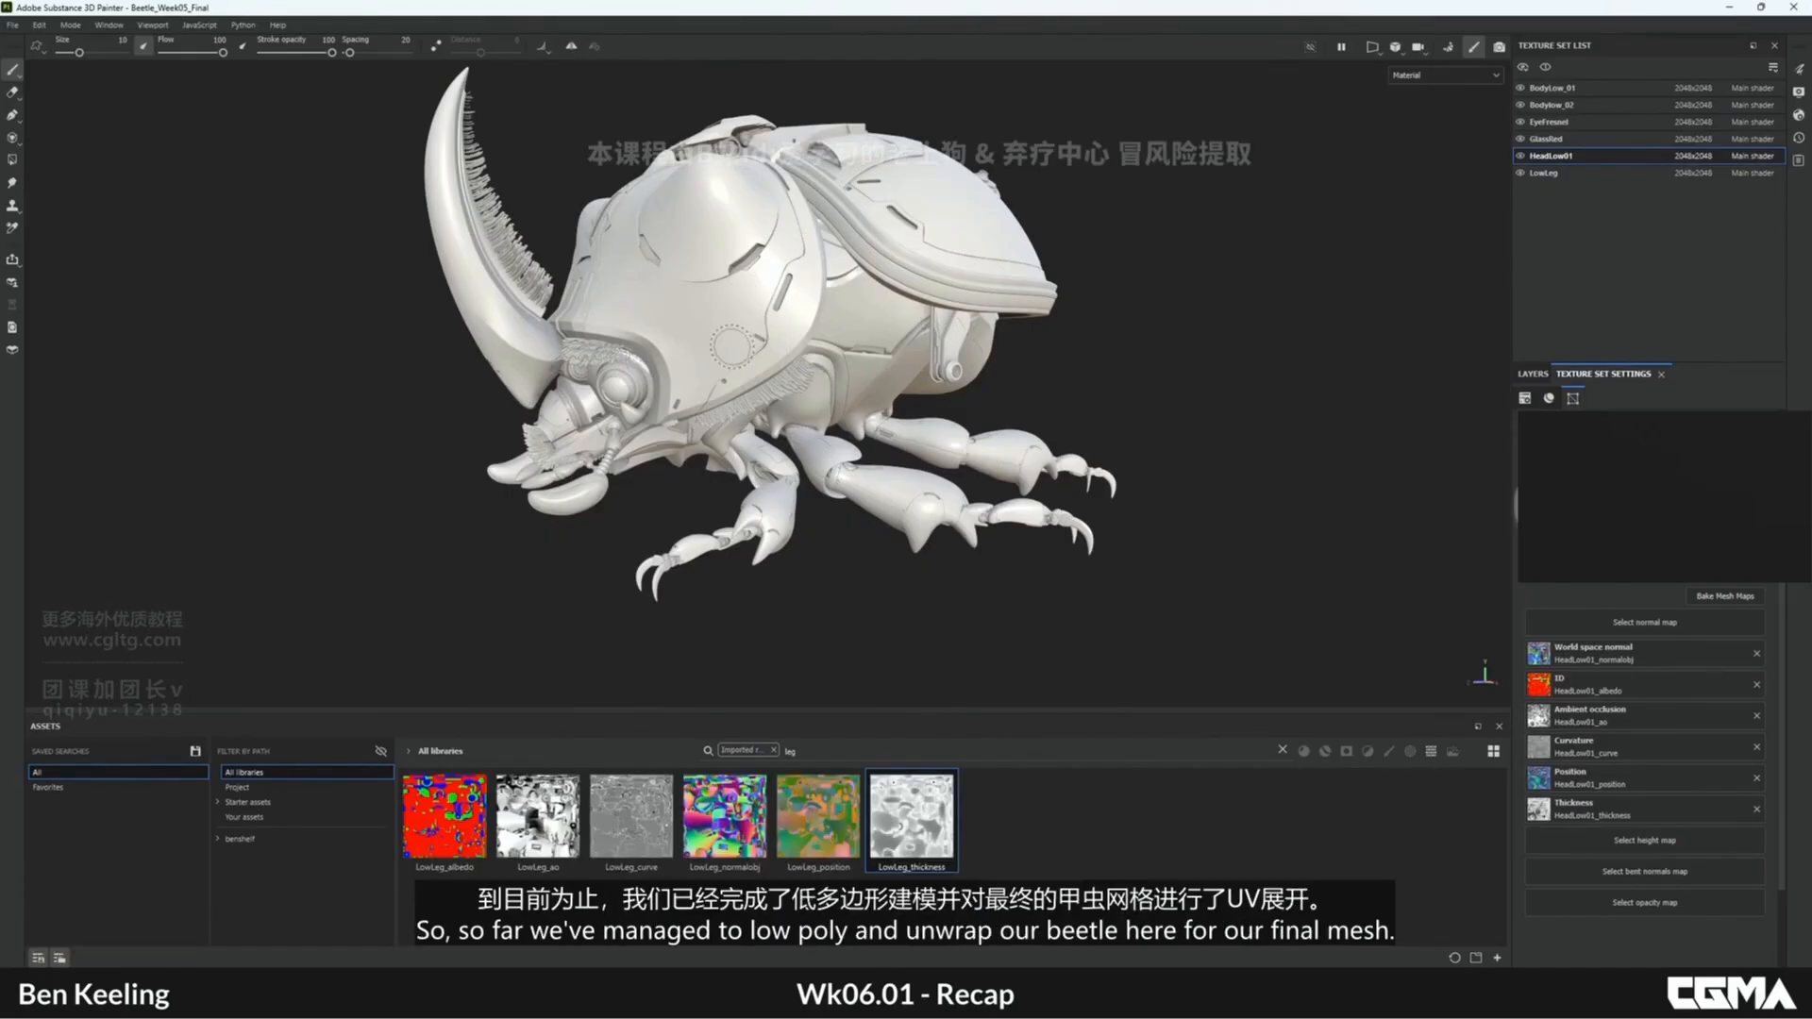
# - Examine the untextured low-poly beetle model from slightly different angles in the material view
pyautogui.keyDown('alt'); pyautogui.moveTo(739, 243); pyautogui.dragTo(705, 301, button='middle'); pyautogui.keyUp('alt')
pyautogui.keyDown('alt'); pyautogui.moveTo(705, 301); pyautogui.dragTo(780, 359); pyautogui.keyUp('alt')
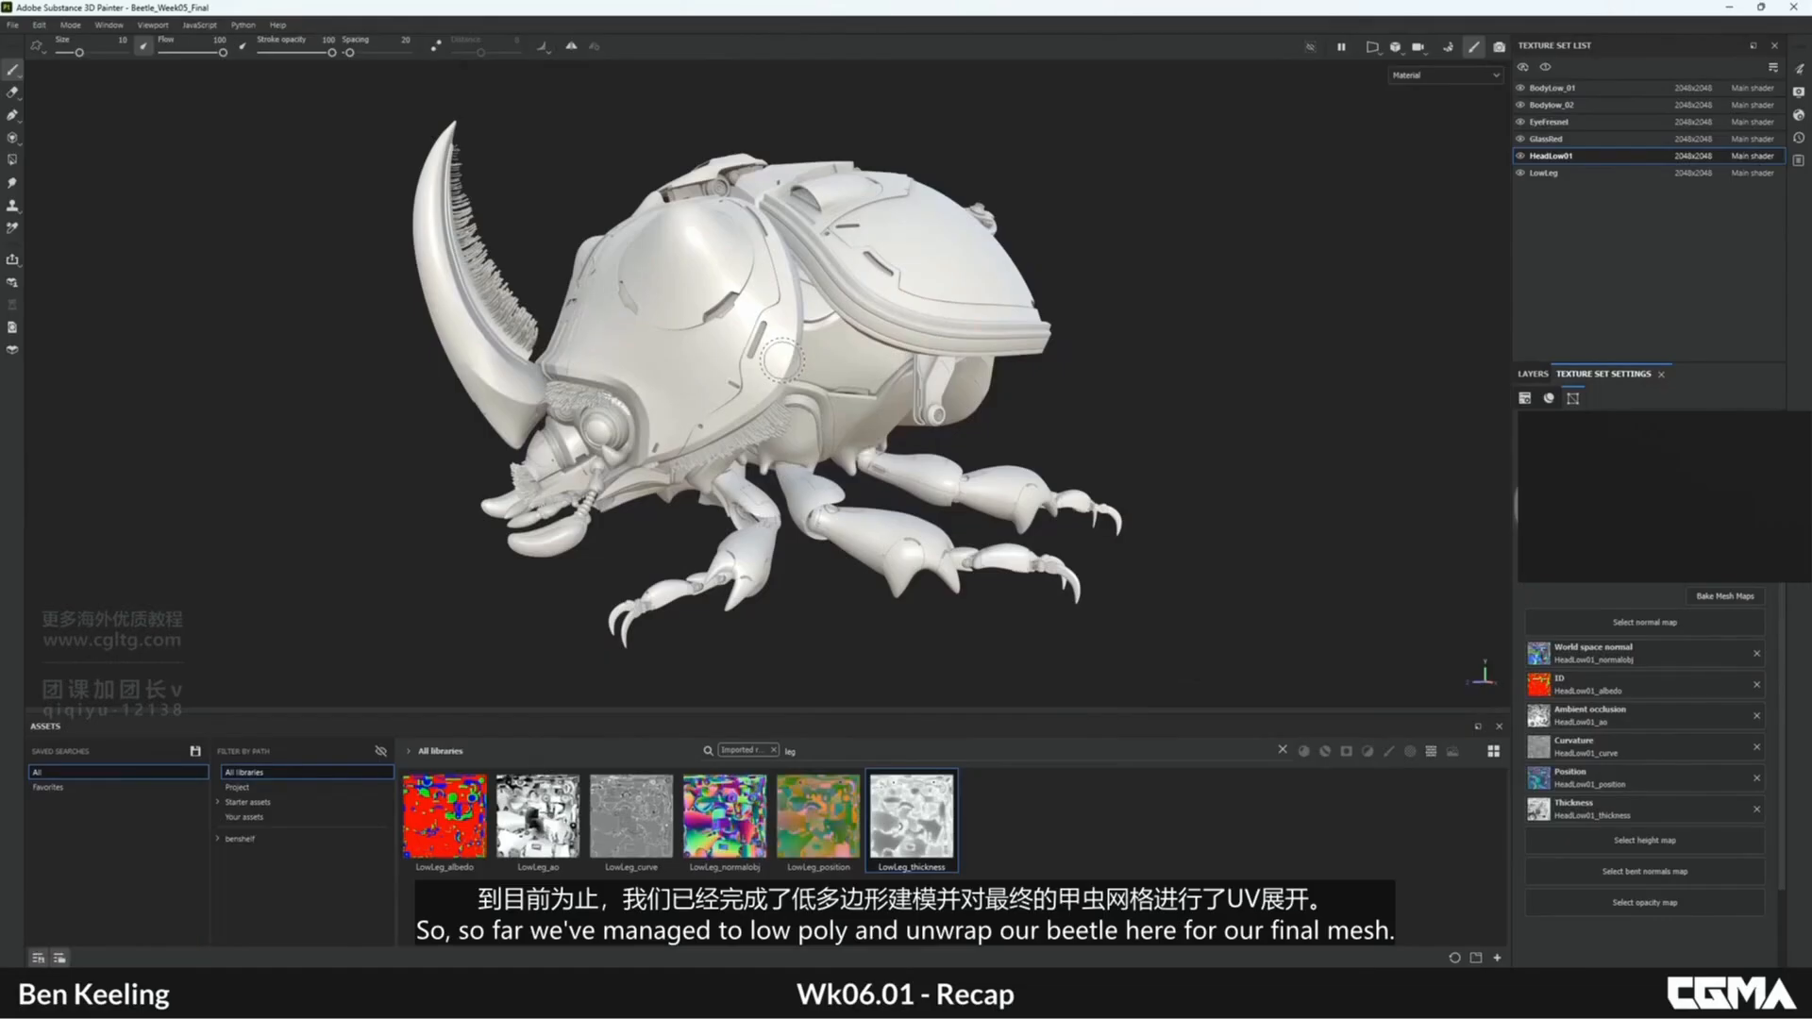
pyautogui.keyDown('alt'); pyautogui.moveTo(661, 340); pyautogui.dragTo(618, 361); pyautogui.keyUp('alt')
pyautogui.keyDown('alt'); pyautogui.moveTo(618, 360); pyautogui.dragTo(619, 298, button='middle'); pyautogui.keyUp('alt')
pyautogui.keyDown('alt'); pyautogui.moveTo(619, 298); pyautogui.dragTo(758, 425); pyautogui.keyUp('alt')
pyautogui.keyDown('alt'); pyautogui.moveTo(758, 425); pyautogui.dragTo(773, 322, button='middle'); pyautogui.keyUp('alt')
pyautogui.keyDown('alt'); pyautogui.moveTo(745, 246); pyautogui.dragTo(722, 382, button='middle'); pyautogui.keyUp('alt')
pyautogui.keyDown('alt'); pyautogui.moveTo(722, 382); pyautogui.dragTo(696, 425); pyautogui.keyUp('alt')
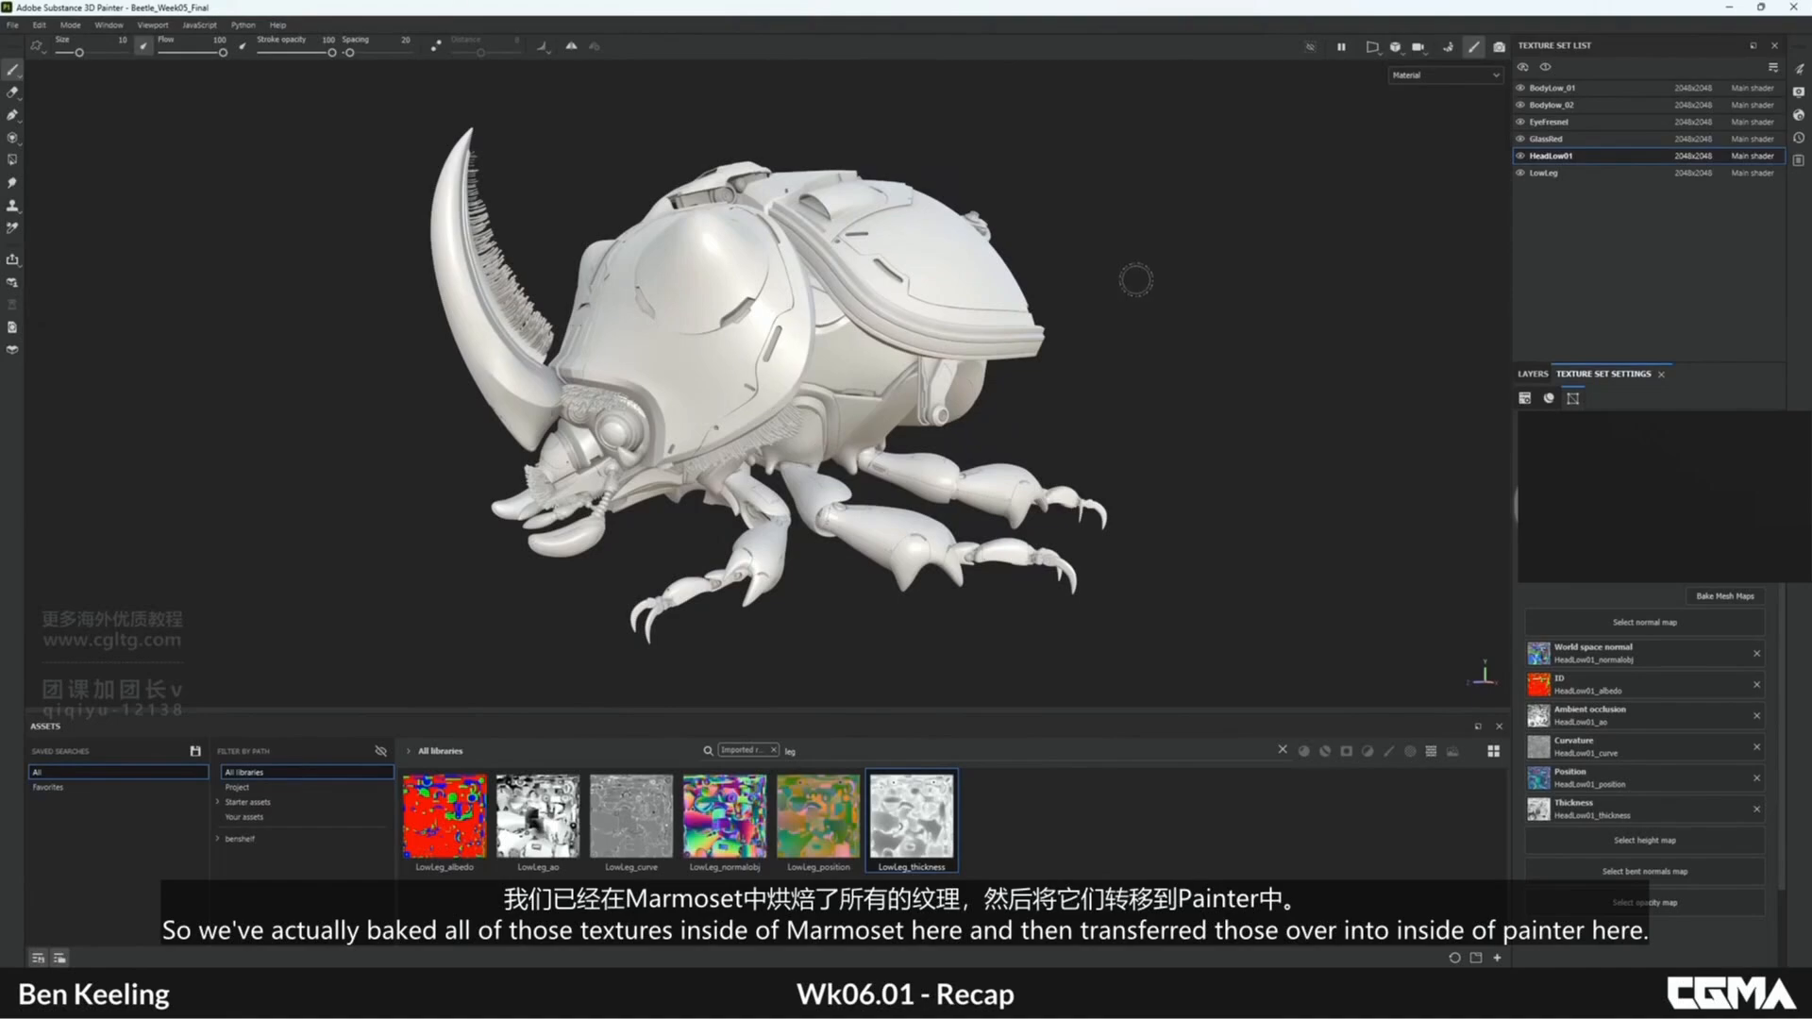
pyautogui.moveTo(991, 339)
pyautogui.keyDown('alt'); pyautogui.mouseDown(button='middle')
pyautogui.moveTo(1008, 266)
pyautogui.moveTo(1006, 323)
pyautogui.mouseUp(button='middle'); pyautogui.keyUp('alt')
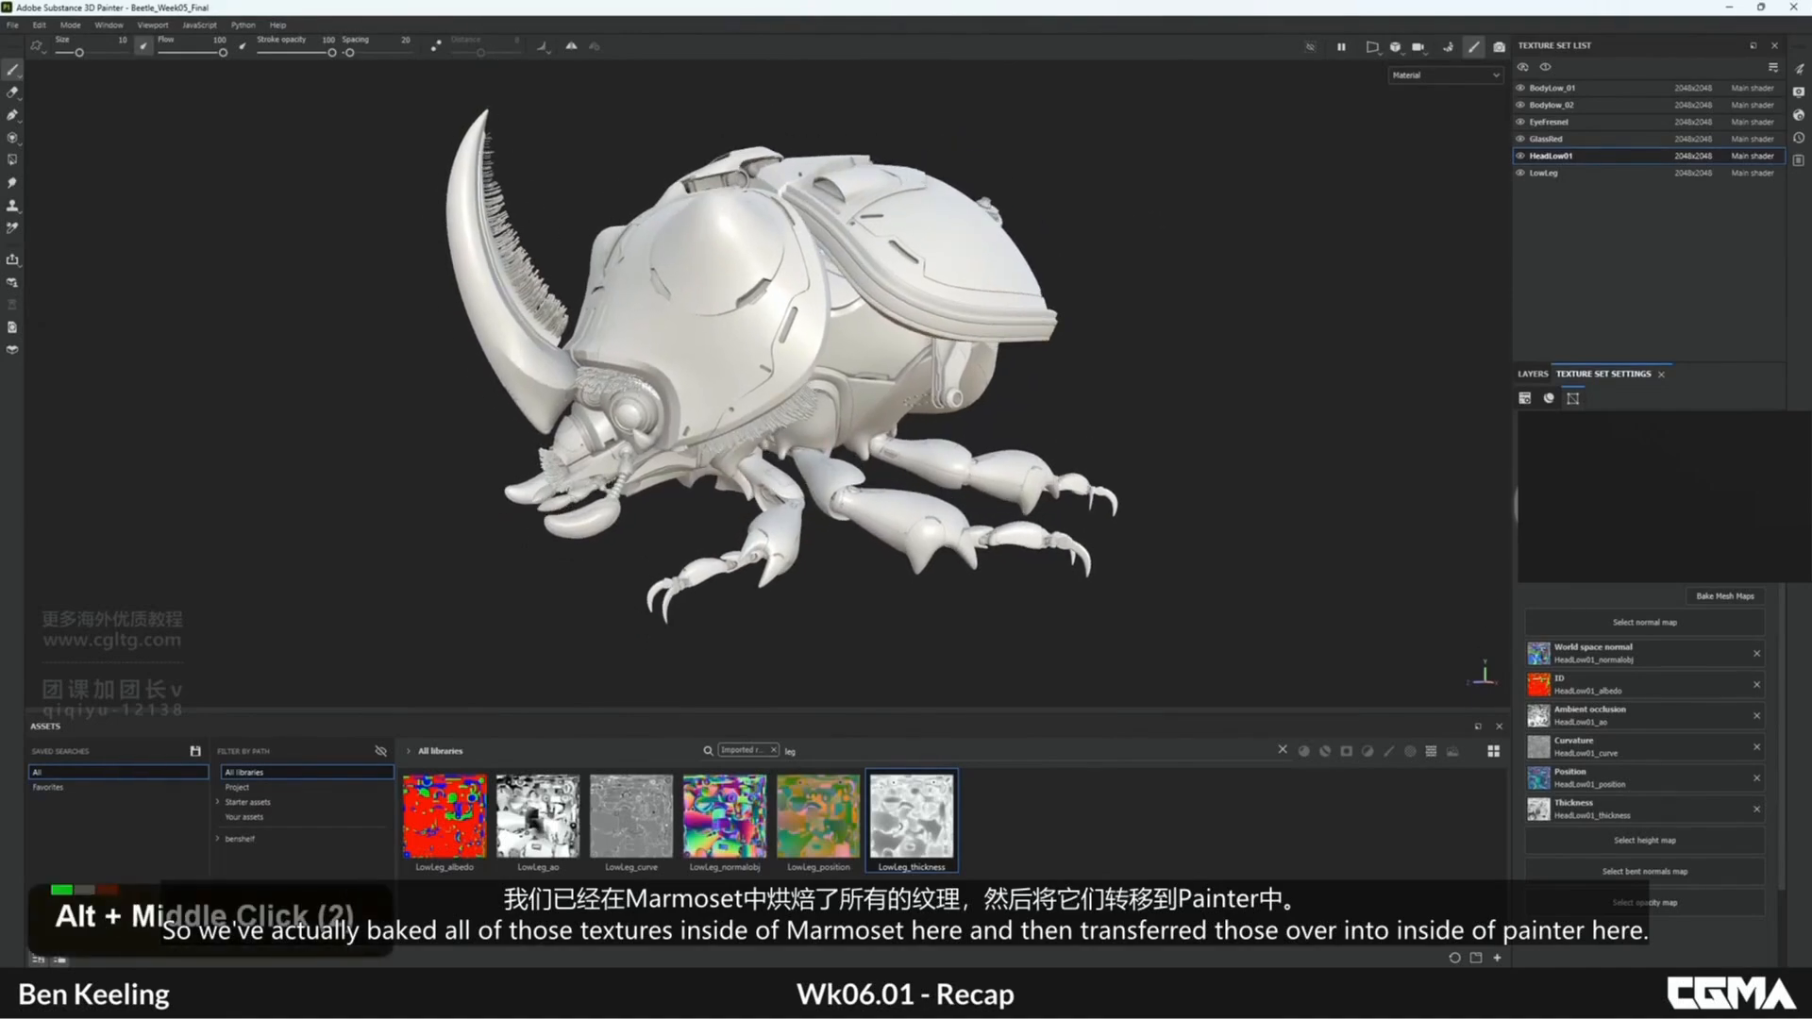
# - Display the ID mesh map on the beetle and inspect how the colours divide its parts into materials
pyautogui.press('b')
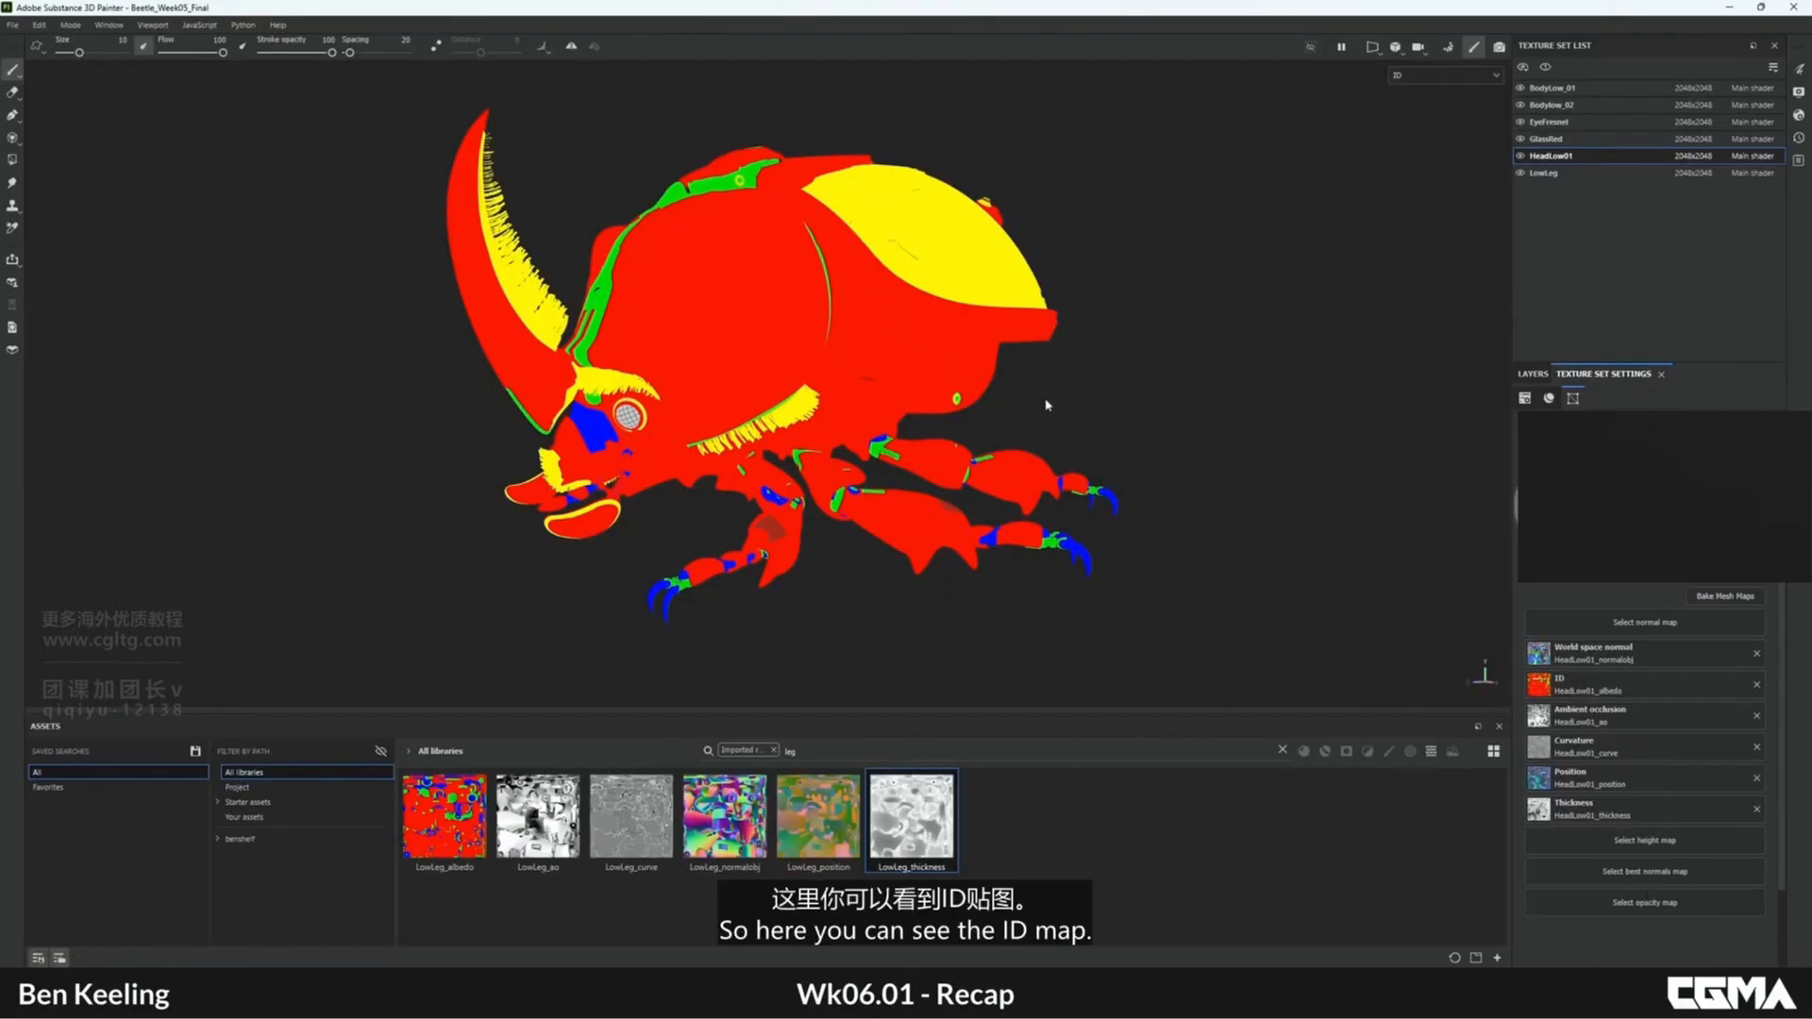
pyautogui.keyDown('alt'); pyautogui.moveTo(698, 436); pyautogui.dragTo(1088, 451); pyautogui.keyUp('alt')
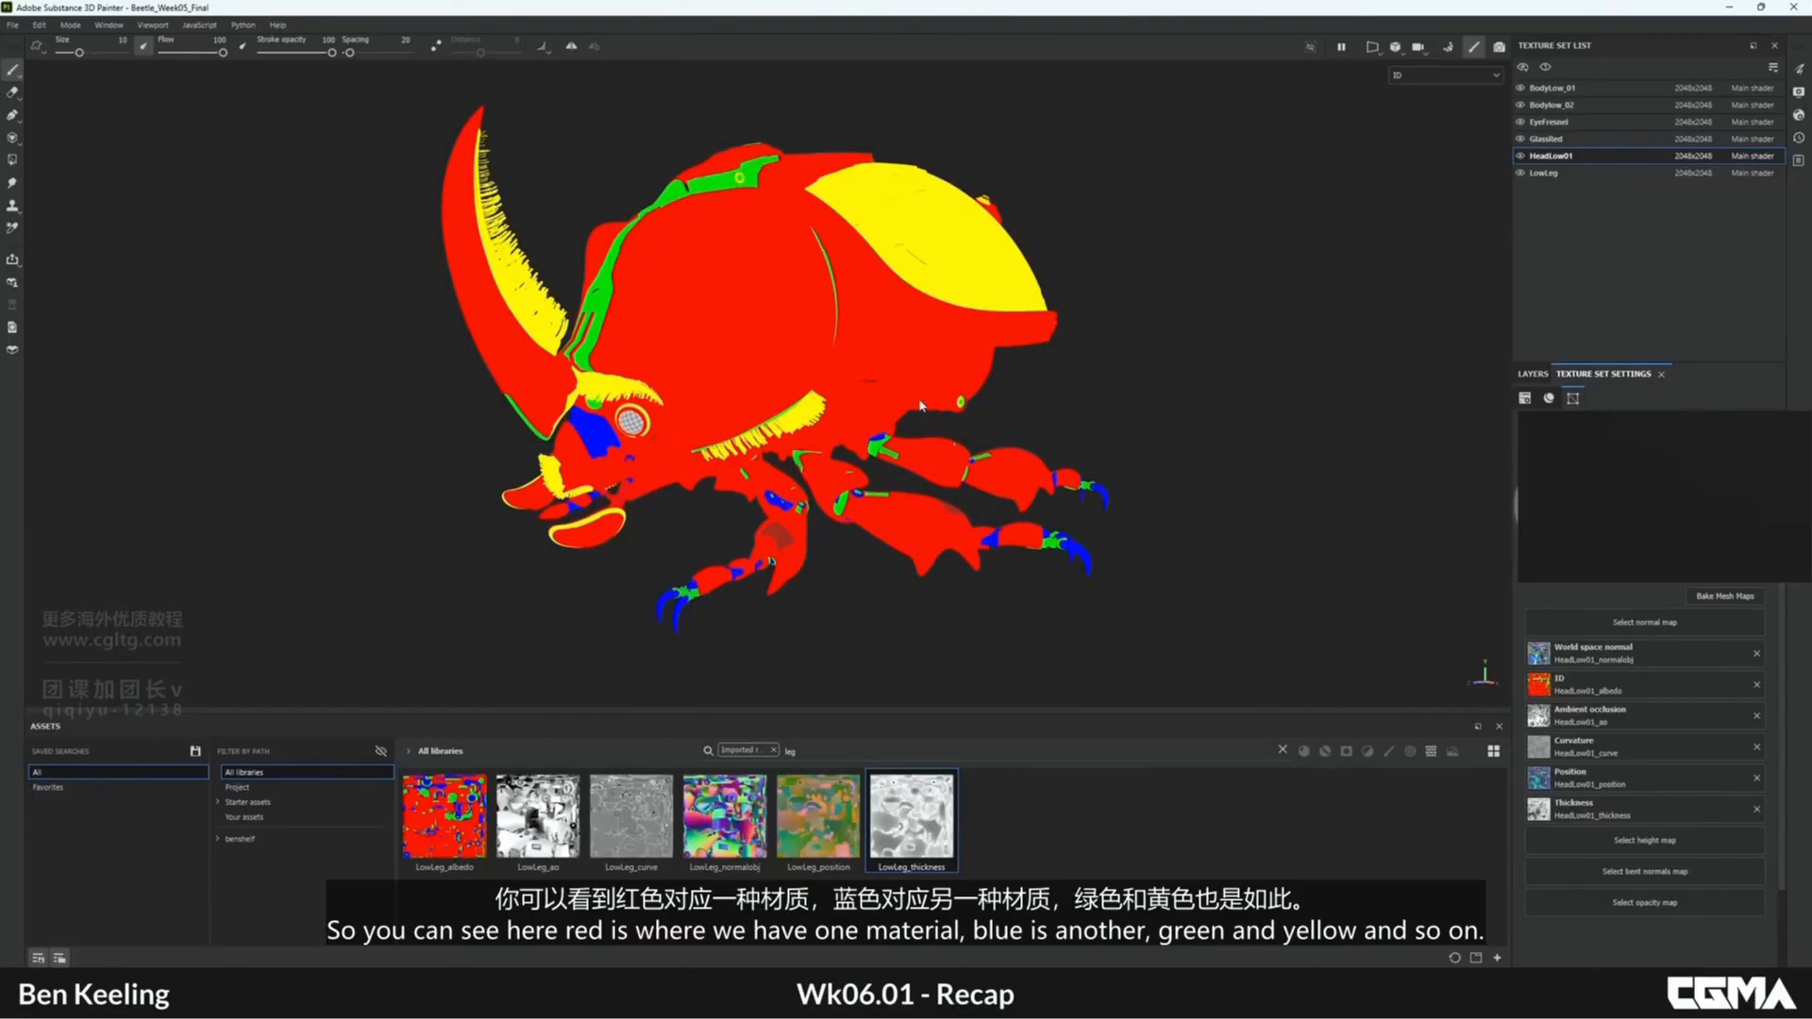
pyautogui.keyDown('alt'); pyautogui.moveTo(925, 410); pyautogui.dragTo(840, 383); pyautogui.keyUp('alt')
pyautogui.keyDown('alt'); pyautogui.moveTo(835, 316); pyautogui.dragTo(989, 327); pyautogui.keyUp('alt')
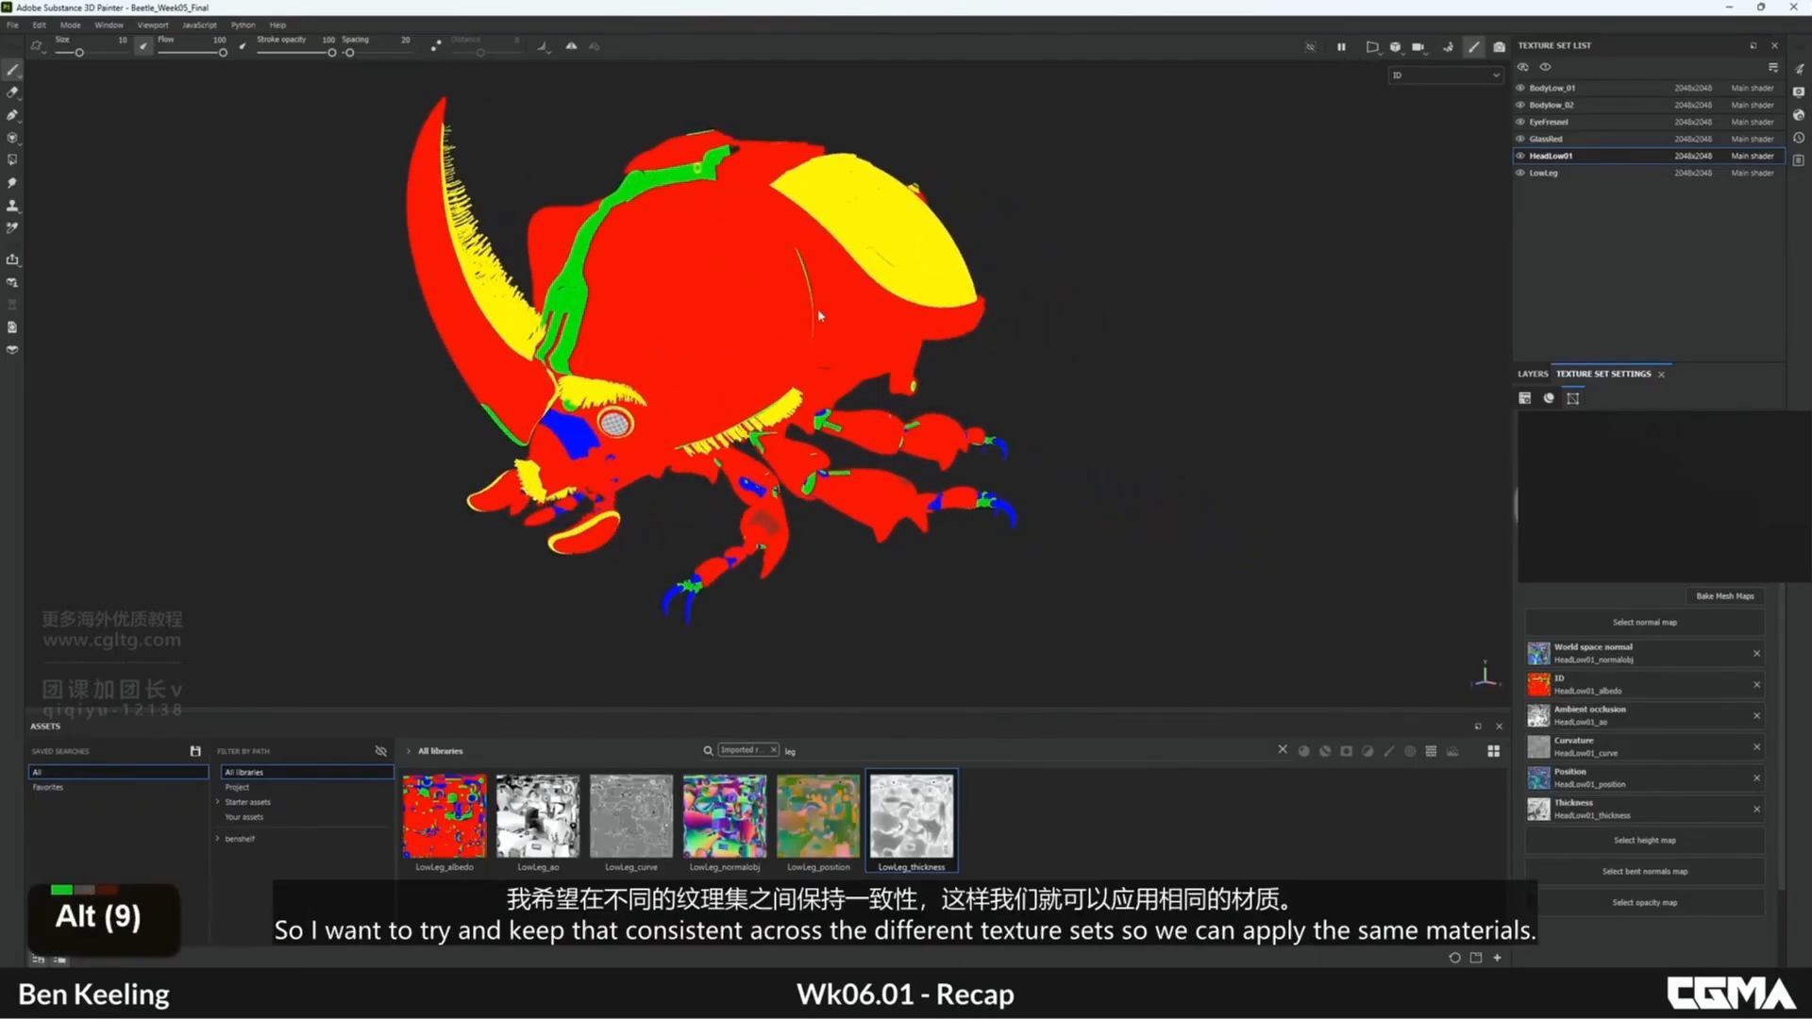
pyautogui.keyDown('alt'); pyautogui.moveTo(739, 321); pyautogui.dragTo(775, 293, button='middle'); pyautogui.keyUp('alt')
# - Cycle through the remaining mesh maps from ambient occlusion through position to height, and return to the material view
pyautogui.press('b')
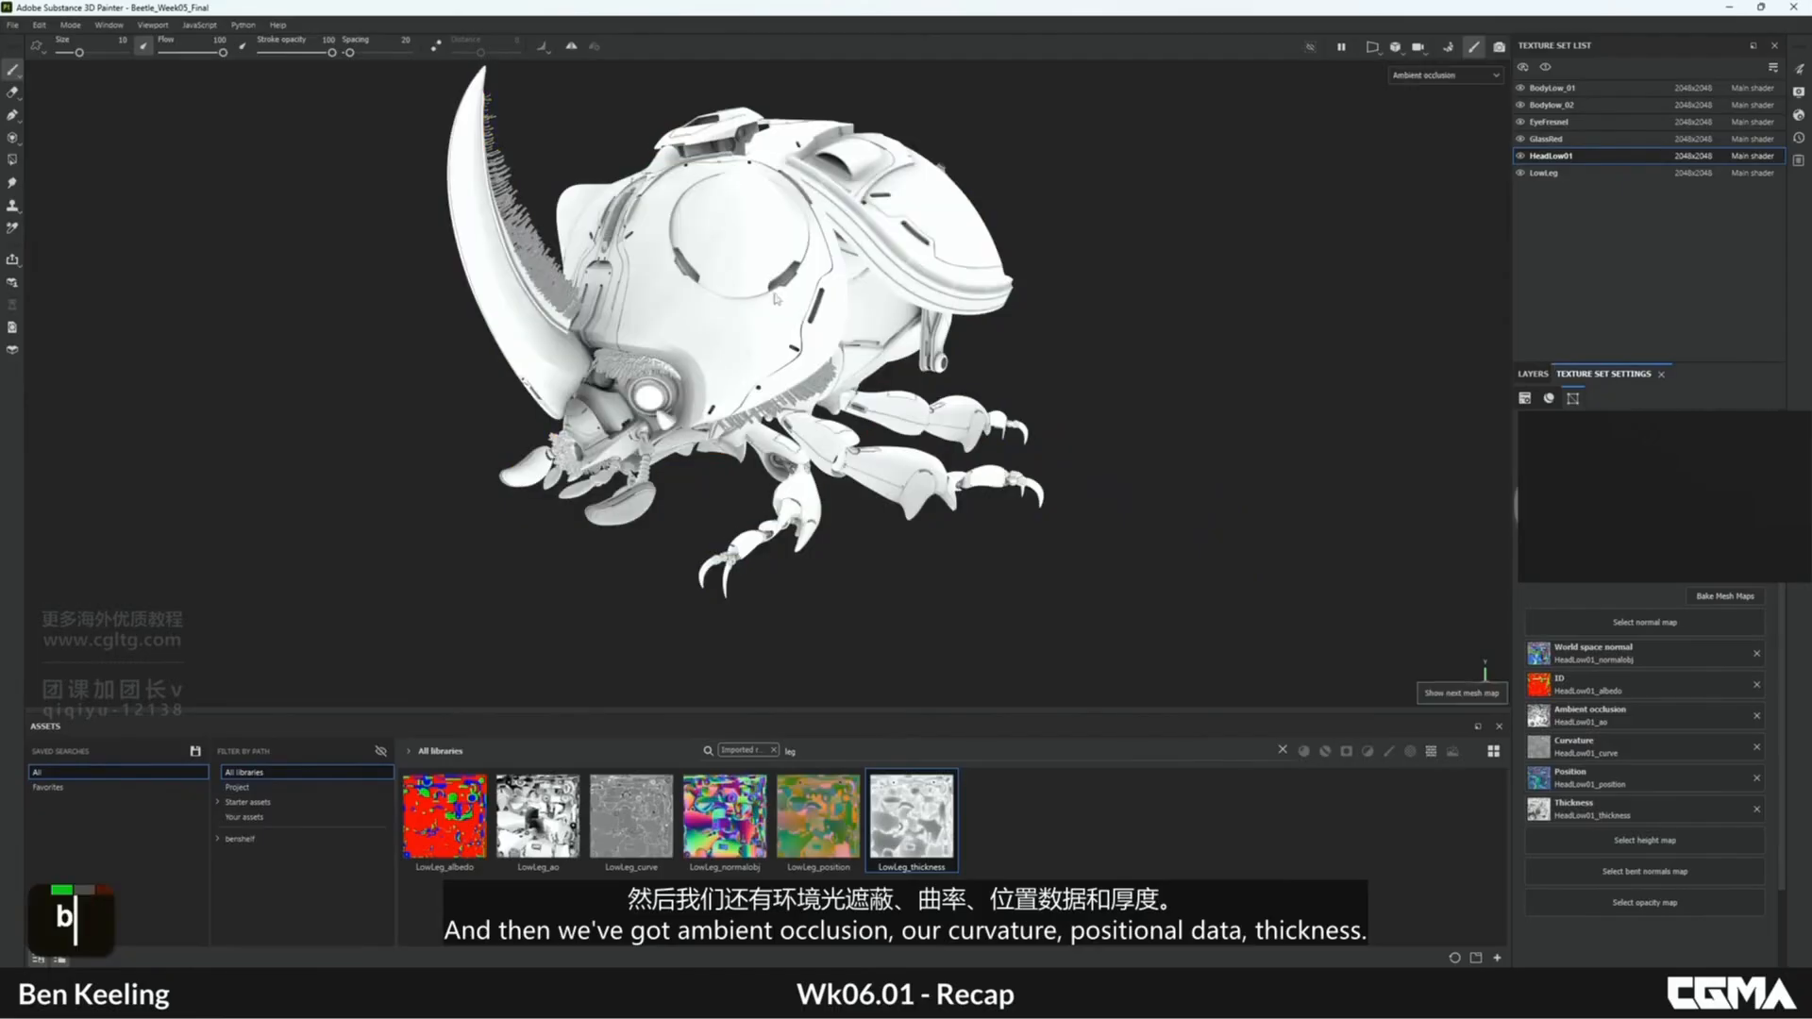
pyautogui.keyDown('alt'); pyautogui.moveTo(861, 347); pyautogui.dragTo(735, 338); pyautogui.keyUp('alt')
pyautogui.press('b')
pyautogui.press('b')
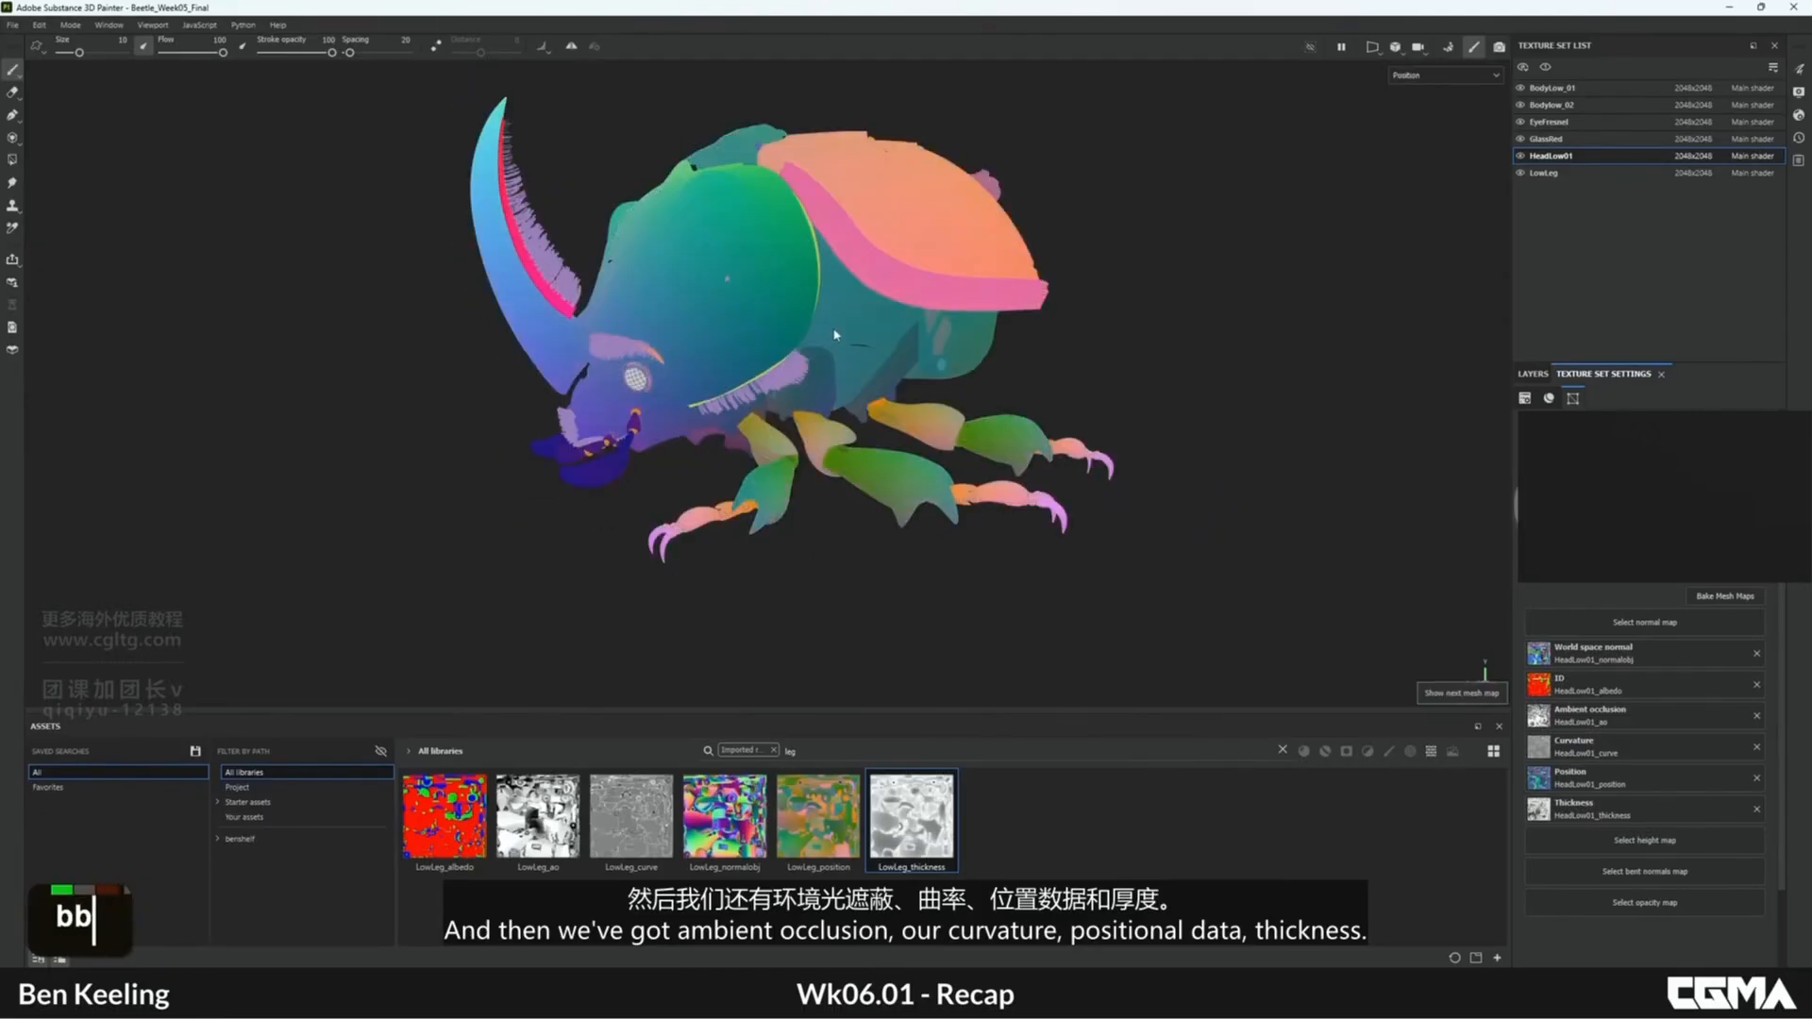
pyautogui.press('b')
pyautogui.press('b')
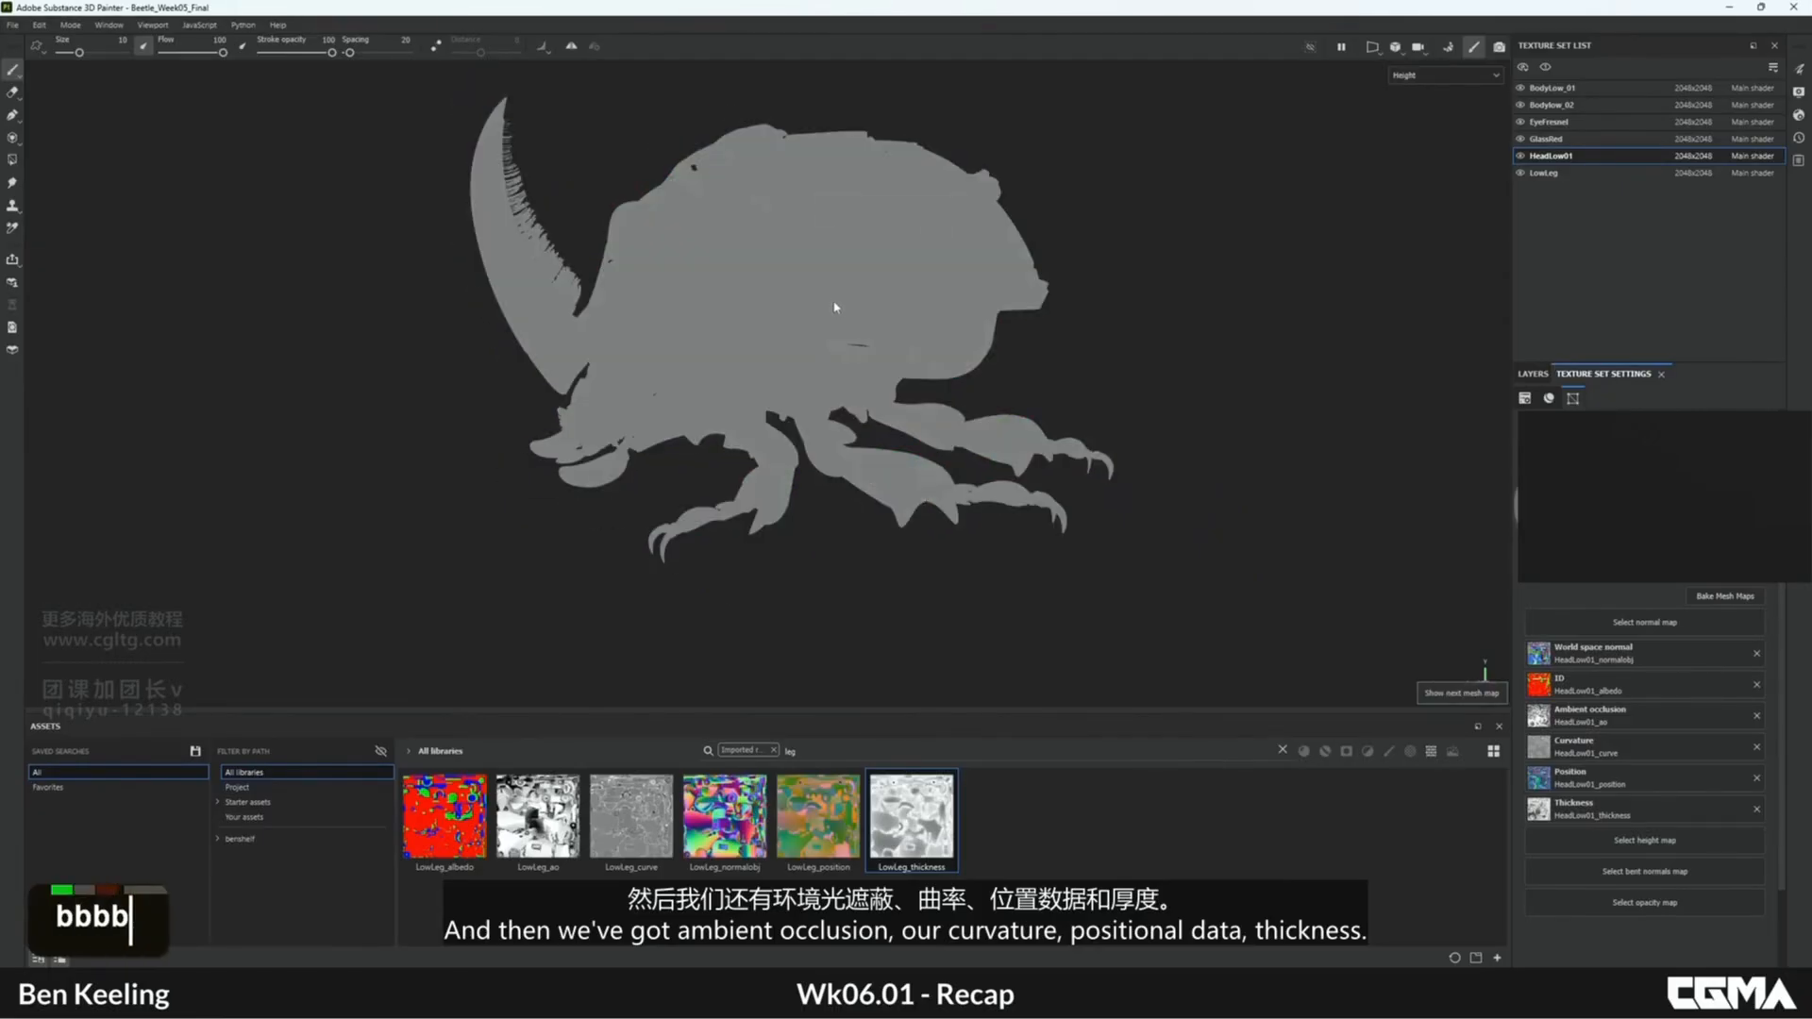
pyautogui.press('b')
pyautogui.press('m')
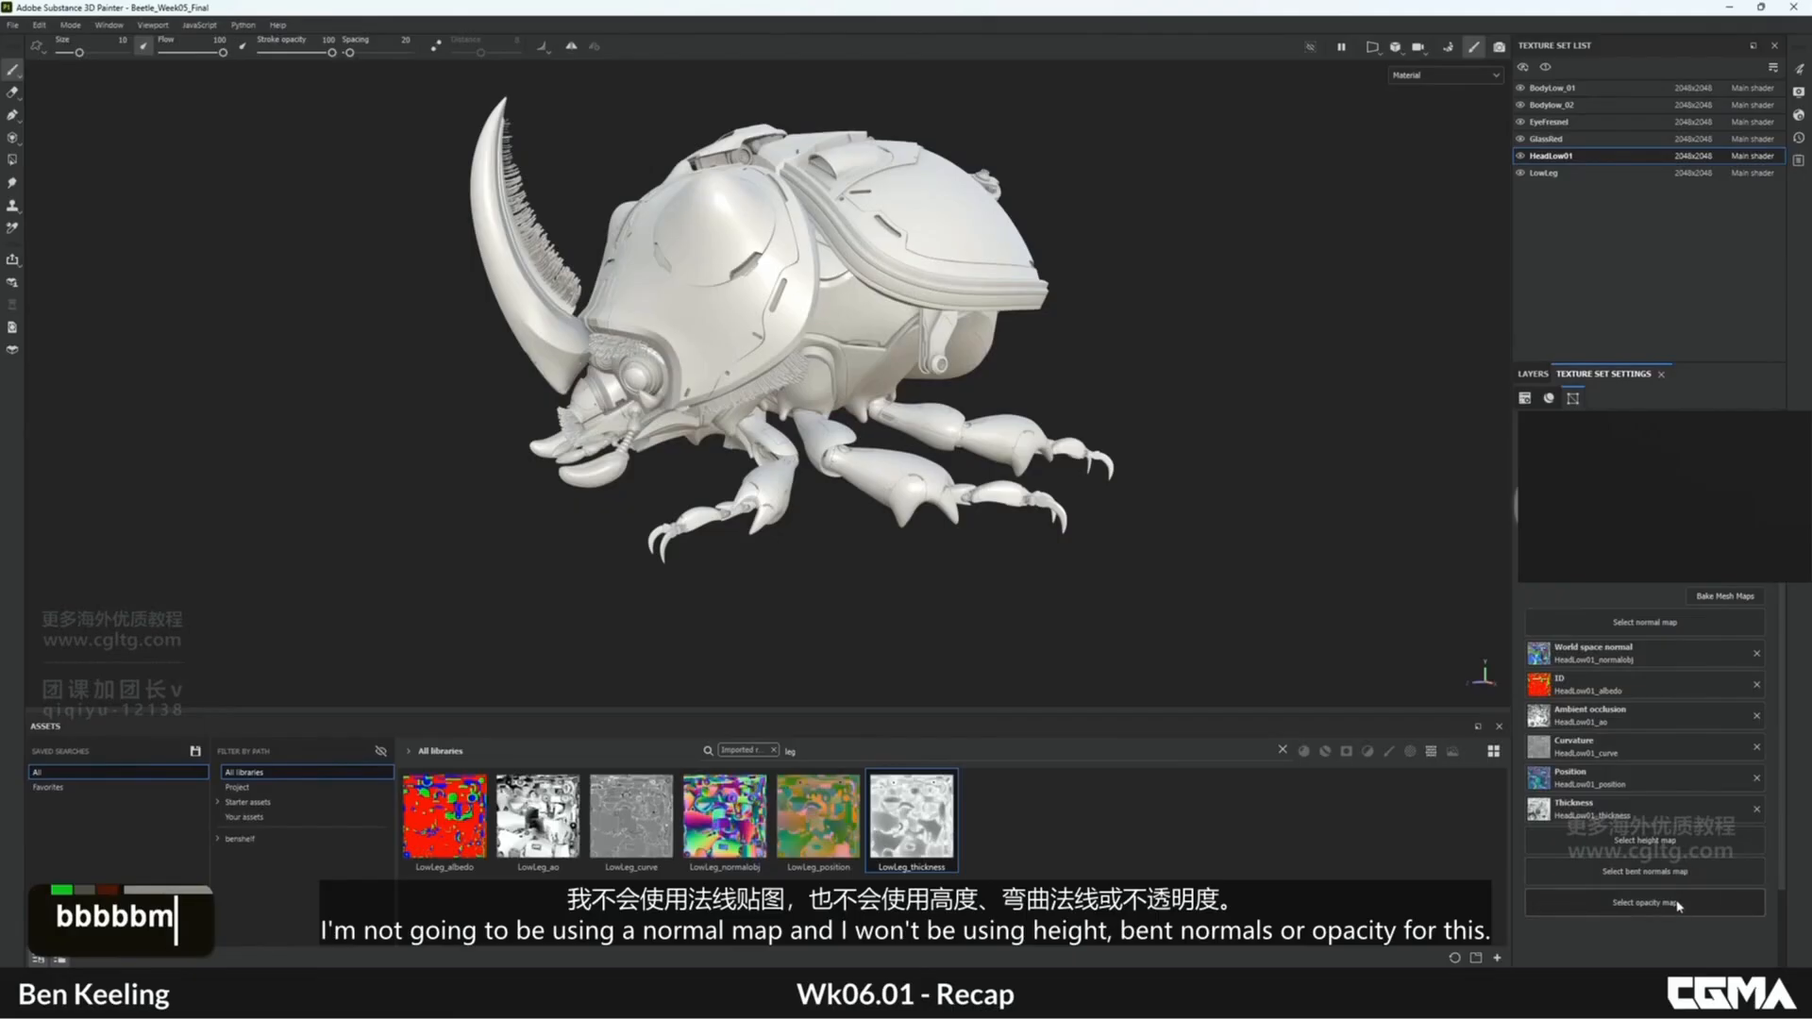
pyautogui.keyDown('alt'); pyautogui.moveTo(838, 293); pyautogui.dragTo(887, 300, button='middle'); pyautogui.keyUp('alt')
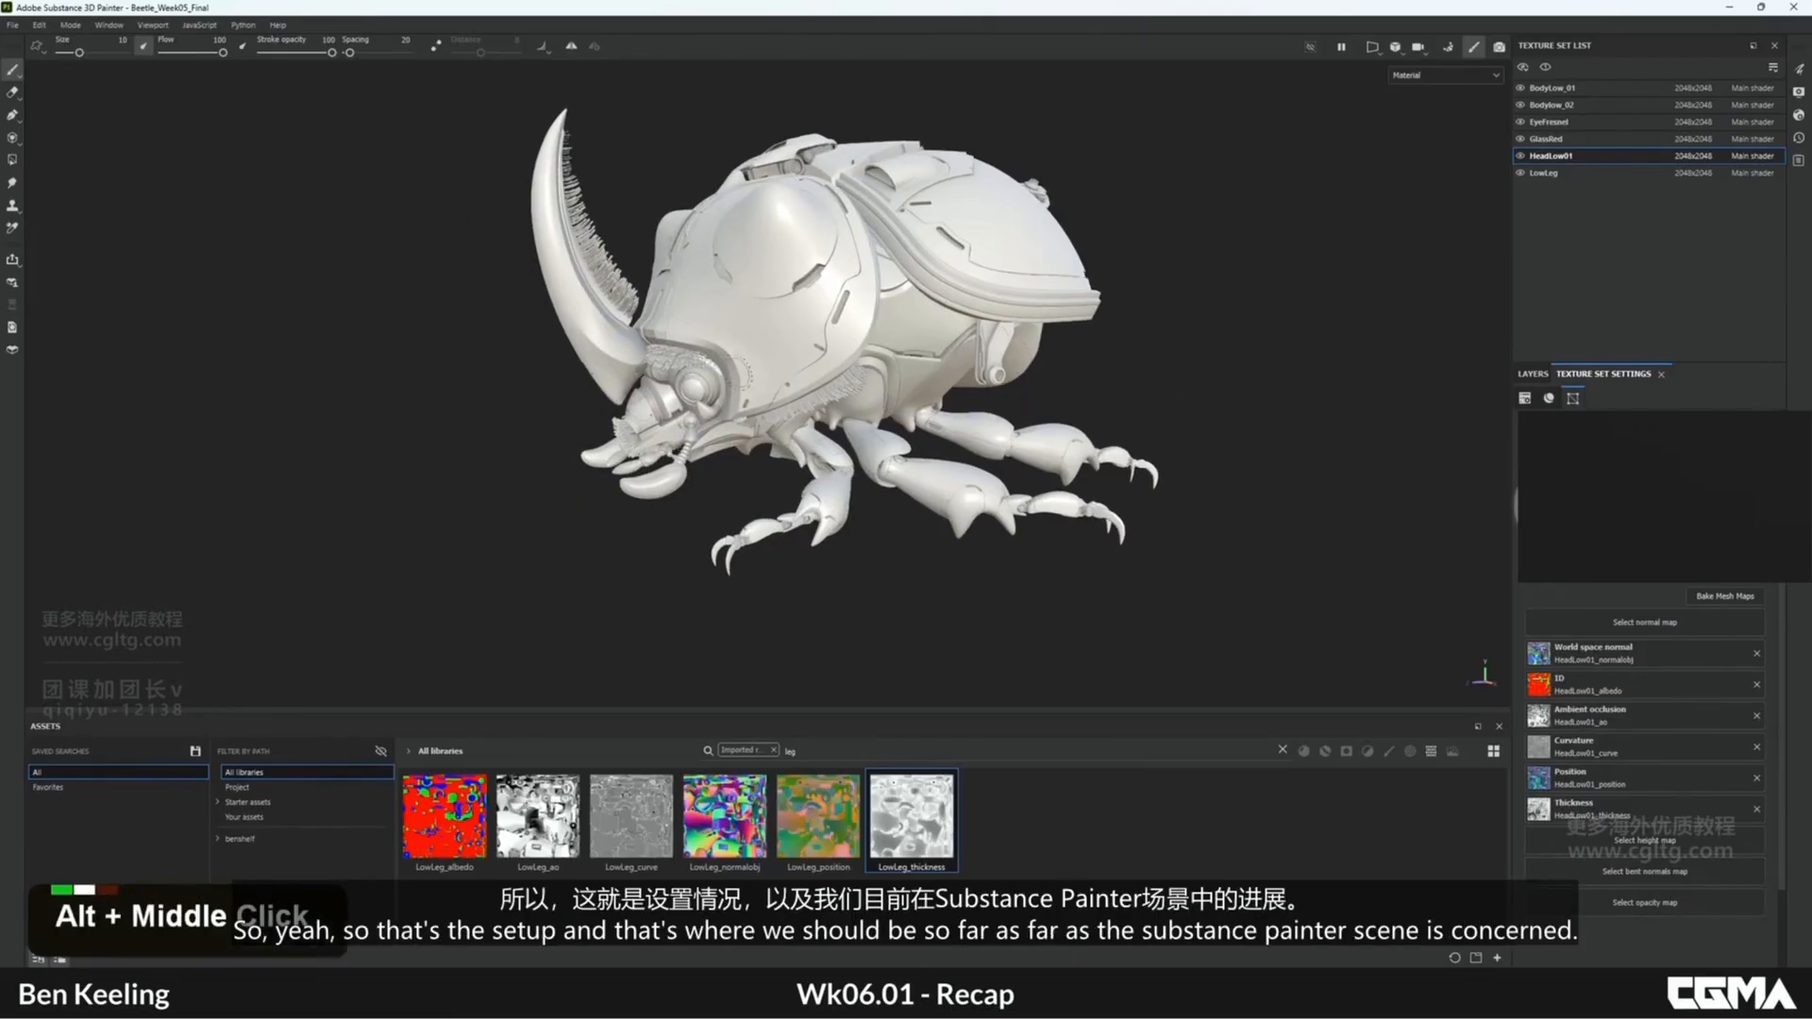
pyautogui.moveTo(888, 301)
pyautogui.keyDown('alt'); pyautogui.mouseDown()
pyautogui.moveTo(1003, 319)
pyautogui.moveTo(887, 311)
pyautogui.mouseUp(); pyautogui.keyUp('alt')
pyautogui.keyDown('alt'); pyautogui.moveTo(888, 312); pyautogui.dragTo(842, 311, button='middle'); pyautogui.keyUp('alt')
pyautogui.moveTo(843, 312)
pyautogui.keyDown('alt'); pyautogui.mouseDown()
pyautogui.moveTo(870, 250)
pyautogui.moveTo(853, 299)
pyautogui.mouseUp(); pyautogui.keyUp('alt')
pyautogui.keyDown('alt'); pyautogui.moveTo(852, 299); pyautogui.dragTo(847, 361, button='middle'); pyautogui.keyUp('alt')
pyautogui.keyDown('alt'); pyautogui.moveTo(846, 360); pyautogui.dragTo(849, 289); pyautogui.keyUp('alt')
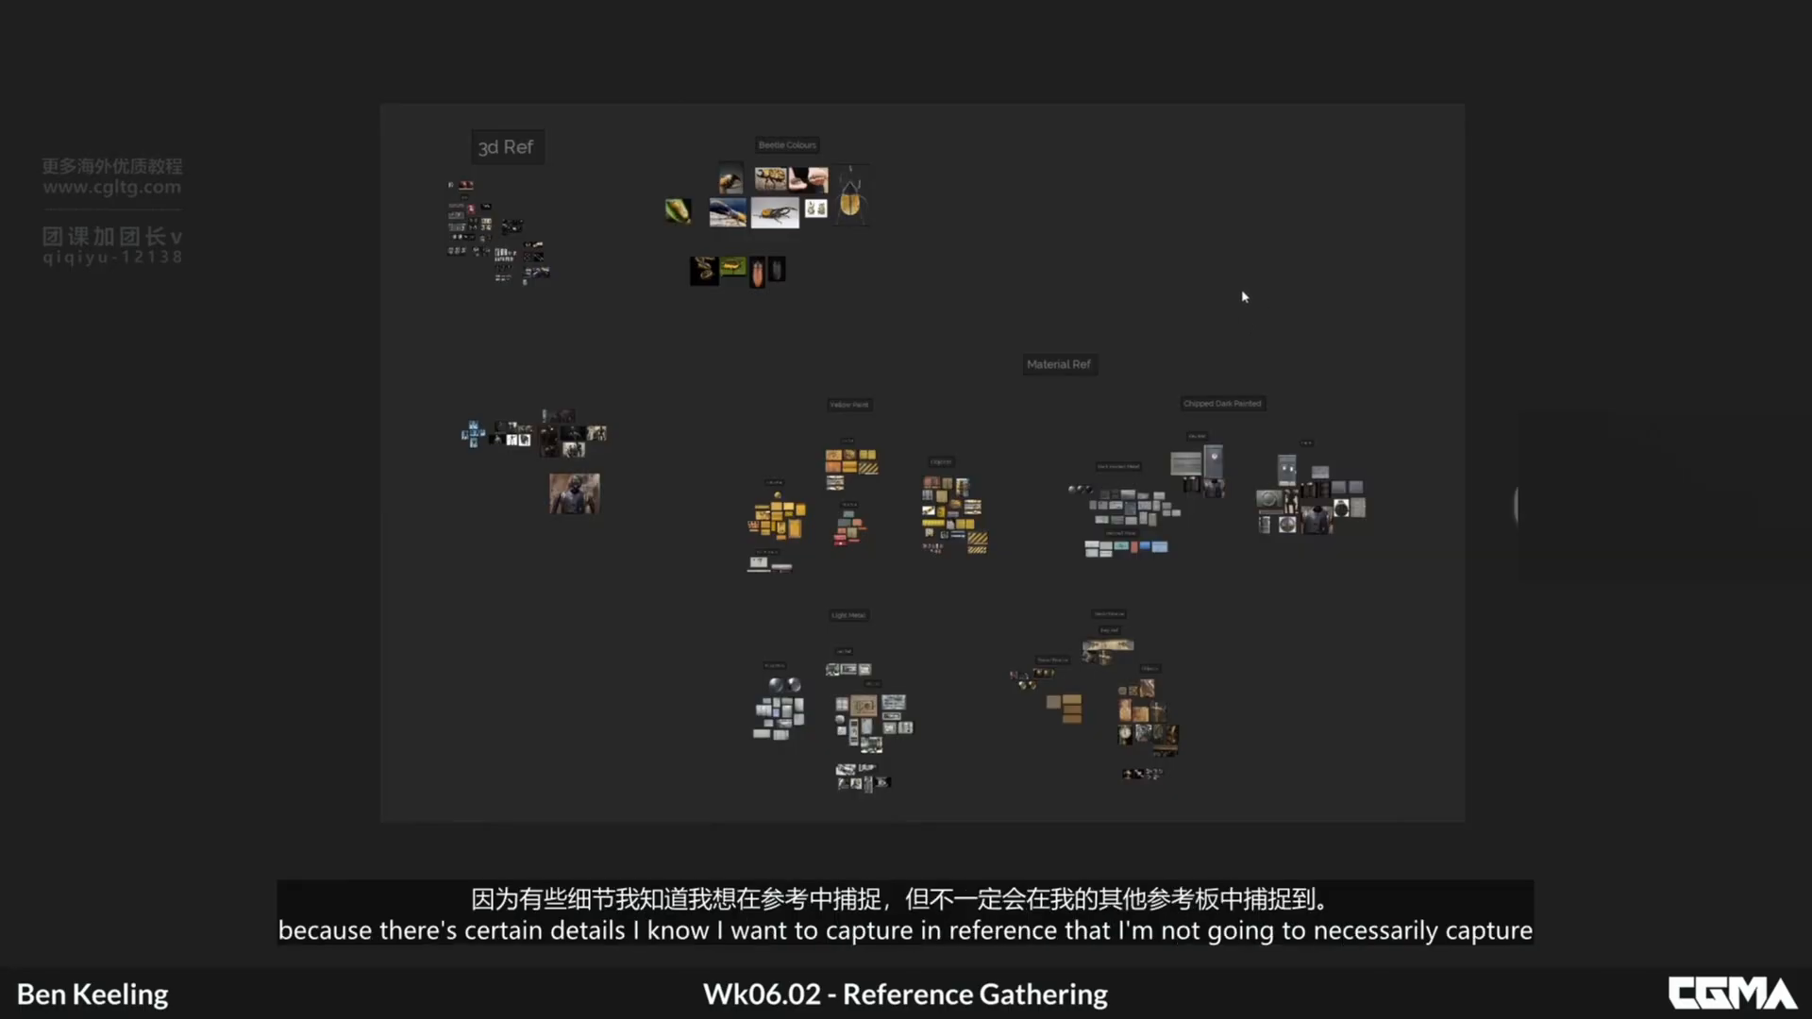
# - Switch to the reference board and examine the photos in the Beetle Colours group
pyautogui.moveTo(1028, 259); pyautogui.dragTo(1031, 273, button='middle')
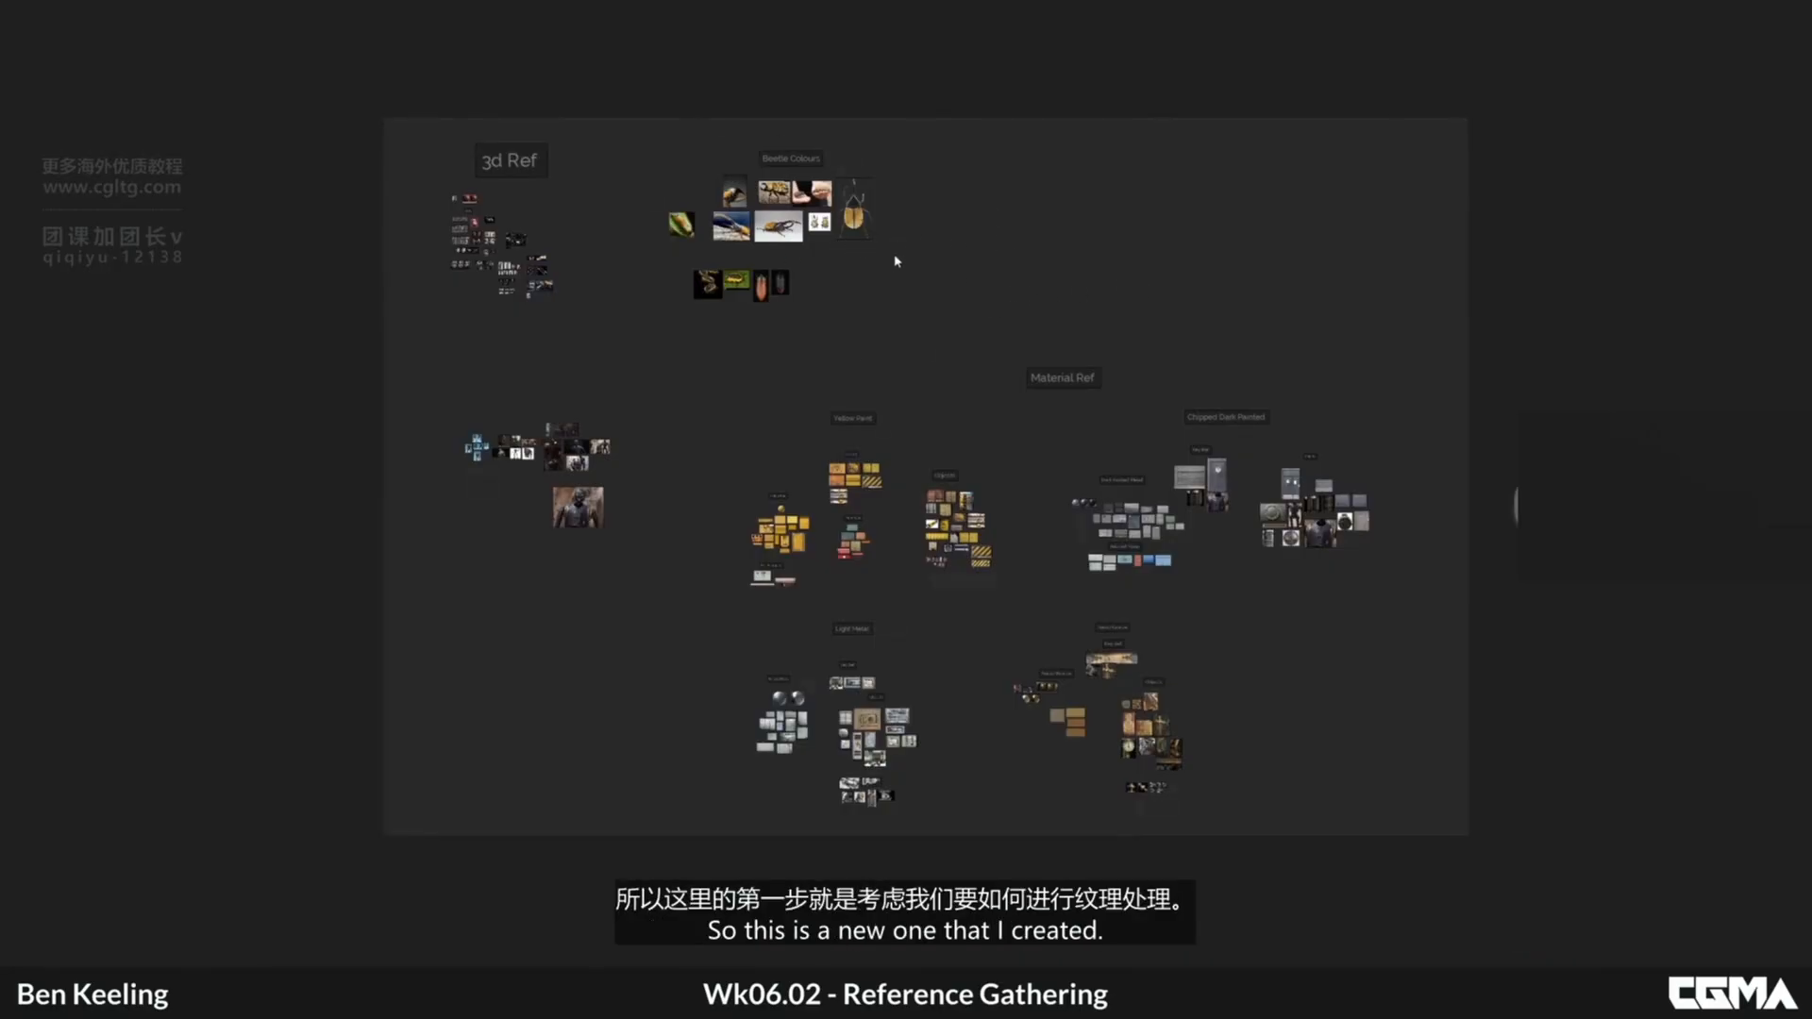
pyautogui.moveTo(882, 249); pyautogui.dragTo(860, 379, button='middle')
pyautogui.scroll(8, 755, 342)
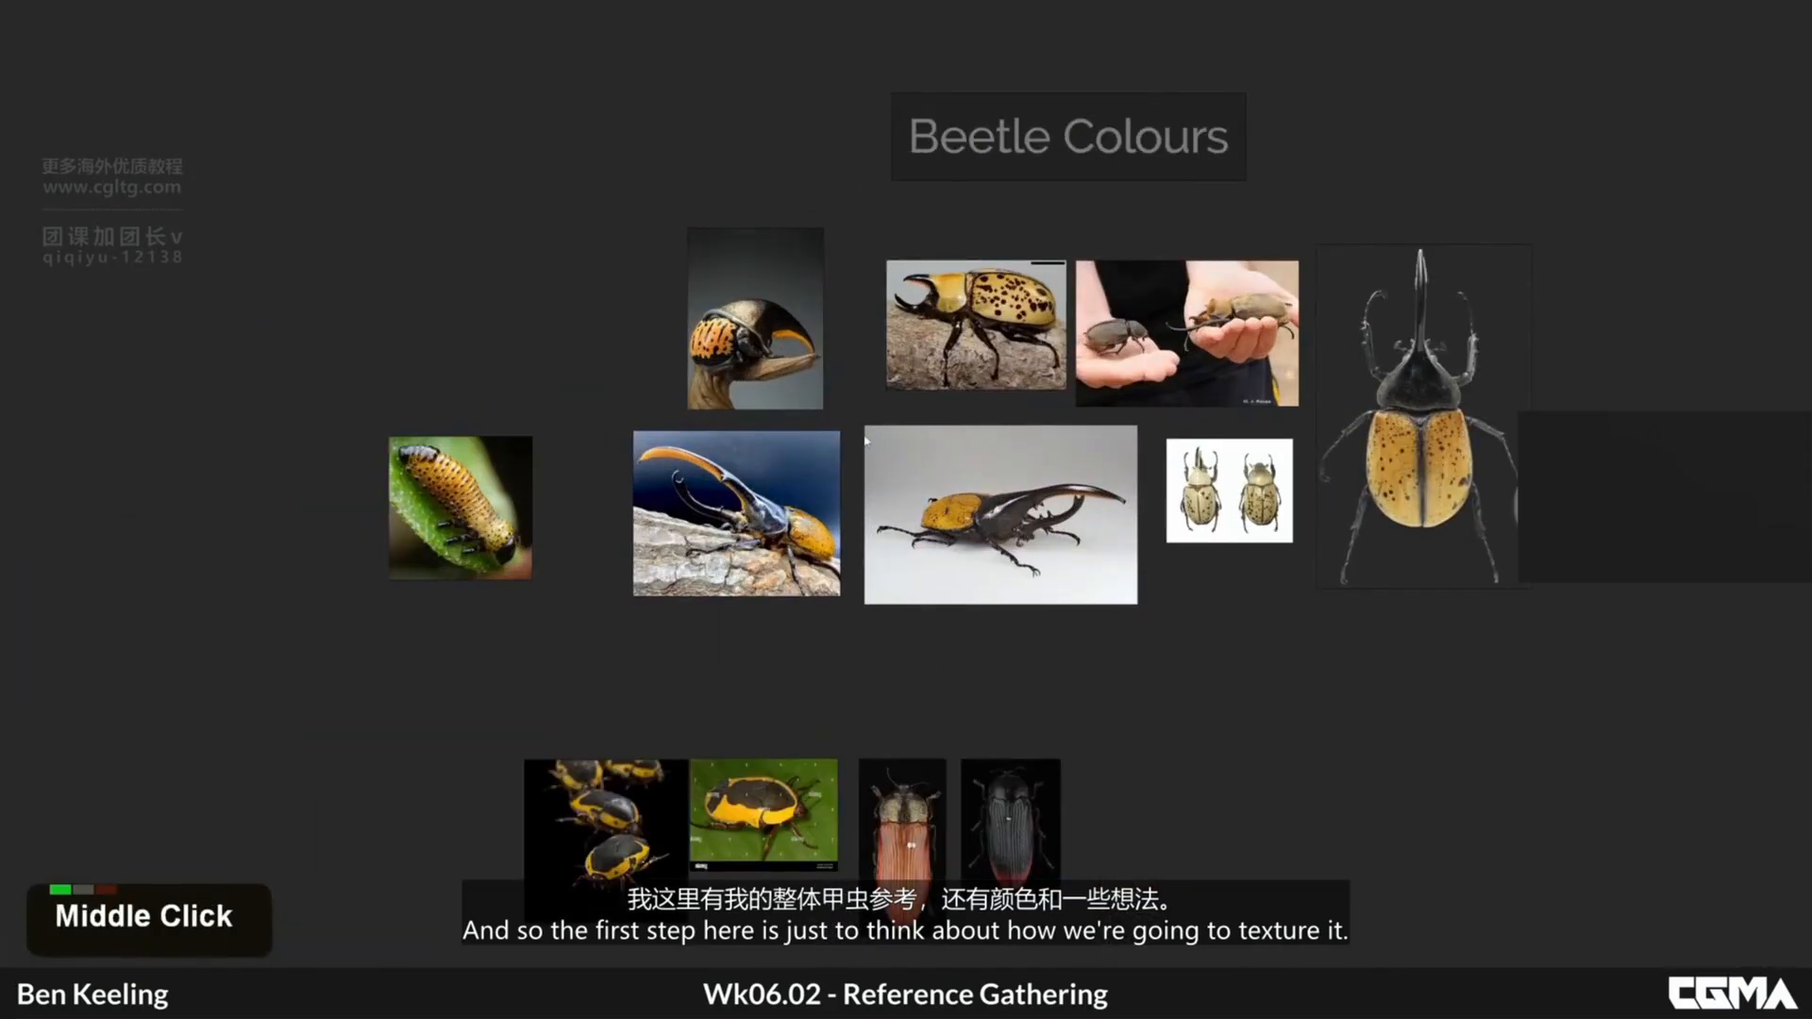
pyautogui.moveTo(580, 425); pyautogui.dragTo(481, 370, button='middle')
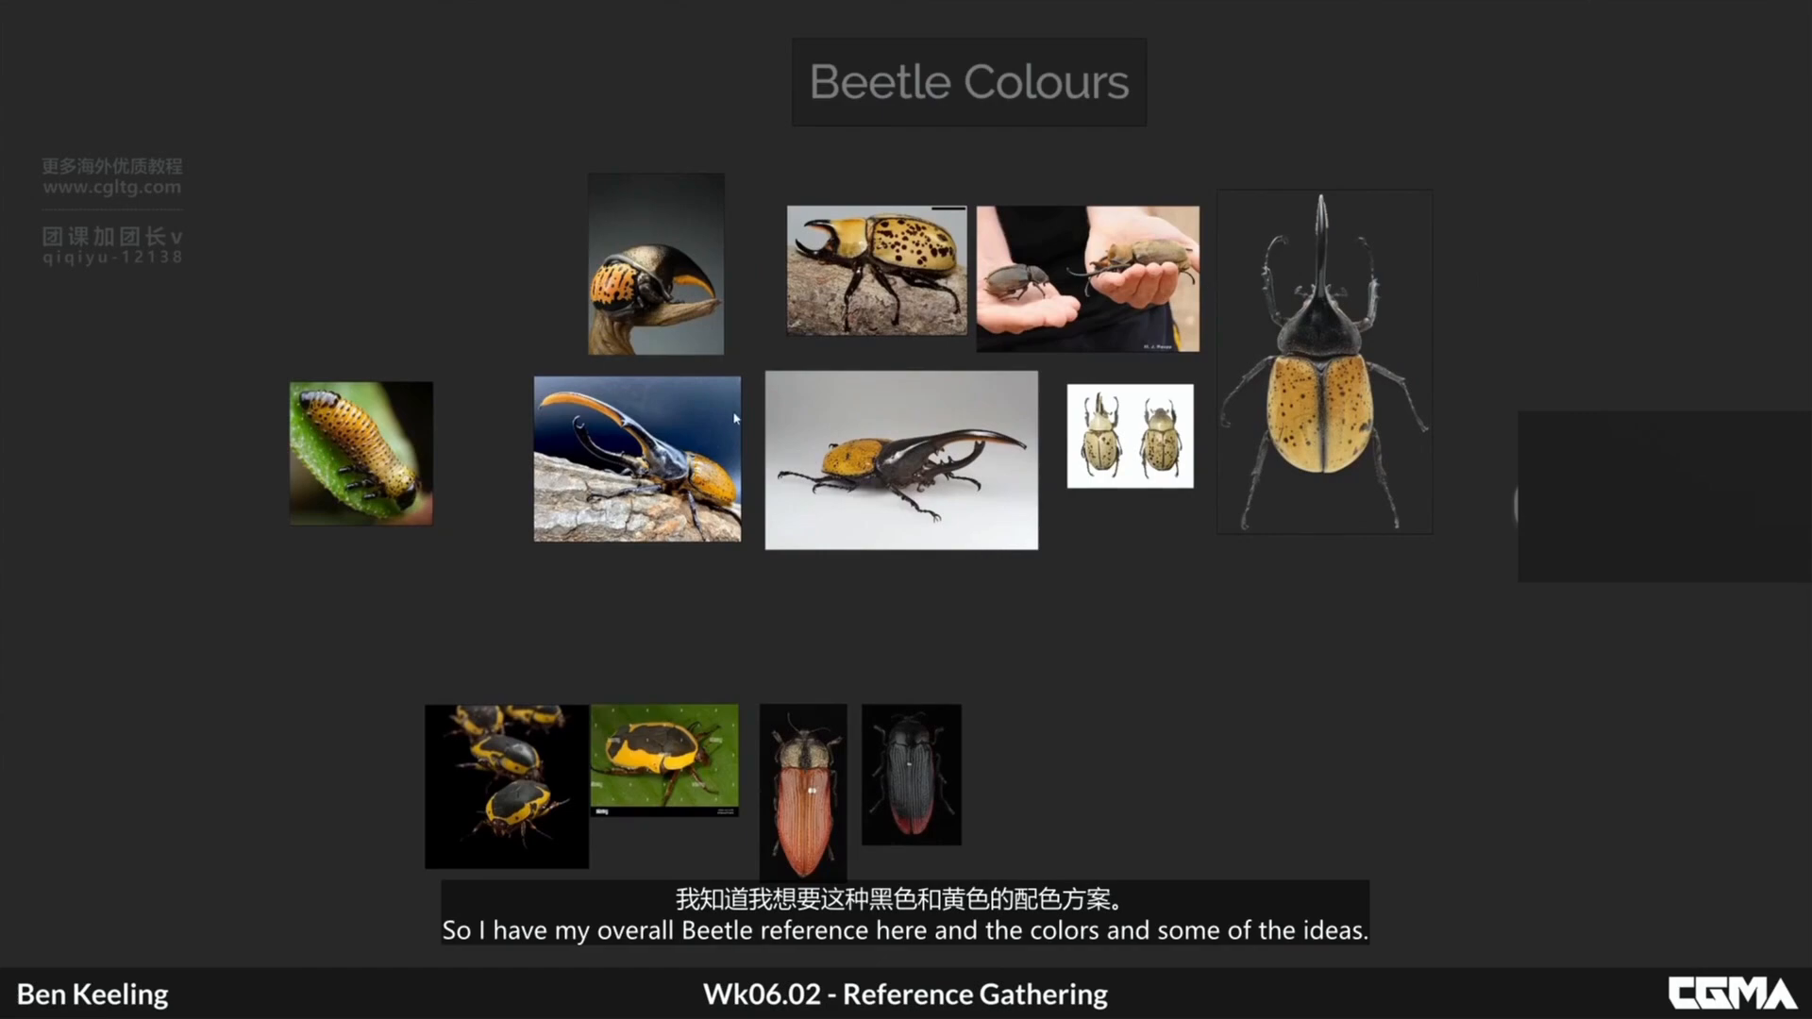
pyautogui.scroll(3, 626, 438)
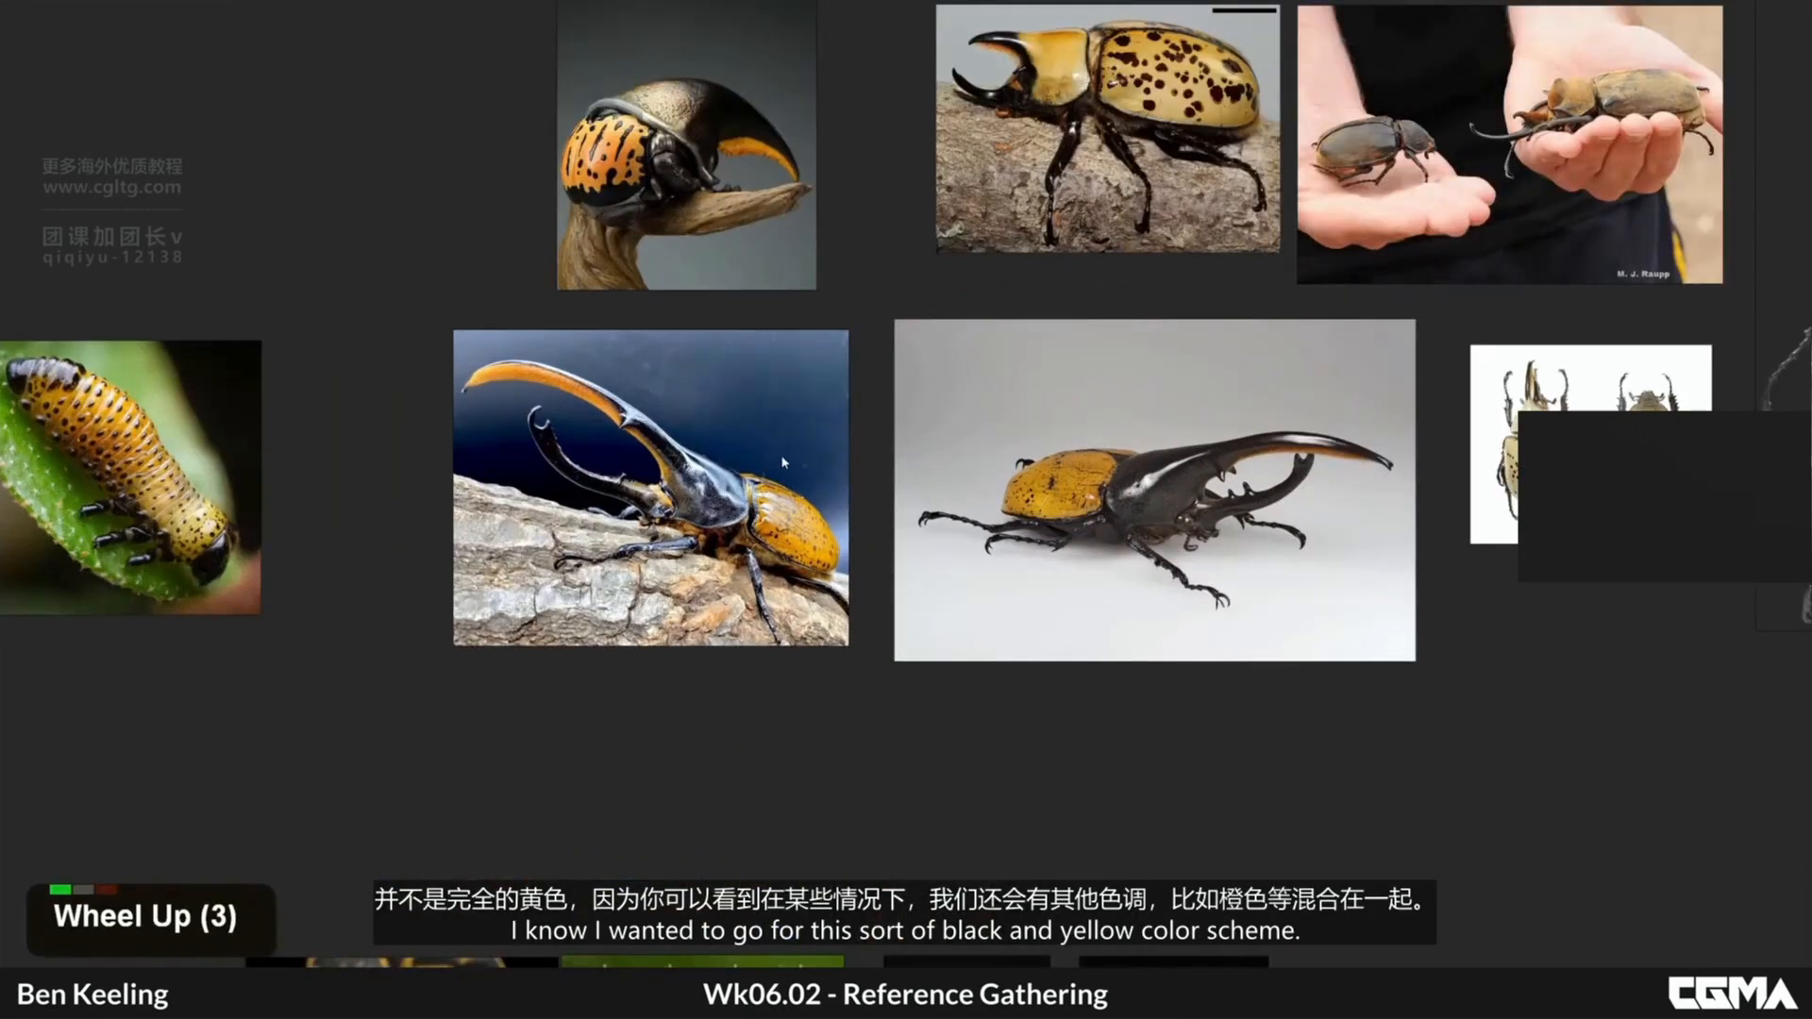
pyautogui.scroll(-1, 812, 390)
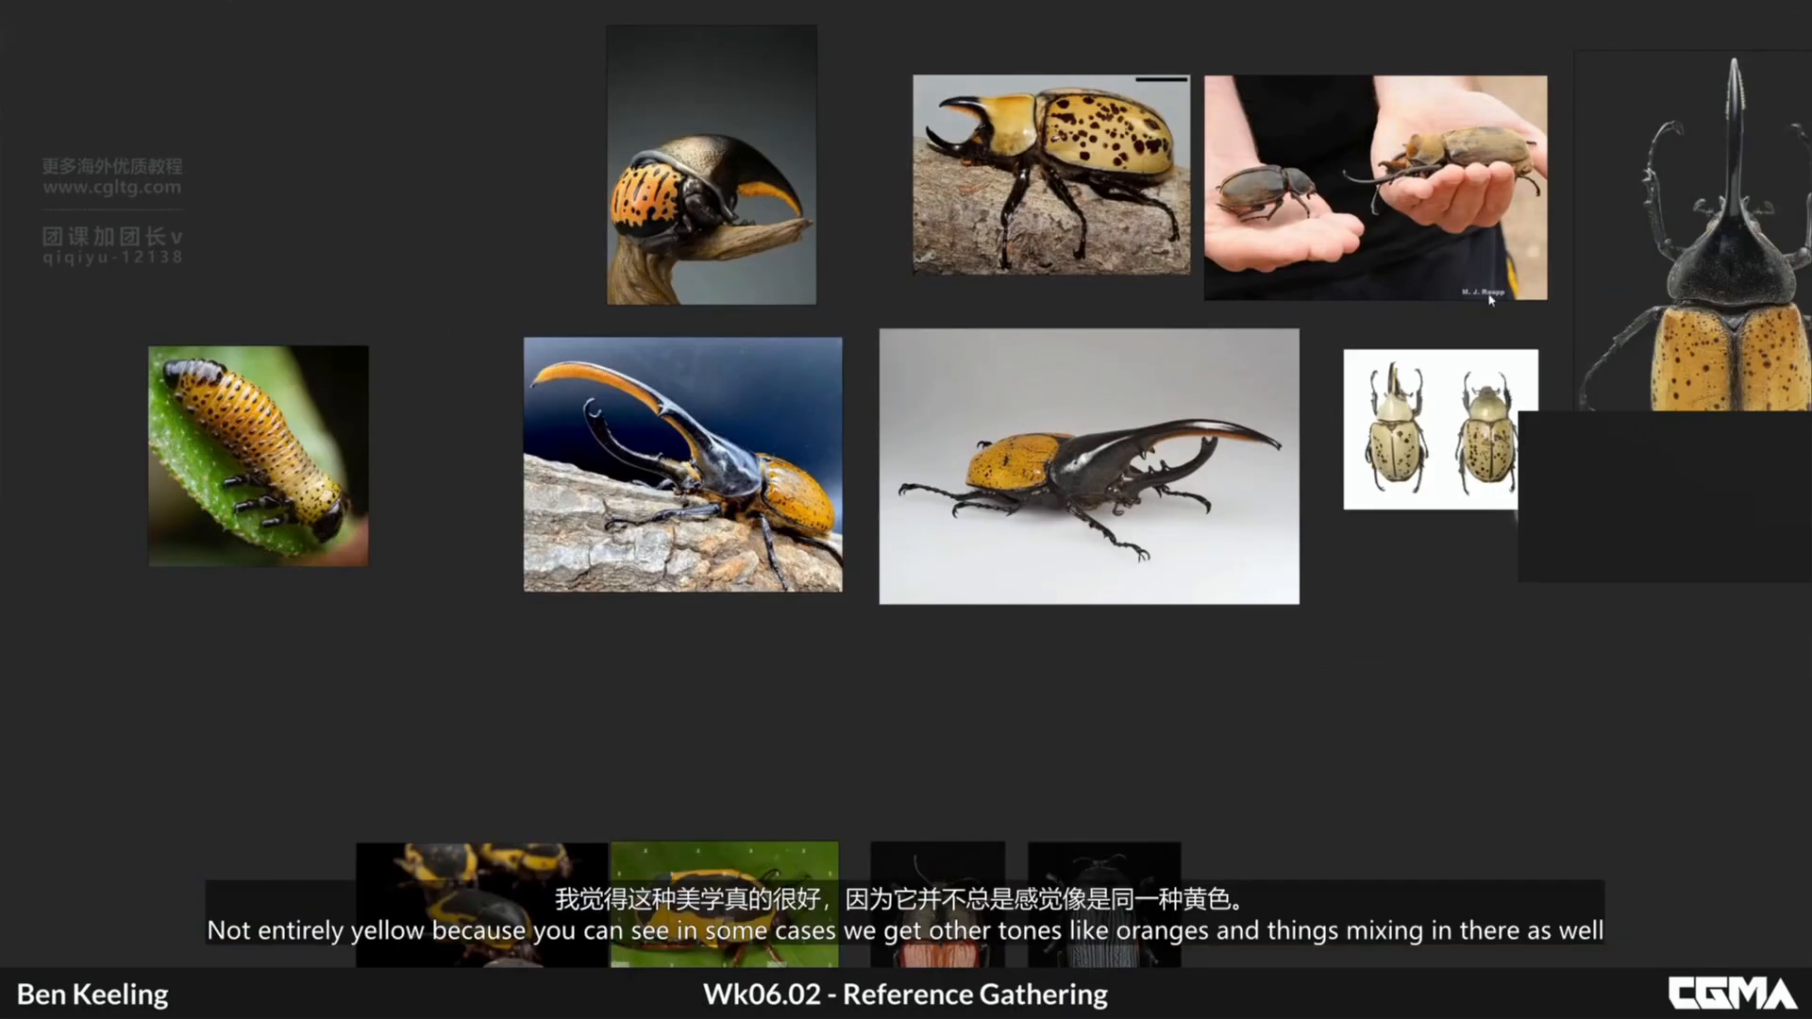
# - Study the colour tones in the larva and horned beetle photos of the Beetle Colours group
pyautogui.scroll(4, 238, 427)
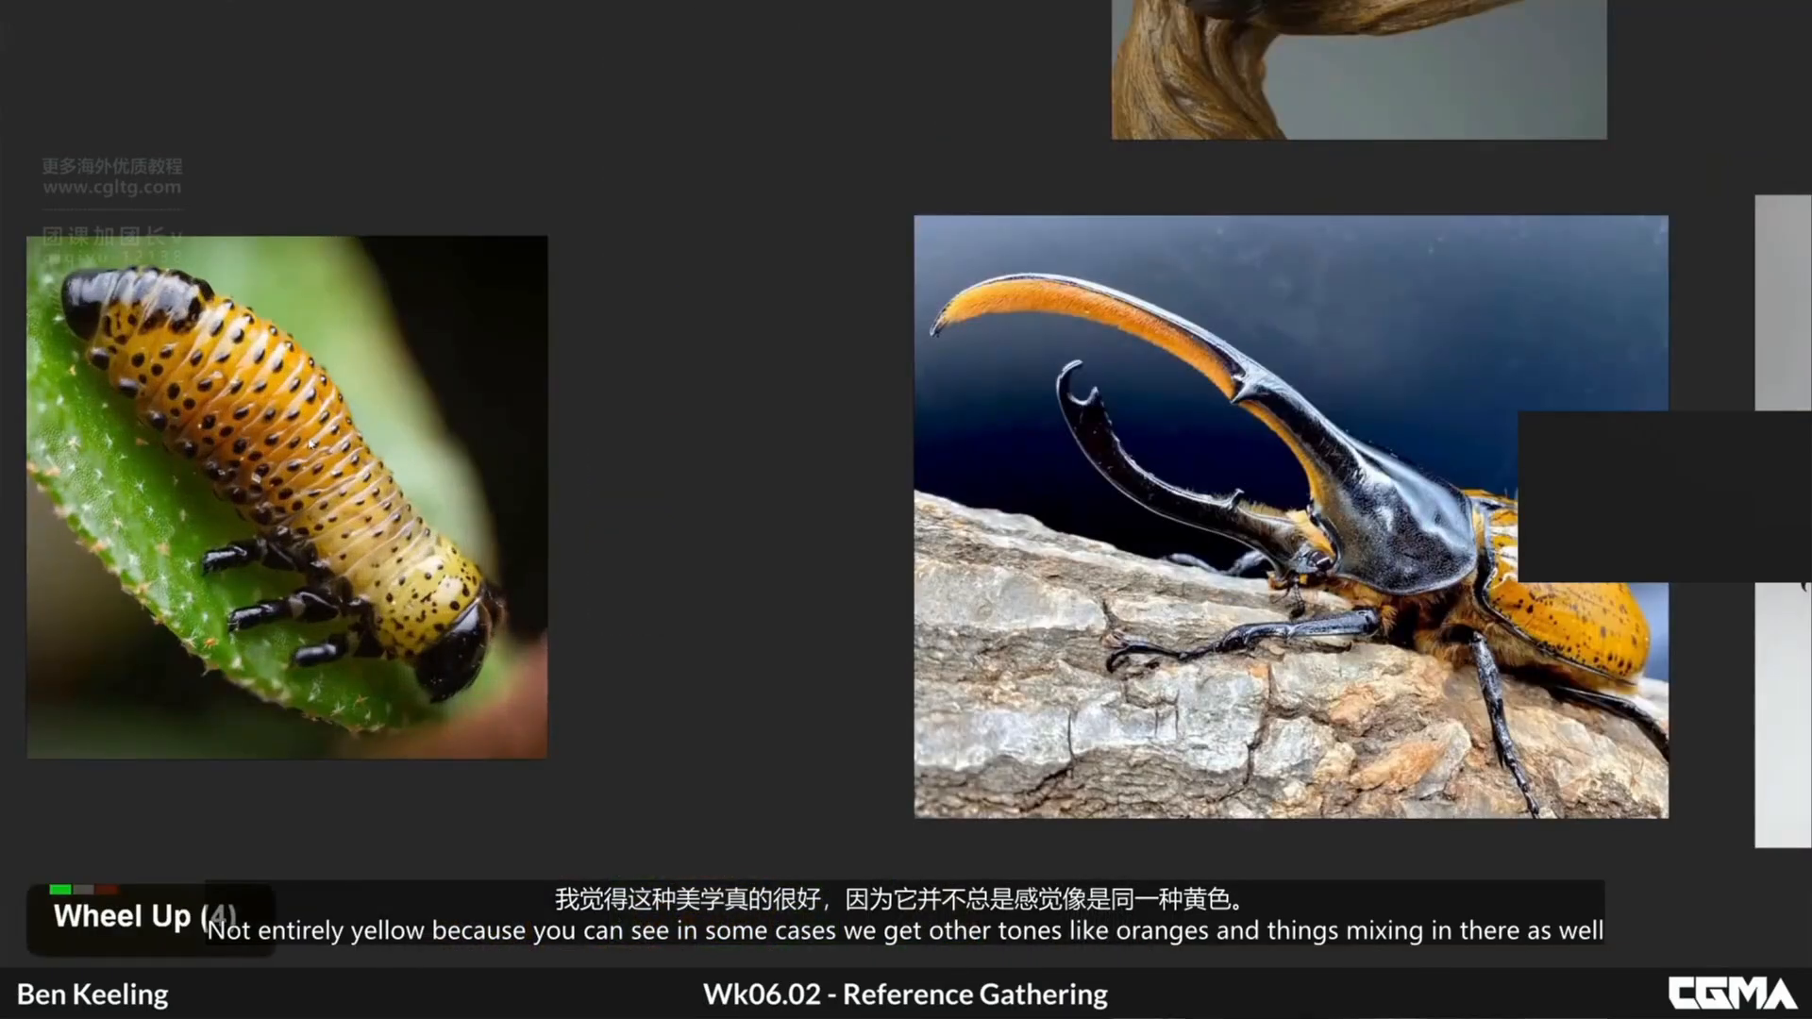
pyautogui.moveTo(1512, 567); pyautogui.dragTo(810, 506, button='middle')
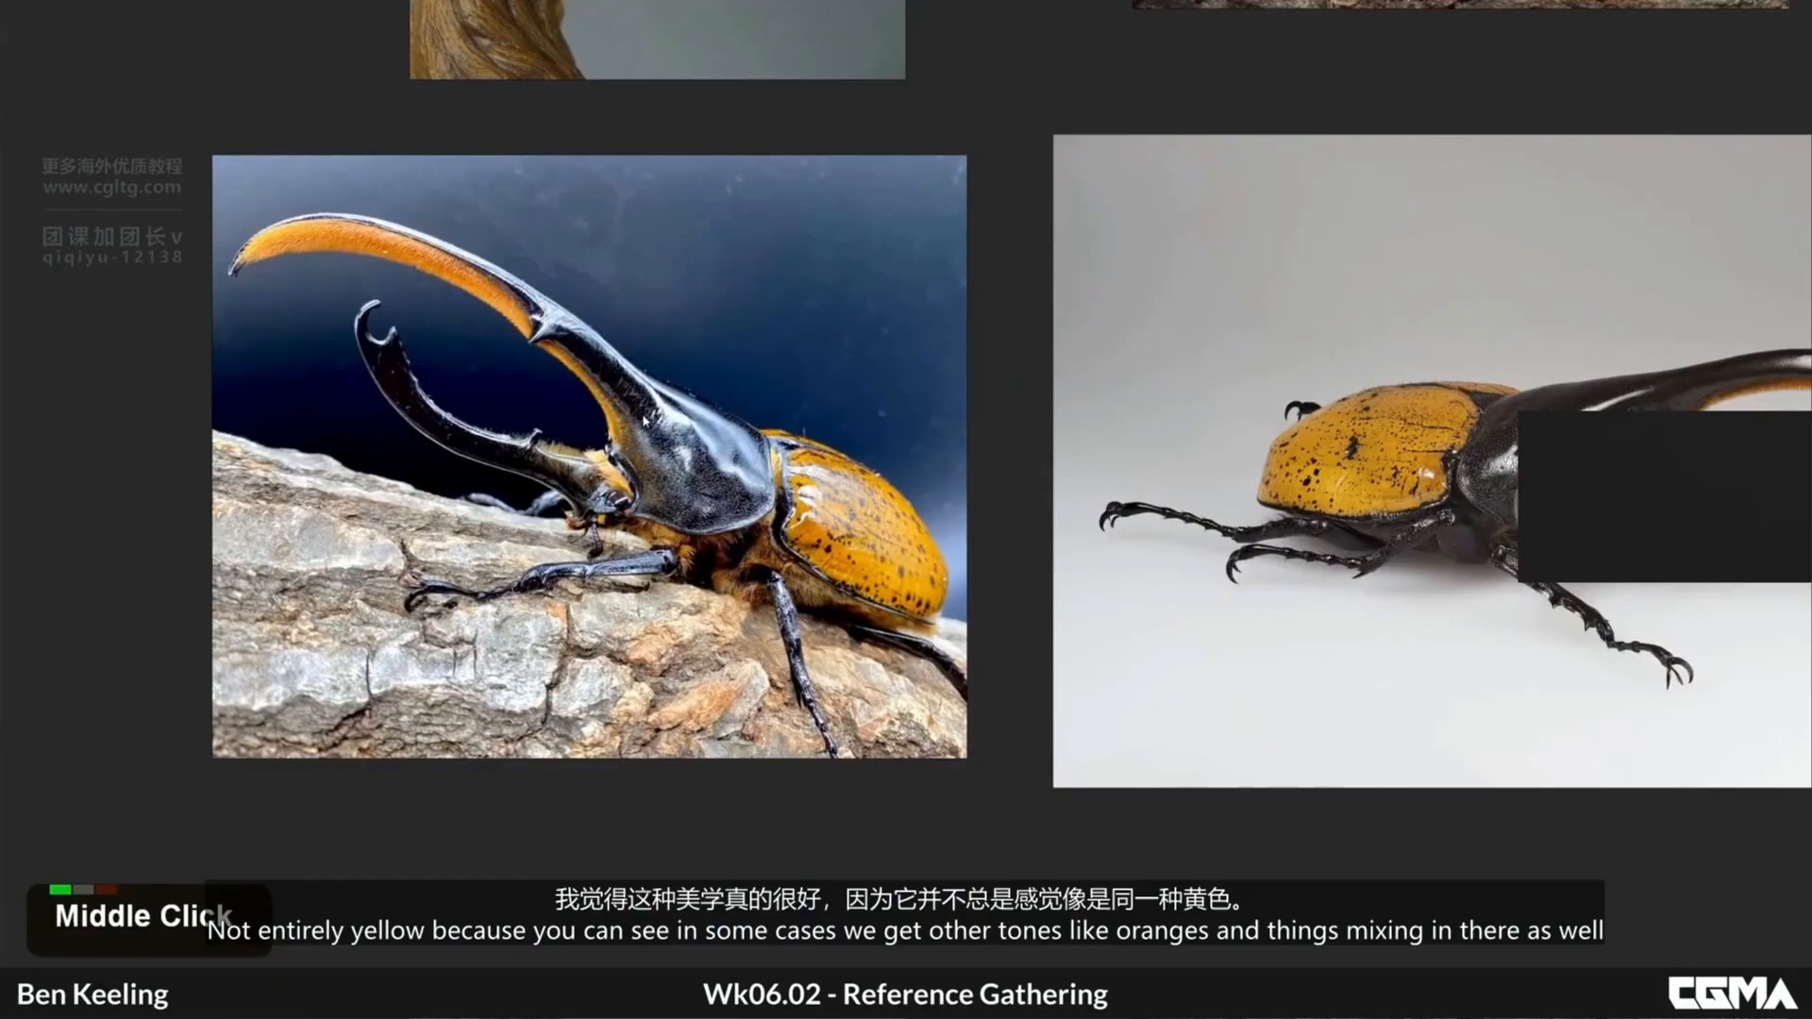
pyautogui.scroll(-3, 660, 423)
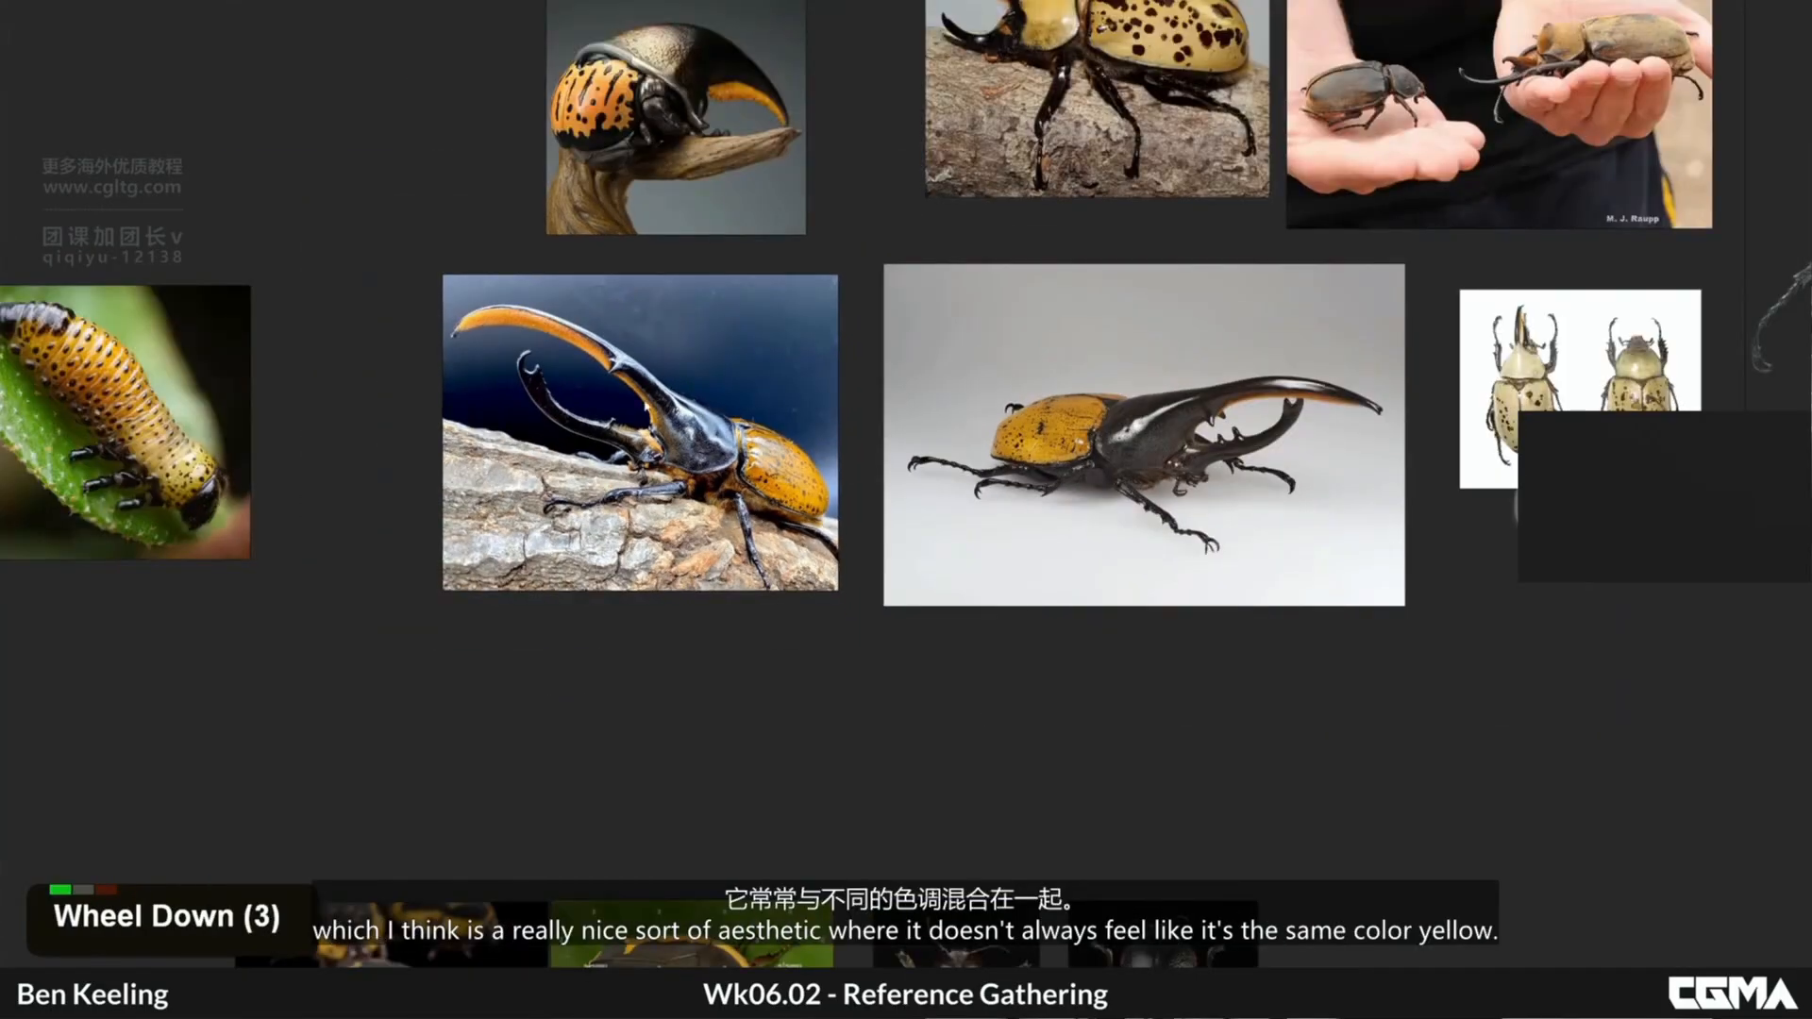
pyautogui.moveTo(649, 106); pyautogui.dragTo(646, 197, button='middle')
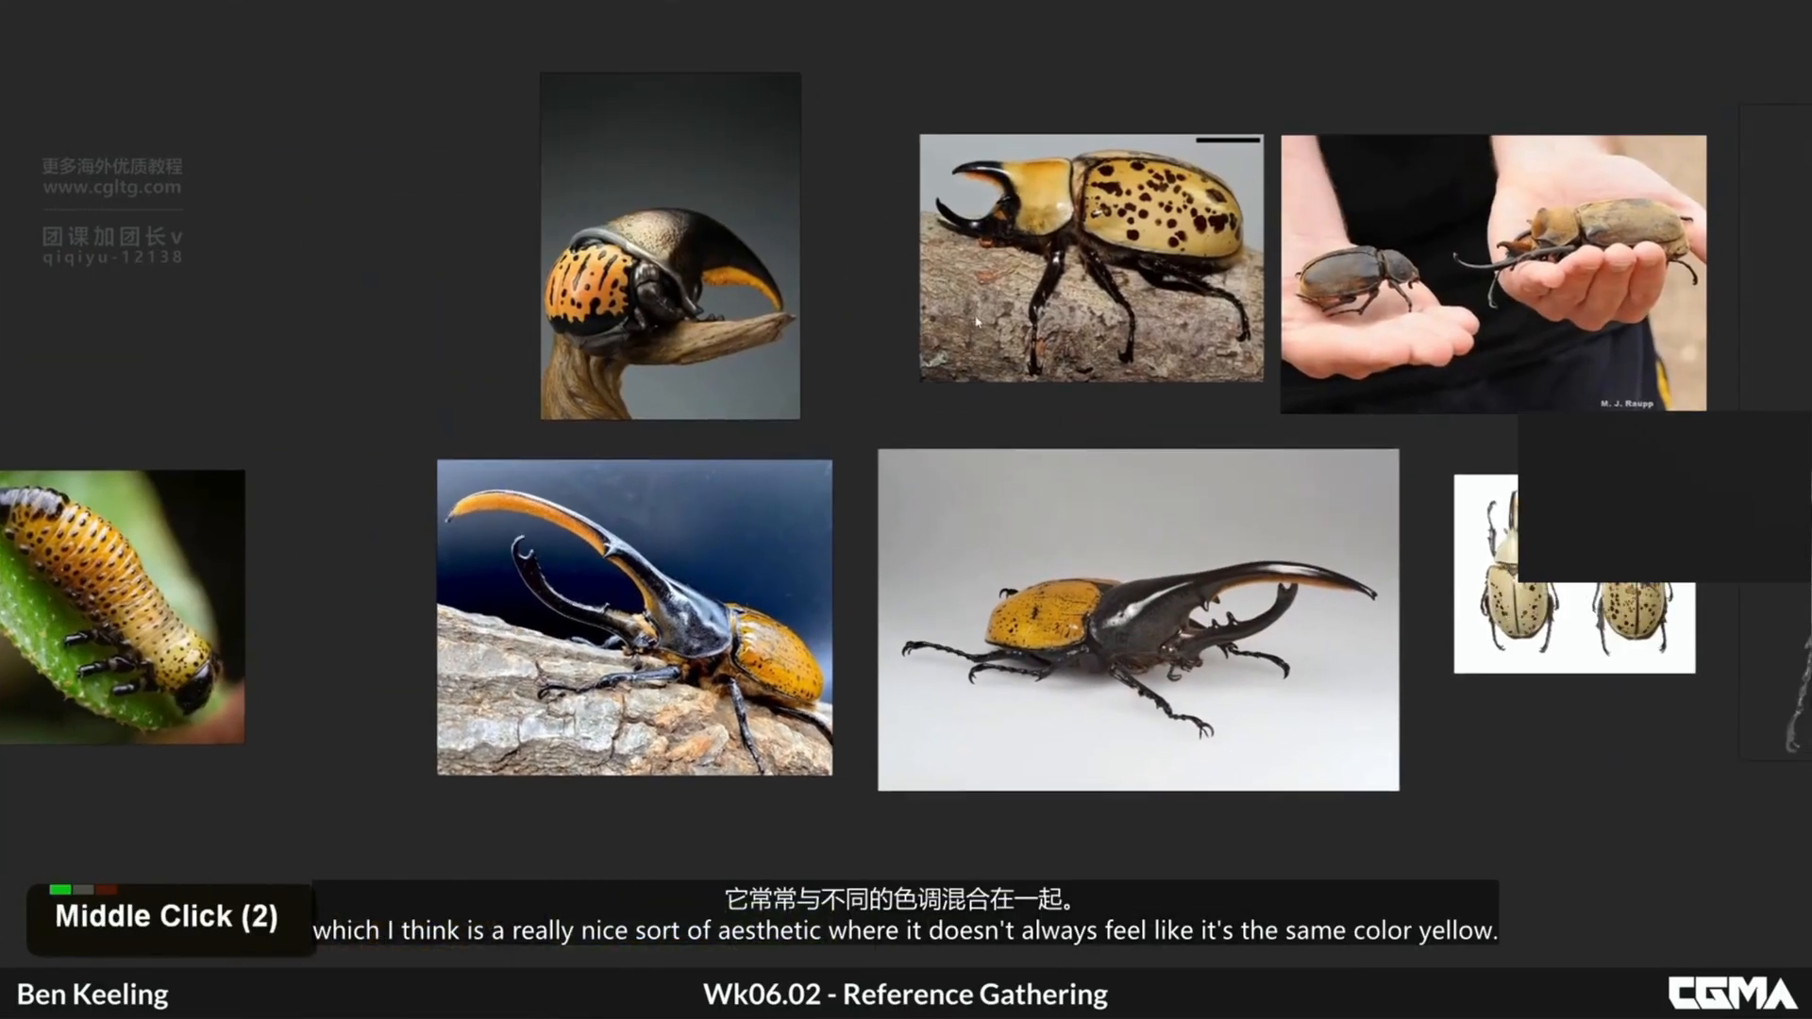
pyautogui.moveTo(1025, 24); pyautogui.dragTo(1022, 115, button='middle')
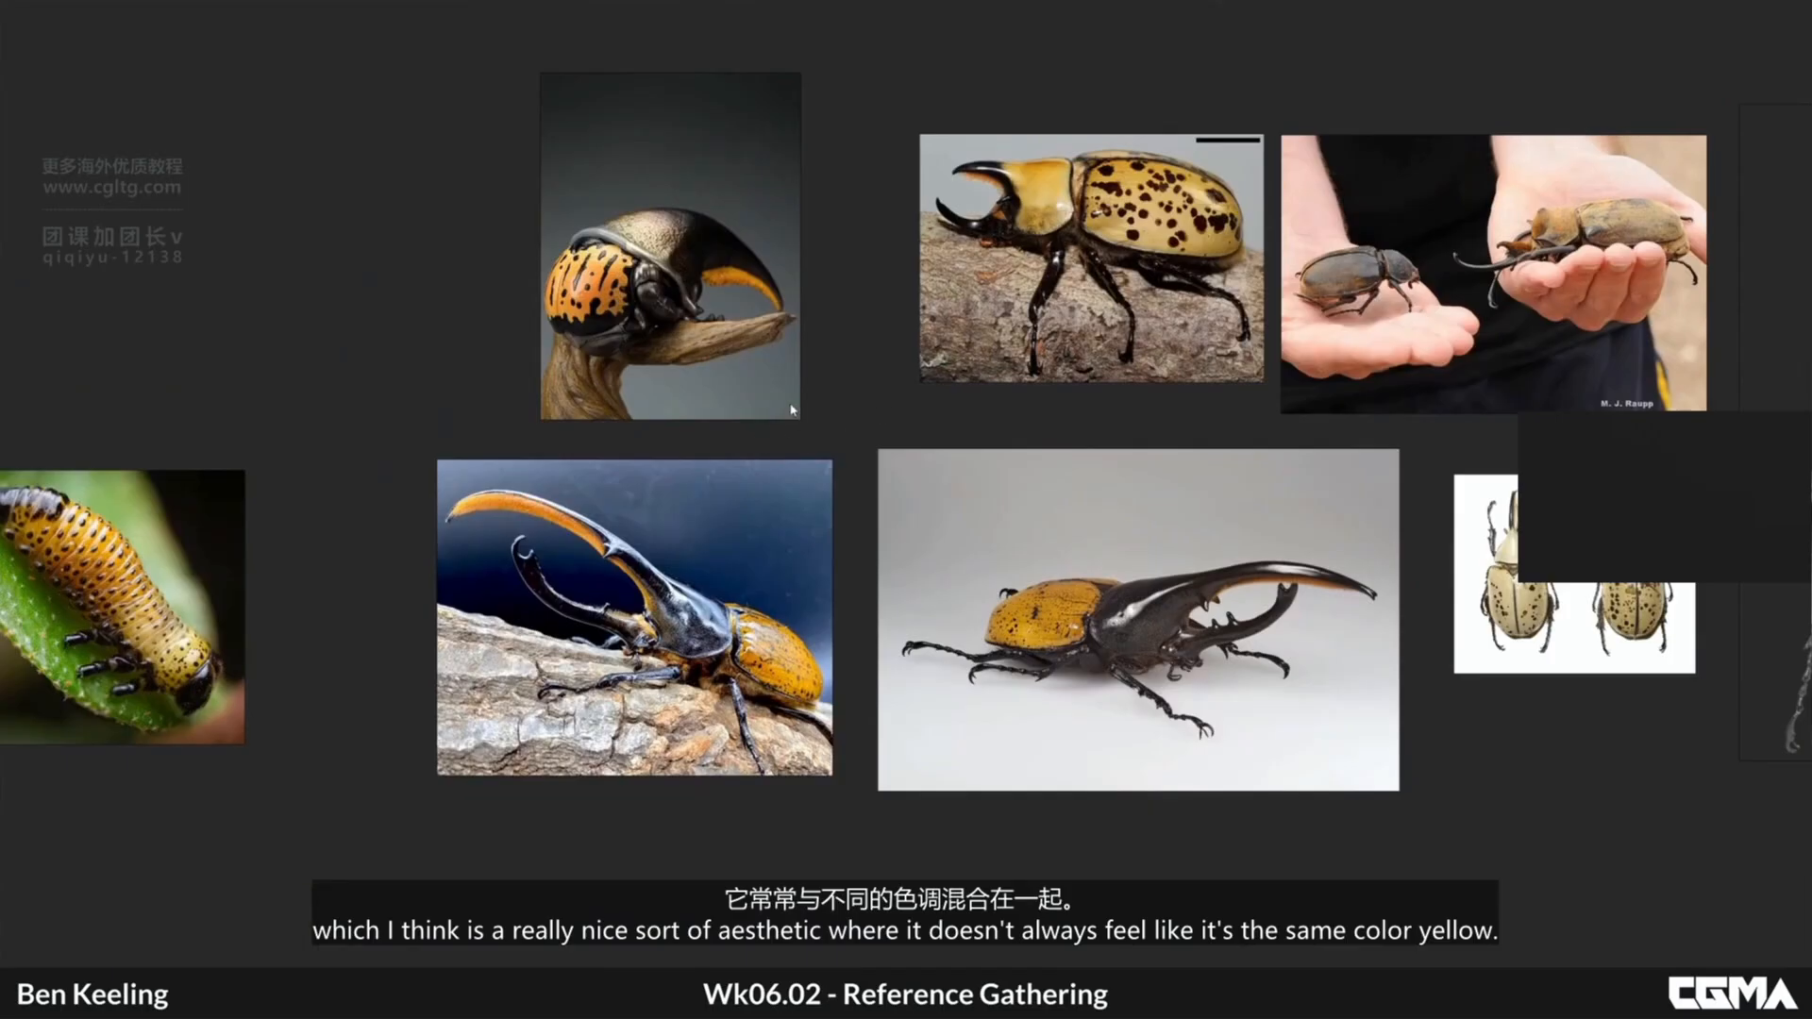
pyautogui.moveTo(857, 361); pyautogui.dragTo(853, 266, button='middle')
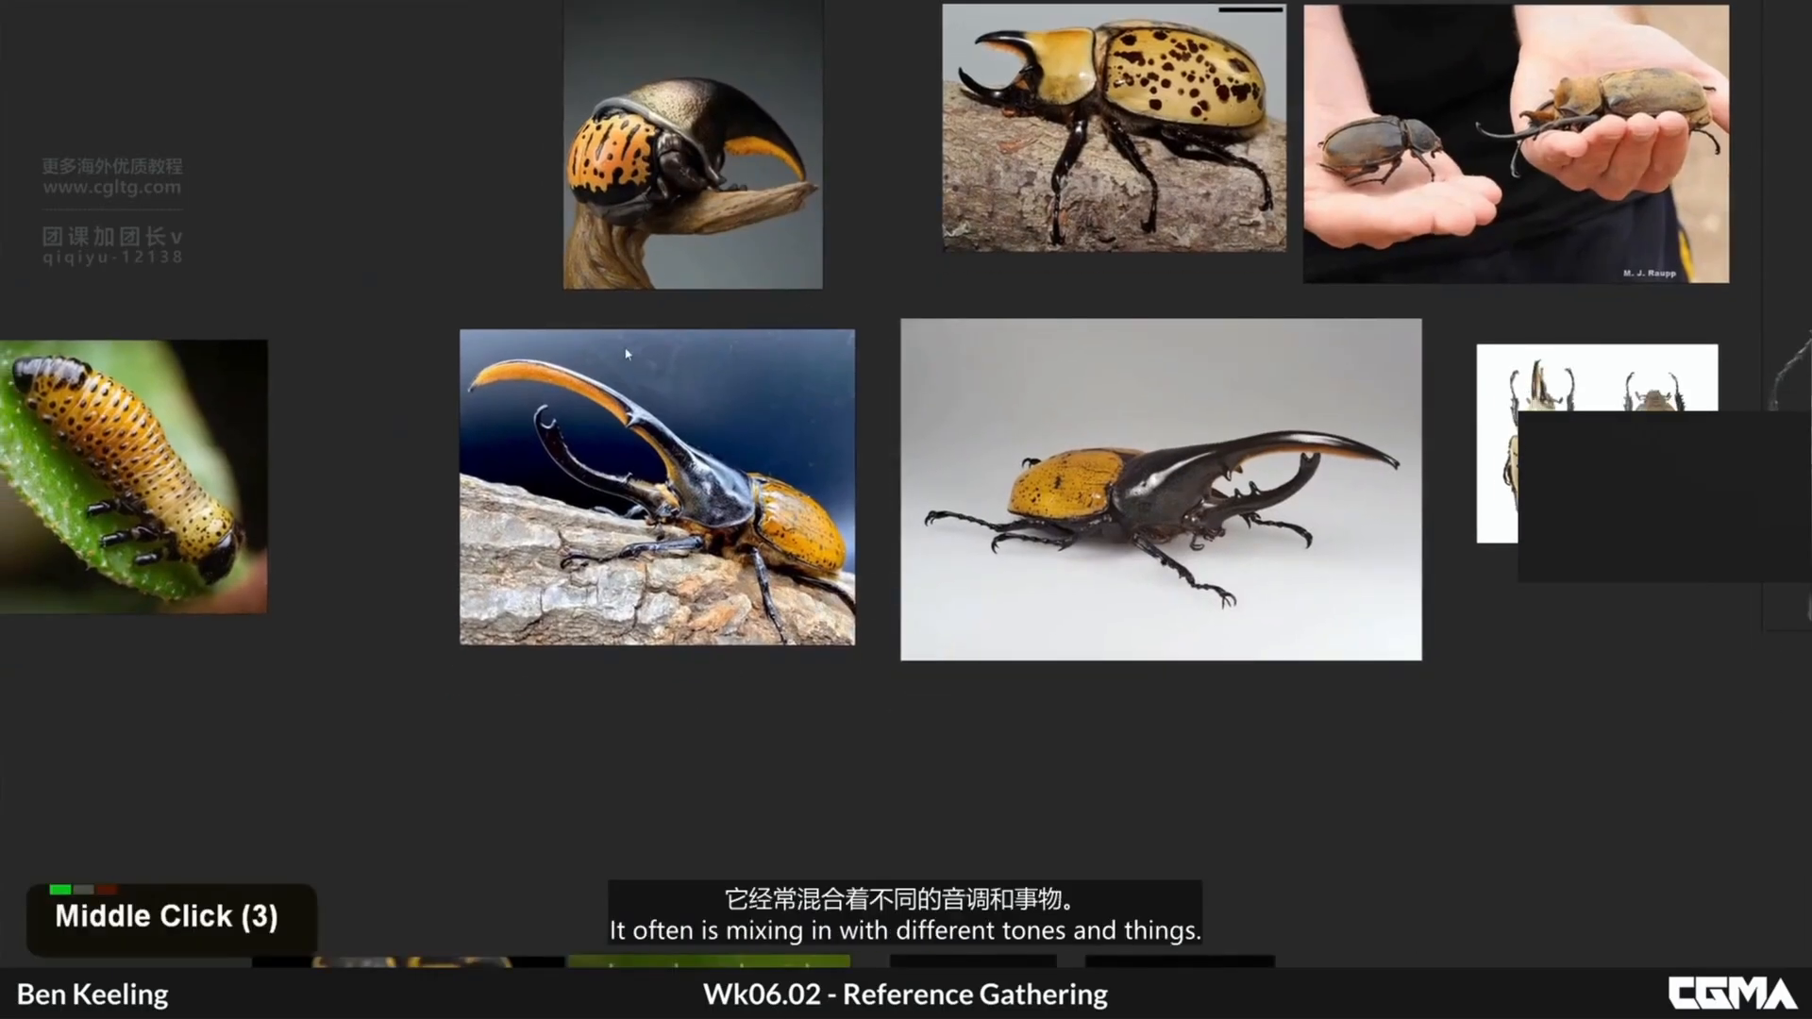
pyautogui.scroll(-2, 933, 697)
# - Inspect the contrast and shell markings in the black-and-yellow scarab photos in the lower row of beetle references
pyautogui.moveTo(933, 698); pyautogui.dragTo(896, 385, button='middle')
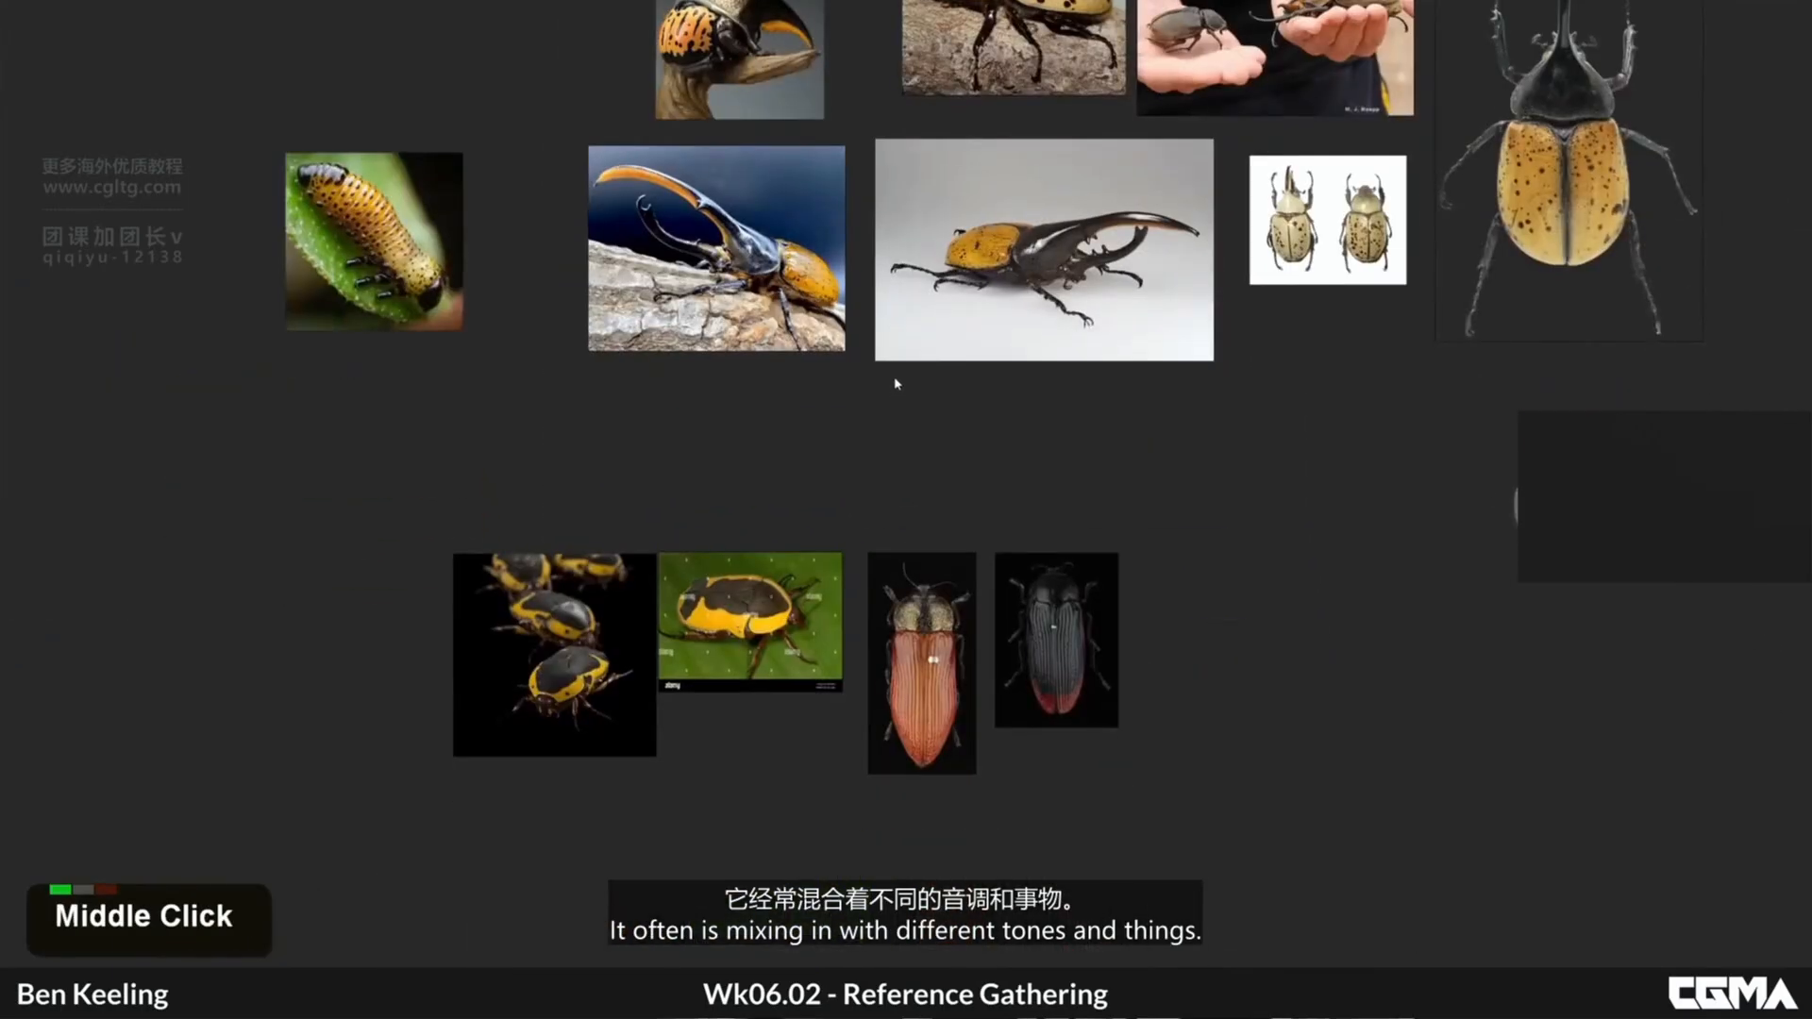
pyautogui.moveTo(892, 628); pyautogui.dragTo(899, 445, button='middle')
pyautogui.scroll(6, 699, 392)
pyautogui.moveTo(698, 392); pyautogui.dragTo(467, 548, button='middle')
pyautogui.scroll(-2, 908, 361)
pyautogui.moveTo(1027, 326); pyautogui.dragTo(1008, 342, button='middle')
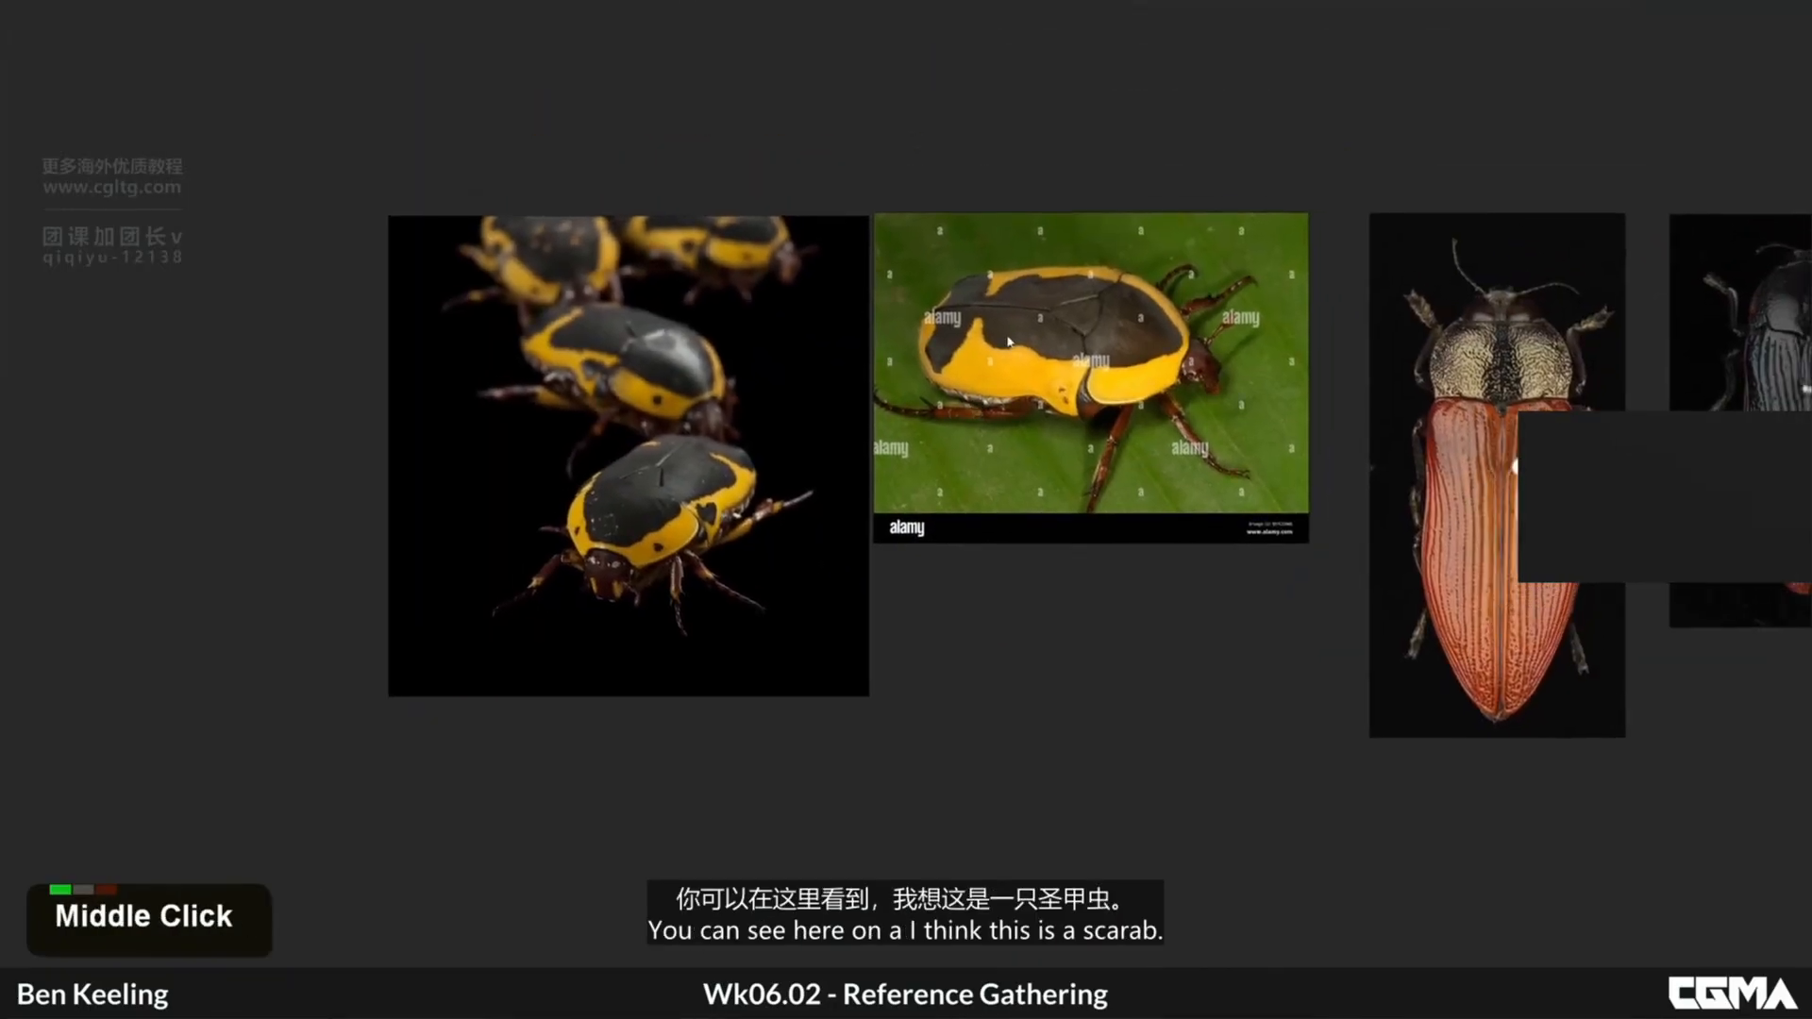
pyautogui.scroll(3, 1139, 330)
pyautogui.scroll(-1, 1119, 345)
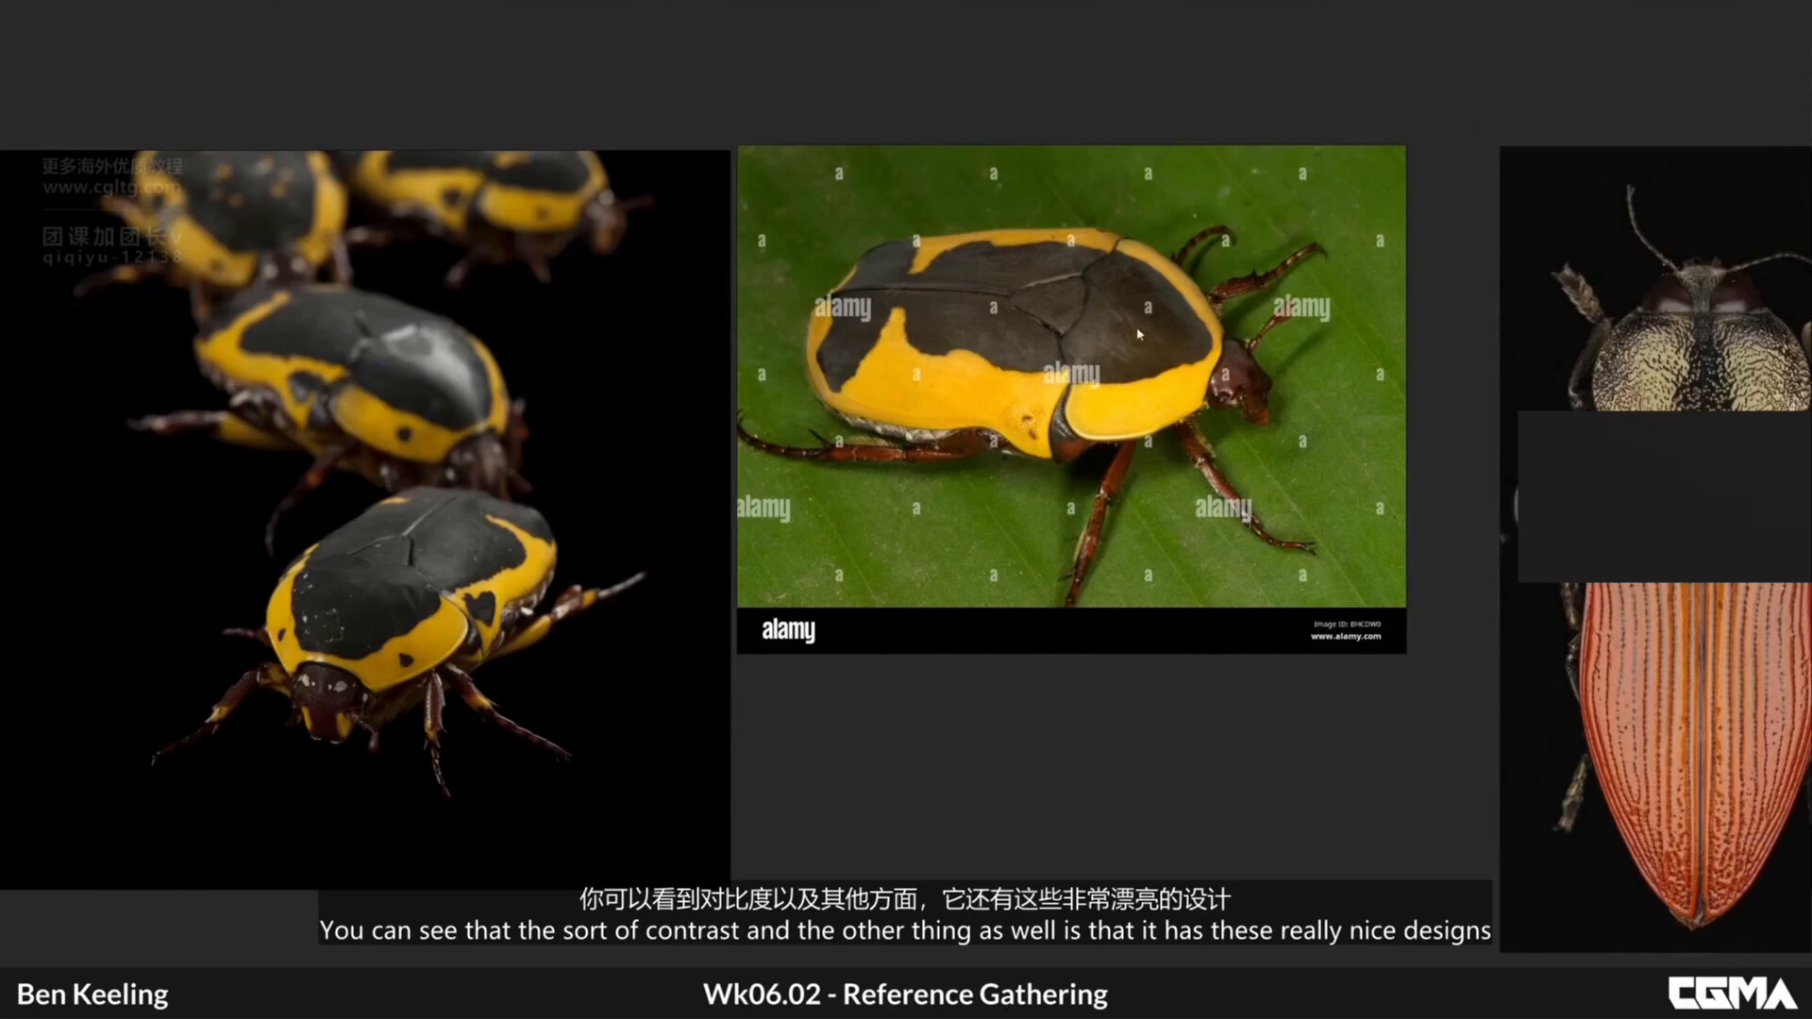
# - Compare the shell patterns in the two large side-view photos of orange-backed horned beetles
pyautogui.scroll(-7, 1139, 334)
pyautogui.moveTo(1076, 222); pyautogui.dragTo(910, 594, button='middle')
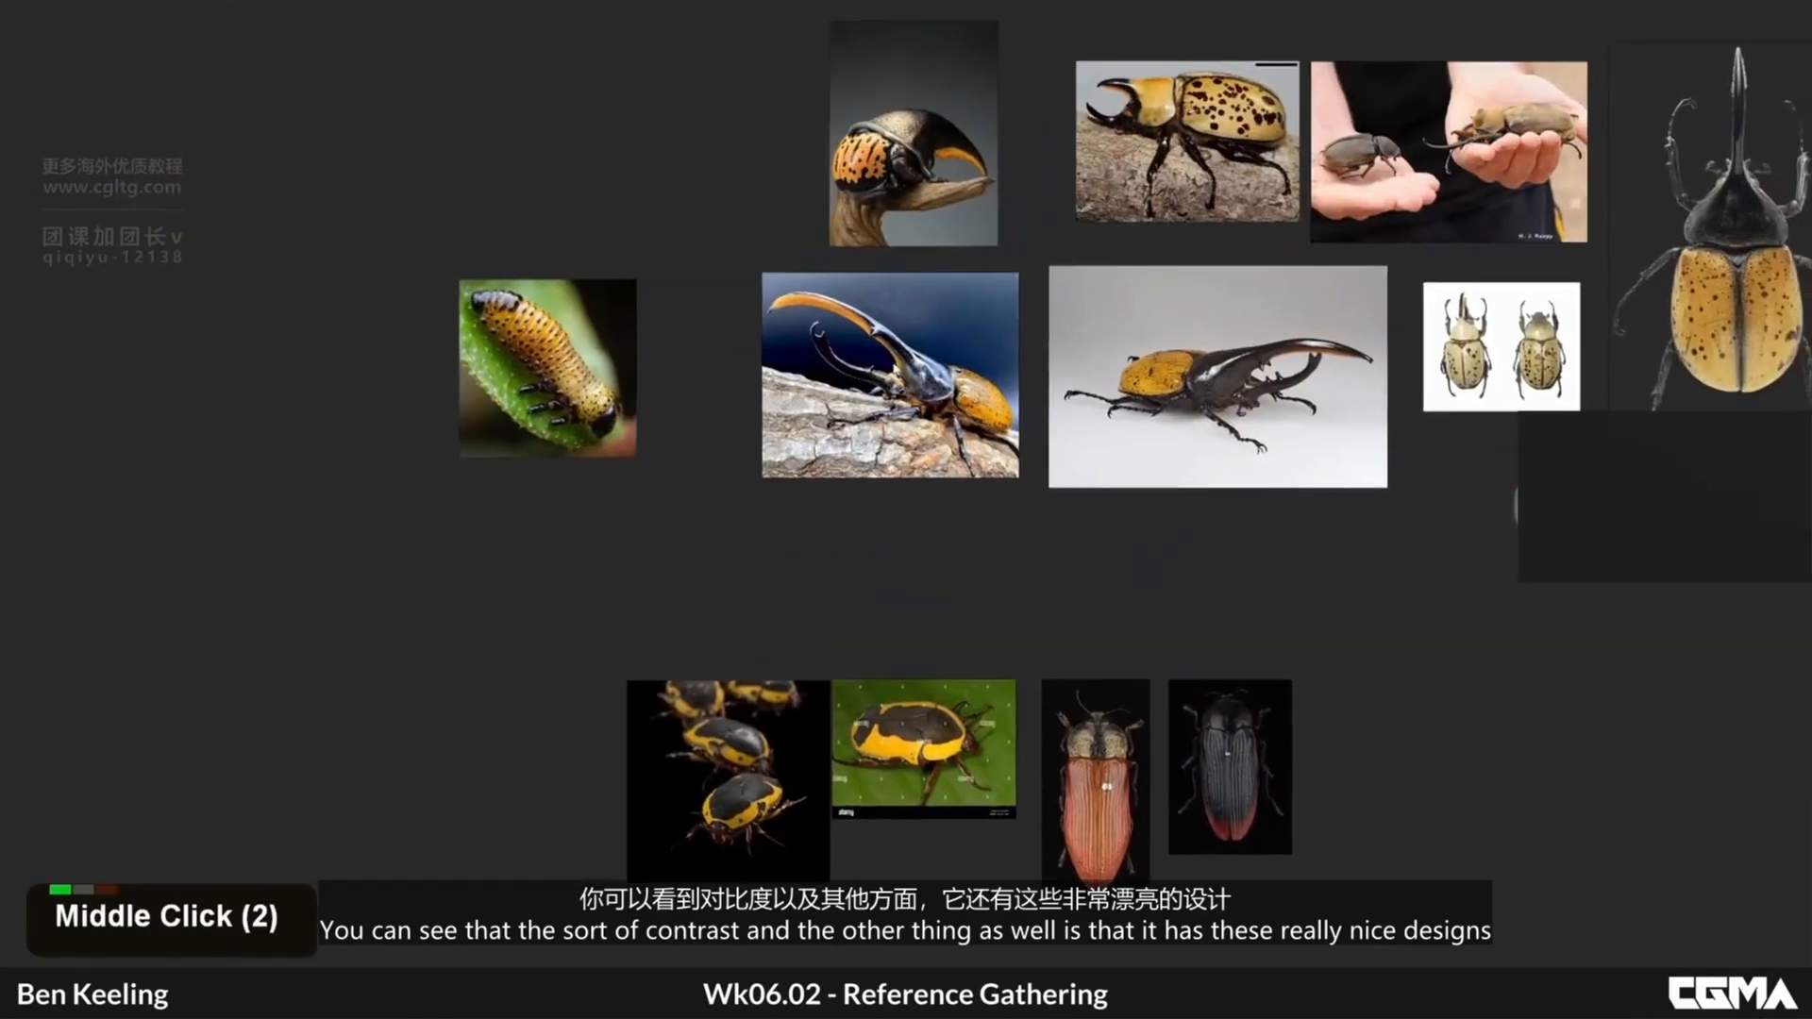
pyautogui.moveTo(910, 372); pyautogui.dragTo(843, 410, button='middle')
pyautogui.scroll(6, 844, 409)
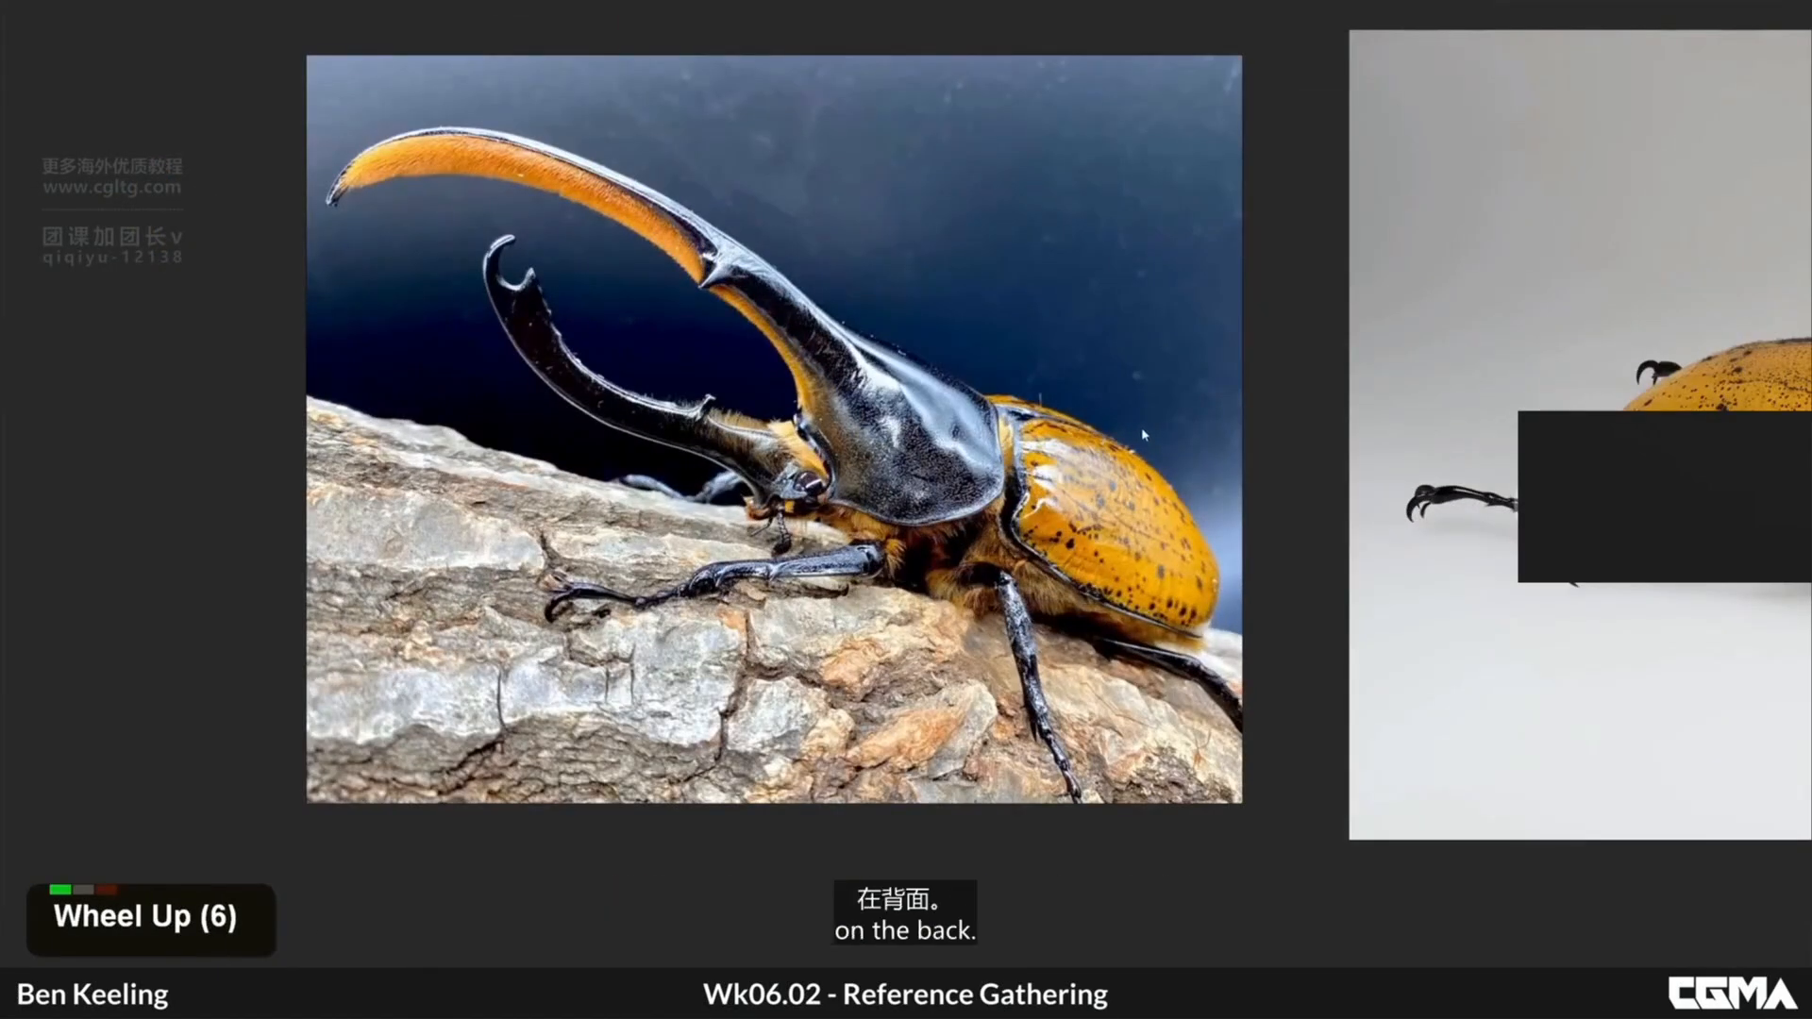
pyautogui.scroll(-2, 1146, 507)
pyautogui.moveTo(1069, 533); pyautogui.dragTo(618, 533, button='middle')
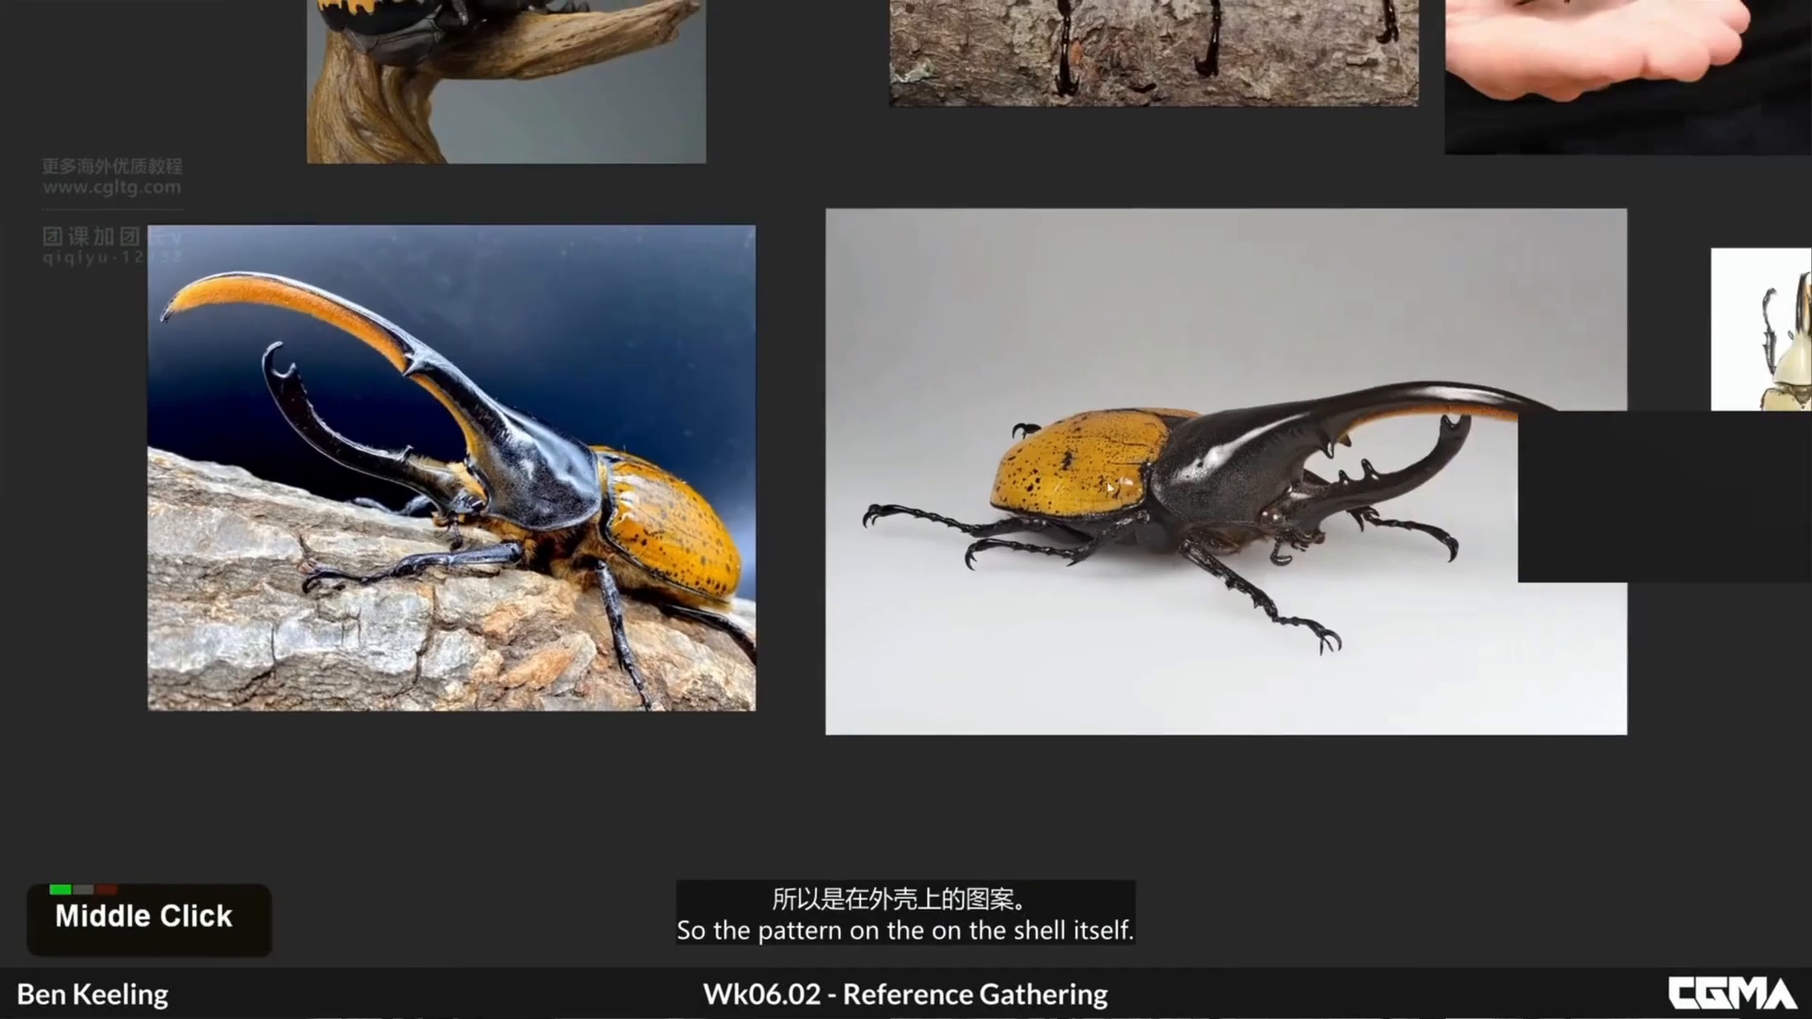
pyautogui.scroll(4, 1085, 482)
pyautogui.scroll(-6, 1231, 470)
pyautogui.moveTo(1387, 464); pyautogui.dragTo(1035, 465, button='middle')
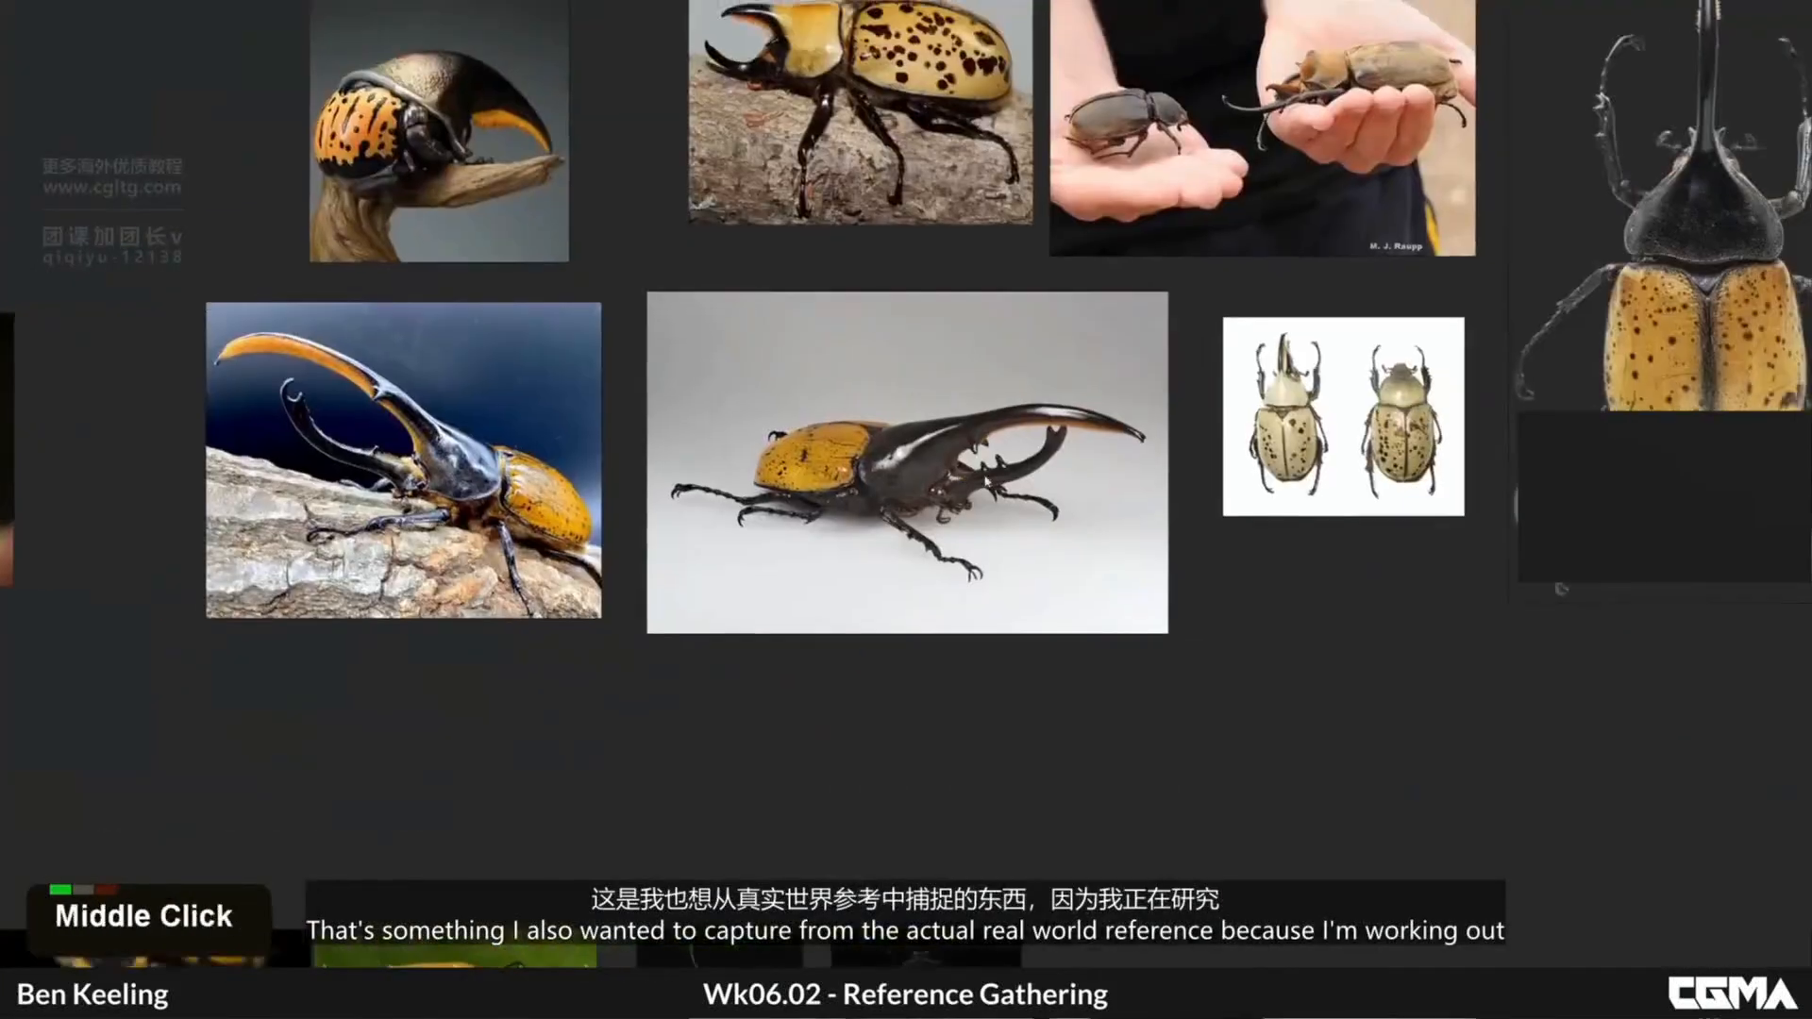
# - Inspect the spotted shell of the large top-view beetle photo beside the pair of pale beetles
pyautogui.moveTo(1684, 372); pyautogui.dragTo(1477, 478, button='middle')
pyautogui.scroll(3, 1478, 479)
pyautogui.scroll(-2, 1442, 387)
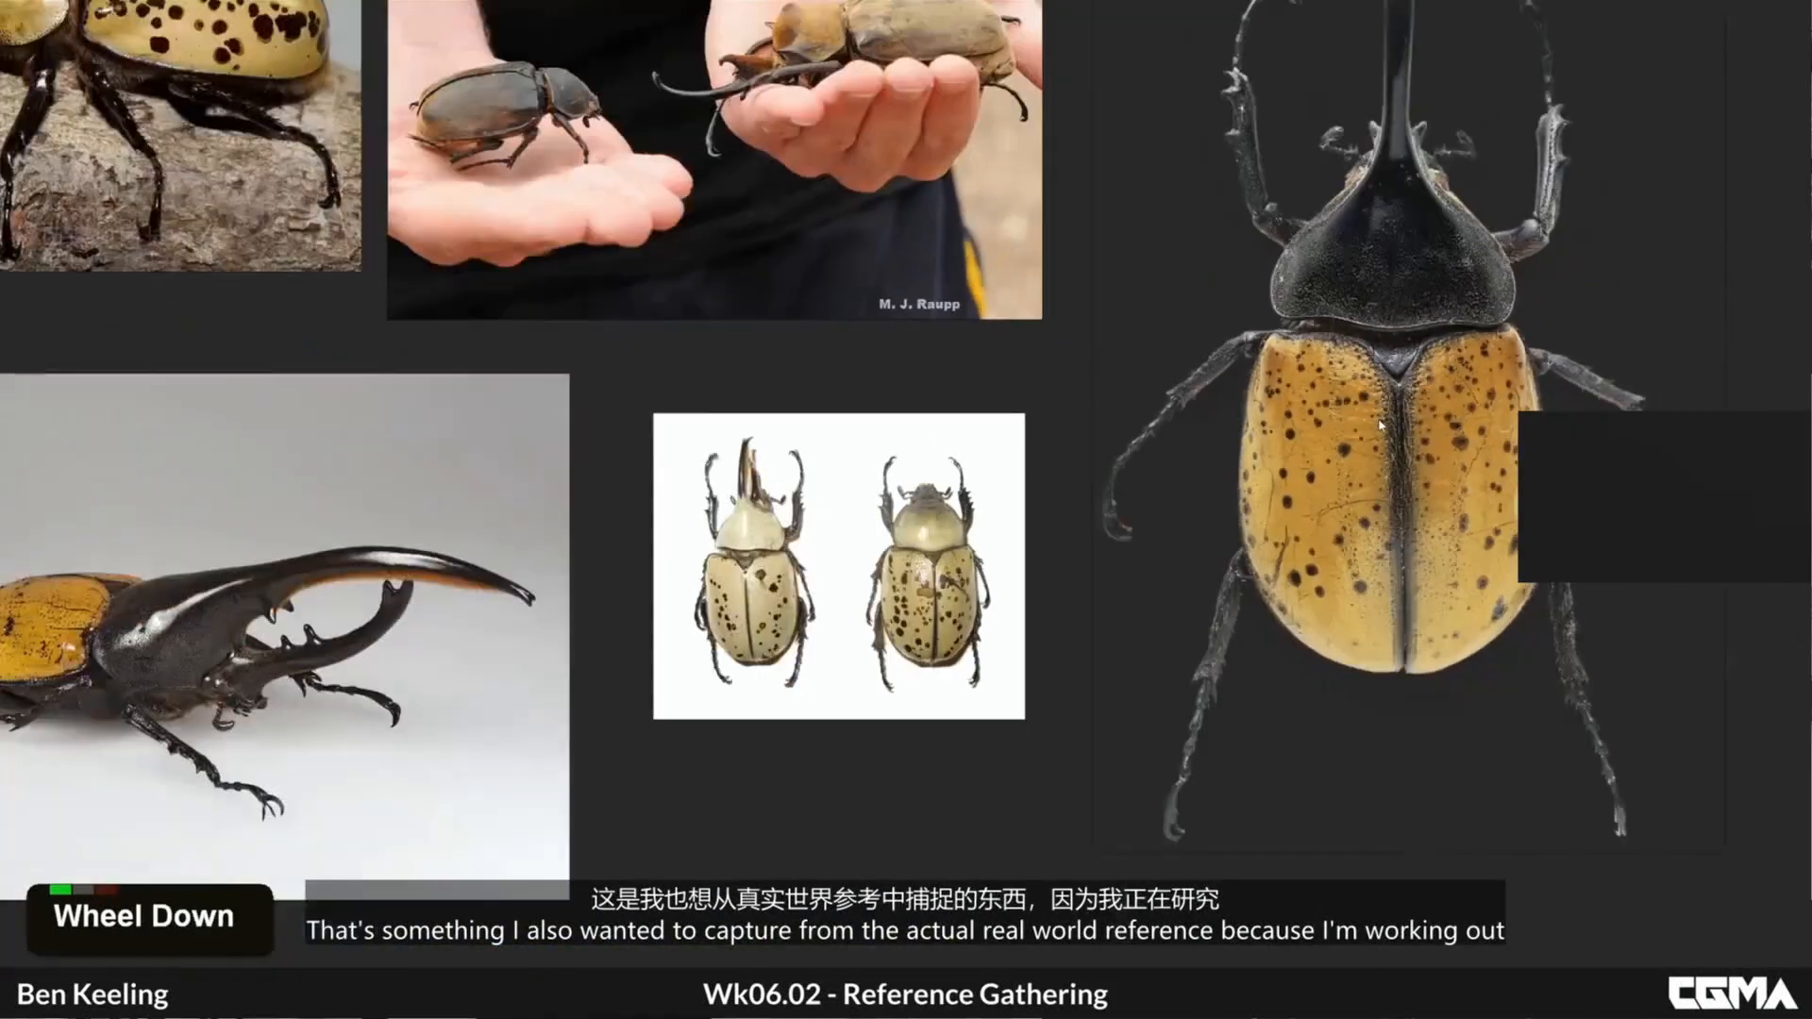
pyautogui.scroll(2, 1321, 371)
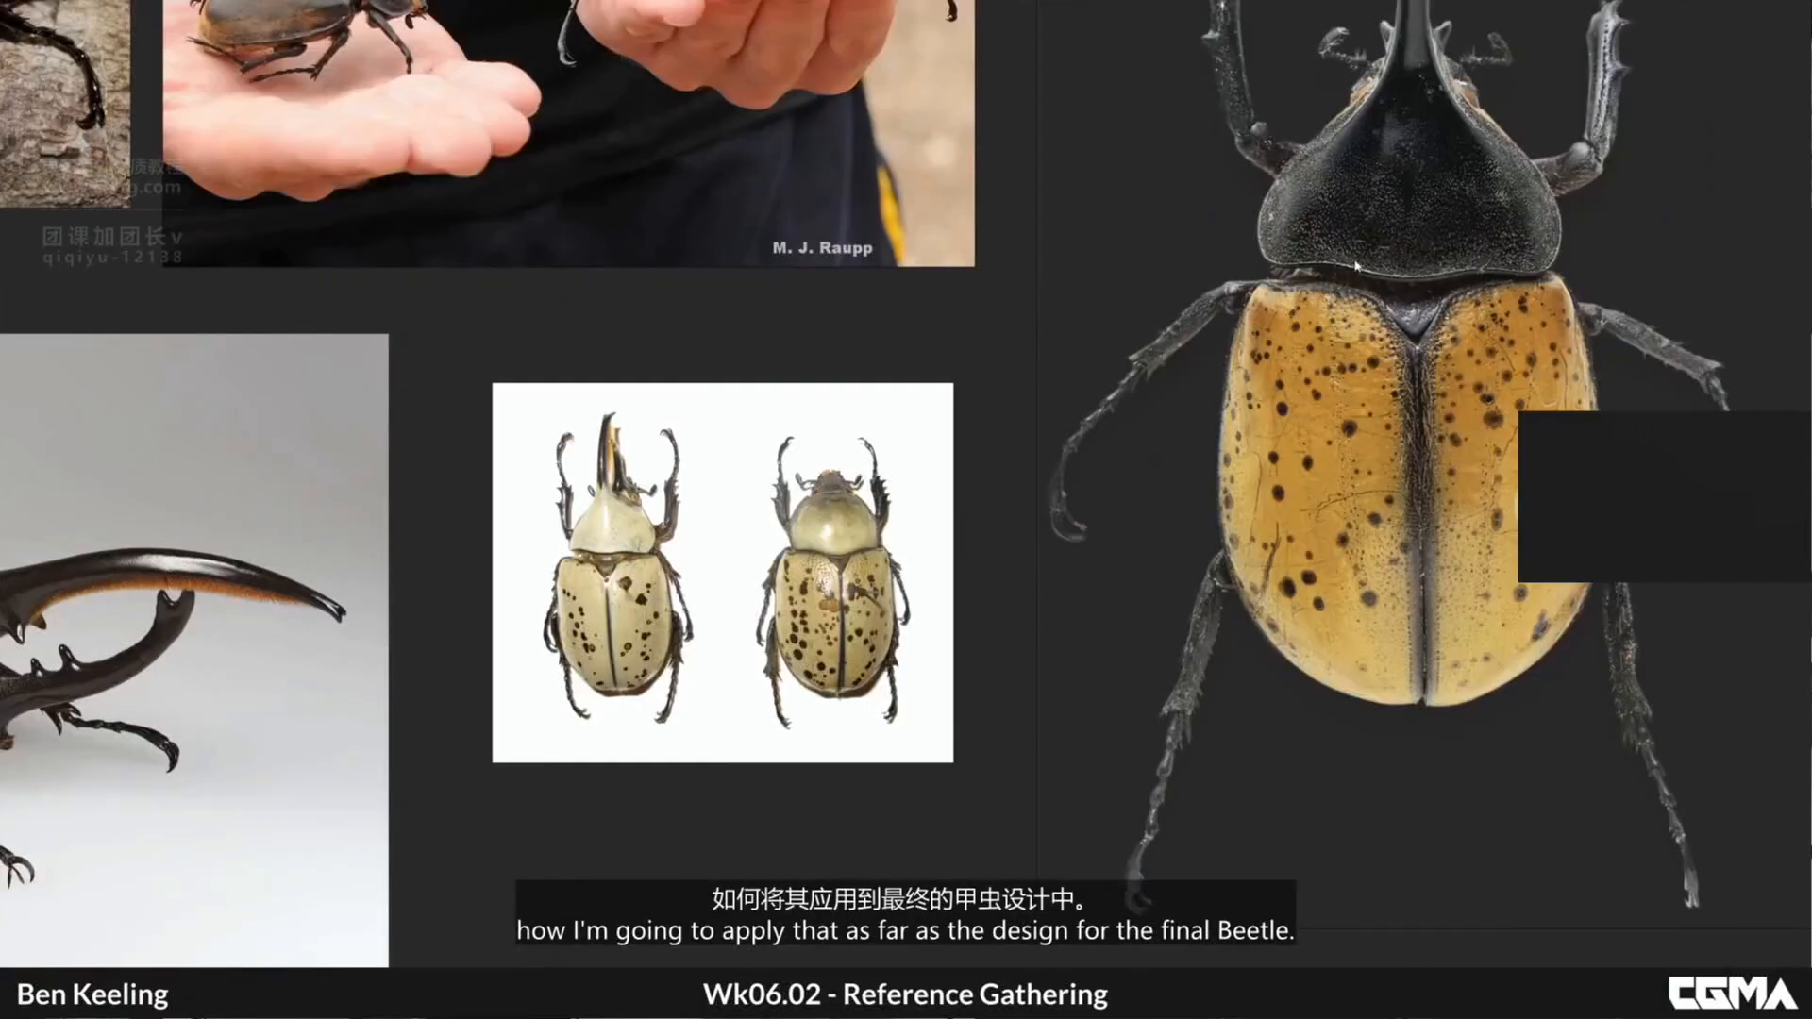
pyautogui.scroll(-5, 1321, 266)
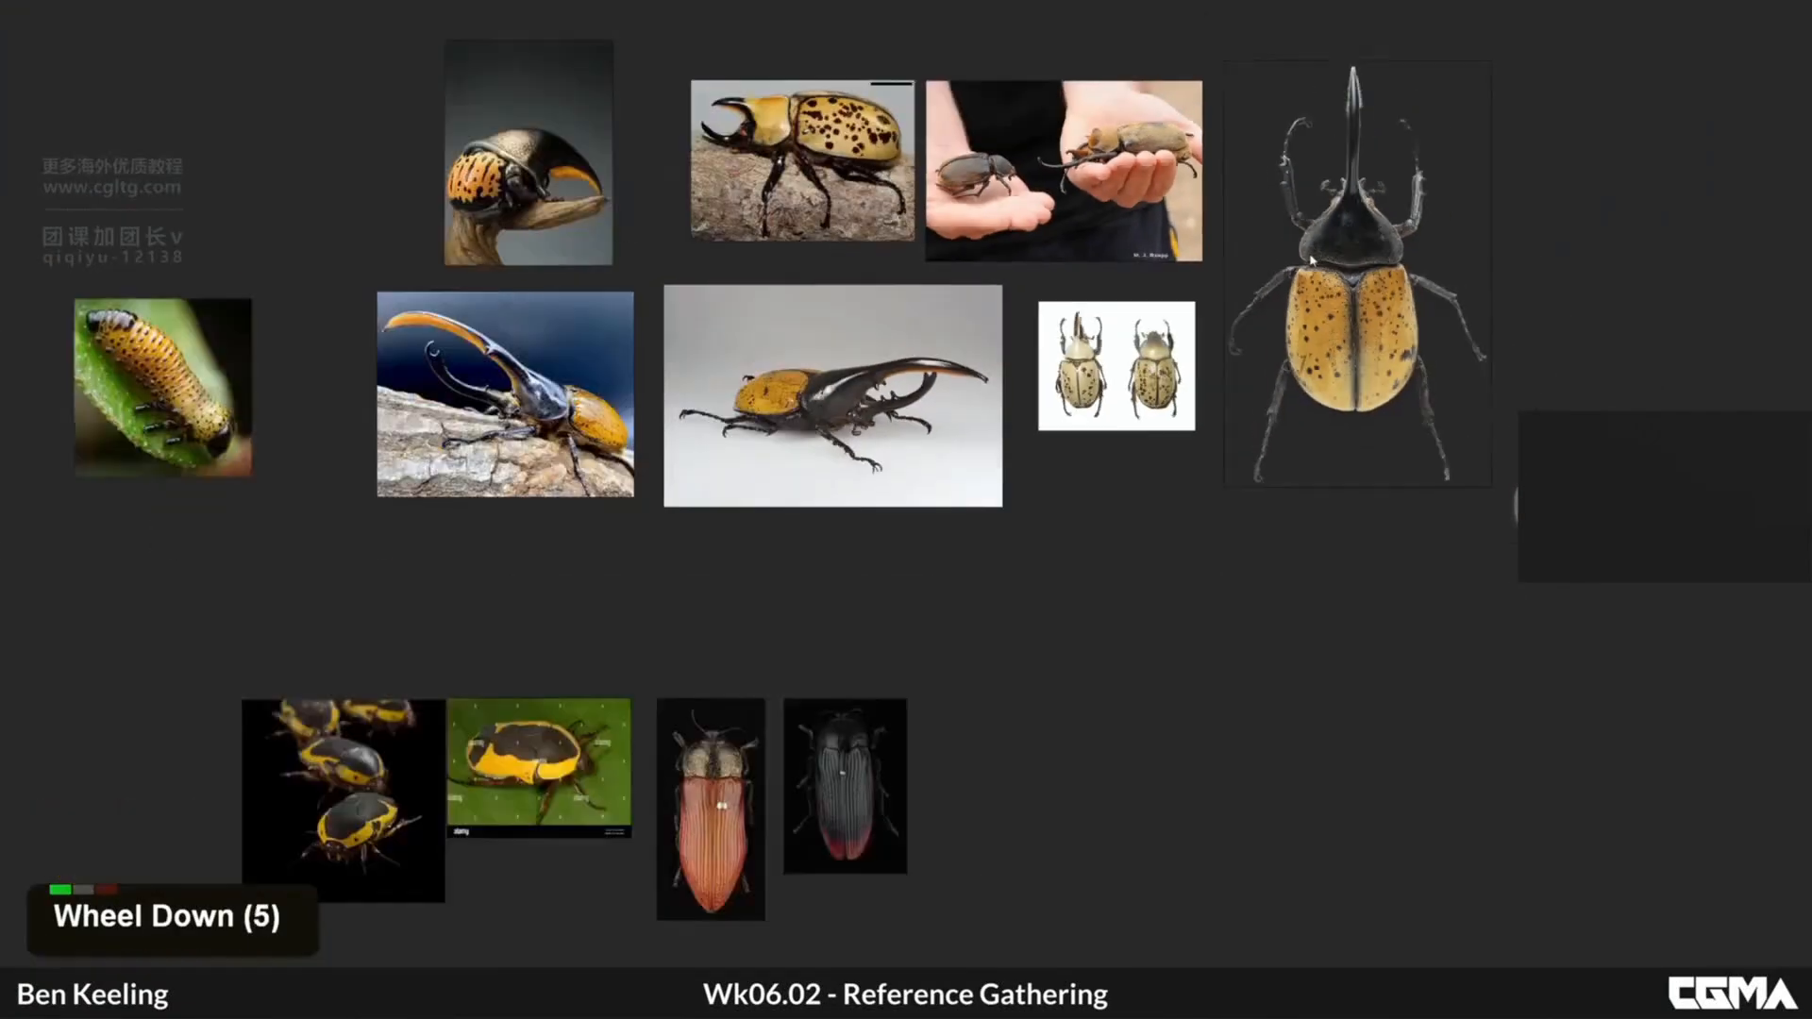
# - Review the 3D Ref images, including the Bots renders and the film shots of the dark KX droid
pyautogui.scroll(-3, 1311, 257)
pyautogui.scroll(-2, 1316, 401)
pyautogui.moveTo(1335, 420); pyautogui.dragTo(1051, 264, button='middle')
pyautogui.moveTo(1078, 331); pyautogui.dragTo(1703, 440, button='middle')
pyautogui.scroll(4, 726, 215)
pyautogui.moveTo(1087, 560); pyautogui.dragTo(947, 428, button='middle')
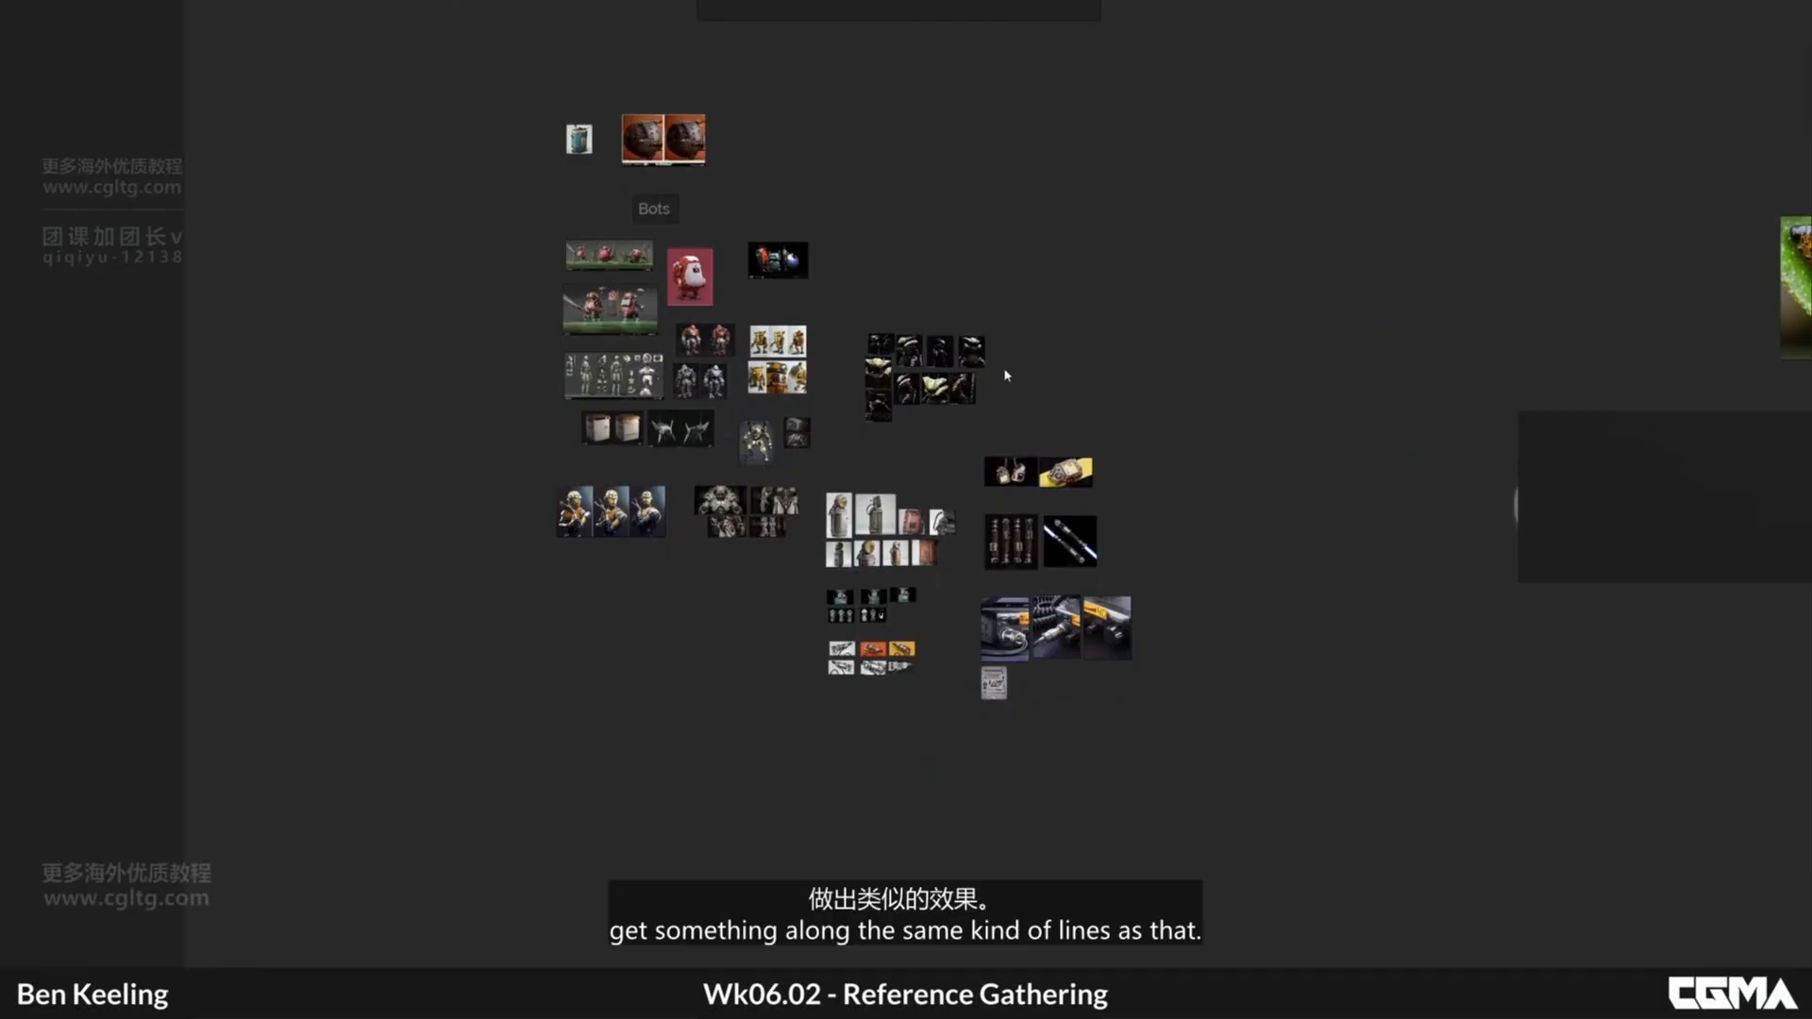
pyautogui.moveTo(1052, 501); pyautogui.dragTo(993, 390, button='middle')
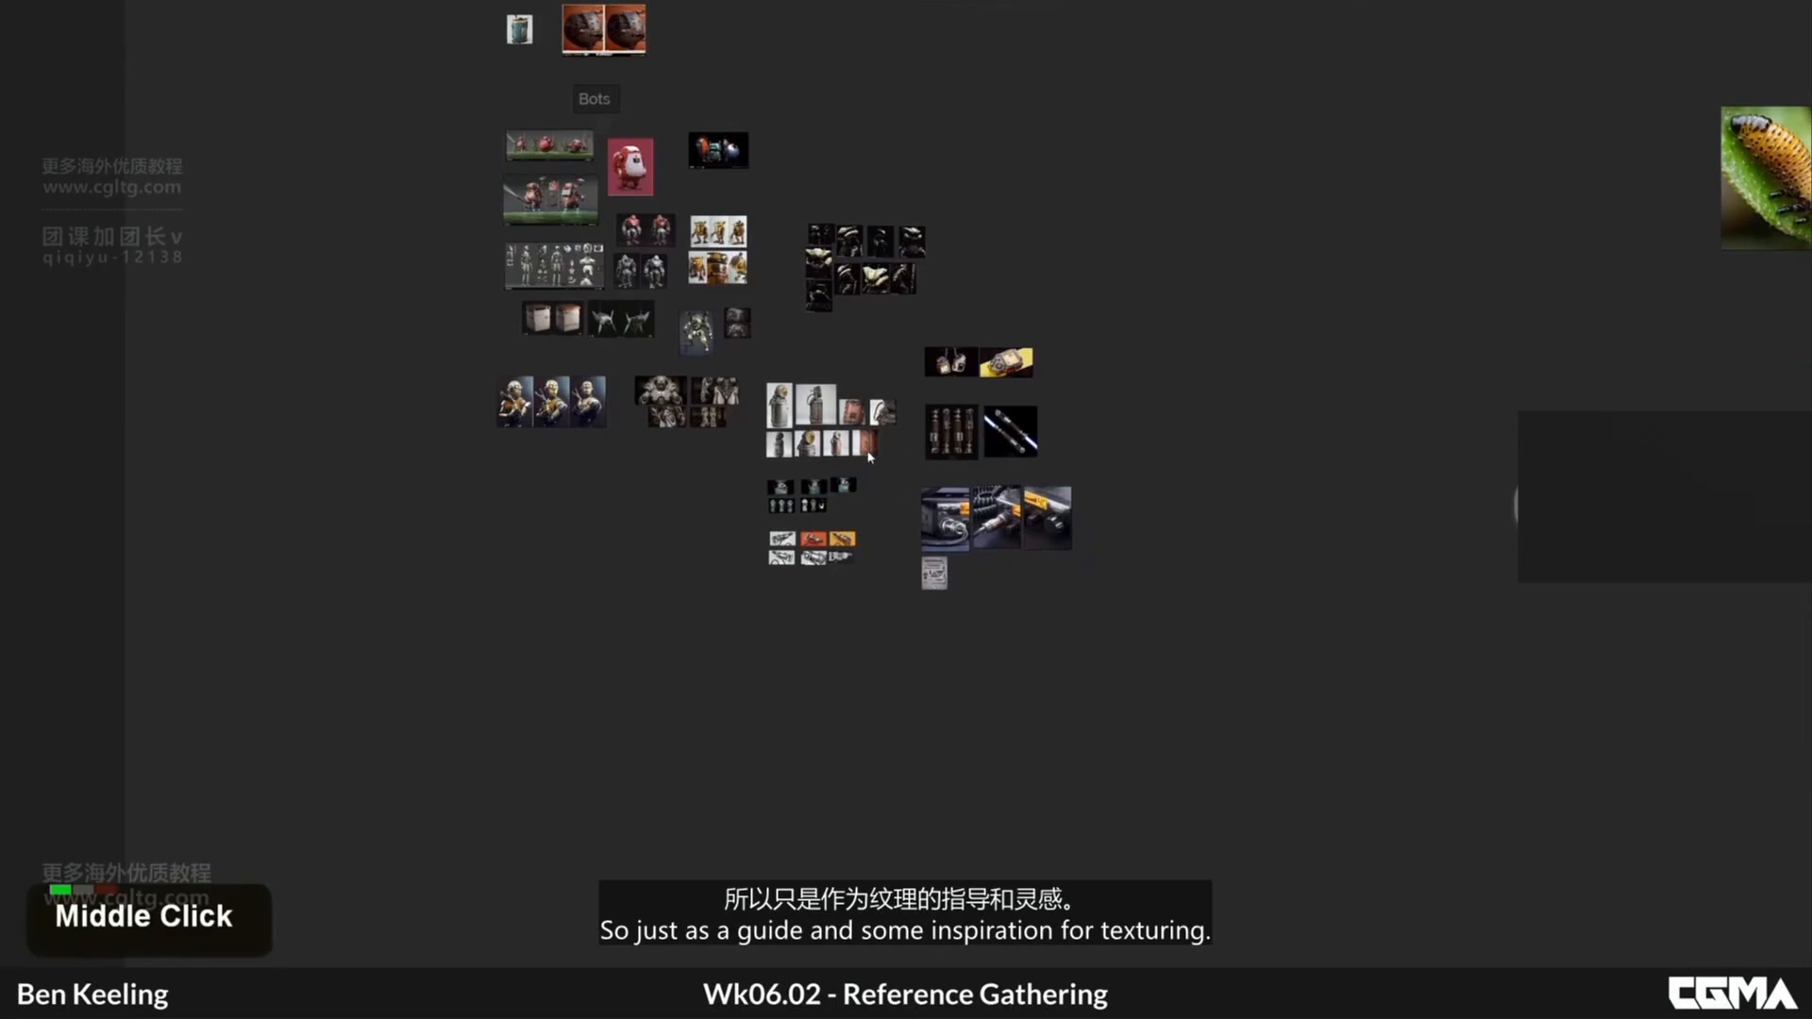
pyautogui.scroll(-2, 1064, 412)
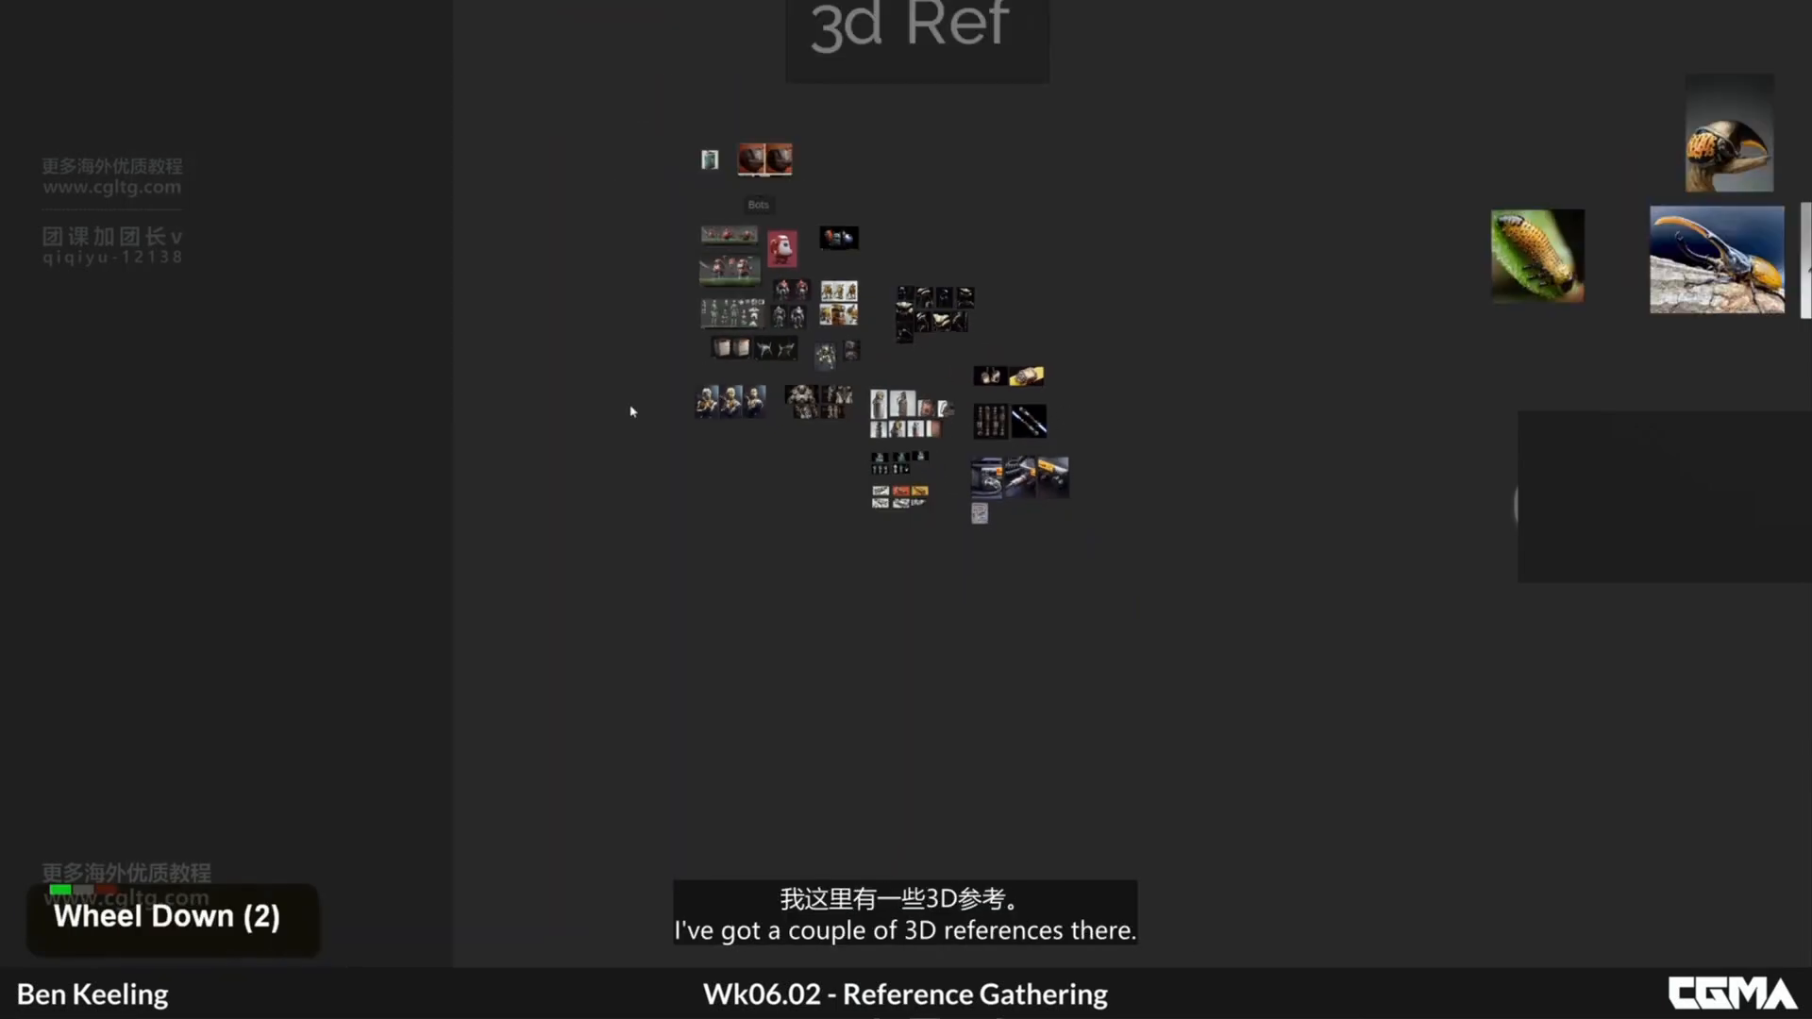
pyautogui.moveTo(1205, 574); pyautogui.dragTo(1015, 363, button='middle')
pyautogui.scroll(-2, 995, 424)
pyautogui.scroll(3, 856, 539)
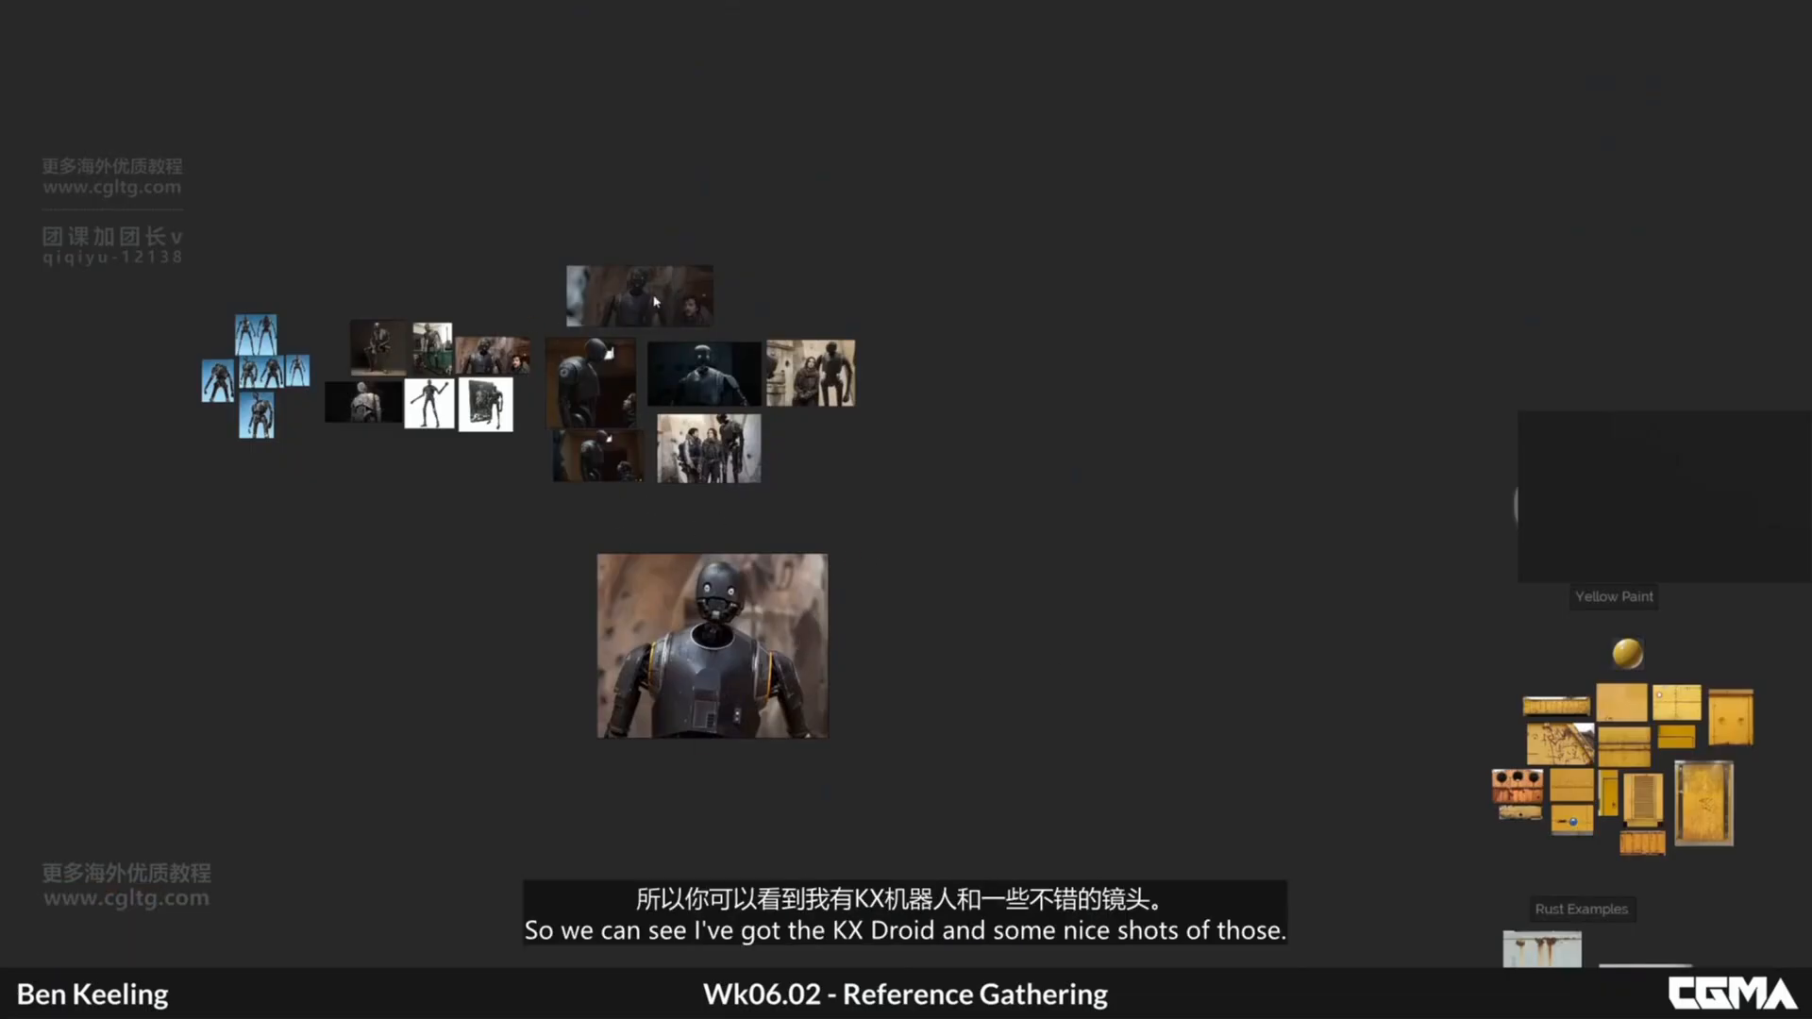
pyautogui.scroll(-3, 745, 363)
# - Survey the Material Ref section with its Yellow Paint, Chipped Dark Painted, Light Metal and Brass/Bronze groups
pyautogui.moveTo(1090, 424); pyautogui.dragTo(552, 447, button='middle')
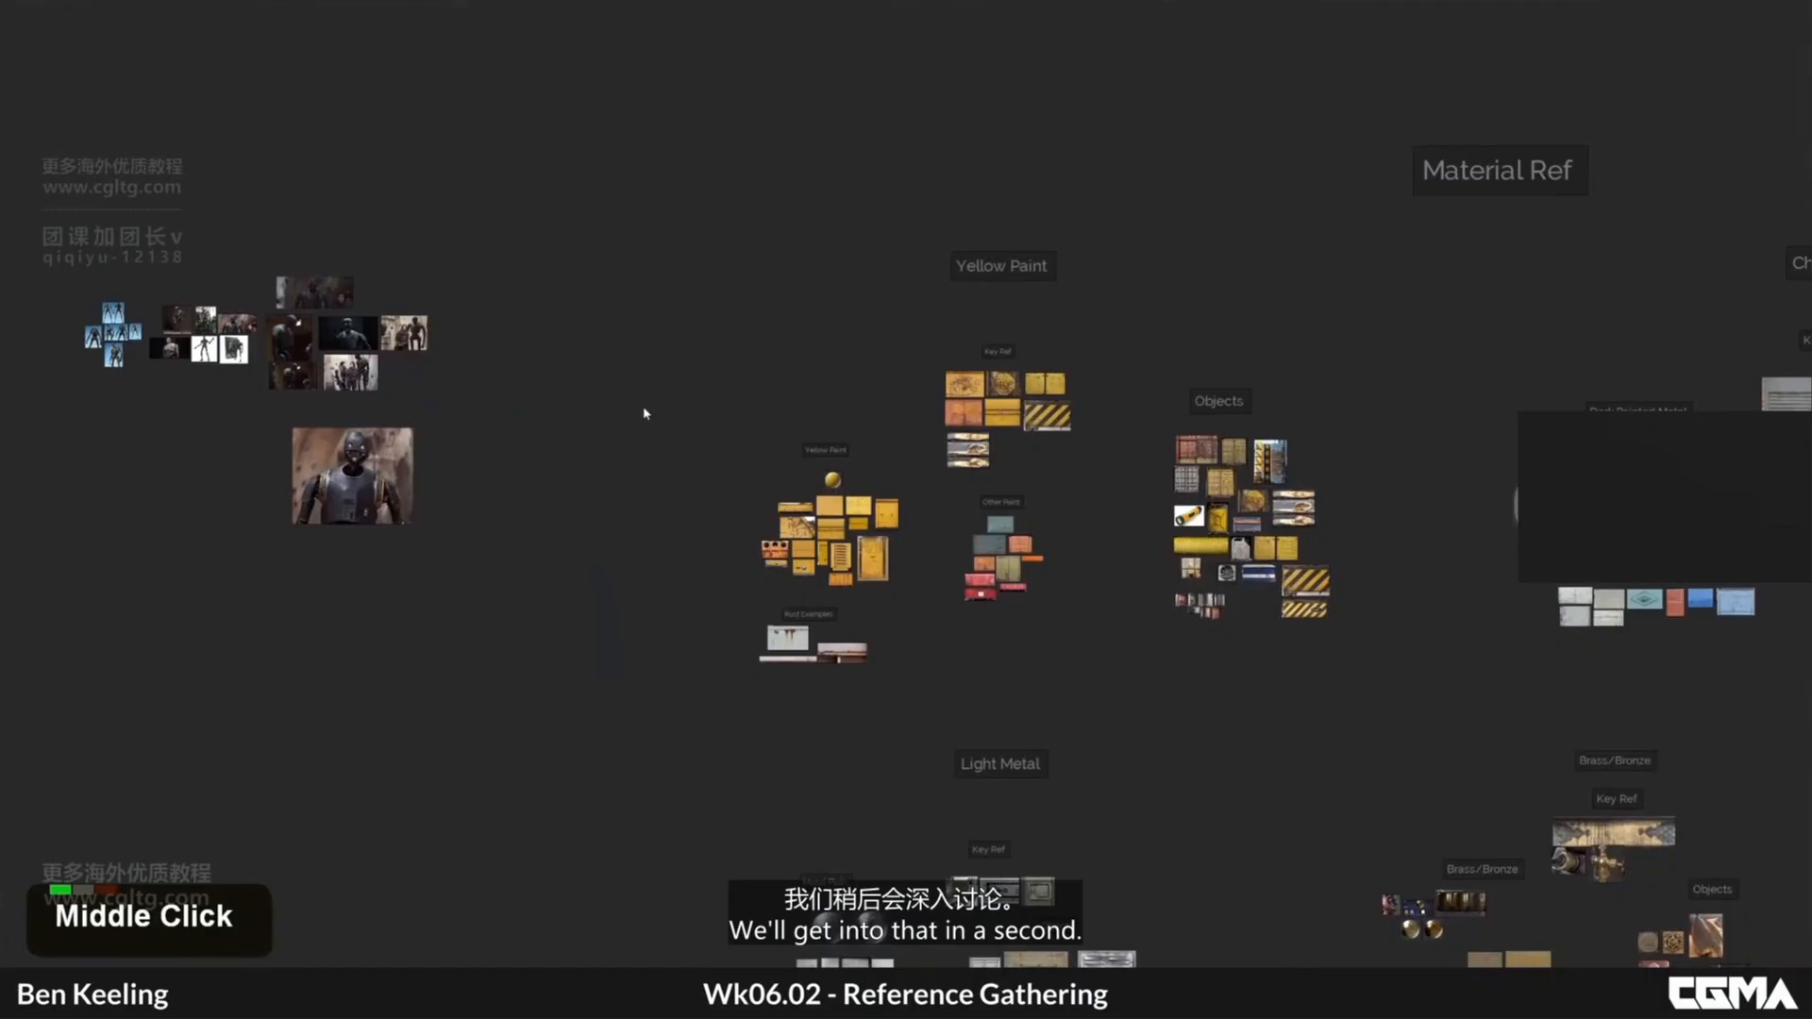
pyautogui.moveTo(892, 472); pyautogui.dragTo(615, 325, button='middle')
pyautogui.moveTo(858, 391); pyautogui.dragTo(648, 377, button='middle')
pyautogui.moveTo(919, 320); pyautogui.dragTo(773, 311, button='middle')
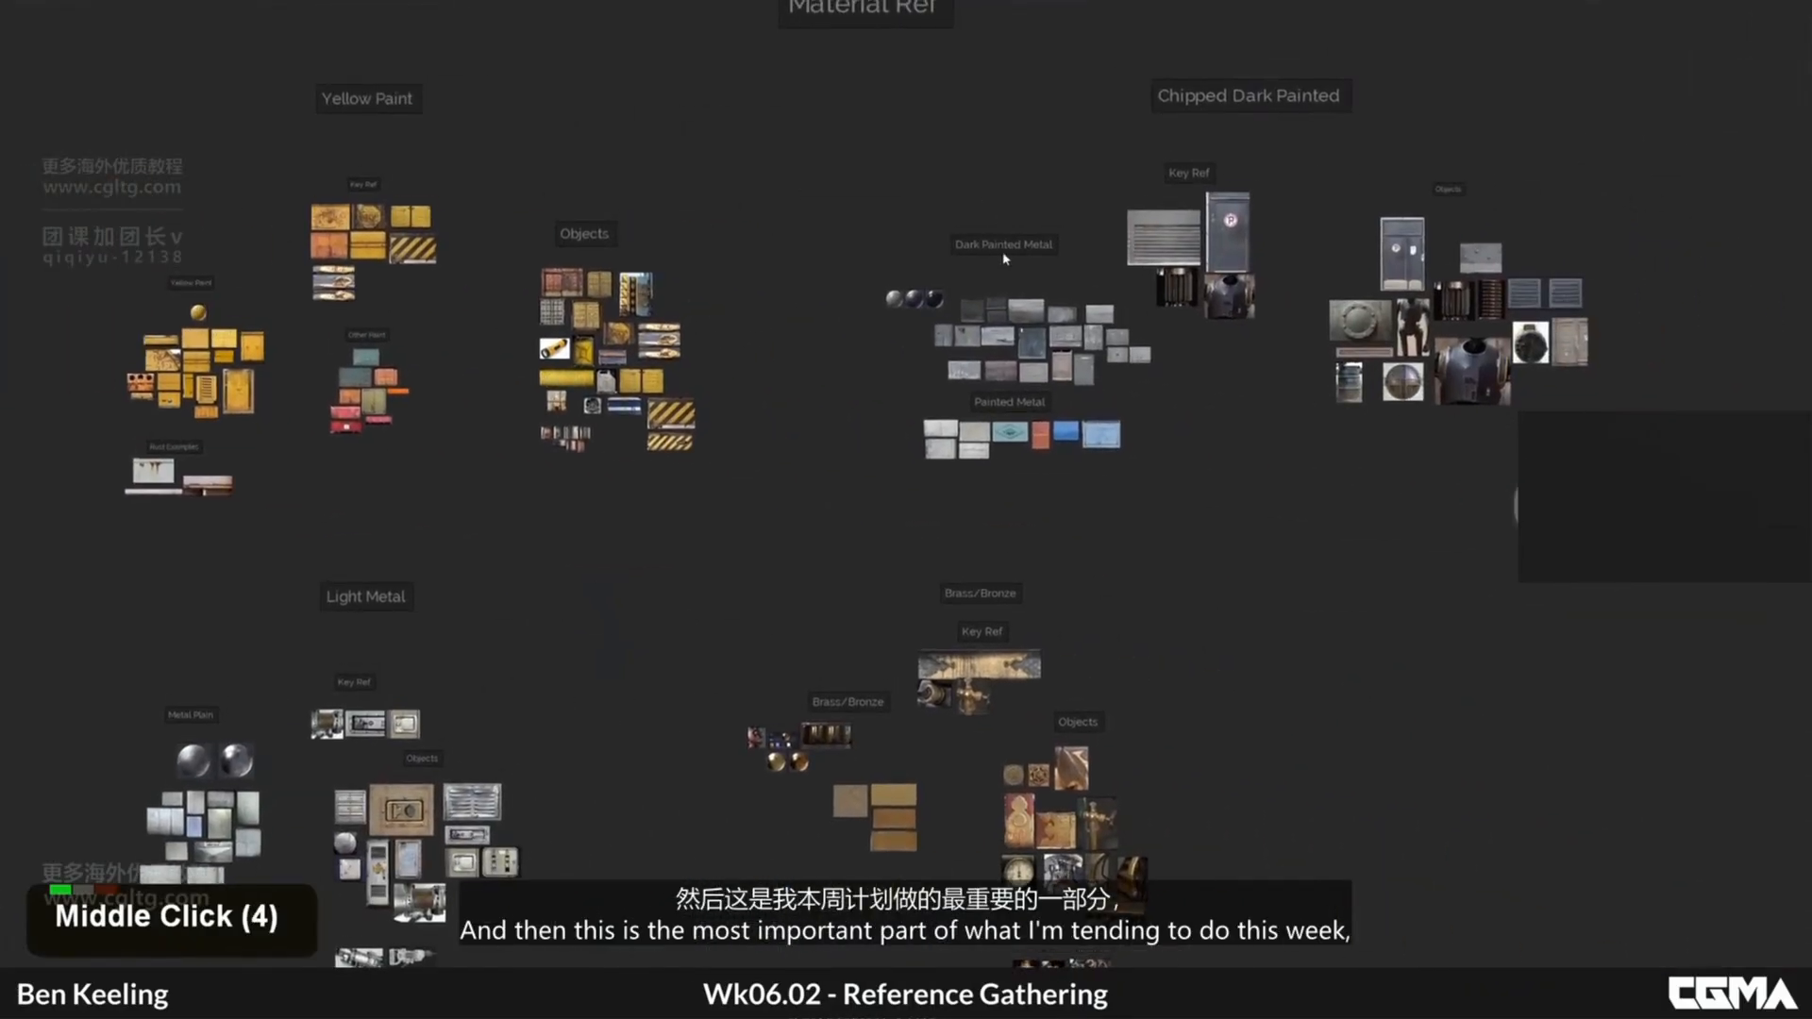
pyautogui.scroll(-1, 746, 263)
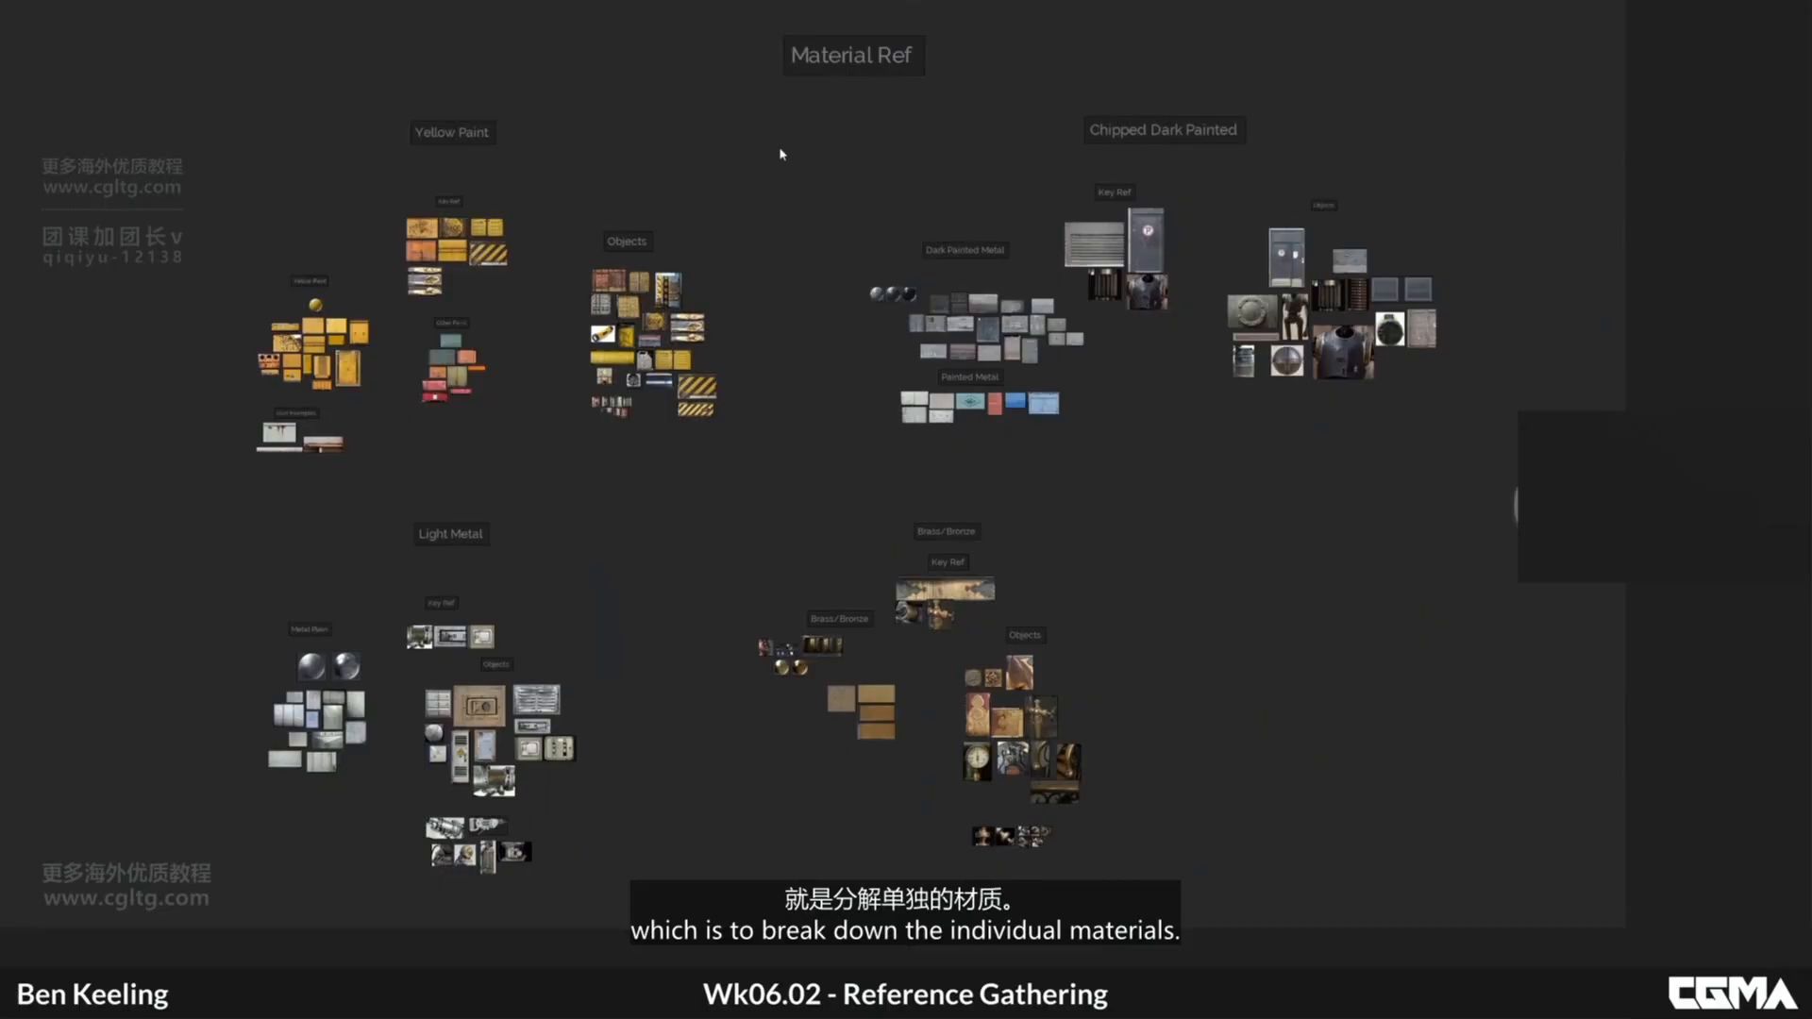
# - Place an enlarged copy of the Beetle Colours photo of the horned beetle on a rock above the Material Ref heading
pyautogui.moveTo(681, 98); pyautogui.dragTo(892, 240, button='middle')
pyautogui.moveTo(692, 120); pyautogui.dragTo(752, 246, button='middle')
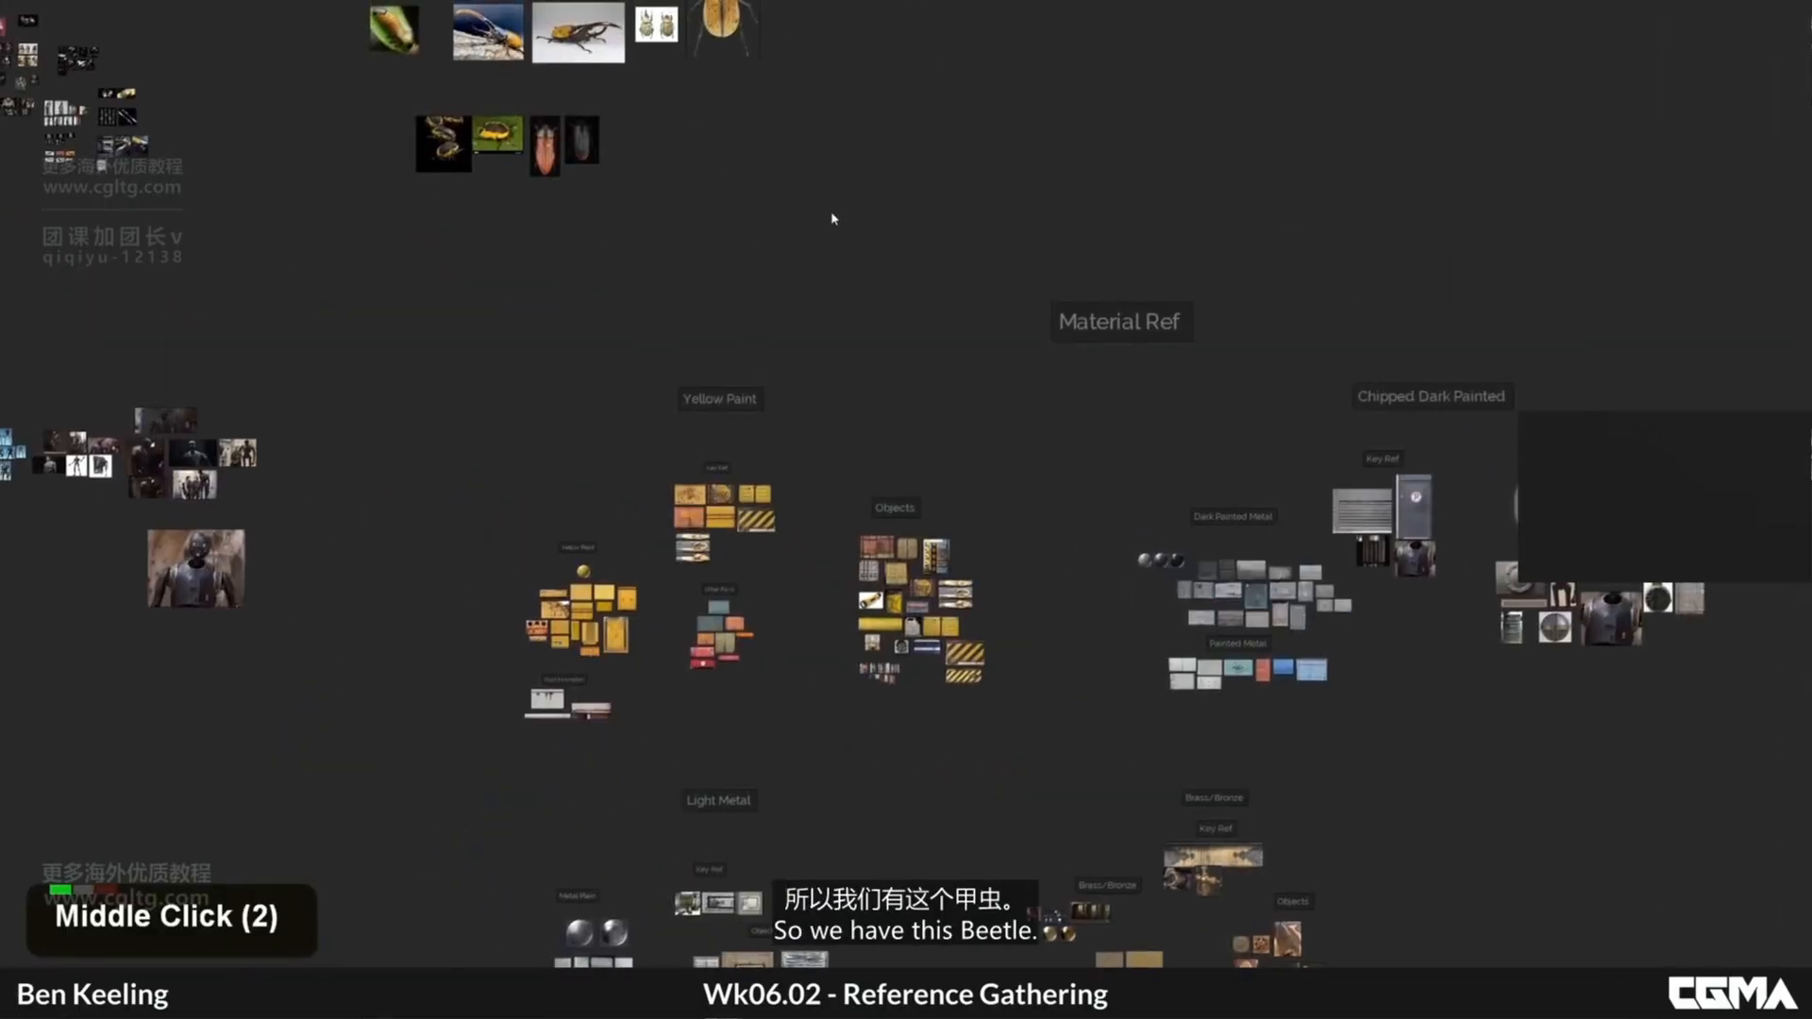
pyautogui.scroll(-2, 833, 219)
pyautogui.moveTo(607, 91); pyautogui.dragTo(591, 177, button='middle')
pyautogui.scroll(4, 590, 141)
pyautogui.click(594, 243)
pyautogui.scroll(-3, 830, 331)
pyautogui.moveTo(1071, 453); pyautogui.dragTo(793, 286, button='middle')
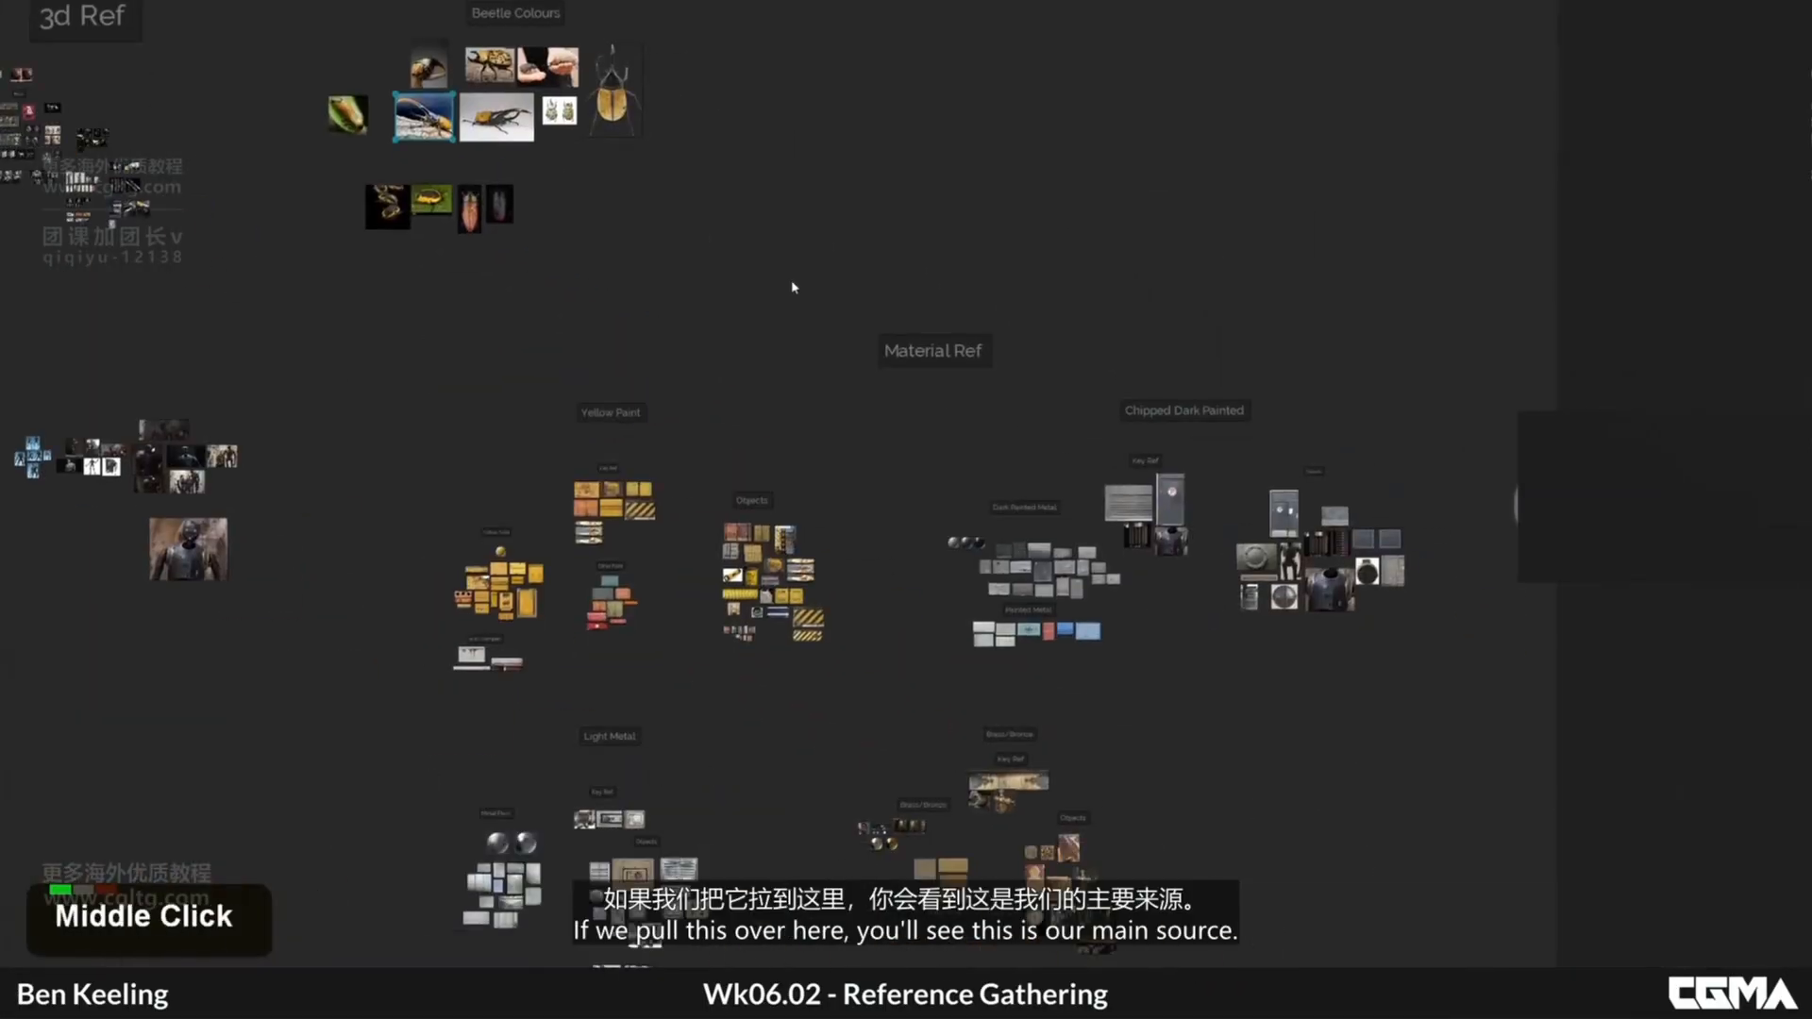
pyautogui.hotkey('ctrl', 'c')
pyautogui.hotkey('ctrl', 'v')
pyautogui.keyDown('ctrl'); pyautogui.keyDown('alt'); pyautogui.moveTo(770, 312); pyautogui.dragTo(898, 190); pyautogui.keyUp('alt'); pyautogui.keyUp('ctrl')
pyautogui.keyDown('ctrl'); pyautogui.keyDown('alt'); pyautogui.moveTo(897, 189); pyautogui.dragTo(878, 191); pyautogui.keyUp('alt'); pyautogui.keyUp('ctrl')
pyautogui.scroll(5, 876, 179)
pyautogui.moveTo(925, 208); pyautogui.dragTo(897, 269, button='middle')
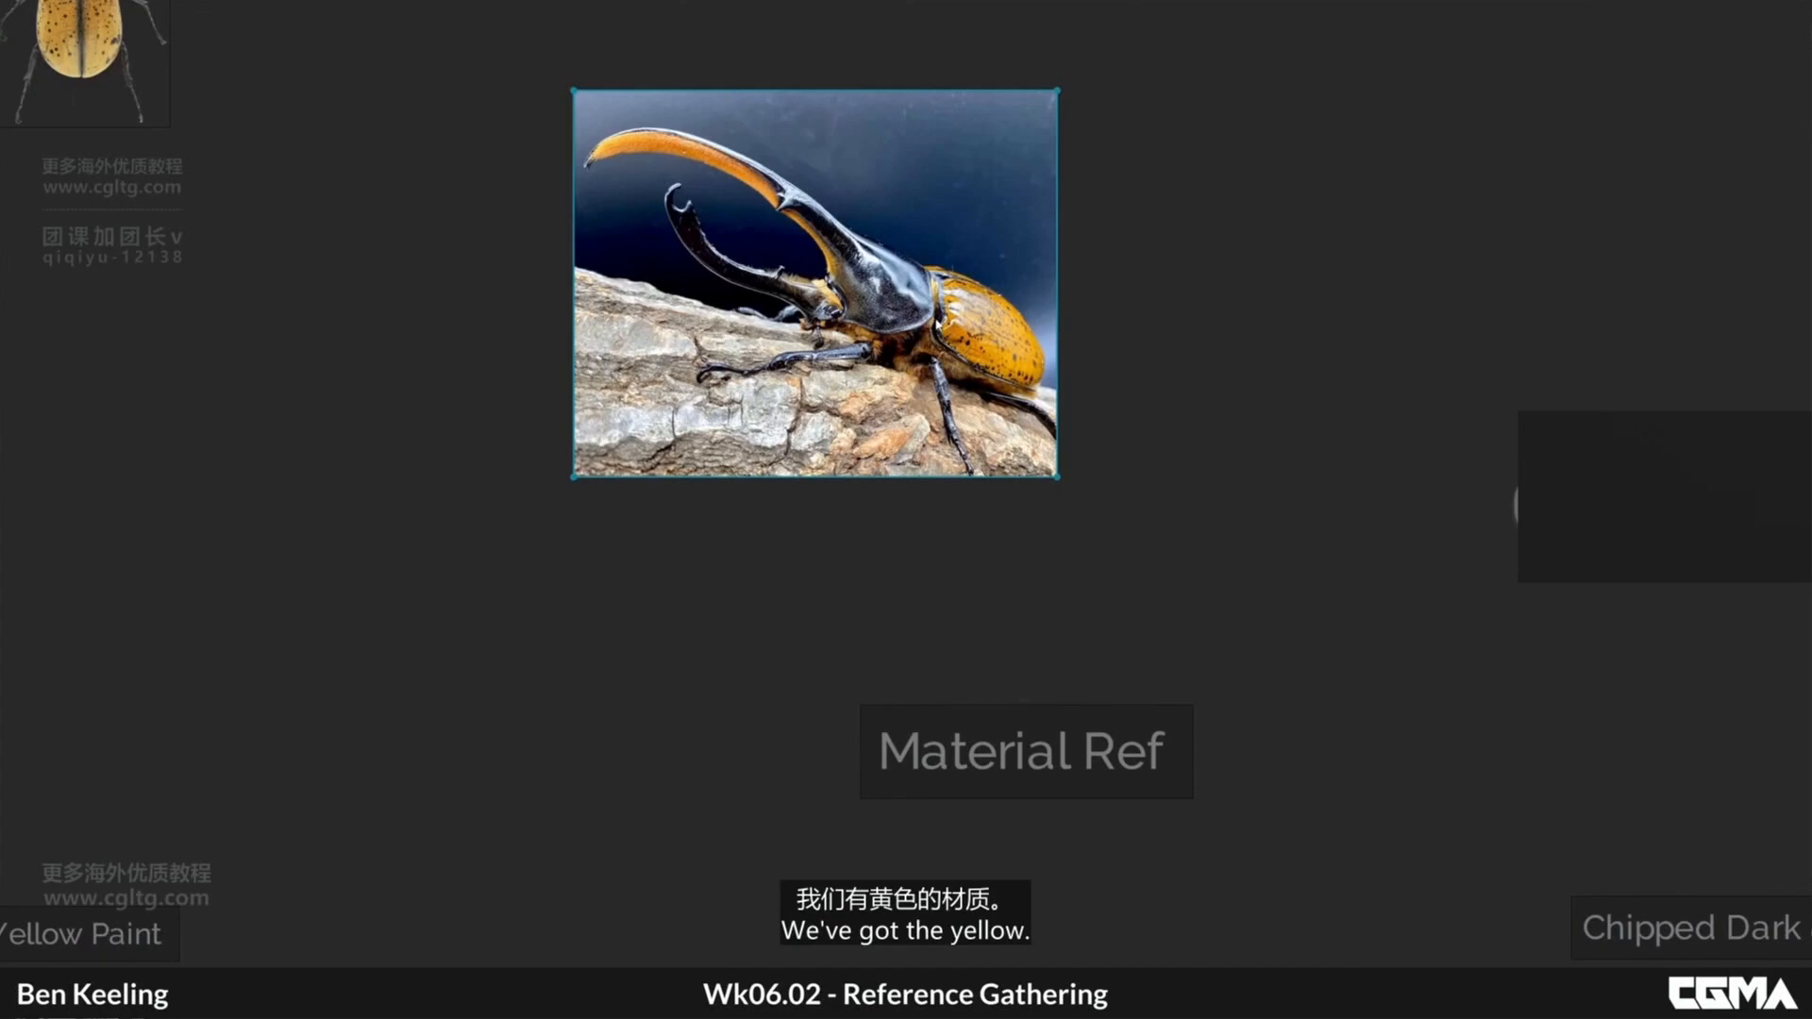
# - Compare the enlarged beetle photo with the four material groups under Material Ref
pyautogui.scroll(-2, 934, 321)
pyautogui.scroll(-2, 941, 314)
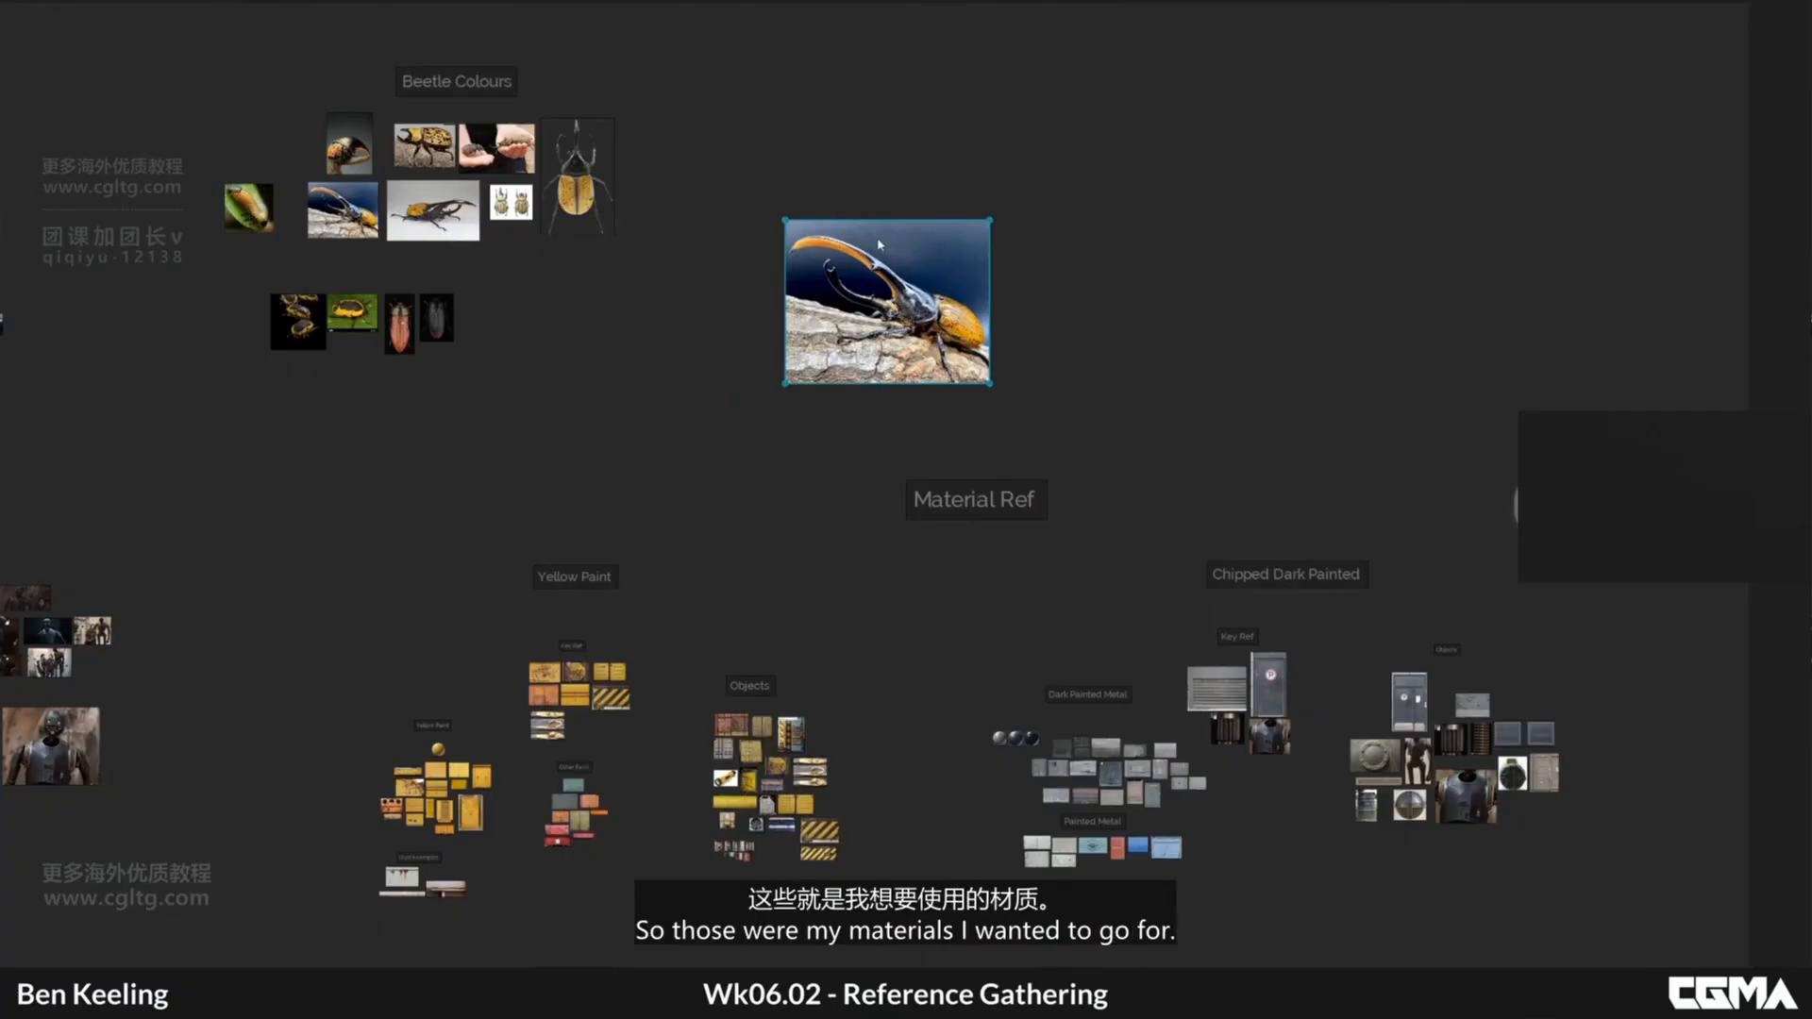
pyautogui.moveTo(1067, 466); pyautogui.dragTo(997, 239, button='middle')
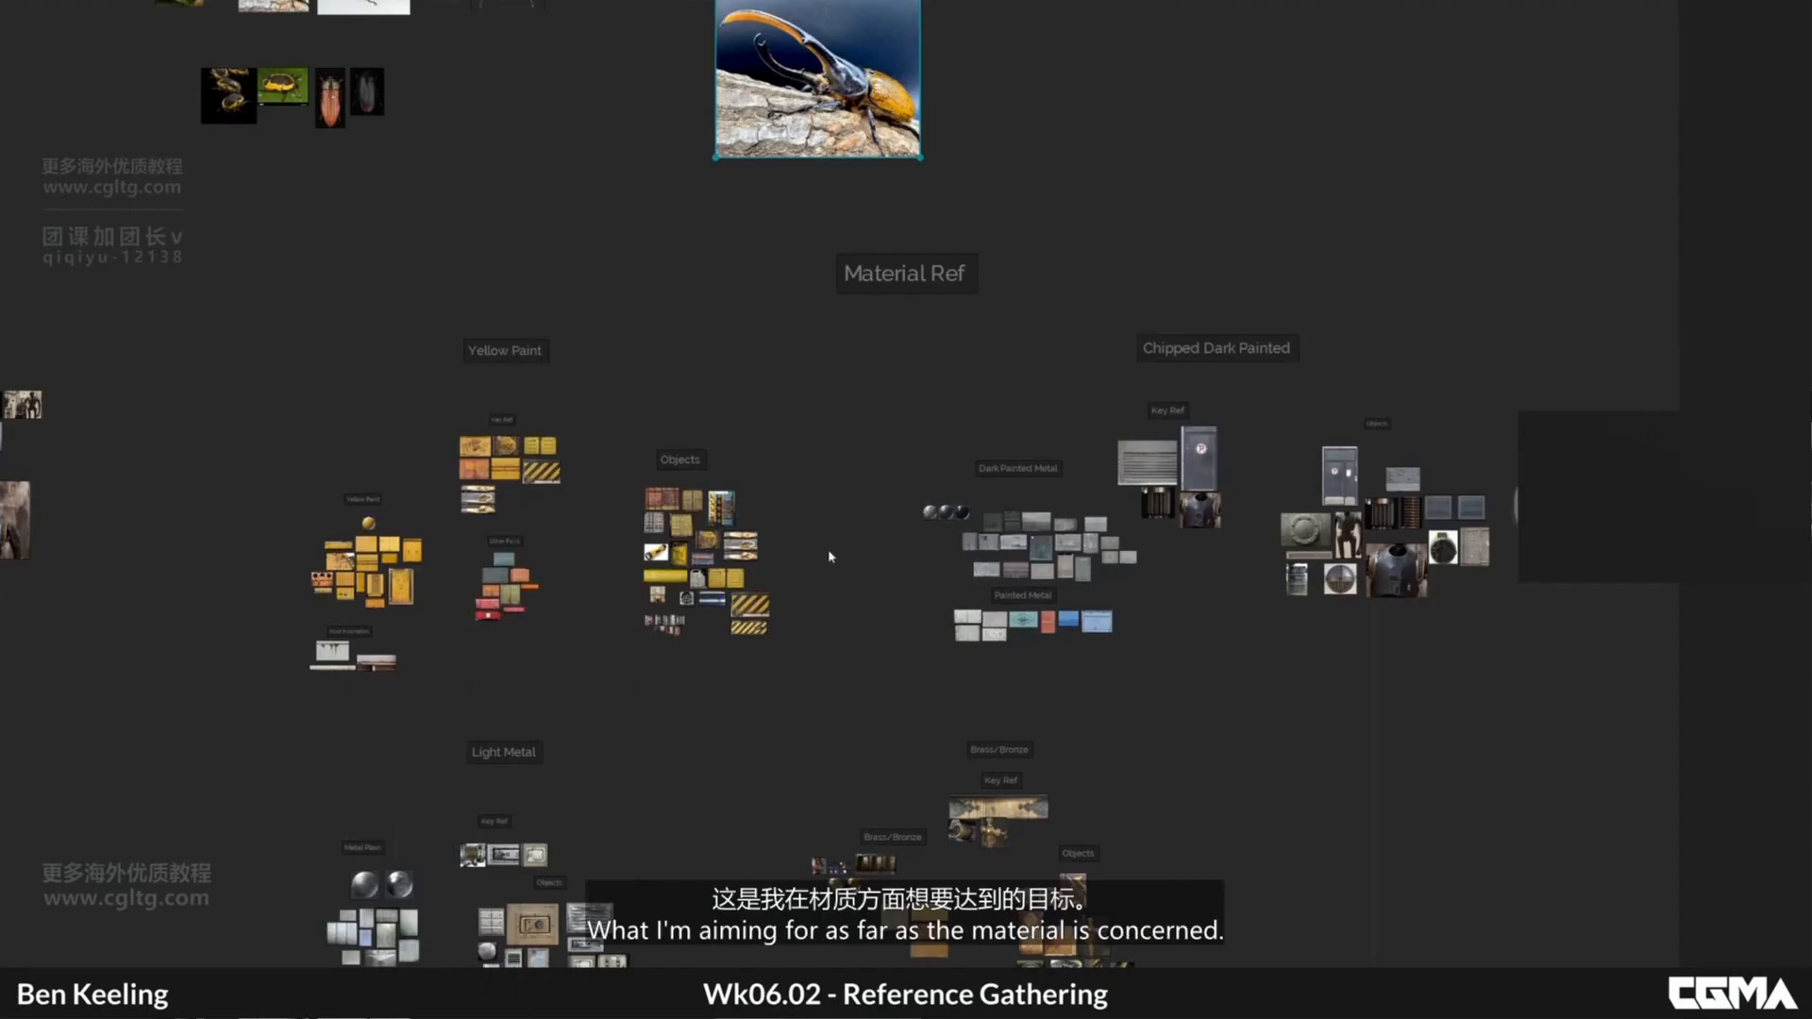
pyautogui.moveTo(842, 627); pyautogui.dragTo(828, 570, button='middle')
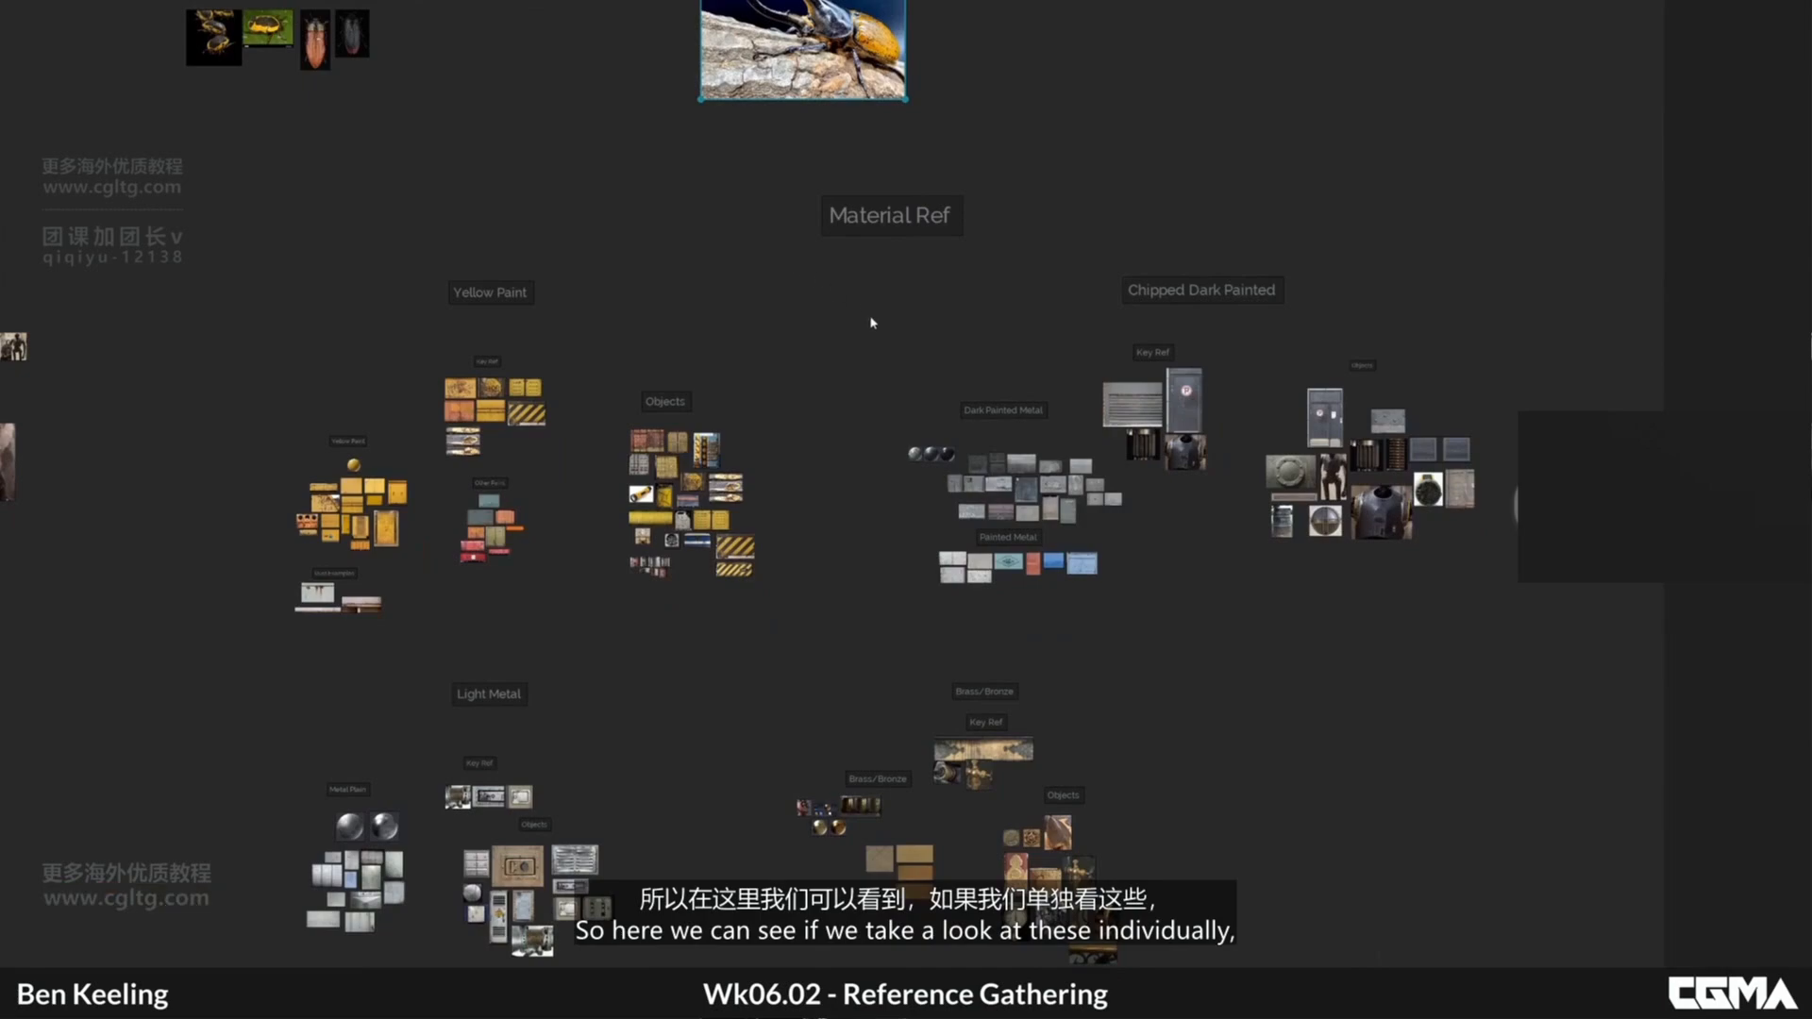
pyautogui.moveTo(856, 452); pyautogui.dragTo(768, 467, button='middle')
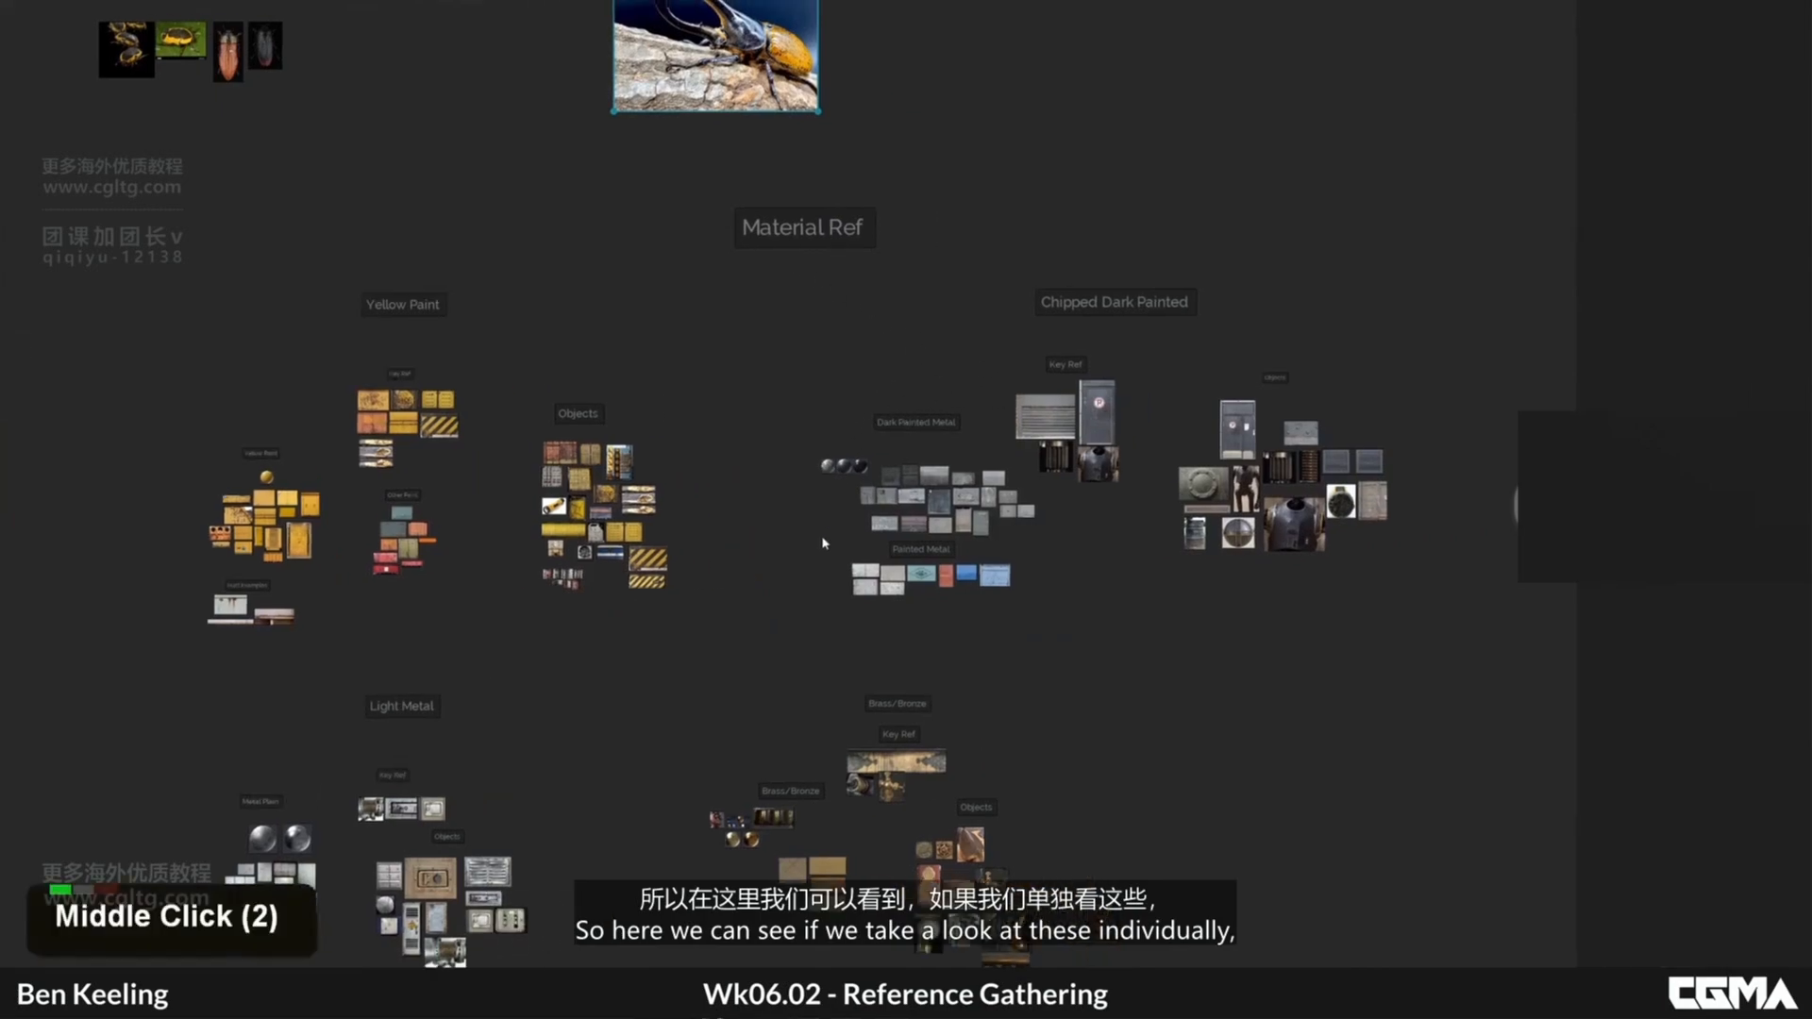
pyautogui.moveTo(953, 764); pyautogui.dragTo(998, 571, button='middle')
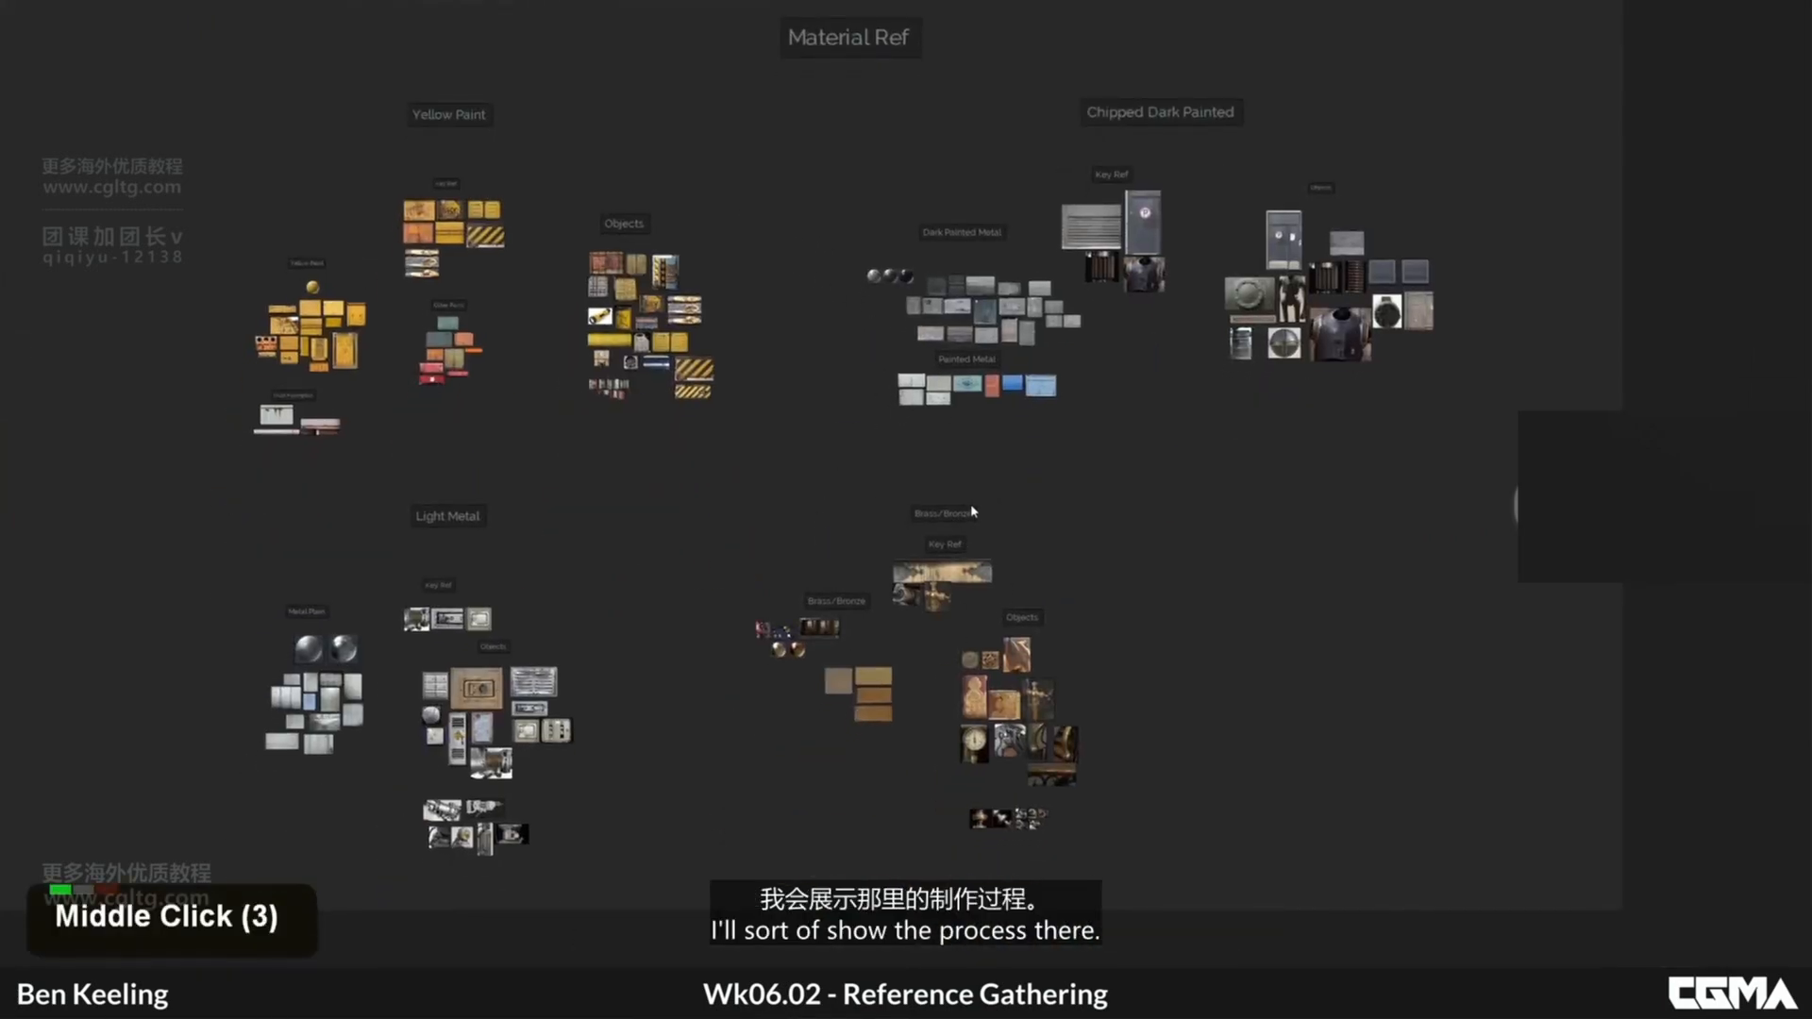
pyautogui.moveTo(977, 510); pyautogui.dragTo(904, 638, button='middle')
# - Examine the Dark Painted Metal swatches beside the Key Ref images in the Chipped Dark Painted group
pyautogui.scroll(8, 945, 430)
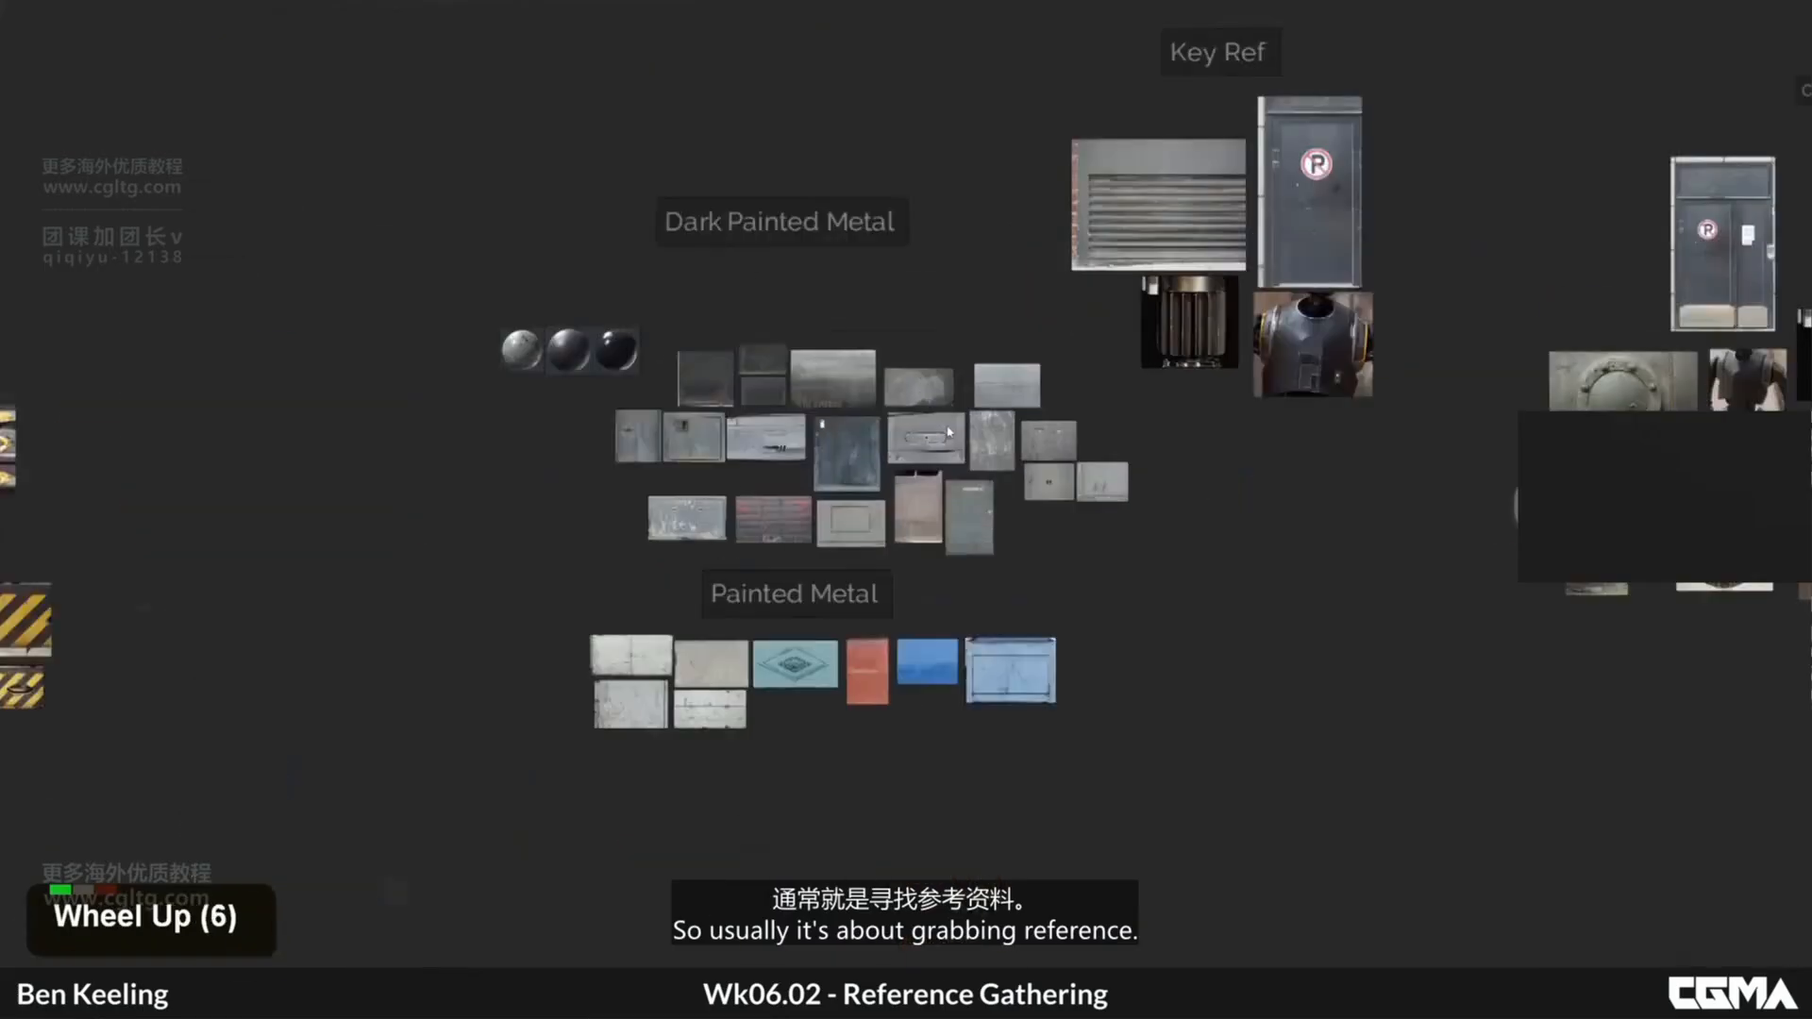
pyautogui.moveTo(705, 397); pyautogui.dragTo(866, 421, button='middle')
pyautogui.scroll(-1, 867, 421)
pyautogui.moveTo(1131, 269); pyautogui.dragTo(944, 398, button='middle')
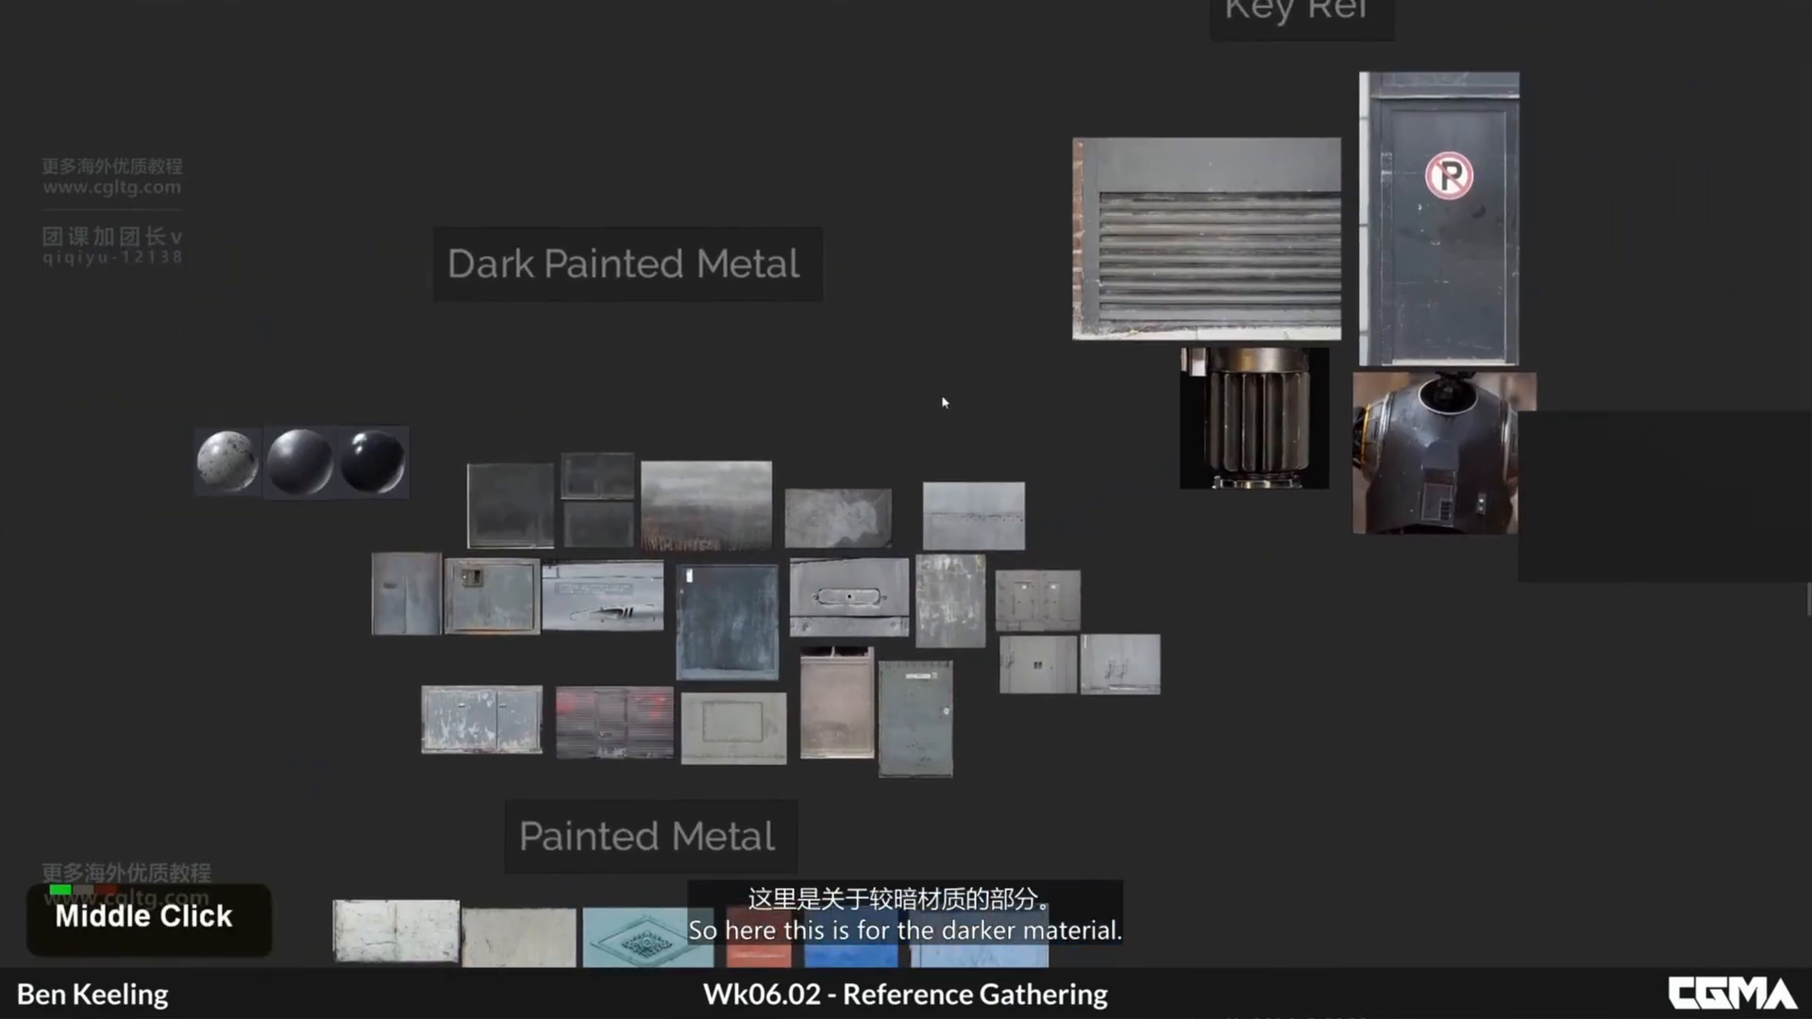
pyautogui.scroll(-2, 947, 399)
pyautogui.moveTo(1190, 346); pyautogui.dragTo(1024, 382, button='middle')
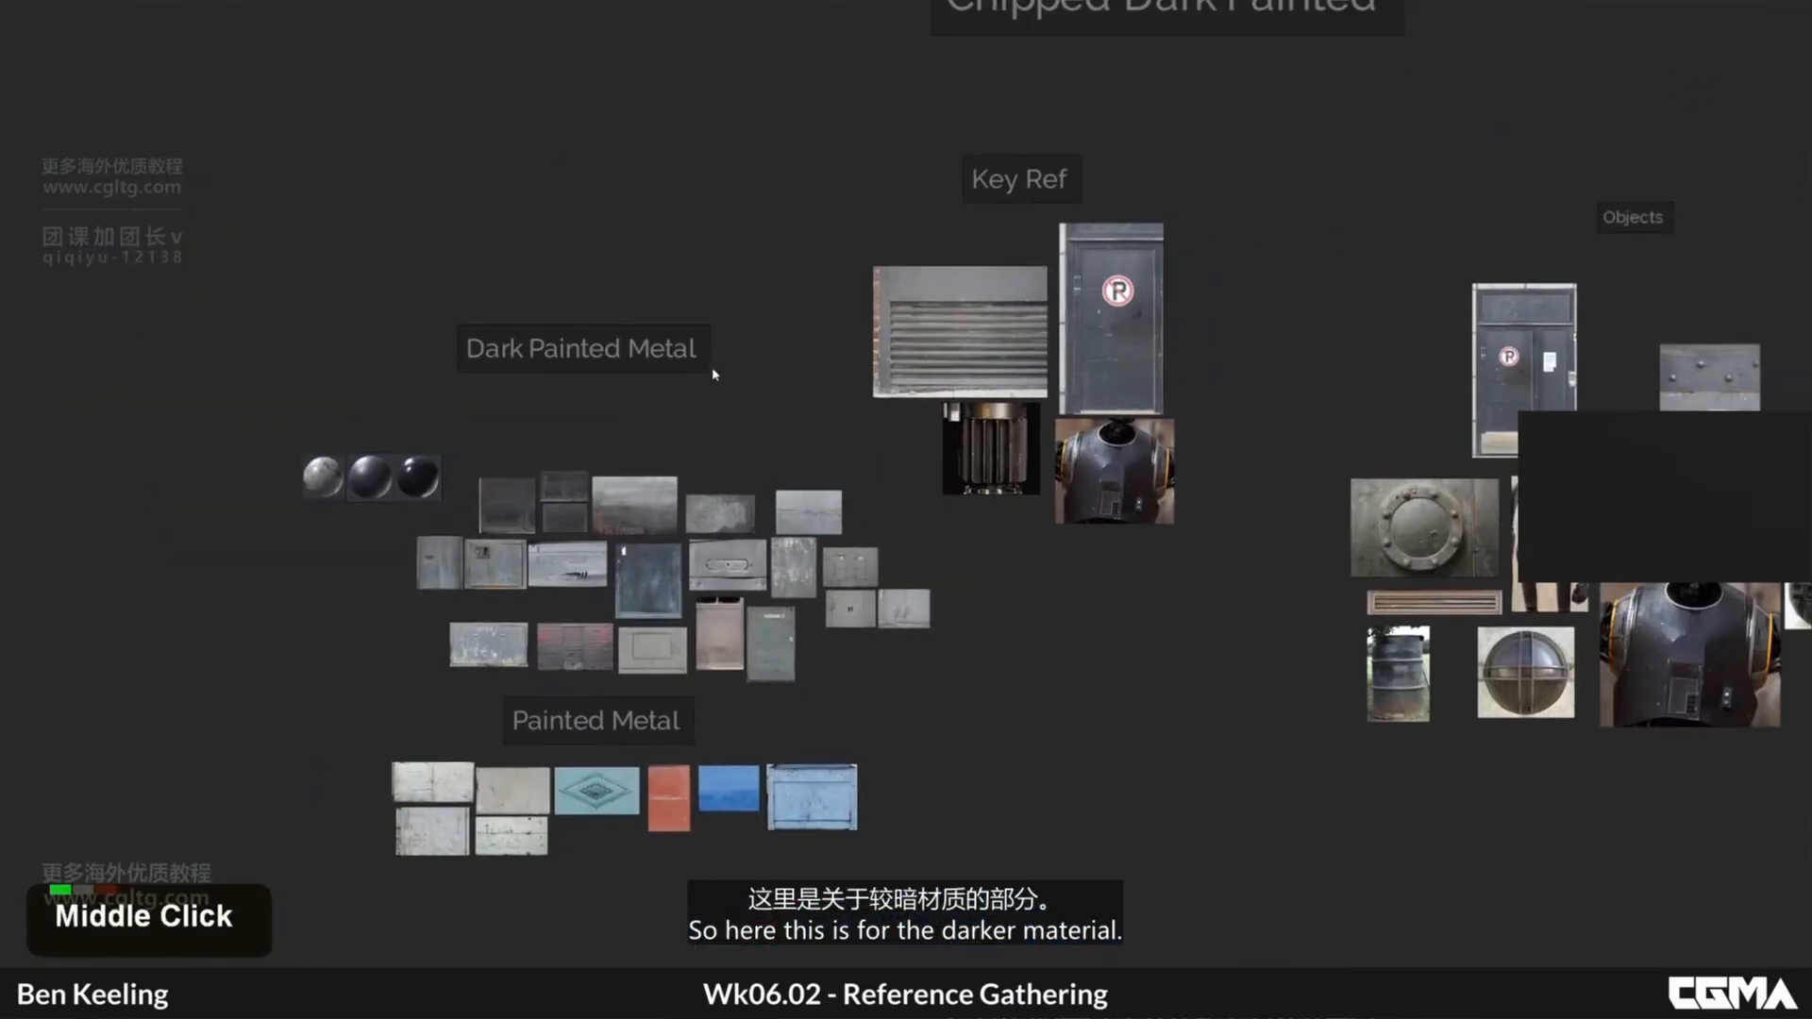
pyautogui.moveTo(849, 400); pyautogui.dragTo(790, 396, button='middle')
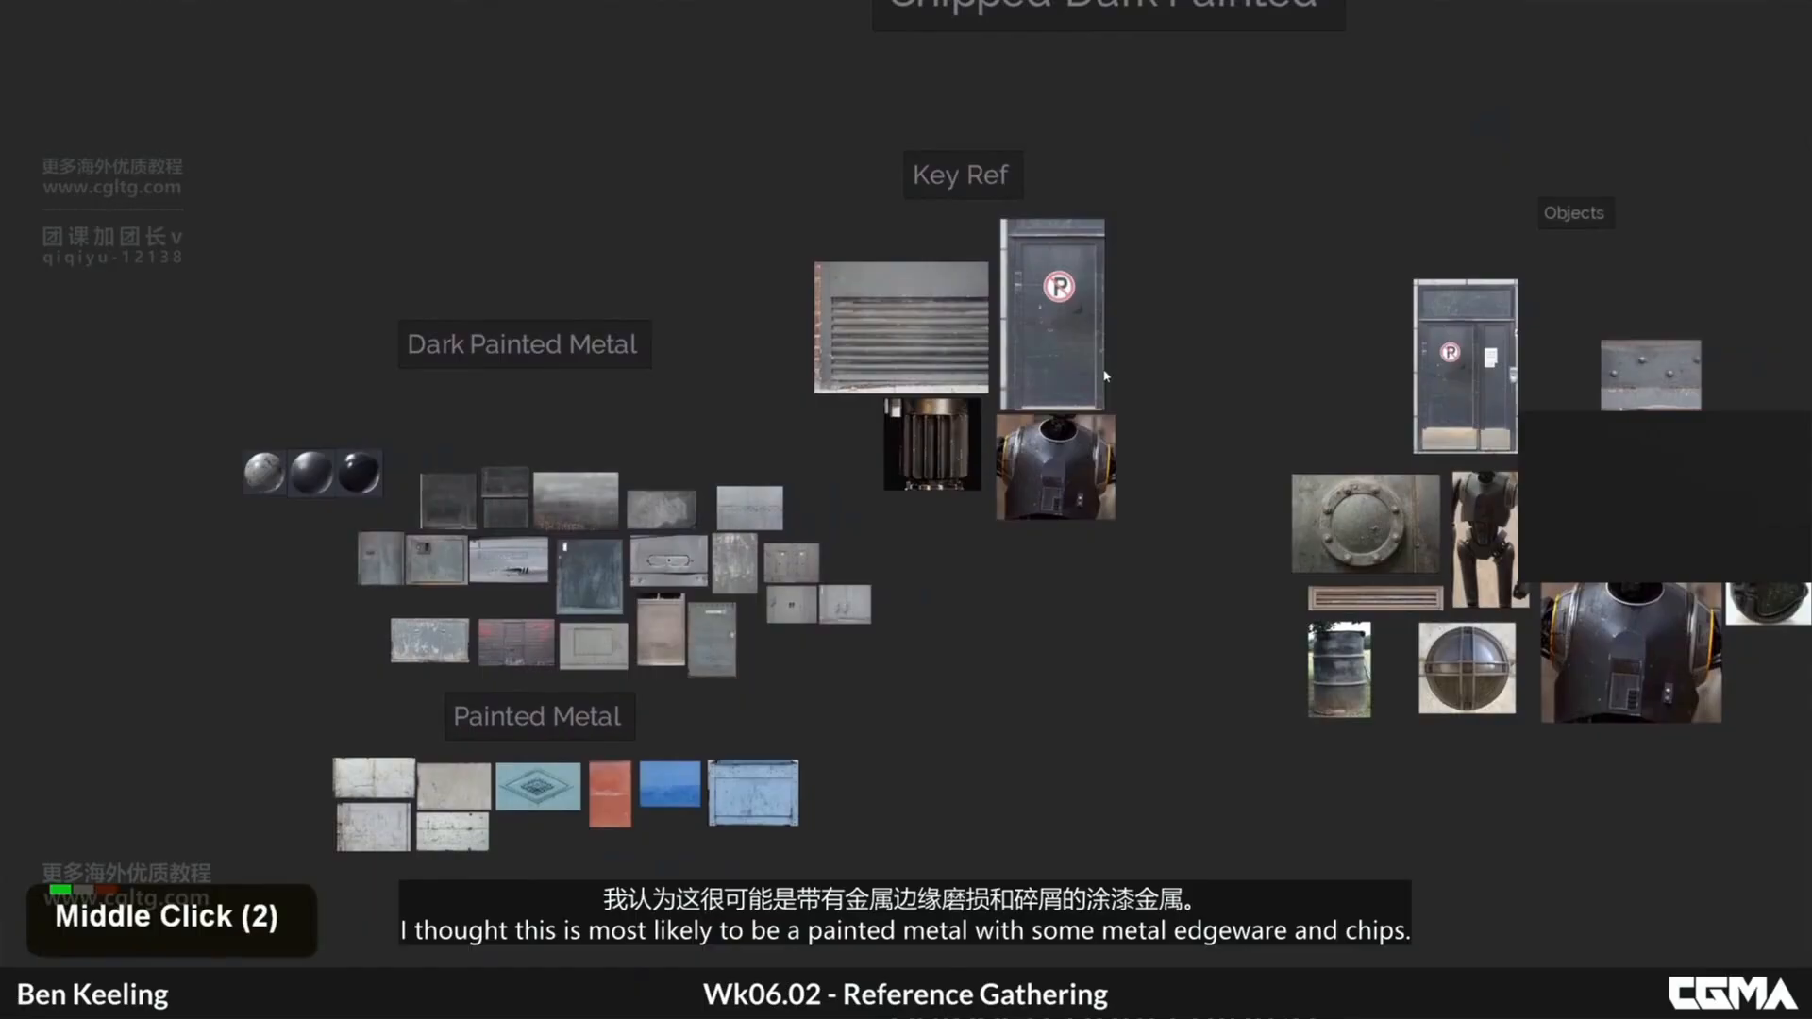
# - Inspect the edge wear and paint chips in the shutter, door, motor and droid torso images of Key Ref
pyautogui.scroll(1, 1017, 307)
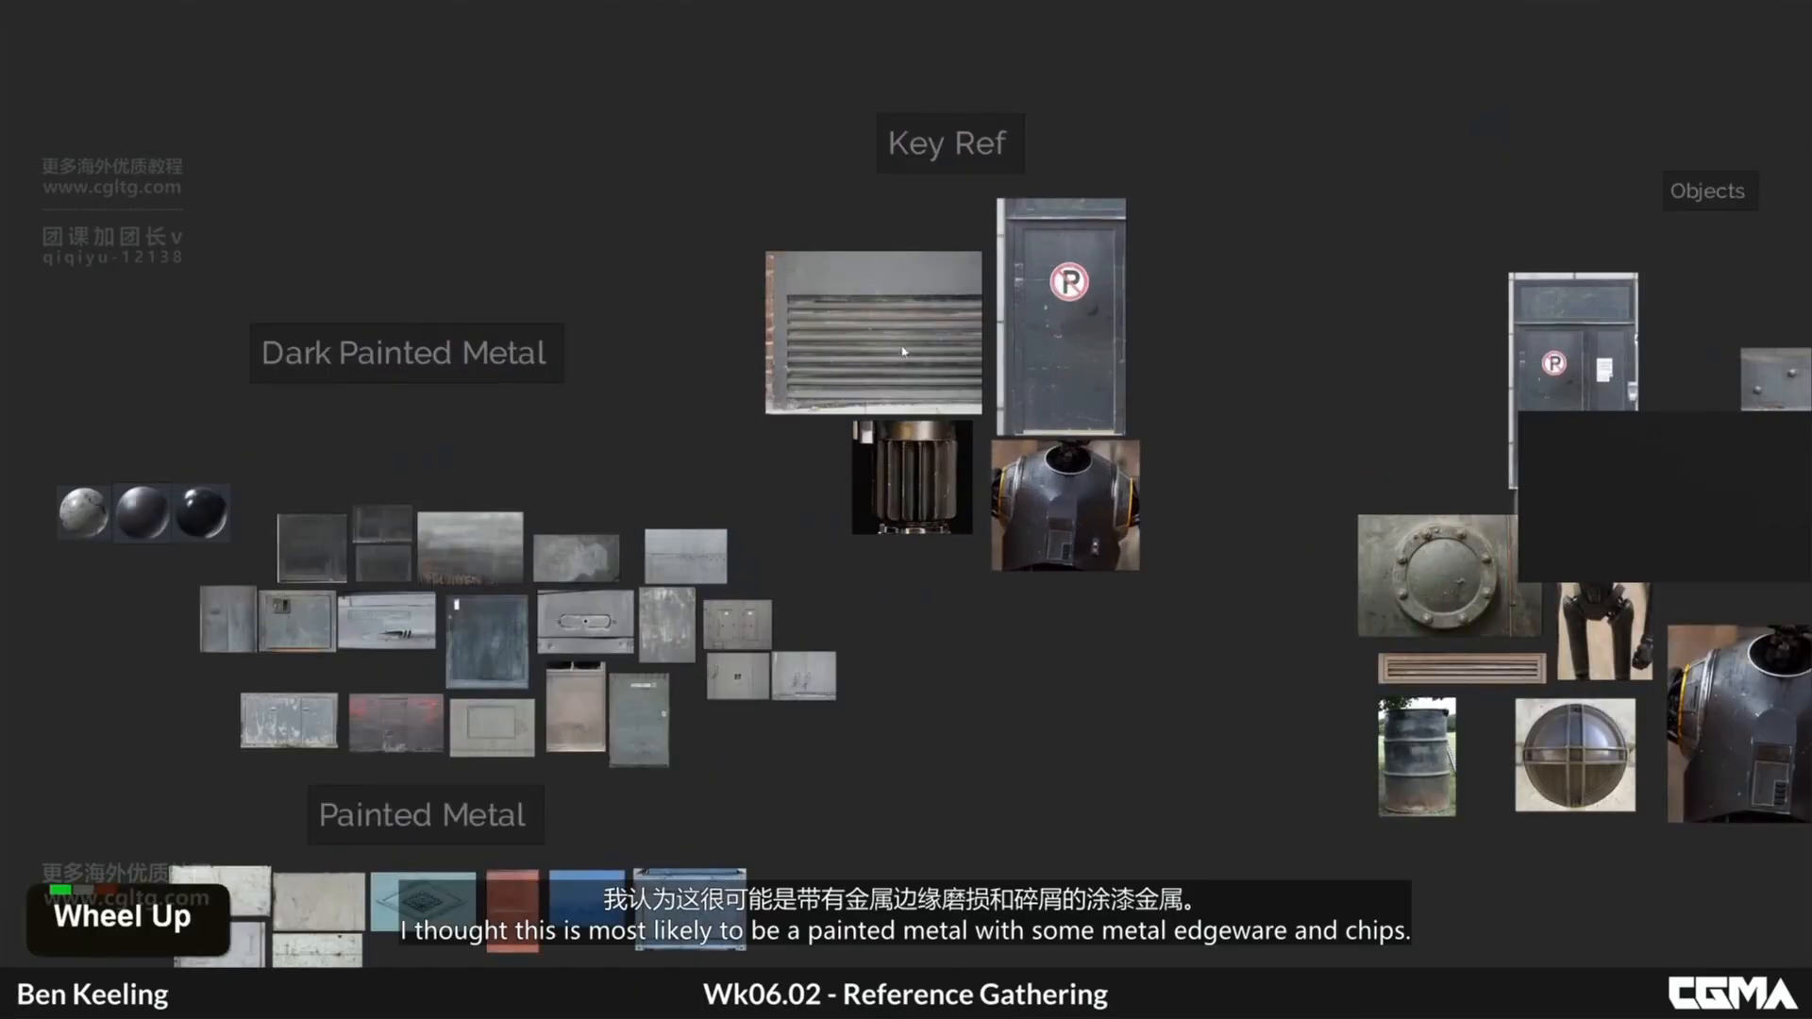
pyautogui.scroll(6, 1019, 338)
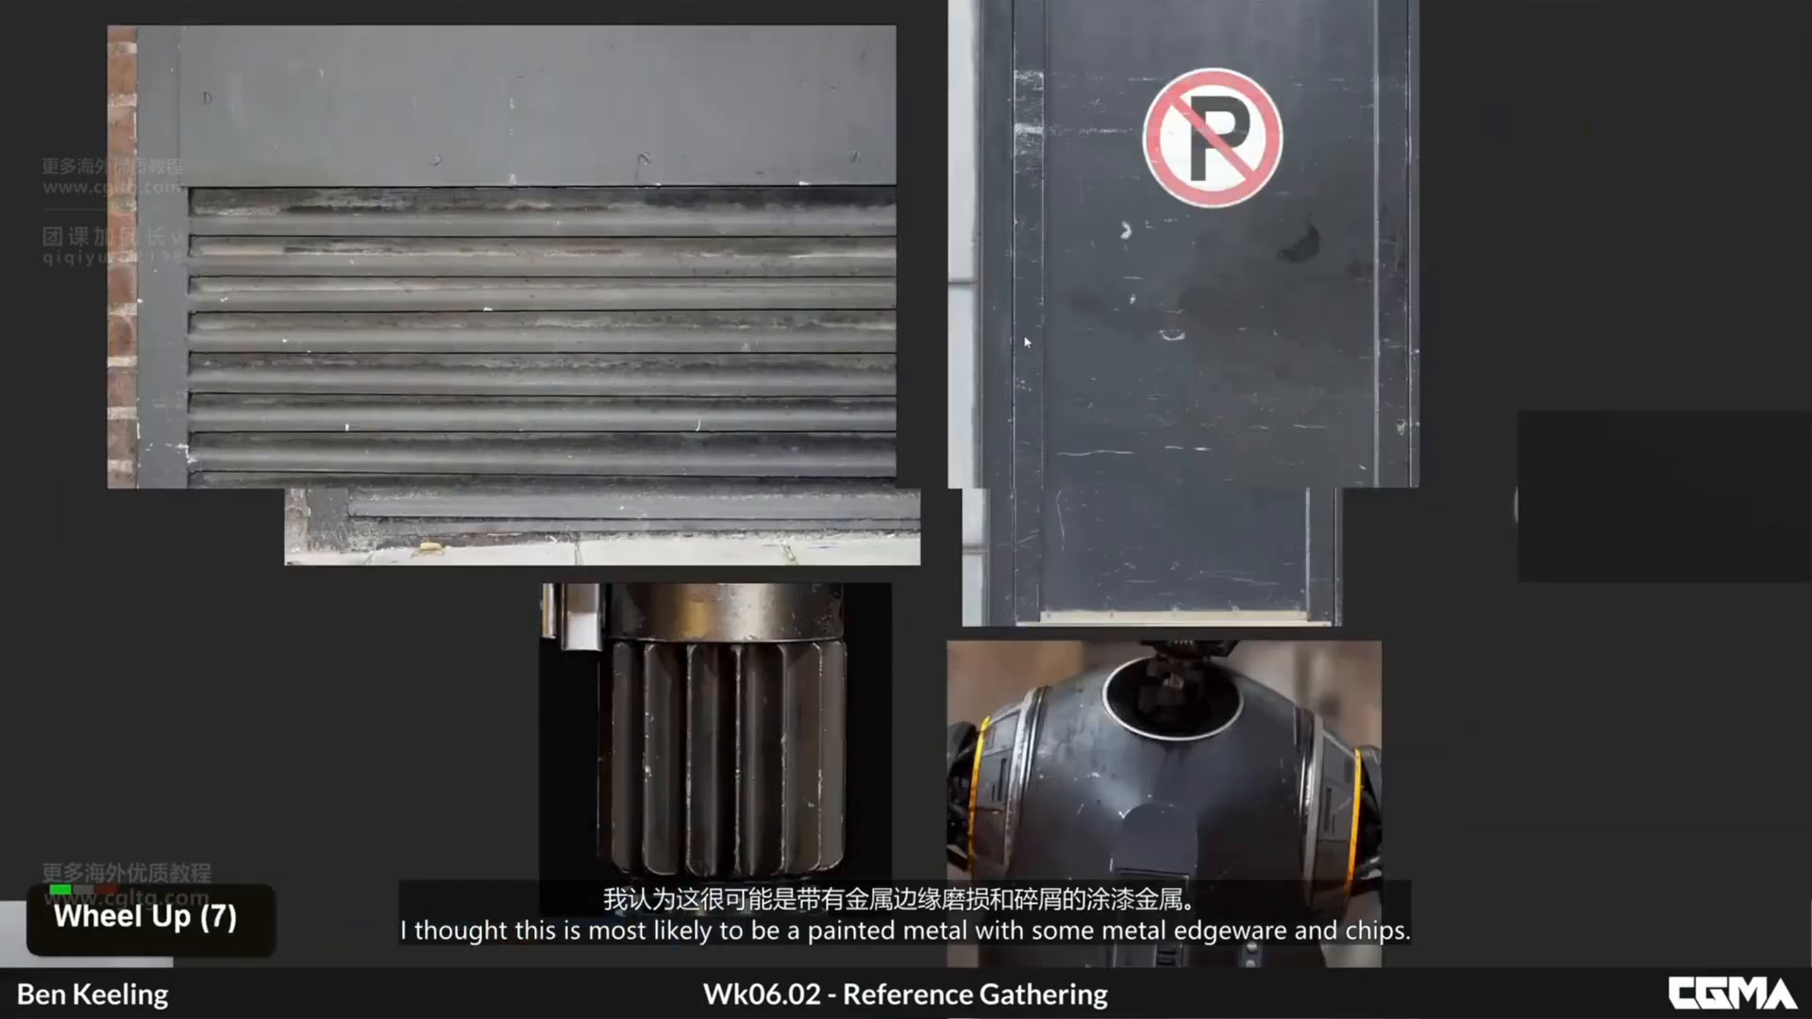
pyautogui.scroll(1, 1025, 340)
pyautogui.moveTo(1066, 234); pyautogui.dragTo(1012, 547, button='middle')
pyautogui.scroll(-6, 962, 352)
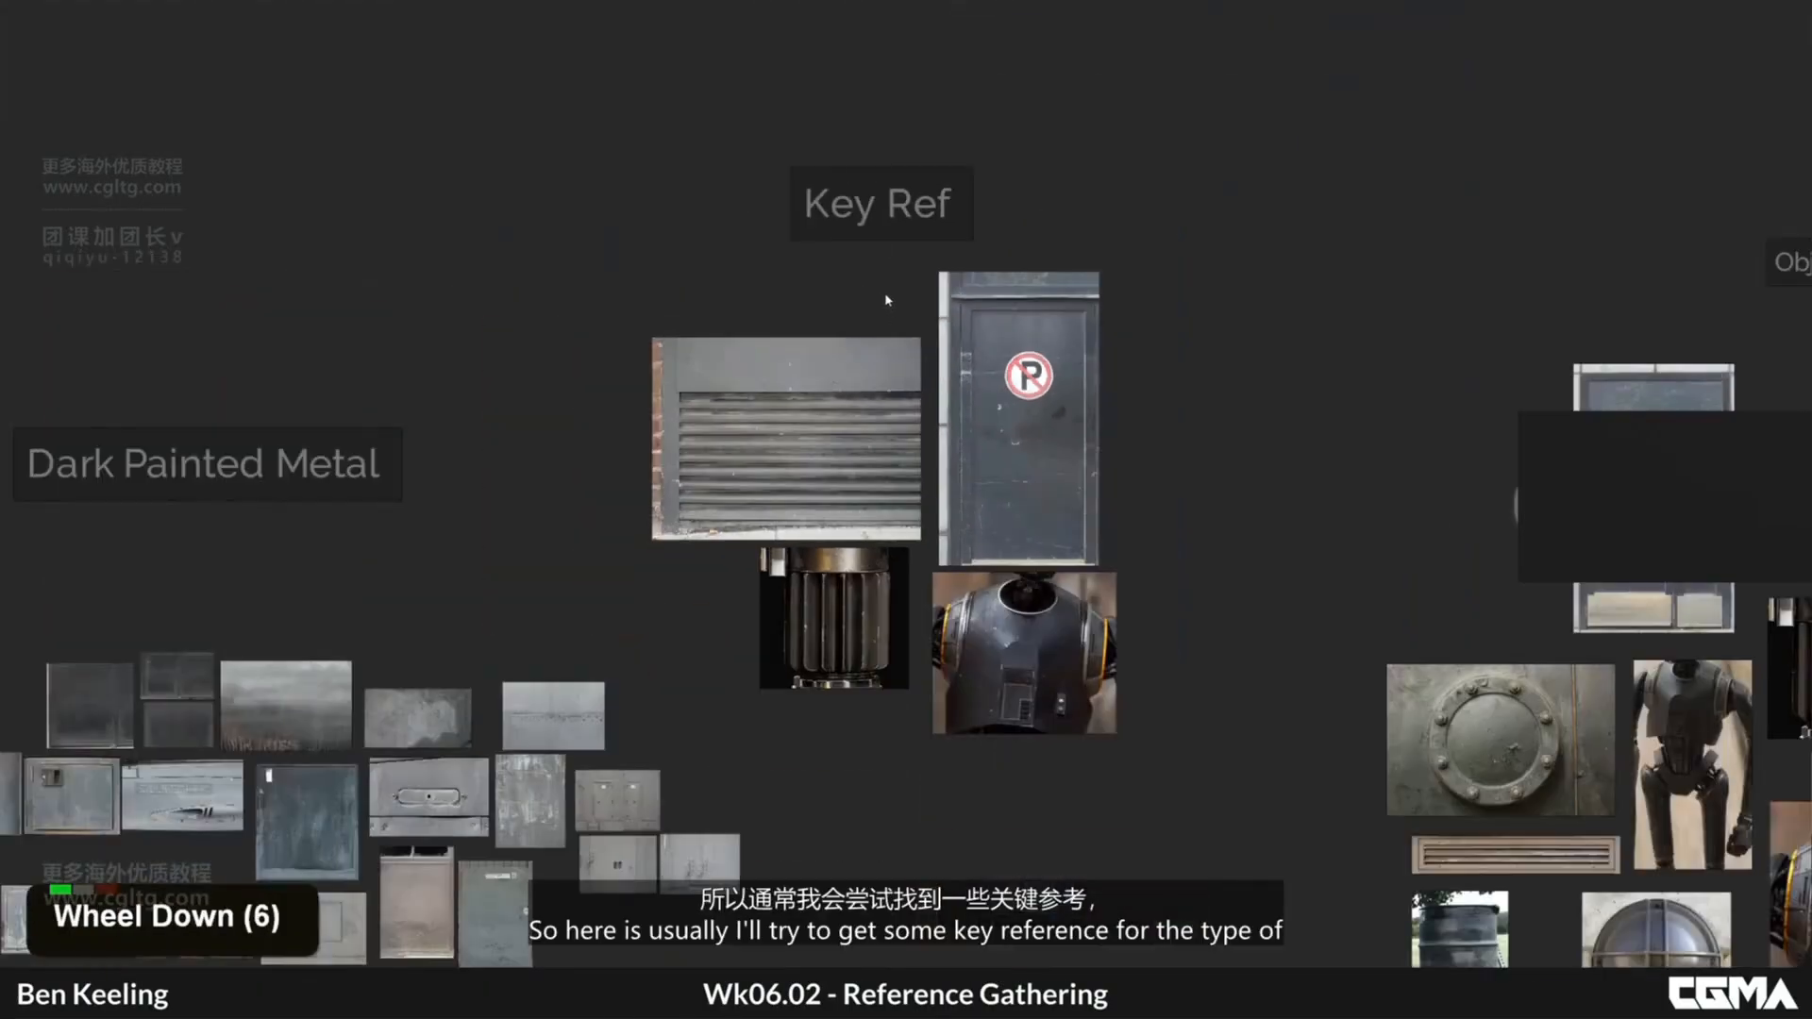
pyautogui.moveTo(963, 352); pyautogui.dragTo(985, 369, button='middle')
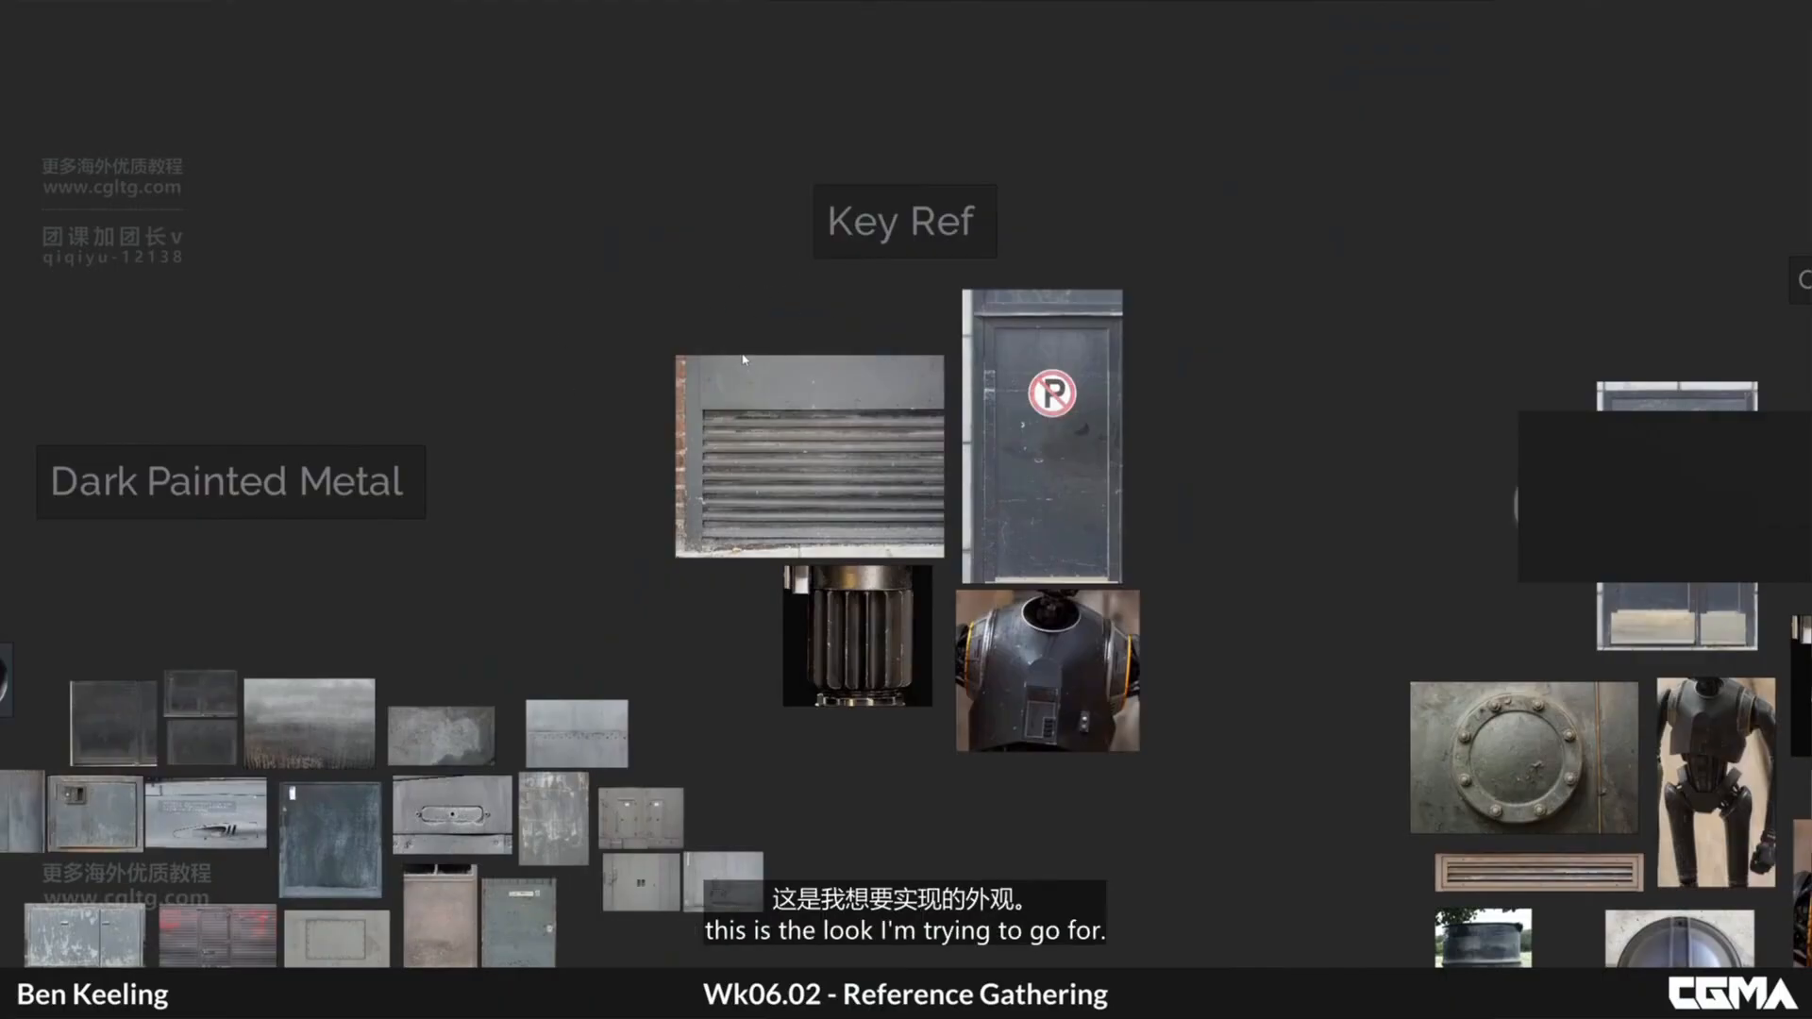
# - Study the supporting Dark Painted Metal and Painted Metal images and the real-world Objects photos of Chipped Dark Painted
pyautogui.moveTo(555, 492); pyautogui.dragTo(885, 211, button='middle')
pyautogui.moveTo(281, 349); pyautogui.dragTo(306, 226, button='middle')
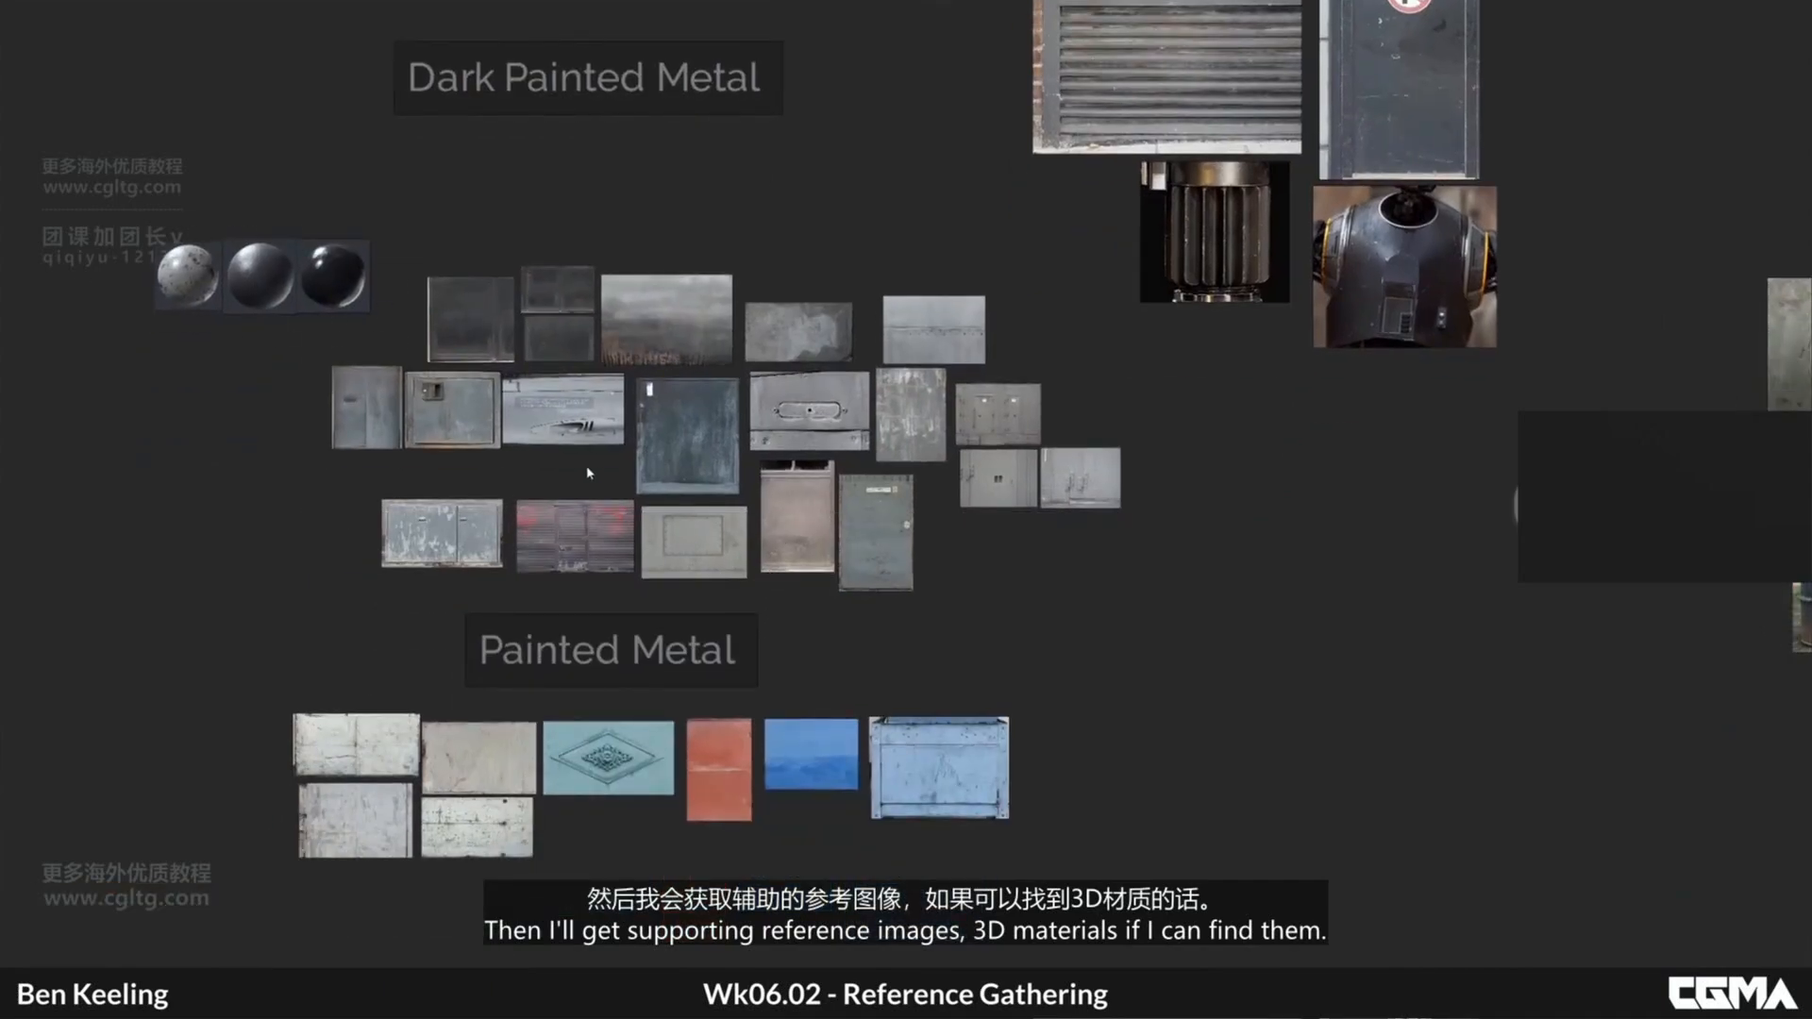
pyautogui.moveTo(589, 474); pyautogui.dragTo(562, 244, button='middle')
pyautogui.scroll(-2, 652, 528)
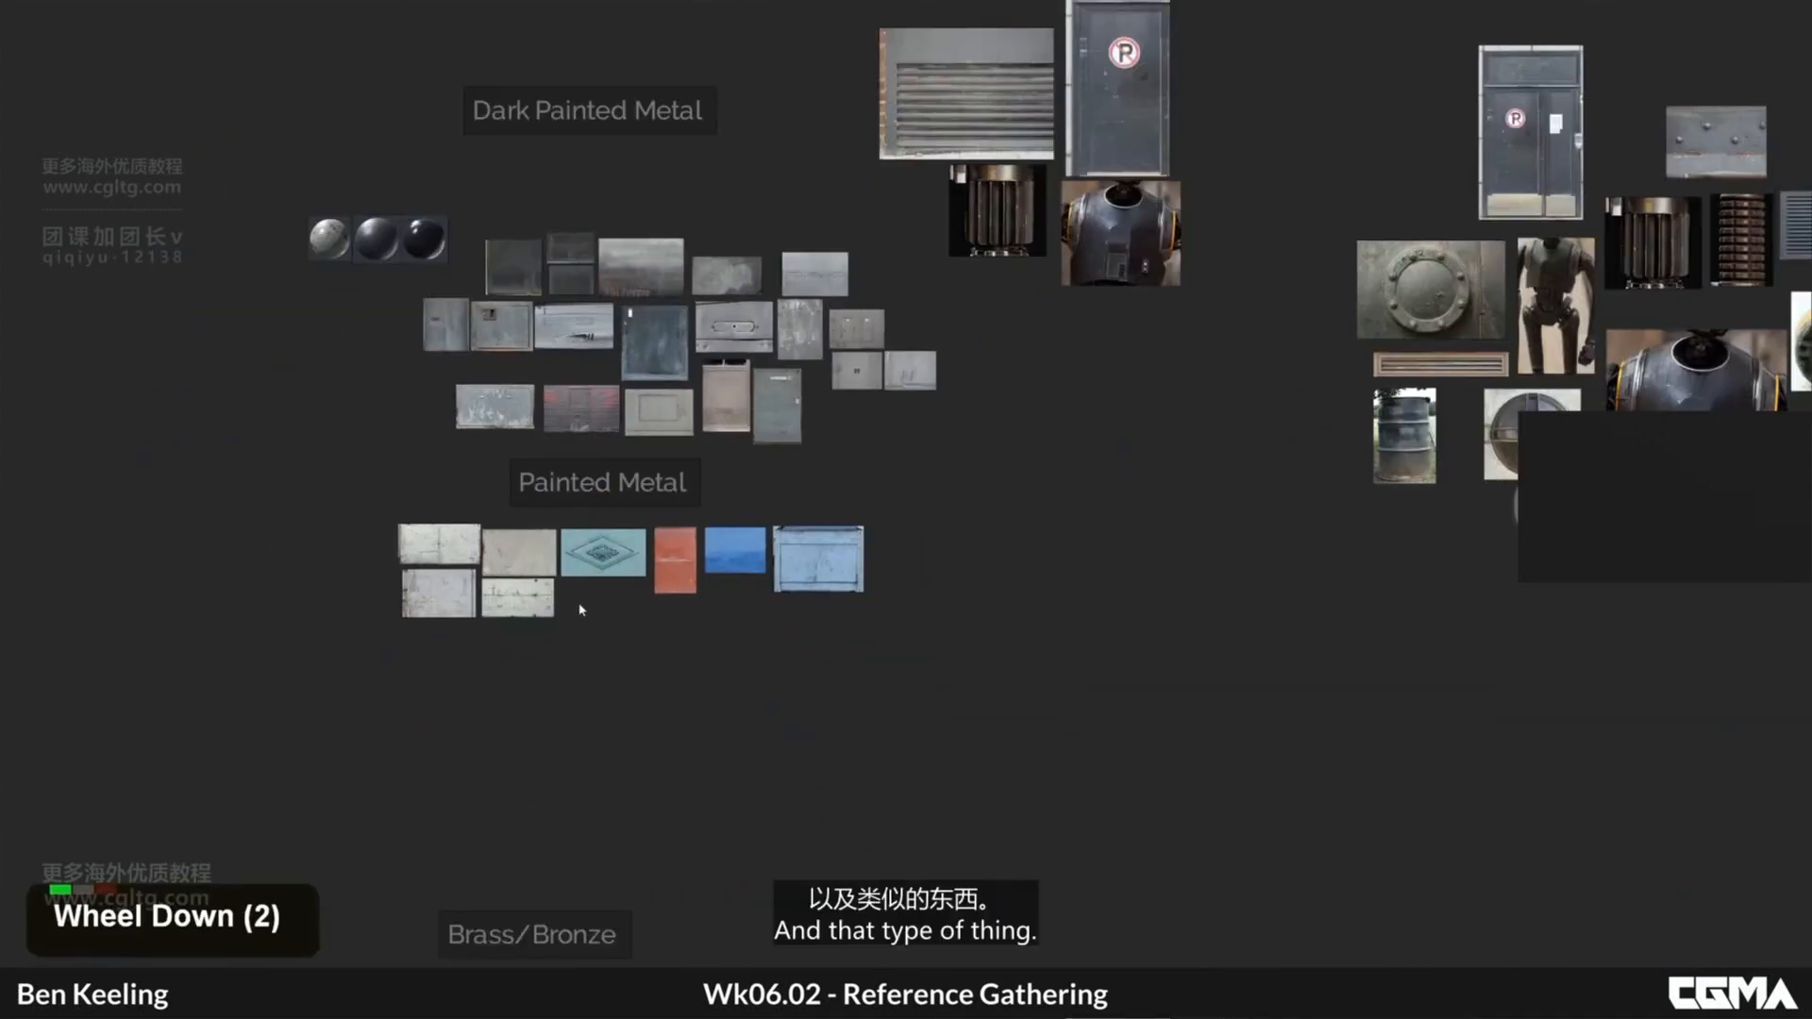
pyautogui.moveTo(835, 484); pyautogui.dragTo(657, 556, button='middle')
pyautogui.scroll(-1, 692, 515)
pyautogui.moveTo(1400, 323); pyautogui.dragTo(1185, 391, button='middle')
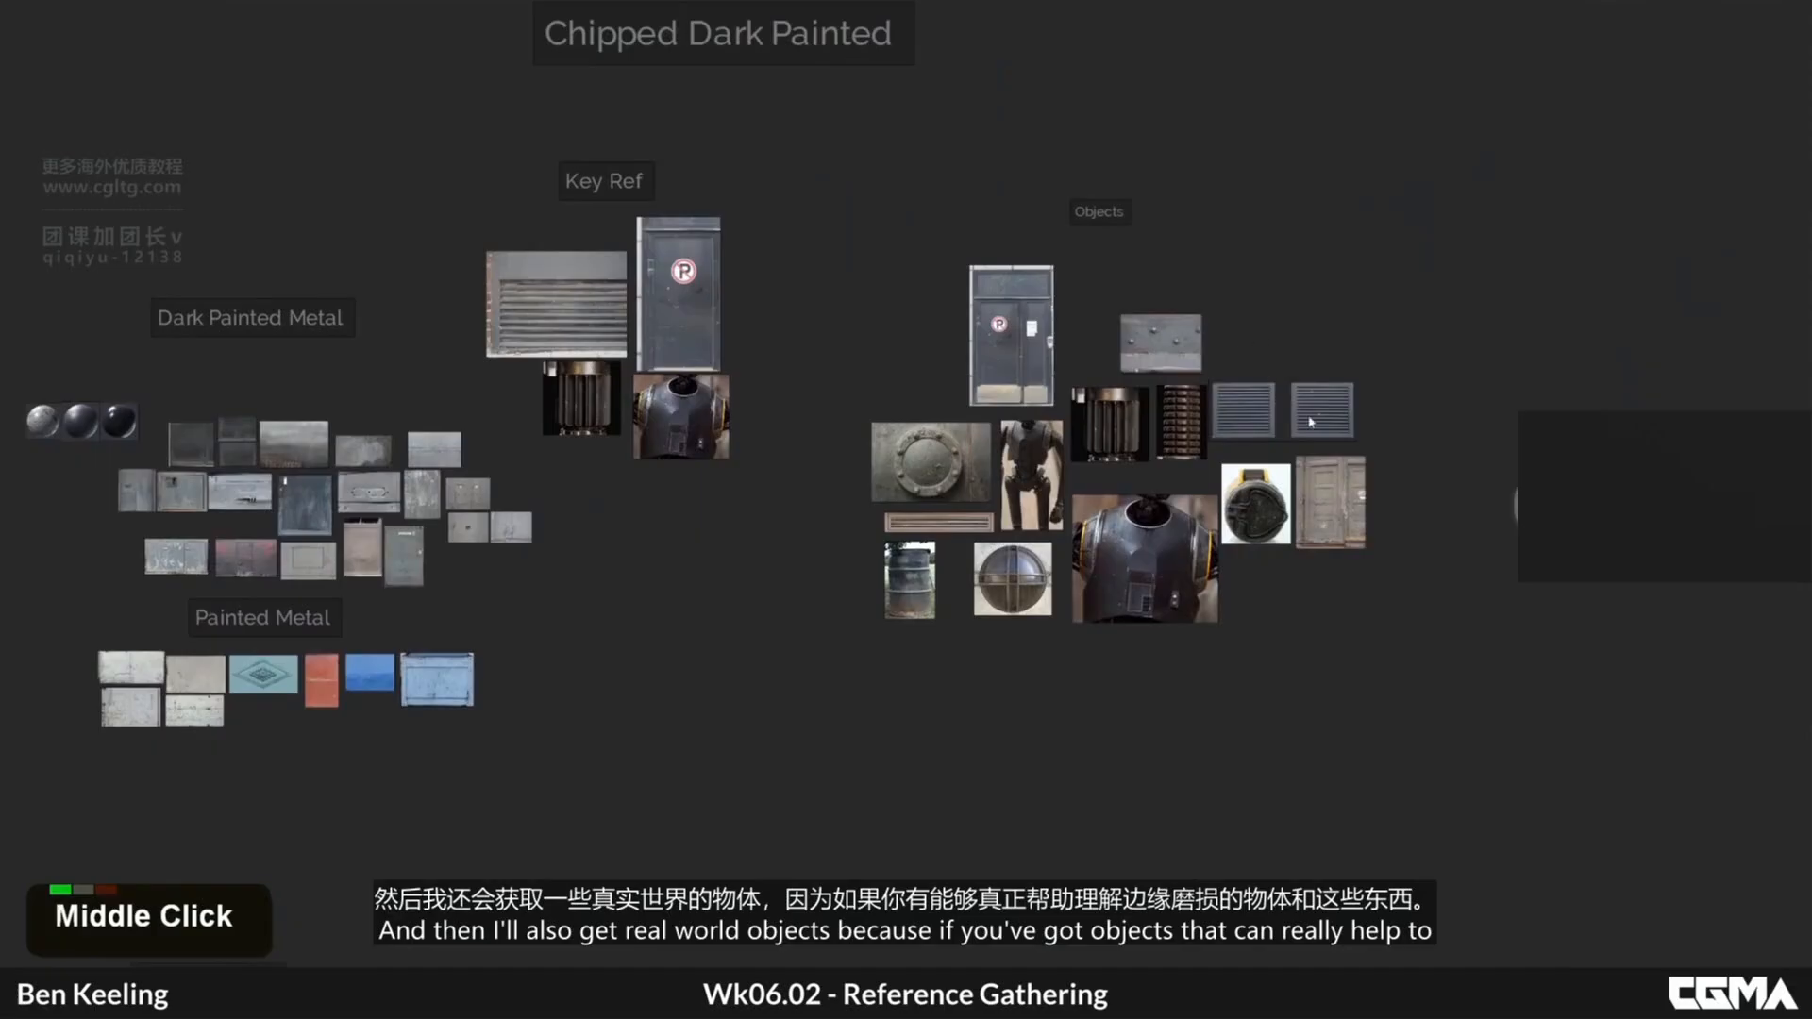
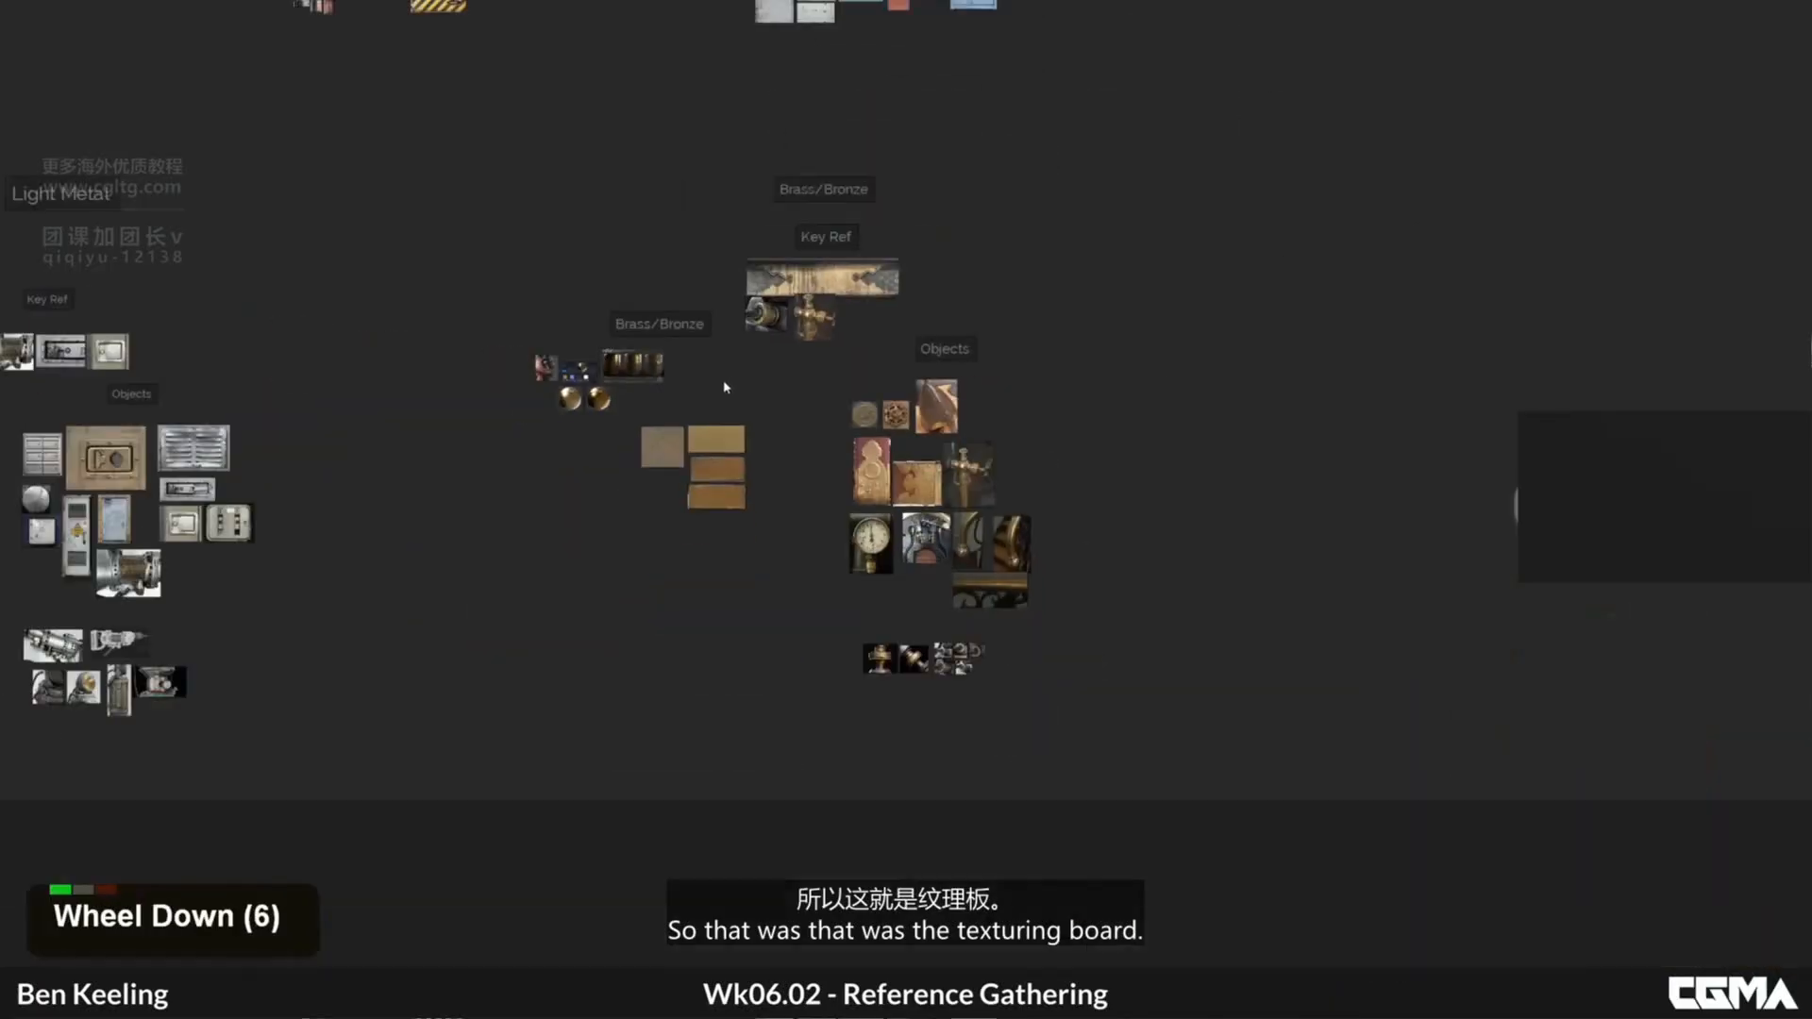
# - Review the complete texturing board from the 3D Ref section to the Brass/Bronze group
pyautogui.moveTo(574, 123); pyautogui.dragTo(826, 333, button='middle')
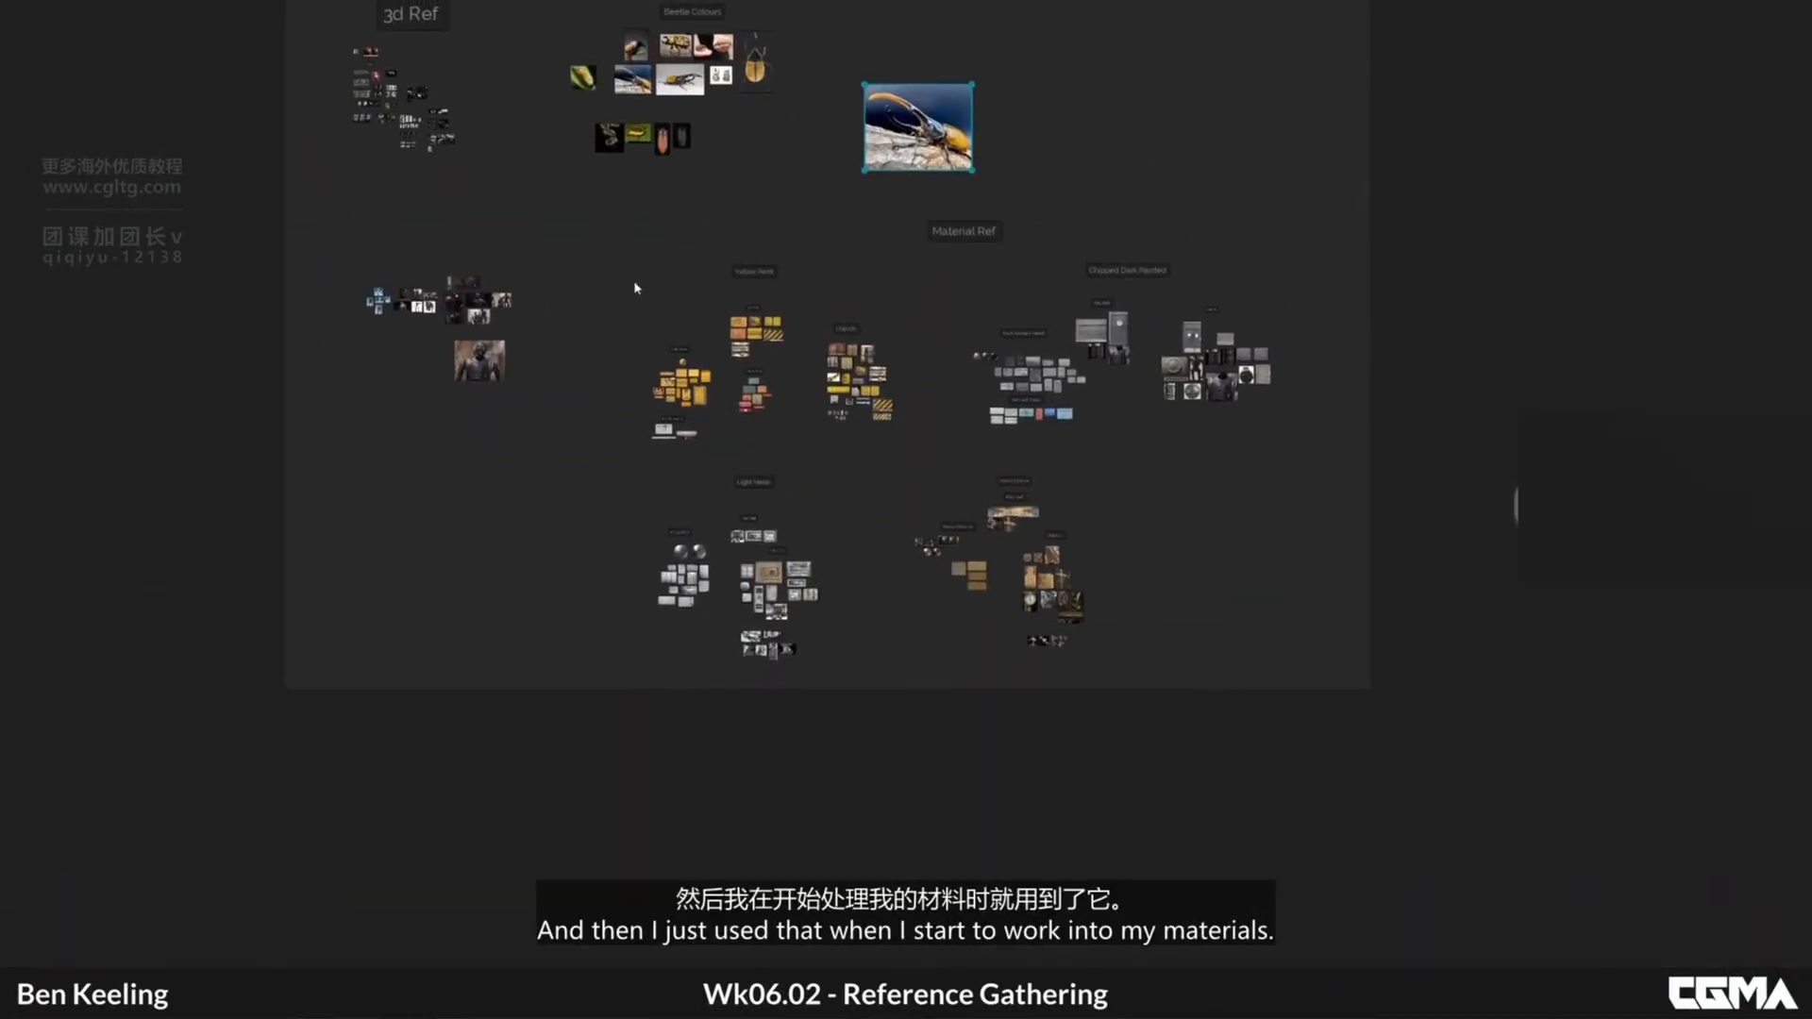
pyautogui.moveTo(770, 272); pyautogui.dragTo(736, 376, button='middle')
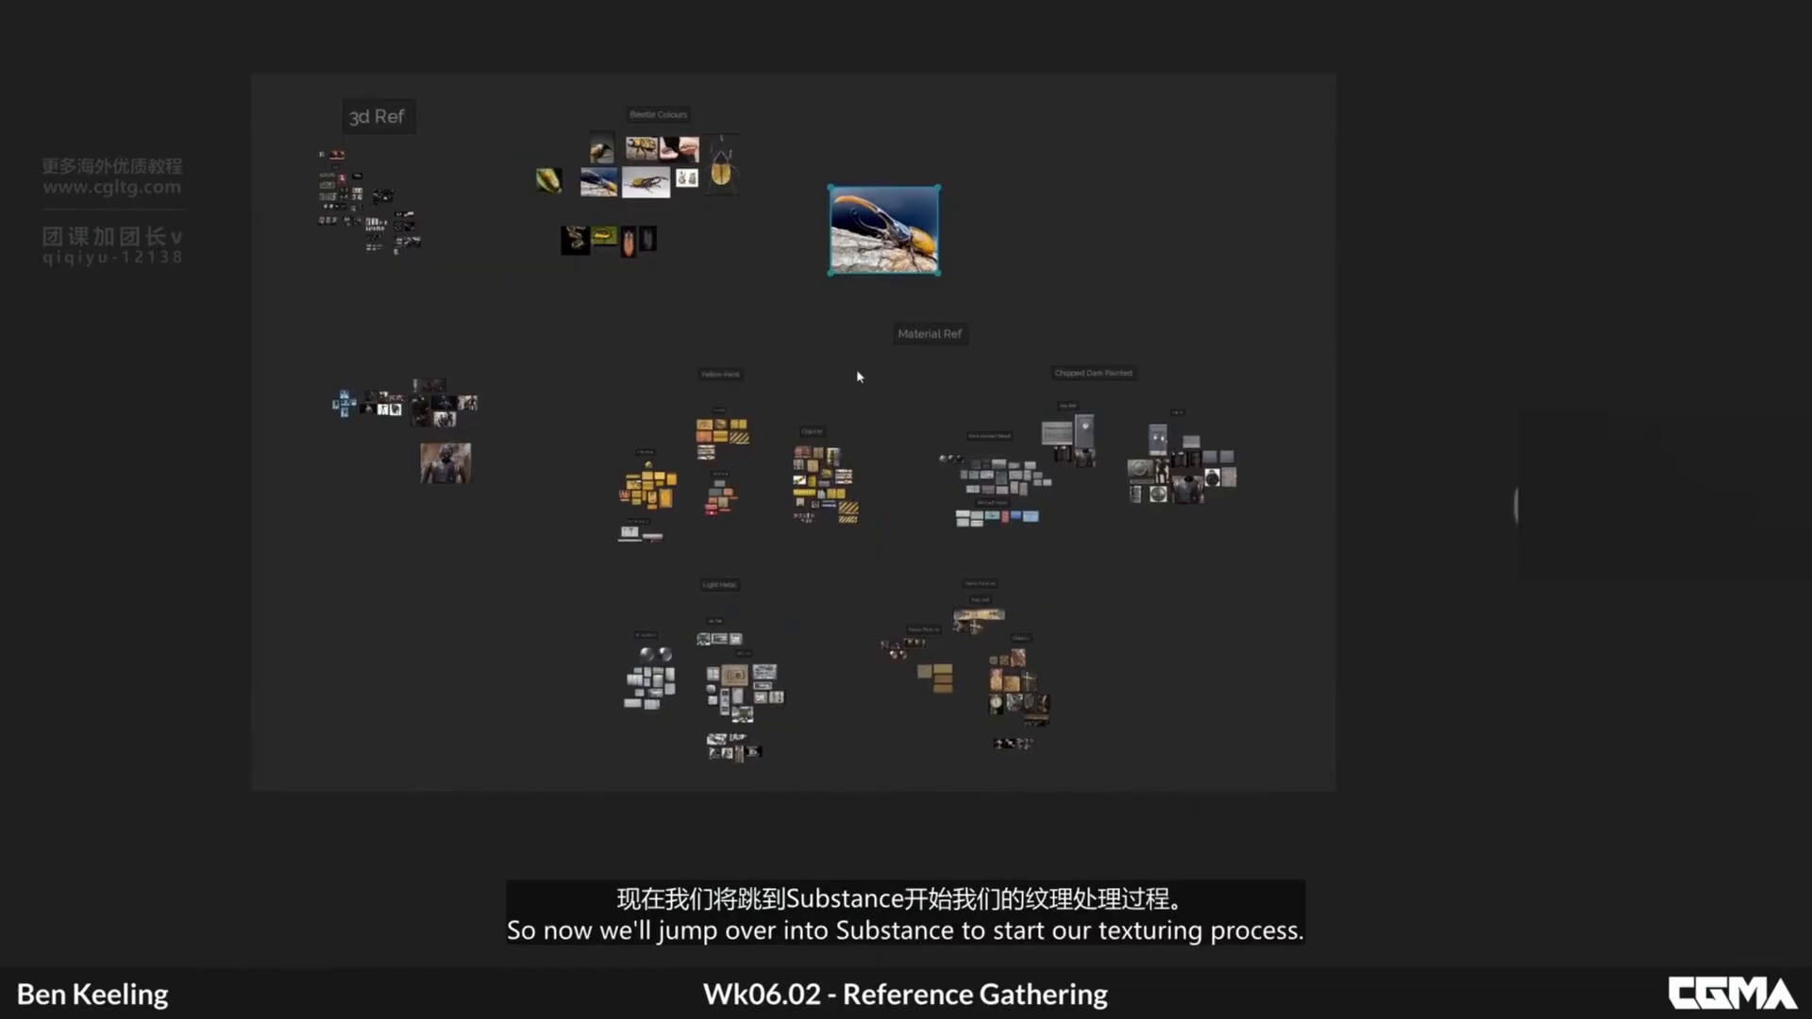
pyautogui.moveTo(815, 350); pyautogui.dragTo(809, 381, button='middle')
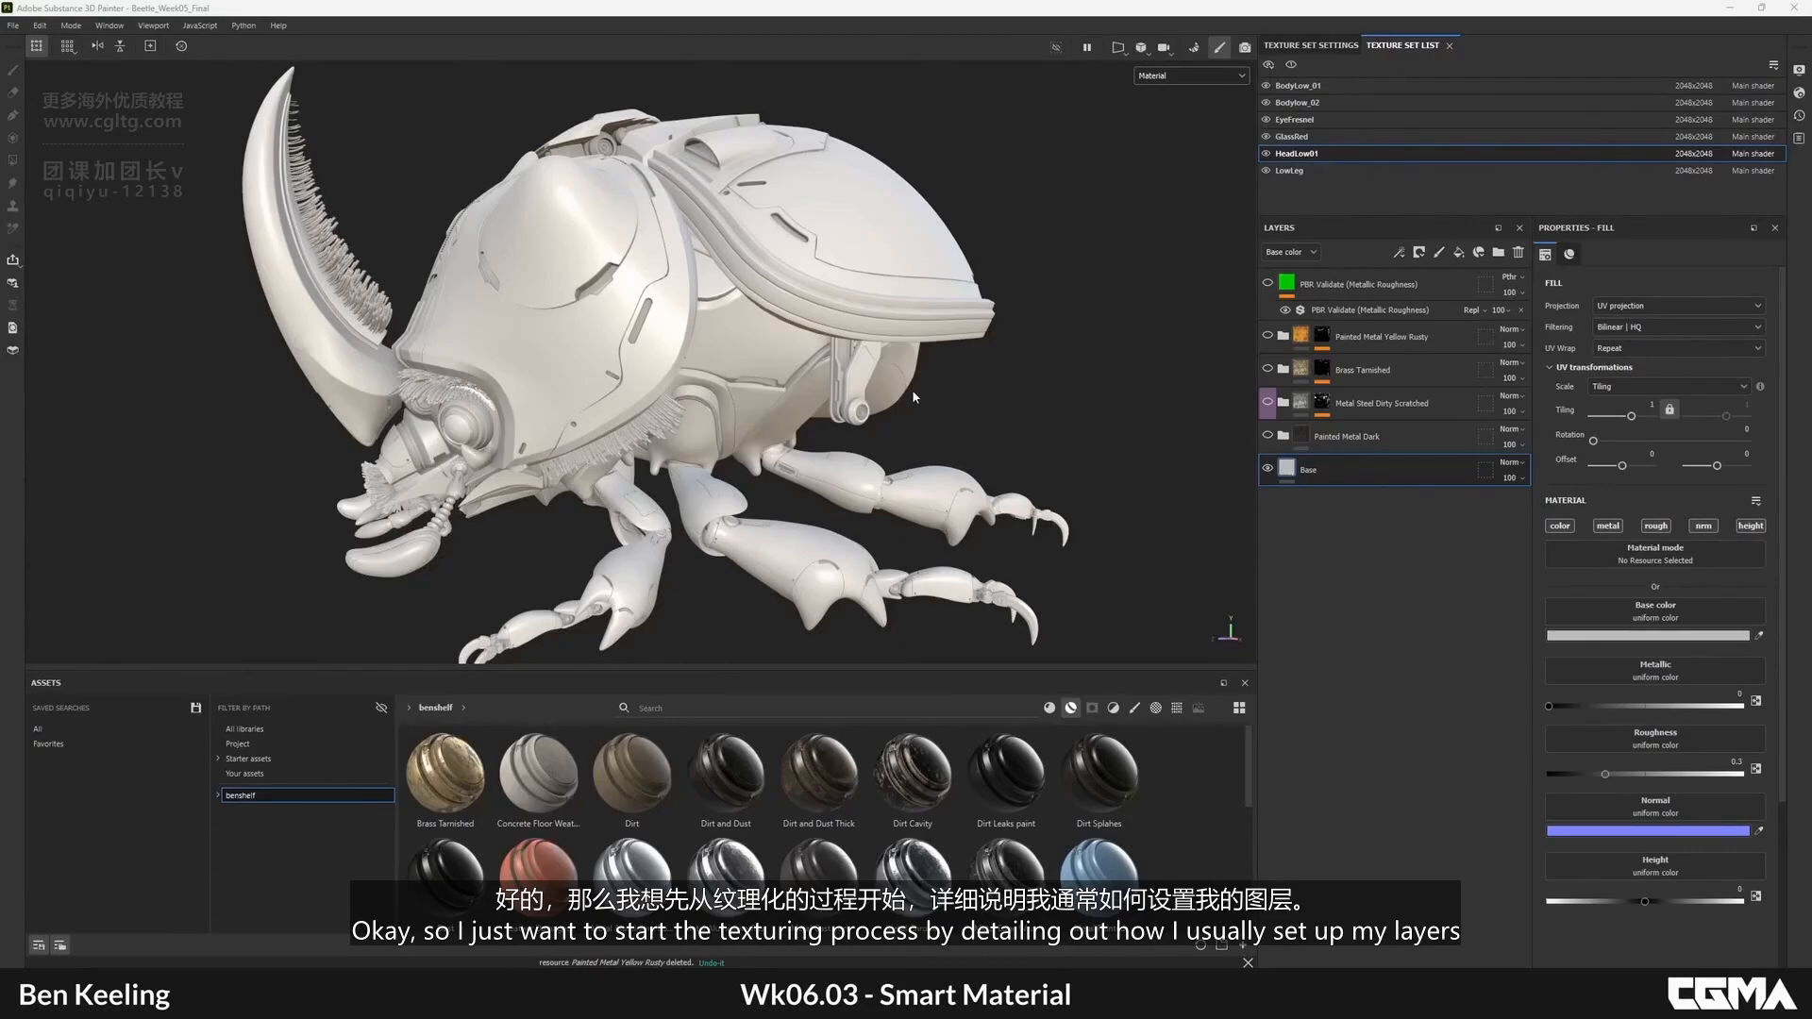
# - Add a fill layer named Base above the existing Base layer of HeadLow01, and delete this duplicate
pyautogui.keyDown('alt'); pyautogui.moveTo(1031, 465); pyautogui.dragTo(876, 413, button='right'); pyautogui.keyUp('alt')
pyautogui.keyDown('alt'); pyautogui.moveTo(876, 413); pyautogui.dragTo(938, 387, button='middle'); pyautogui.keyUp('alt')
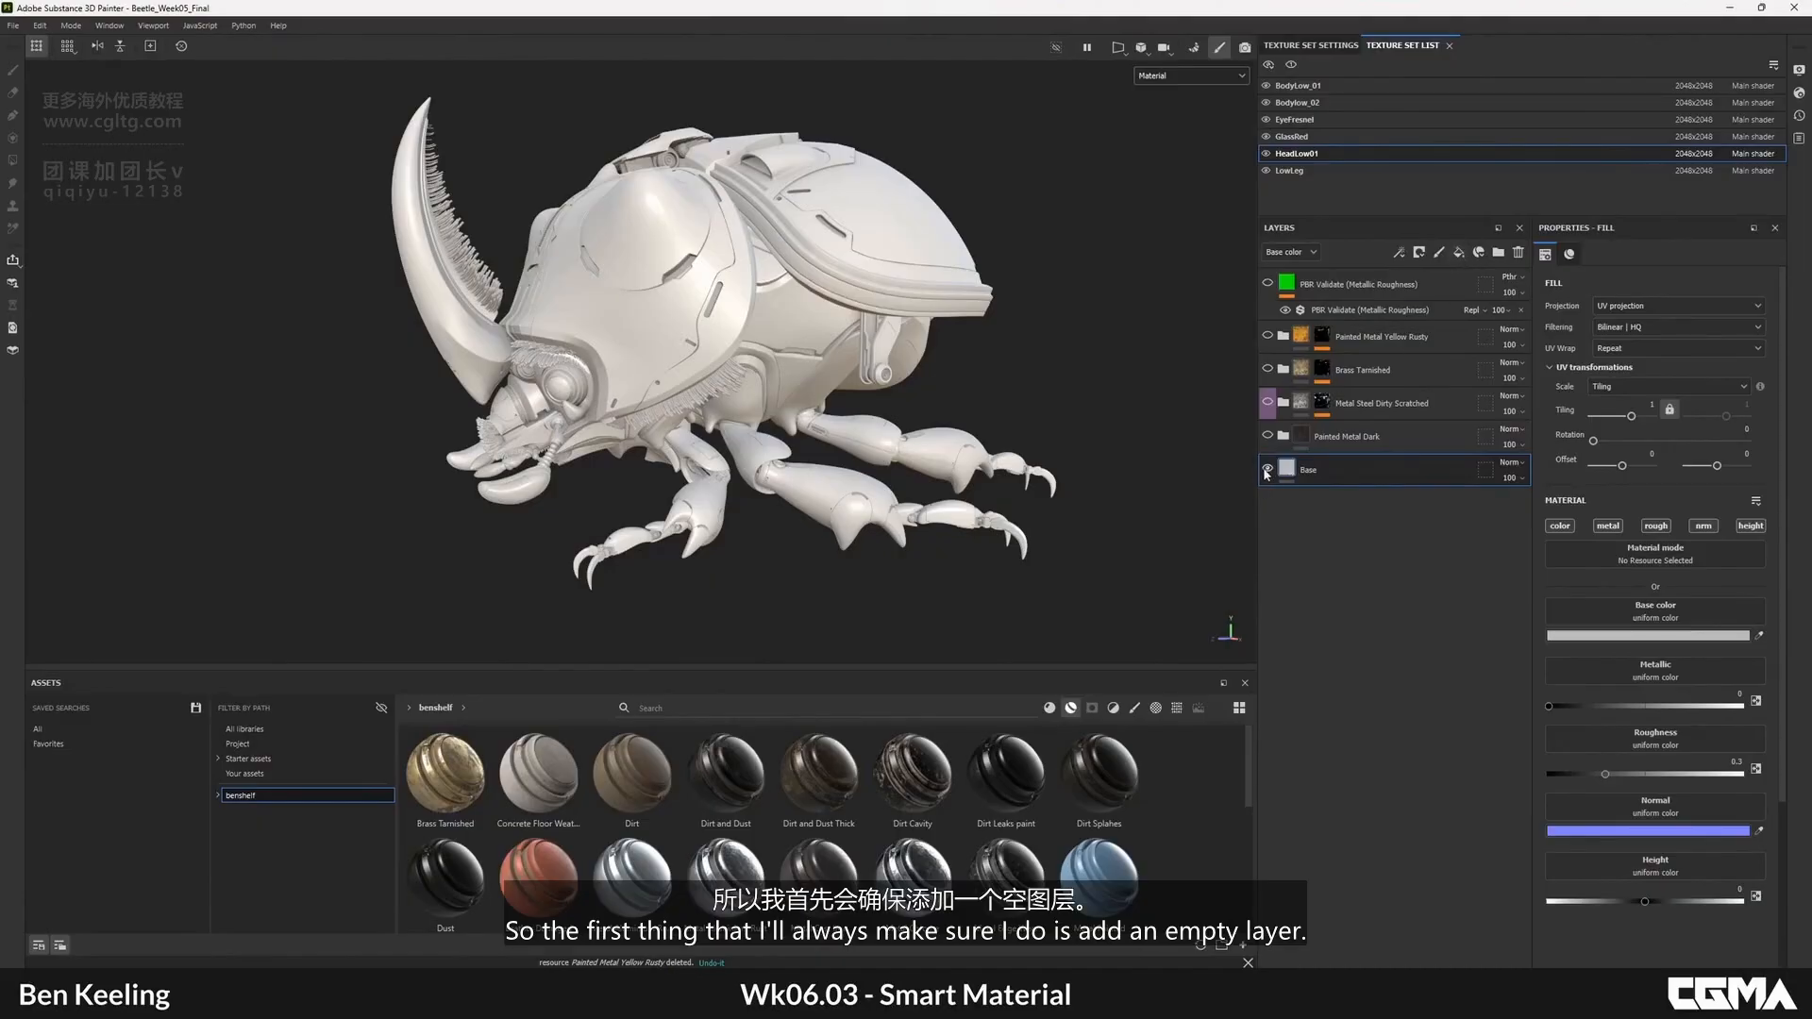
pyautogui.click(1458, 252)
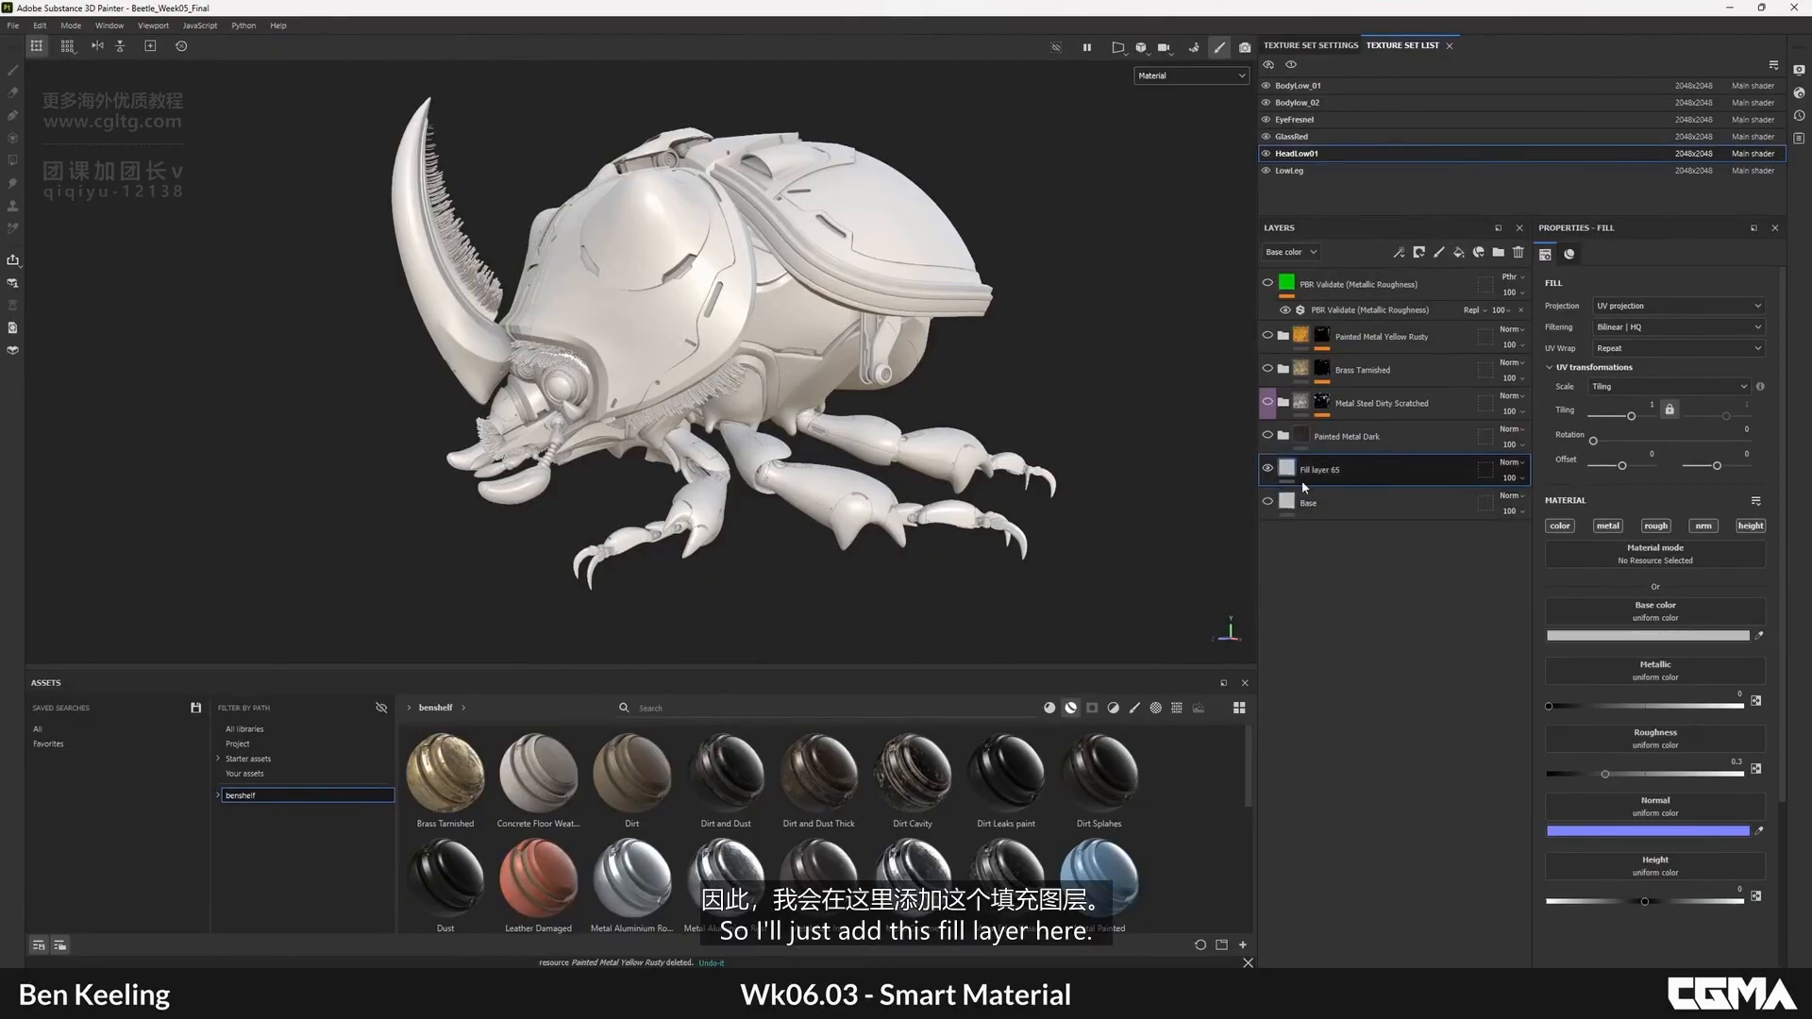
pyautogui.doubleClick(1308, 480)
pyautogui.write('Base')
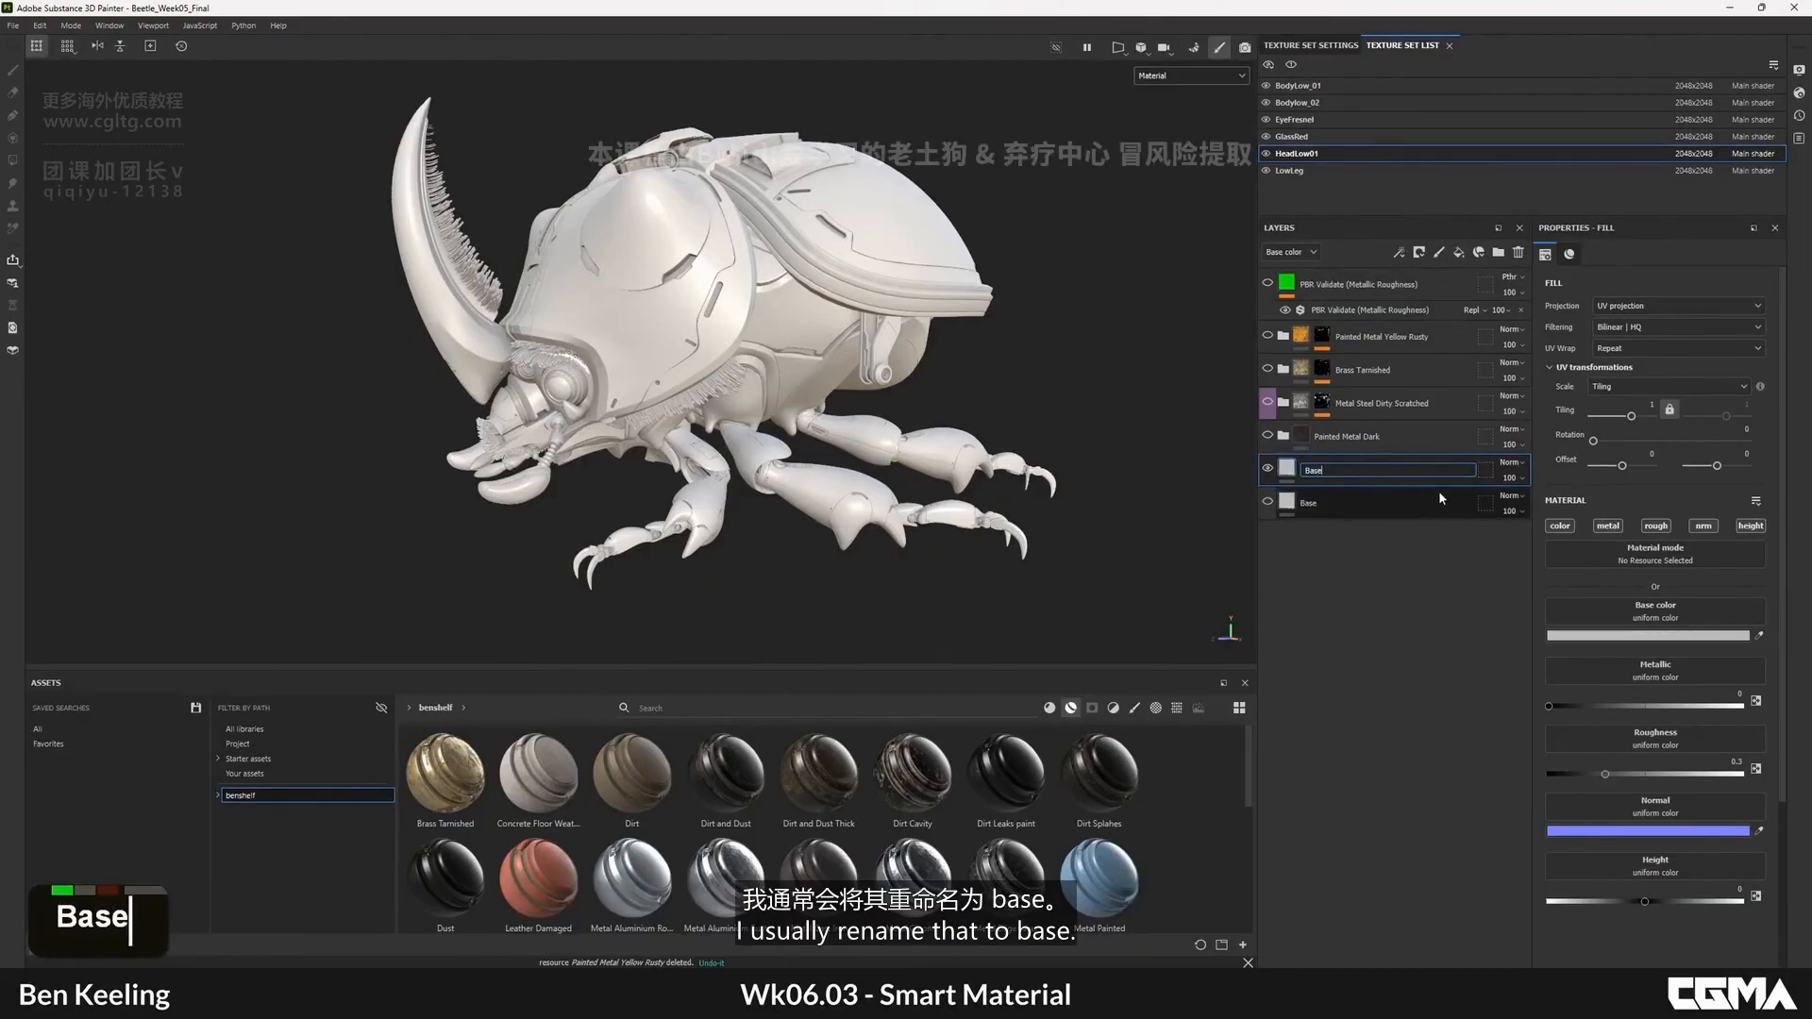
pyautogui.press('Return')
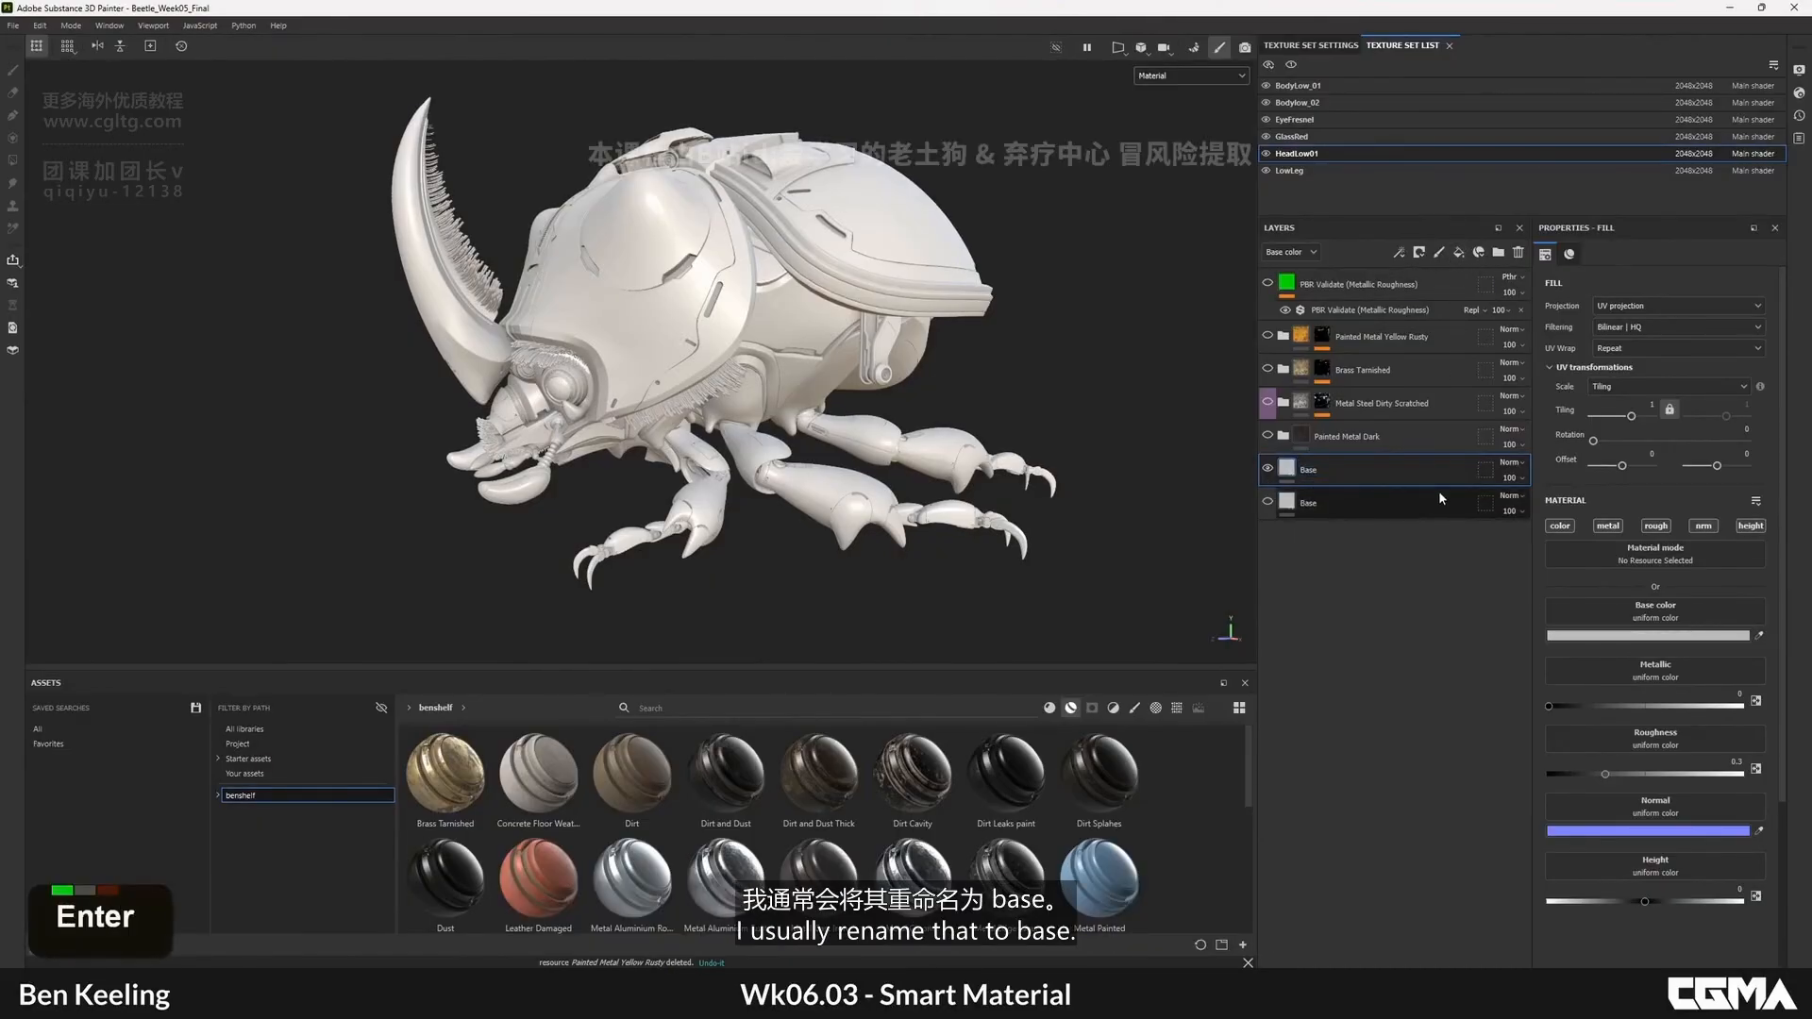
pyautogui.click(1518, 252)
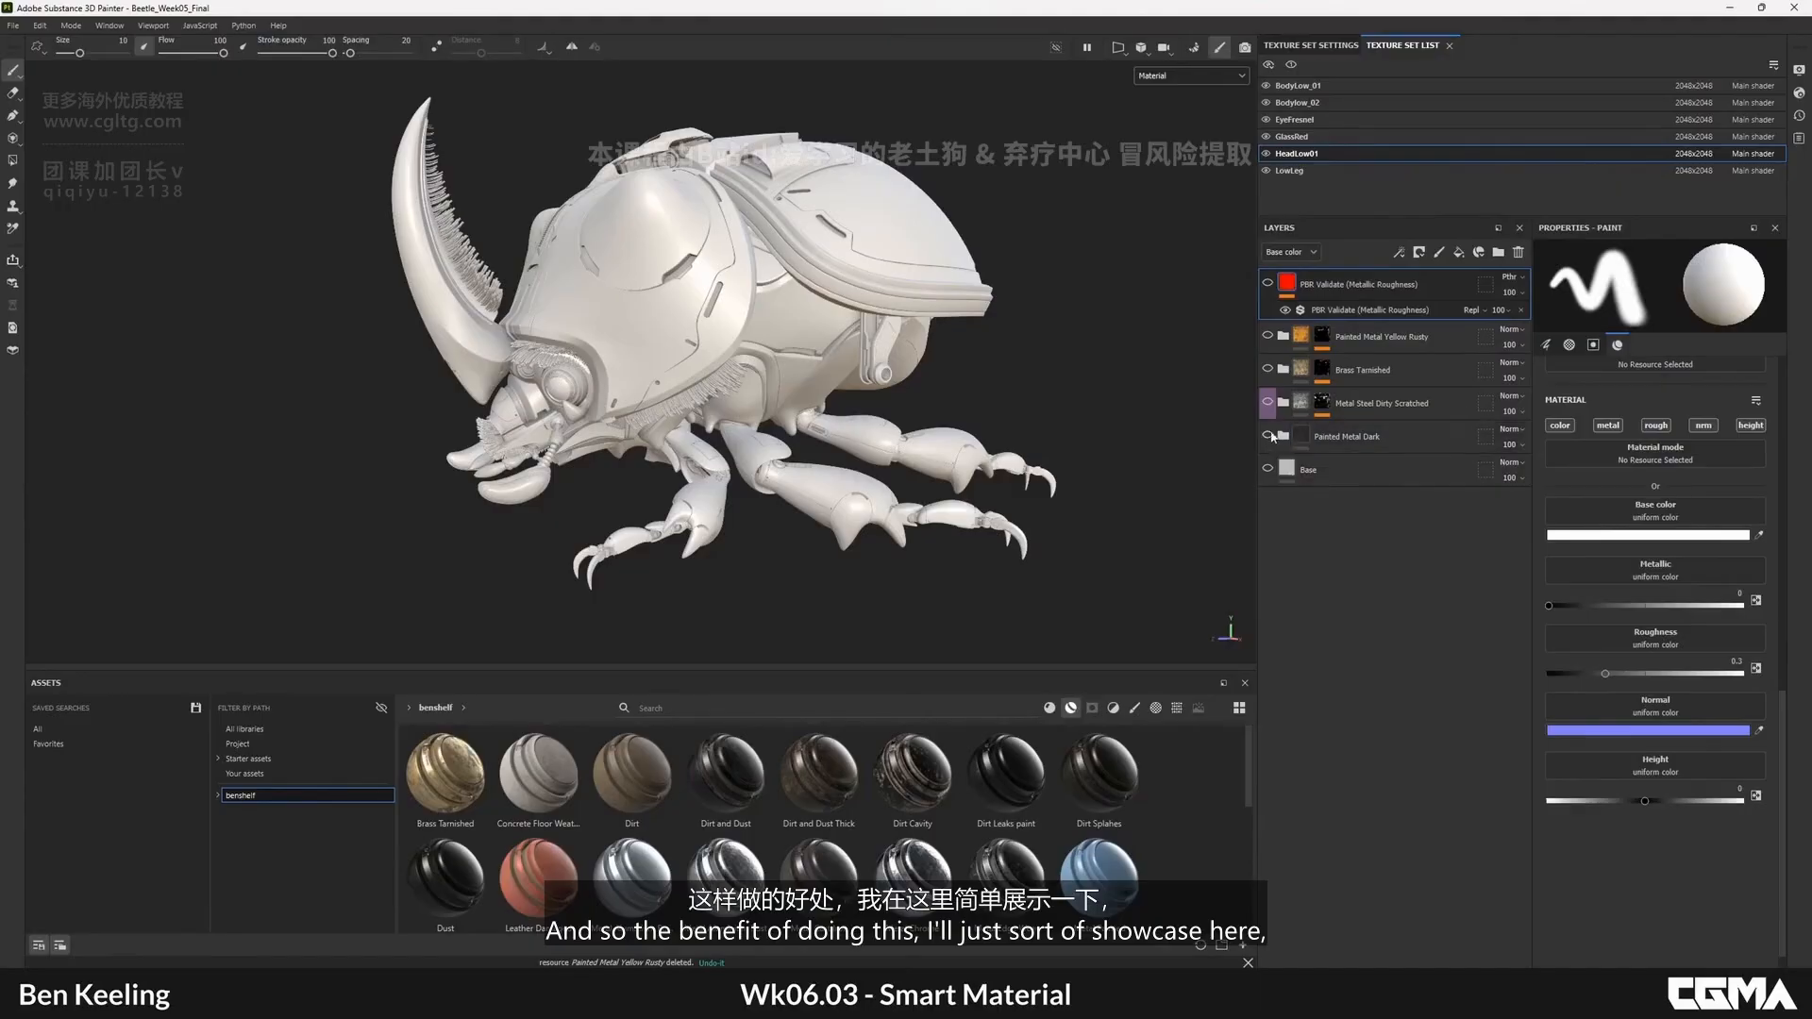
# - Show Painted Metal Dark without the Base layer and cycle through the channels to examine the transparent areas on the head
pyautogui.click(1267, 435)
pyautogui.press('c')
pyautogui.keyDown('alt'); pyautogui.moveTo(855, 353); pyautogui.dragTo(850, 415, button='middle'); pyautogui.keyUp('alt')
pyautogui.keyDown('alt'); pyautogui.moveTo(849, 415); pyautogui.dragTo(986, 394); pyautogui.keyUp('alt')
pyautogui.doubleClick(1267, 435)
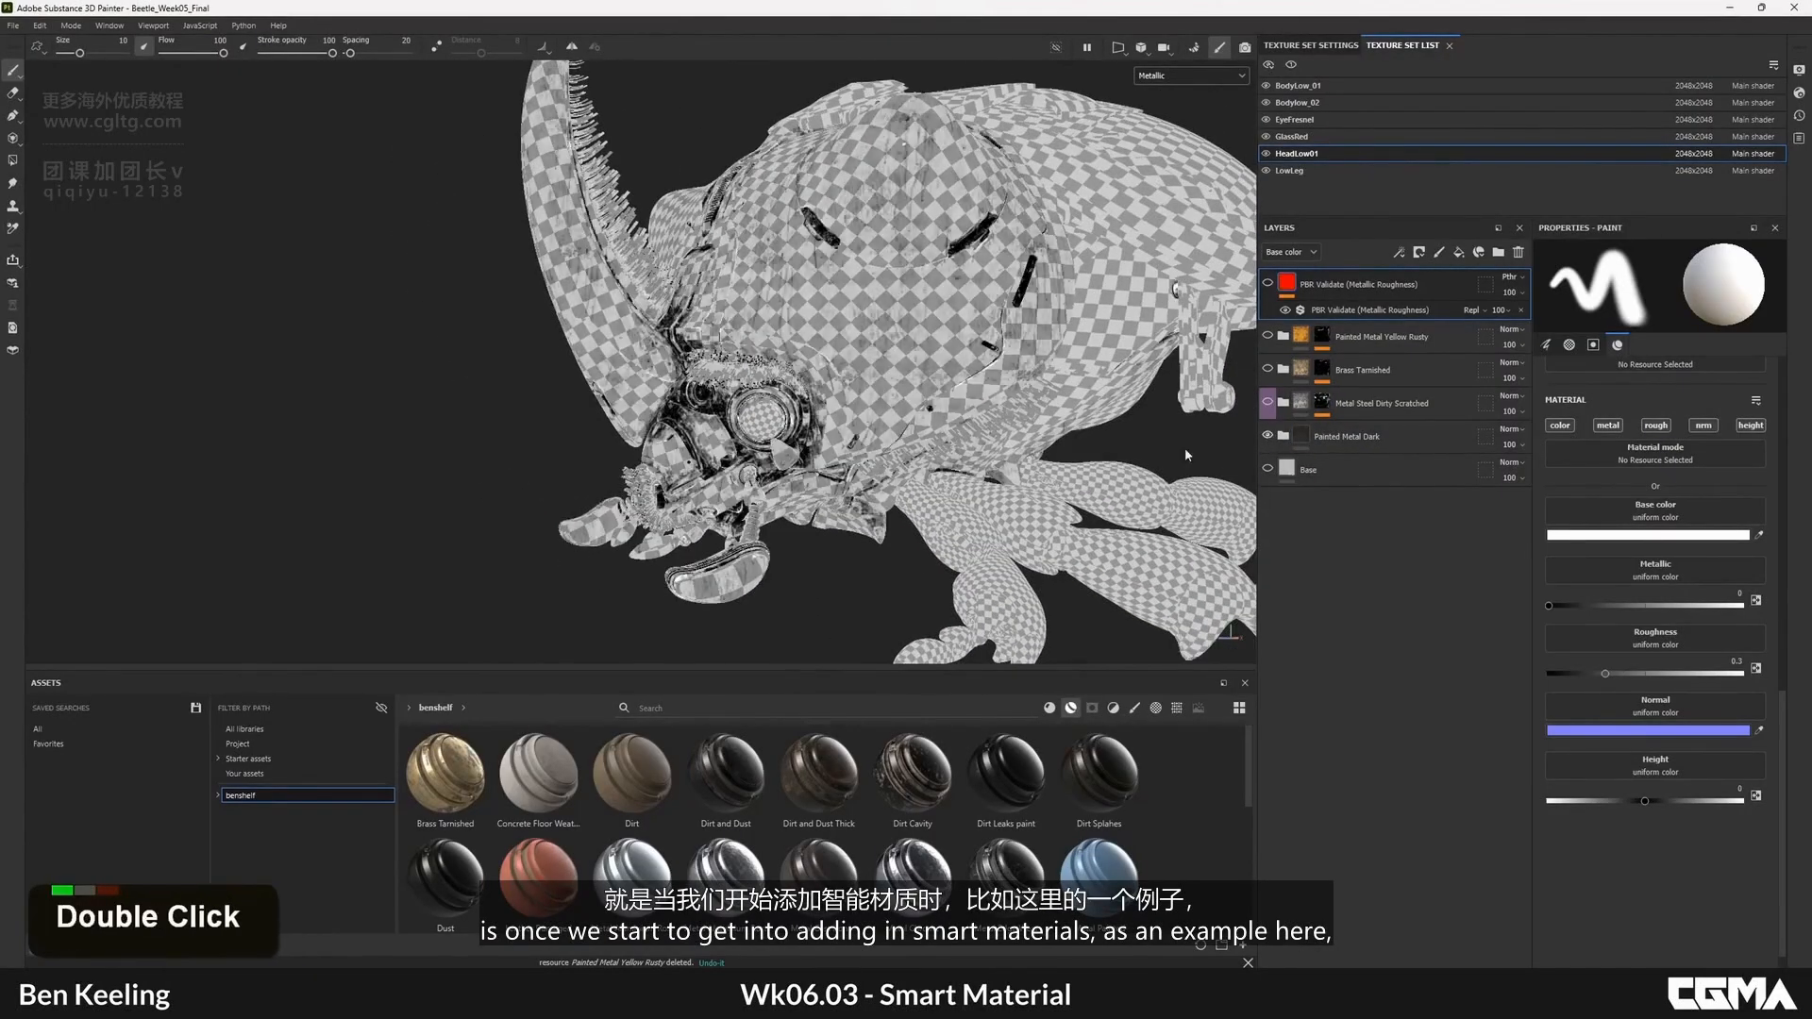
pyautogui.keyDown('alt'); pyautogui.moveTo(824, 363); pyautogui.dragTo(824, 230); pyautogui.keyUp('alt')
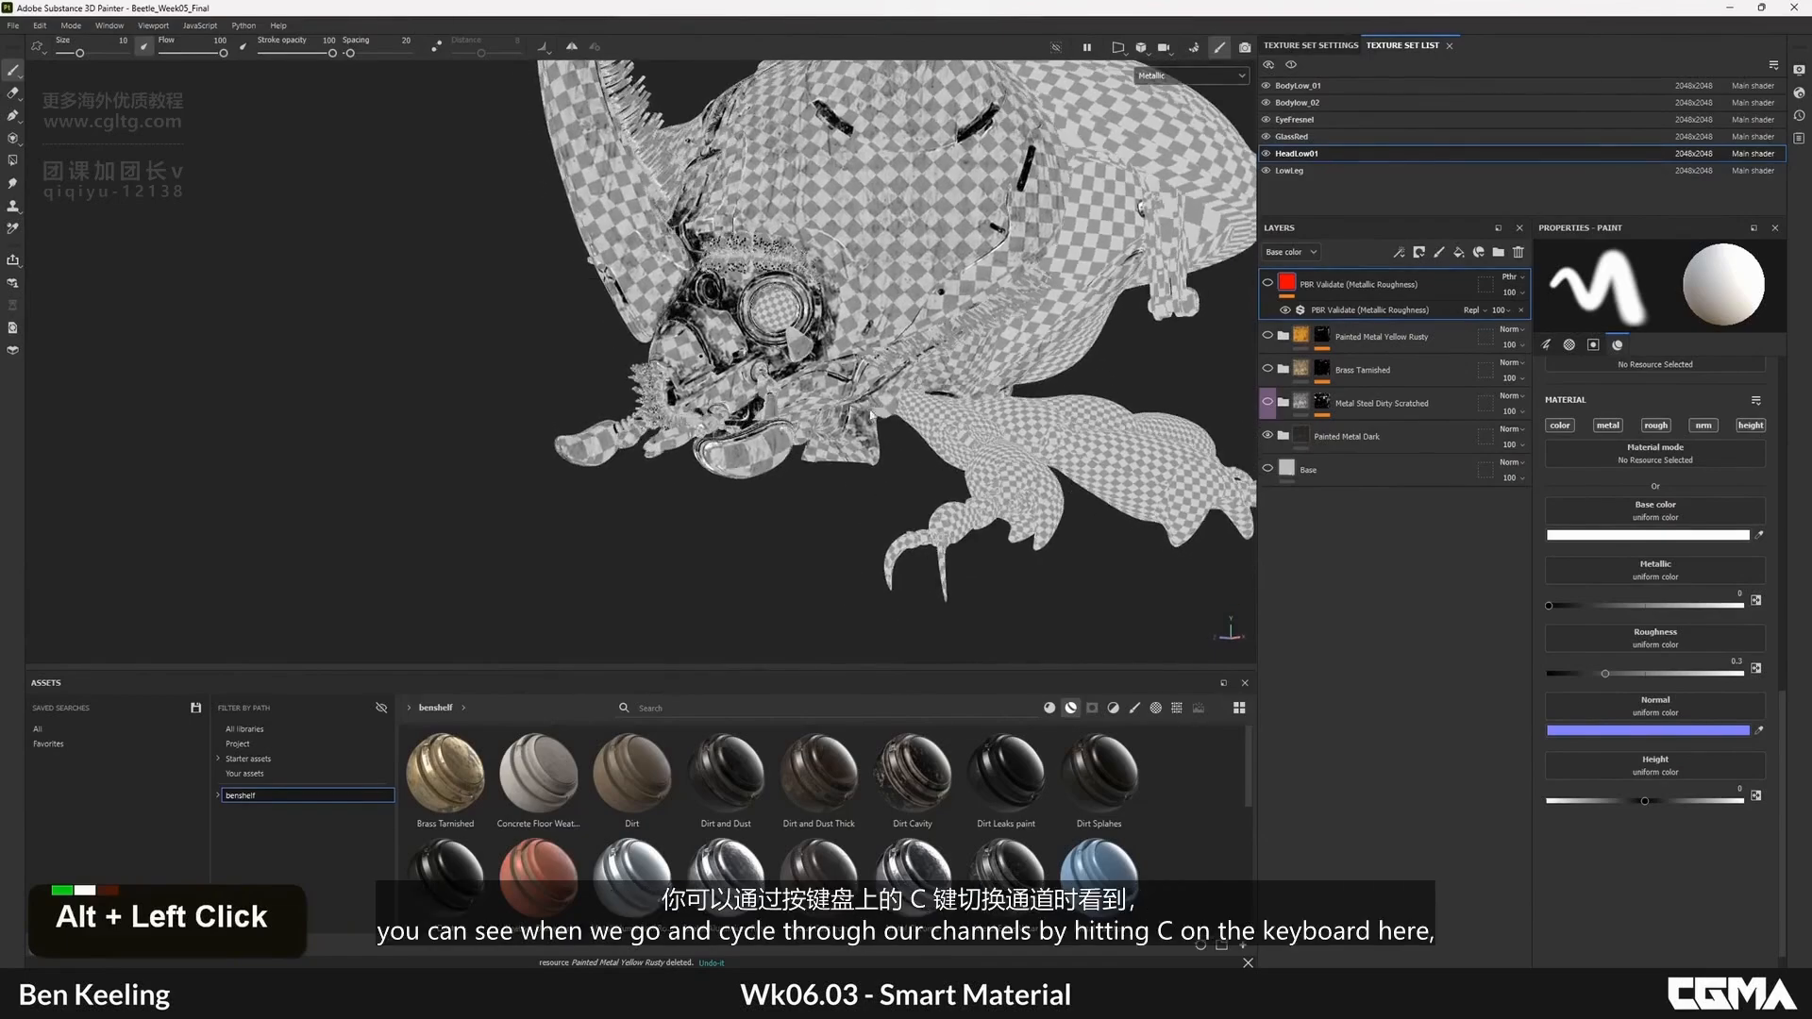
pyautogui.press('c')
pyautogui.press('c')
pyautogui.press('c')
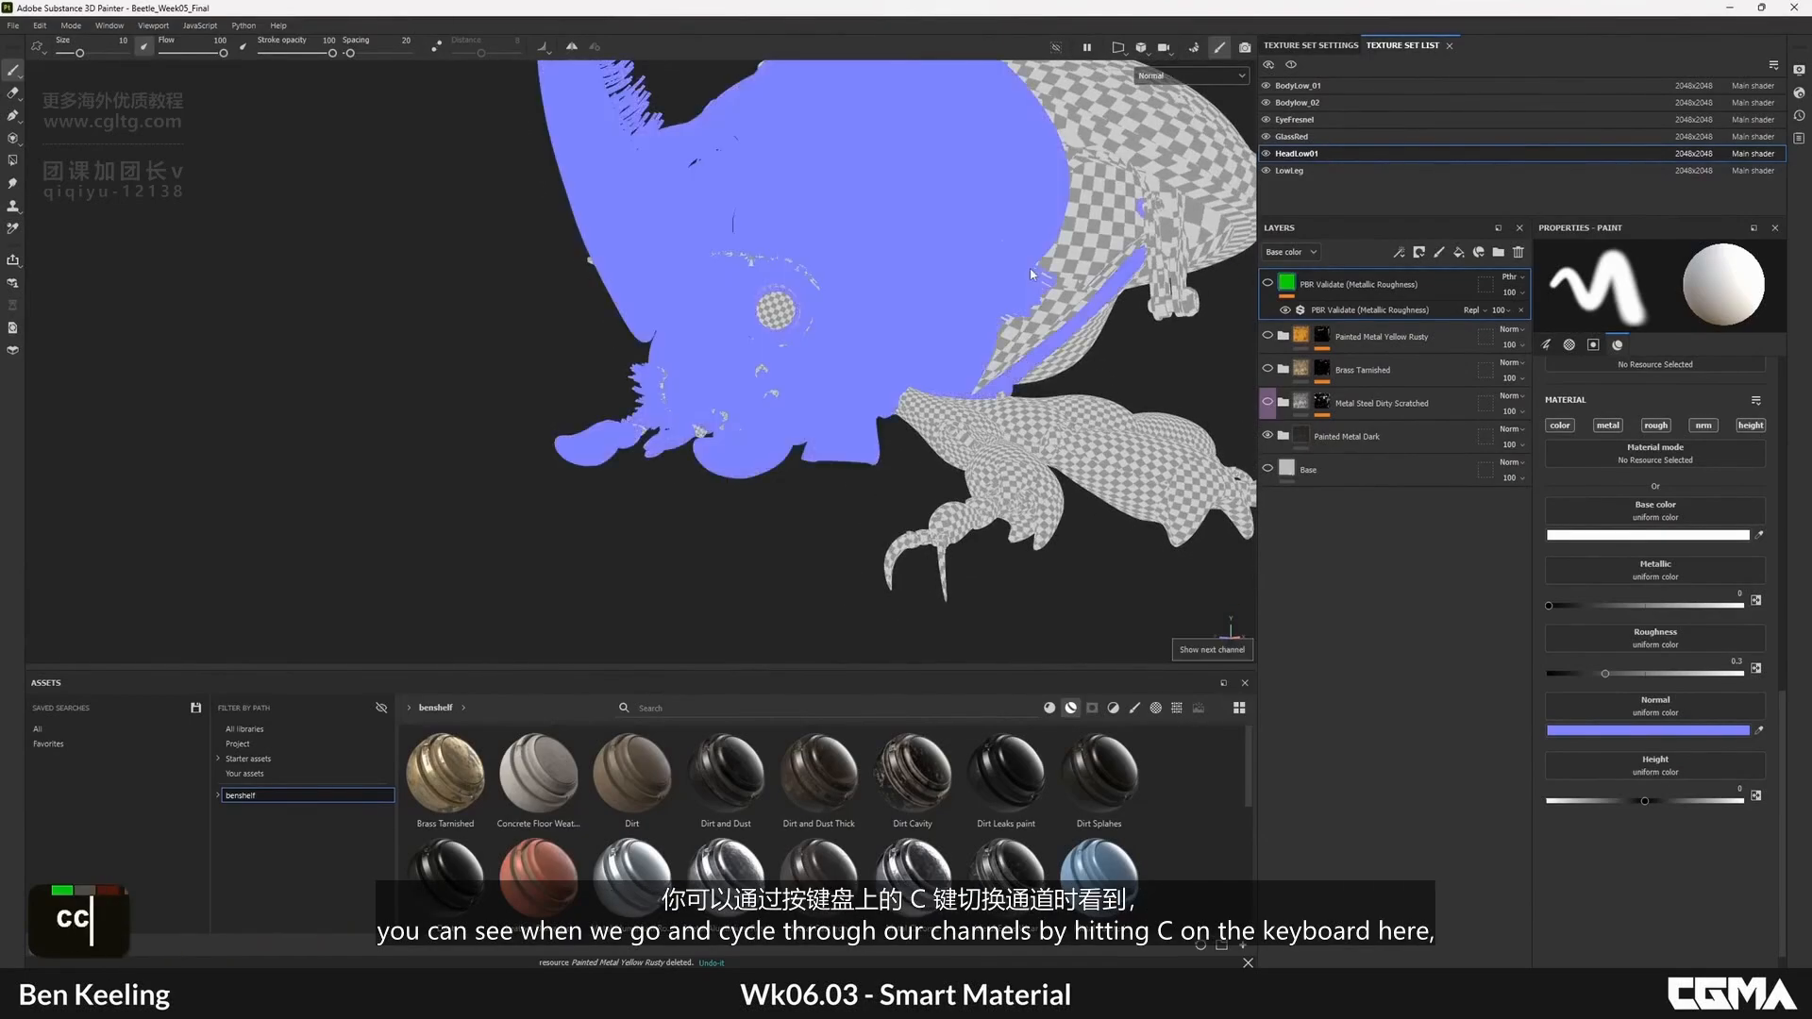
pyautogui.press('c')
pyautogui.press('c')
pyautogui.press('c')
pyautogui.press('c')
pyautogui.press('c')
pyautogui.press('c')
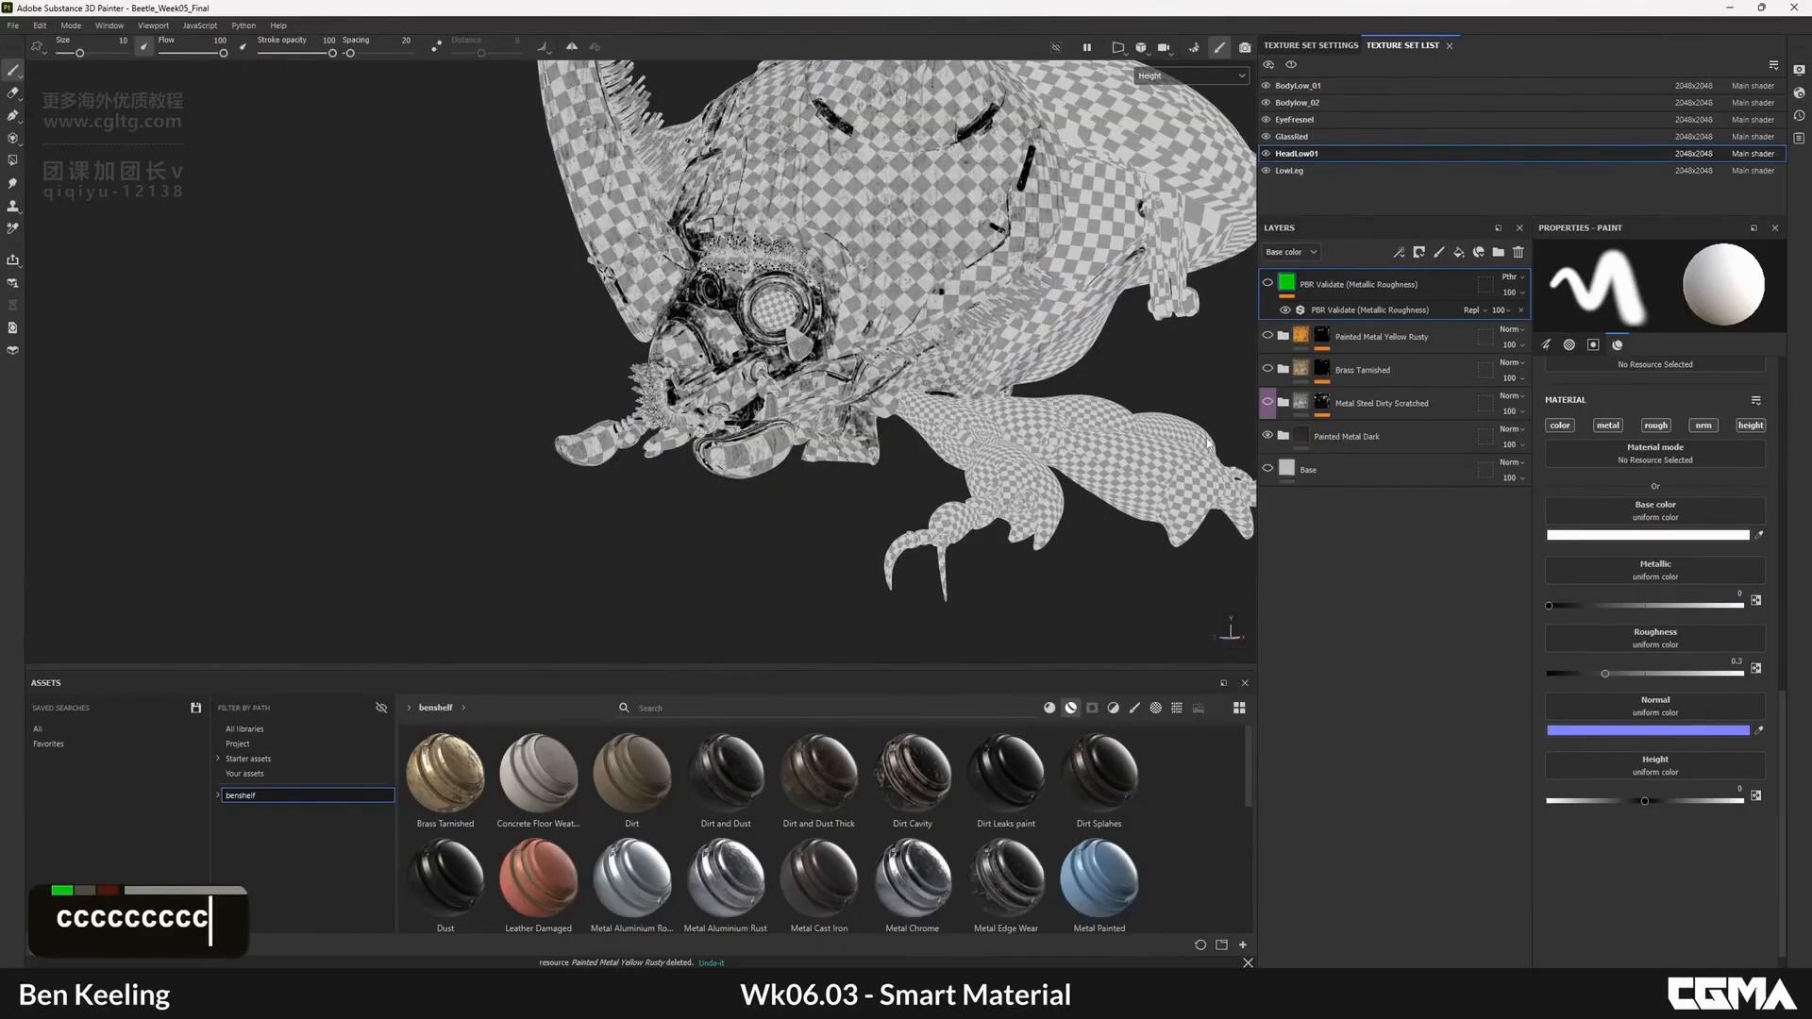
# - Make the Base layer of HeadLow01 visible, check how each channel is filled, and return to the material view
pyautogui.click(1269, 439)
pyautogui.press('m')
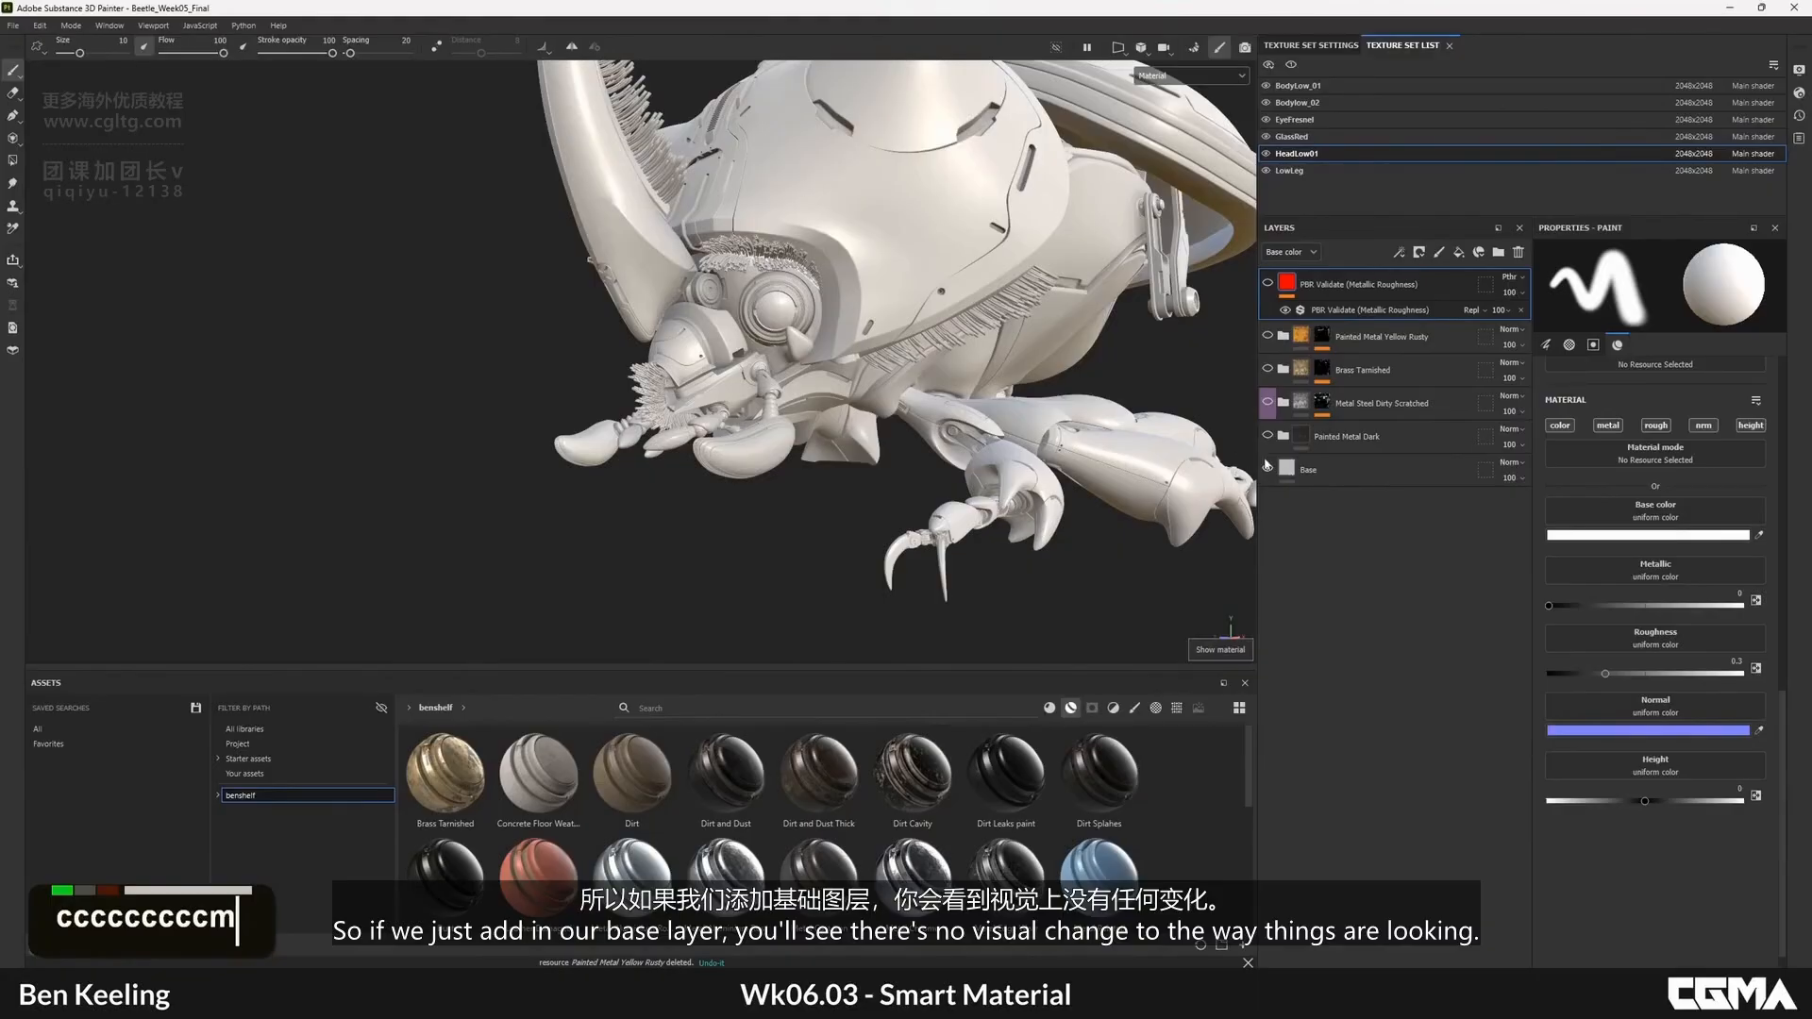
pyautogui.doubleClick(1269, 469)
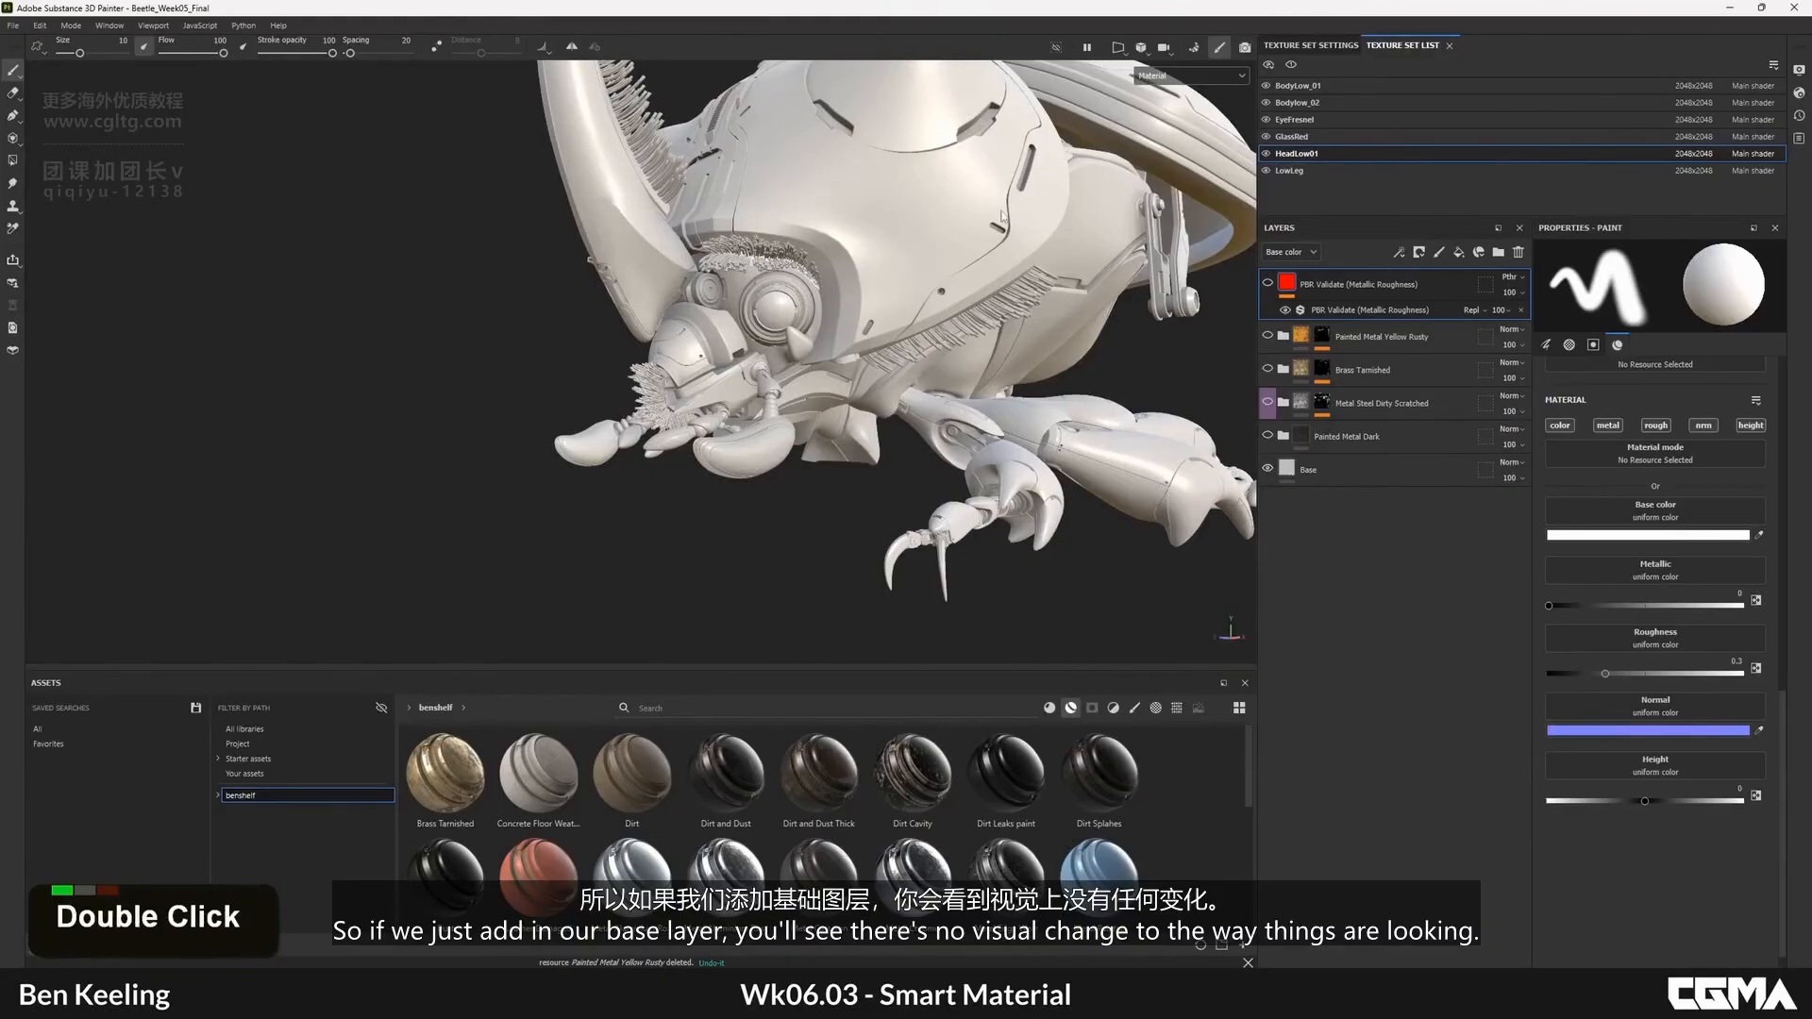
pyautogui.keyDown('alt'); pyautogui.click(925, 270); pyautogui.keyUp('alt')
pyautogui.press('c')
pyautogui.press('c')
pyautogui.press('c')
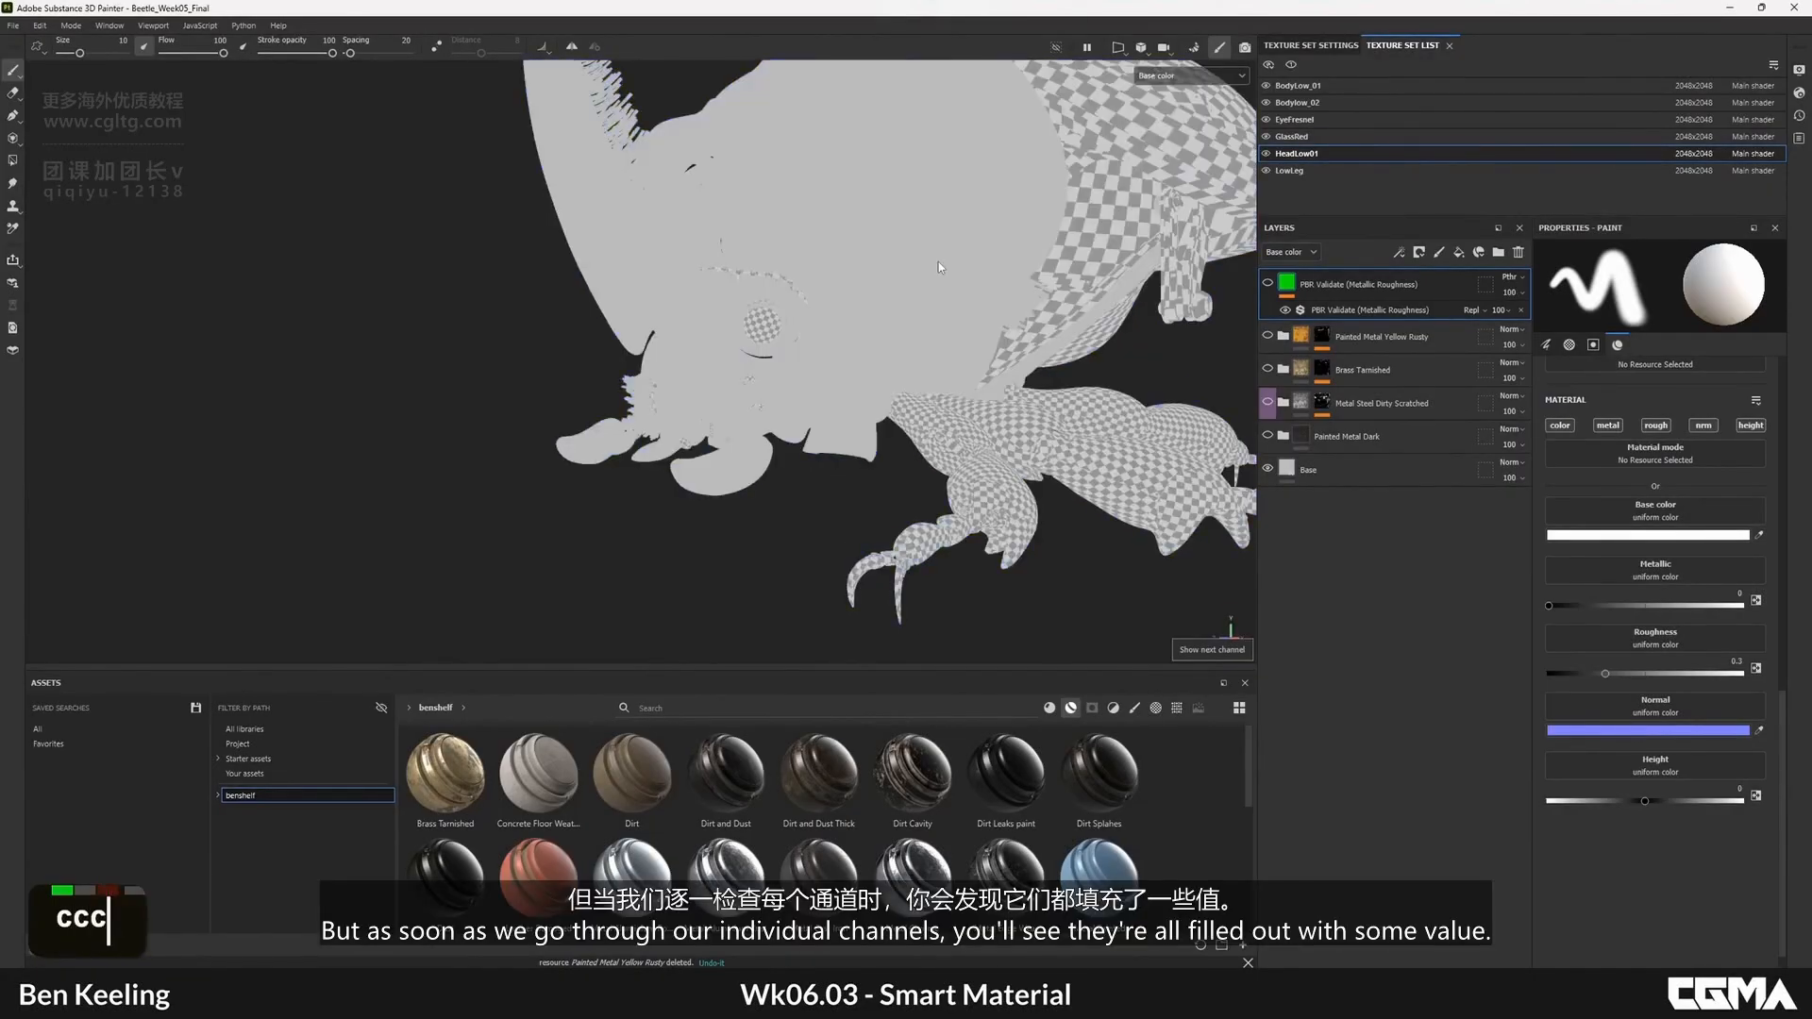
pyautogui.press('c')
pyautogui.press('c')
pyautogui.press('c')
pyautogui.press('c')
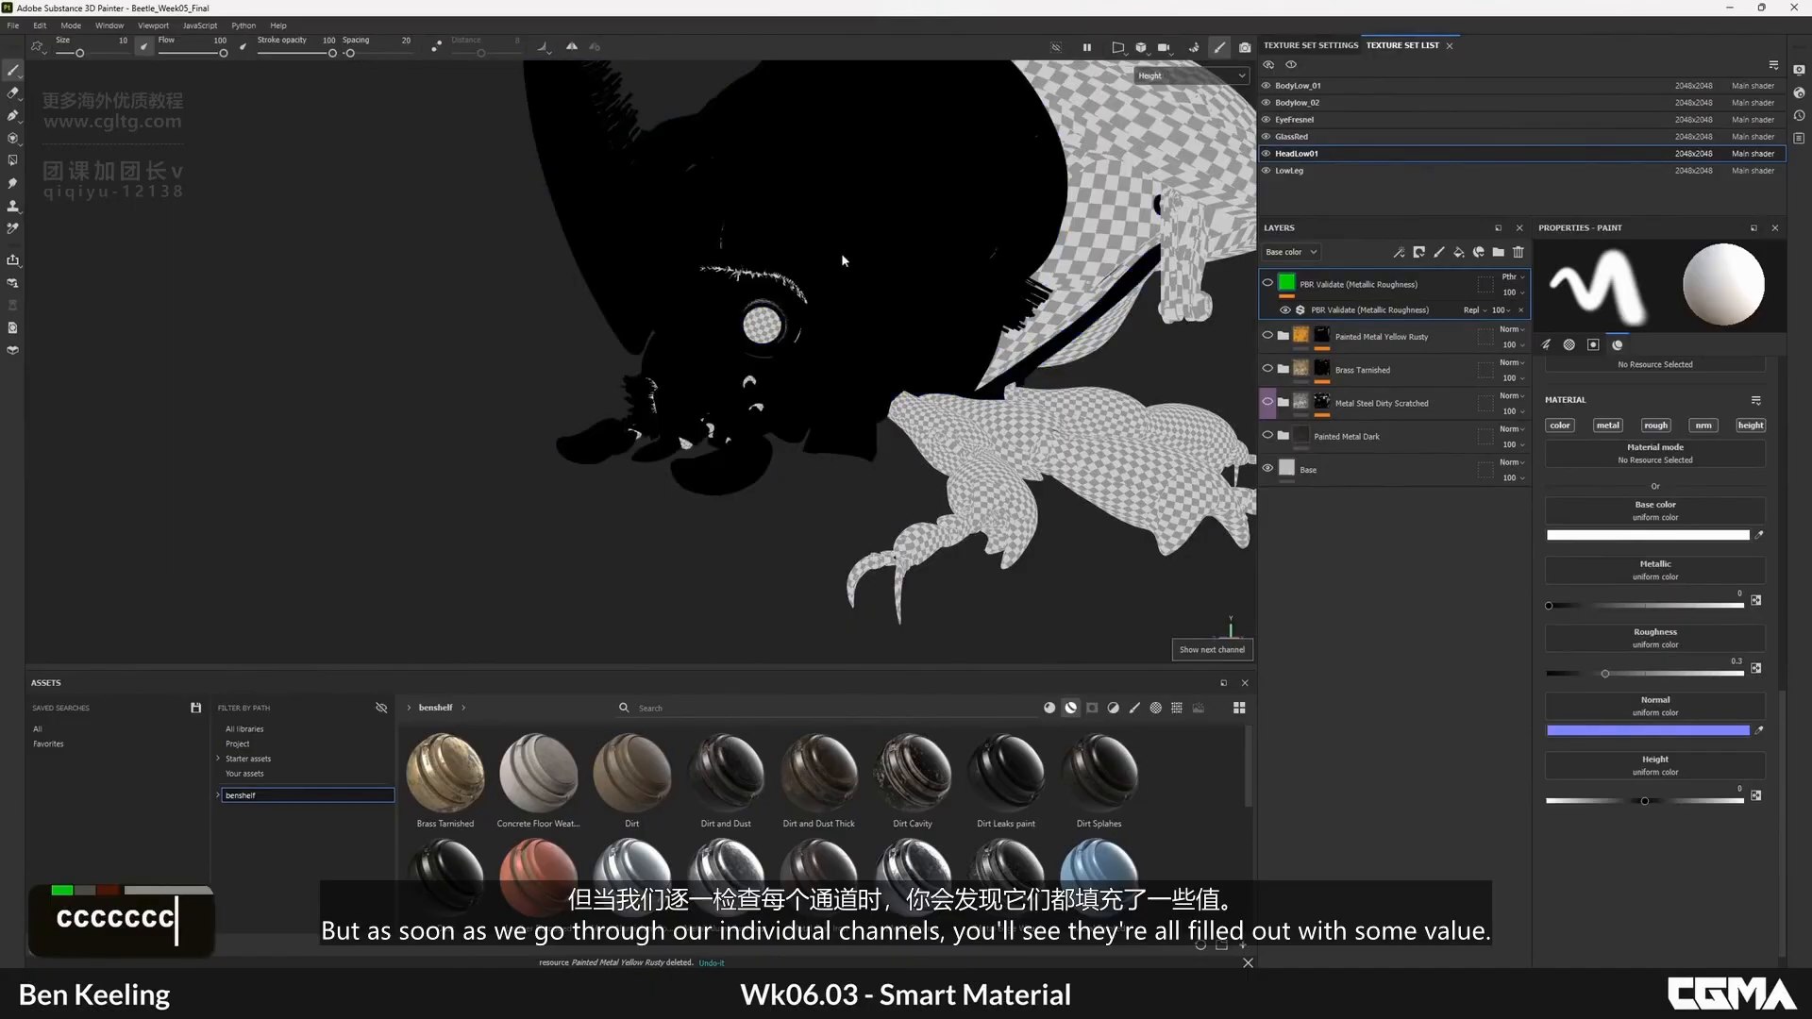
pyautogui.press('m')
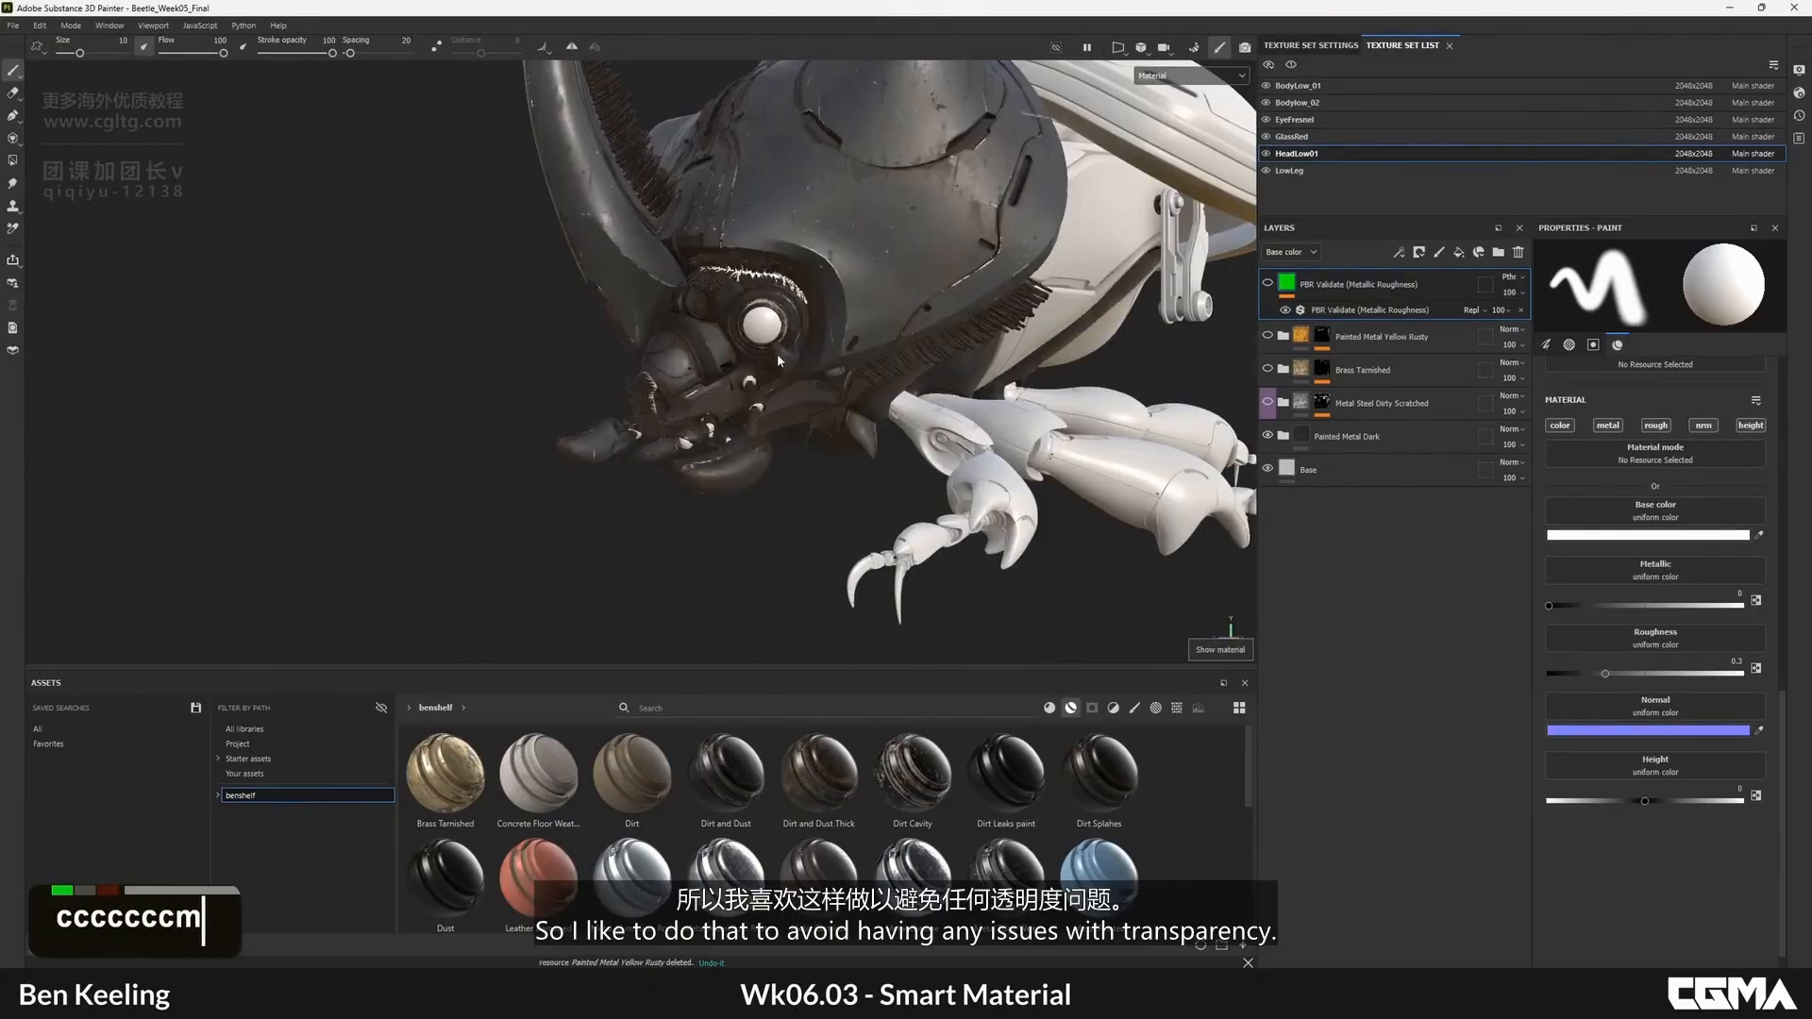
# - Examine the head's channels from base colour to roughness with Base underneath Painted Metal Dark
pyautogui.press('c')
pyautogui.press('c')
pyautogui.press('c')
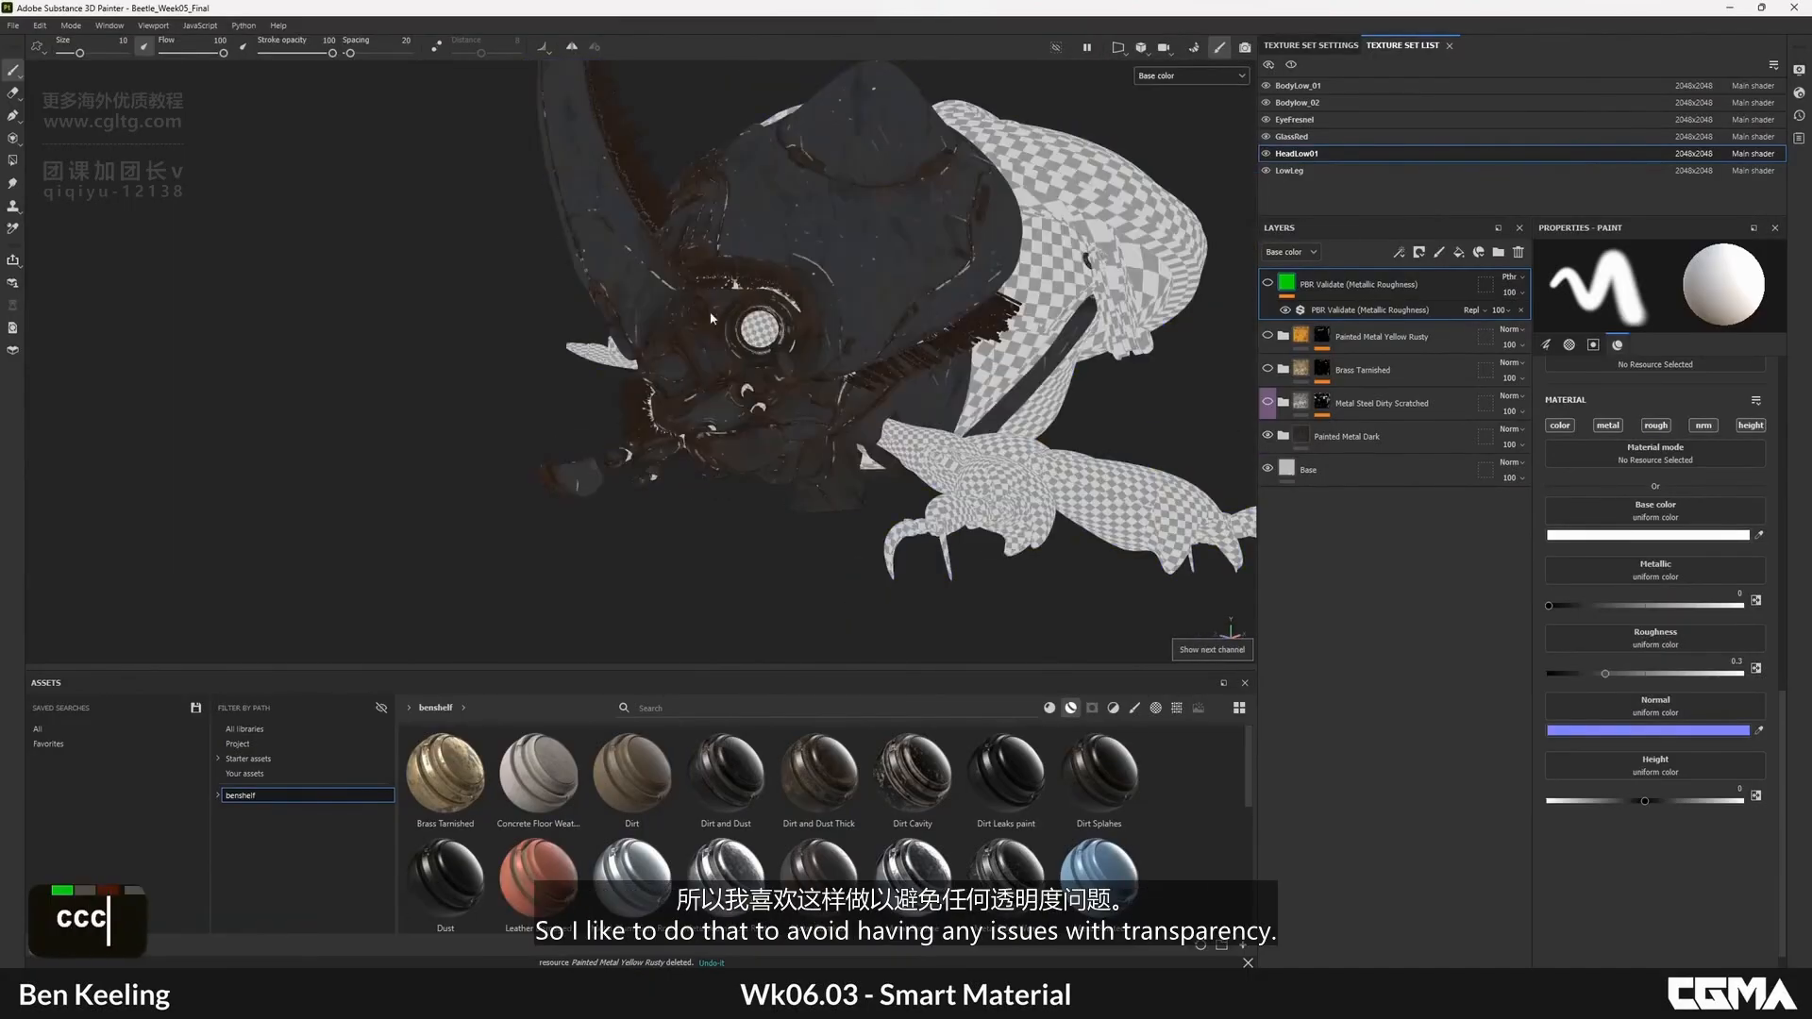
pyautogui.press('c')
pyautogui.press('c')
pyautogui.keyDown('alt'); pyautogui.moveTo(854, 256); pyautogui.dragTo(926, 276); pyautogui.keyUp('alt')
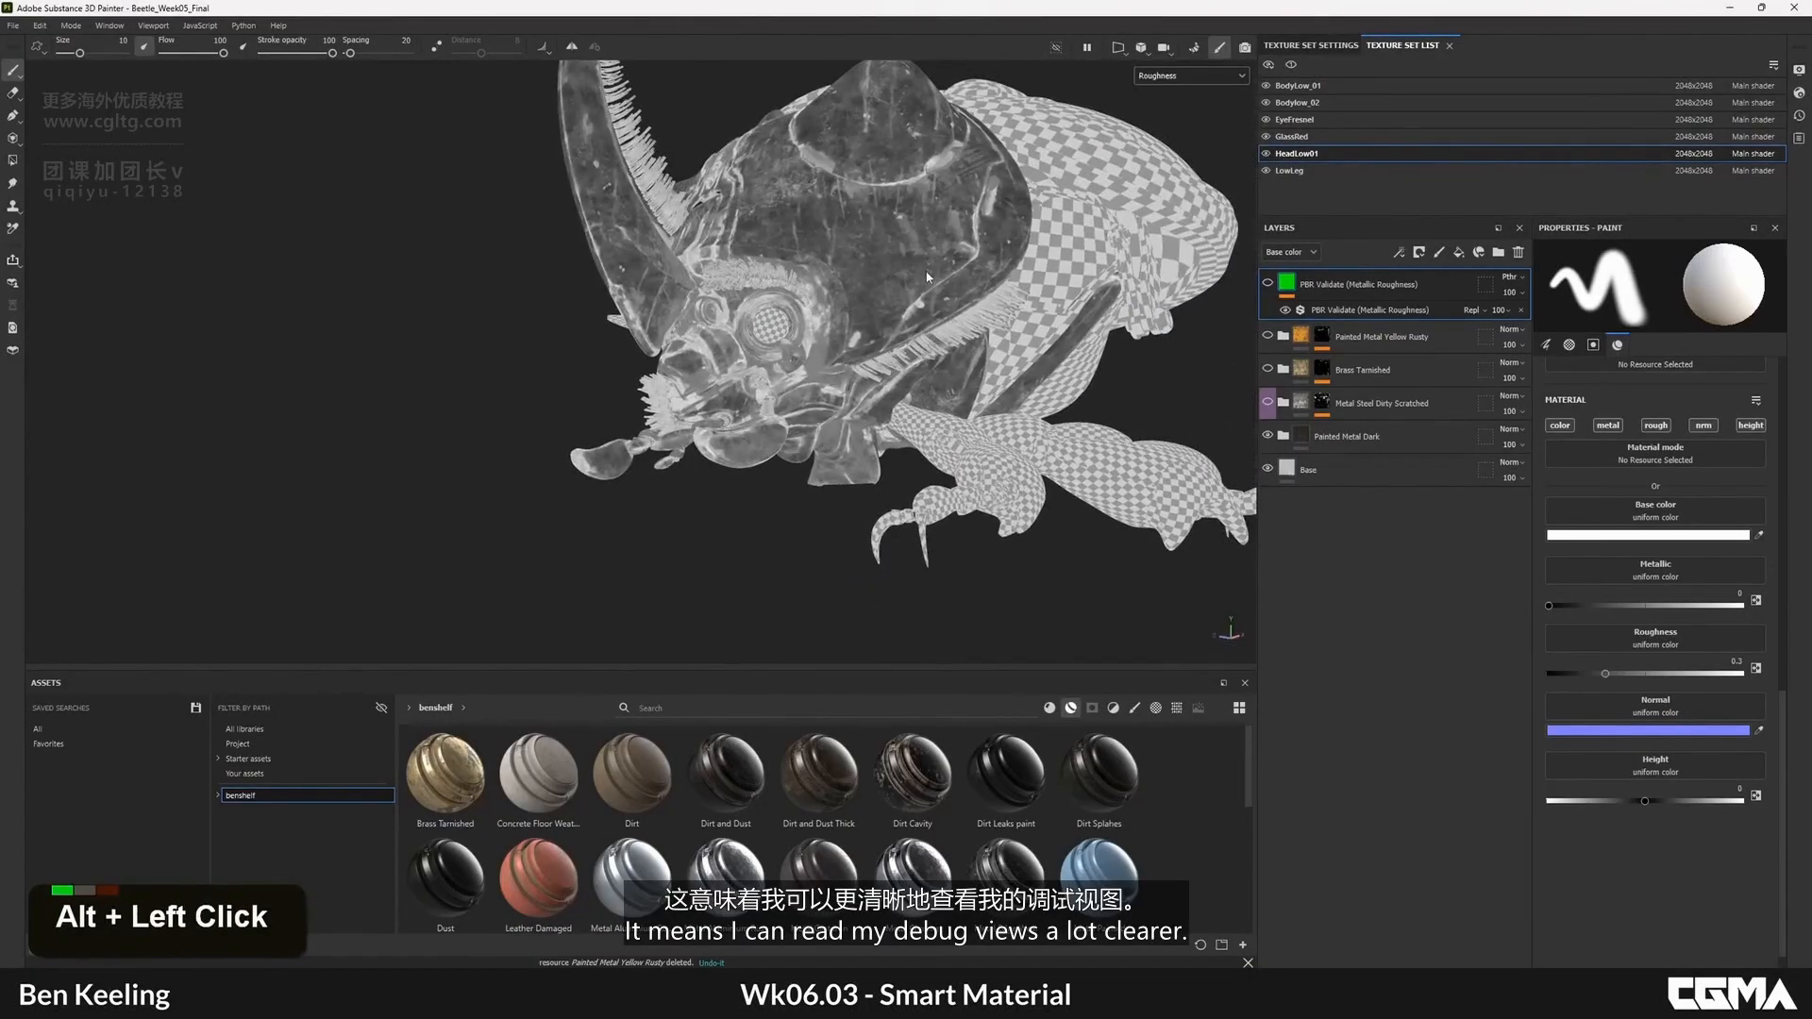
pyautogui.click(1380, 474)
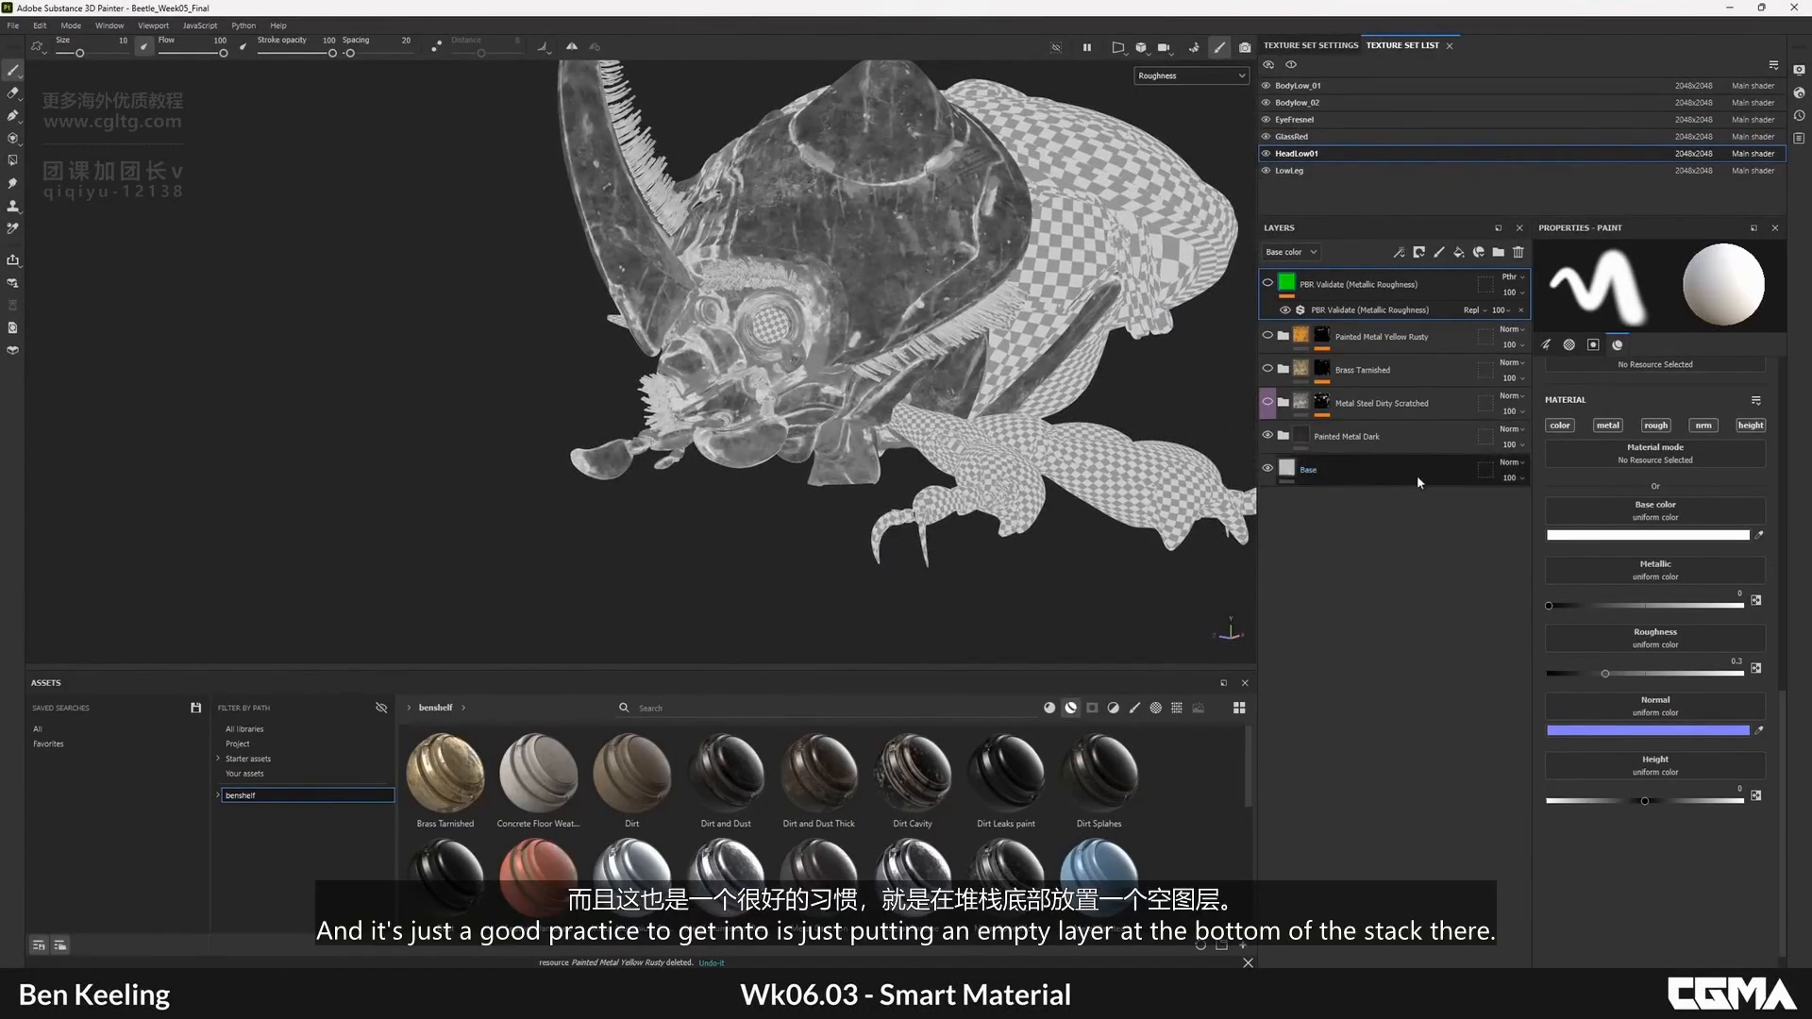
pyautogui.keyDown('alt'); pyautogui.moveTo(1010, 443); pyautogui.dragTo(1044, 427); pyautogui.keyUp('alt')
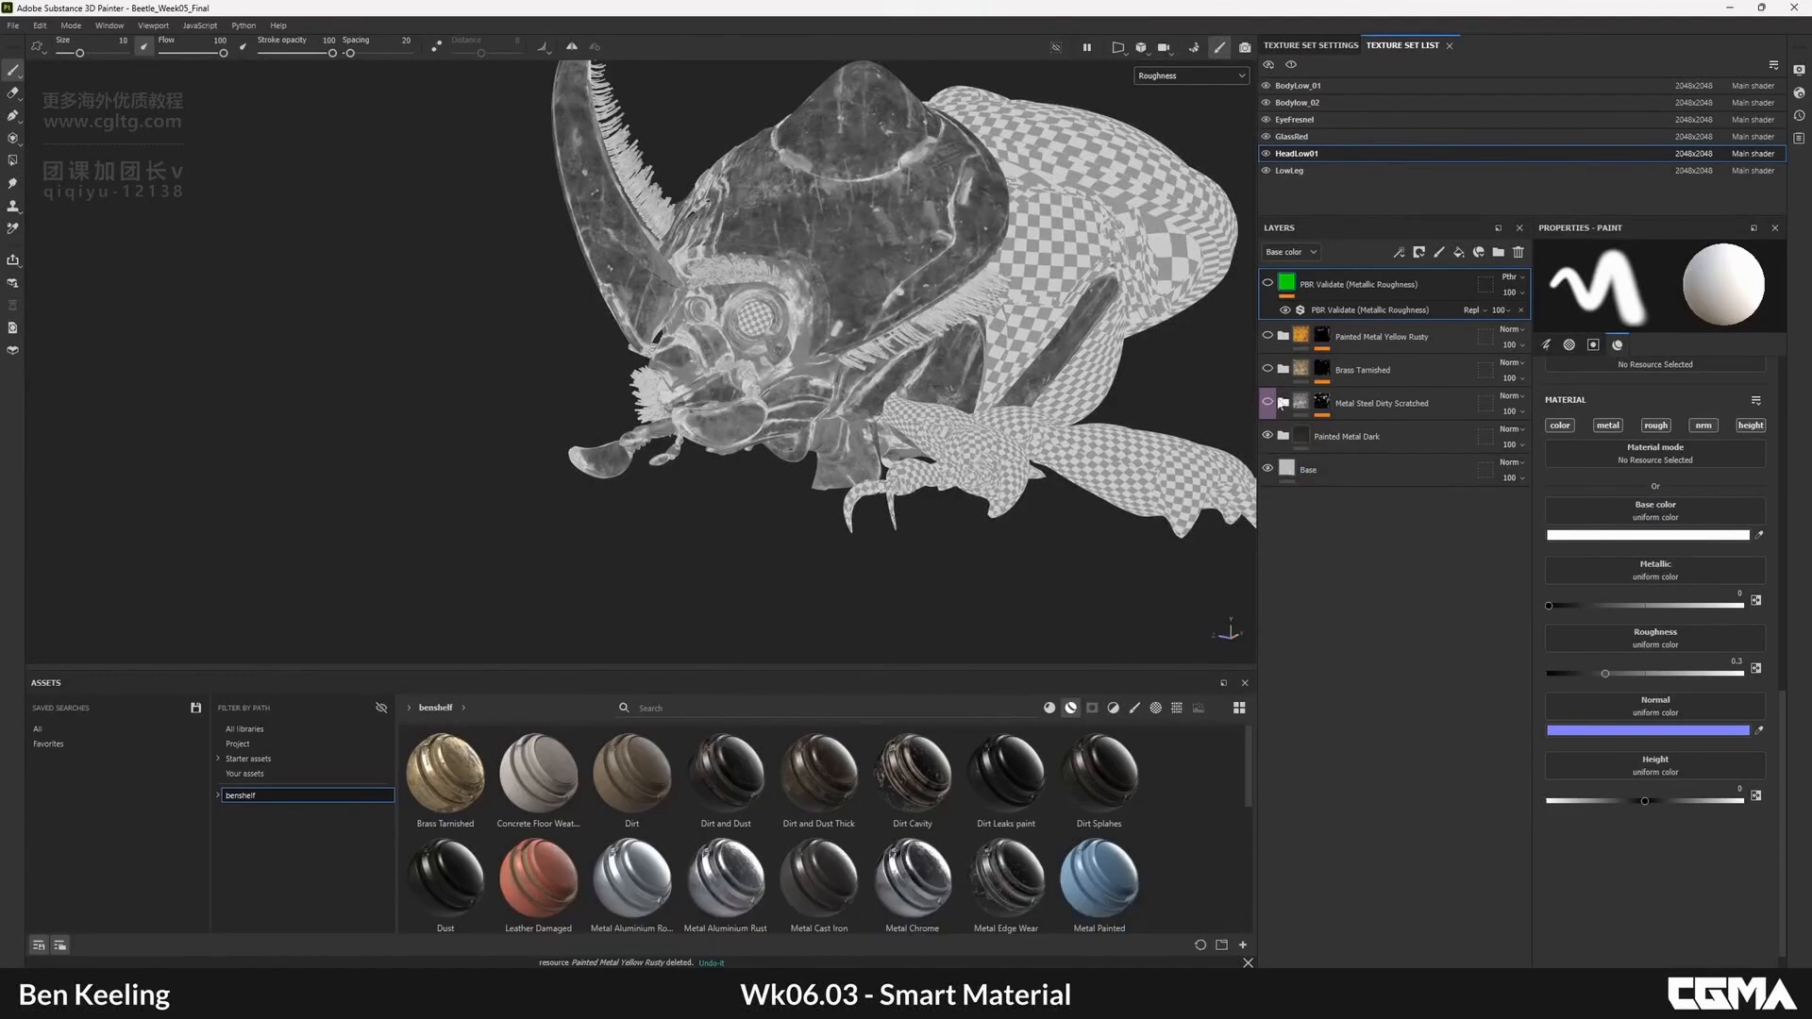
# - Search the Starter assets for "valida" and add the PBR Validate (Metallic Roughness) filter at the top of the layer stack
pyautogui.click(1268, 282)
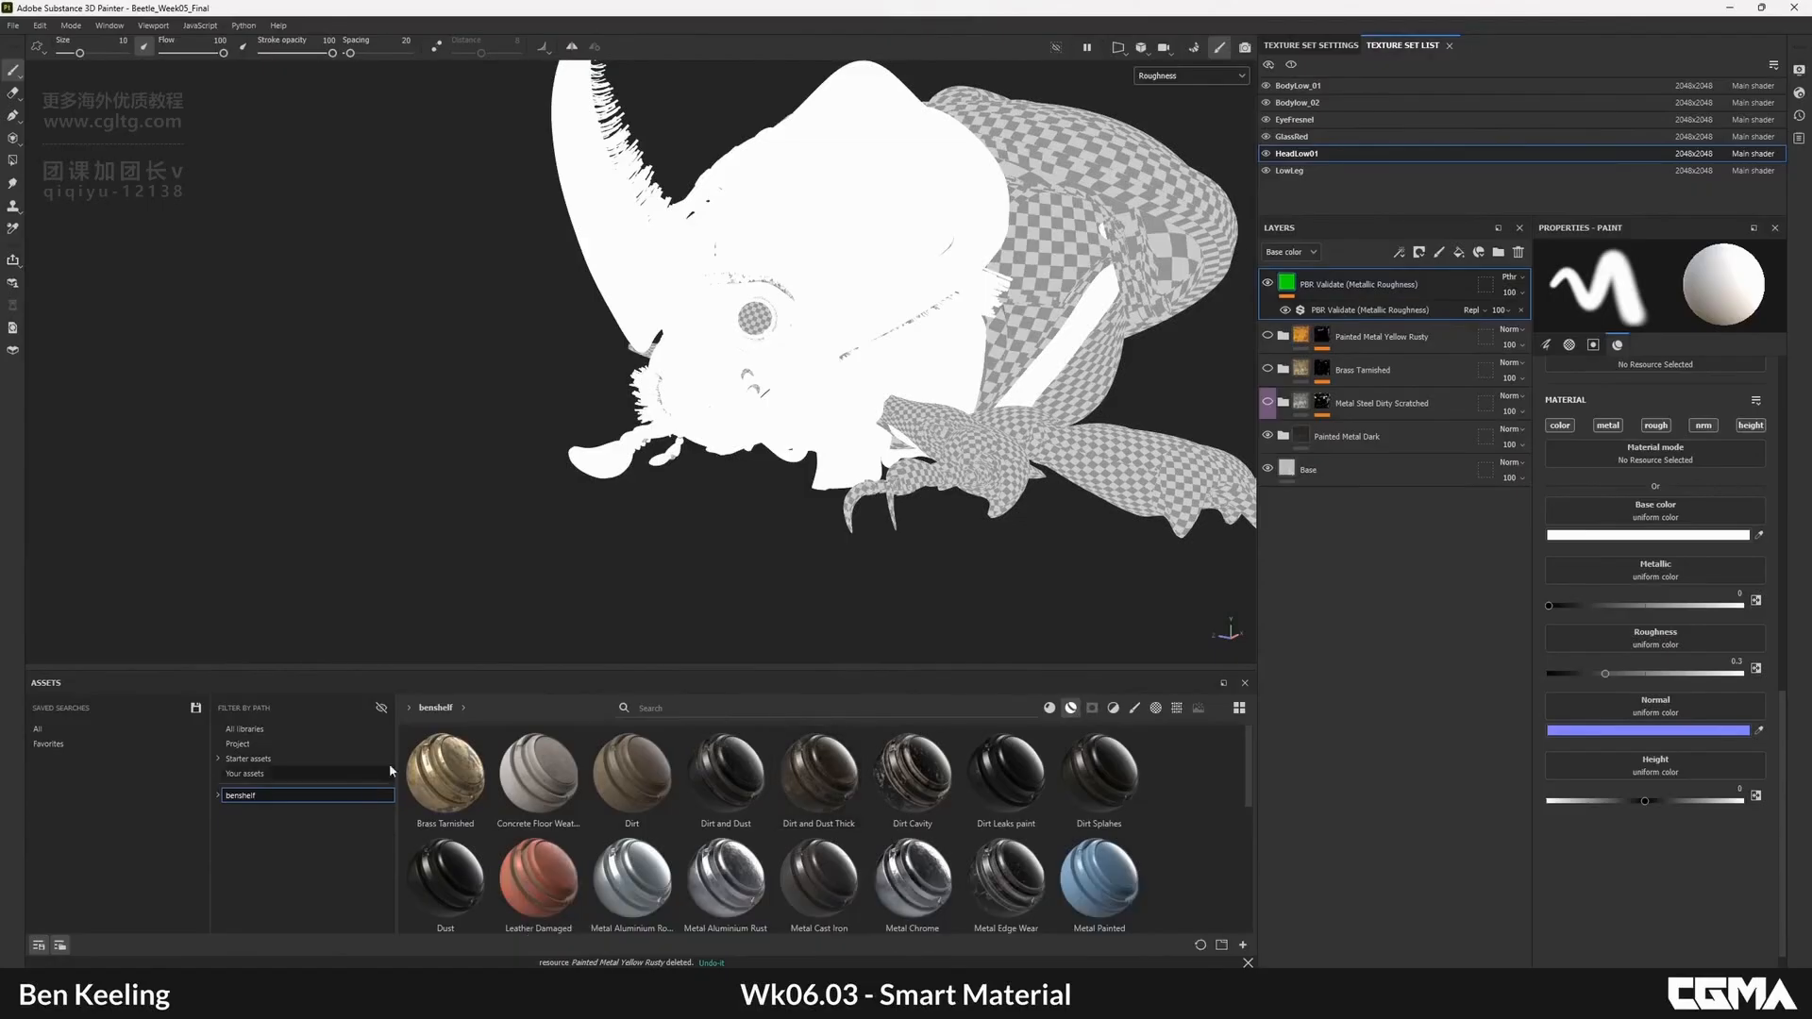
pyautogui.click(283, 758)
pyautogui.click(670, 708)
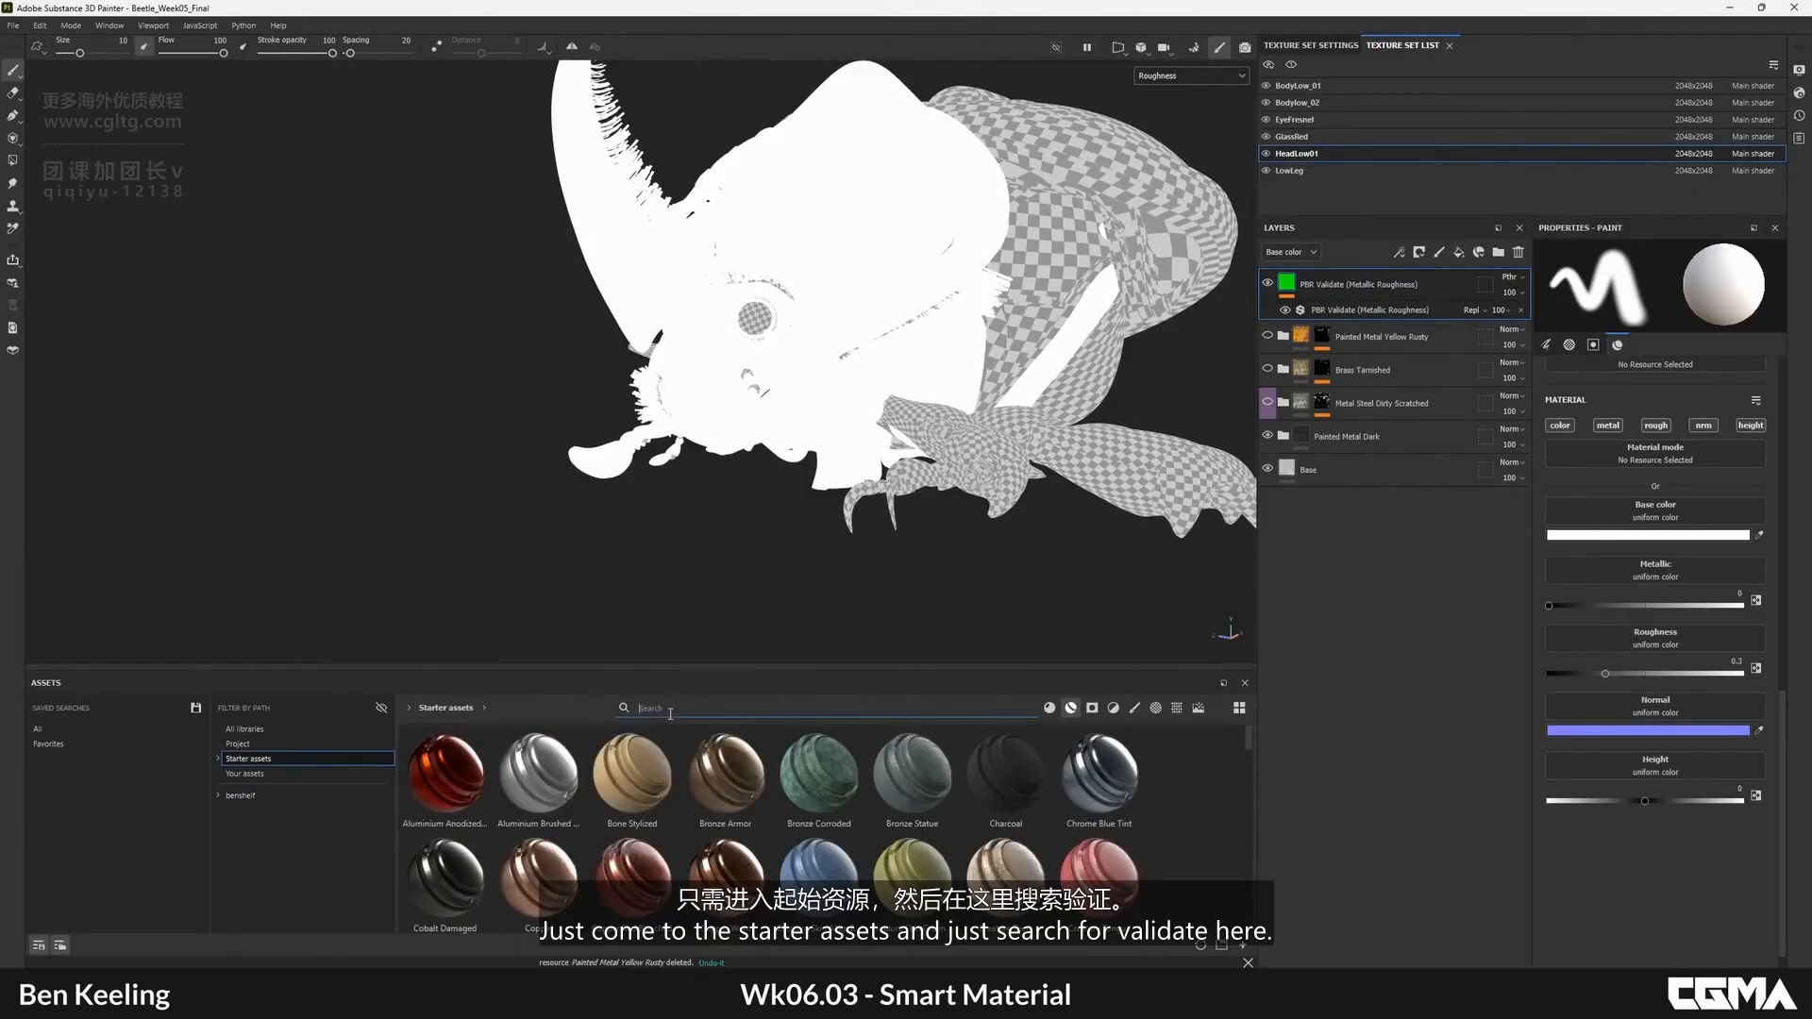
pyautogui.write('valida')
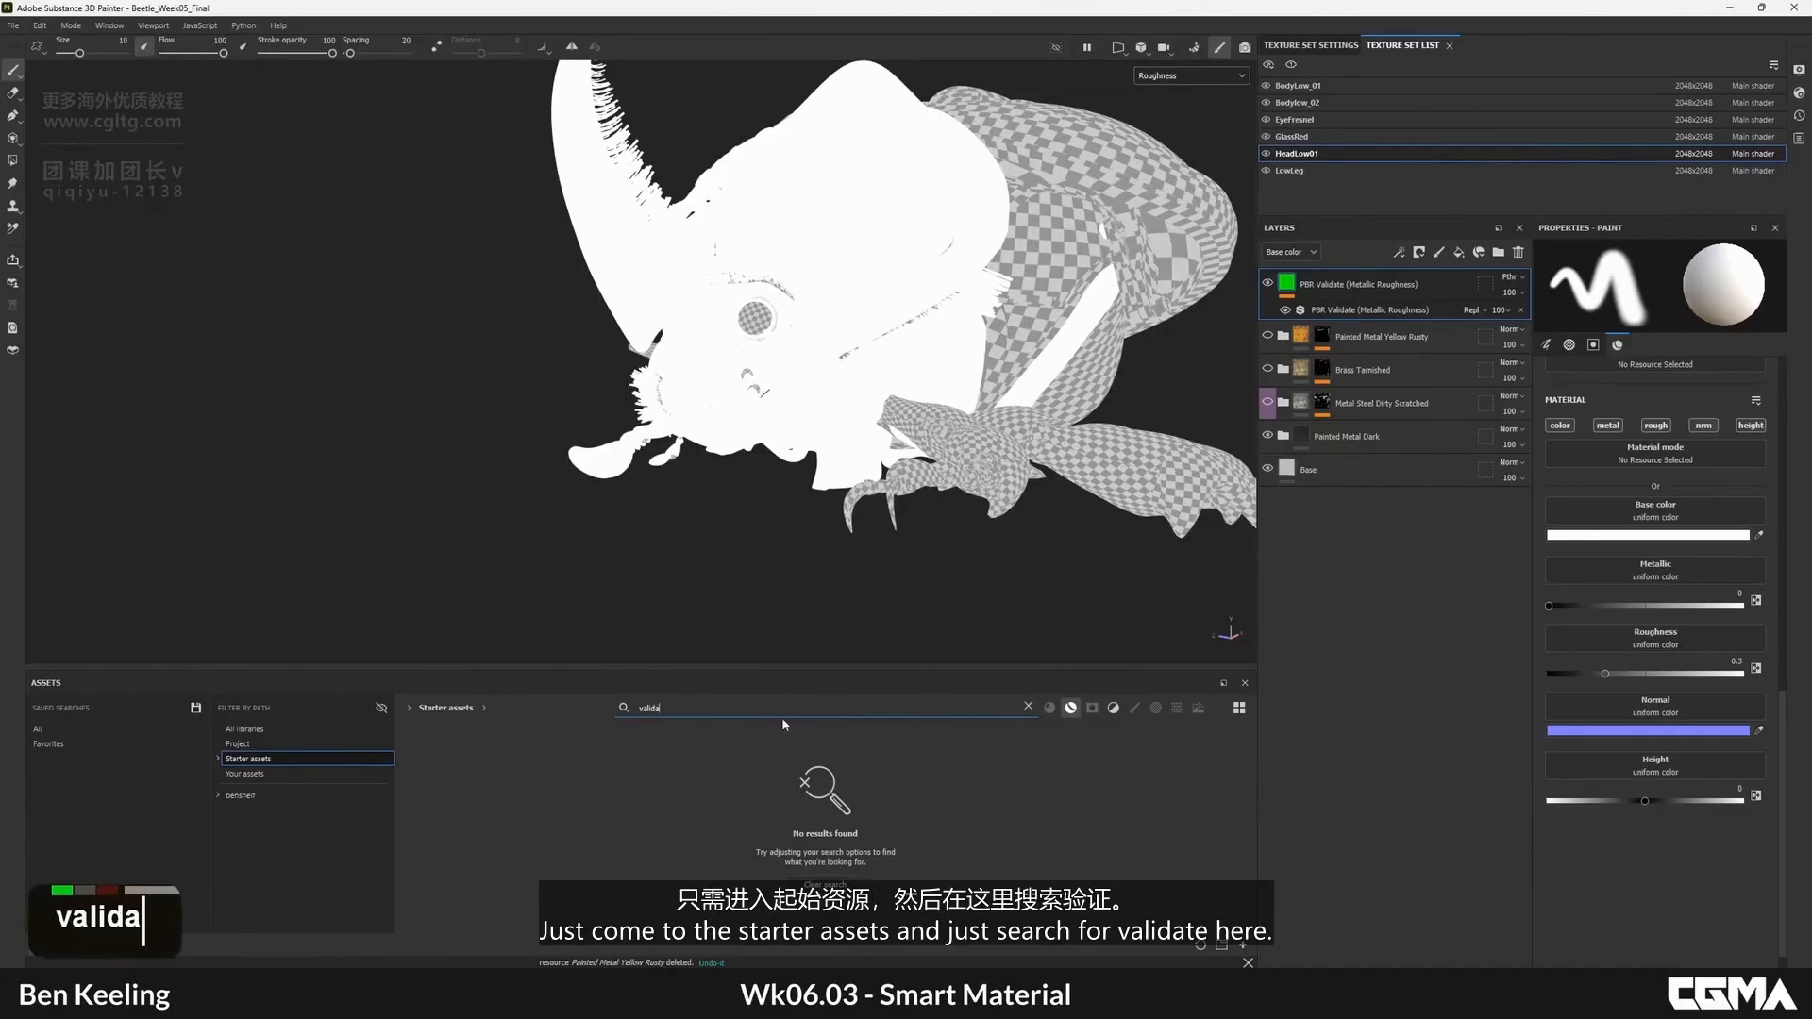
pyautogui.click(1071, 709)
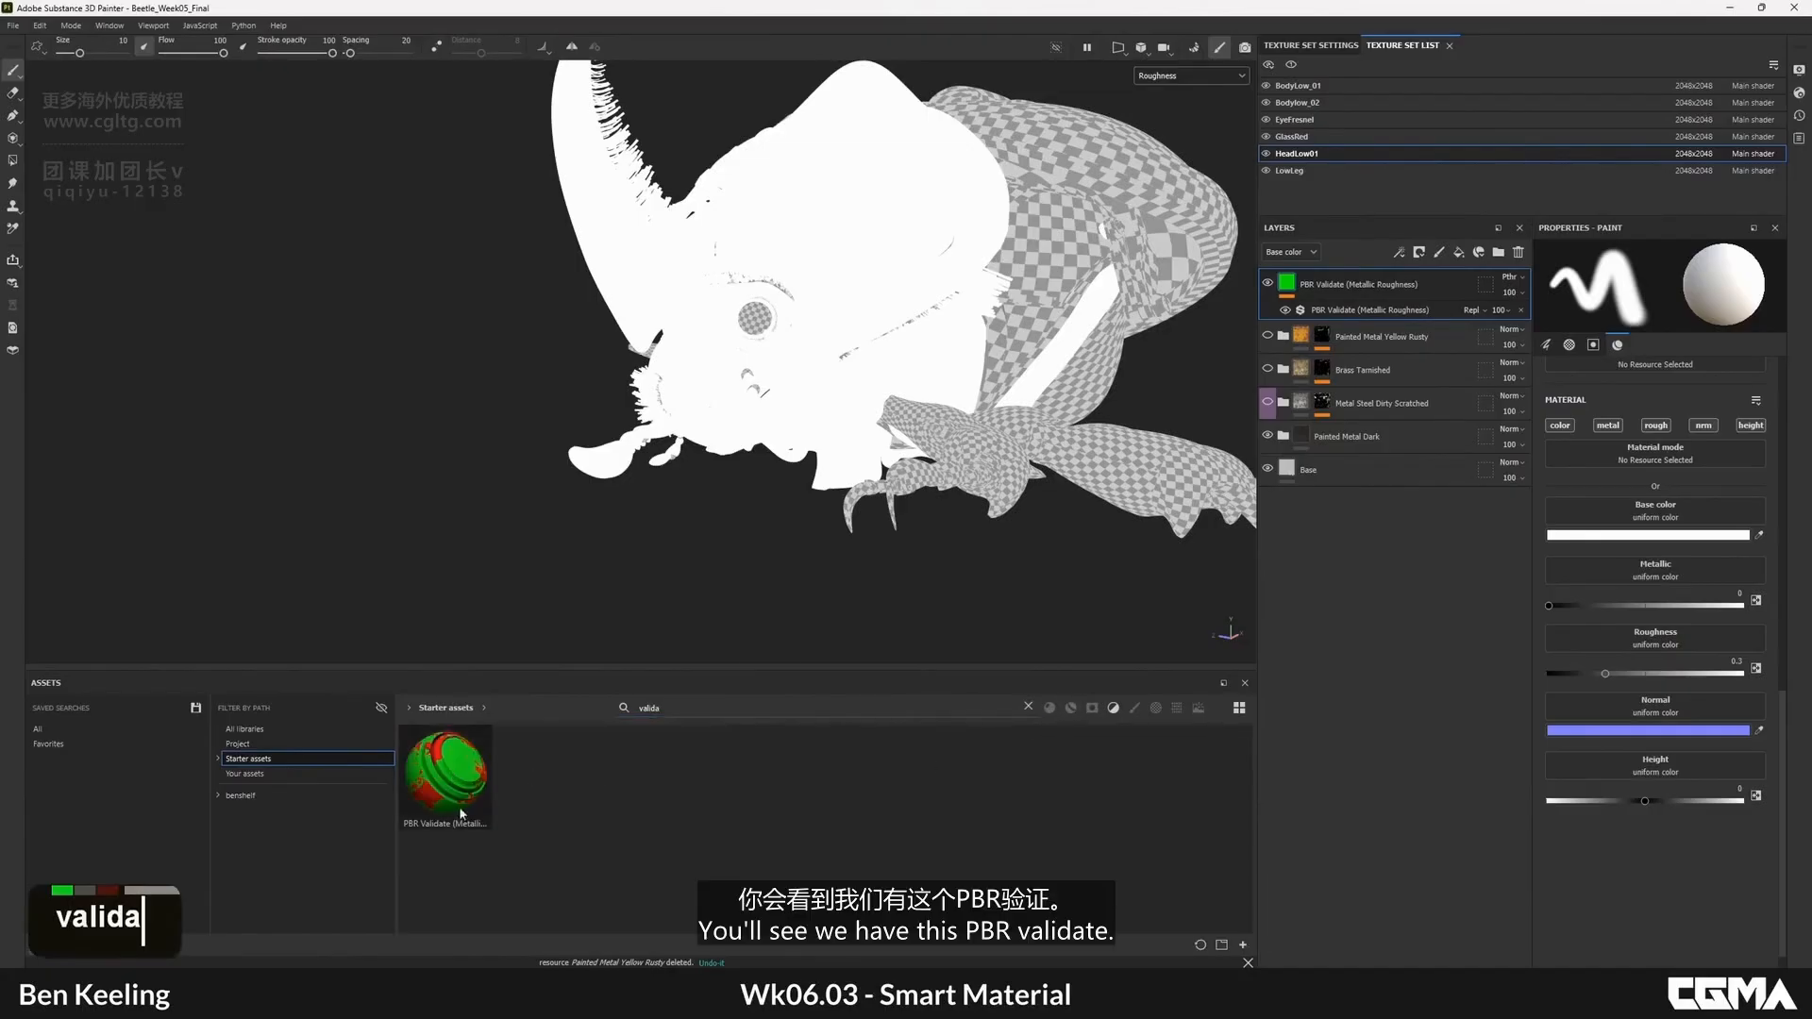
pyautogui.moveTo(440, 781)
pyautogui.mouseDown()
pyautogui.moveTo(1356, 294)
pyautogui.moveTo(1343, 280)
pyautogui.moveTo(1355, 332)
pyautogui.moveTo(1330, 339)
pyautogui.moveTo(1353, 276)
pyautogui.mouseUp()
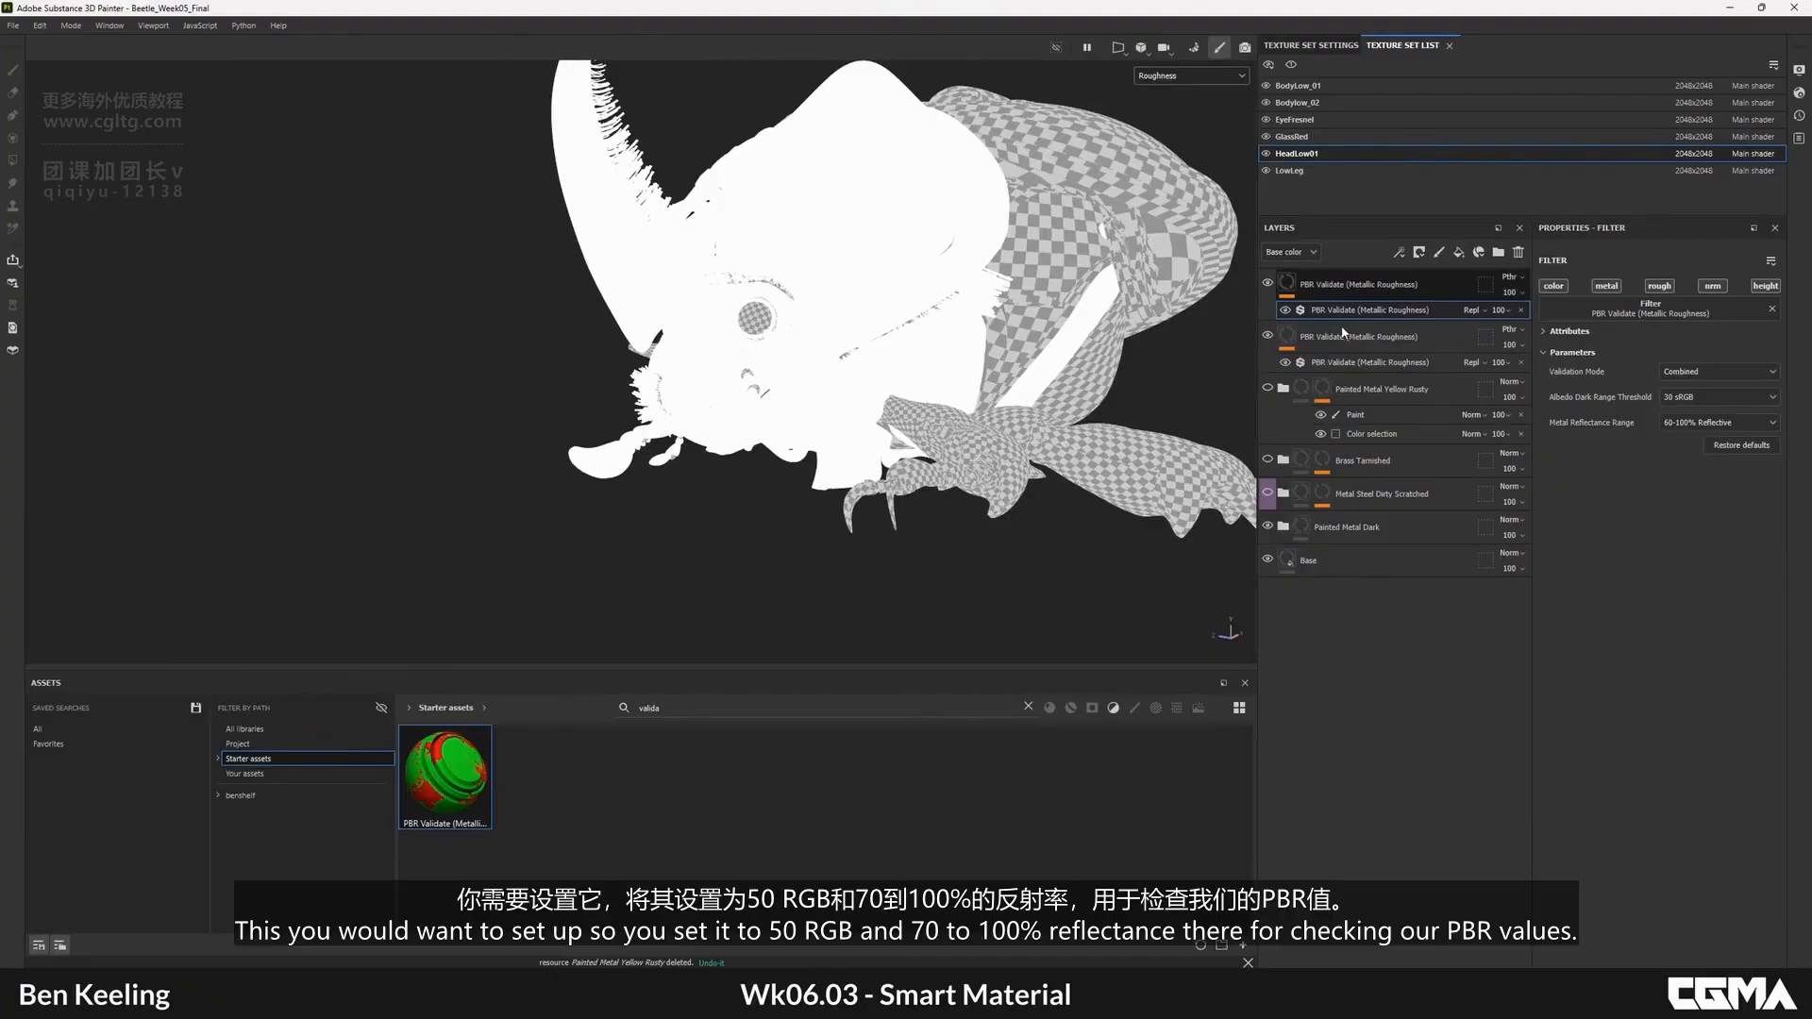
# - Set the filter's Albedo Dark Range Threshold to 50 sRGB and its Metal Reflectance Range to 70-100% Reflective
pyautogui.click(1691, 396)
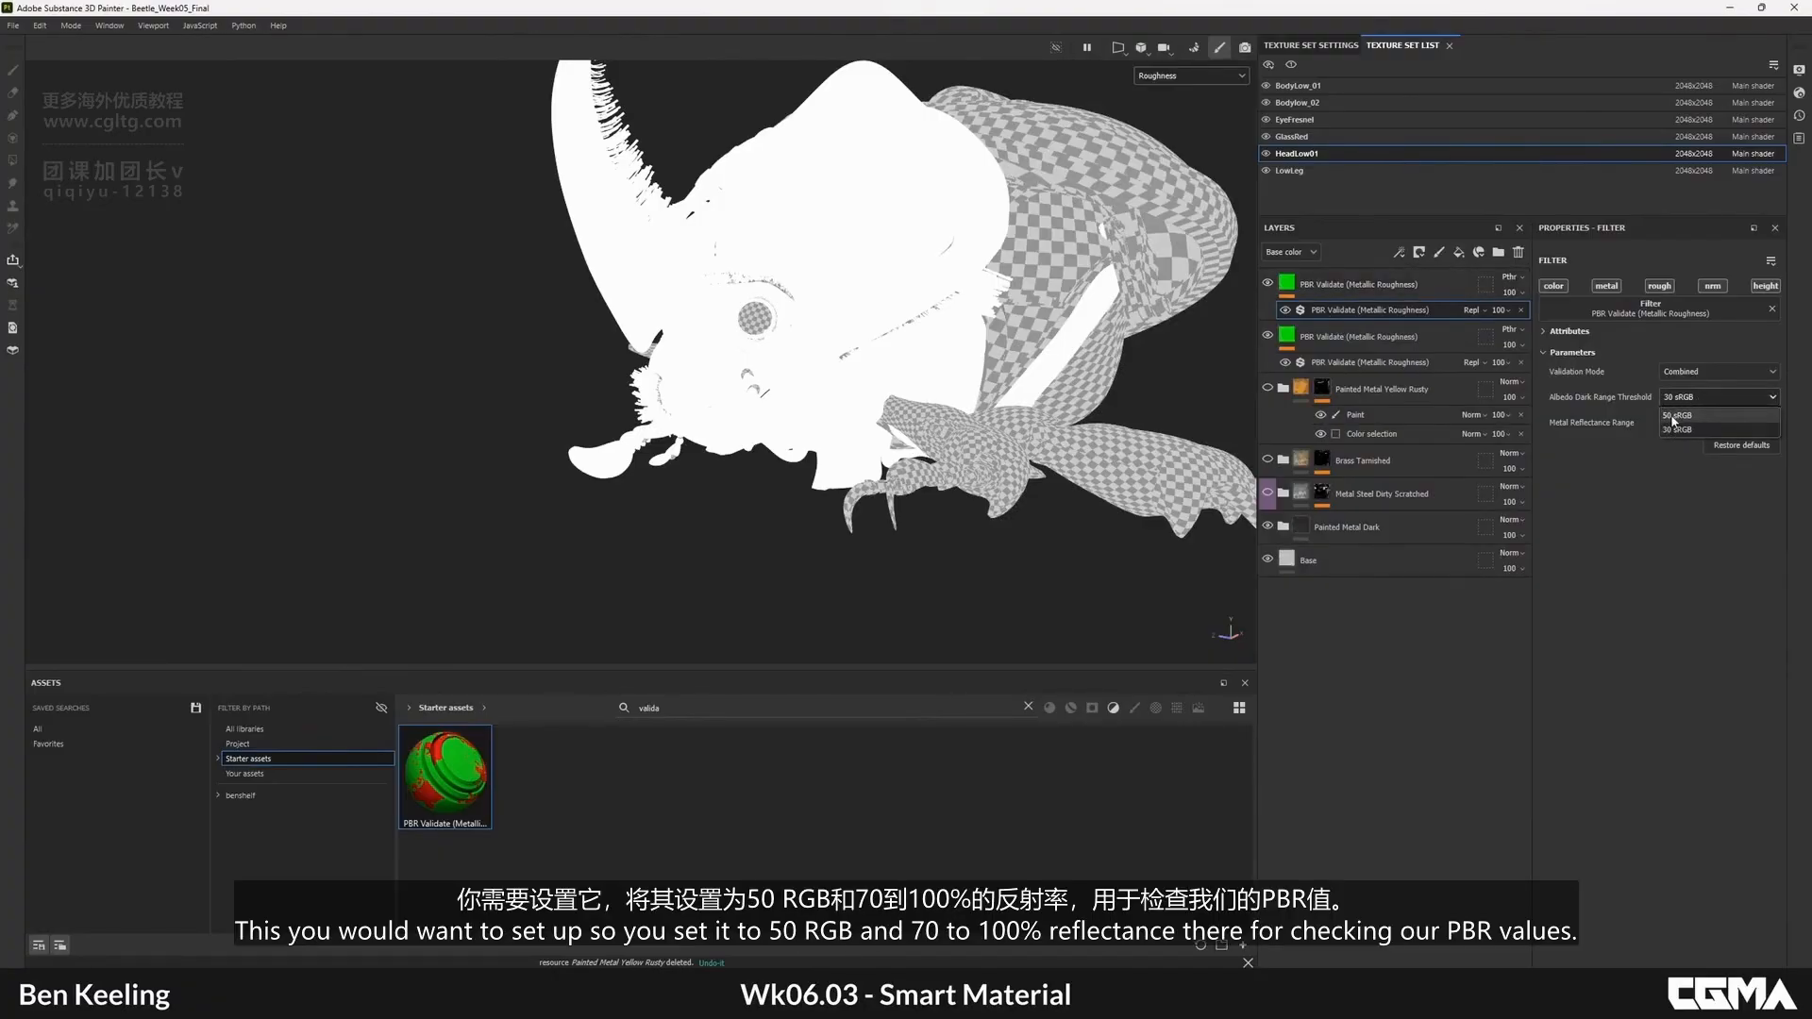
pyautogui.click(1678, 420)
pyautogui.doubleClick(1681, 430)
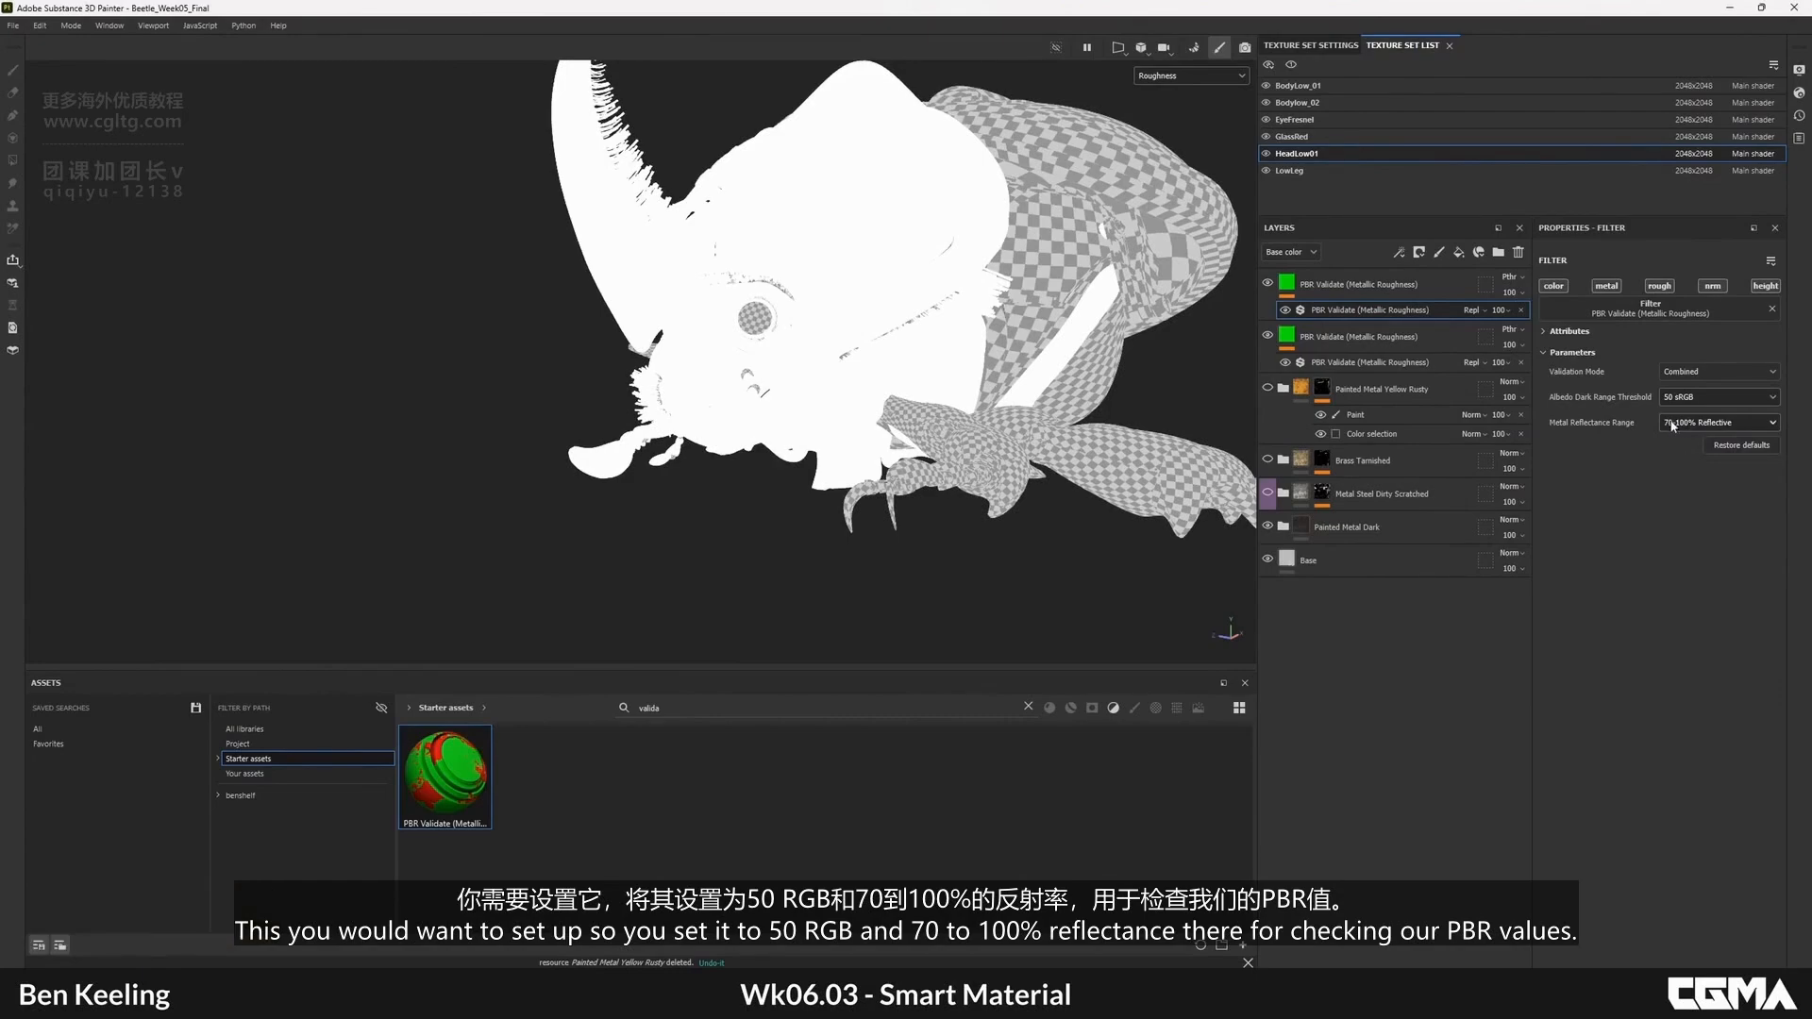
# - Check the PBR validation on the head in the material view and delete the duplicate PBR Validate layer
pyautogui.click(1360, 283)
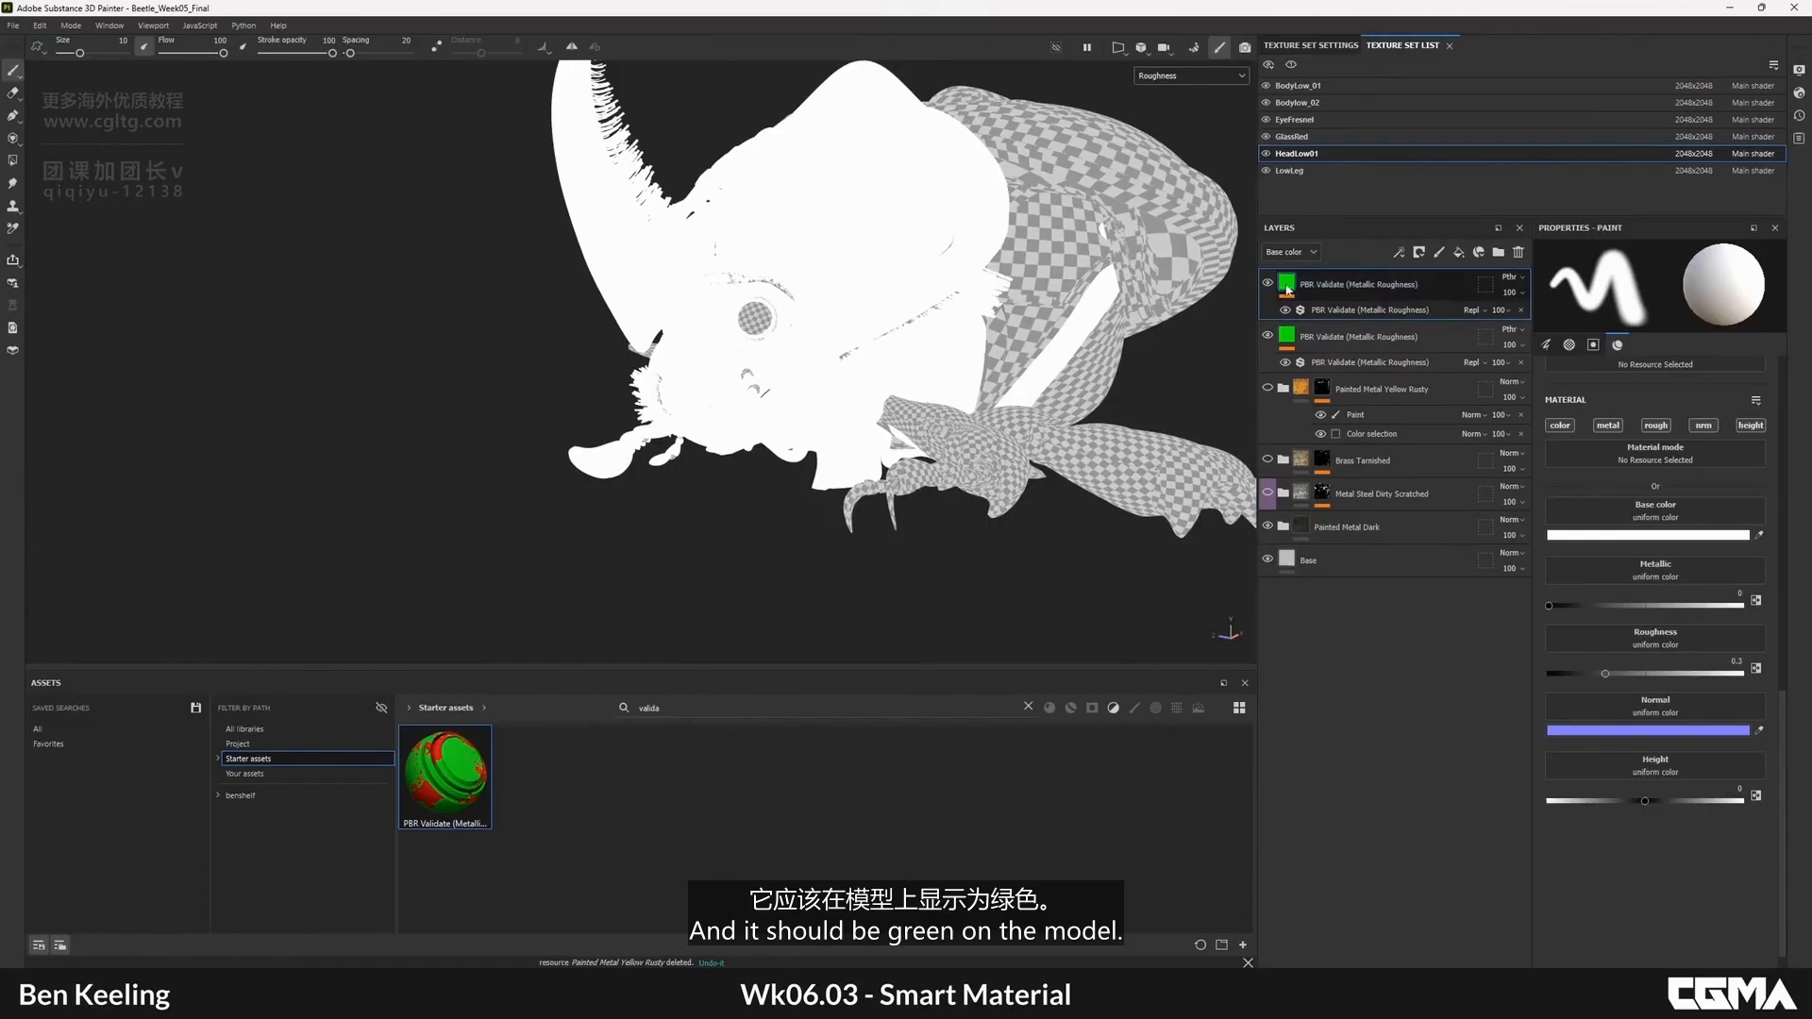
pyautogui.keyDown('alt'); pyautogui.click(1287, 283); pyautogui.keyUp('alt')
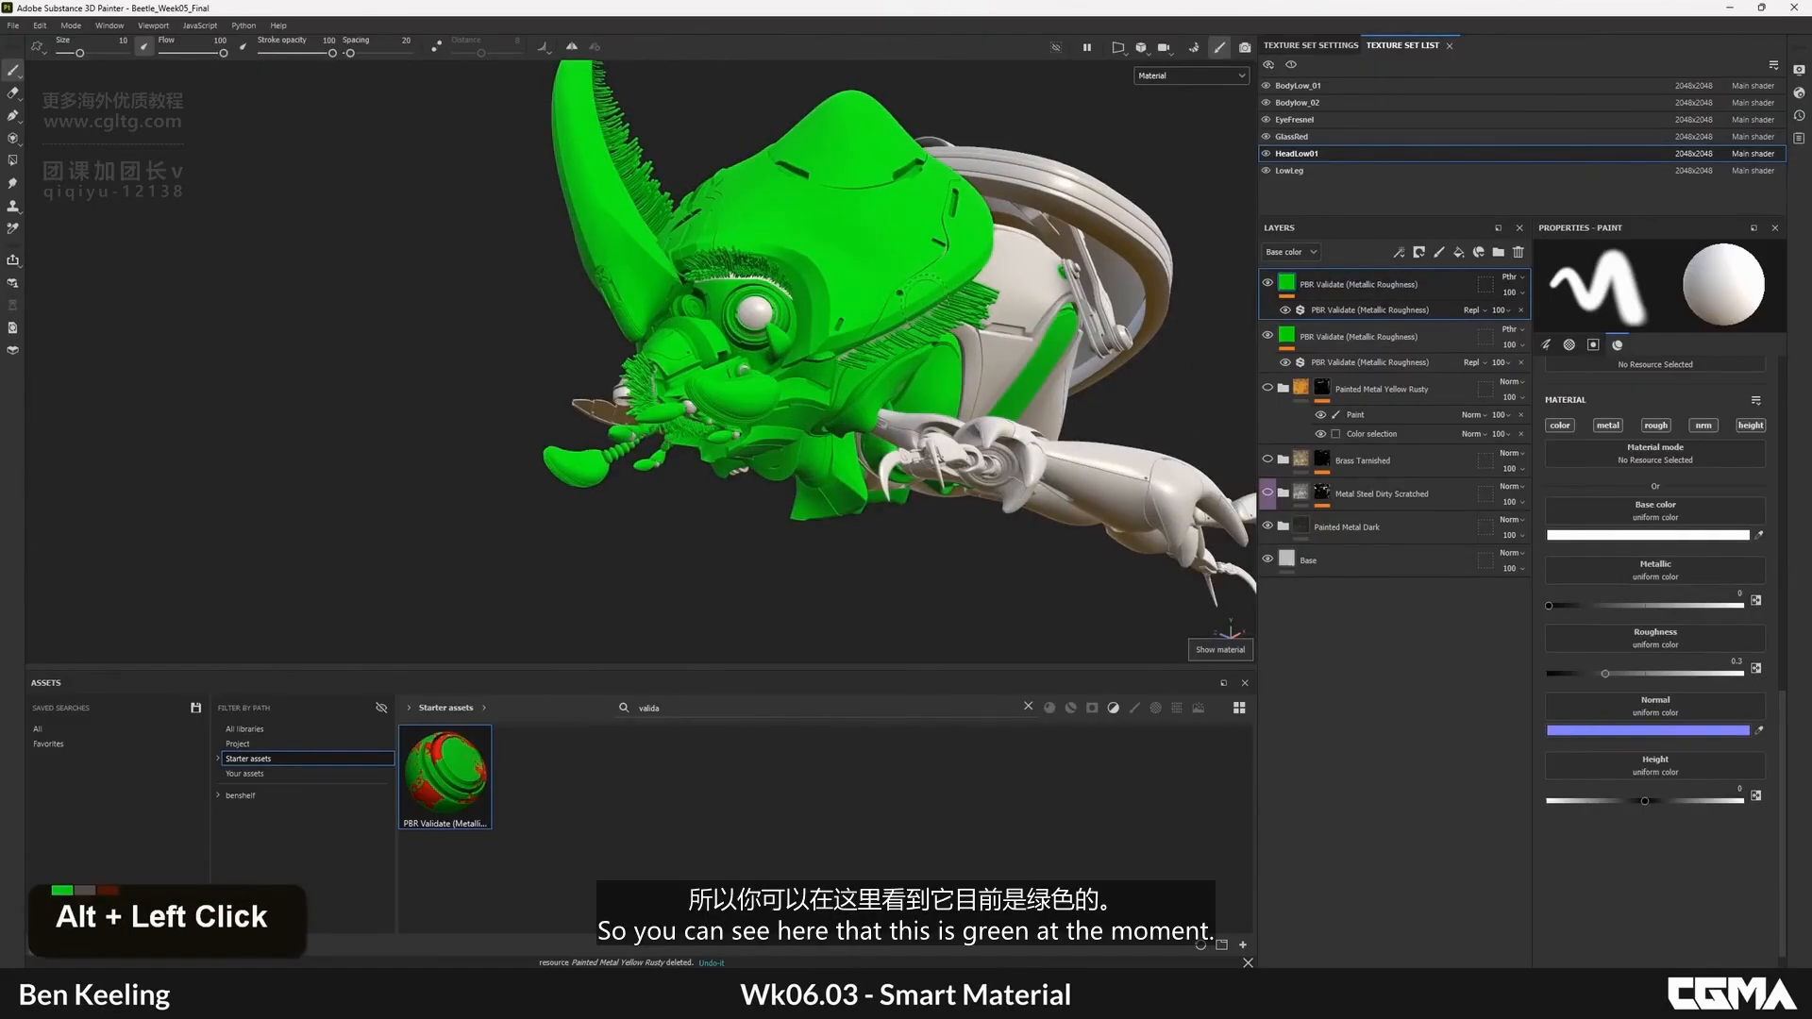
pyautogui.keyDown('alt'); pyautogui.moveTo(900, 292); pyautogui.dragTo(890, 297); pyautogui.keyUp('alt')
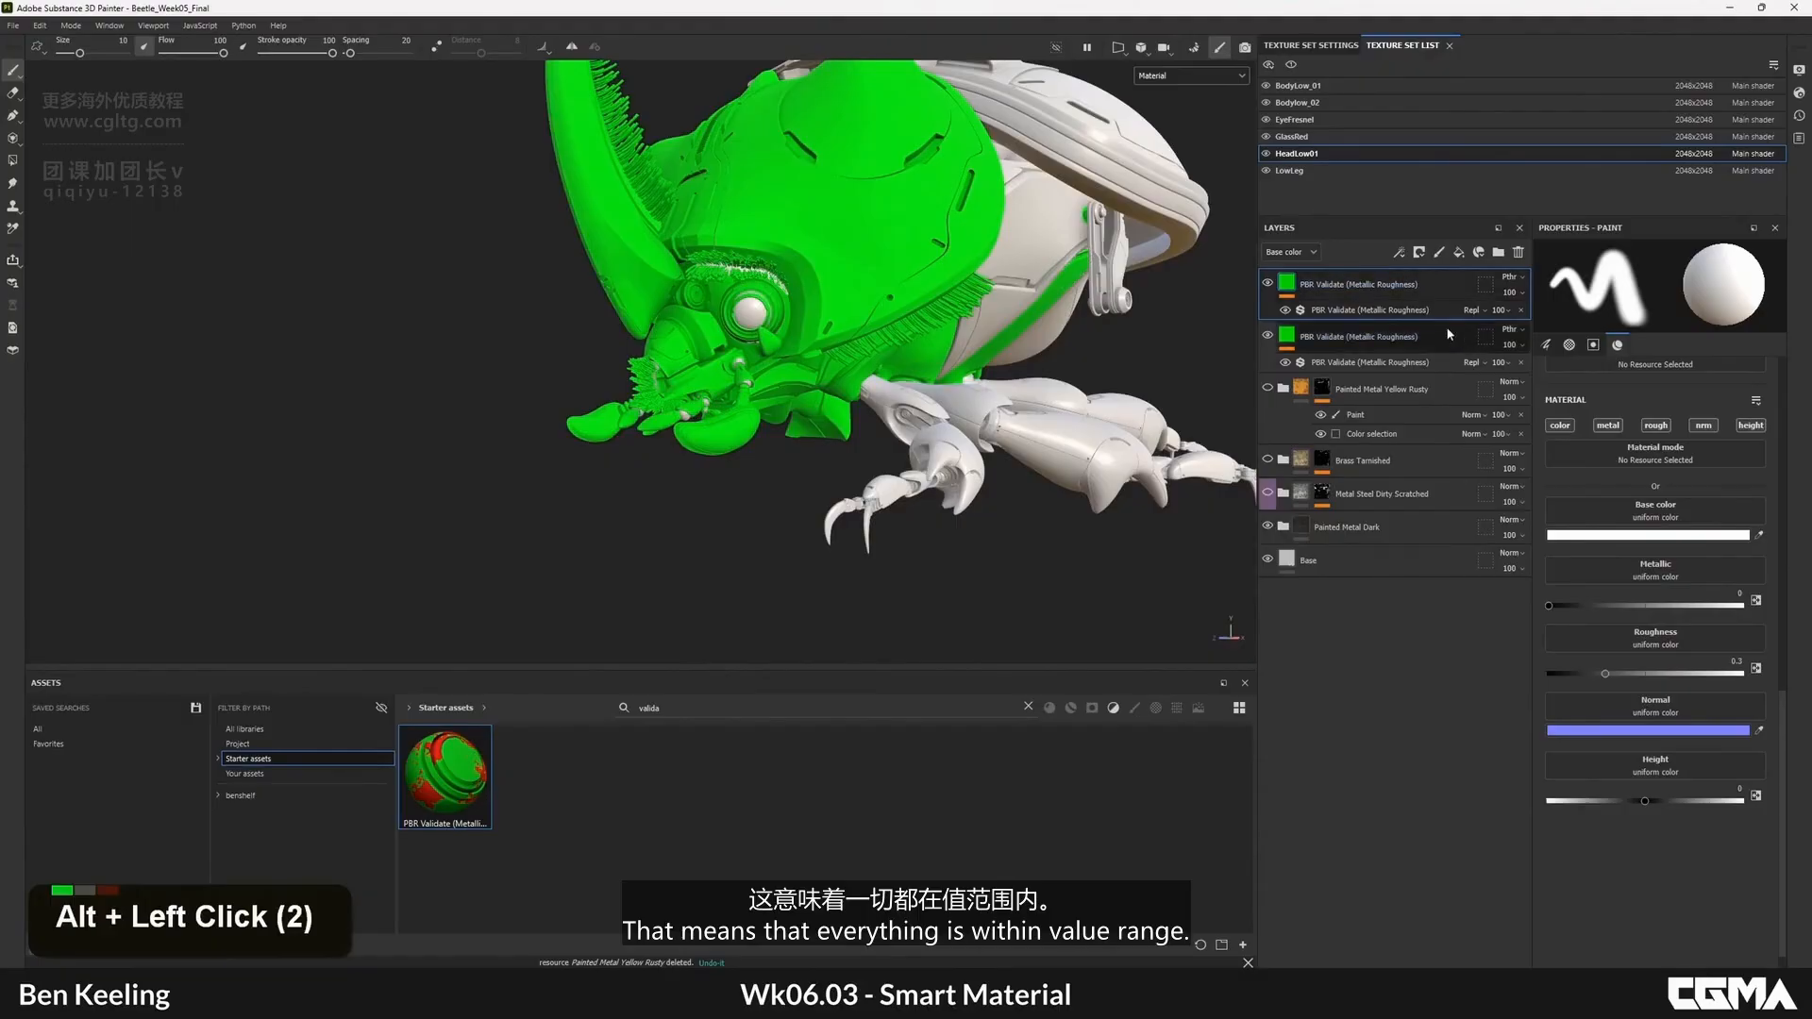
pyautogui.click(1519, 253)
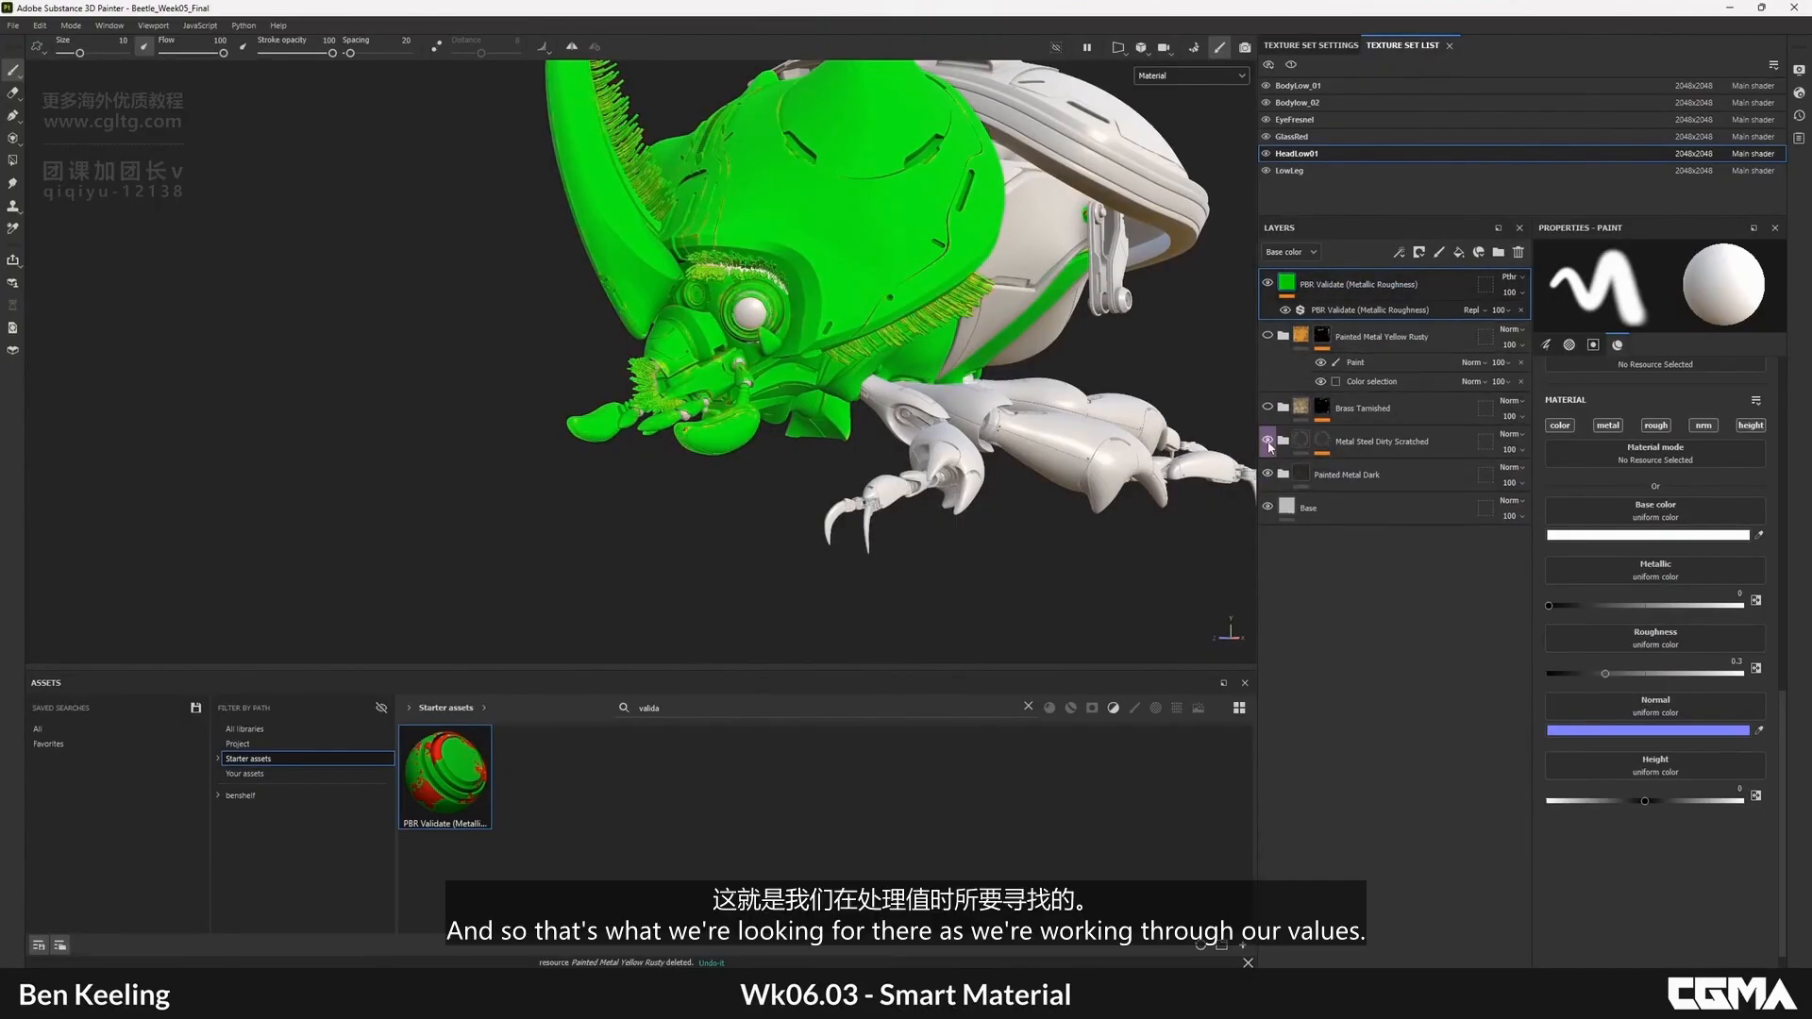
# - Make Metal Steel Dirty Scratched, Brass Tarnished and Painted Metal Yellow Rusty visible and check their validation colours around the horn and mouthparts
pyautogui.doubleClick(1268, 441)
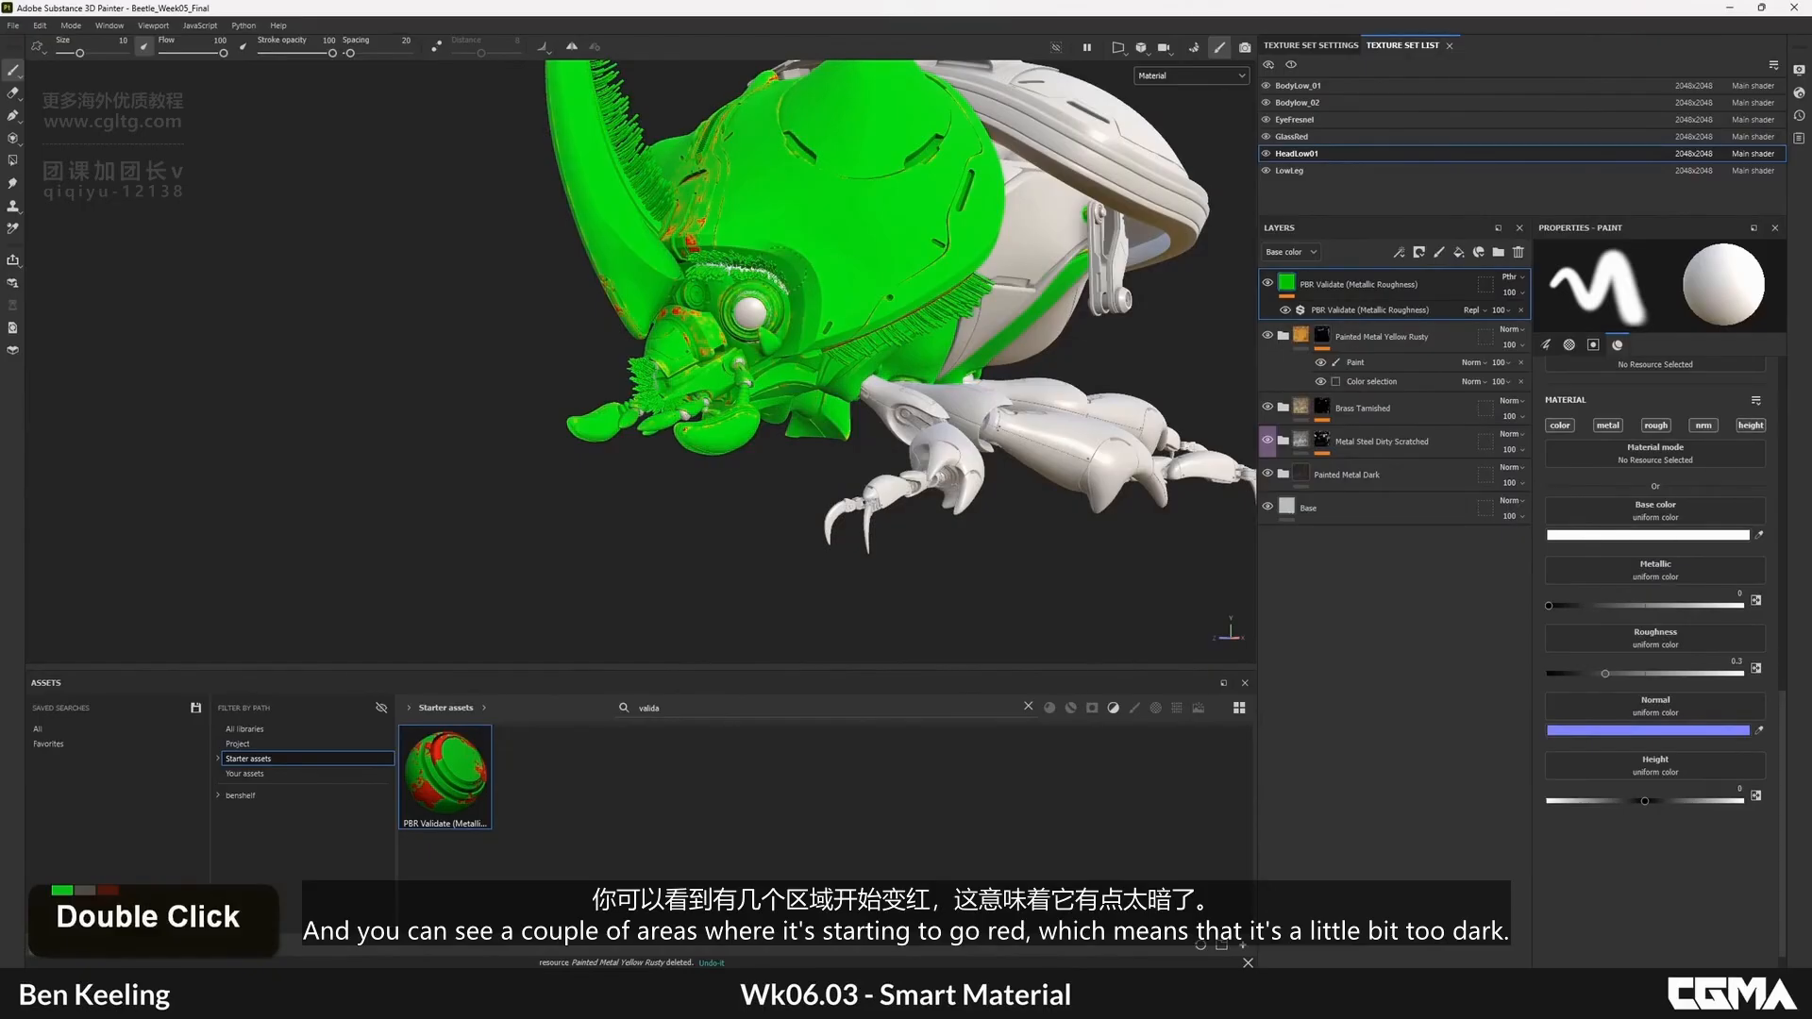
pyautogui.keyDown('alt'); pyautogui.moveTo(850, 378); pyautogui.dragTo(896, 359); pyautogui.keyUp('alt')
pyautogui.keyDown('alt'); pyautogui.moveTo(896, 359); pyautogui.dragTo(943, 397, button='right'); pyautogui.keyUp('alt')
pyautogui.keyDown('alt'); pyautogui.moveTo(944, 396); pyautogui.dragTo(943, 359); pyautogui.keyUp('alt')
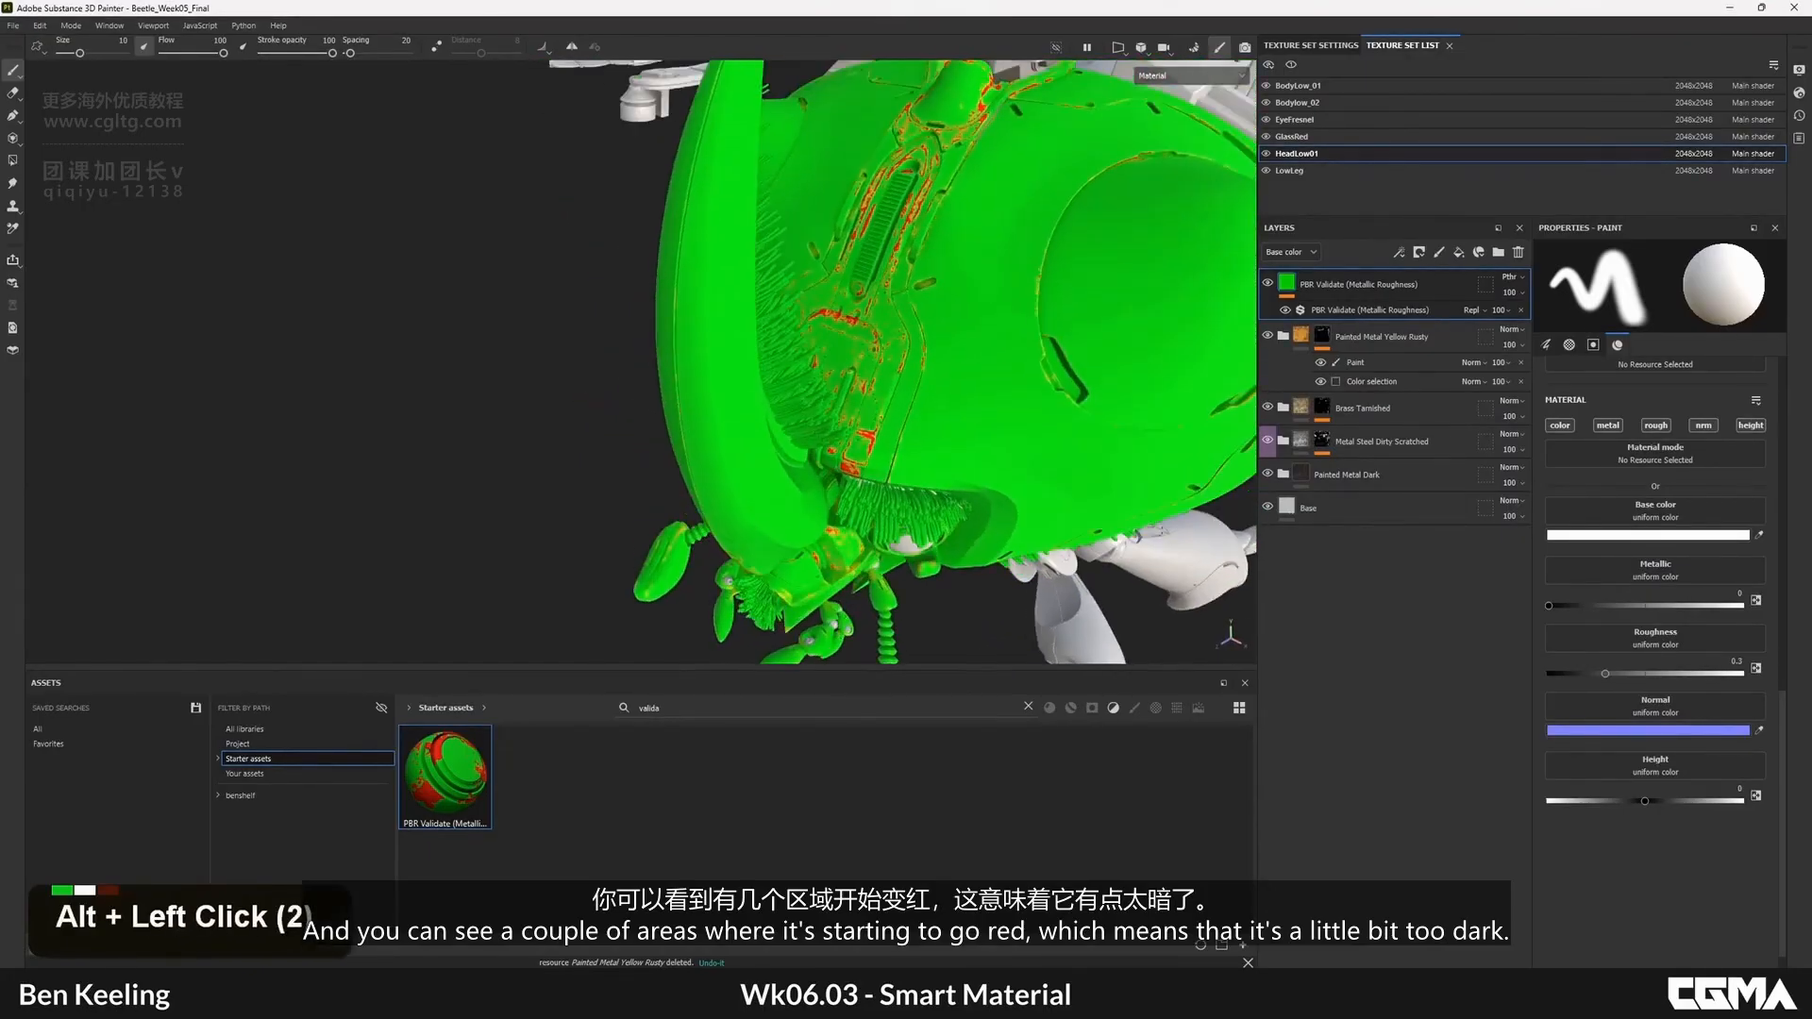
pyautogui.keyDown('alt'); pyautogui.moveTo(727, 378); pyautogui.dragTo(778, 376); pyautogui.keyUp('alt')
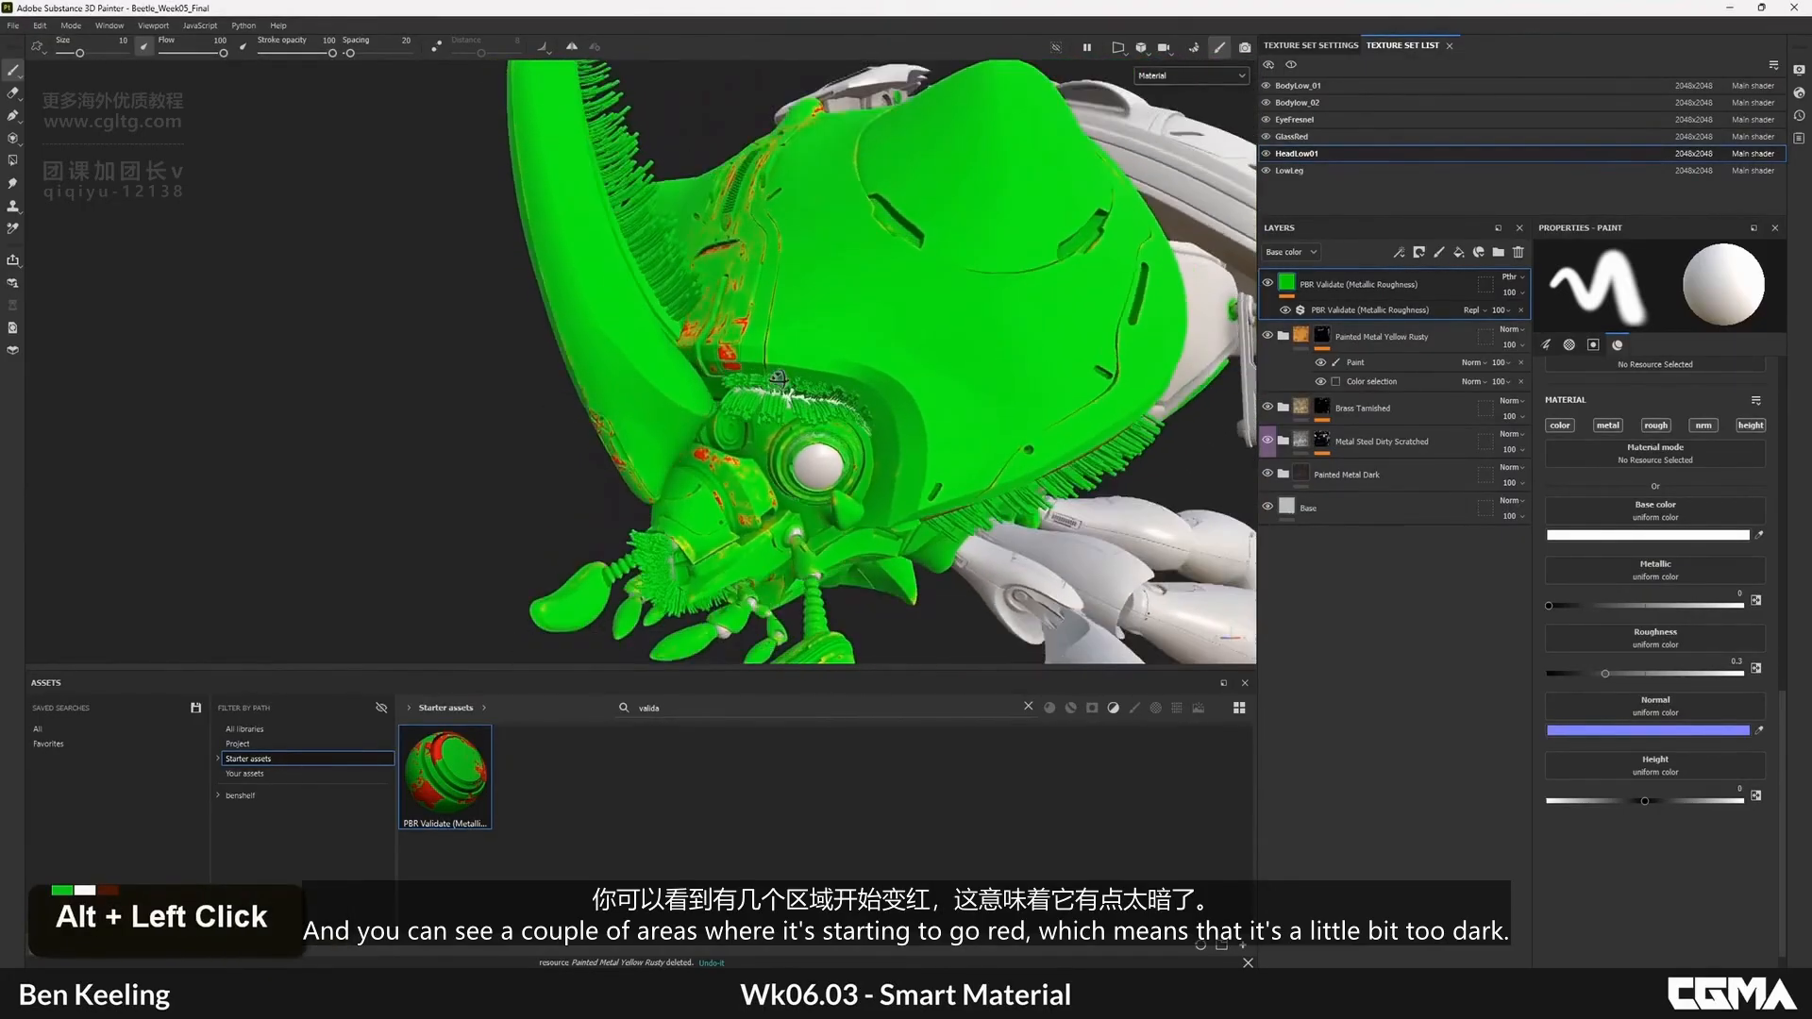
pyautogui.keyDown('alt'); pyautogui.moveTo(780, 377); pyautogui.dragTo(781, 227, button='middle'); pyautogui.keyUp('alt')
pyautogui.moveTo(781, 227)
pyautogui.keyDown('alt'); pyautogui.mouseDown()
pyautogui.moveTo(793, 194)
pyautogui.moveTo(802, 236)
pyautogui.mouseUp(); pyautogui.keyUp('alt')
pyautogui.keyDown('alt'); pyautogui.moveTo(802, 235); pyautogui.dragTo(859, 245, button='right'); pyautogui.keyUp('alt')
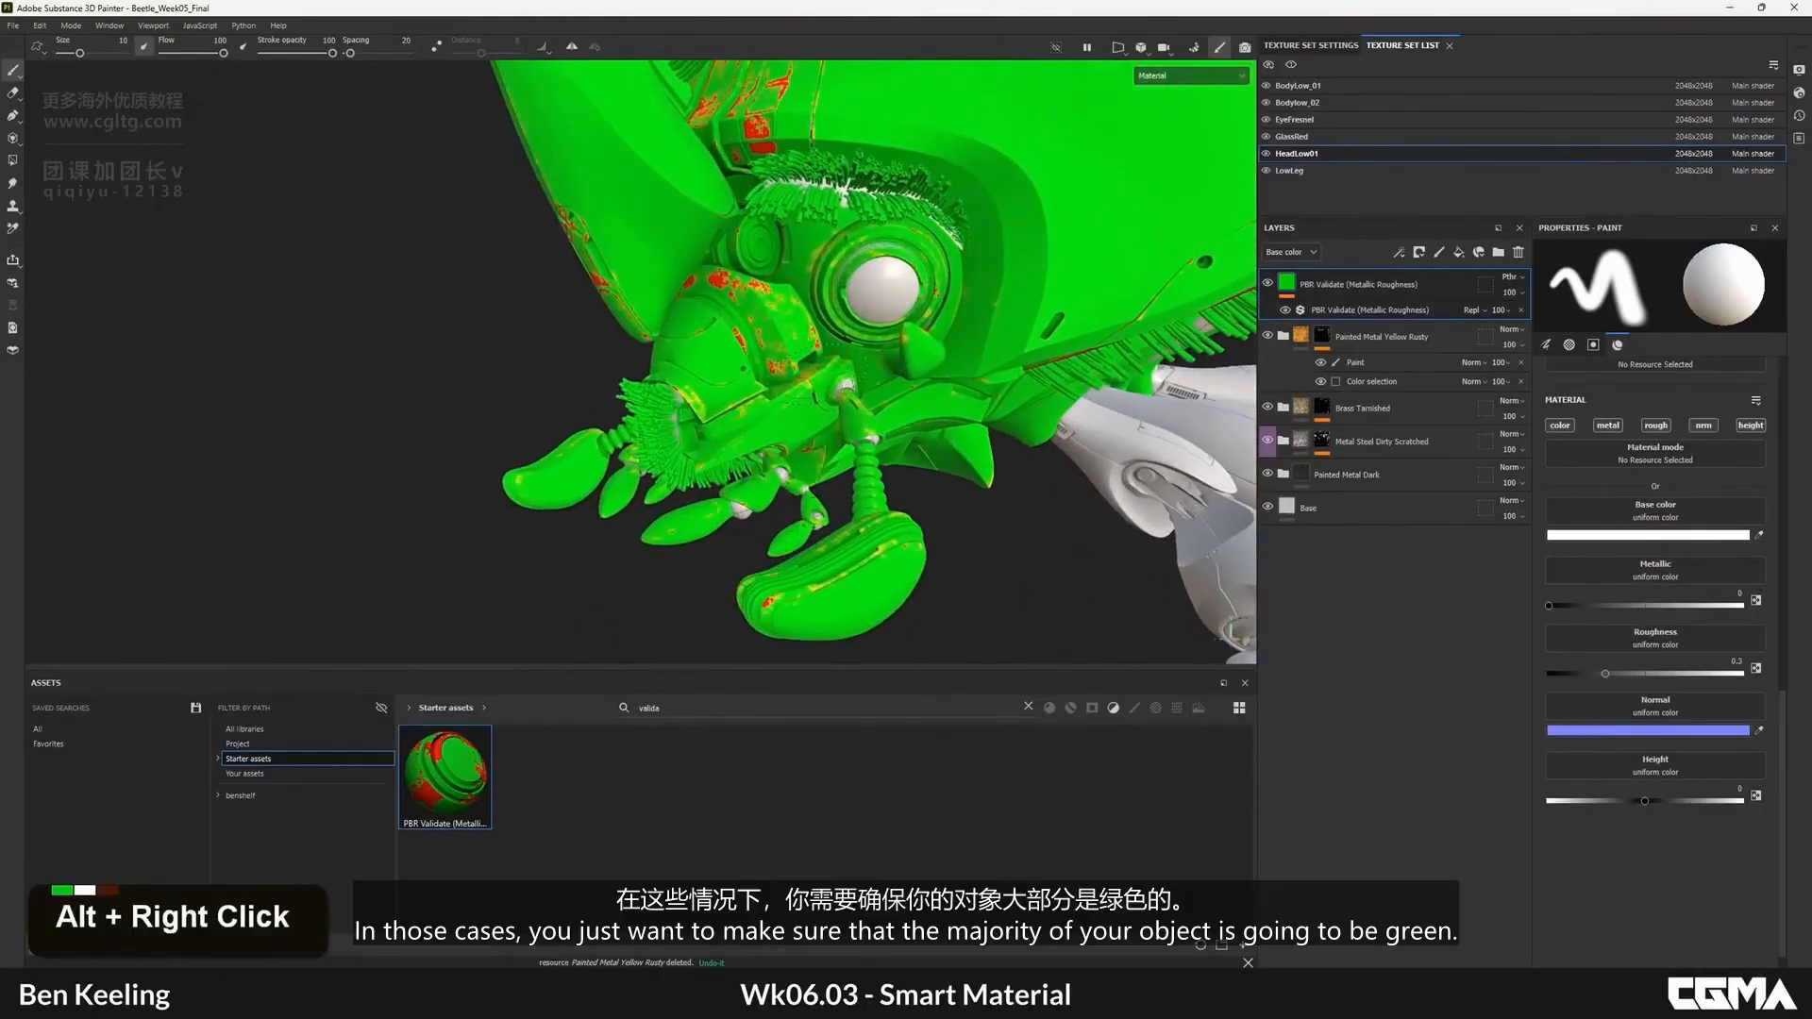
# - Review the PBR validation colours across the whole head, from the horn and shell to the eye and mandibles
pyautogui.keyDown('alt'); pyautogui.moveTo(912, 491); pyautogui.dragTo(863, 424, button='right'); pyautogui.keyUp('alt')
pyautogui.keyDown('alt'); pyautogui.moveTo(863, 425); pyautogui.dragTo(920, 595, button='middle'); pyautogui.keyUp('alt')
pyautogui.keyDown('alt'); pyautogui.moveTo(920, 595); pyautogui.dragTo(873, 557, button='right'); pyautogui.keyUp('alt')
pyautogui.keyDown('alt'); pyautogui.moveTo(873, 557); pyautogui.dragTo(880, 534); pyautogui.keyUp('alt')
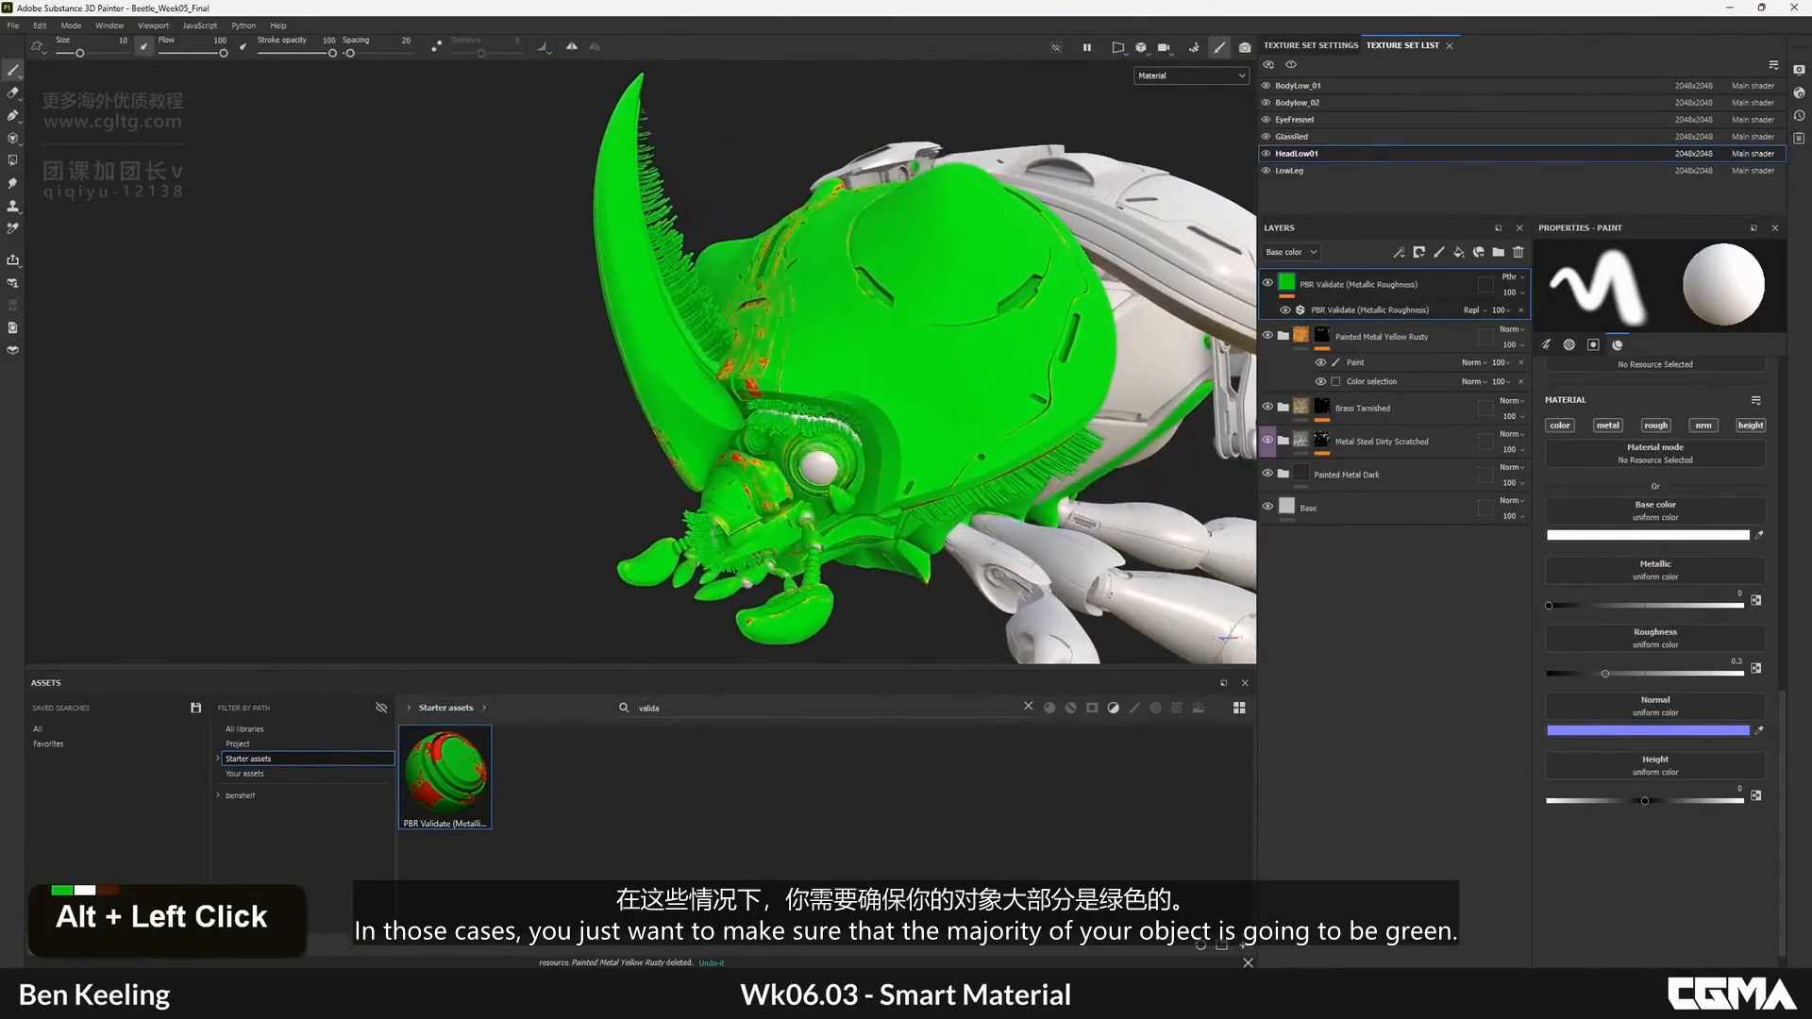
pyautogui.keyDown('alt'); pyautogui.moveTo(977, 618); pyautogui.dragTo(901, 491, button='middle'); pyautogui.keyUp('alt')
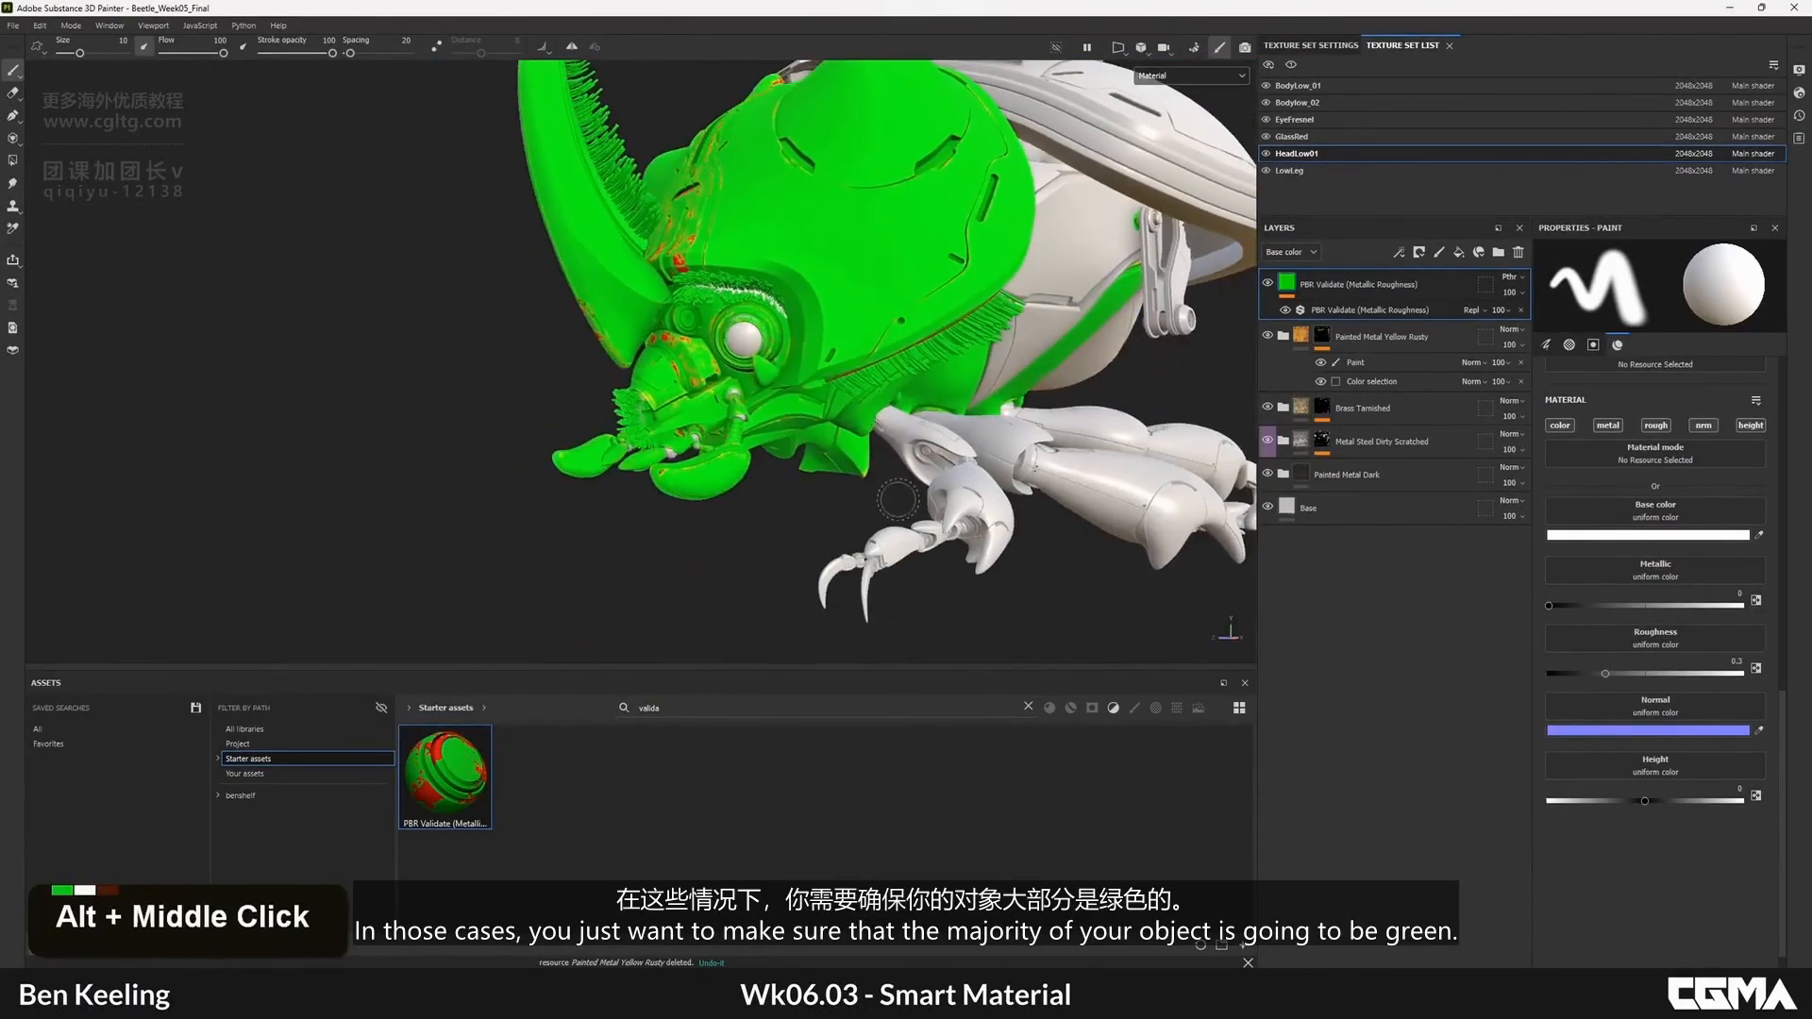
pyautogui.keyDown('alt'); pyautogui.moveTo(901, 505); pyautogui.dragTo(911, 489); pyautogui.keyUp('alt')
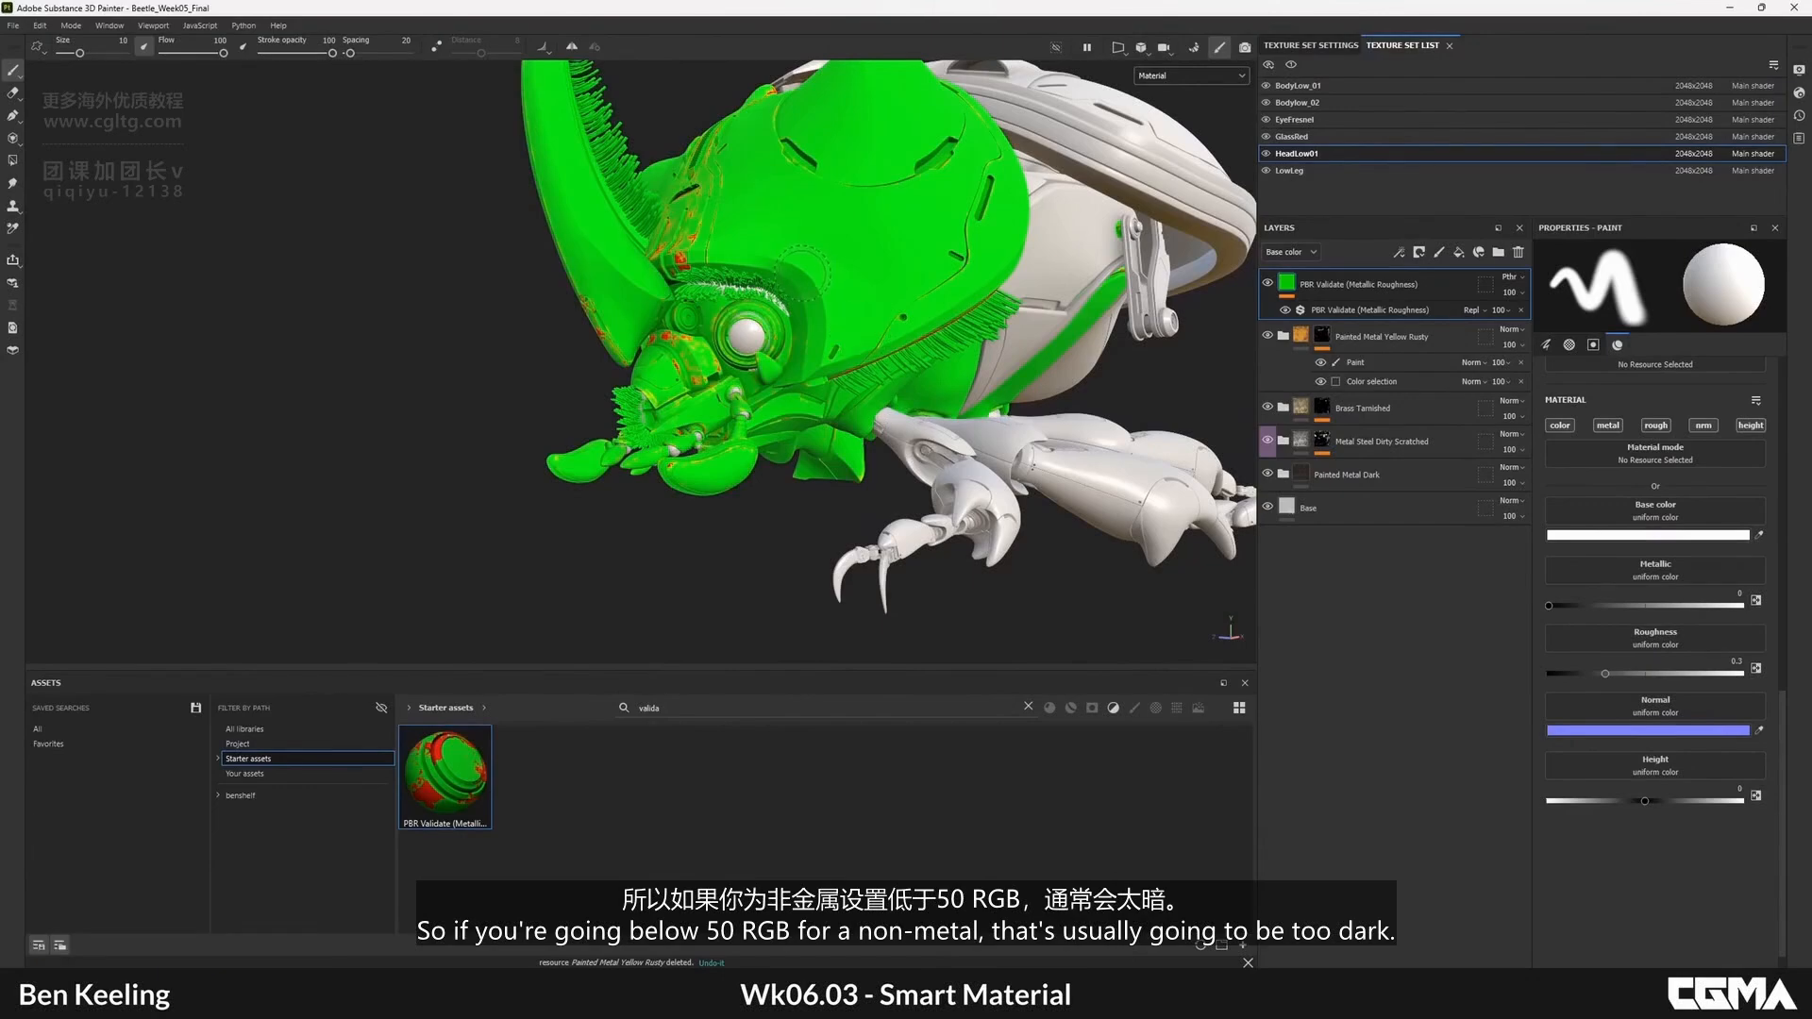
pyautogui.keyDown('alt'); pyautogui.moveTo(852, 287); pyautogui.dragTo(887, 302, button='middle'); pyautogui.keyUp('alt')
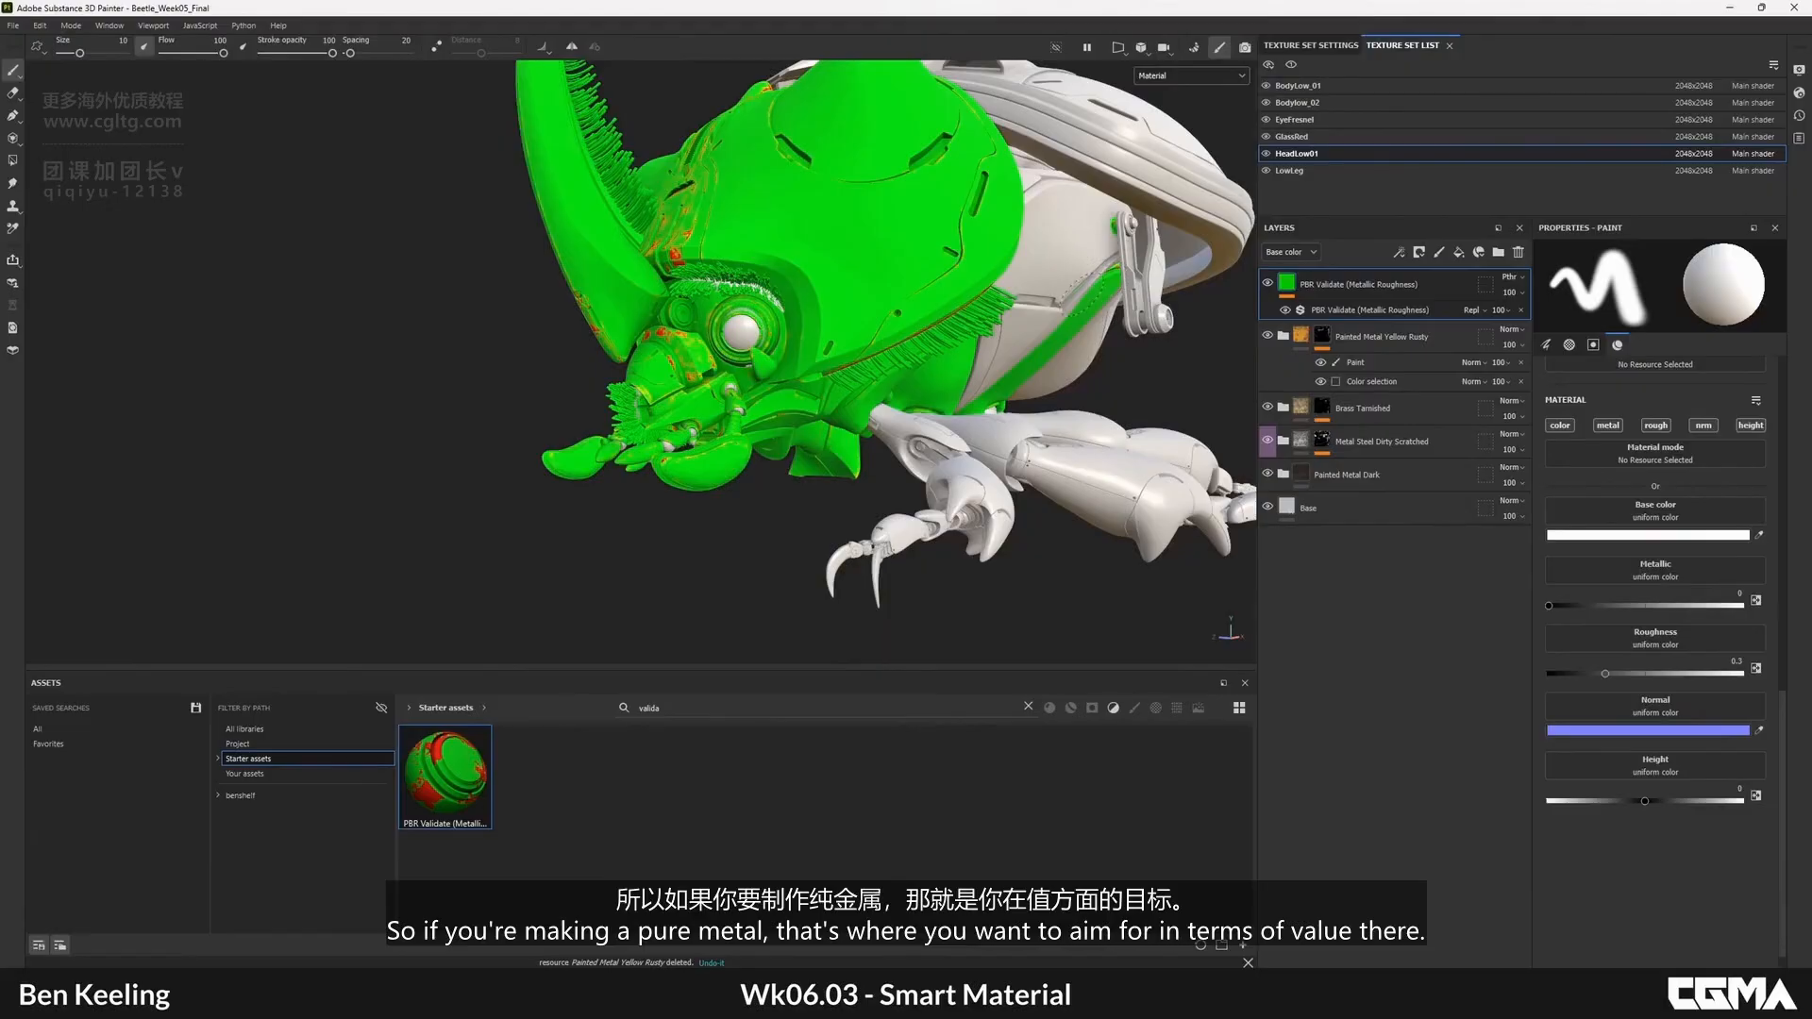
pyautogui.keyDown('alt'); pyautogui.moveTo(849, 432); pyautogui.dragTo(821, 429); pyautogui.keyUp('alt')
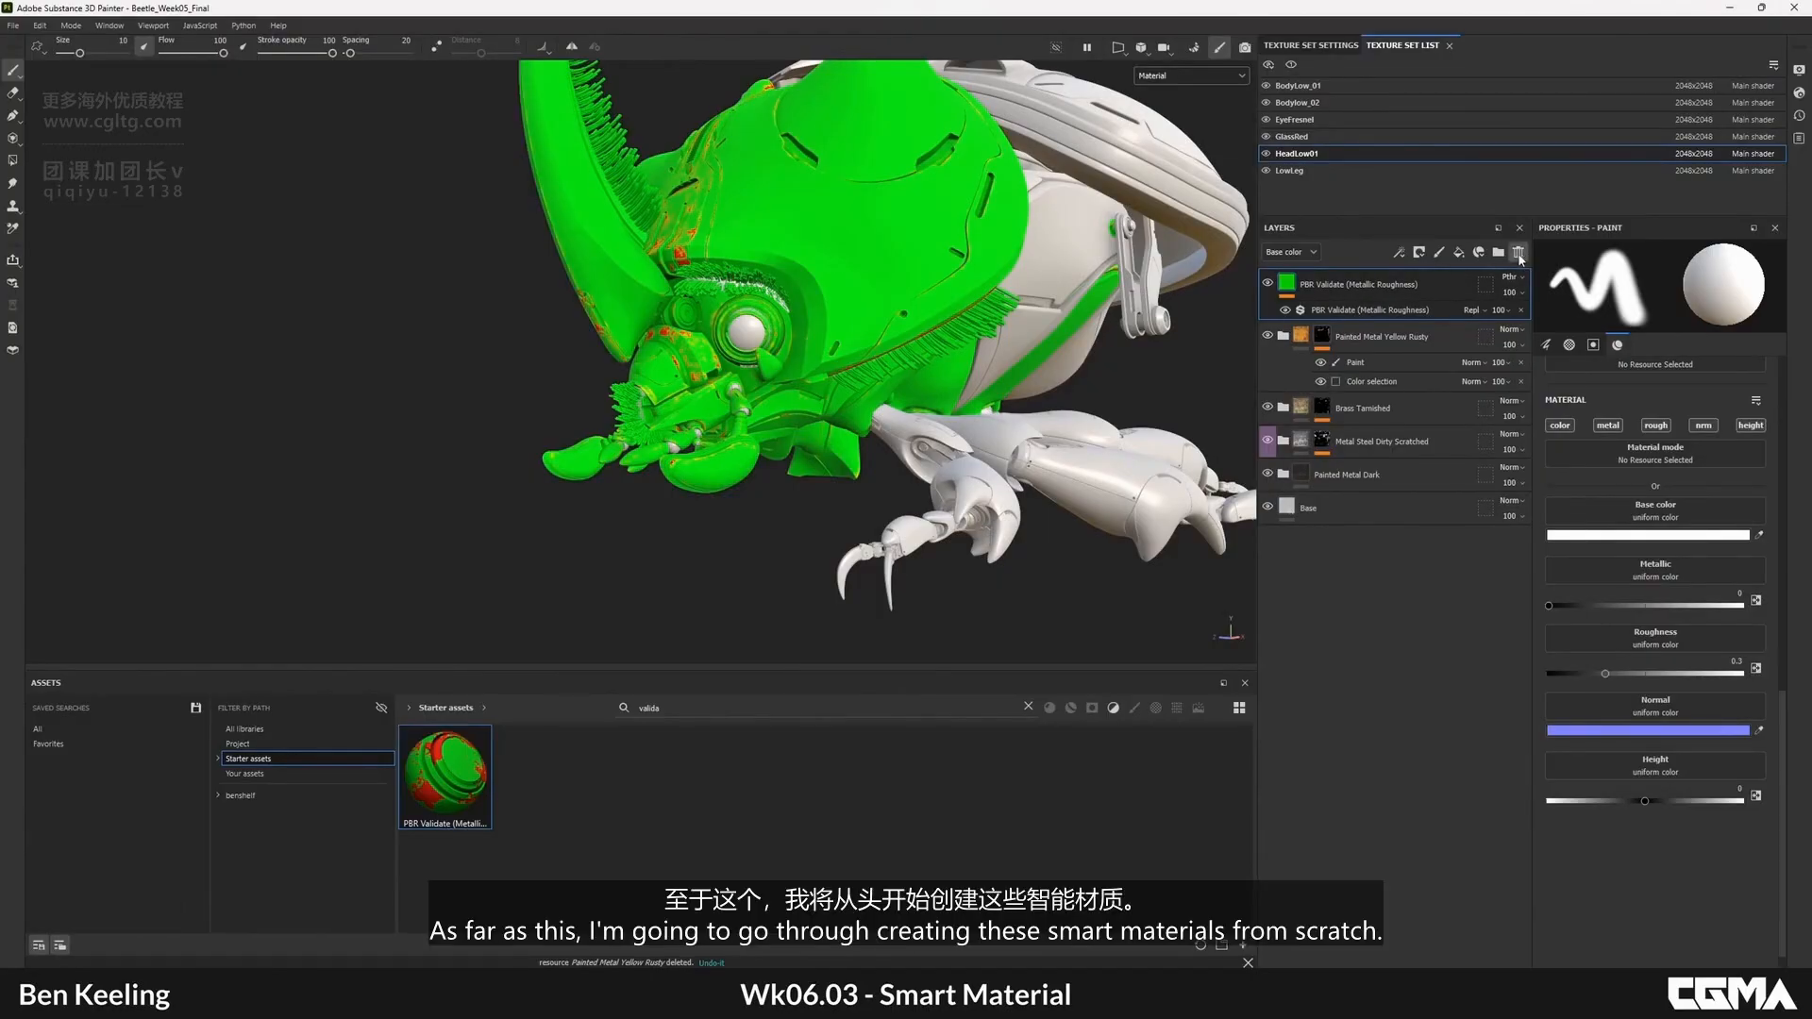
# - Delete the remaining PBR Validate layer and inspect the painted metal, brass and yellow materials on the head up close
pyautogui.click(1518, 253)
pyautogui.keyDown('alt'); pyautogui.moveTo(745, 364); pyautogui.dragTo(797, 351); pyautogui.keyUp('alt')
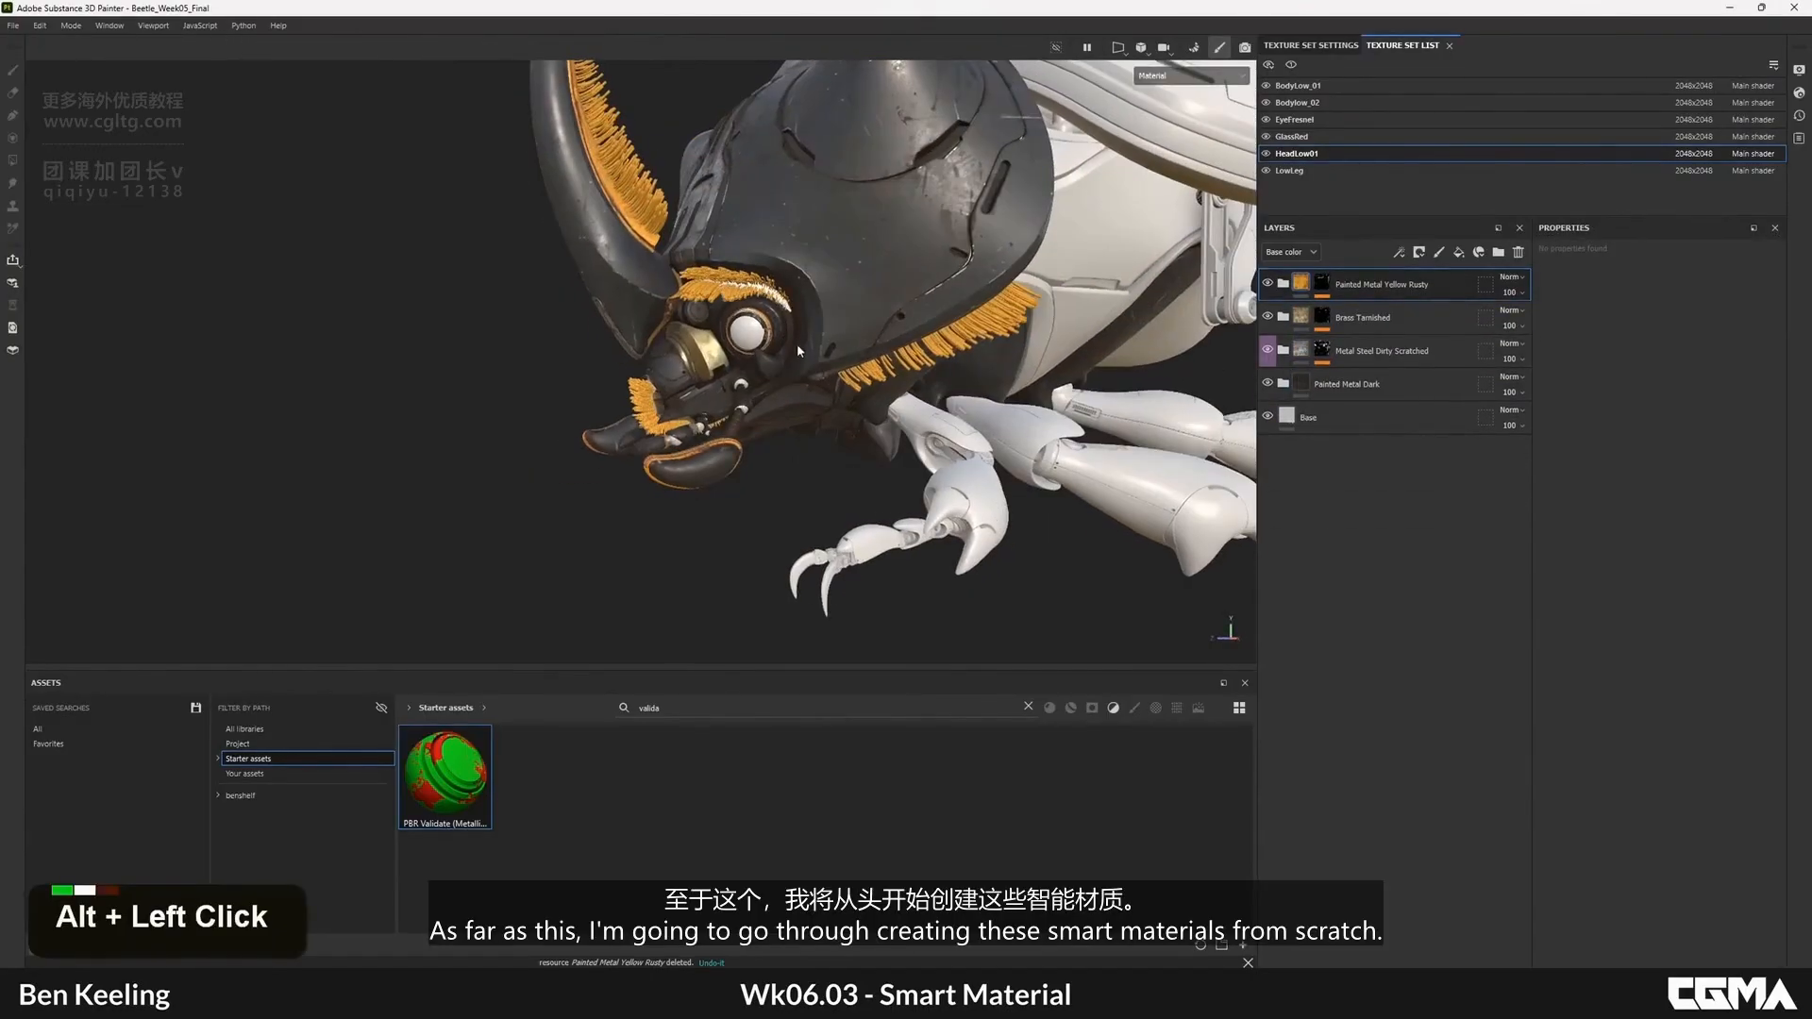
pyautogui.keyDown('alt'); pyautogui.moveTo(797, 351); pyautogui.dragTo(798, 413, button='middle'); pyautogui.keyUp('alt')
pyautogui.keyDown('alt'); pyautogui.moveTo(798, 414); pyautogui.dragTo(823, 425, button='right'); pyautogui.keyUp('alt')
pyautogui.keyDown('alt'); pyautogui.moveTo(823, 425); pyautogui.dragTo(769, 472); pyautogui.keyUp('alt')
pyautogui.keyDown('alt'); pyautogui.moveTo(769, 472); pyautogui.dragTo(781, 417, button='middle'); pyautogui.keyUp('alt')
pyautogui.keyDown('alt'); pyautogui.moveTo(781, 417); pyautogui.dragTo(835, 462, button='right'); pyautogui.keyUp('alt')
pyautogui.keyDown('alt'); pyautogui.moveTo(835, 462); pyautogui.dragTo(873, 538); pyautogui.keyUp('alt')
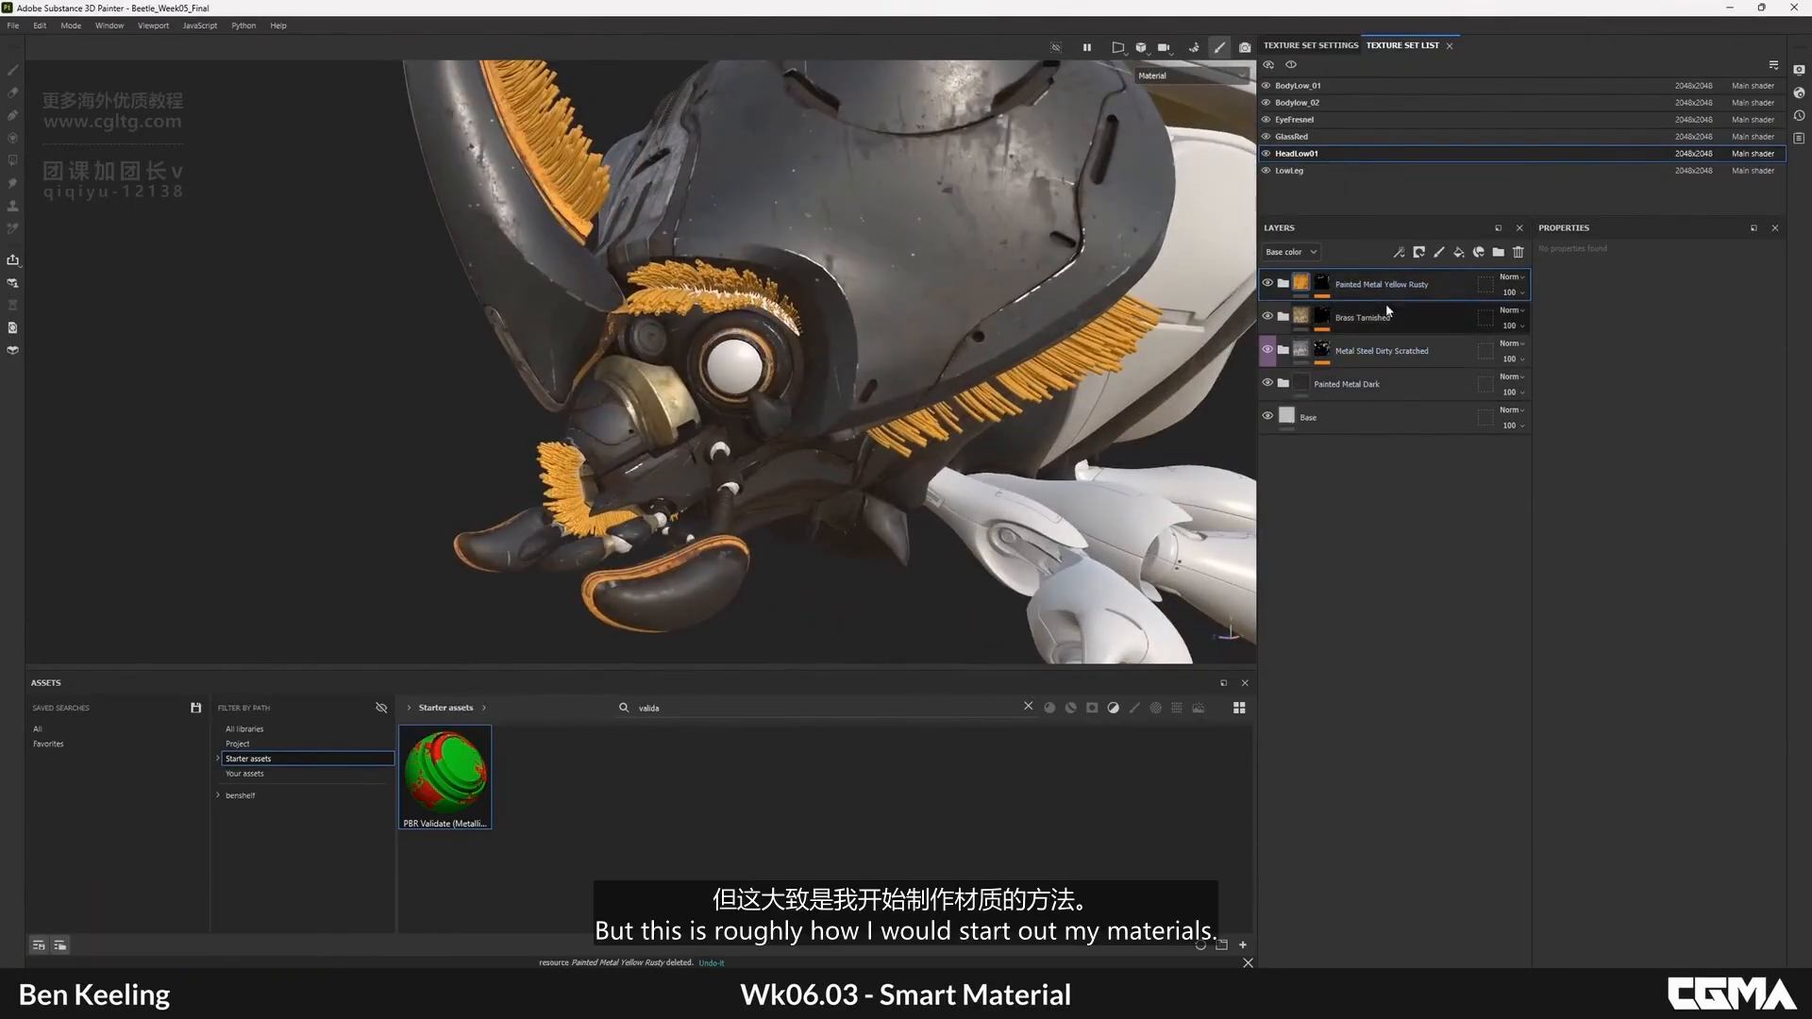
# - Inspect the masks of the Painted Metal Yellow Rusty, Brass Tarnished and Metal Steel Dirty Scratched layers on the head
pyautogui.keyDown('alt'); pyautogui.moveTo(824, 406); pyautogui.dragTo(810, 392); pyautogui.keyUp('alt')
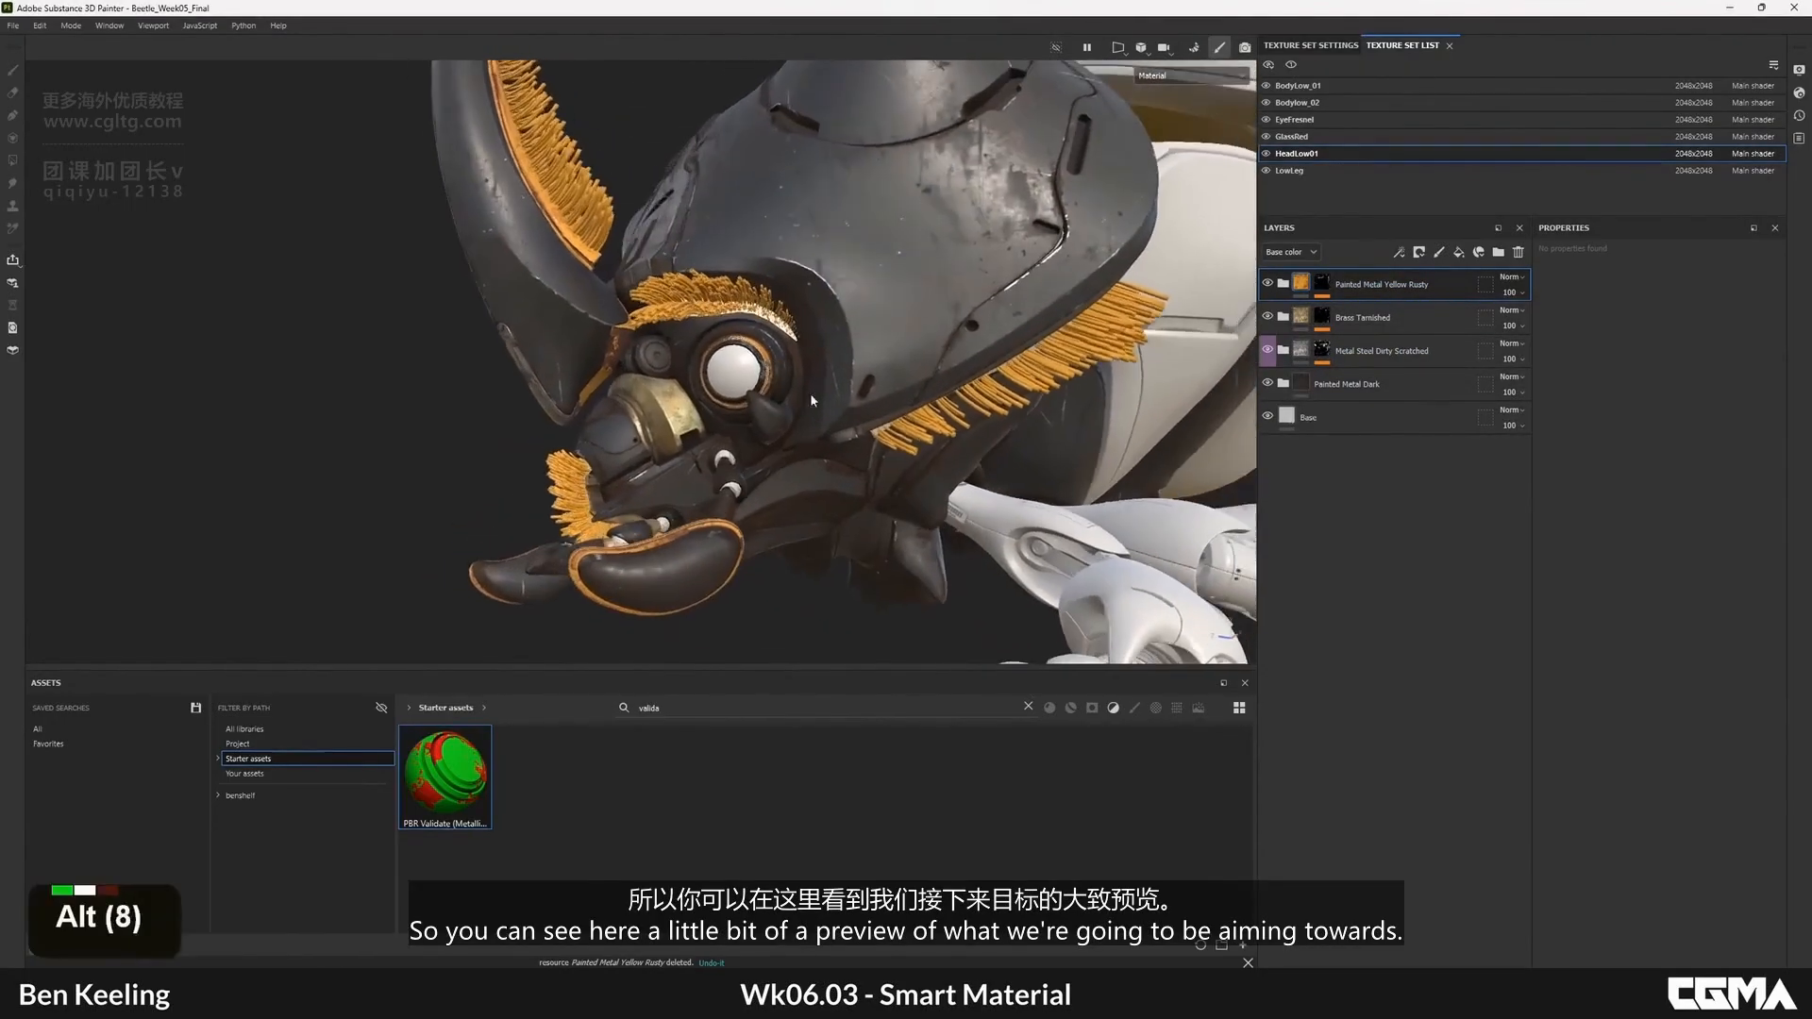
pyautogui.keyDown('alt'); pyautogui.moveTo(811, 396); pyautogui.dragTo(792, 374, button='right'); pyautogui.keyUp('alt')
pyautogui.keyDown('alt'); pyautogui.moveTo(798, 374); pyautogui.dragTo(879, 396); pyautogui.keyUp('alt')
pyautogui.keyDown('alt'); pyautogui.moveTo(880, 397); pyautogui.dragTo(791, 318, button='middle'); pyautogui.keyUp('alt')
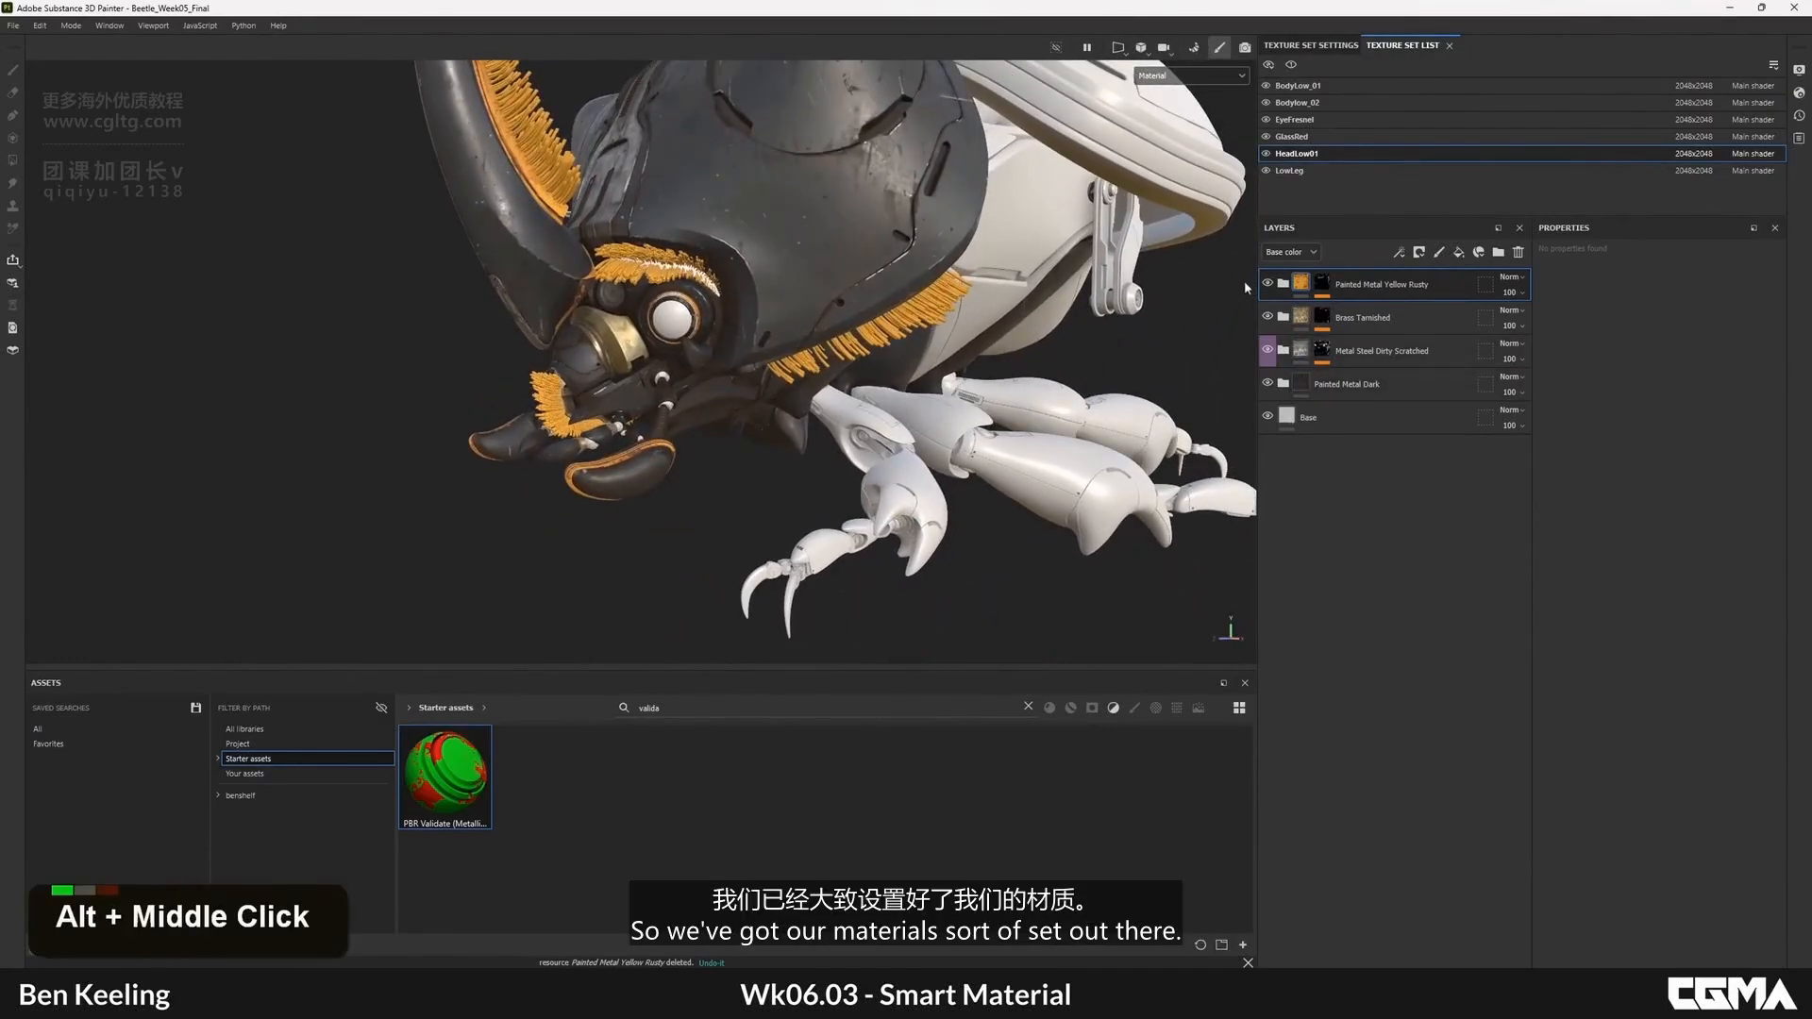
pyautogui.scroll(2, 1385, 314)
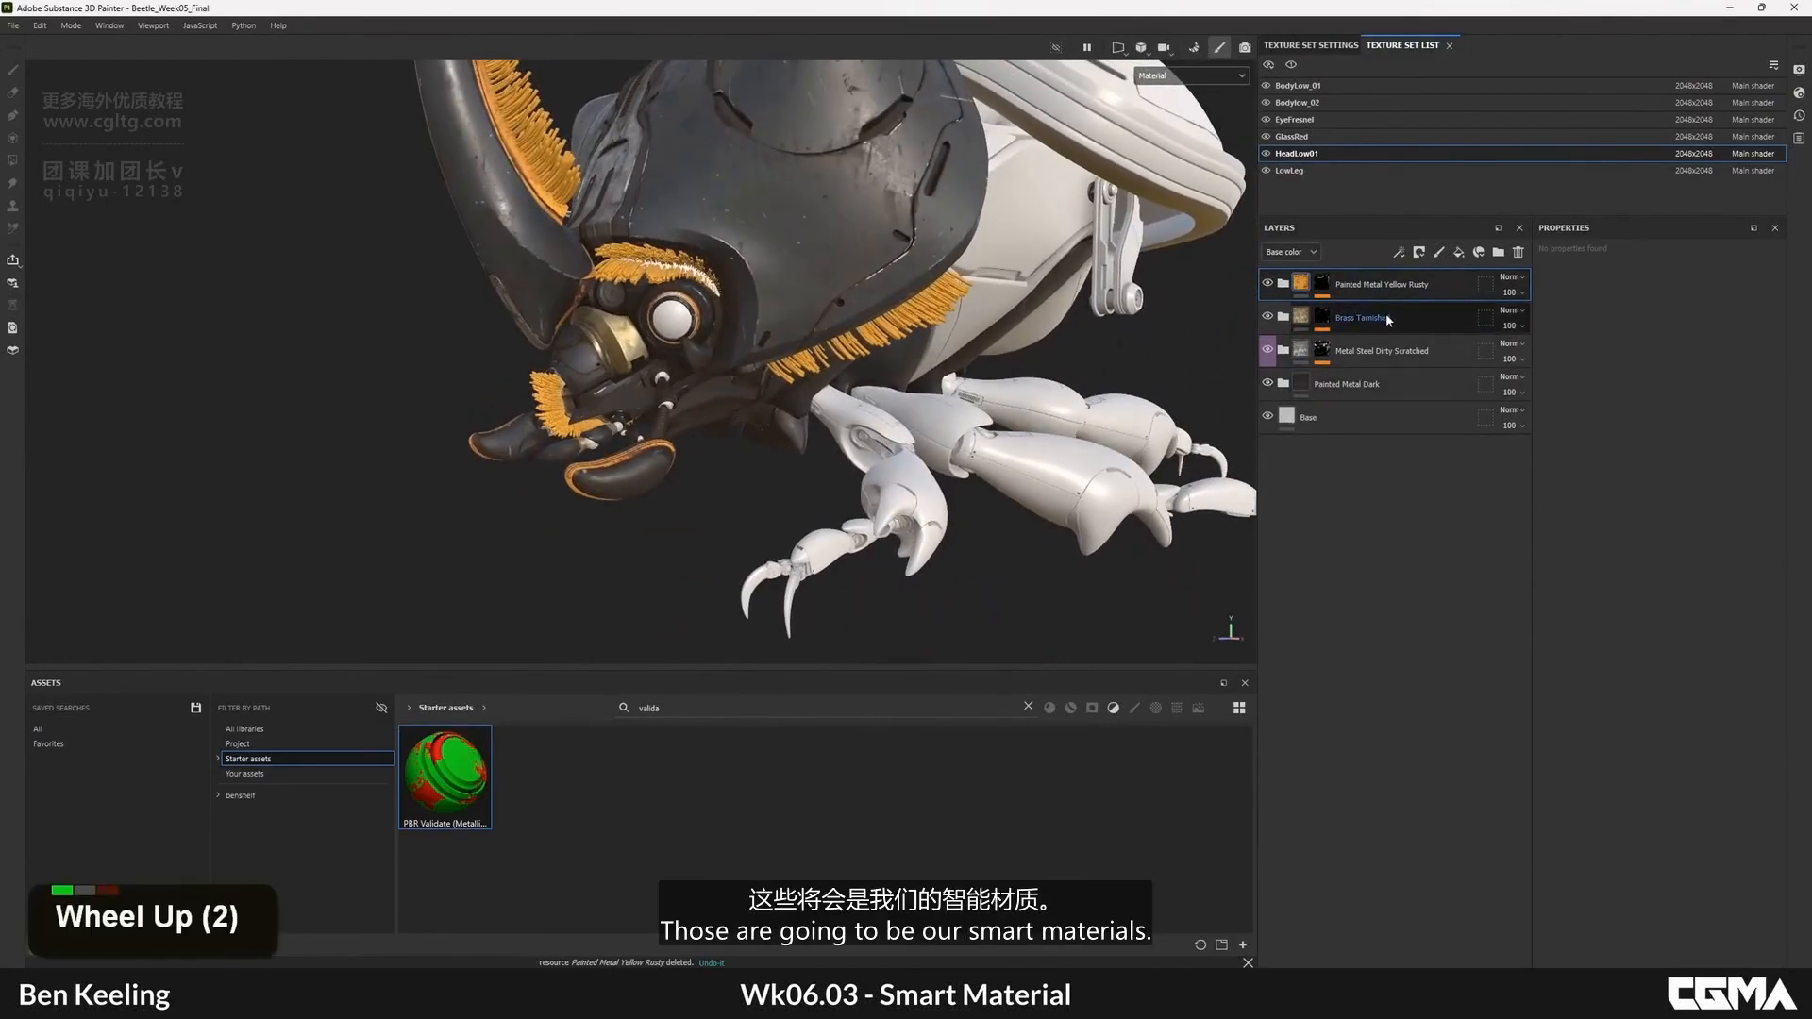
pyautogui.keyDown('alt'); pyautogui.moveTo(766, 298); pyautogui.dragTo(760, 368, button='middle'); pyautogui.keyUp('alt')
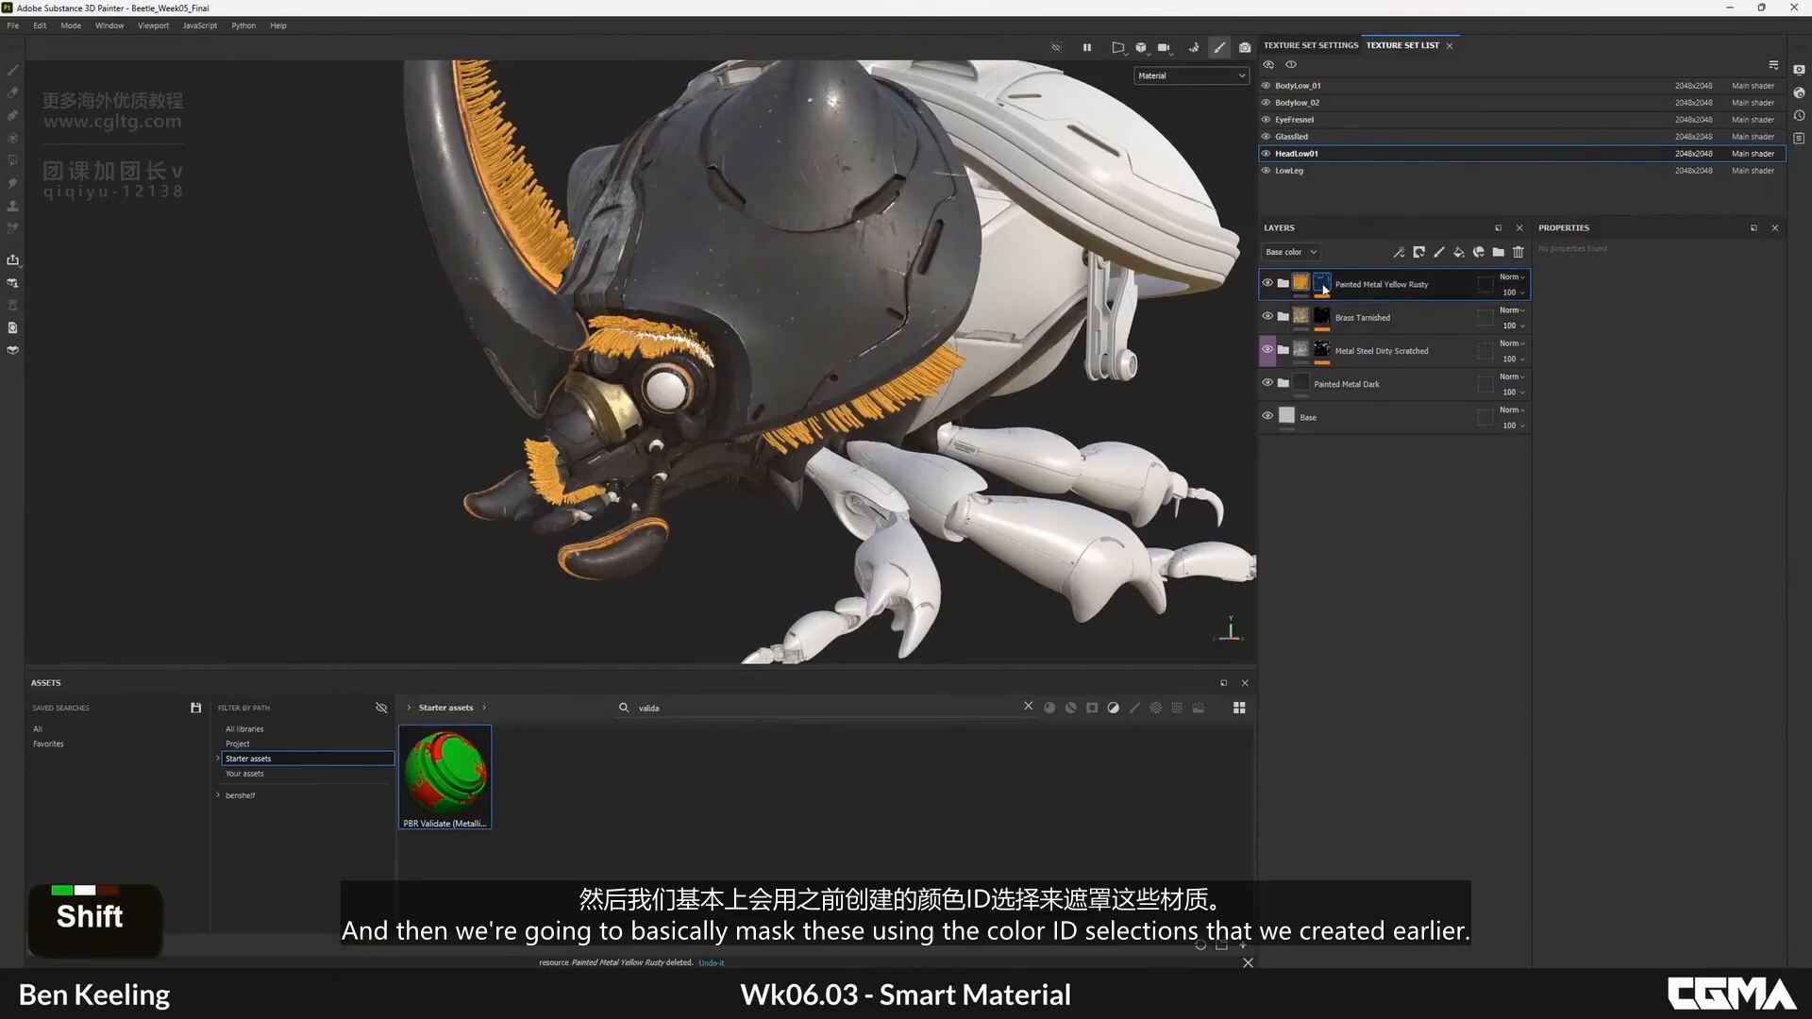
pyautogui.keyDown('shift'); pyautogui.click(1322, 283); pyautogui.keyUp('shift')
pyautogui.keyDown('shift'); pyautogui.click(1322, 283); pyautogui.keyUp('shift')
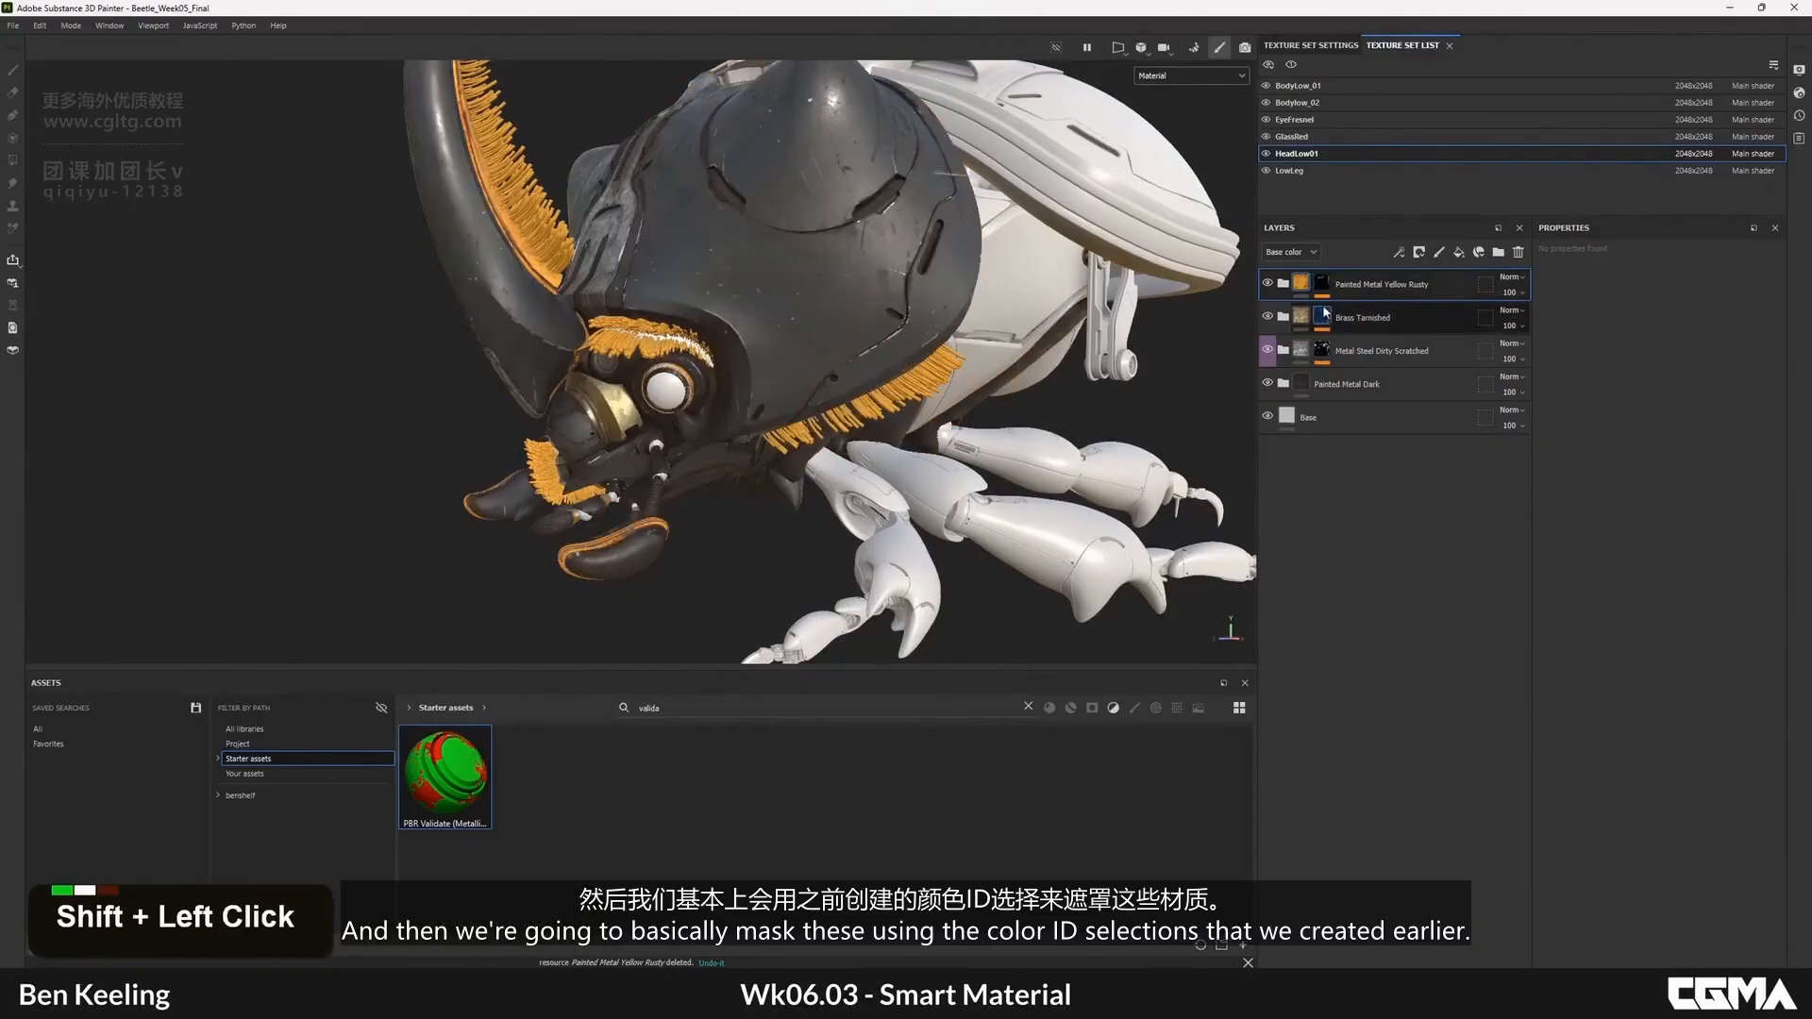
pyautogui.keyDown('alt'); pyautogui.click(1322, 283); pyautogui.keyUp('alt')
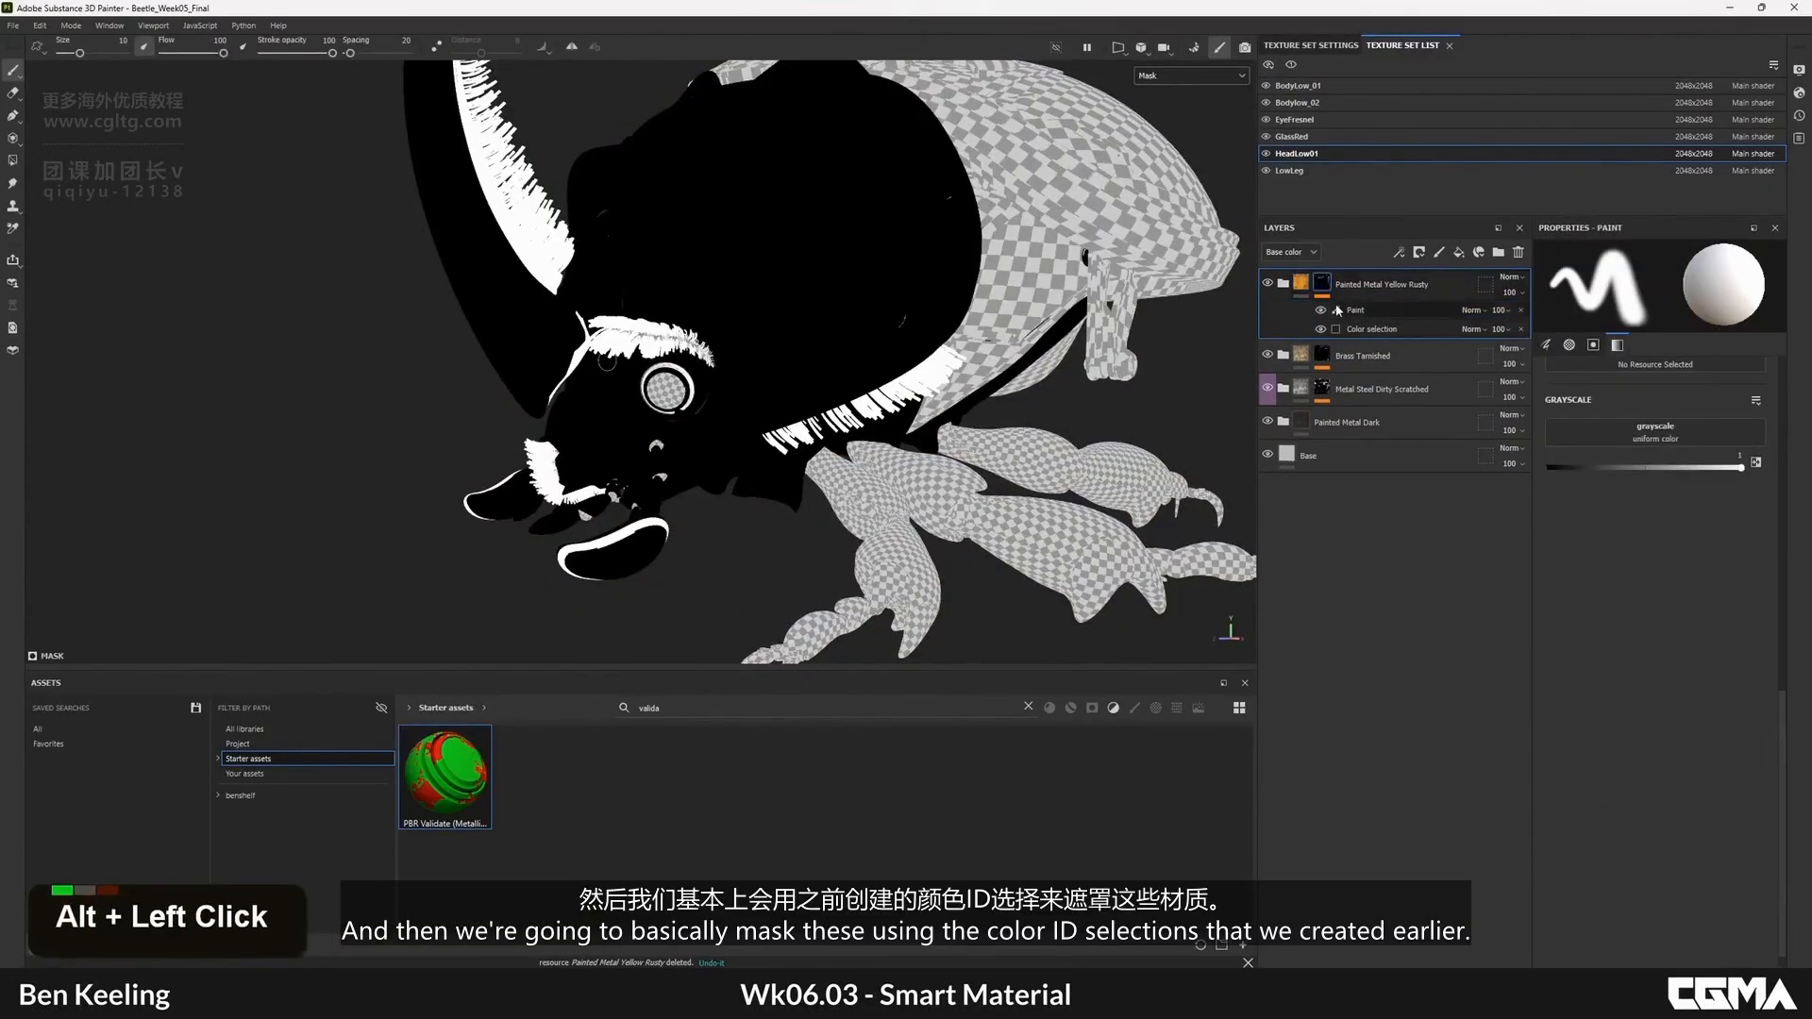
pyautogui.keyDown('alt'); pyautogui.click(1322, 355); pyautogui.keyUp('alt')
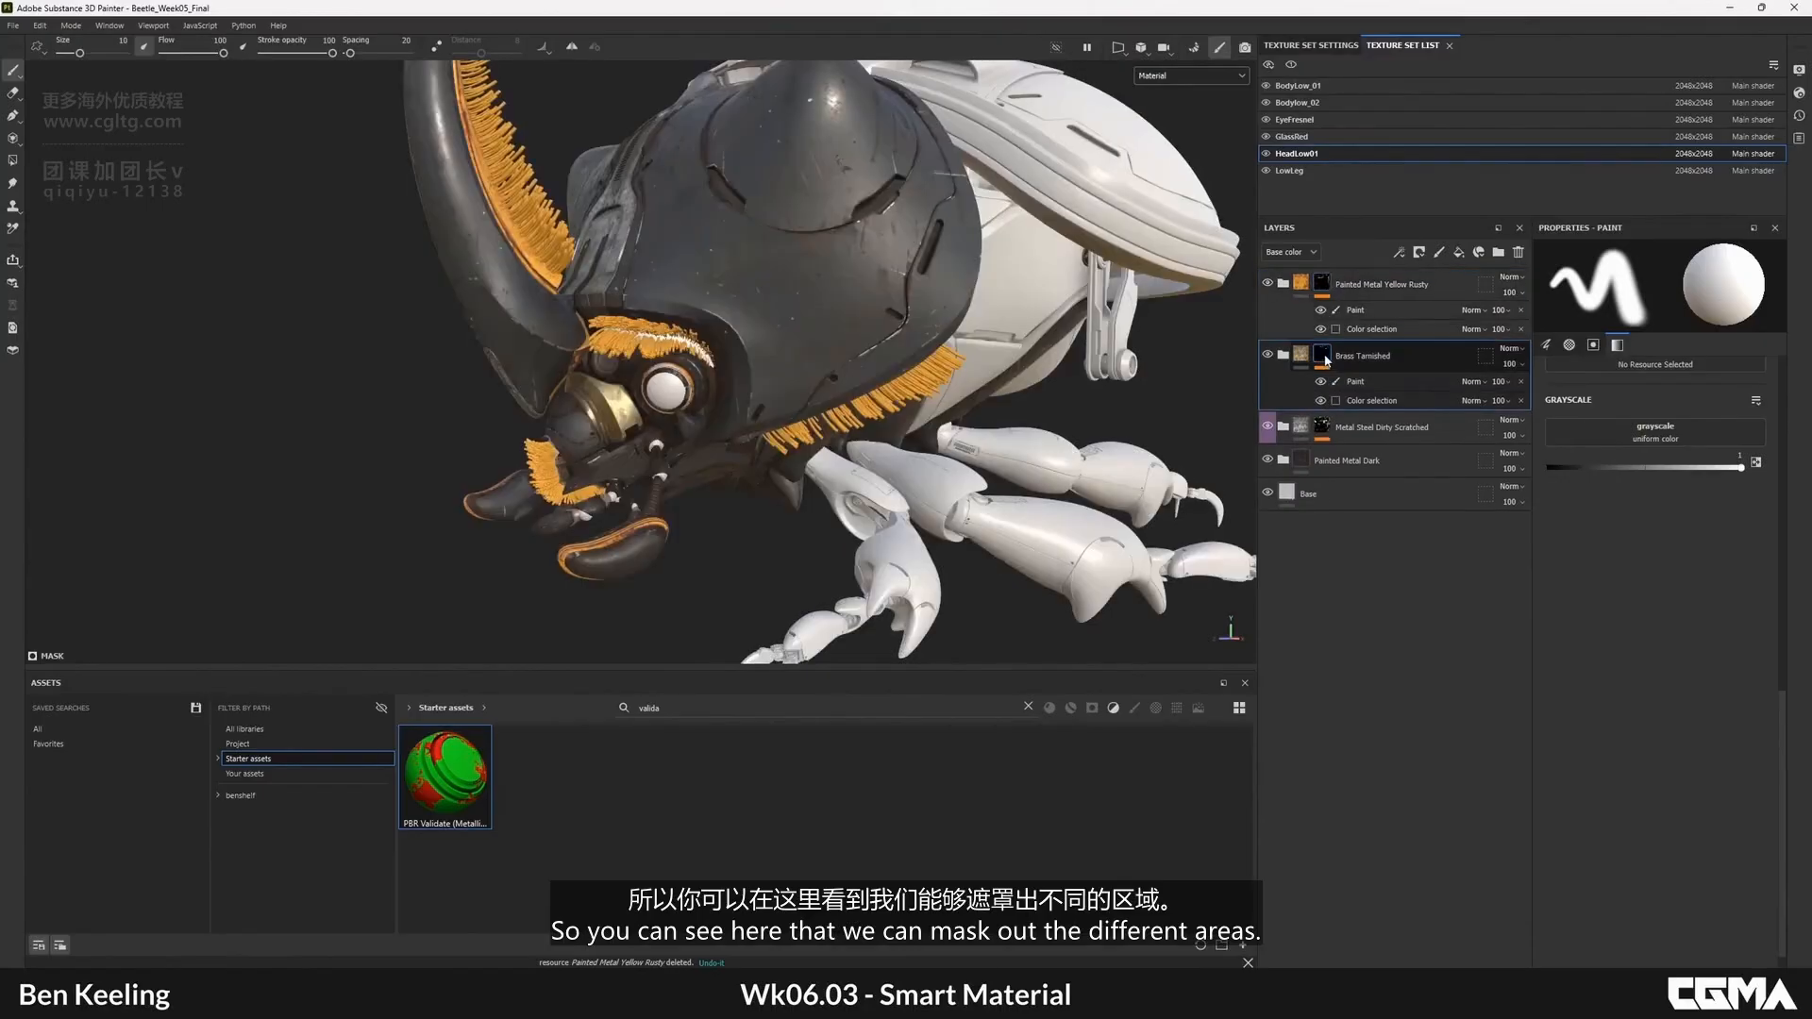
pyautogui.keyDown('alt'); pyautogui.click(1322, 355); pyautogui.keyUp('alt')
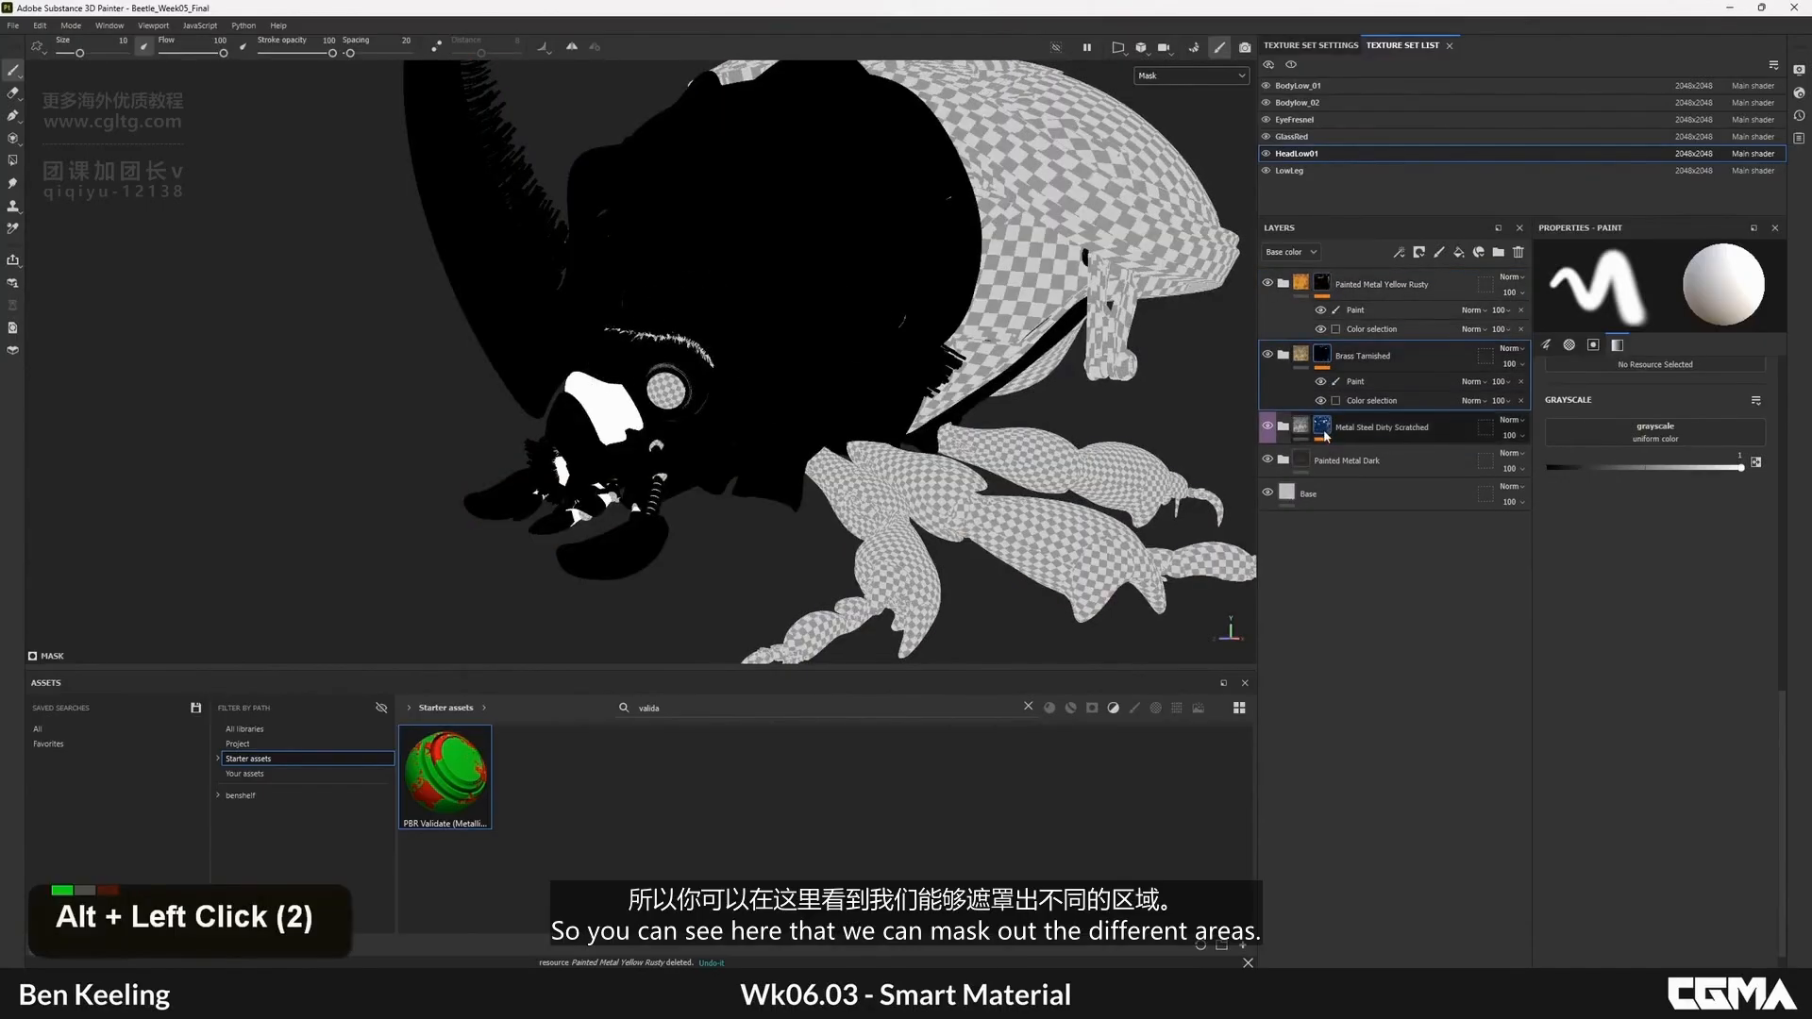
pyautogui.keyDown('alt'); pyautogui.click(1323, 427); pyautogui.keyUp('alt')
# - Try painting a spot of yellow metal behind the eye in the Paint effect of Painted Metal Yellow Rusty's mask
pyautogui.click(1359, 382)
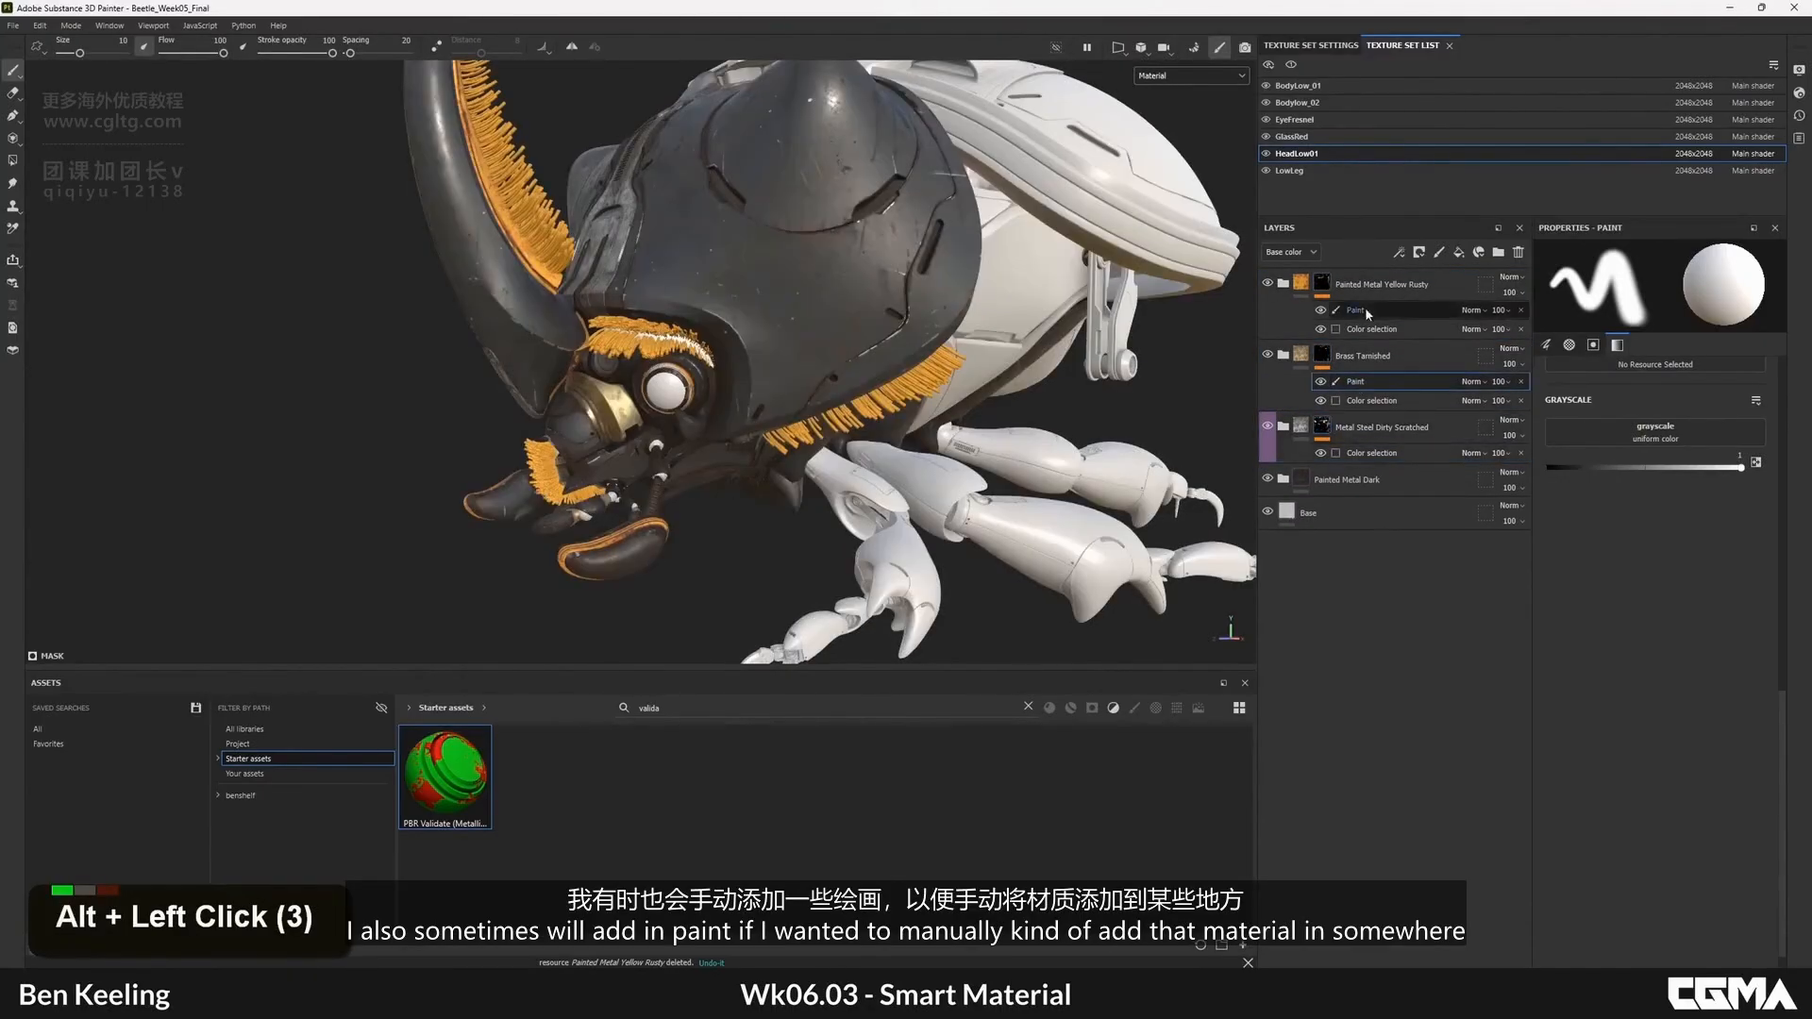
pyautogui.click(1365, 312)
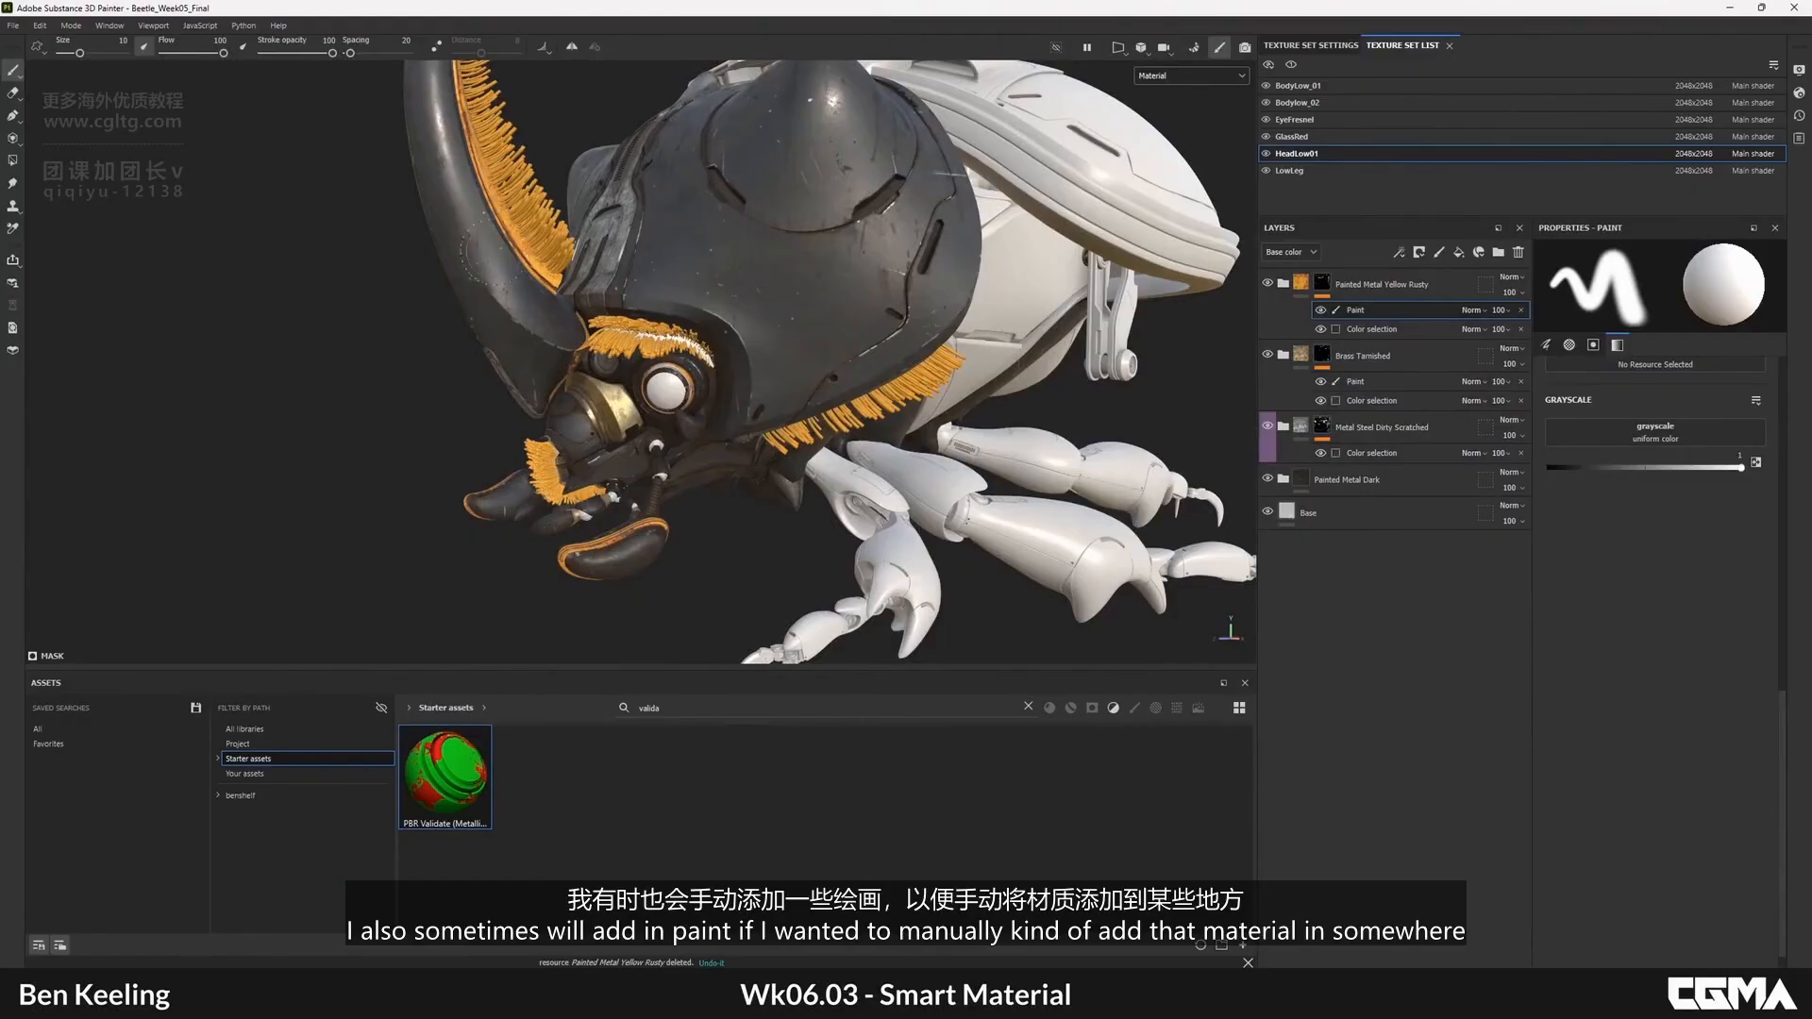
pyautogui.moveTo(725, 348)
pyautogui.mouseDown()
pyautogui.moveTo(756, 356)
pyautogui.moveTo(724, 342)
pyautogui.mouseUp()
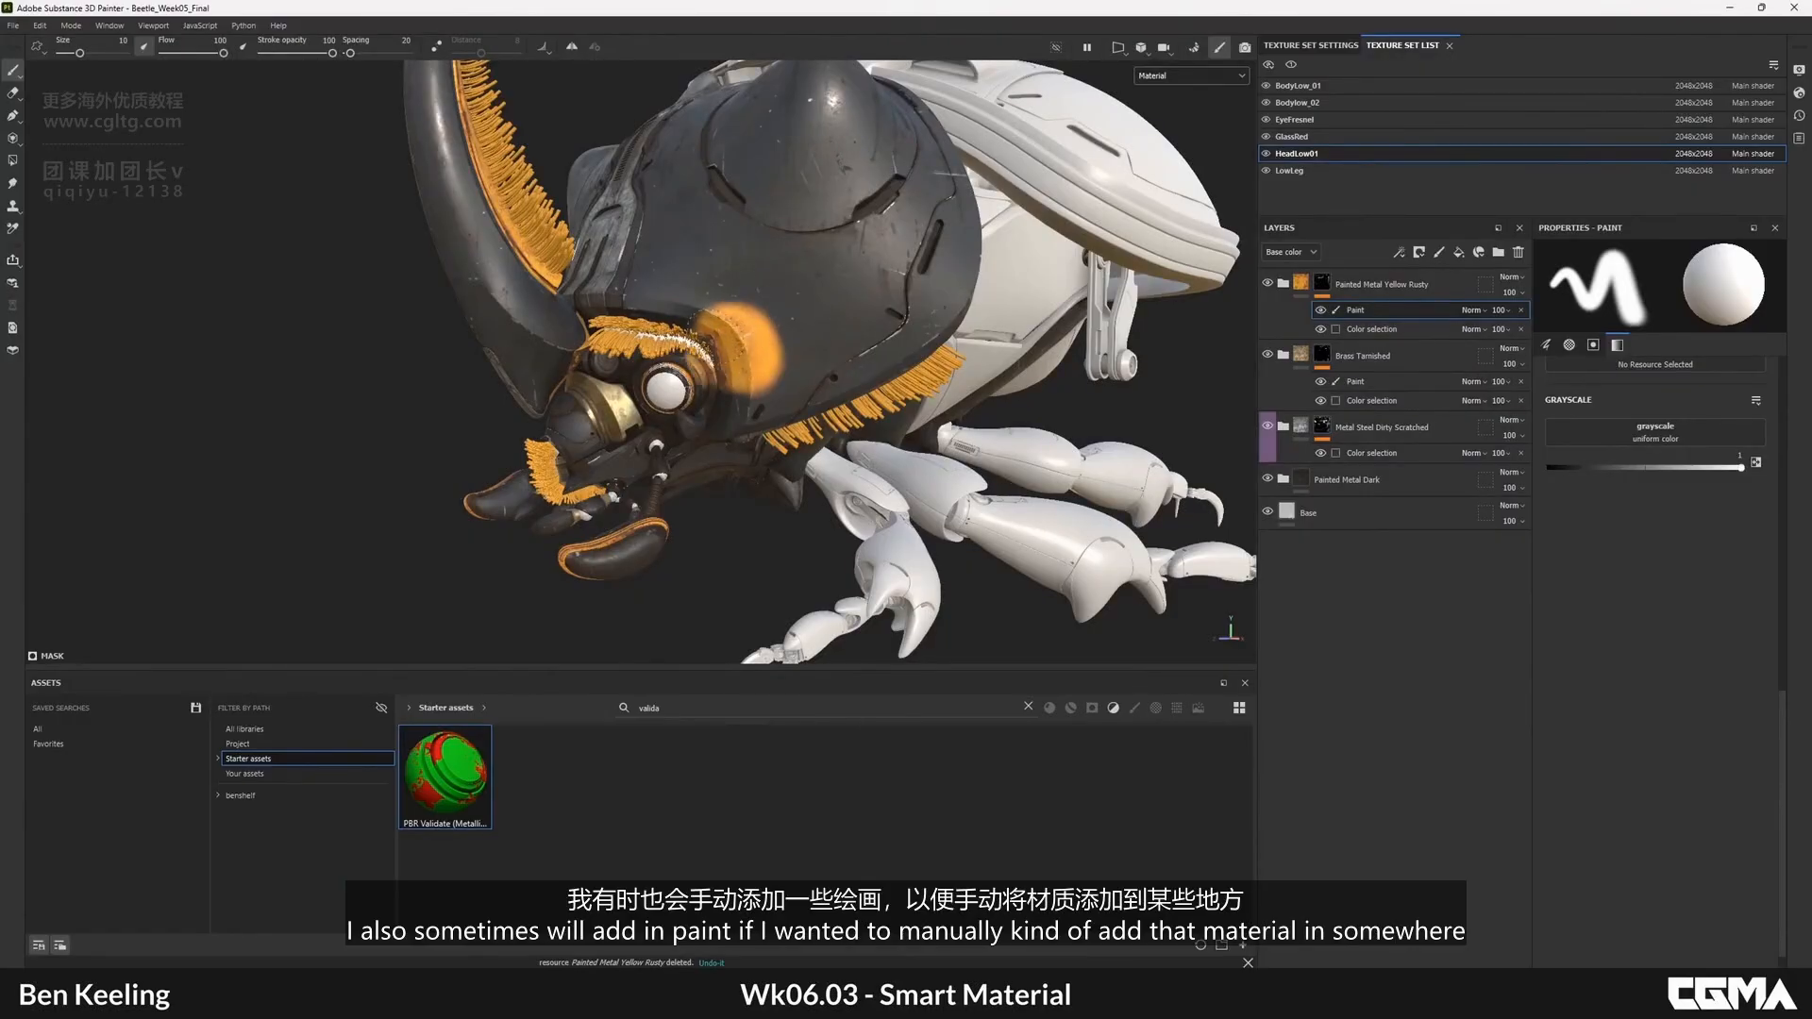
pyautogui.hotkey('ctrl', 'z')
# - Fill the main head plate with Painted Metal Yellow Rusty, using Polygon Fill in mesh mode, and return to the Paint tool
pyautogui.click(13, 159)
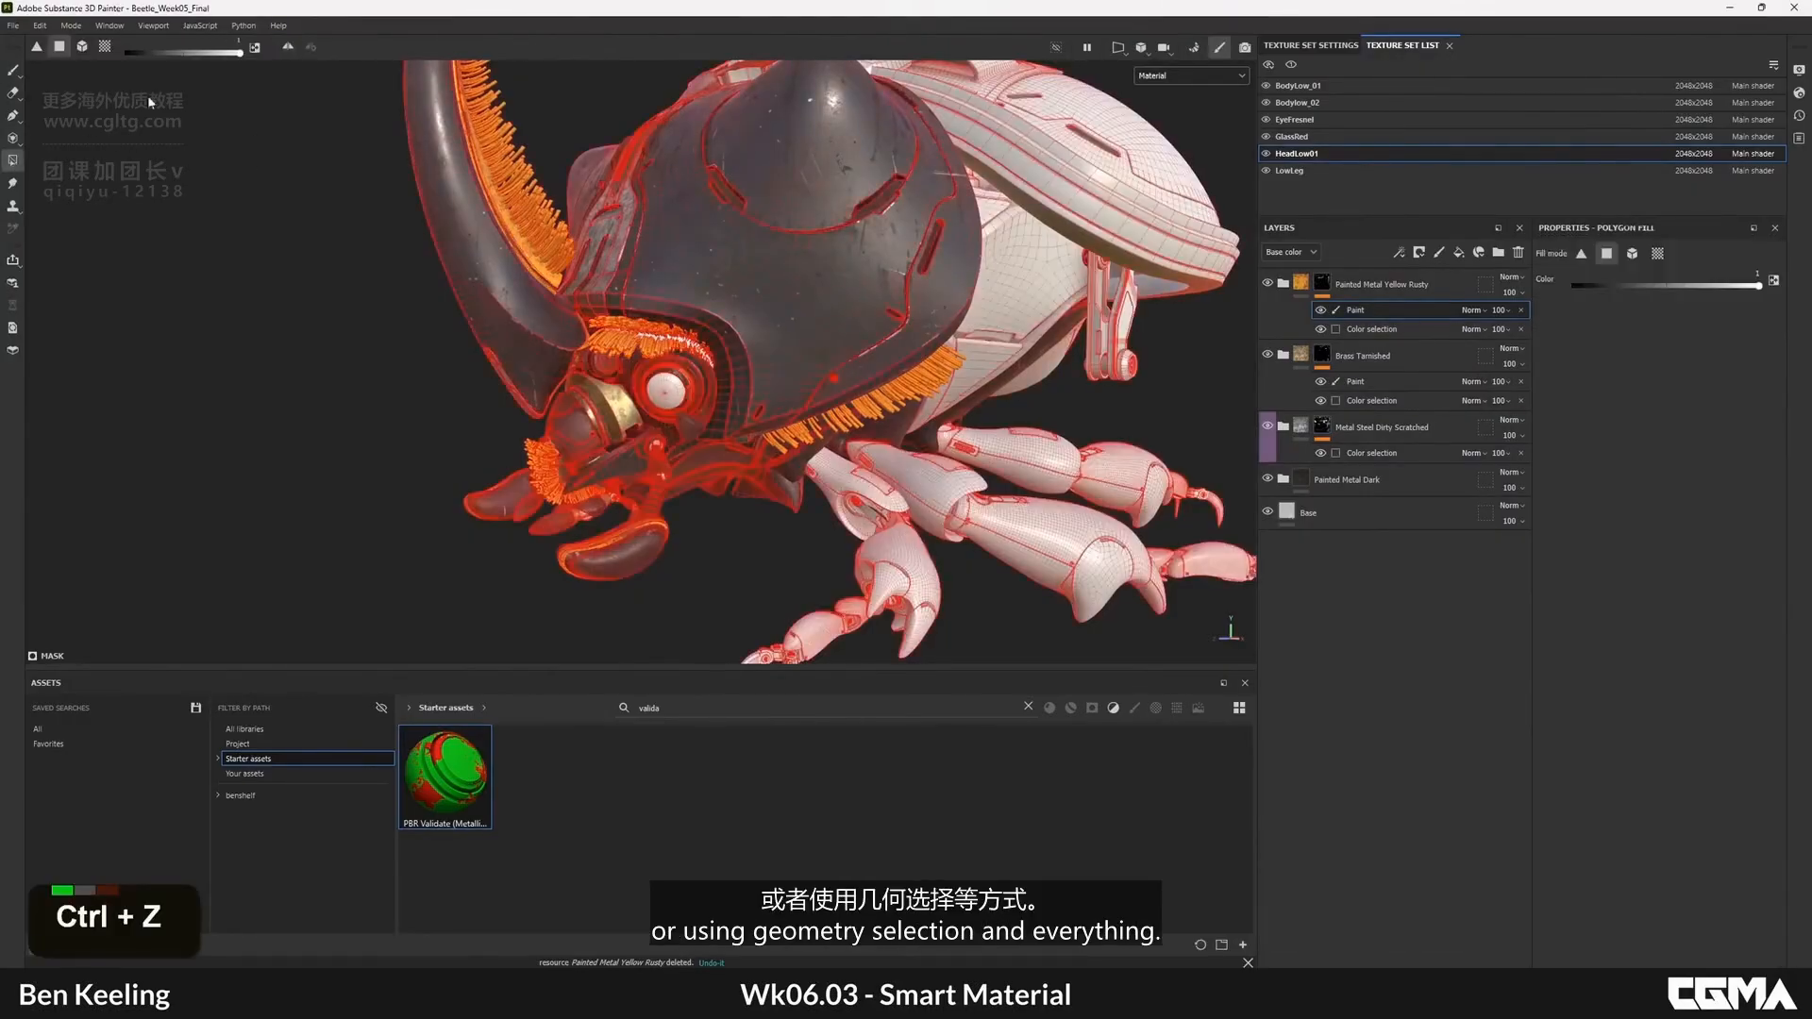
pyautogui.click(82, 47)
pyautogui.click(821, 307)
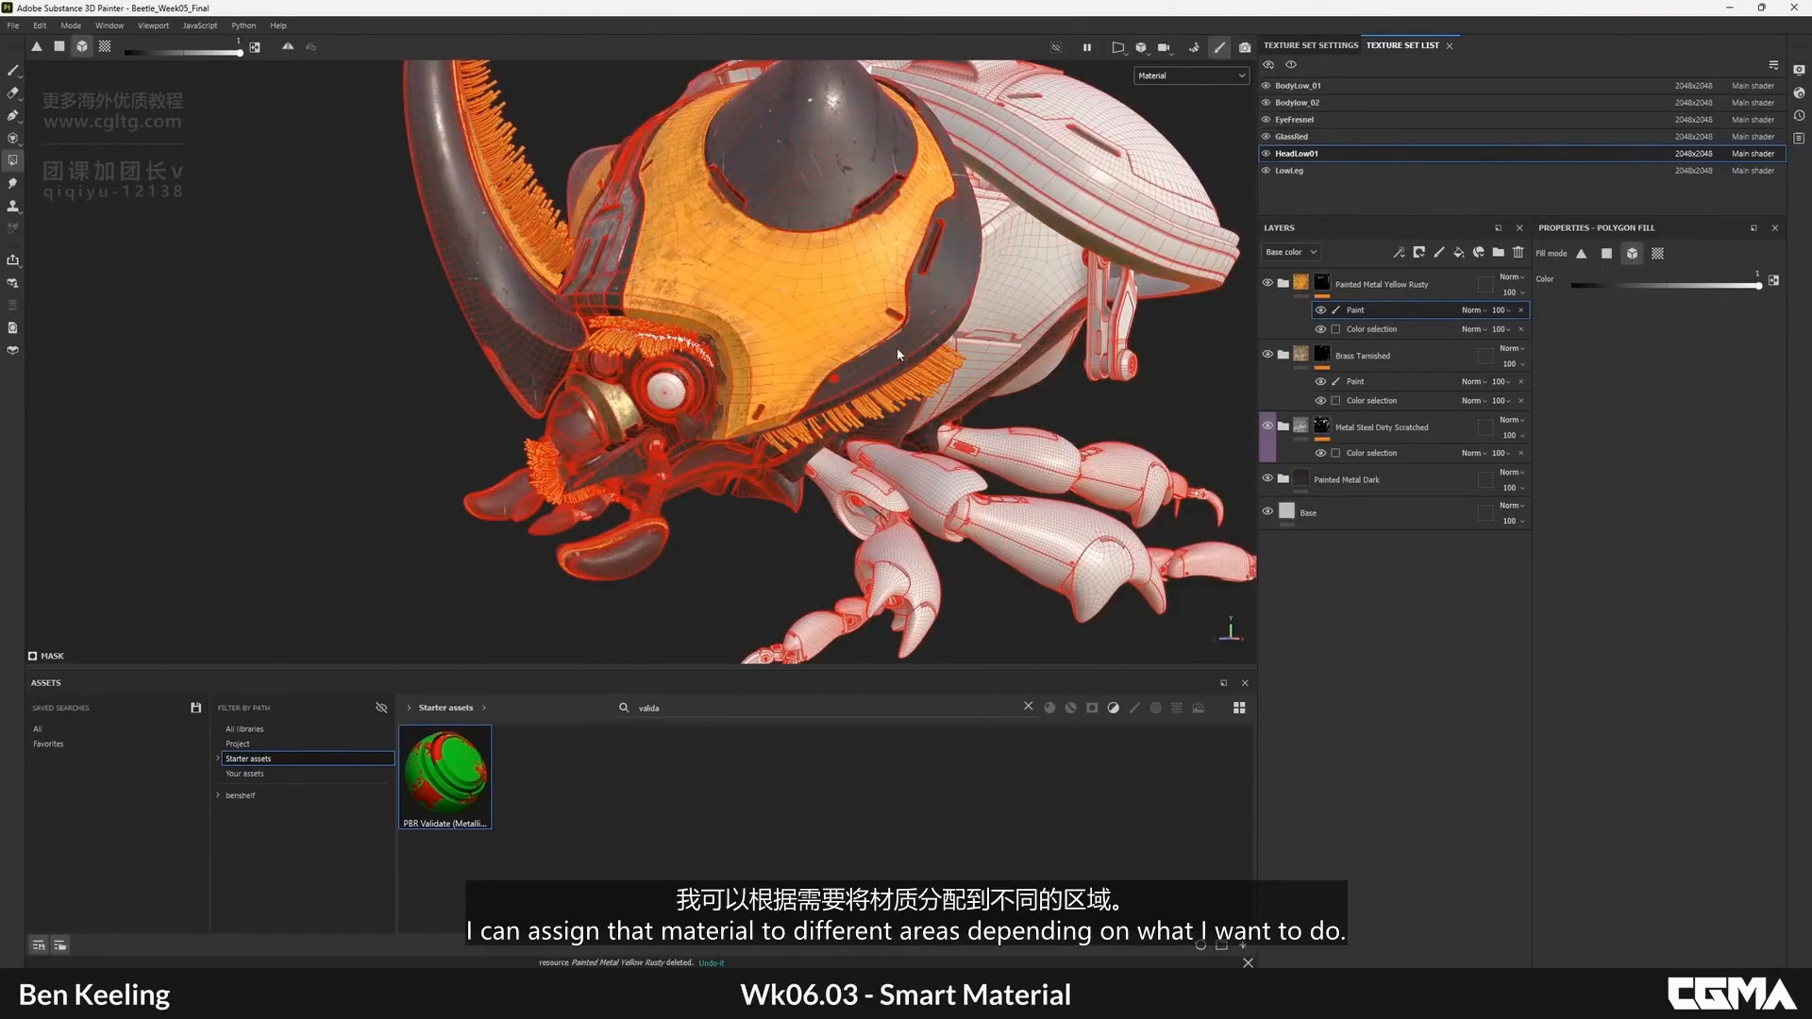
pyautogui.keyDown('alt'); pyautogui.moveTo(822, 307); pyautogui.dragTo(708, 283); pyautogui.keyUp('alt')
pyautogui.click(13, 71)
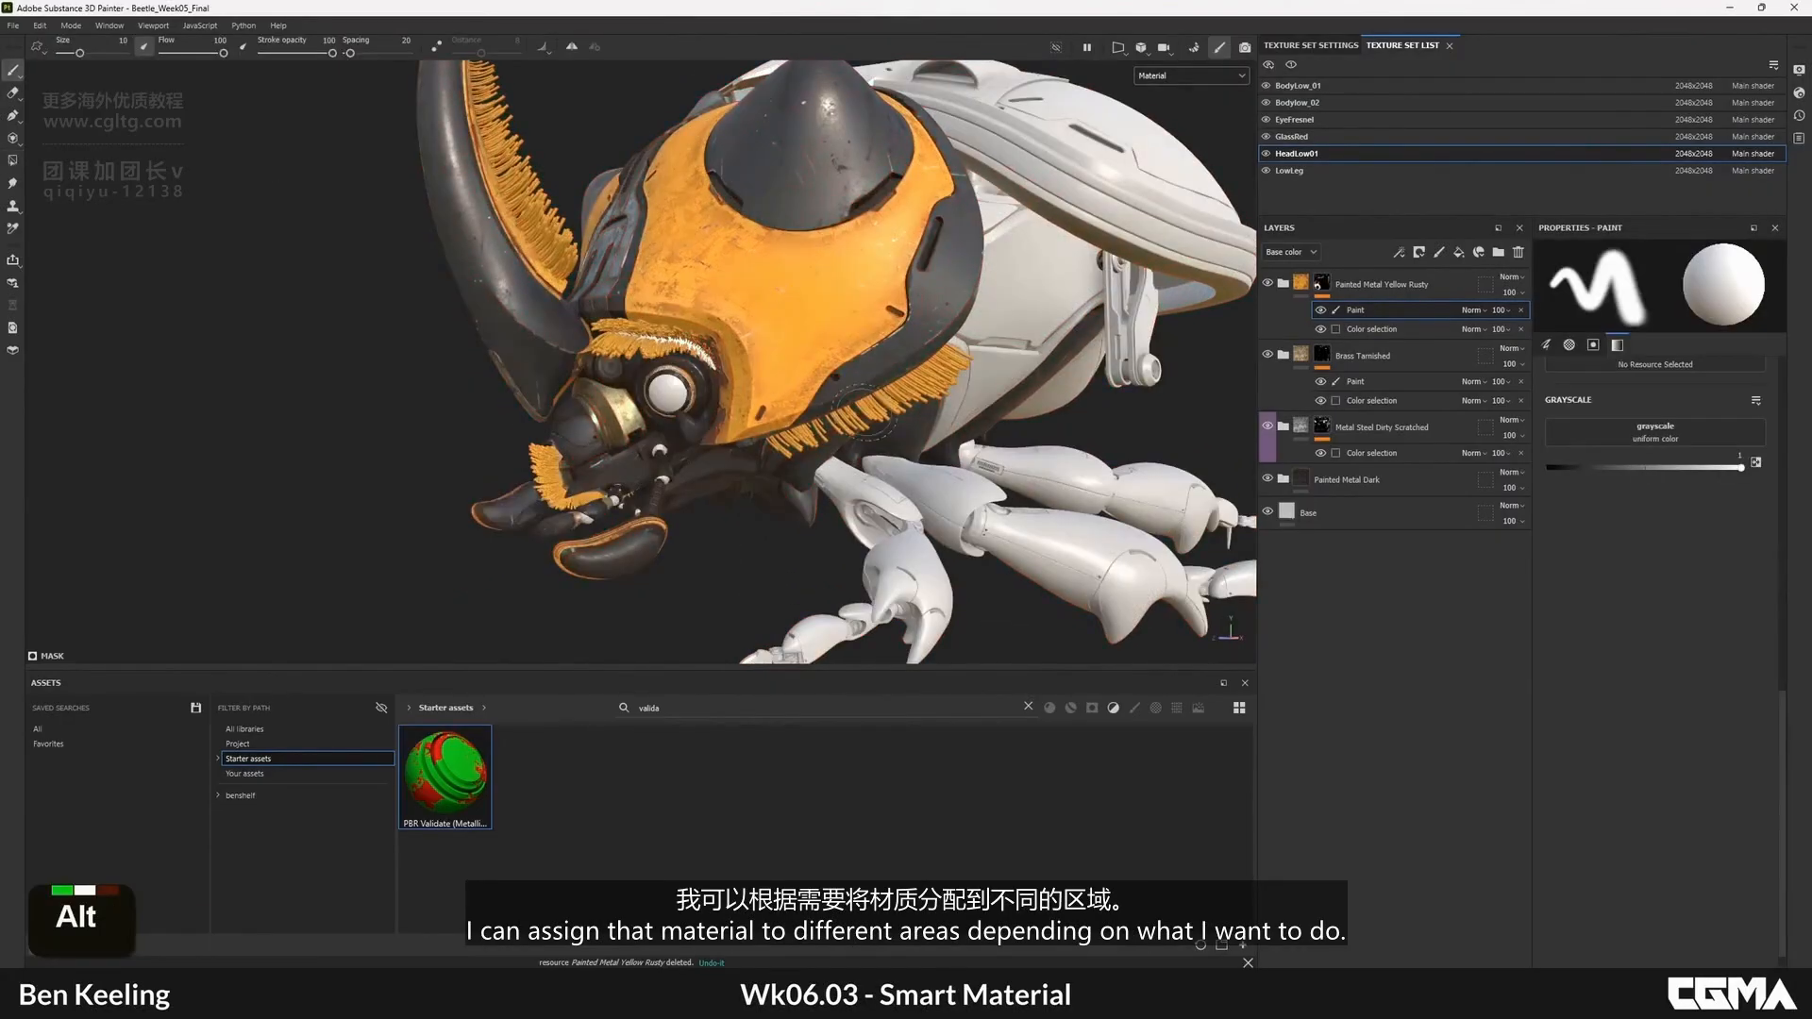
pyautogui.moveTo(604, 311)
pyautogui.keyDown('alt'); pyautogui.mouseDown()
pyautogui.moveTo(850, 302)
pyautogui.moveTo(623, 316)
pyautogui.mouseUp(); pyautogui.keyUp('alt')
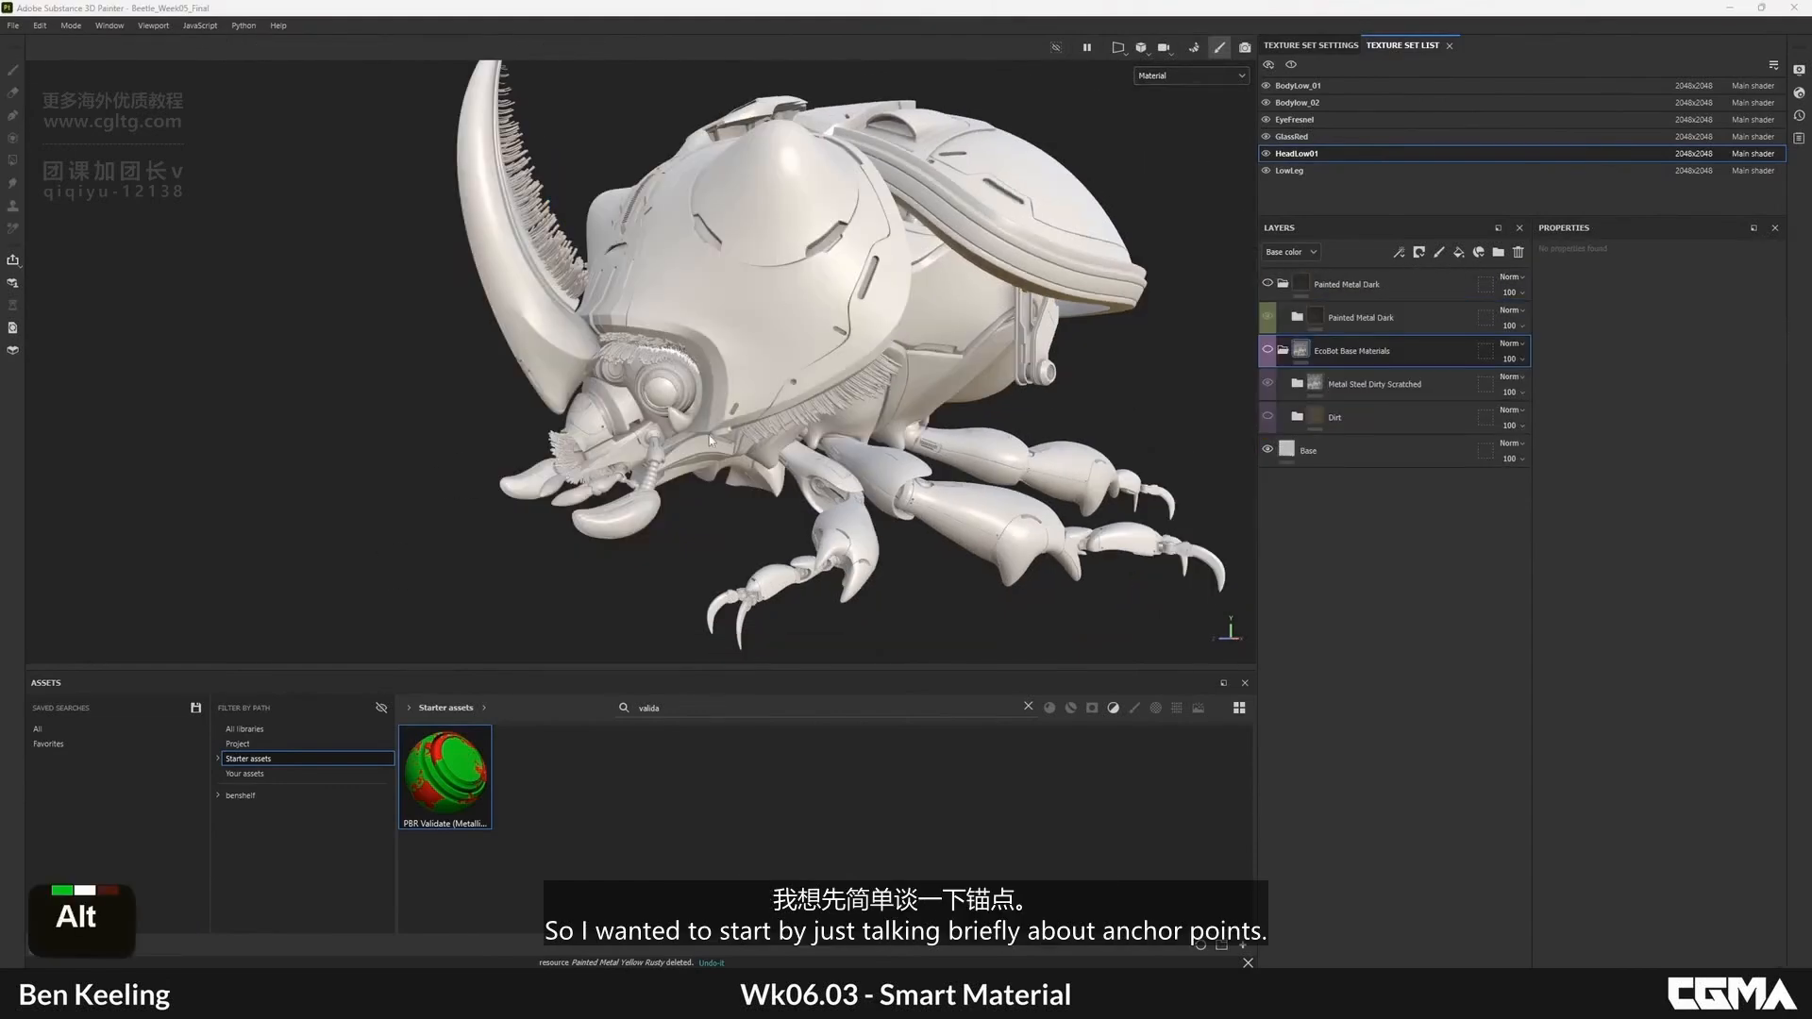
# - Add a fill layer above the EcoBot Base Materials folder and give it a black mask
pyautogui.moveTo(709, 434)
pyautogui.keyDown('alt'); pyautogui.mouseDown()
pyautogui.moveTo(766, 426)
pyautogui.moveTo(745, 436)
pyautogui.mouseUp(); pyautogui.keyUp('alt')
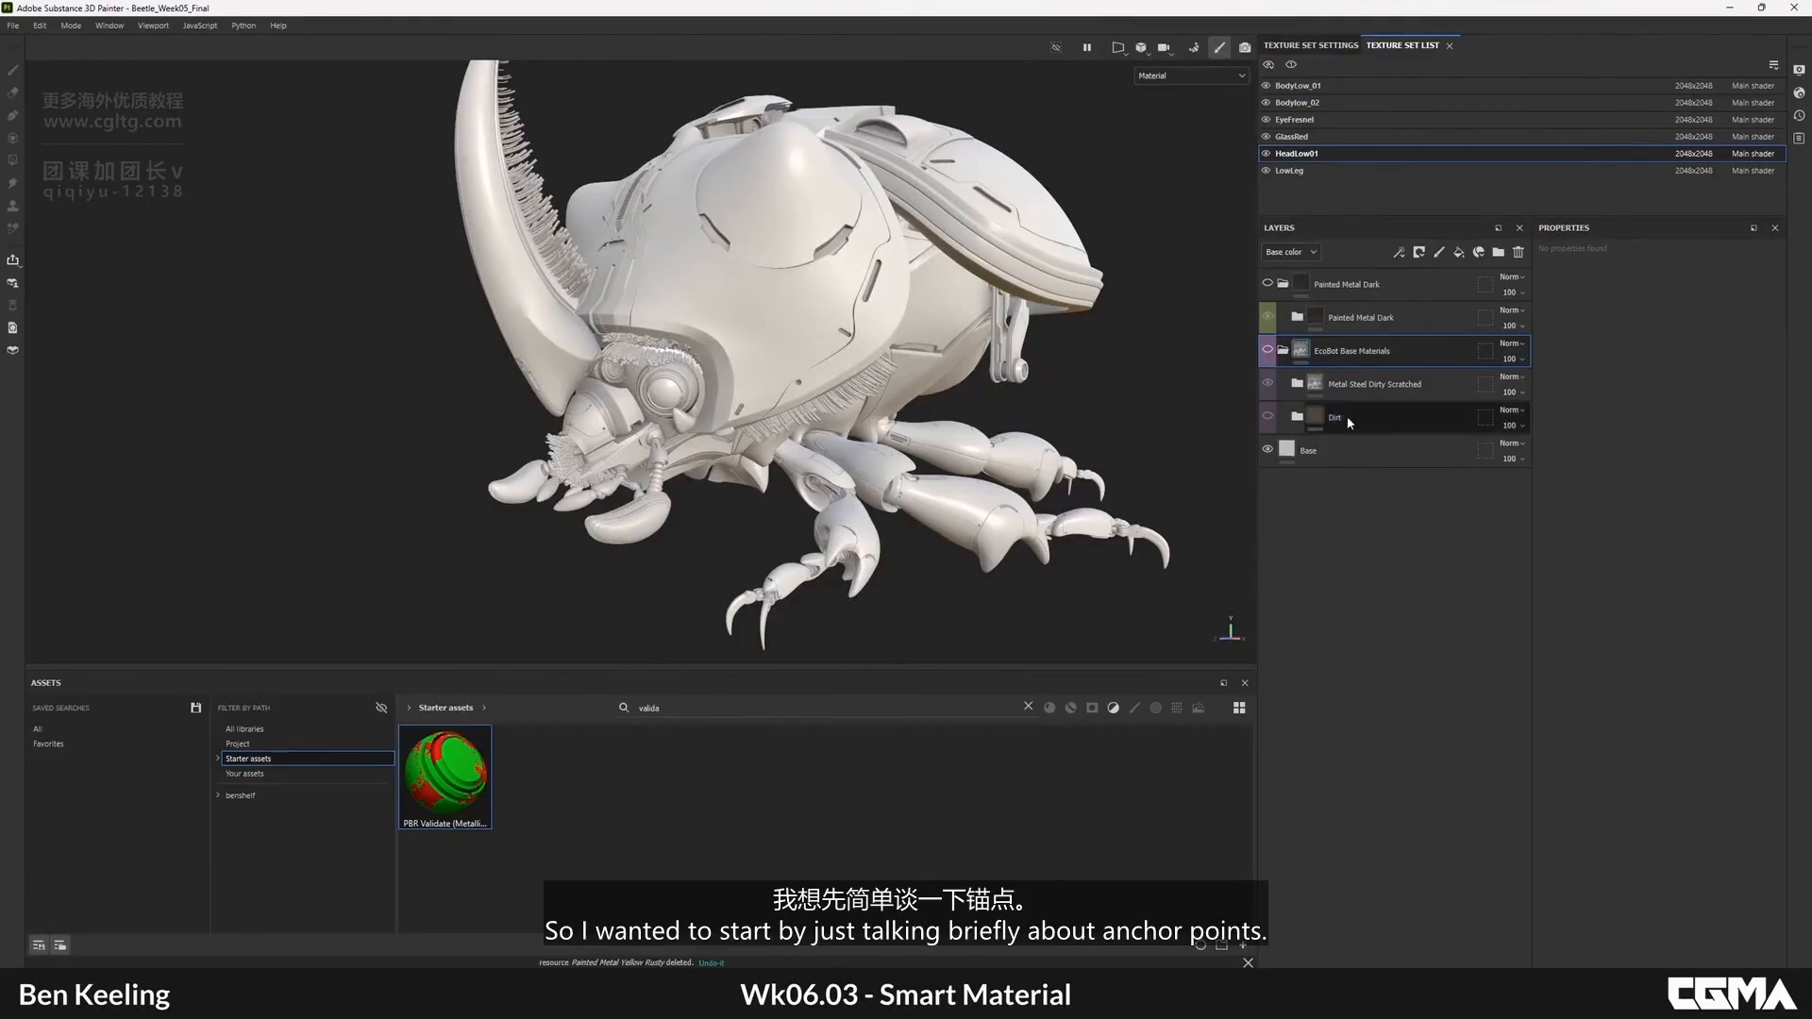
pyautogui.keyDown('alt'); pyautogui.moveTo(789, 209); pyautogui.dragTo(1326, 333); pyautogui.keyUp('alt')
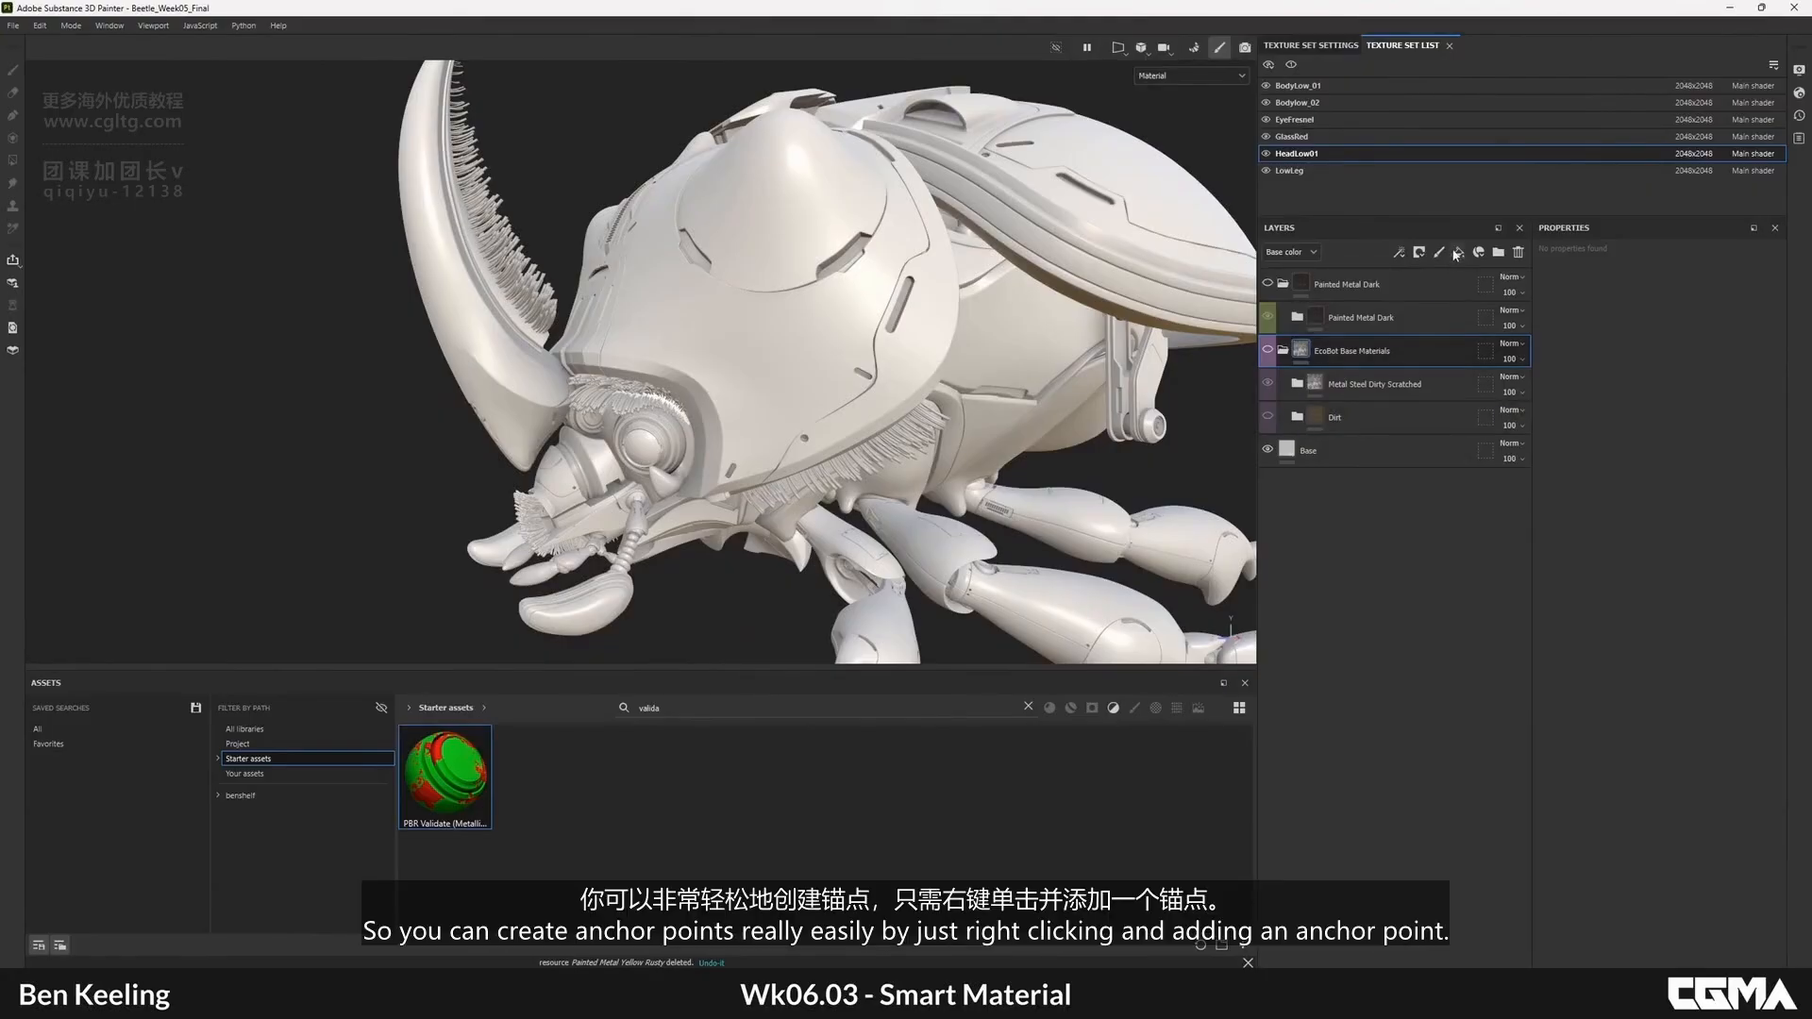
pyautogui.click(1460, 253)
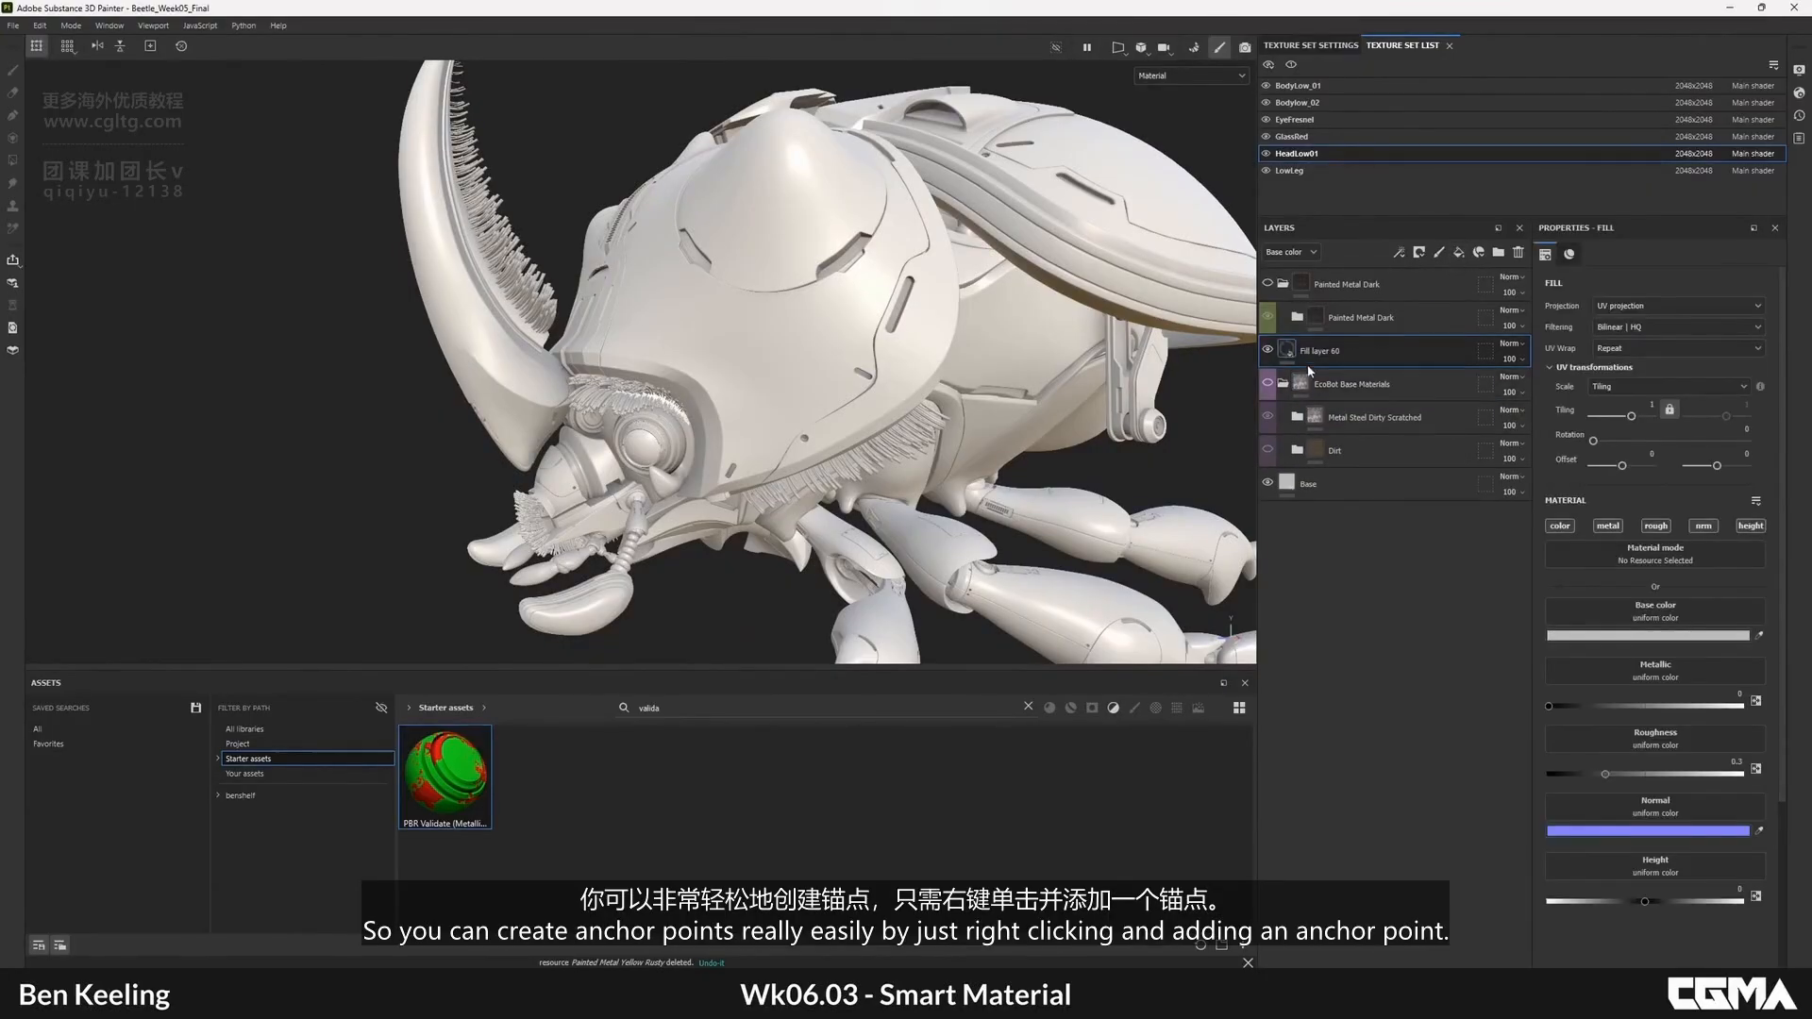
pyautogui.rightClick(1319, 356)
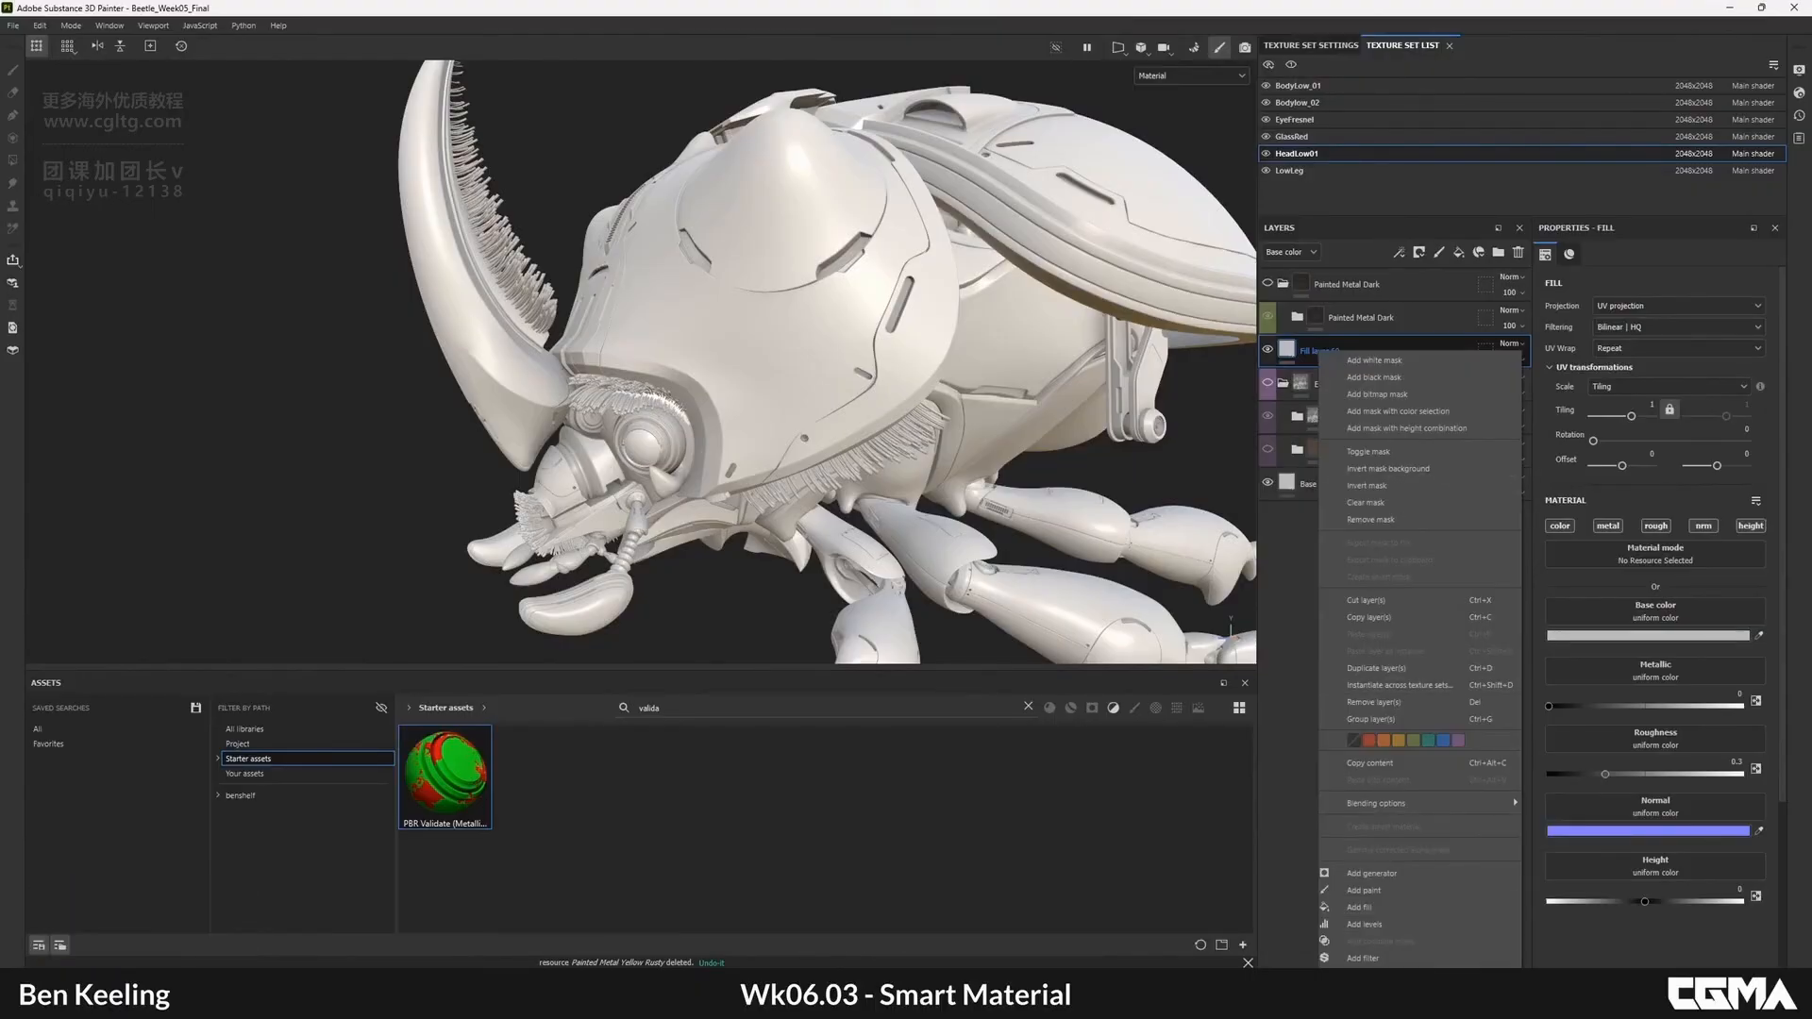
pyautogui.rightClick(1322, 349)
pyautogui.rightClick(1322, 349)
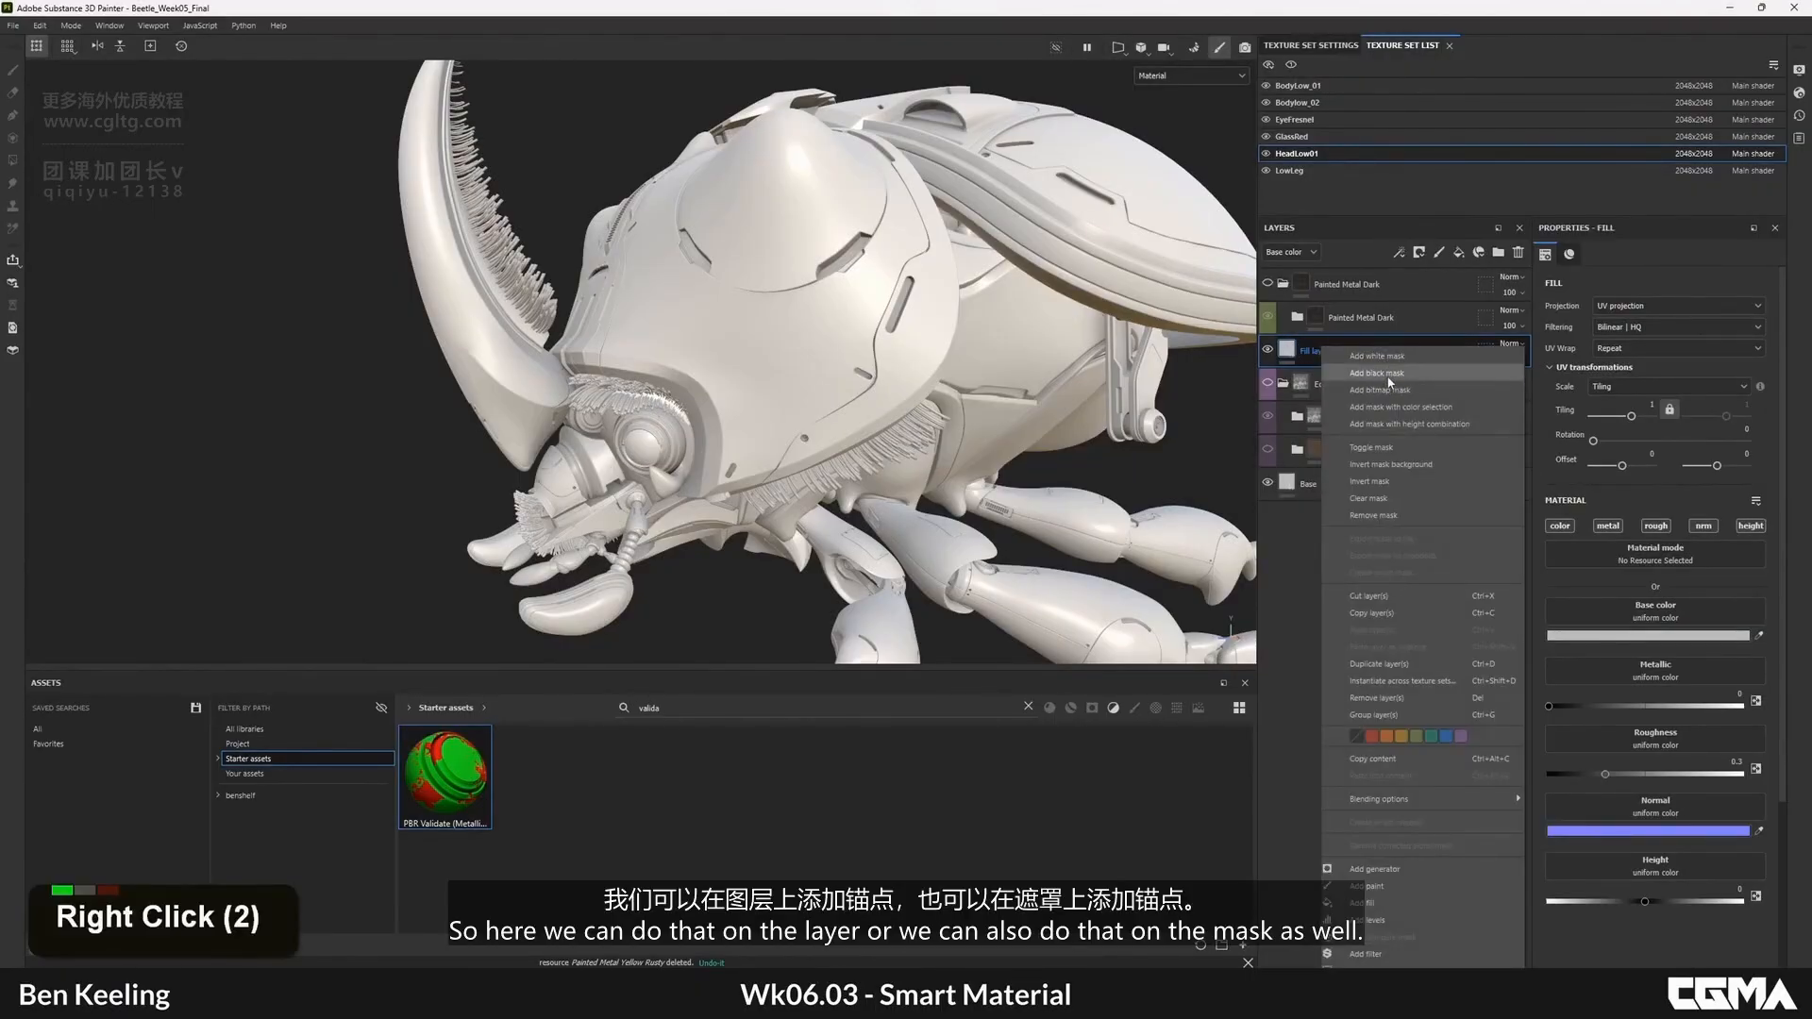
pyautogui.click(1388, 374)
pyautogui.rightClick(1309, 351)
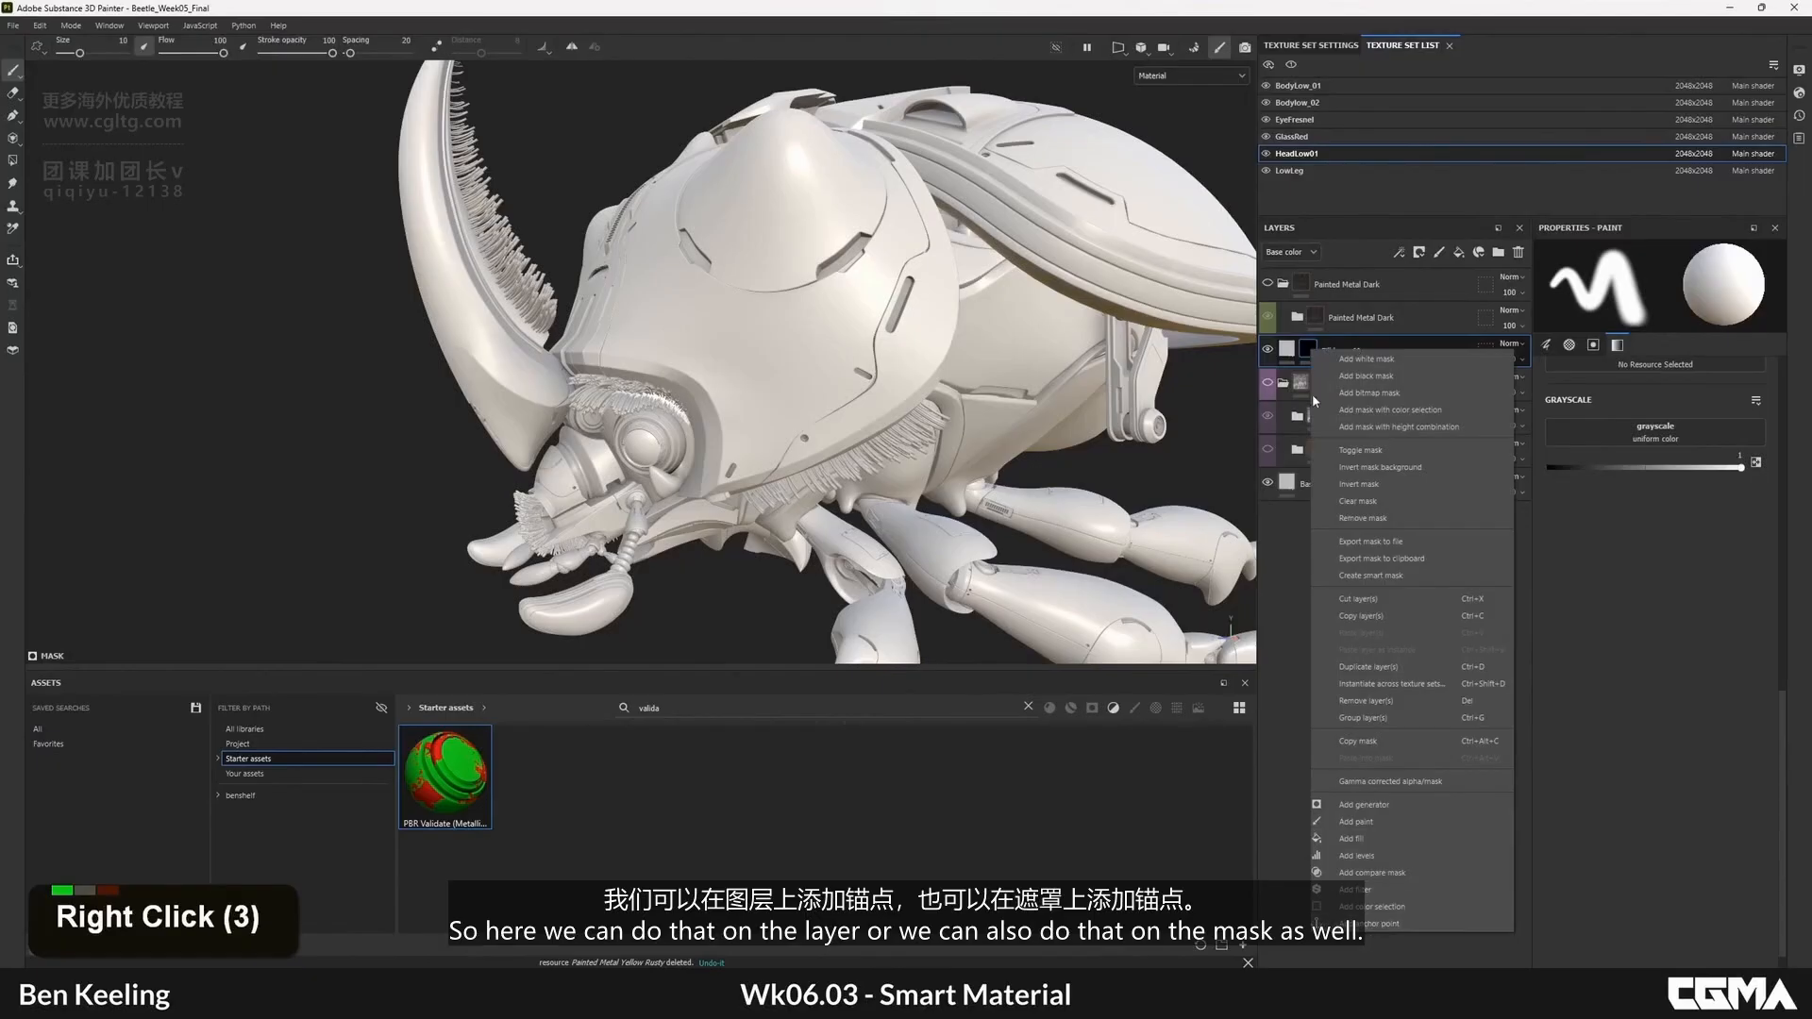
pyautogui.doubleClick(1294, 361)
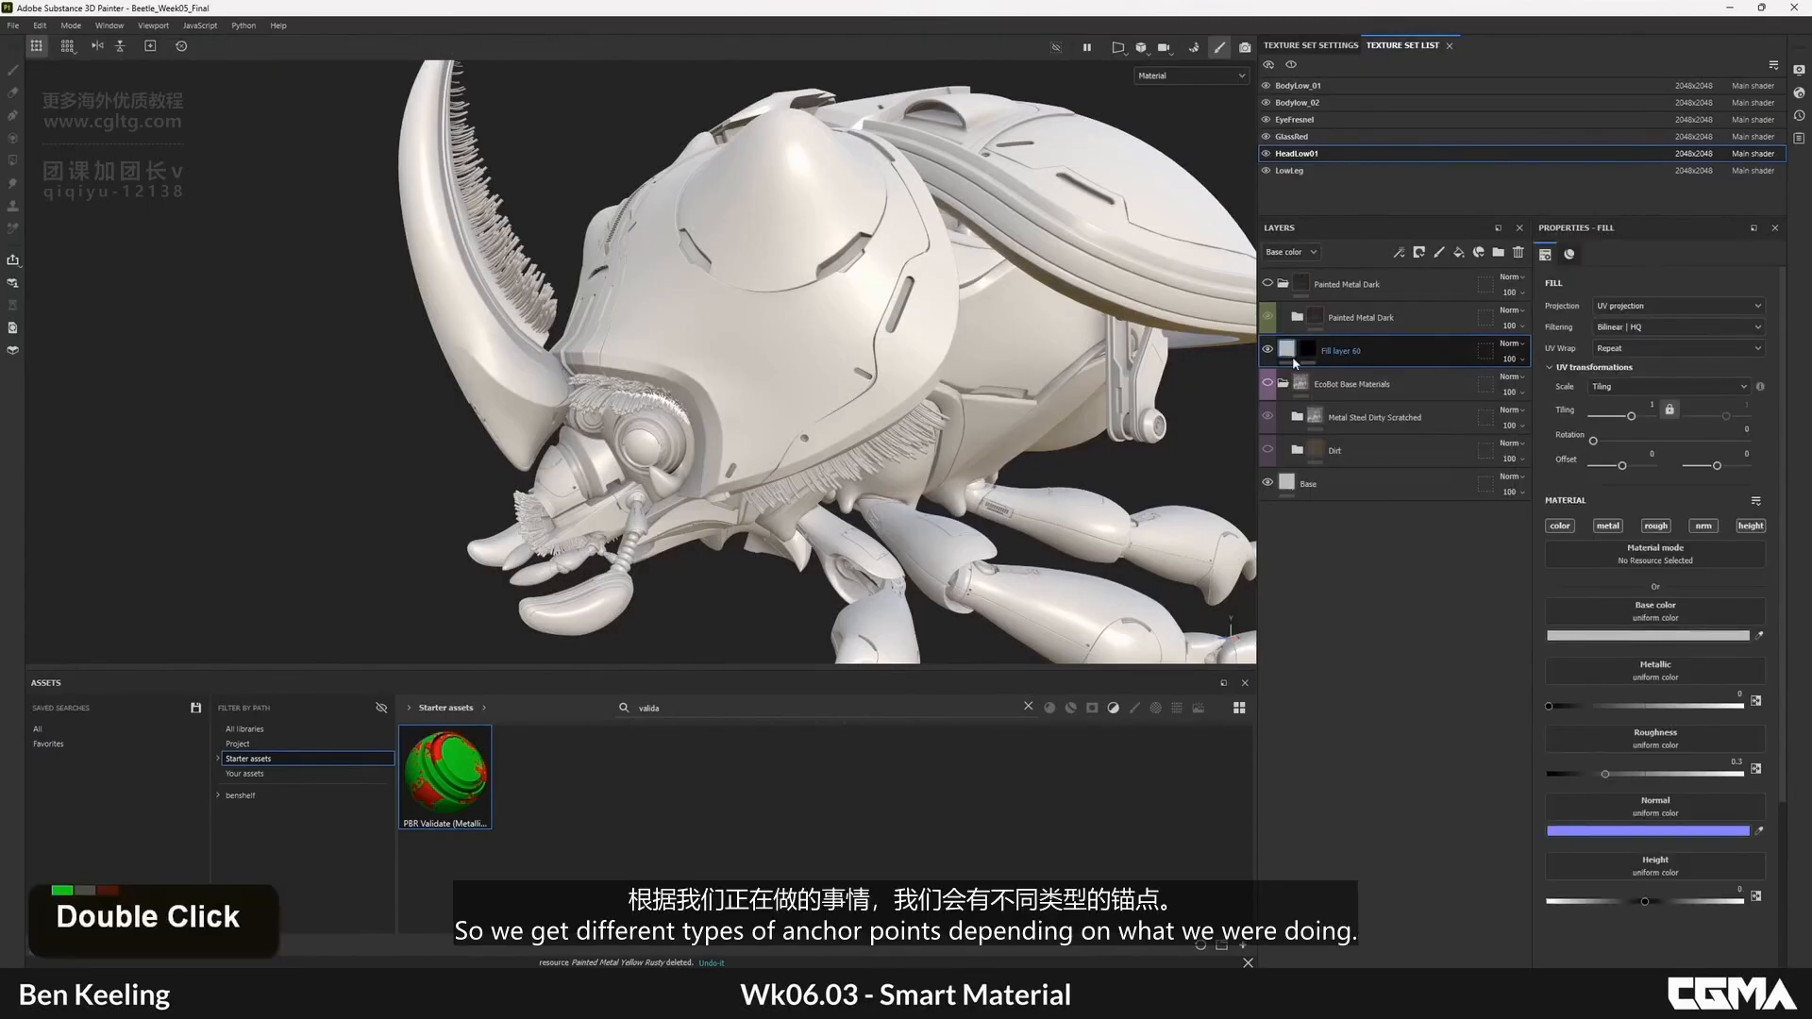
# - Set the new fill layer's base color to red and paint a soft round spot in its mask on the head plate
pyautogui.click(1307, 357)
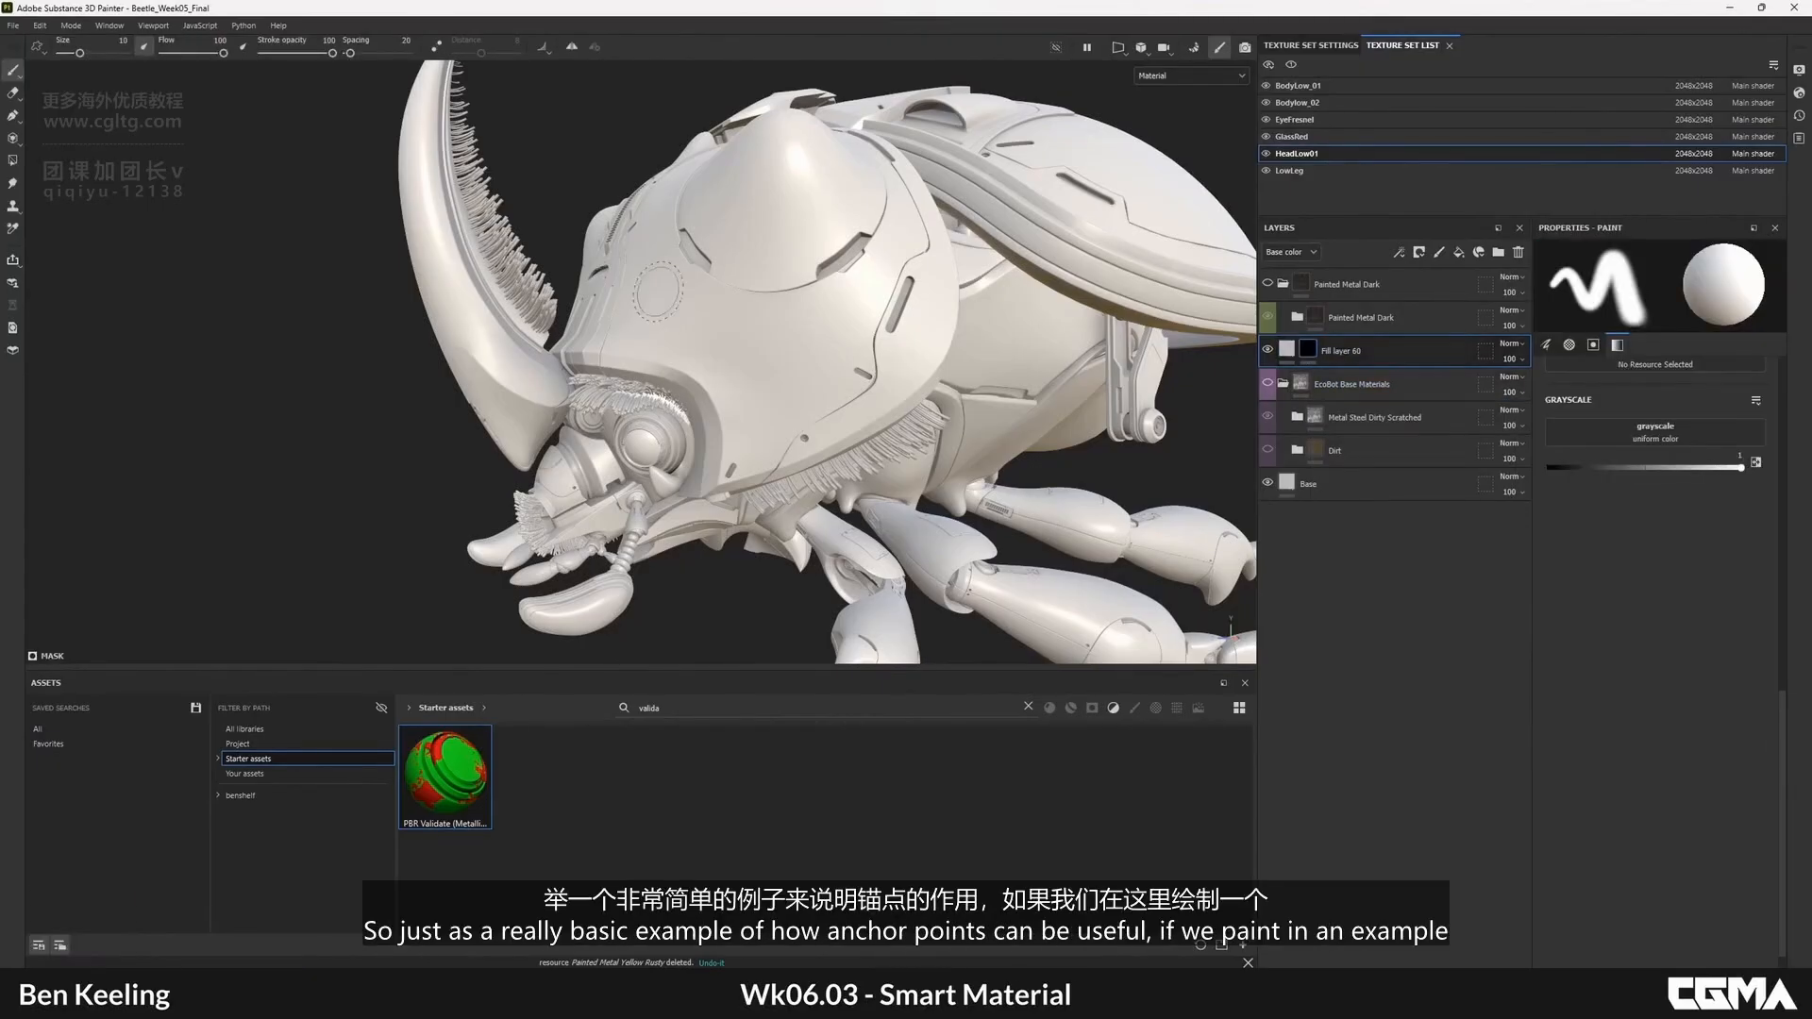
pyautogui.keyDown('alt'); pyautogui.moveTo(658, 294); pyautogui.dragTo(746, 377, button='right'); pyautogui.keyUp('alt')
pyautogui.keyDown('alt'); pyautogui.moveTo(746, 377); pyautogui.dragTo(829, 392); pyautogui.keyUp('alt')
pyautogui.keyDown('alt'); pyautogui.moveTo(830, 393); pyautogui.dragTo(835, 339, button='middle'); pyautogui.keyUp('alt')
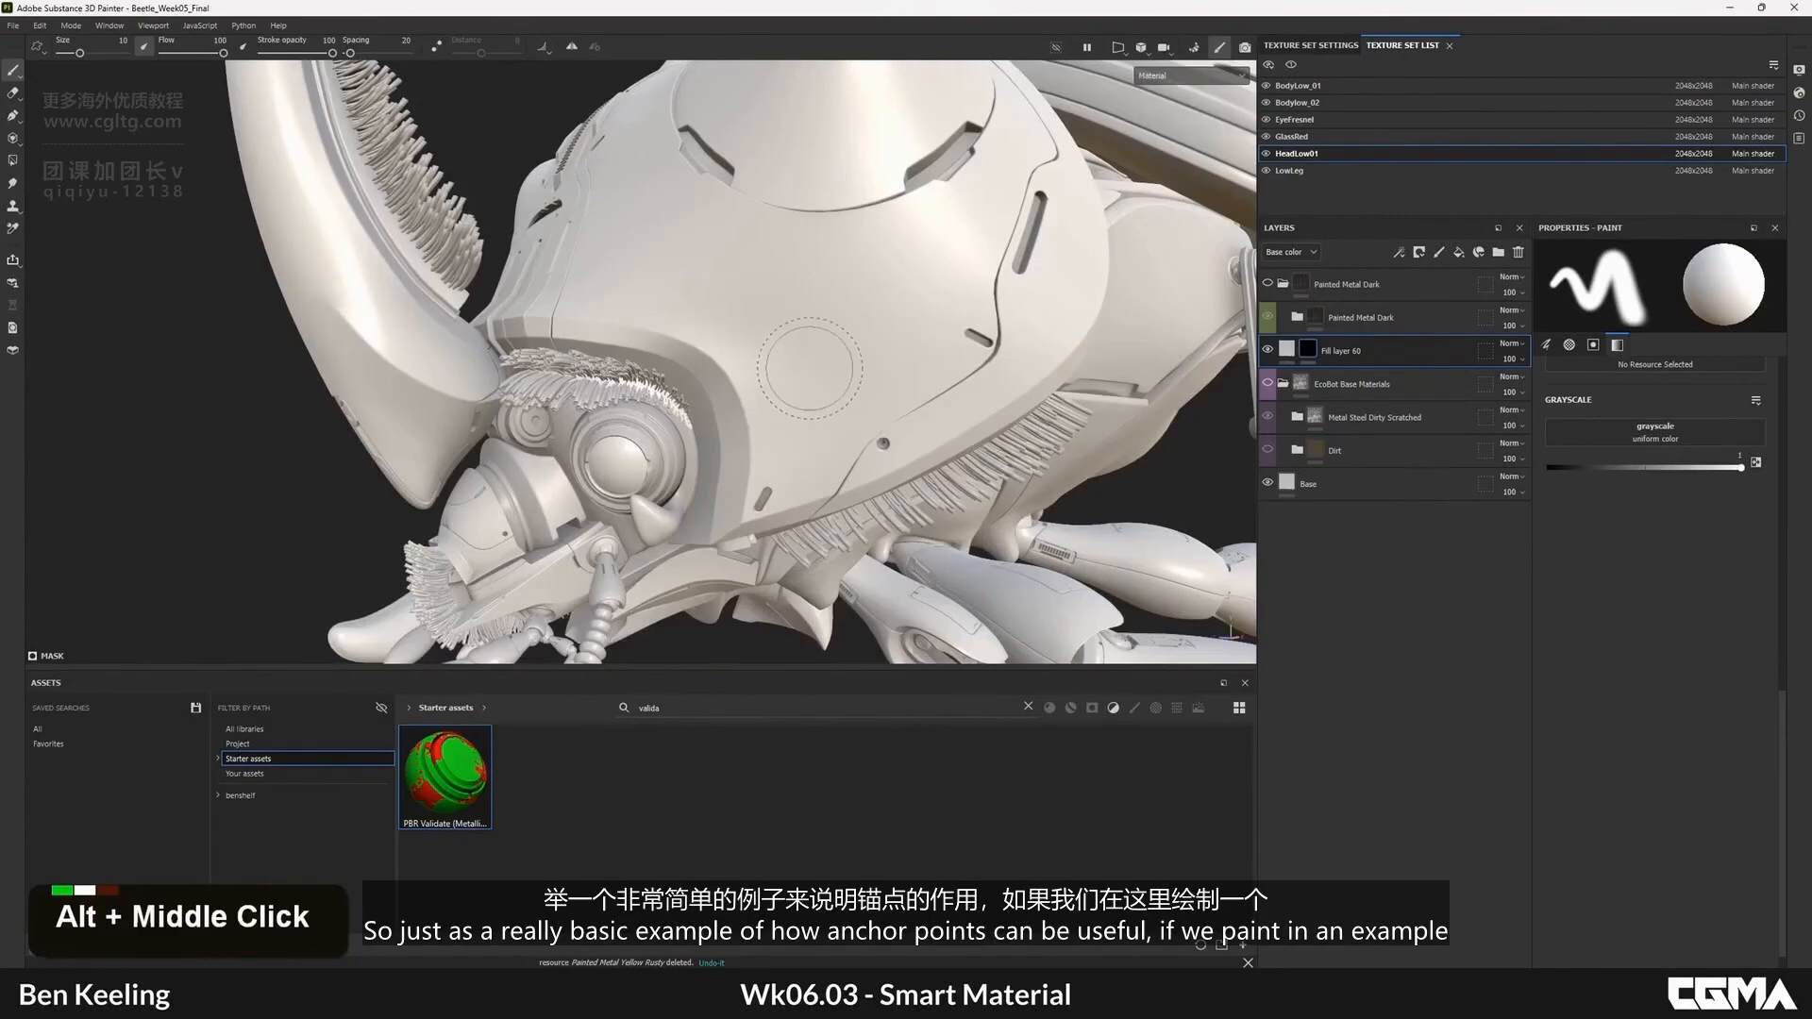
pyautogui.press(']')
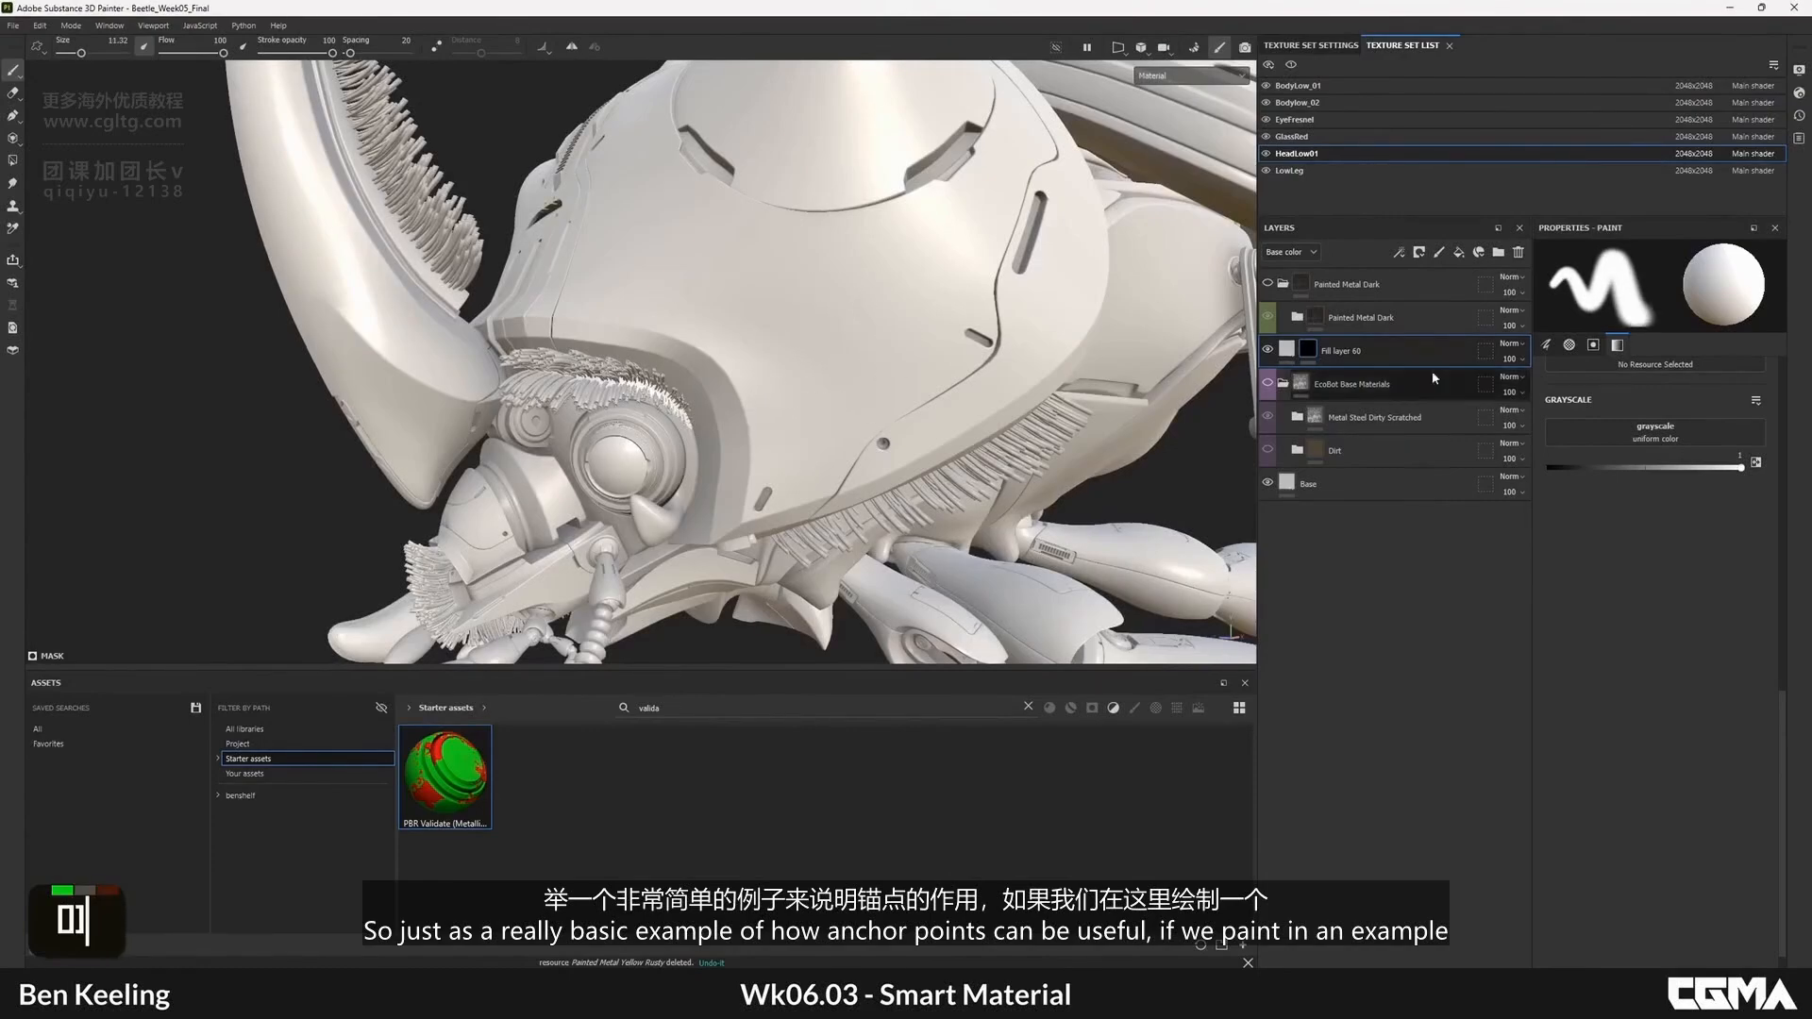
pyautogui.click(1296, 355)
pyautogui.doubleClick(1655, 650)
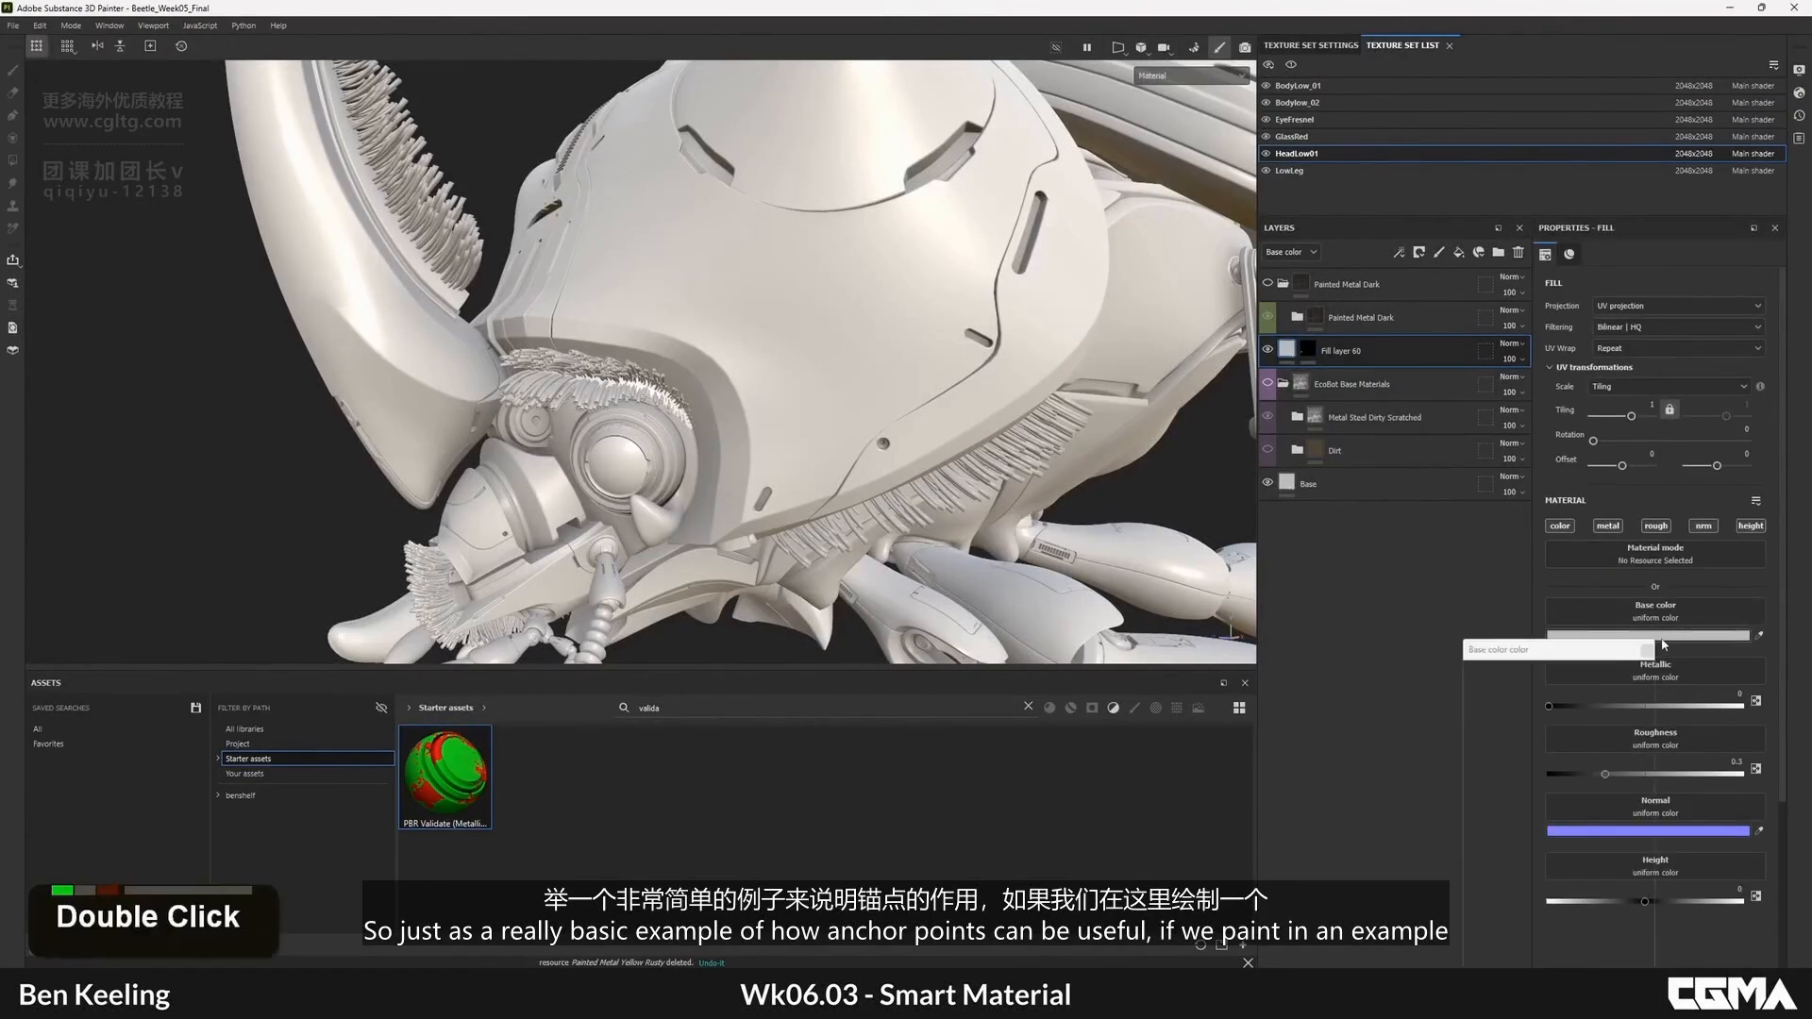
pyautogui.click(1647, 650)
pyautogui.moveTo(930, 345)
pyautogui.keyDown('alt'); pyautogui.mouseDown()
pyautogui.moveTo(855, 314)
pyautogui.moveTo(920, 342)
pyautogui.mouseUp(); pyautogui.keyUp('alt')
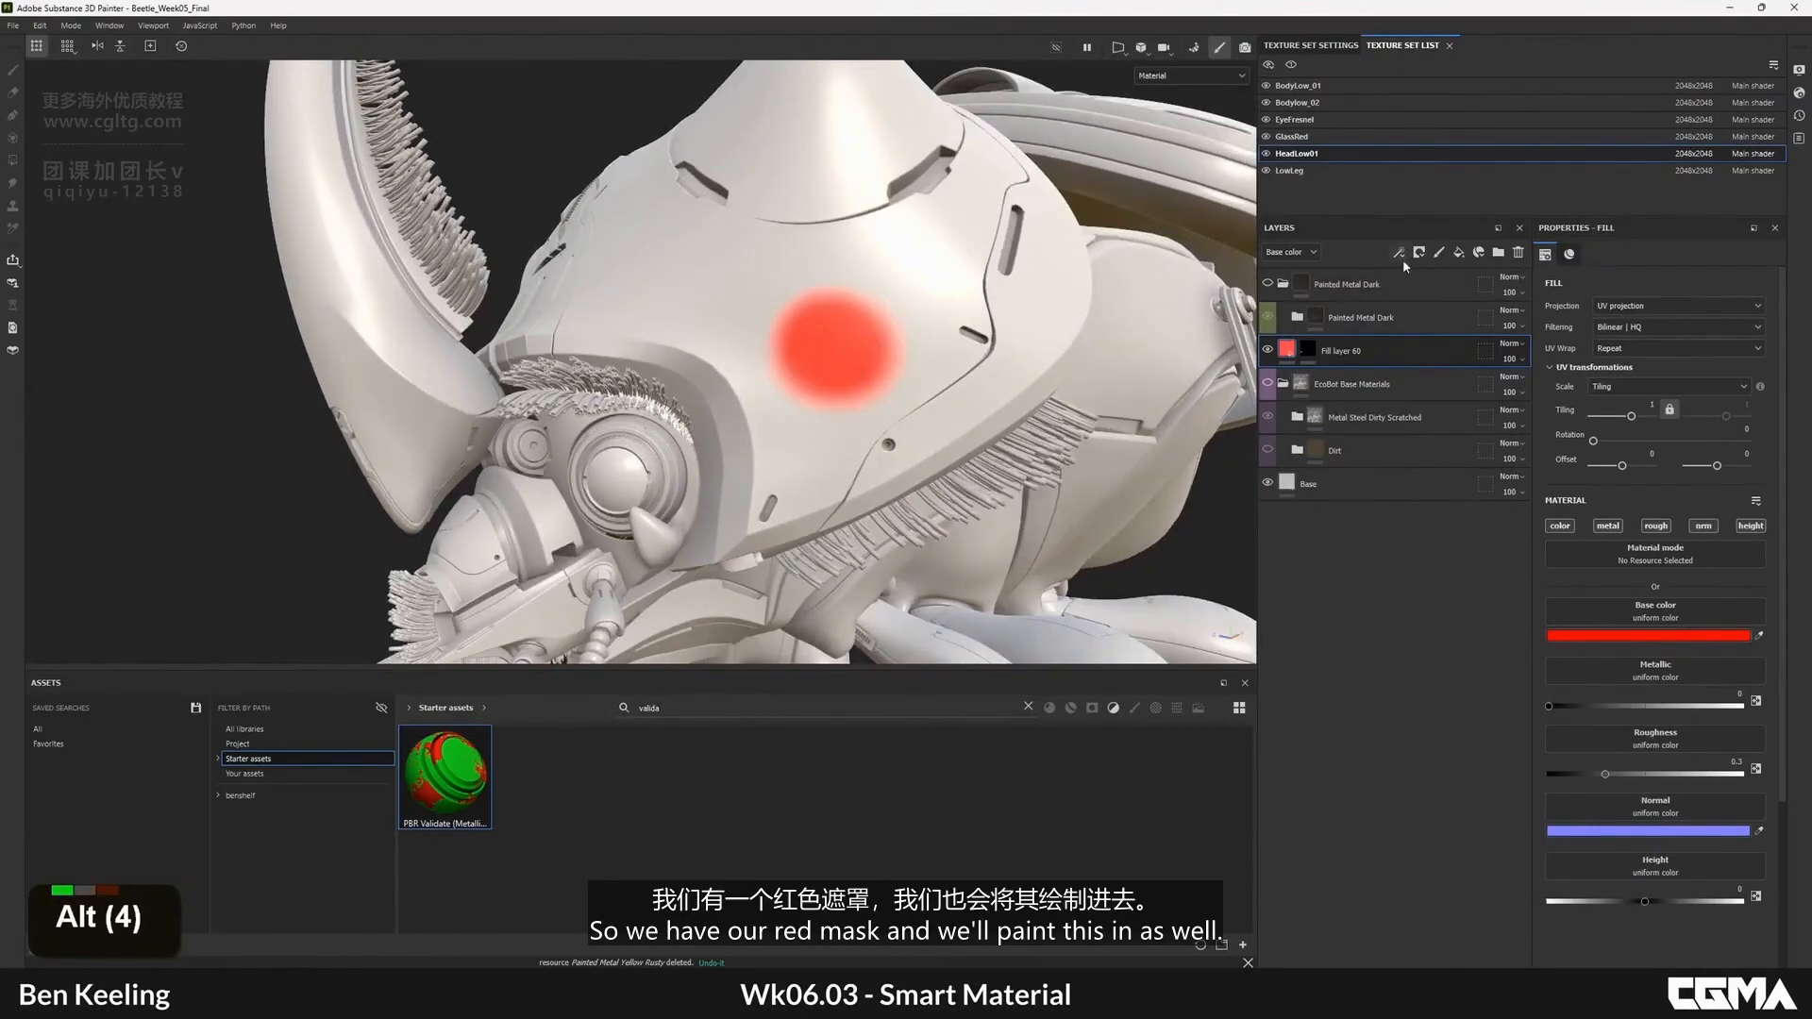
pyautogui.keyDown('alt'); pyautogui.moveTo(211, 203); pyautogui.dragTo(223, 236, button='right'); pyautogui.keyUp('alt')
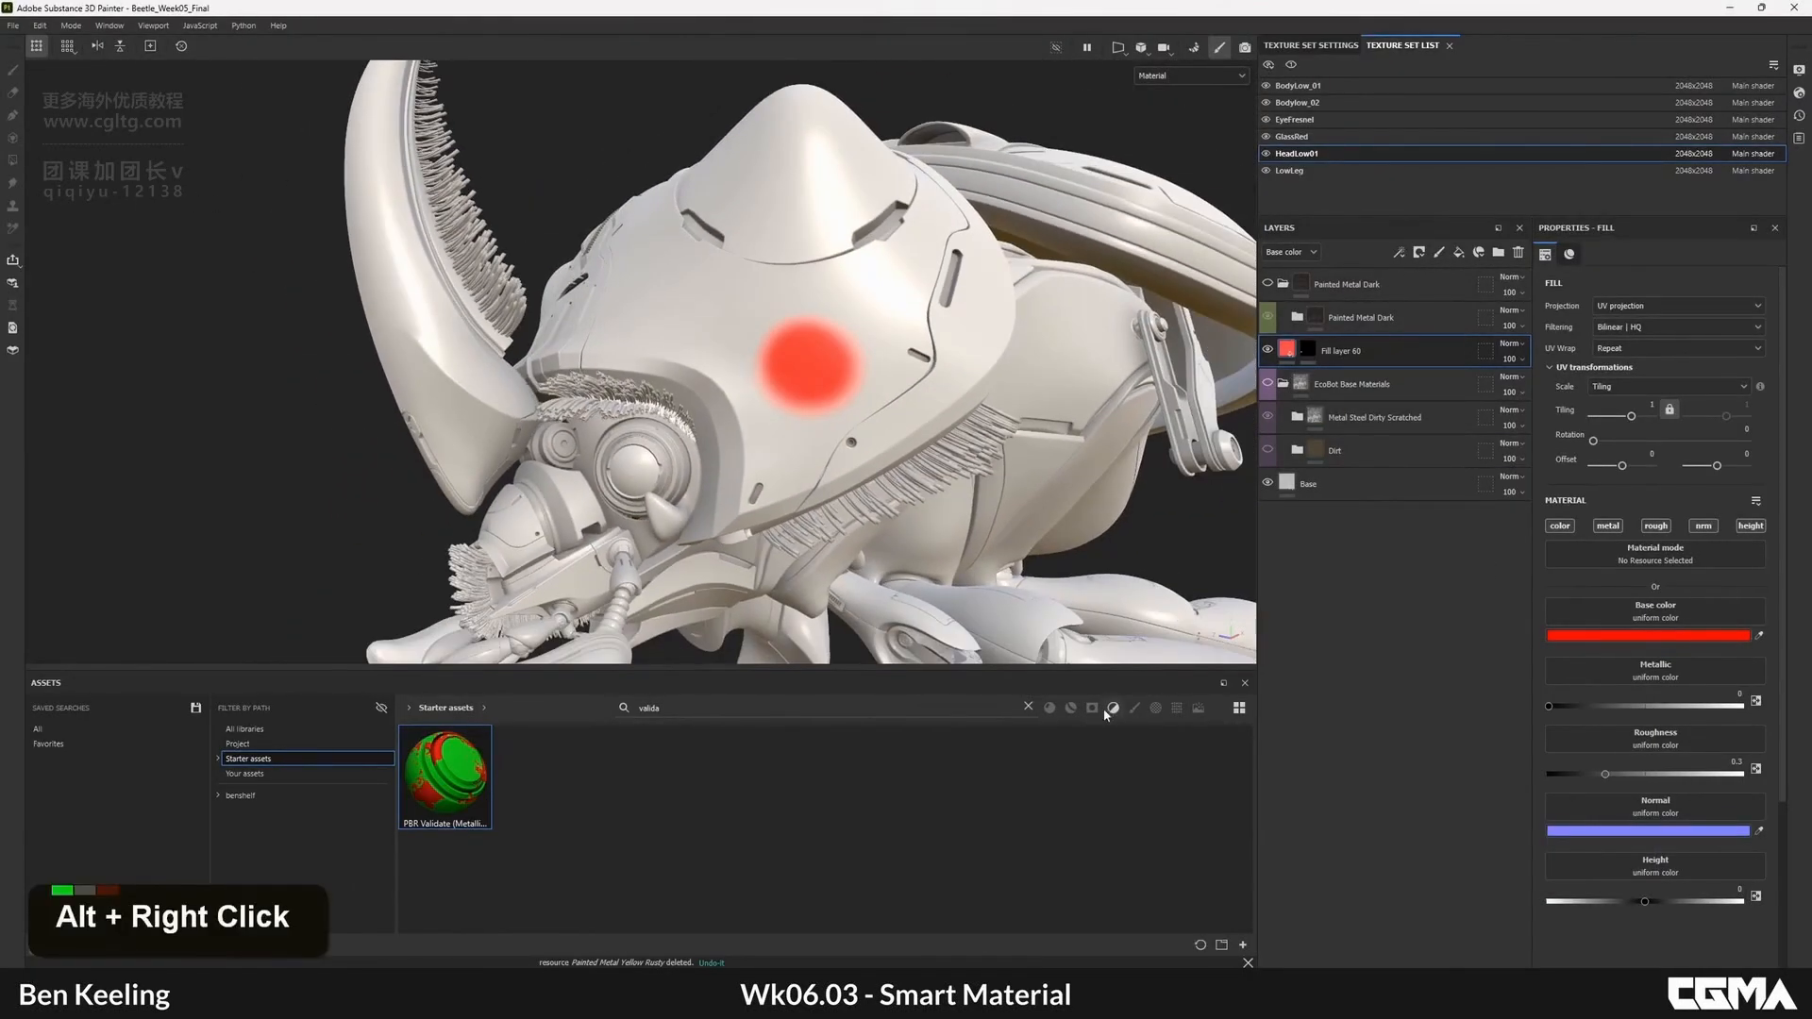
# - Paint over the red spot in the fill layer's mask with a hard round brush at hardness 1
pyautogui.click(1308, 350)
pyautogui.scroll(7, 1670, 451)
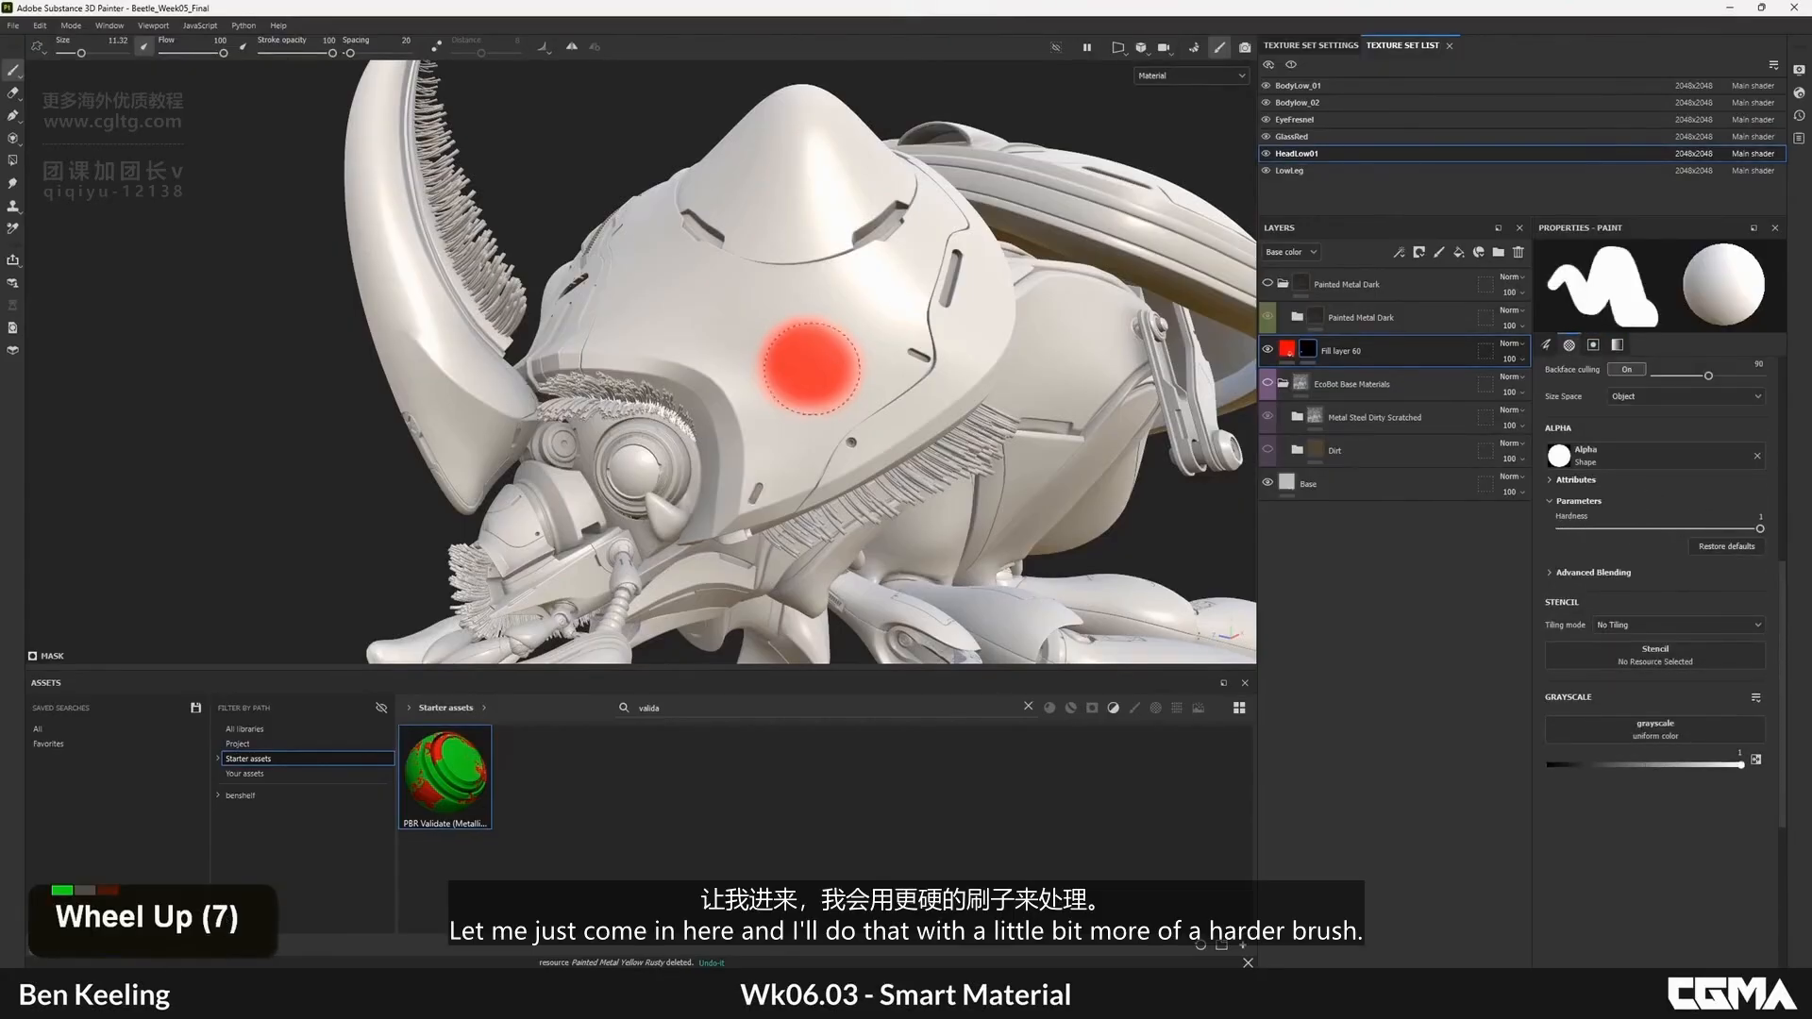
pyautogui.moveTo(812, 369); pyautogui.dragTo(818, 359)
pyautogui.keyDown('alt'); pyautogui.moveTo(818, 360); pyautogui.dragTo(854, 335, button='right'); pyautogui.keyUp('alt')
pyautogui.keyDown('alt'); pyautogui.moveTo(854, 336); pyautogui.dragTo(814, 354); pyautogui.keyUp('alt')
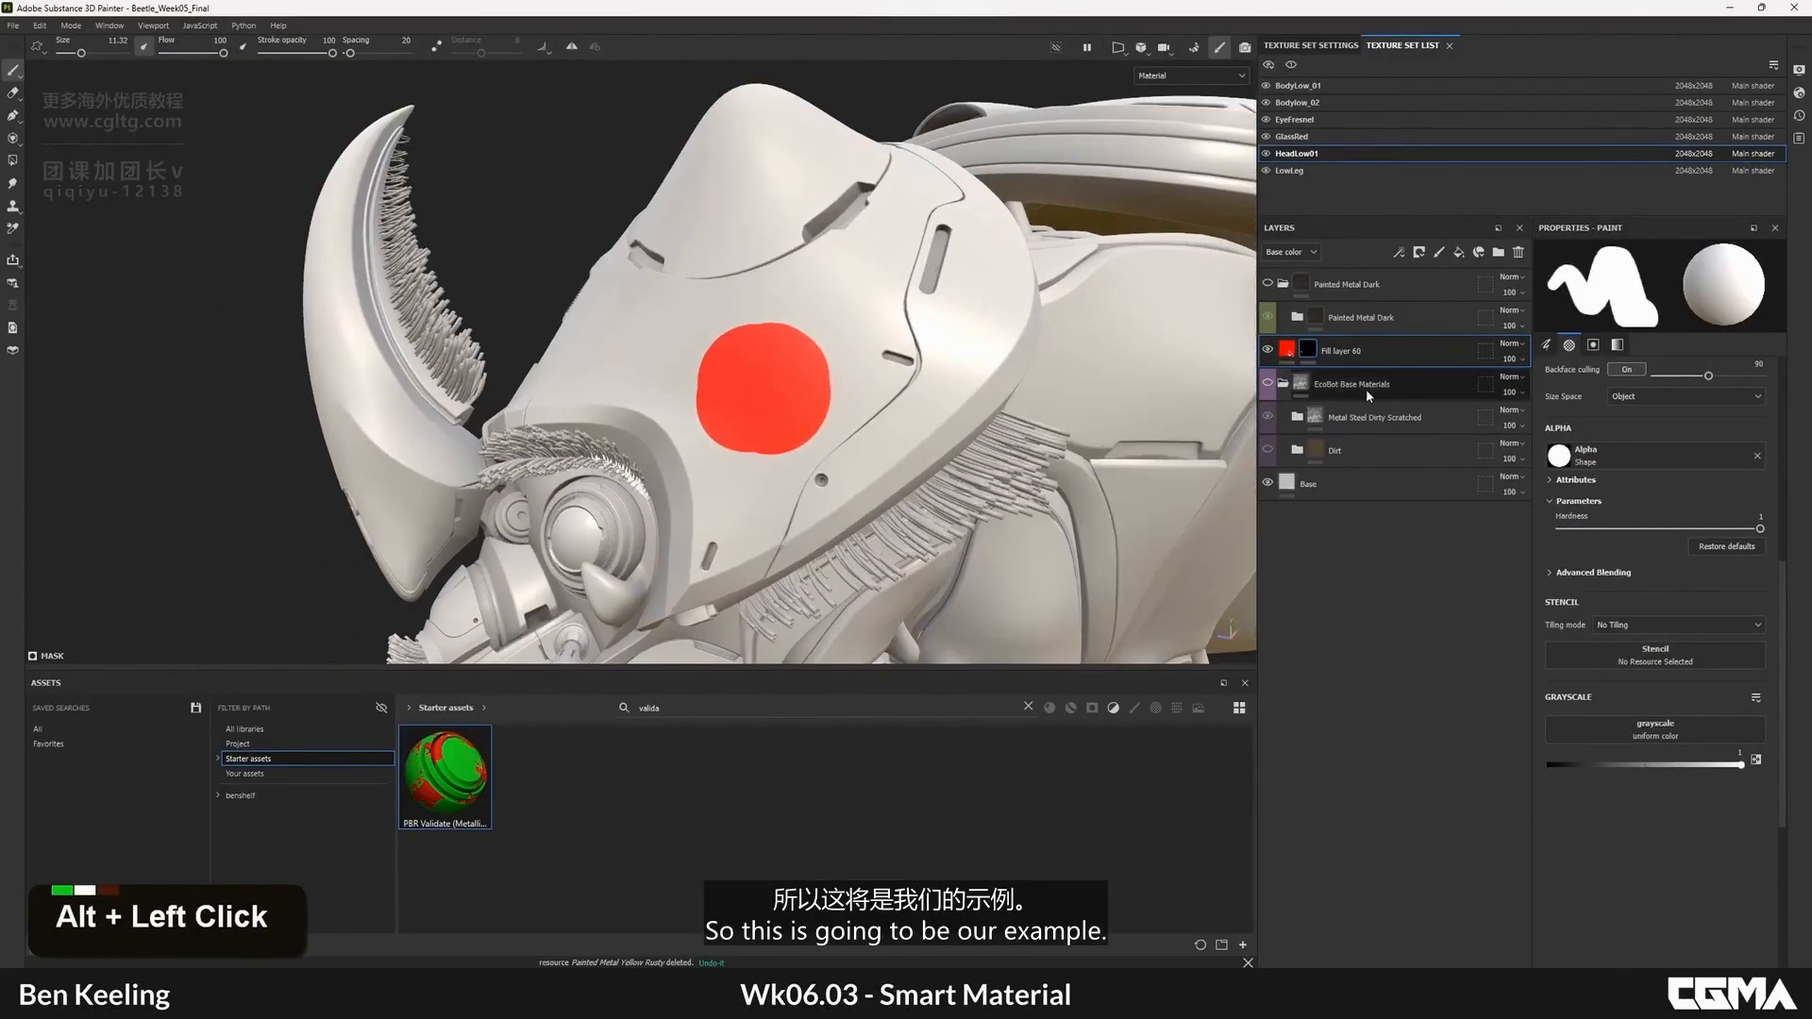
# - Rename the red fill layer as Example
pyautogui.doubleClick(1342, 351)
pyautogui.doubleClick(1341, 351)
pyautogui.write('E')
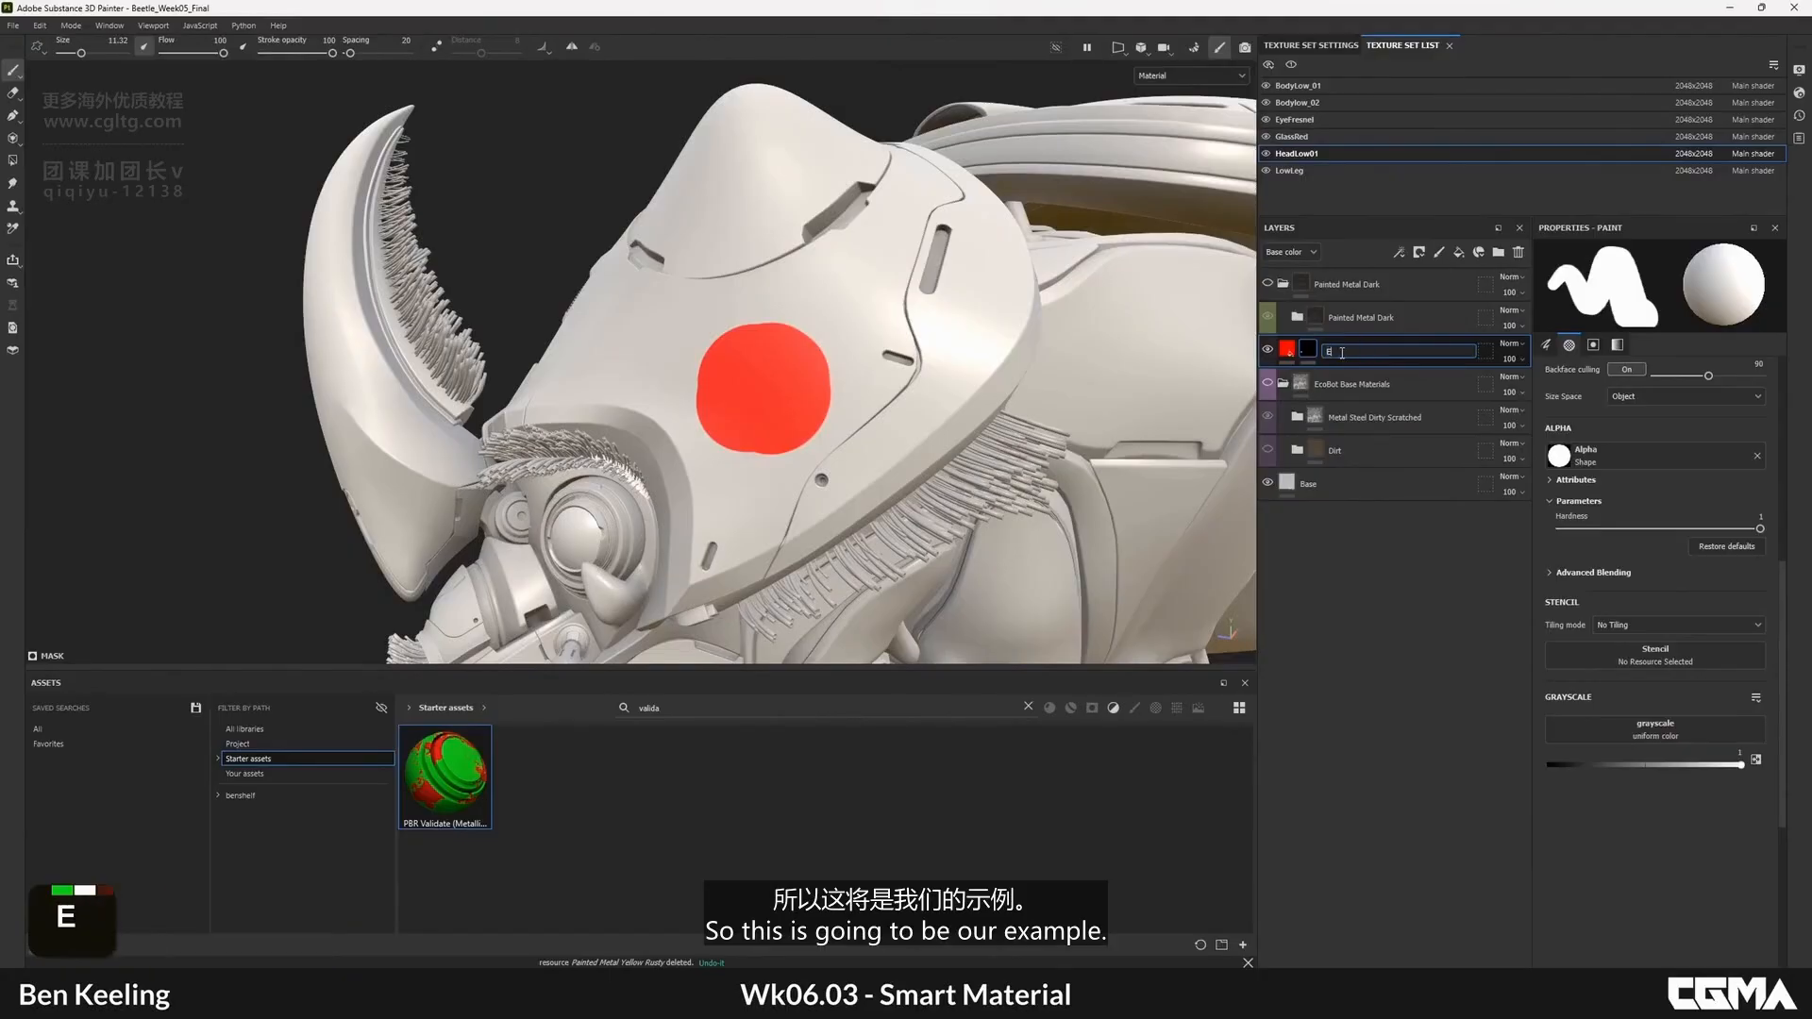
pyautogui.write('xample')
pyautogui.press('Return')
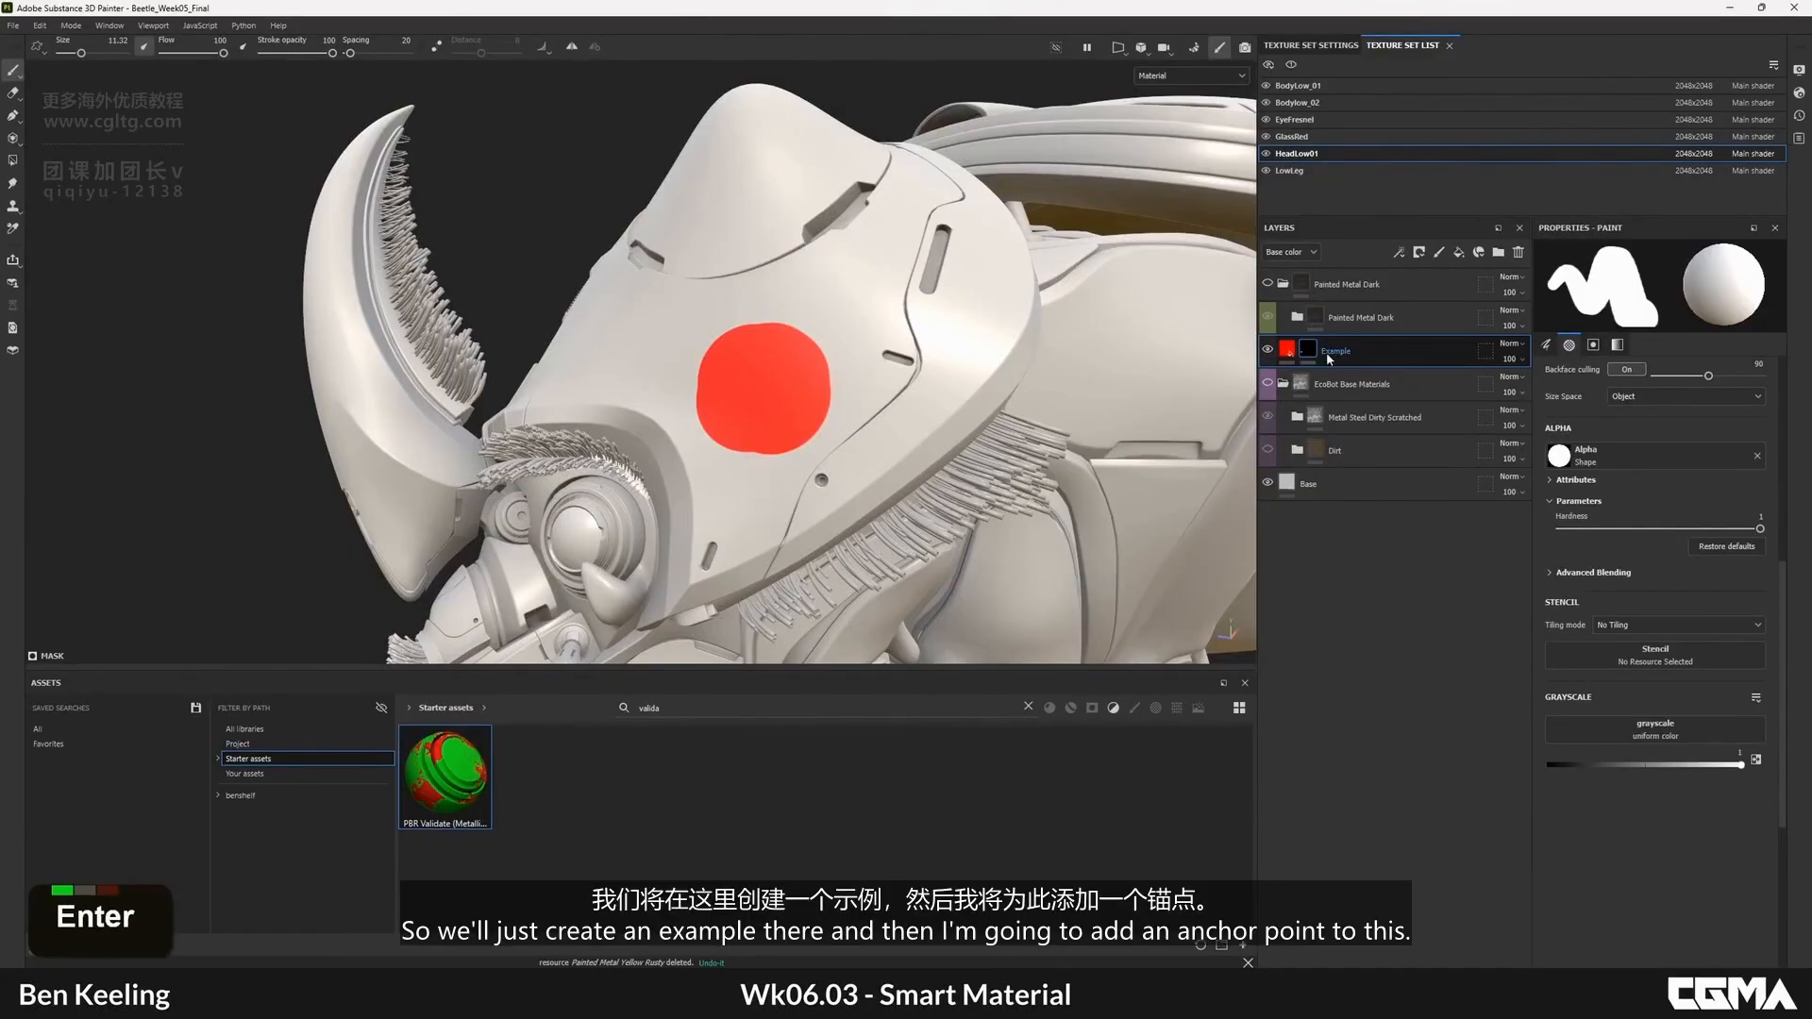
# - Add an anchor point to the mask of the Example layer
pyautogui.rightClick(1333, 355)
pyautogui.click(1397, 967)
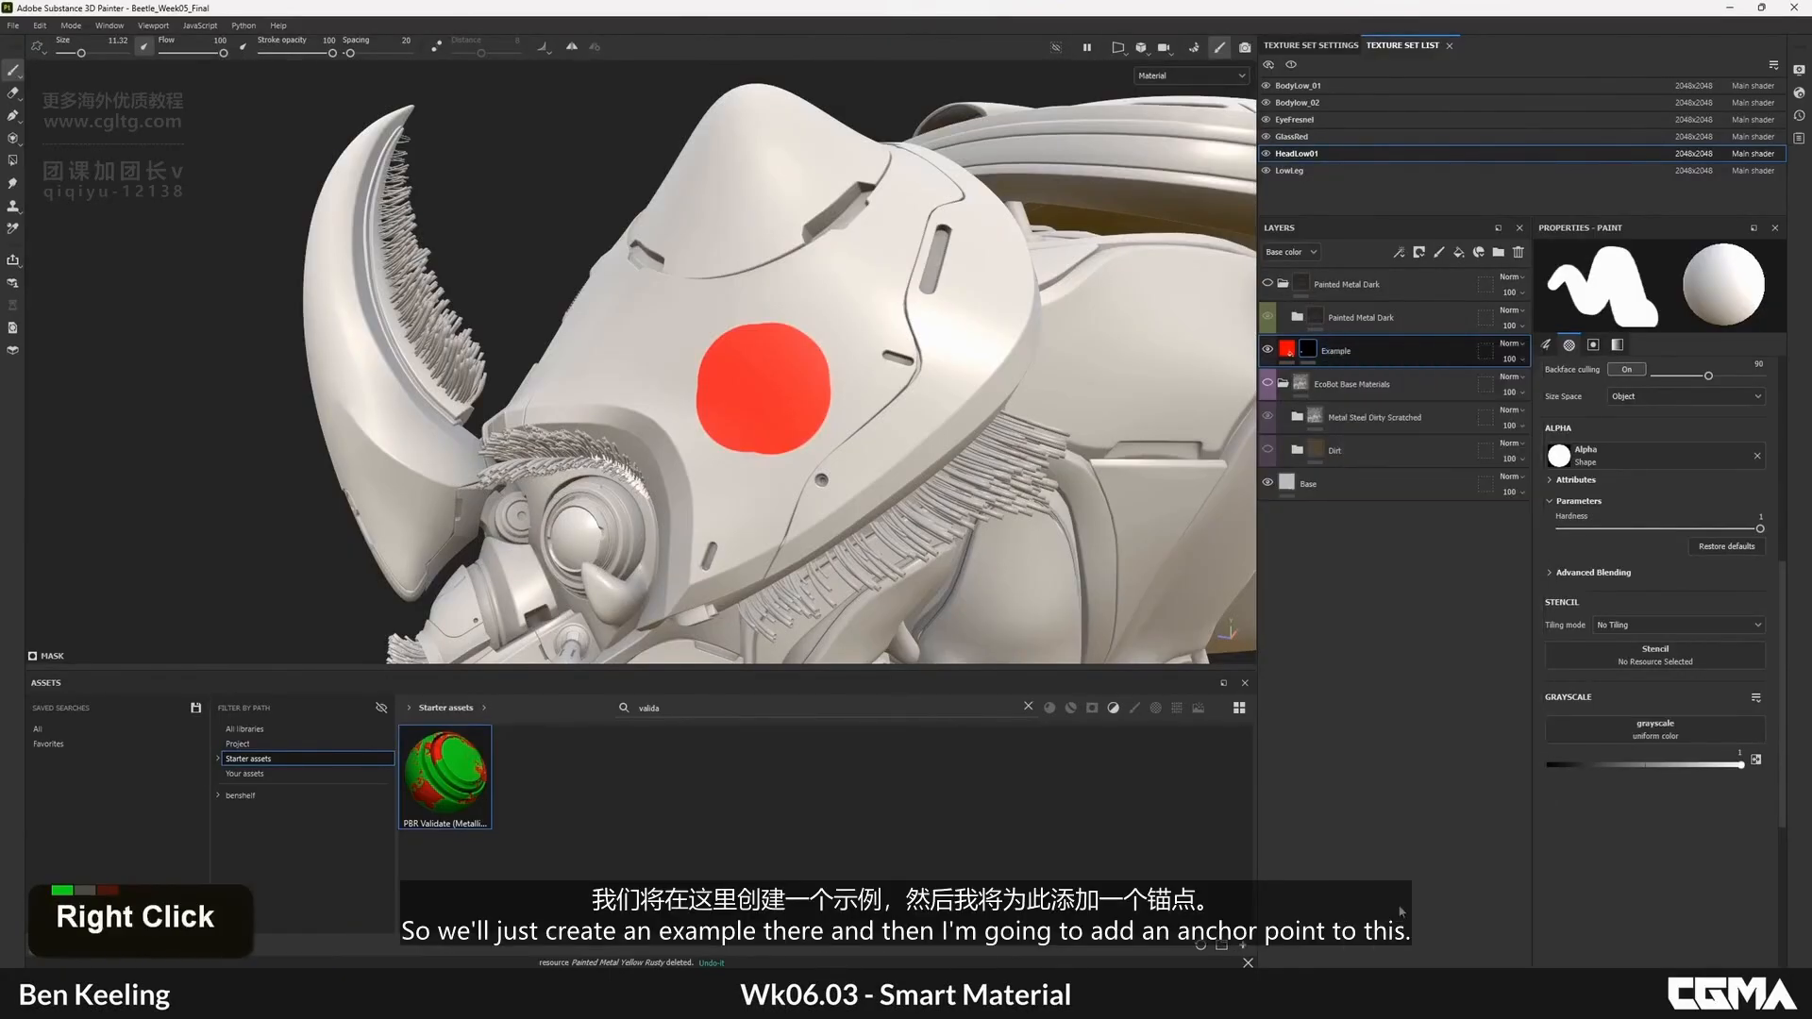
pyautogui.click(1397, 349)
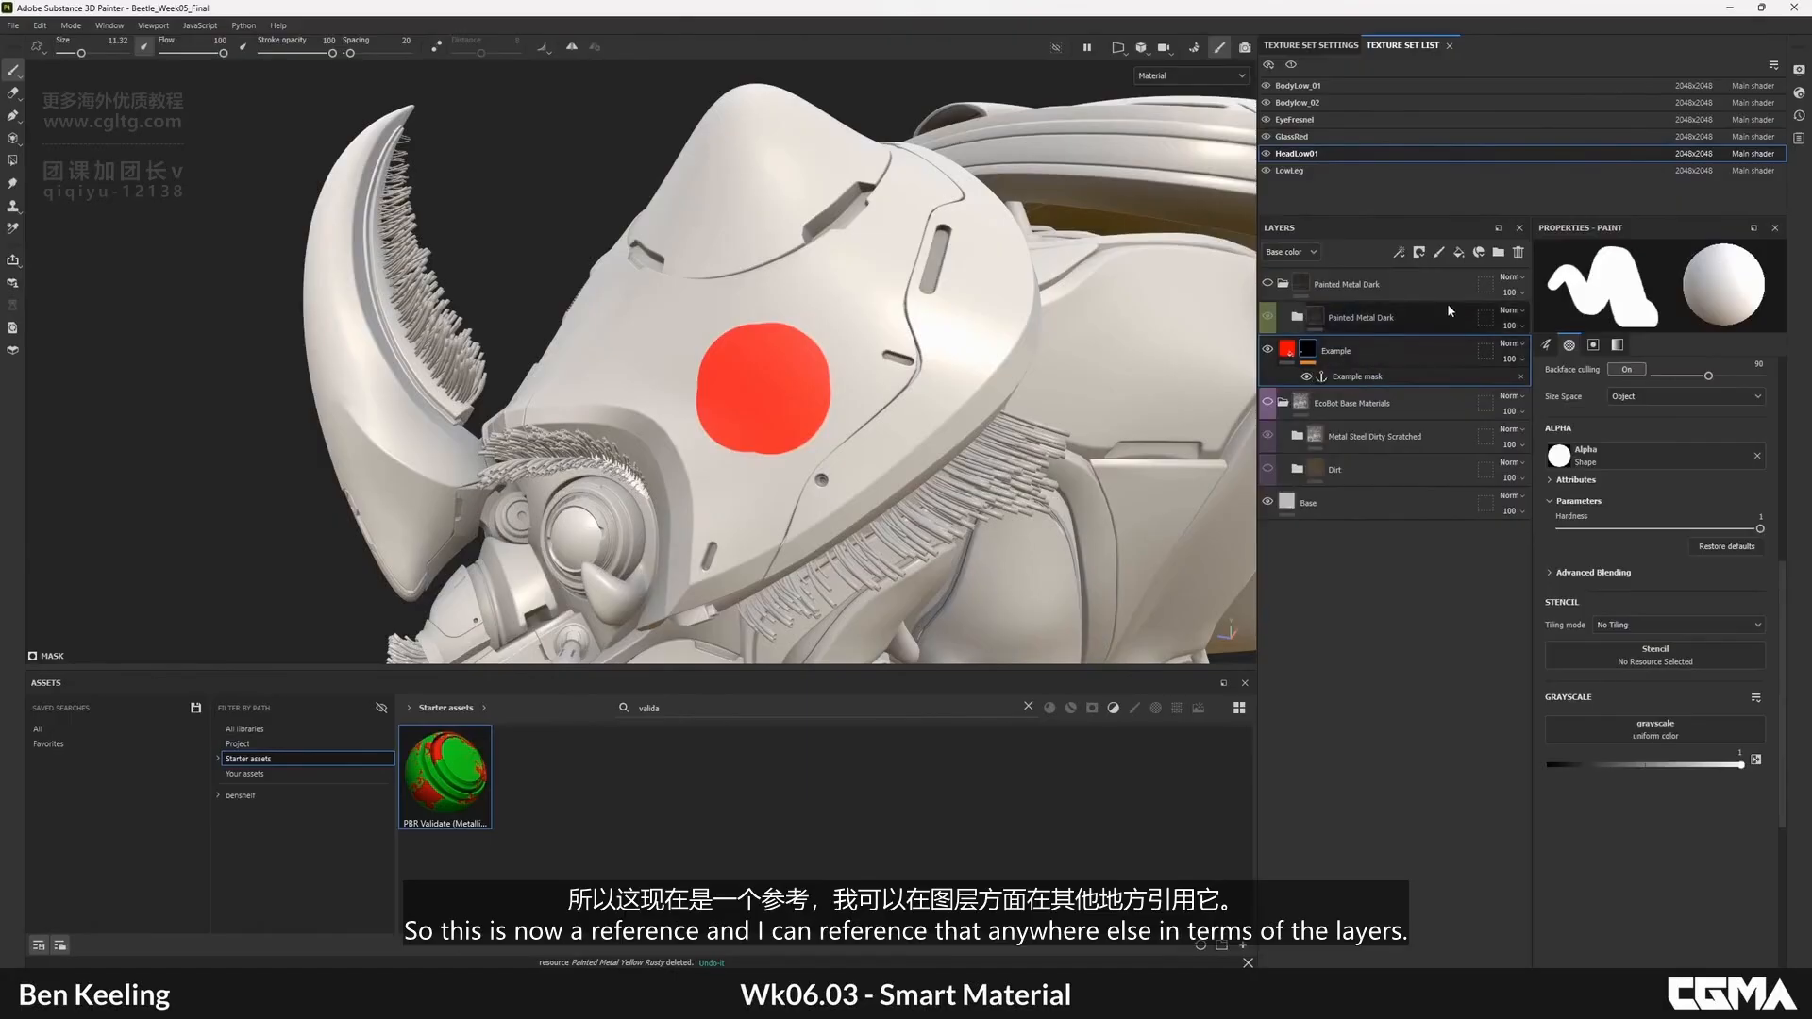
# - Add another fill layer directly above the Example layer
pyautogui.click(1458, 253)
pyautogui.keyDown('alt'); pyautogui.moveTo(791, 351); pyautogui.dragTo(892, 304); pyautogui.keyUp('alt')
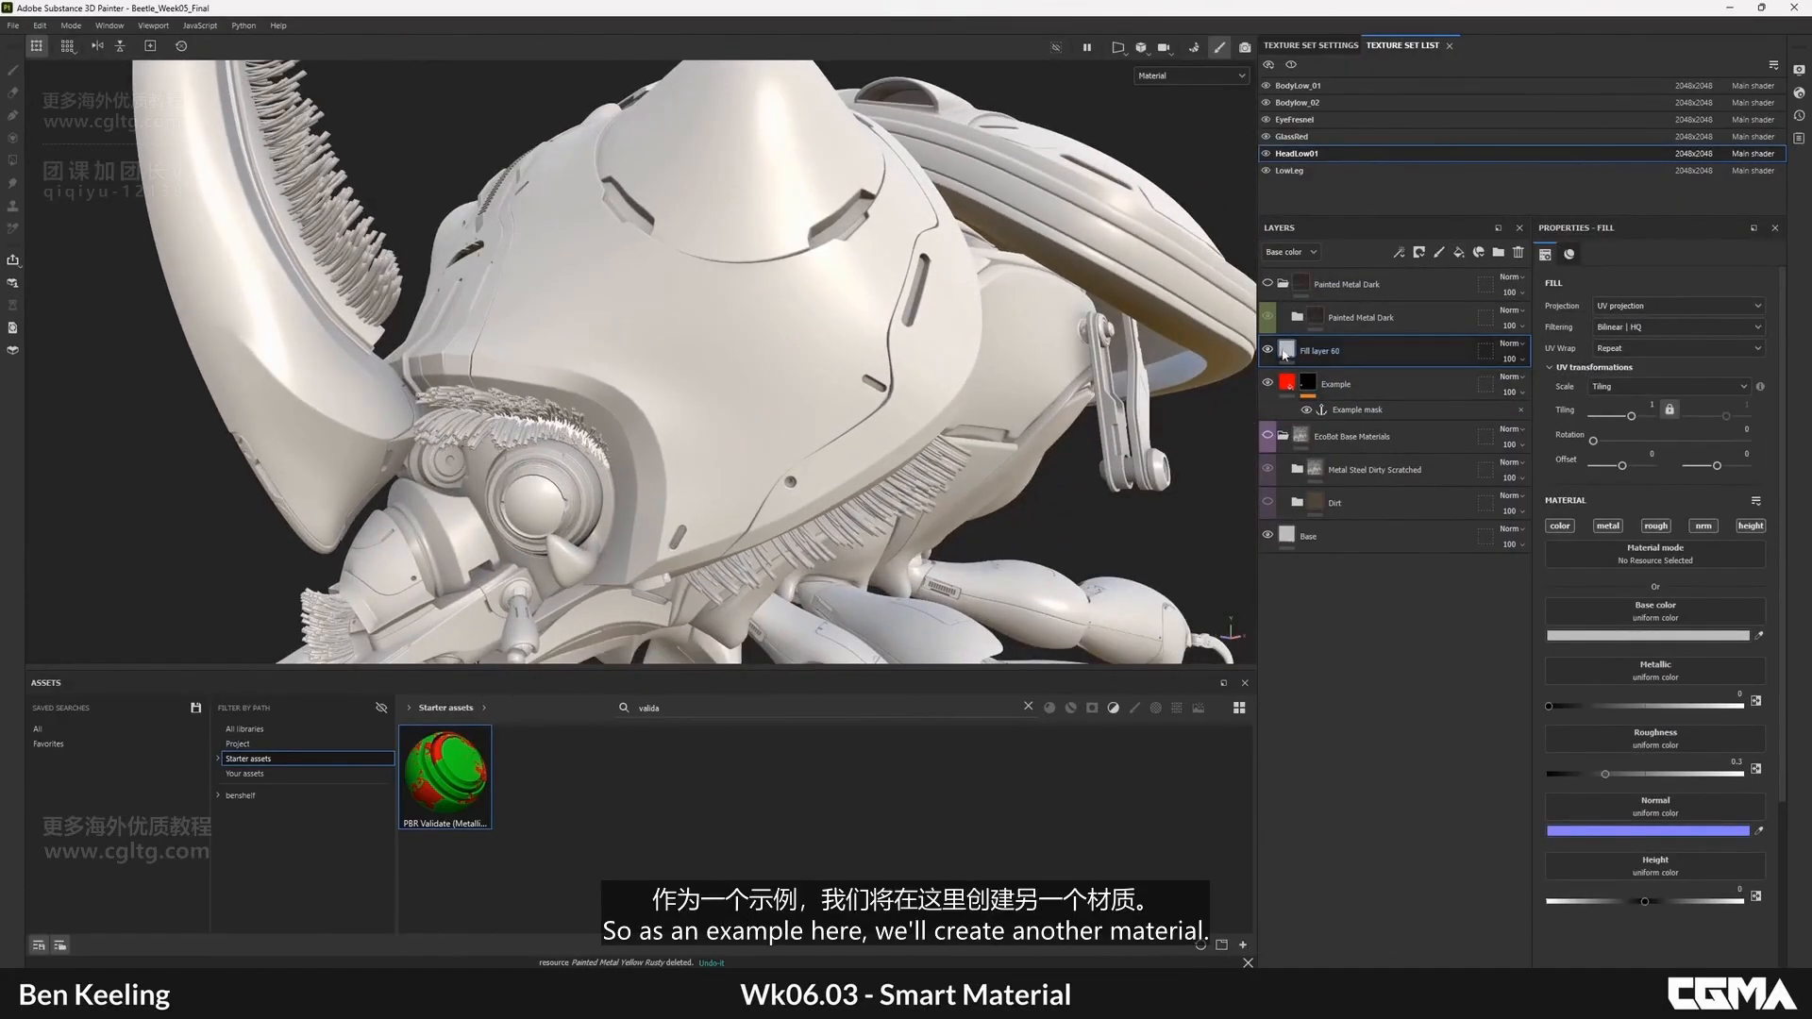
# - Set the new fill layer's base color to a fully saturated blue and add a black mask to the layer
pyautogui.click(1609, 636)
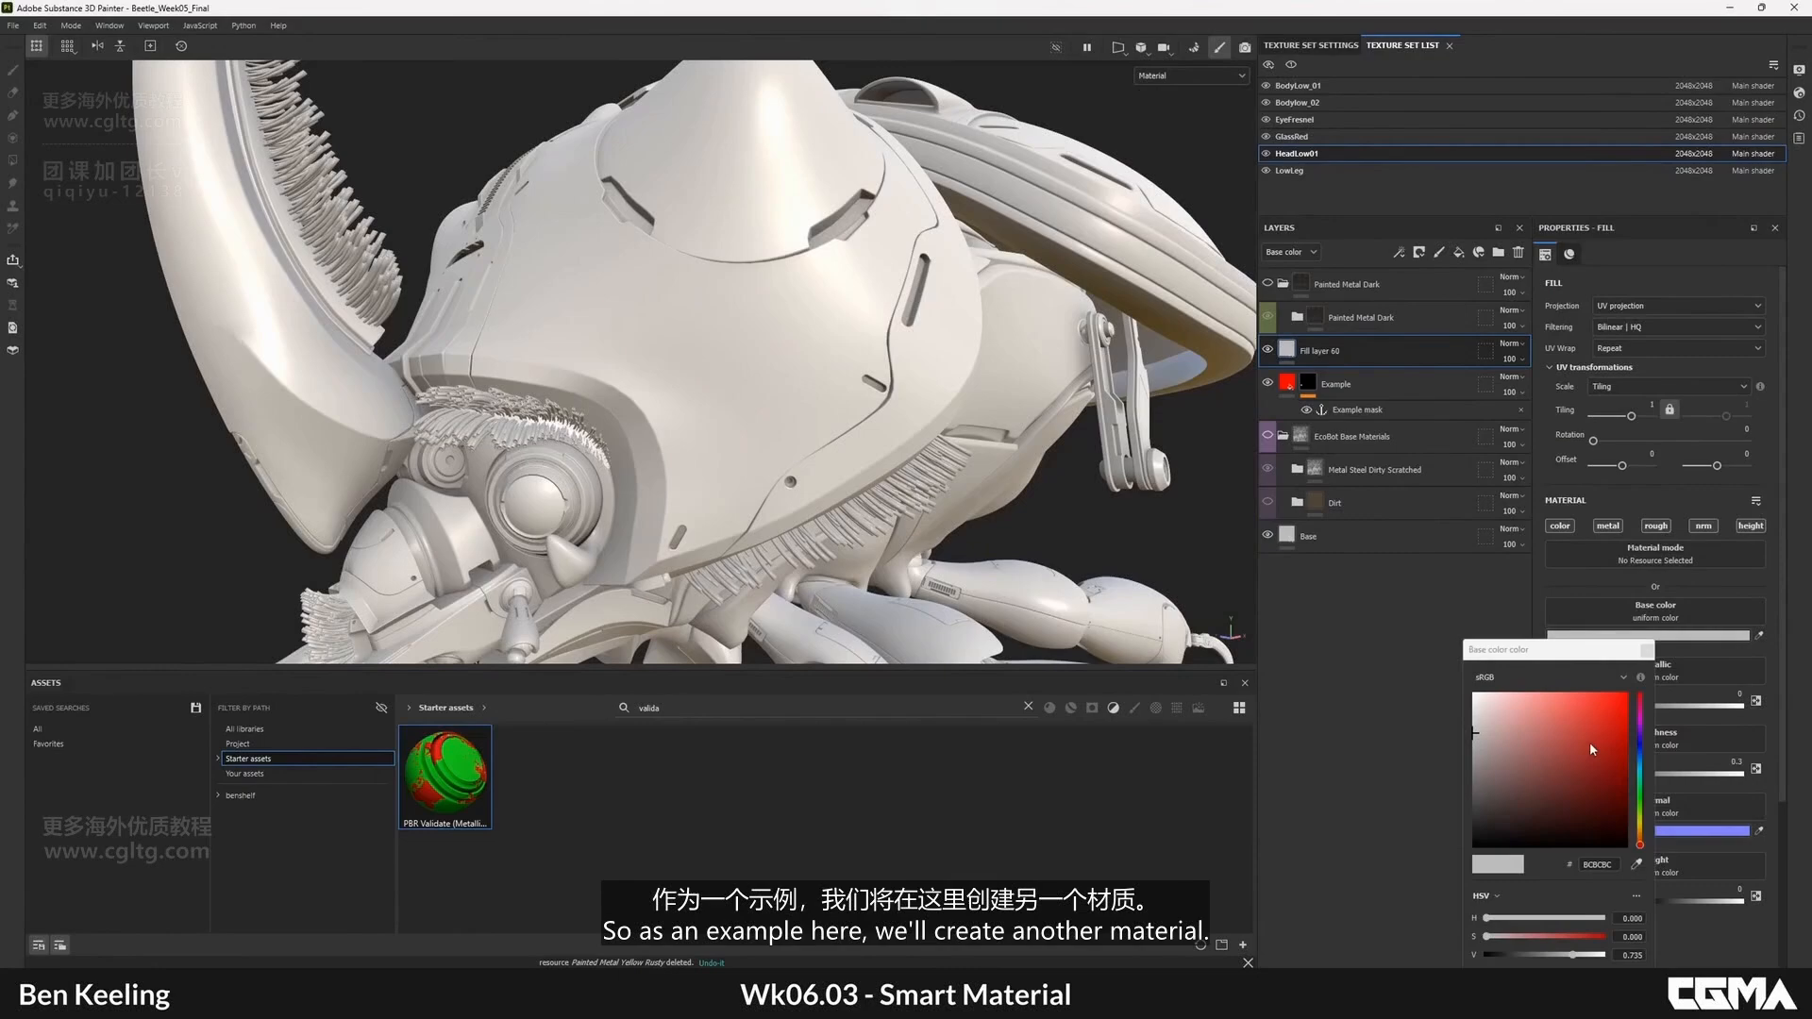
pyautogui.doubleClick(1642, 743)
pyautogui.doubleClick(1625, 696)
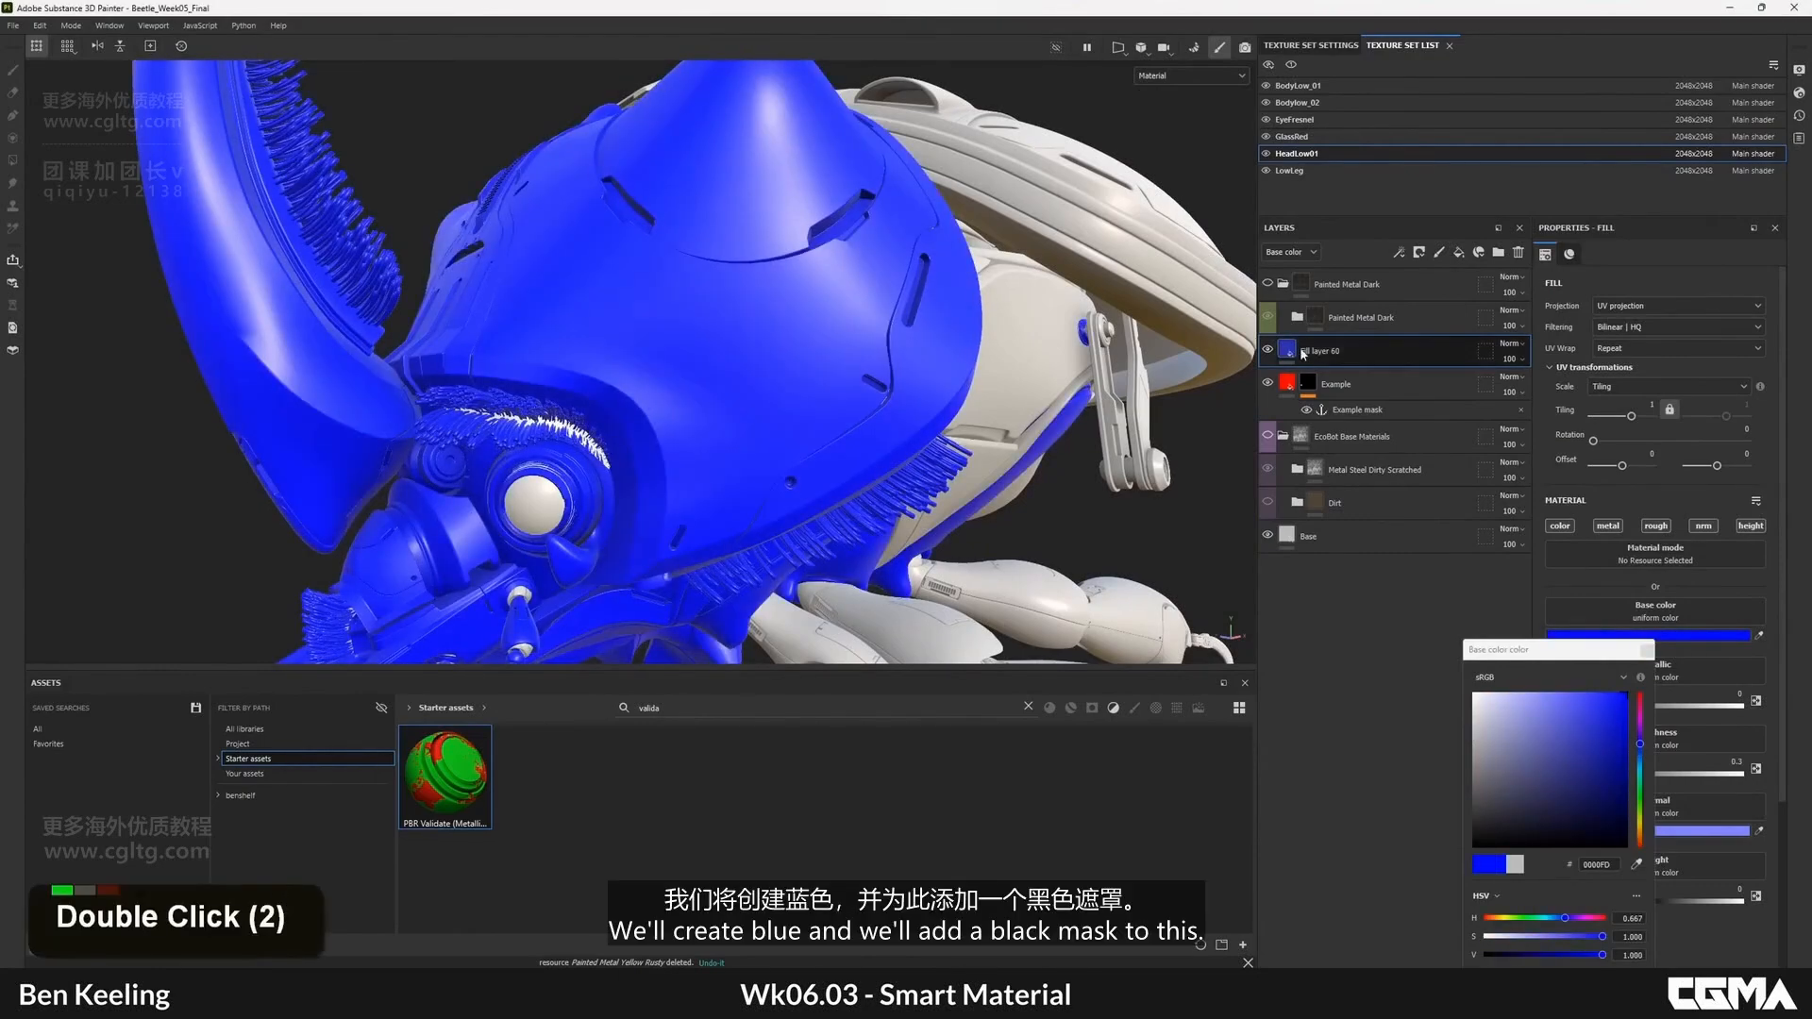
pyautogui.rightClick(1303, 352)
pyautogui.click(1364, 371)
# - Add a fill effect to the blue layer's mask and set its grayscale source to the Example mask anchor point
pyautogui.rightClick(1308, 351)
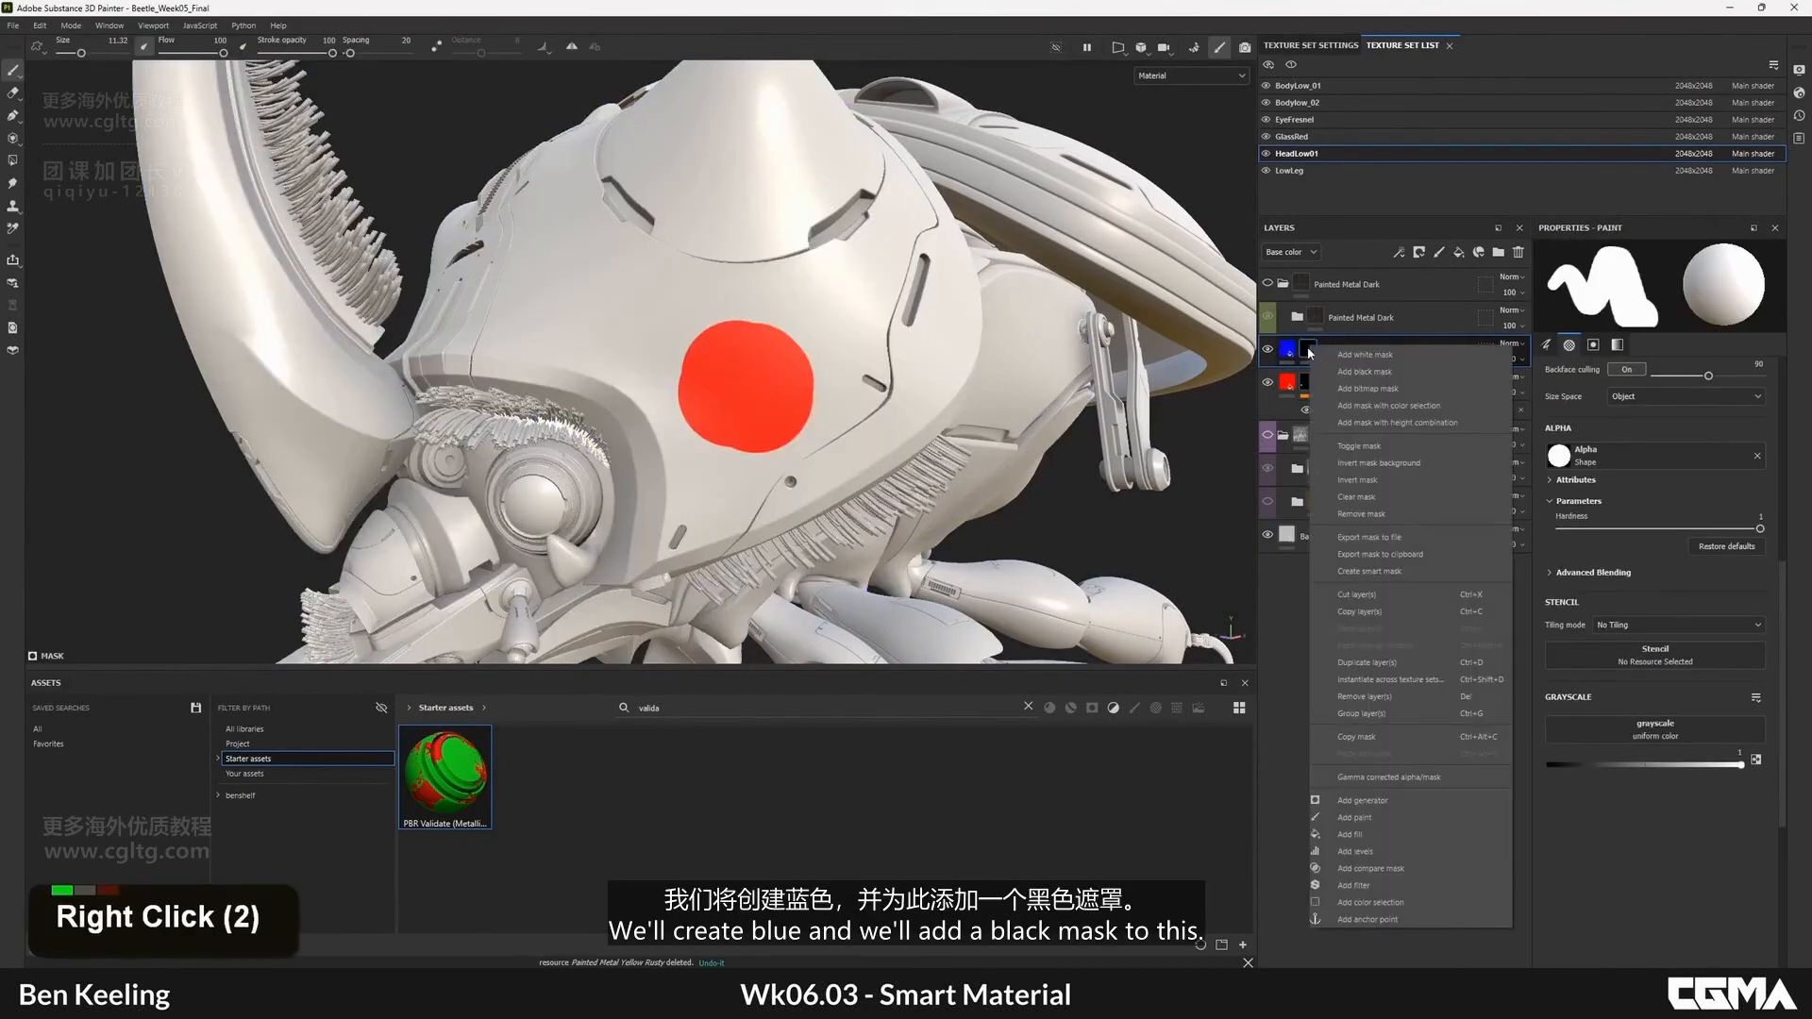
pyautogui.click(1355, 835)
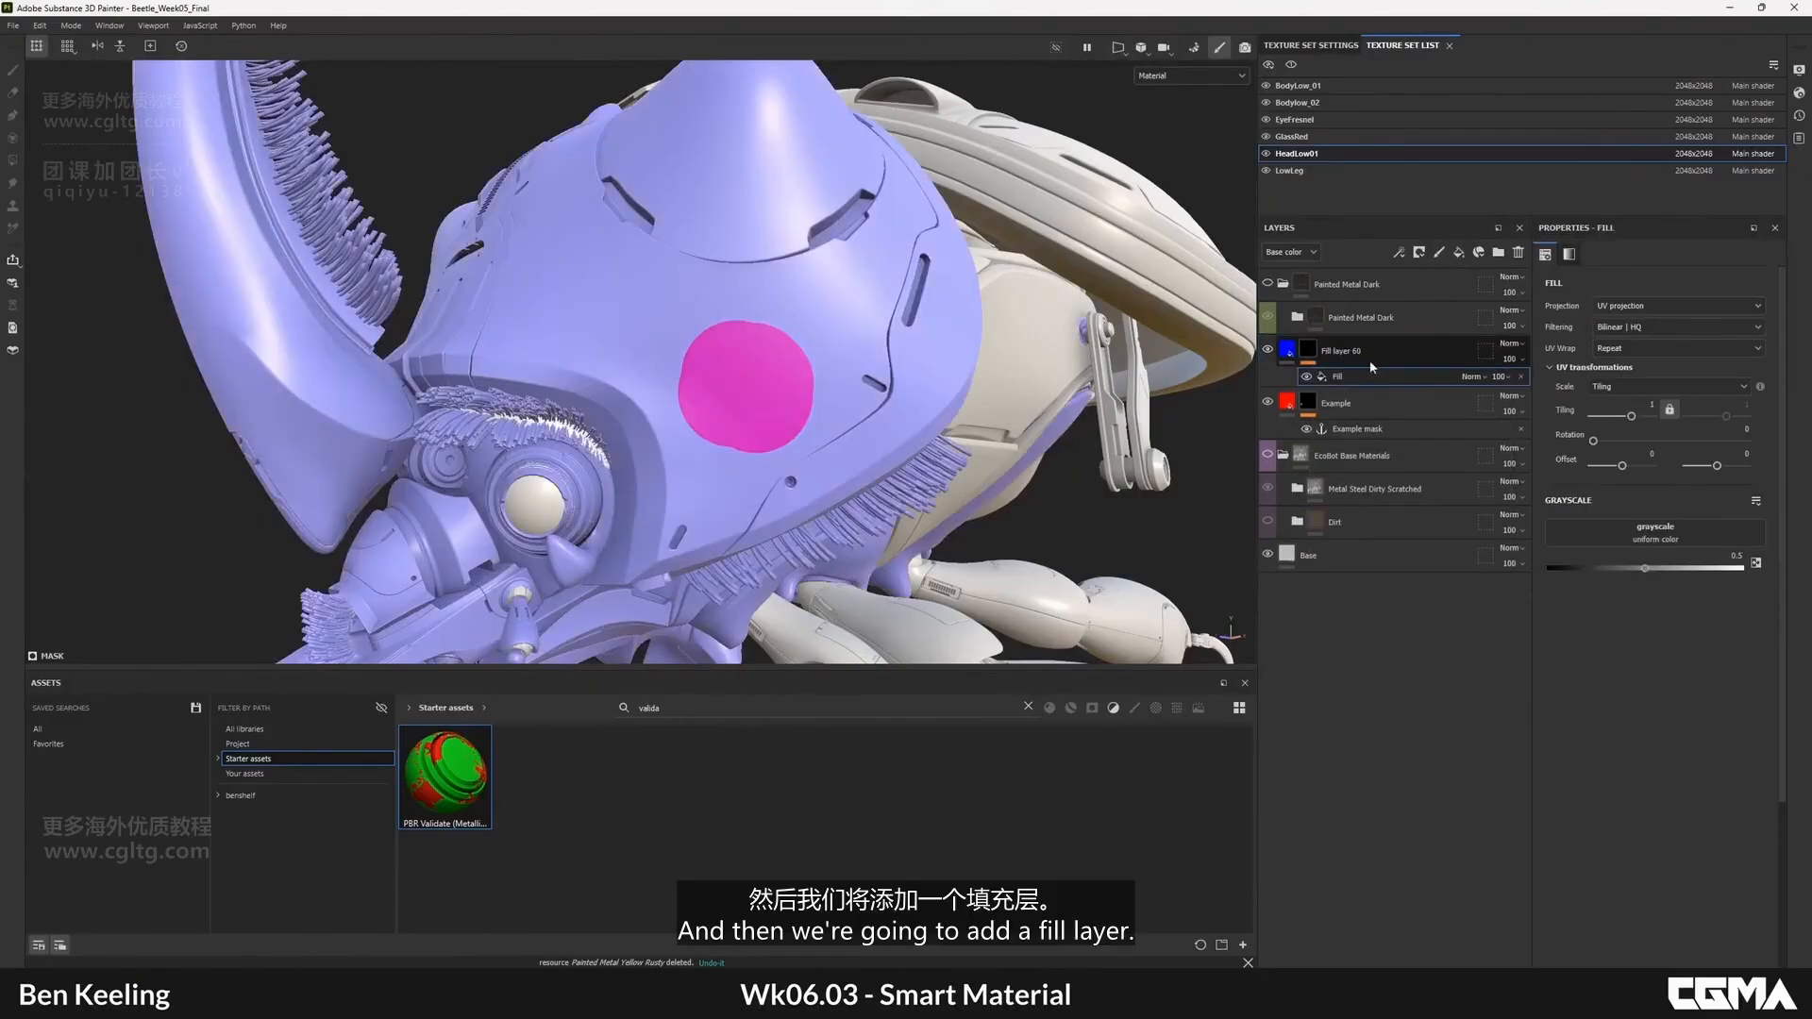
pyautogui.click(1640, 535)
pyautogui.click(1701, 549)
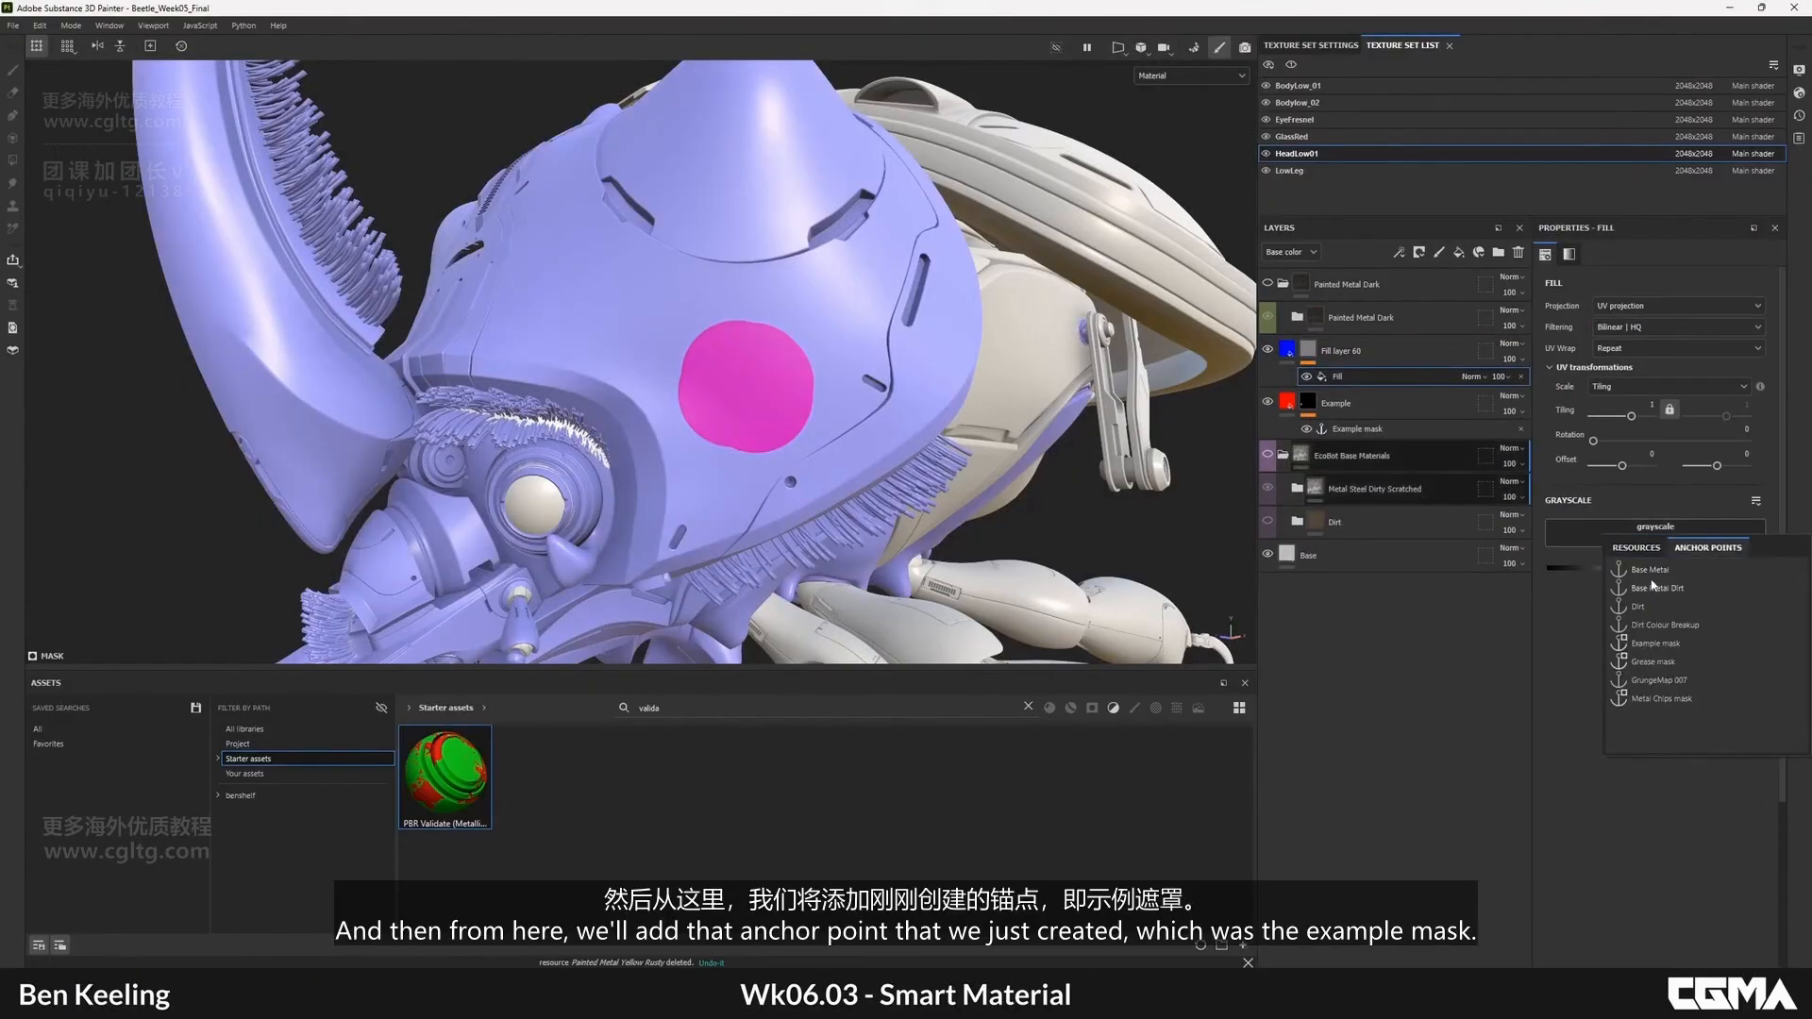
pyautogui.click(1657, 644)
pyautogui.keyDown('alt'); pyautogui.moveTo(812, 370); pyautogui.dragTo(888, 373); pyautogui.keyUp('alt')
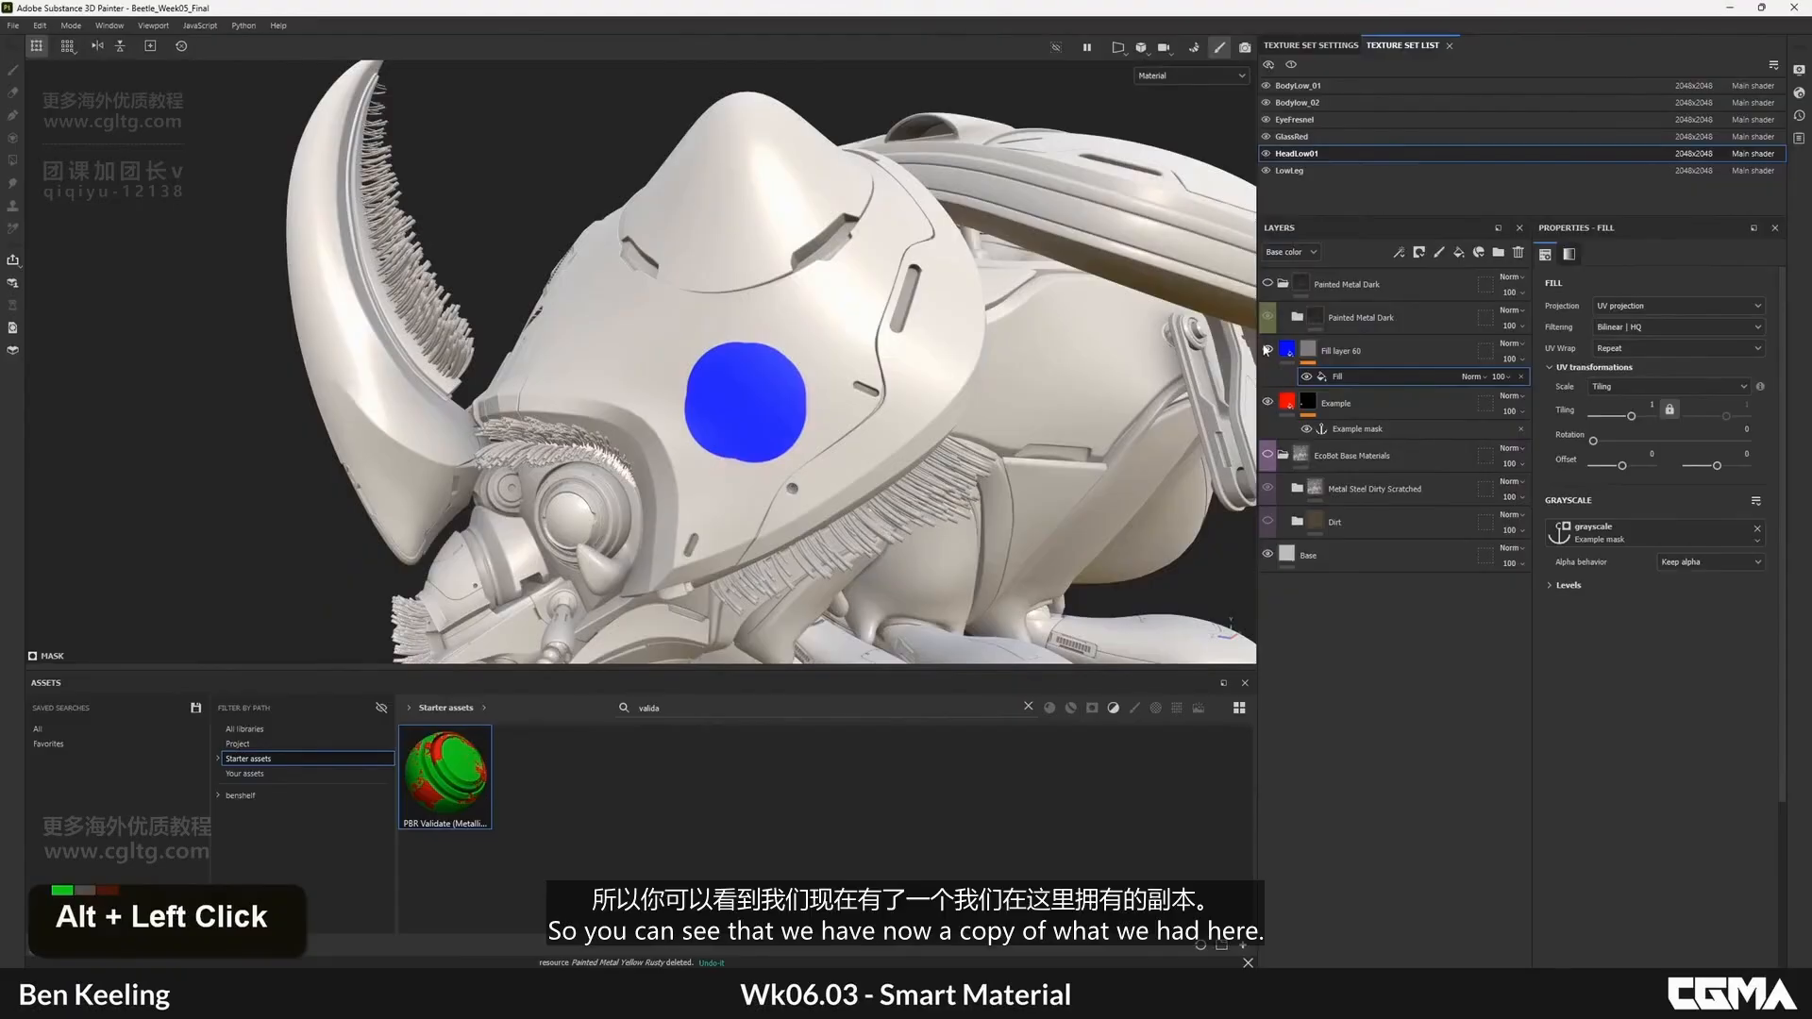
pyautogui.doubleClick(1267, 350)
# - Add a Blur filter above the fill in the blue layer's mask and set its blur intensity to 7.77
pyautogui.click(1314, 357)
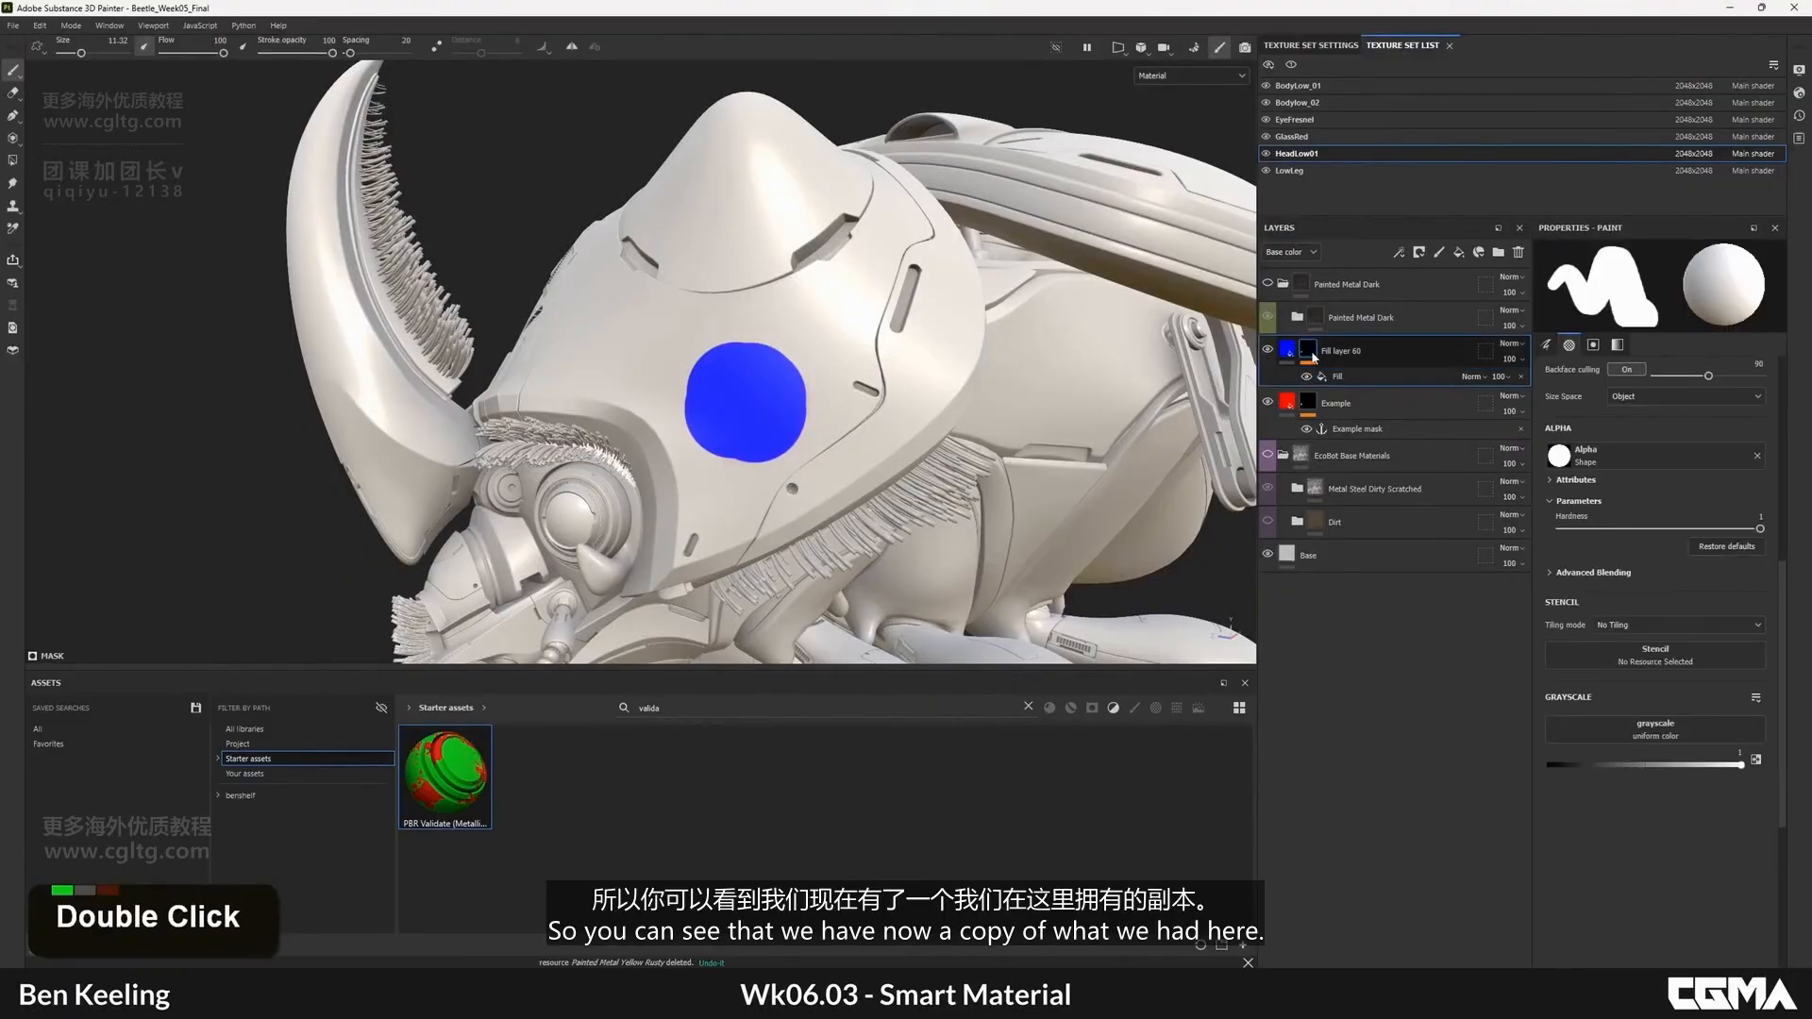
pyautogui.rightClick(1313, 356)
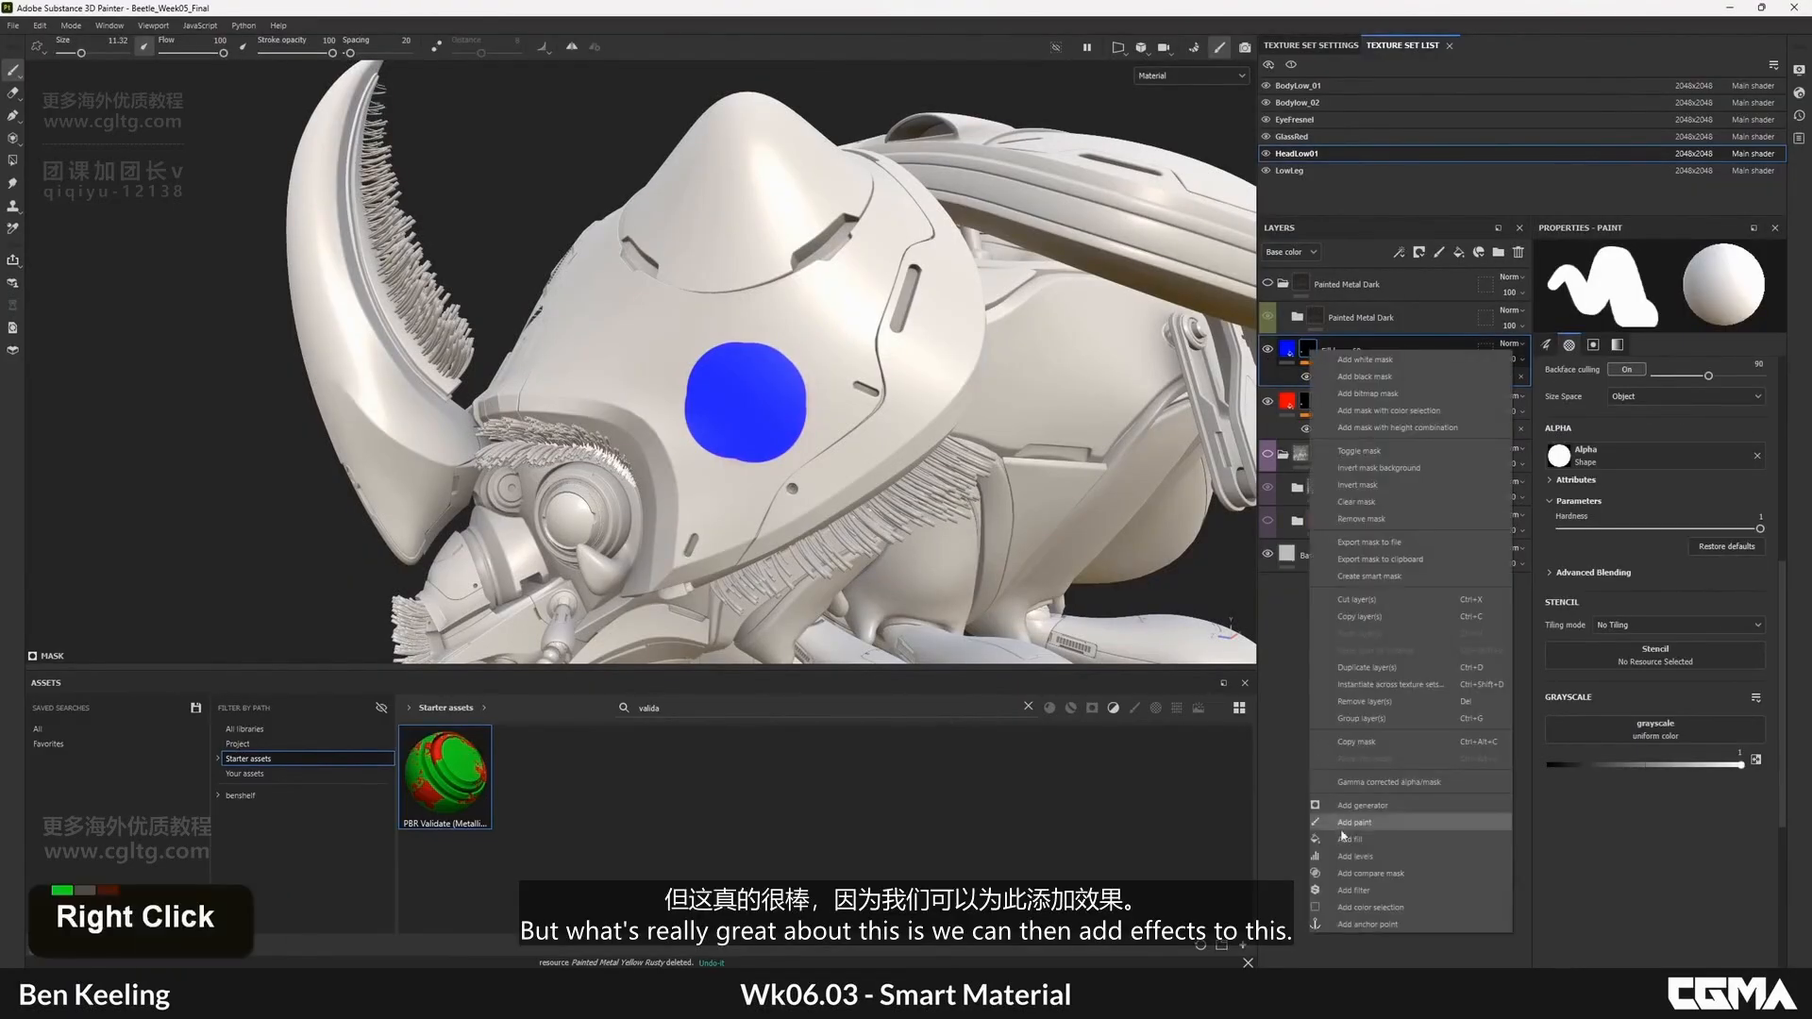
pyautogui.click(1359, 890)
pyautogui.click(1657, 288)
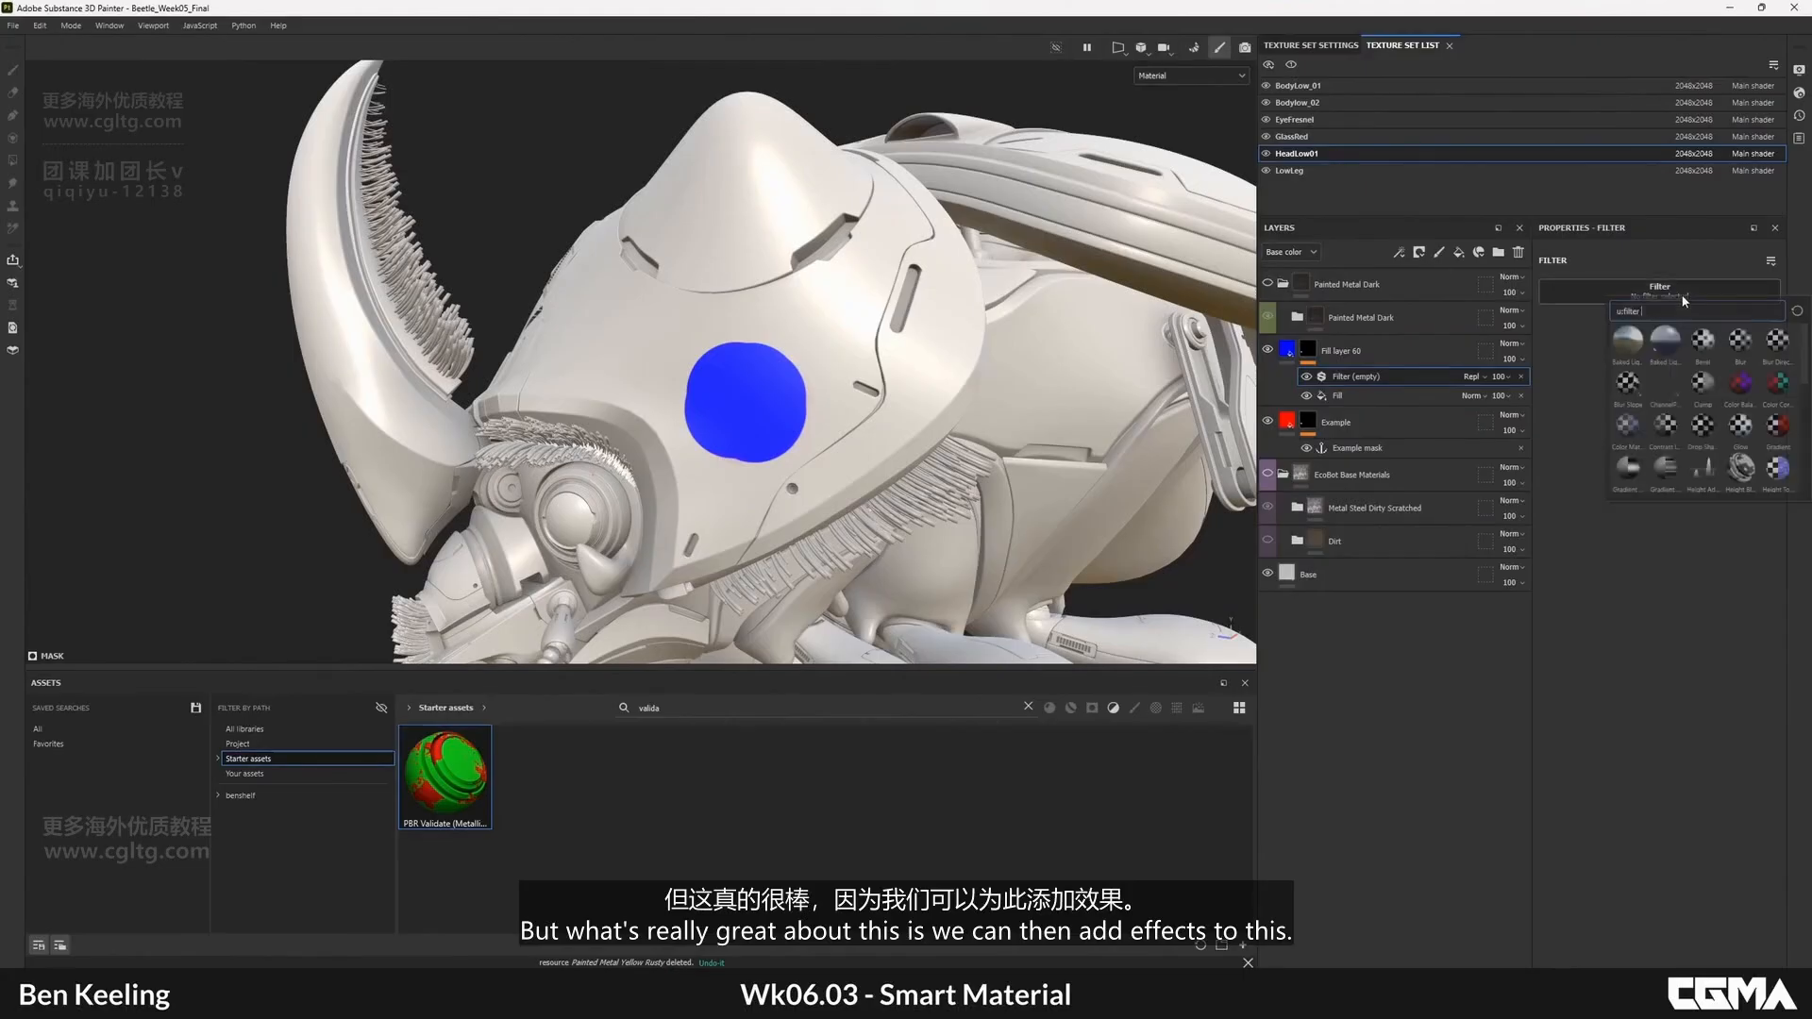
pyautogui.click(1739, 346)
pyautogui.keyDown('alt'); pyautogui.moveTo(749, 361); pyautogui.dragTo(802, 368); pyautogui.keyUp('alt')
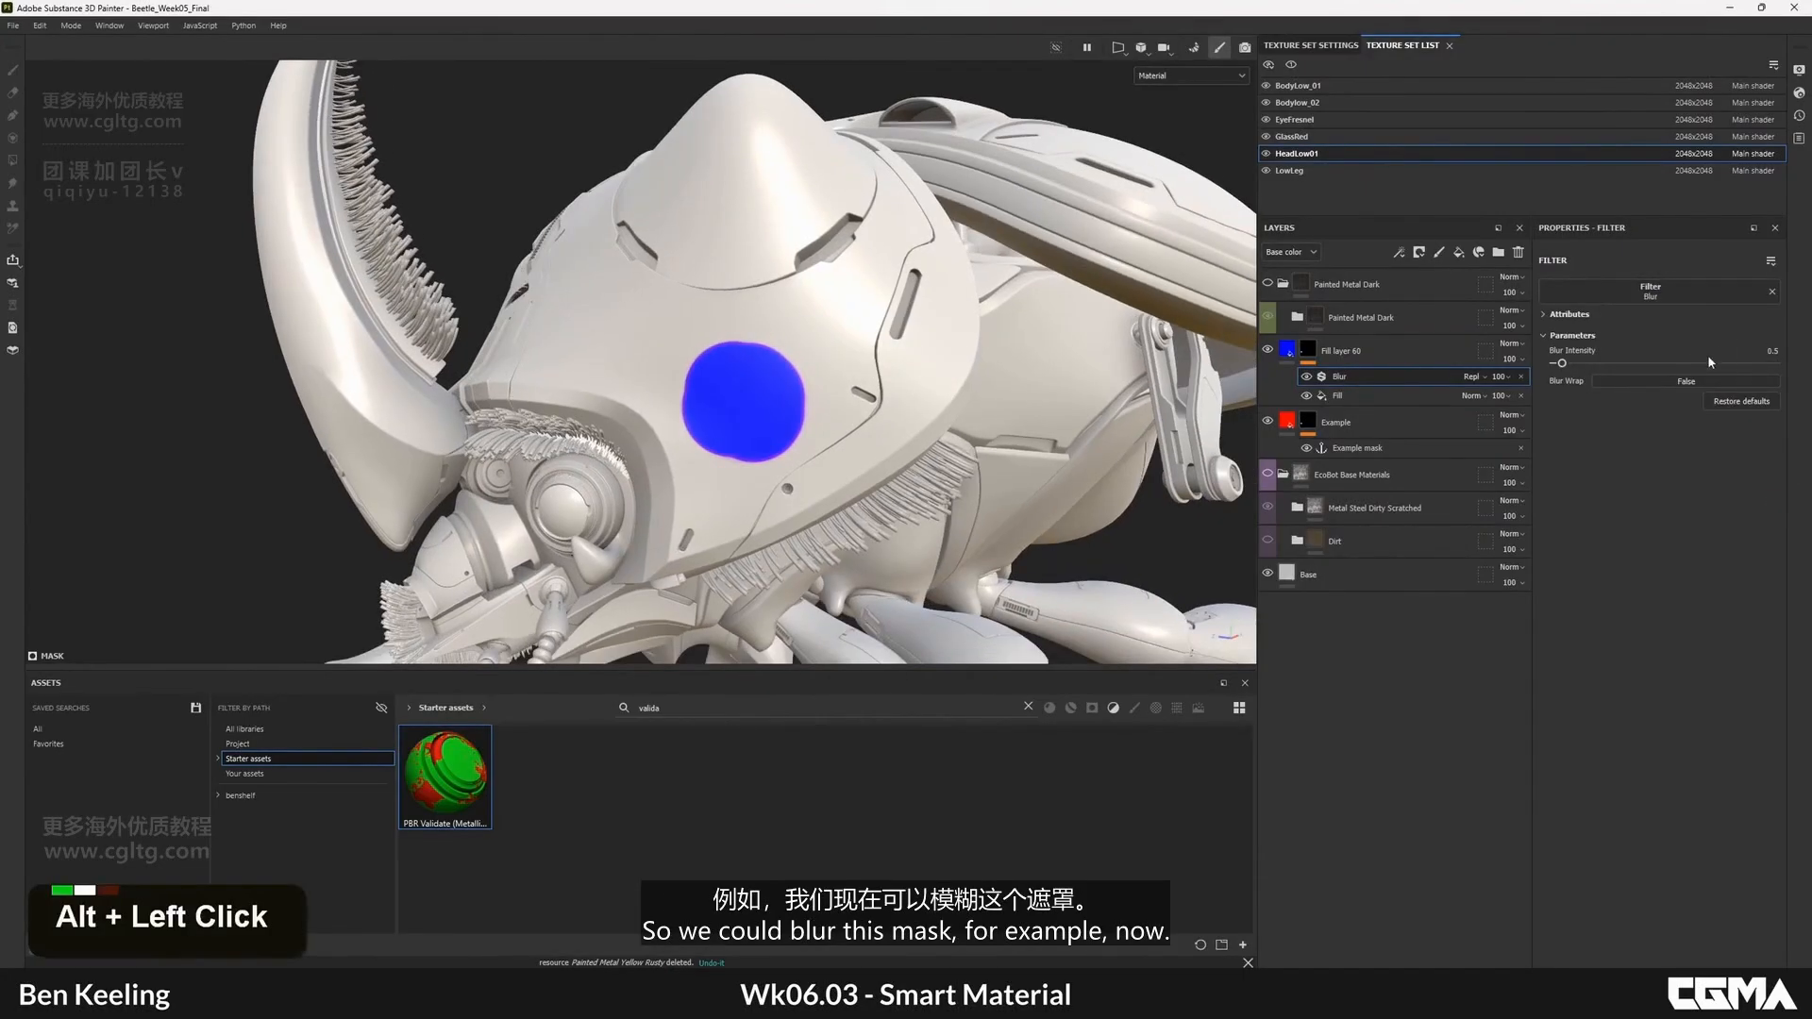
pyautogui.moveTo(1603, 365); pyautogui.dragTo(1677, 361)
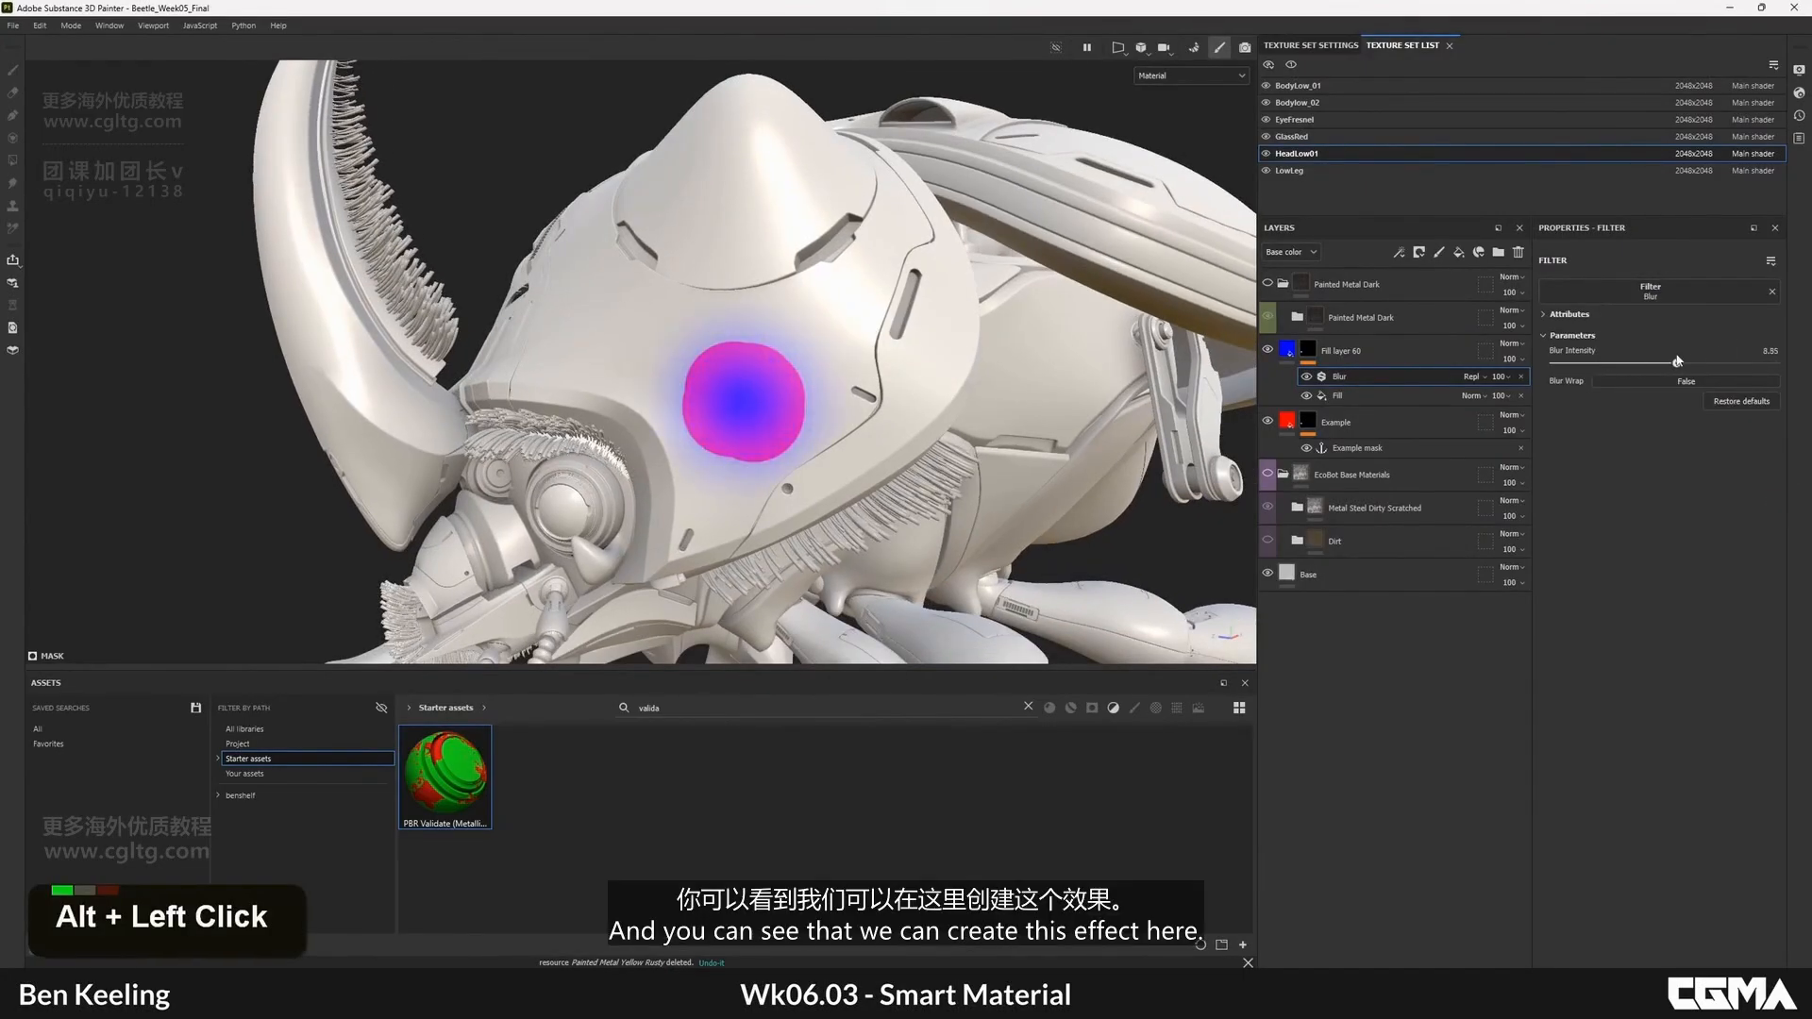
pyautogui.keyDown('alt'); pyautogui.moveTo(1148, 400); pyautogui.dragTo(831, 346); pyautogui.keyUp('alt')
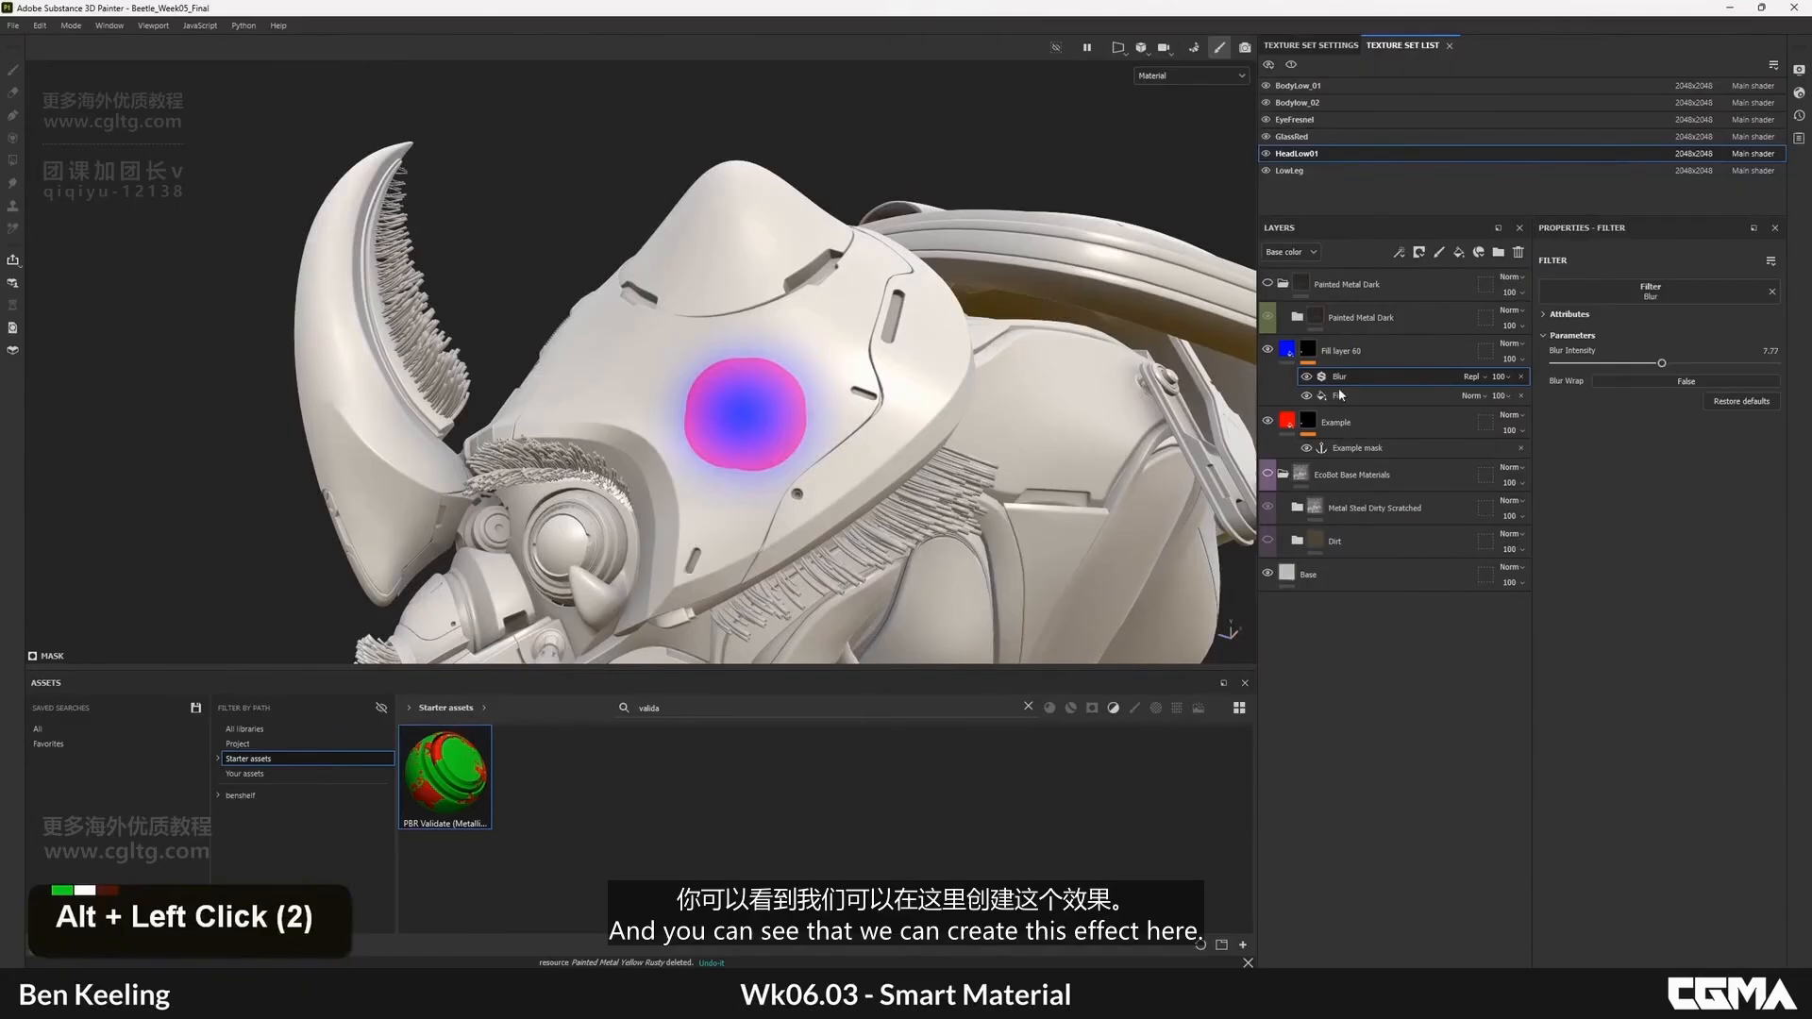
pyautogui.click(1308, 350)
pyautogui.rightClick(1312, 352)
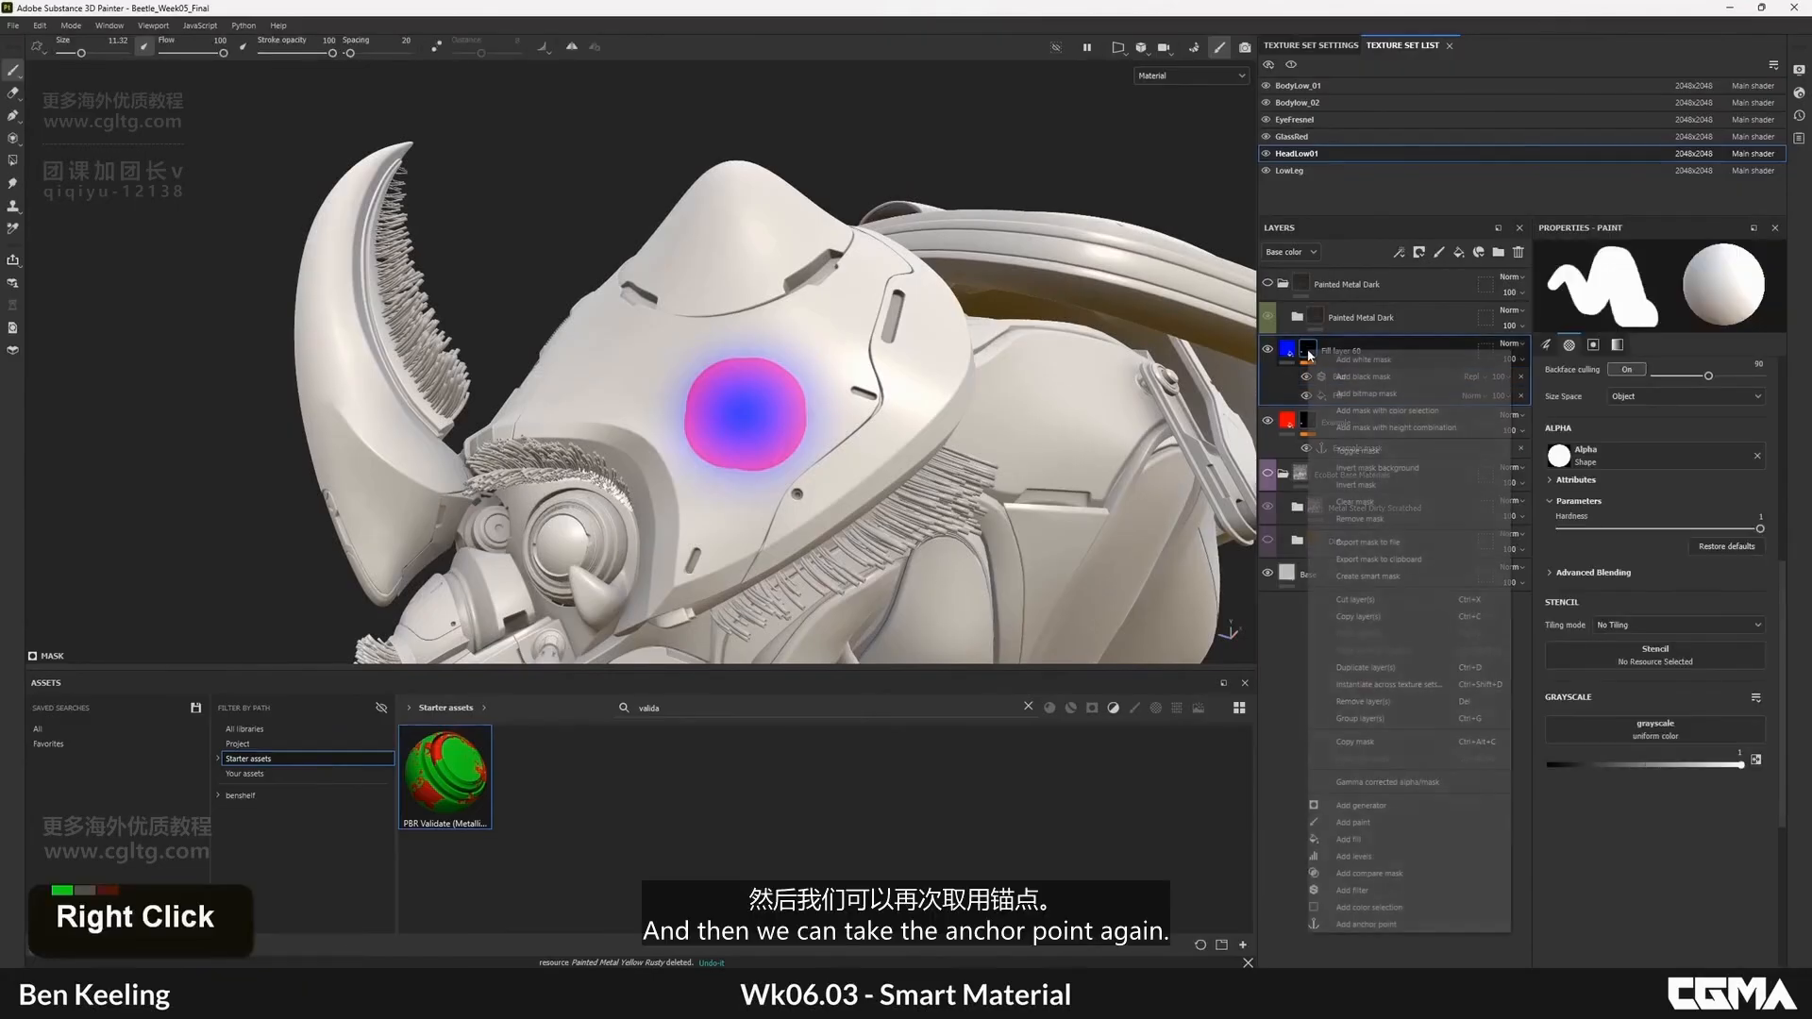
pyautogui.click(1379, 890)
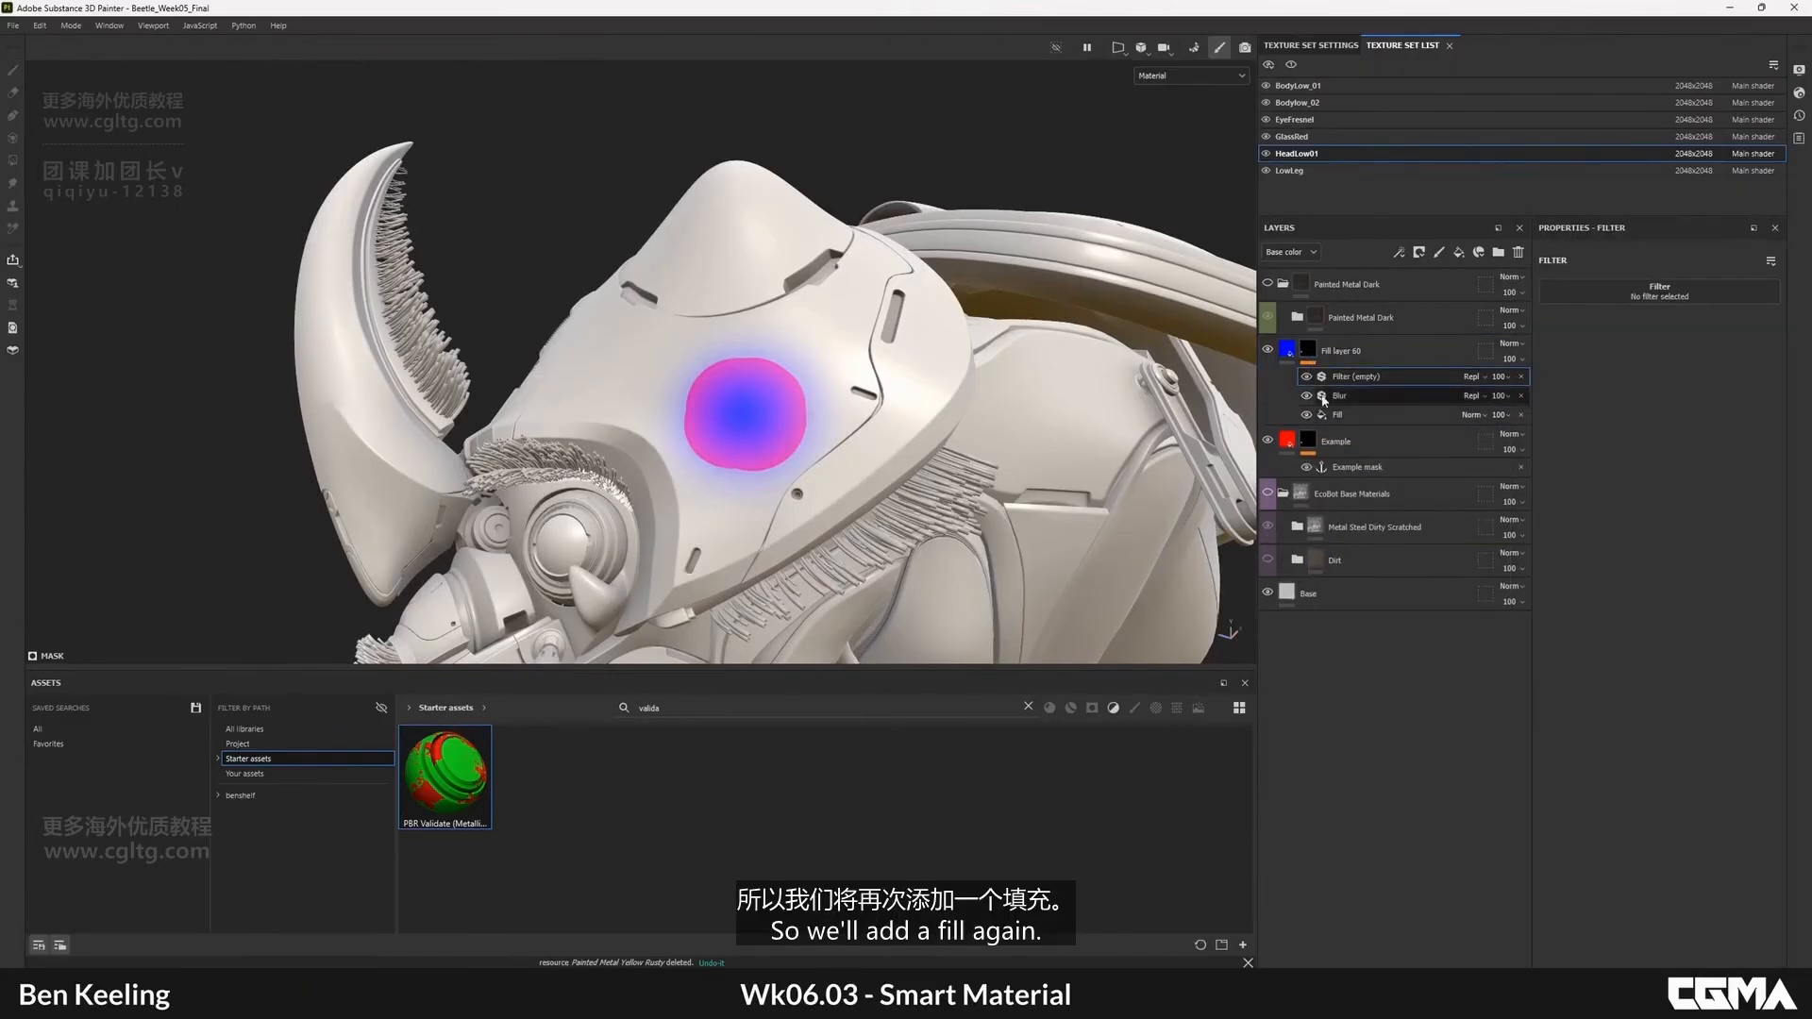
pyautogui.hotkey('ctrl', 'z')
# - Add a second fill effect above the Blur in the blue layer's mask, sourced from the Example mask anchor point
pyautogui.rightClick(1310, 351)
pyautogui.click(1349, 839)
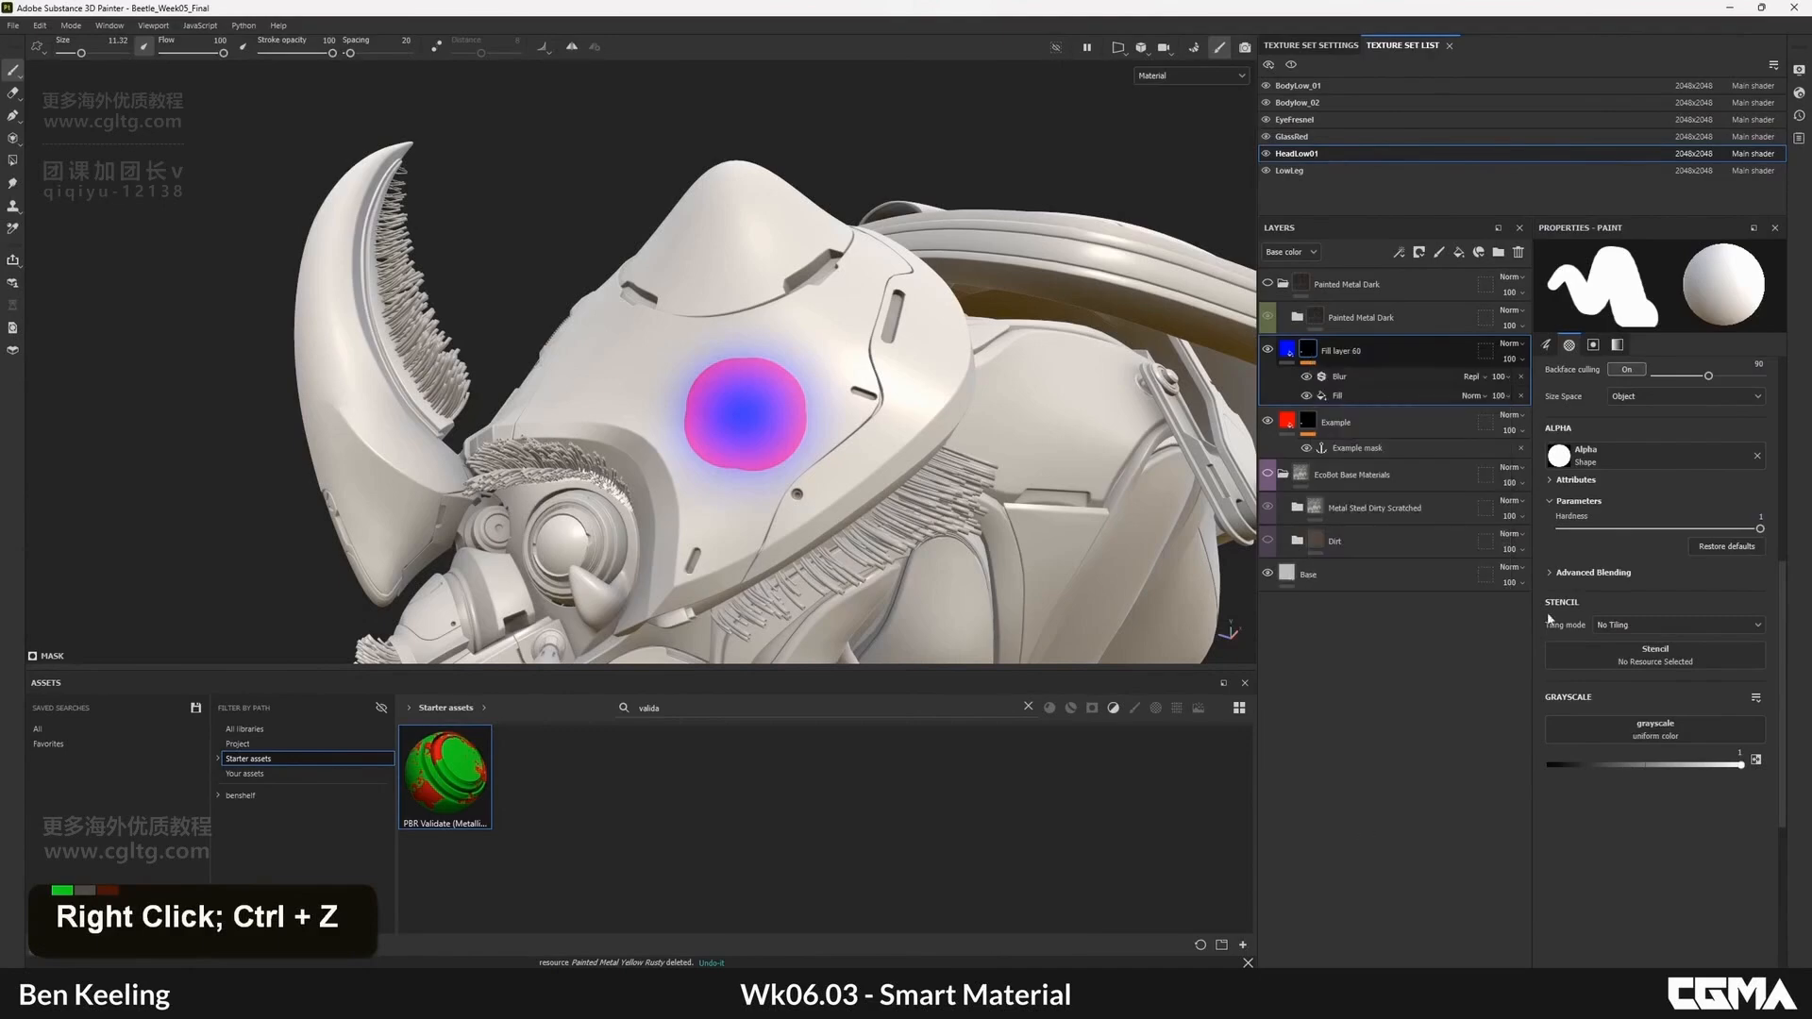
pyautogui.click(1703, 536)
pyautogui.click(1703, 538)
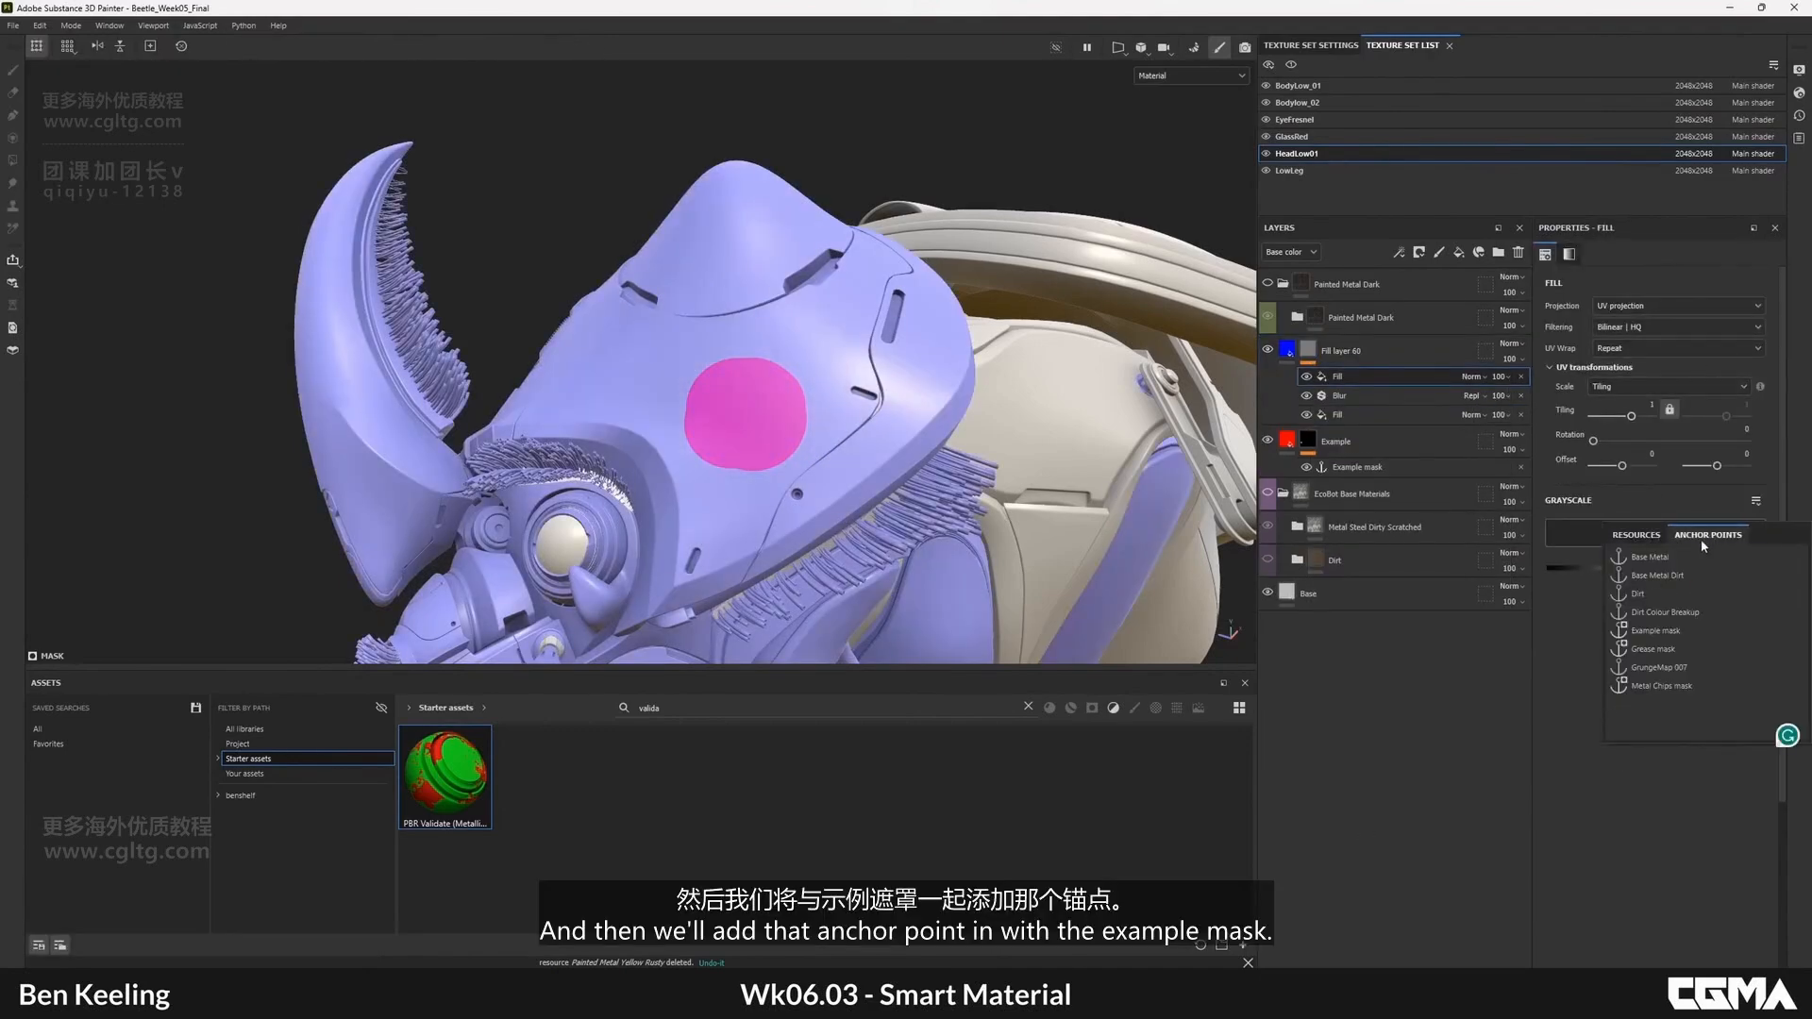
pyautogui.click(1673, 633)
pyautogui.keyDown('alt'); pyautogui.moveTo(807, 331); pyautogui.dragTo(868, 332); pyautogui.keyUp('alt')
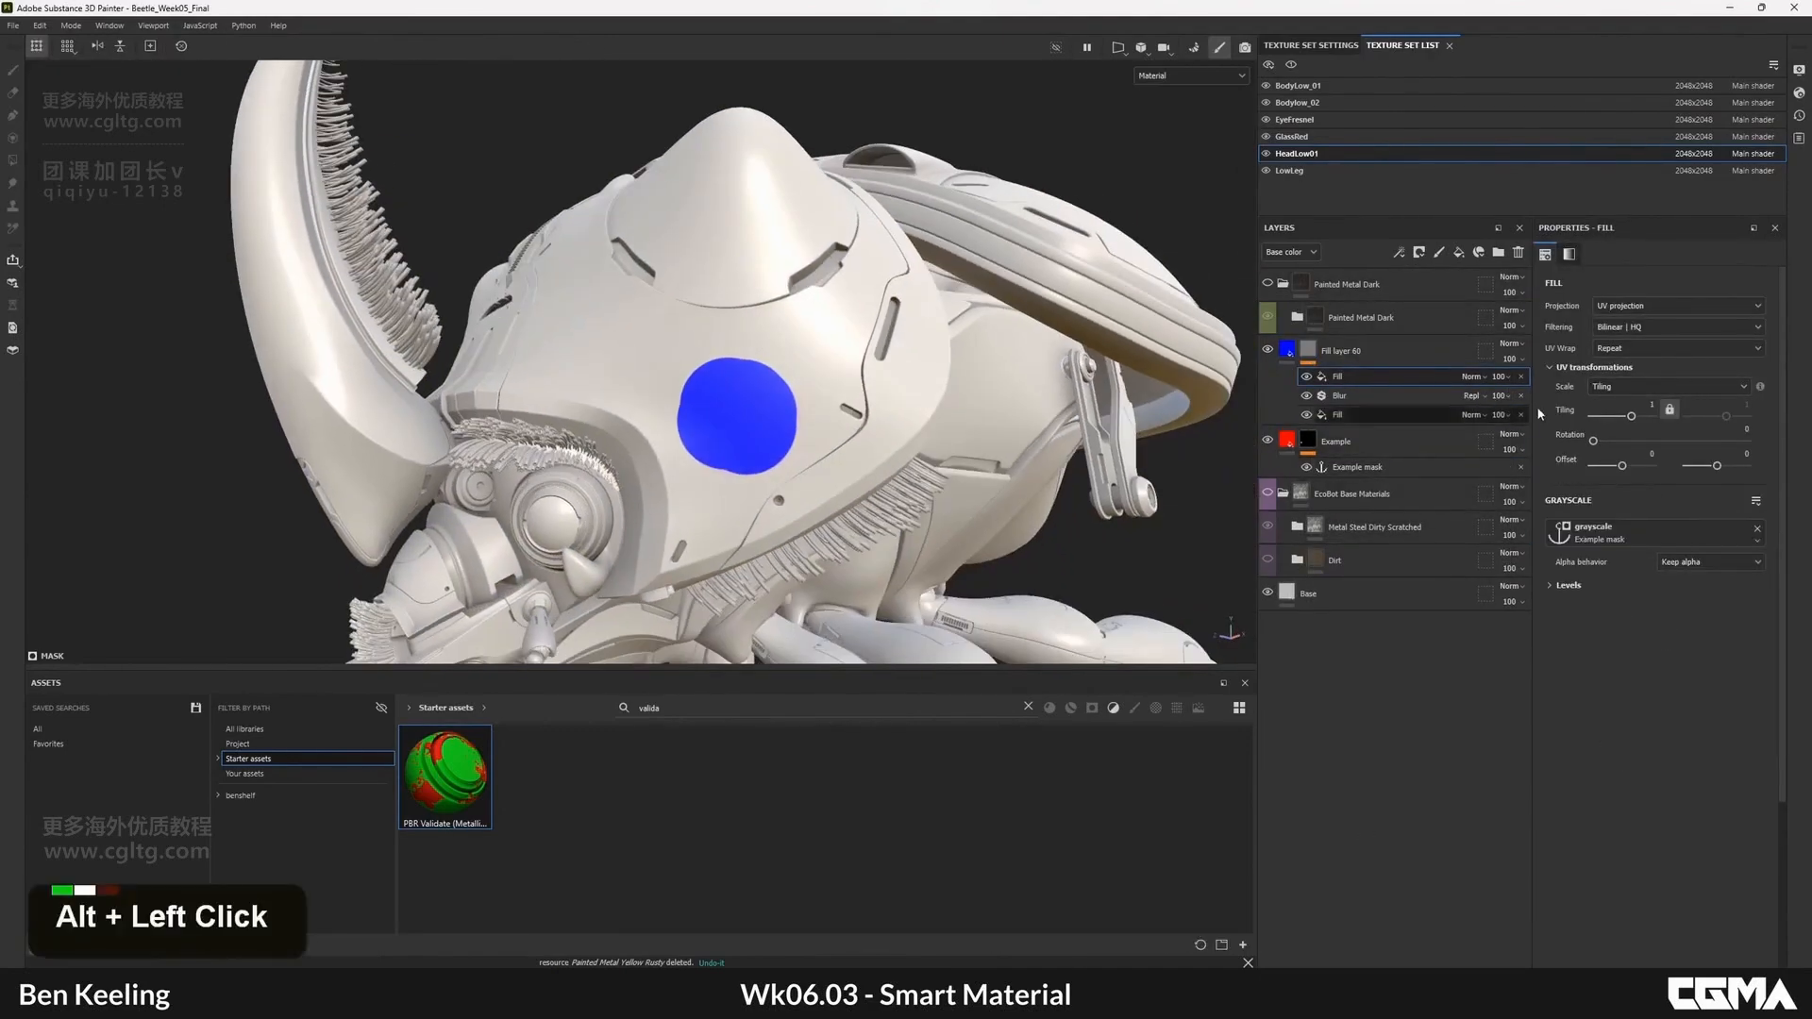
# - Set the upper mask fill's blend mode to Subtract and compare the halo with the blue layer hidden and shown
pyautogui.click(1472, 376)
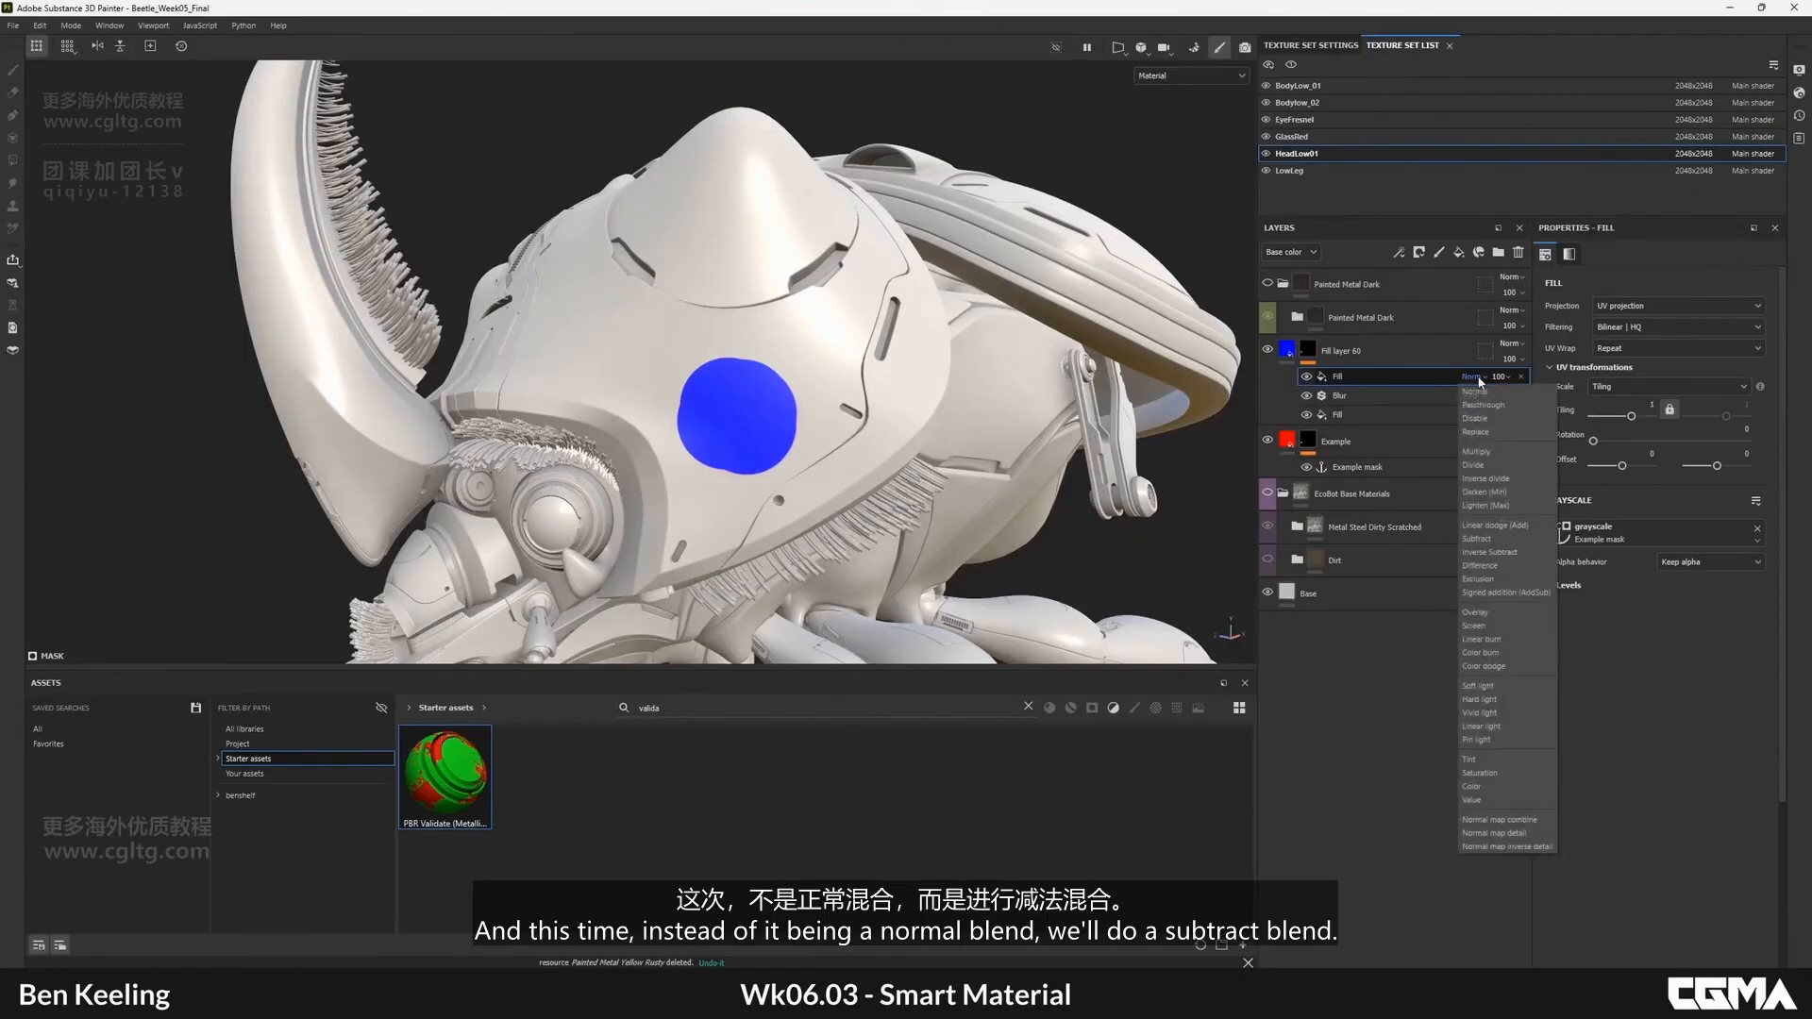
pyautogui.click(1489, 539)
pyautogui.keyDown('alt'); pyautogui.moveTo(754, 326); pyautogui.dragTo(849, 332); pyautogui.keyUp('alt')
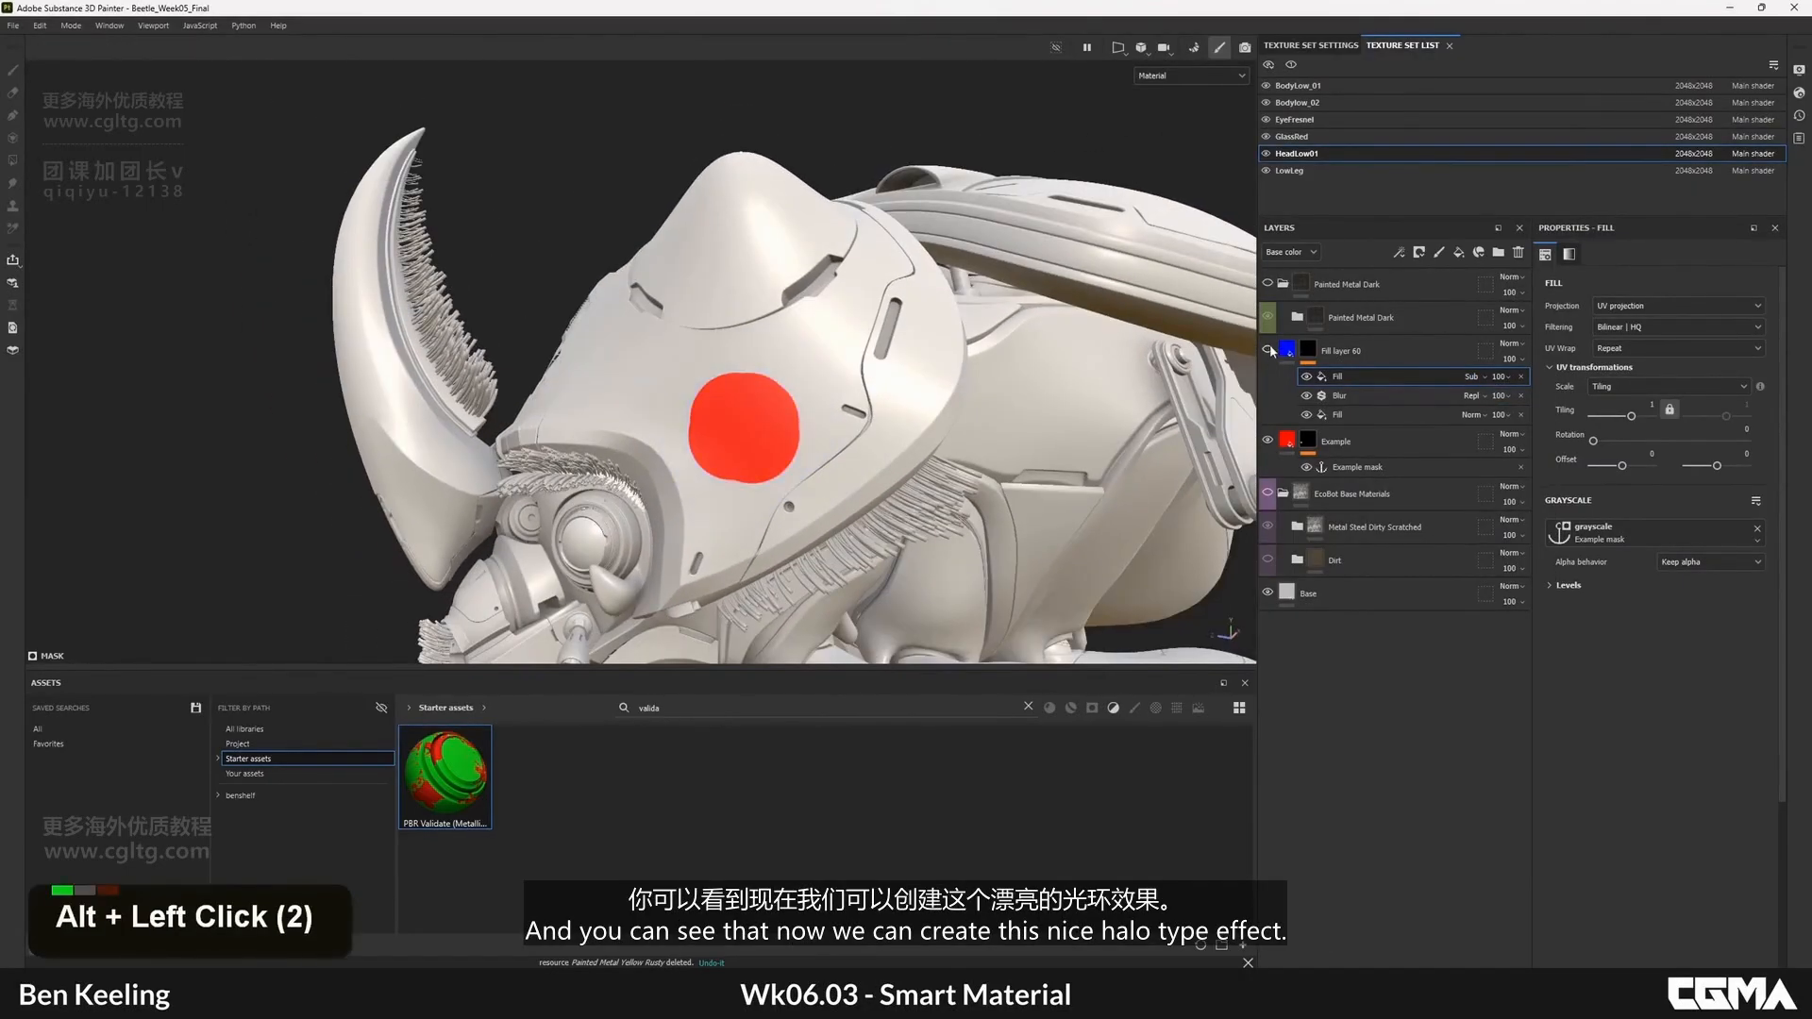
pyautogui.click(1270, 351)
pyautogui.keyDown('alt'); pyautogui.moveTo(703, 401); pyautogui.dragTo(798, 411); pyautogui.keyUp('alt')
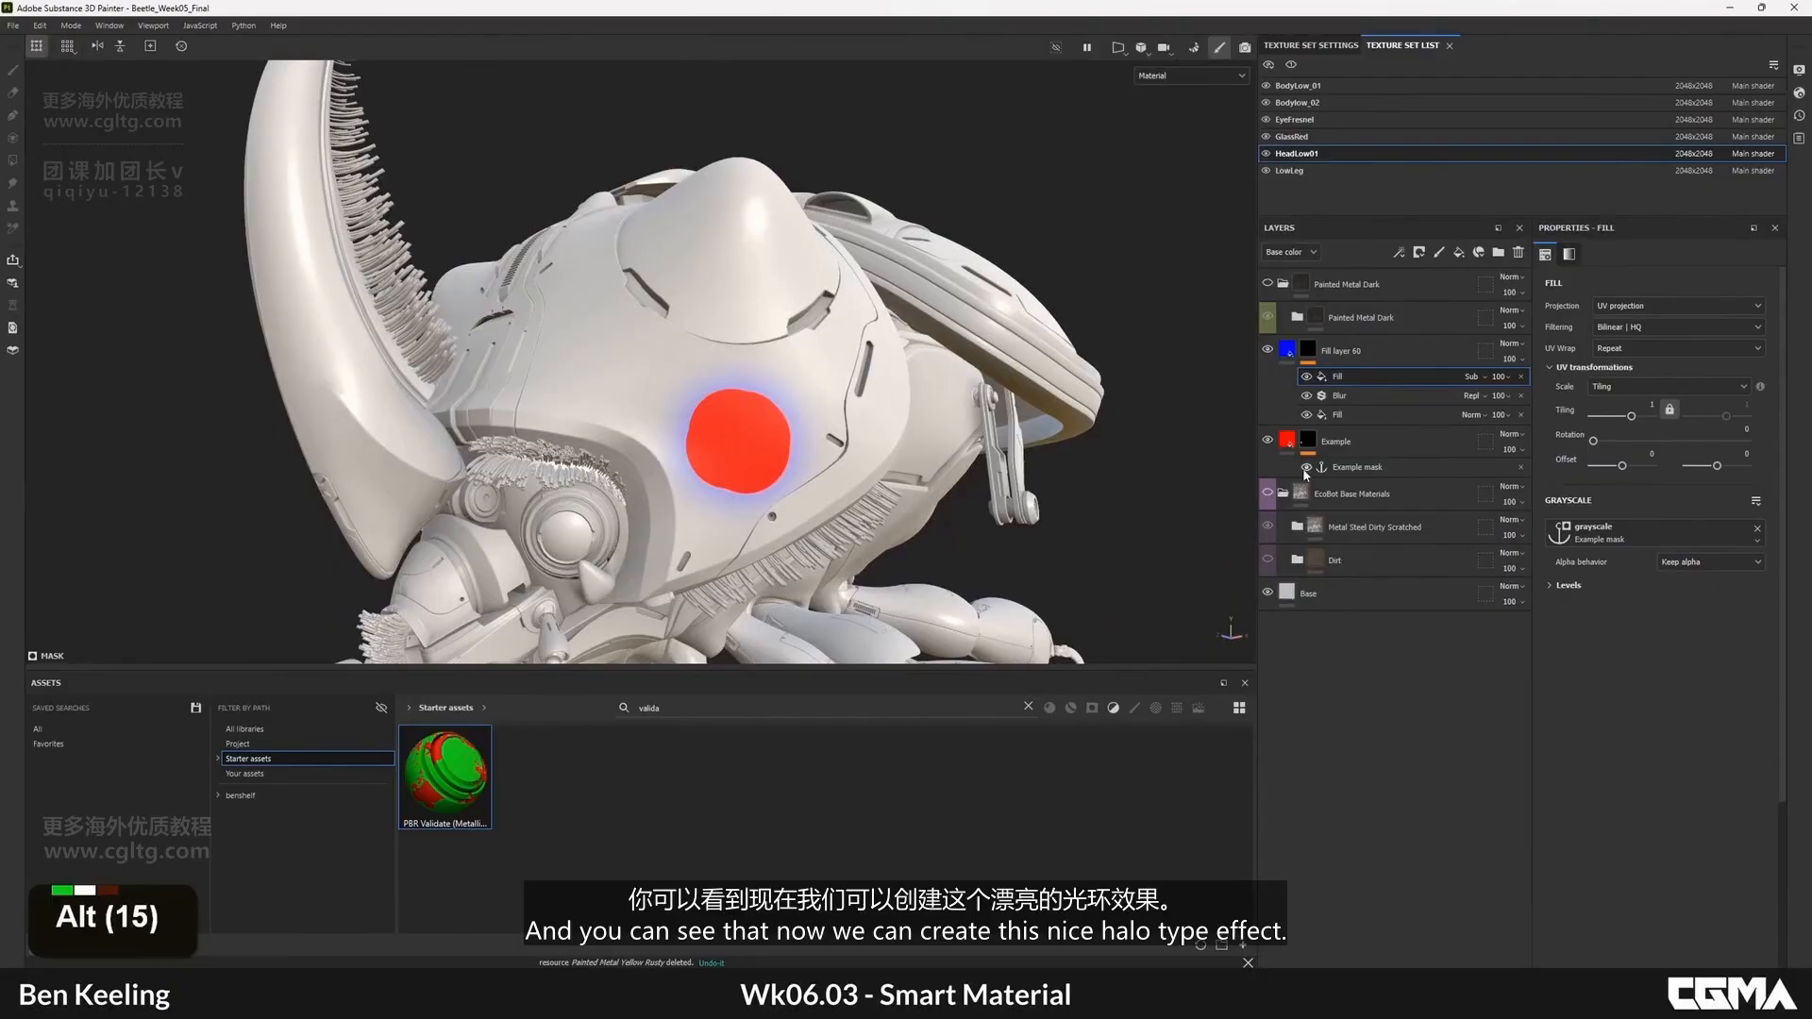
# - Paint three more round spots on the head in the Example layer's mask: beside the first spot, on the horn bump and near the shell edge
pyautogui.click(1308, 441)
pyautogui.click(602, 335)
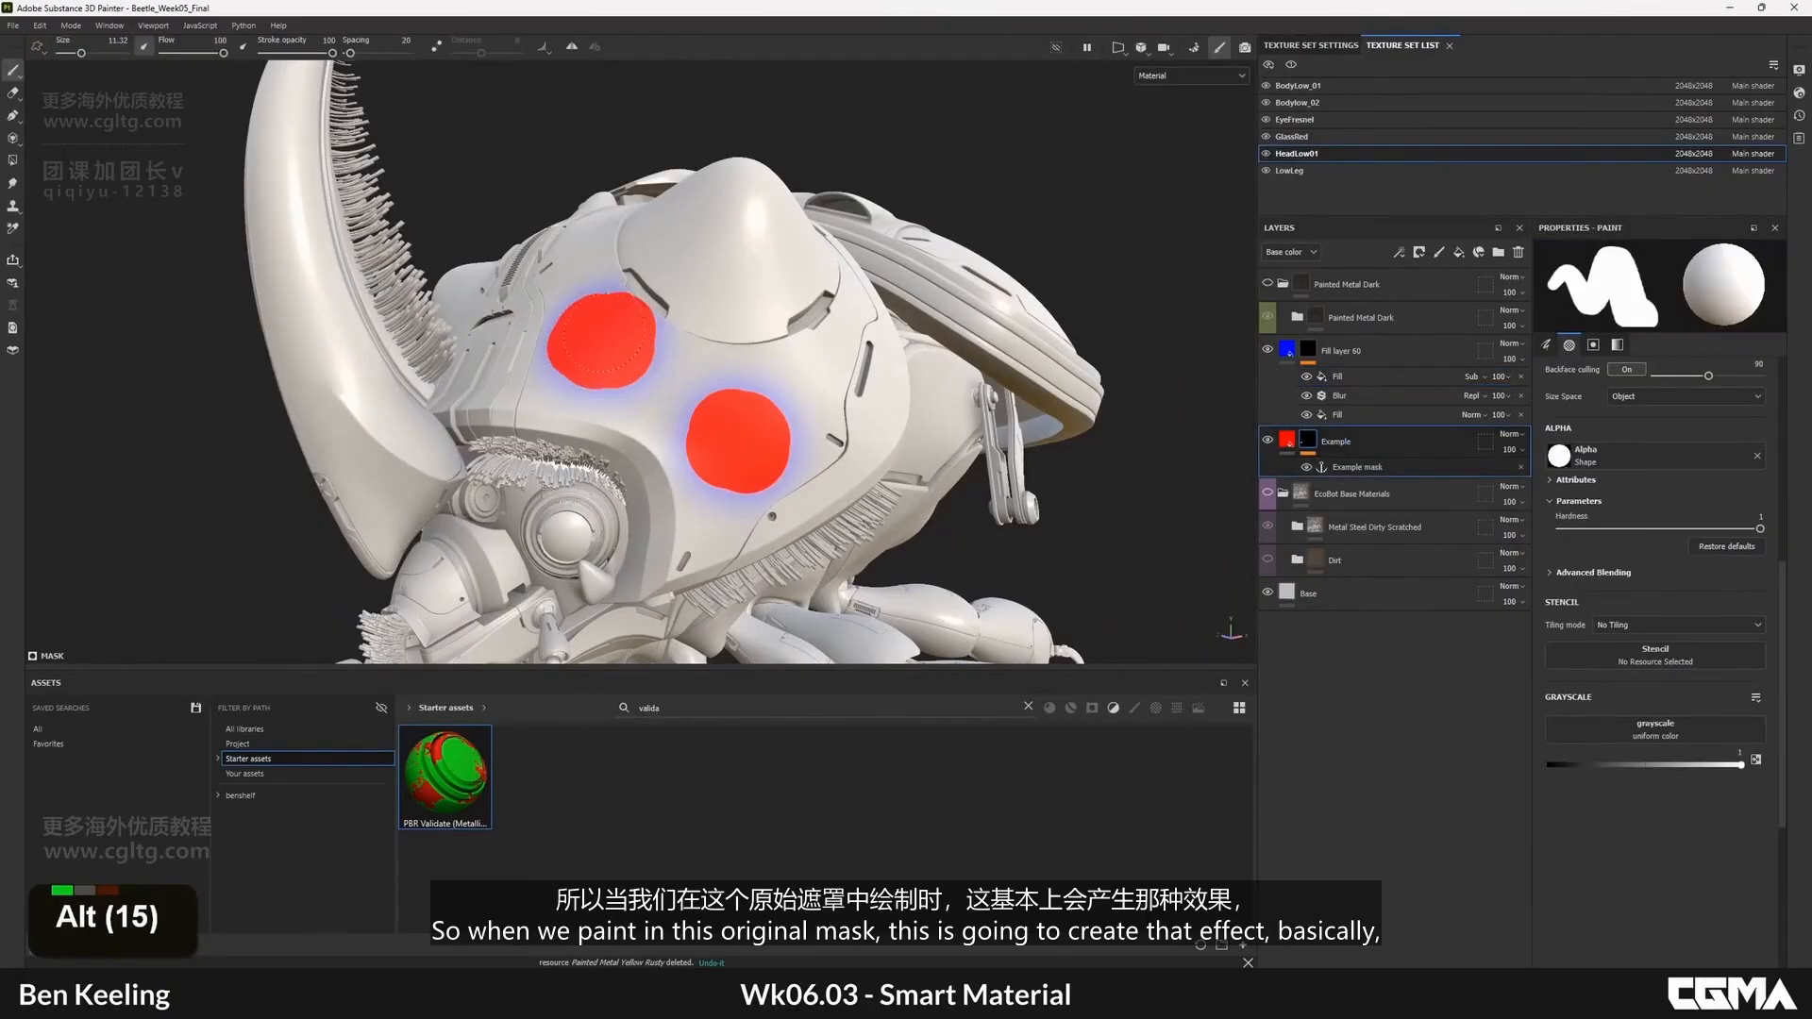
pyautogui.click(748, 217)
pyautogui.moveTo(747, 217)
pyautogui.keyDown('alt'); pyautogui.mouseDown()
pyautogui.moveTo(772, 387)
pyautogui.moveTo(882, 458)
pyautogui.moveTo(946, 445)
pyautogui.moveTo(929, 455)
pyautogui.mouseUp(); pyautogui.keyUp('alt')
pyautogui.click(890, 388)
pyautogui.keyDown('alt'); pyautogui.moveTo(930, 455); pyautogui.dragTo(923, 349, button='middle'); pyautogui.keyUp('alt')
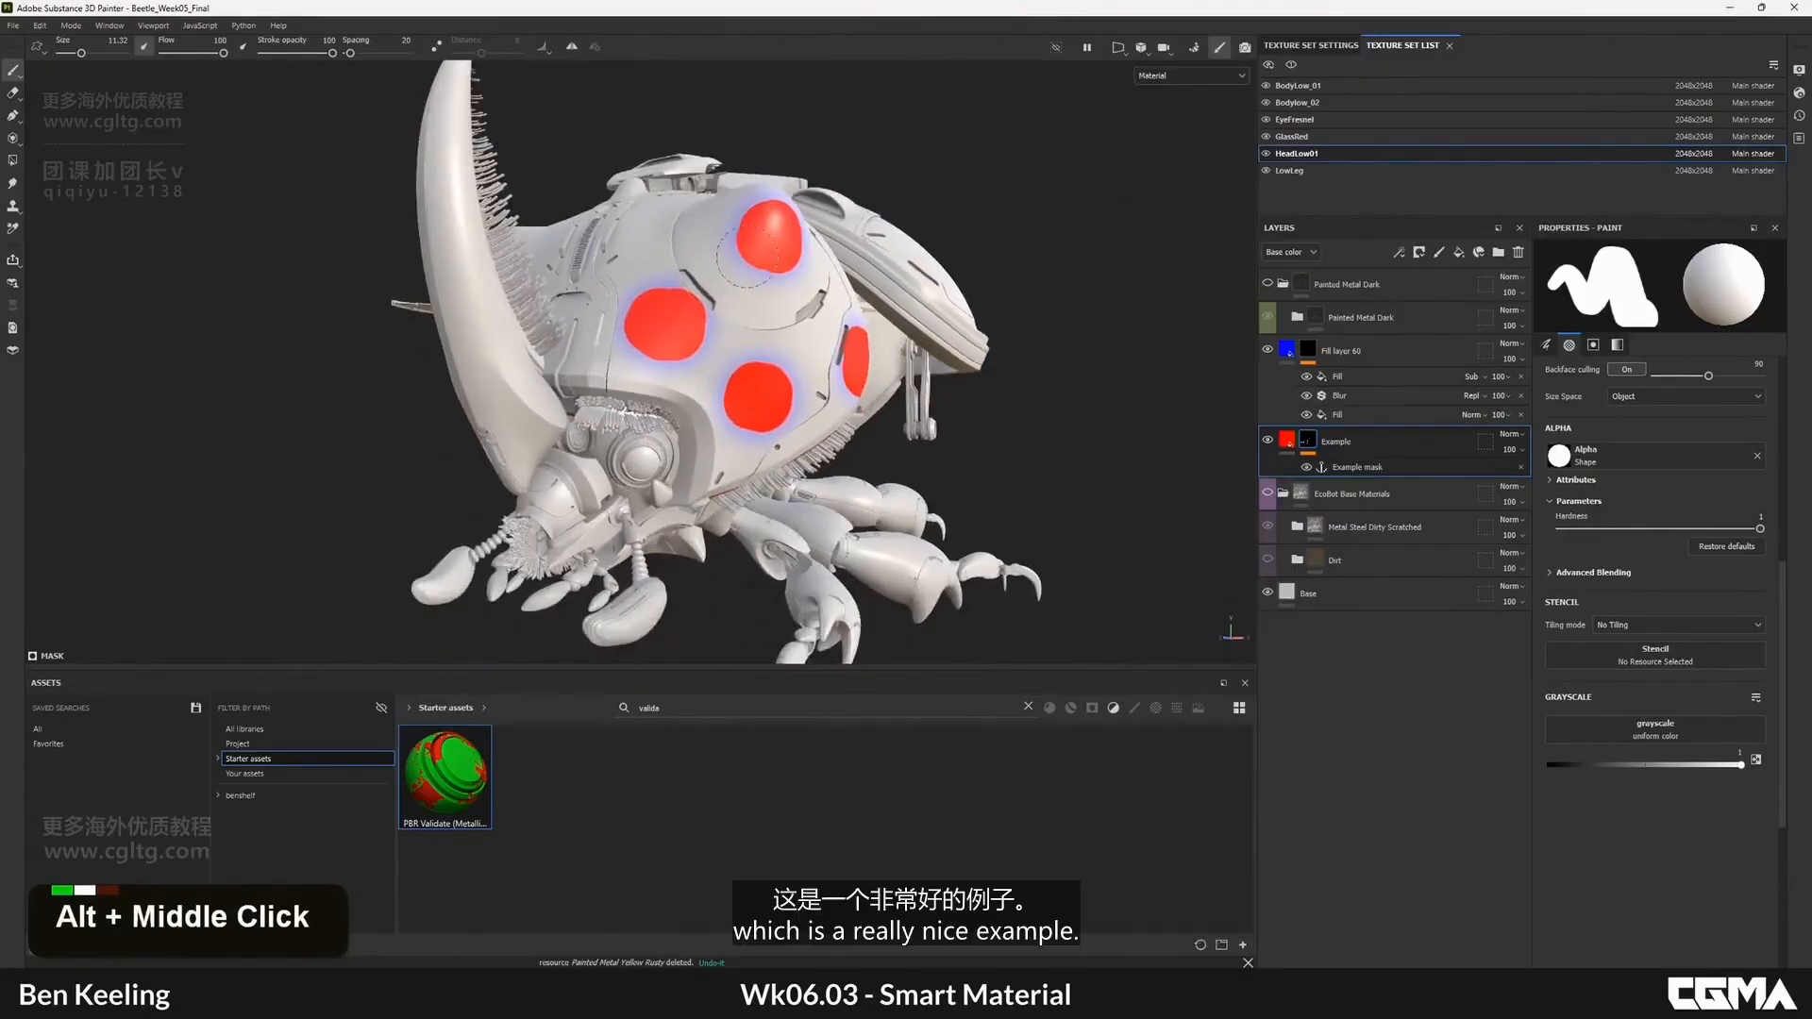
pyautogui.keyDown('alt'); pyautogui.moveTo(923, 349); pyautogui.dragTo(1000, 363, button='right'); pyautogui.keyUp('alt')
pyautogui.keyDown('alt'); pyautogui.moveTo(1001, 363); pyautogui.dragTo(948, 373); pyautogui.keyUp('alt')
# - Delete the blue fill layer and the red Example layer together
pyautogui.click(1308, 350)
pyautogui.keyDown('shift'); pyautogui.click(1345, 470); pyautogui.keyUp('shift')
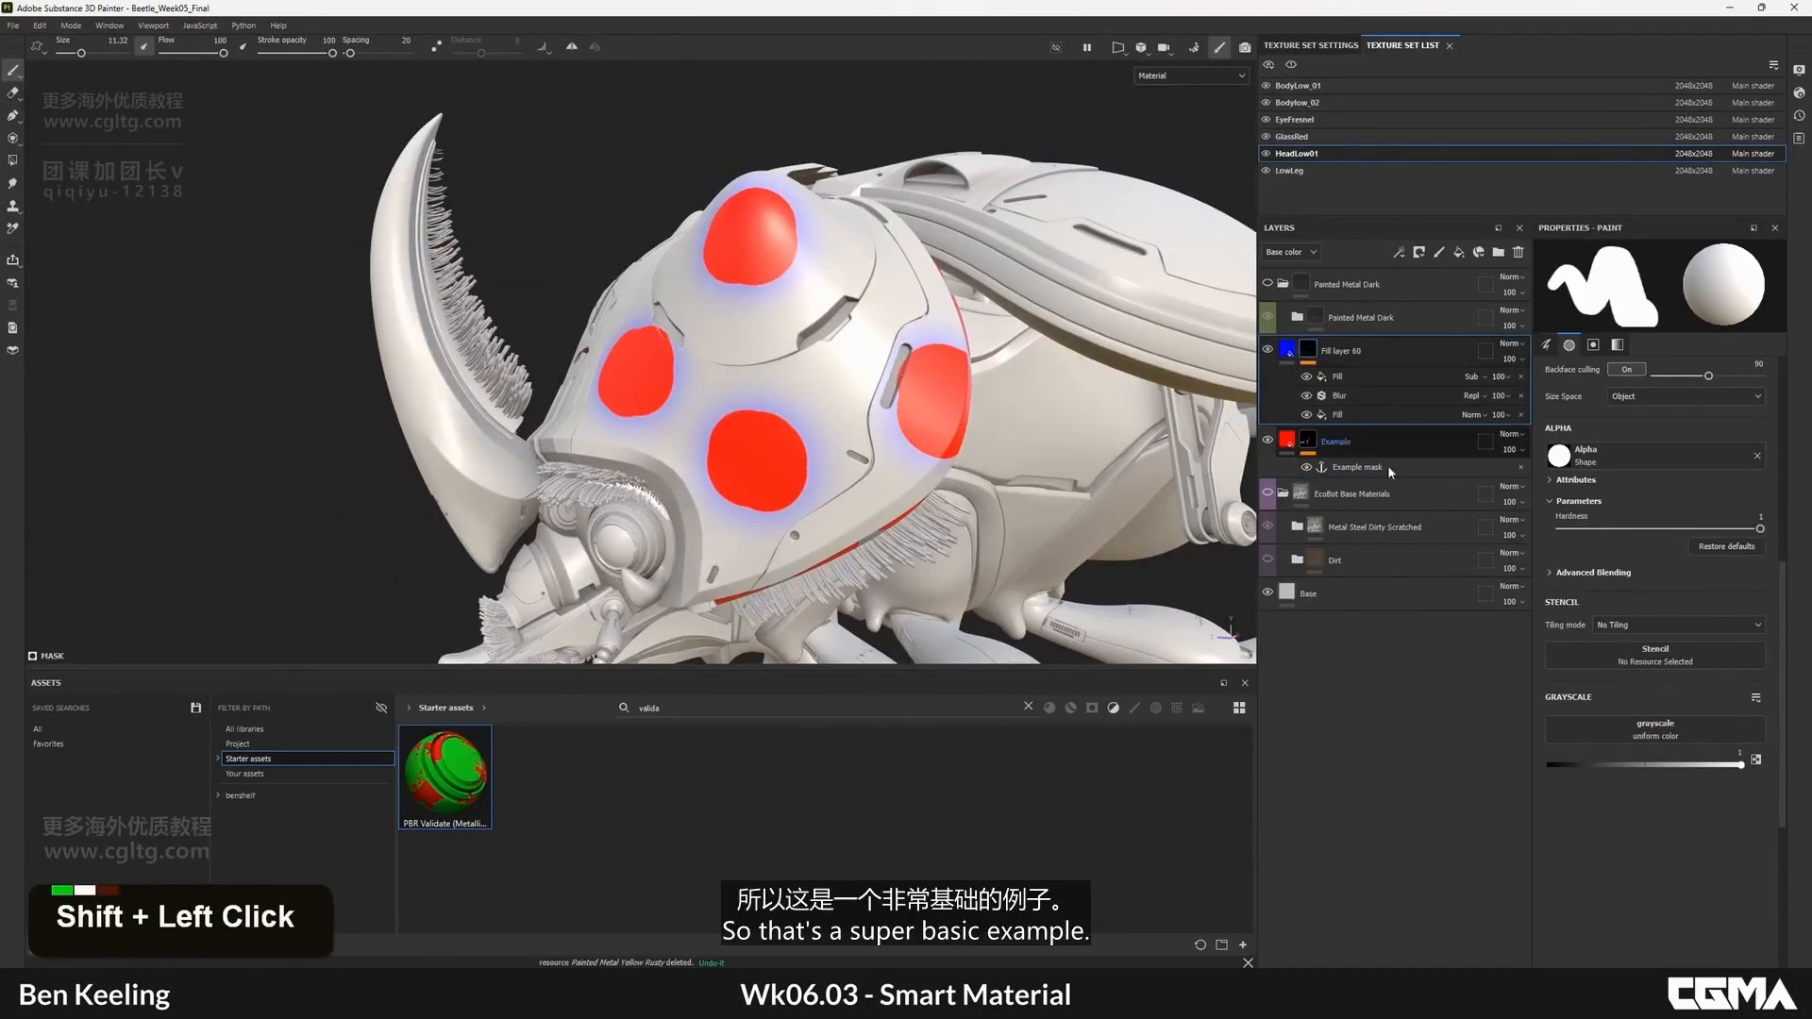
pyautogui.press('Delete')
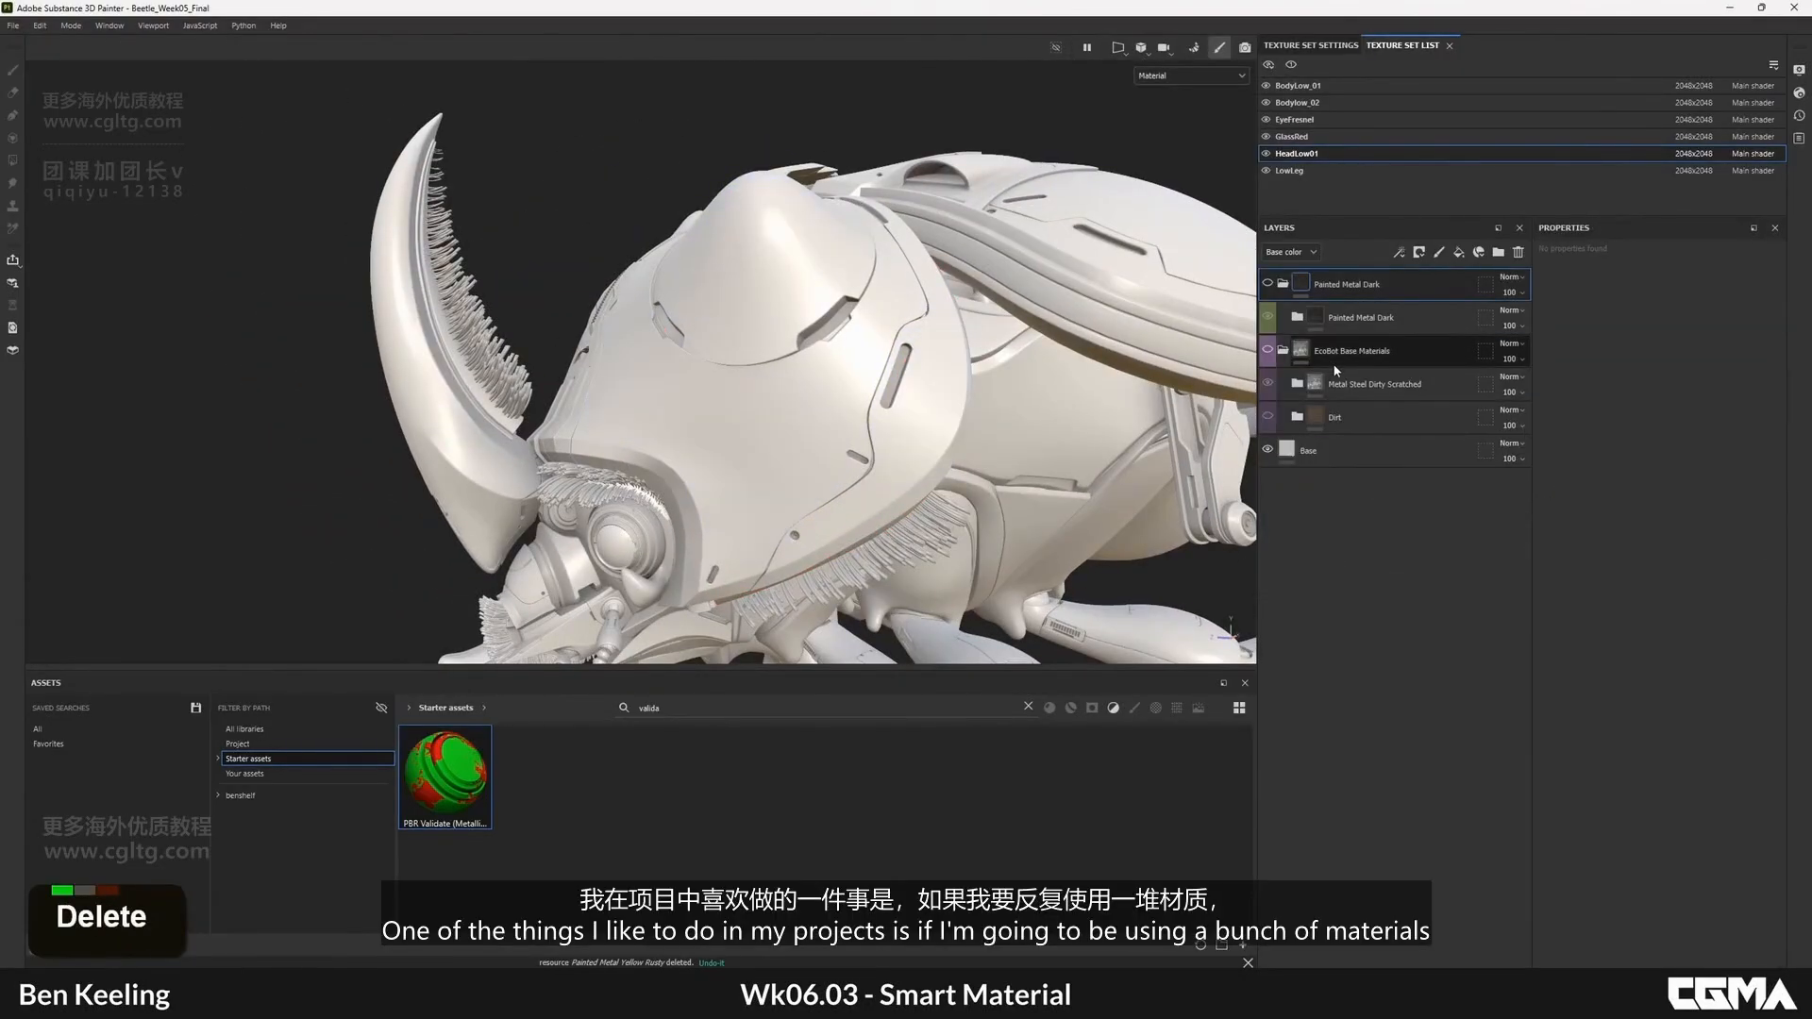
# - Toggle the visibility of the Dirt and Metal Steel Dirty Scratched folders to preview each base material on the head
pyautogui.keyDown('alt'); pyautogui.moveTo(764, 427); pyautogui.dragTo(777, 336, button='middle'); pyautogui.keyUp('alt')
pyautogui.keyDown('alt'); pyautogui.moveTo(777, 336); pyautogui.dragTo(814, 338); pyautogui.keyUp('alt')
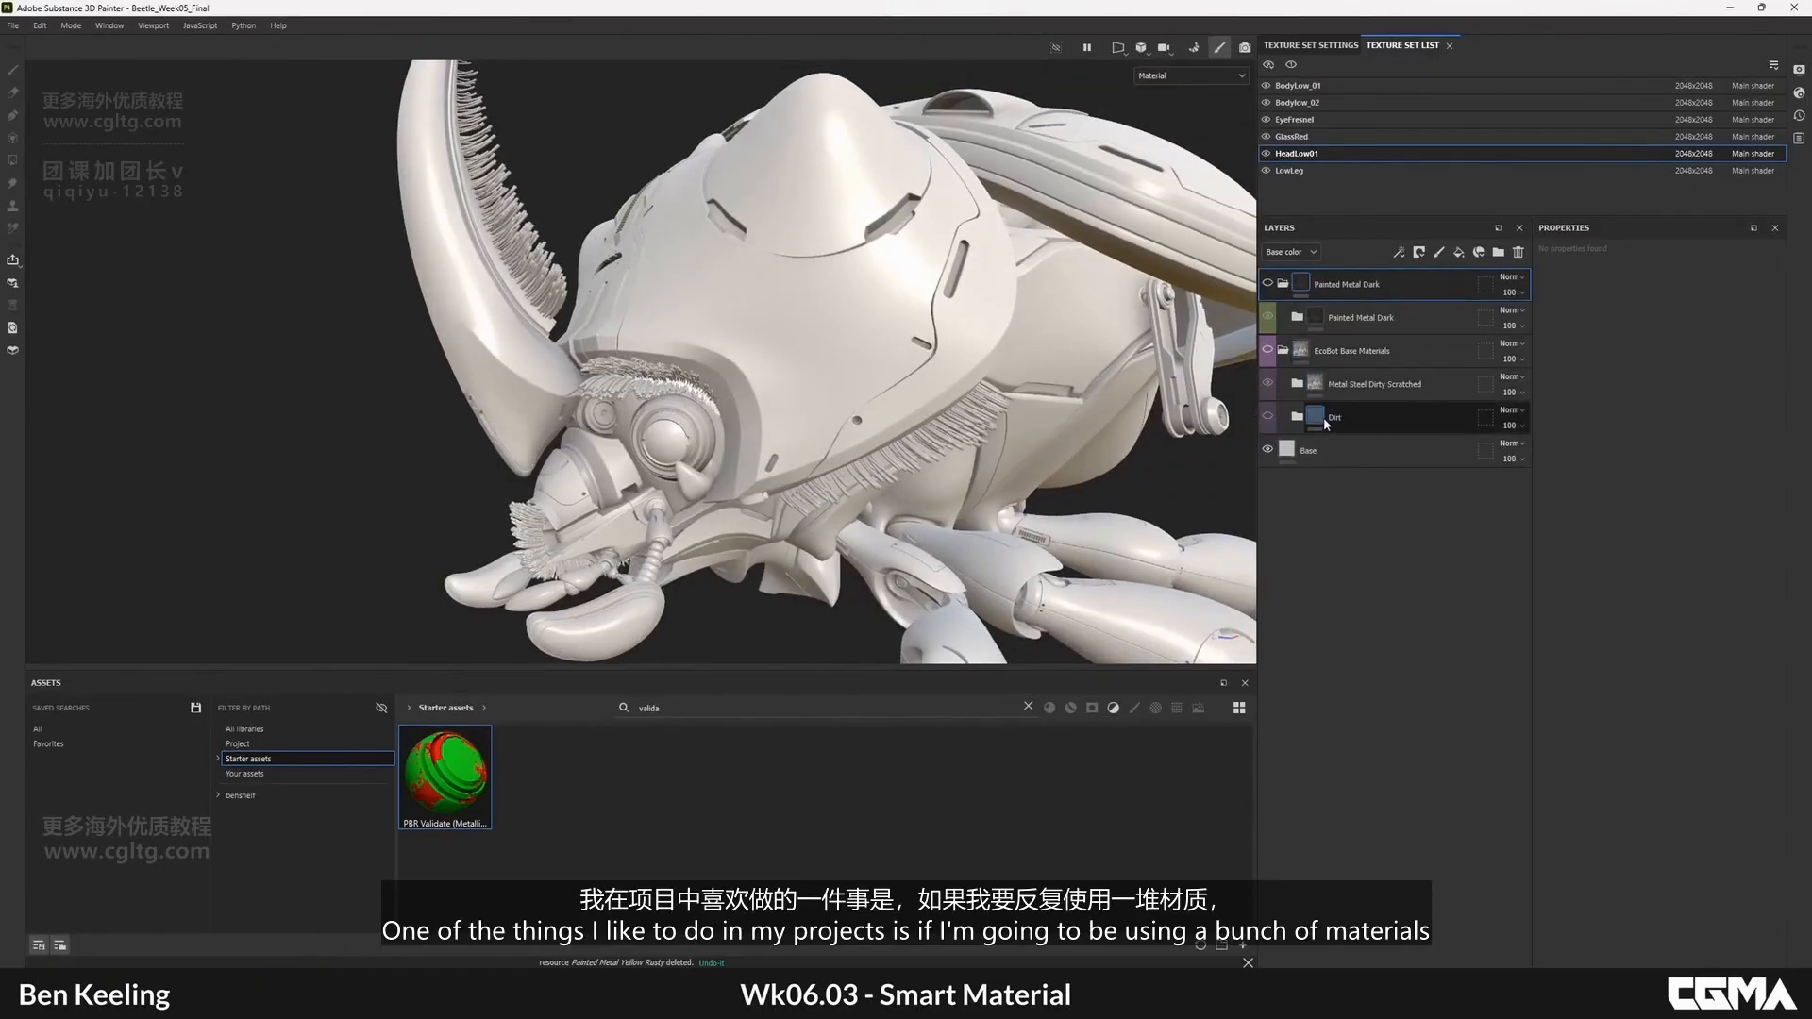
pyautogui.click(1268, 417)
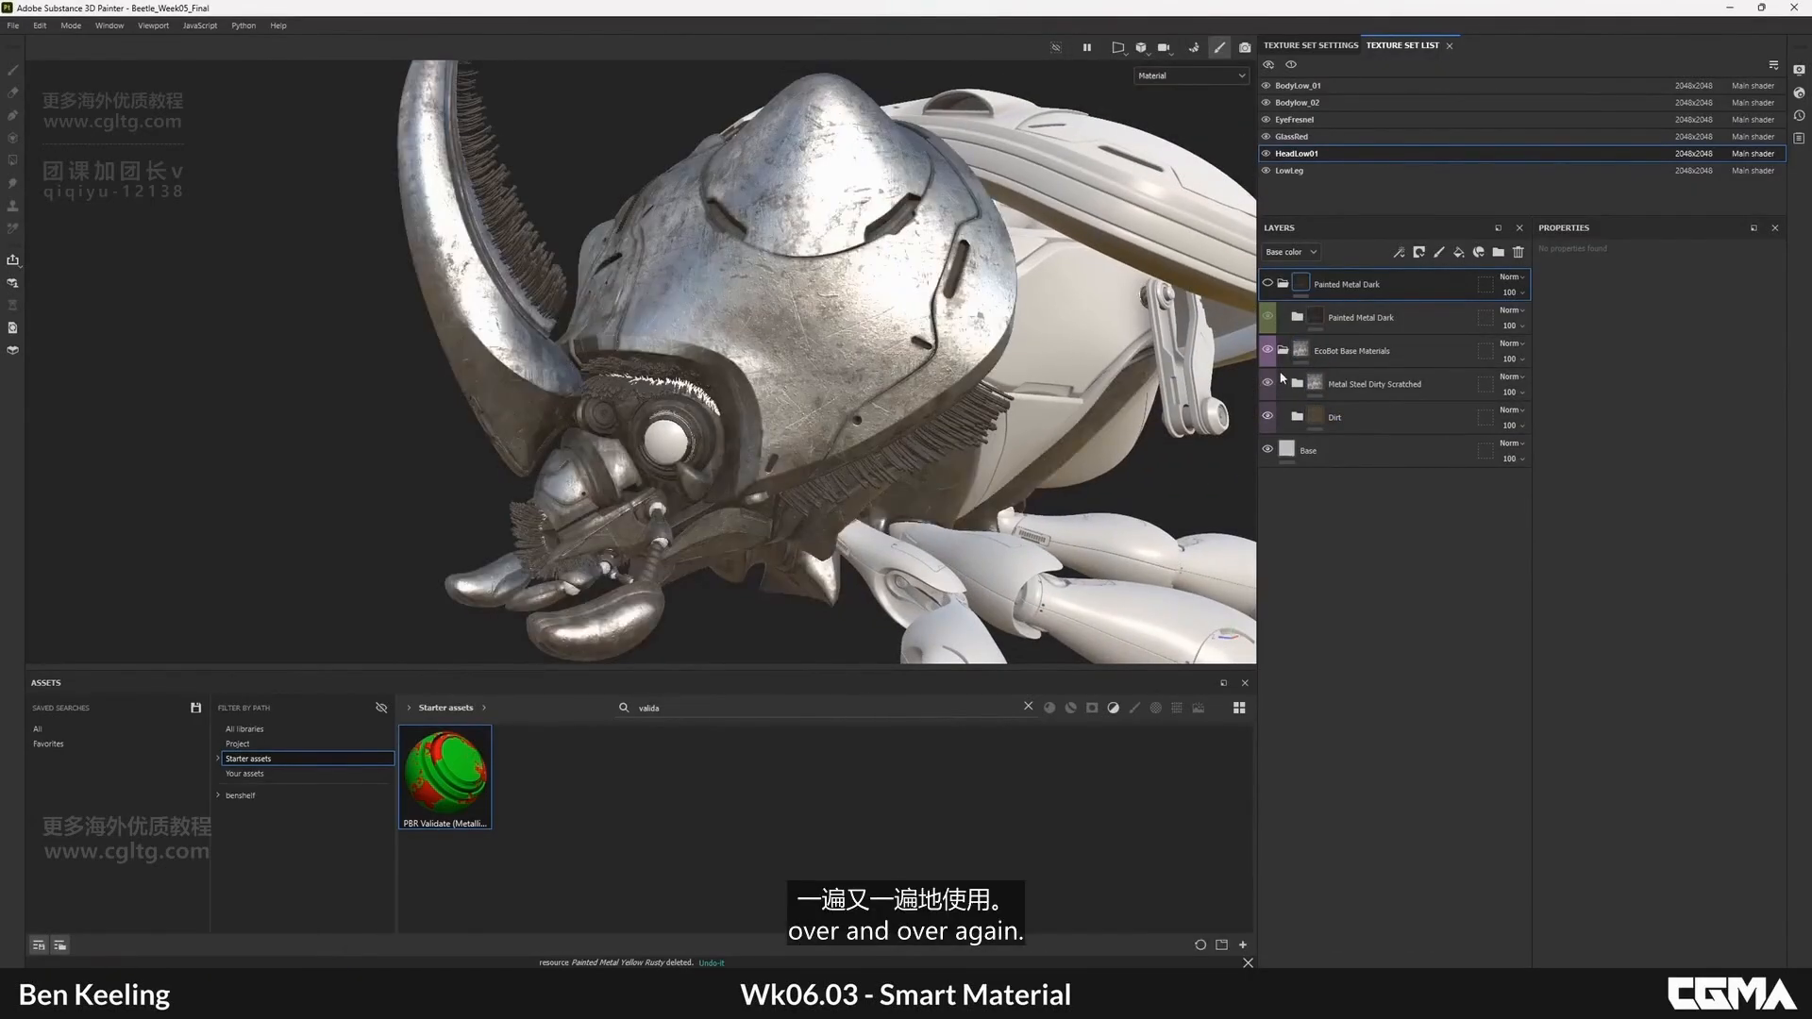
pyautogui.click(1268, 382)
pyautogui.keyDown('alt'); pyautogui.moveTo(835, 360); pyautogui.dragTo(1205, 353); pyautogui.keyUp('alt')
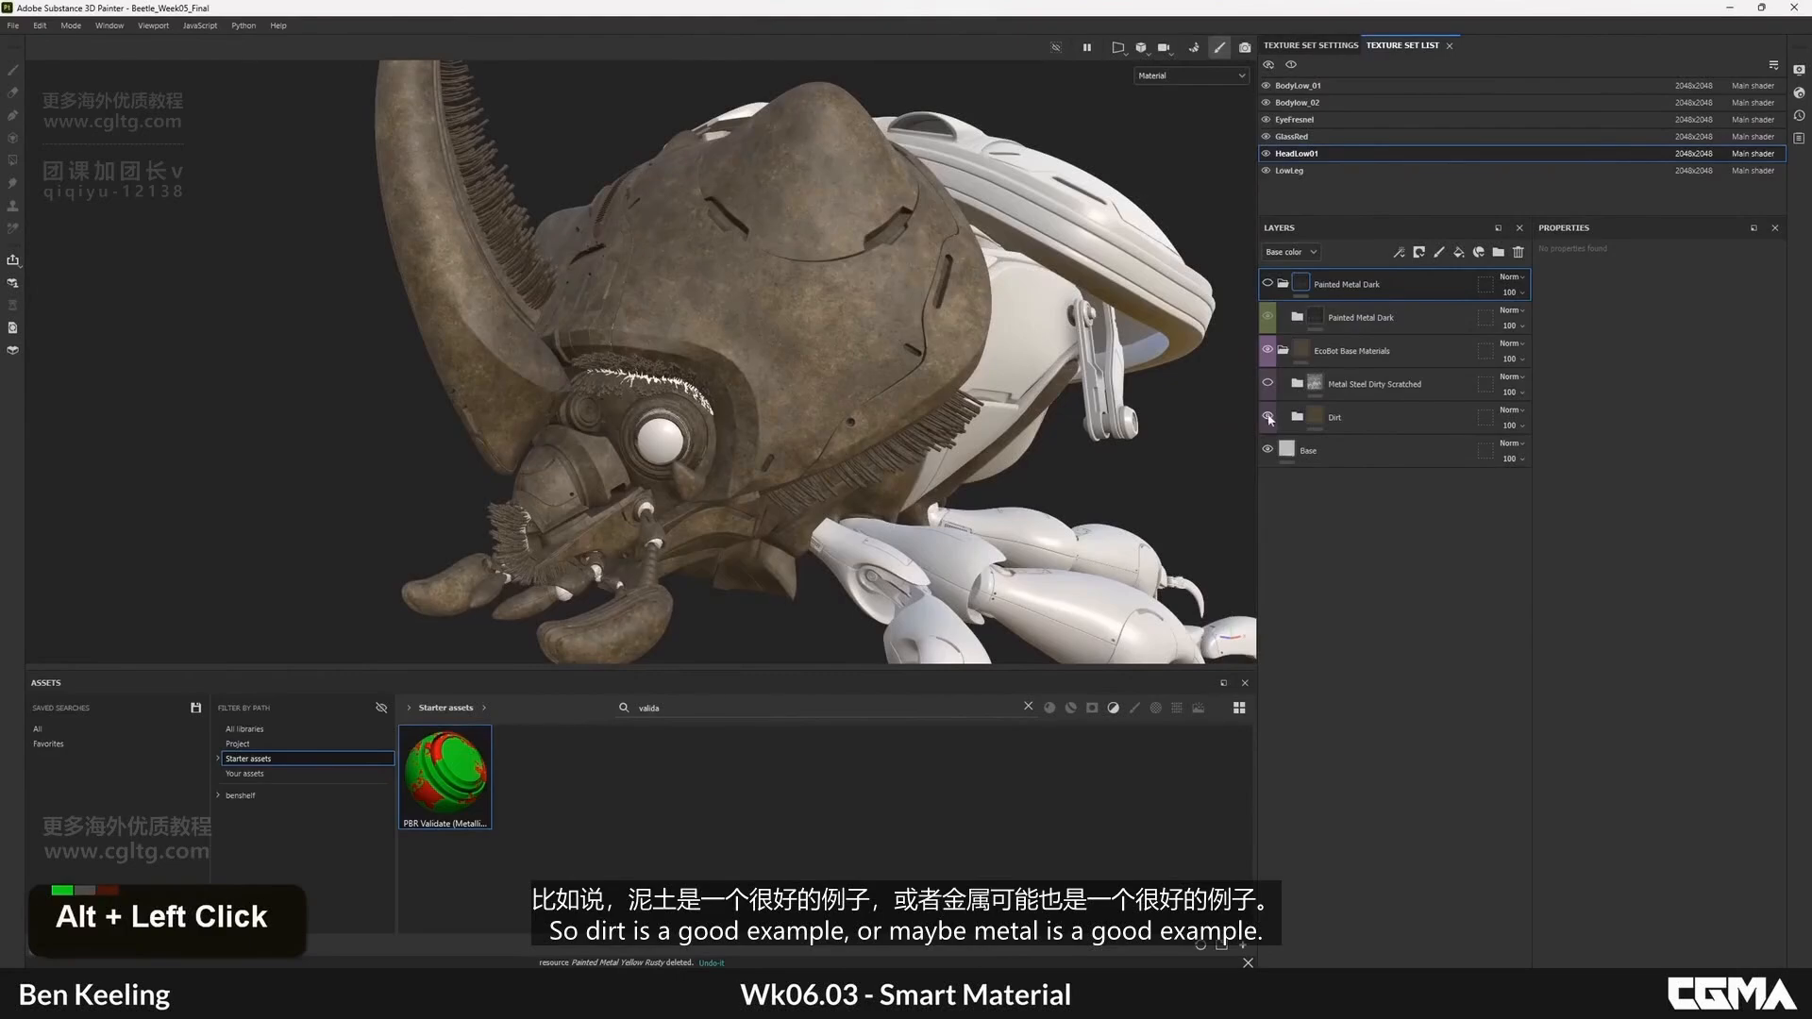
pyautogui.doubleClick(1268, 417)
pyautogui.click(1268, 384)
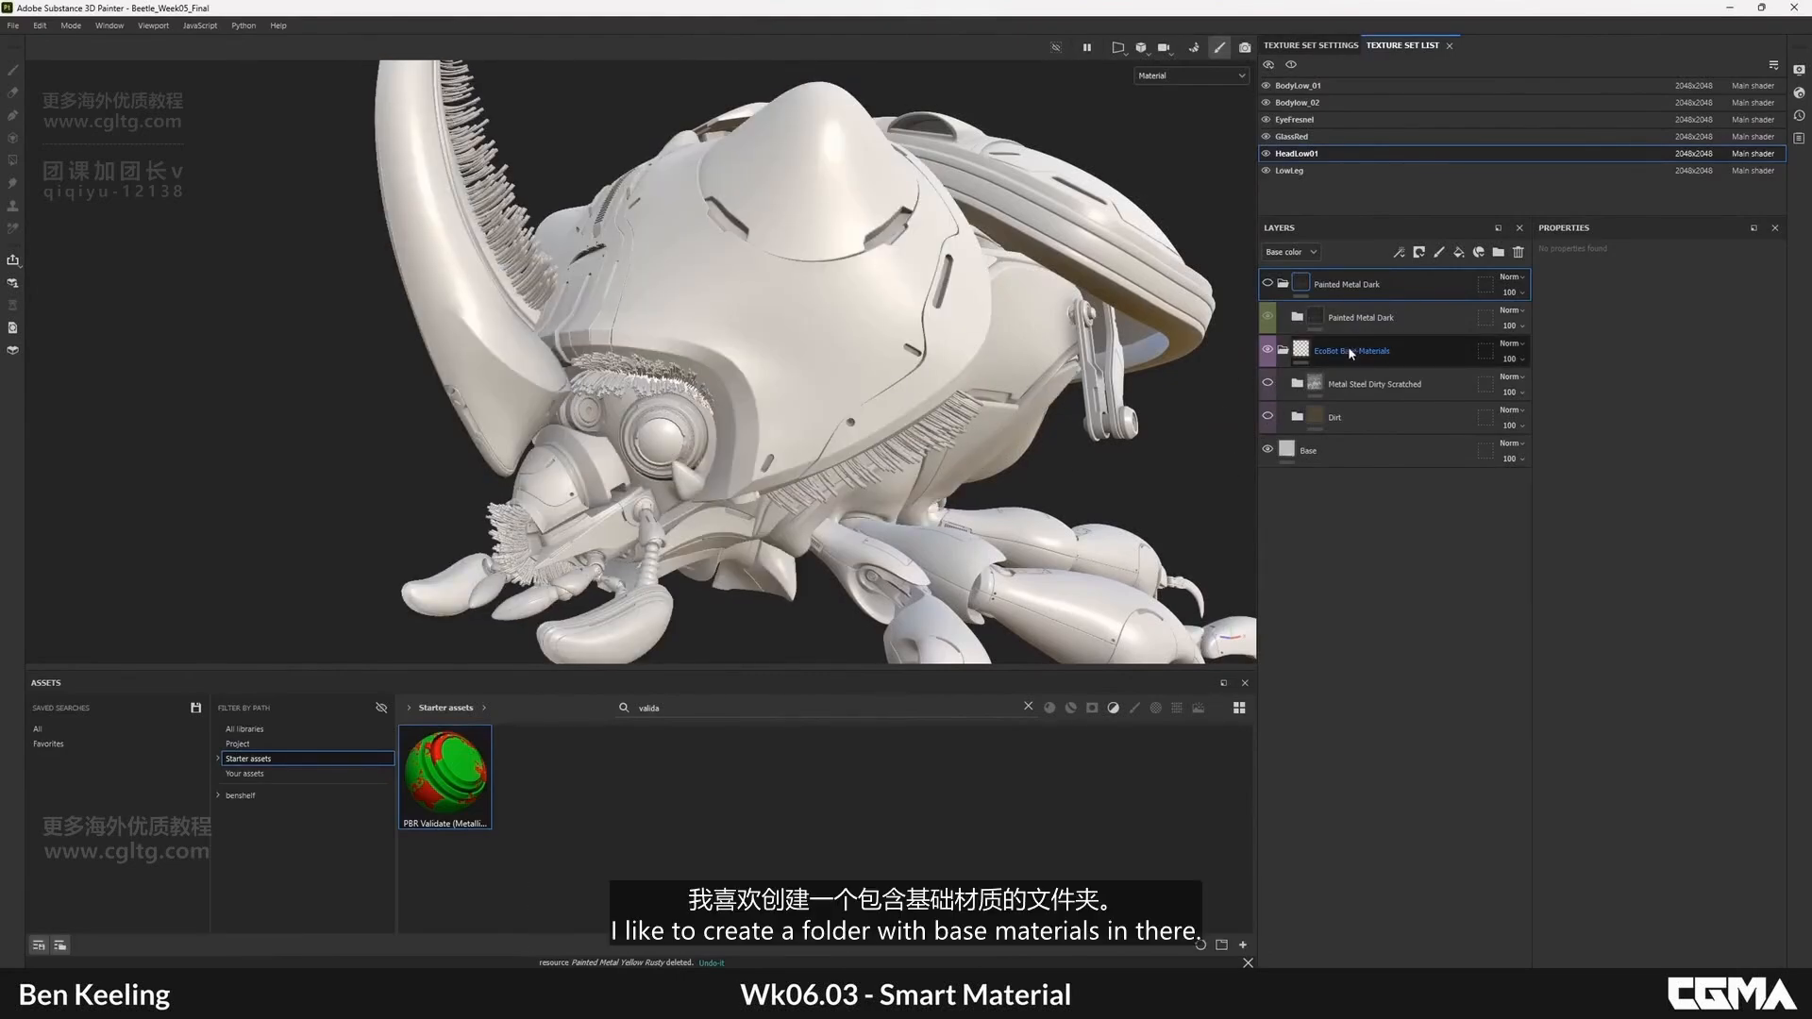
# - Show and expand the Dirt folder, and examine the Dirt layer's material textures and its anchor point's references
pyautogui.click(1267, 416)
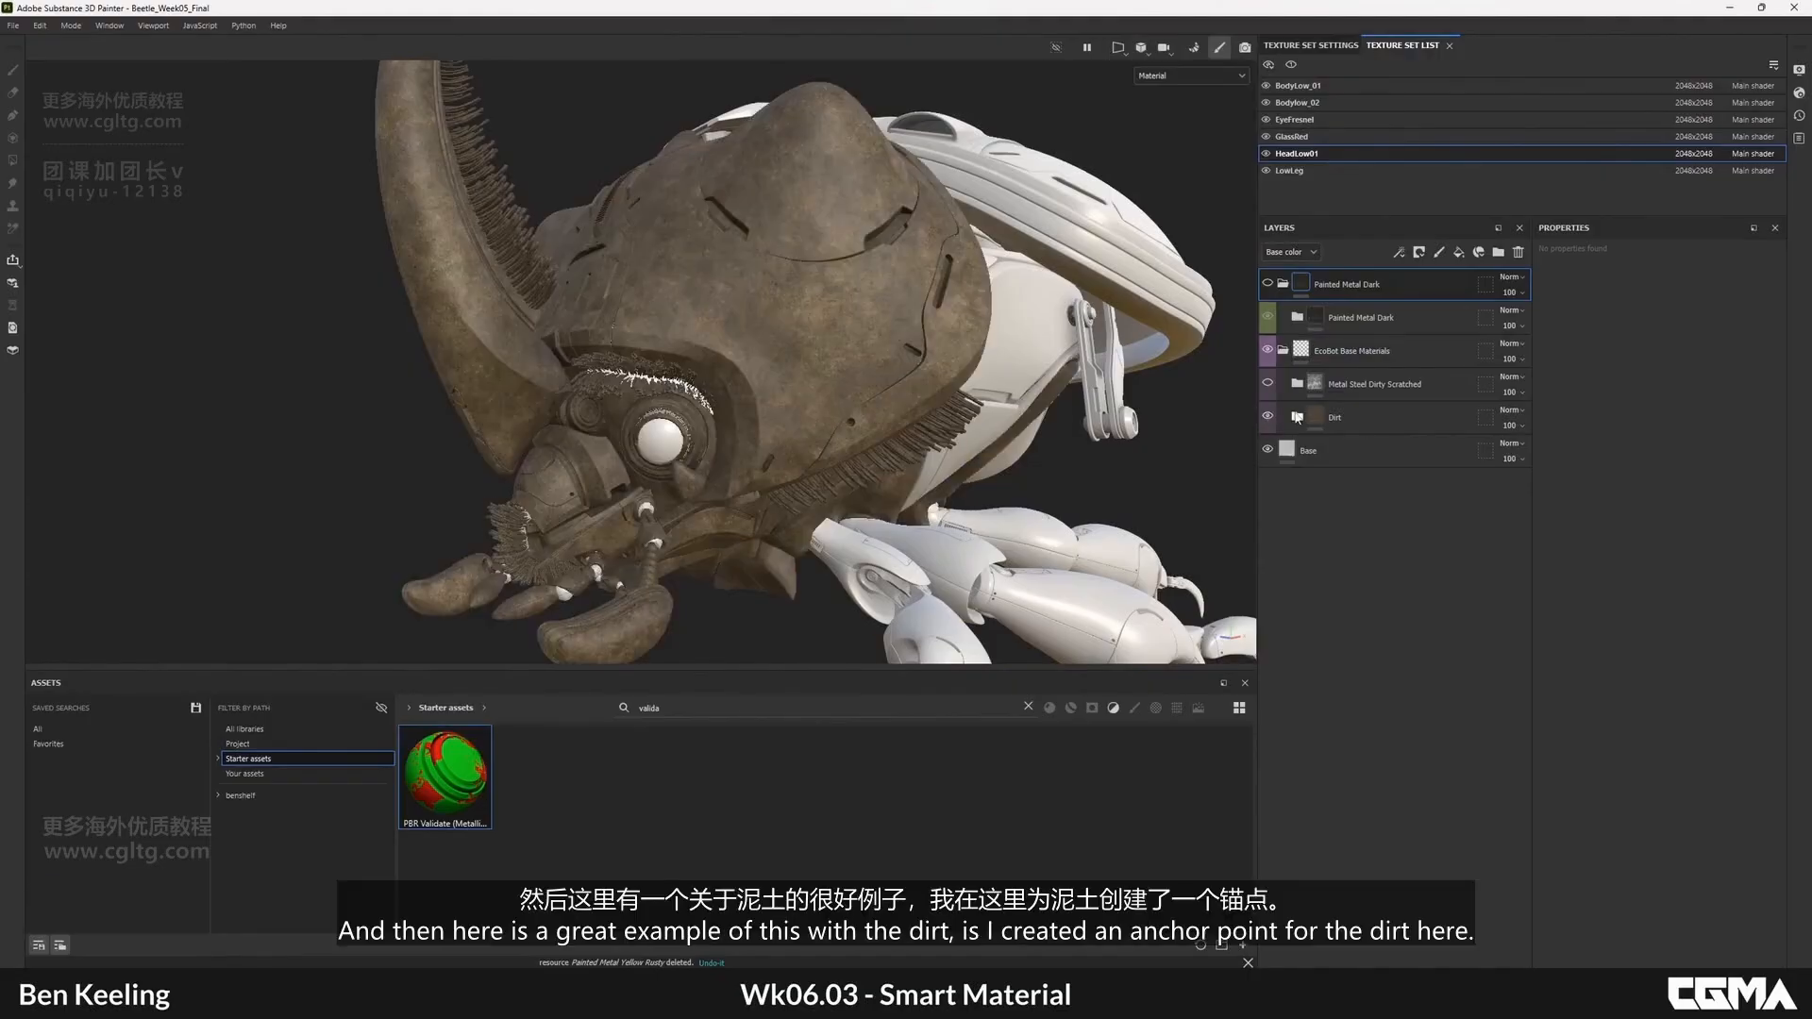
pyautogui.doubleClick(1297, 418)
pyautogui.click(1337, 453)
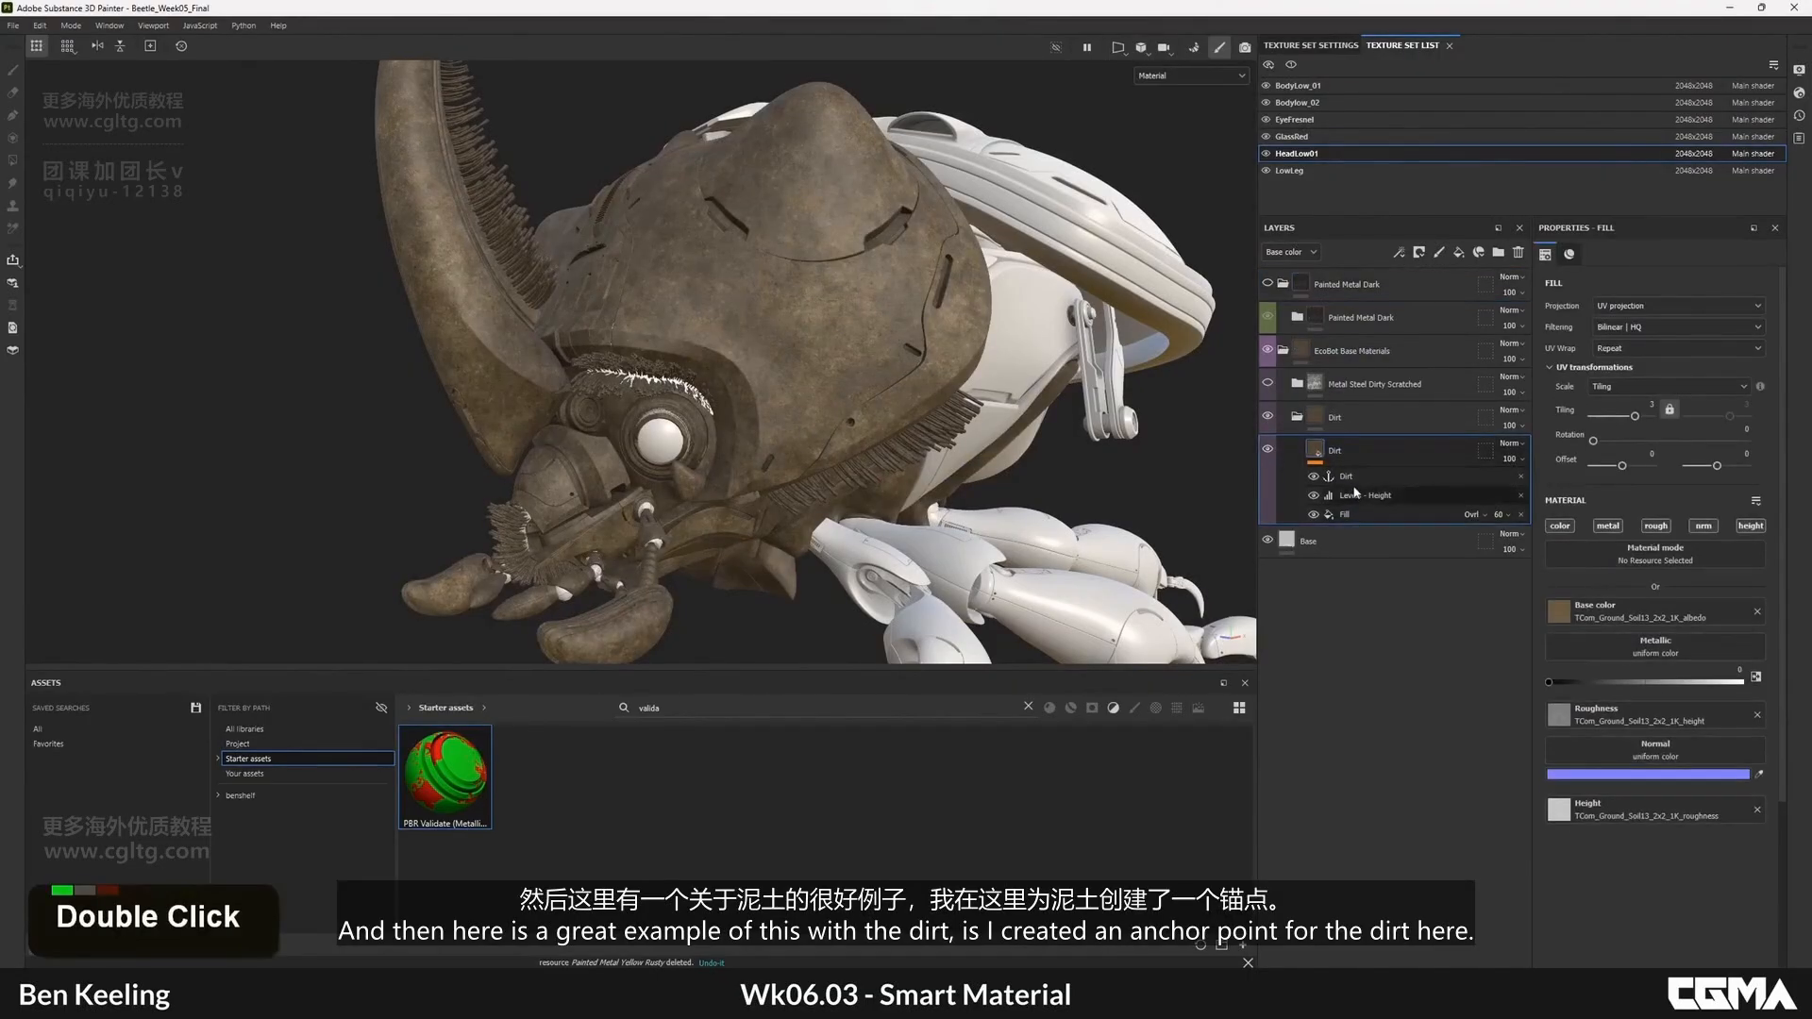
pyautogui.click(1353, 479)
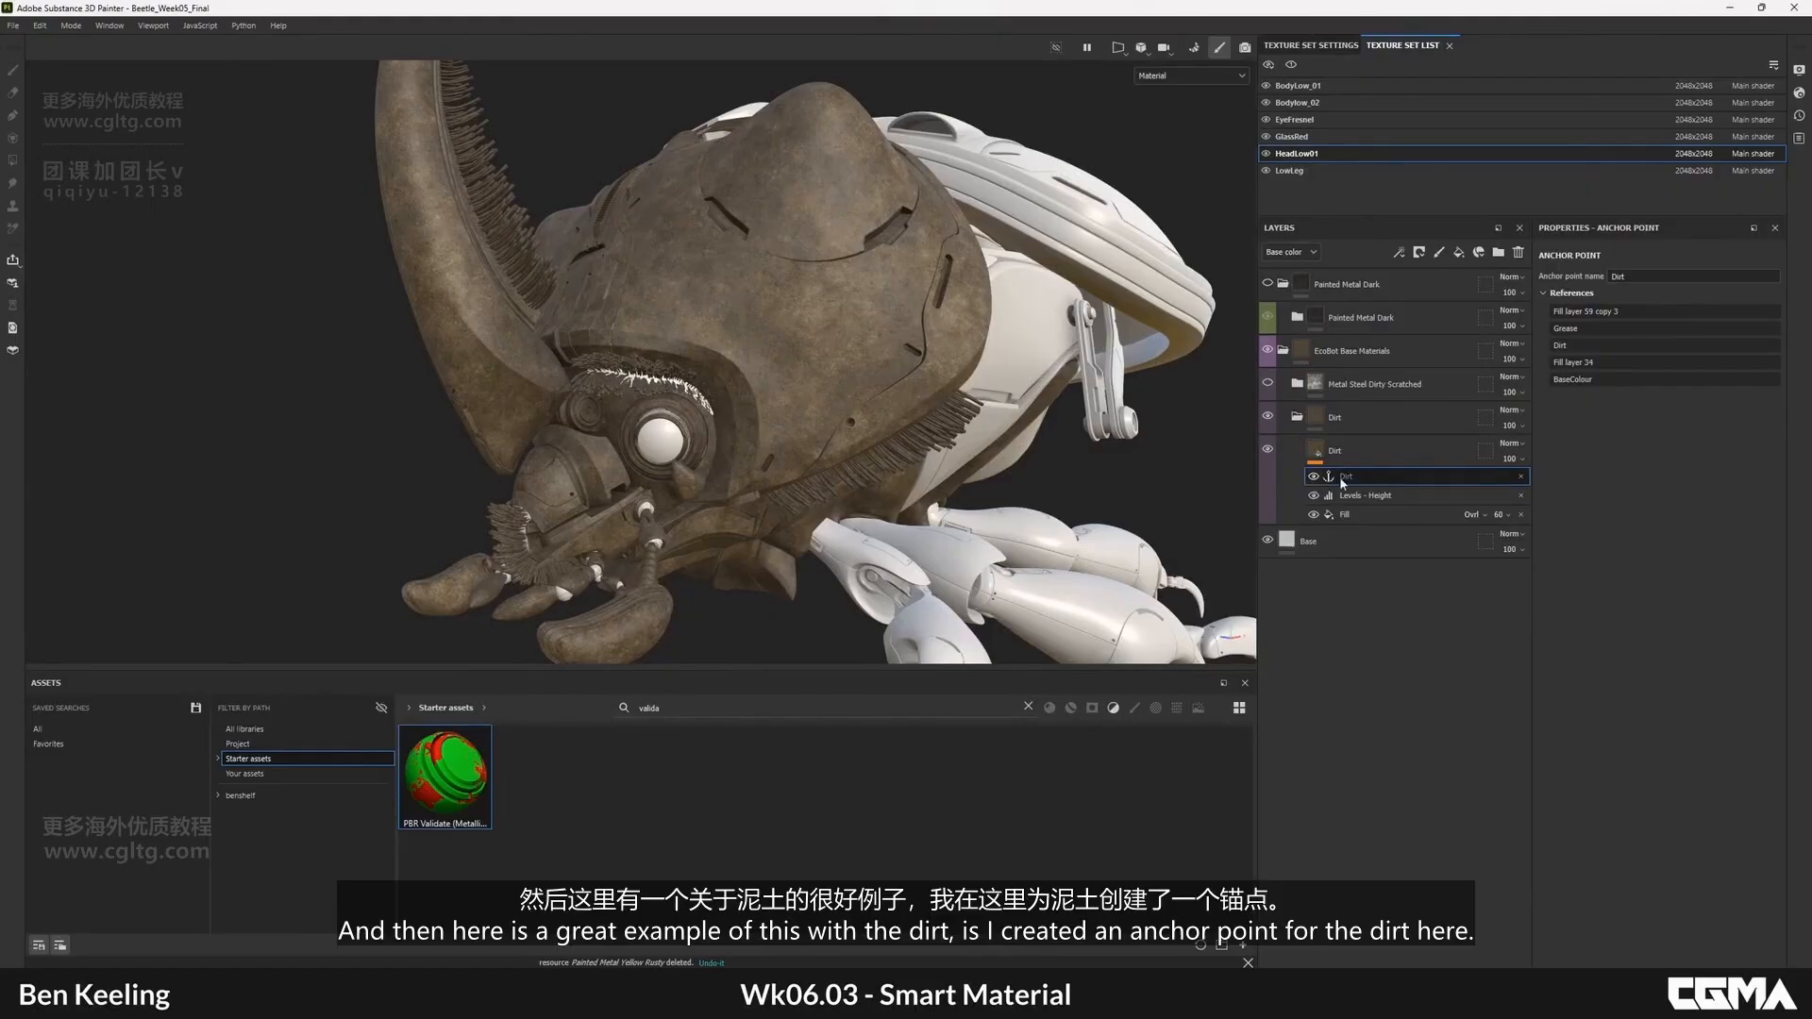
pyautogui.click(1315, 453)
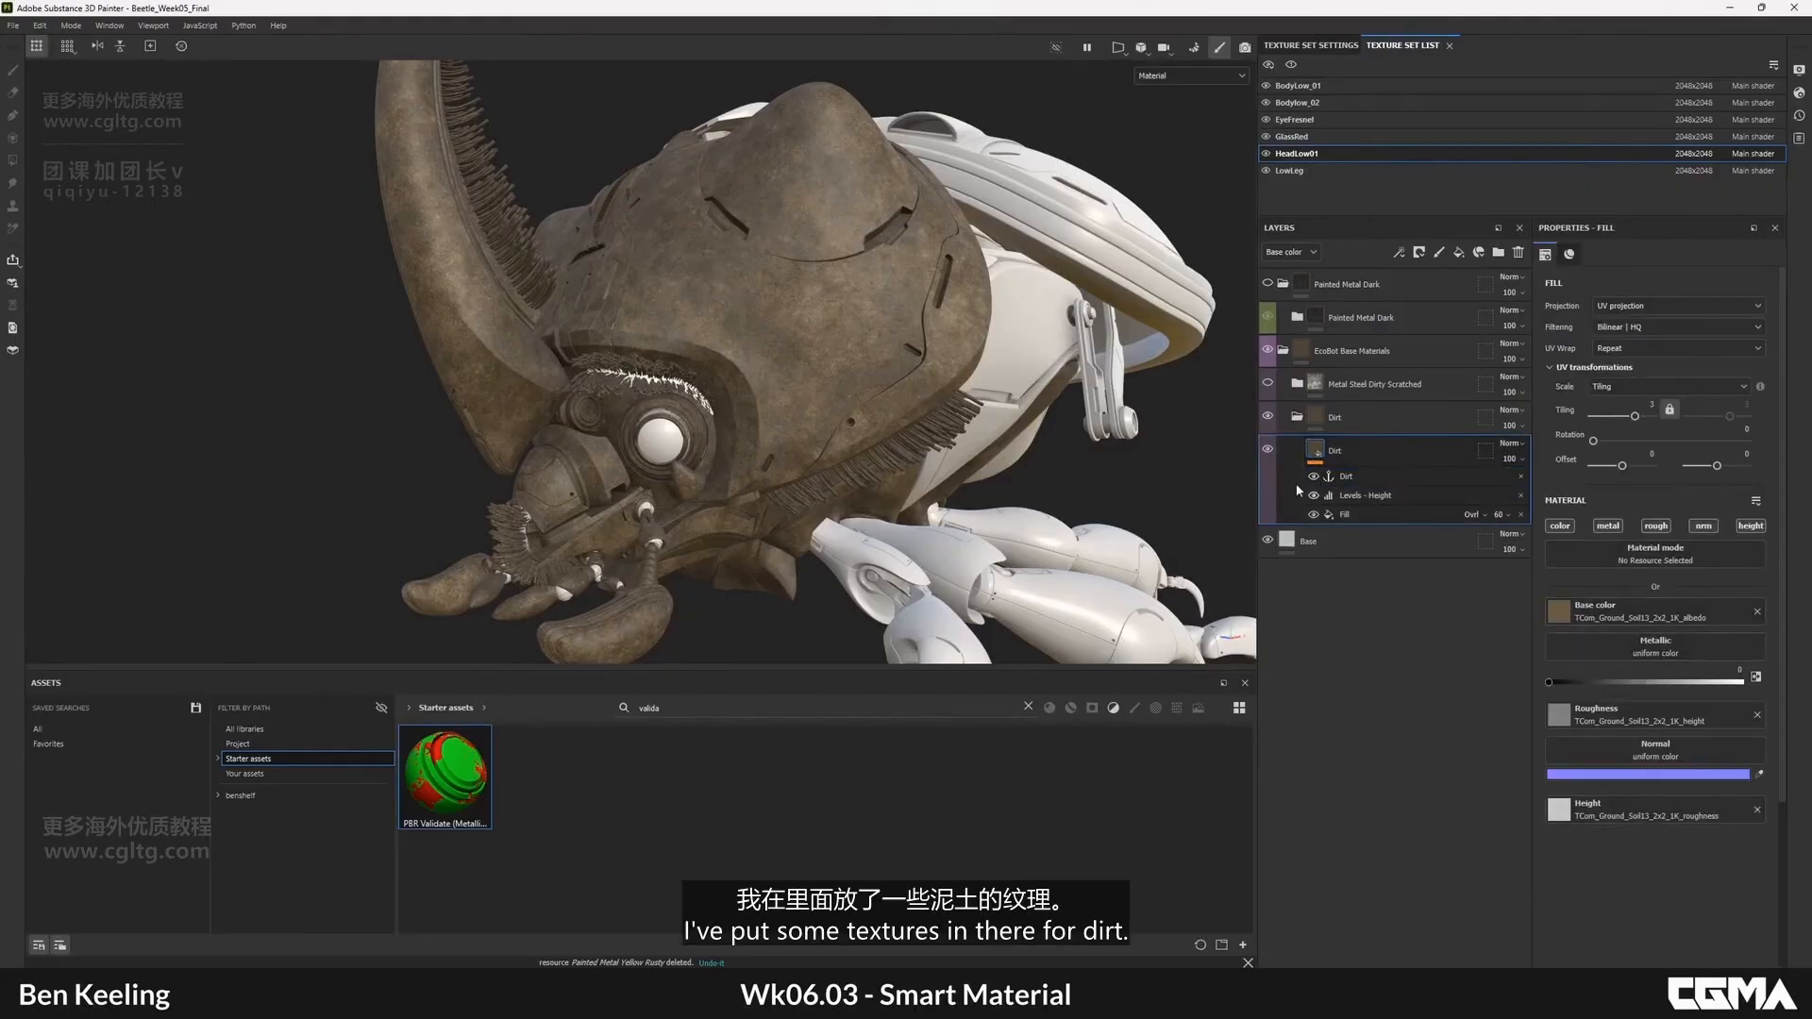
pyautogui.click(1355, 479)
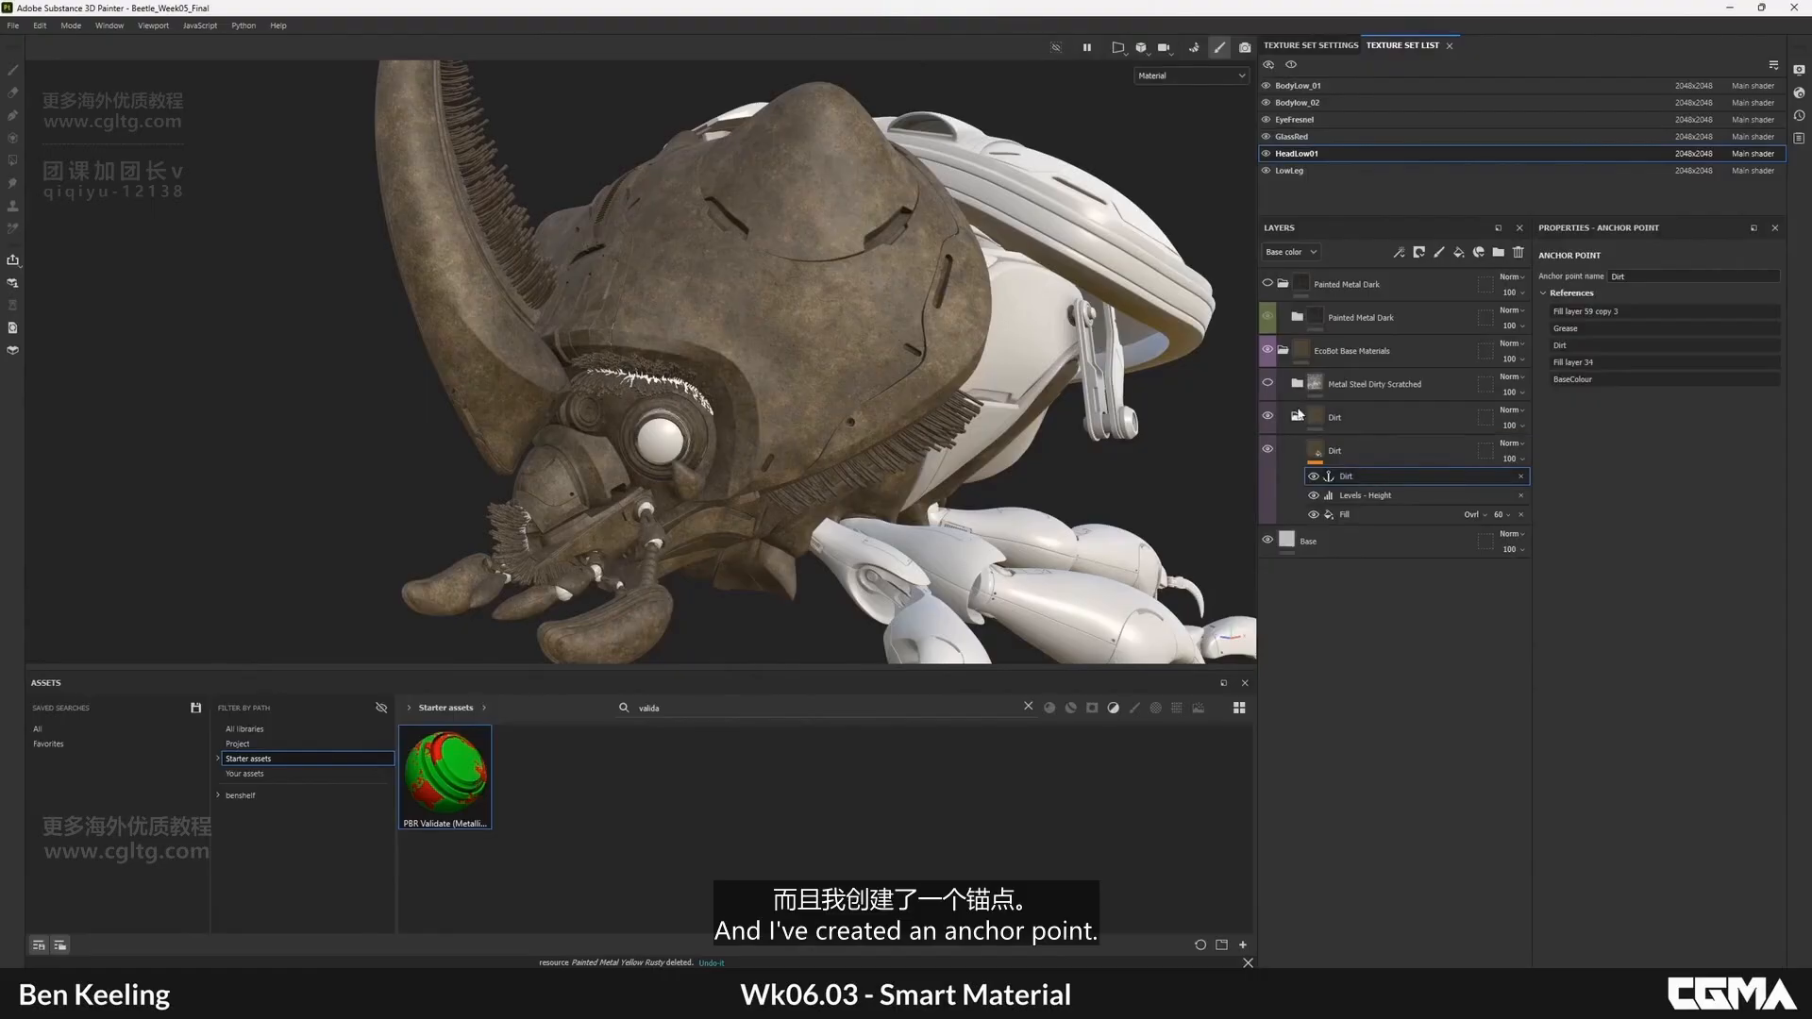
# - Collapse the Dirt and EcoBot Base Materials folders, hide the latter, and select the inner Painted Metal Dark folder
pyautogui.click(1298, 416)
pyautogui.click(1283, 350)
pyautogui.click(1267, 349)
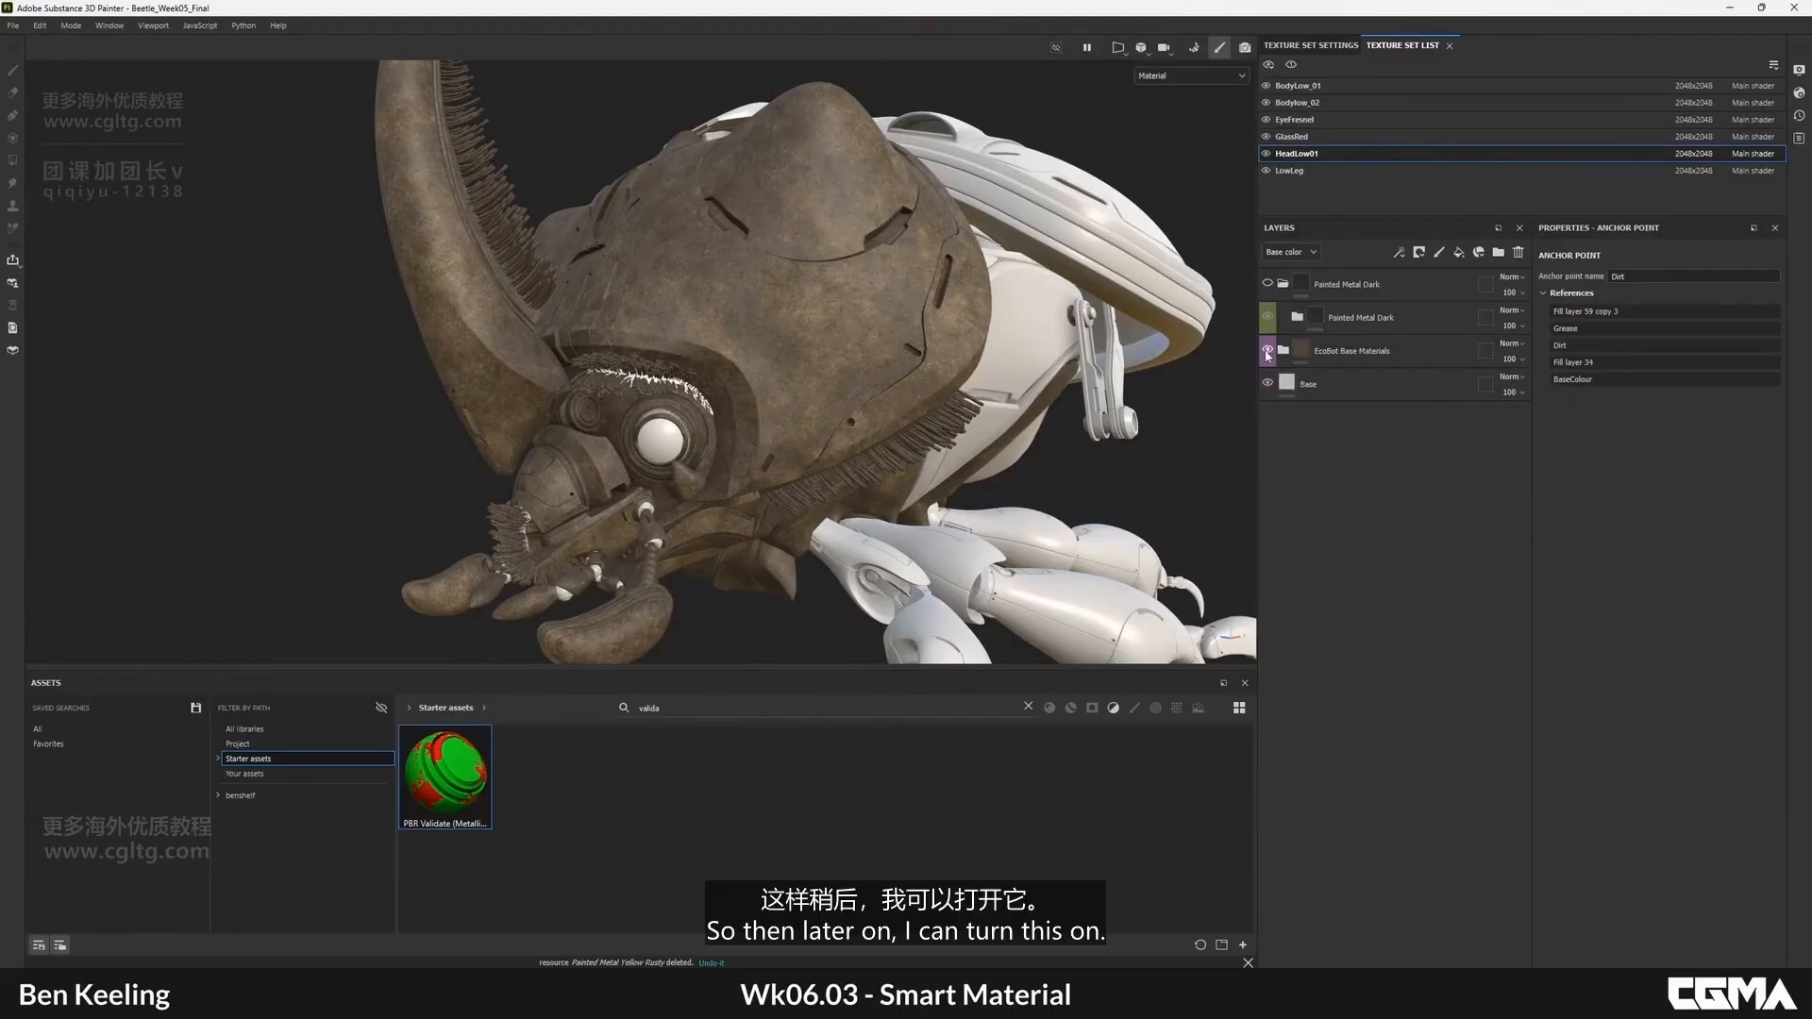
pyautogui.click(1312, 323)
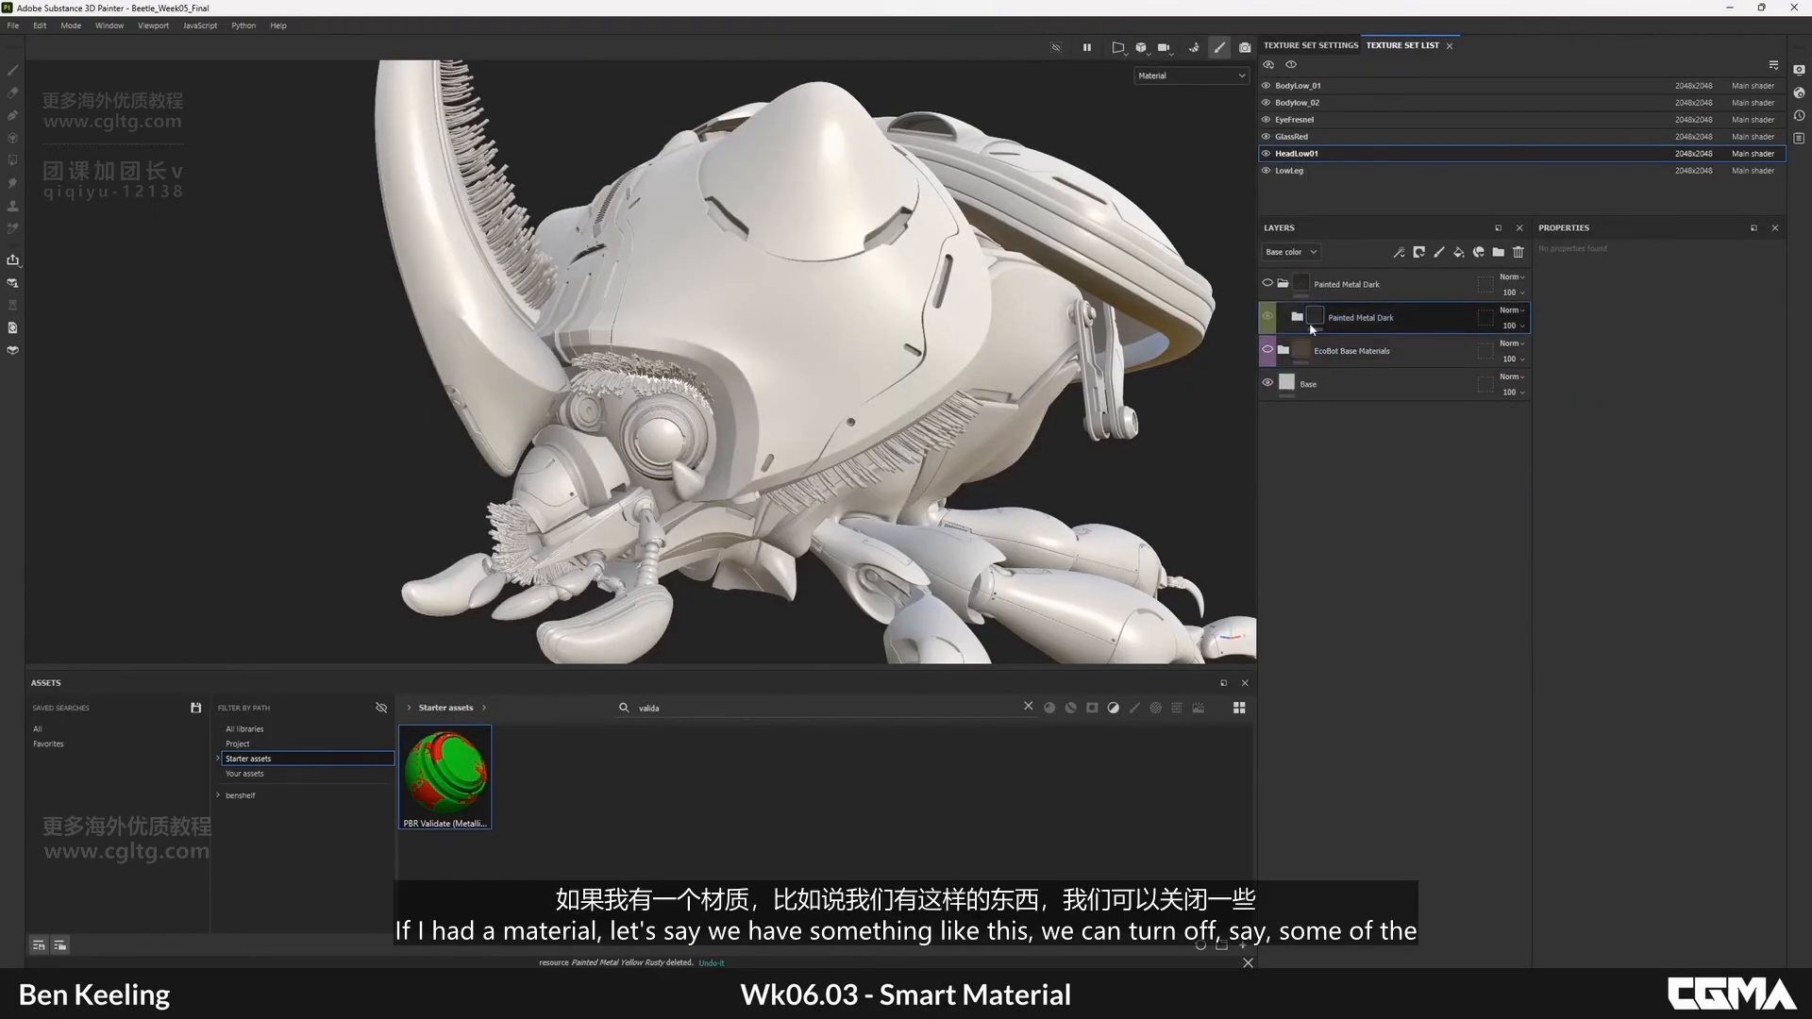
# - Show the outer Painted Metal Dark folder on the head and expand the inner Painted Metal Dark folder
pyautogui.click(1267, 284)
pyautogui.keyDown('alt'); pyautogui.moveTo(1212, 316); pyautogui.dragTo(1166, 325); pyautogui.keyUp('alt')
pyautogui.keyDown('alt'); pyautogui.moveTo(1166, 326); pyautogui.dragTo(1239, 328, button='right'); pyautogui.keyUp('alt')
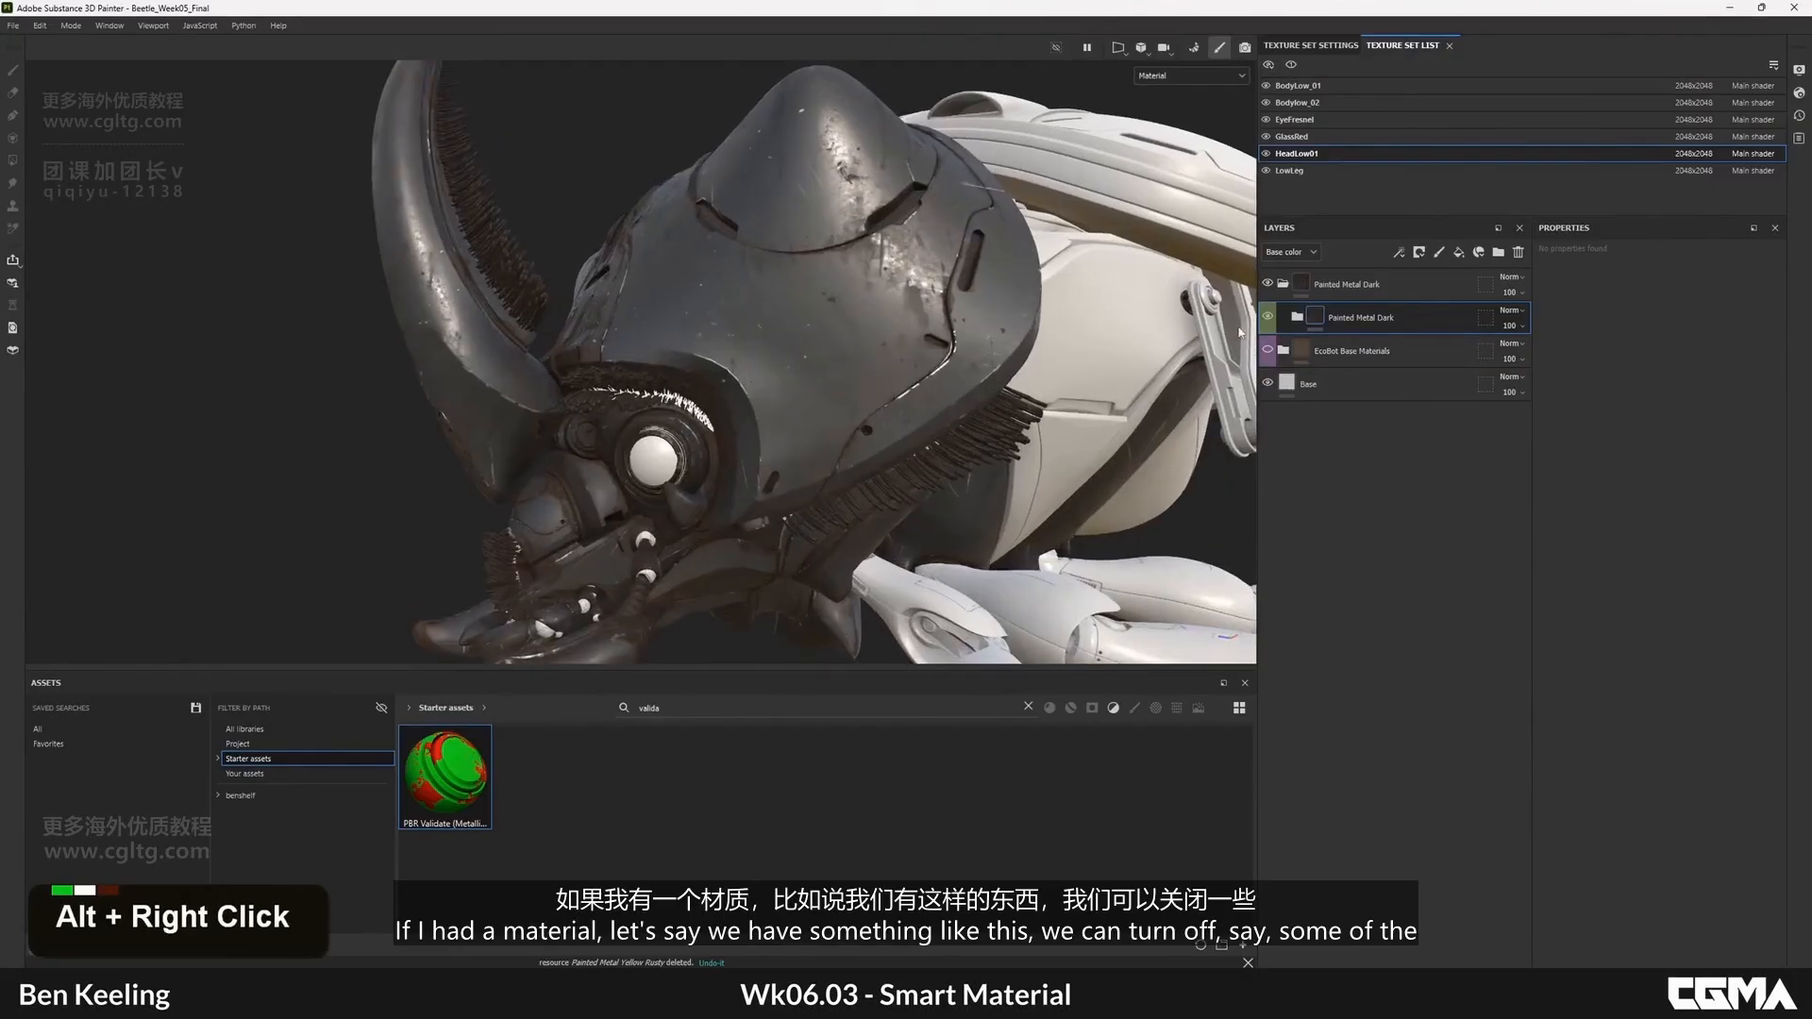
pyautogui.click(1296, 319)
# - Hide the Rubber Tire Dirty, Dirt and Grease, Chips and Scratches, and Paint Splash folders inside Main Material
pyautogui.click(1267, 450)
pyautogui.click(1268, 416)
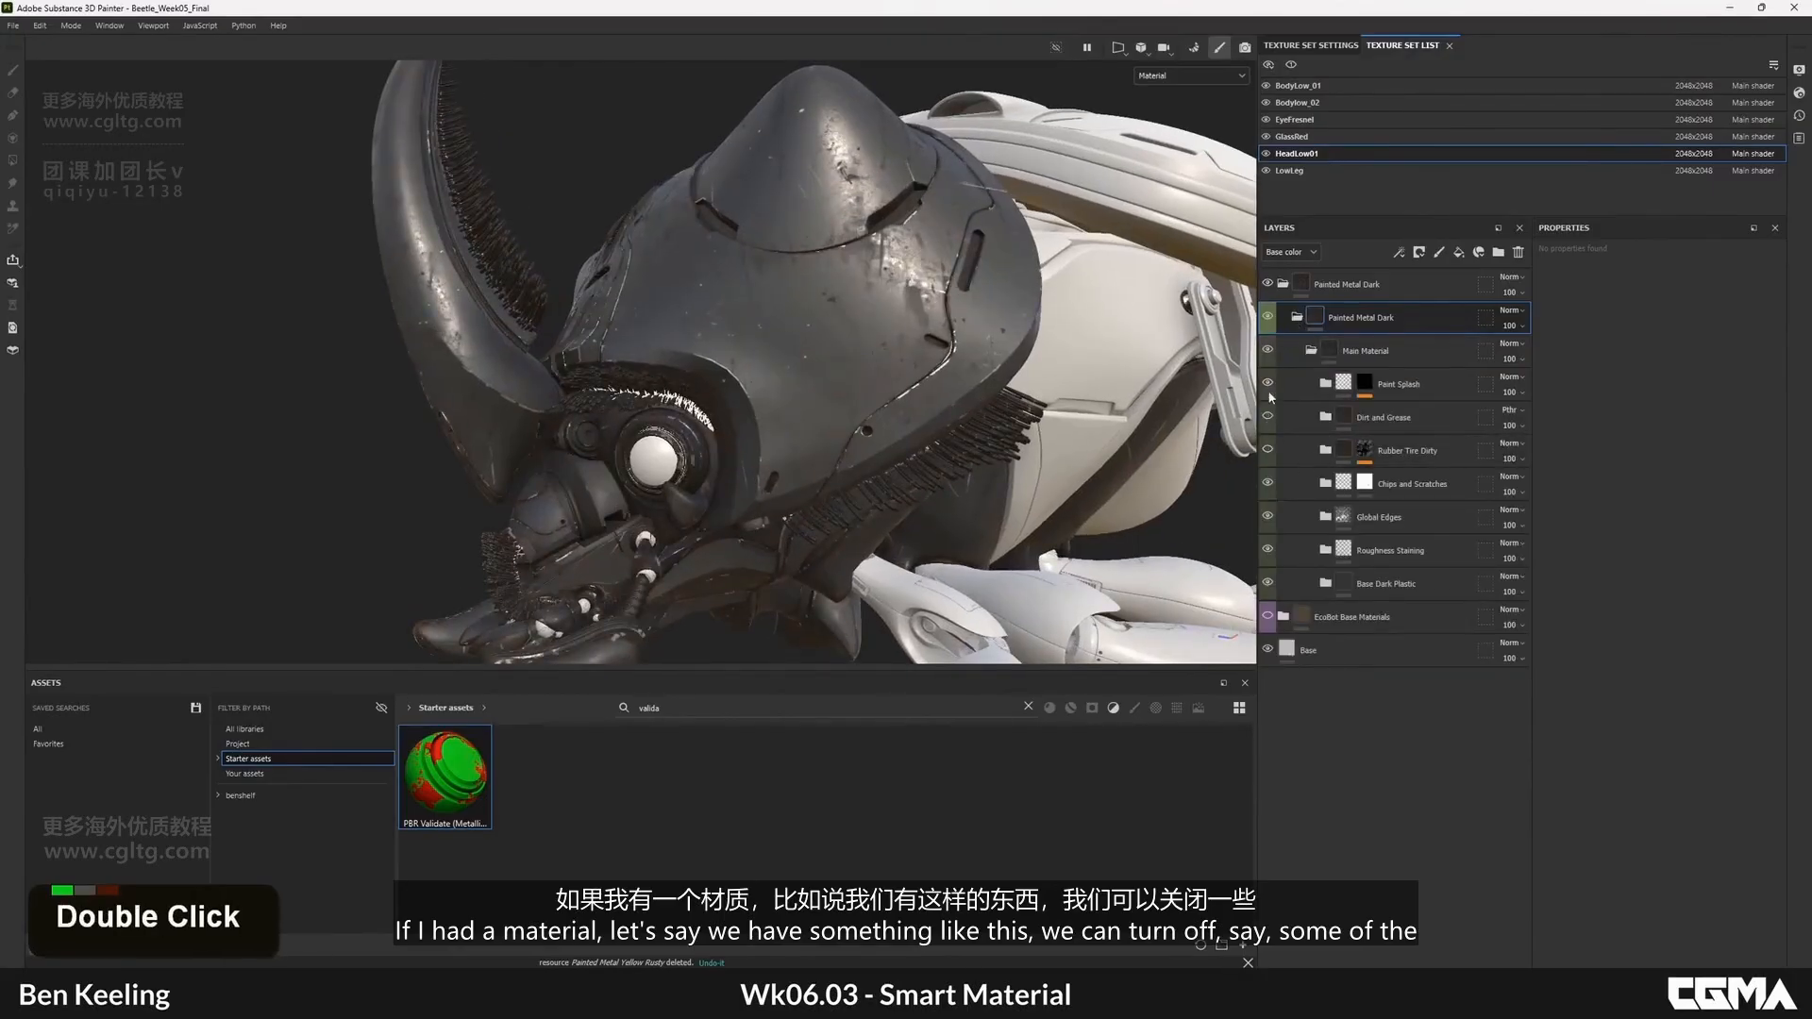
pyautogui.keyDown('alt'); pyautogui.moveTo(823, 263); pyautogui.dragTo(1159, 345, button='right'); pyautogui.keyUp('alt')
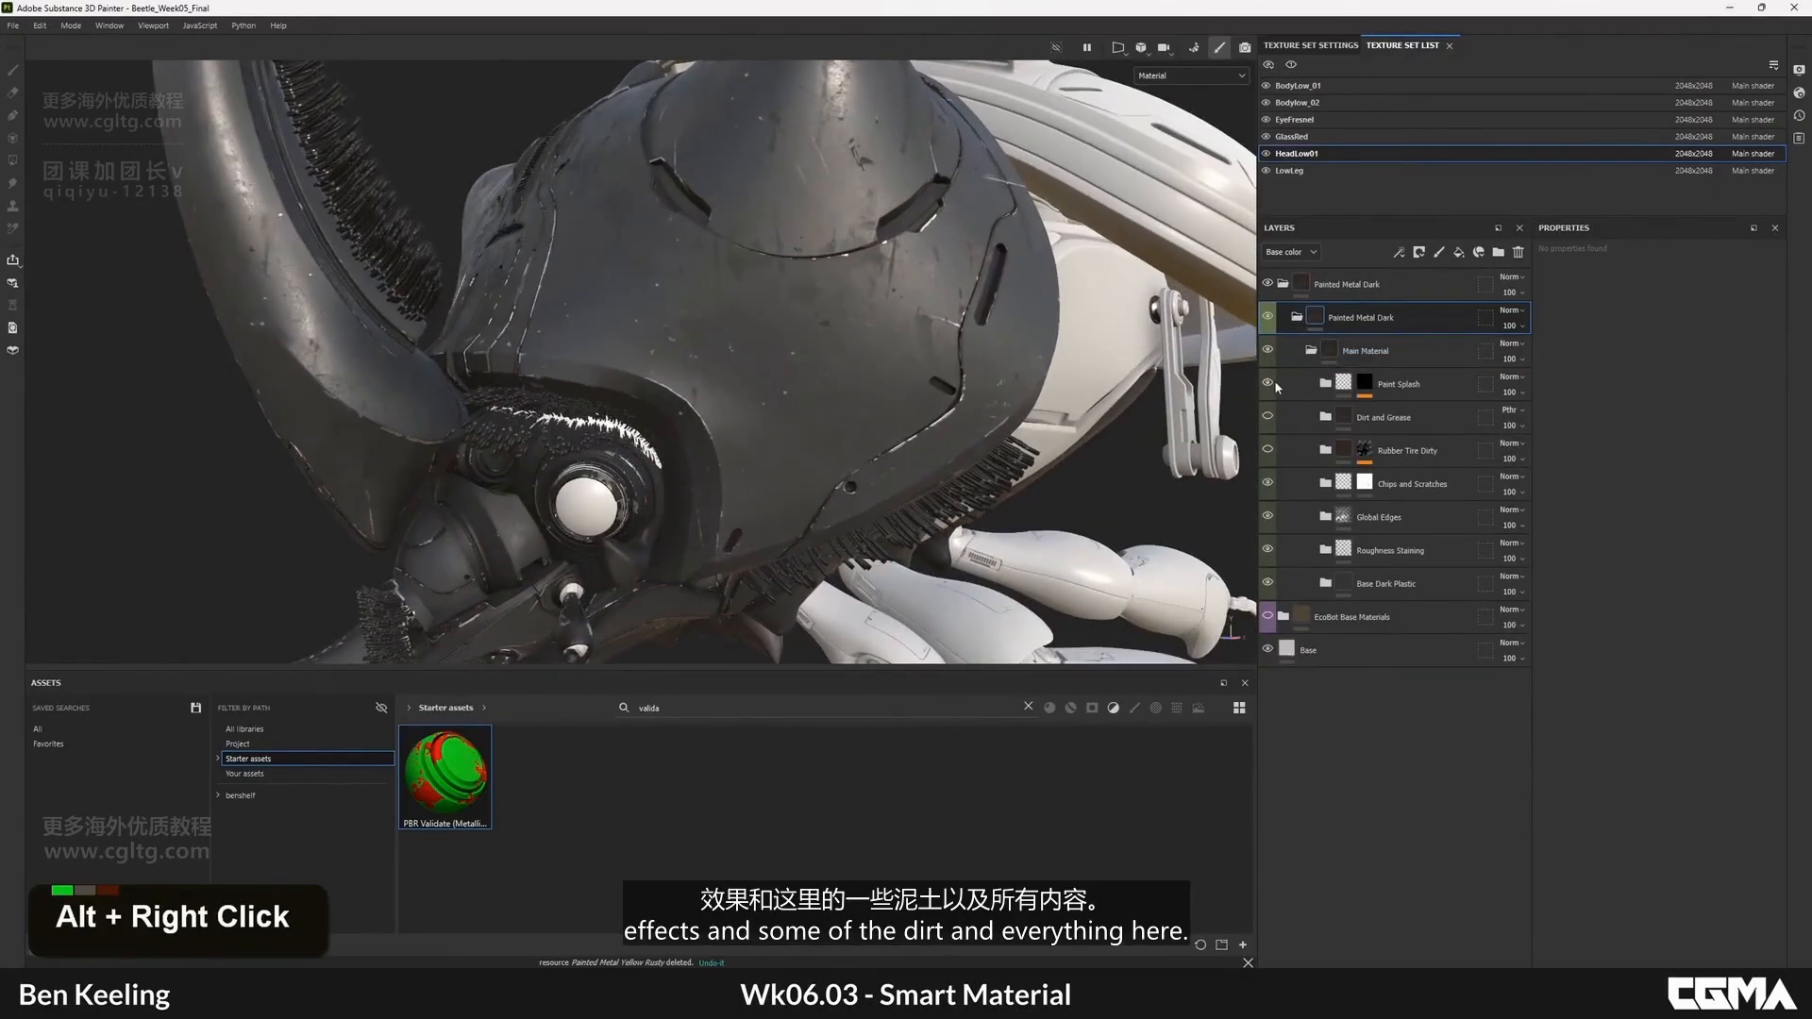
pyautogui.click(1267, 483)
pyautogui.click(1267, 383)
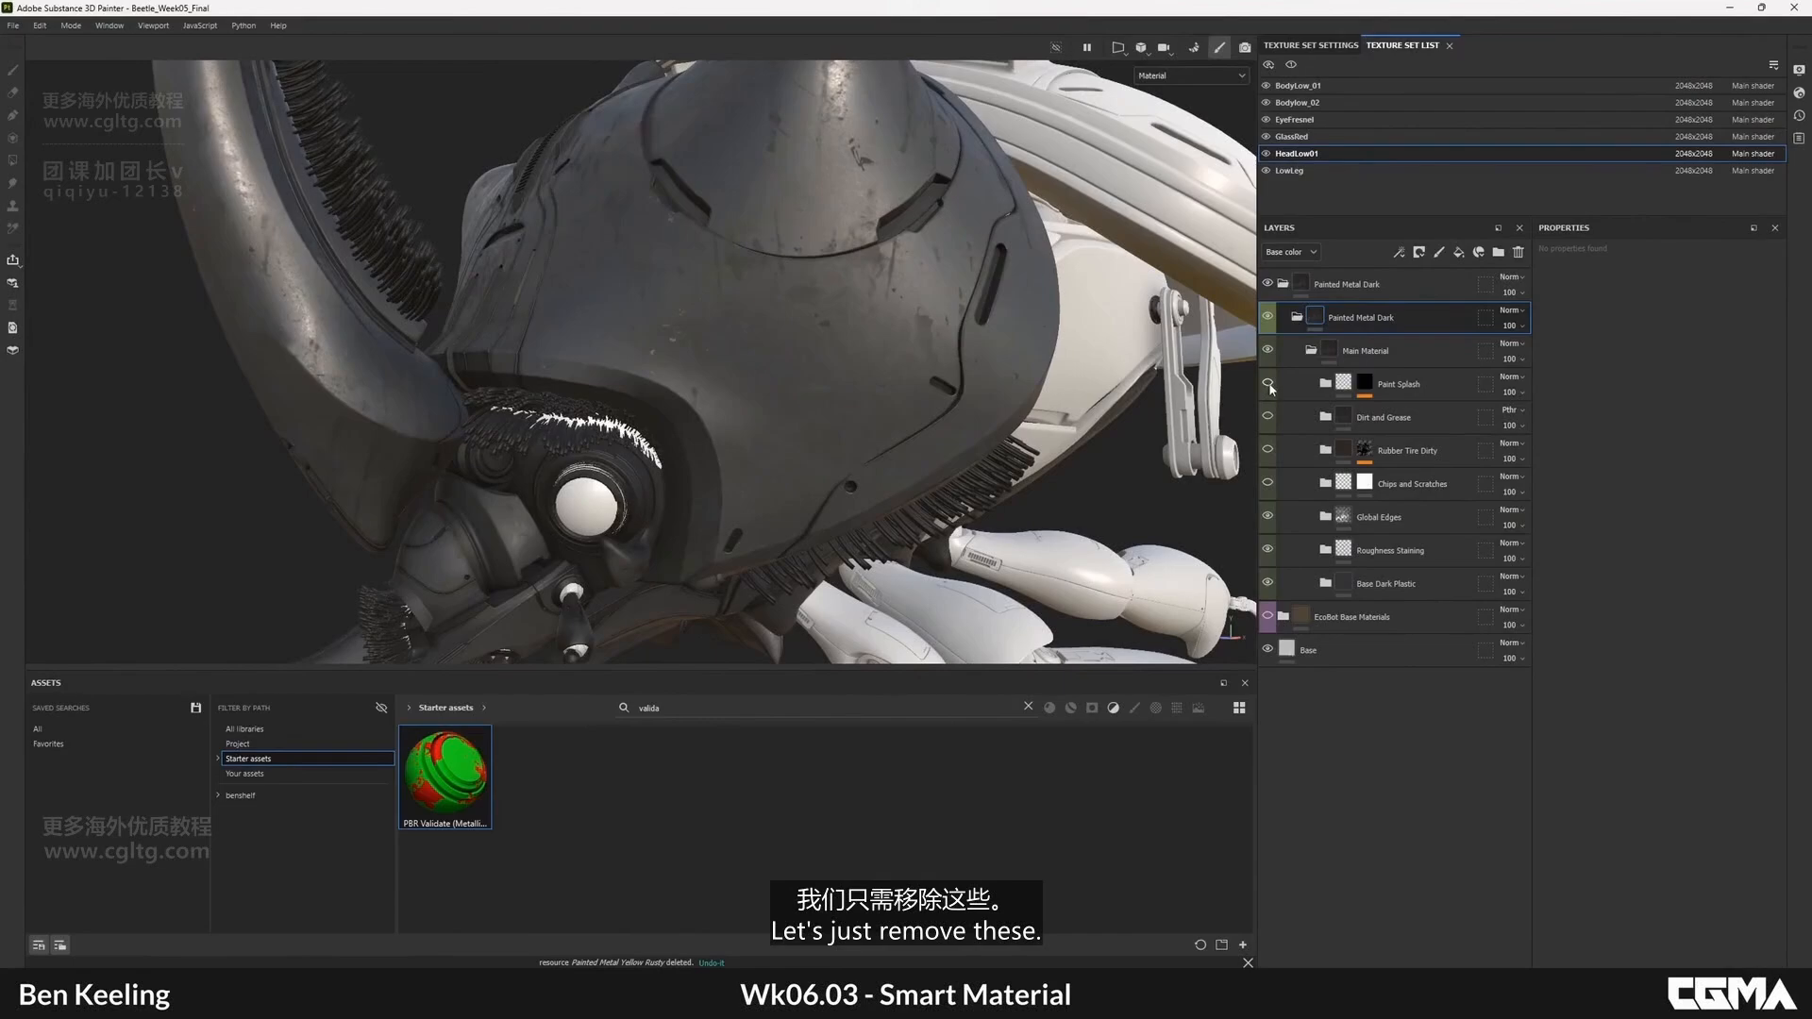
# - Add a fill layer above Paint Splash with only the color channel active, and link its base color to the Dirt anchor point
pyautogui.click(1415, 387)
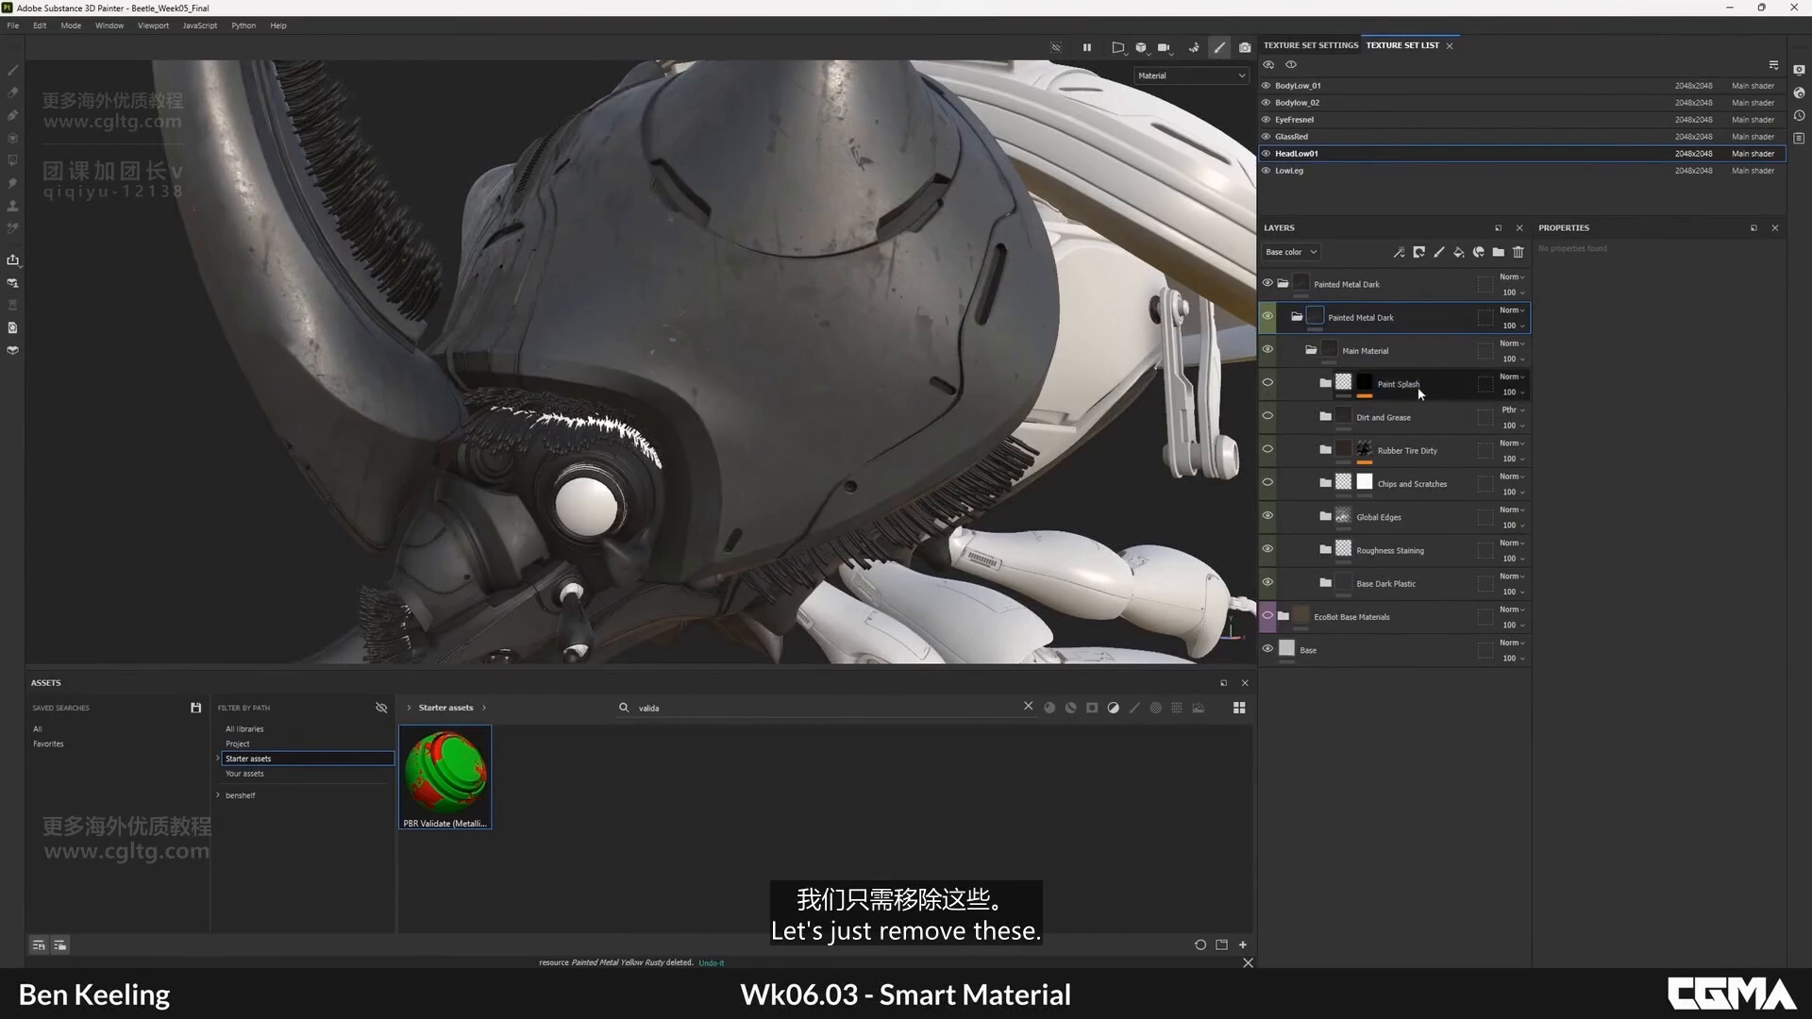
pyautogui.click(1458, 252)
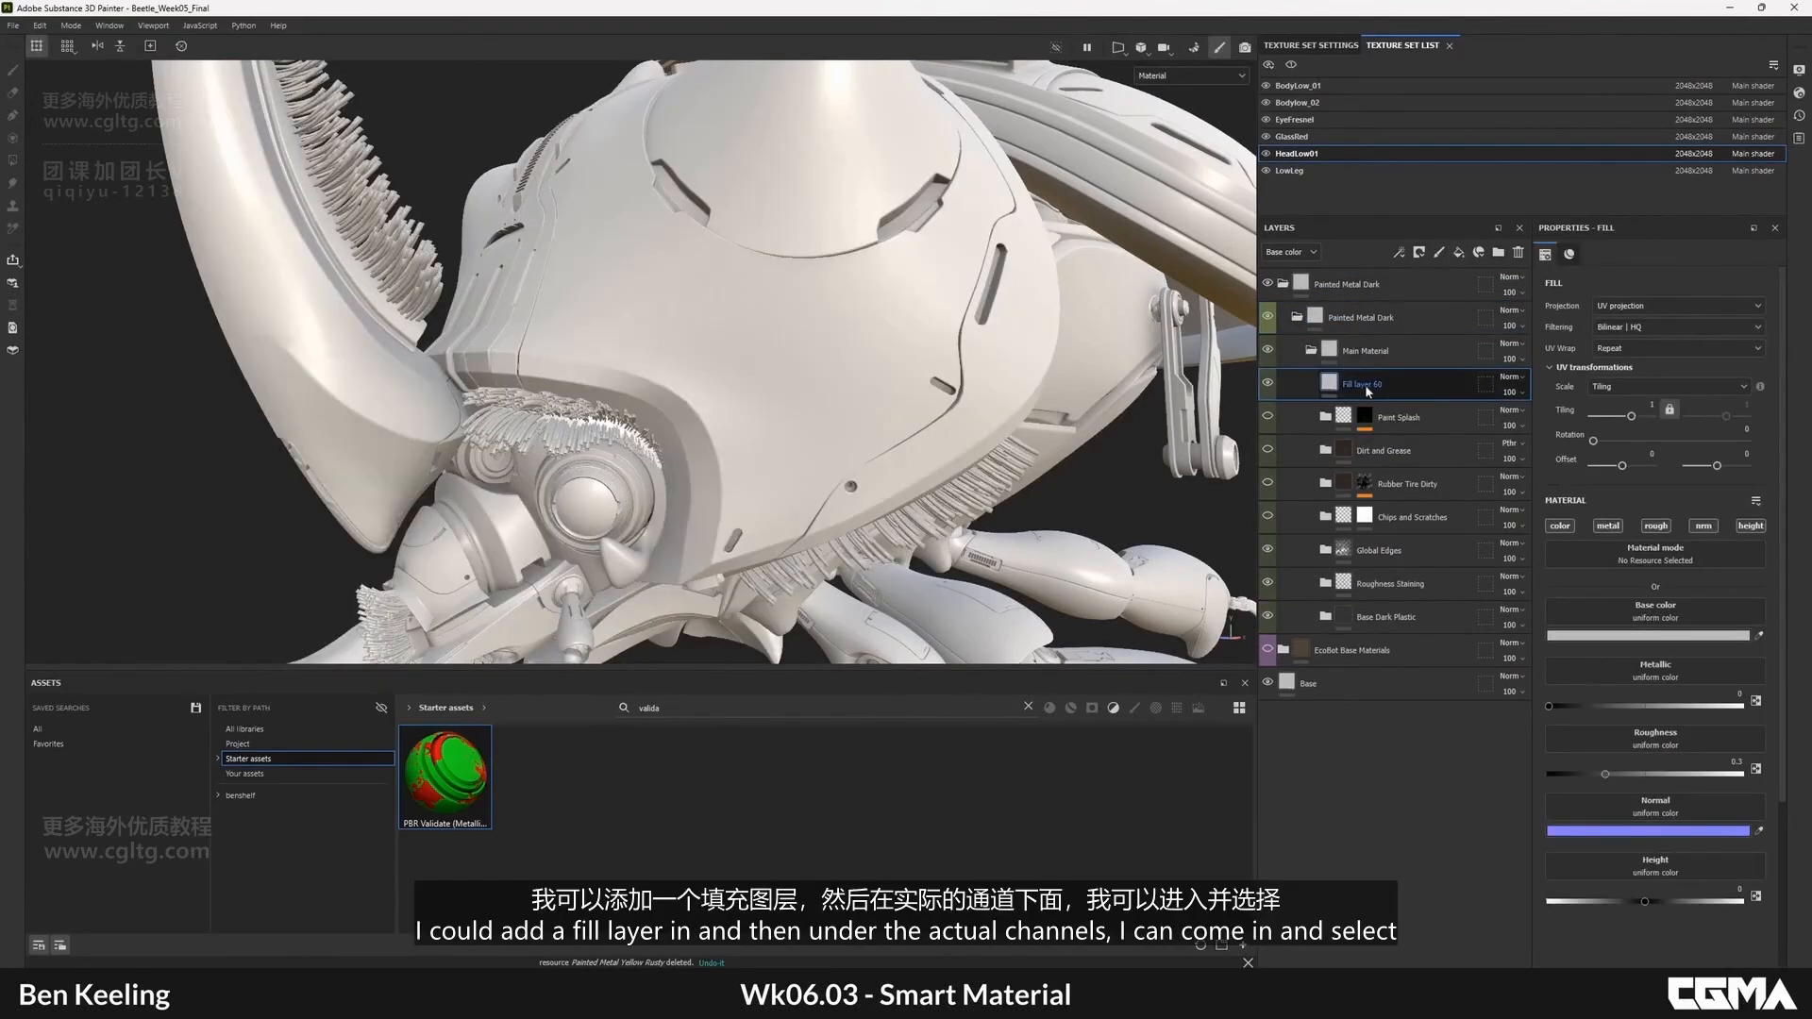
pyautogui.keyDown('alt'); pyautogui.click(1561, 528); pyautogui.keyUp('alt')
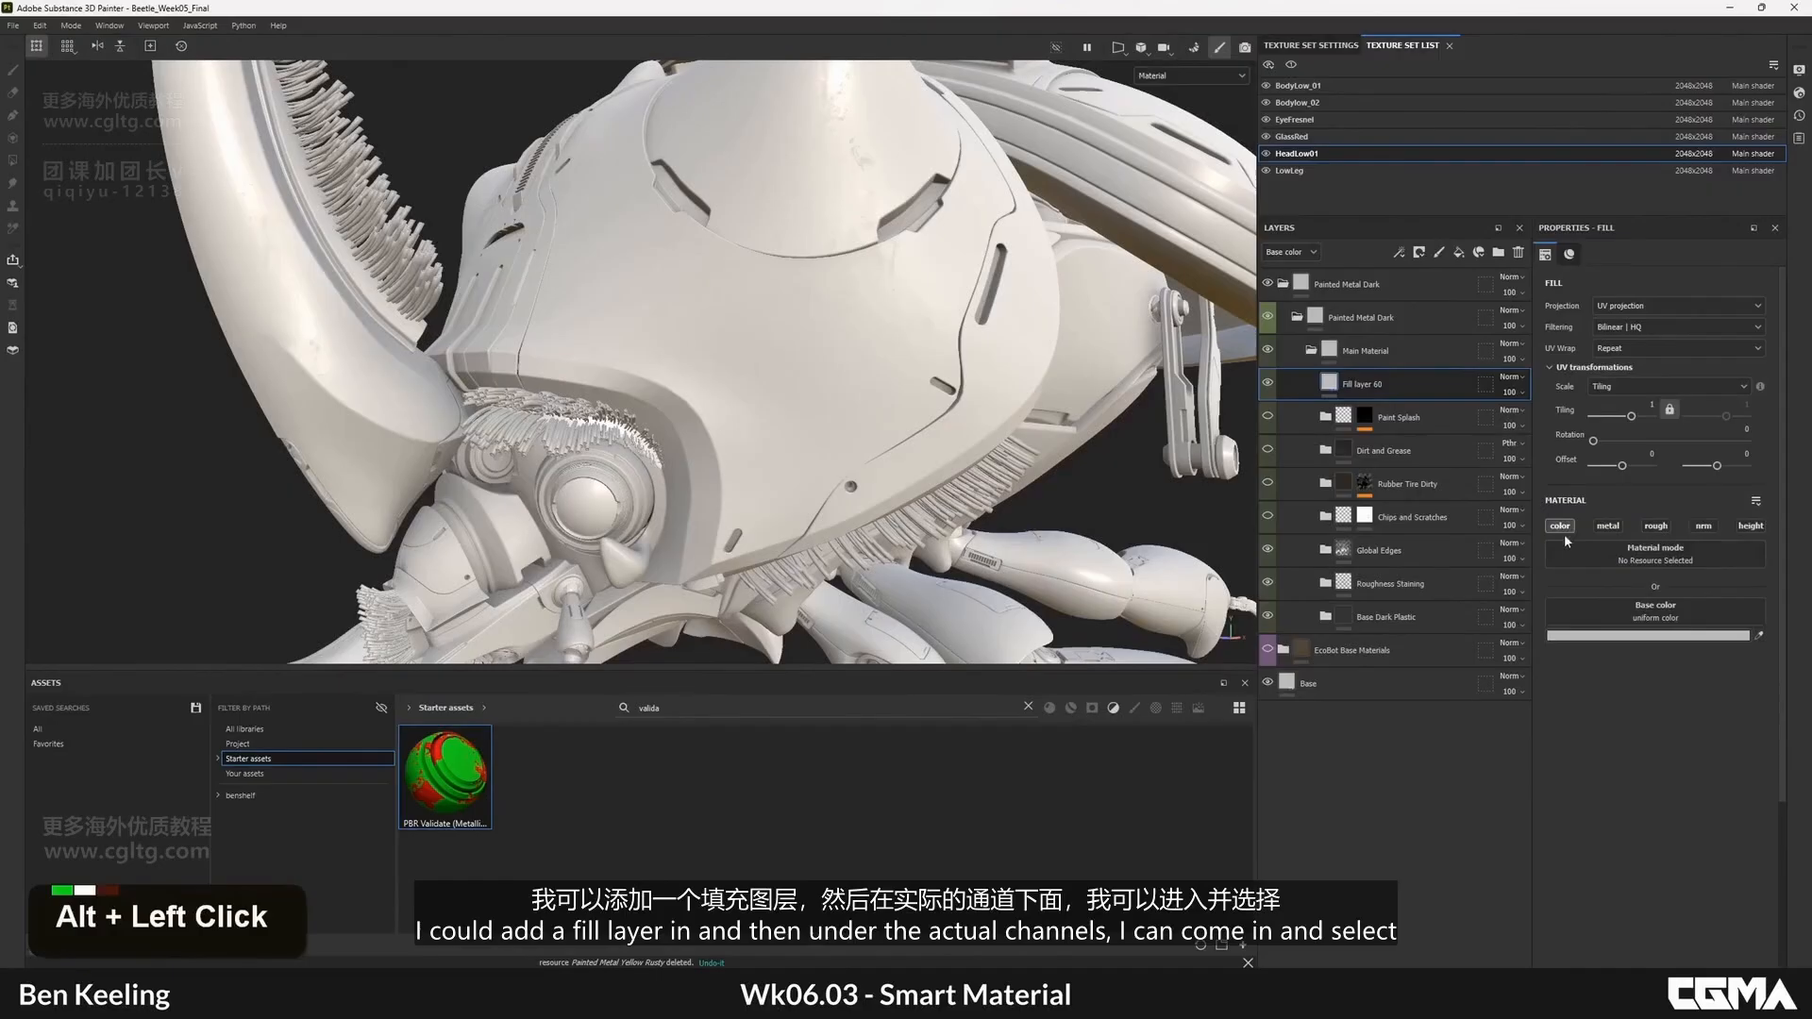
pyautogui.click(1615, 613)
pyautogui.click(1708, 621)
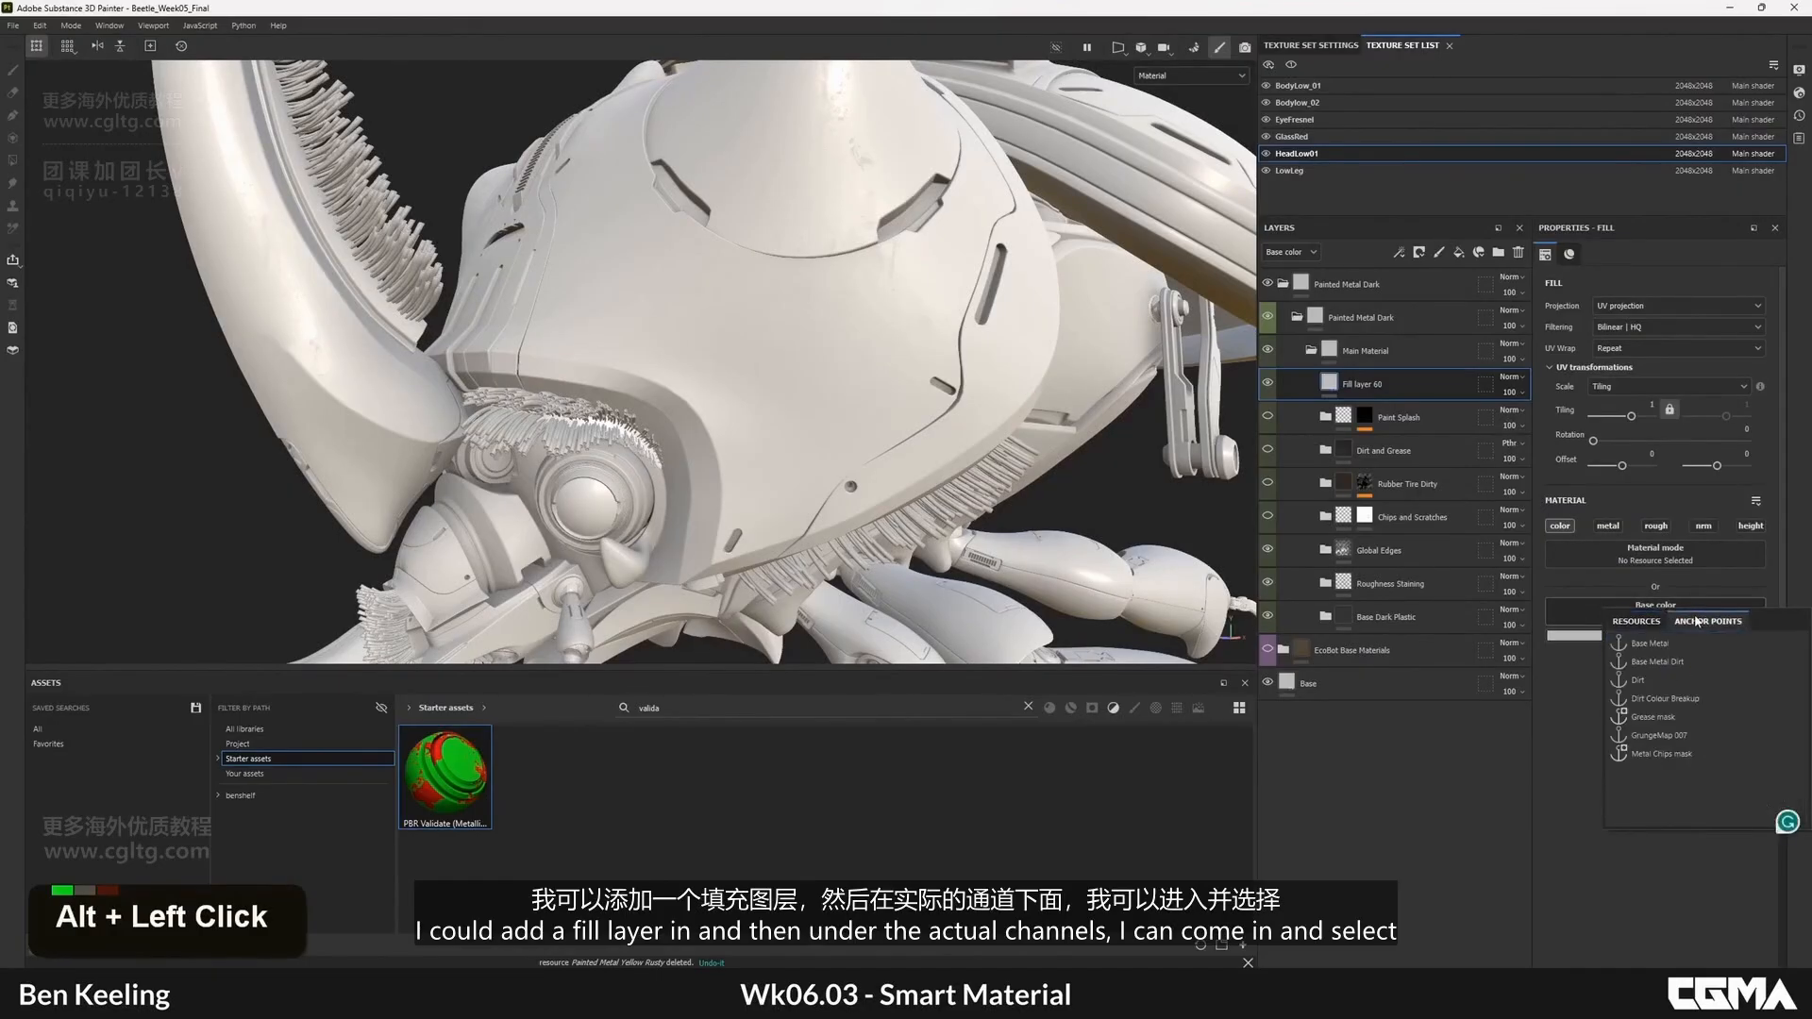
pyautogui.click(1640, 681)
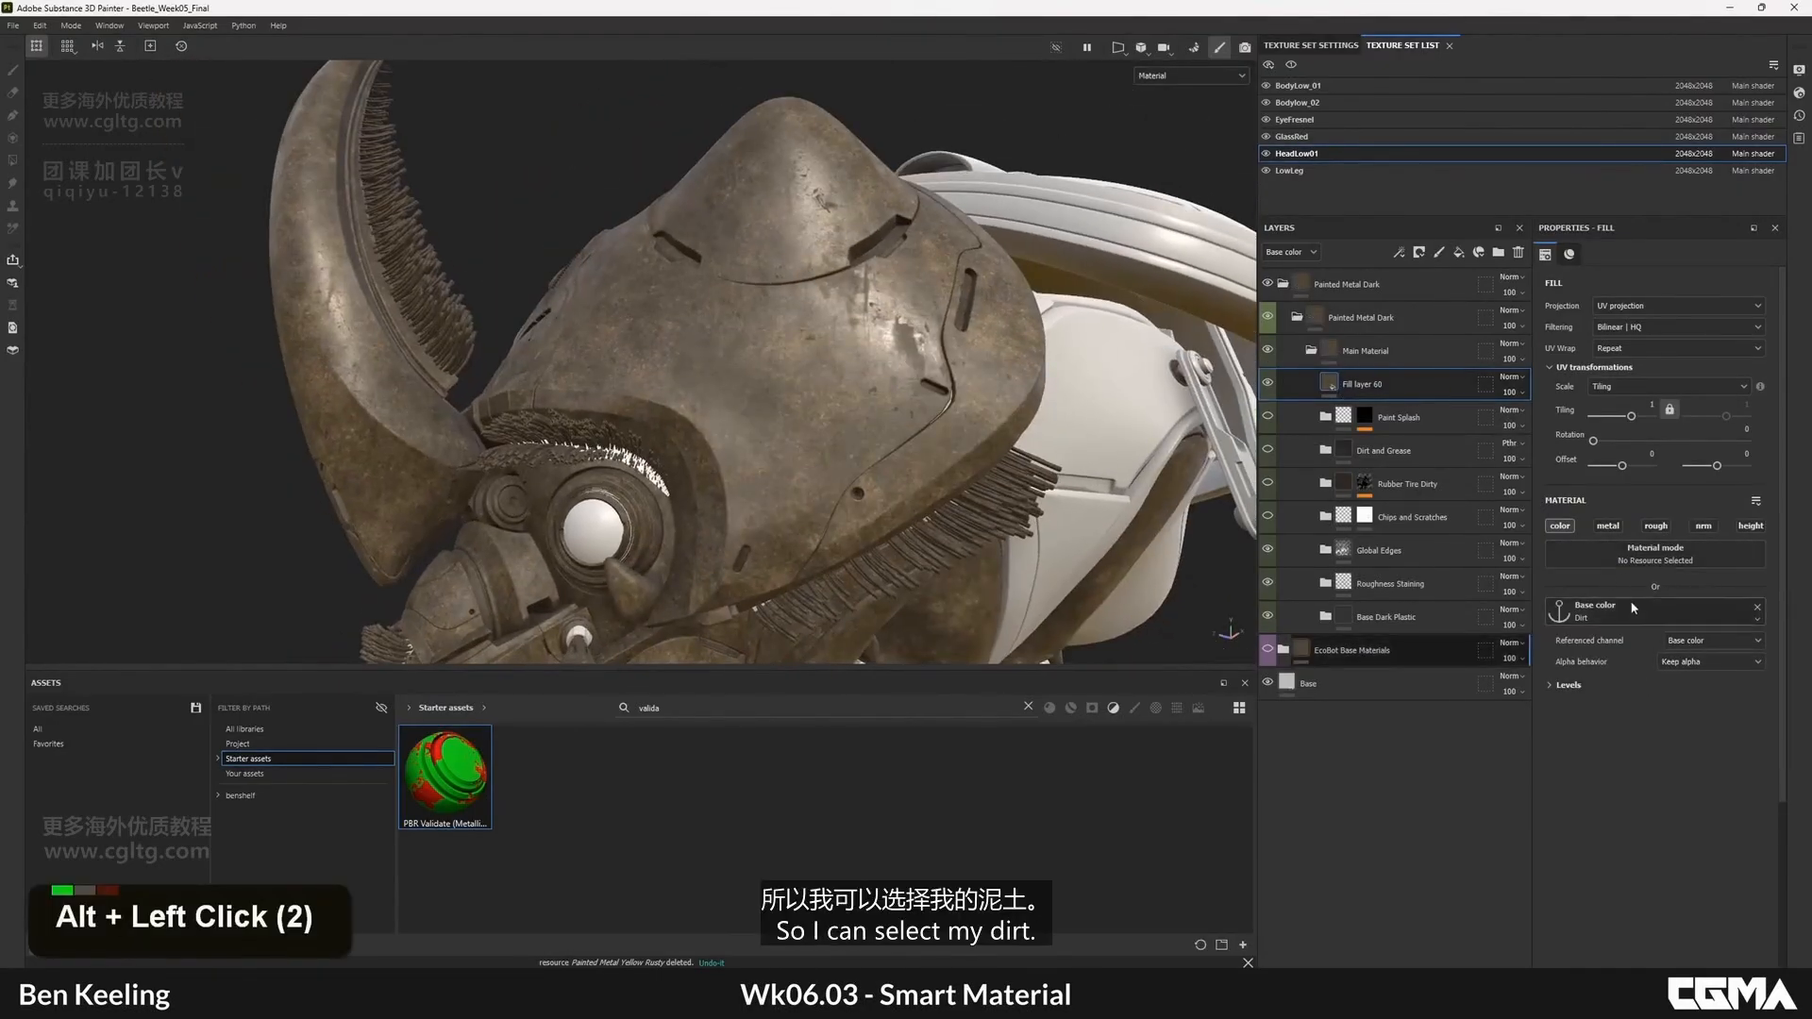
# - Enable the new fill layer's roughness channel and link it to the Dirt anchor point
pyautogui.click(1656, 525)
pyautogui.click(1625, 725)
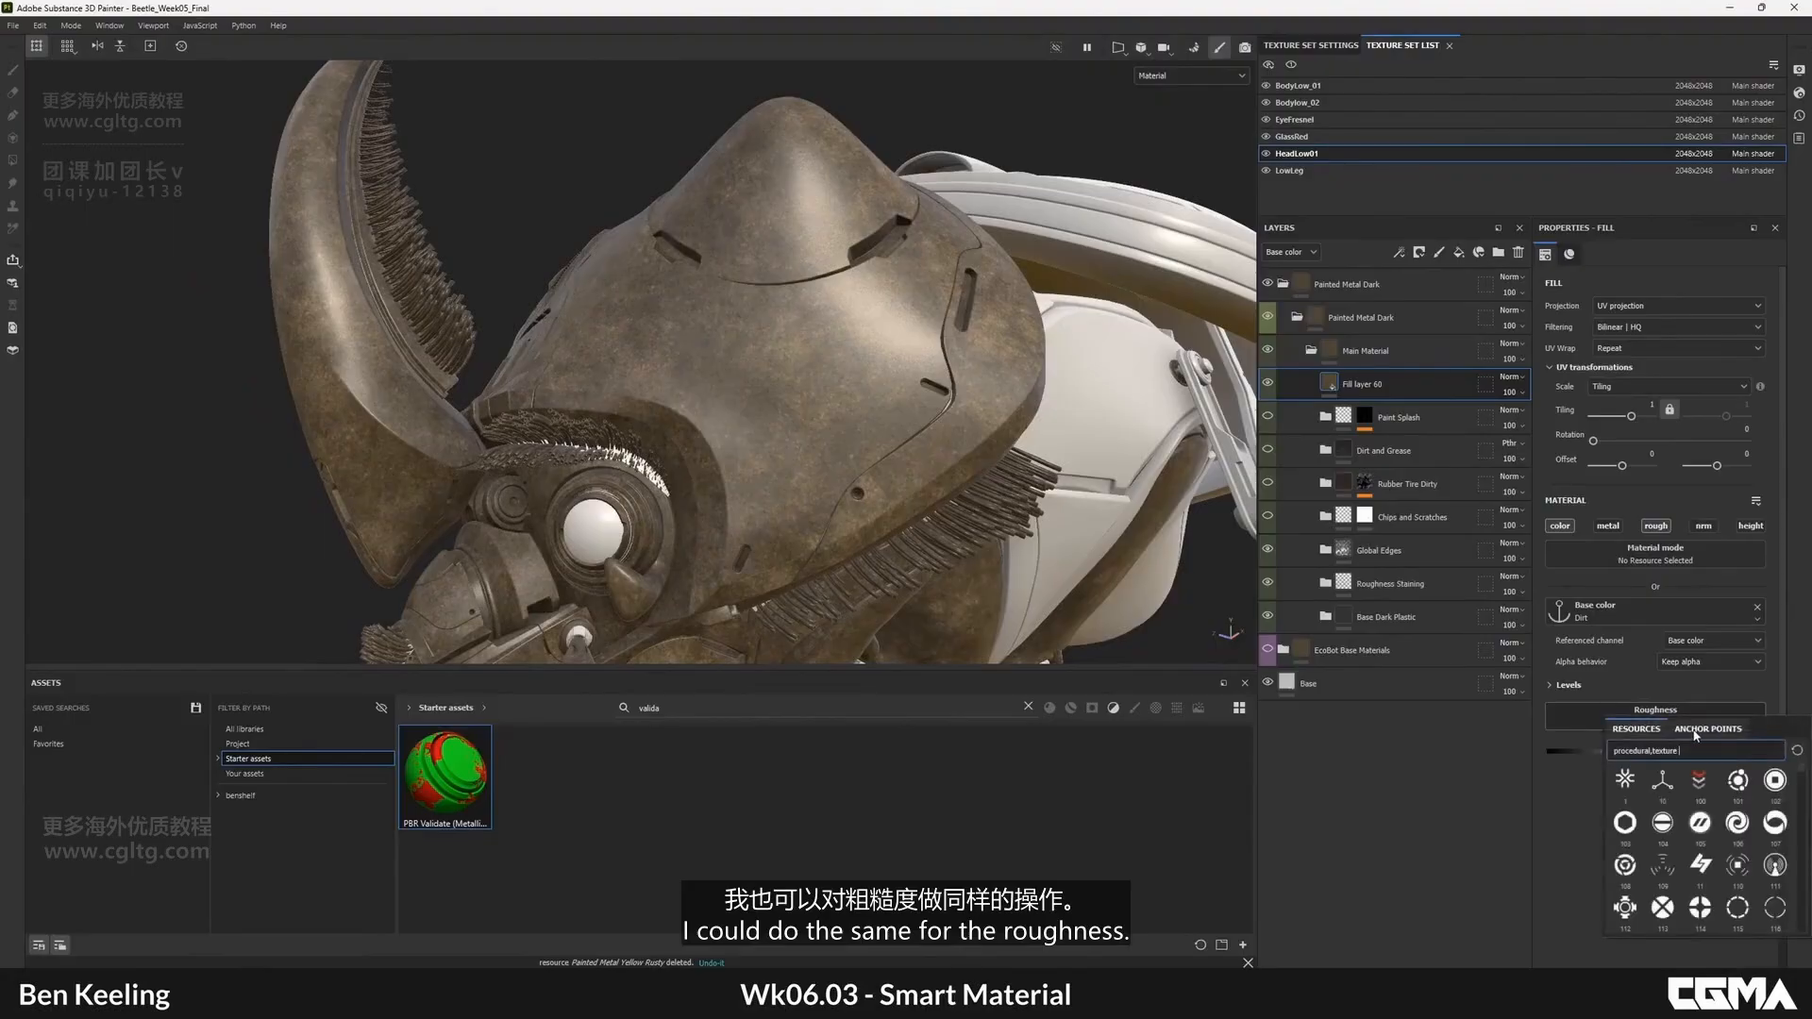
pyautogui.click(1704, 729)
pyautogui.click(1638, 789)
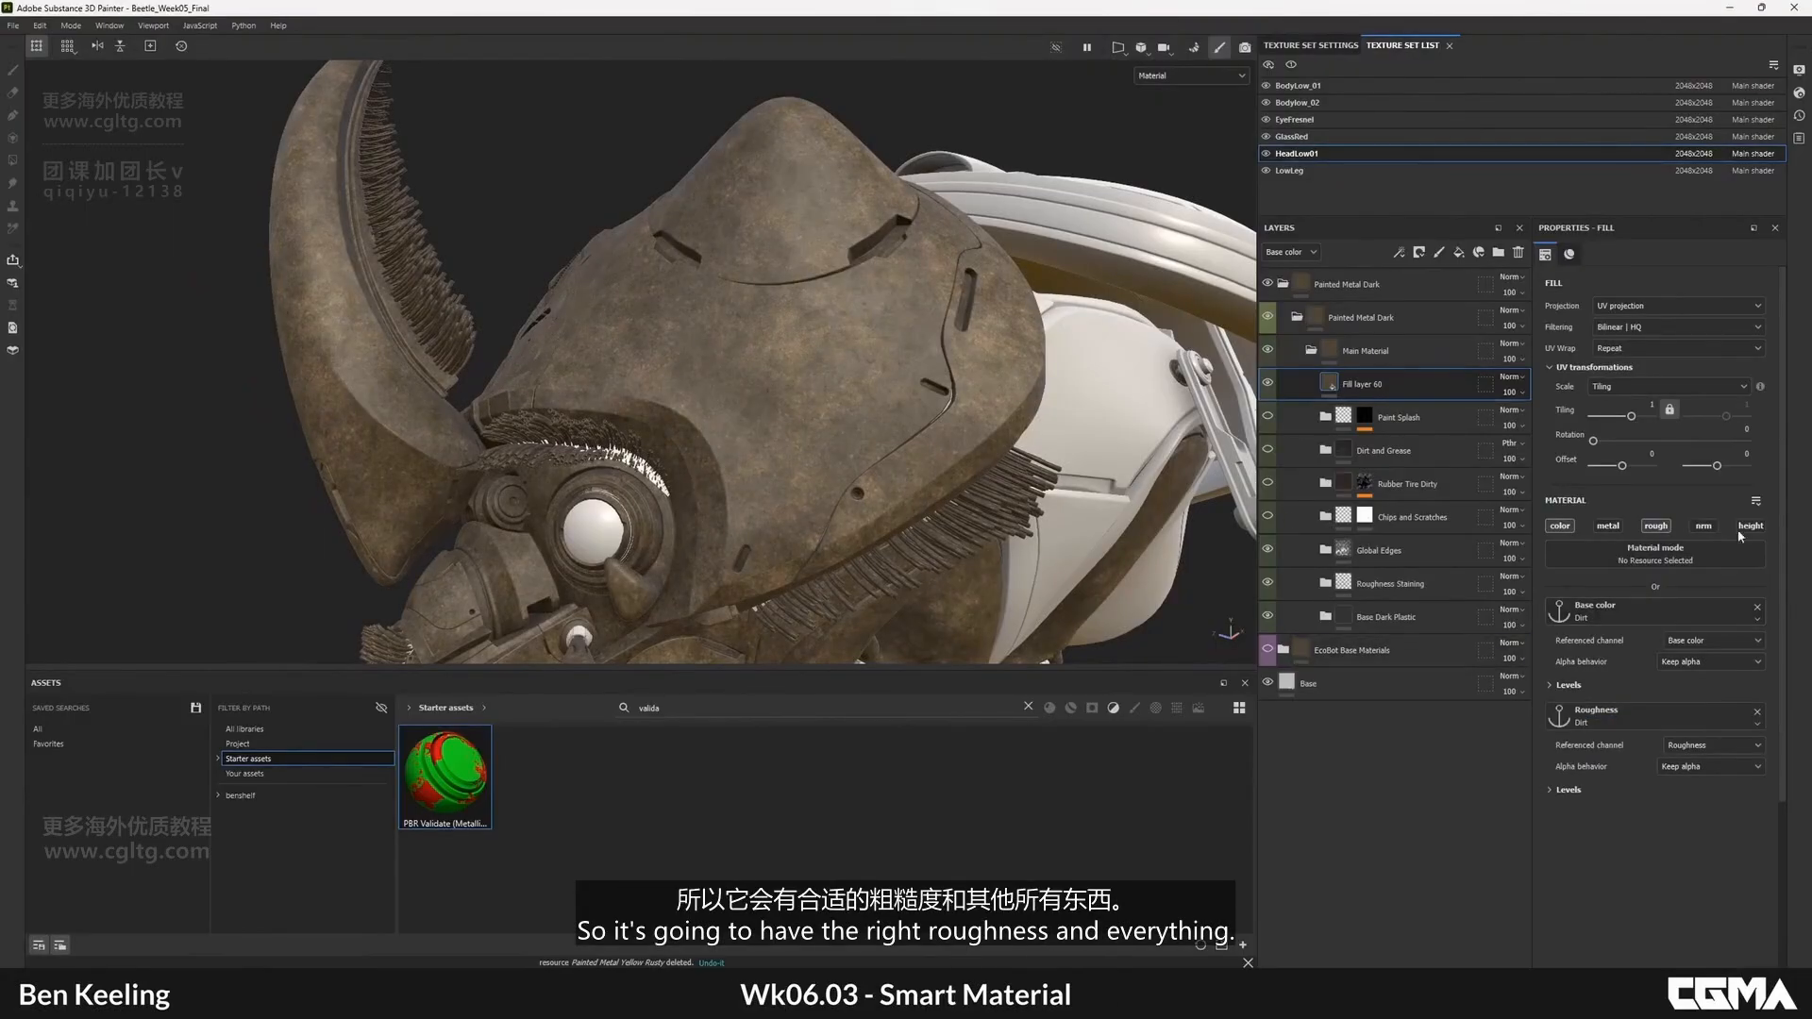
# - Add a black mask to the fill layer and apply a Dirt generator to that mask
pyautogui.rightClick(1365, 385)
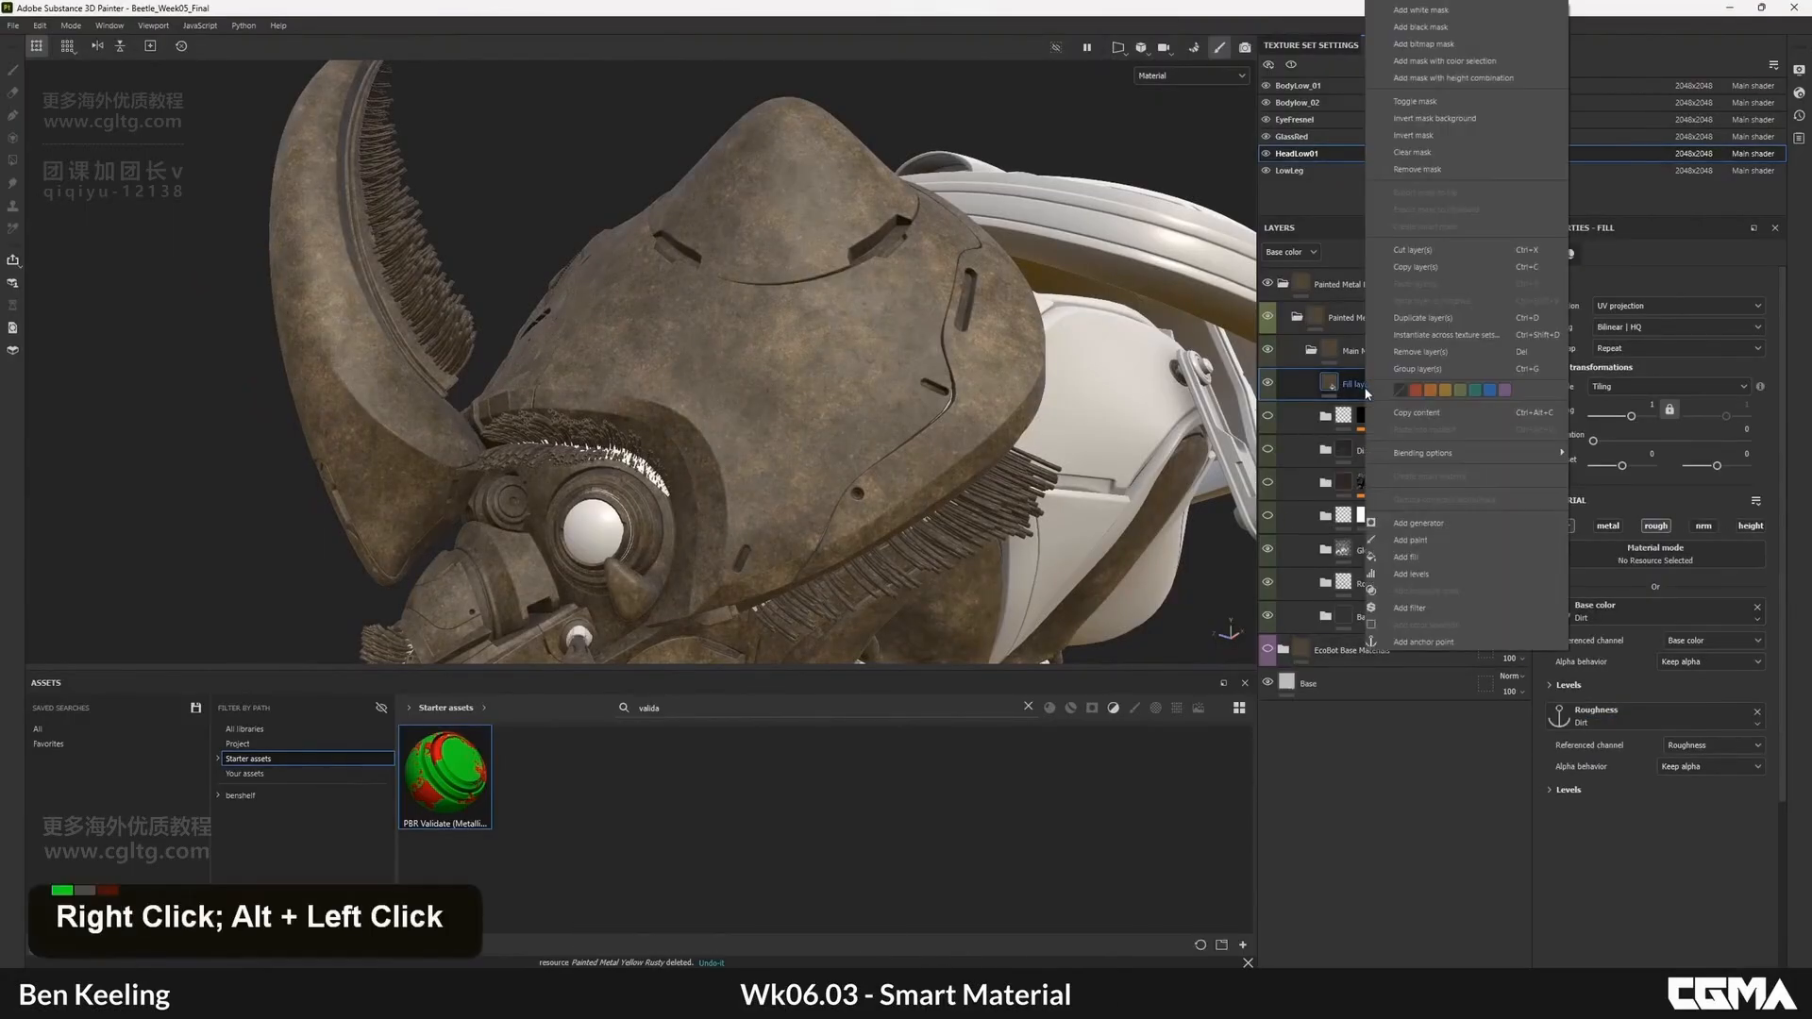
pyautogui.click(1430, 27)
pyautogui.click(1635, 736)
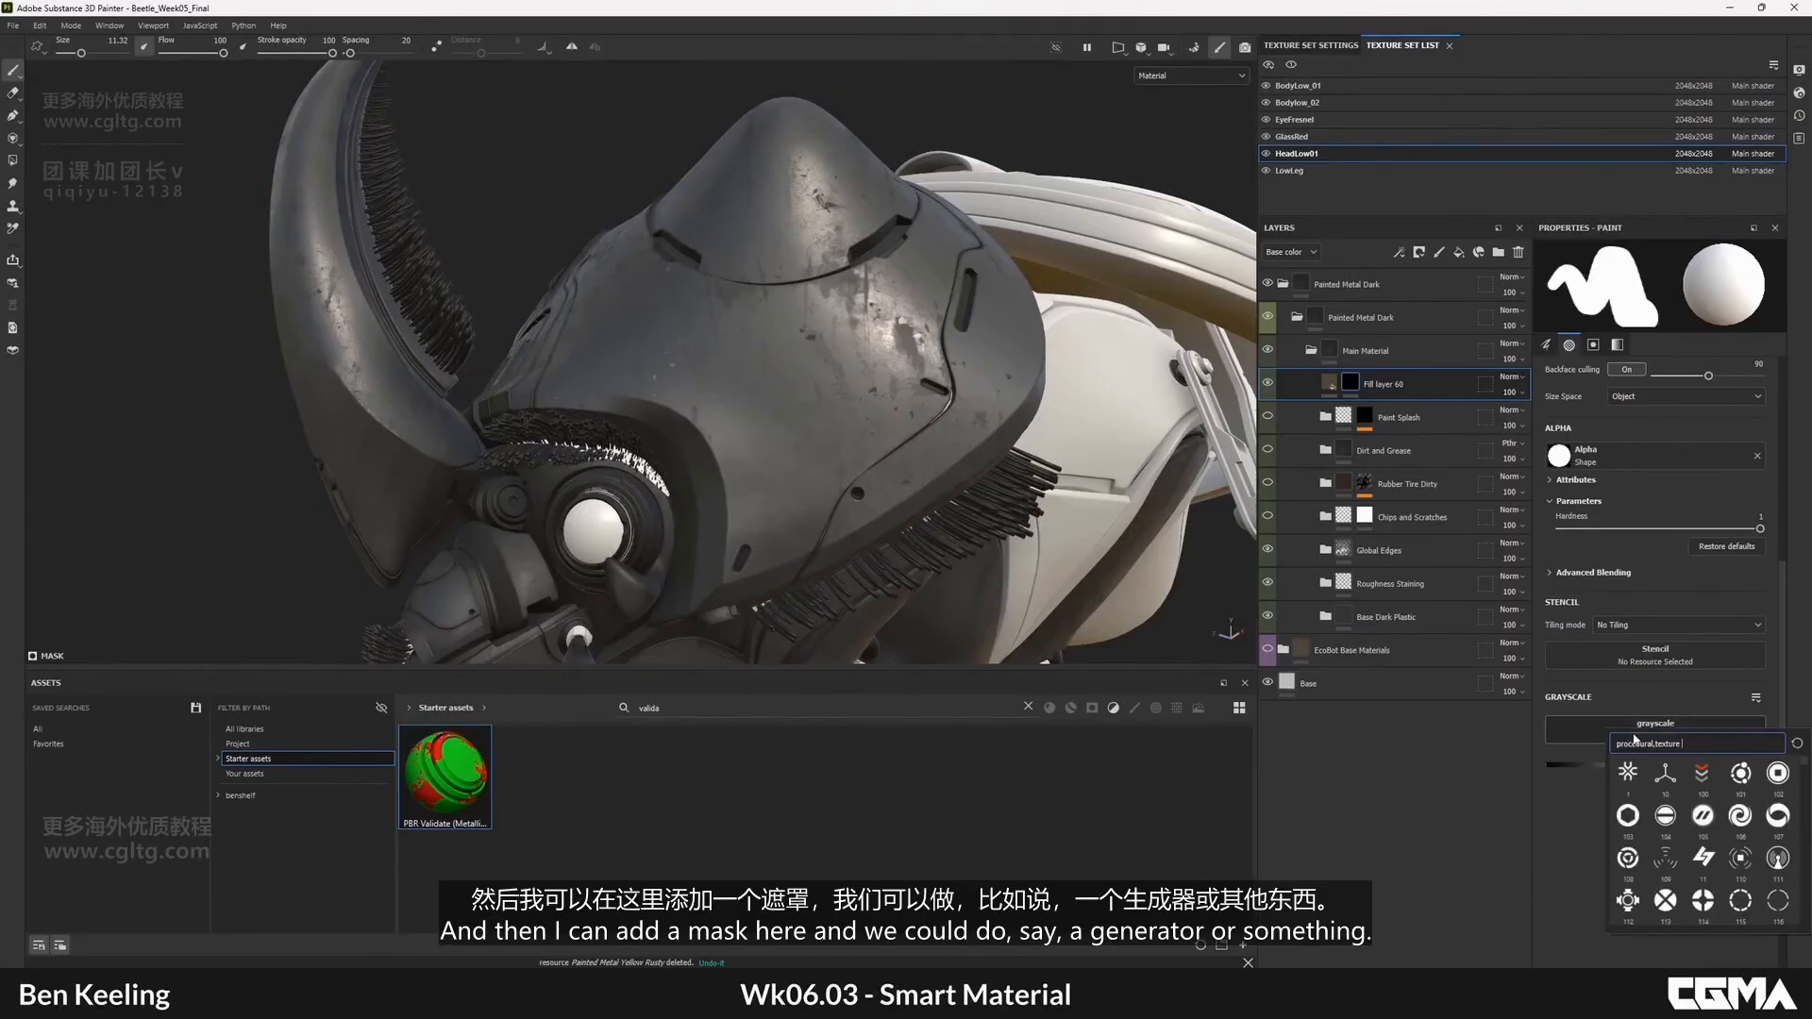
pyautogui.rightClick(1326, 376)
pyautogui.rightClick(1352, 382)
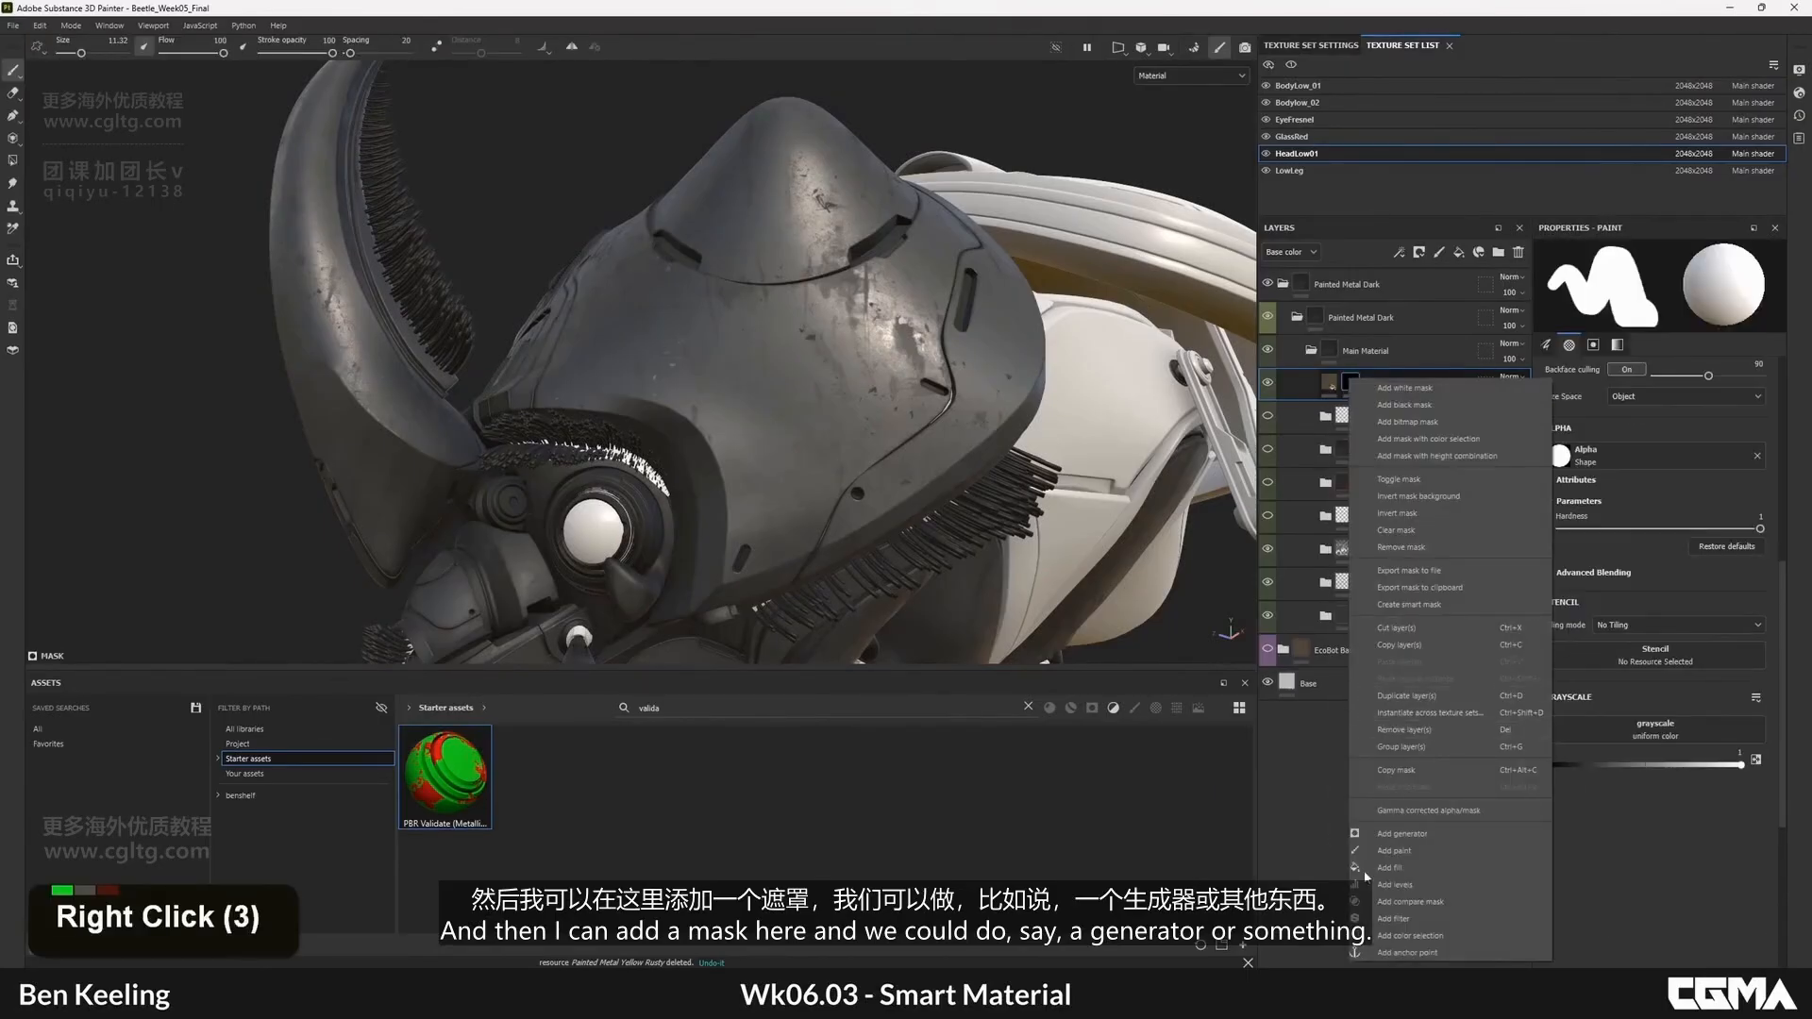
pyautogui.click(1397, 833)
pyautogui.click(1634, 293)
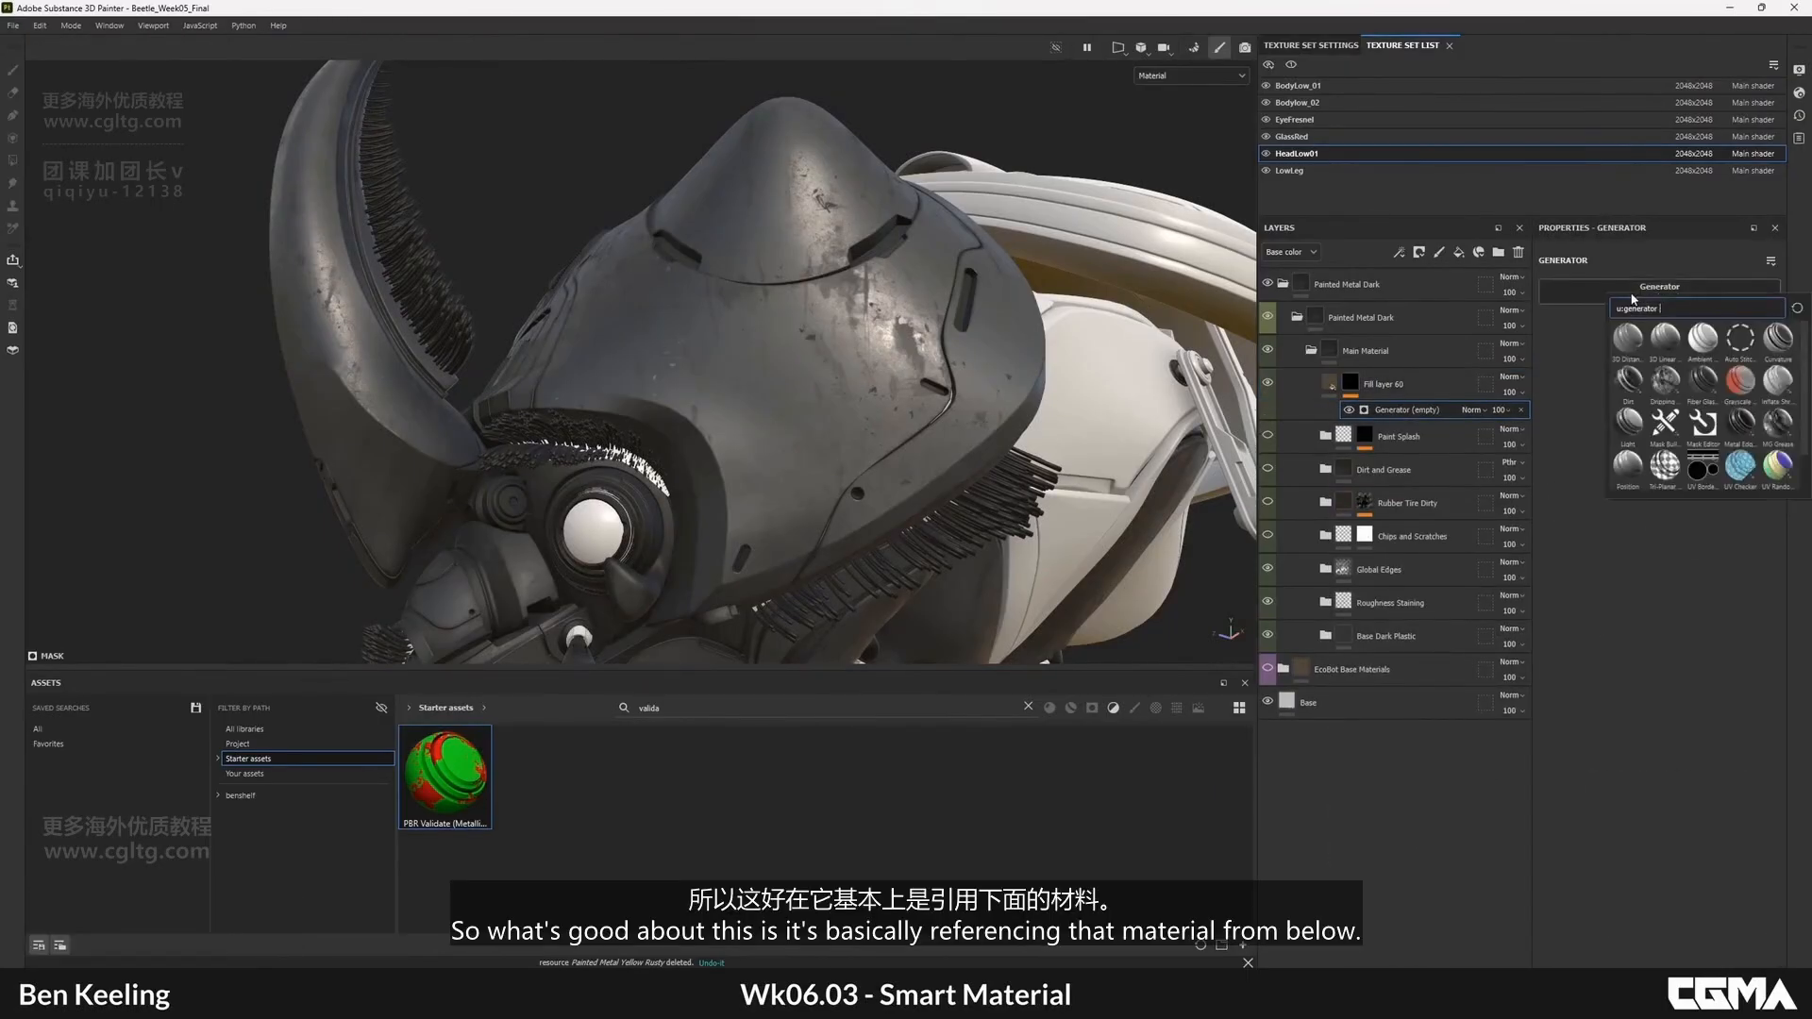
pyautogui.write('dirt')
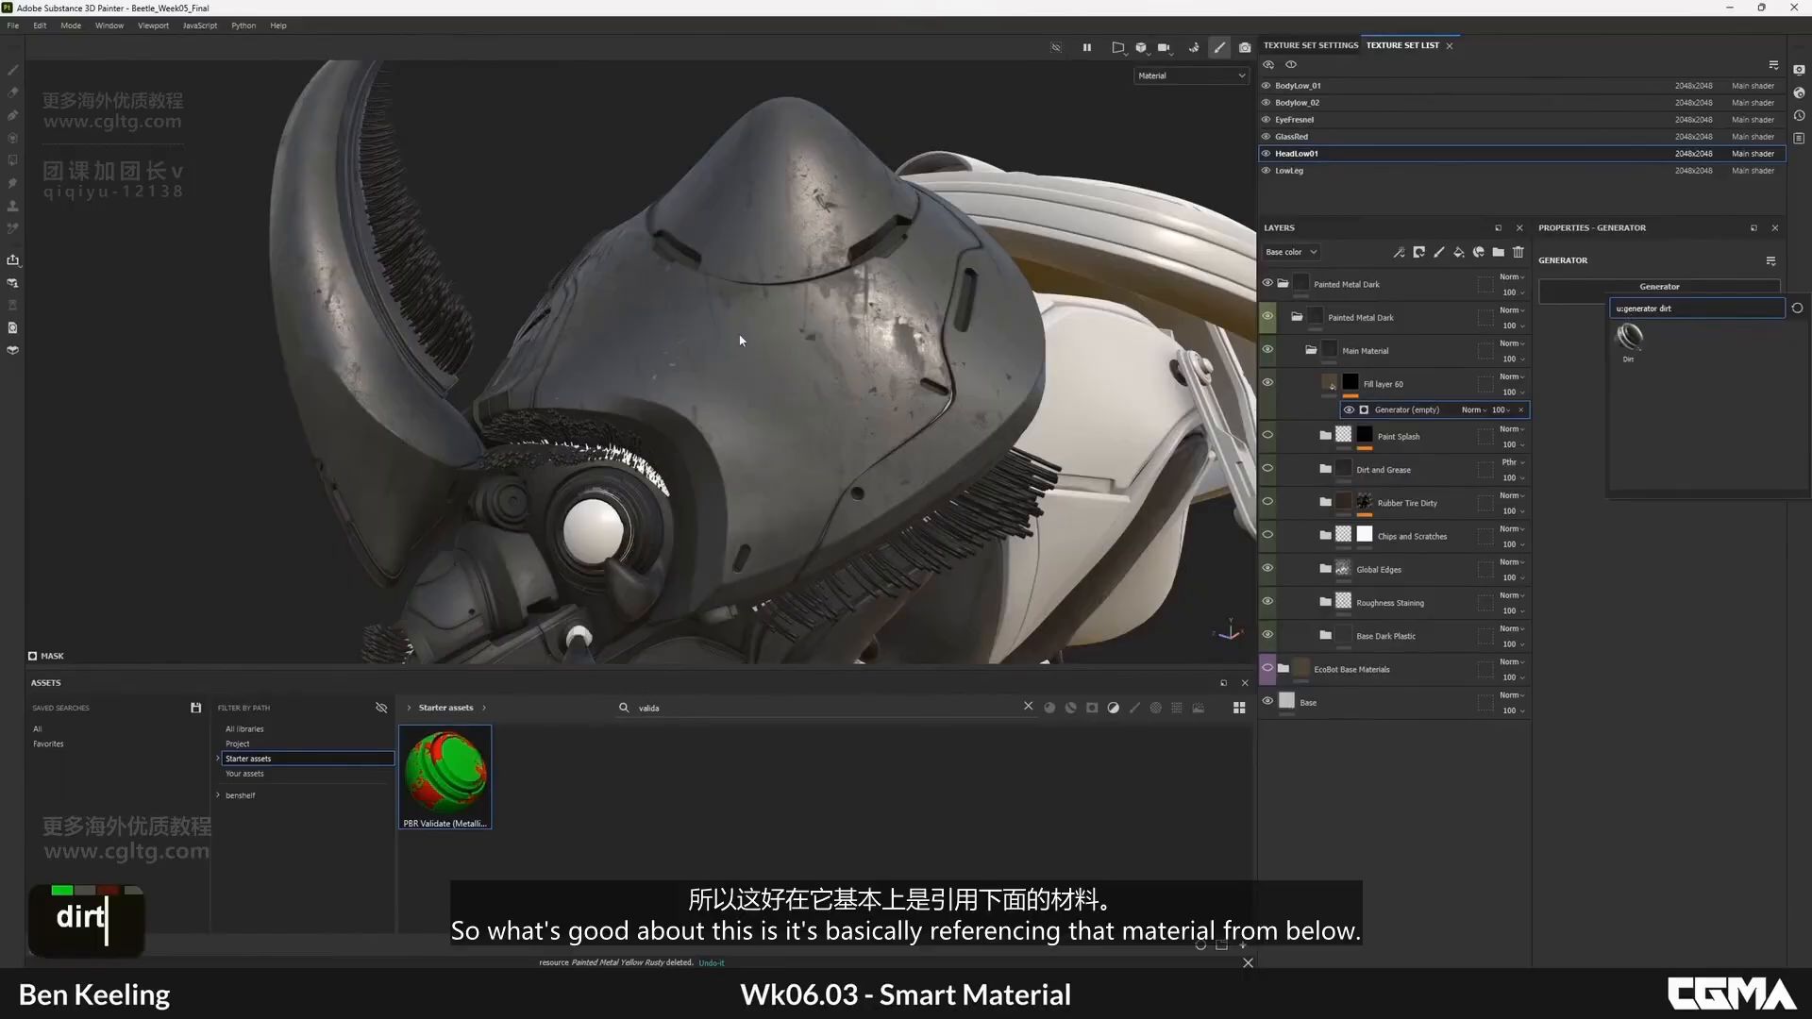
pyautogui.click(1629, 338)
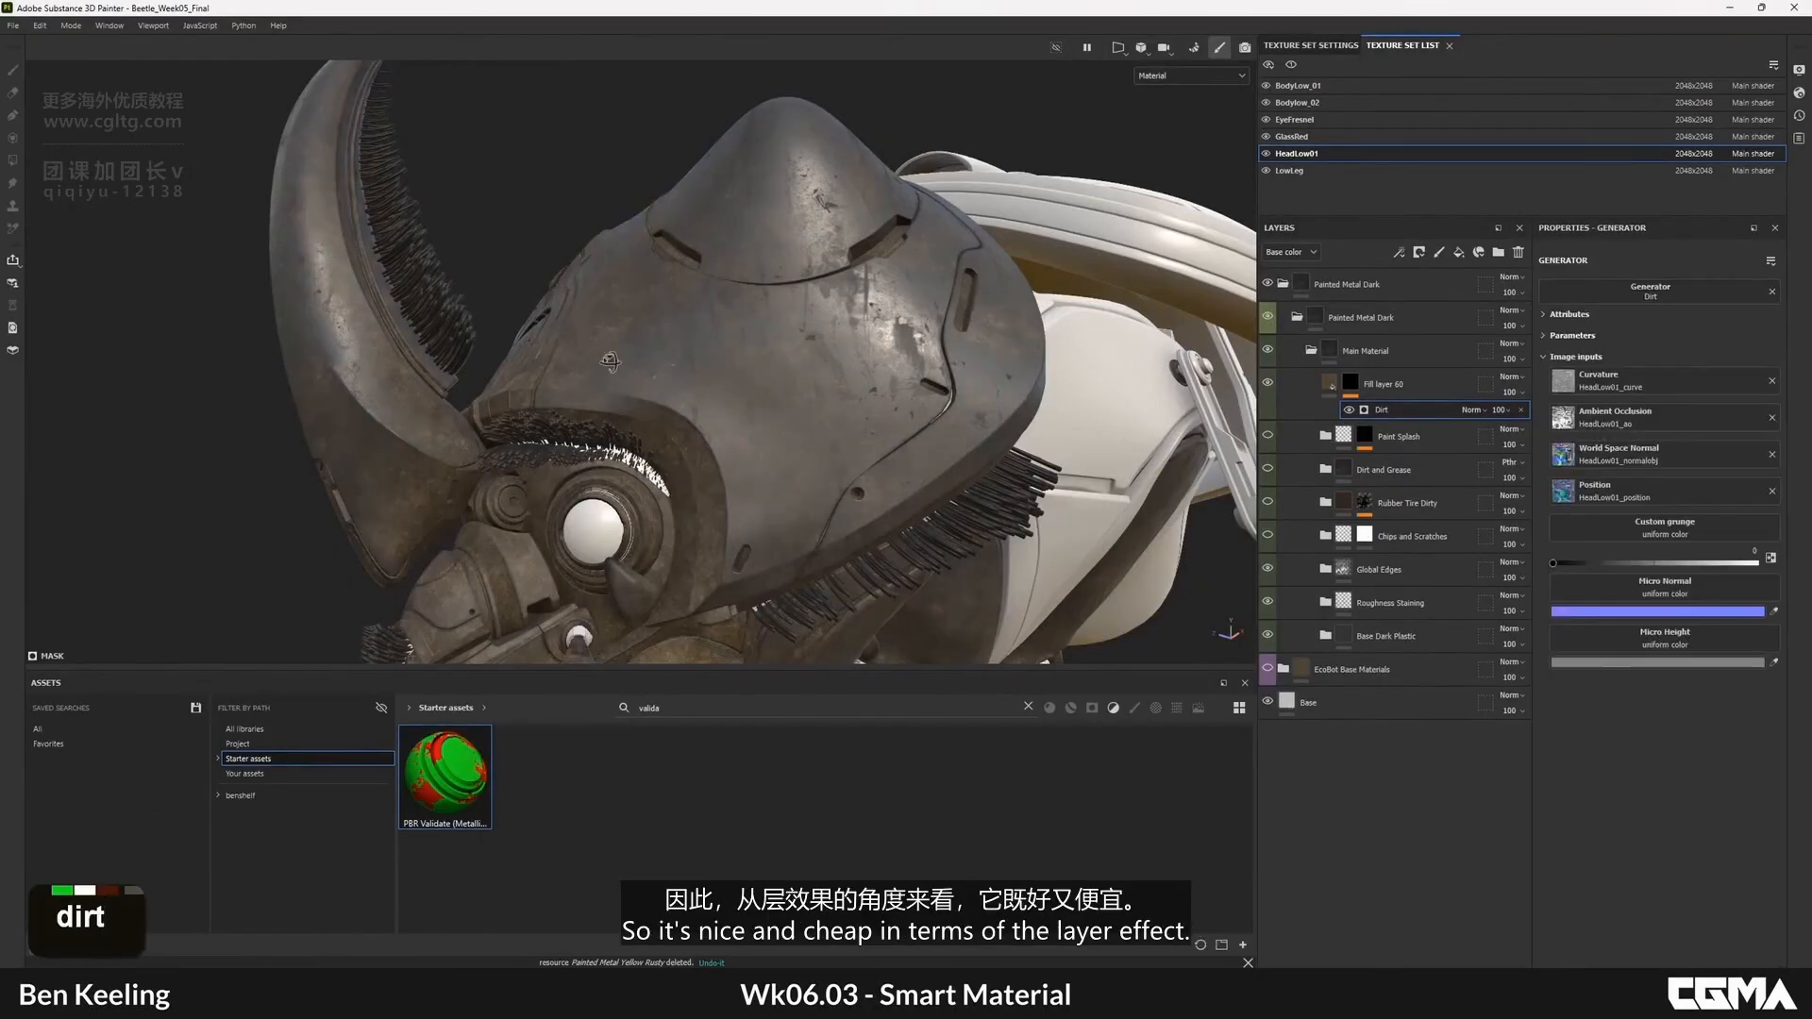
# - Compare the head with and without the dirt fill layer, and set the Dirt generator's Dirt Level to 0.48
pyautogui.keyDown('alt'); pyautogui.moveTo(849, 396); pyautogui.dragTo(831, 424, button='right'); pyautogui.keyUp('alt')
pyautogui.keyDown('alt'); pyautogui.moveTo(831, 425); pyautogui.dragTo(859, 408, button='middle'); pyautogui.keyUp('alt')
pyautogui.keyDown('alt'); pyautogui.moveTo(860, 408); pyautogui.dragTo(822, 415); pyautogui.keyUp('alt')
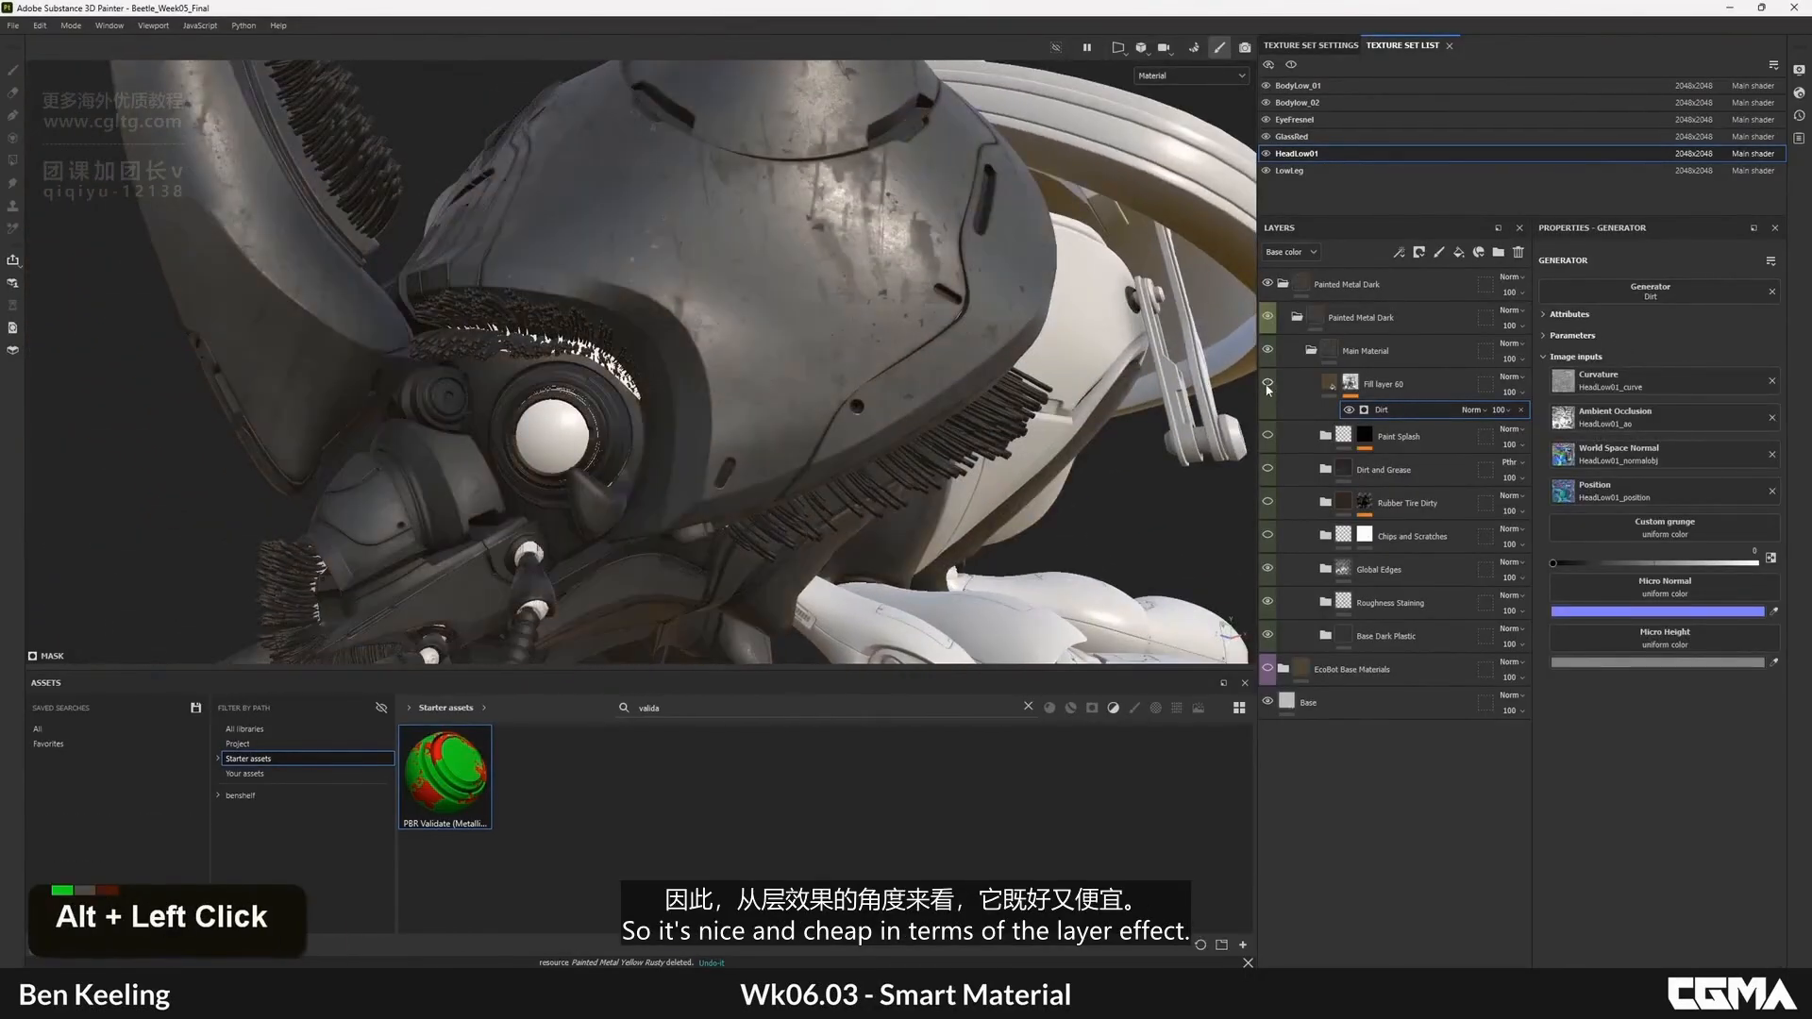
pyautogui.doubleClick(1395, 416)
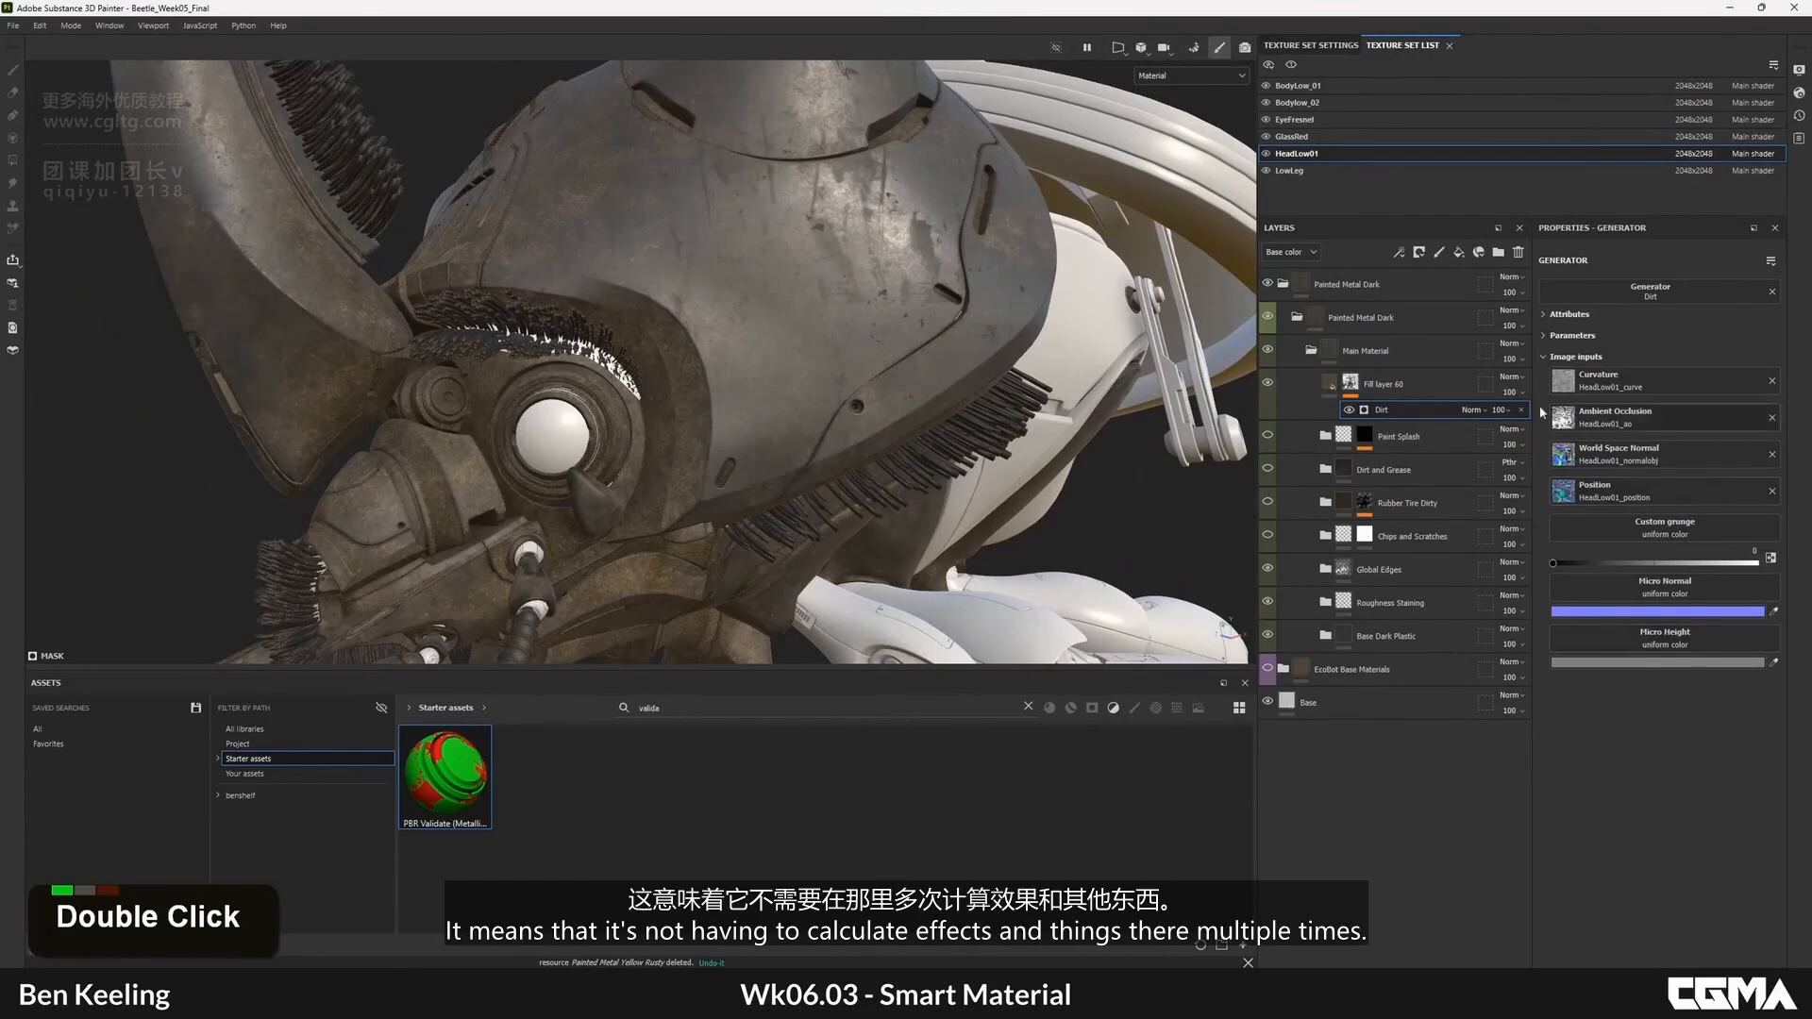
pyautogui.scroll(2, 1675, 413)
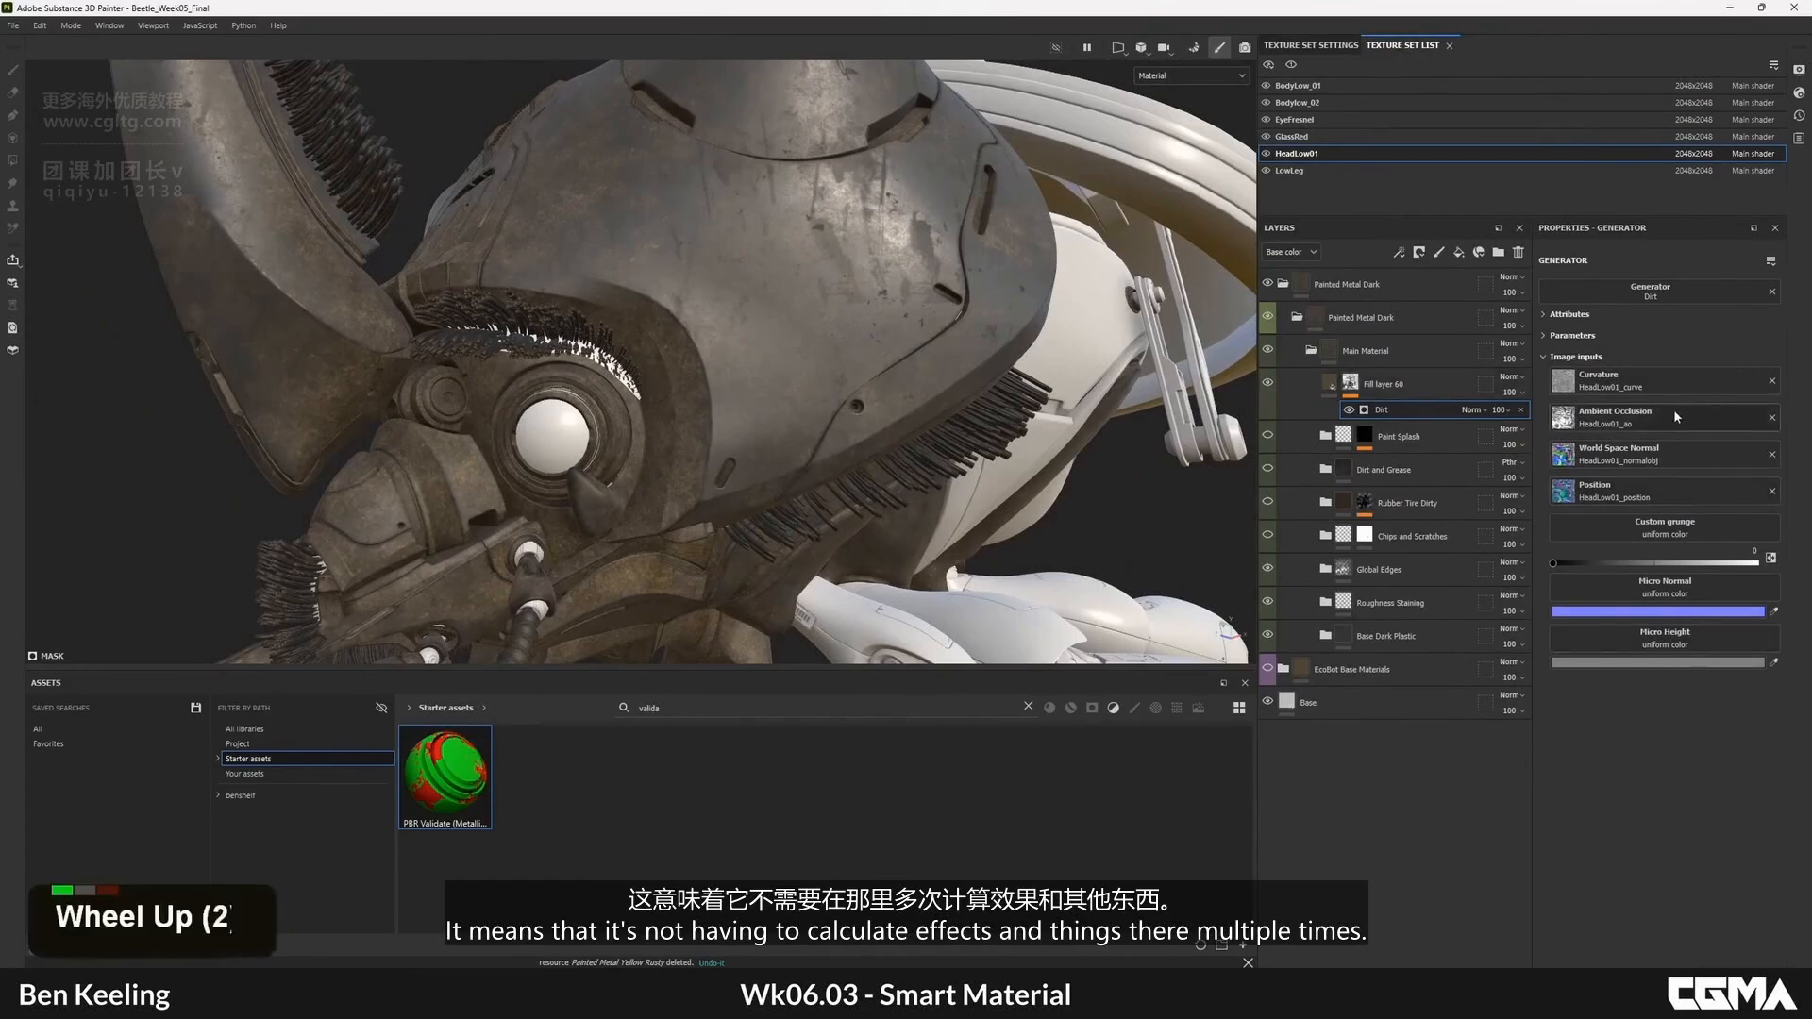
pyautogui.click(1548, 337)
pyautogui.moveTo(1667, 411); pyautogui.dragTo(1641, 405)
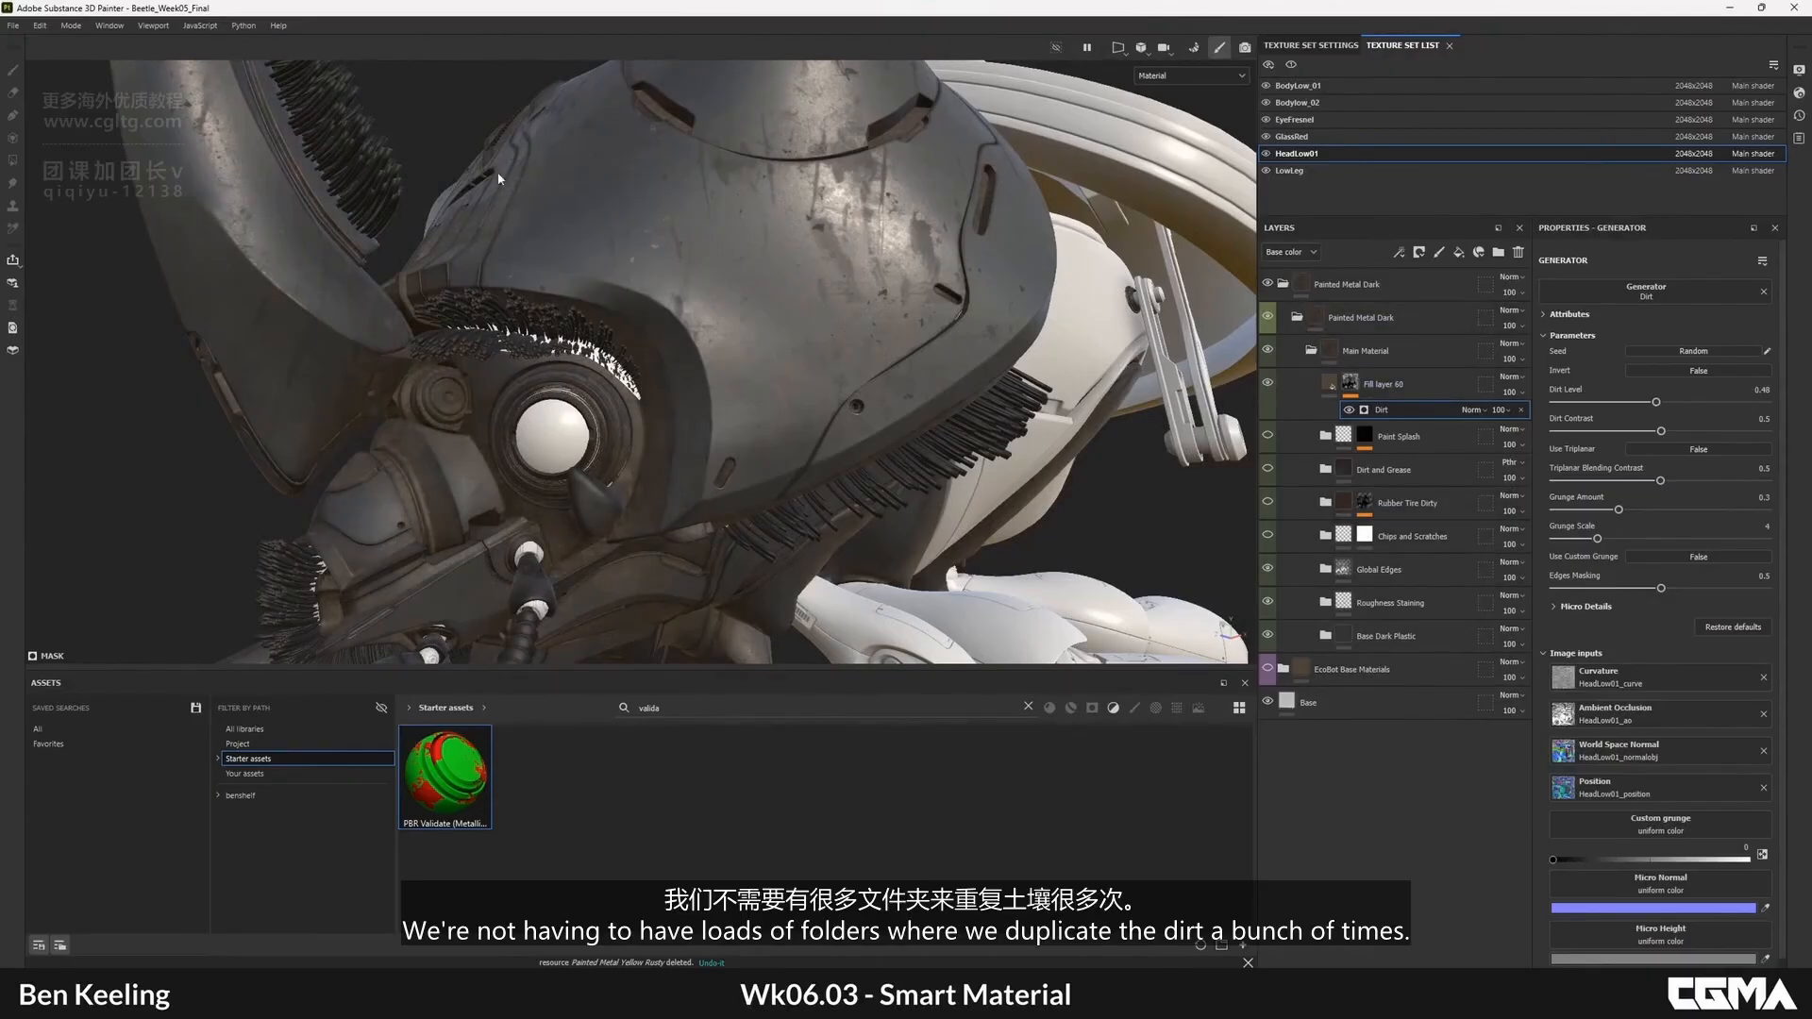
# - Toggle the dirt fill layer's visibility to examine its effect around the face, and briefly expand the EcoBot Base Materials folder
pyautogui.keyDown('alt'); pyautogui.moveTo(601, 352); pyautogui.dragTo(641, 312, button='middle'); pyautogui.keyUp('alt')
pyautogui.keyDown('alt'); pyautogui.moveTo(642, 312); pyautogui.dragTo(670, 255); pyautogui.keyUp('alt')
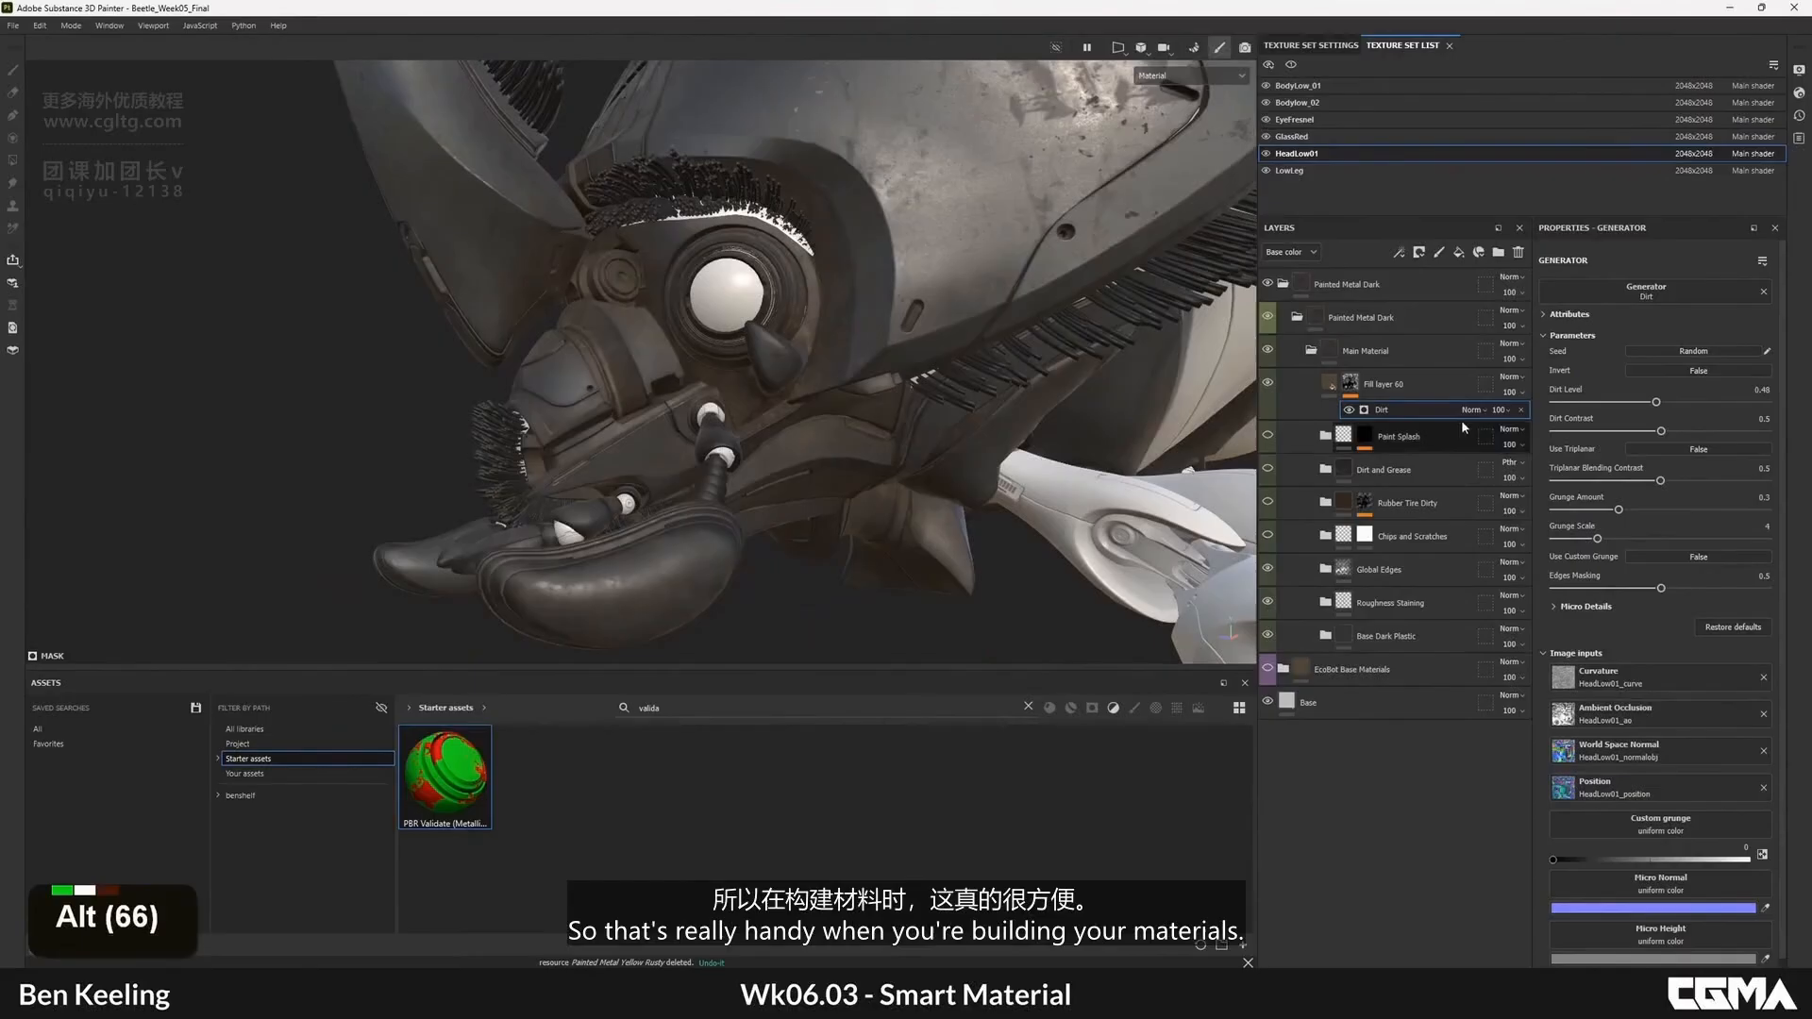
pyautogui.click(1269, 383)
pyautogui.click(1269, 384)
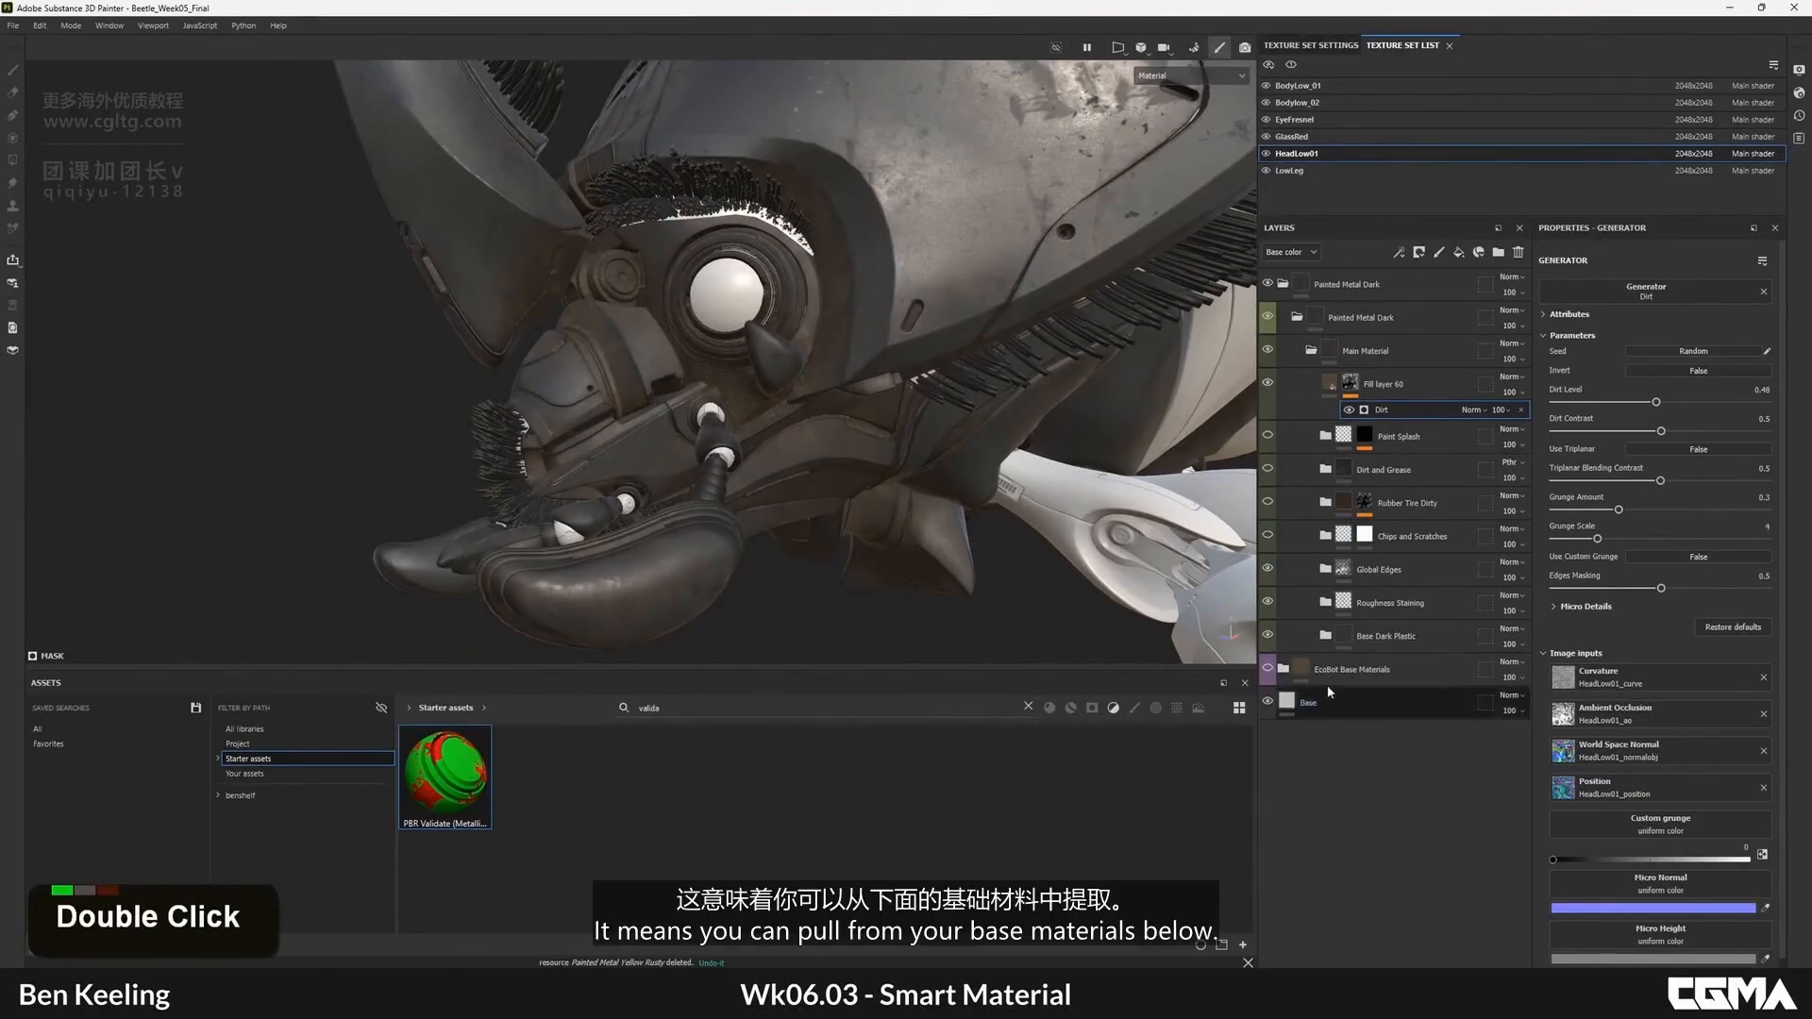
pyautogui.click(1283, 669)
pyautogui.click(1283, 669)
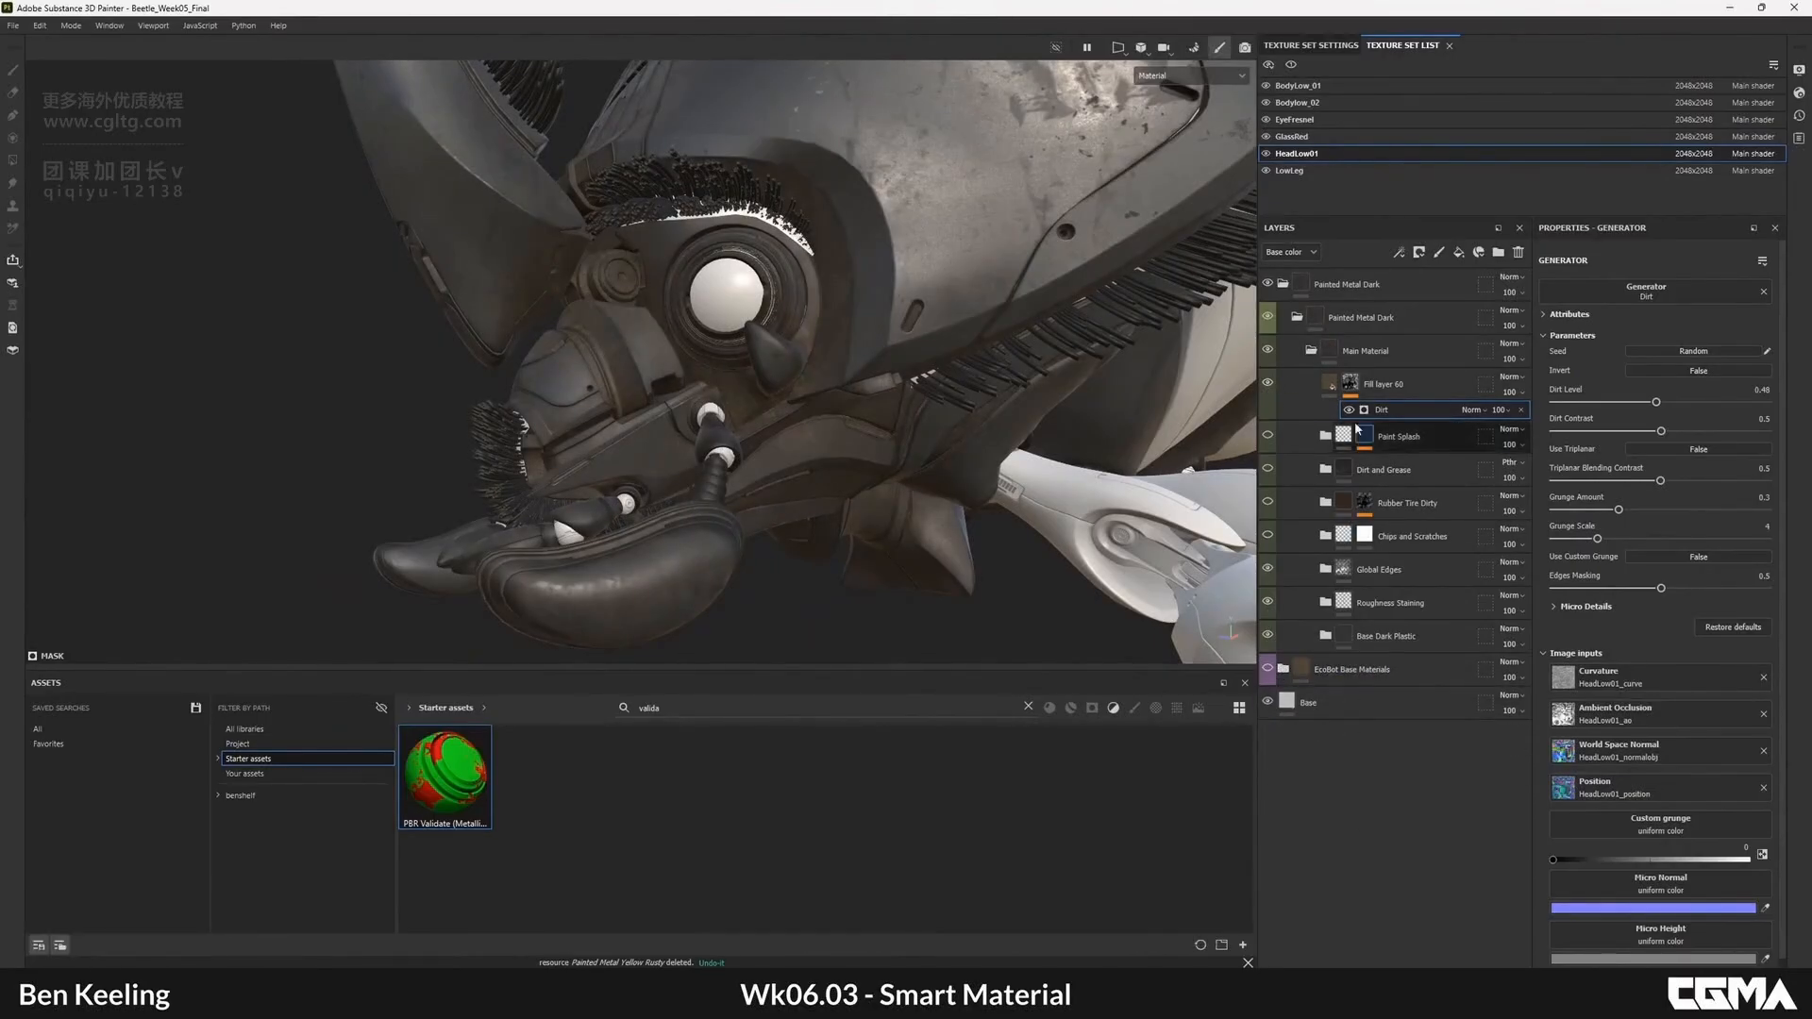
pyautogui.click(1381, 320)
pyautogui.click(1520, 255)
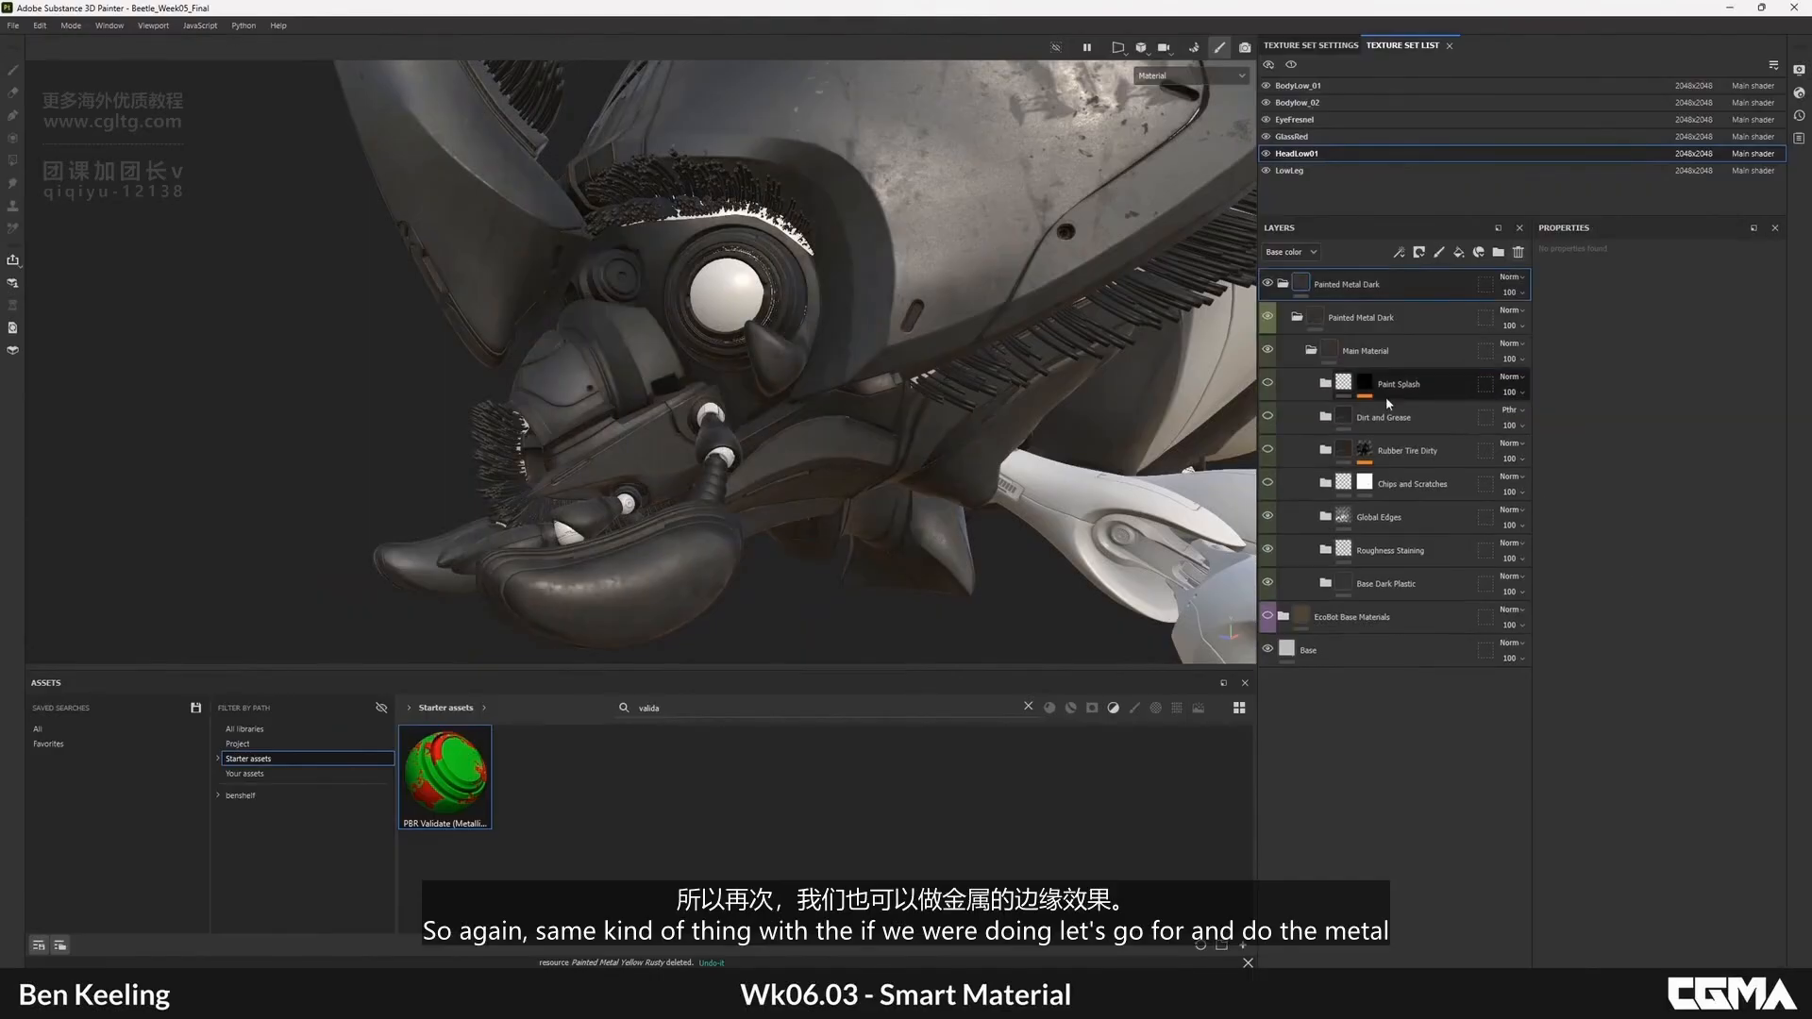
pyautogui.hotkey('ctrl', 'z')
# - Disable the fill layer's mask and link its base color and roughness to the Base Metal anchor point
pyautogui.keyDown('shift'); pyautogui.click(1350, 387); pyautogui.keyUp('shift')
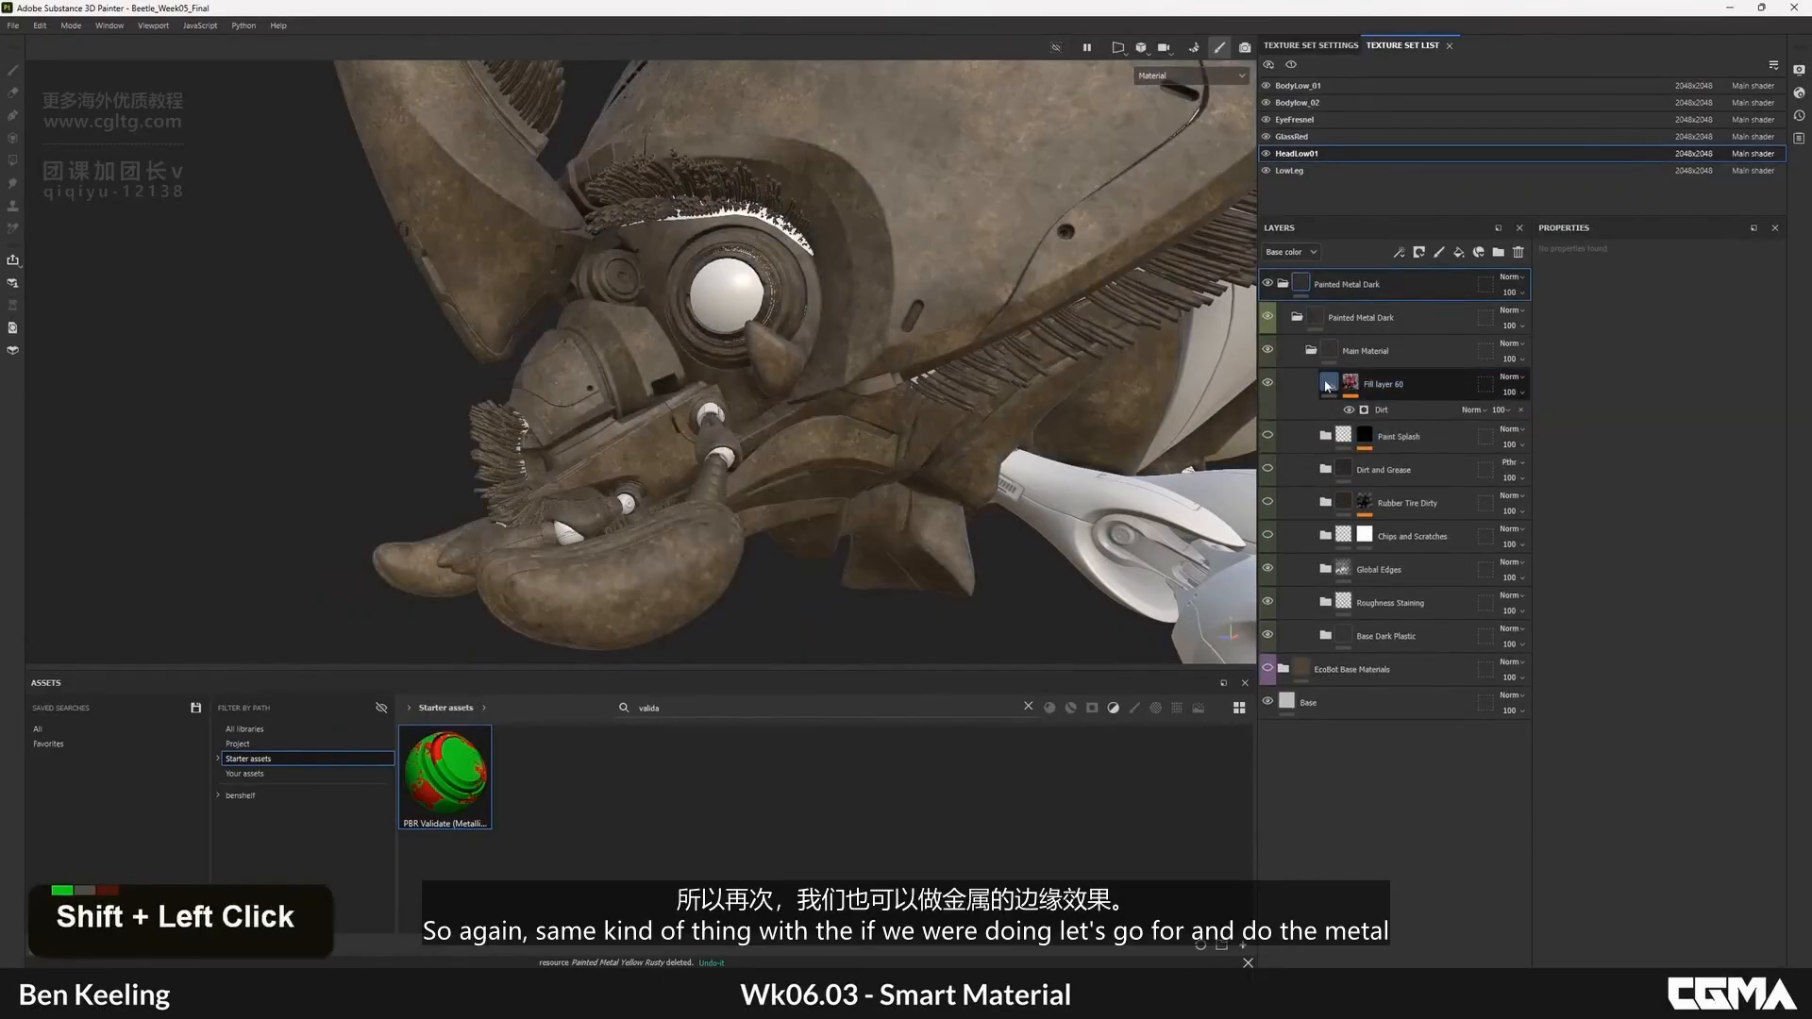
pyautogui.click(1589, 617)
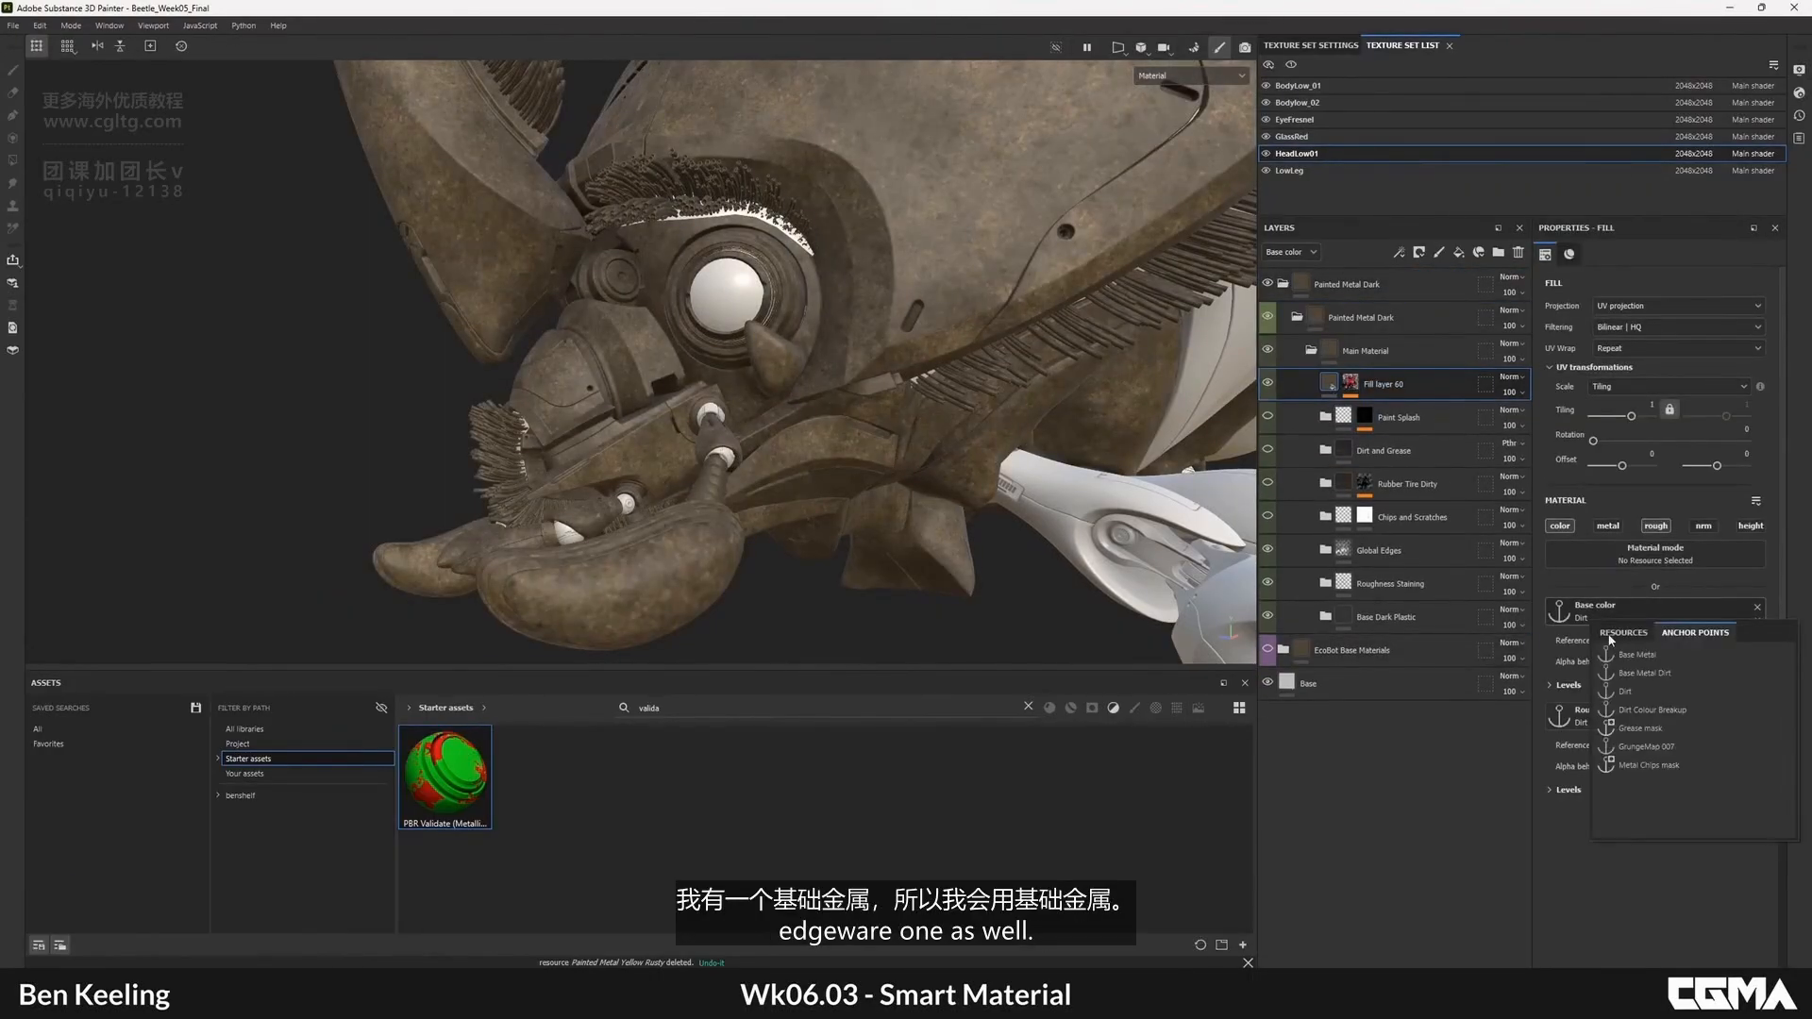
pyautogui.click(1639, 659)
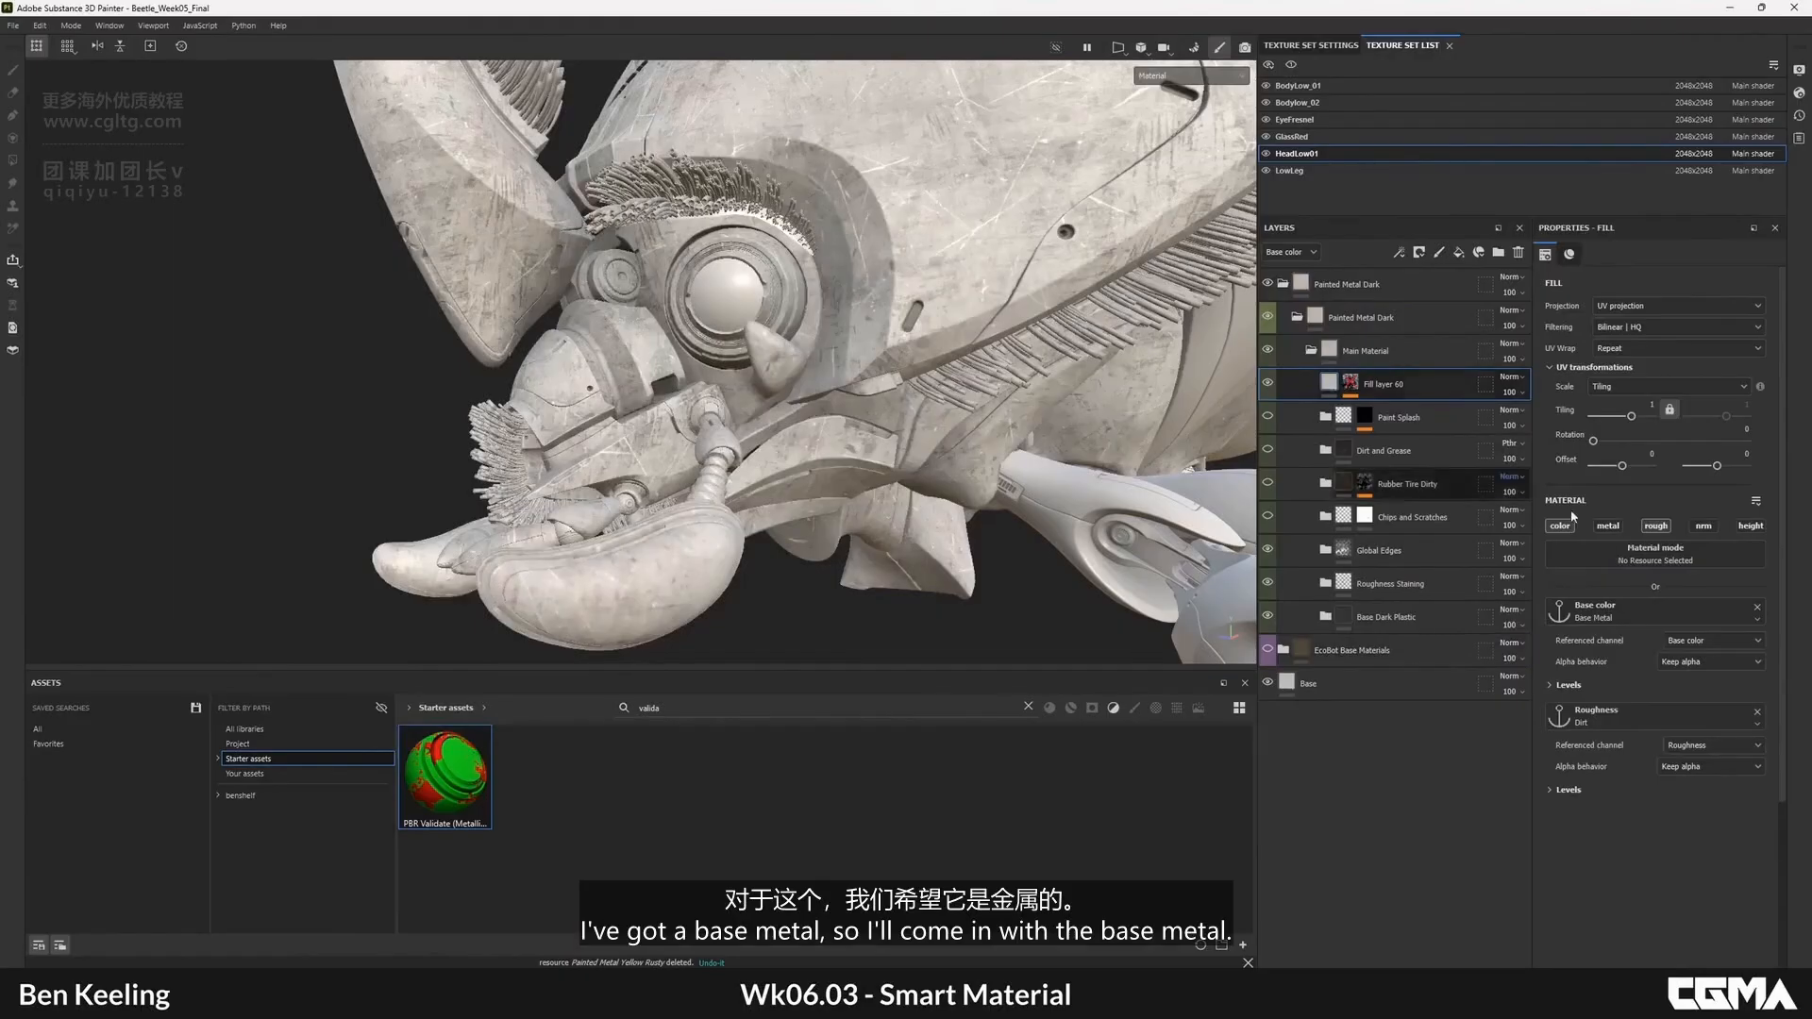
pyautogui.click(1610, 723)
pyautogui.click(1652, 752)
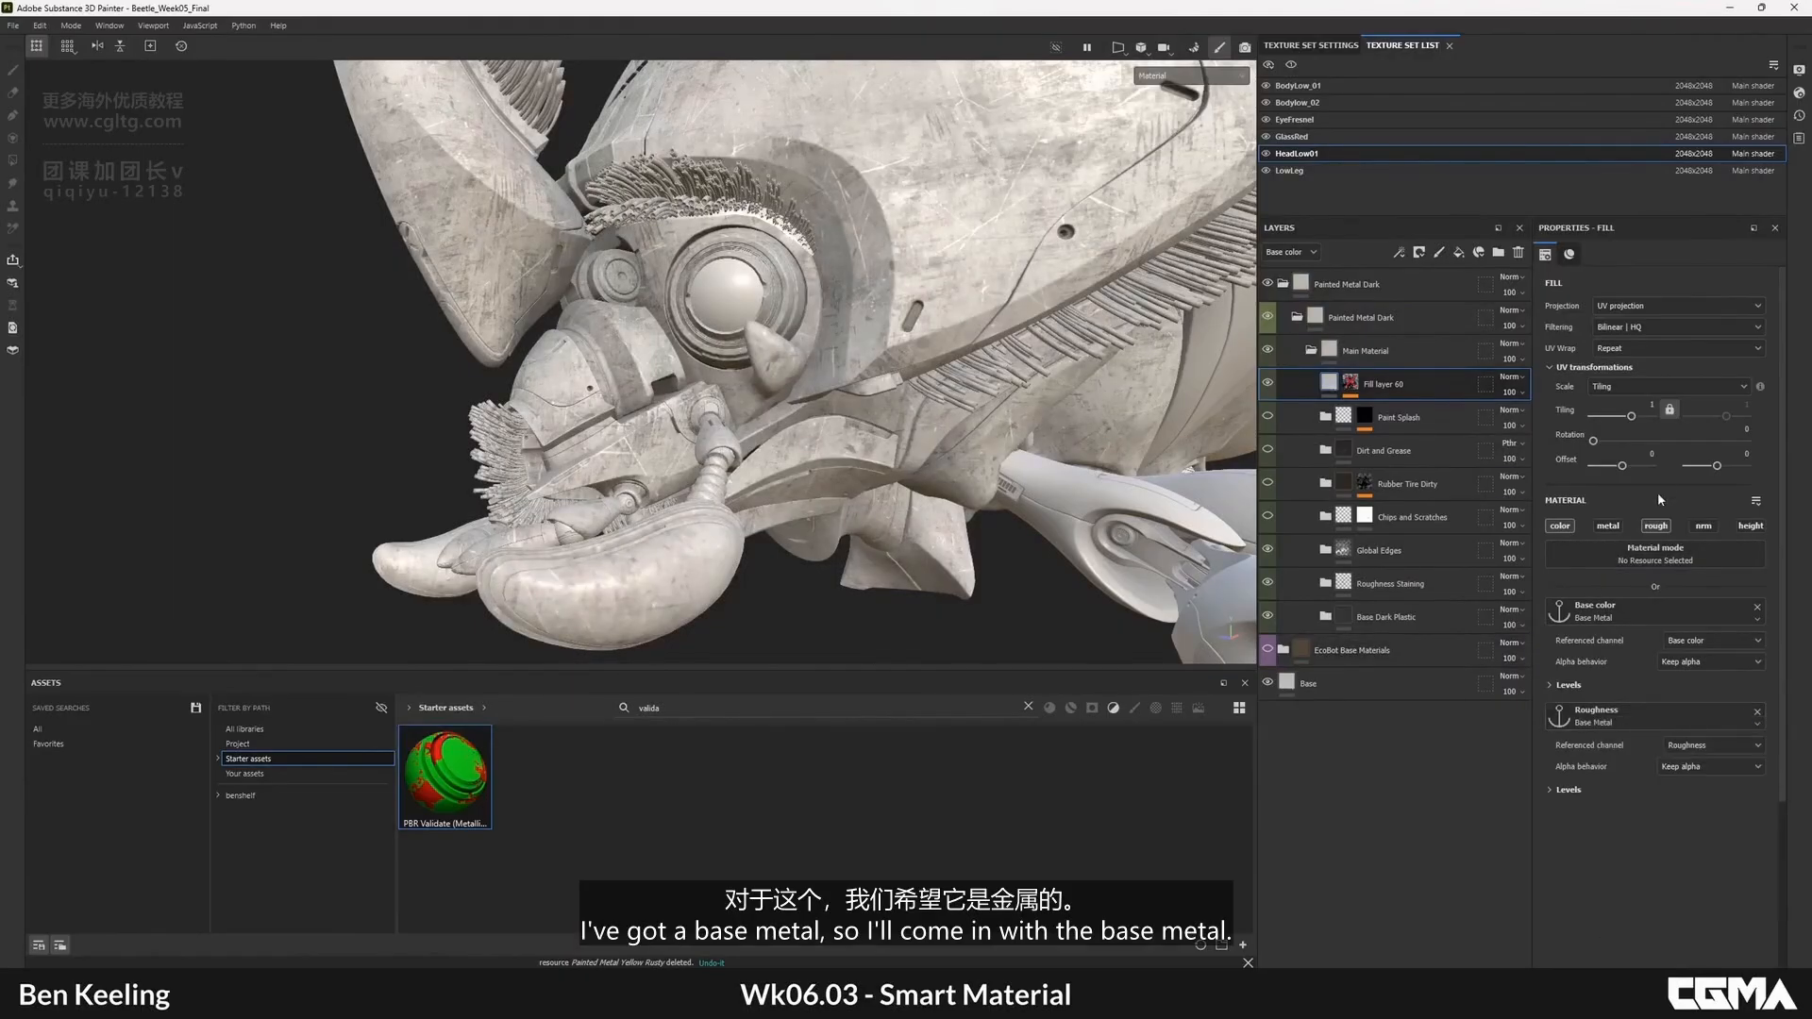
# - Enable the fill layer's metallic channel and set Metallic to 1
pyautogui.click(1607, 526)
pyautogui.moveTo(1720, 755); pyautogui.dragTo(1741, 752)
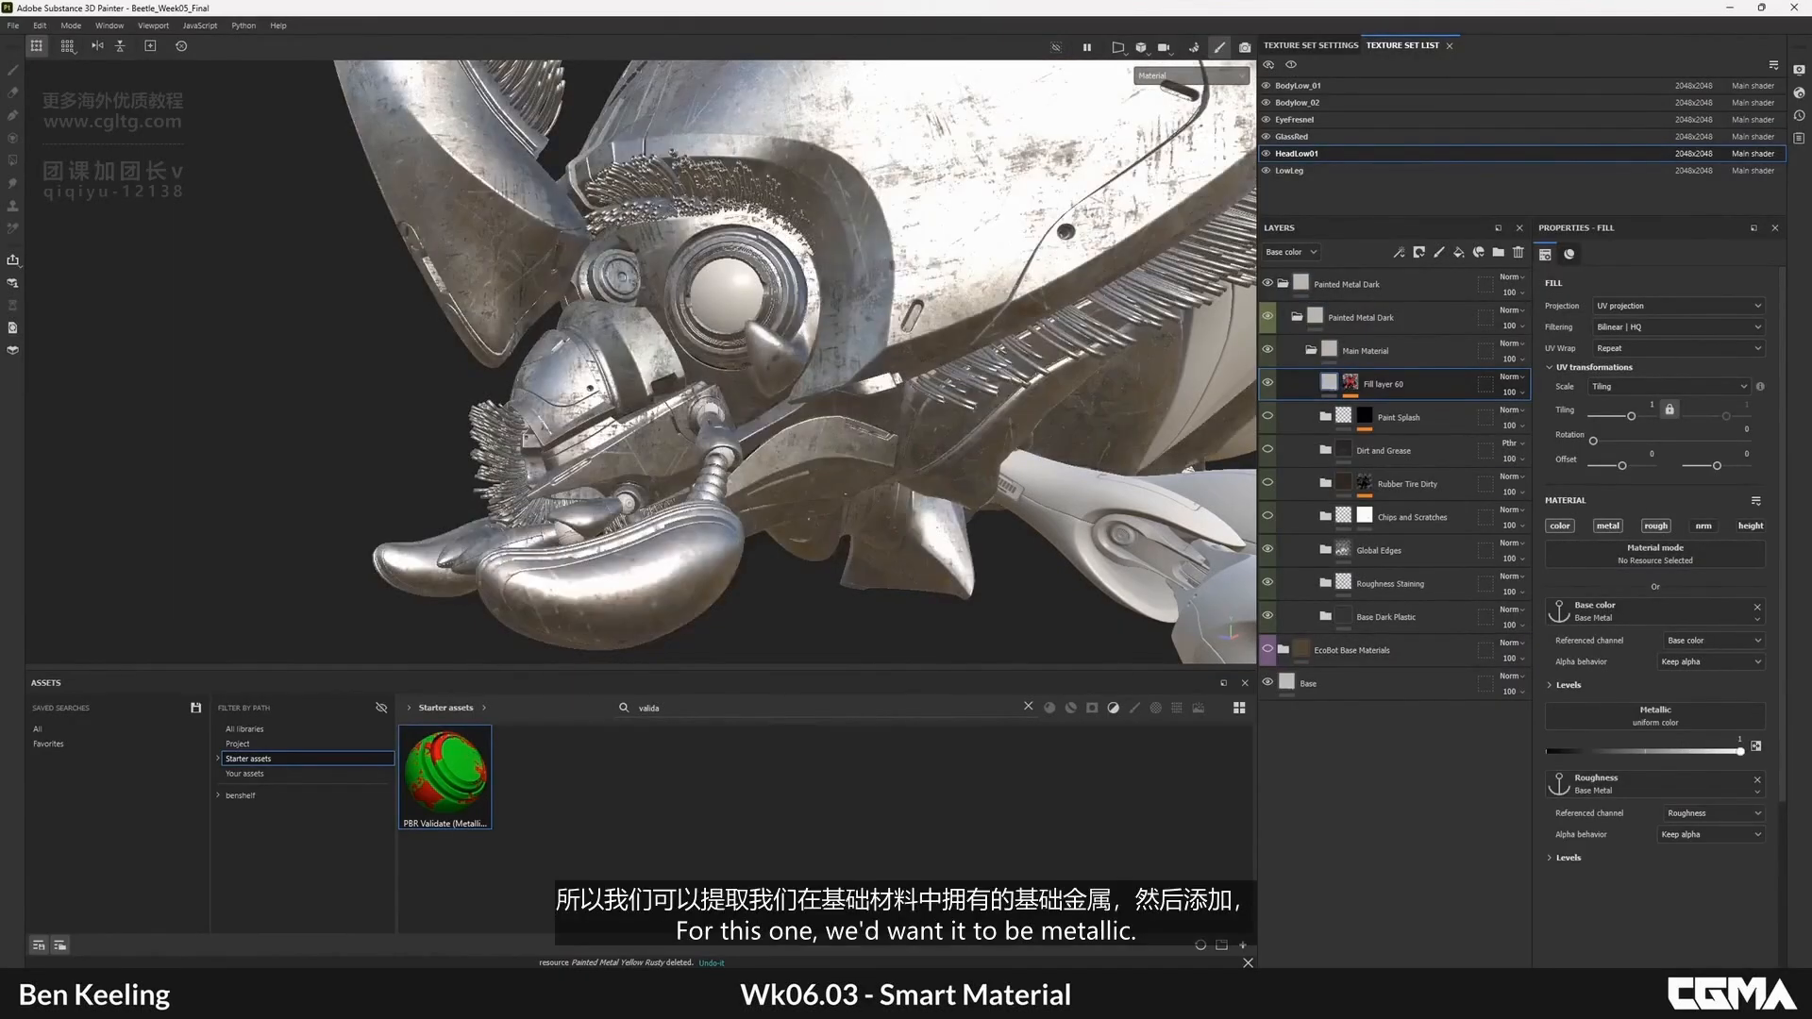
pyautogui.moveTo(926, 262)
pyautogui.keyDown('alt'); pyautogui.mouseDown()
pyautogui.moveTo(620, 258)
pyautogui.moveTo(944, 264)
pyautogui.mouseUp(); pyautogui.keyUp('alt')
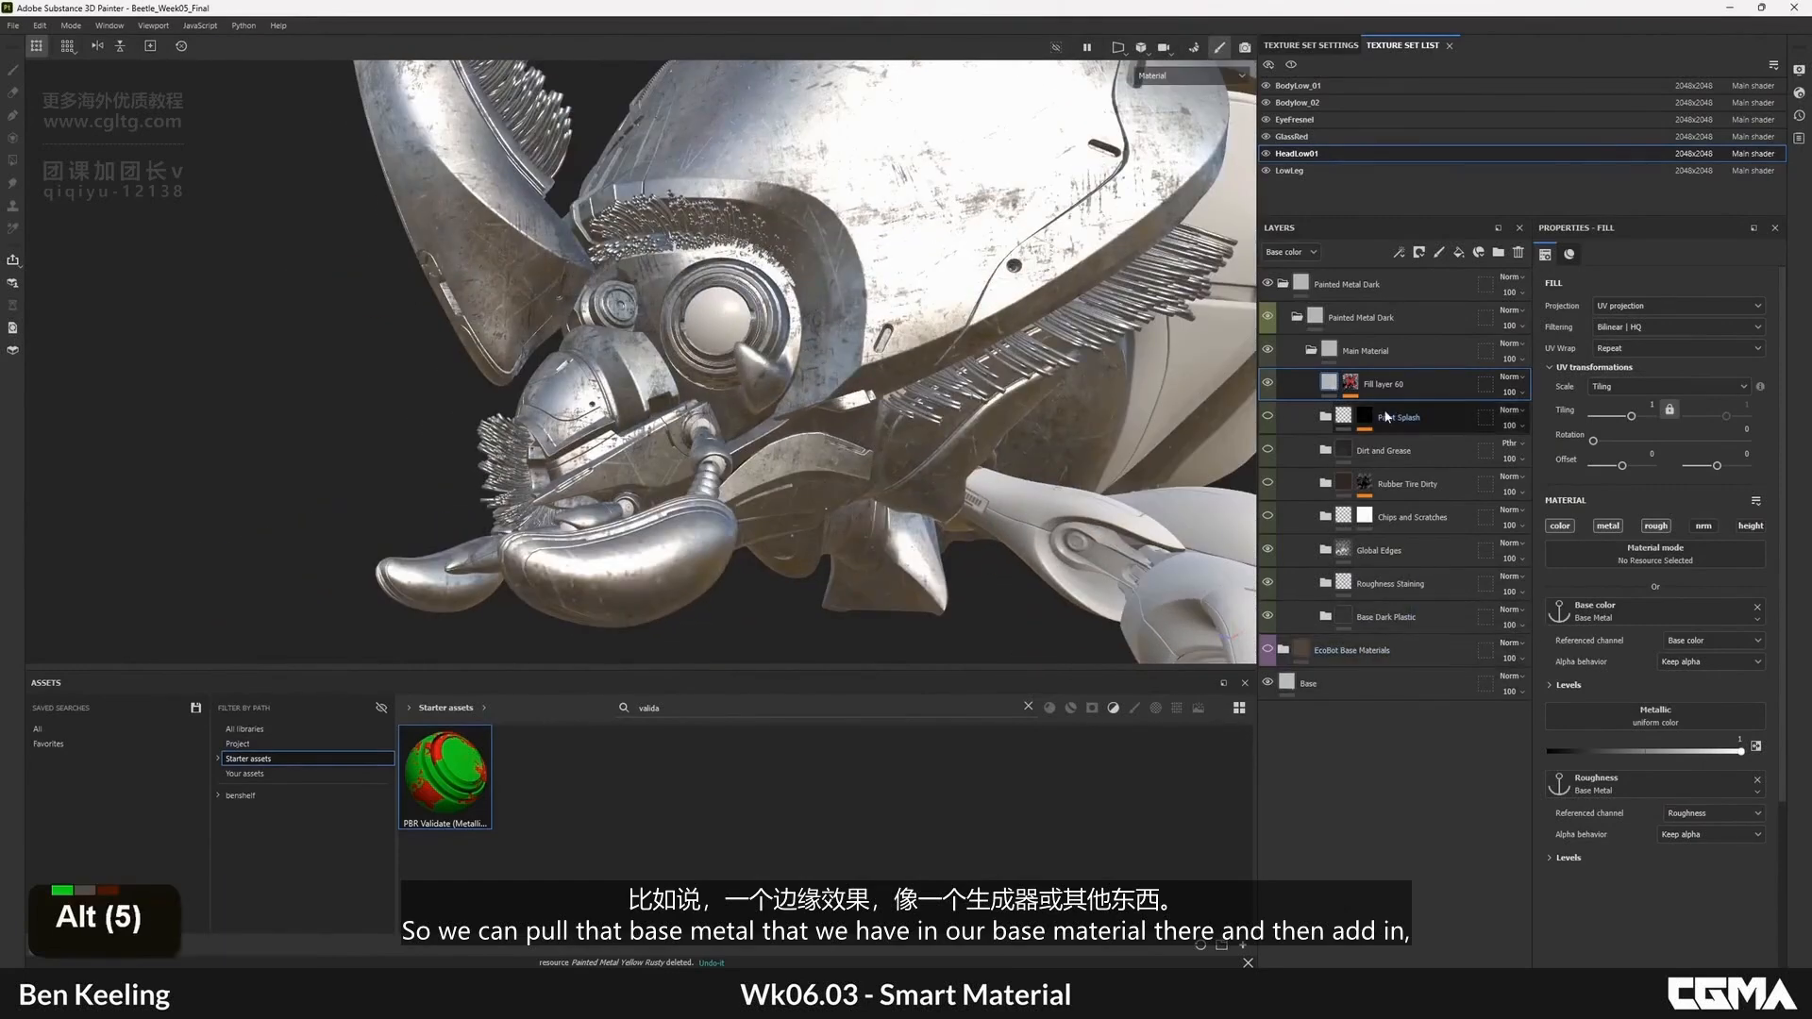
# - Replace the fill layer's mask with a fresh black mask and add an empty generator to it
pyautogui.rightClick(1350, 382)
pyautogui.click(1380, 411)
pyautogui.rightClick(1352, 383)
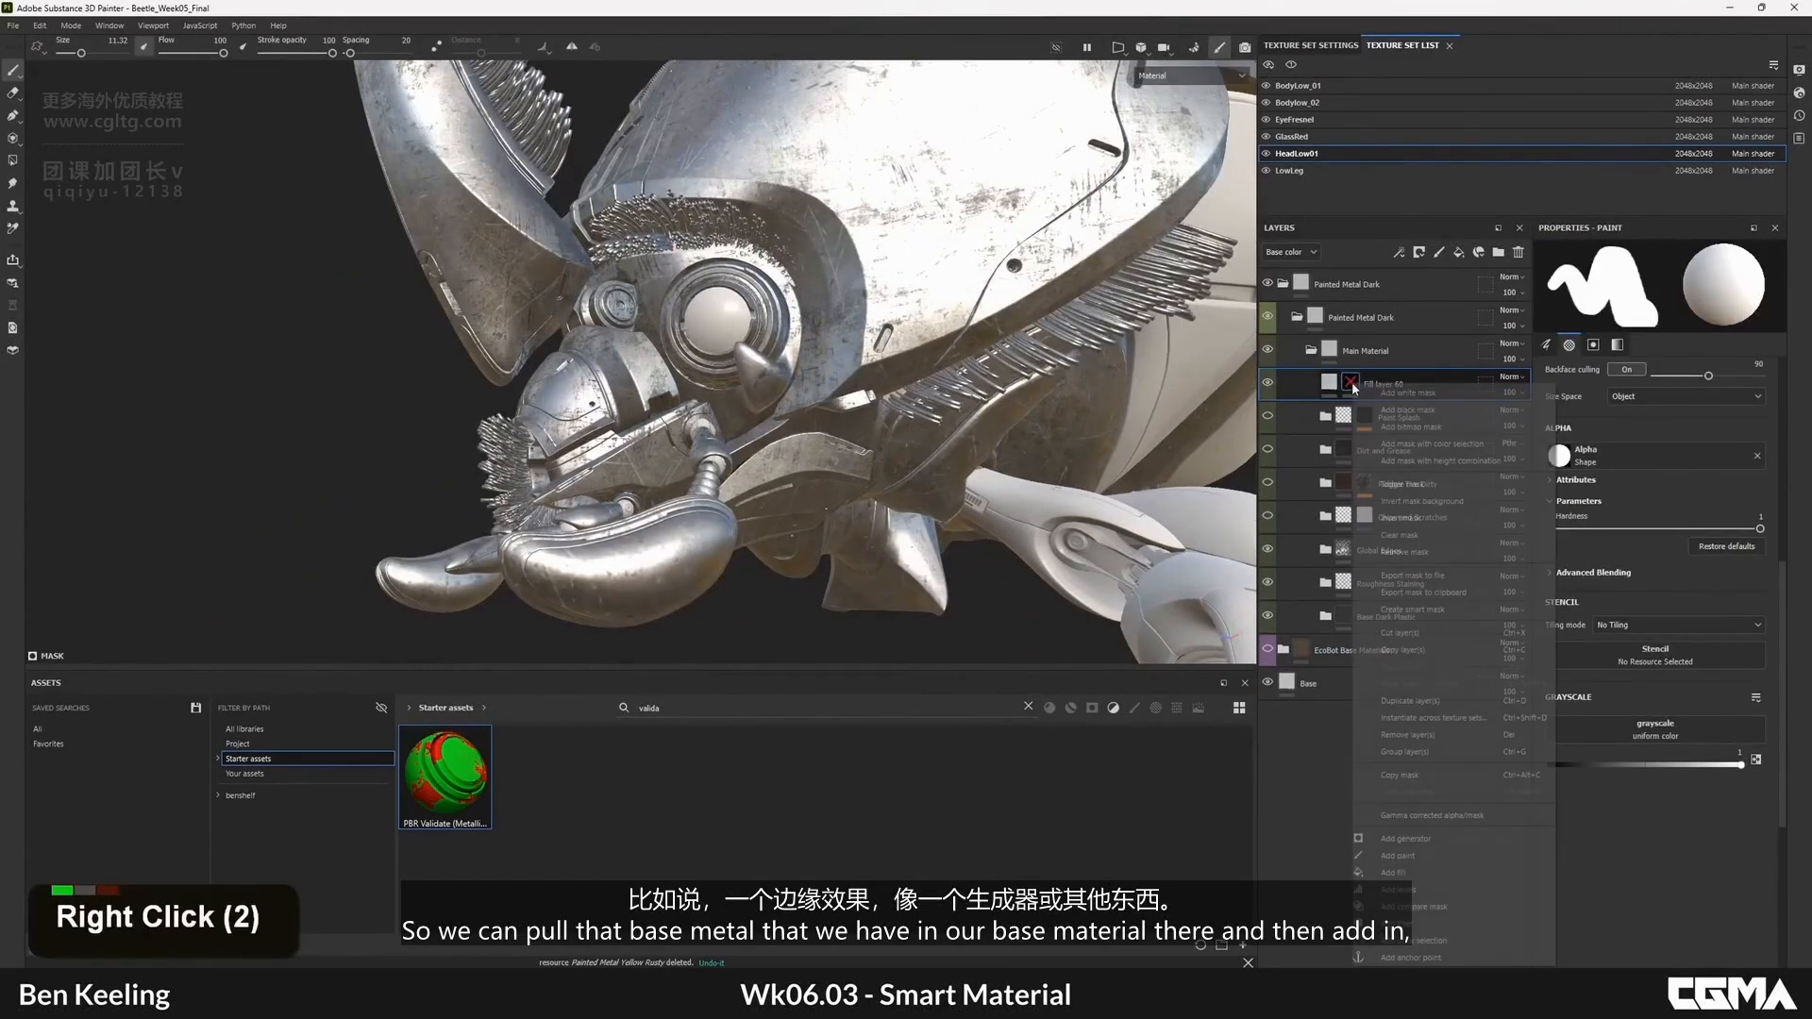
pyautogui.click(1416, 839)
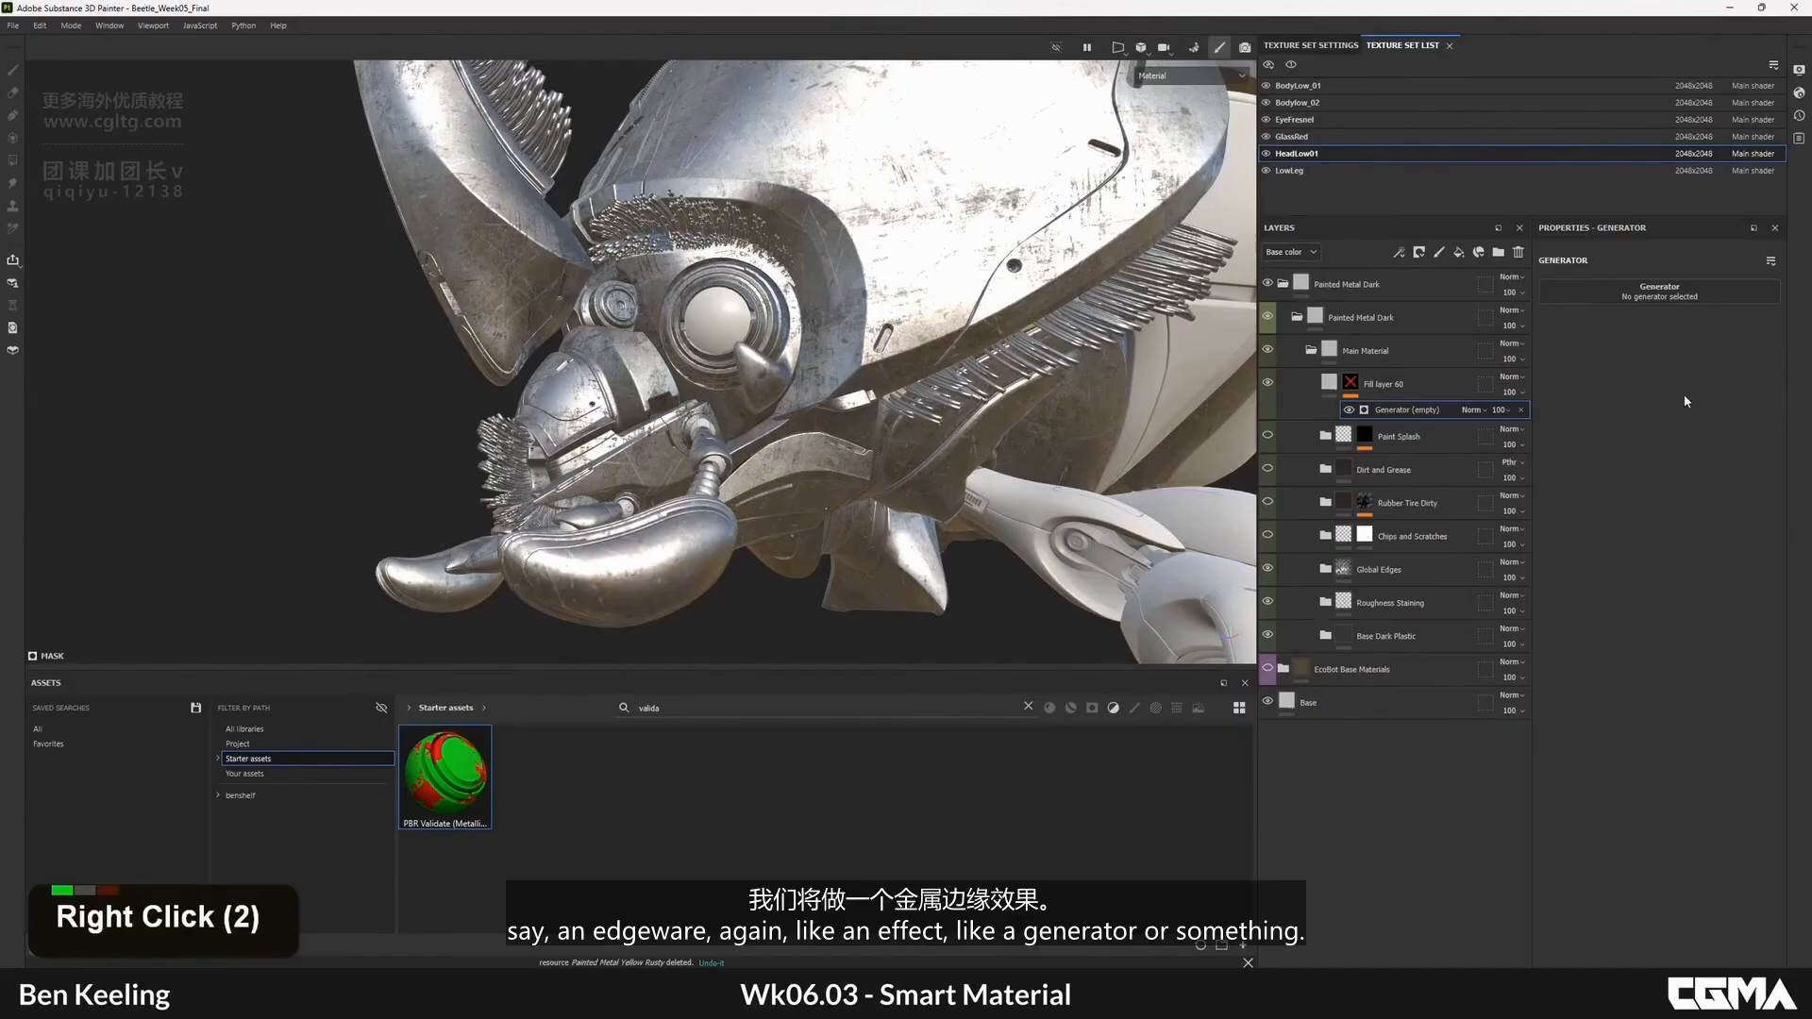
# - Assign the Metal Edge Wear generator to the fill layer's black mask
pyautogui.click(1651, 288)
pyautogui.press('BackSpace')
pyautogui.press('BackSpace')
pyautogui.press('BackSpace')
pyautogui.press('BackSpace')
pyautogui.write('edd')
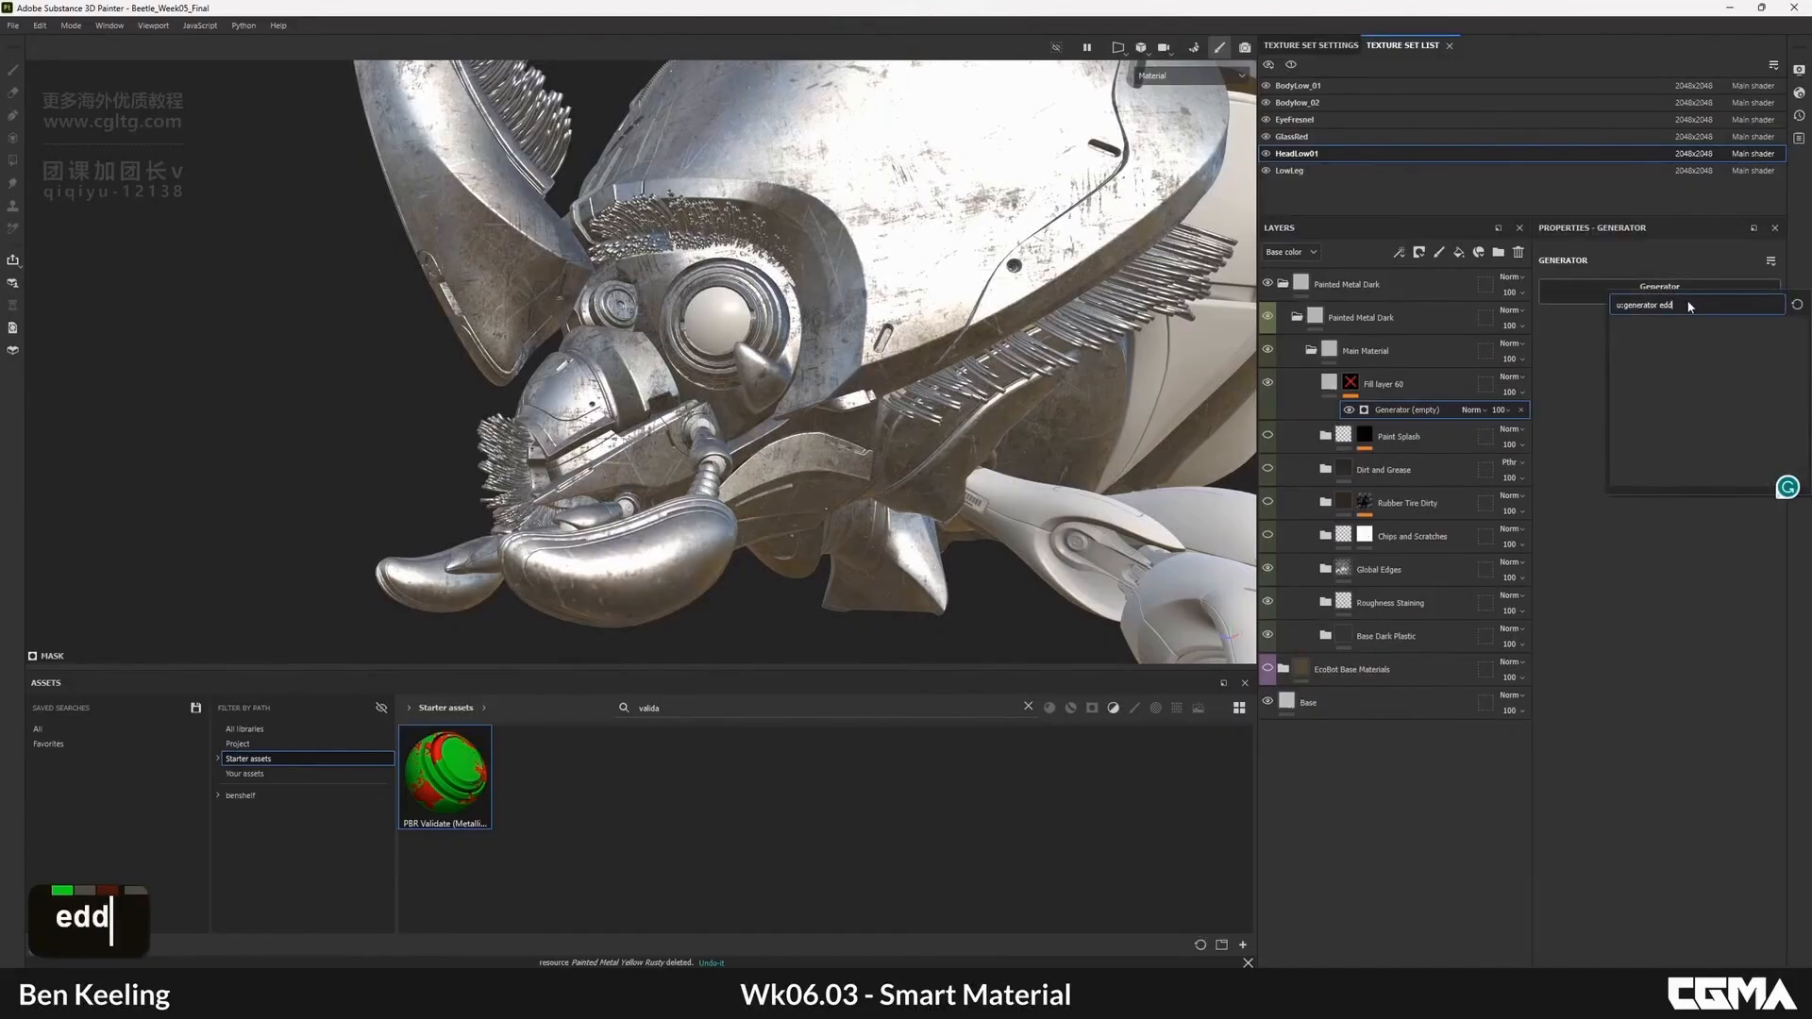
pyautogui.press('BackSpace')
pyautogui.write('ge')
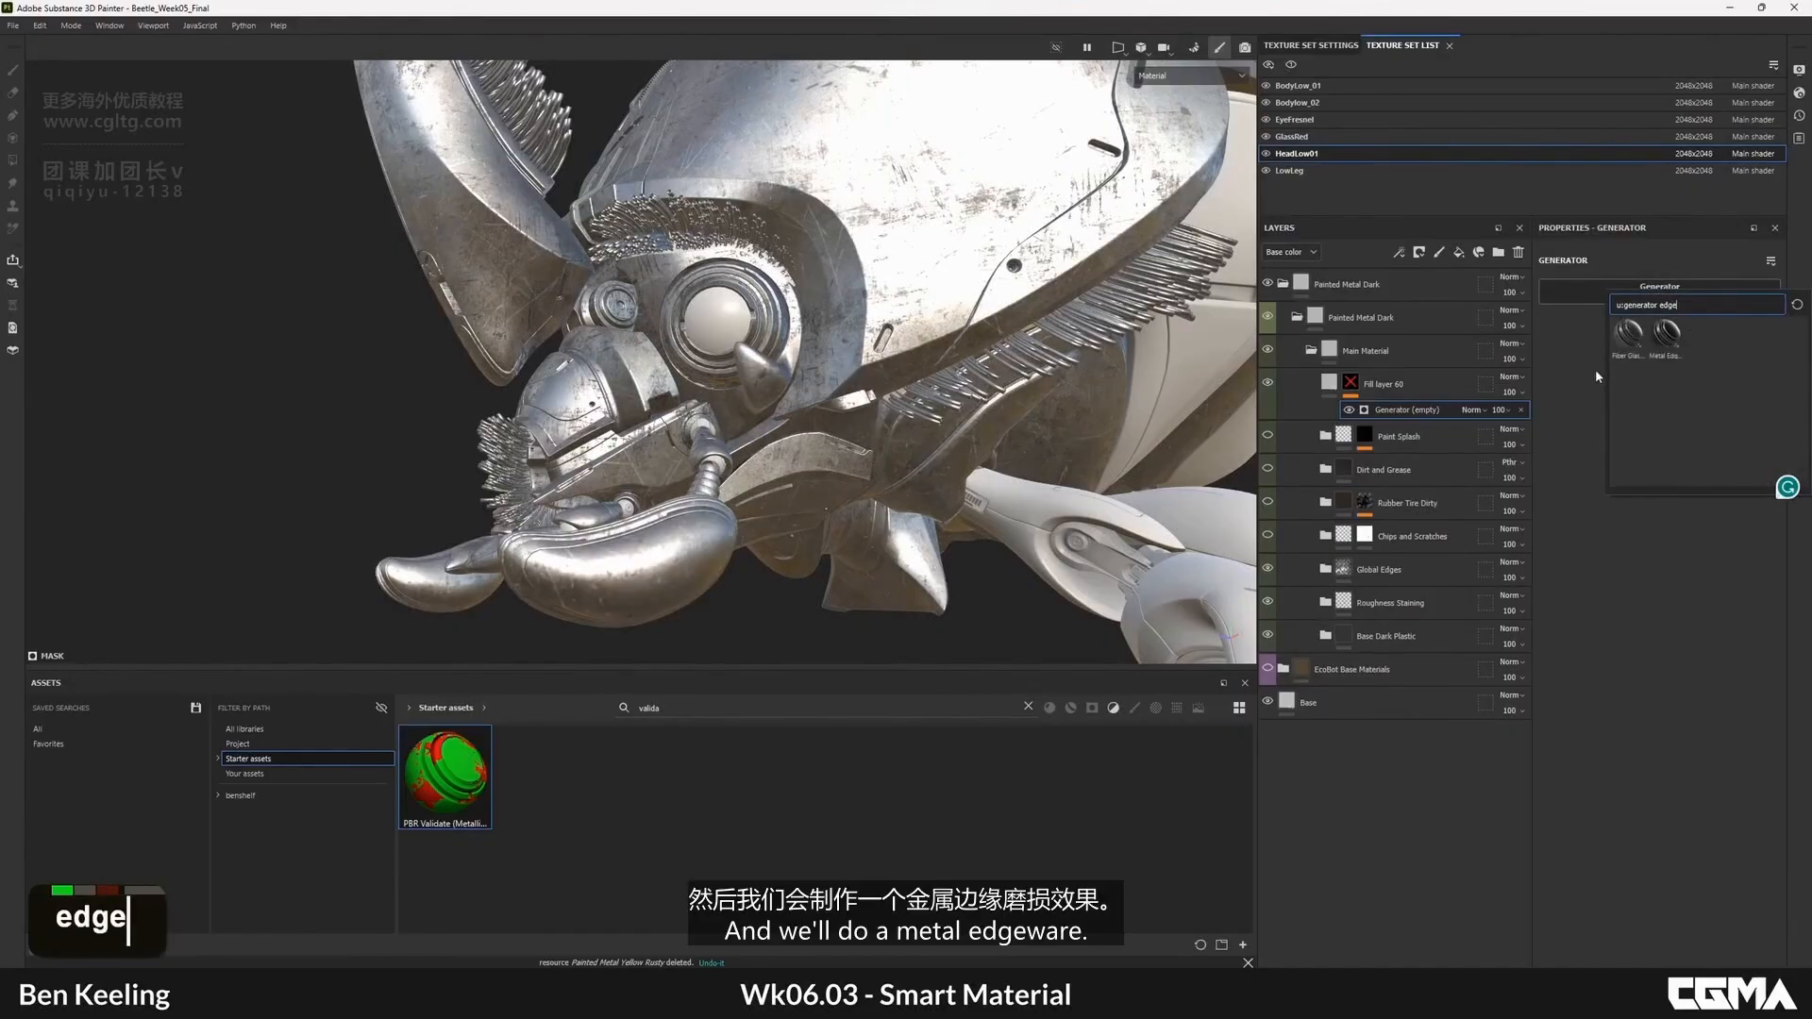
pyautogui.click(1667, 332)
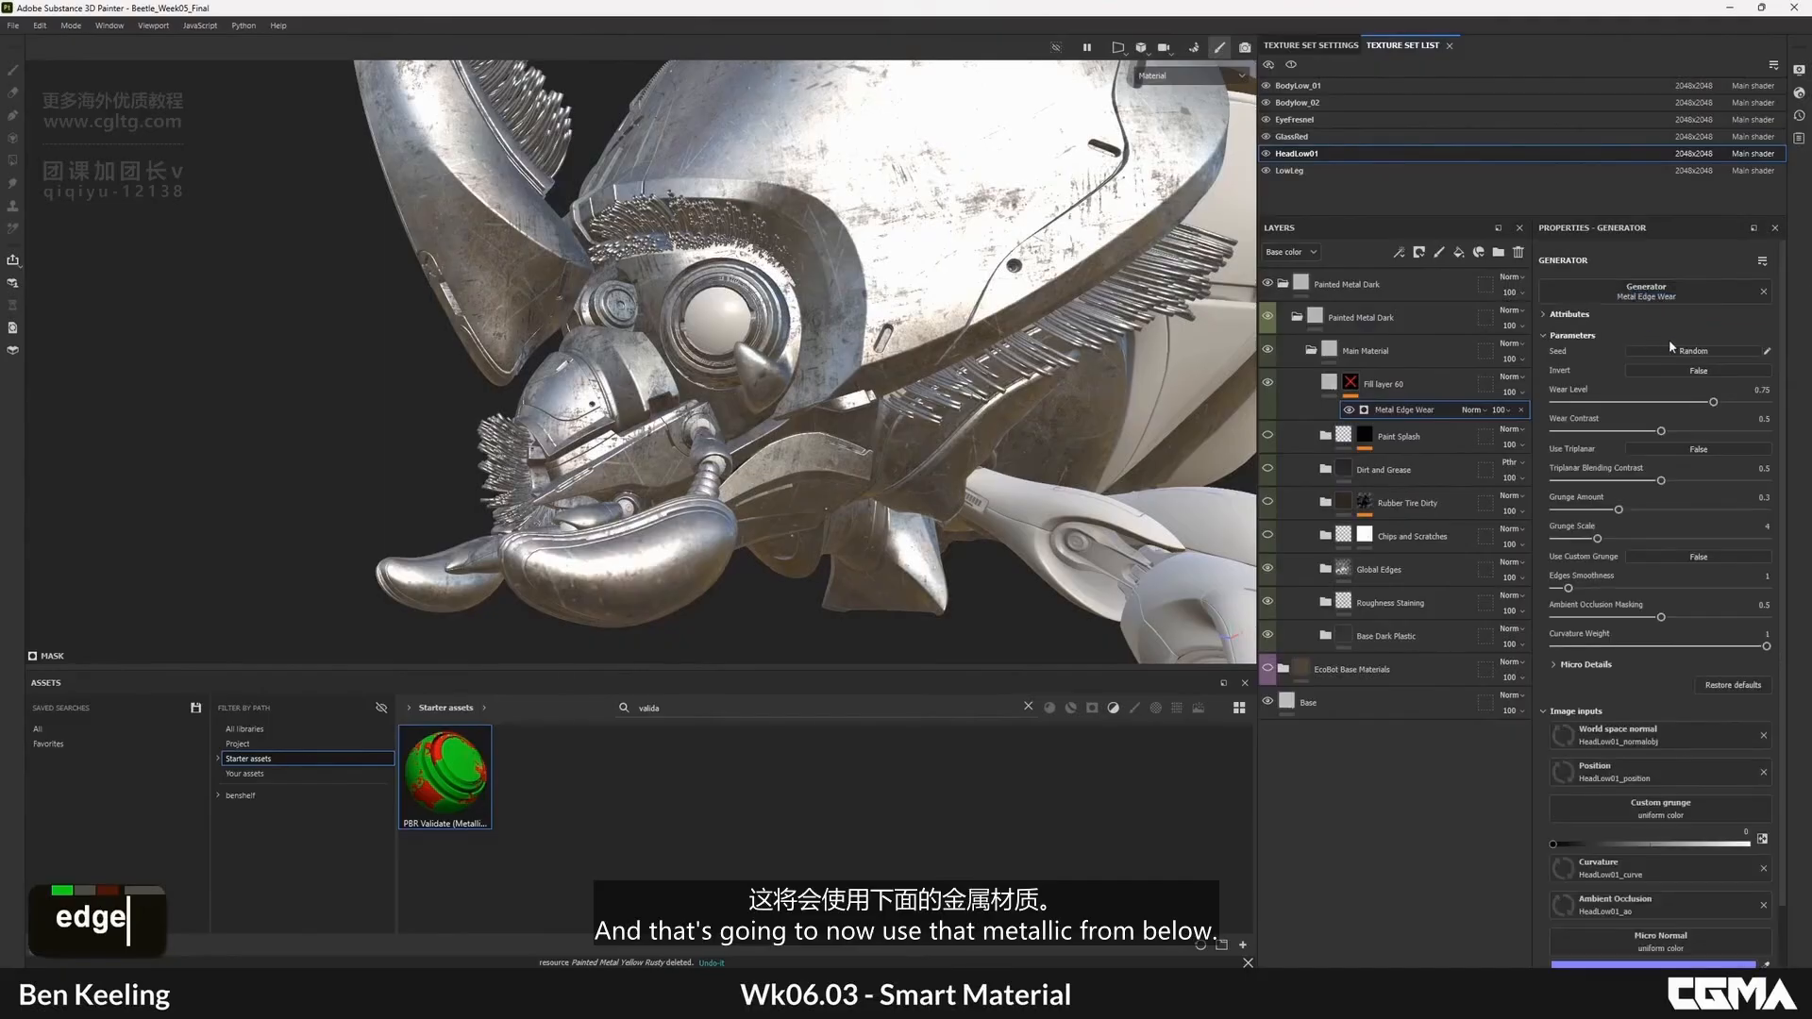
# - Toggle the fill layer's visibility to examine the metal edge wear on the head, and review its anchor-linked fill settings
pyautogui.keyDown('alt'); pyautogui.moveTo(745, 269); pyautogui.dragTo(755, 307); pyautogui.keyUp('alt')
pyautogui.keyDown('alt'); pyautogui.moveTo(755, 307); pyautogui.dragTo(700, 445, button='middle'); pyautogui.keyUp('alt')
pyautogui.keyDown('alt'); pyautogui.moveTo(699, 446); pyautogui.dragTo(713, 479); pyautogui.keyUp('alt')
pyautogui.doubleClick(1268, 383)
pyautogui.keyDown('alt'); pyautogui.moveTo(713, 480); pyautogui.dragTo(750, 514, button='right'); pyautogui.keyUp('alt')
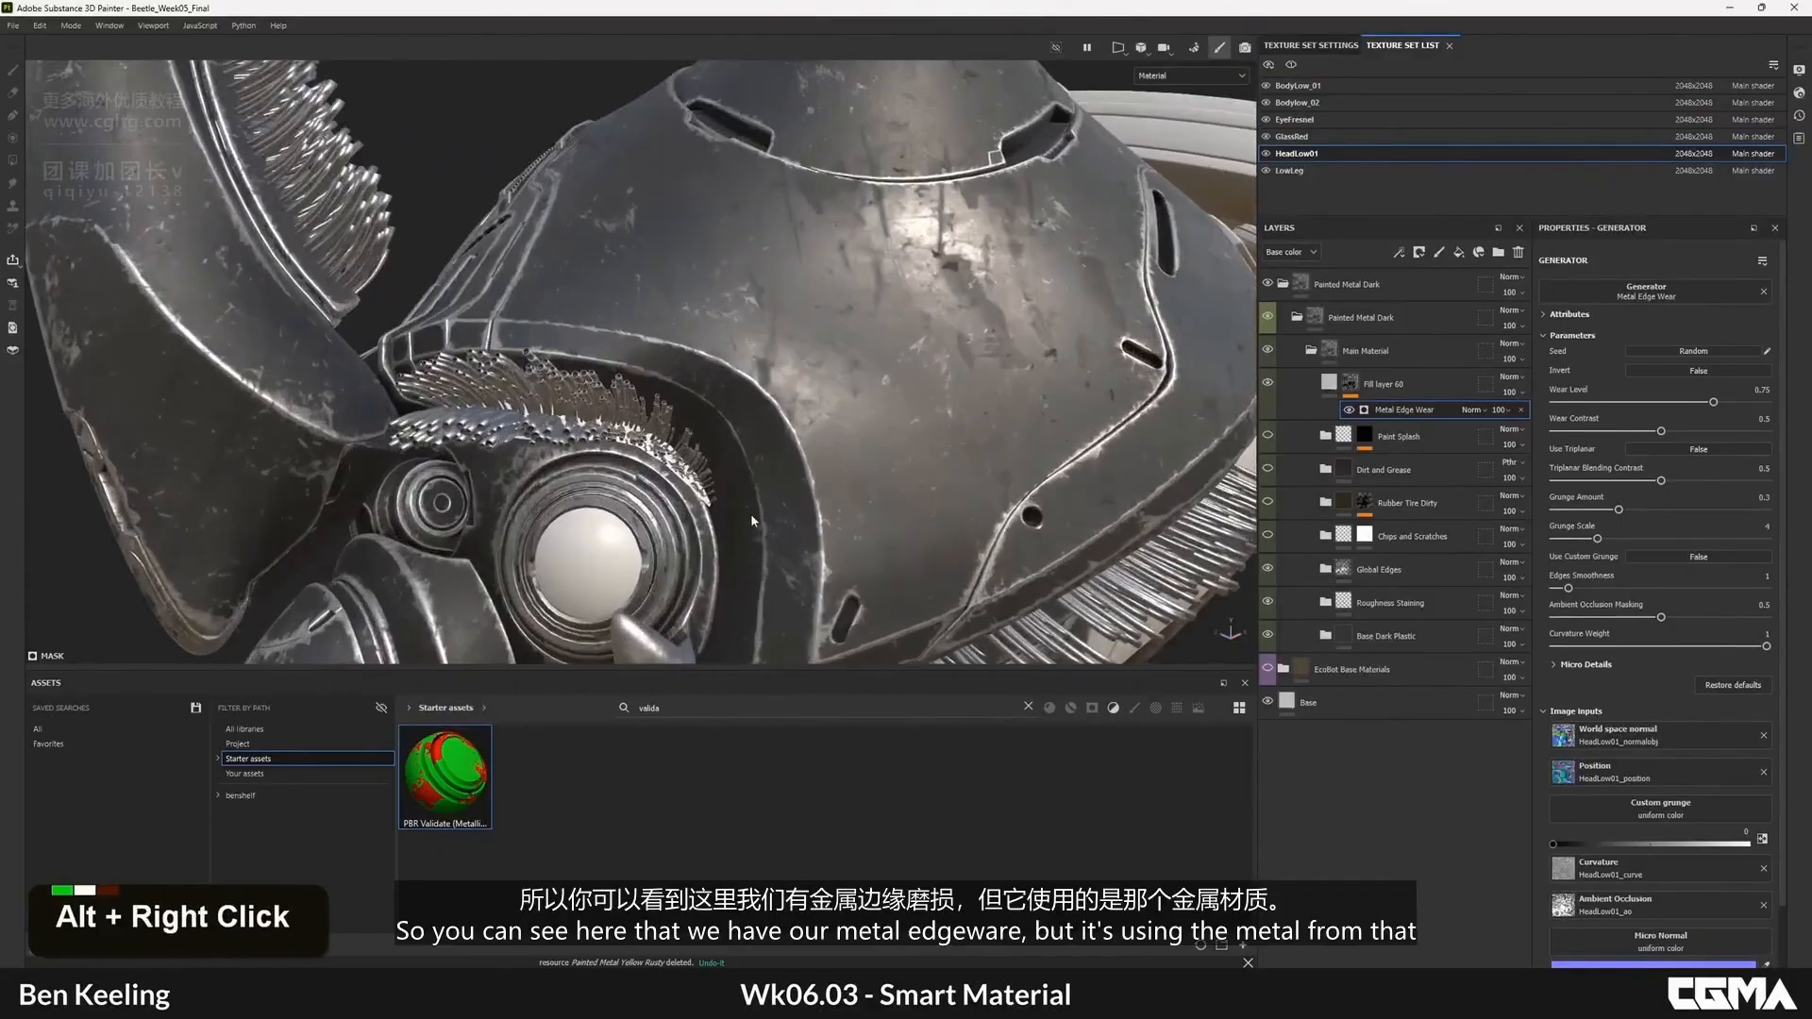
pyautogui.keyDown('alt'); pyautogui.moveTo(750, 514); pyautogui.dragTo(779, 382, button='middle'); pyautogui.keyUp('alt')
pyautogui.click(1339, 404)
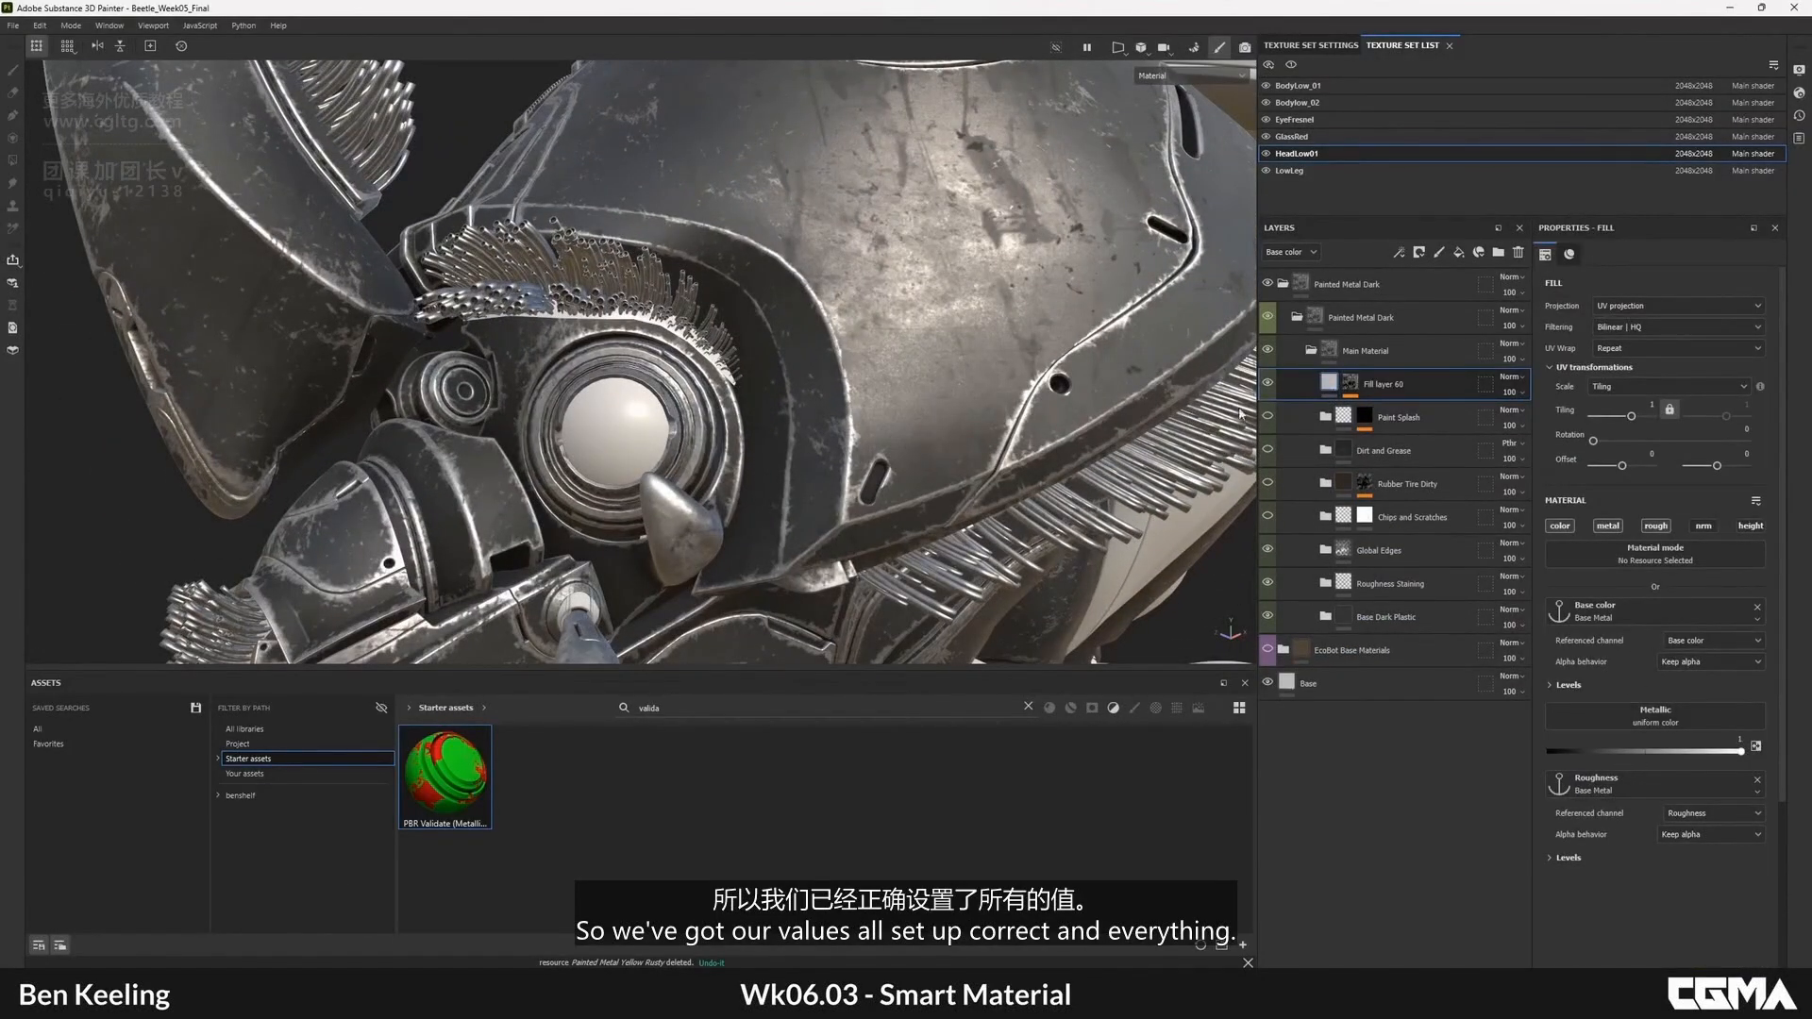
pyautogui.keyDown('alt'); pyautogui.moveTo(1241, 412); pyautogui.dragTo(1152, 427); pyautogui.keyUp('alt')
# - Inspect the Metal Steel Dirty Scratched folder inside EcoBot Base Materials, where the Base Metal anchor point comes from
pyautogui.click(1284, 650)
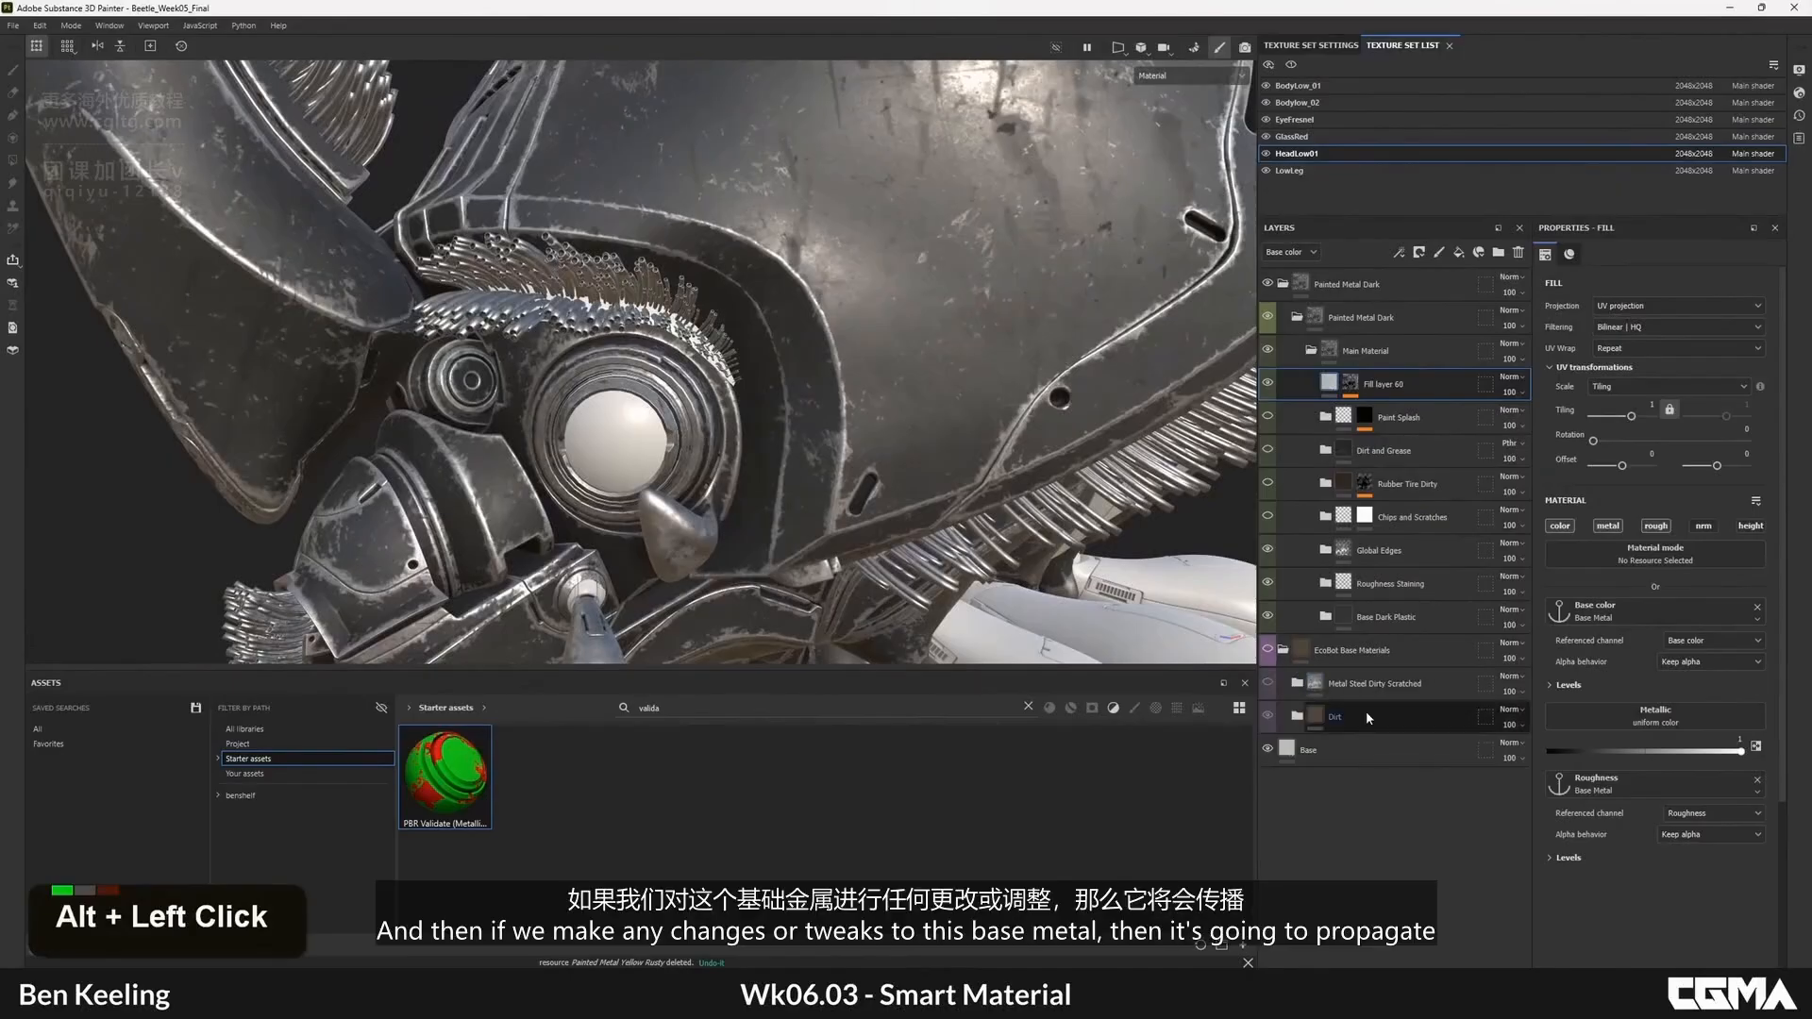
pyautogui.click(1297, 683)
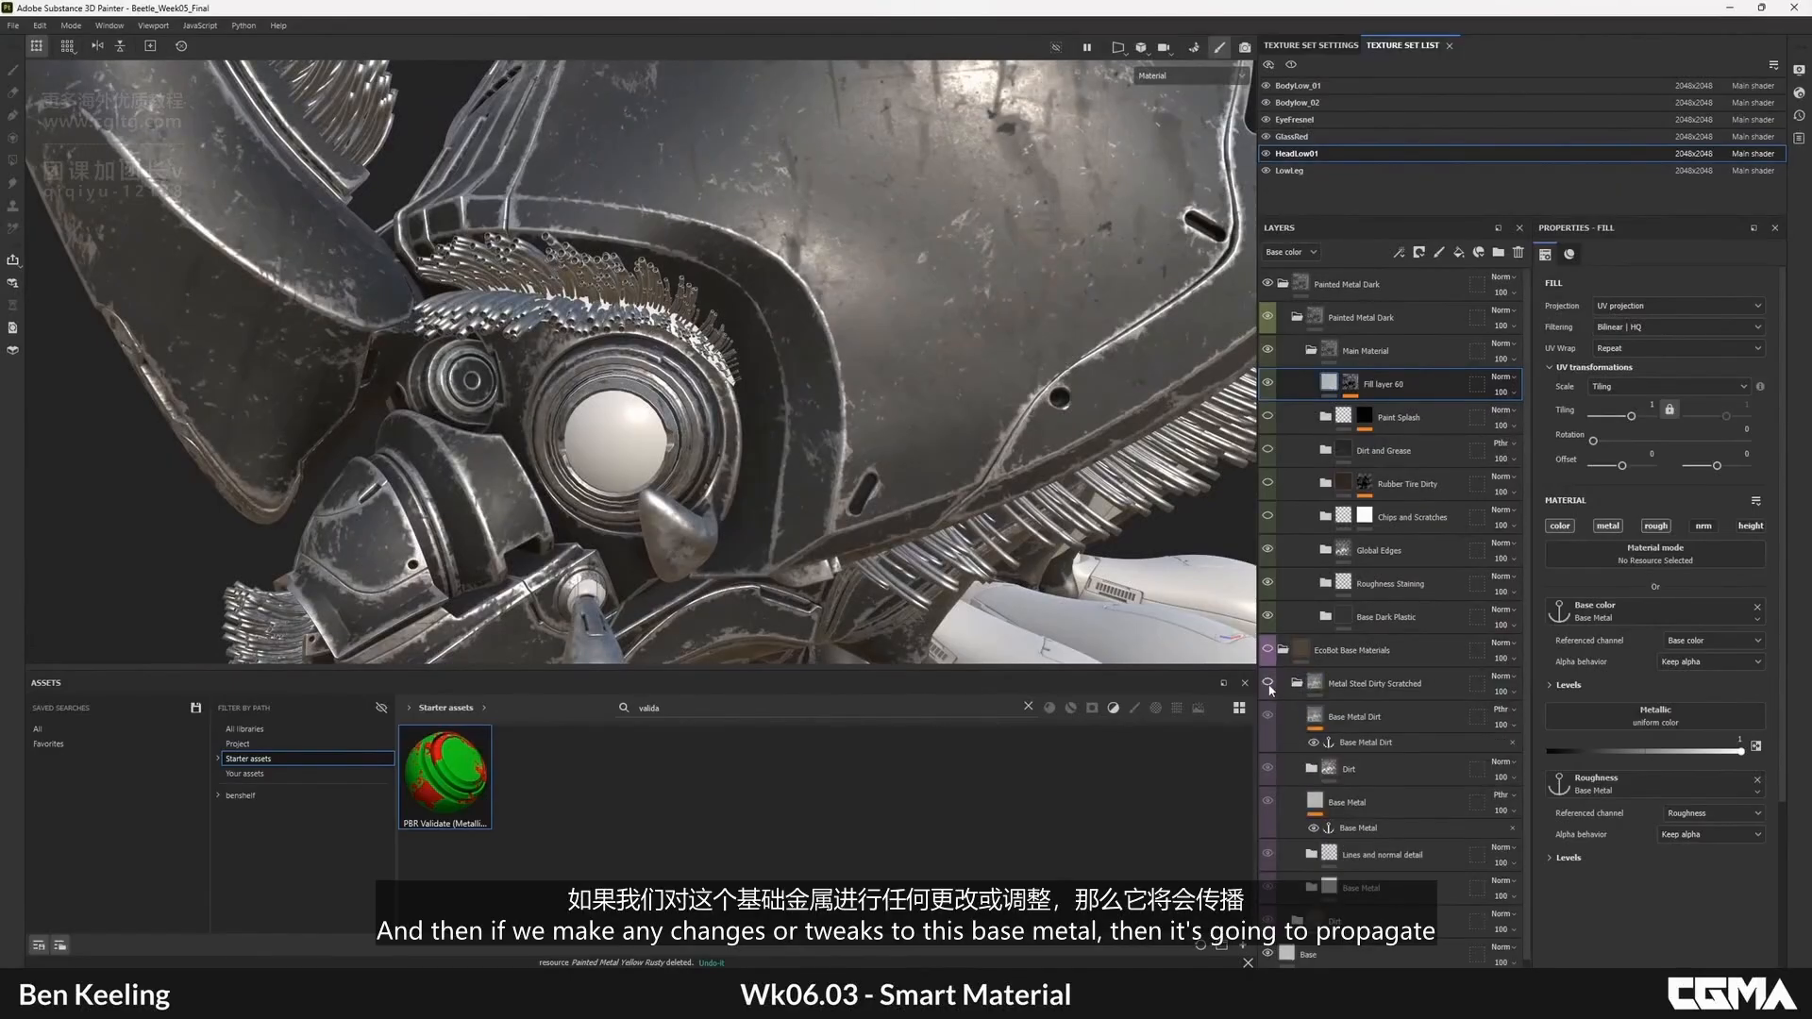
pyautogui.click(1268, 683)
pyautogui.click(1269, 684)
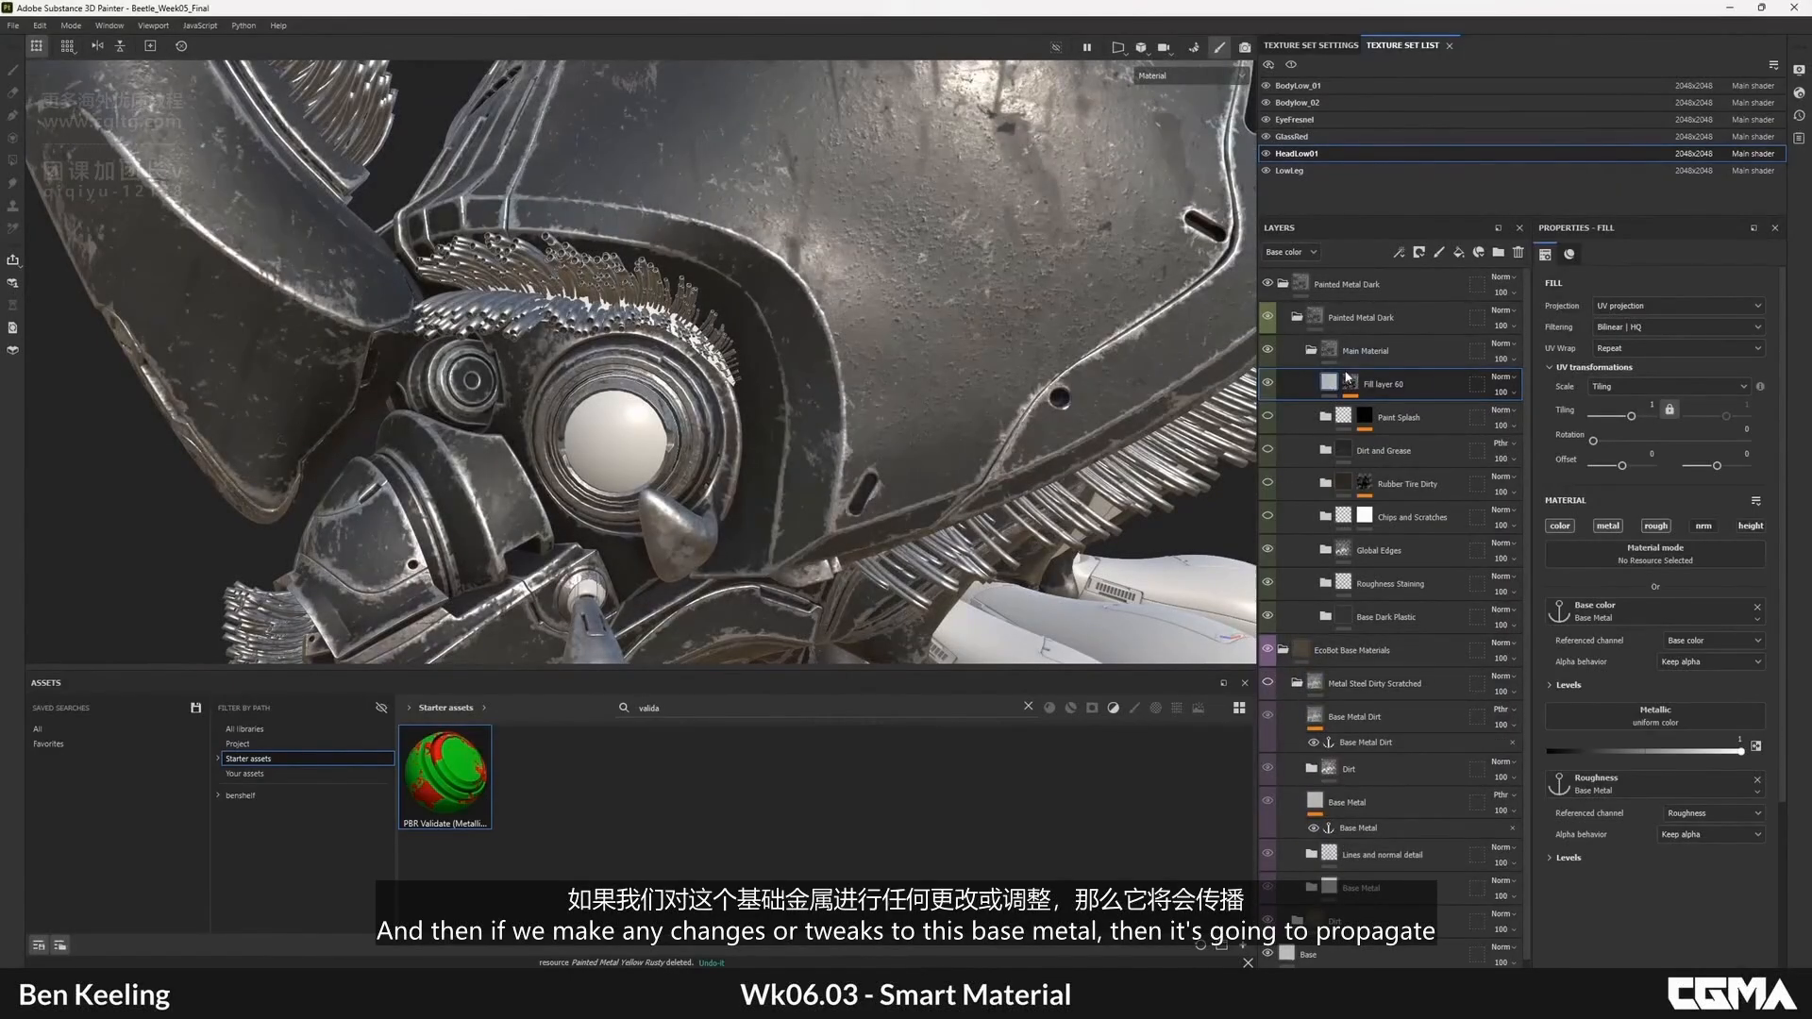
pyautogui.click(1297, 683)
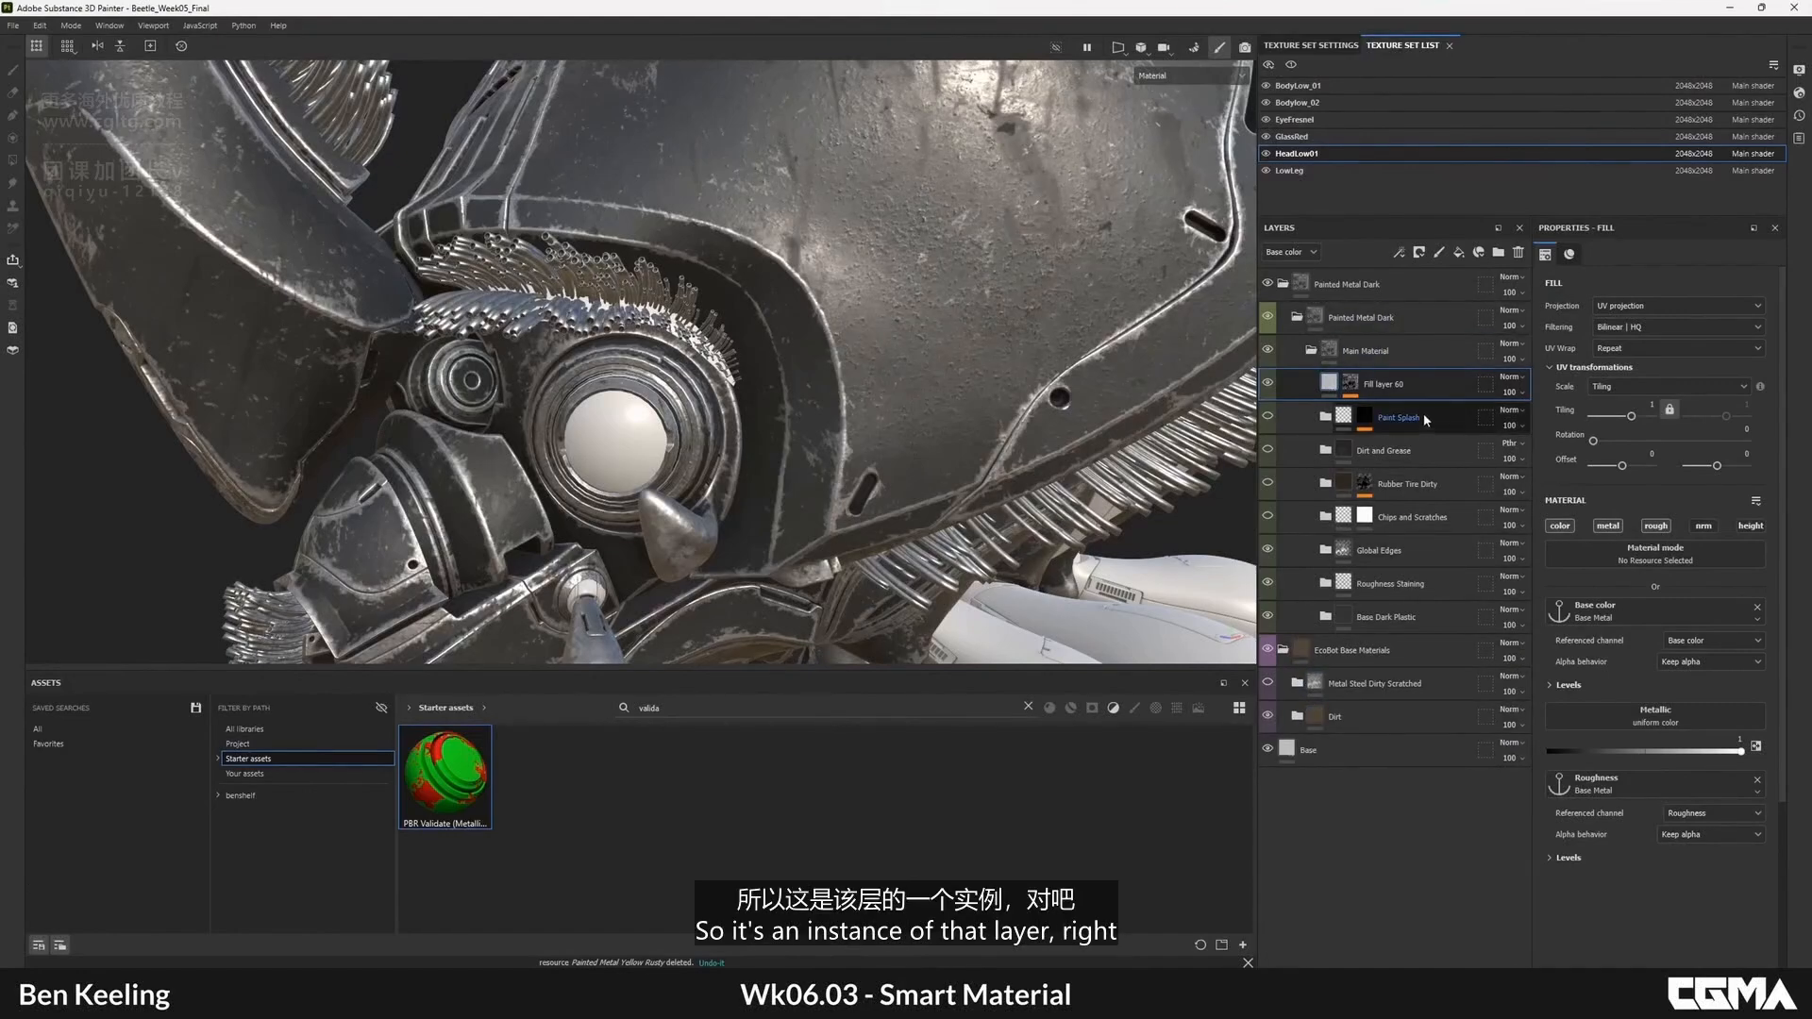
# - Delete the metal edge wear fill layer and show the hidden effect folders in Main Material again
pyautogui.click(1519, 253)
pyautogui.keyDown('alt'); pyautogui.moveTo(957, 331); pyautogui.dragTo(906, 349, button='right'); pyautogui.keyUp('alt')
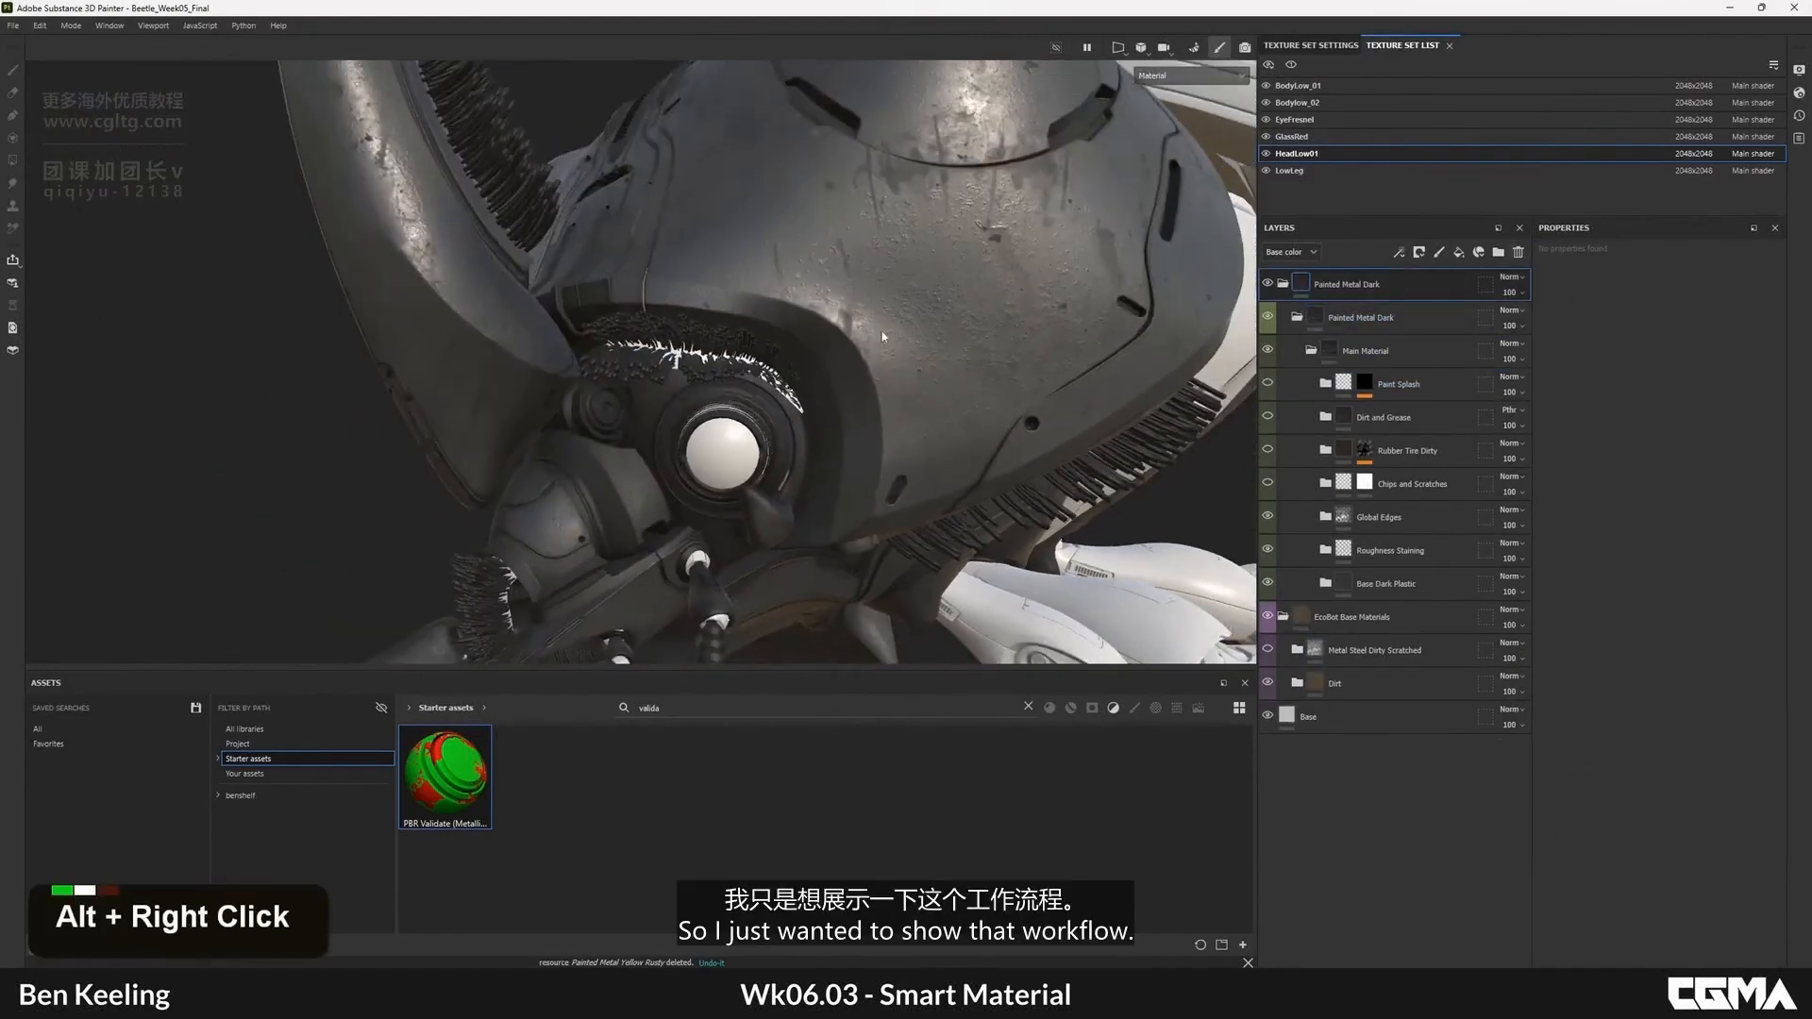
pyautogui.keyDown('alt'); pyautogui.moveTo(906, 349); pyautogui.dragTo(909, 287); pyautogui.keyUp('alt')
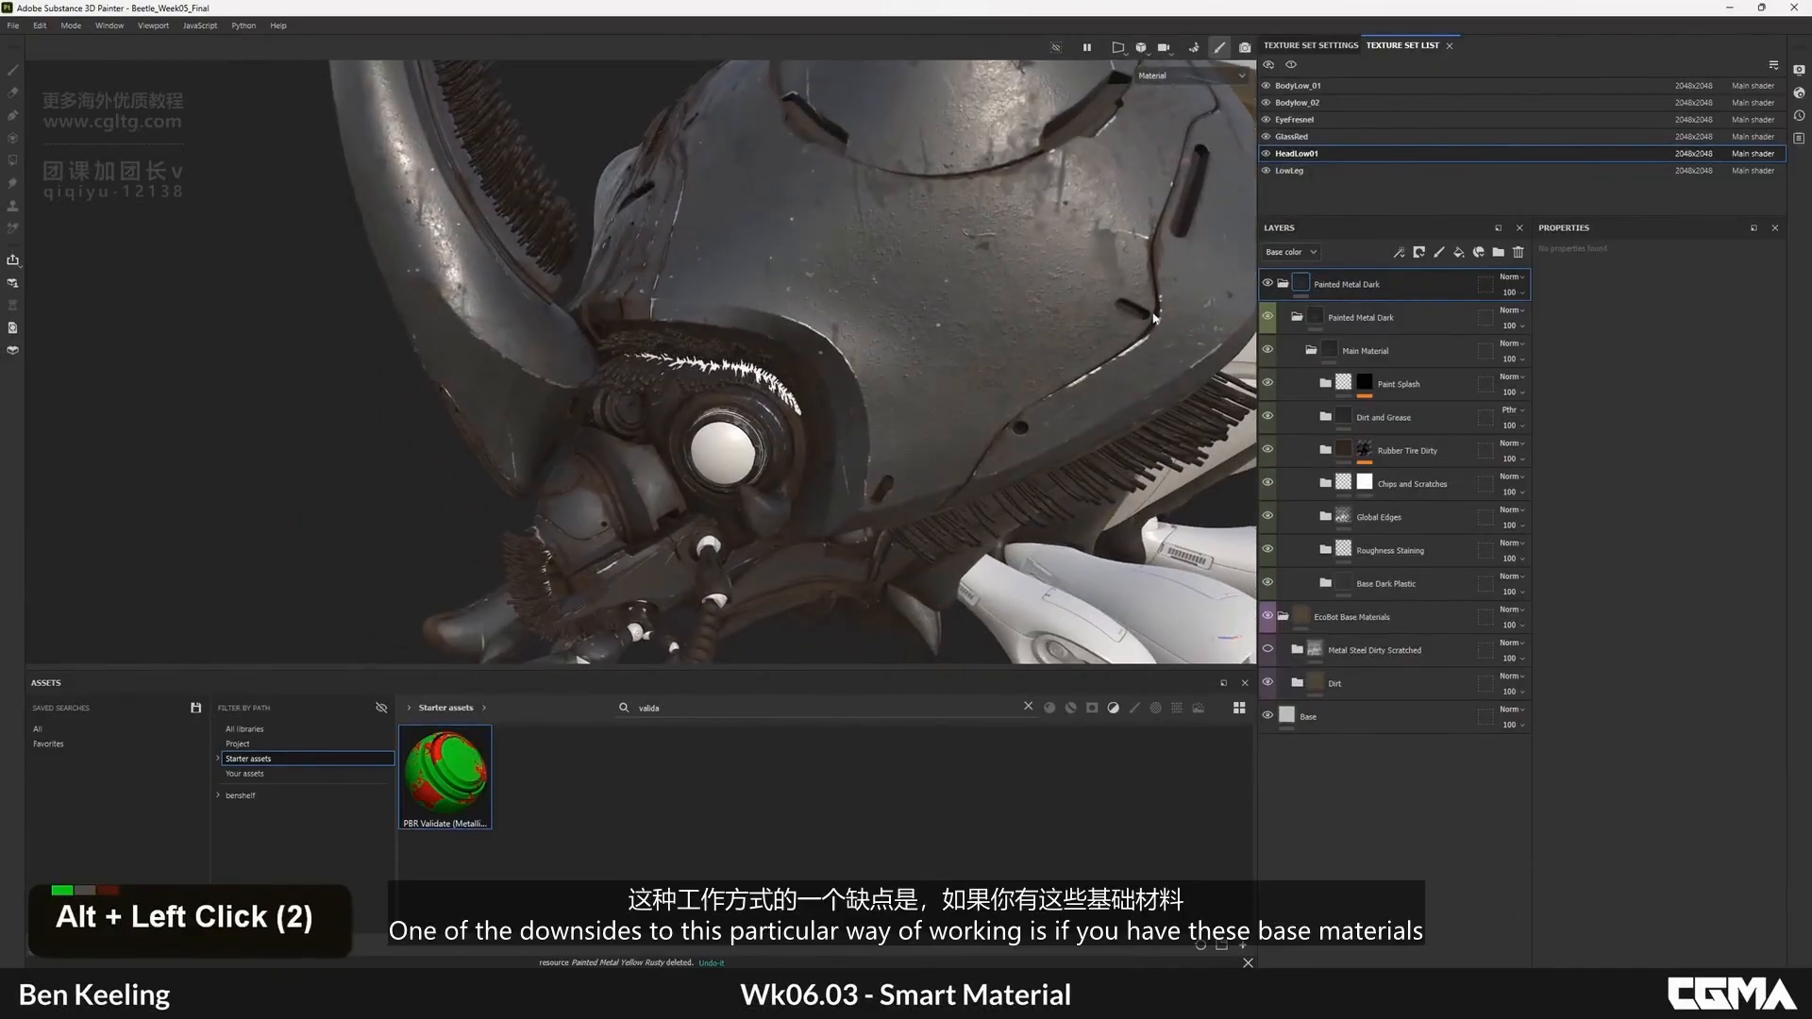
# - Show the Metal Steel Dirty Scratched folder, but hide the whole EcoBot Base Materials folder
pyautogui.click(1267, 649)
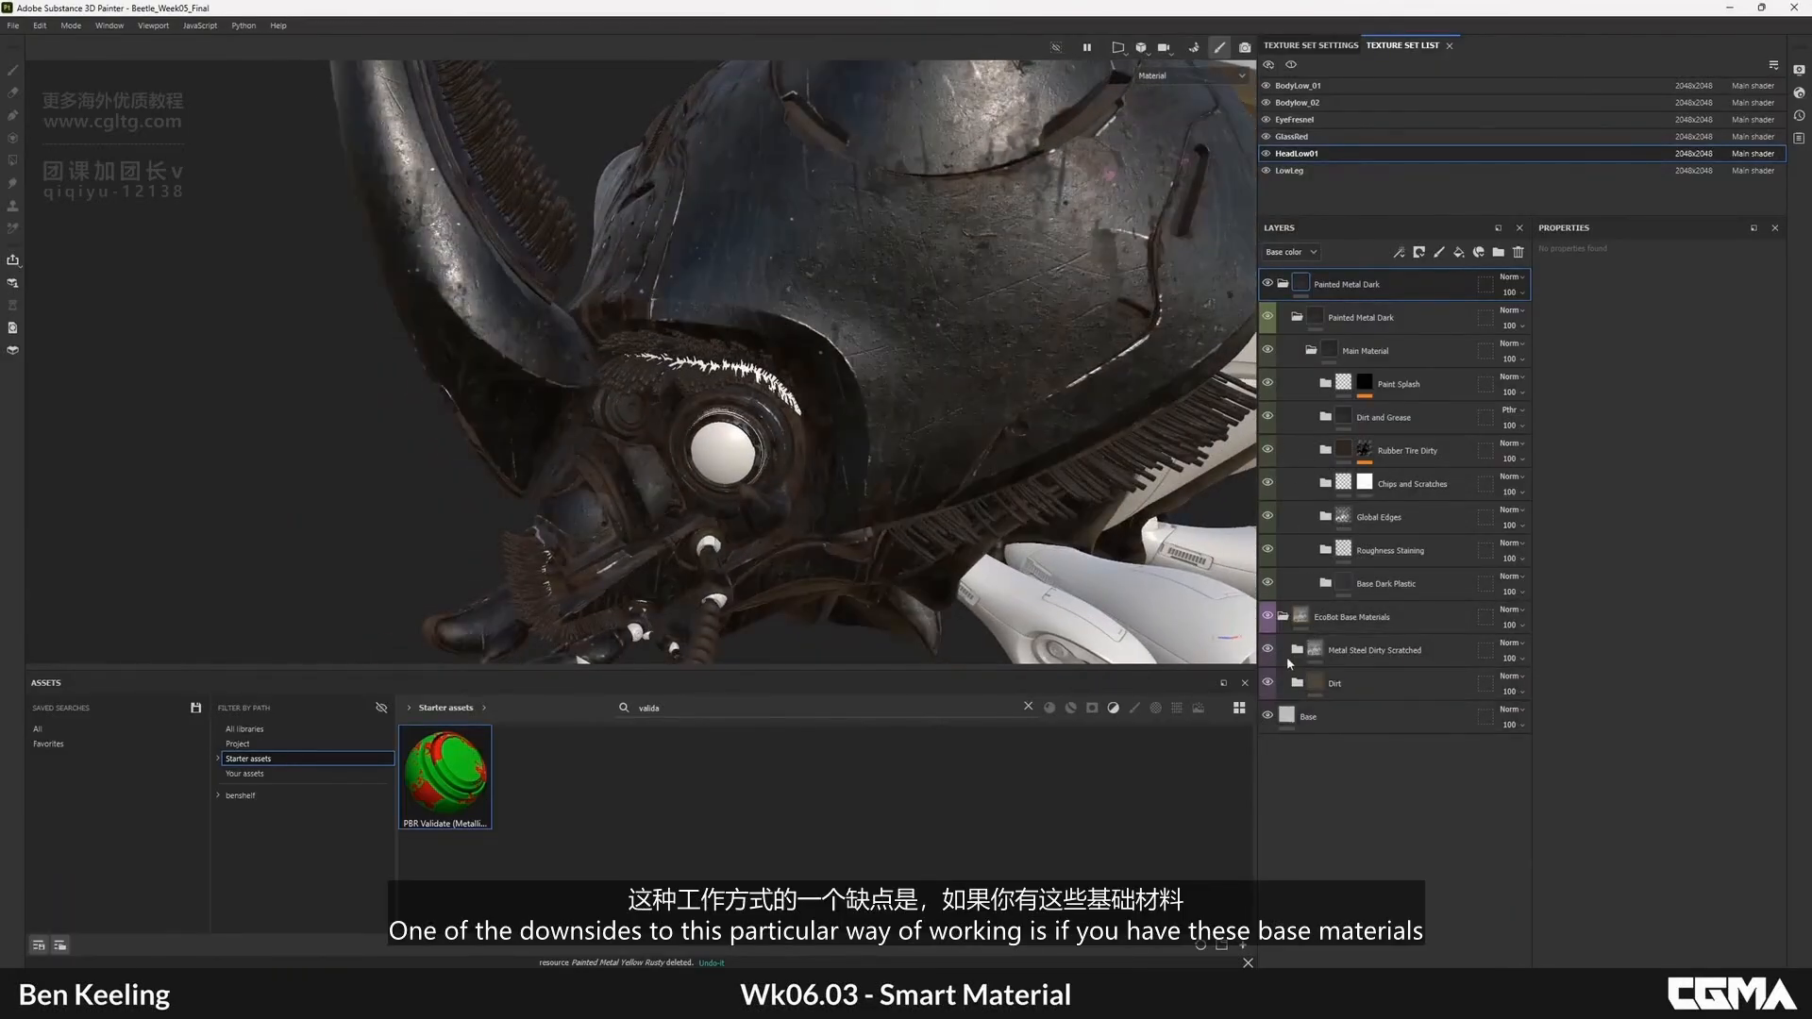
pyautogui.doubleClick(1267, 615)
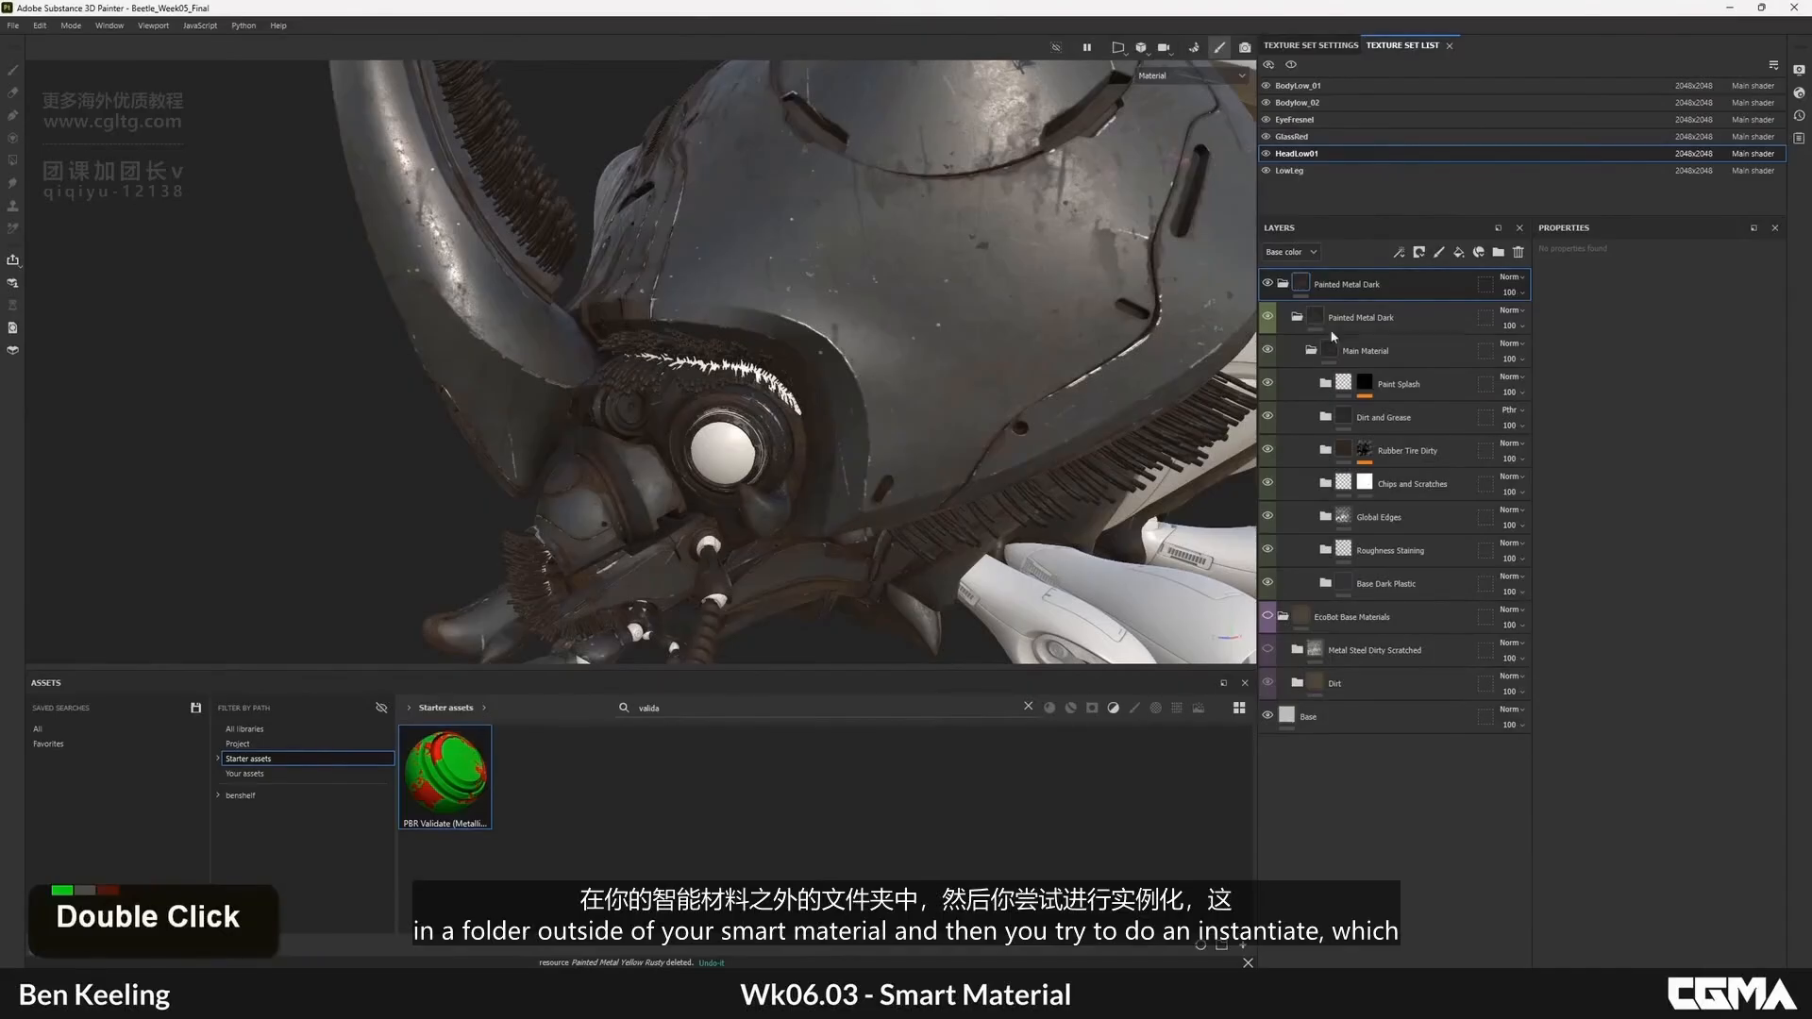
pyautogui.click(1285, 283)
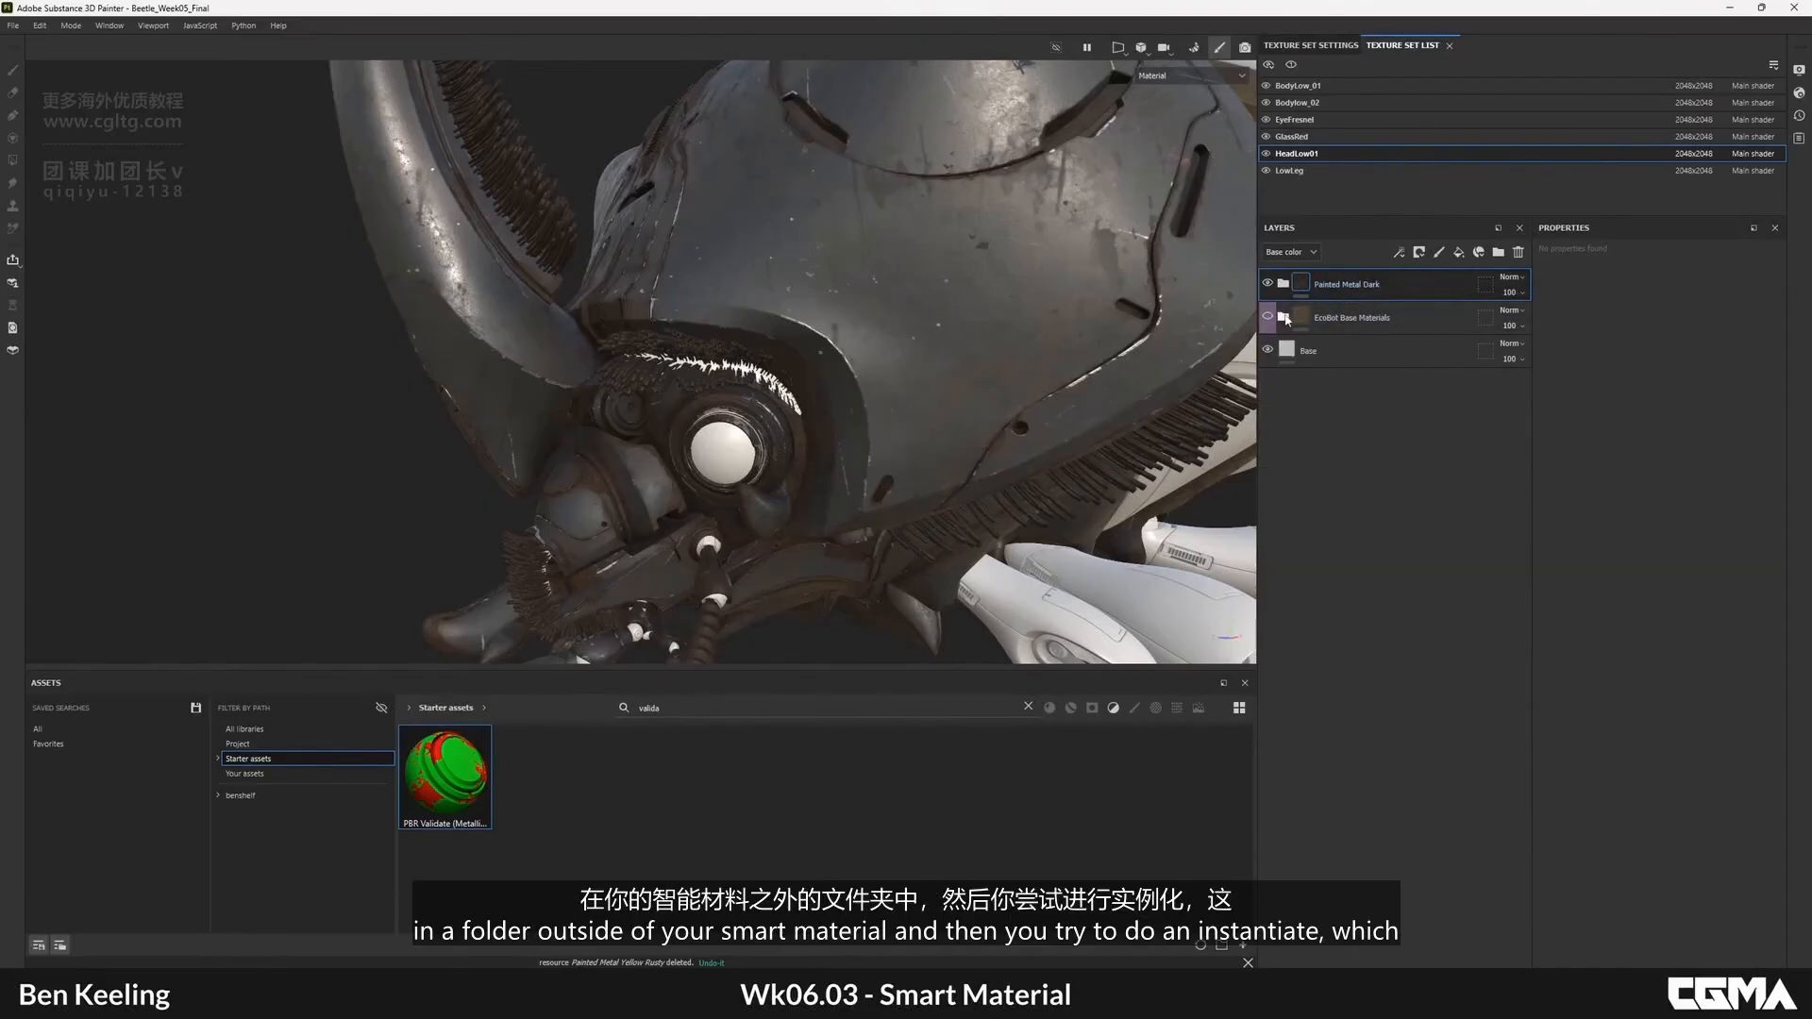
# - Instantiate the Painted Metal Dark folder onto the LowLeg texture set, leaving out EyeFresnel, GlassRed and BodyLow_02
pyautogui.rightClick(1359, 286)
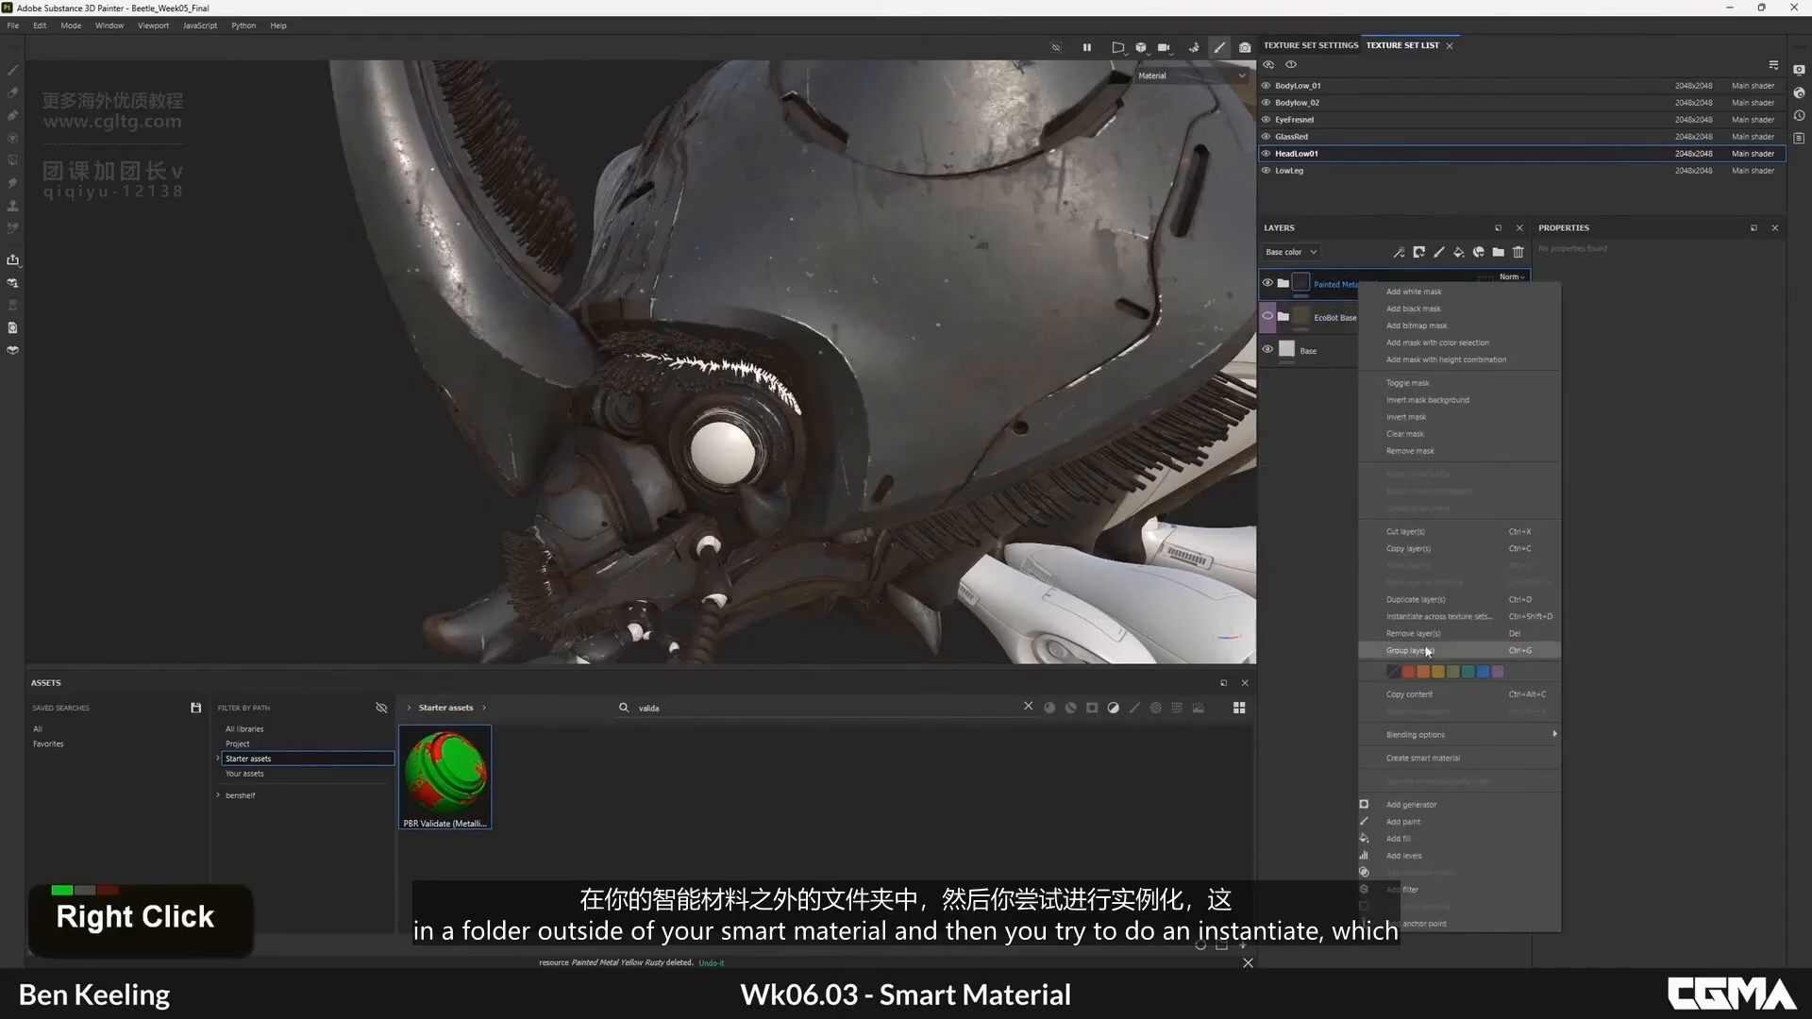
pyautogui.keyDown('alt'); pyautogui.moveTo(922, 291); pyautogui.dragTo(812, 316, button='right'); pyautogui.keyUp('alt')
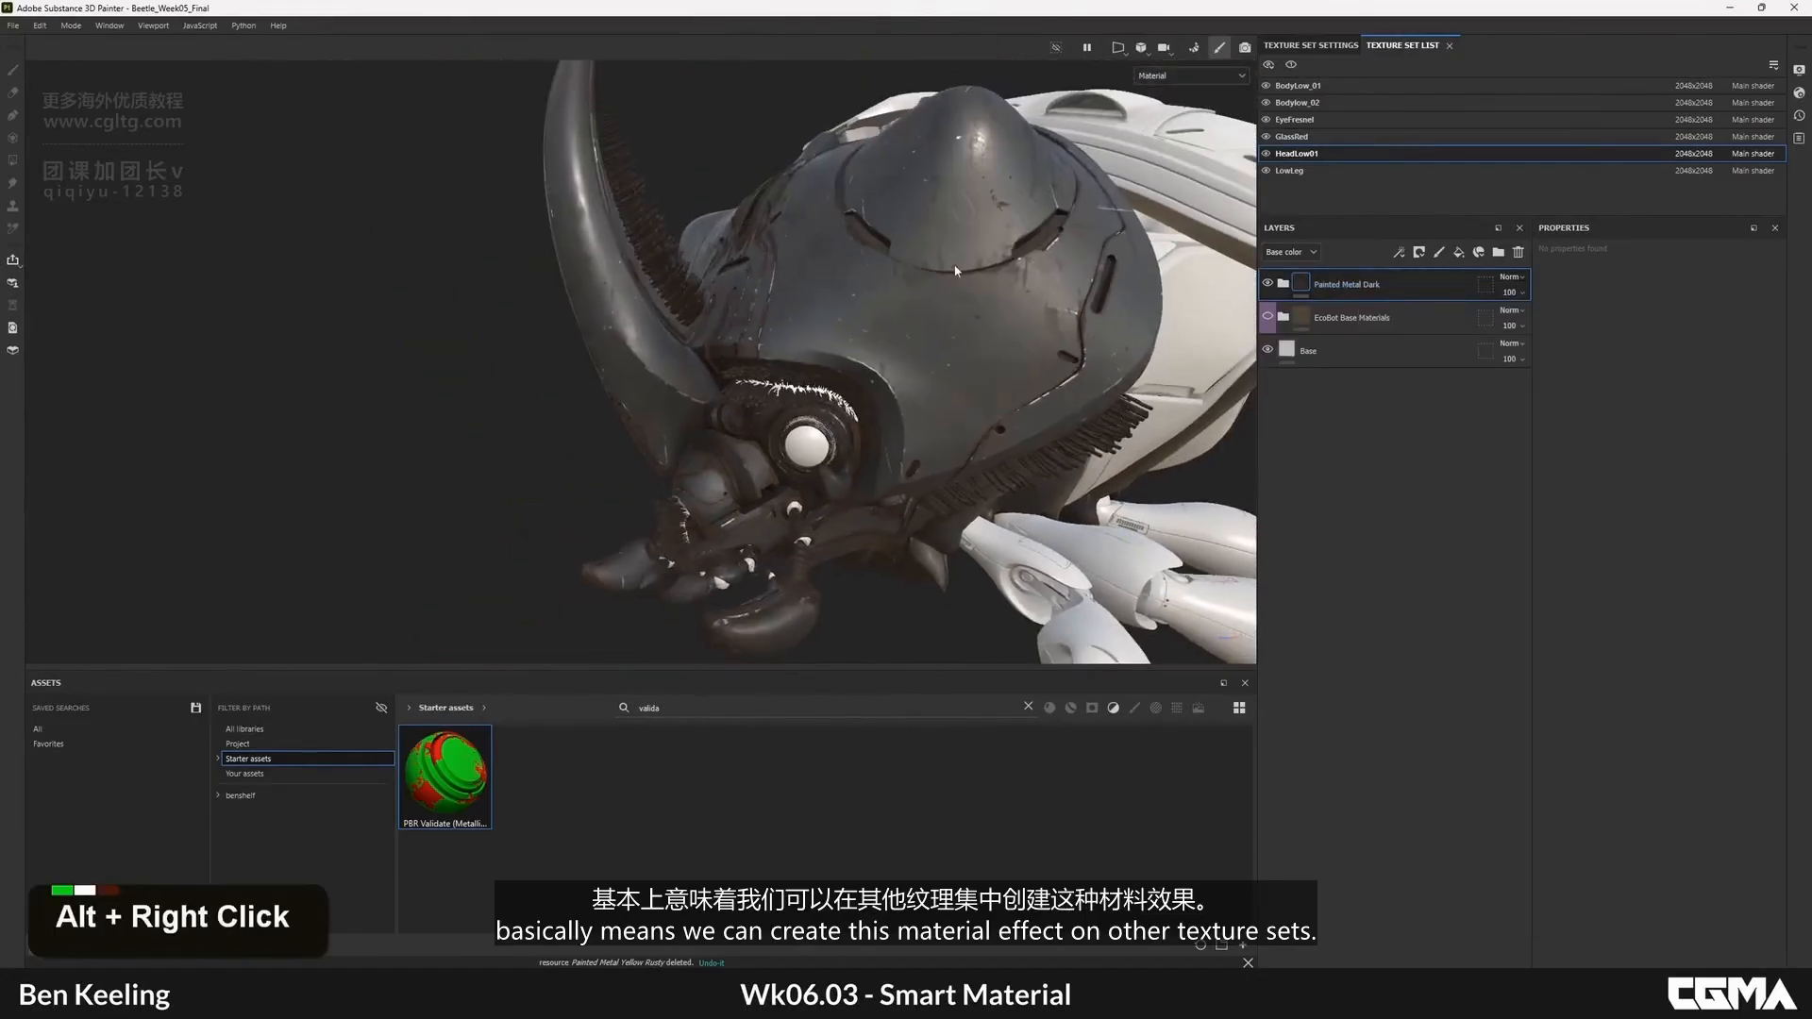
pyautogui.keyDown('alt'); pyautogui.moveTo(811, 316); pyautogui.dragTo(566, 247, button='middle'); pyautogui.keyUp('alt')
pyautogui.rightClick(1328, 283)
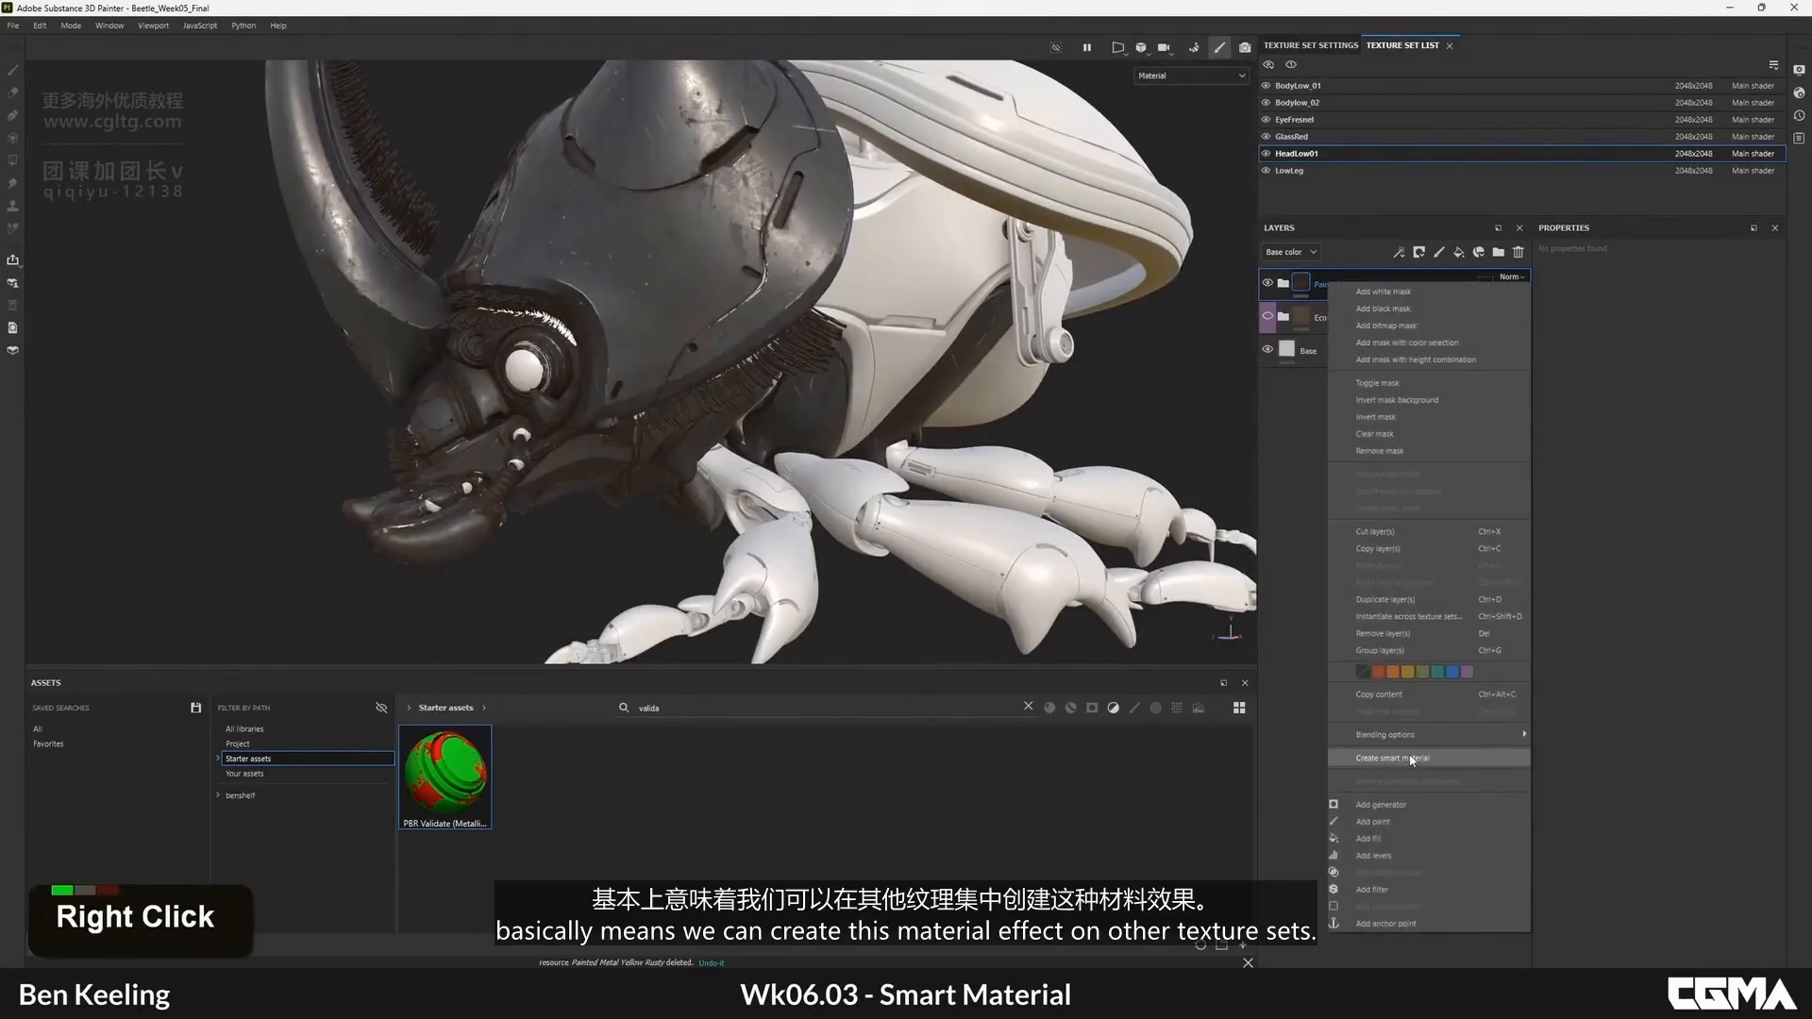
pyautogui.click(1418, 616)
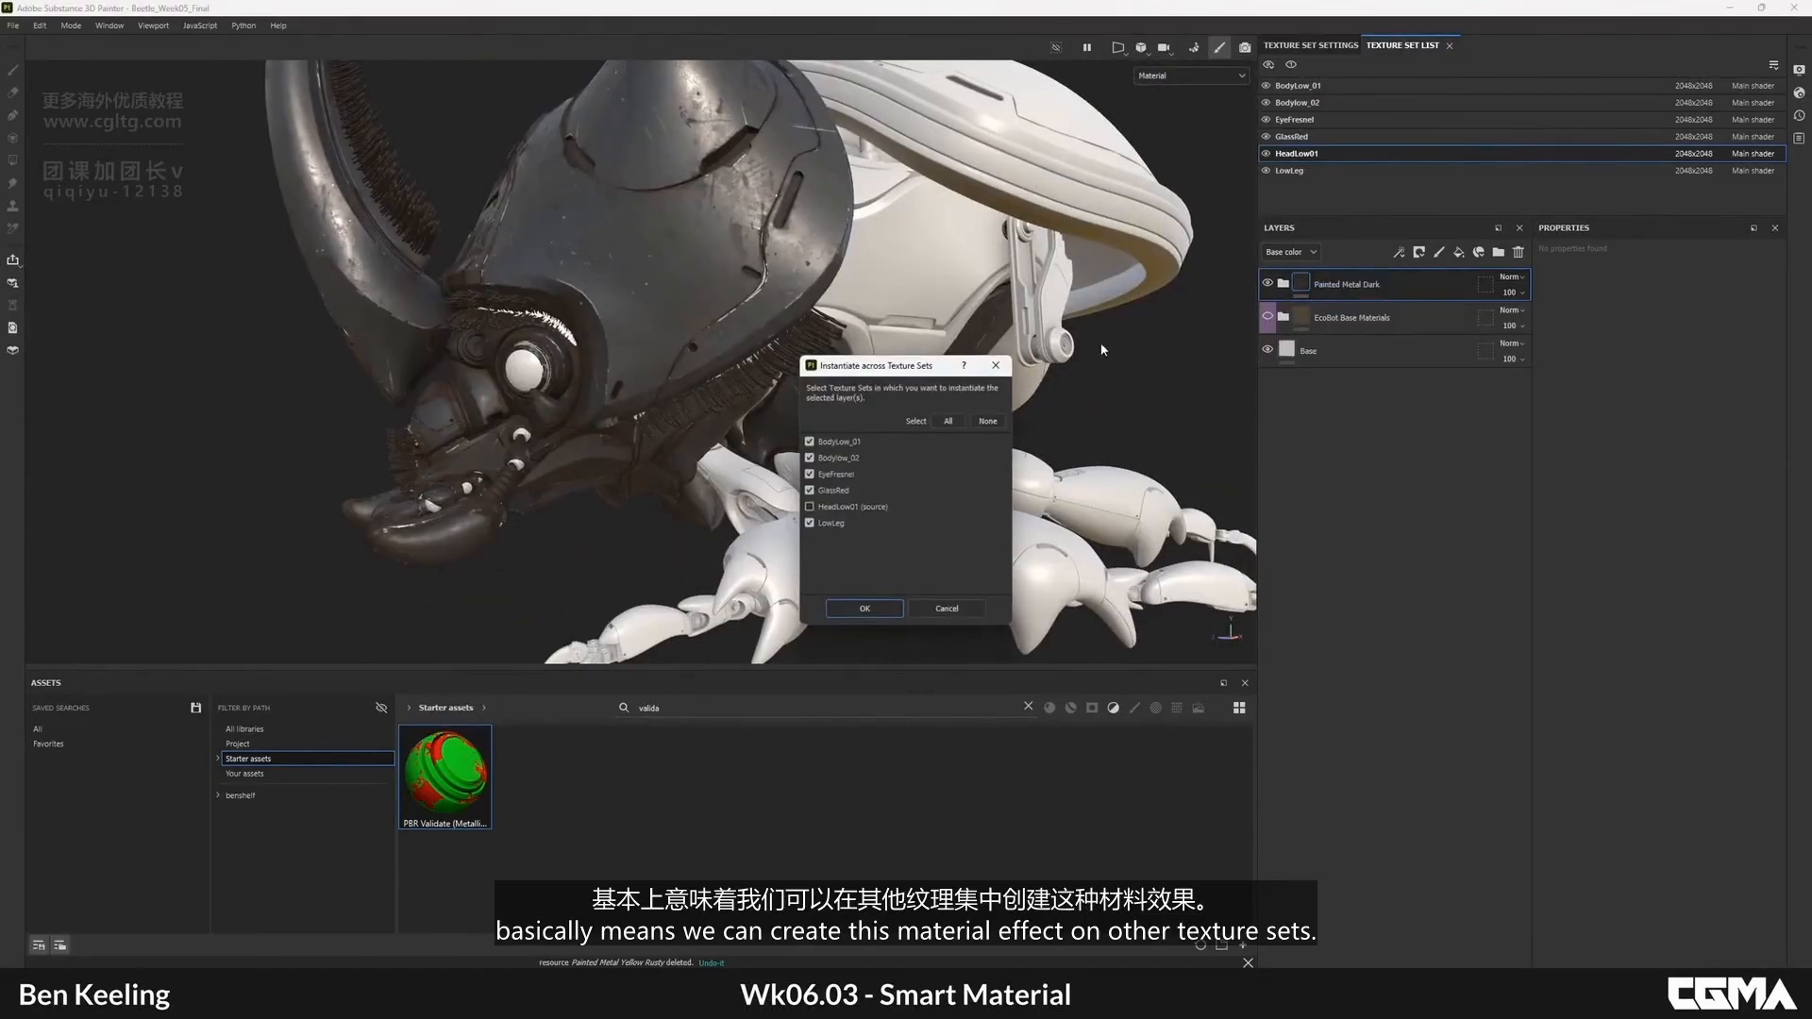
pyautogui.click(810, 490)
pyautogui.click(810, 473)
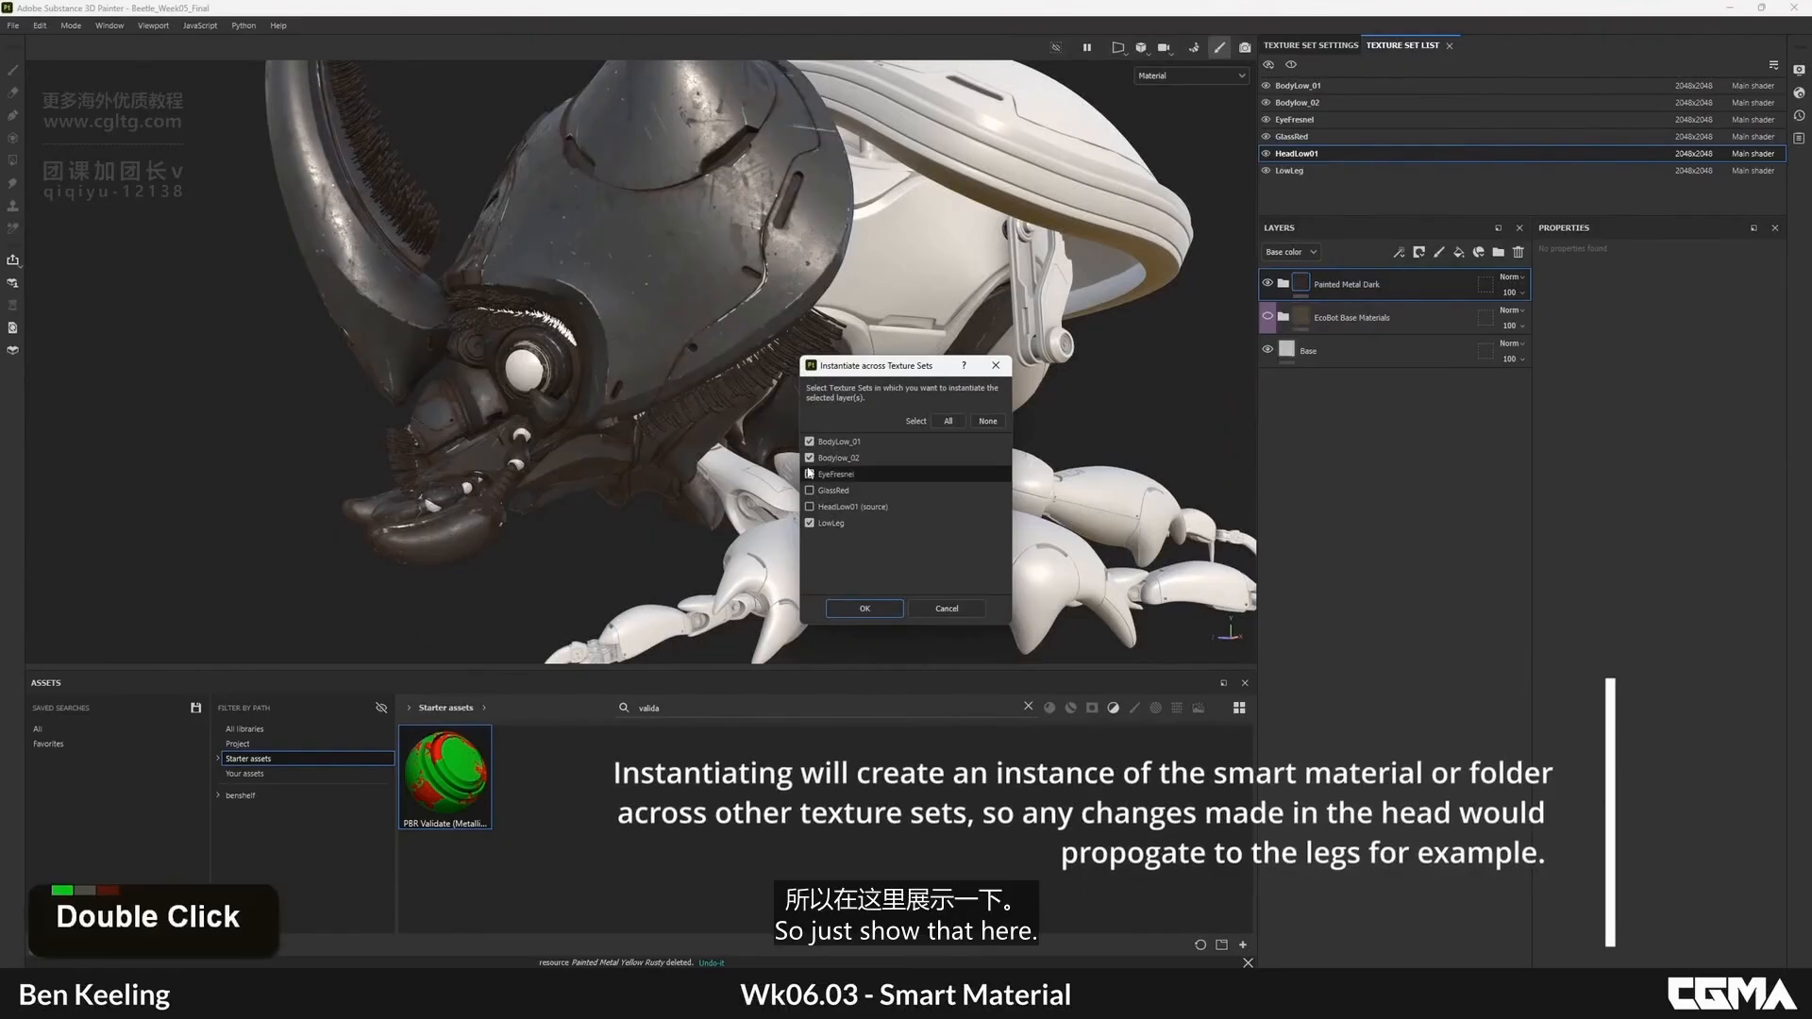
pyautogui.click(810, 458)
pyautogui.click(864, 608)
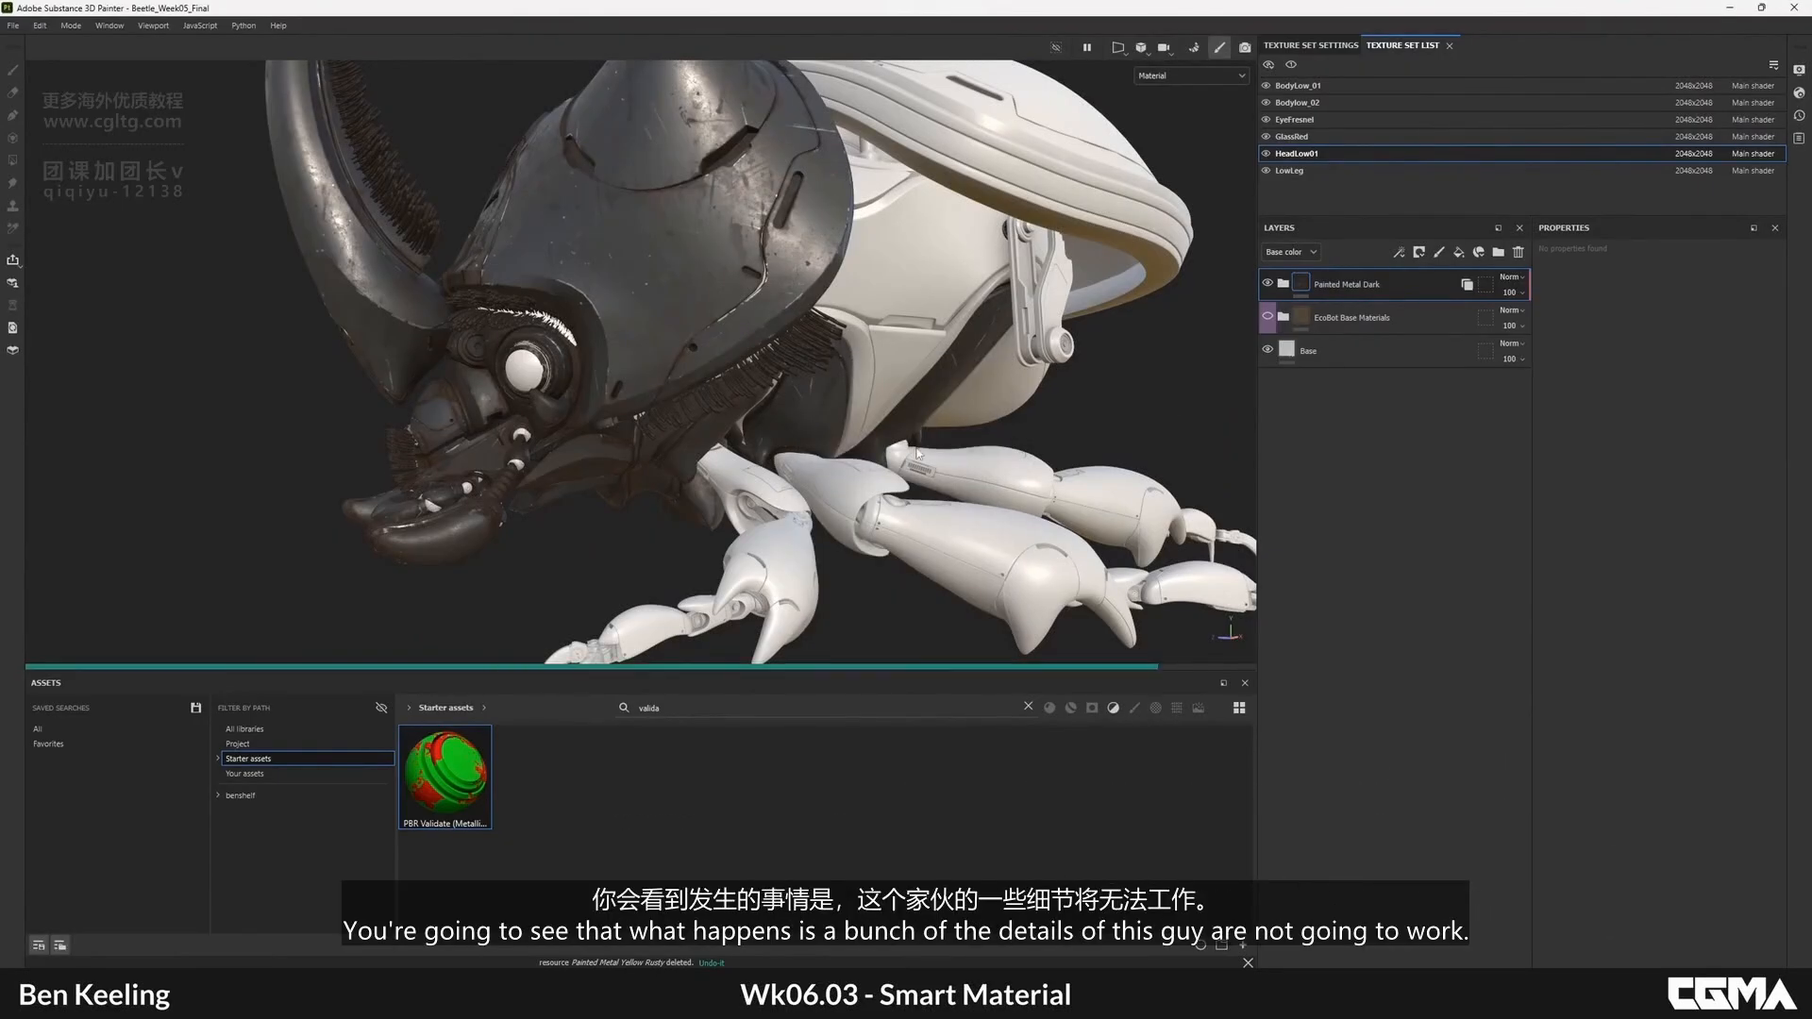
# - Expand the instanced Painted Metal Dark folder and examine the material on the beetle's legs and head
pyautogui.keyDown('alt'); pyautogui.moveTo(823, 523); pyautogui.dragTo(785, 481); pyautogui.keyUp('alt')
pyautogui.keyDown('alt'); pyautogui.moveTo(786, 481); pyautogui.dragTo(755, 377, button='middle'); pyautogui.keyUp('alt')
pyautogui.keyDown('alt'); pyautogui.moveTo(755, 378); pyautogui.dragTo(794, 372, button='right'); pyautogui.keyUp('alt')
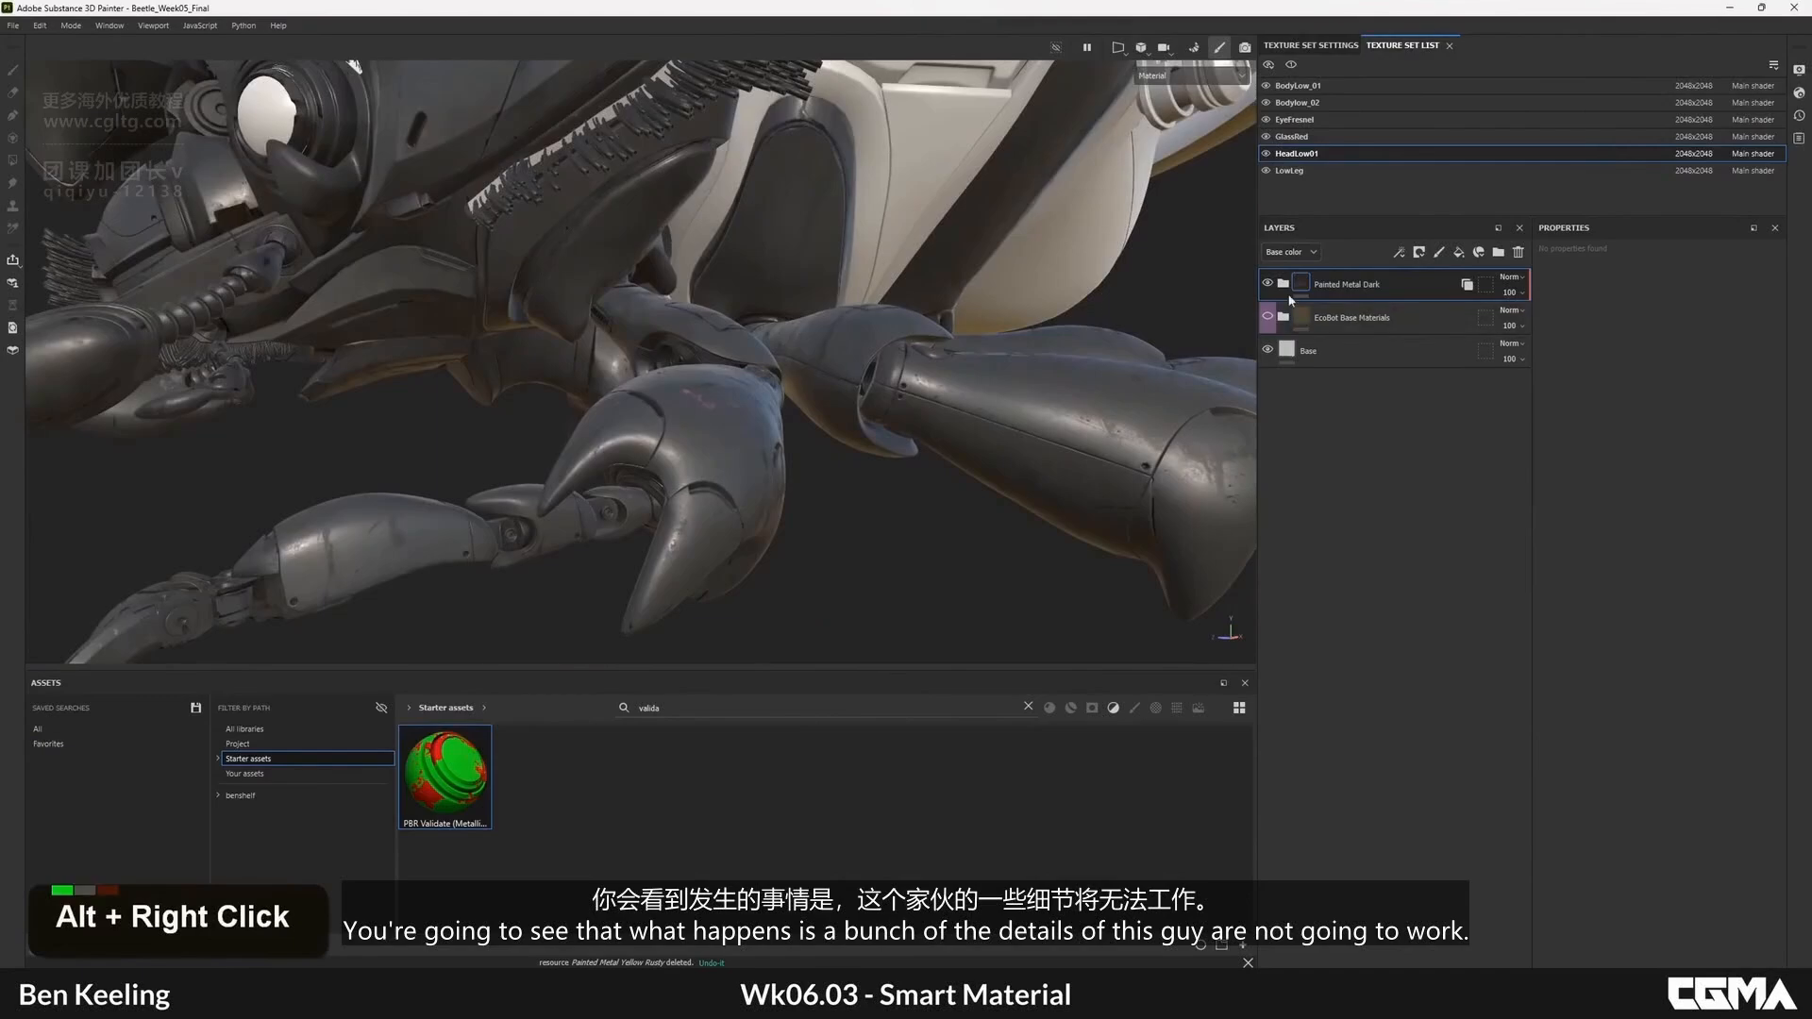
pyautogui.click(1283, 284)
pyautogui.moveTo(661, 179)
pyautogui.keyDown('alt'); pyautogui.mouseDown(button='middle')
pyautogui.moveTo(722, 283)
pyautogui.moveTo(850, 333)
pyautogui.mouseUp(button='middle'); pyautogui.keyUp('alt')
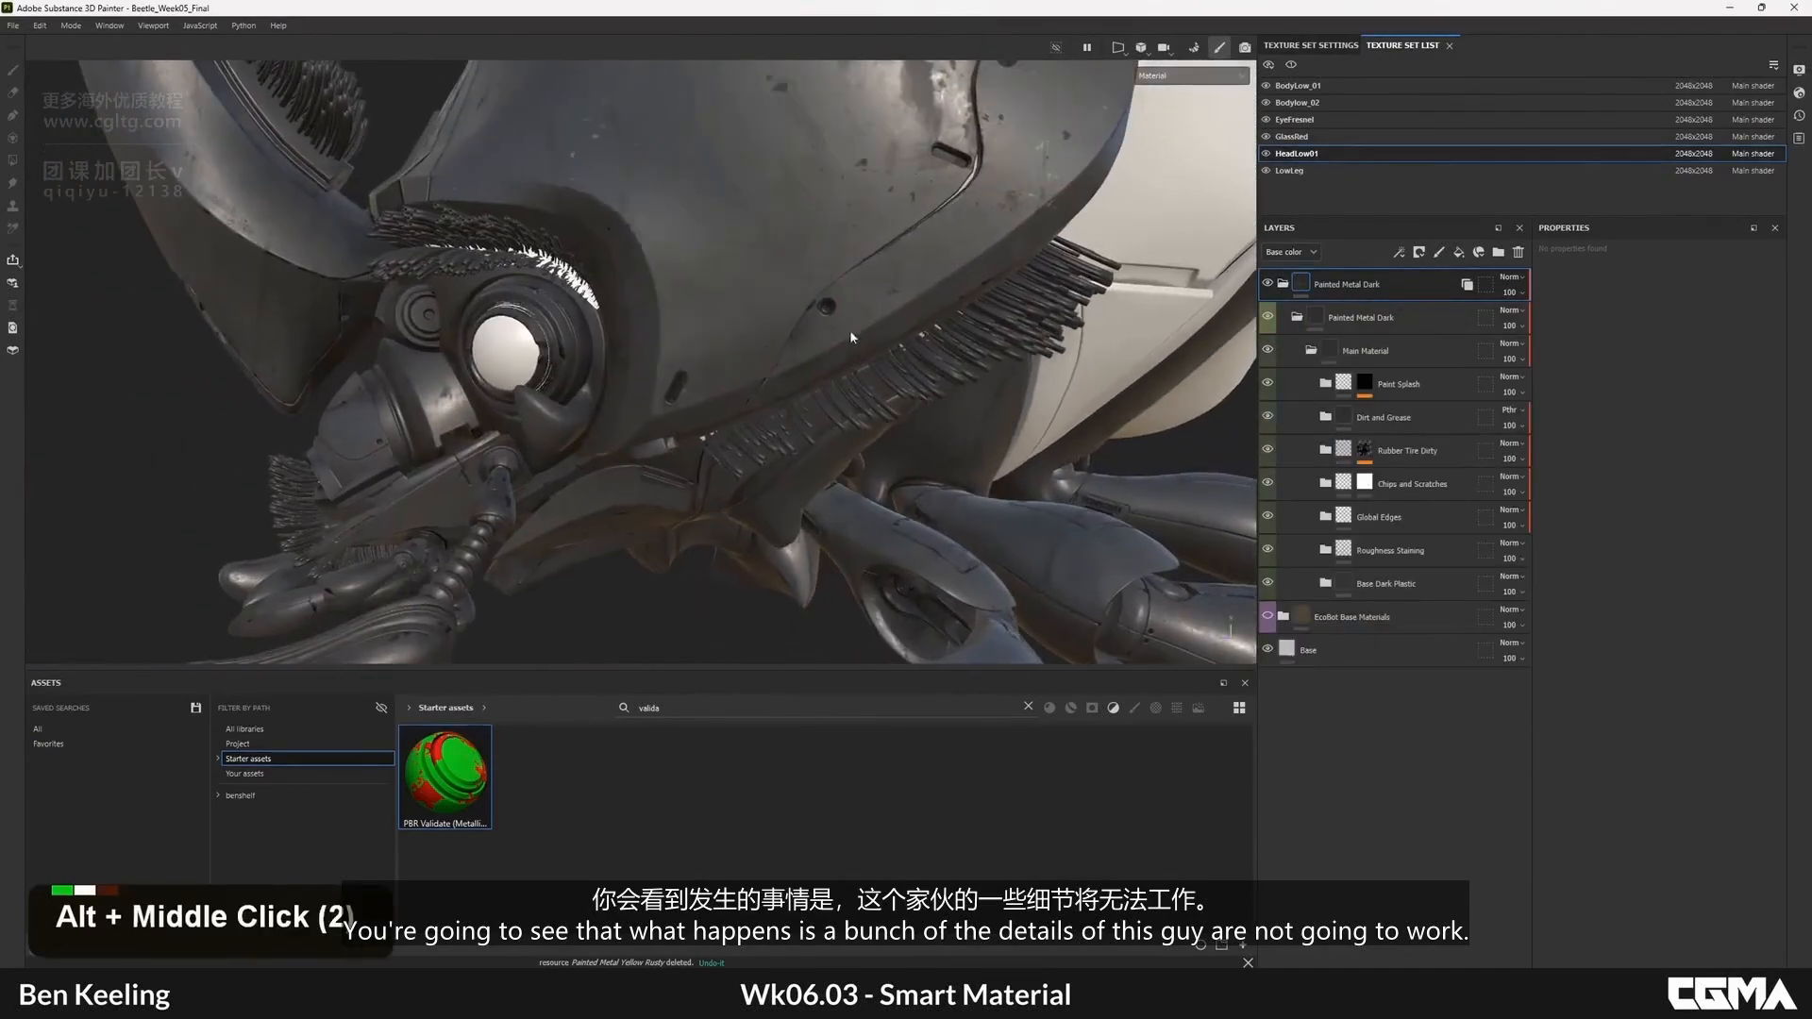
pyautogui.keyDown('alt'); pyautogui.moveTo(851, 332); pyautogui.dragTo(1019, 349); pyautogui.keyUp('alt')
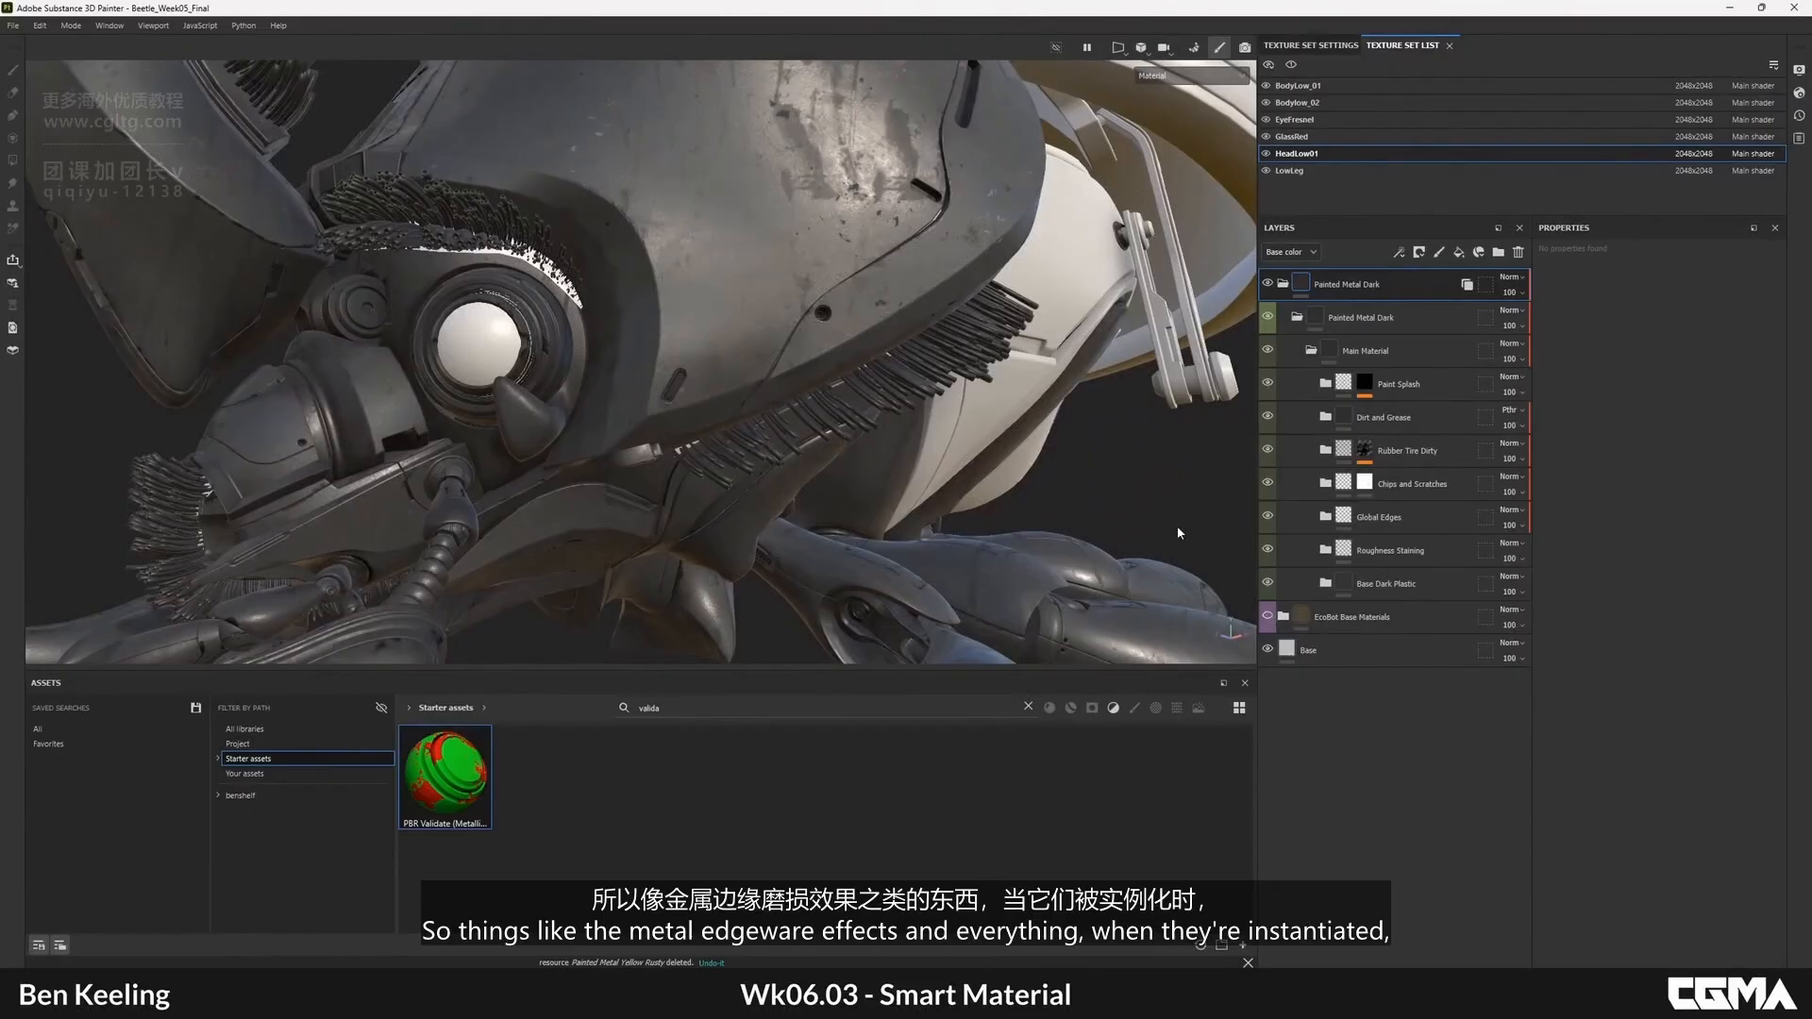
pyautogui.keyDown('alt'); pyautogui.moveTo(1178, 533); pyautogui.dragTo(1086, 524); pyautogui.keyUp('alt')
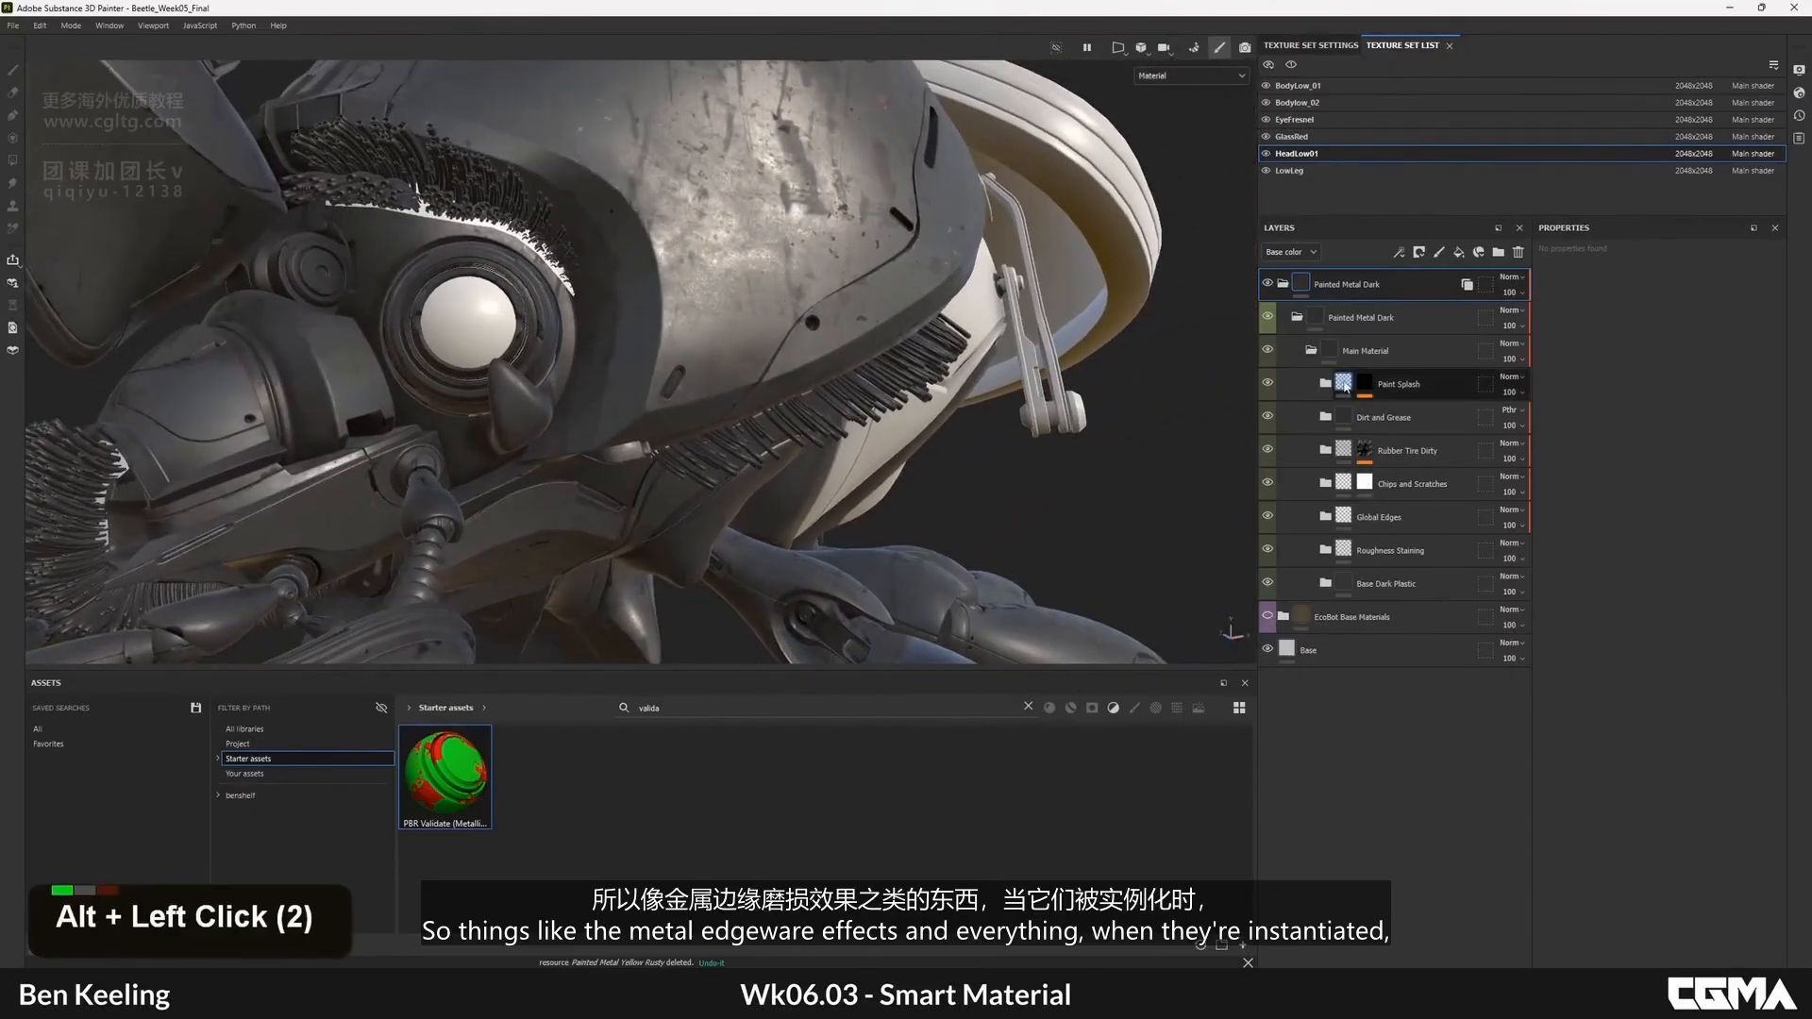
# - Toggle the Paint Splash, Dirt and Grease and Rubber Tire Dirty folders to check their effect on the instanced material
pyautogui.doubleClick(1269, 450)
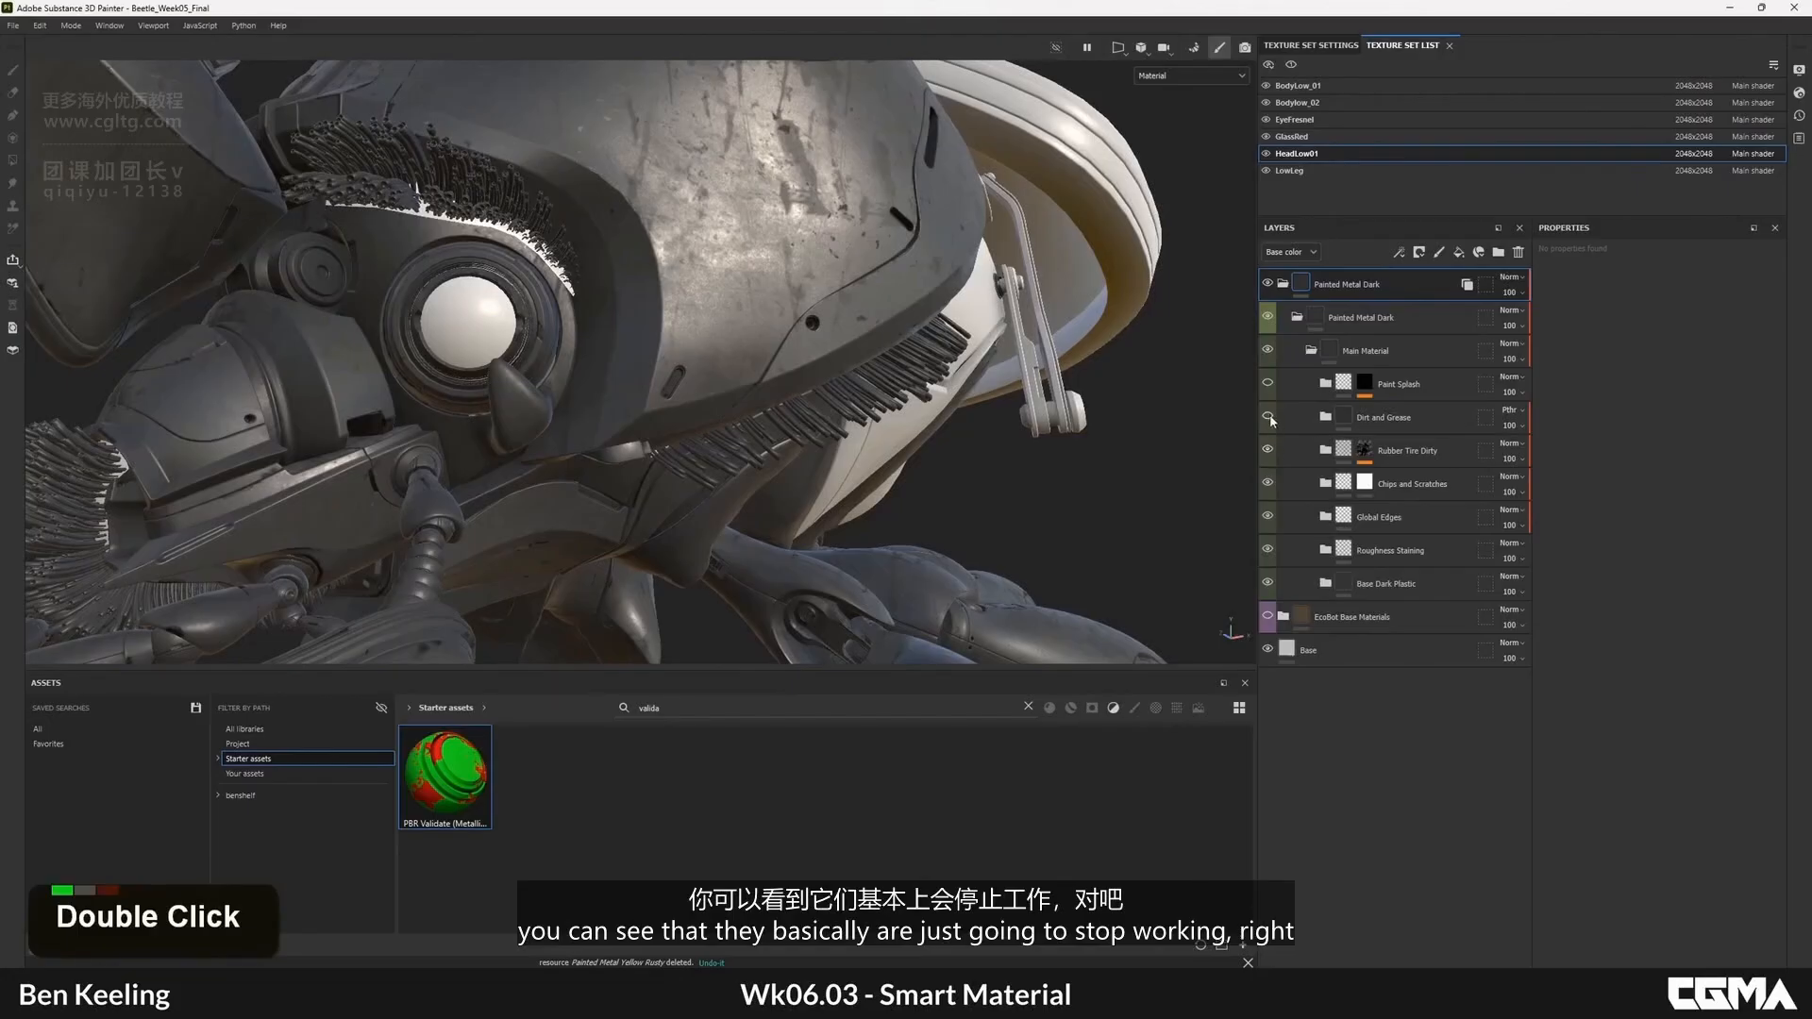
pyautogui.doubleClick(1270, 417)
pyautogui.keyDown('alt'); pyautogui.moveTo(680, 528); pyautogui.dragTo(780, 387, button='middle'); pyautogui.keyUp('alt')
pyautogui.keyDown('alt'); pyautogui.moveTo(779, 387); pyautogui.dragTo(780, 404, button='right'); pyautogui.keyUp('alt')
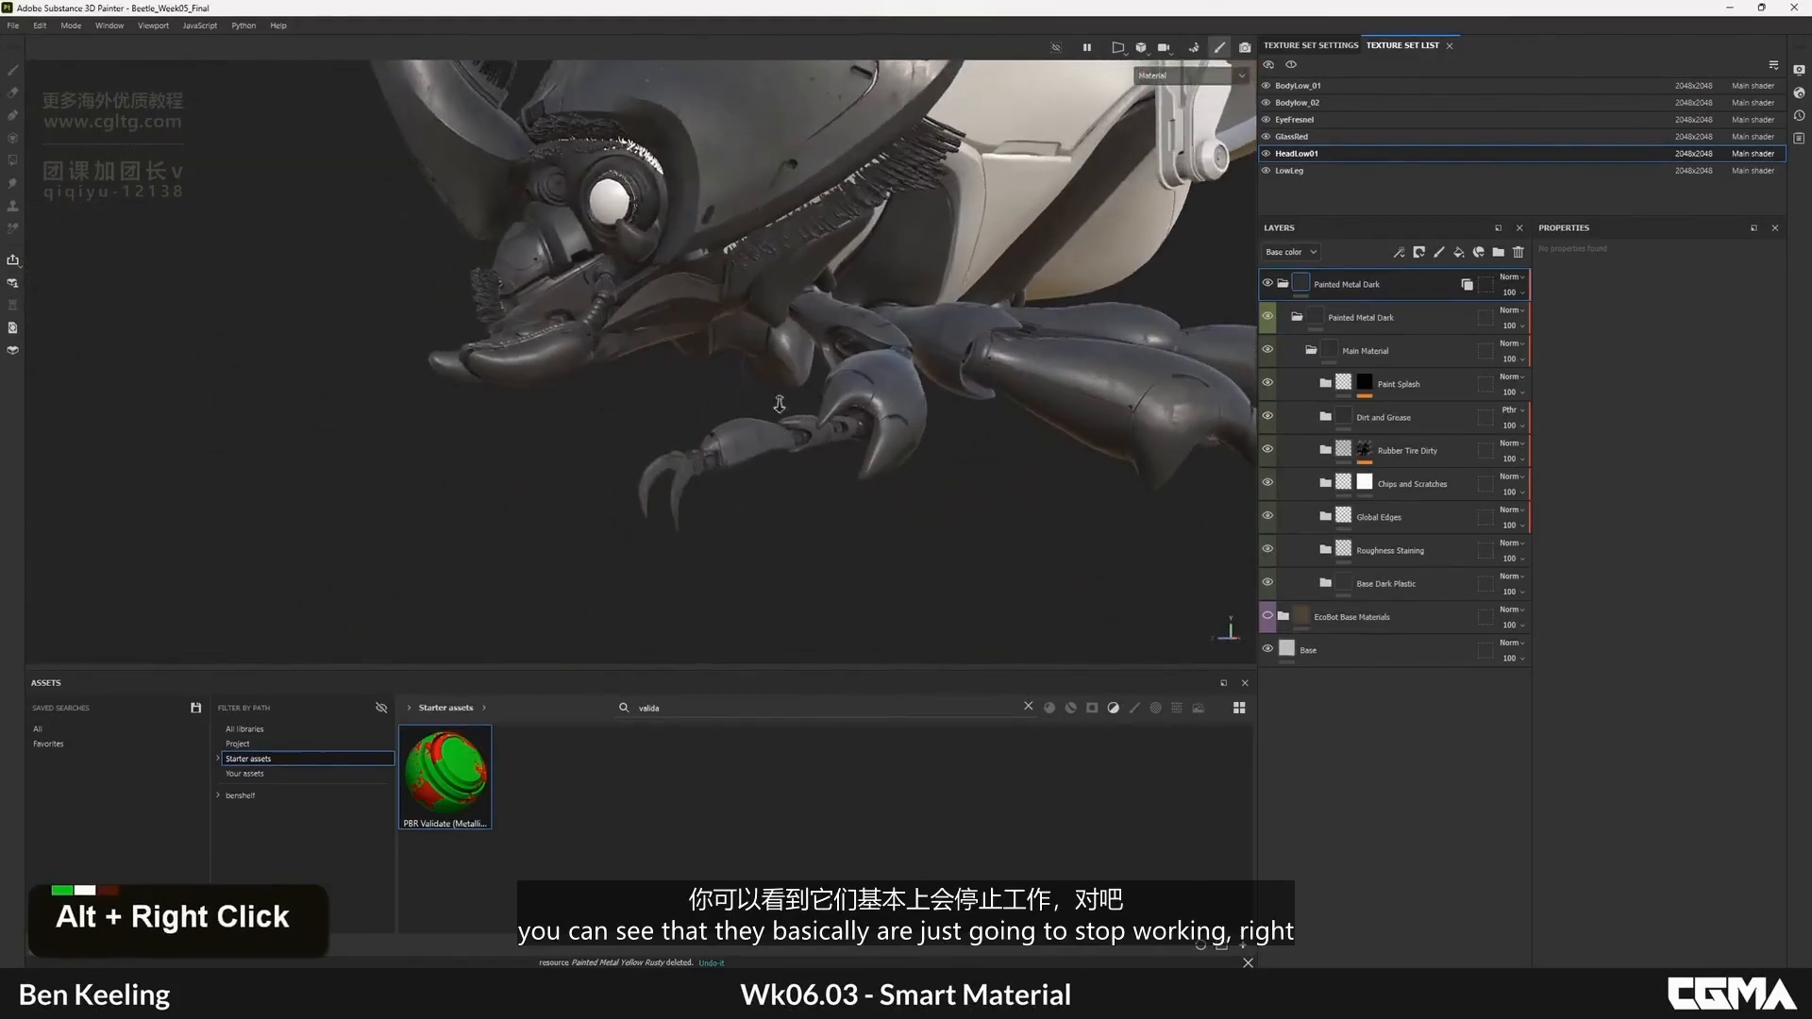
pyautogui.keyDown('alt'); pyautogui.moveTo(779, 404); pyautogui.dragTo(778, 385); pyautogui.keyUp('alt')
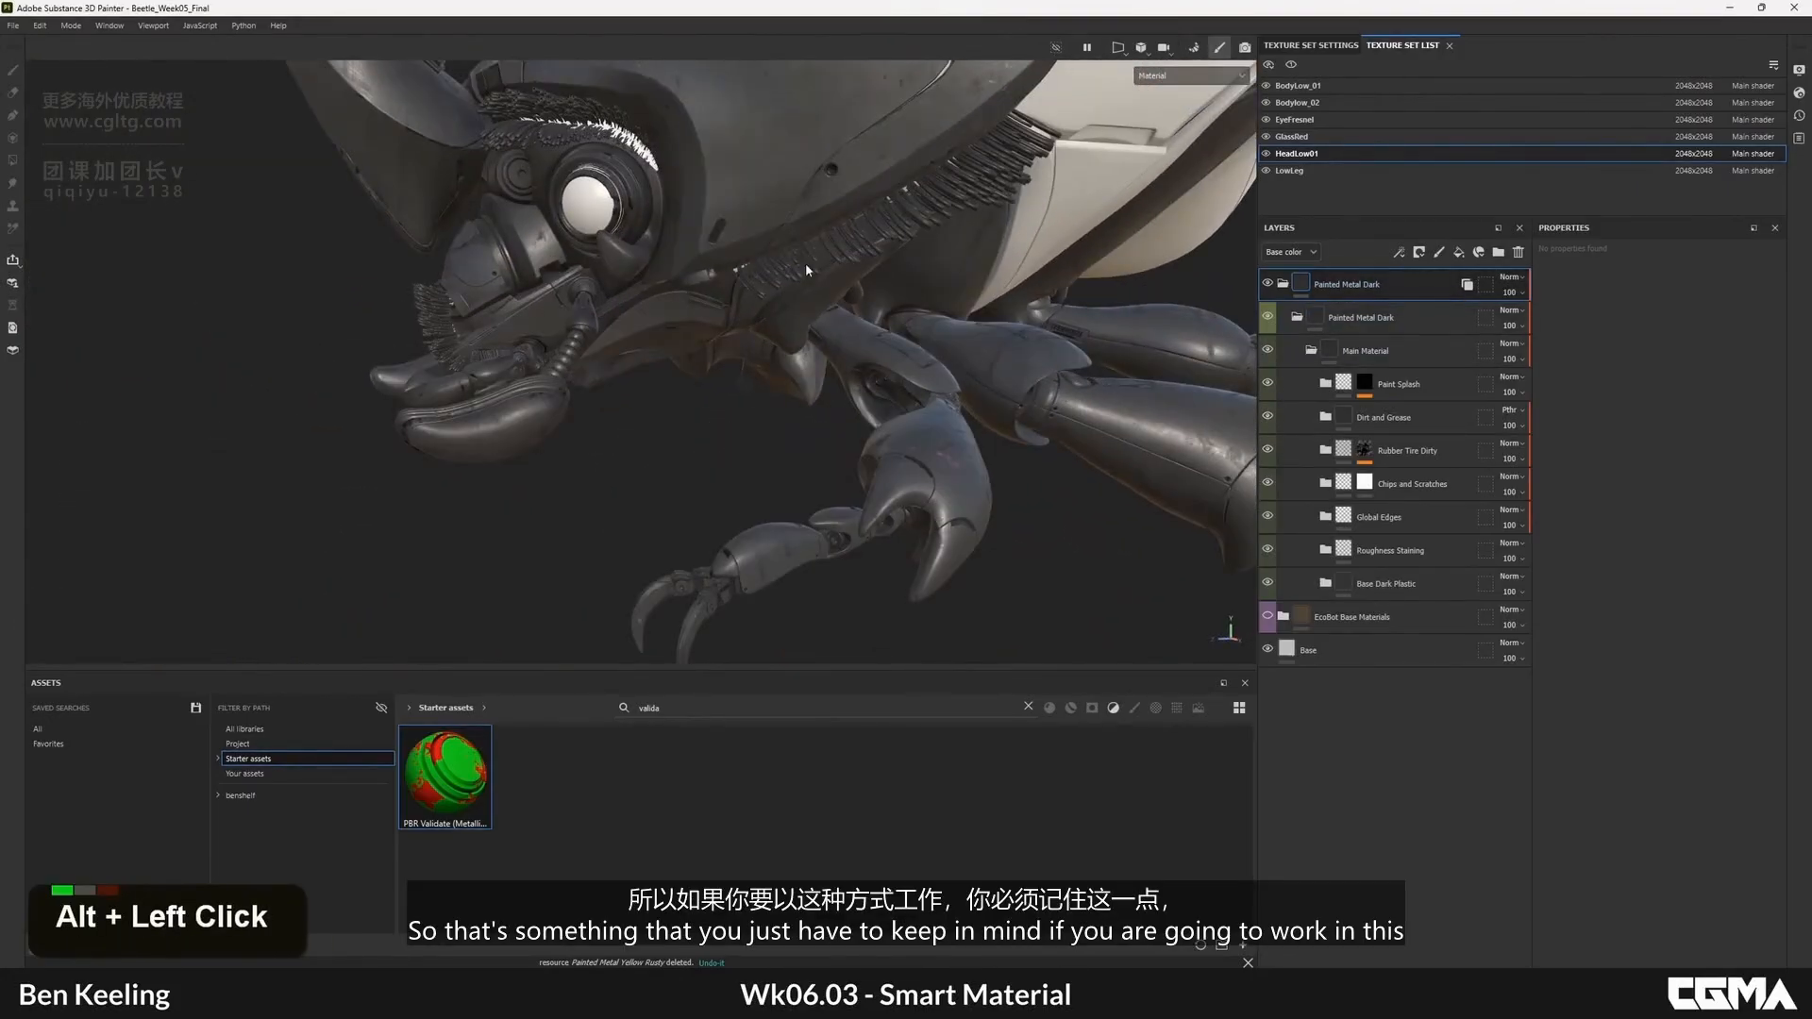
# - Undo the folder visibility toggles and the instantiation of Painted Metal Dark across texture sets
pyautogui.hotkey('ctrl', 'z')
pyautogui.hotkey('ctrl', 'z')
pyautogui.hotkey('ctrl', 'z')
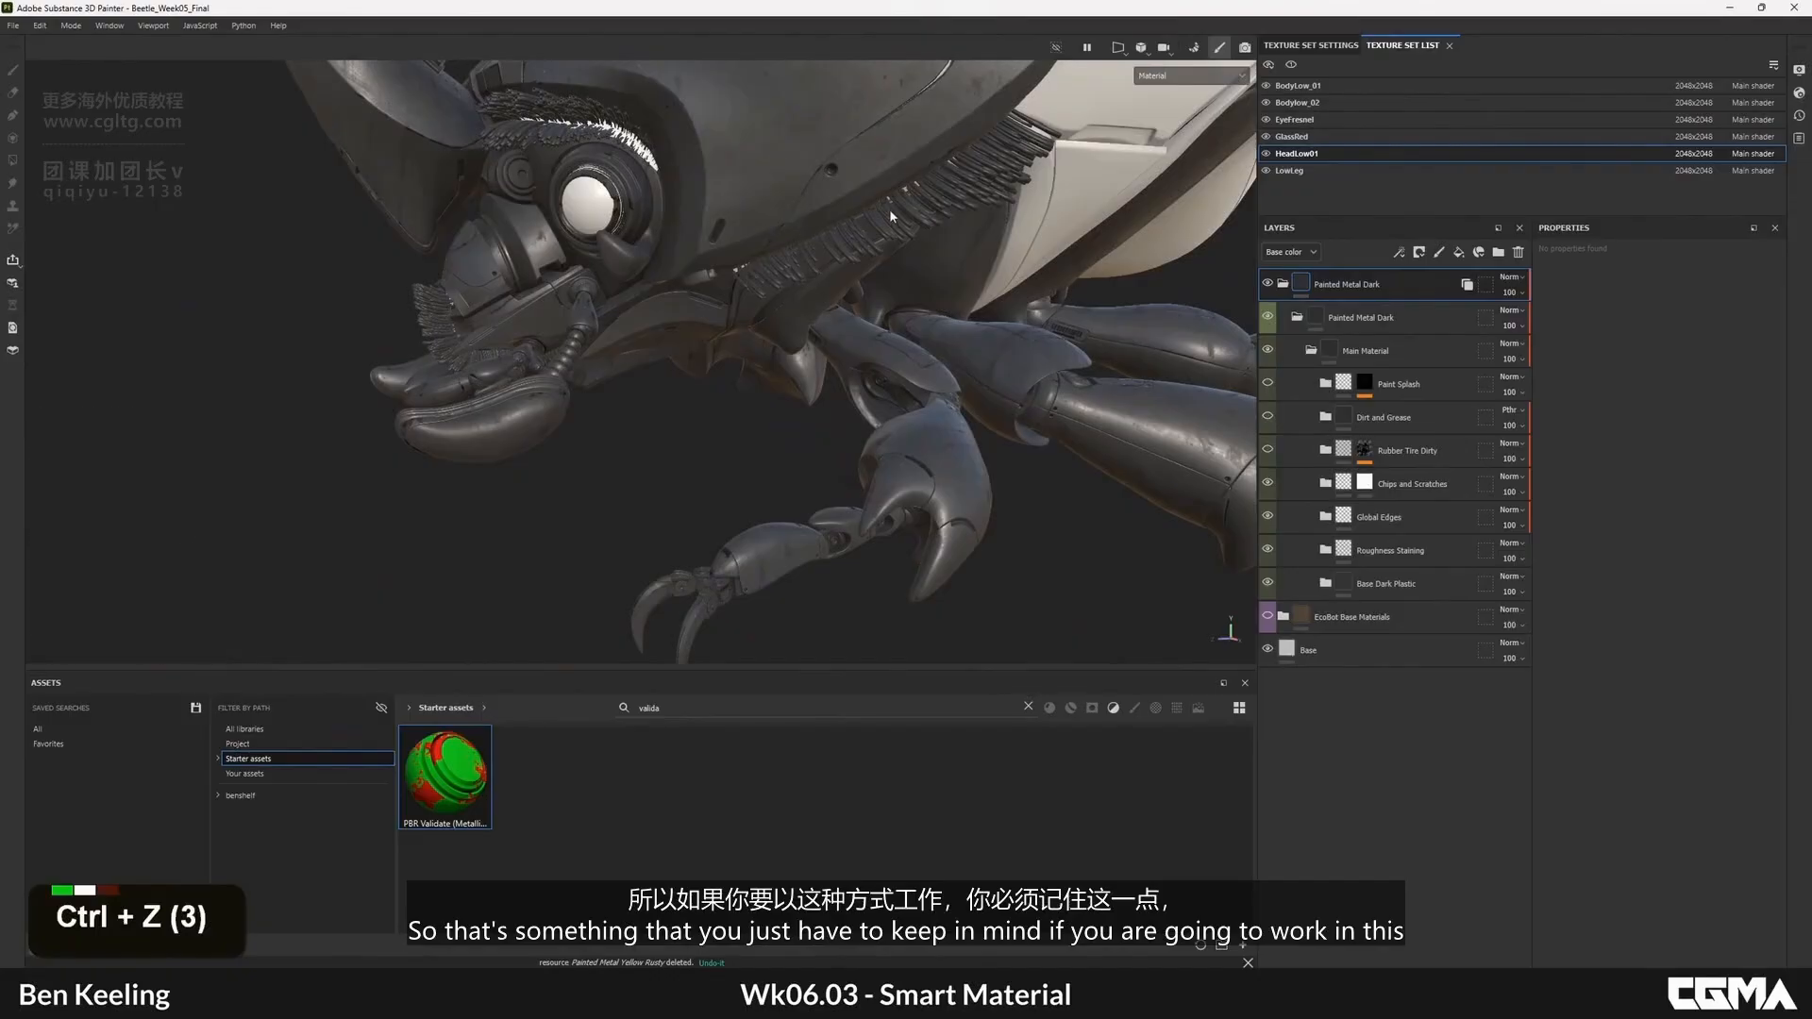
pyautogui.keyDown('alt'); pyautogui.moveTo(889, 215); pyautogui.dragTo(831, 359, button='middle'); pyautogui.keyUp('alt')
pyautogui.keyDown('alt'); pyautogui.moveTo(830, 358); pyautogui.dragTo(830, 320); pyautogui.keyUp('alt')
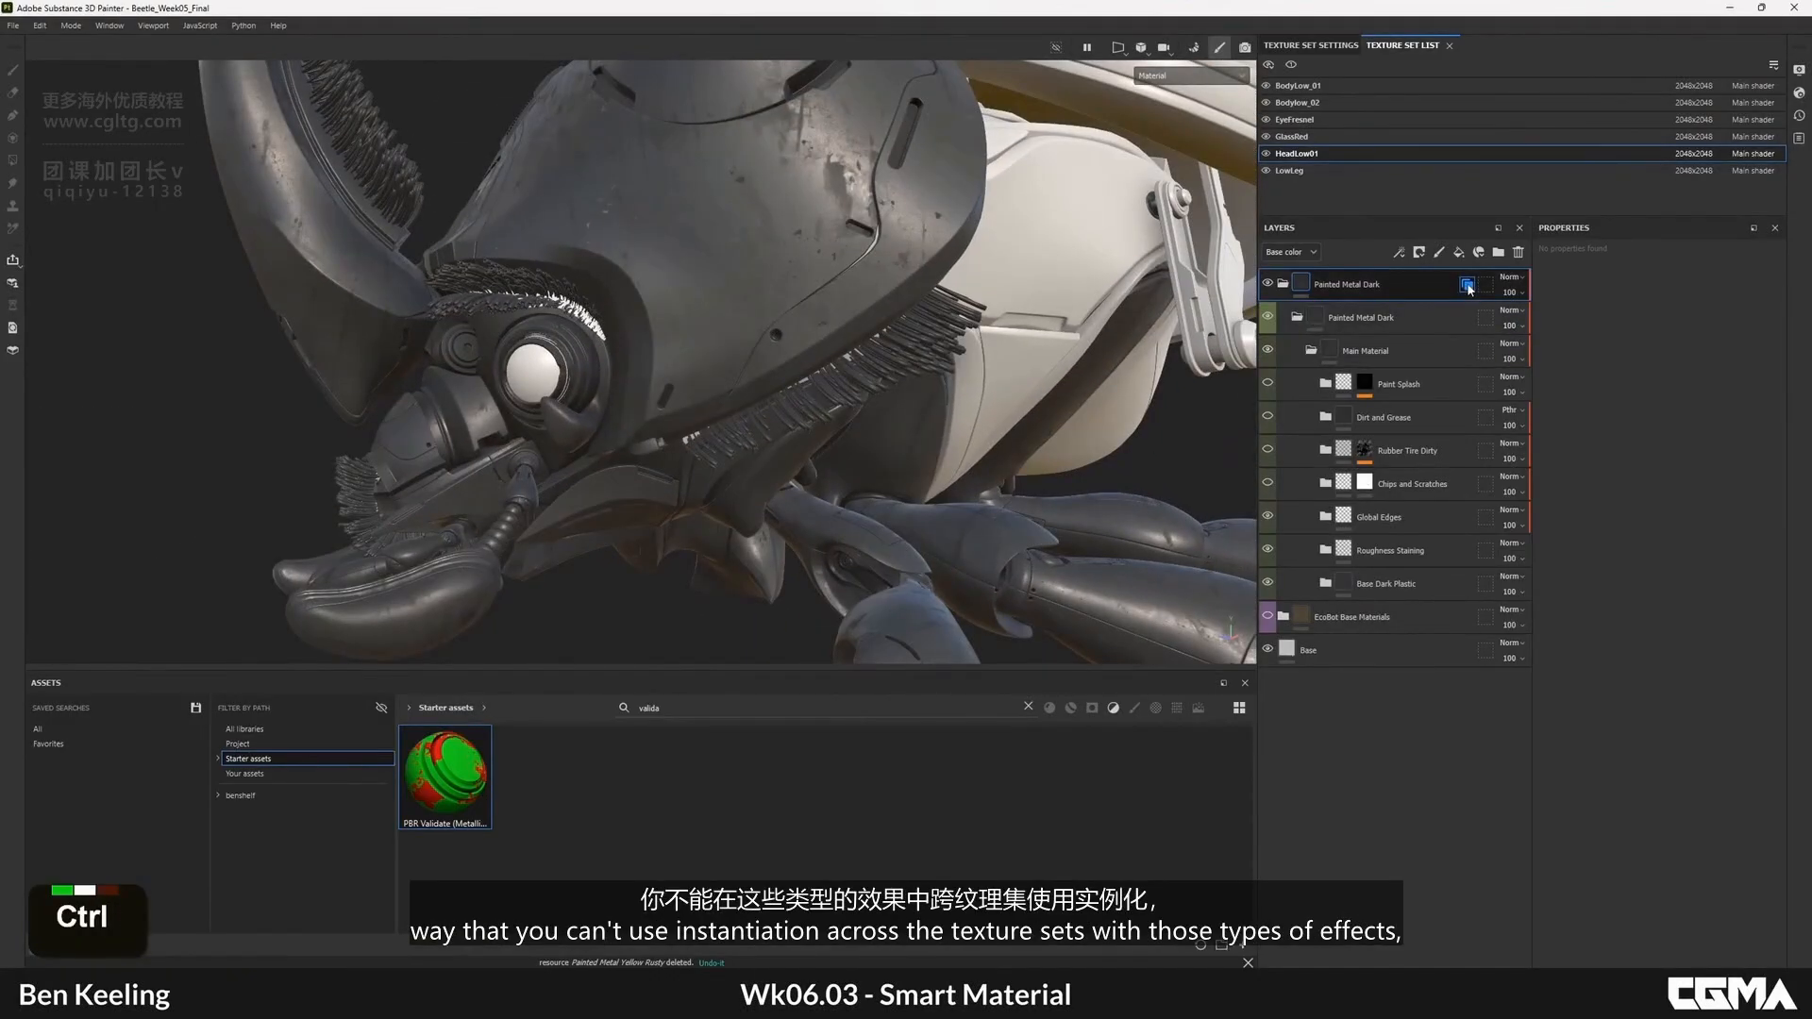
pyautogui.hotkey('ctrl', 'z')
pyautogui.hotkey('ctrl', 'z')
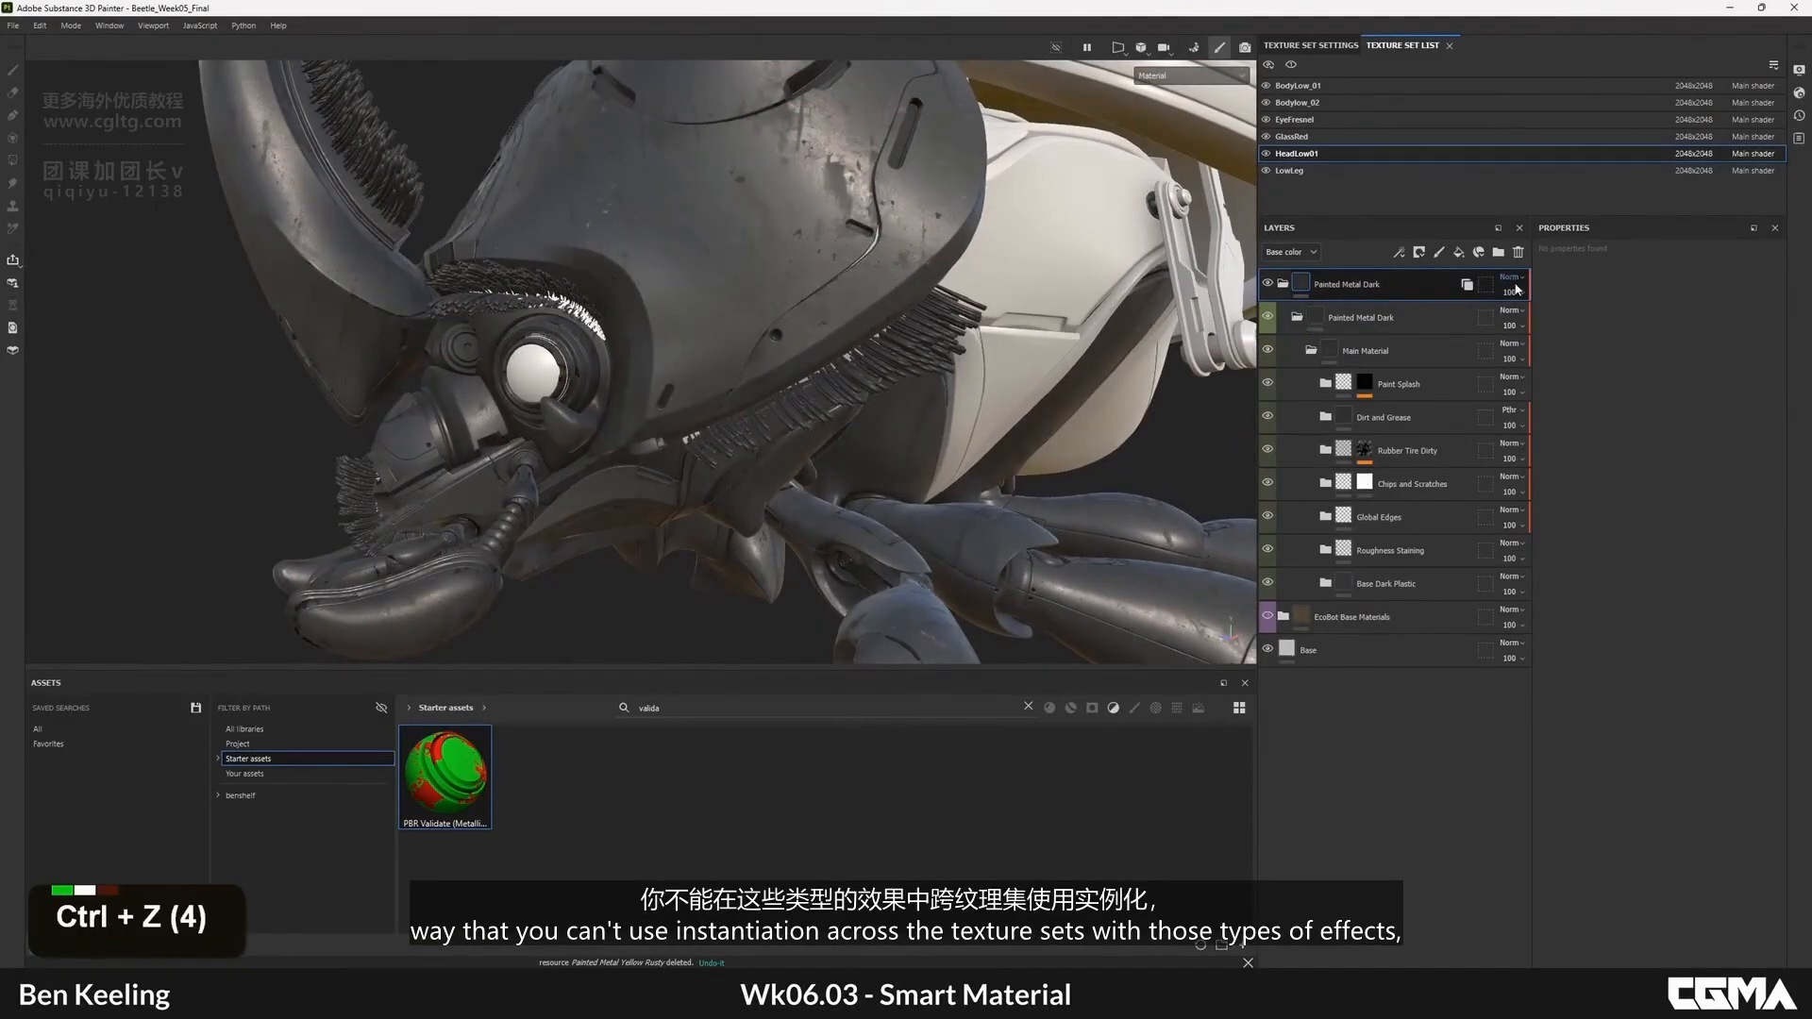
pyautogui.hotkey('ctrl', 'z')
pyautogui.keyDown('alt'); pyautogui.moveTo(883, 289); pyautogui.dragTo(835, 281); pyautogui.keyUp('alt')
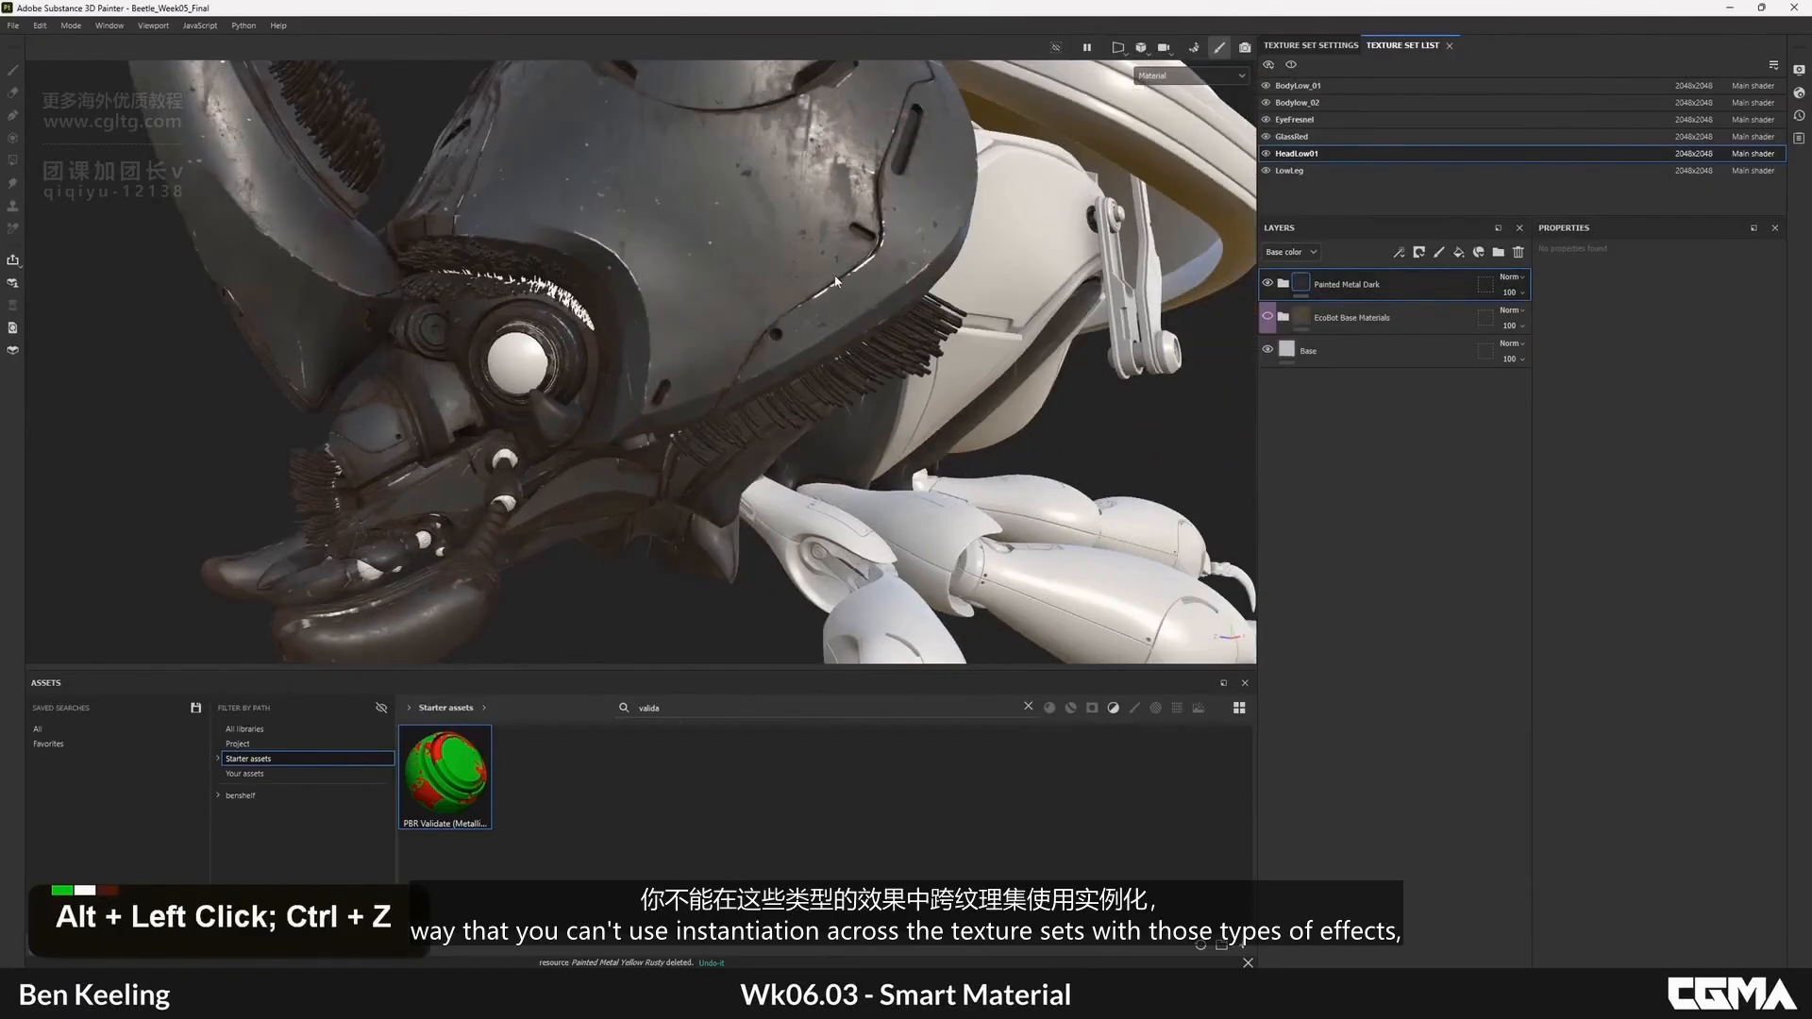
# - Move the EcoBot Base Materials folder into Main Material, directly below Base Dark Plastic
pyautogui.doubleClick(1283, 285)
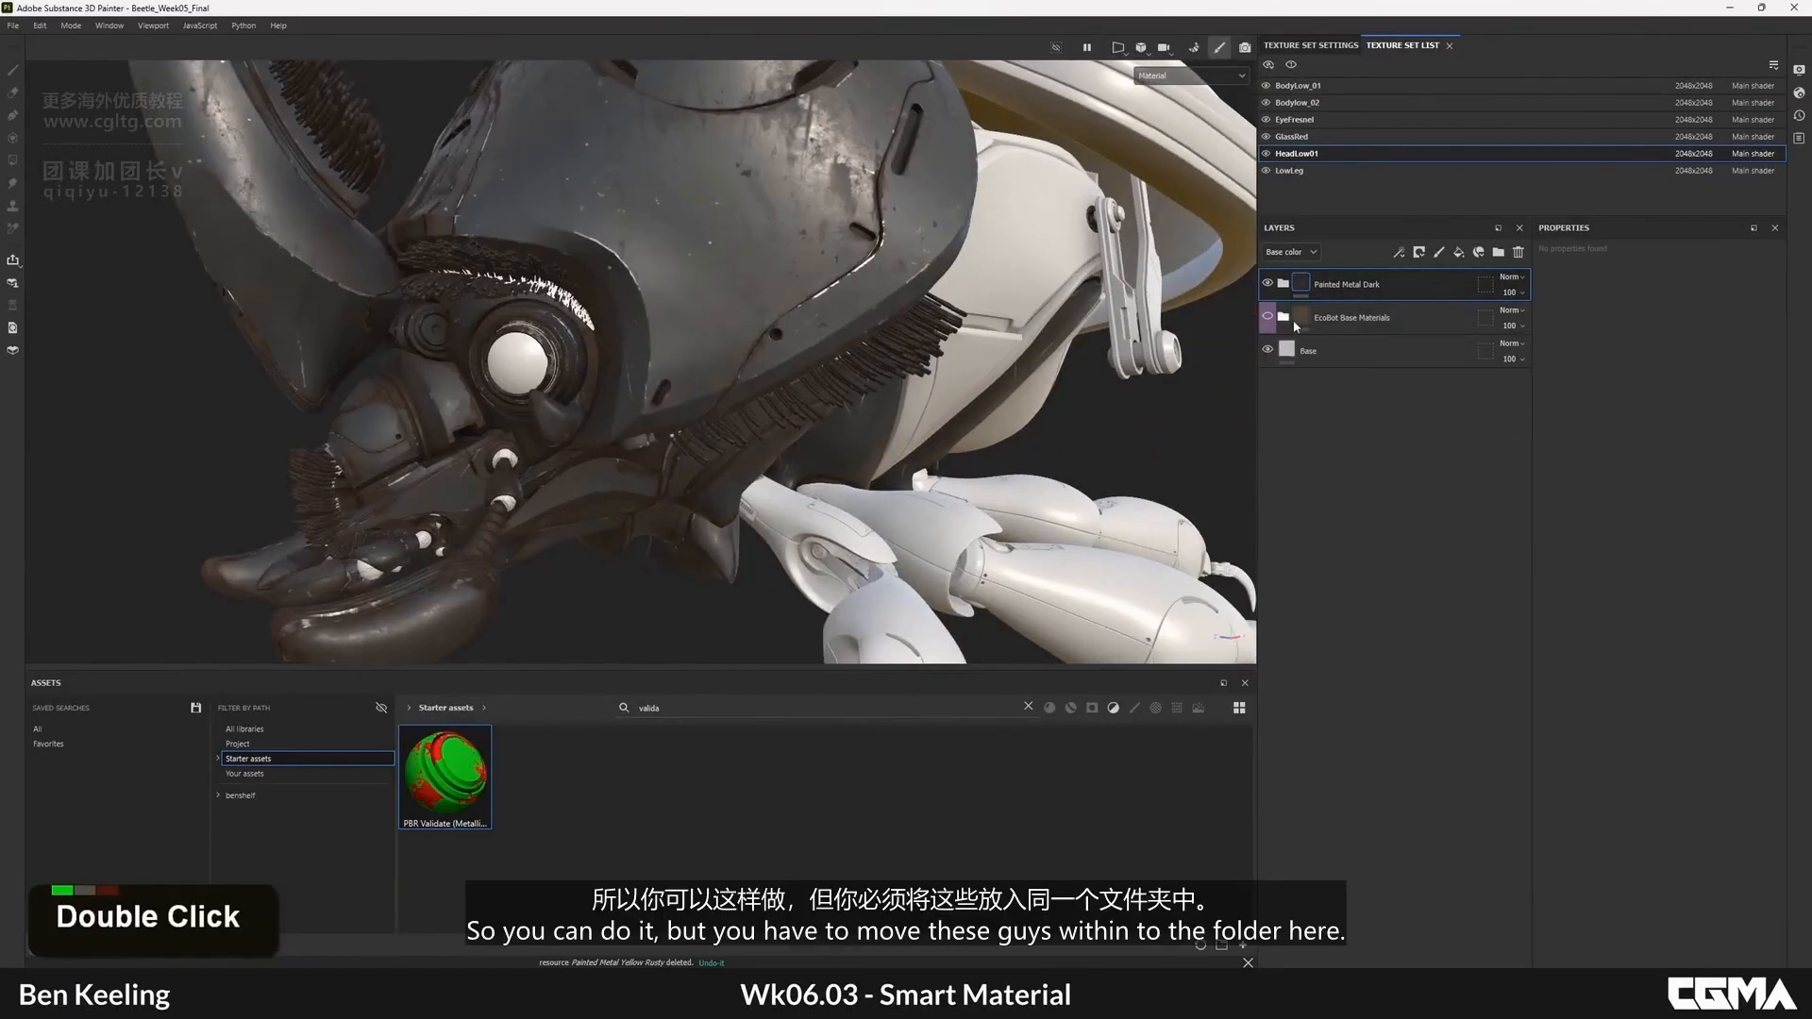
pyautogui.click(1282, 285)
pyautogui.click(1282, 618)
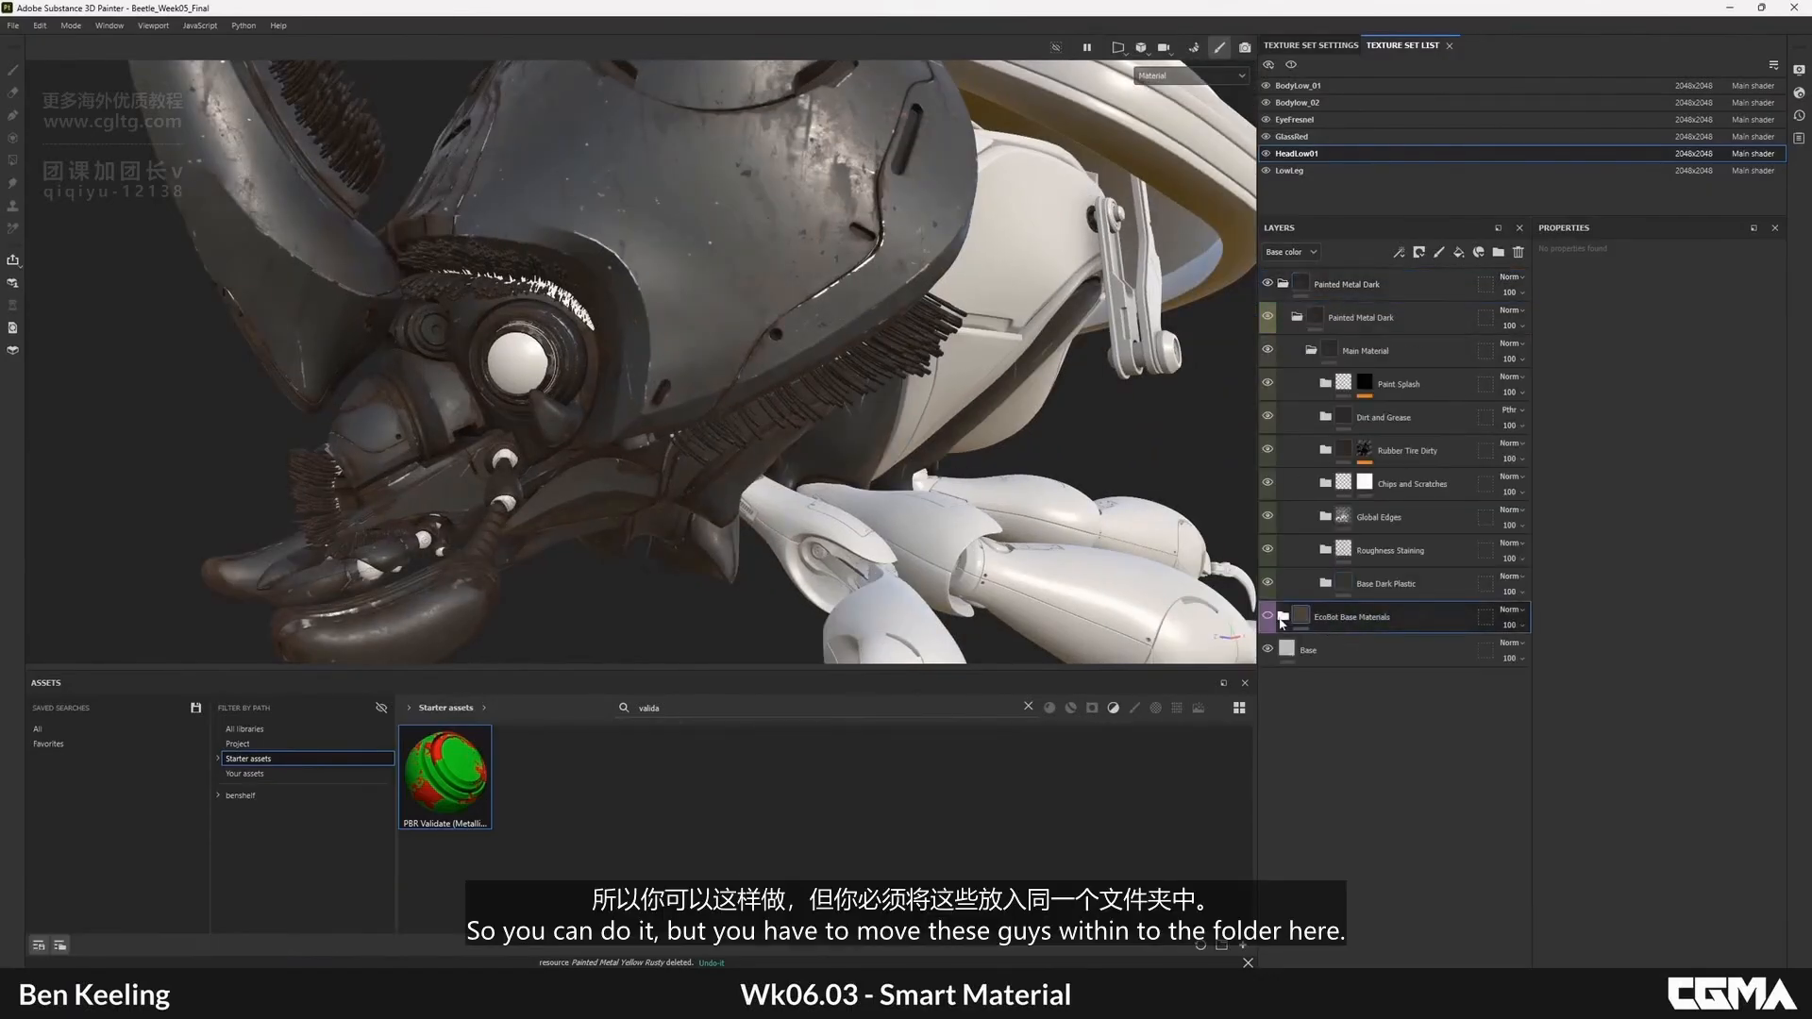
pyautogui.moveTo(1341, 621); pyautogui.dragTo(1396, 588)
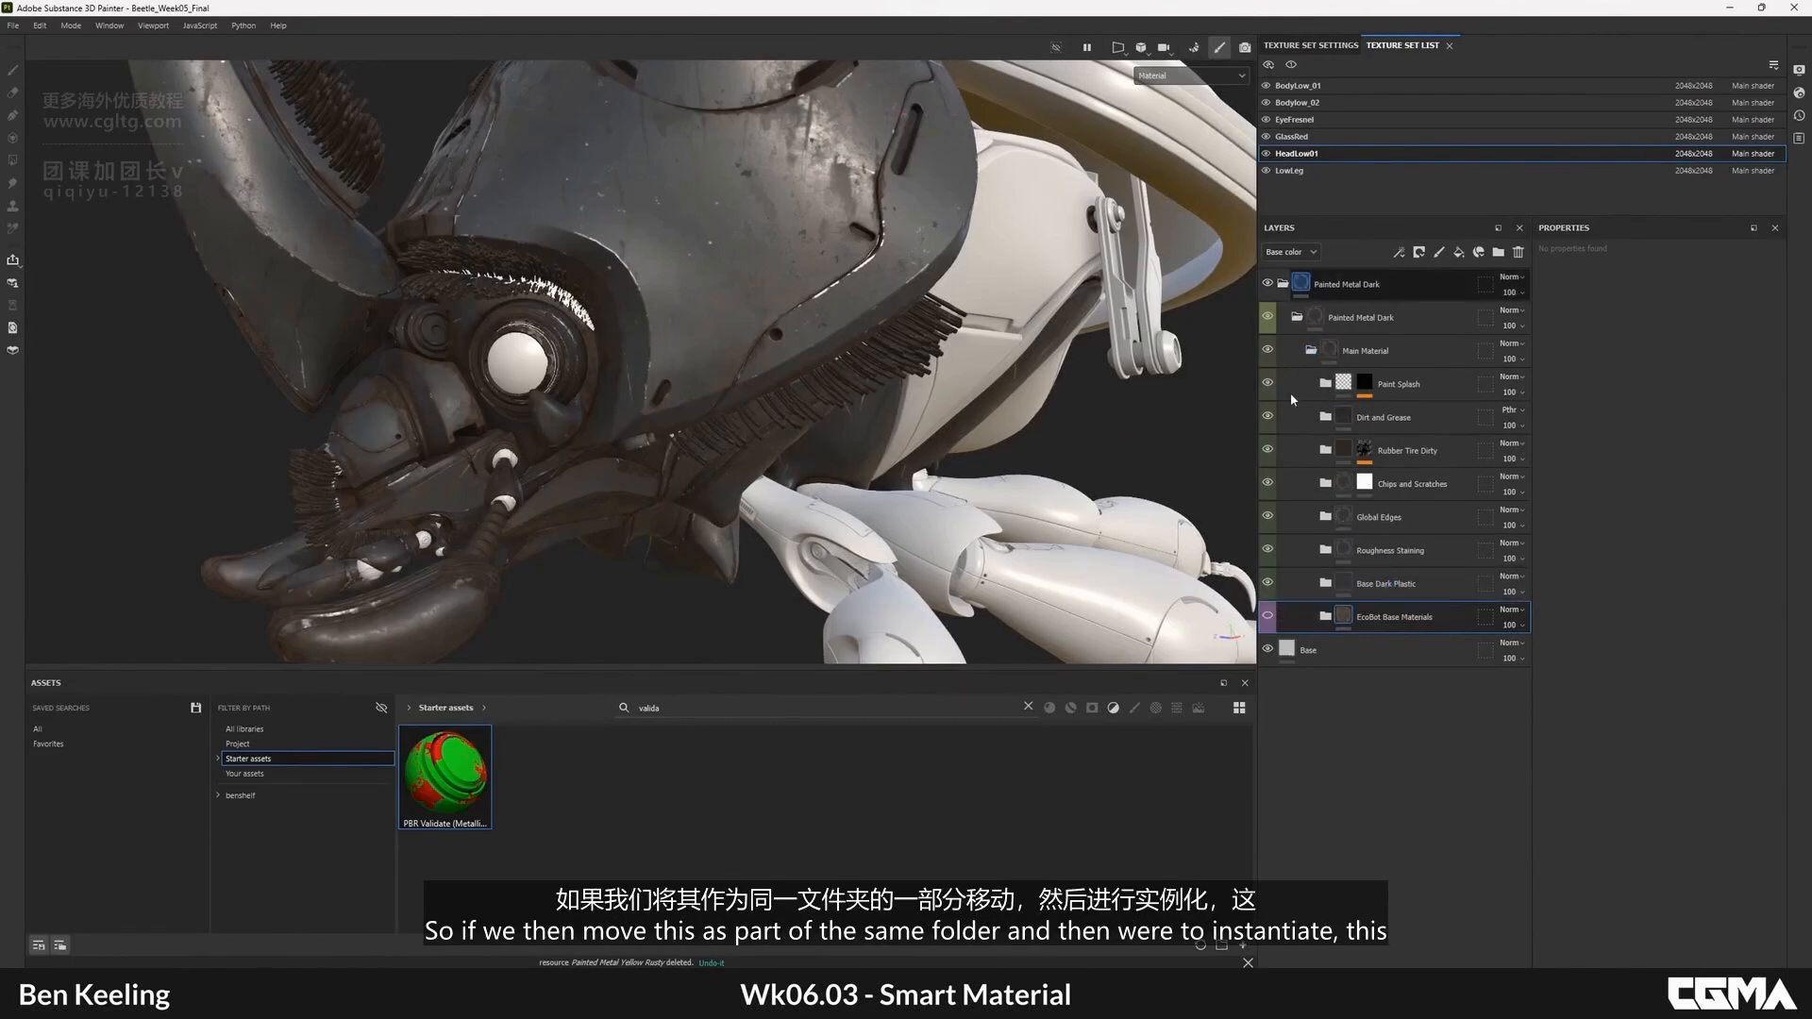
# - Instantiate the outer Painted Metal Dark folder across other texture sets, including BodyLow_01 and LowLeg and leaving out GlassRed
pyautogui.rightClick(1331, 293)
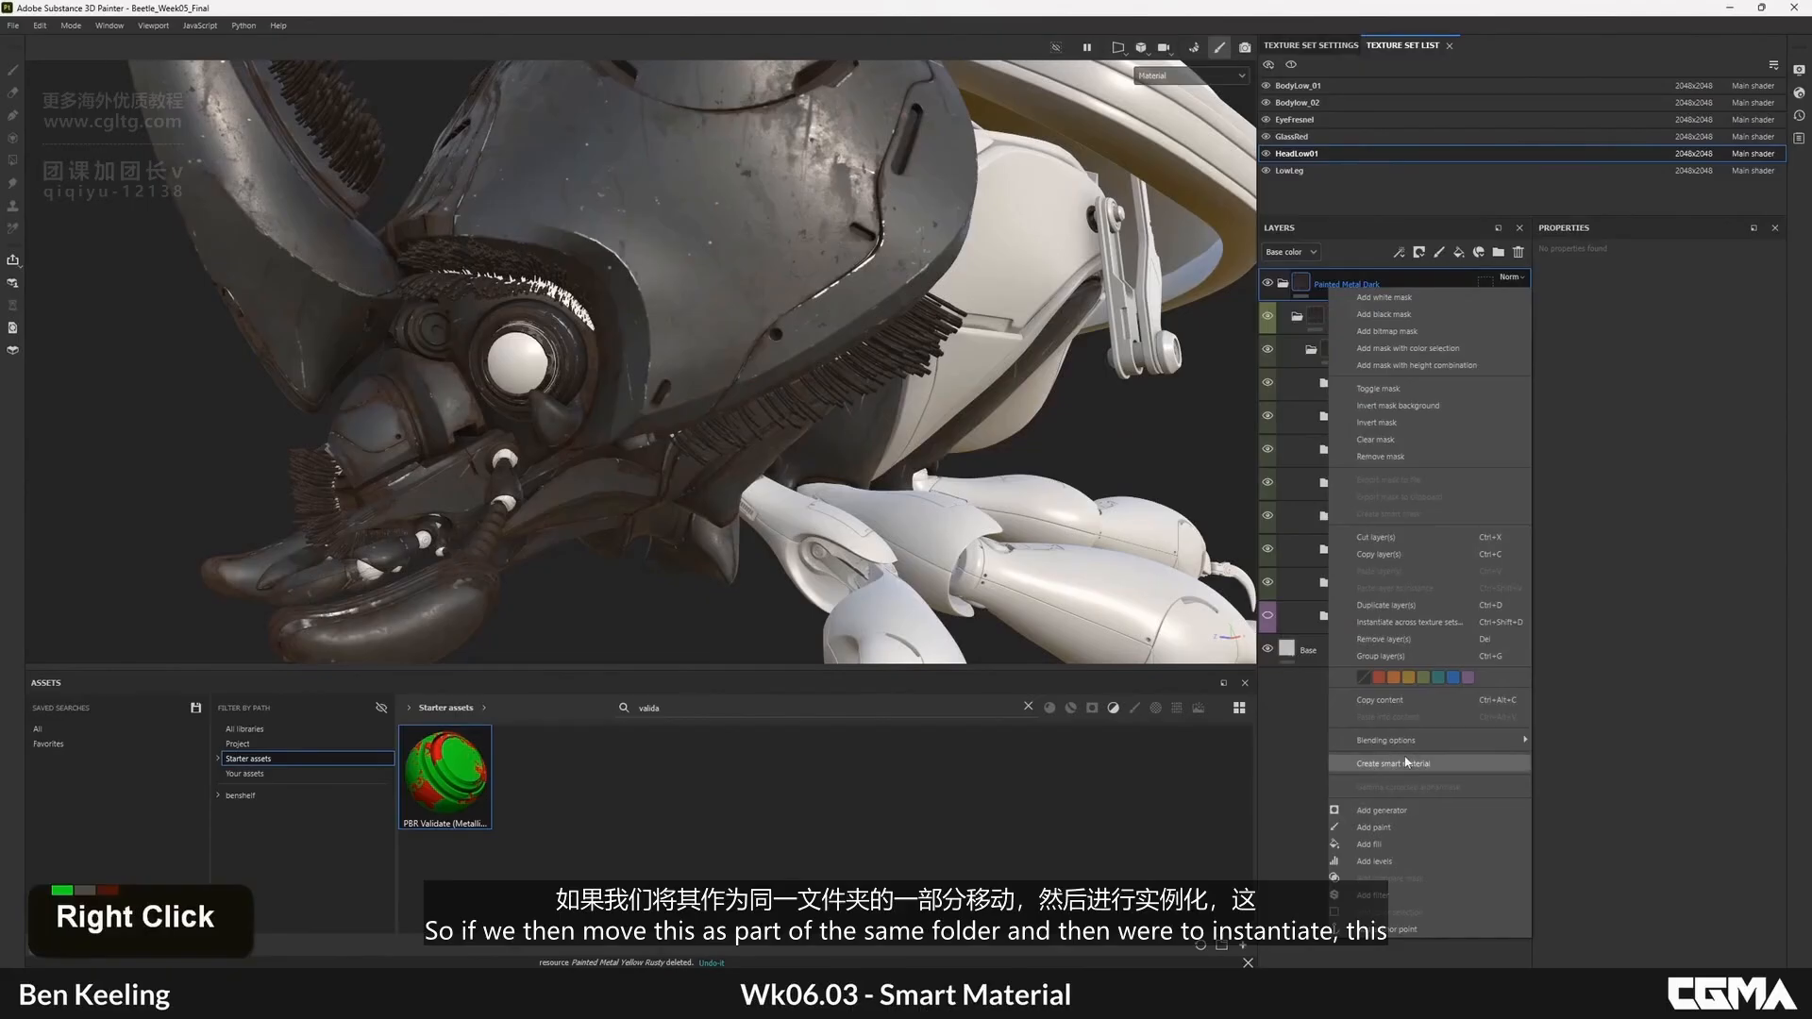
pyautogui.click(1406, 623)
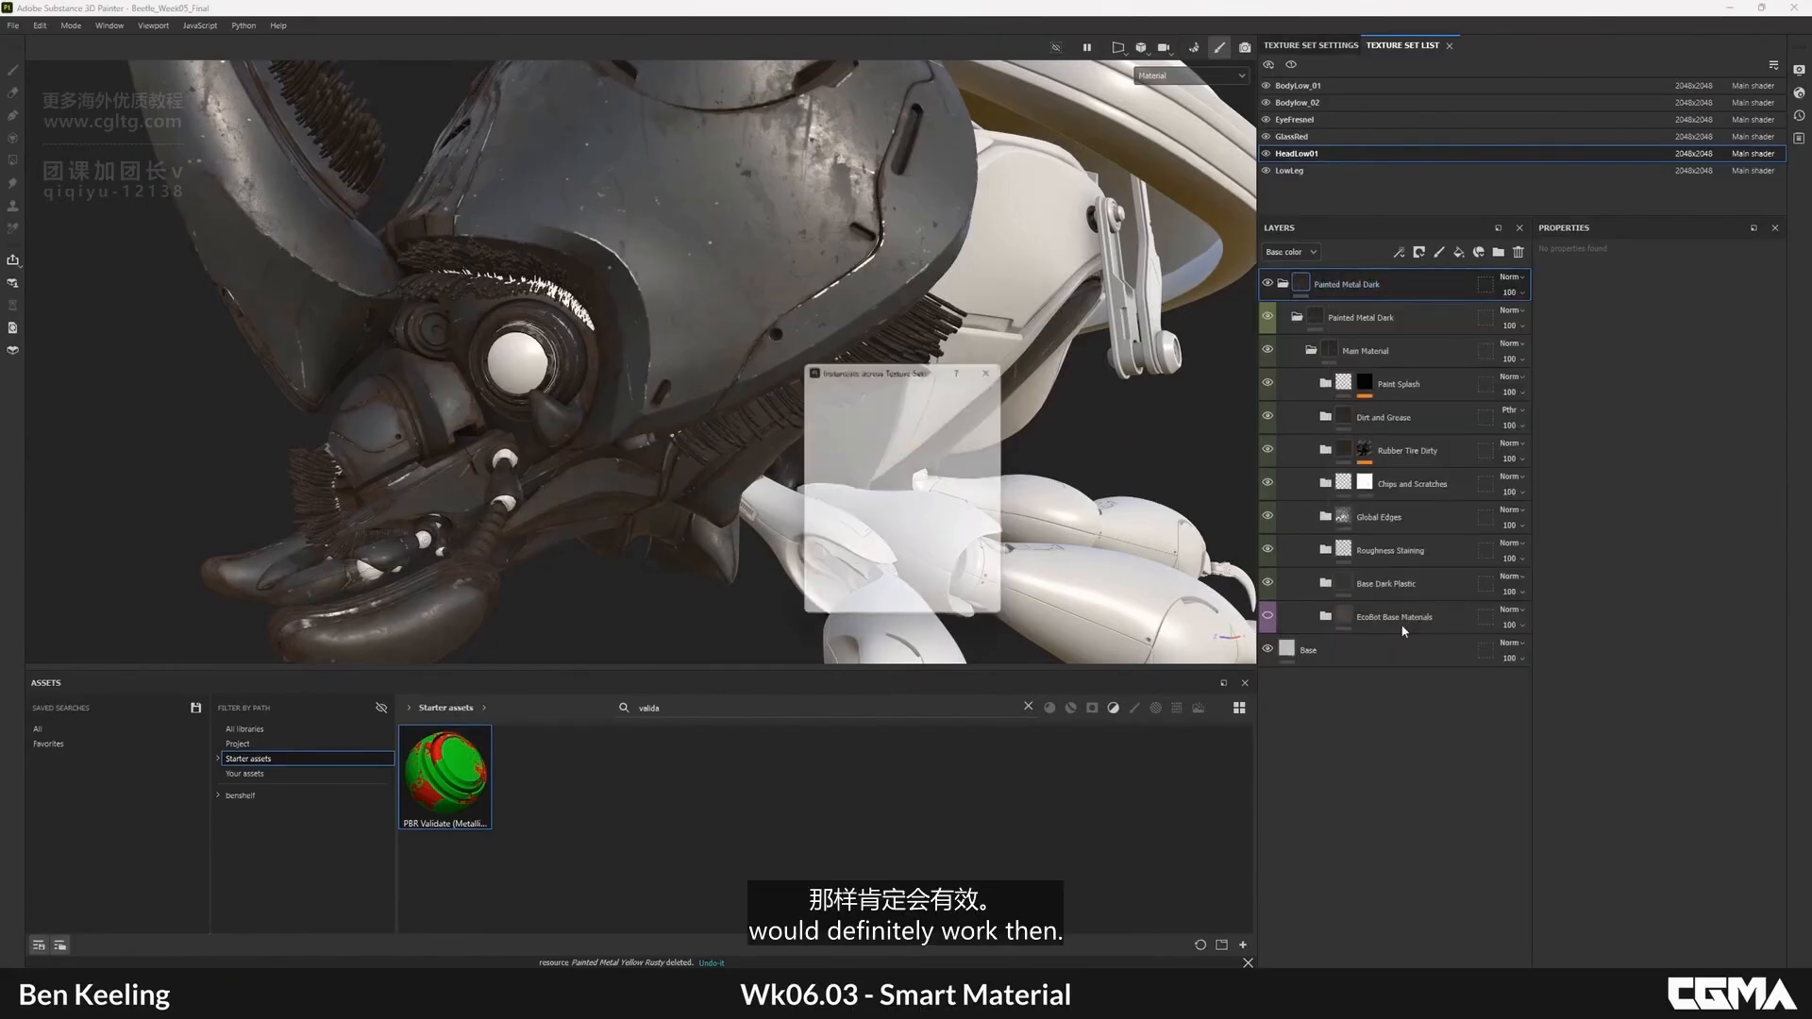
pyautogui.click(815, 491)
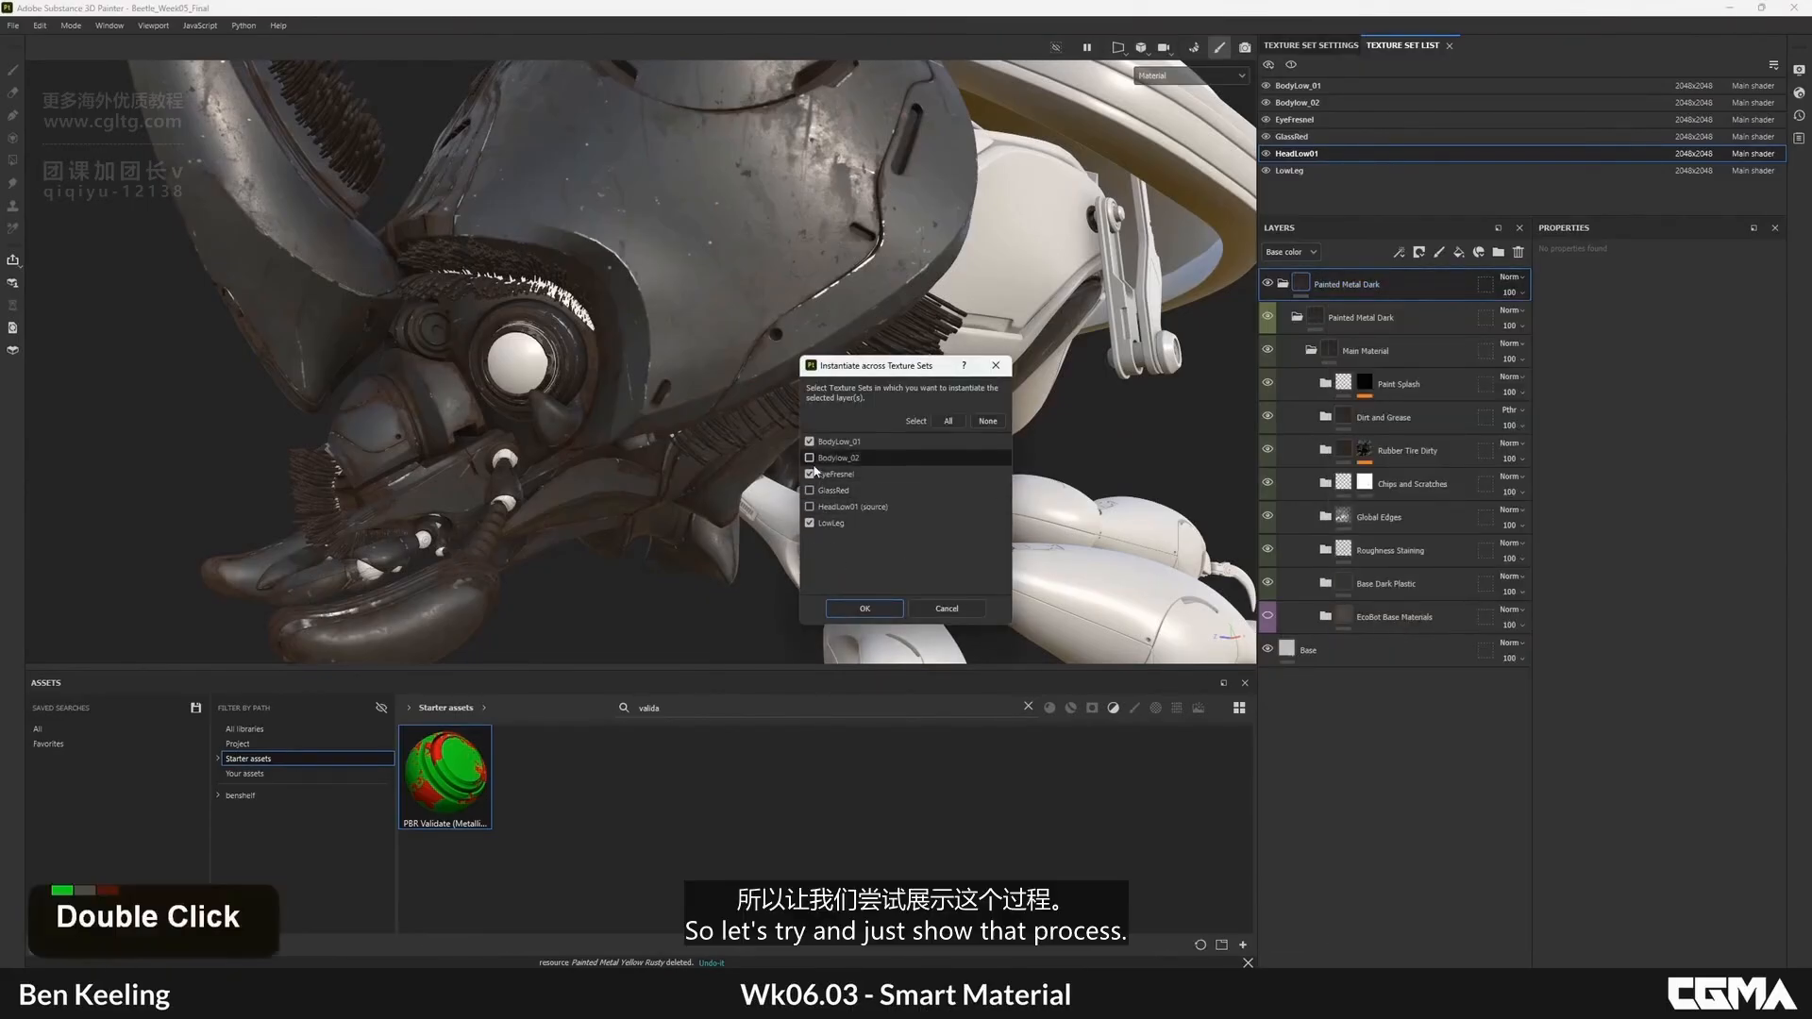
pyautogui.click(812, 474)
pyautogui.click(811, 458)
pyautogui.click(864, 607)
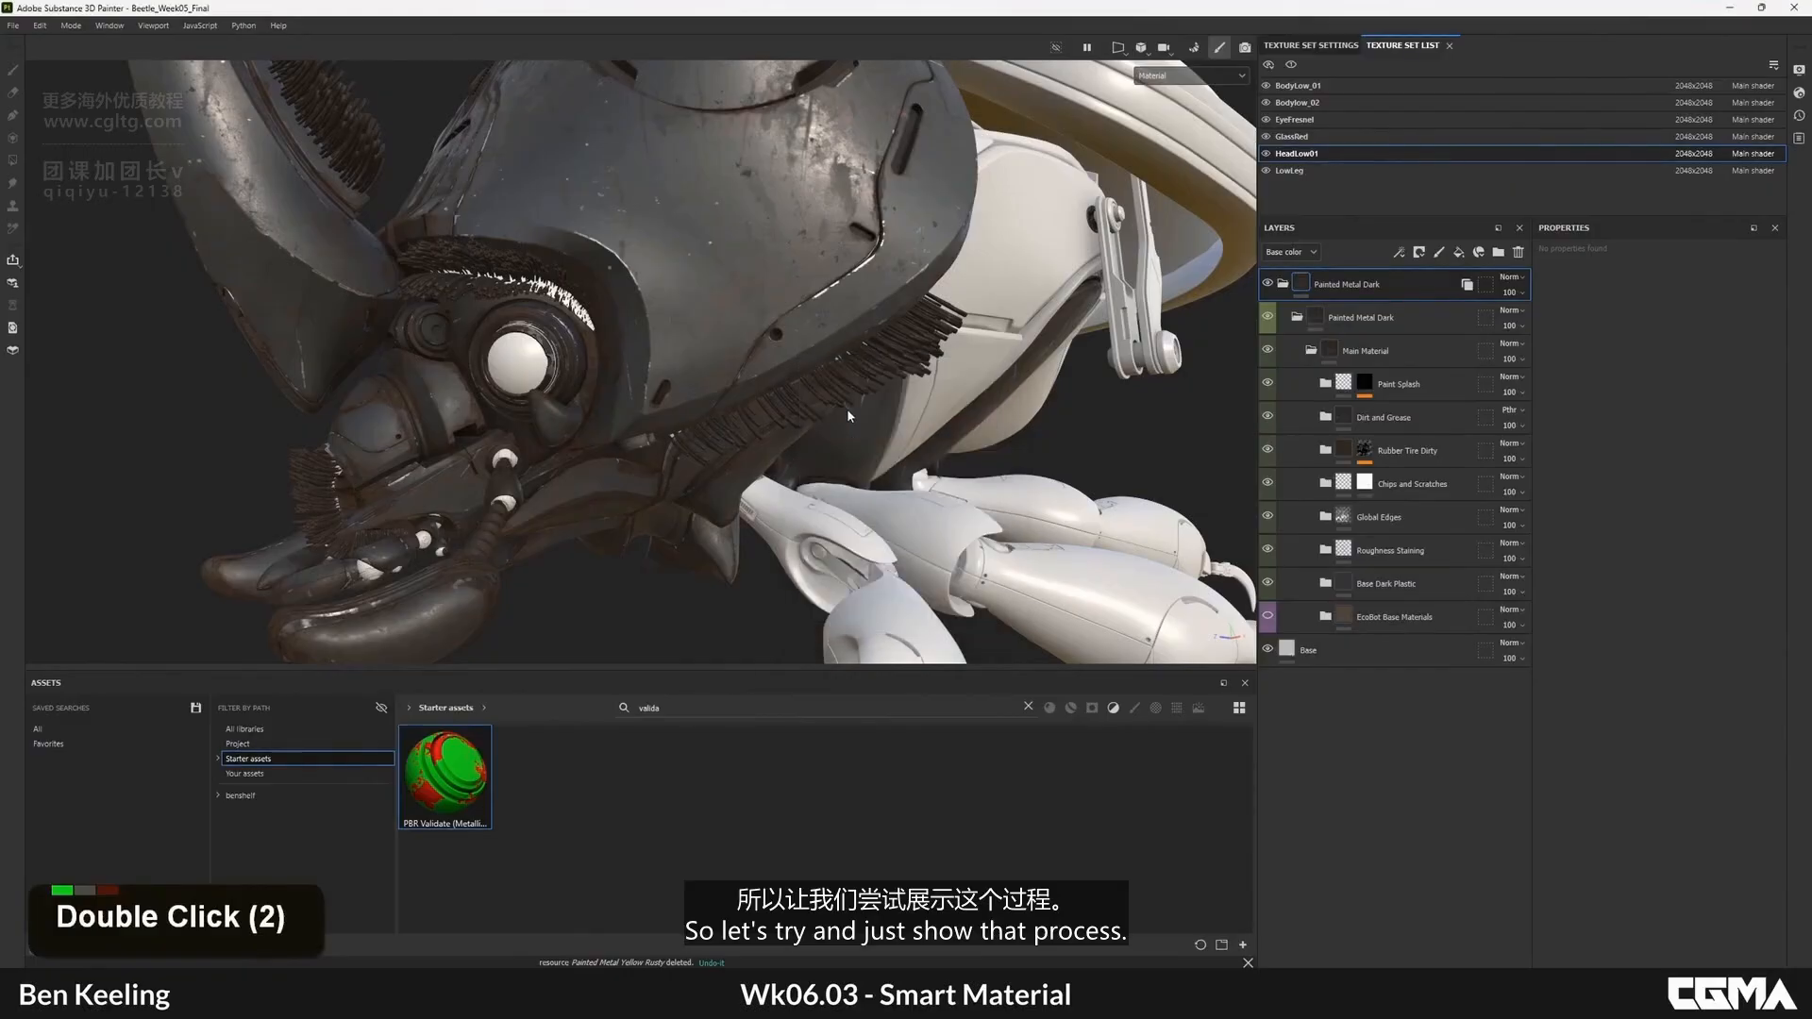
# - Examine the instanced material on the beetle's head and legs alongside the nested Painted Metal Dark folder containing EcoBot Base Materials
pyautogui.keyDown('alt'); pyautogui.moveTo(847, 410); pyautogui.dragTo(805, 288, button='middle'); pyautogui.keyUp('alt')
pyautogui.keyDown('alt'); pyautogui.moveTo(805, 288); pyautogui.dragTo(800, 371); pyautogui.keyUp('alt')
pyautogui.keyDown('alt'); pyautogui.moveTo(800, 371); pyautogui.dragTo(943, 278, button='middle'); pyautogui.keyUp('alt')
pyautogui.click(1392, 621)
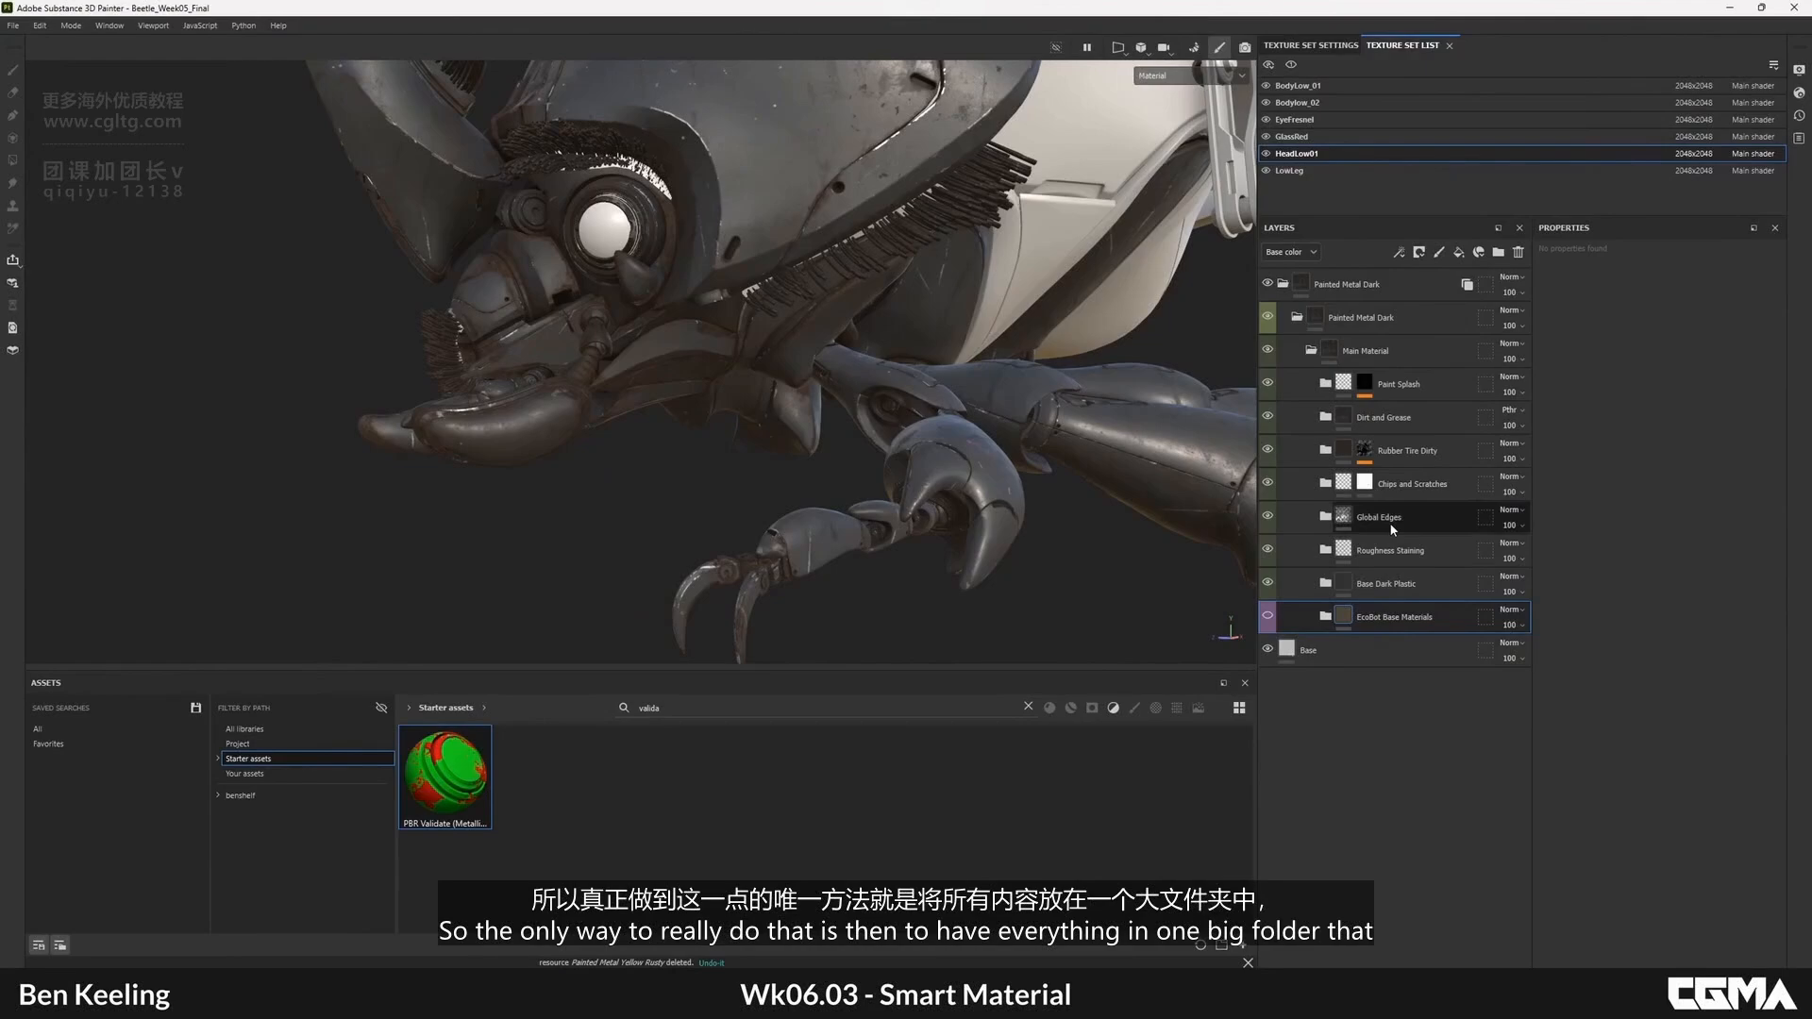
pyautogui.keyDown('alt'); pyautogui.moveTo(738, 255); pyautogui.dragTo(633, 268, button='right'); pyautogui.keyUp('alt')
pyautogui.keyDown('alt'); pyautogui.moveTo(632, 269); pyautogui.dragTo(585, 283); pyautogui.keyUp('alt')
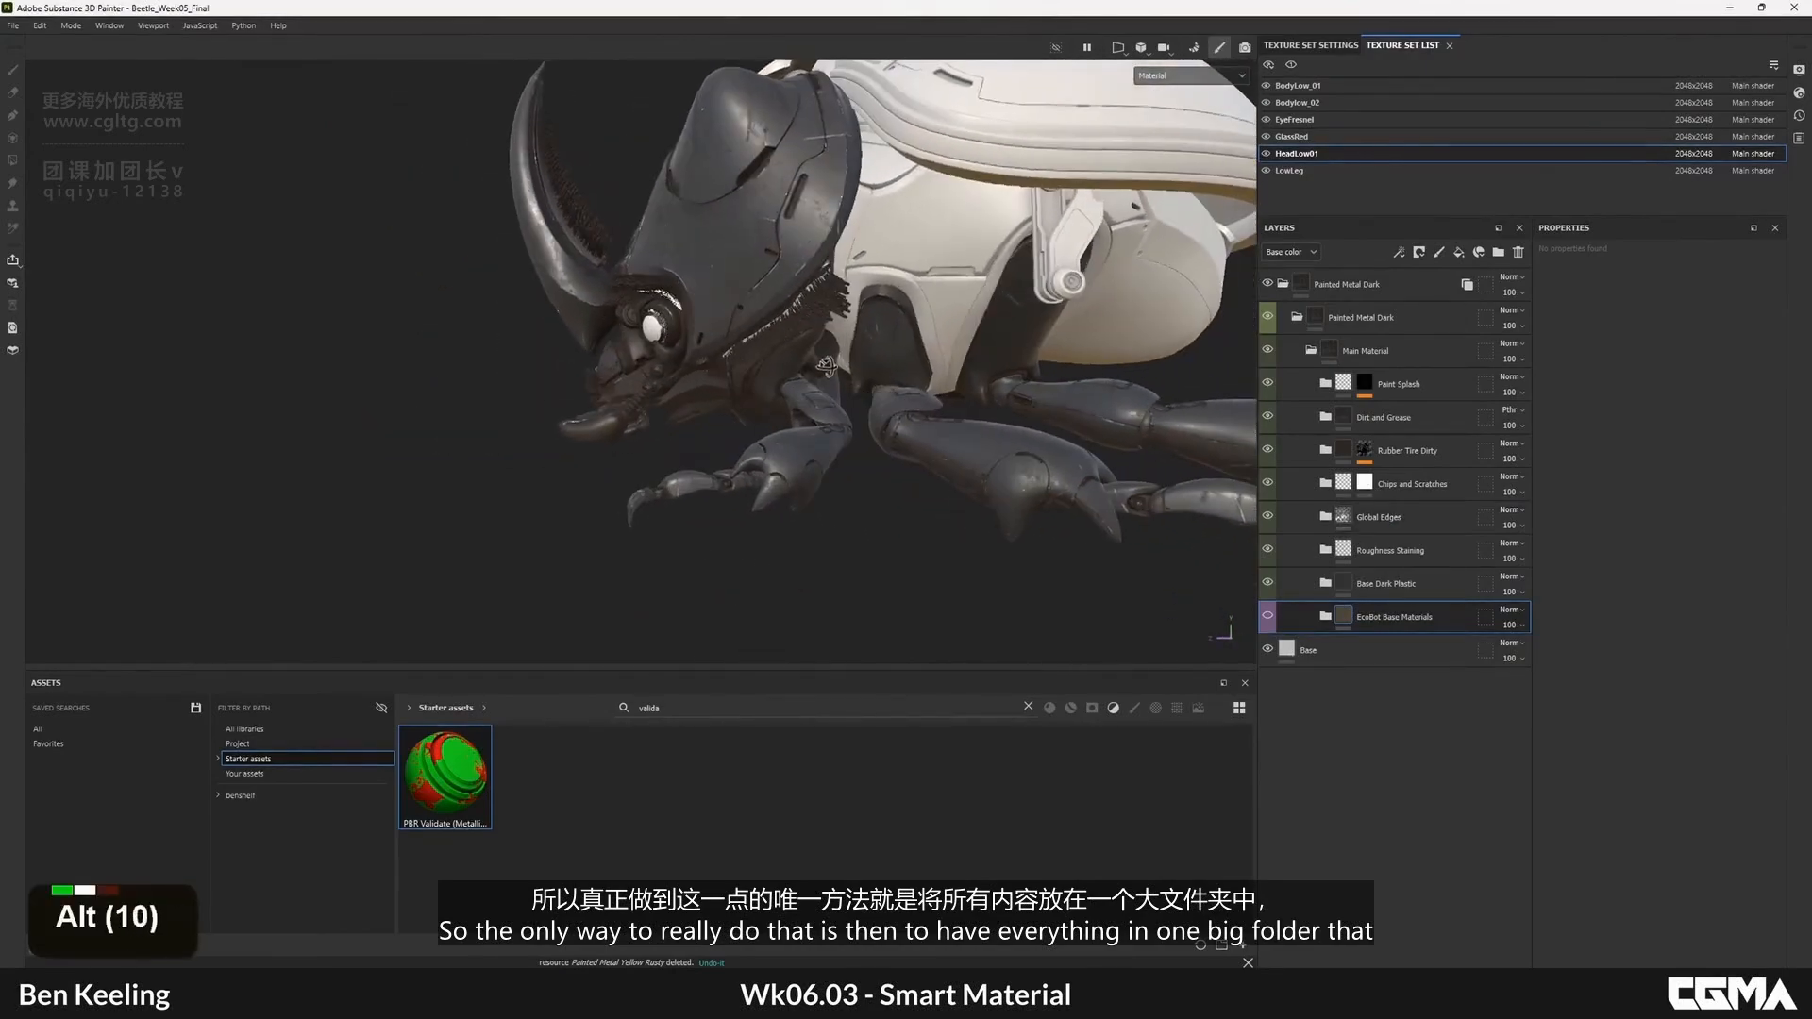
pyautogui.click(1298, 318)
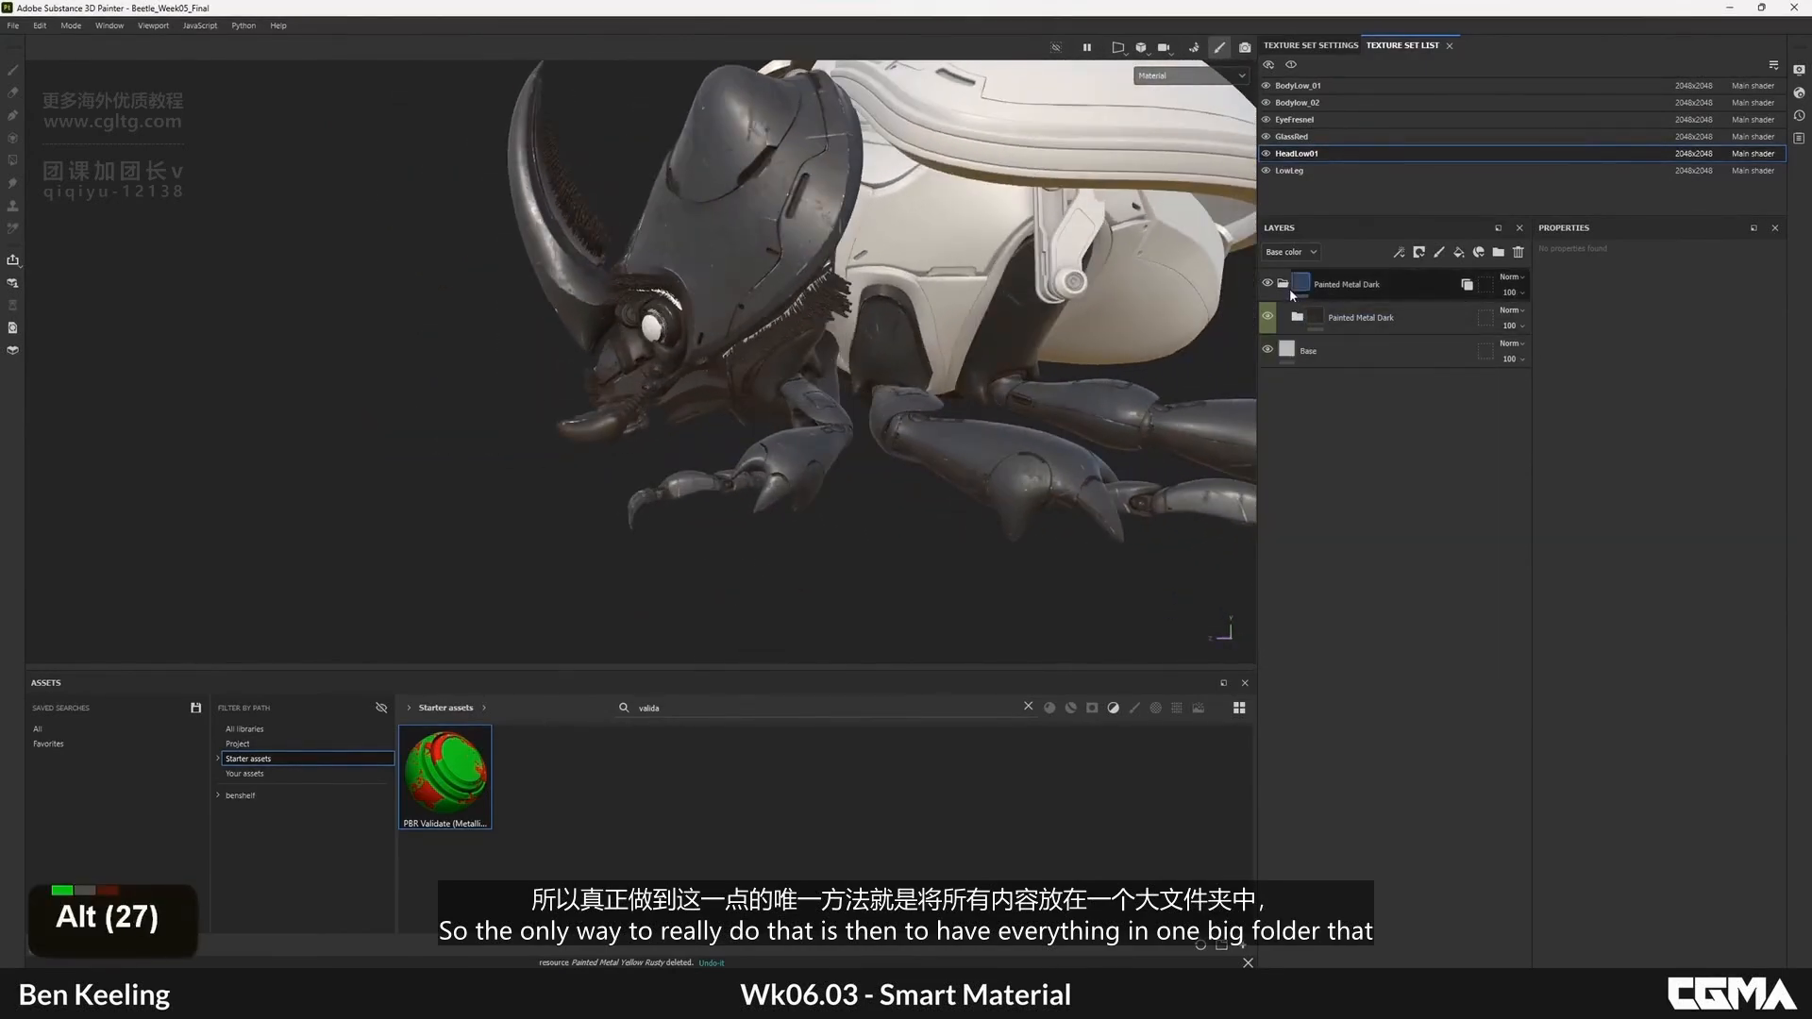
pyautogui.doubleClick(1295, 319)
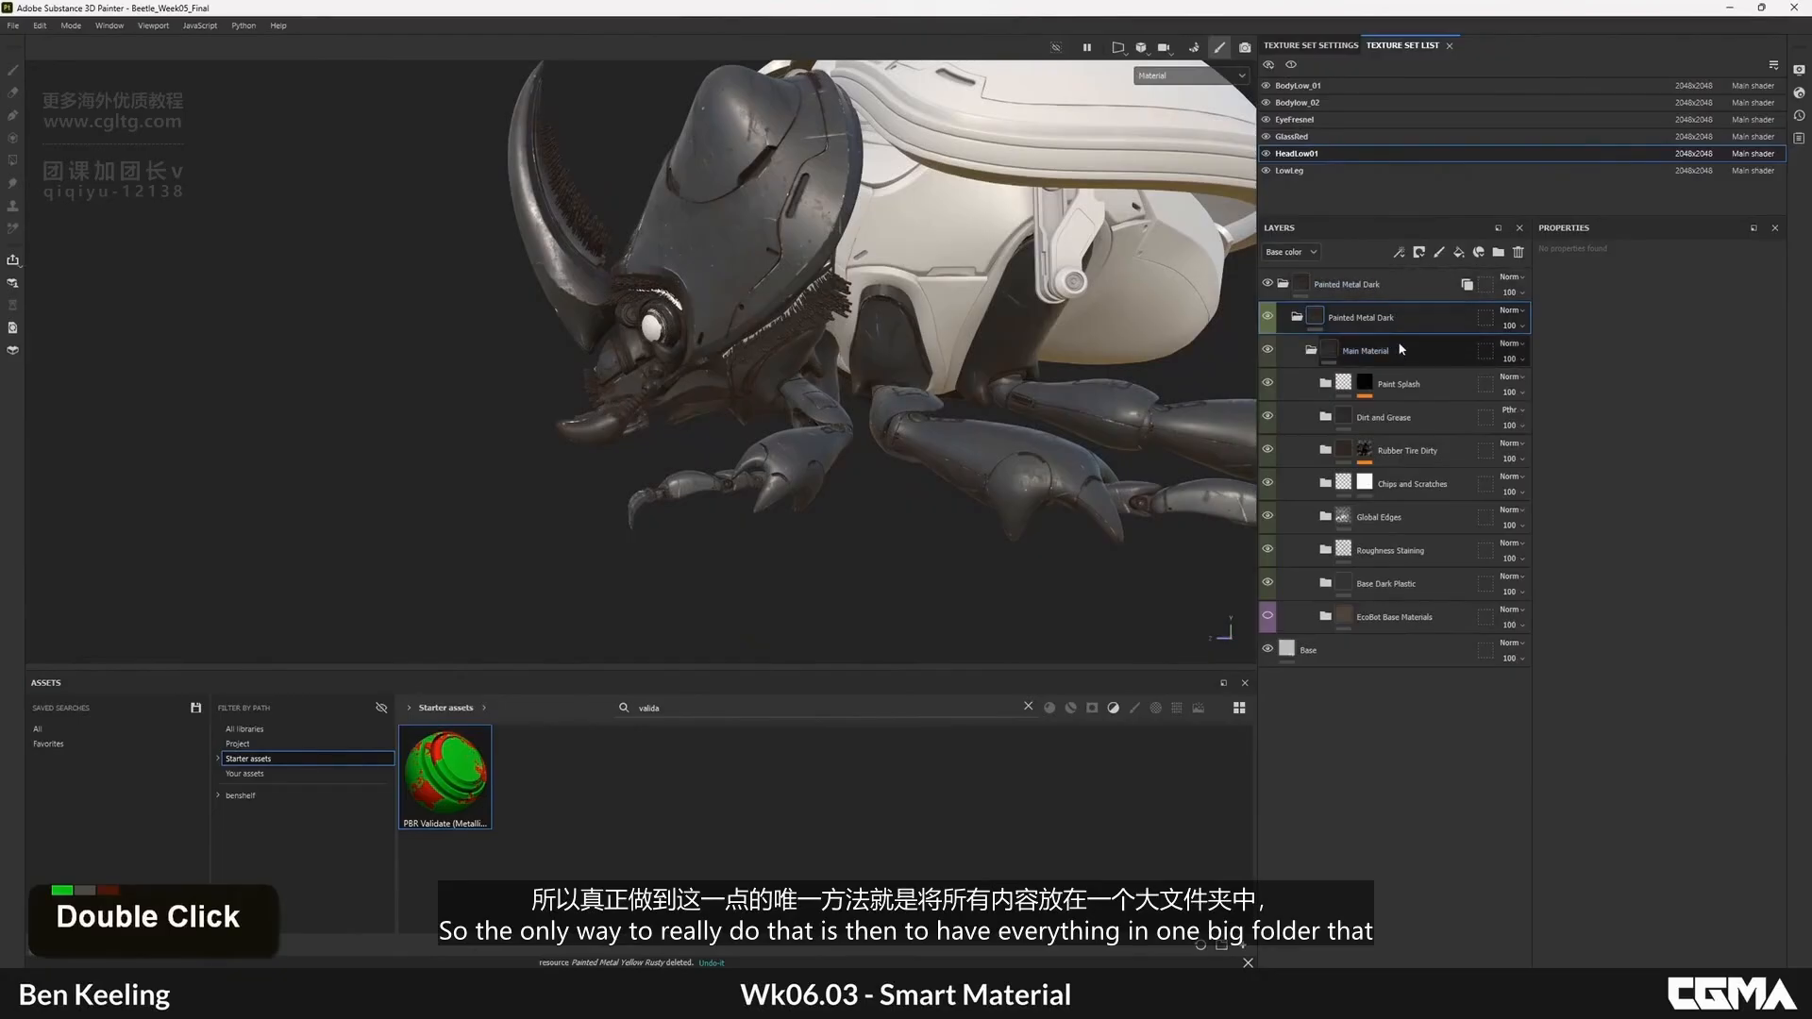
pyautogui.keyDown('alt'); pyautogui.moveTo(774, 340); pyautogui.dragTo(821, 378, button='middle'); pyautogui.keyUp('alt')
pyautogui.keyDown('alt'); pyautogui.moveTo(821, 378); pyautogui.dragTo(755, 377); pyautogui.keyUp('alt')
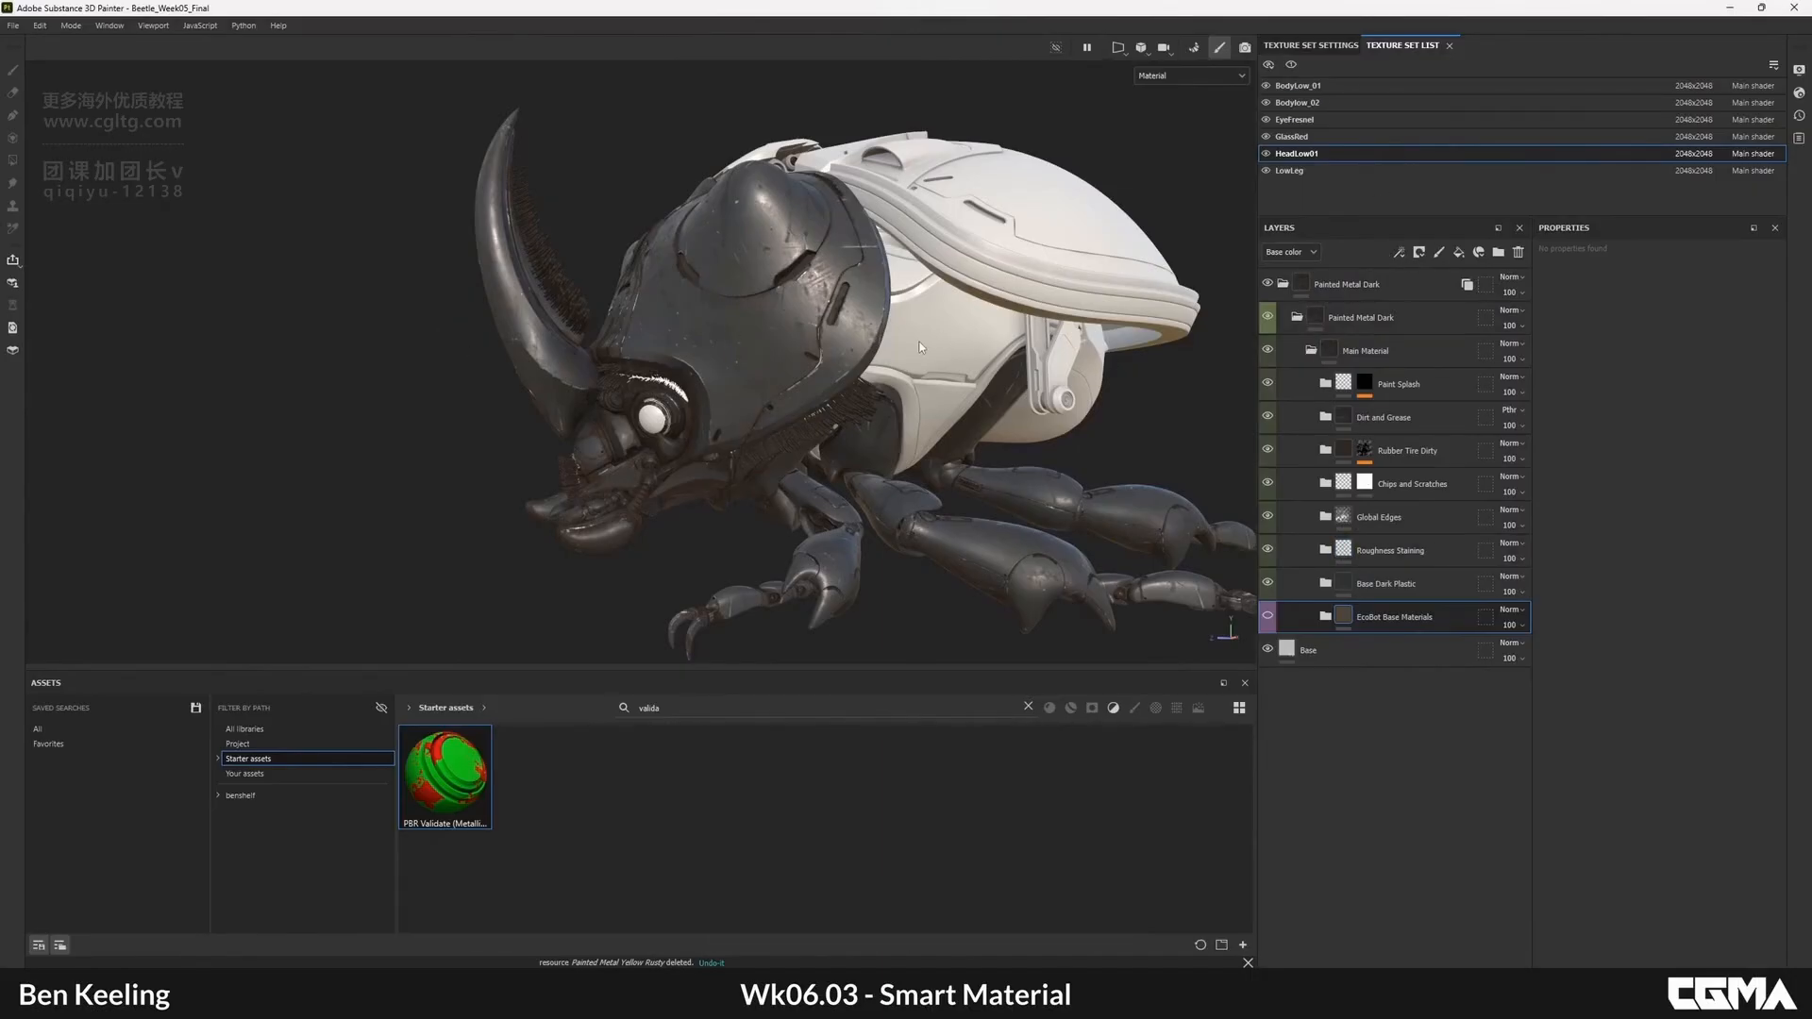
pyautogui.keyDown('alt'); pyautogui.moveTo(834, 421); pyautogui.dragTo(1108, 422); pyautogui.keyUp('alt')
# - Undo the folder instantiation and the move of EcoBot Base Materials into Main Material
pyautogui.hotkey('ctrl', 'z')
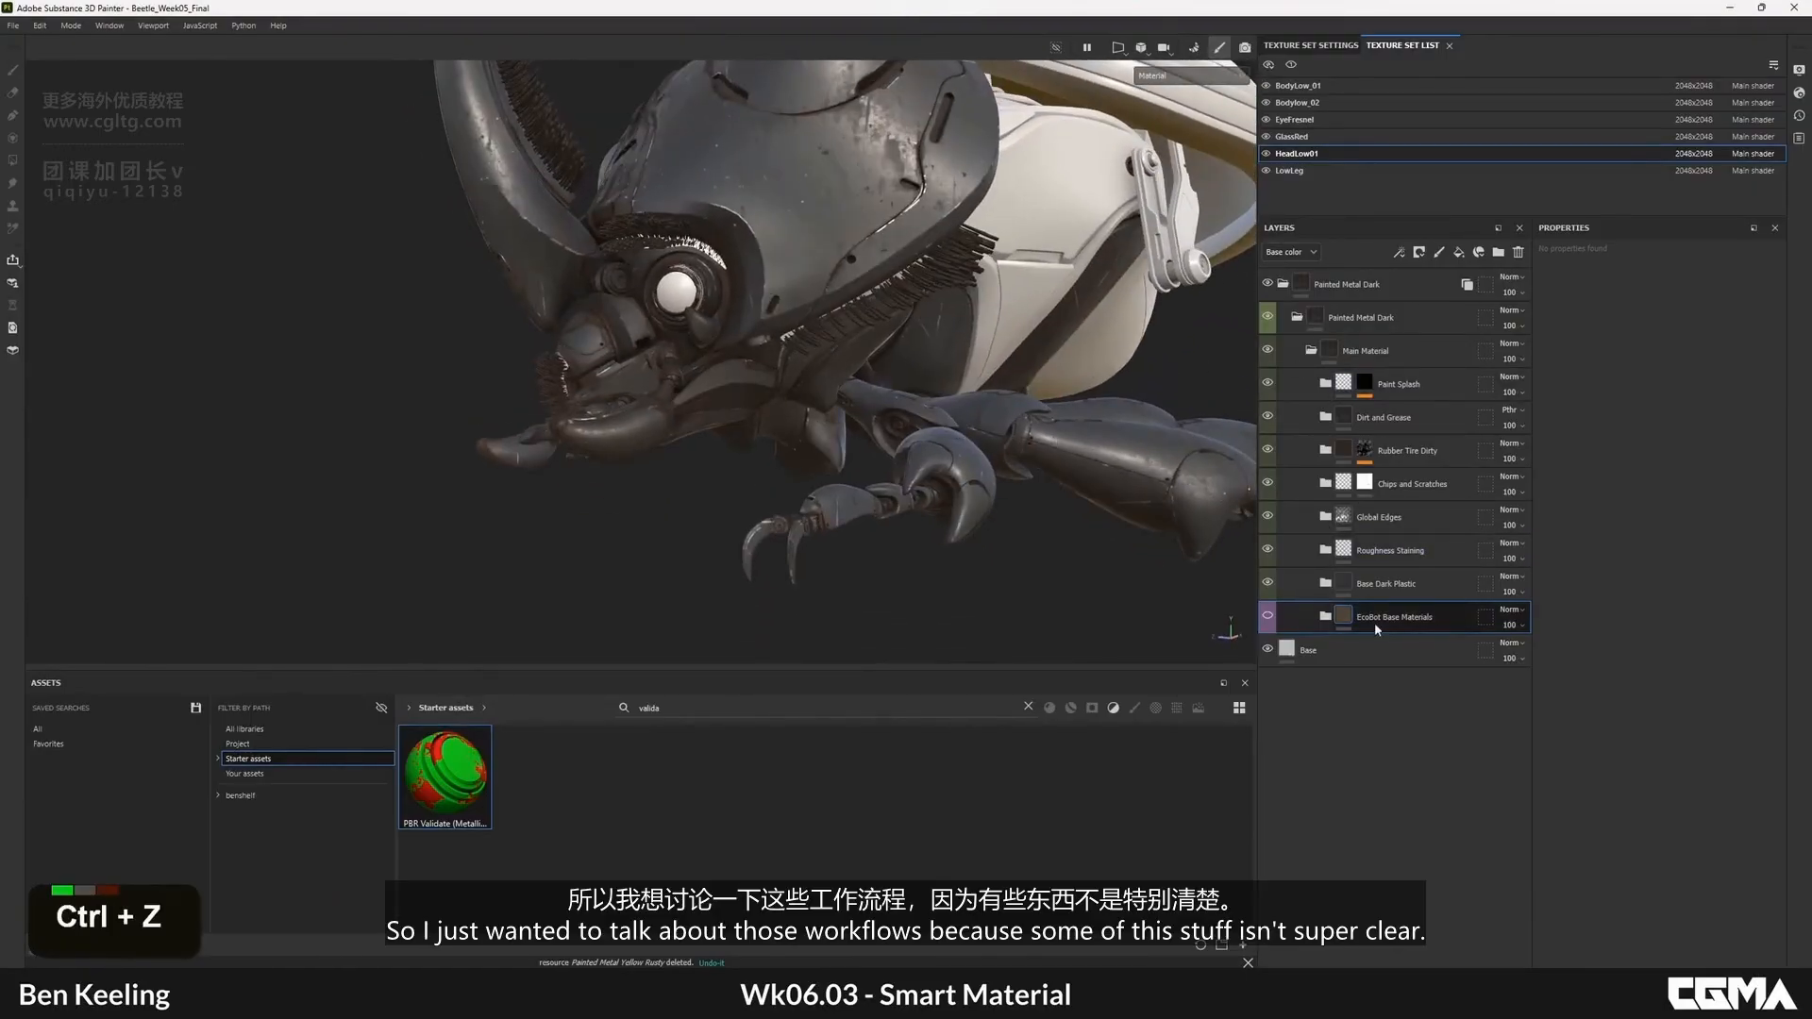
pyautogui.hotkey('ctrl', 'z')
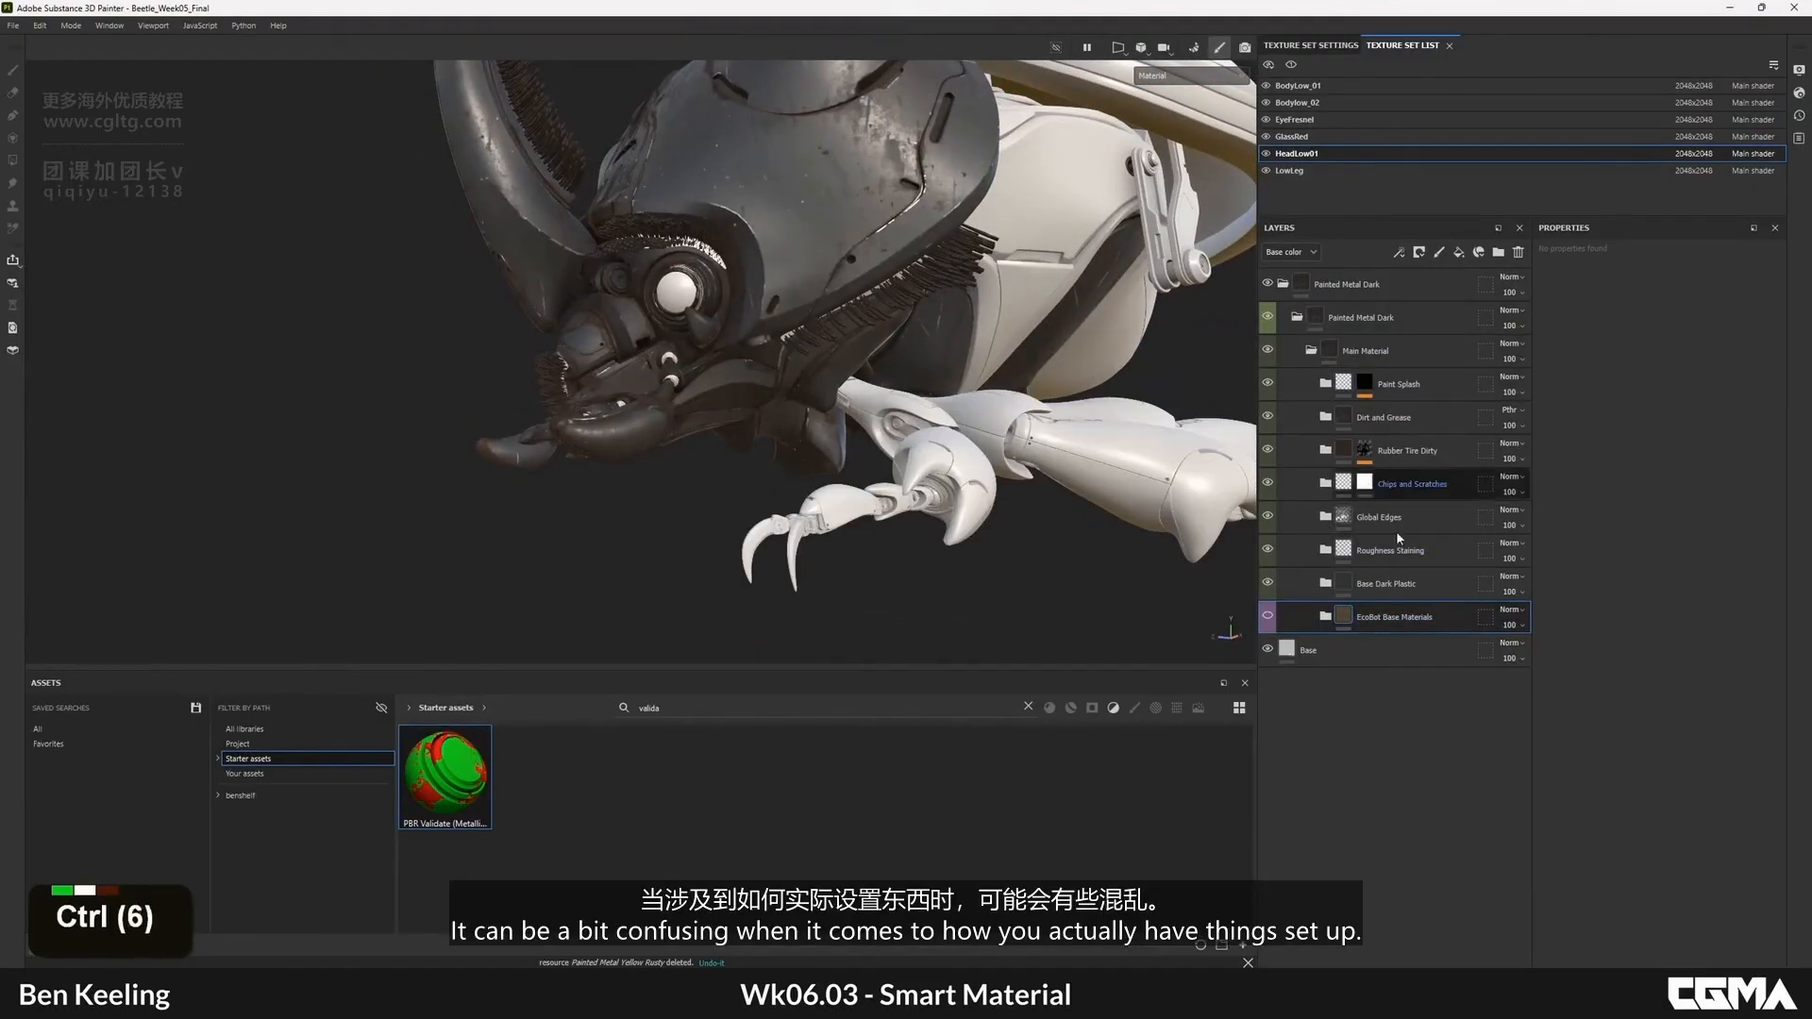
pyautogui.hotkey('ctrl', 'z')
pyautogui.hotkey('ctrl', 'z')
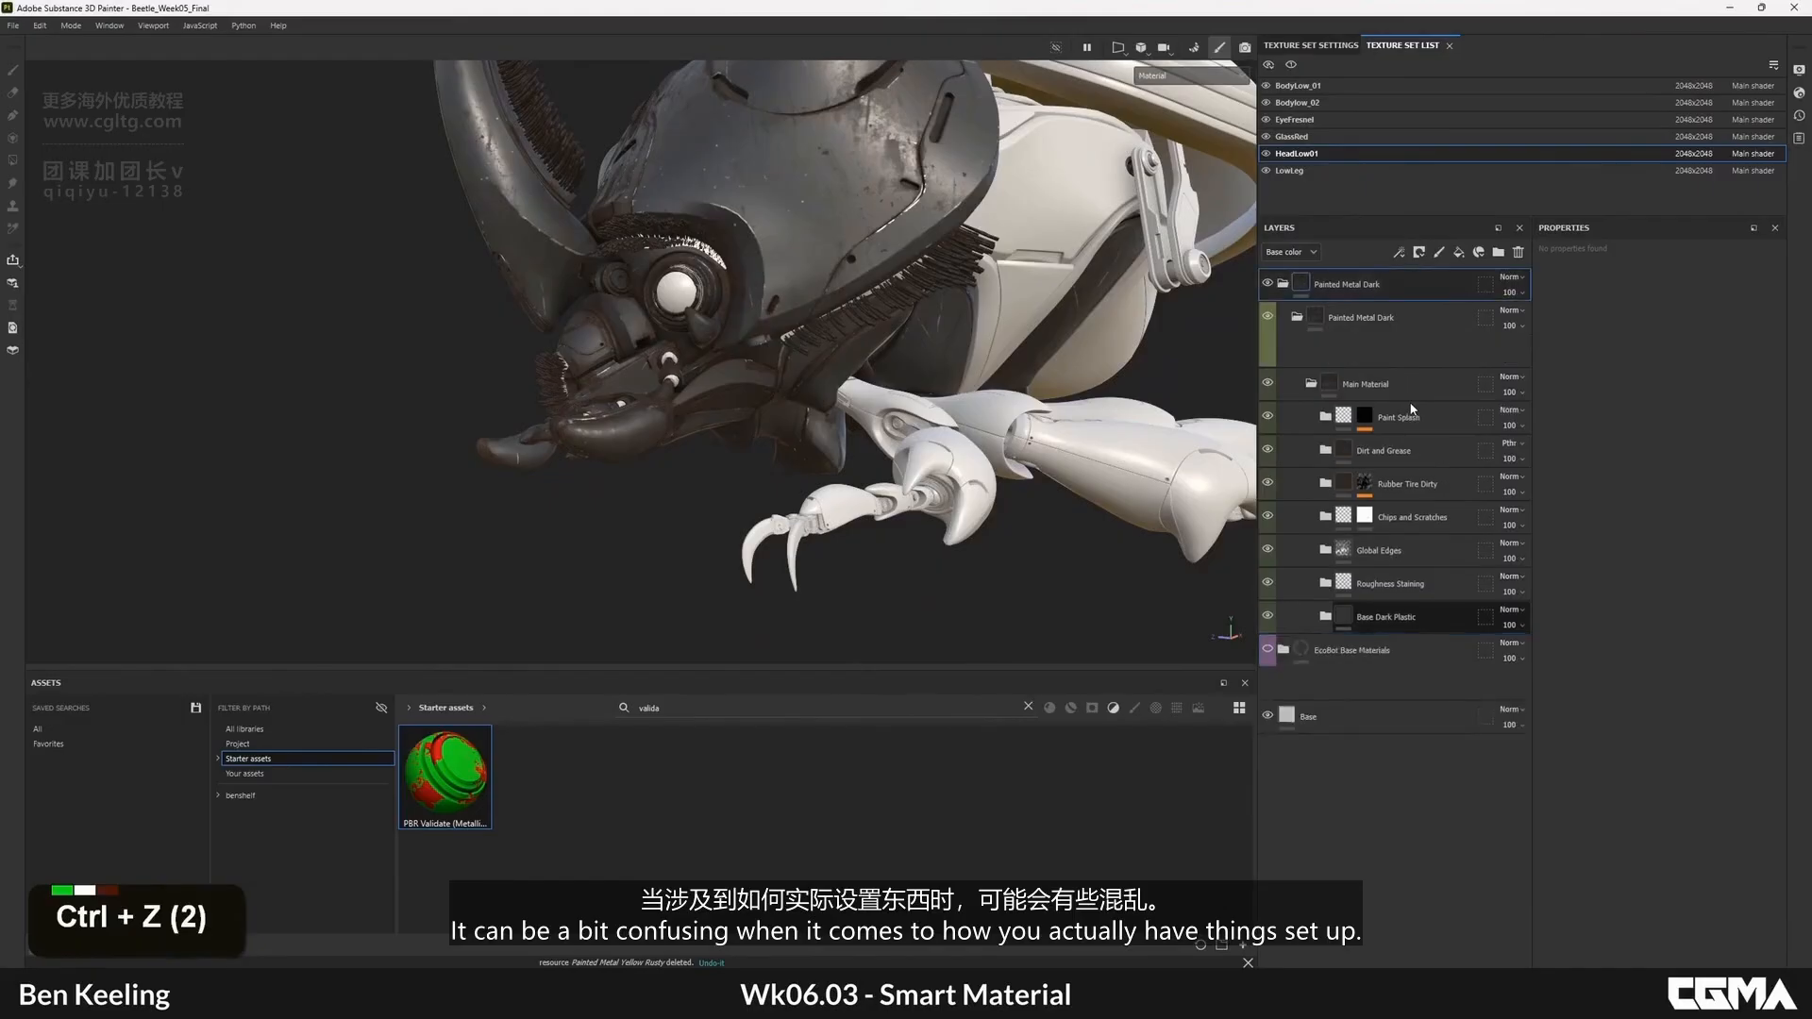
# - Collapse Painted Metal Dark and review the Metal Steel Dirty Scratched and Dirt folders inside EcoBot Base Materials
pyautogui.doubleClick(1287, 285)
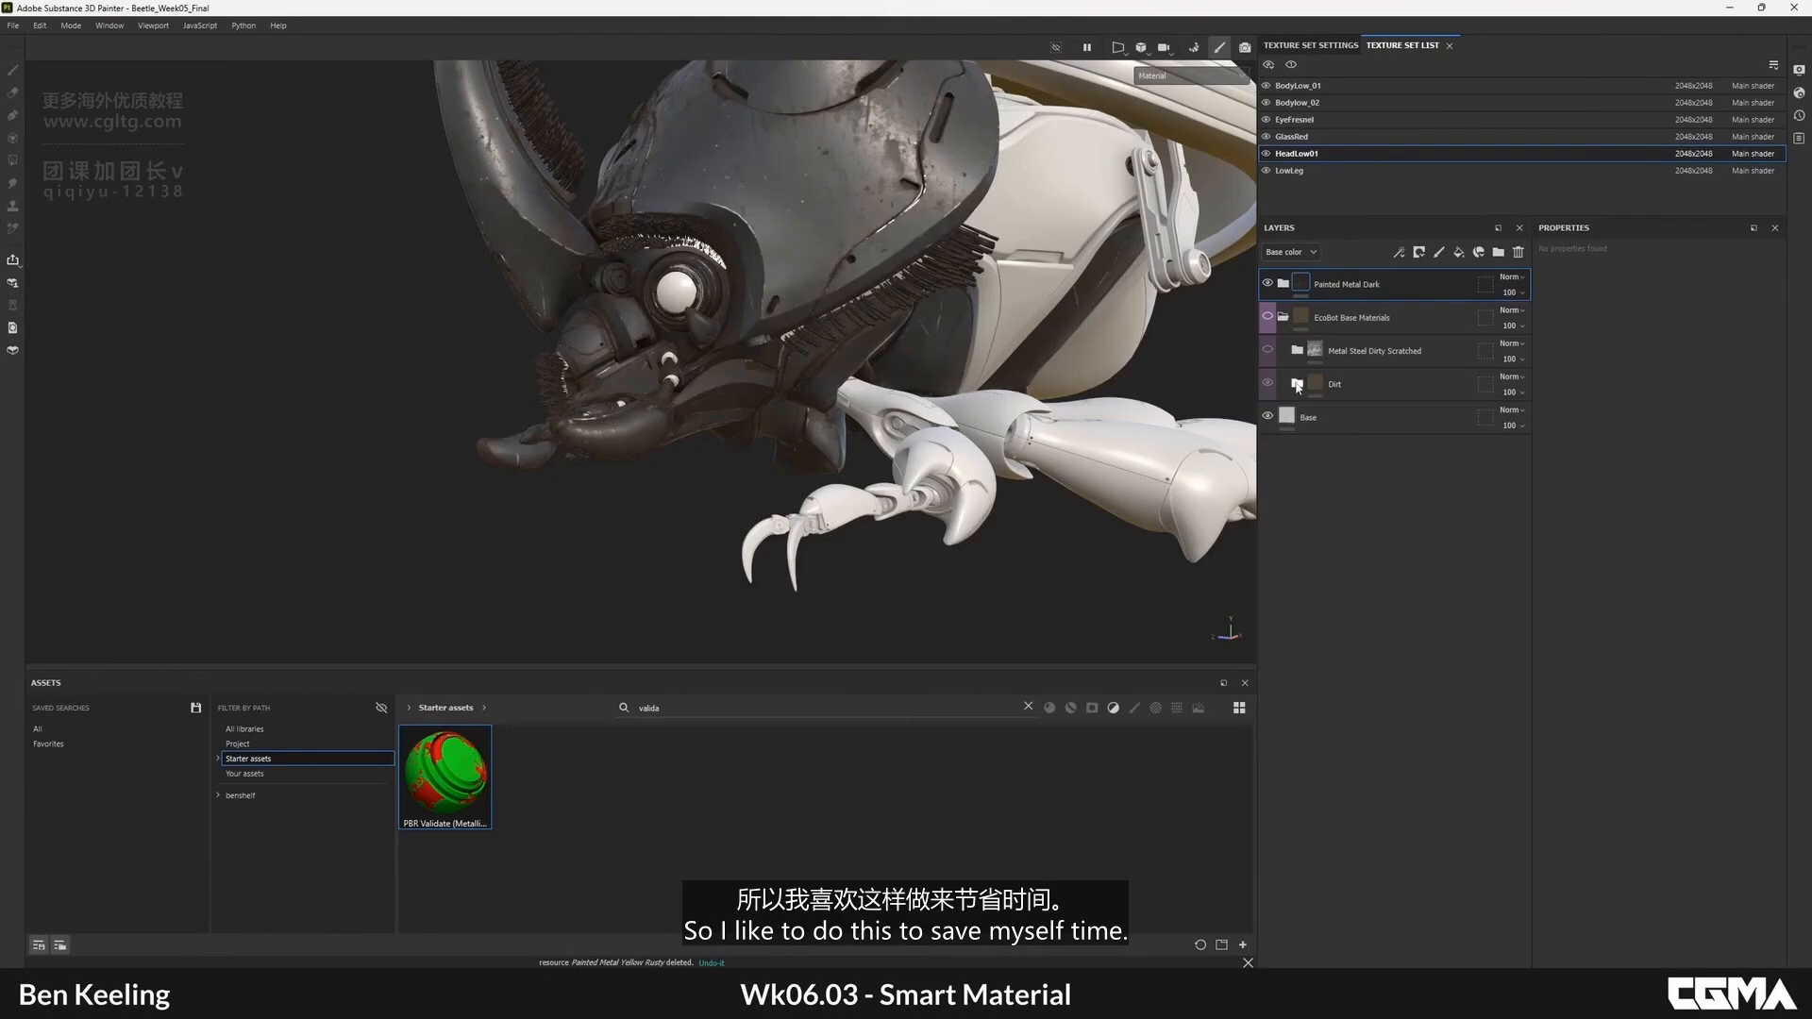
pyautogui.click(1297, 383)
pyautogui.click(1296, 383)
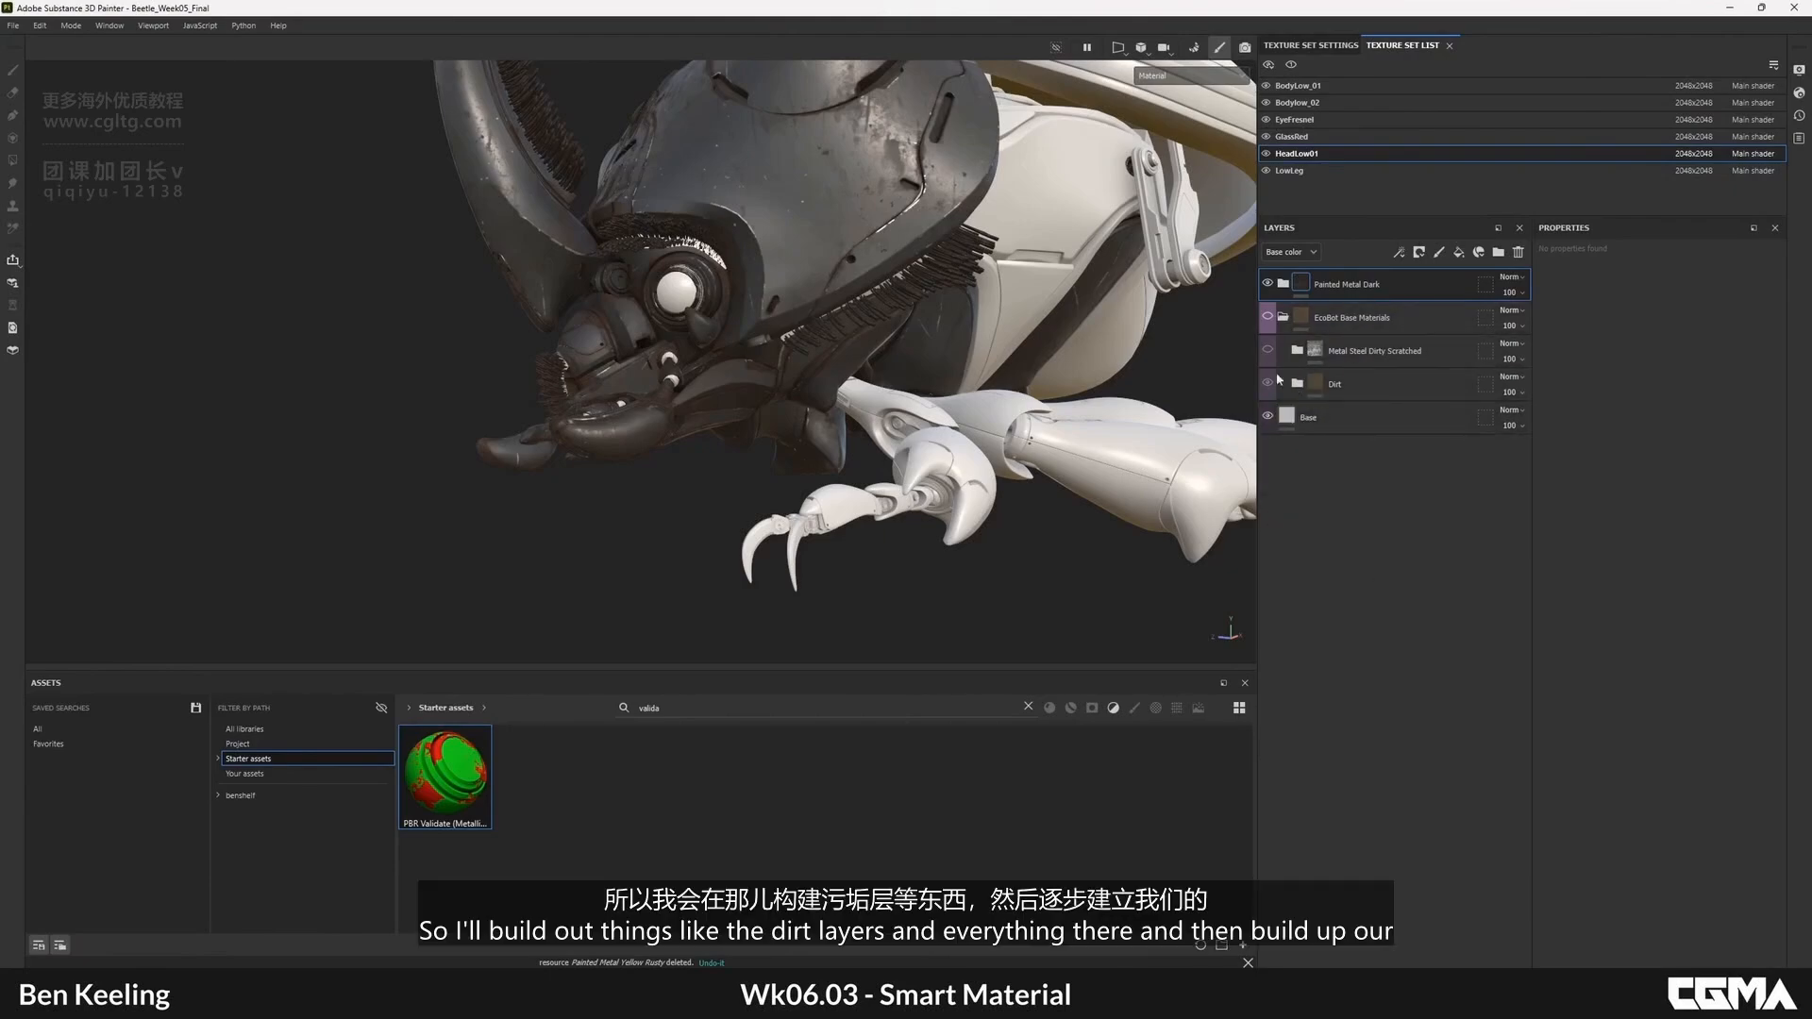
pyautogui.keyDown('alt'); pyautogui.moveTo(690, 357); pyautogui.dragTo(692, 439, button='middle'); pyautogui.keyUp('alt')
pyautogui.keyDown('alt'); pyautogui.moveTo(693, 439); pyautogui.dragTo(788, 453); pyautogui.keyUp('alt')
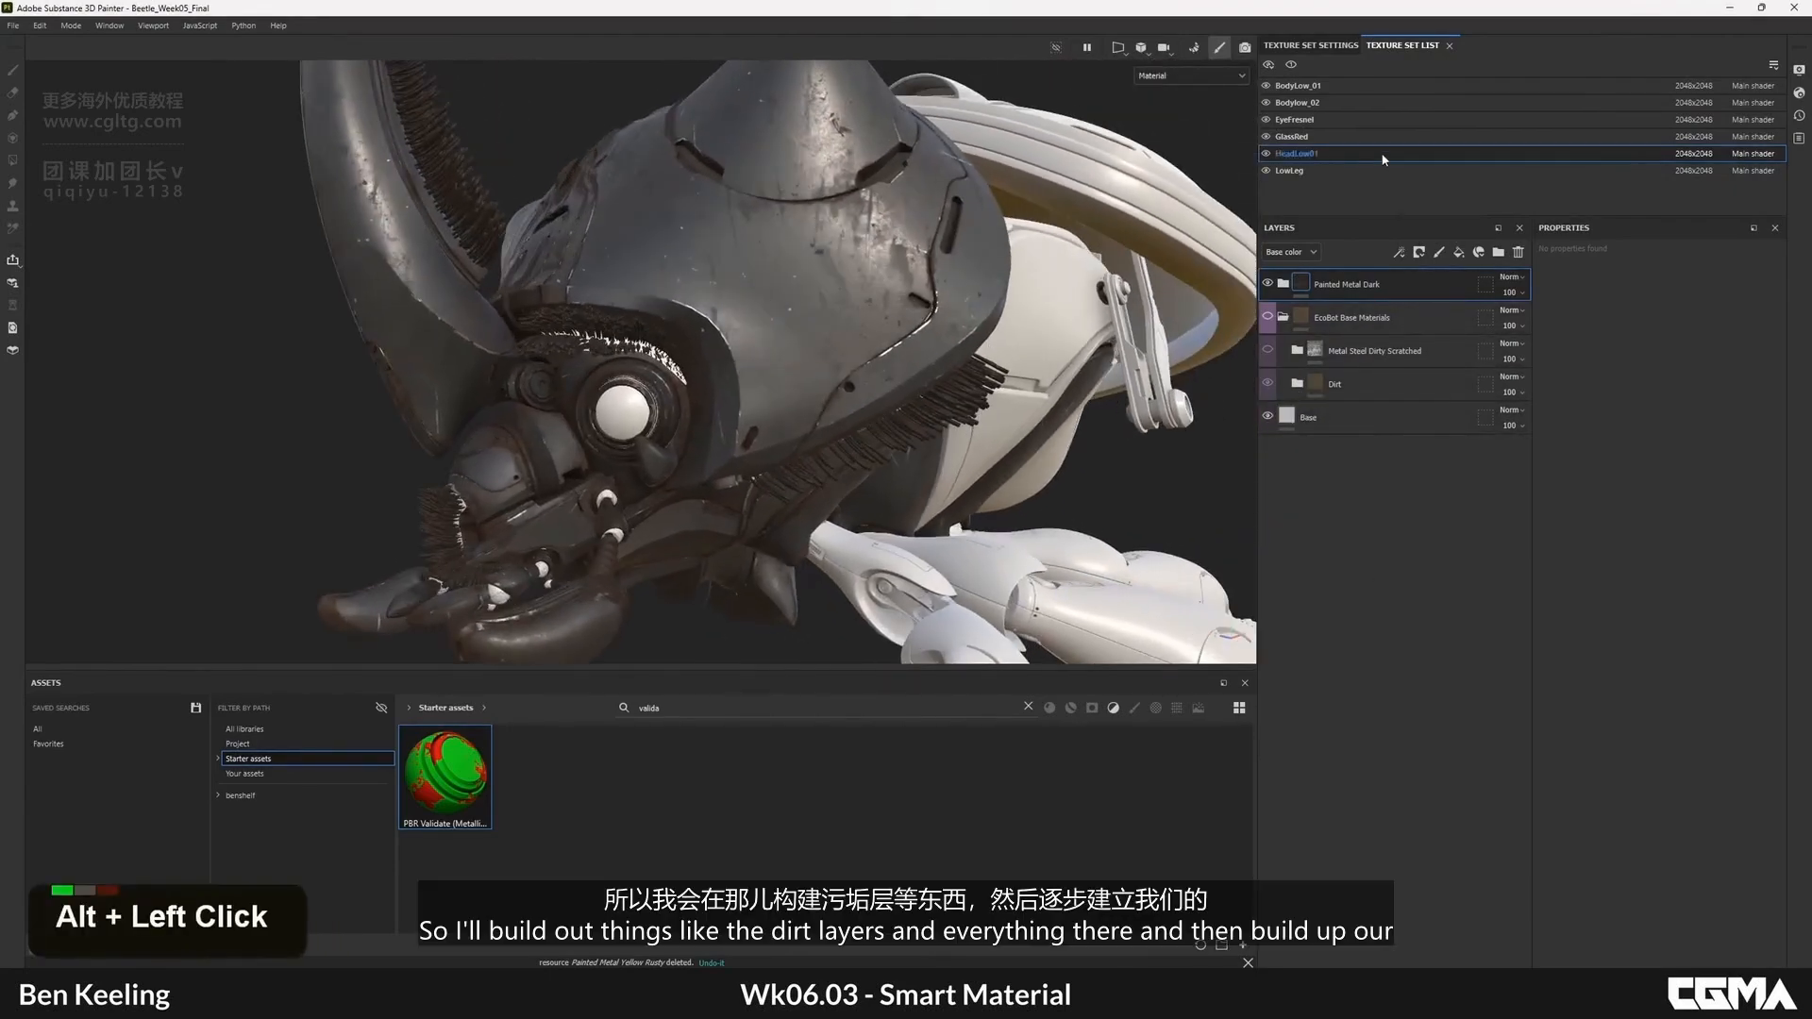
pyautogui.keyDown('alt'); pyautogui.moveTo(653, 327); pyautogui.dragTo(614, 357); pyautogui.keyUp('alt')
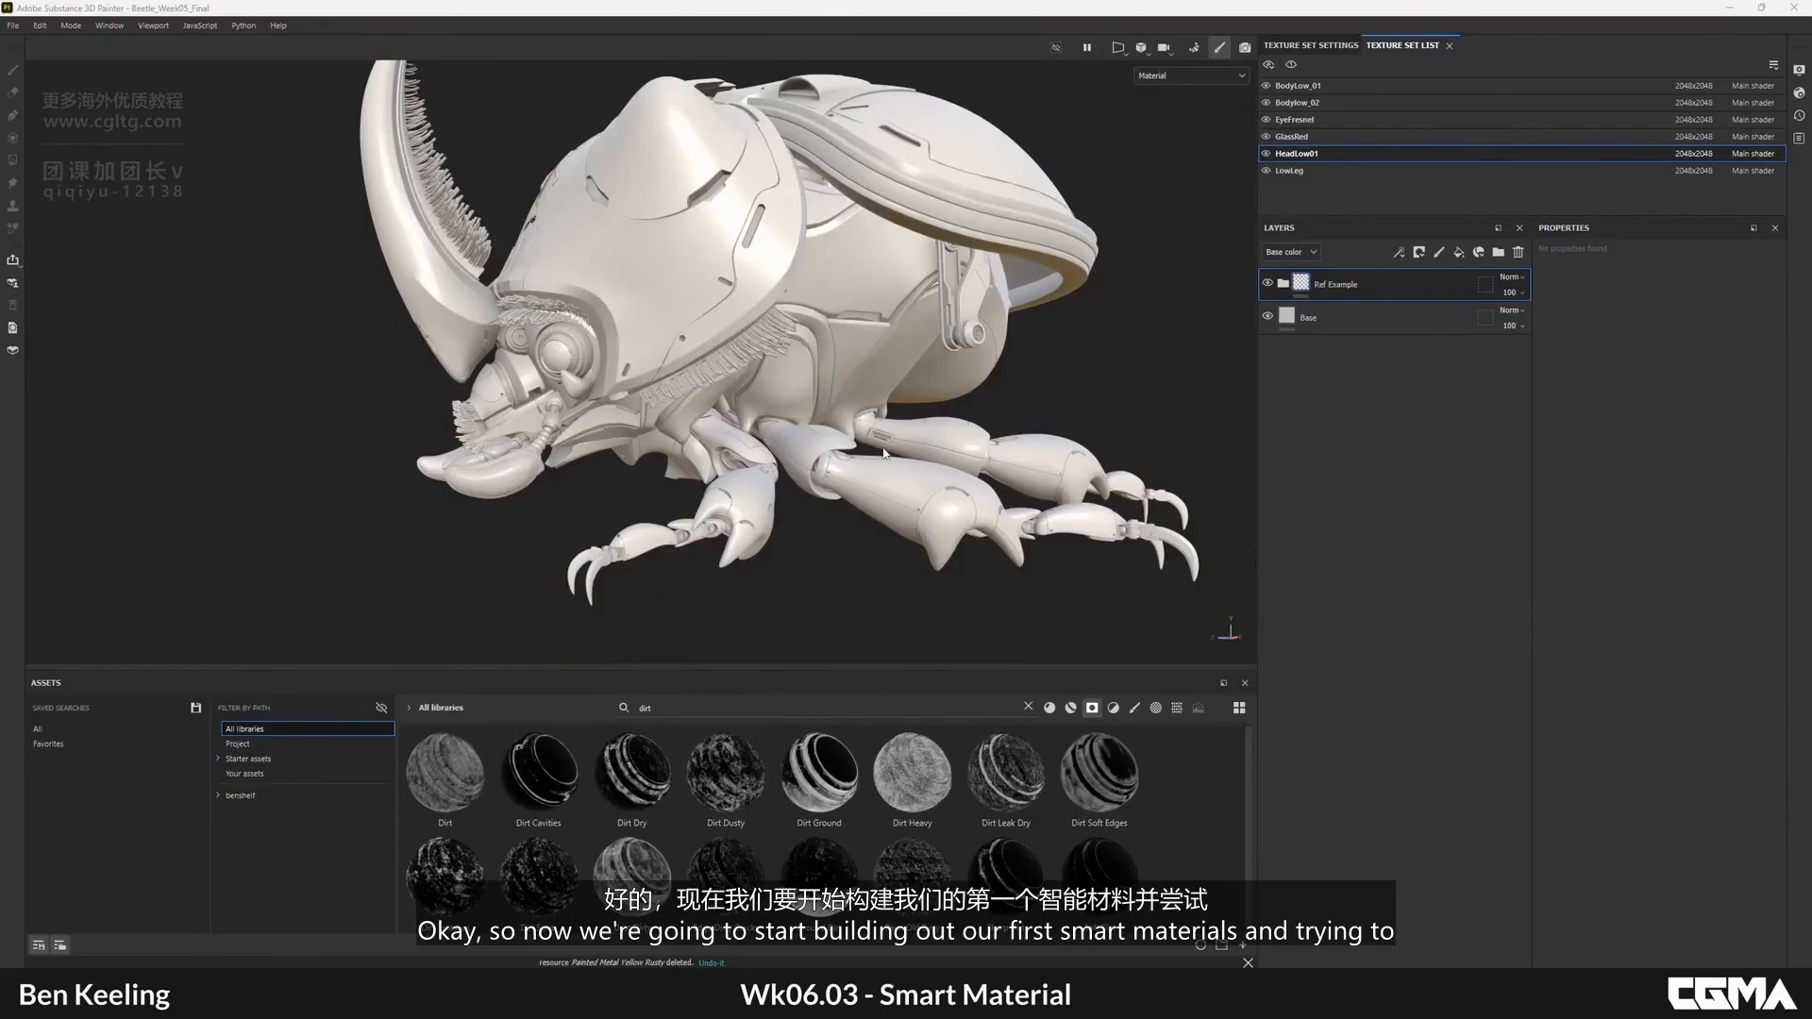
pyautogui.keyDown('alt'); pyautogui.moveTo(882, 453); pyautogui.dragTo(934, 448, button='middle'); pyautogui.keyUp('alt')
pyautogui.keyDown('alt'); pyautogui.moveTo(934, 448); pyautogui.dragTo(898, 510); pyautogui.keyUp('alt')
pyautogui.keyDown('alt'); pyautogui.moveTo(899, 510); pyautogui.dragTo(851, 457, button='middle'); pyautogui.keyUp('alt')
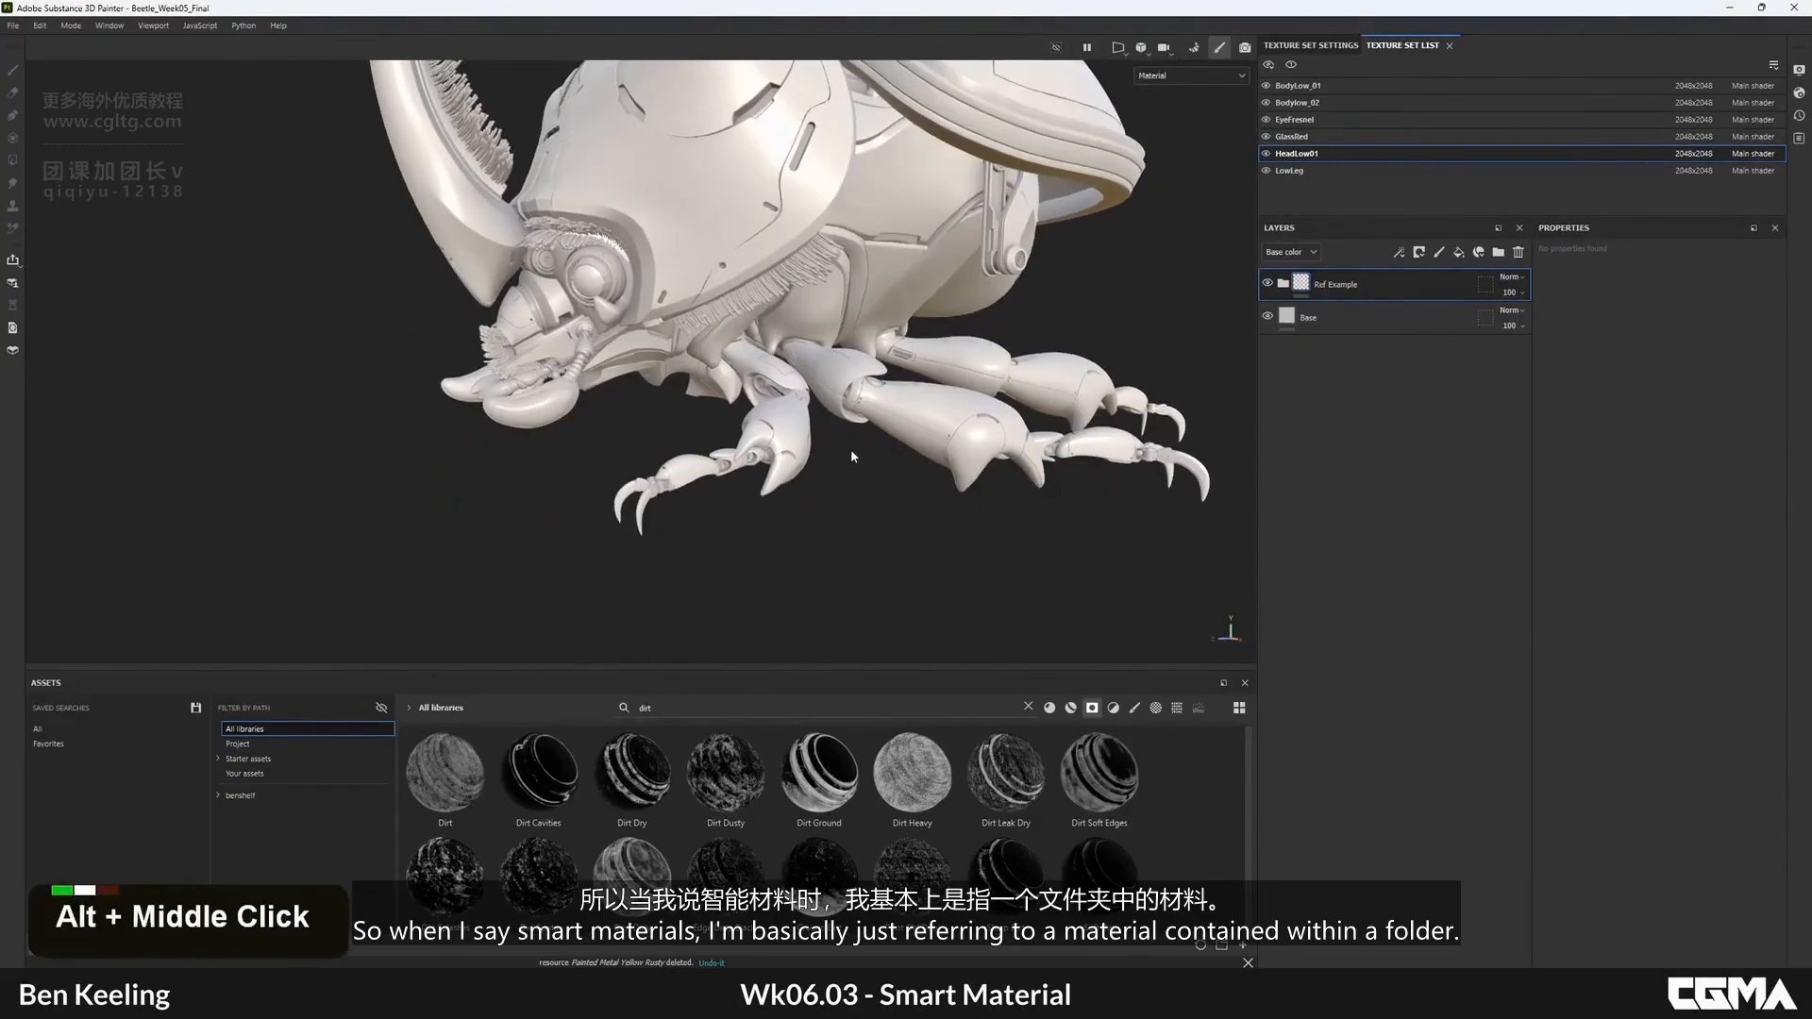
pyautogui.click(1283, 283)
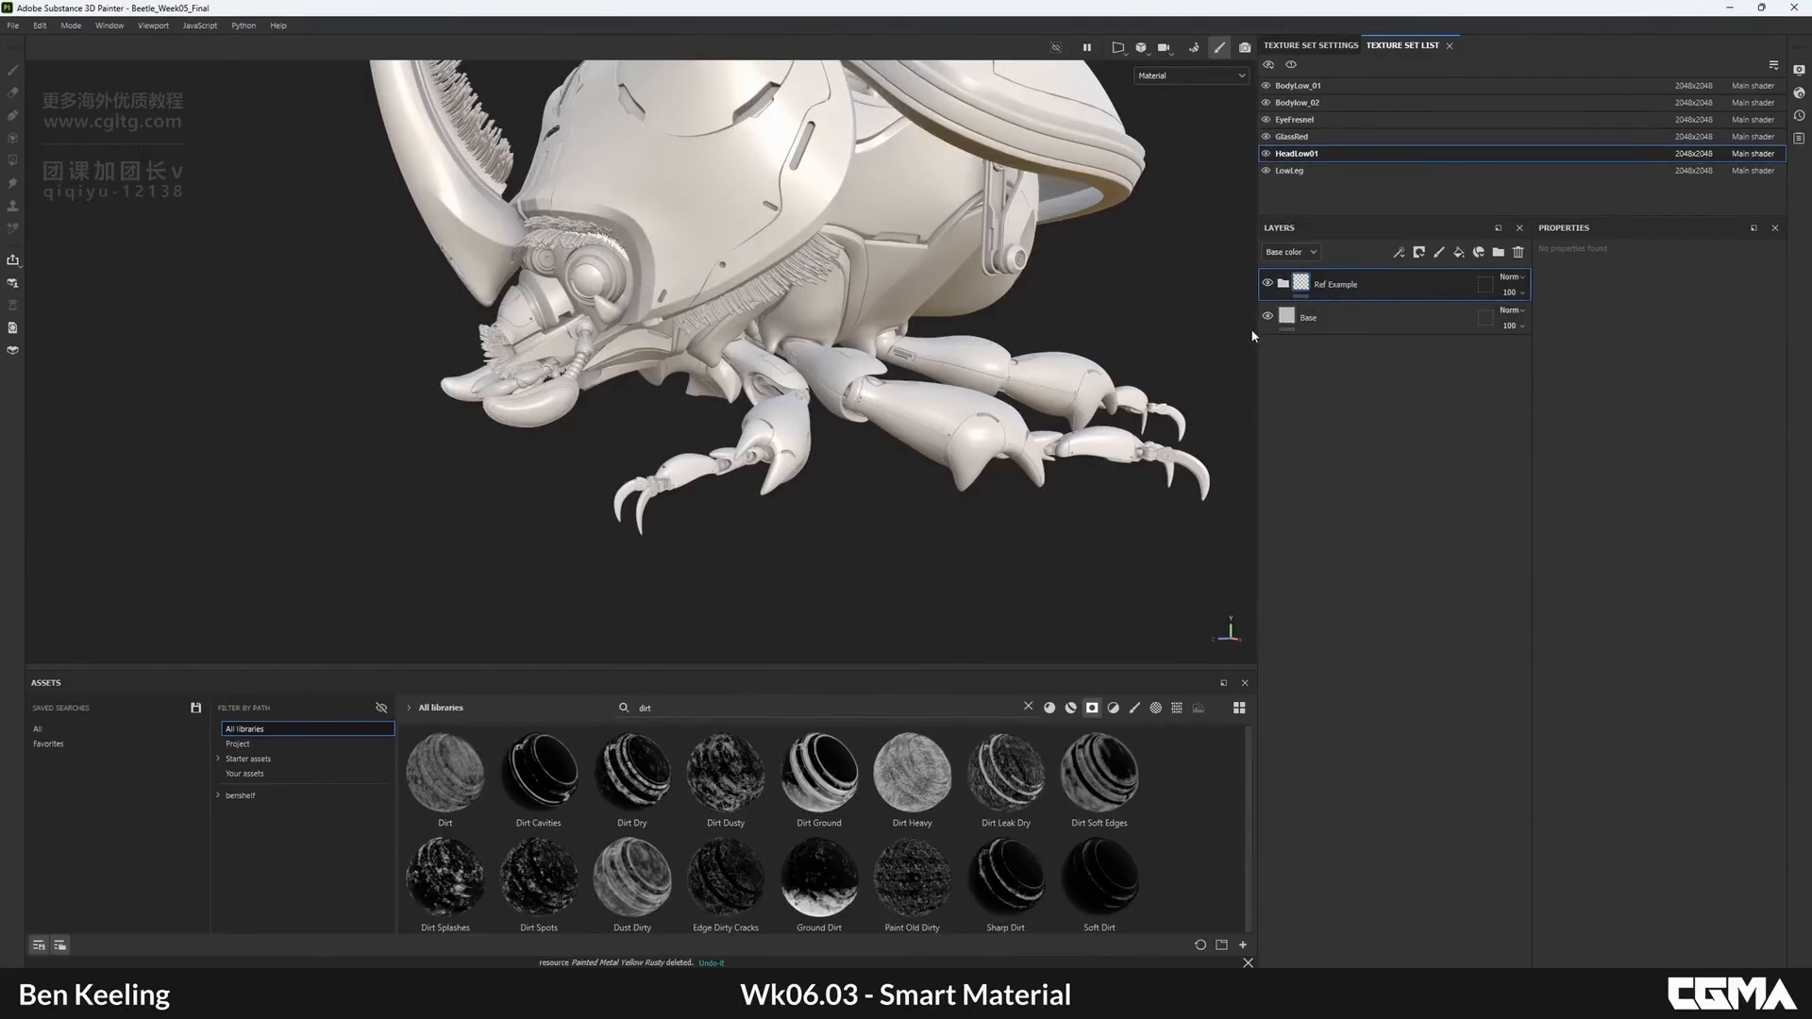
# - Bring the reference board over the 3D view and examine the large photo of the horned beetle on bark
pyautogui.scroll(-2, 1340, 311)
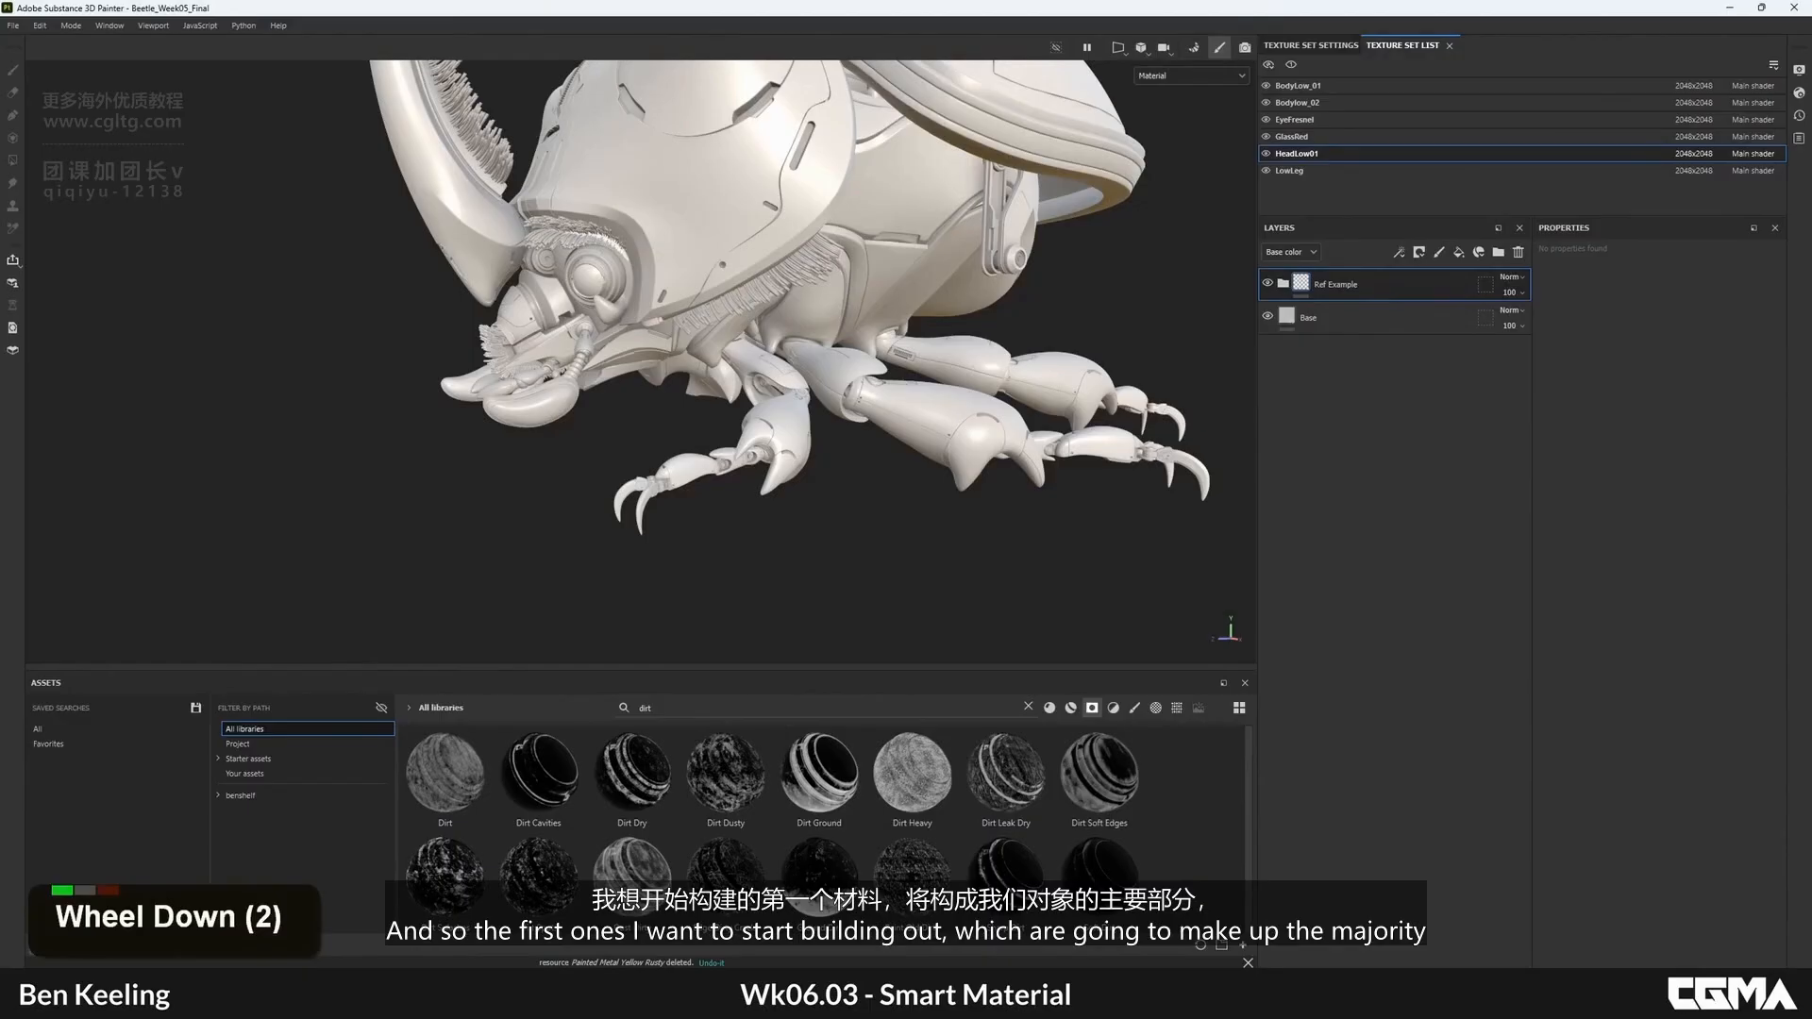
pyautogui.moveTo(1811, 525); pyautogui.dragTo(1194, 523, button='right')
pyautogui.scroll(-2, 1149, 514)
pyautogui.moveTo(998, 384); pyautogui.dragTo(897, 498, button='middle')
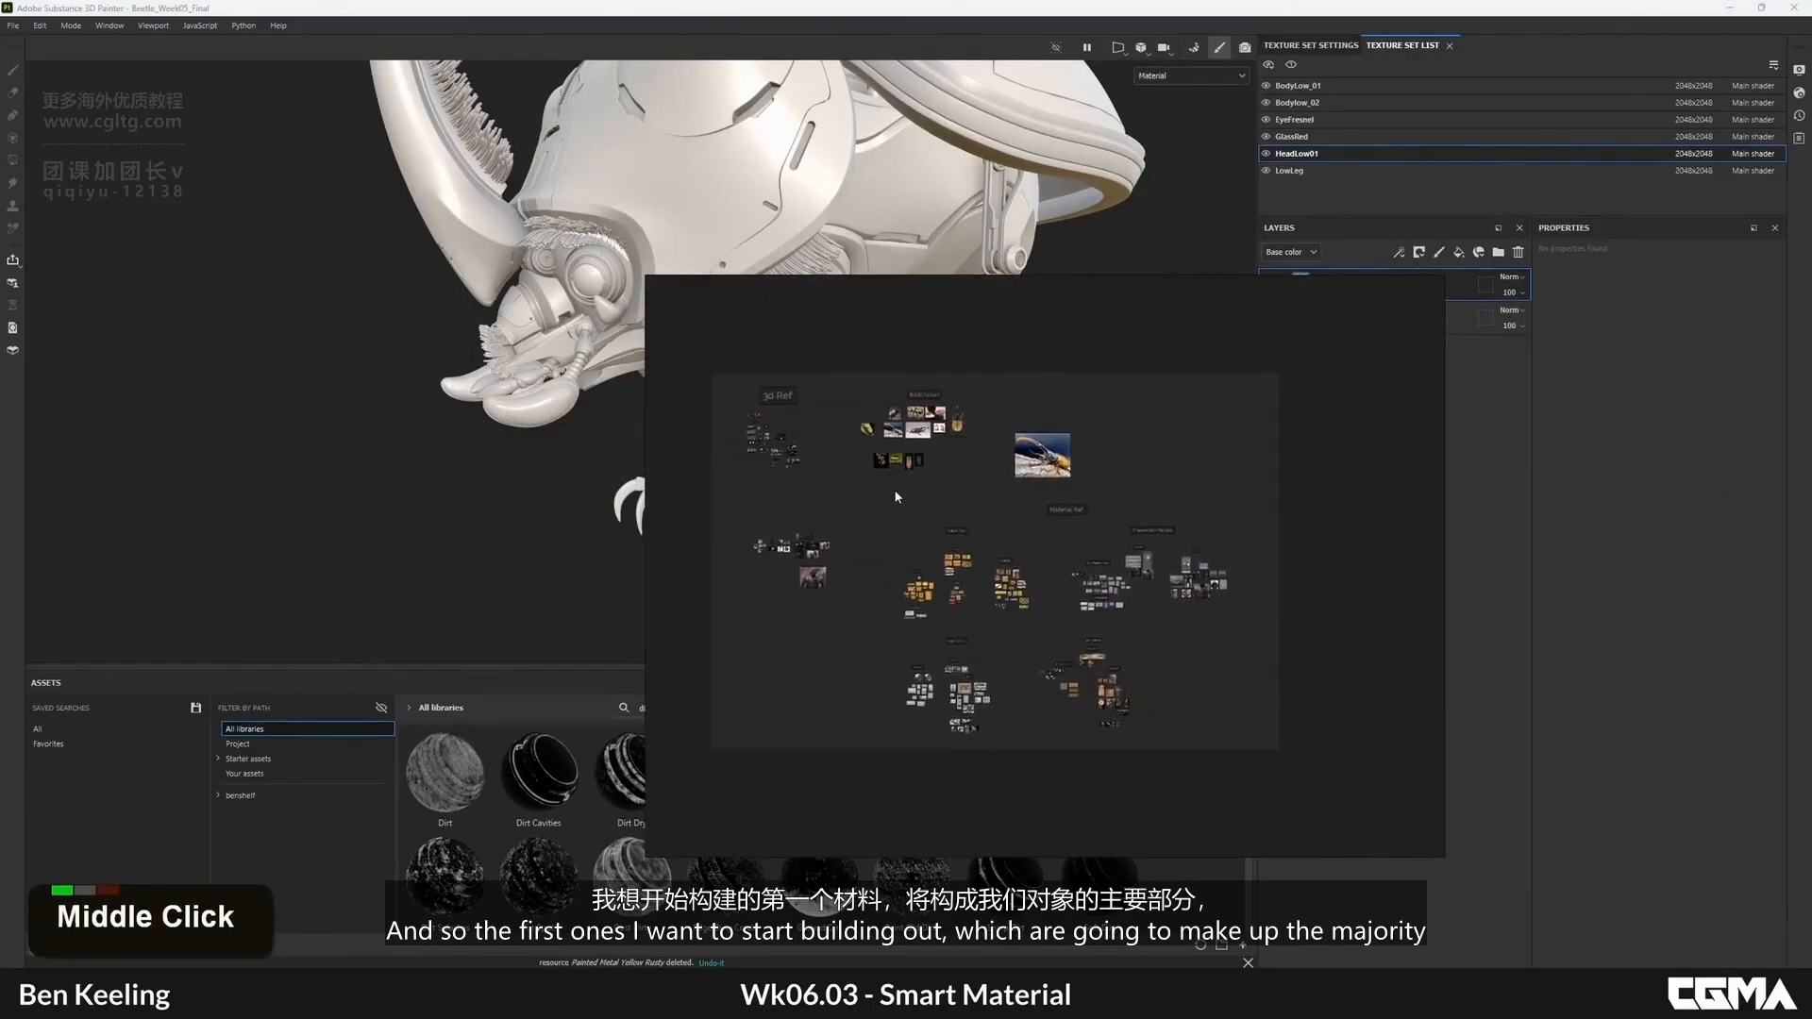
pyautogui.scroll(10, 903, 421)
pyautogui.moveTo(1010, 444); pyautogui.dragTo(671, 315, button='middle')
pyautogui.moveTo(1159, 470); pyautogui.dragTo(950, 475, button='middle')
pyautogui.scroll(-2, 951, 476)
pyautogui.moveTo(1131, 565); pyautogui.dragTo(935, 466, button='middle')
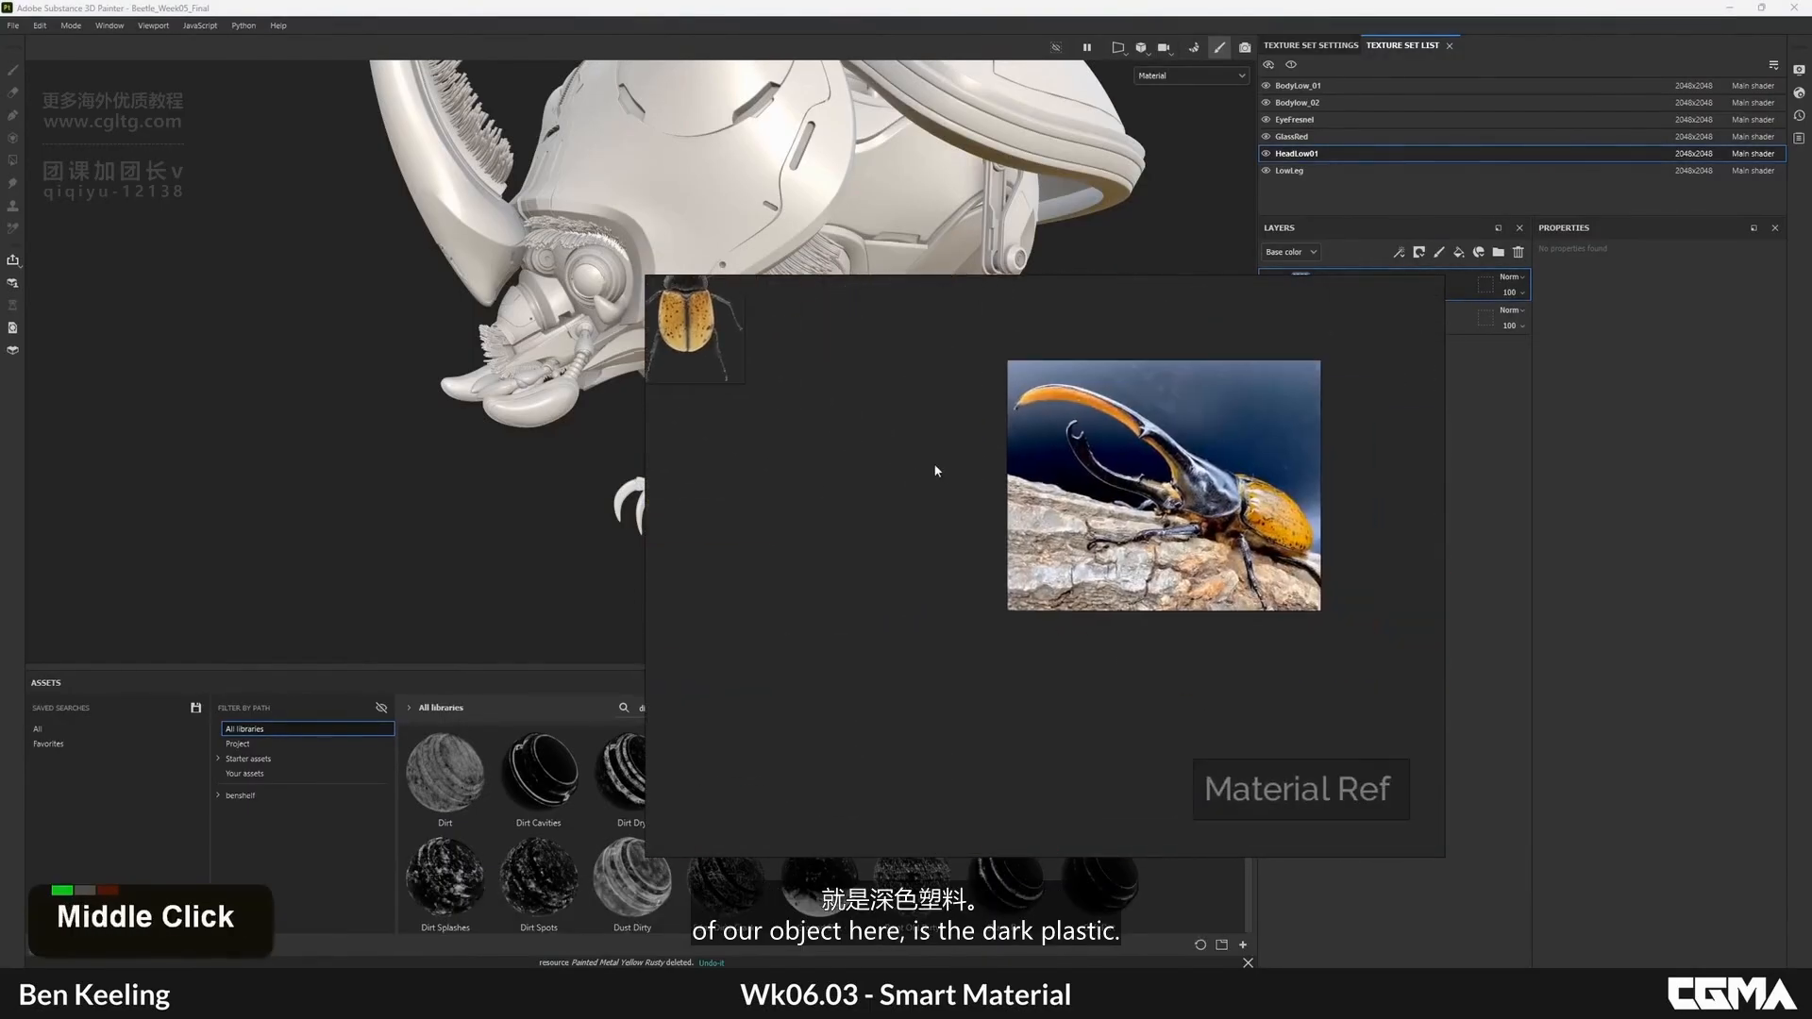
pyautogui.scroll(-2, 1196, 498)
pyautogui.moveTo(1161, 614); pyautogui.dragTo(1133, 566, button='middle')
pyautogui.scroll(5, 1133, 566)
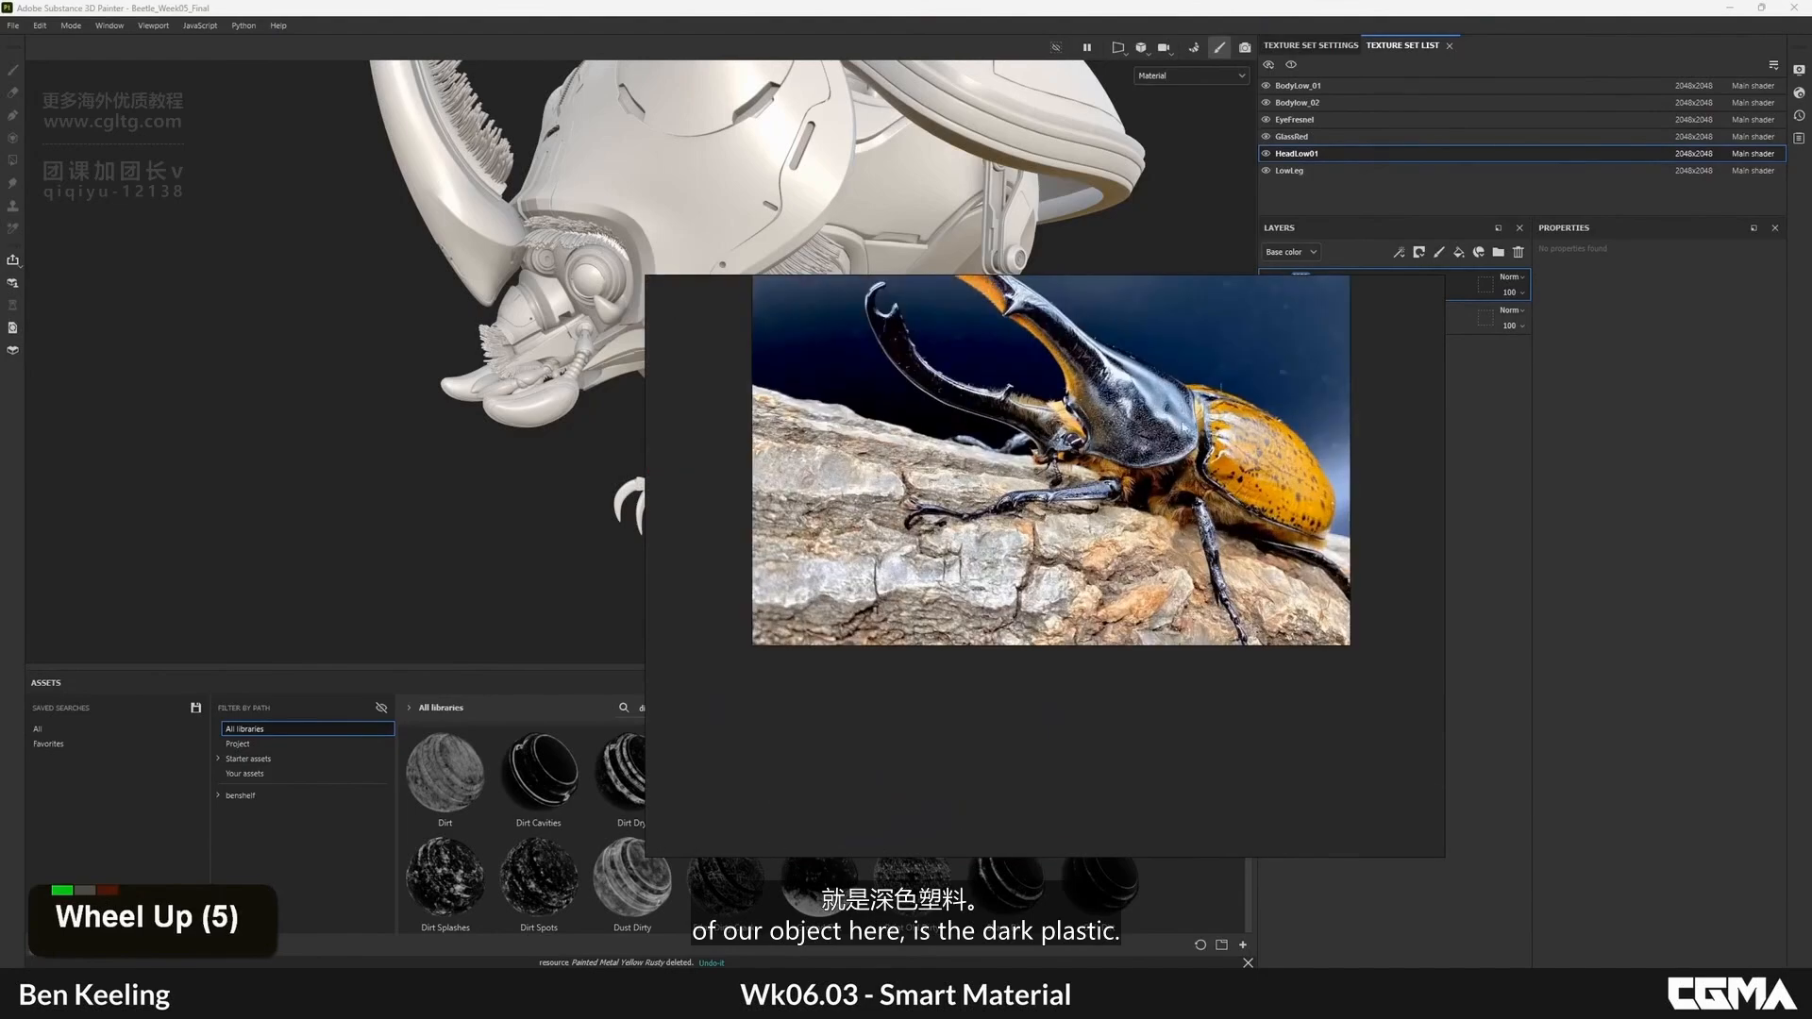
# - Examine the metal shutter and no-parking door photos in the Key Ref group under Chipped Dark Painted
pyautogui.scroll(-6, 1159, 424)
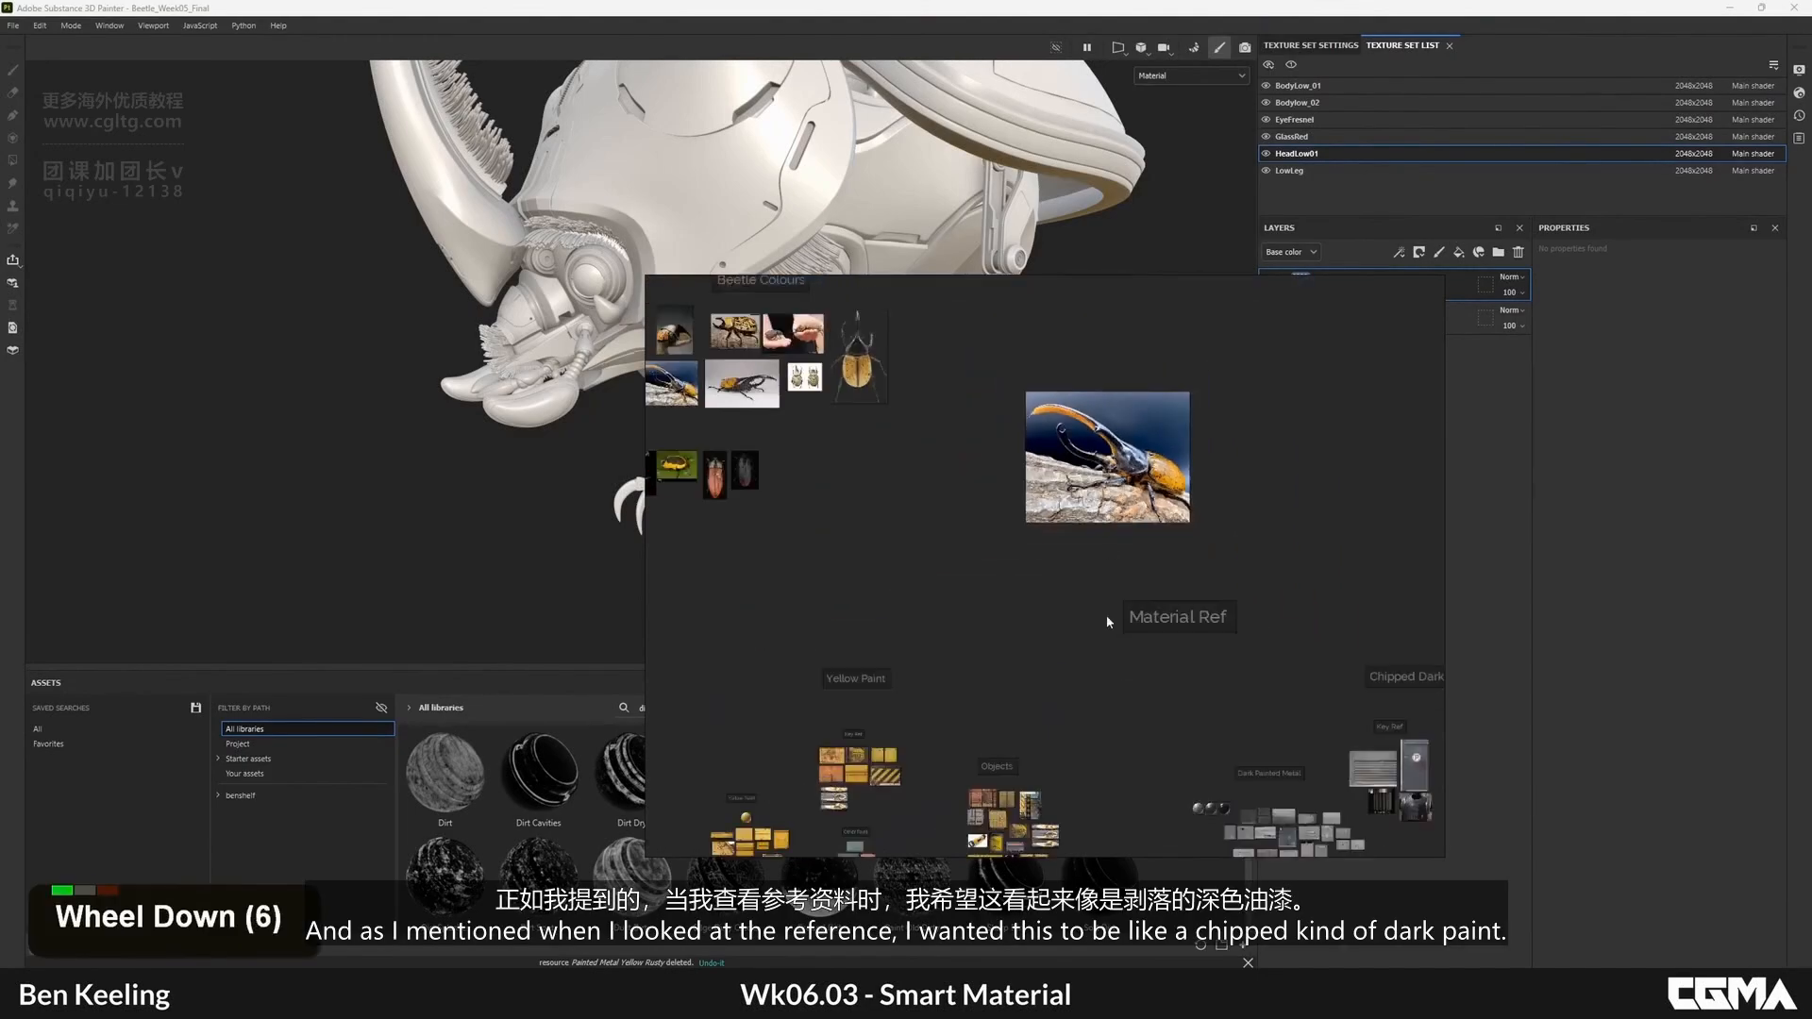
pyautogui.moveTo(1159, 423); pyautogui.dragTo(1190, 541, button='middle')
pyautogui.scroll(2, 1213, 510)
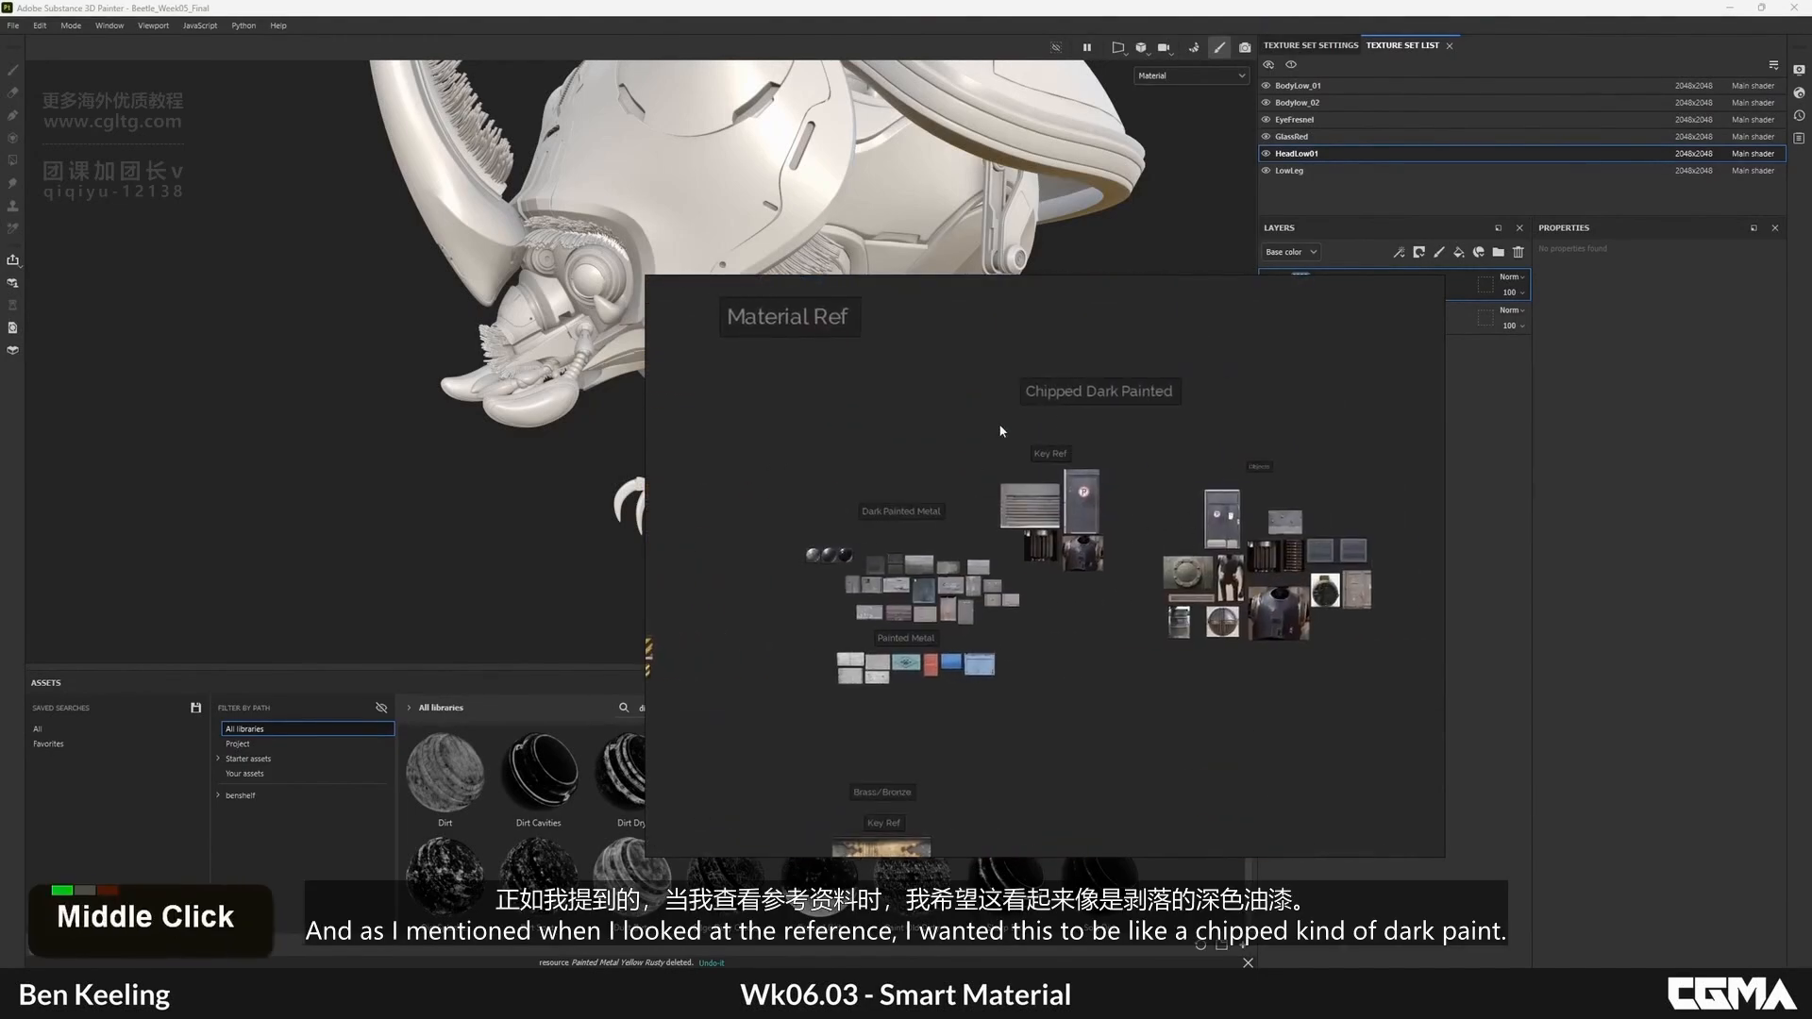
pyautogui.scroll(13, 1086, 491)
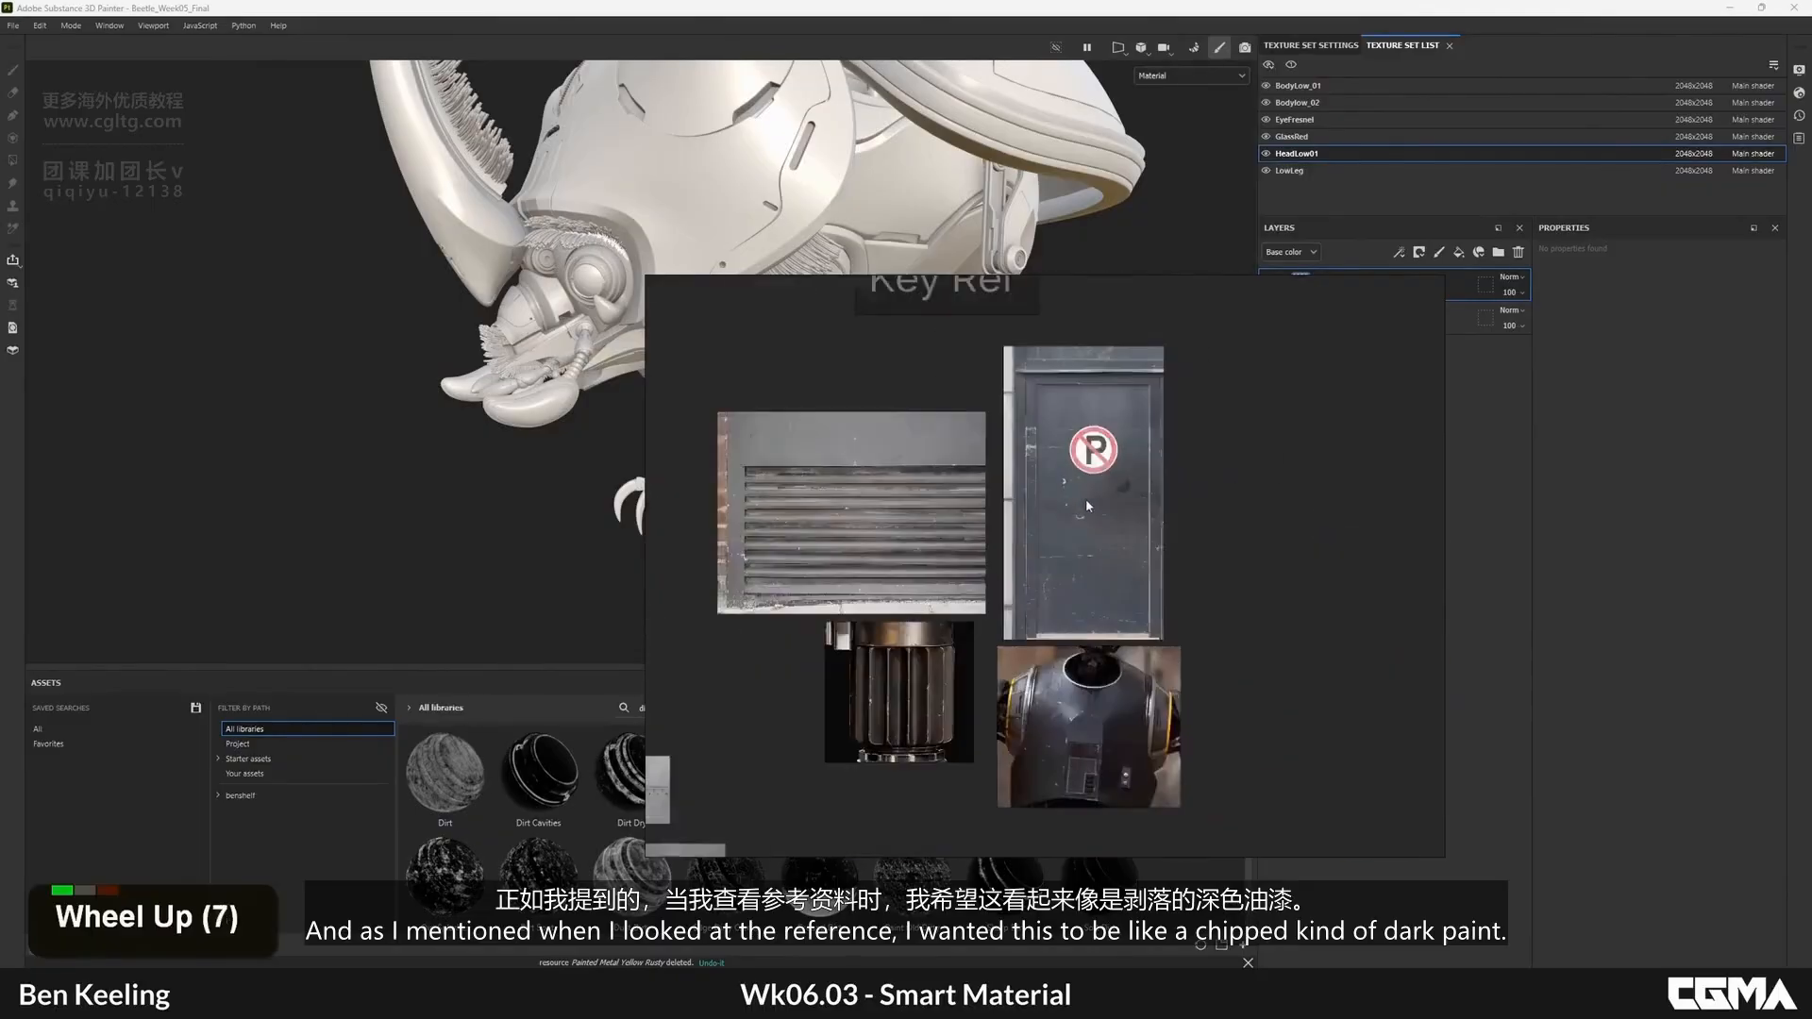
pyautogui.scroll(-2, 1097, 487)
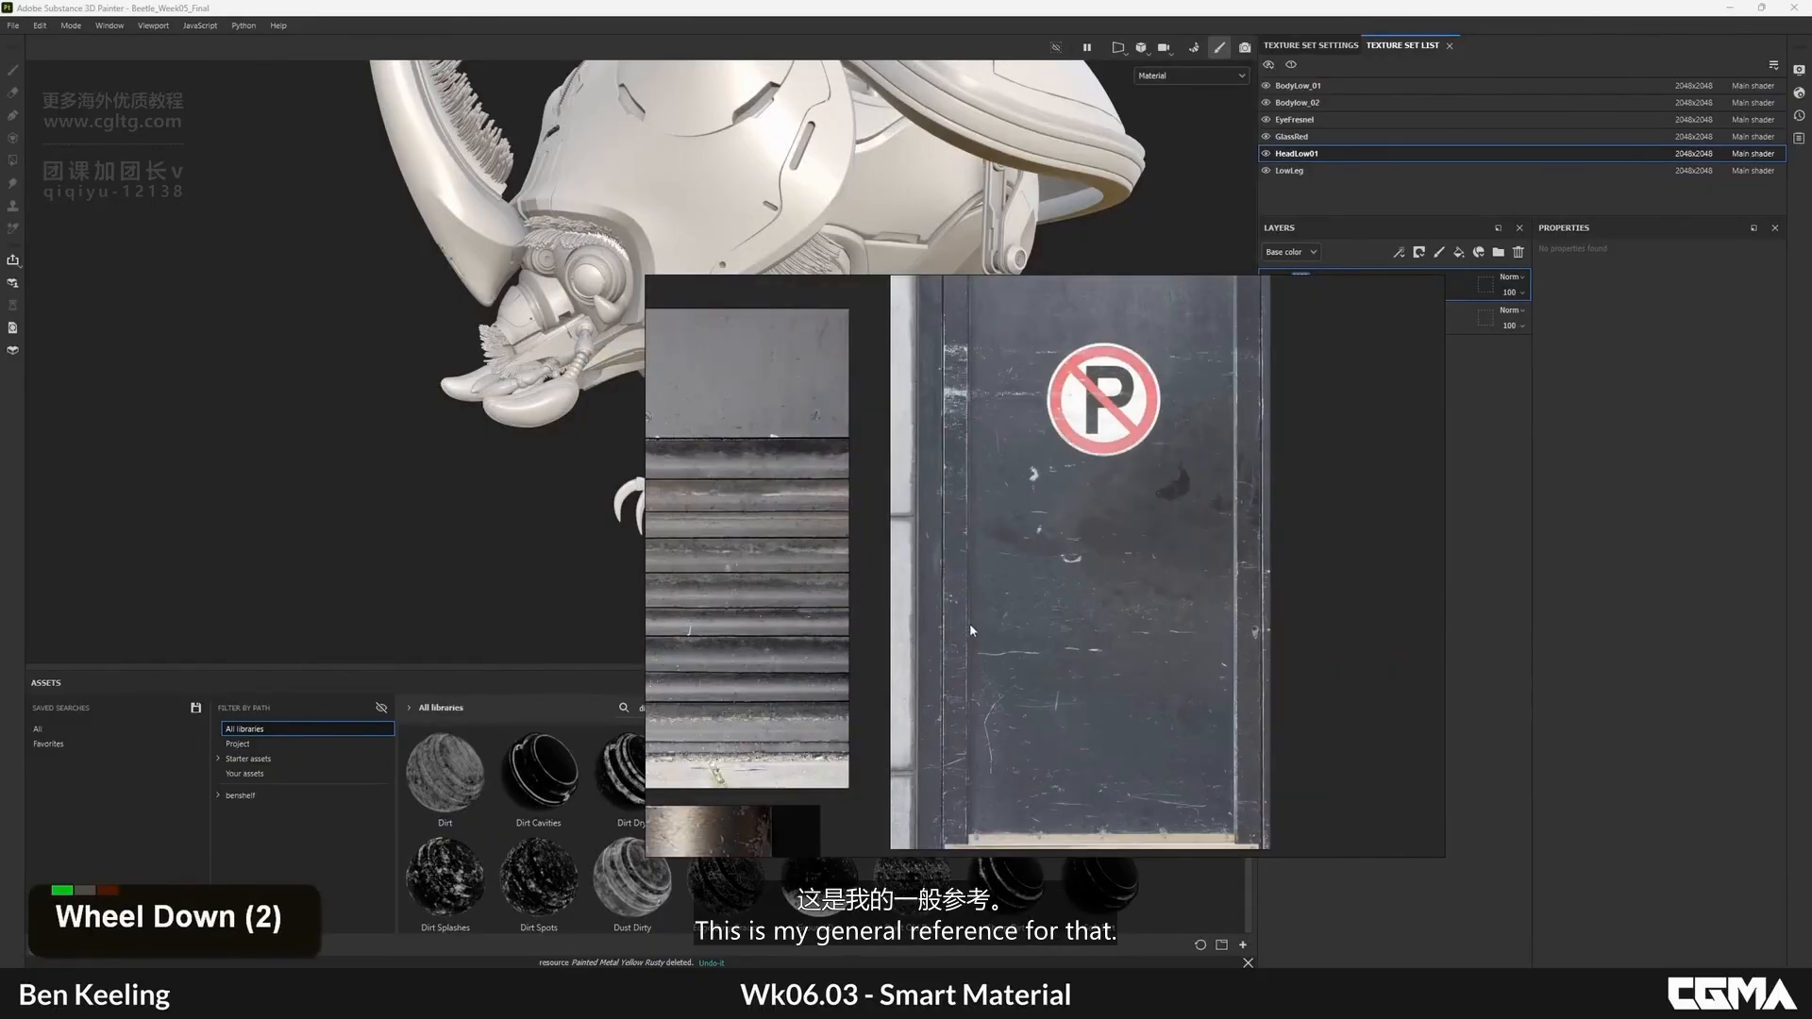
pyautogui.moveTo(971, 622); pyautogui.dragTo(1213, 687, button='middle')
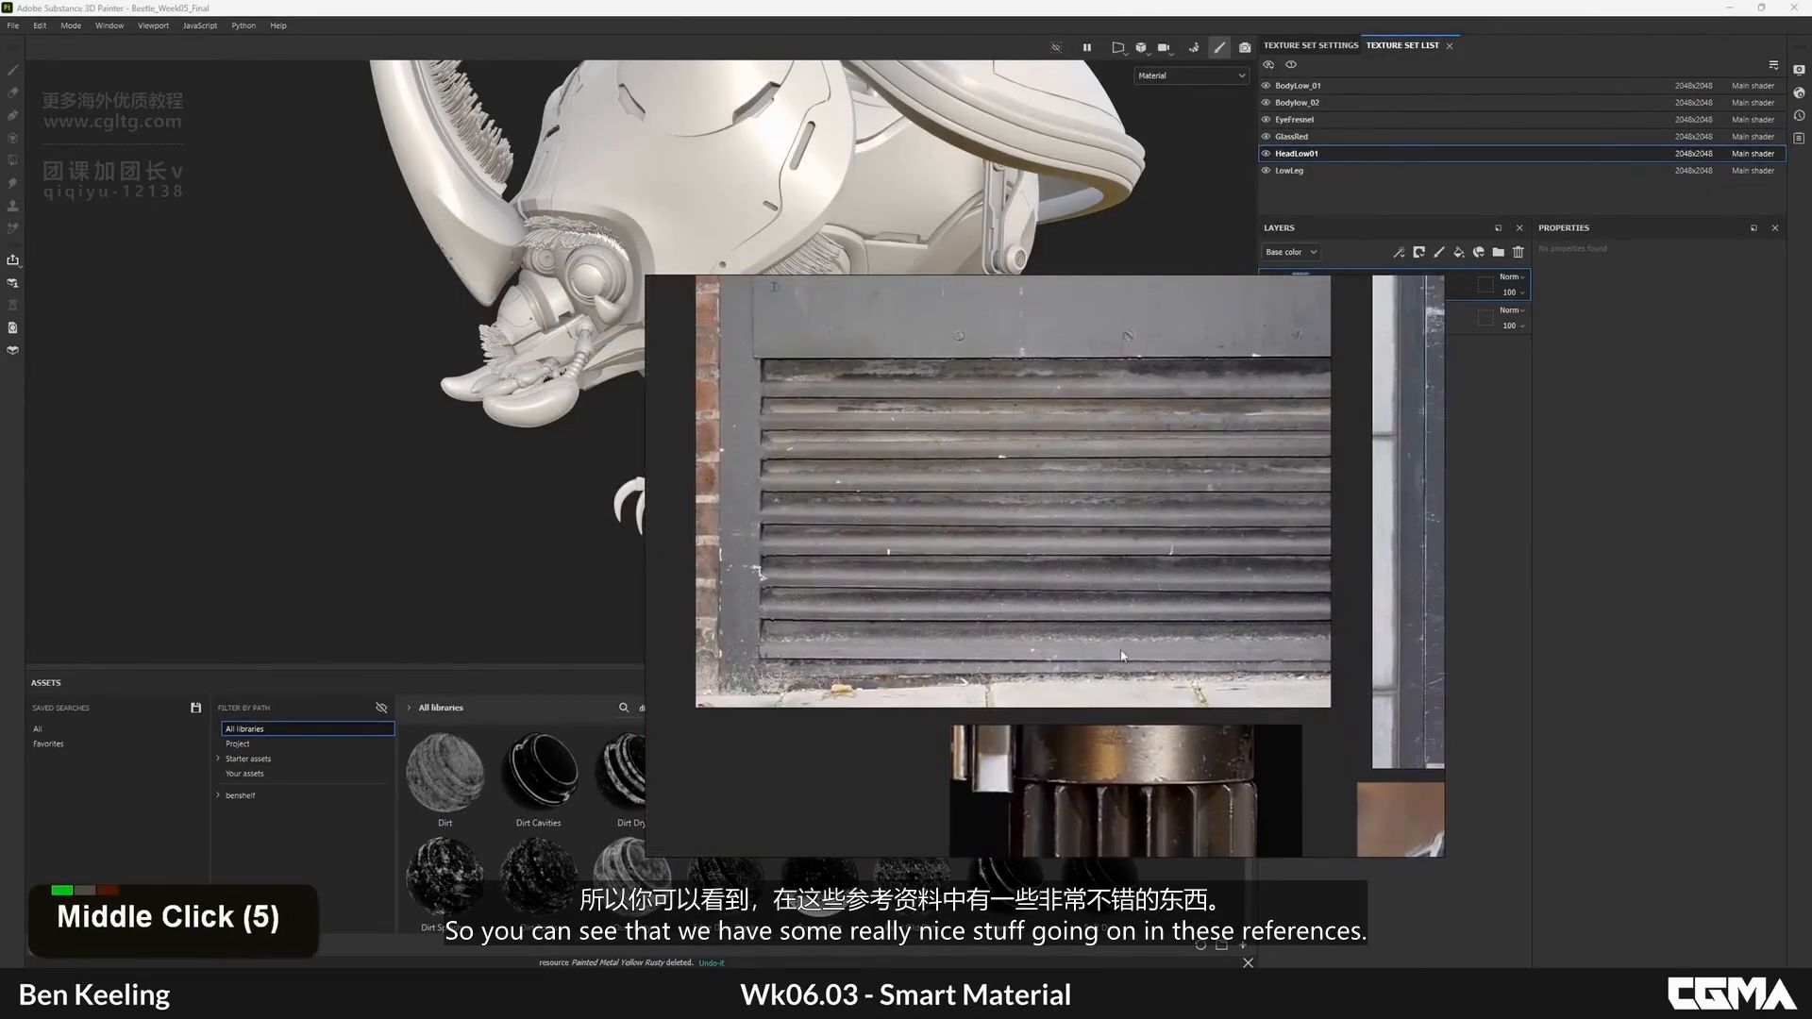
# - Maximize the reference board and examine the edges and paint surface around the no-parking sign on the door photo
pyautogui.hotkey('ctrl', 'f')
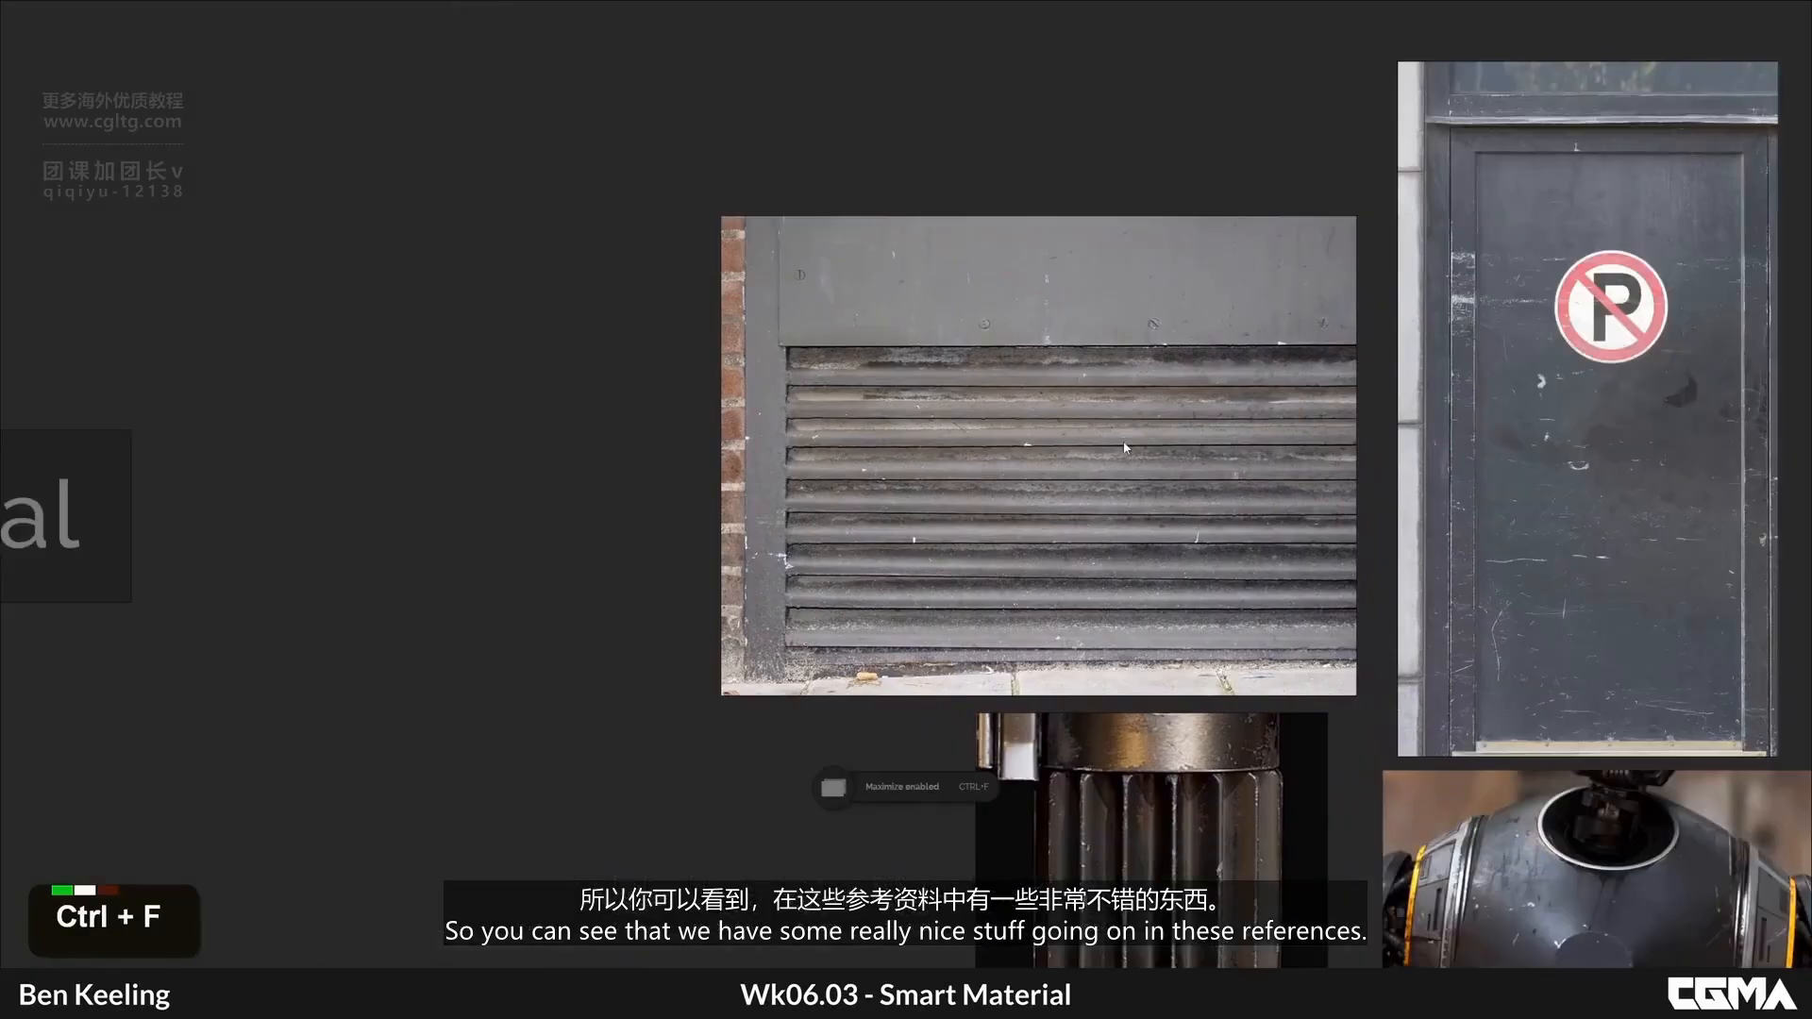
pyautogui.moveTo(1450, 426)
pyautogui.mouseDown(button='middle')
pyautogui.moveTo(1085, 344)
pyautogui.moveTo(1116, 299)
pyautogui.mouseUp(button='middle')
pyautogui.scroll(4, 1116, 298)
pyautogui.scroll(2, 1052, 519)
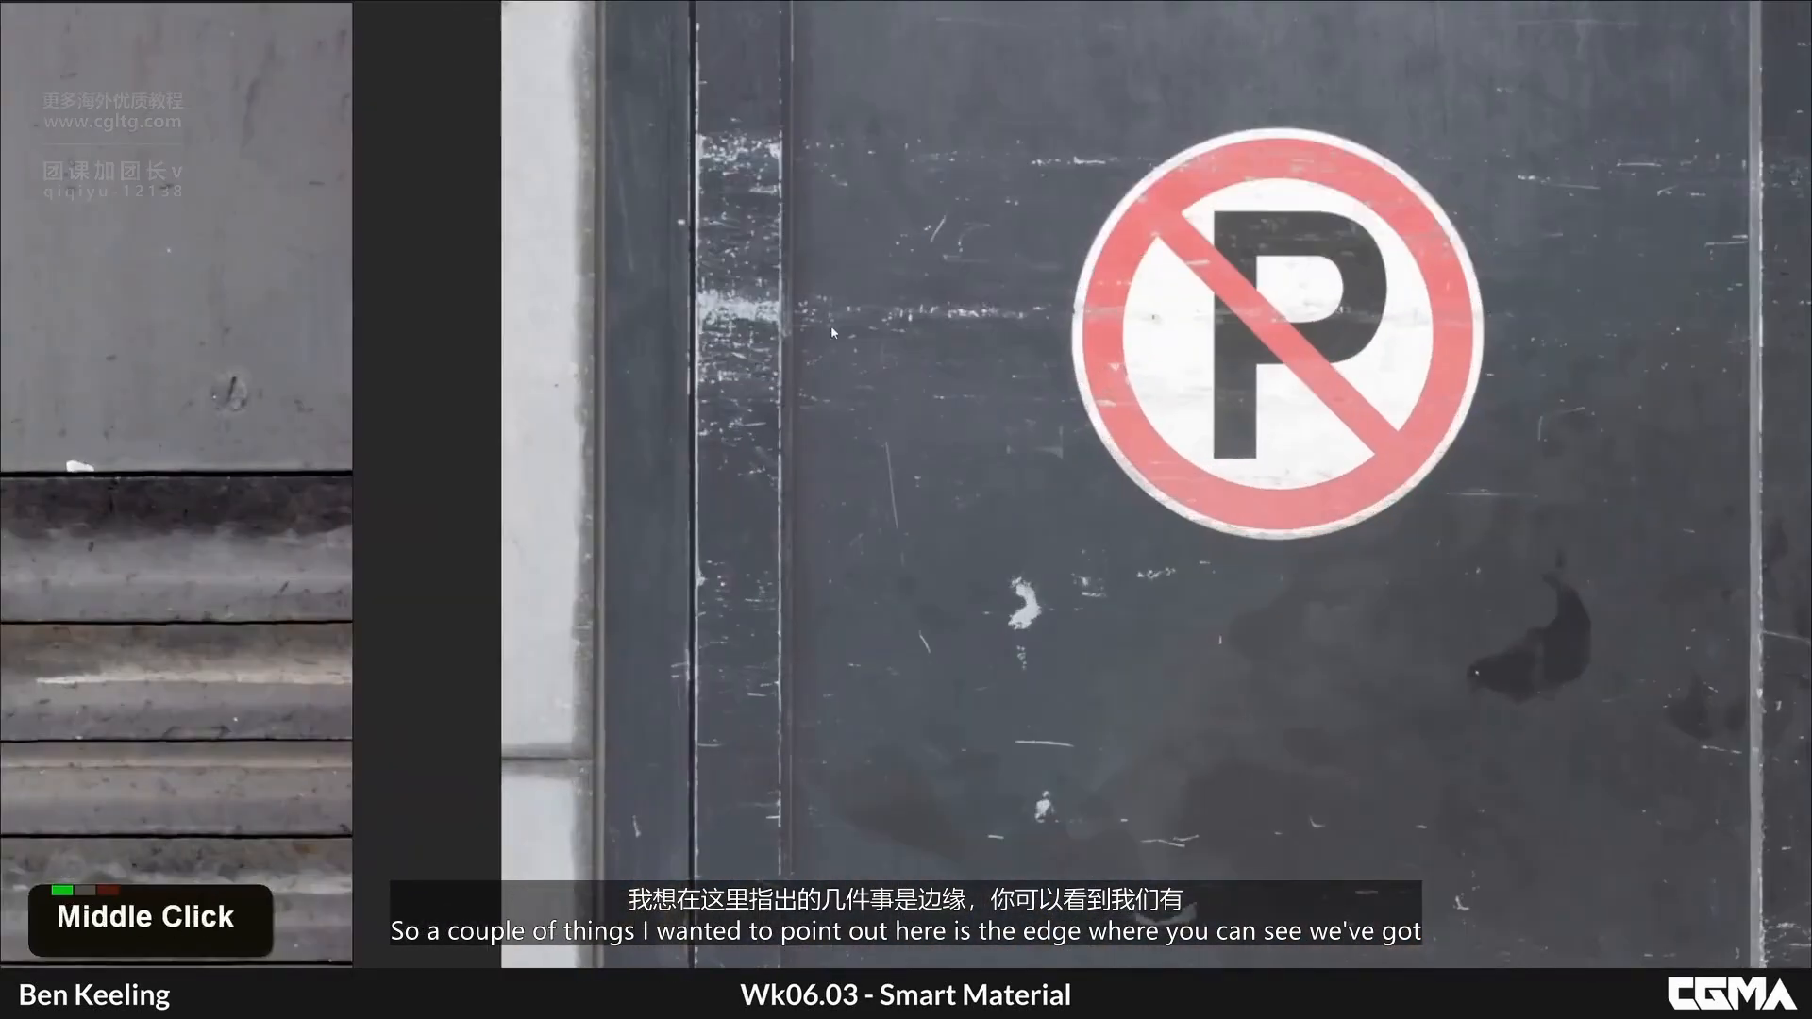
pyautogui.scroll(-3, 965, 548)
pyautogui.moveTo(1051, 519); pyautogui.dragTo(928, 410, button='middle')
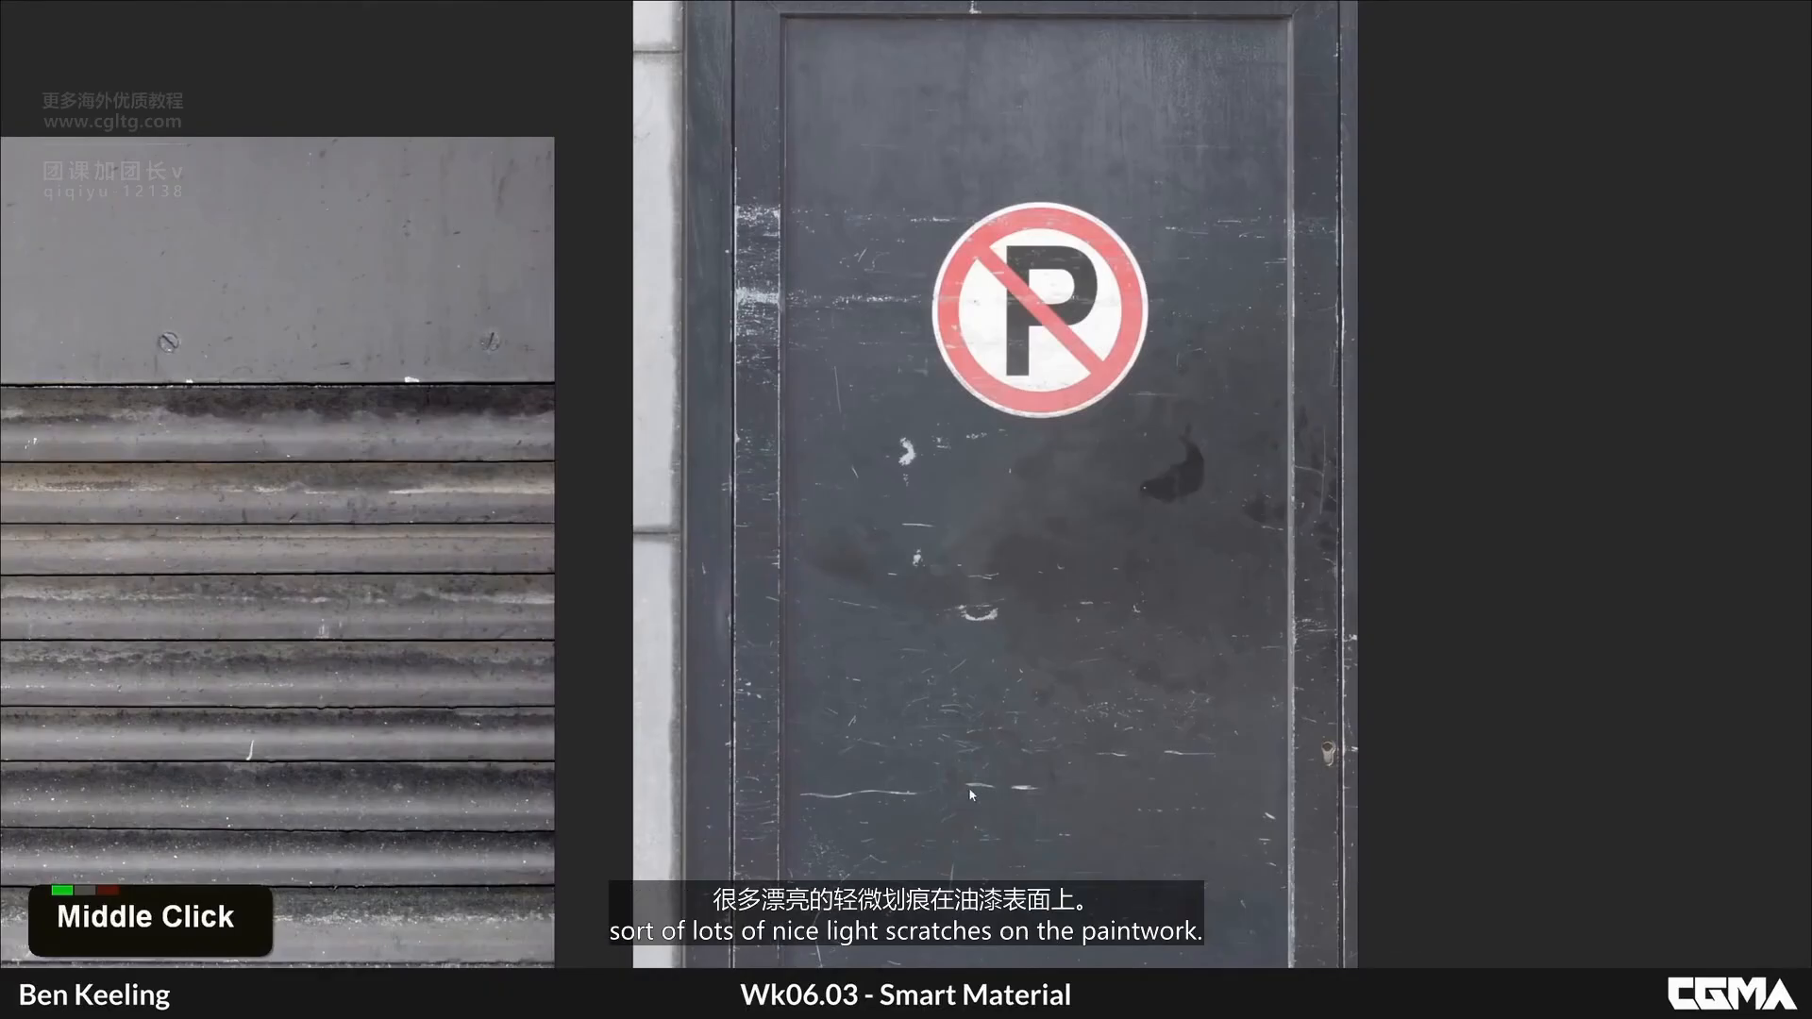
# - Examine the chips, stains and discoloration across the door photo, down to its lower frame and corner
pyautogui.moveTo(999, 694); pyautogui.dragTo(1020, 498, button='middle')
pyautogui.scroll(2, 1019, 499)
pyautogui.scroll(-2, 1019, 498)
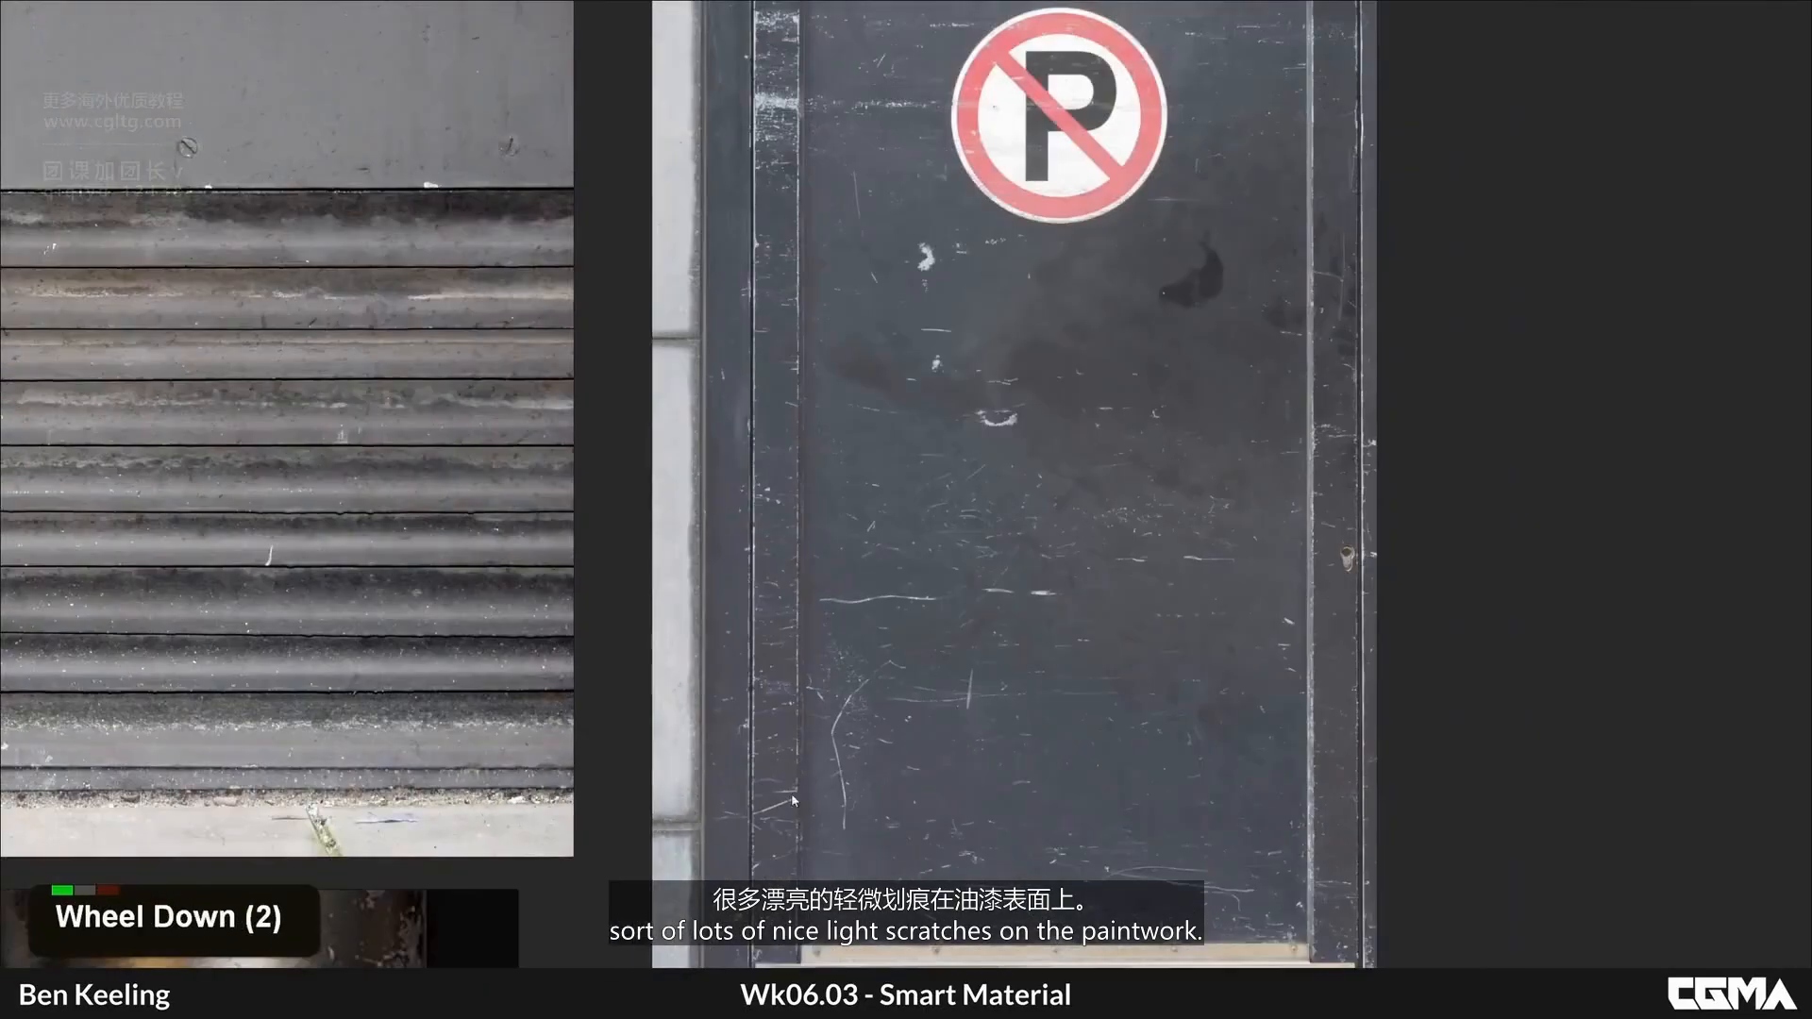
pyautogui.moveTo(953, 885); pyautogui.dragTo(953, 802, button='middle')
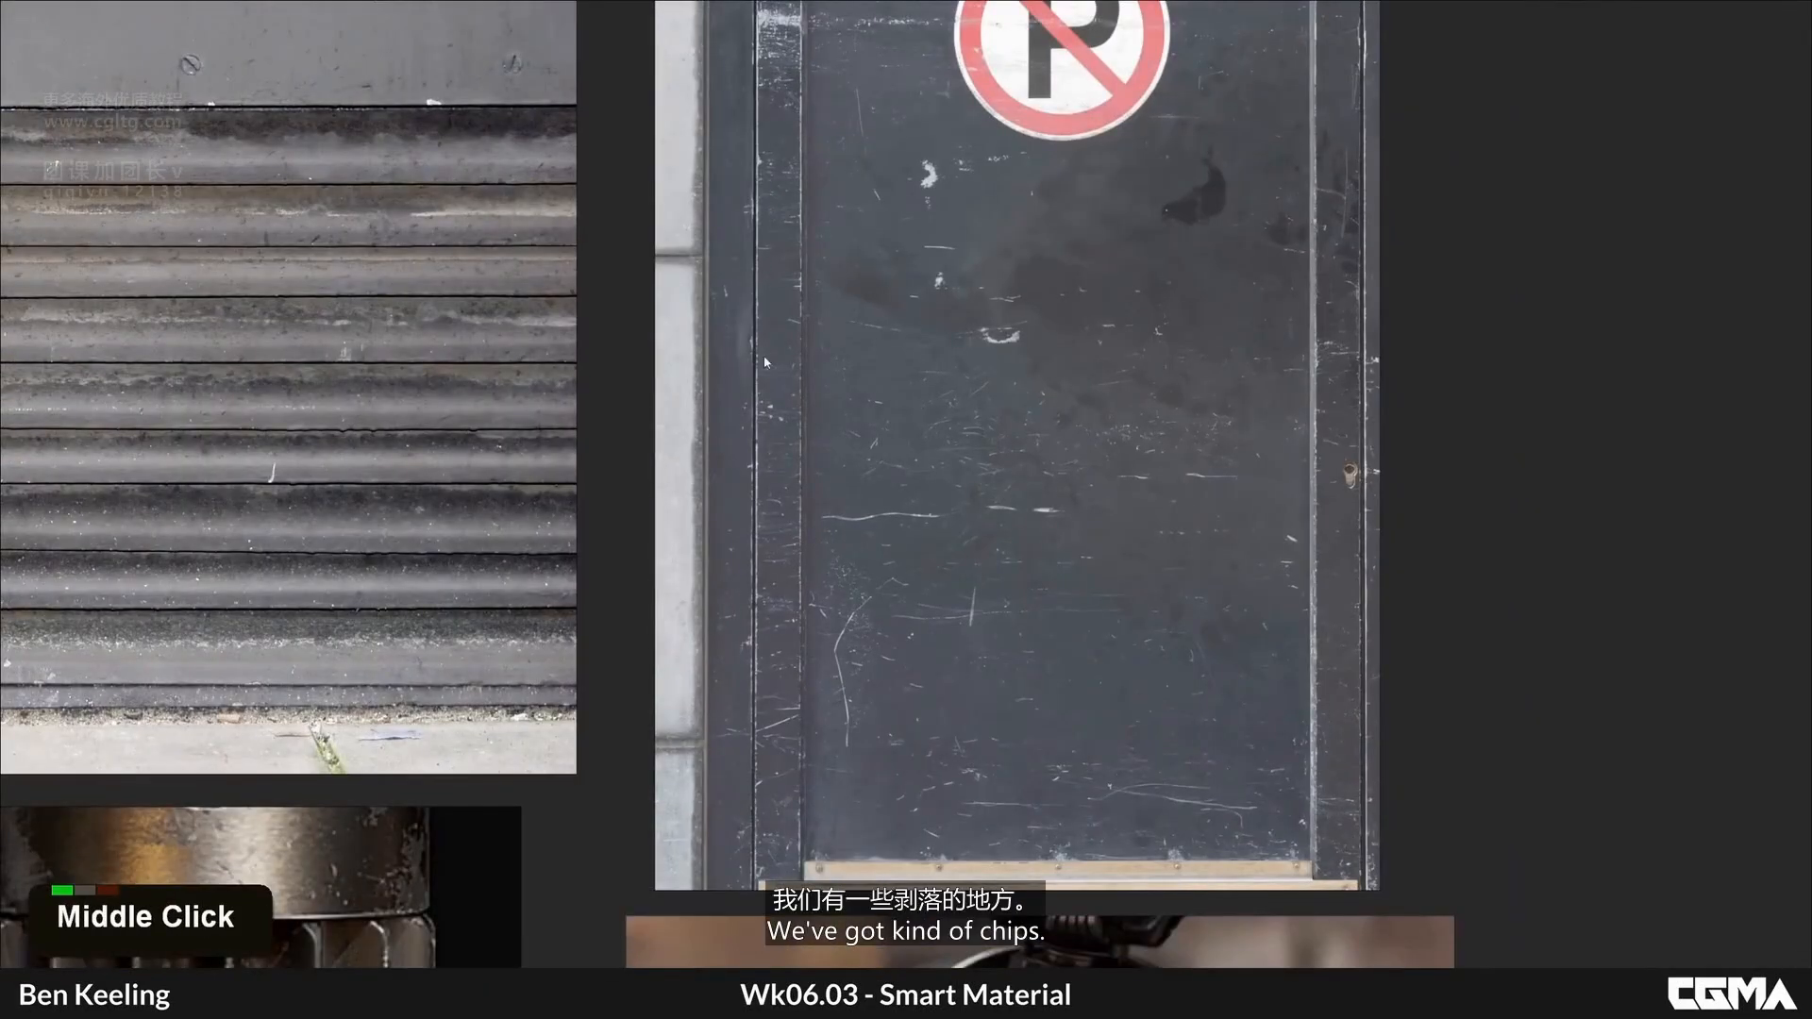
pyautogui.moveTo(766, 361); pyautogui.dragTo(1046, 421, button='middle')
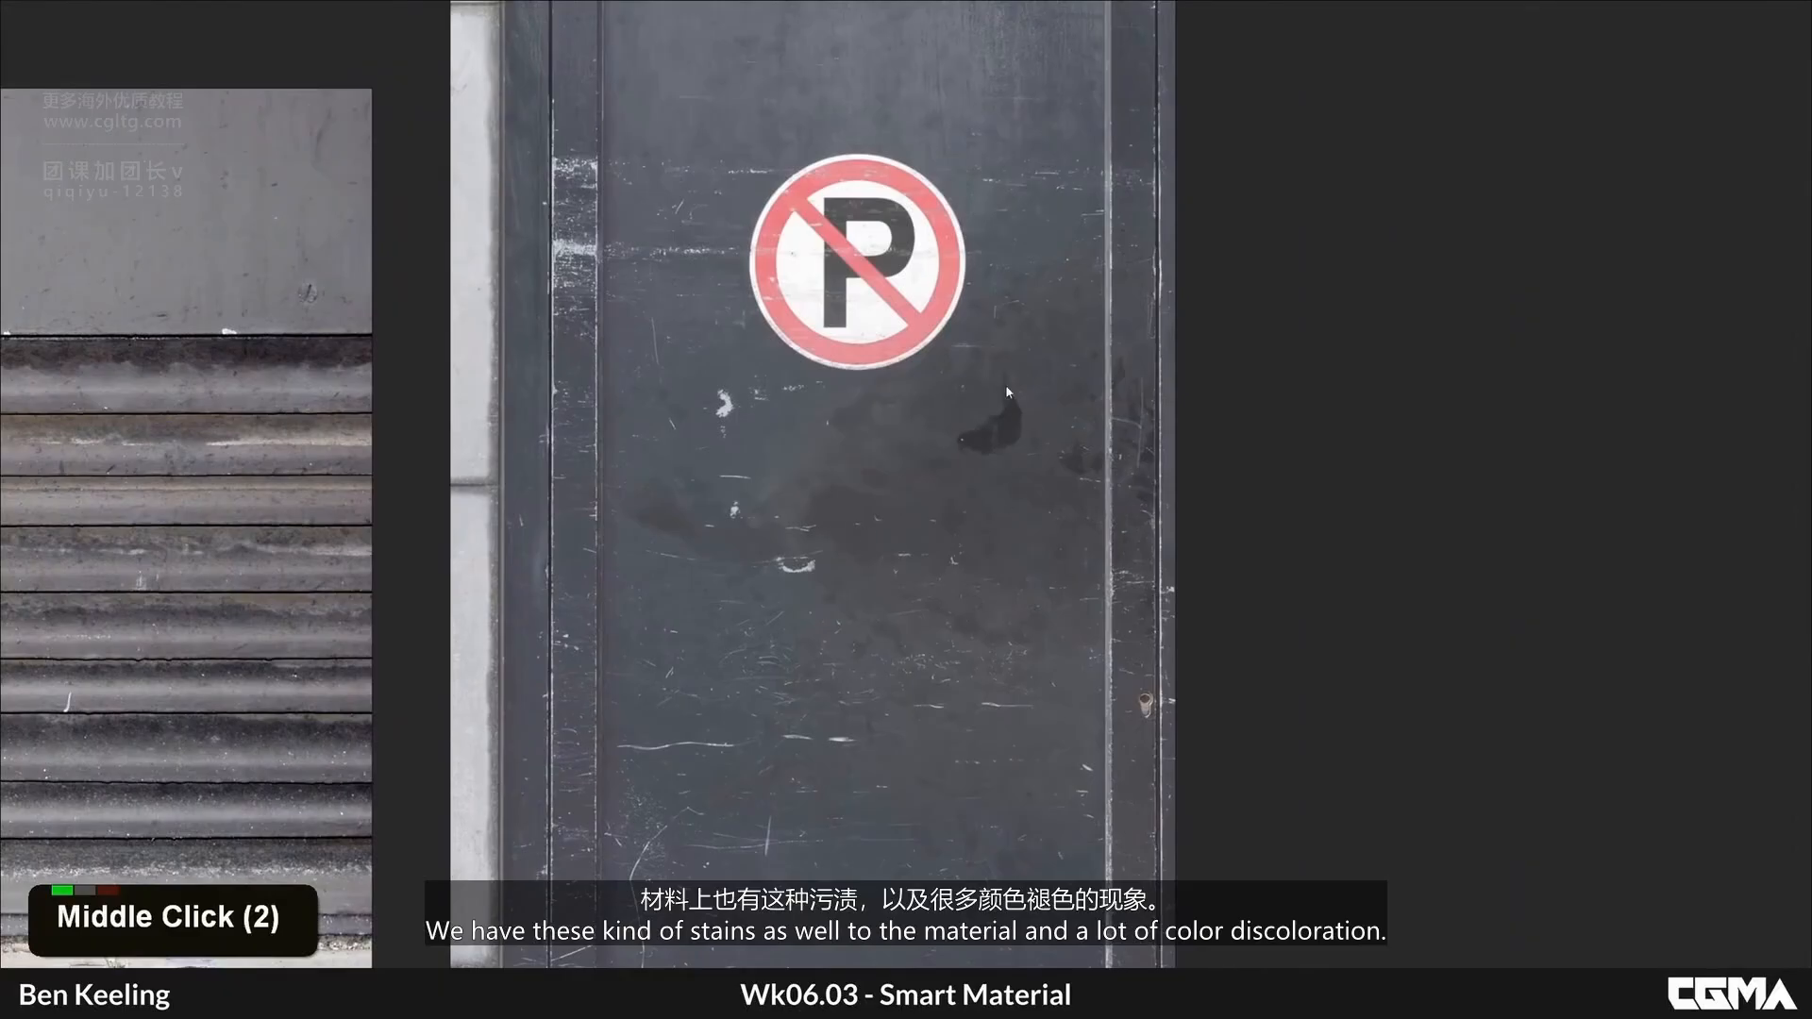
pyautogui.moveTo(1039, 354); pyautogui.dragTo(1018, 681, button='middle')
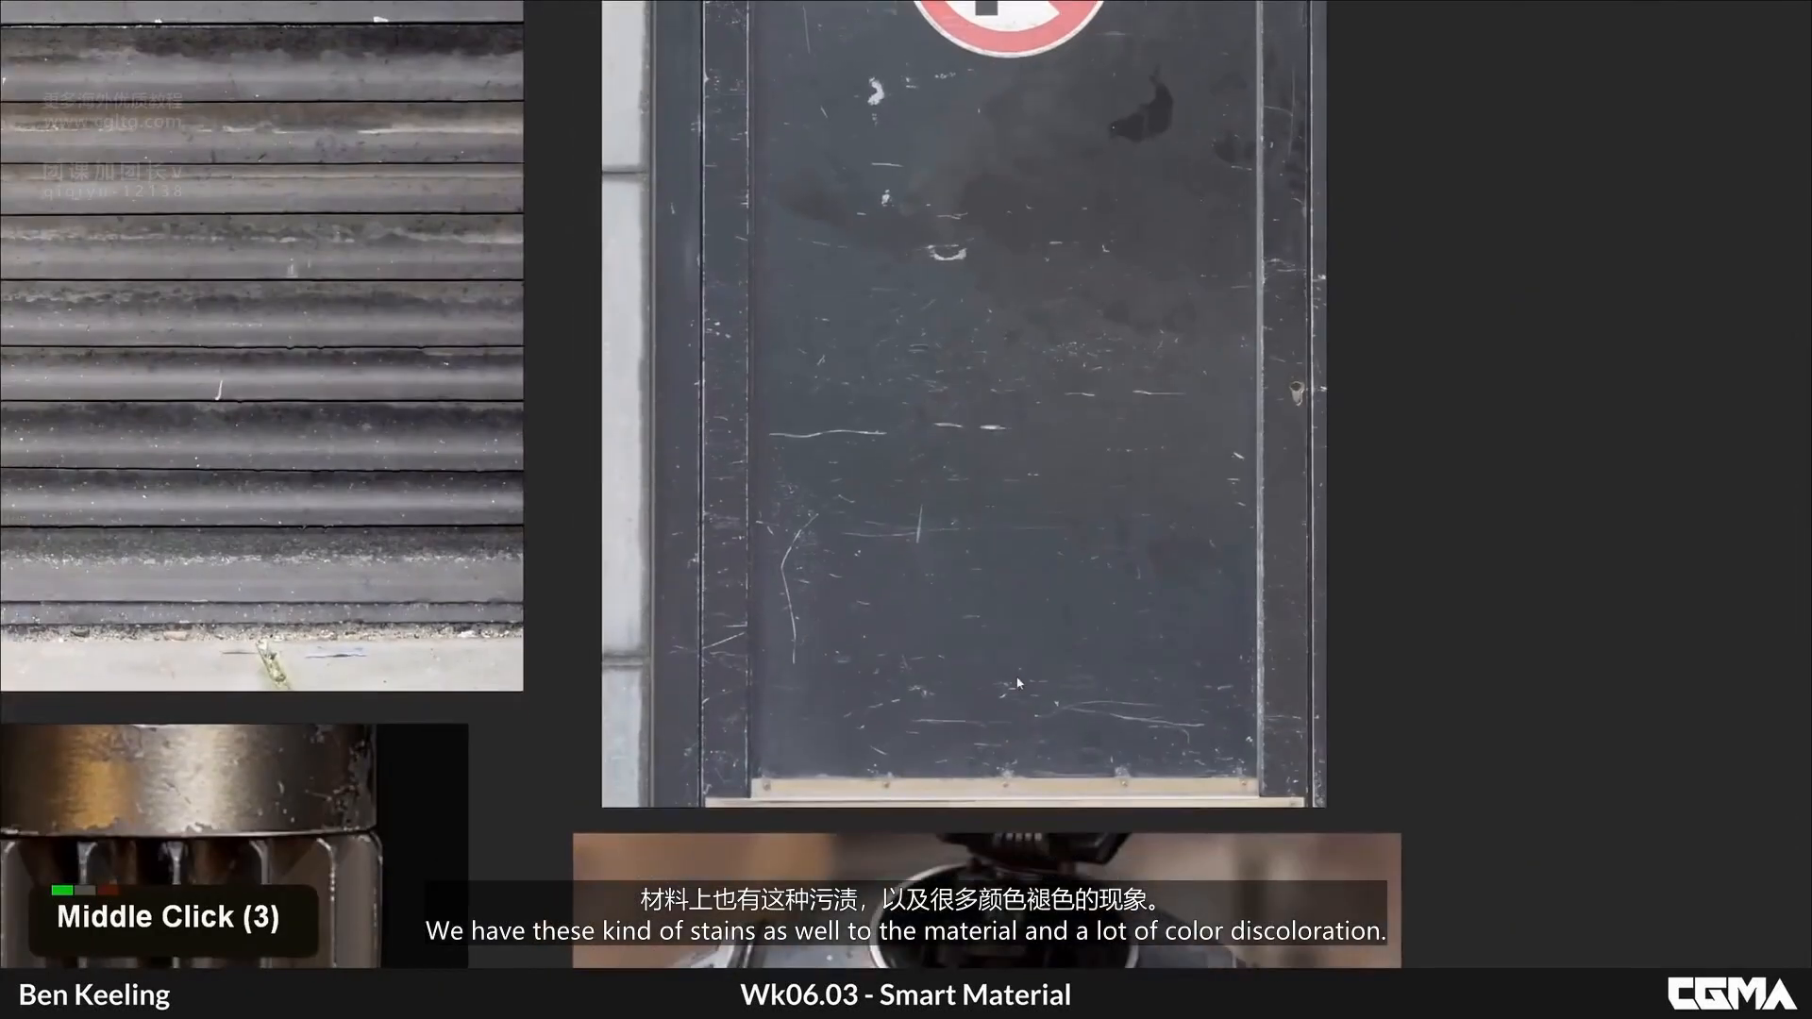
pyautogui.scroll(6, 816, 696)
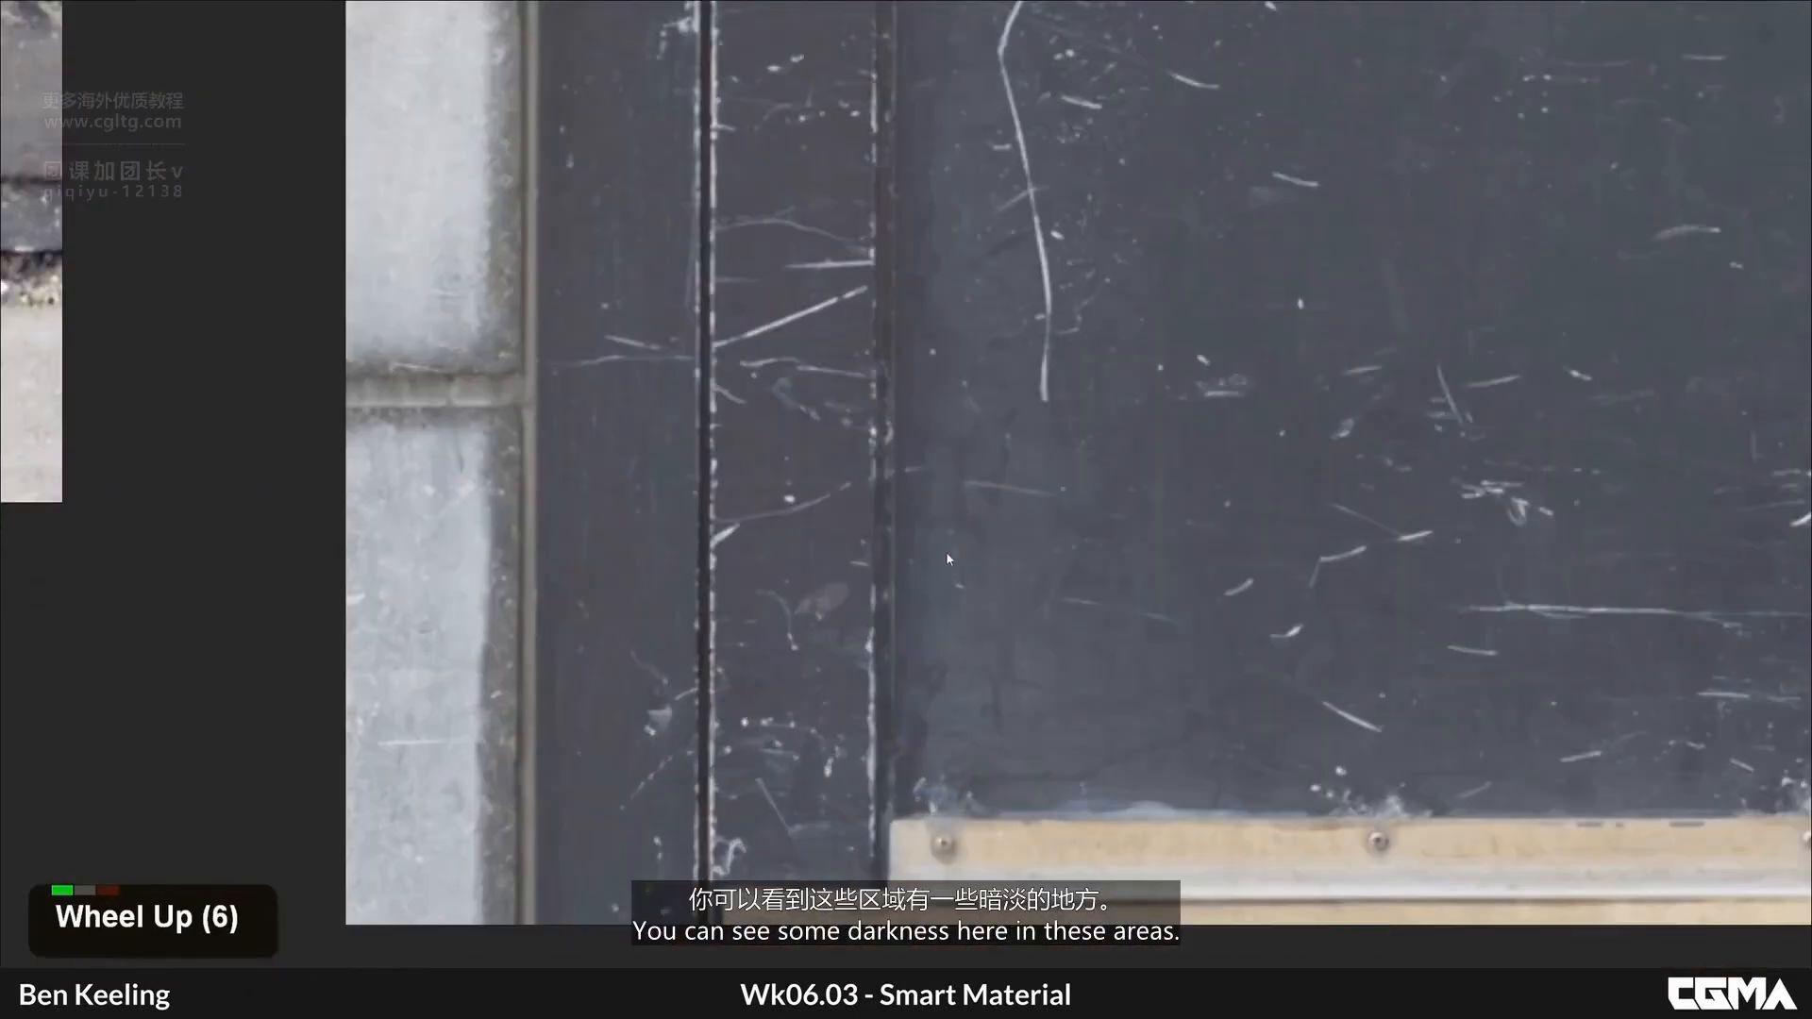
# - Examine the scratches and tonal variation on the no-parking door photo, from its lower frame up to the area around the sign
pyautogui.scroll(-2, 925, 571)
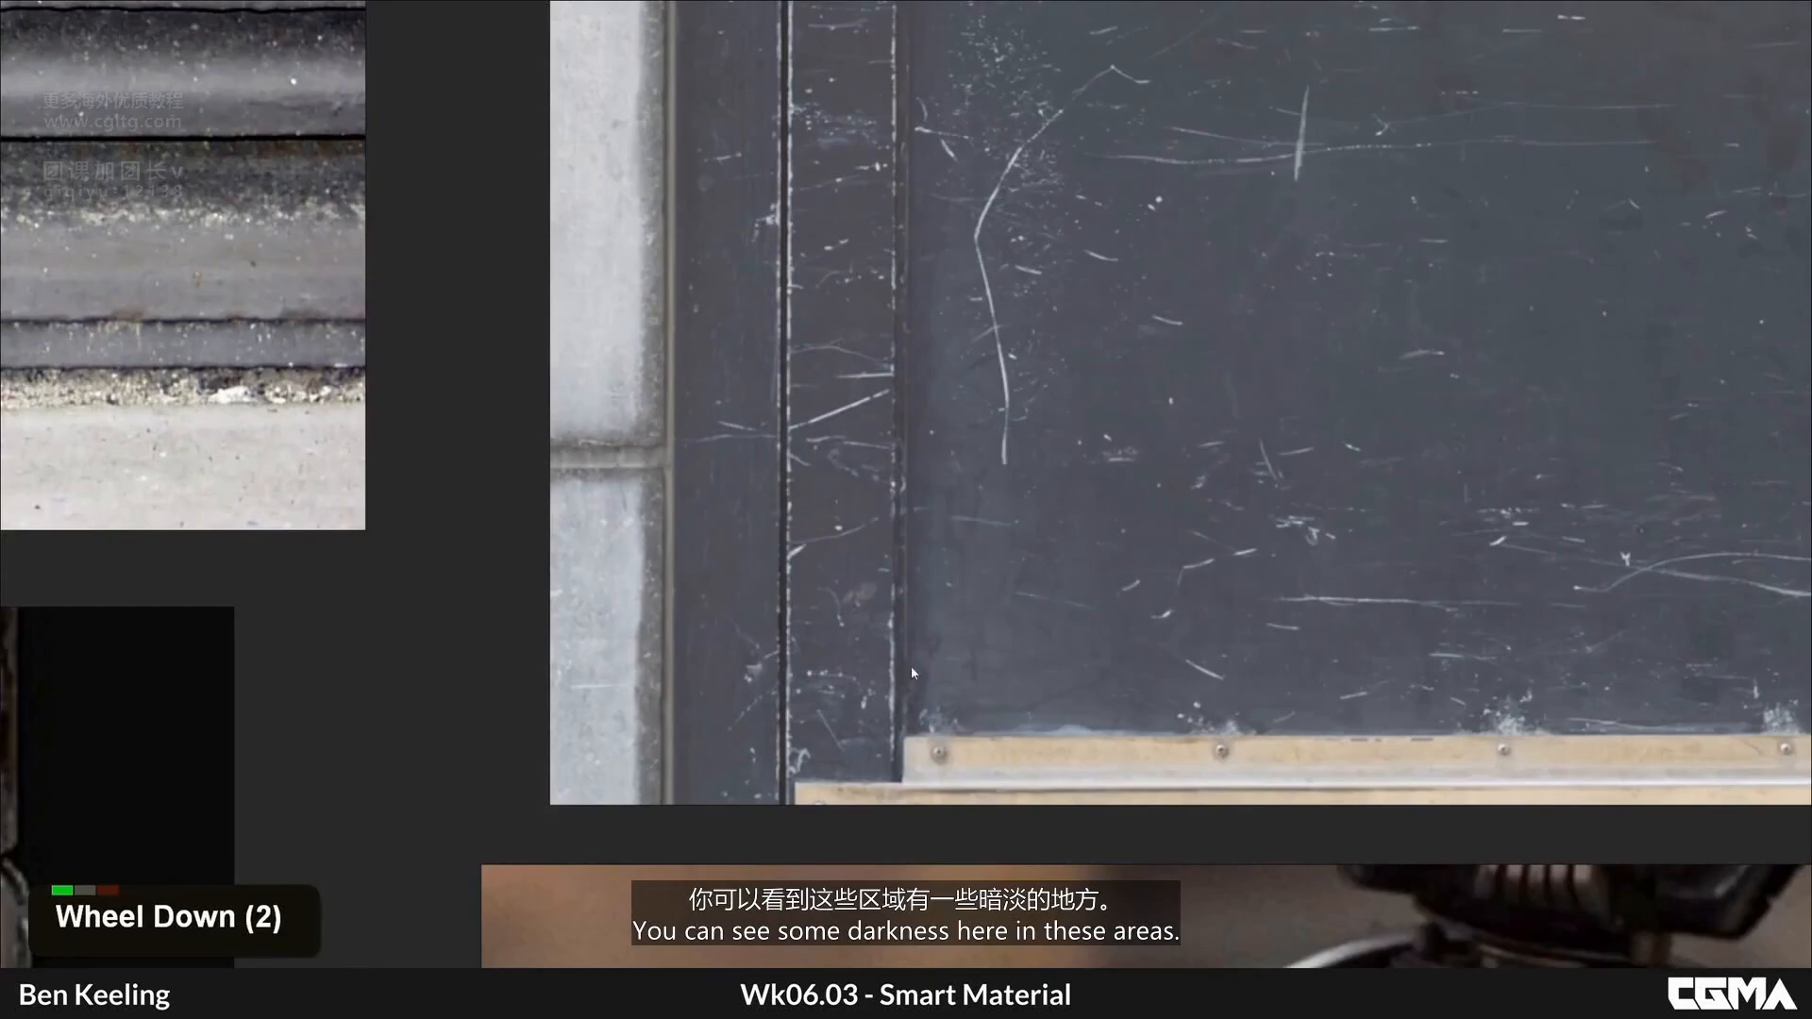
pyautogui.scroll(-1, 921, 592)
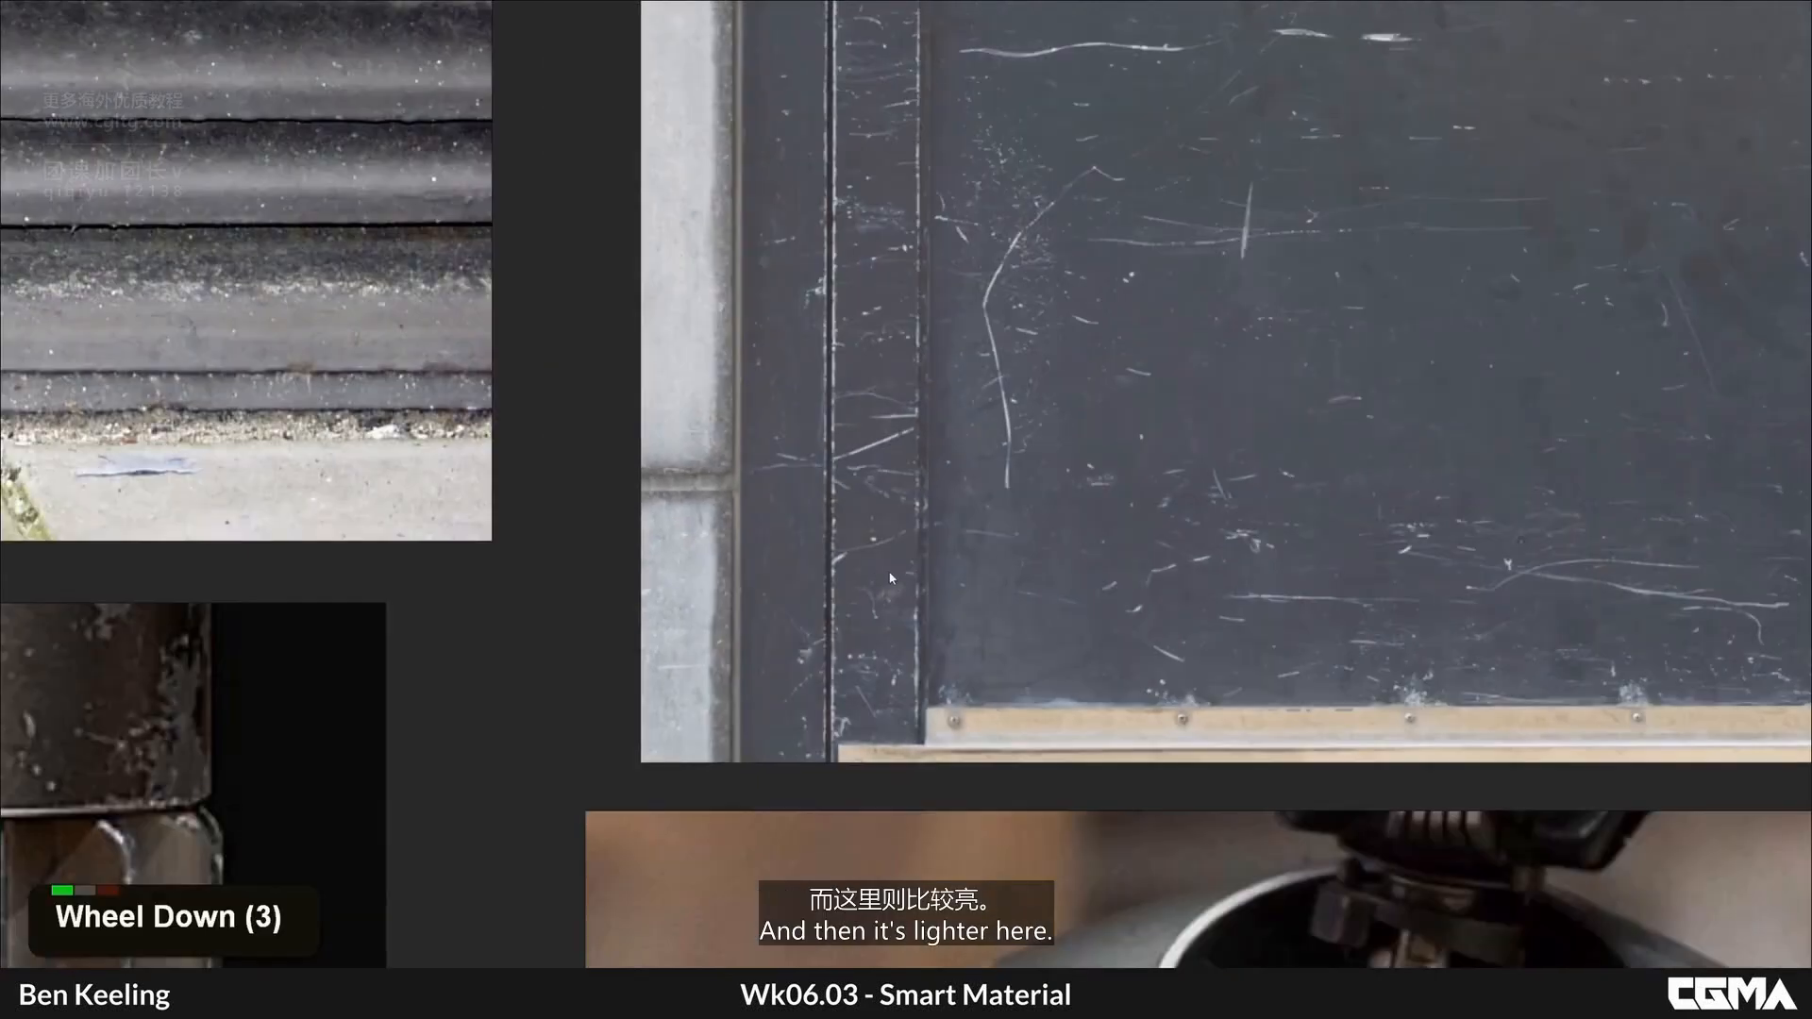
pyautogui.scroll(-1, 894, 583)
pyautogui.moveTo(897, 591); pyautogui.dragTo(1028, 655, button='middle')
pyautogui.scroll(-2, 1085, 257)
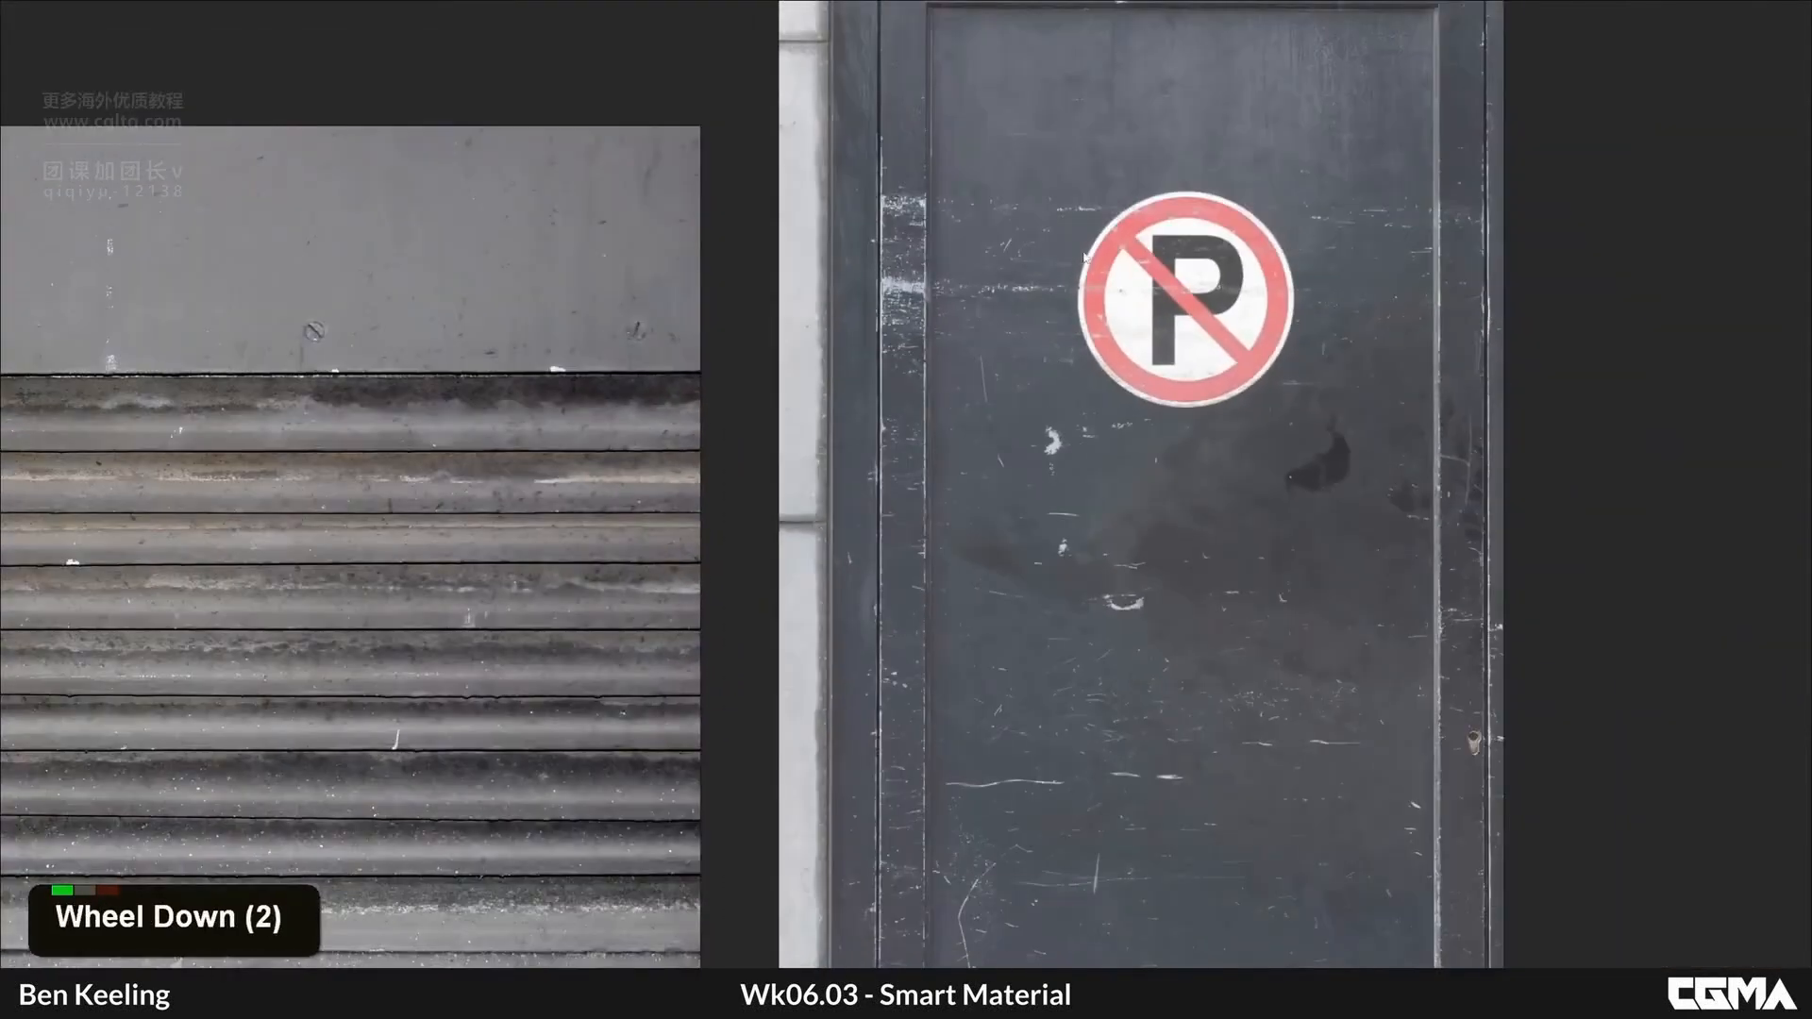
pyautogui.moveTo(1086, 257); pyautogui.dragTo(1053, 425, button='middle')
pyautogui.moveTo(1242, 249); pyautogui.dragTo(1170, 308, button='middle')
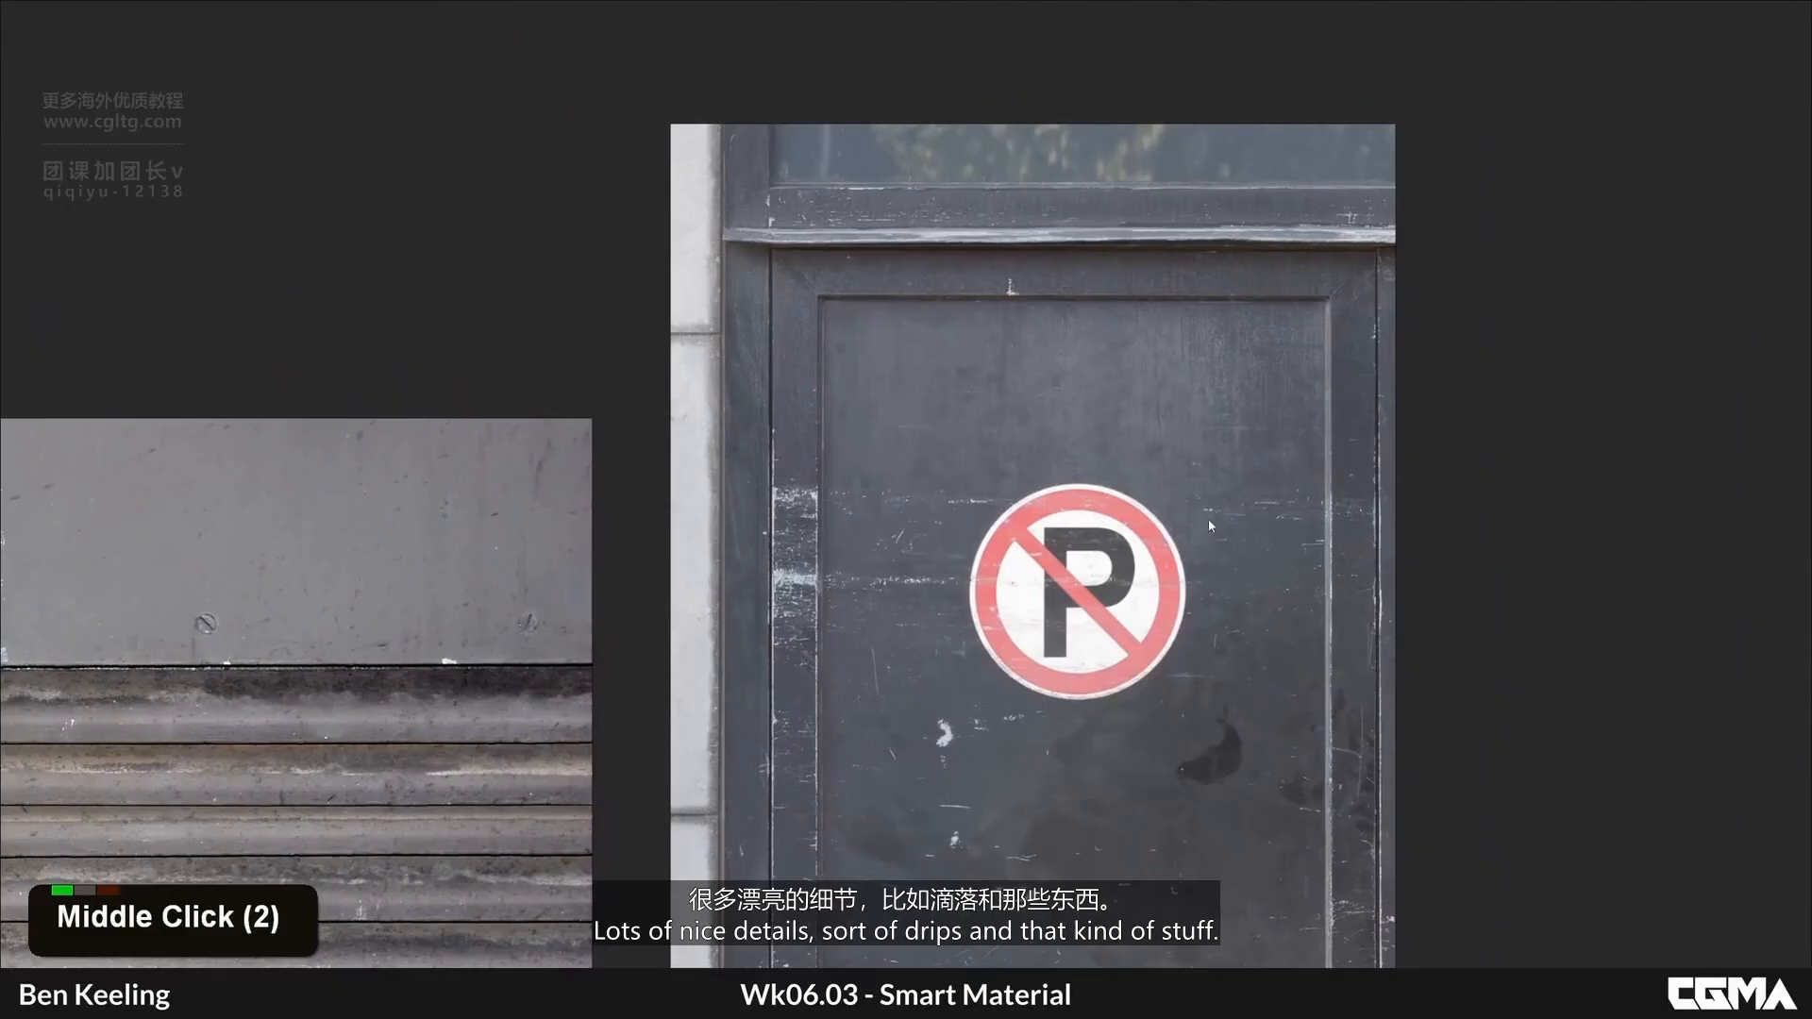
# - Examine the dirt build-up and the light and dark stains on the metal shutter photo beside the door
pyautogui.scroll(-2, 1015, 330)
pyautogui.moveTo(169, 410); pyautogui.dragTo(844, 228, button='middle')
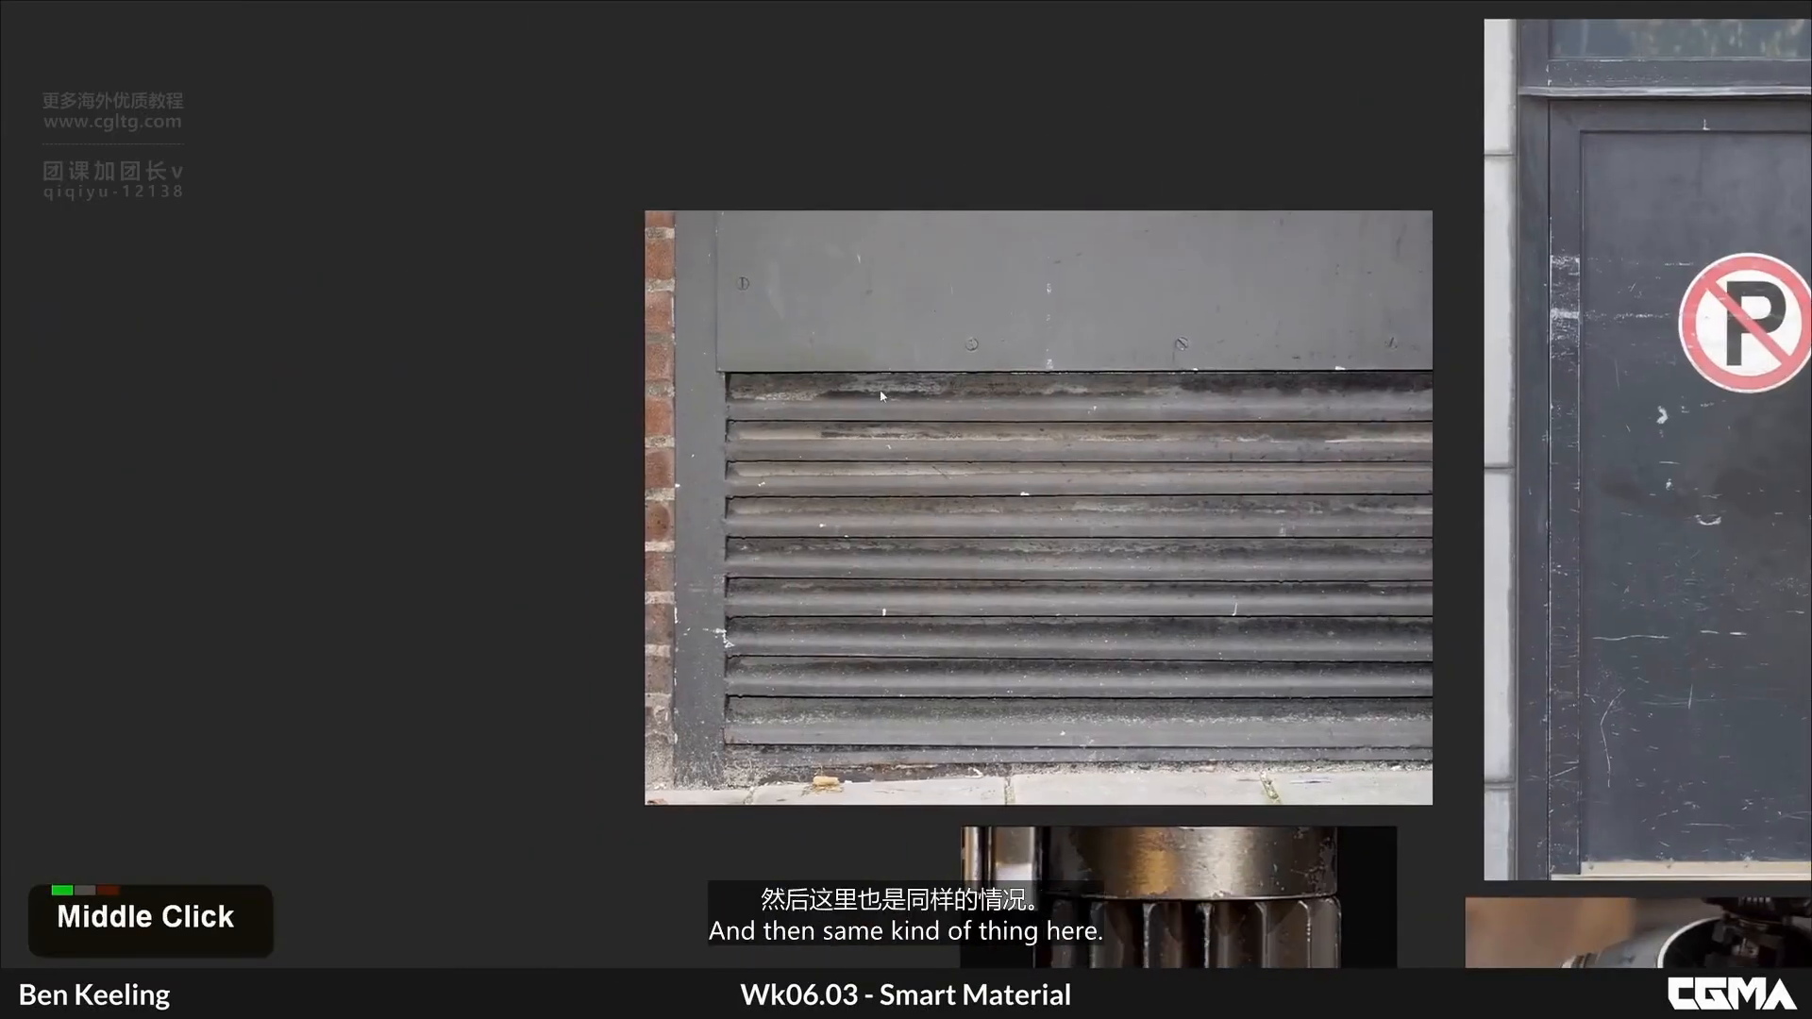
pyautogui.scroll(2, 845, 229)
pyautogui.moveTo(941, 381); pyautogui.dragTo(657, 288, button='middle')
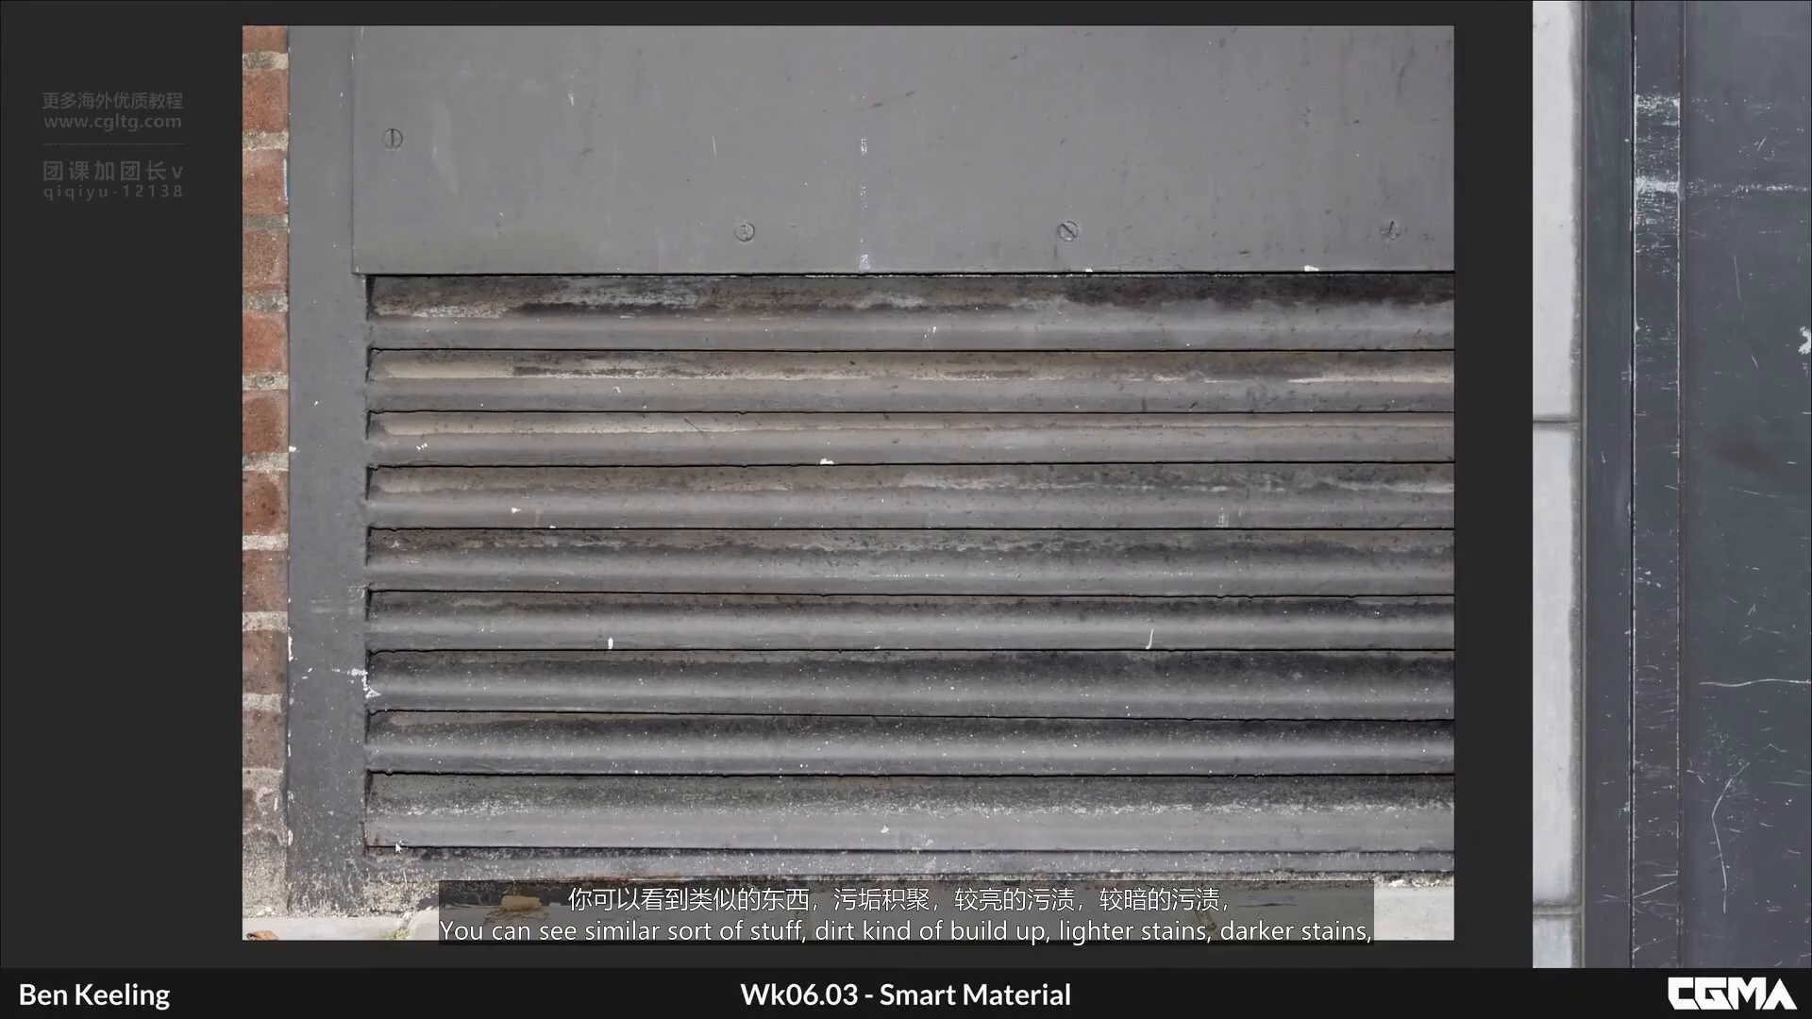
pyautogui.moveTo(386, 124); pyautogui.dragTo(384, 301, button='middle')
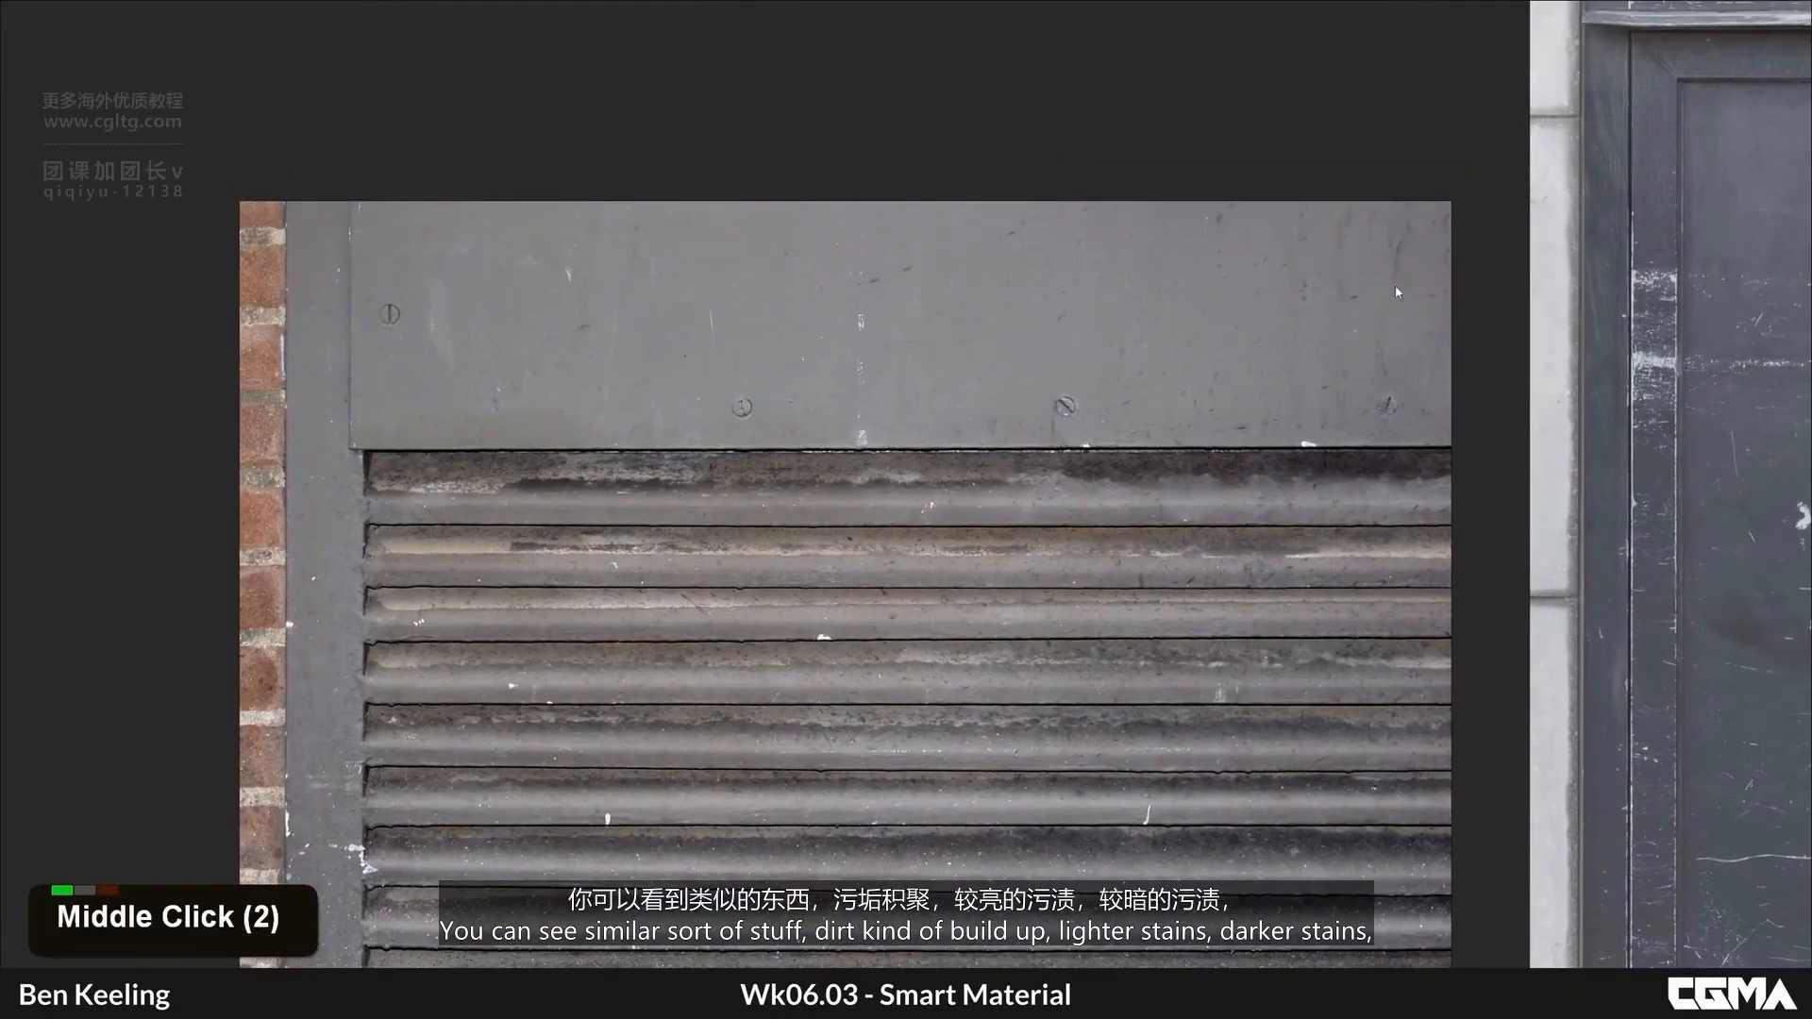
pyautogui.scroll(-3, 1185, 440)
pyautogui.moveTo(1271, 725); pyautogui.dragTo(1173, 530, button='middle')
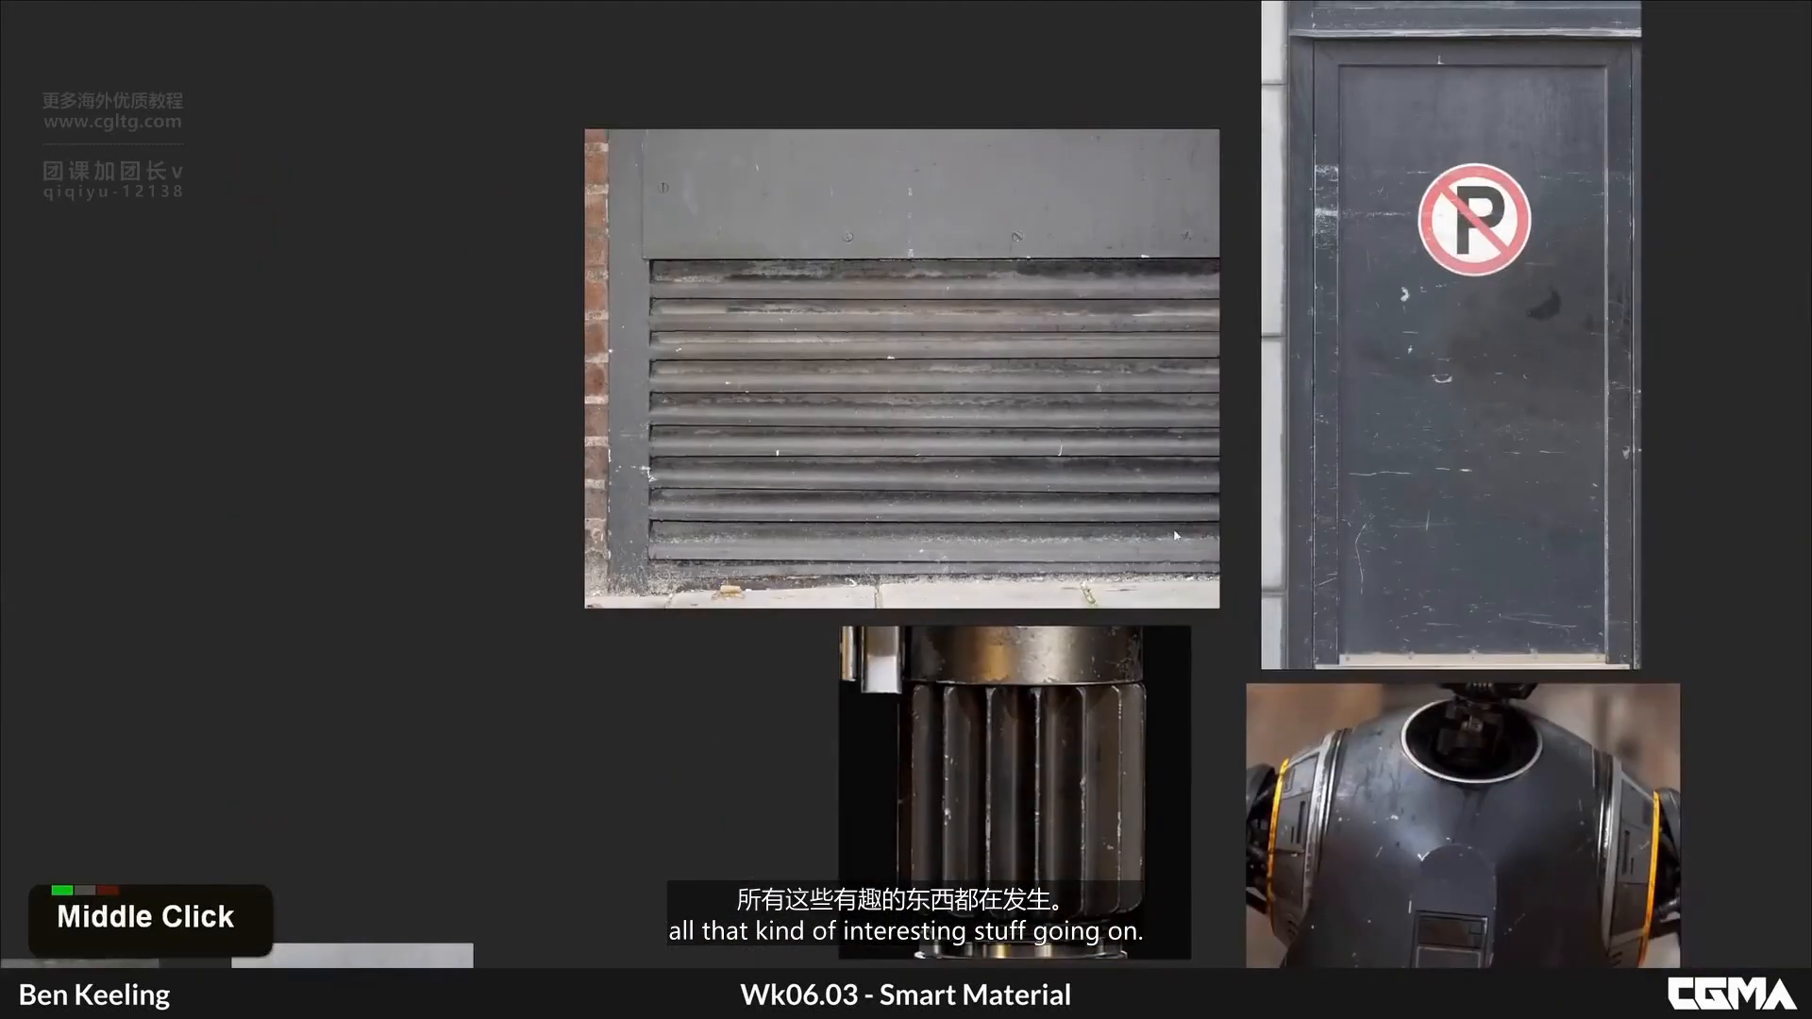
# - Bring the dark robot torso photo below the door into view and examine its paint chips
pyautogui.scroll(-3, 1177, 486)
pyautogui.moveTo(1286, 472); pyautogui.dragTo(956, 462, button='middle')
pyautogui.scroll(6, 929, 388)
pyautogui.moveTo(908, 730); pyautogui.dragTo(922, 543, button='middle')
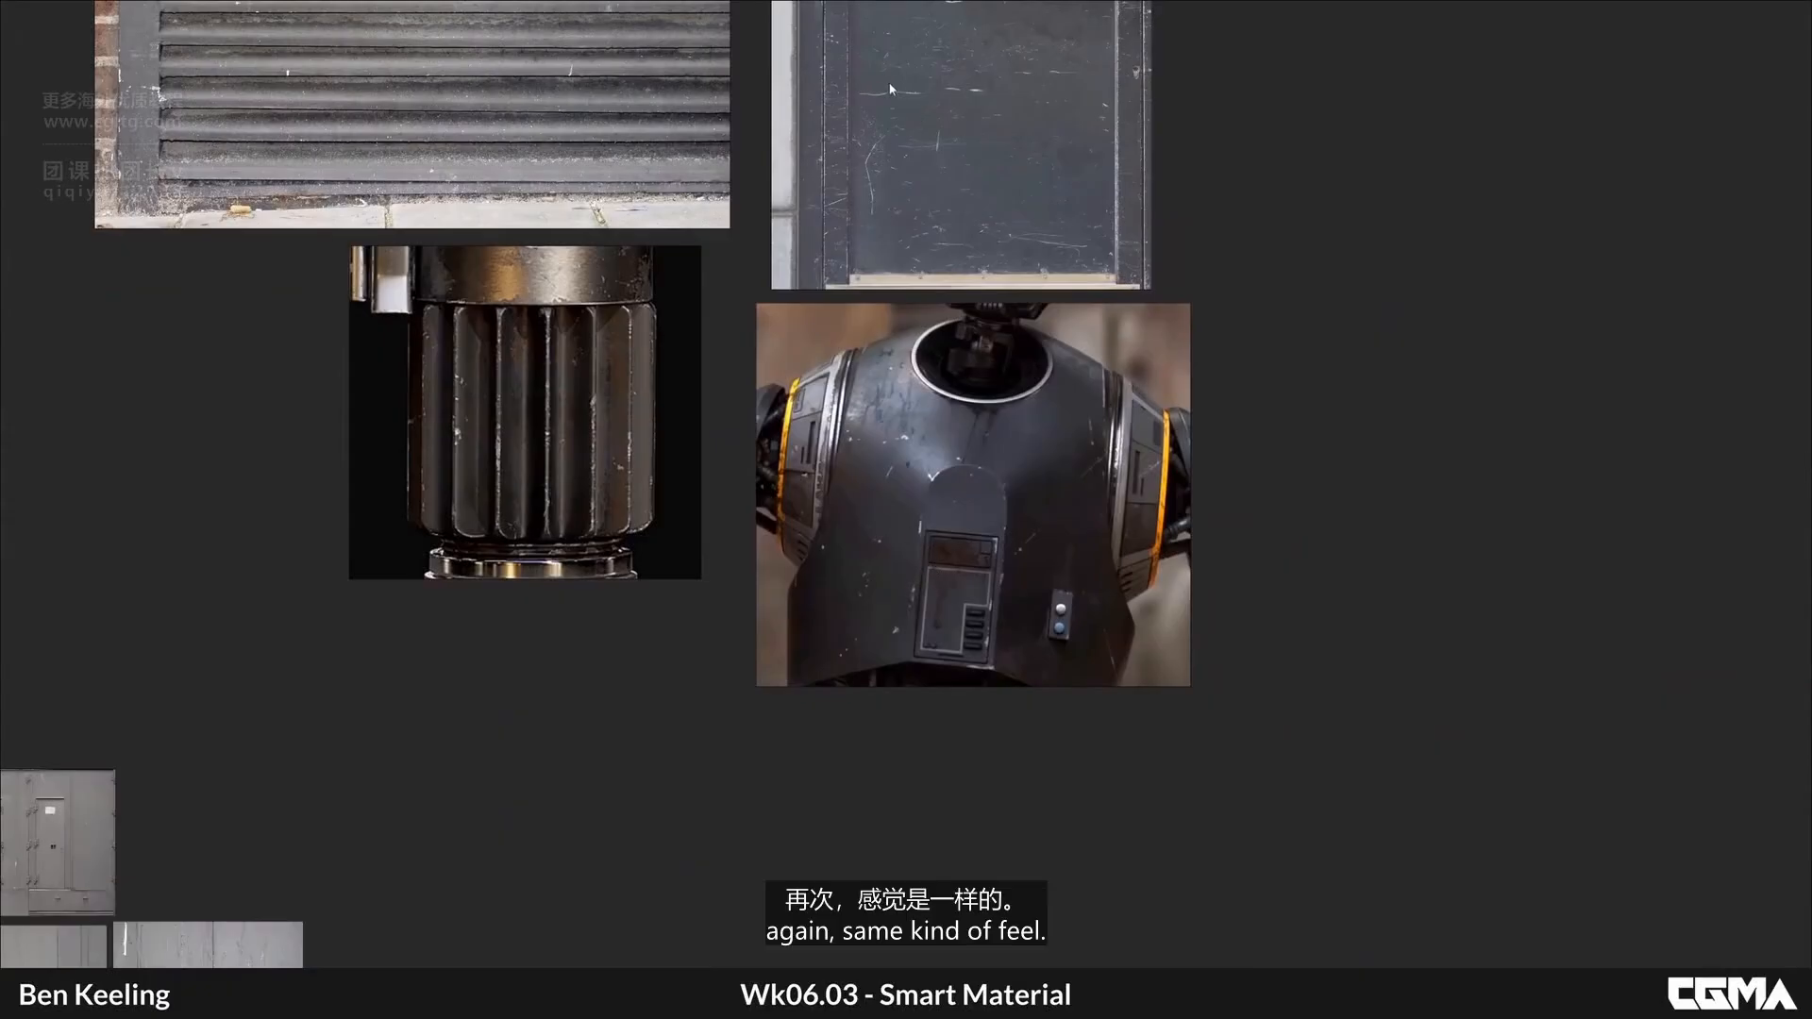
pyautogui.moveTo(948, 243); pyautogui.dragTo(948, 347, button='middle')
pyautogui.scroll(1, 948, 321)
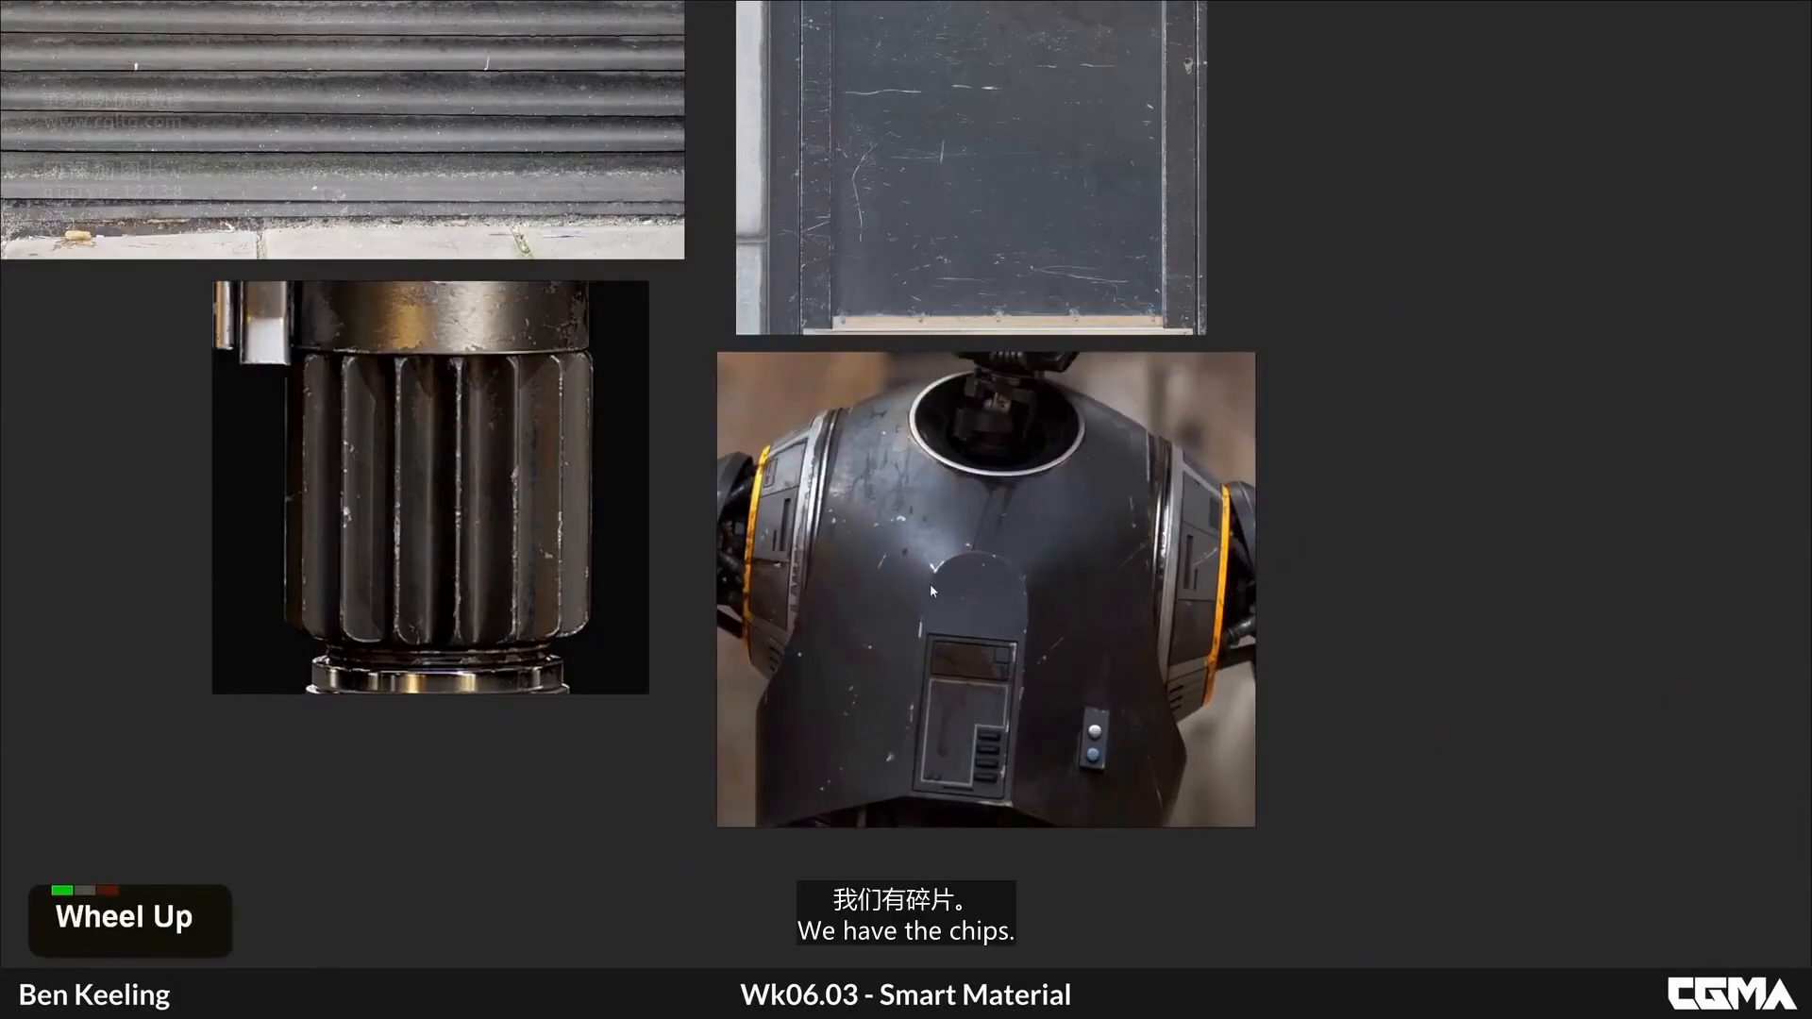
pyautogui.moveTo(949, 684); pyautogui.dragTo(951, 604, button='middle')
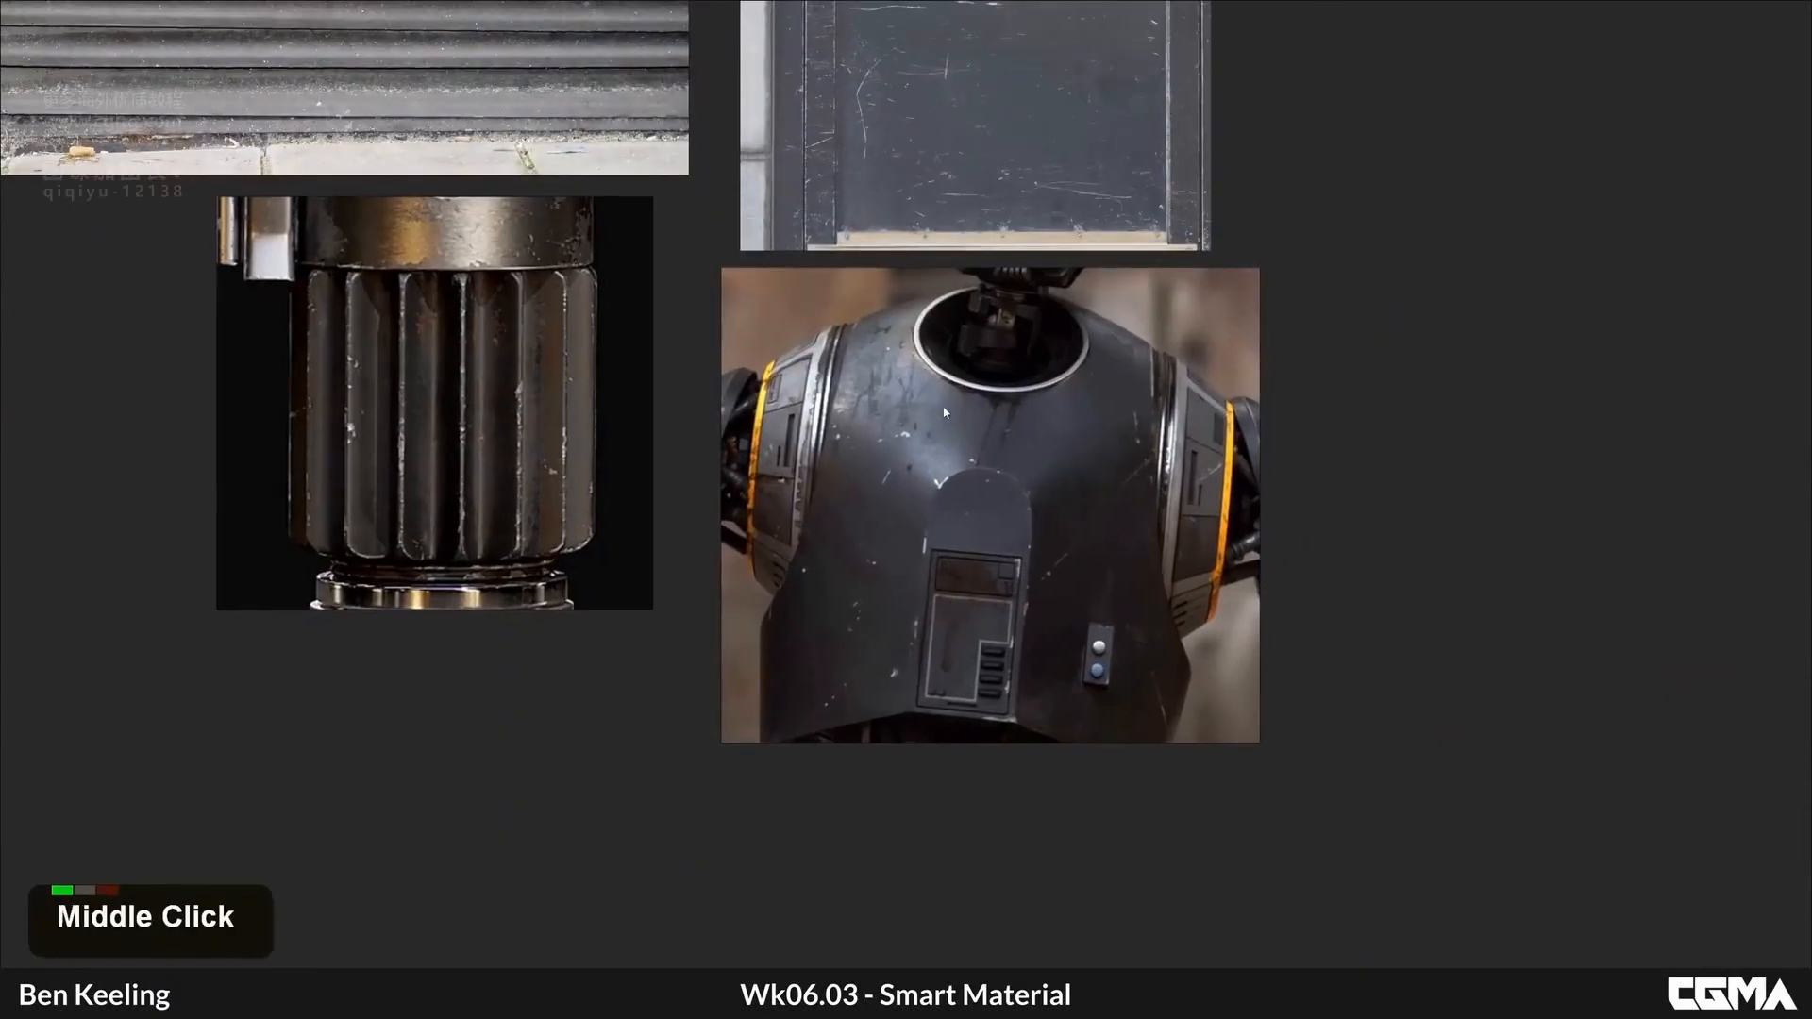
# - Examine the dirt staining and stain edges around the control panel on the robot torso photo
pyautogui.moveTo(885, 449); pyautogui.dragTo(968, 451, button='middle')
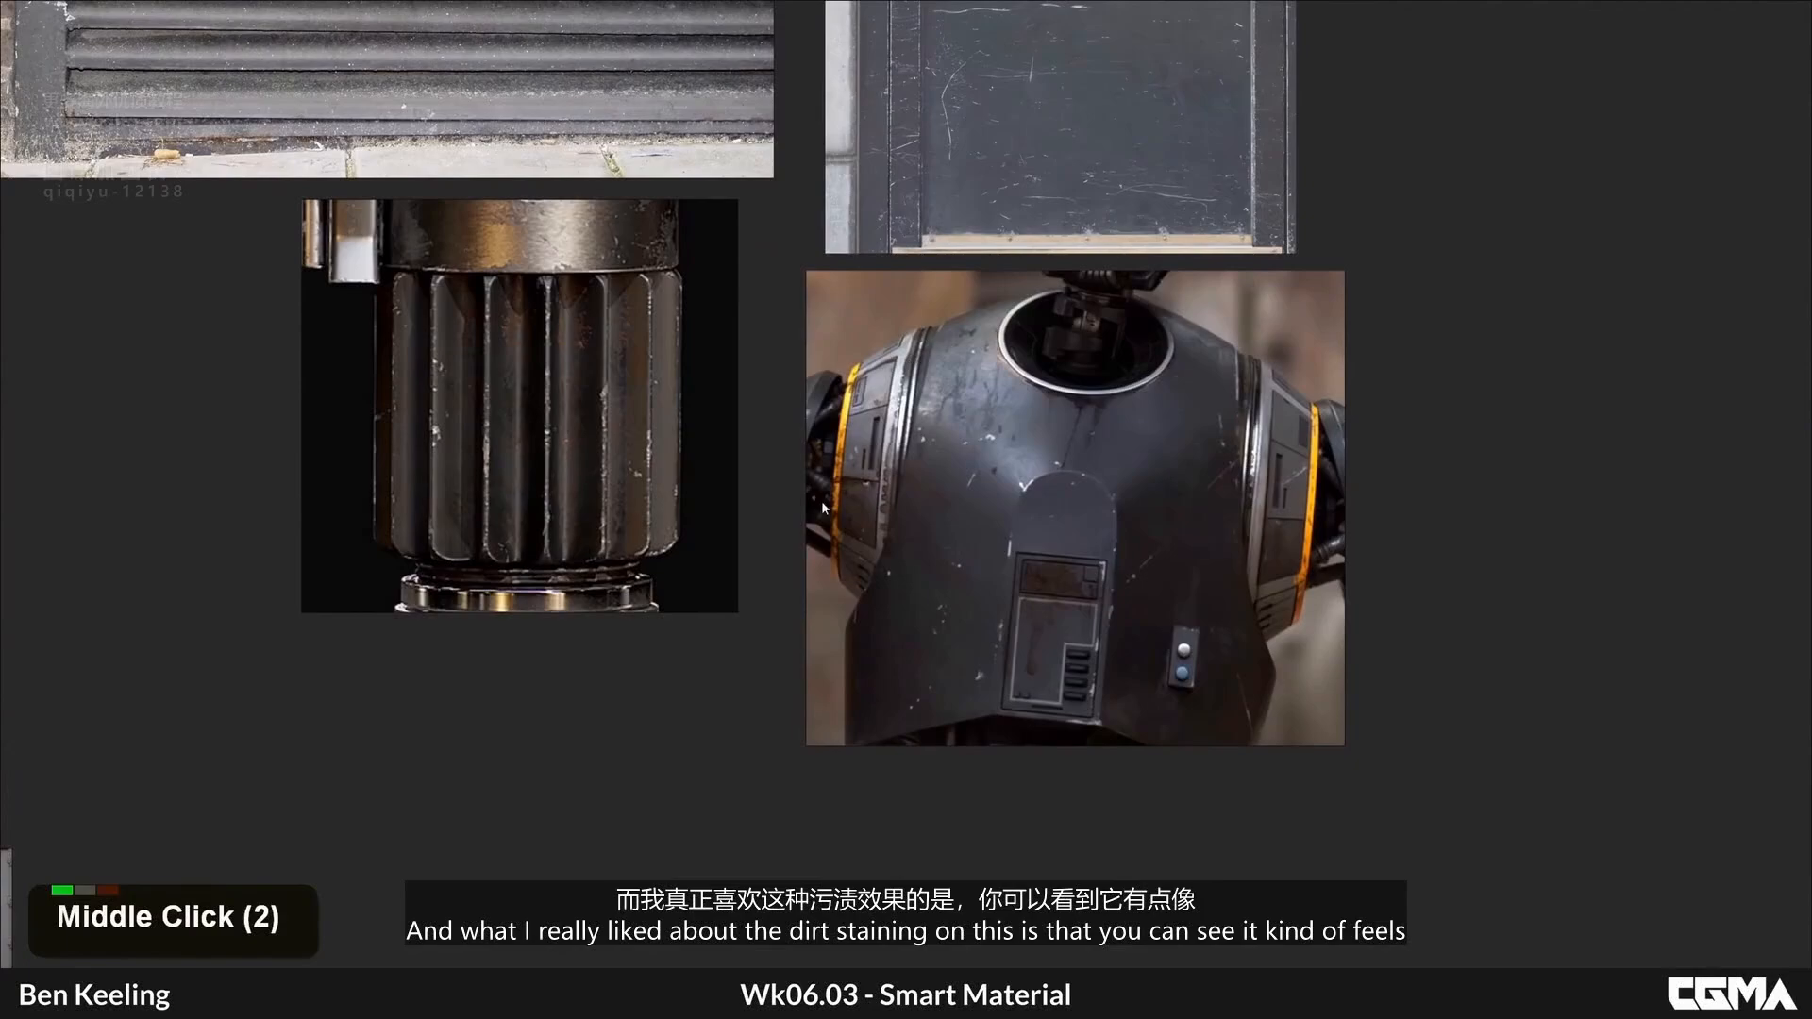
pyautogui.scroll(2, 1000, 627)
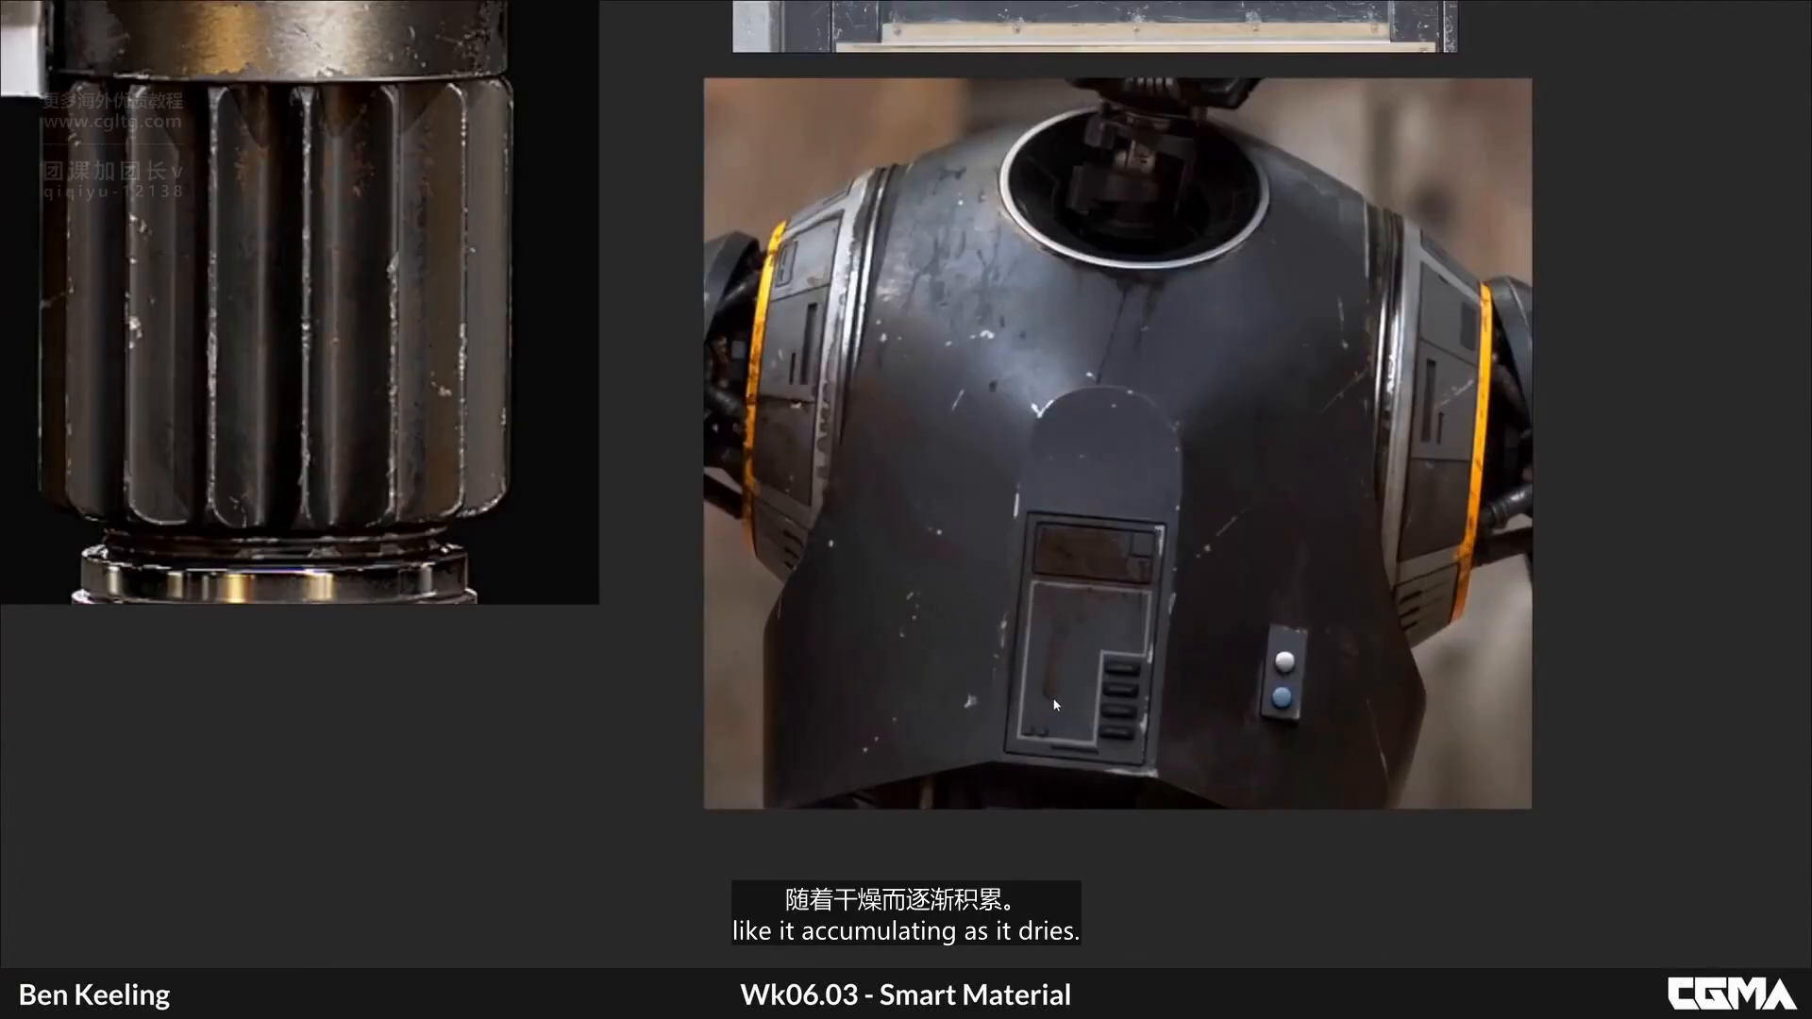
pyautogui.moveTo(1051, 649); pyautogui.dragTo(1066, 594, button='middle')
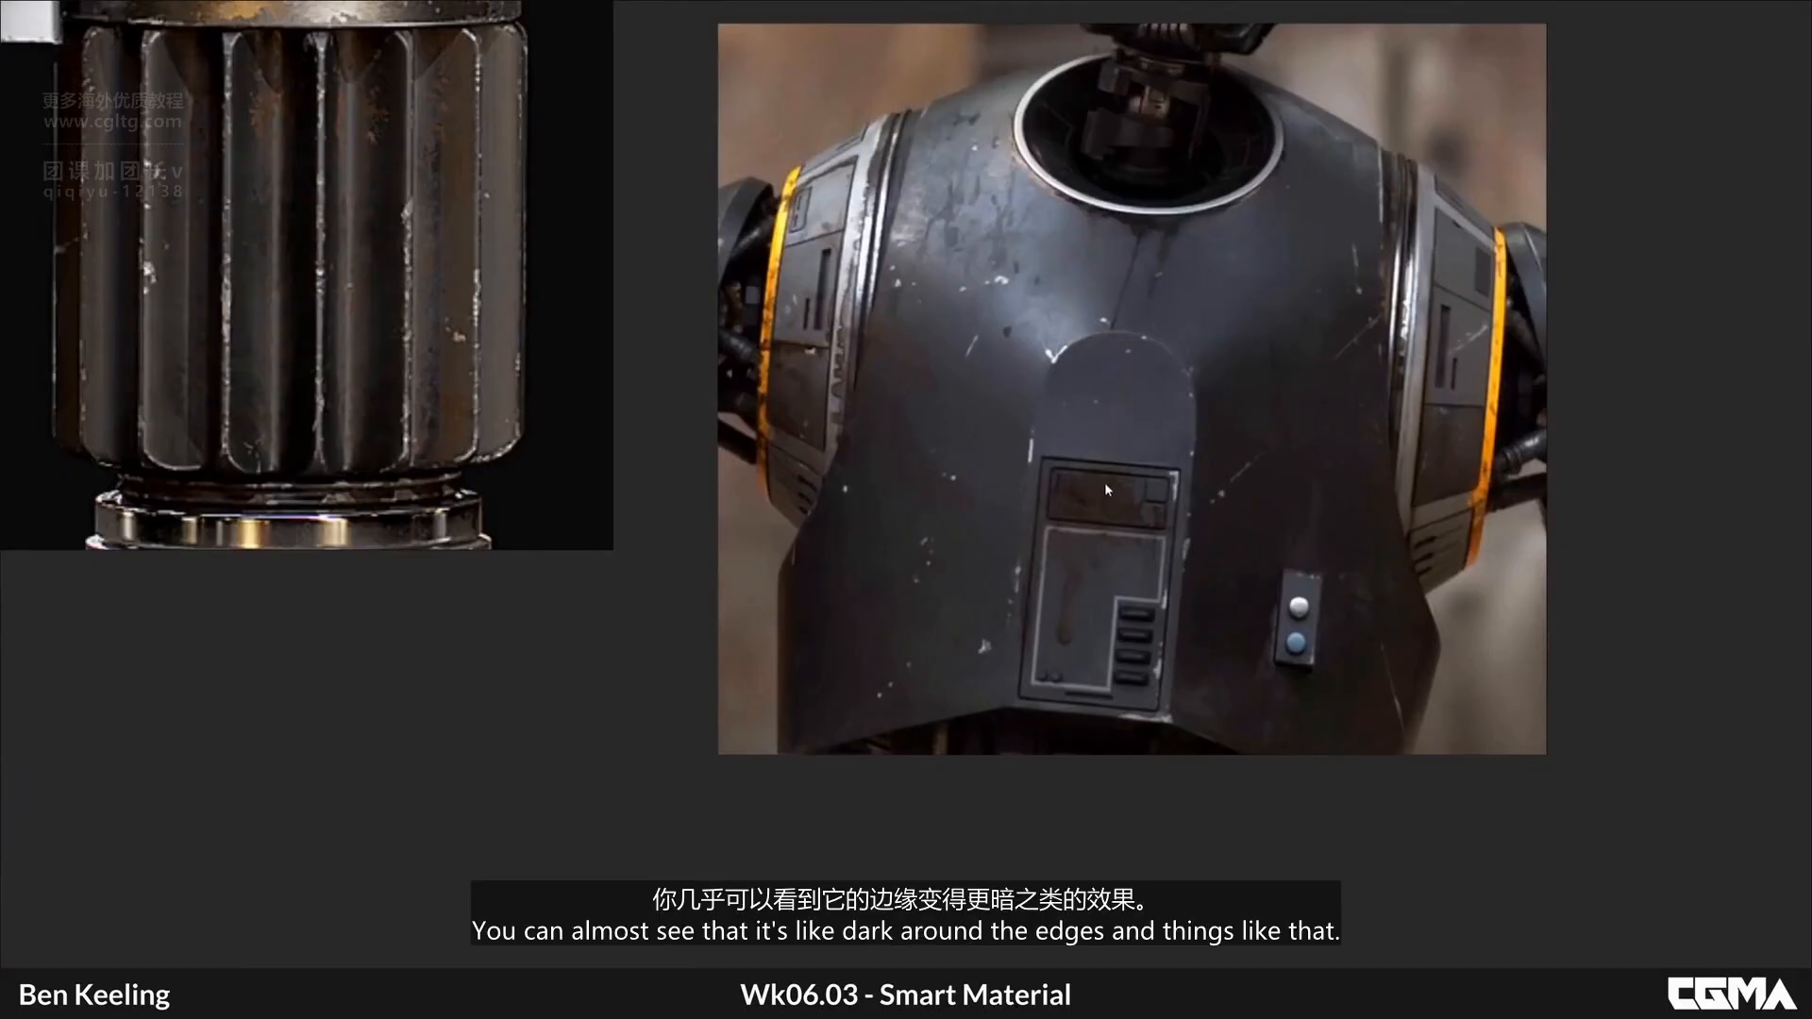
pyautogui.moveTo(1104, 481); pyautogui.dragTo(1078, 535, button='middle')
pyautogui.scroll(-2, 1039, 482)
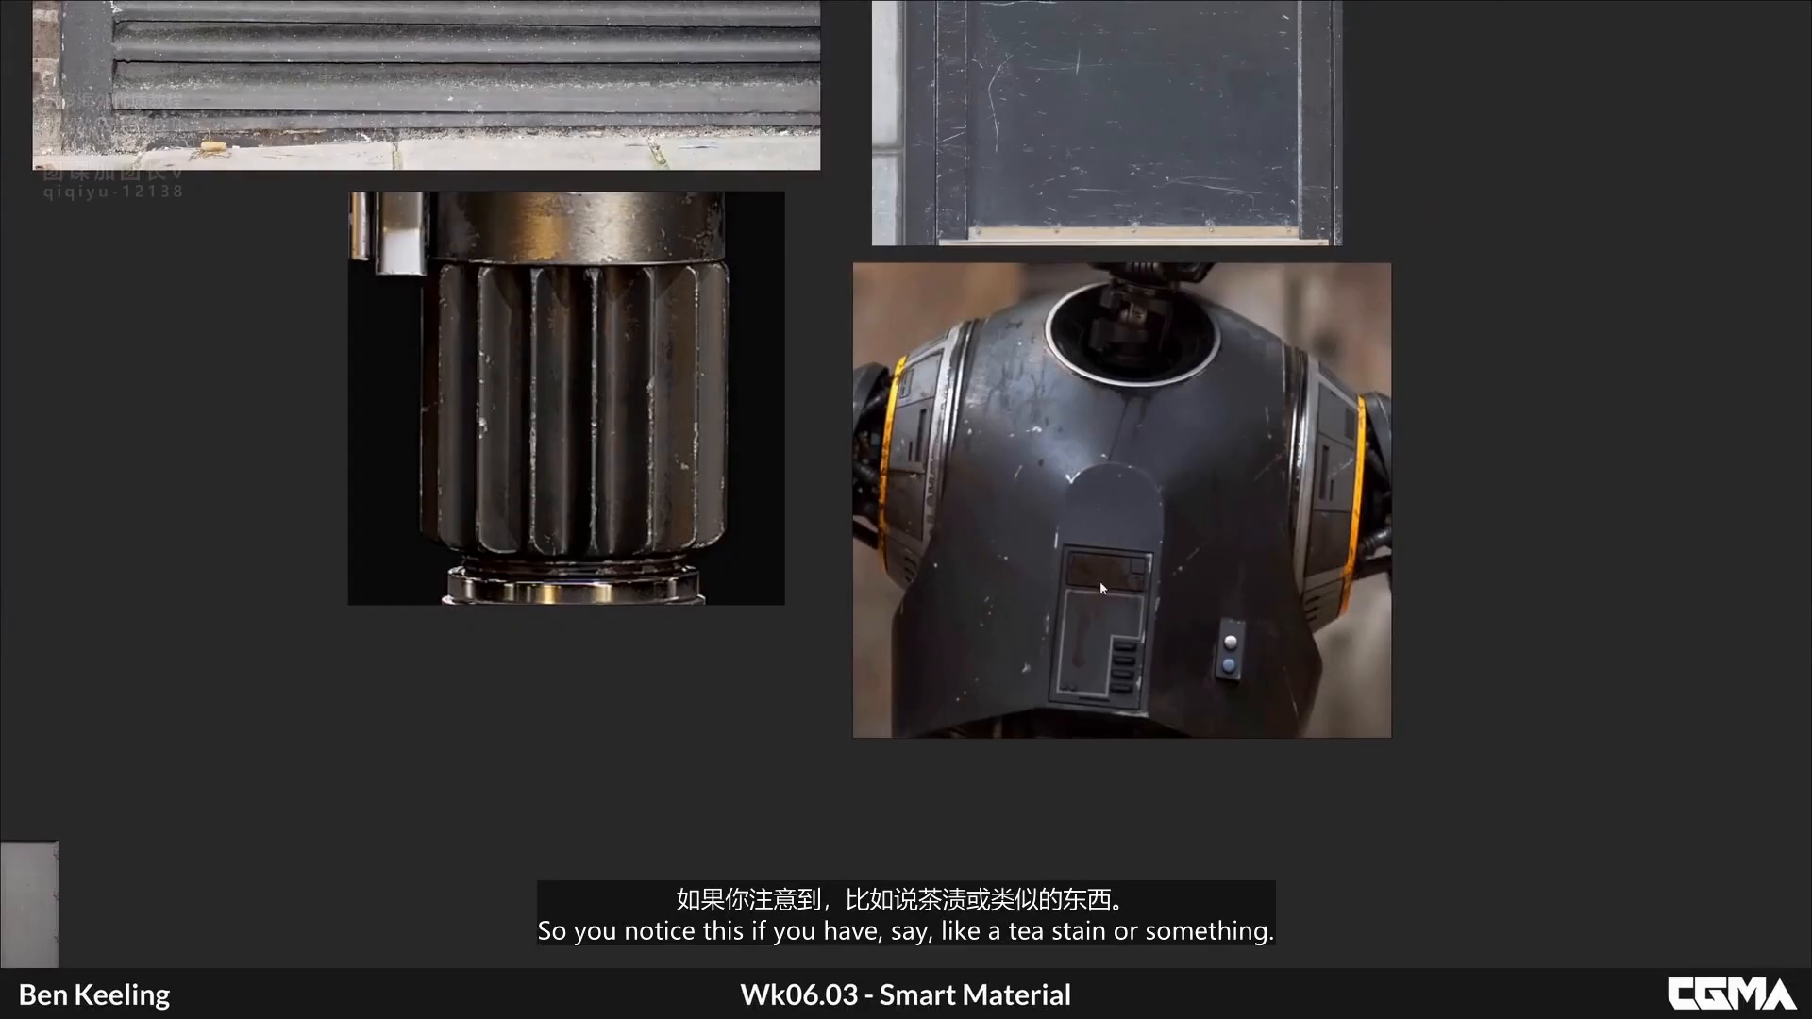
pyautogui.moveTo(1075, 523); pyautogui.dragTo(1070, 549, button='middle')
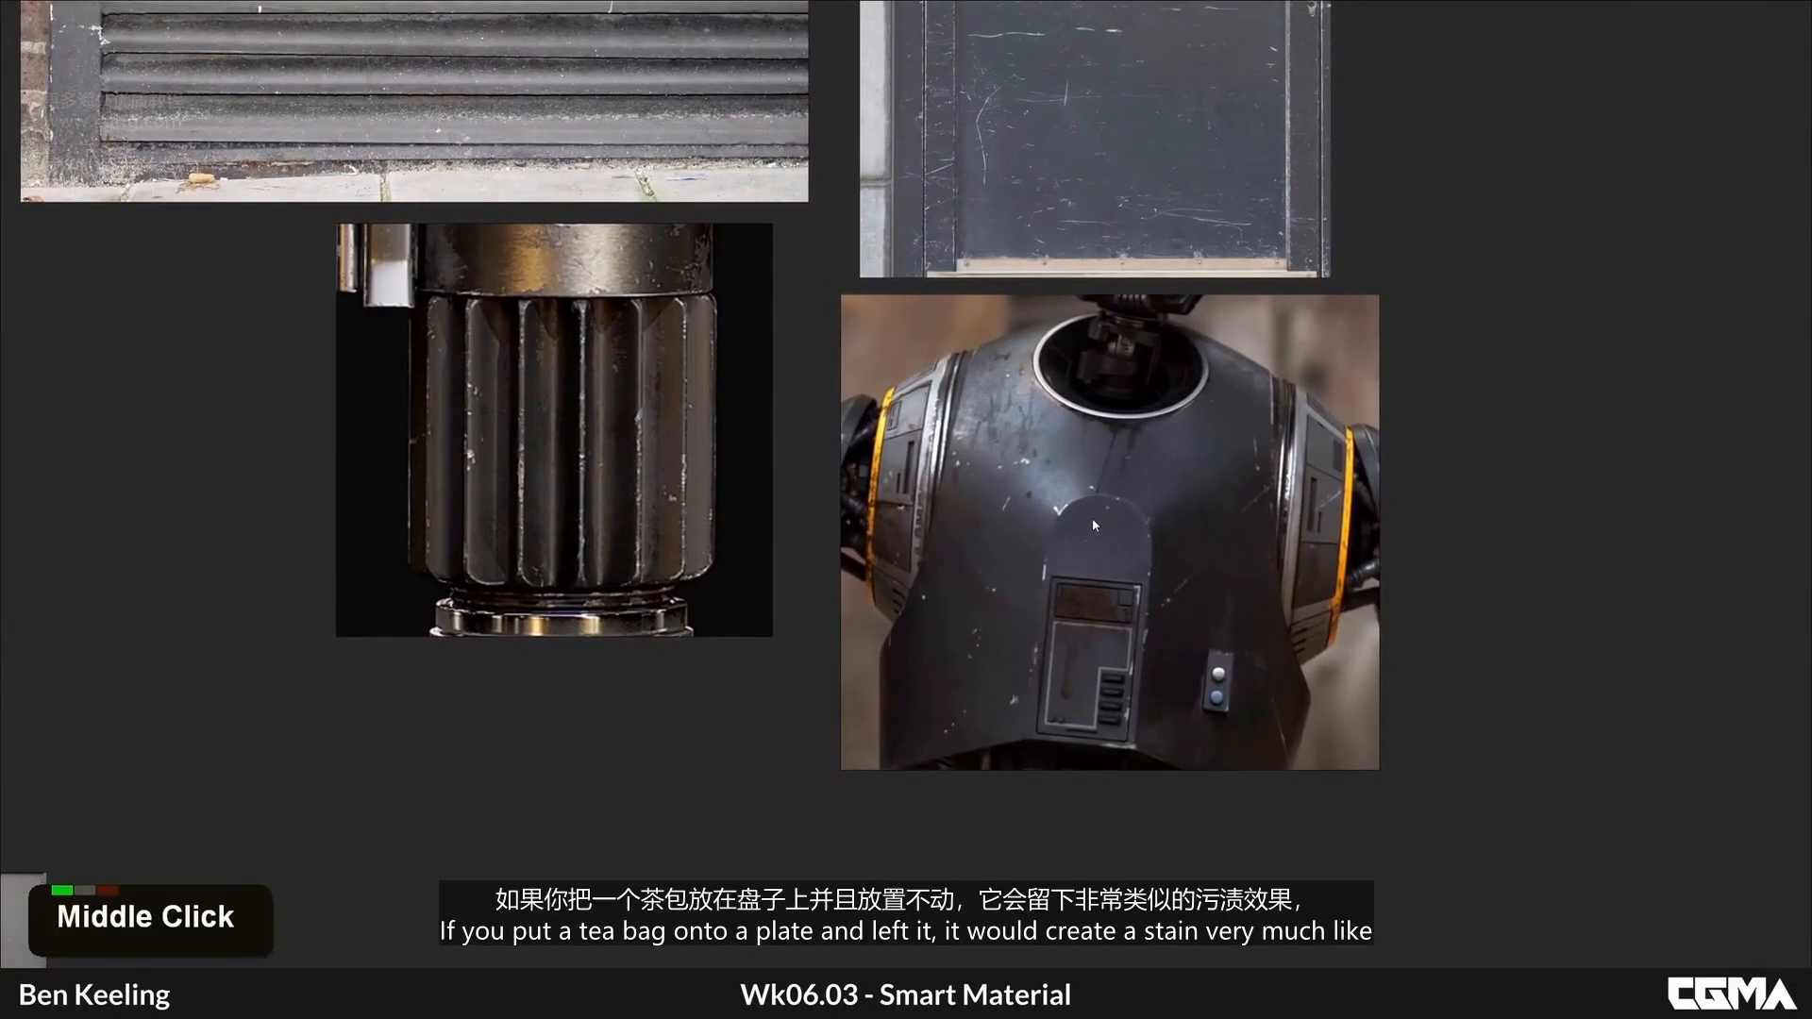
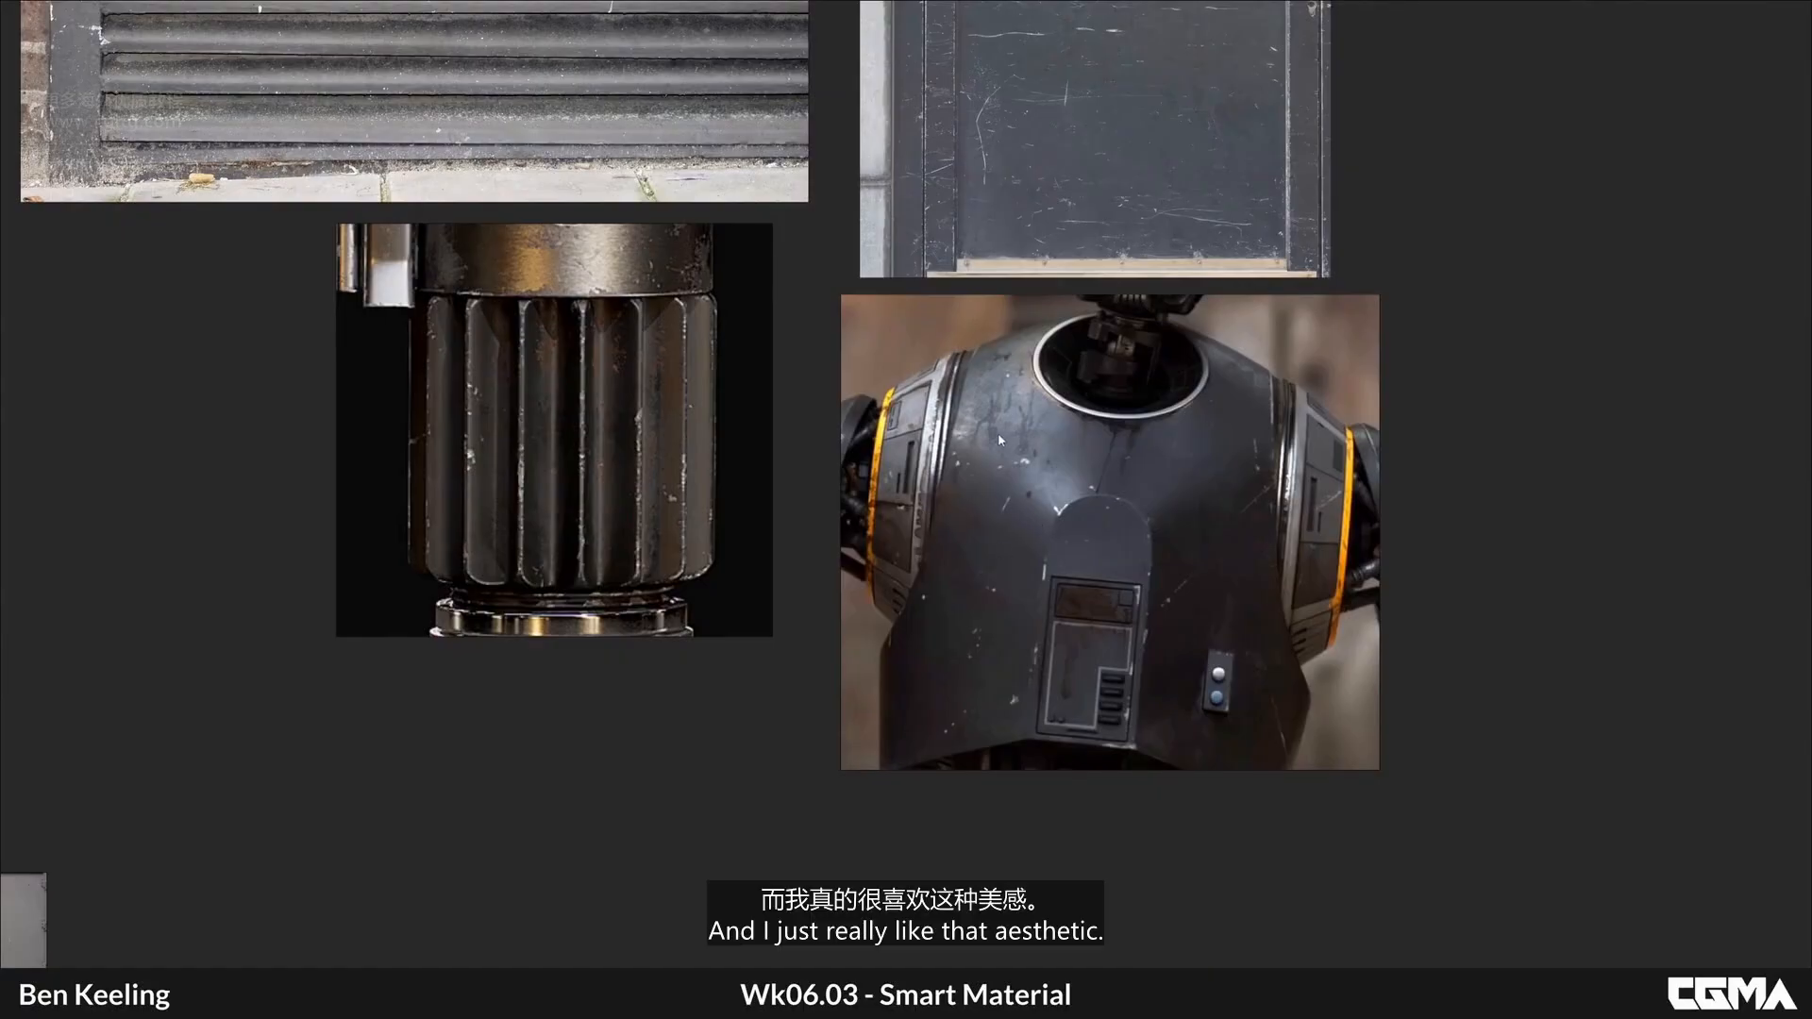
# - Survey the door and panel photos in the Dark Painted Metal group, and return to the shutter, door and robot references
pyautogui.scroll(-2, 1012, 448)
pyautogui.moveTo(929, 695); pyautogui.dragTo(1134, 508, button='middle')
pyautogui.moveTo(894, 560); pyautogui.dragTo(668, 492, button='middle')
pyautogui.scroll(4, 550, 502)
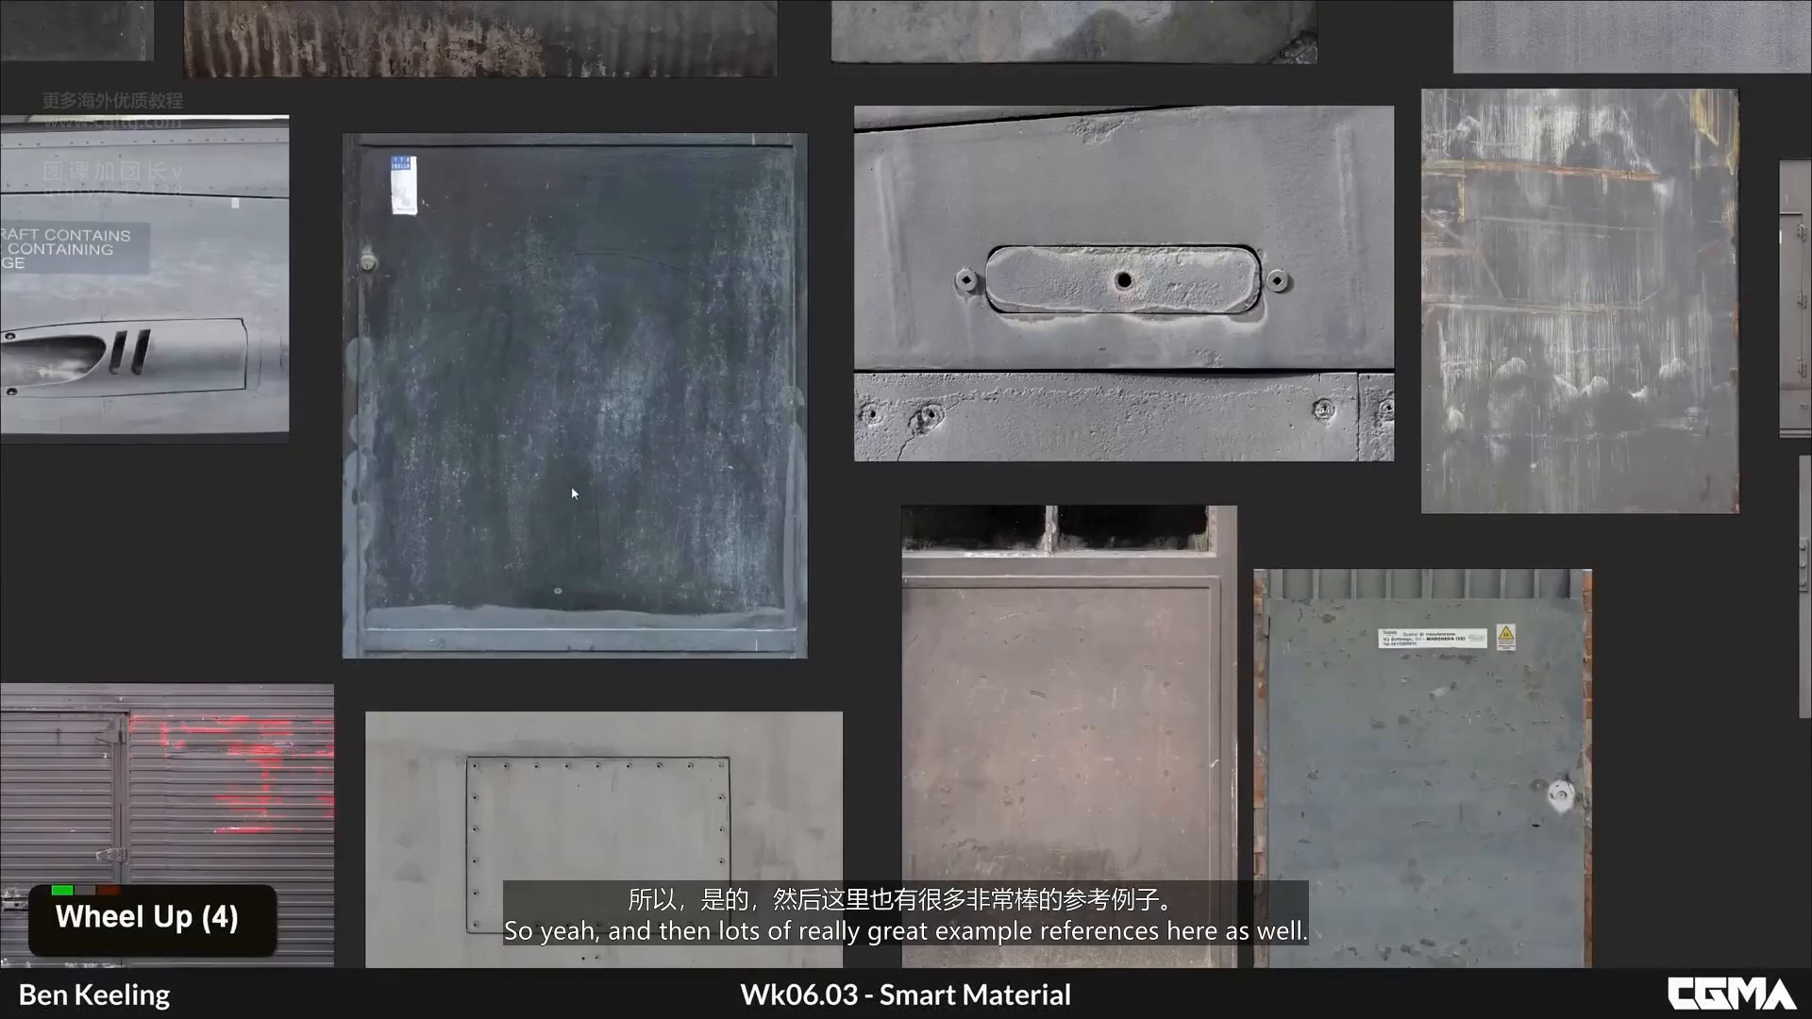
pyautogui.scroll(-2, 916, 371)
pyautogui.moveTo(764, 413); pyautogui.dragTo(900, 401, button='middle')
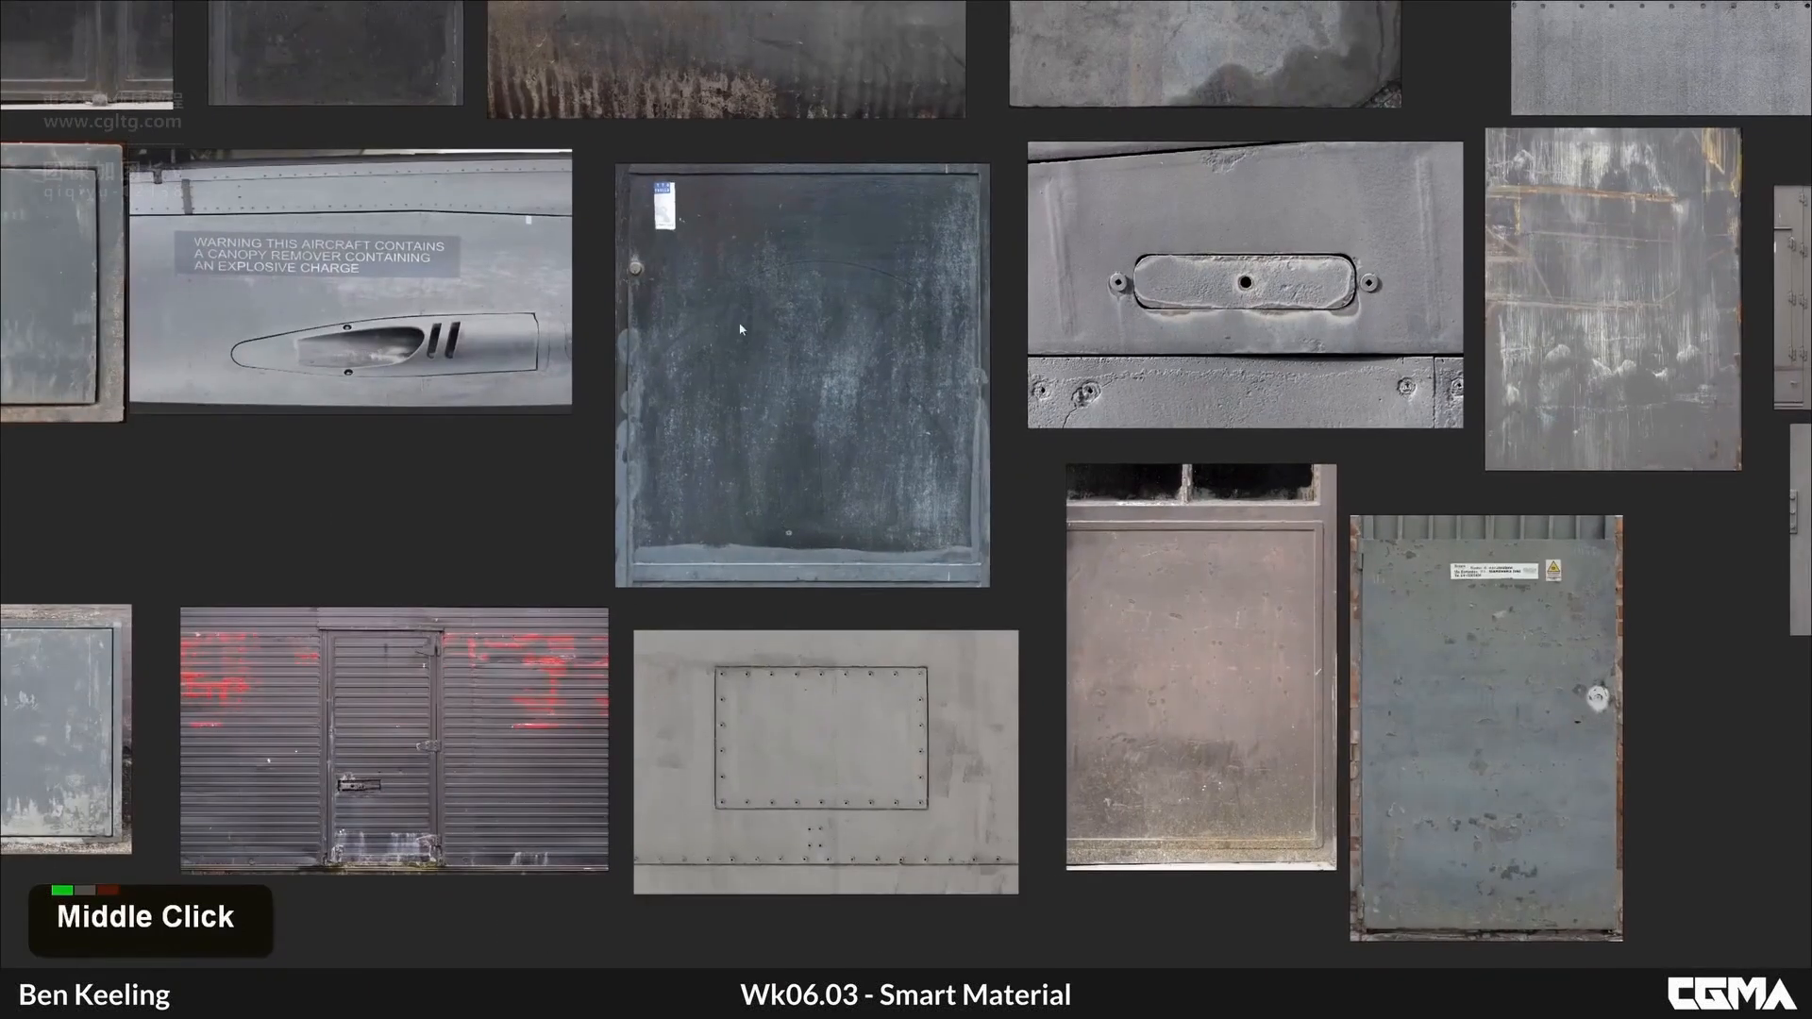
pyautogui.scroll(-6, 963, 403)
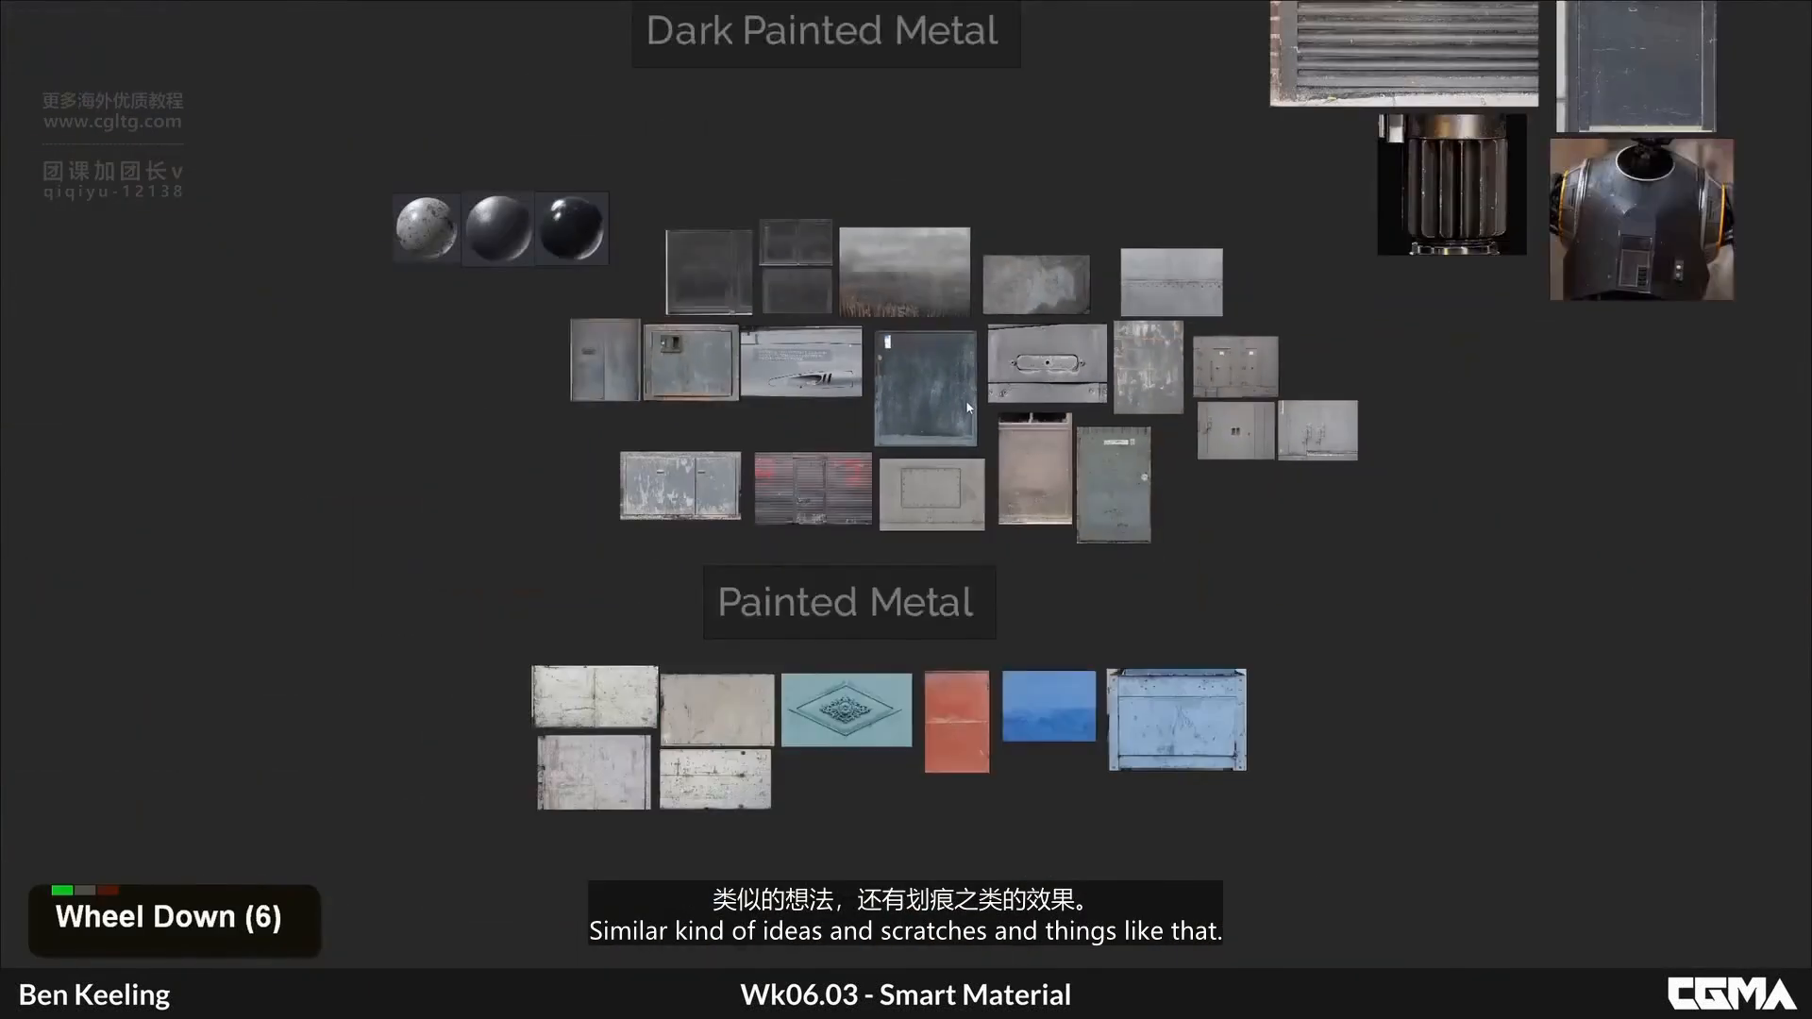
pyautogui.moveTo(981, 401); pyautogui.dragTo(727, 557, button='middle')
pyautogui.scroll(2, 1274, 242)
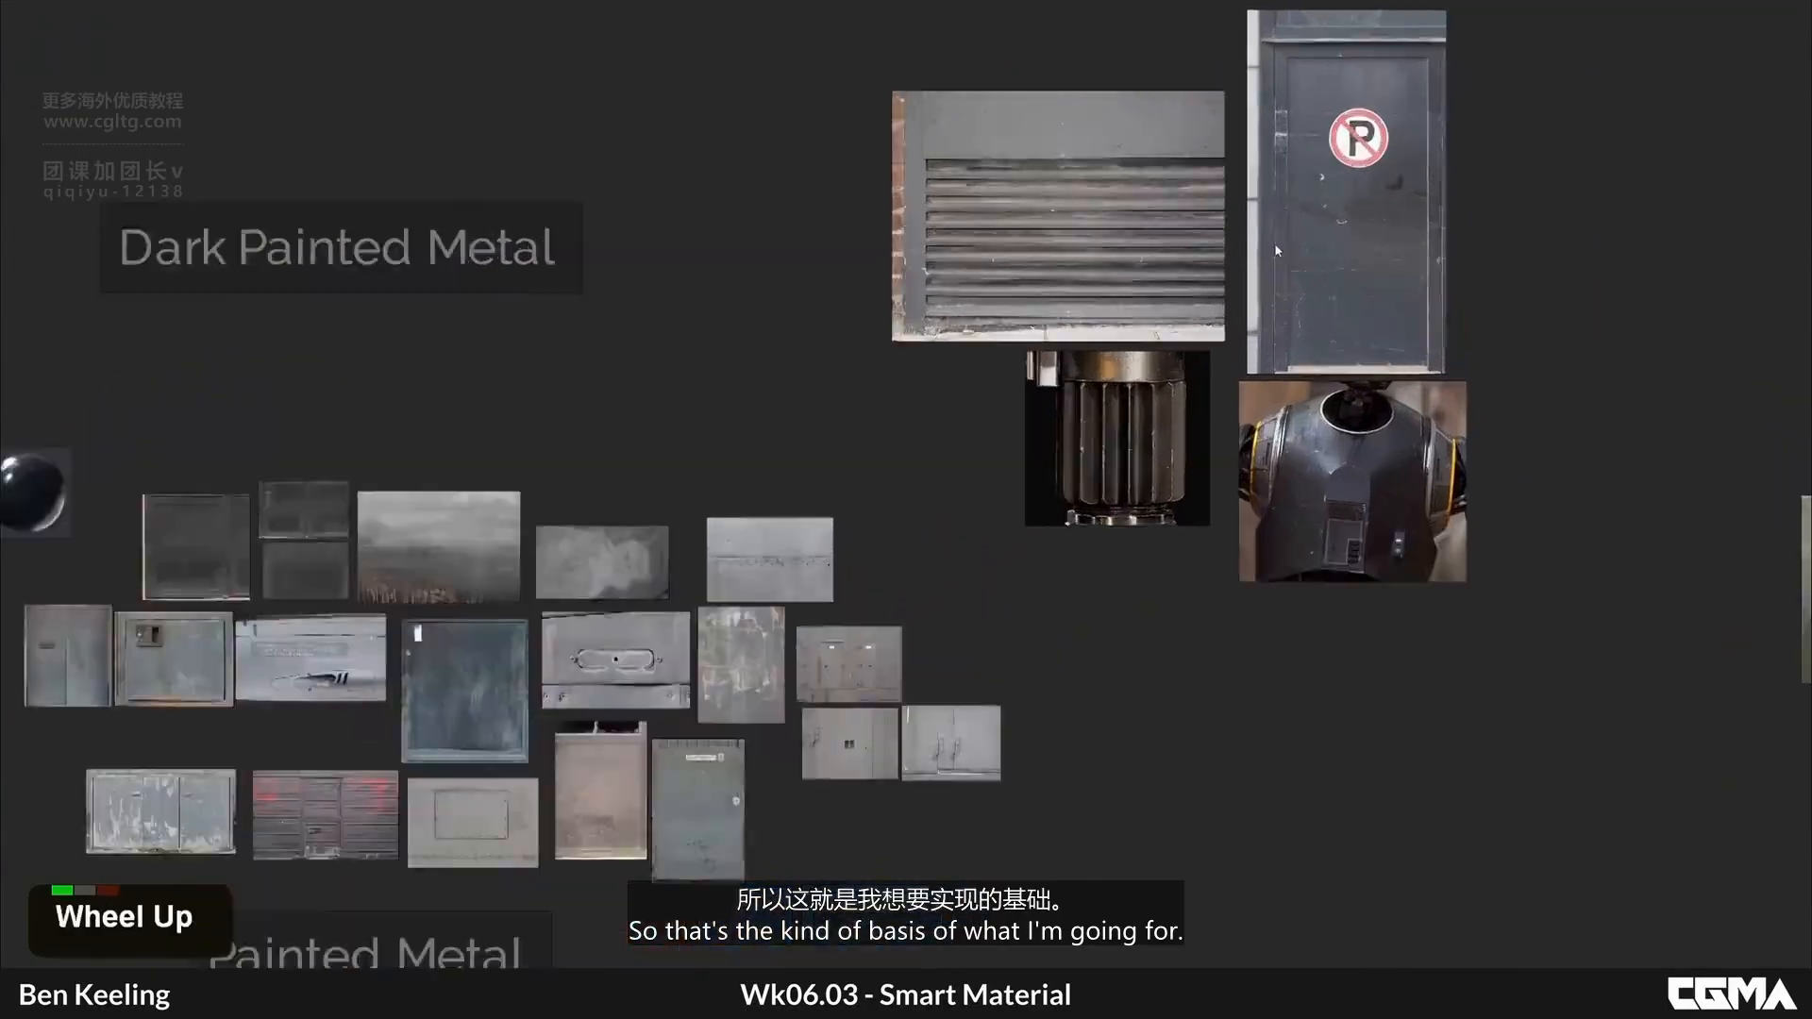
pyautogui.scroll(-1, 1066, 323)
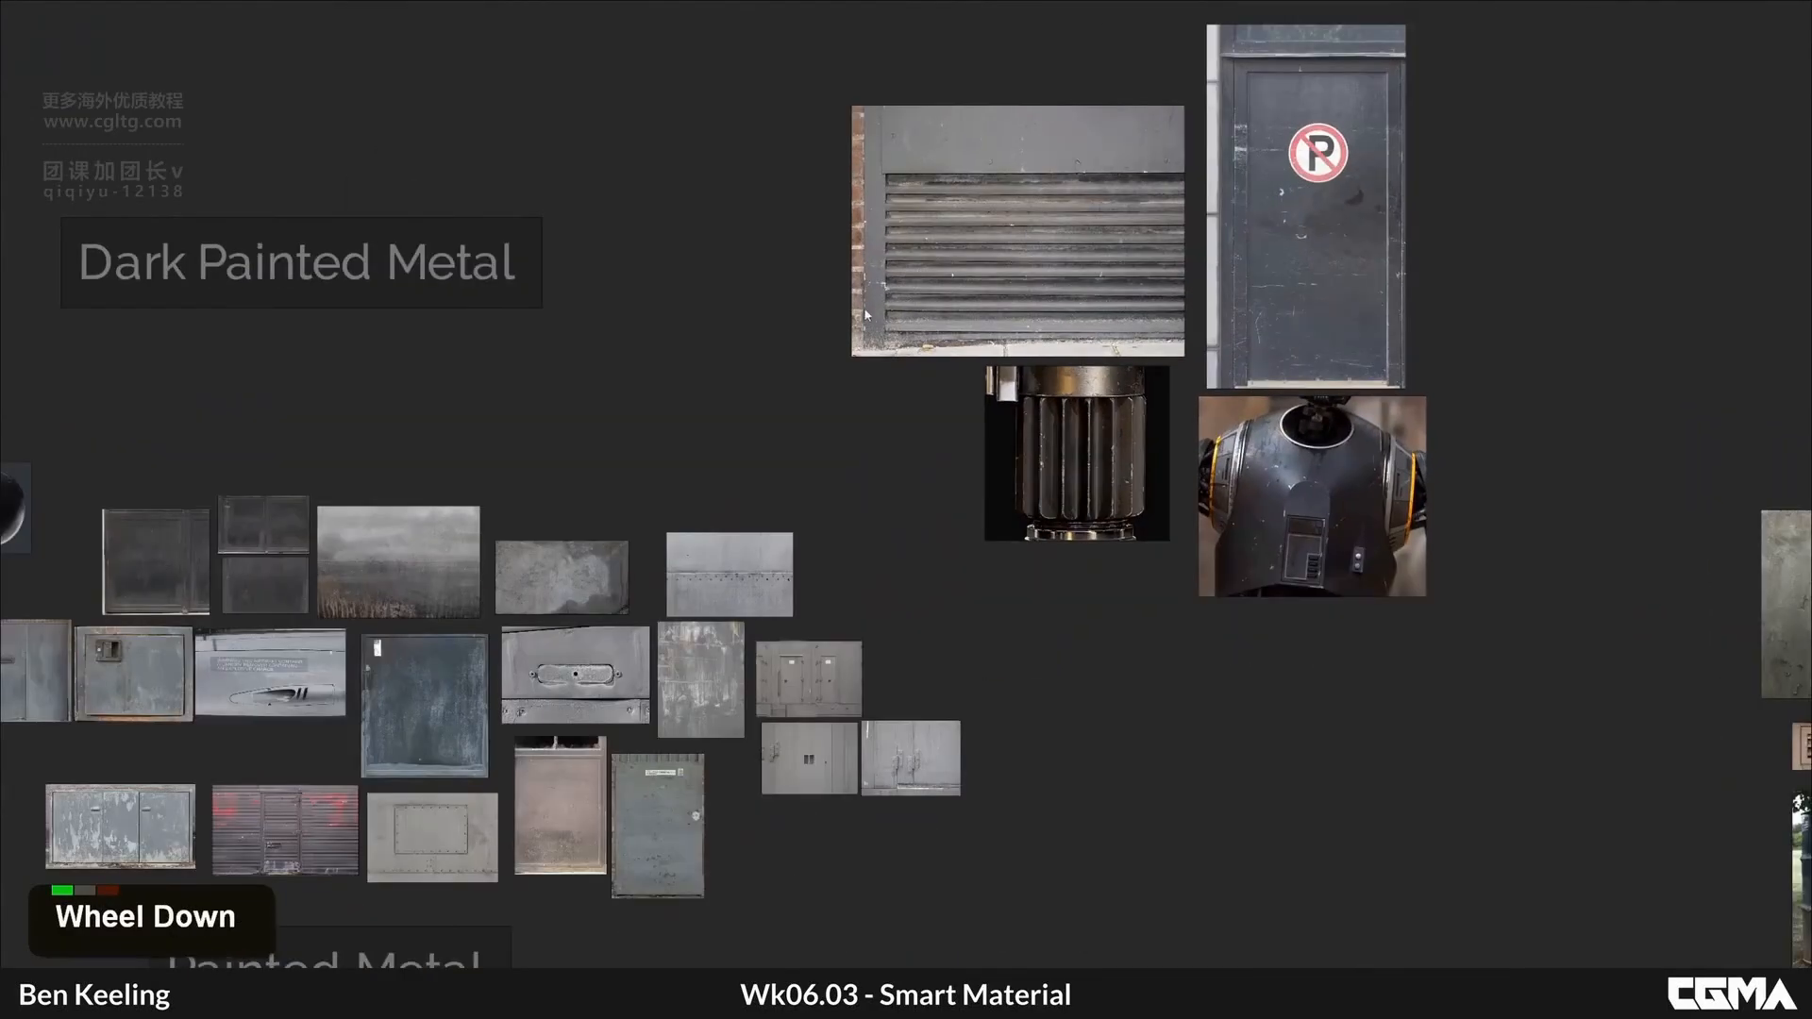
# - Move the reference board off Substance 3D Painter and look through the EcoBot Base Materials folder inside the Ref Example folder
pyautogui.moveTo(1070, 314); pyautogui.dragTo(1811, 344, button='right')
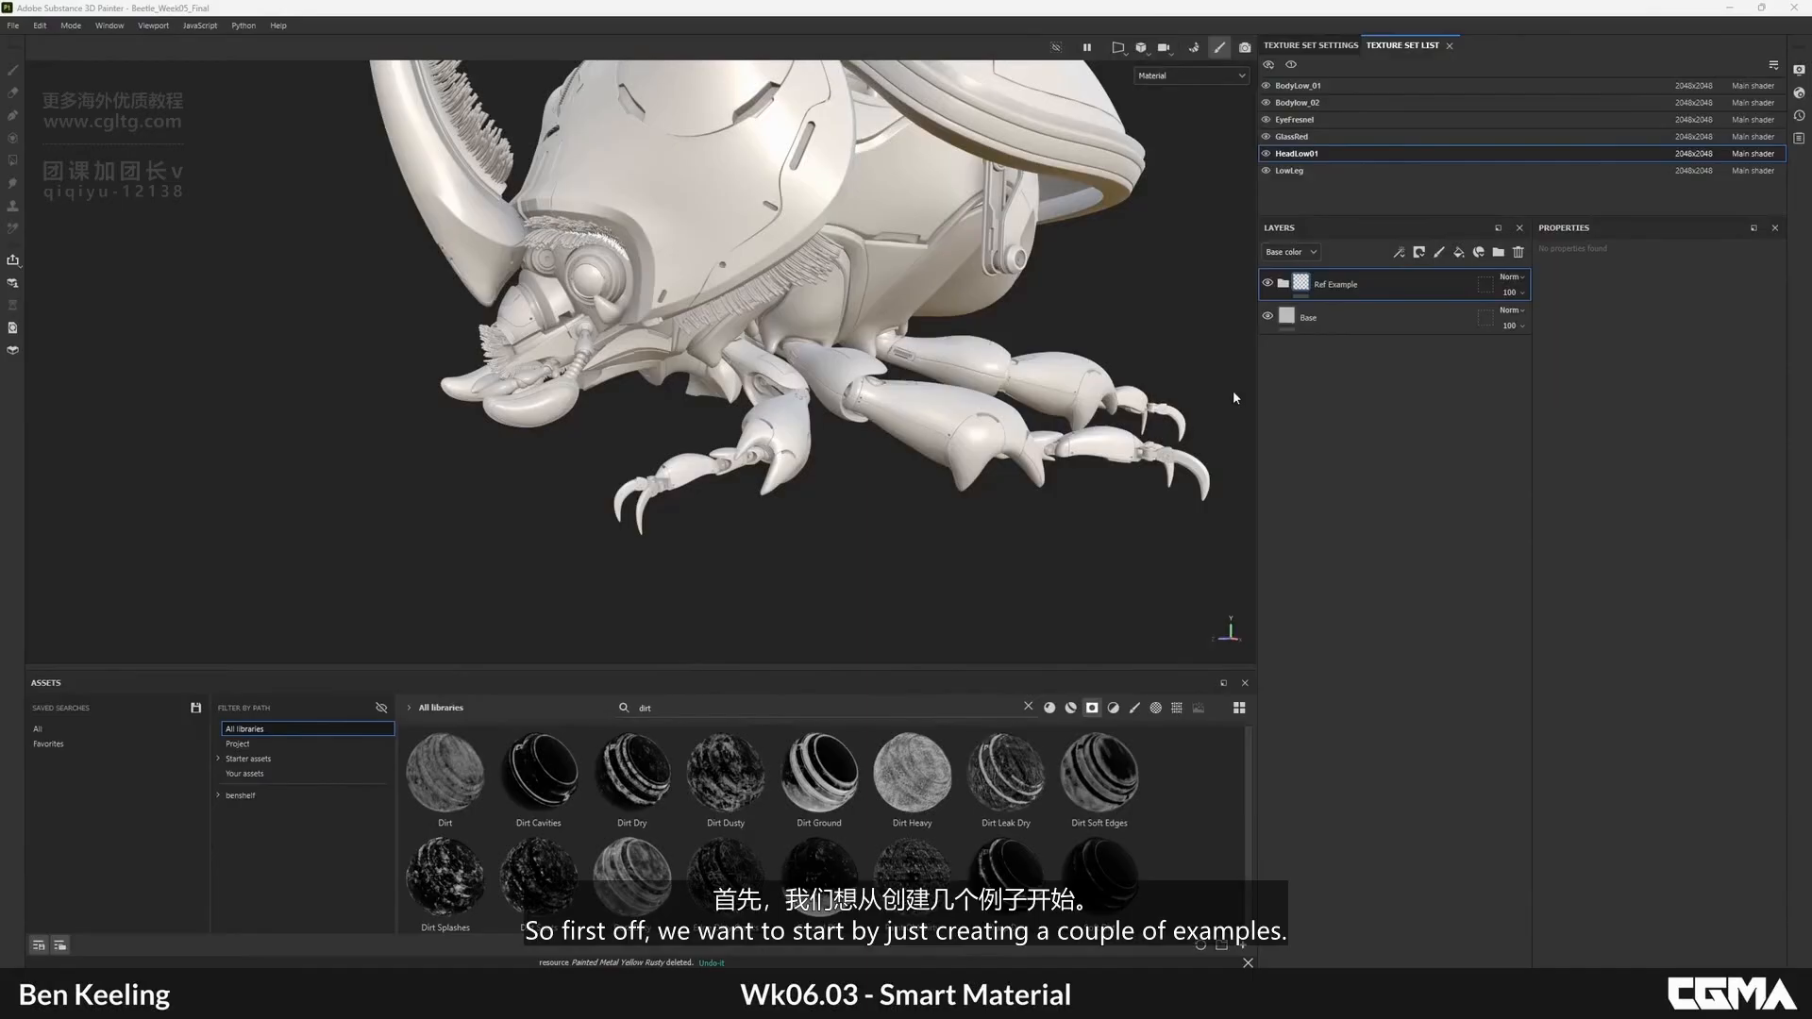
pyautogui.click(1283, 283)
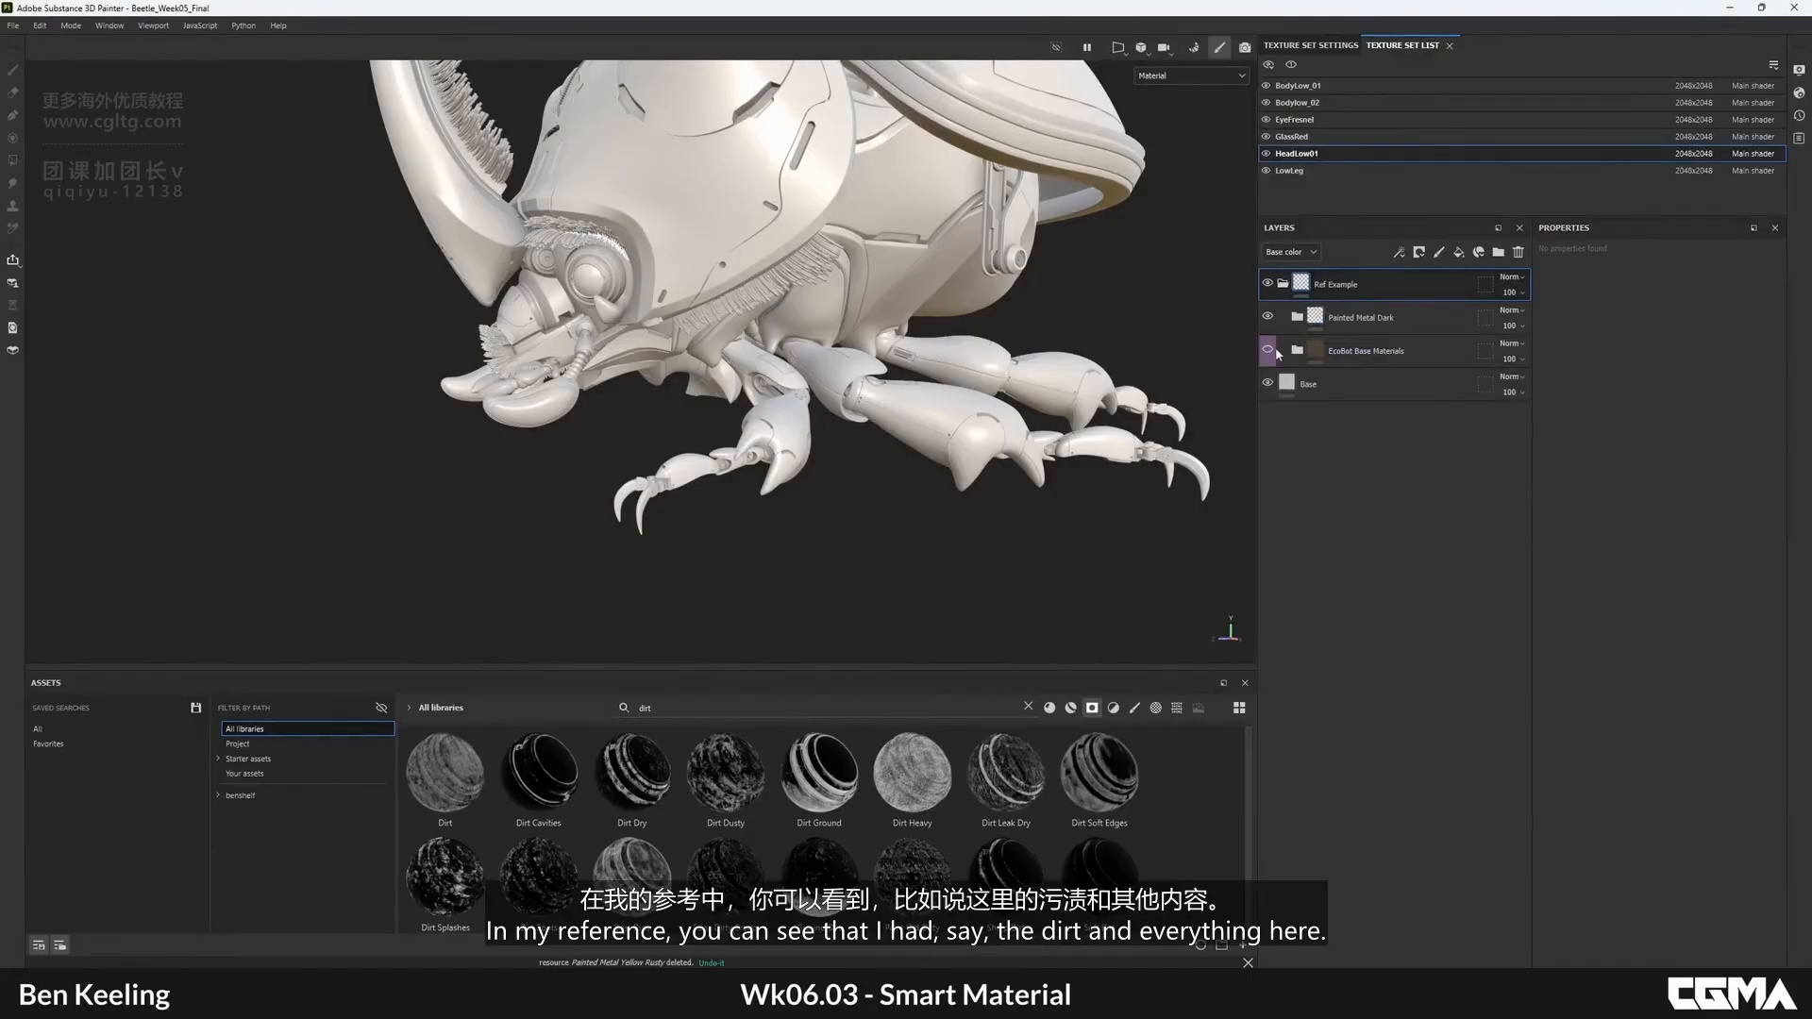
pyautogui.click(1268, 352)
pyautogui.click(1268, 352)
pyautogui.click(1298, 351)
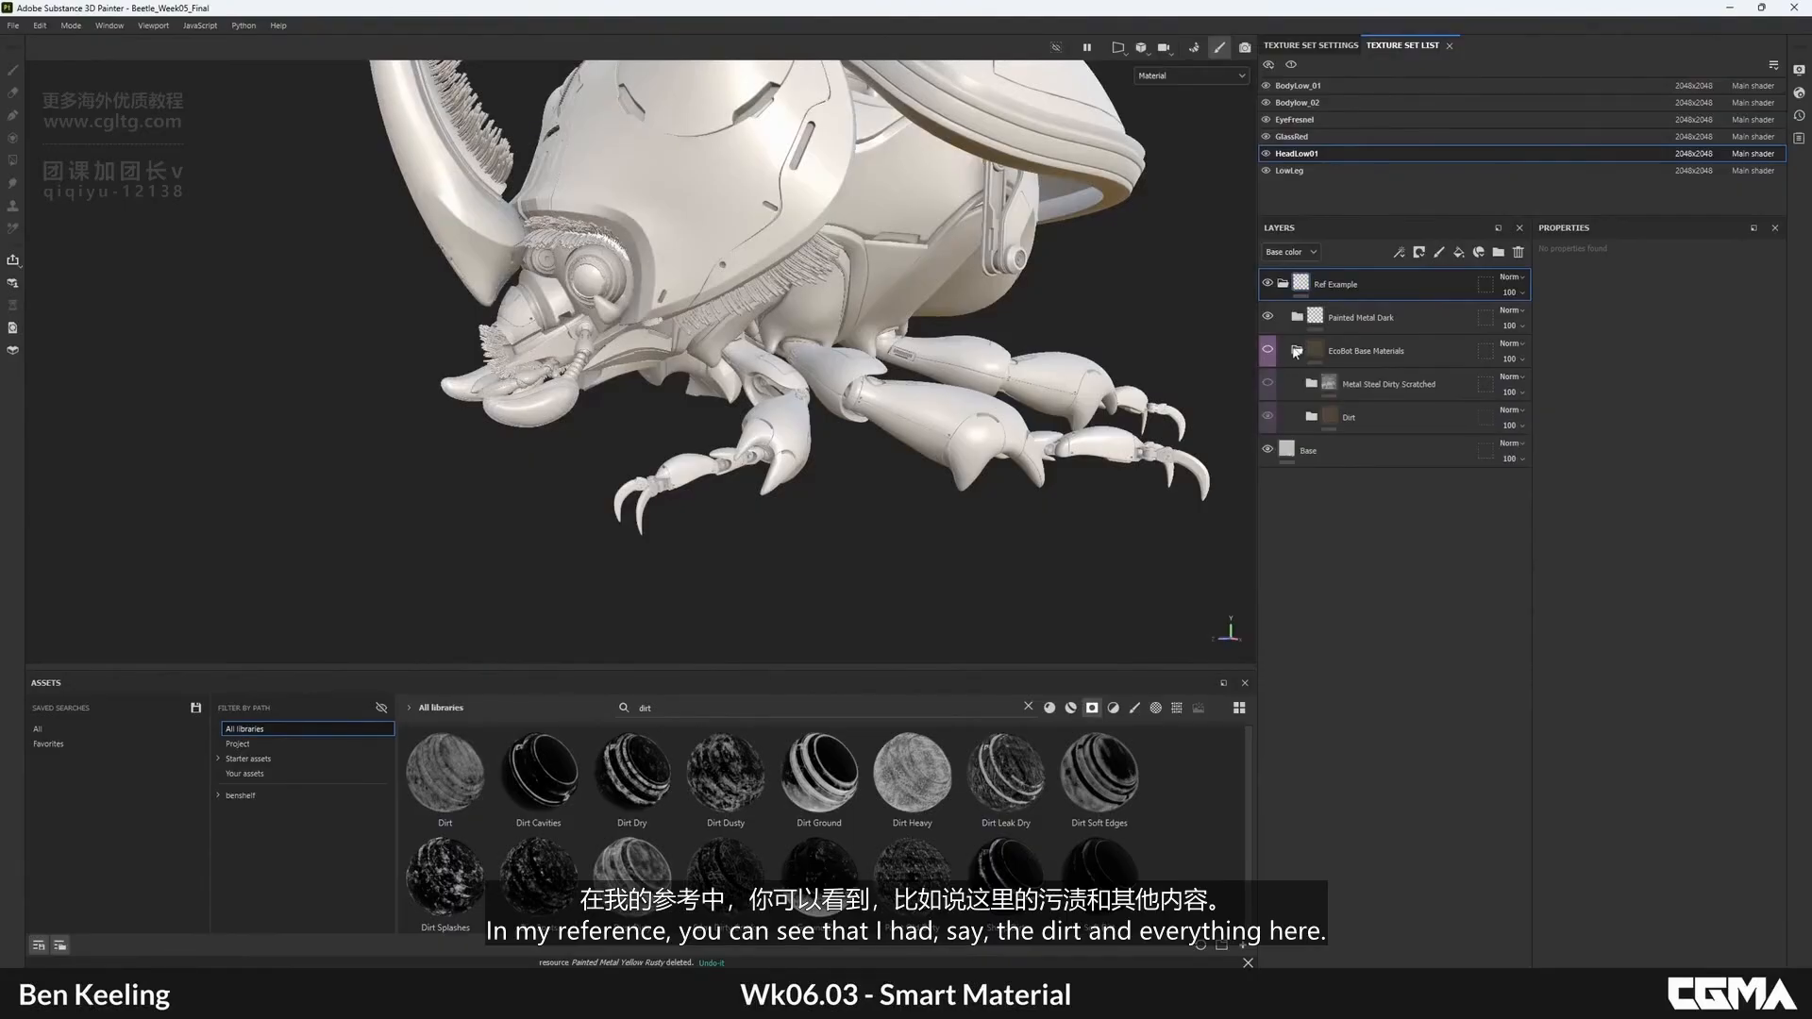
pyautogui.click(1298, 351)
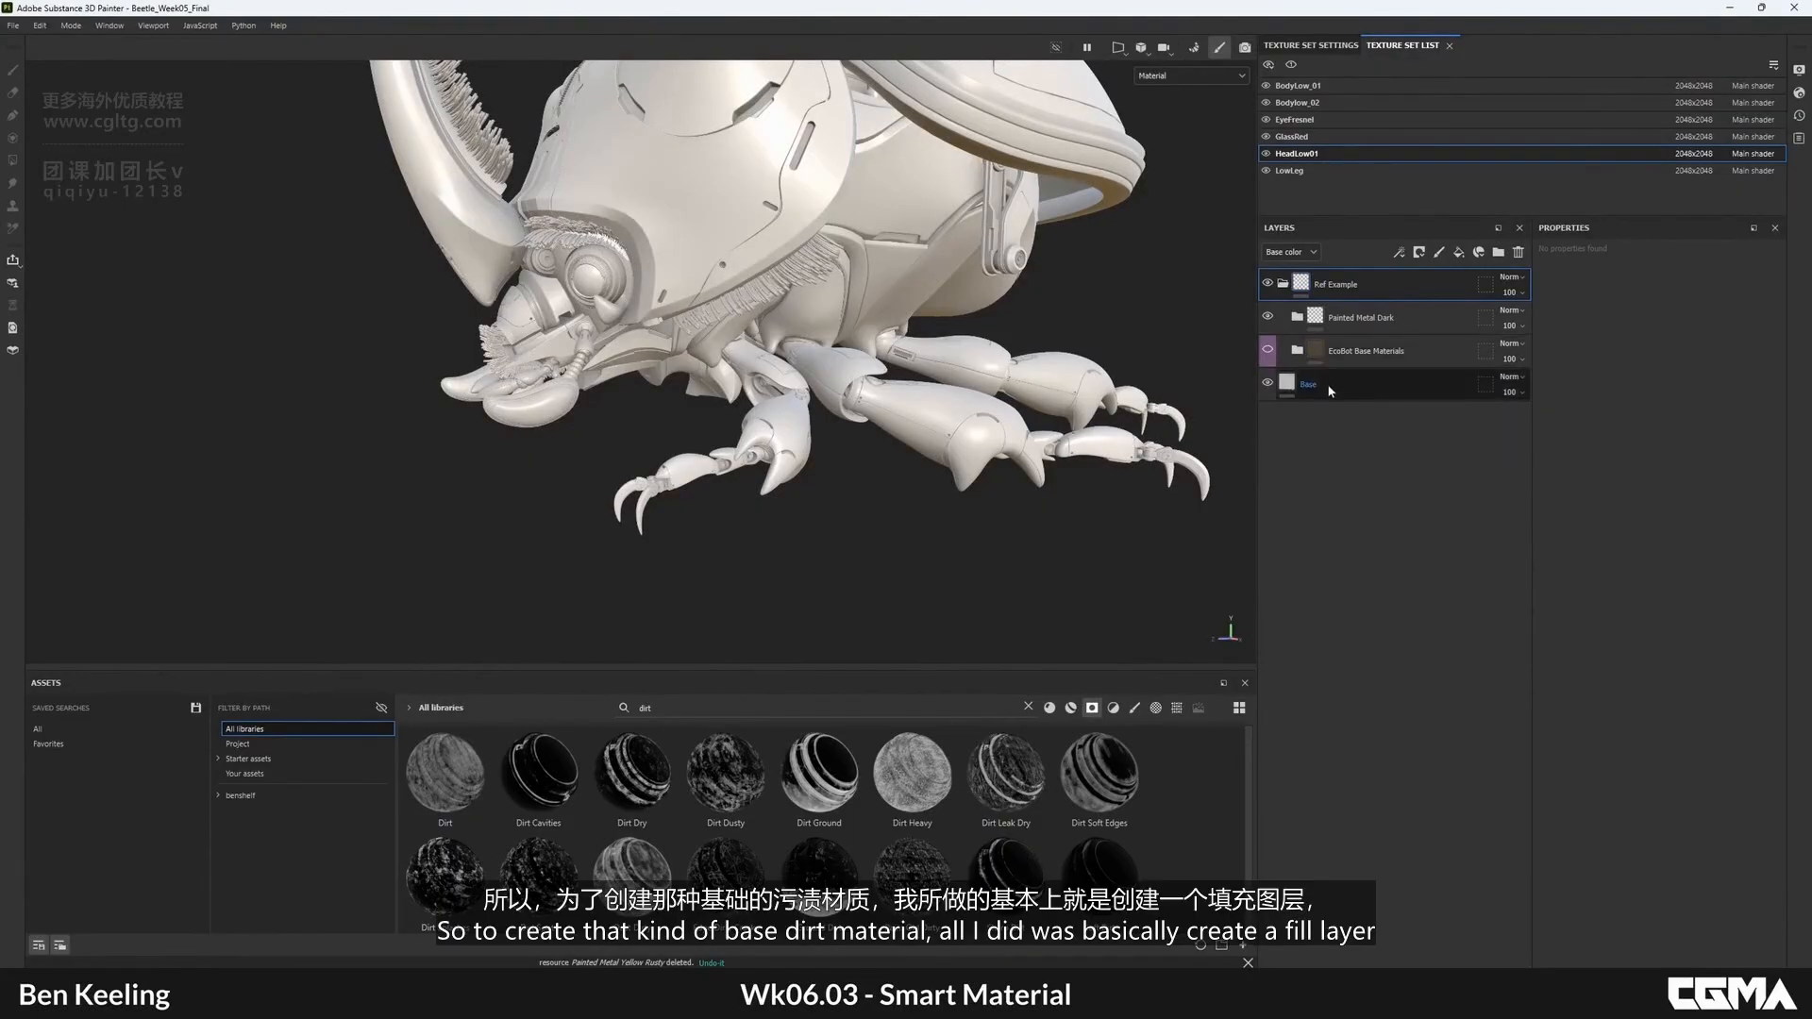
# - Inspect the fill settings and effects of the Dirt layer within the Dirt folder of EcoBot Base Materials
pyautogui.click(1282, 284)
pyautogui.click(1316, 323)
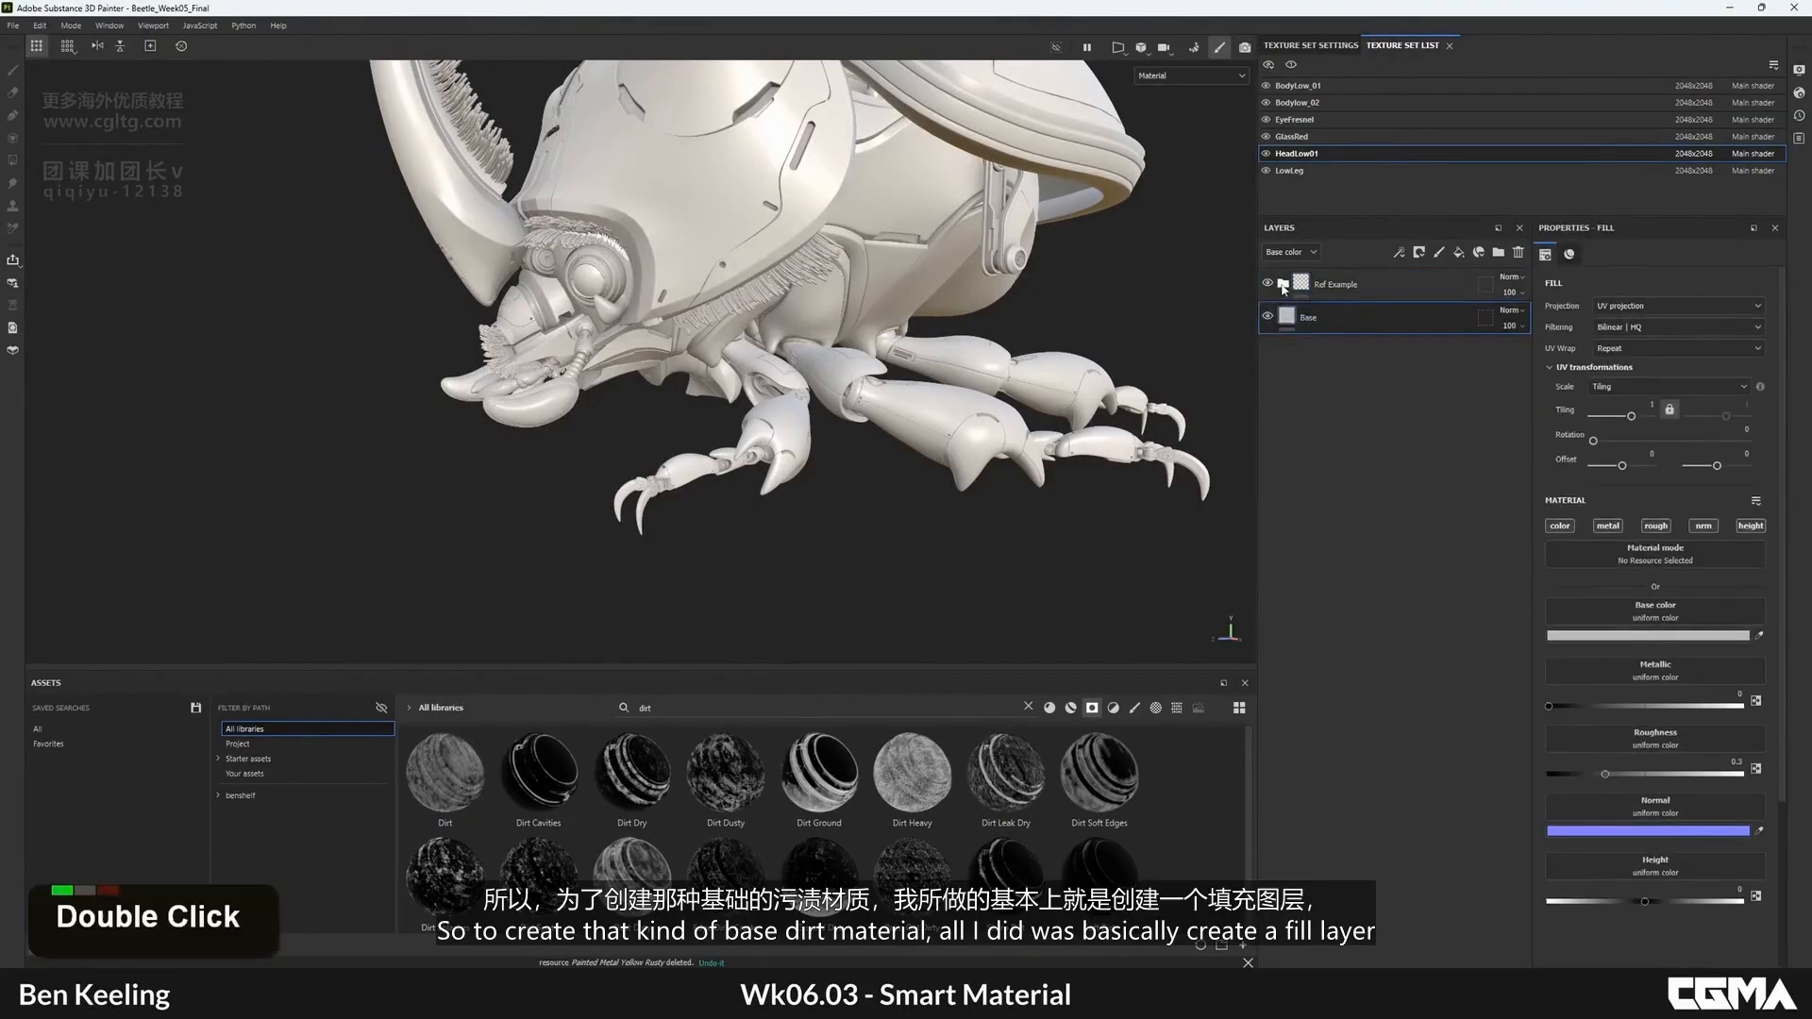
pyautogui.click(1283, 284)
pyautogui.doubleClick(1359, 351)
pyautogui.doubleClick(1366, 416)
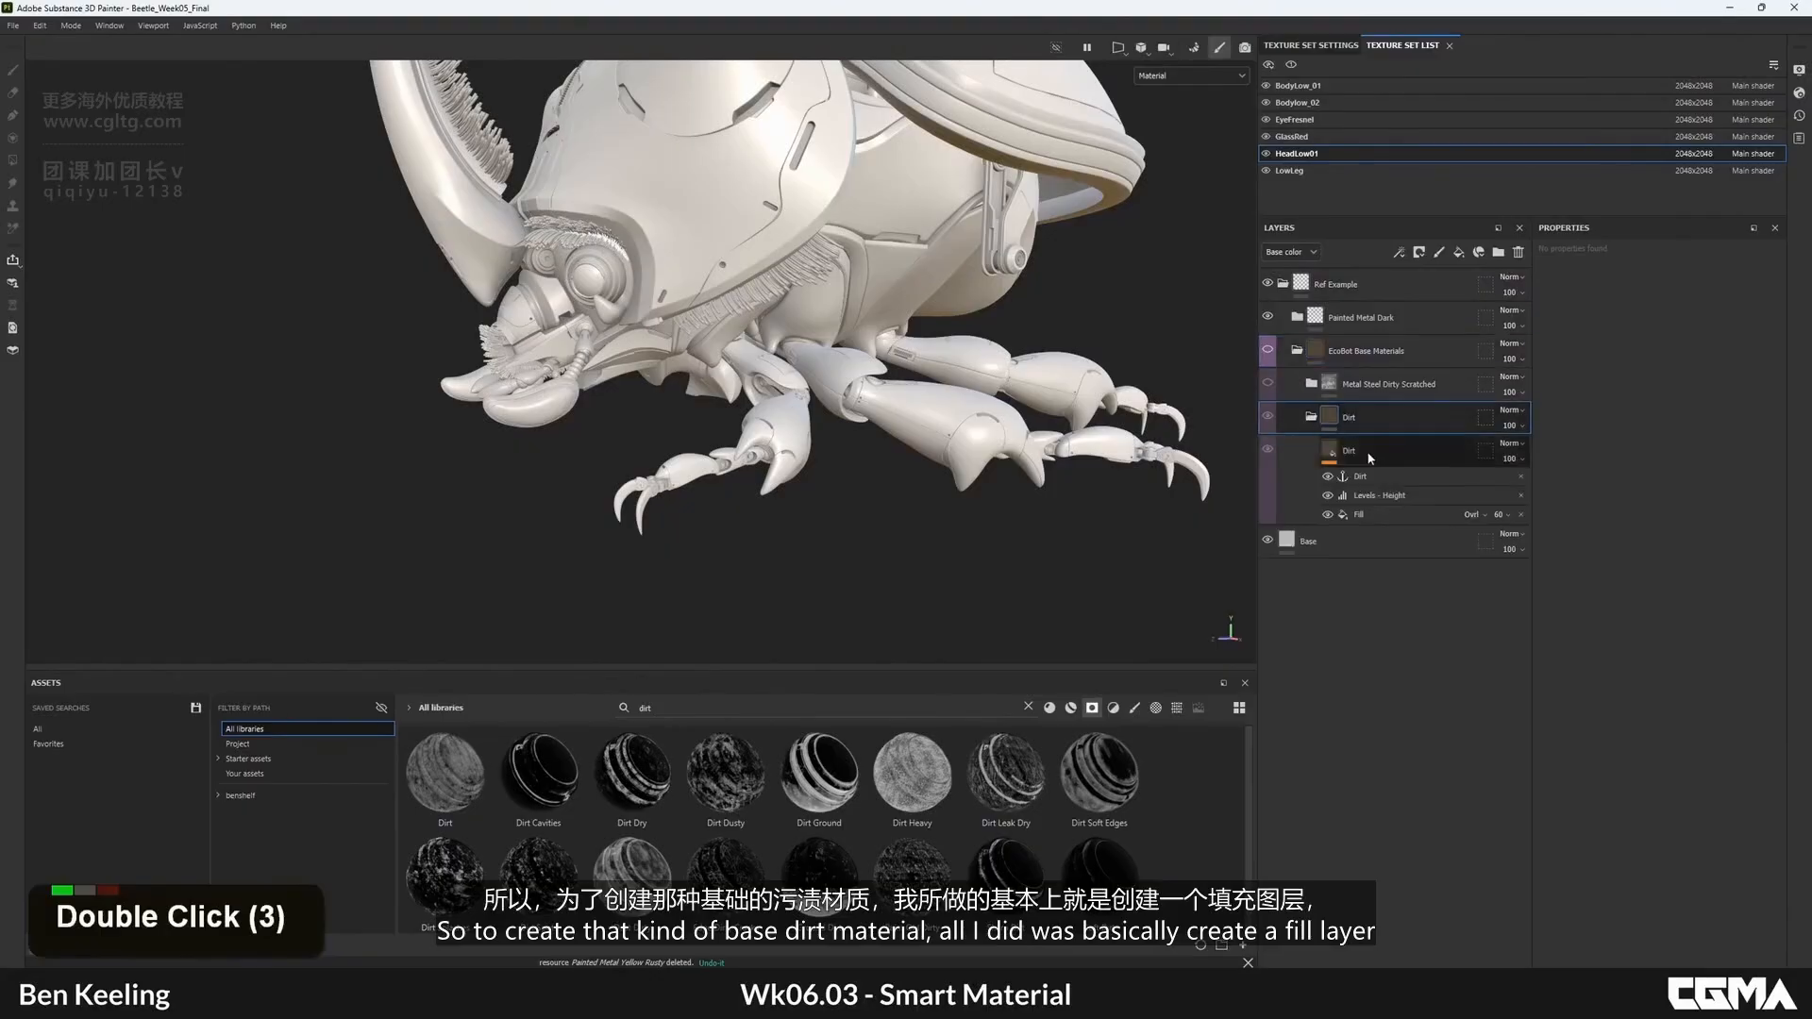
pyautogui.click(1369, 459)
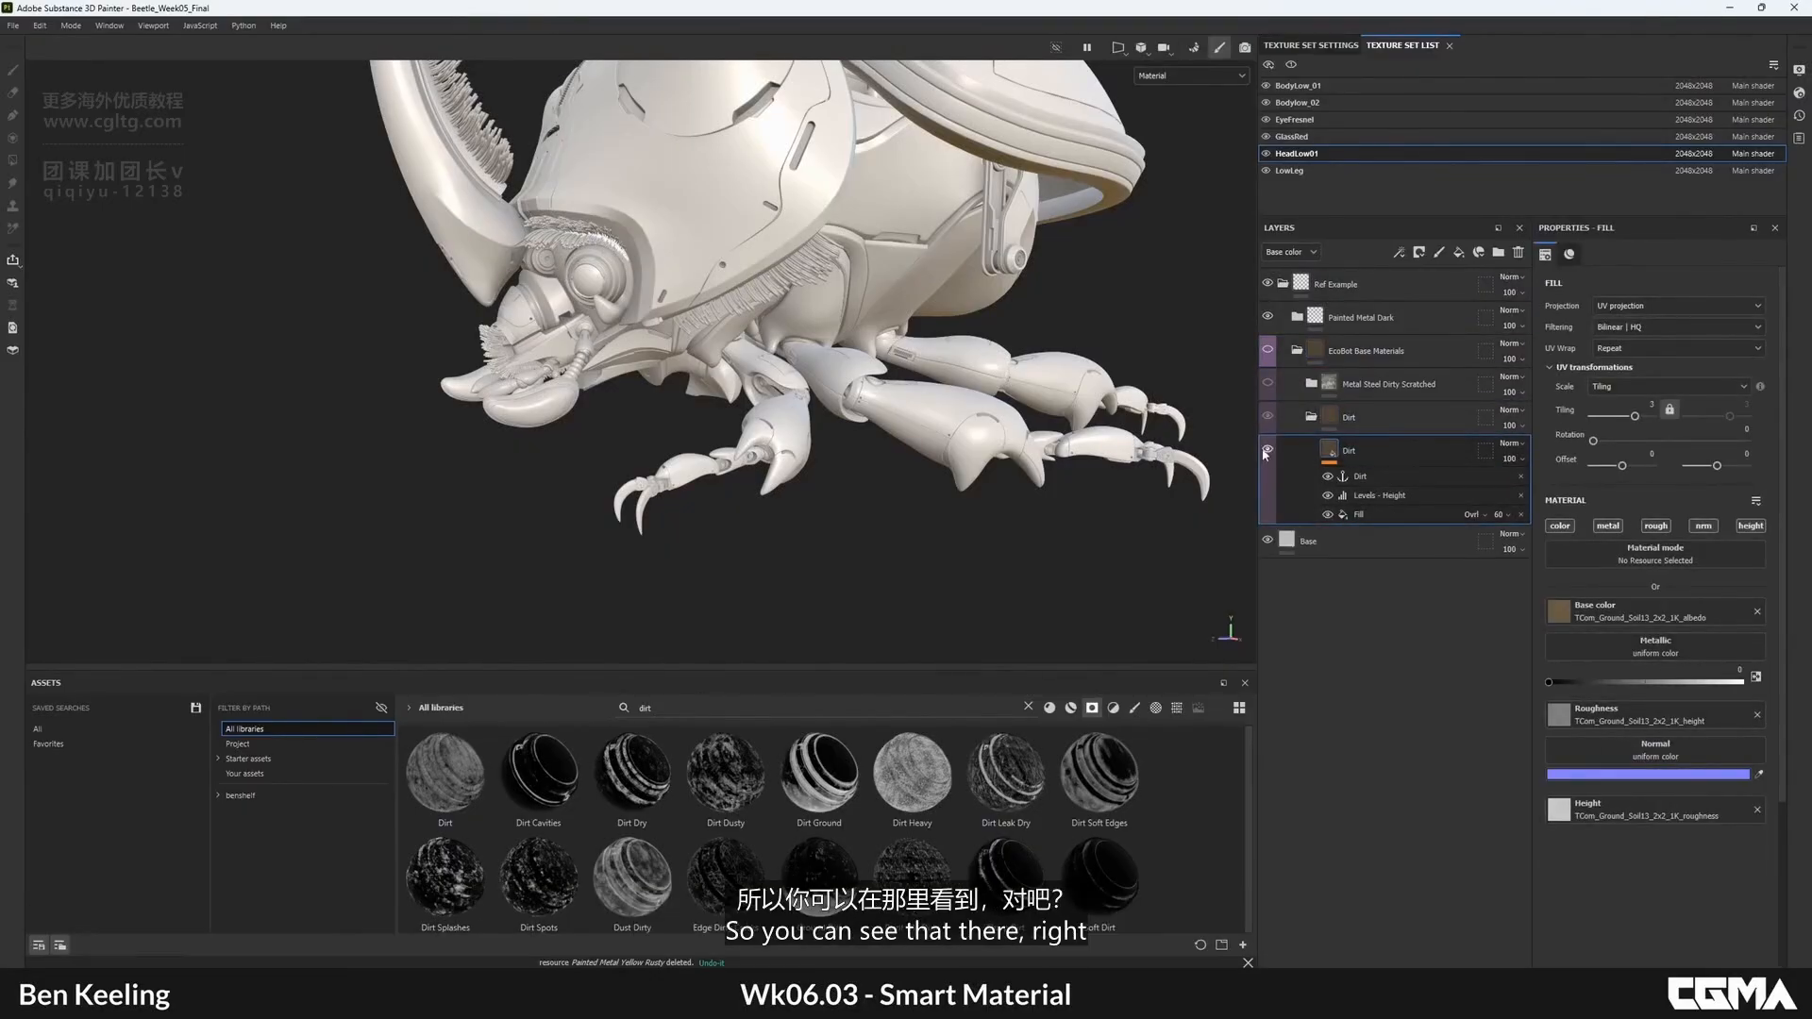
pyautogui.click(1311, 417)
pyautogui.click(1333, 419)
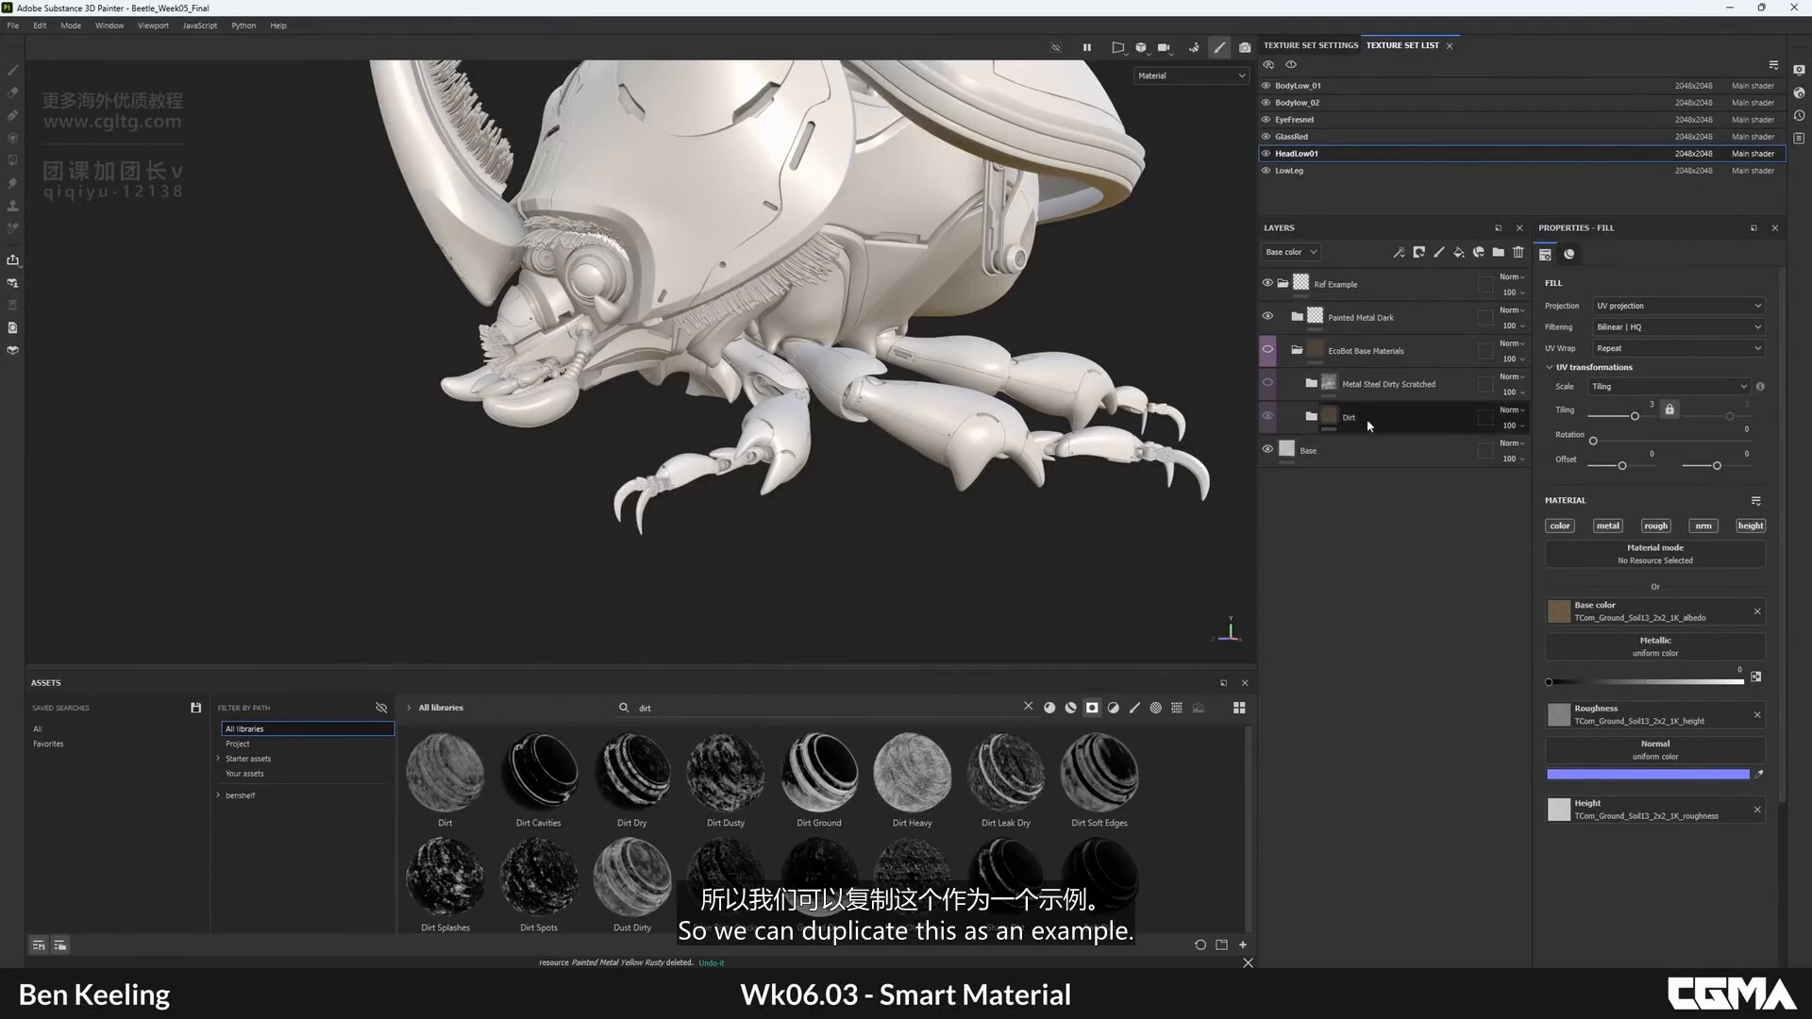
# - Search the starter assets for "dirt" and show only the materials
pyautogui.doubleClick(638, 710)
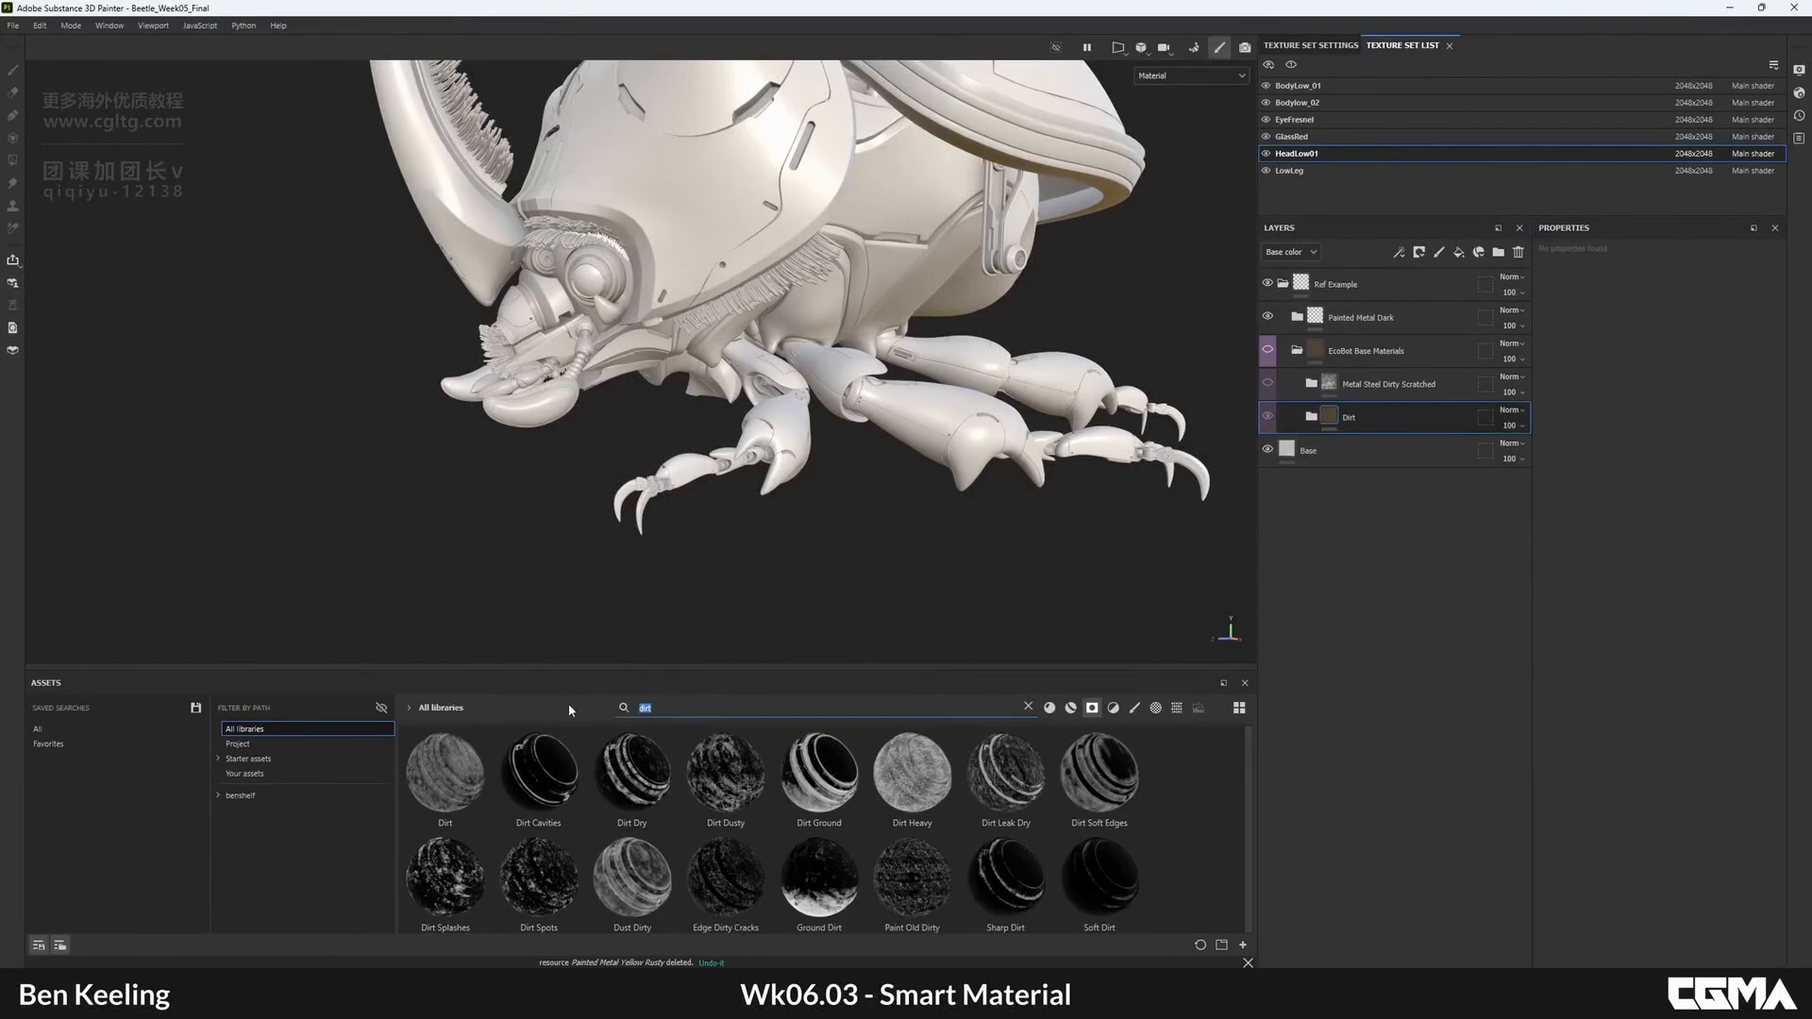
pyautogui.press('BackSpace')
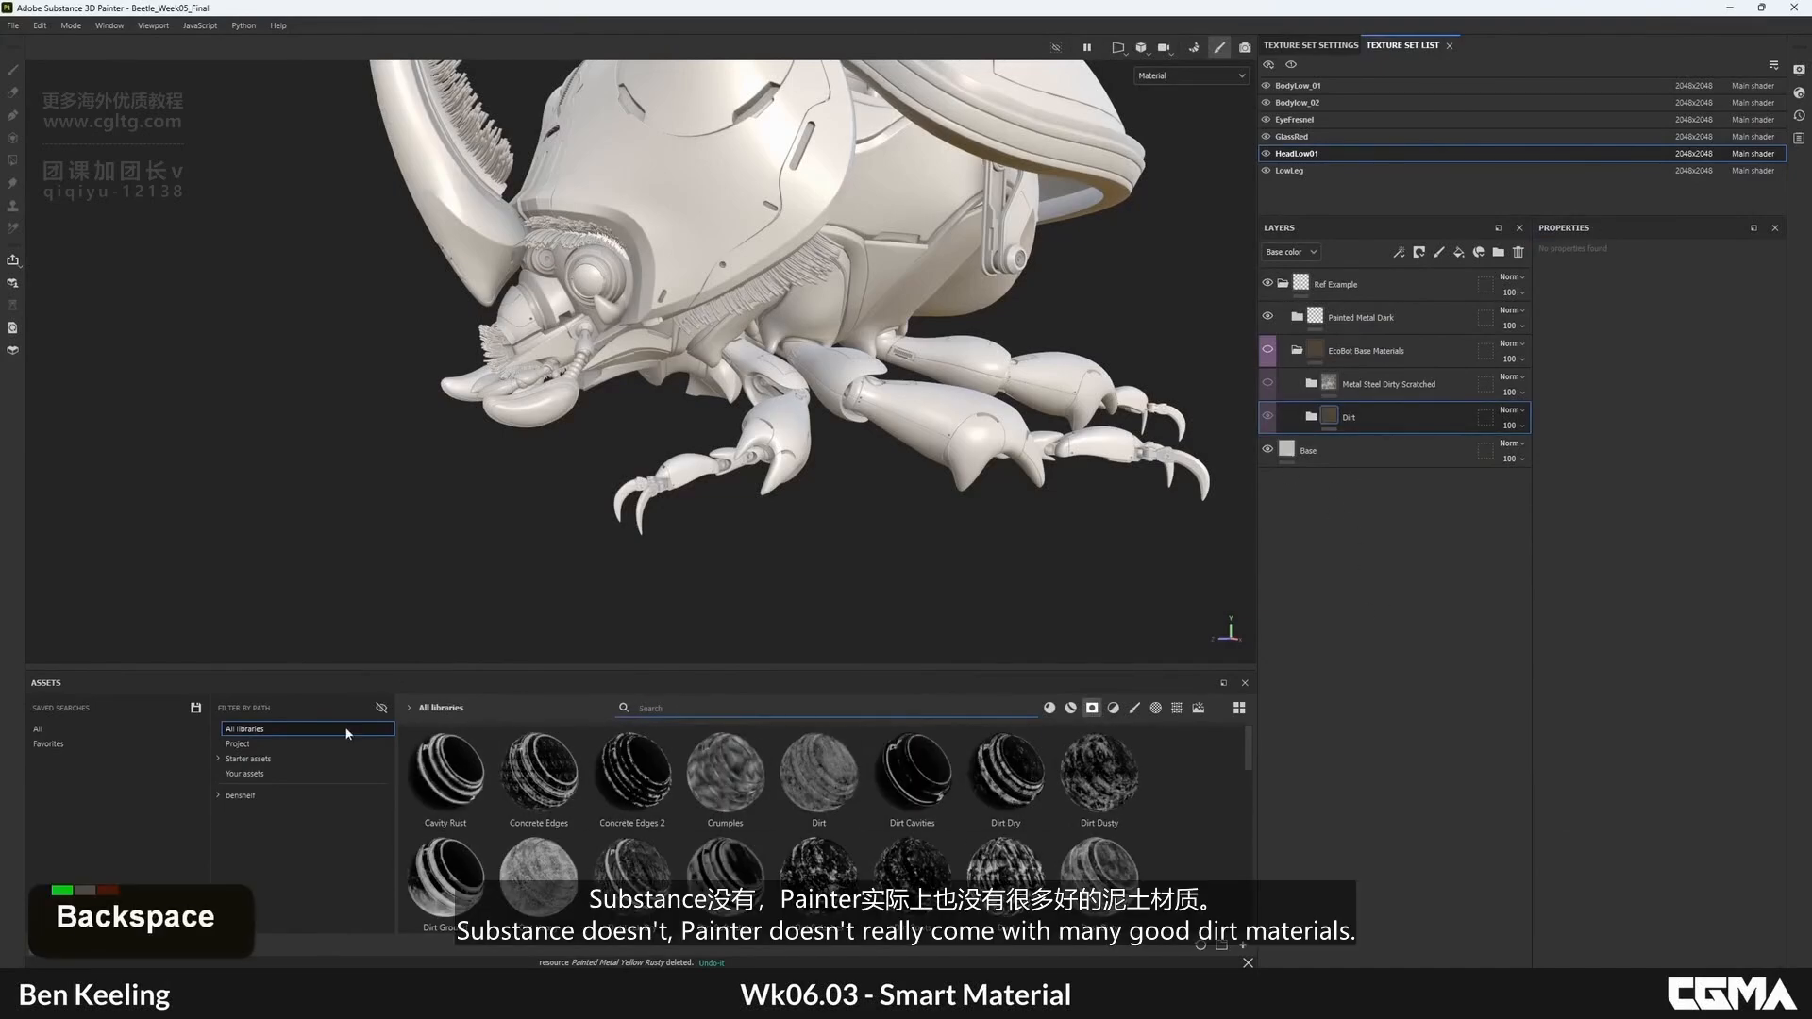
pyautogui.click(269, 742)
pyautogui.click(859, 710)
pyautogui.write('dirt')
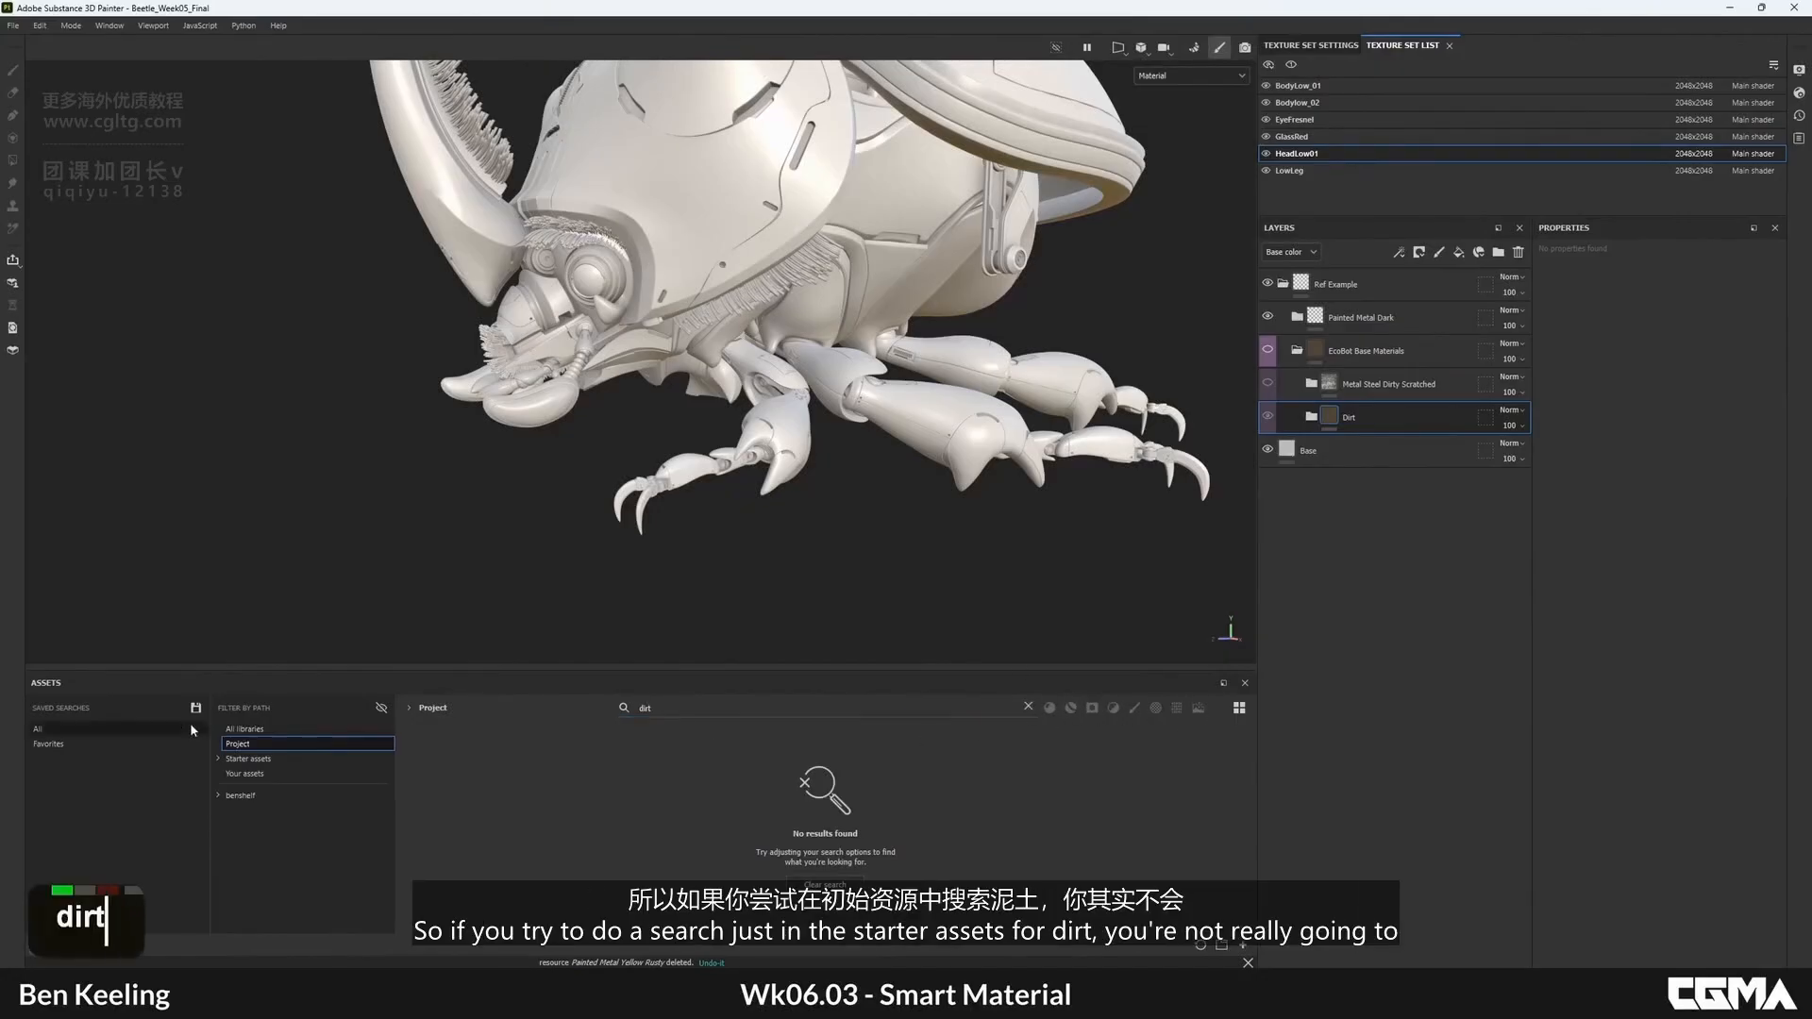
pyautogui.click(247, 759)
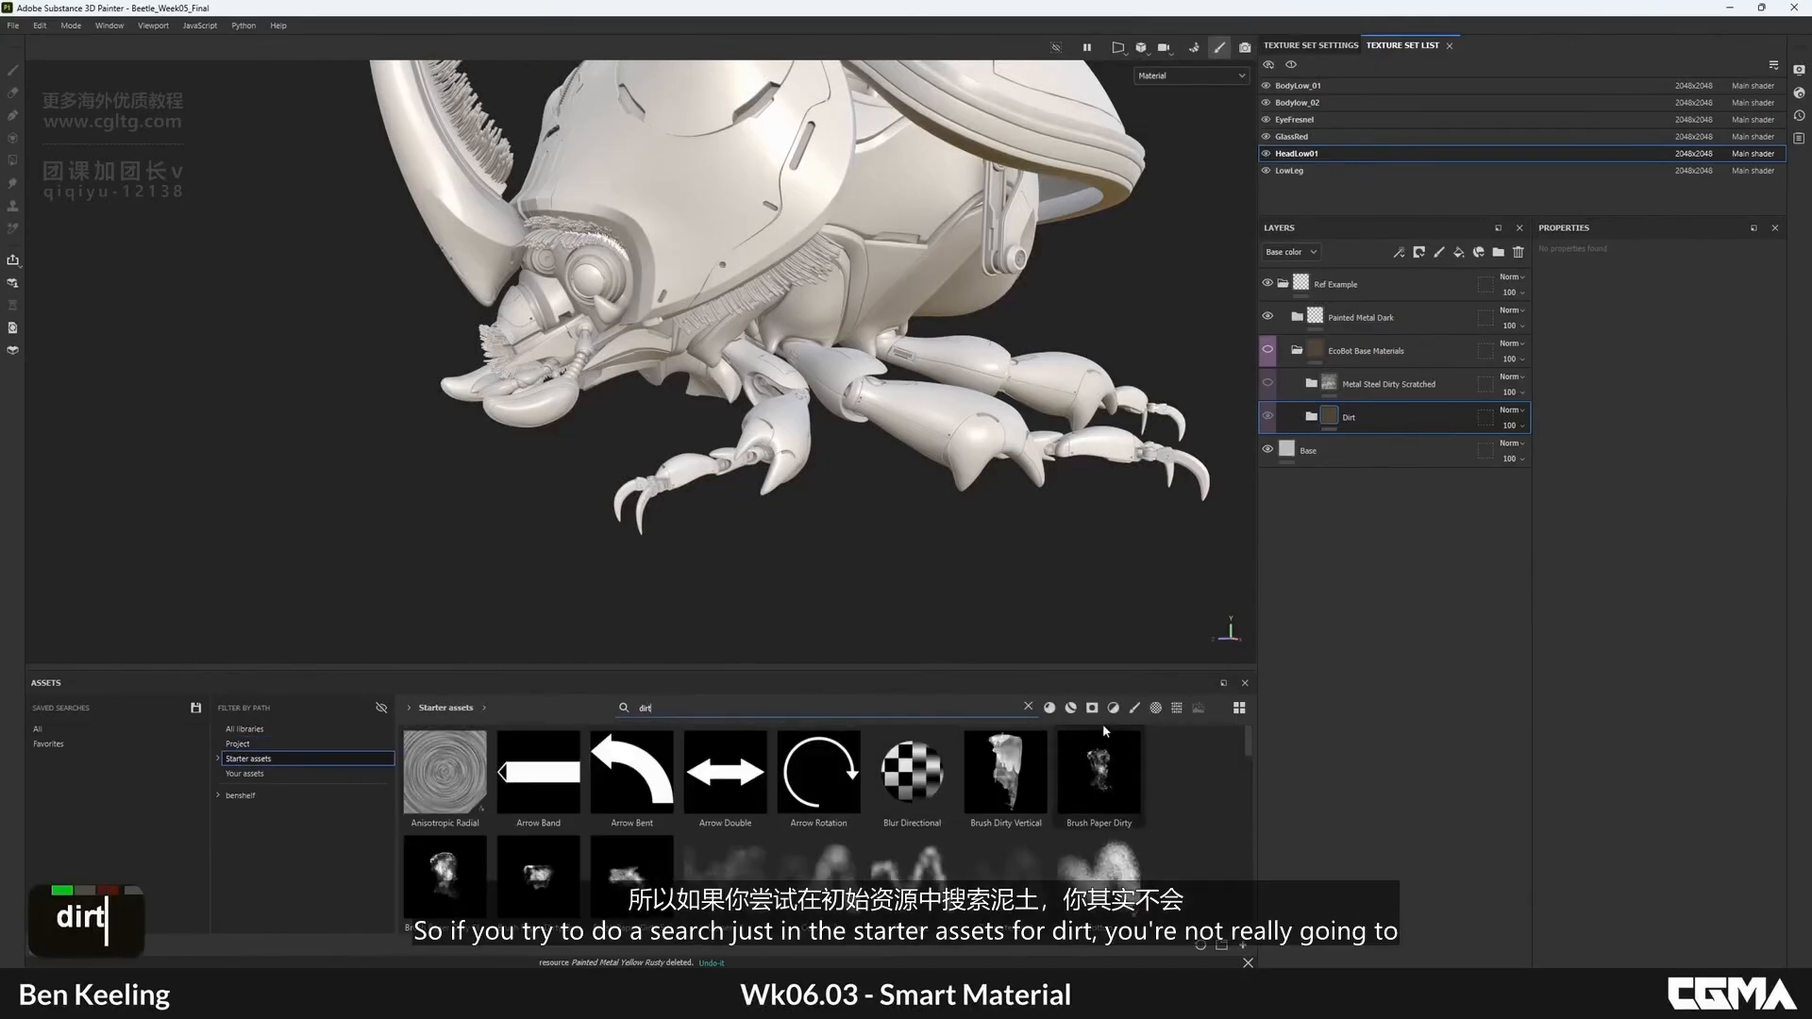
pyautogui.click(1068, 709)
pyautogui.click(1050, 709)
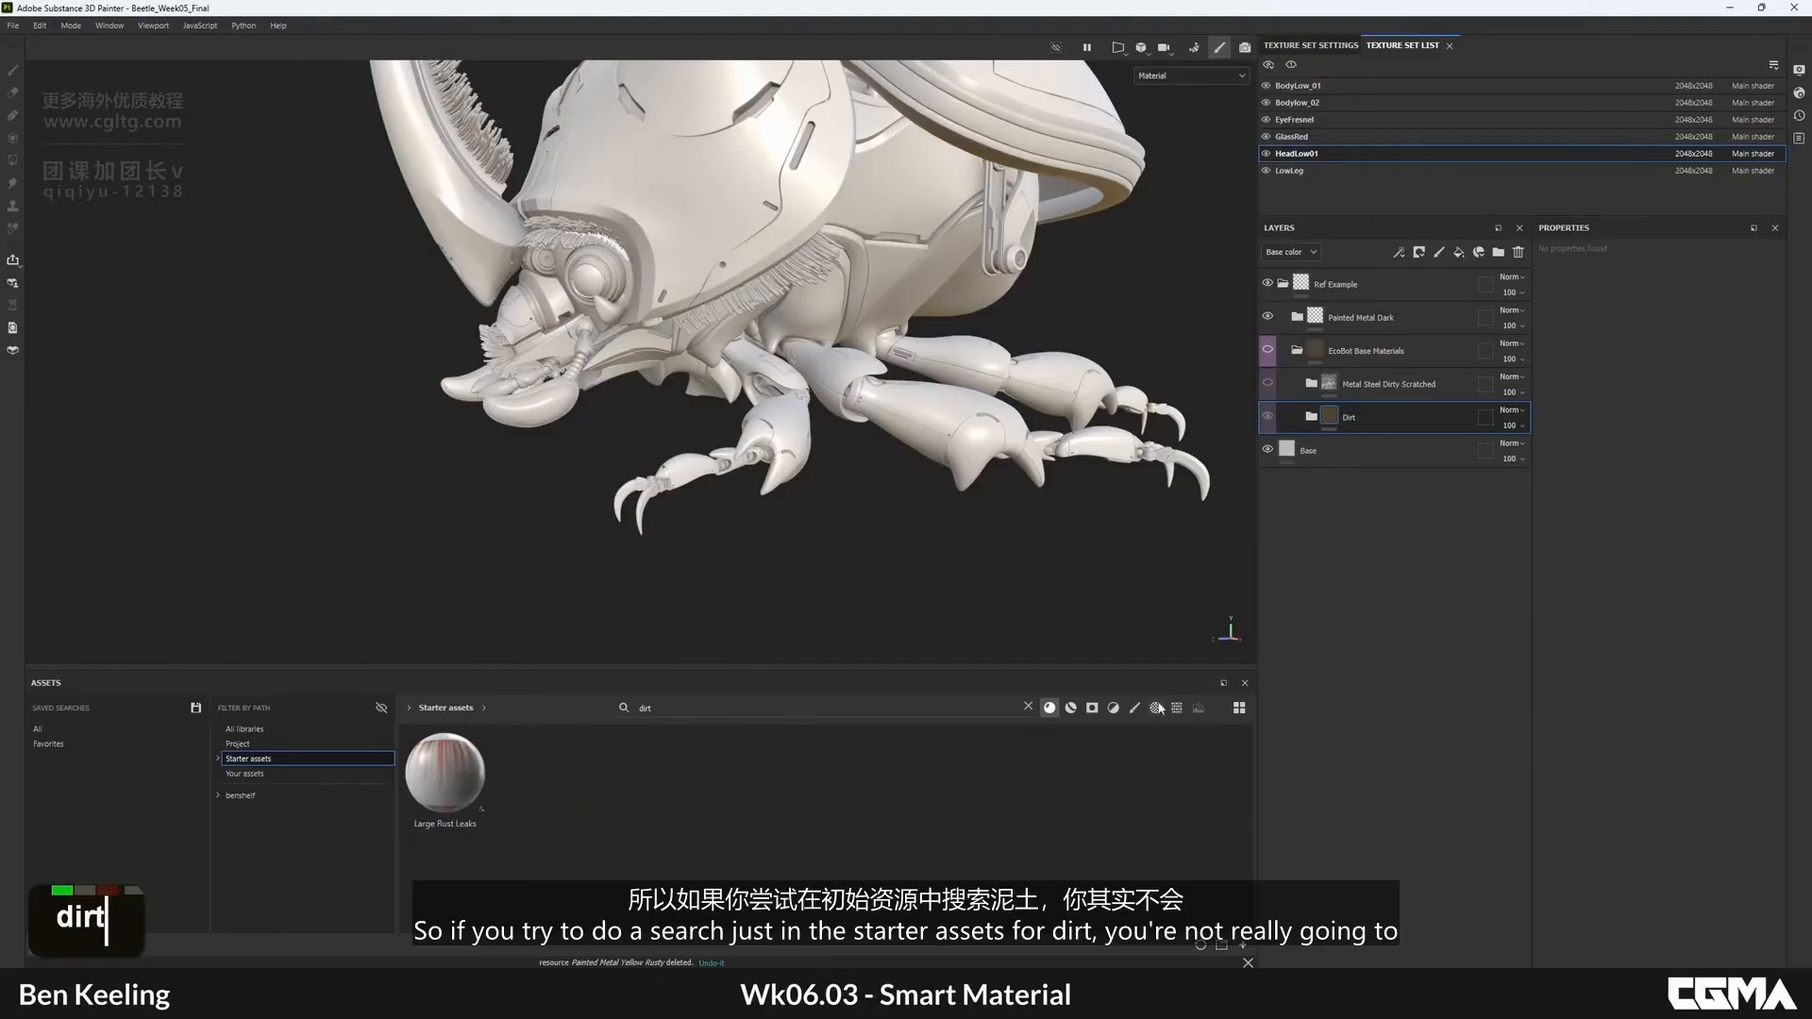
# - Show the smart materials matching "dirt", and add a new fill layer directly above the Base layer
pyautogui.click(1071, 708)
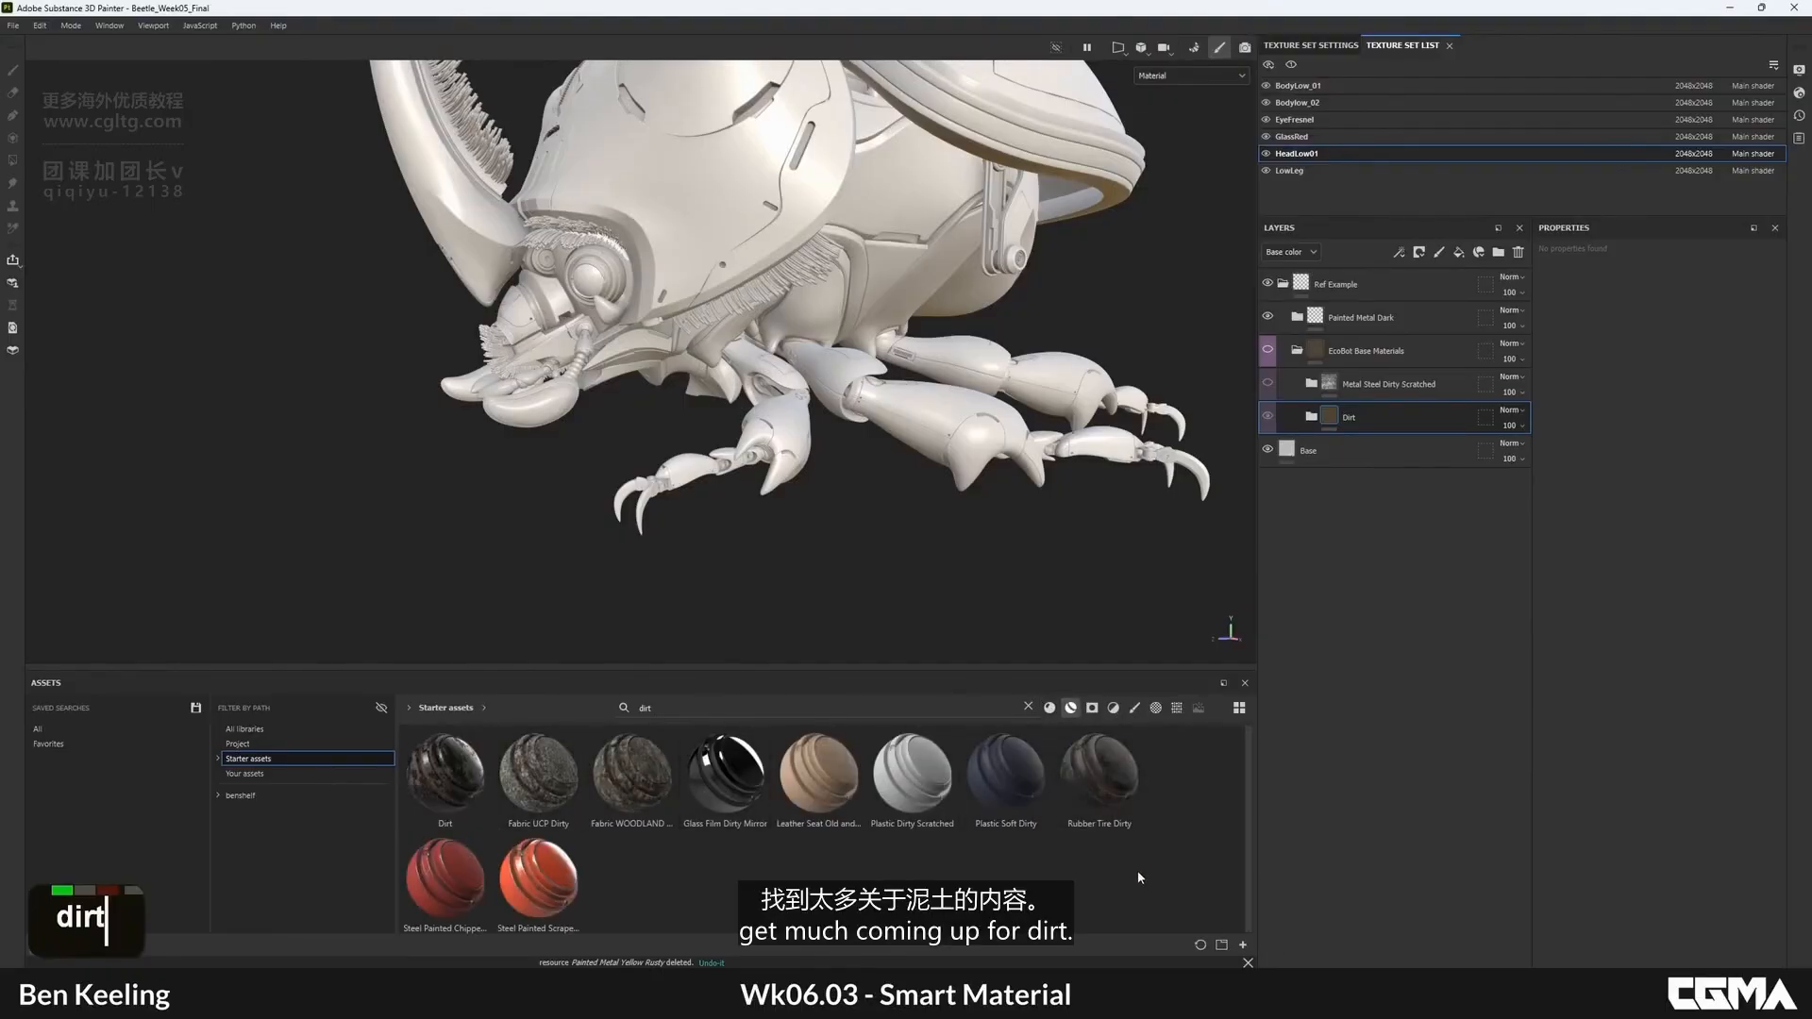
pyautogui.click(1398, 459)
pyautogui.click(1455, 255)
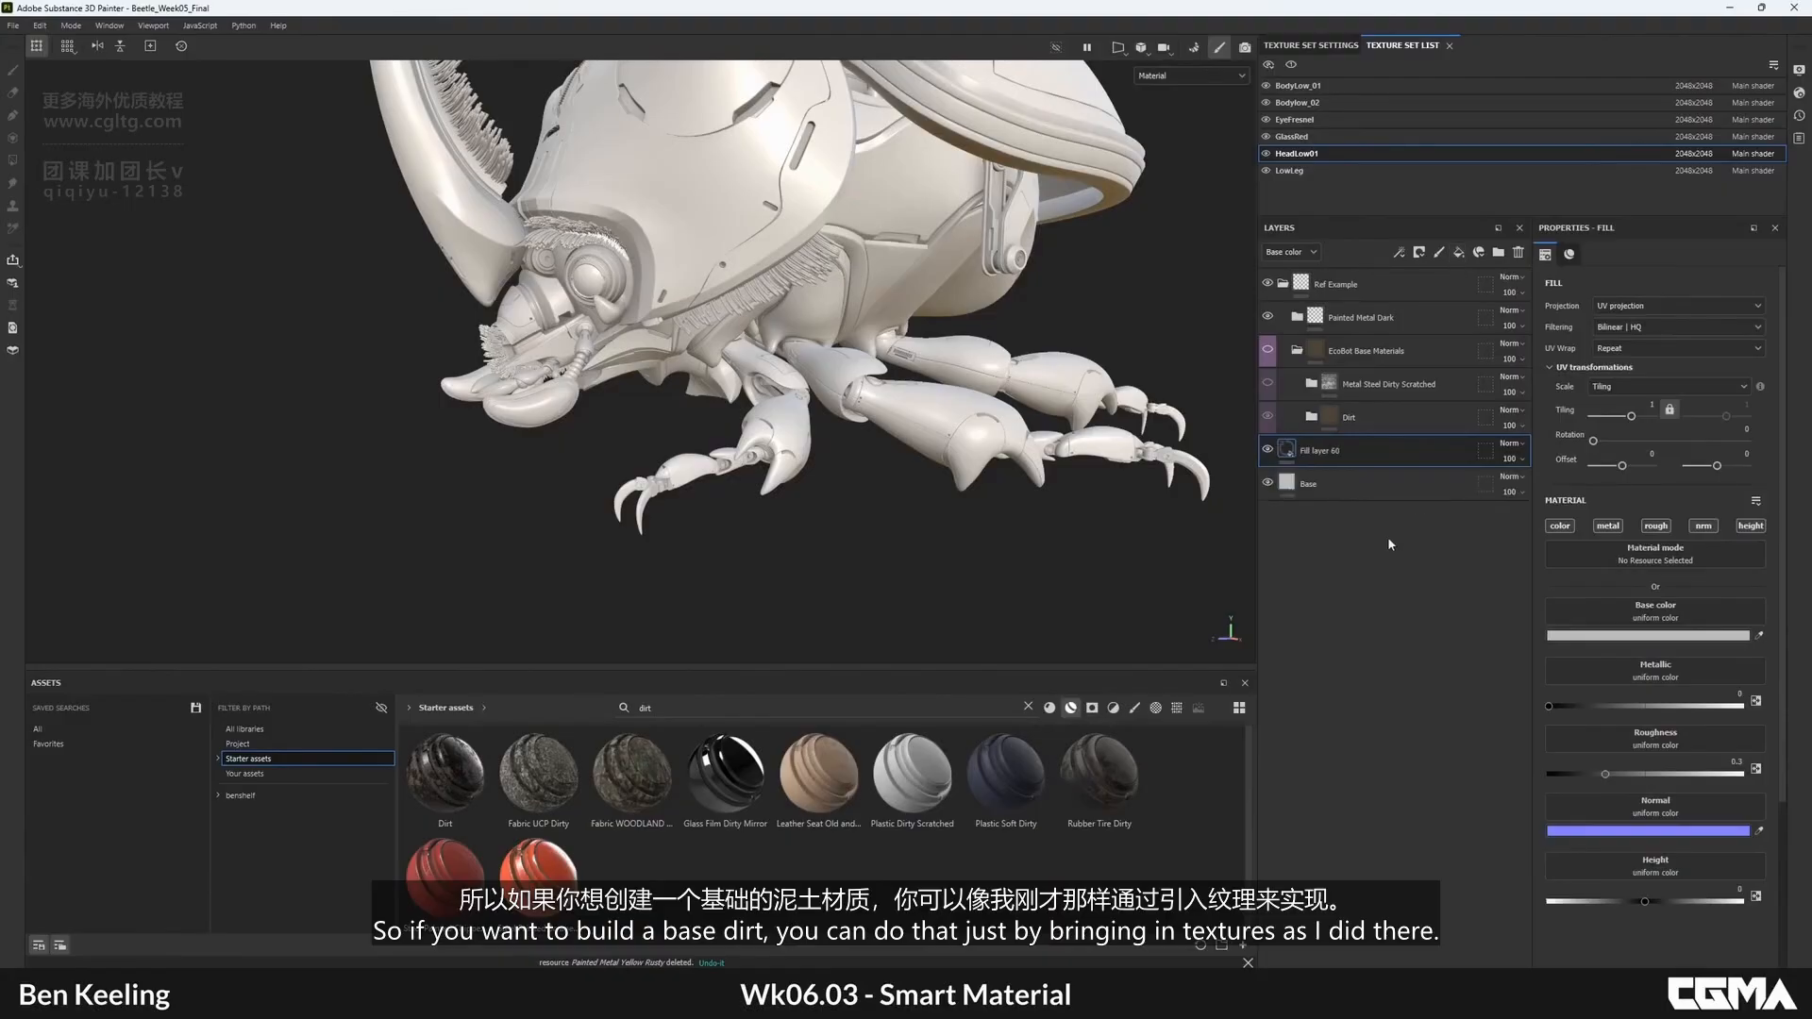
pyautogui.doubleClick(1311, 418)
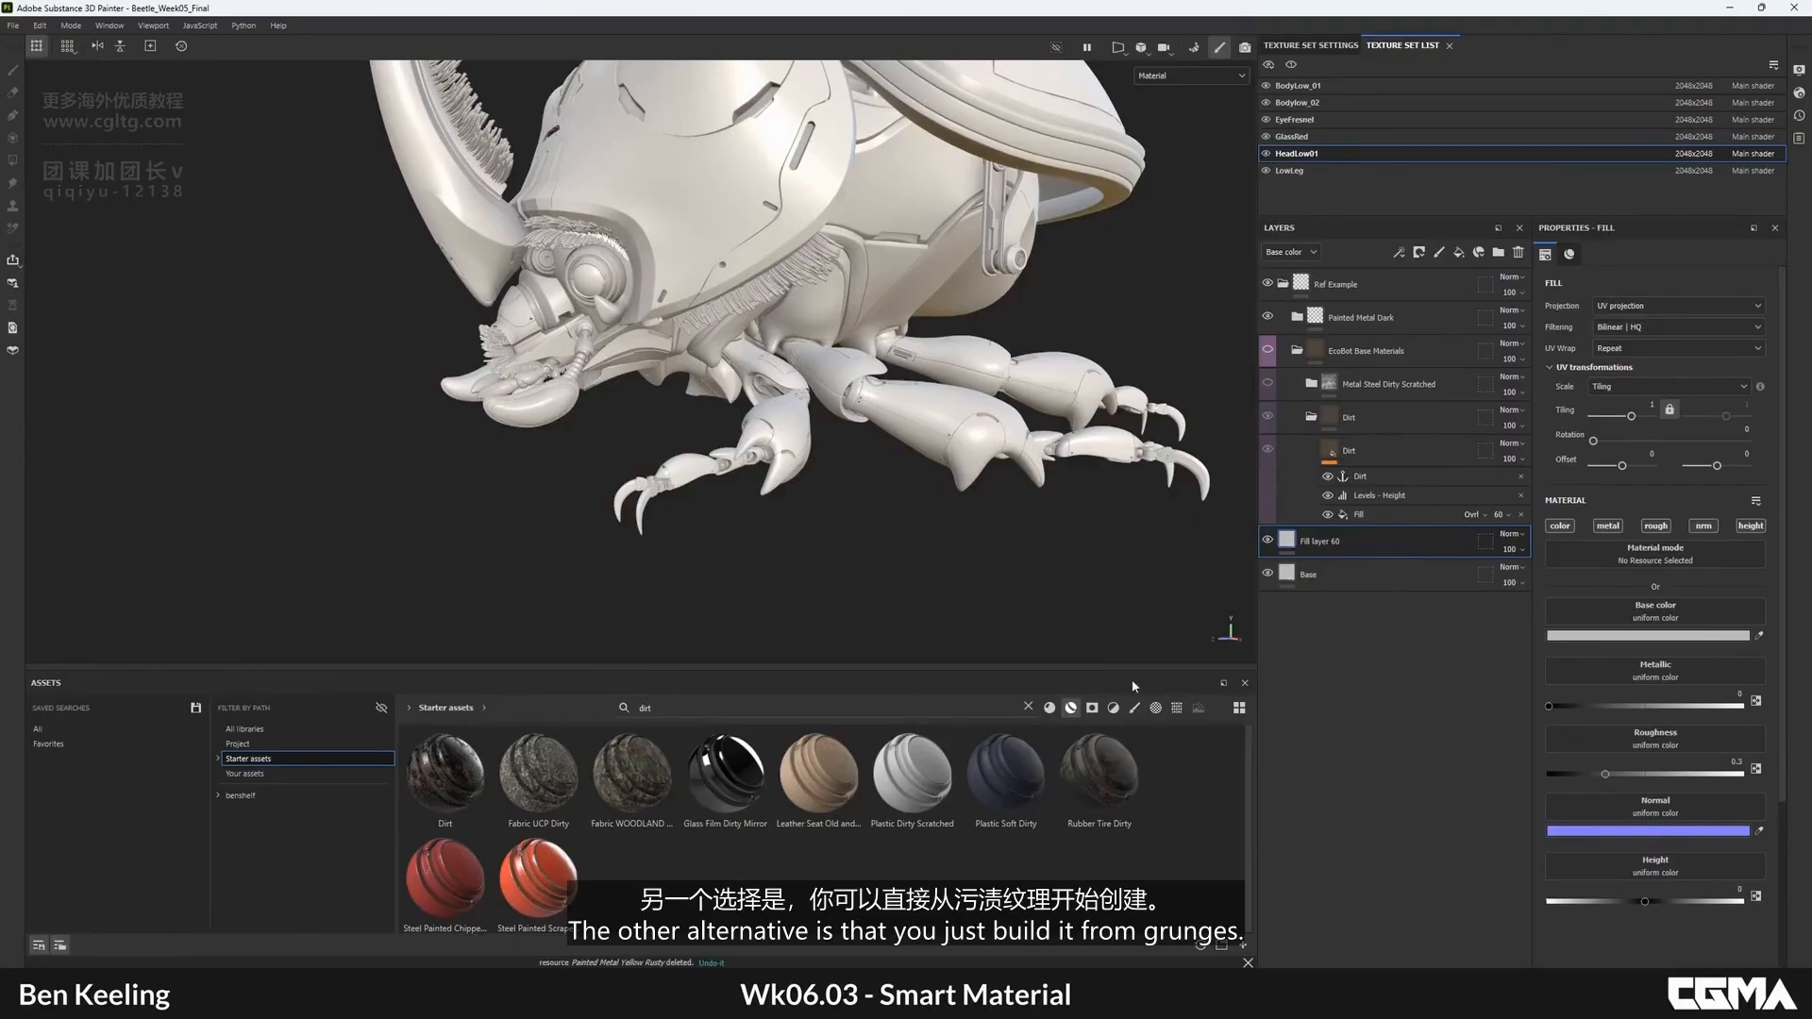
# - Clear the asset search, show only textures and search the starter assets for "grunge"
pyautogui.click(702, 704)
pyautogui.press('BackSpace')
pyautogui.press('BackSpace')
pyautogui.press('BackSpace')
pyautogui.press('BackSpace')
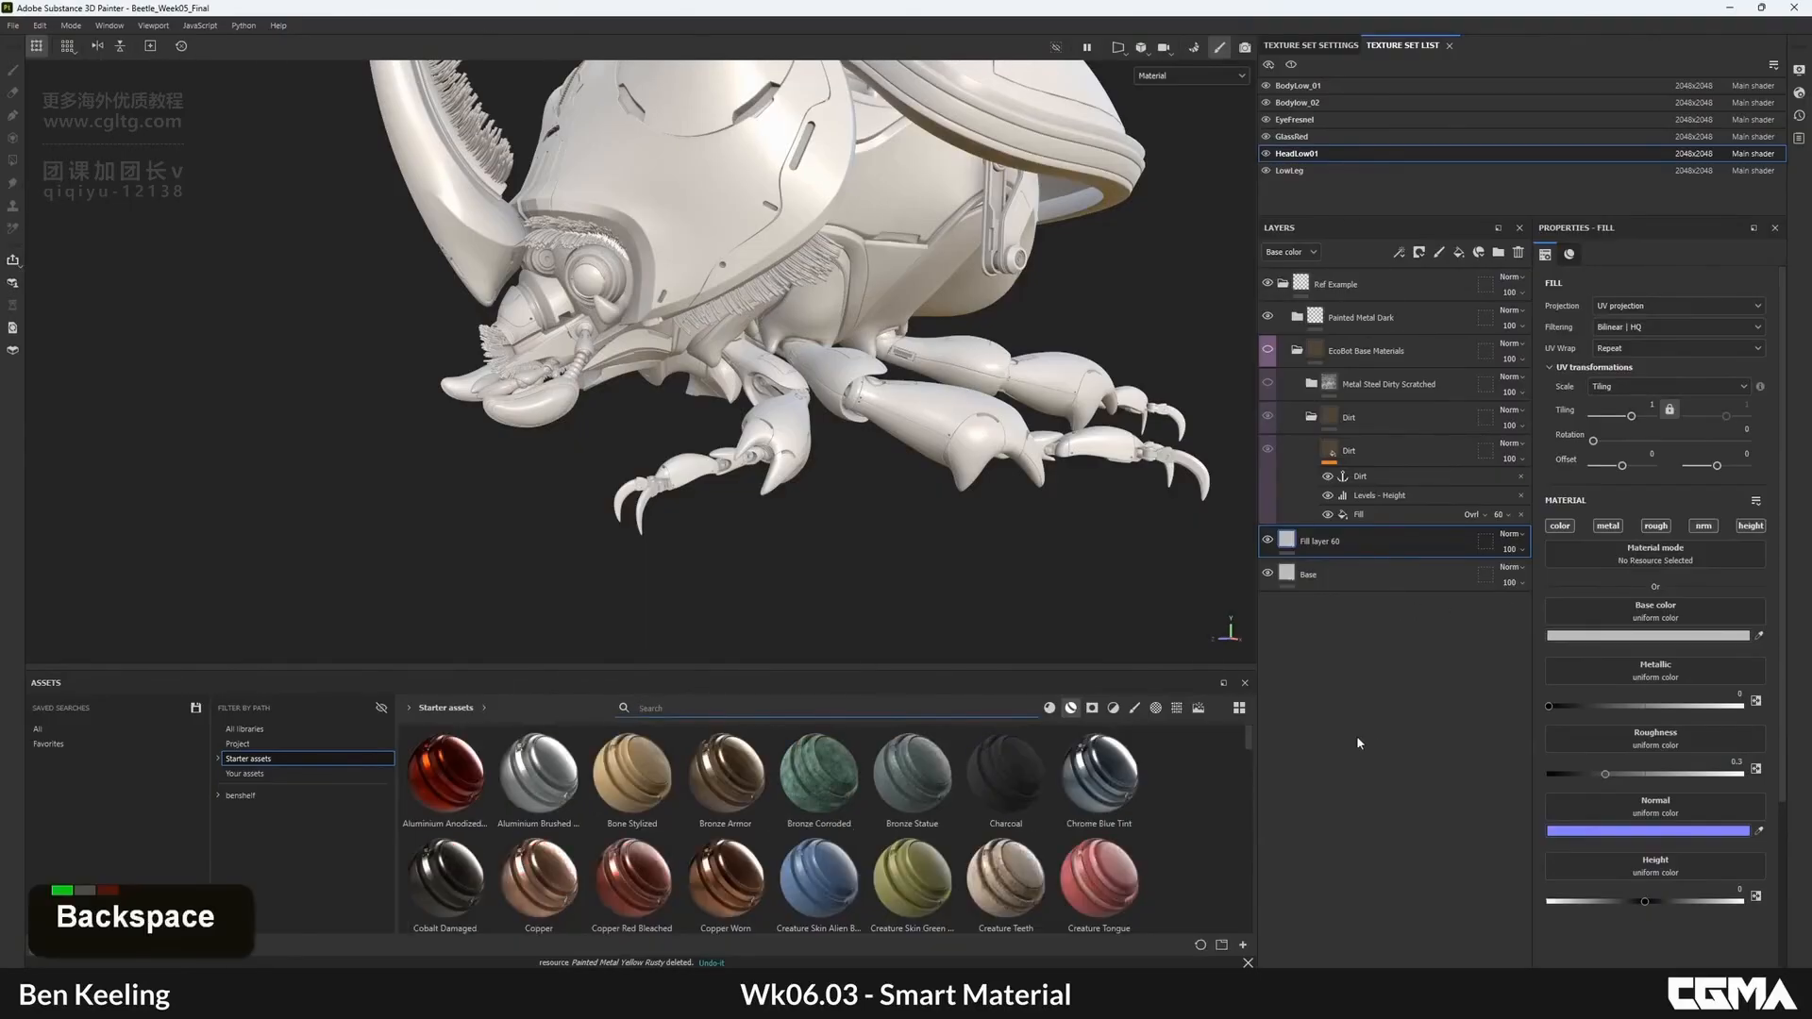
pyautogui.doubleClick(1176, 708)
pyautogui.write('grunge')
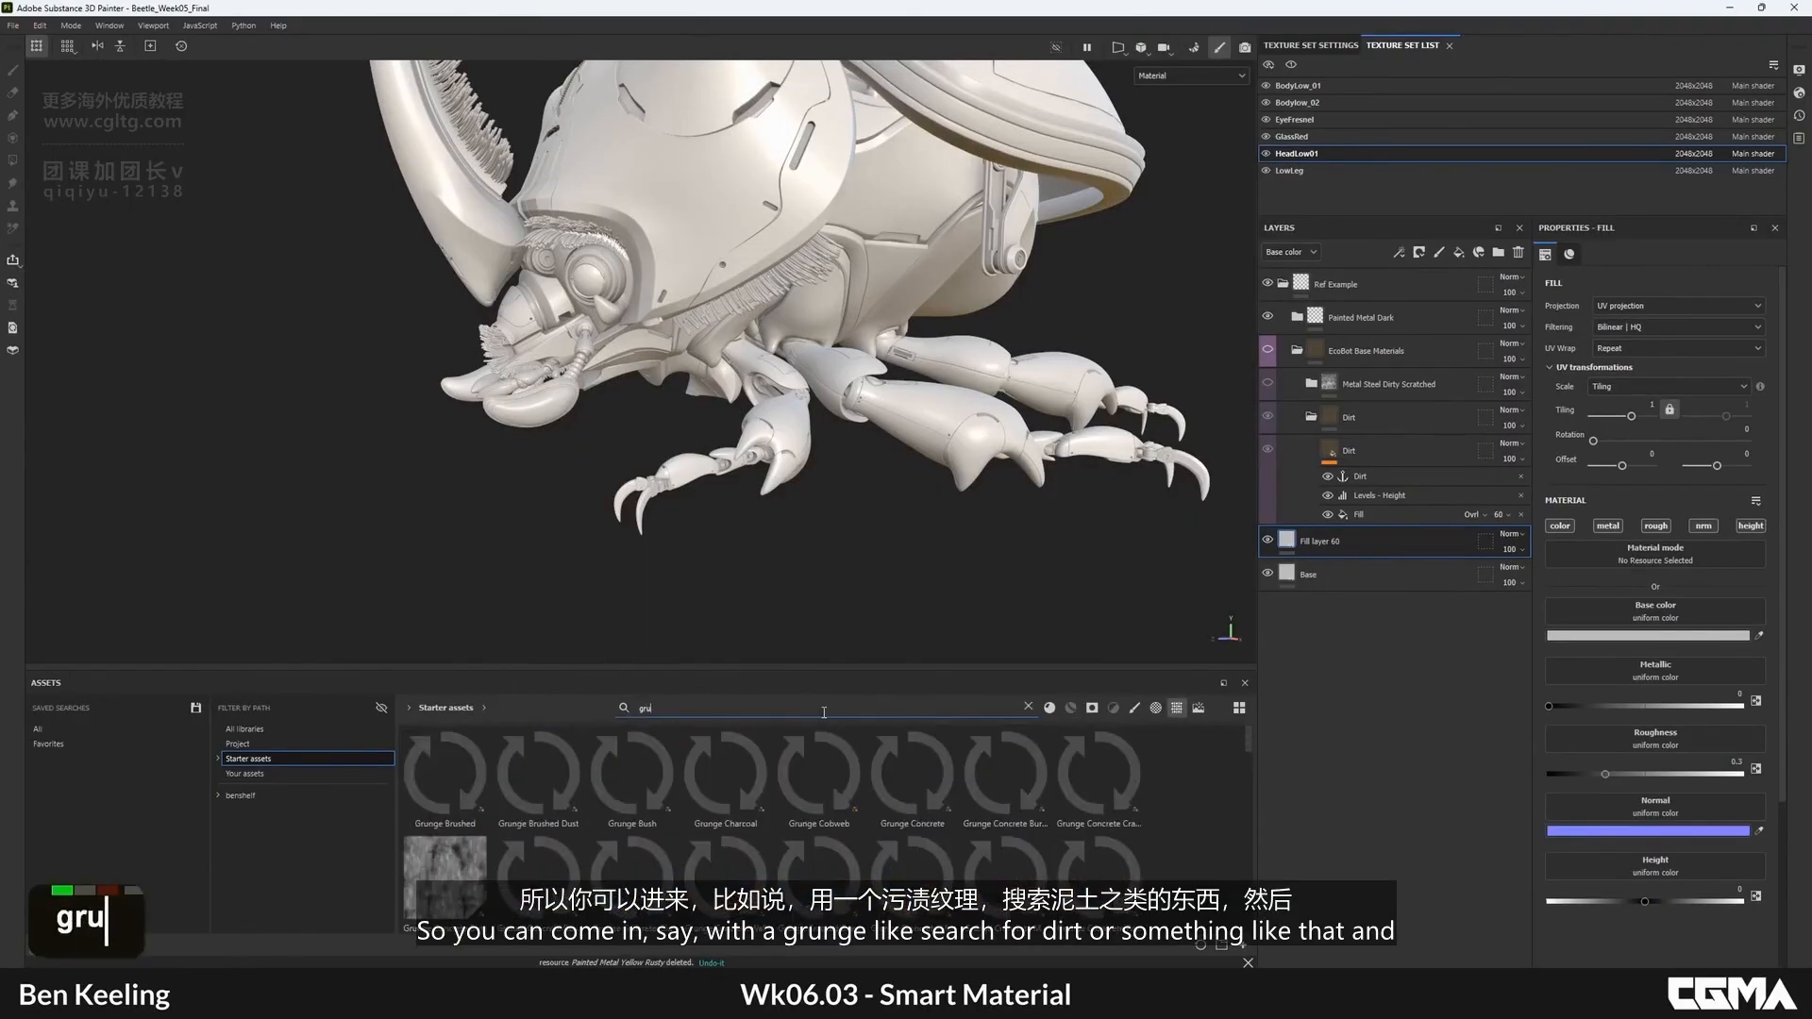
# - Search the textures for "dirt" instead and assign Grunge Dirt Dried to the new fill layer's base color
pyautogui.press('BackSpace')
pyautogui.press('BackSpace')
pyautogui.press('BackSpace')
pyautogui.press('BackSpace')
pyautogui.press('BackSpace')
pyautogui.press('BackSpace')
pyautogui.write('dirt')
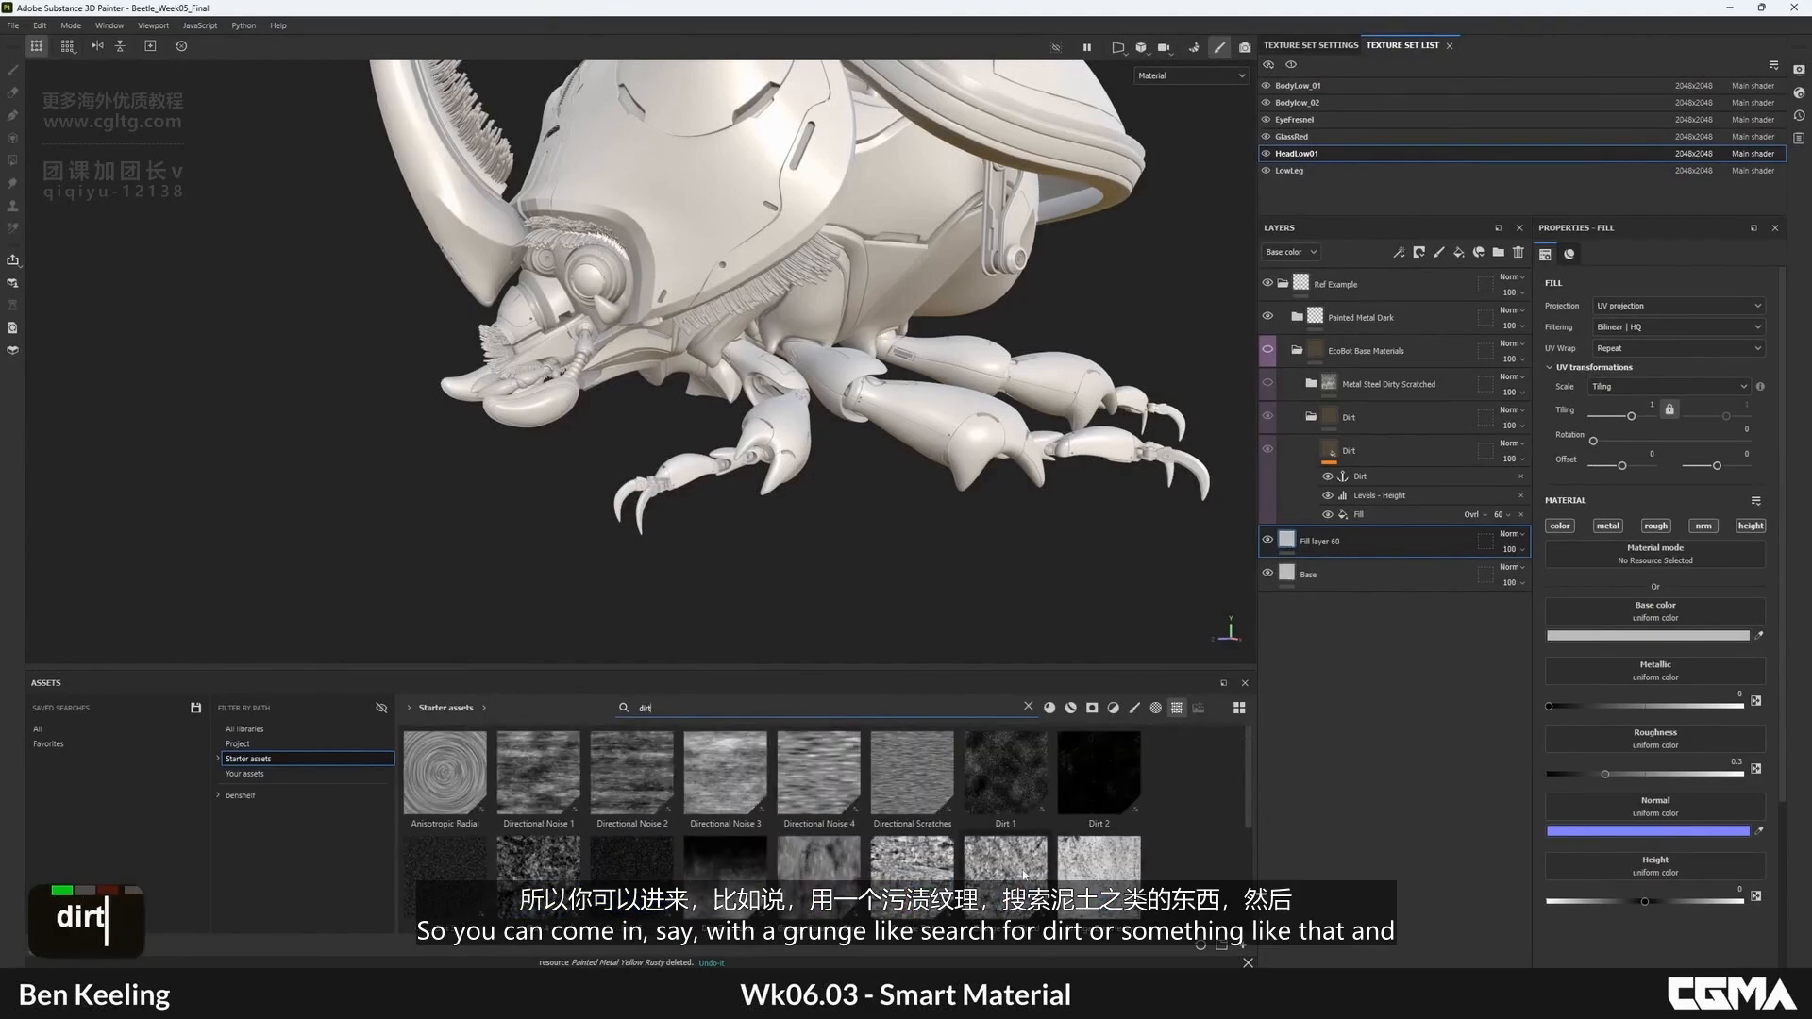
pyautogui.moveTo(1024, 876); pyautogui.dragTo(1628, 617)
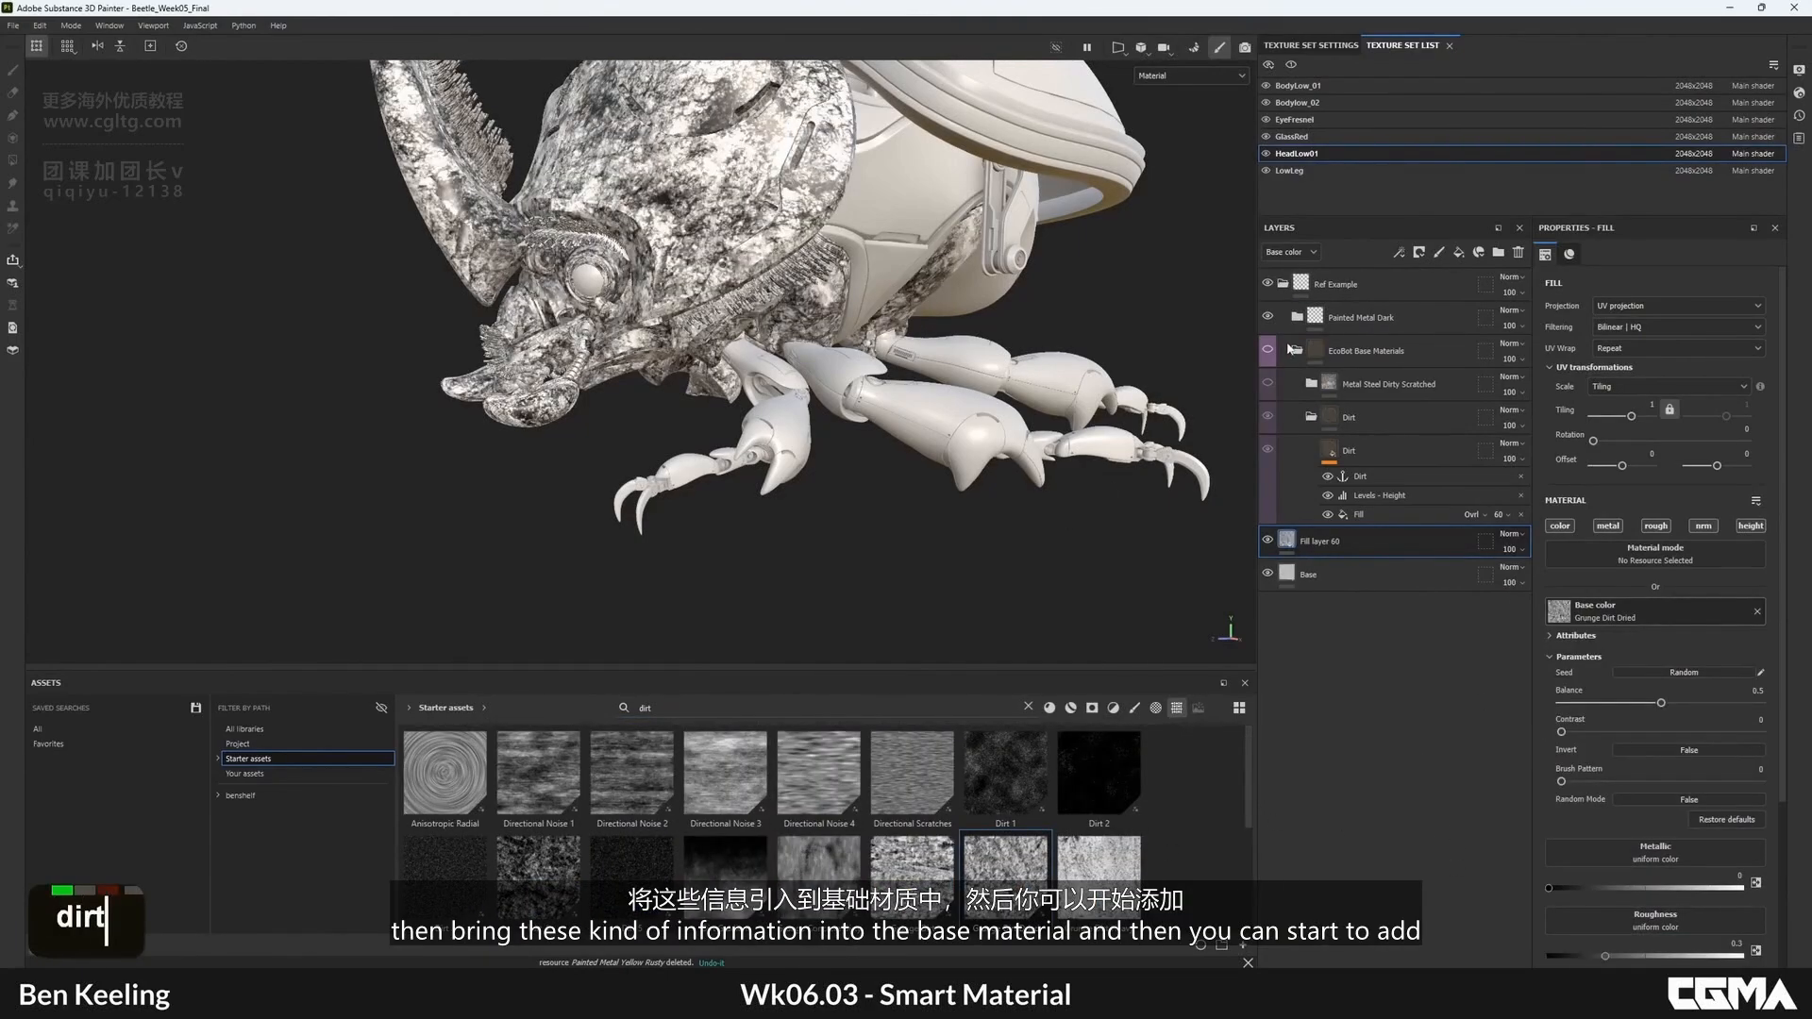
pyautogui.keyDown('alt'); pyautogui.moveTo(834, 408); pyautogui.dragTo(972, 472, button='right'); pyautogui.keyUp('alt')
pyautogui.keyDown('alt'); pyautogui.moveTo(972, 472); pyautogui.dragTo(1000, 453); pyautogui.keyUp('alt')
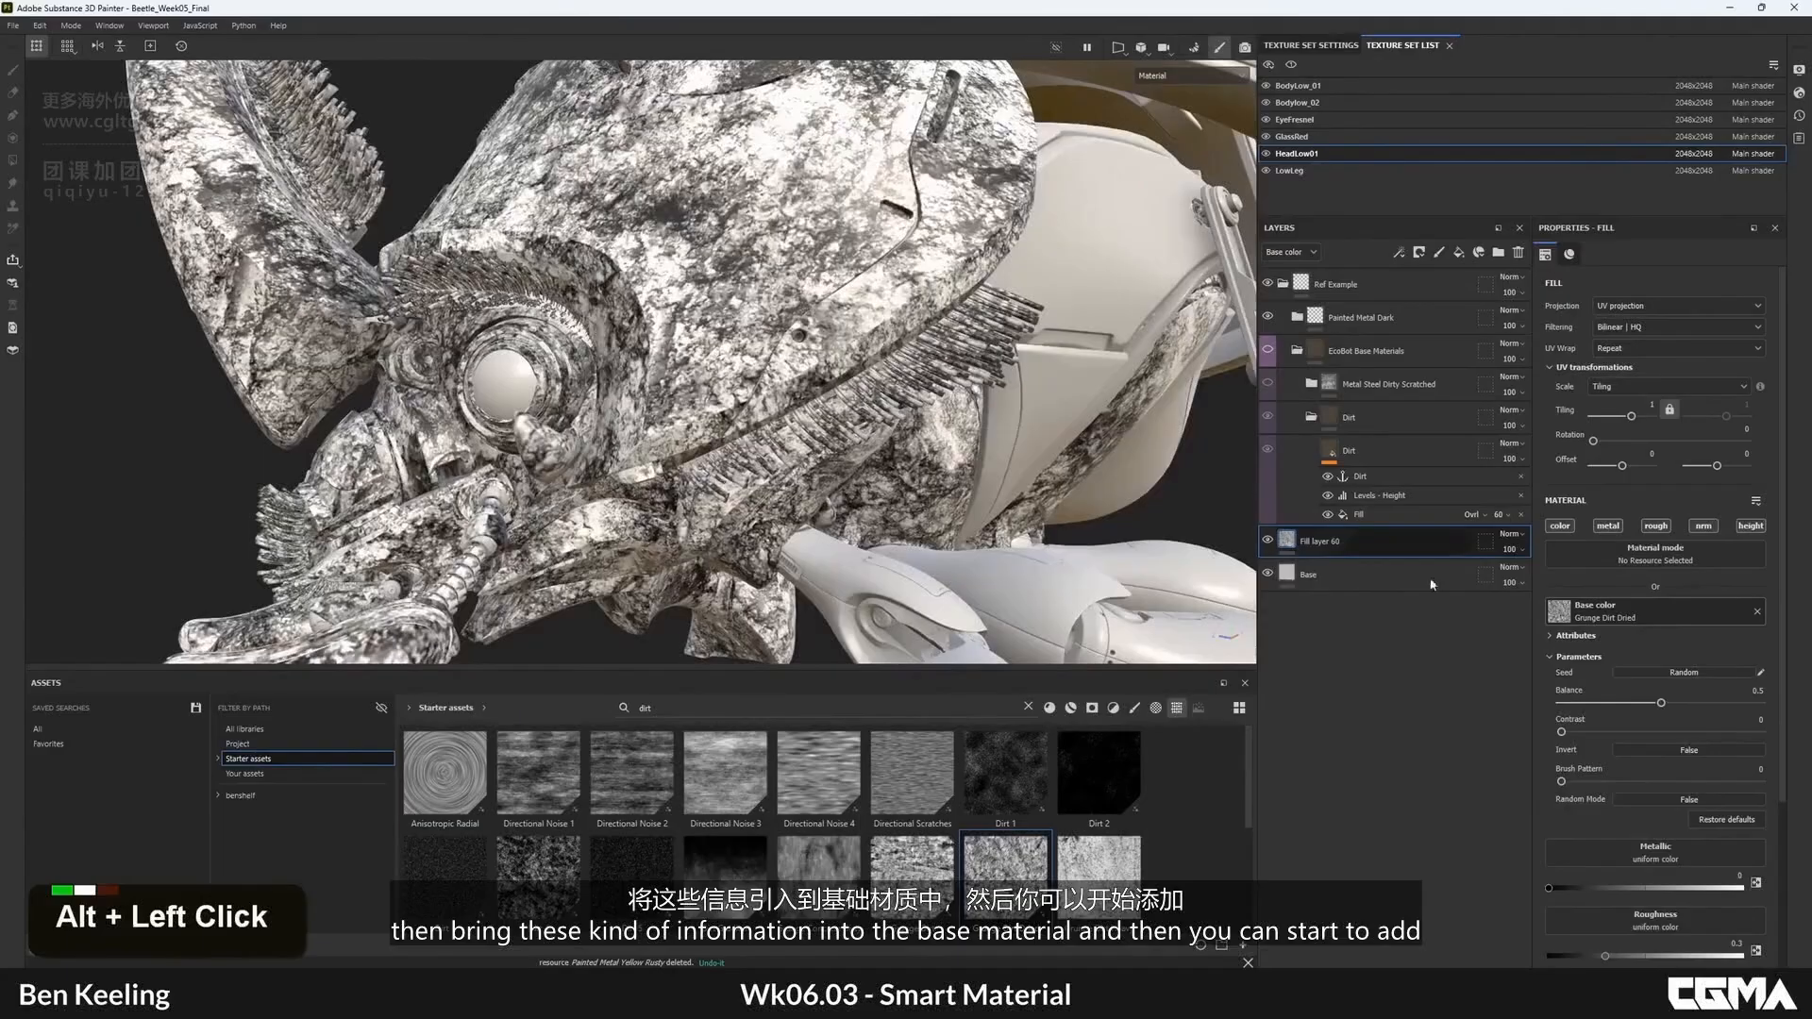
# - Add a filter to the grunge fill layer and set it to Gradient
pyautogui.rightClick(1284, 537)
pyautogui.click(1328, 947)
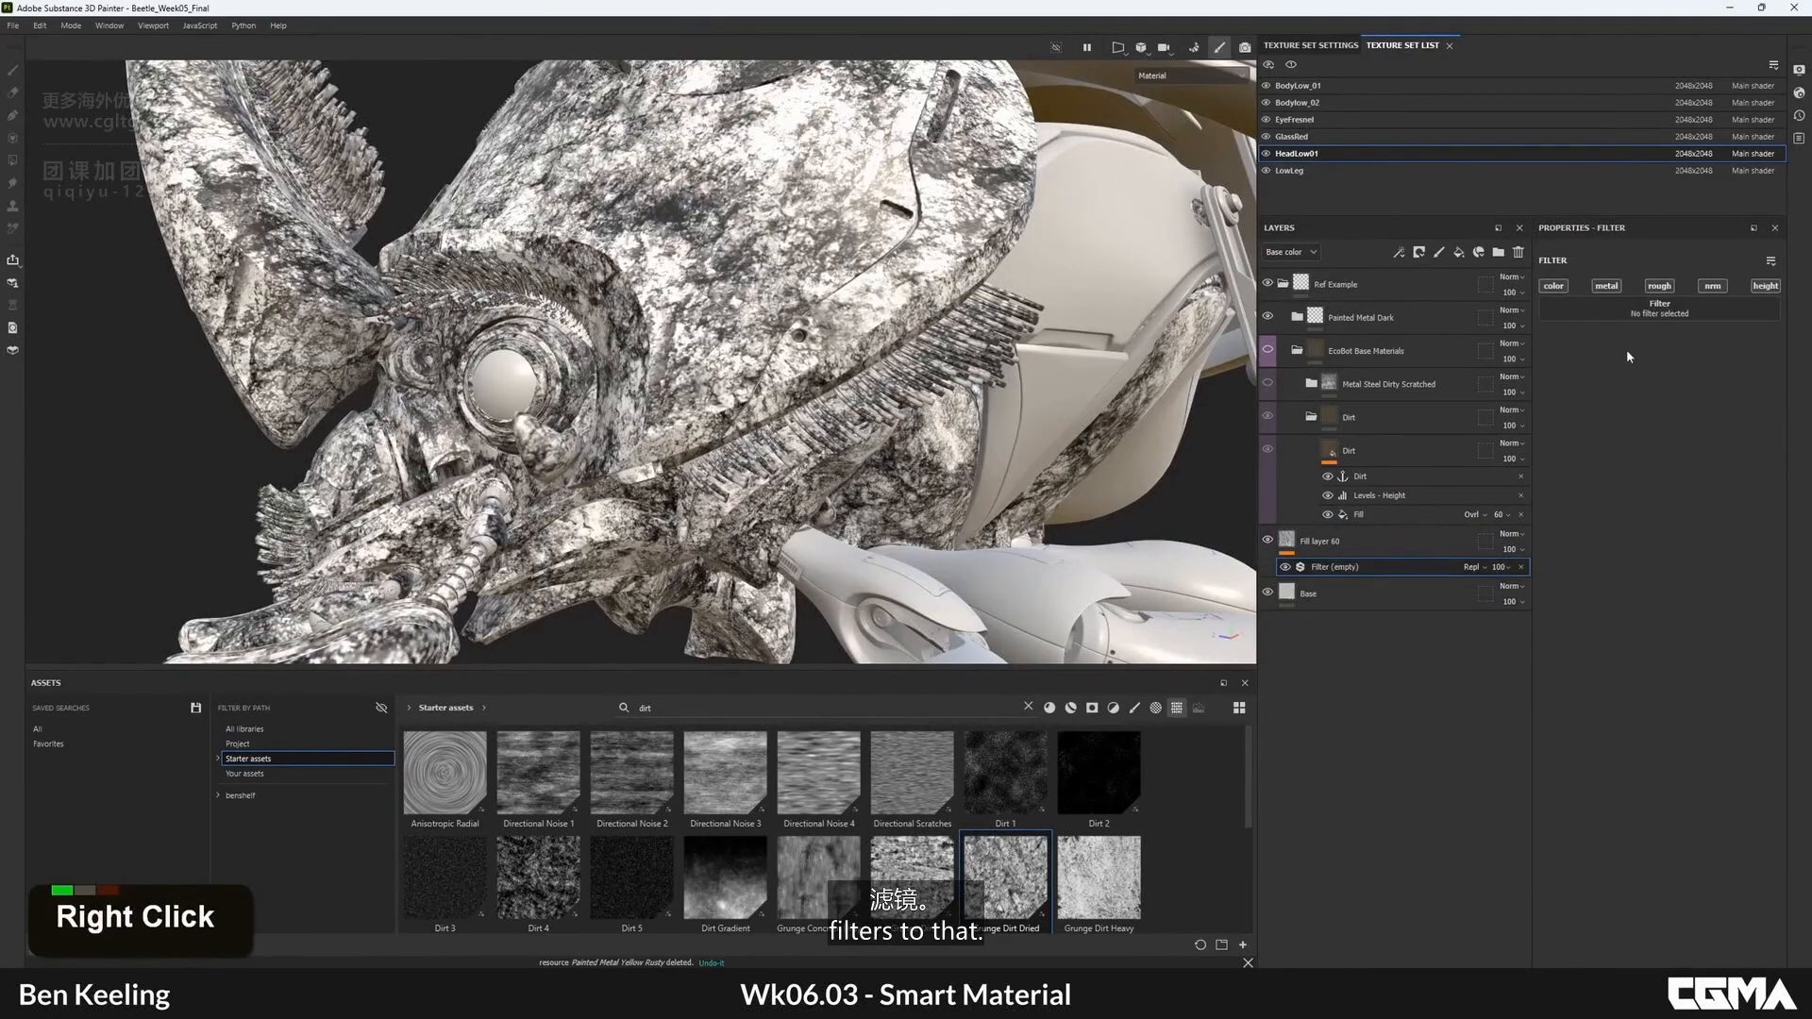
pyautogui.click(1647, 308)
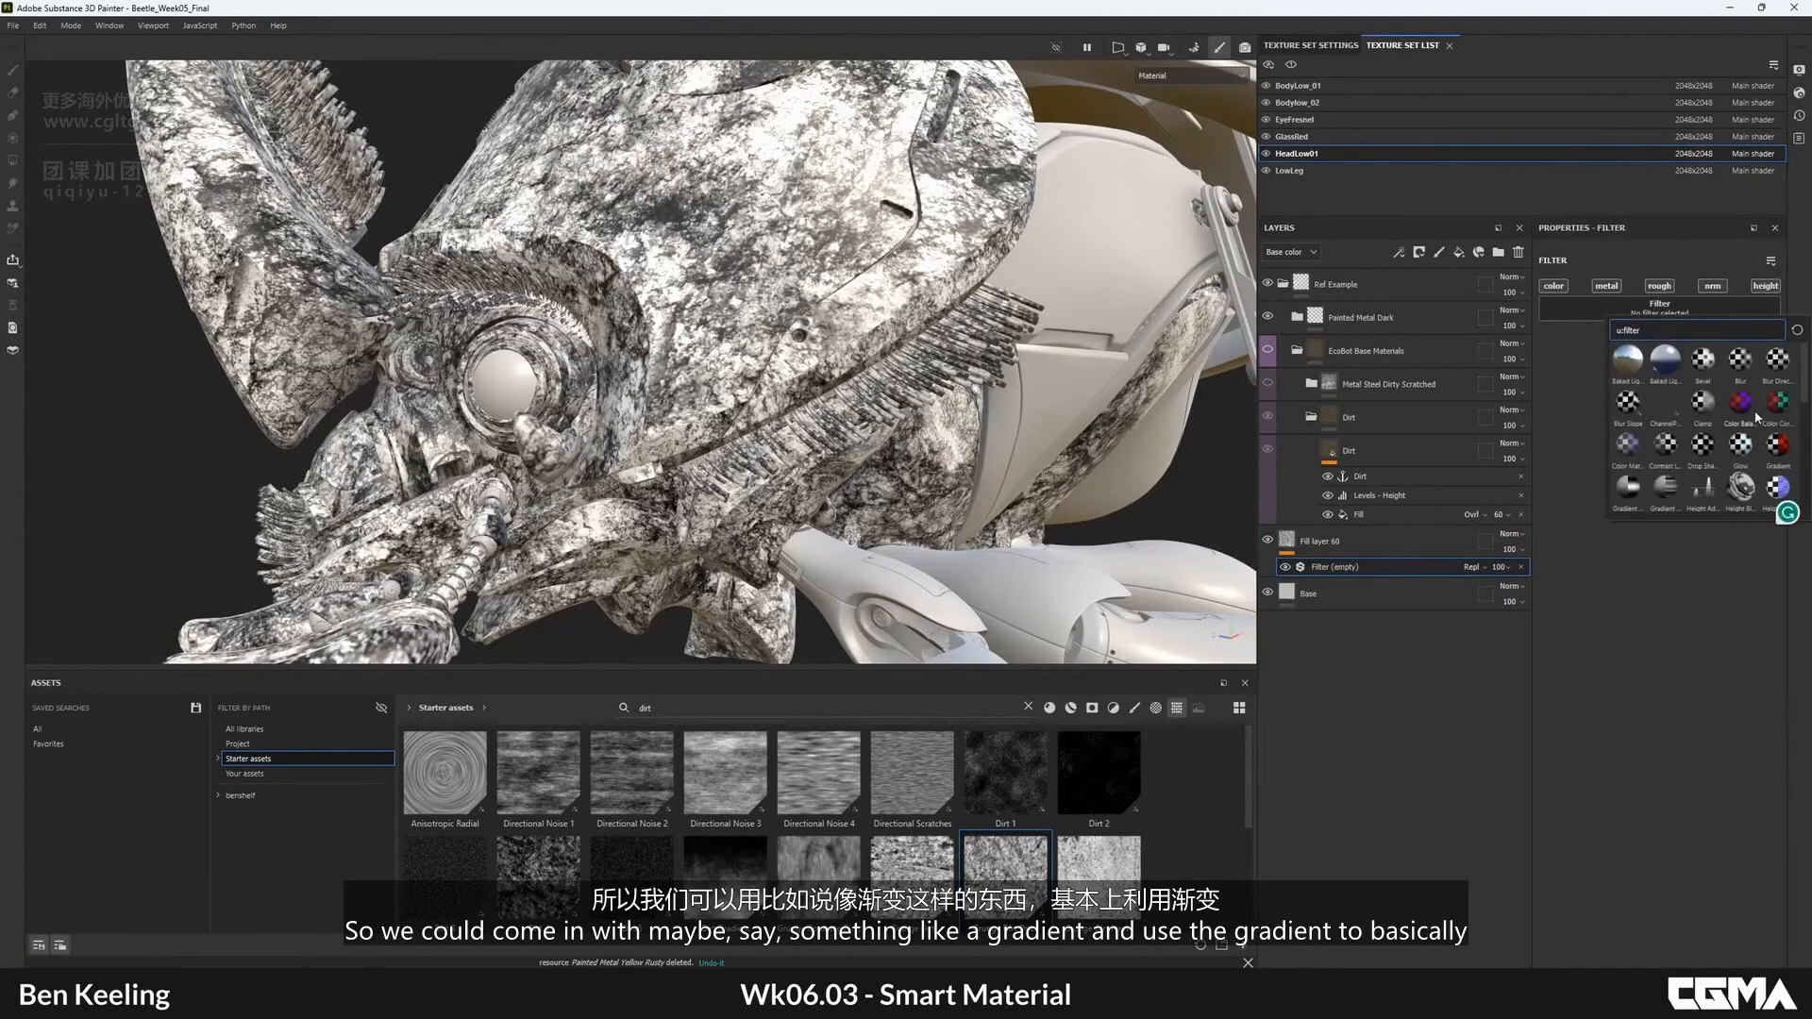
pyautogui.write('grad')
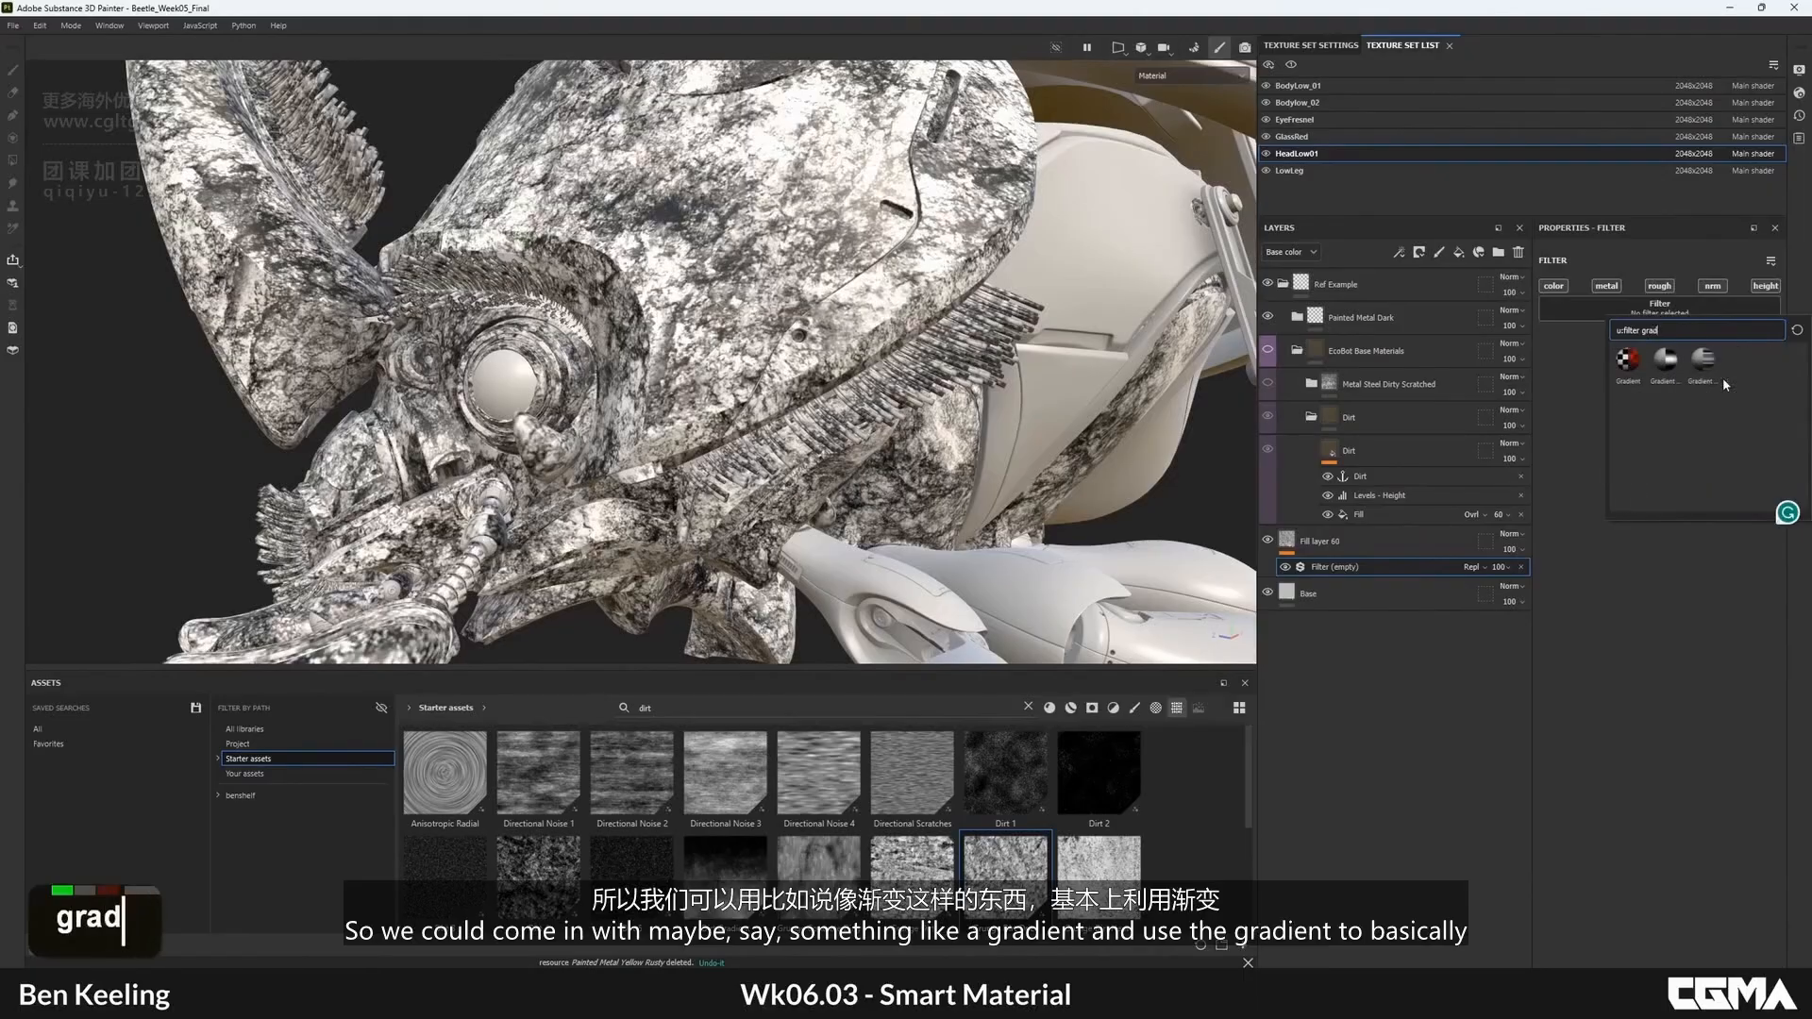
pyautogui.click(1639, 380)
# - Set Color 1 and Color 2 of the Gradient filter to muted brown tones
pyautogui.click(1685, 462)
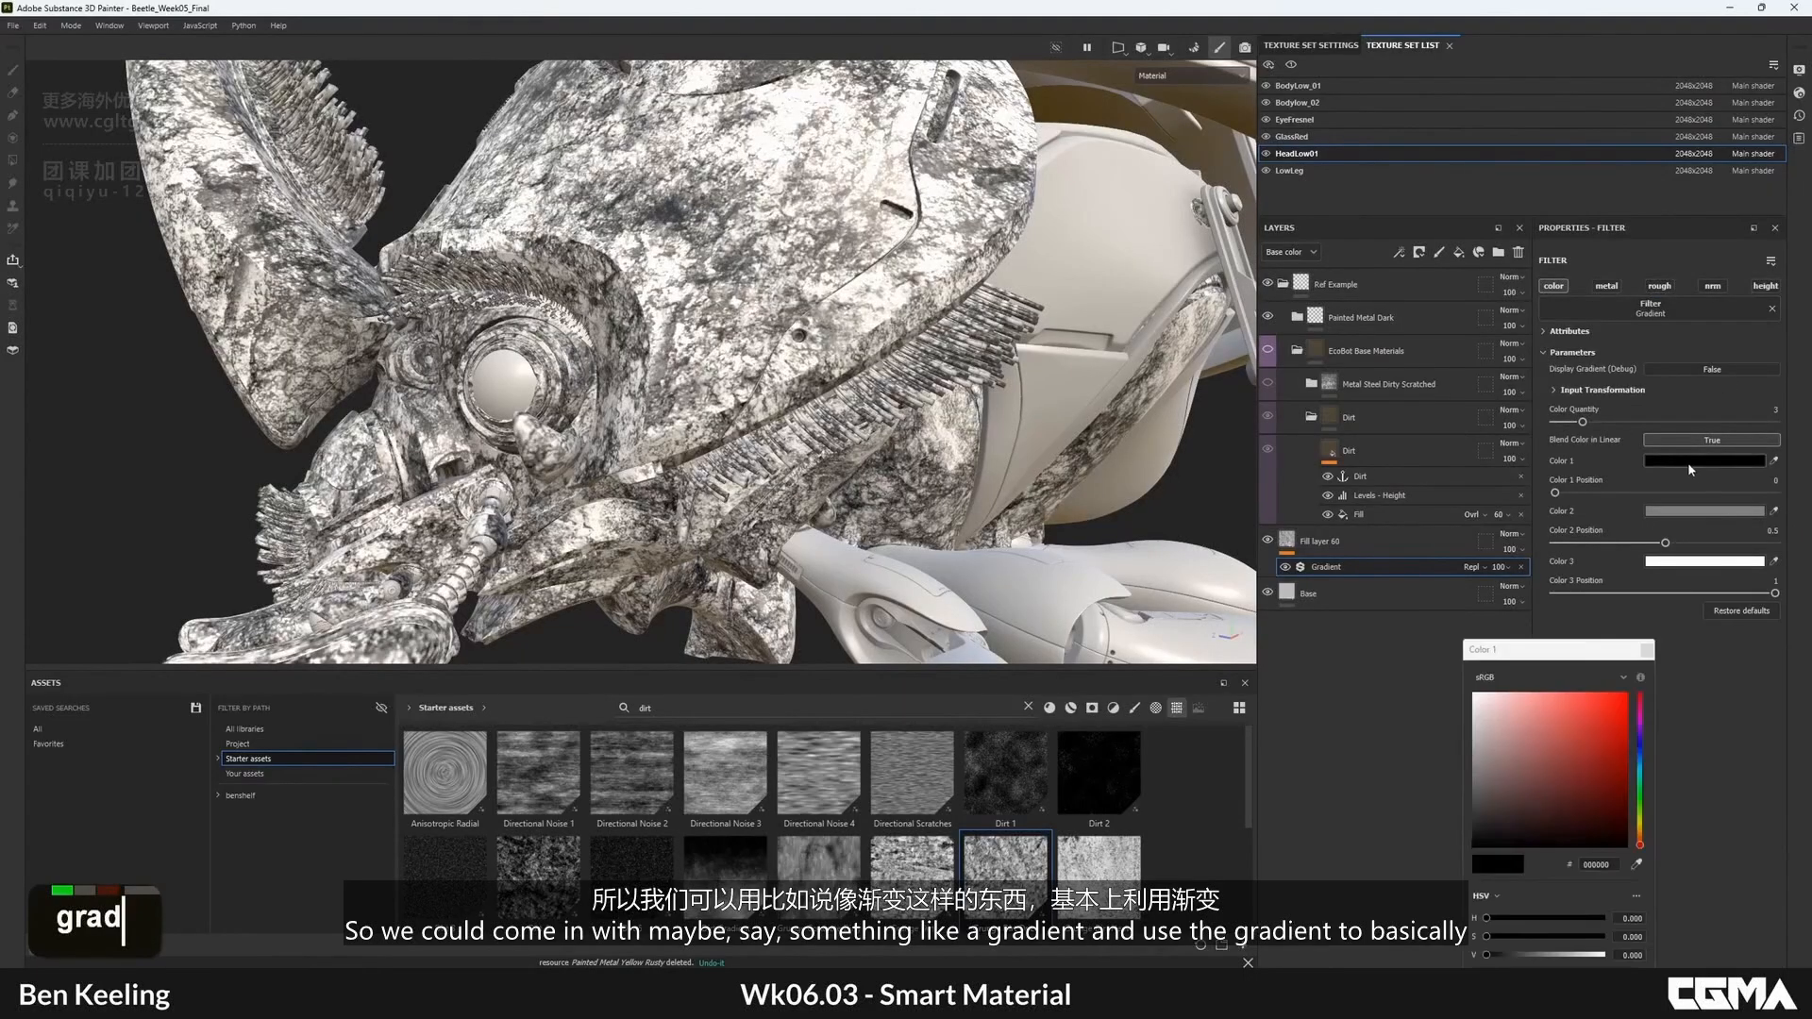
pyautogui.doubleClick(1640, 834)
pyautogui.doubleClick(1540, 794)
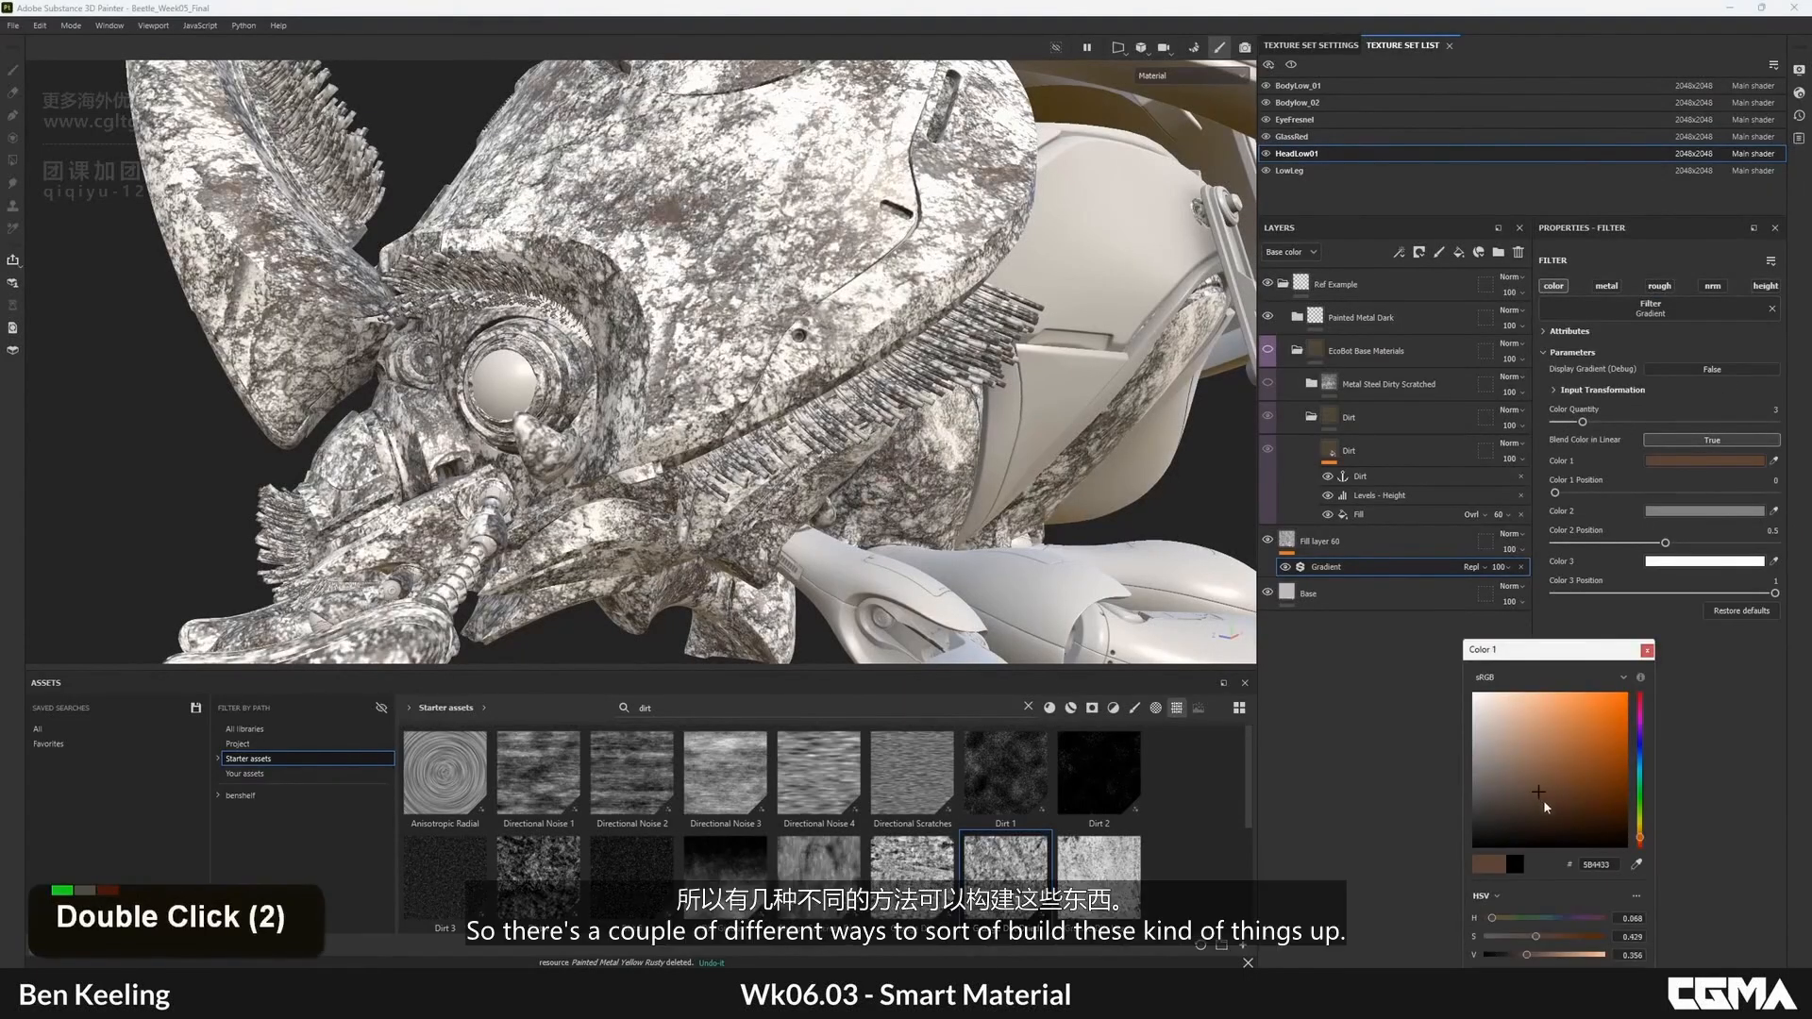
pyautogui.click(1739, 509)
pyautogui.doubleClick(1536, 802)
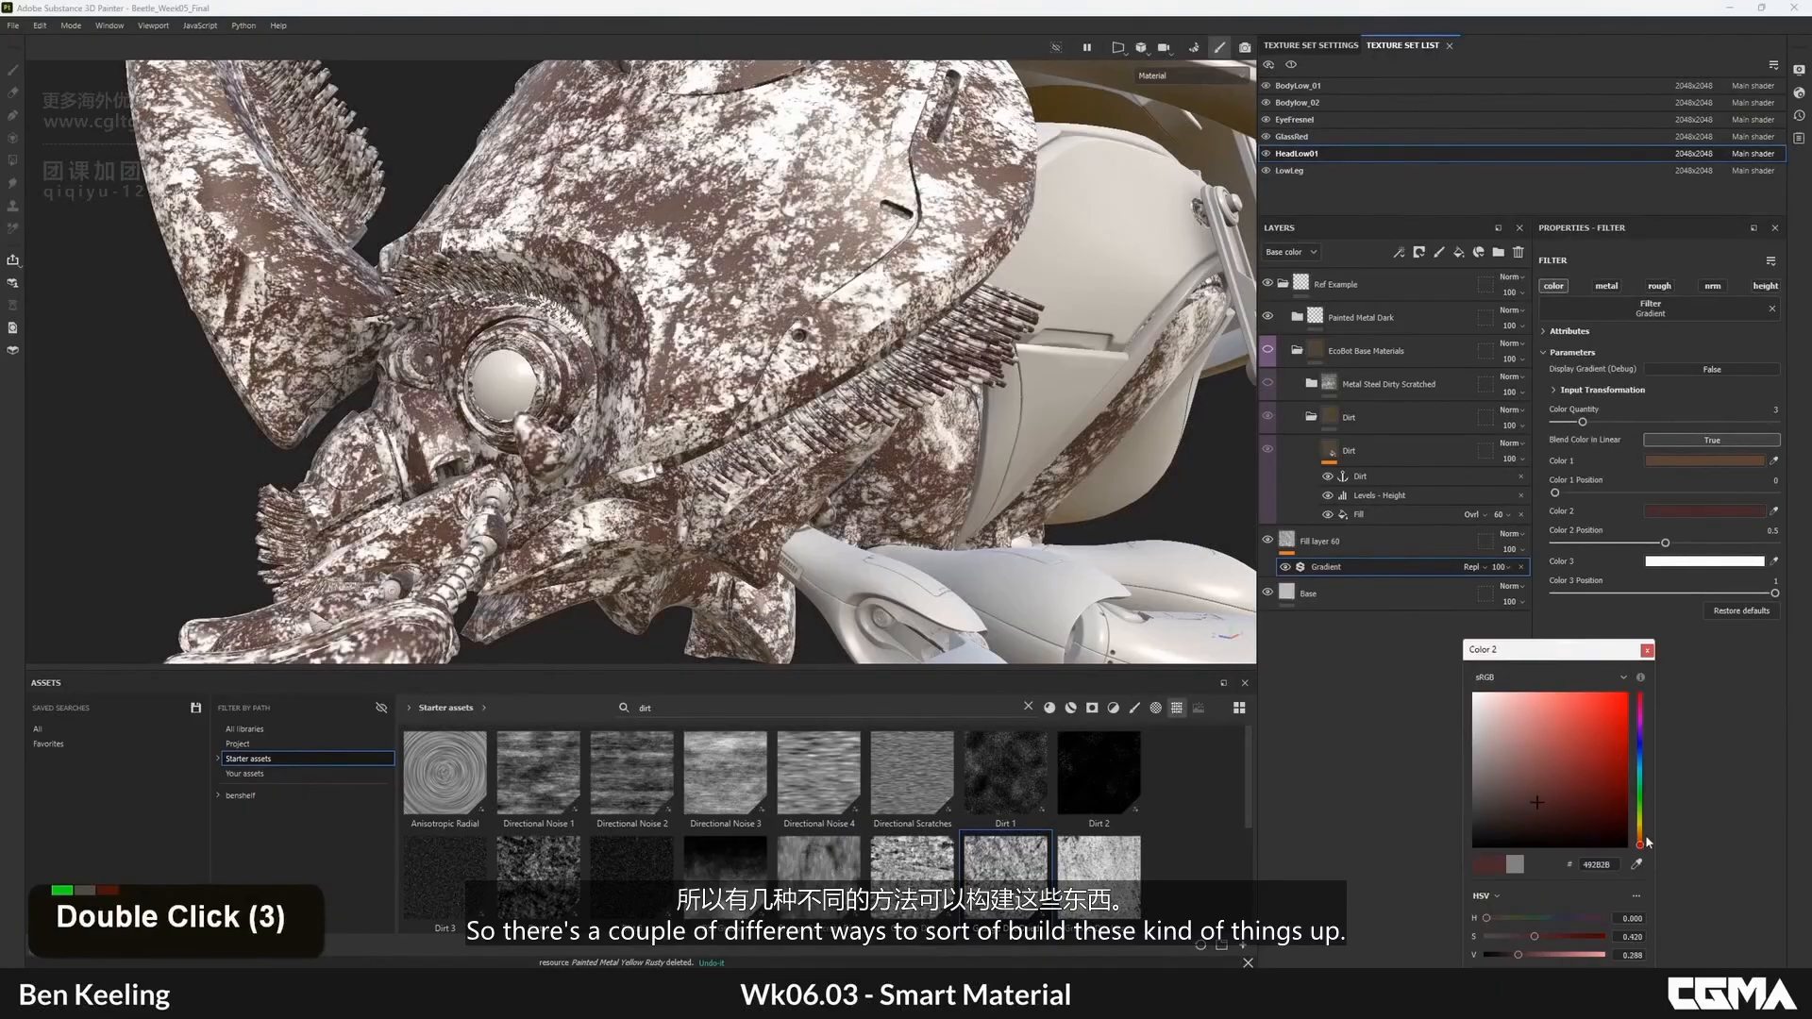
pyautogui.doubleClick(1640, 838)
pyautogui.doubleClick(1542, 800)
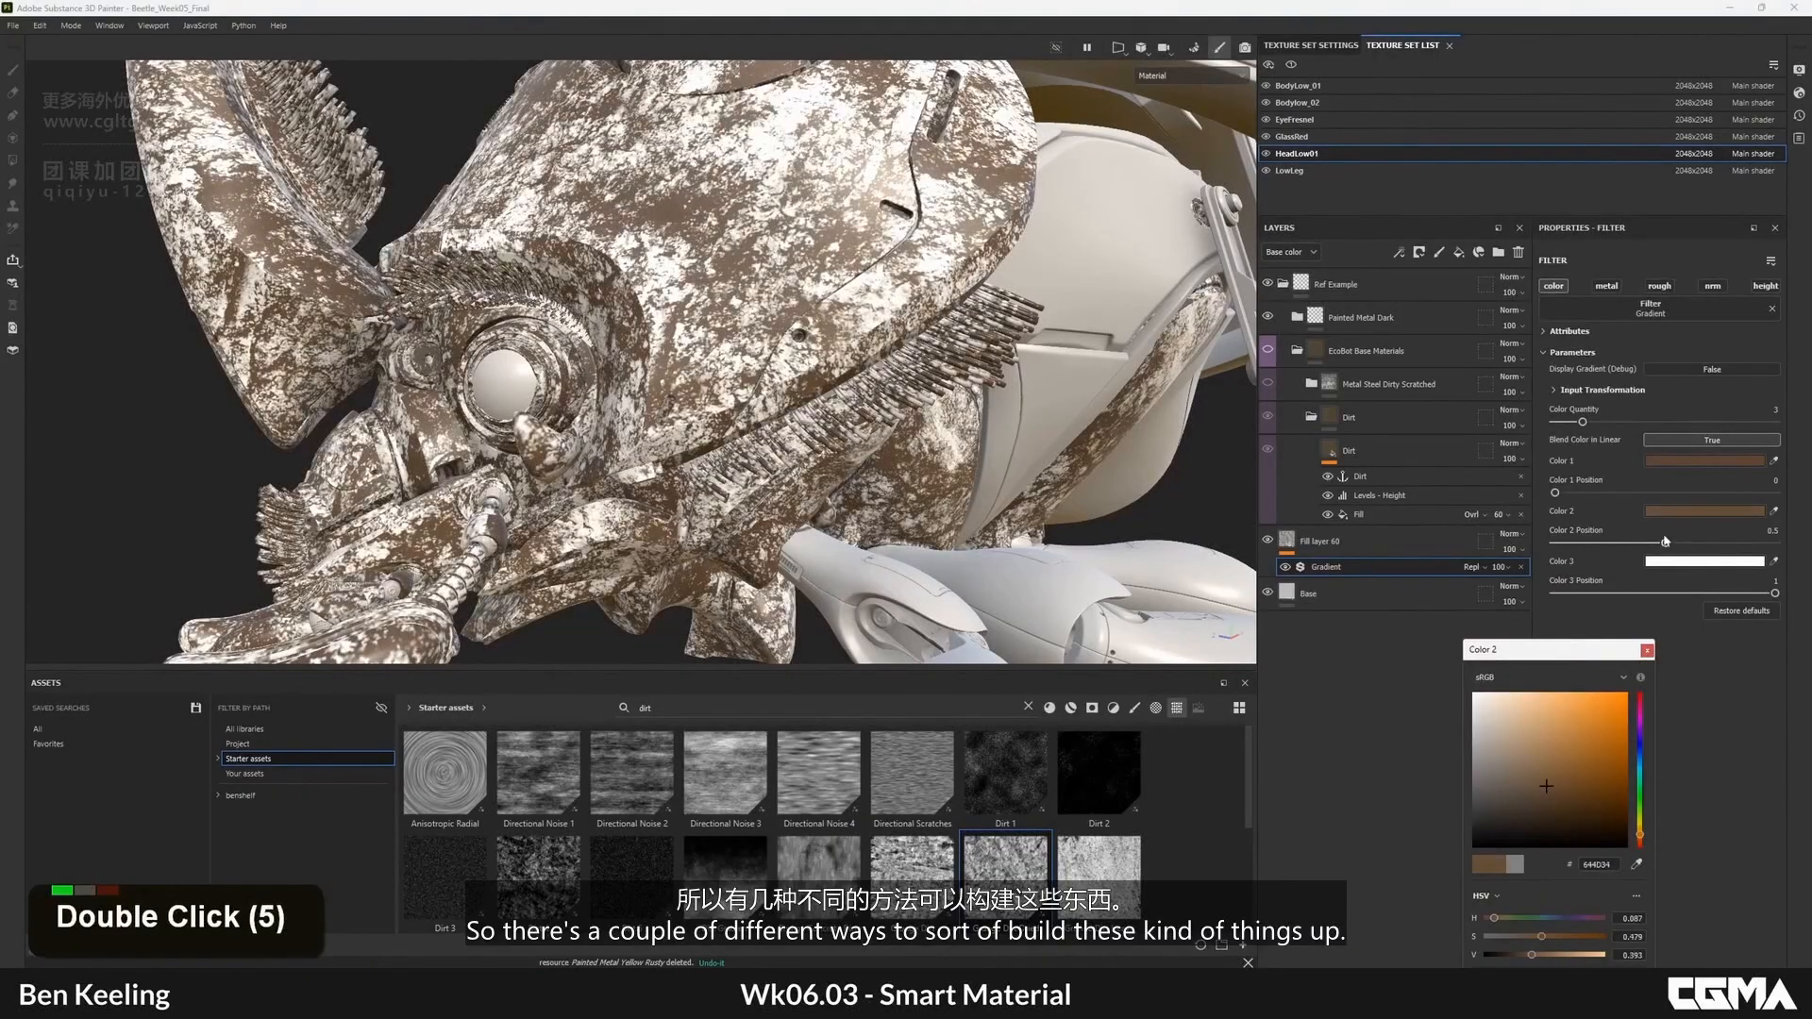
# - Set Color 3 of the Gradient filter to a dark, desaturated brown
pyautogui.click(1704, 561)
pyautogui.click(1549, 803)
pyautogui.moveTo(1641, 844); pyautogui.dragTo(1642, 838)
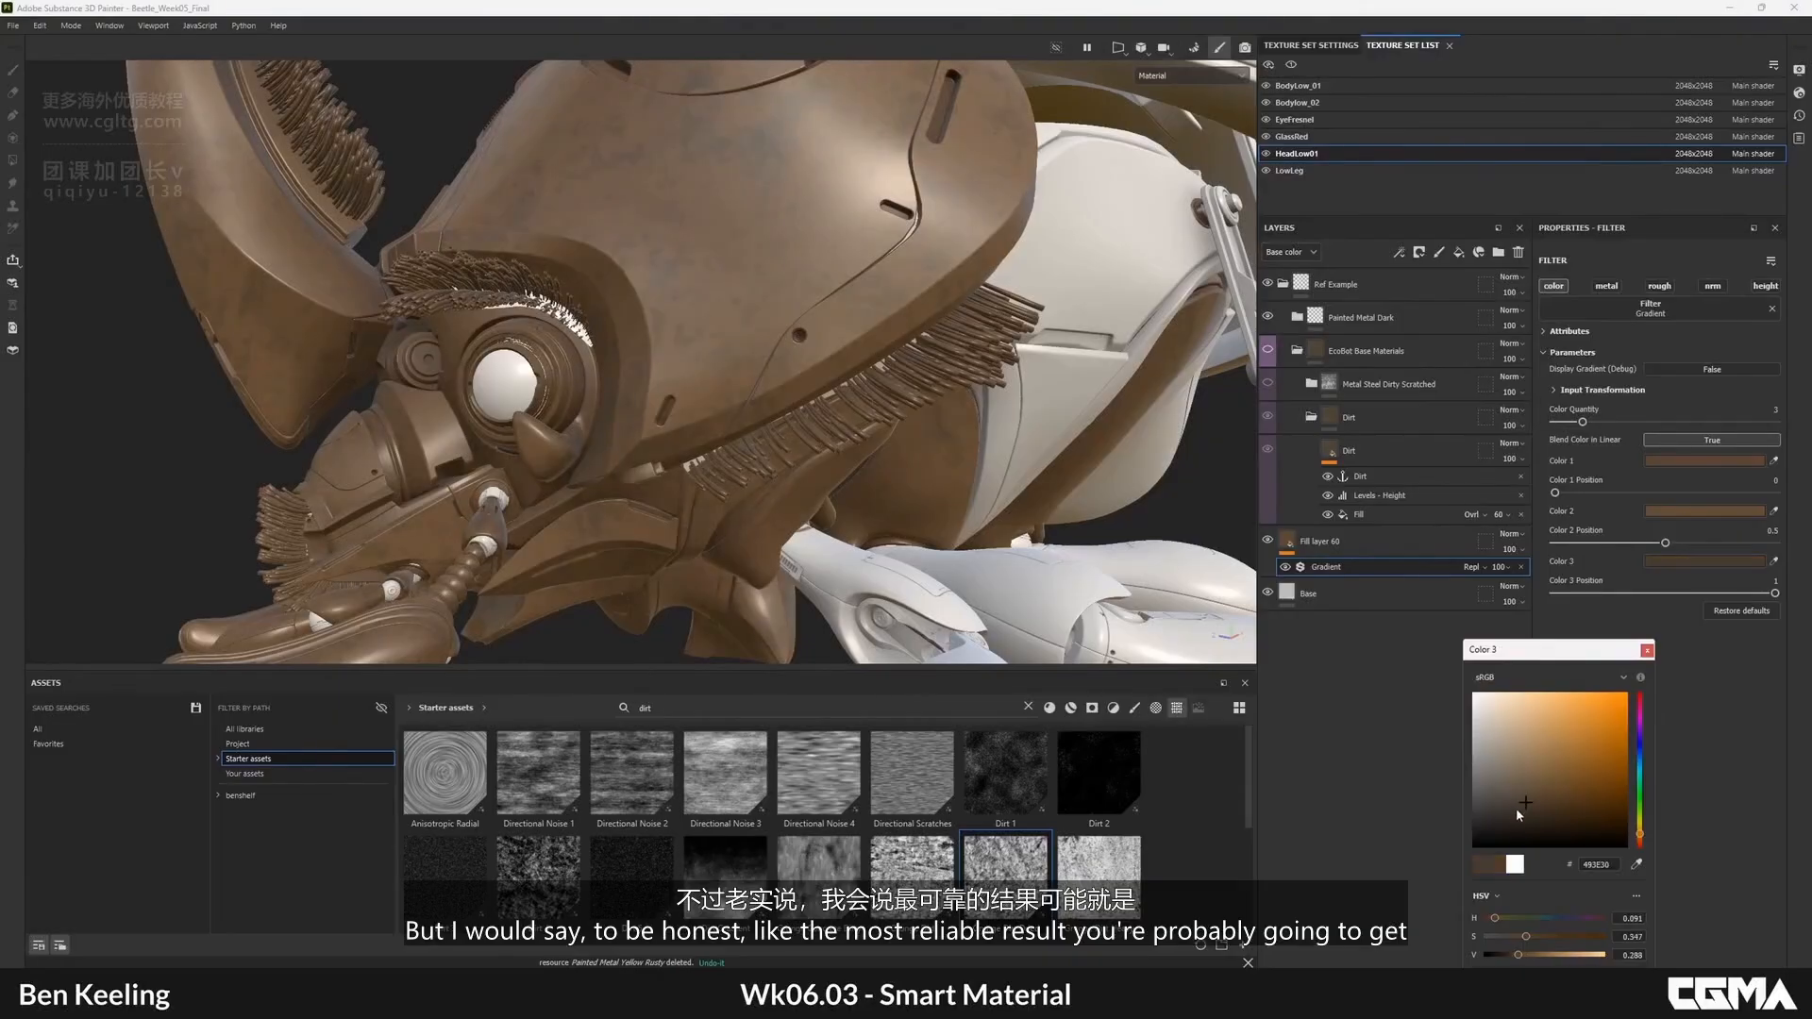
pyautogui.doubleClick(1515, 808)
pyautogui.doubleClick(1518, 809)
pyautogui.keyDown('alt'); pyautogui.moveTo(766, 285); pyautogui.dragTo(811, 316, button='right'); pyautogui.keyUp('alt')
# - Delete the grunge fill layer and place a duplicate of the EcoBot Dirt folder directly above Base, collapsing the original folder
pyautogui.click(1340, 546)
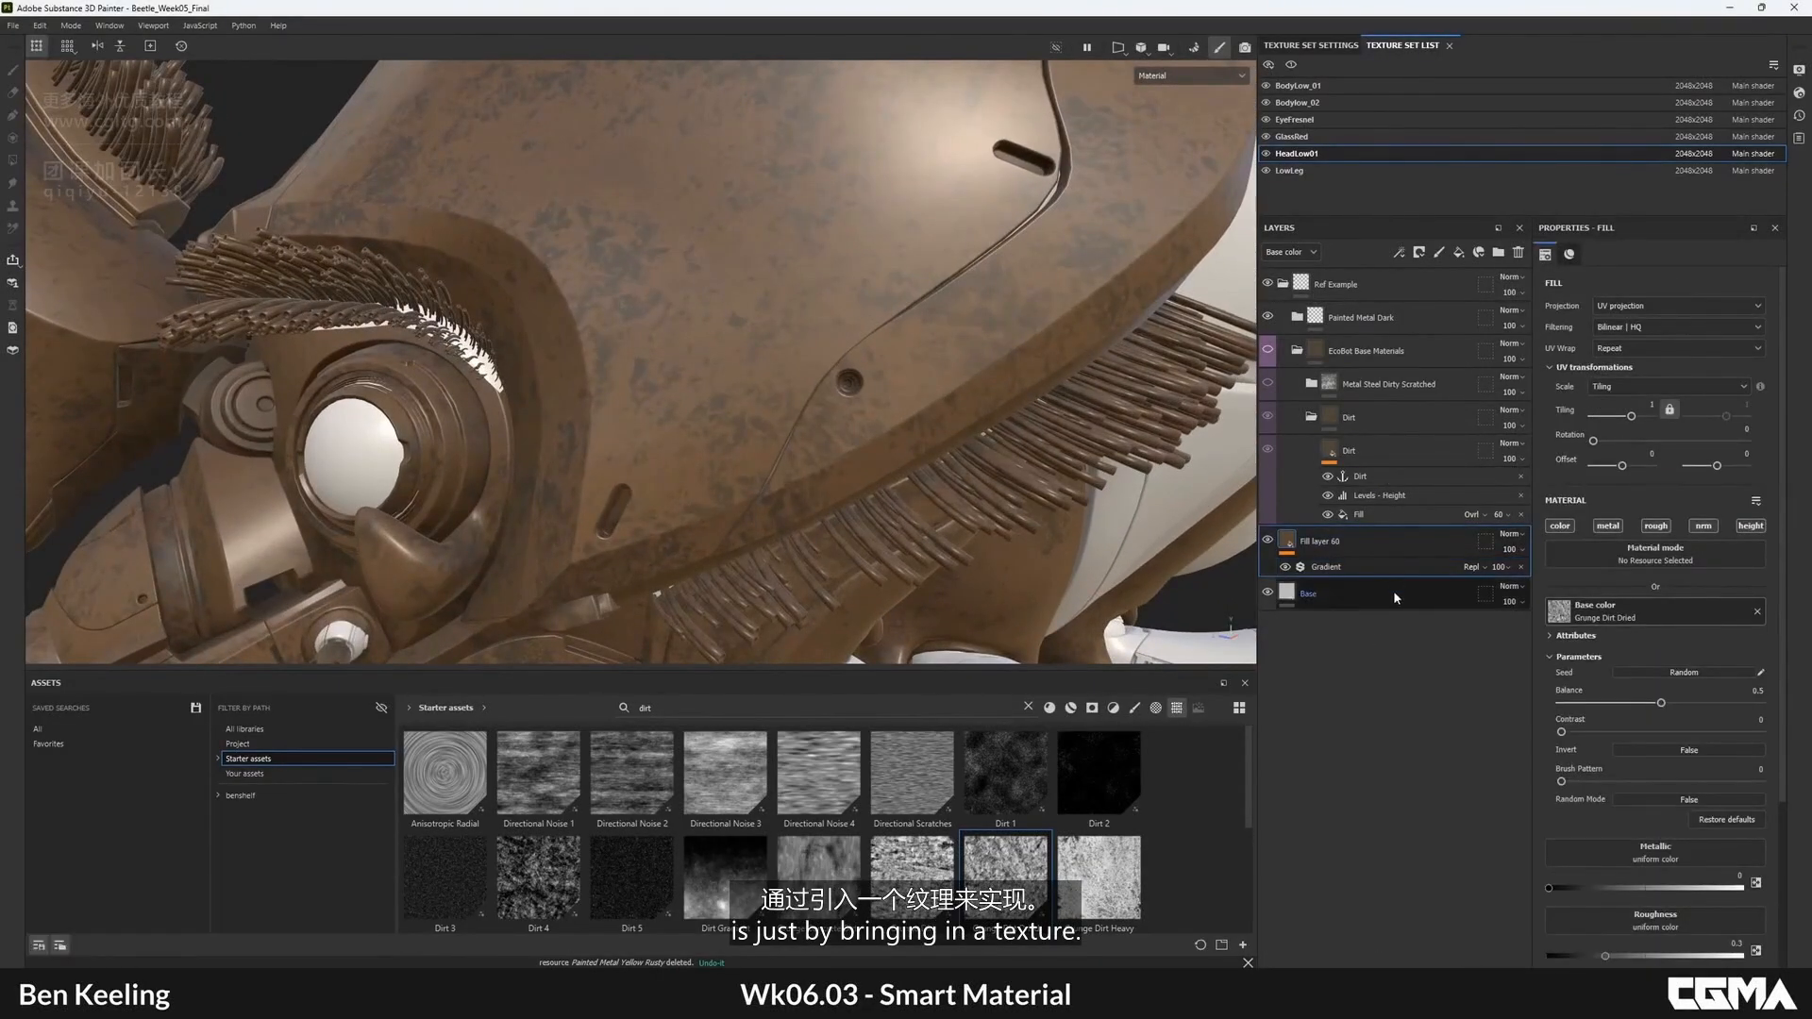
pyautogui.press('Delete')
pyautogui.click(1359, 422)
pyautogui.hotkey('ctrl', 'd')
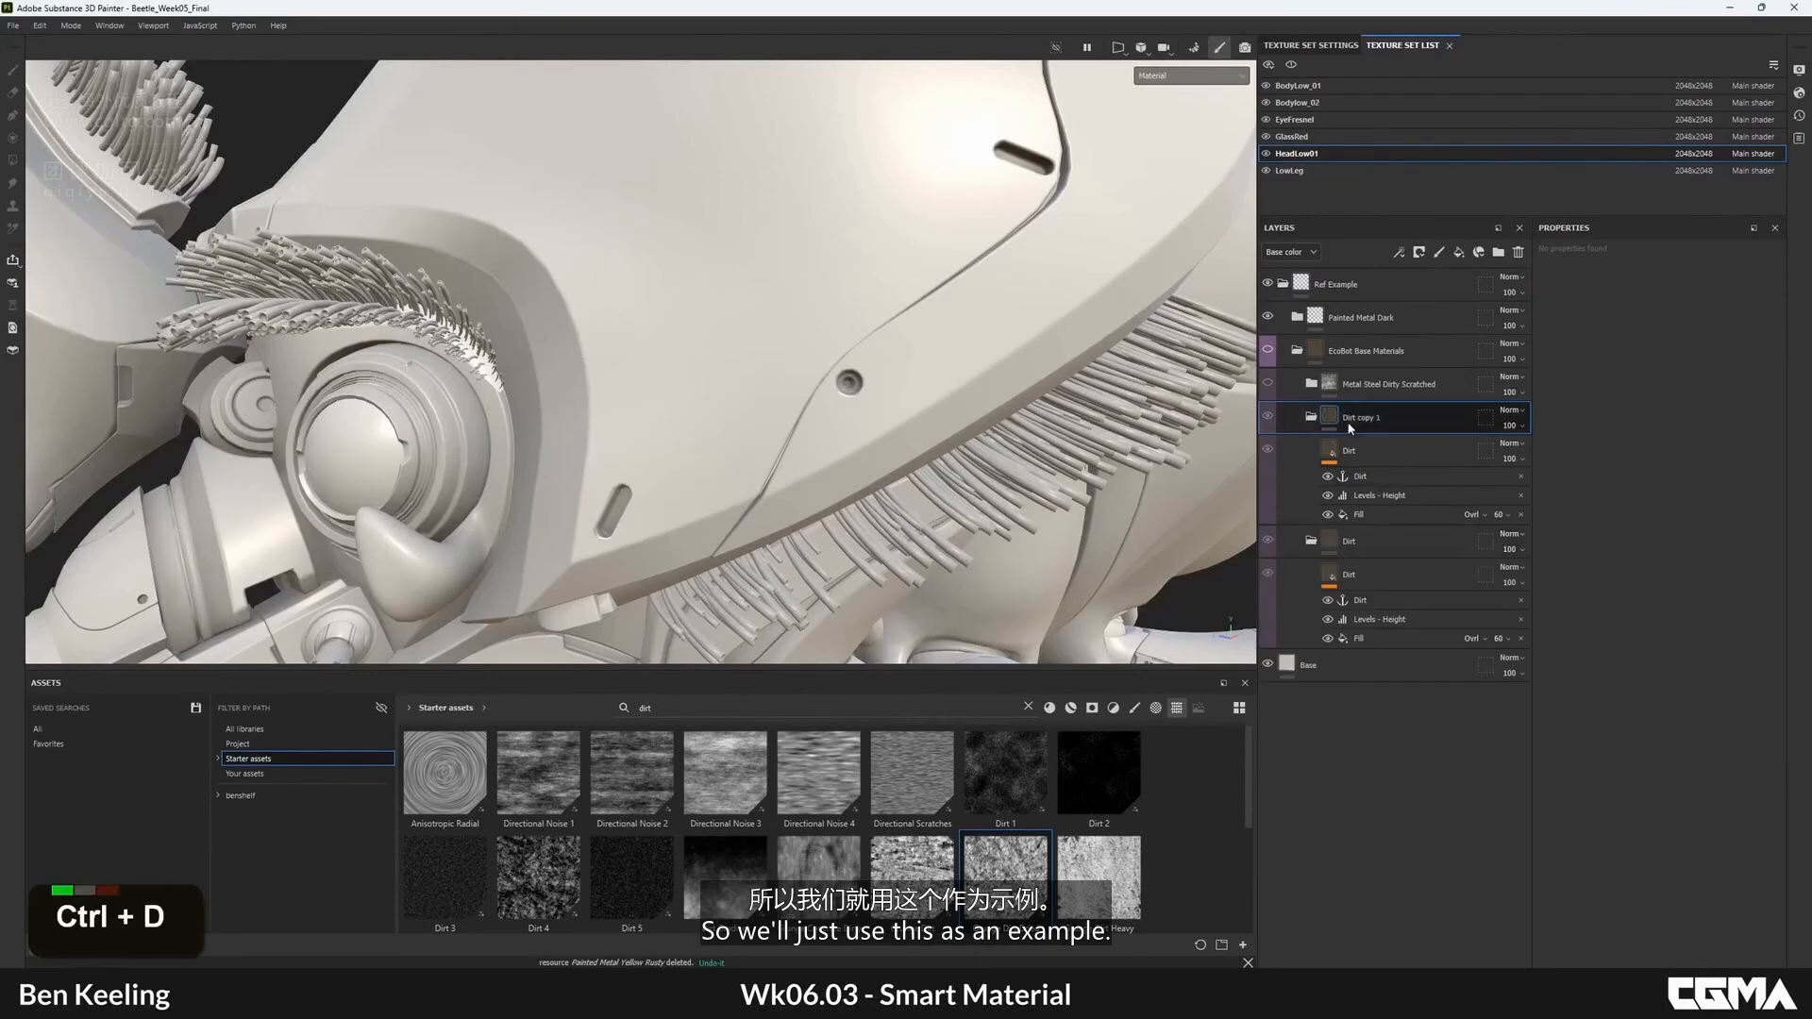
pyautogui.moveTo(1358, 416); pyautogui.dragTo(1370, 661)
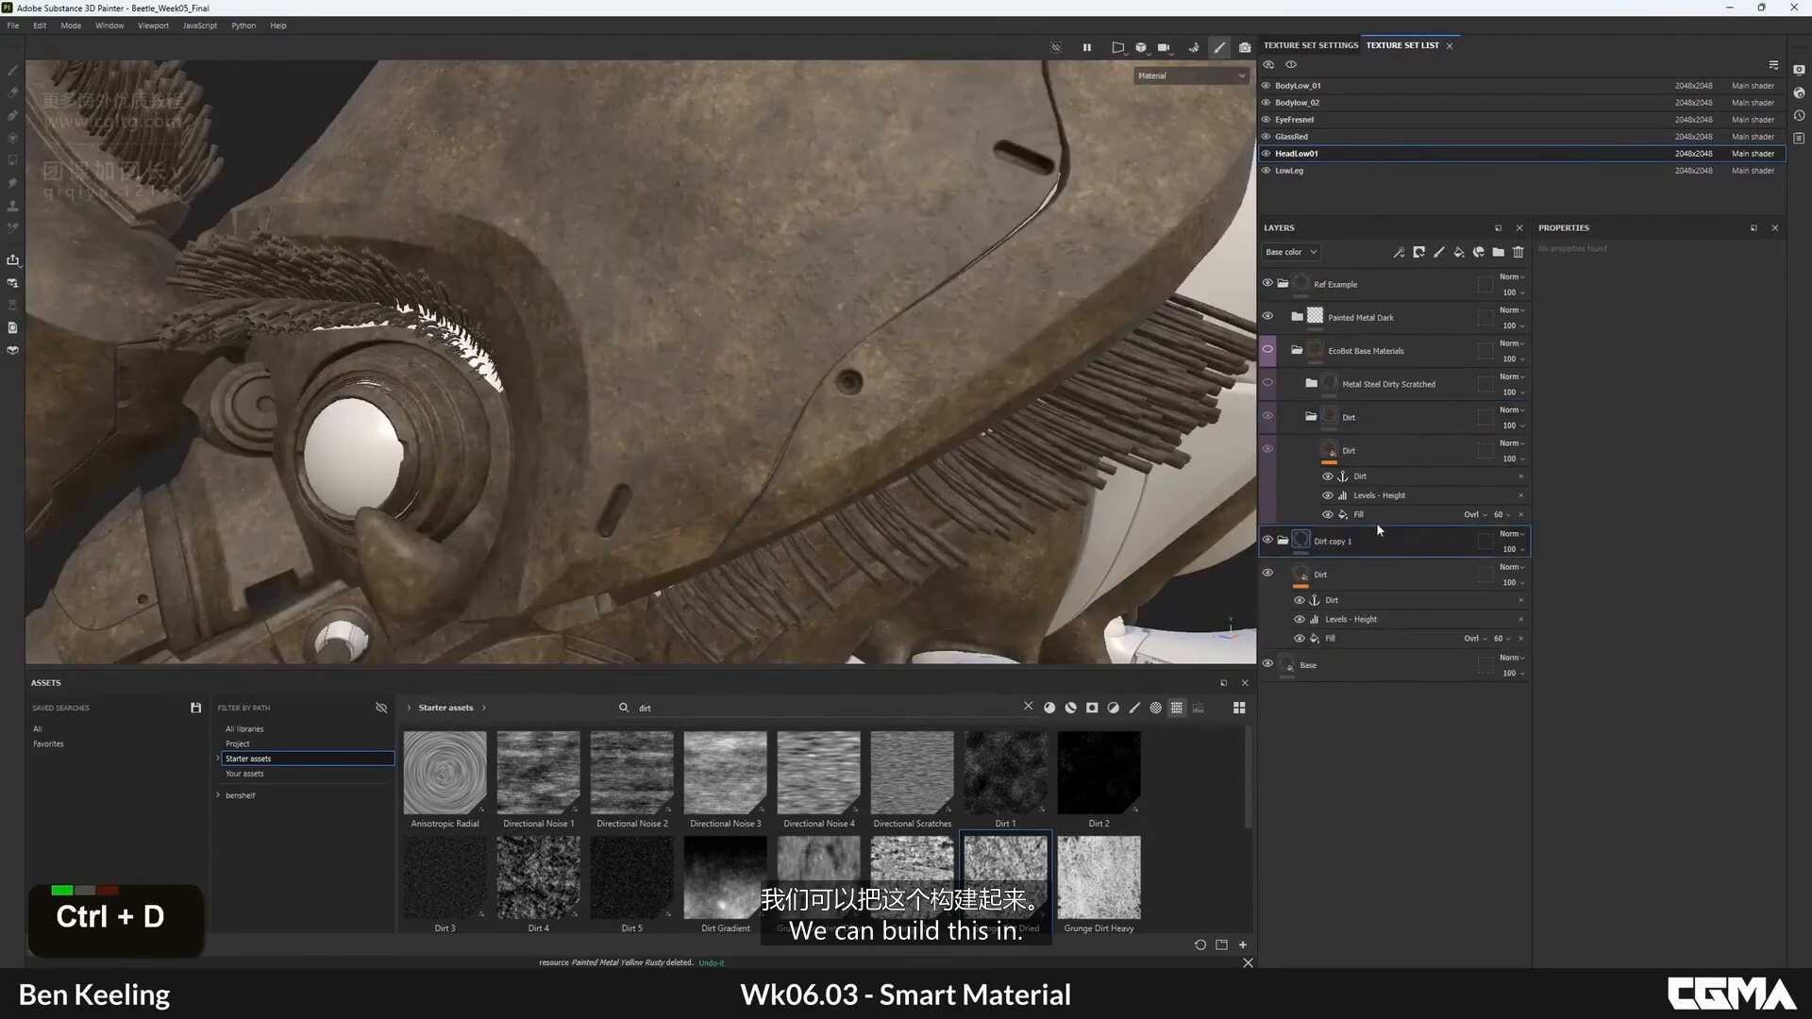
pyautogui.click(1374, 423)
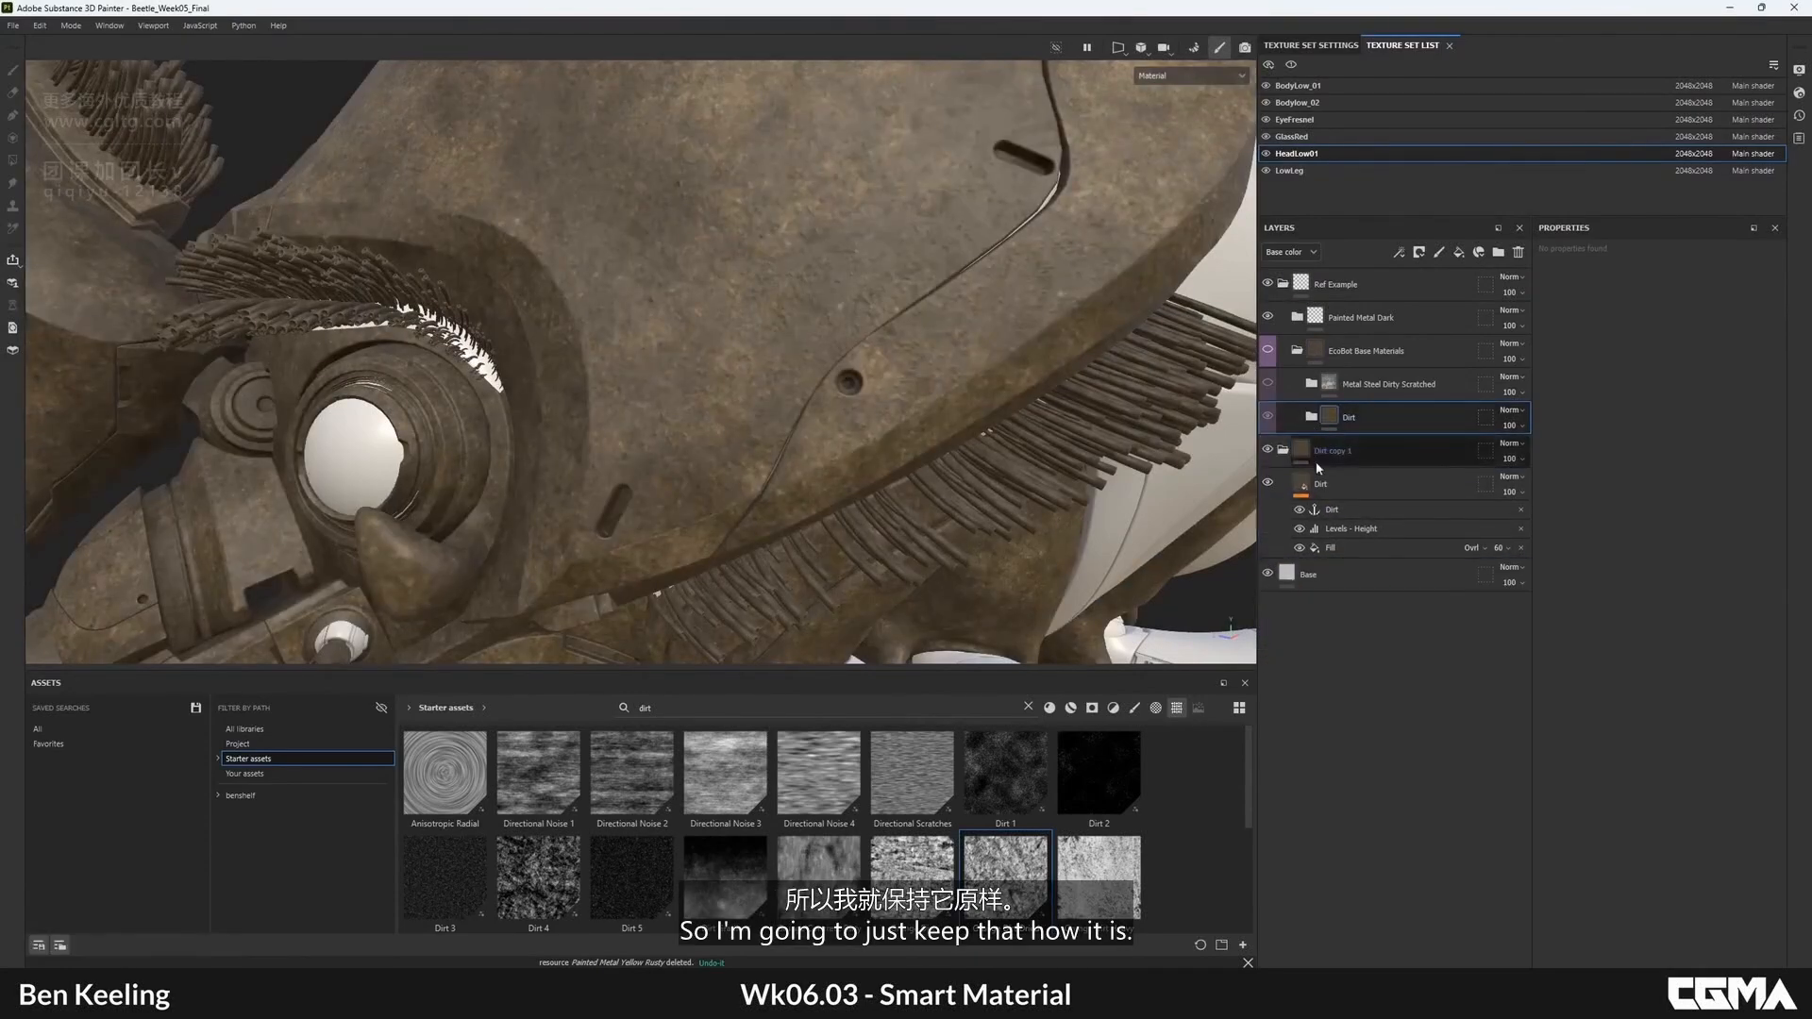
# - Hide the effects on the copied Dirt layer and turn off its unused metallic and normal channels
pyautogui.click(1302, 531)
pyautogui.click(1300, 549)
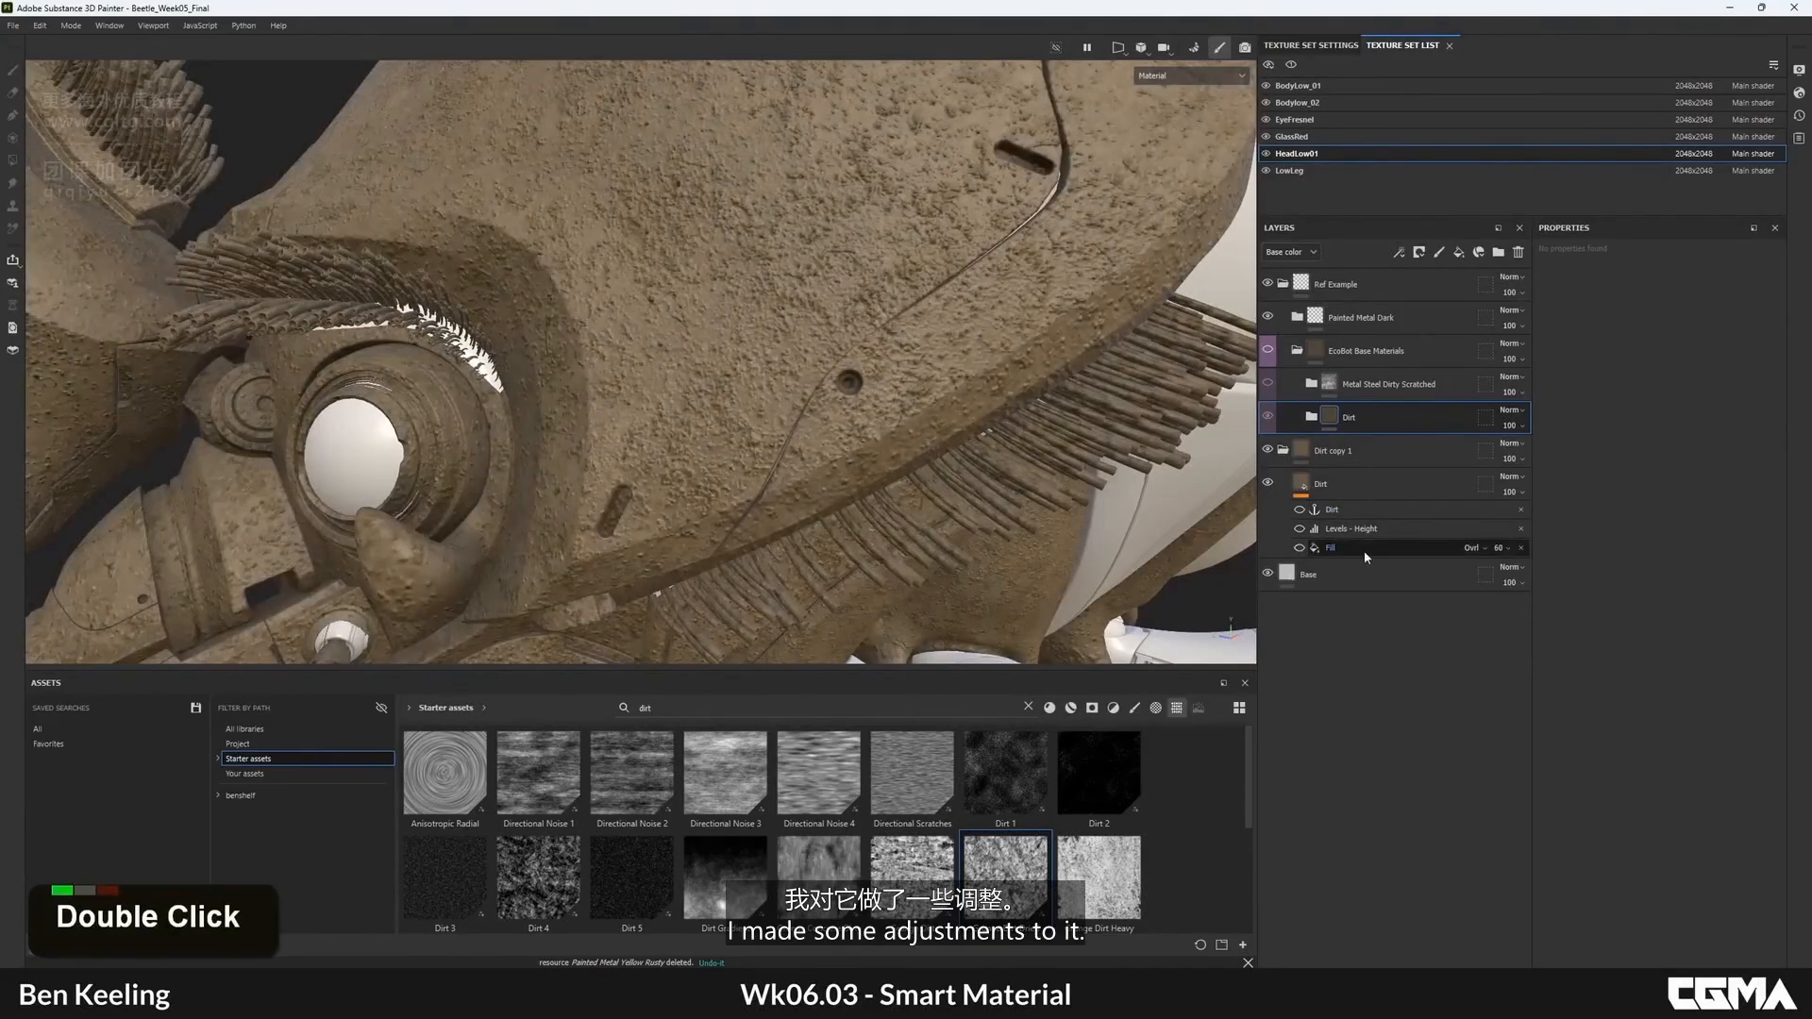
pyautogui.click(1368, 552)
pyautogui.keyDown('alt'); pyautogui.moveTo(955, 299); pyautogui.dragTo(1042, 374, button='right'); pyautogui.keyUp('alt')
pyautogui.click(1383, 489)
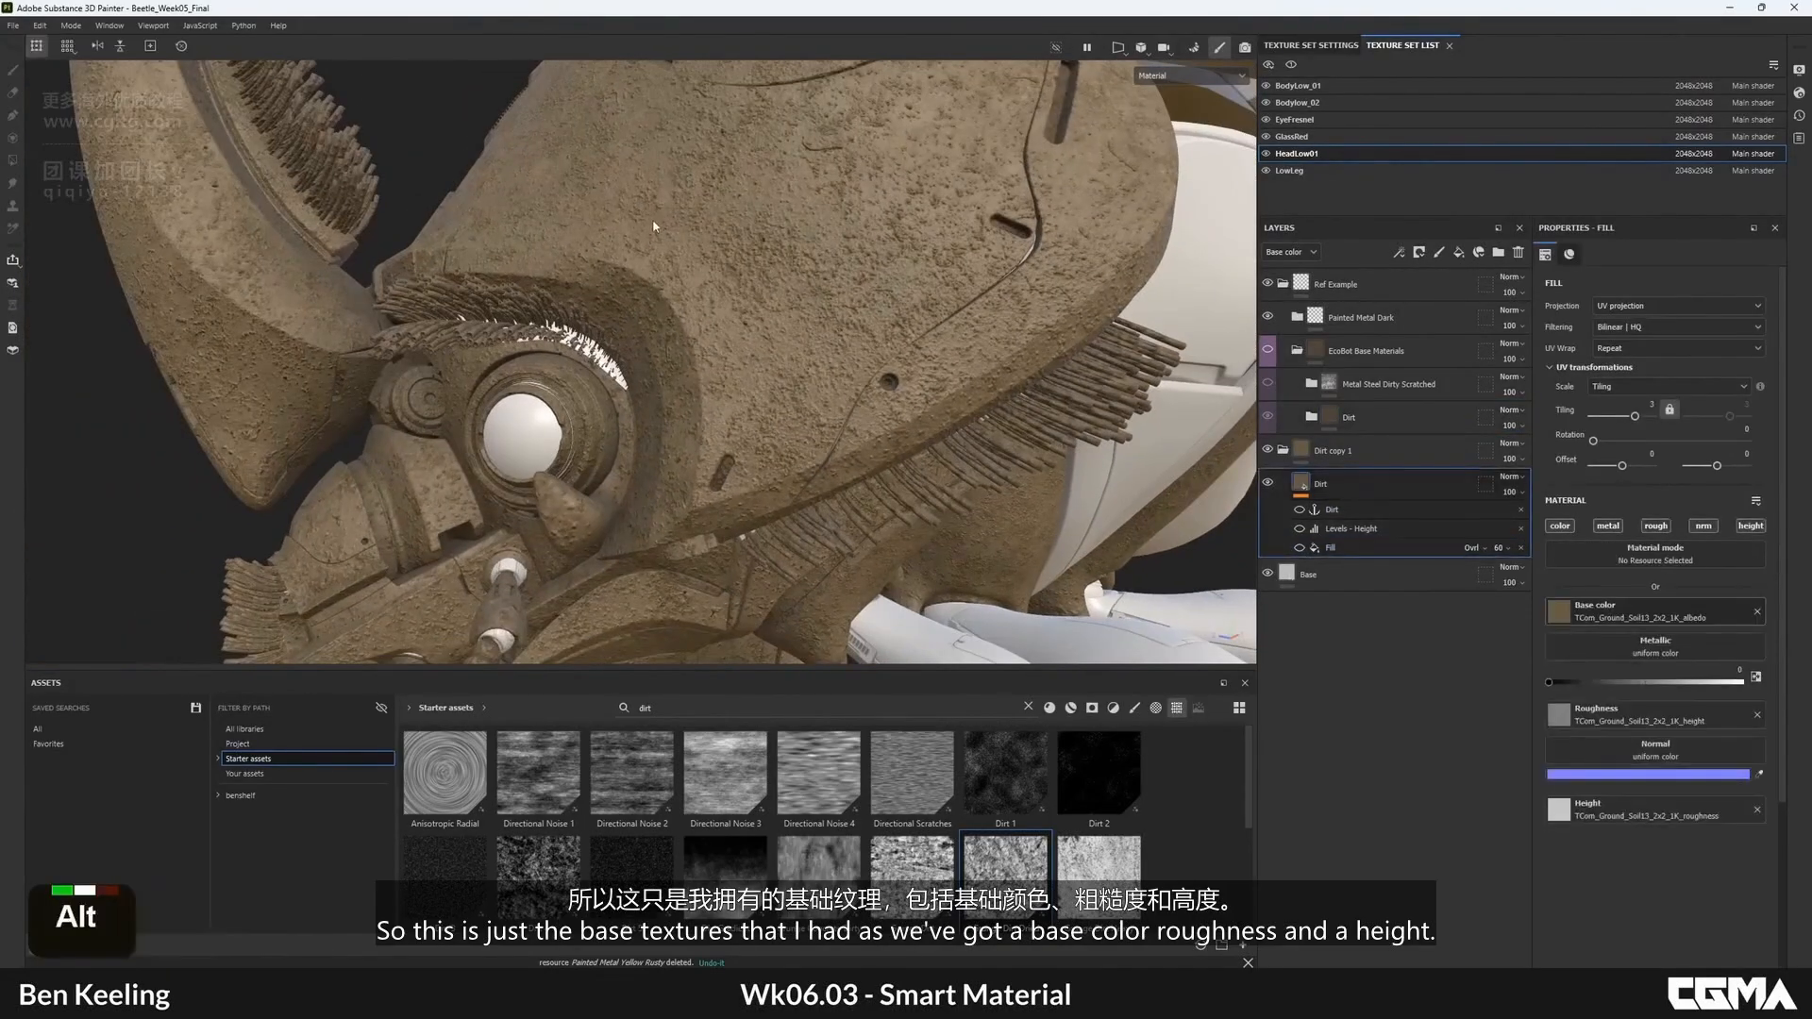
pyautogui.keyDown('alt'); pyautogui.moveTo(755, 226); pyautogui.dragTo(849, 217); pyautogui.keyUp('alt')
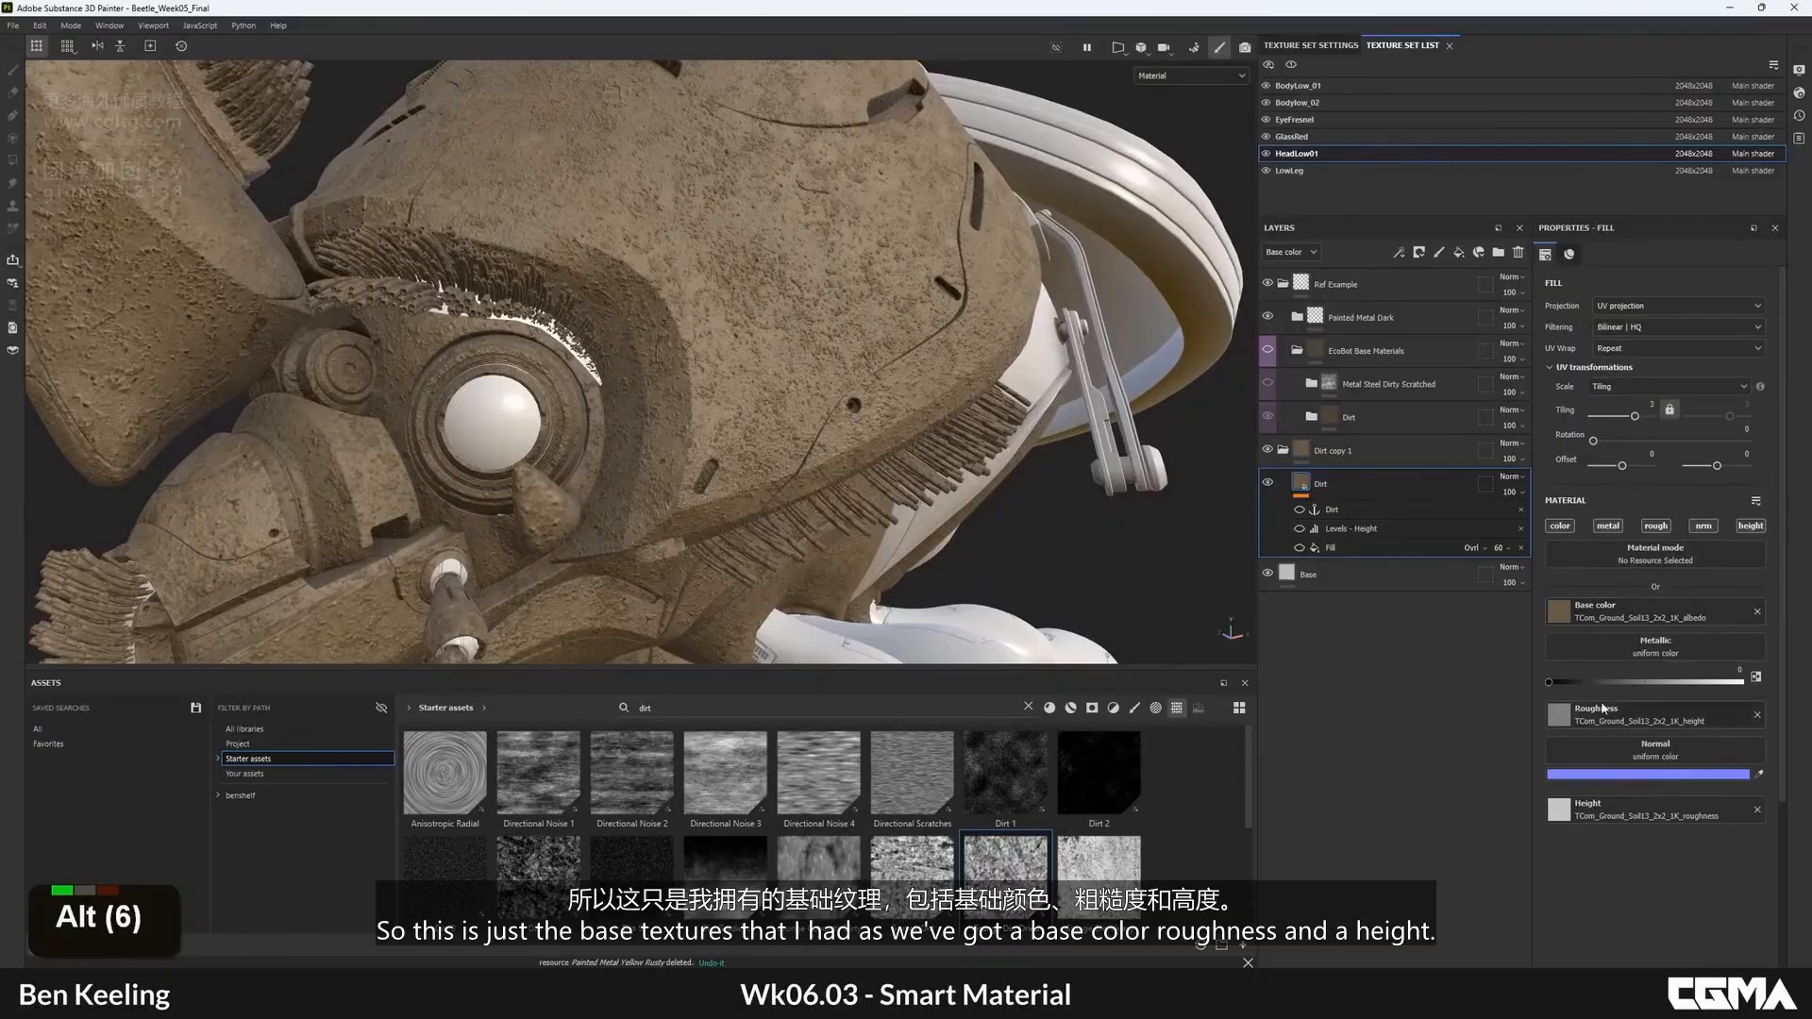
pyautogui.click(1608, 525)
pyautogui.click(1703, 526)
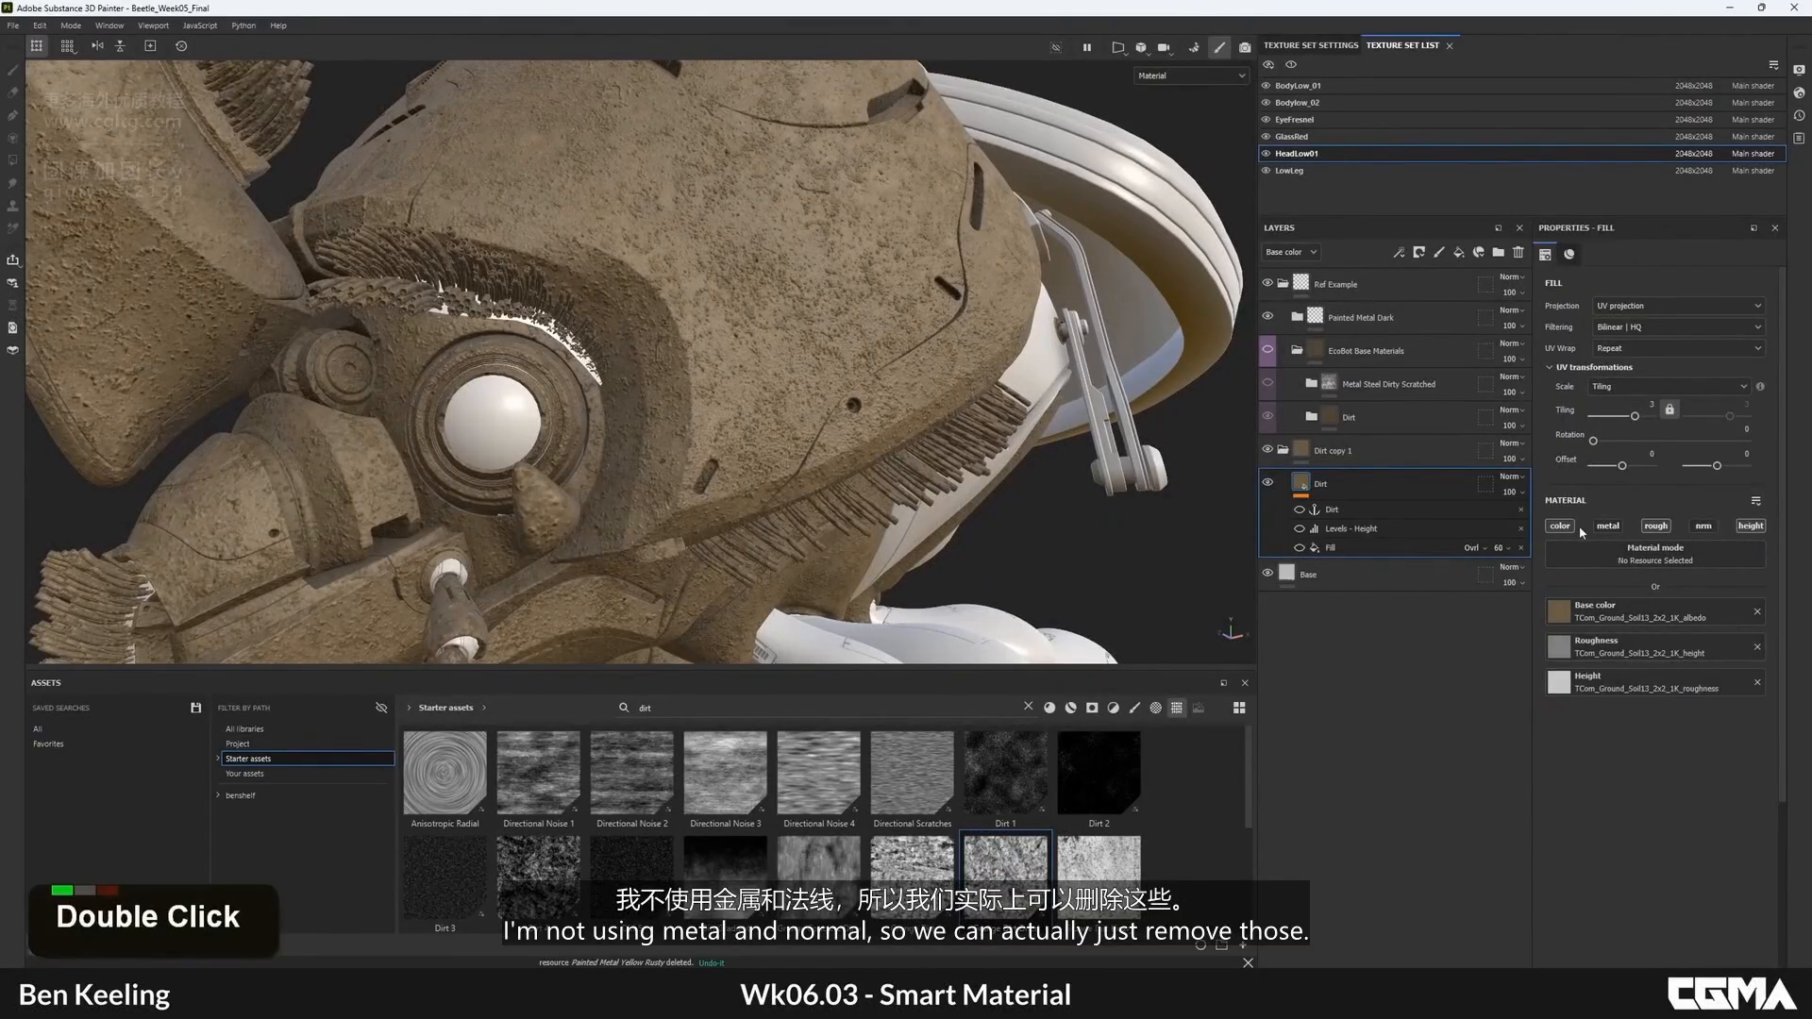
# - Re-enable the fill effect on the copied Dirt layer and rename it "Bnw Spots"
pyautogui.click(1301, 548)
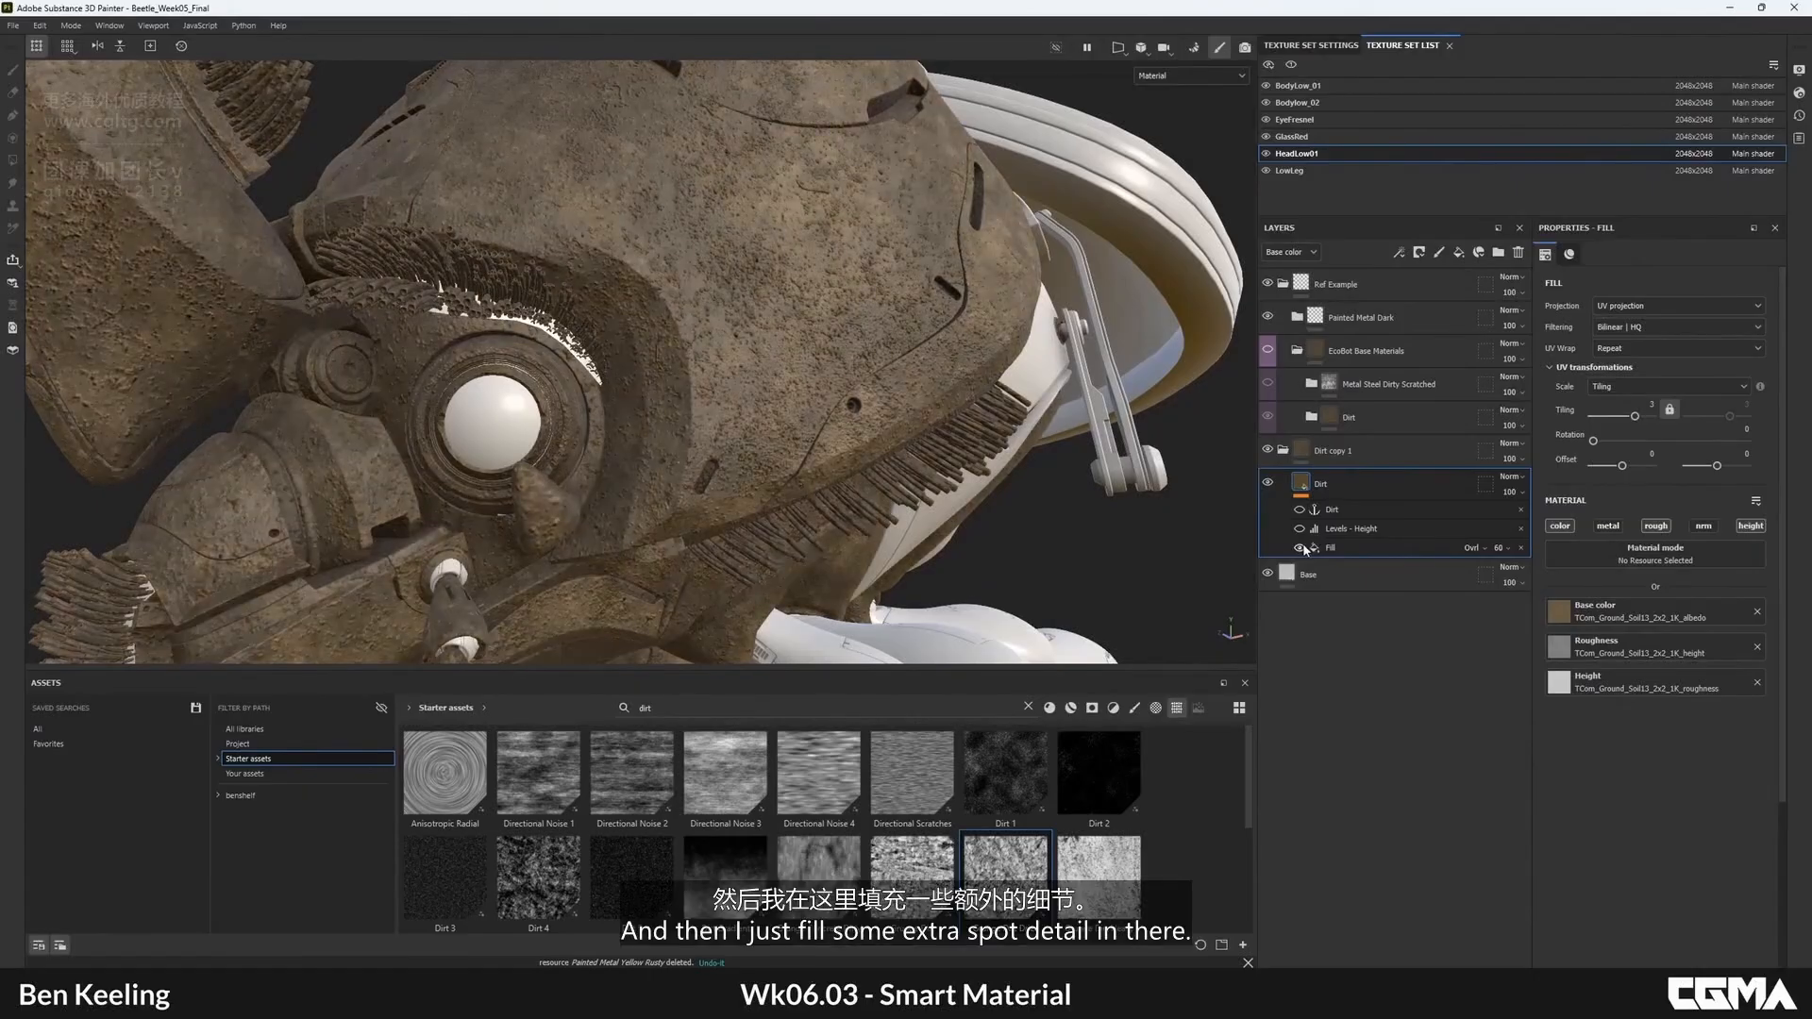
pyautogui.doubleClick(1302, 549)
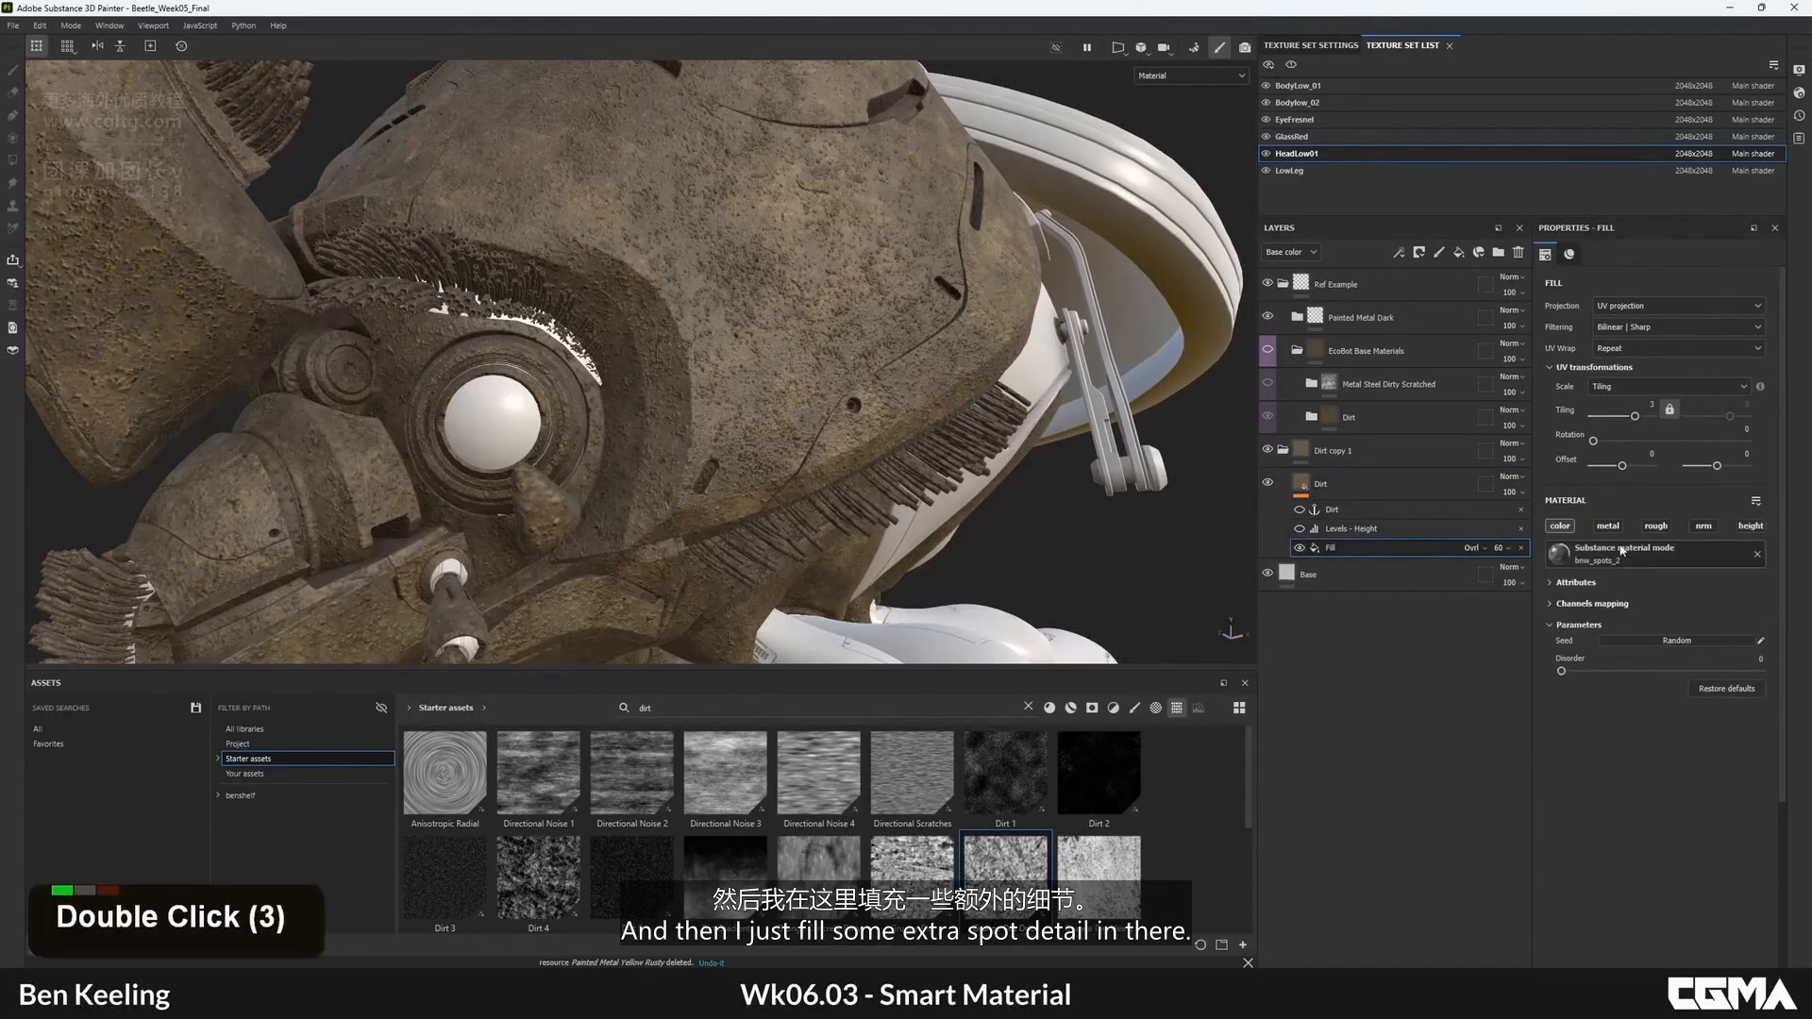
pyautogui.keyDown('alt'); pyautogui.moveTo(1048, 274); pyautogui.dragTo(863, 218); pyautogui.keyUp('alt')
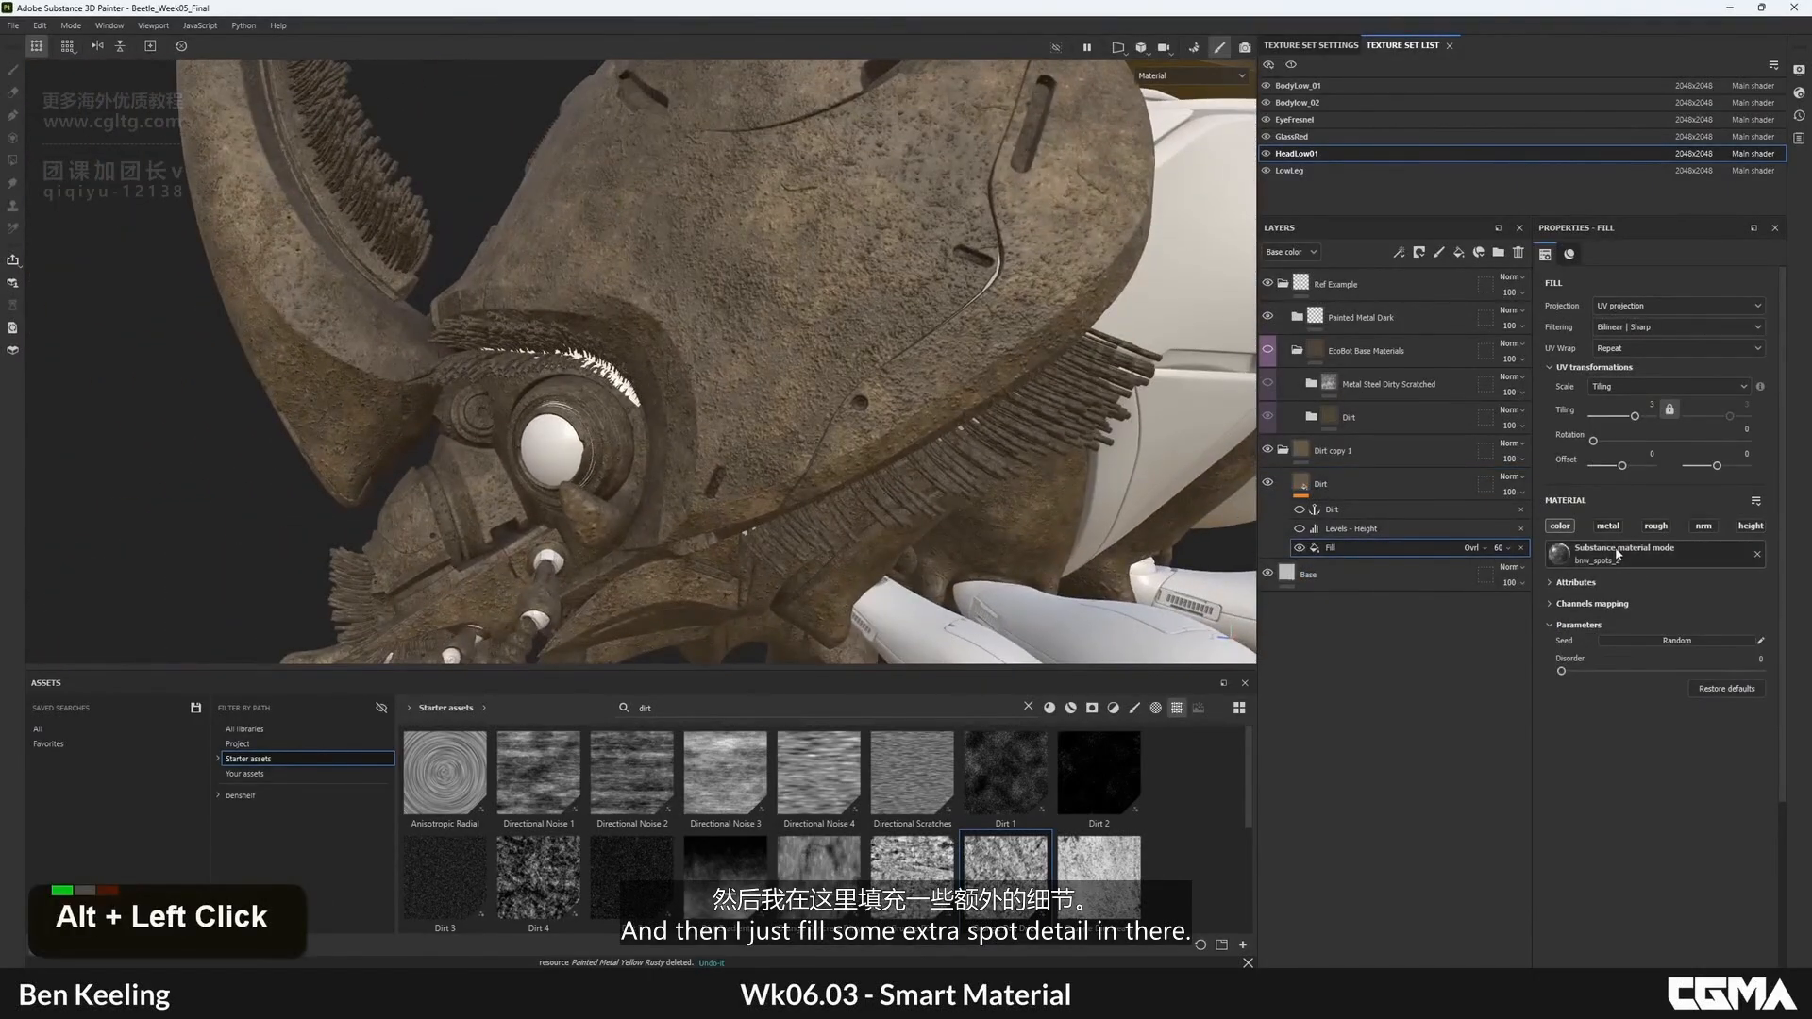
pyautogui.doubleClick(1335, 548)
pyautogui.write('BNW')
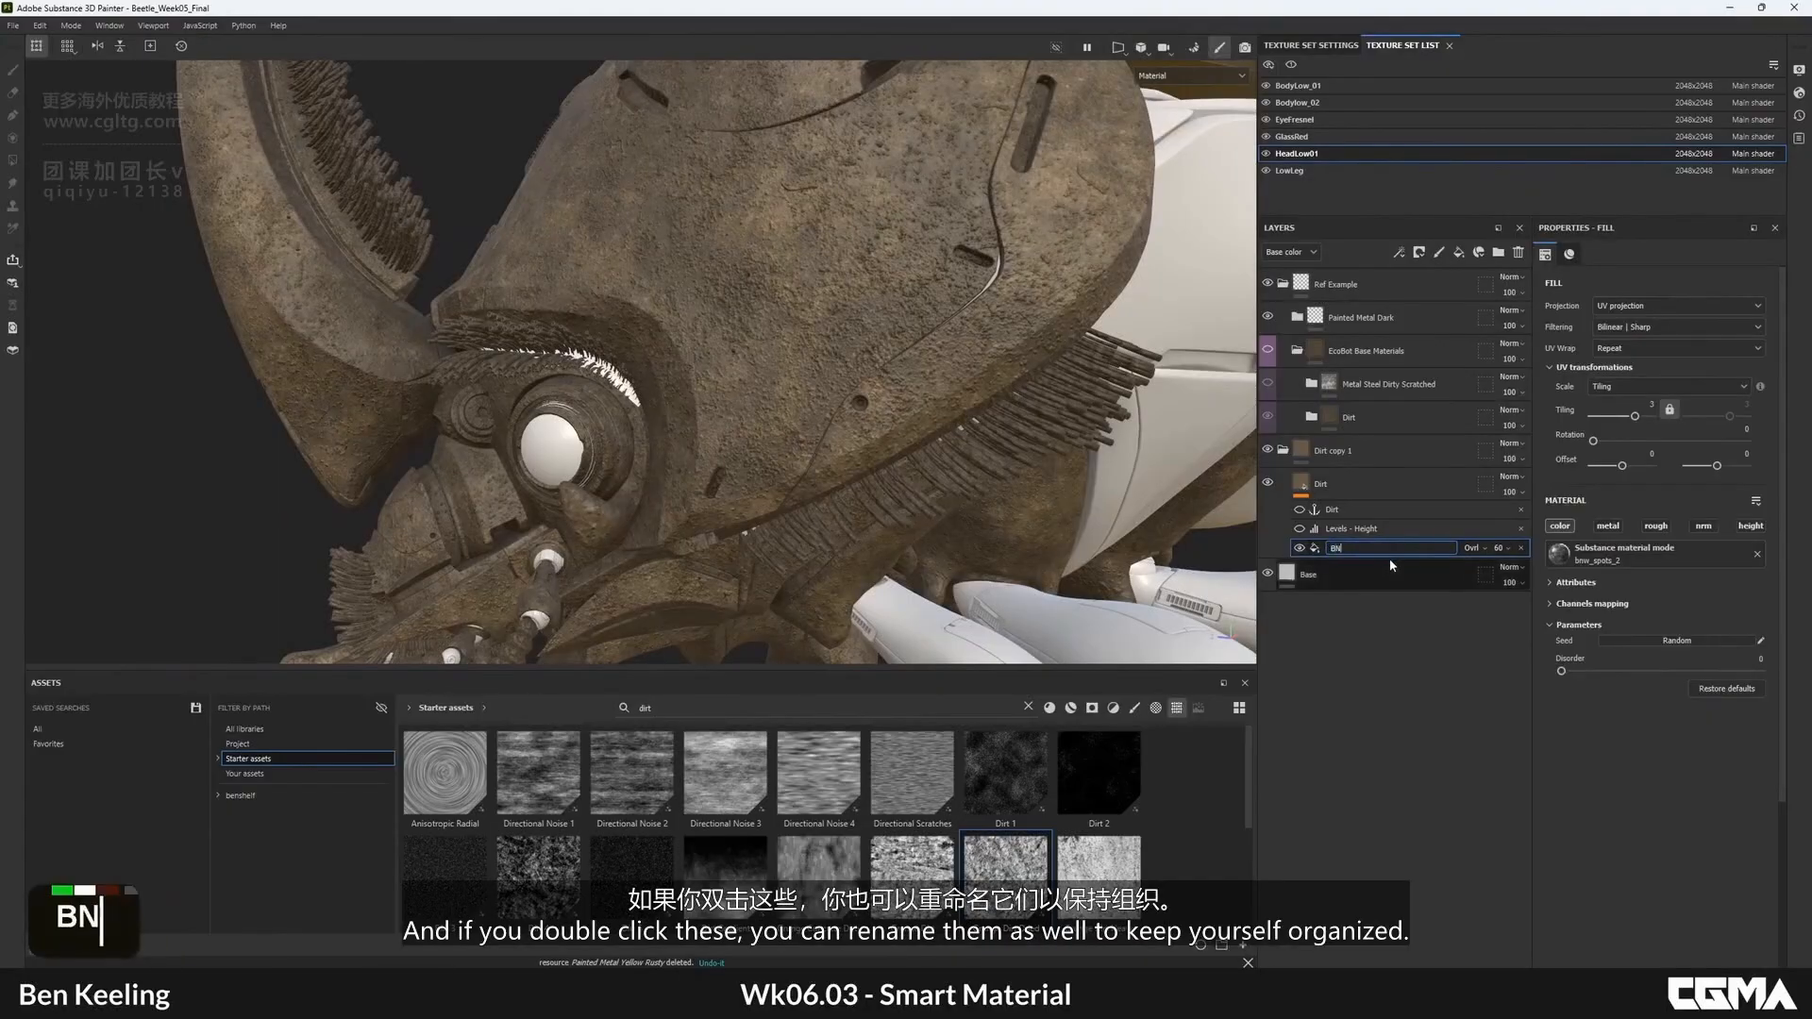
pyautogui.press('BackSpace')
pyautogui.press('BackSpace')
pyautogui.write('nw Spots')
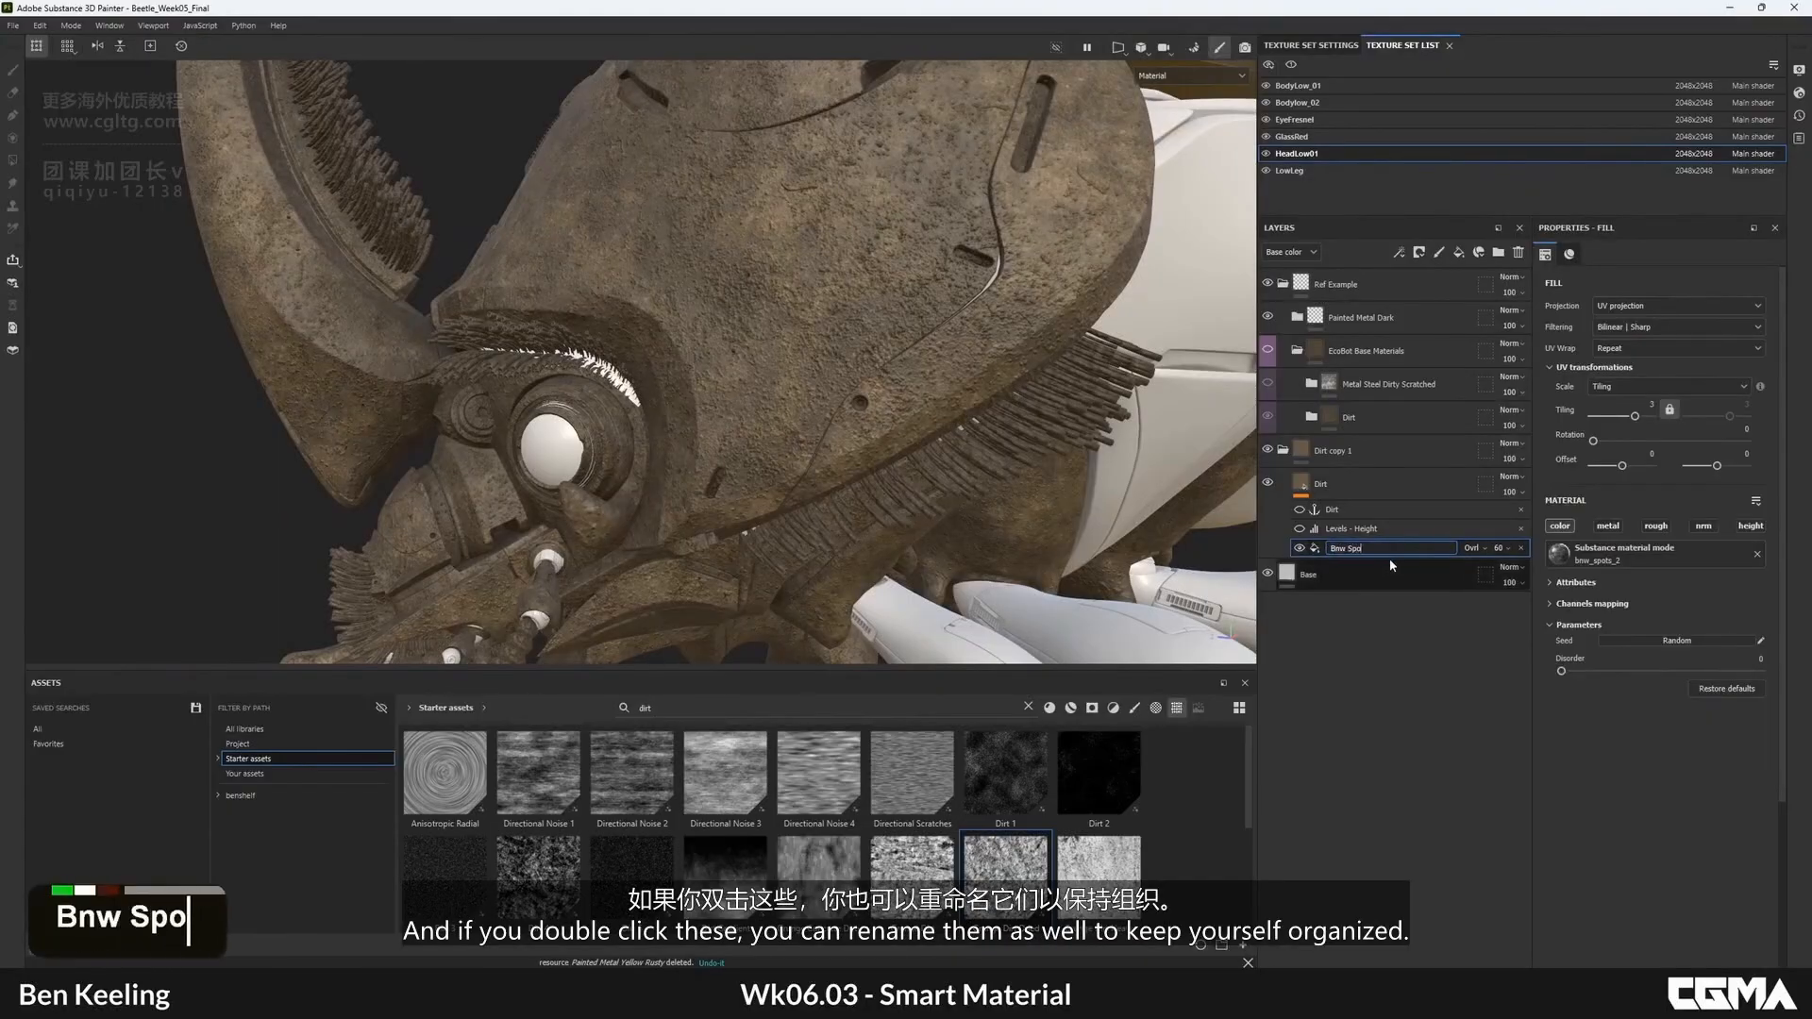
pyautogui.press('Return')
# - Turn on the Levels - Height effect with Bnw Spots active, and compare the head's surface relief with and without the levels
pyautogui.doubleClick(1295, 554)
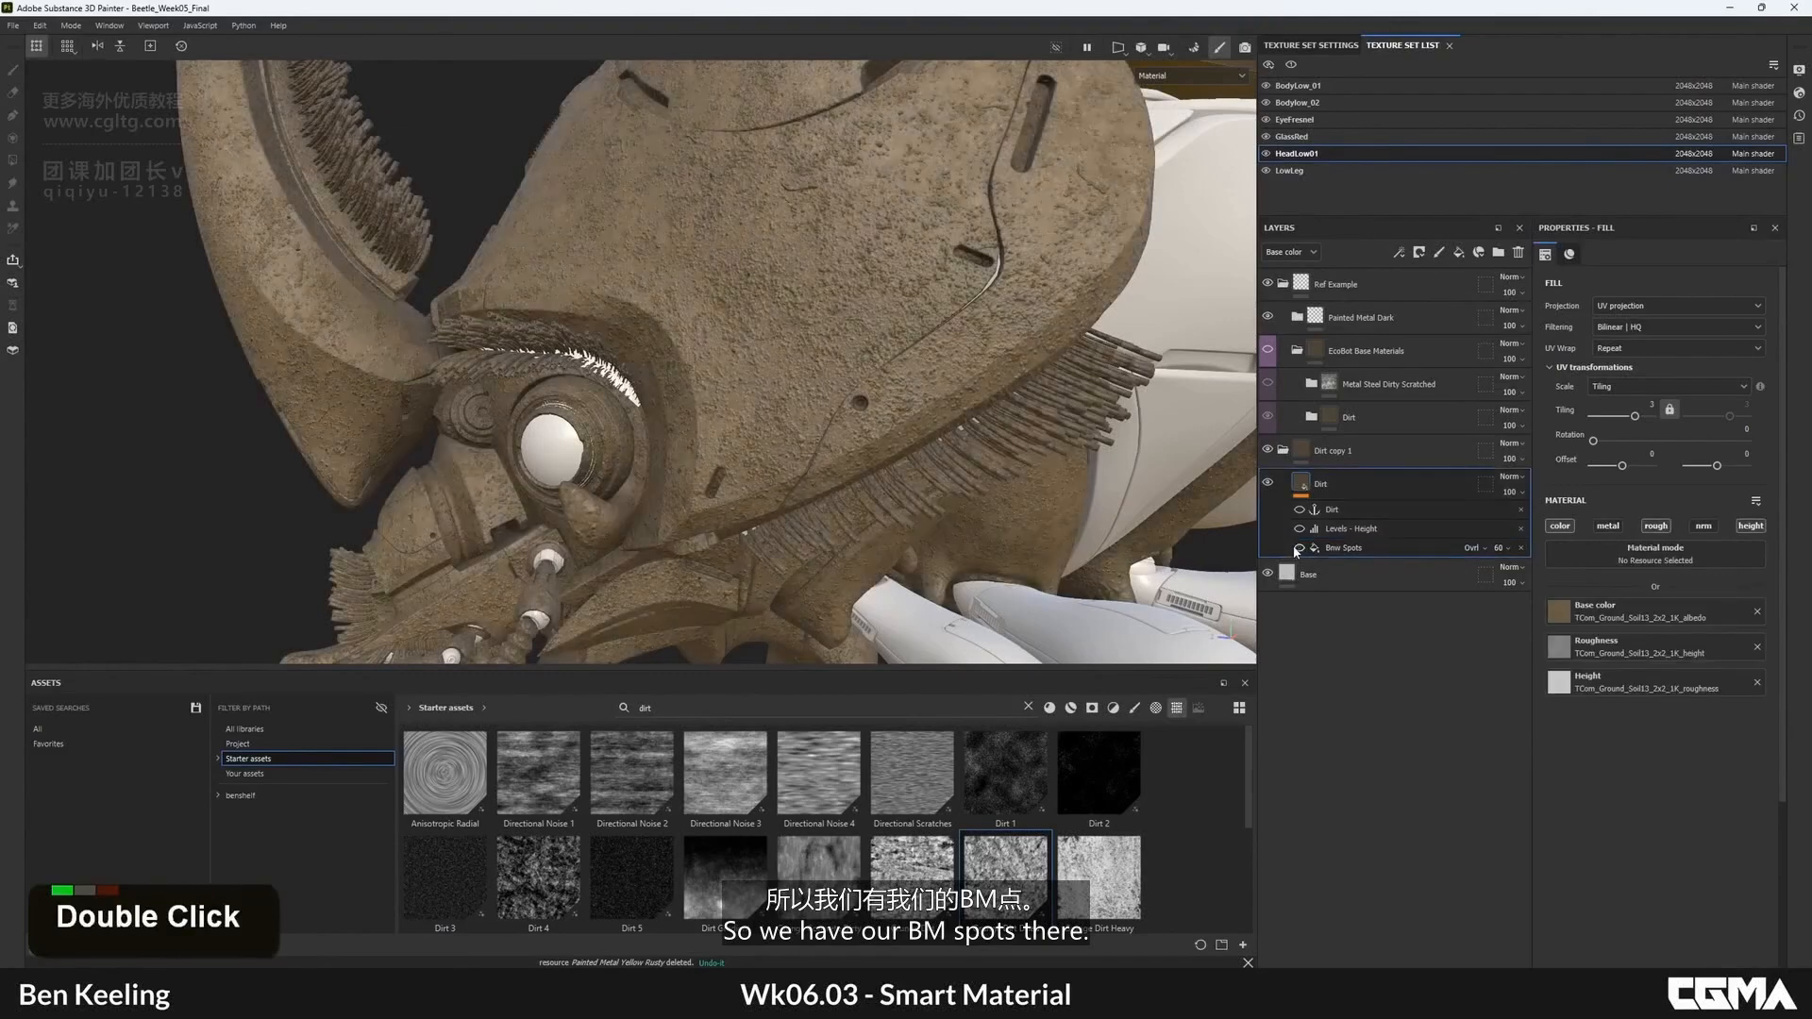
pyautogui.click(1301, 529)
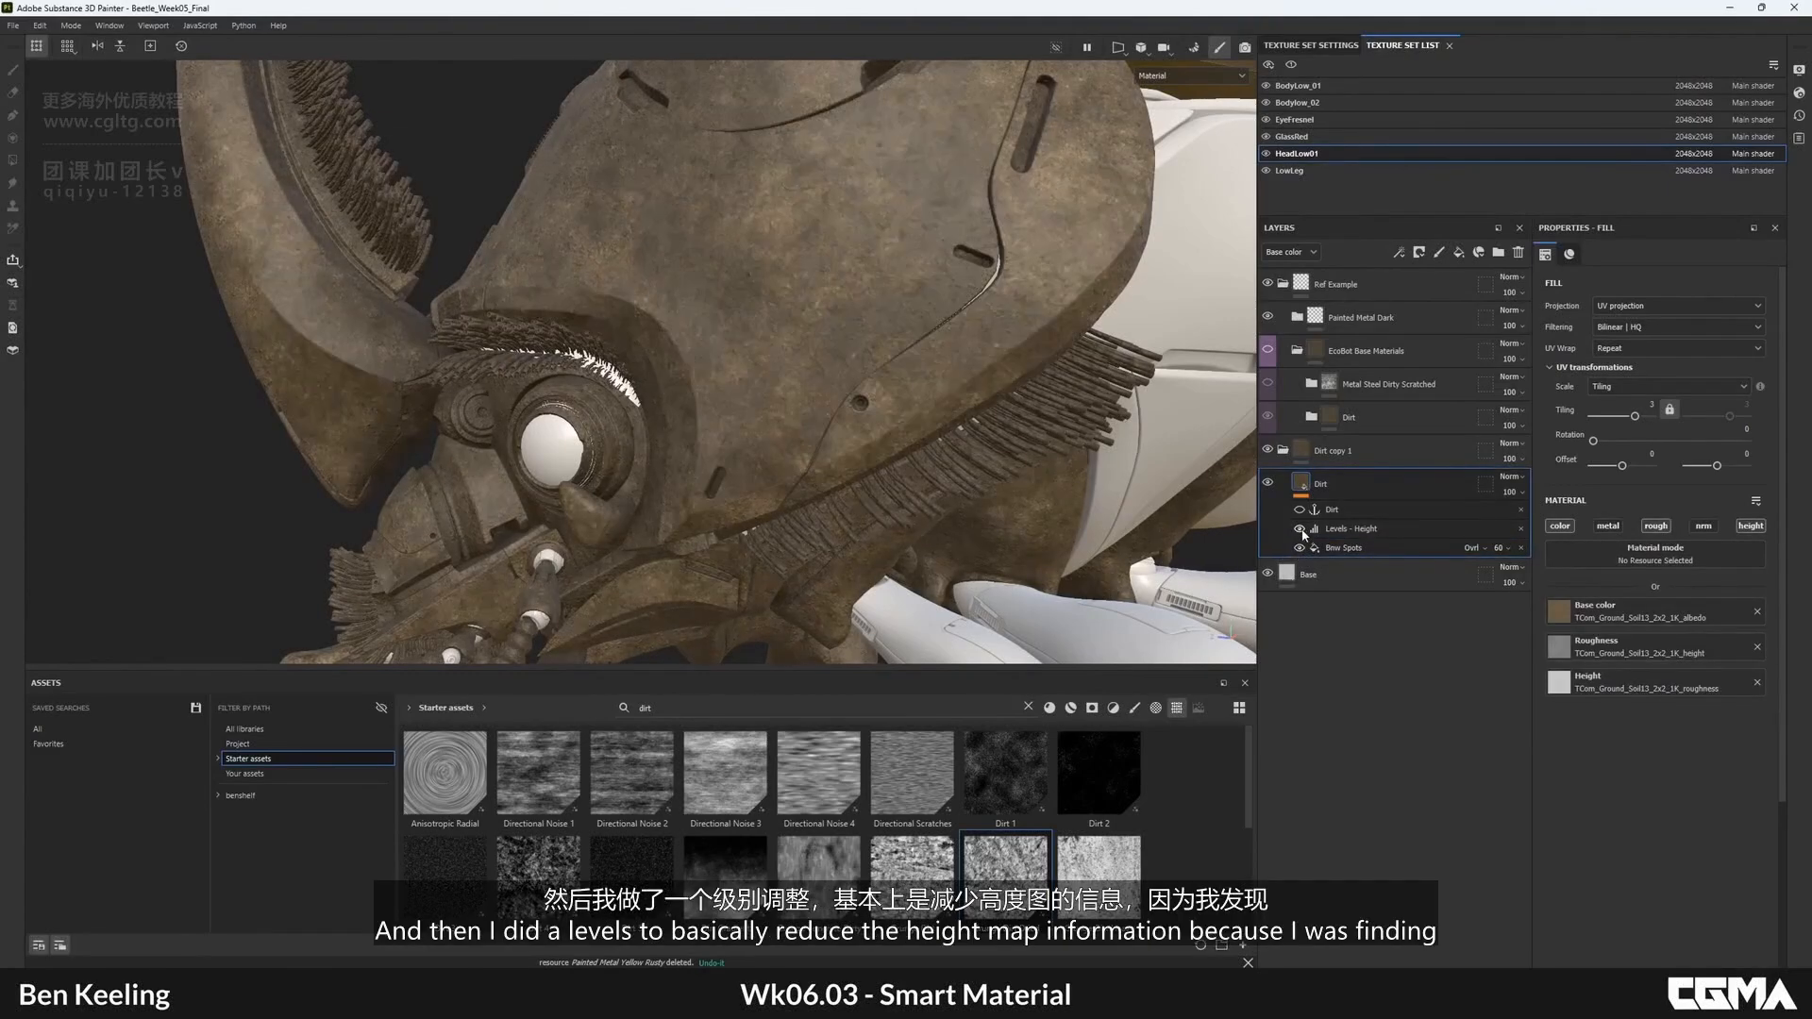
pyautogui.keyDown('alt'); pyautogui.moveTo(831, 378); pyautogui.dragTo(813, 482); pyautogui.keyUp('alt')
pyautogui.keyDown('alt'); pyautogui.moveTo(813, 481); pyautogui.dragTo(832, 564, button='right'); pyautogui.keyUp('alt')
pyautogui.keyDown('alt'); pyautogui.moveTo(830, 564); pyautogui.dragTo(1103, 491); pyautogui.keyUp('alt')
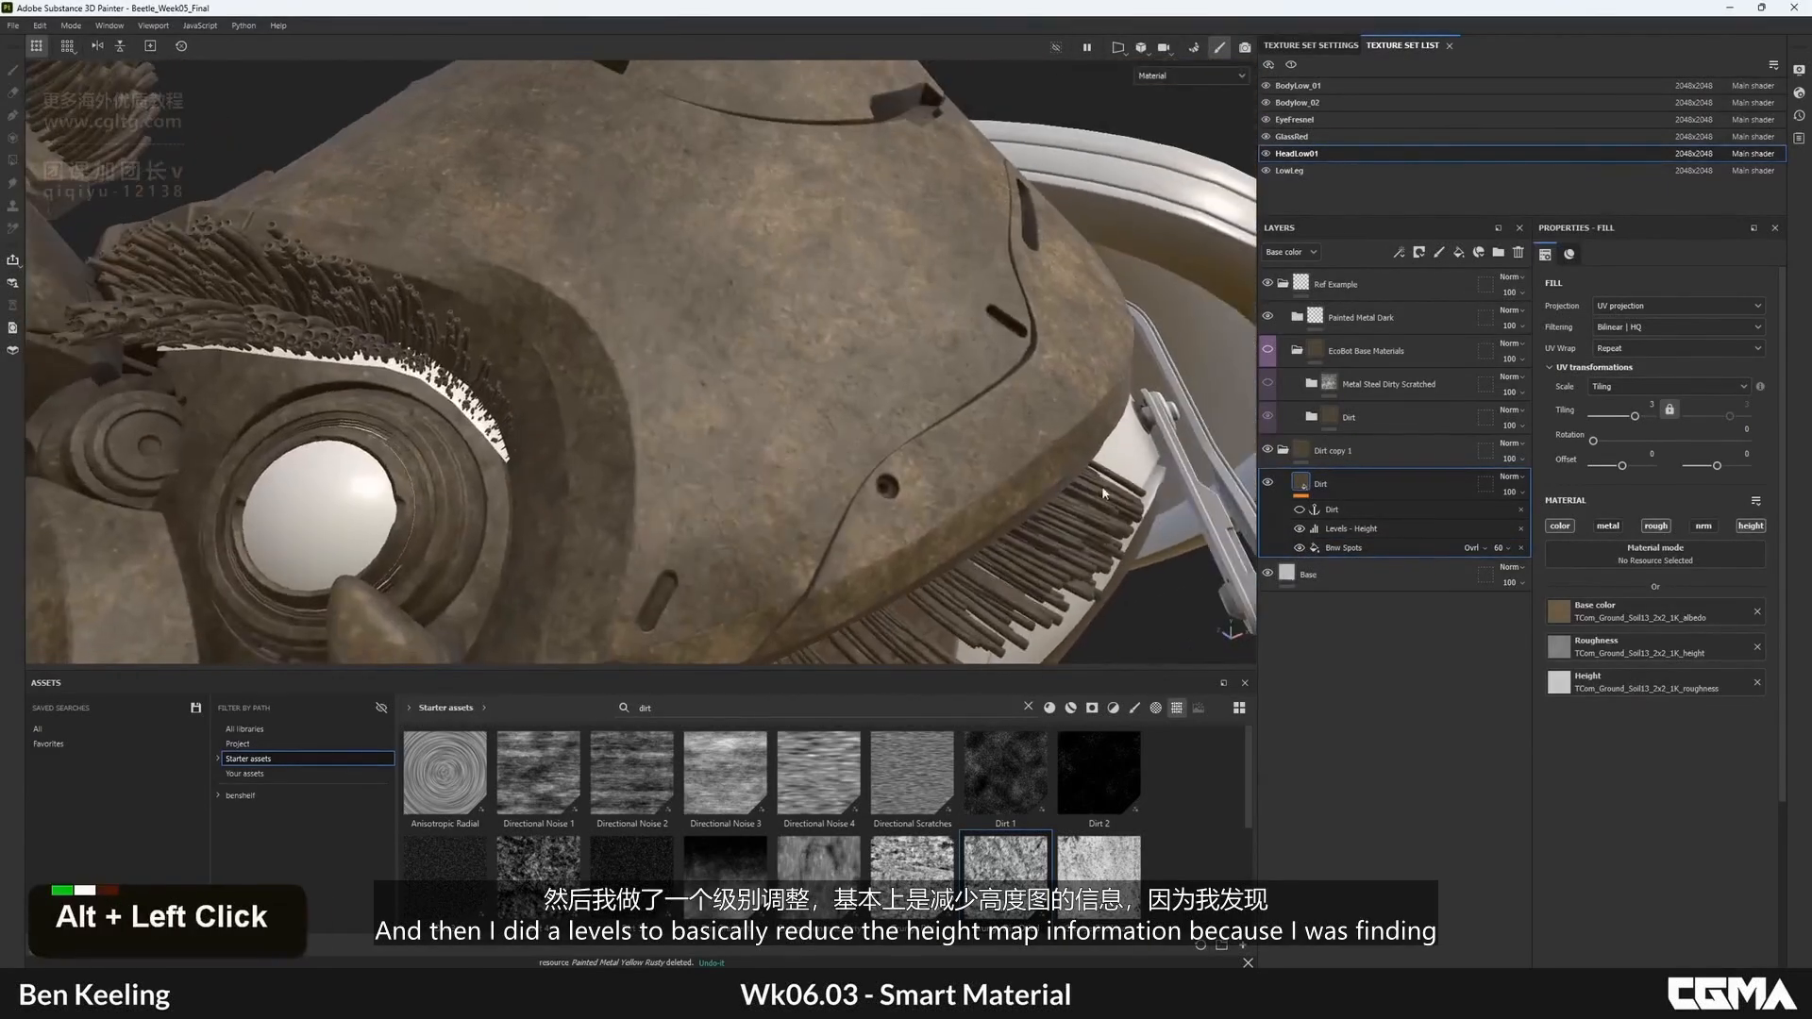
pyautogui.doubleClick(1304, 529)
pyautogui.keyDown('alt'); pyautogui.moveTo(718, 342); pyautogui.dragTo(652, 401); pyautogui.keyUp('alt')
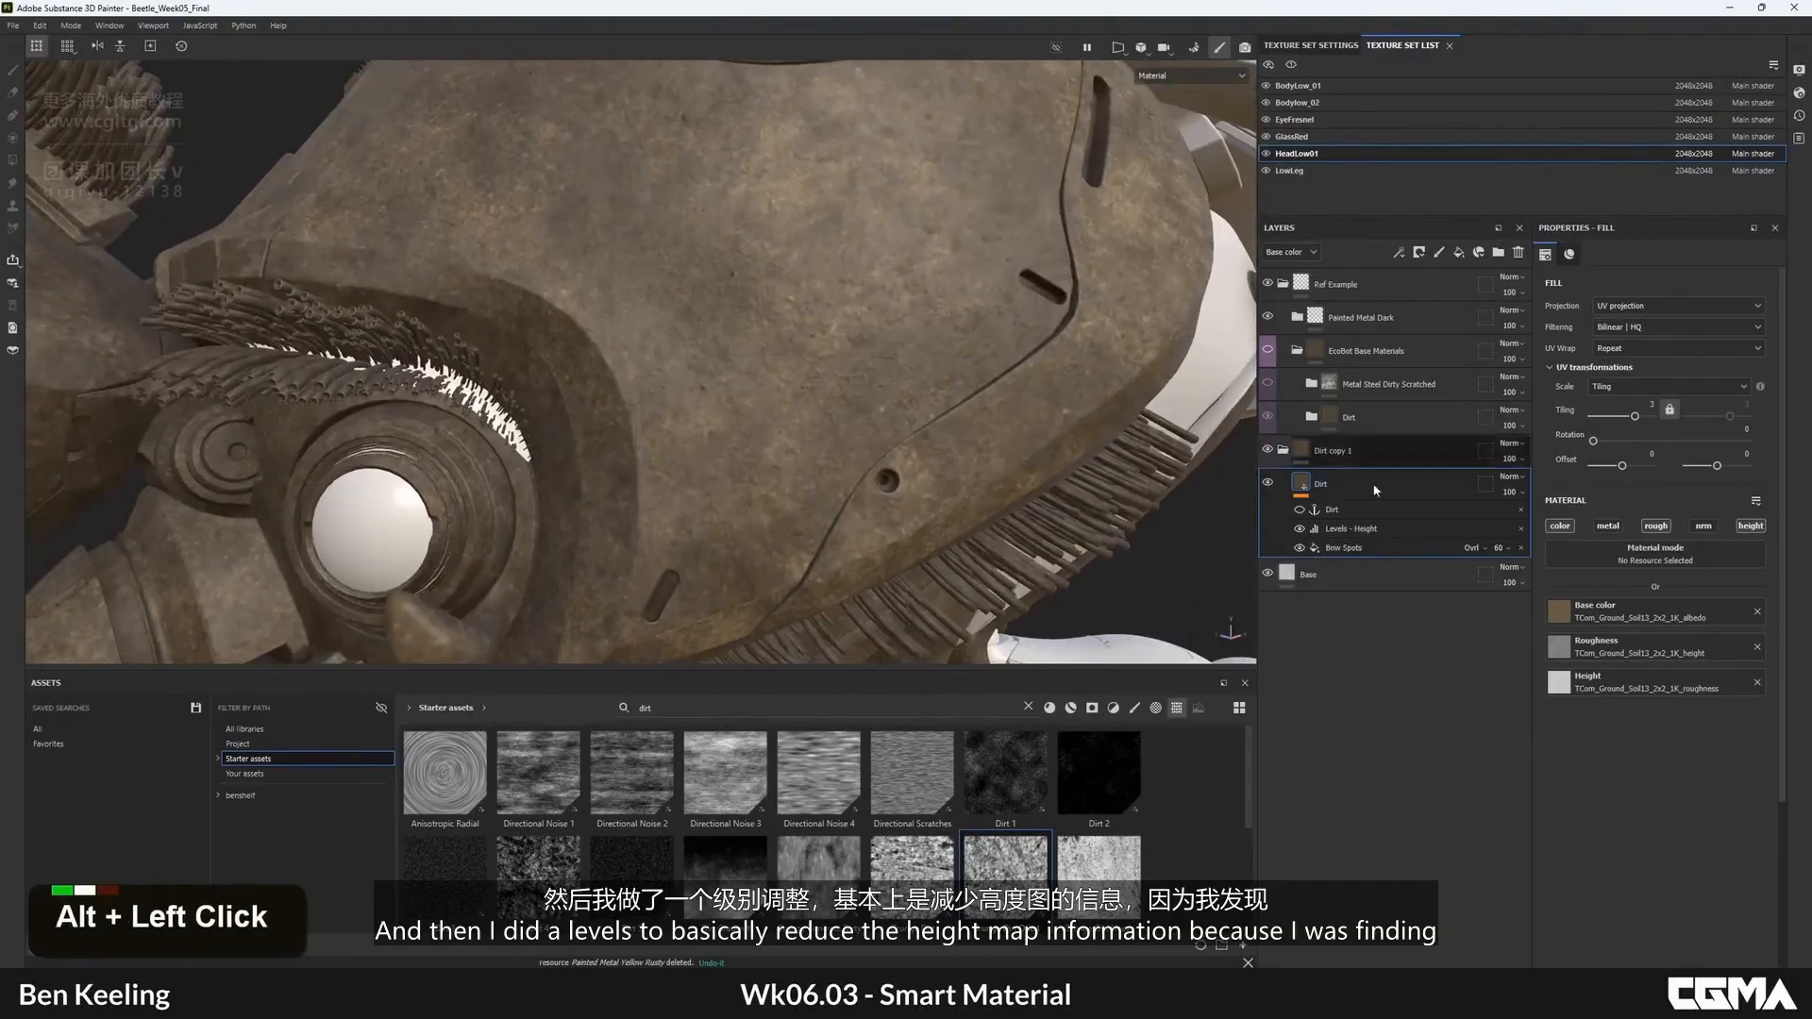
pyautogui.click(1304, 530)
pyautogui.click(1304, 530)
pyautogui.keyDown('alt'); pyautogui.moveTo(717, 246); pyautogui.dragTo(614, 132, button='right'); pyautogui.keyUp('alt')
pyautogui.keyDown('alt'); pyautogui.moveTo(613, 132); pyautogui.dragTo(670, 283, button='middle'); pyautogui.keyUp('alt')
pyautogui.moveTo(670, 284)
pyautogui.keyDown('alt'); pyautogui.mouseDown()
pyautogui.moveTo(726, 256)
pyautogui.moveTo(672, 278)
pyautogui.mouseUp(); pyautogui.keyUp('alt')
pyautogui.keyDown('alt'); pyautogui.moveTo(672, 279); pyautogui.dragTo(689, 221, button='right'); pyautogui.keyUp('alt')
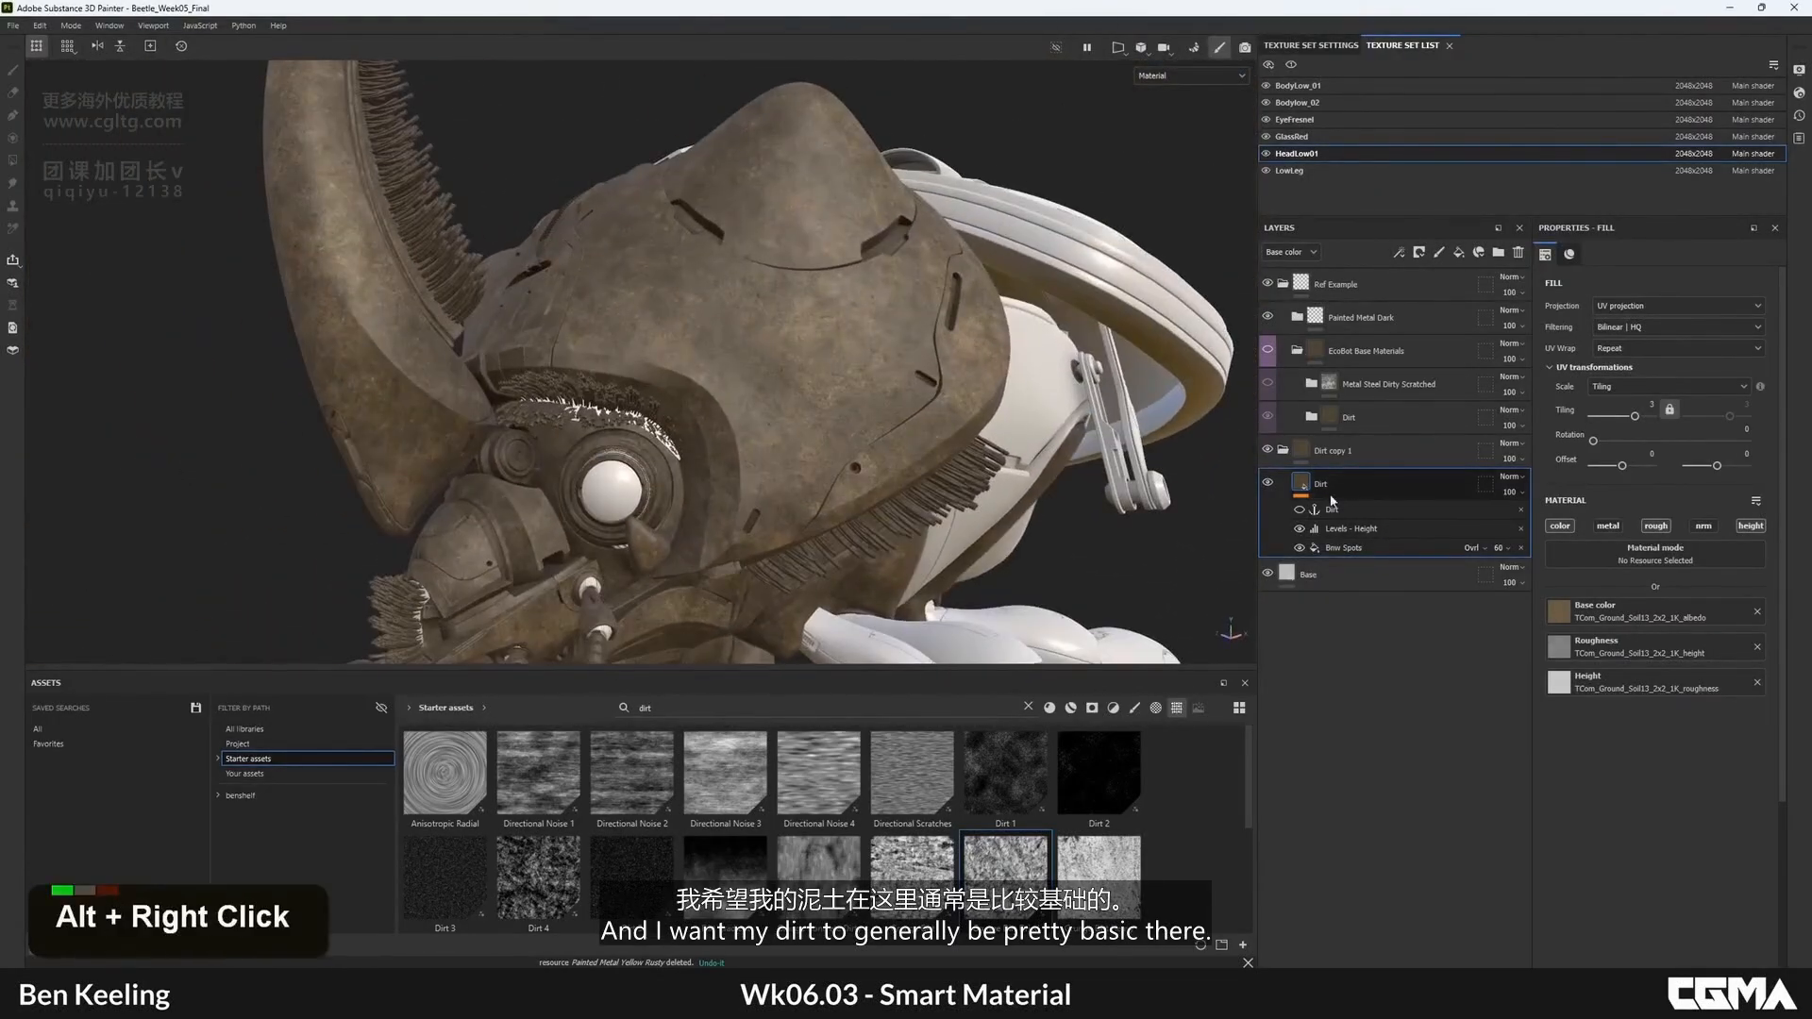
# - Add a filter to the Dirt layer above Bnw Spots and Levels - Height, and load HSL Perceptive into it
pyautogui.rightClick(1304, 479)
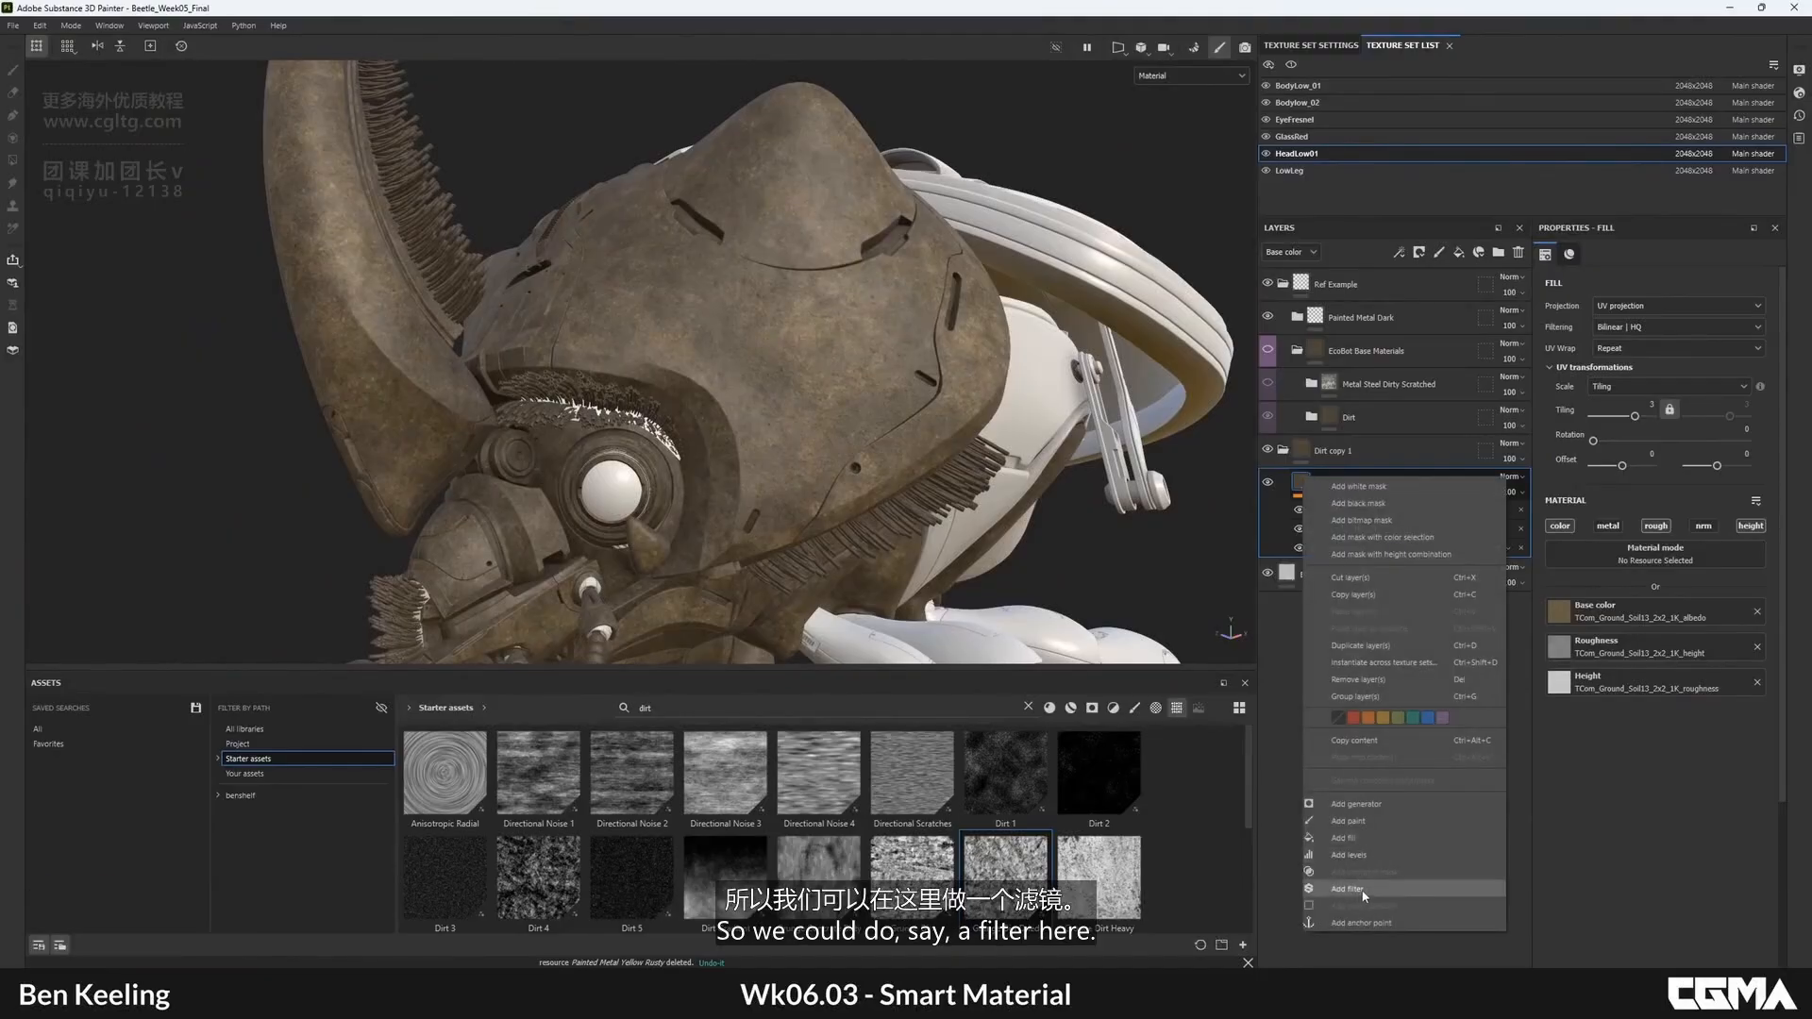
pyautogui.click(1359, 888)
pyautogui.hotkey('alt', 'Down')
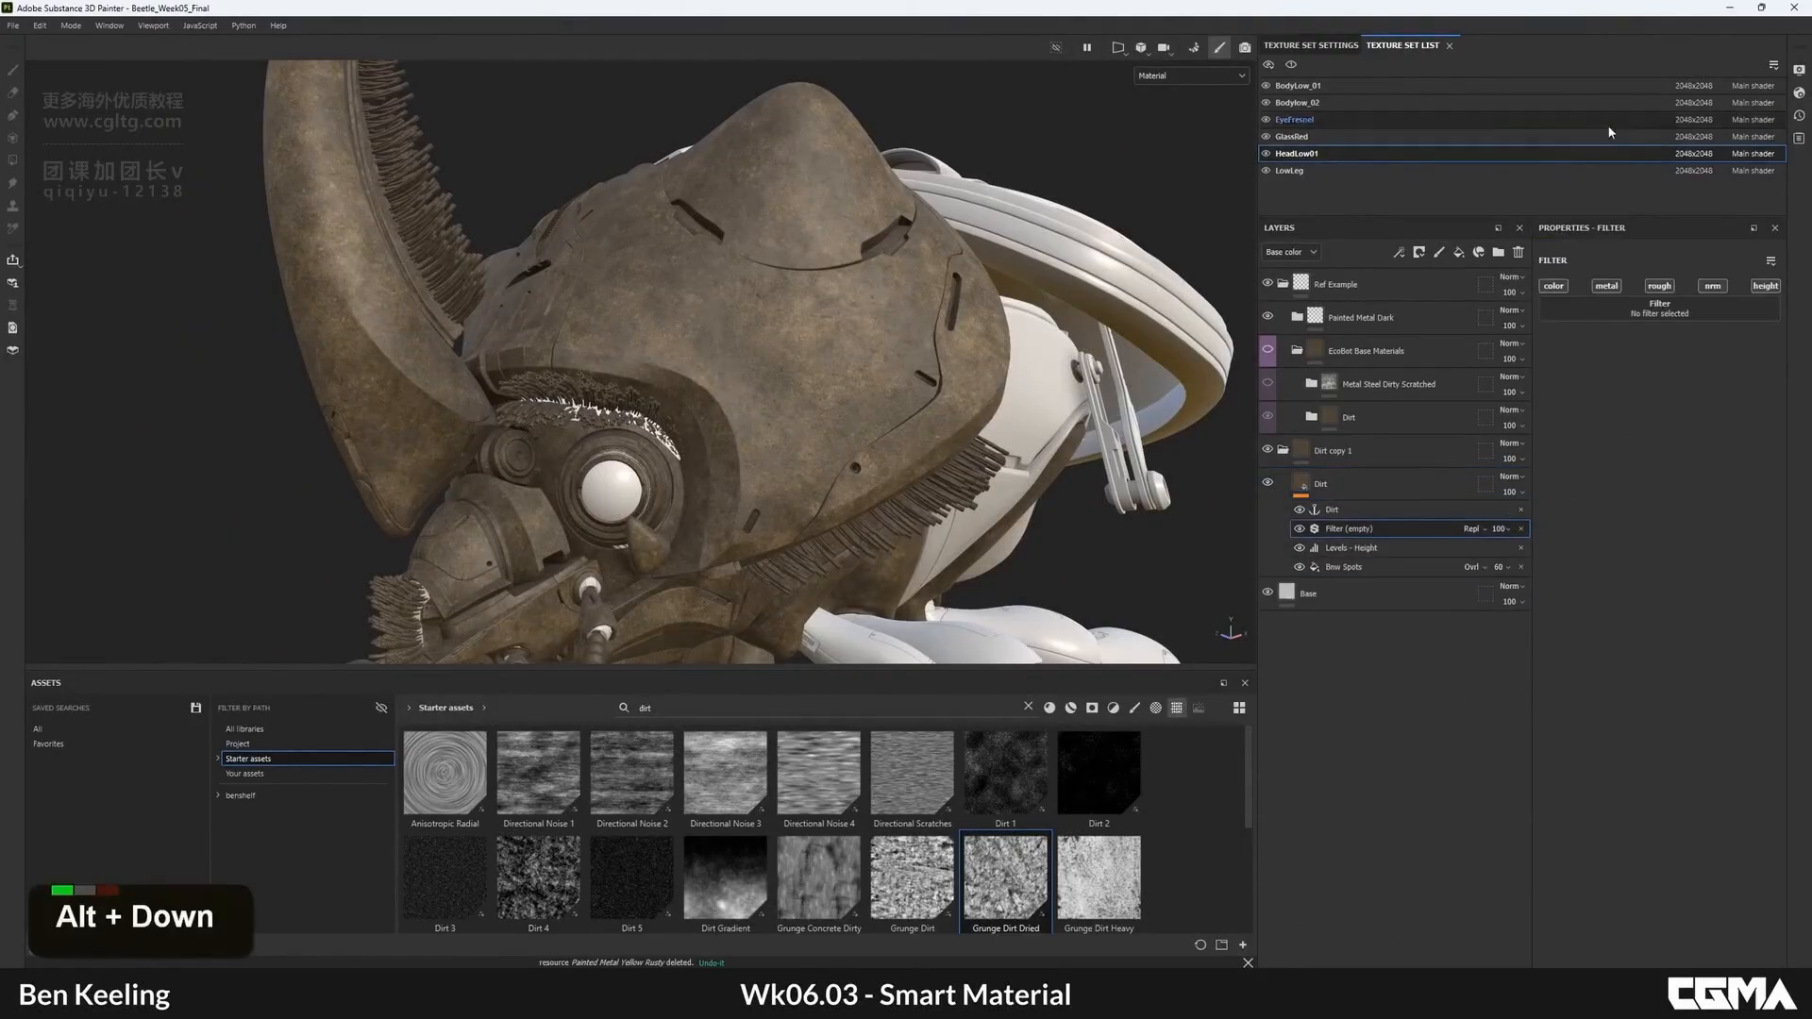
pyautogui.click(1638, 312)
pyautogui.press('BackSpace')
pyautogui.press('BackSpace')
pyautogui.press('BackSpace')
pyautogui.press('BackSpace')
pyautogui.write('hsl')
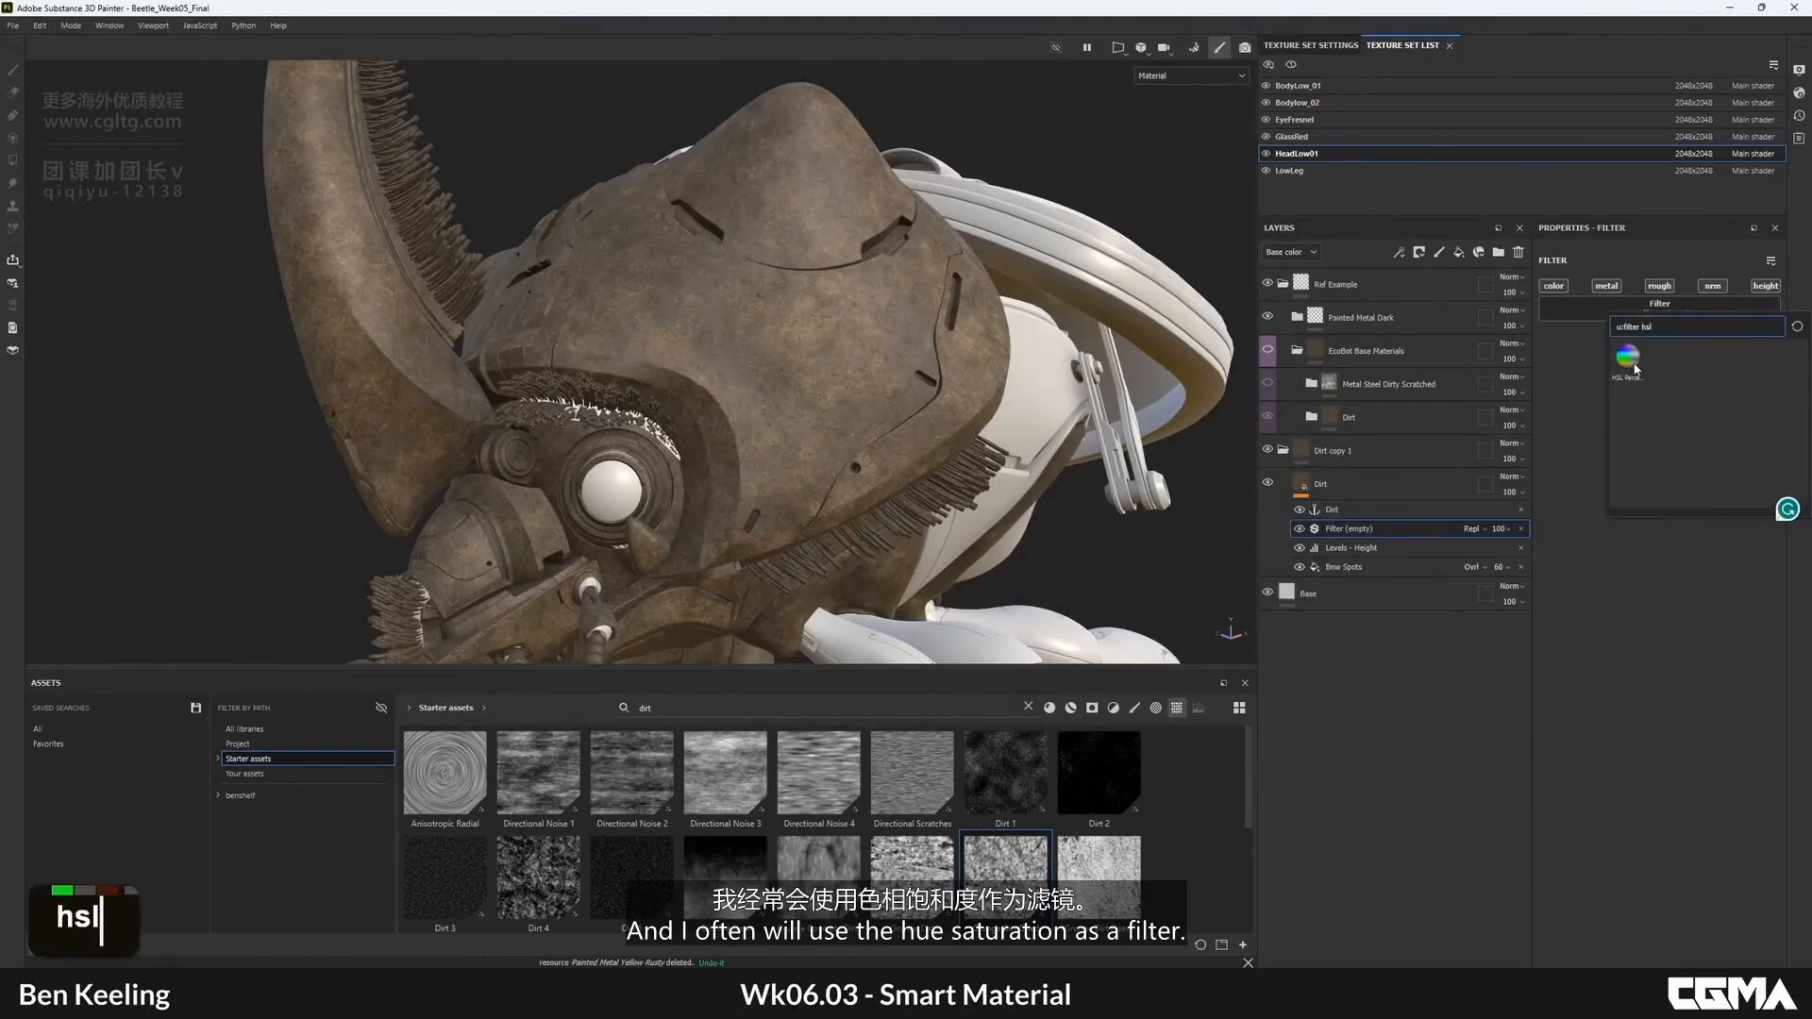
pyautogui.click(1629, 359)
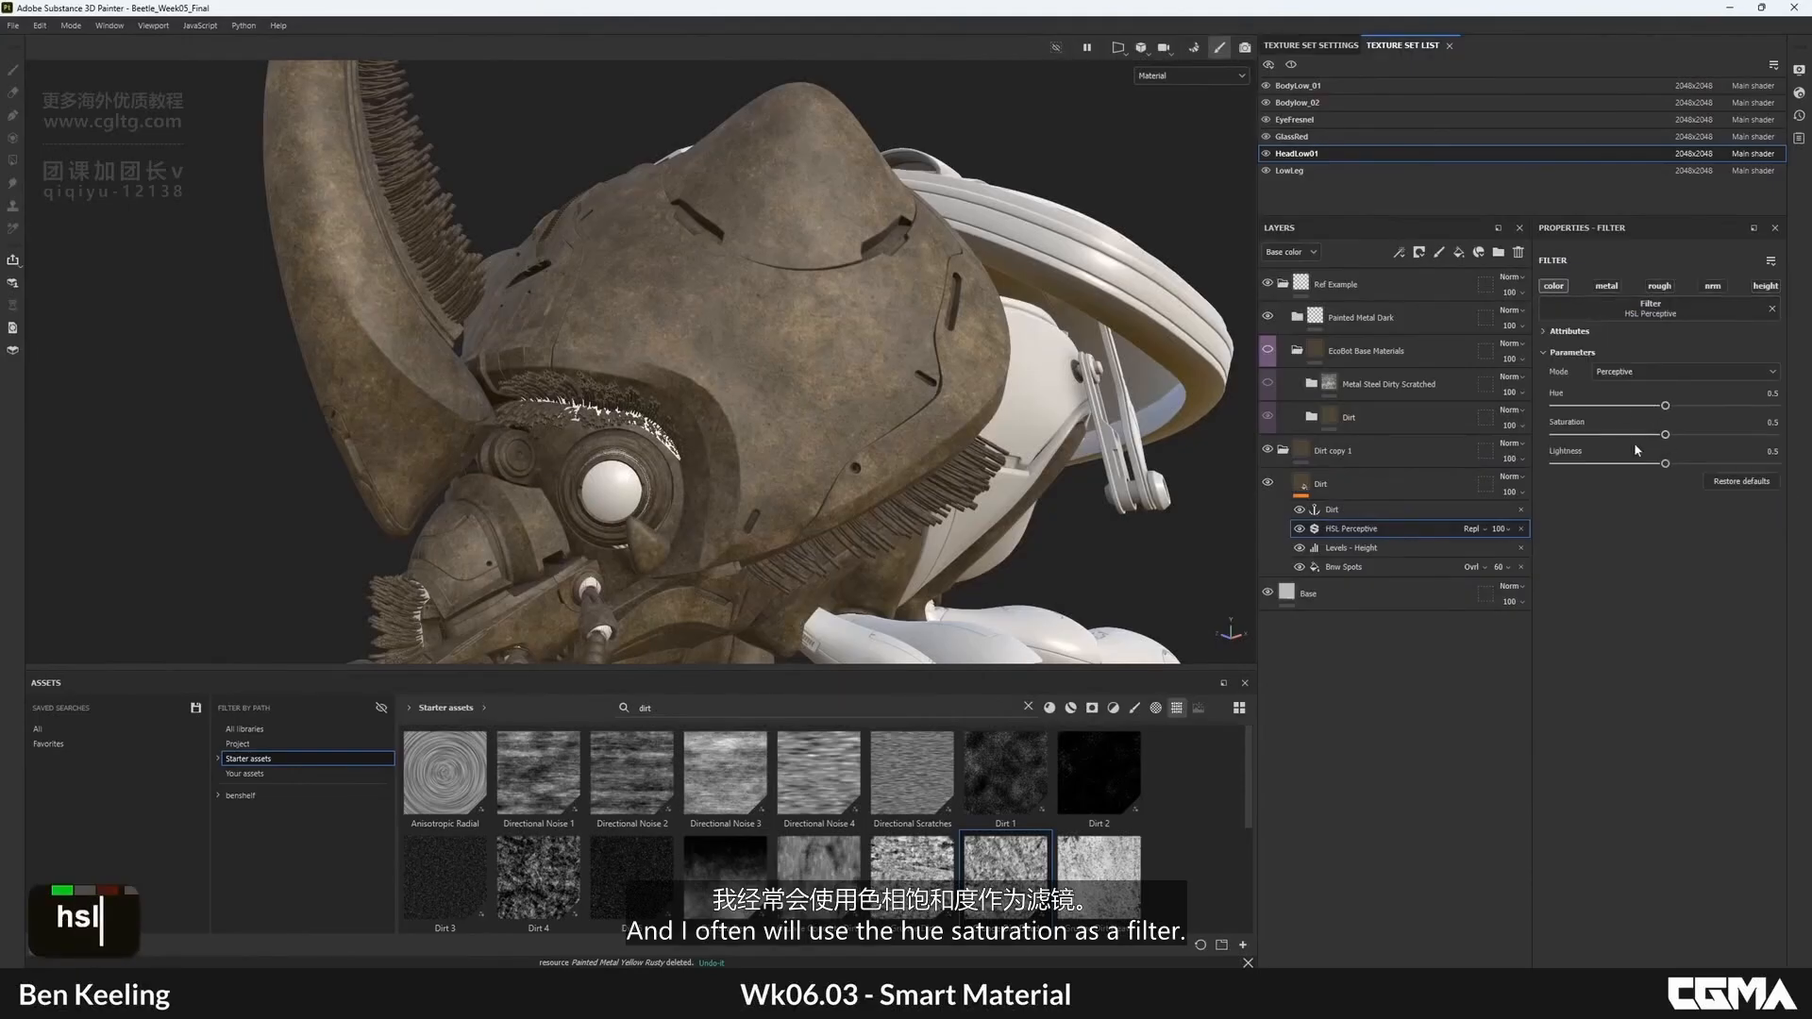
# - Isolate the roughness channel on the HSL Perceptive filter and raise its lightness to 0.579
pyautogui.keyDown('alt'); pyautogui.click(1659, 285); pyautogui.keyUp('alt')
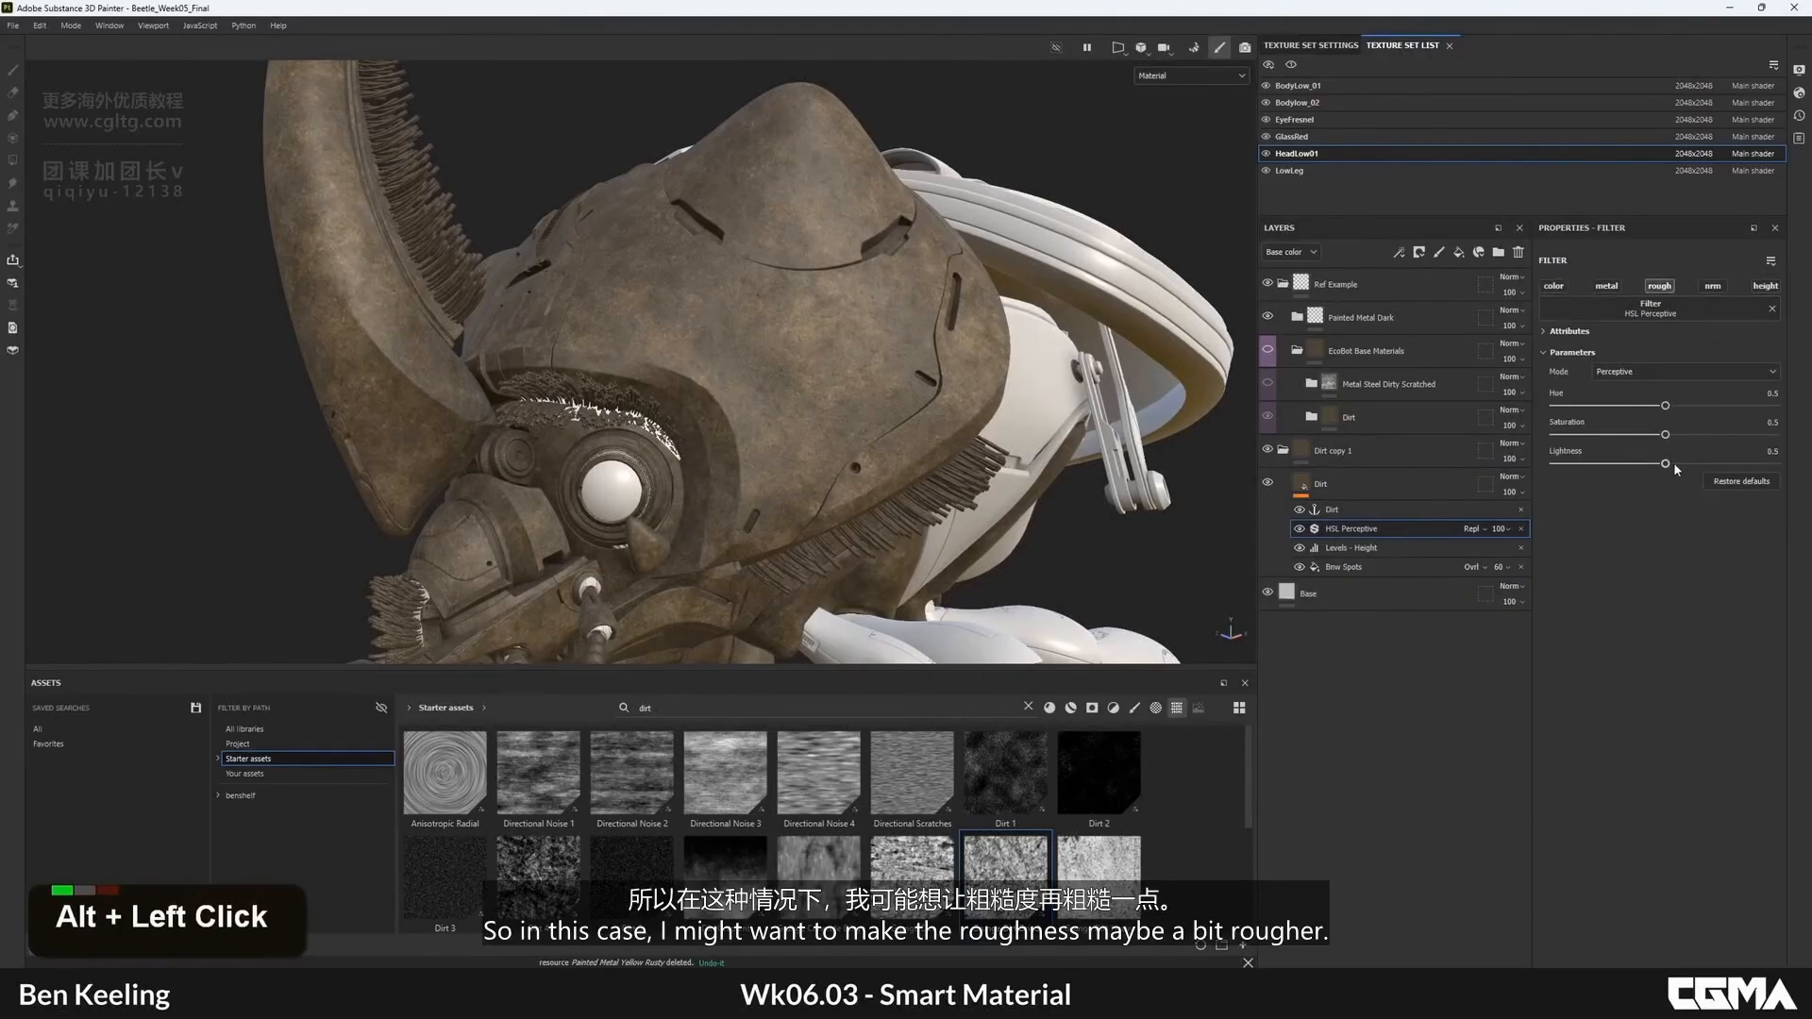
pyautogui.moveTo(1665, 463); pyautogui.dragTo(1684, 464)
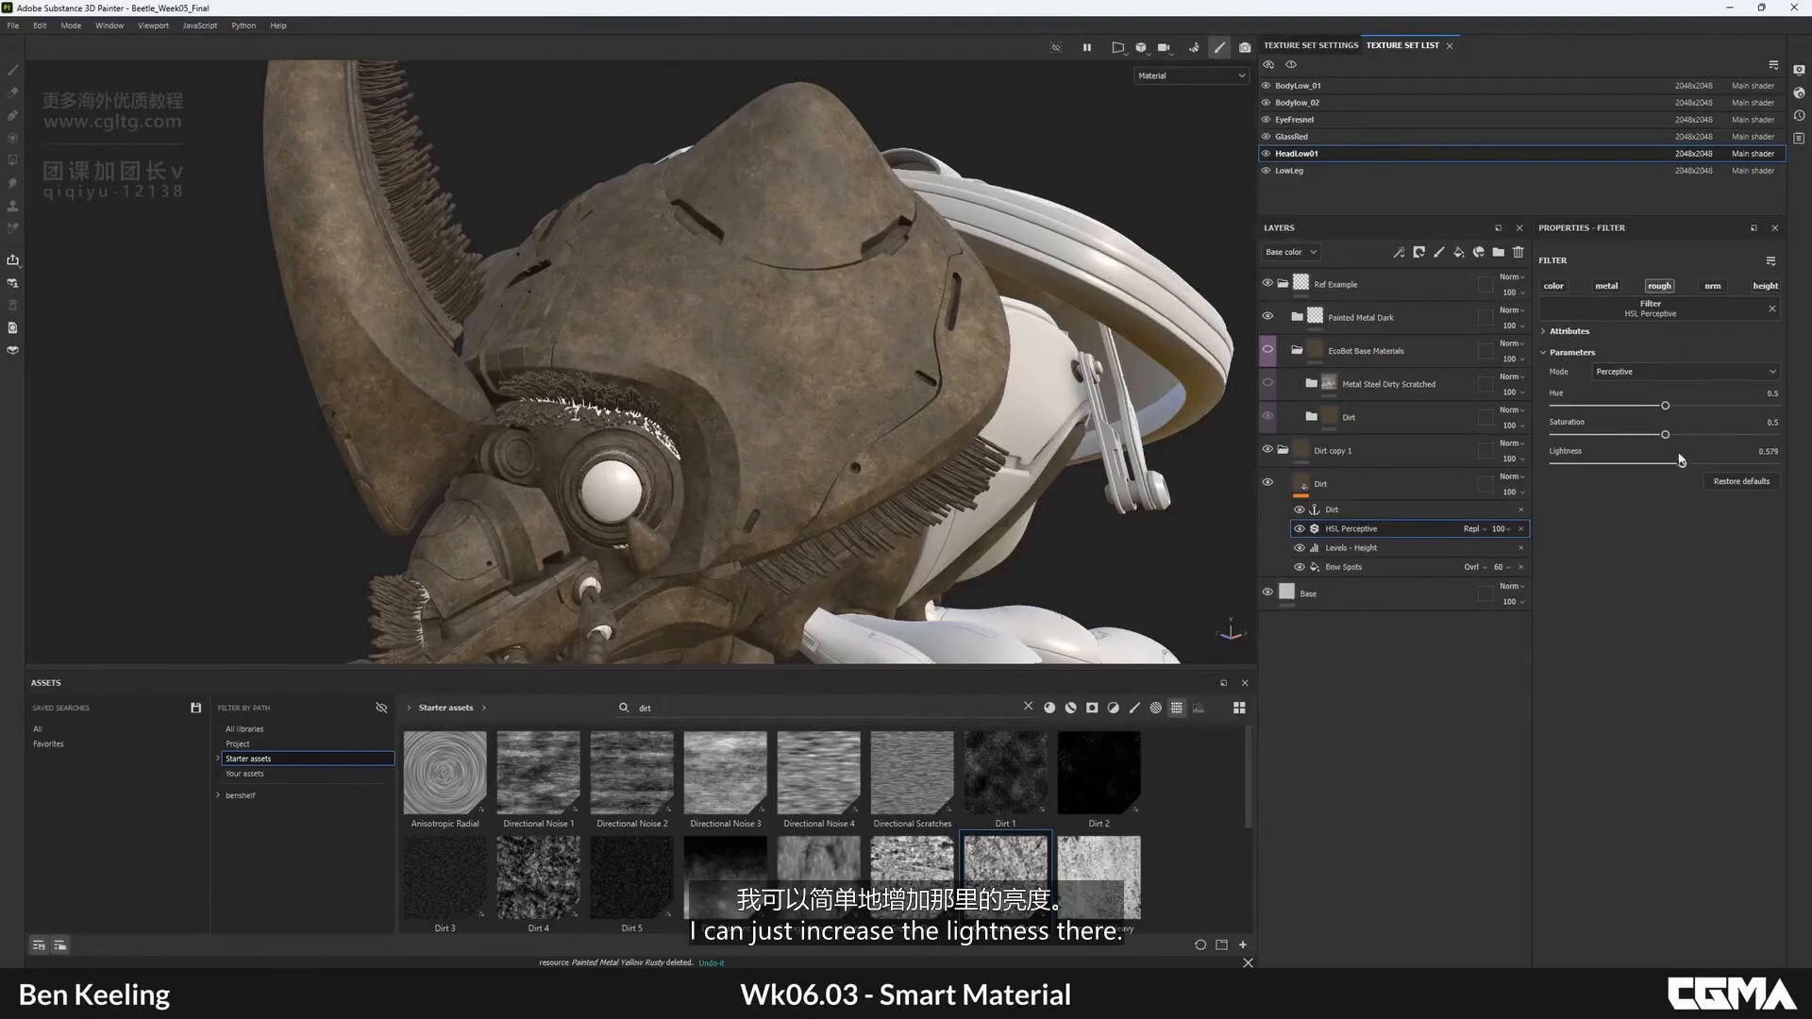
pyautogui.keyDown('alt'); pyautogui.click(1658, 287); pyautogui.keyUp('alt')
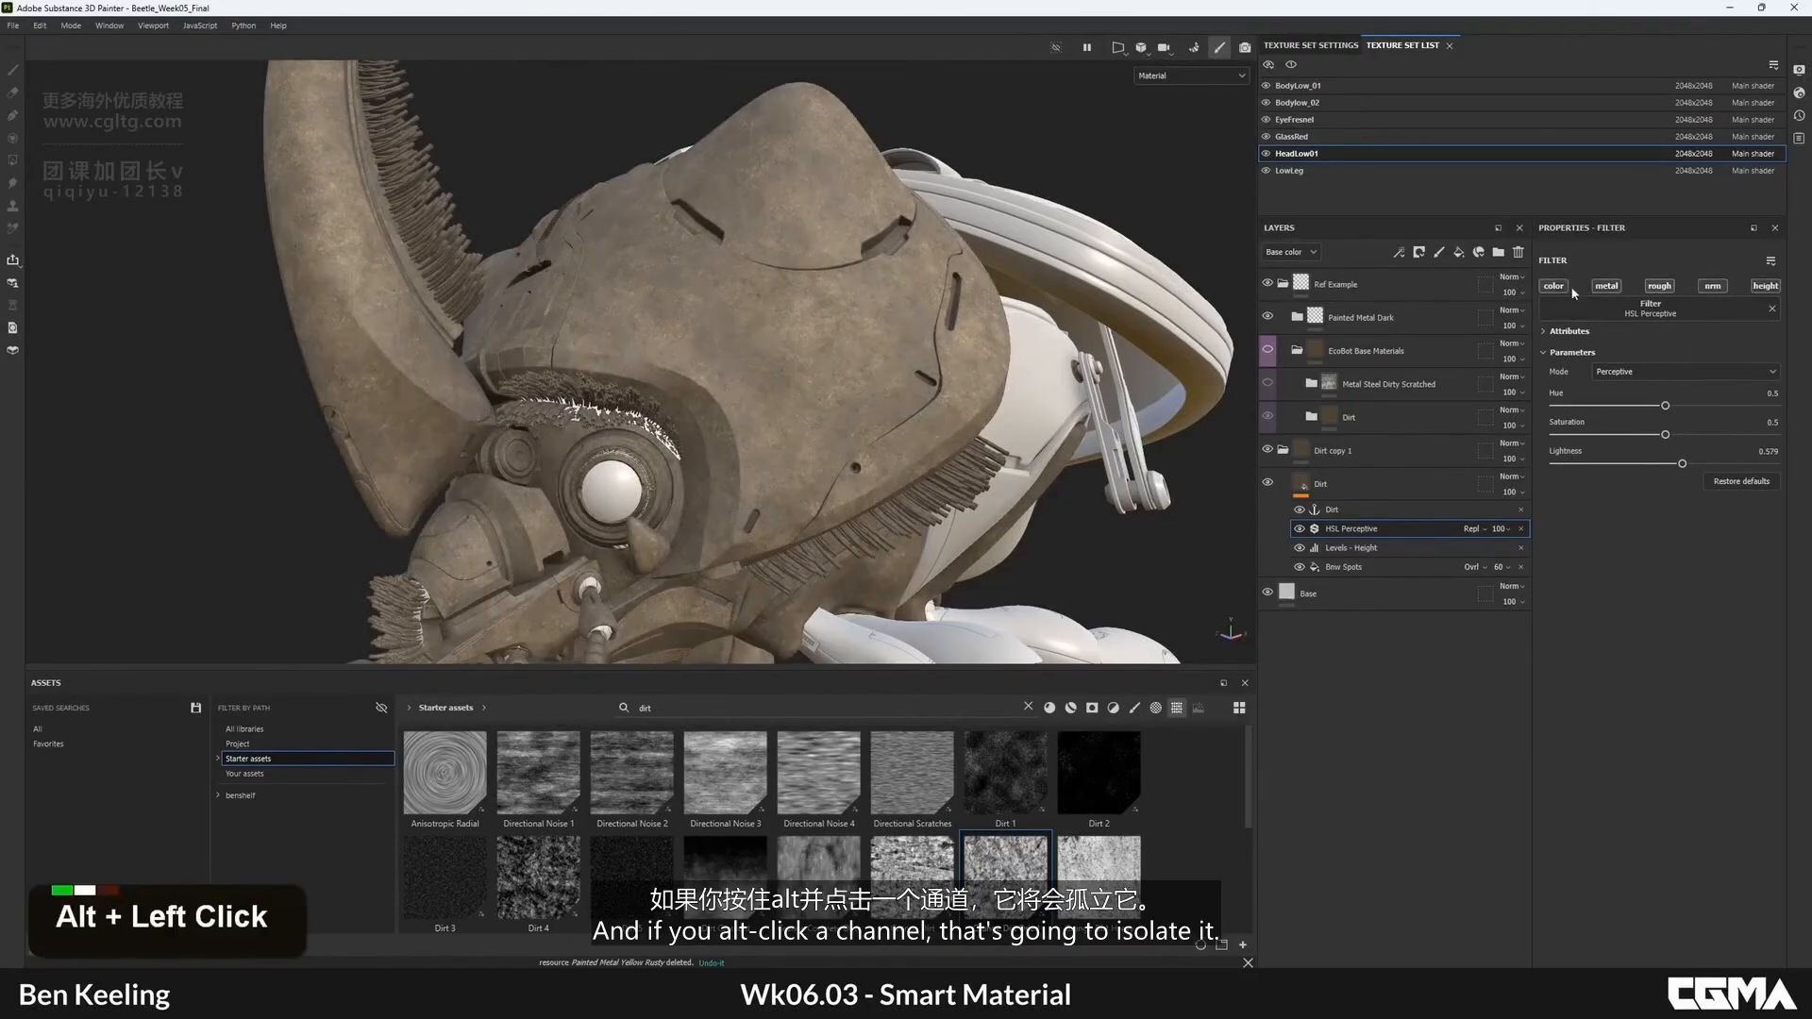
pyautogui.keyDown('alt'); pyautogui.click(1658, 288); pyautogui.keyUp('alt')
pyautogui.keyDown('alt'); pyautogui.moveTo(906, 406); pyautogui.dragTo(925, 444); pyautogui.keyUp('alt')
pyautogui.keyDown('alt'); pyautogui.moveTo(925, 510); pyautogui.dragTo(959, 377, button='middle'); pyautogui.keyUp('alt')
pyautogui.keyDown('alt'); pyautogui.moveTo(957, 425); pyautogui.dragTo(869, 462); pyautogui.keyUp('alt')
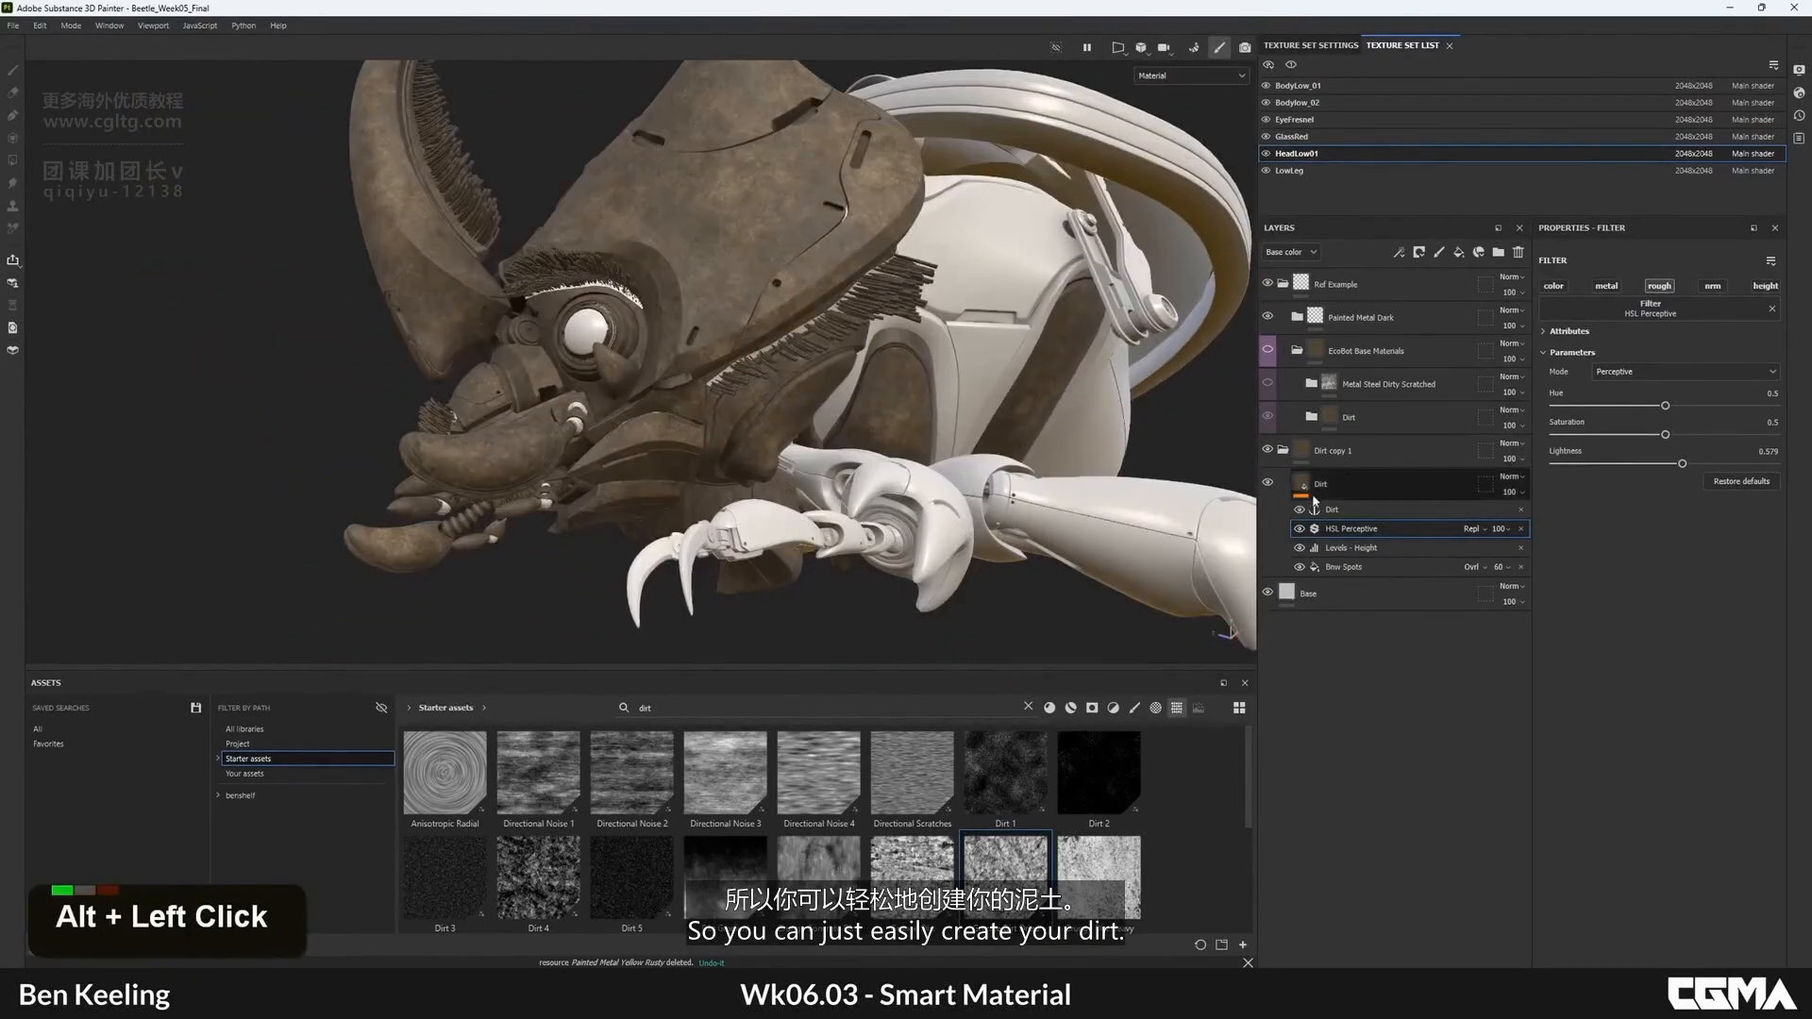
# - Rename the "Dirt copy 1" folder as "Dirt" and collapse both it and the EcoBot Base Materials folder
pyautogui.doubleClick(1365, 452)
pyautogui.click(1365, 451)
pyautogui.press('BackSpace')
pyautogui.press('BackSpace')
pyautogui.press('BackSpace')
pyautogui.press('BackSpace')
pyautogui.press('BackSpace')
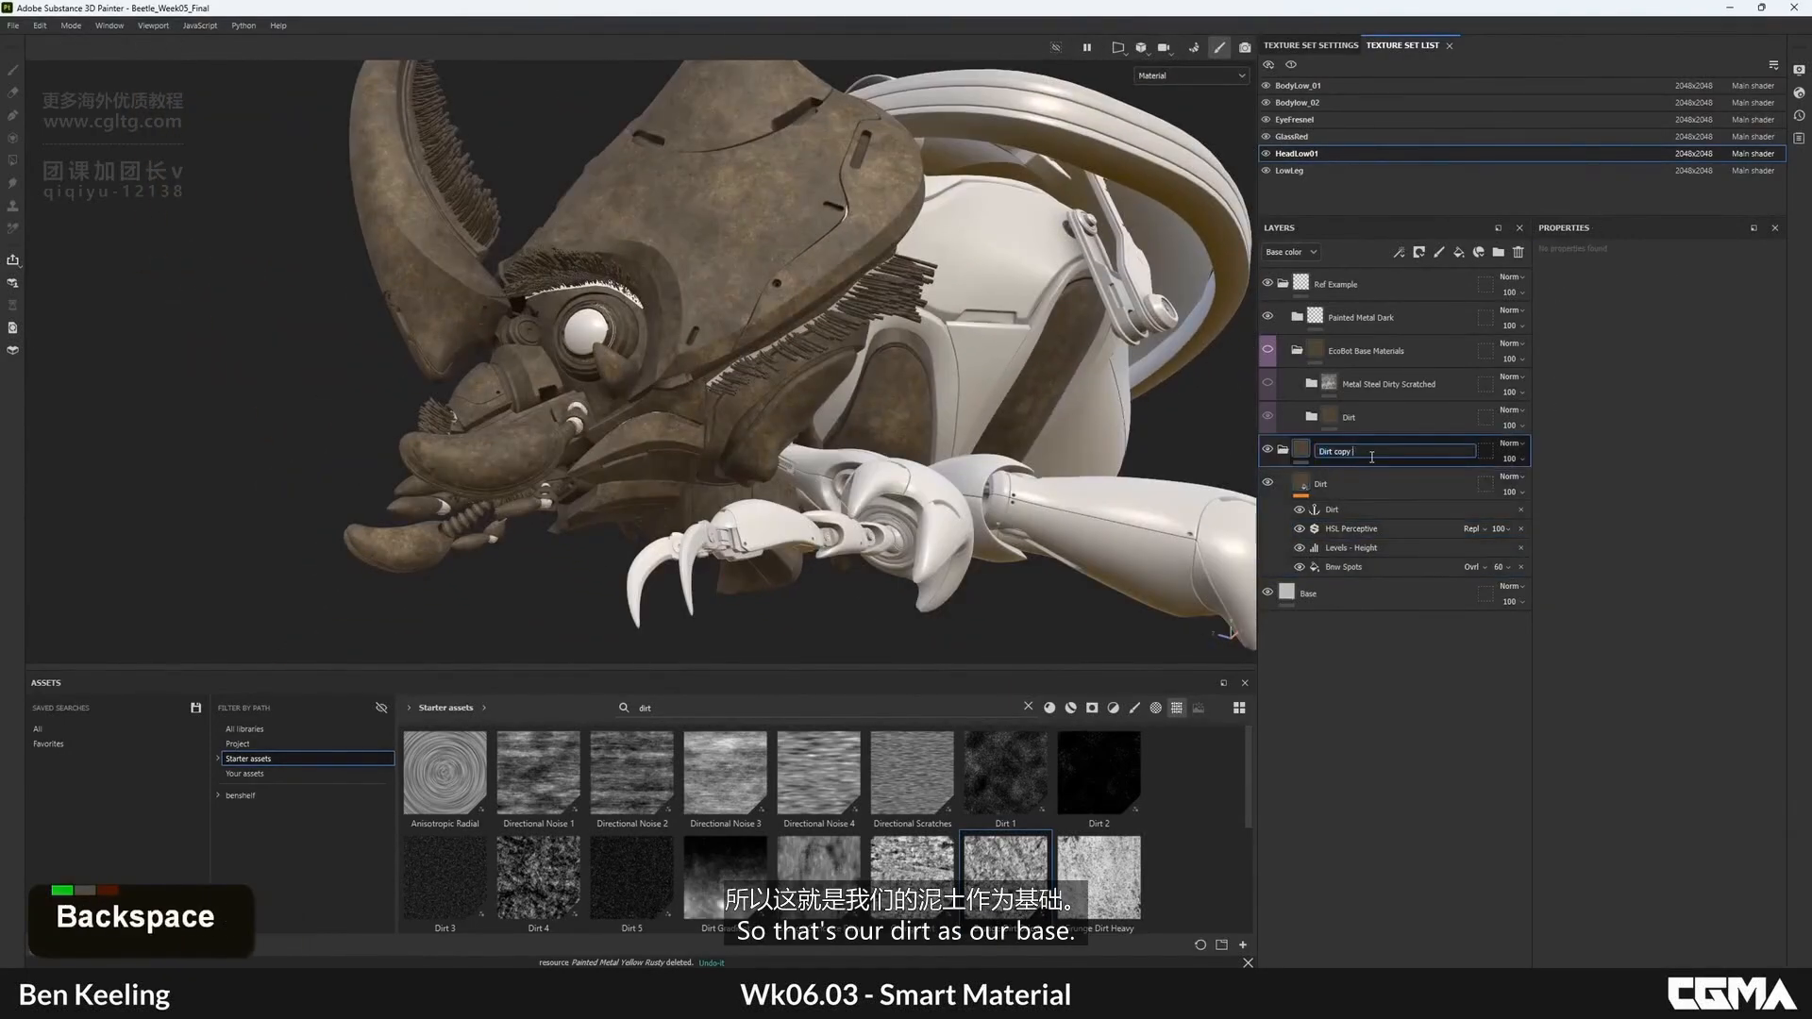
pyautogui.press('Return')
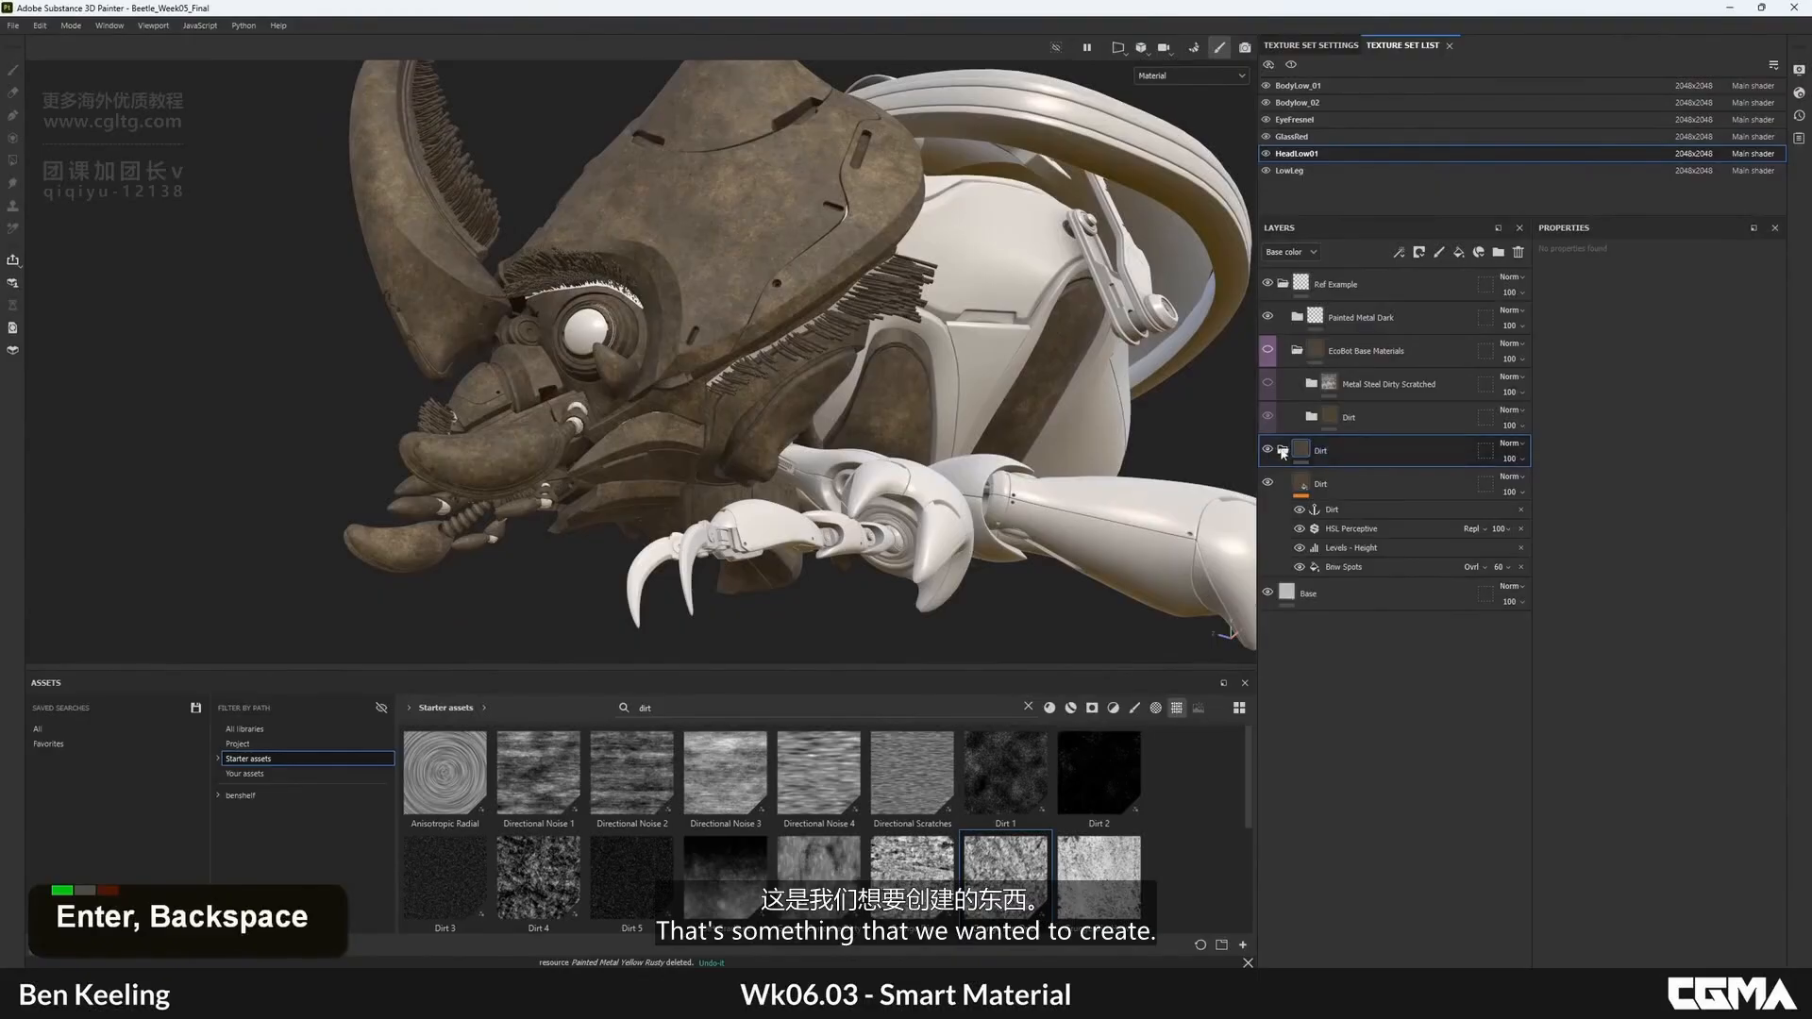
pyautogui.click(1283, 449)
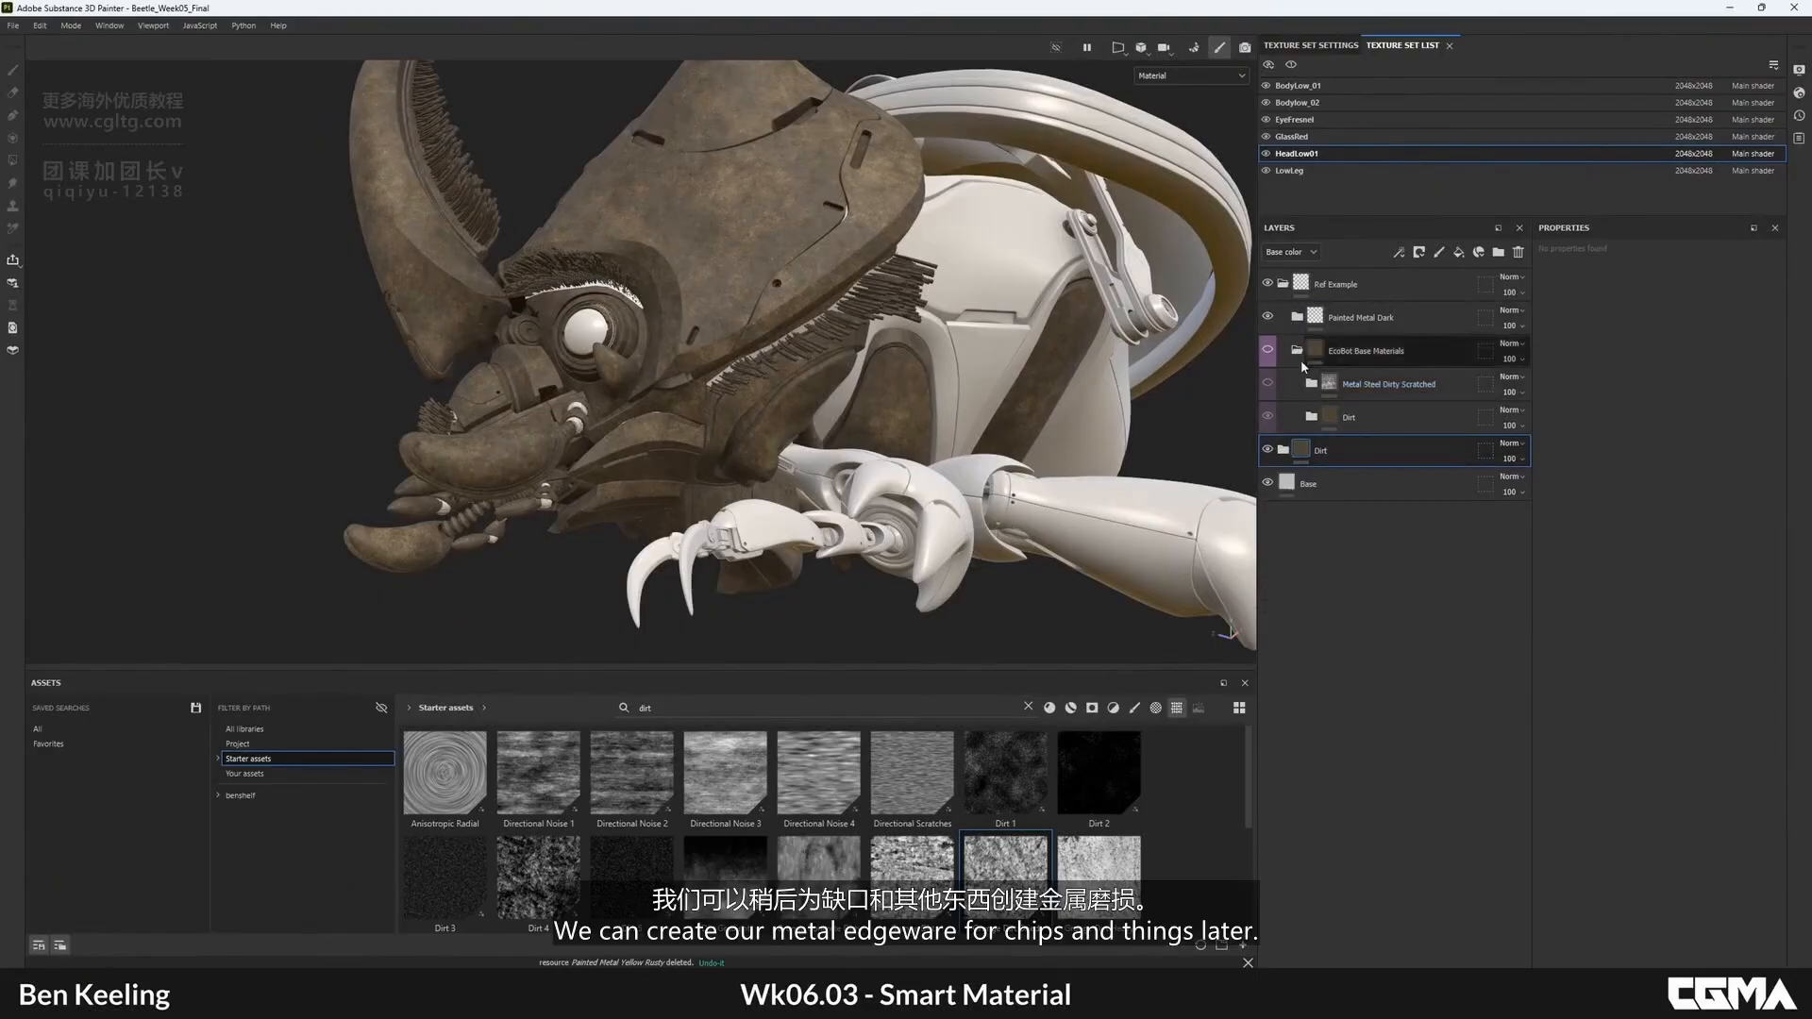
pyautogui.click(1299, 353)
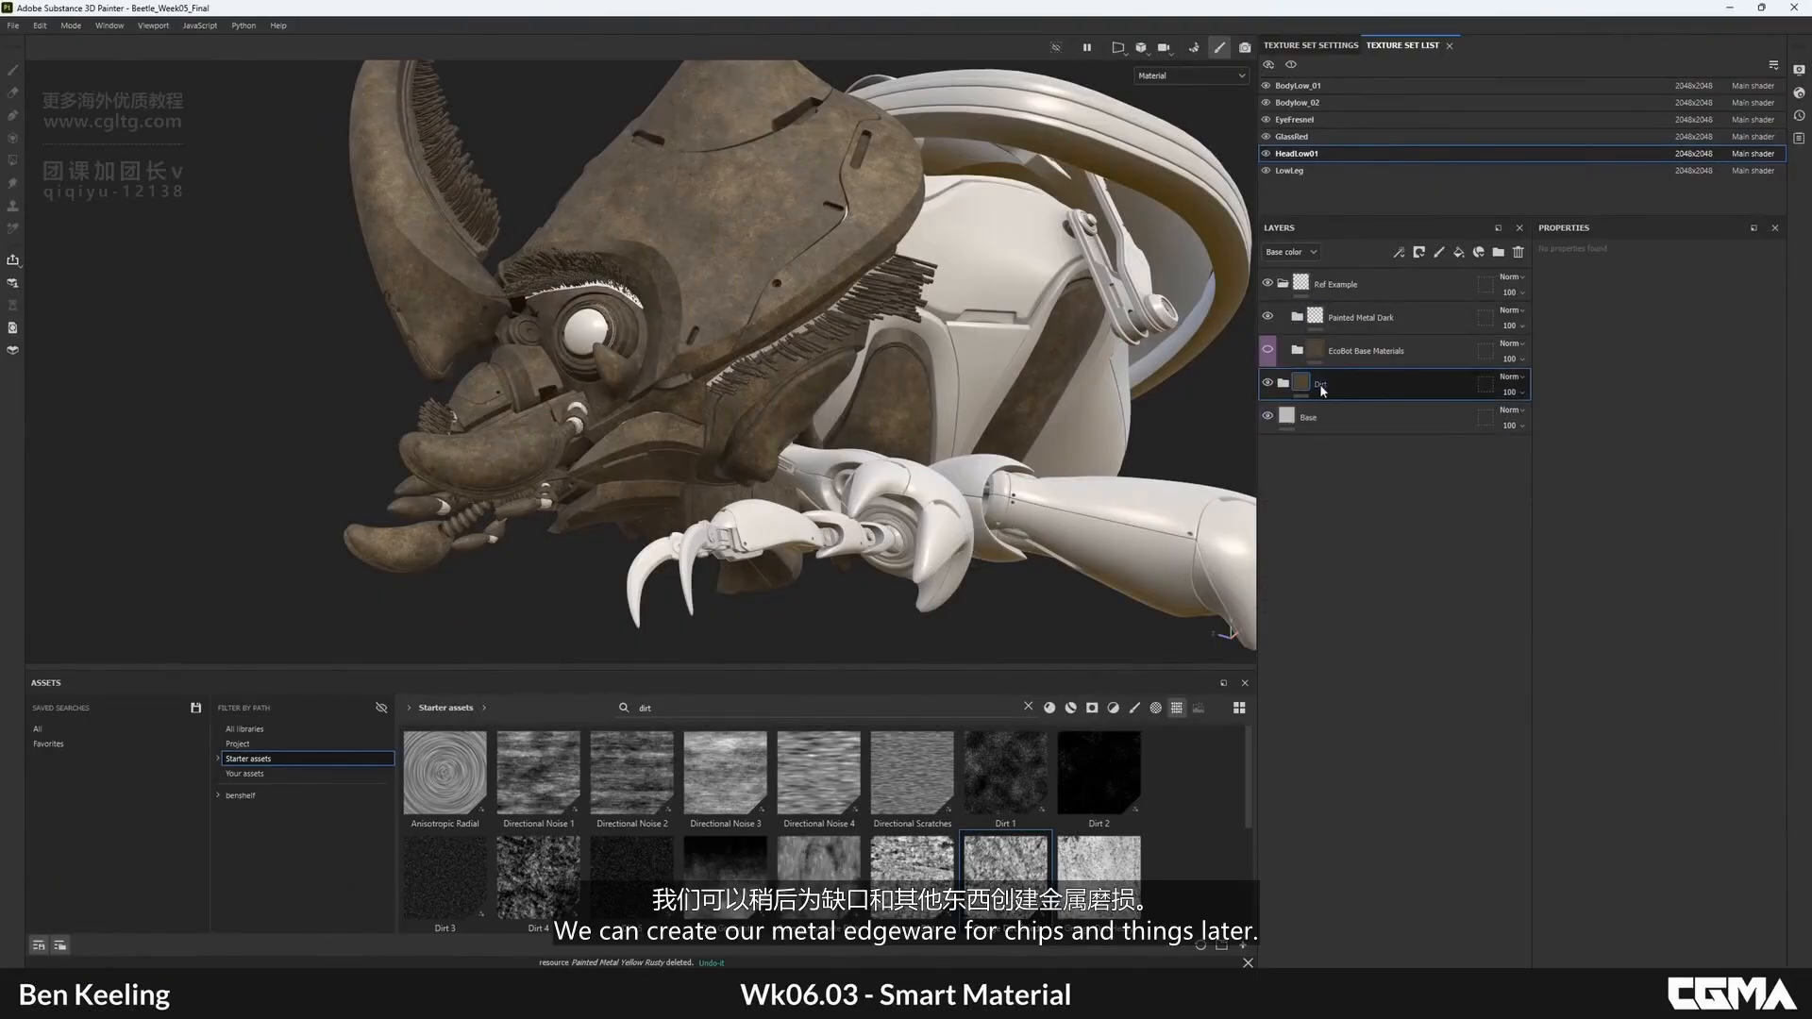
# - Group the Dirt folder into a new folder named "Base Materials"
pyautogui.hotkey('ctrl', 'g')
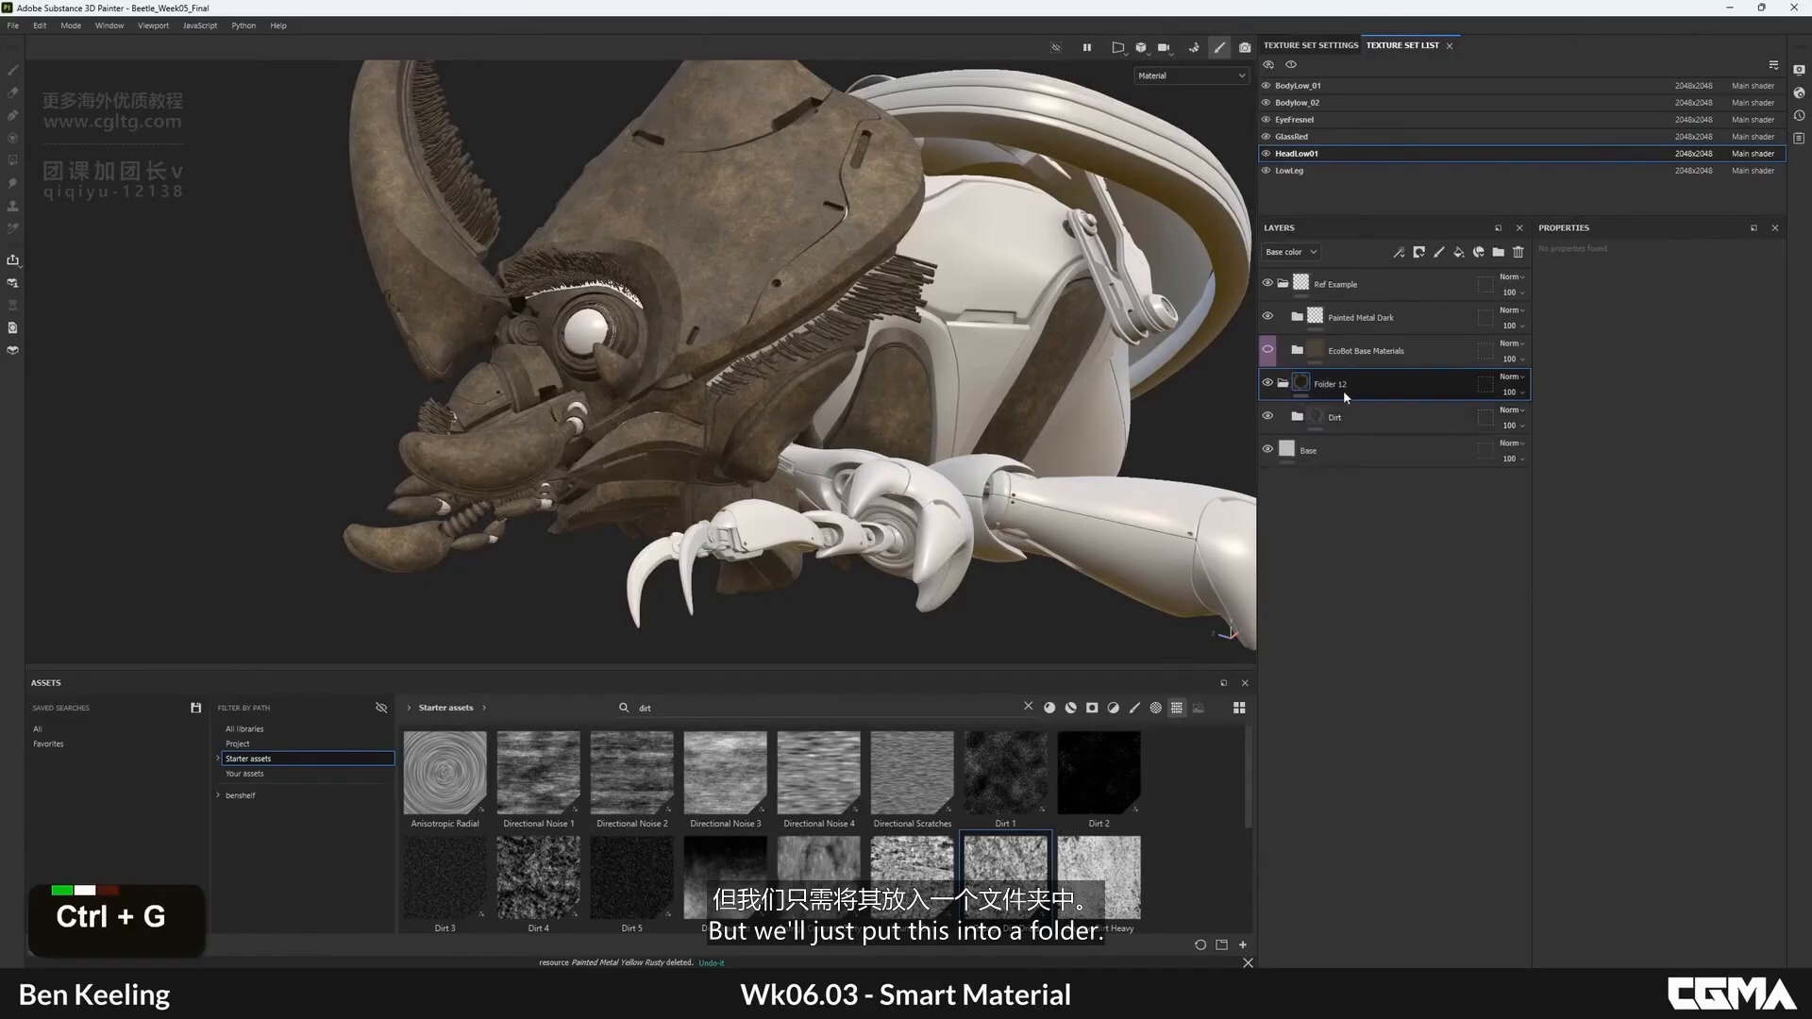
pyautogui.doubleClick(1344, 384)
pyautogui.write('Base')
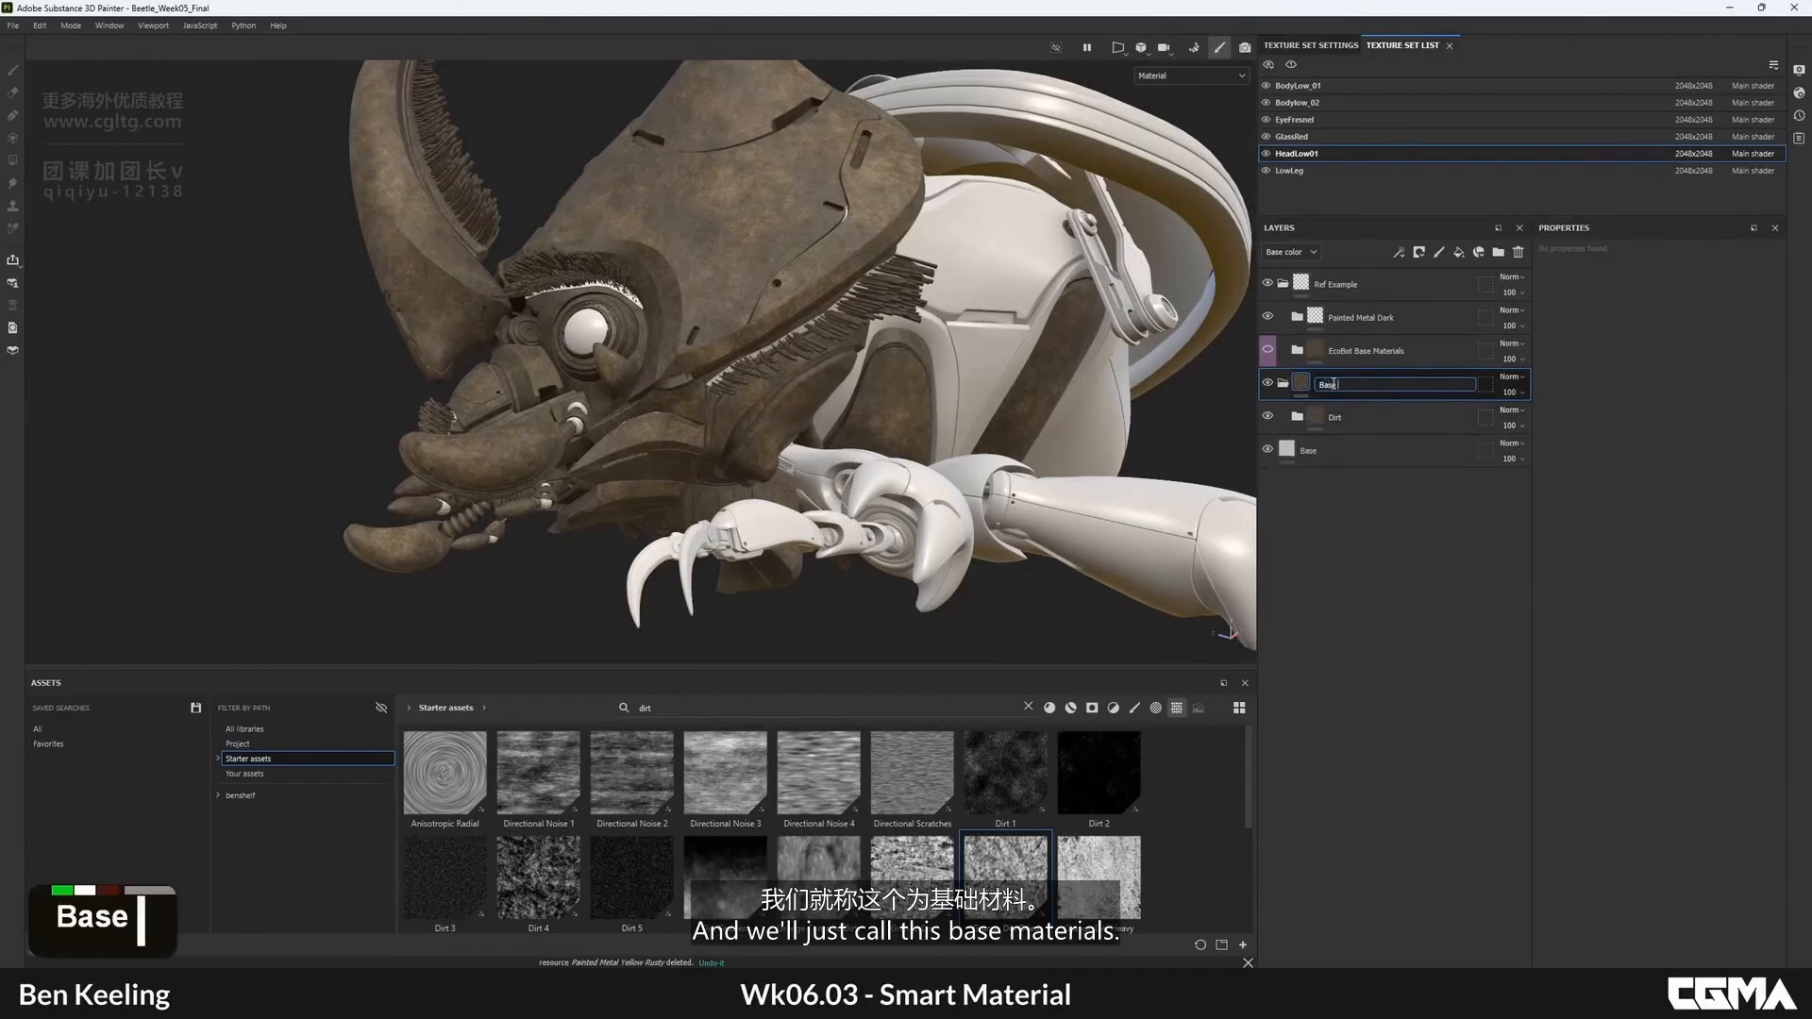
pyautogui.write(' Materials')
pyautogui.press('Return')
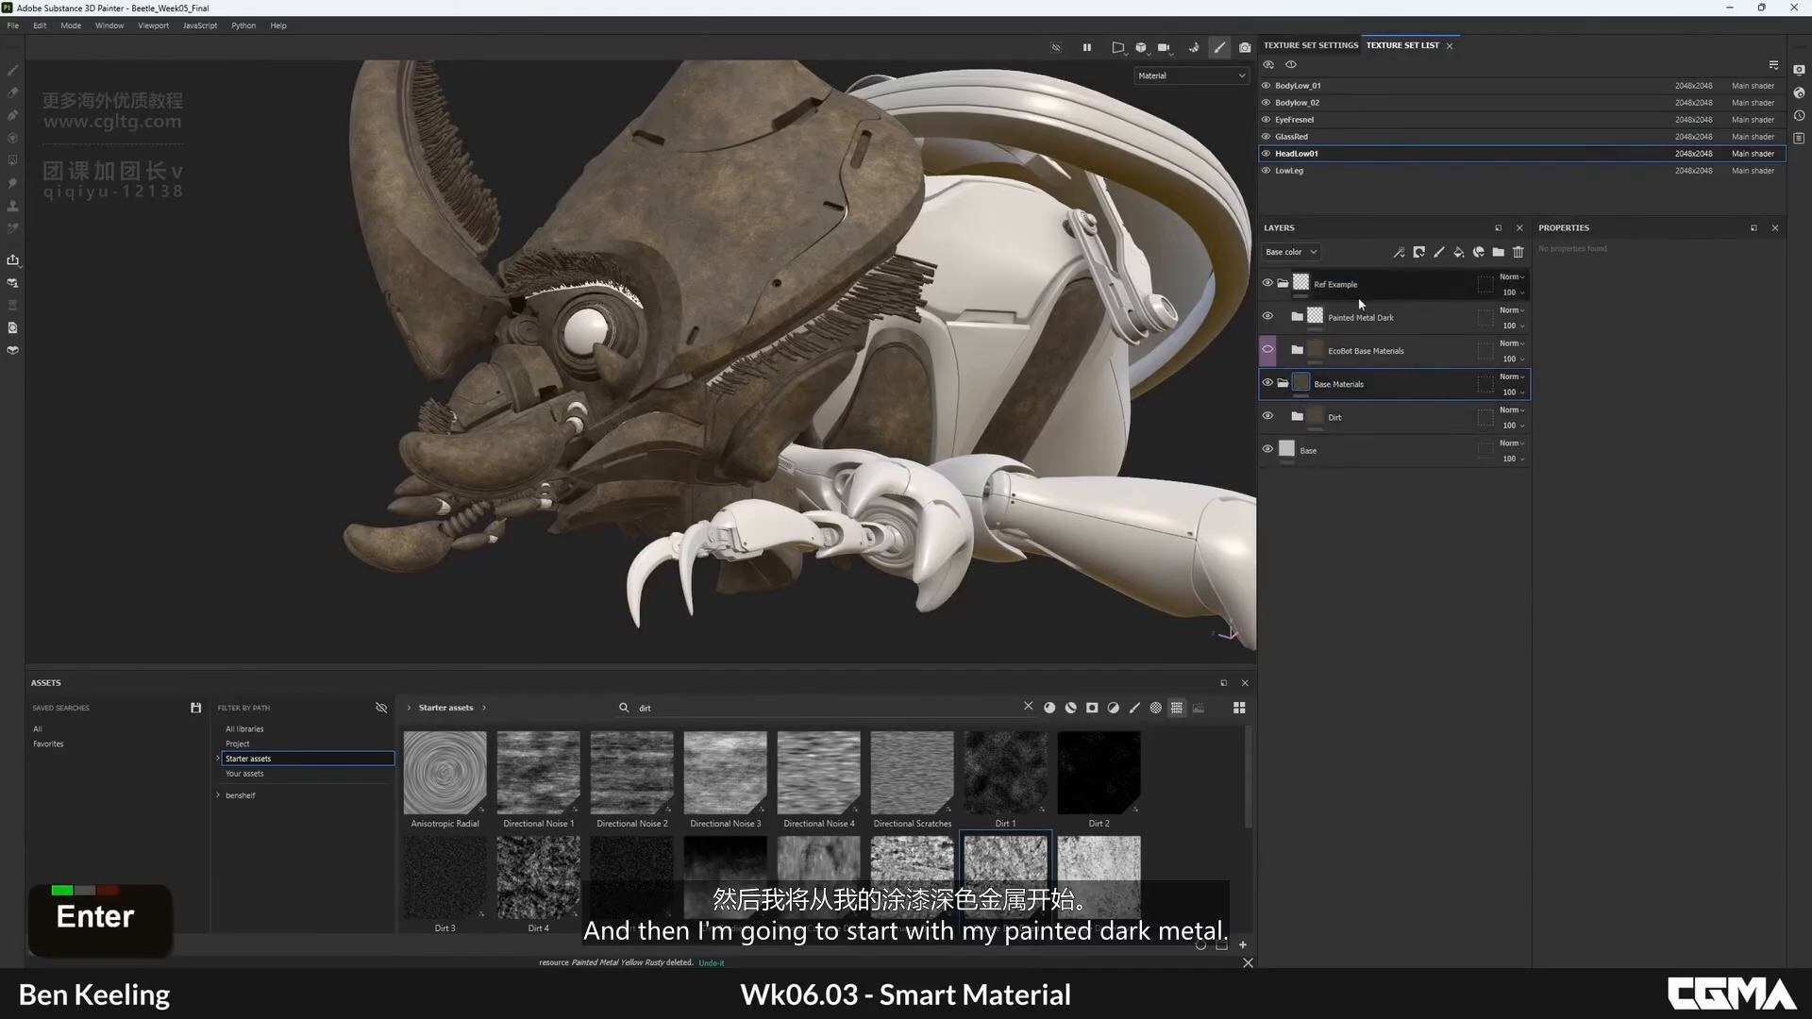
# - Add an empty folder directly above Base Materials and name it "Painted Metal Dark"
pyautogui.click(1496, 252)
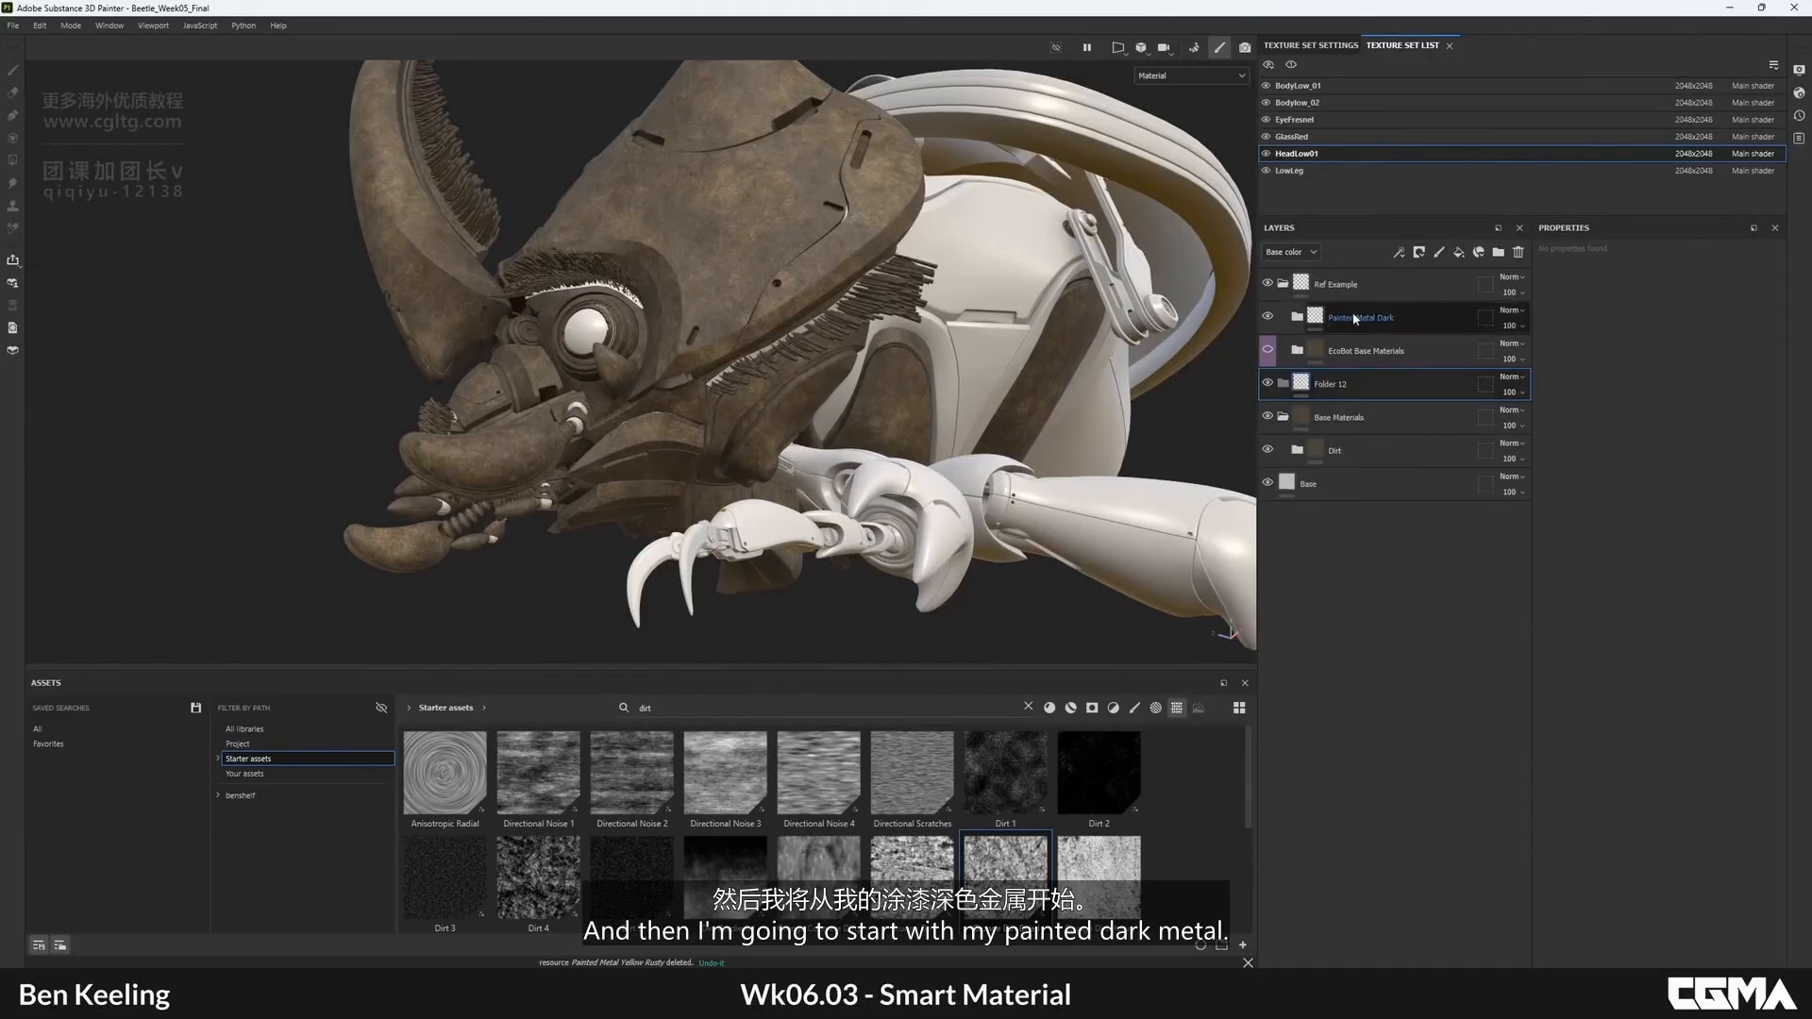
pyautogui.doubleClick(1326, 384)
pyautogui.write('Paunte')
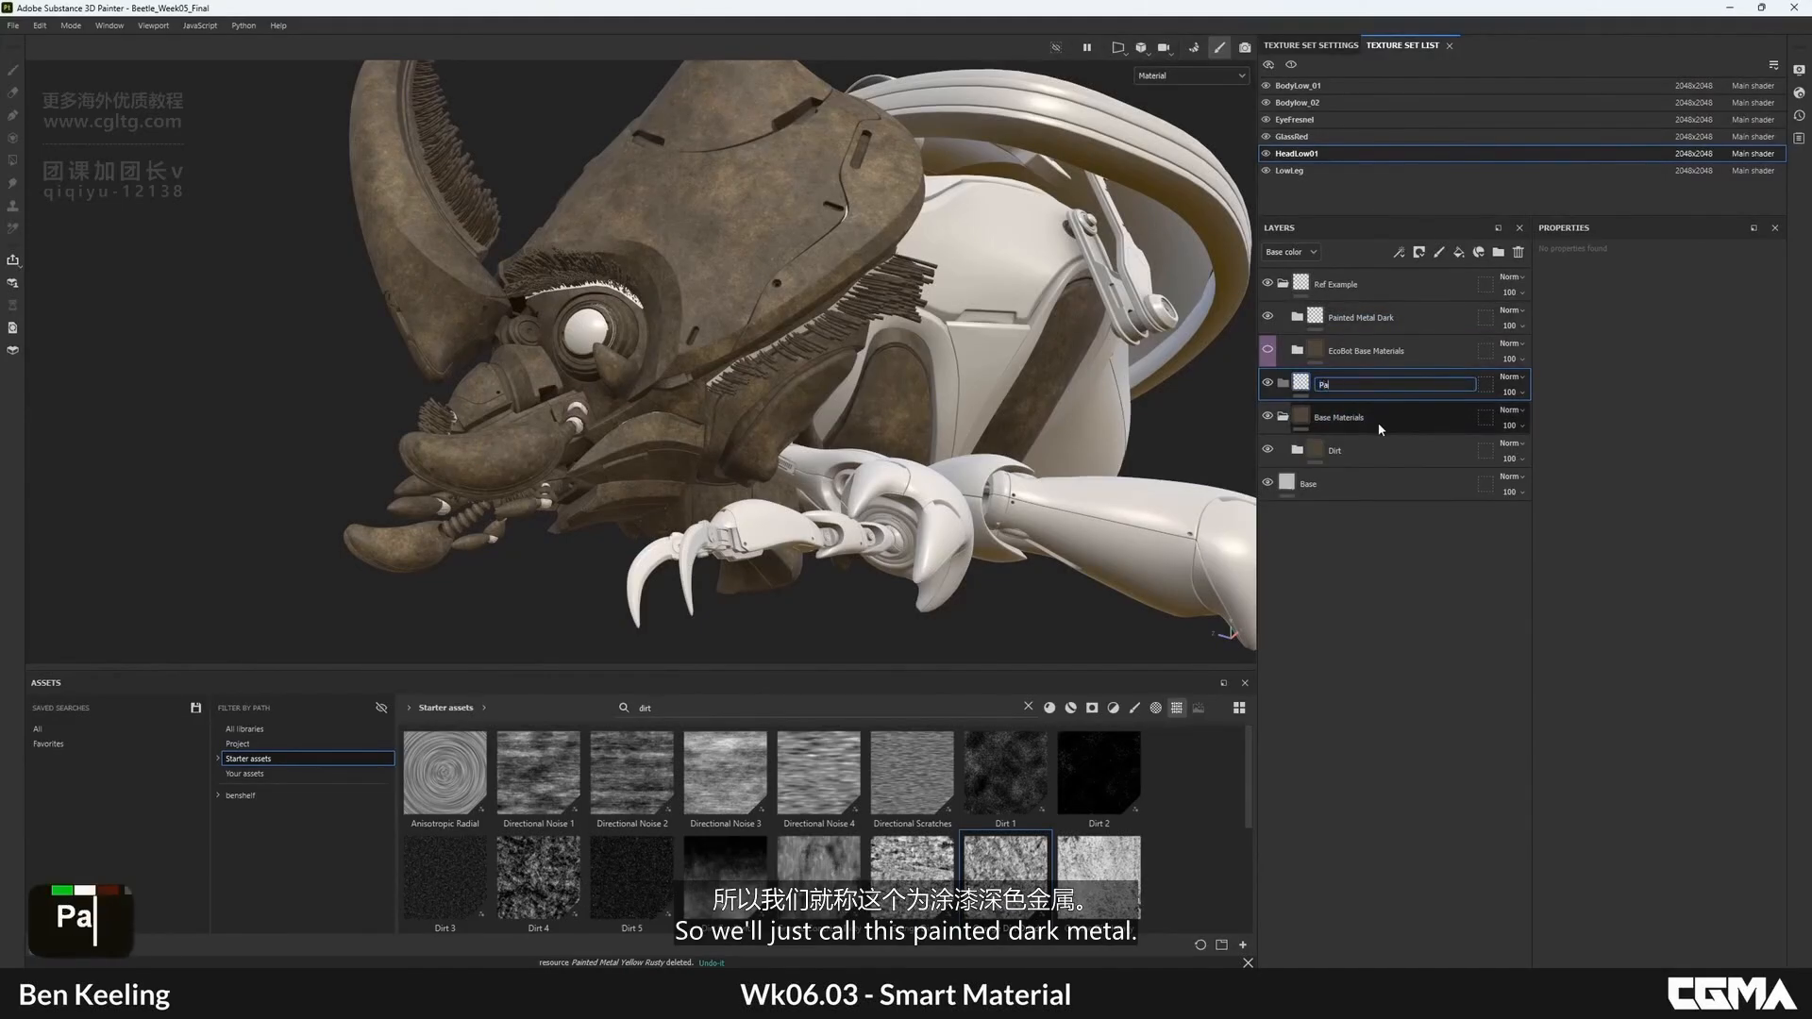
pyautogui.press('BackSpace')
pyautogui.press('BackSpace')
pyautogui.press('BackSpace')
pyautogui.press('BackSpace')
pyautogui.write('inted D')
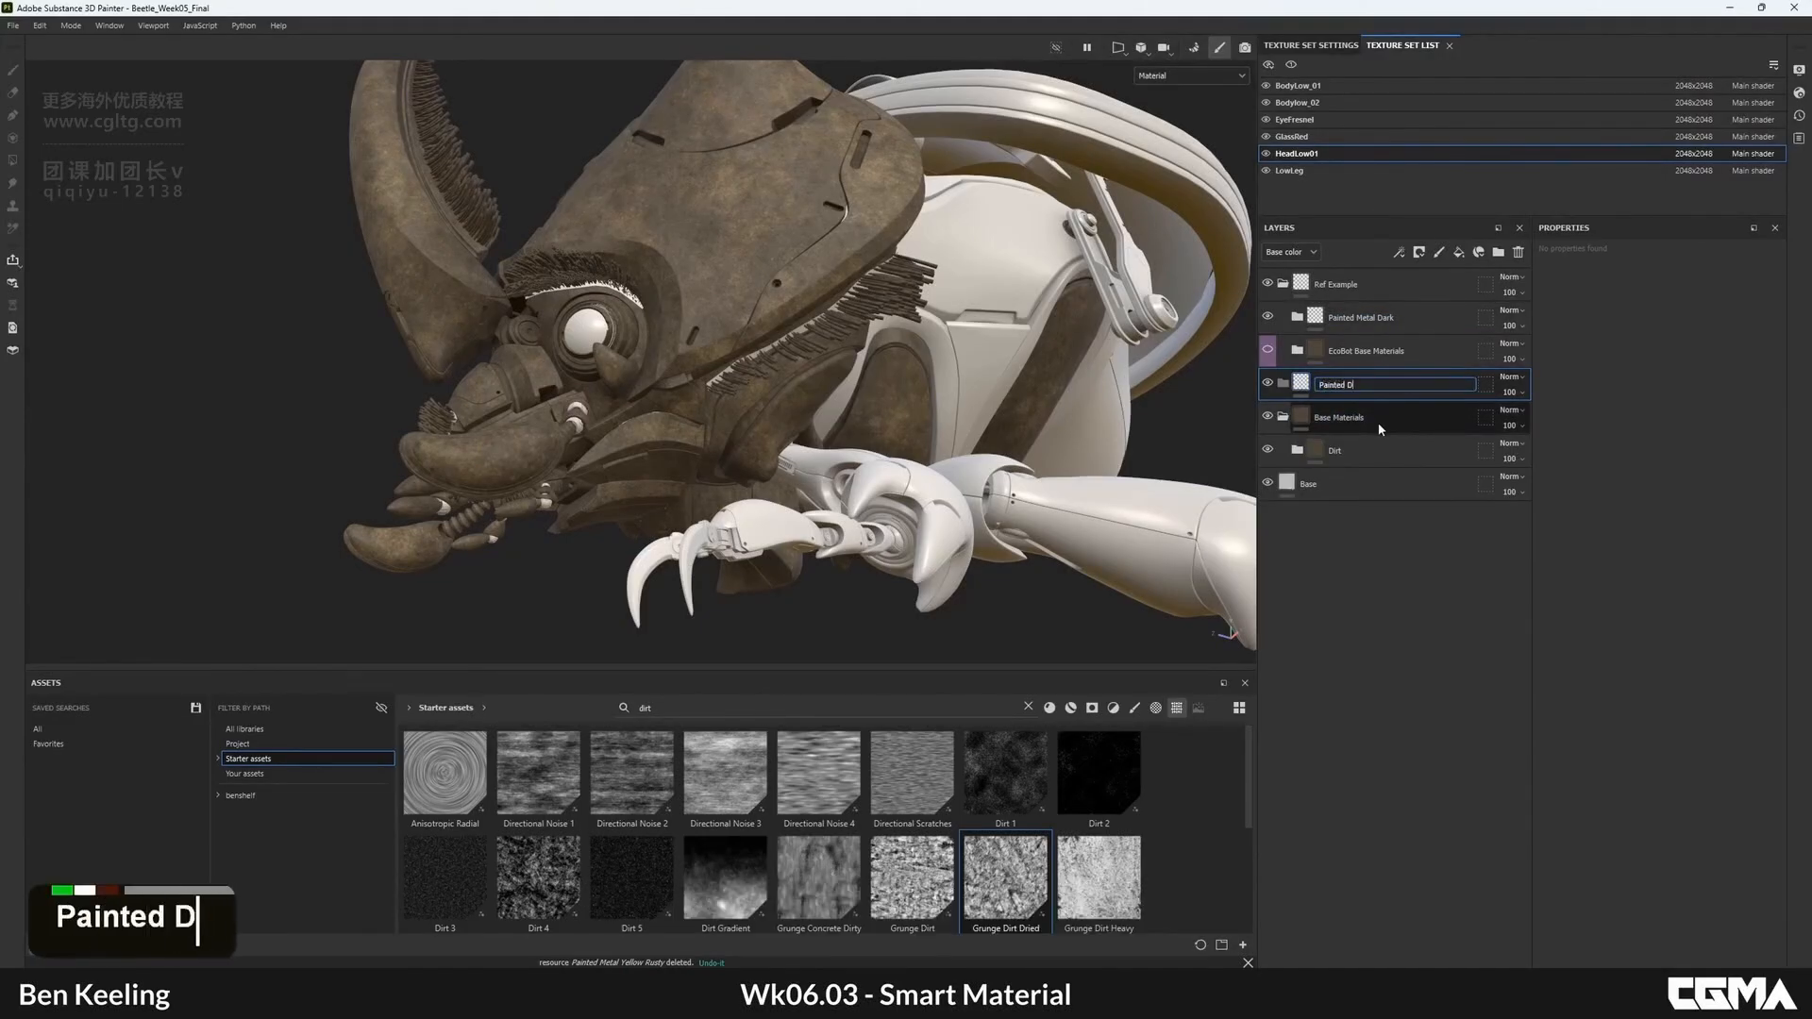
pyautogui.press('BackSpace')
pyautogui.write('Metal Dark')
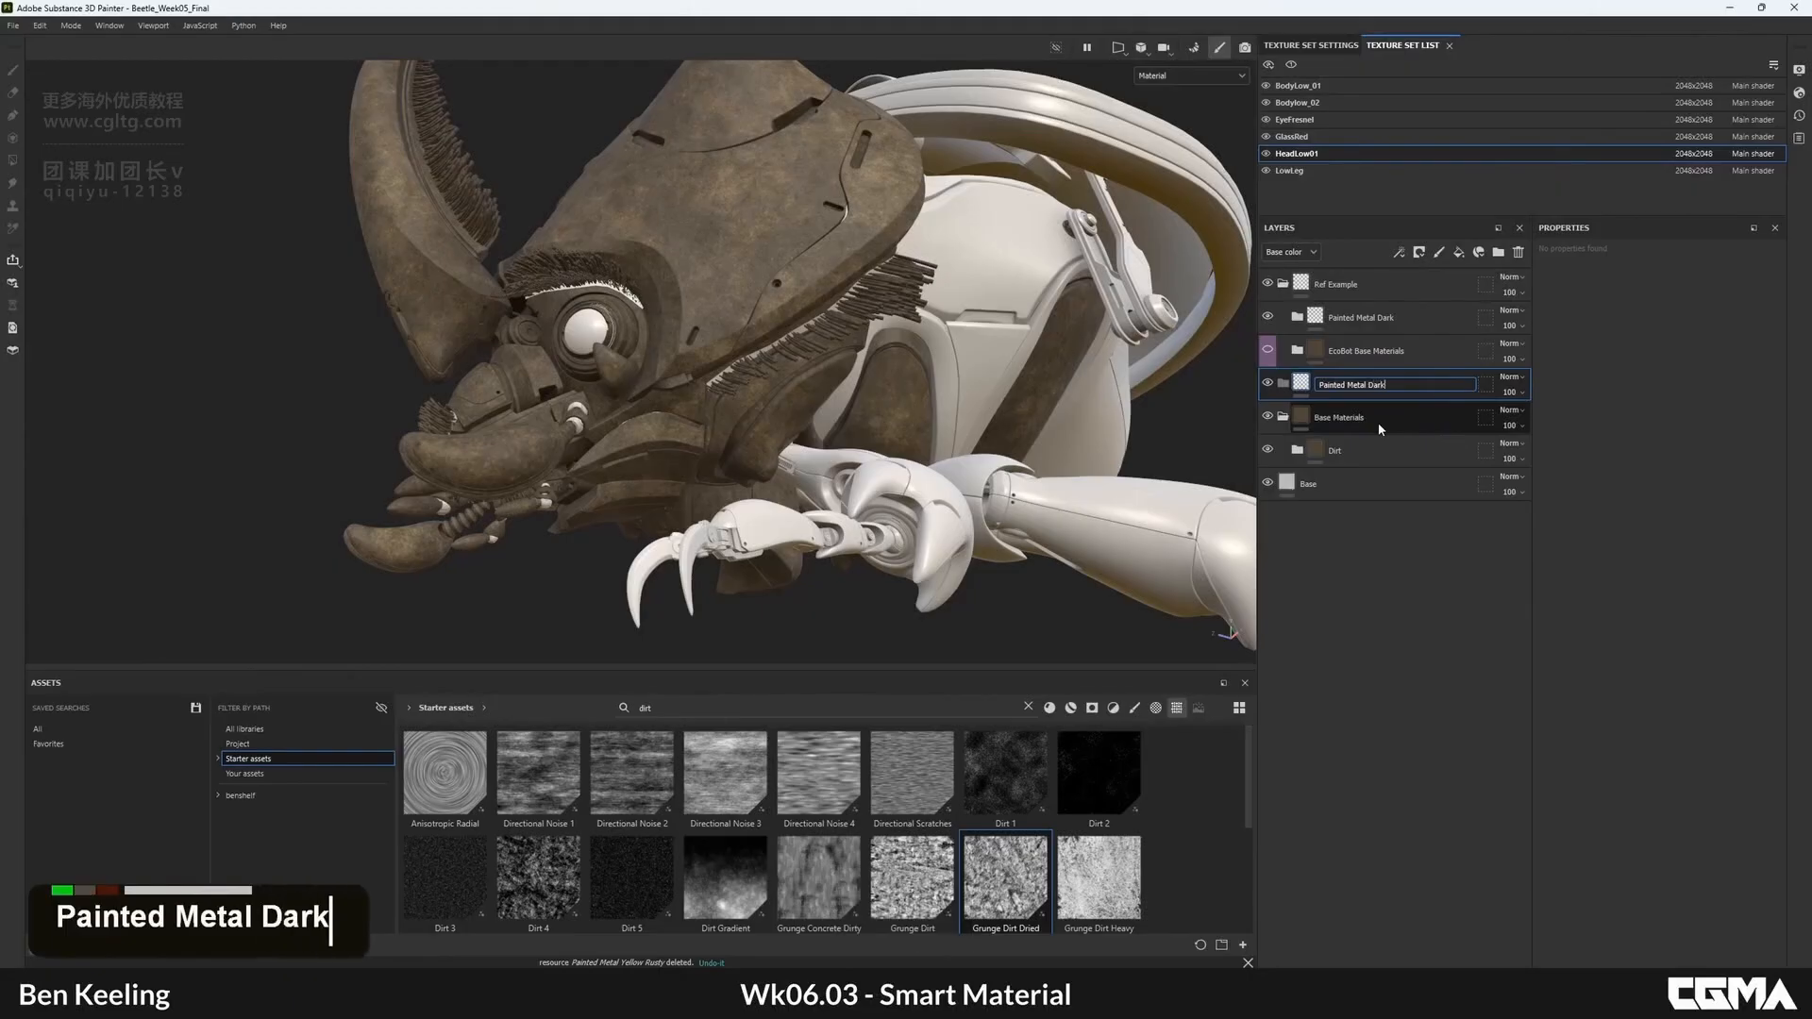
pyautogui.press('Return')
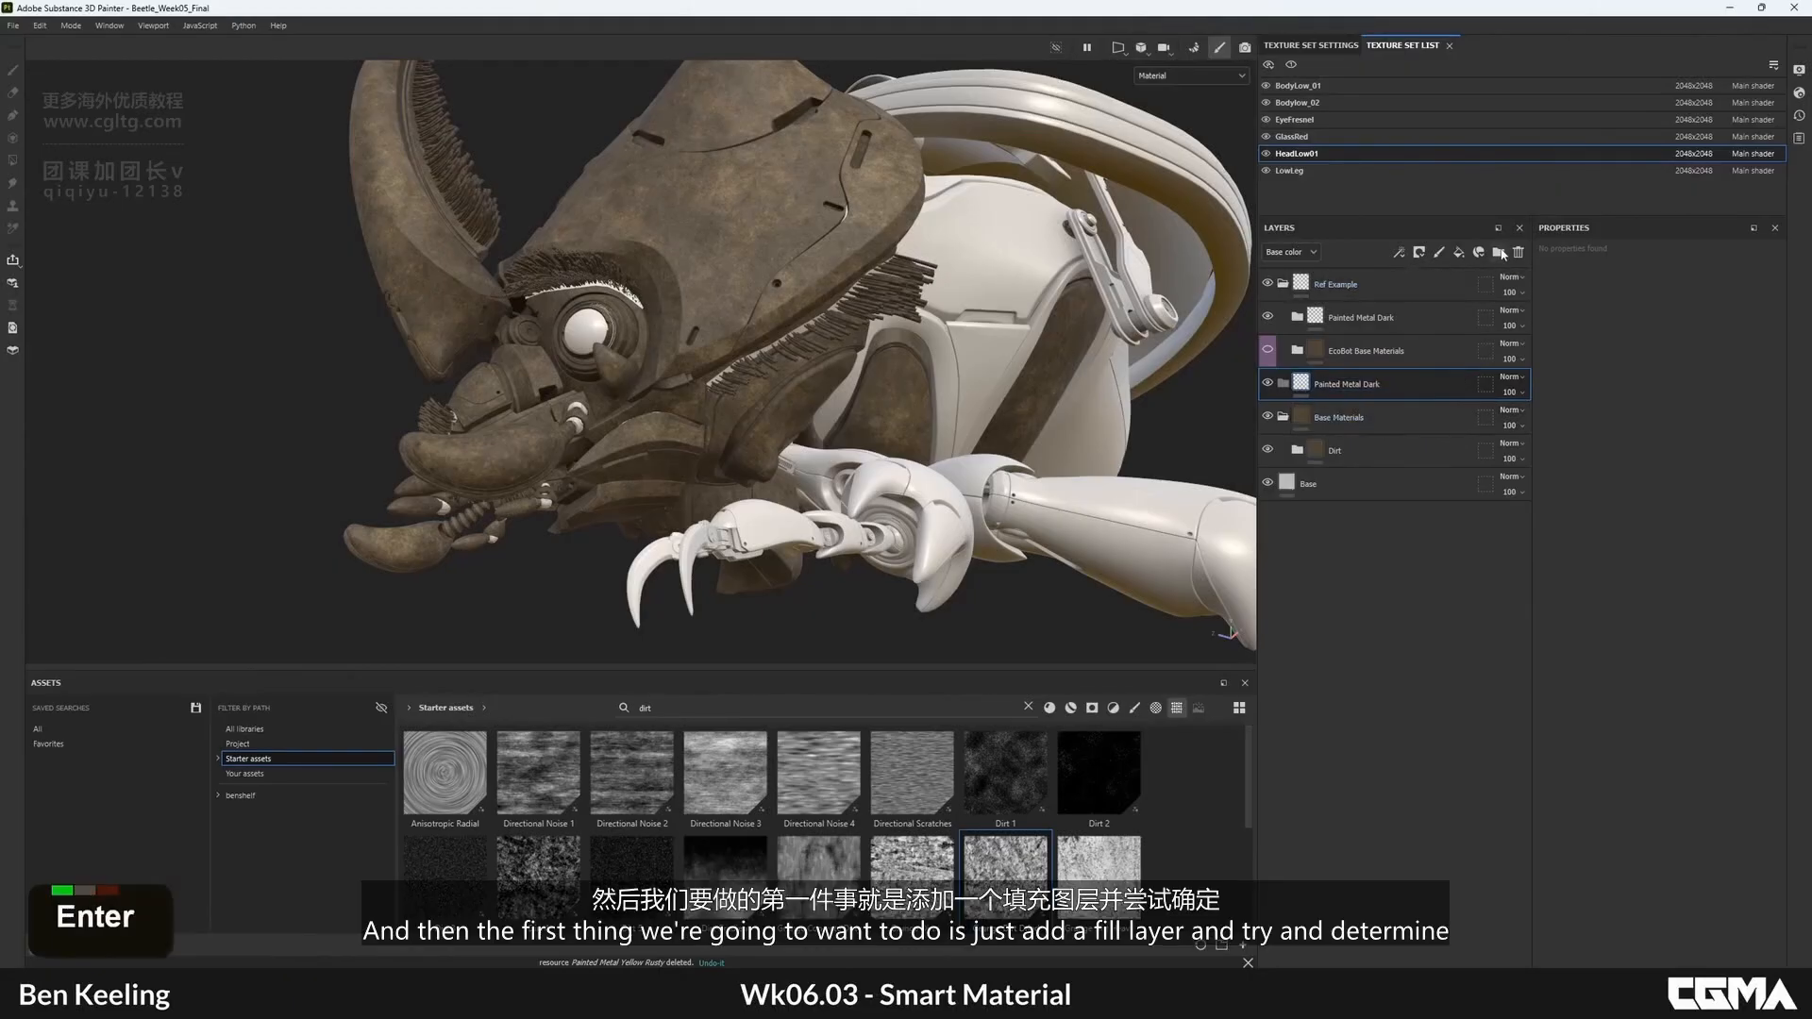
# - Add a fill layer inside the new Painted Metal Dark folder and sample its base color from the reference
pyautogui.click(1458, 253)
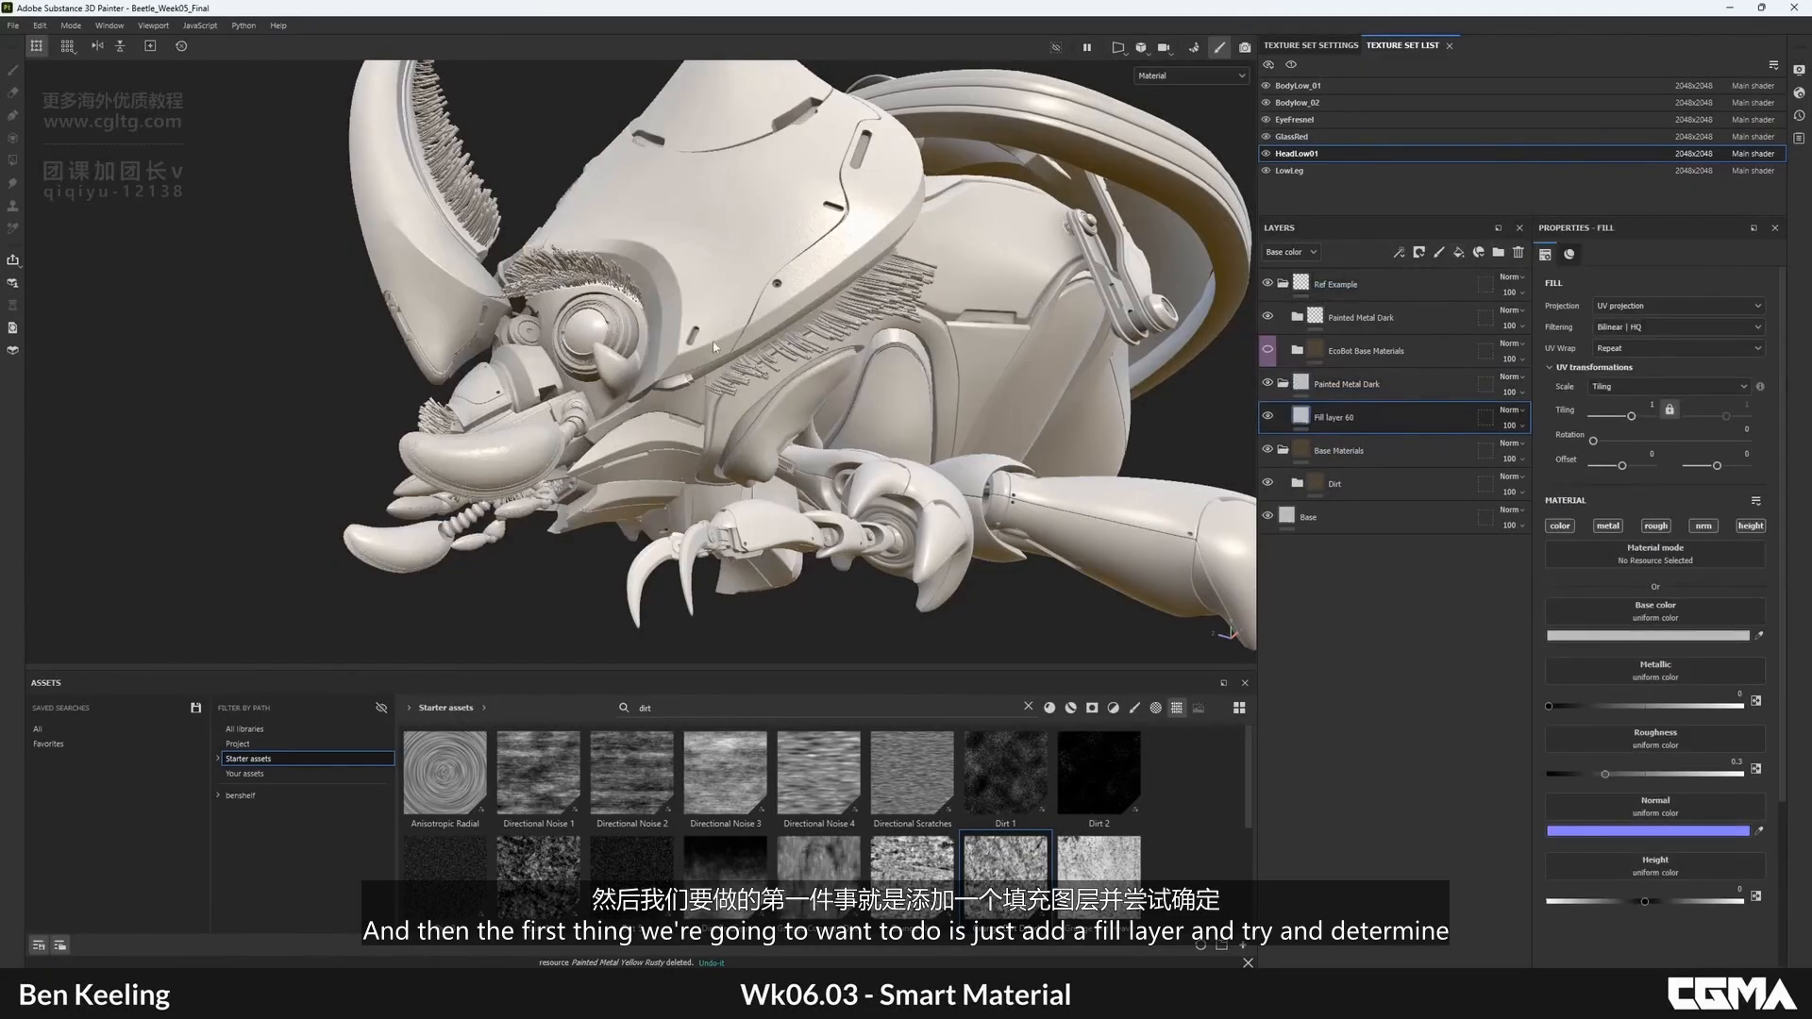
pyautogui.keyDown('alt'); pyautogui.moveTo(661, 368); pyautogui.dragTo(774, 373); pyautogui.keyUp('alt')
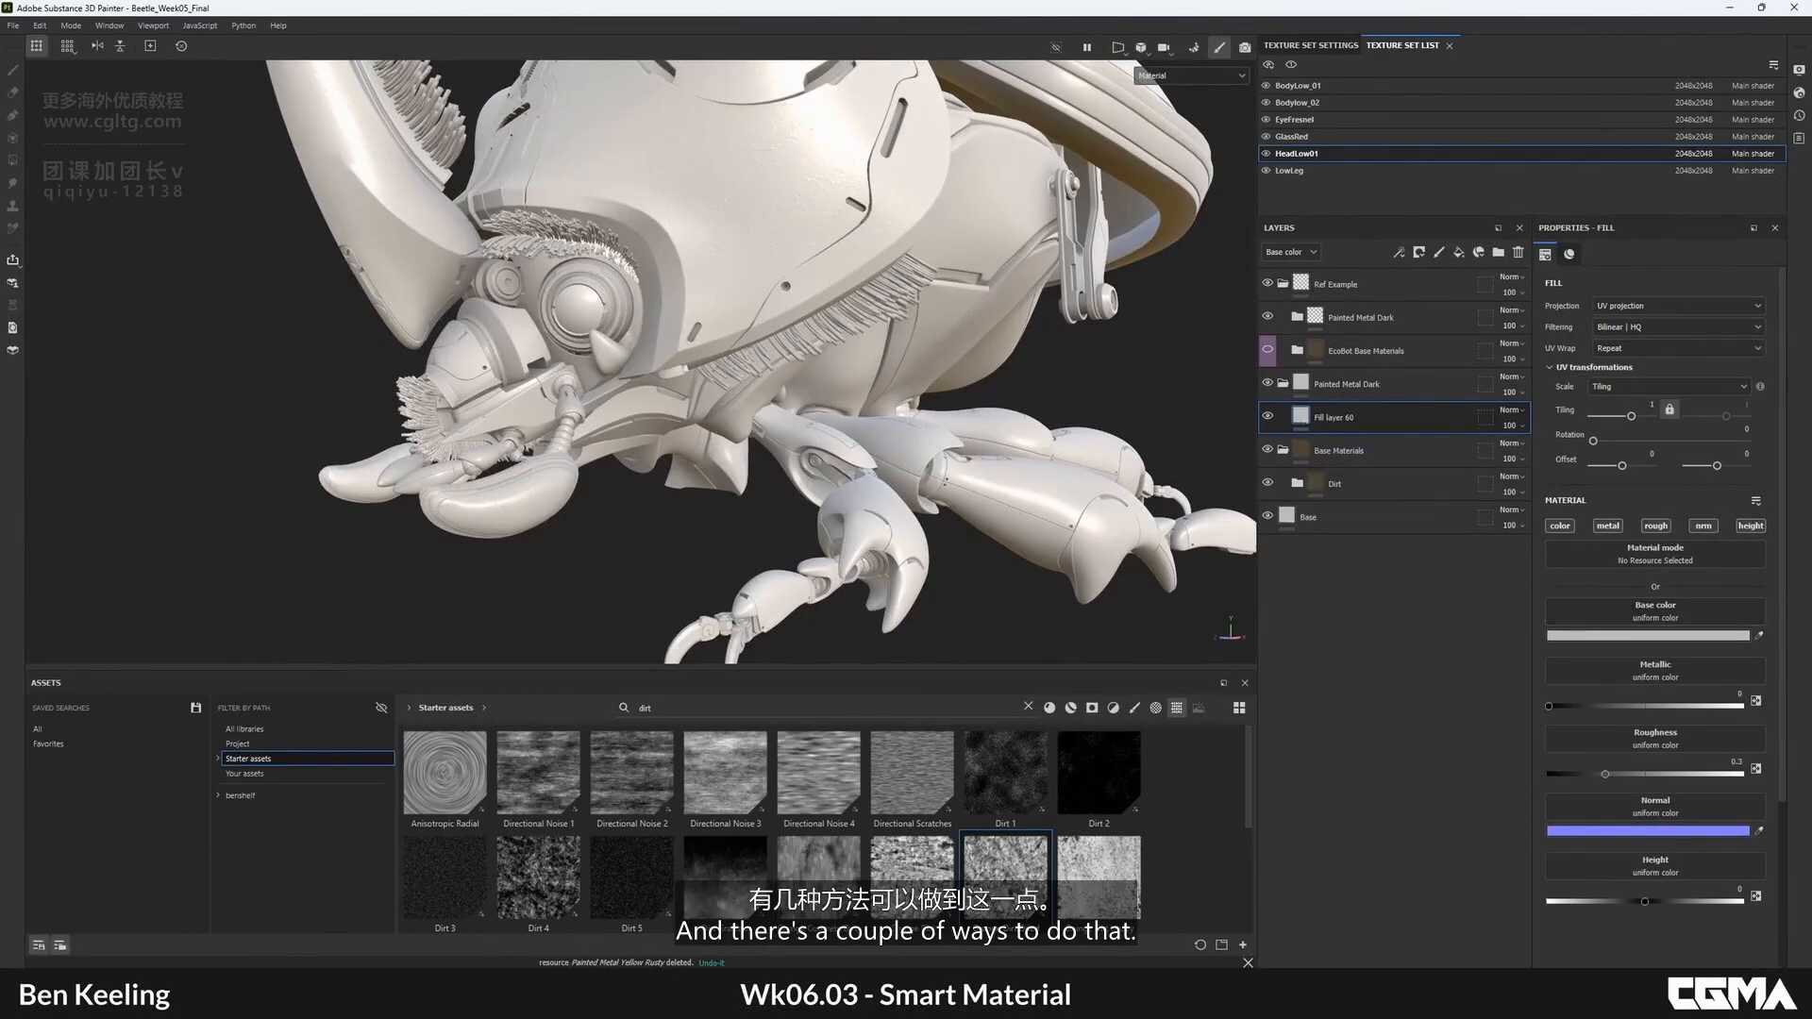
pyautogui.rightClick(1350, 417)
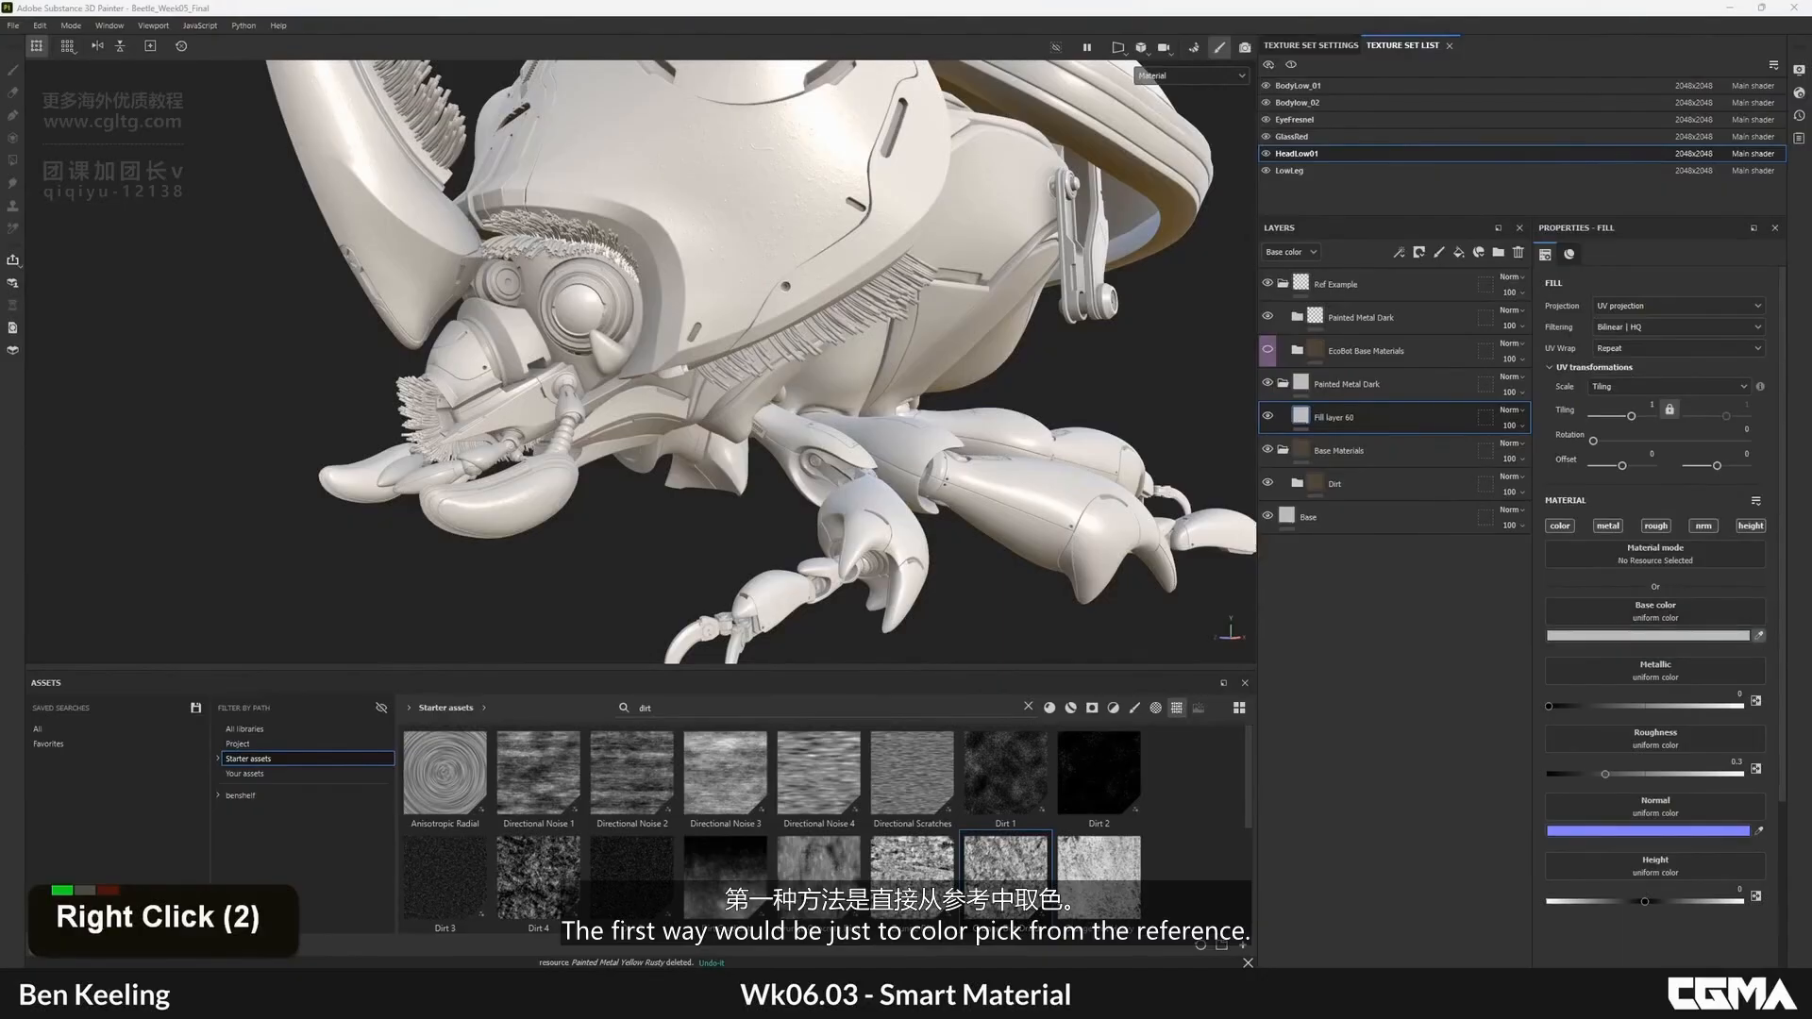
pyautogui.click(1085, 342)
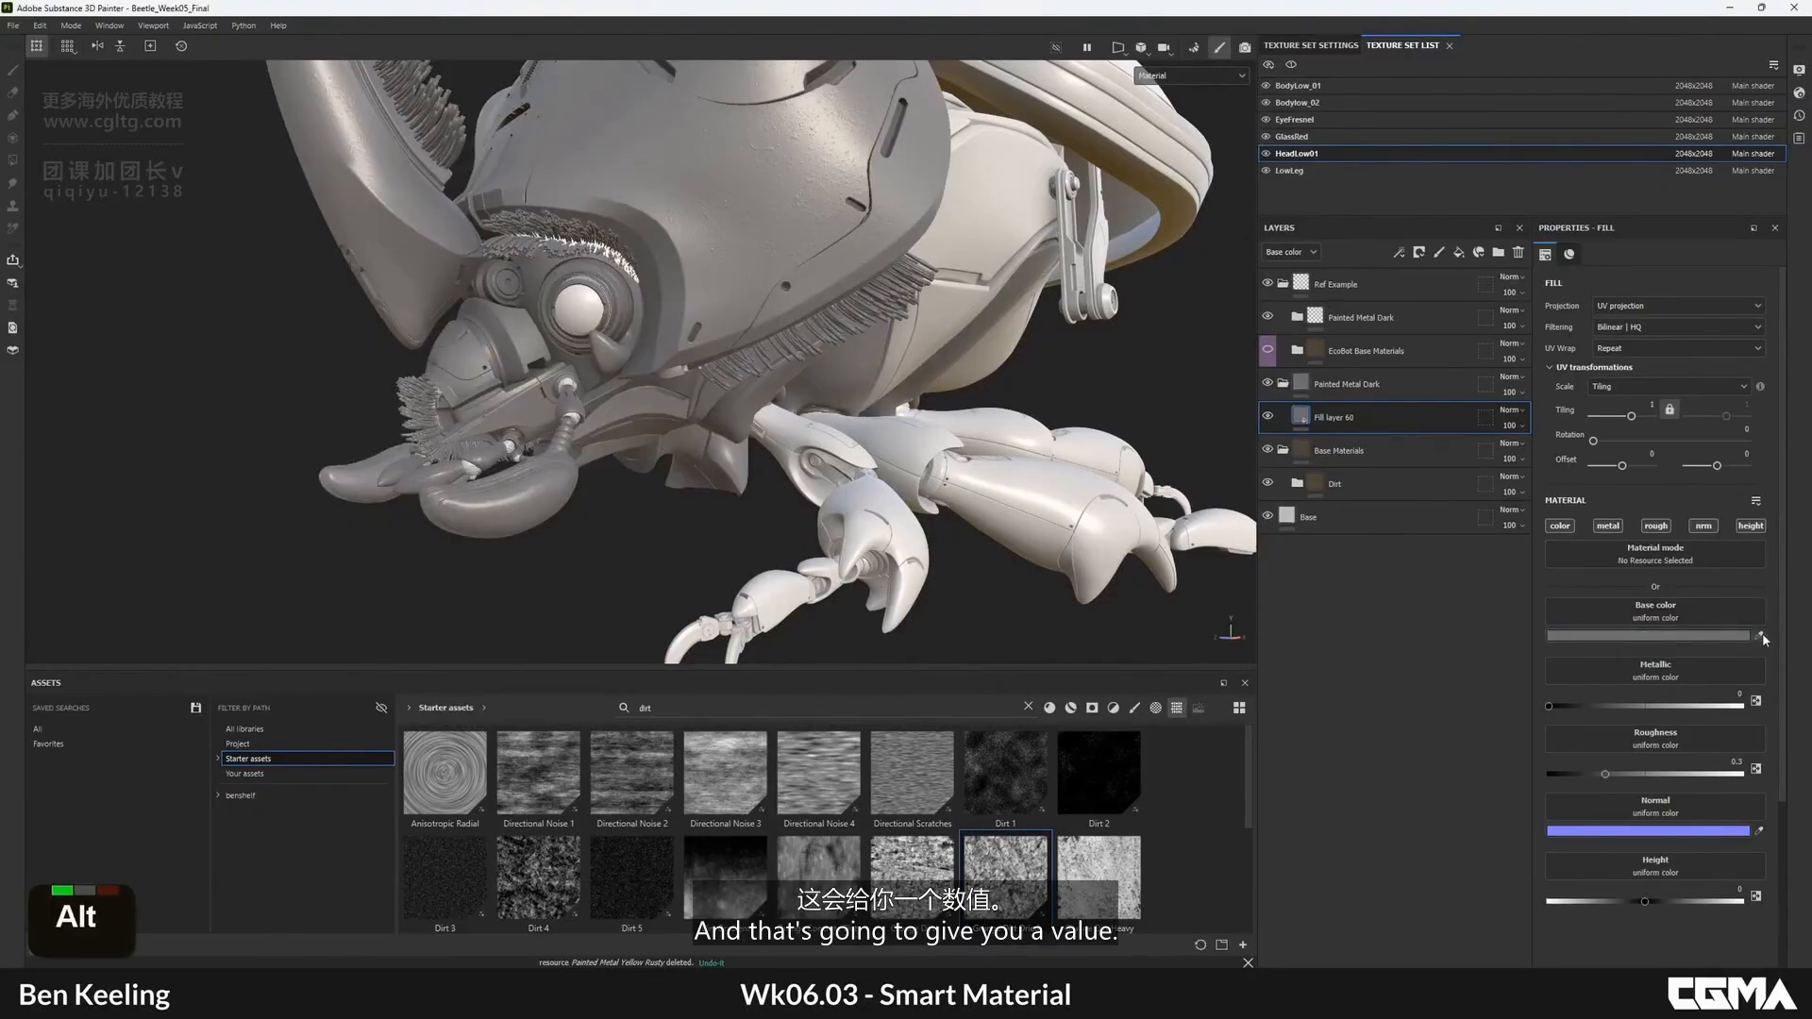
pyautogui.click(1085, 378)
pyautogui.moveTo(802, 377)
pyautogui.keyDown('alt'); pyautogui.mouseDown()
pyautogui.moveTo(916, 321)
pyautogui.moveTo(783, 378)
pyautogui.mouseUp(); pyautogui.keyUp('alt')
# - Set the fill layer's base color to the near-black 202020, sampled from the reference, and examine the head up close
pyautogui.click(1650, 635)
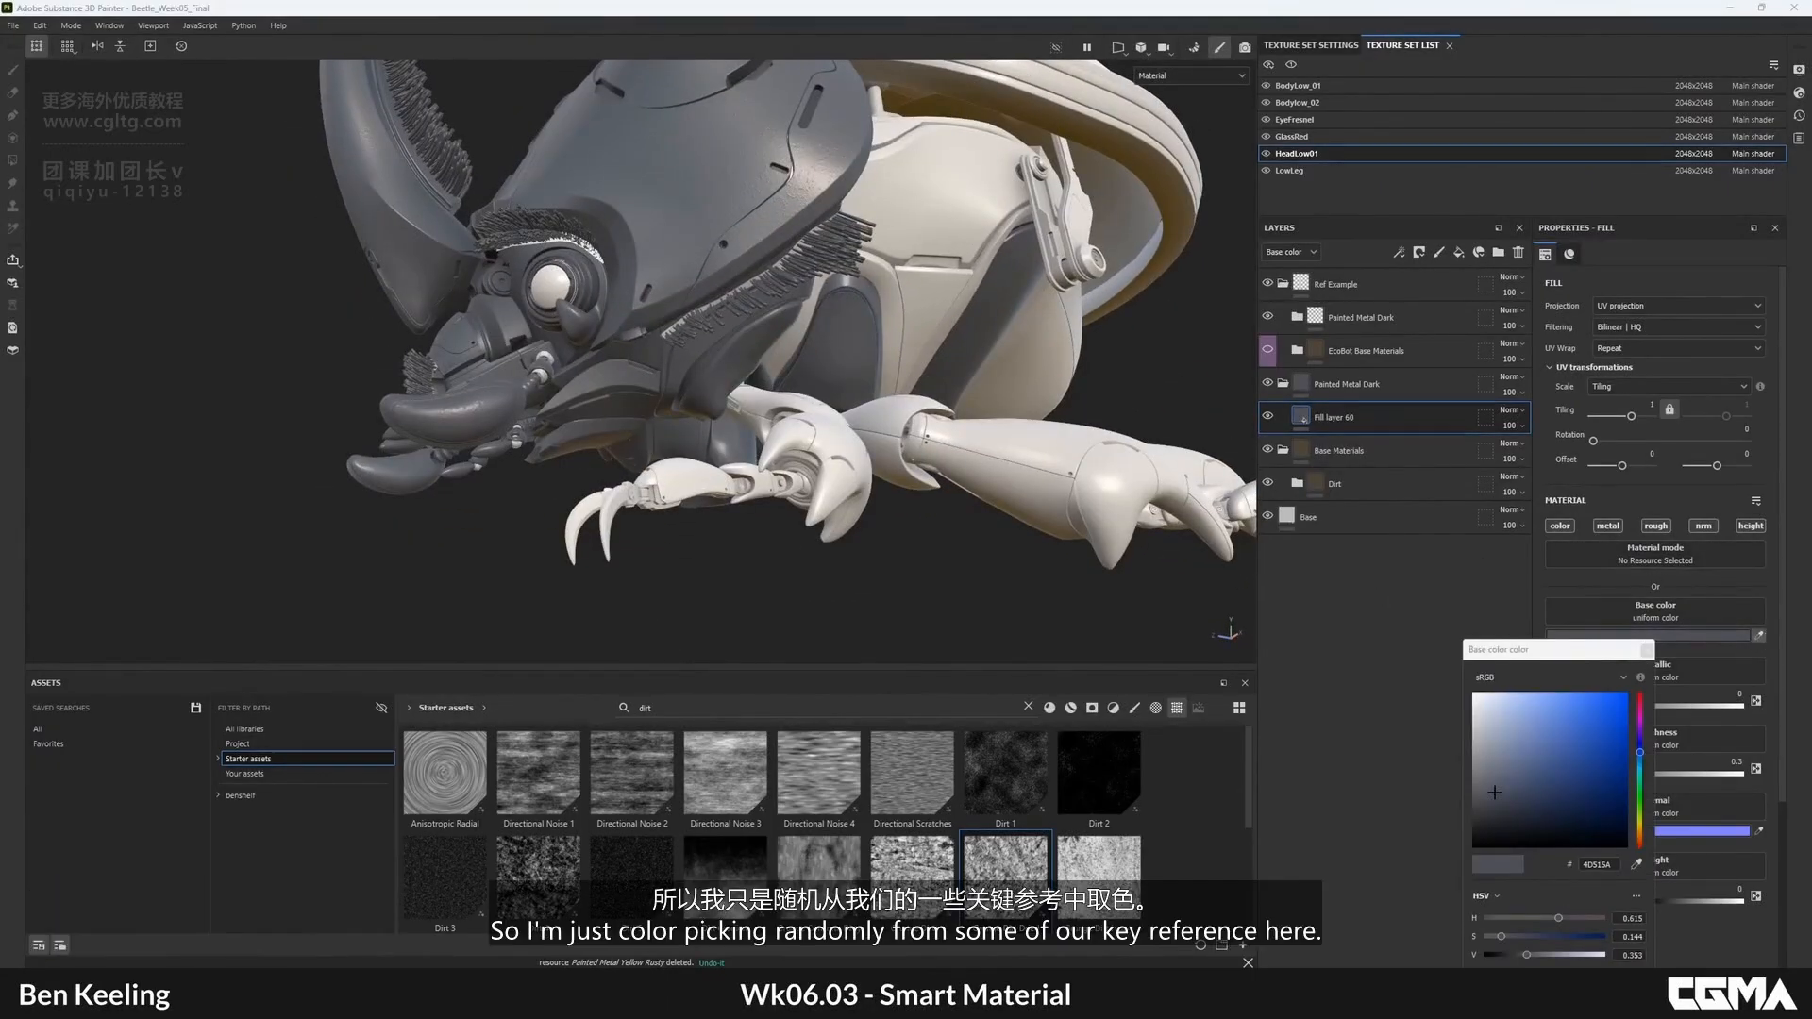
pyautogui.click(1085, 604)
pyautogui.keyDown('alt'); pyautogui.moveTo(802, 359); pyautogui.dragTo(897, 340); pyautogui.keyUp('alt')
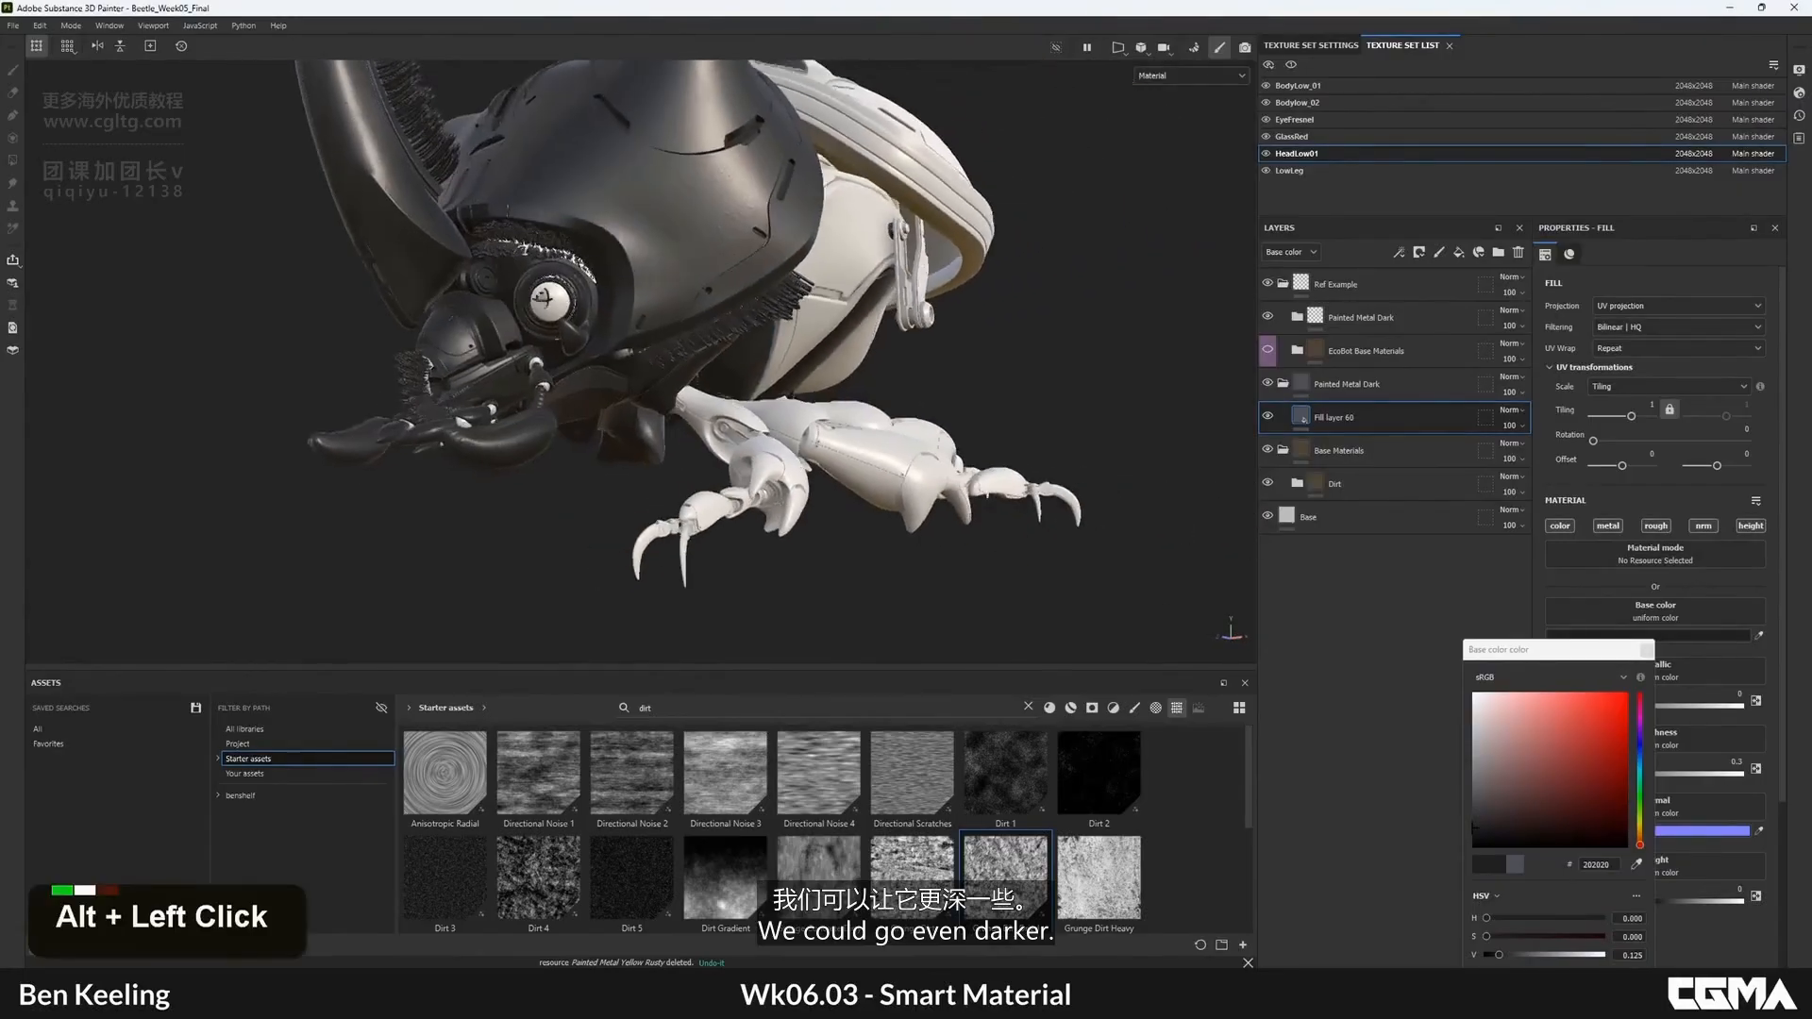
pyautogui.keyDown('alt'); pyautogui.moveTo(897, 339); pyautogui.dragTo(1114, 415, button='right'); pyautogui.keyUp('alt')
pyautogui.click(1646, 650)
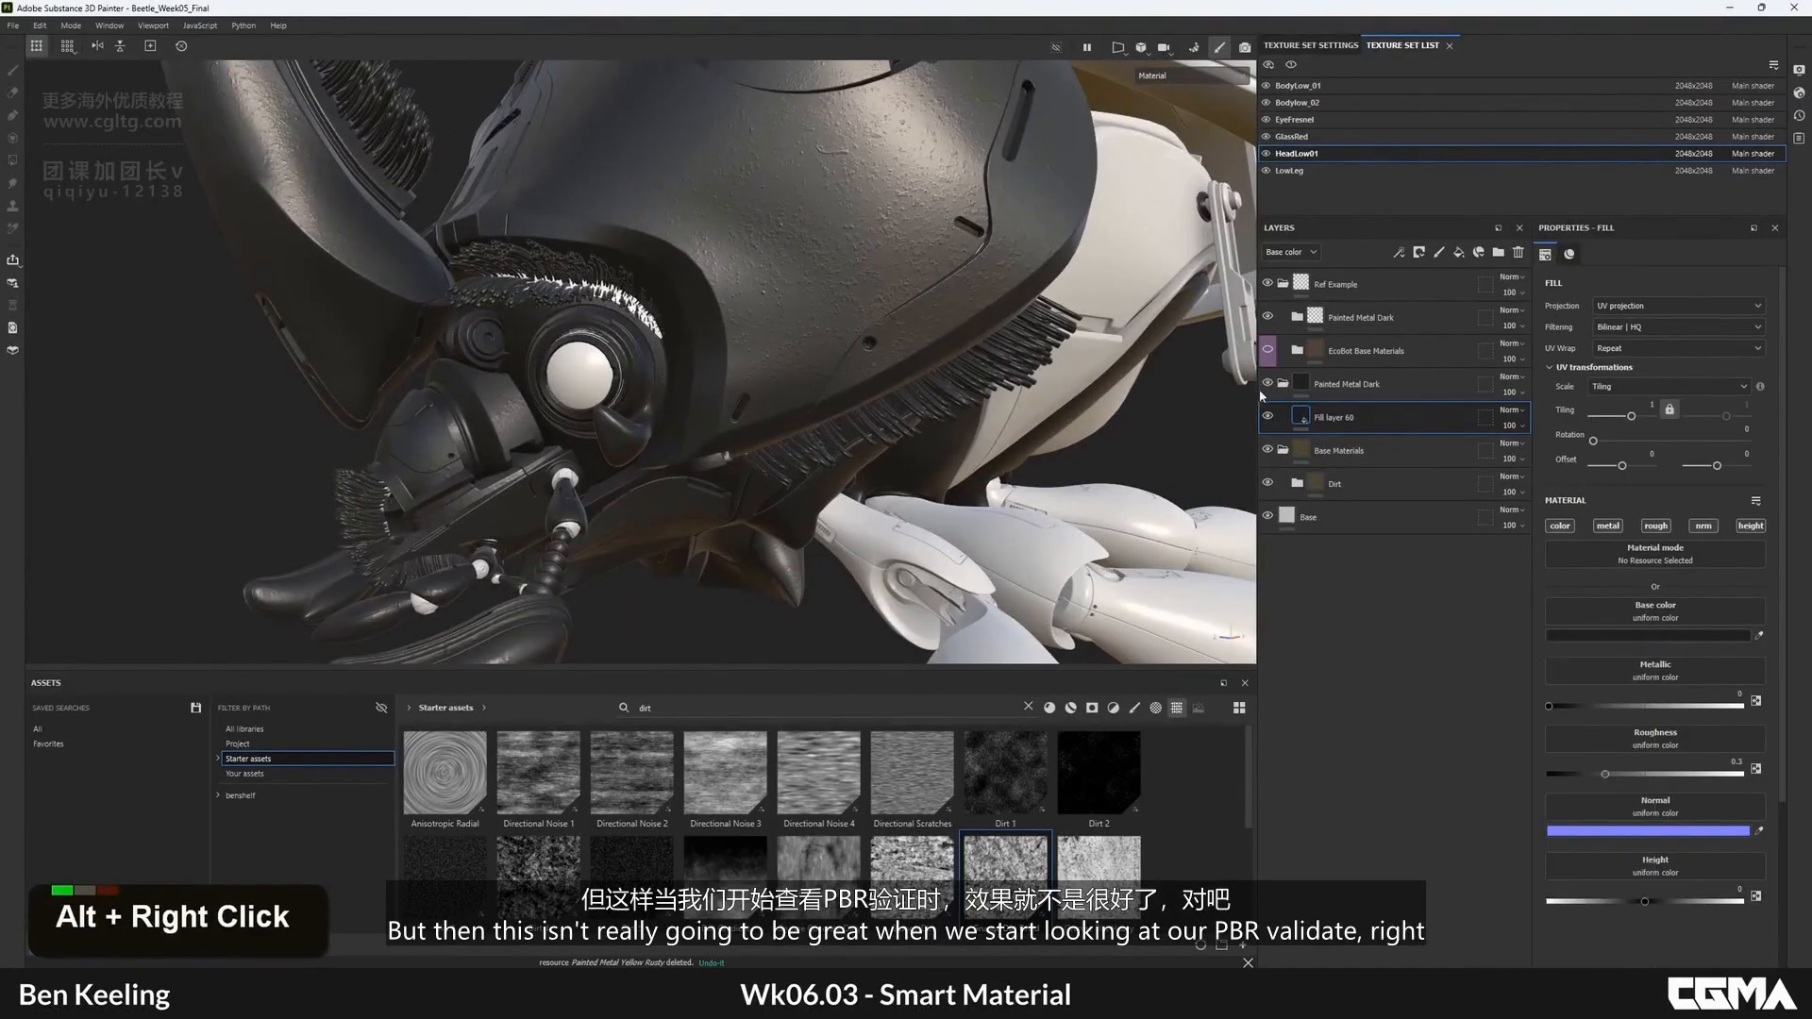
# - Search the starter assets for "validate" and place the PBR Validate (Metallic Roughness) filter at the top of the layer stack
pyautogui.write('validate')
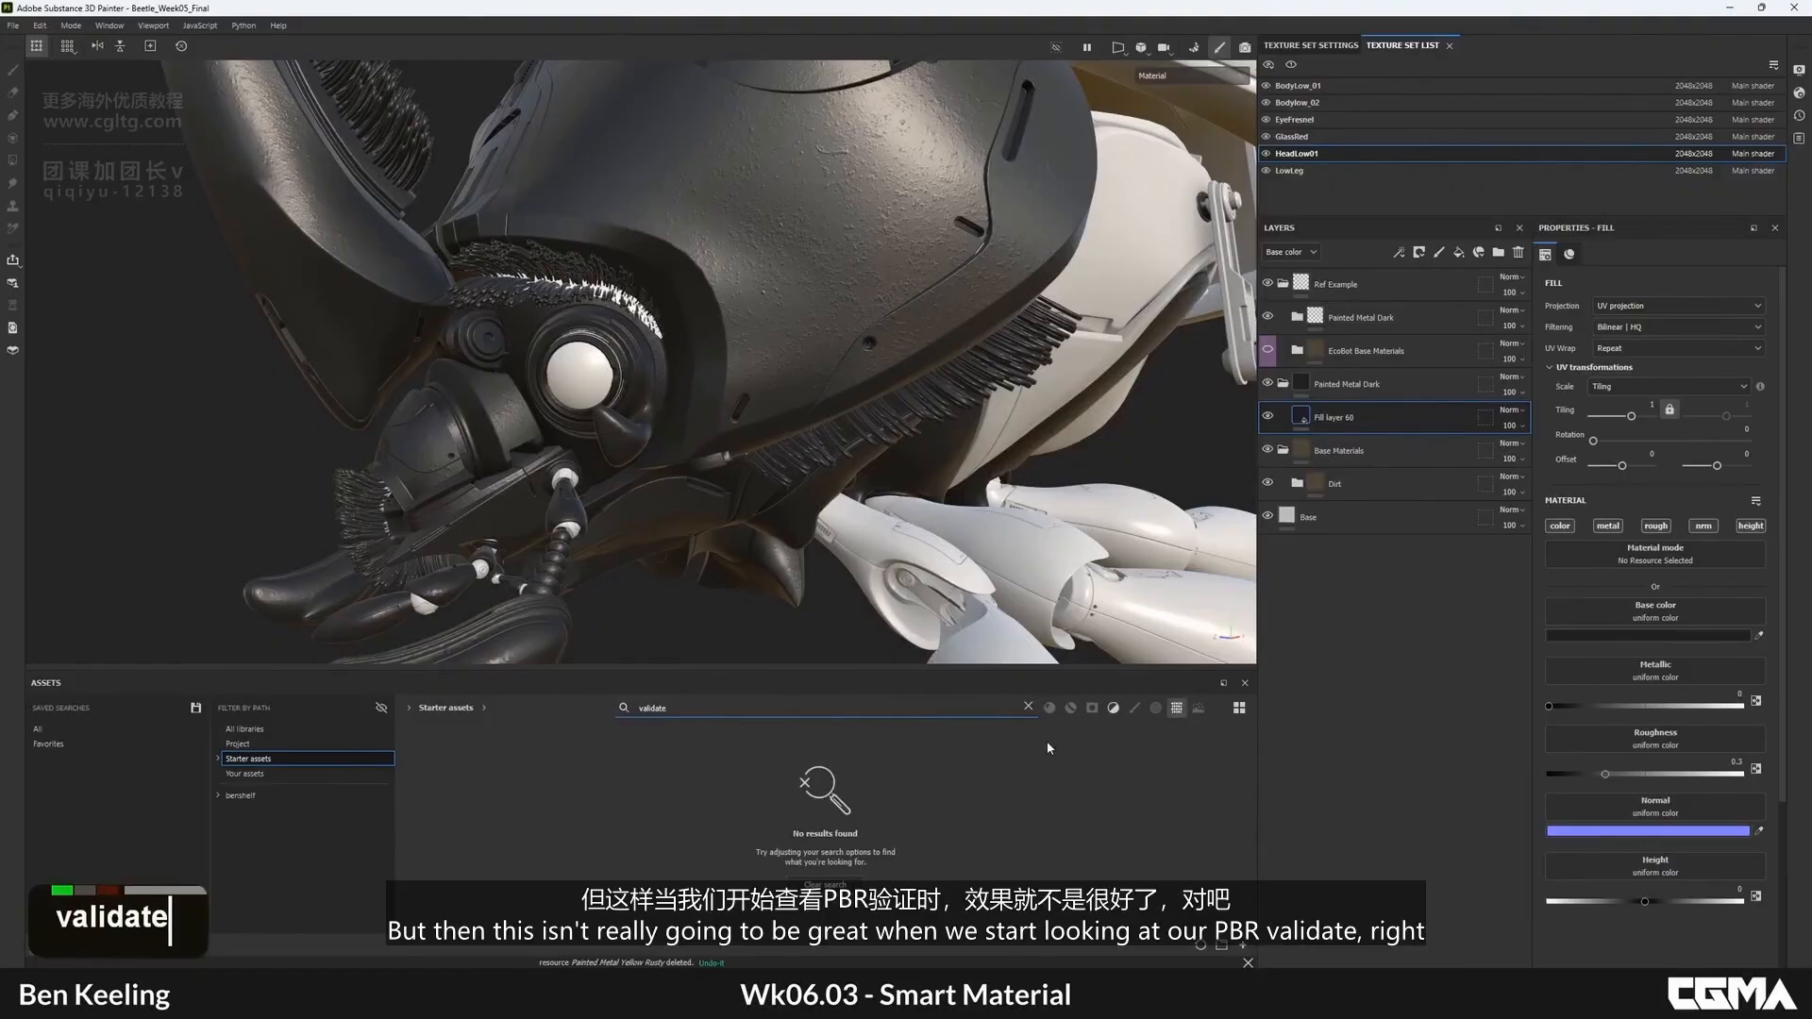
pyautogui.click(261, 747)
pyautogui.click(267, 758)
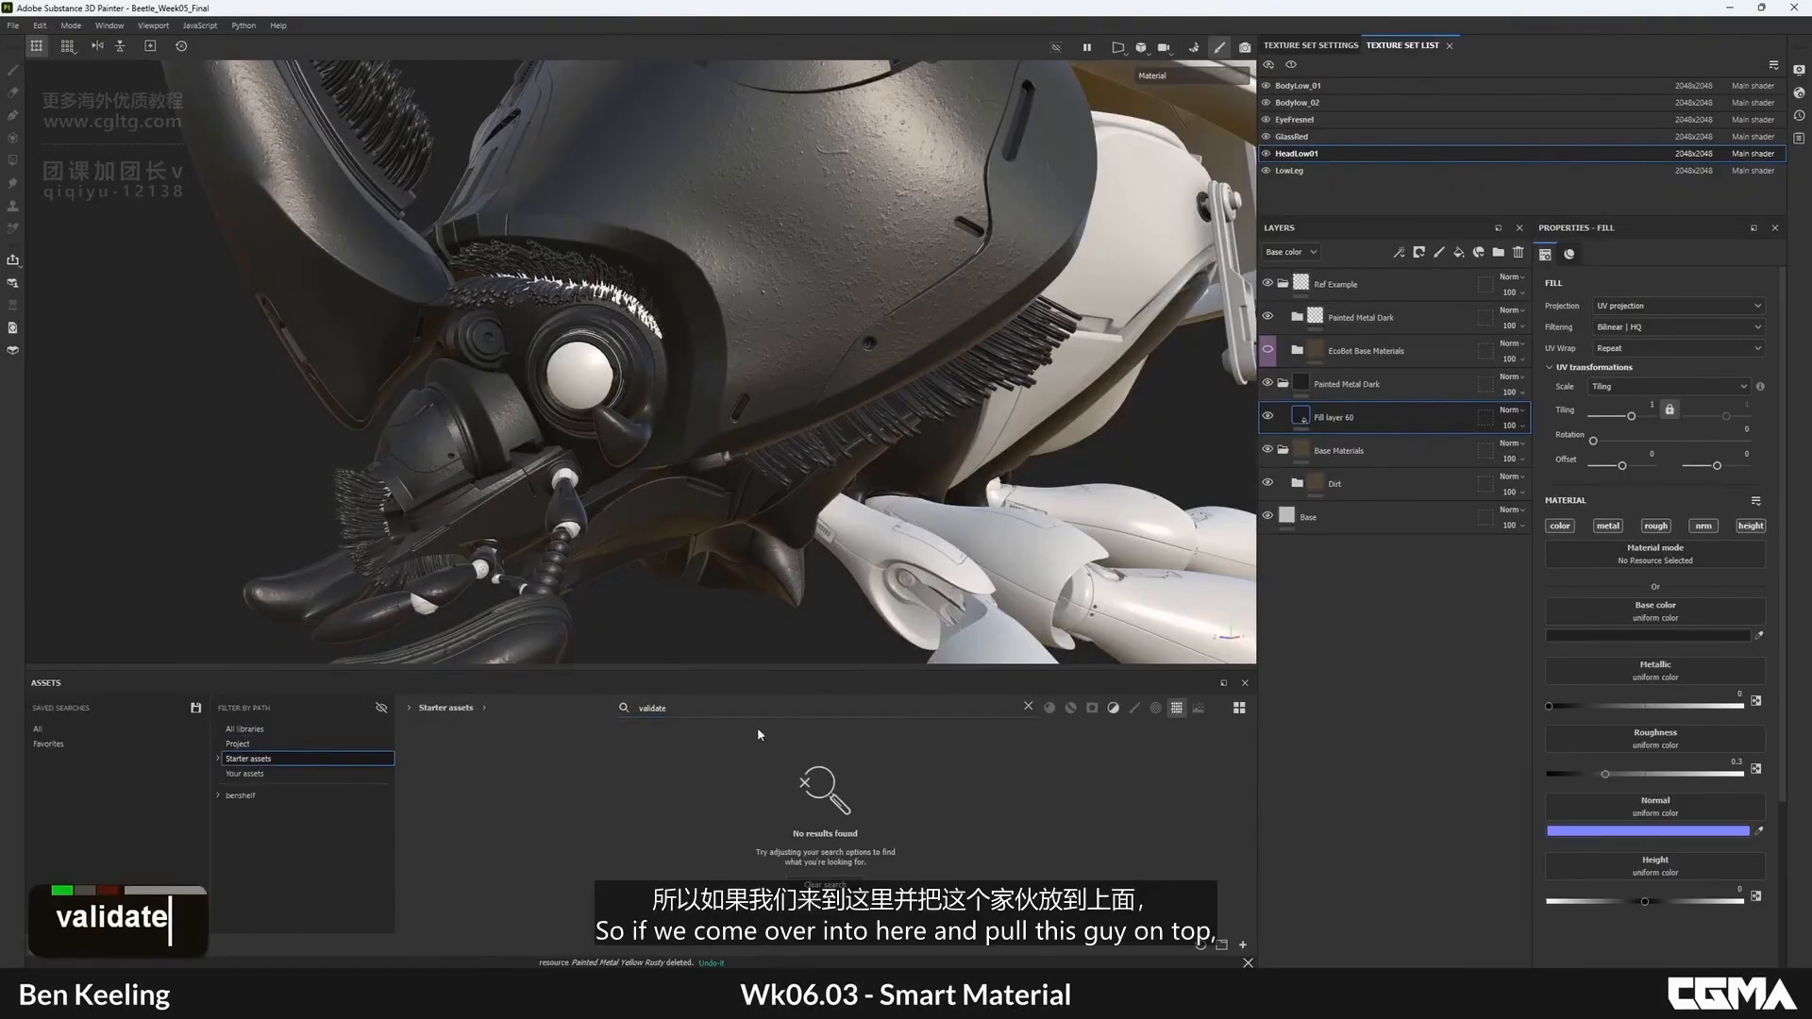
pyautogui.click(1177, 707)
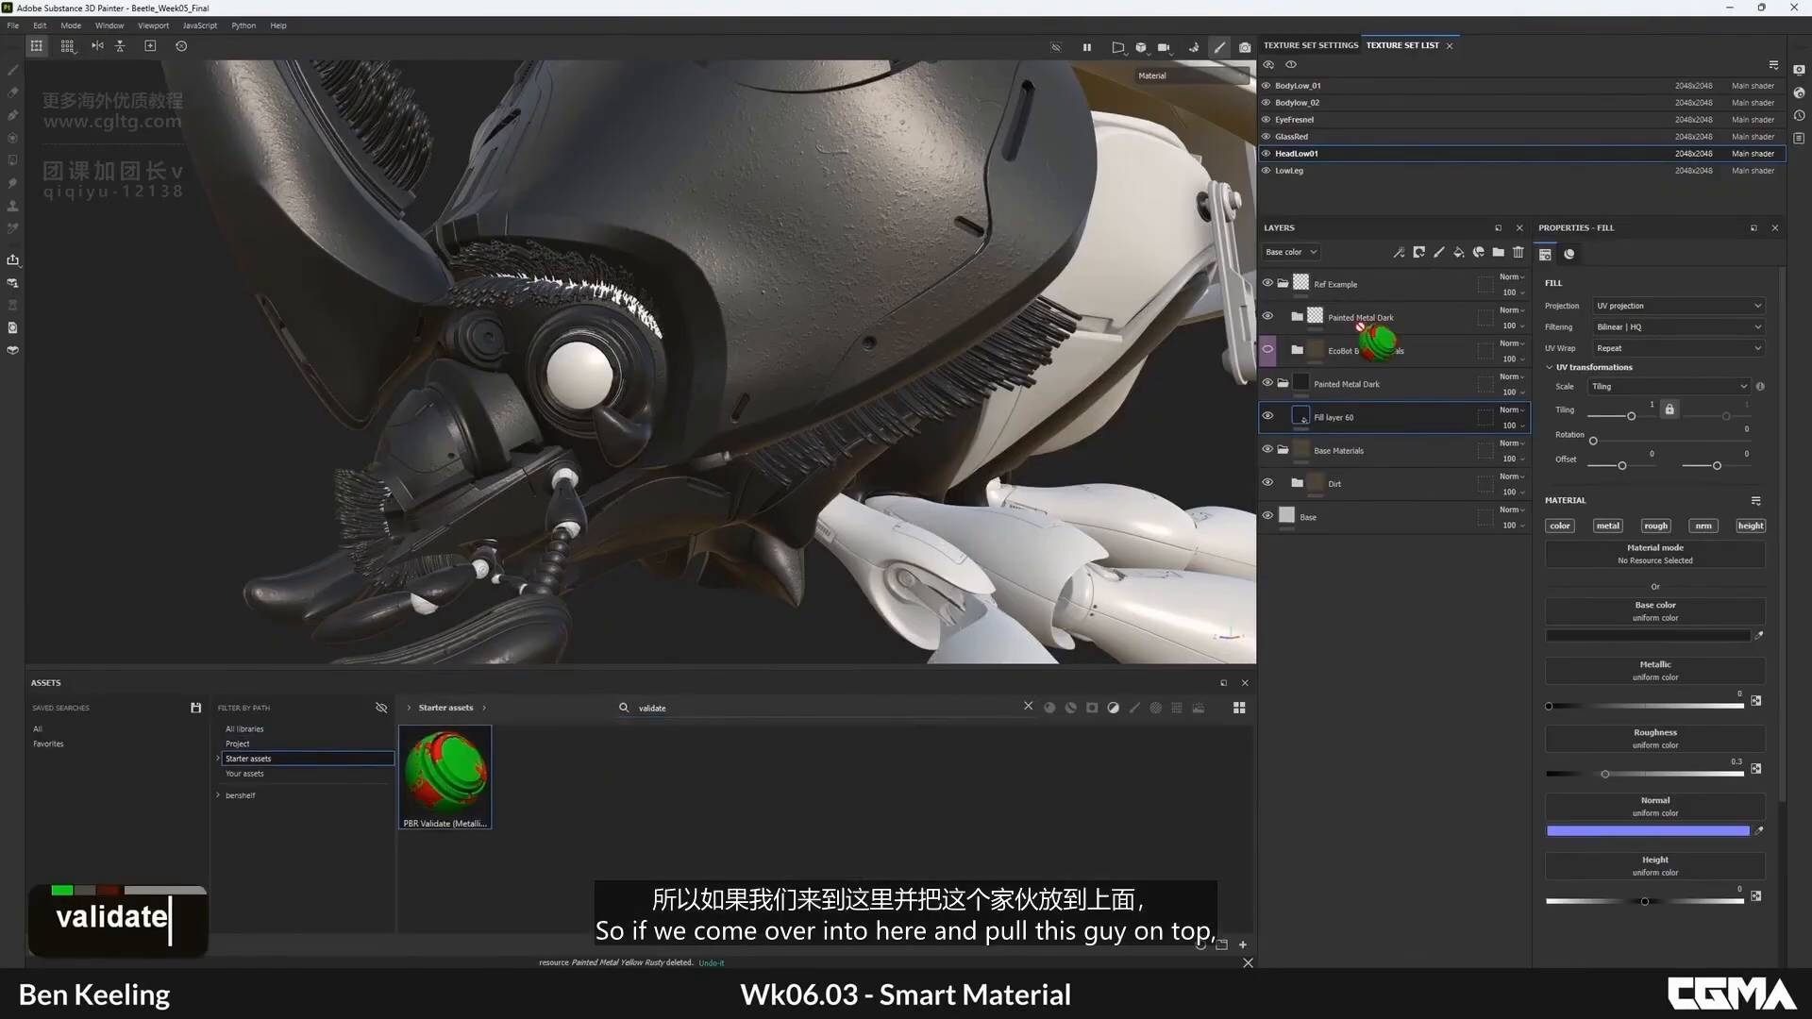
pyautogui.moveTo(1359, 325); pyautogui.dragTo(1355, 276)
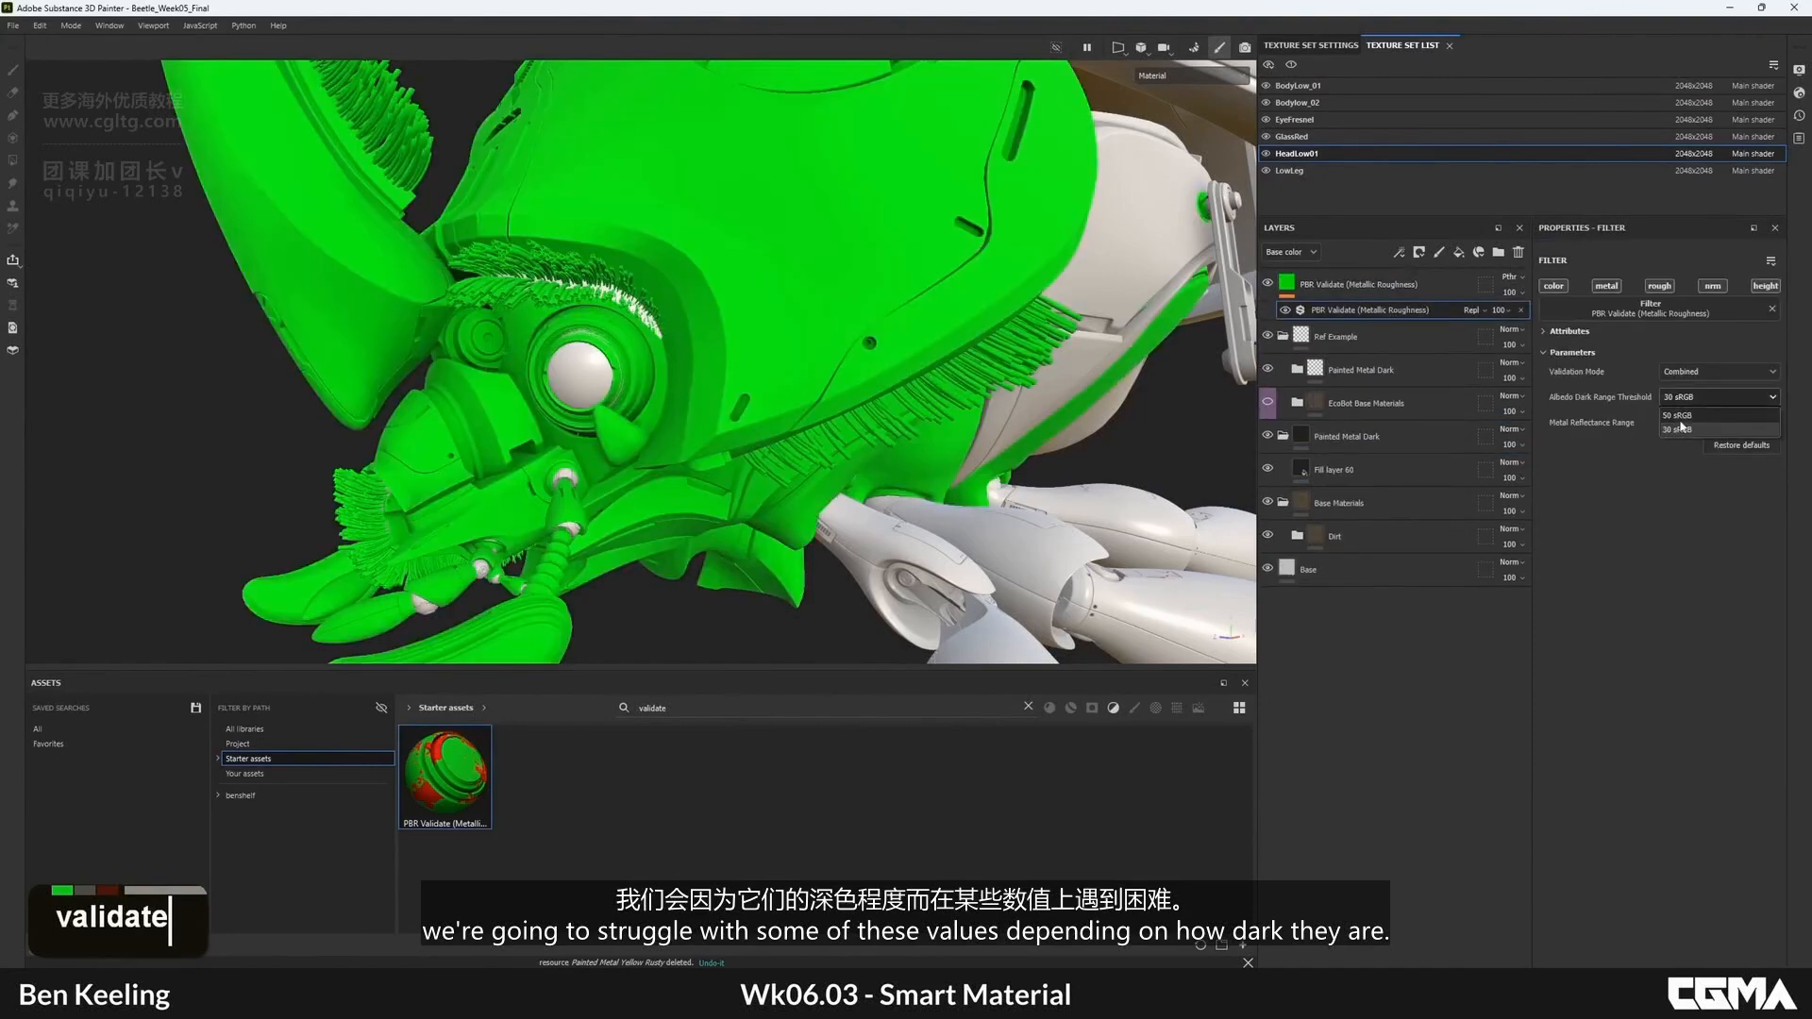
# - Set the PBR Validate filter's albedo dark range threshold to 50 sRGB and inspect the head
pyautogui.click(1680, 416)
pyautogui.click(1682, 424)
pyautogui.click(1679, 441)
pyautogui.keyDown('alt'); pyautogui.moveTo(615, 294); pyautogui.dragTo(679, 332); pyautogui.keyUp('alt')
# - Compare the head with and without the PBR Validate layer, leave that layer hidden, and select the dark paint's fill layer
pyautogui.keyDown('alt'); pyautogui.click(1268, 282); pyautogui.keyUp('alt')
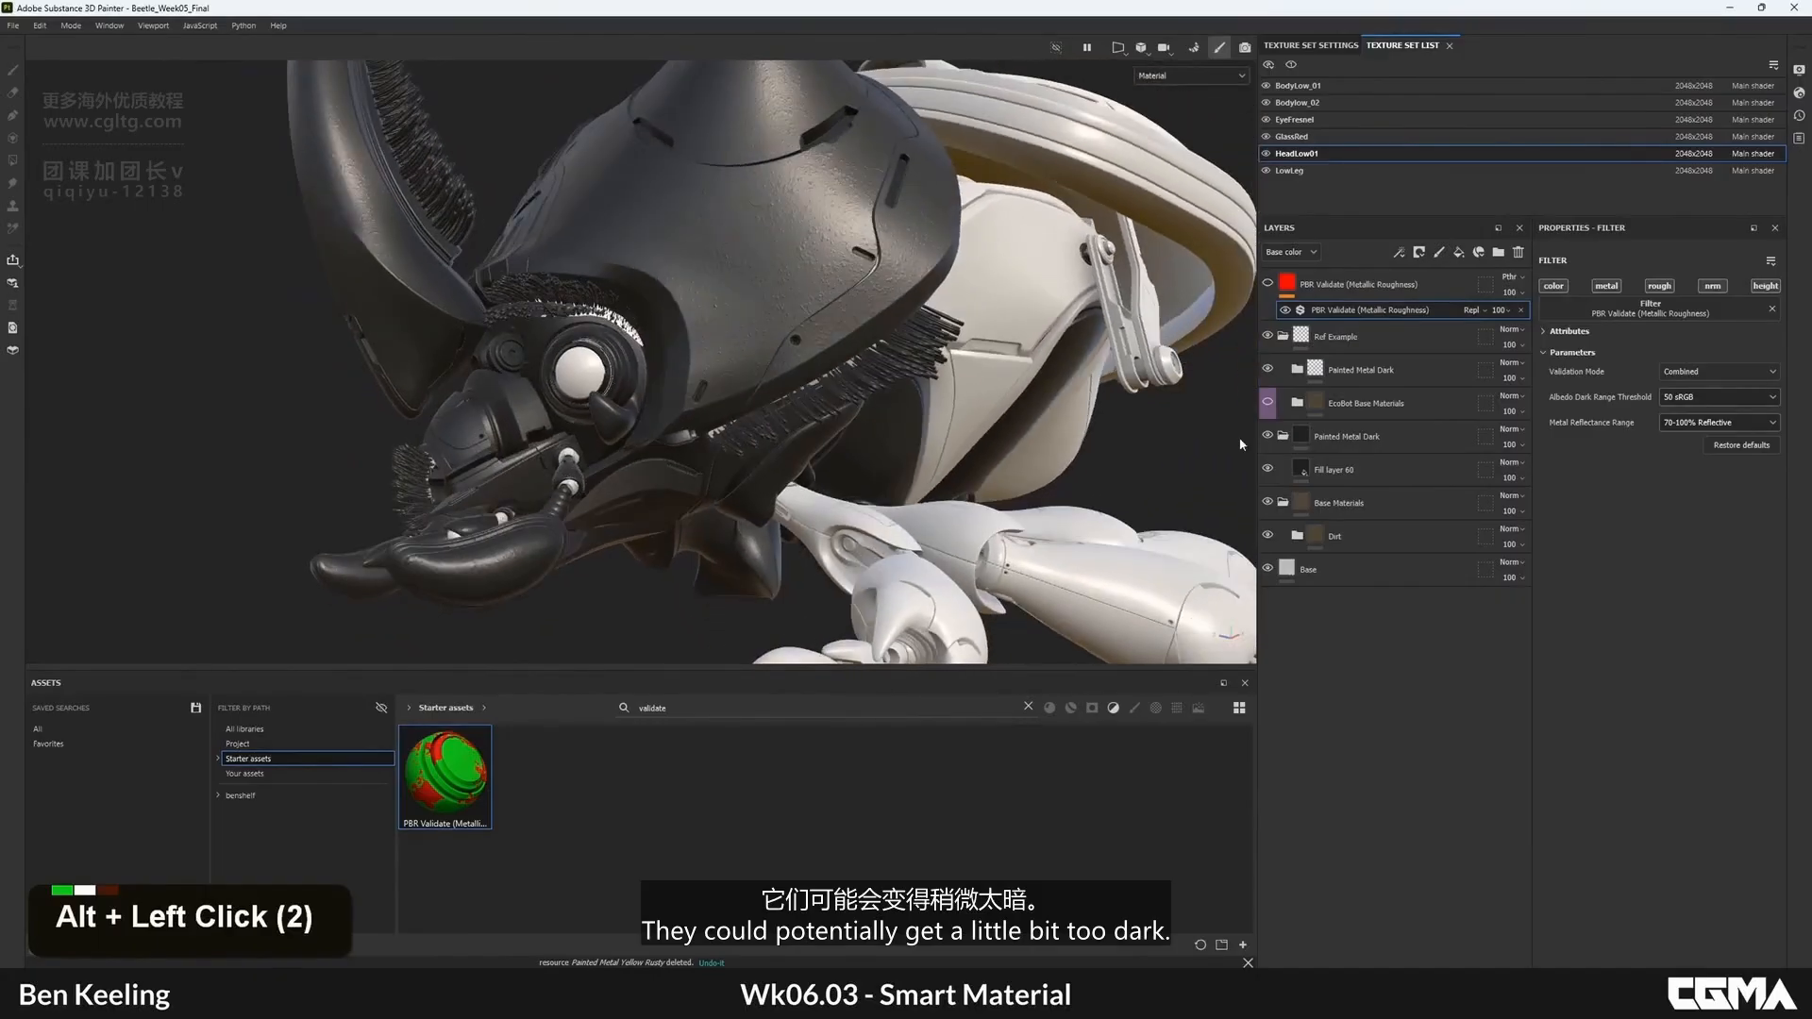
pyautogui.click(1267, 282)
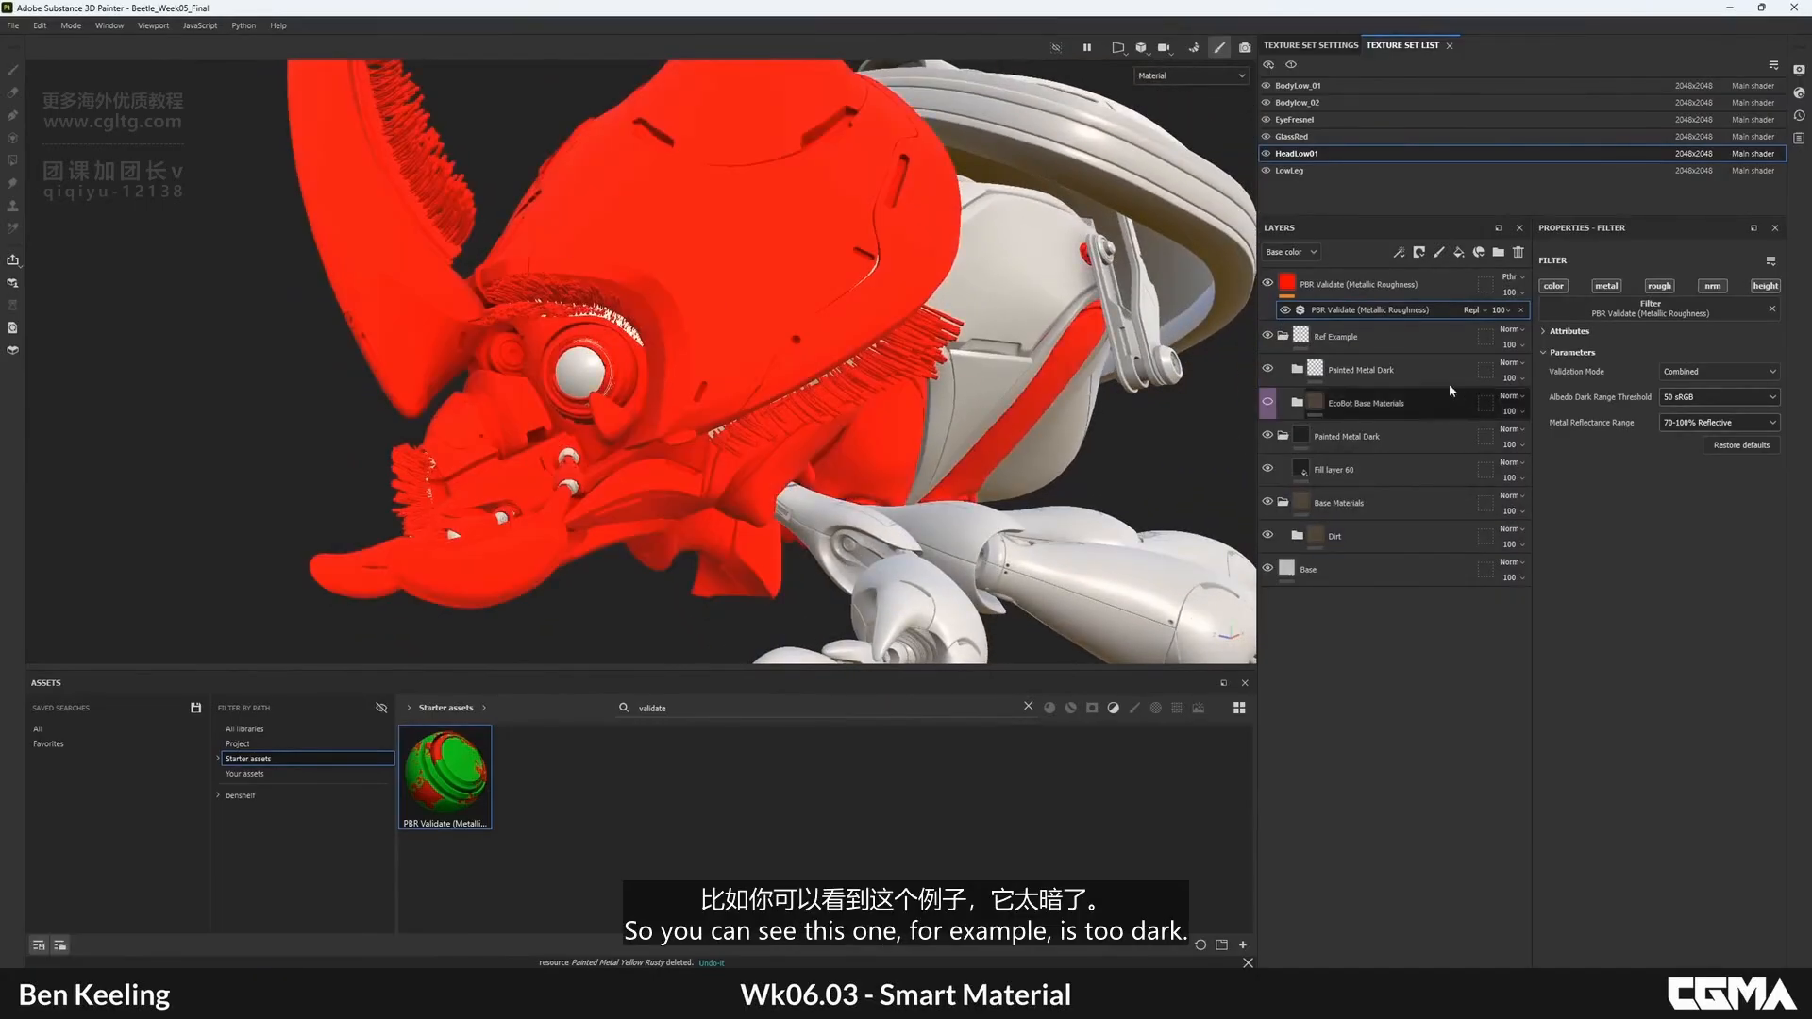
pyautogui.click(1268, 283)
pyautogui.doubleClick(1336, 477)
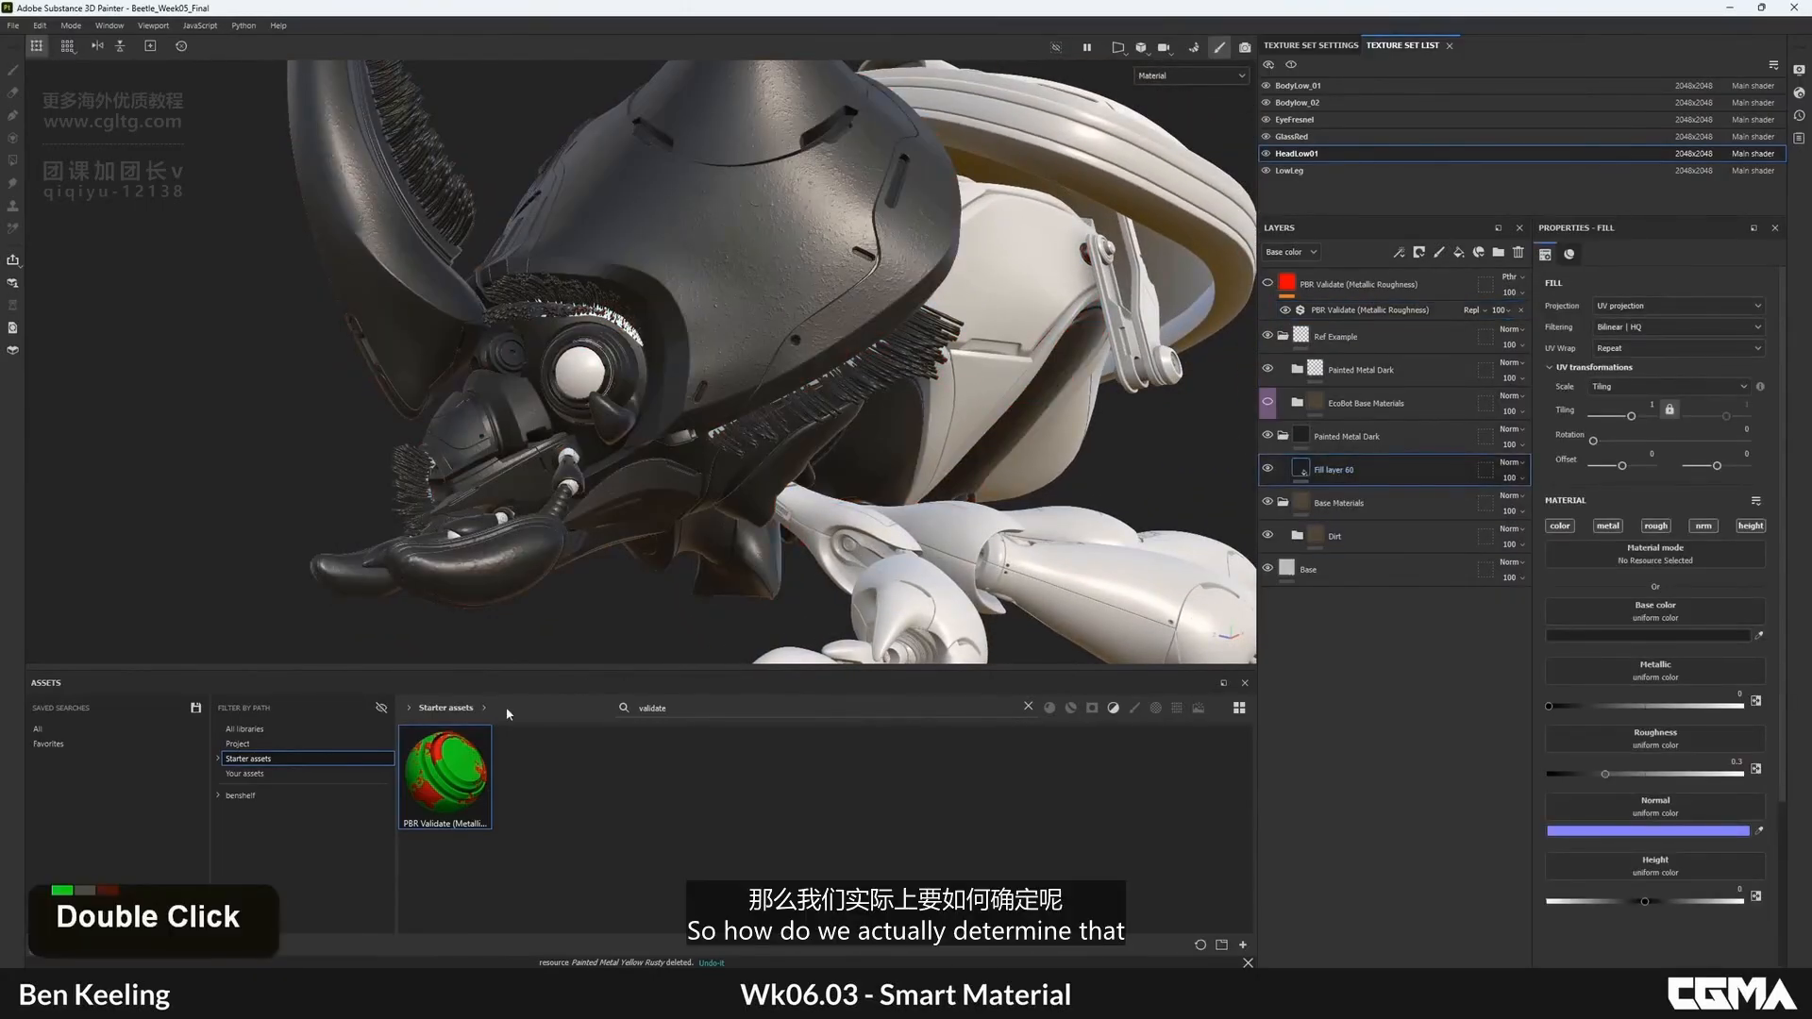
# - Show the PBR Swatches folder of the benshelf textures with the validate search cleared, and enlarge the asset browser slightly
pyautogui.click(218, 796)
pyautogui.scroll(-1, 352, 849)
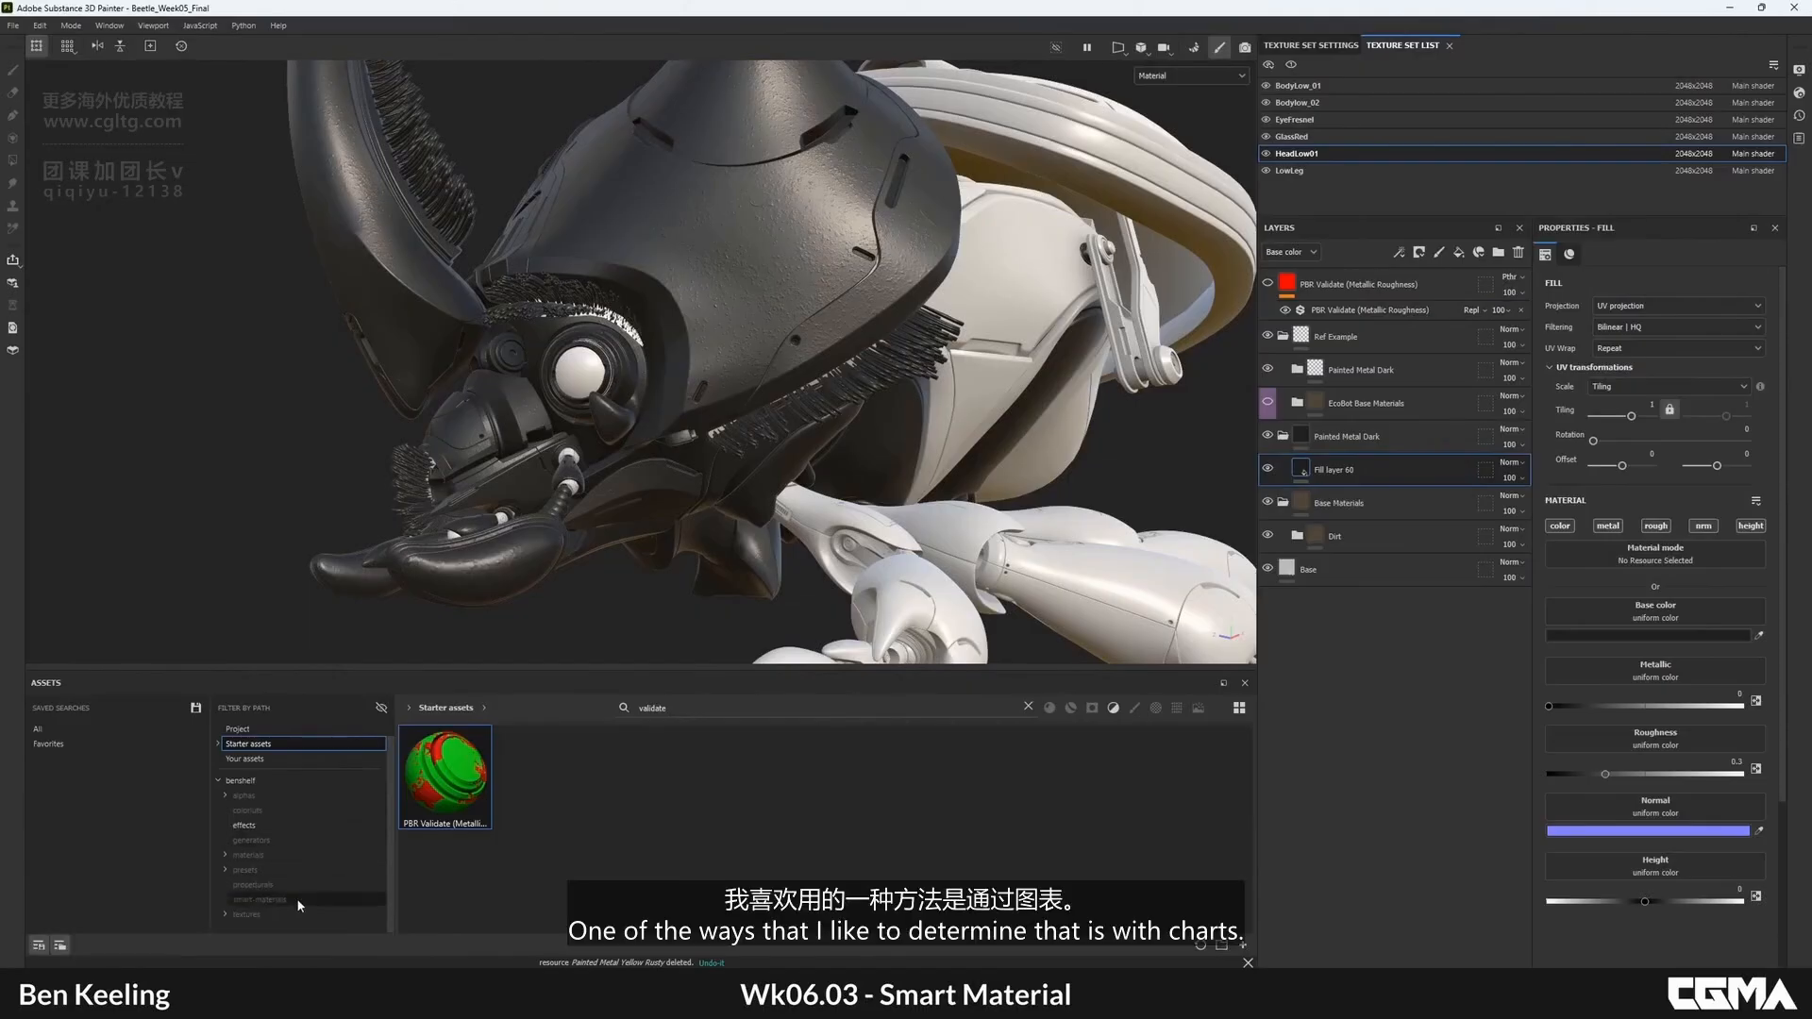
pyautogui.click(247, 914)
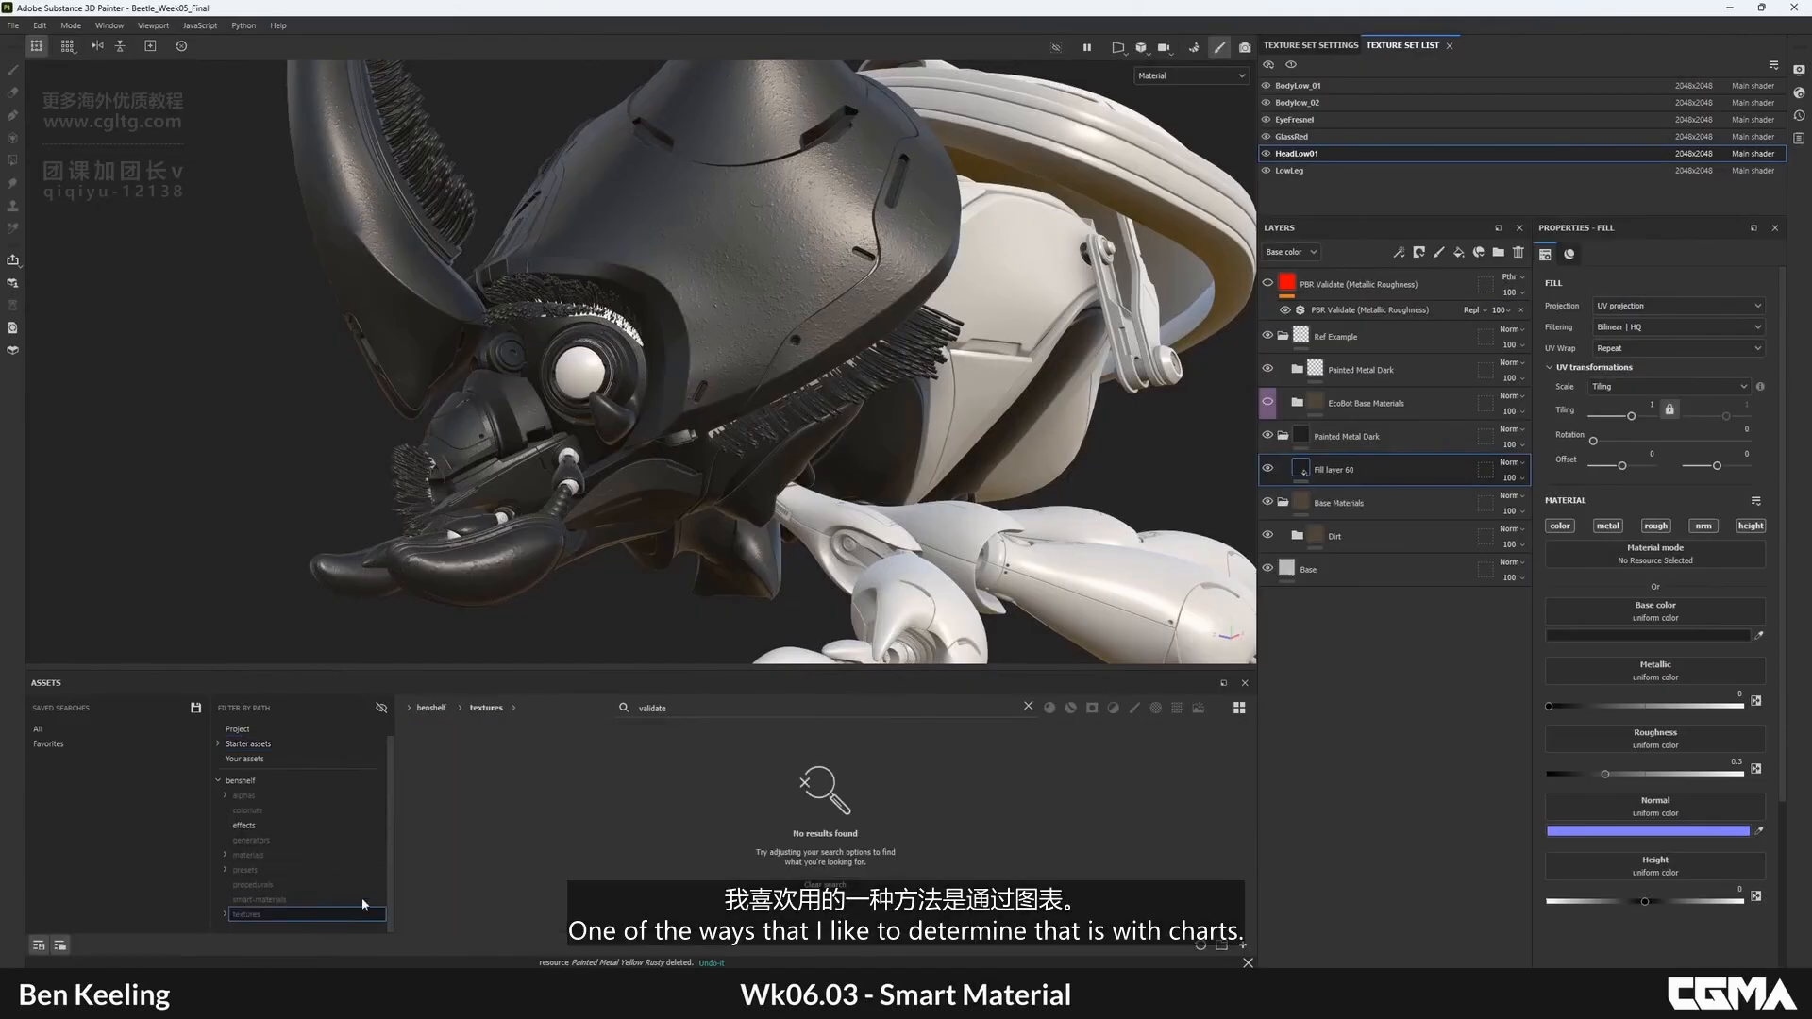
pyautogui.click(1027, 706)
pyautogui.scroll(-7, 327, 874)
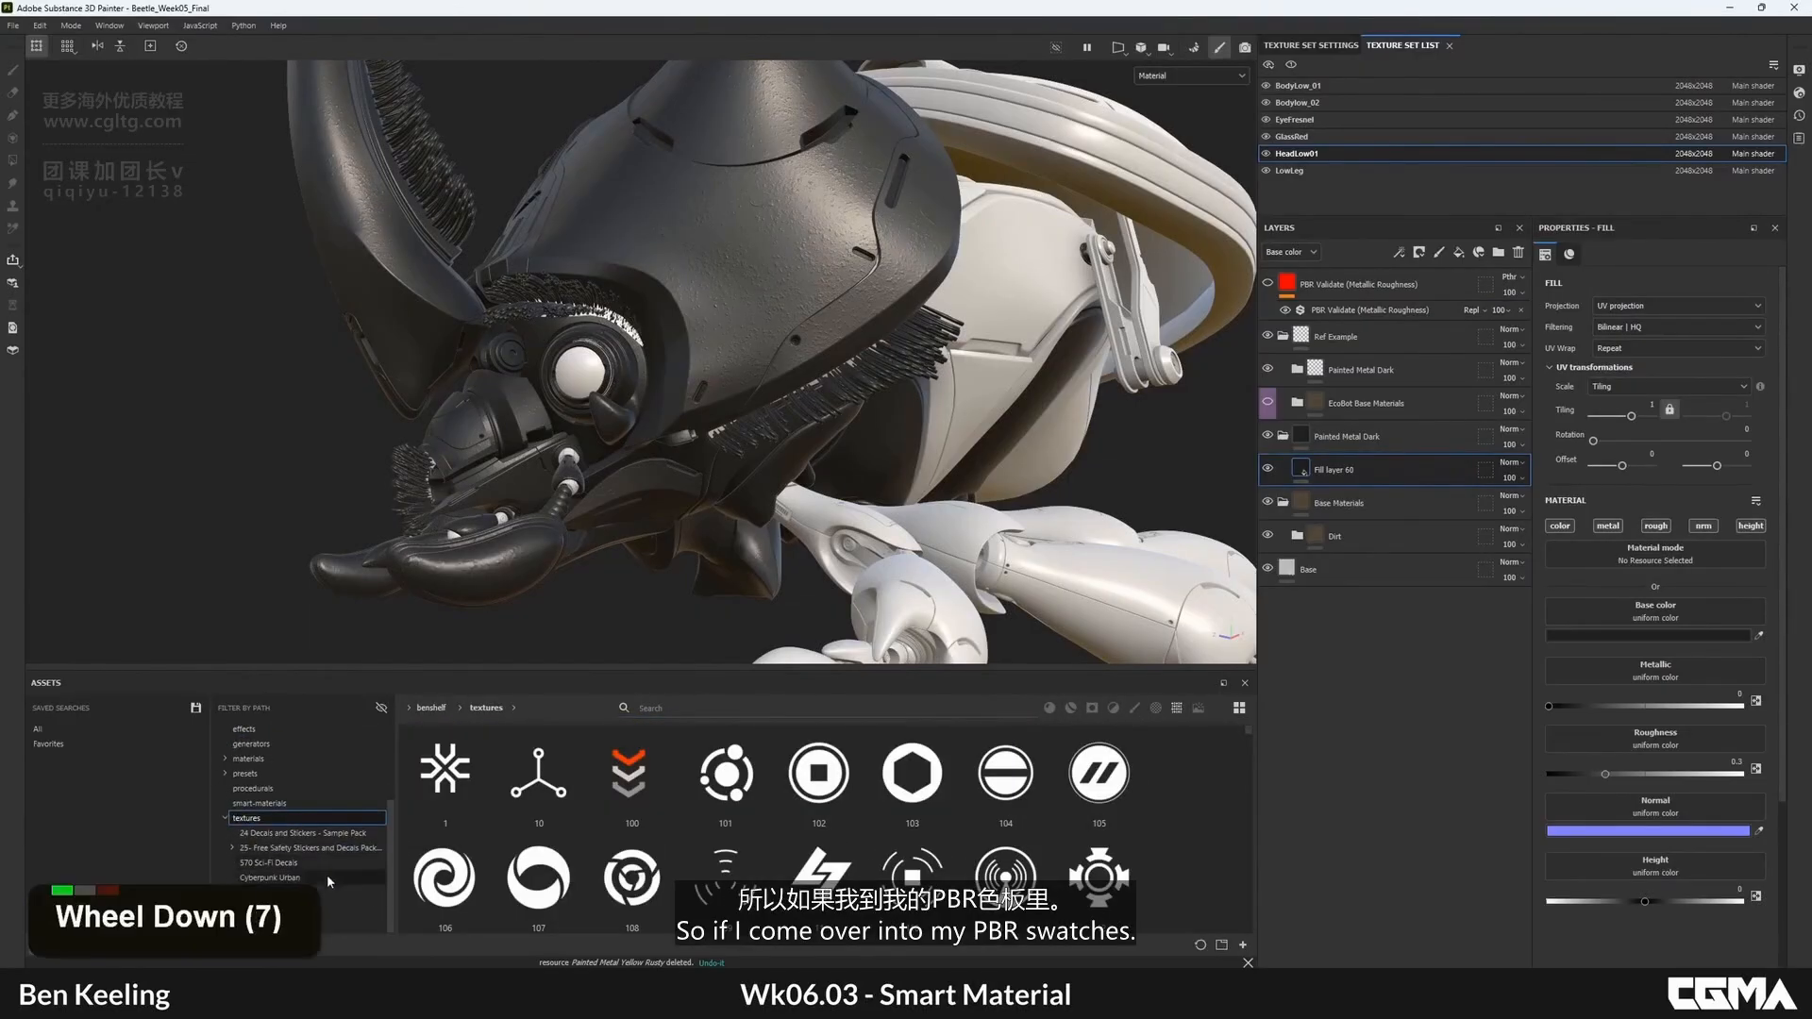
pyautogui.click(291, 920)
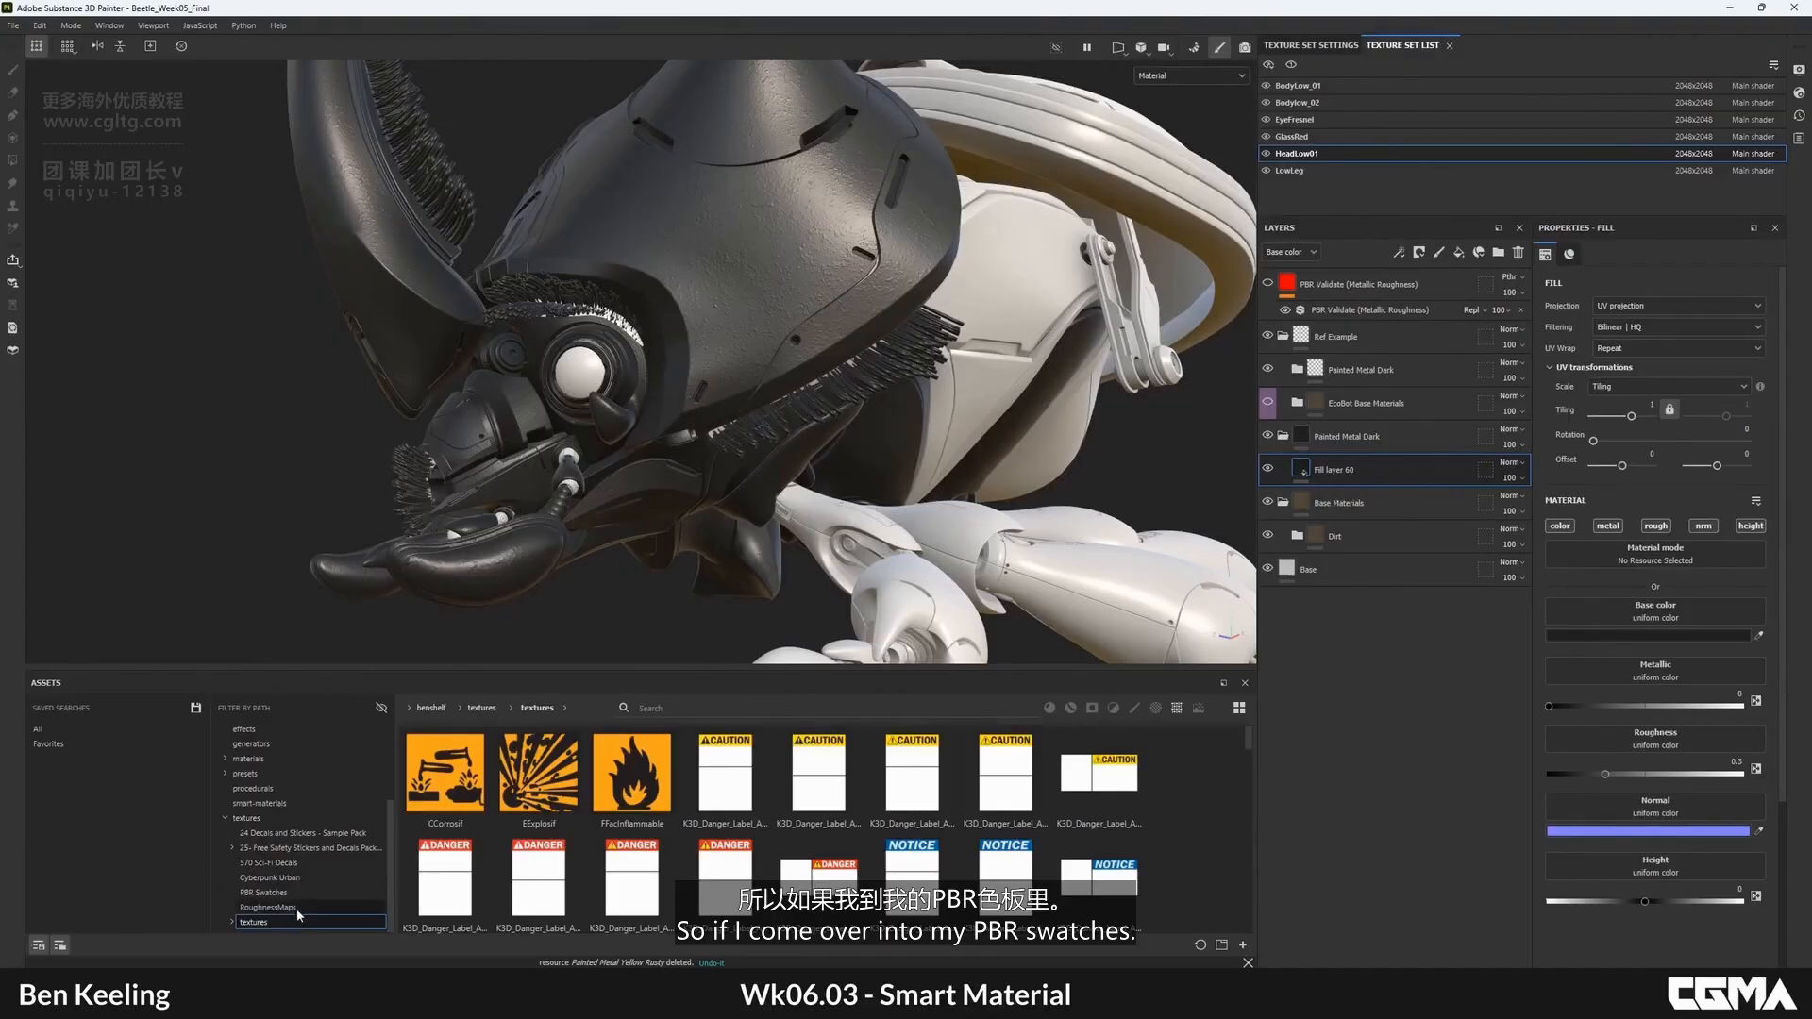
pyautogui.click(266, 892)
pyautogui.scroll(-2, 1250, 760)
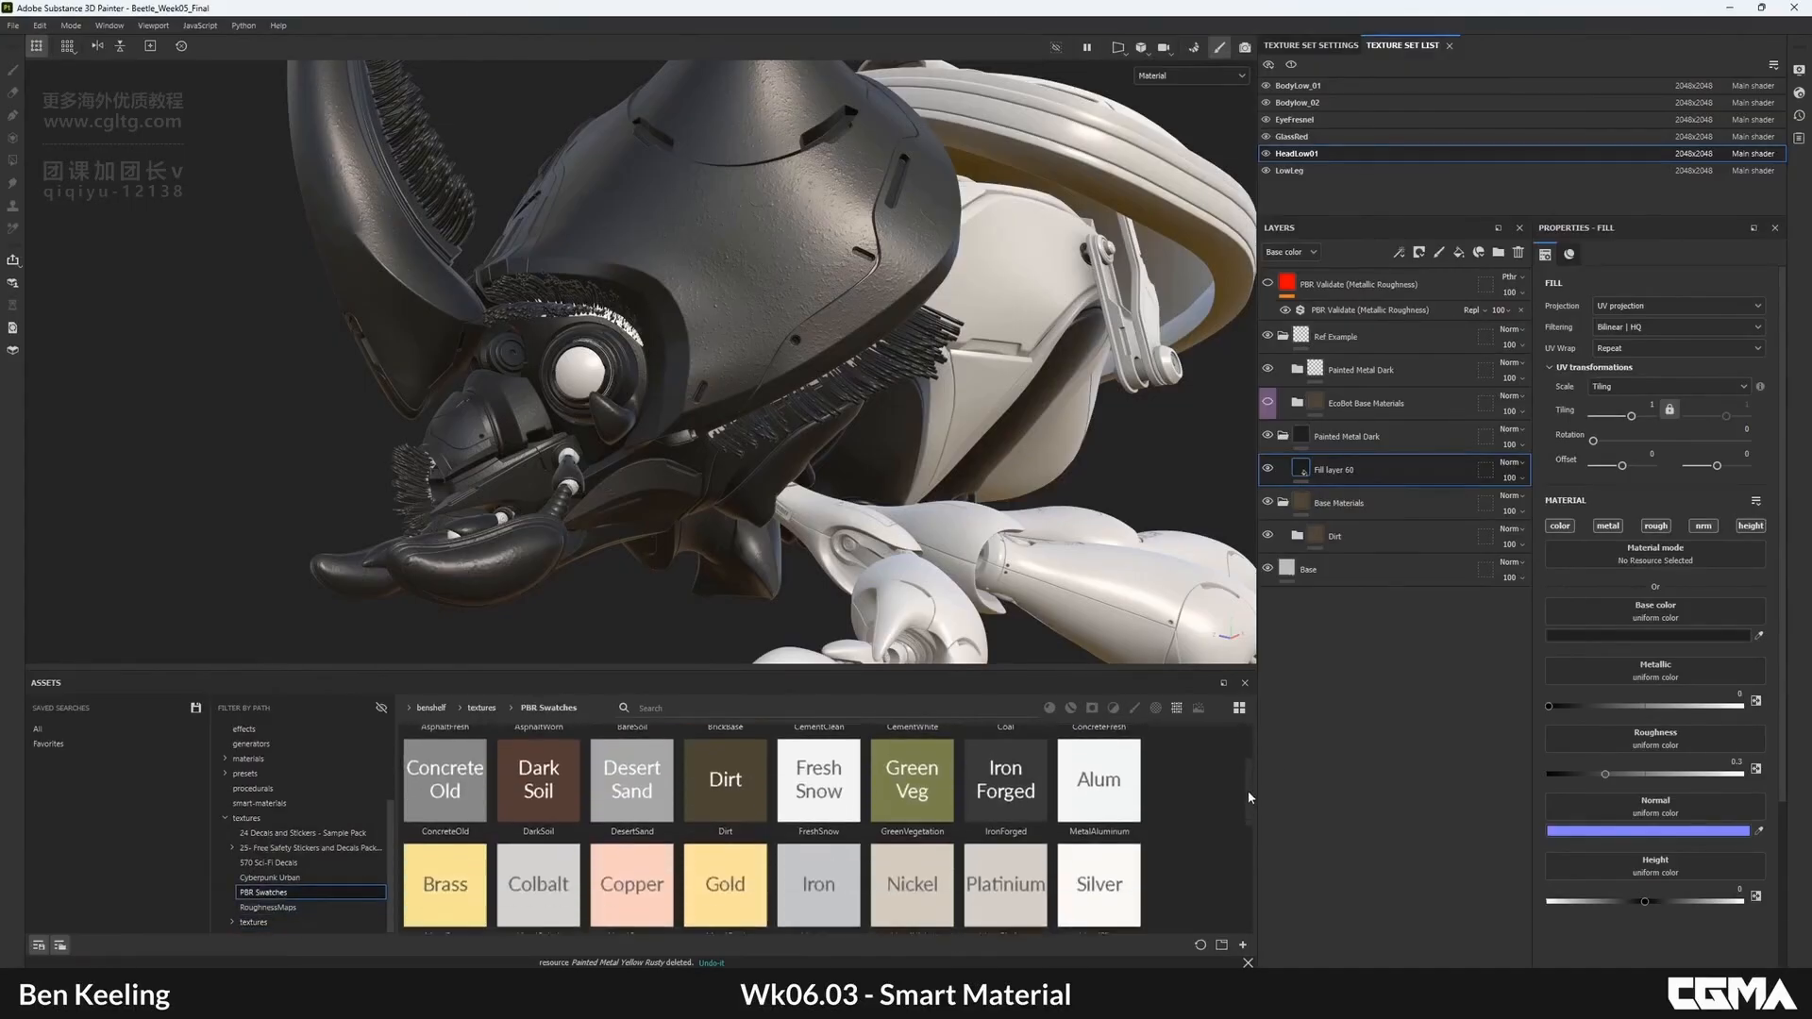
pyautogui.scroll(2, 1248, 790)
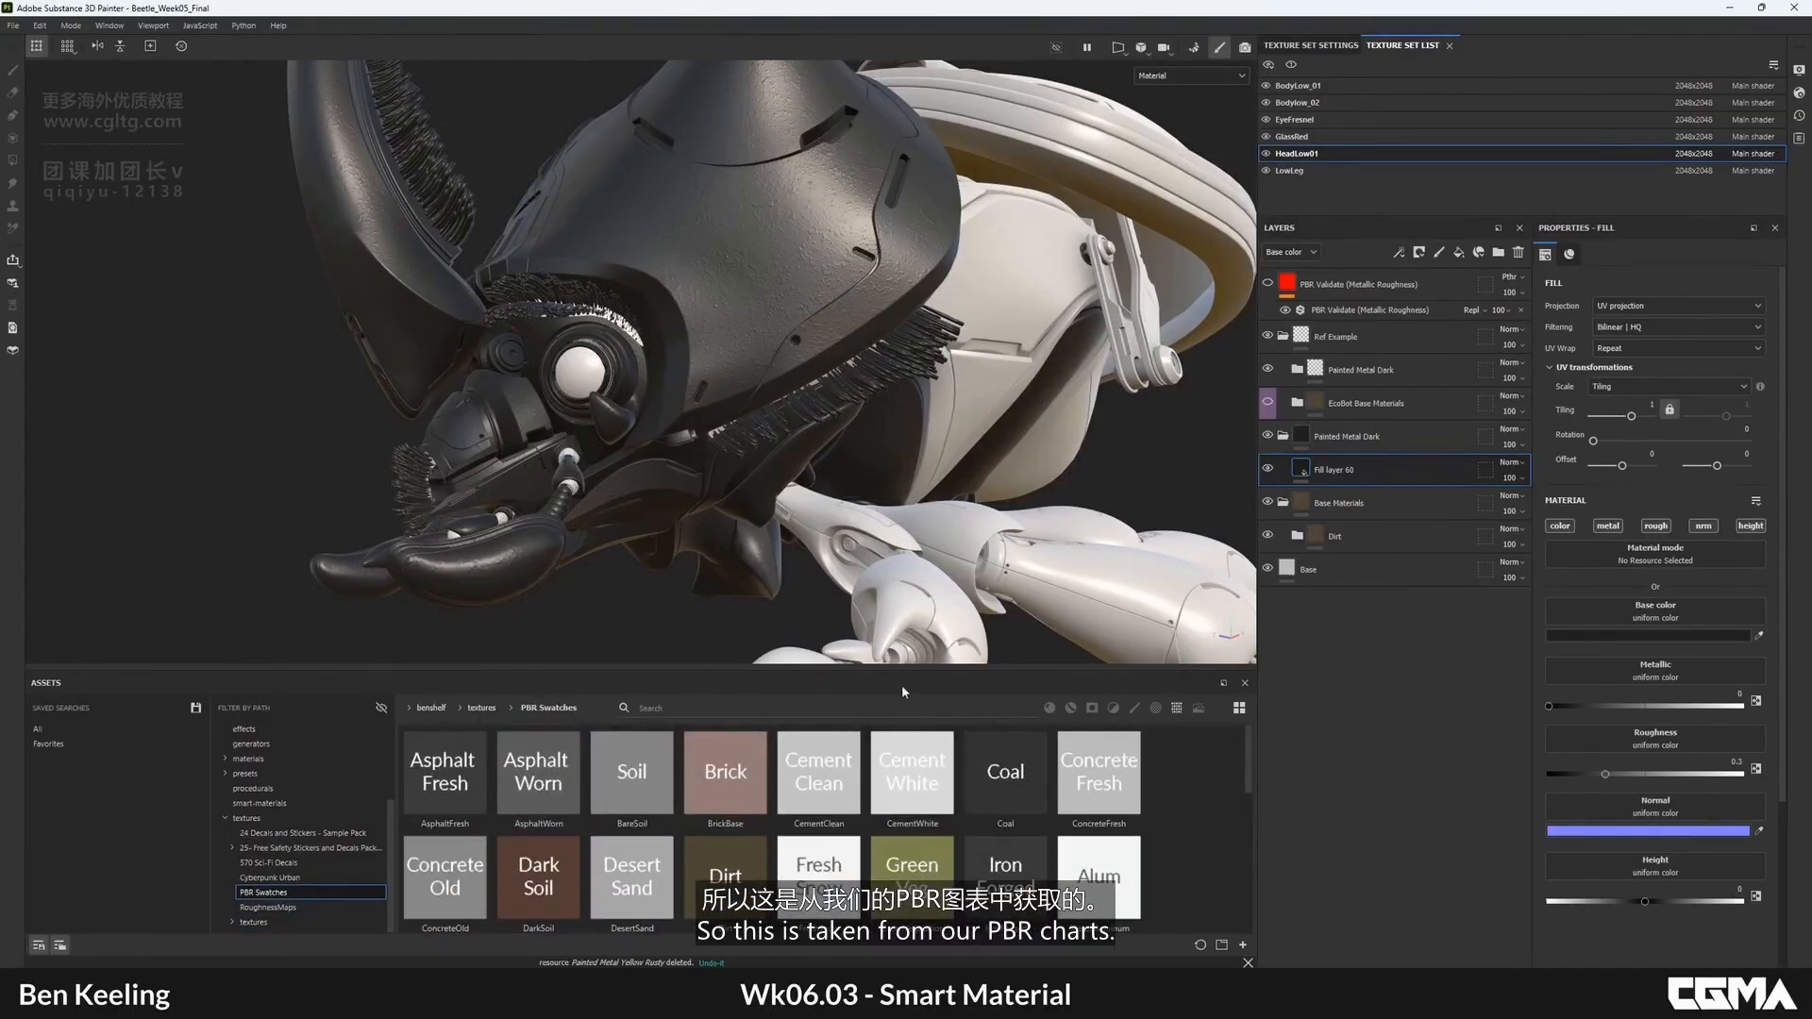
pyautogui.moveTo(911, 671); pyautogui.dragTo(911, 624)
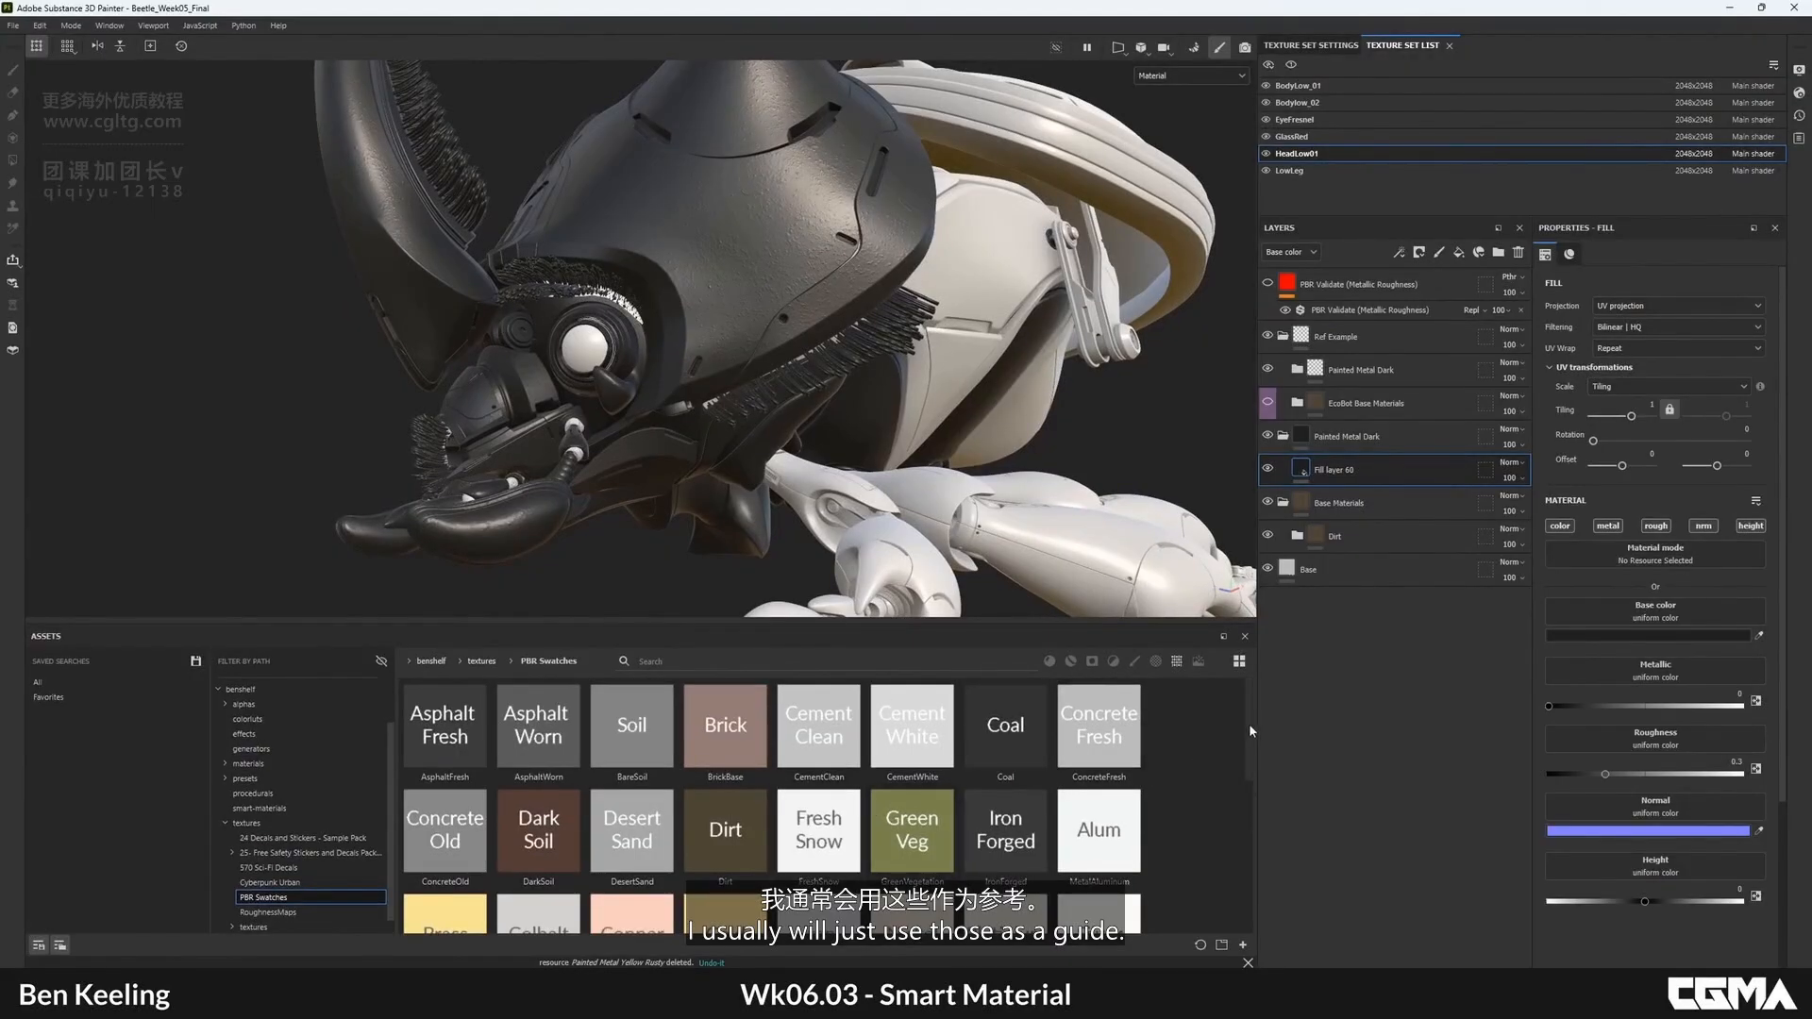
# - Sample the Coal swatch as the base color of Fill layer 60 and toggle the layer's visibility to compare
pyautogui.scroll(-2, 1249, 723)
pyautogui.scroll(2, 1249, 734)
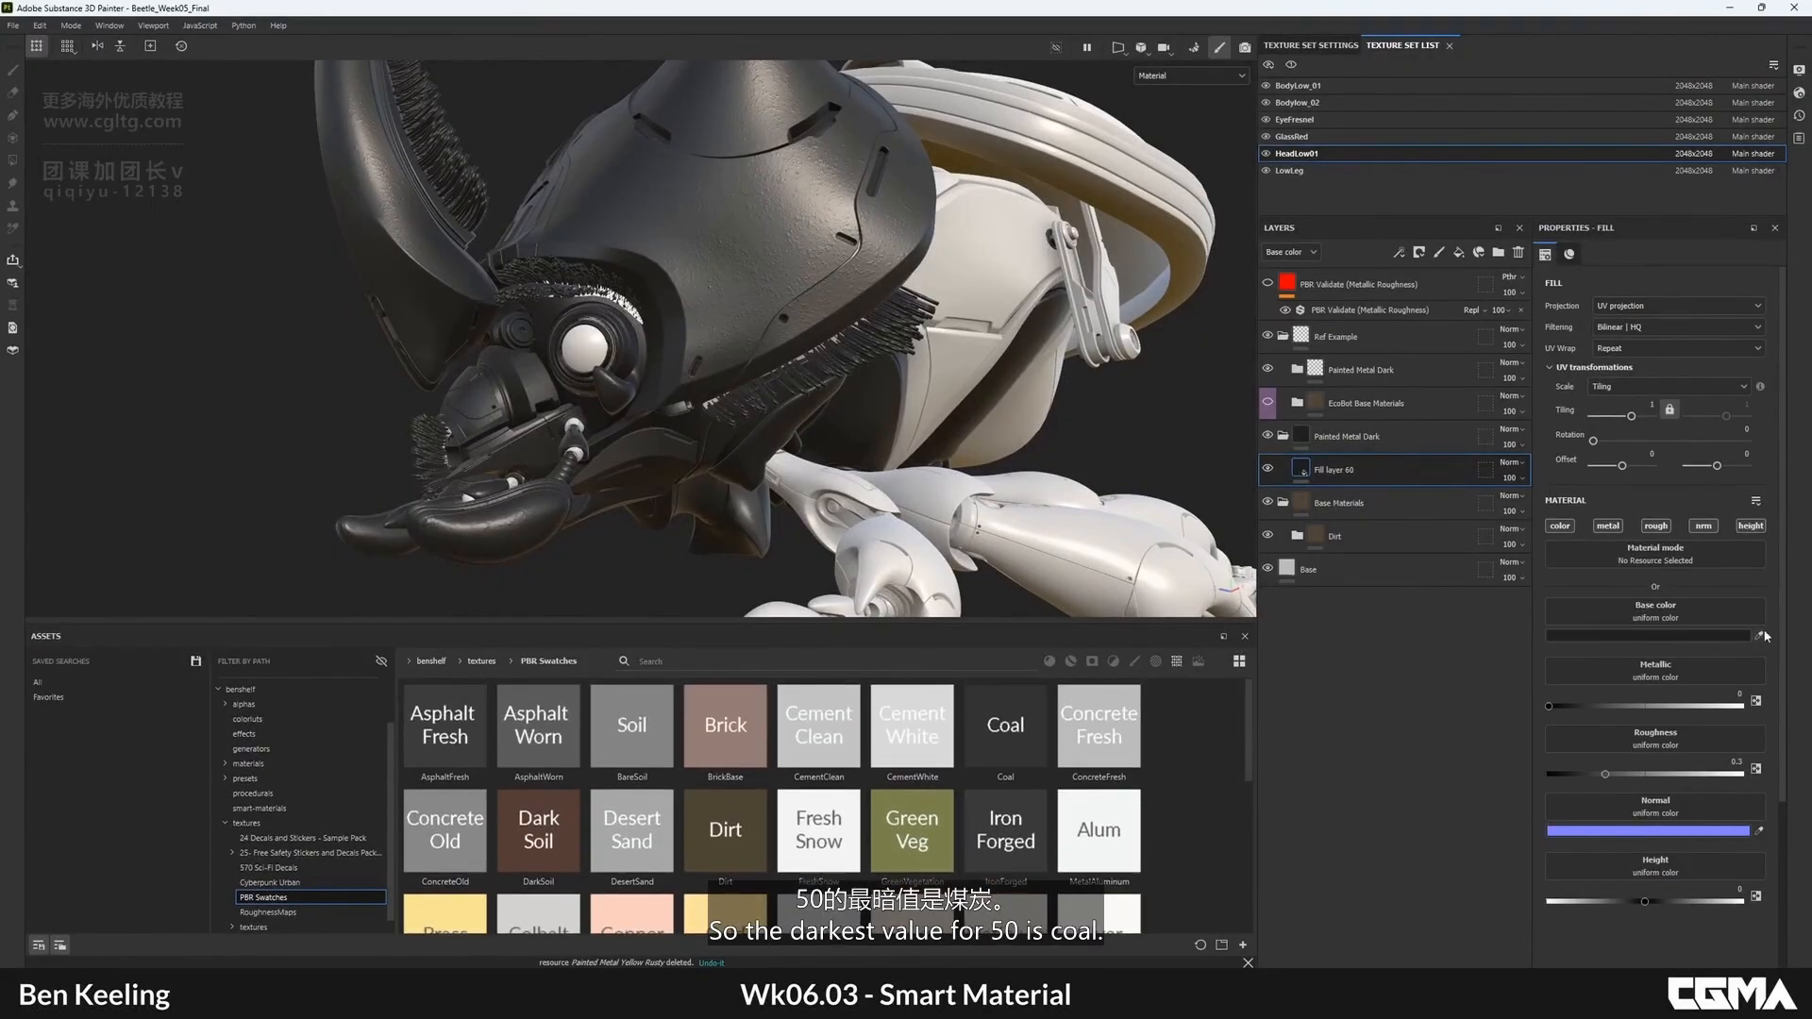
pyautogui.click(1007, 693)
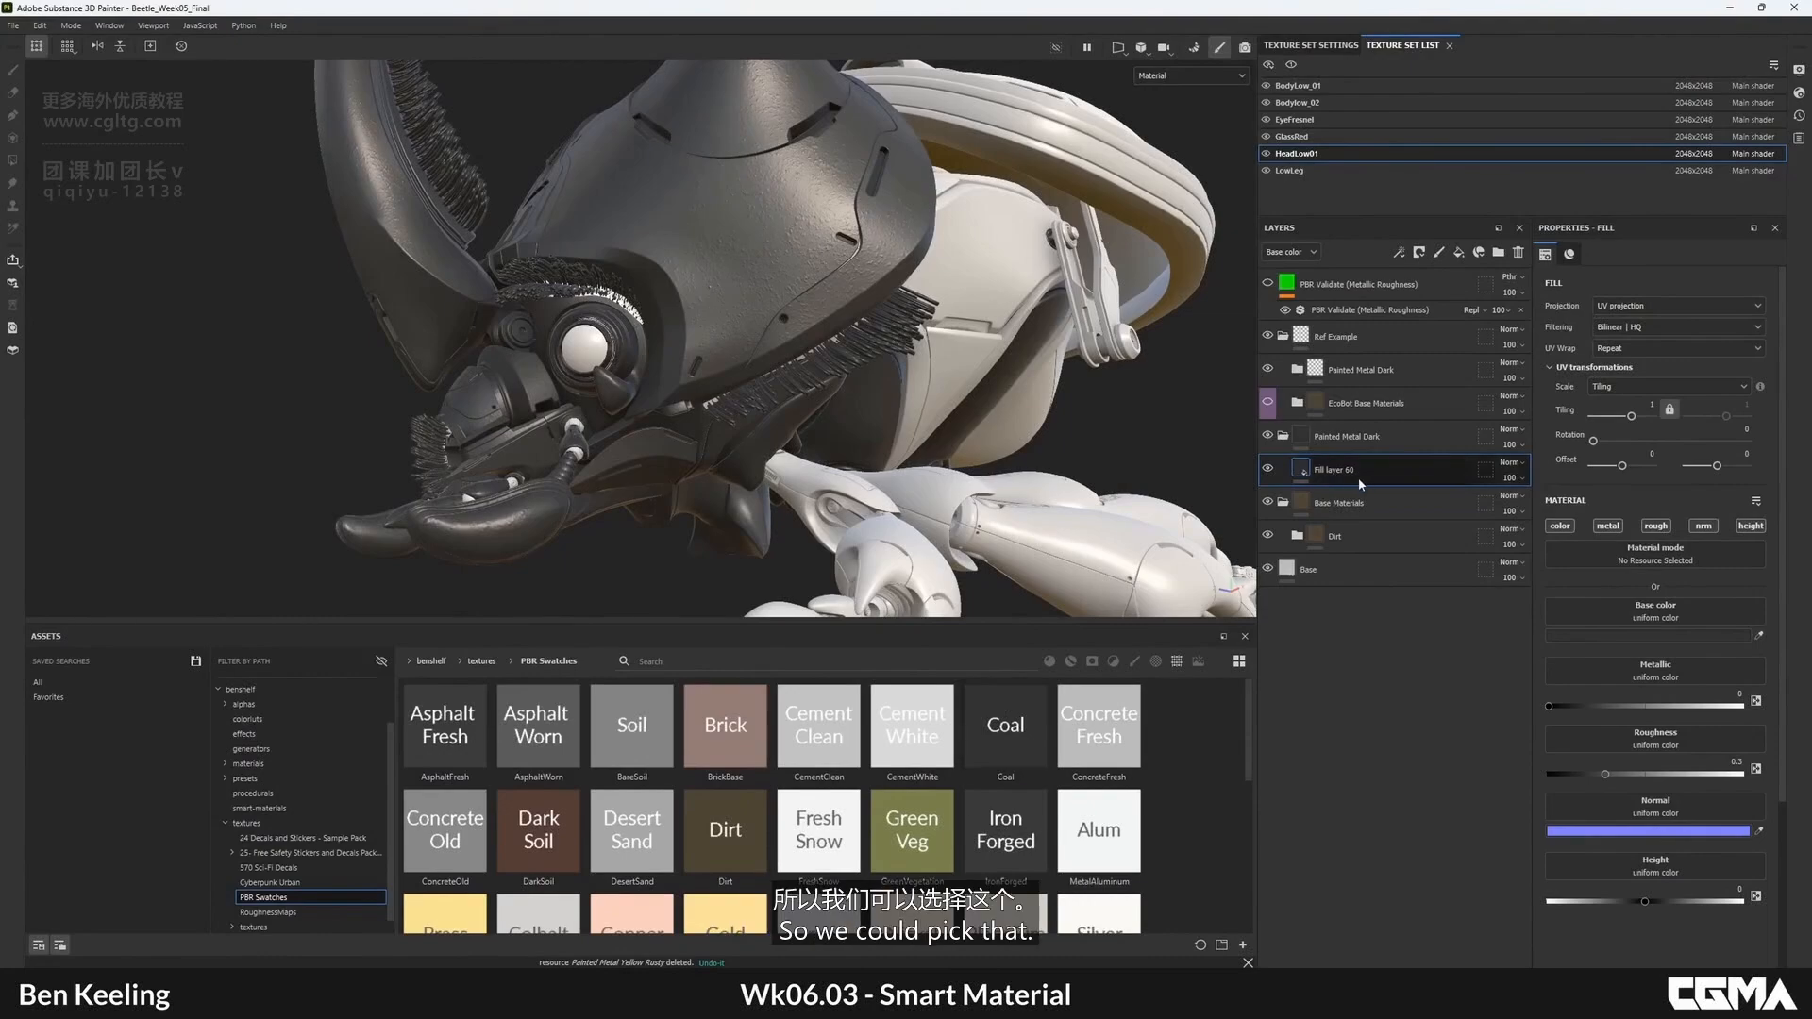
pyautogui.doubleClick(1266, 468)
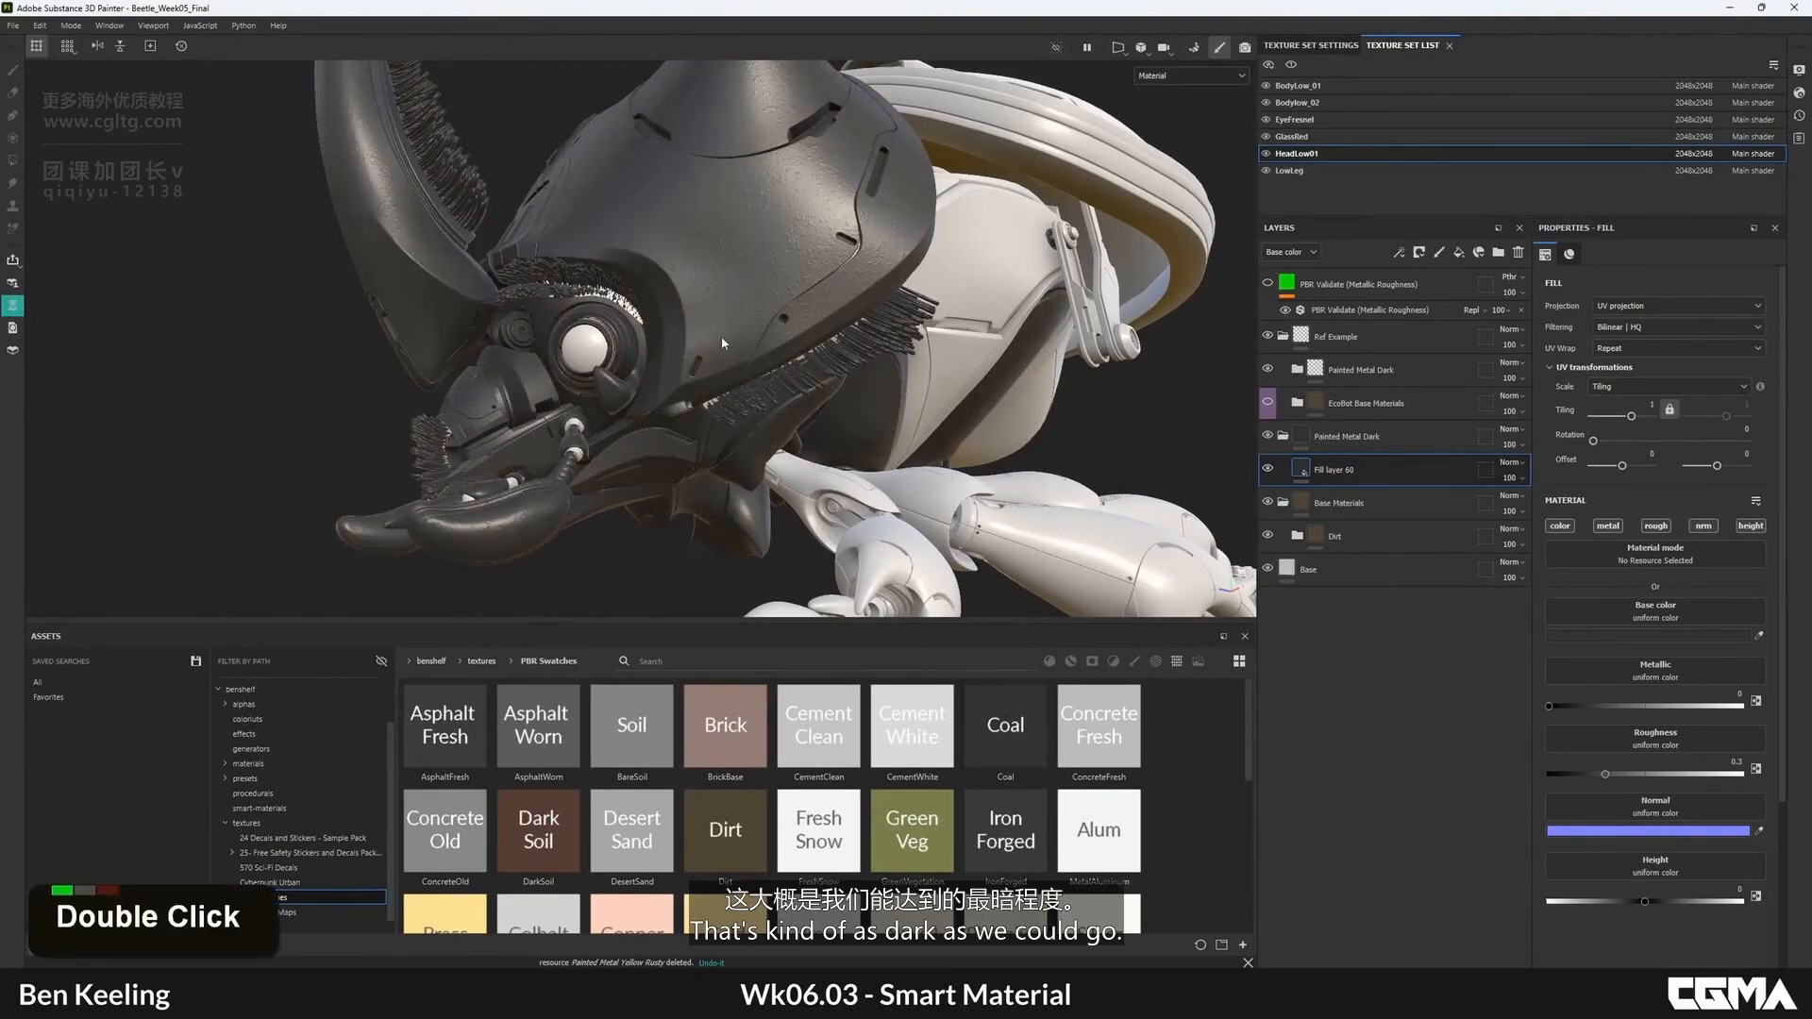
# - Set Fill layer 60's base color from the Paint Black swatch, 383838, and check it in the color picker
pyautogui.scroll(-3, 1249, 742)
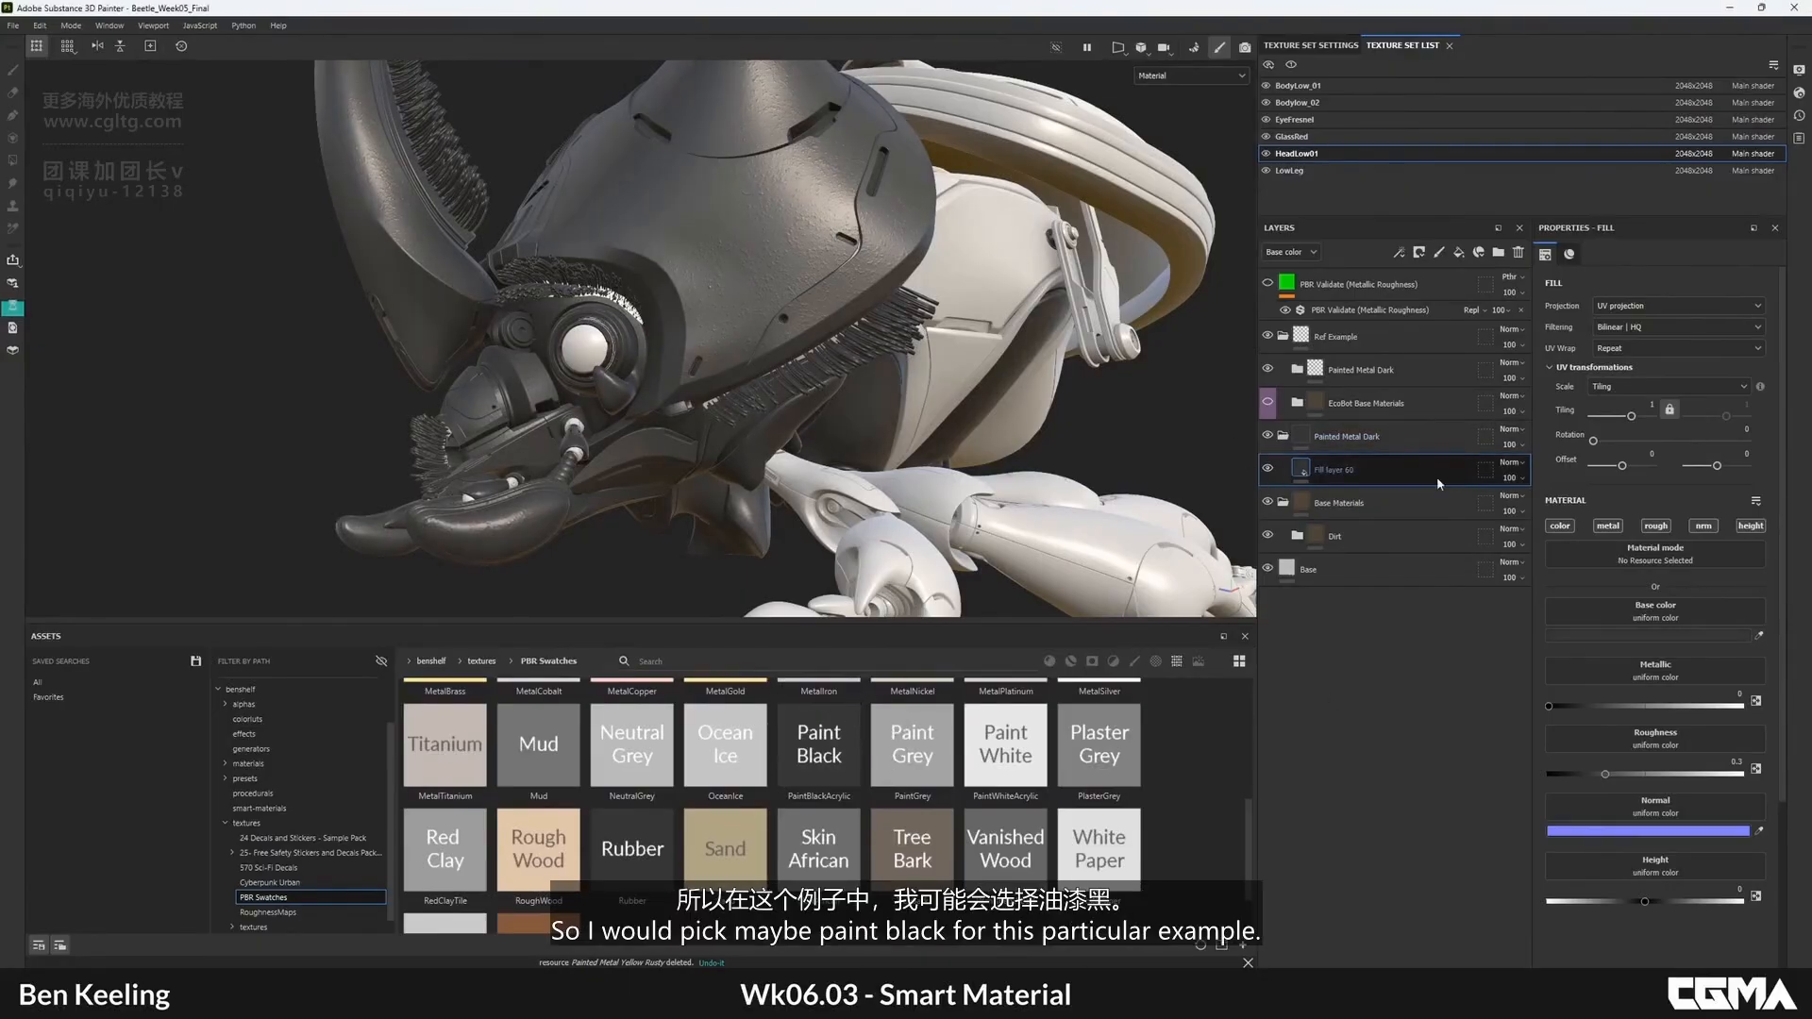
pyautogui.click(1733, 636)
pyautogui.moveTo(1564, 661); pyautogui.dragTo(922, 413)
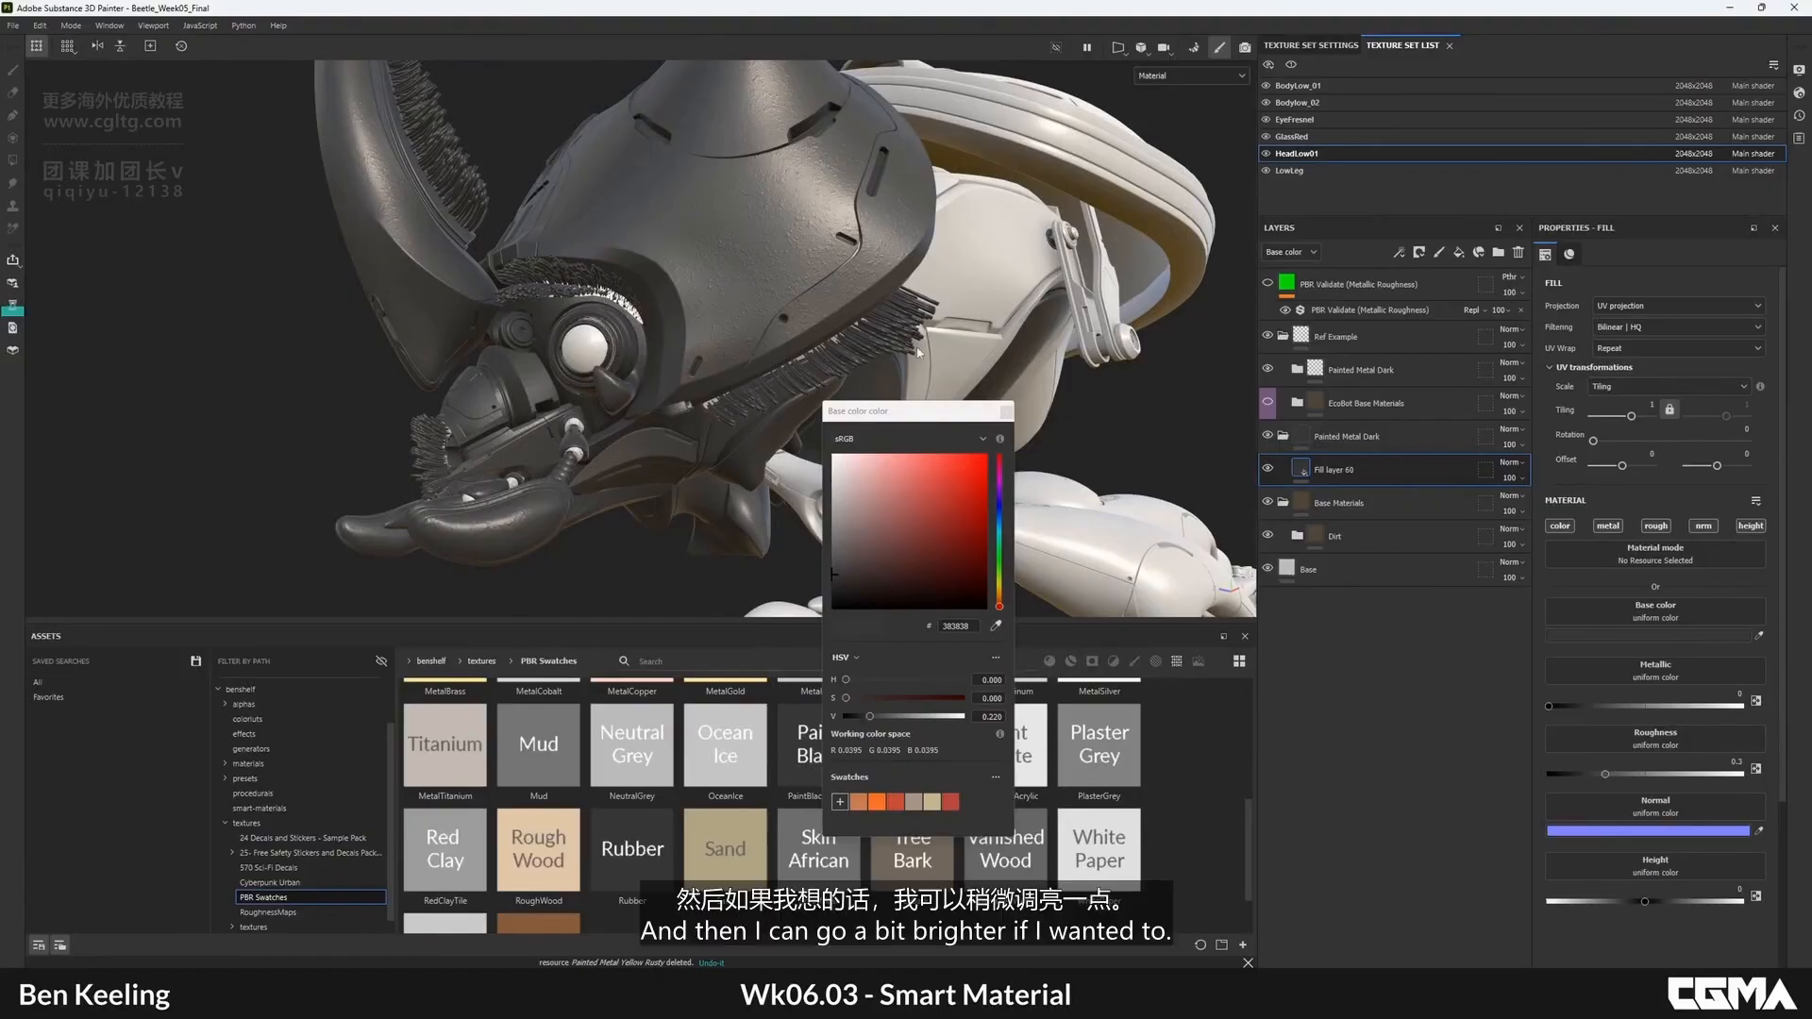
pyautogui.click(1007, 412)
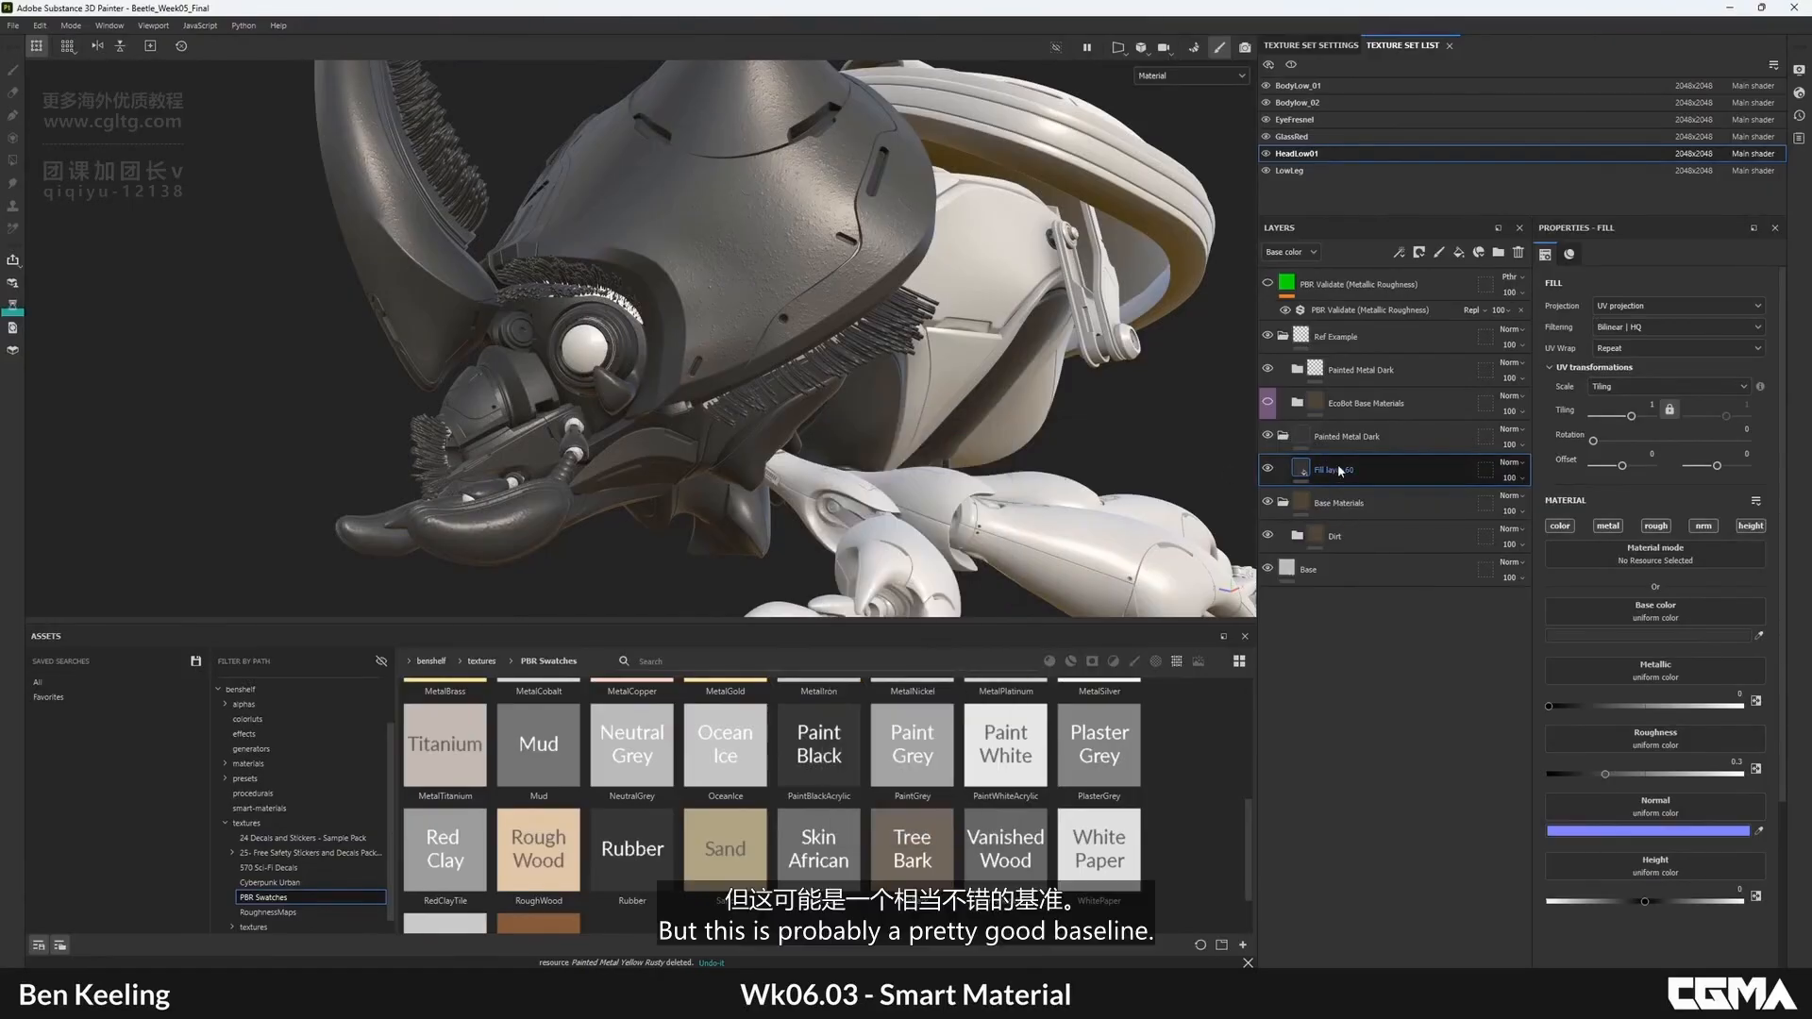
# - Review the remaining PBR swatches and save the project
pyautogui.scroll(3, 974, 830)
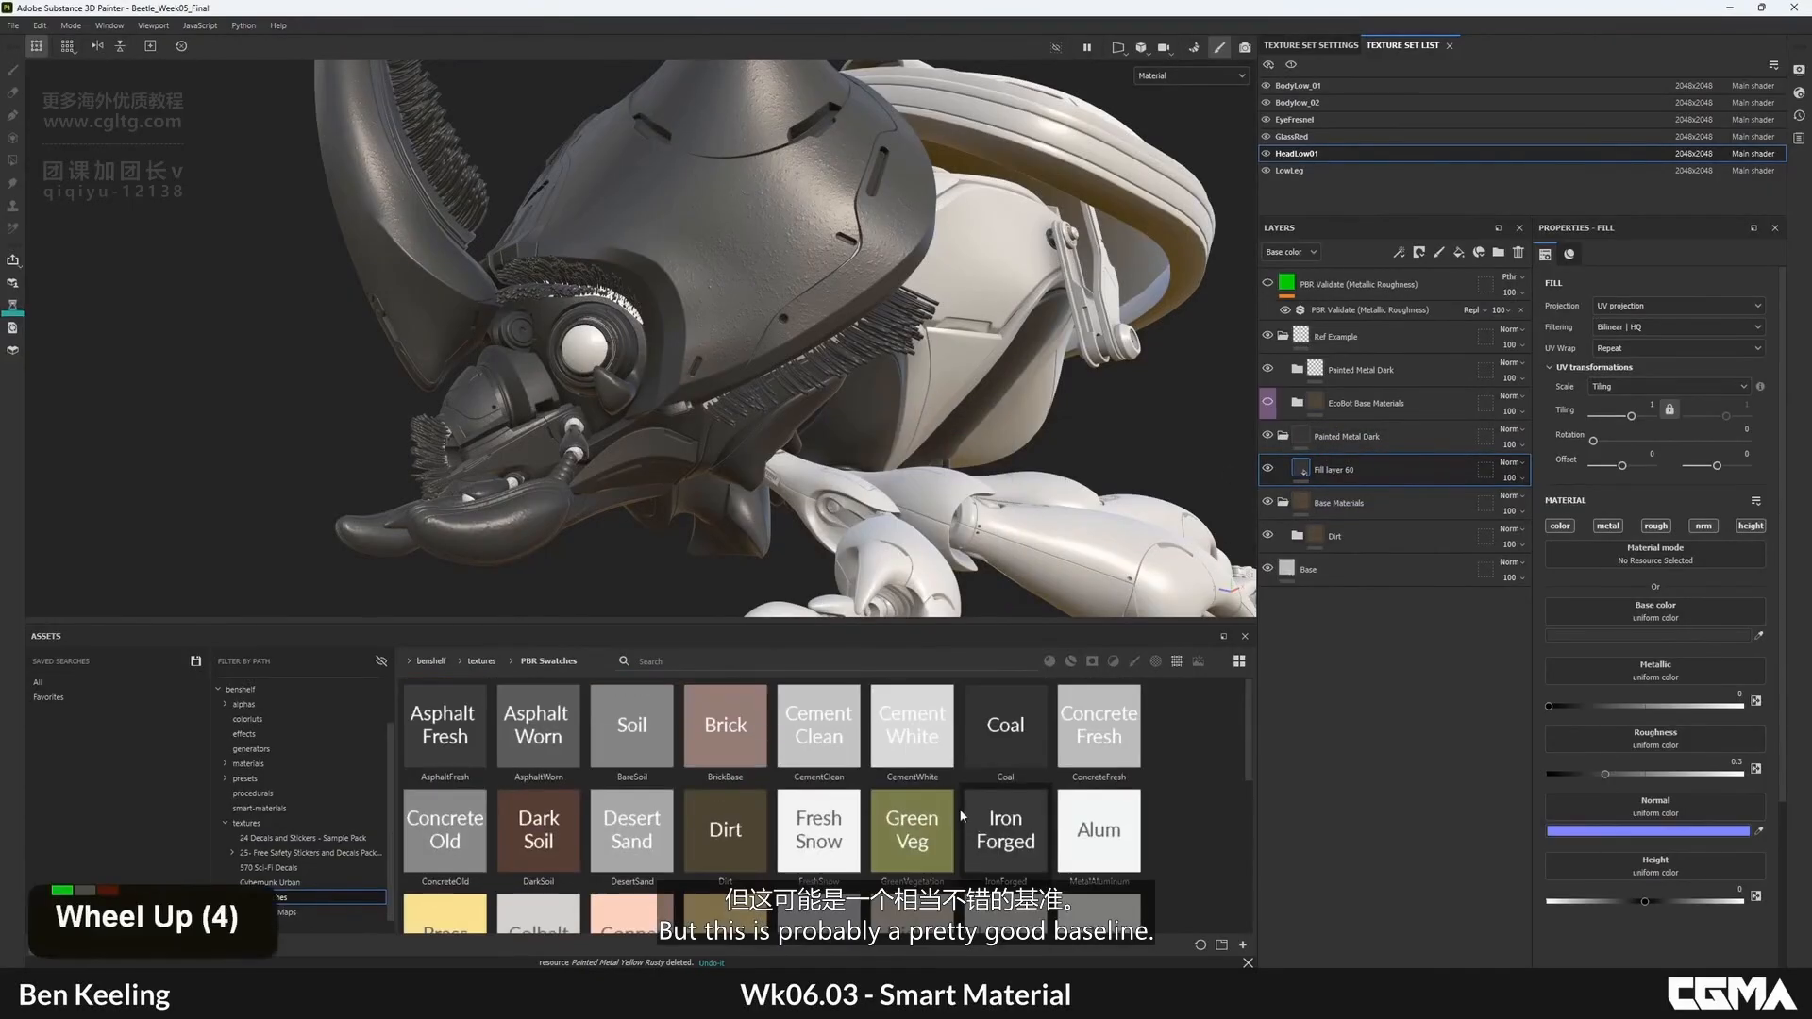
pyautogui.scroll(-2, 961, 817)
pyautogui.scroll(2, 954, 817)
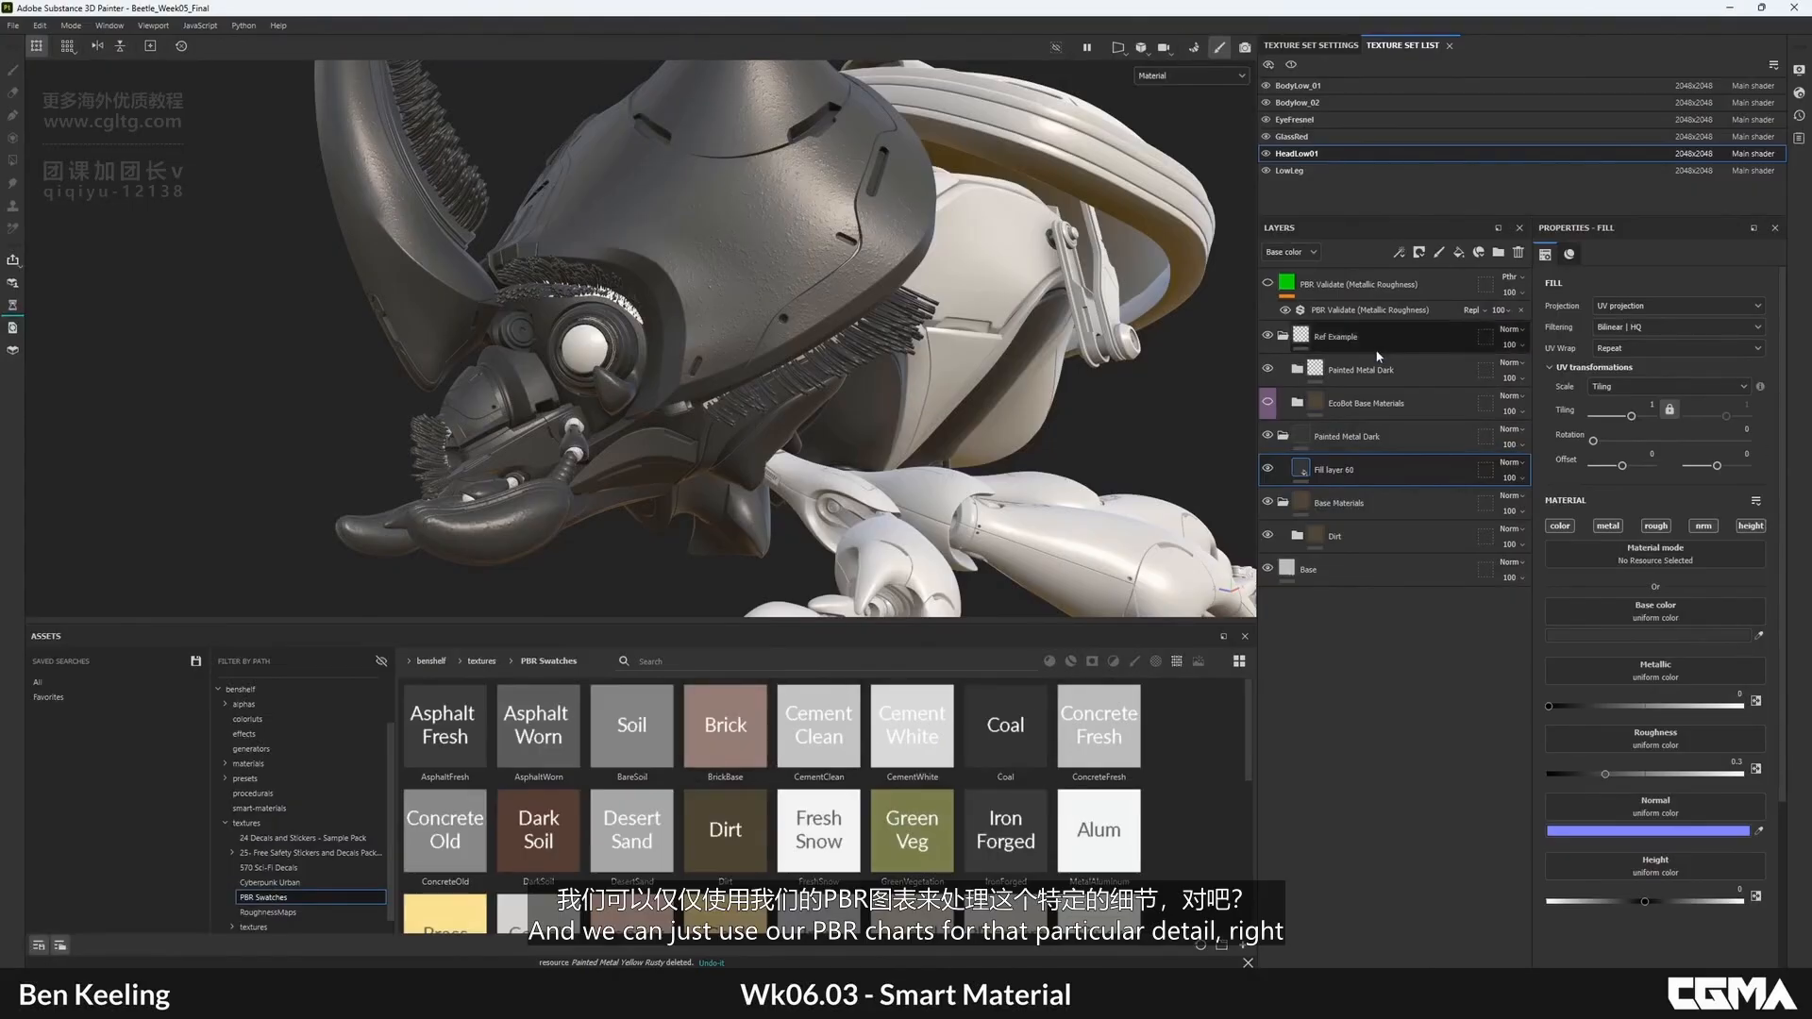
pyautogui.hotkey('ctrl', 's')
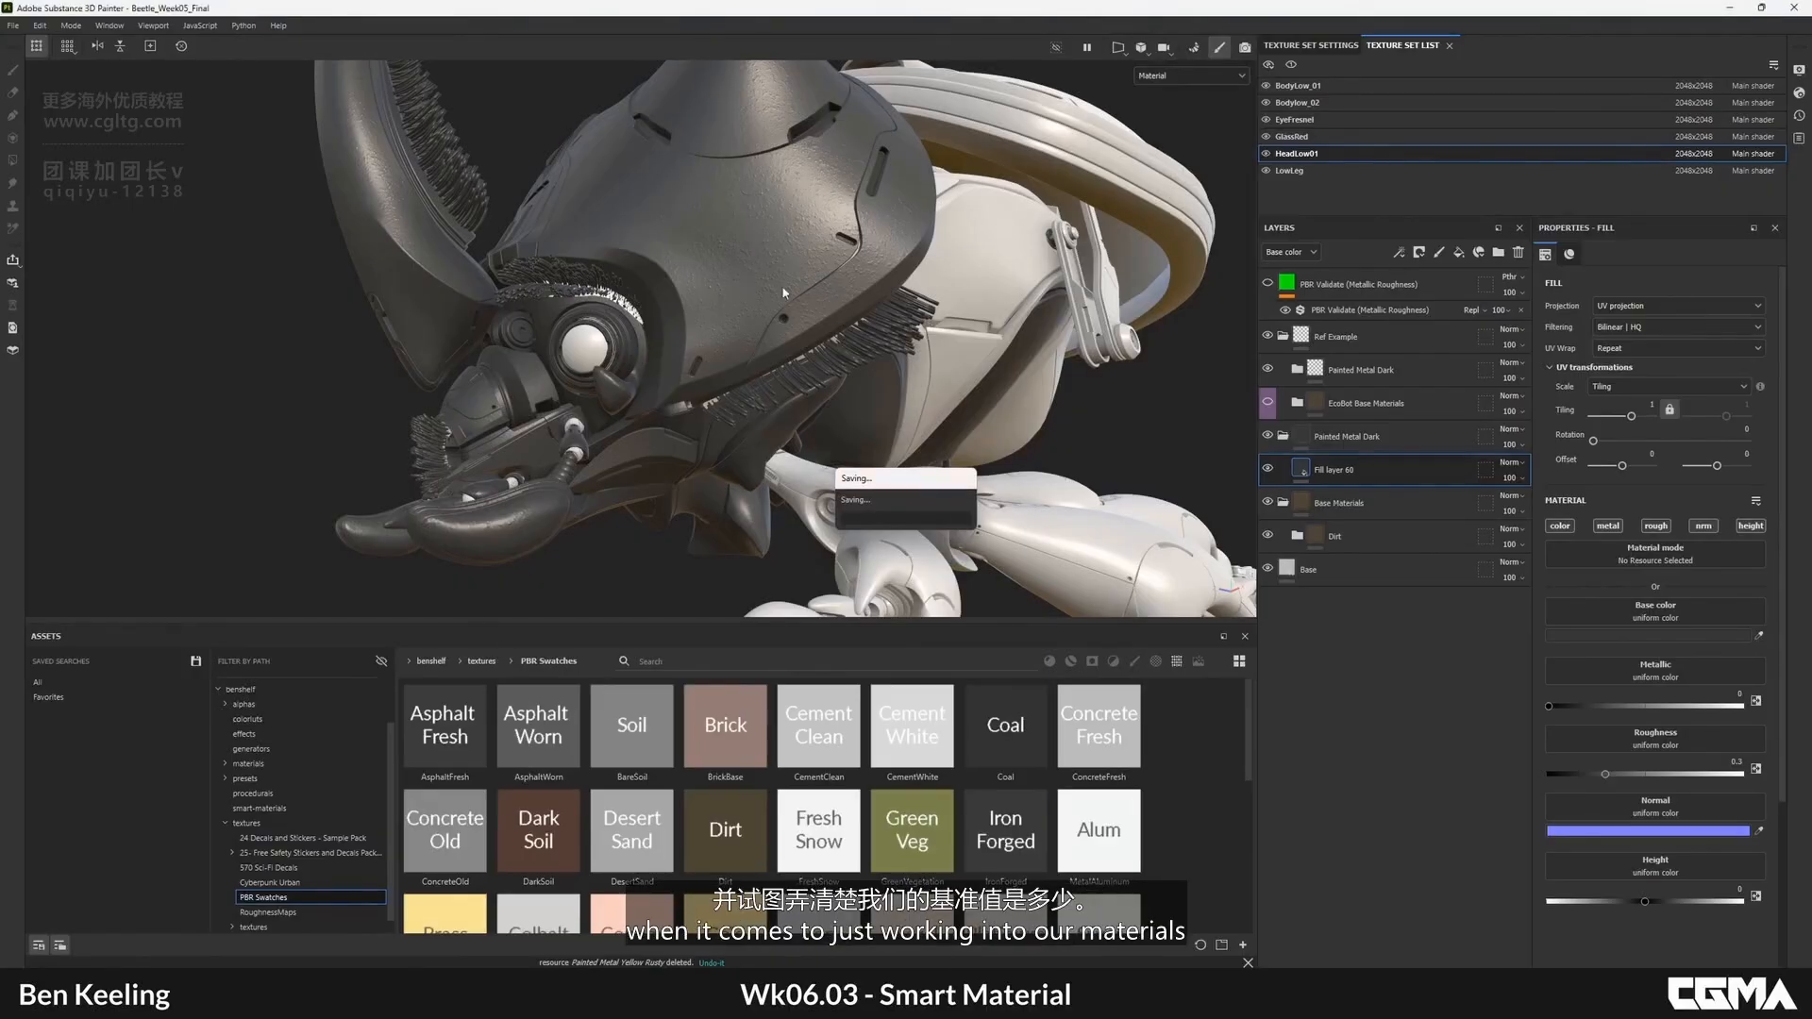
# - Rename Fill layer 60 in the Painted Metal Dark folder as Base Paint
pyautogui.moveTo(760, 309)
pyautogui.keyDown('alt'); pyautogui.mouseDown(button='right')
pyautogui.moveTo(752, 323)
pyautogui.moveTo(786, 317)
pyautogui.mouseUp(button='right'); pyautogui.keyUp('alt')
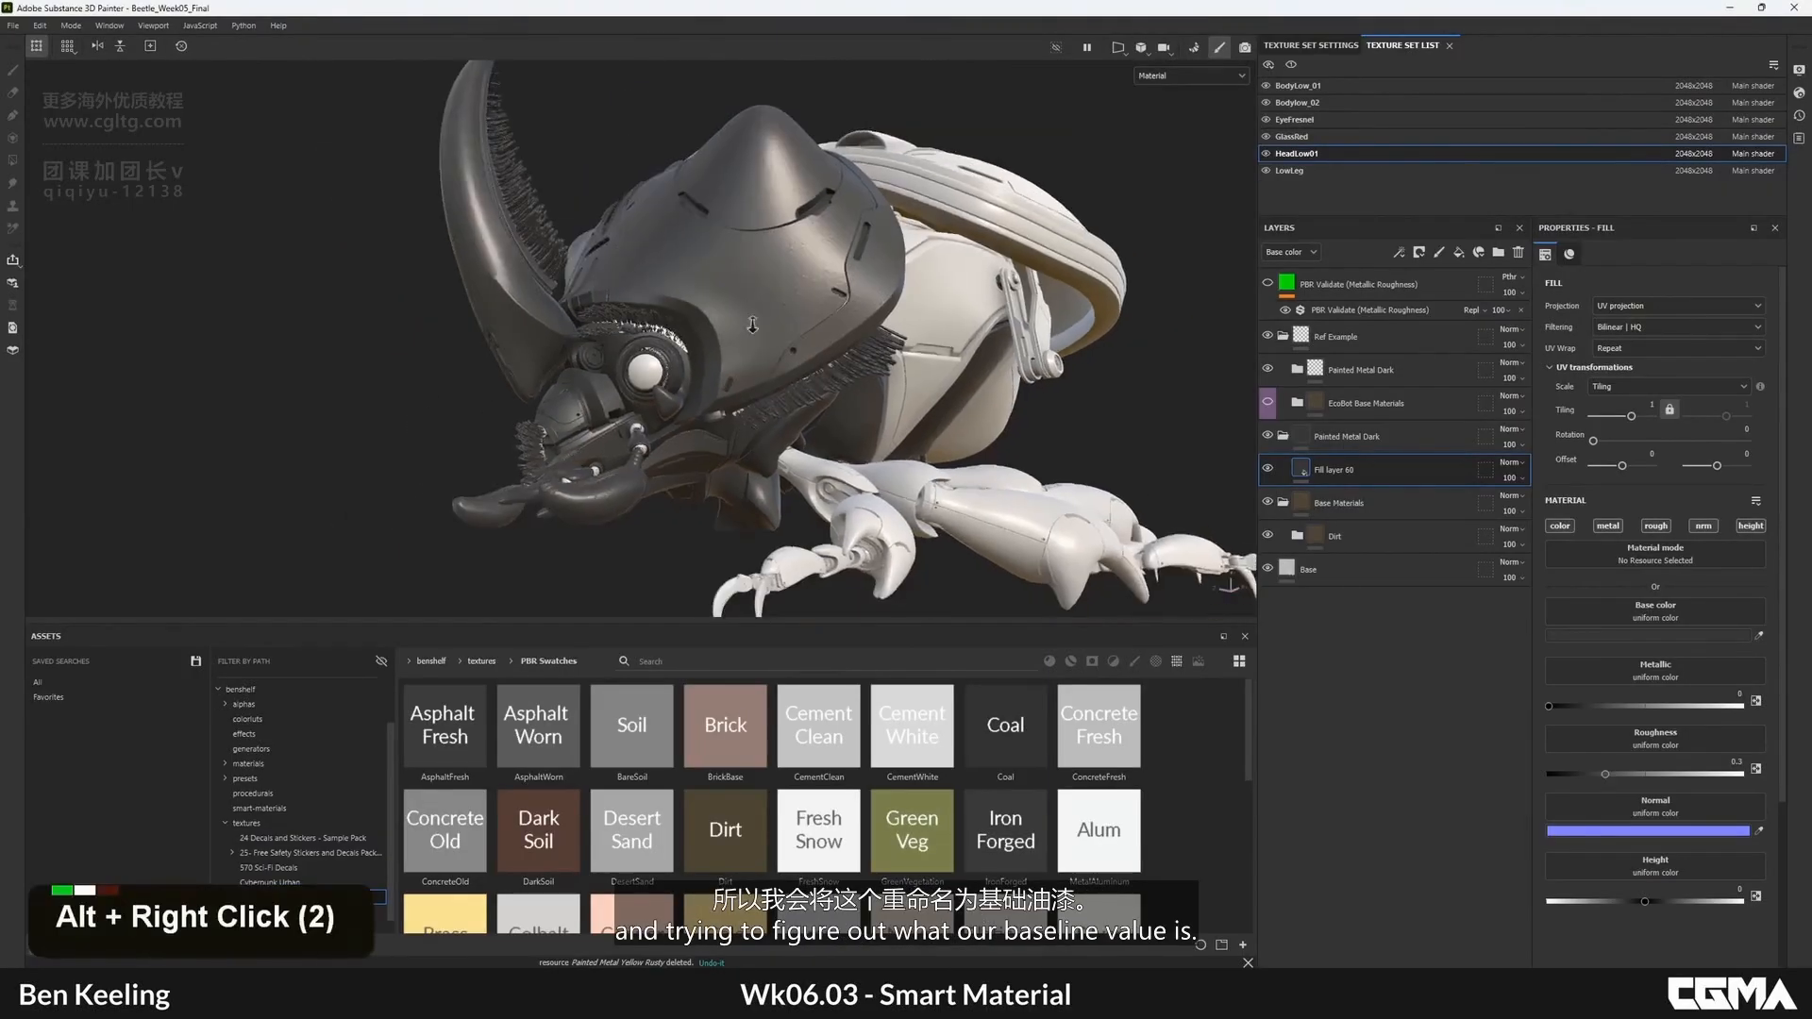
pyautogui.keyDown('alt'); pyautogui.moveTo(786, 317); pyautogui.dragTo(776, 316); pyautogui.keyUp('alt')
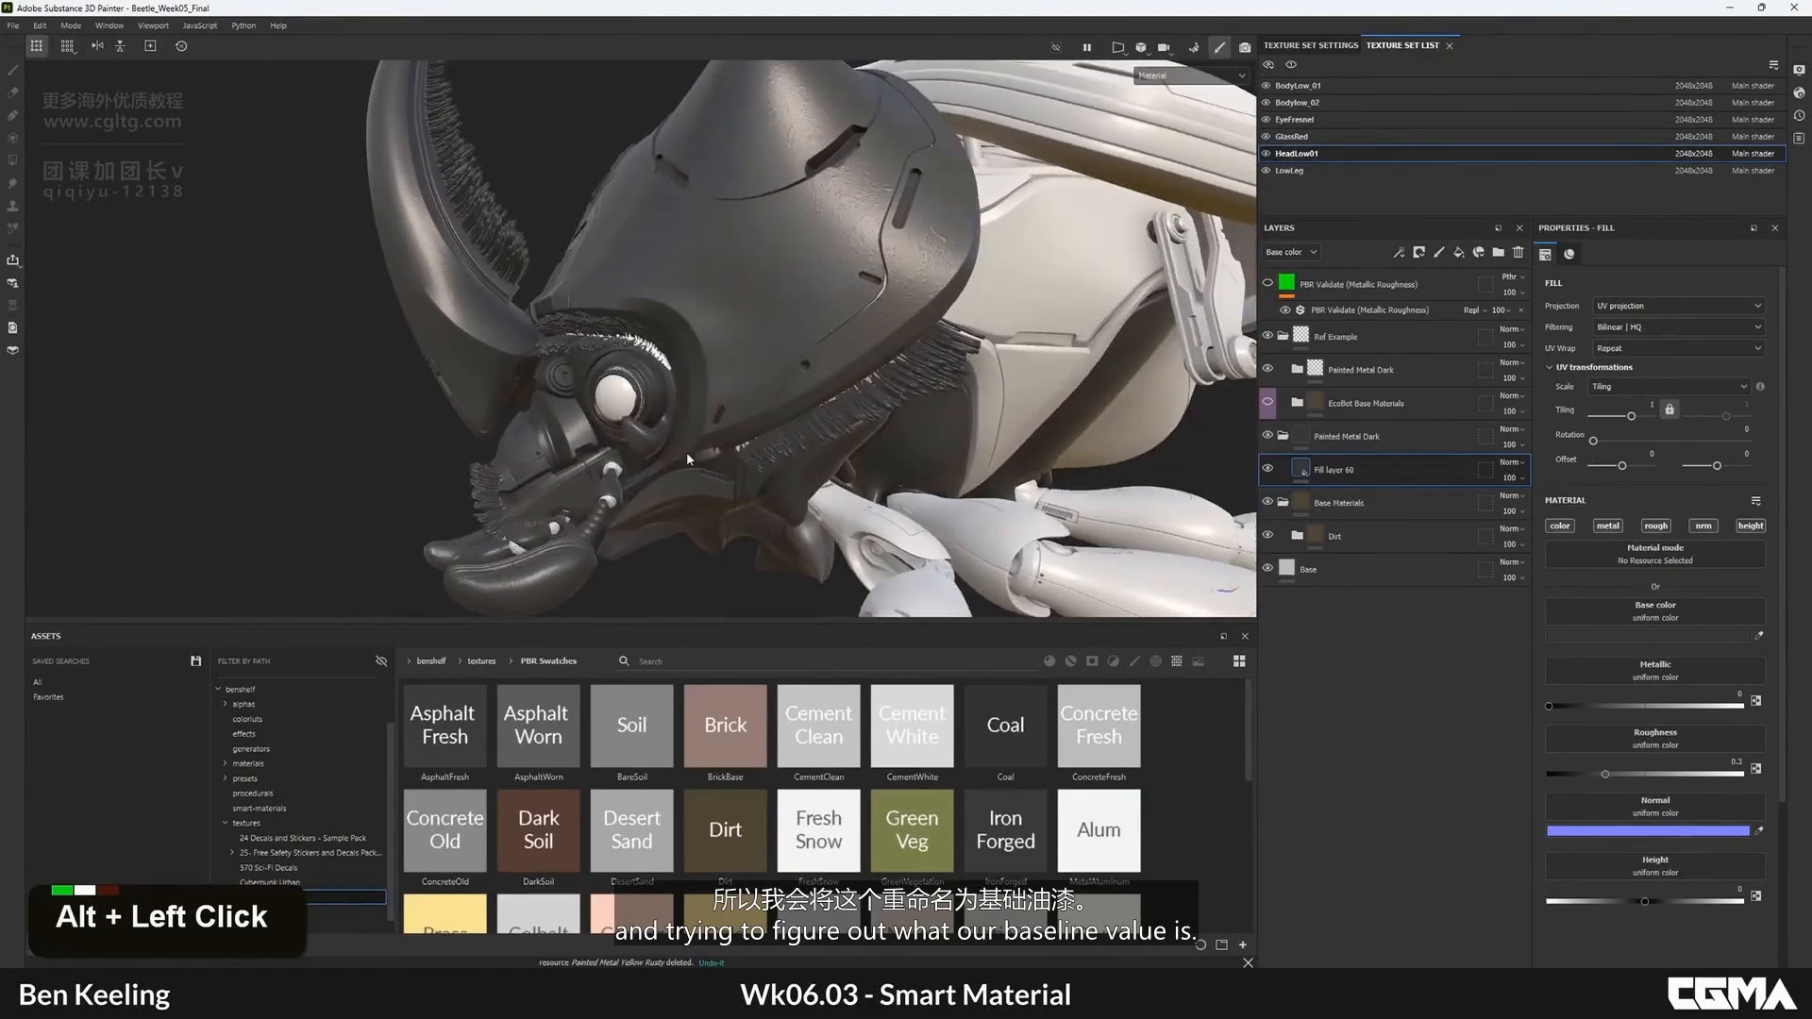
pyautogui.doubleClick(1331, 472)
pyautogui.write('Base')
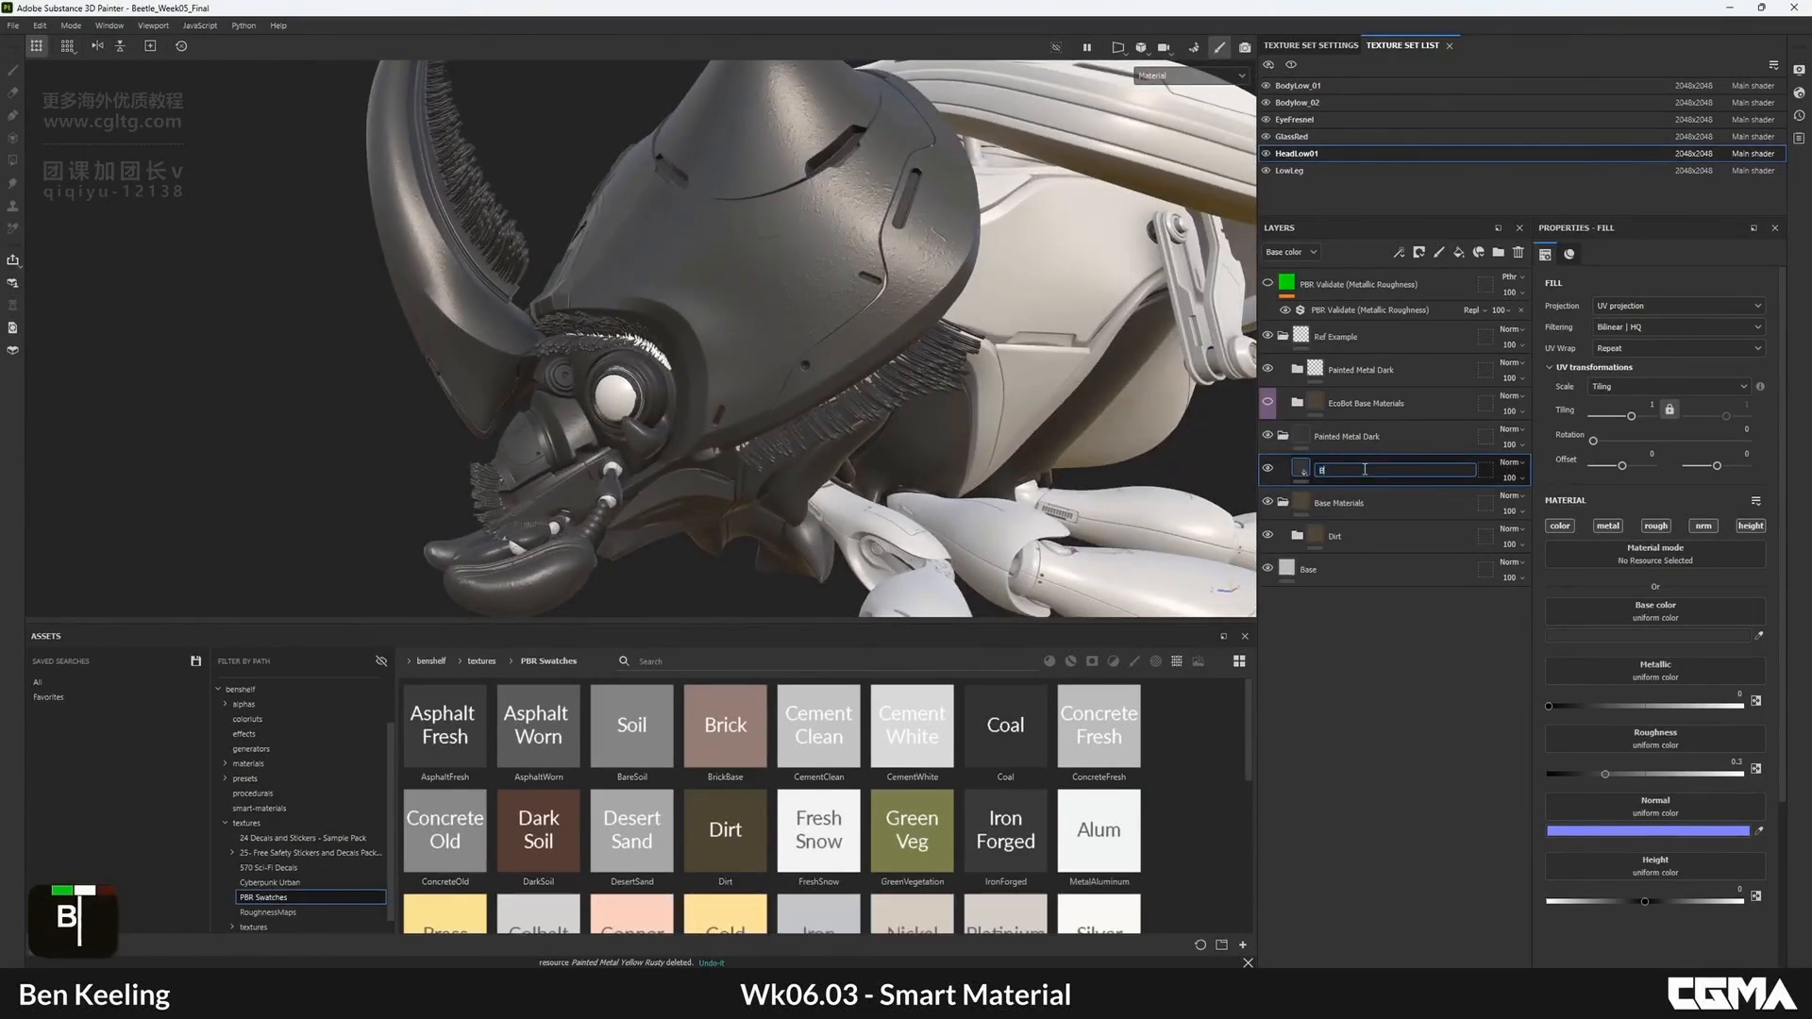
pyautogui.press('Return')
pyautogui.doubleClick(1352, 471)
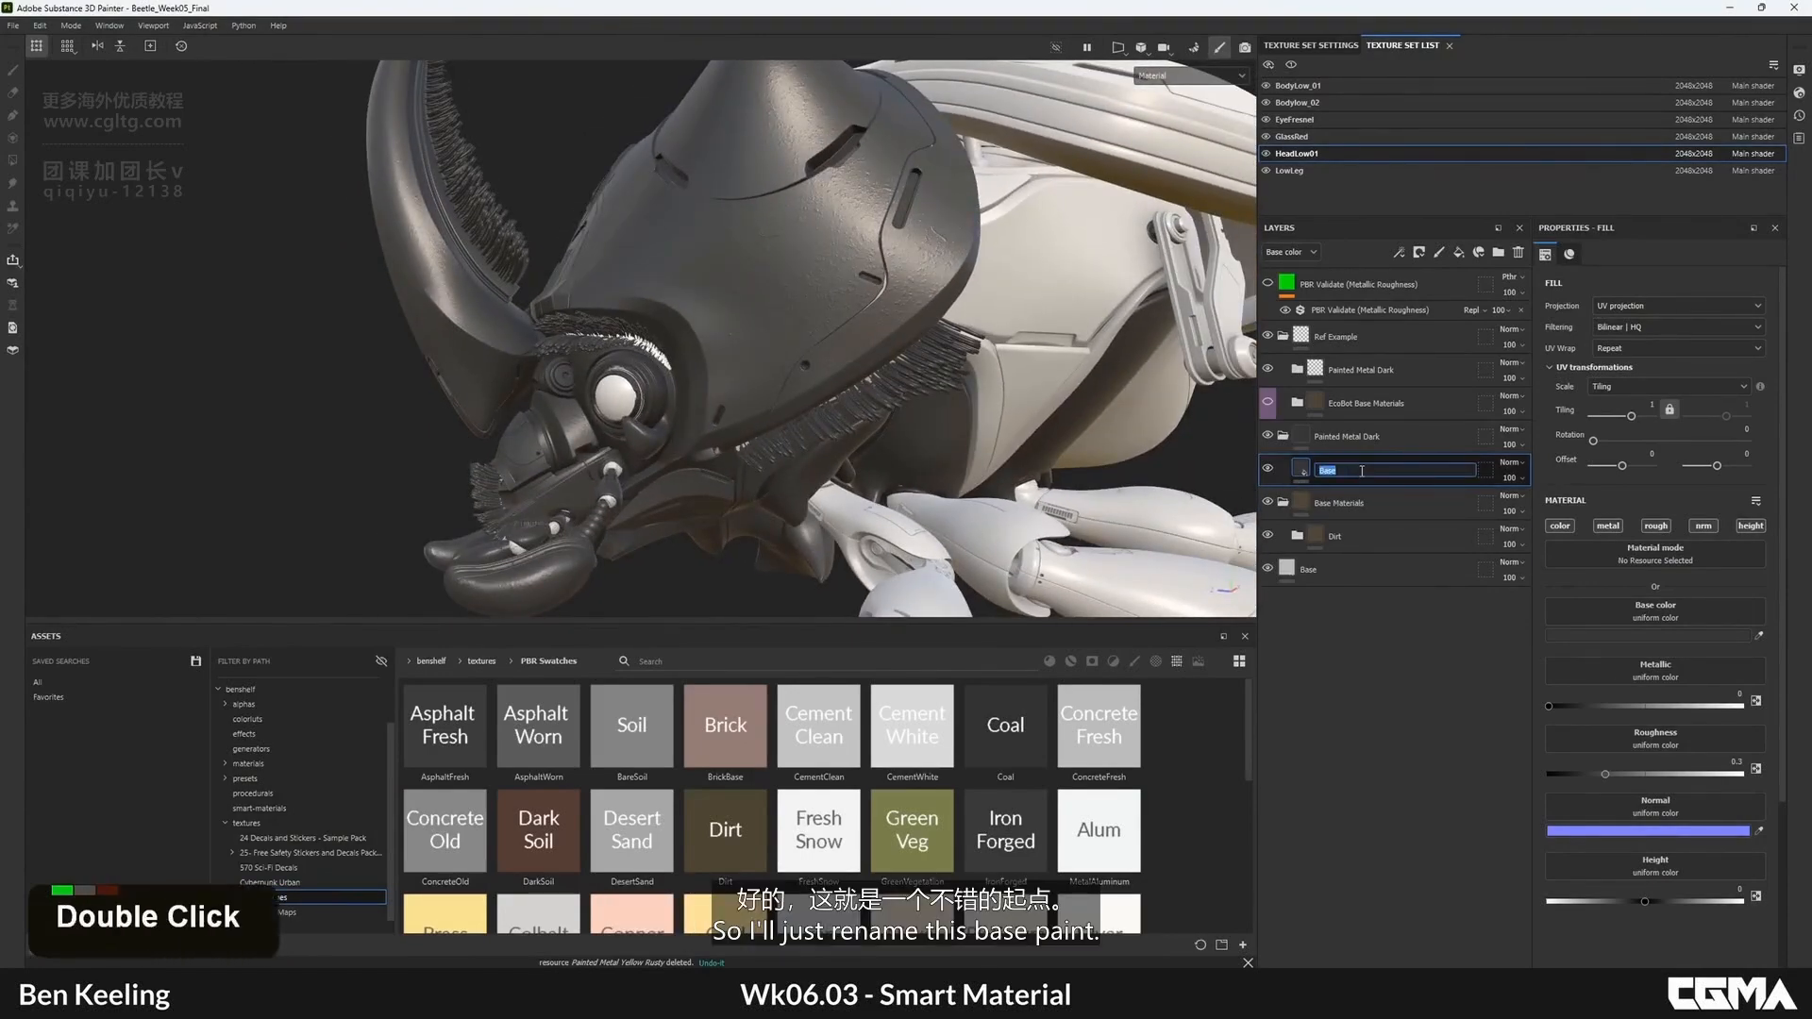
pyautogui.press('Right')
pyautogui.write('Paint')
pyautogui.press('Return')
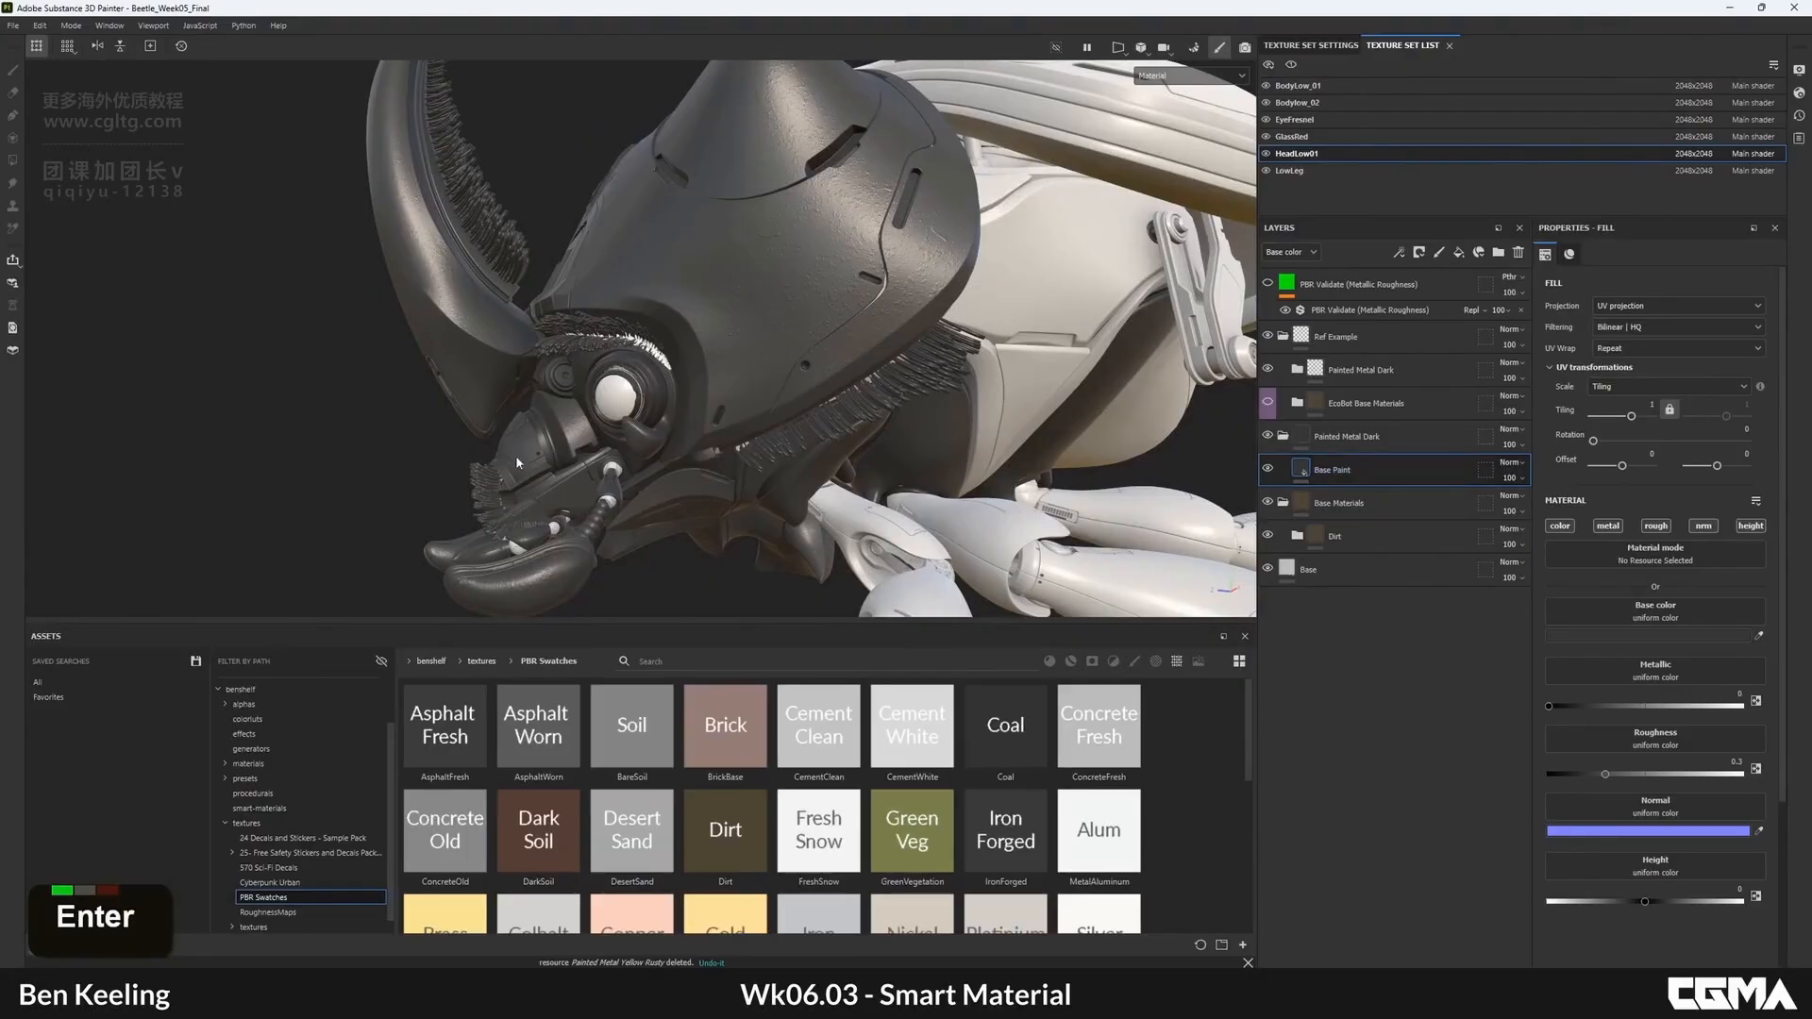
# - Examine the base paint on the beetle's head shell and around the eye from several angles and up close
pyautogui.keyDown('alt'); pyautogui.moveTo(797, 444); pyautogui.dragTo(803, 492, button='right'); pyautogui.keyUp('alt')
pyautogui.keyDown('alt'); pyautogui.moveTo(803, 493); pyautogui.dragTo(812, 401); pyautogui.keyUp('alt')
pyautogui.keyDown('alt'); pyautogui.moveTo(596, 295); pyautogui.dragTo(567, 313); pyautogui.keyUp('alt')
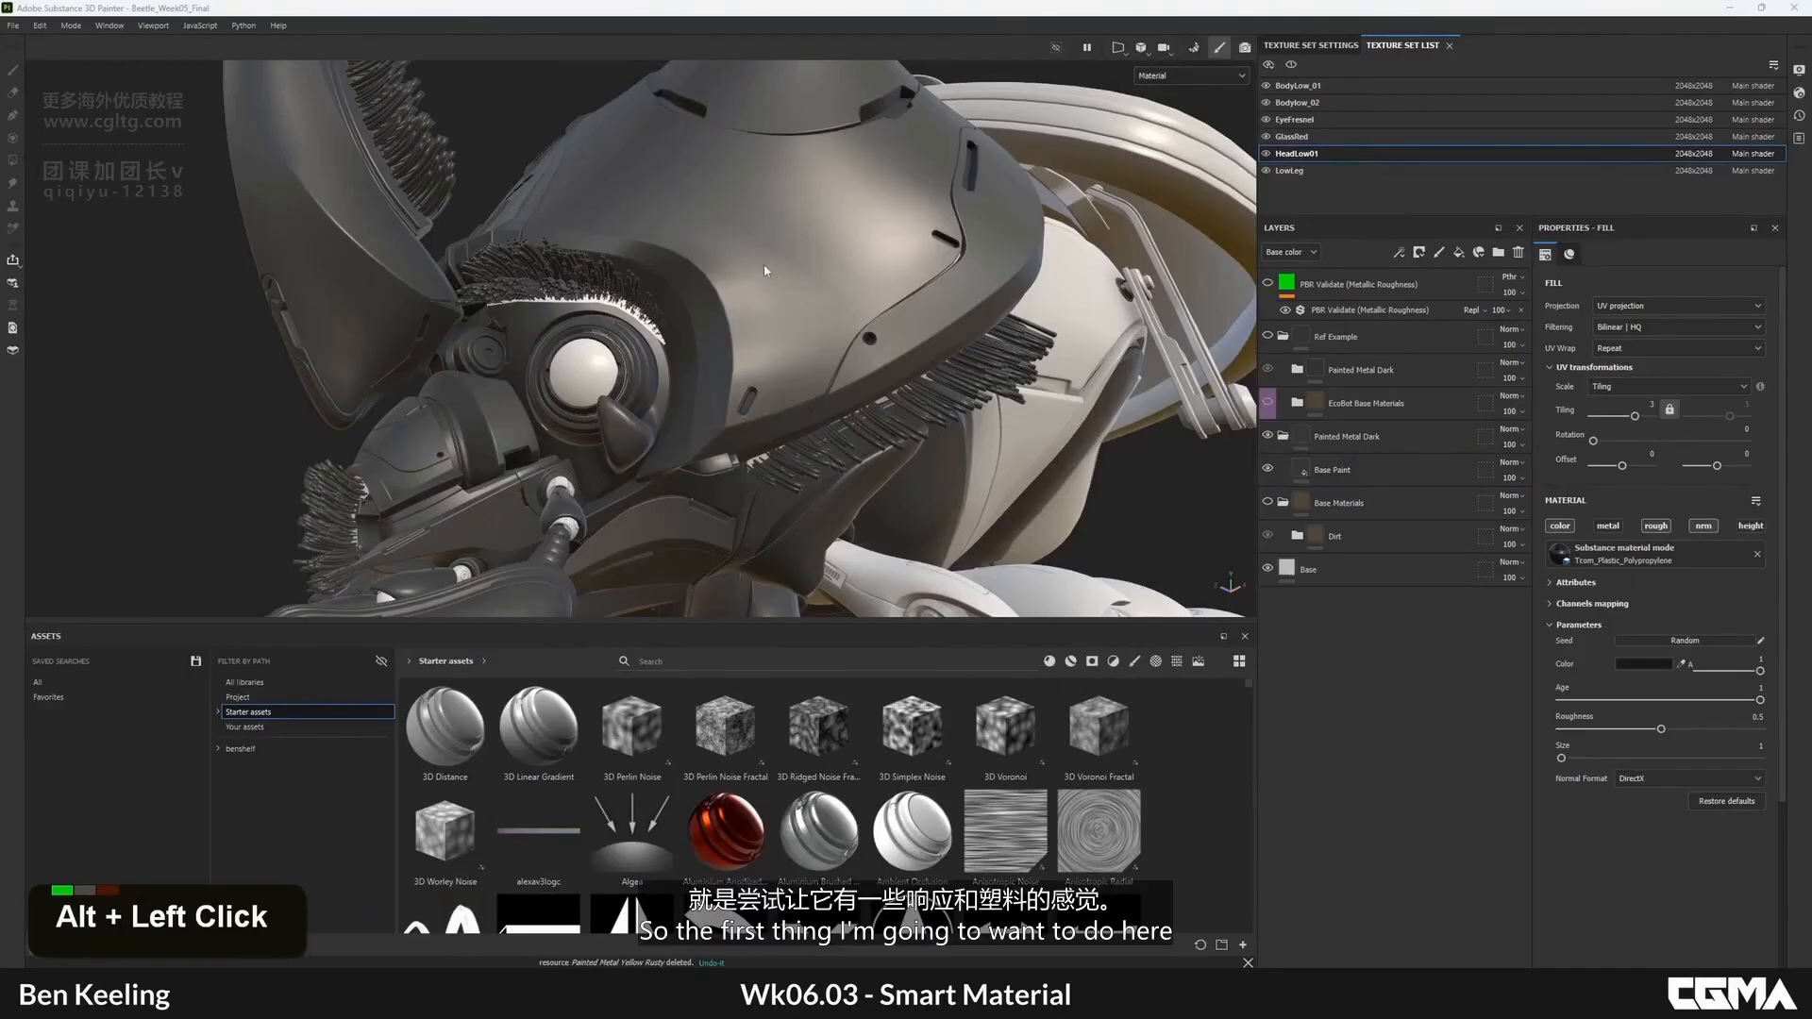
pyautogui.keyDown('alt'); pyautogui.moveTo(623, 427); pyautogui.dragTo(668, 363, button='middle'); pyautogui.keyUp('alt')
pyautogui.keyDown('alt'); pyautogui.moveTo(668, 364); pyautogui.dragTo(679, 373, button='right'); pyautogui.keyUp('alt')
pyautogui.keyDown('alt'); pyautogui.moveTo(680, 373); pyautogui.dragTo(676, 364, button='middle'); pyautogui.keyUp('alt')
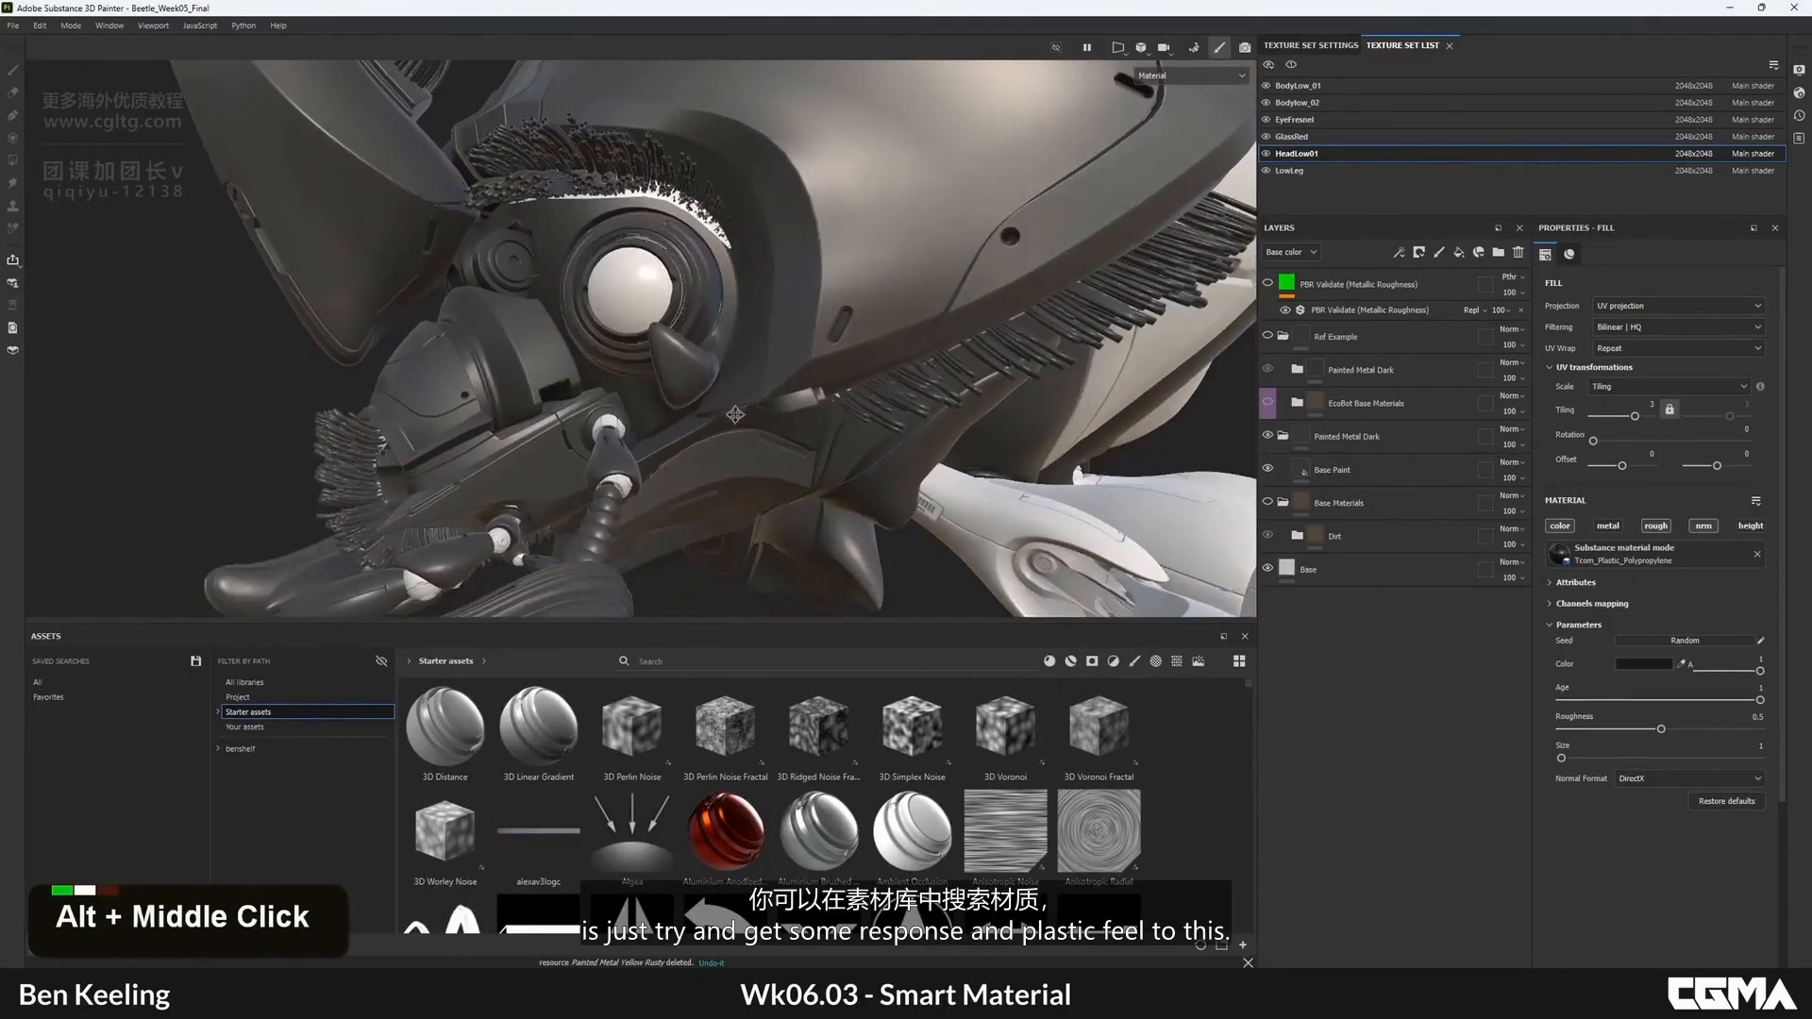
pyautogui.keyDown('alt'); pyautogui.moveTo(675, 363); pyautogui.dragTo(655, 345, button='right'); pyautogui.keyUp('alt')
pyautogui.keyDown('alt'); pyautogui.moveTo(656, 345); pyautogui.dragTo(755, 364); pyautogui.keyUp('alt')
pyautogui.moveTo(755, 363)
pyautogui.keyDown('alt'); pyautogui.mouseDown(button='right')
pyautogui.moveTo(783, 342)
pyautogui.moveTo(755, 430)
pyautogui.mouseUp(button='right'); pyautogui.keyUp('alt')
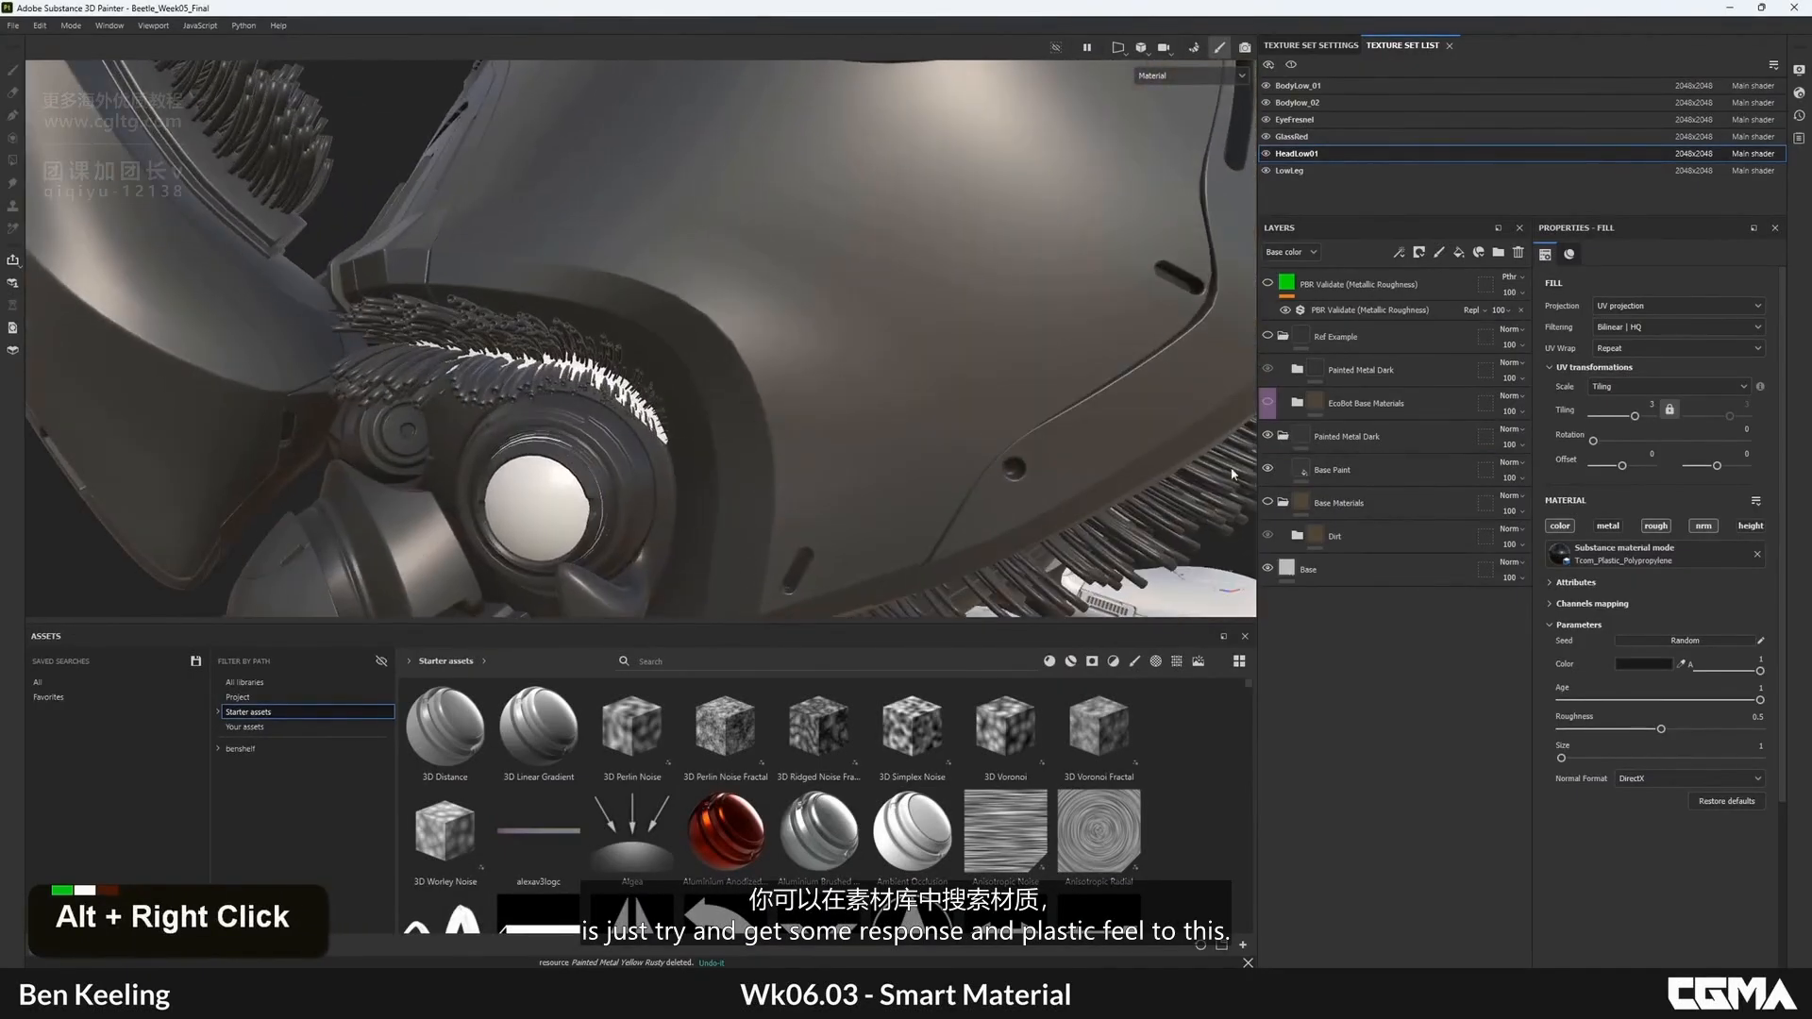
# - Select the Base Paint layer, search the Starter assets for "plastic" and limit the results to smart materials
pyautogui.click(1332, 469)
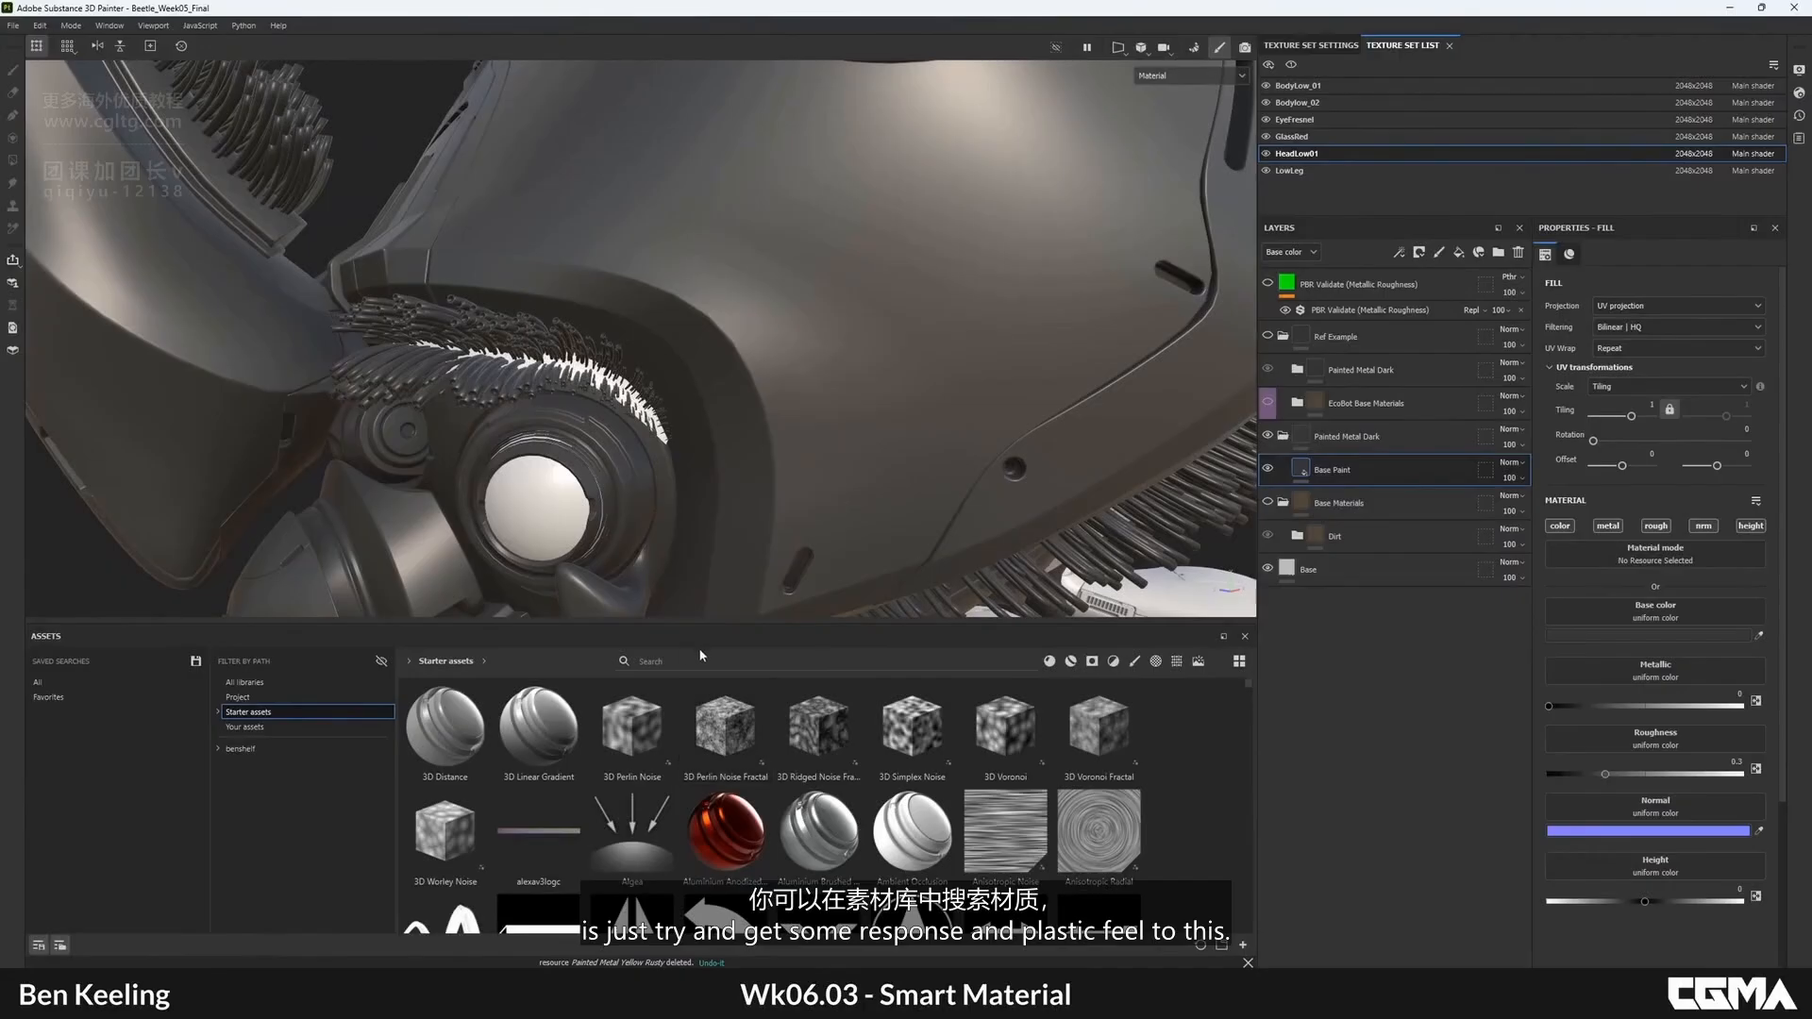
pyautogui.doubleClick(710, 662)
pyautogui.write('plastic')
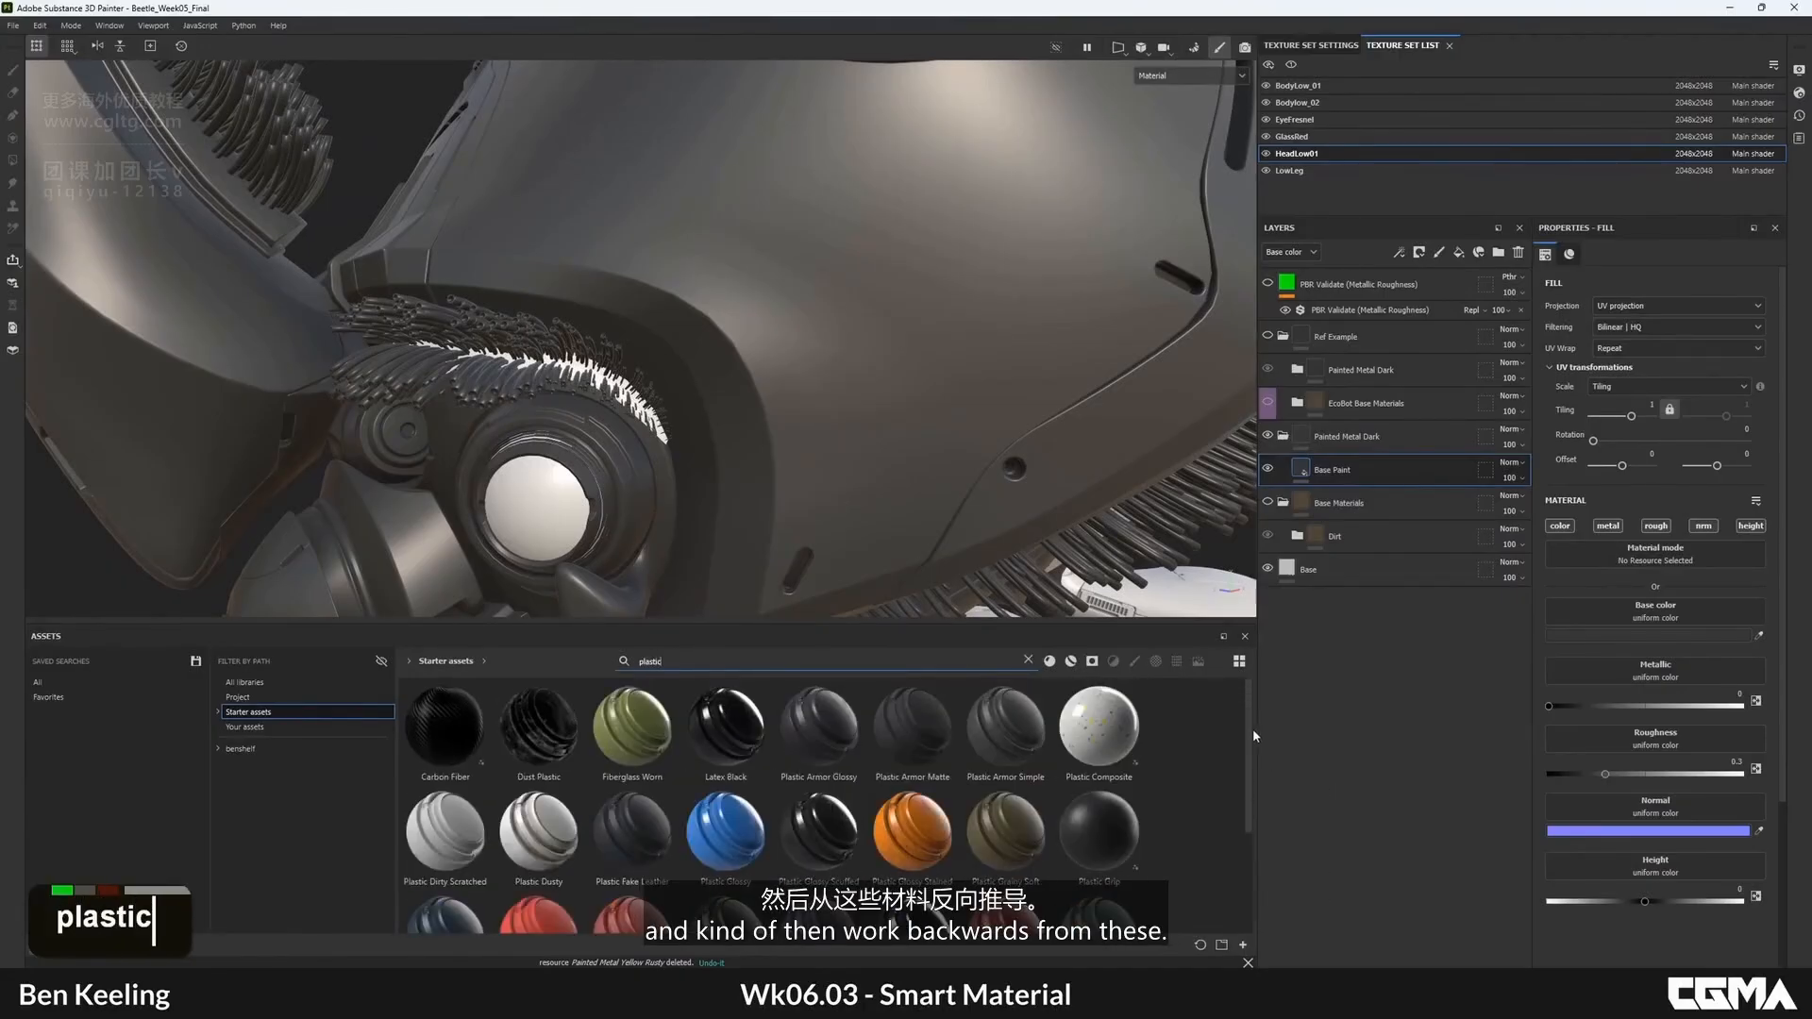
pyautogui.moveTo(1254, 734); pyautogui.dragTo(1244, 830)
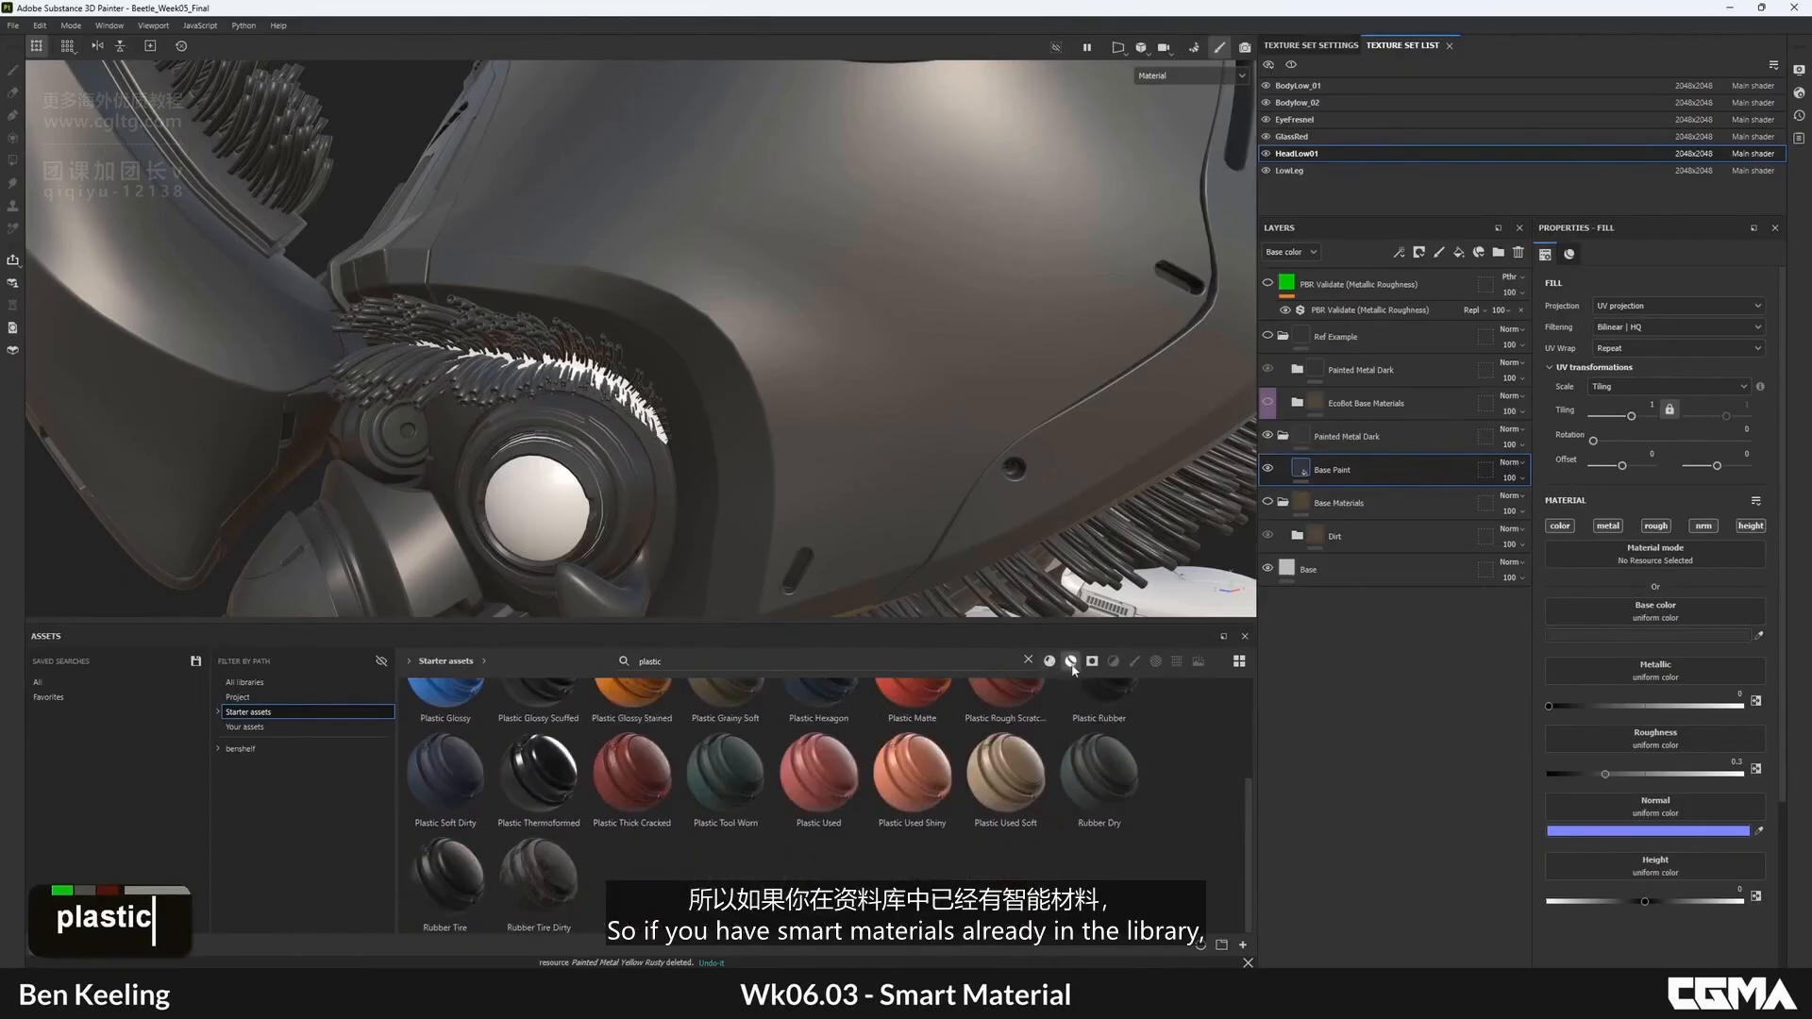
pyautogui.scroll(2, 791, 802)
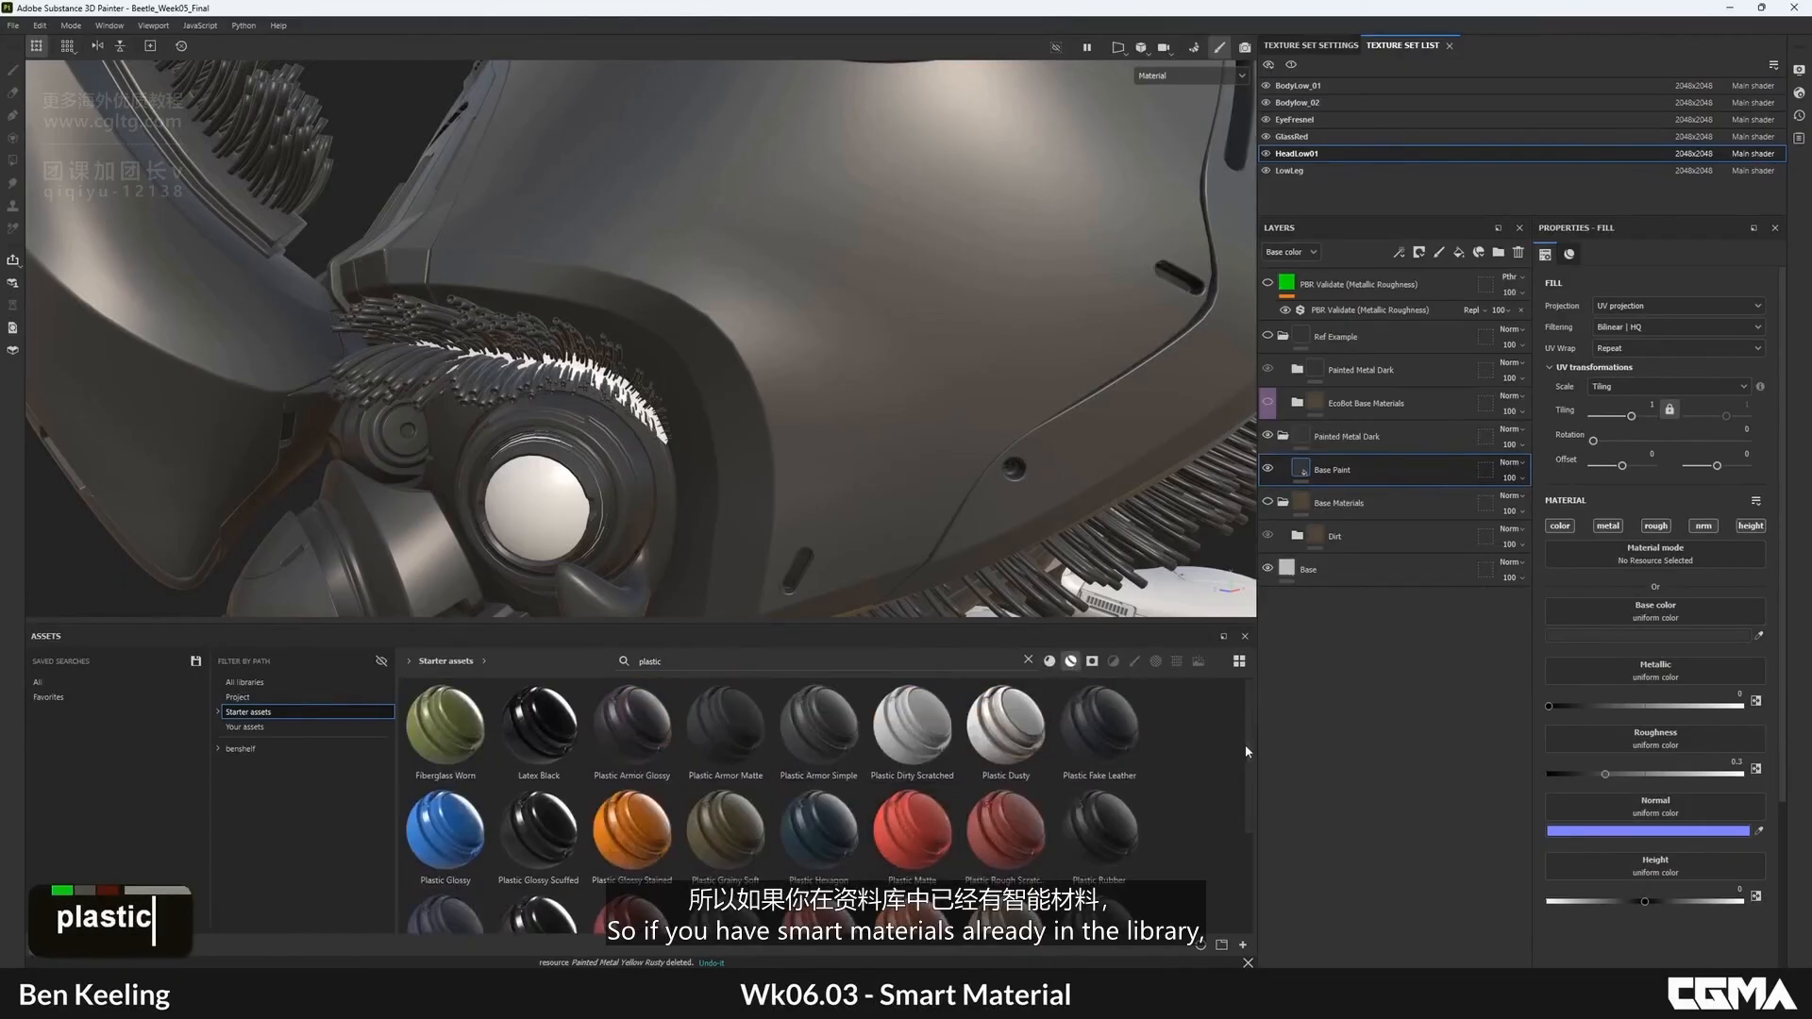
pyautogui.moveTo(1246, 753); pyautogui.dragTo(1253, 831)
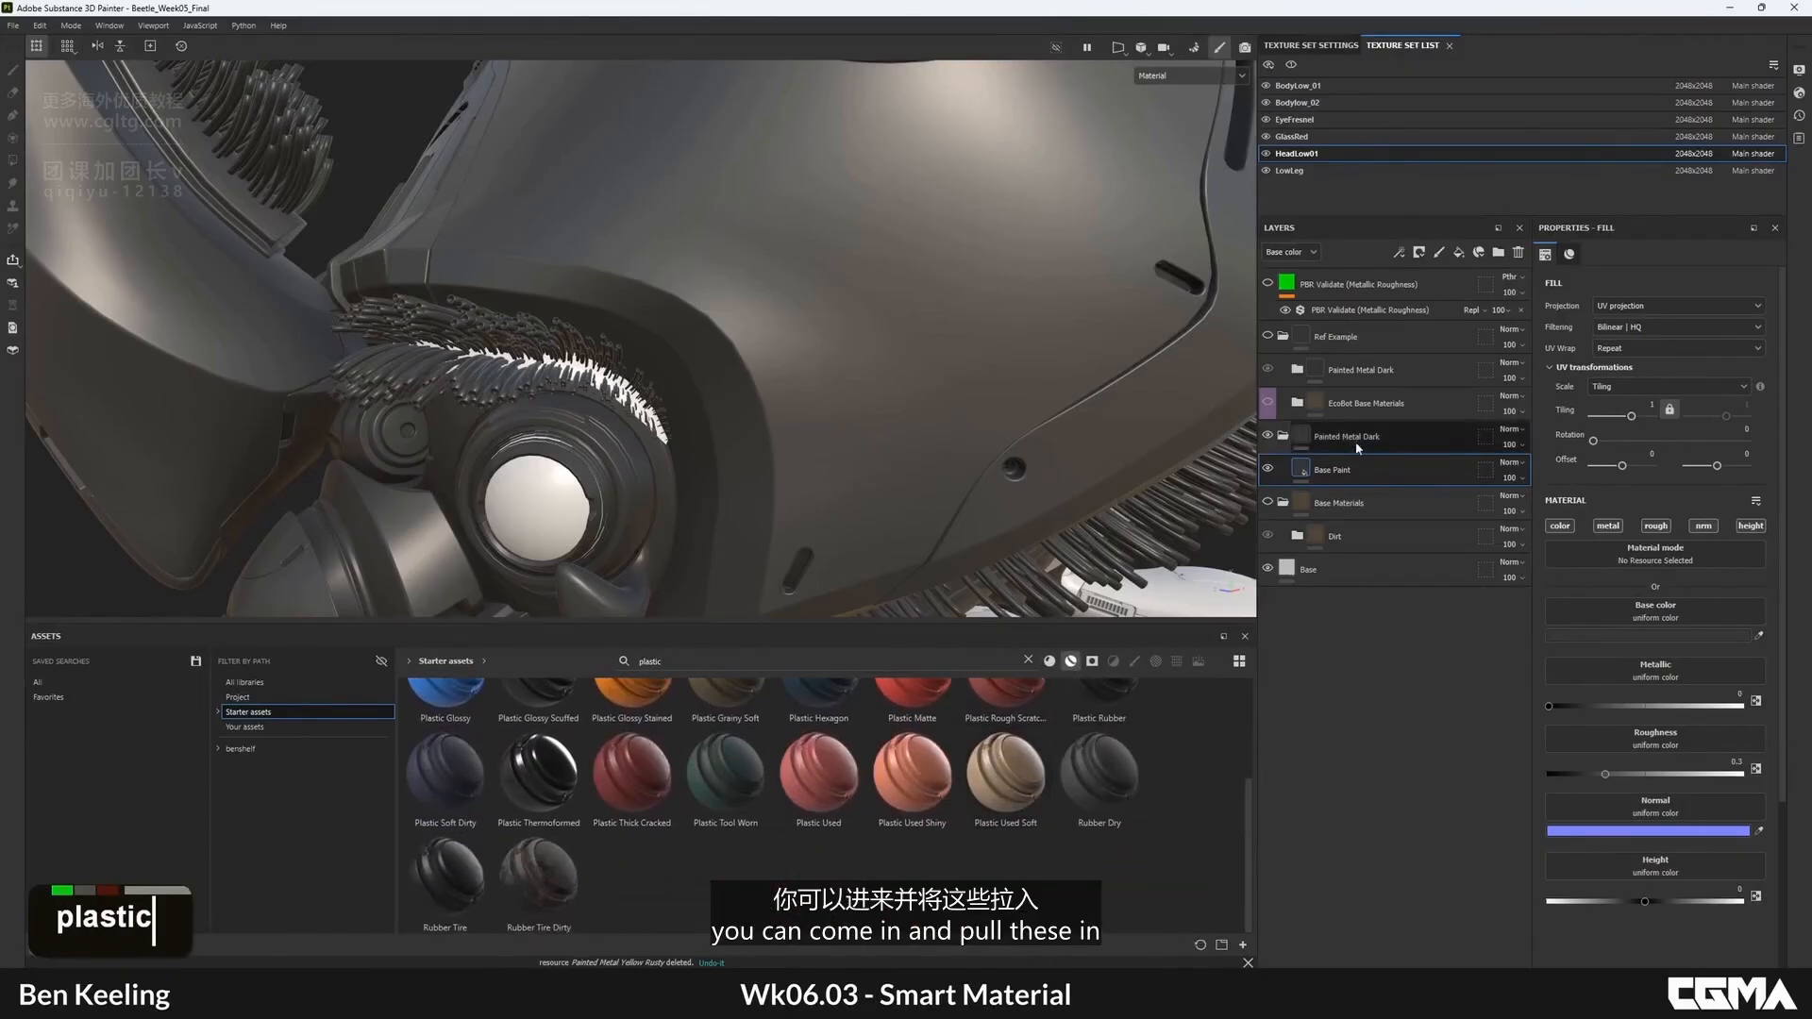
pyautogui.scroll(4, 741, 756)
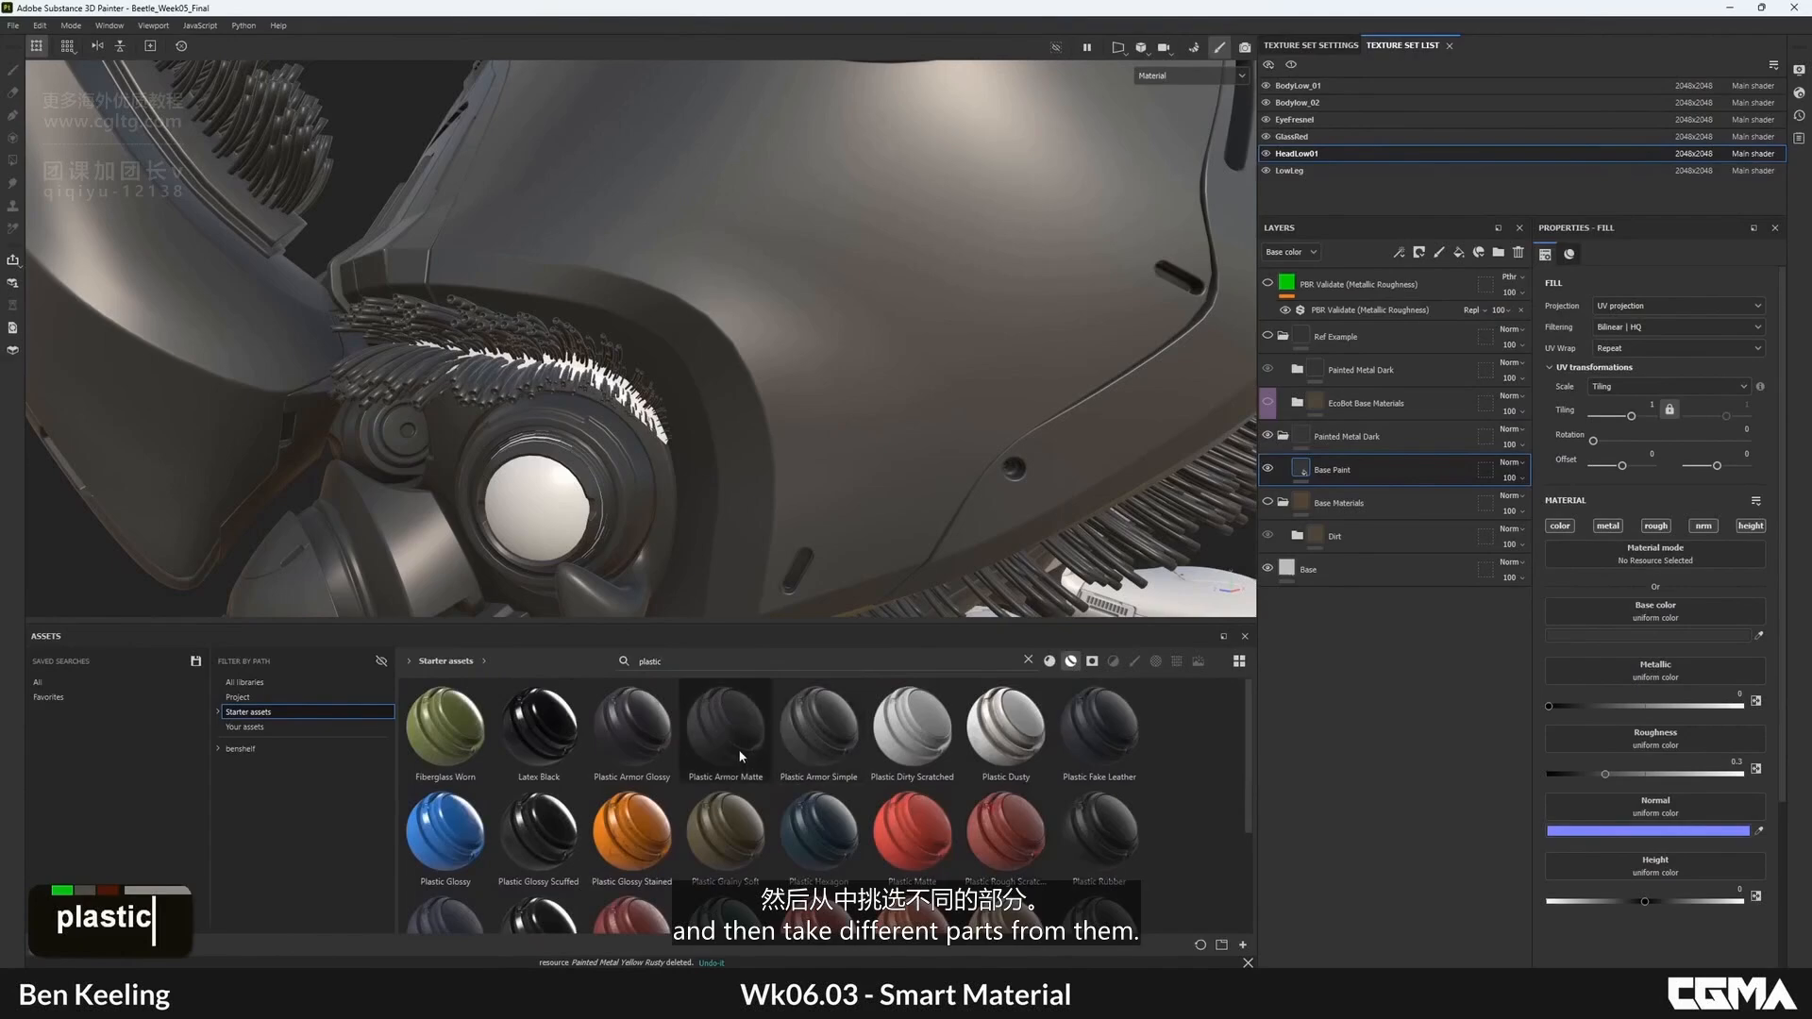
# - Add the Plastic Armor Simple smart material directly above the Painted Metal Dark folder and toggle its visibility to compare
pyautogui.moveTo(801, 745); pyautogui.dragTo(1353, 435)
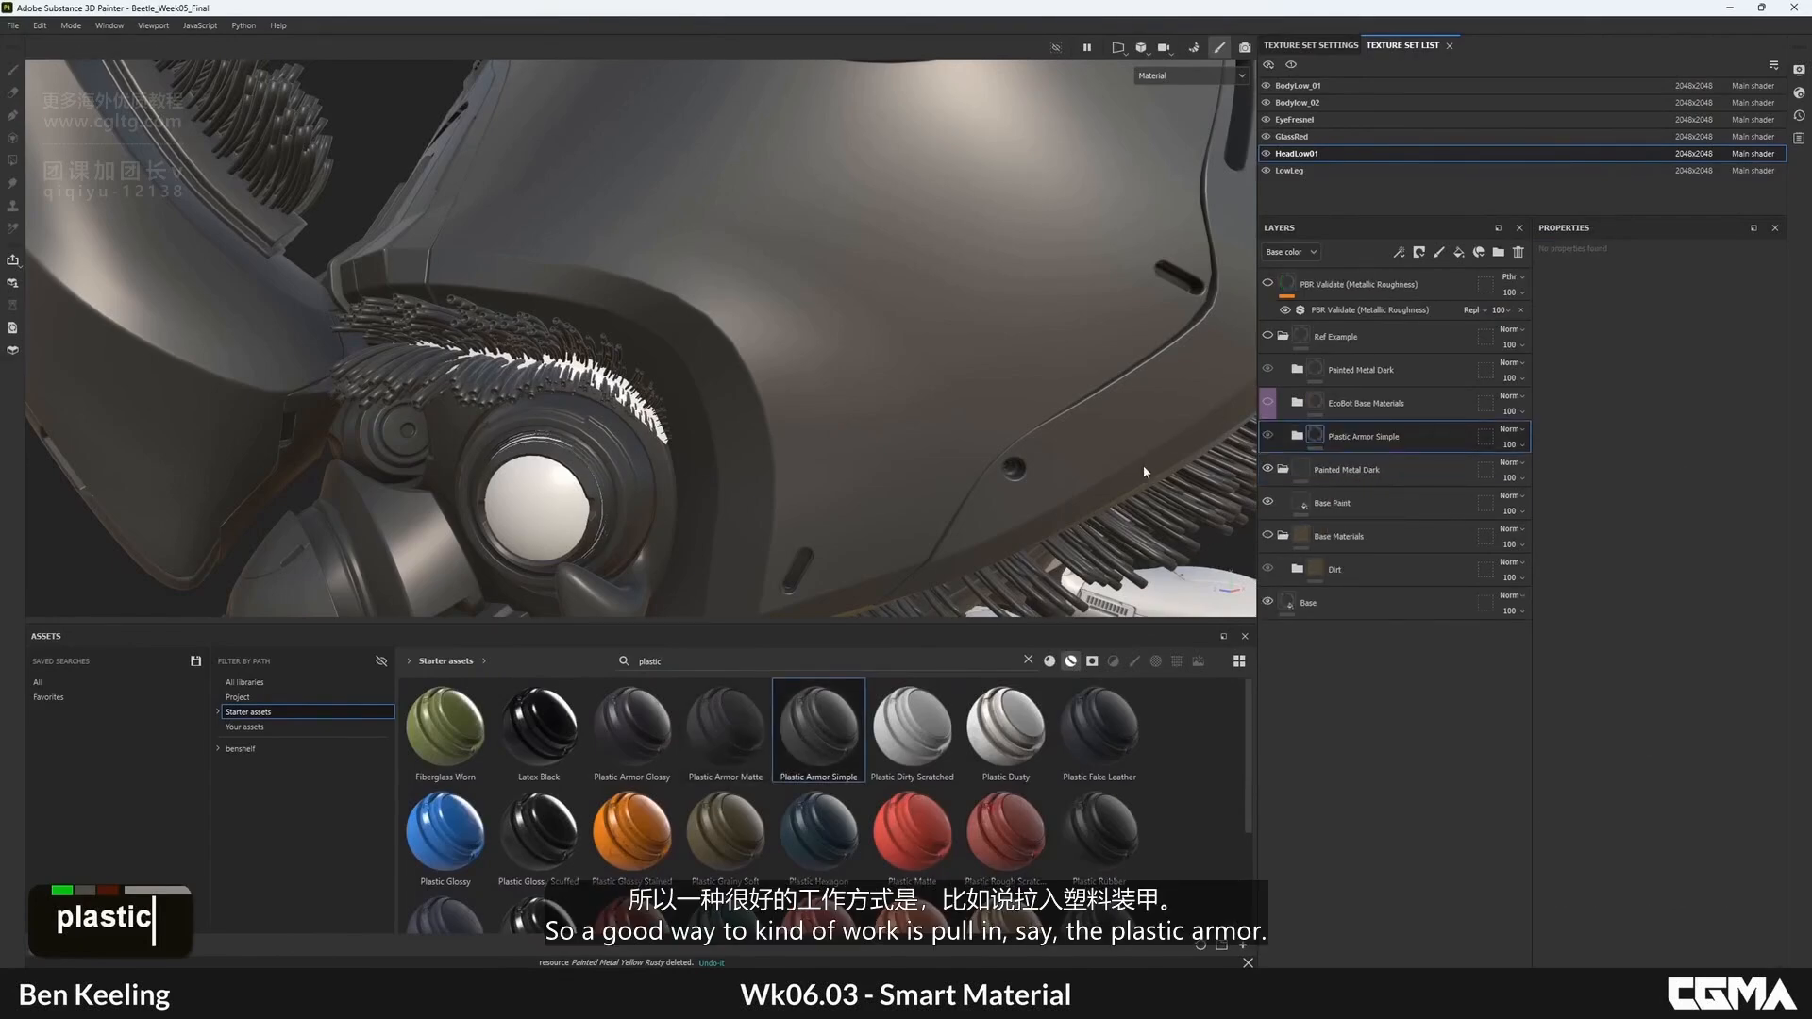
pyautogui.keyDown('alt'); pyautogui.moveTo(981, 368); pyautogui.dragTo(785, 319); pyautogui.keyUp('alt')
pyautogui.doubleClick(1267, 437)
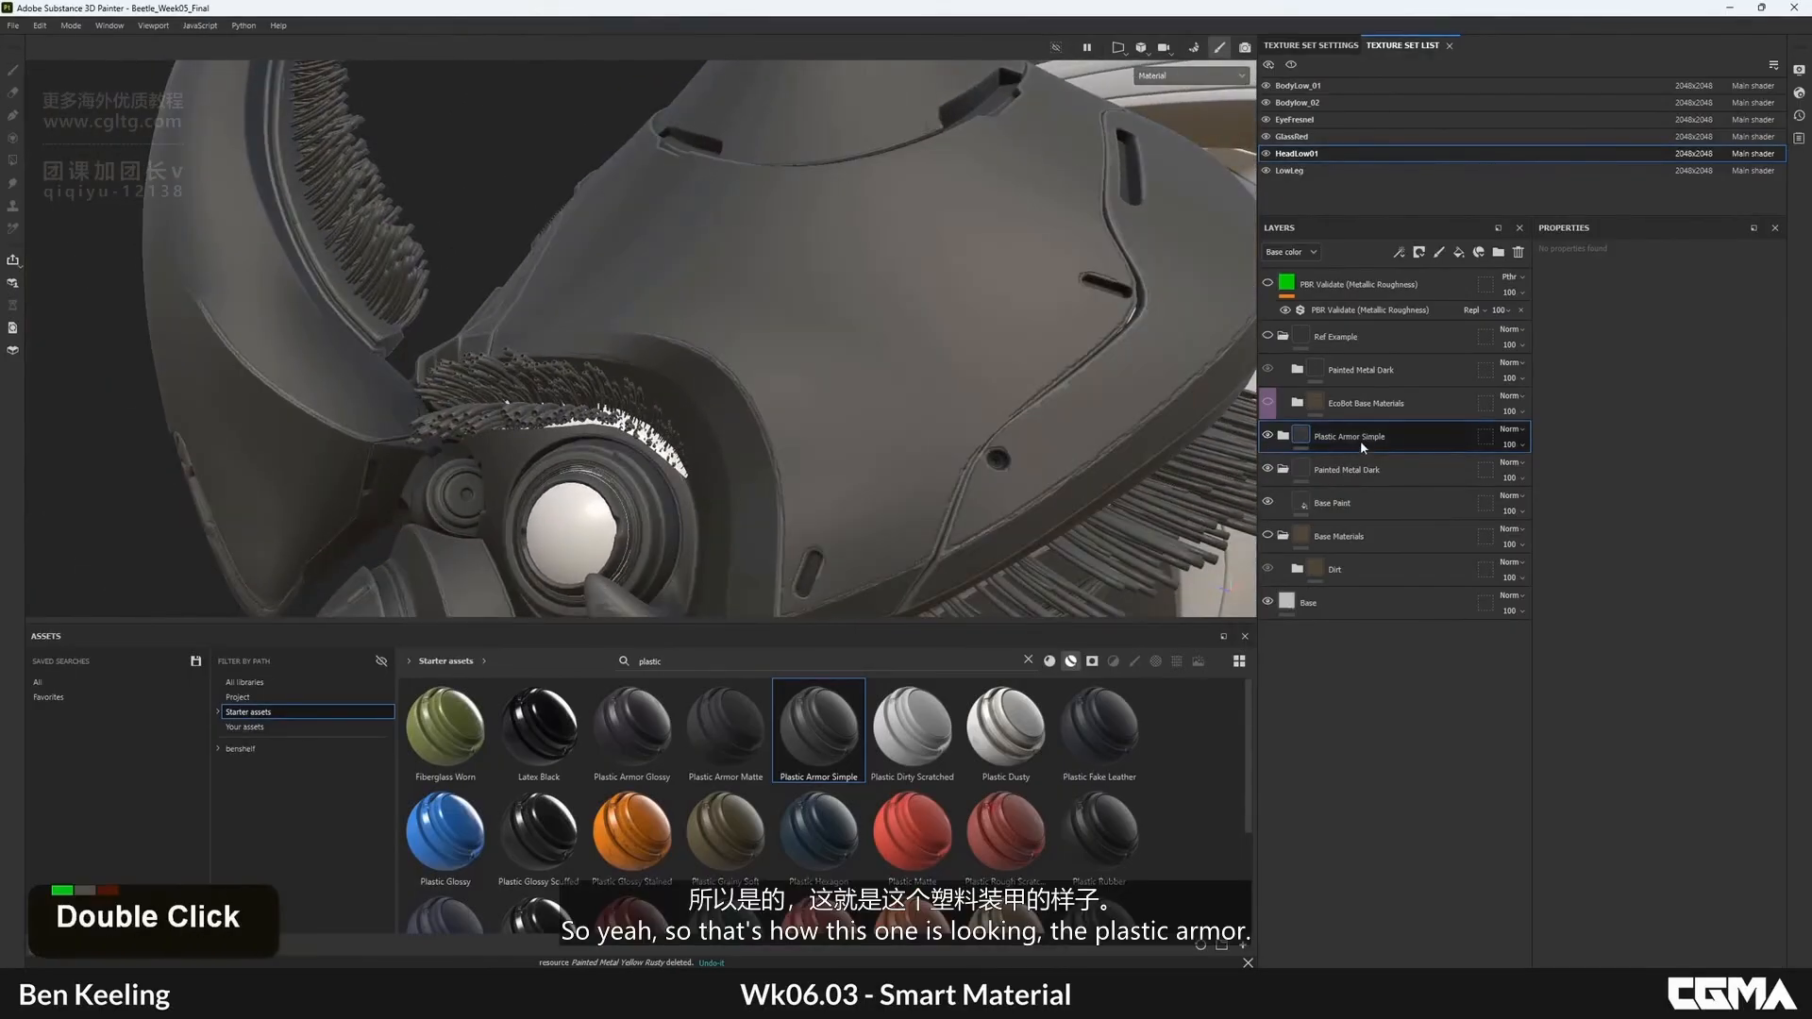
pyautogui.press('Delete')
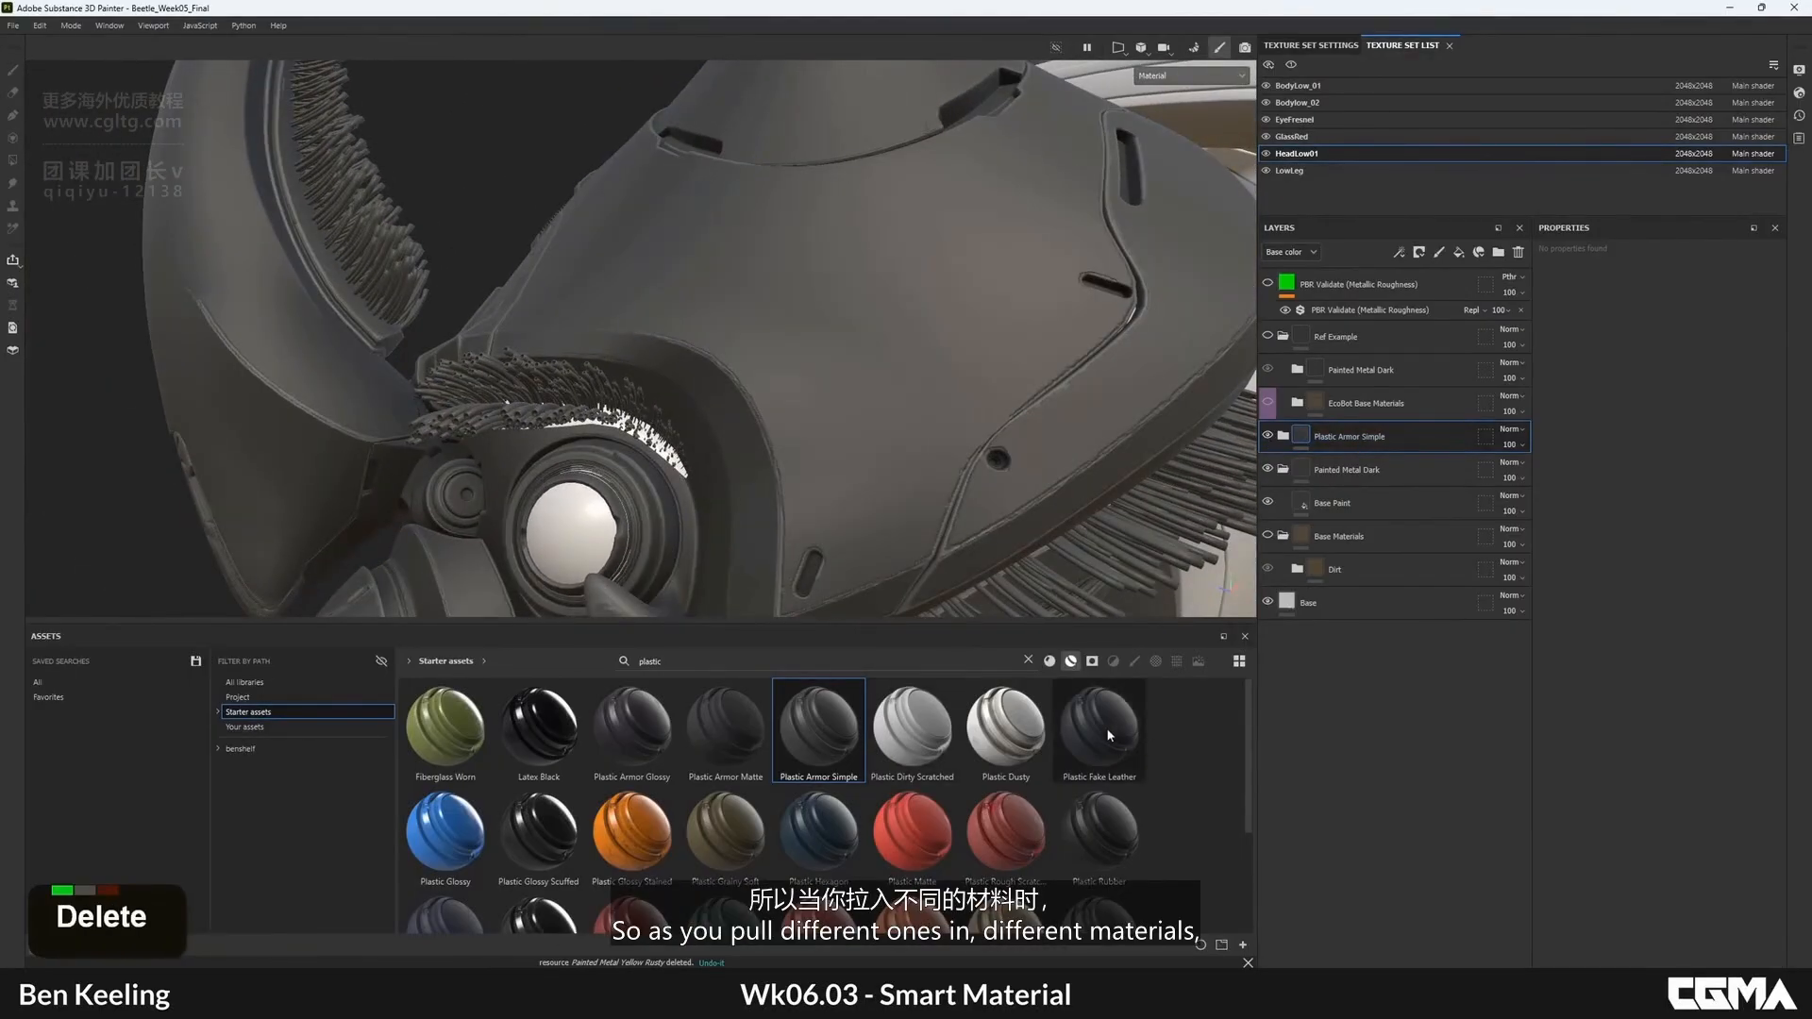
# - Add the Plastic Rubber smart material below Plastic Armor Simple and hide Plastic Armor Simple to judge the rubber surface
pyautogui.moveTo(1098, 830)
pyautogui.mouseDown()
pyautogui.moveTo(1407, 442)
pyautogui.moveTo(1379, 455)
pyautogui.mouseUp()
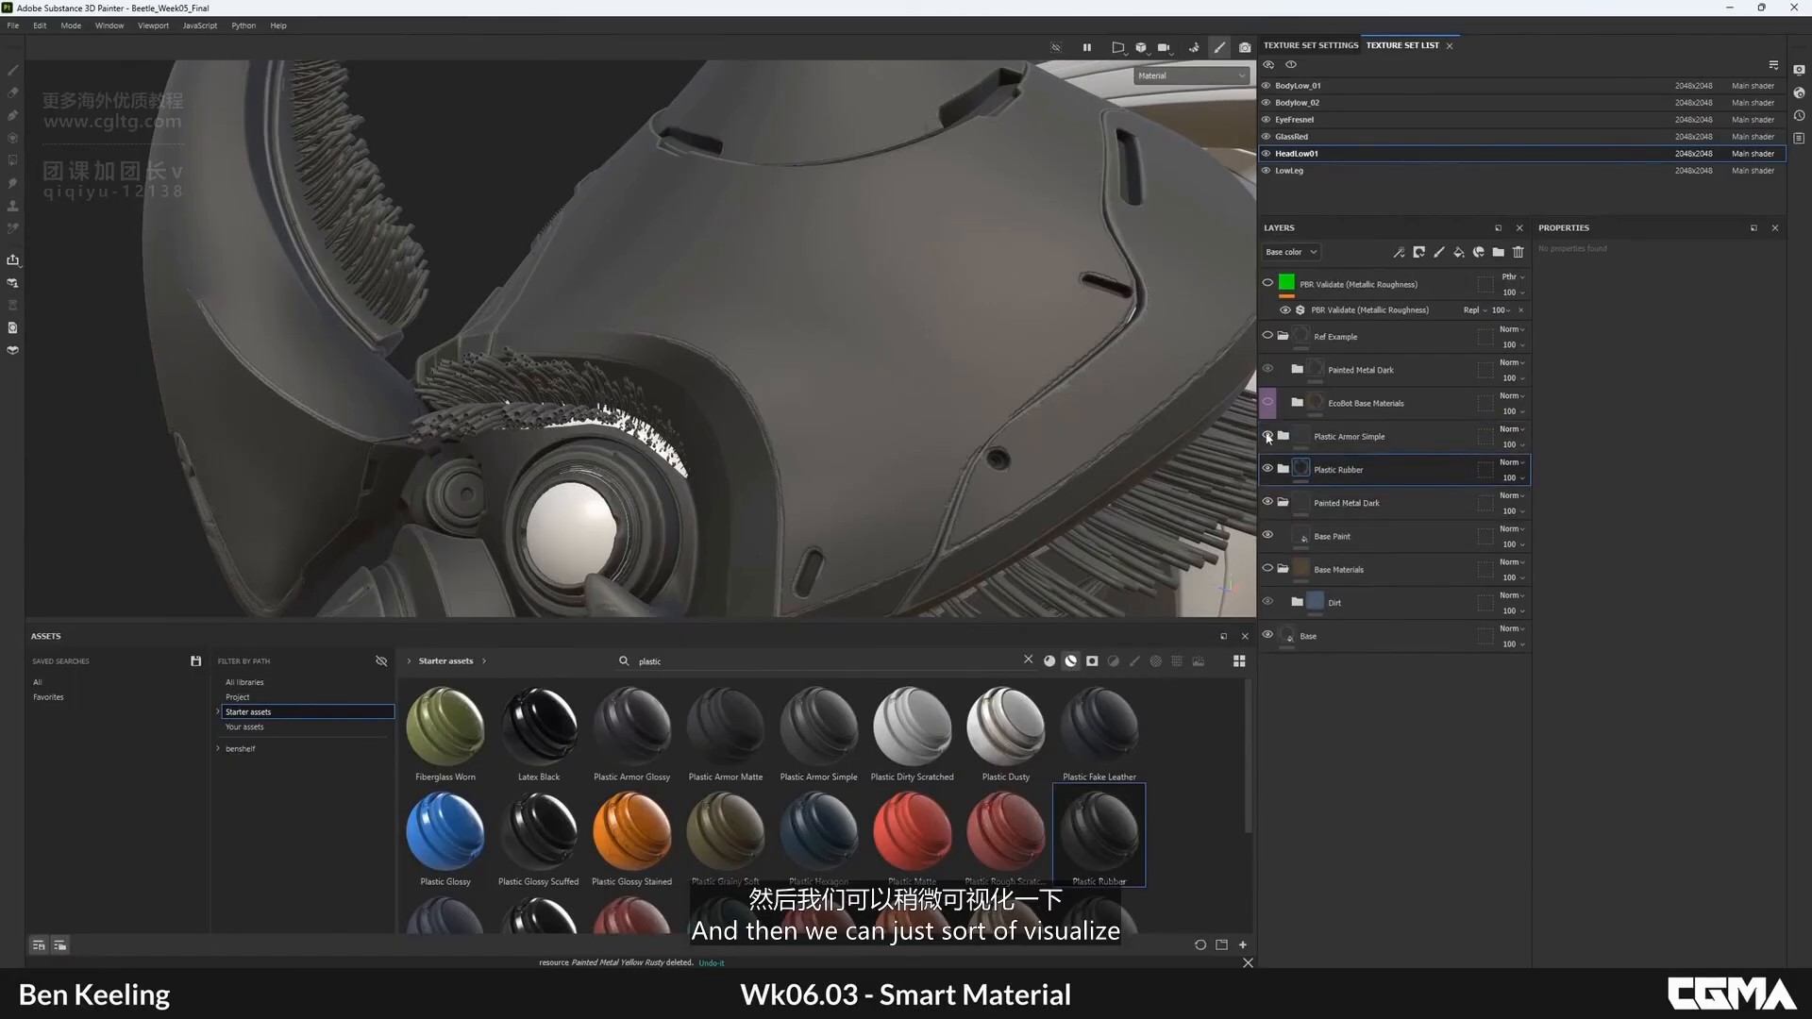
pyautogui.moveTo(797, 407)
pyautogui.keyDown('alt'); pyautogui.mouseDown()
pyautogui.moveTo(869, 395)
pyautogui.moveTo(762, 420)
pyautogui.moveTo(809, 376)
pyautogui.moveTo(906, 415)
pyautogui.mouseUp(); pyautogui.keyUp('alt')
pyautogui.click(1338, 440)
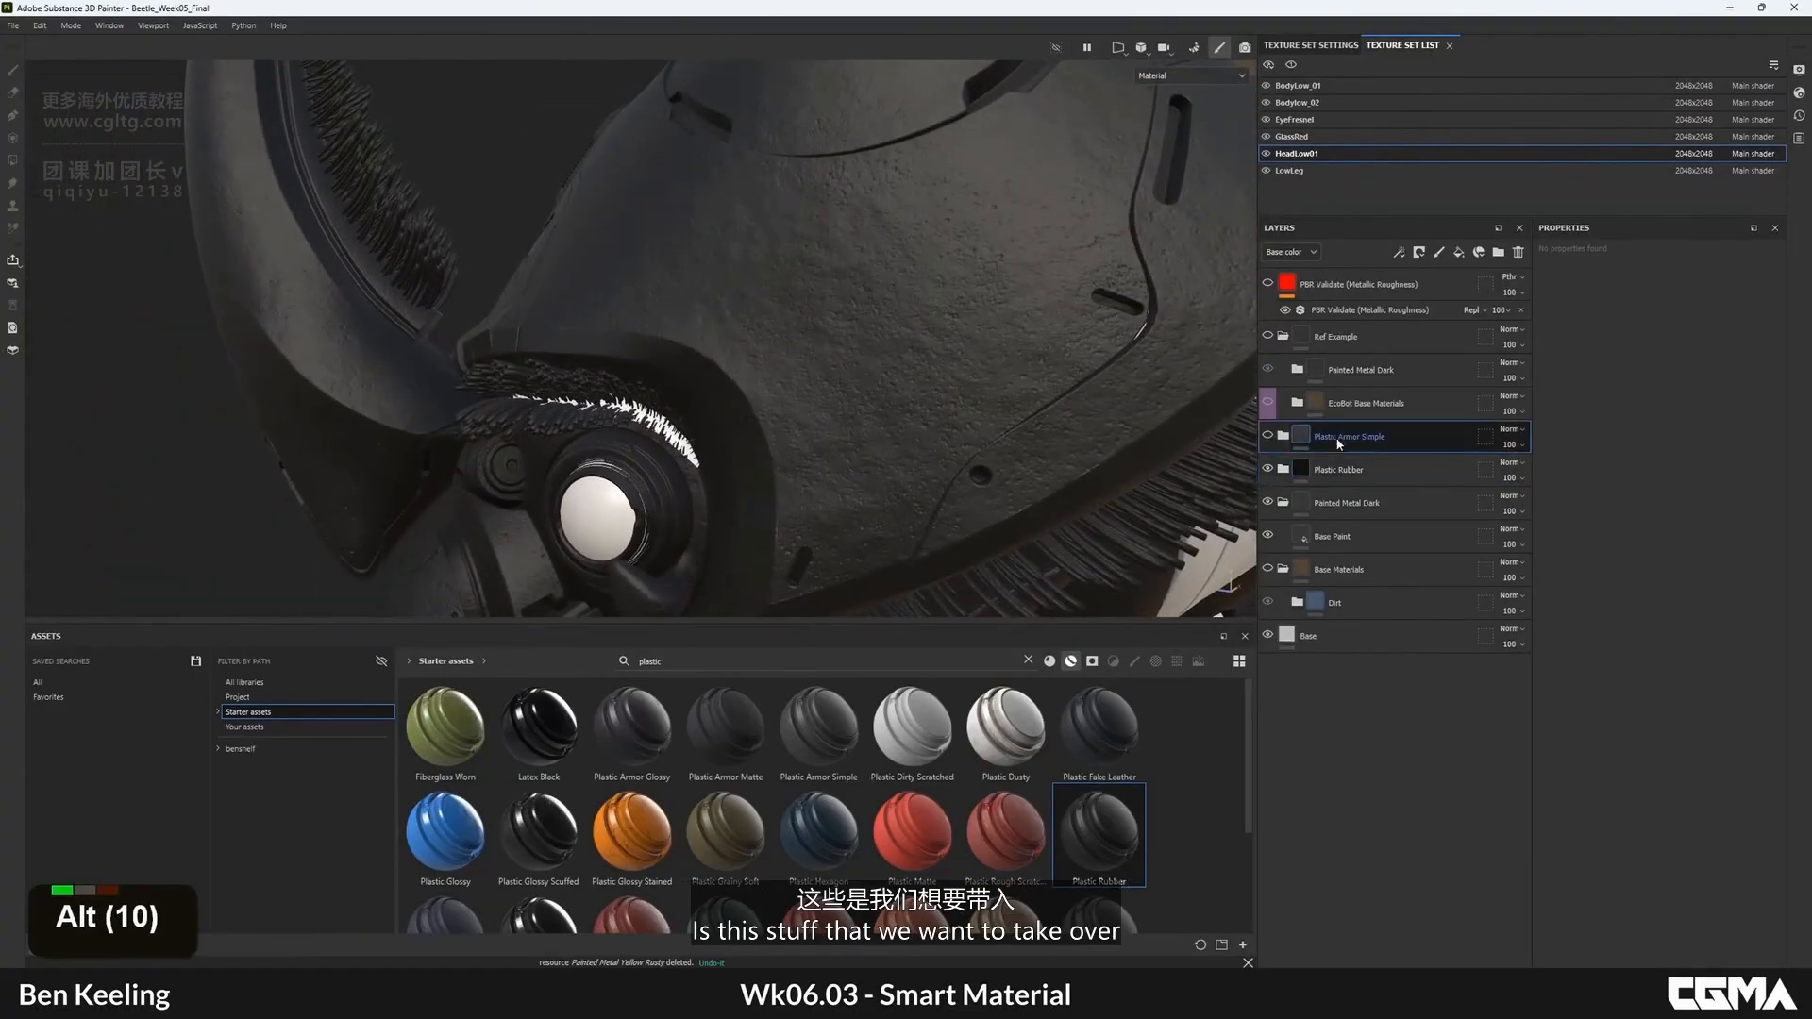
# - Delete the Plastic Armor Simple and Plastic Rubber smart materials and collapse the Painted Metal Dark and Ref Example folders
pyautogui.keyDown('shift'); pyautogui.click(1359, 471); pyautogui.keyUp('shift')
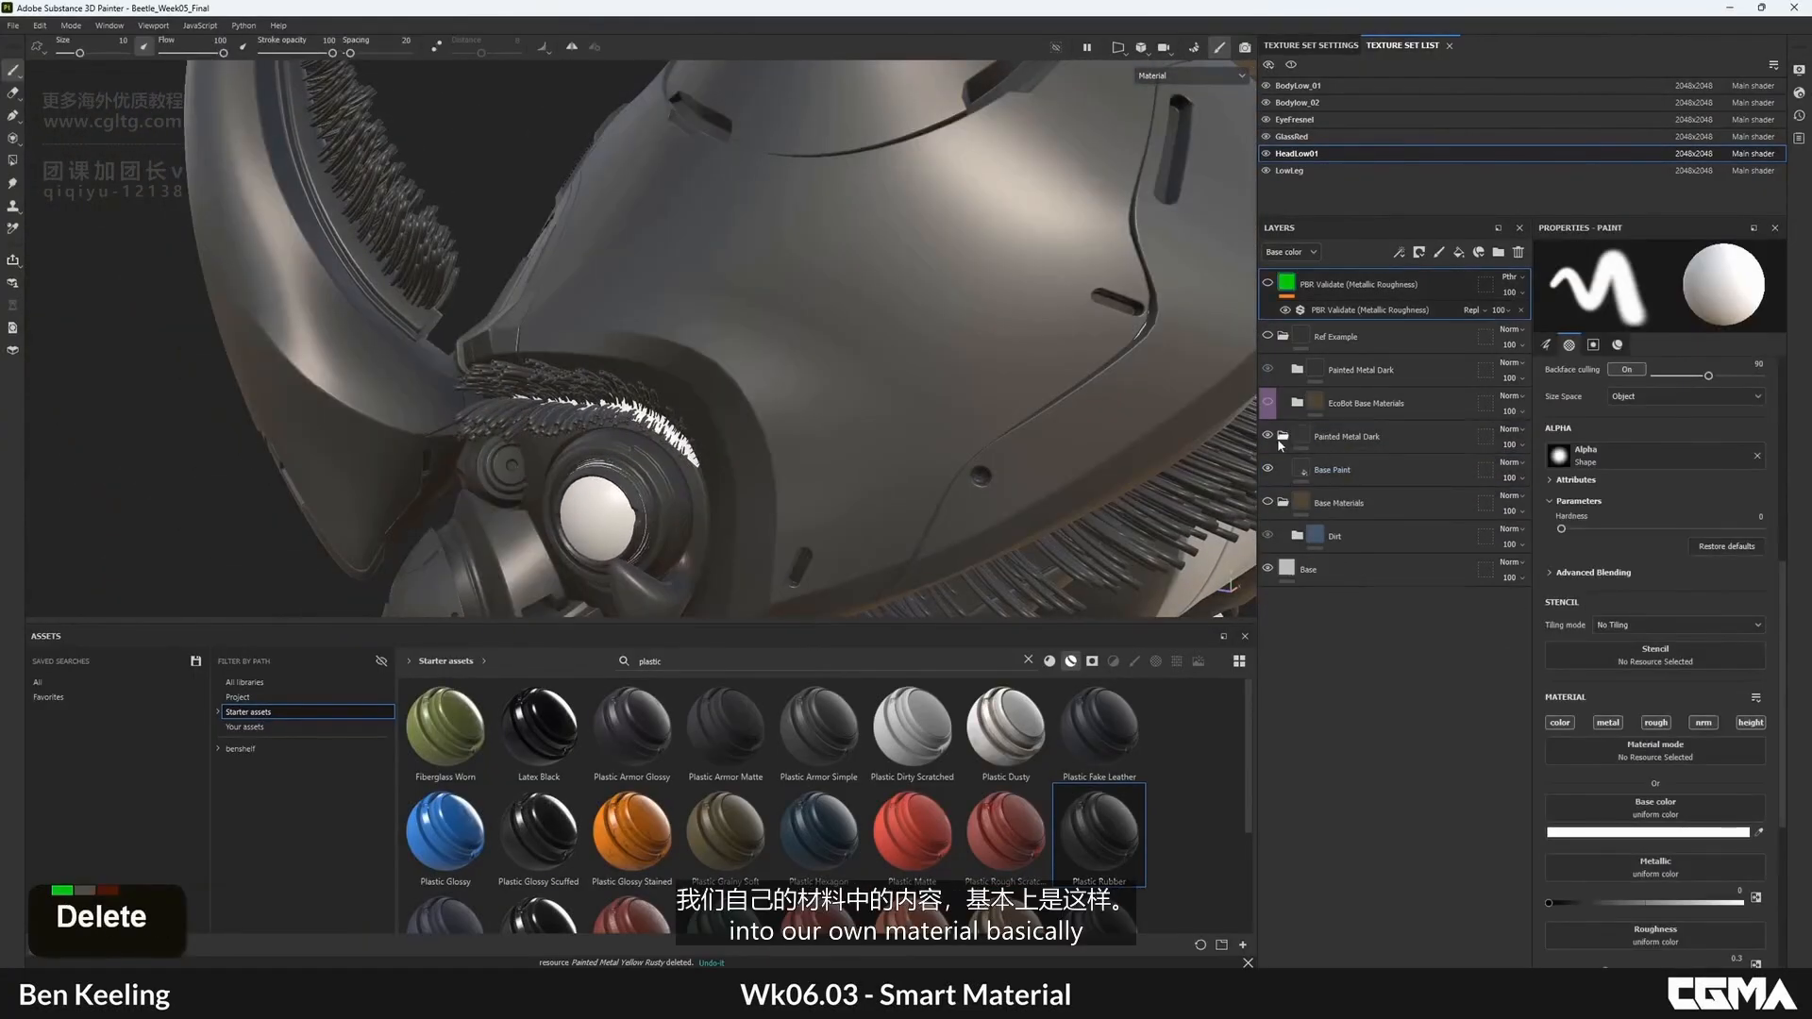
pyautogui.click(1284, 435)
pyautogui.click(1285, 336)
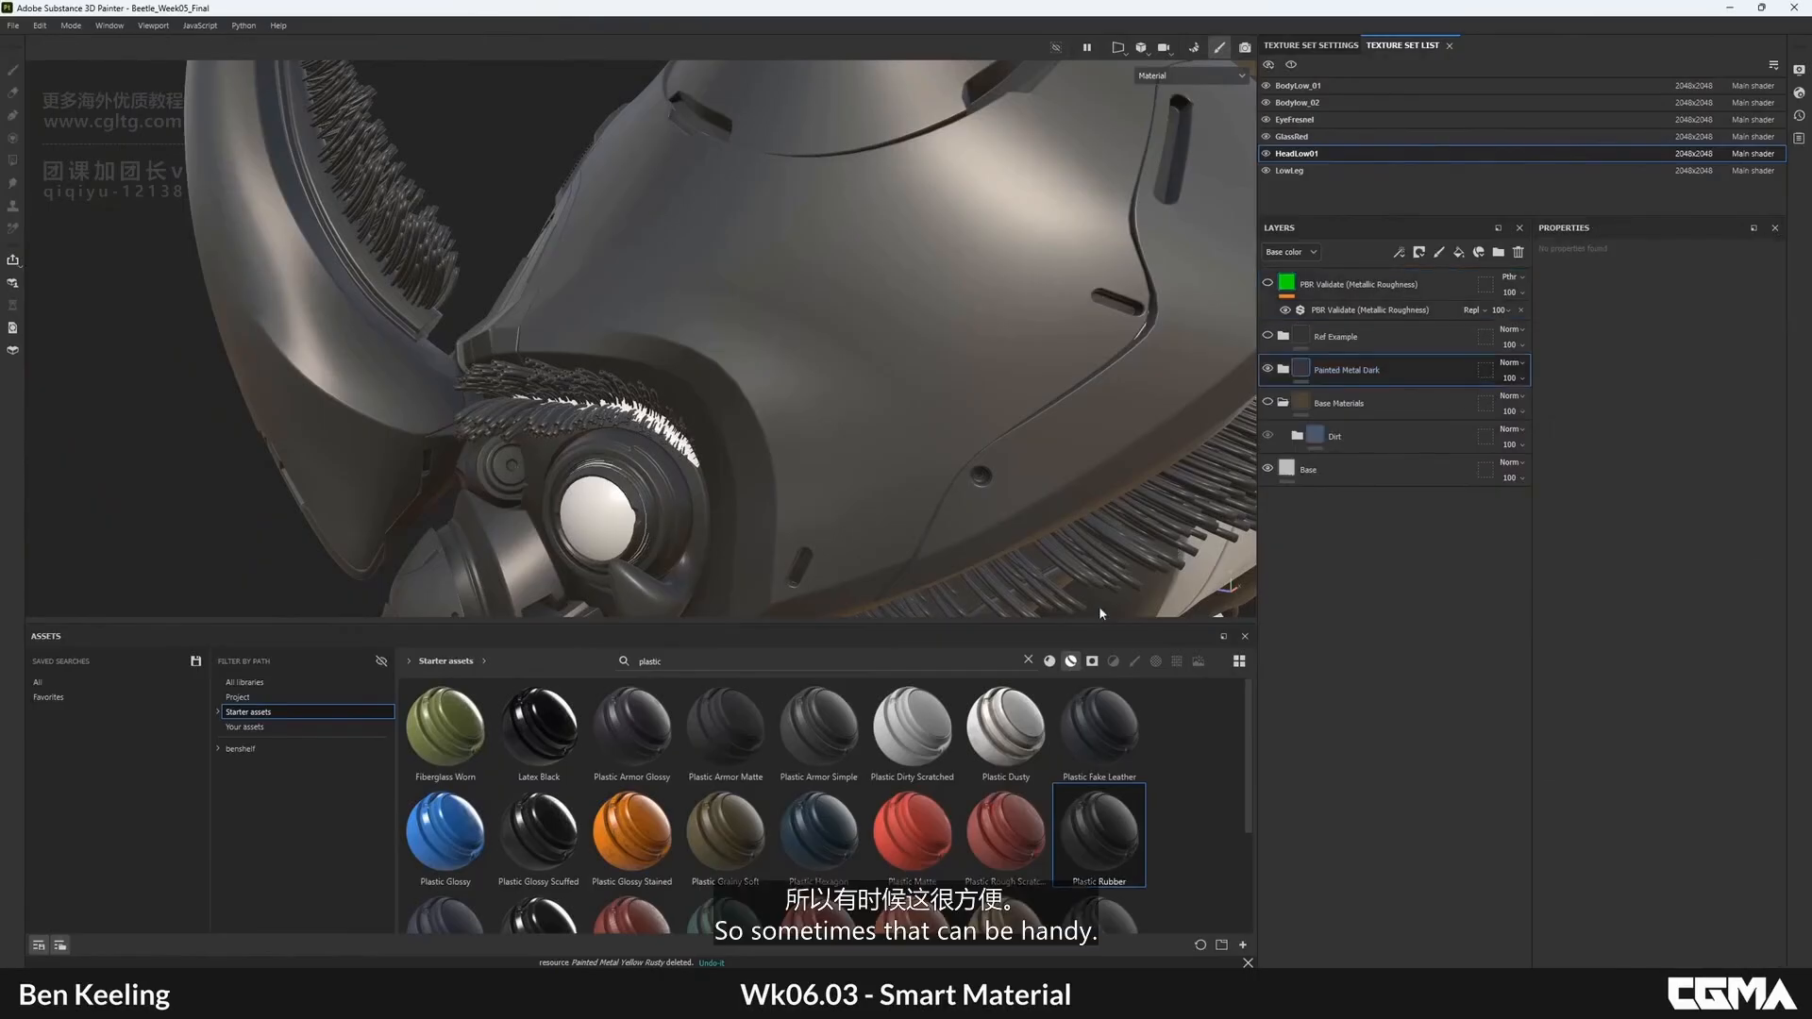
# - Filter the plastic search to base materials, test Plastic Grip above the Painted Metal Dark folder and delete it again
pyautogui.doubleClick(1050, 661)
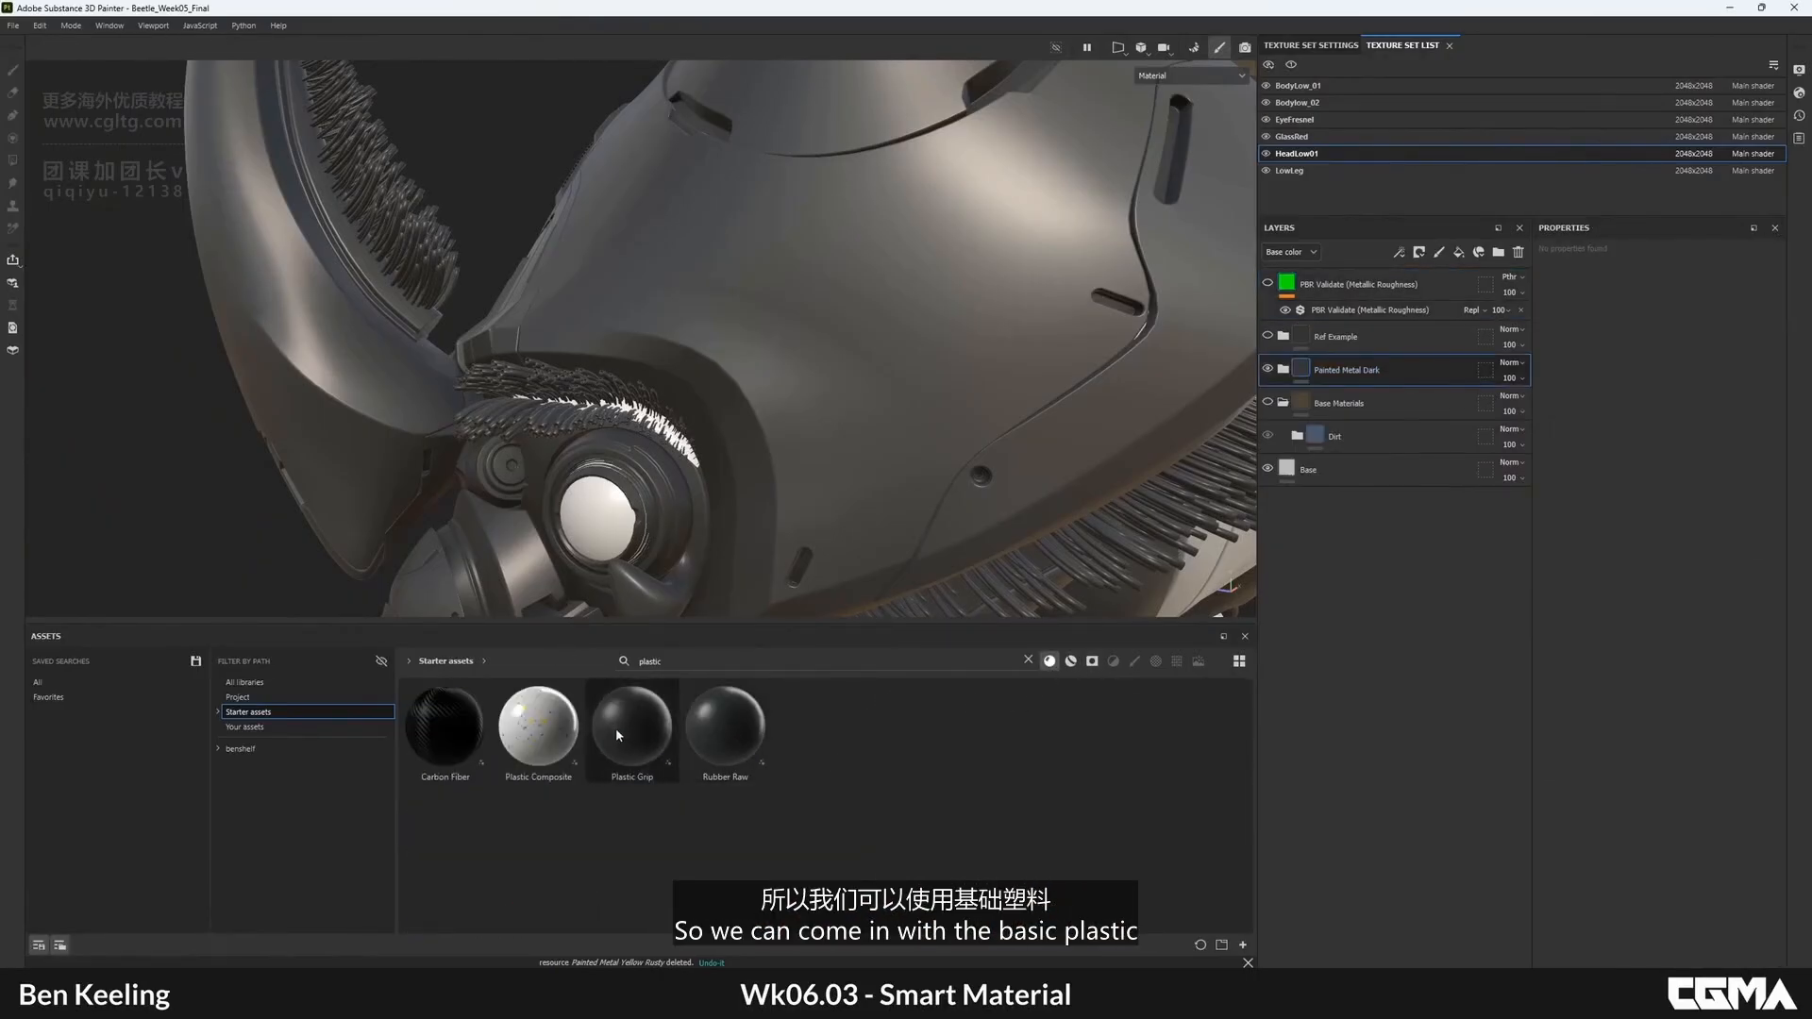
pyautogui.moveTo(623, 727)
pyautogui.mouseDown()
pyautogui.moveTo(661, 774)
pyautogui.moveTo(1364, 361)
pyautogui.mouseUp()
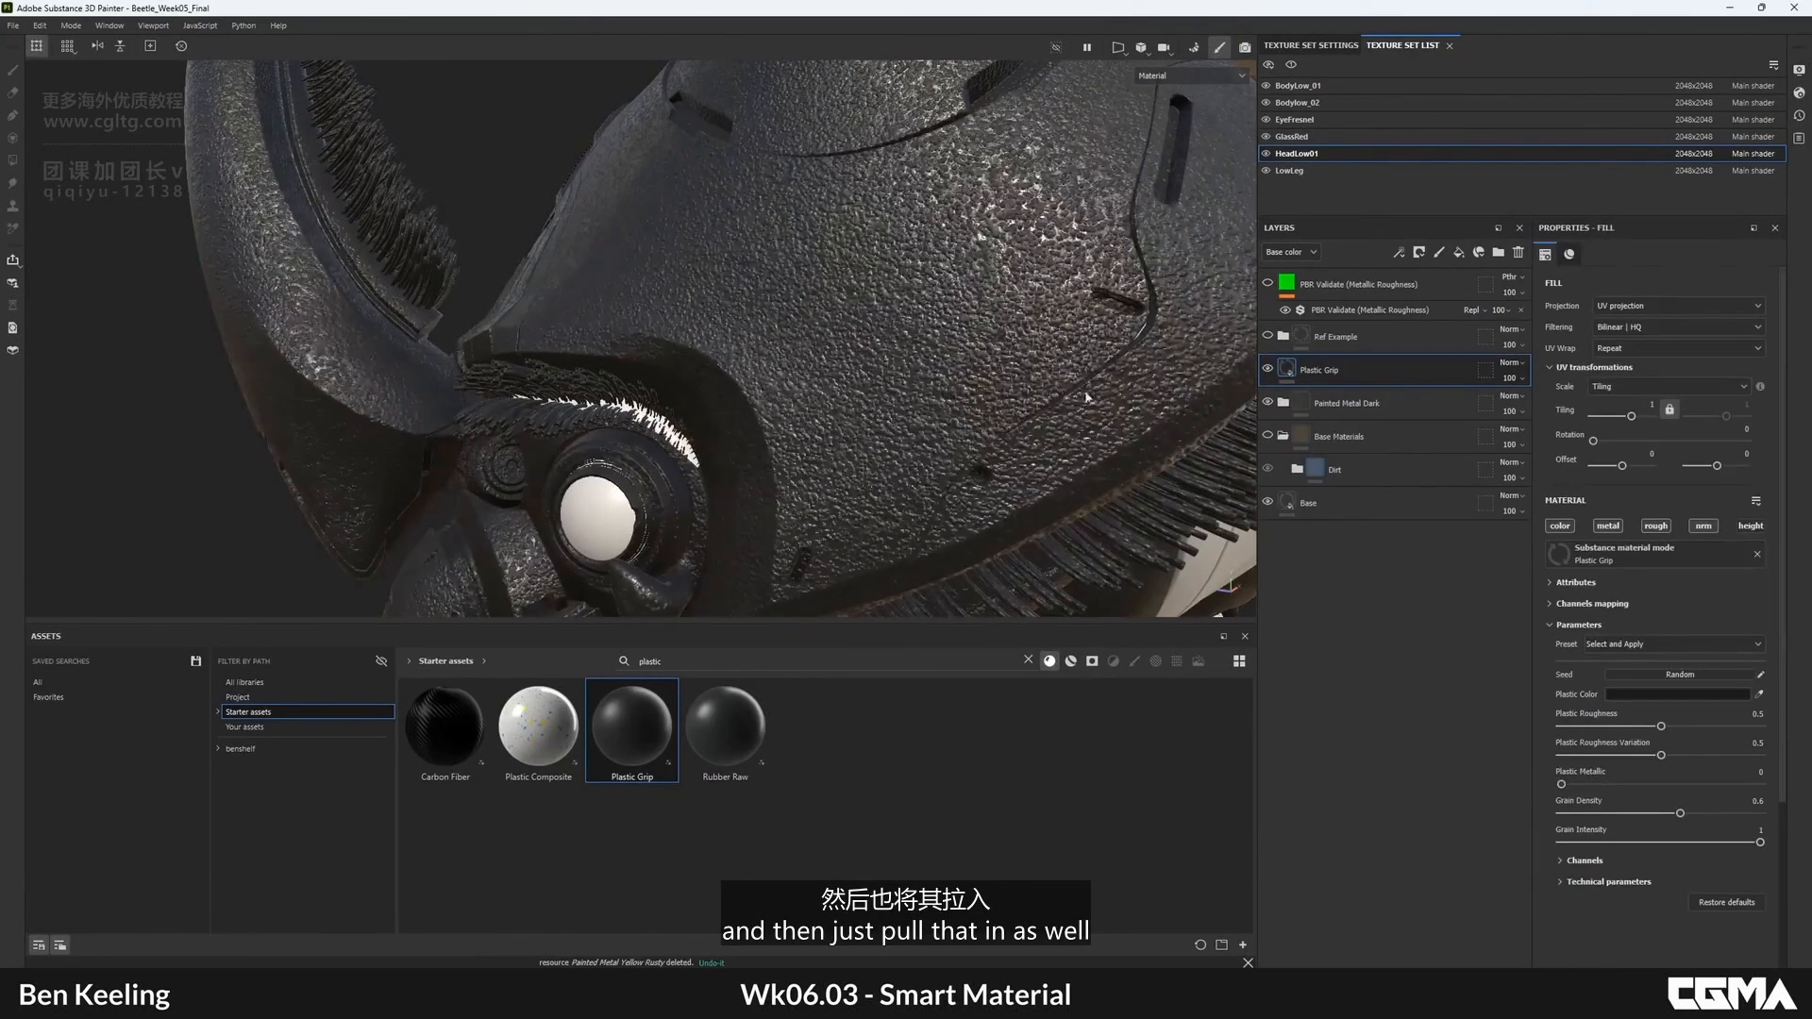
pyautogui.moveTo(911, 351)
pyautogui.keyDown('alt'); pyautogui.mouseDown()
pyautogui.moveTo(802, 363)
pyautogui.moveTo(882, 368)
pyautogui.moveTo(802, 350)
pyautogui.mouseUp(); pyautogui.keyUp('alt')
pyautogui.click(1518, 252)
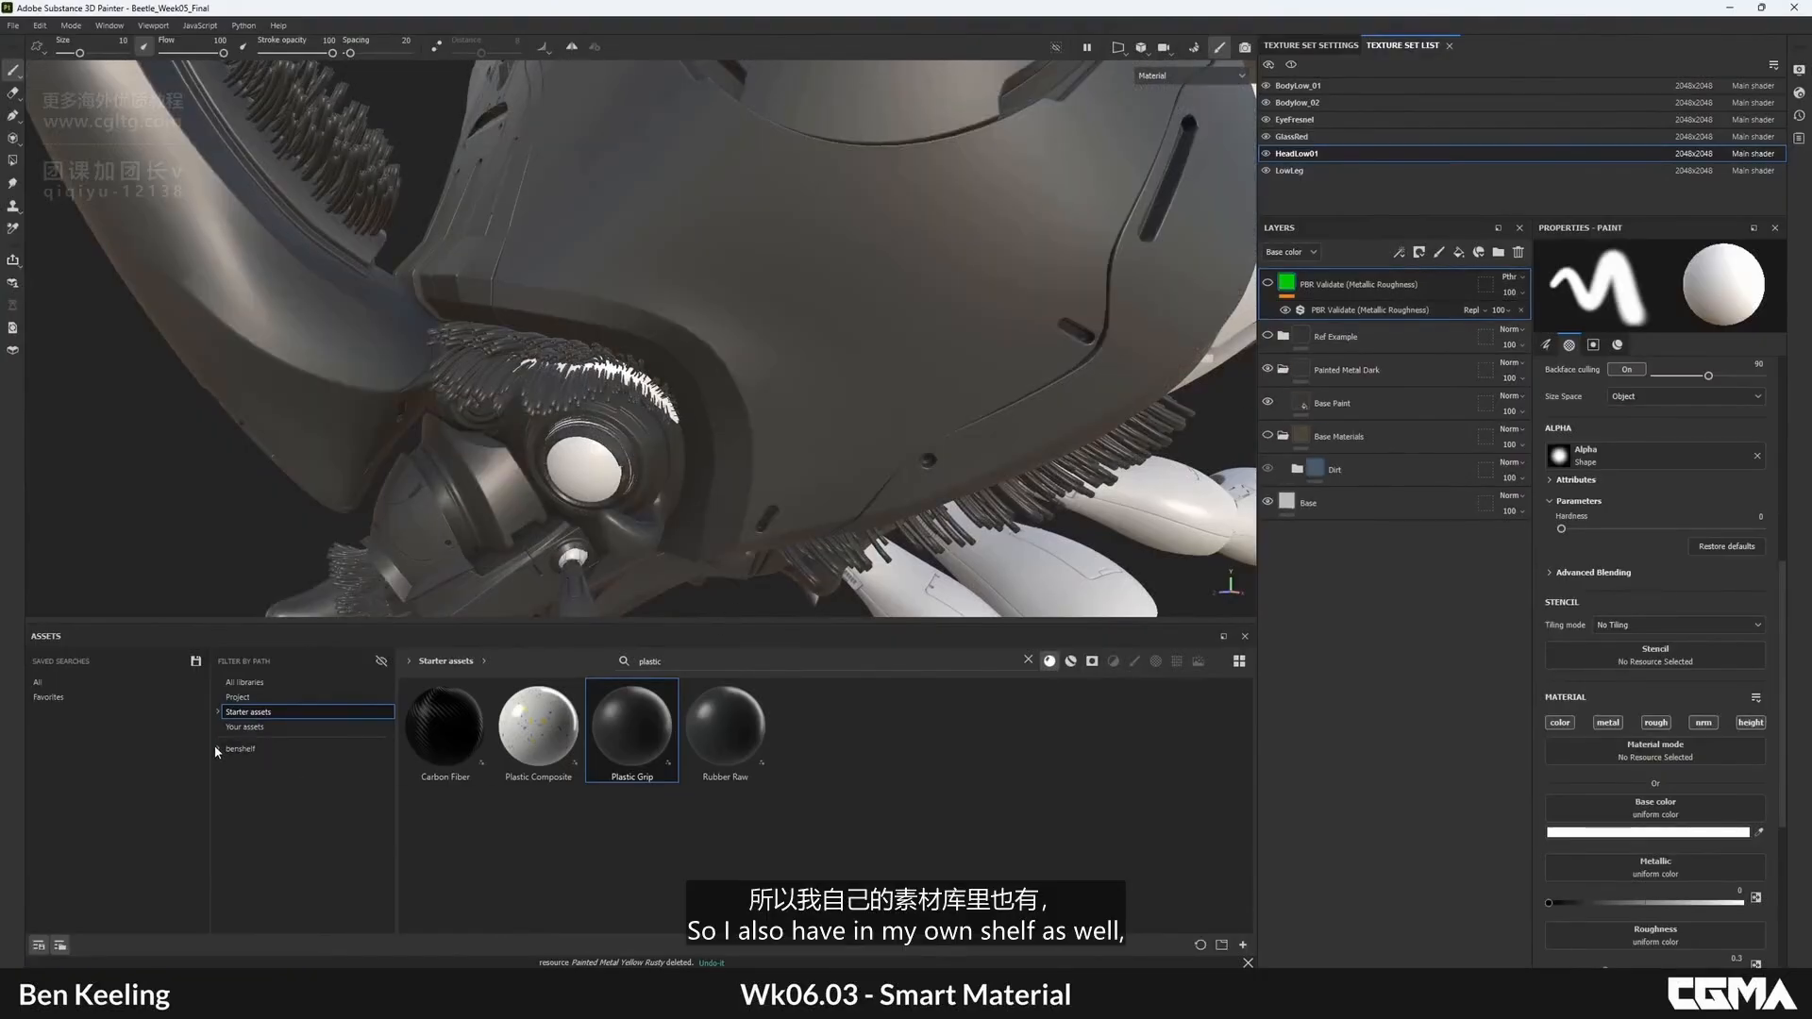
# - Add a fill layer above Base Paint and assign it the Plastic Shiny material from the custom shelf's materials
pyautogui.click(266, 828)
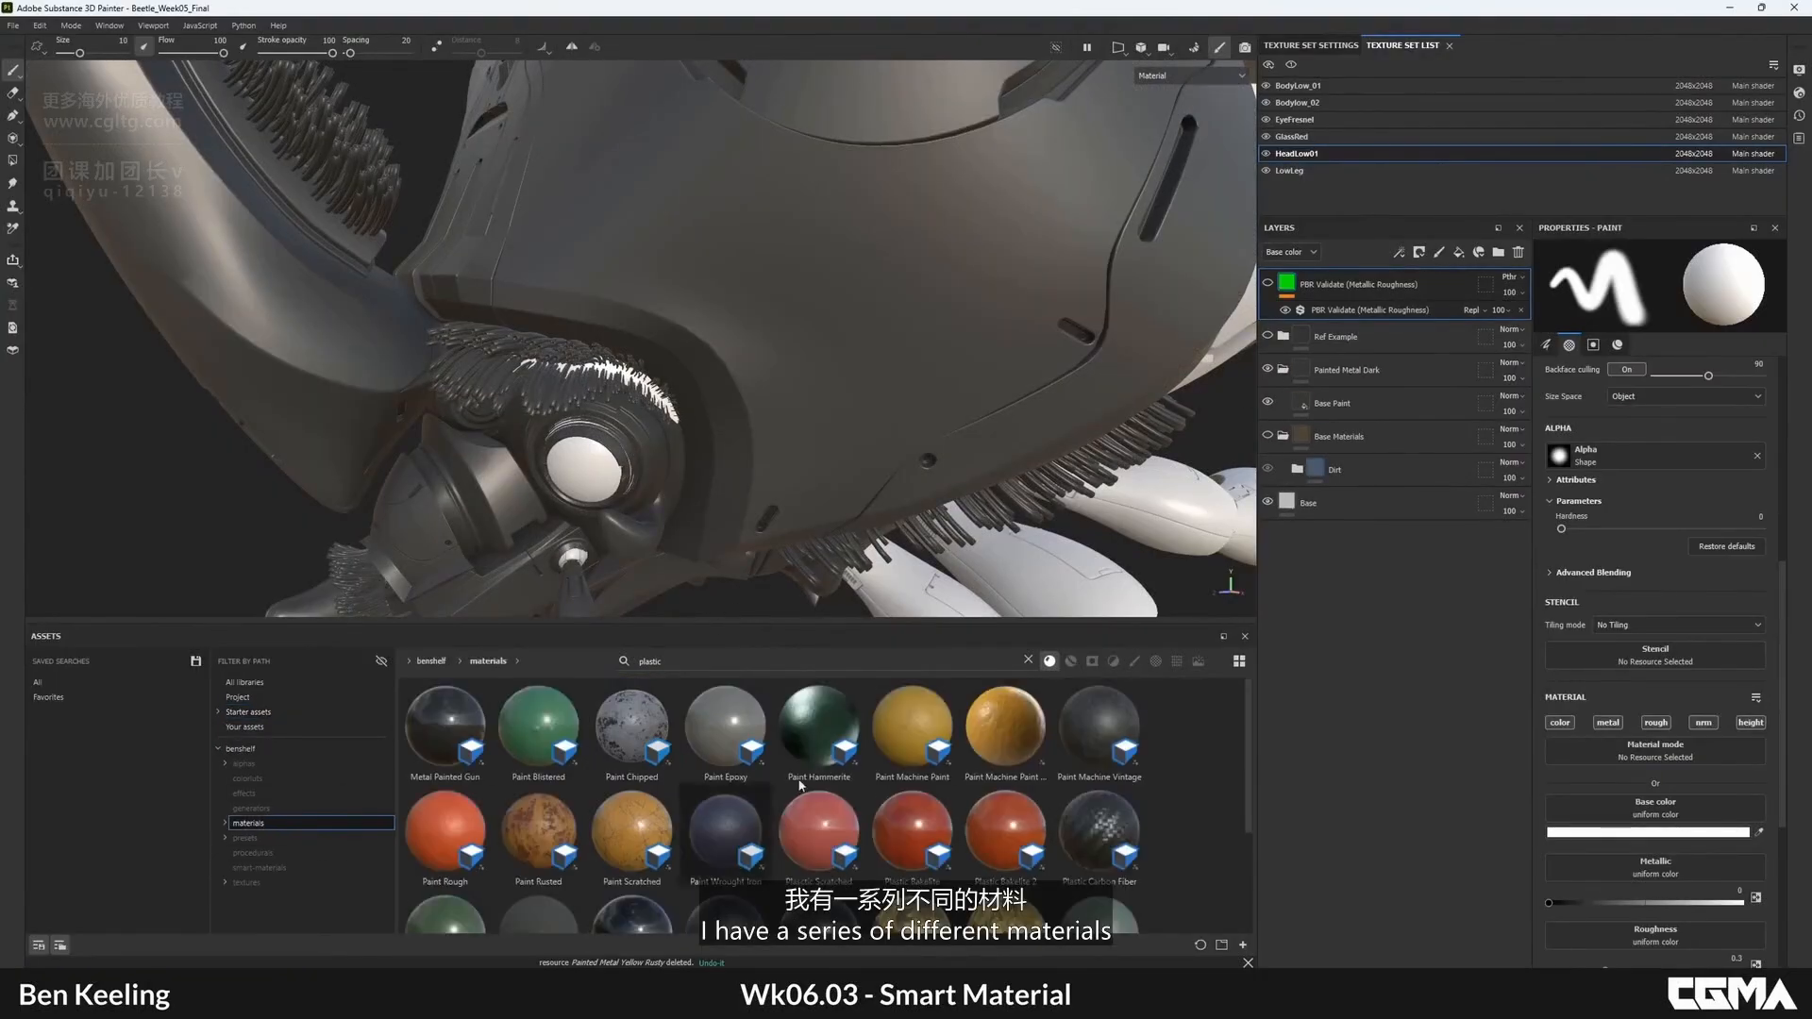
pyautogui.scroll(-4, 1022, 778)
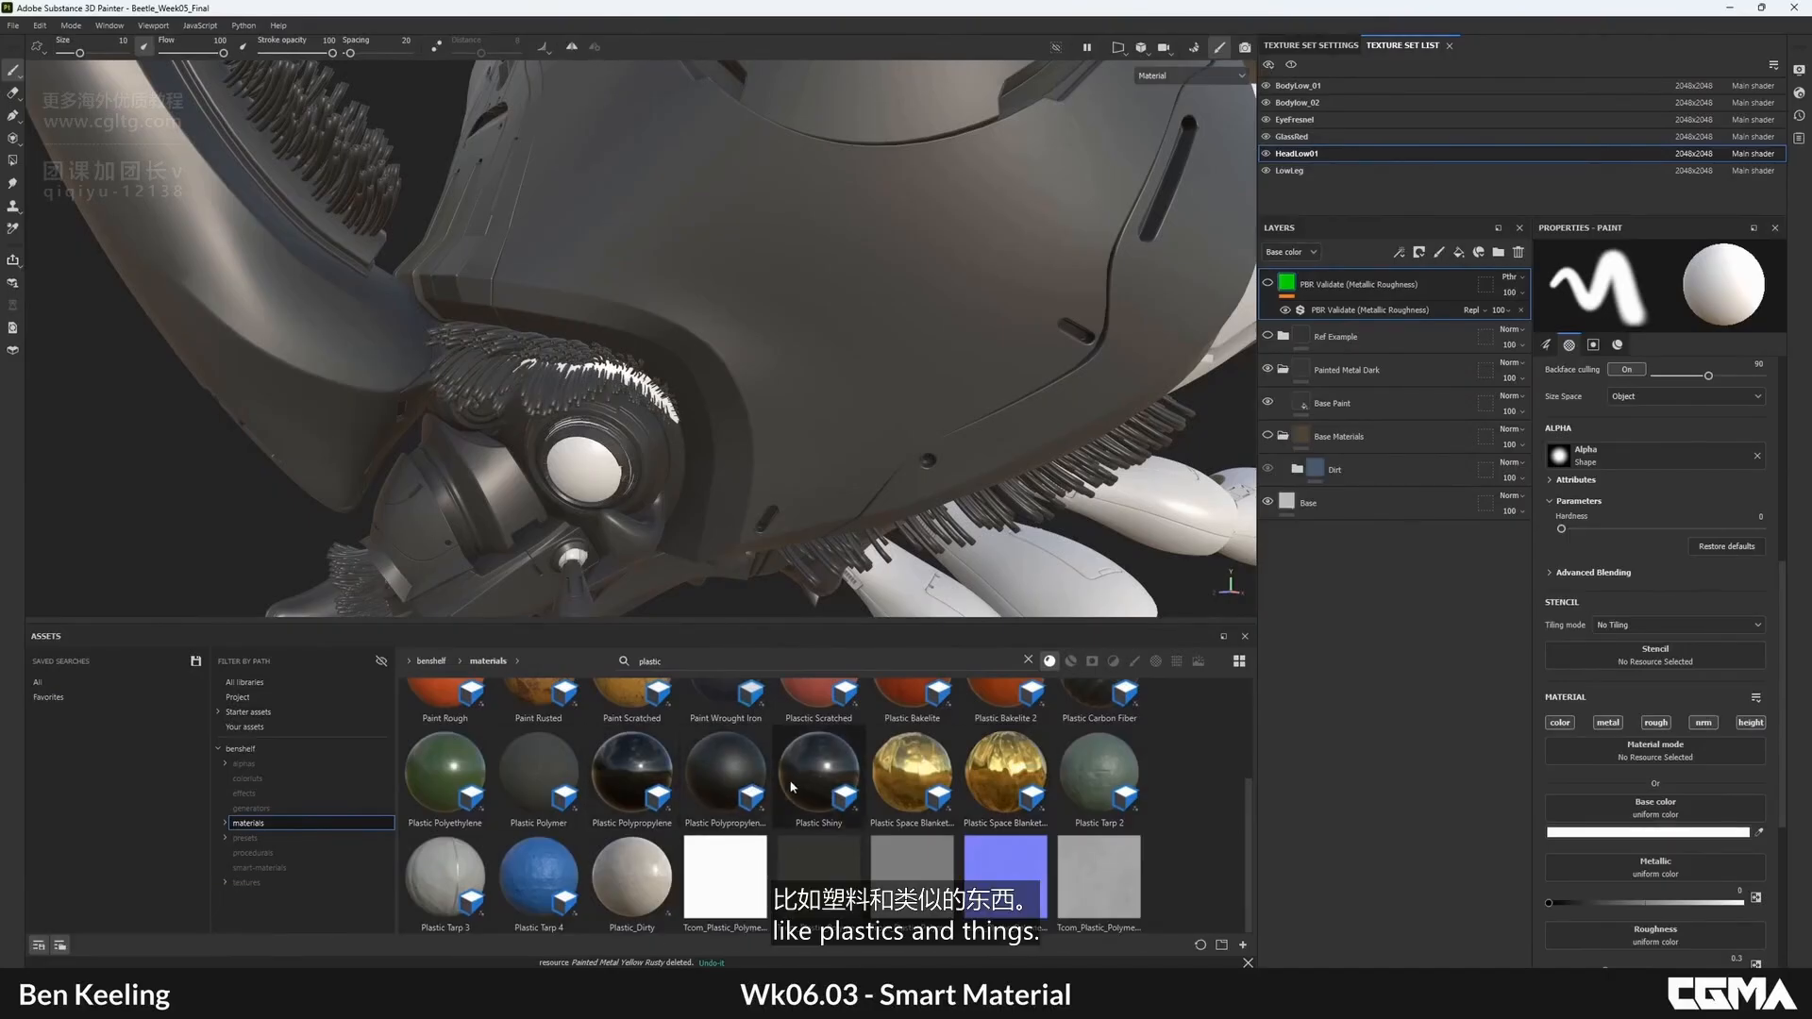
pyautogui.click(1338, 406)
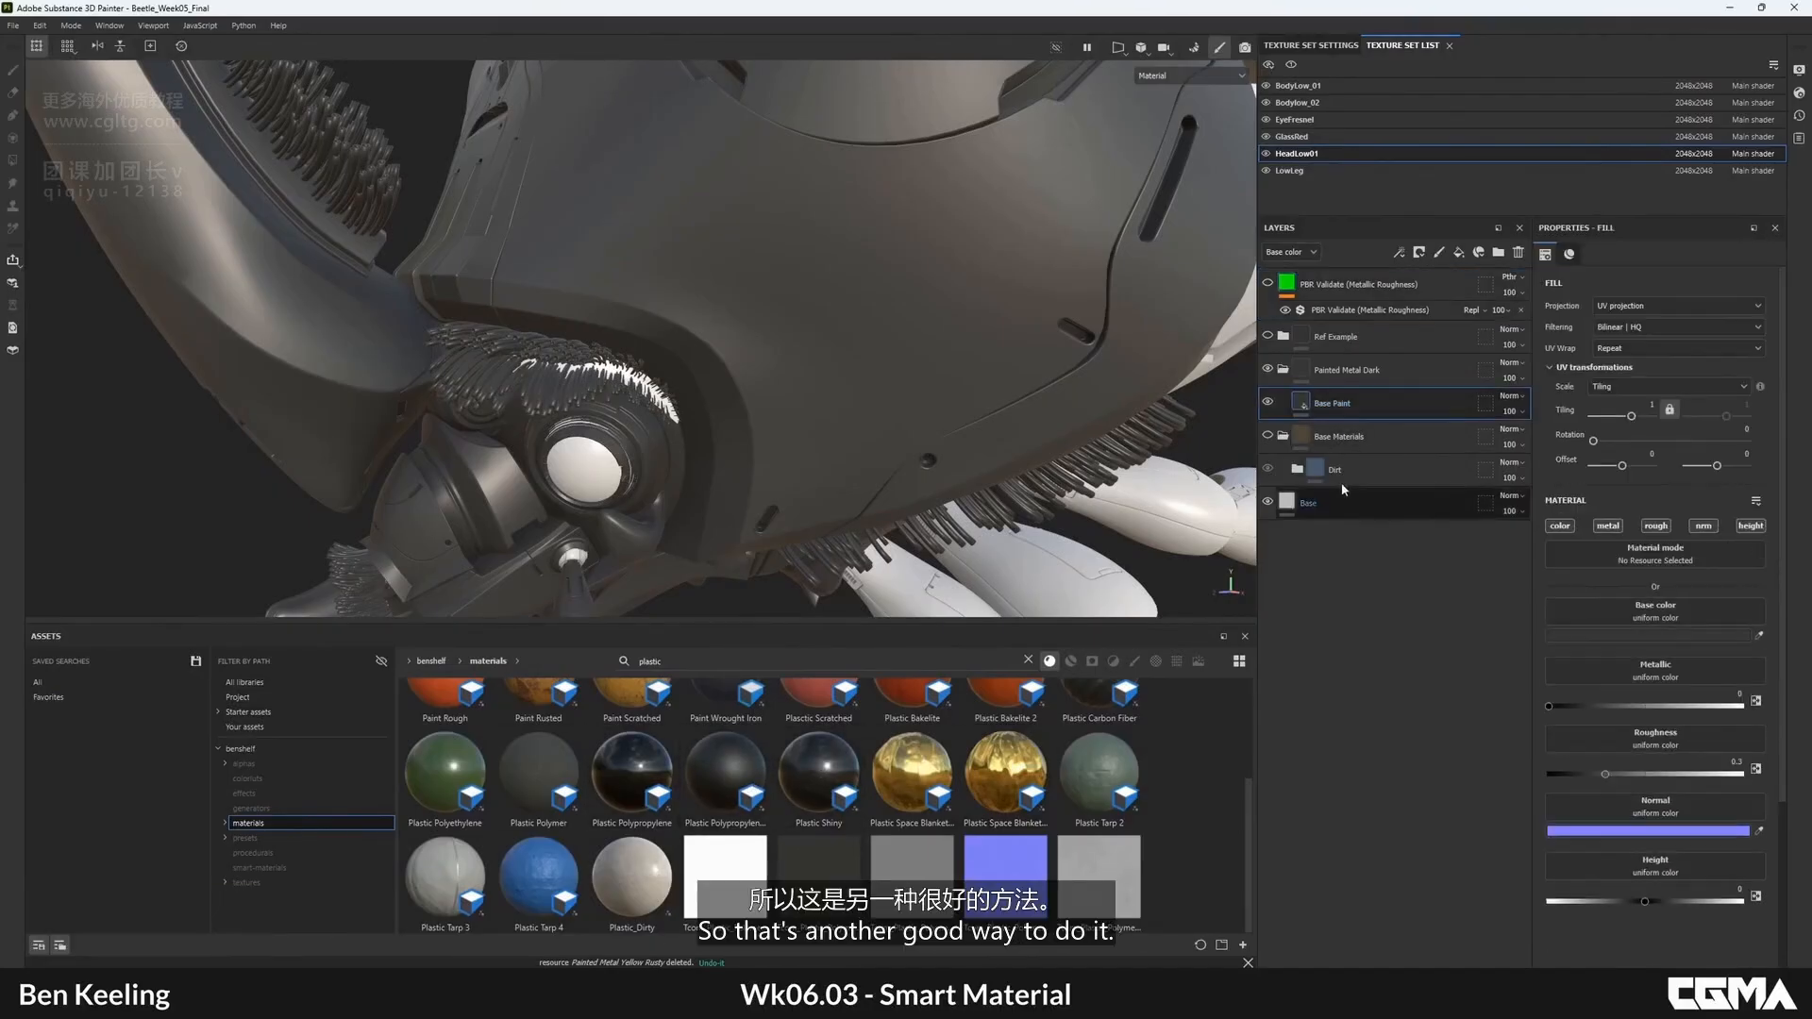
pyautogui.click(1459, 253)
pyautogui.click(813, 781)
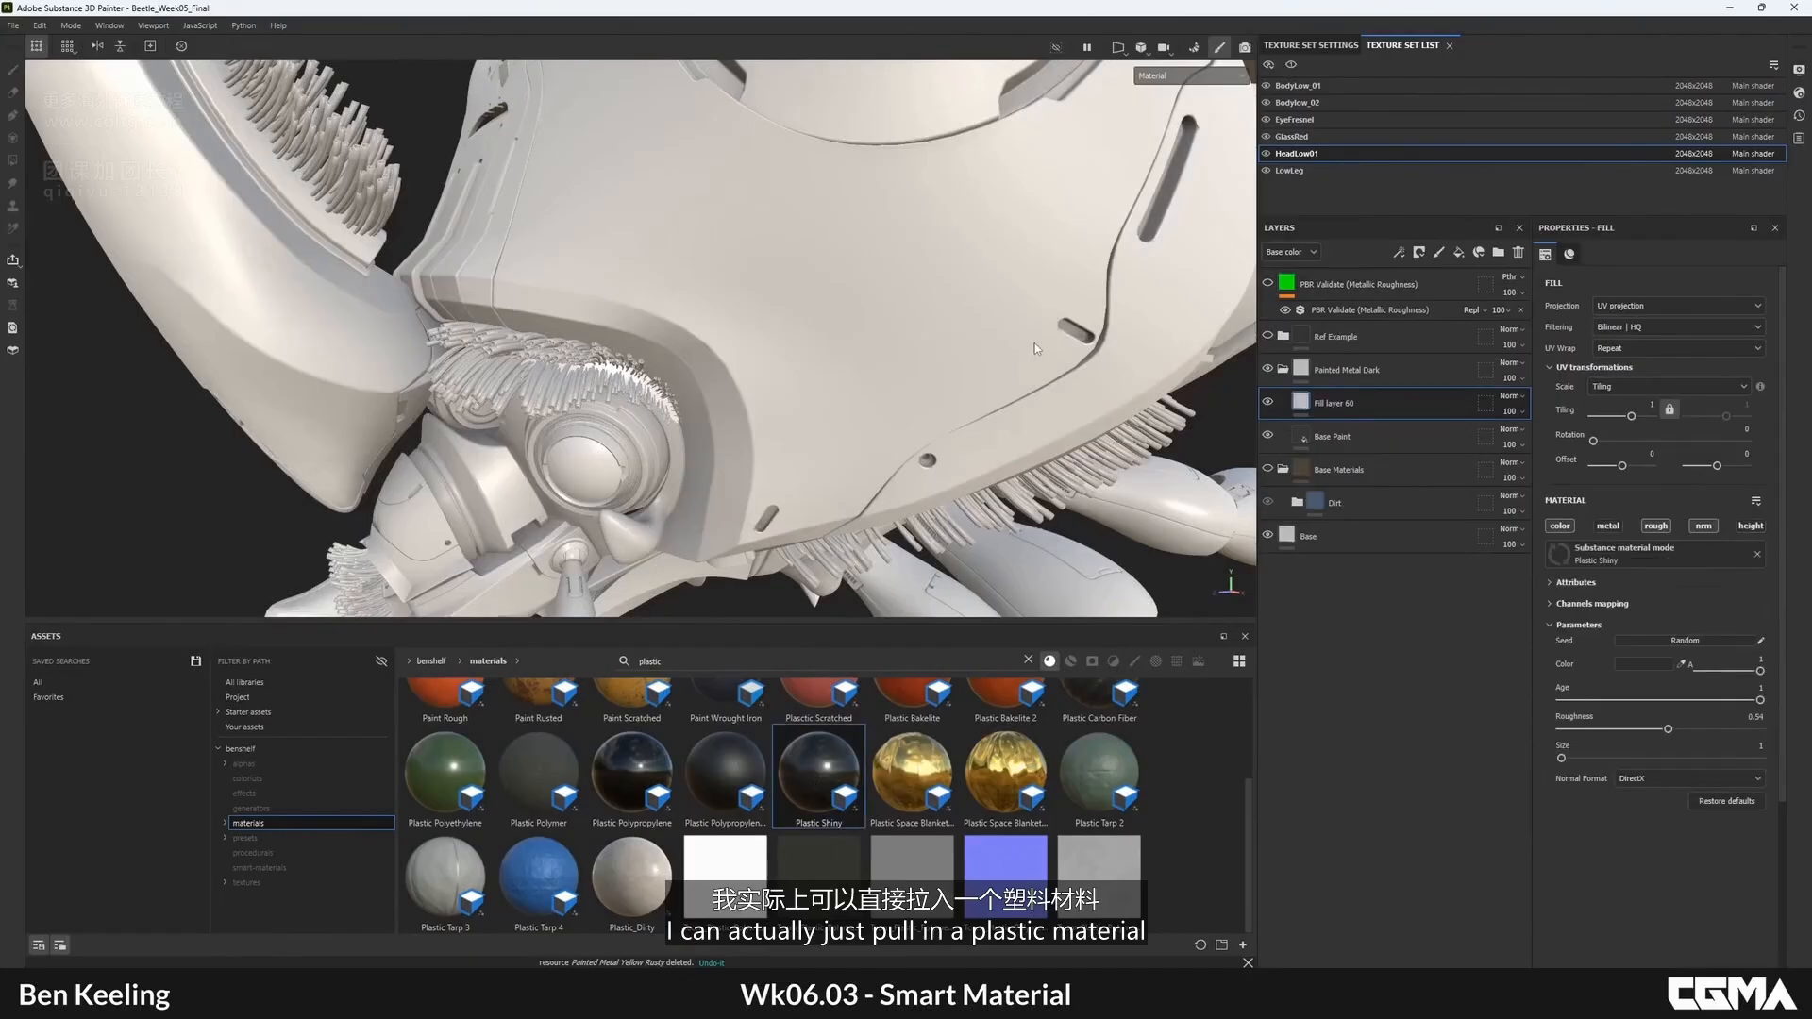
pyautogui.keyDown('alt'); pyautogui.moveTo(962, 348); pyautogui.dragTo(867, 449); pyautogui.keyUp('alt')
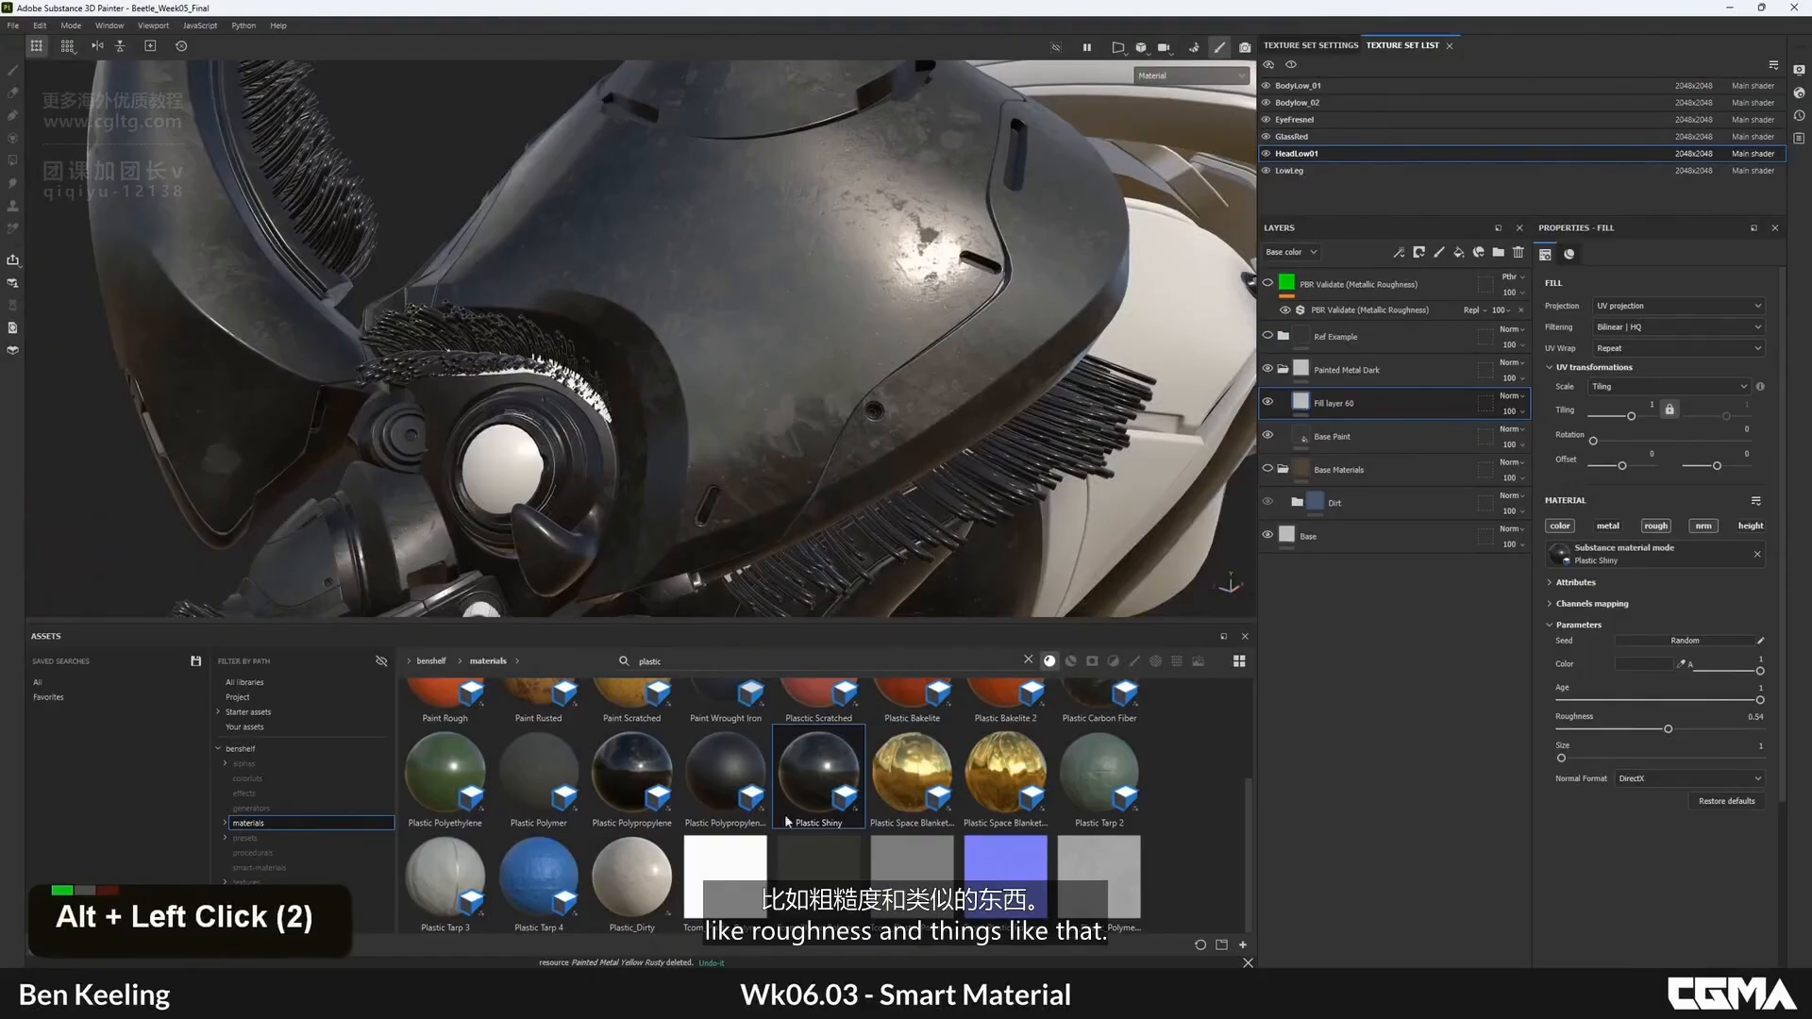
# - Move the Plastic Shiny fill layer directly below Base Paint inside the Painted Metal Dark folder
pyautogui.moveTo(1246, 806); pyautogui.dragTo(1254, 710)
pyautogui.scroll(-2, 1253, 710)
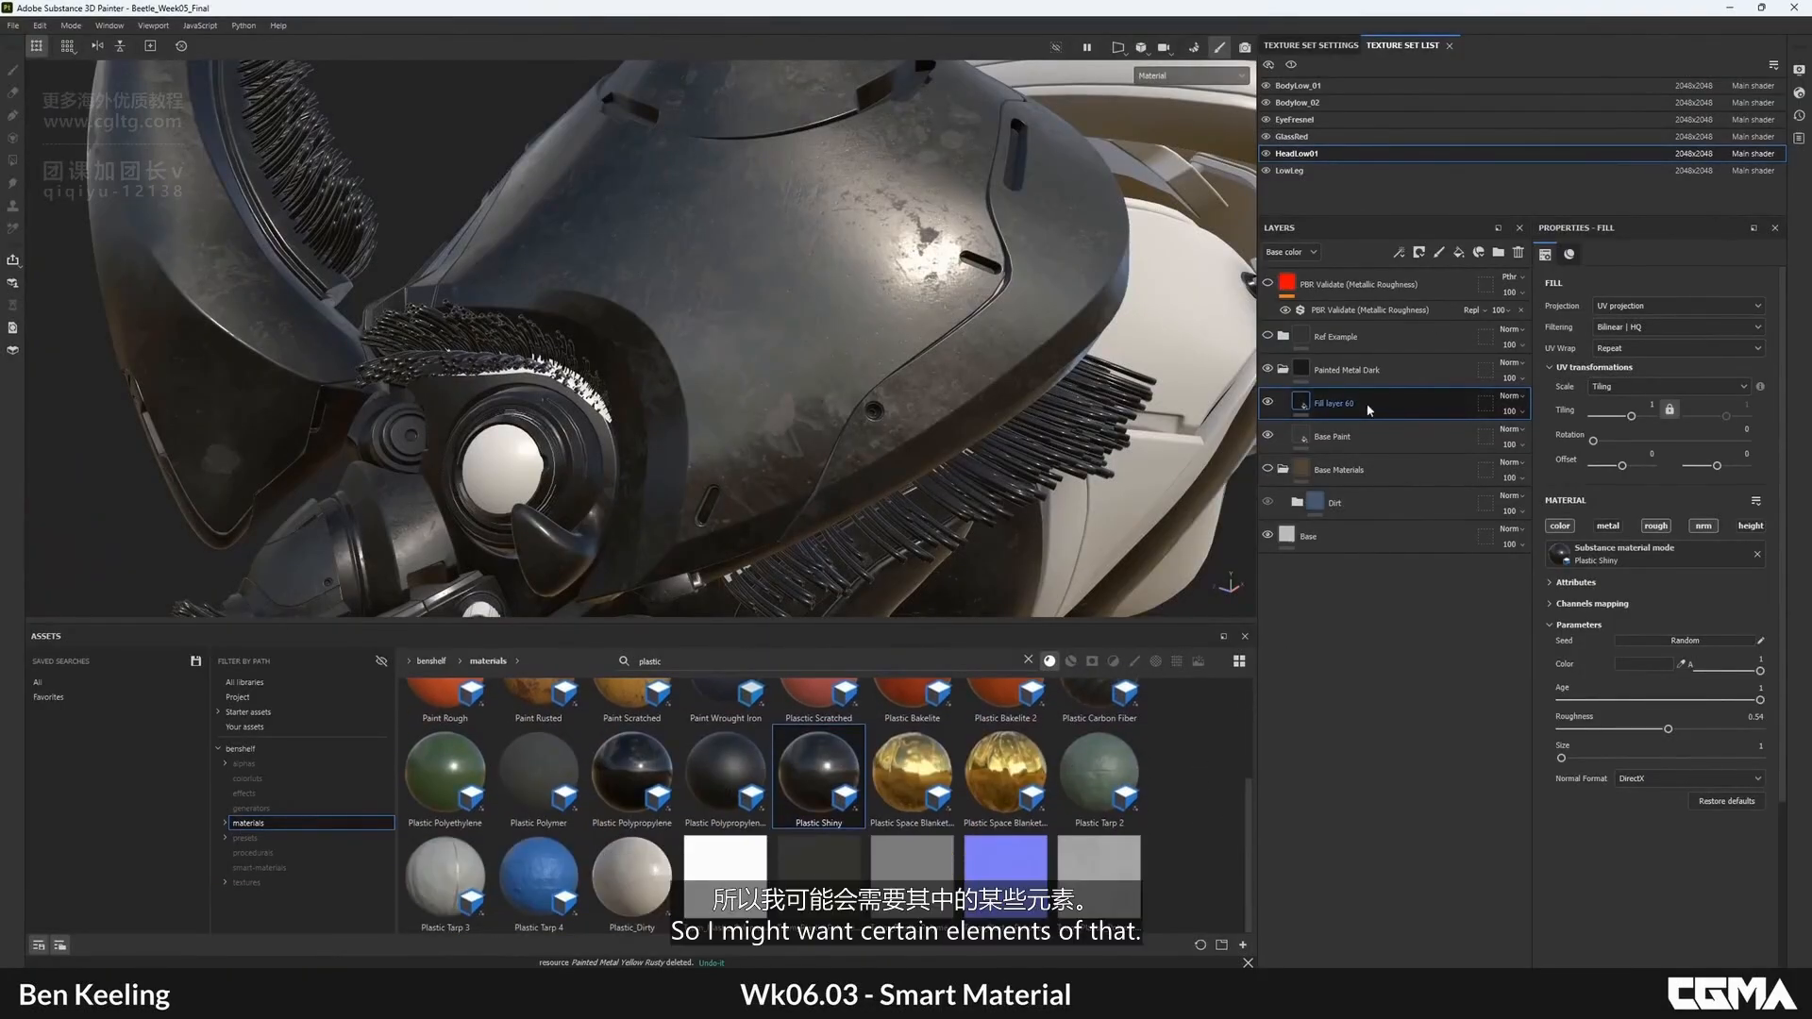
pyautogui.hotkey('alt', 'Down')
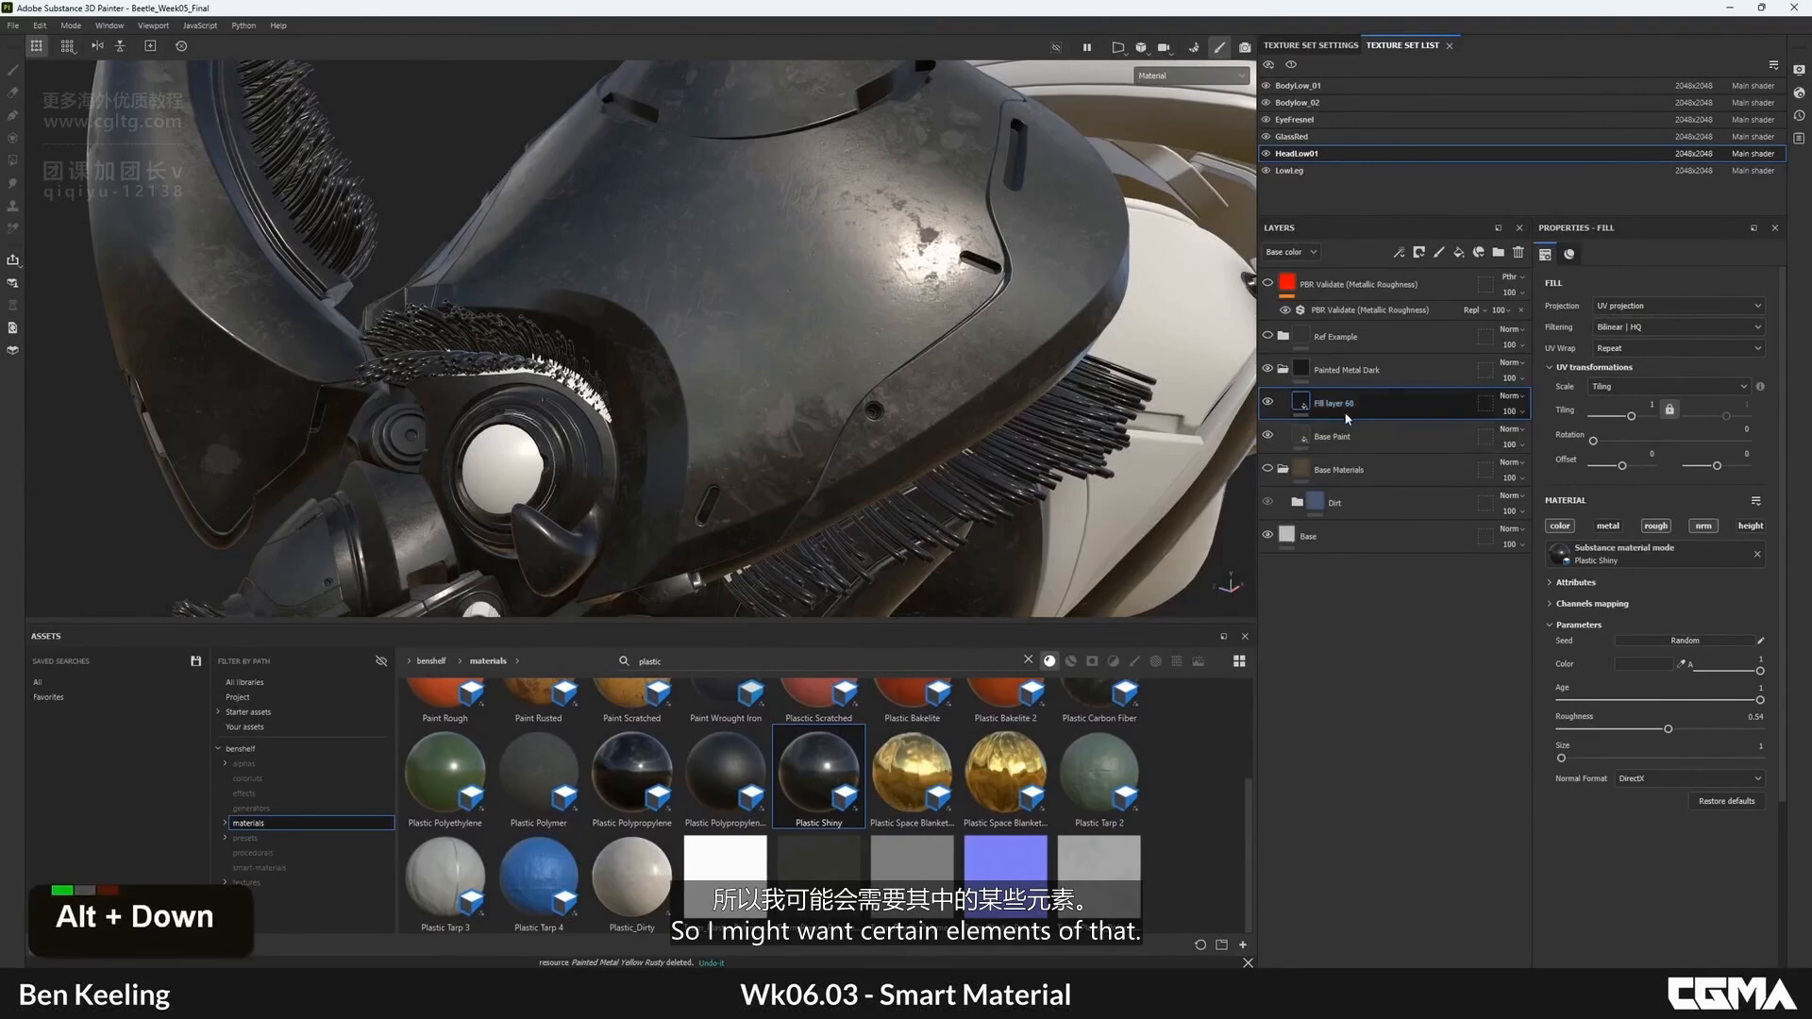
pyautogui.hotkey('alt', 'Down')
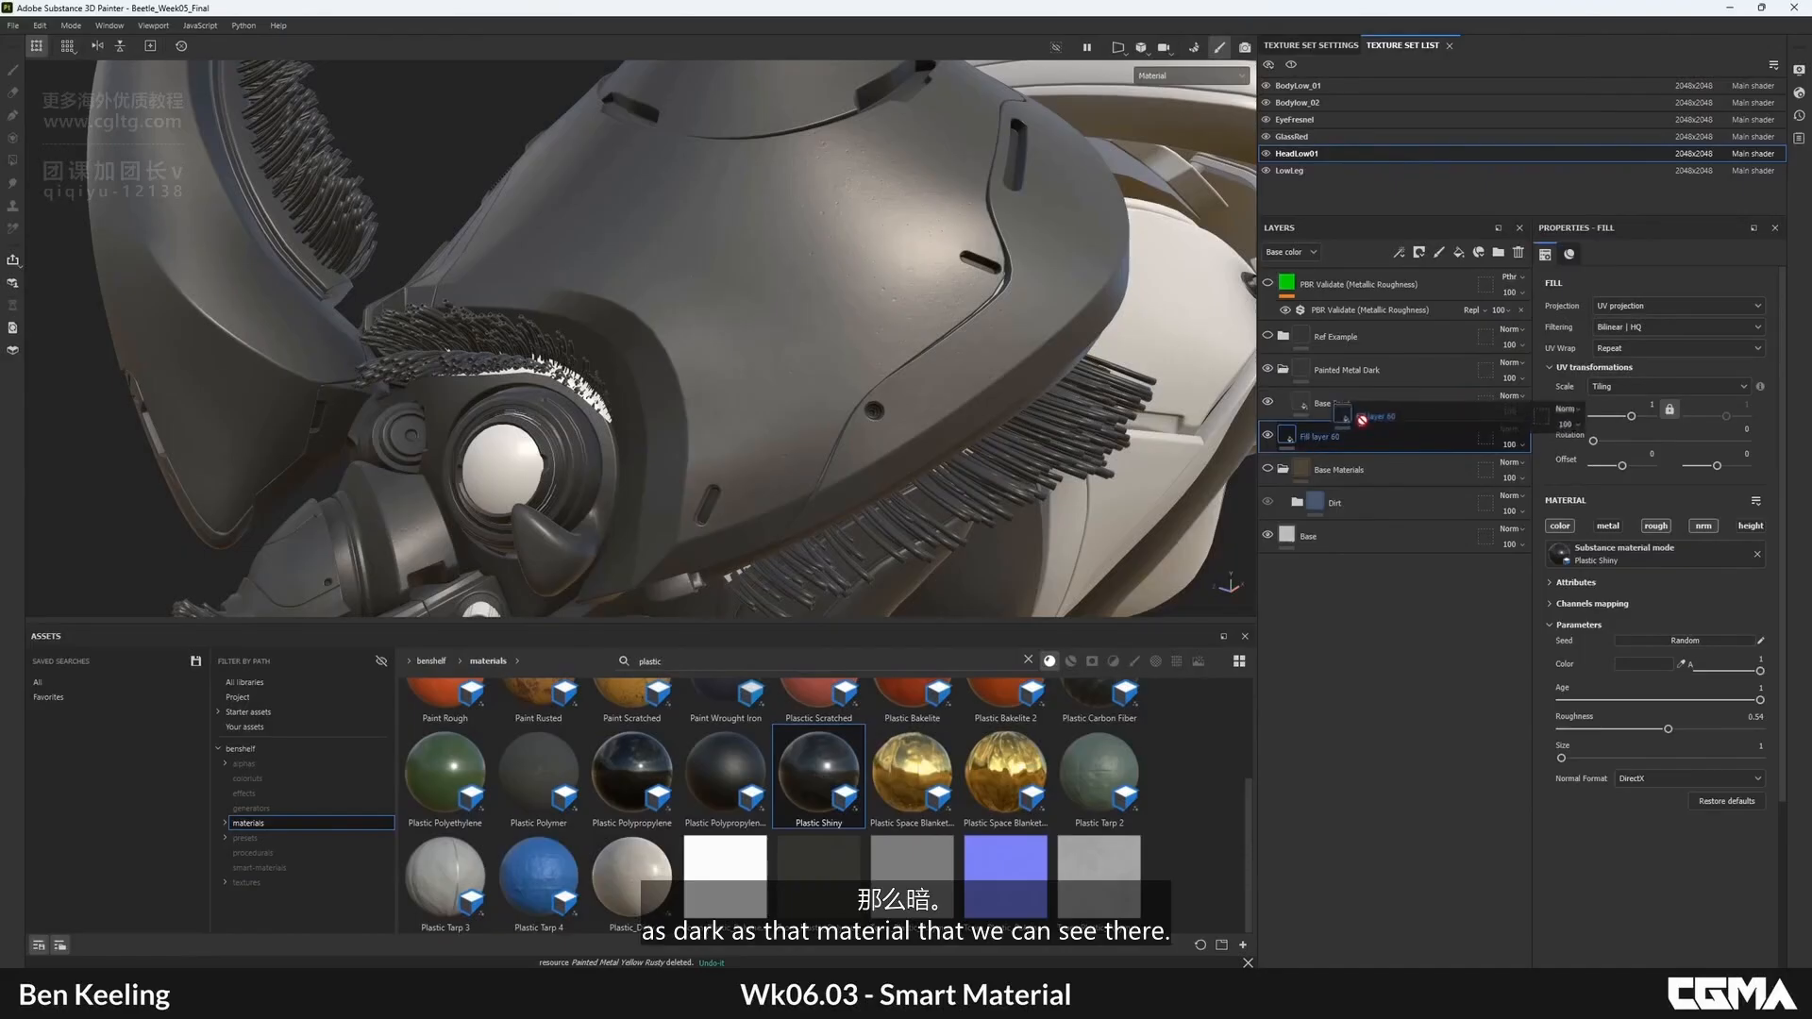
pyautogui.moveTo(1362, 420); pyautogui.dragTo(1362, 416)
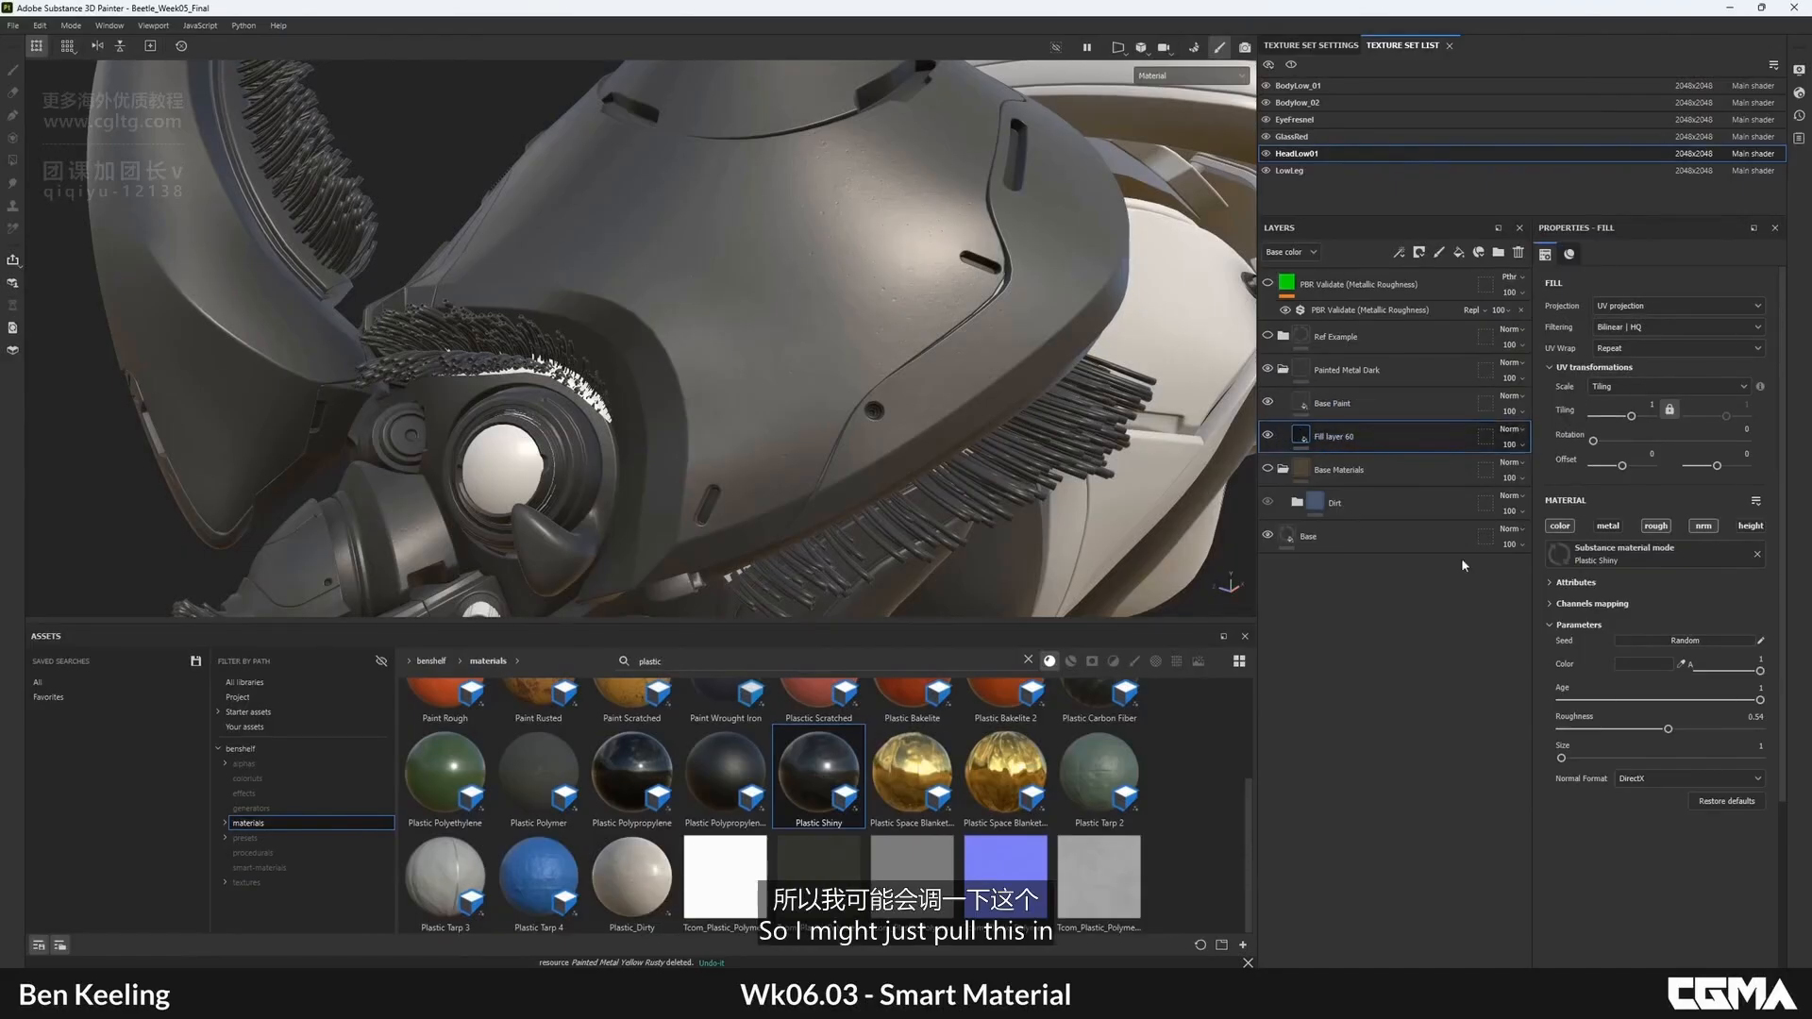
# - Limit the Plastic Shiny fill layer to the roughness channel and the Base Paint layer to the color channel
pyautogui.keyDown('alt'); pyautogui.click(1560, 526); pyautogui.keyUp('alt')
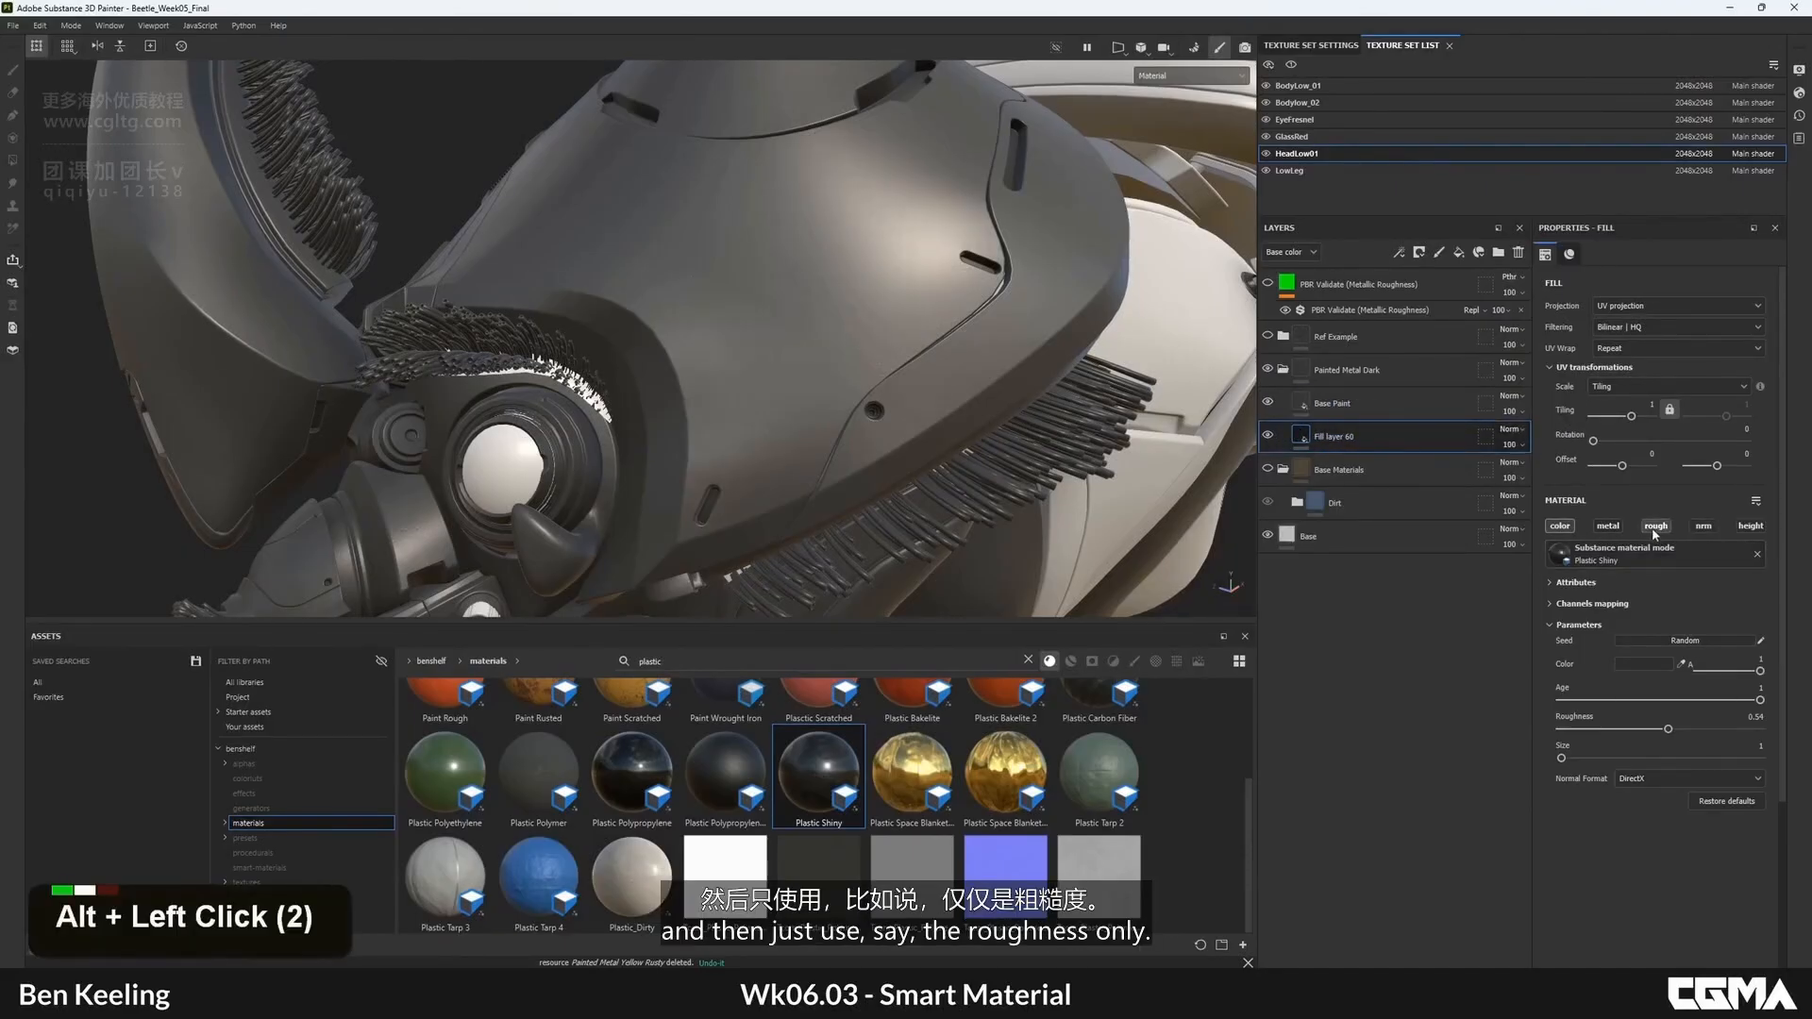
pyautogui.keyDown('alt'); pyautogui.moveTo(807, 329); pyautogui.dragTo(968, 357); pyautogui.keyUp('alt')
pyautogui.click(1337, 404)
pyautogui.keyDown('alt'); pyautogui.click(1562, 530); pyautogui.keyUp('alt')
# - Examine the roughness variation on the beetle's head from several angles and review the active channels of both paint layers
pyautogui.keyDown('alt'); pyautogui.moveTo(698, 368); pyautogui.dragTo(792, 486); pyautogui.keyUp('alt')
pyautogui.keyDown('alt'); pyautogui.moveTo(793, 486); pyautogui.dragTo(755, 472, button='middle'); pyautogui.keyUp('alt')
pyautogui.keyDown('alt'); pyautogui.moveTo(755, 472); pyautogui.dragTo(747, 432); pyautogui.keyUp('alt')
pyautogui.press('c')
pyautogui.press('m')
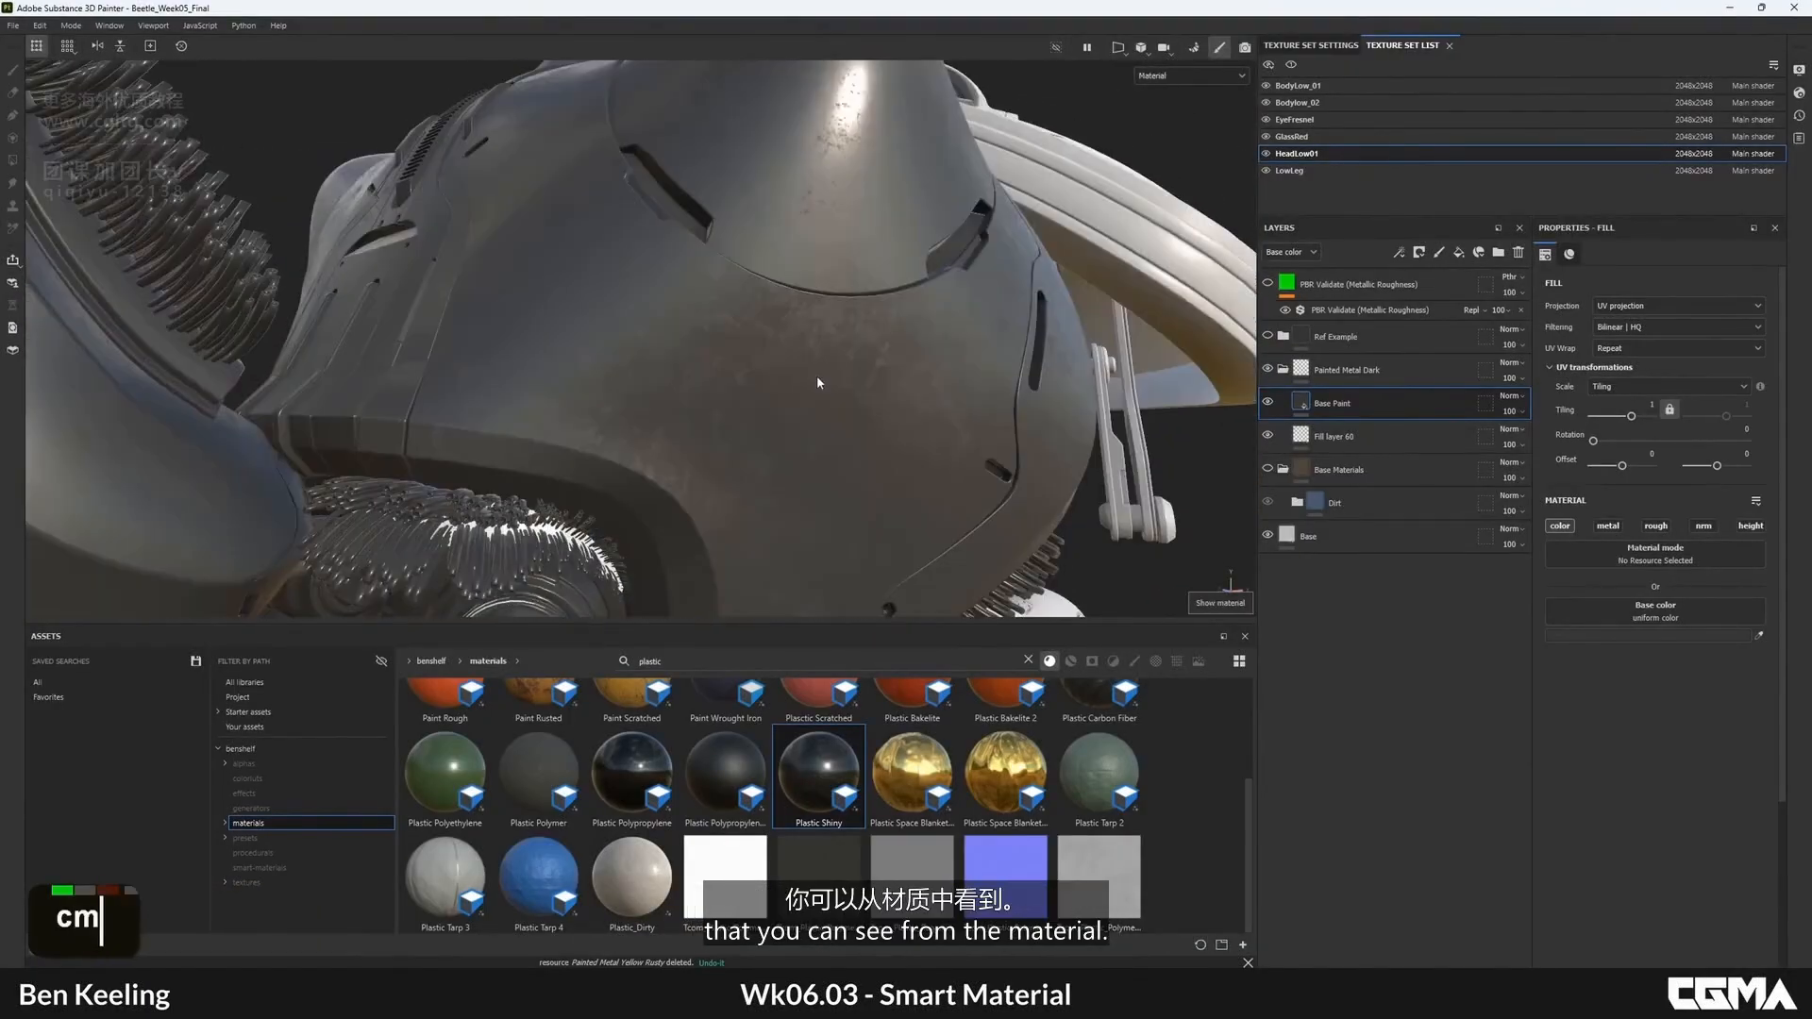
pyautogui.keyDown('alt'); pyautogui.moveTo(1014, 562); pyautogui.dragTo(774, 509); pyautogui.keyUp('alt')
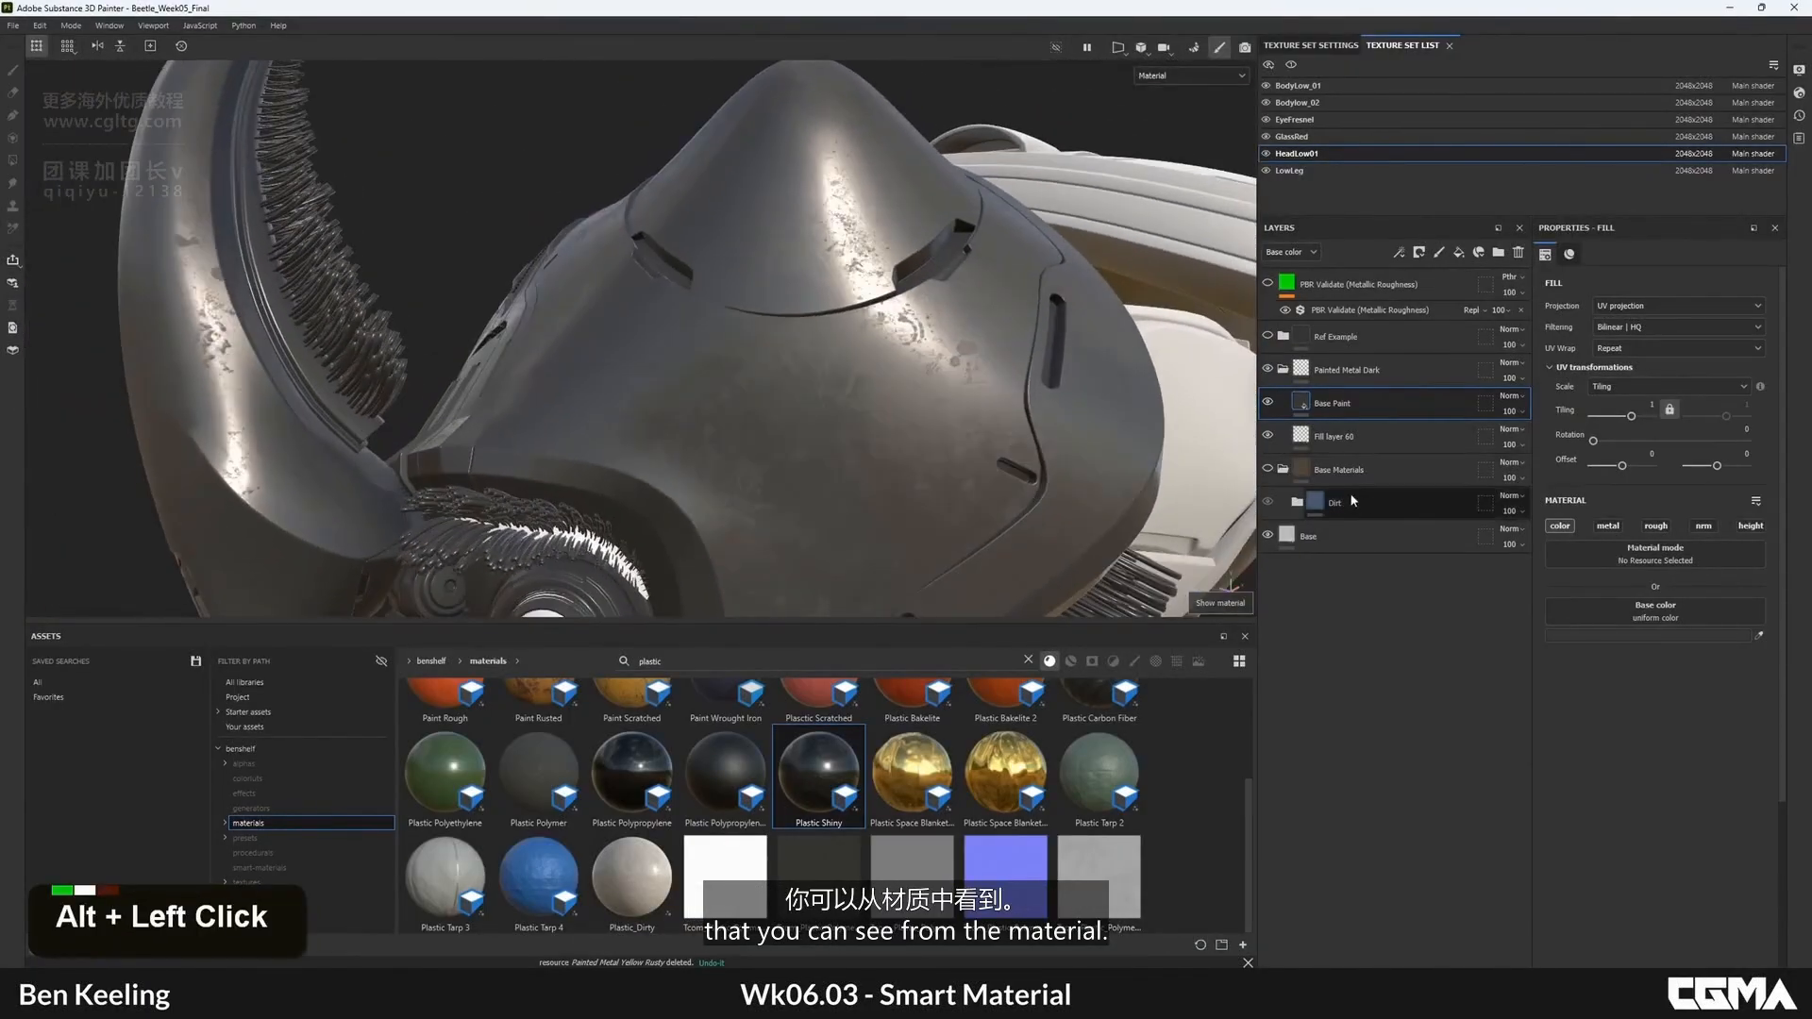
pyautogui.click(1349, 436)
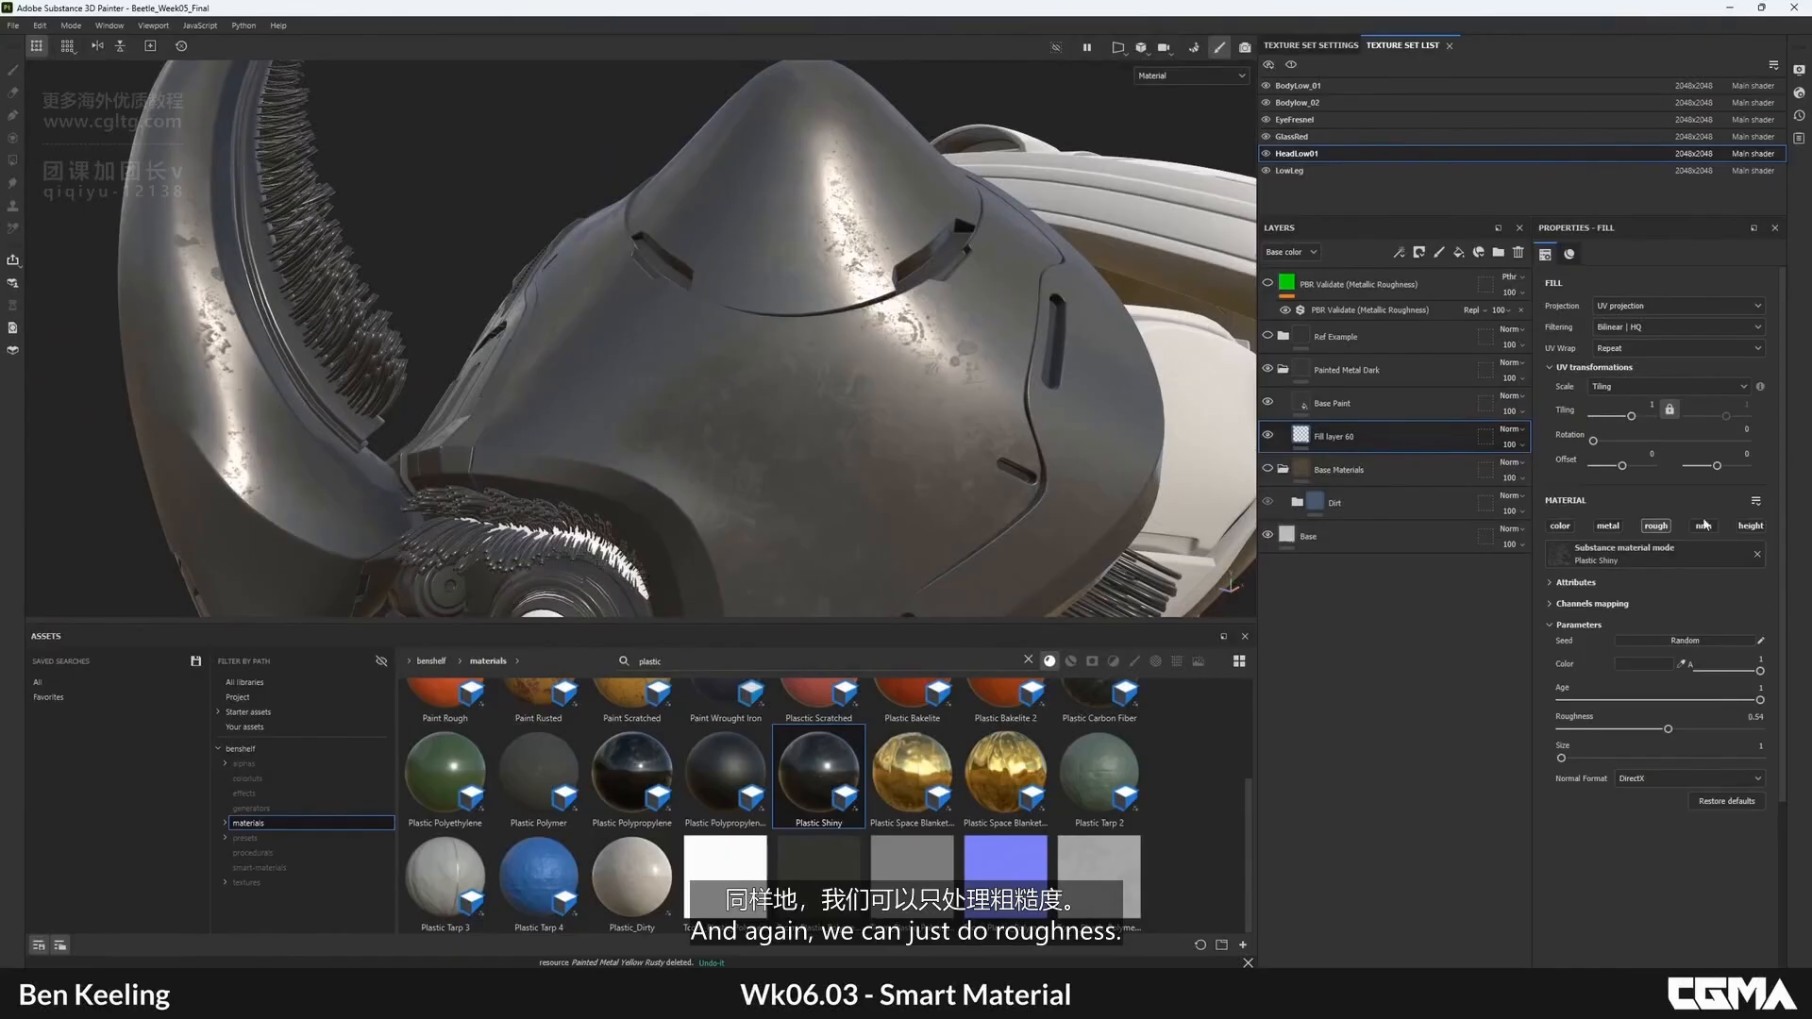
pyautogui.moveTo(914, 388)
pyautogui.keyDown('alt'); pyautogui.mouseDown()
pyautogui.moveTo(726, 377)
pyautogui.moveTo(849, 358)
pyautogui.mouseUp(); pyautogui.keyUp('alt')
pyautogui.click(1350, 403)
pyautogui.keyDown('alt'); pyautogui.moveTo(850, 359); pyautogui.dragTo(900, 248, button='middle'); pyautogui.keyUp('alt')
pyautogui.moveTo(899, 247)
pyautogui.keyDown('alt'); pyautogui.mouseDown()
pyautogui.moveTo(830, 373)
pyautogui.moveTo(682, 388)
pyautogui.moveTo(850, 377)
pyautogui.moveTo(953, 396)
pyautogui.mouseUp(); pyautogui.keyUp('alt')
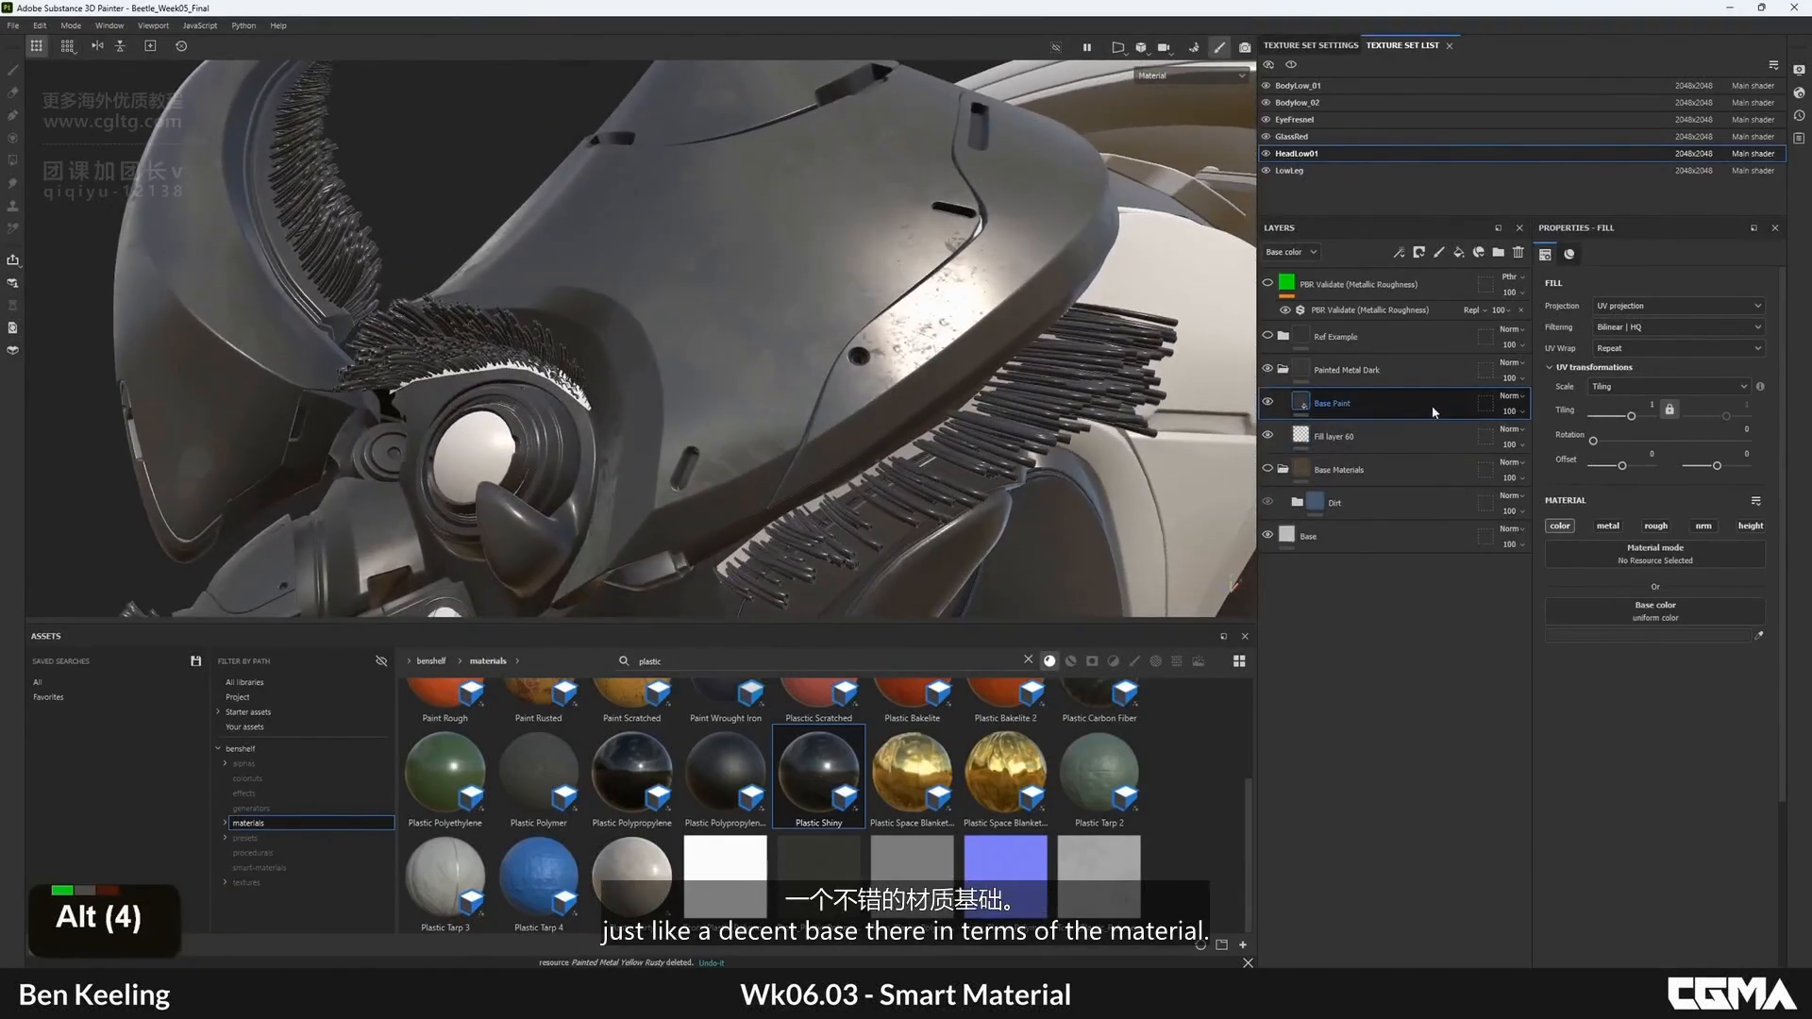
# - Add a second fill layer between Base Paint and the Plastic Shiny layer, with only the roughness channel enabled
pyautogui.scroll(2, 697, 779)
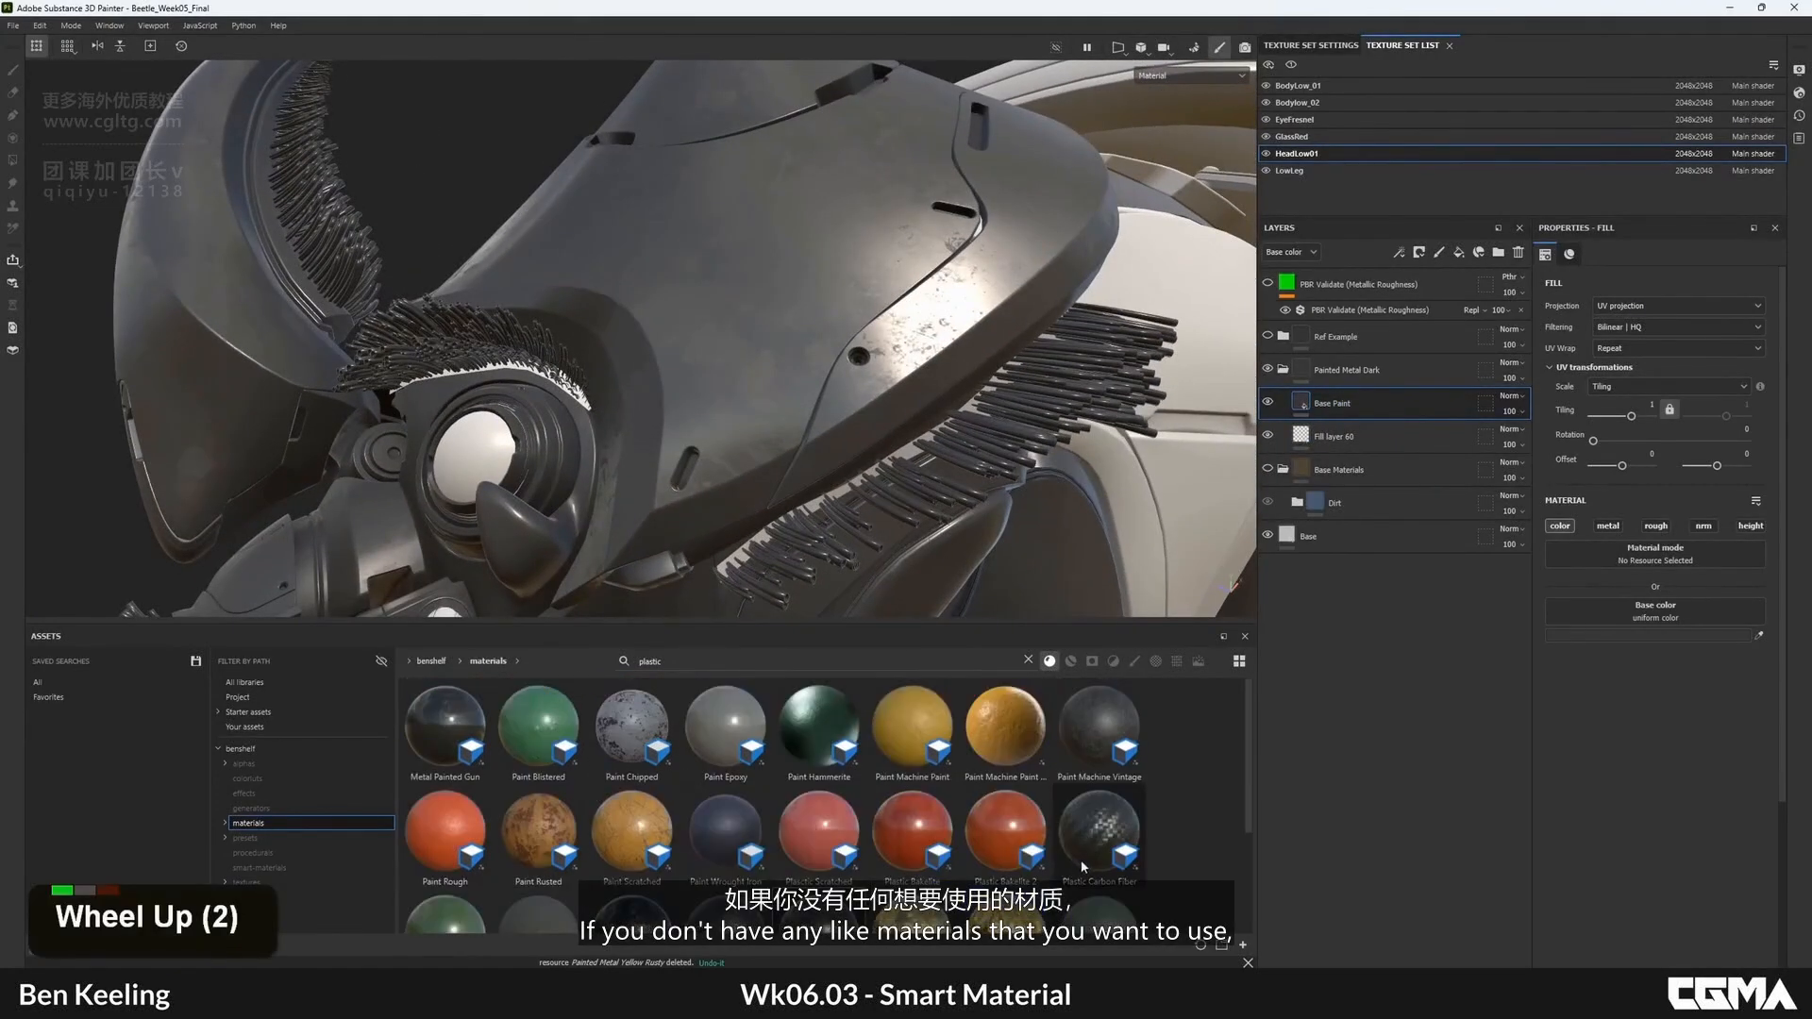
pyautogui.scroll(-1, 696, 779)
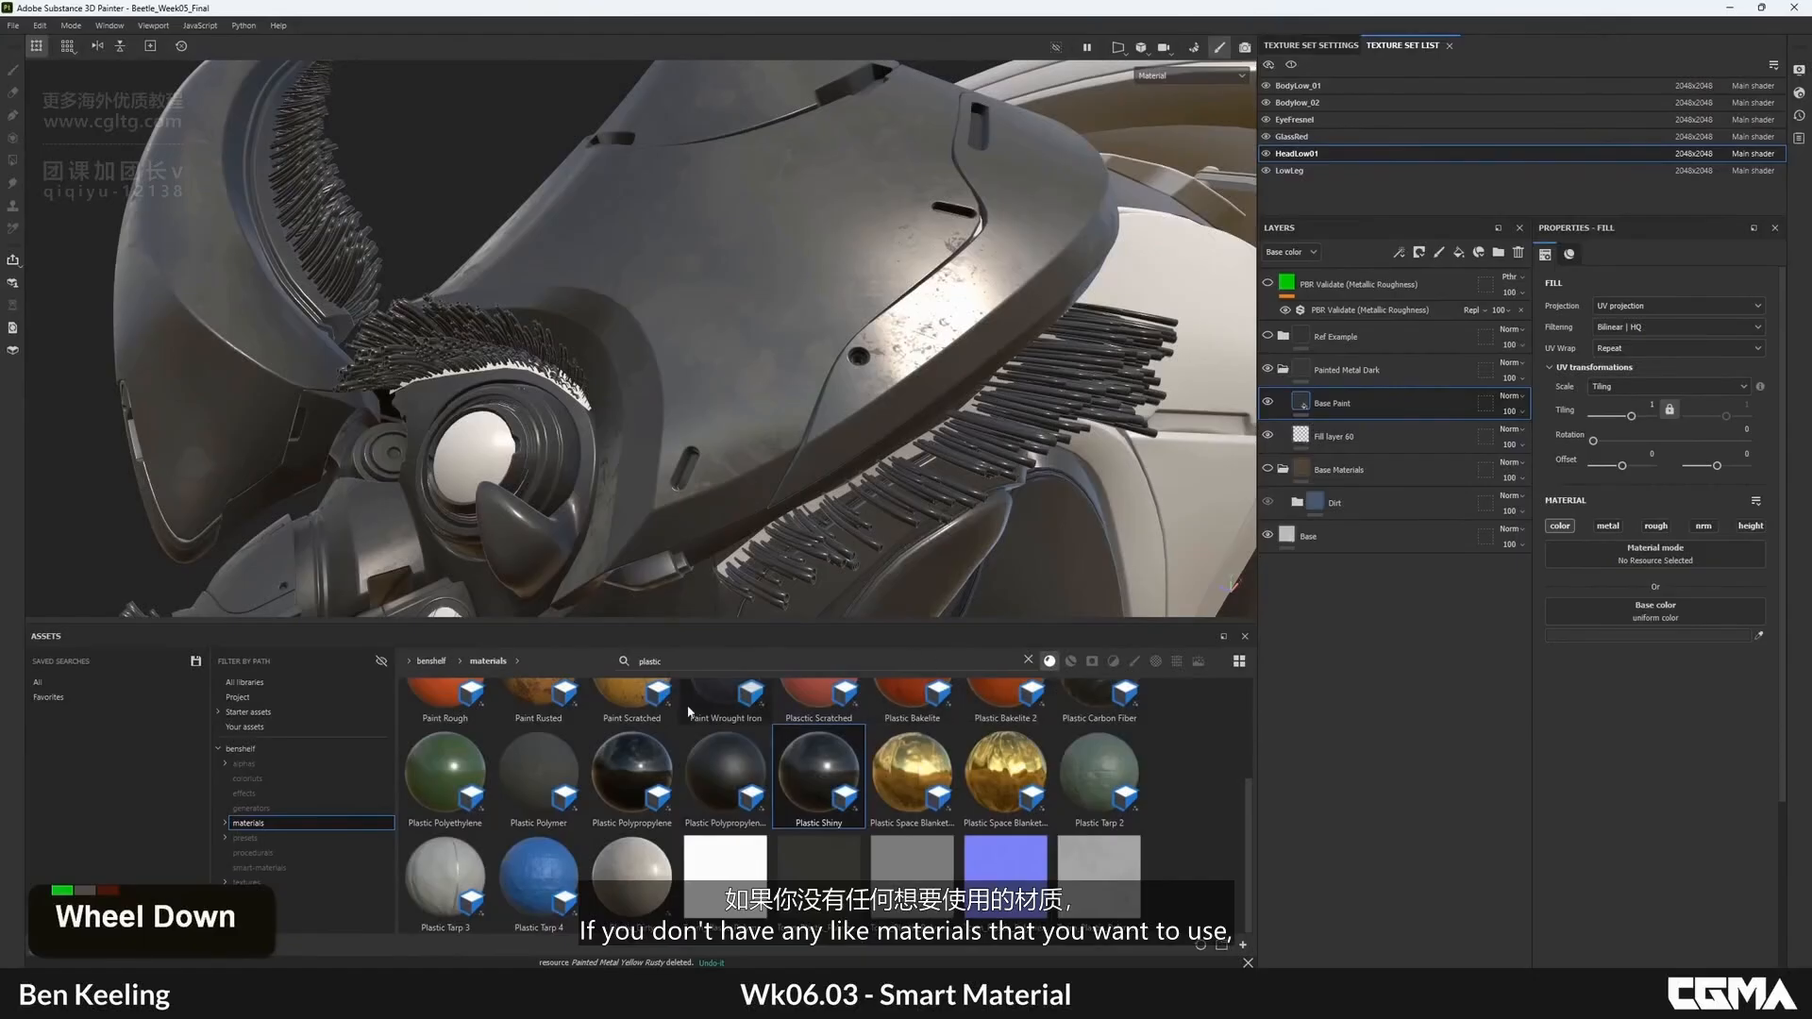
pyautogui.doubleClick(1368, 436)
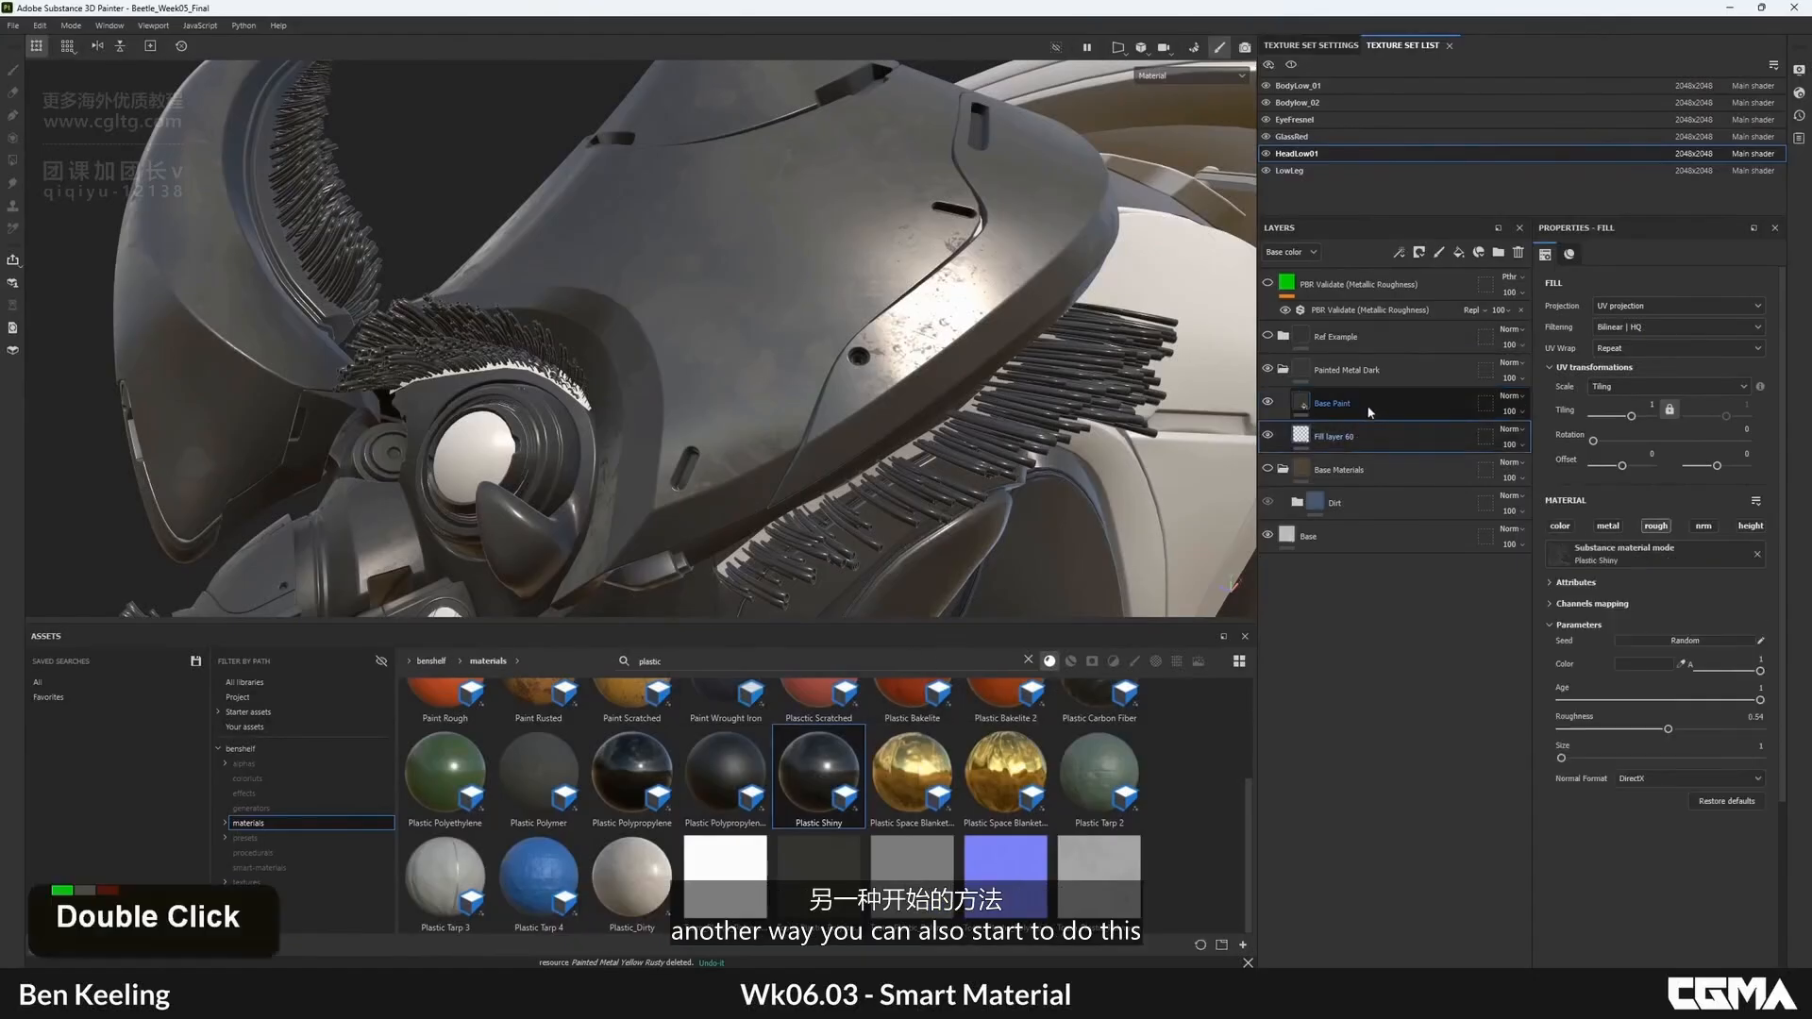
pyautogui.click(1458, 252)
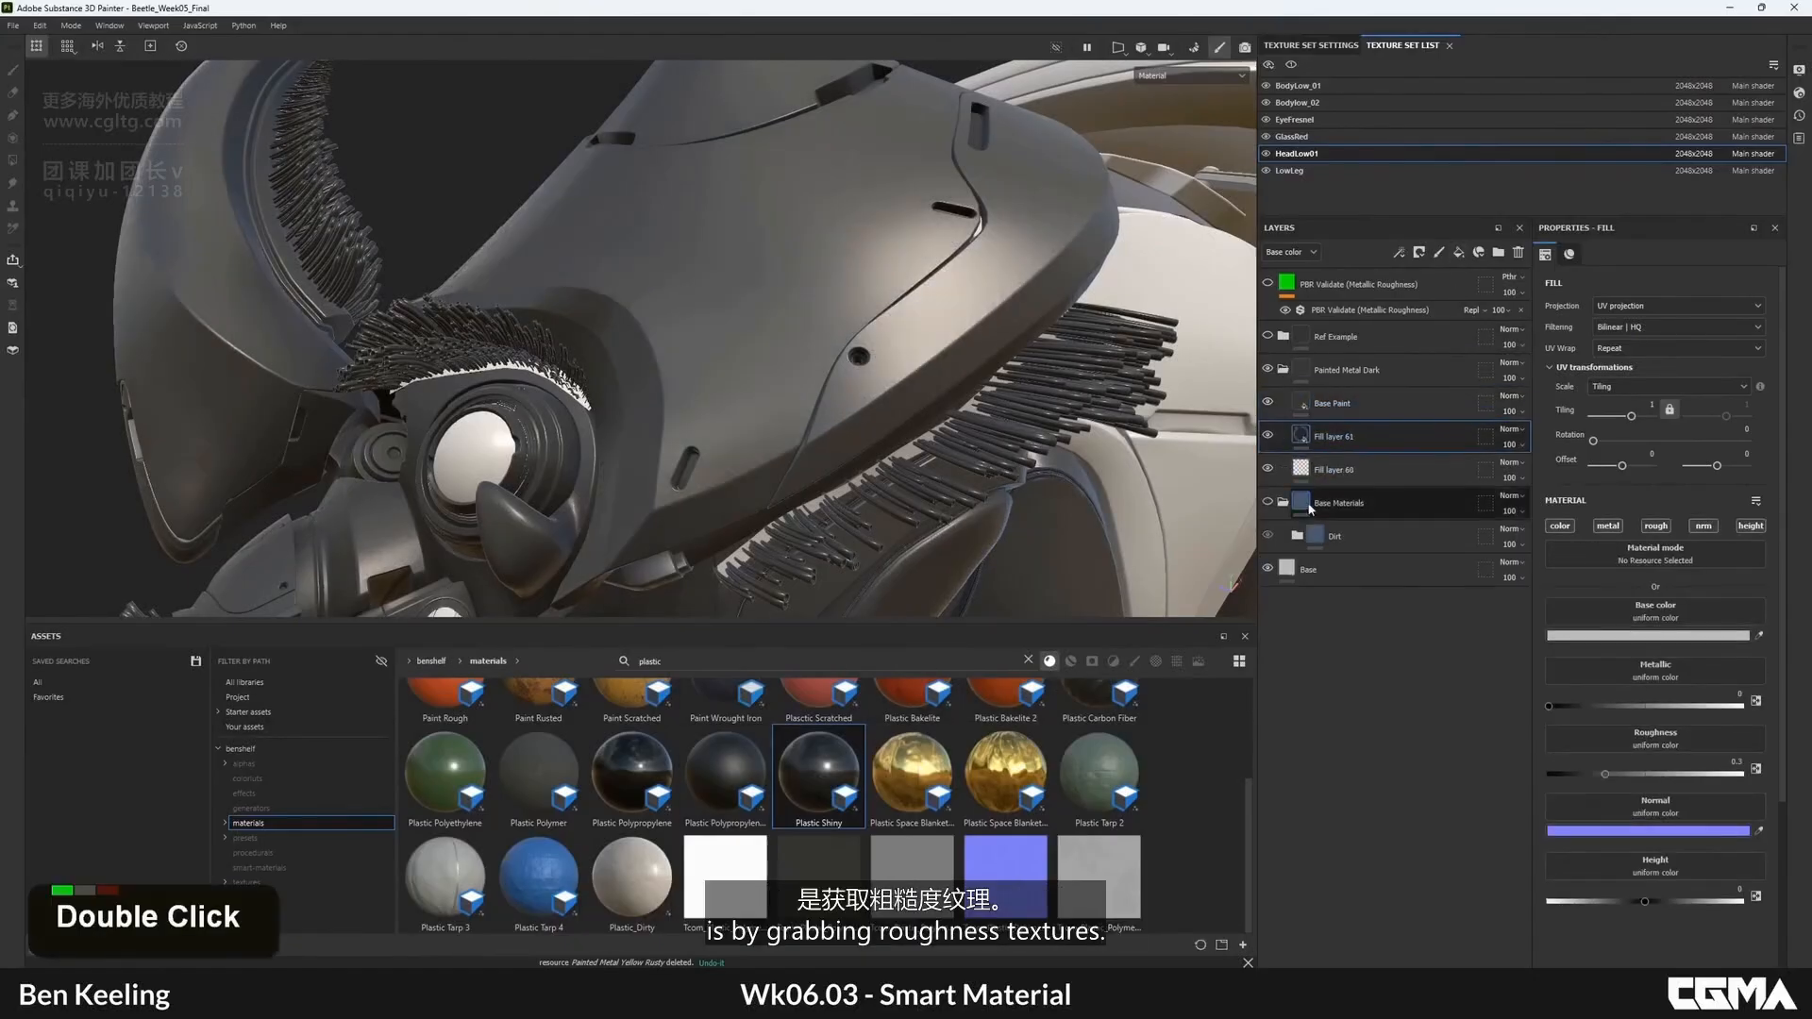
pyautogui.keyDown('alt'); pyautogui.click(1655, 527); pyautogui.keyUp('alt')
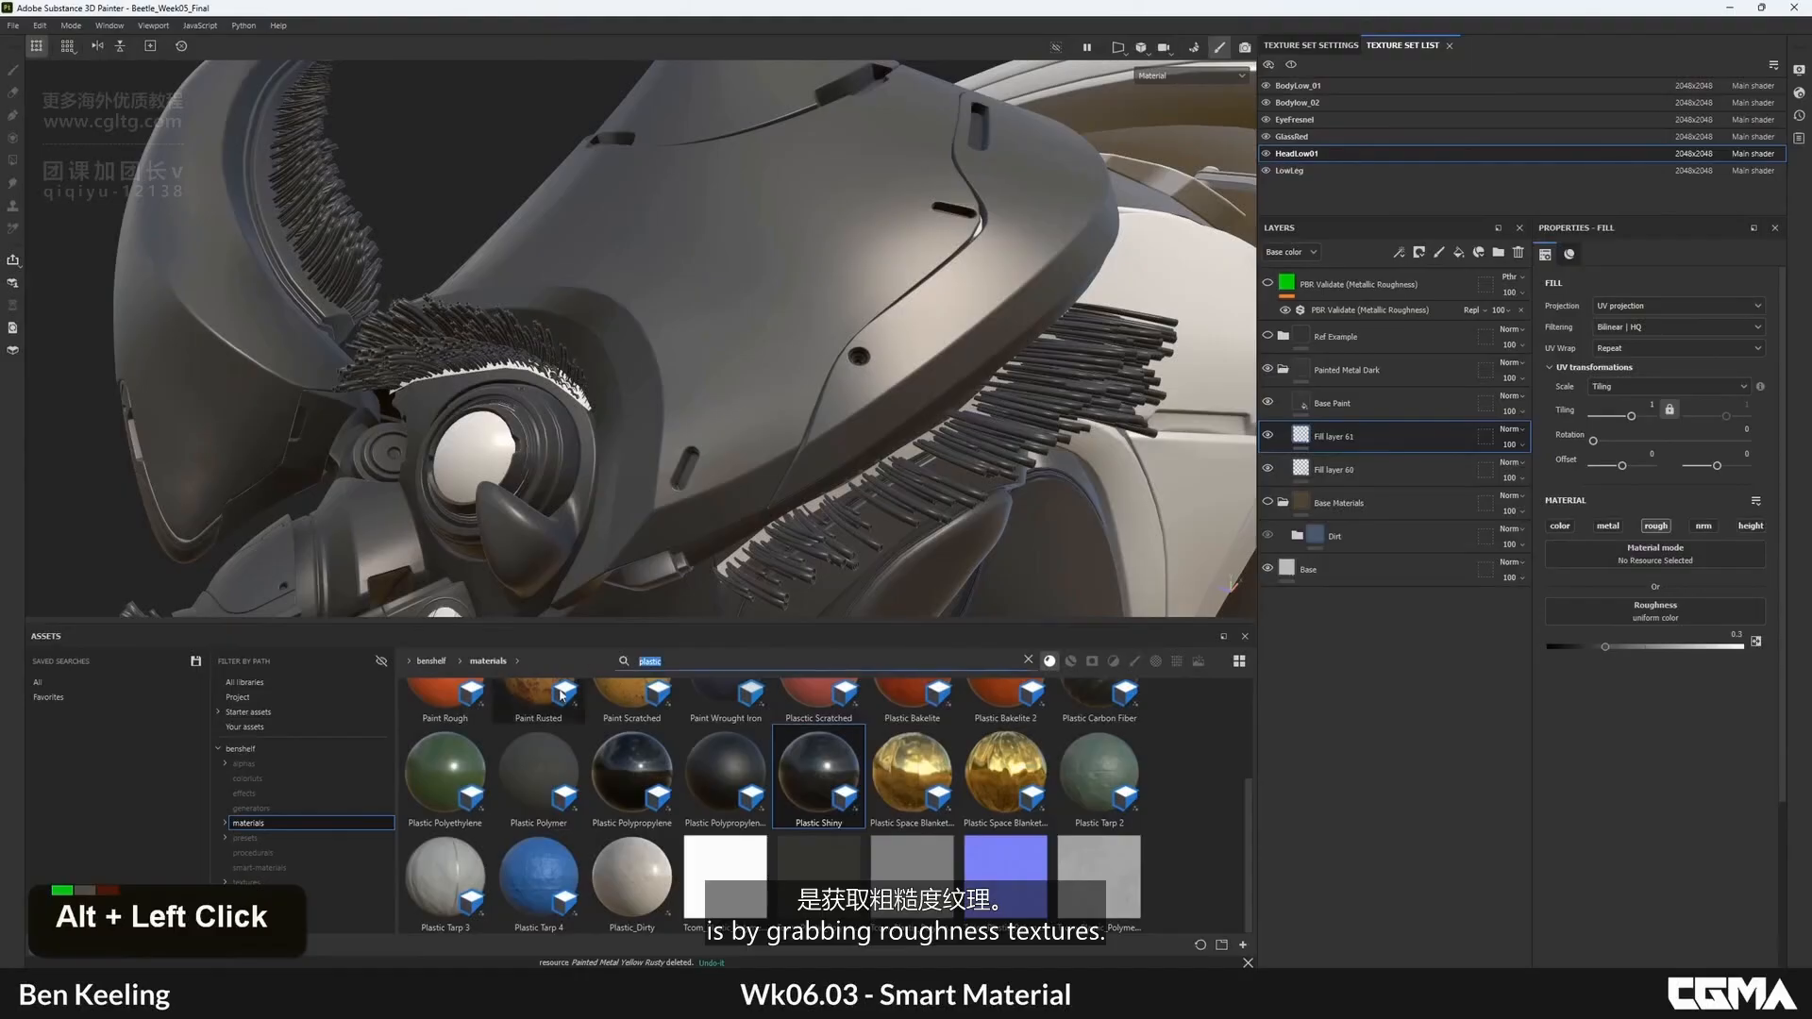
# - Search the Starter assets for "grunge", limited to textures, and browse the candidate roughness maps
pyautogui.click(248, 712)
pyautogui.press('BackSpace')
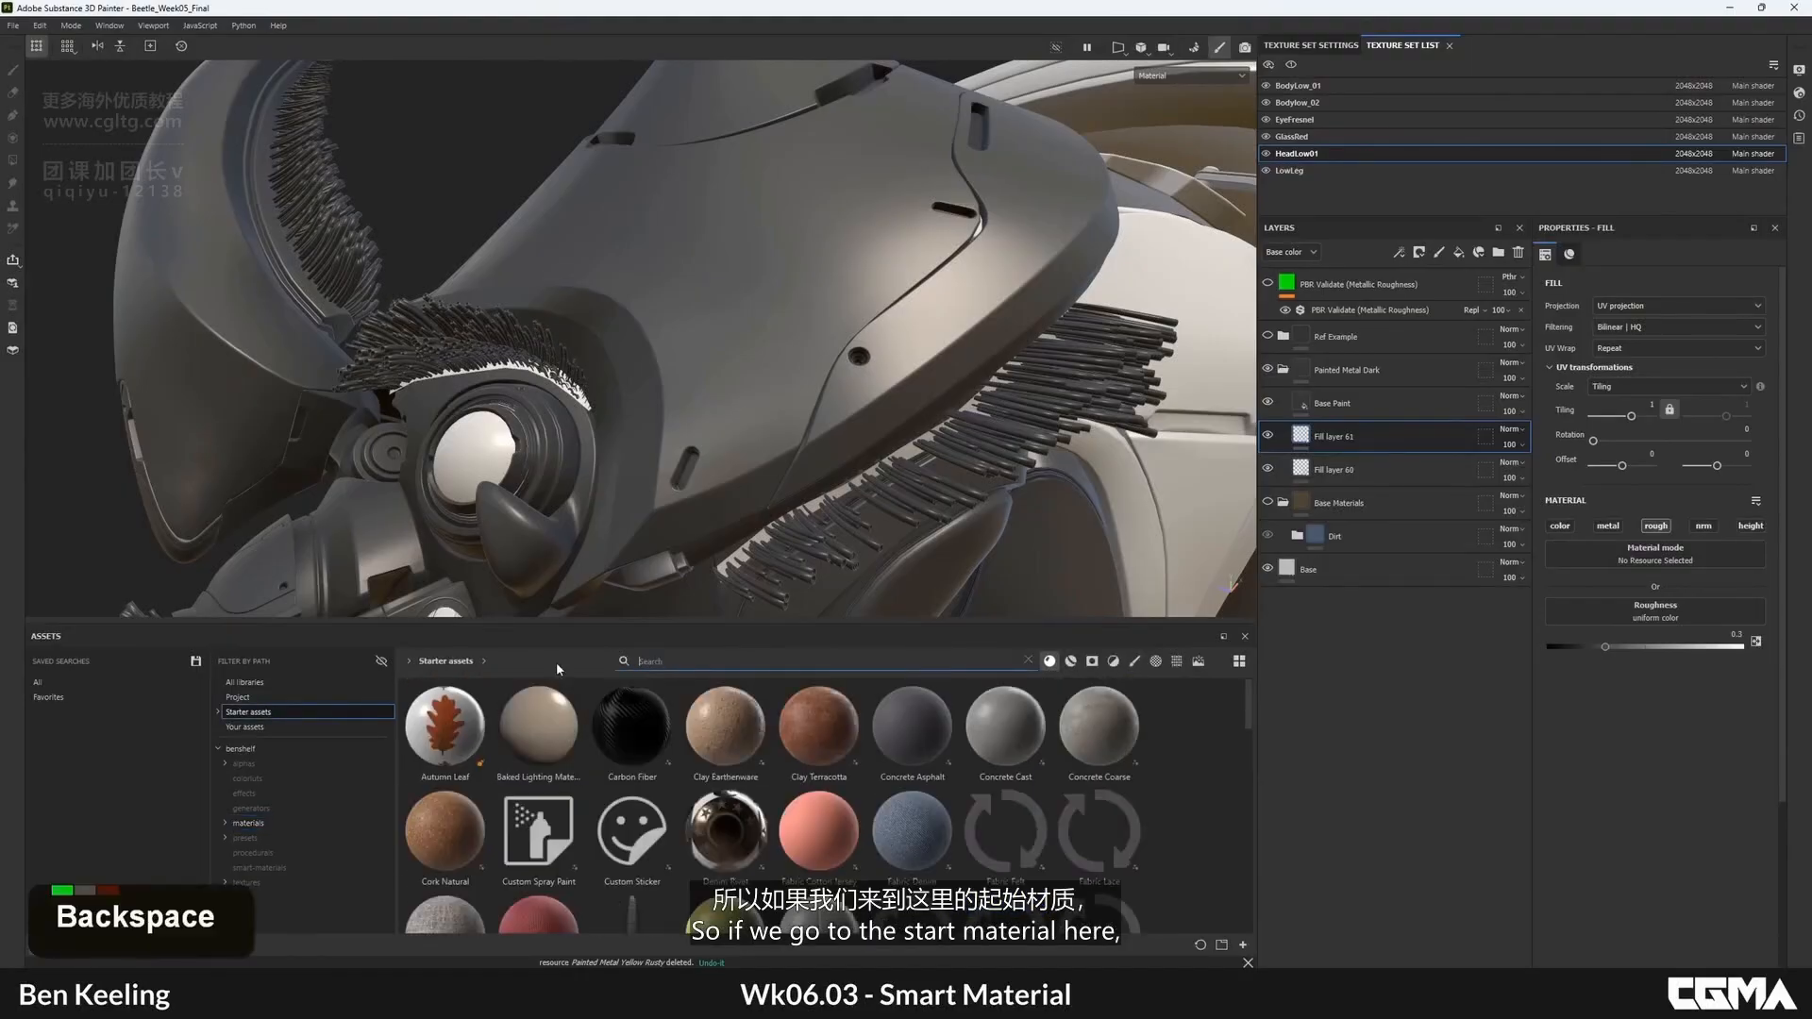
pyautogui.click(1177, 660)
pyautogui.click(805, 660)
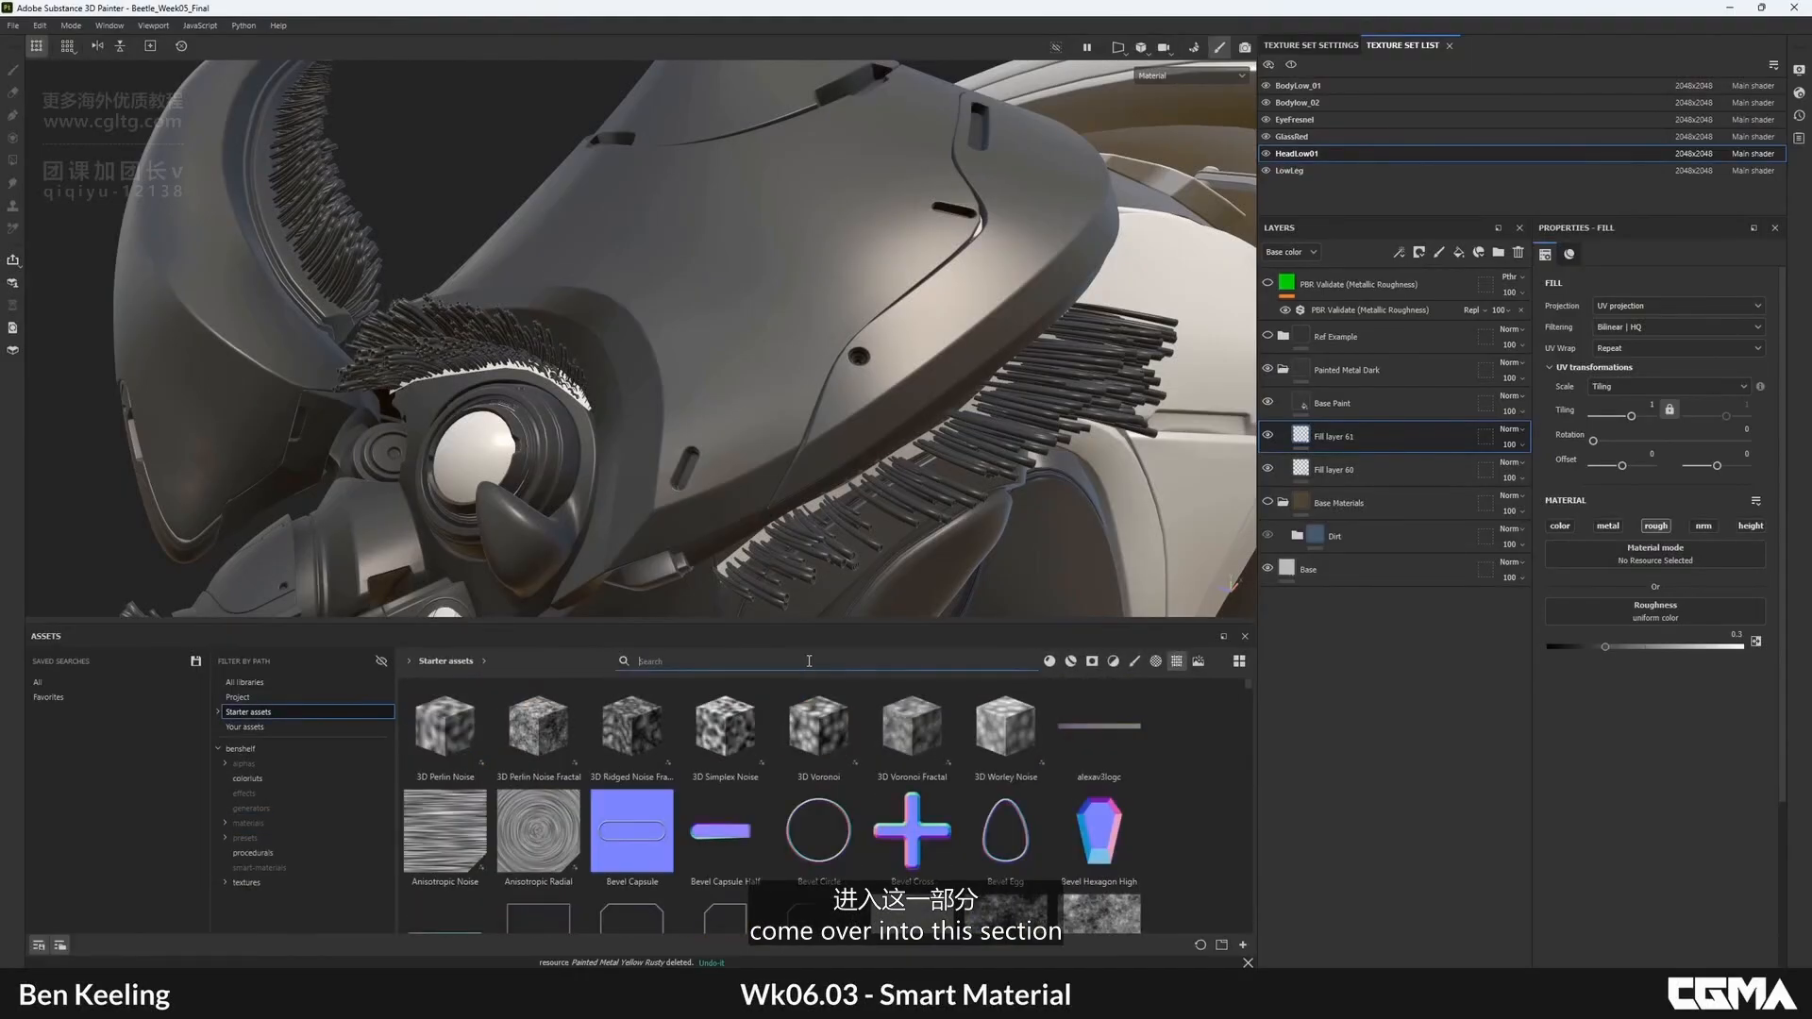
pyautogui.write('grunge')
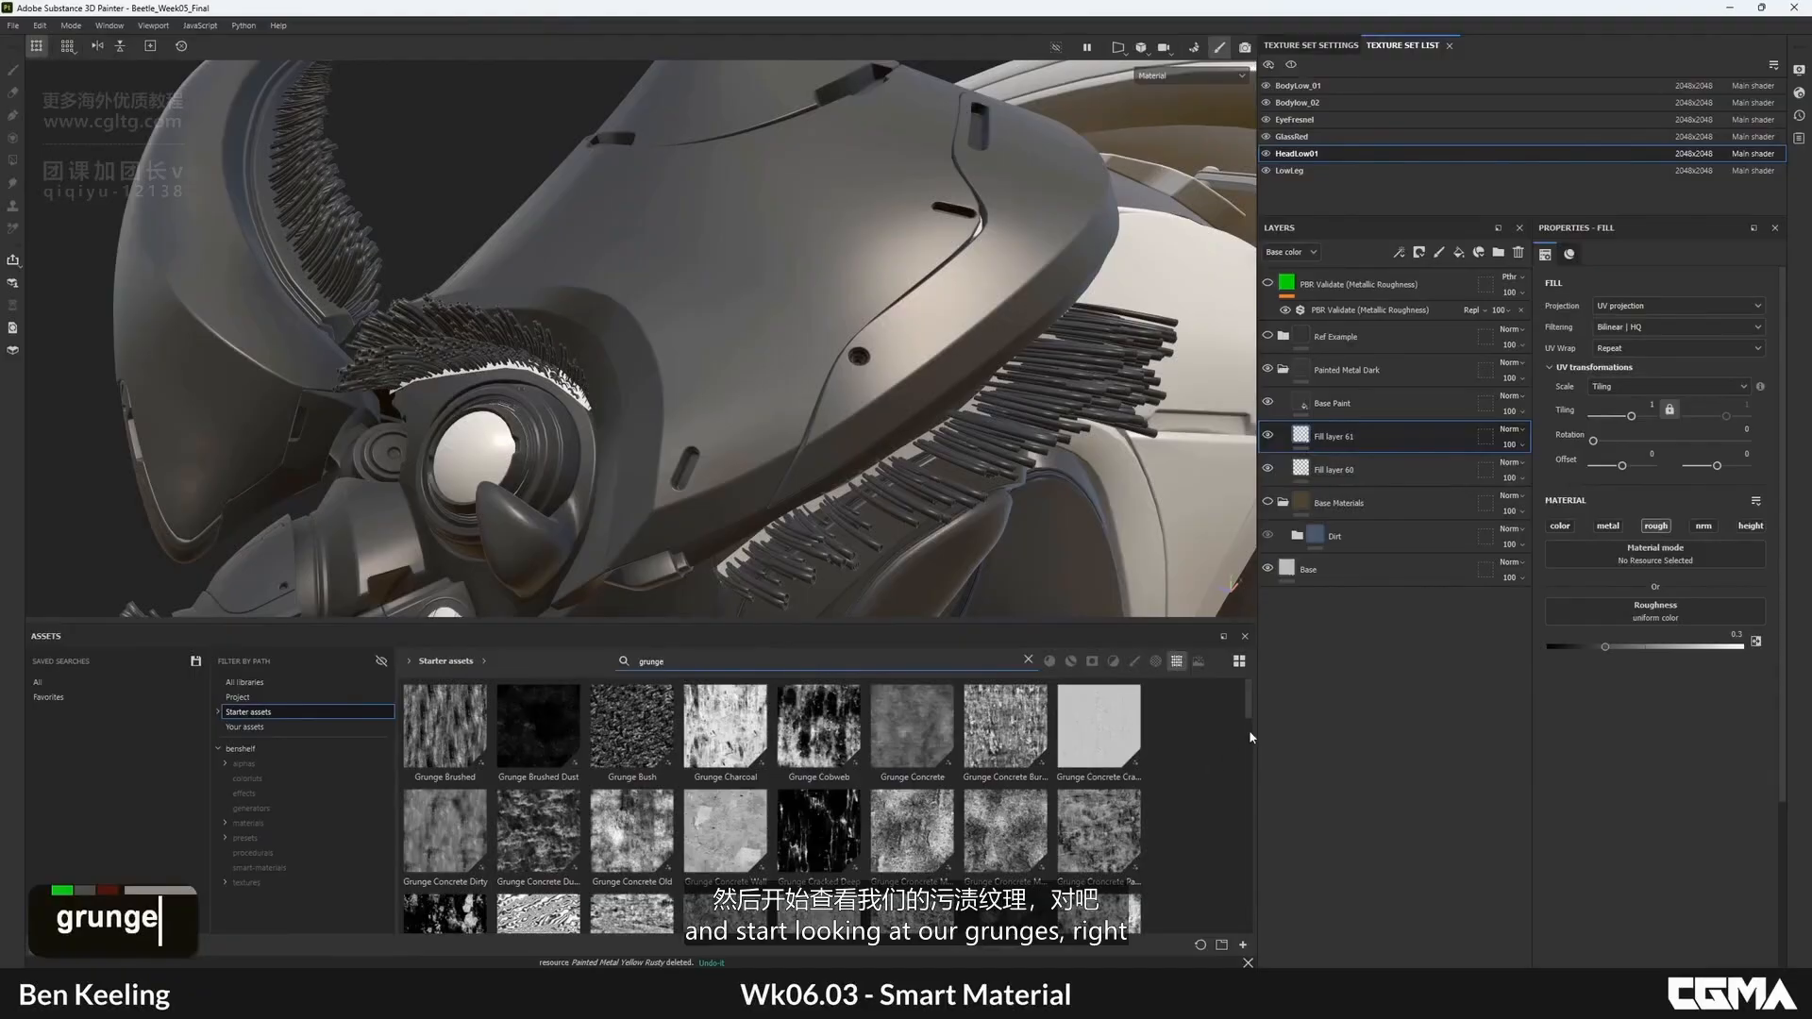
pyautogui.scroll(-1, 1250, 737)
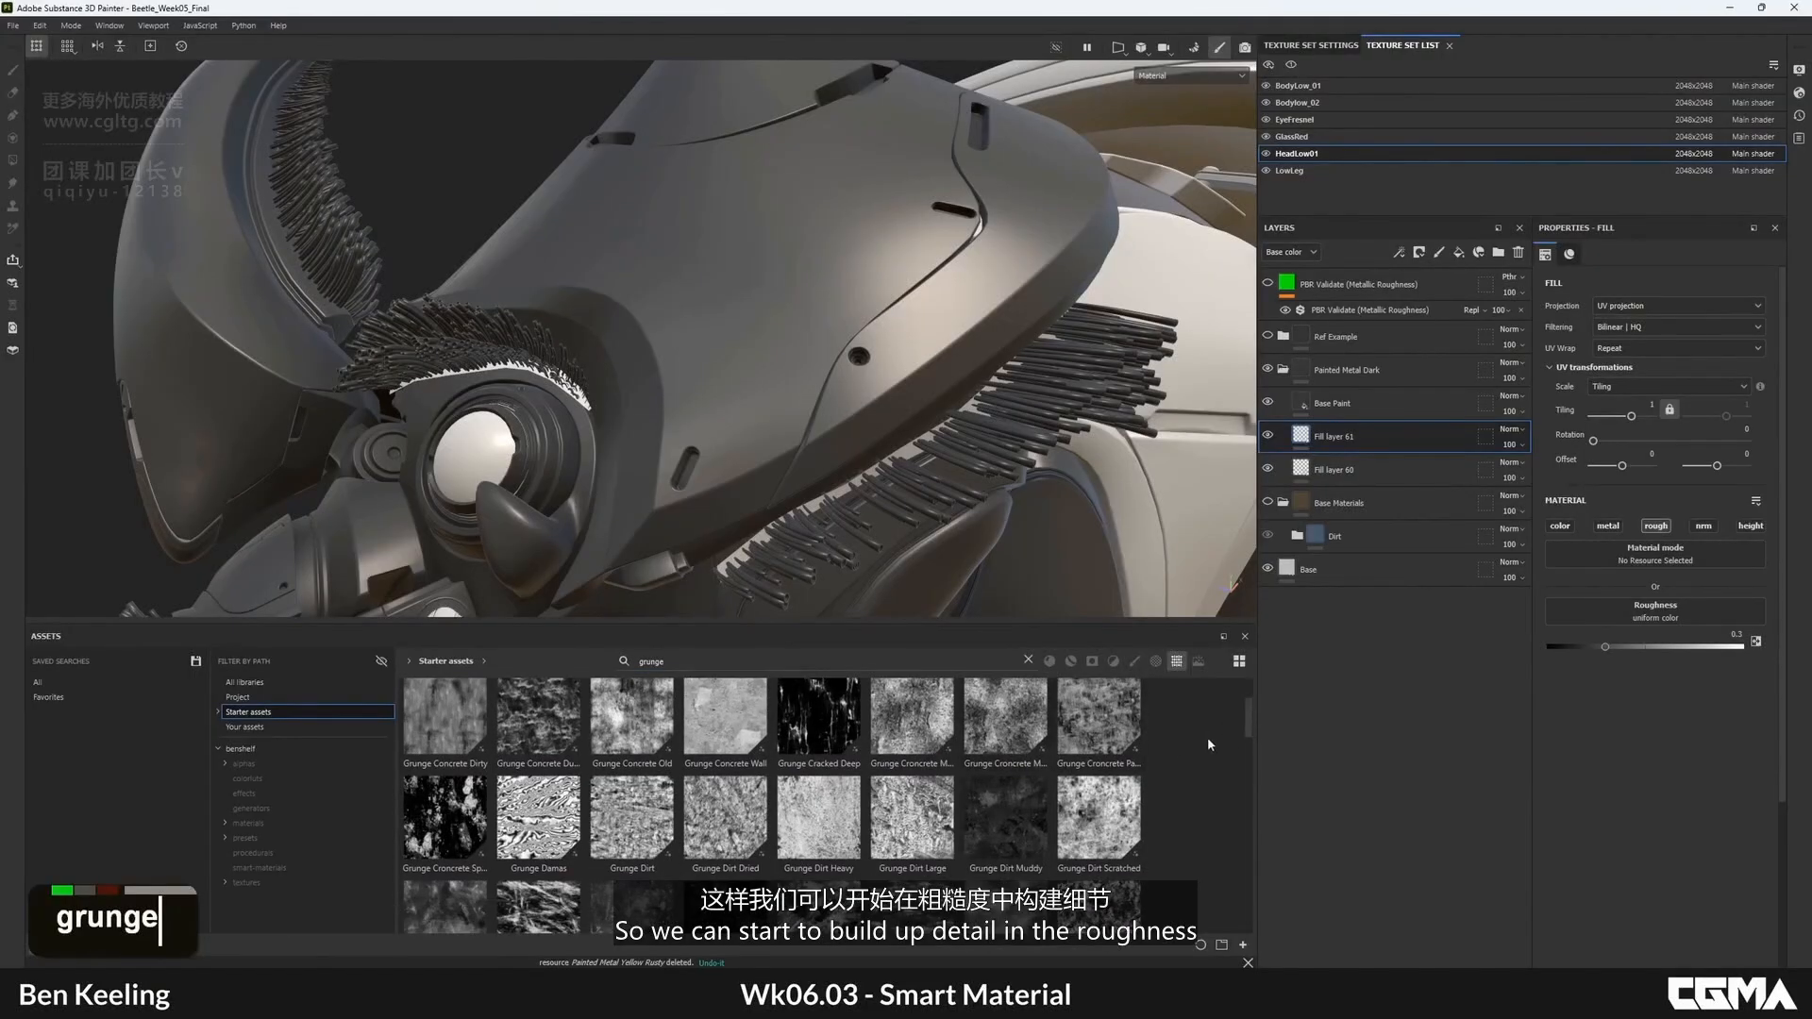
pyautogui.moveTo(1251, 719); pyautogui.dragTo(1236, 838)
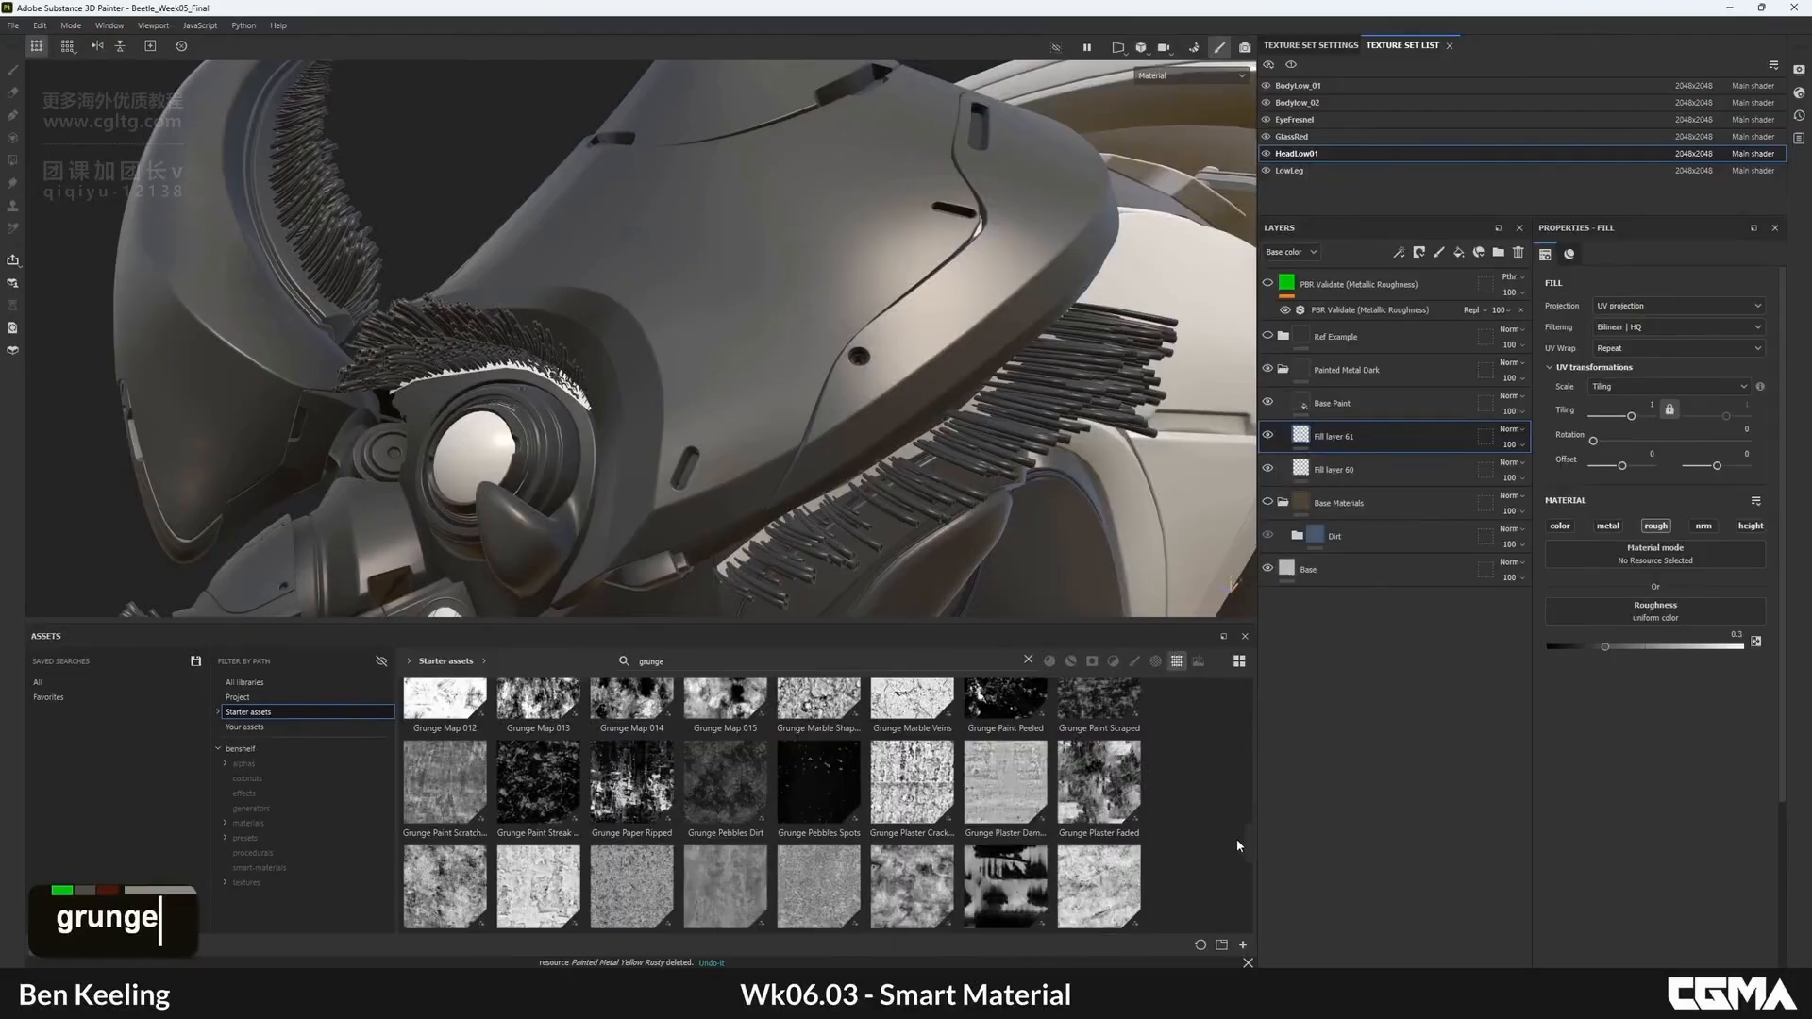
# - Narrow the texture search to "grunge plas", widen it back to "grunge" and browse the maps again
pyautogui.write('plastic')
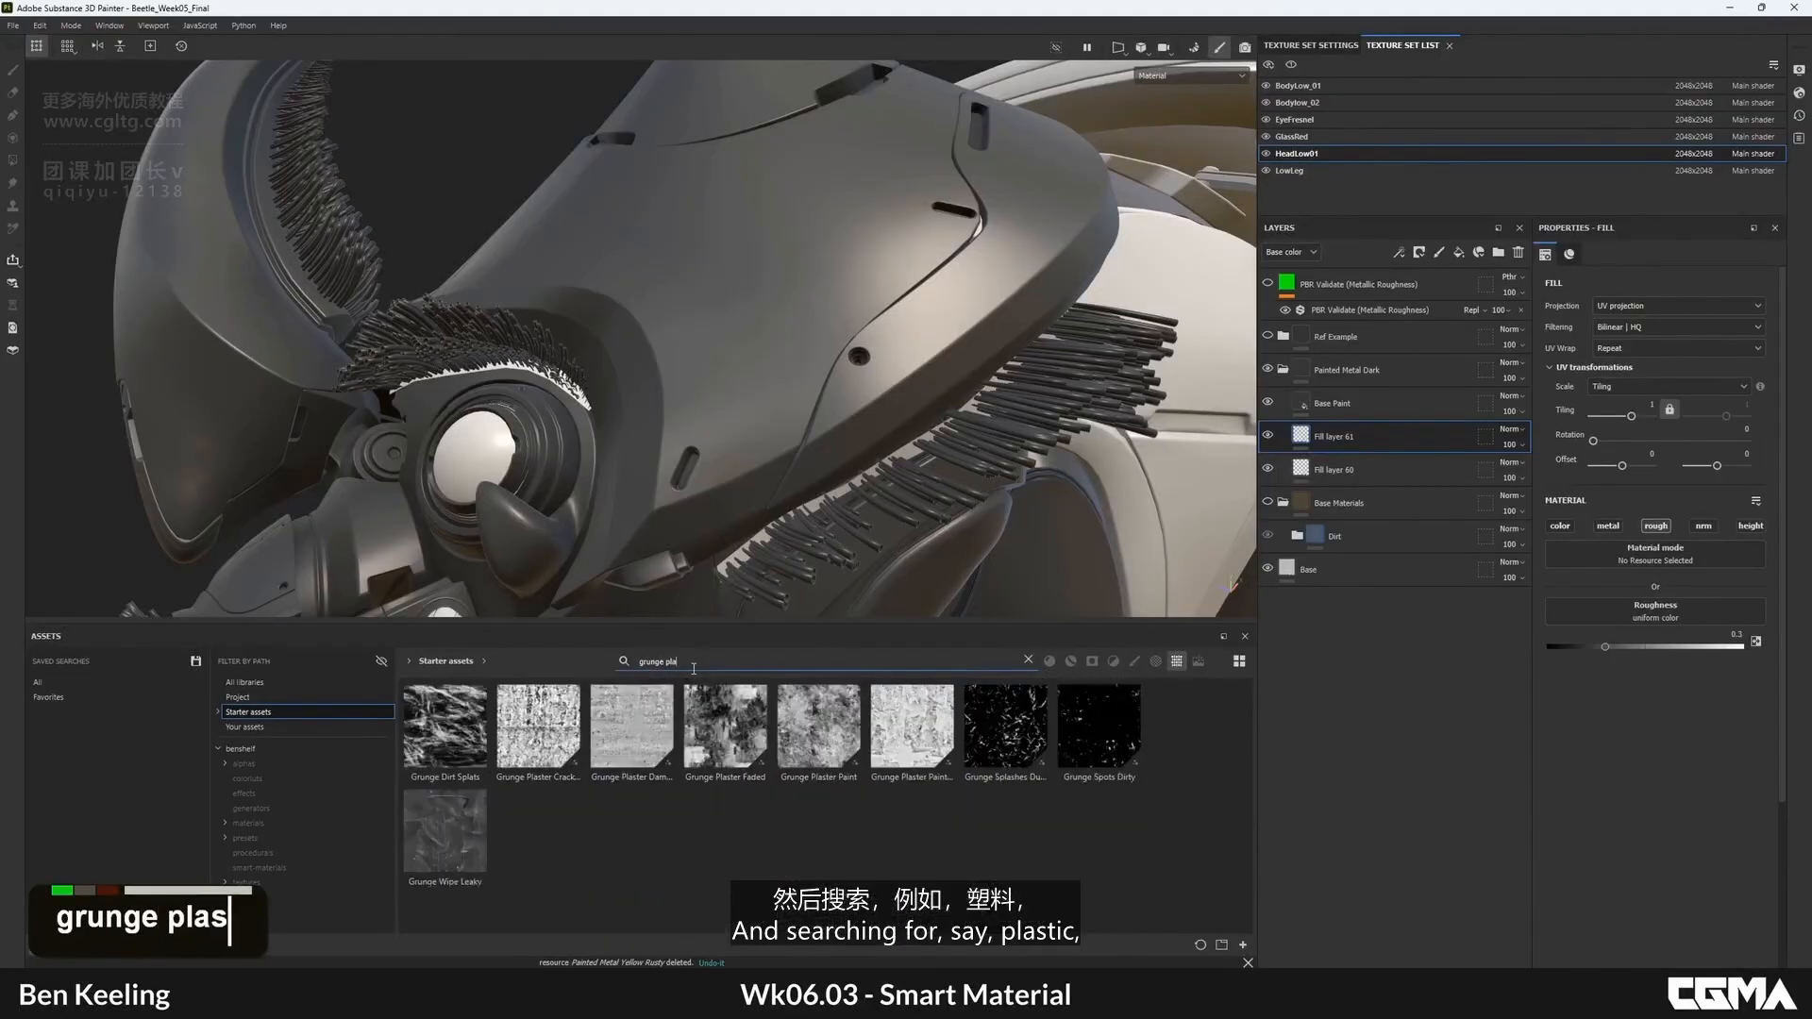
pyautogui.press('BackSpace')
pyautogui.press('BackSpace')
pyautogui.press('BackSpace')
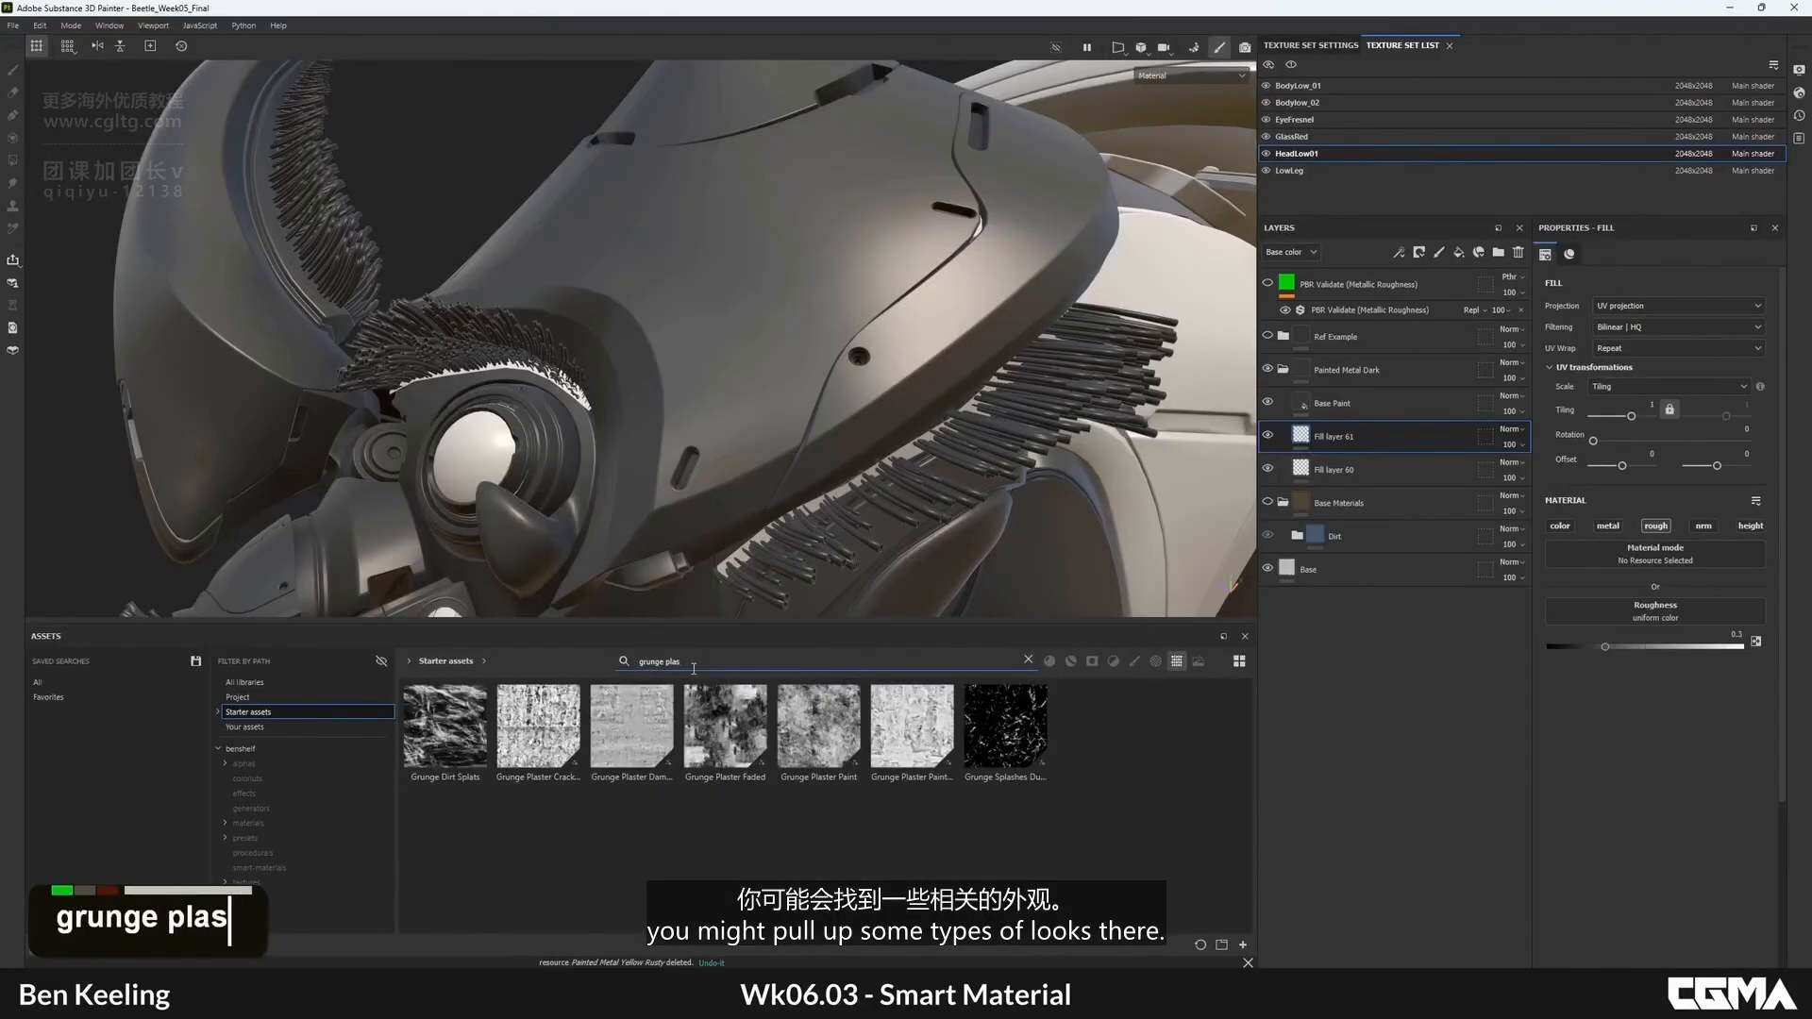
pyautogui.press('BackSpace')
pyautogui.press('BackSpace')
pyautogui.press('BackSpace')
pyautogui.press('BackSpace')
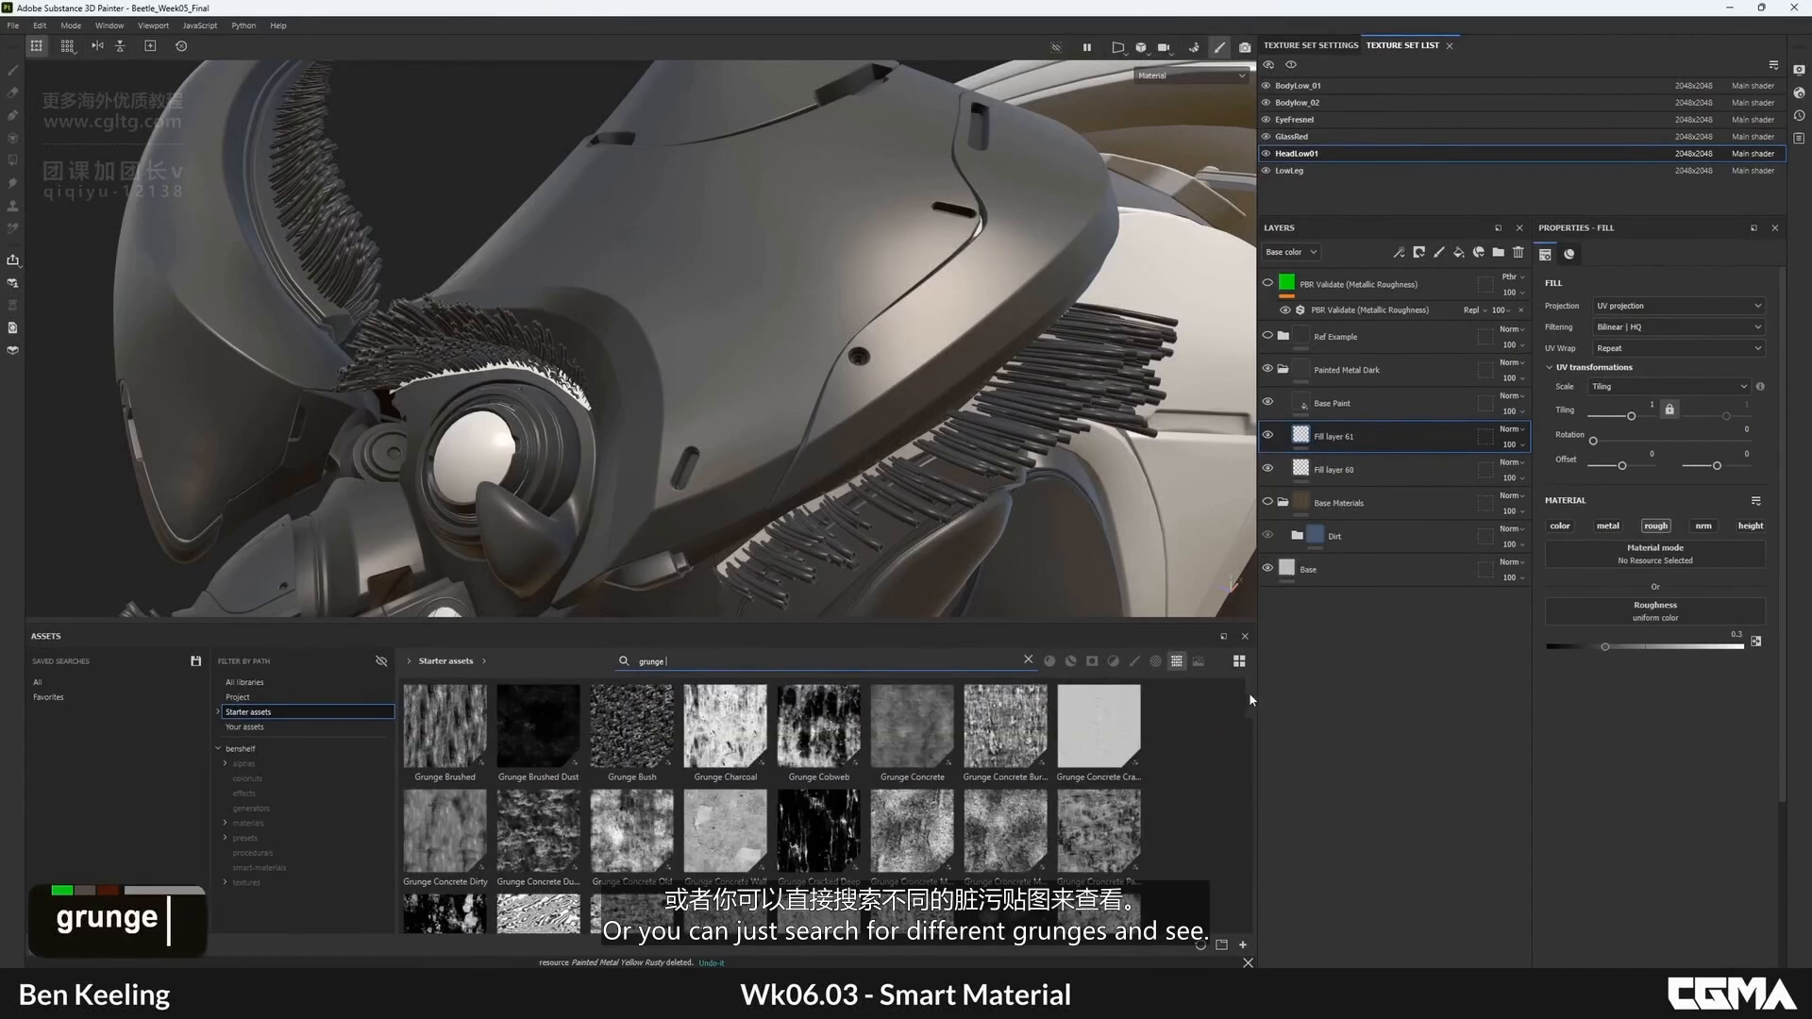
pyautogui.scroll(-2, 1133, 727)
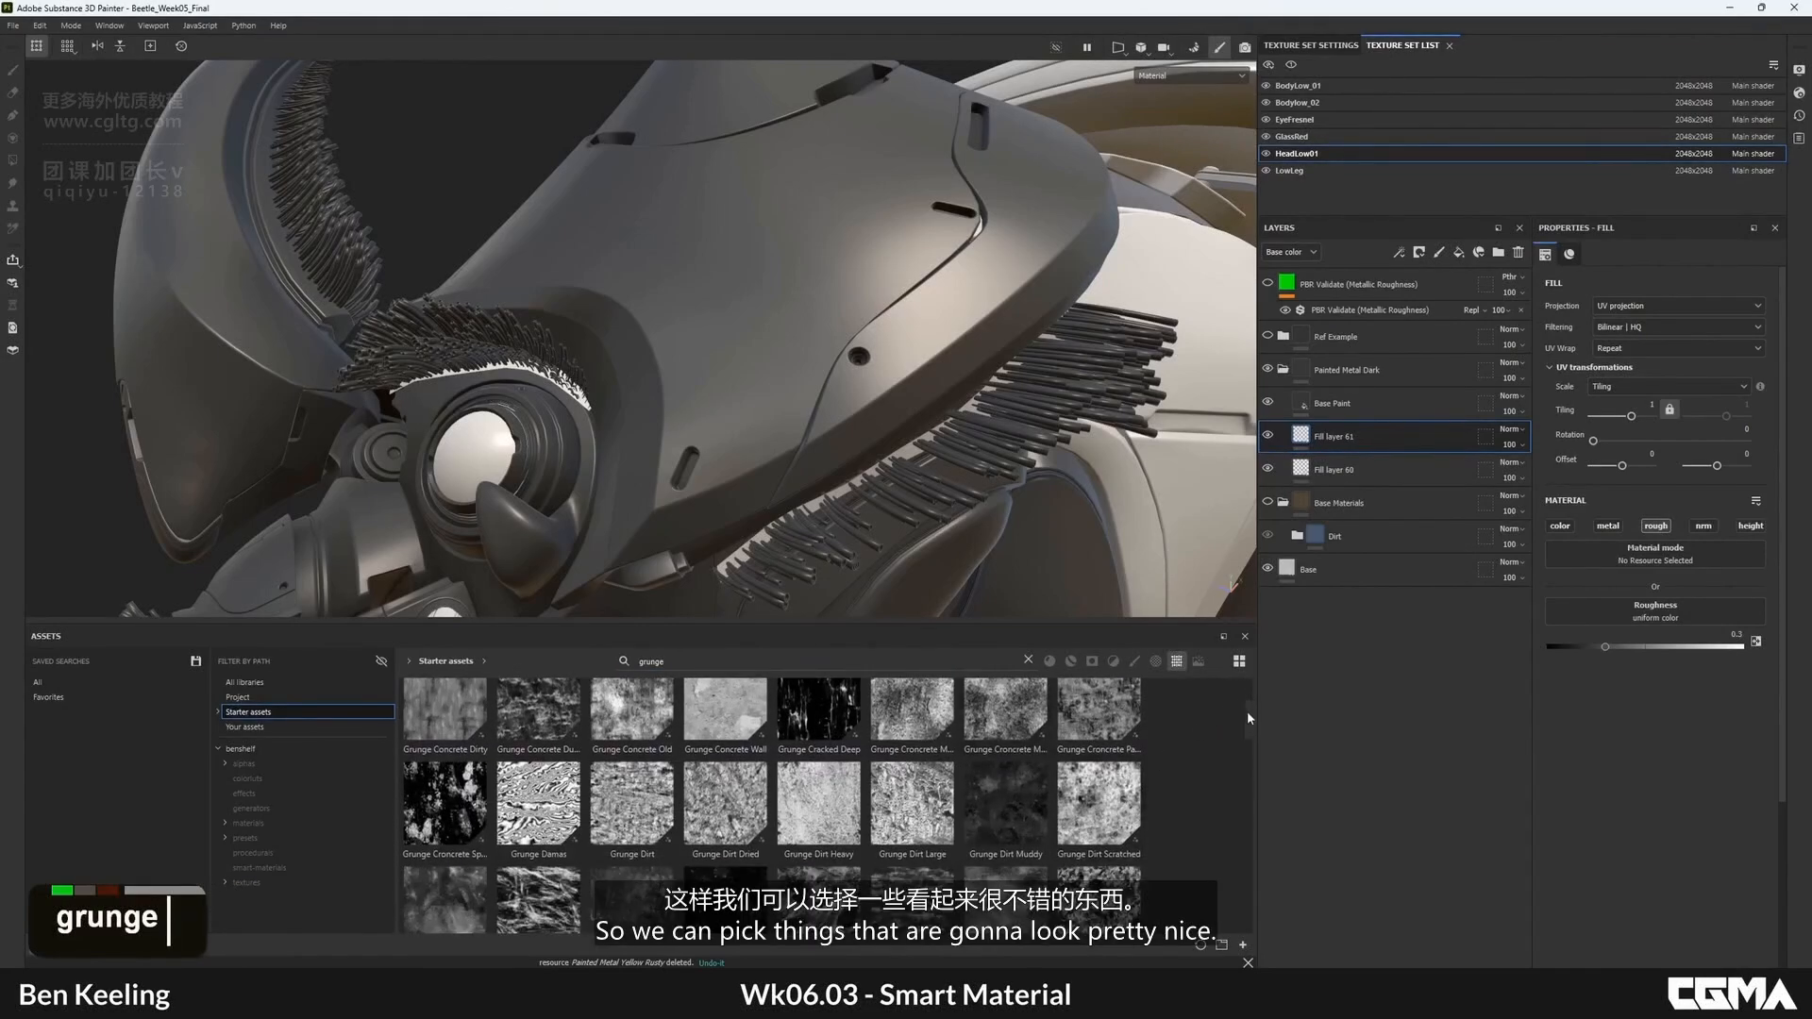
pyautogui.moveTo(1248, 713); pyautogui.dragTo(1236, 841)
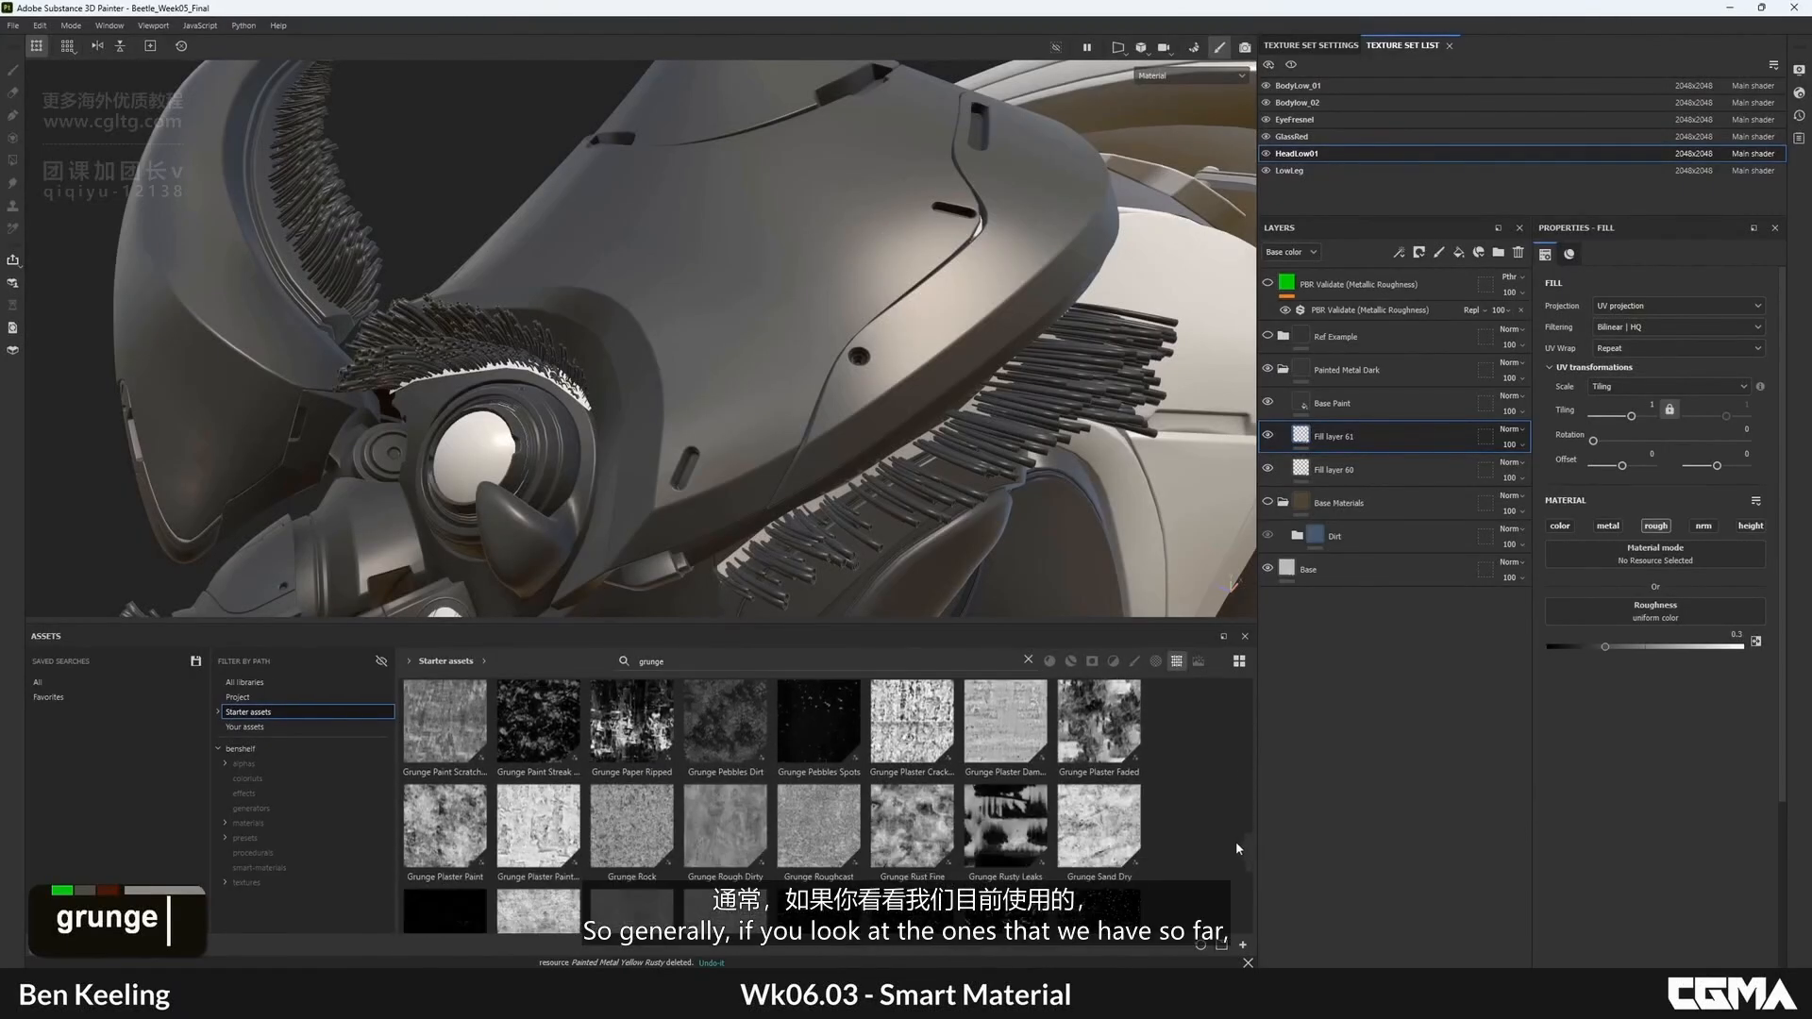
# - Show only the roughness channel, hide the new upper fill layer and examine the existing plastic roughness on the head
pyautogui.click(1183, 74)
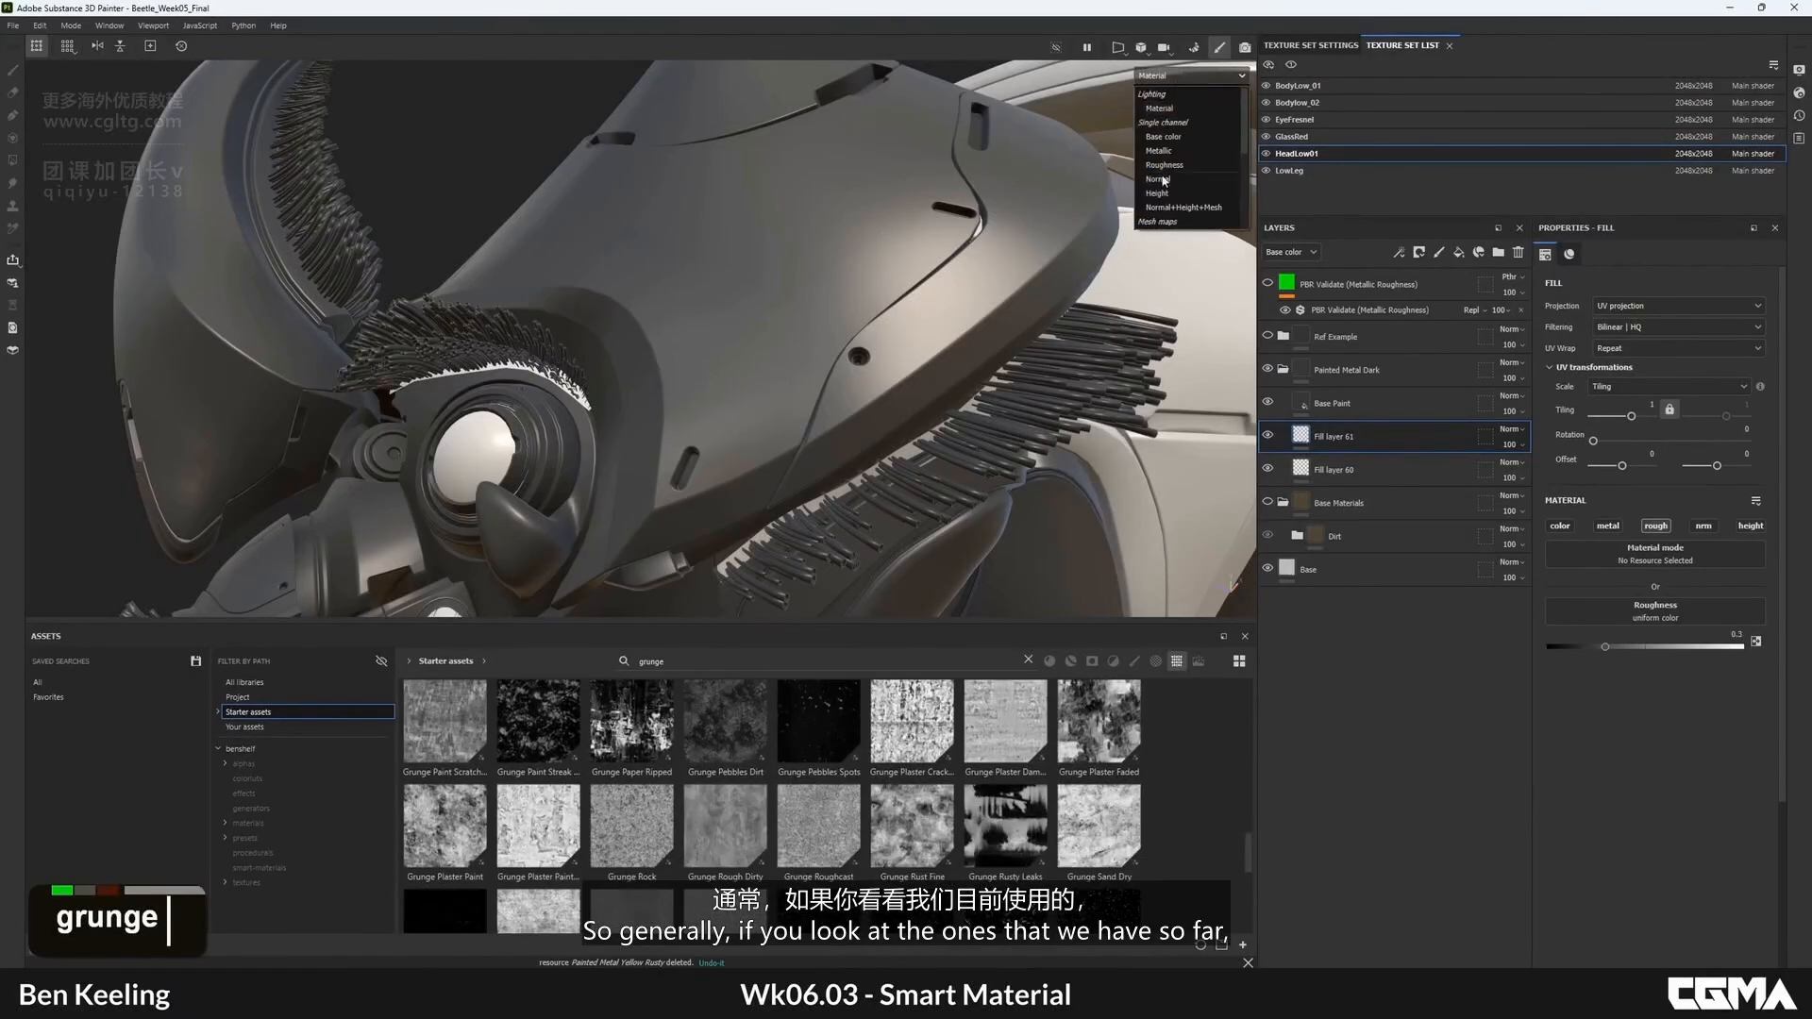
pyautogui.click(1189, 142)
pyautogui.keyDown('alt'); pyautogui.click(1300, 468); pyautogui.keyUp('alt')
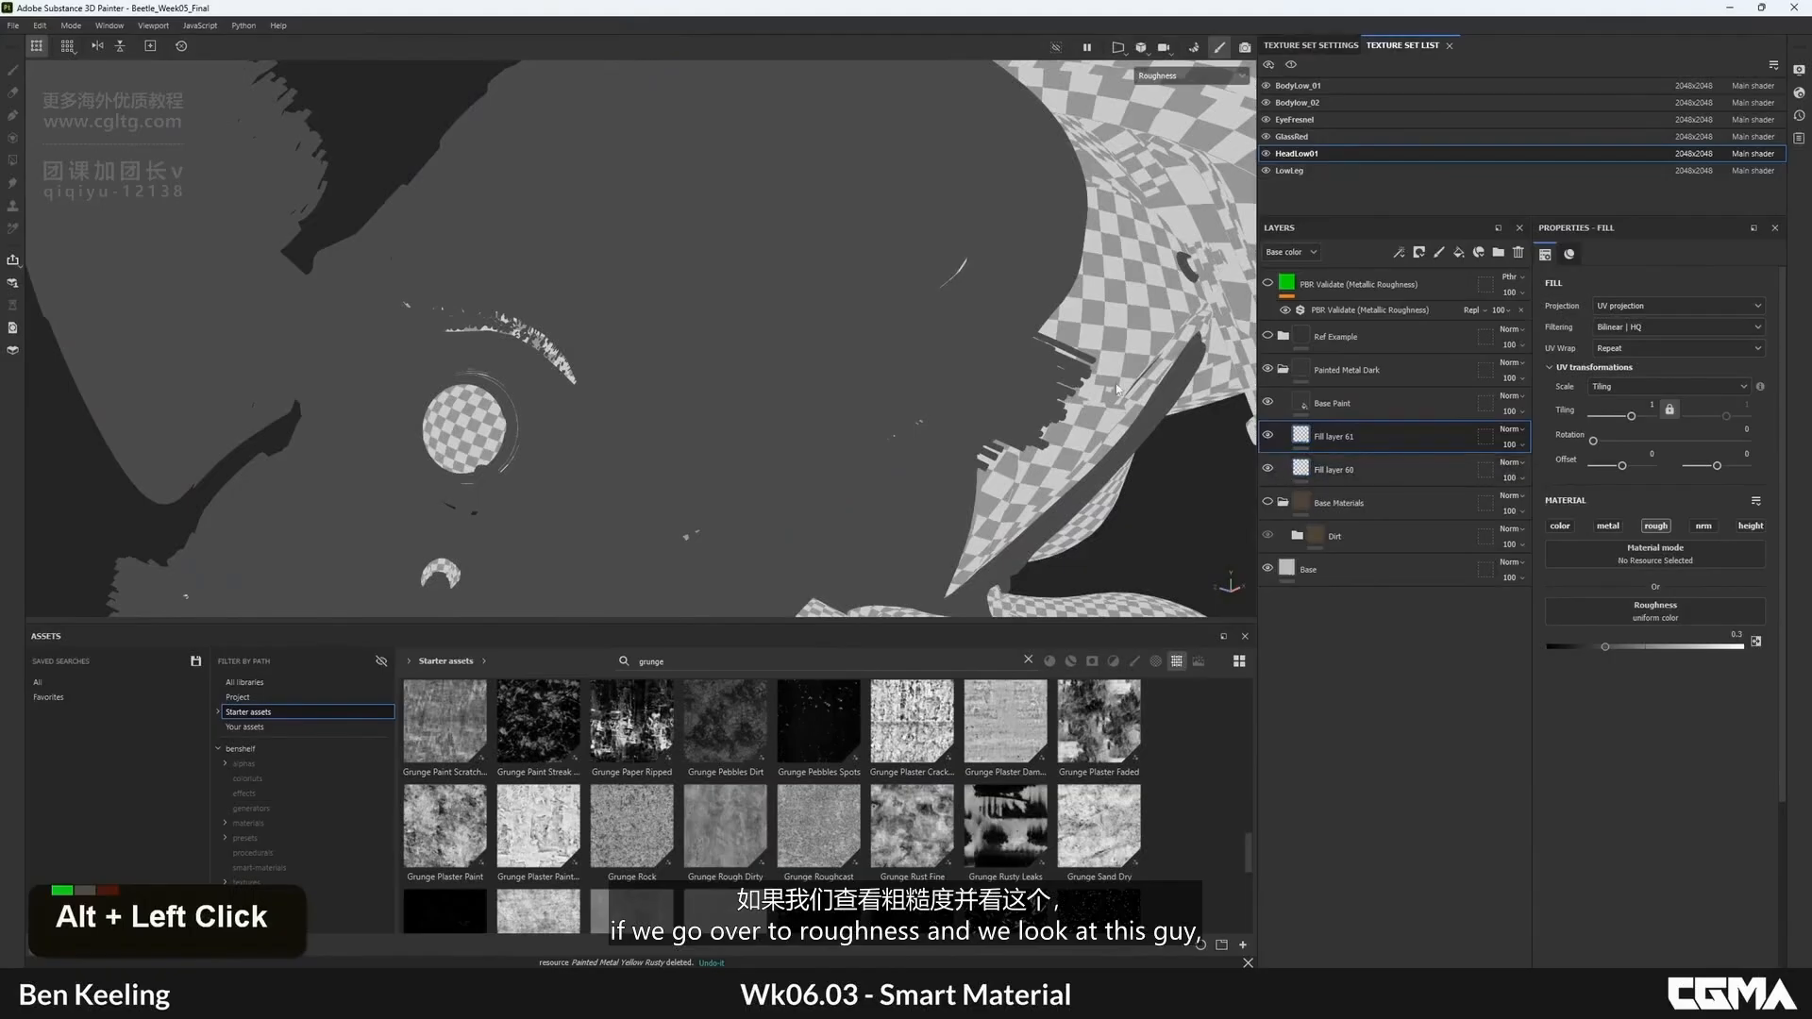
pyautogui.click(1267, 439)
pyautogui.keyDown('alt'); pyautogui.moveTo(727, 330); pyautogui.dragTo(746, 300); pyautogui.keyUp('alt')
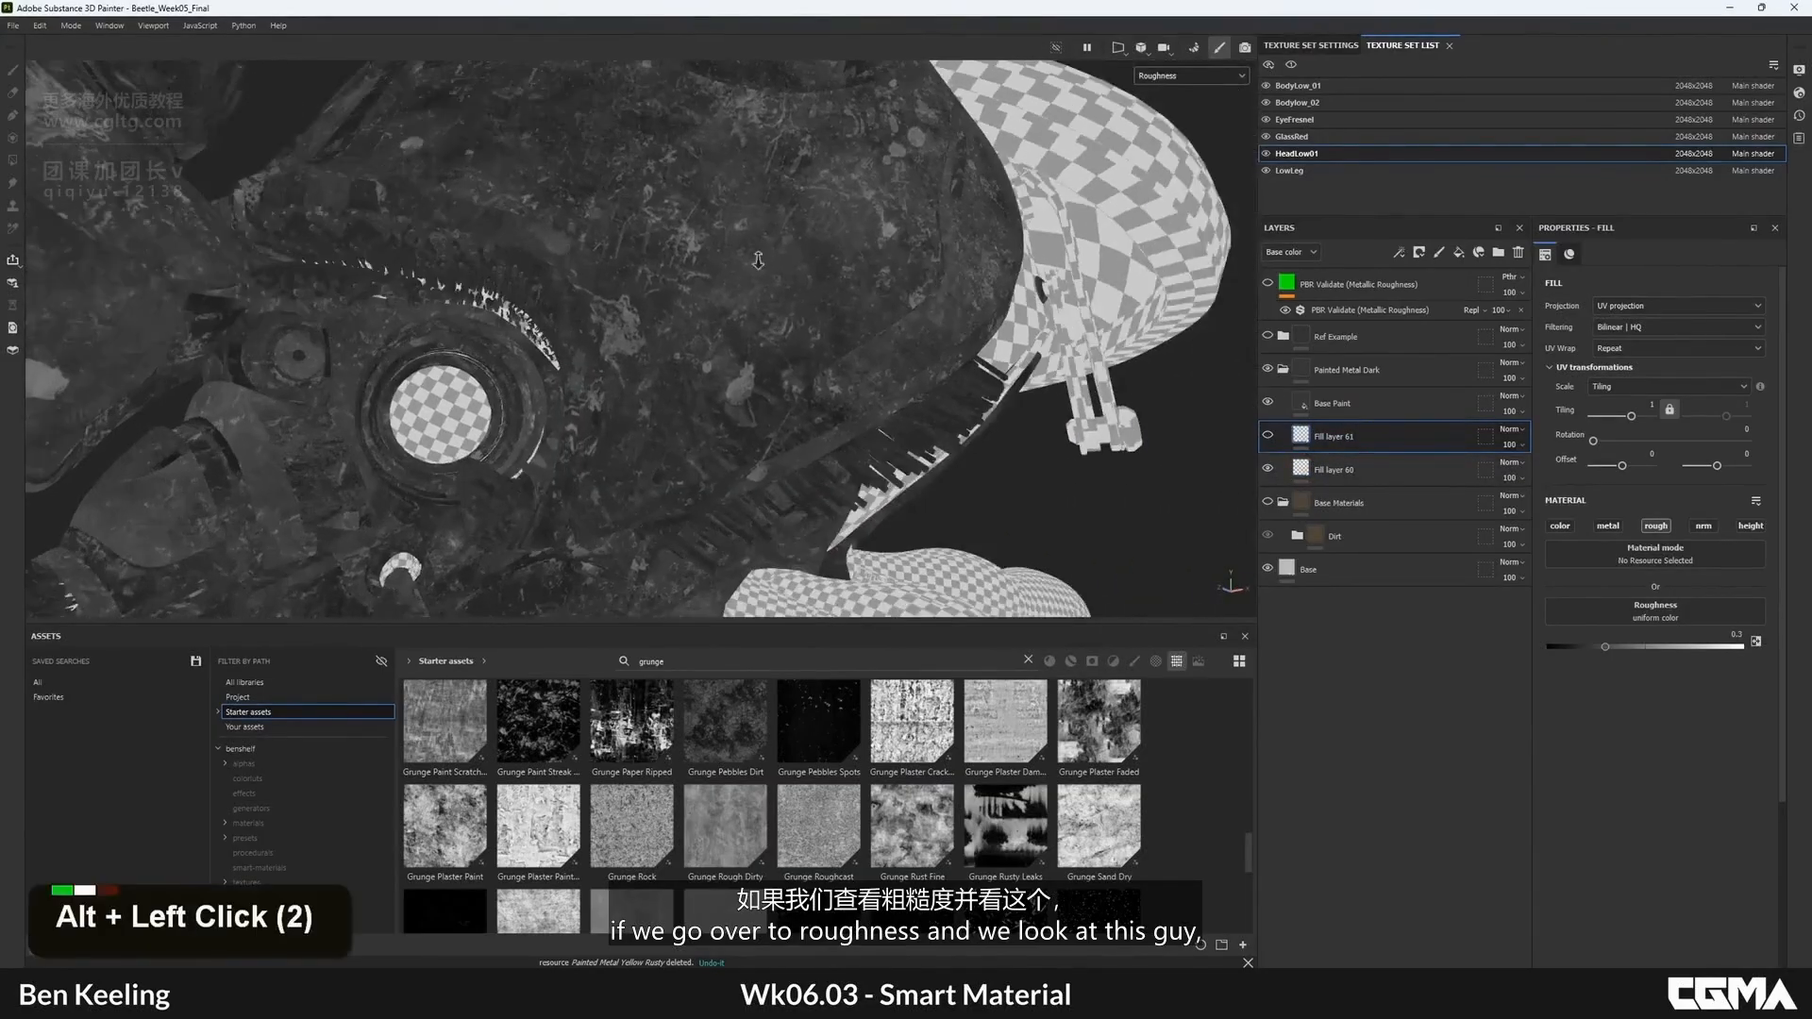
pyautogui.keyDown('alt'); pyautogui.moveTo(746, 300); pyautogui.dragTo(798, 258, button='right'); pyautogui.keyUp('alt')
pyautogui.keyDown('alt'); pyautogui.moveTo(798, 261); pyautogui.dragTo(877, 424); pyautogui.keyUp('alt')
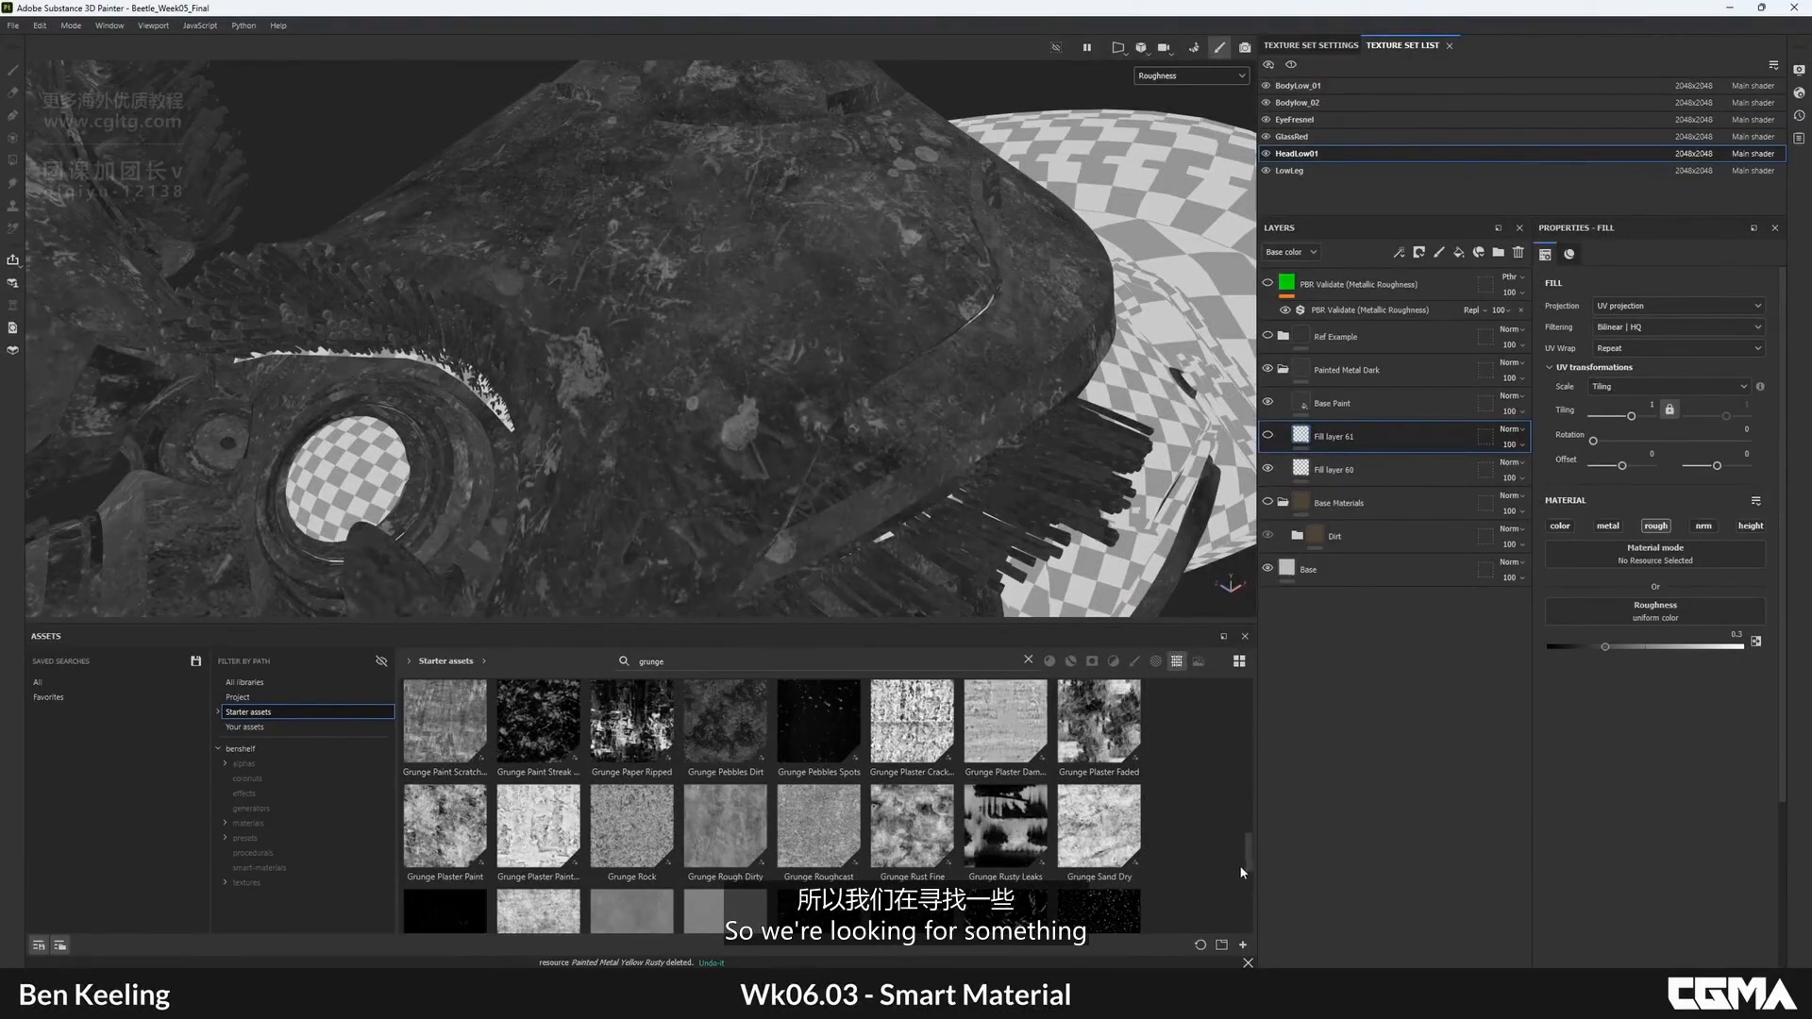
# - Use Grunge Leak Dirty as the upper fill layer's roughness map and show it with the lower fill layer hidden
pyautogui.scroll(-5, 1238, 865)
pyautogui.scroll(3, 1250, 891)
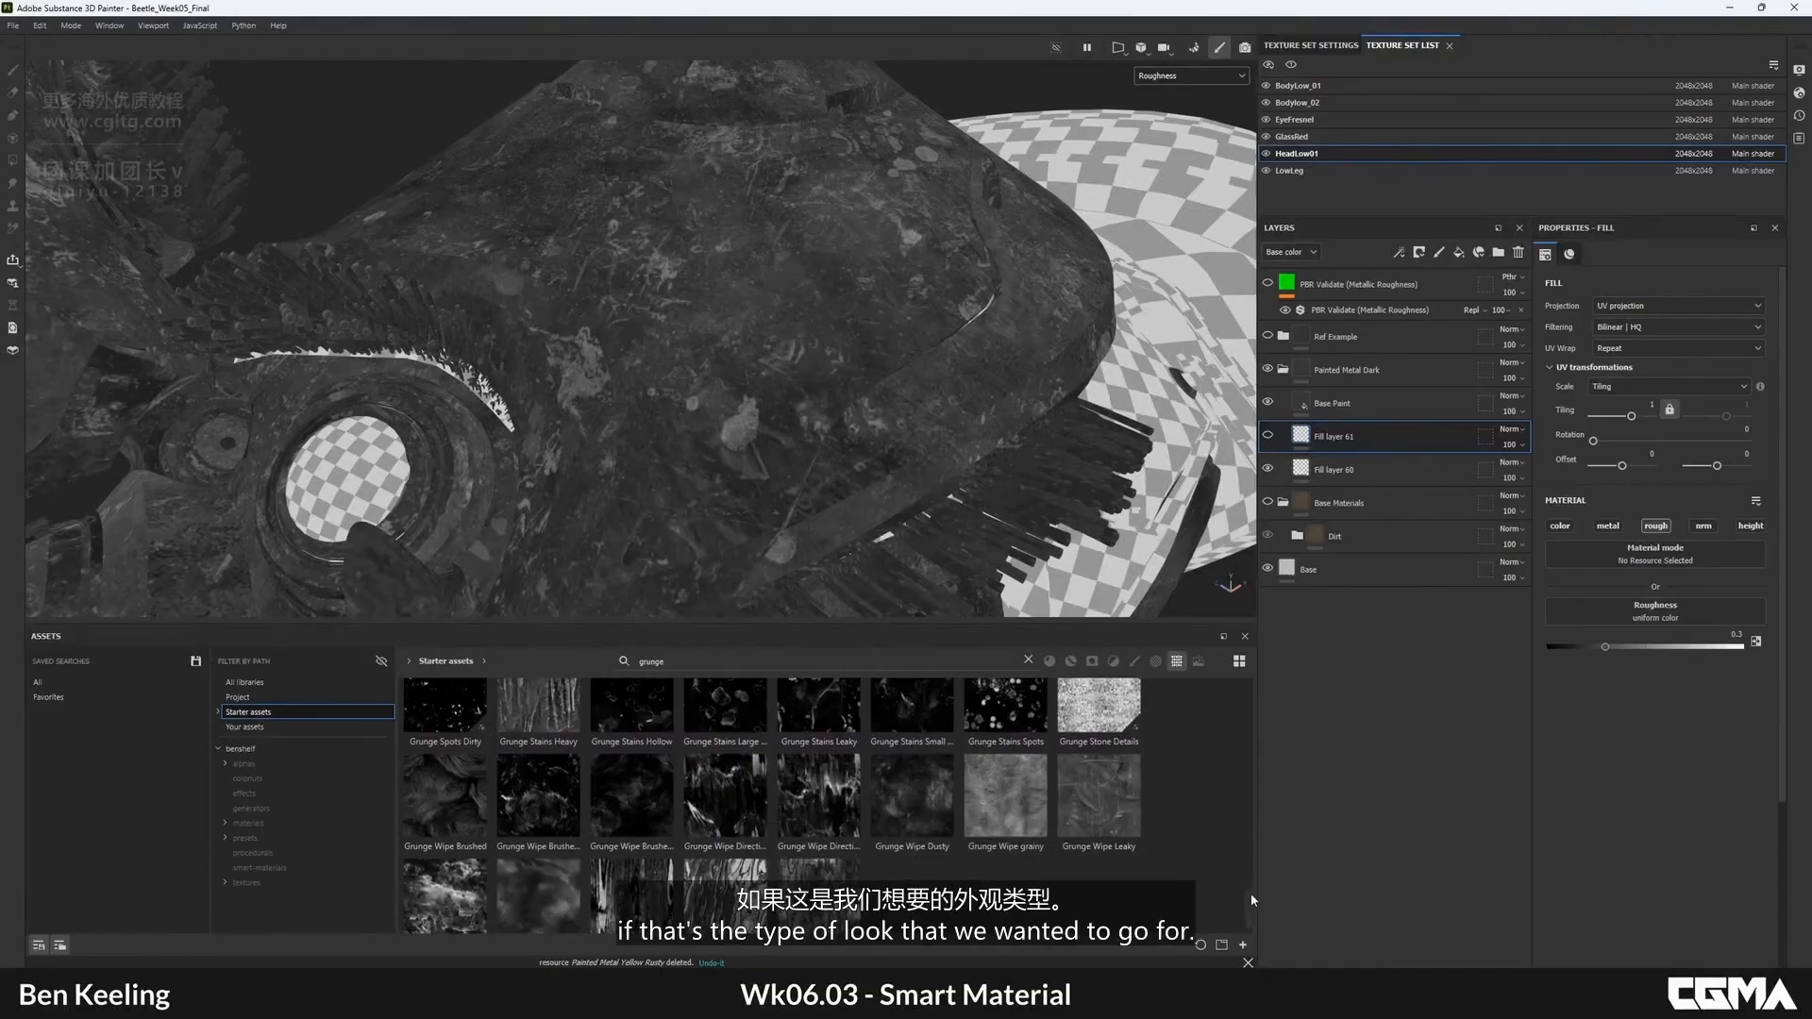
pyautogui.scroll(3, 1248, 840)
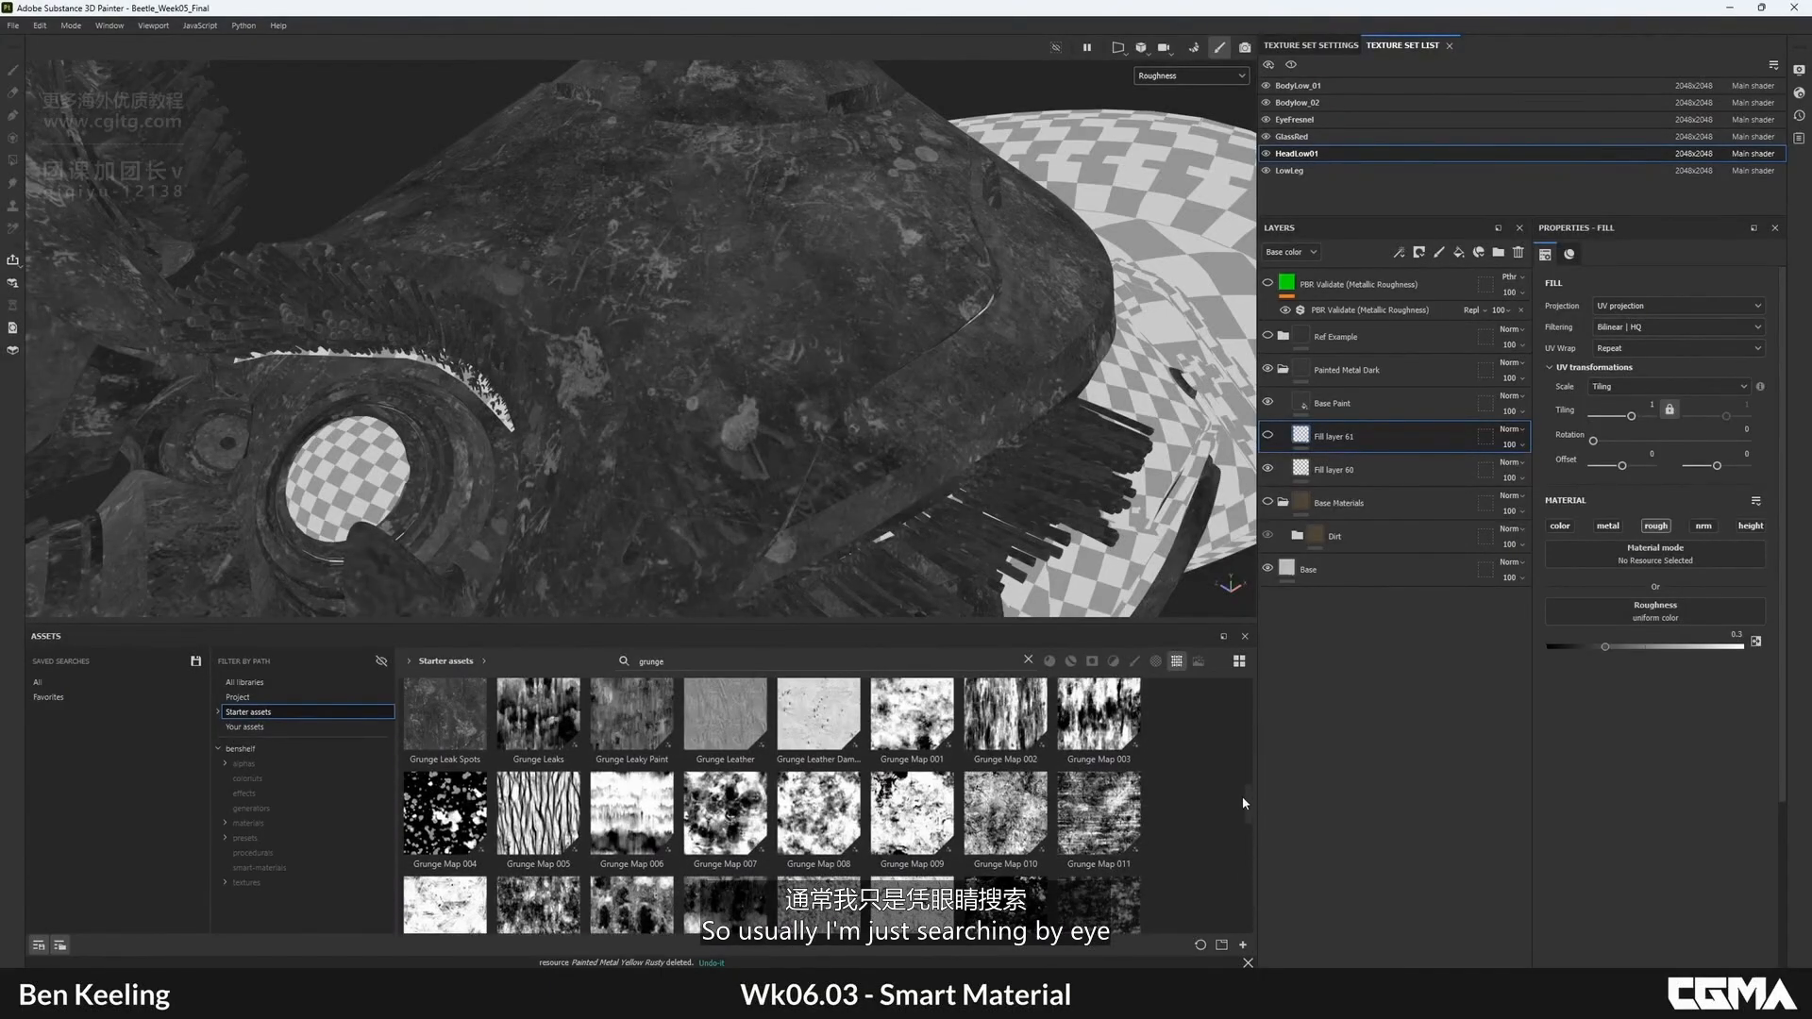
pyautogui.scroll(2, 1243, 803)
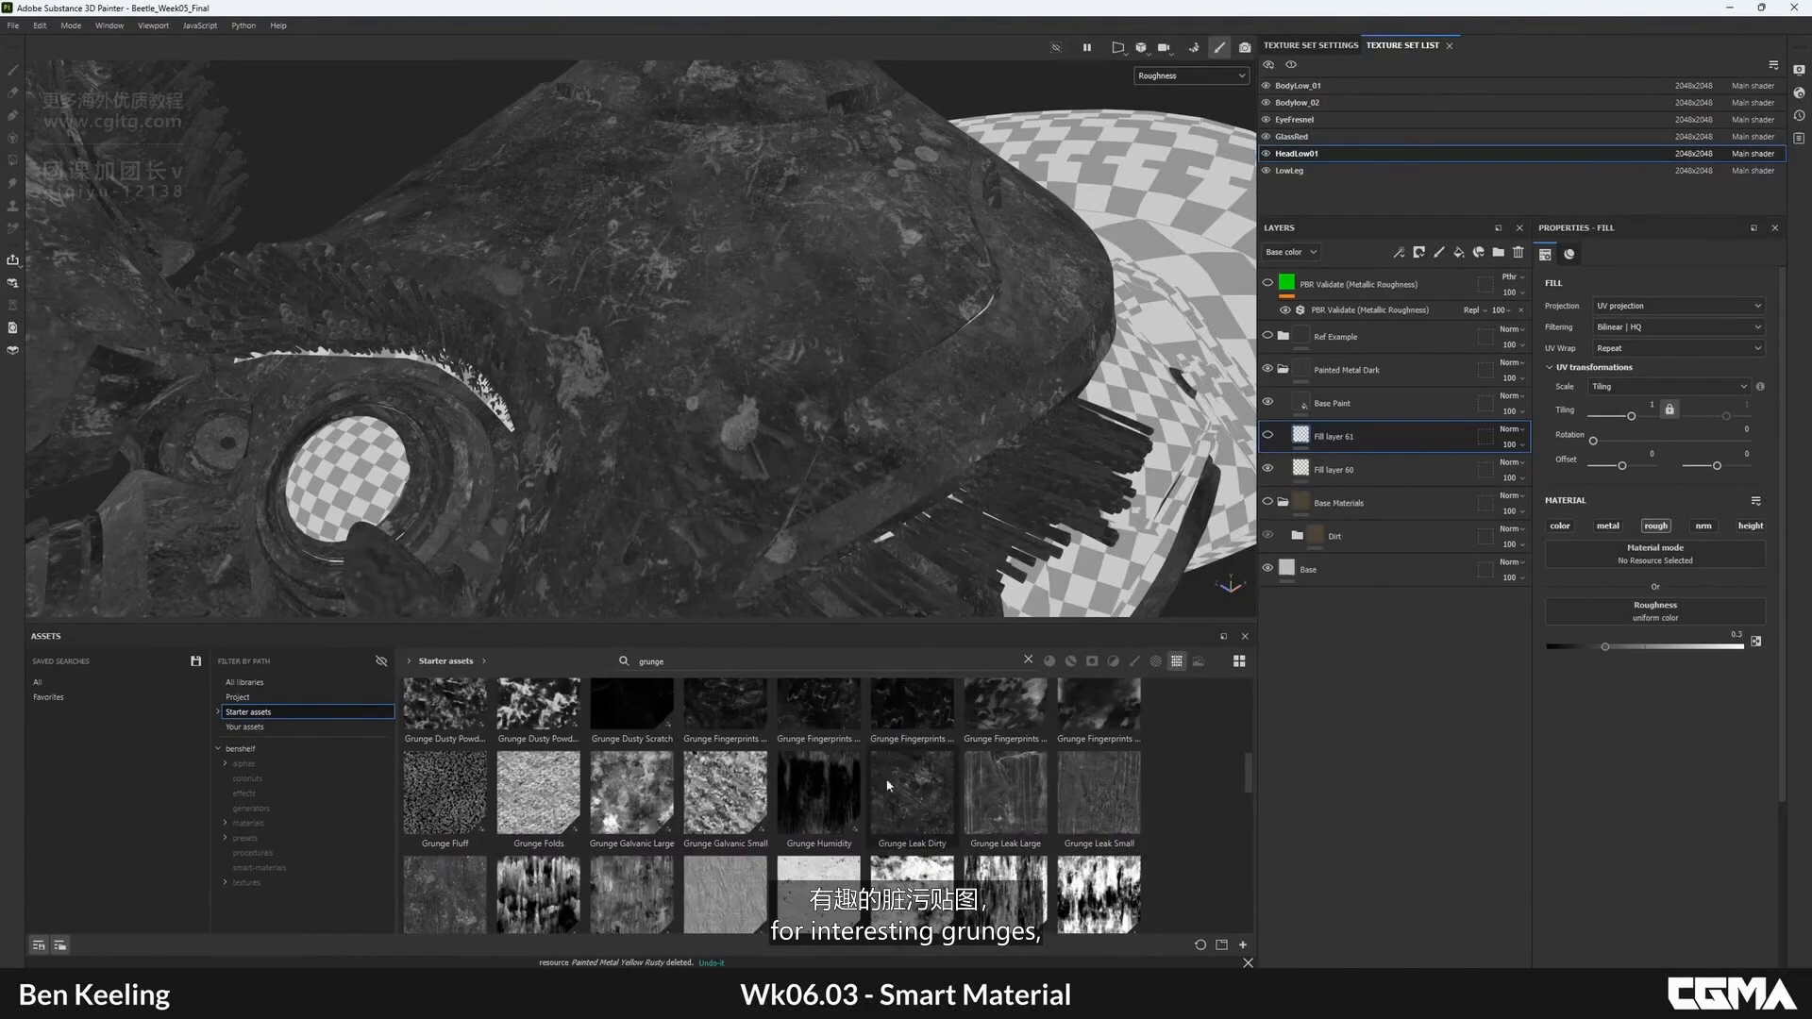
pyautogui.moveTo(898, 787); pyautogui.dragTo(1638, 625)
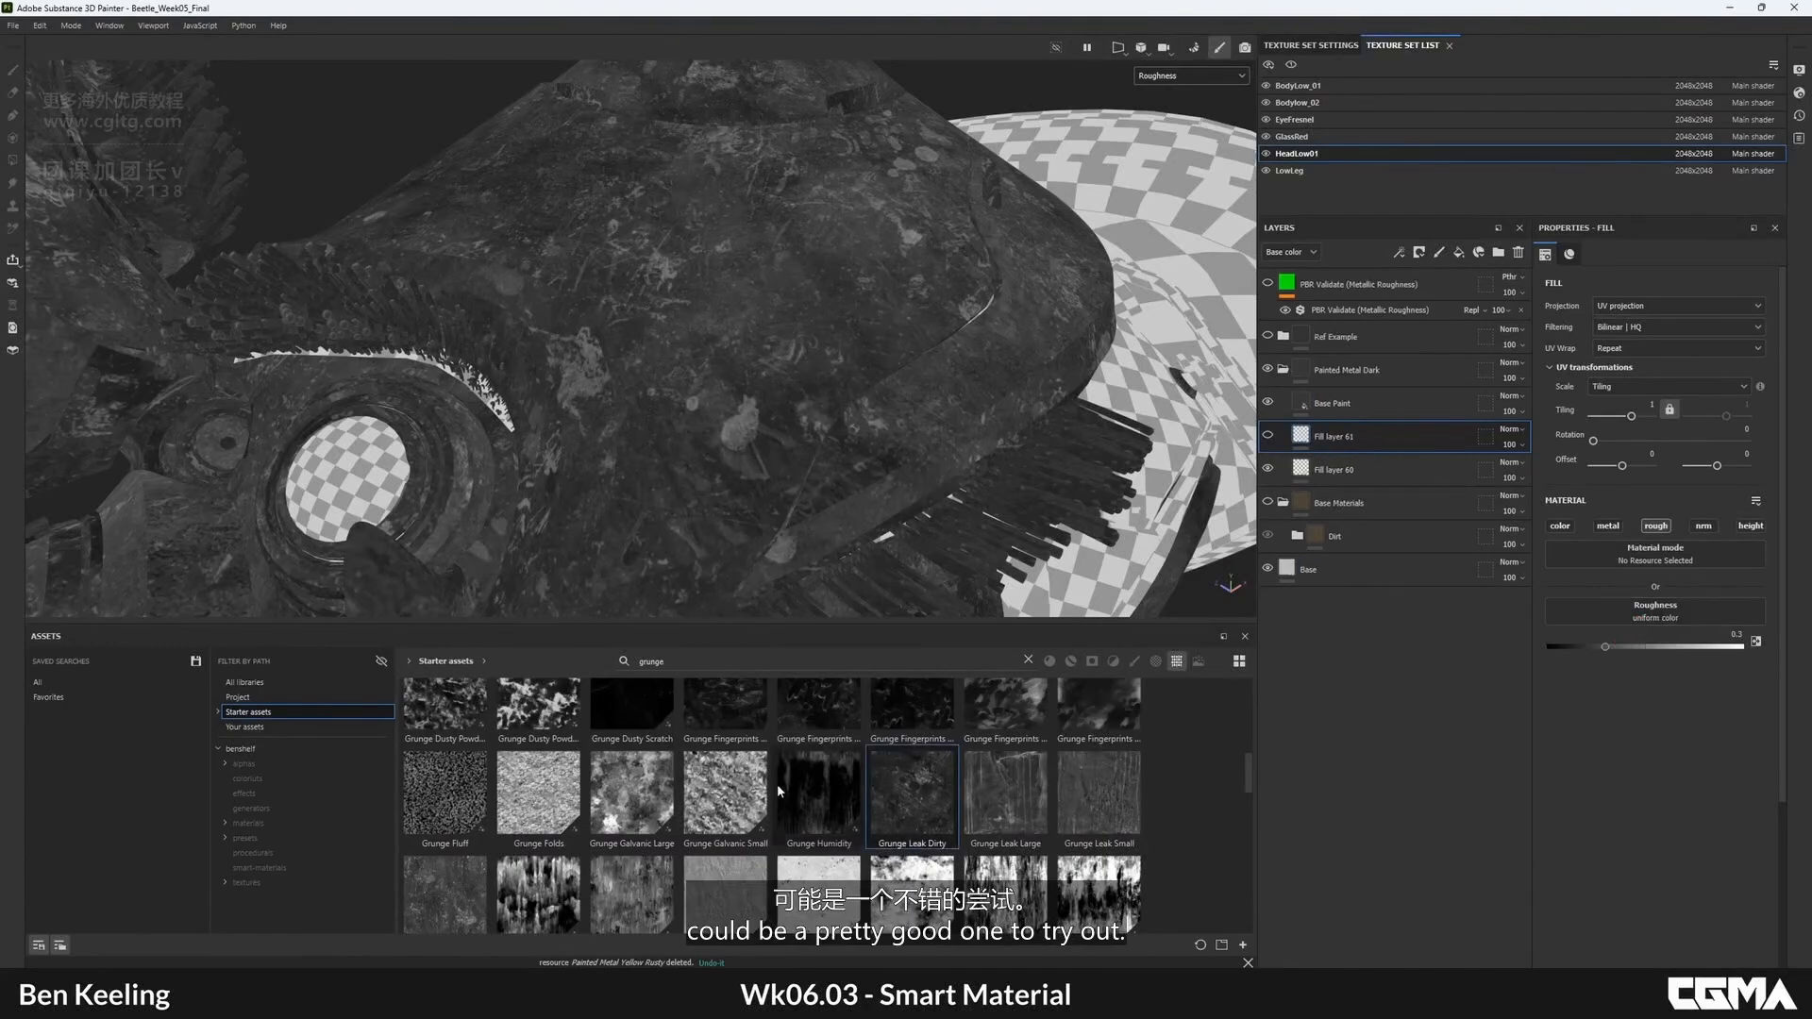
pyautogui.moveTo(778, 783); pyautogui.dragTo(1625, 614)
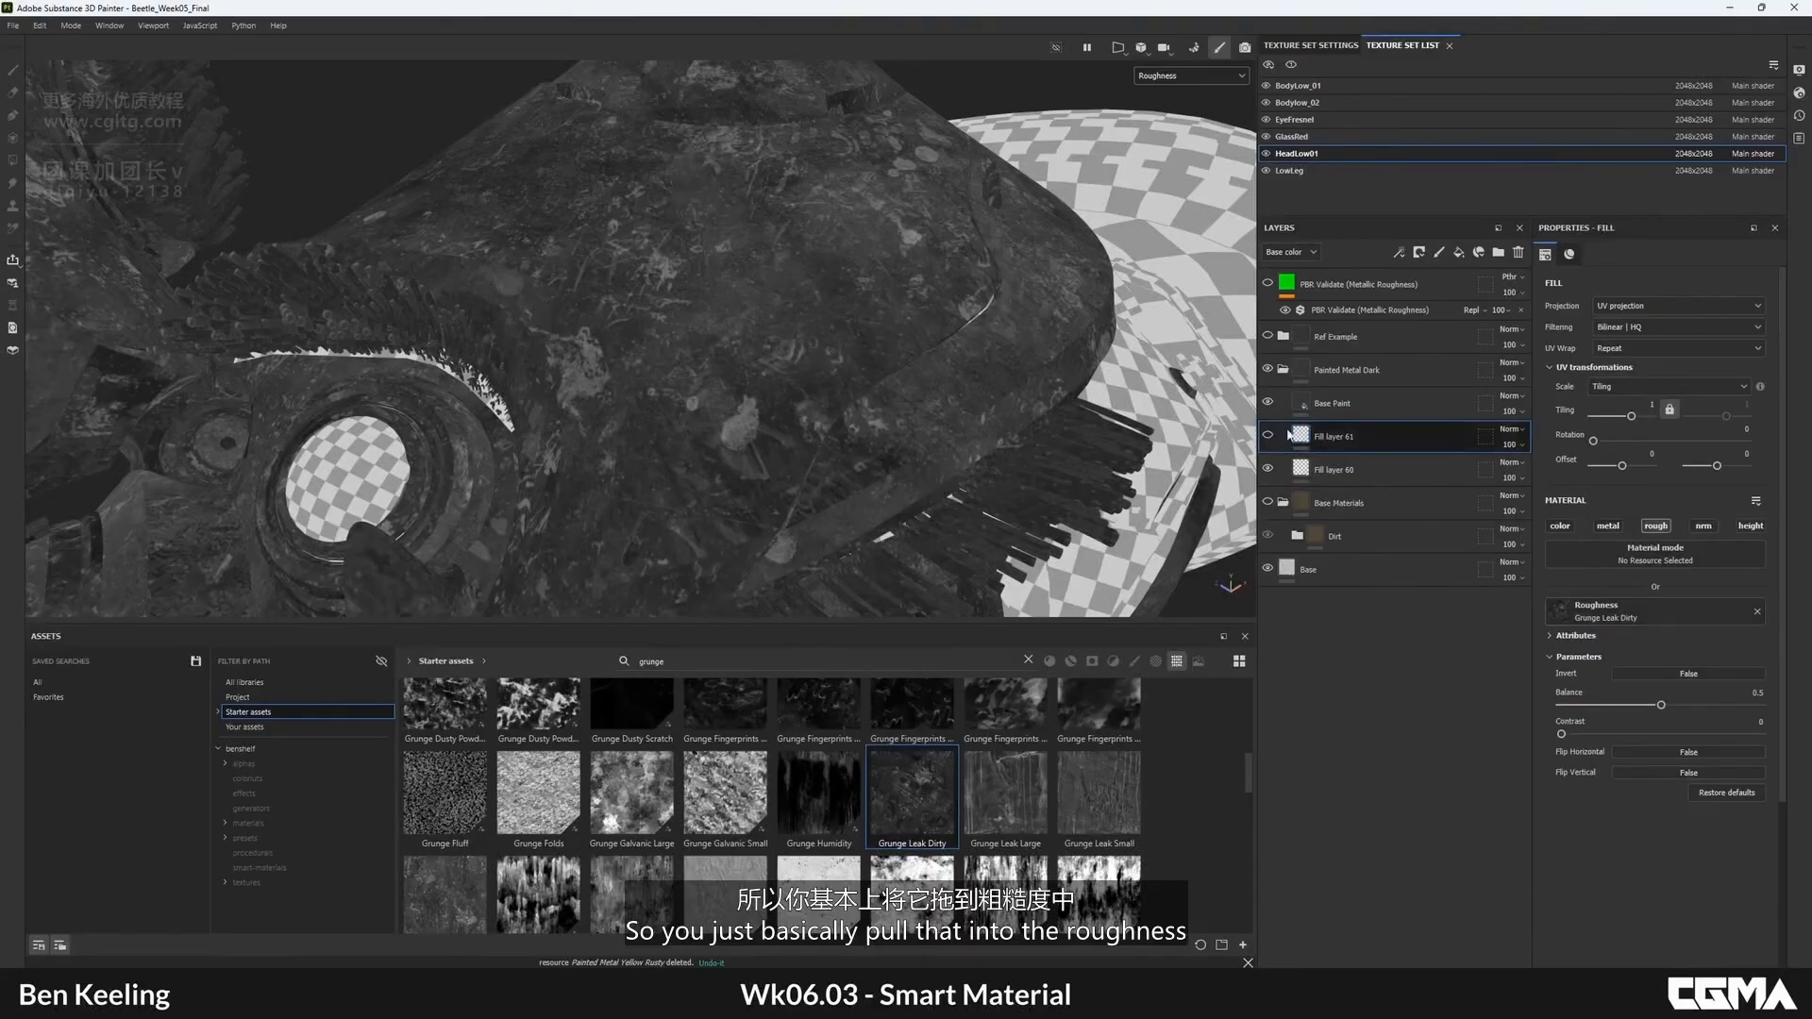
pyautogui.click(1268, 468)
pyautogui.click(1269, 435)
pyautogui.keyDown('alt'); pyautogui.moveTo(831, 341); pyautogui.dragTo(823, 304); pyautogui.keyUp('alt')
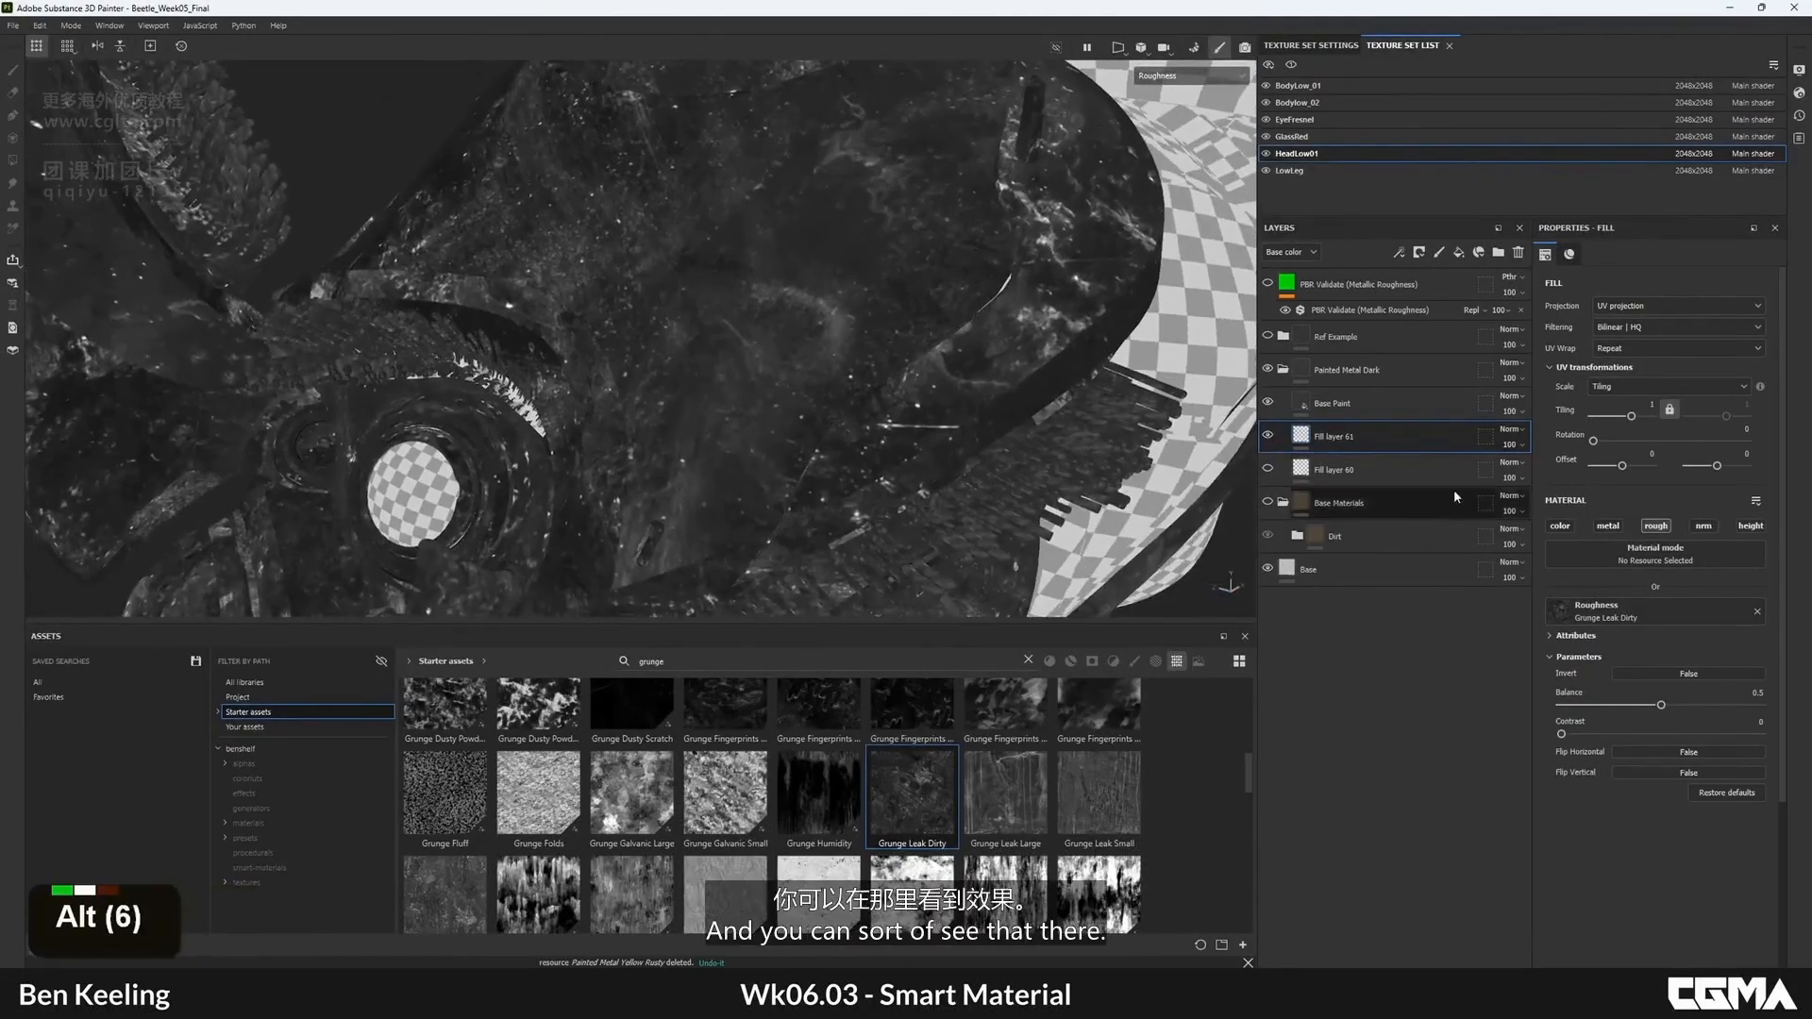
# - Set the upper fill layer to tri-planar projection with a tiling of 3
pyautogui.click(1623, 314)
pyautogui.click(1616, 351)
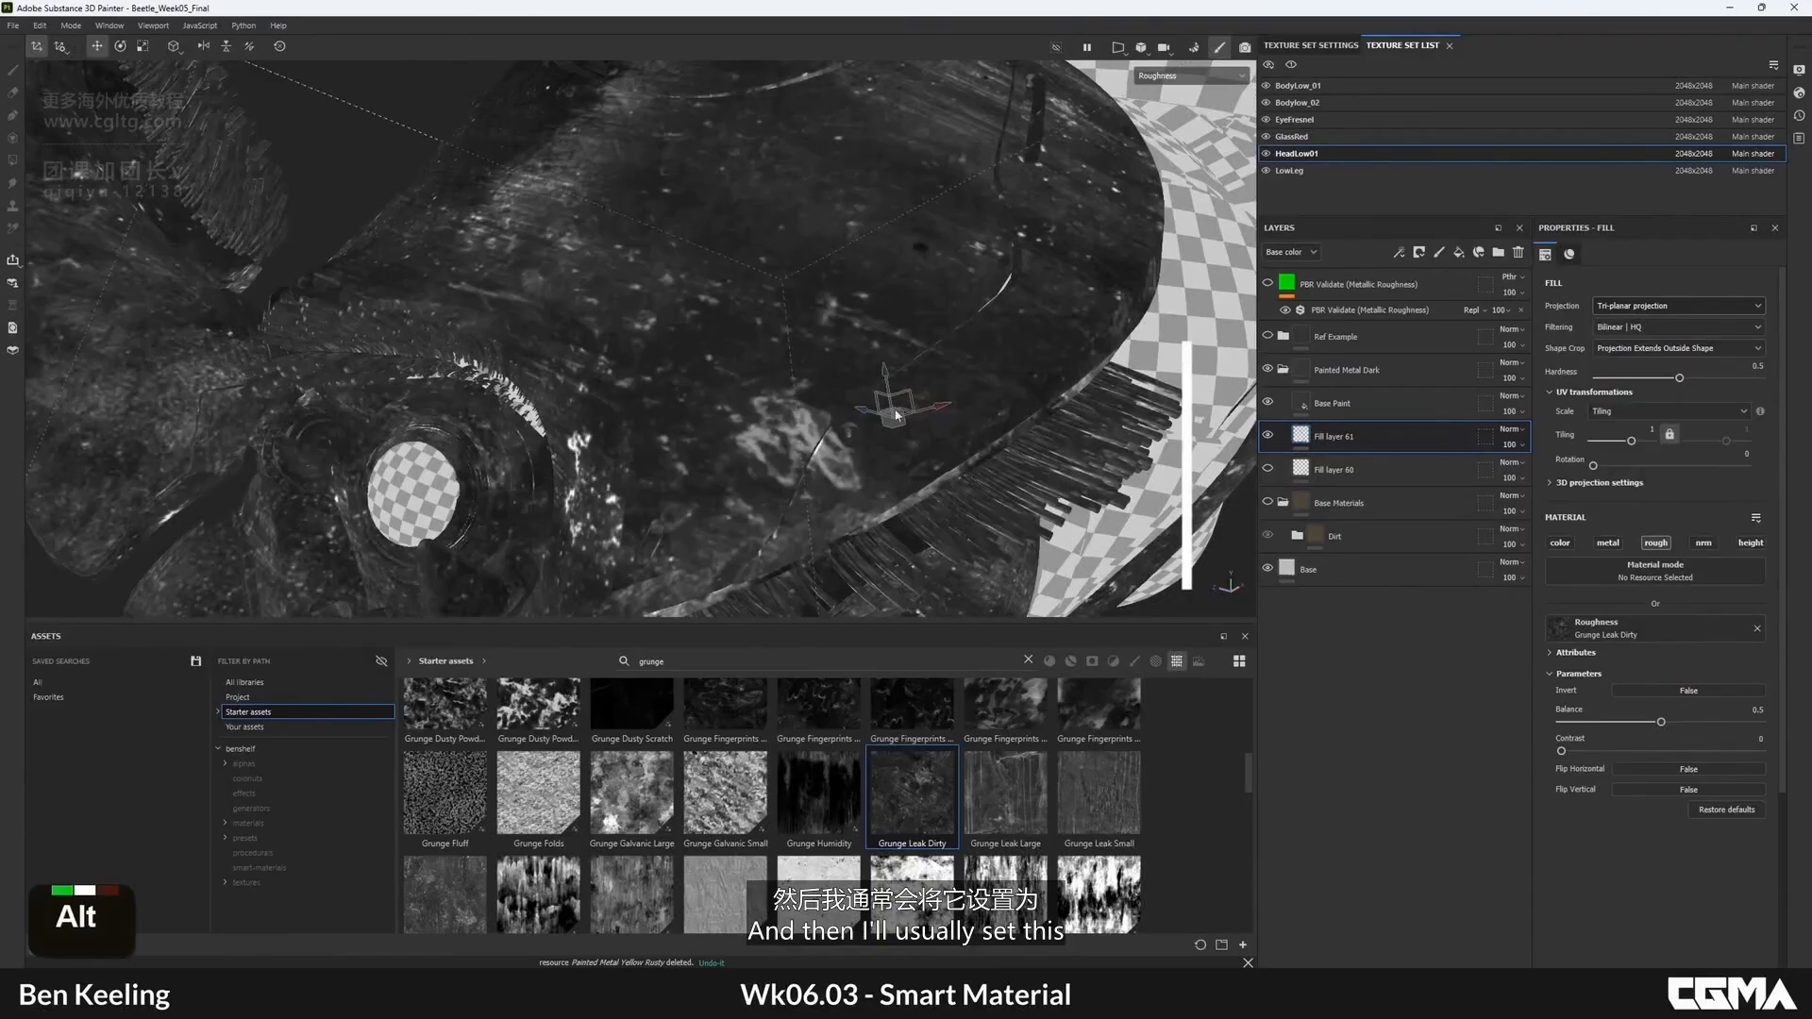
pyautogui.write('3')
pyautogui.press('Return')
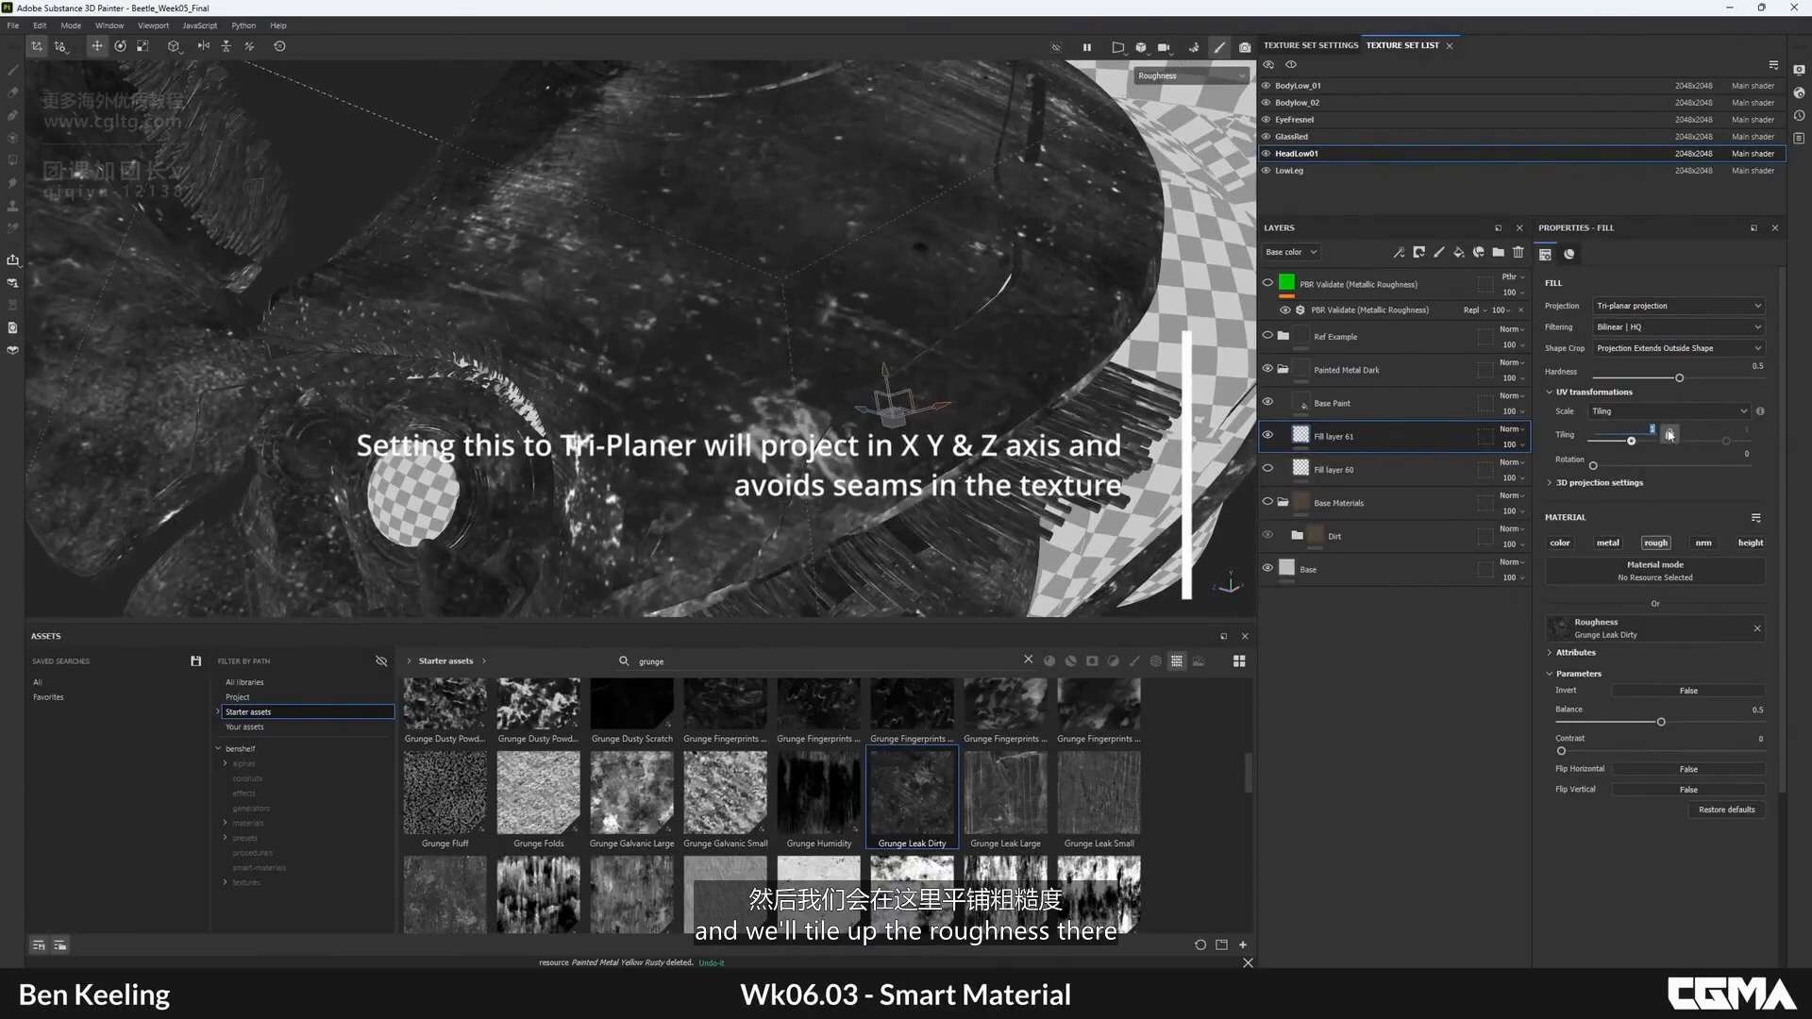
# - Return to the full material view, set the grunge layer's tiling to 6 and check the reflections on the head
pyautogui.keyDown('alt'); pyautogui.moveTo(690, 234); pyautogui.dragTo(679, 274, button='right'); pyautogui.keyUp('alt')
pyautogui.keyDown('alt'); pyautogui.moveTo(679, 273); pyautogui.dragTo(664, 319); pyautogui.keyUp('alt')
pyautogui.press('m')
pyautogui.keyDown('alt'); pyautogui.moveTo(665, 319); pyautogui.dragTo(614, 269, button='middle'); pyautogui.keyUp('alt')
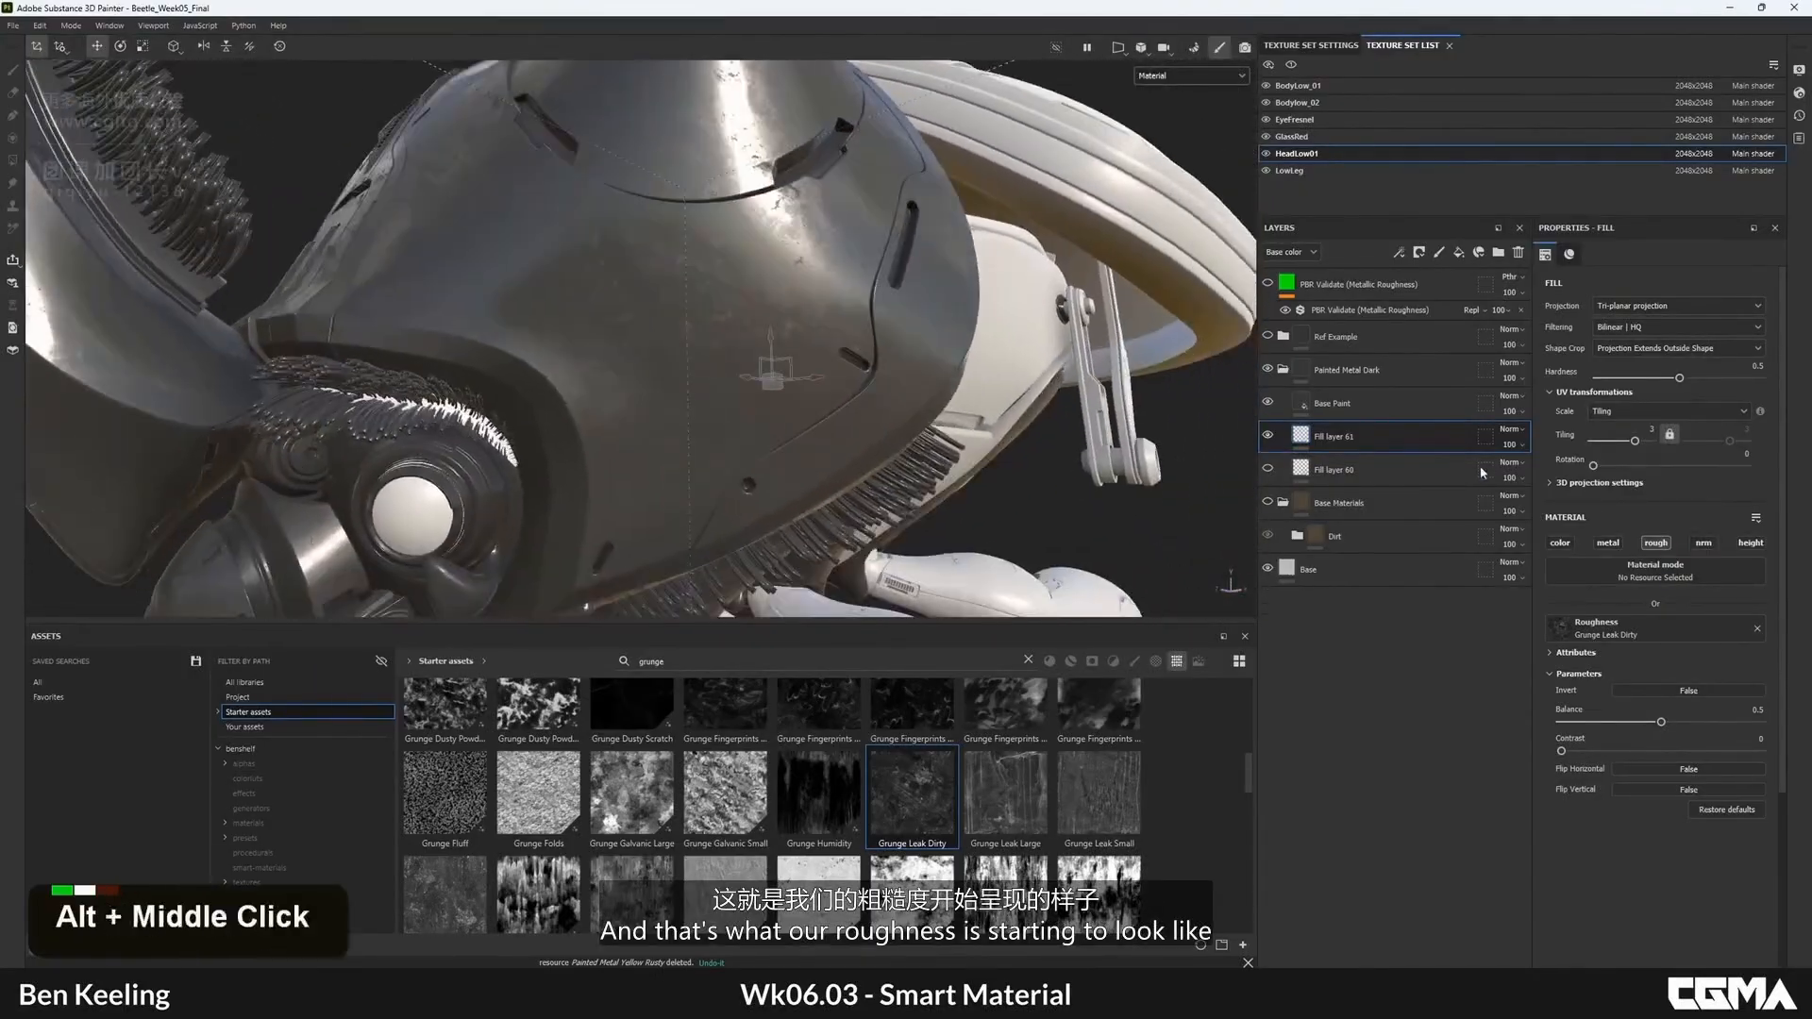
pyautogui.click(1654, 432)
pyautogui.write('6')
pyautogui.press('Return')
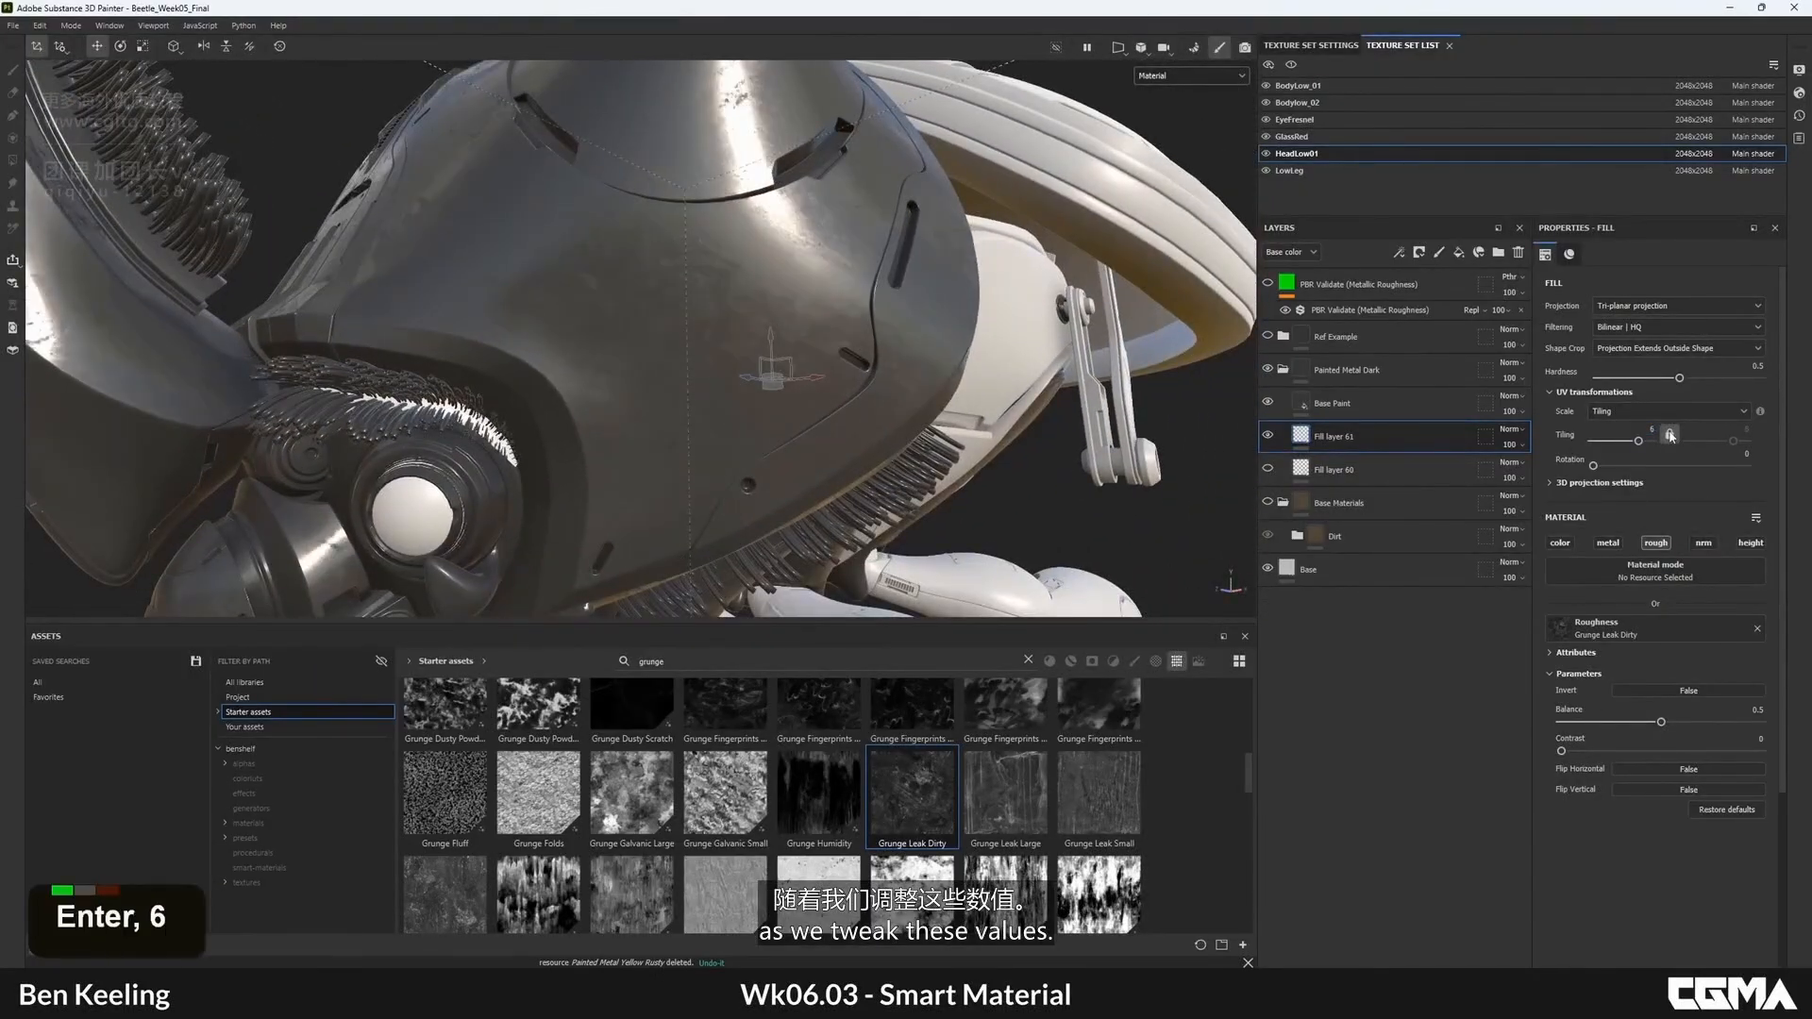
pyautogui.keyDown('alt'); pyautogui.moveTo(752, 385); pyautogui.dragTo(831, 321); pyautogui.keyUp('alt')
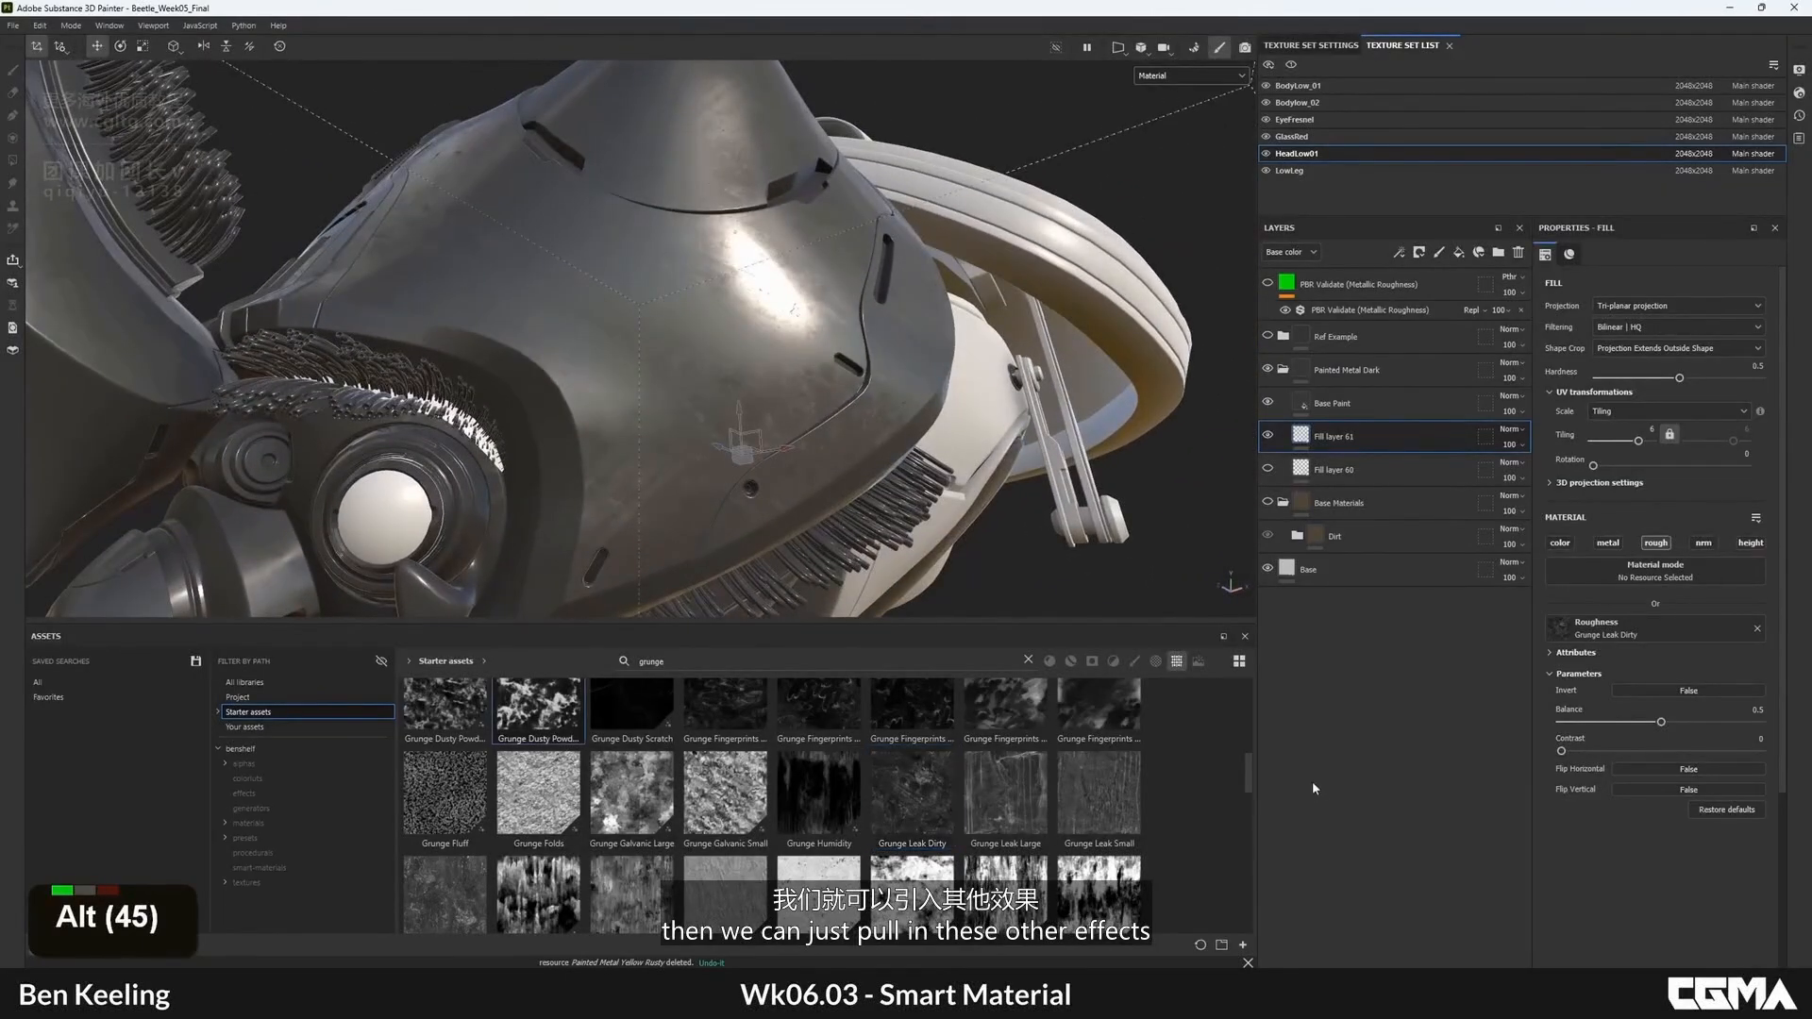
# - Replace the upper fill layer's roughness map with Grunge Dirt Muddy and inspect it on the head
pyautogui.scroll(5, 1254, 756)
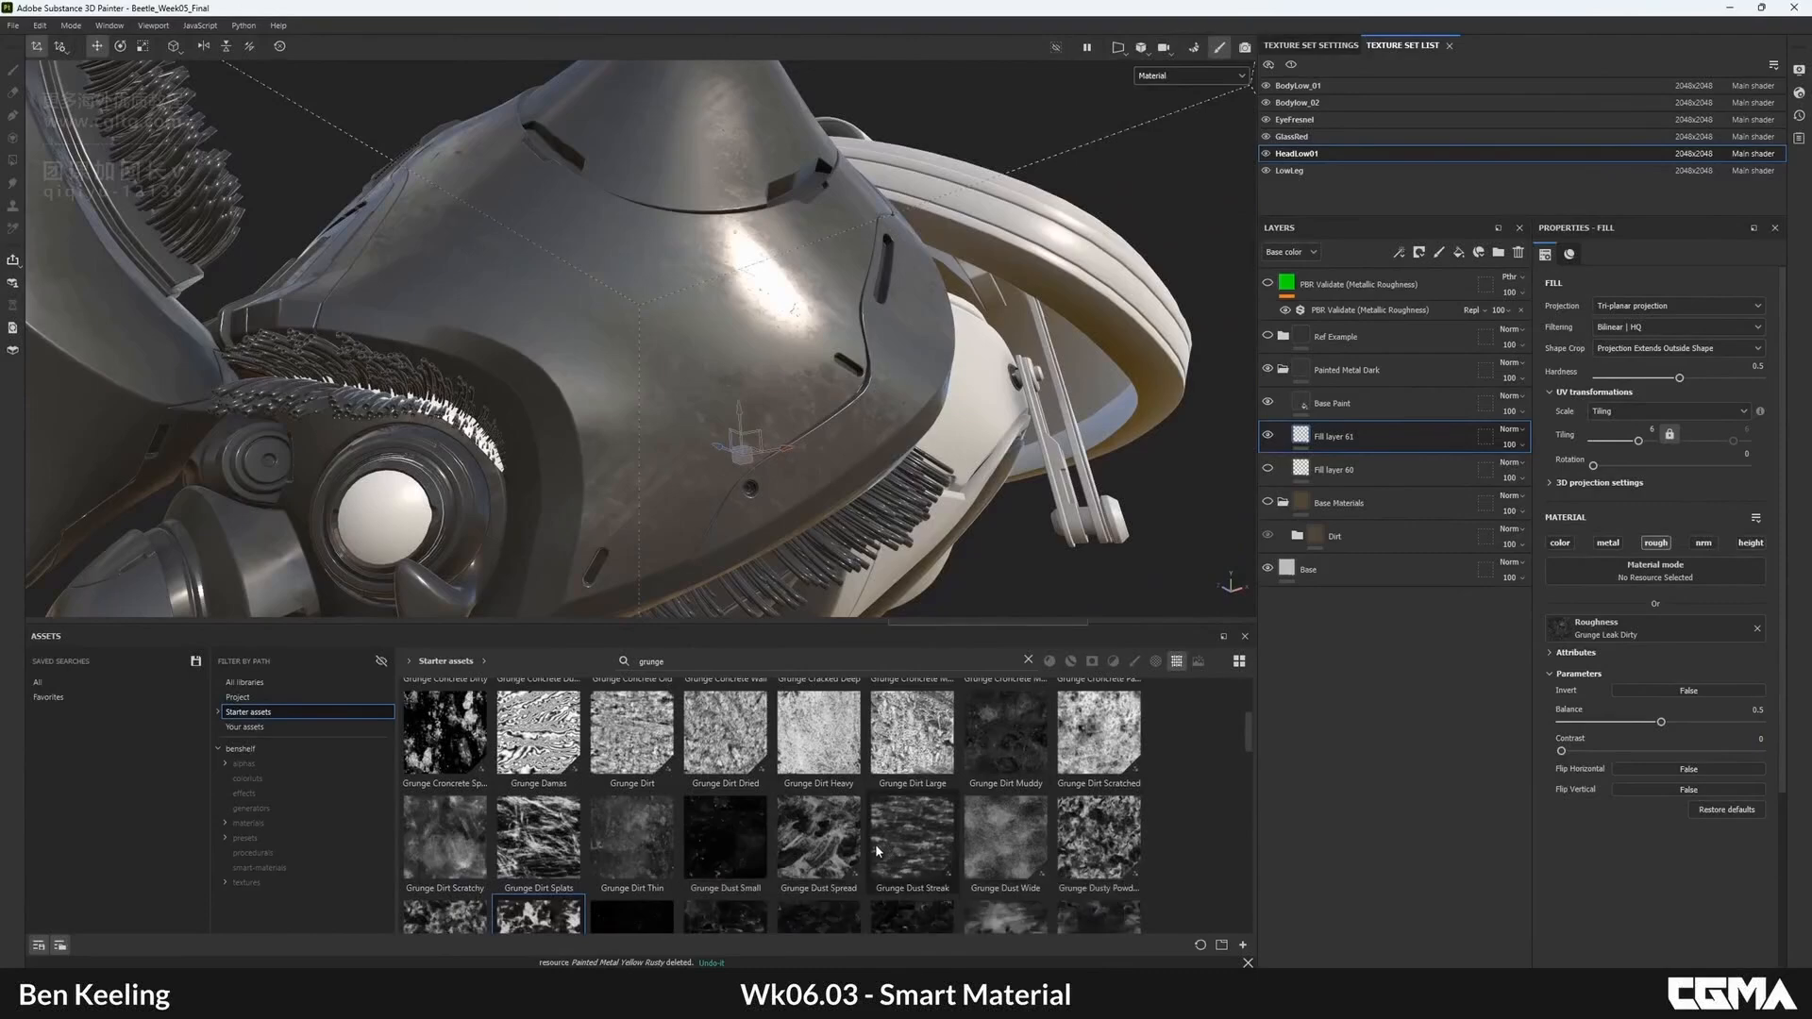
pyautogui.scroll(1, 1248, 723)
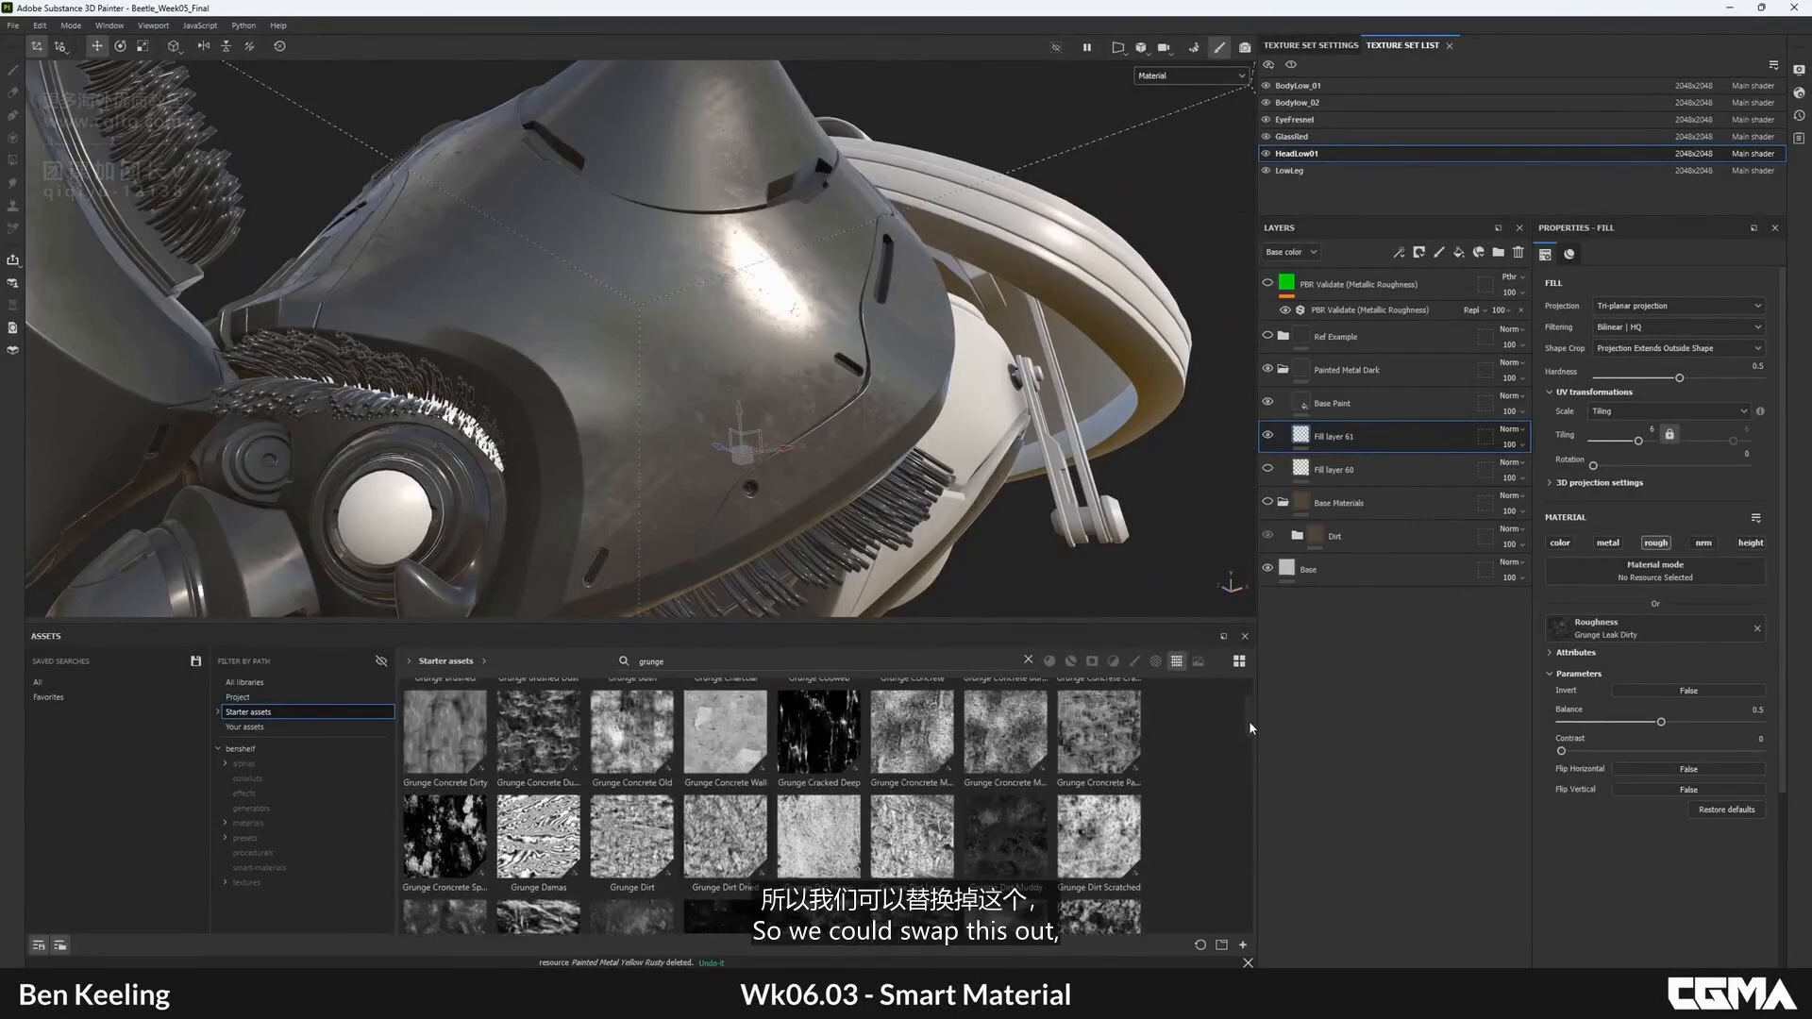
pyautogui.moveTo(1005, 819); pyautogui.dragTo(1517, 731)
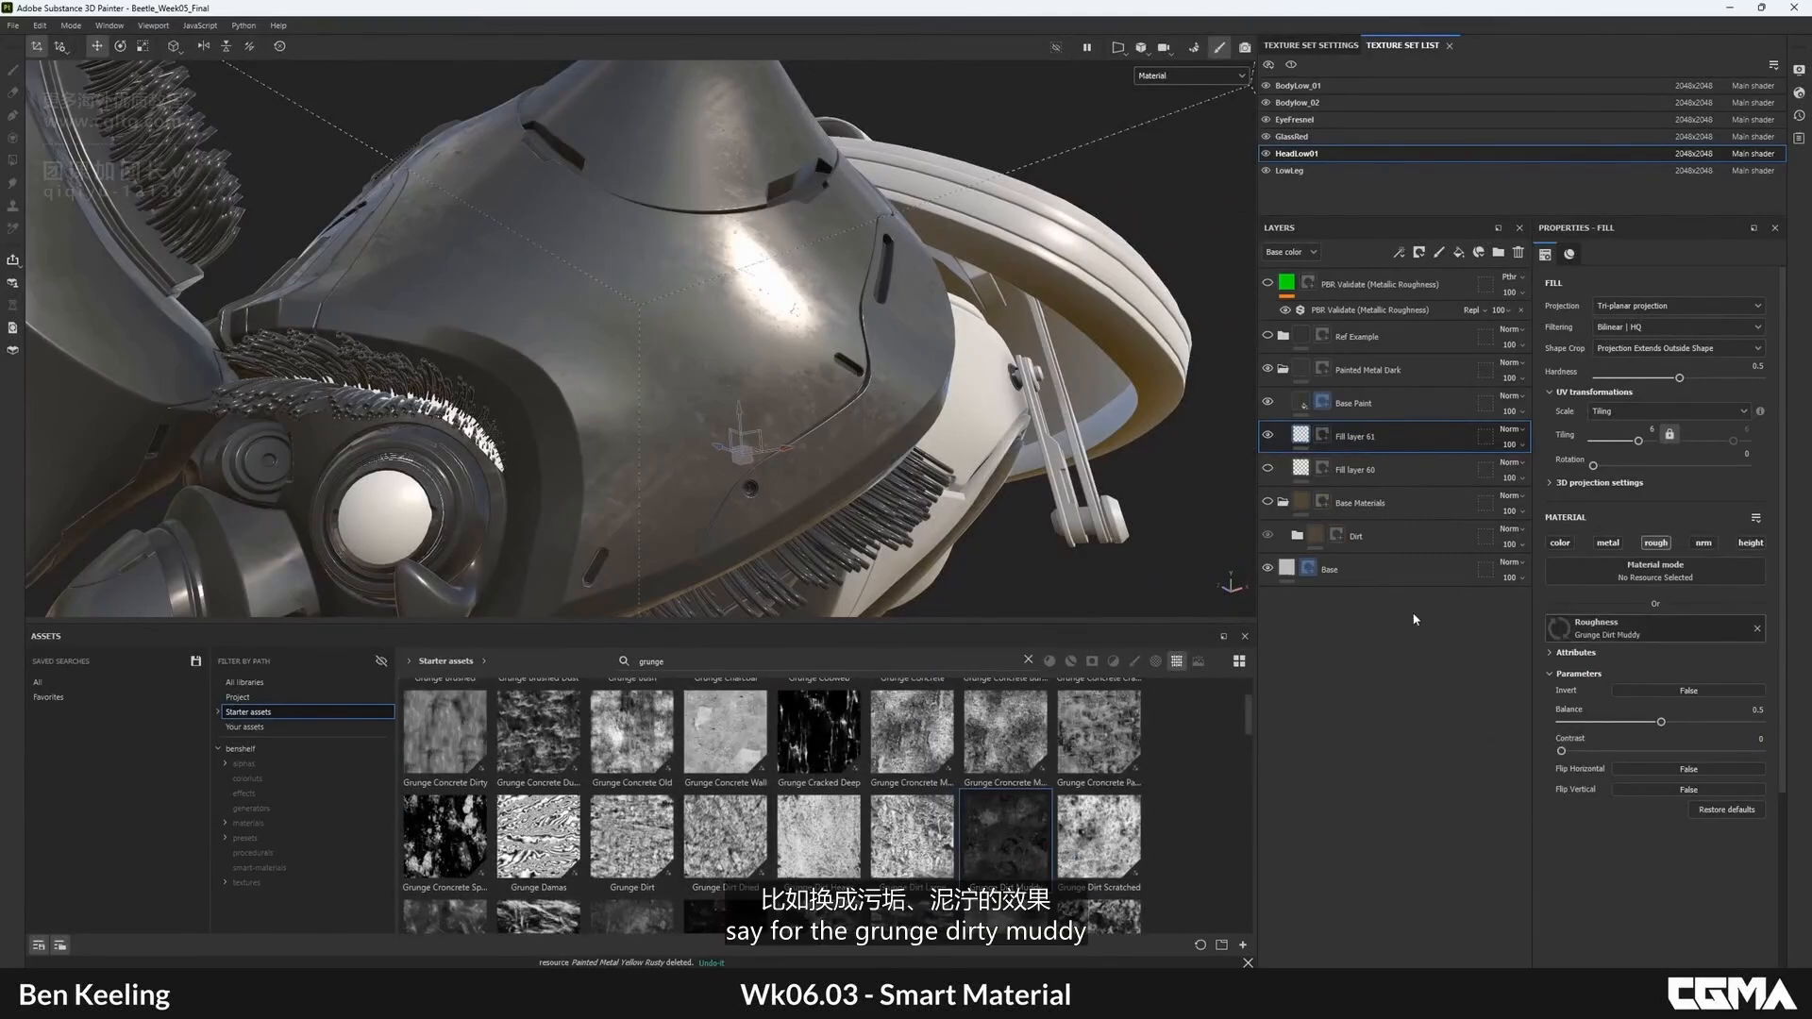
pyautogui.keyDown('alt'); pyautogui.moveTo(847, 480); pyautogui.dragTo(939, 349); pyautogui.keyUp('alt')
# - Try Grunge Charcoal as the upper fill layer's roughness map and undo the swap
pyautogui.doubleClick(1248, 694)
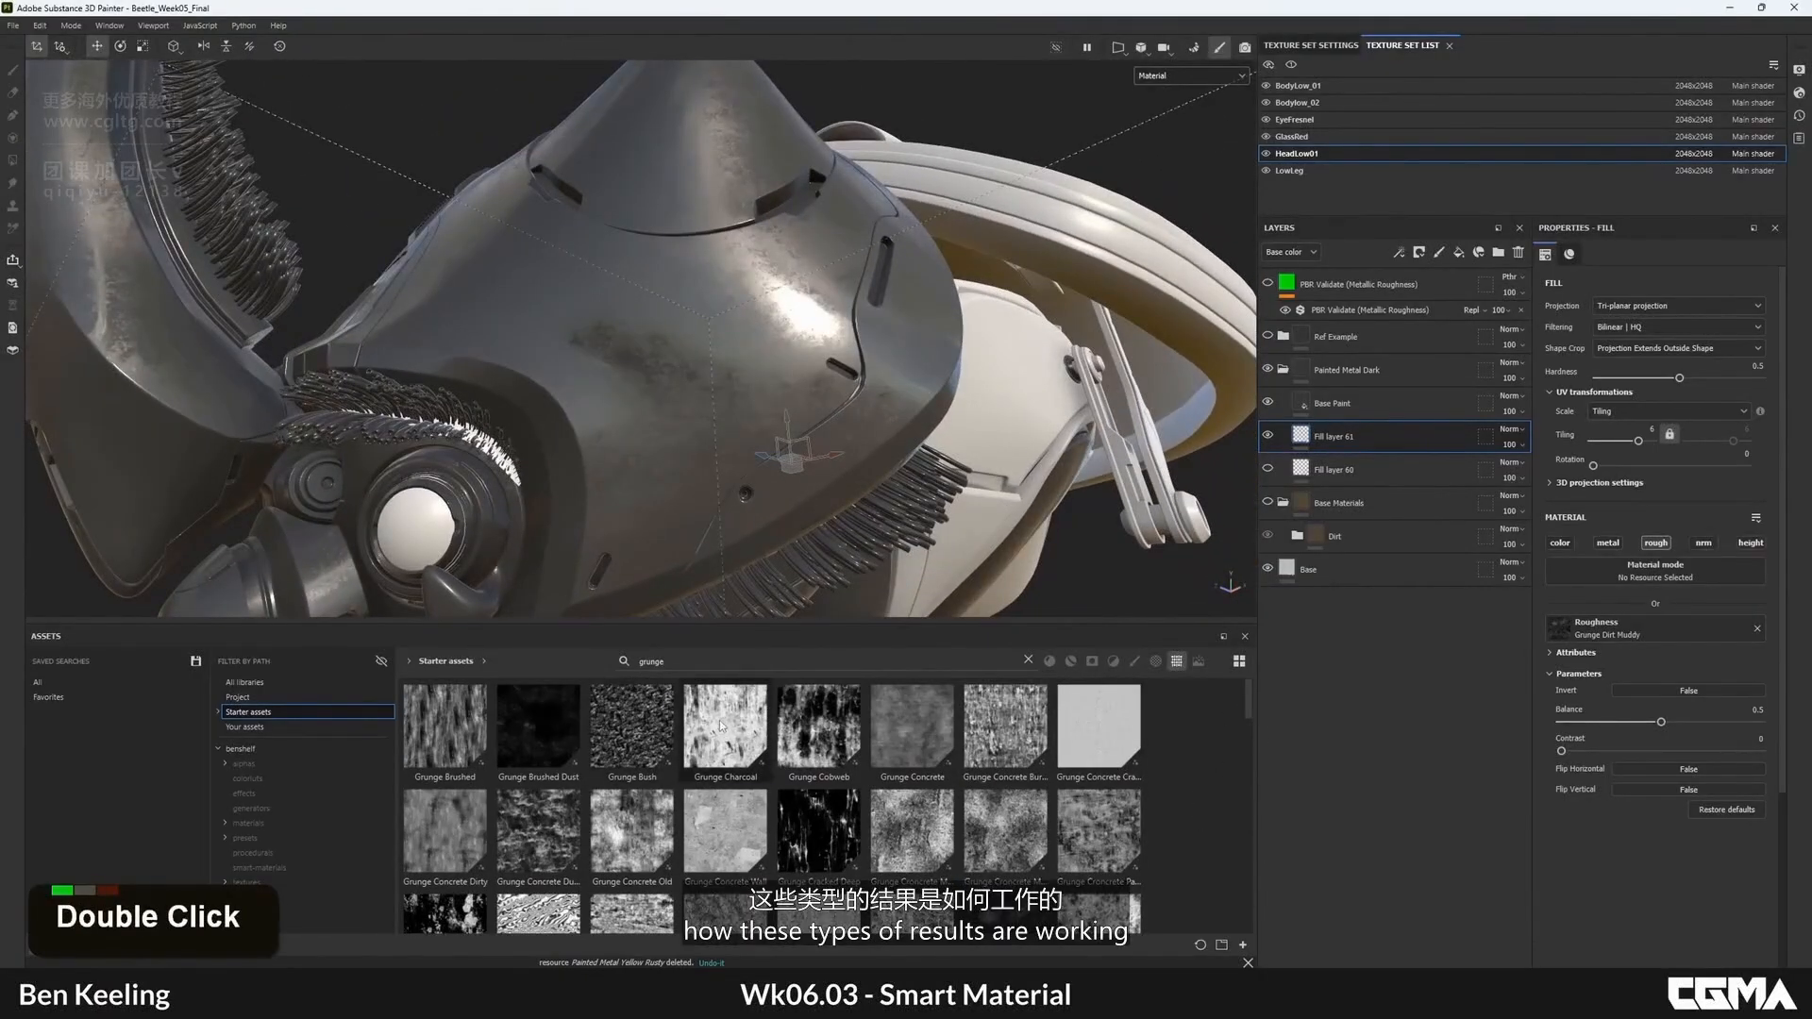
pyautogui.moveTo(720, 726); pyautogui.dragTo(1627, 635)
pyautogui.keyDown('alt'); pyautogui.moveTo(704, 376); pyautogui.dragTo(660, 349); pyautogui.keyUp('alt')
pyautogui.hotkey('ctrl', 'z')
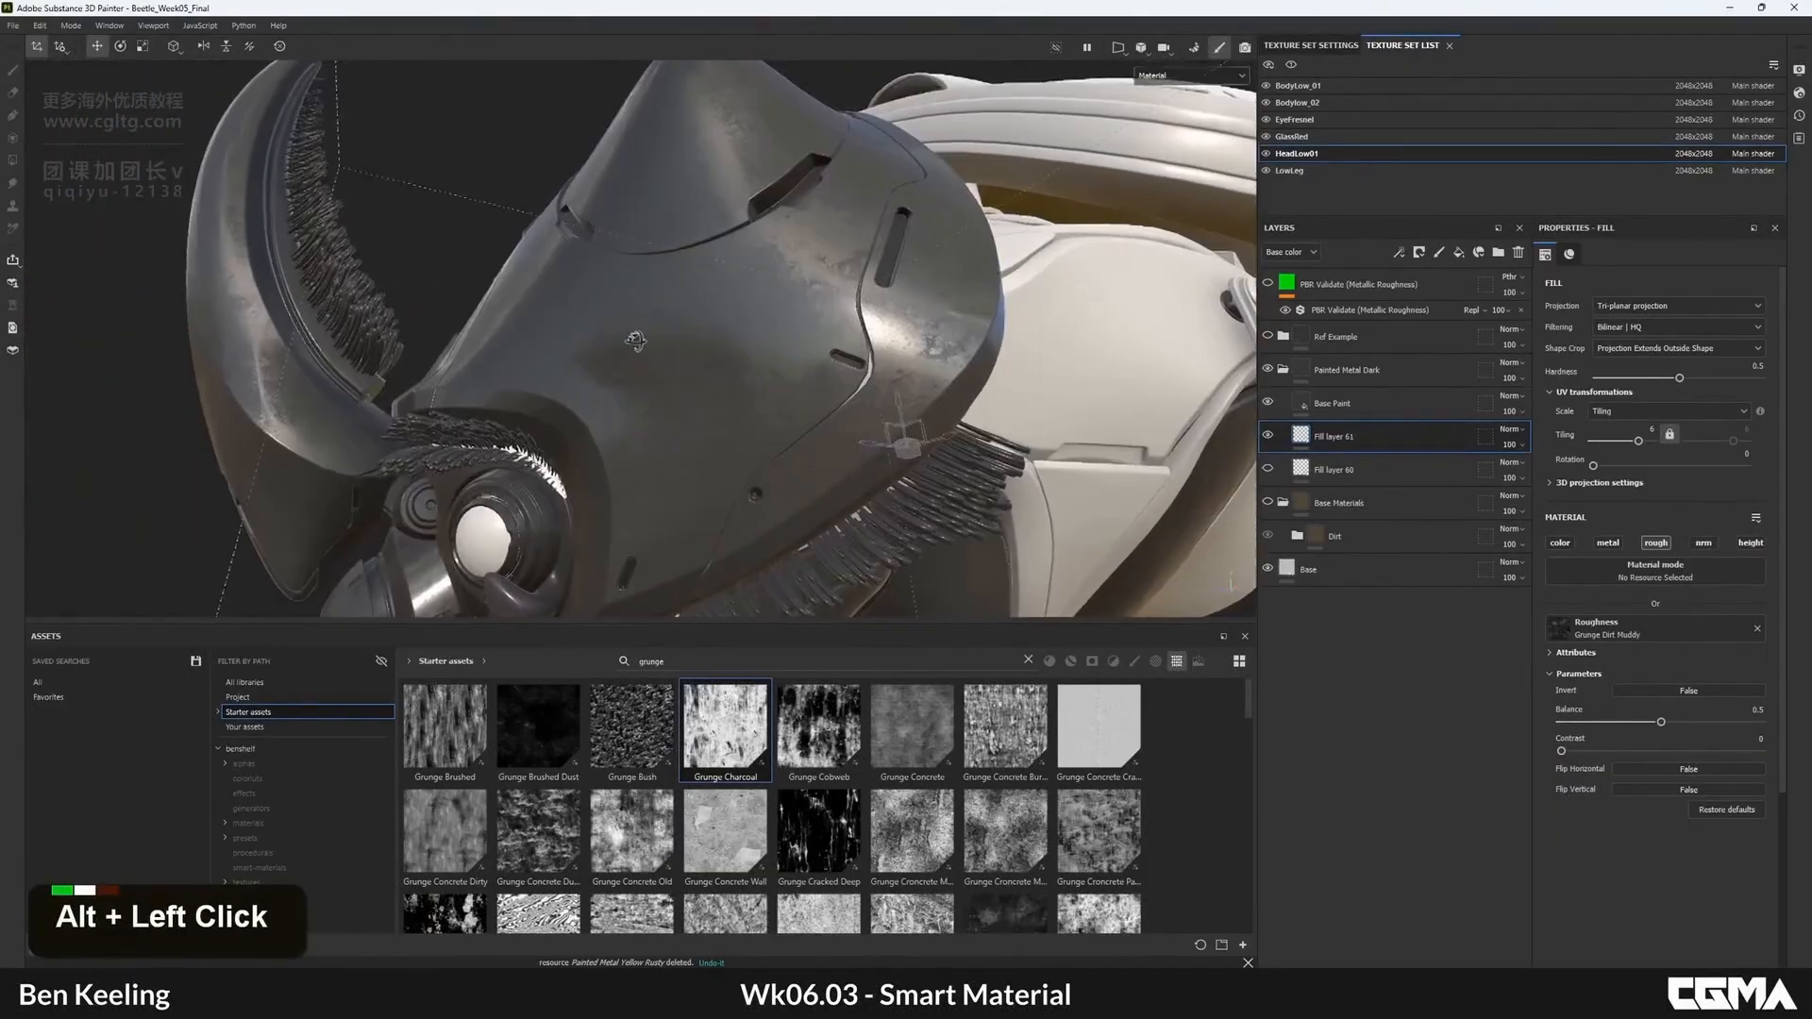
# - Show the lower fill layer again and compare the head with the grunge layer and Base Paint switched off and on
pyautogui.click(1267, 436)
pyautogui.keyDown('alt'); pyautogui.moveTo(691, 340); pyautogui.dragTo(679, 302); pyautogui.keyUp('alt')
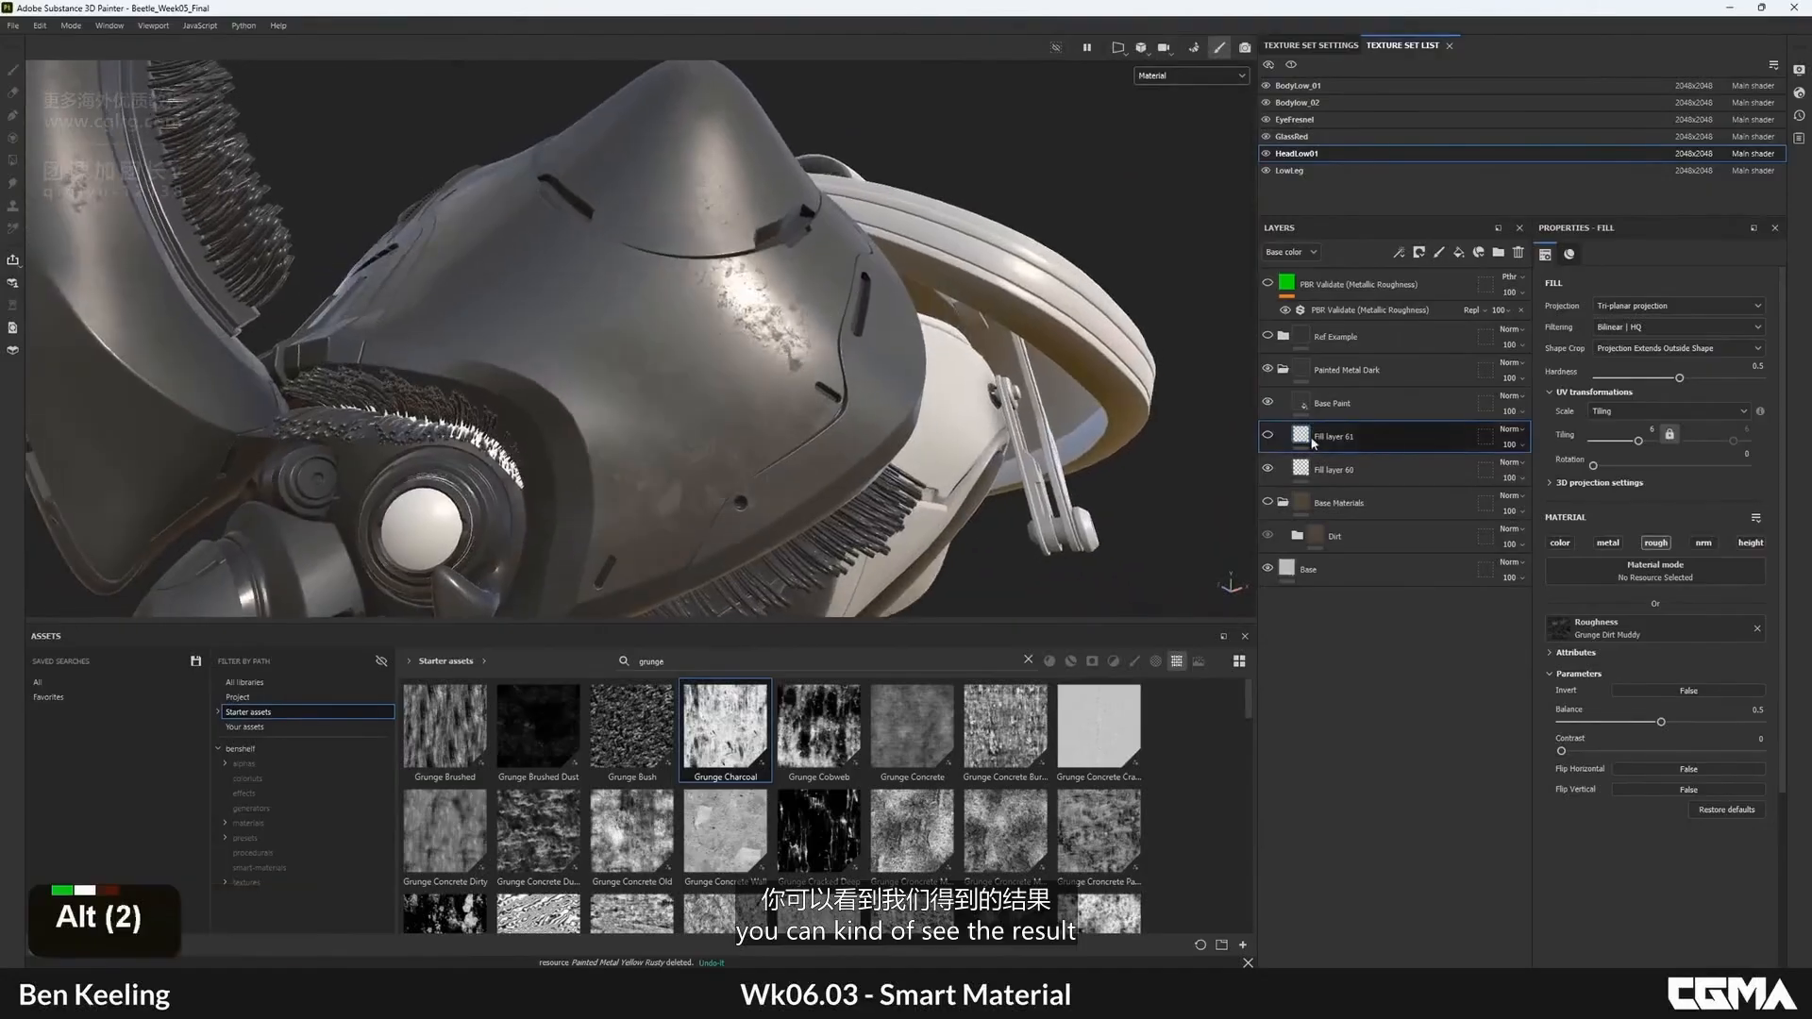
pyautogui.click(1267, 436)
pyautogui.keyDown('alt'); pyautogui.moveTo(689, 491); pyautogui.dragTo(929, 406); pyautogui.keyUp('alt')
pyautogui.click(1267, 436)
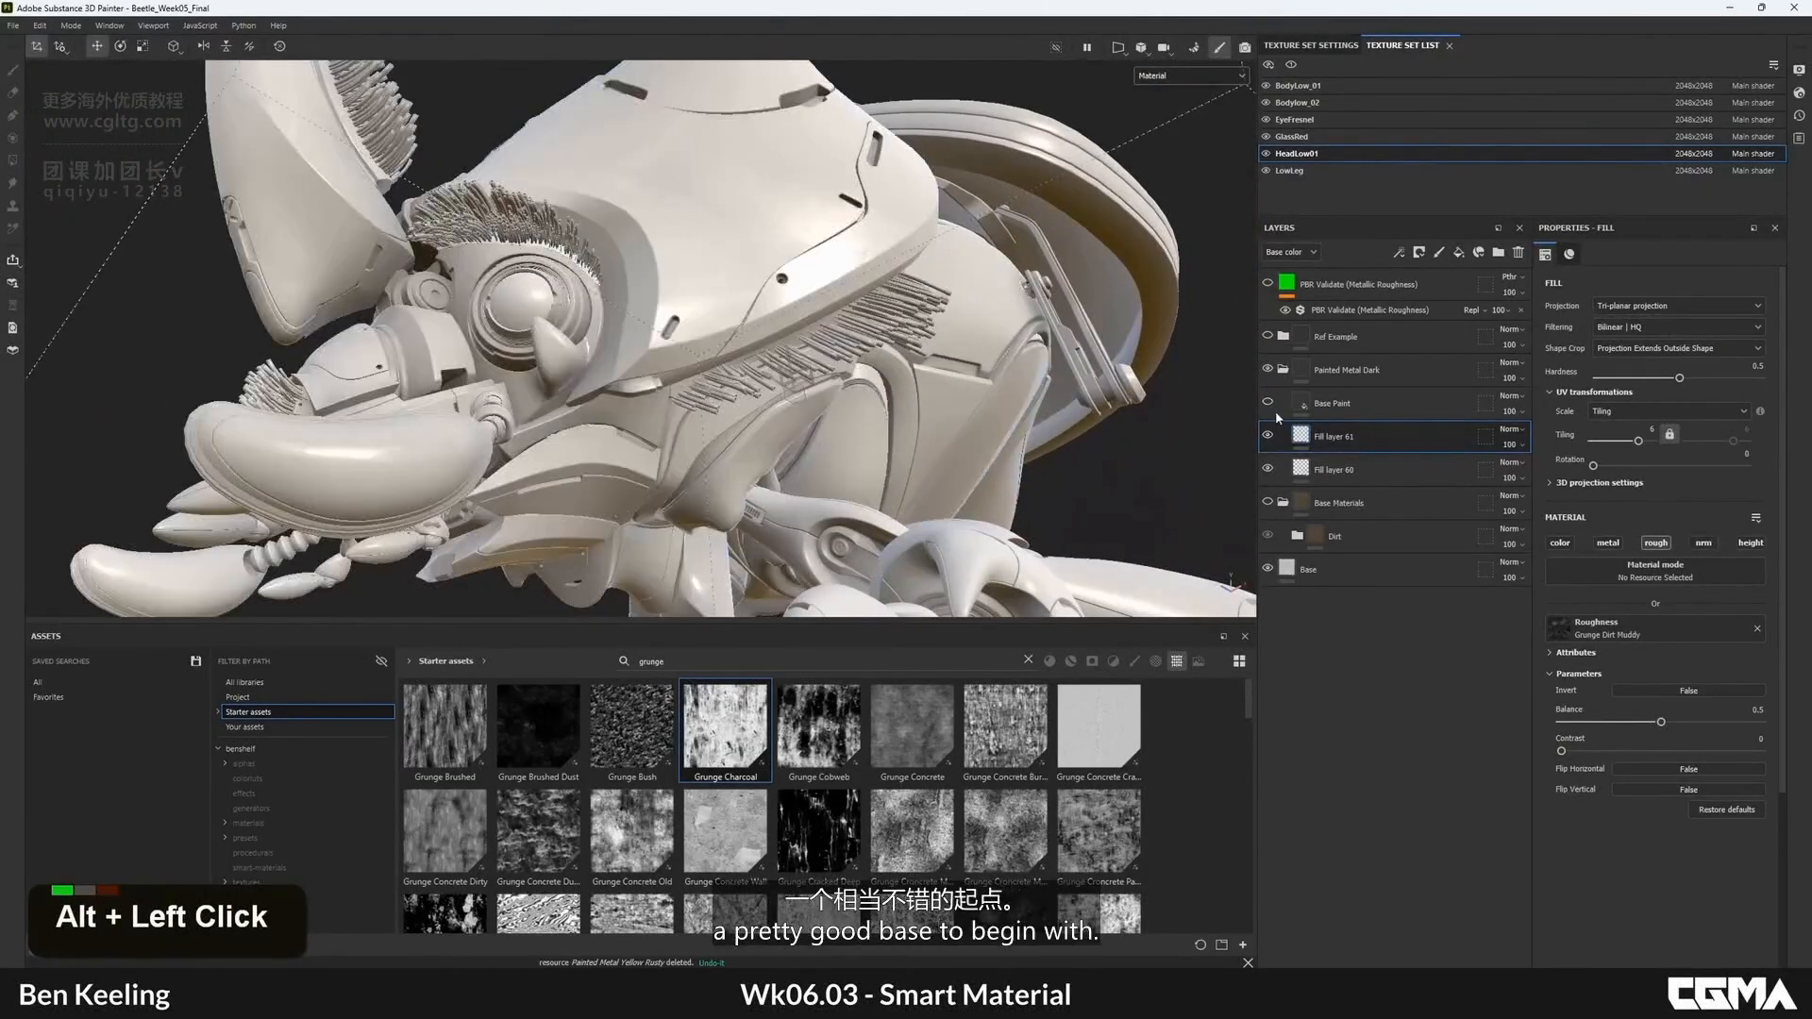
pyautogui.click(1268, 436)
pyautogui.click(1269, 437)
pyautogui.click(1269, 437)
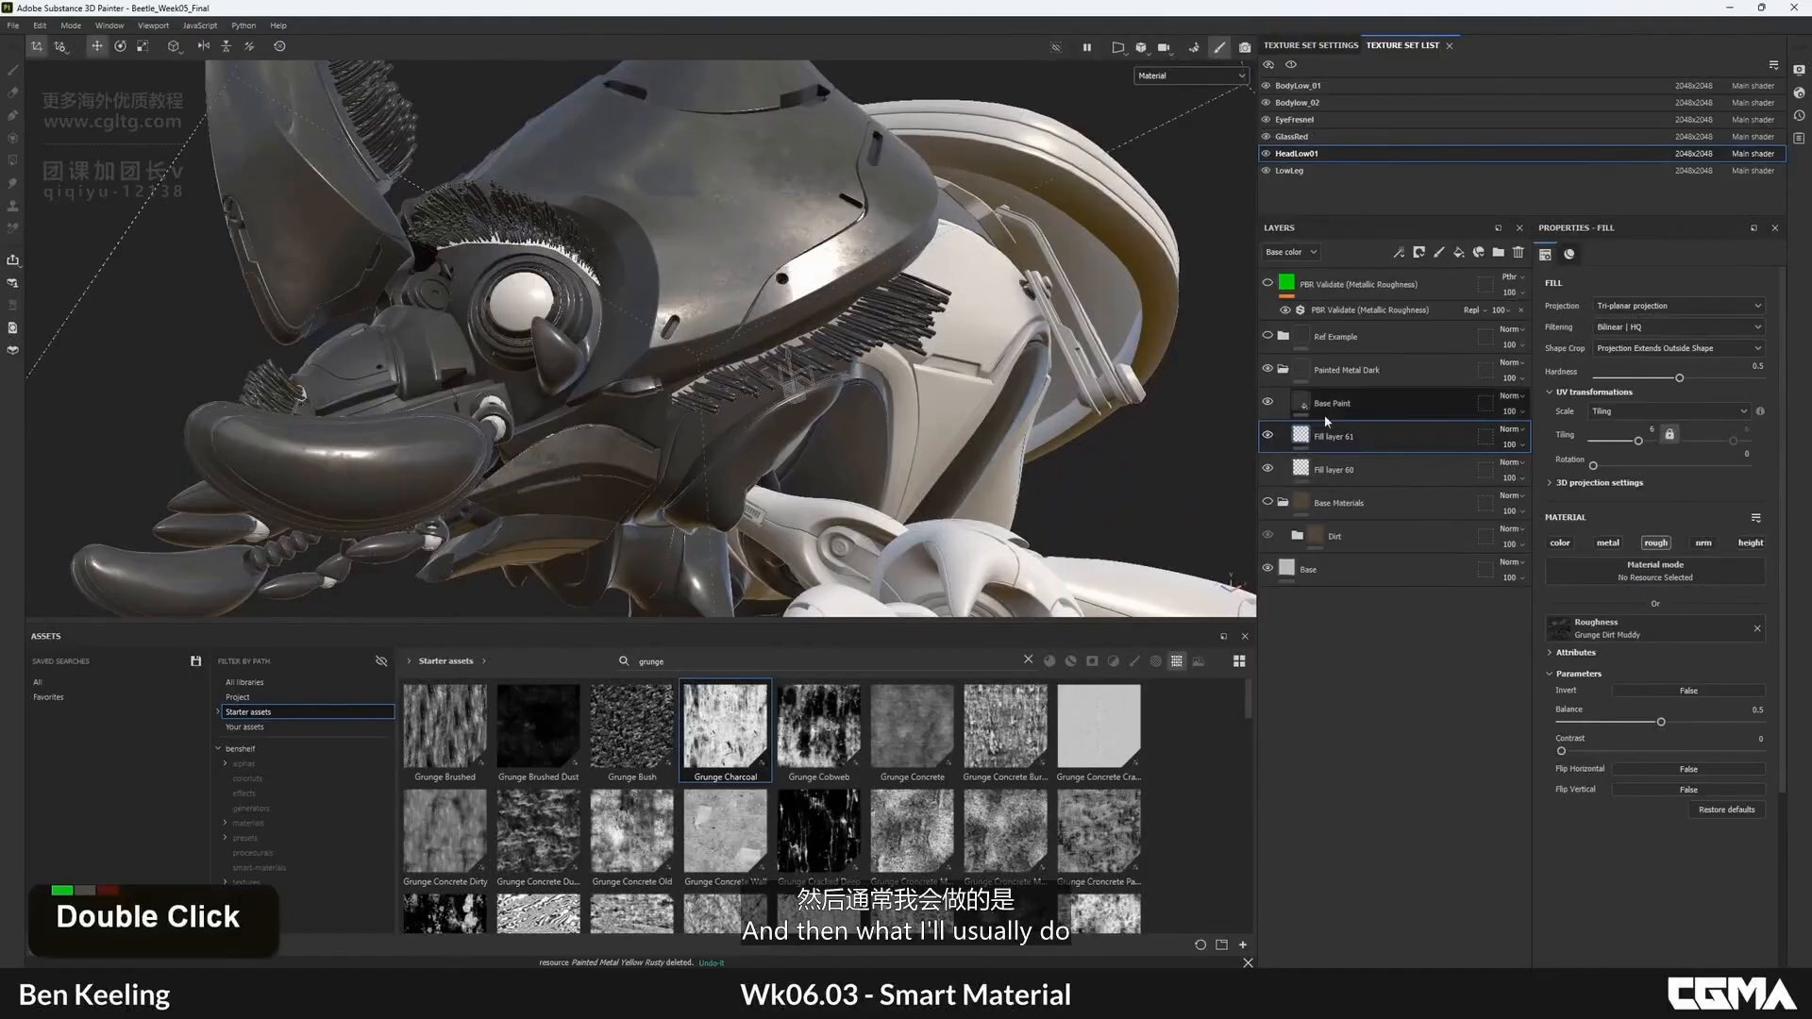
# - Collapse the new Painted Metal Dark folder and expand the visible Ref Example group down to its Base Dark Plastic folder
pyautogui.click(1283, 369)
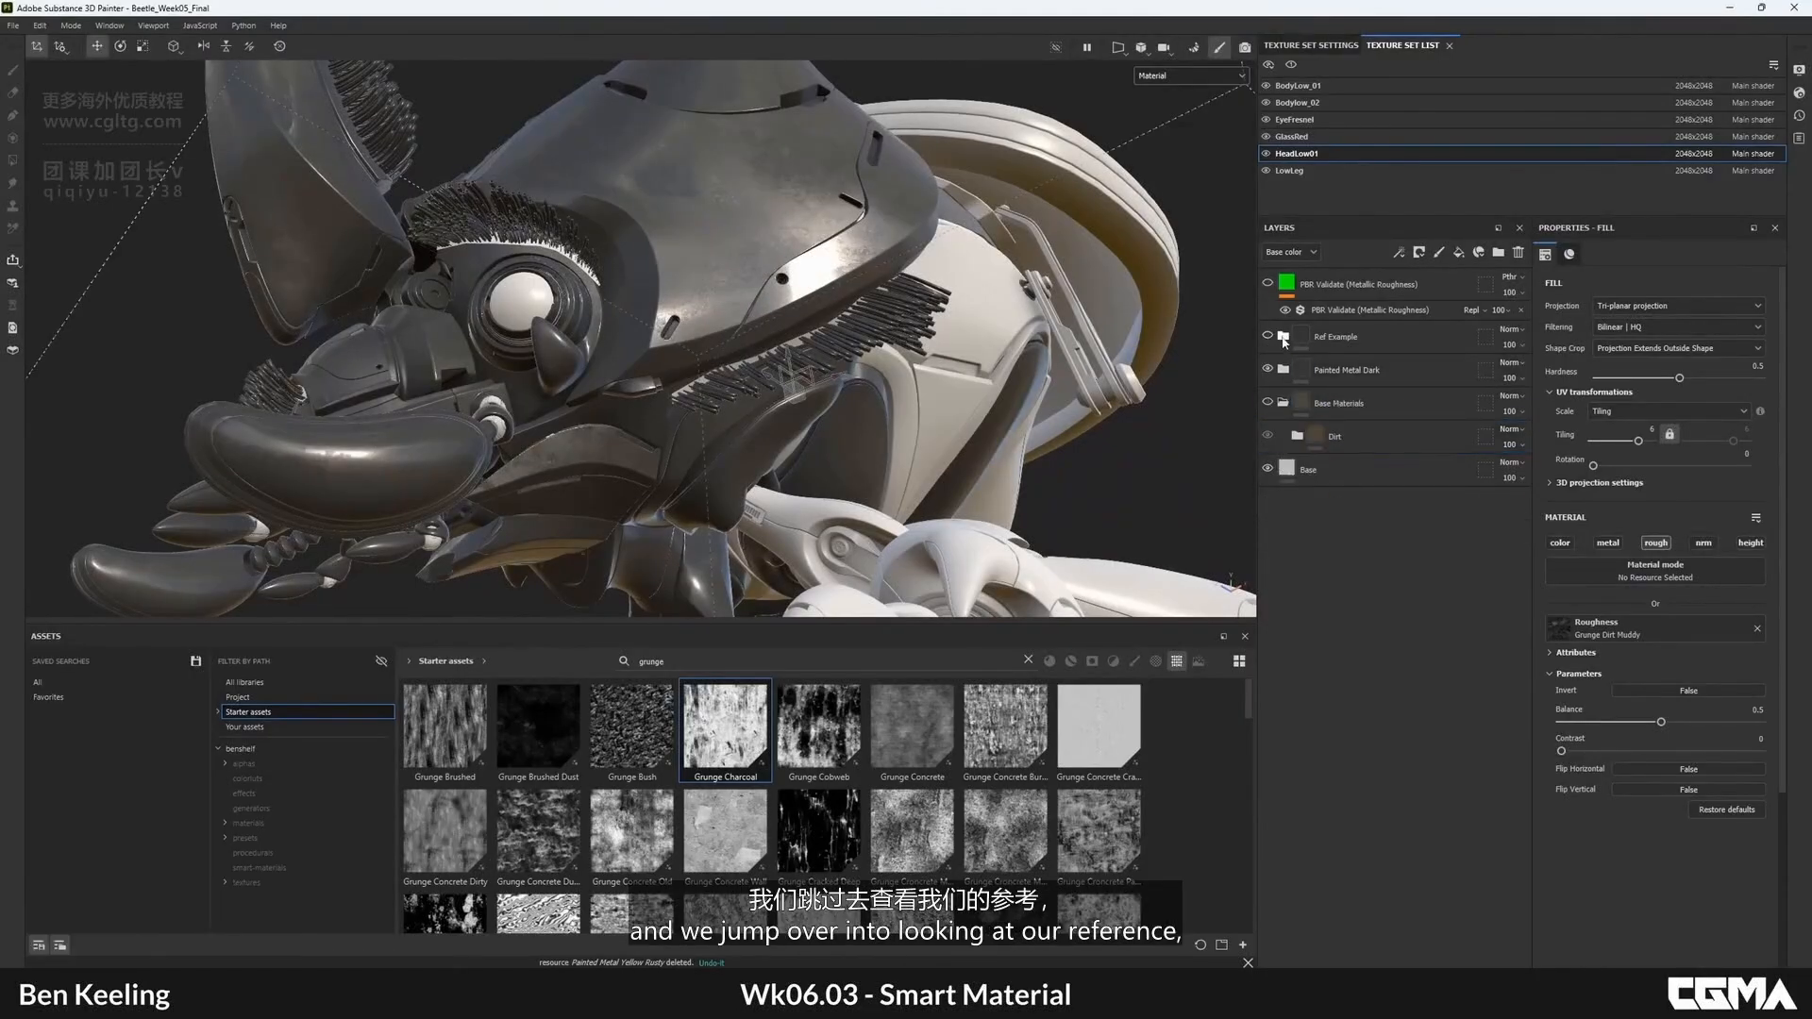
pyautogui.doubleClick(1281, 339)
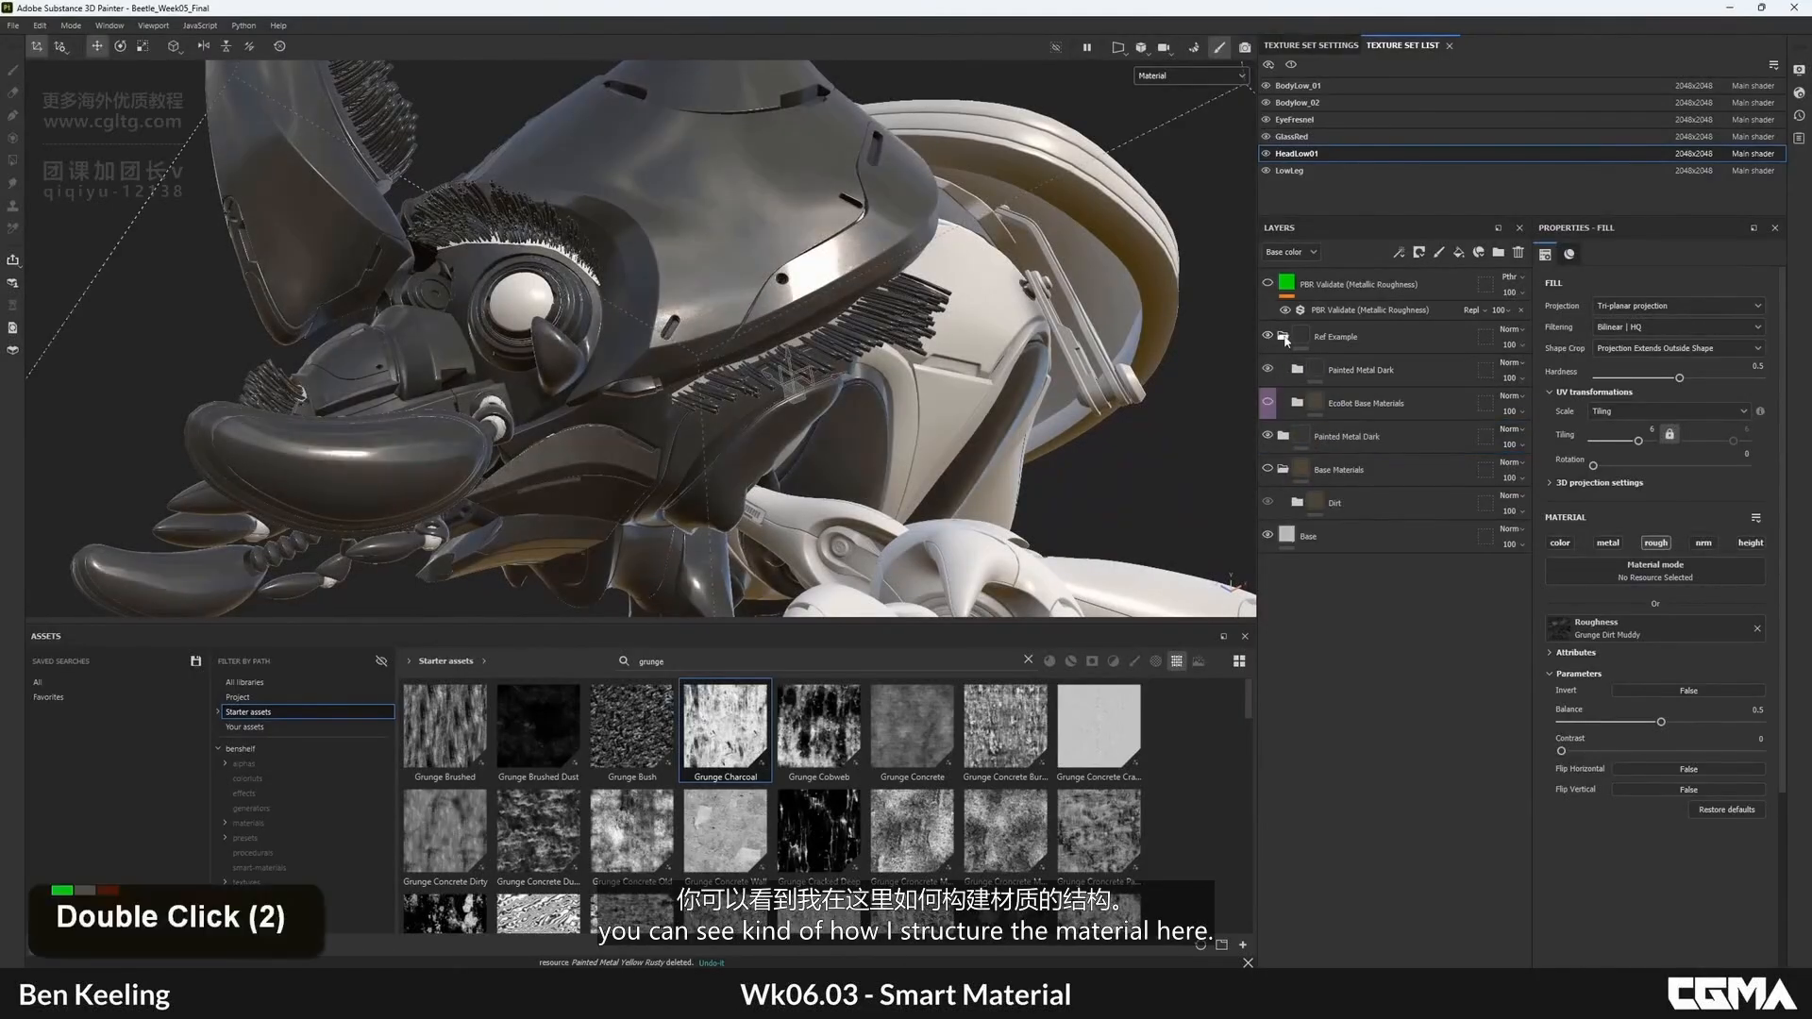
pyautogui.click(1298, 378)
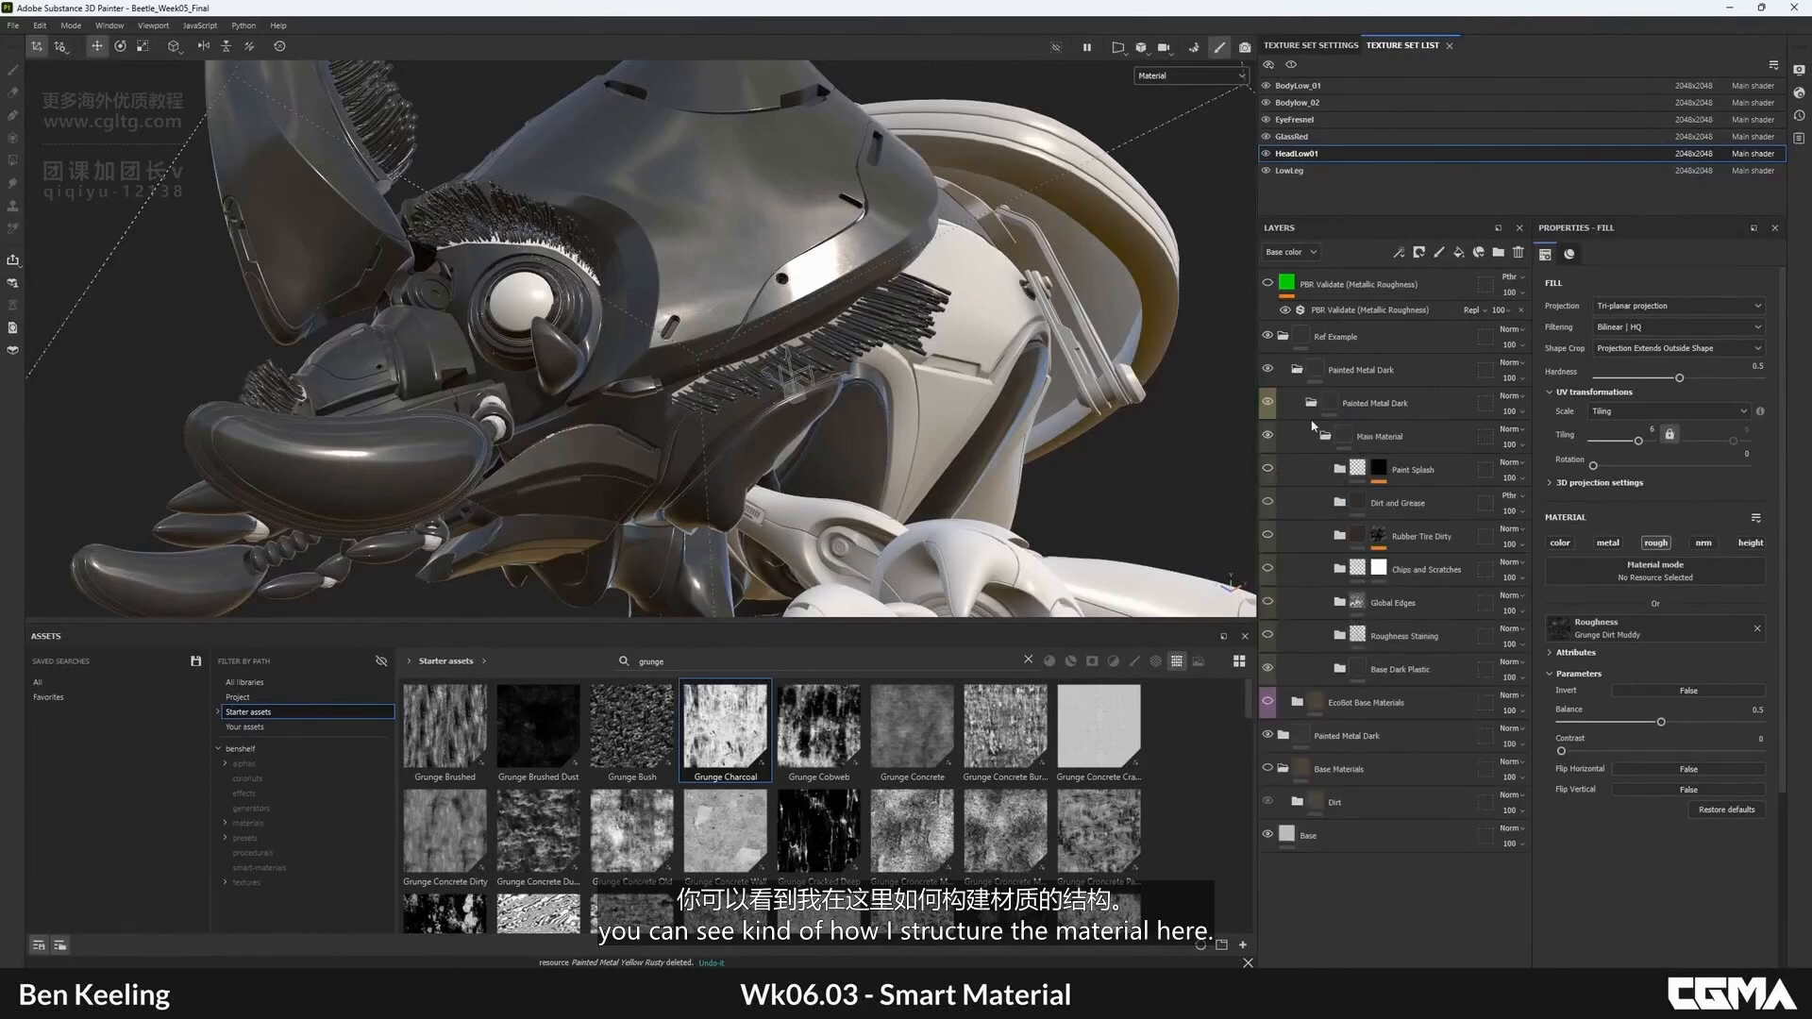
pyautogui.click(1339, 669)
# - Examine how the reference material is structured, from the Main Material effect folders to the layers inside Base Dark Plastic
pyautogui.scroll(-4, 1336, 472)
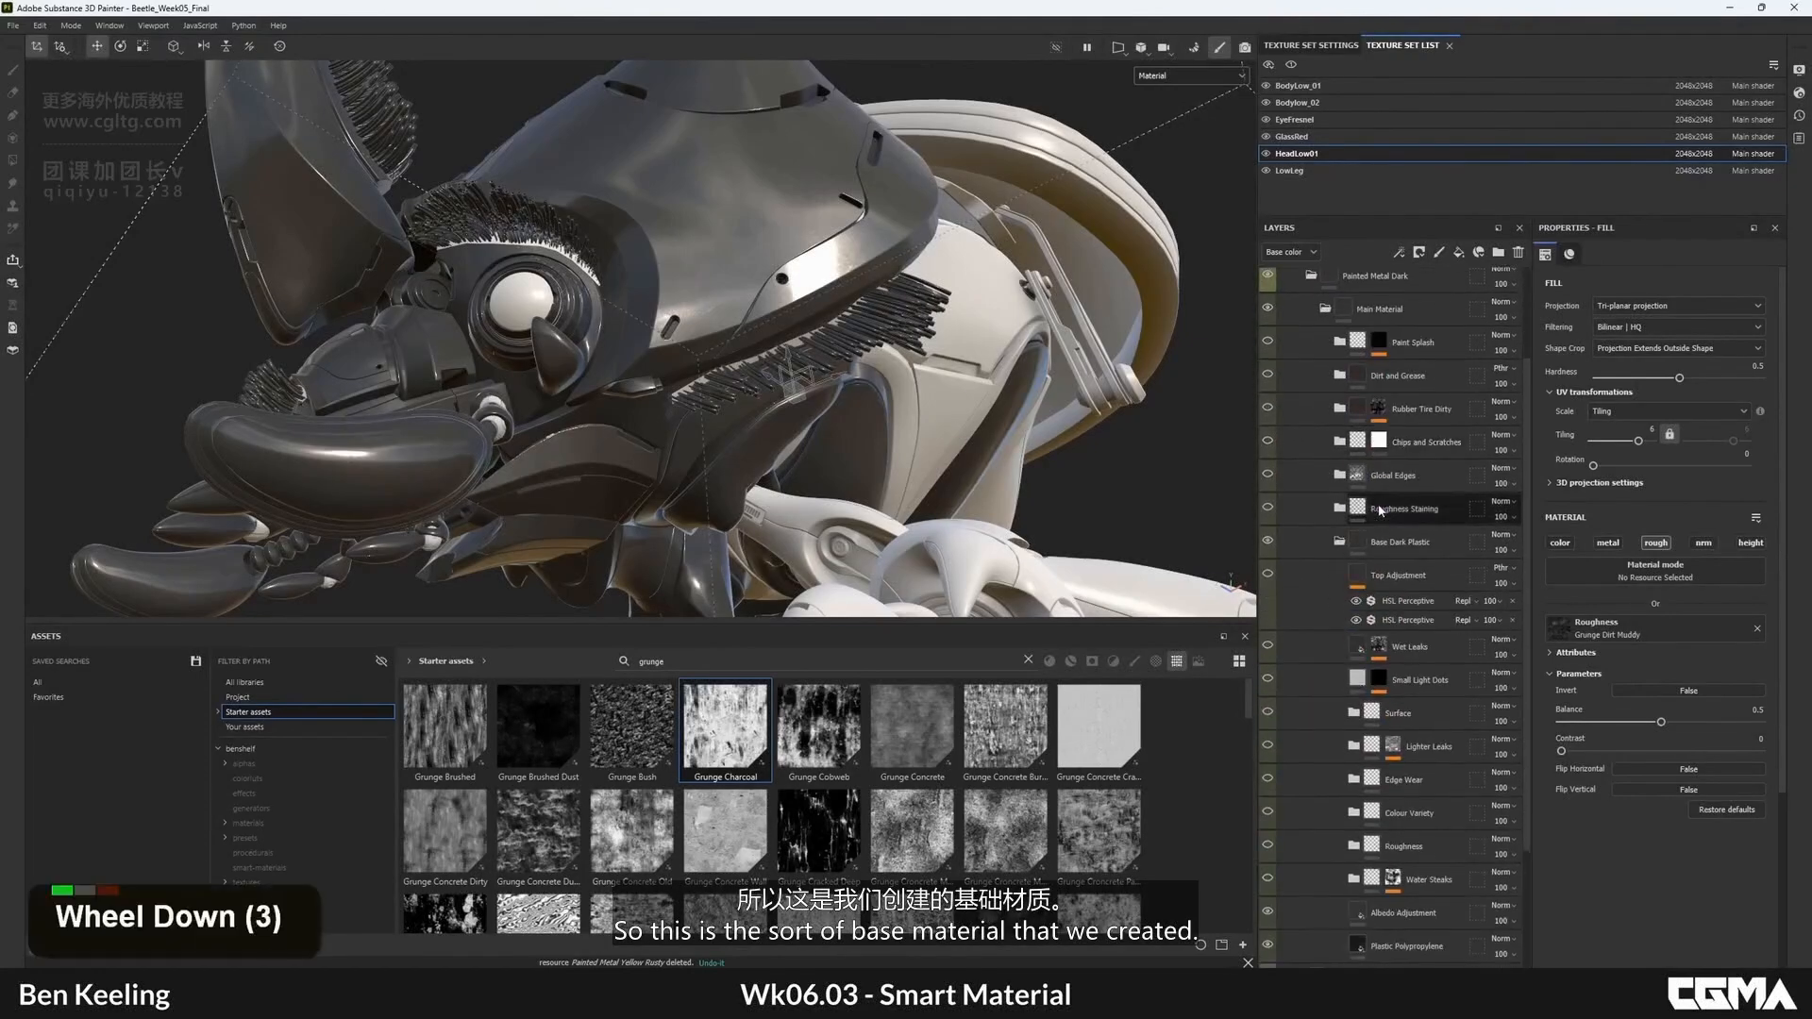
pyautogui.scroll(4, 1334, 425)
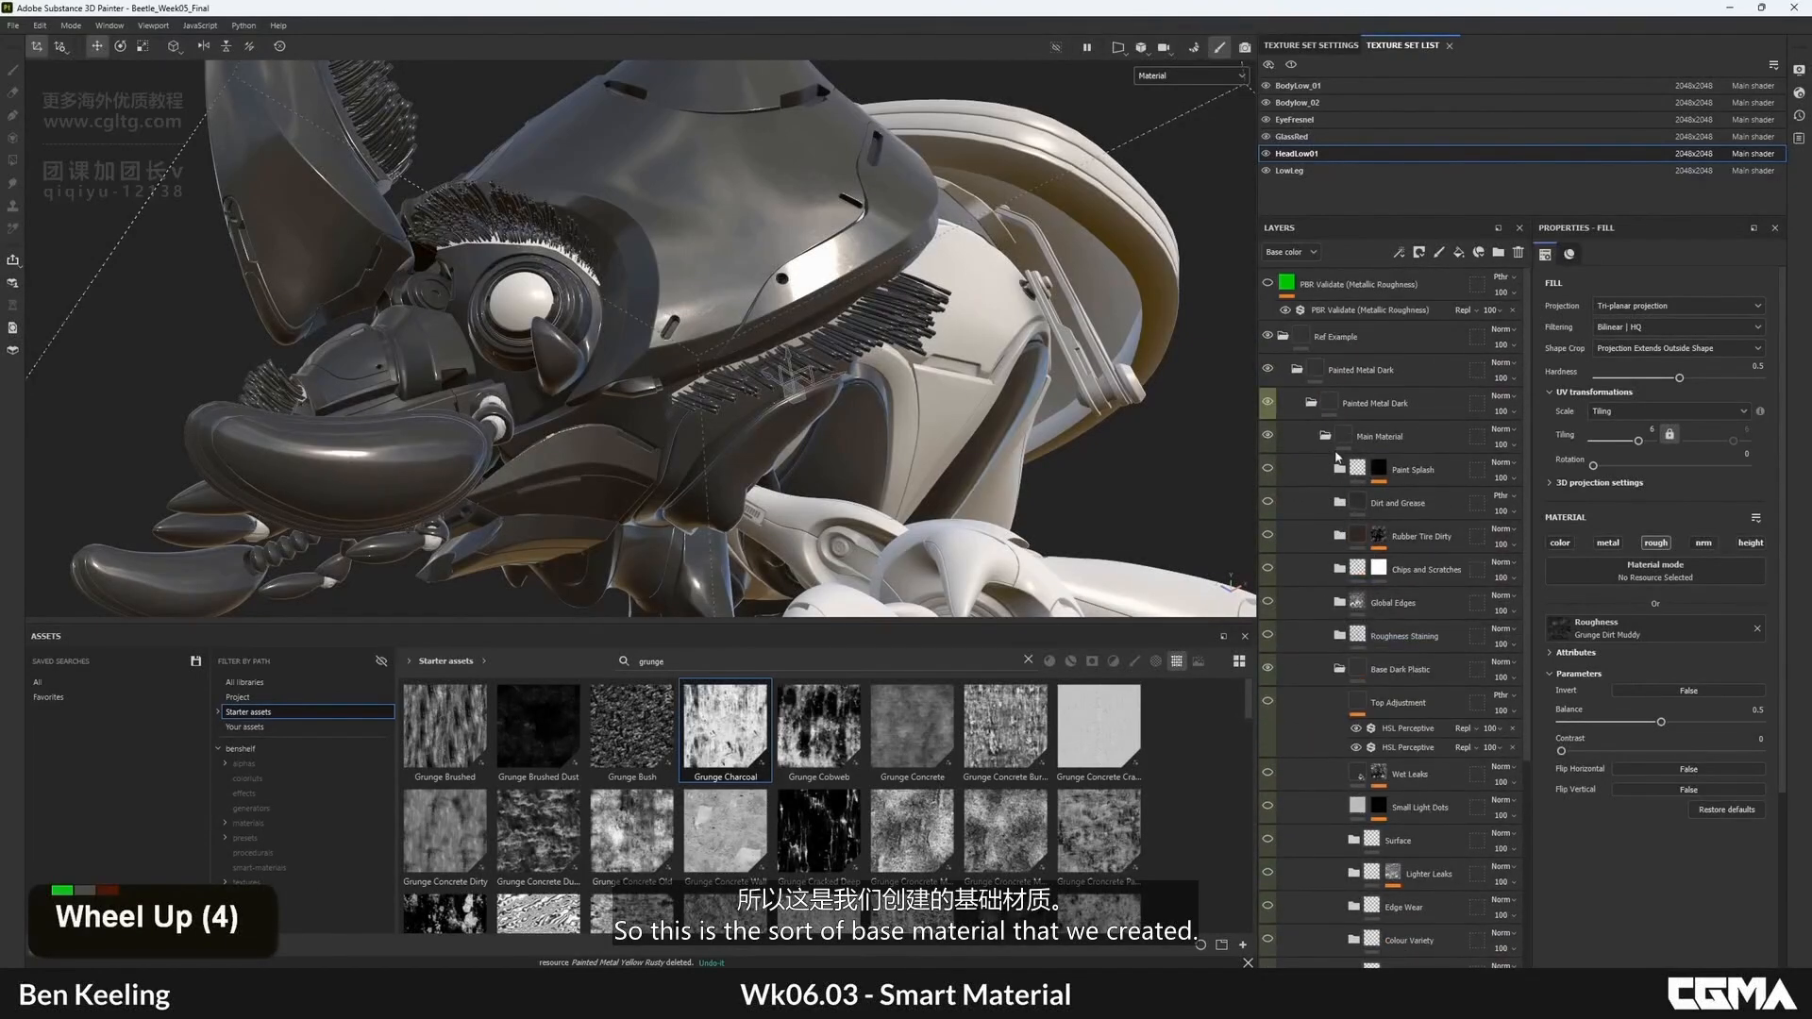
pyautogui.scroll(-2, 1356, 568)
pyautogui.click(1338, 585)
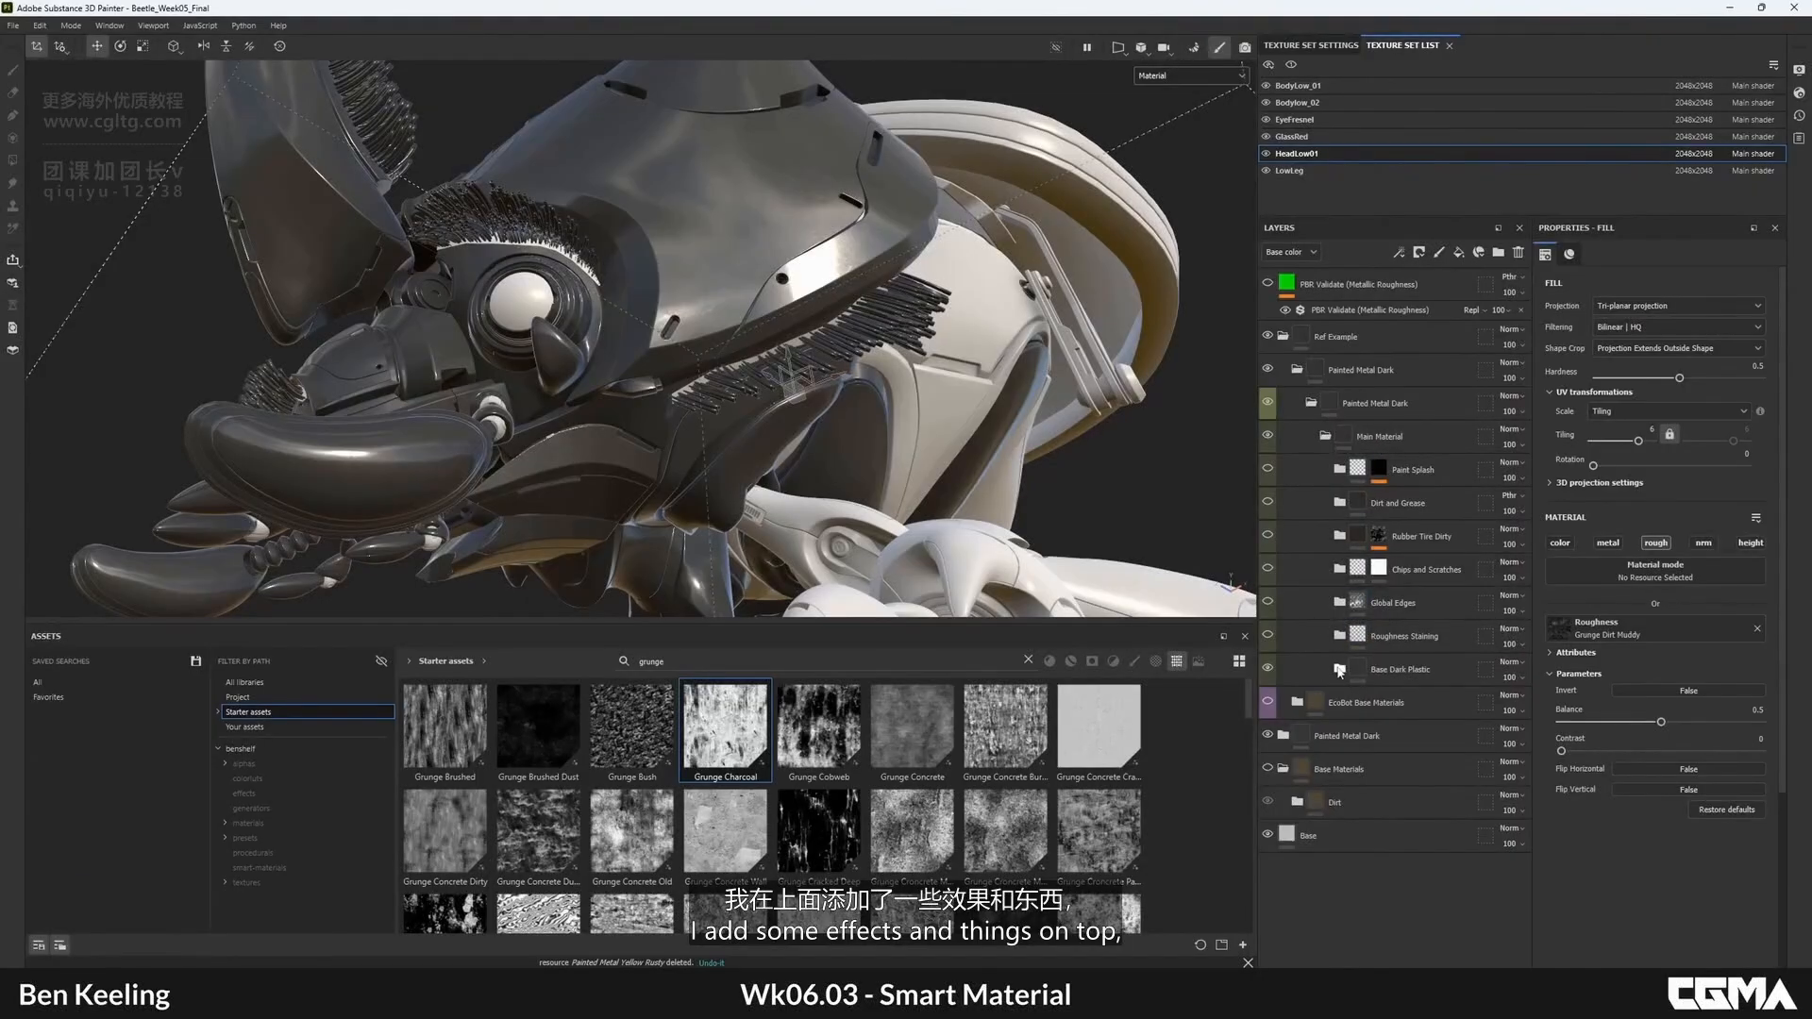
pyautogui.click(1340, 669)
pyautogui.scroll(-7, 1397, 623)
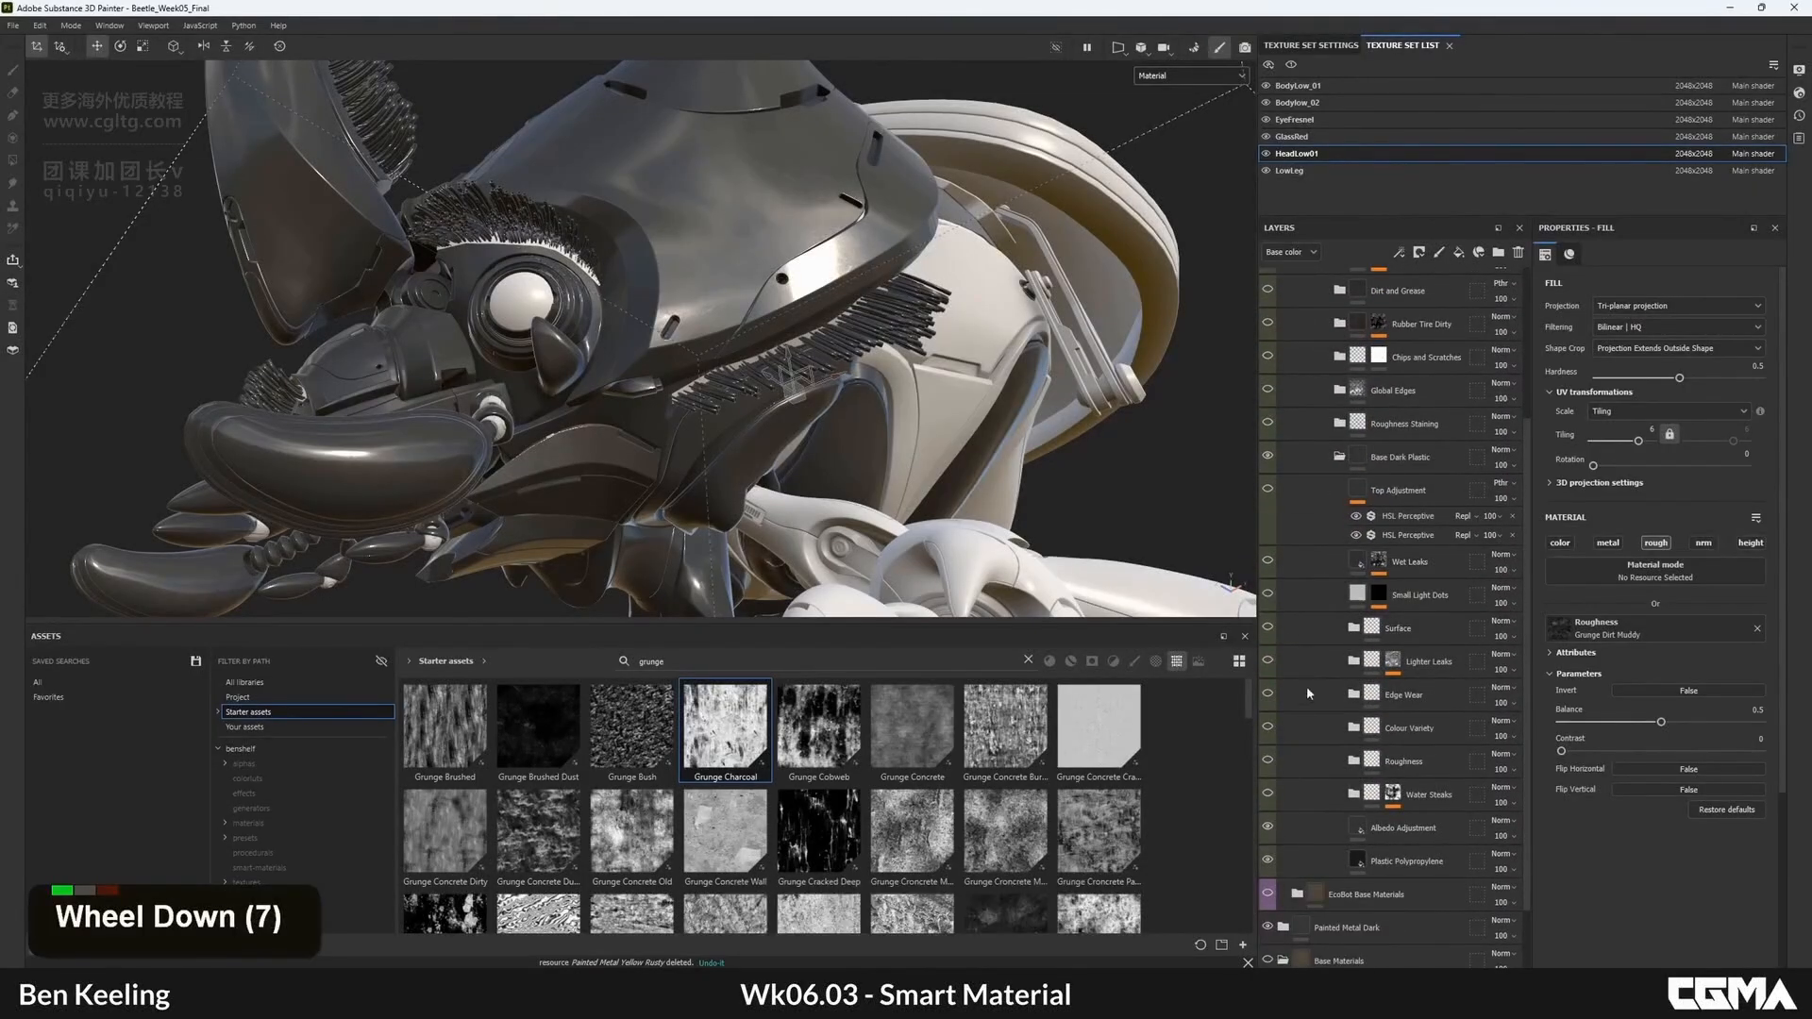
pyautogui.scroll(1, 1335, 604)
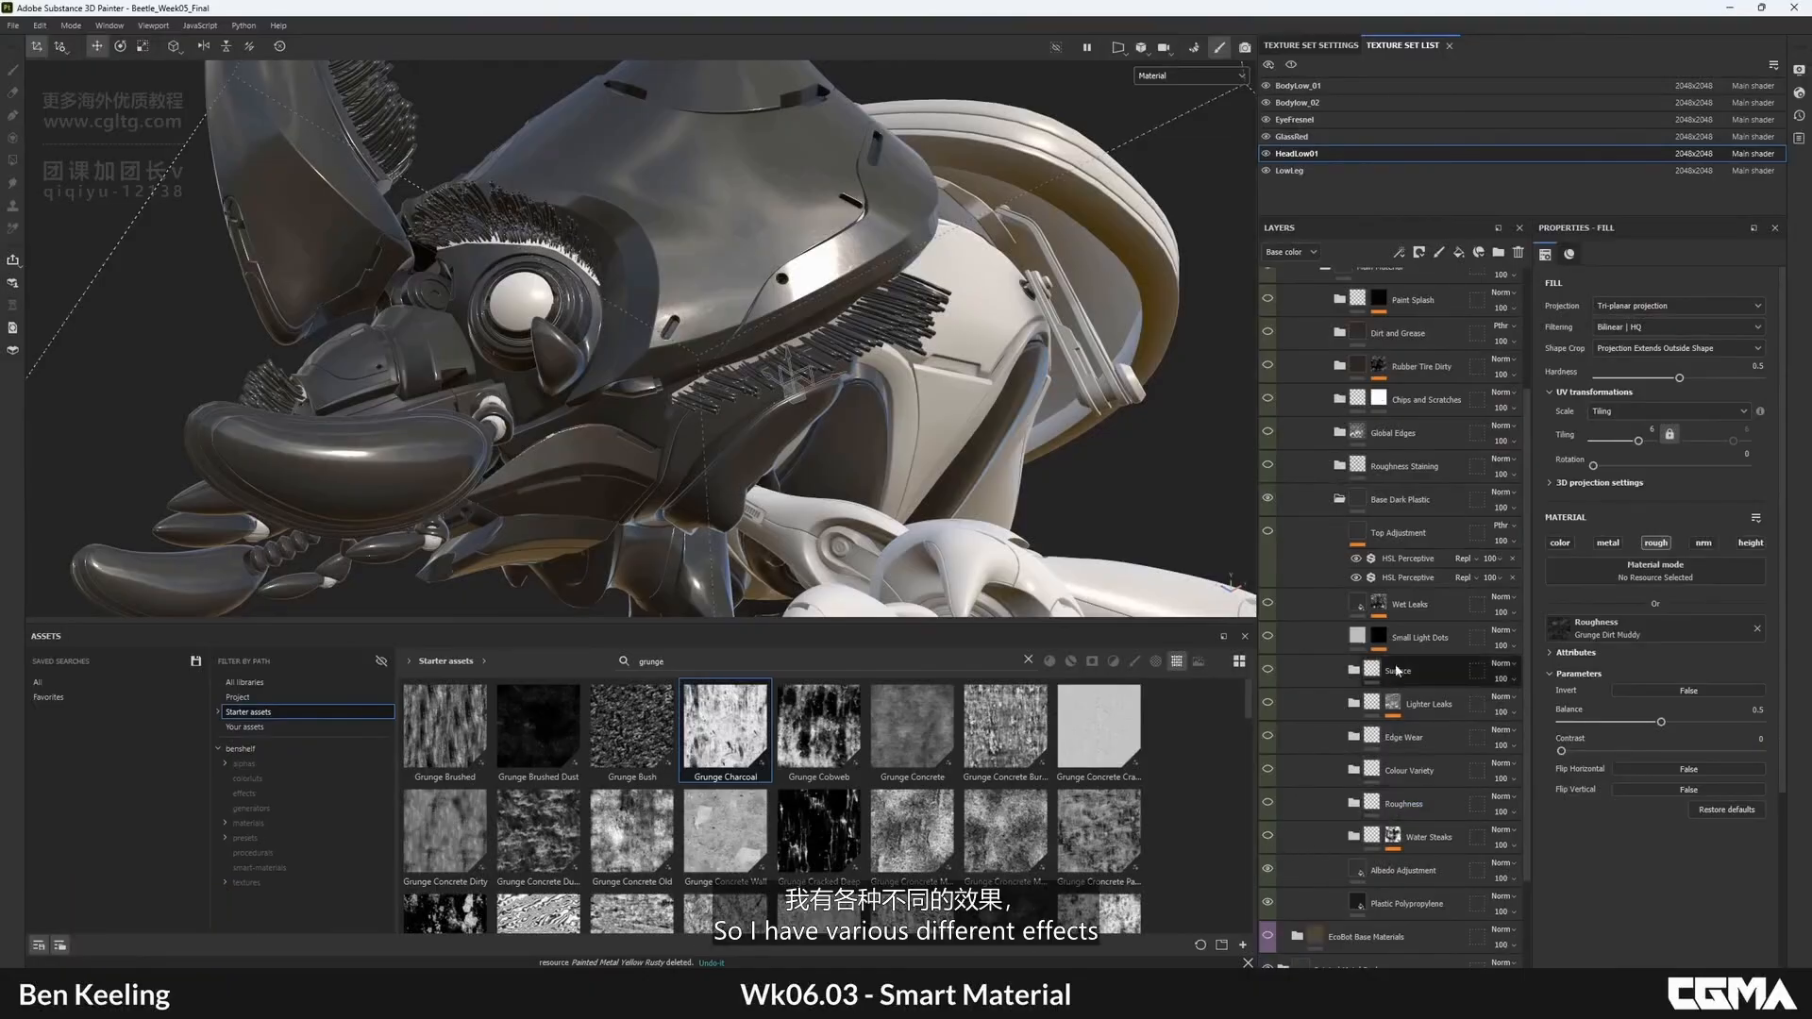
# - Show the reference's Base Dark Plastic layers one by one from Water Steaks up to Edge Wear and inspect the head
pyautogui.keyDown('alt'); pyautogui.moveTo(830, 284); pyautogui.dragTo(791, 352); pyautogui.keyUp('alt')
pyautogui.keyDown('alt'); pyautogui.moveTo(791, 351); pyautogui.dragTo(878, 232, button='right'); pyautogui.keyUp('alt')
pyautogui.keyDown('alt'); pyautogui.moveTo(878, 232); pyautogui.dragTo(940, 307); pyautogui.keyUp('alt')
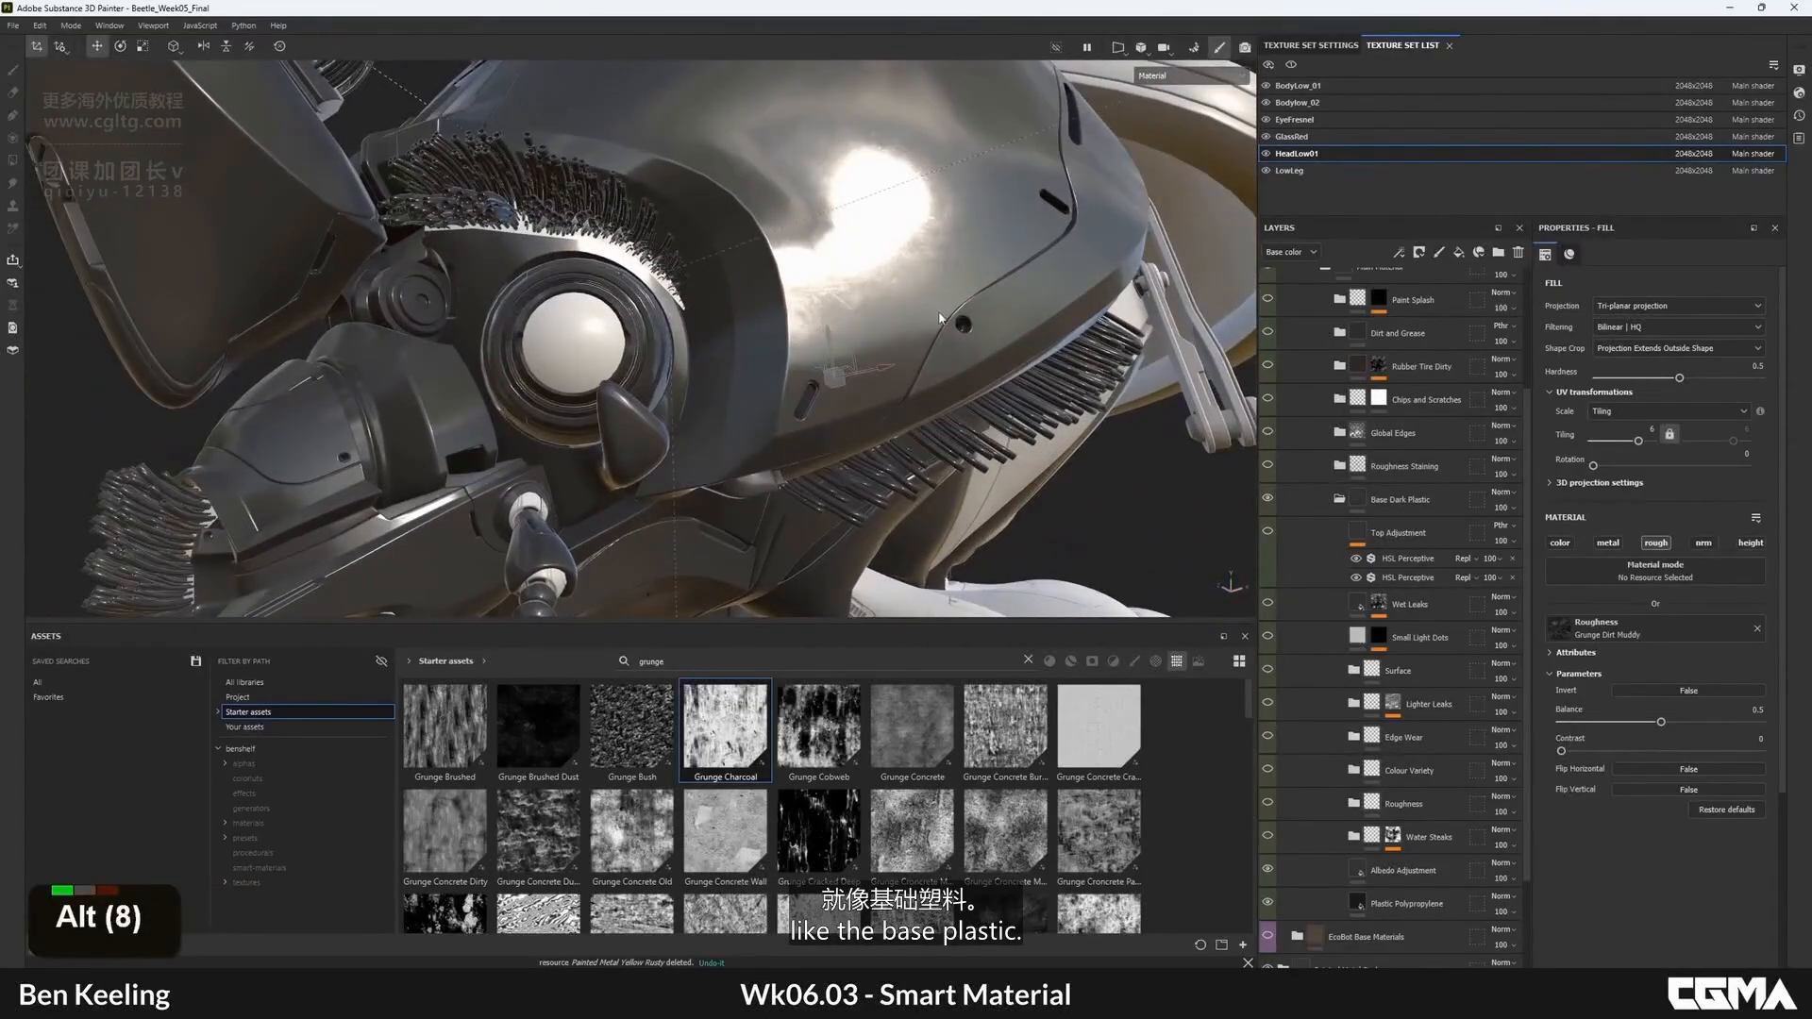
pyautogui.keyDown('alt'); pyautogui.moveTo(940, 318); pyautogui.dragTo(865, 296, button='middle'); pyautogui.keyUp('alt')
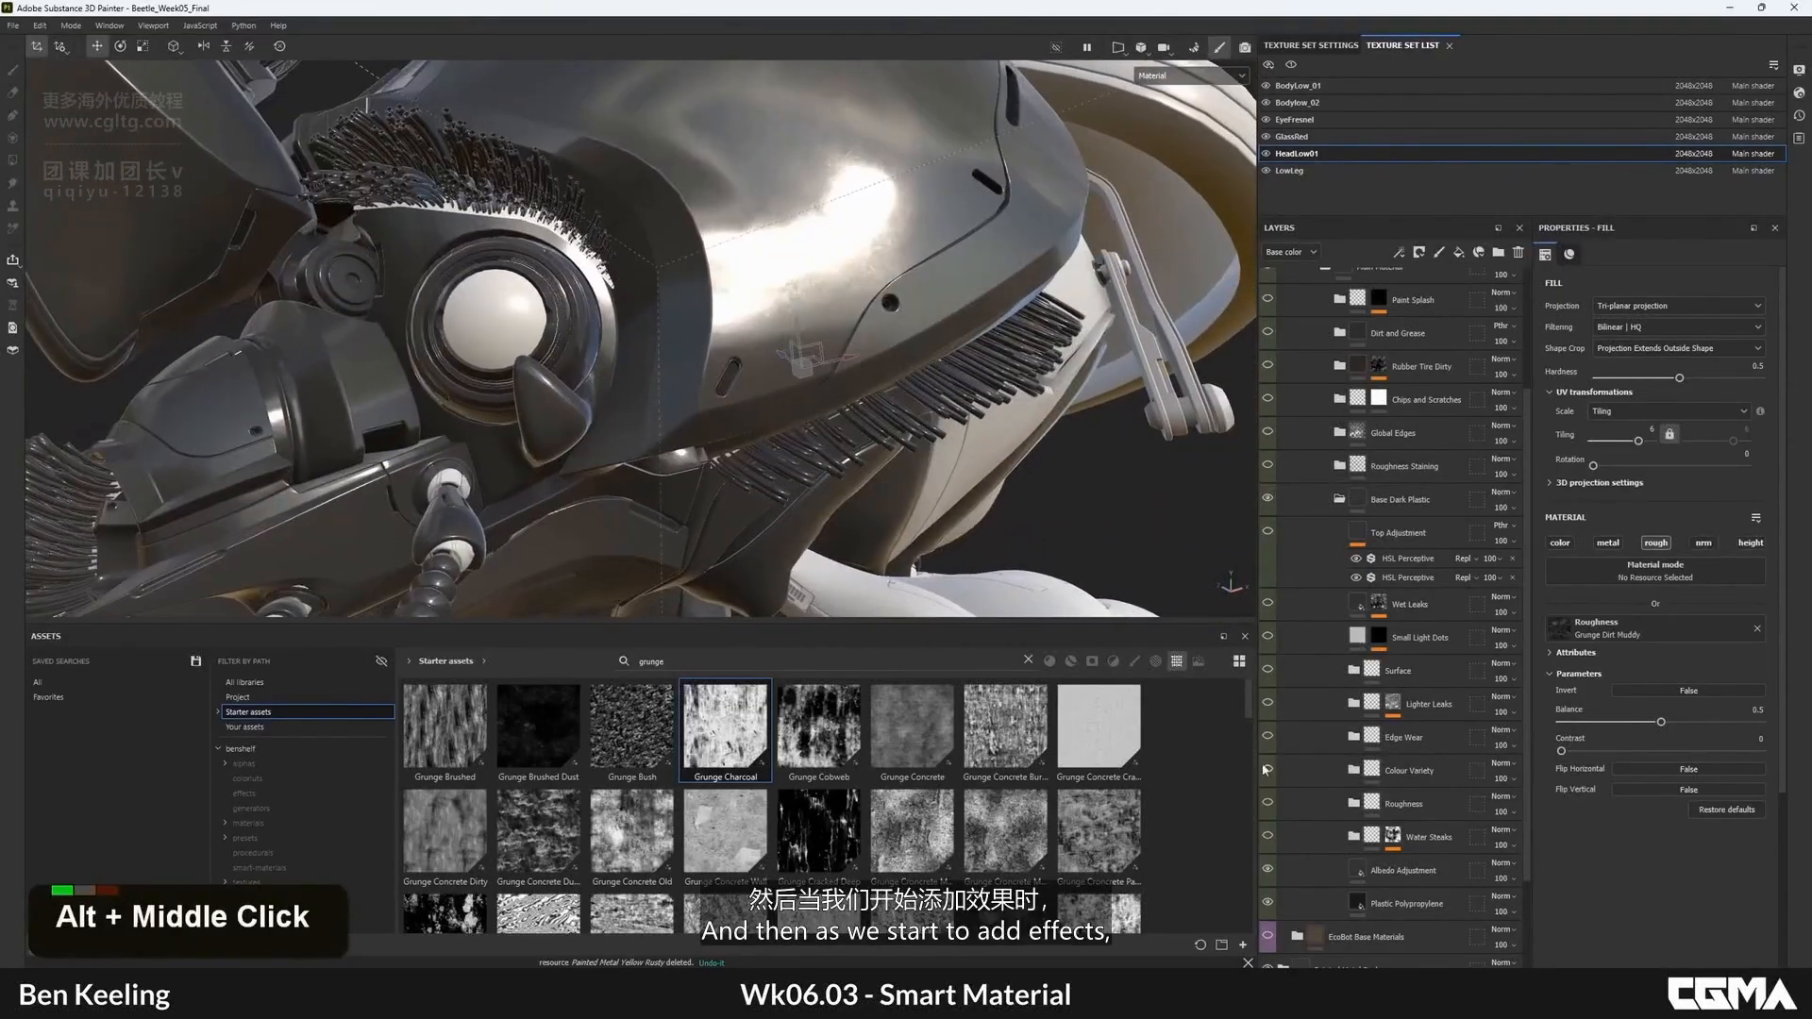
pyautogui.doubleClick(1270, 838)
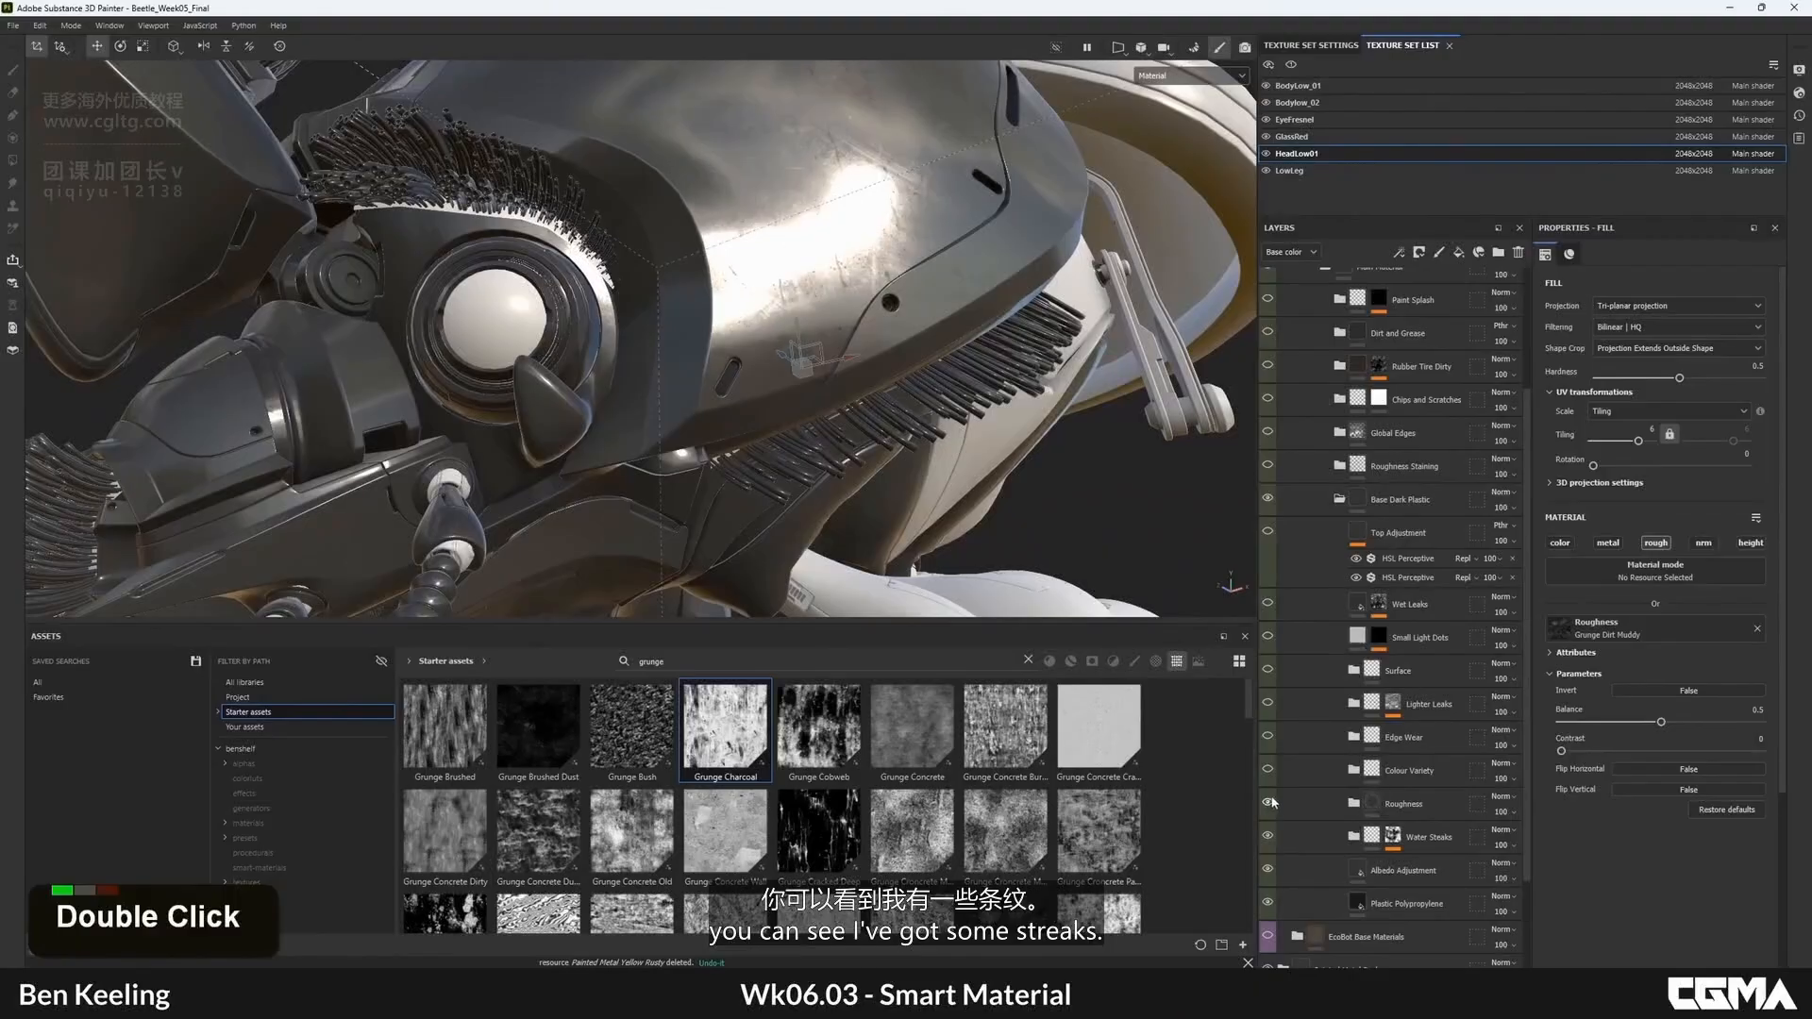
pyautogui.click(1268, 769)
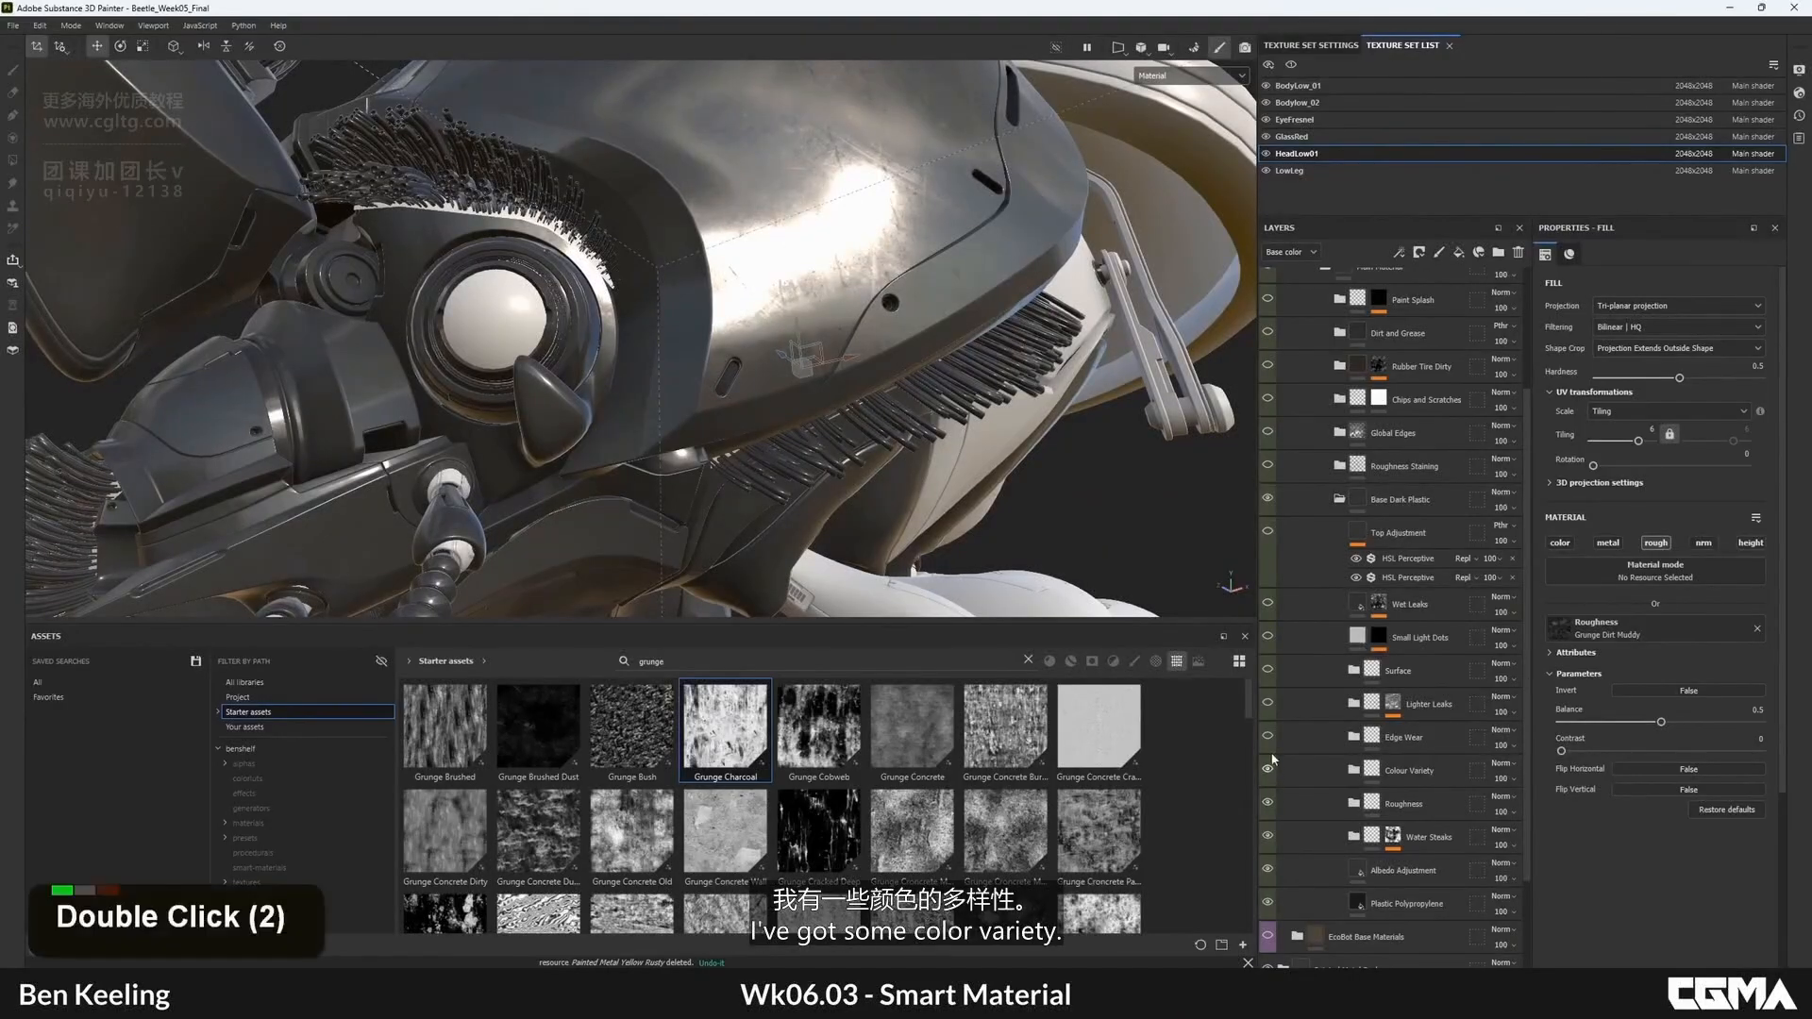
pyautogui.click(1270, 741)
pyautogui.keyDown('alt'); pyautogui.moveTo(1123, 528); pyautogui.dragTo(1090, 505); pyautogui.keyUp('alt')
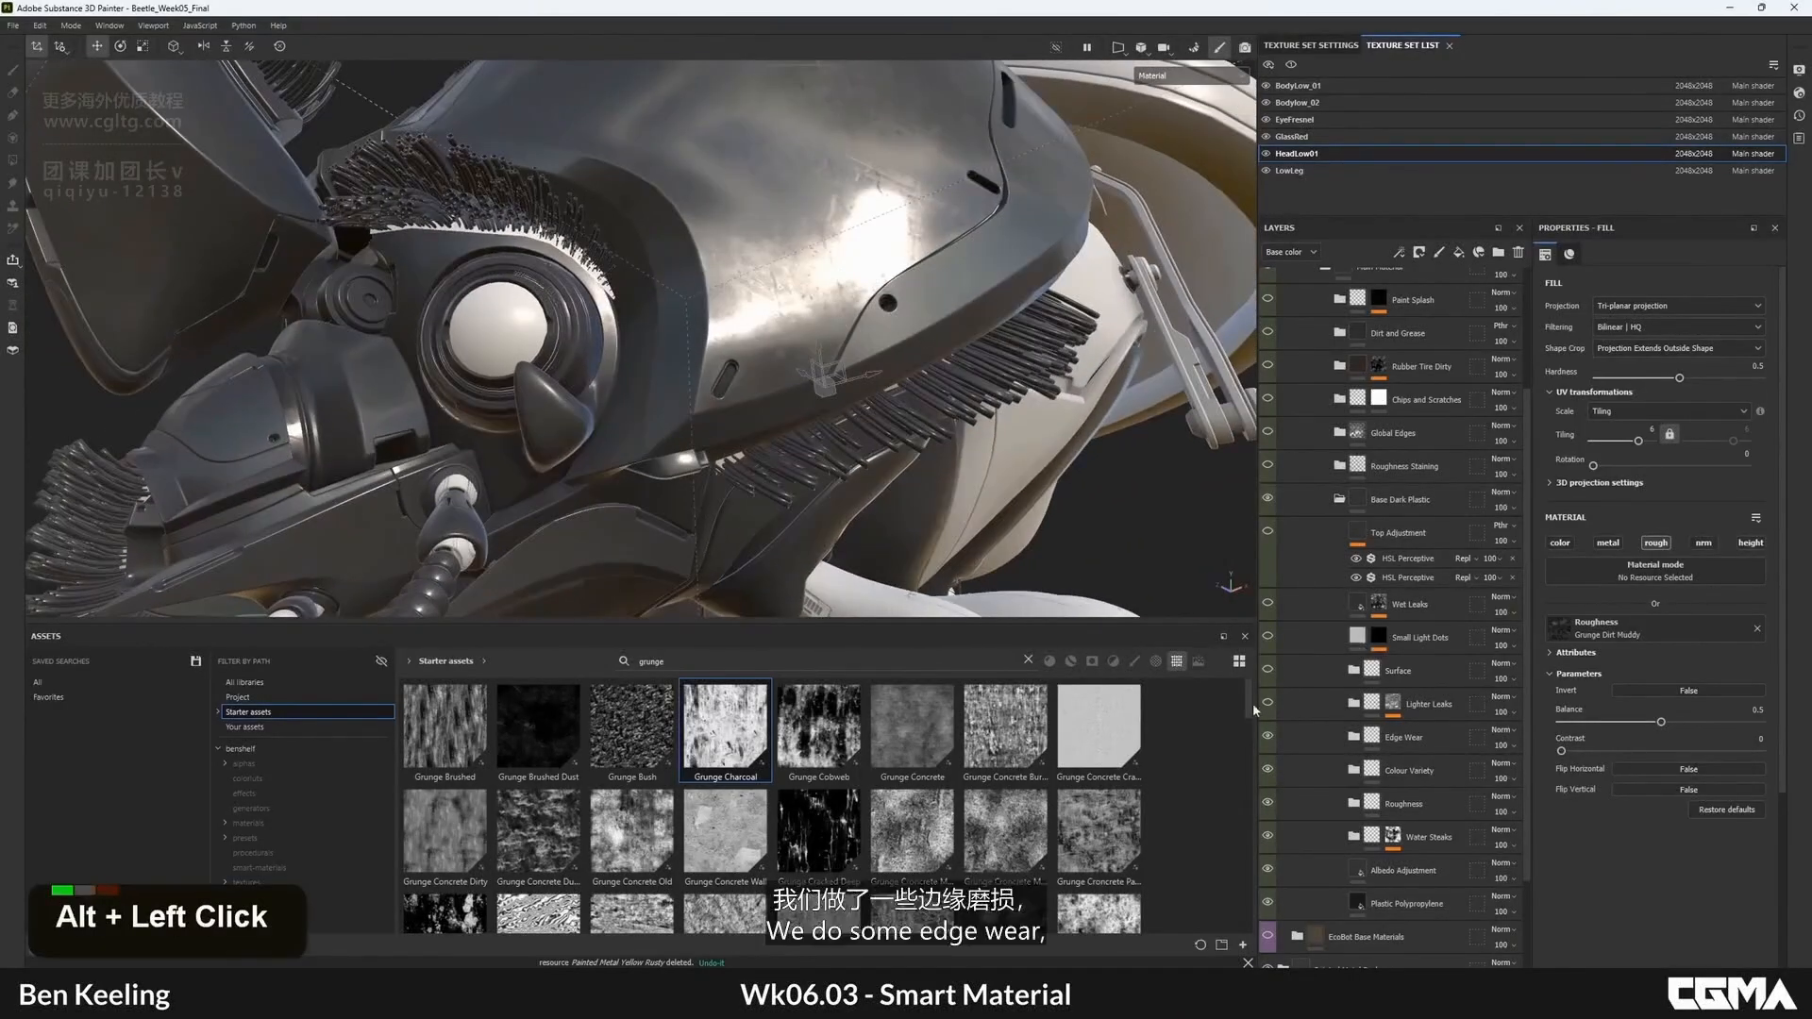
# - Show the remaining Base Dark Plastic layers from Lighter Leaks up to Top Adjustment and examine the head from several angles
pyautogui.doubleClick(1269, 704)
pyautogui.doubleClick(1268, 704)
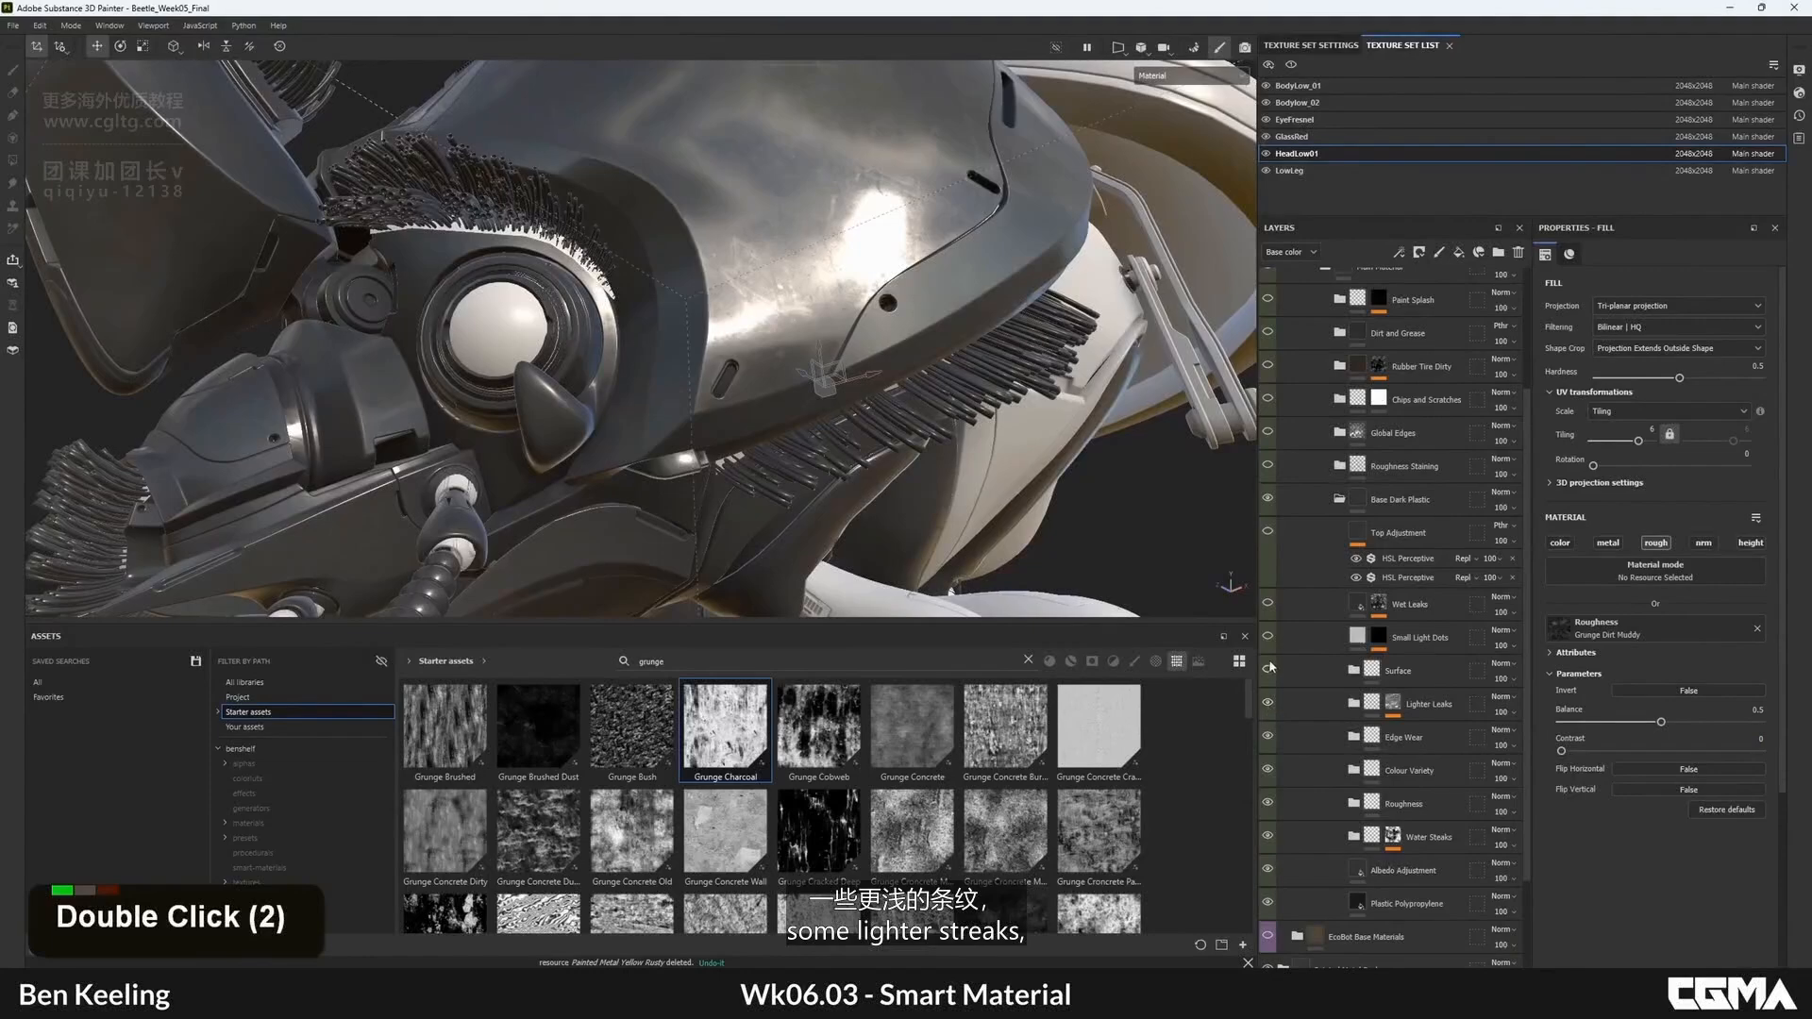
pyautogui.click(1270, 669)
pyautogui.keyDown('alt'); pyautogui.moveTo(1170, 567); pyautogui.dragTo(1291, 628); pyautogui.keyUp('alt')
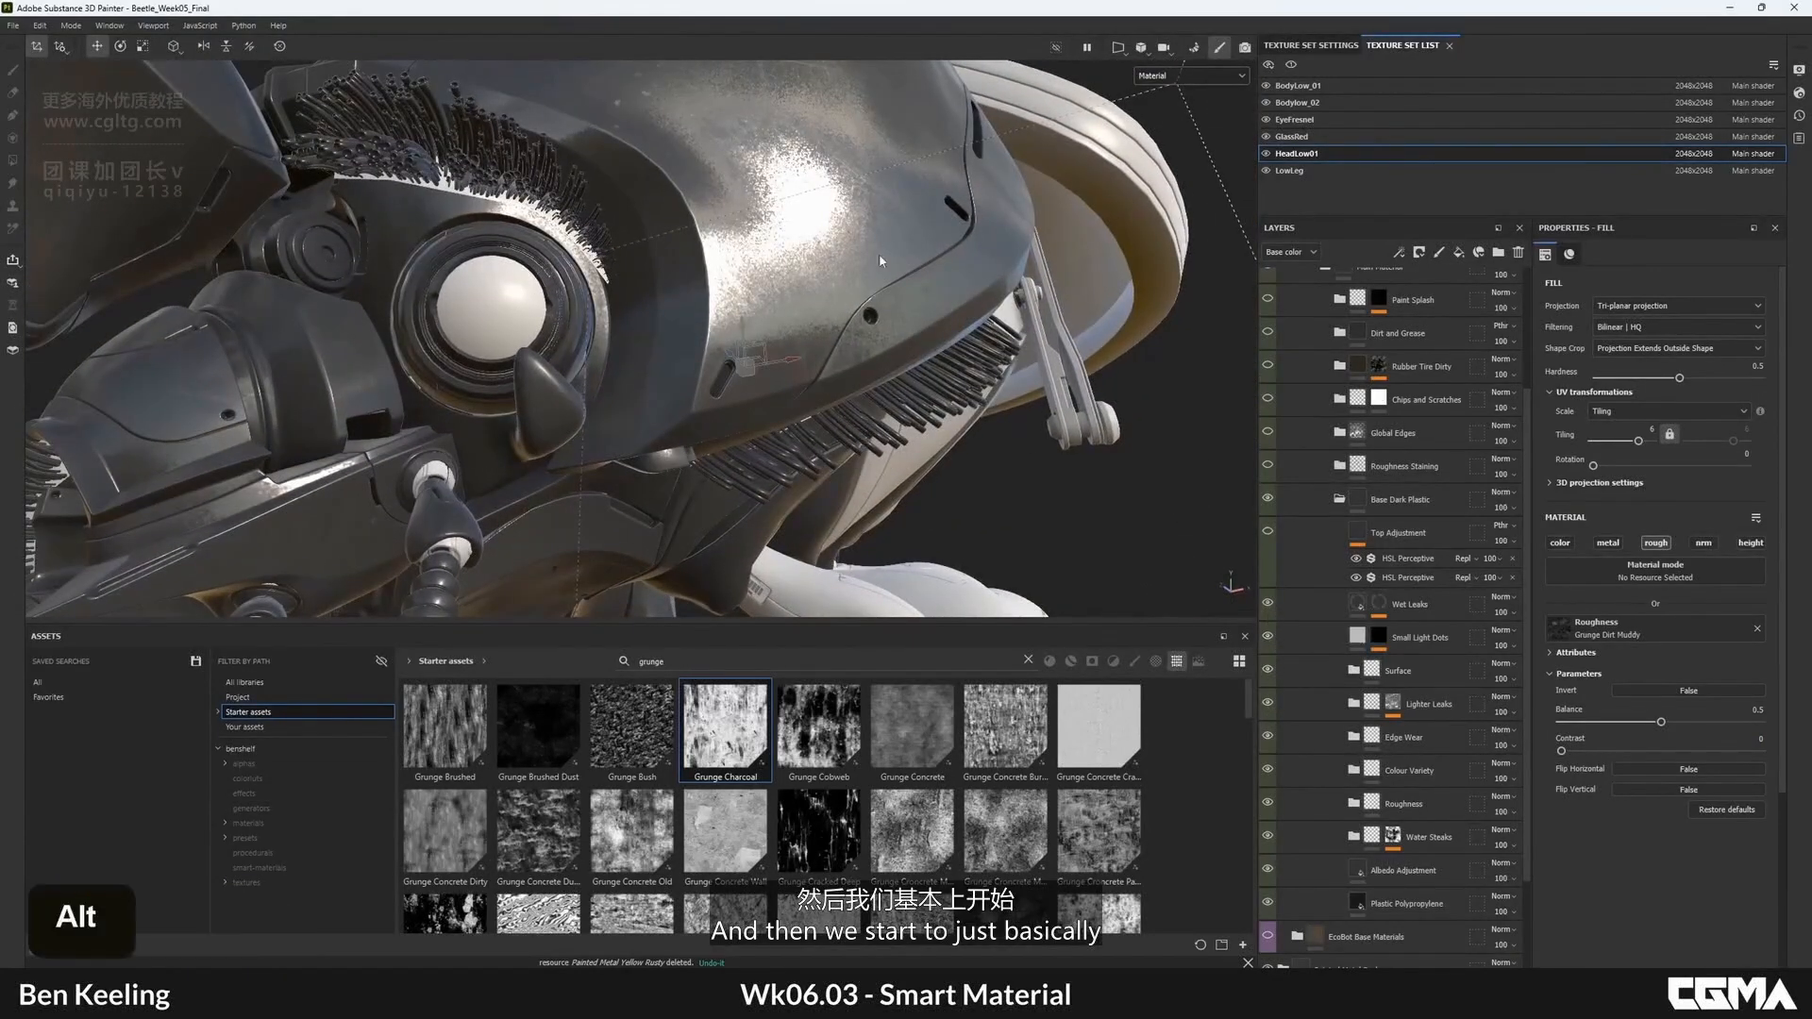
pyautogui.click(1265, 534)
pyautogui.keyDown('alt'); pyautogui.moveTo(849, 312); pyautogui.dragTo(922, 506); pyautogui.keyUp('alt')
pyautogui.keyDown('alt'); pyautogui.moveTo(922, 506); pyautogui.dragTo(851, 391, button='right'); pyautogui.keyUp('alt')
pyautogui.keyDown('alt'); pyautogui.moveTo(852, 397); pyautogui.dragTo(1407, 593); pyautogui.keyUp('alt')
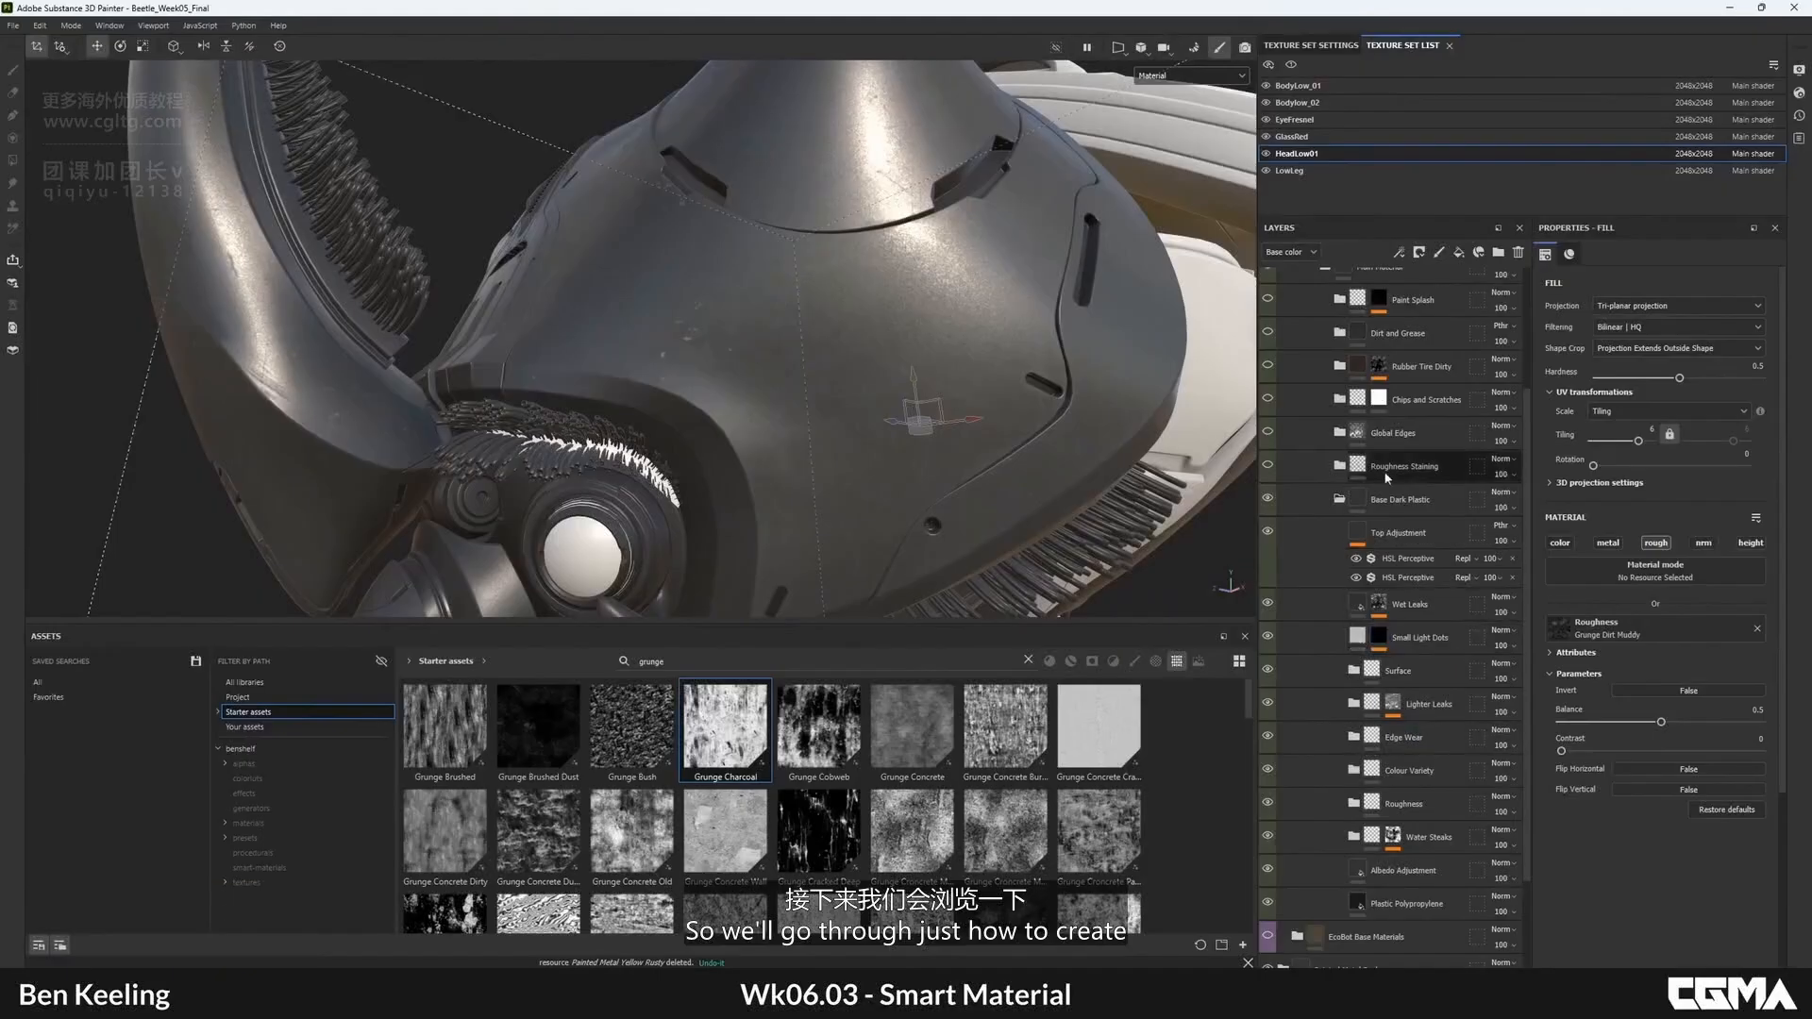
# - Collapse and hide the reference material inside Ref Example, and expand the new Painted Metal Dark folder below it
pyautogui.click(1341, 502)
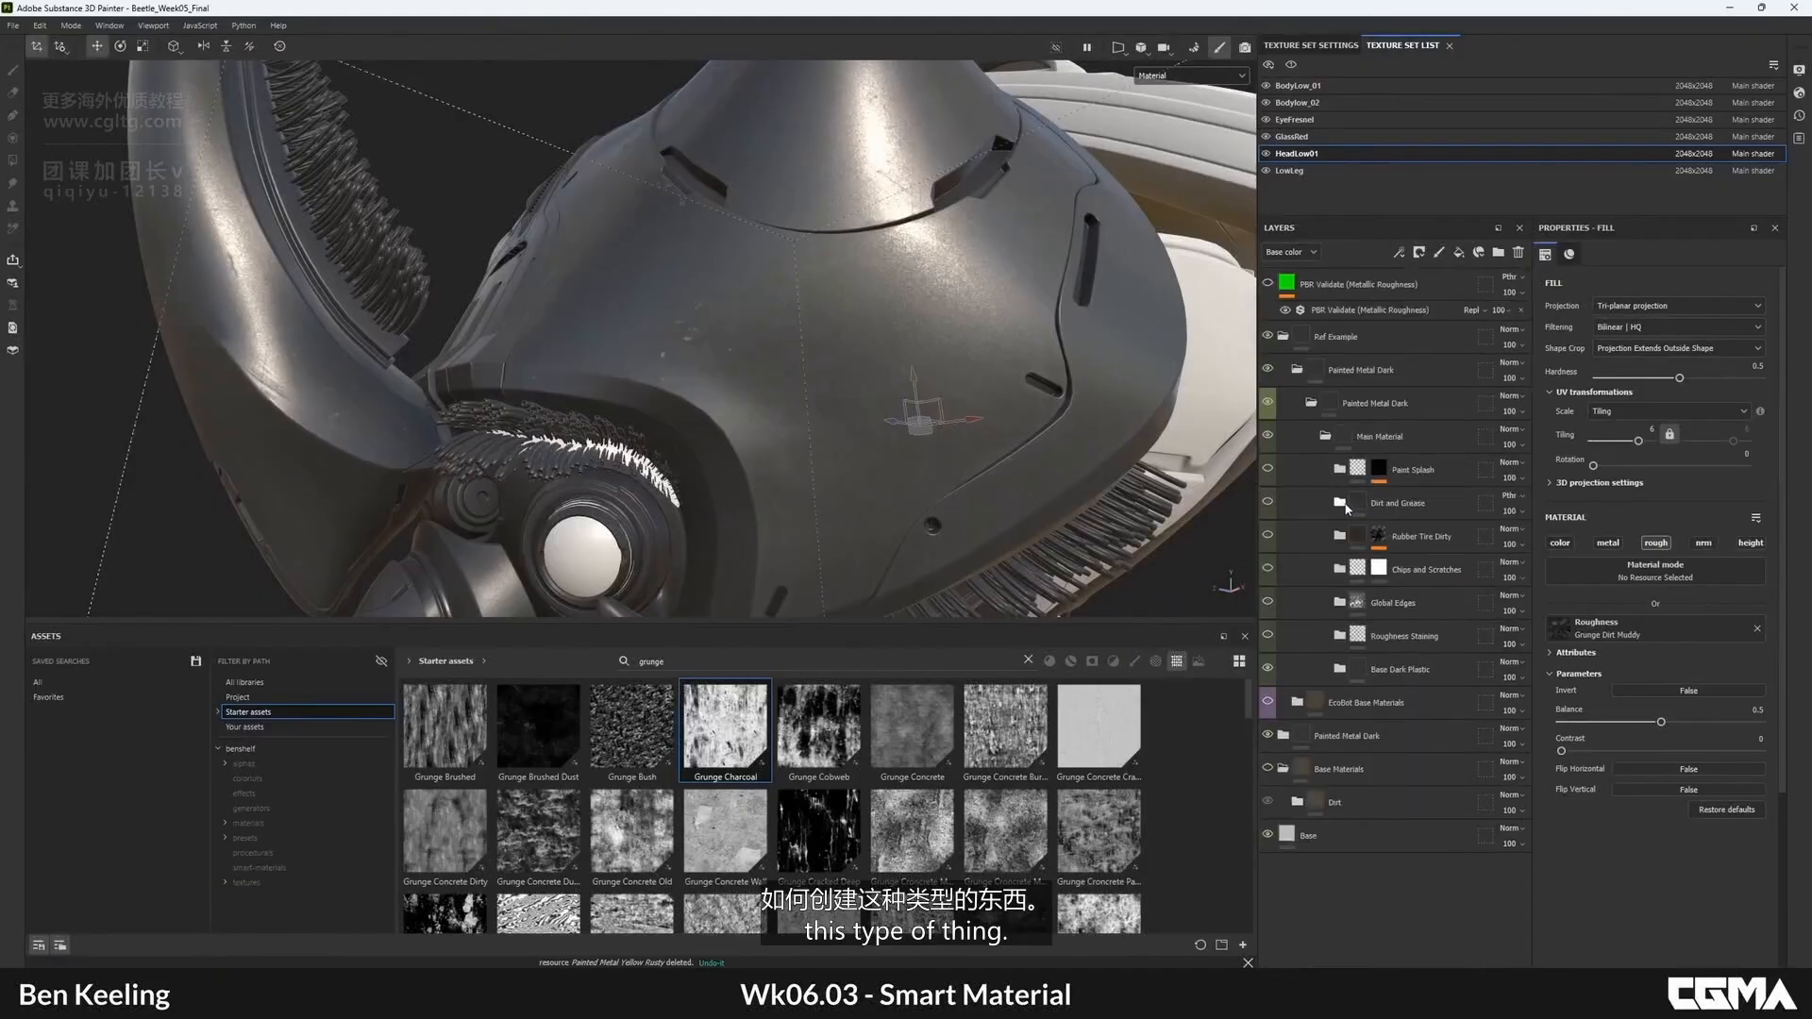
pyautogui.click(1326, 437)
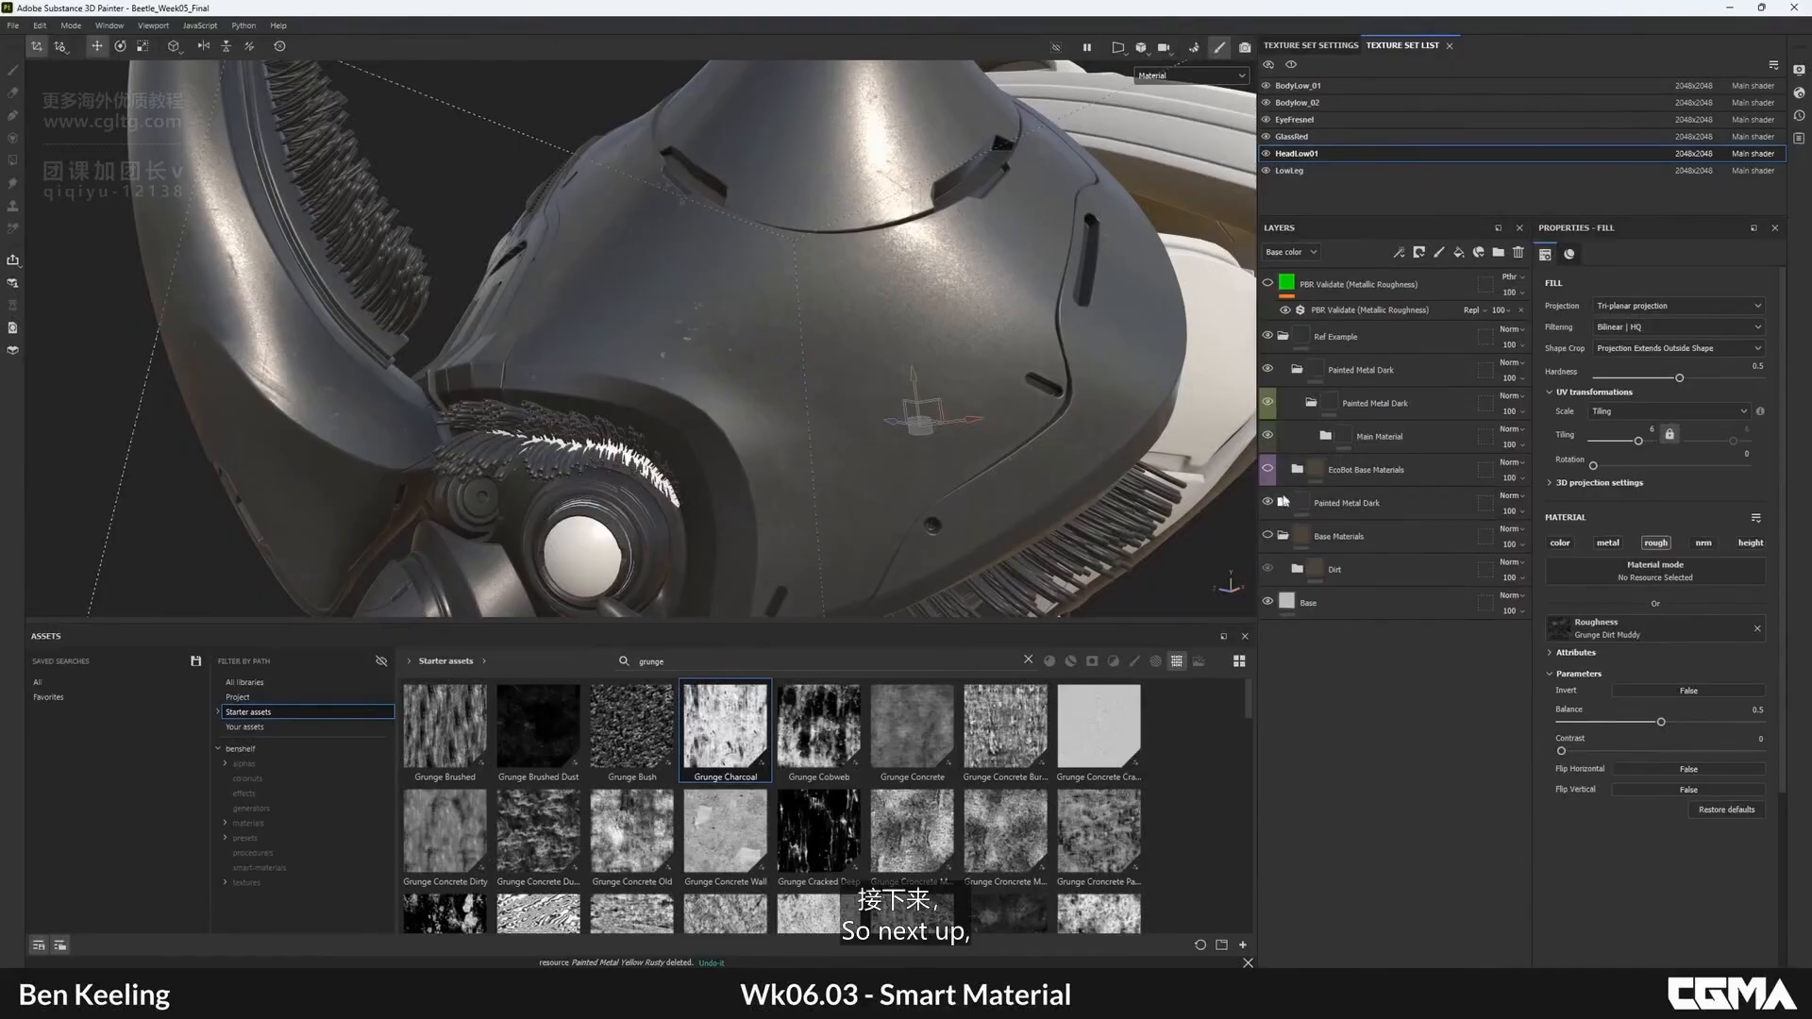
pyautogui.click(1267, 369)
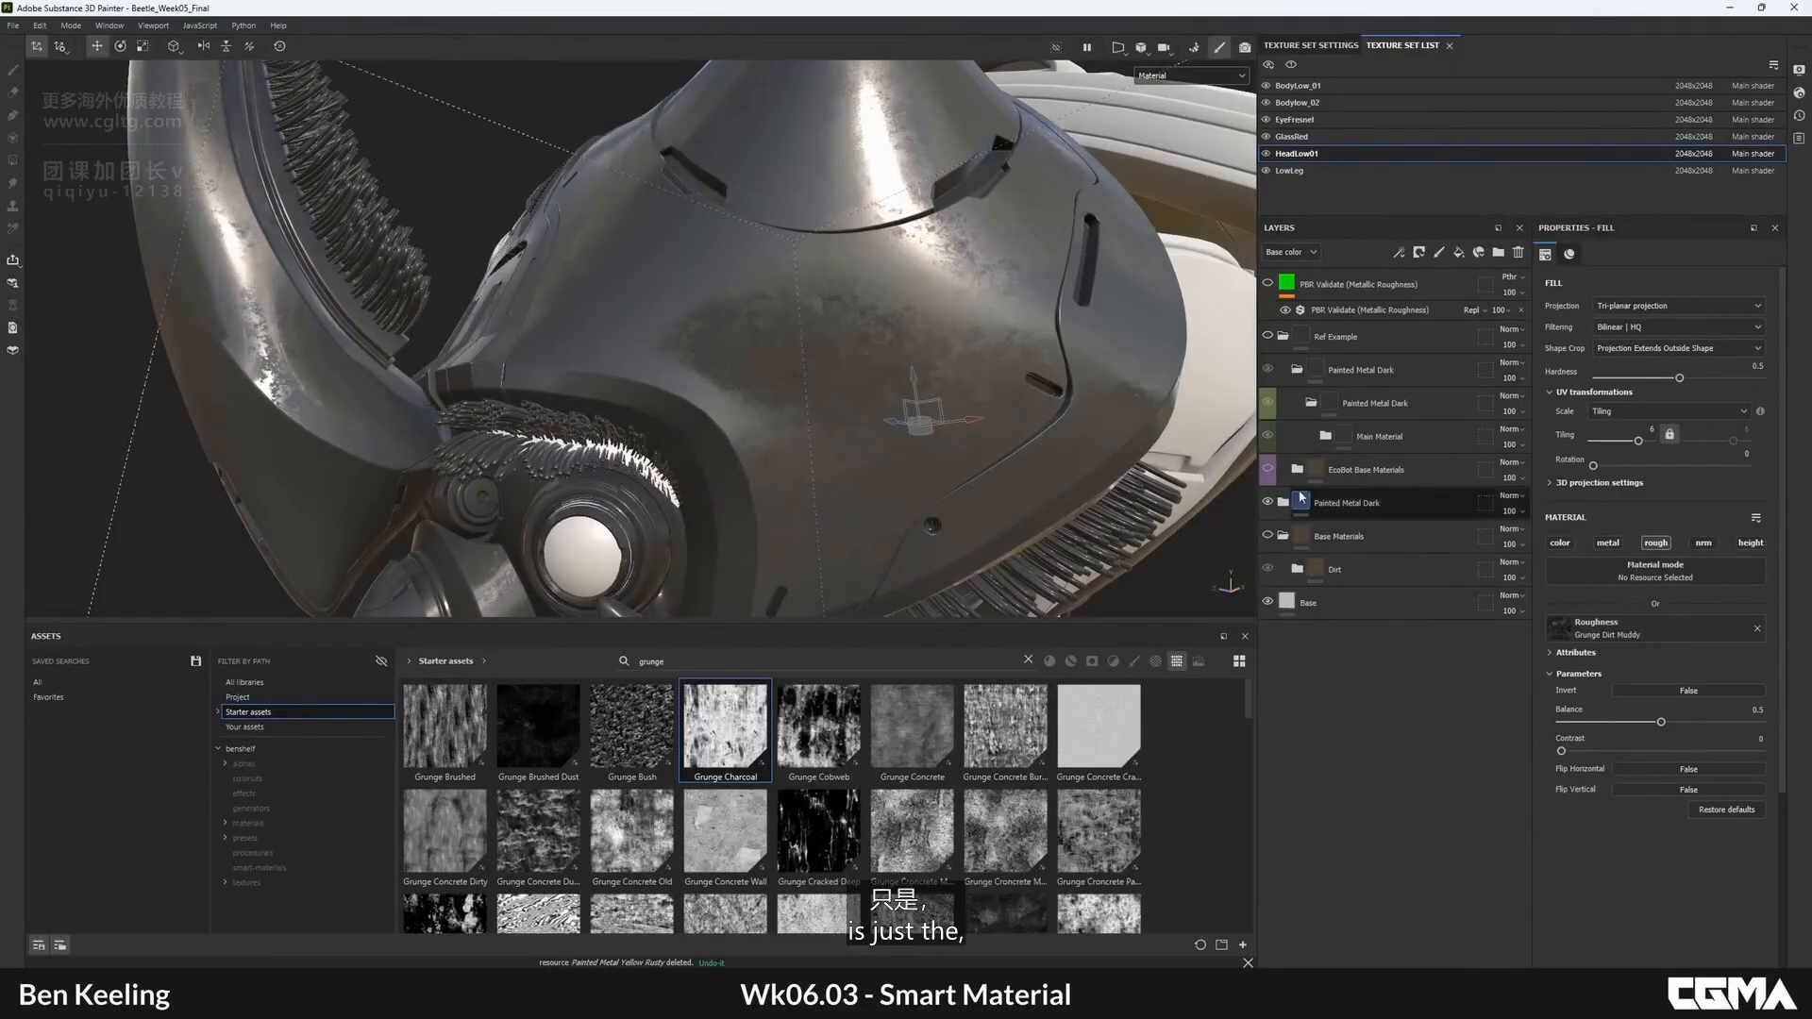
pyautogui.click(1283, 502)
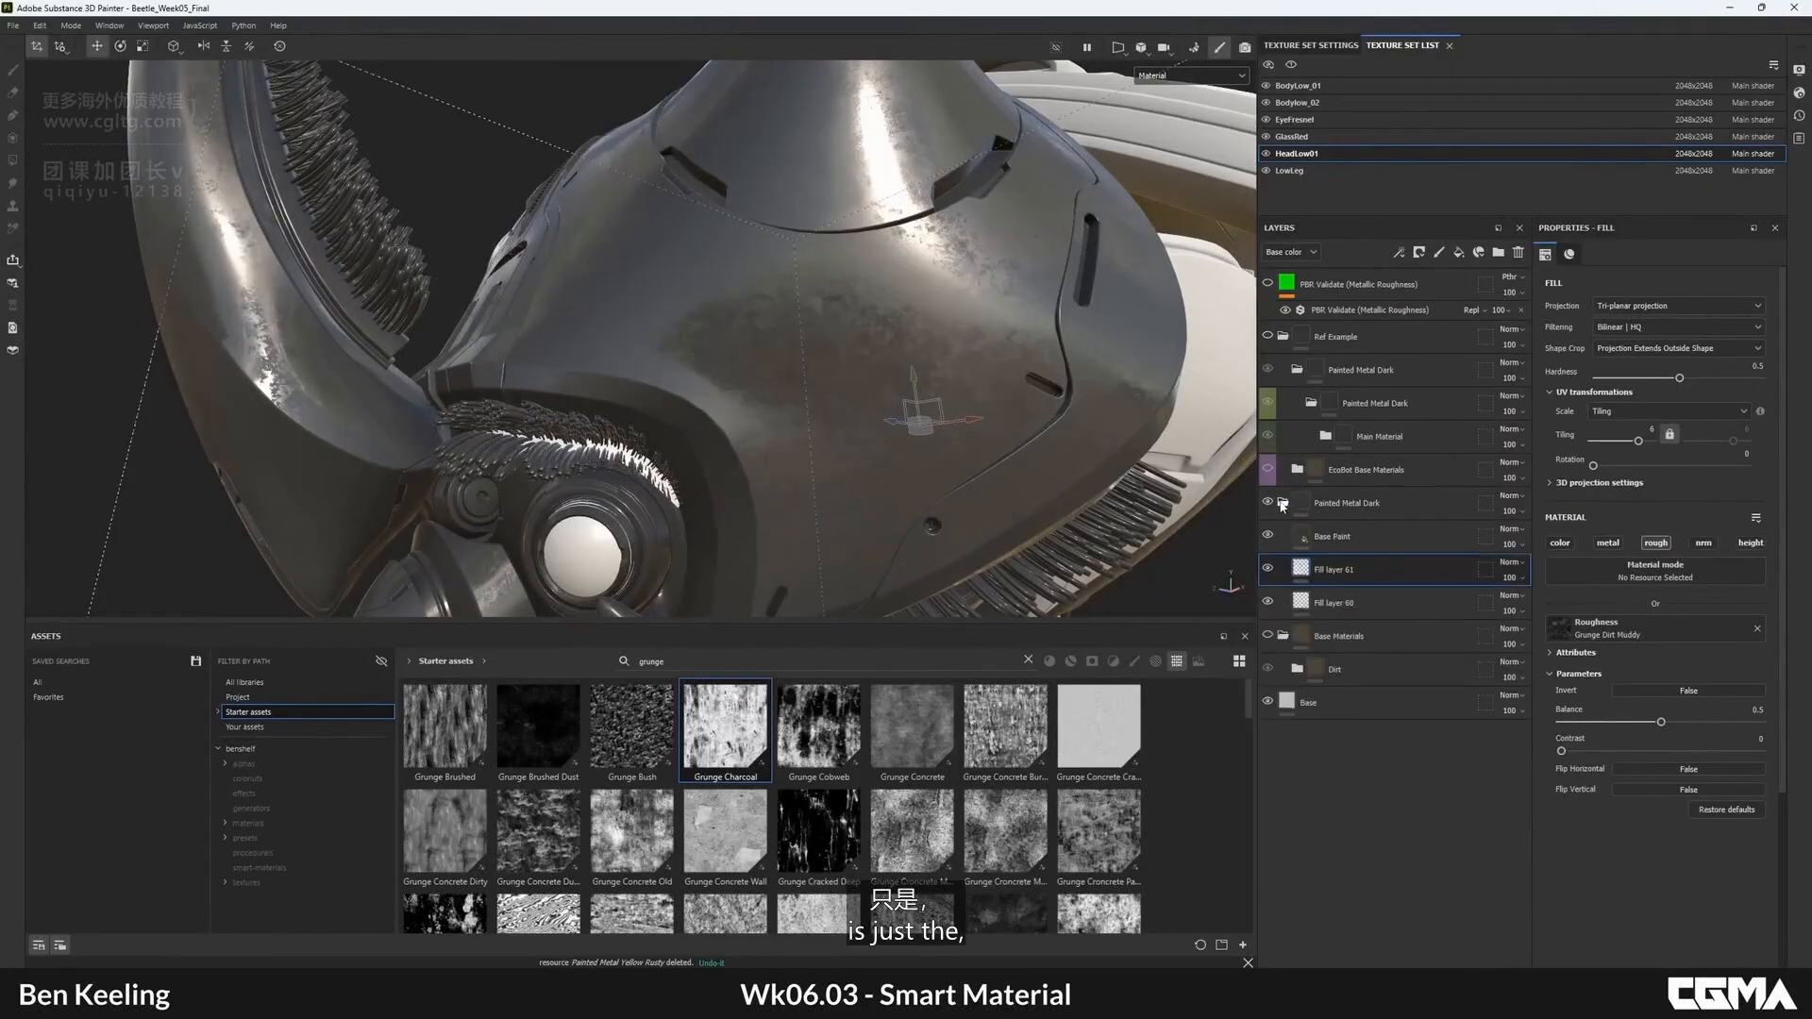
# - Hide the grunge fill layer and move it above Base Paint in the new Painted Metal Dark folder
pyautogui.doubleClick(1345, 569)
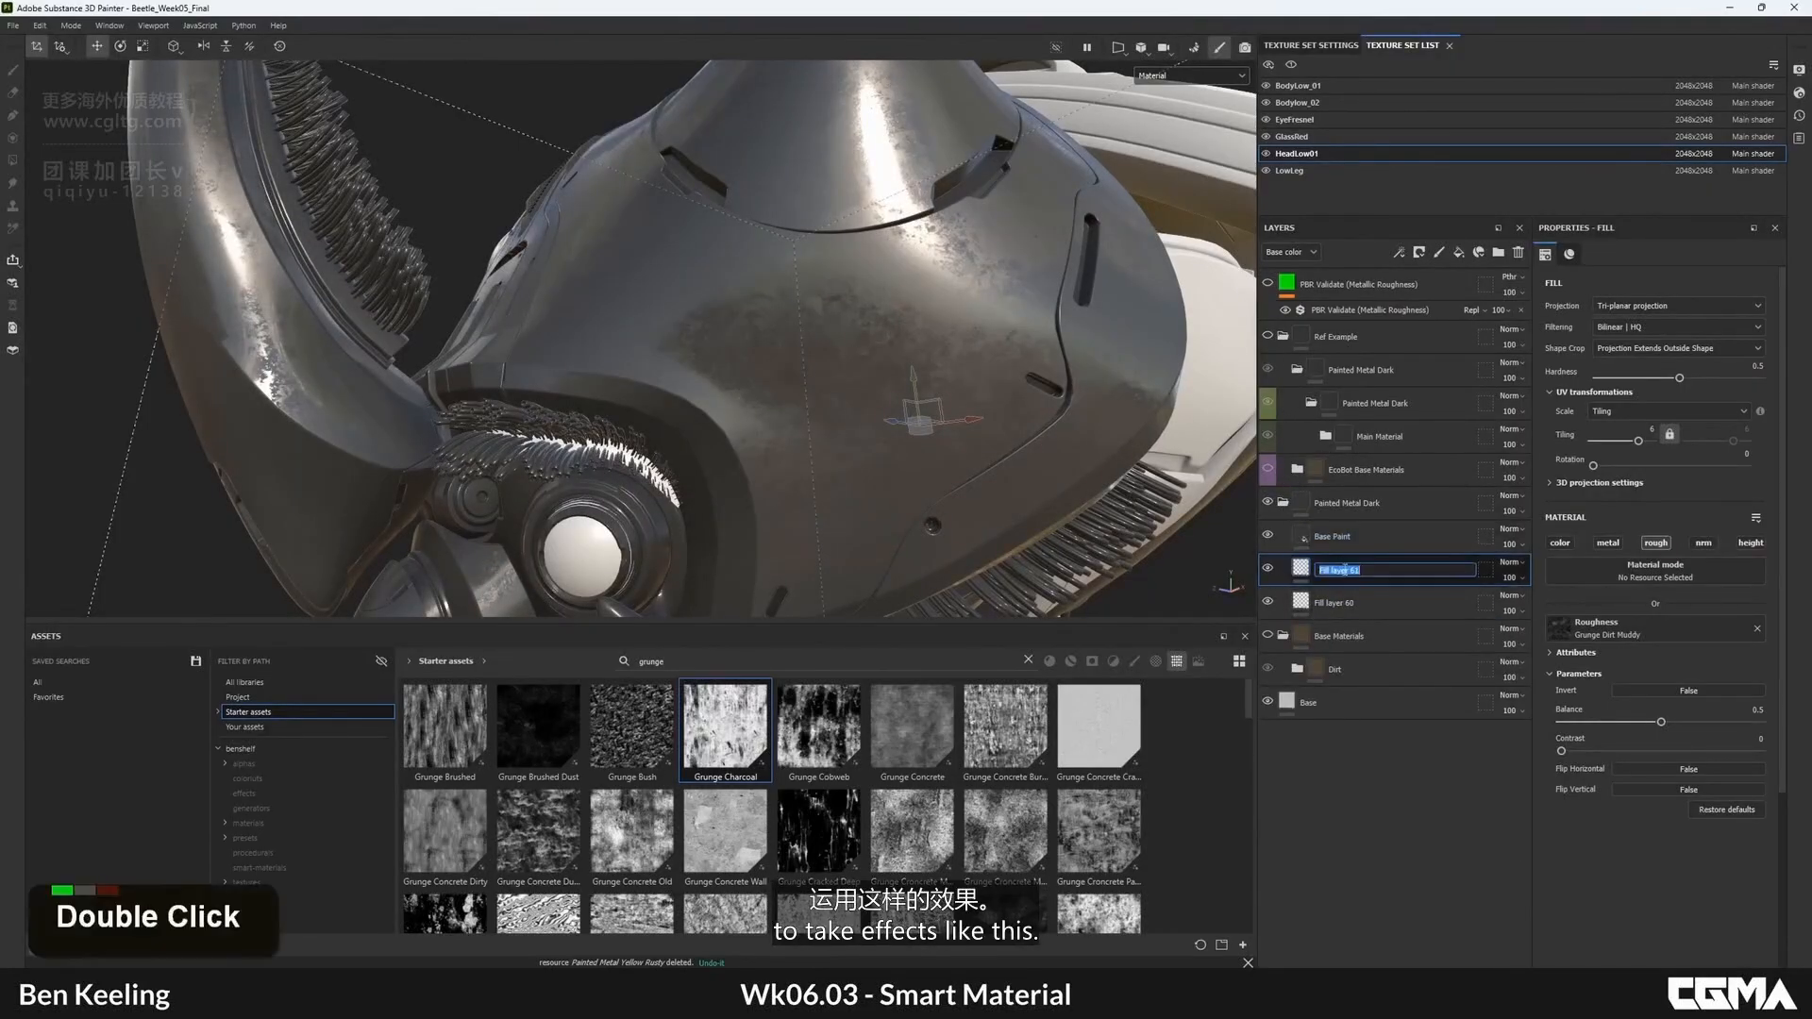
pyautogui.click(1269, 569)
pyautogui.moveTo(1346, 576); pyautogui.dragTo(1355, 524)
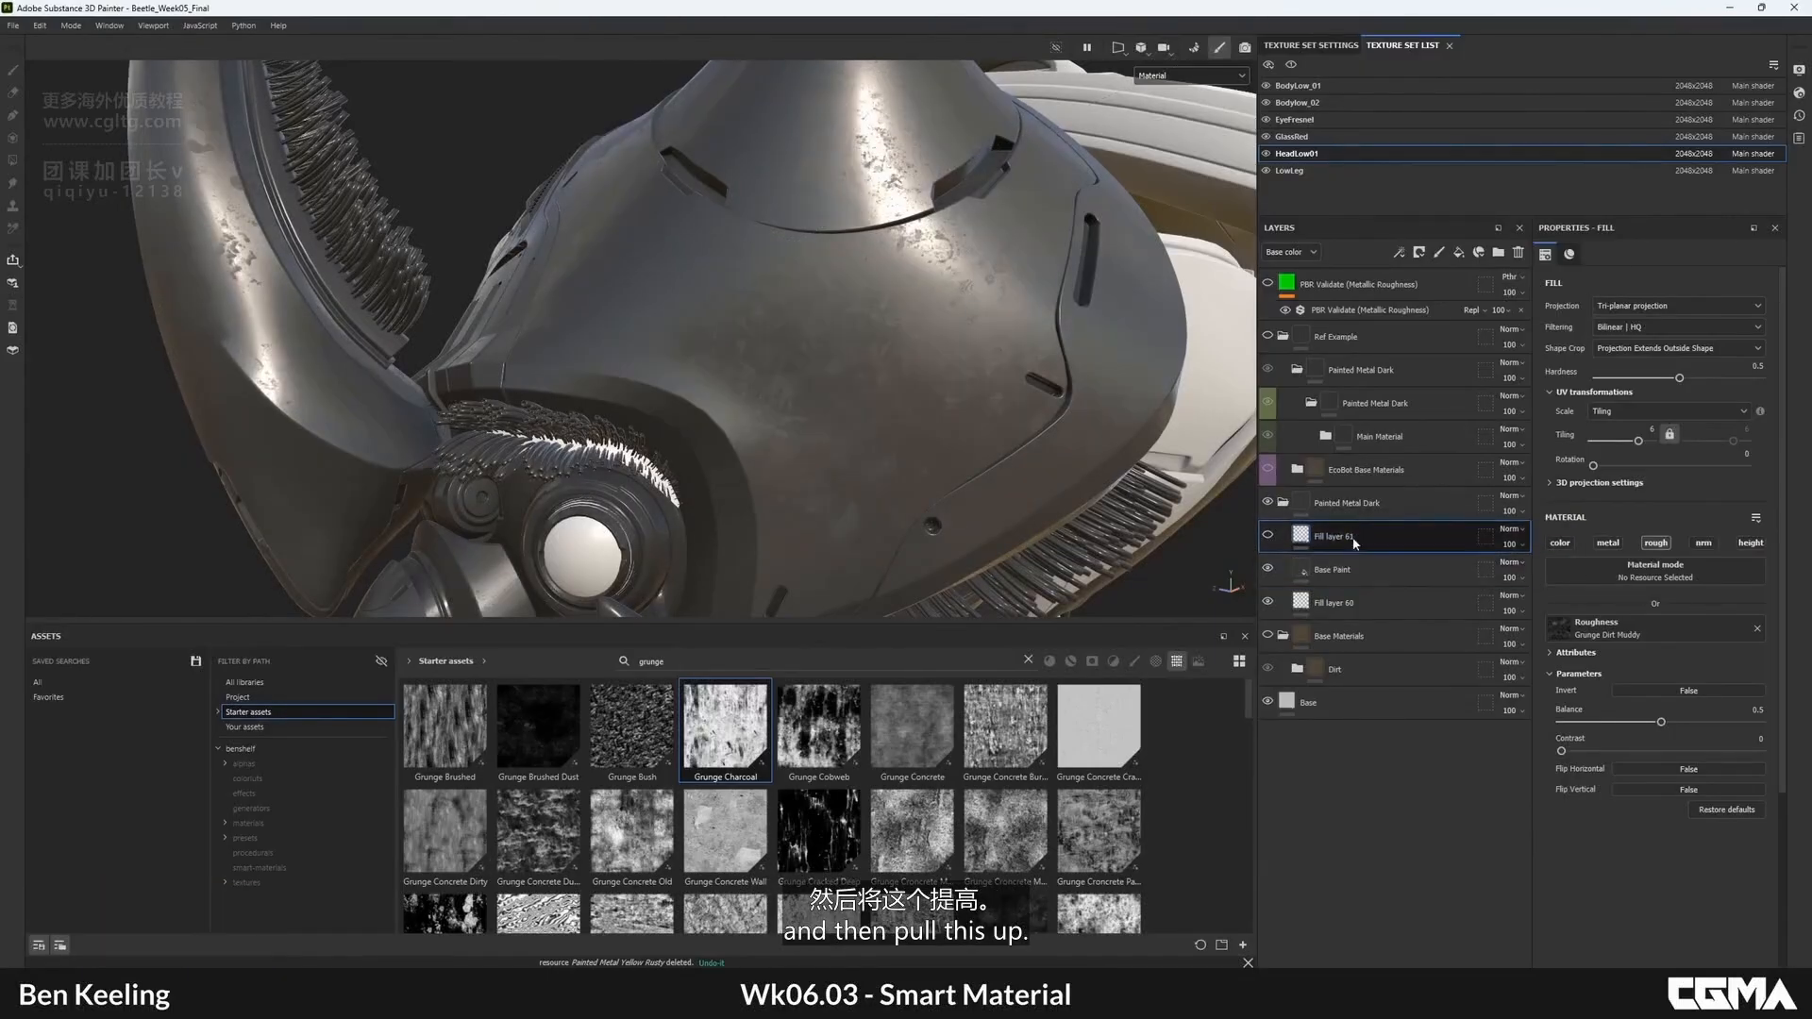
# - Rename the fill layer below Base Paint as Plastic Shiny
pyautogui.click(1346, 577)
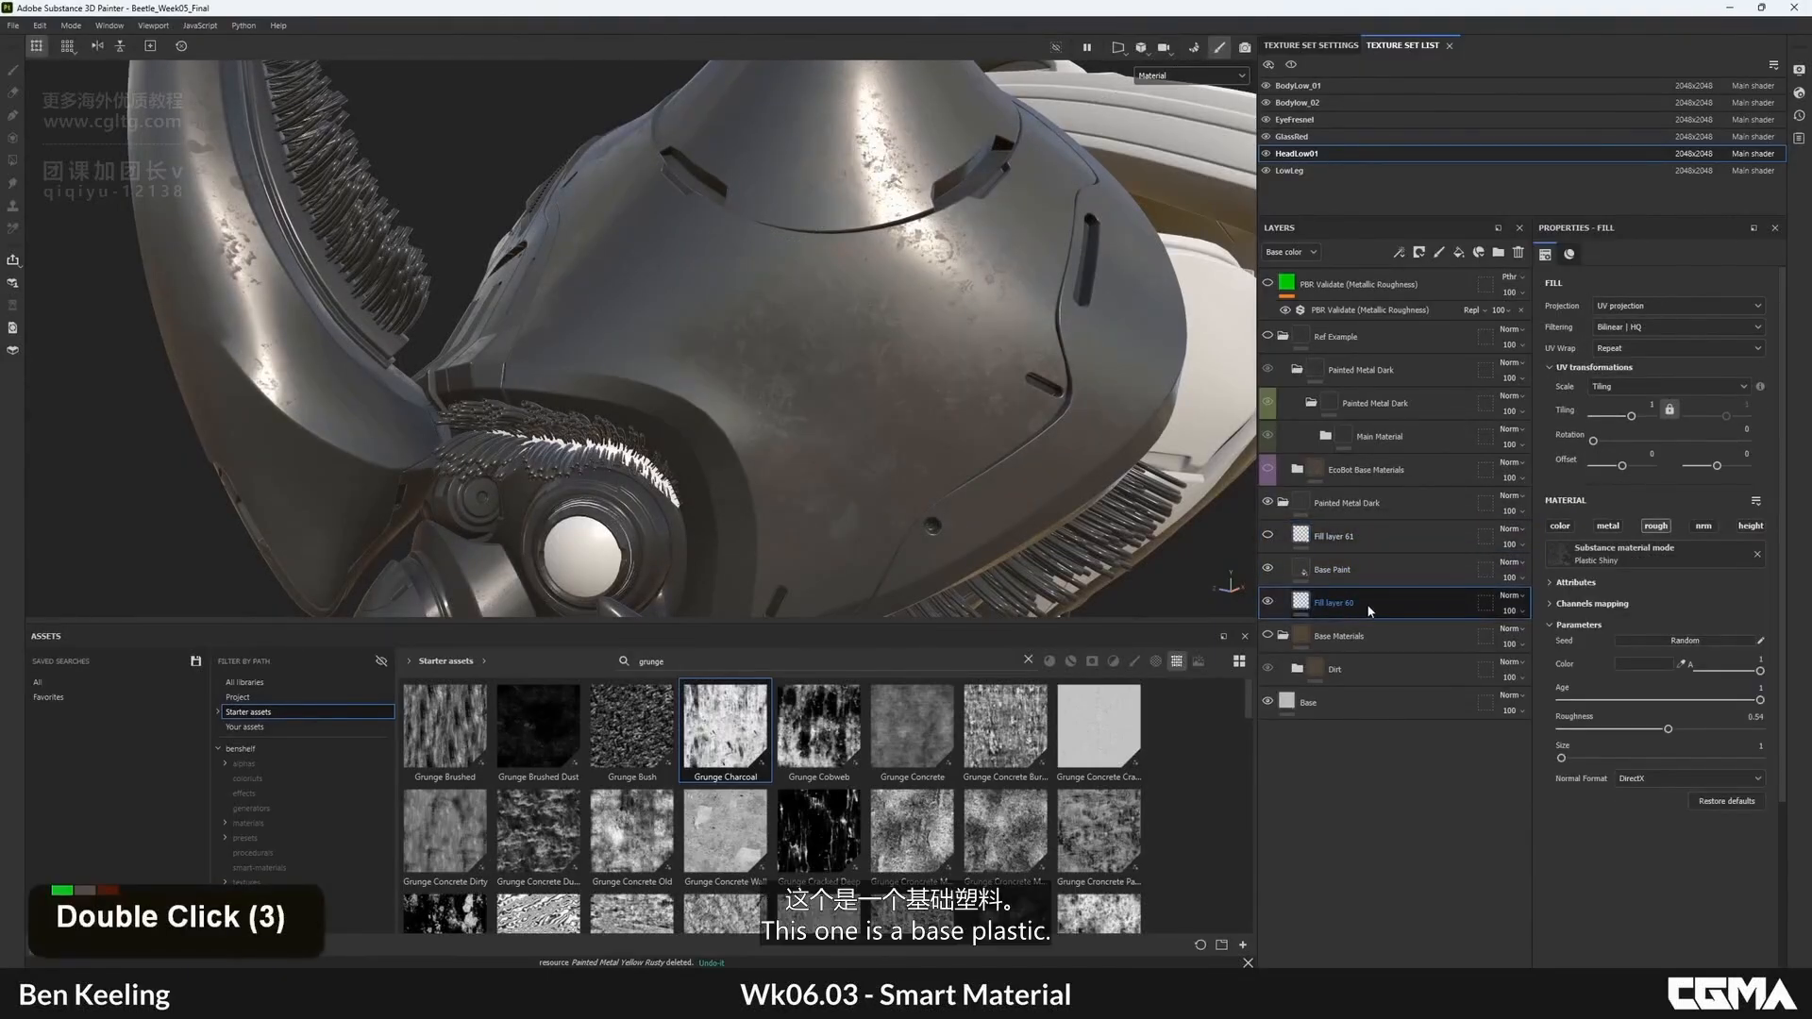
pyautogui.click(1359, 604)
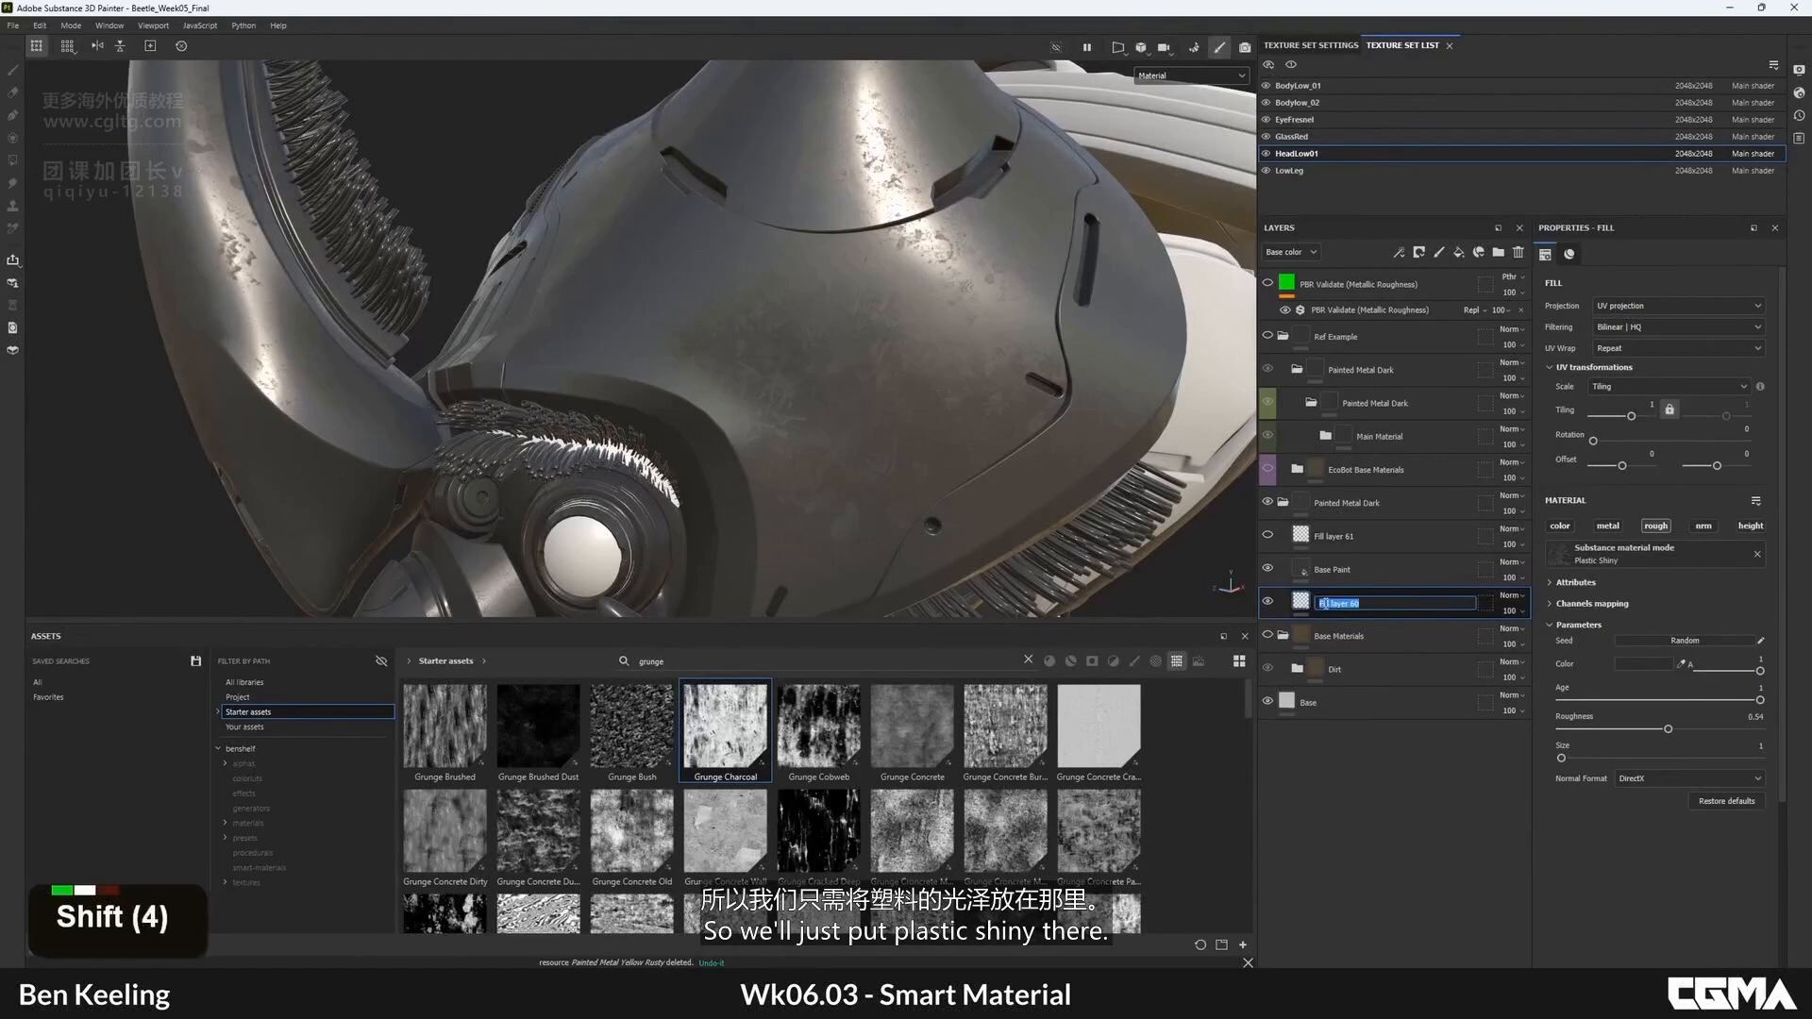
pyautogui.write('Plastic SHiny')
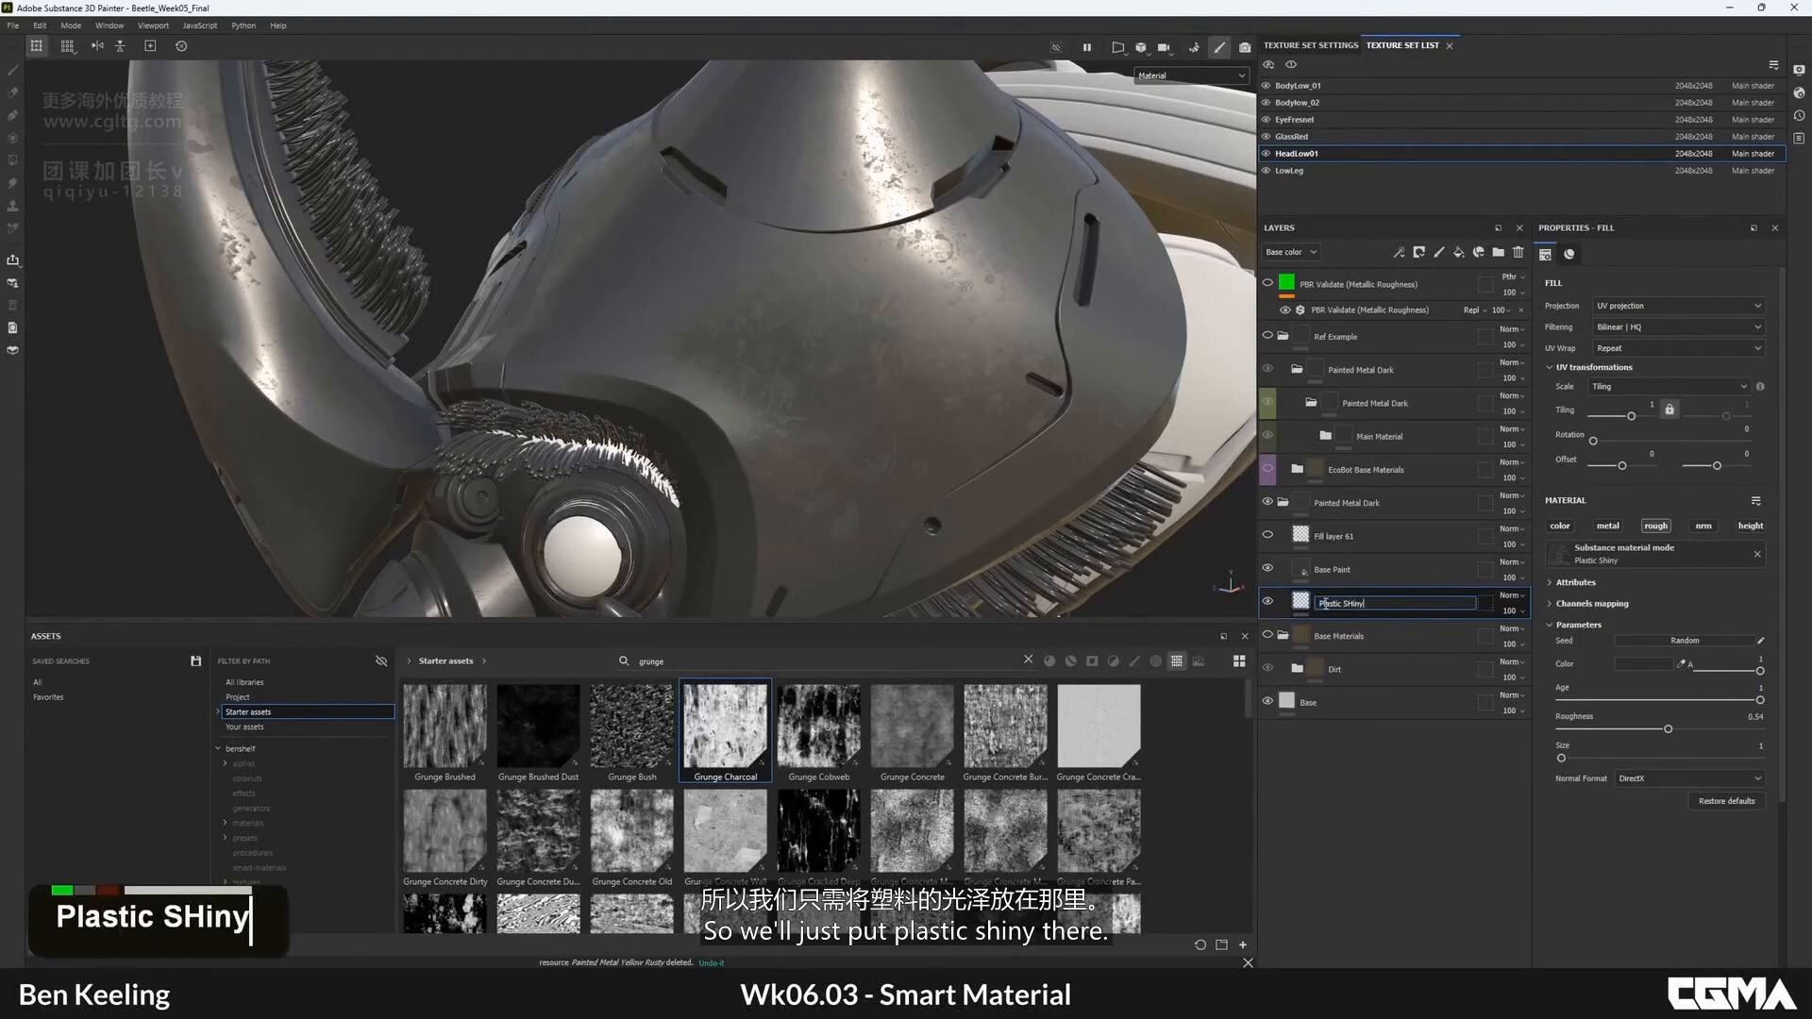
pyautogui.press('BackSpace')
pyautogui.press('BackSpace')
pyautogui.press('BackSpace')
pyautogui.press('BackSpace')
pyautogui.write('hiny')
pyautogui.press('Return')
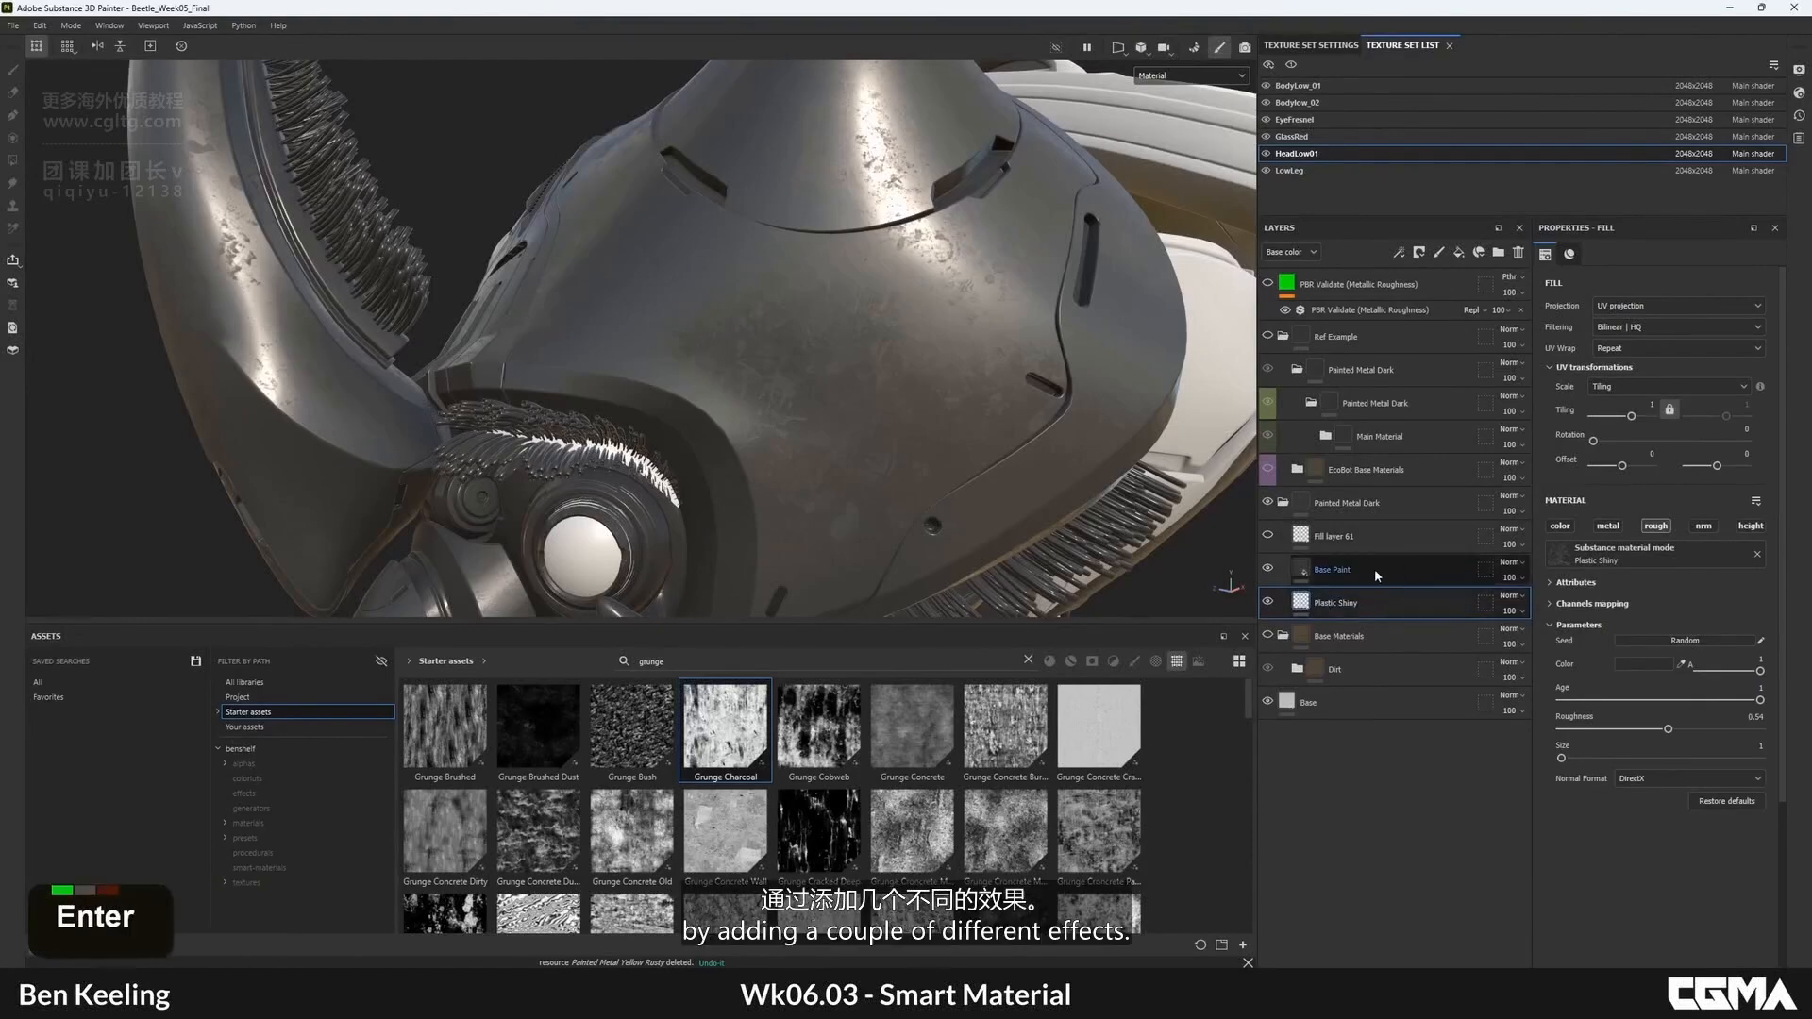
# - Group the grunge fill layer into its own folder named Roughness Variation
pyautogui.click(1371, 536)
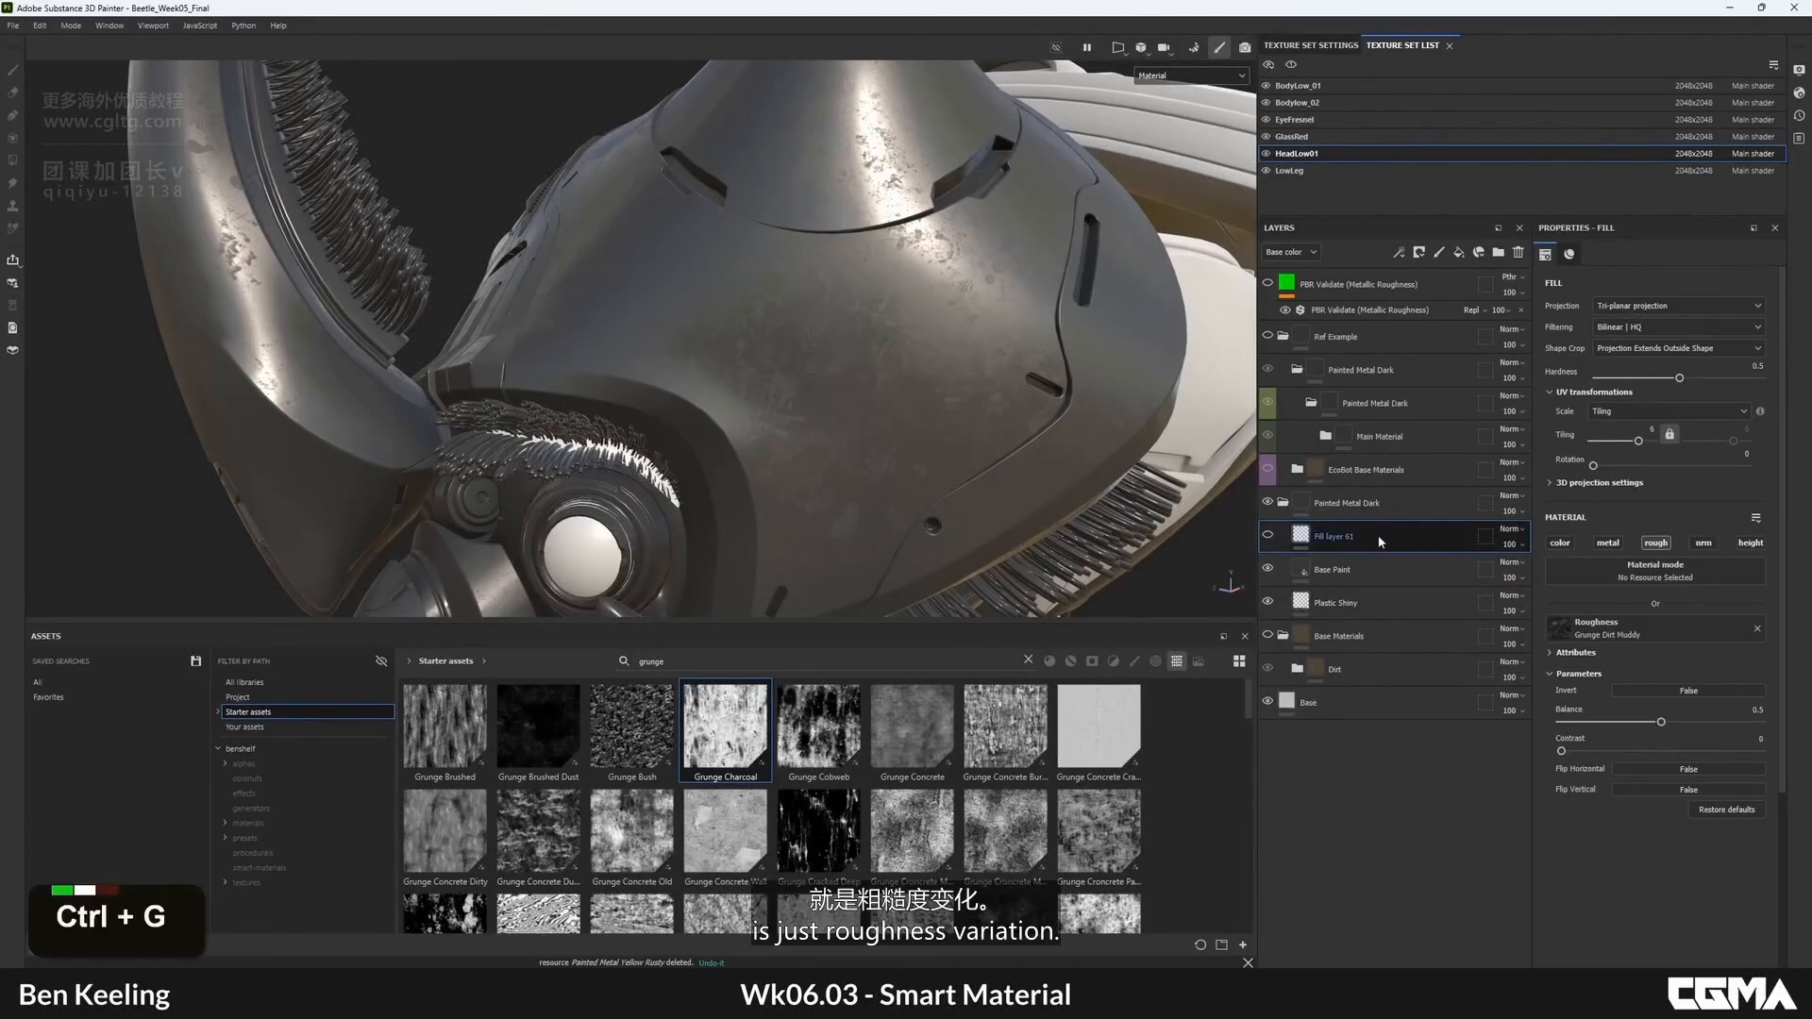
pyautogui.hotkey('ctrl', 'g')
pyautogui.doubleClick(1347, 536)
pyautogui.write('Roughne')
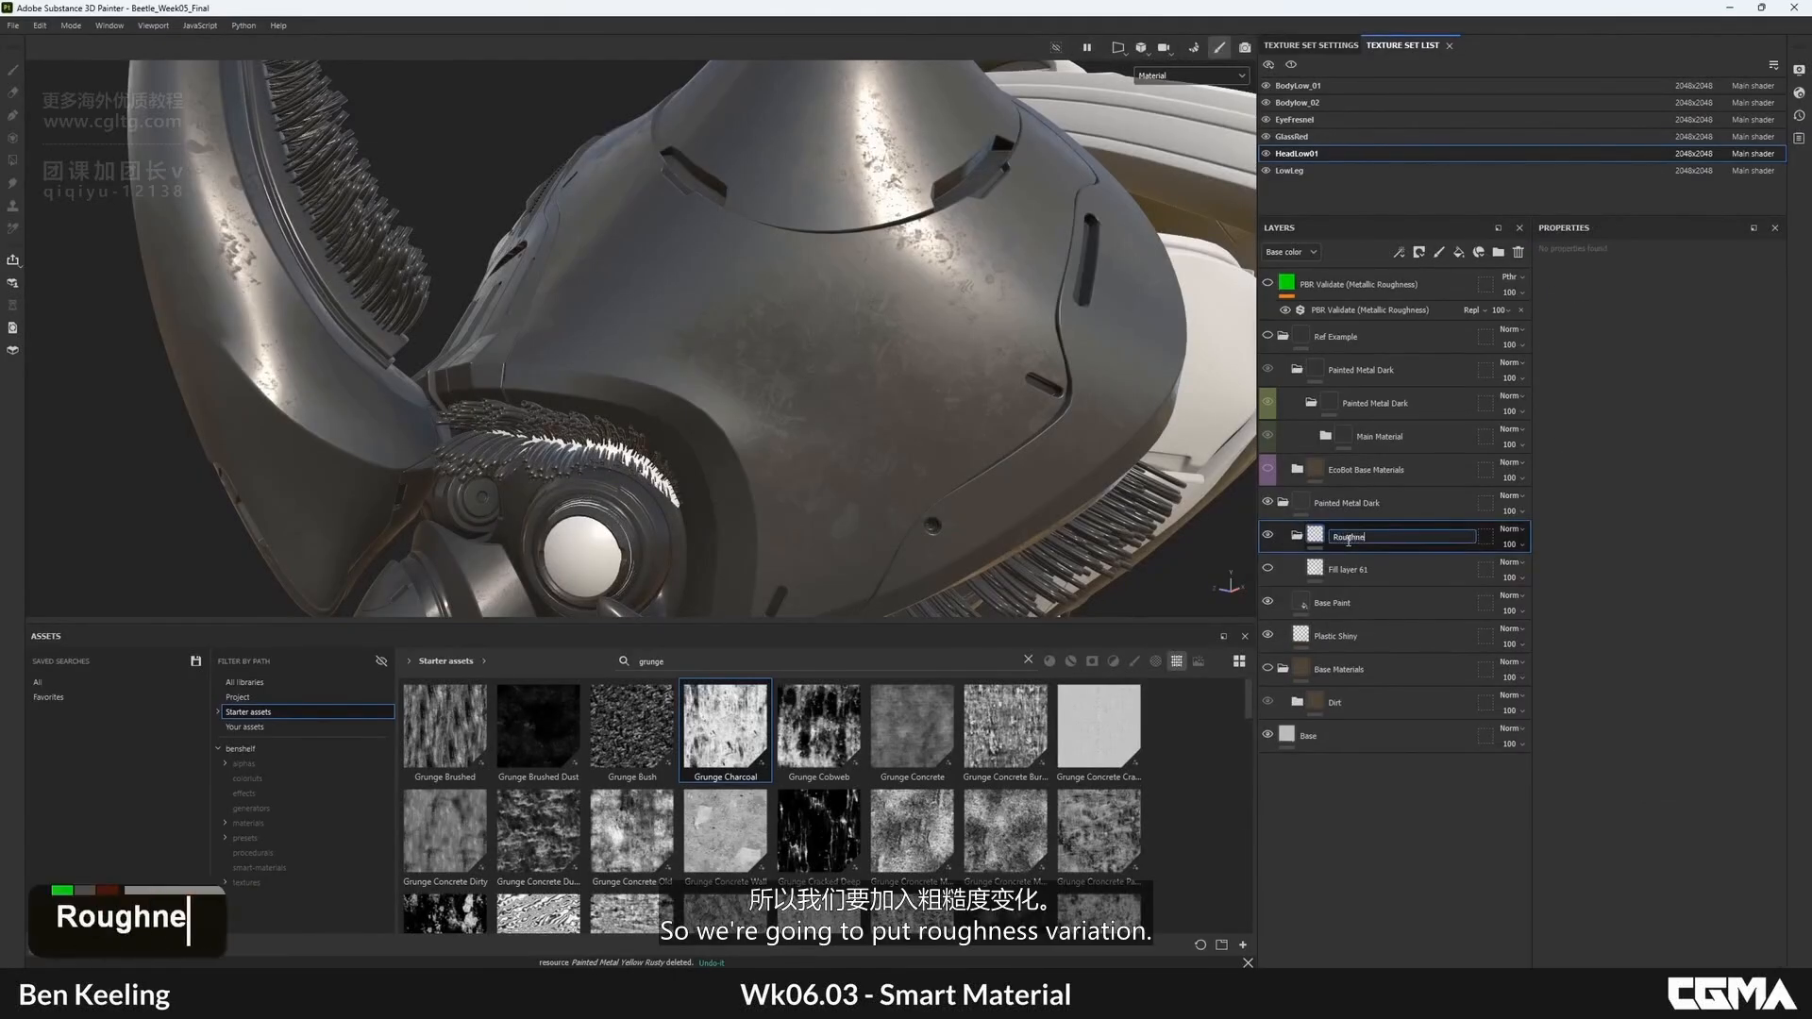
pyautogui.write('ss Variation')
pyautogui.press('Return')
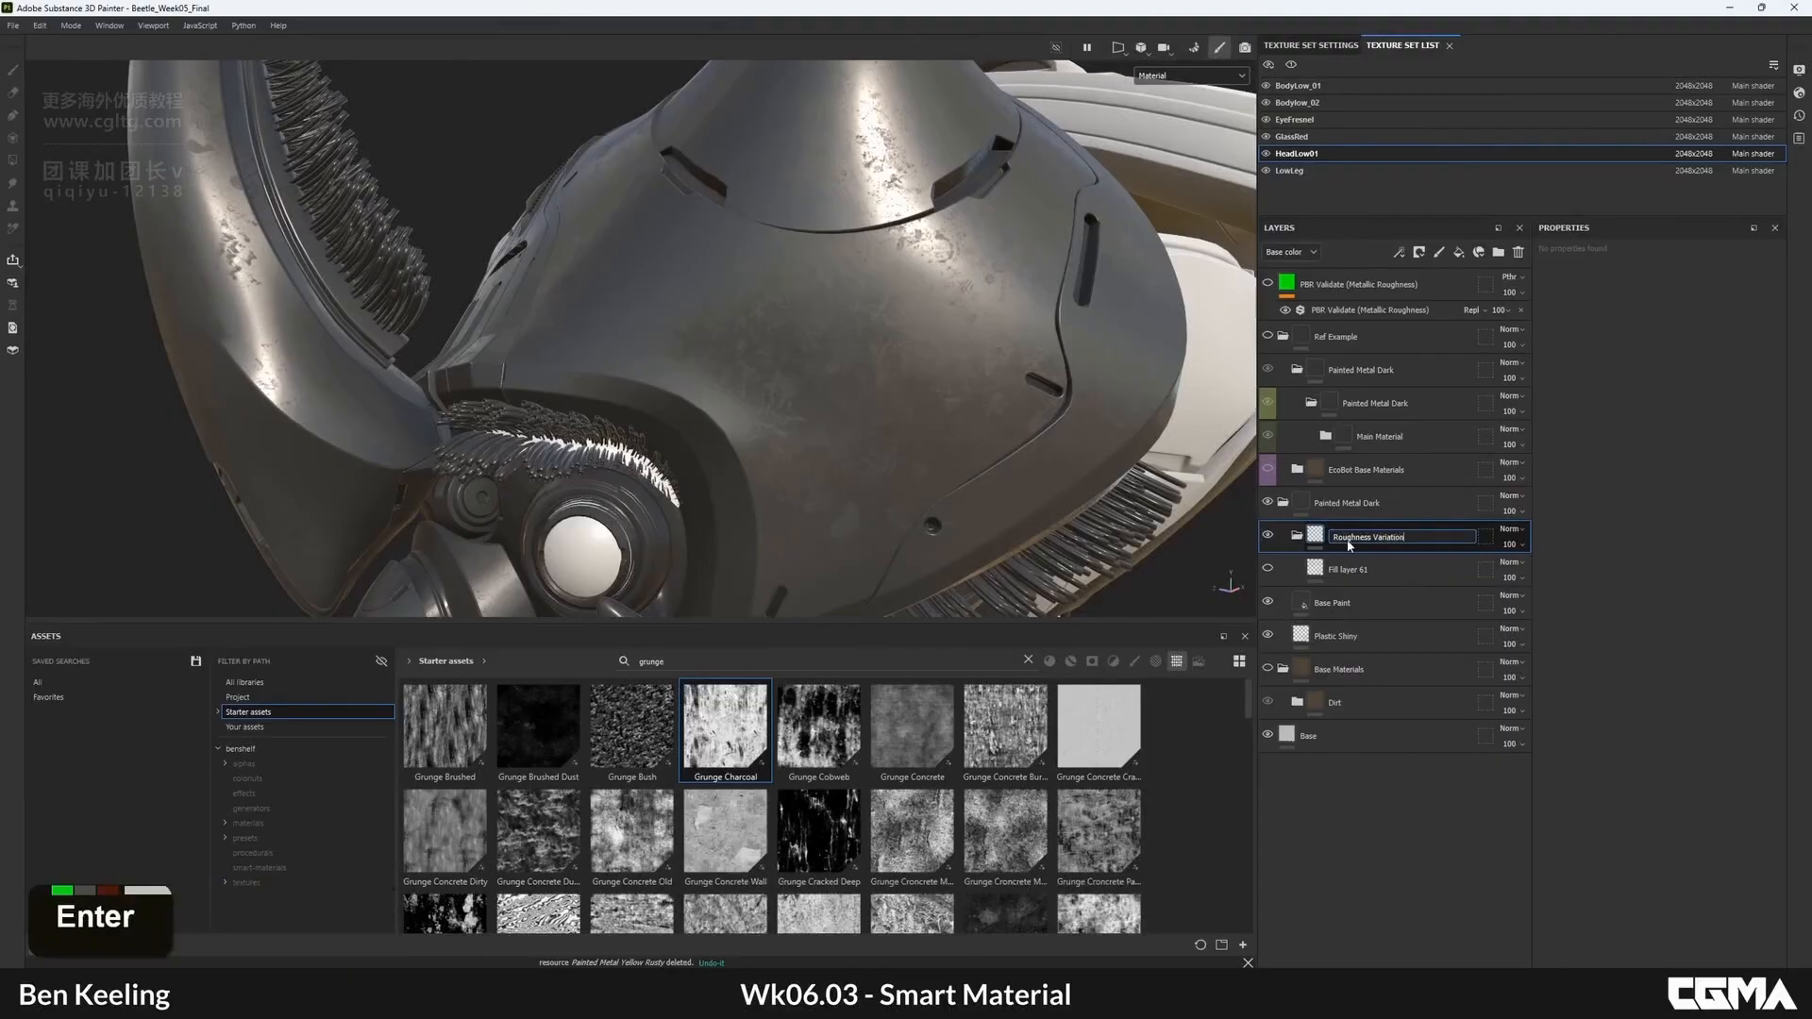
# - Add an empty folder named Colour Variety above Roughness Variation
pyautogui.click(1498, 252)
pyautogui.doubleClick(1339, 536)
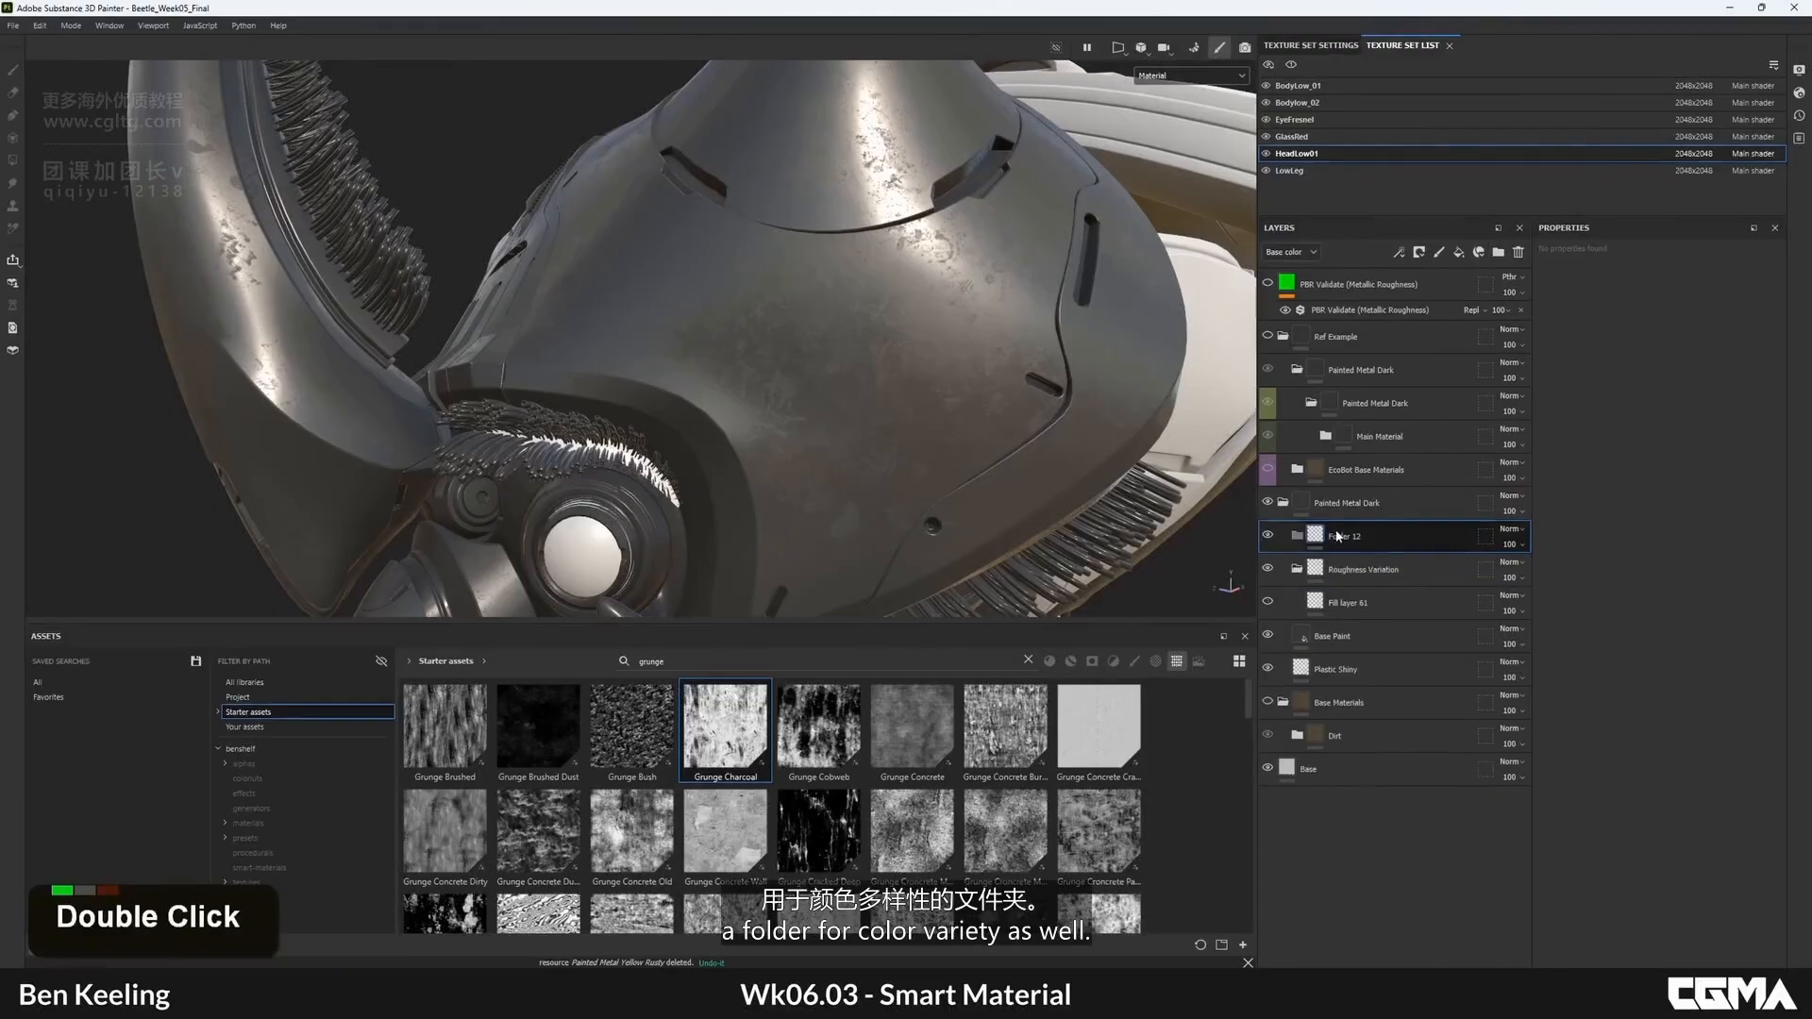
pyautogui.write('Colour V')
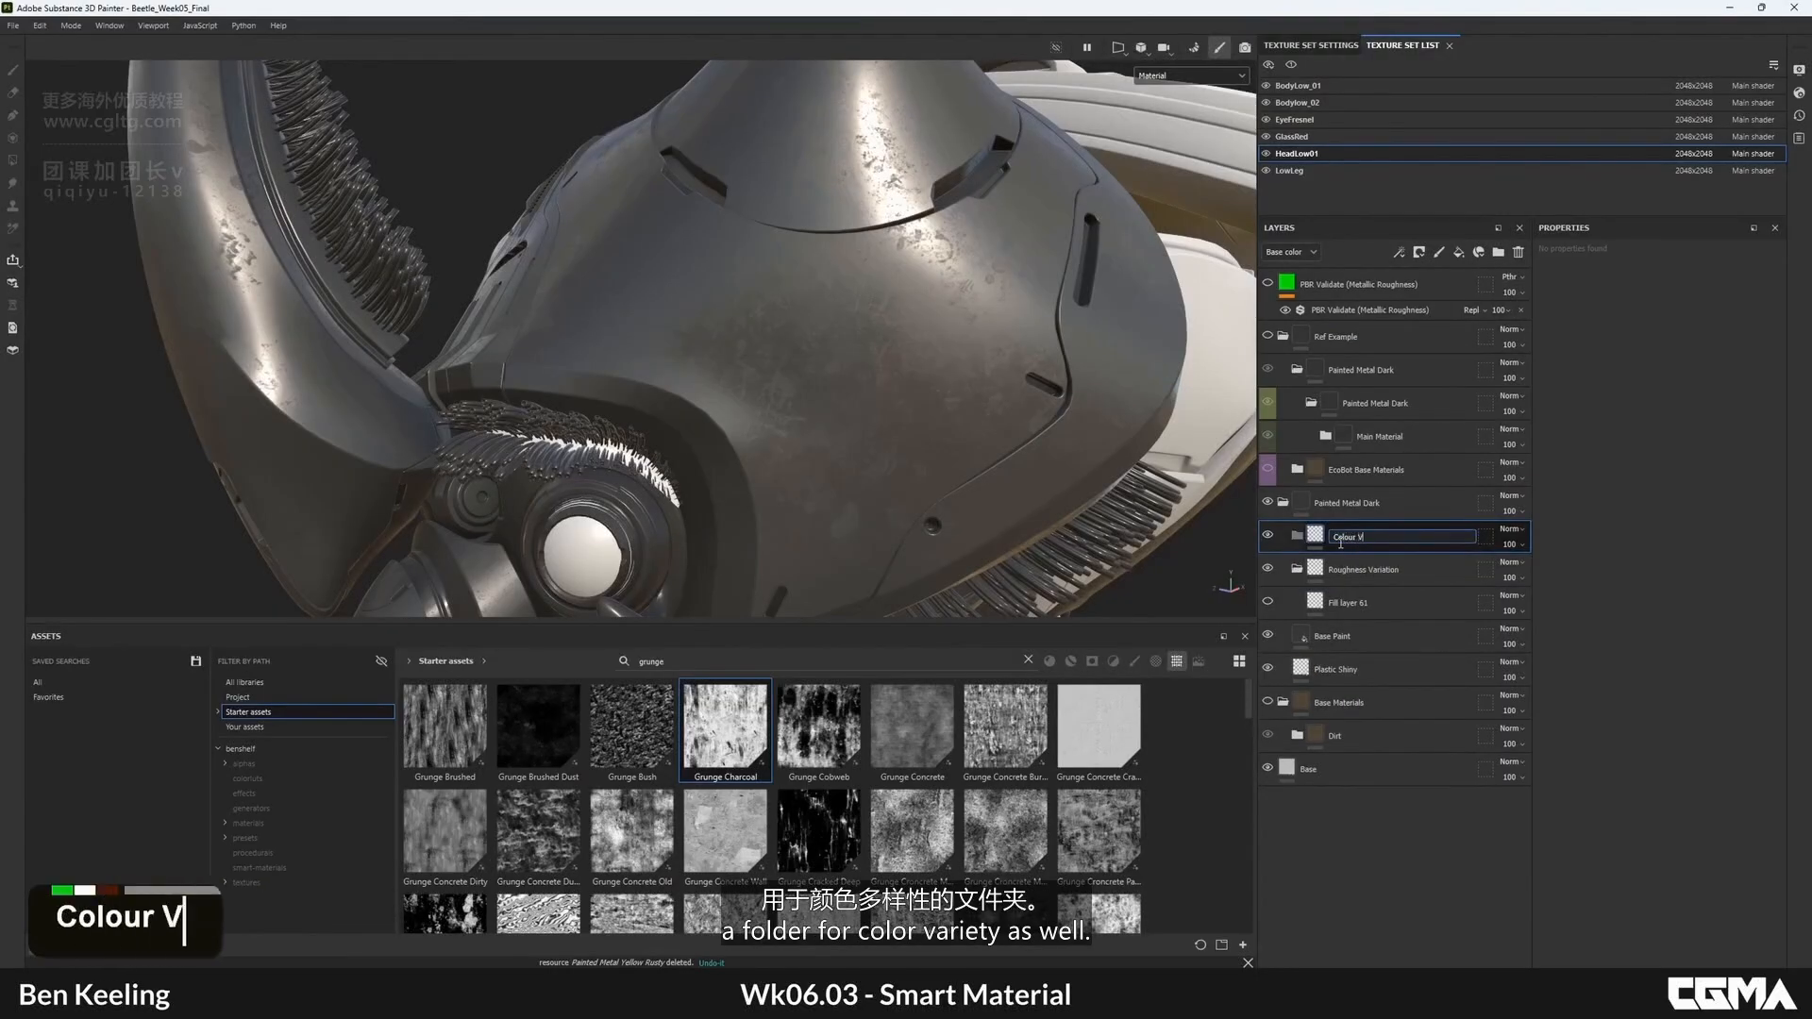
pyautogui.write('ariaty')
pyautogui.press('Return')
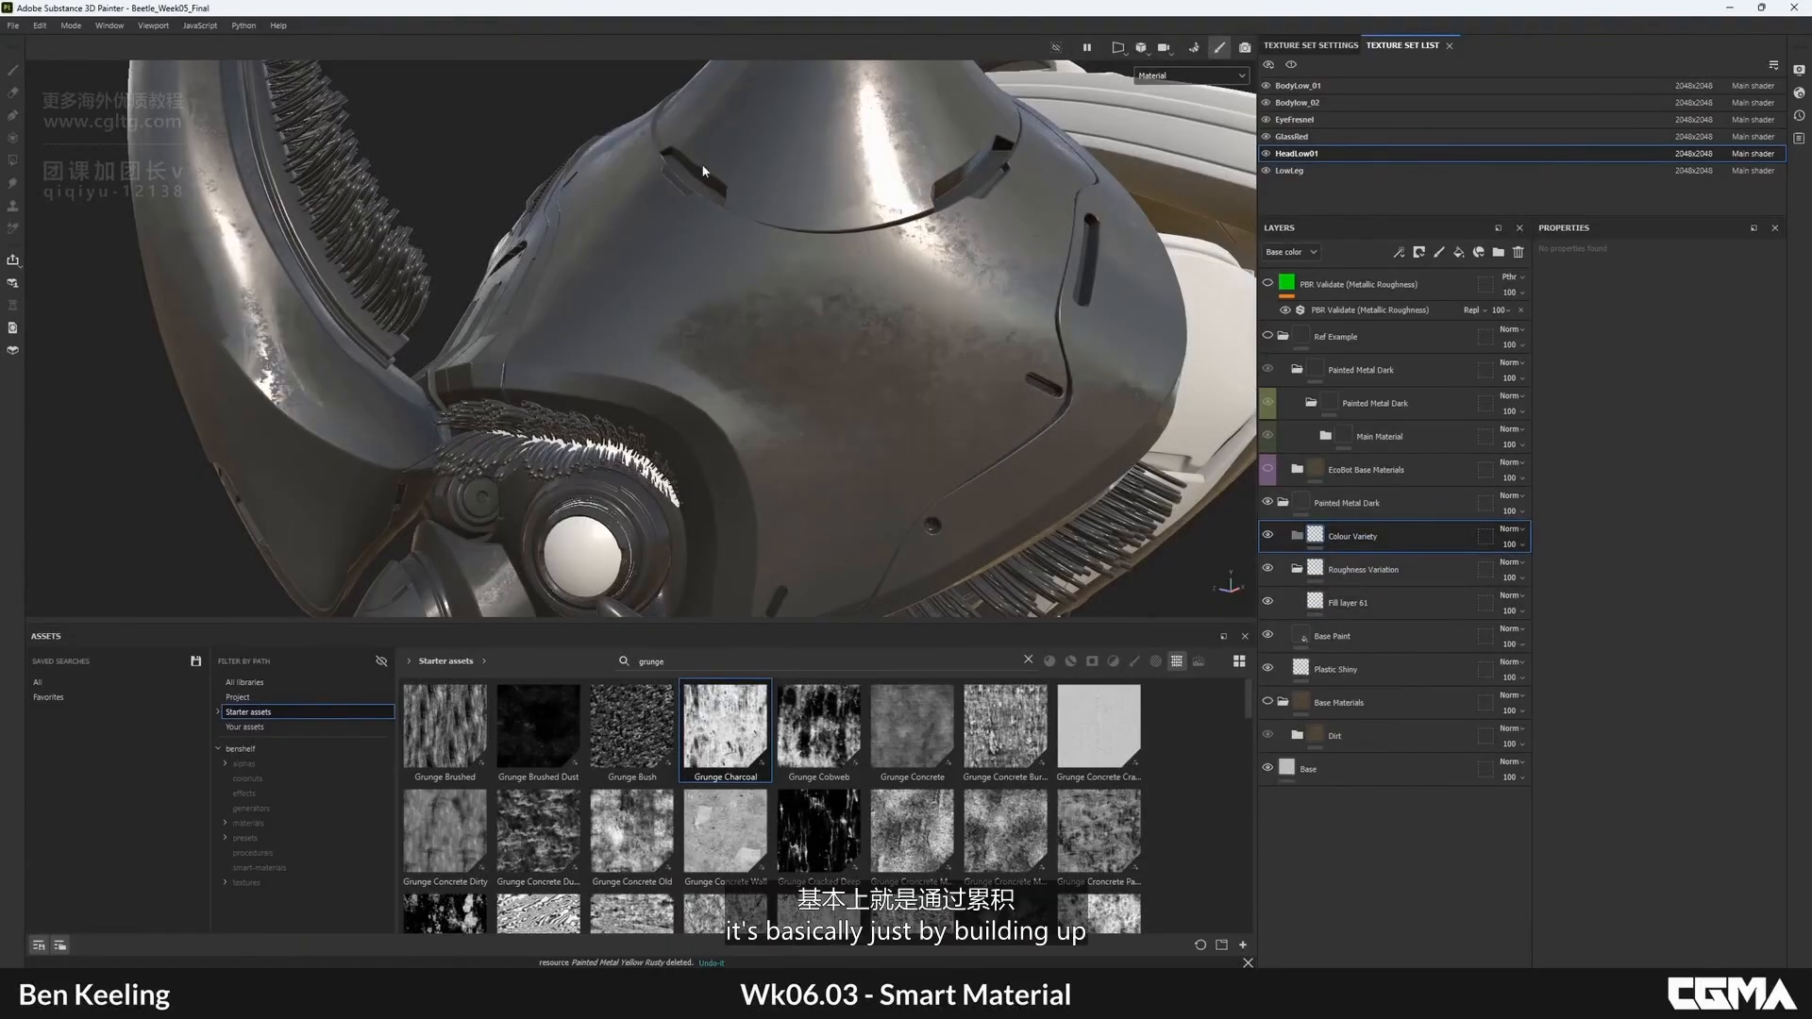
# - Display only the roughness channel in the viewport and inspect it across the head
pyautogui.keyDown('alt'); pyautogui.moveTo(703, 170); pyautogui.dragTo(868, 339); pyautogui.keyUp('alt')
pyautogui.press('c')
pyautogui.keyDown('alt'); pyautogui.moveTo(874, 343); pyautogui.dragTo(838, 276, button='middle'); pyautogui.keyUp('alt')
pyautogui.keyDown('alt'); pyautogui.moveTo(839, 275); pyautogui.dragTo(837, 382); pyautogui.keyUp('alt')
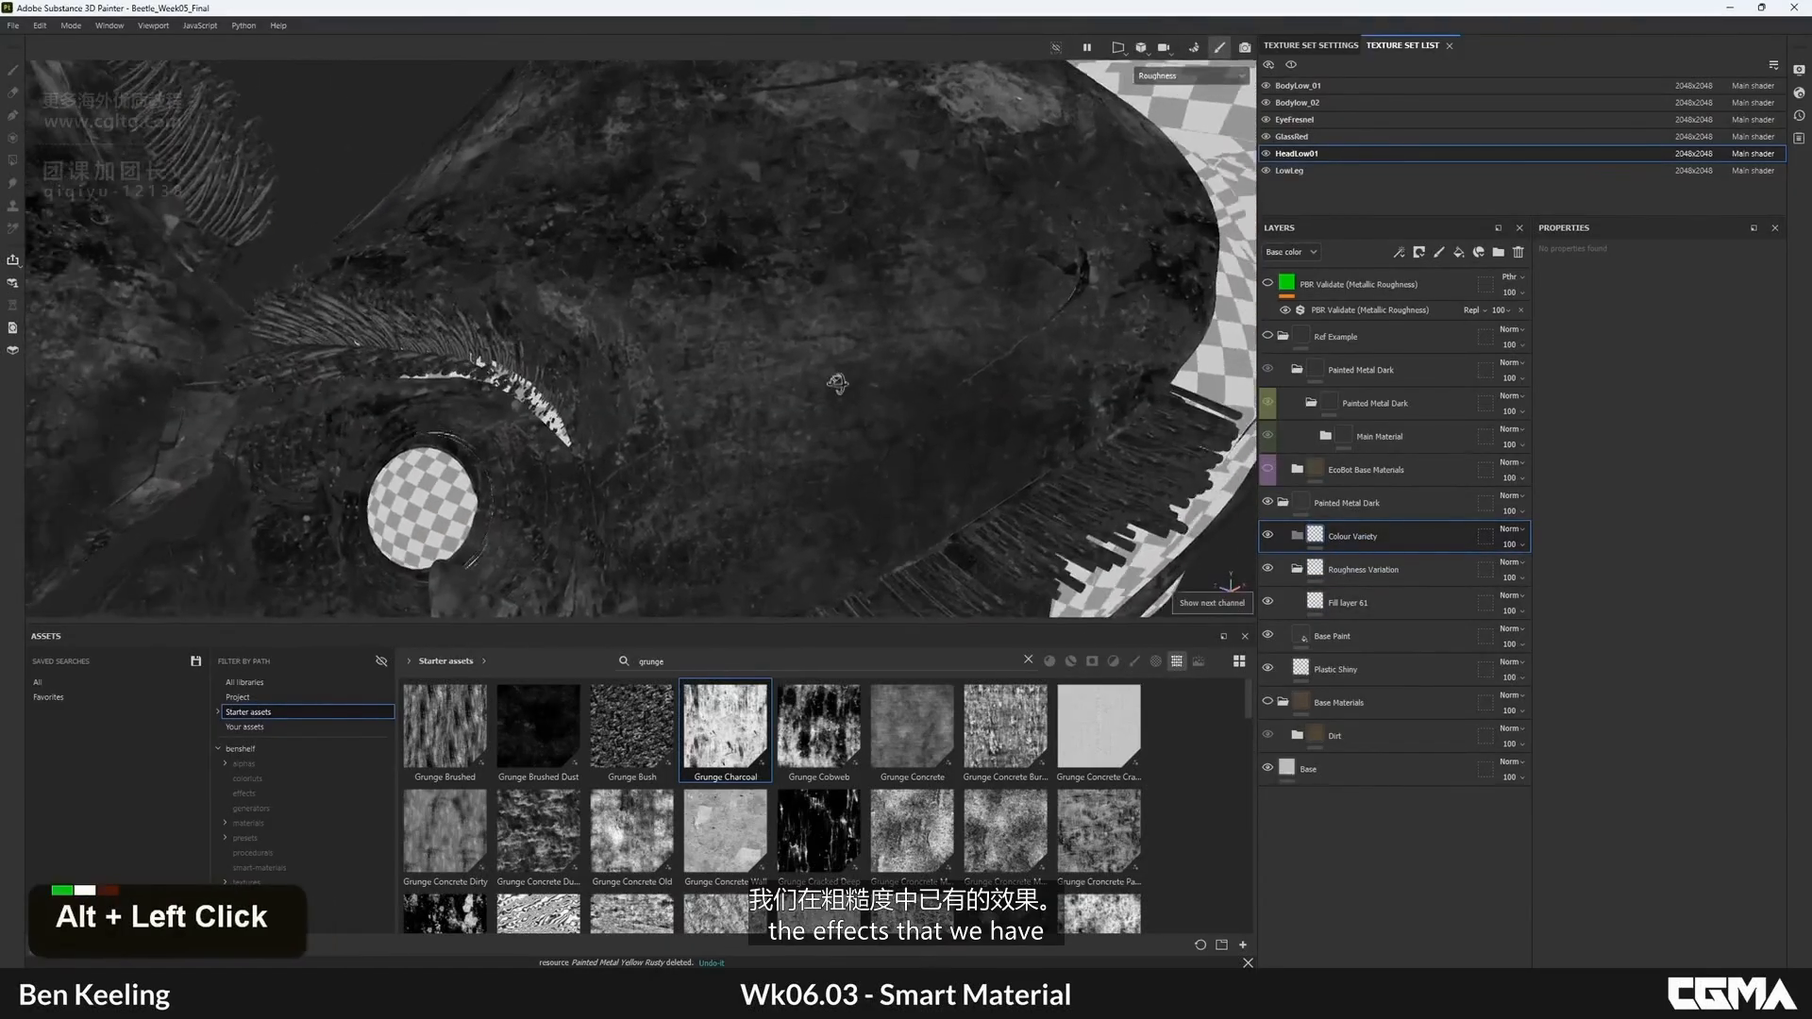
# - Switch the layer stack to the Roughness channel and set the grunge fill layer's opacity to 36
pyautogui.click(1348, 602)
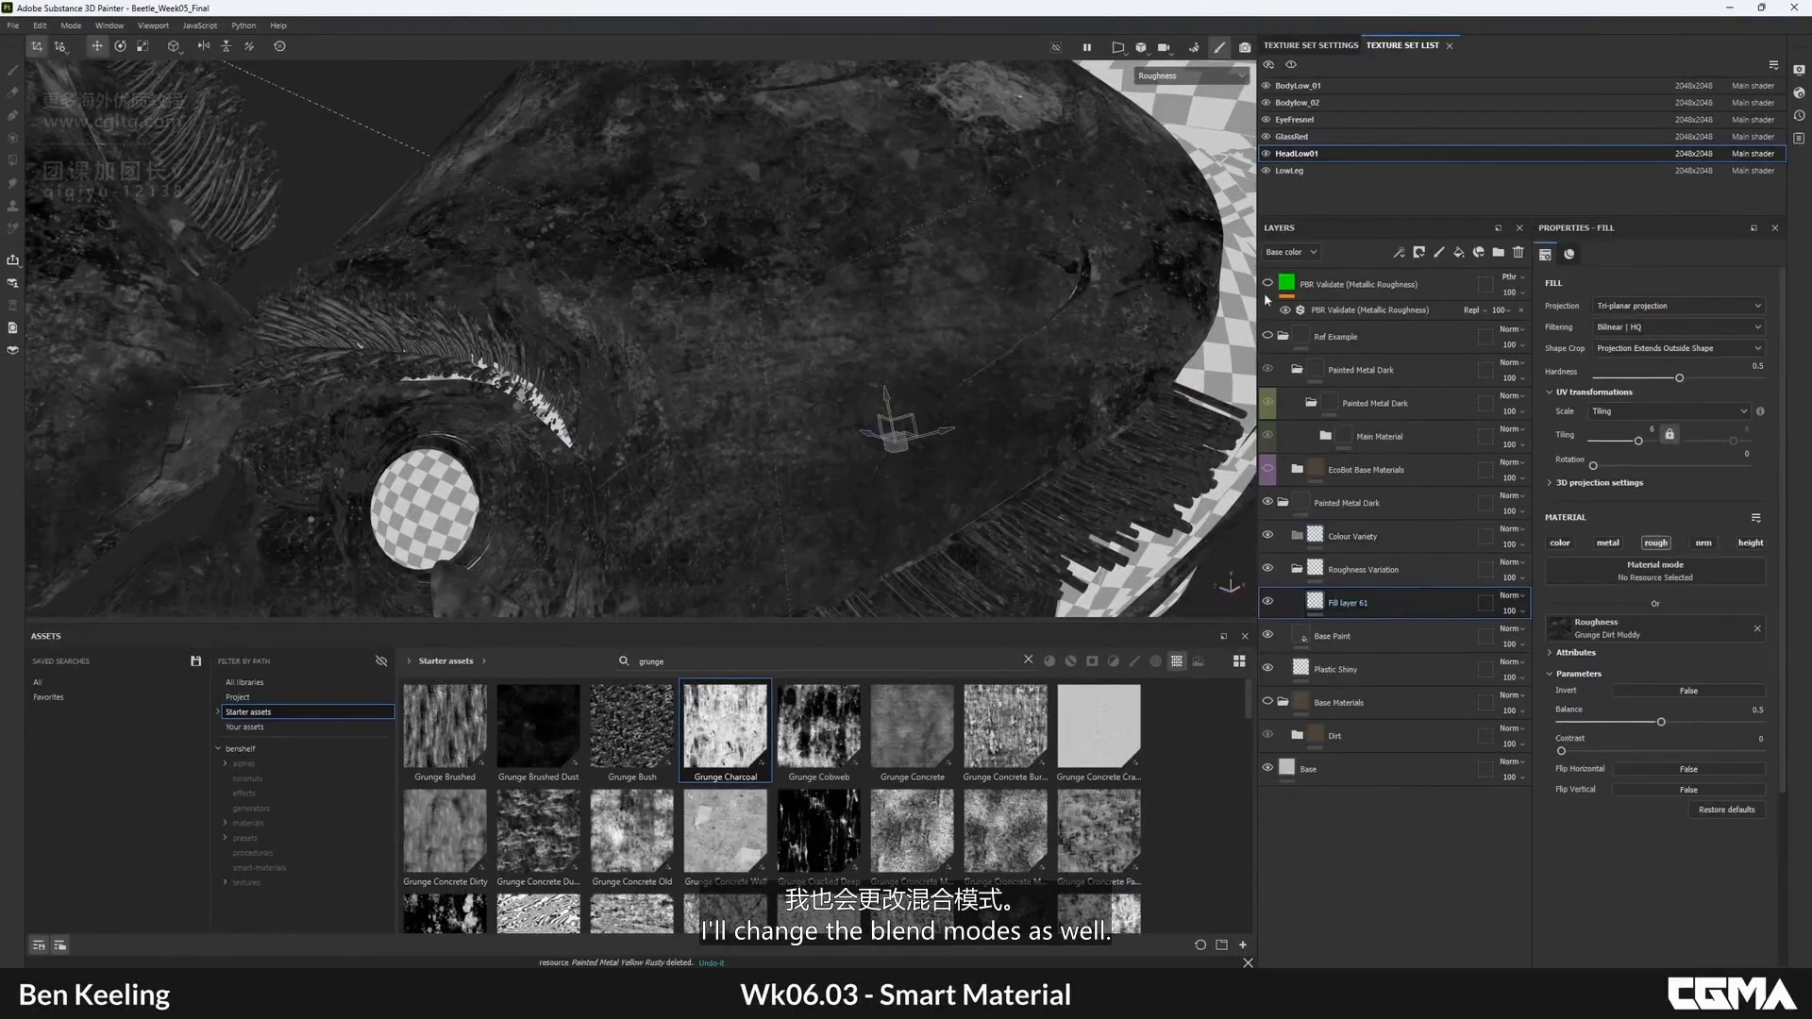
pyautogui.click(1512, 599)
pyautogui.click(1512, 599)
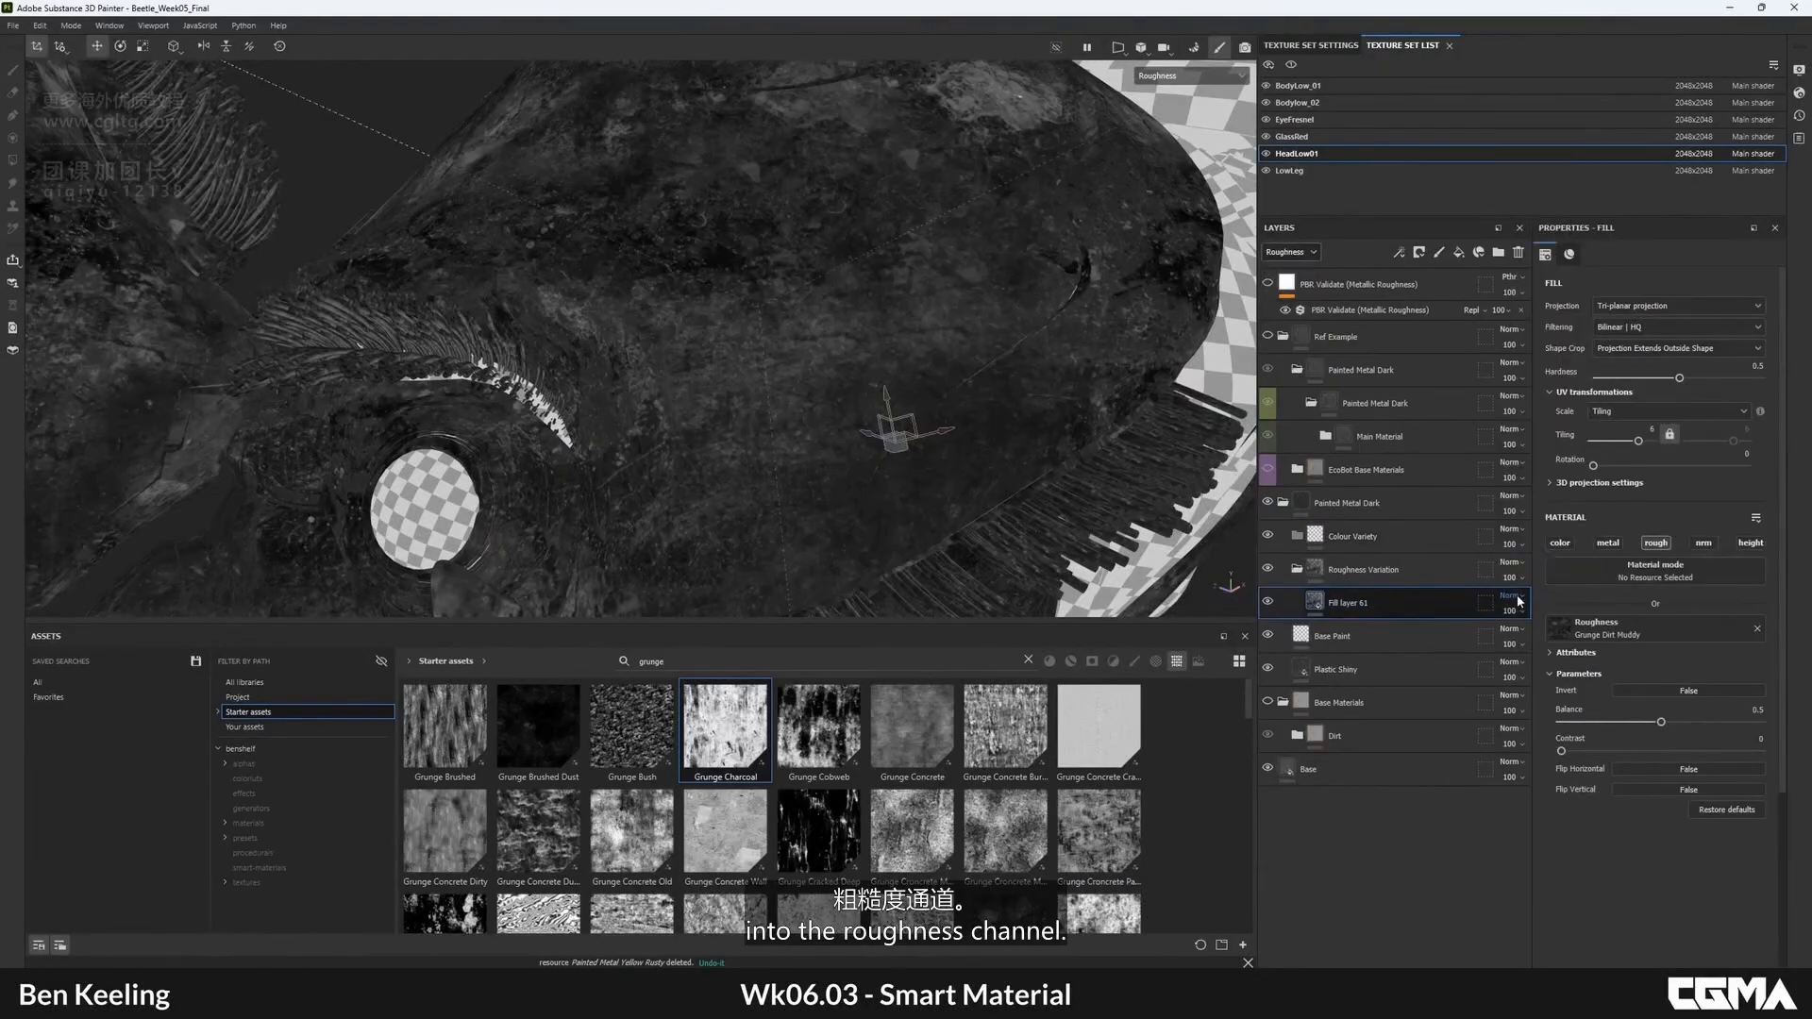
pyautogui.click(1512, 599)
pyautogui.click(1513, 606)
pyautogui.click(1513, 613)
pyautogui.moveTo(1515, 635); pyautogui.dragTo(1522, 634)
# - Return the viewport to the full material and compare the head with the grunge fill layer switched off and on
pyautogui.keyDown('alt'); pyautogui.moveTo(896, 396); pyautogui.dragTo(1303, 623); pyautogui.keyUp('alt')
pyautogui.press('c')
pyautogui.press('m')
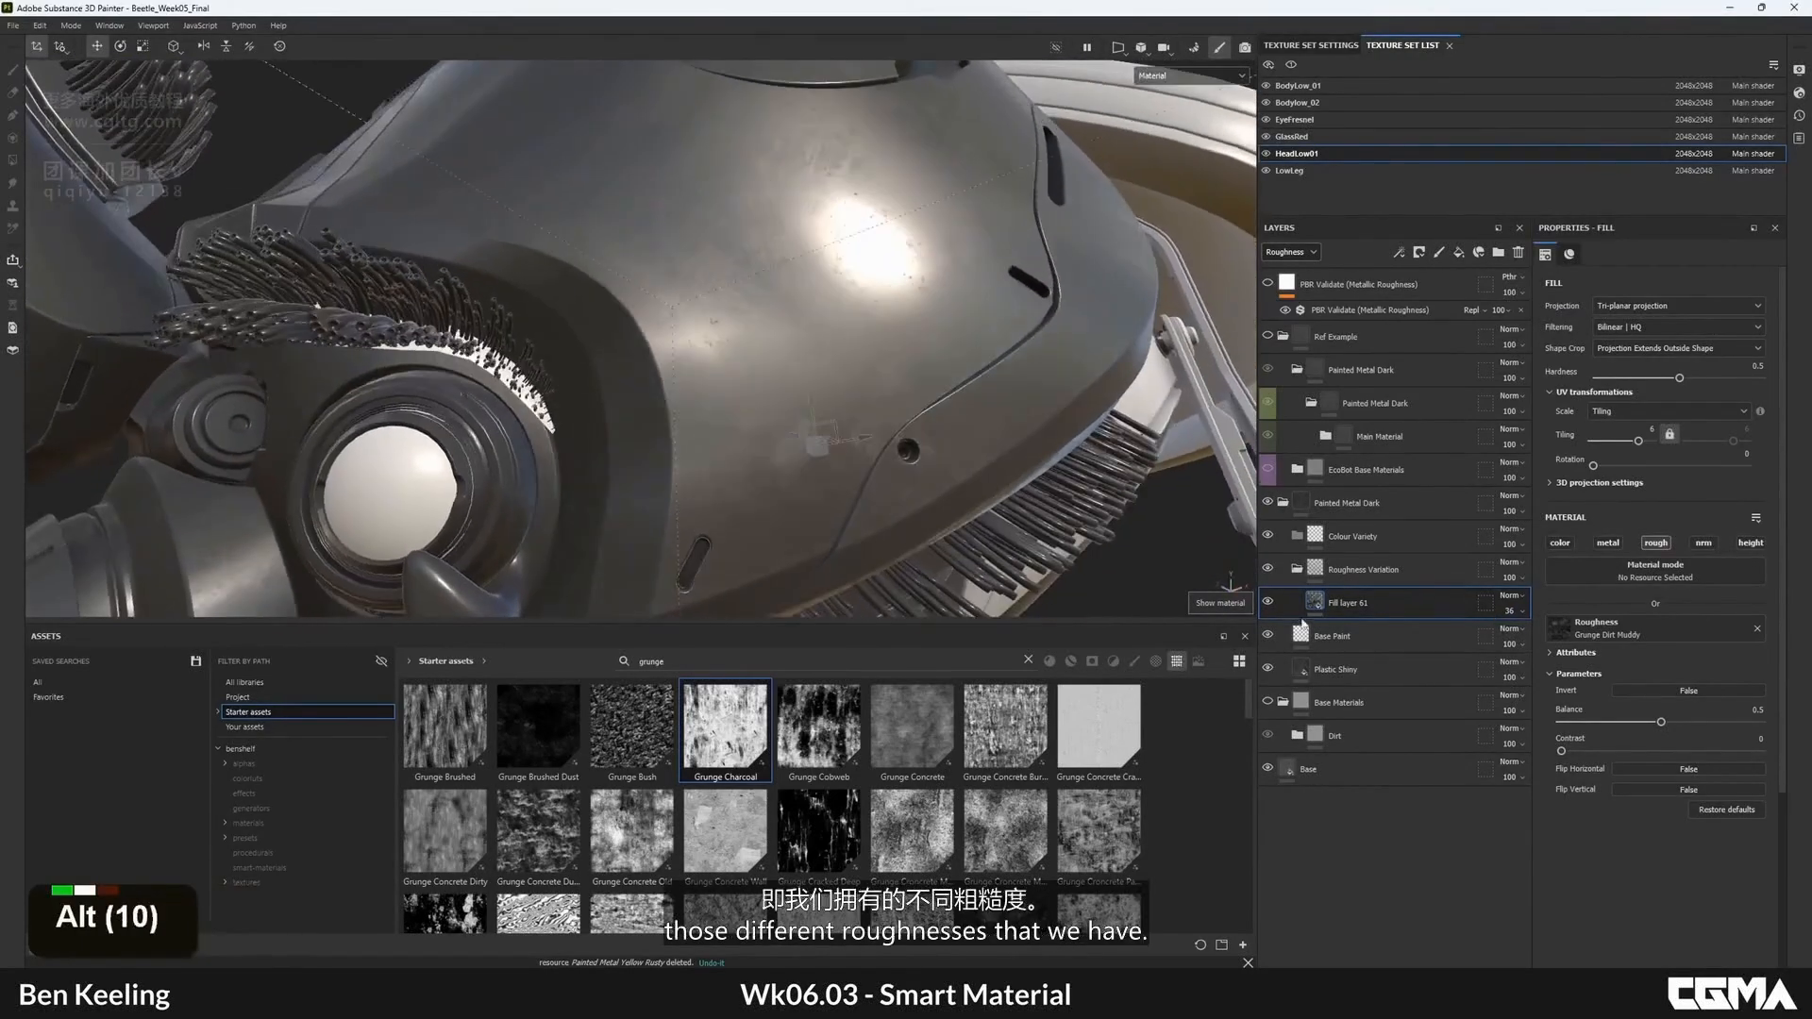
pyautogui.doubleClick(1269, 601)
pyautogui.keyDown('alt'); pyautogui.moveTo(922, 364); pyautogui.dragTo(885, 343); pyautogui.keyUp('alt')
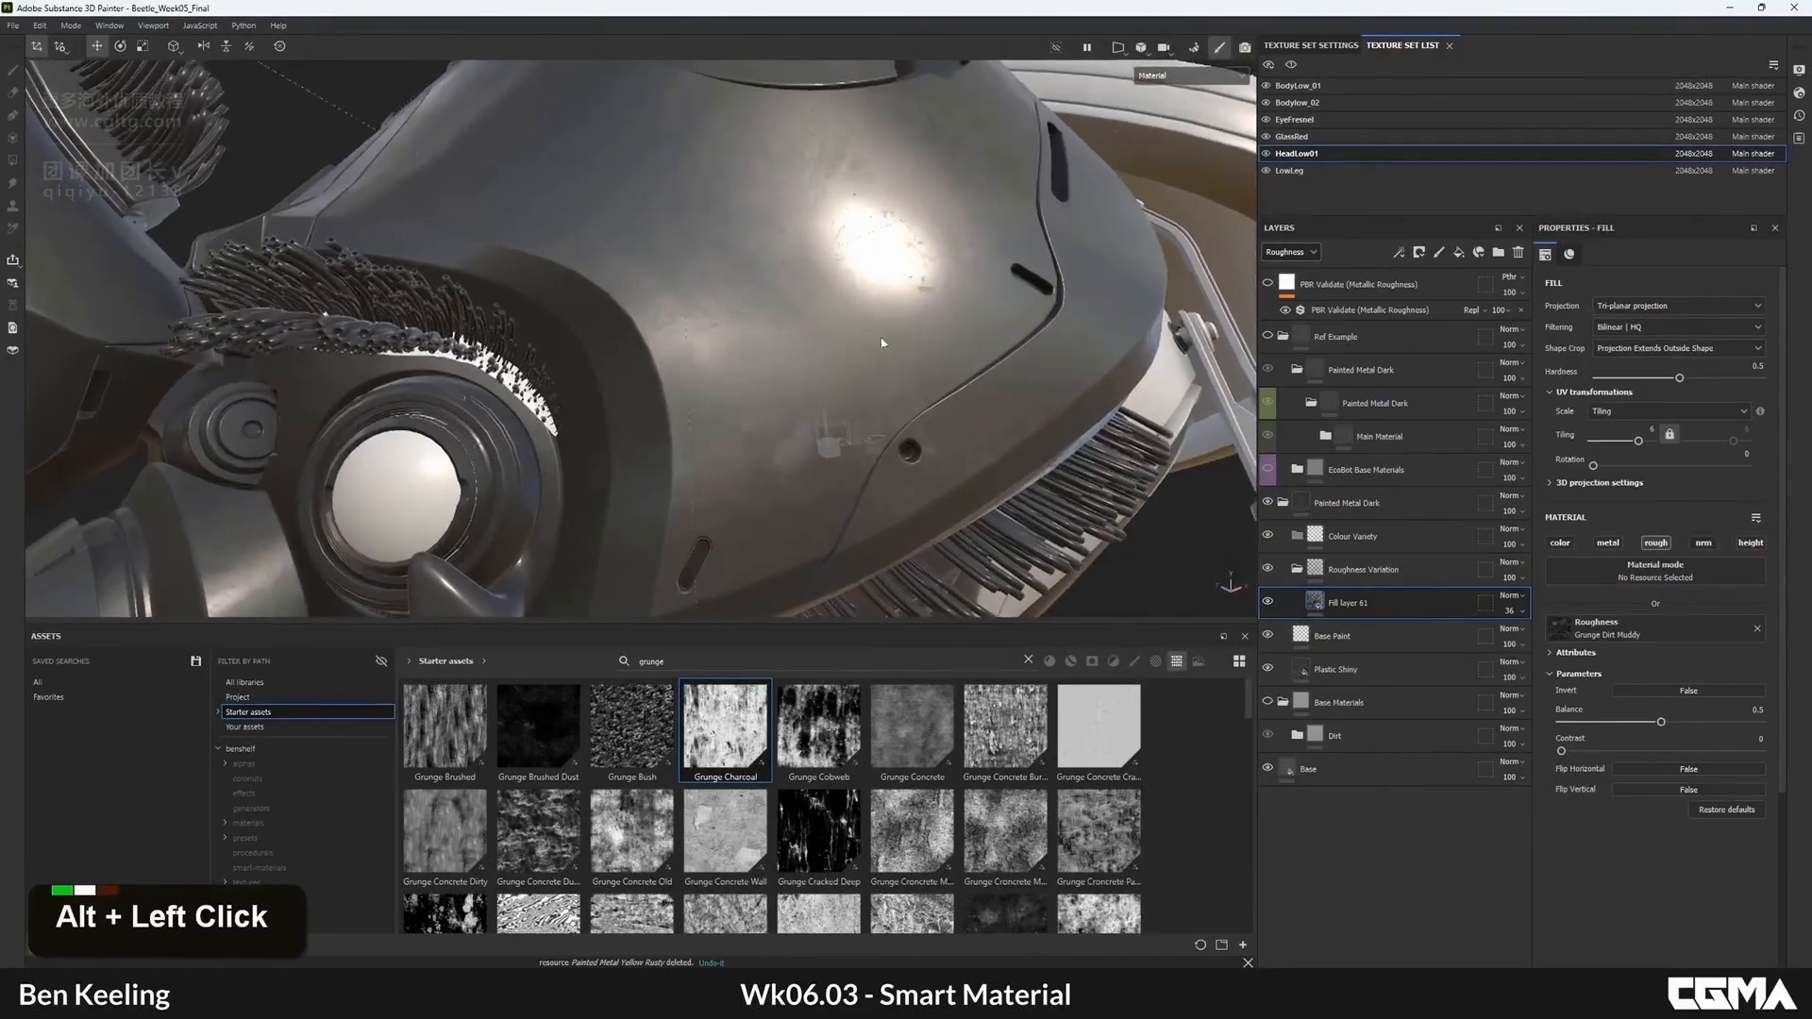
# - Set the grunge fill layer's roughness blend mode to Overlay and check the effect on the head
pyautogui.click(1510, 596)
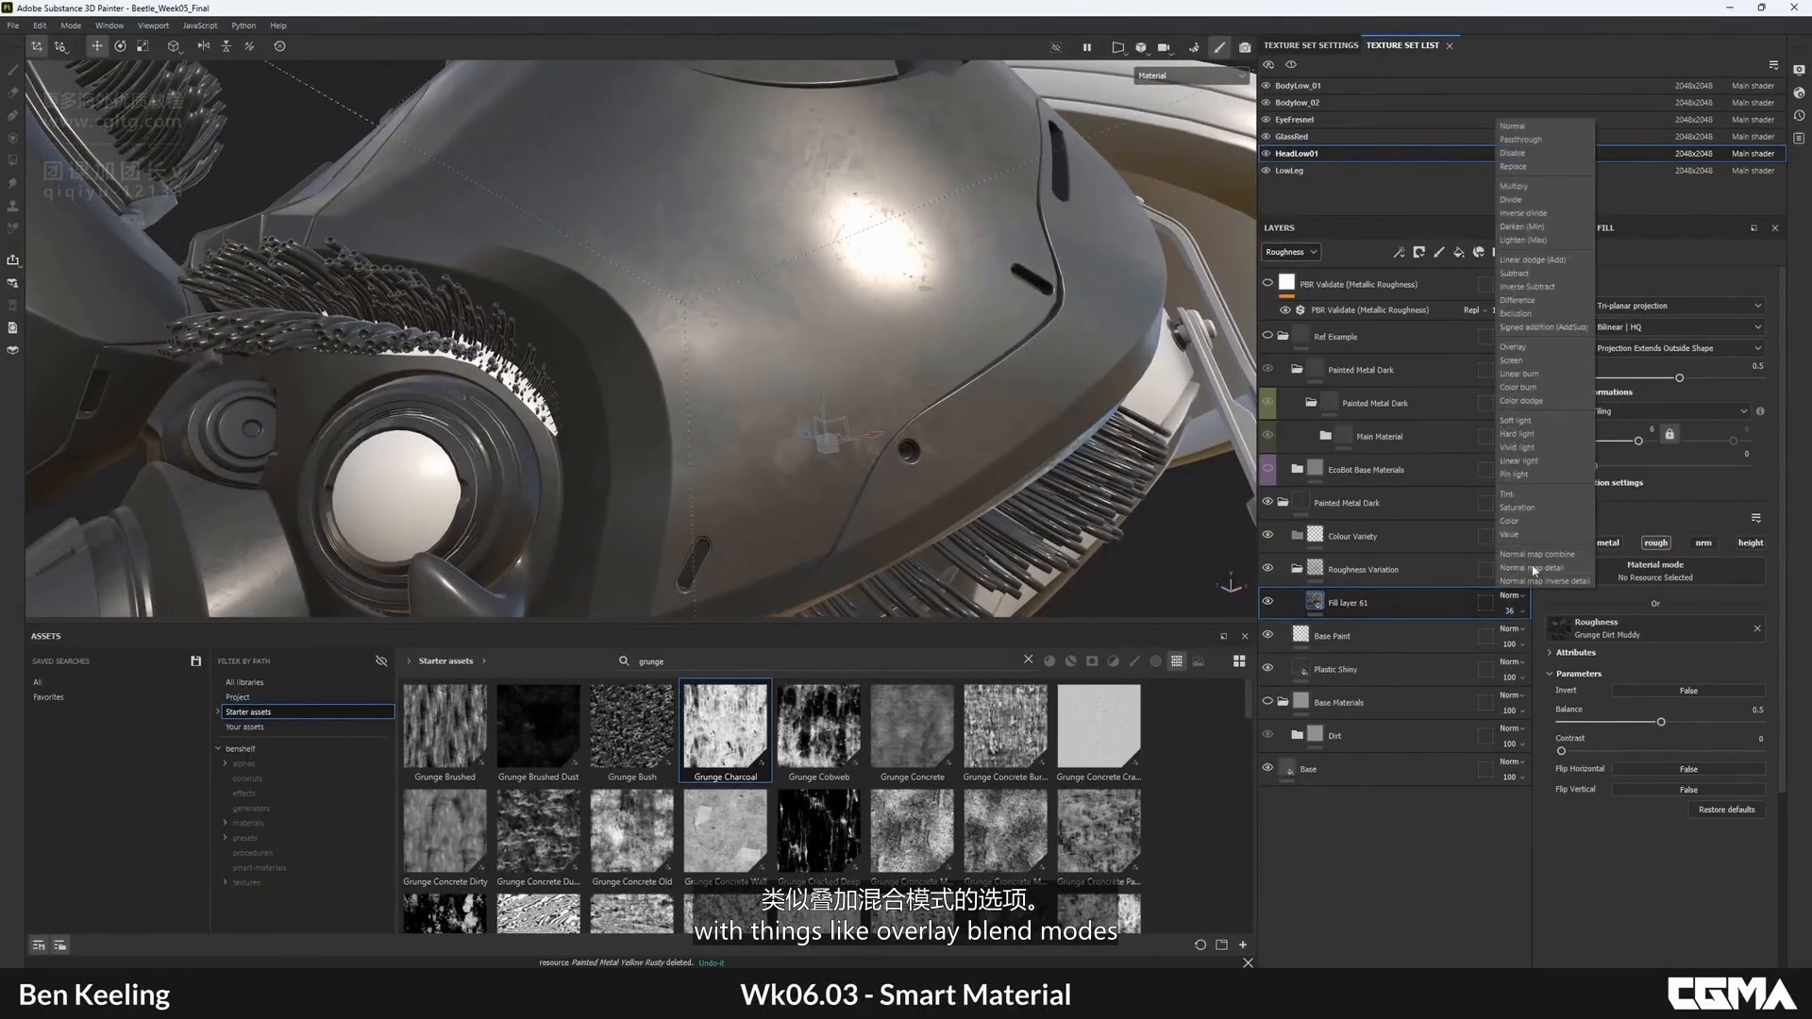
pyautogui.click(1514, 346)
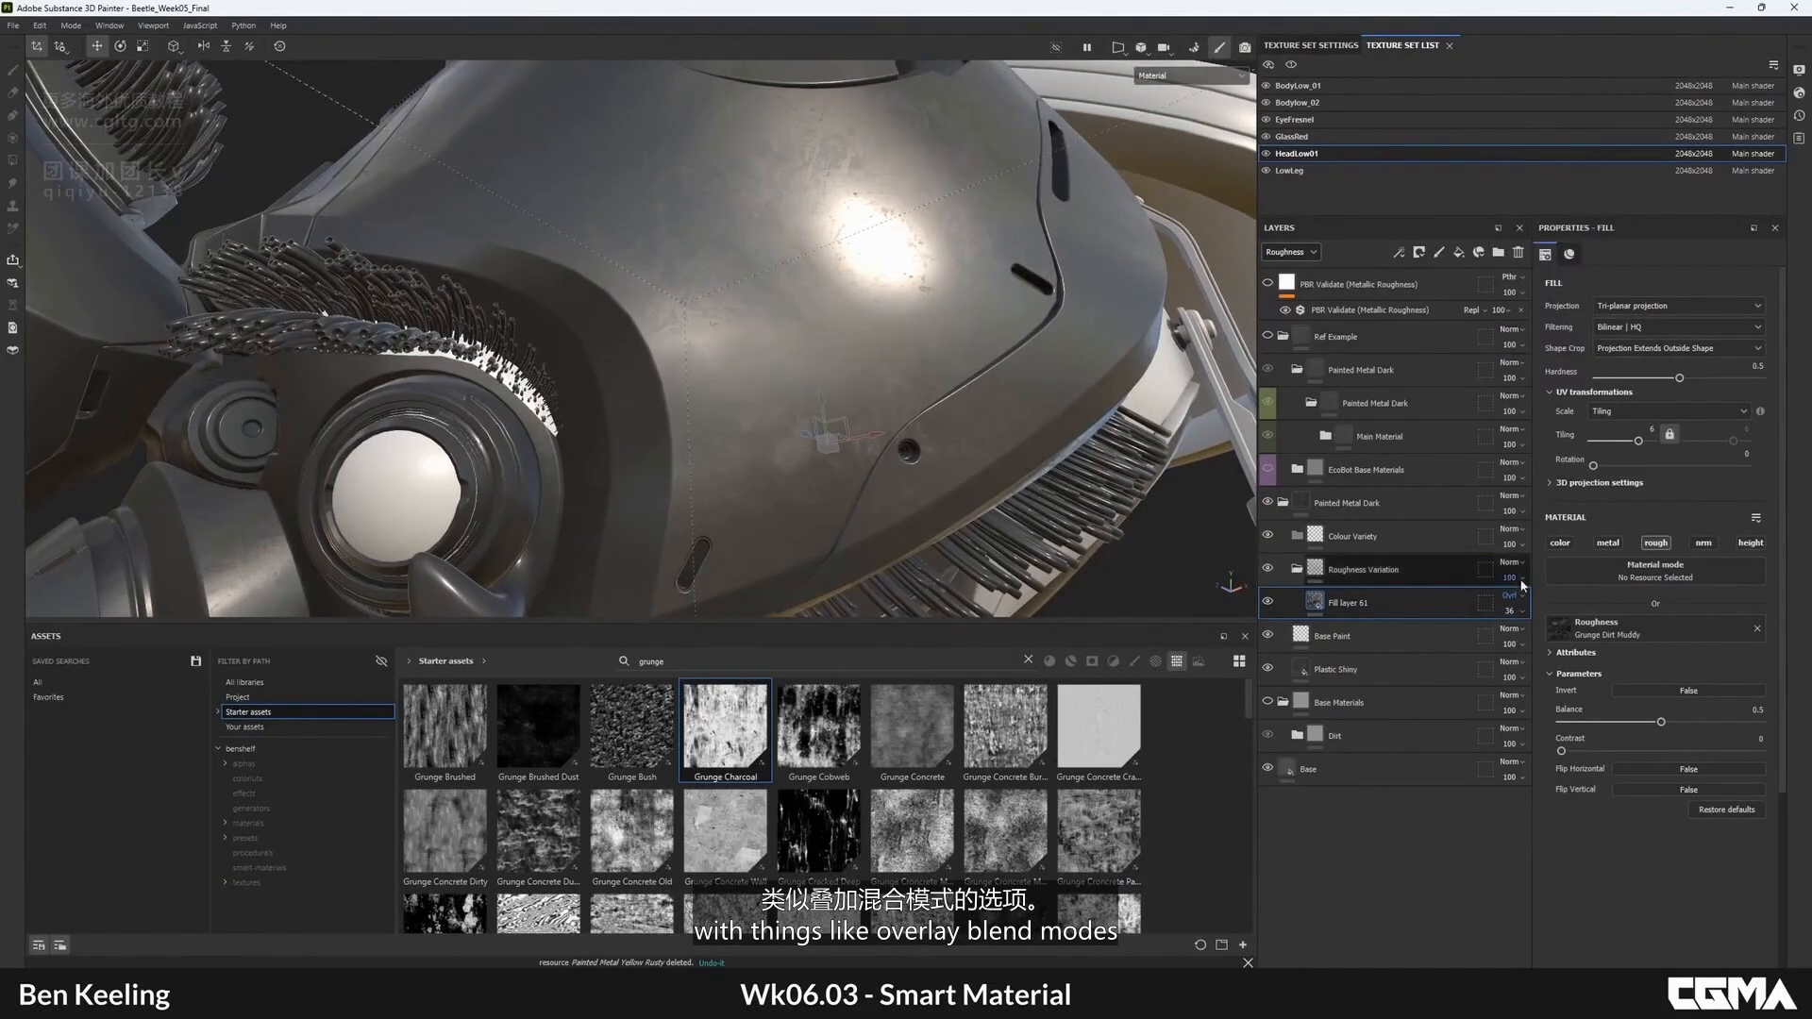
pyautogui.keyDown('alt'); pyautogui.moveTo(736, 359); pyautogui.dragTo(801, 375); pyautogui.keyUp('alt')
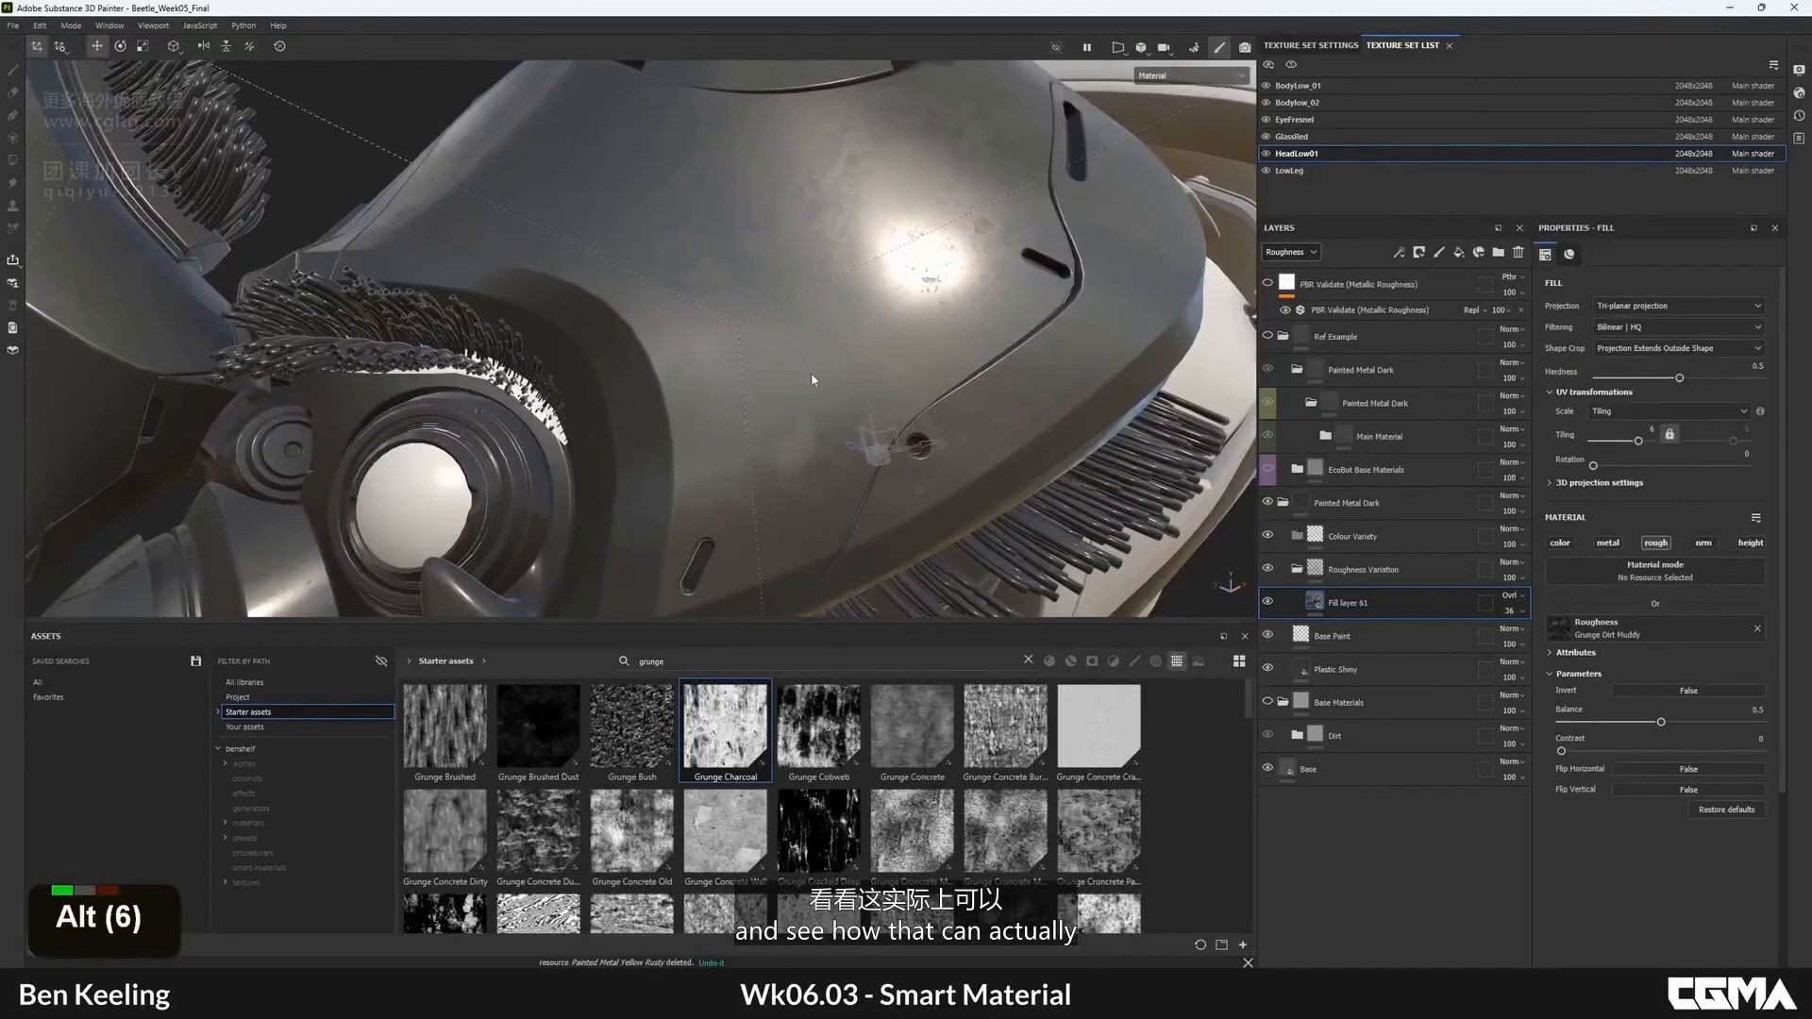
pyautogui.keyDown('alt'); pyautogui.moveTo(854, 369); pyautogui.dragTo(849, 387, button='right'); pyautogui.keyUp('alt')
# - Show the roughness channel on its own across the head and return the viewport to the full material
pyautogui.press('c')
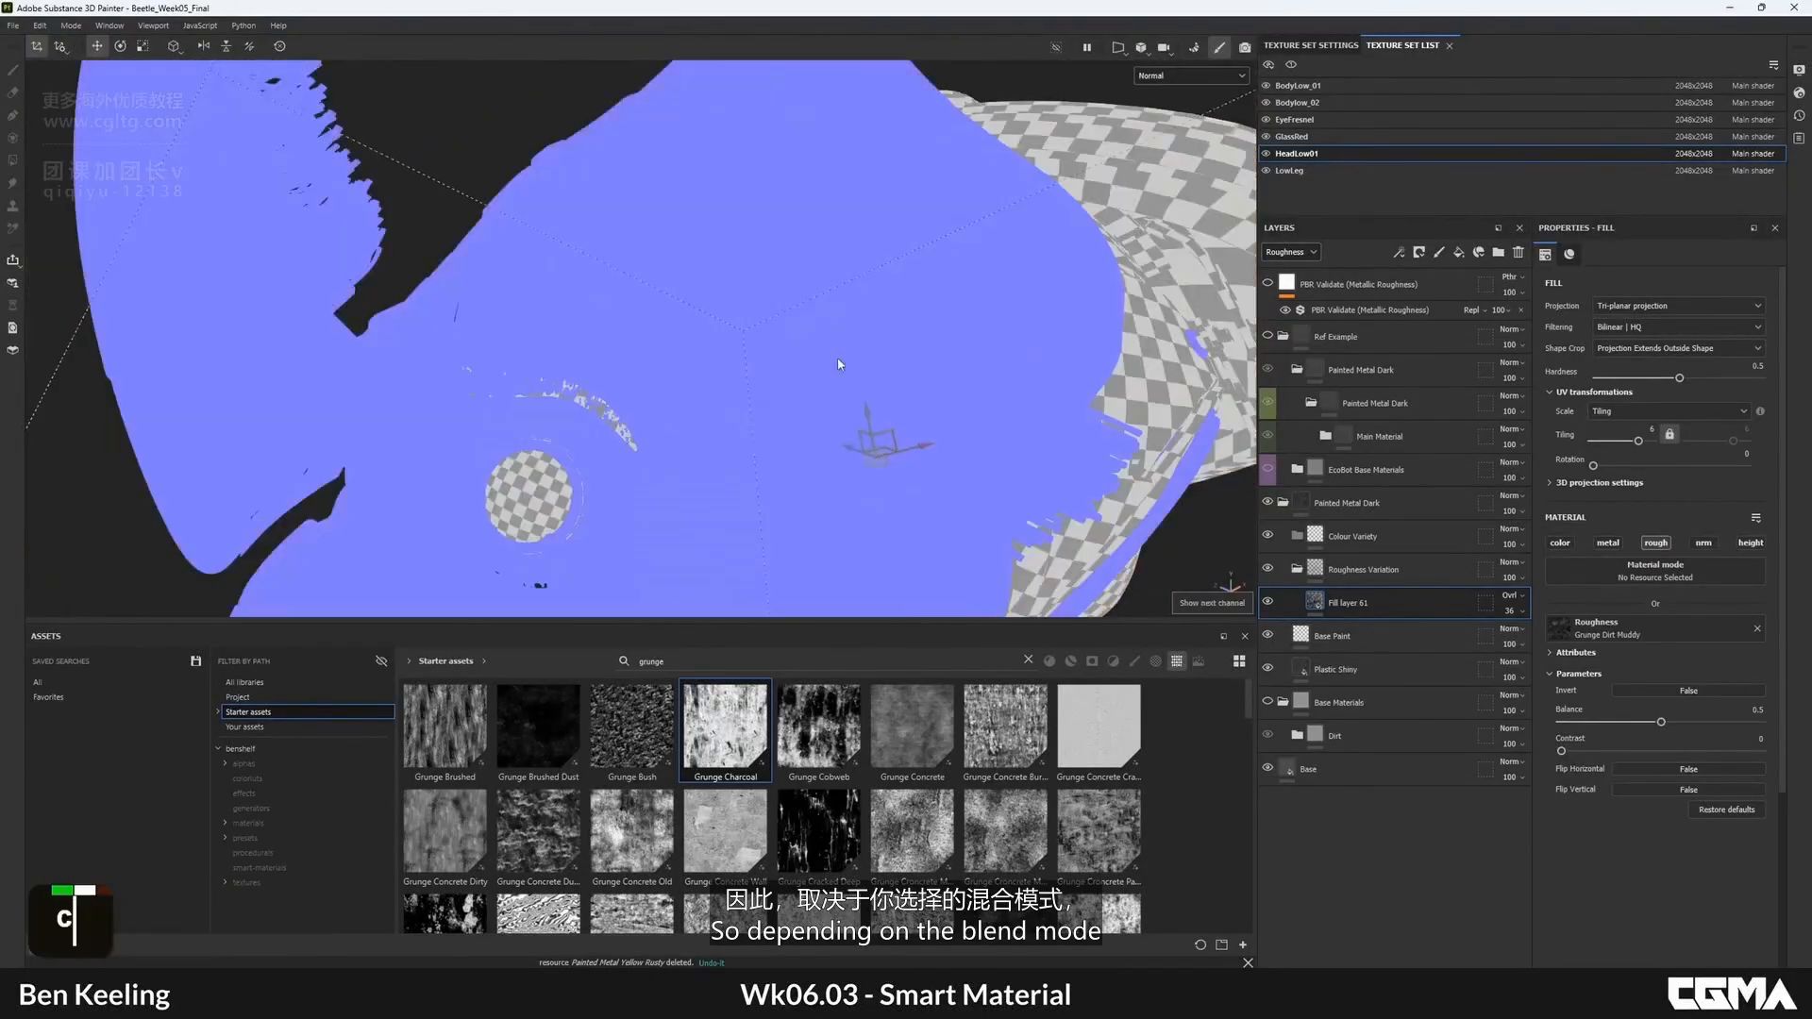
pyautogui.keyDown('alt'); pyautogui.moveTo(849, 387); pyautogui.dragTo(823, 367); pyautogui.keyUp('alt')
pyautogui.press('b')
pyautogui.press('b')
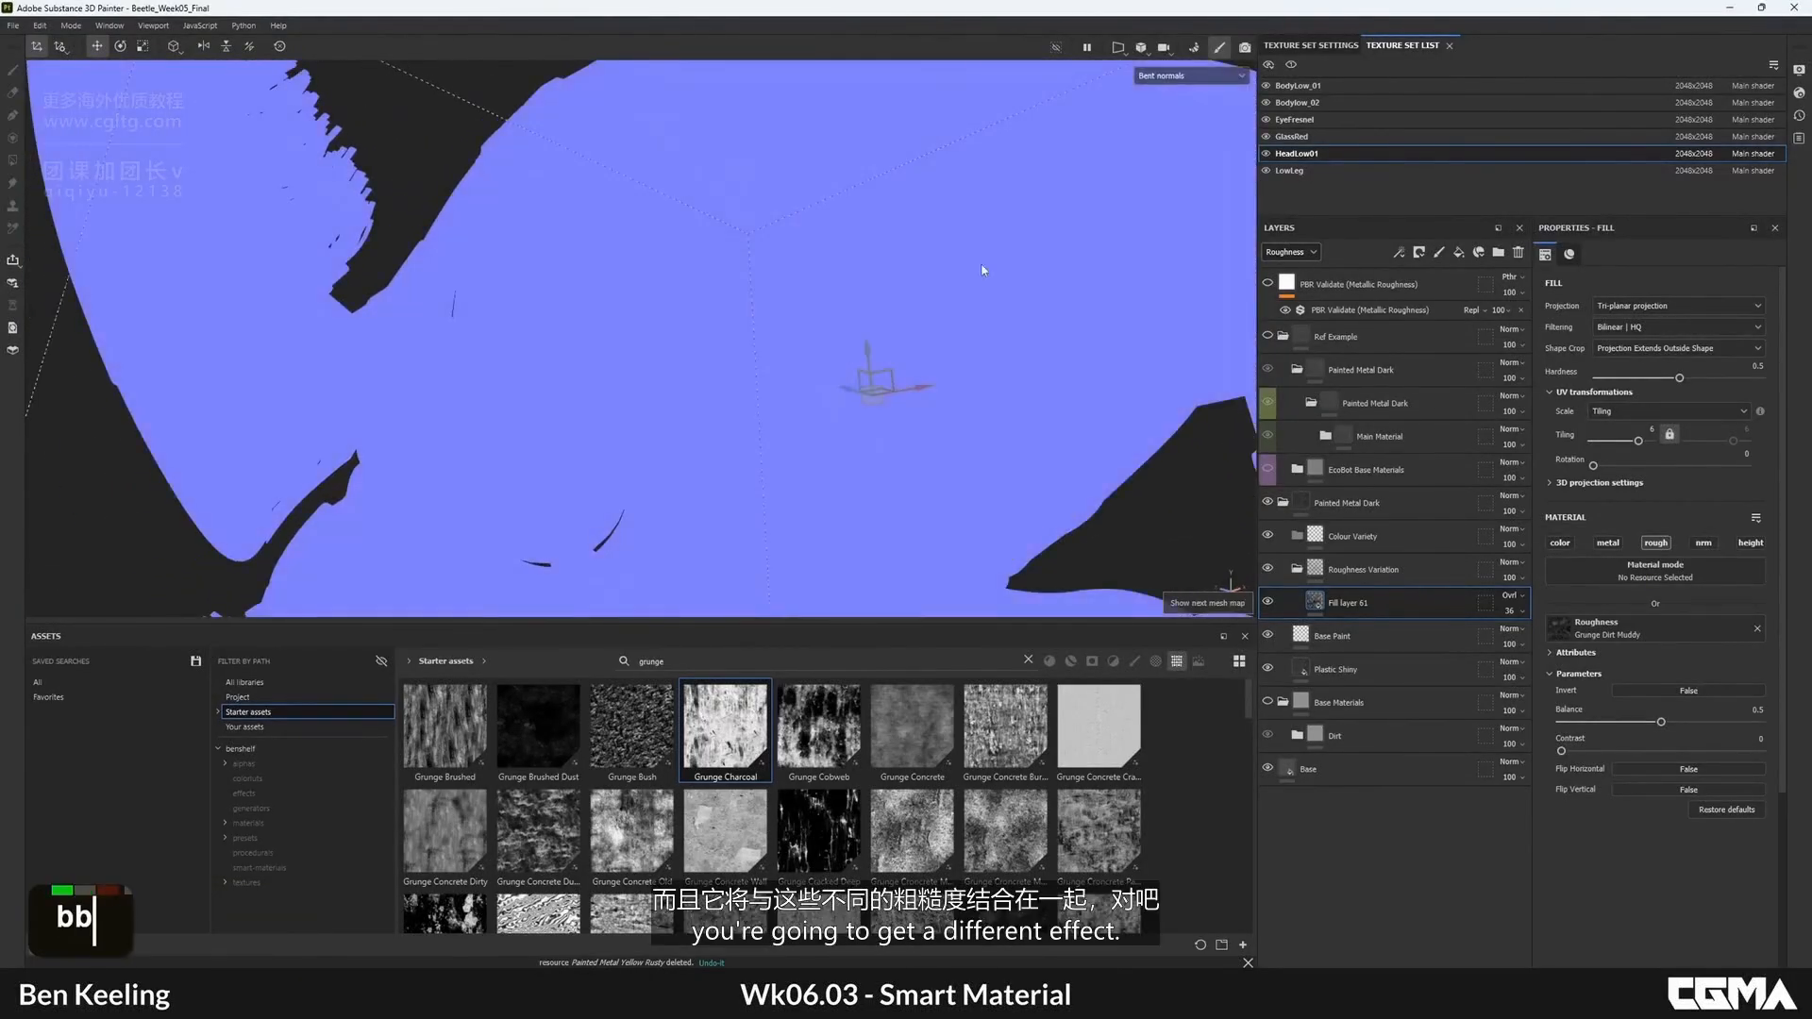
pyautogui.click(1159, 78)
pyautogui.scroll(3, 1182, 172)
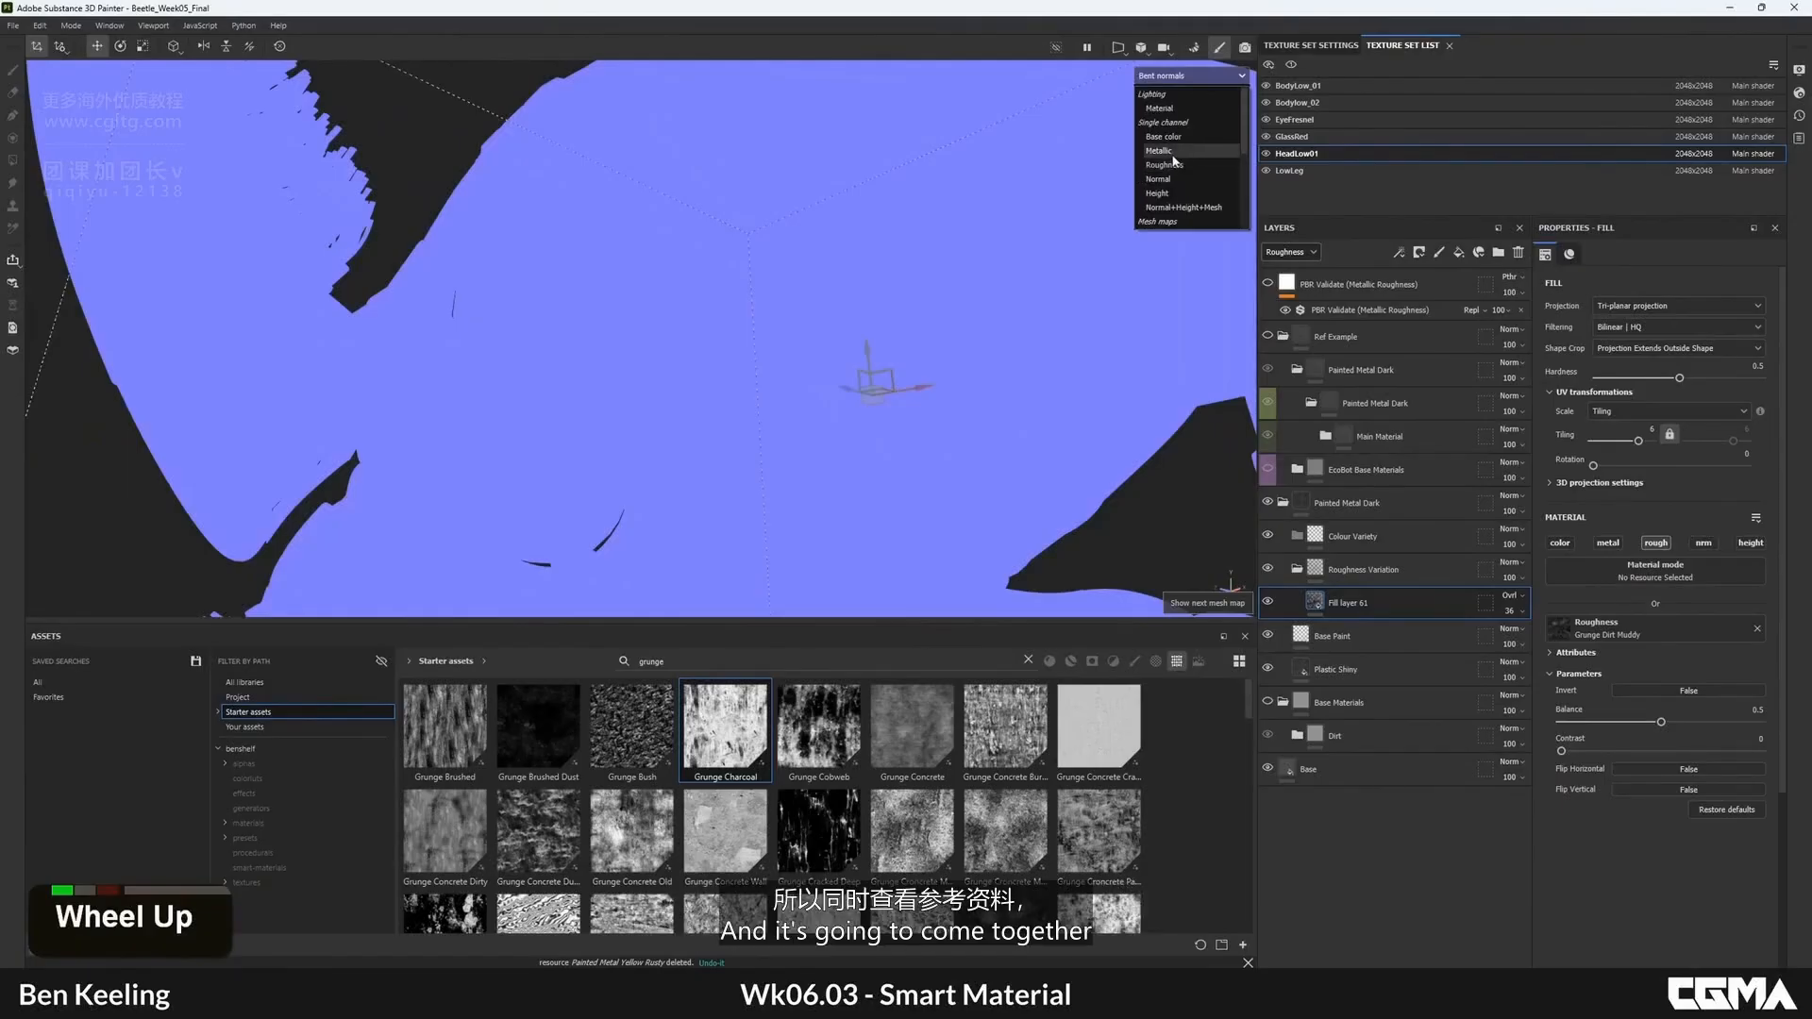
pyautogui.click(1184, 168)
pyautogui.keyDown('alt'); pyautogui.moveTo(727, 283); pyautogui.dragTo(857, 277); pyautogui.keyUp('alt')
pyautogui.press('m')
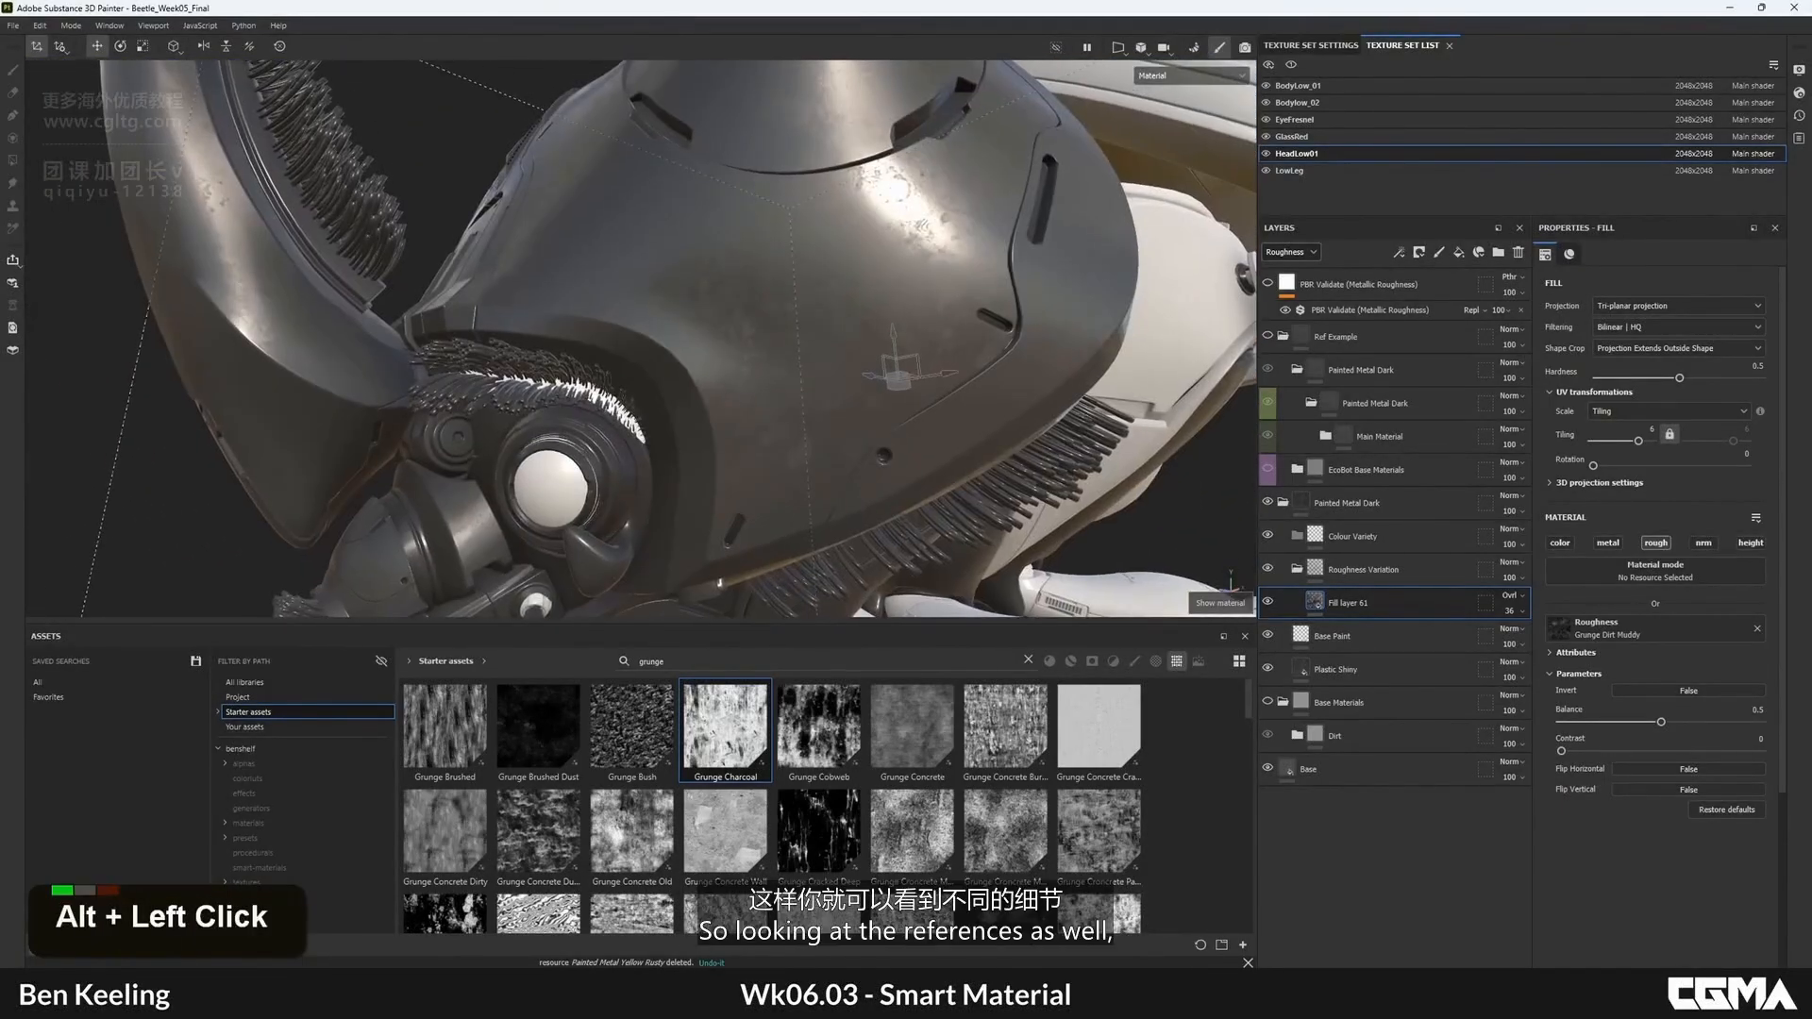
# - Bring up the reference board and examine the scratches and surface wear on the dark painted metal photos
pyautogui.moveTo(1811, 415); pyautogui.dragTo(1320, 422, button='right')
pyautogui.scroll(2, 1320, 421)
pyautogui.moveTo(1573, 313); pyautogui.dragTo(1367, 493, button='middle')
pyautogui.scroll(5, 1389, 448)
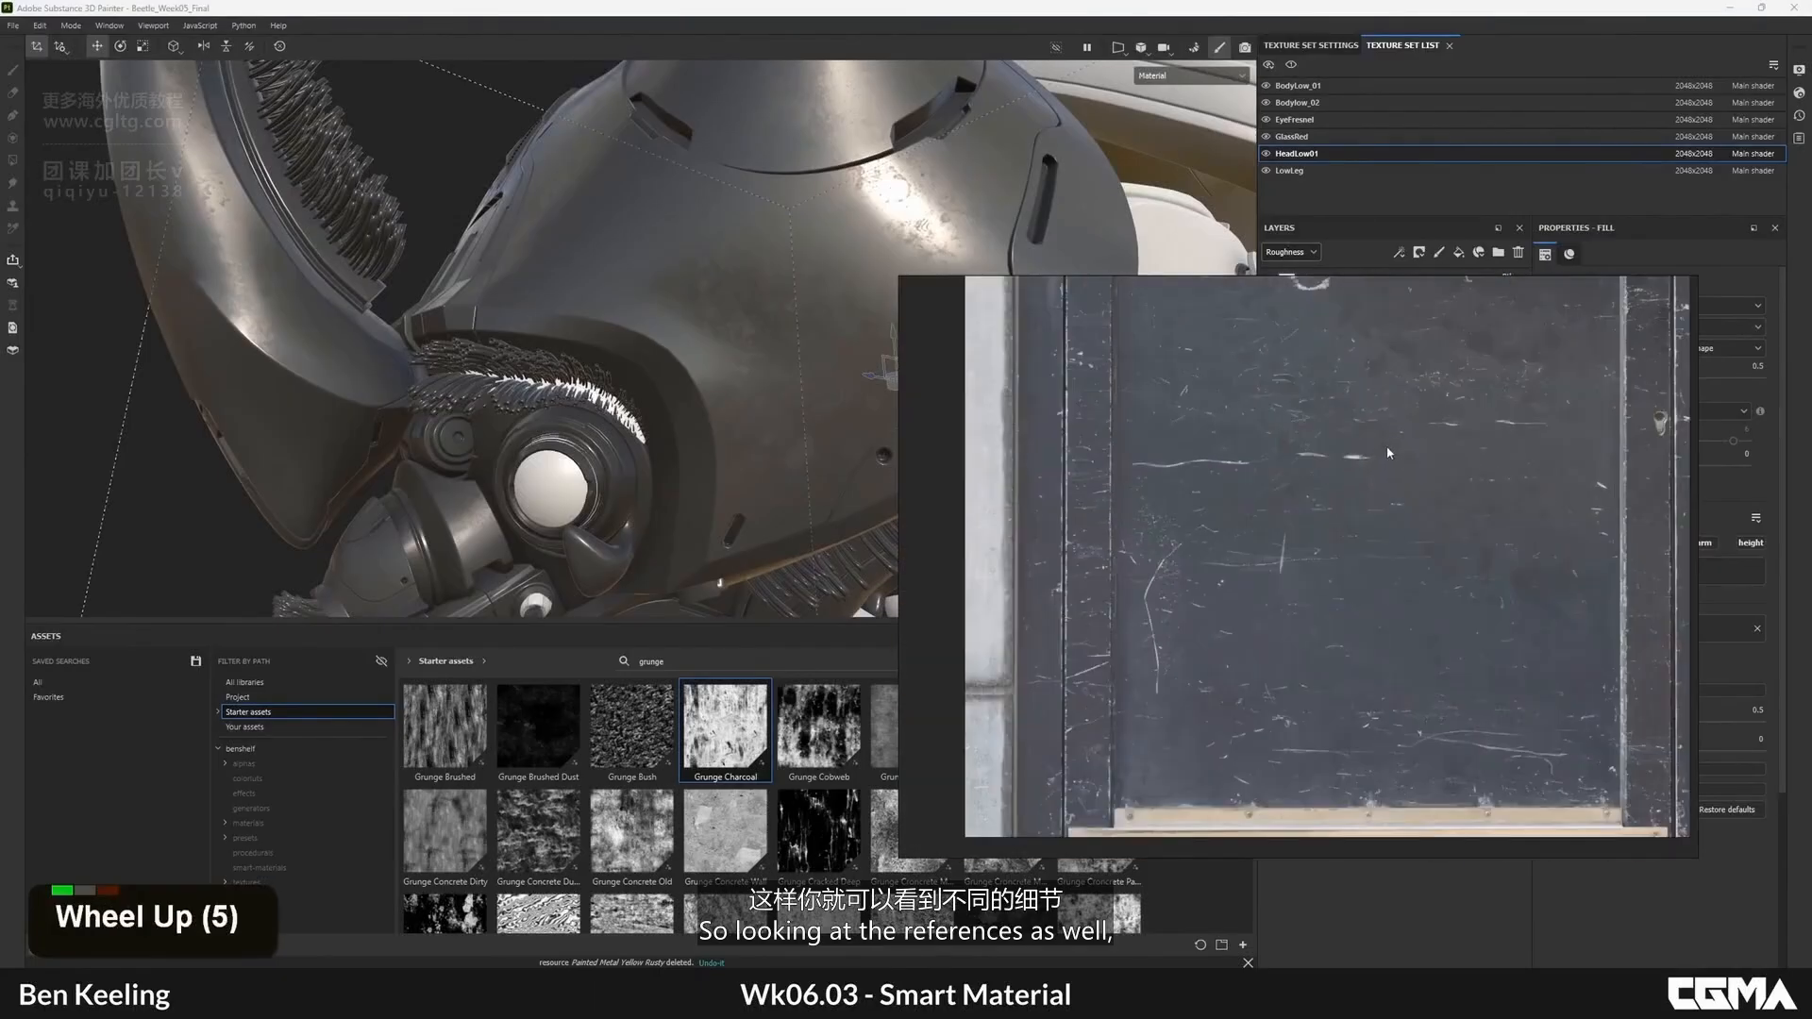
pyautogui.scroll(-4, 1387, 448)
pyautogui.moveTo(1198, 440); pyautogui.dragTo(1260, 505, button='middle')
pyautogui.moveTo(1254, 463); pyautogui.dragTo(1126, 427, button='middle')
pyautogui.scroll(4, 1320, 503)
pyautogui.scroll(-2, 1320, 503)
pyautogui.scroll(-2, 1321, 503)
pyautogui.scroll(5, 1397, 472)
pyautogui.moveTo(1148, 501); pyautogui.dragTo(1811, 505, button='right')
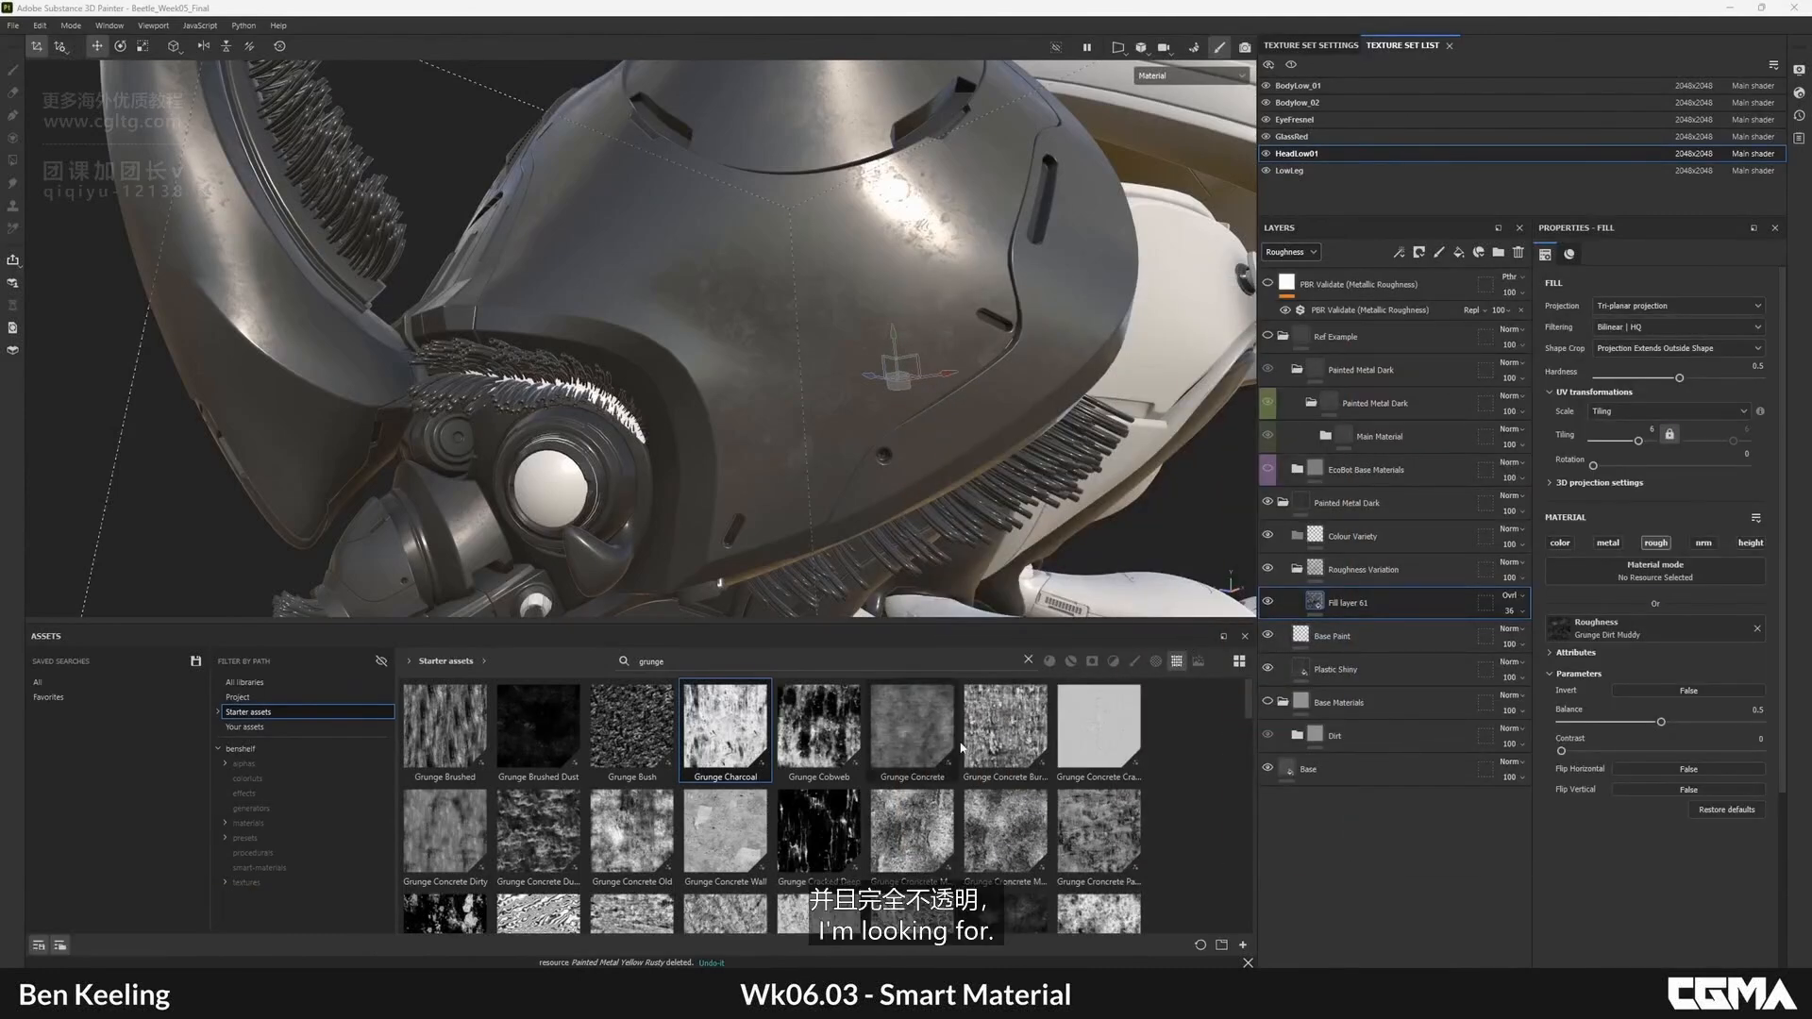
# - Duplicate the grunge fill layer and set the copy's roughness blend mode to Normal with opacity 100
pyautogui.hotkey('ctrl', 'f')
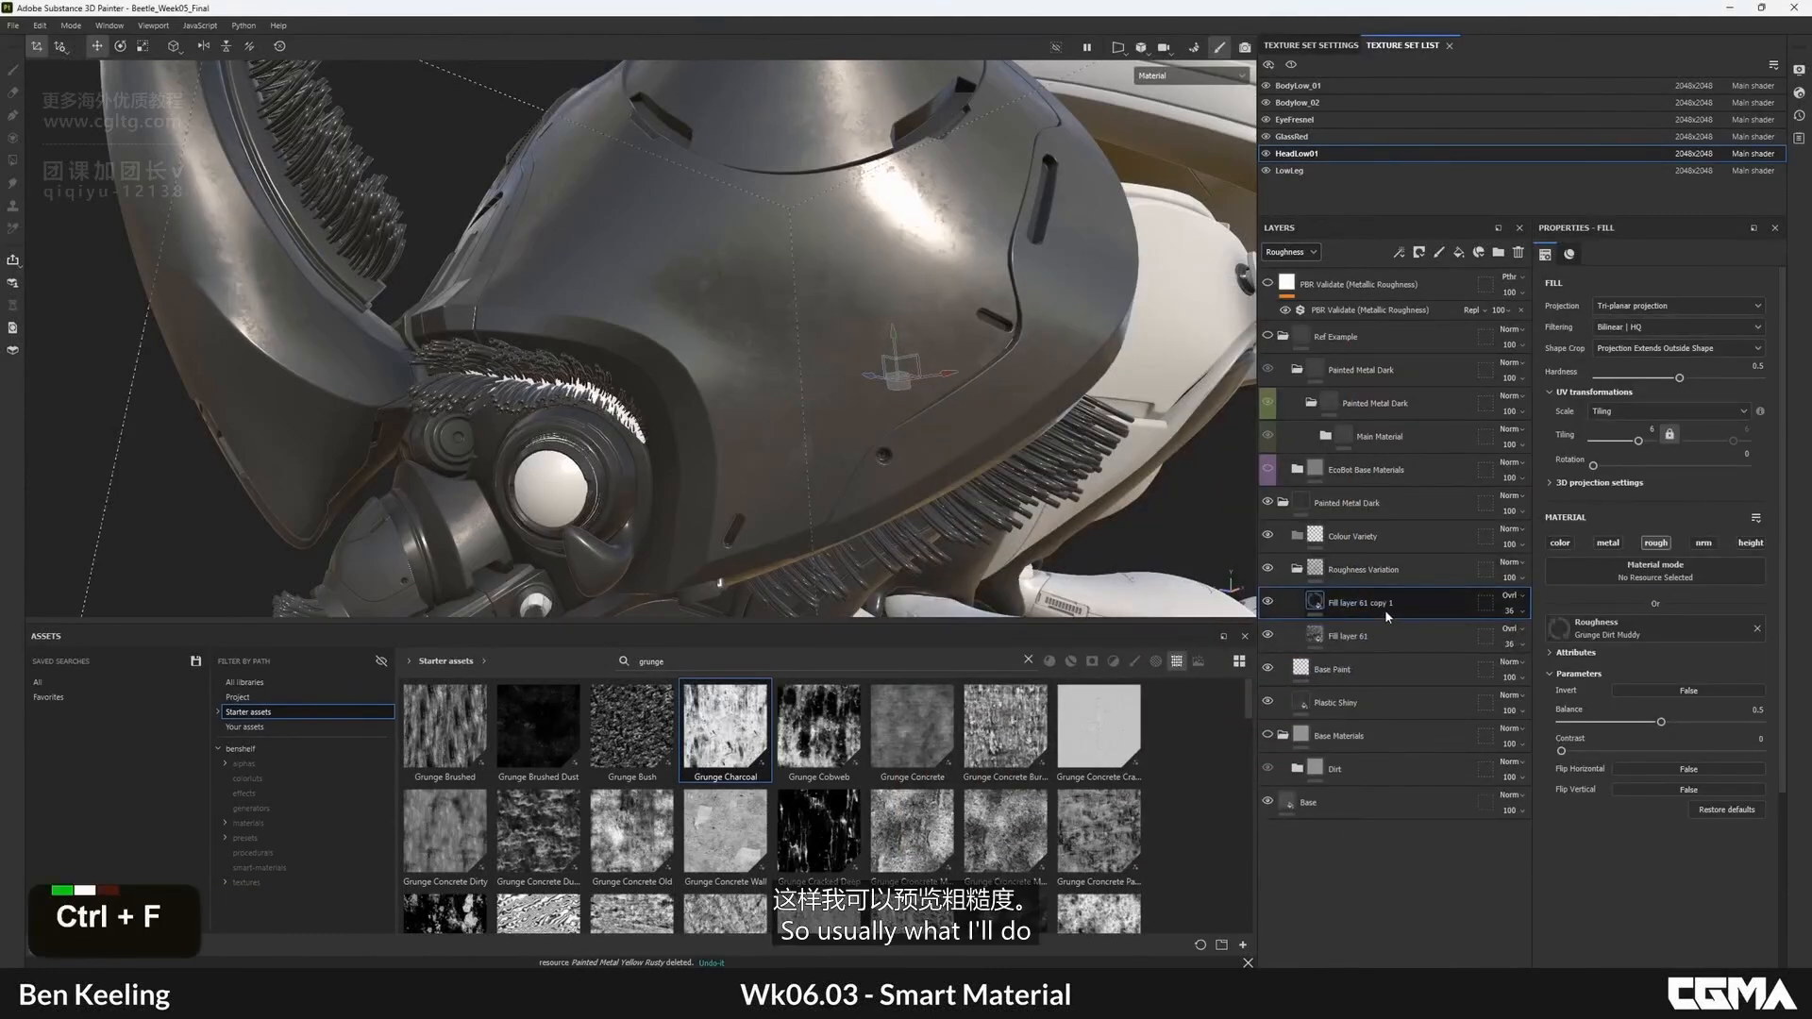
pyautogui.doubleClick(1383, 612)
pyautogui.doubleClick(1388, 611)
pyautogui.doubleClick(1387, 612)
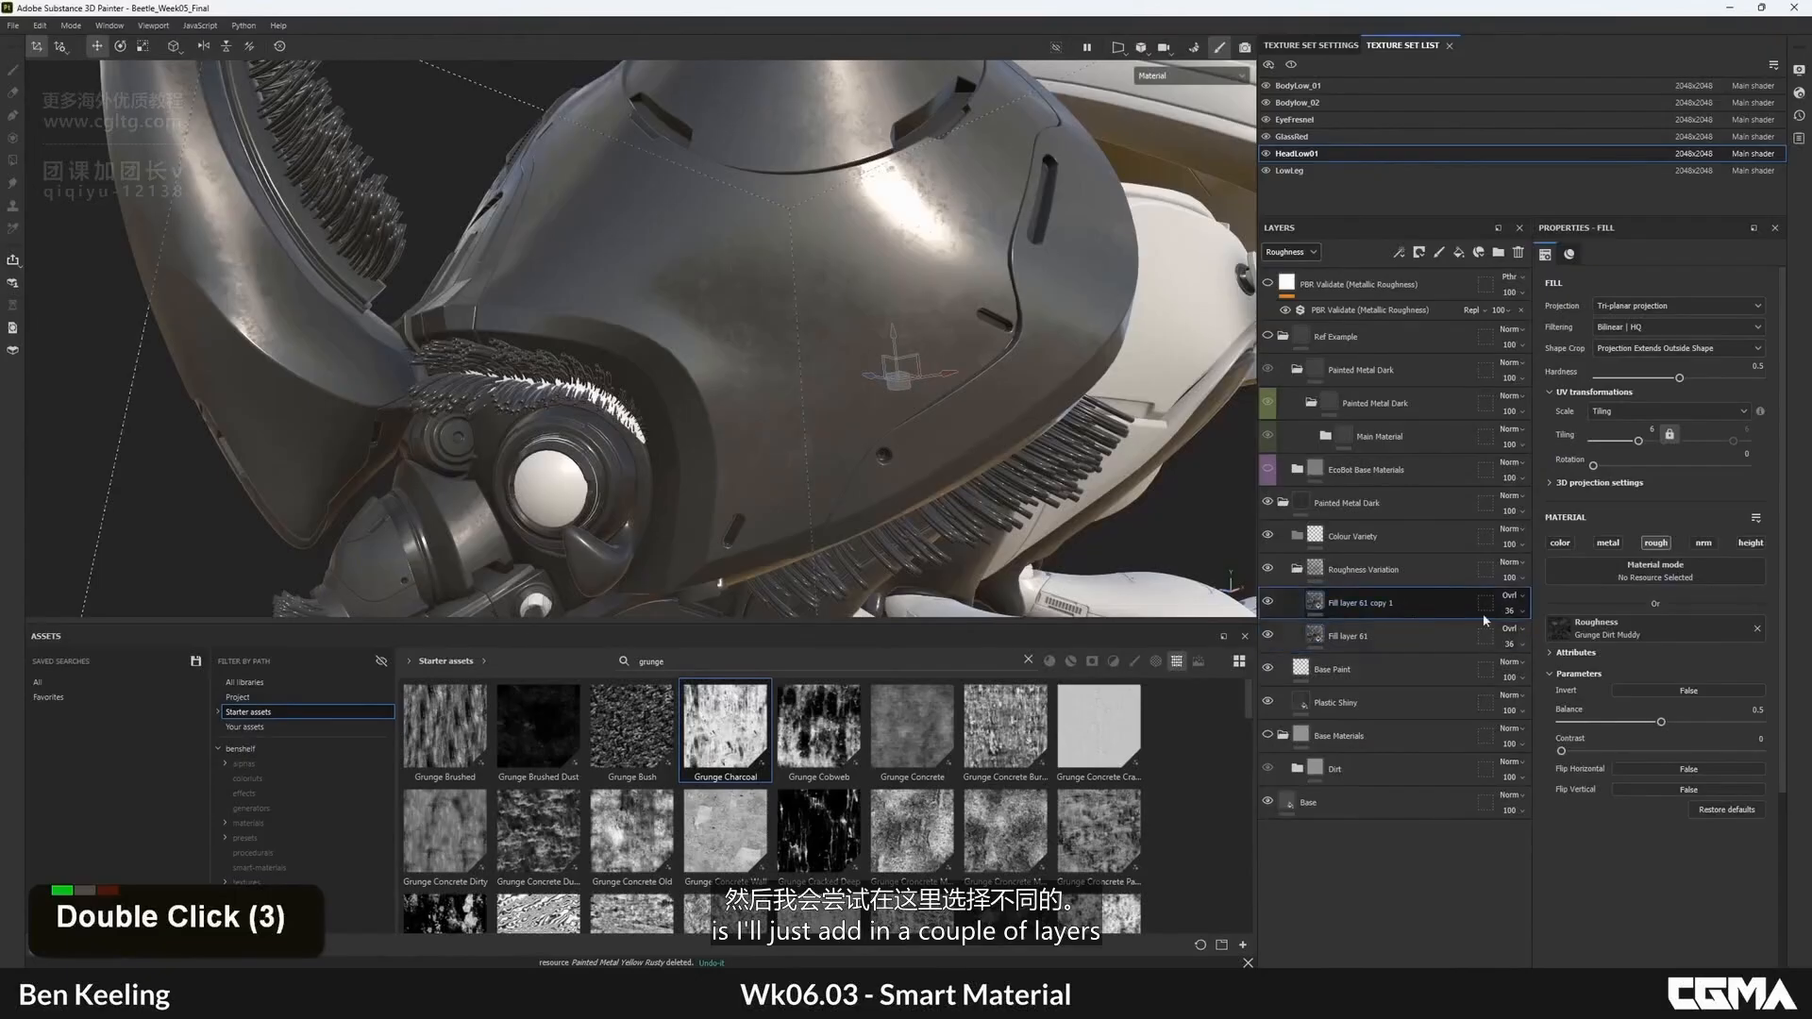
pyautogui.click(1513, 596)
pyautogui.click(1513, 126)
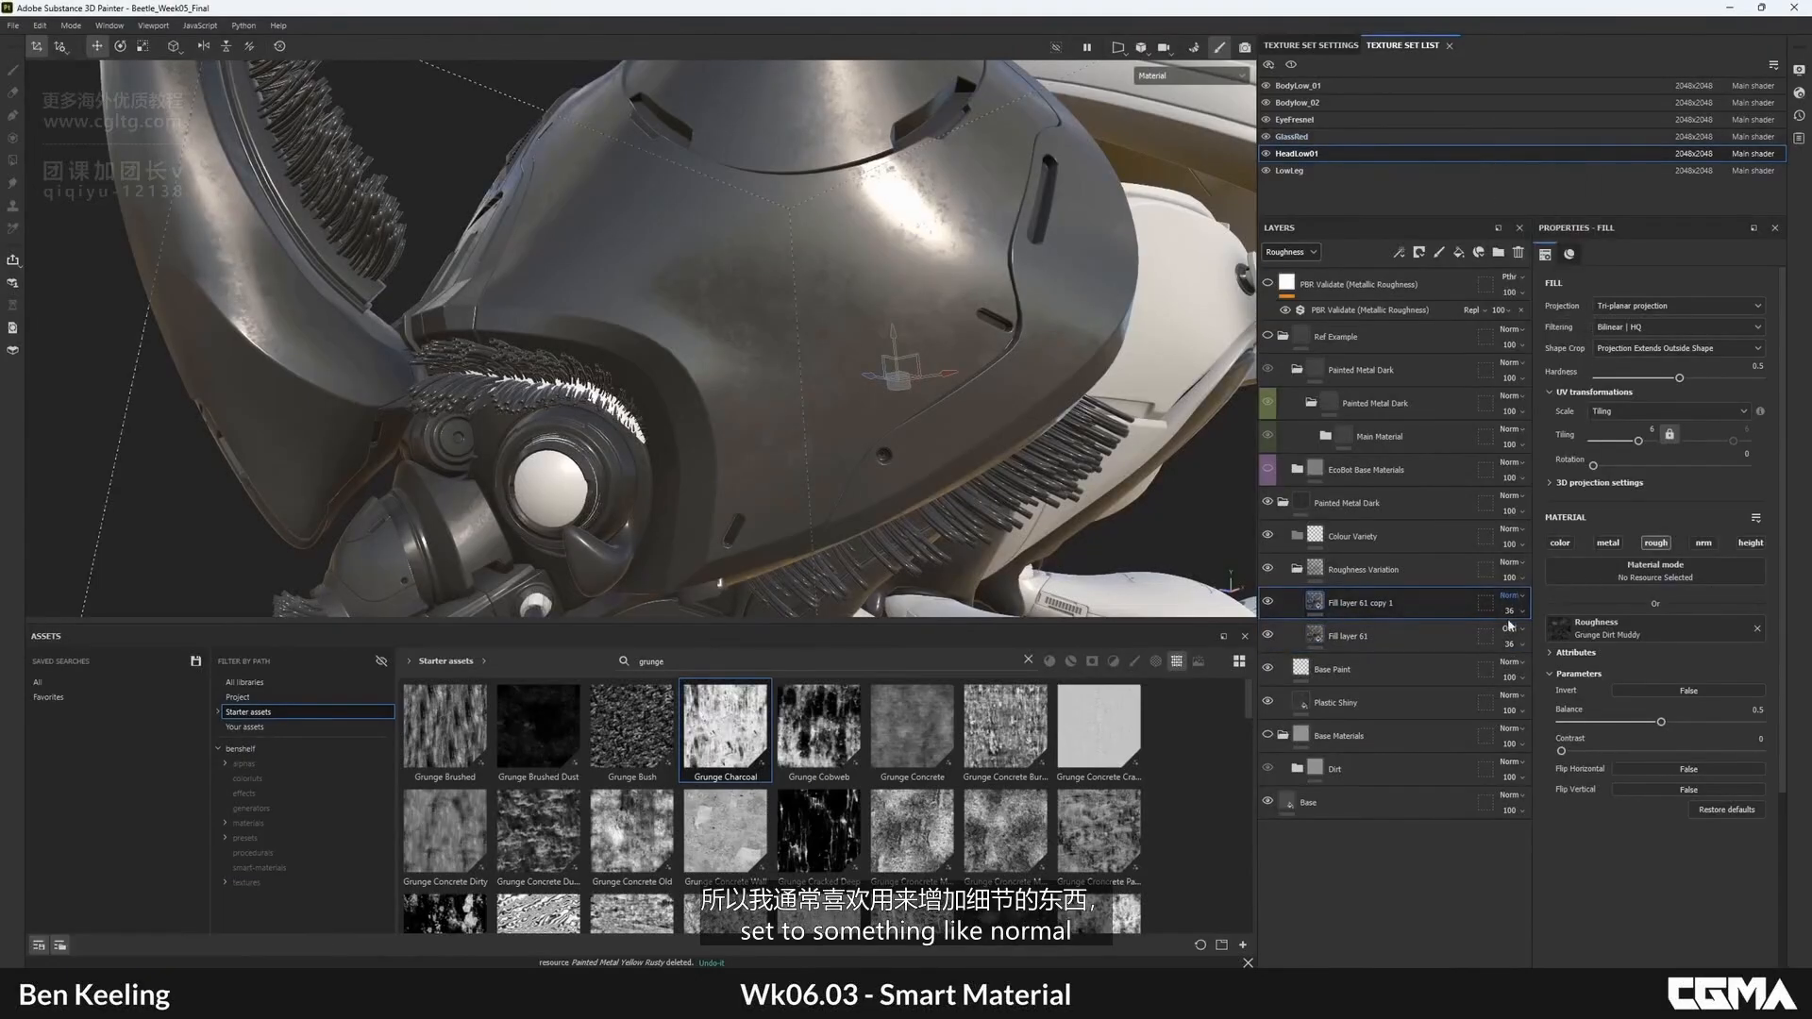
pyautogui.moveTo(1522, 632); pyautogui.dragTo(1523, 632)
pyautogui.keyDown('alt'); pyautogui.moveTo(944, 358); pyautogui.dragTo(825, 353); pyautogui.keyUp('alt')
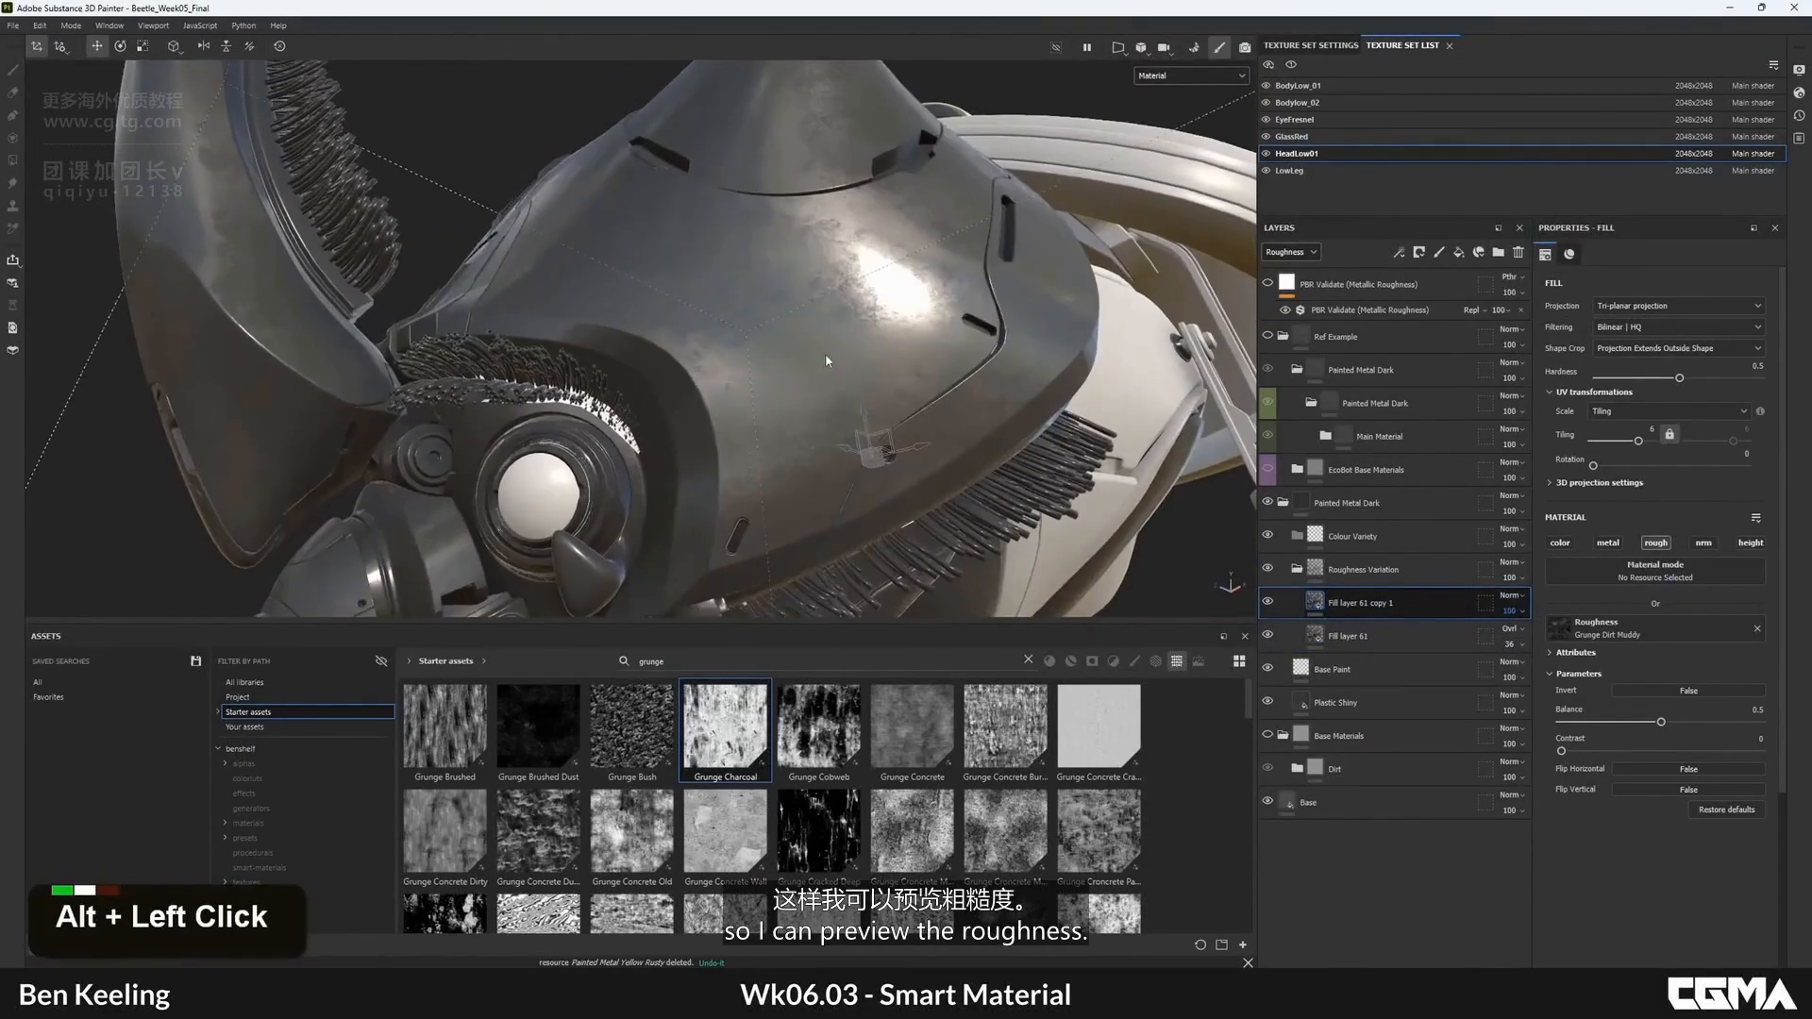
# - Display only the roughness channel and replace the copied layer's roughness texture with Grunge Pebbles Spots
pyautogui.press('c')
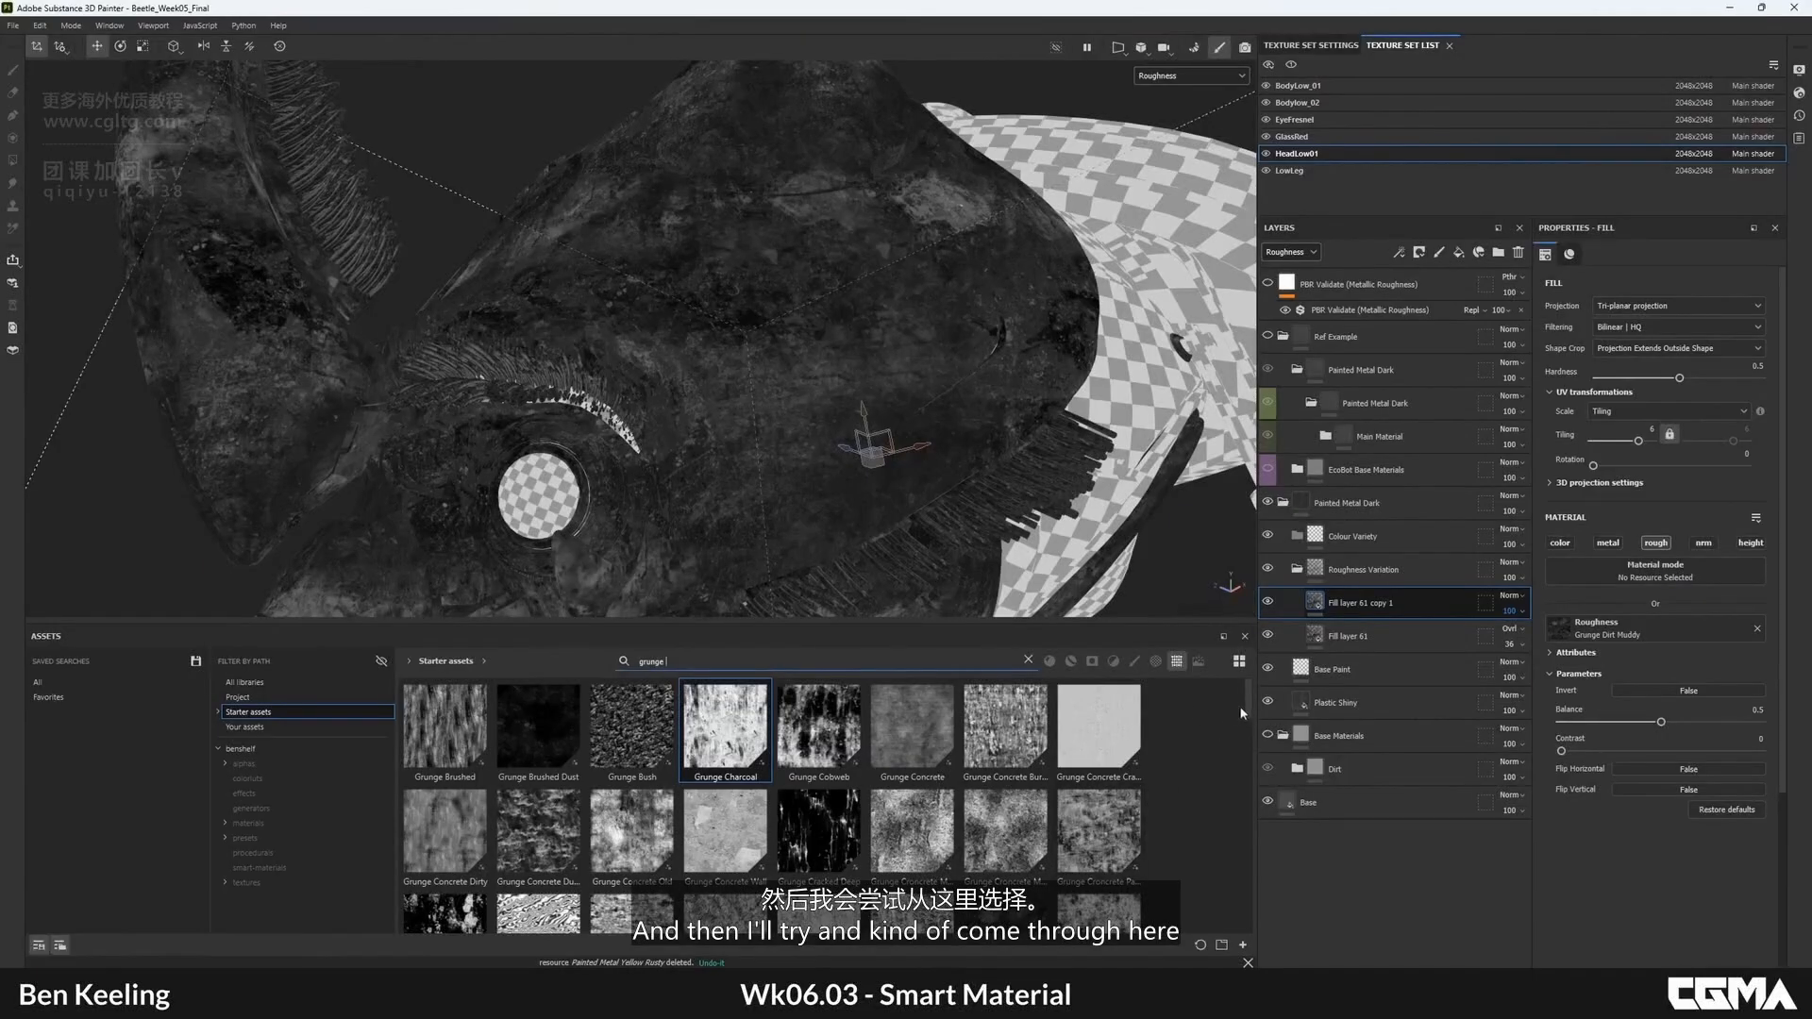
pyautogui.moveTo(1246, 705); pyautogui.dragTo(1244, 775)
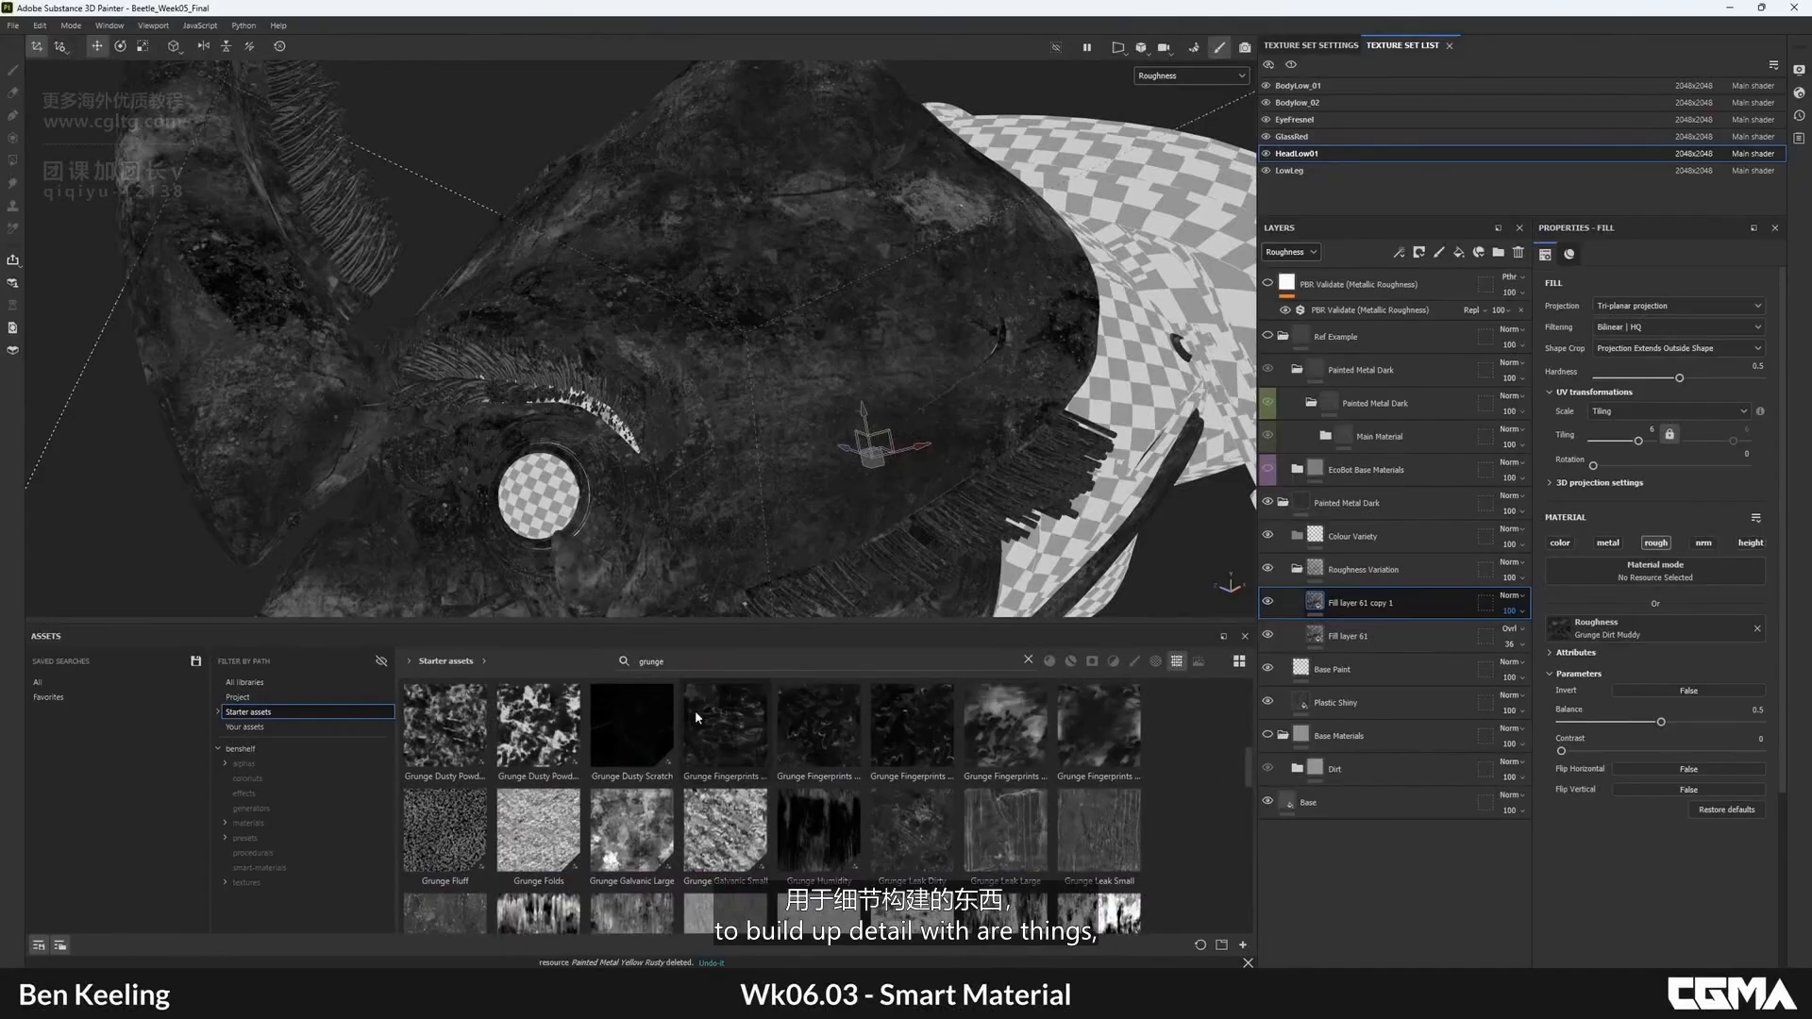
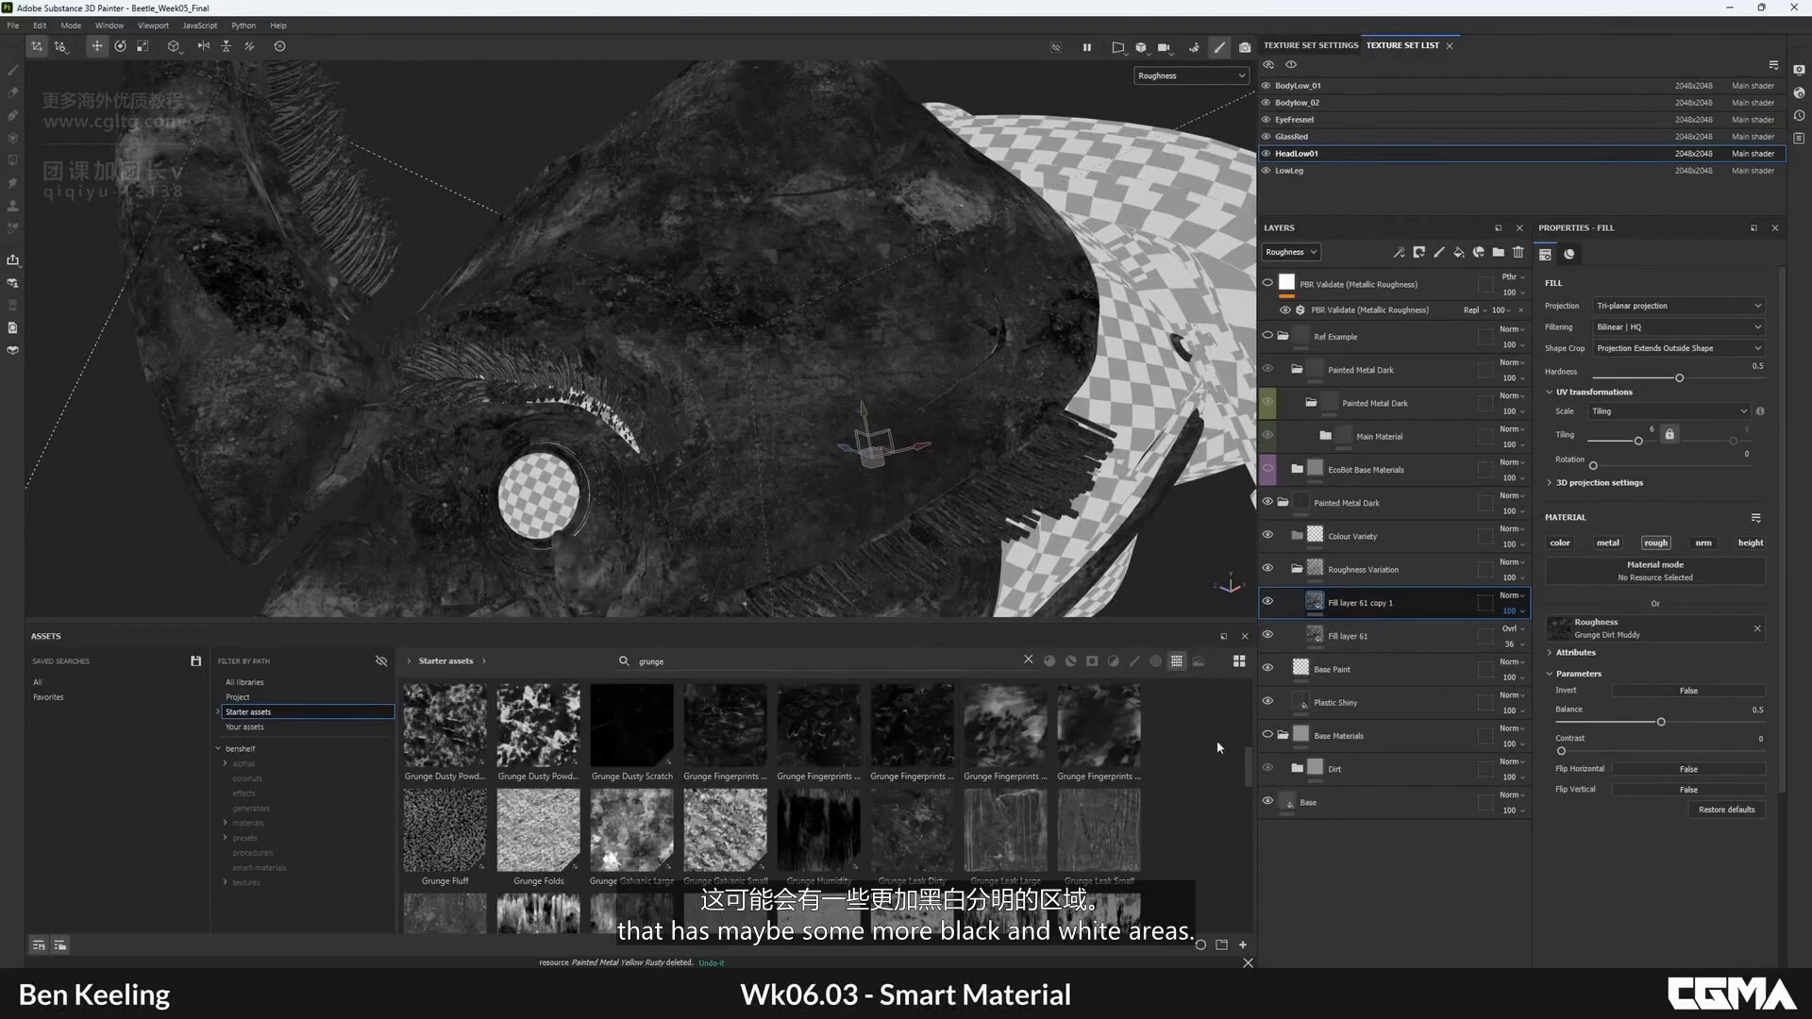
pyautogui.moveTo(1248, 753); pyautogui.dragTo(1237, 829)
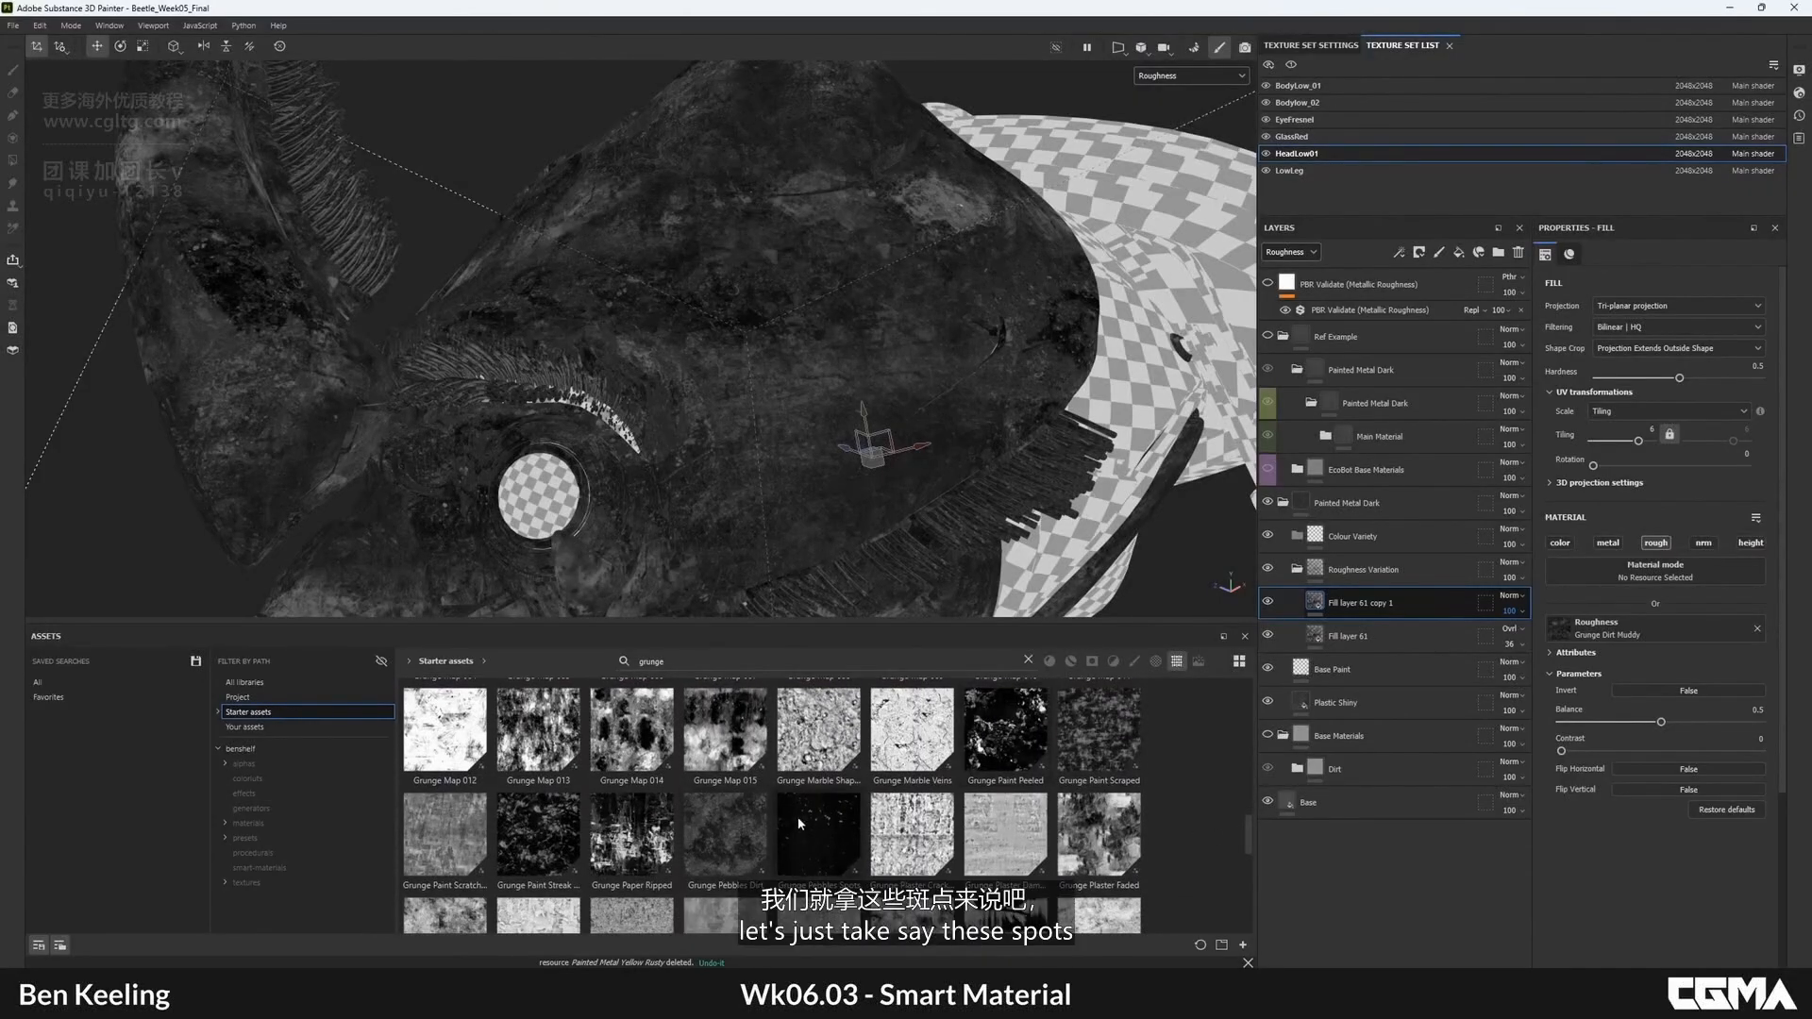
pyautogui.moveTo(1593, 628); pyautogui.dragTo(1595, 630)
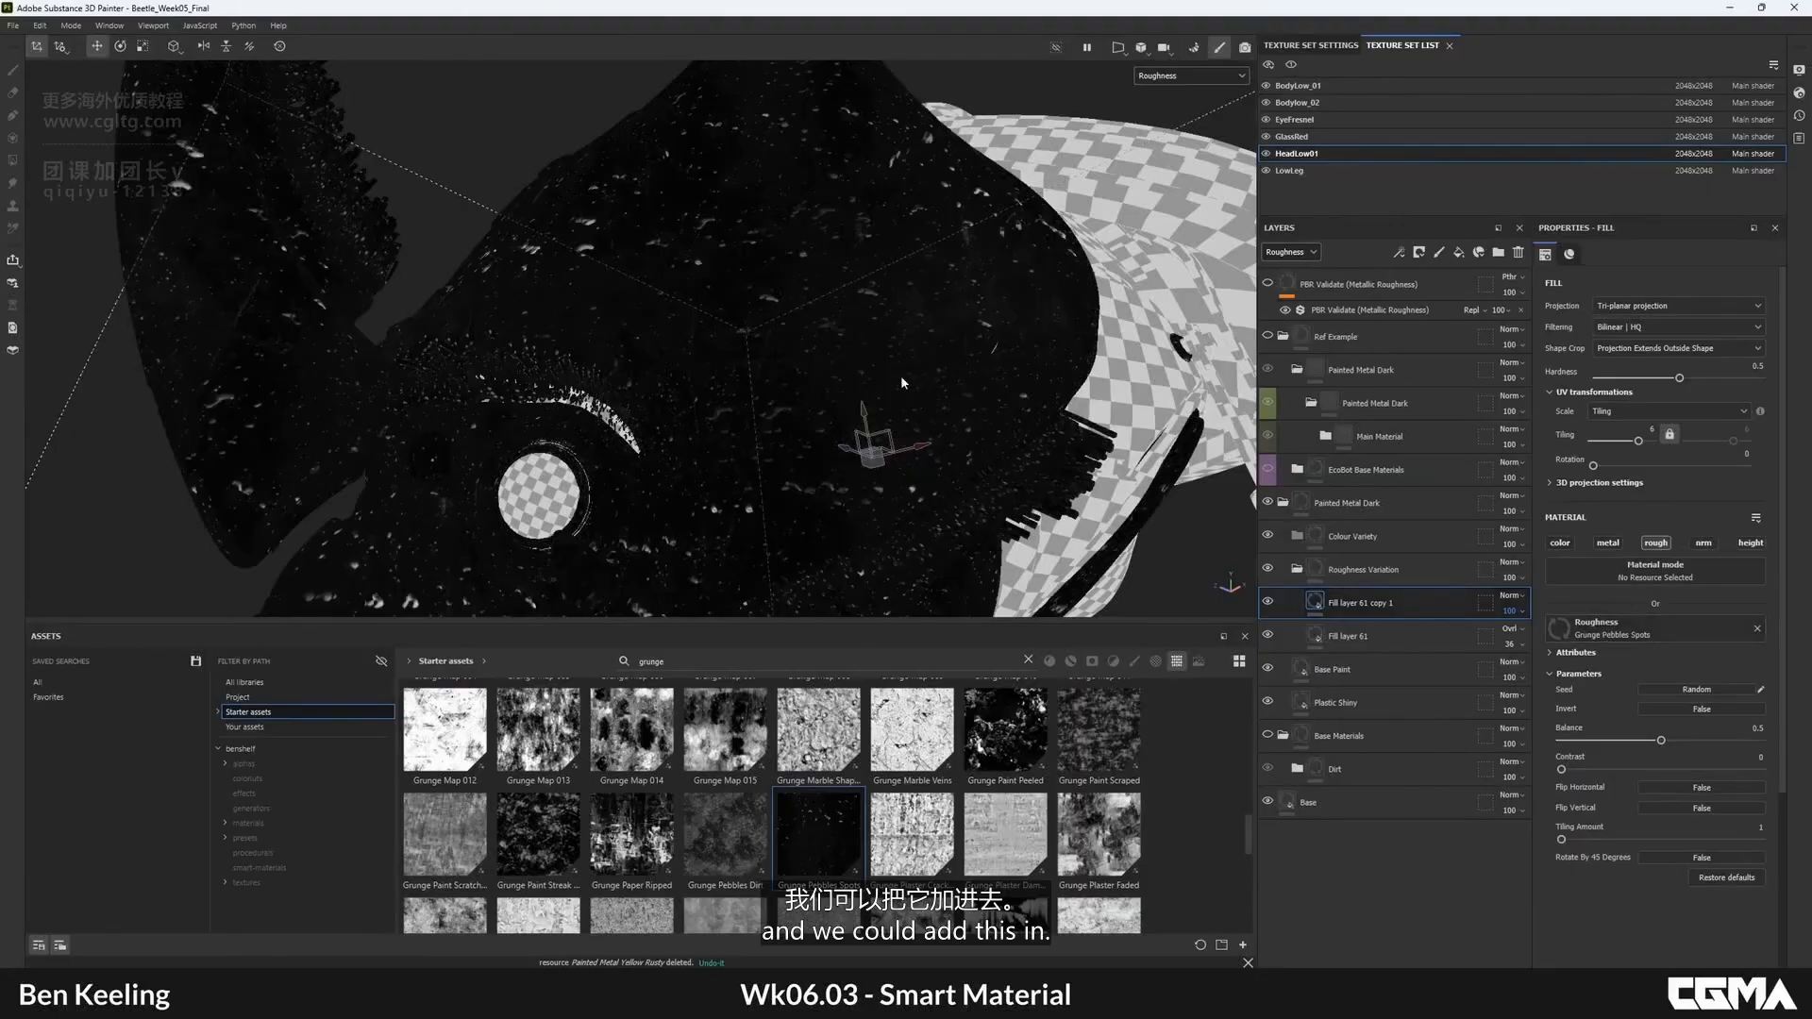
# - Set the spots layer's roughness blend mode to Linear dodge (Add) and compare the roughness with the layer off and on
pyautogui.keyDown('alt'); pyautogui.moveTo(807, 353); pyautogui.dragTo(873, 288); pyautogui.keyUp('alt')
pyautogui.press('m')
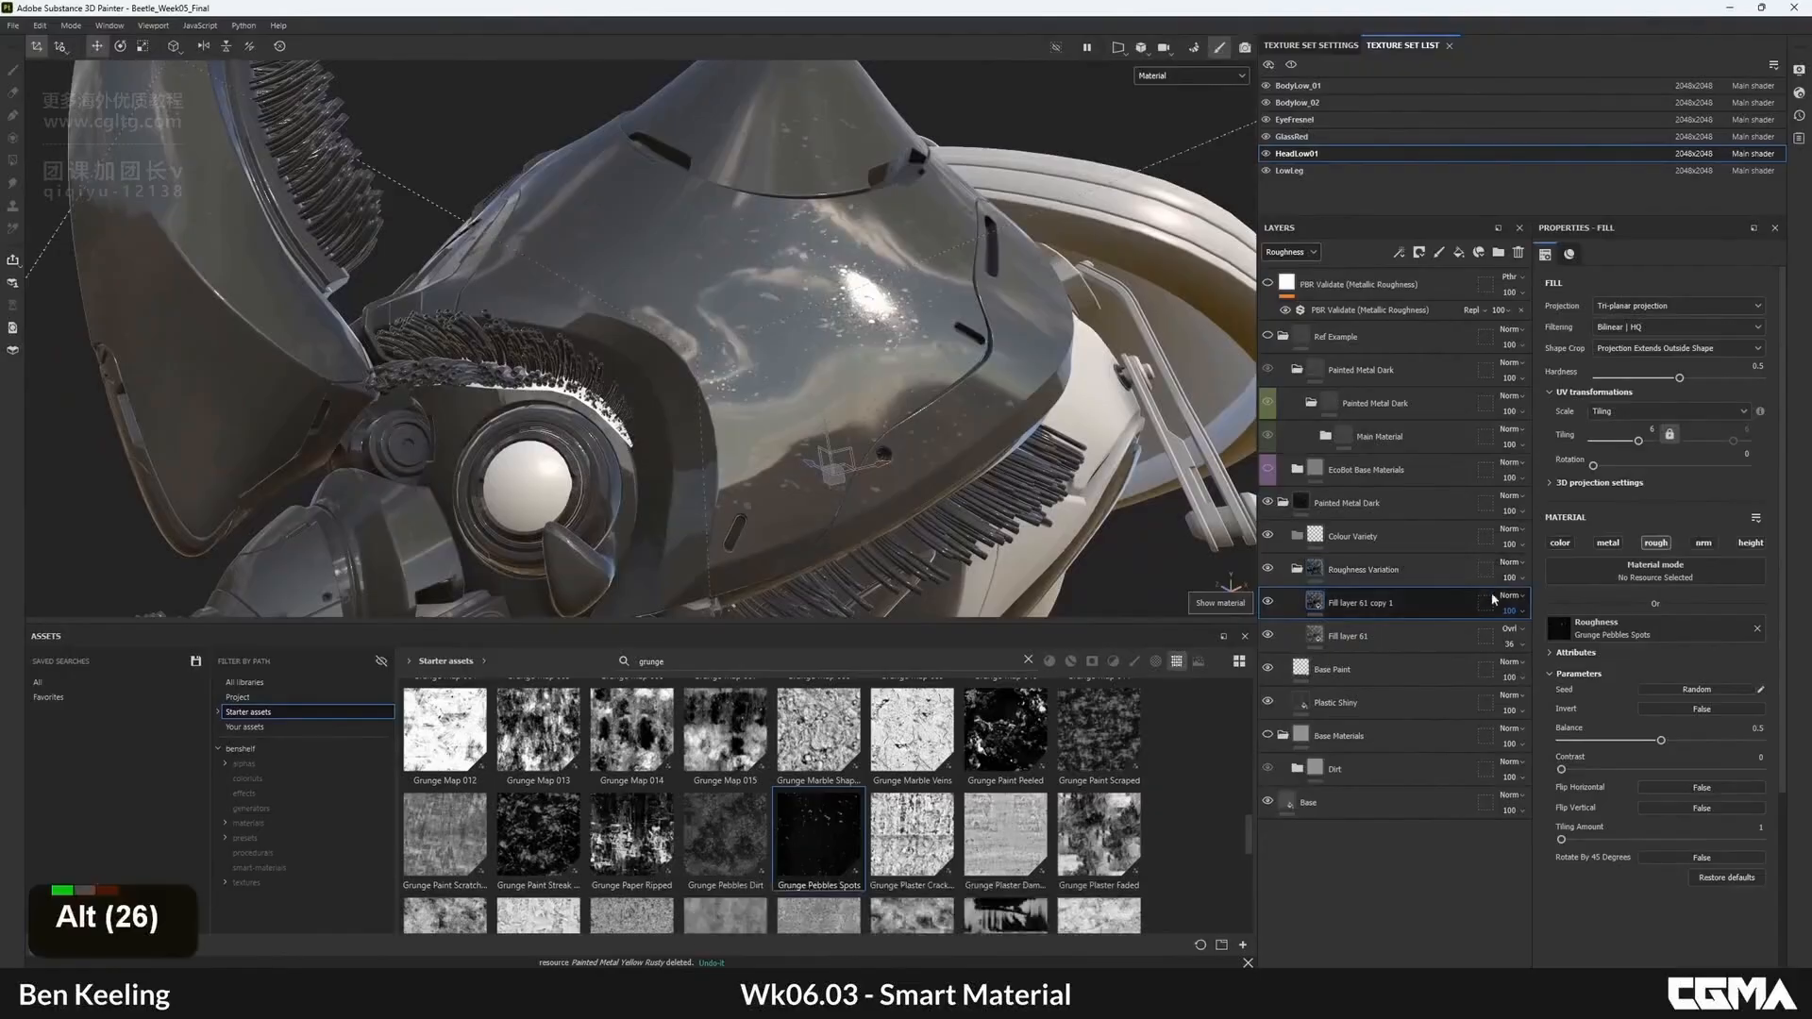
pyautogui.click(1508, 597)
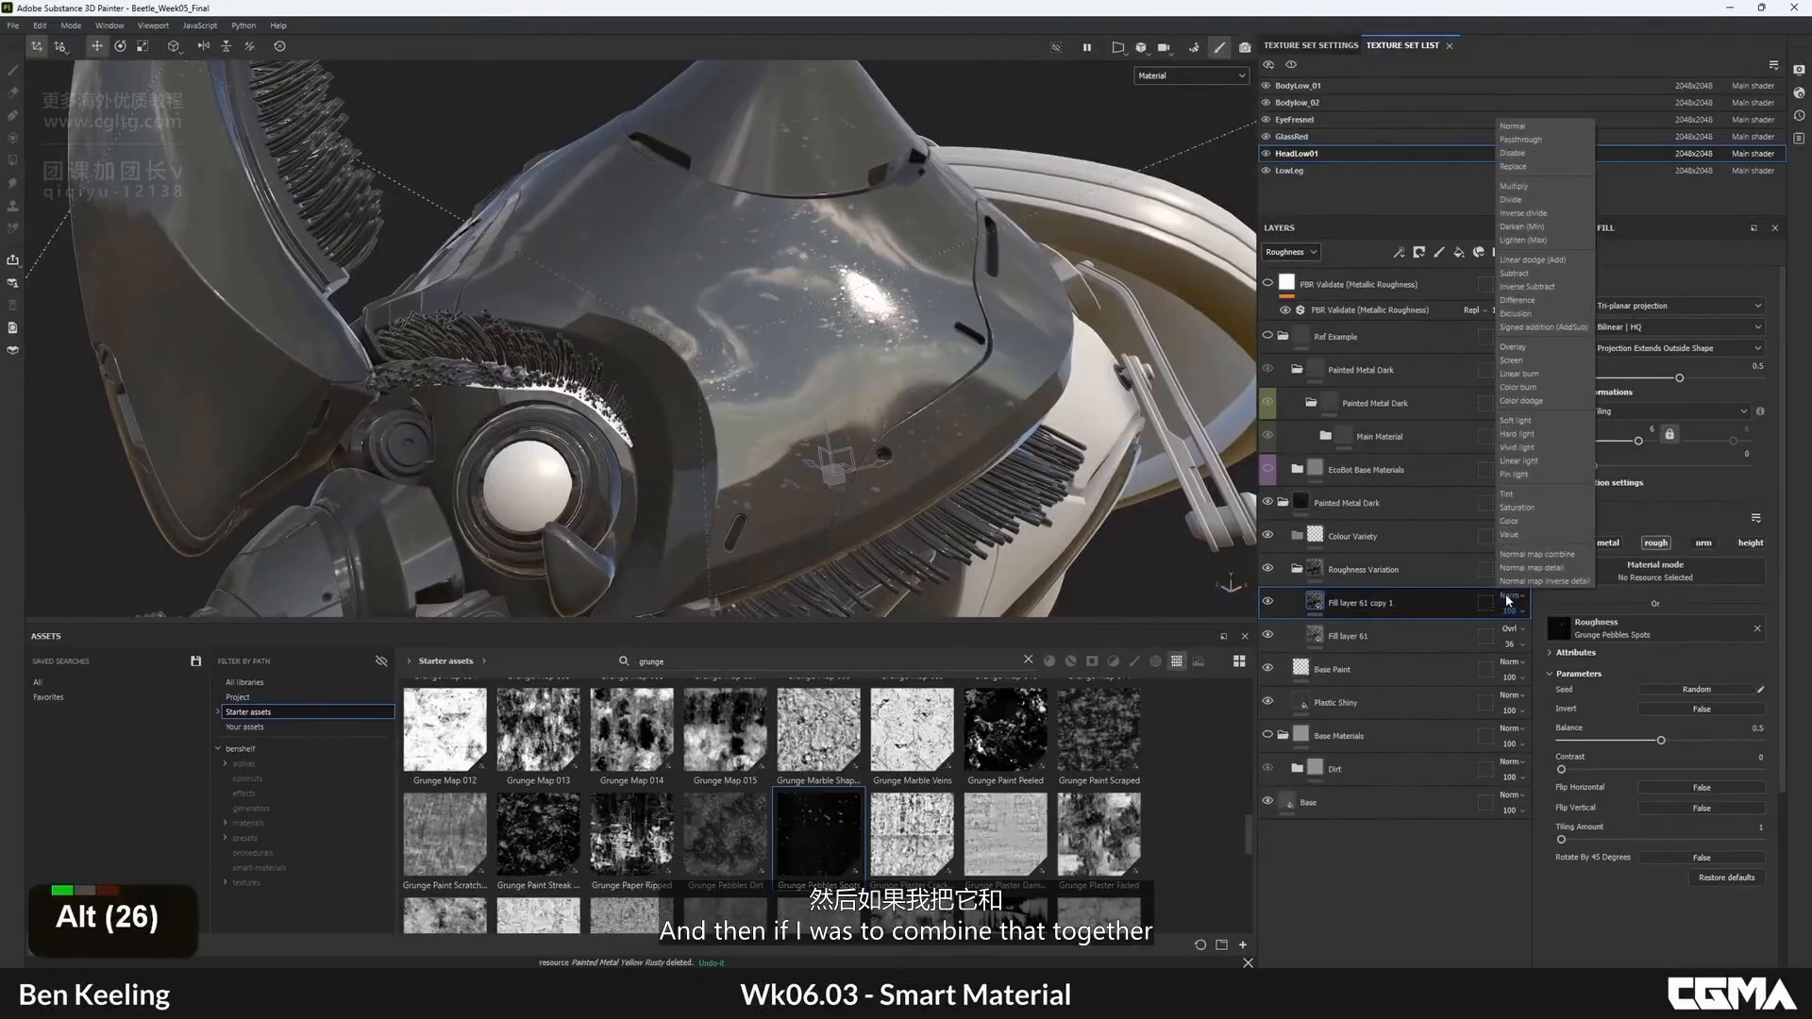
pyautogui.click(1528, 260)
pyautogui.keyDown('alt'); pyautogui.moveTo(840, 387); pyautogui.dragTo(858, 394); pyautogui.keyUp('alt')
pyautogui.press('c')
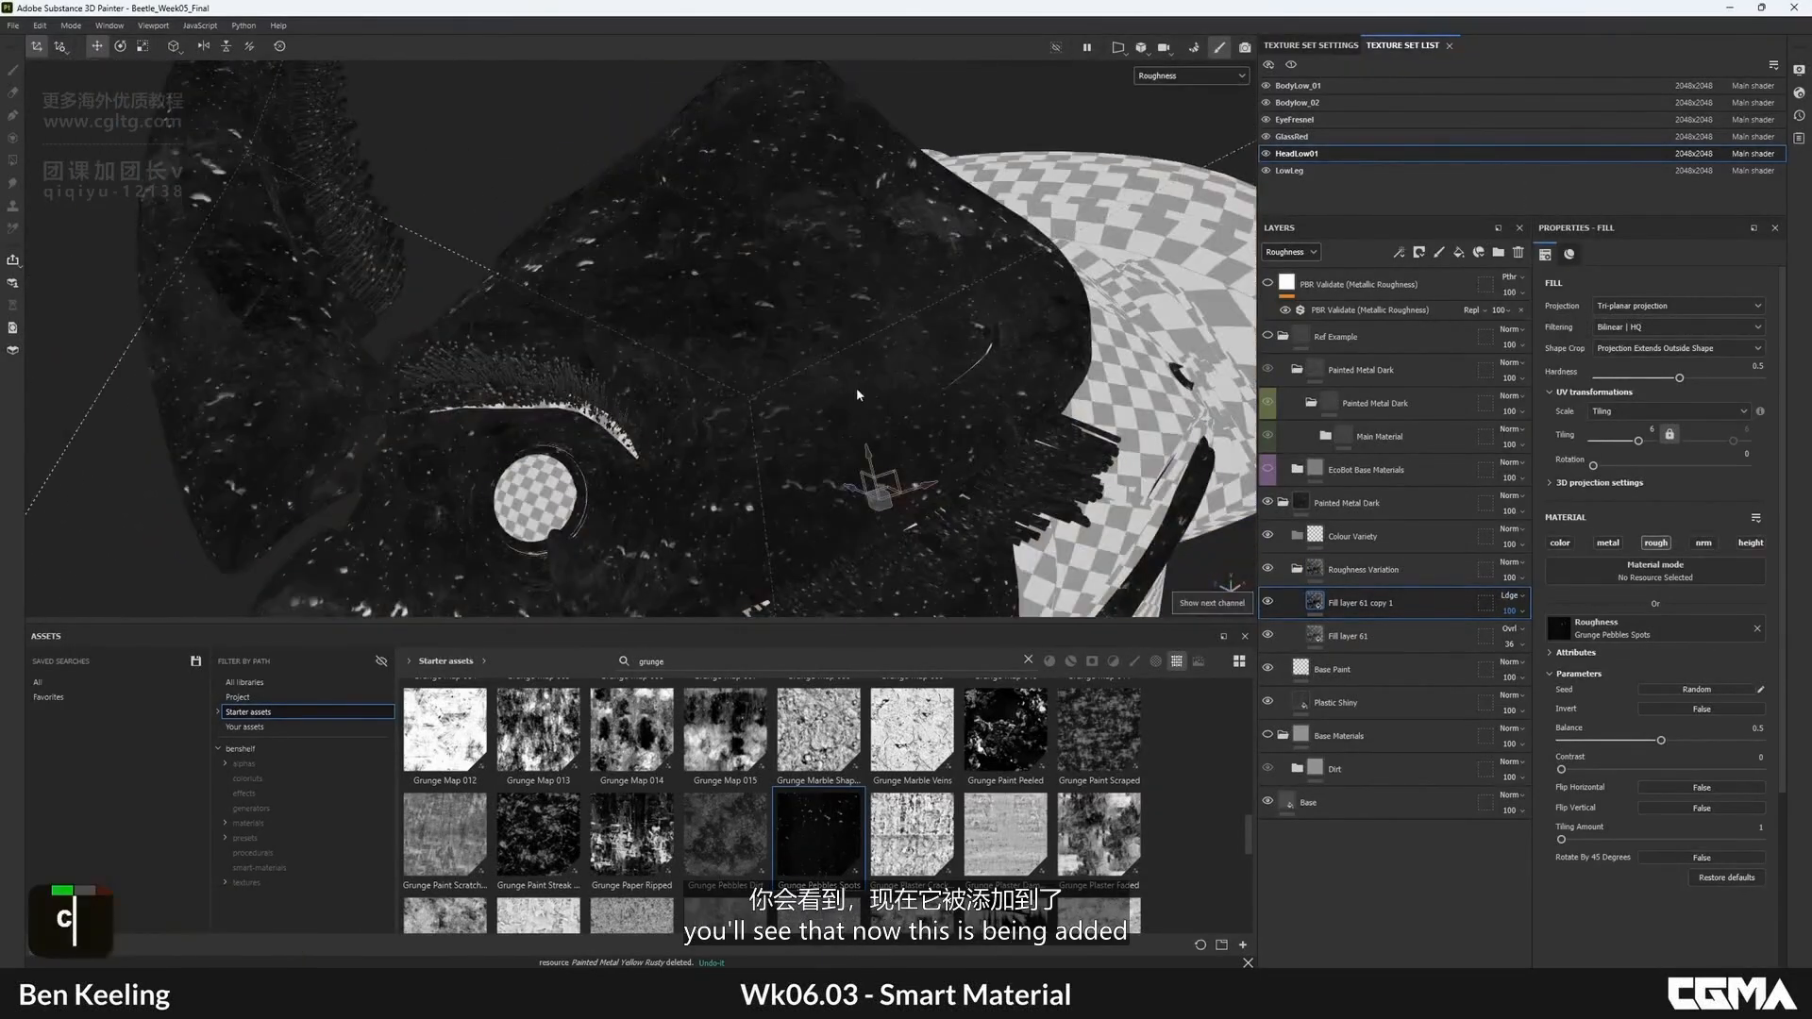
pyautogui.doubleClick(1269, 603)
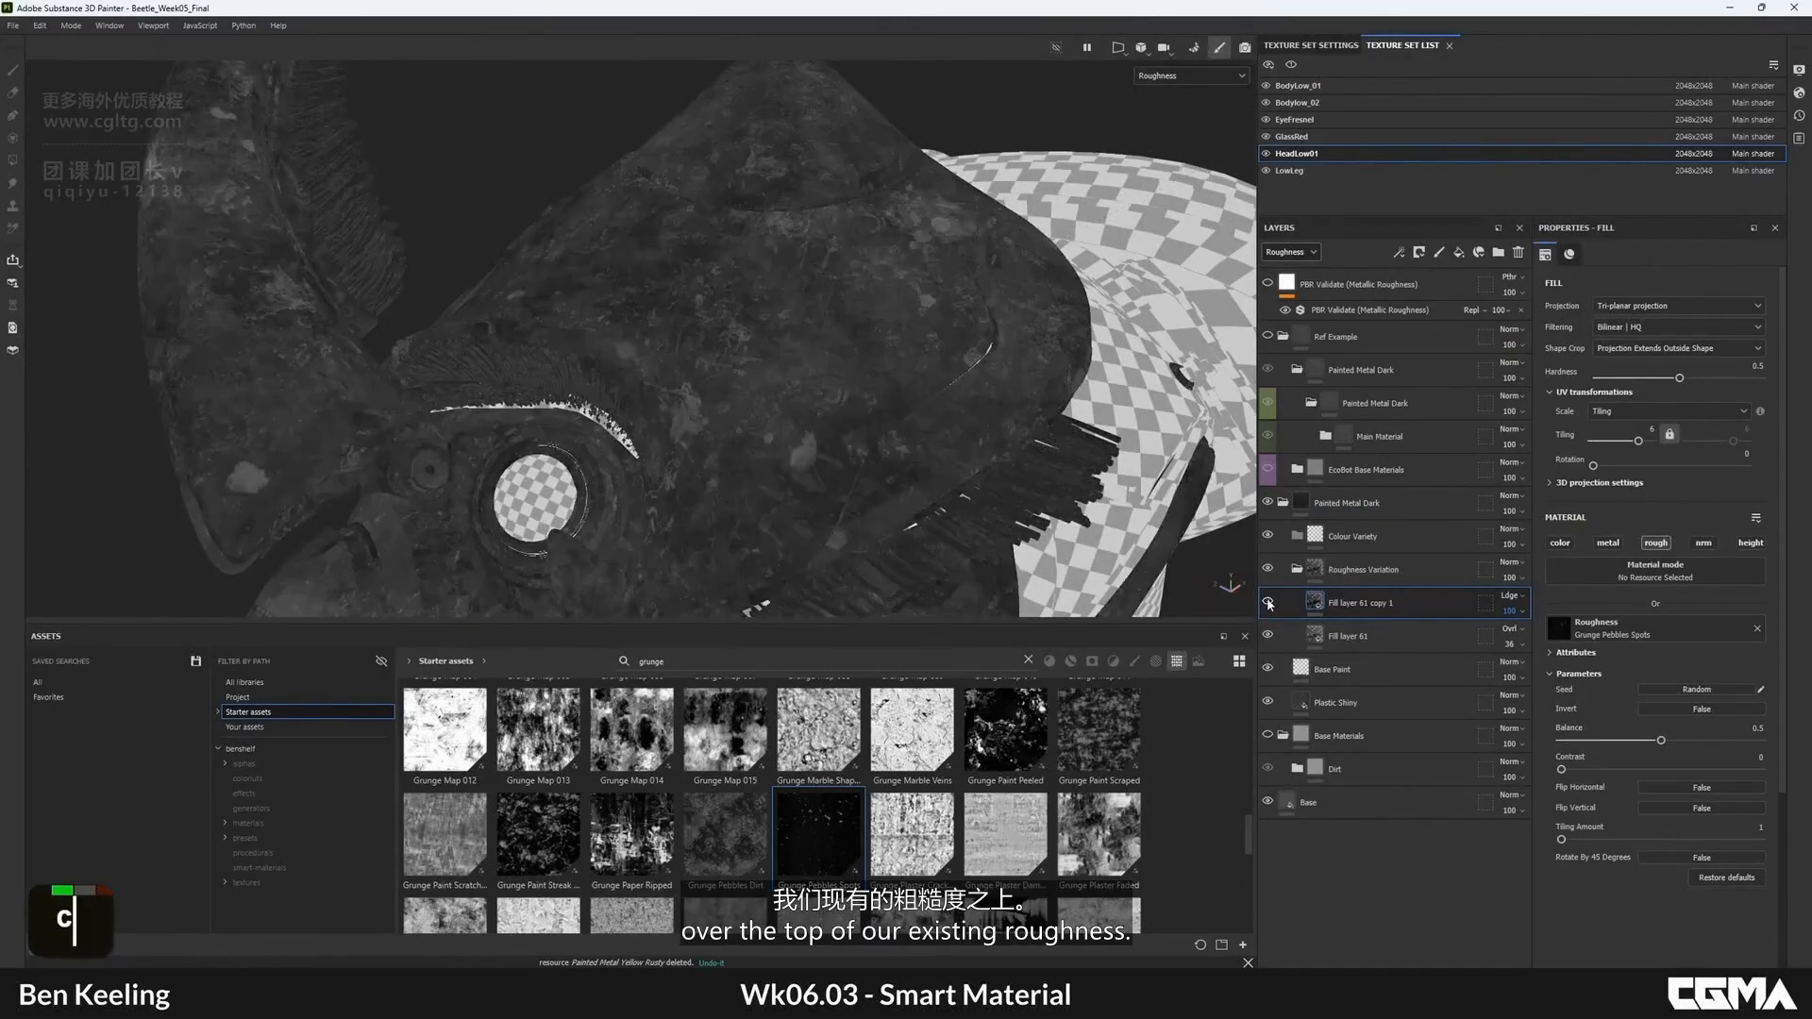
# - Try the spots layer's other roughness blend modes one after another, starting from Normal
pyautogui.click(1510, 595)
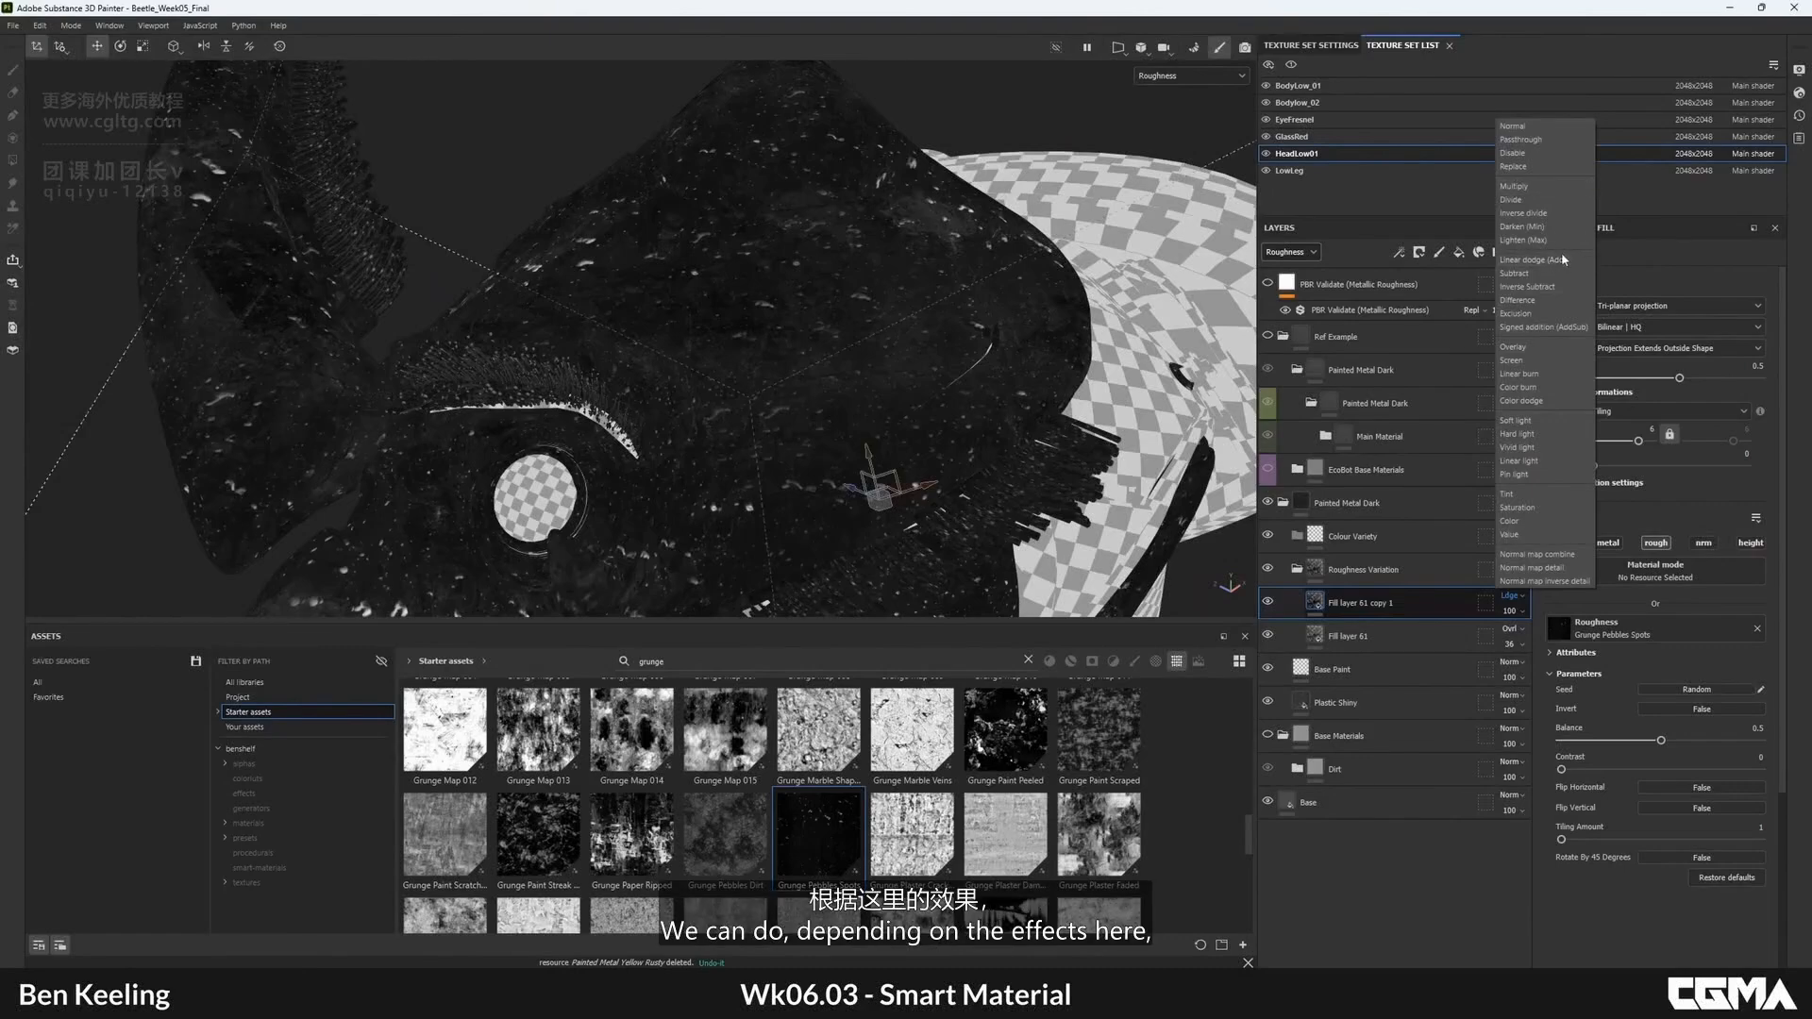
pyautogui.click(1513, 126)
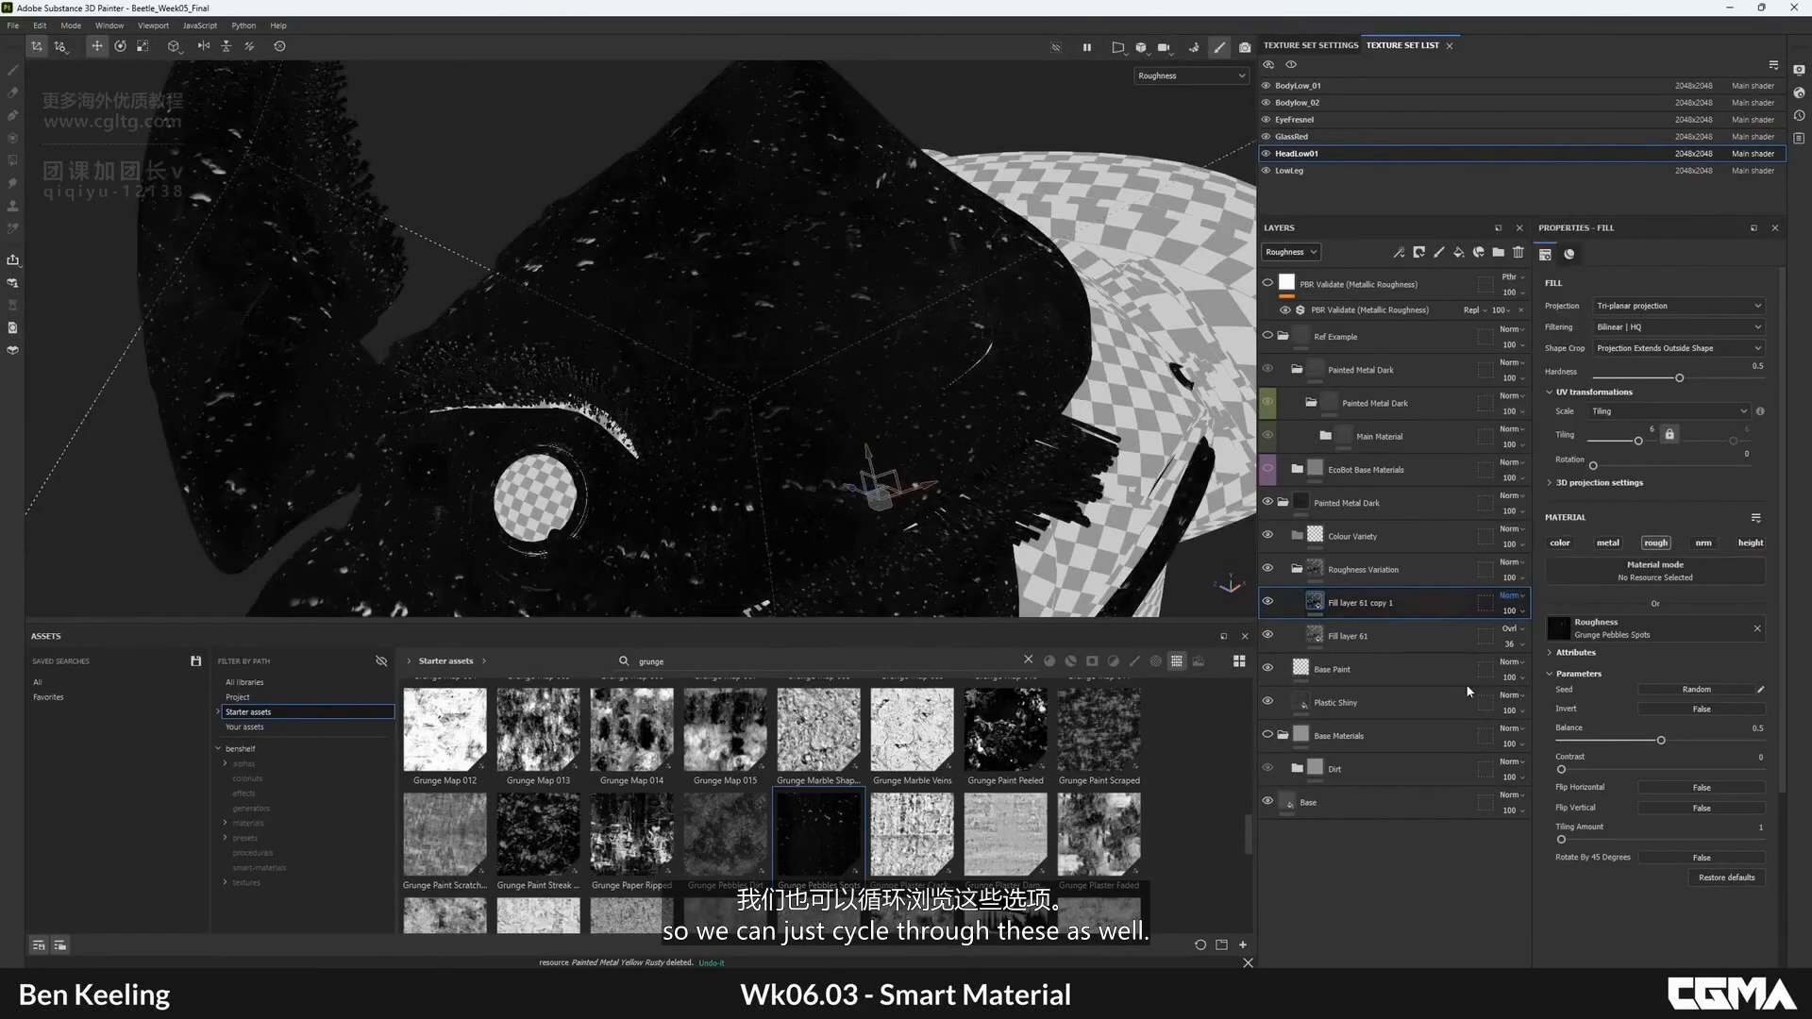
pyautogui.scroll(-5, 1513, 602)
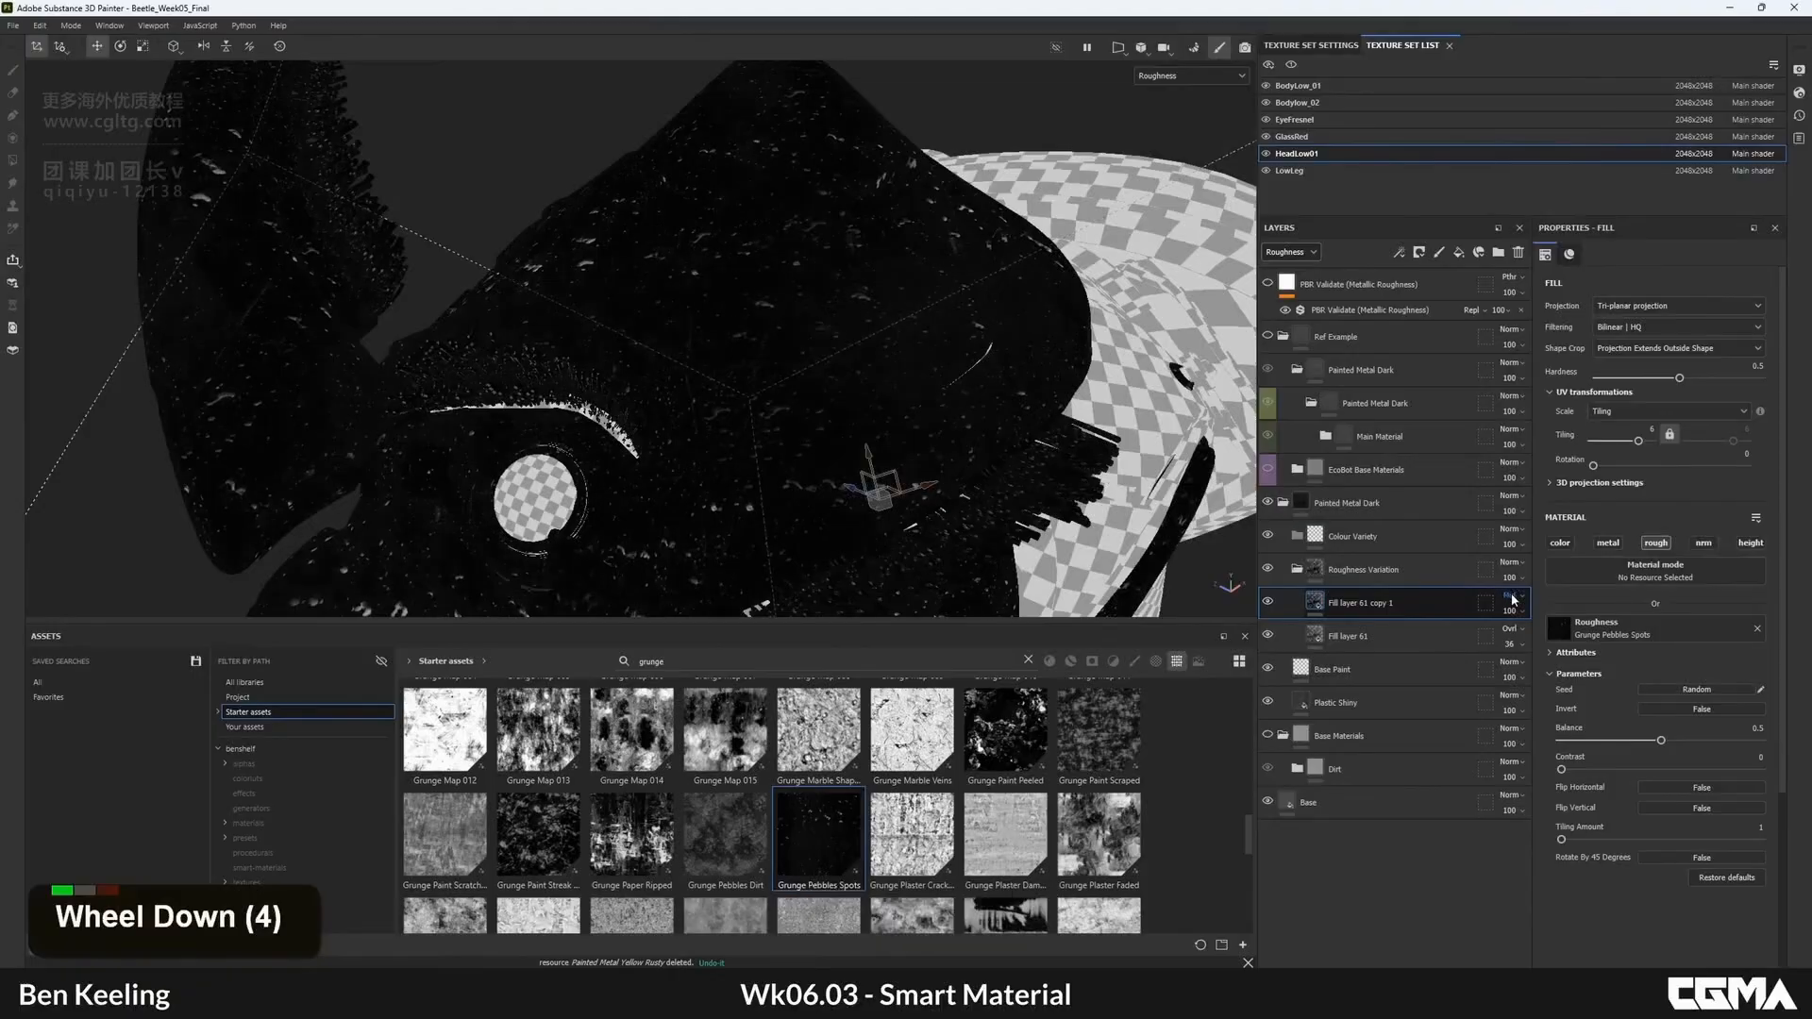
pyautogui.scroll(-3, 1513, 599)
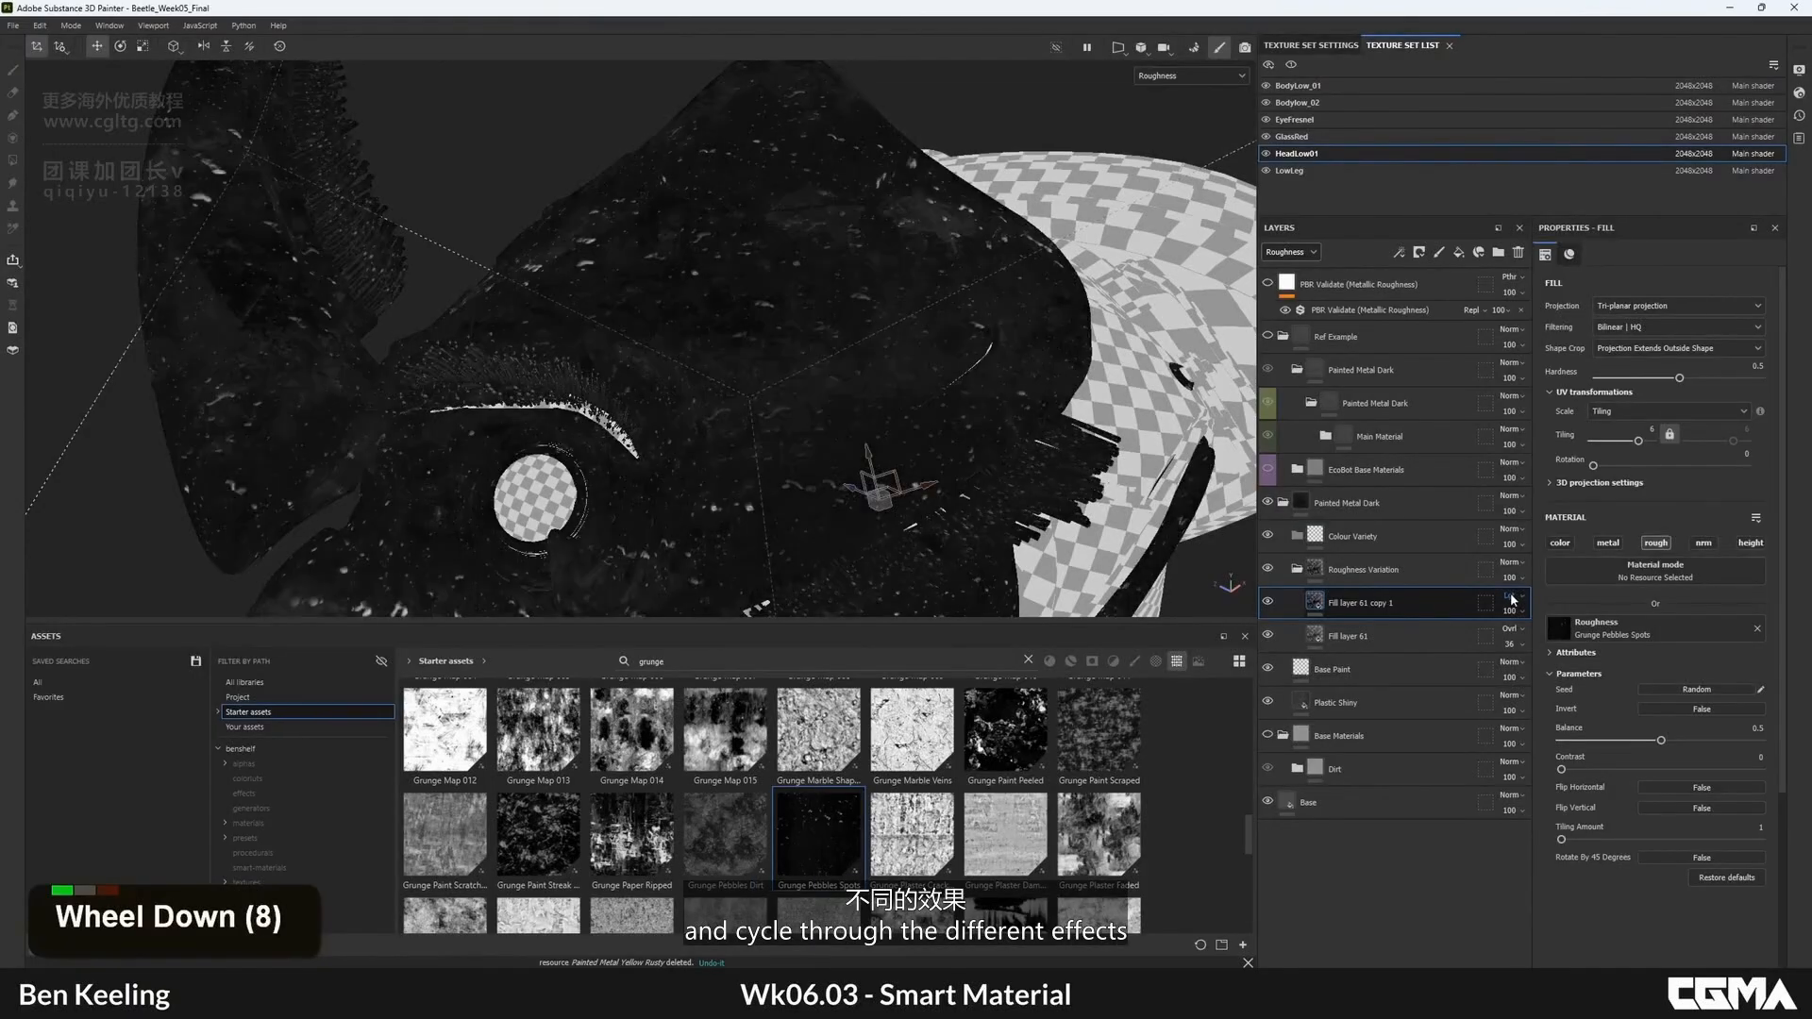
pyautogui.scroll(1, 1513, 599)
pyautogui.scroll(-3, 1513, 599)
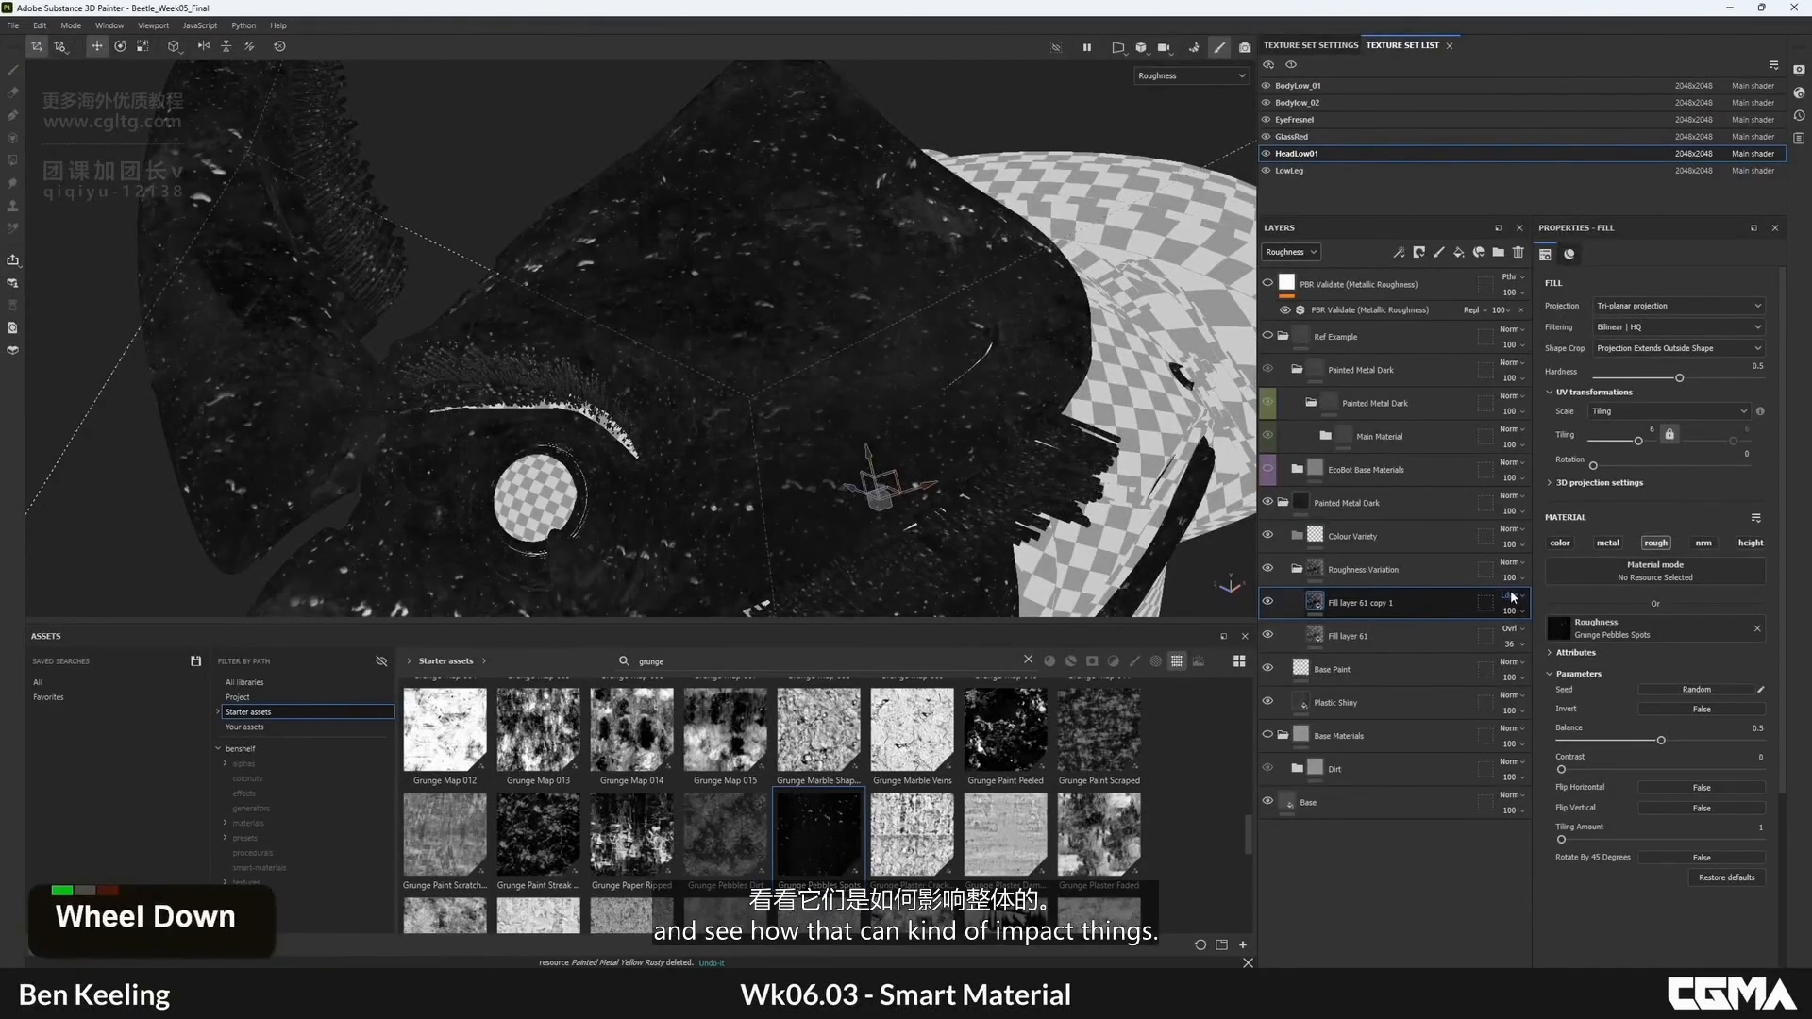
pyautogui.scroll(-5, 1513, 596)
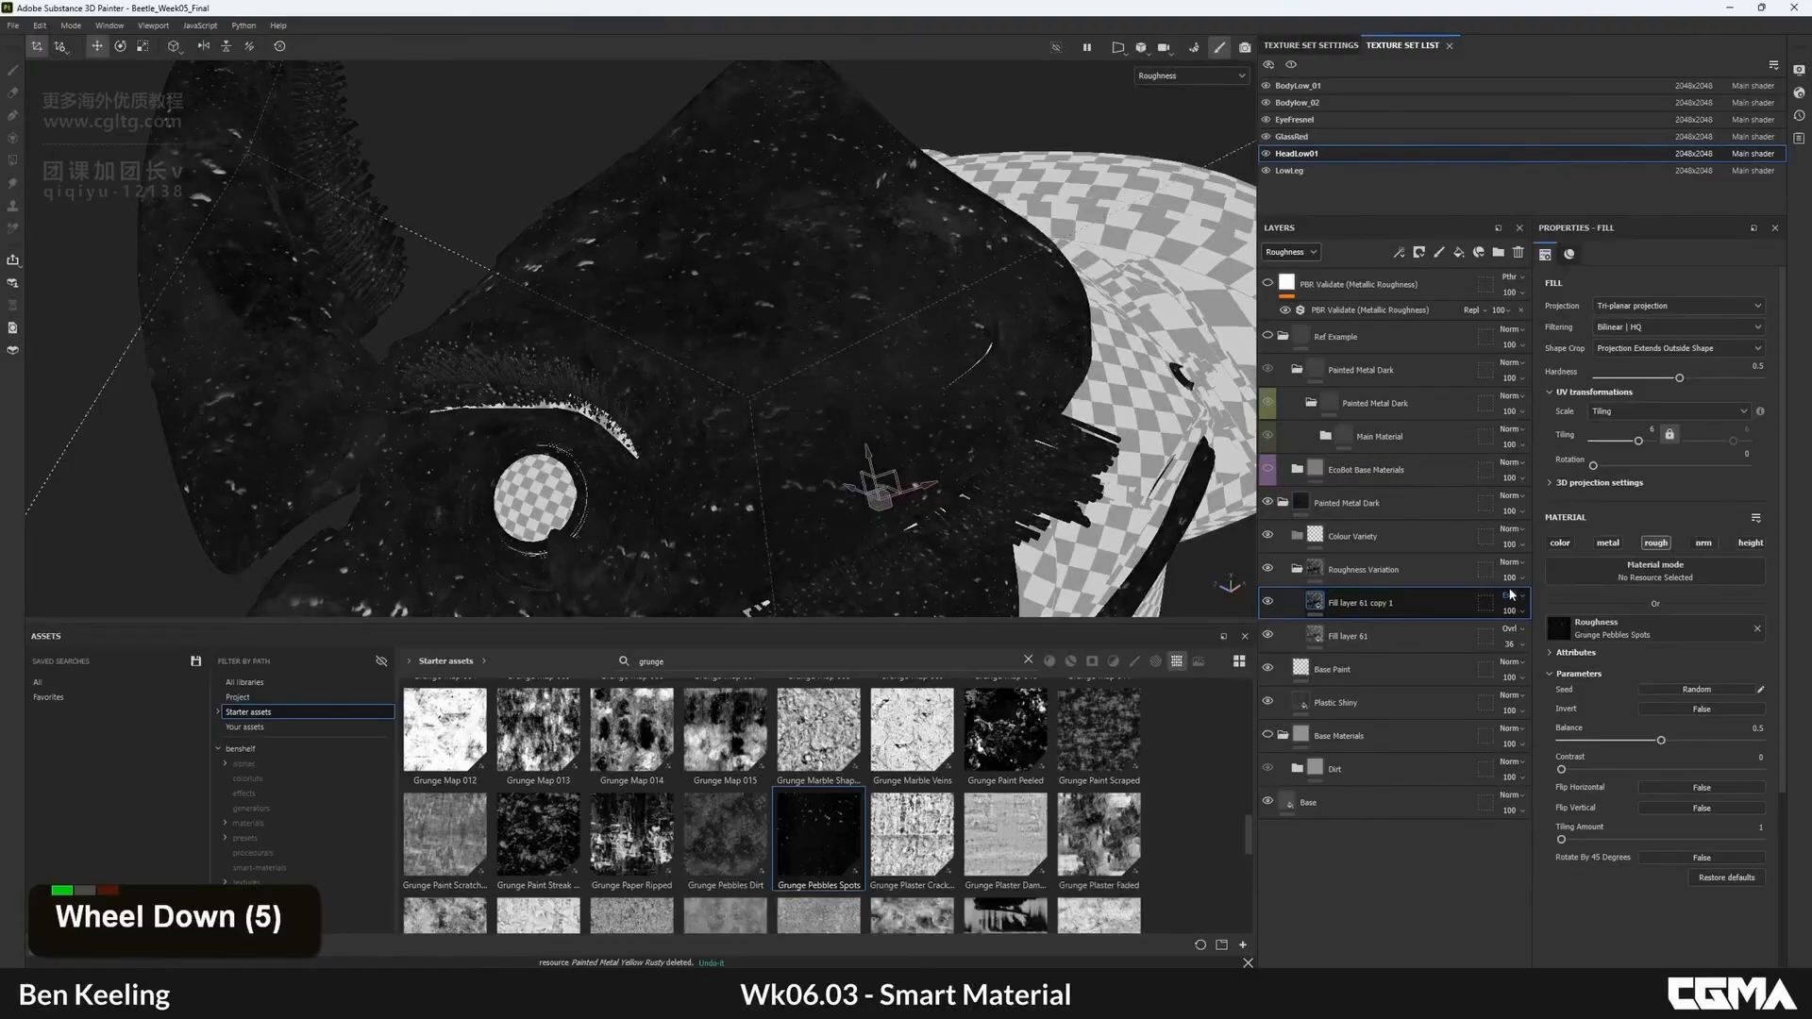
pyautogui.scroll(-1, 1512, 595)
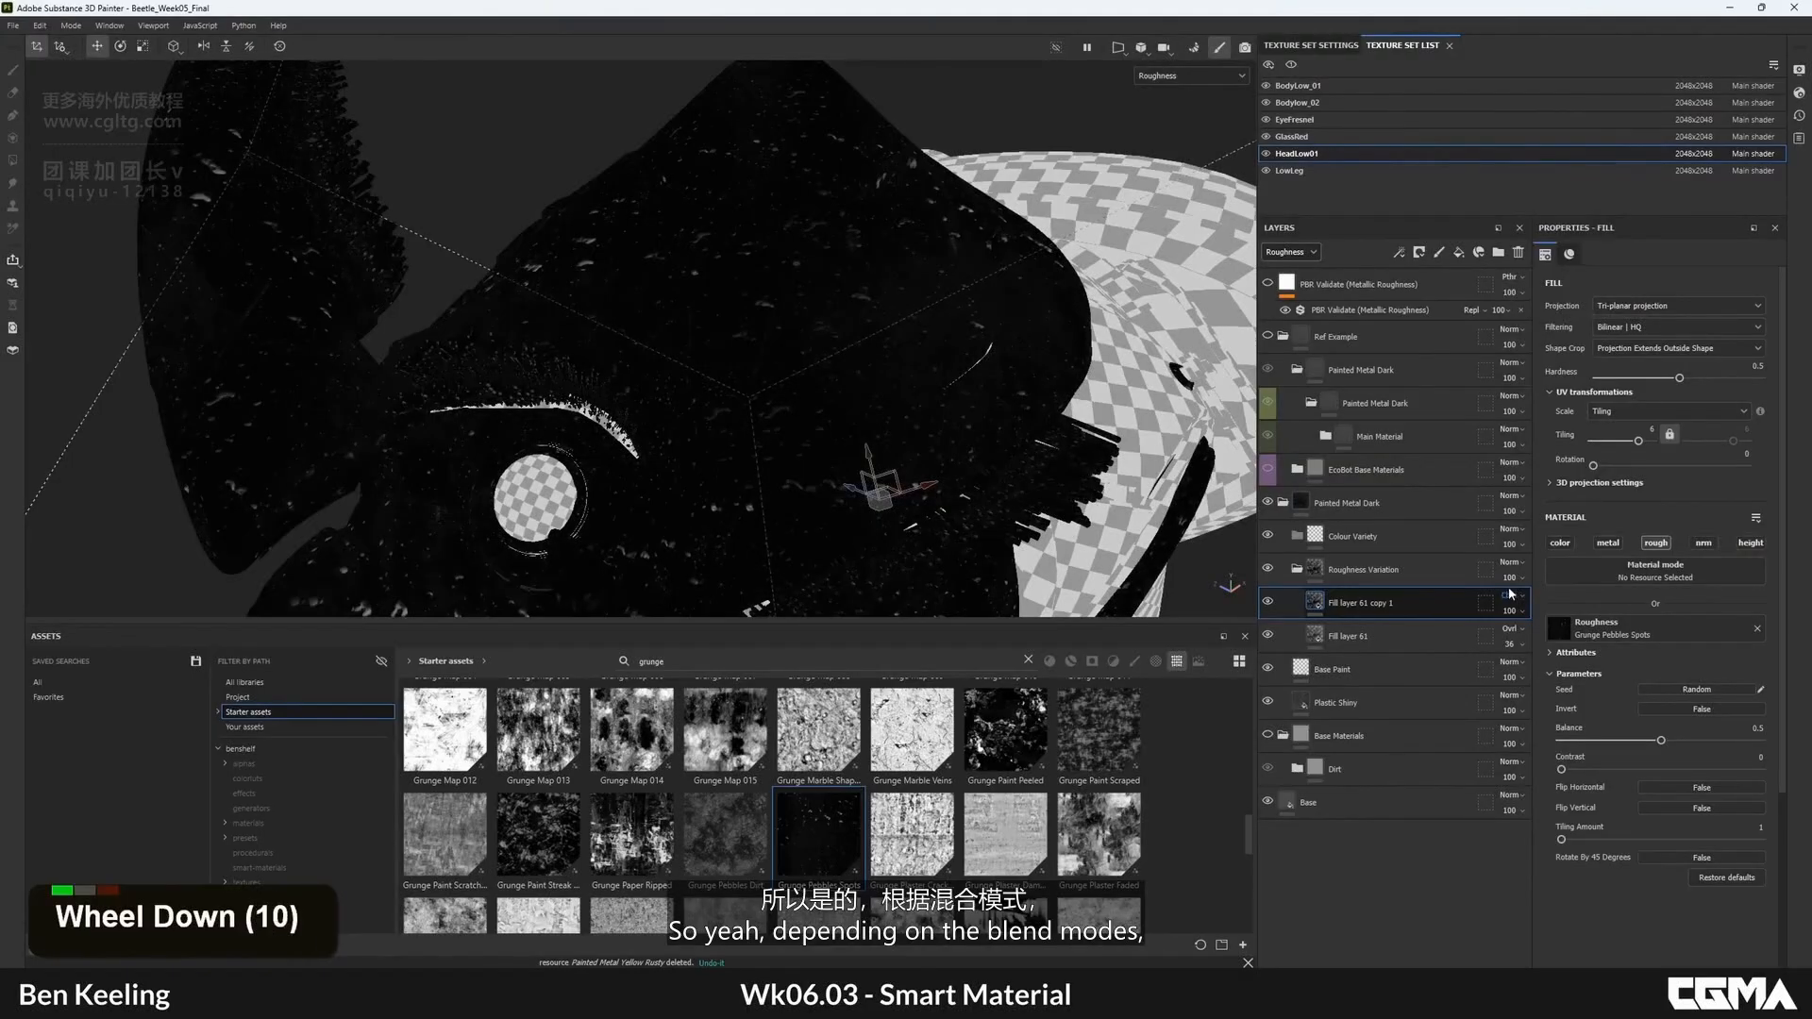
pyautogui.scroll(-3, 1511, 595)
pyautogui.scroll(-3, 1511, 594)
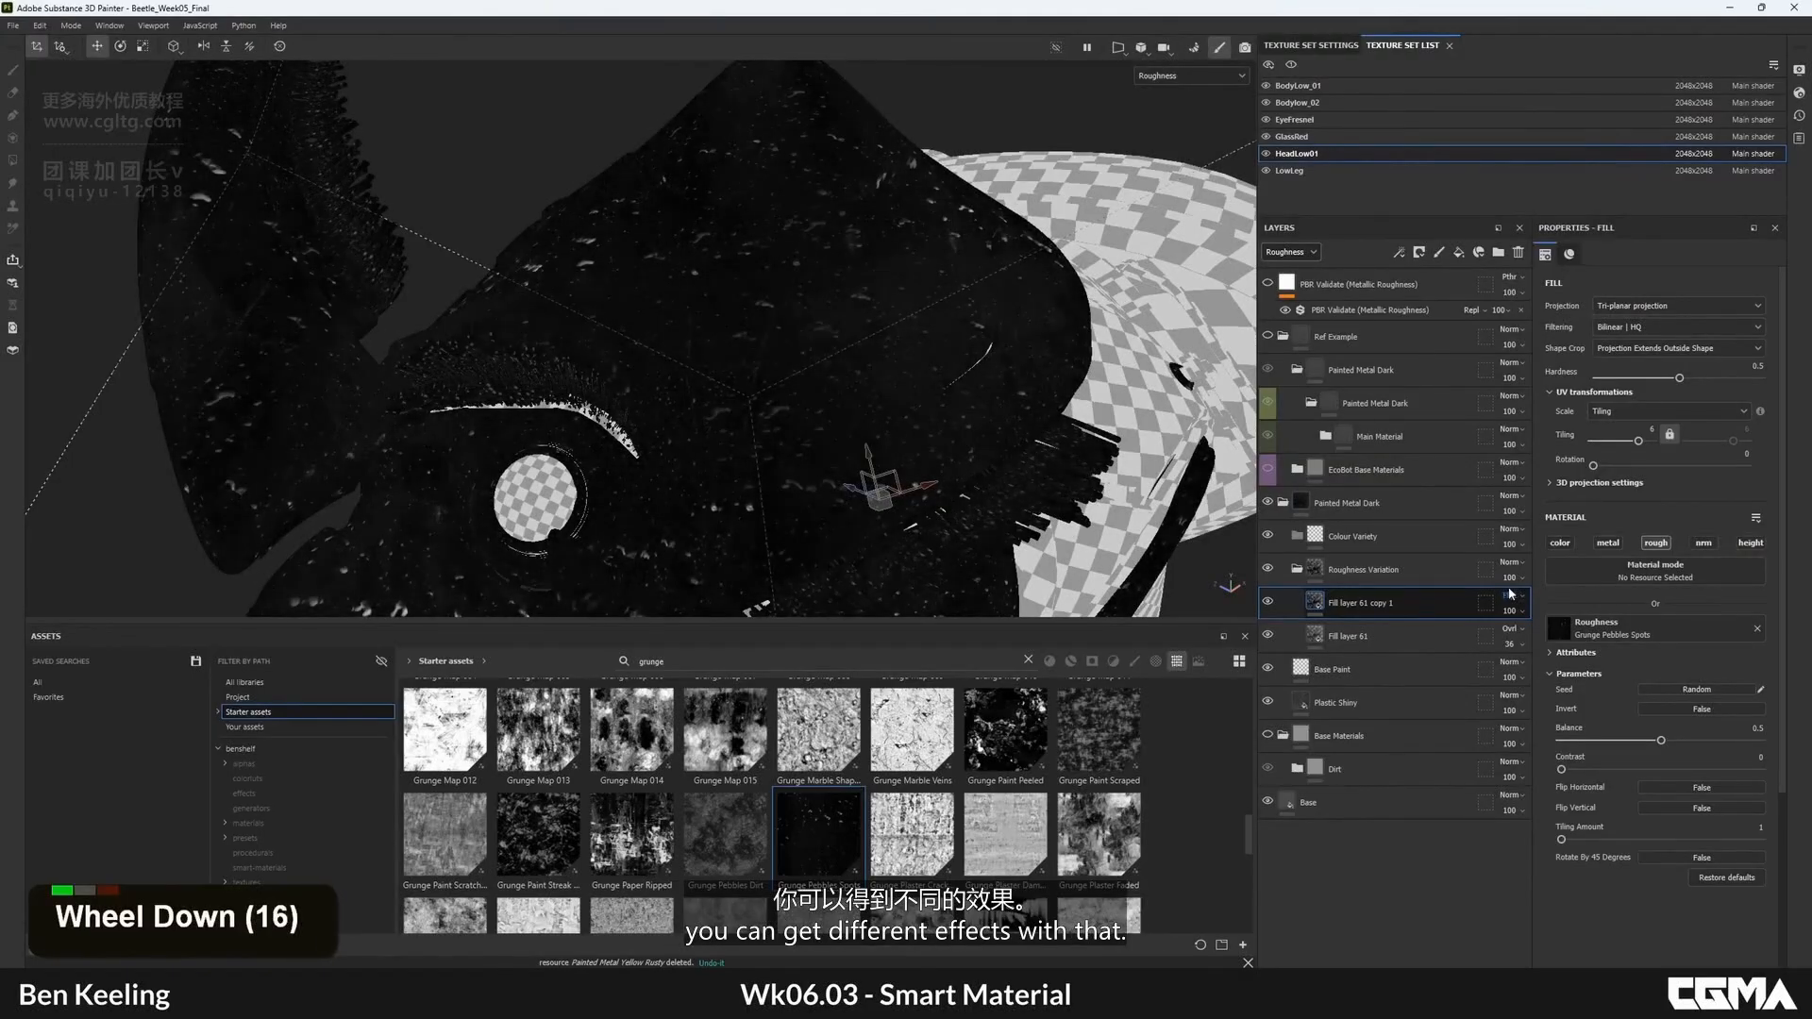
pyautogui.scroll(-2, 1511, 599)
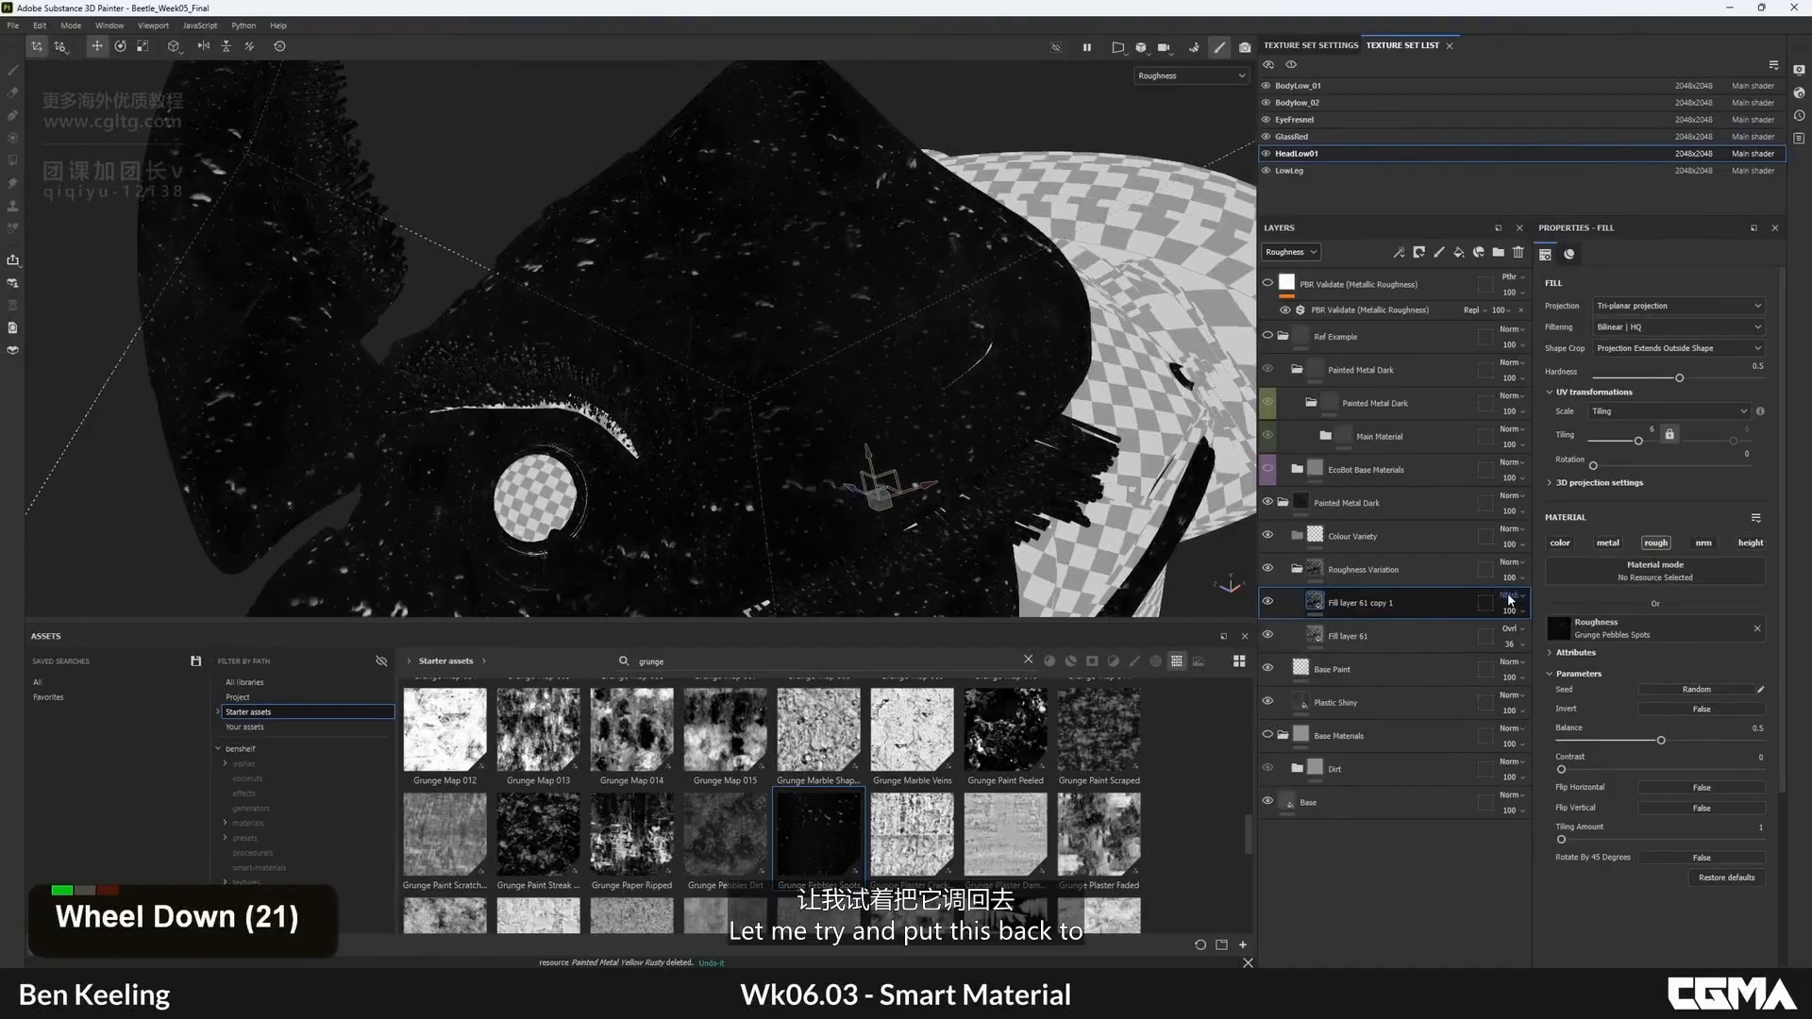
# - Set the spots layer's roughness blending to Linear dodge (Add) with opacity 52
pyautogui.click(1511, 597)
pyautogui.click(1555, 261)
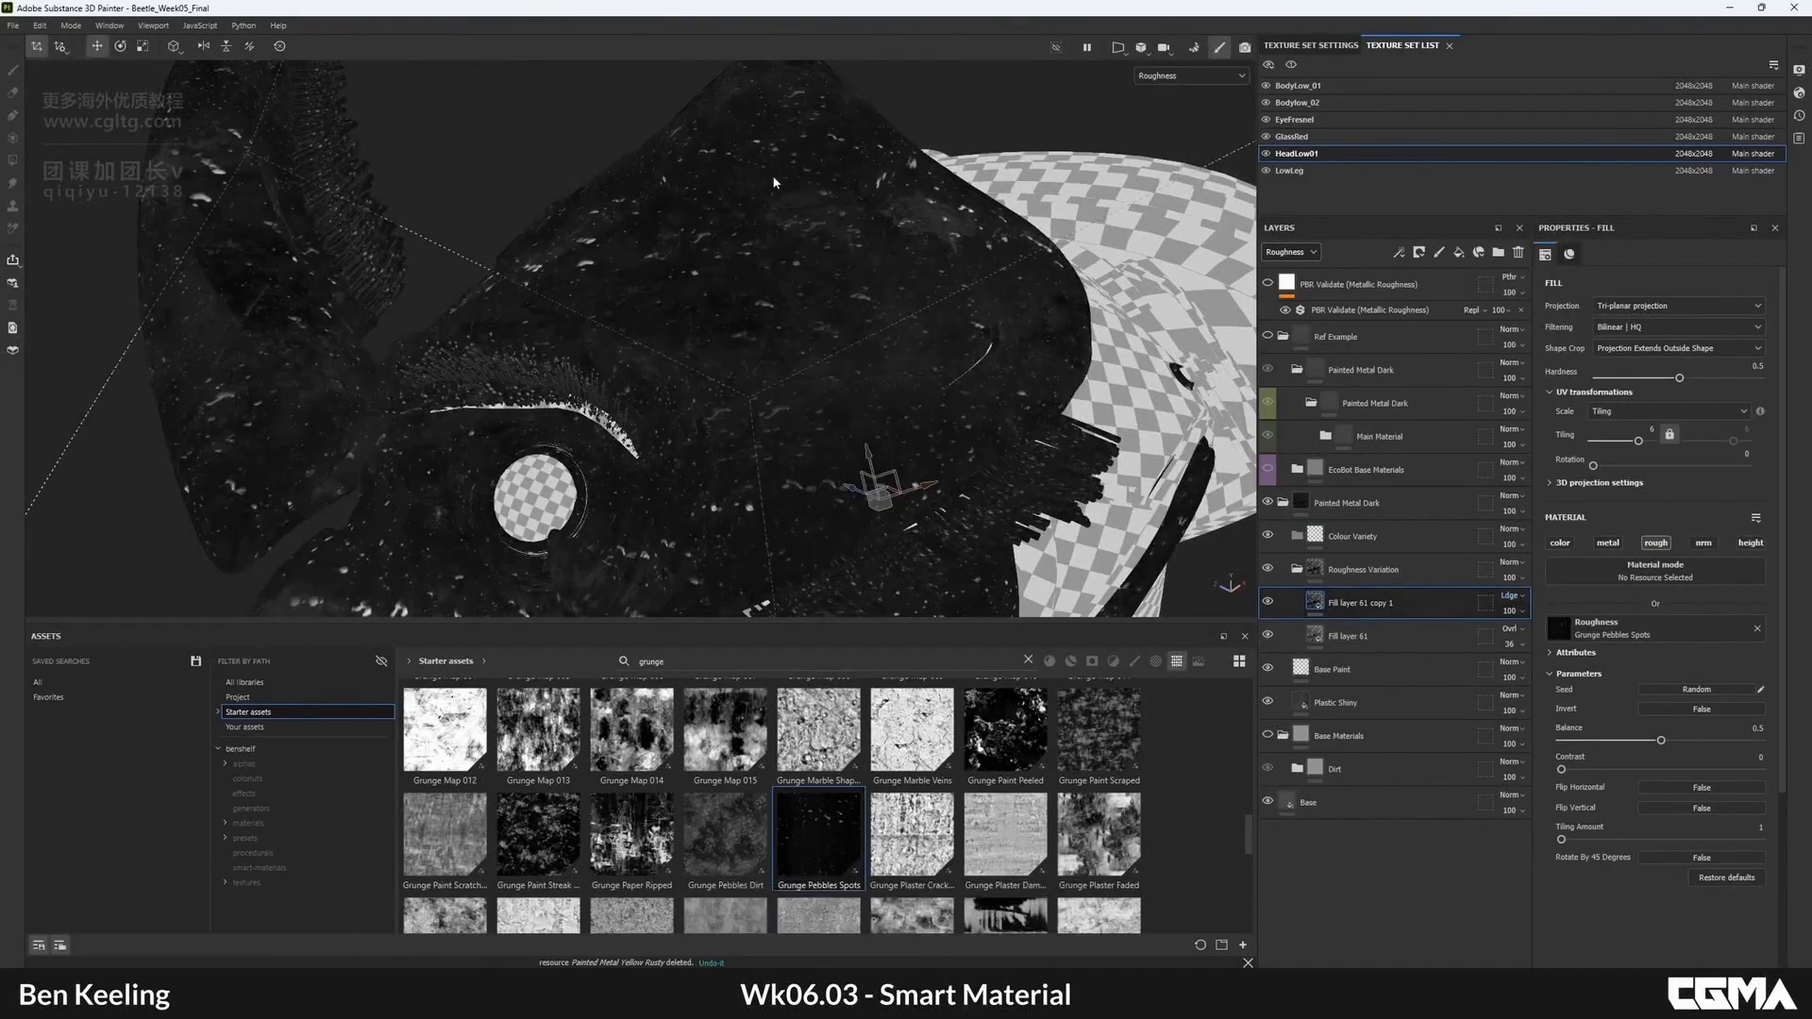
pyautogui.keyDown('alt'); pyautogui.moveTo(775, 181); pyautogui.dragTo(830, 188); pyautogui.keyUp('alt')
pyautogui.moveTo(1517, 641); pyautogui.dragTo(1534, 637)
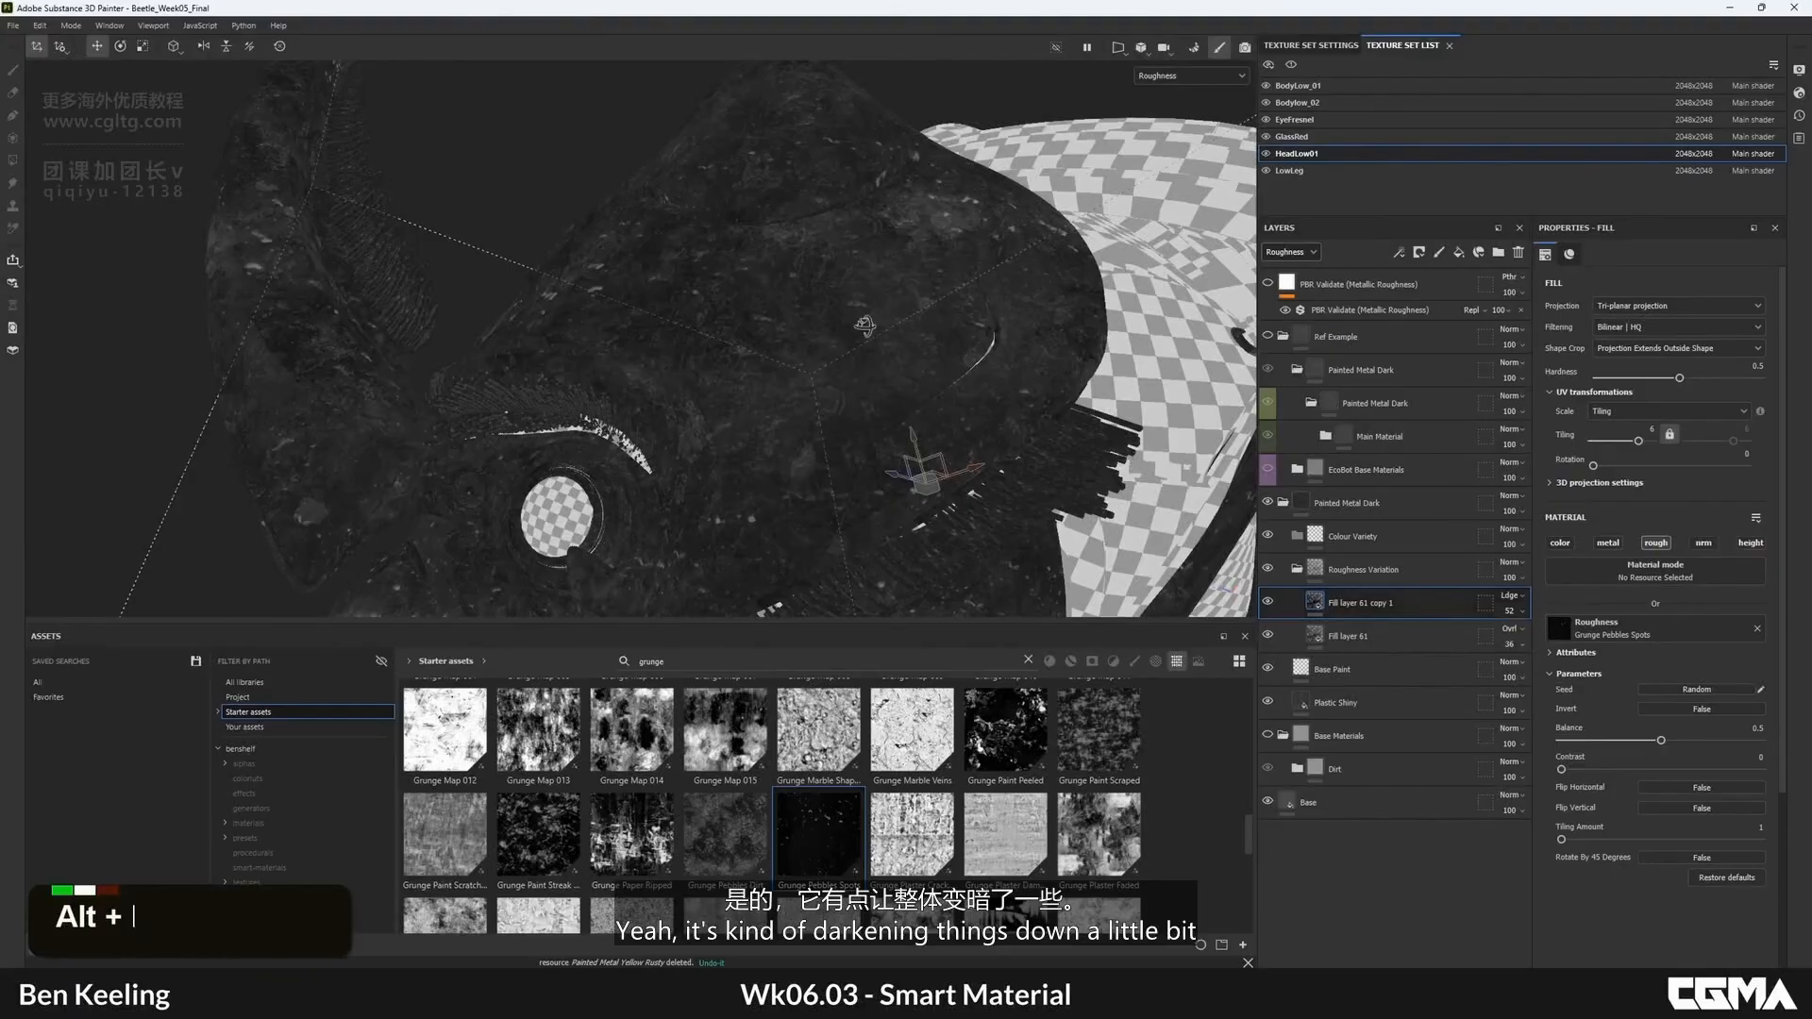
# - Return the viewport to the full material and inspect the spot effect on the head from several angles
pyautogui.keyDown('alt'); pyautogui.moveTo(916, 326); pyautogui.dragTo(745, 283); pyautogui.keyUp('alt')
pyautogui.press('m')
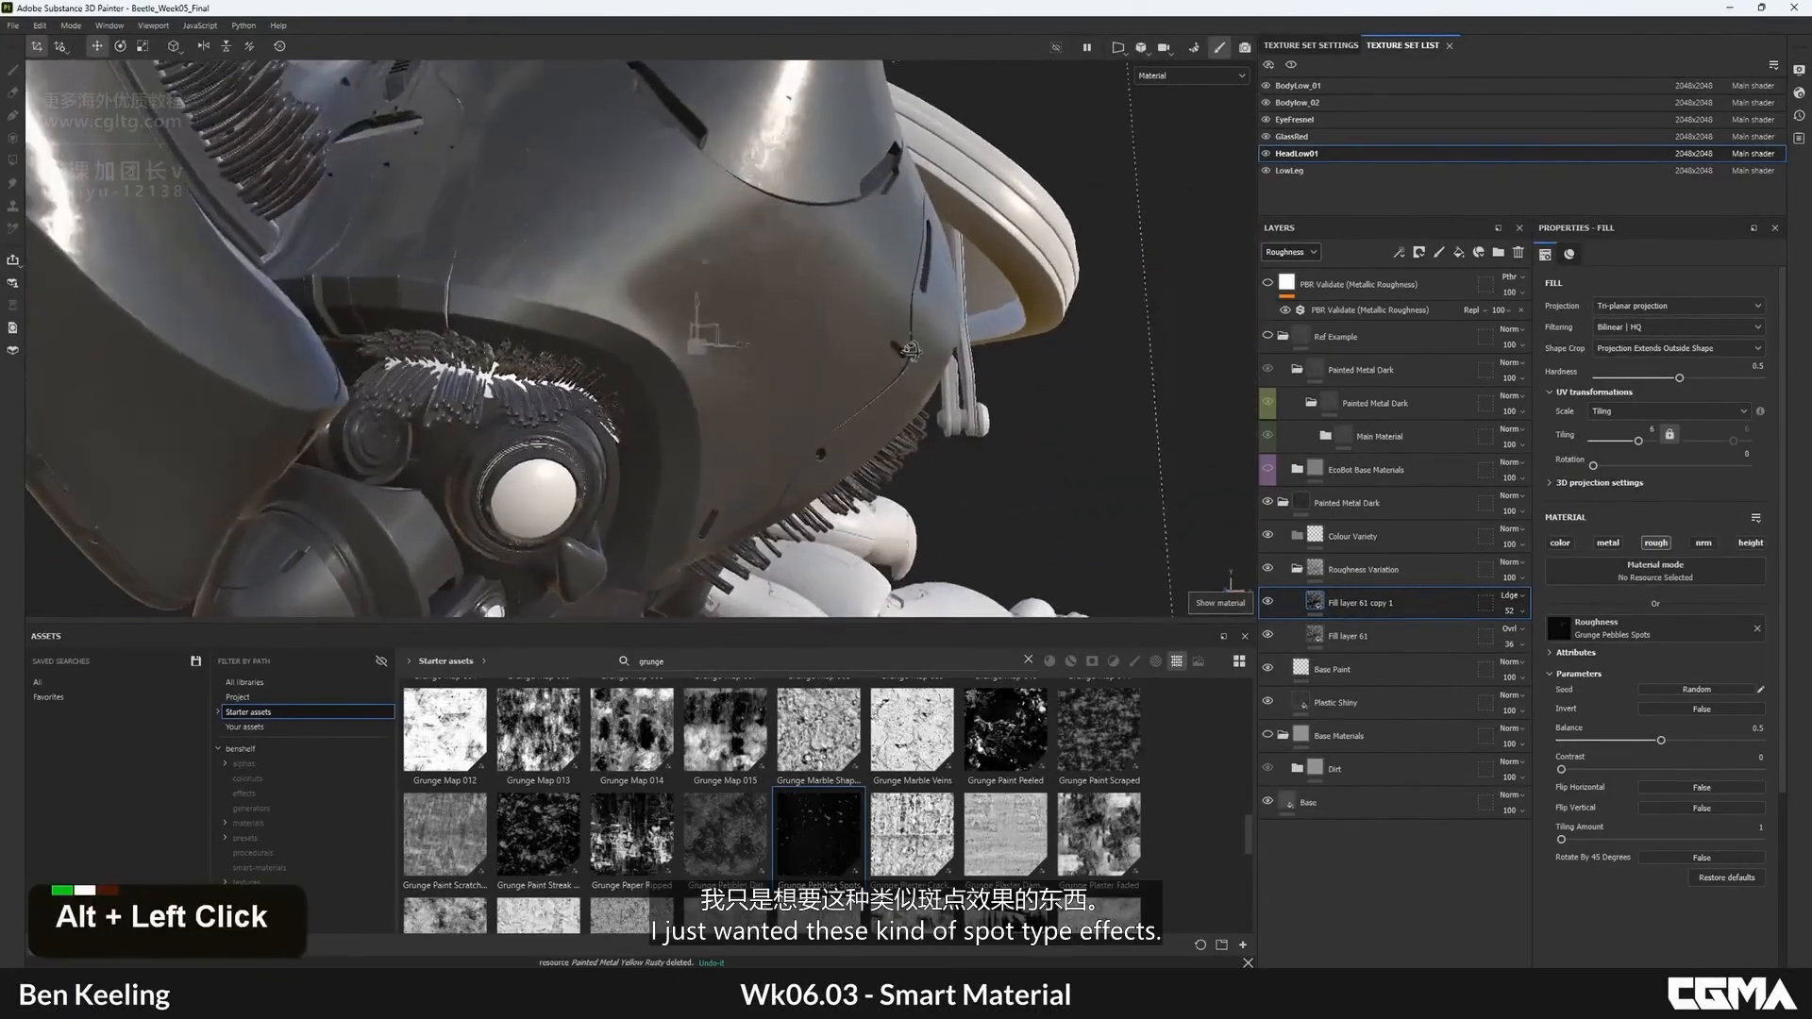
pyautogui.keyDown('alt'); pyautogui.moveTo(745, 284); pyautogui.dragTo(887, 368, button='middle'); pyautogui.keyUp('alt')
pyautogui.keyDown('alt'); pyautogui.moveTo(886, 369); pyautogui.dragTo(831, 510); pyautogui.keyUp('alt')
pyautogui.keyDown('alt'); pyautogui.moveTo(830, 510); pyautogui.dragTo(900, 439, button='middle'); pyautogui.keyUp('alt')
pyautogui.keyDown('alt'); pyautogui.moveTo(900, 439); pyautogui.dragTo(859, 415, button='right'); pyautogui.keyUp('alt')
pyautogui.keyDown('alt'); pyautogui.moveTo(859, 416); pyautogui.dragTo(1092, 449); pyautogui.keyUp('alt')
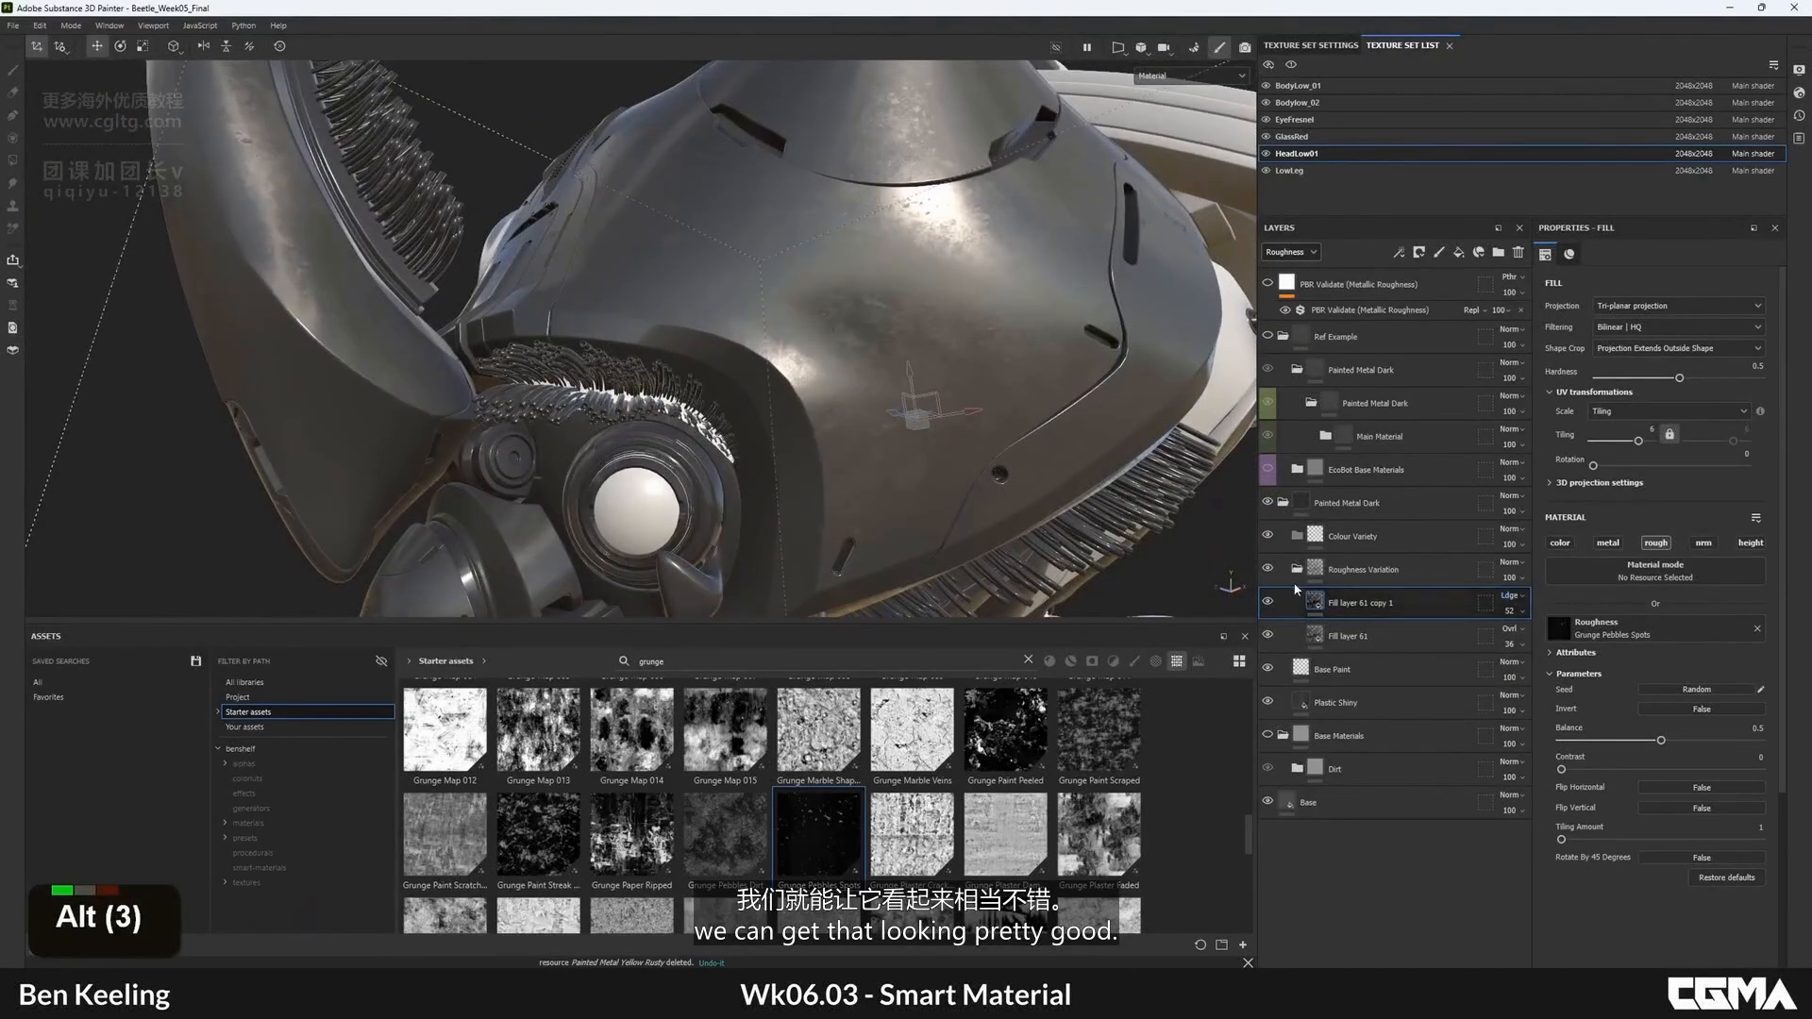
# - Duplicate the spots fill layer in the Roughness Variation group and assign Grunge Leak Large as the copy's roughness texture
pyautogui.click(1511, 595)
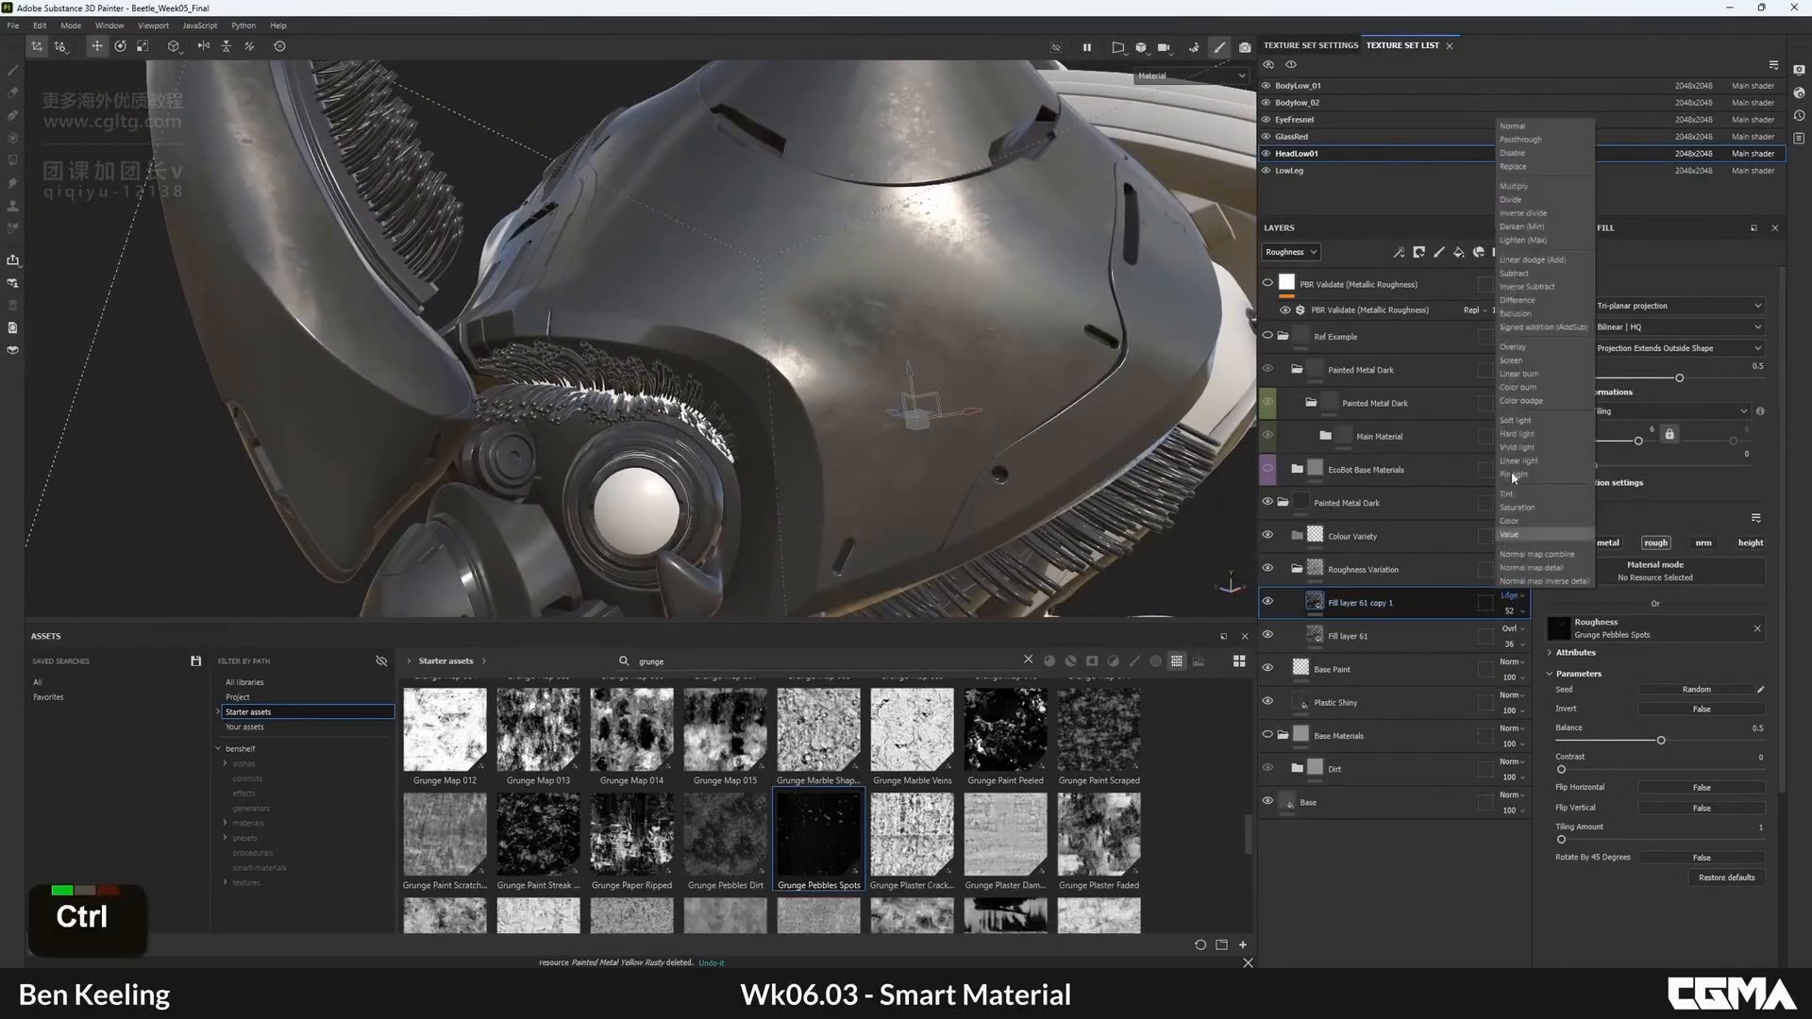
pyautogui.hotkey('ctrl', 'd')
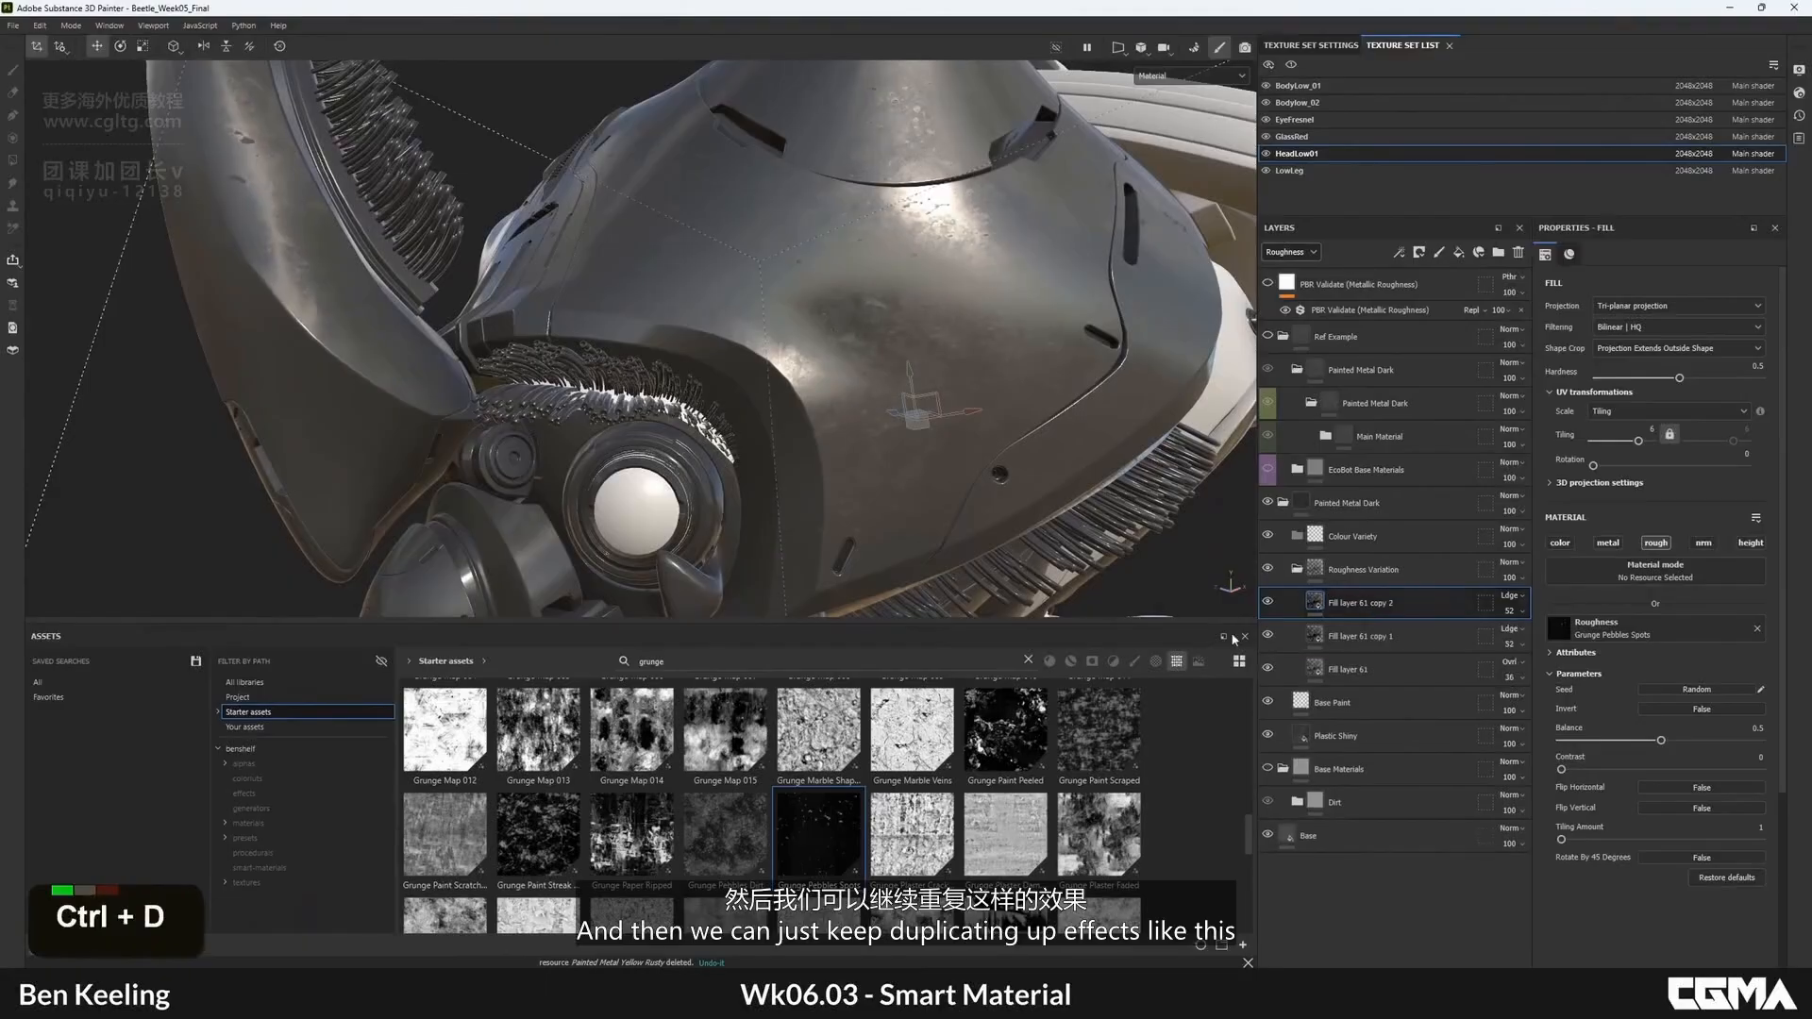
pyautogui.keyDown('alt'); pyautogui.moveTo(1019, 491); pyautogui.dragTo(1010, 476, button='middle'); pyautogui.keyUp('alt')
pyautogui.keyDown('alt'); pyautogui.moveTo(1010, 477); pyautogui.dragTo(1027, 839); pyautogui.keyUp('alt')
pyautogui.scroll(-5, 1255, 795)
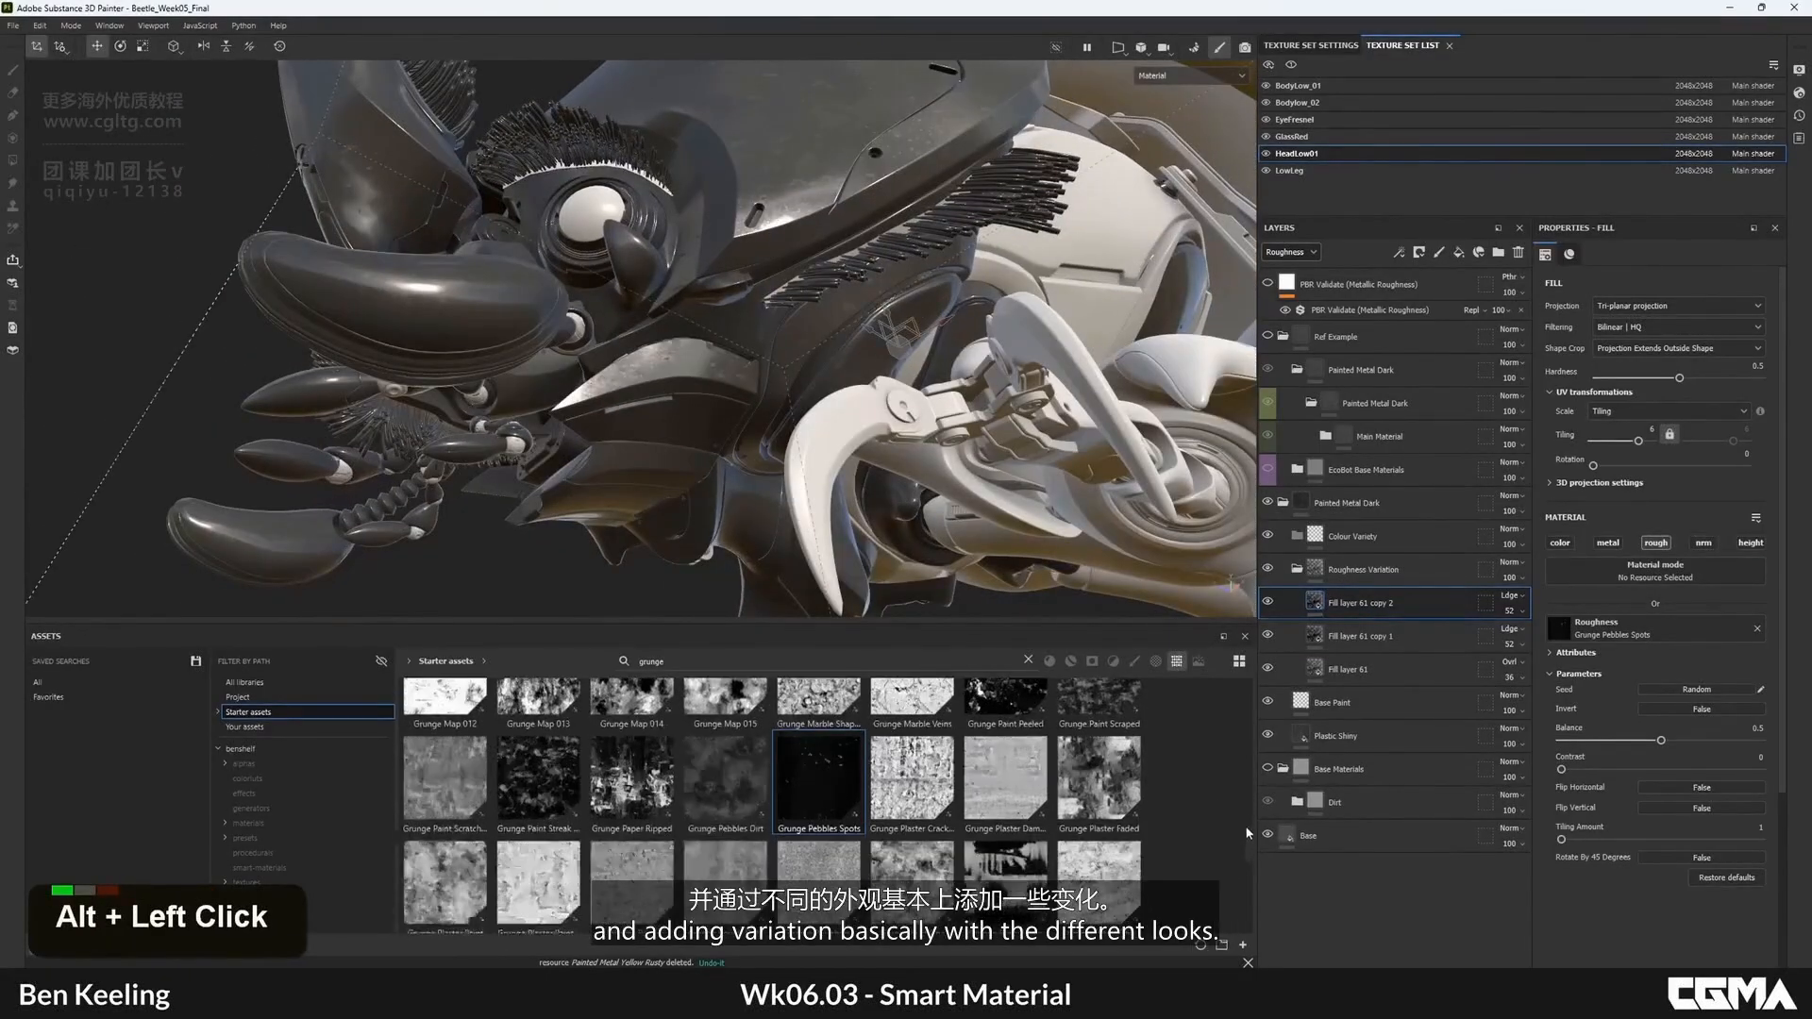
pyautogui.scroll(8, 1239, 859)
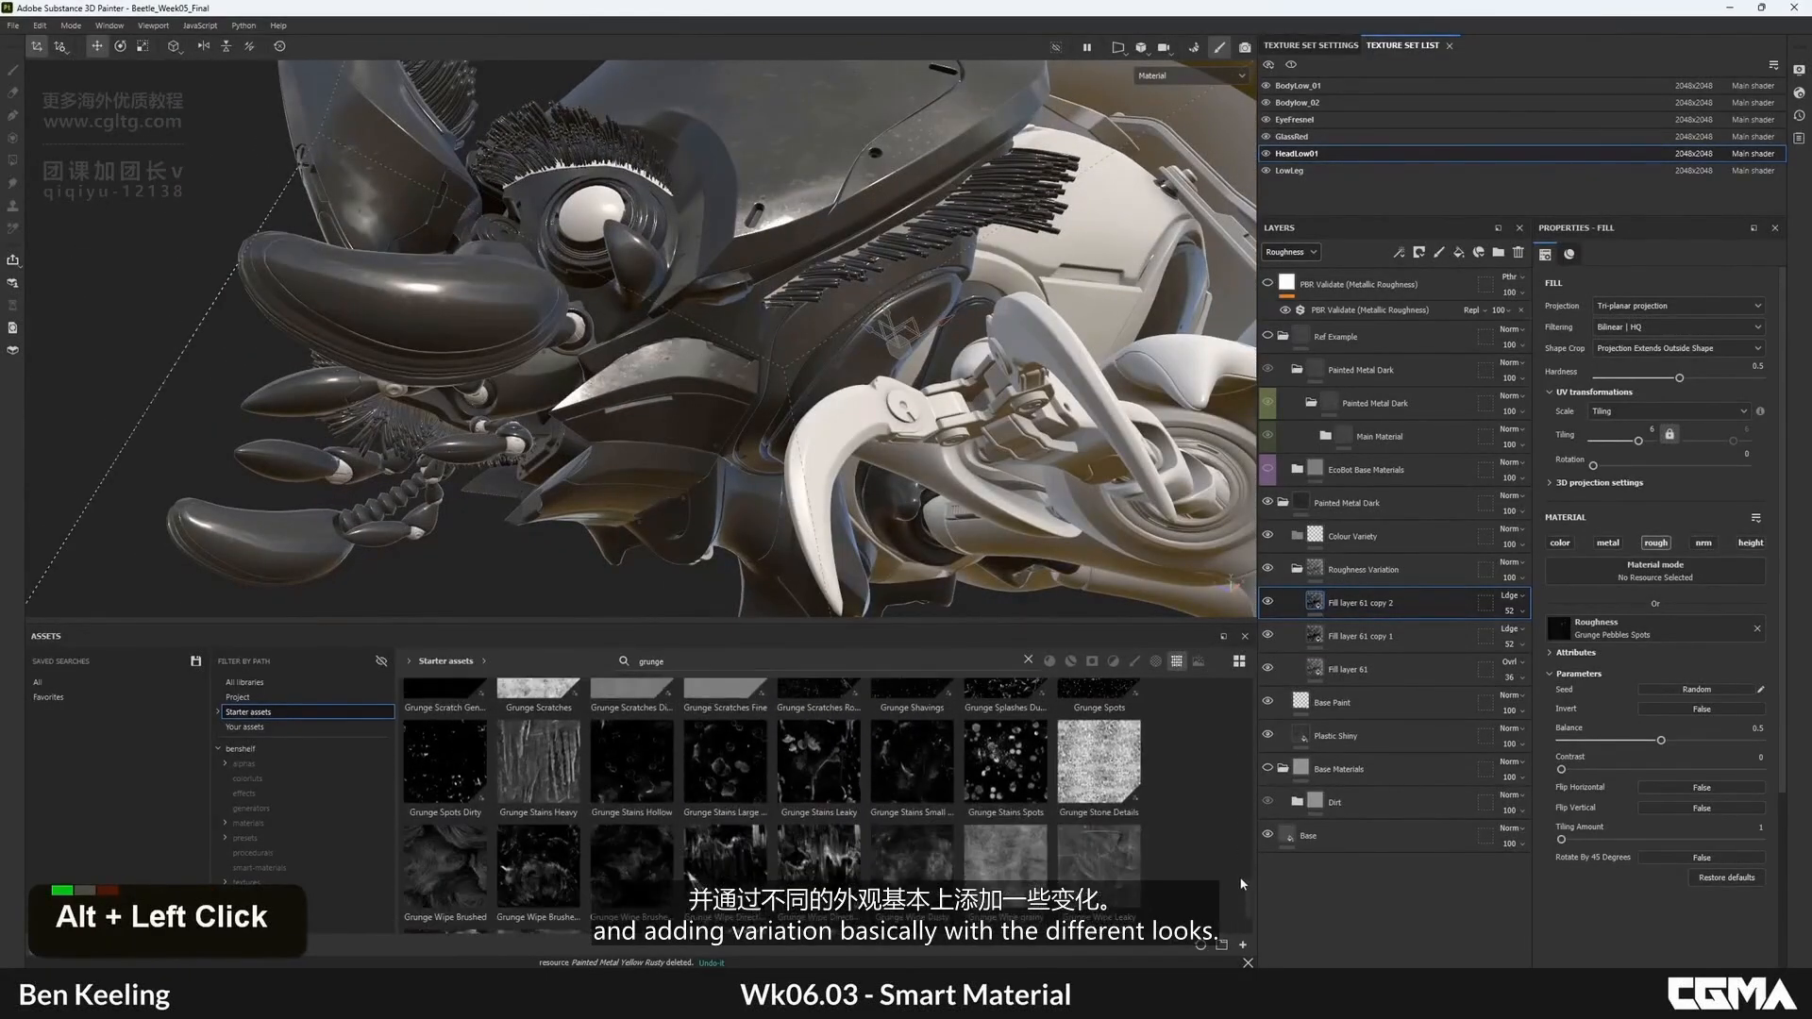
pyautogui.scroll(1, 1238, 774)
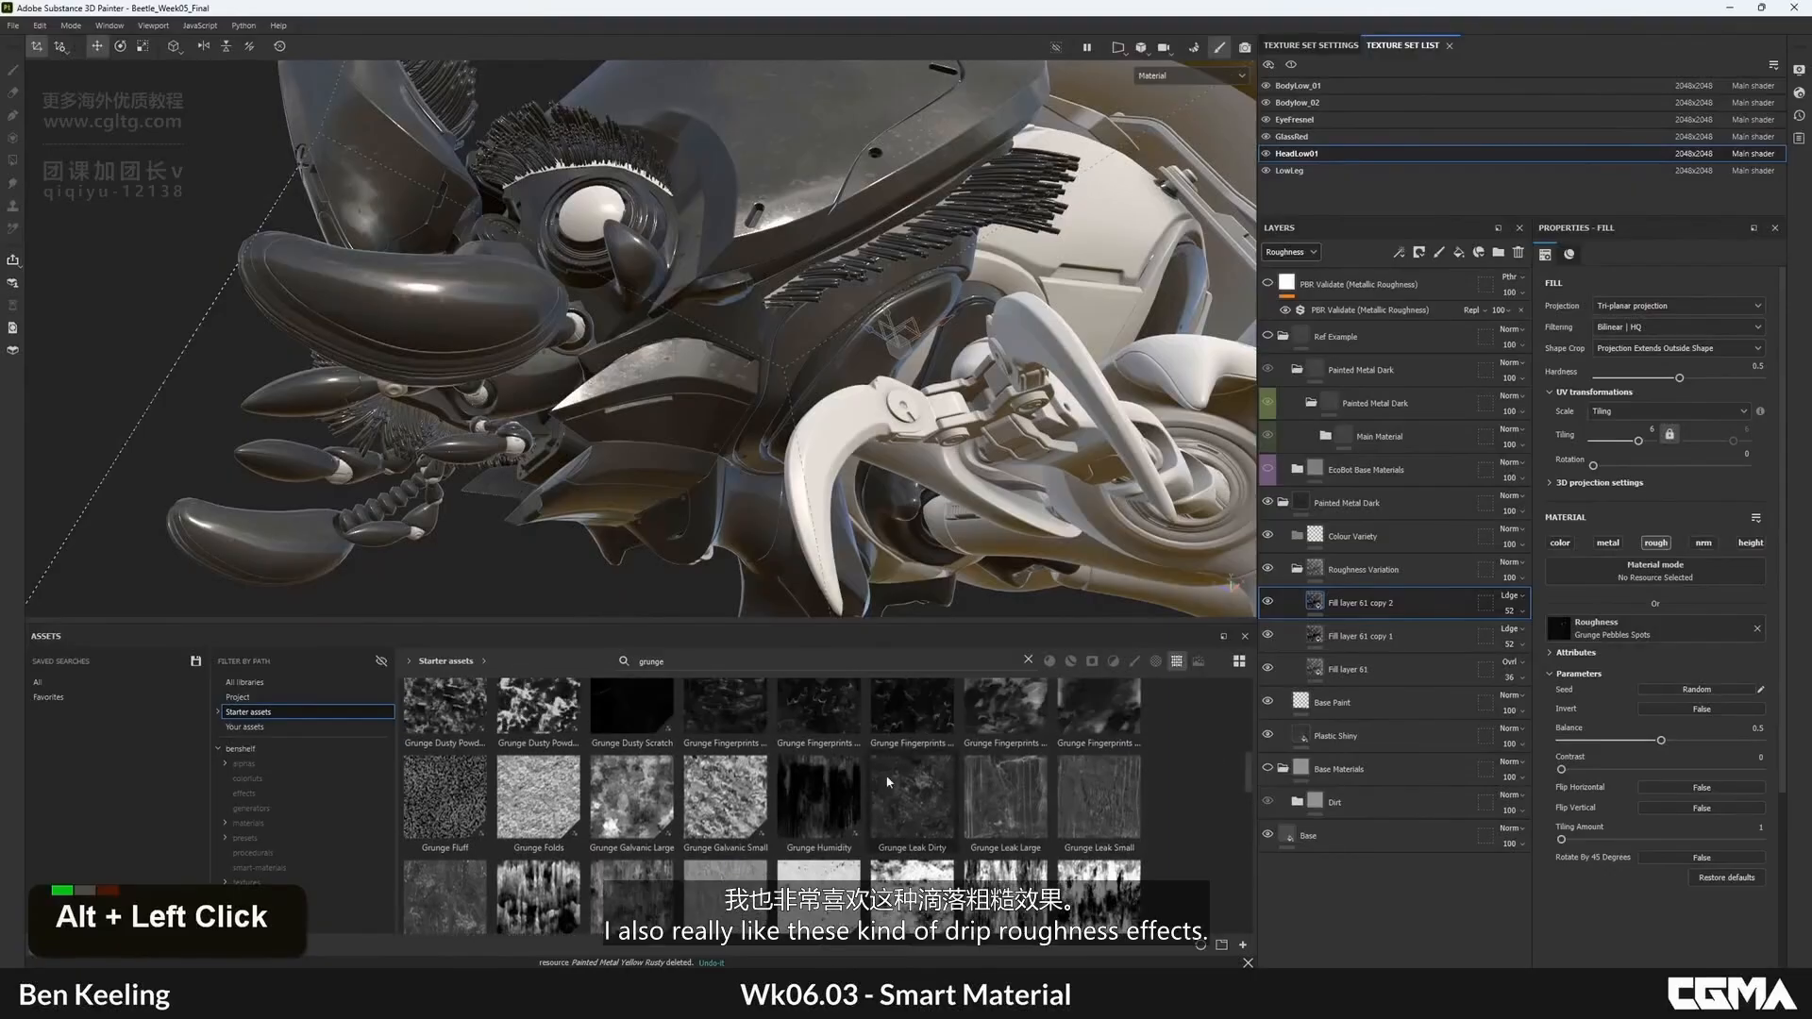
pyautogui.click(1004, 820)
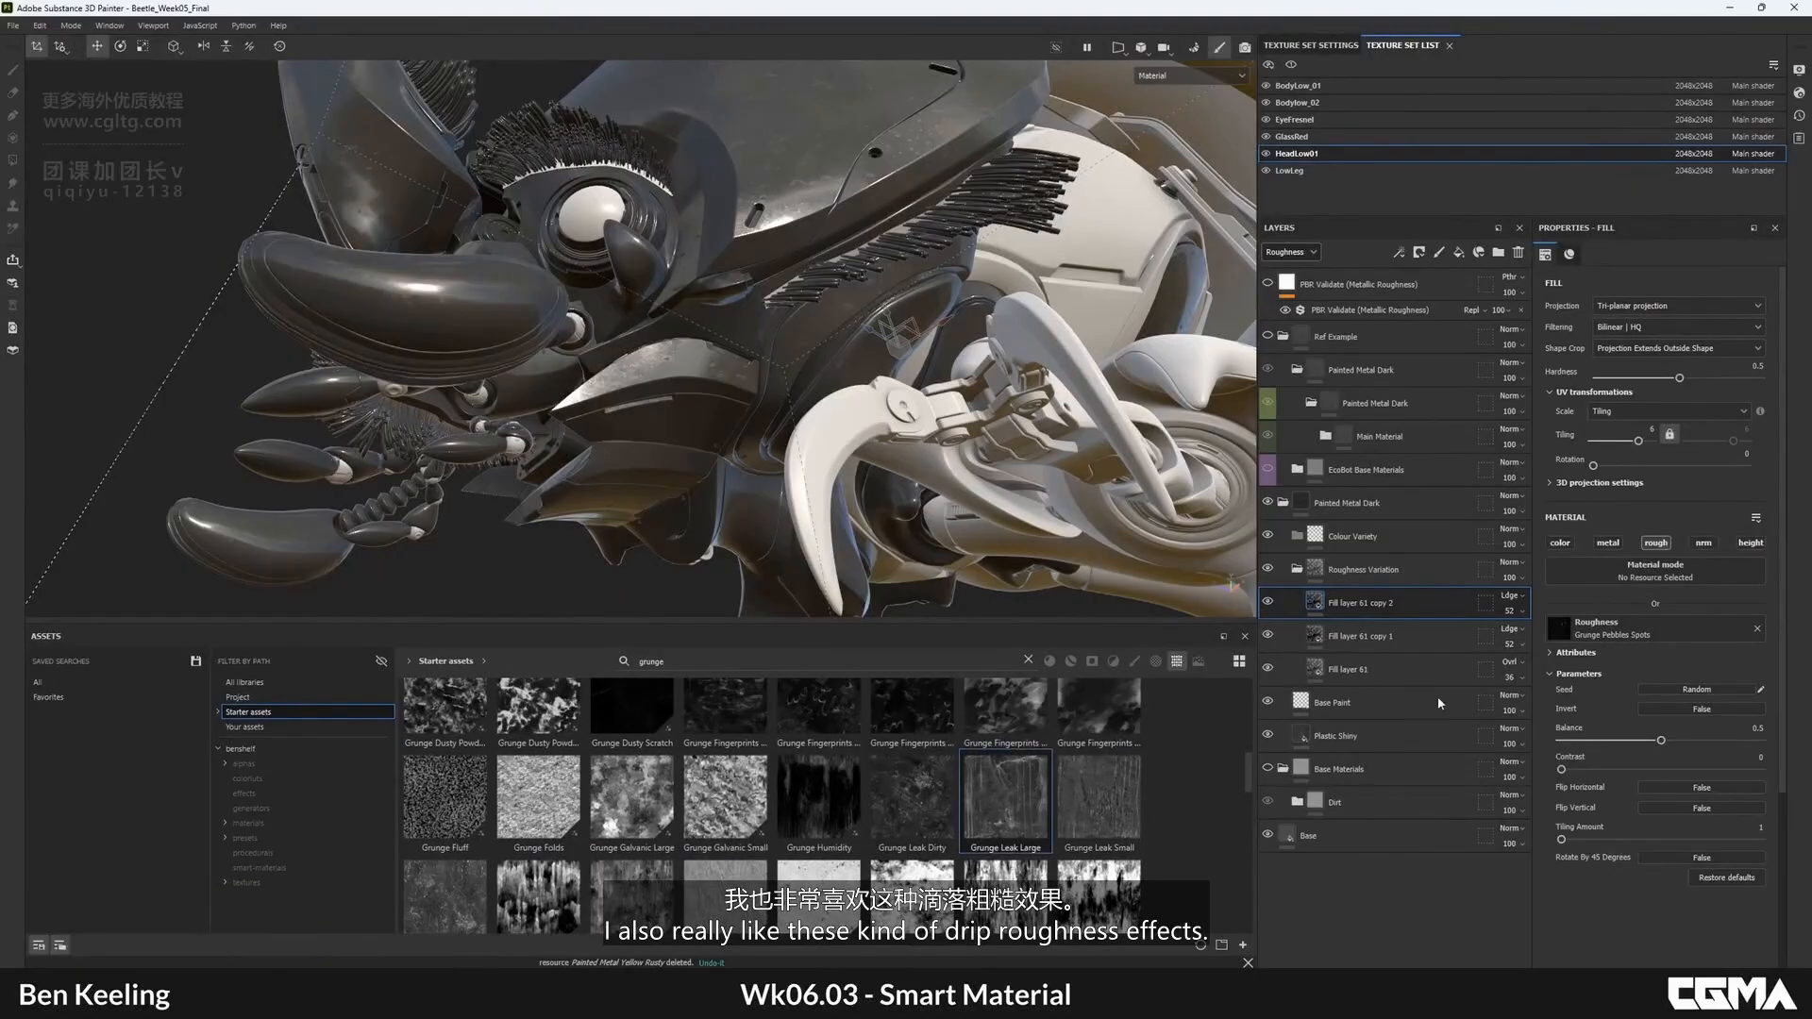
pyautogui.moveTo(1650, 638); pyautogui.dragTo(1648, 639)
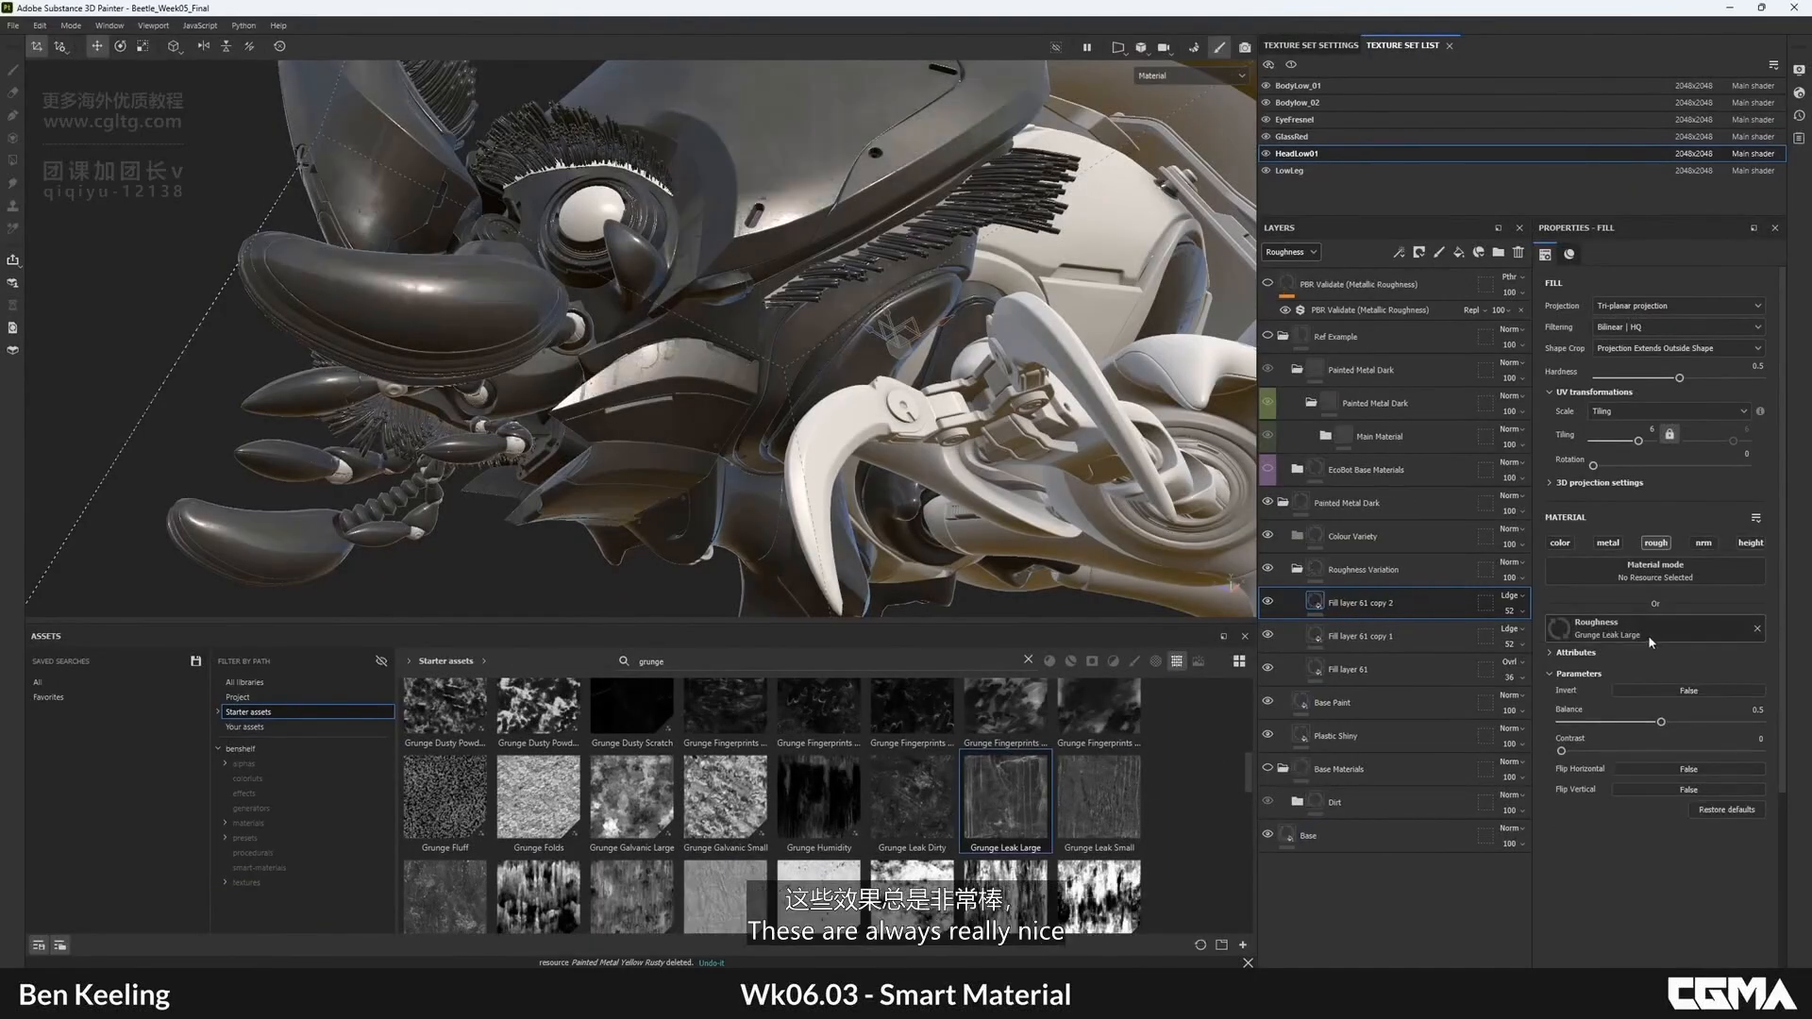
# - Show only the roughness channel on the head and set the leak layer's roughness opacity to 45
pyautogui.keyDown('alt'); pyautogui.moveTo(802, 283); pyautogui.dragTo(831, 444); pyautogui.keyUp('alt')
pyautogui.keyDown('alt'); pyautogui.moveTo(830, 443); pyautogui.dragTo(883, 474, button='right'); pyautogui.keyUp('alt')
pyautogui.keyDown('alt'); pyautogui.moveTo(882, 474); pyautogui.dragTo(783, 315); pyautogui.keyUp('alt')
pyautogui.press('c')
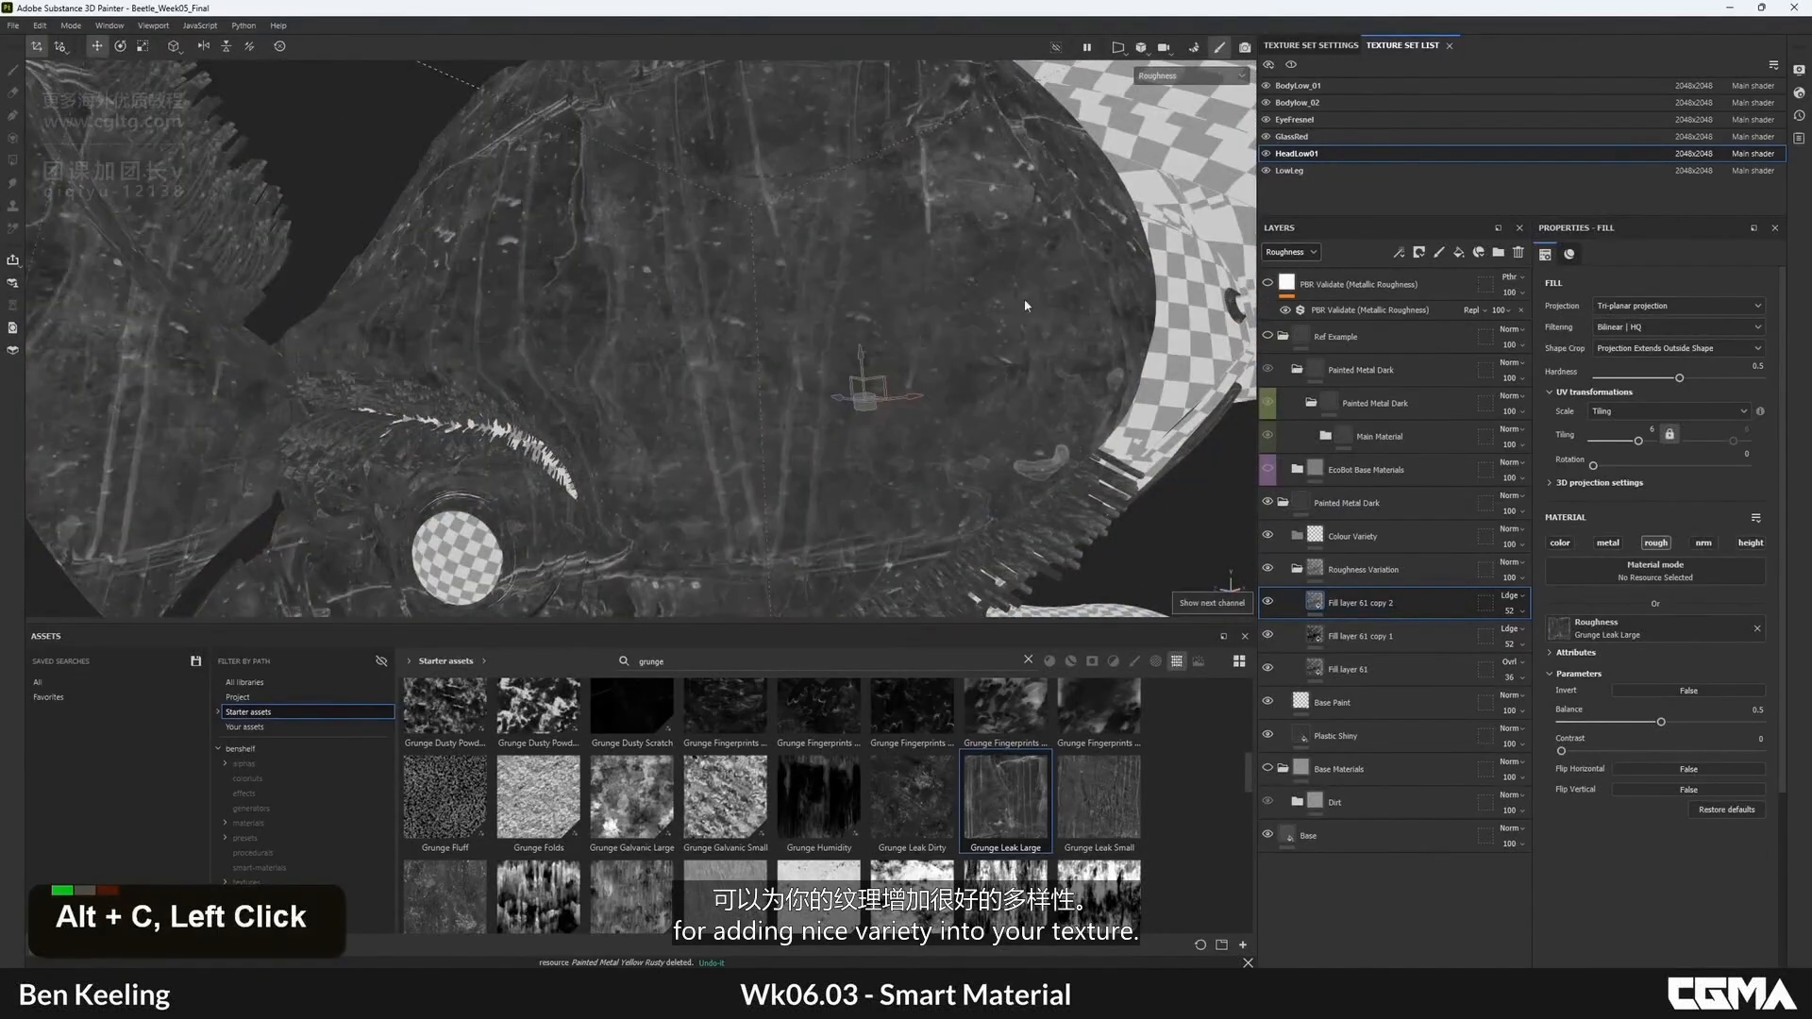
pyautogui.click(1510, 611)
pyautogui.moveTo(1527, 637)
pyautogui.mouseDown()
pyautogui.moveTo(1616, 635)
pyautogui.moveTo(1510, 637)
pyautogui.moveTo(1527, 637)
pyautogui.mouseUp()
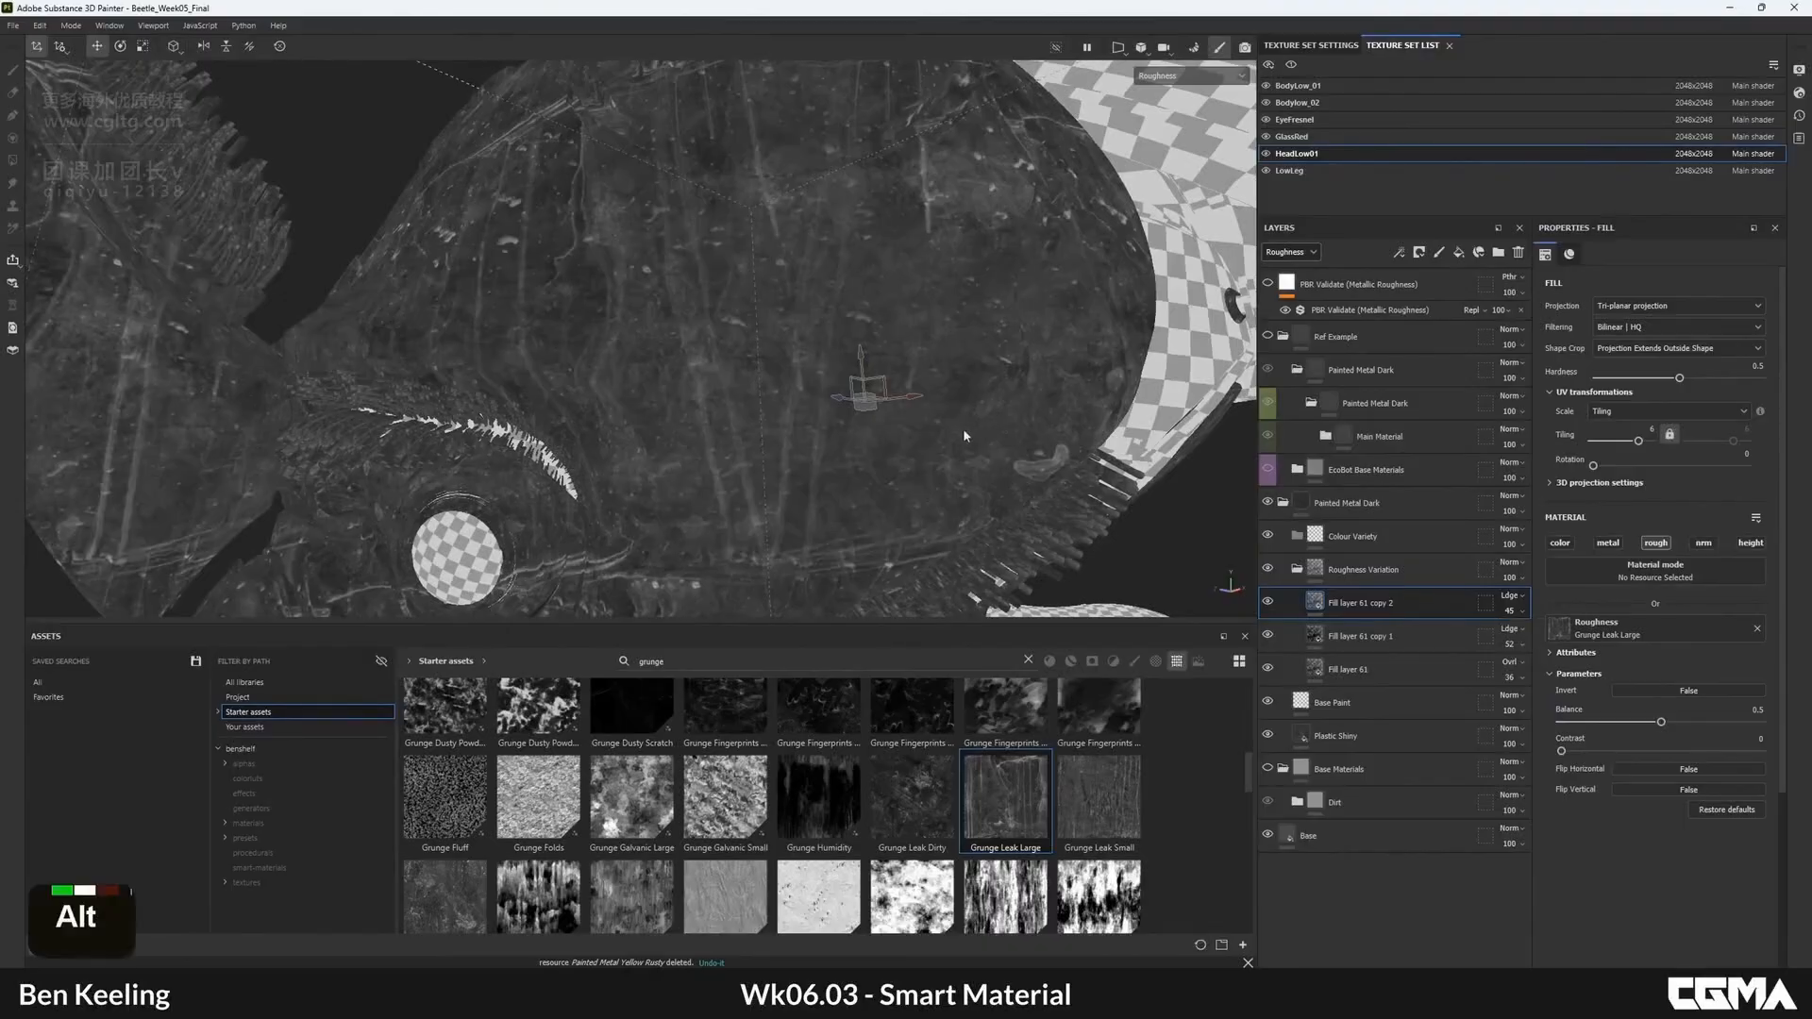
# - Increase the leak layer's tiling, return the viewport to the full material and inspect the head from several angles
pyautogui.keyDown('alt'); pyautogui.moveTo(964, 433); pyautogui.dragTo(1635, 368); pyautogui.keyUp('alt')
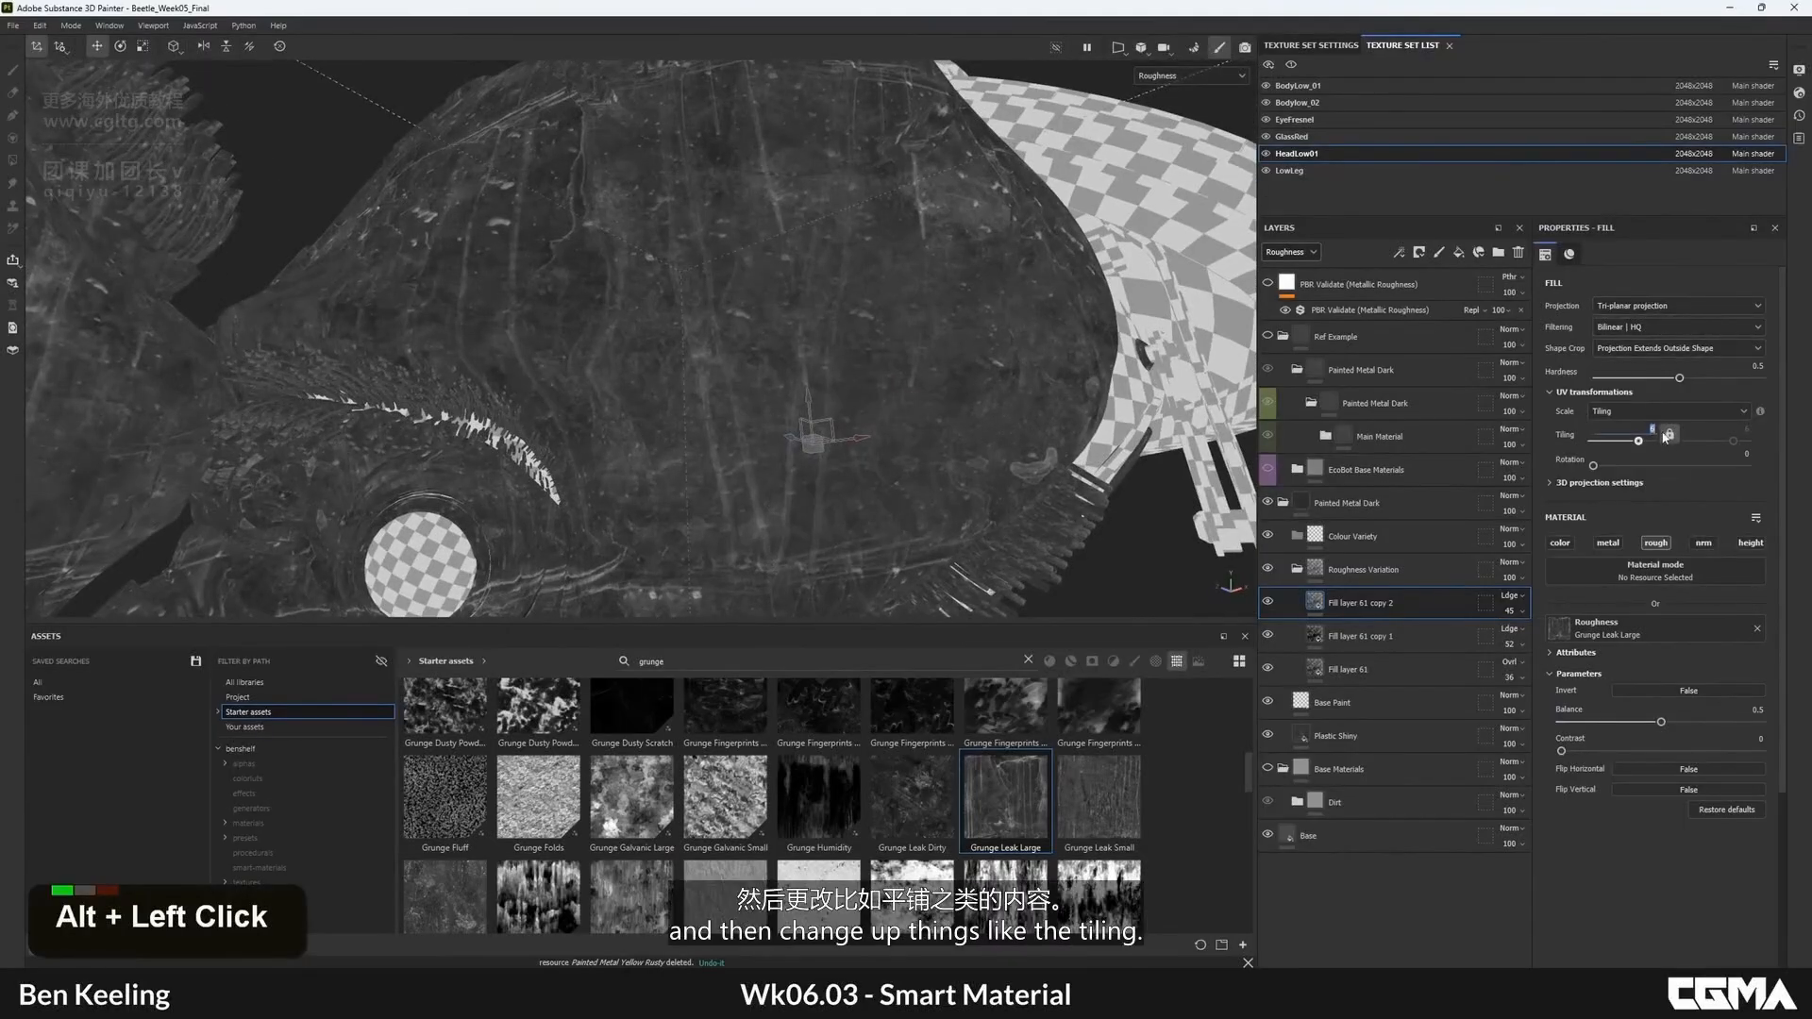
pyautogui.press('Return')
pyautogui.keyDown('alt'); pyautogui.moveTo(661, 283); pyautogui.dragTo(633, 253, button='right'); pyautogui.keyUp('alt')
pyautogui.press('m')
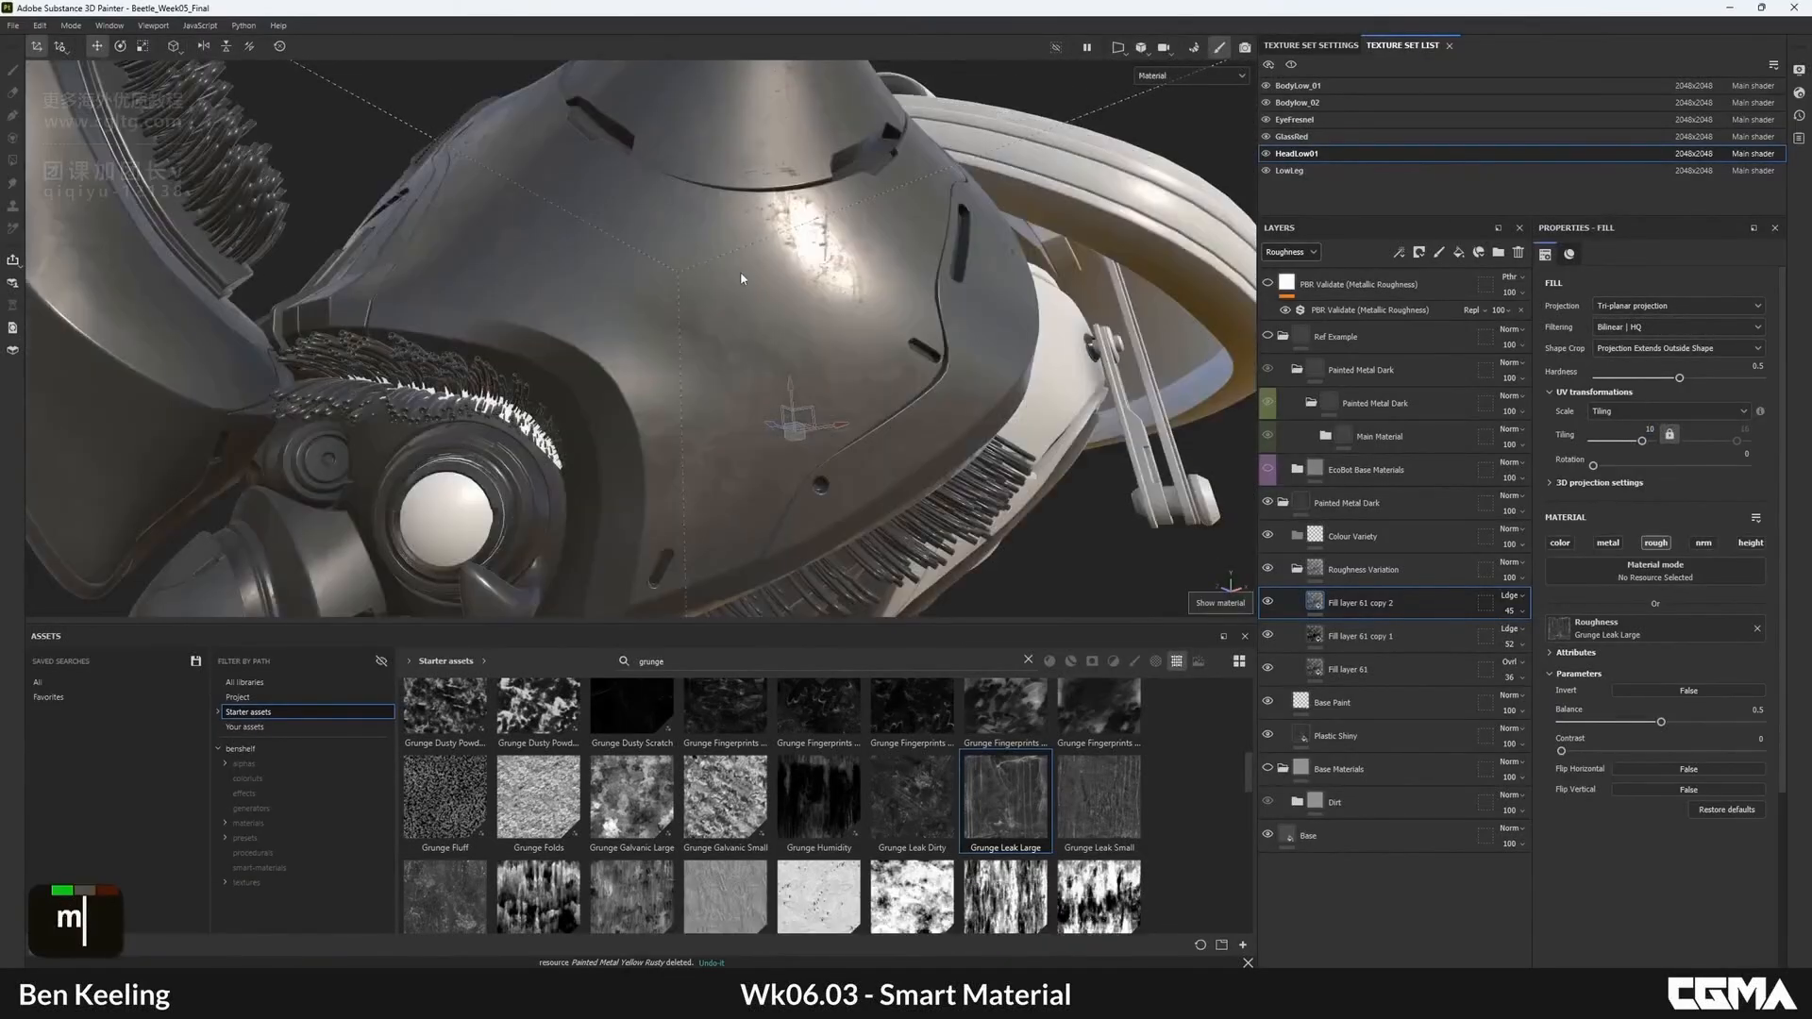
pyautogui.keyDown('alt'); pyautogui.moveTo(740, 278); pyautogui.dragTo(672, 194); pyautogui.keyUp('alt')
pyautogui.keyDown('alt'); pyautogui.moveTo(672, 194); pyautogui.dragTo(653, 345, button='middle'); pyautogui.keyUp('alt')
pyautogui.keyDown('alt'); pyautogui.moveTo(653, 344); pyautogui.dragTo(635, 364, button='right'); pyautogui.keyUp('alt')
pyautogui.keyDown('alt'); pyautogui.moveTo(636, 364); pyautogui.dragTo(568, 356); pyautogui.keyUp('alt')
# - Collapse the Roughness Variation group and add a fill layer with only the color channel enabled inside the Colour Variety group
pyautogui.click(1353, 577)
pyautogui.click(1297, 569)
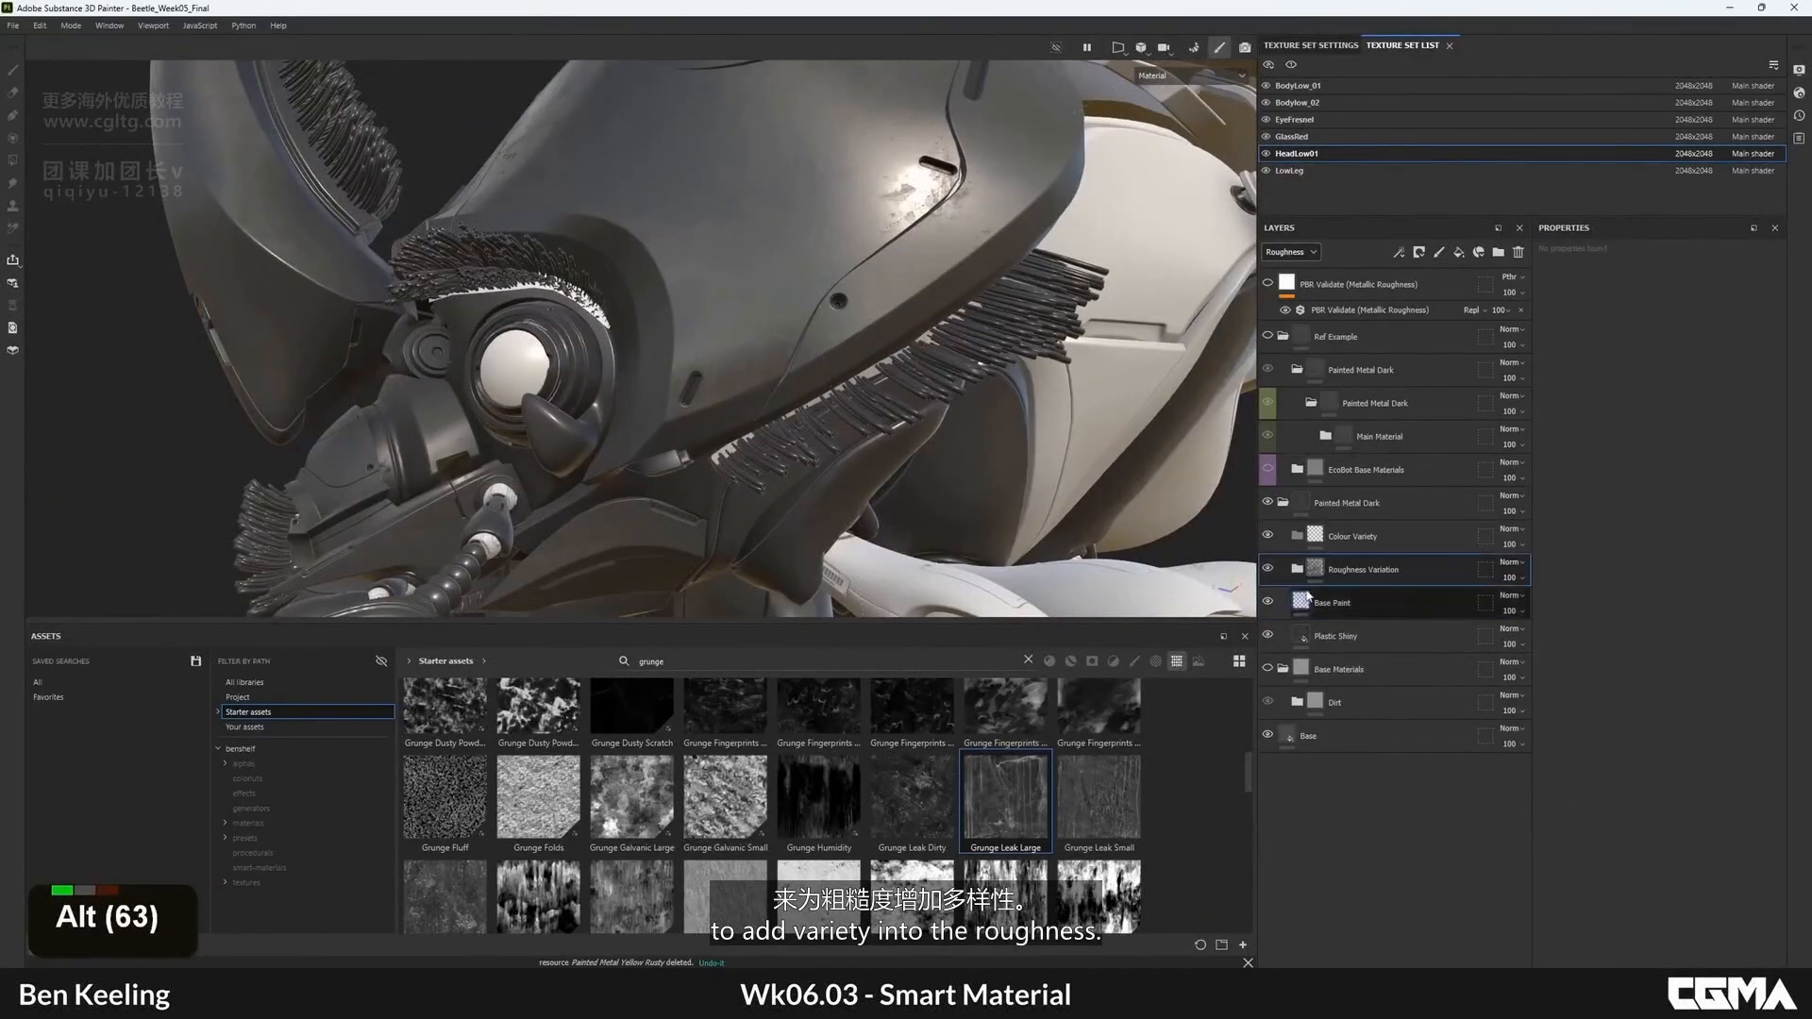
pyautogui.click(1307, 537)
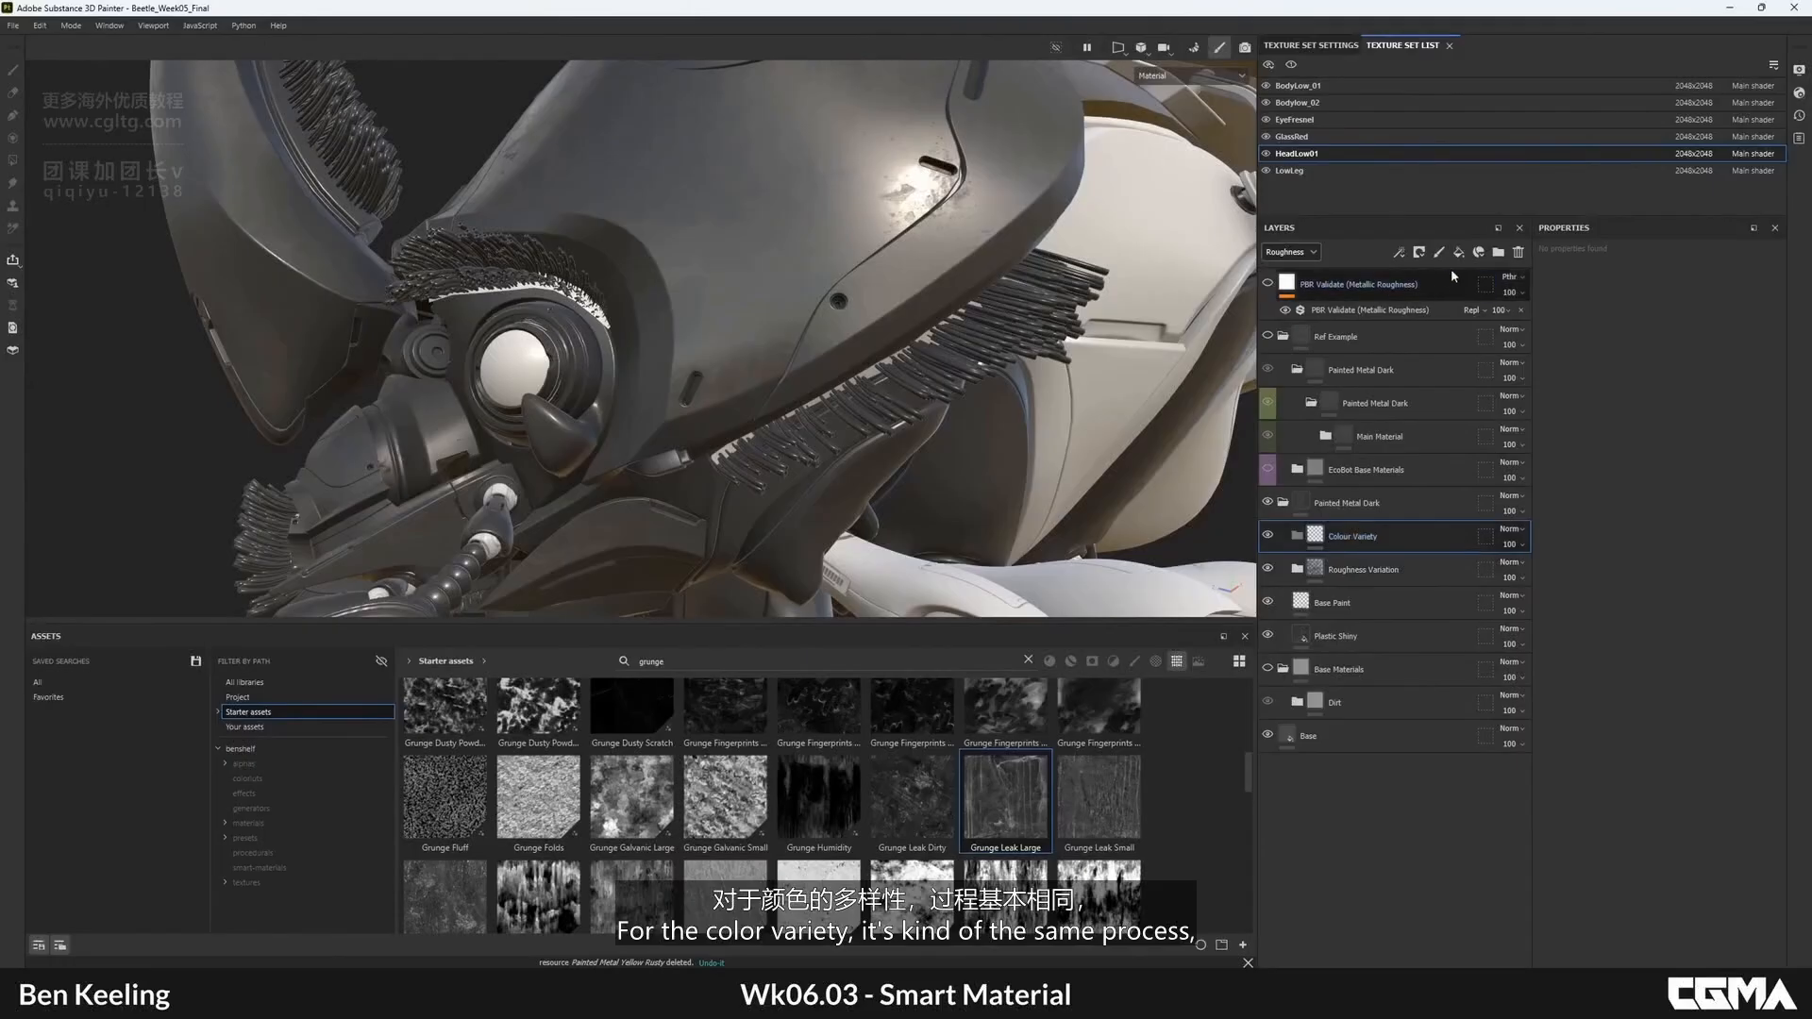
pyautogui.keyDown('alt'); pyautogui.click(1560, 526); pyautogui.keyUp('alt')
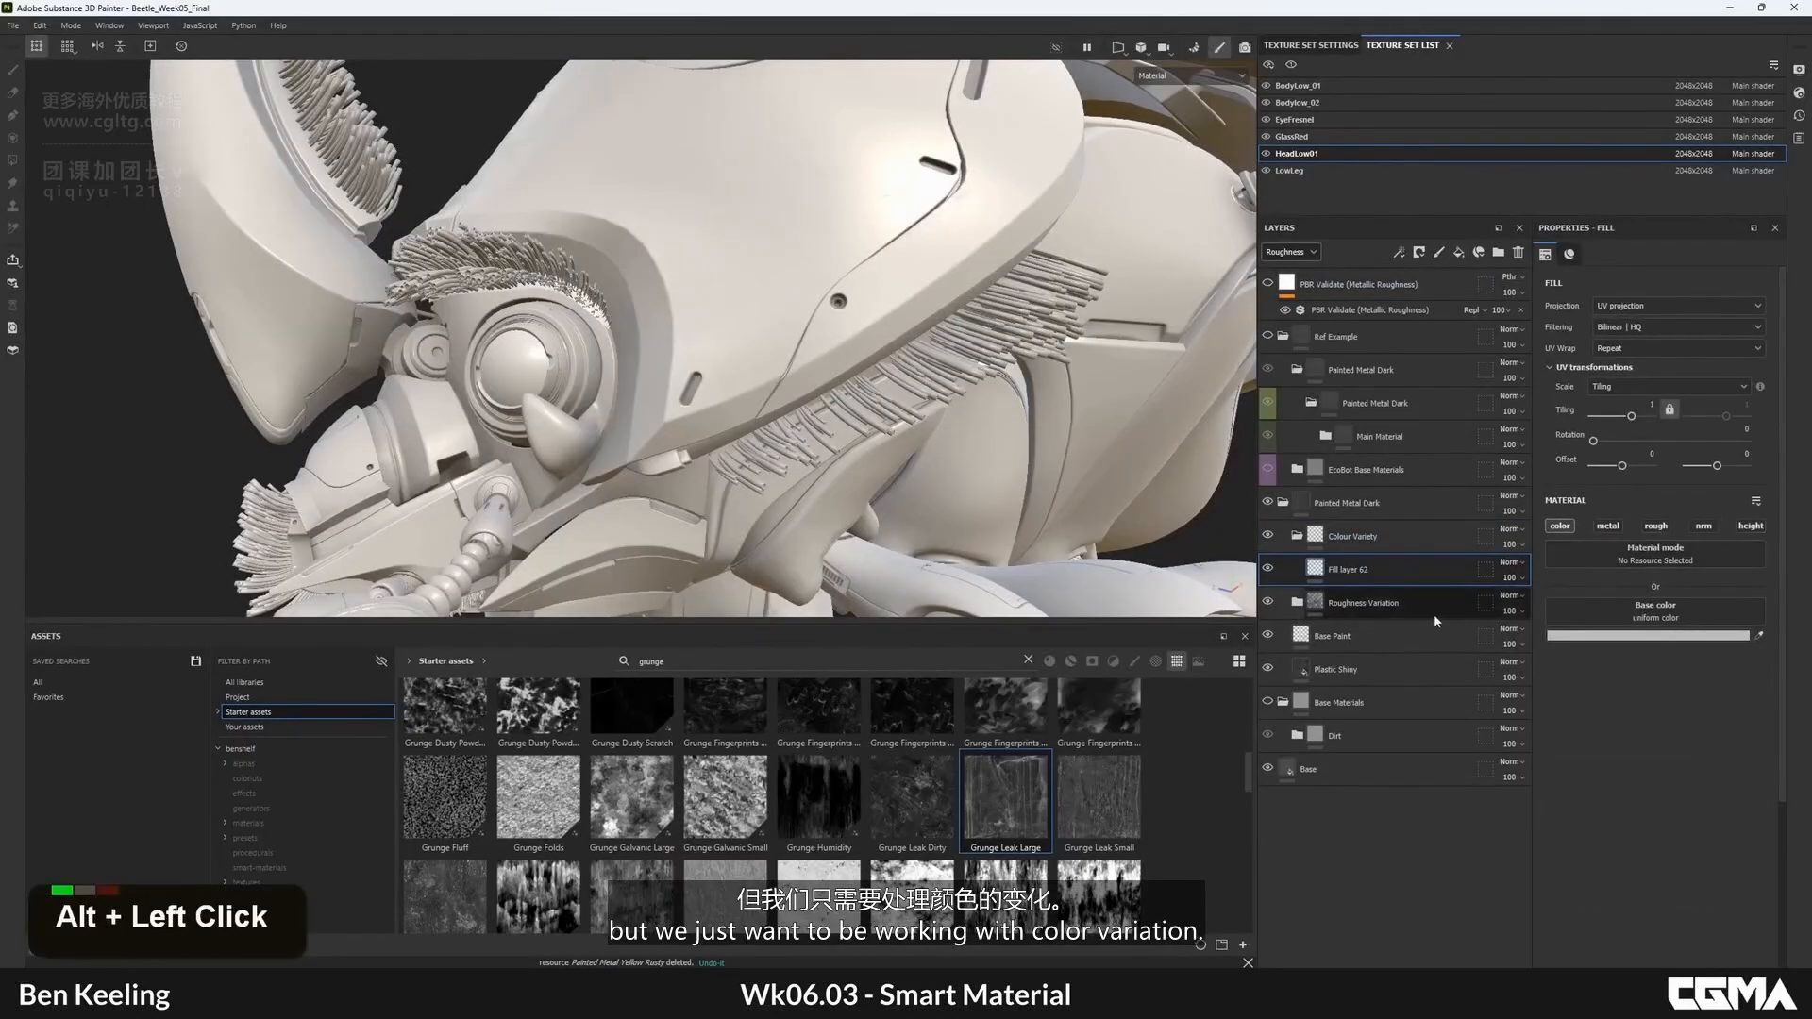
# - Assign the Grunge Concrete Dusty texture as the base color of the new colour fill layer
pyautogui.scroll(2, 1250, 755)
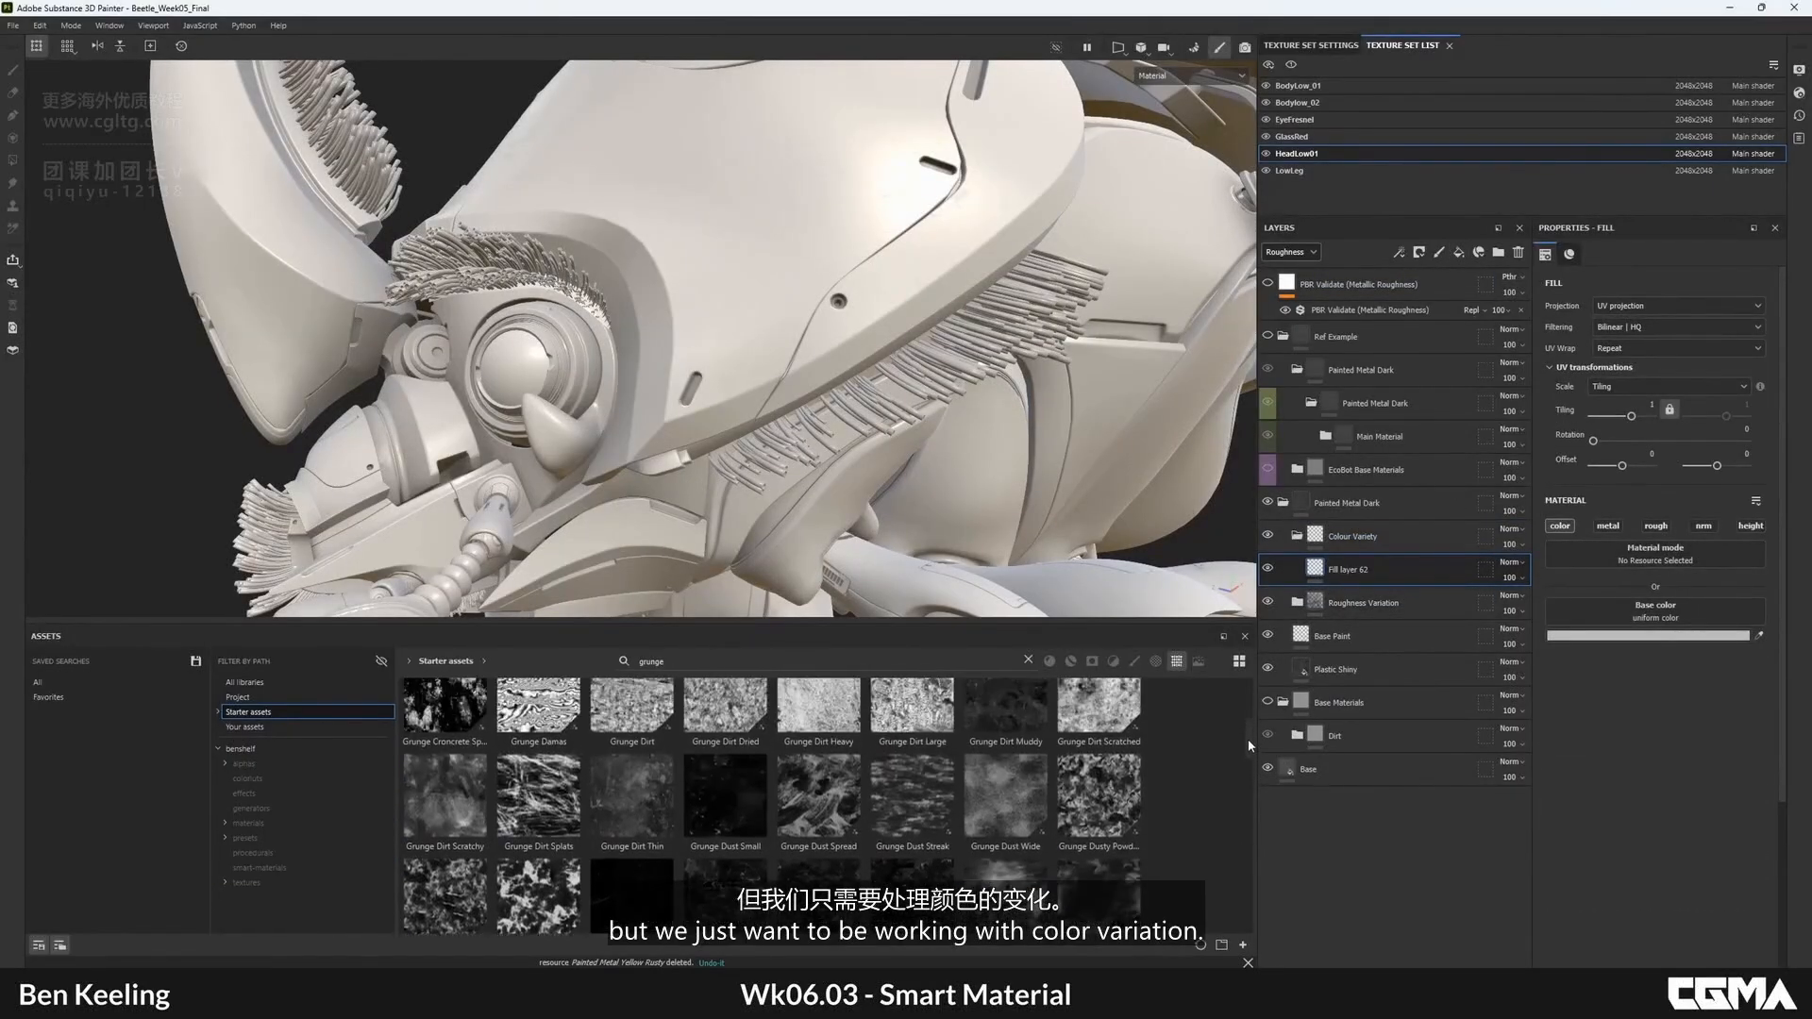
pyautogui.scroll(2, 1245, 726)
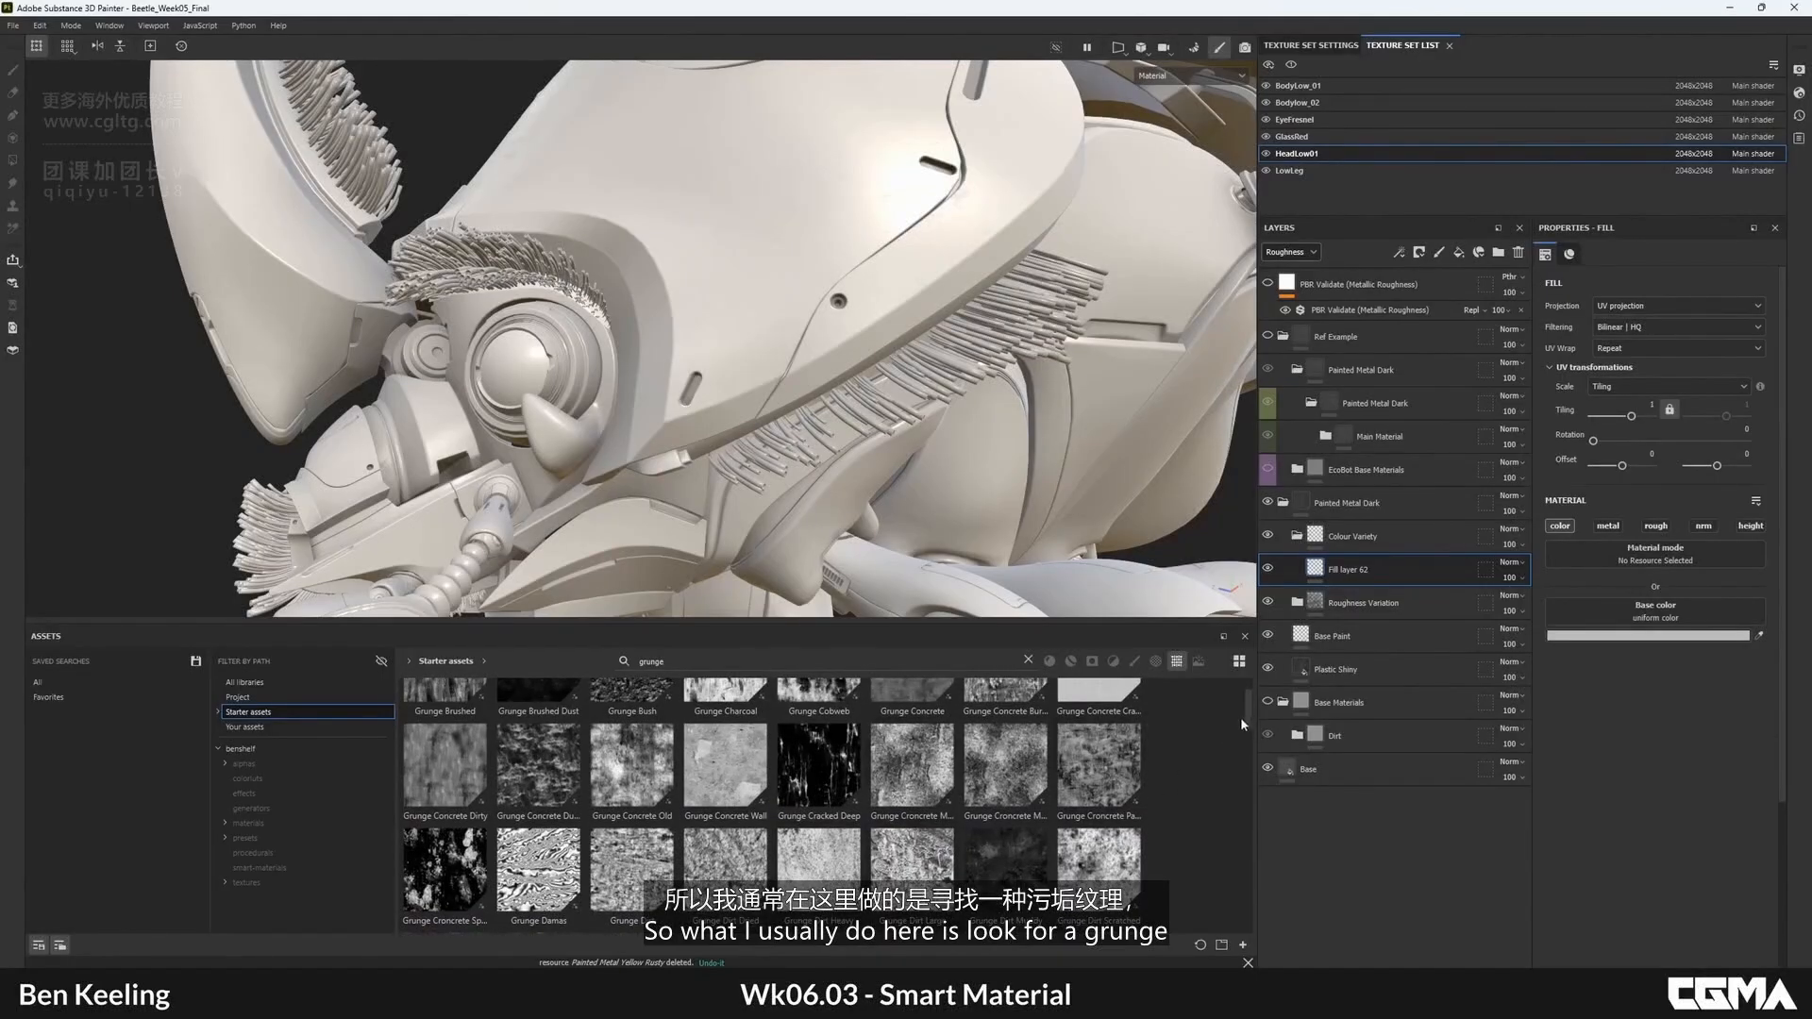
pyautogui.scroll(1, 1244, 703)
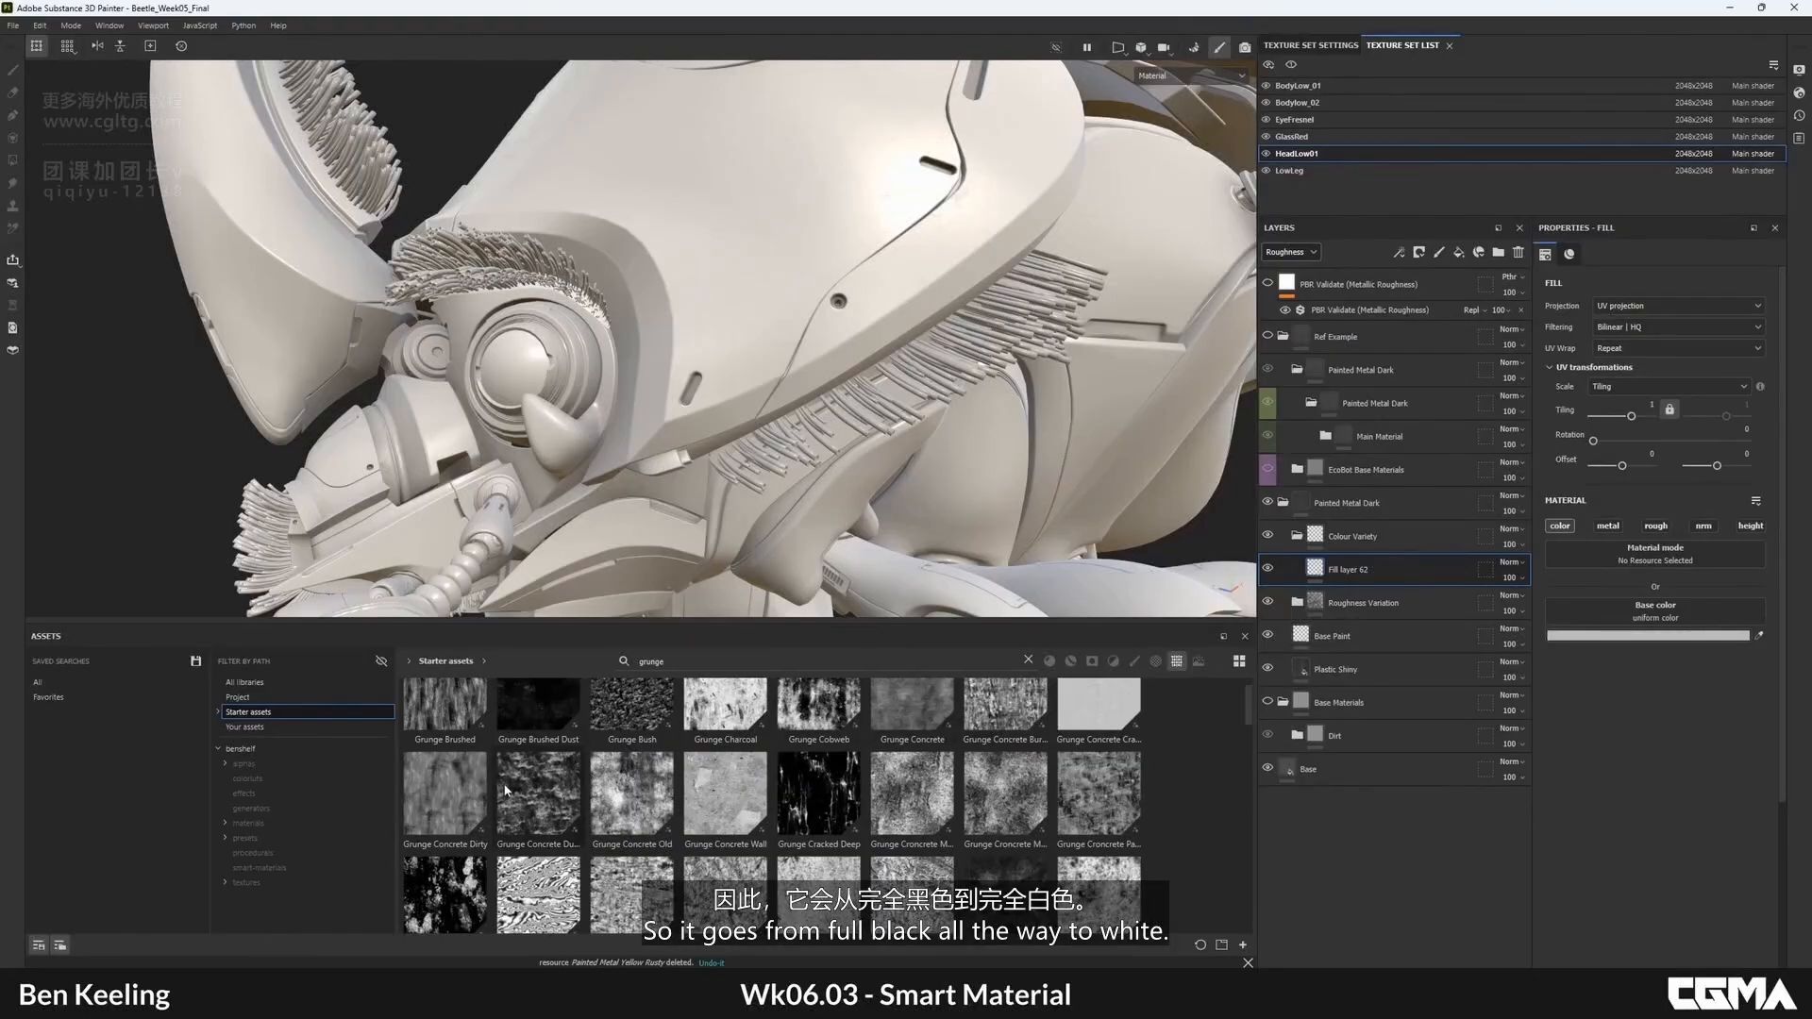
pyautogui.moveTo(1424, 590); pyautogui.dragTo(1655, 611)
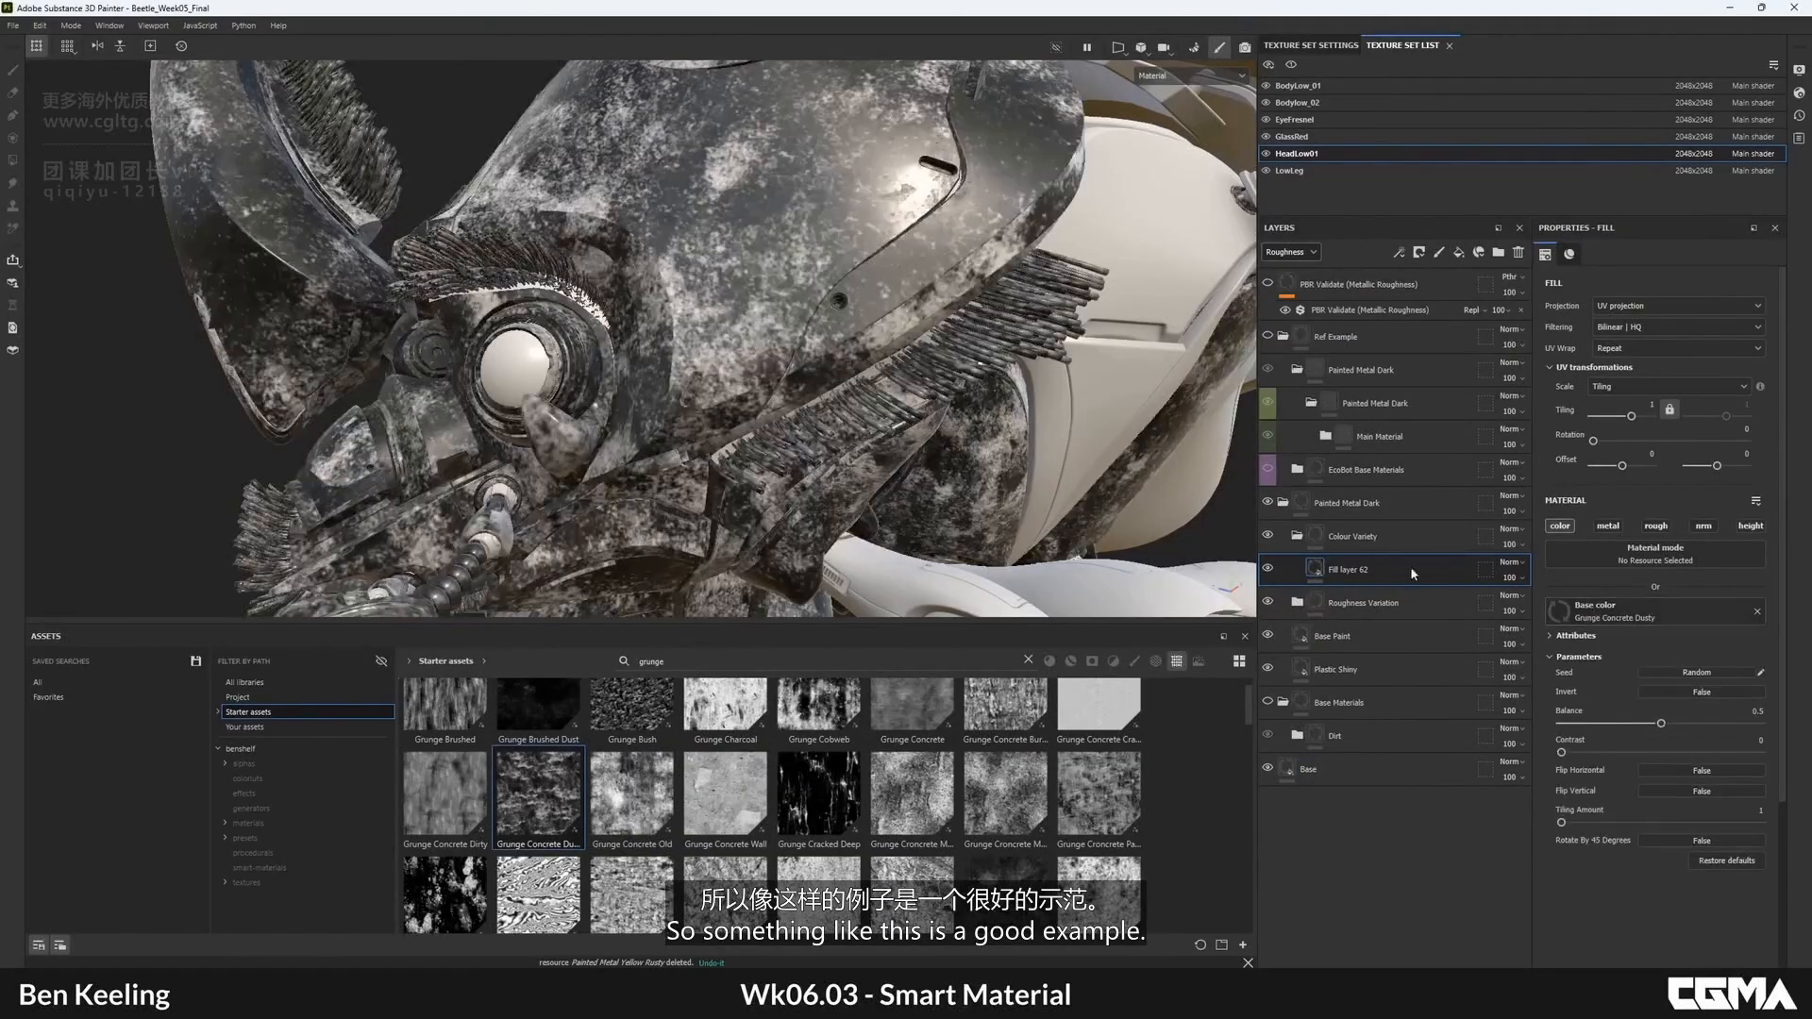
pyautogui.keyDown('alt'); pyautogui.click(628, 316); pyautogui.keyUp('alt')
pyautogui.keyDown('alt'); pyautogui.moveTo(627, 316); pyautogui.dragTo(755, 340); pyautogui.keyUp('alt')
# - Set the colour fill layer to tri-planar projection with a tiling of 3 and check it on the head
pyautogui.click(1675, 306)
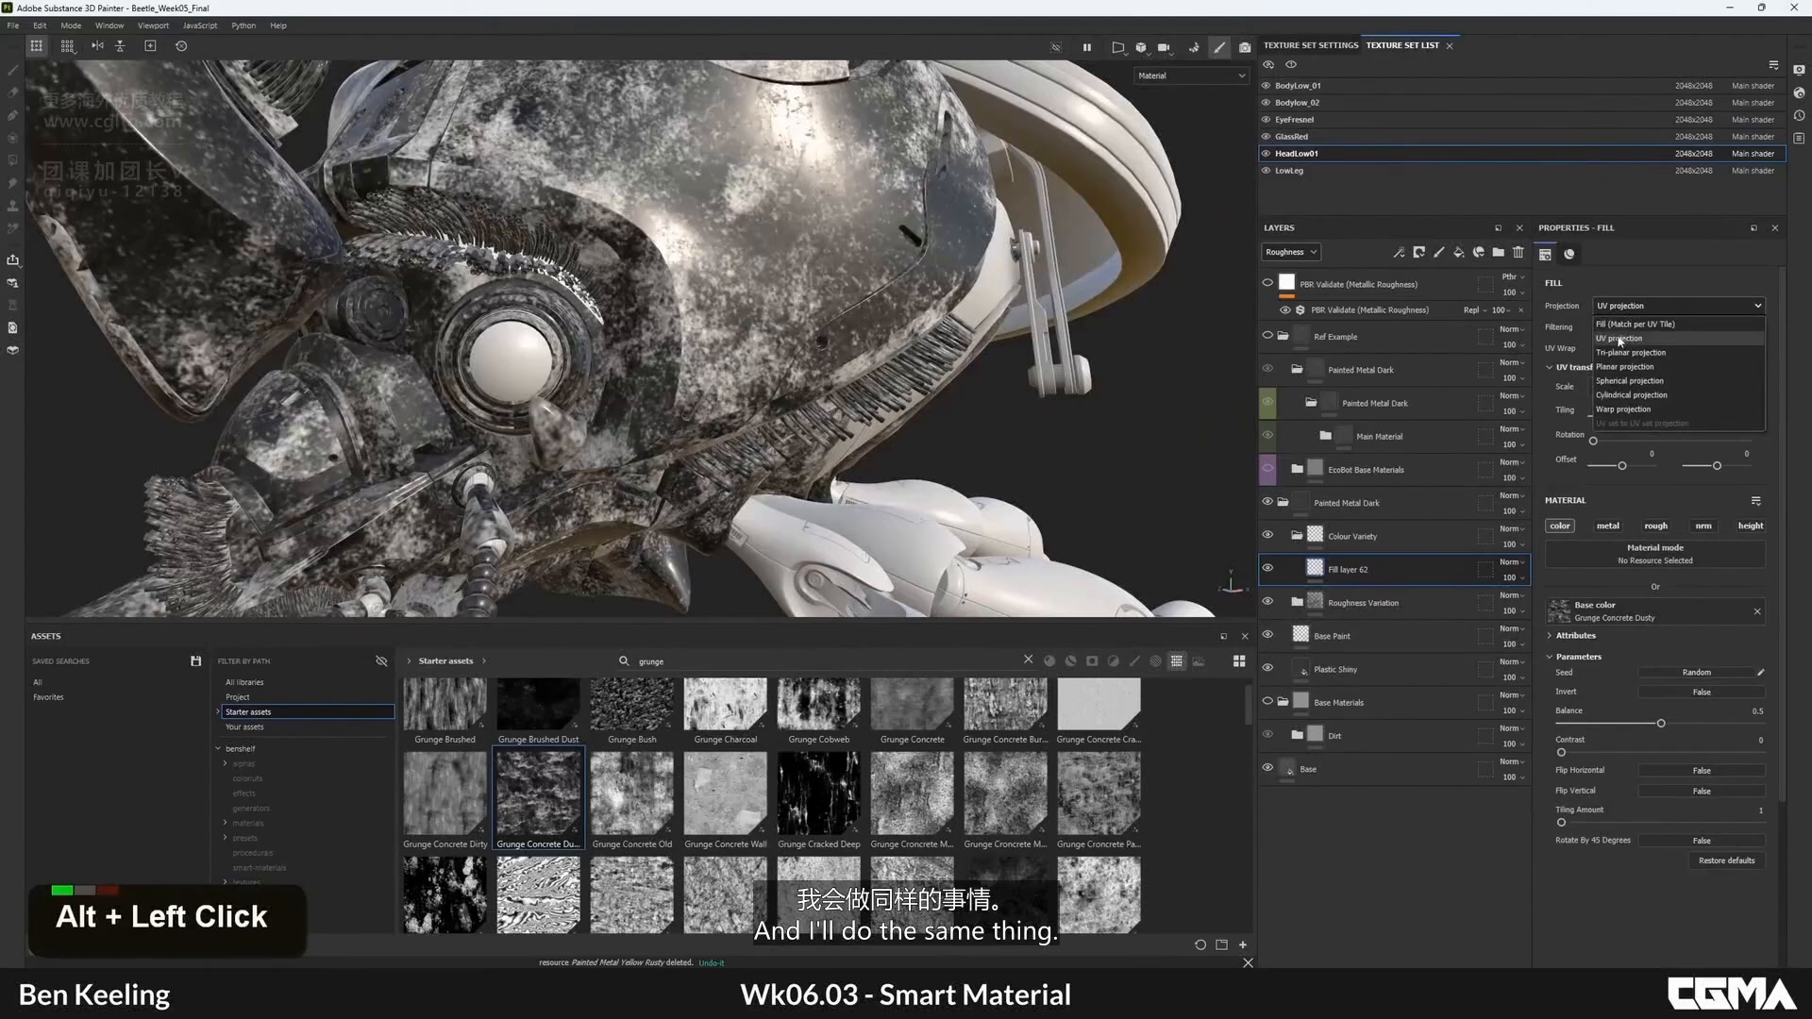
pyautogui.click(1621, 359)
pyautogui.click(1668, 431)
pyautogui.write('3')
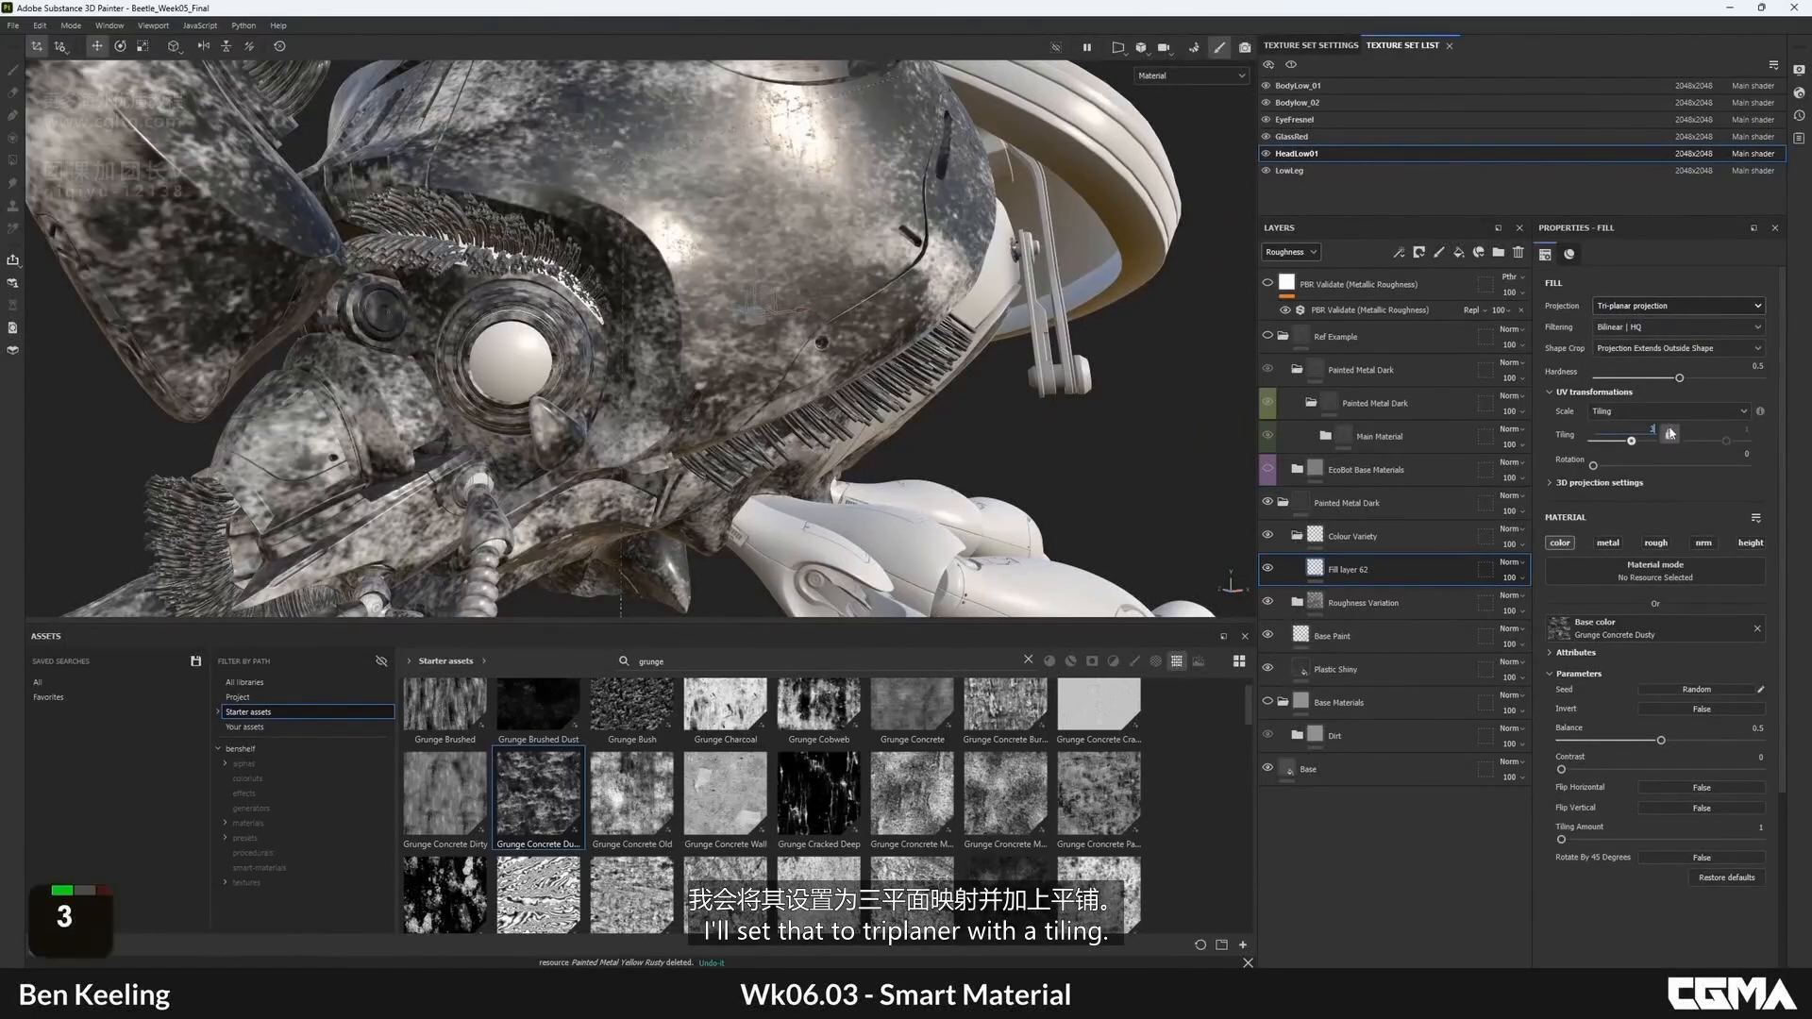
pyautogui.press('Return')
pyautogui.keyDown('alt'); pyautogui.moveTo(774, 199); pyautogui.dragTo(702, 342, button='middle'); pyautogui.keyUp('alt')
pyautogui.keyDown('alt'); pyautogui.moveTo(702, 342); pyautogui.dragTo(803, 425); pyautogui.keyUp('alt')
pyautogui.keyDown('alt'); pyautogui.moveTo(802, 425); pyautogui.dragTo(807, 288, button='middle'); pyautogui.keyUp('alt')
pyautogui.keyDown('alt'); pyautogui.moveTo(807, 288); pyautogui.dragTo(849, 331); pyautogui.keyUp('alt')
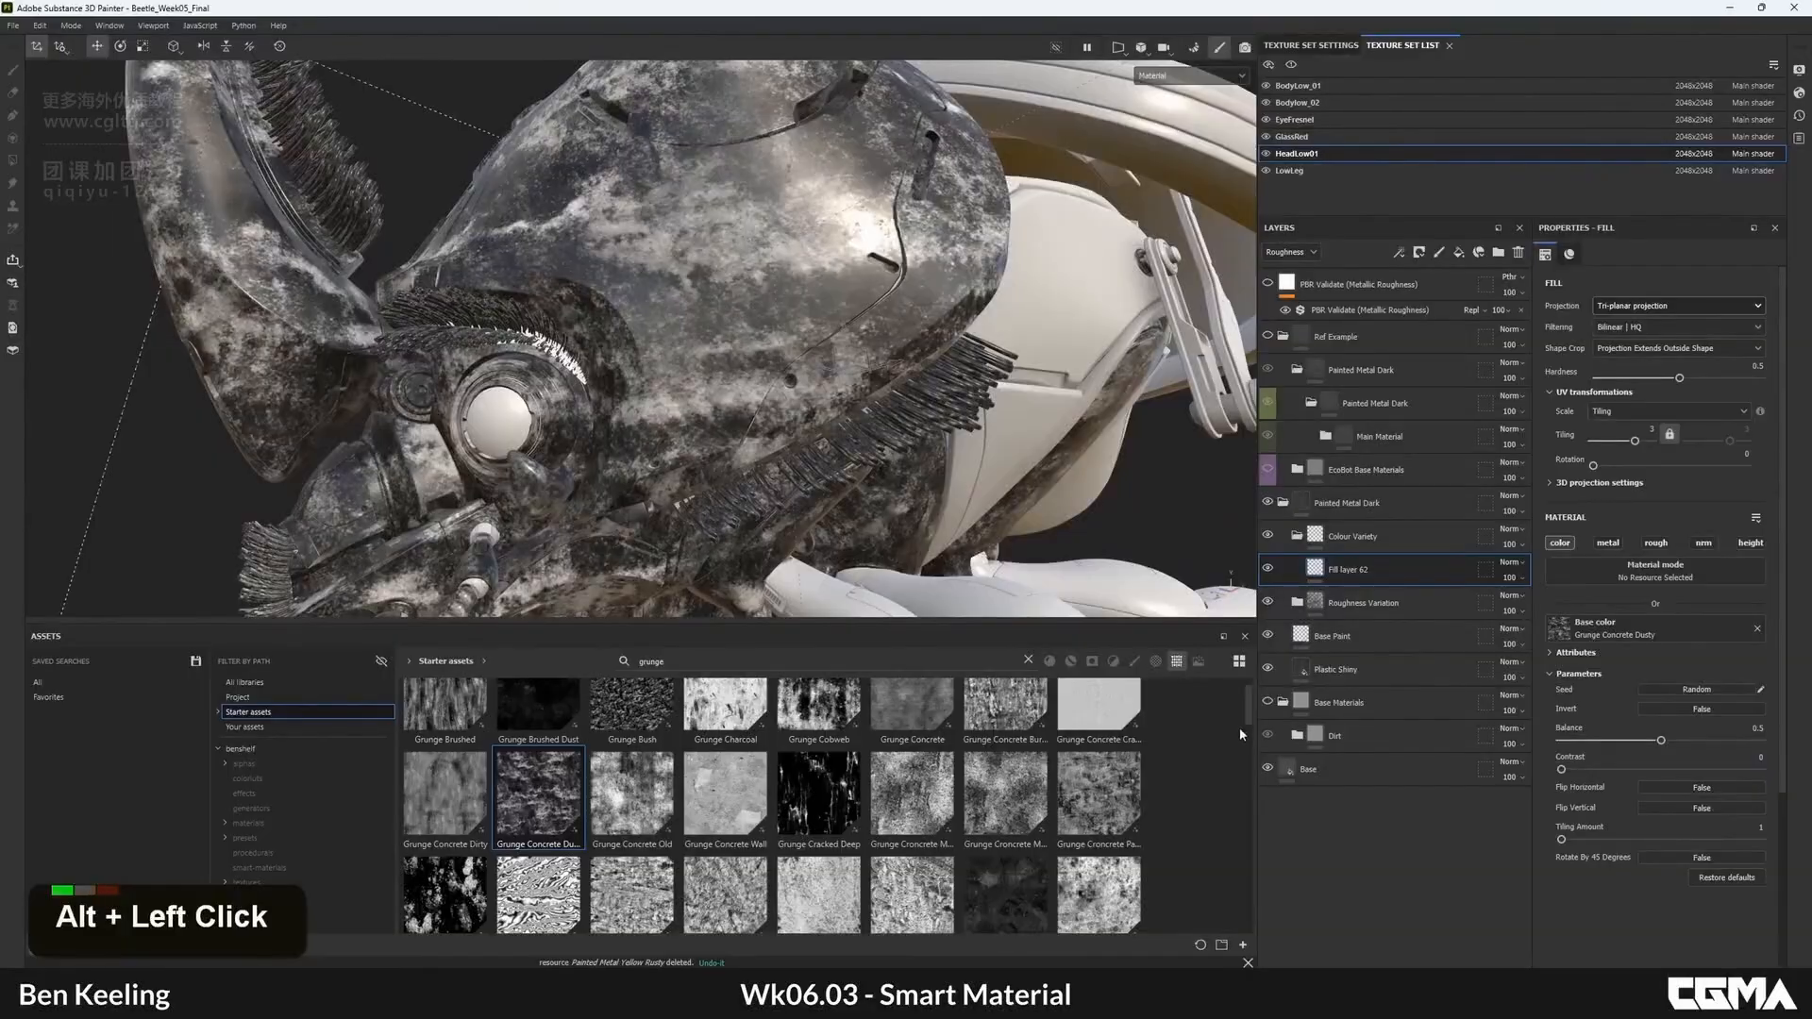
# - Replace the colour fill layer's base color texture with the high-contrast Grunge Map 007
pyautogui.moveTo(1244, 716); pyautogui.dragTo(1252, 758)
pyautogui.moveTo(1614, 654); pyautogui.dragTo(1624, 628)
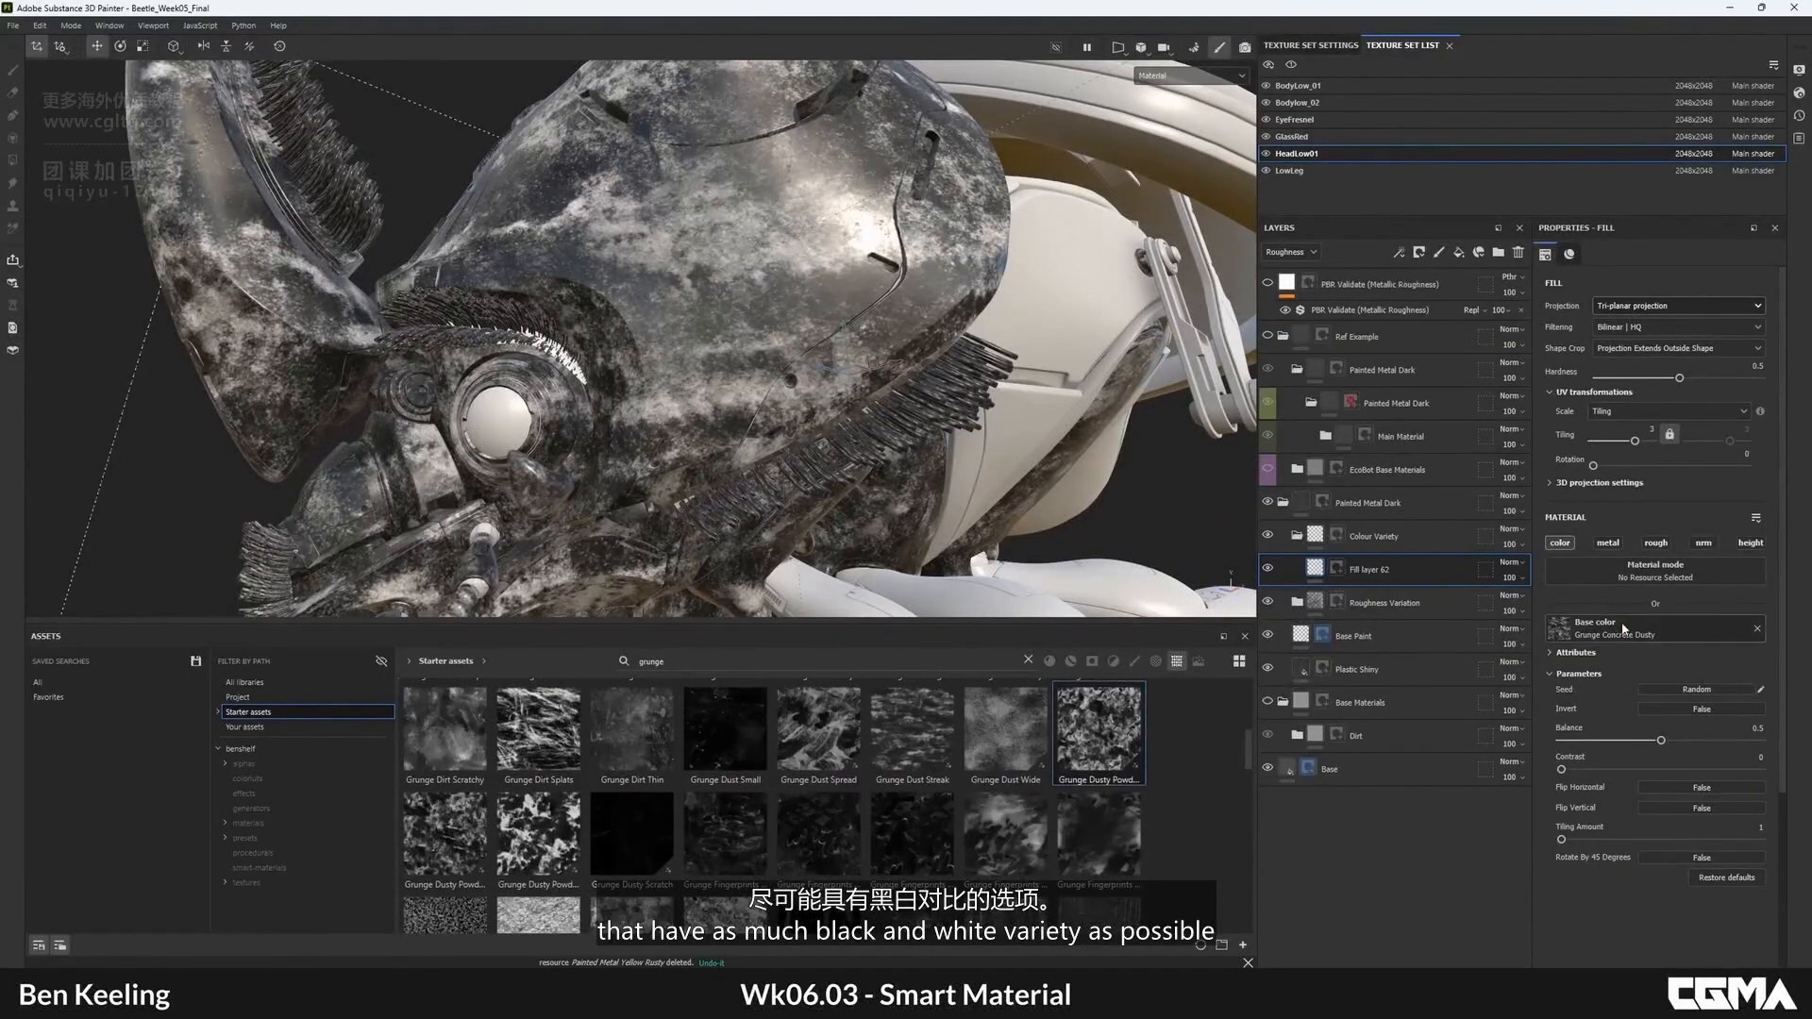
pyautogui.keyDown('alt'); pyautogui.moveTo(1023, 242); pyautogui.dragTo(1117, 664); pyautogui.keyUp('alt')
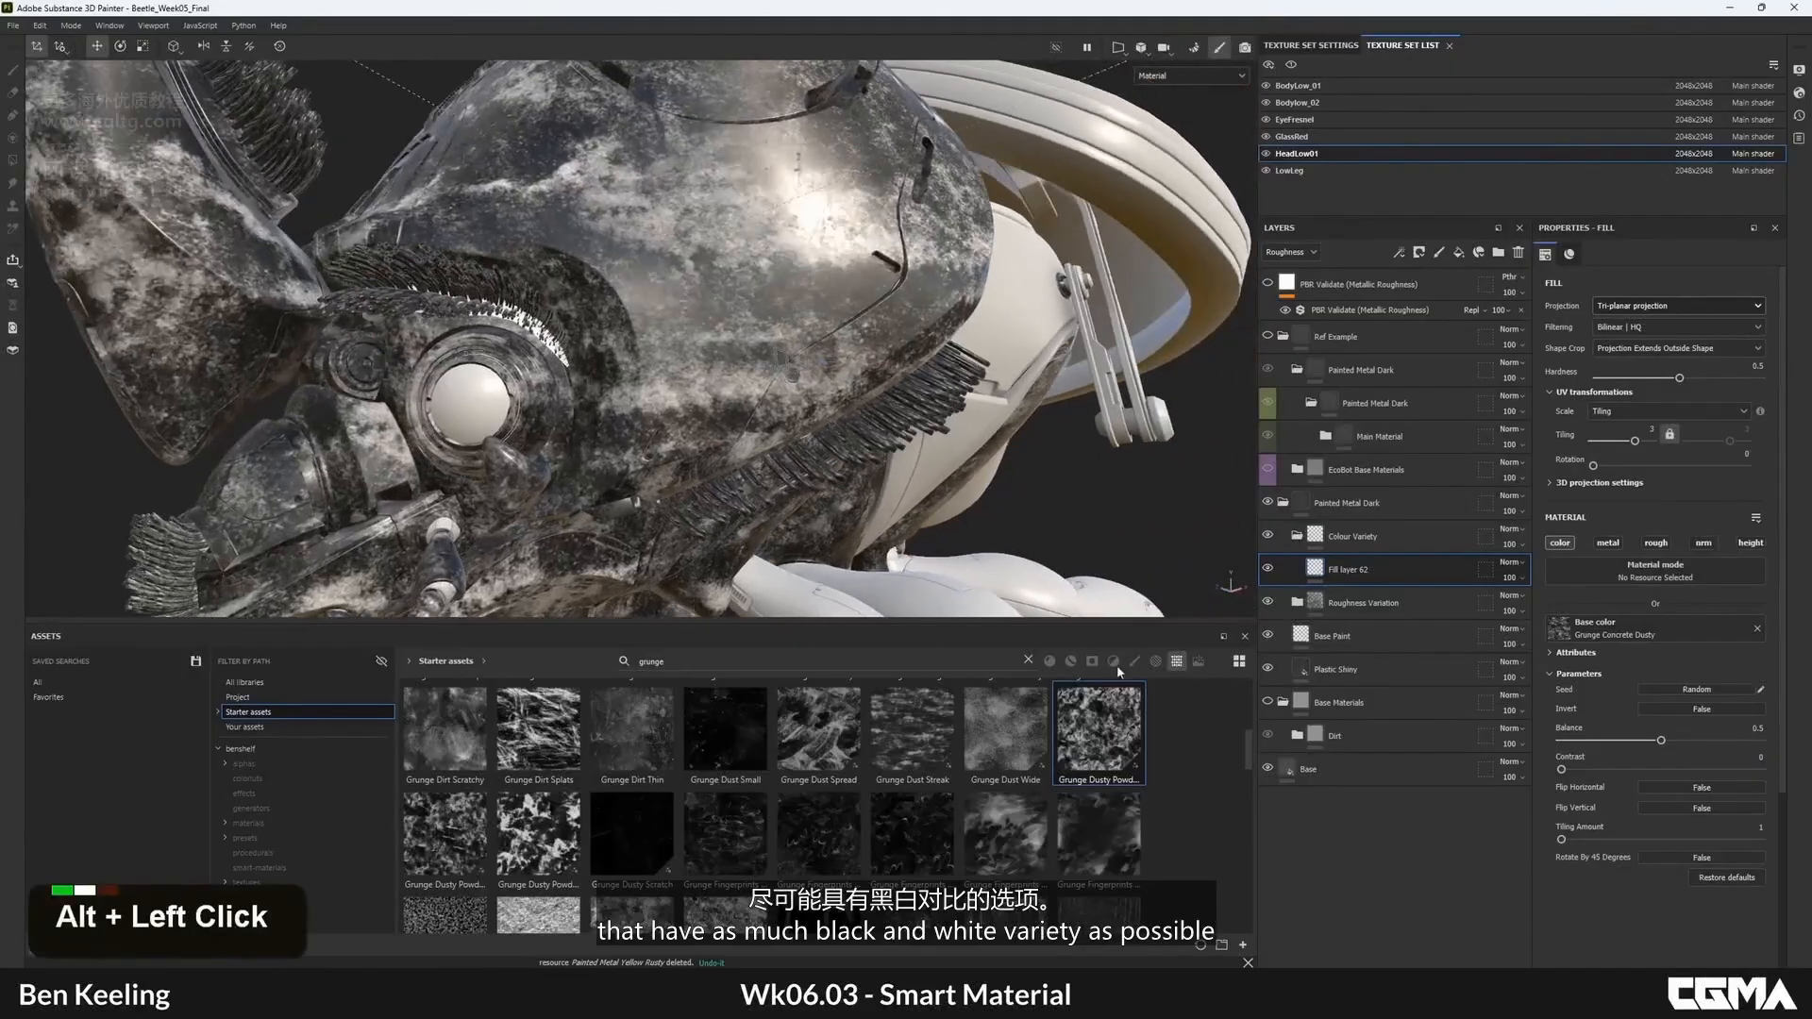
pyautogui.moveTo(1247, 747); pyautogui.dragTo(1244, 810)
pyautogui.moveTo(1614, 628); pyautogui.dragTo(1616, 631)
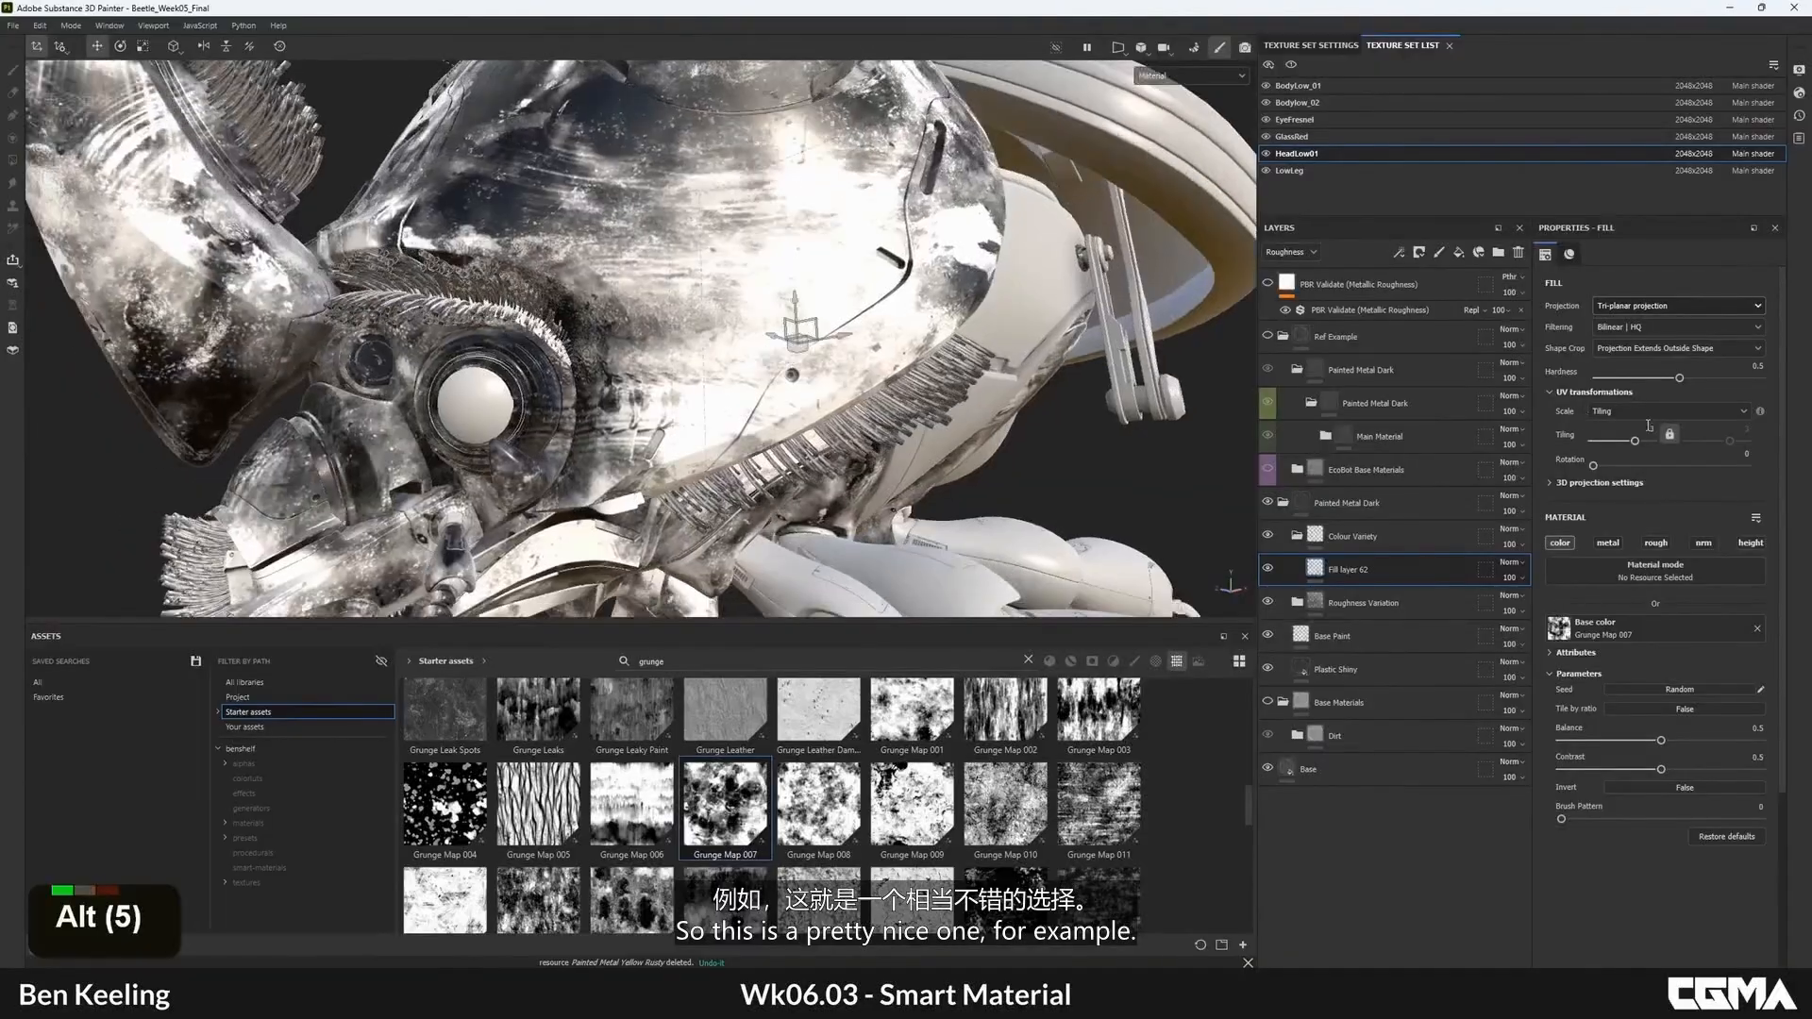
# - Set the Grunge Map 007 fill's tiling to 5 and inspect the pattern on the head
pyautogui.write('5')
pyautogui.press('Return')
pyautogui.keyDown('alt'); pyautogui.moveTo(746, 269); pyautogui.dragTo(672, 247, button='right'); pyautogui.keyUp('alt')
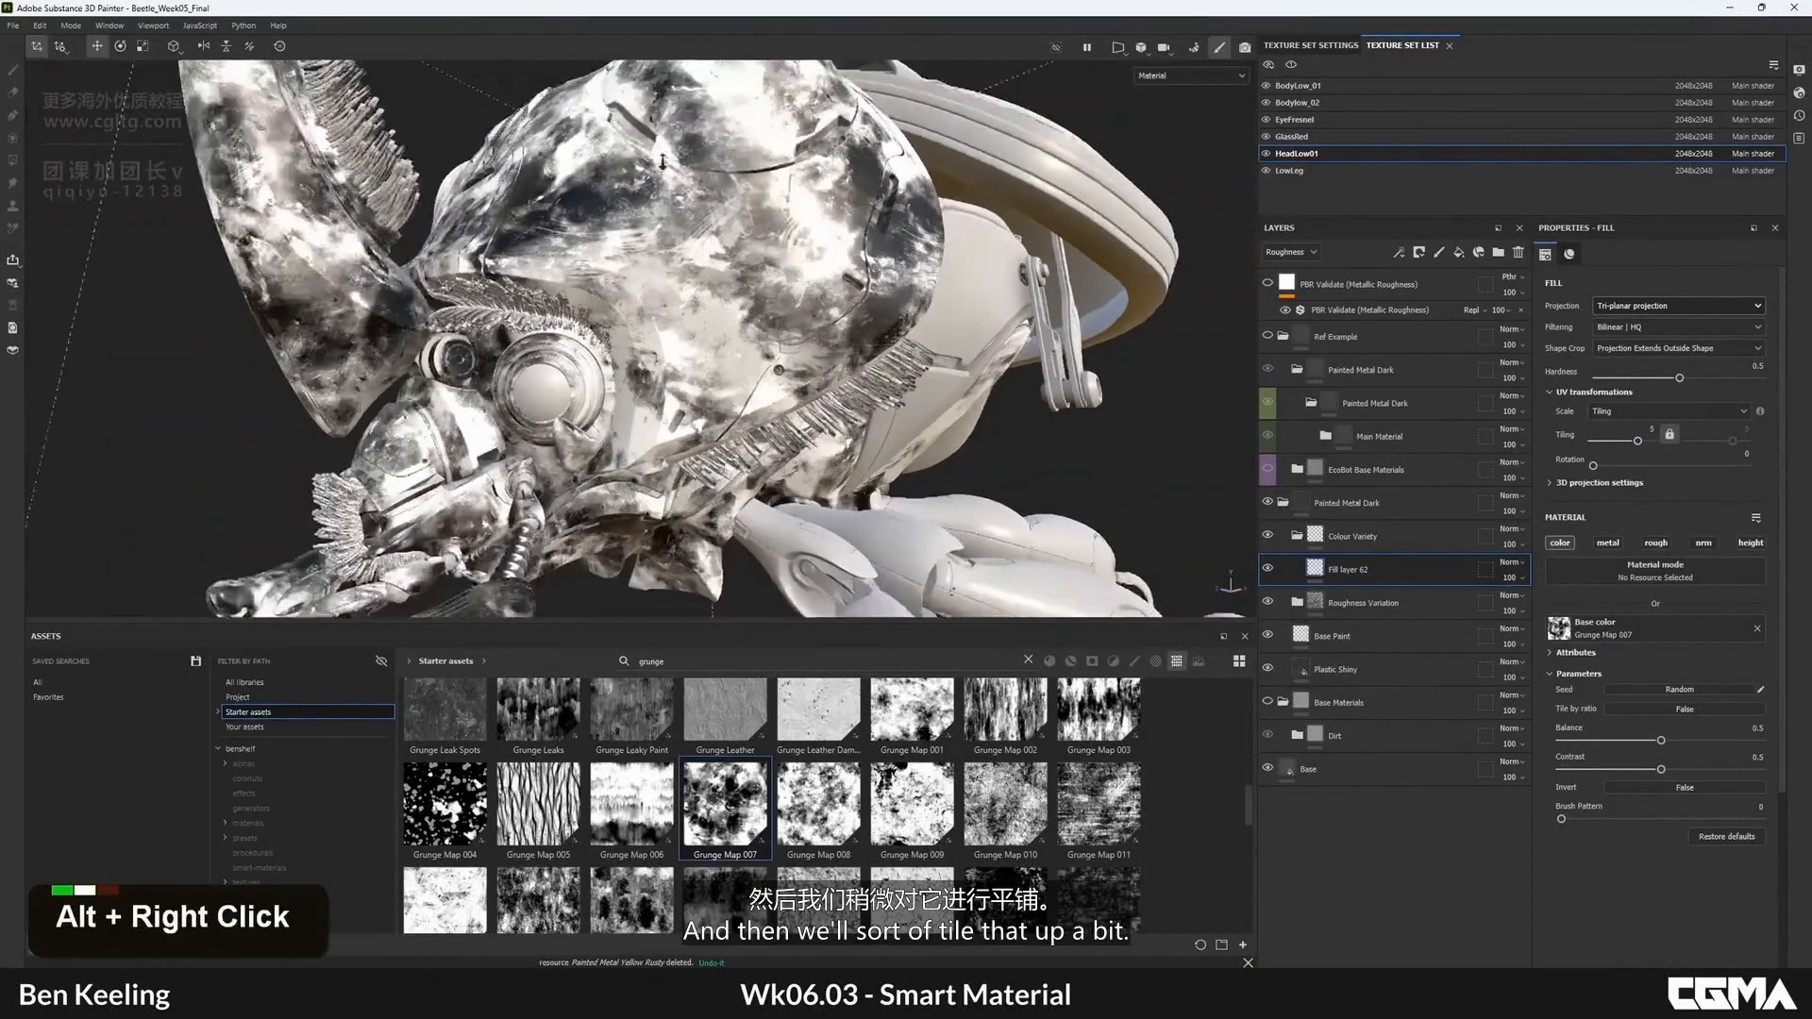
pyautogui.keyDown('alt'); pyautogui.moveTo(672, 247); pyautogui.dragTo(694, 252); pyautogui.keyUp('alt')
pyautogui.keyDown('alt'); pyautogui.moveTo(694, 253); pyautogui.dragTo(745, 312, button='middle'); pyautogui.keyUp('alt')
pyautogui.keyDown('alt'); pyautogui.moveTo(746, 311); pyautogui.dragTo(797, 439, button='right'); pyautogui.keyUp('alt')
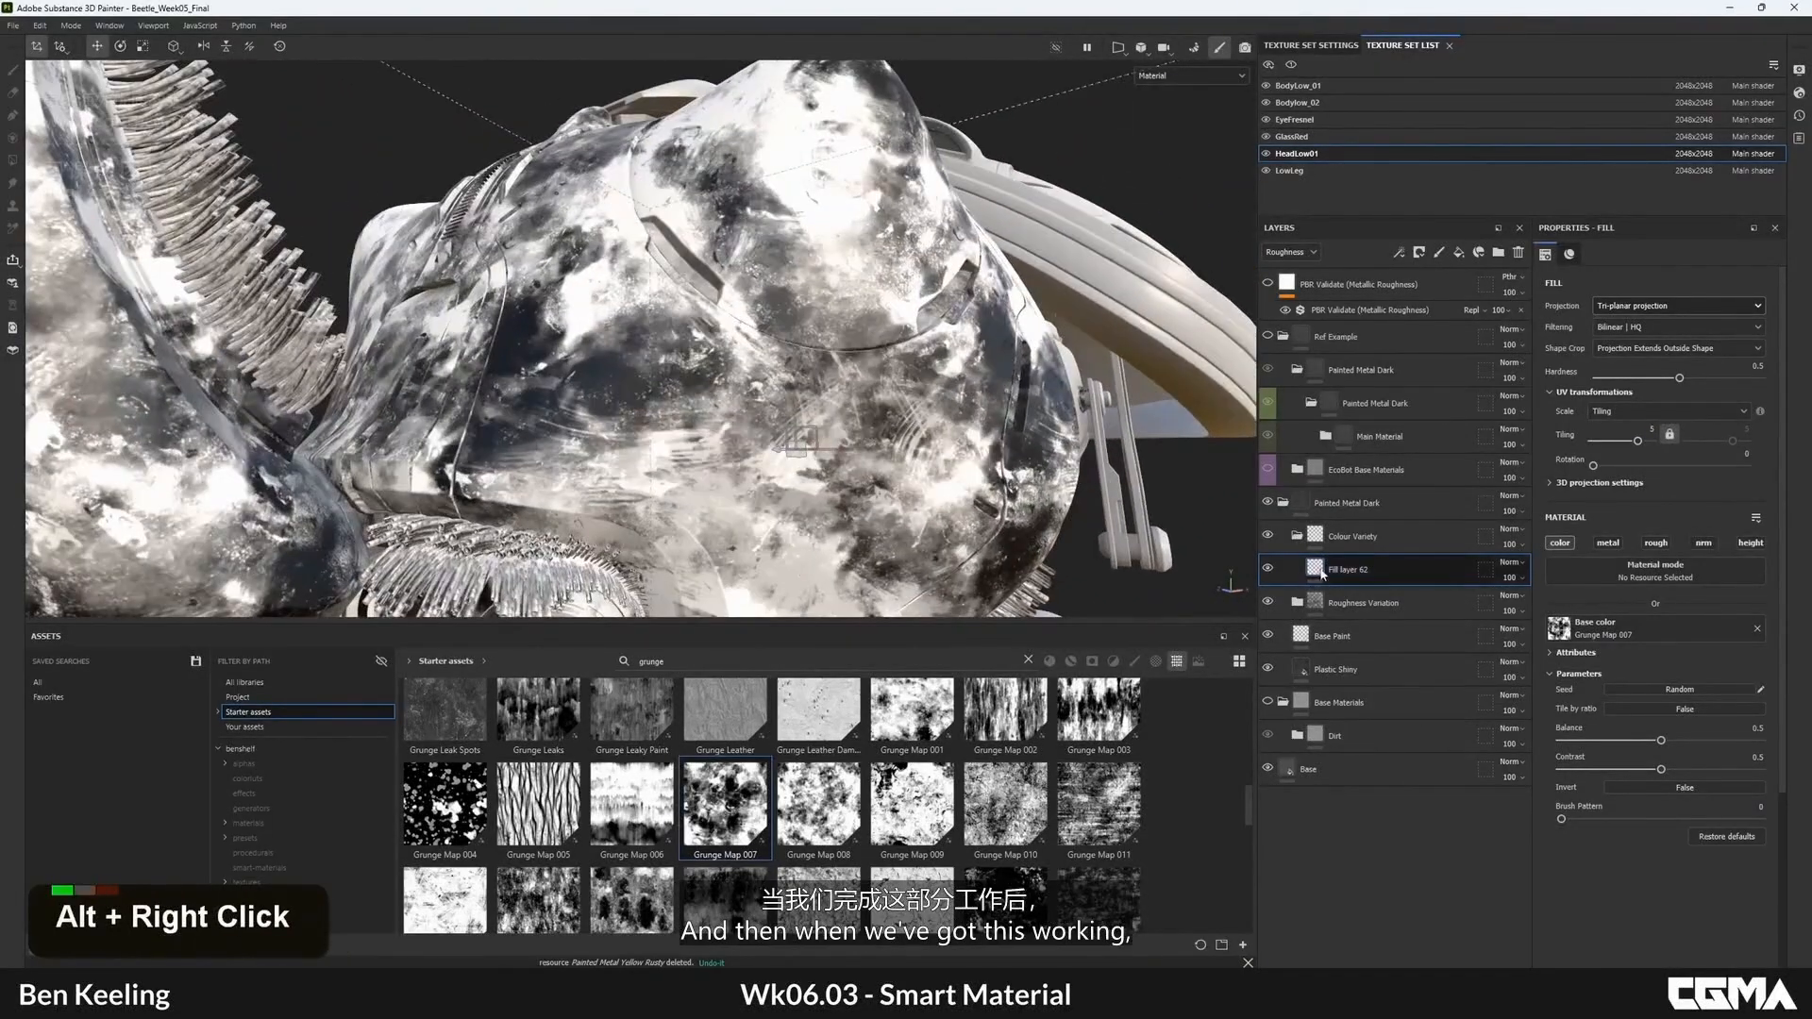
# - Add a filter to the colour fill layer and choose HSL Perceptive for it
pyautogui.rightClick(1322, 573)
pyautogui.click(1386, 529)
pyautogui.click(1645, 313)
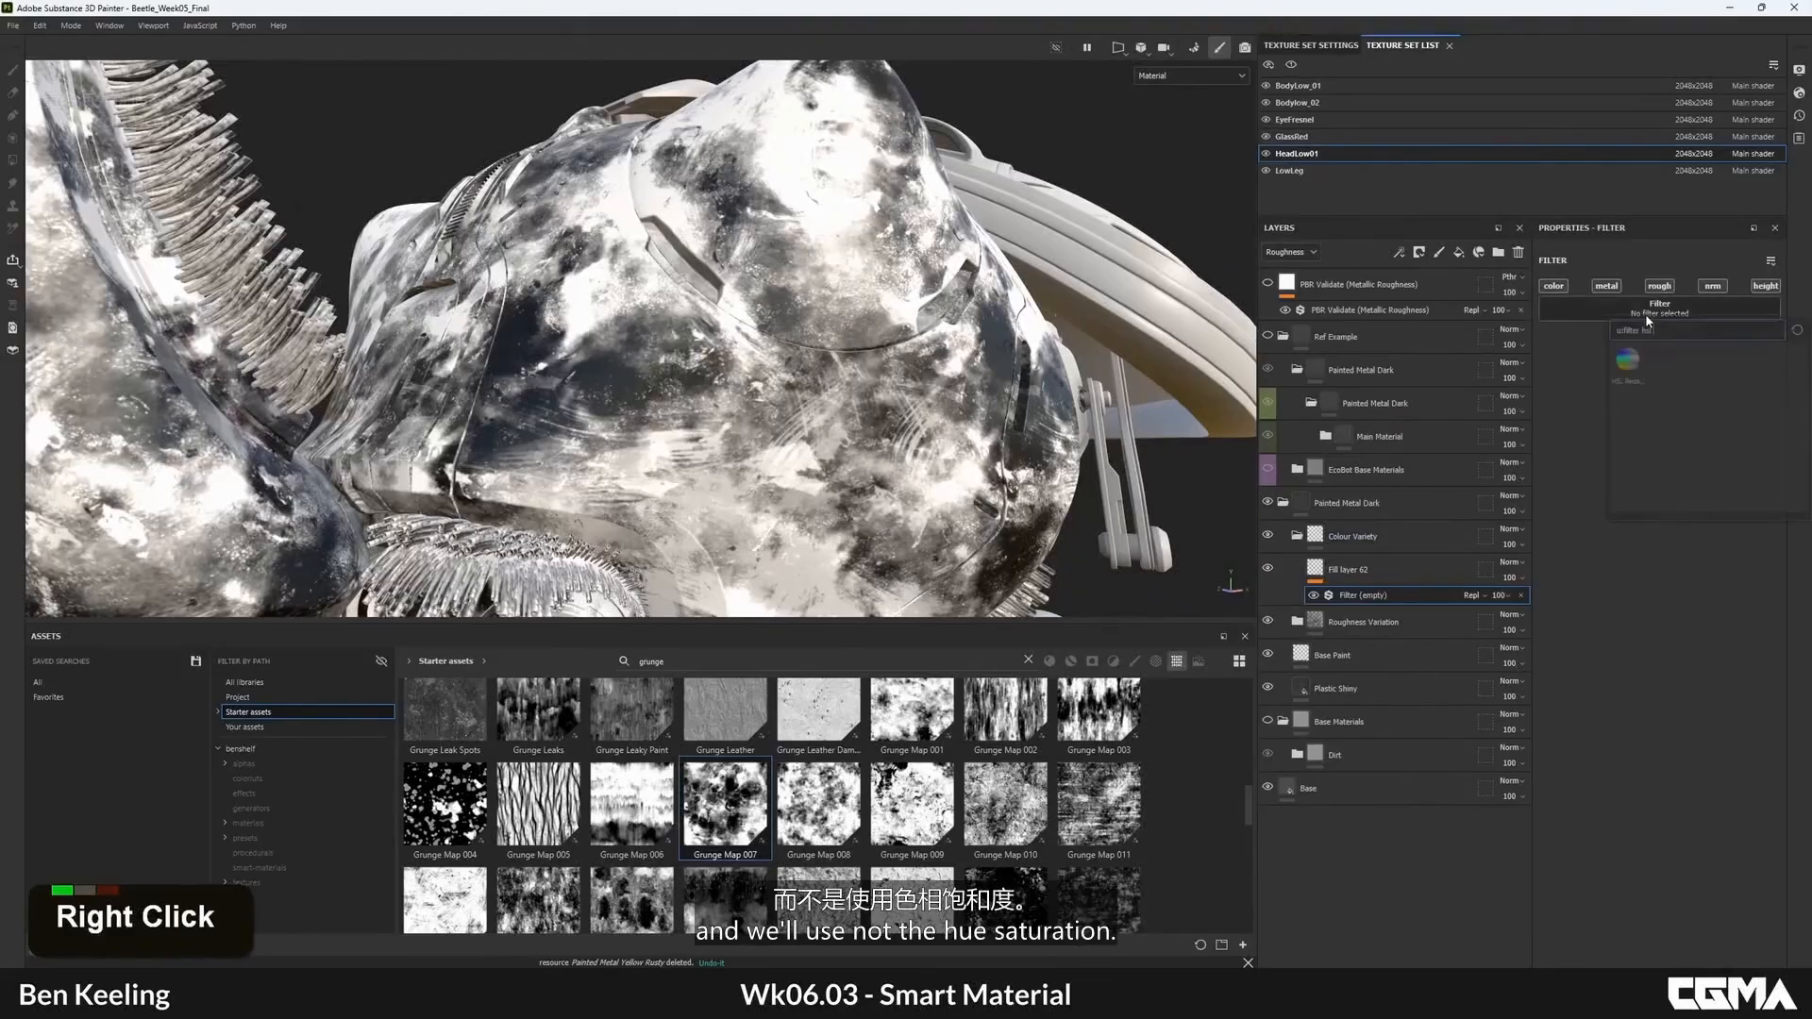
pyautogui.click(1629, 361)
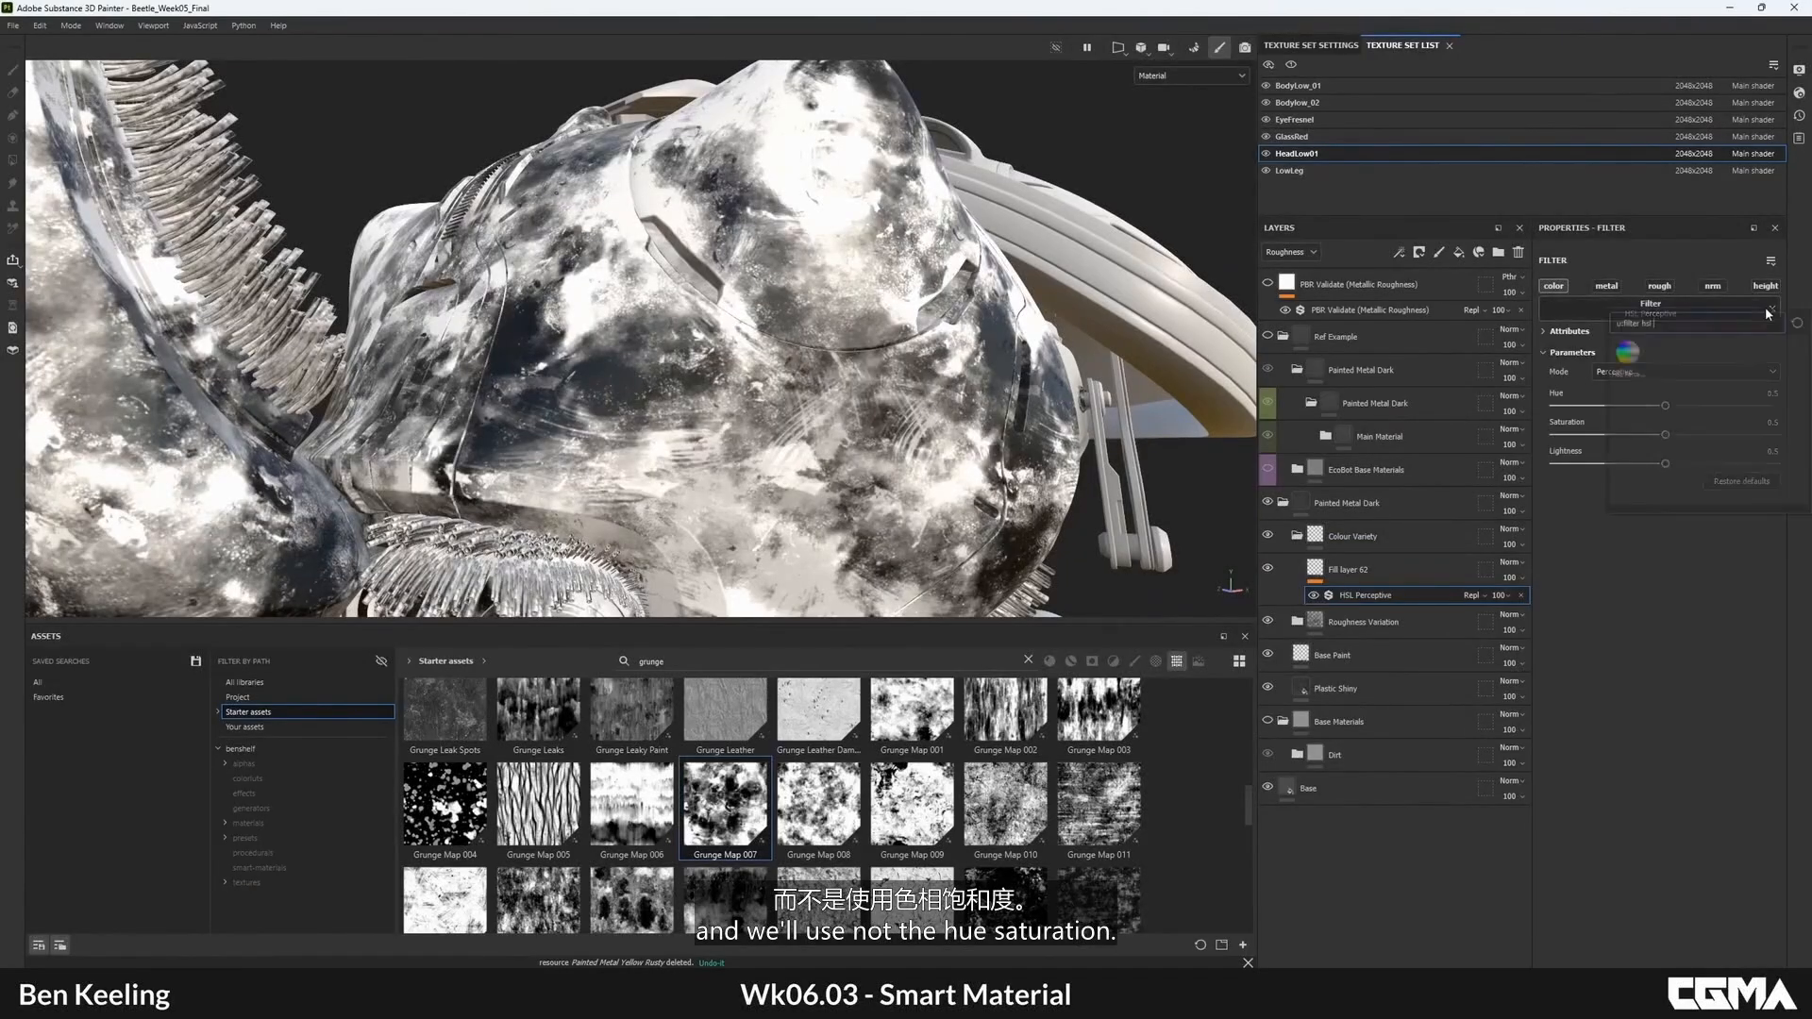
# - Search the filters for "grad" and replace the colour fill layer's HSL Perceptive filter with Gradient
pyautogui.press('BackSpace')
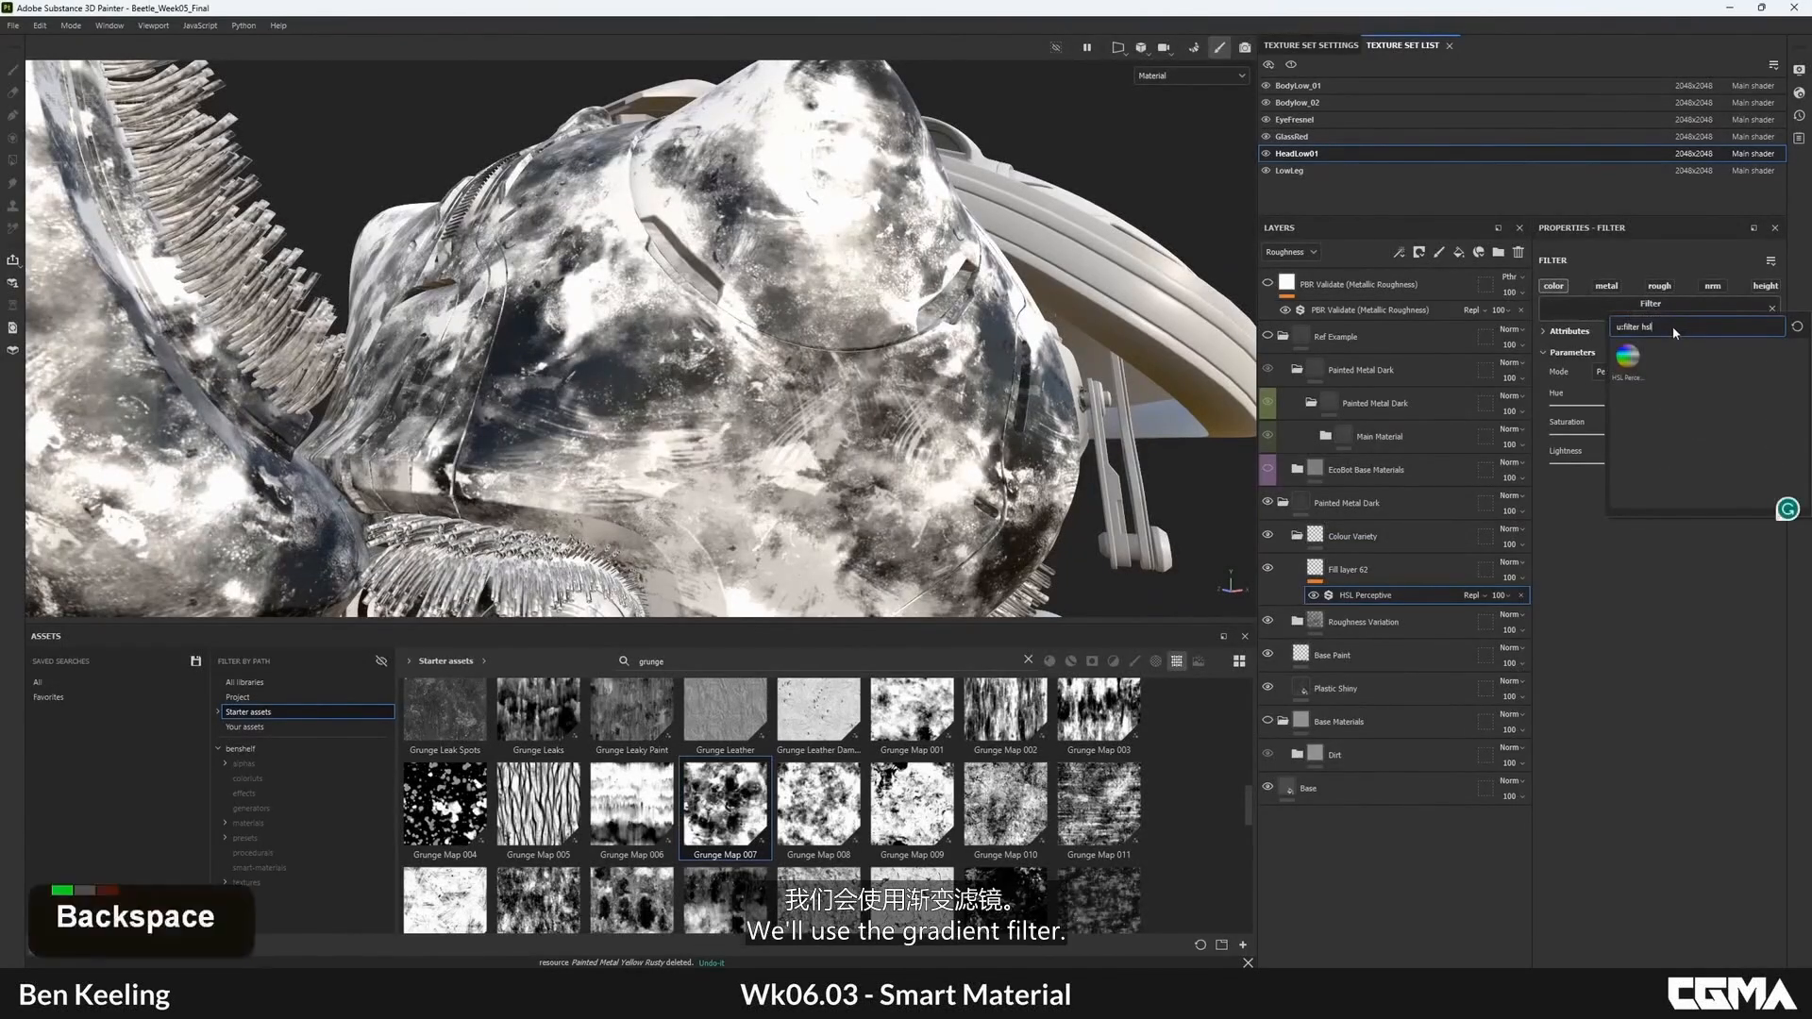
pyautogui.press('BackSpace')
pyautogui.press('BackSpace')
pyautogui.write('gradu')
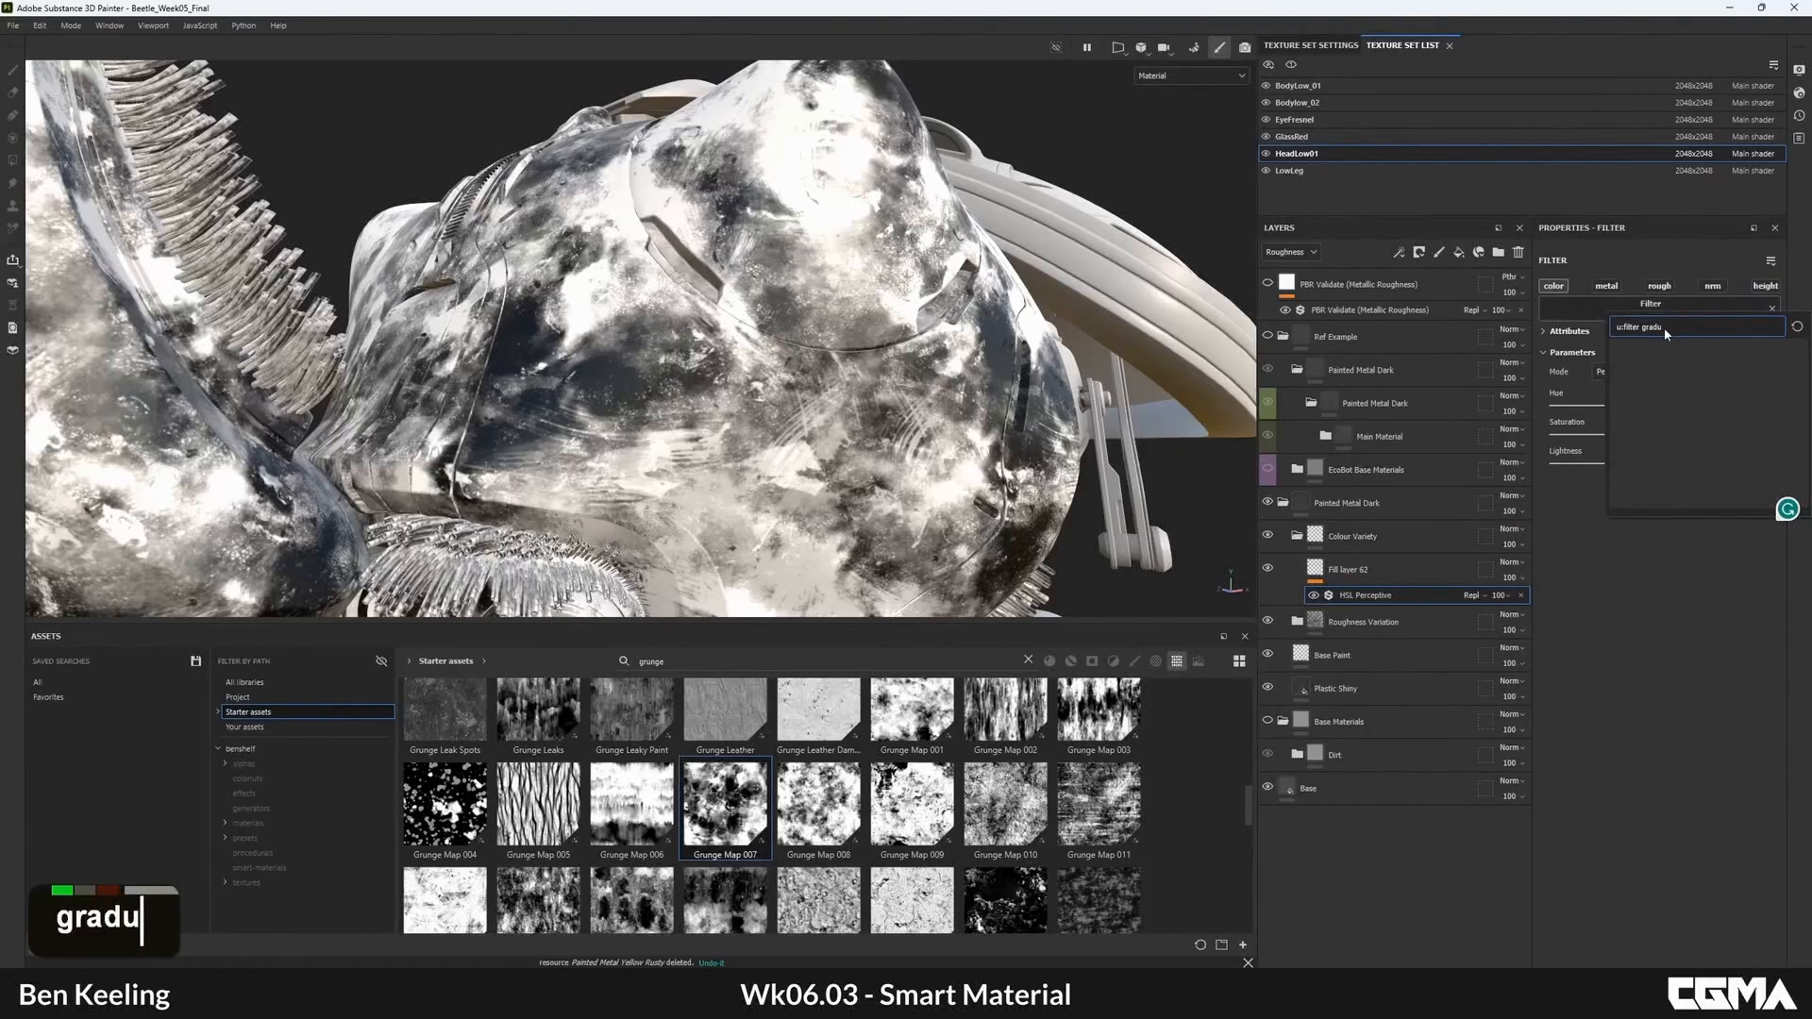
pyautogui.write('=')
pyautogui.press('BackSpace')
pyautogui.press('BackSpace')
pyautogui.click(1630, 357)
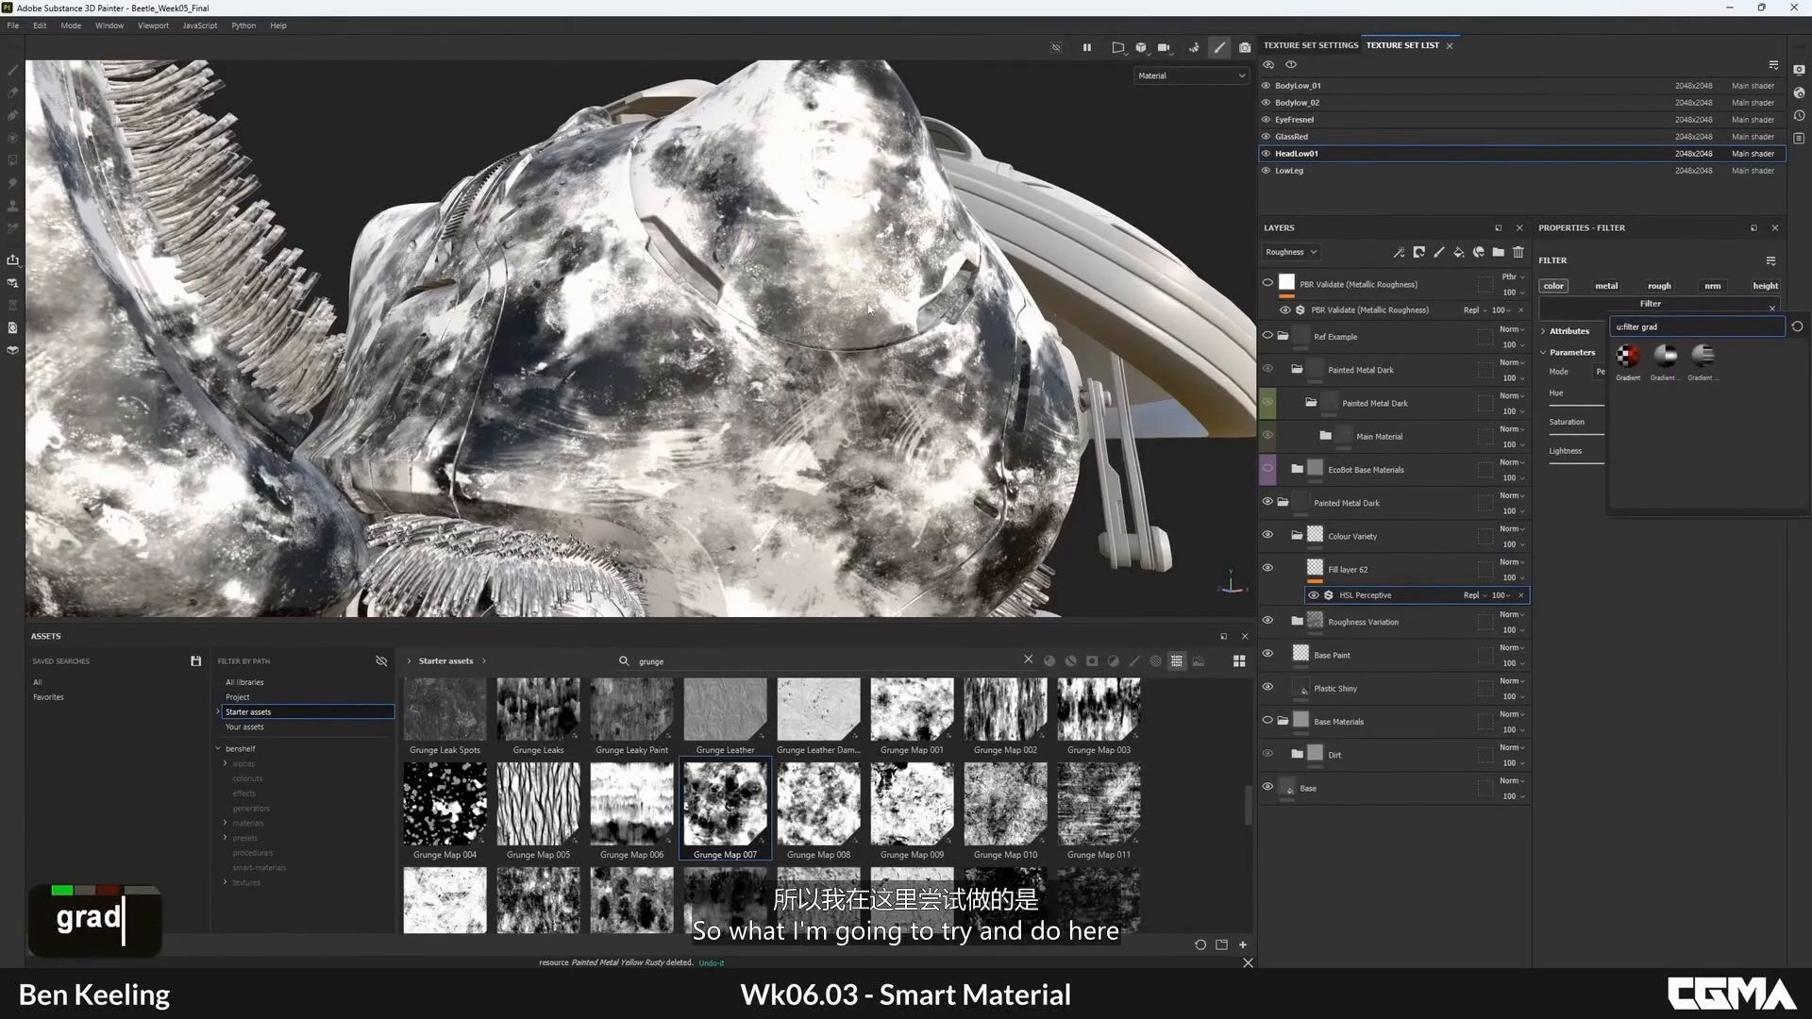
# - Set the Gradient filter's Color 1 to bright red, Color 2 to magenta and Color 3 to purple
pyautogui.keyDown('alt'); pyautogui.moveTo(891, 372); pyautogui.dragTo(802, 377); pyautogui.keyUp('alt')
pyautogui.click(1697, 462)
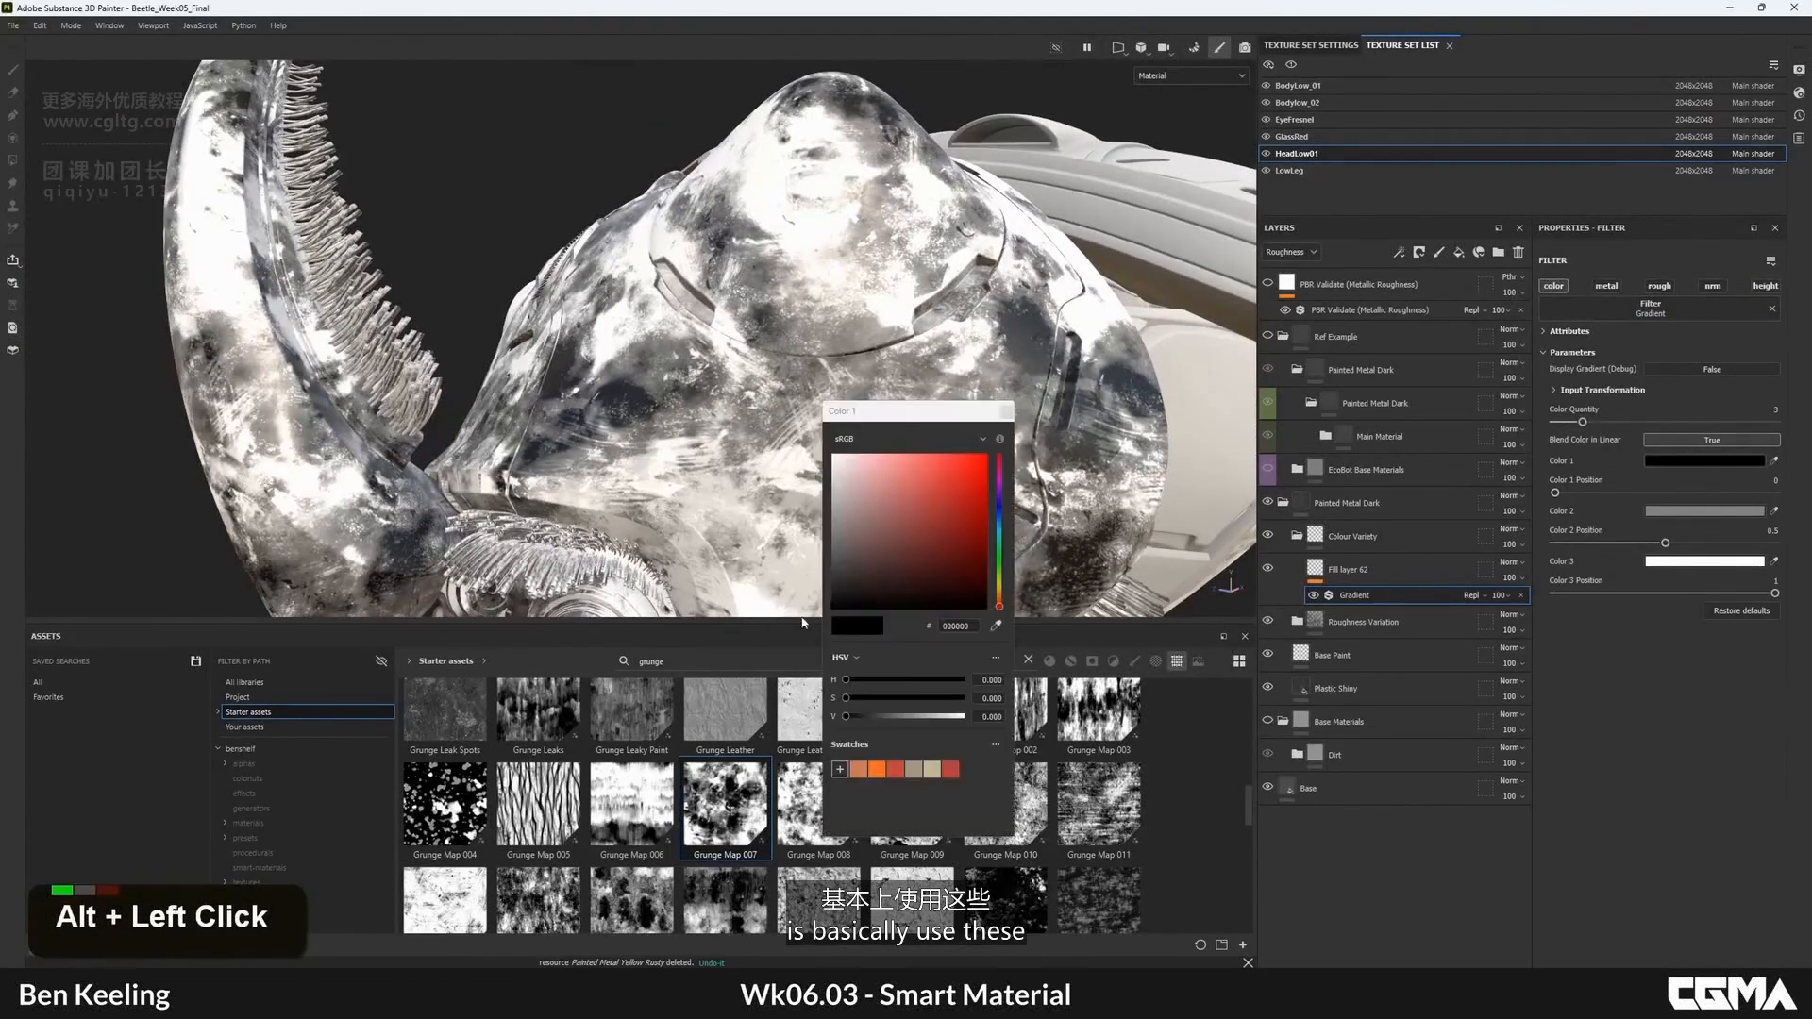
pyautogui.click(1001, 455)
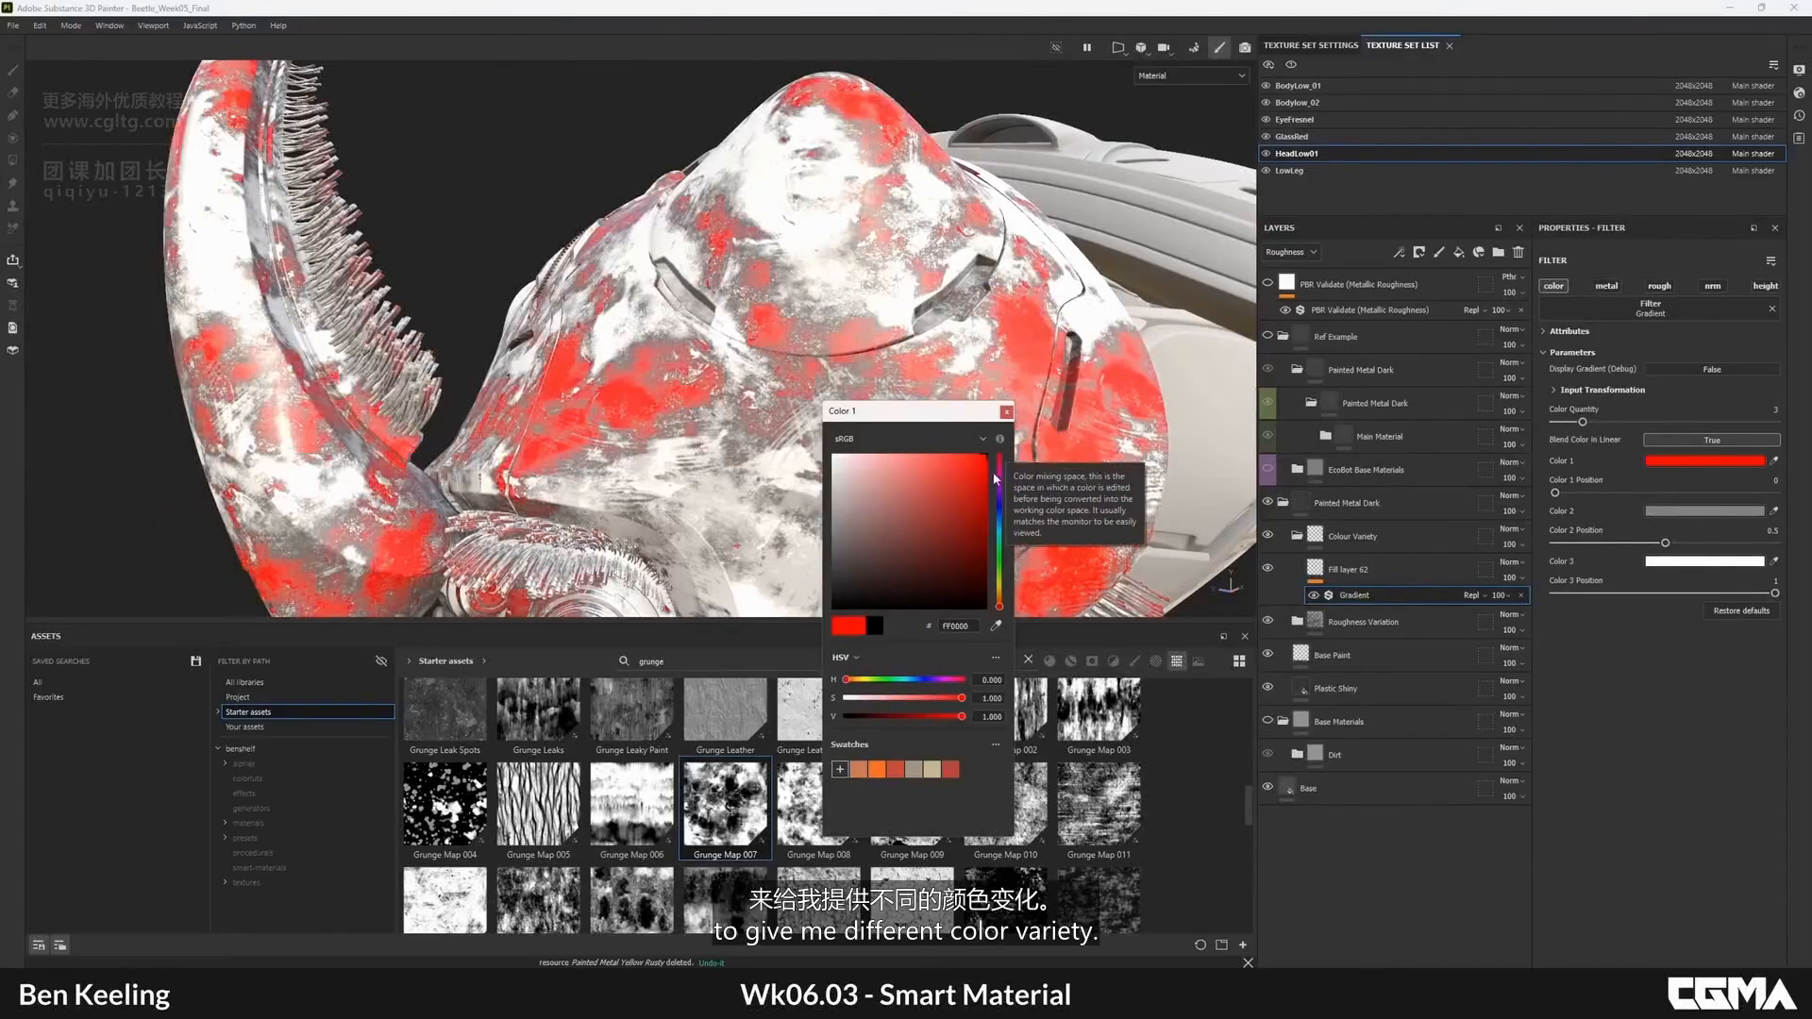
pyautogui.click(1666, 512)
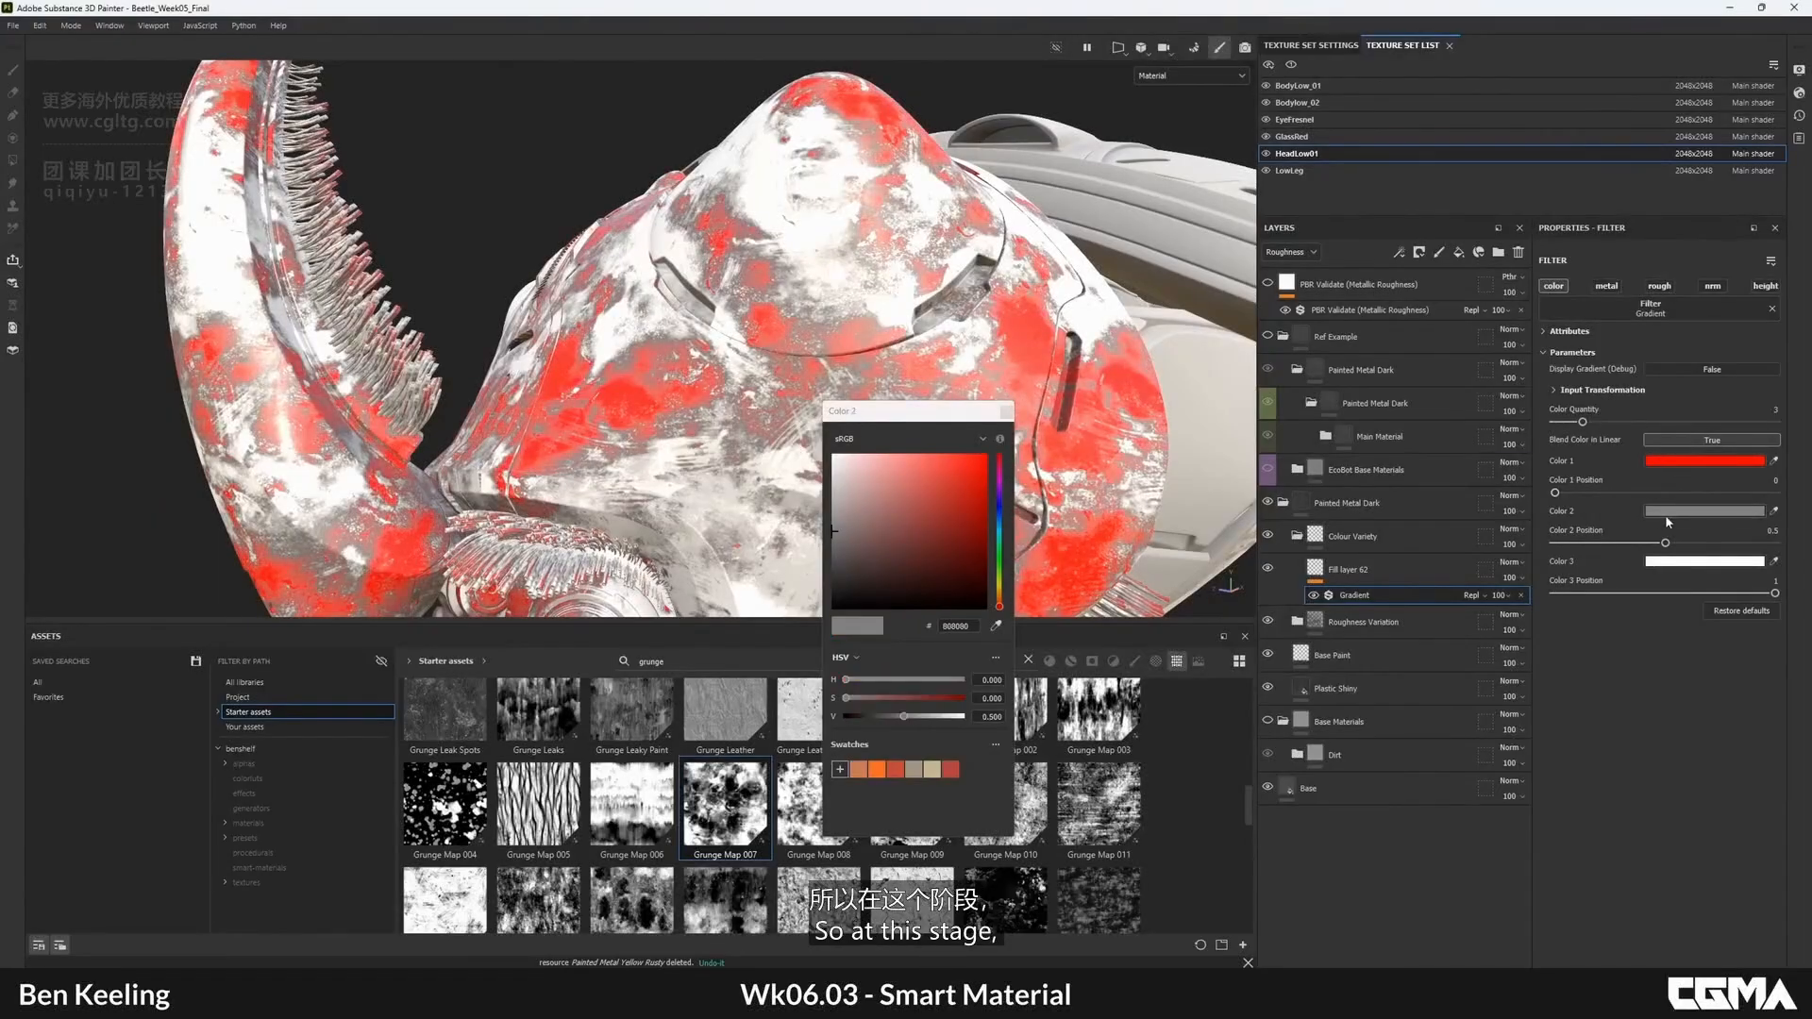
pyautogui.doubleClick(1001, 481)
pyautogui.click(1672, 561)
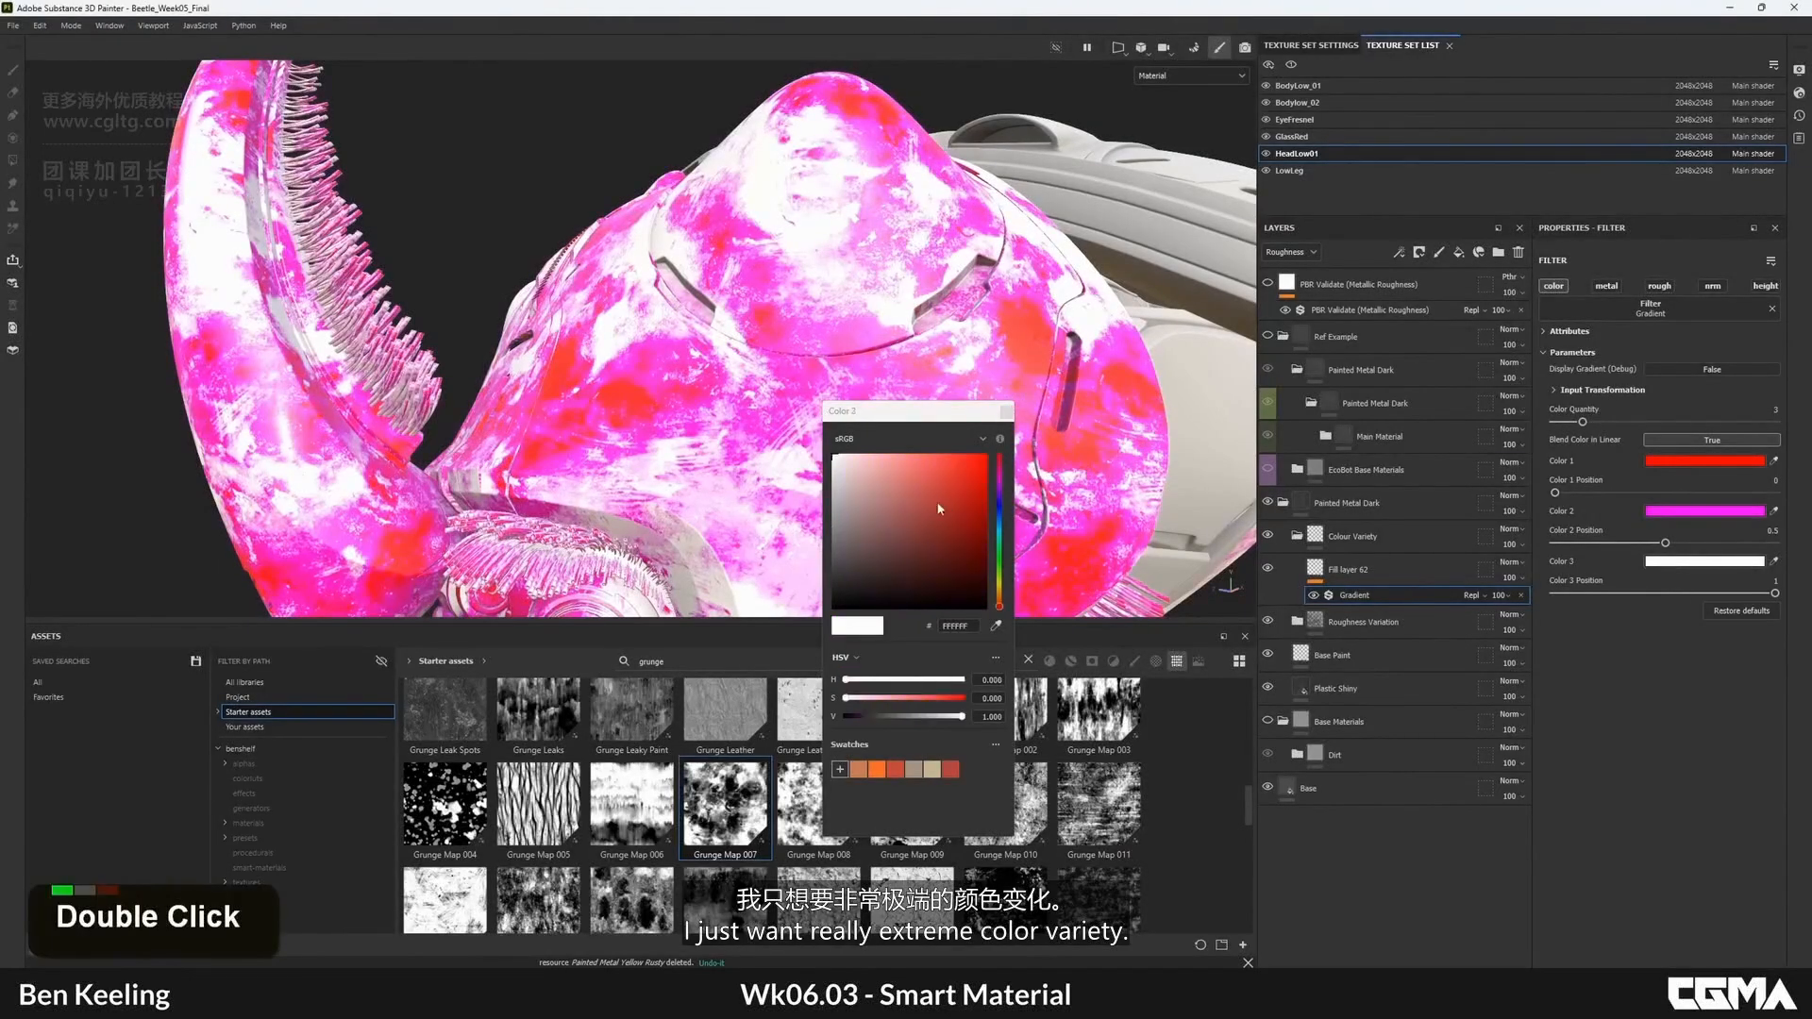
pyautogui.click(1001, 498)
pyautogui.click(1001, 490)
pyautogui.moveTo(965, 489); pyautogui.dragTo(991, 452)
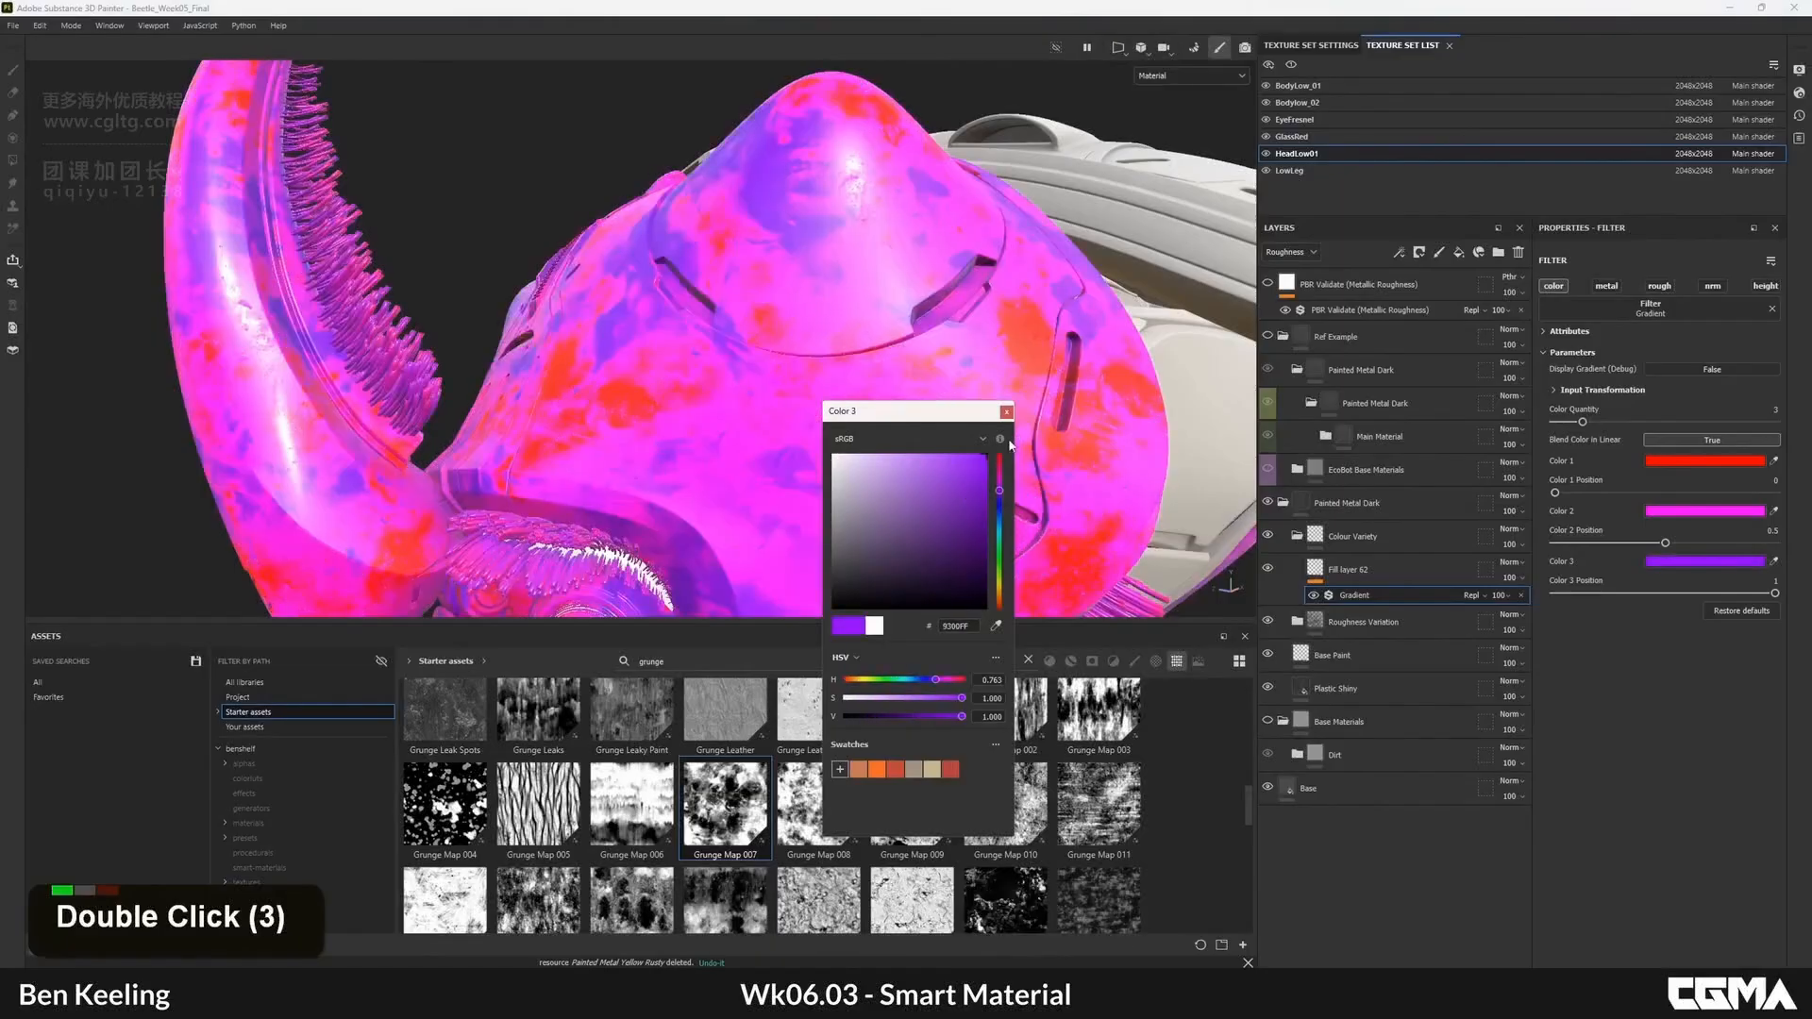
pyautogui.click(1007, 412)
# - Switch the layer stack to the Base color channel and lower the gradient-filtered fill layer's opacity to 0
pyautogui.keyDown('alt'); pyautogui.moveTo(878, 378); pyautogui.dragTo(785, 443); pyautogui.keyUp('alt')
pyautogui.keyDown('alt'); pyautogui.moveTo(785, 444); pyautogui.dragTo(731, 206, button='middle'); pyautogui.keyUp('alt')
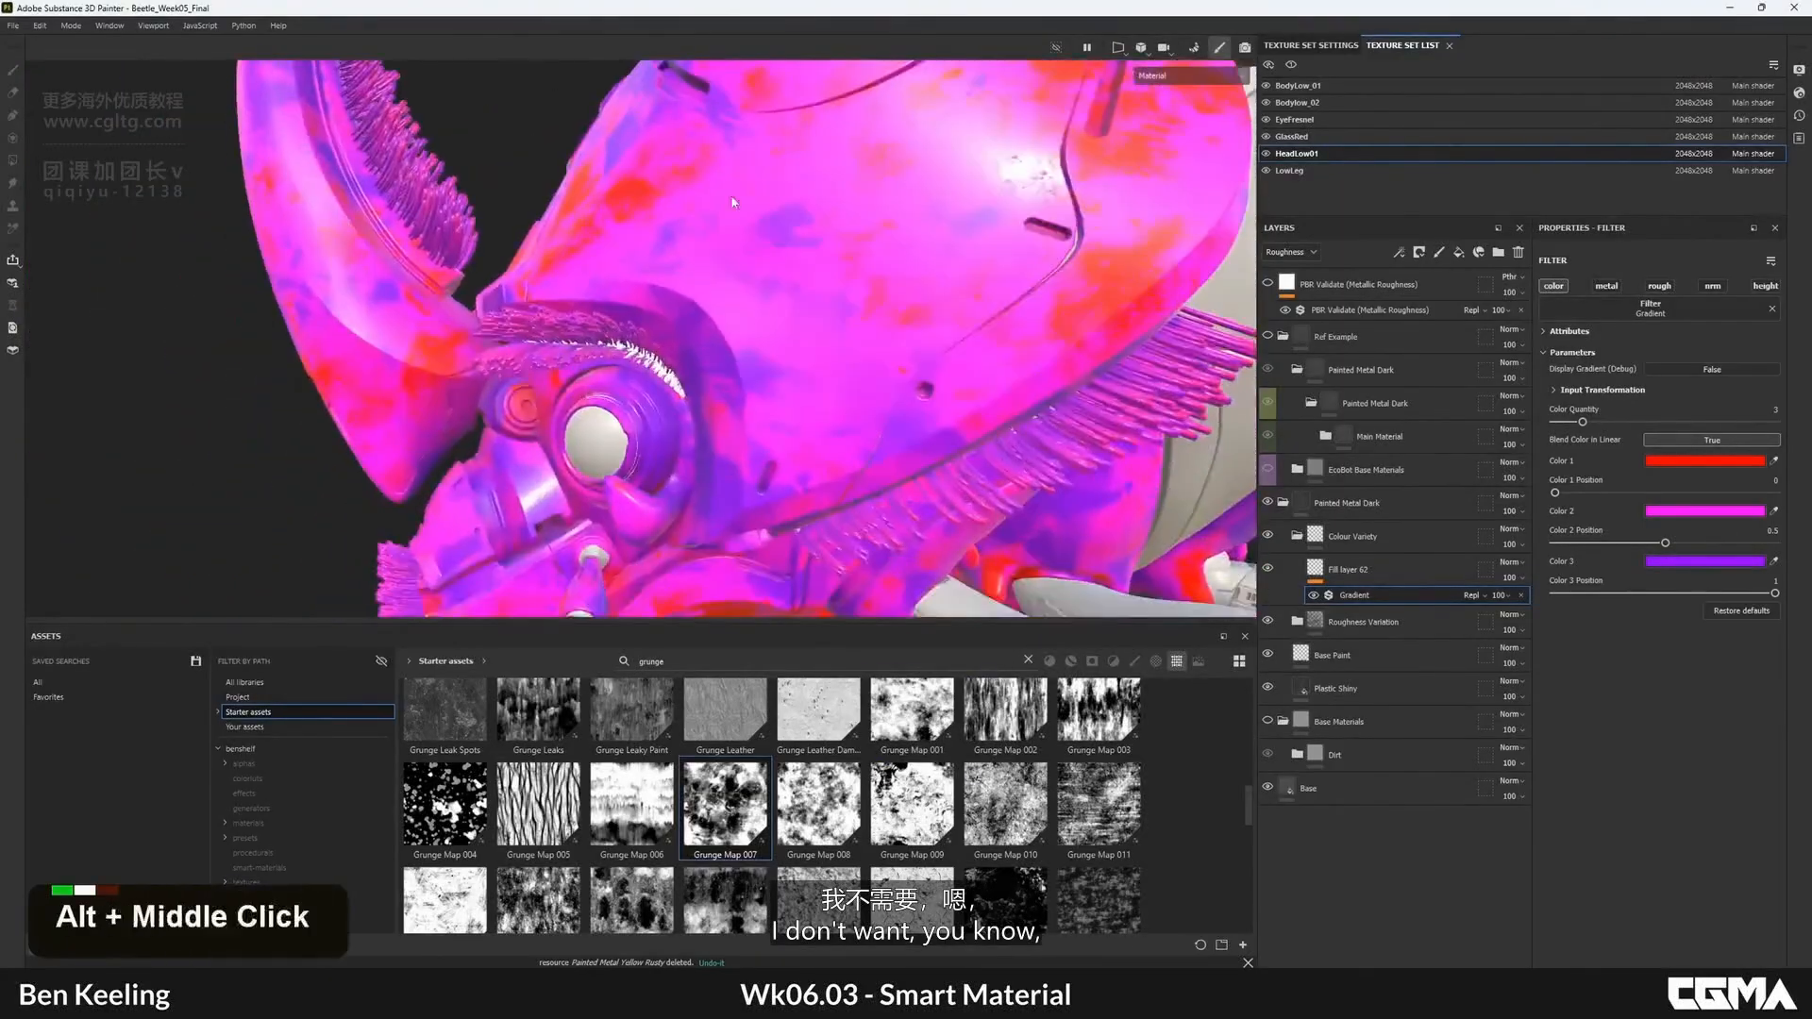
pyautogui.keyDown('alt'); pyautogui.moveTo(731, 206); pyautogui.dragTo(679, 311); pyautogui.keyUp('alt')
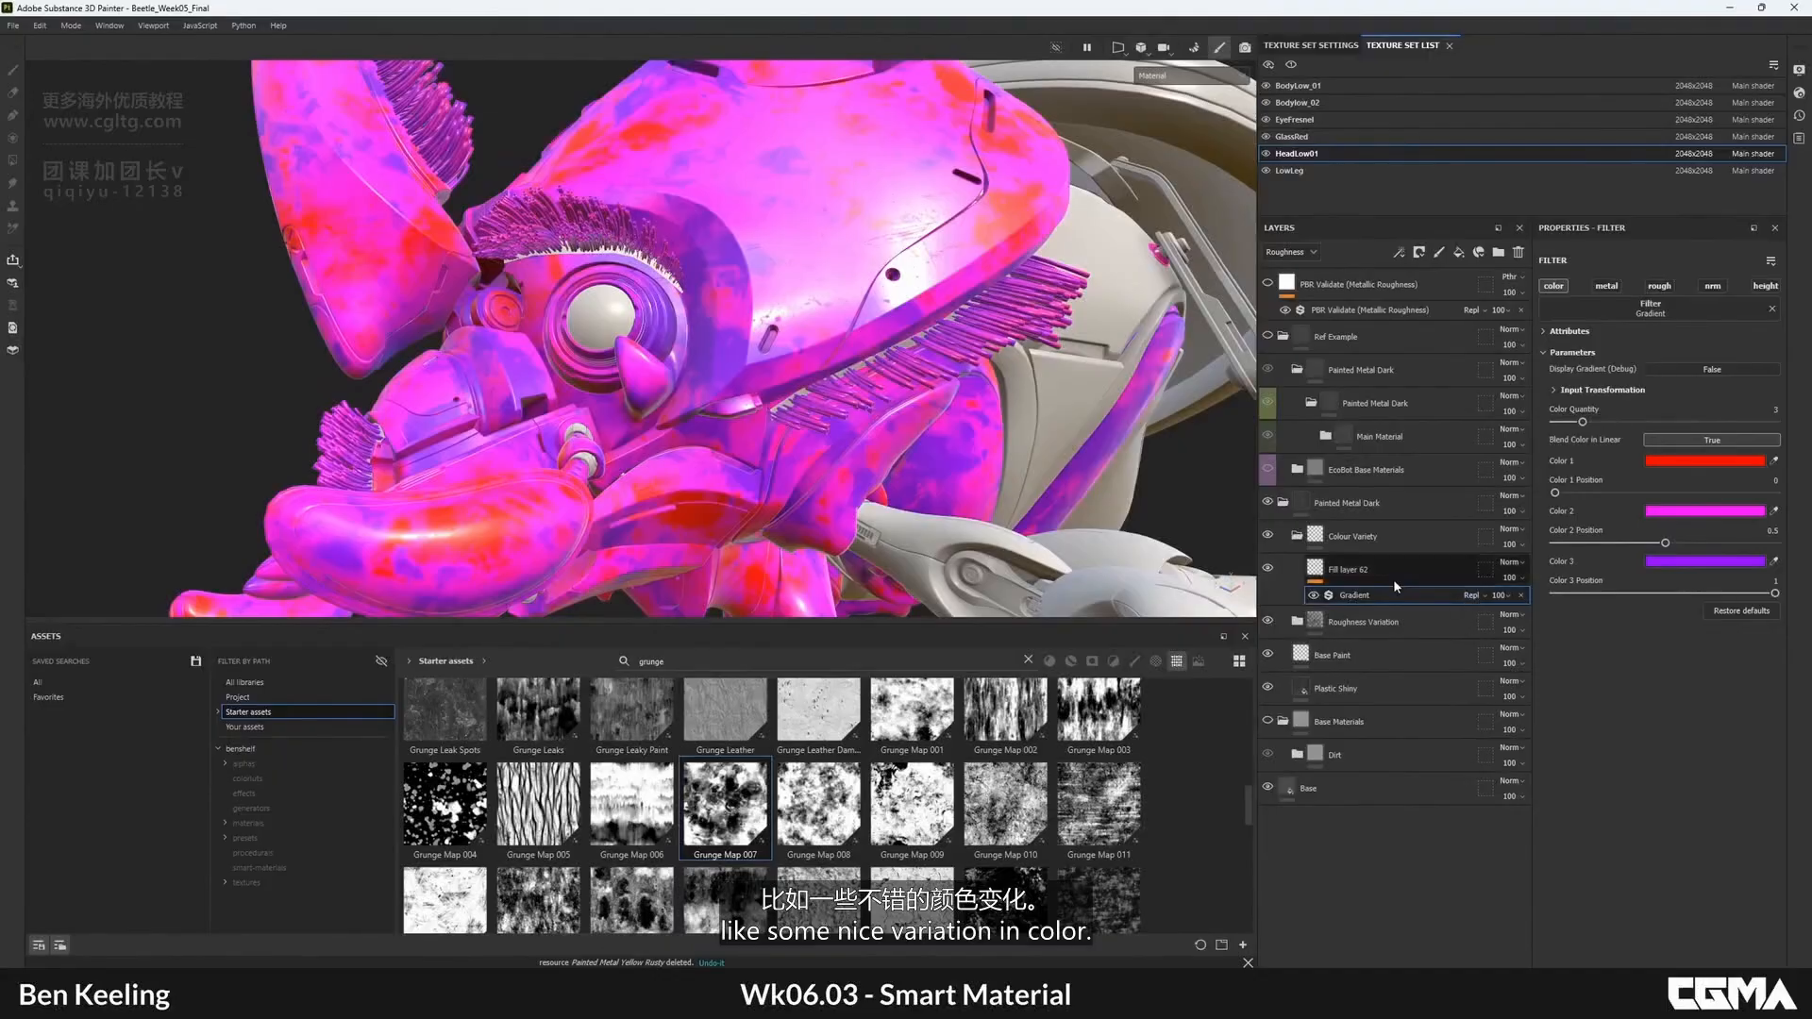
pyautogui.keyDown('alt'); pyautogui.moveTo(761, 381); pyautogui.dragTo(1151, 563); pyautogui.keyUp('alt')
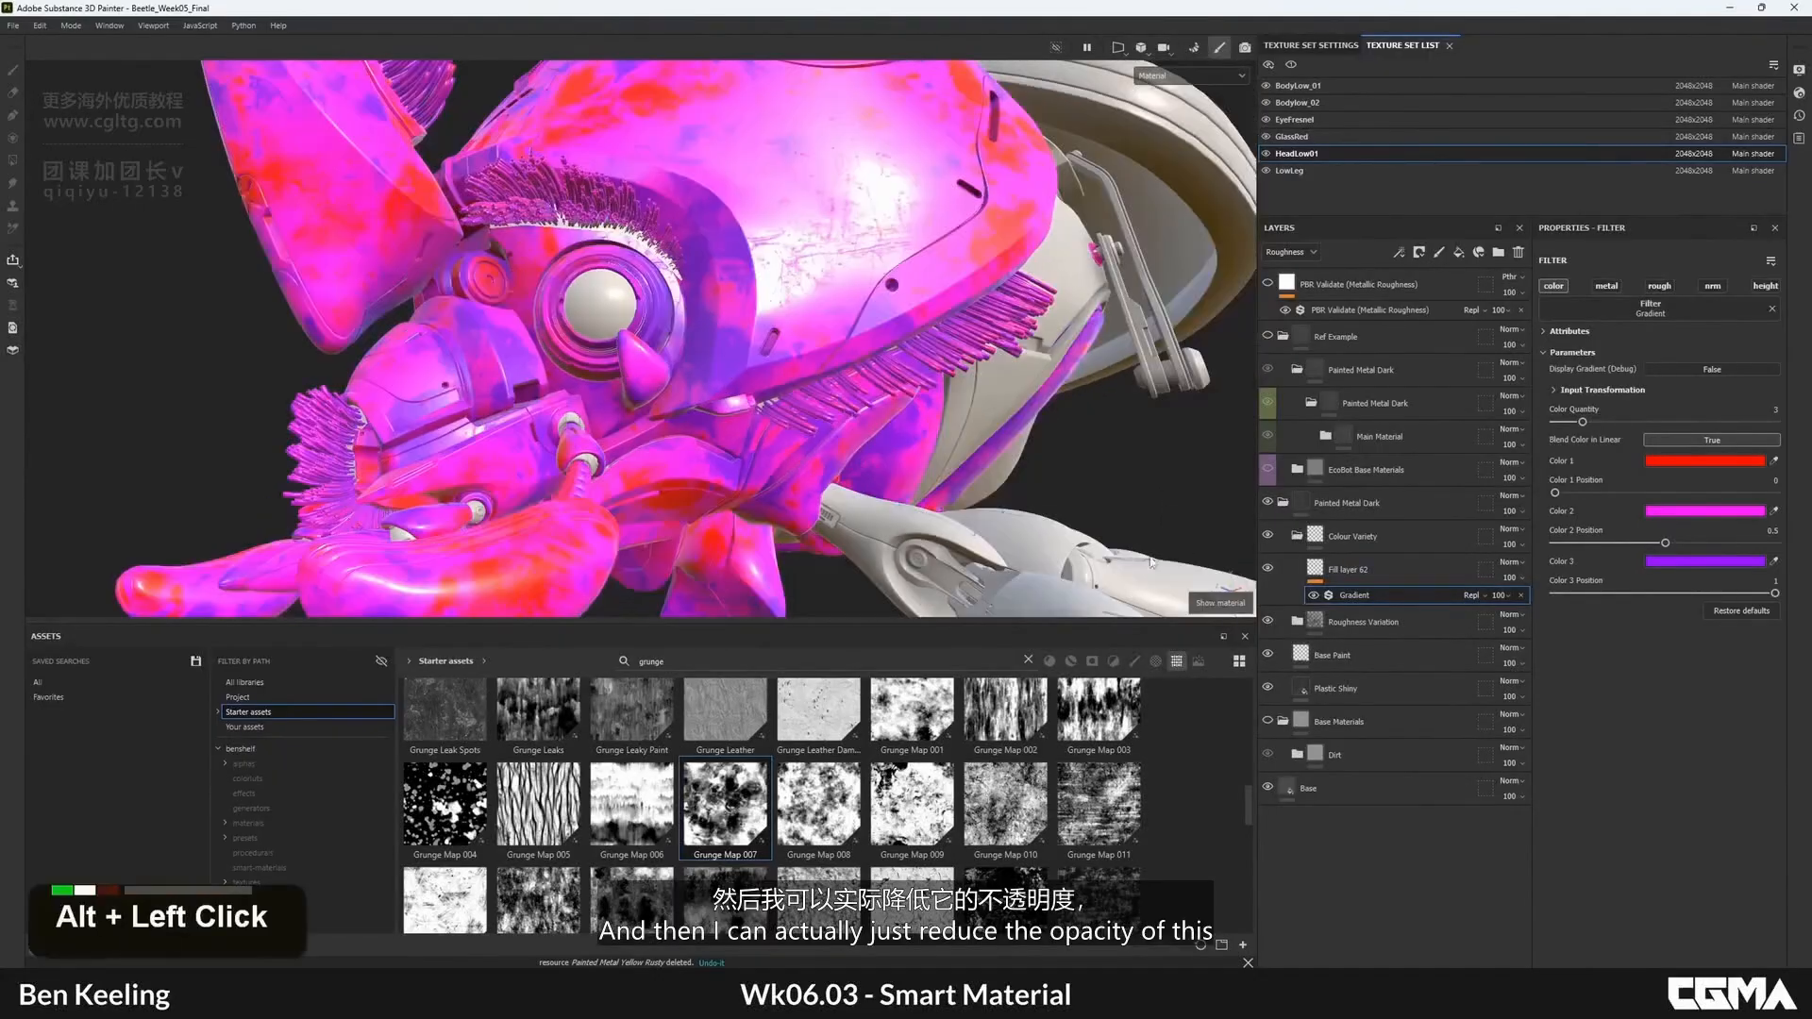
pyautogui.doubleClick(1498, 596)
pyautogui.doubleClick(1501, 604)
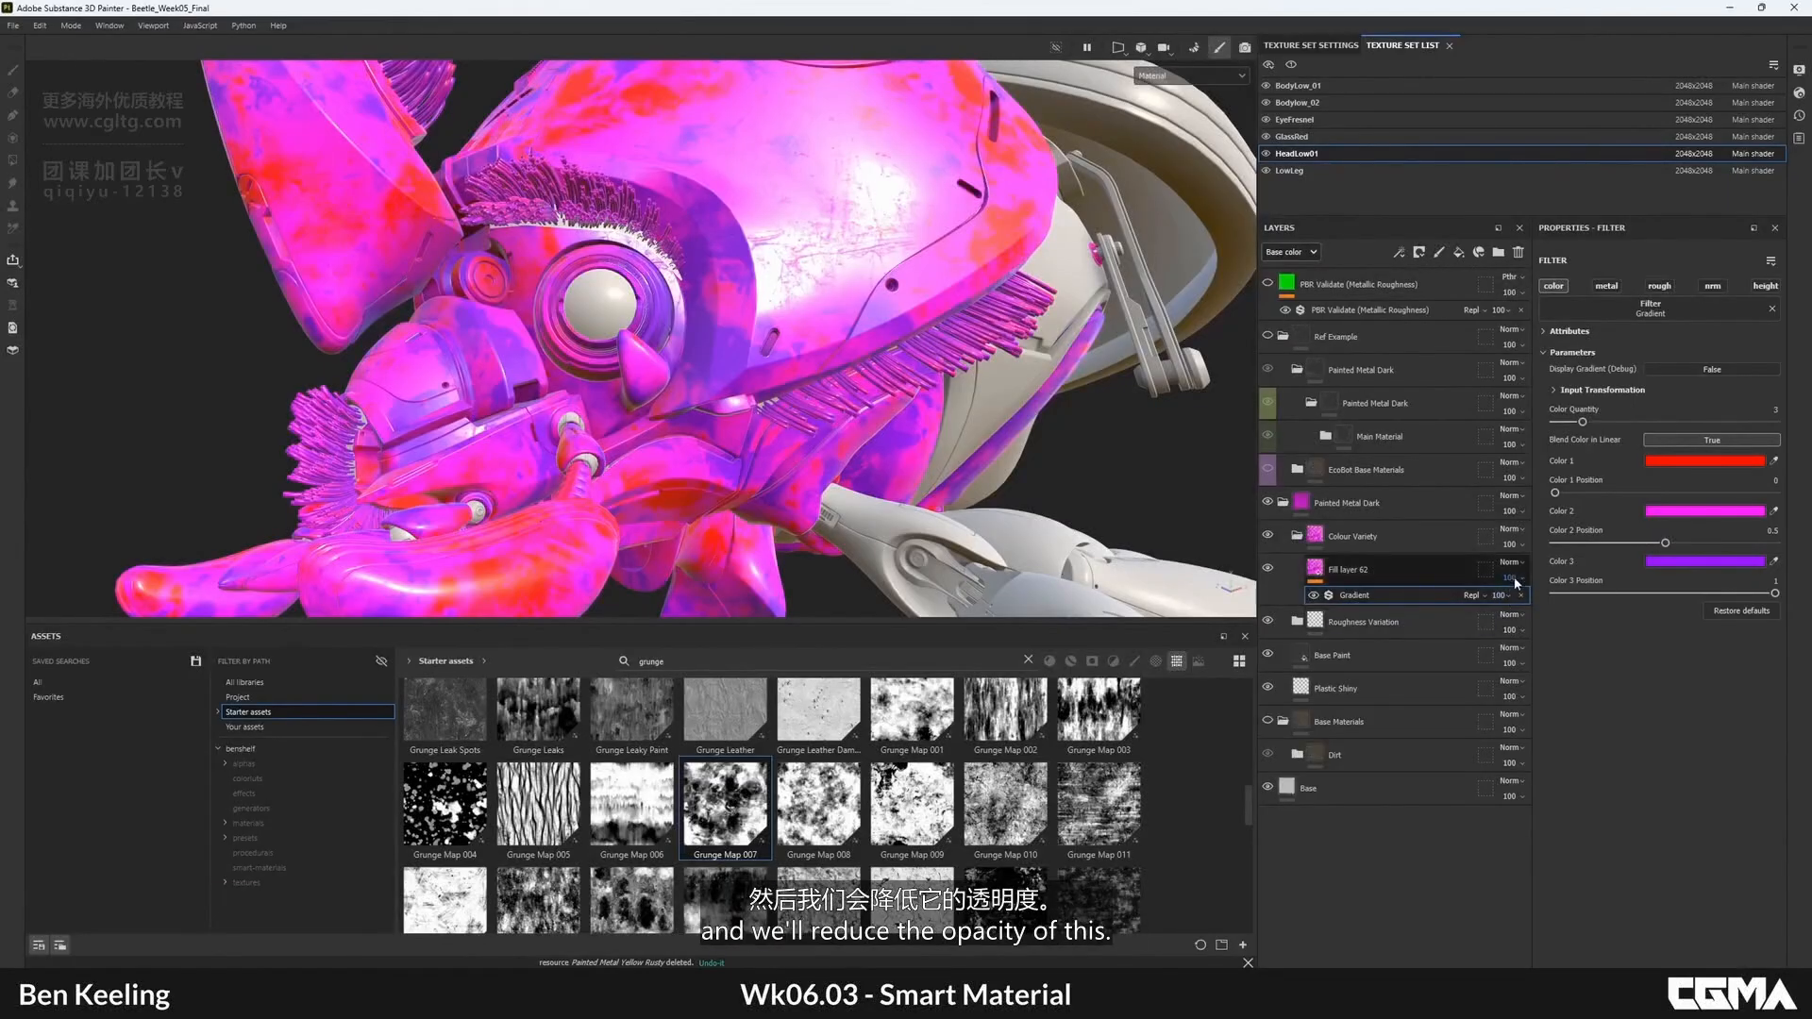
pyautogui.moveTo(1514, 604); pyautogui.dragTo(1496, 604)
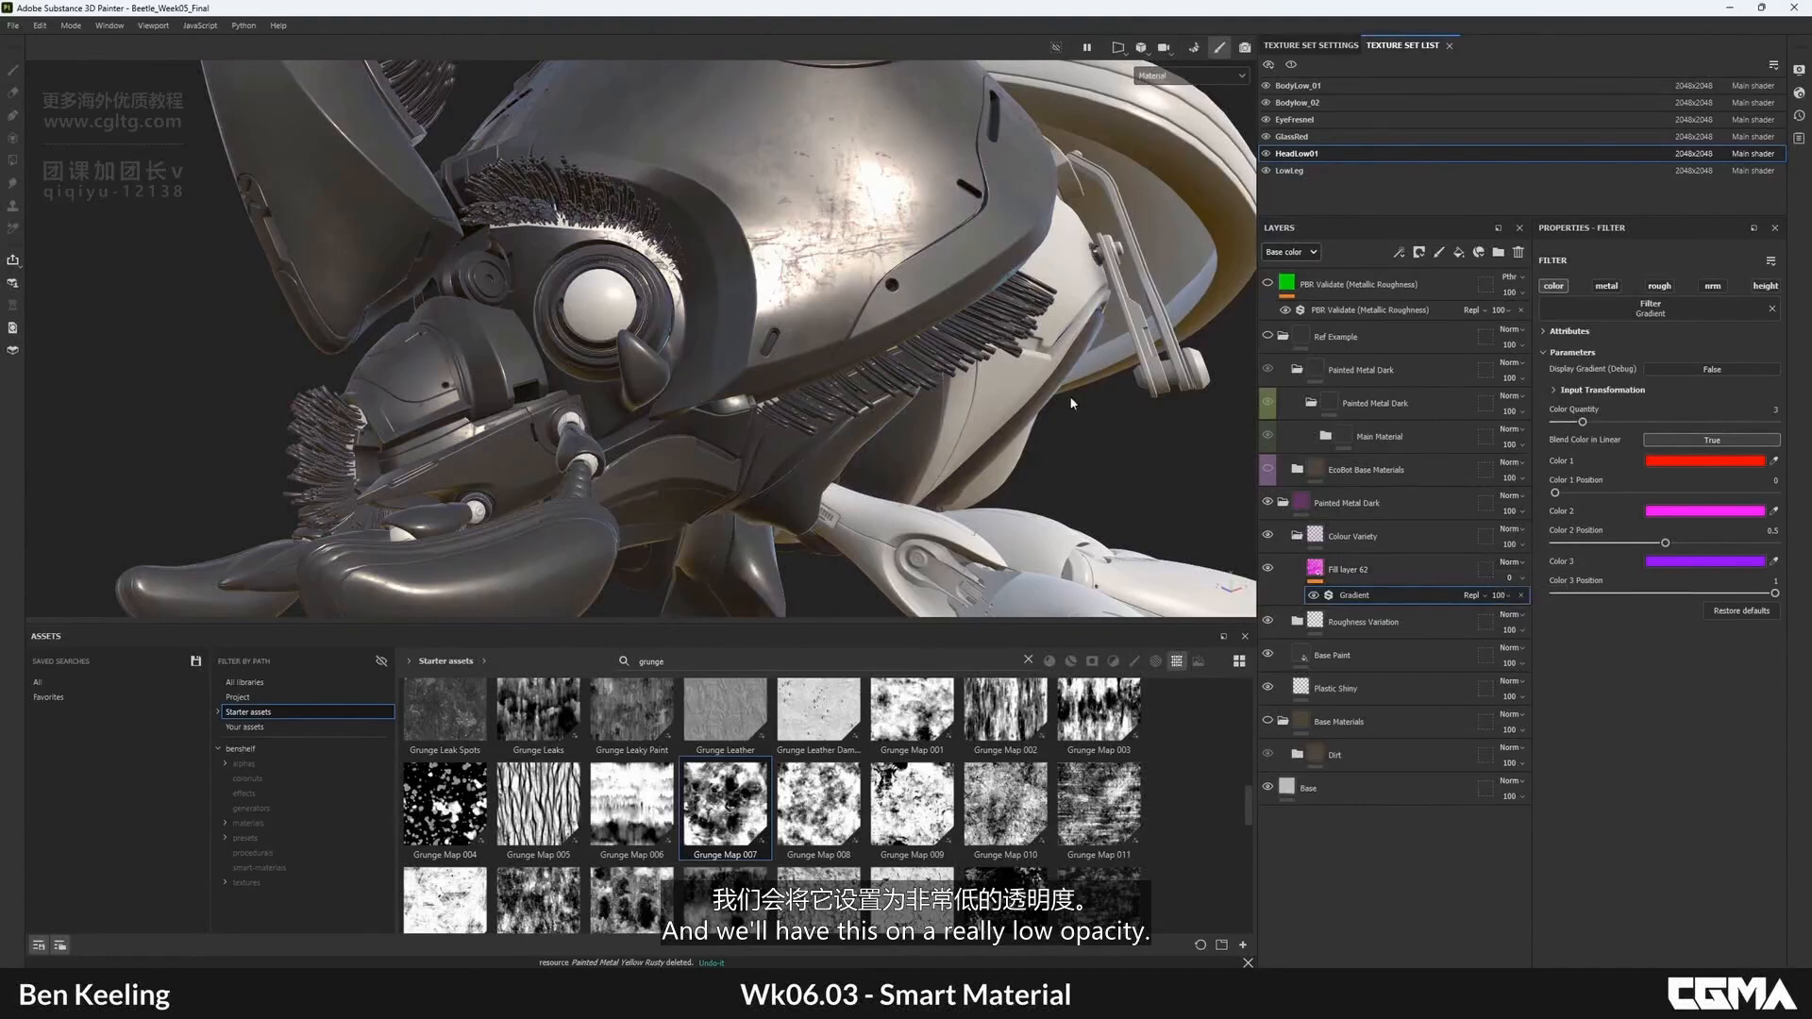
# - Display only the base color channel on the head and set the gradient-filtered fill layer's opacity to 1
pyautogui.keyDown('alt'); pyautogui.moveTo(1069, 395); pyautogui.dragTo(826, 353, button='right'); pyautogui.keyUp('alt')
pyautogui.keyDown('alt'); pyautogui.moveTo(825, 353); pyautogui.dragTo(807, 479); pyautogui.keyUp('alt')
pyautogui.press('c')
pyautogui.keyDown('alt'); pyautogui.moveTo(892, 440); pyautogui.dragTo(978, 387, button='middle'); pyautogui.keyUp('alt')
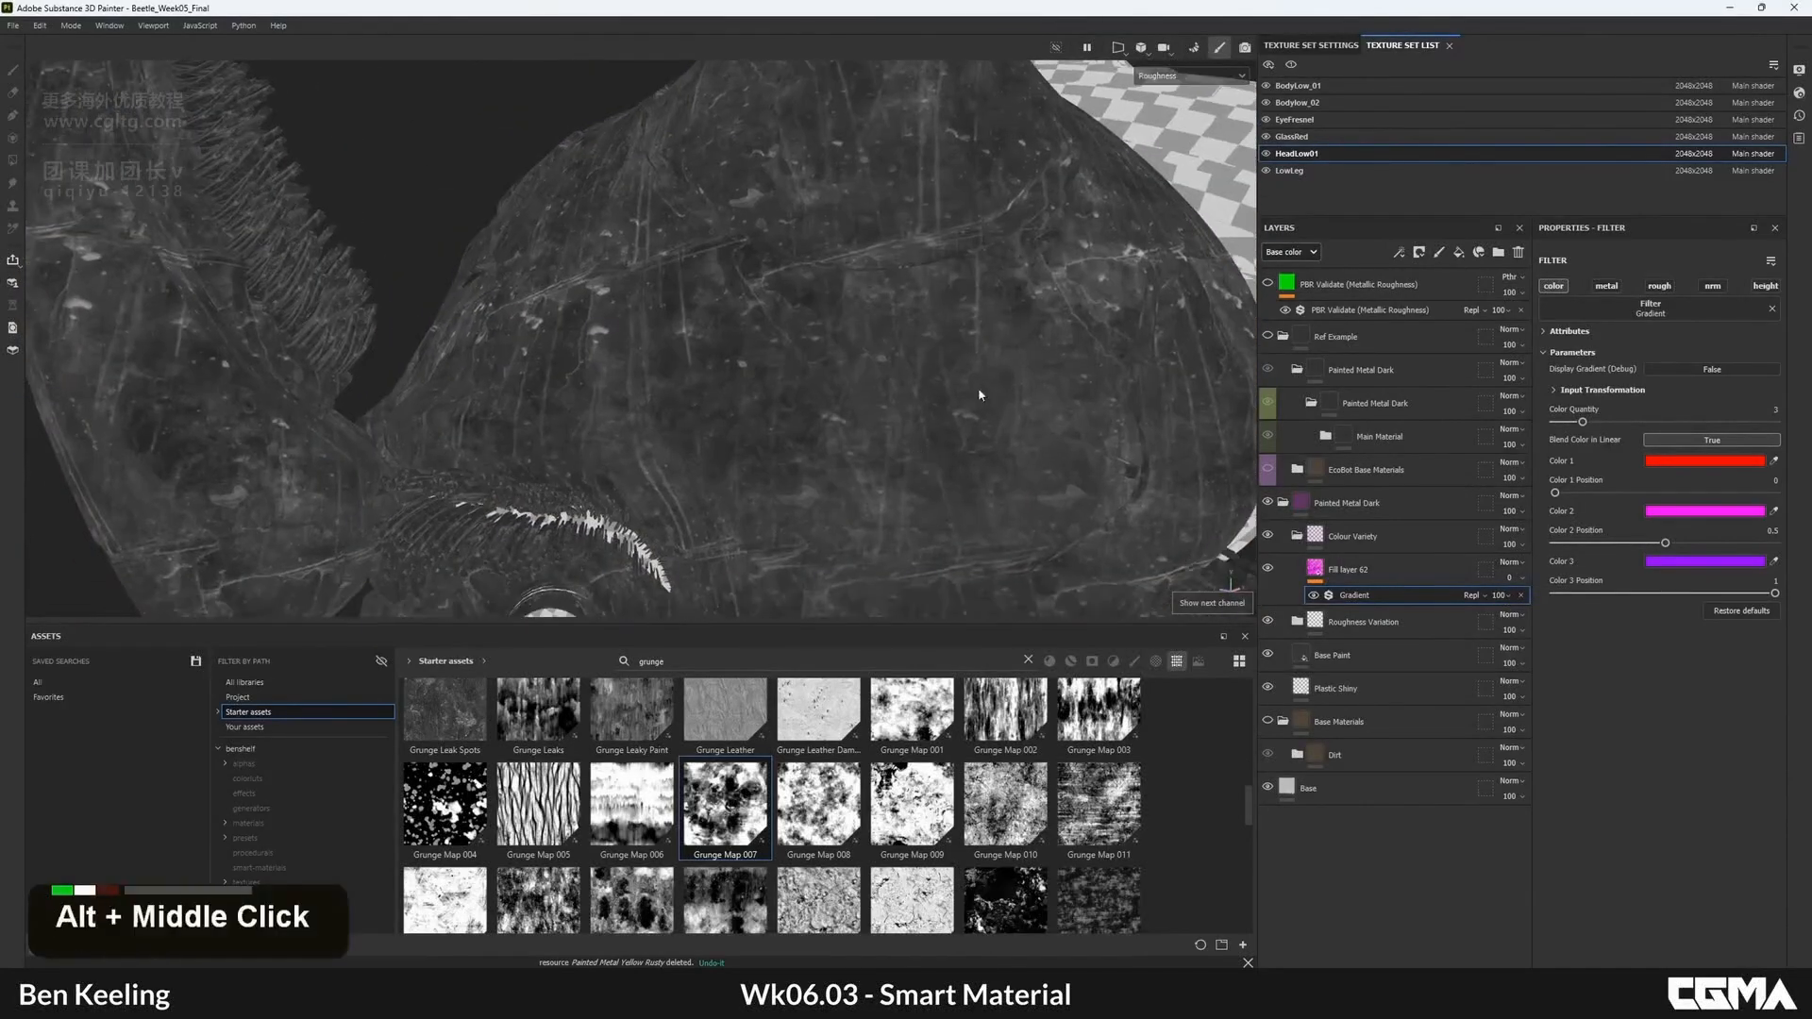
pyautogui.click(1163, 79)
pyautogui.click(1171, 136)
pyautogui.keyDown('alt'); pyautogui.moveTo(740, 392); pyautogui.dragTo(887, 359); pyautogui.keyUp('alt')
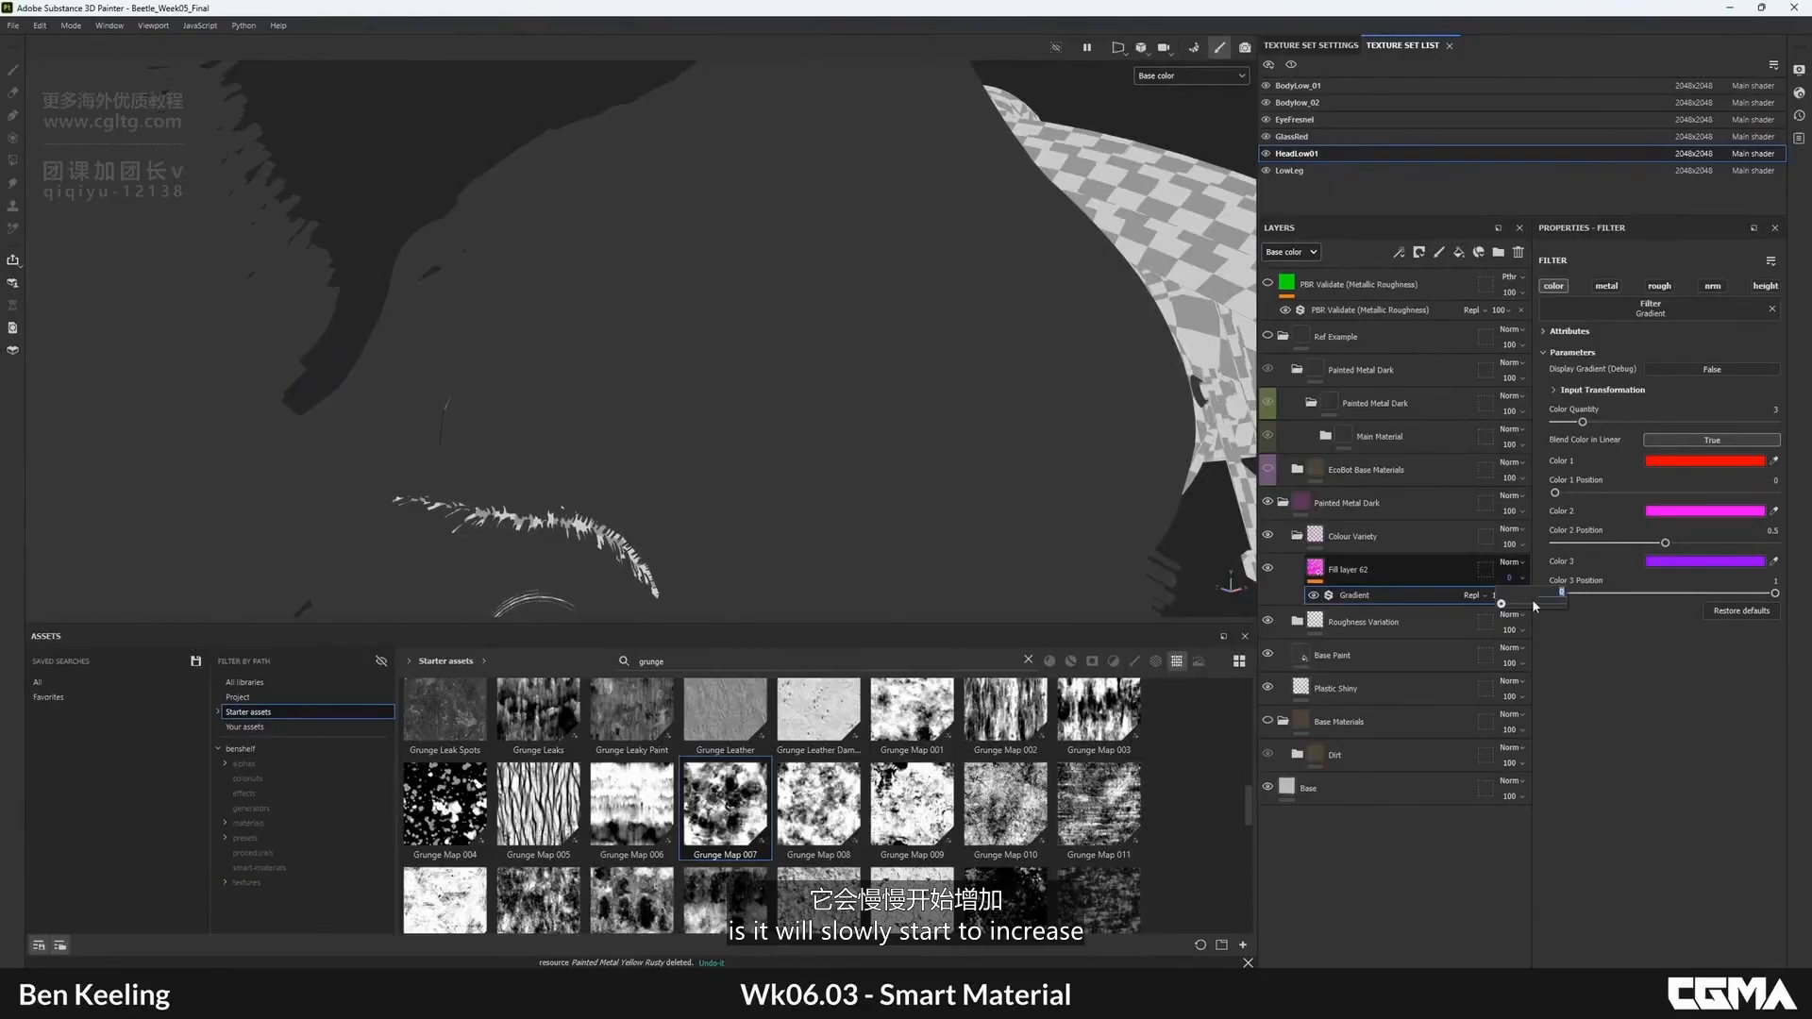
pyautogui.write('1')
pyautogui.press('Return')
# - Examine the subtle colour variation around the head in base color and in the full material view
pyautogui.keyDown('alt'); pyautogui.moveTo(607, 263); pyautogui.dragTo(719, 466); pyautogui.keyUp('alt')
pyautogui.keyDown('alt'); pyautogui.moveTo(719, 467); pyautogui.dragTo(744, 296, button='middle'); pyautogui.keyUp('alt')
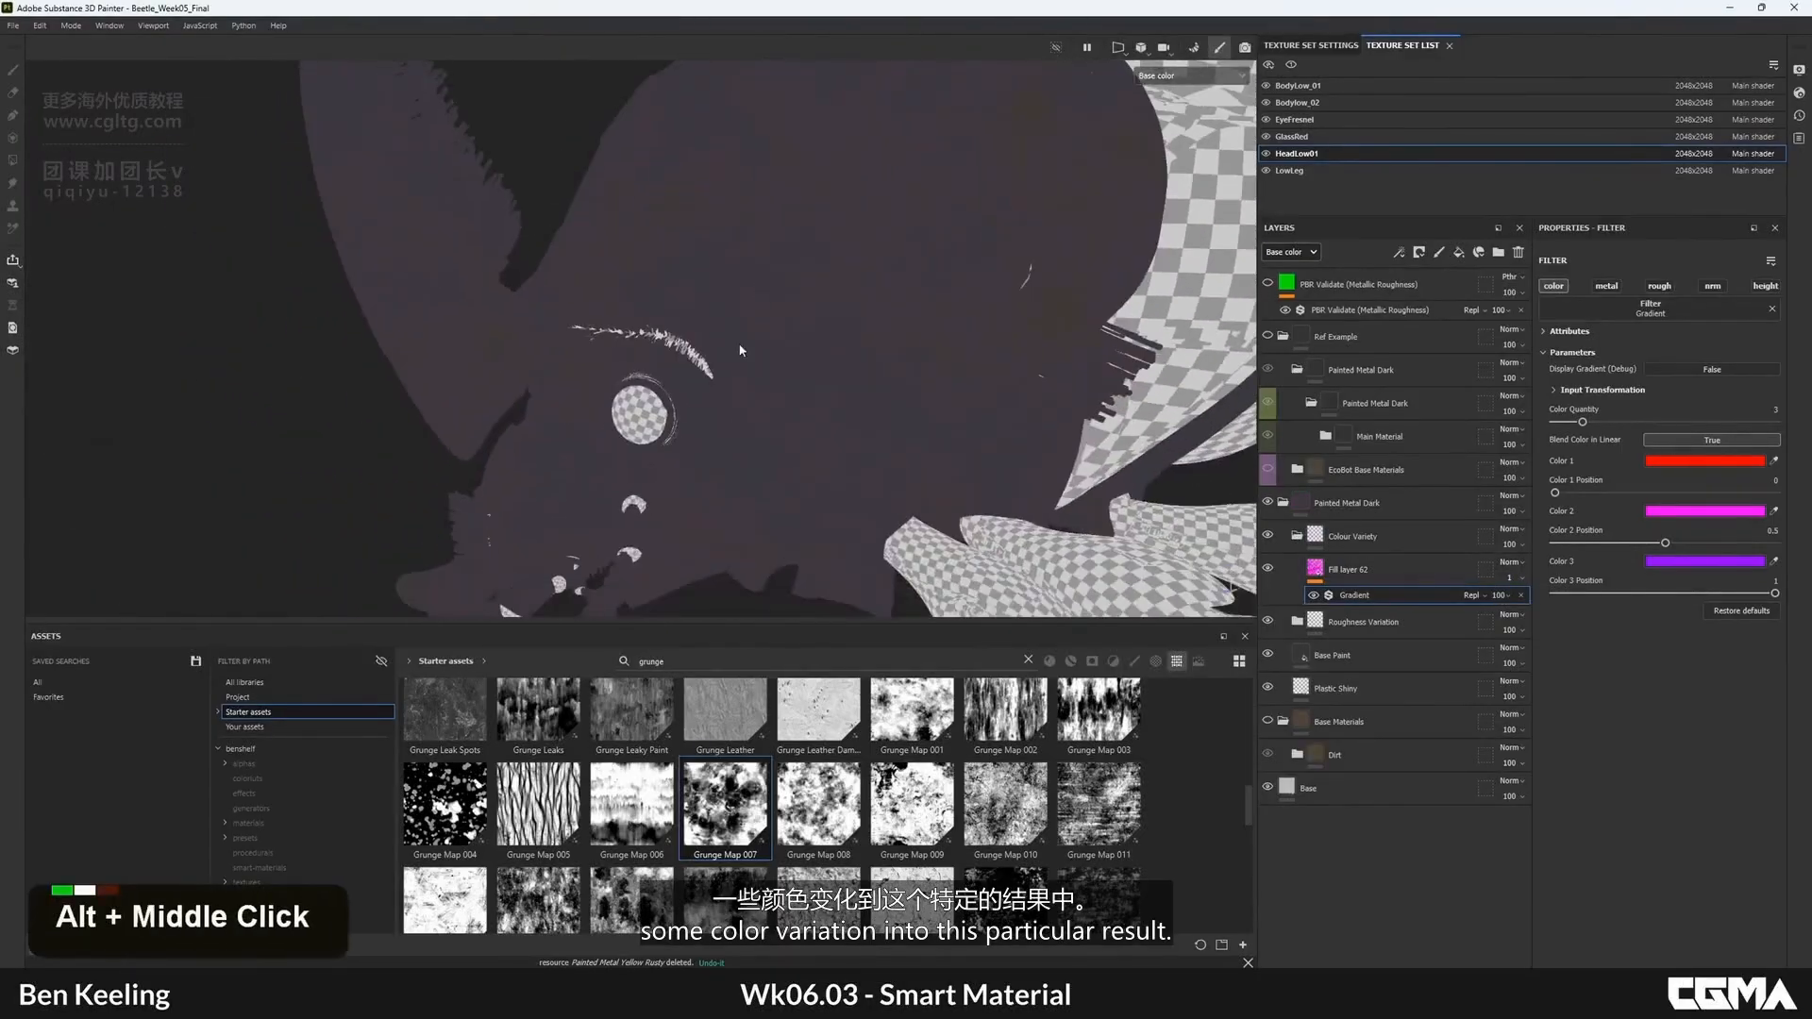
pyautogui.keyDown('alt'); pyautogui.moveTo(744, 295); pyautogui.dragTo(769, 288); pyautogui.keyUp('alt')
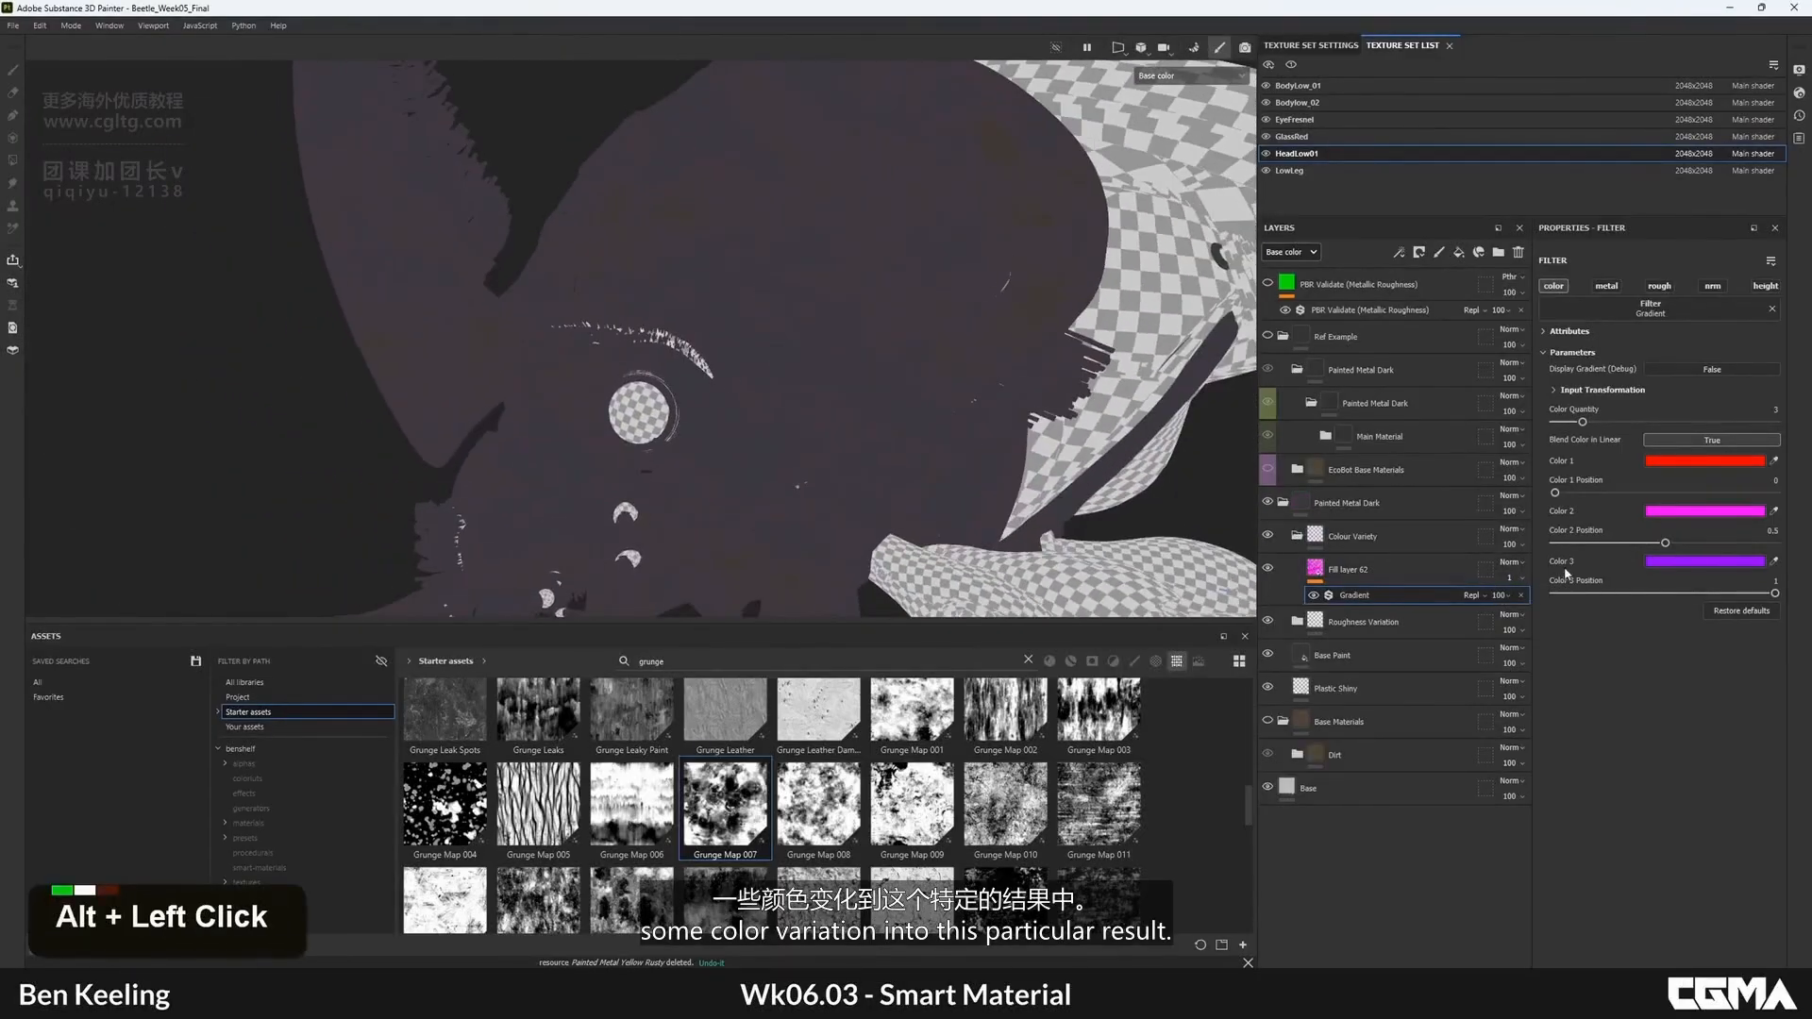
pyautogui.click(1393, 564)
pyautogui.keyDown('alt'); pyautogui.click(763, 327); pyautogui.keyUp('alt')
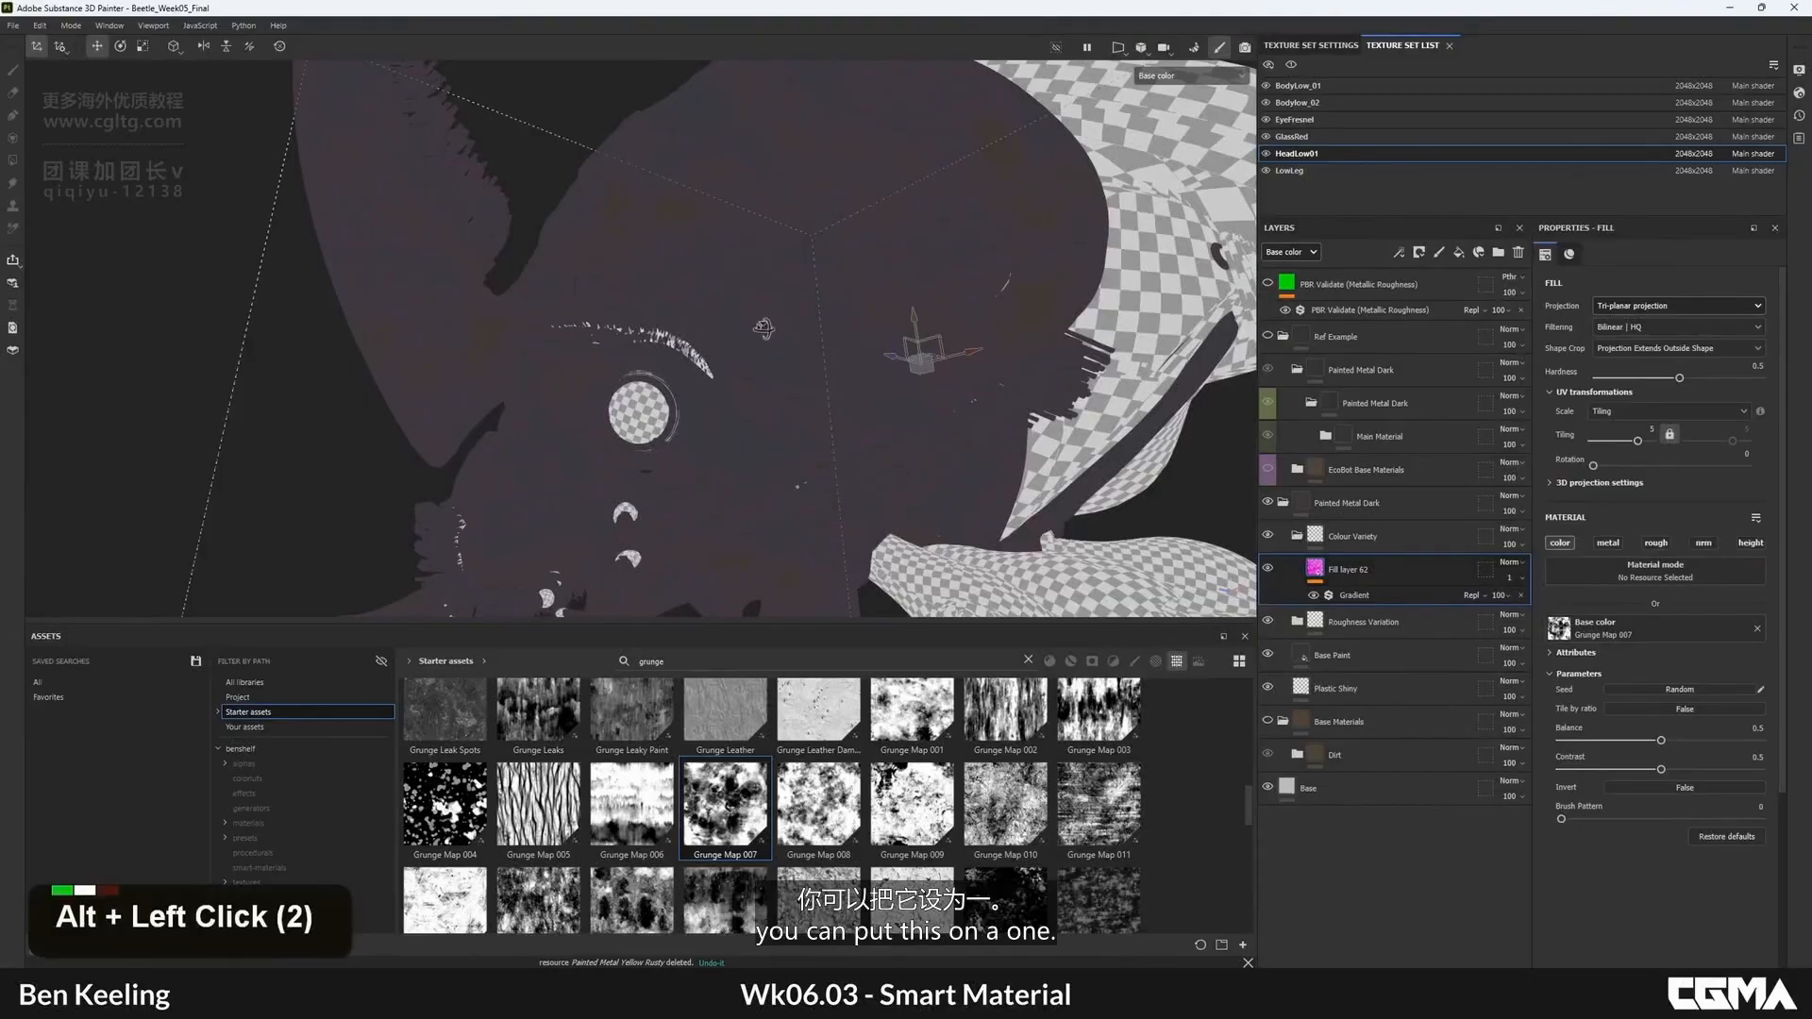
pyautogui.keyDown('alt'); pyautogui.moveTo(763, 328); pyautogui.dragTo(769, 335, button='right'); pyautogui.keyUp('alt')
pyautogui.keyDown('alt'); pyautogui.moveTo(769, 335); pyautogui.dragTo(827, 364); pyautogui.keyUp('alt')
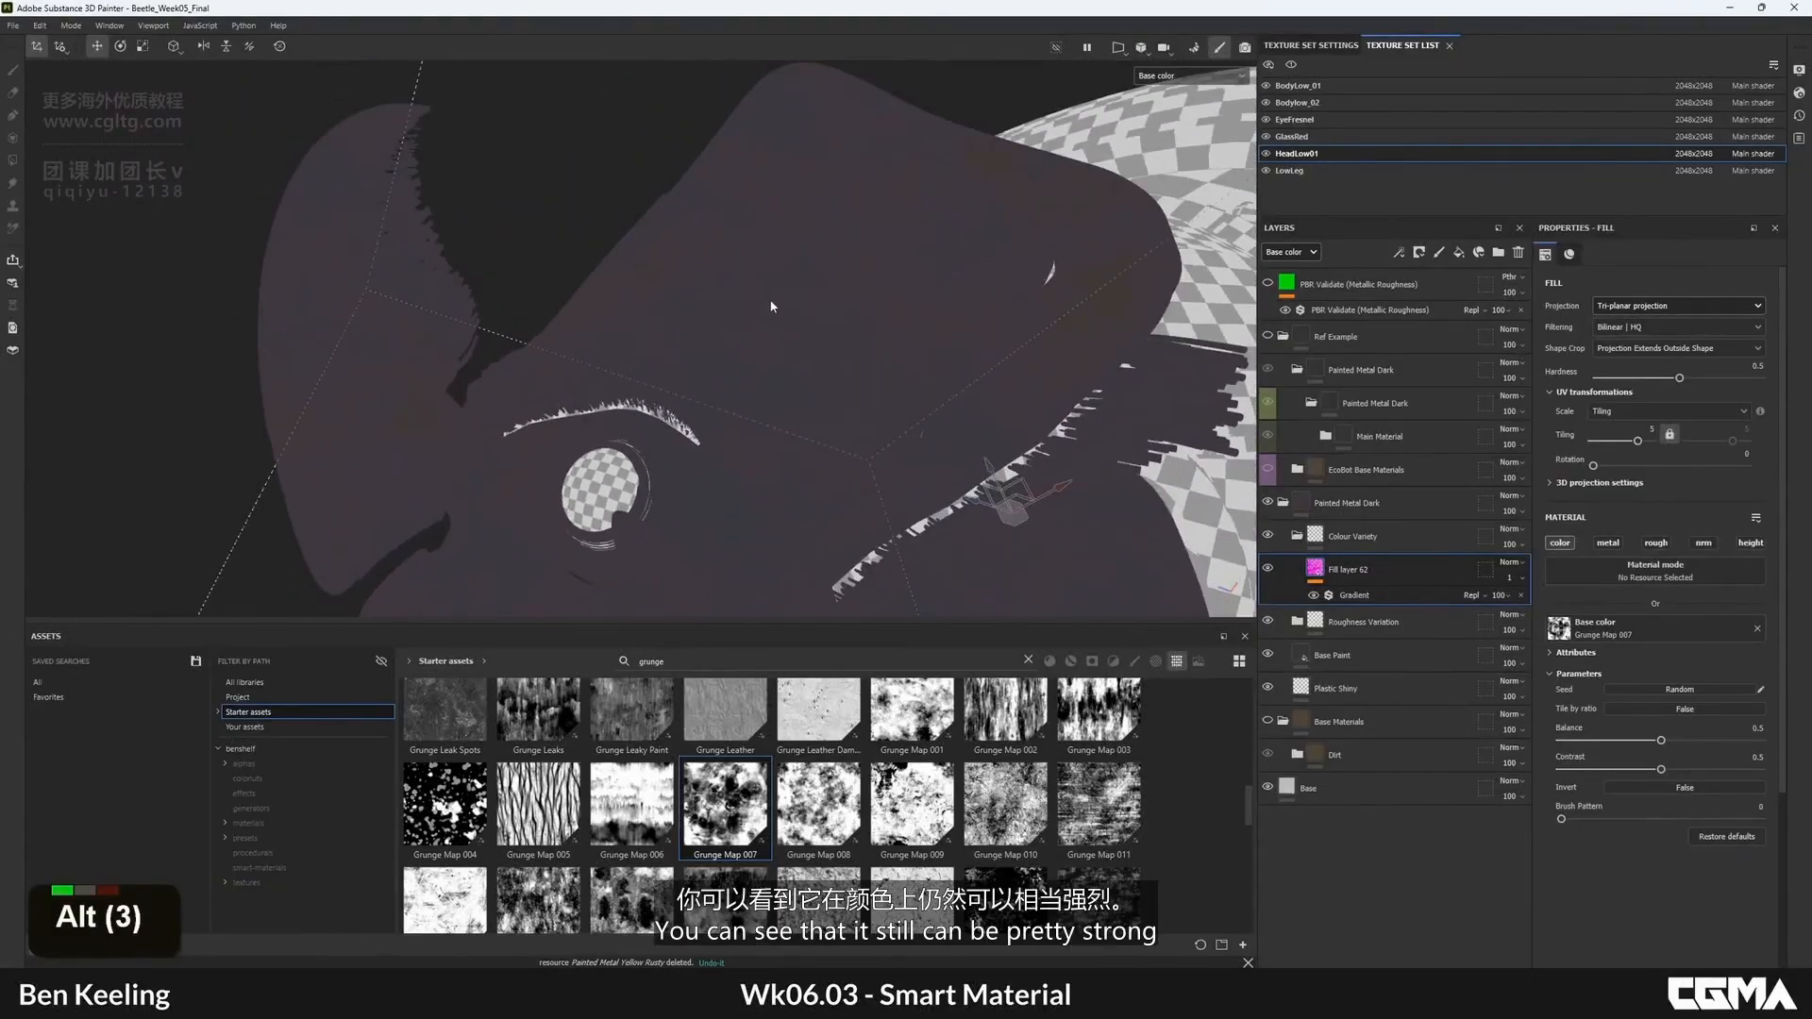
pyautogui.press('m')
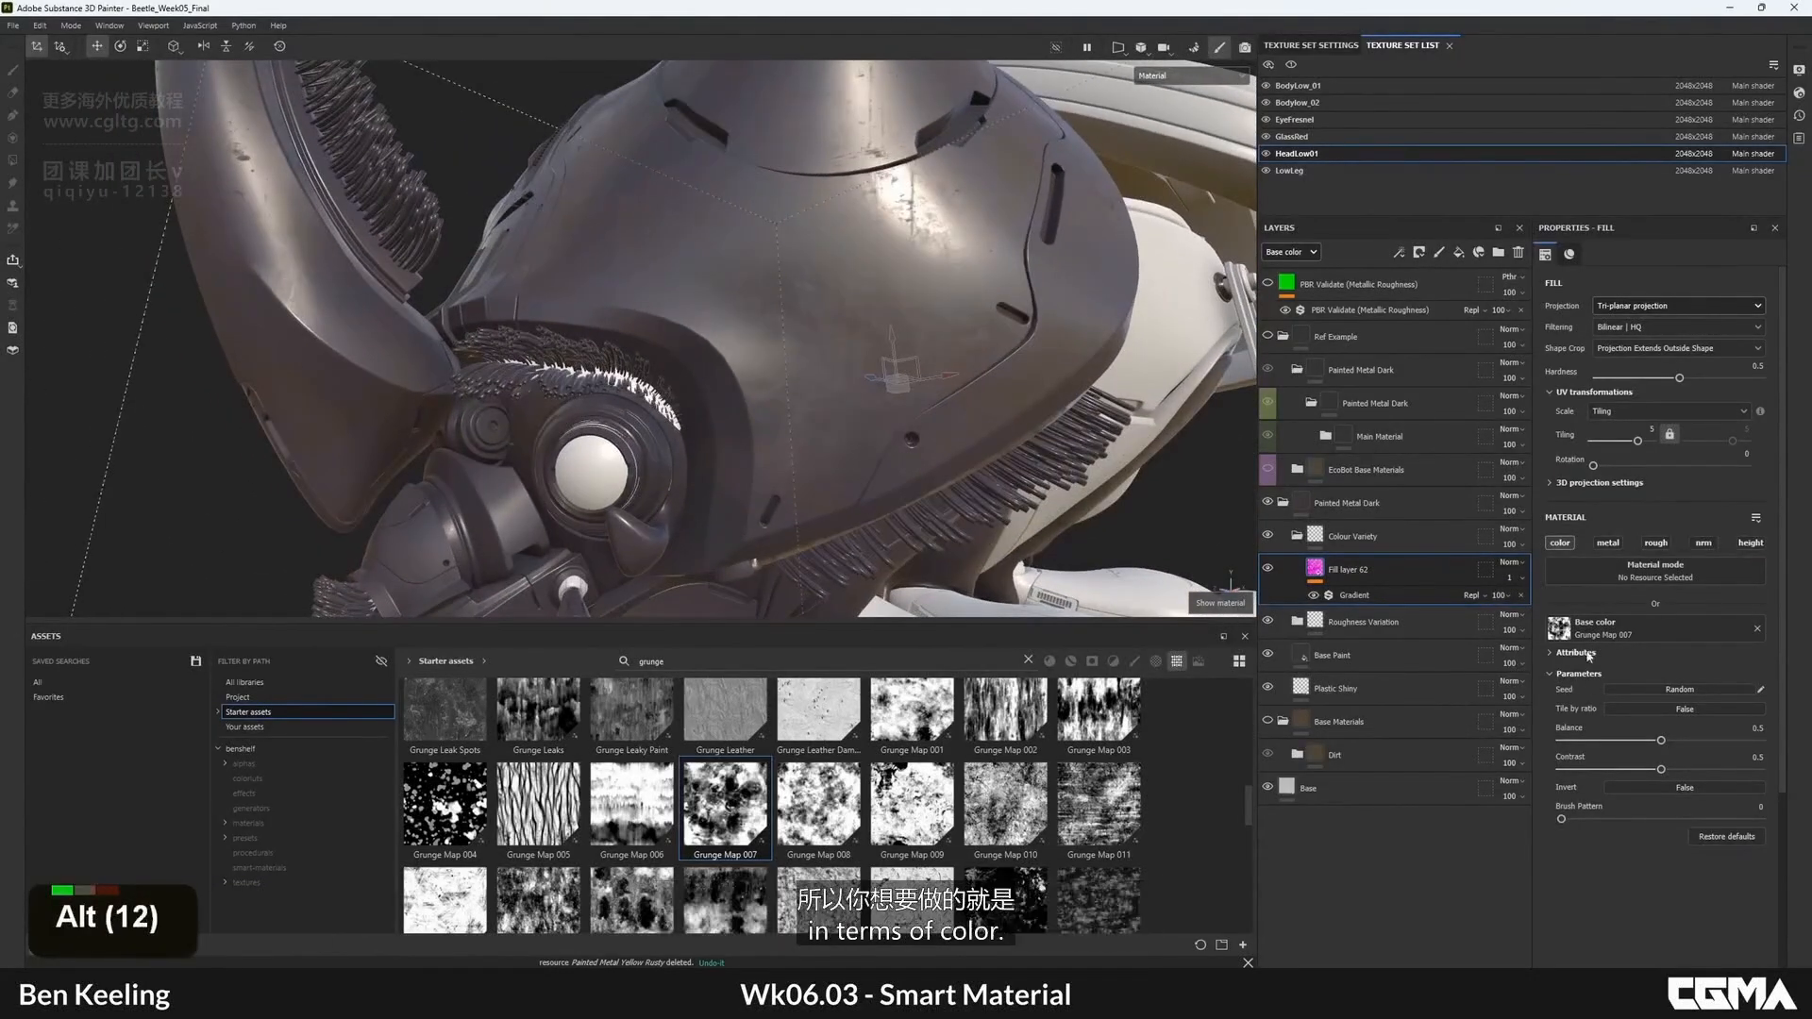
# - Set the Colour Variety folder's opacity to 50 and check the head
pyautogui.click(1511, 578)
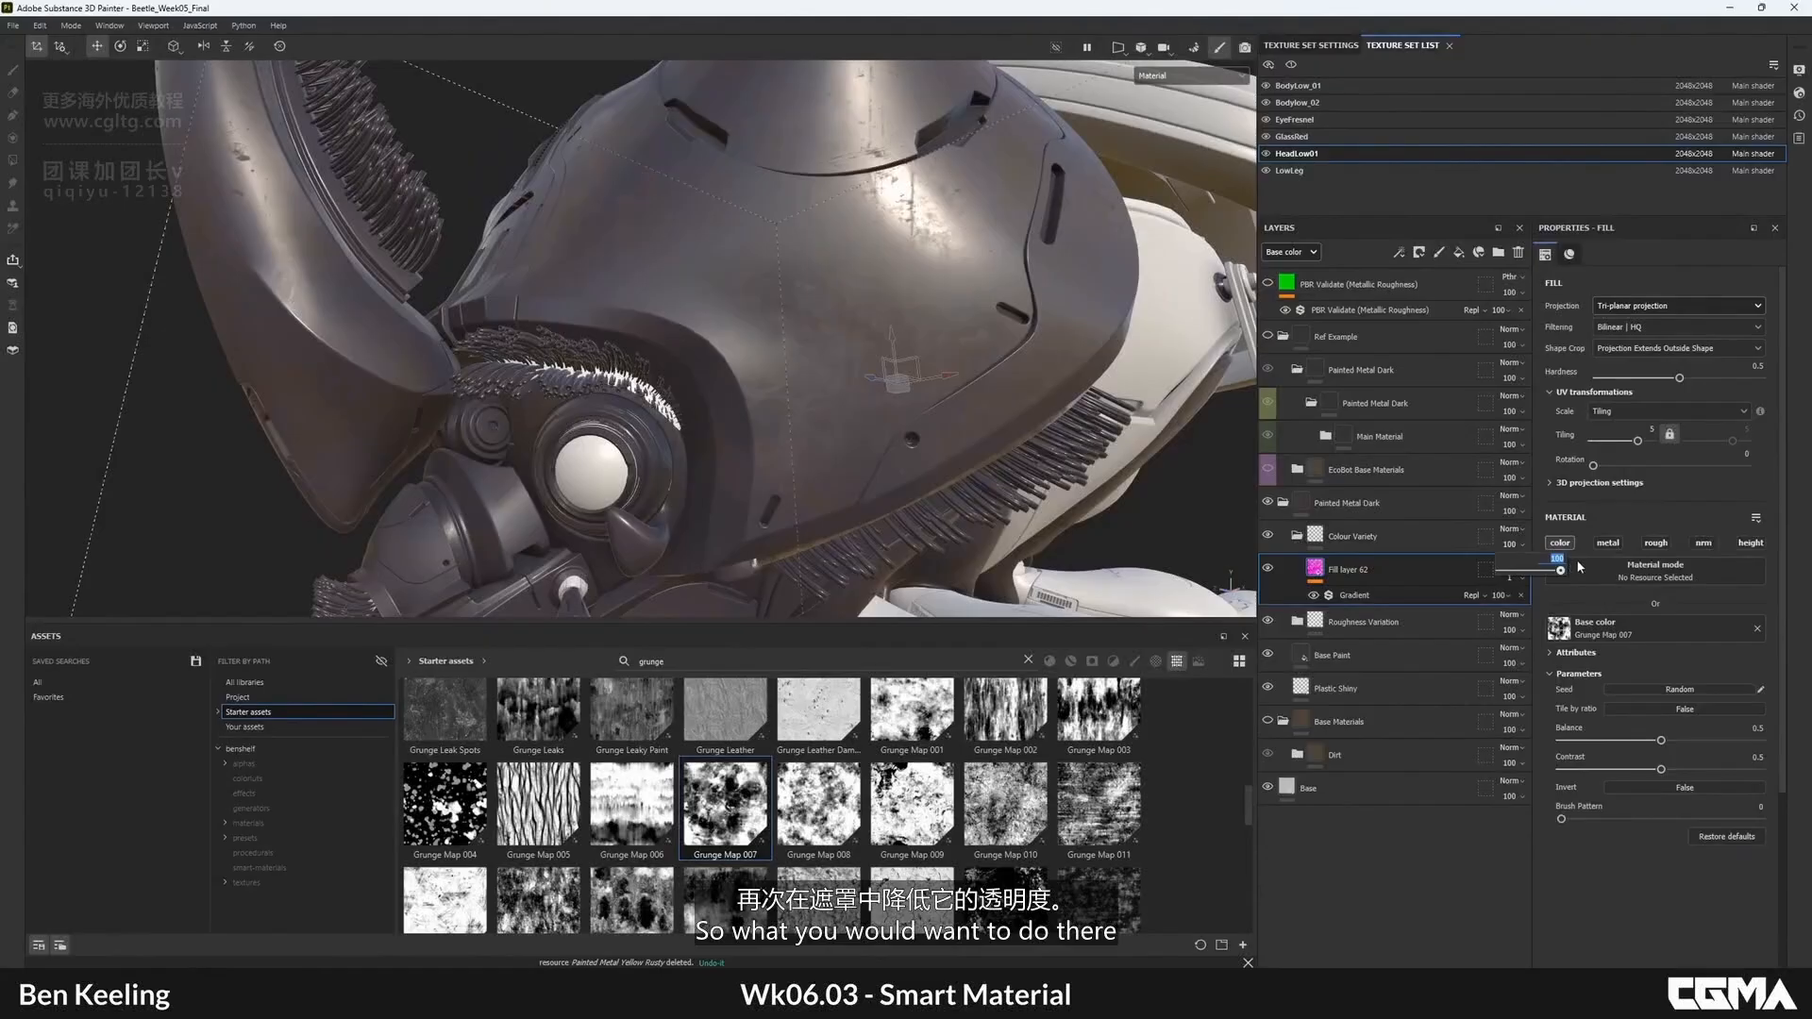
pyautogui.write('50')
pyautogui.press('Return')
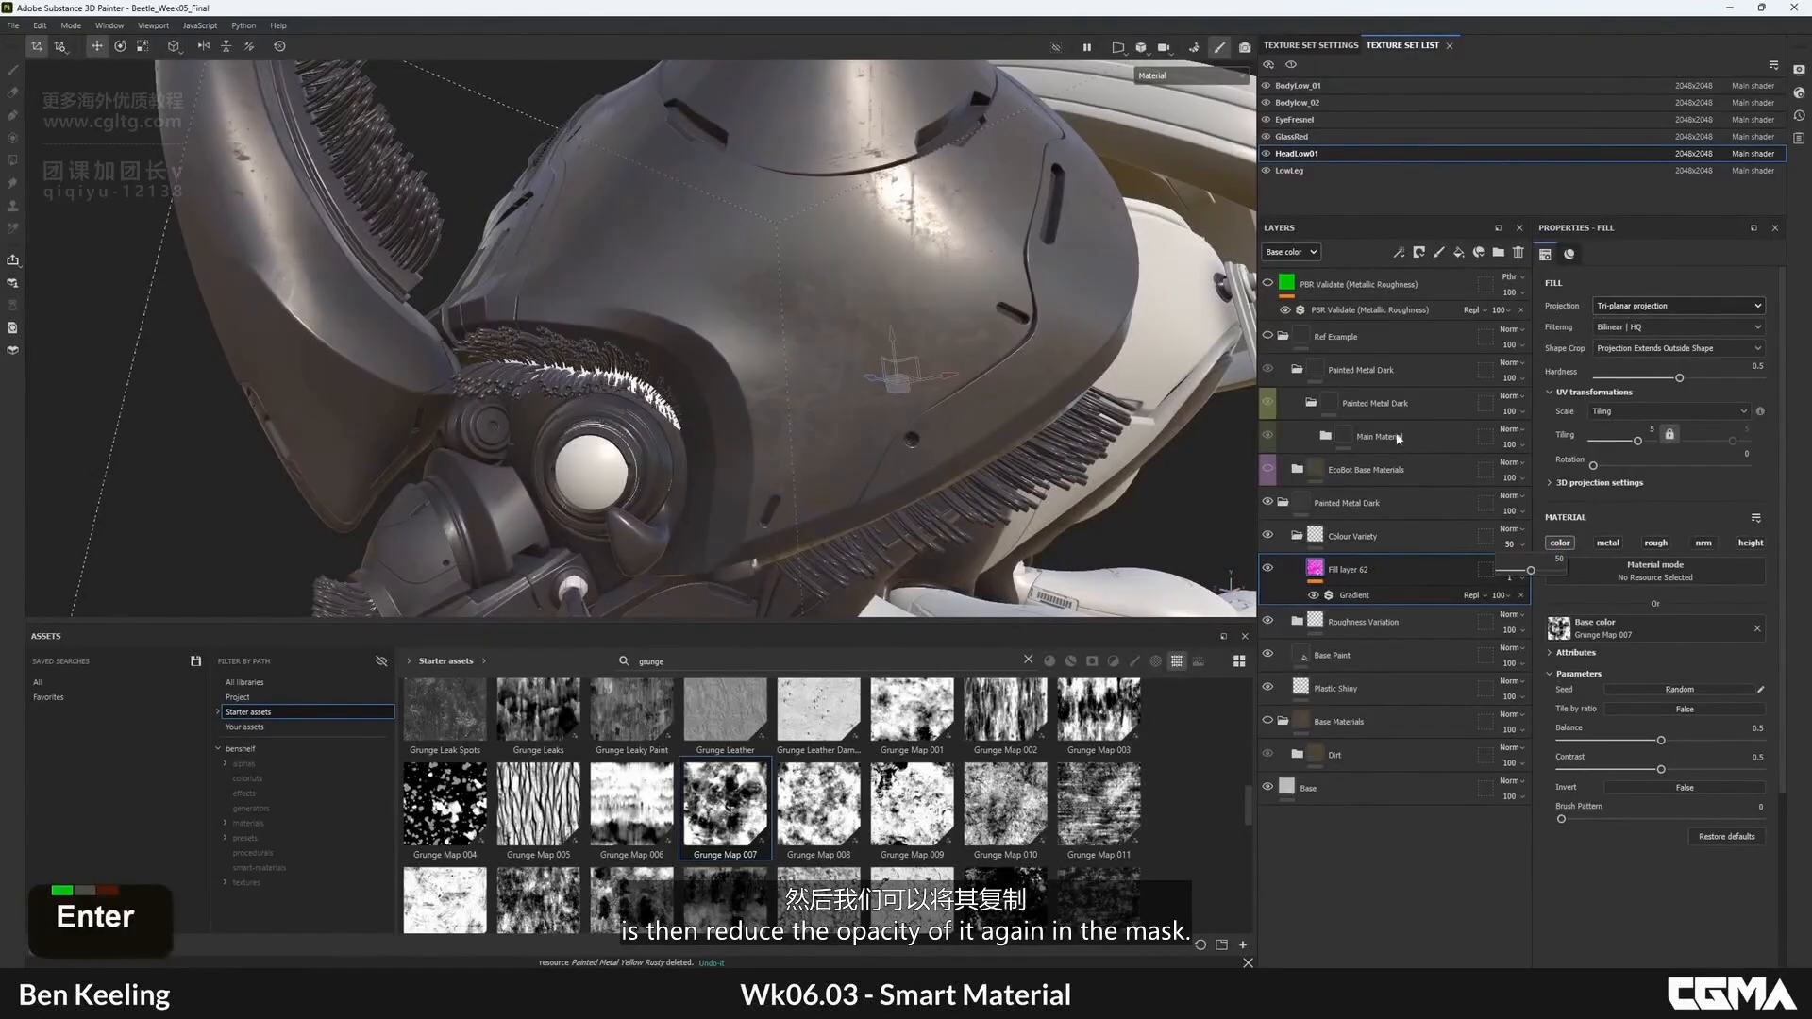
pyautogui.keyDown('alt'); pyautogui.moveTo(943, 311); pyautogui.dragTo(1024, 330); pyautogui.keyUp('alt')
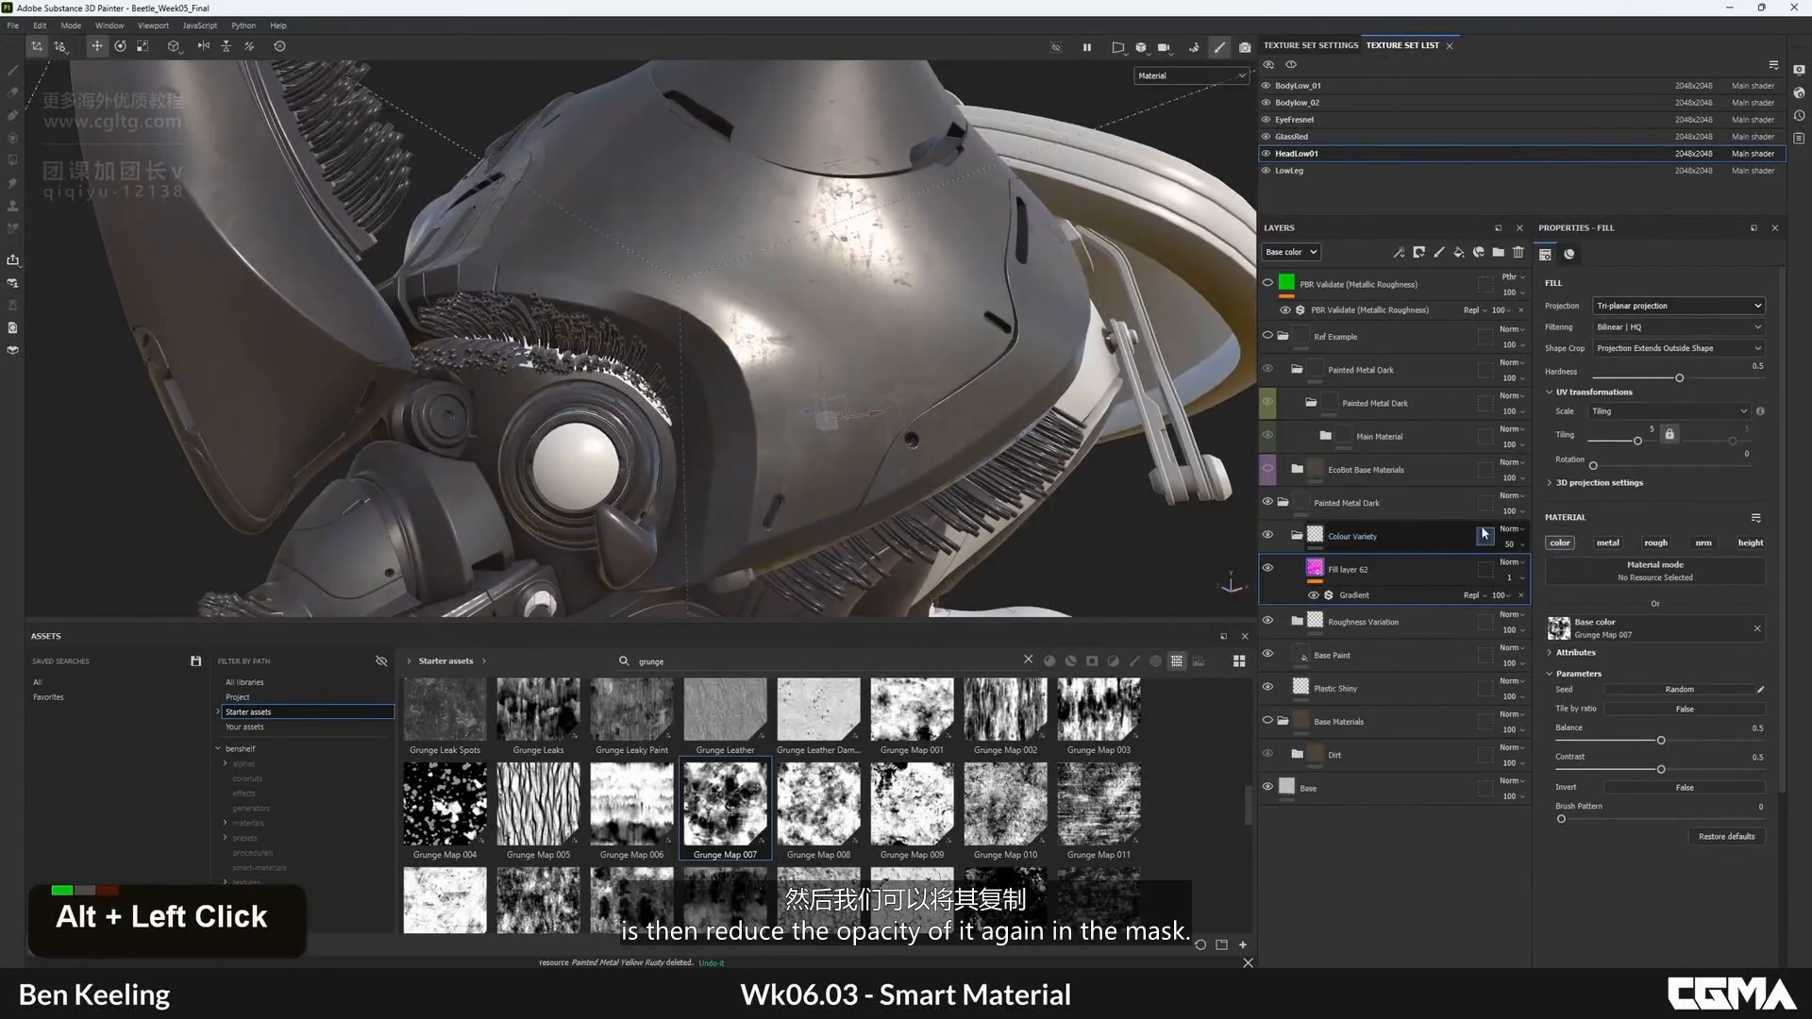
# - Duplicate the gradient-filtered fill layer and set the copy's three gradient colours to blue, cyan and turquoise
pyautogui.hotkey('ctrl', 'd')
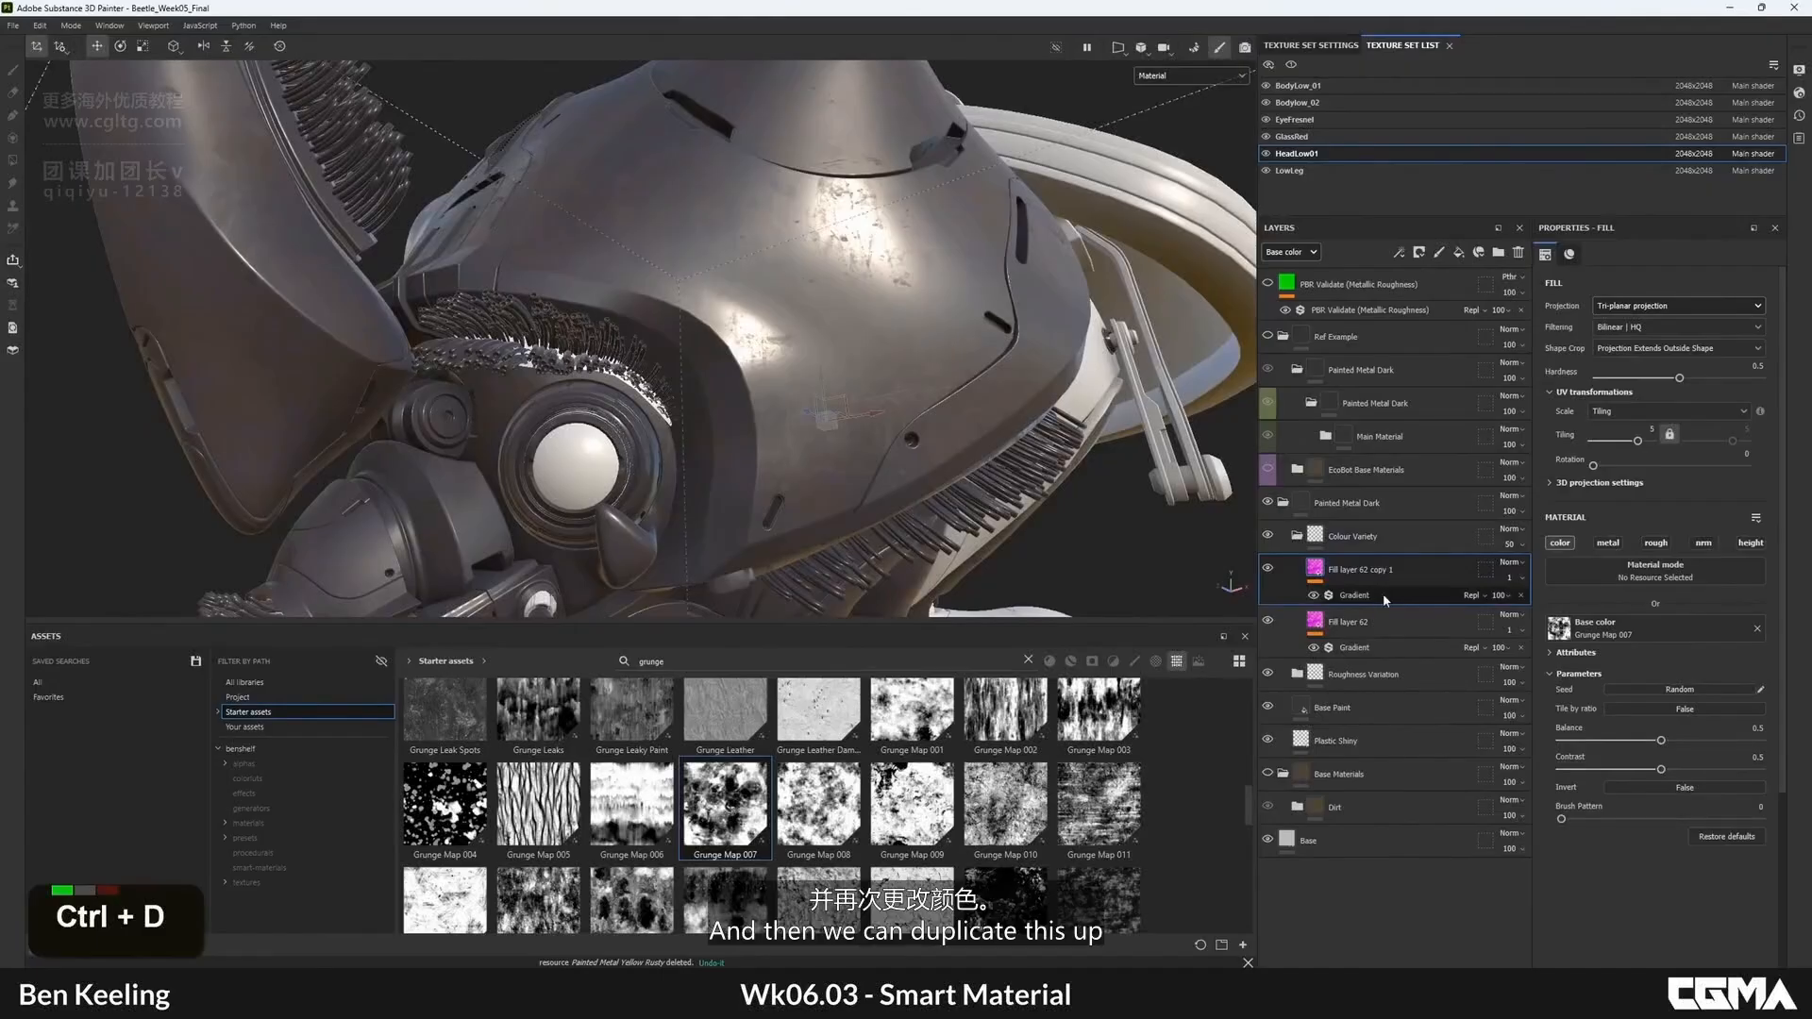
pyautogui.click(1384, 593)
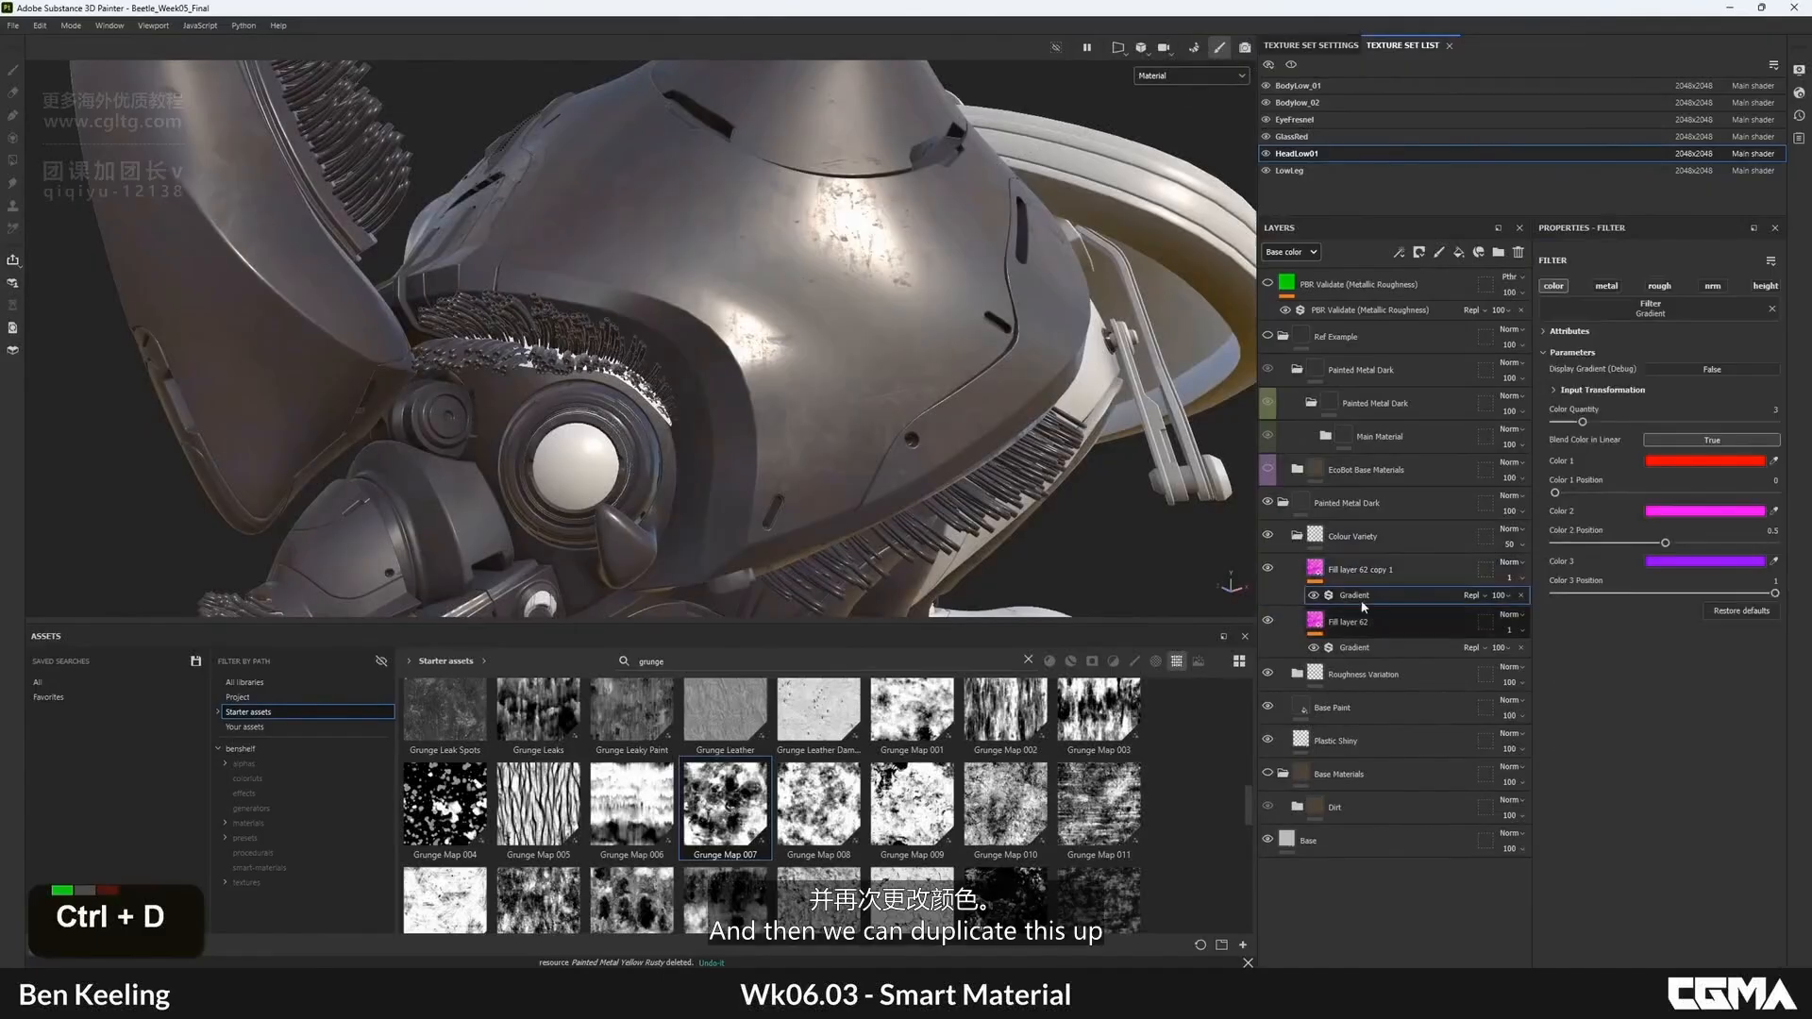
pyautogui.click(1681, 460)
pyautogui.click(1000, 510)
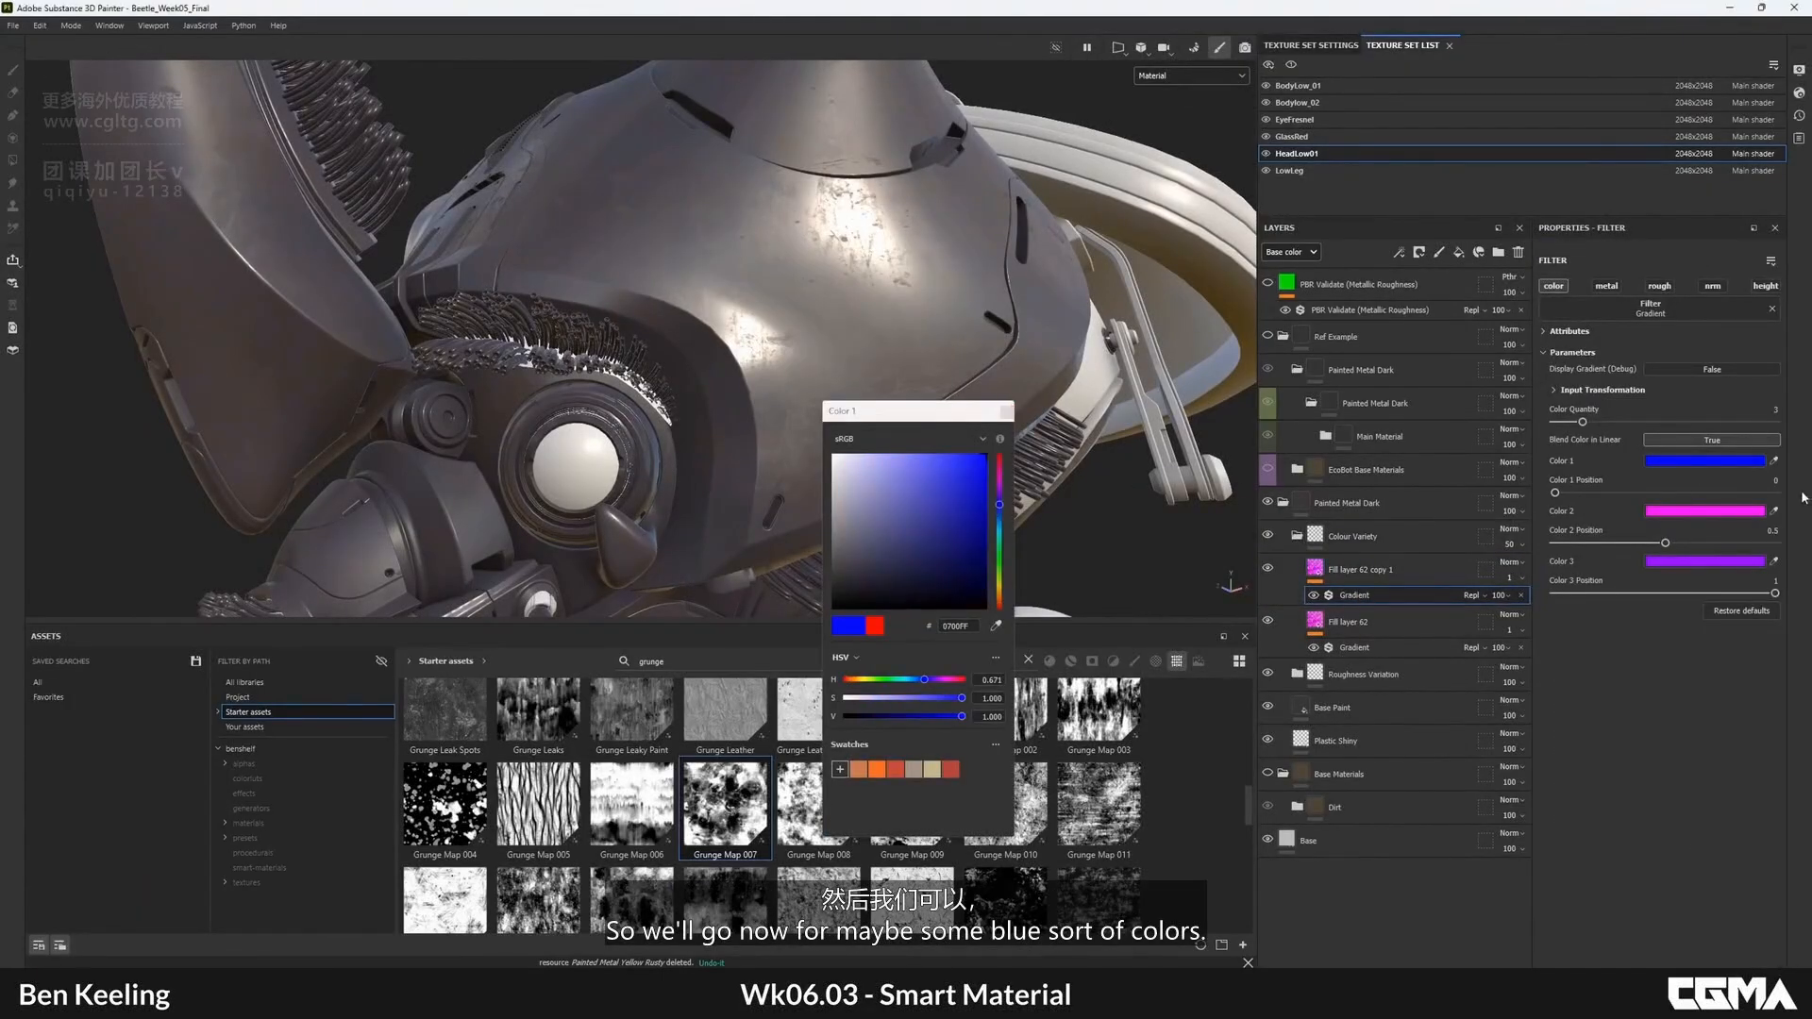
pyautogui.click(1681, 511)
pyautogui.moveTo(999, 519); pyautogui.dragTo(999, 531)
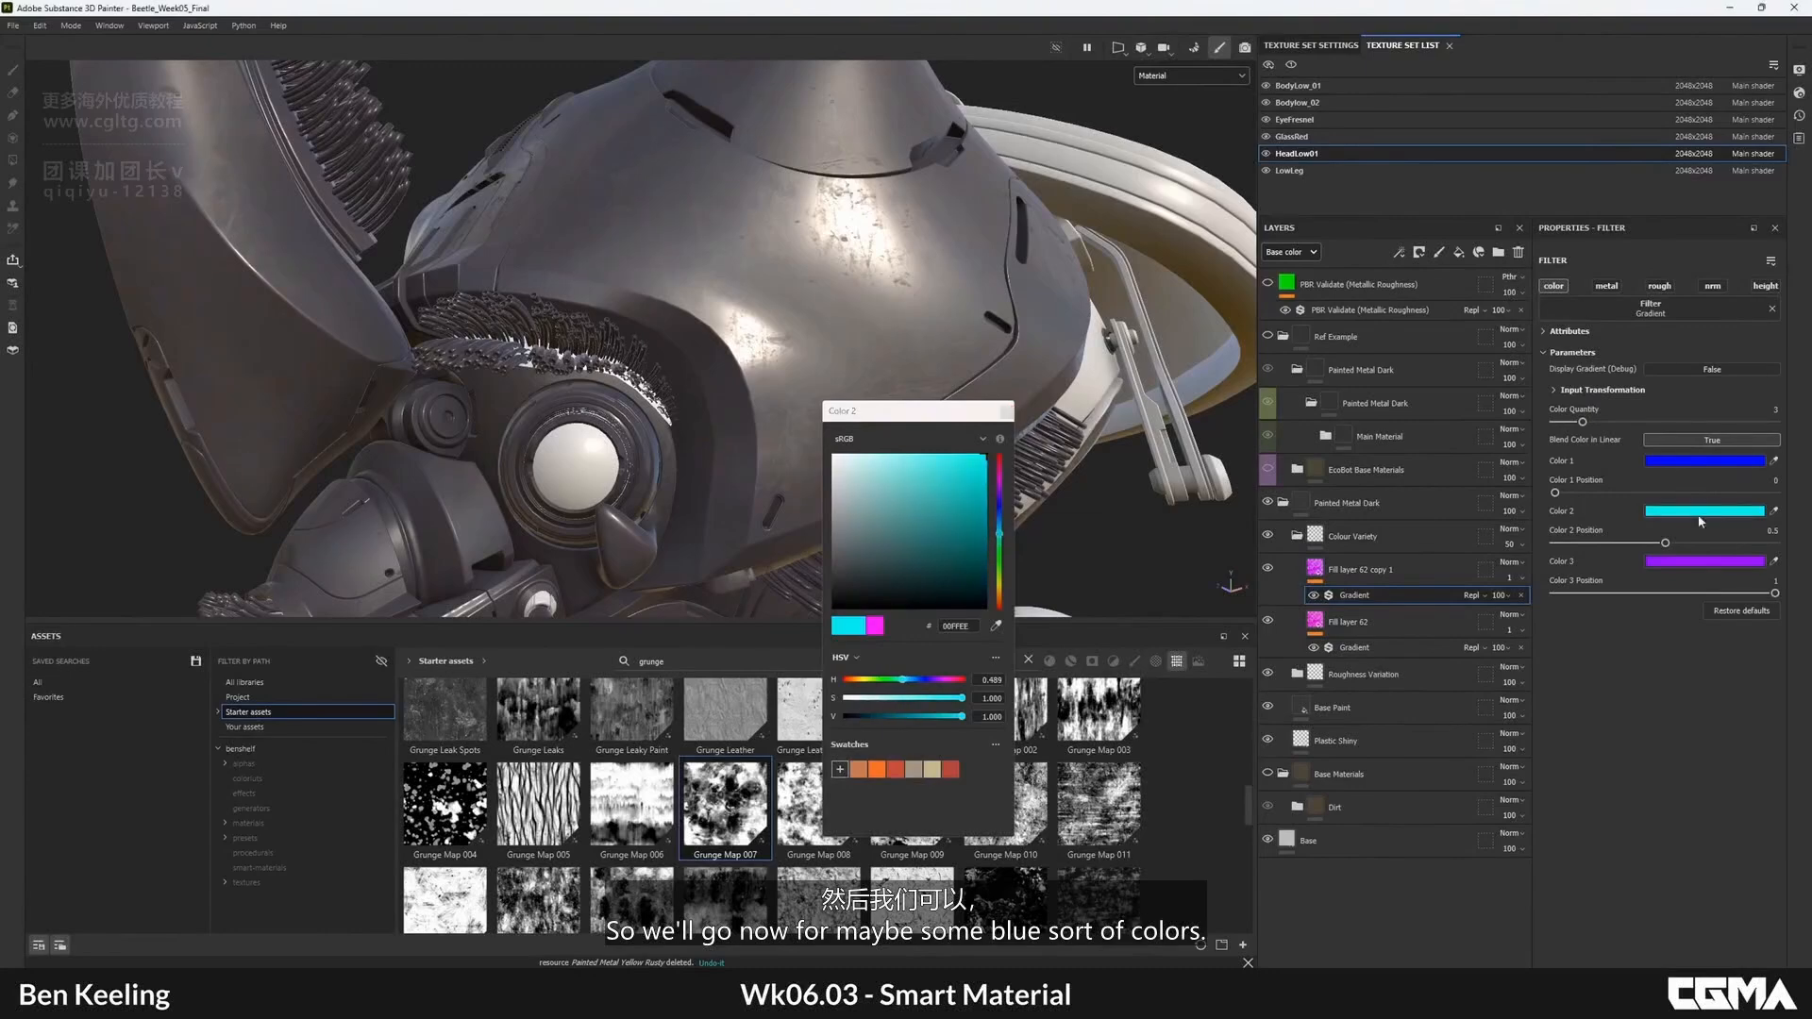
pyautogui.click(1681, 561)
pyautogui.click(999, 537)
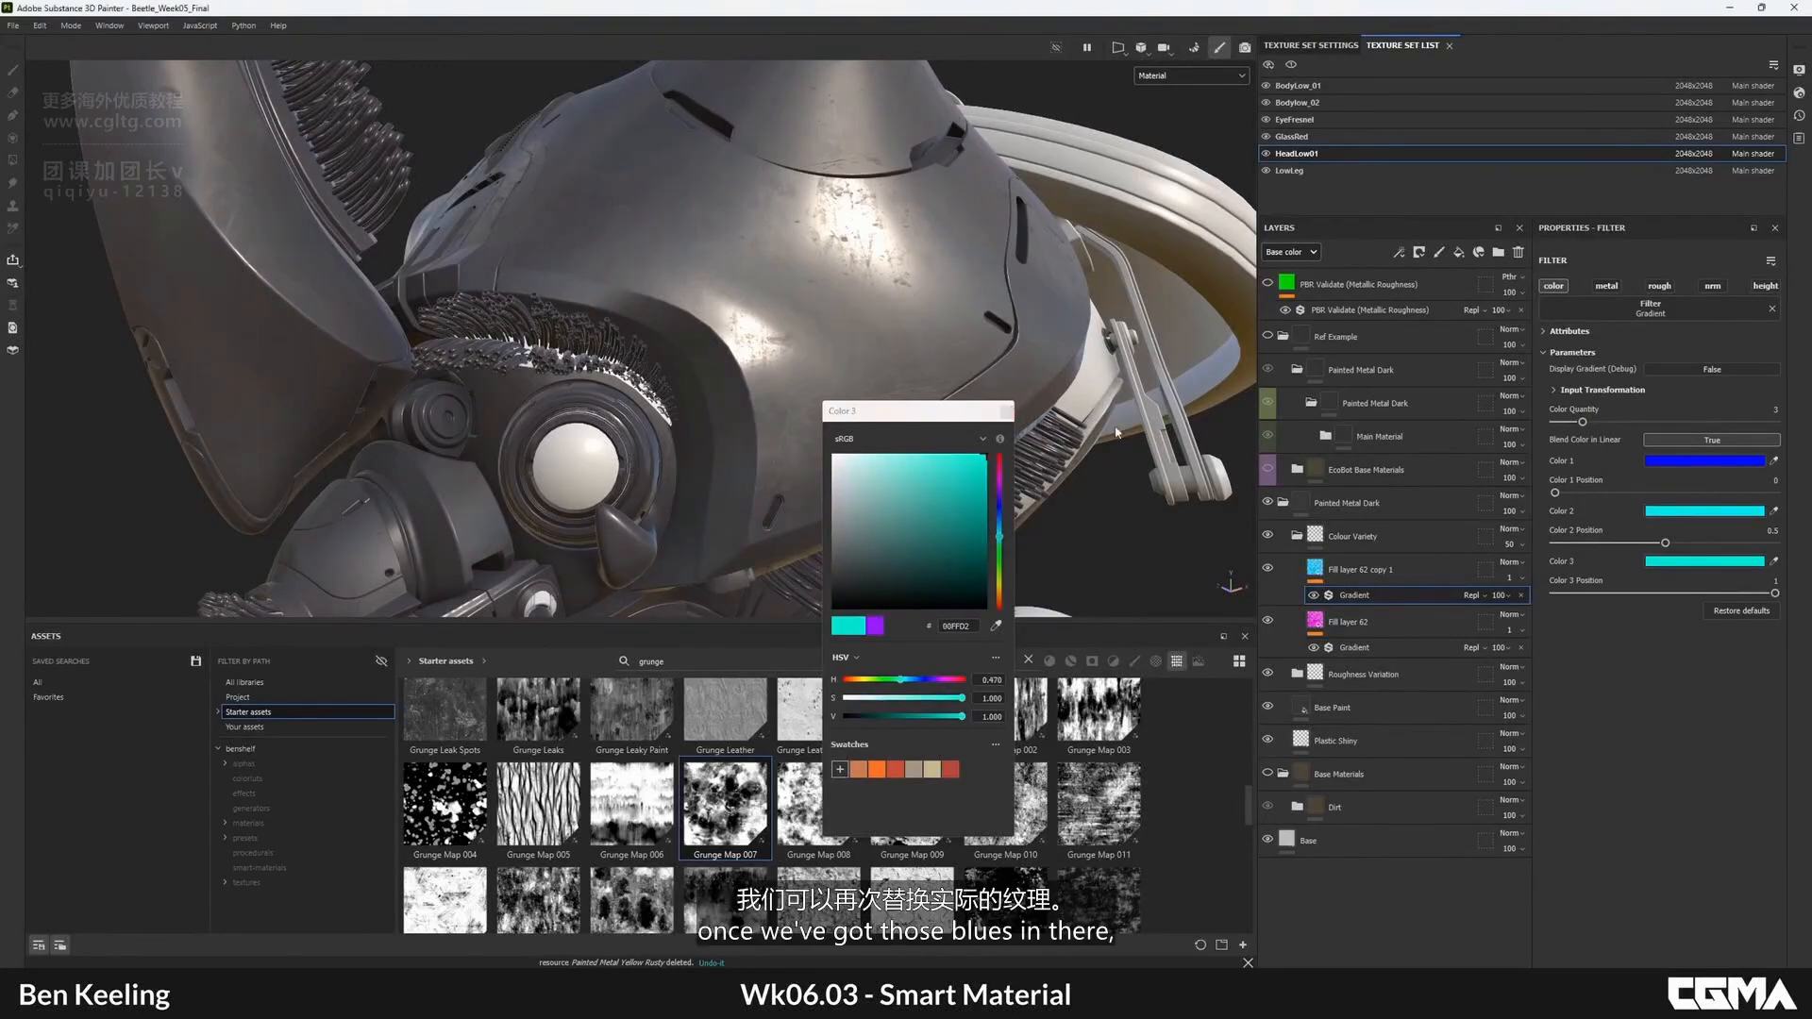
pyautogui.click(1007, 412)
# - Try to replace the blue fill copy's base color texture with Grunge Map 014
pyautogui.click(1273, 582)
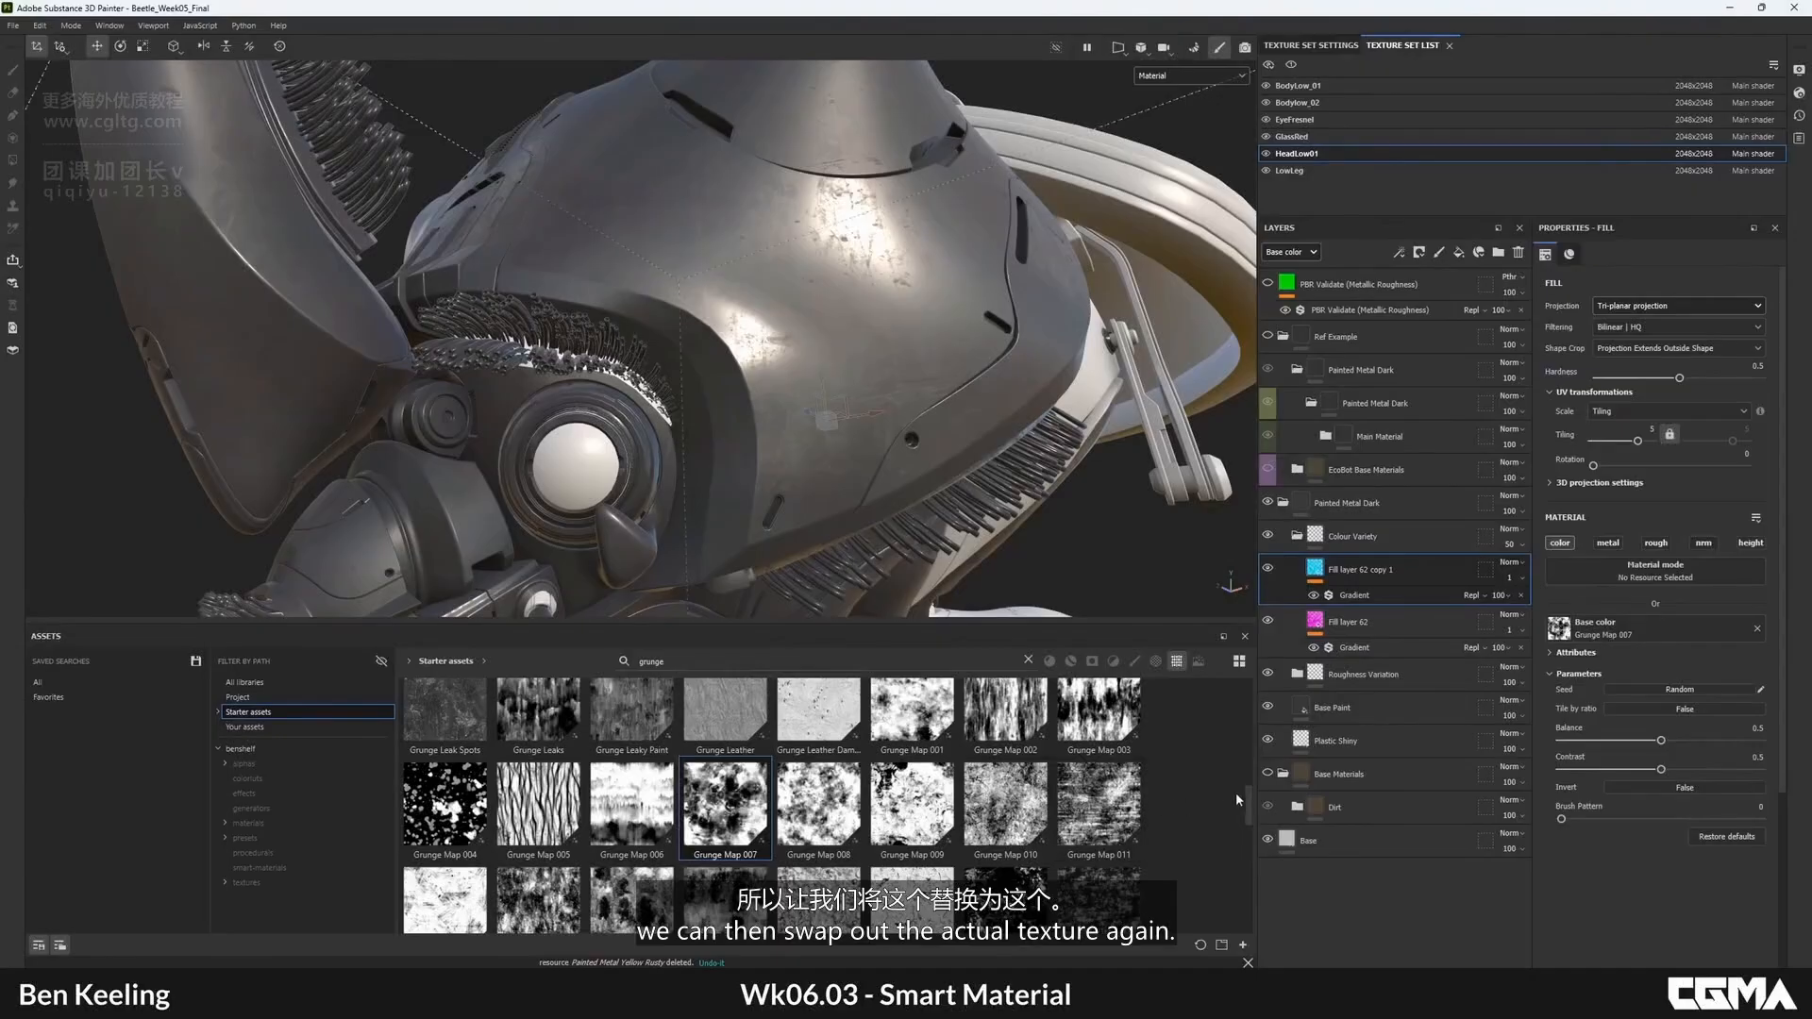
pyautogui.scroll(-2, 1248, 795)
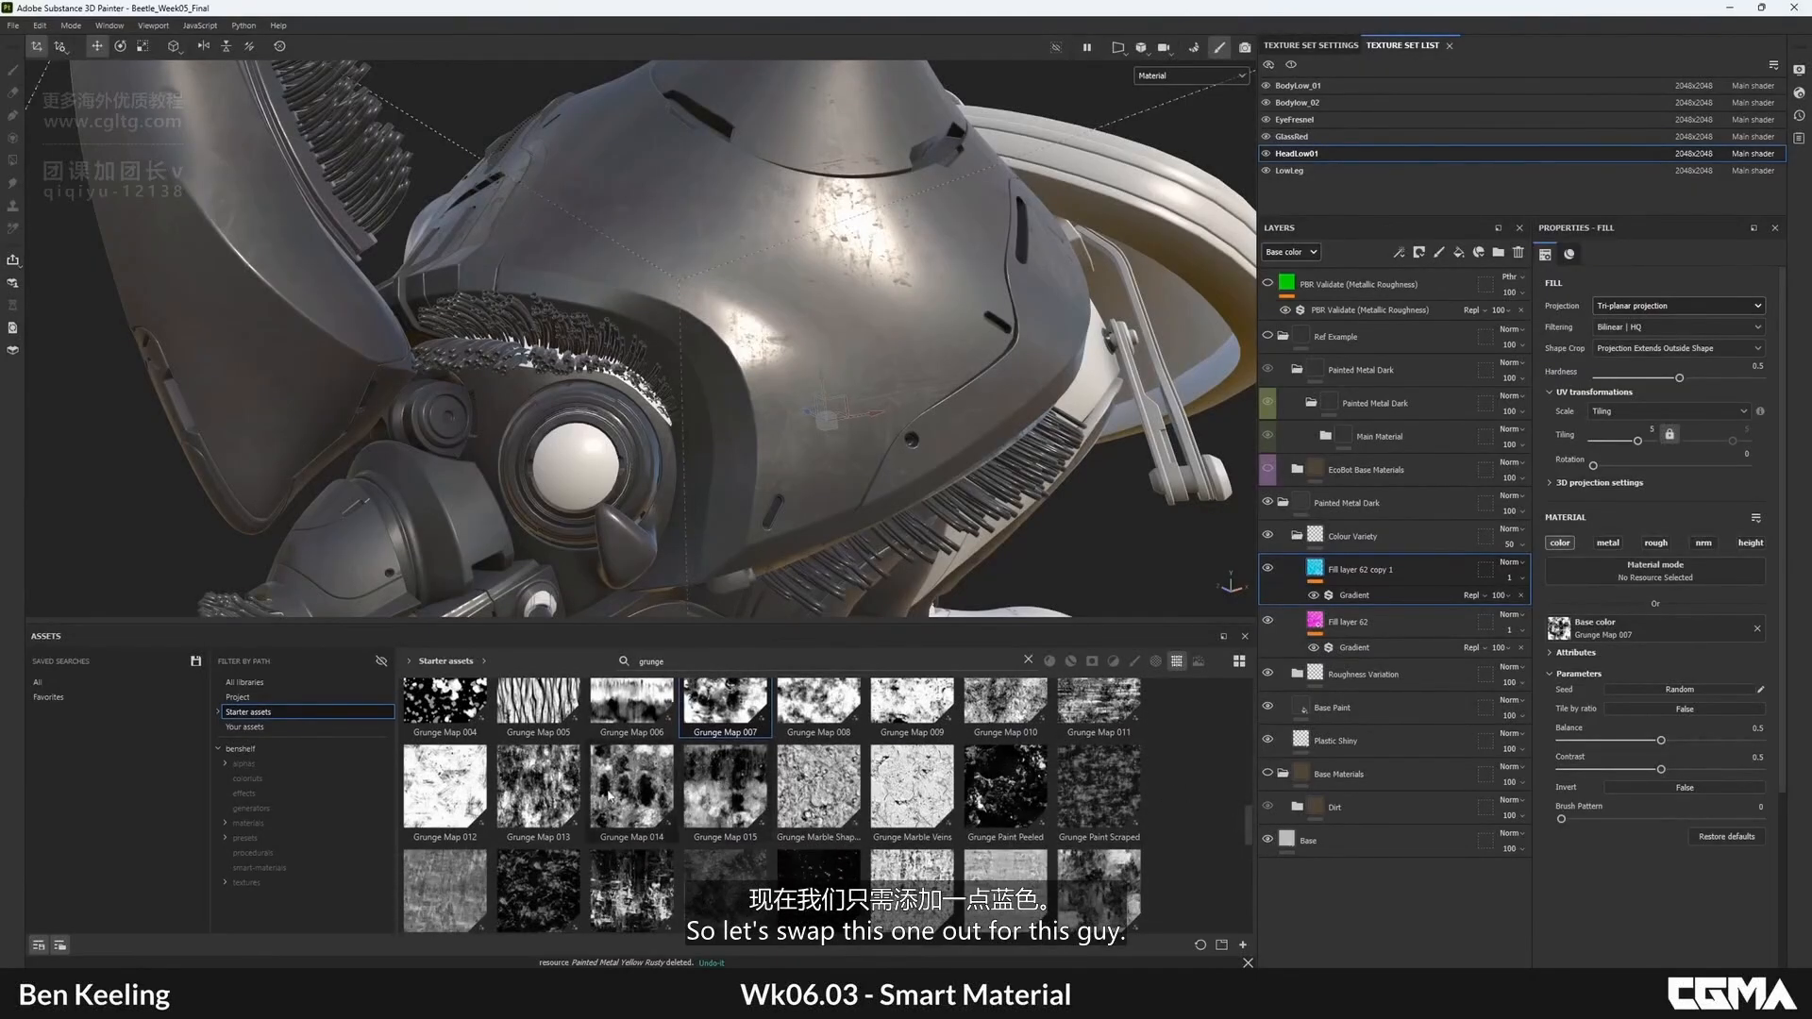
pyautogui.moveTo(1605, 630); pyautogui.dragTo(1607, 632)
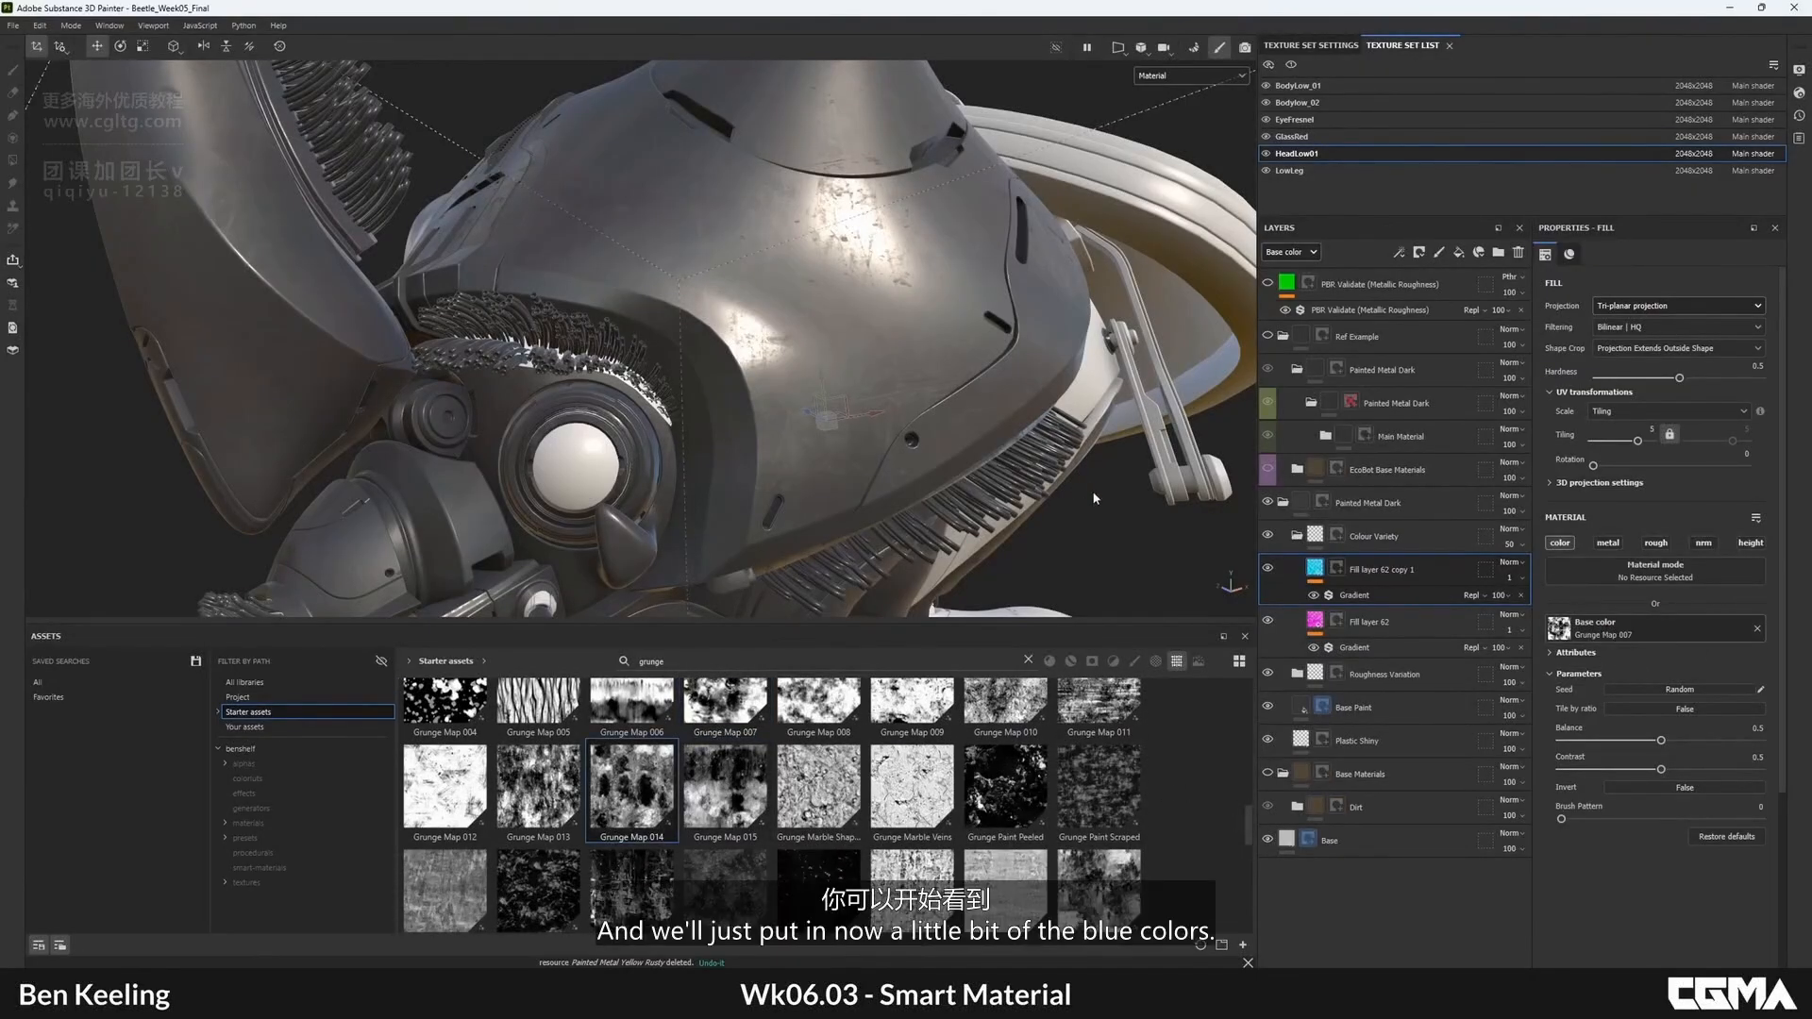
# - Compare the head's base color with the blue fill hidden and shown, and set that fill's grunge Balance to 0.25
pyautogui.keyDown('alt'); pyautogui.rightClick(727, 341); pyautogui.keyUp('alt')
pyautogui.hotkey('alt', 'c')
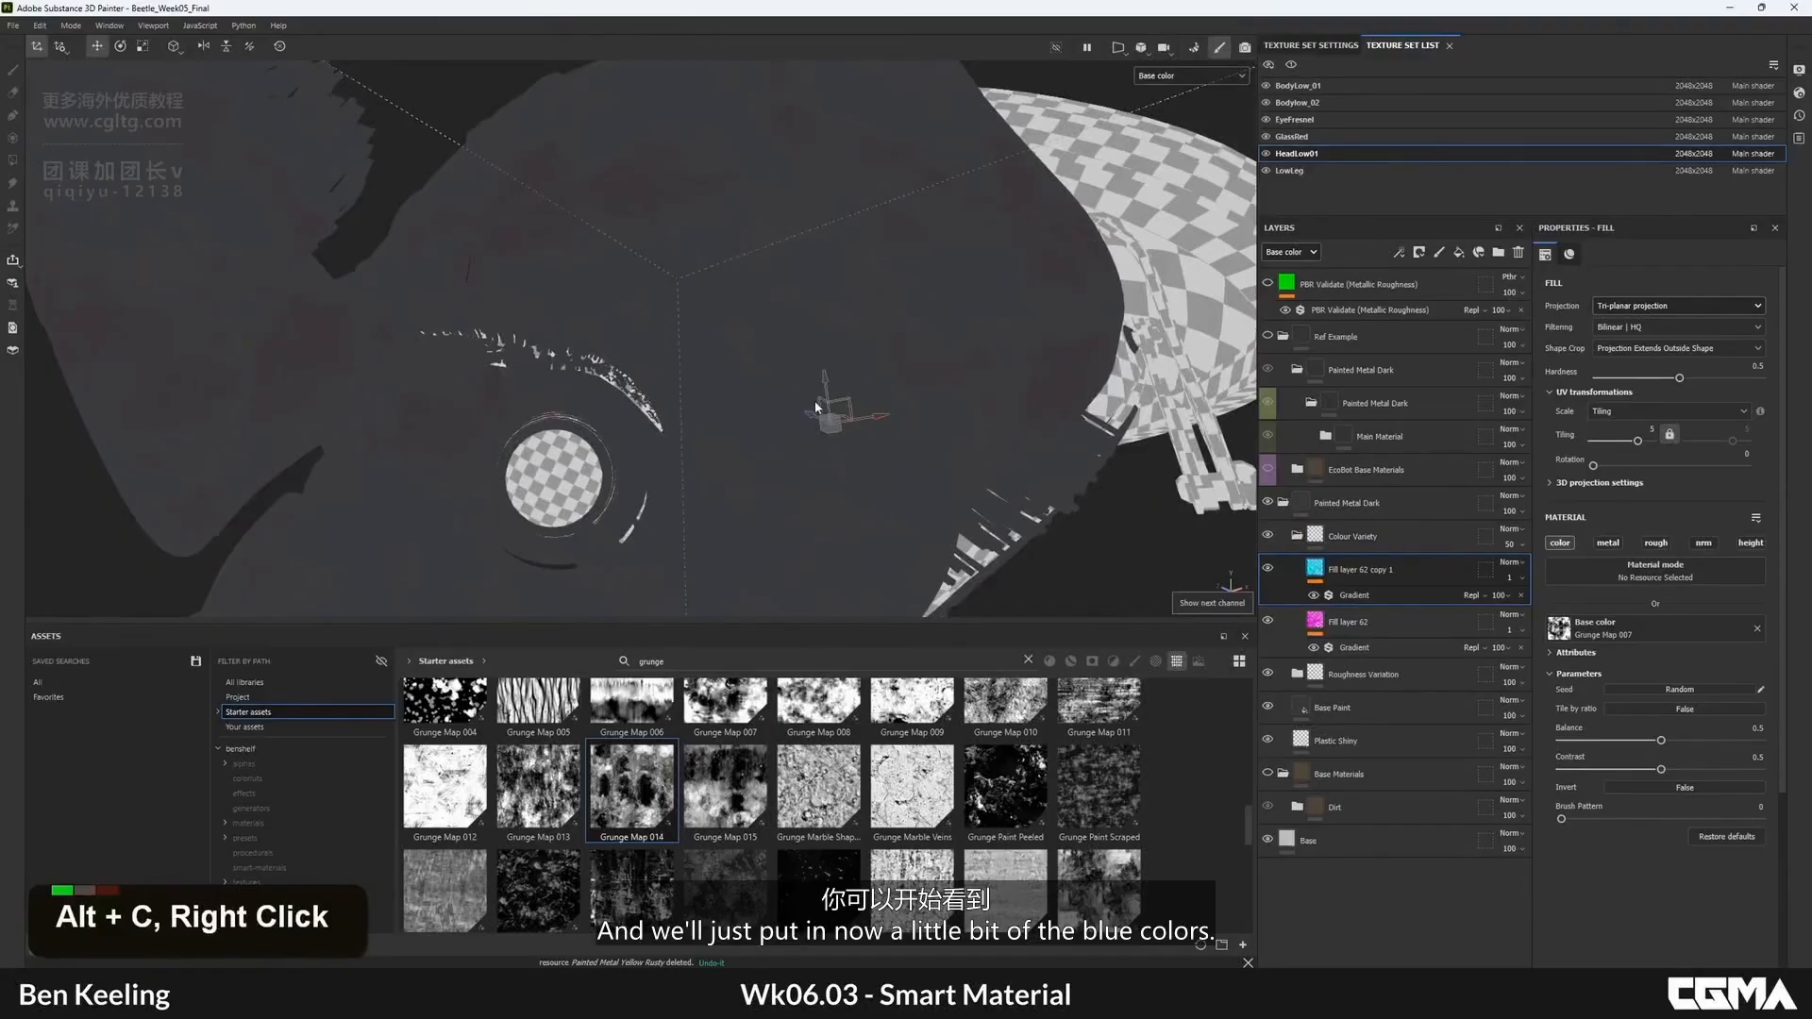
pyautogui.keyDown('alt'); pyautogui.moveTo(815, 406); pyautogui.dragTo(931, 320); pyautogui.keyUp('alt')
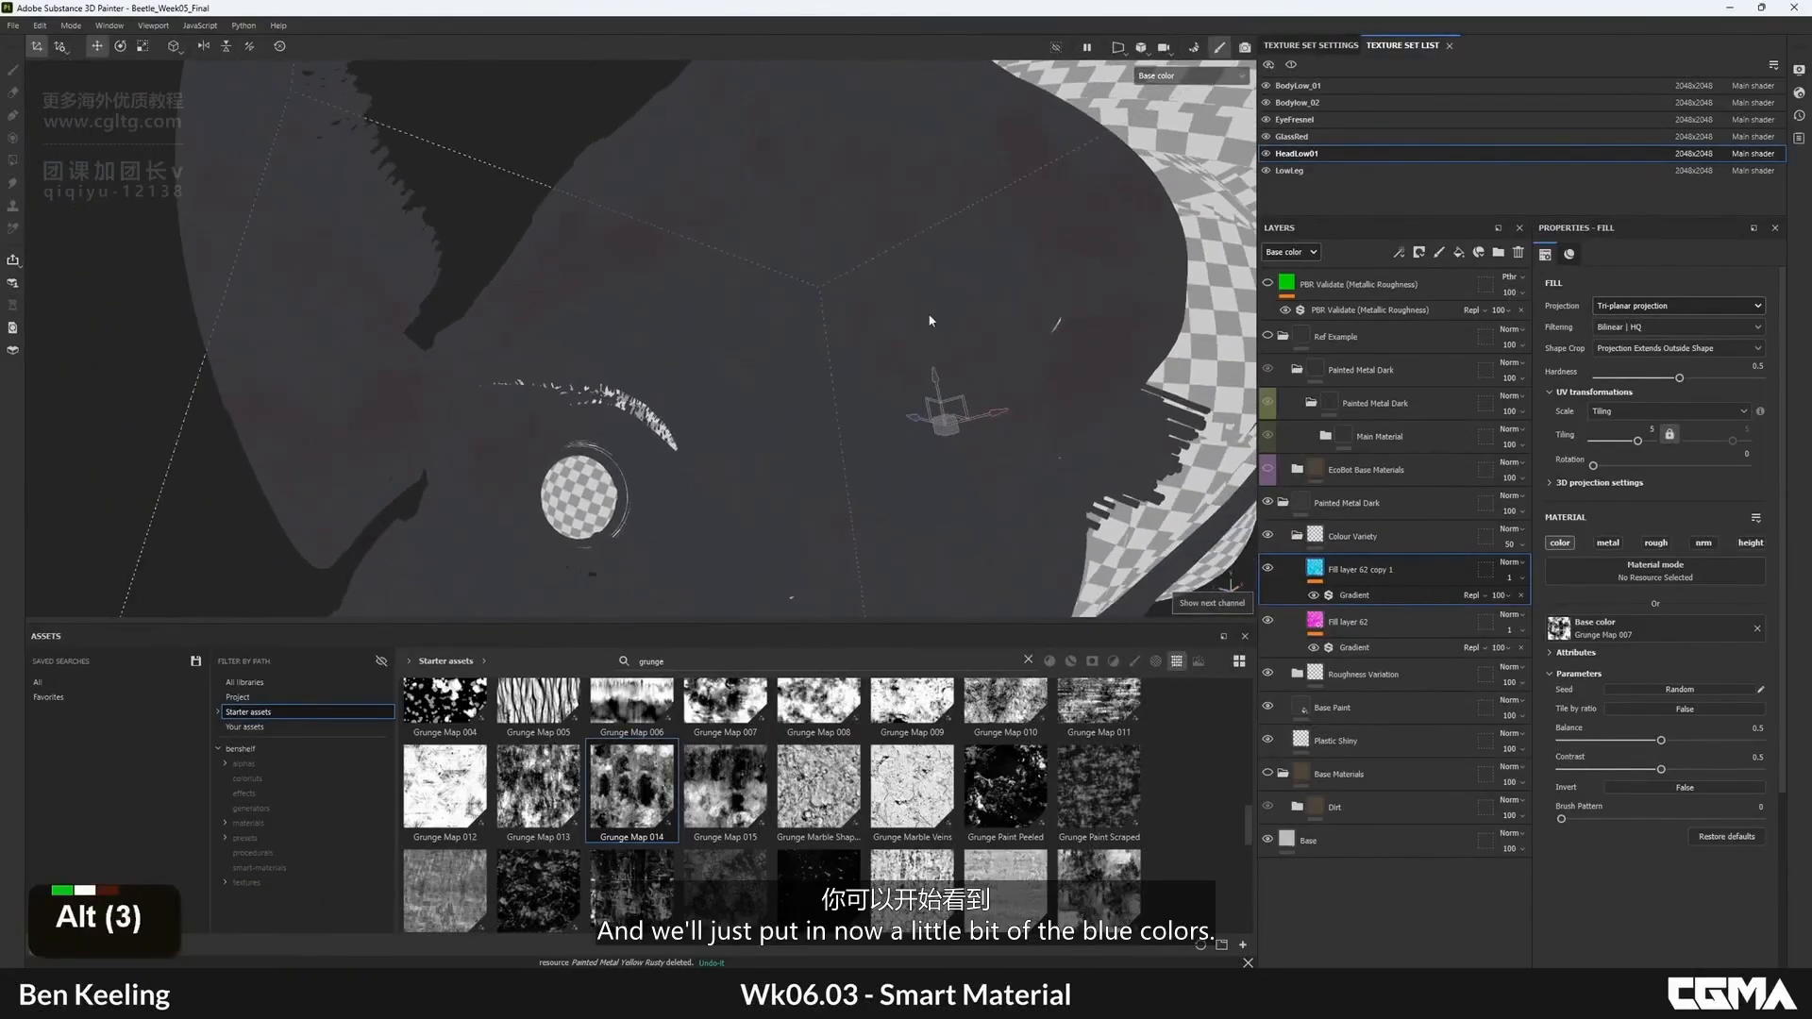
pyautogui.doubleClick(1271, 571)
pyautogui.doubleClick(1271, 569)
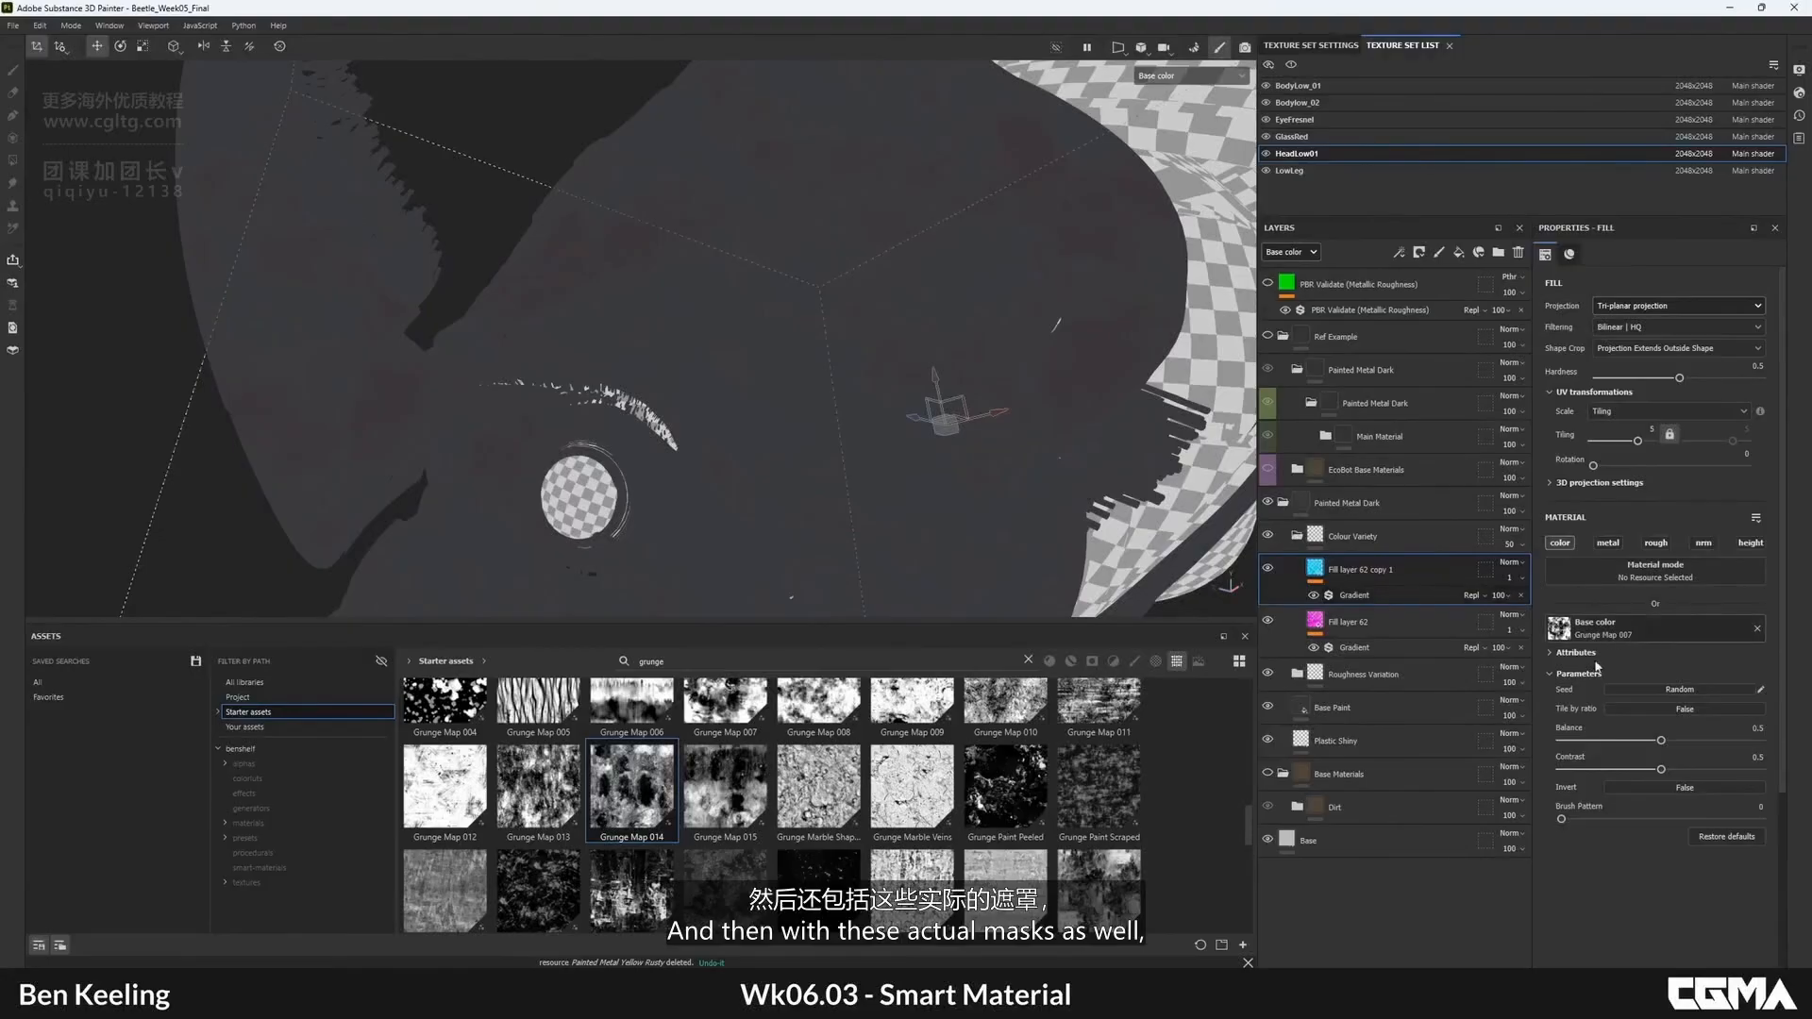
pyautogui.moveTo(1630, 740); pyautogui.dragTo(1612, 739)
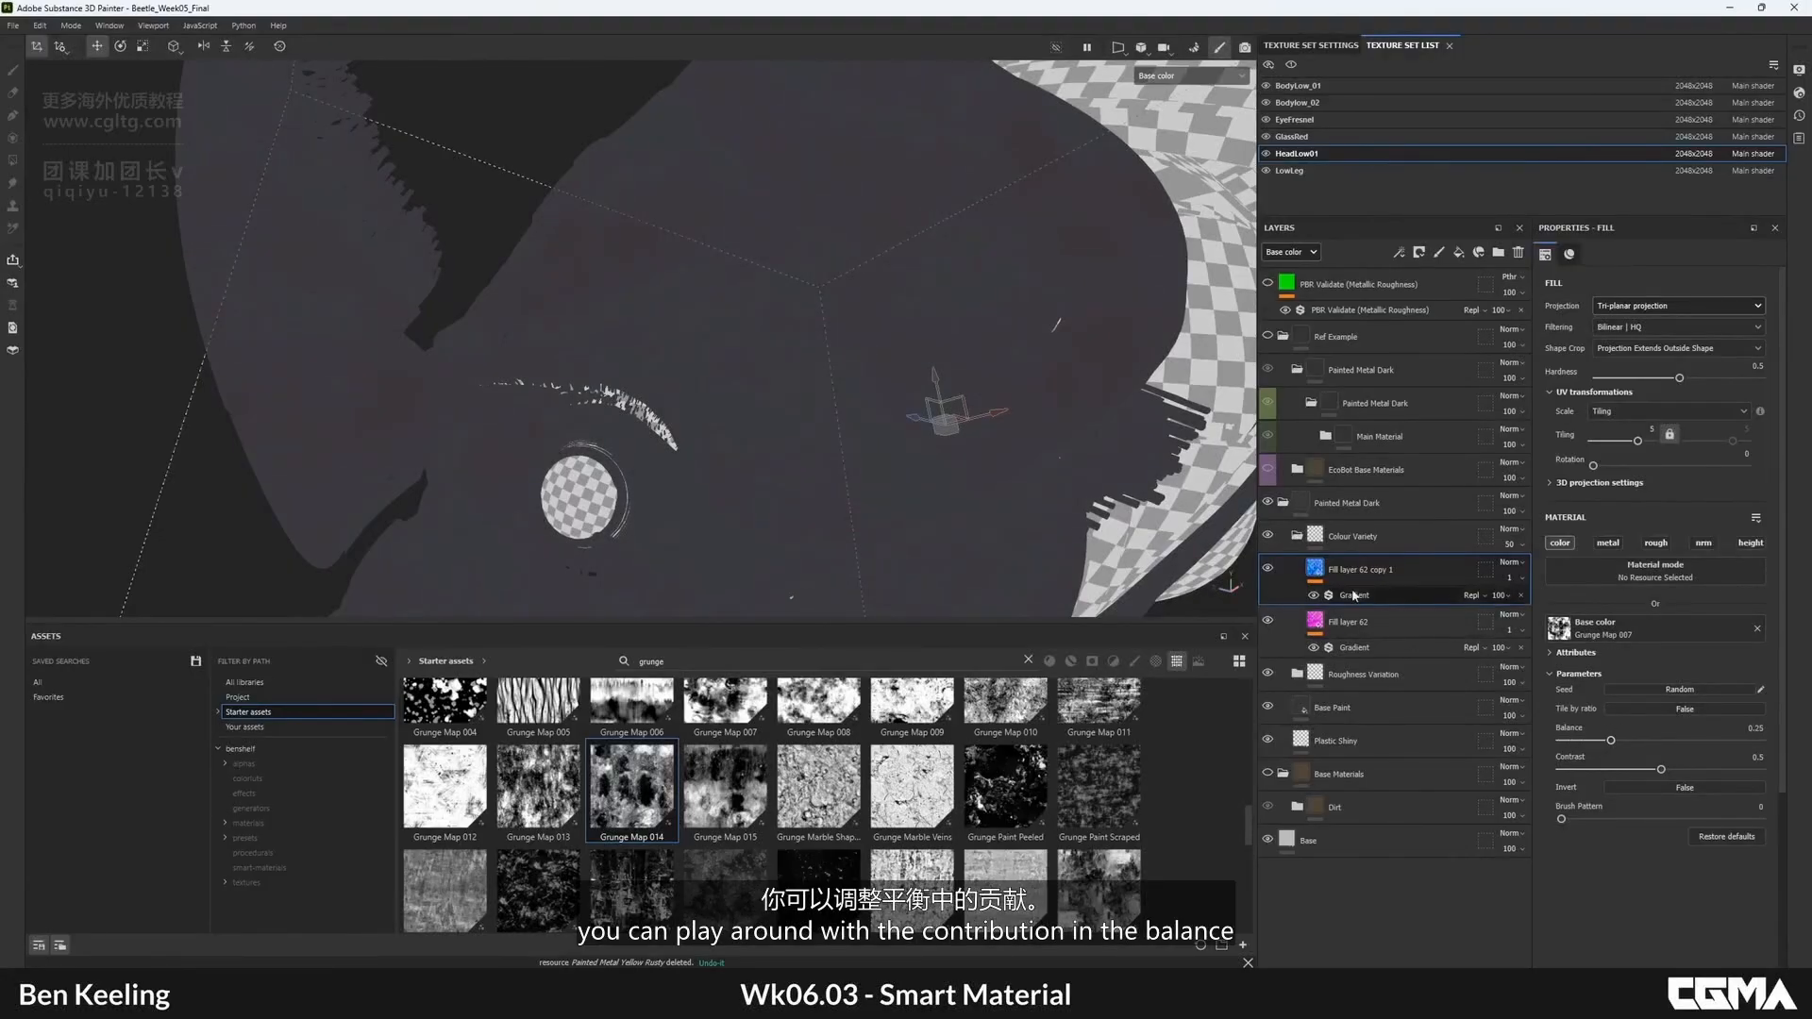
# - Duplicate the blue gradient-filtered fill layer and set the copy's three gradient colours to yellow, orange and red
pyautogui.keyDown('alt'); pyautogui.moveTo(944, 311); pyautogui.dragTo(842, 351); pyautogui.keyUp('alt')
pyautogui.press('m')
pyautogui.hotkey('ctrl', 'd')
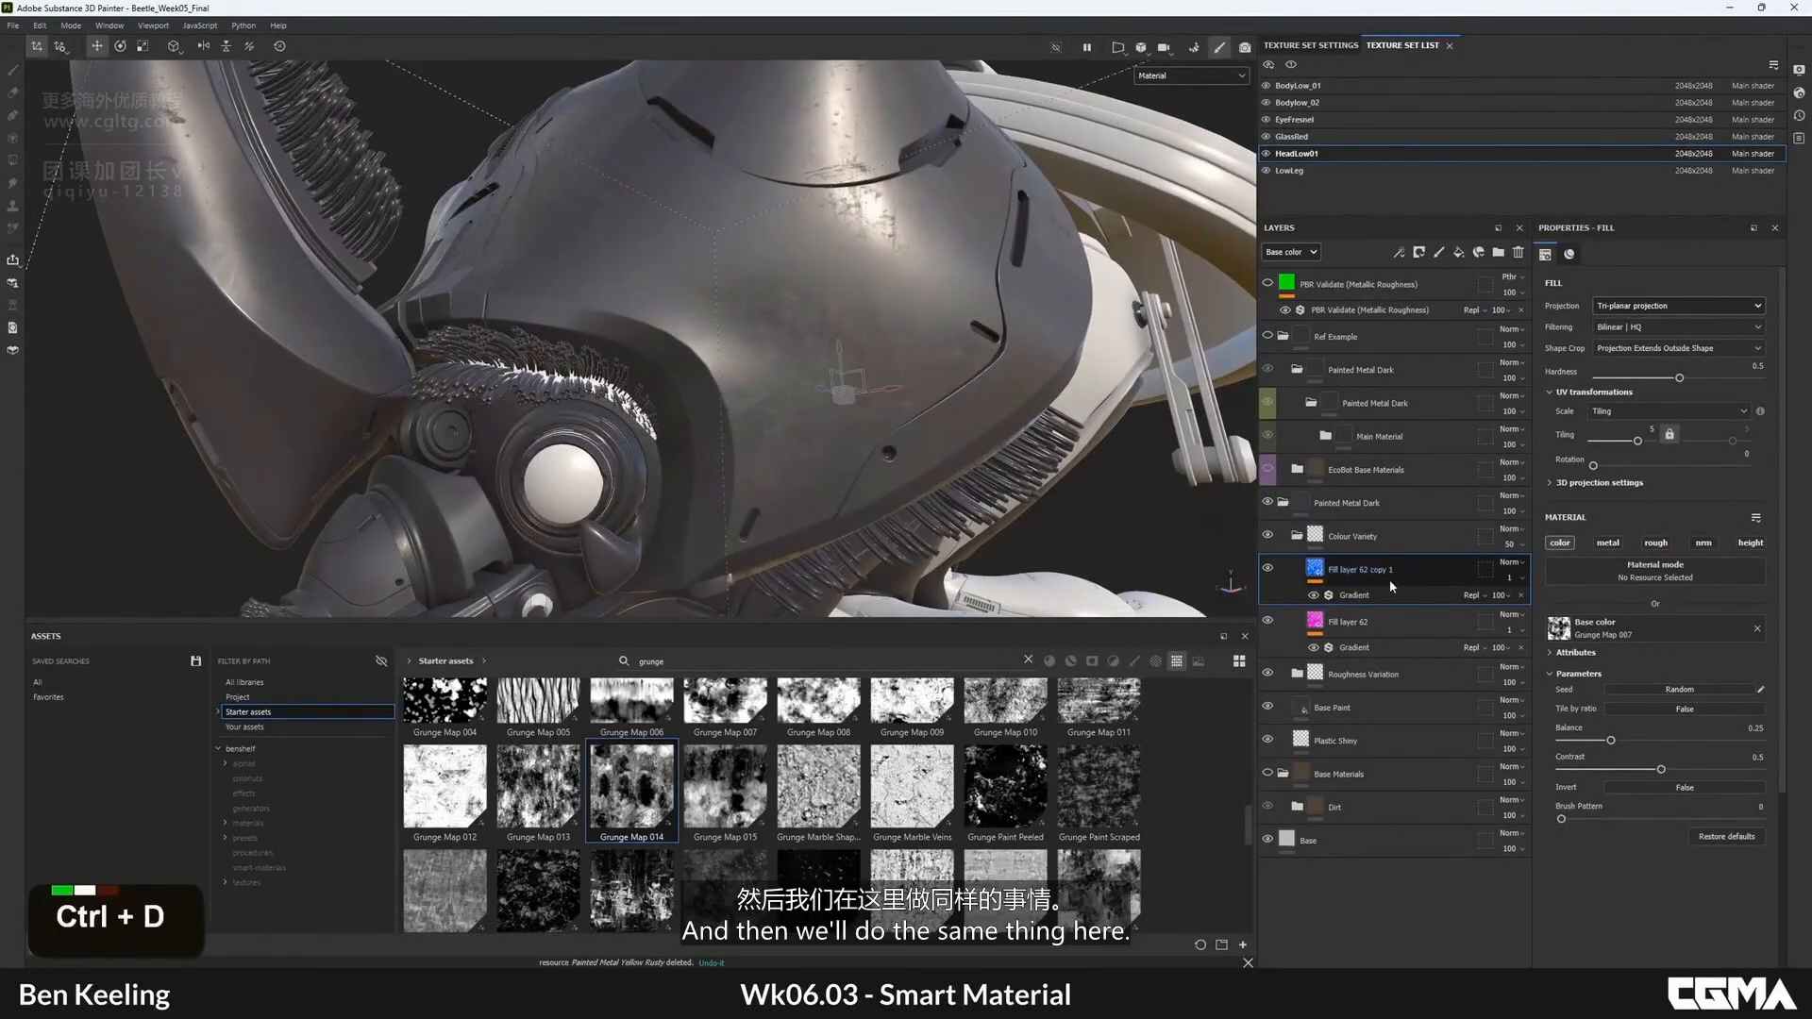
pyautogui.hotkey('ctrl', 'd')
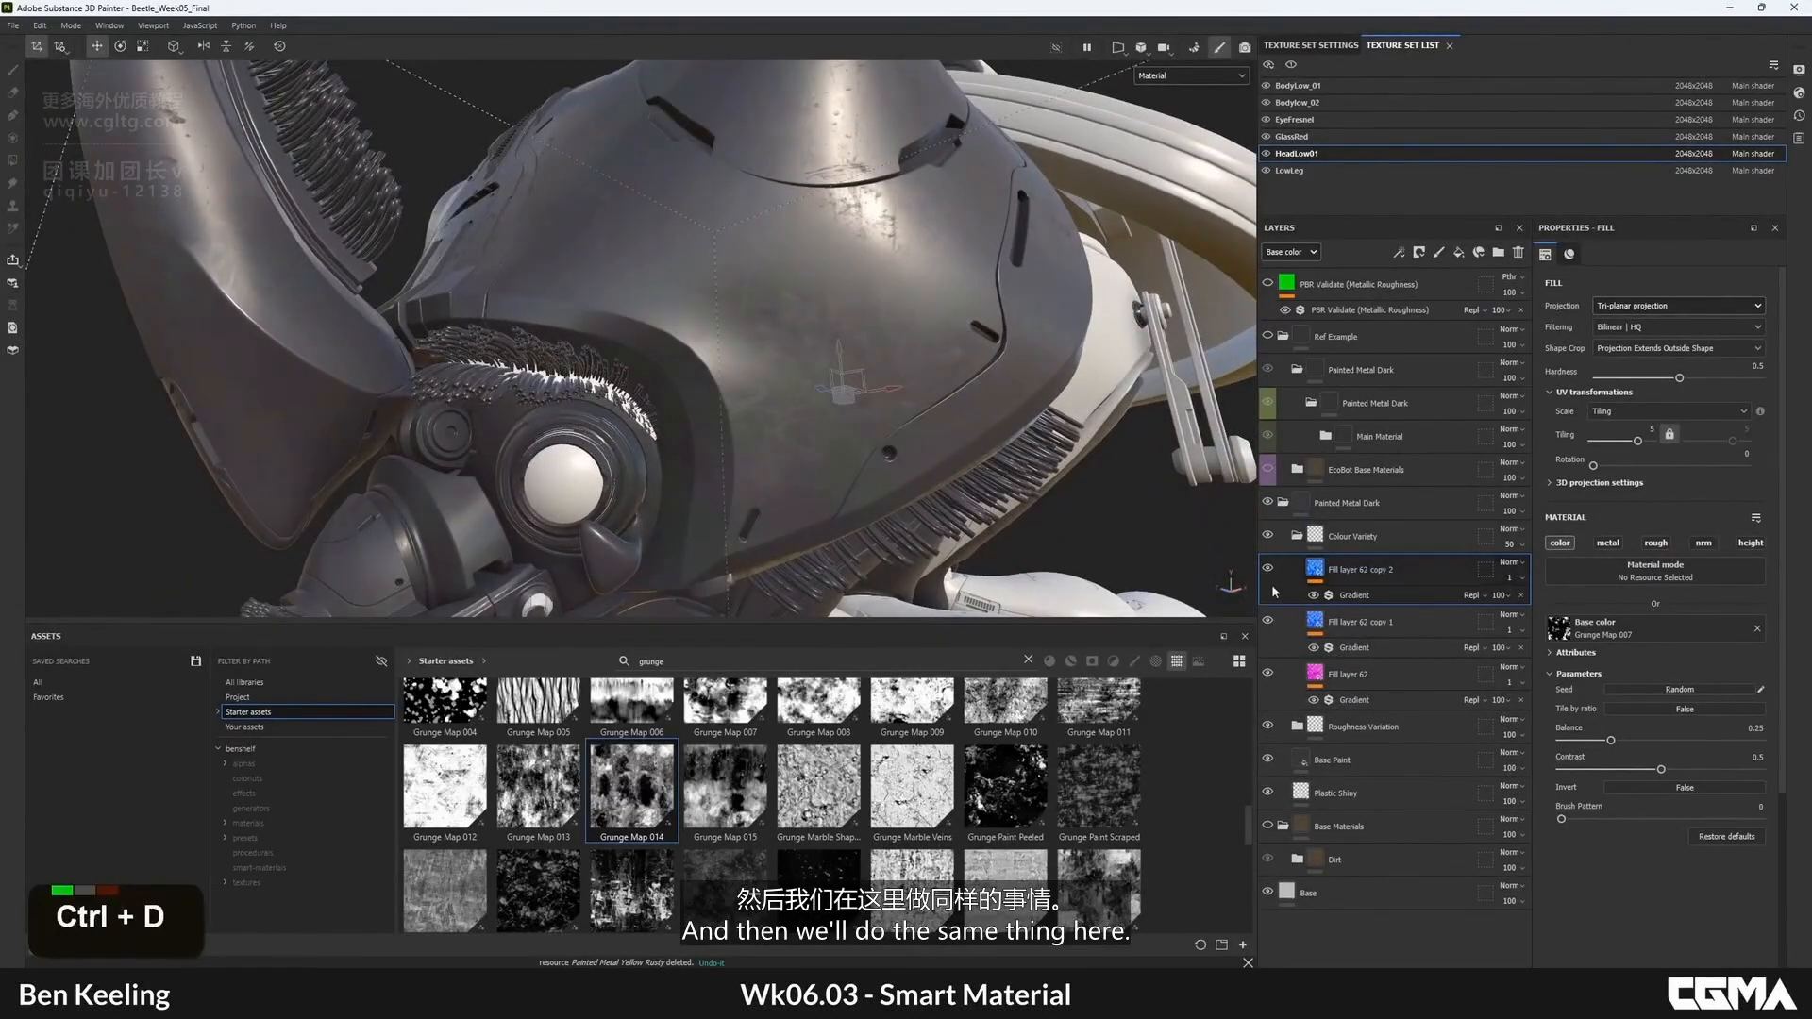
pyautogui.doubleClick(1369, 597)
pyautogui.click(1687, 462)
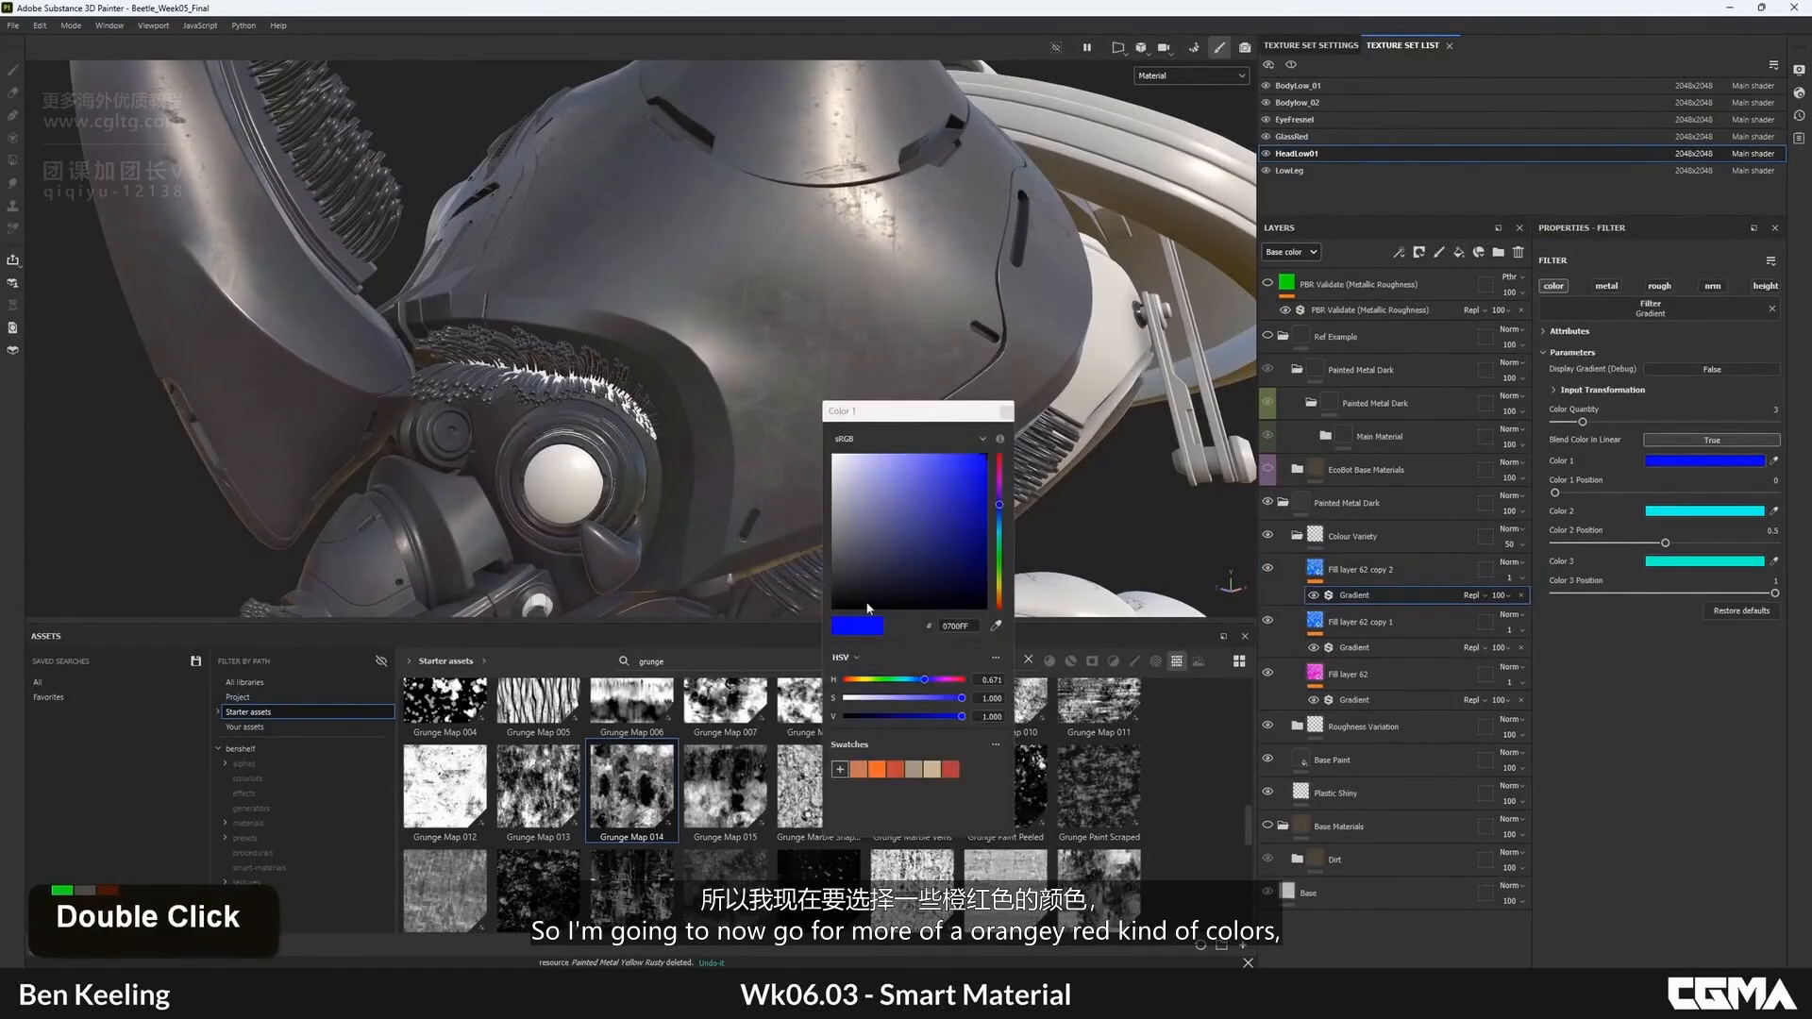
pyautogui.click(999, 586)
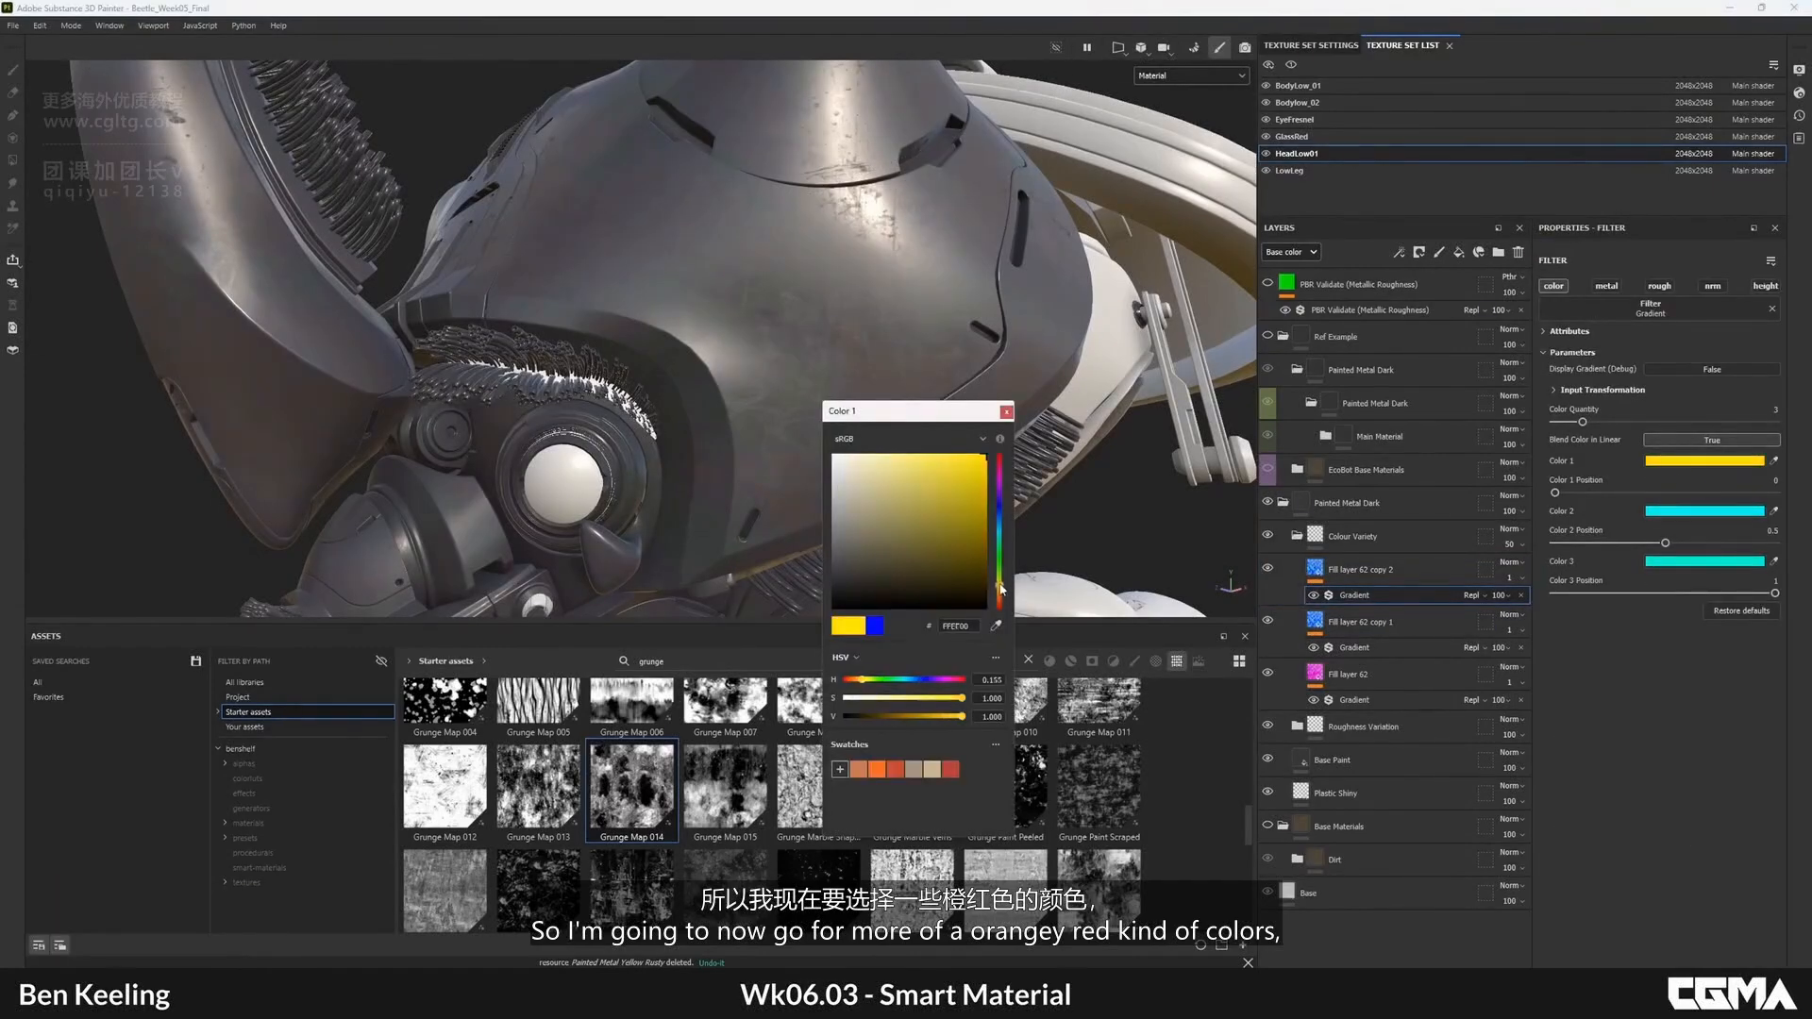
pyautogui.doubleClick(1713, 512)
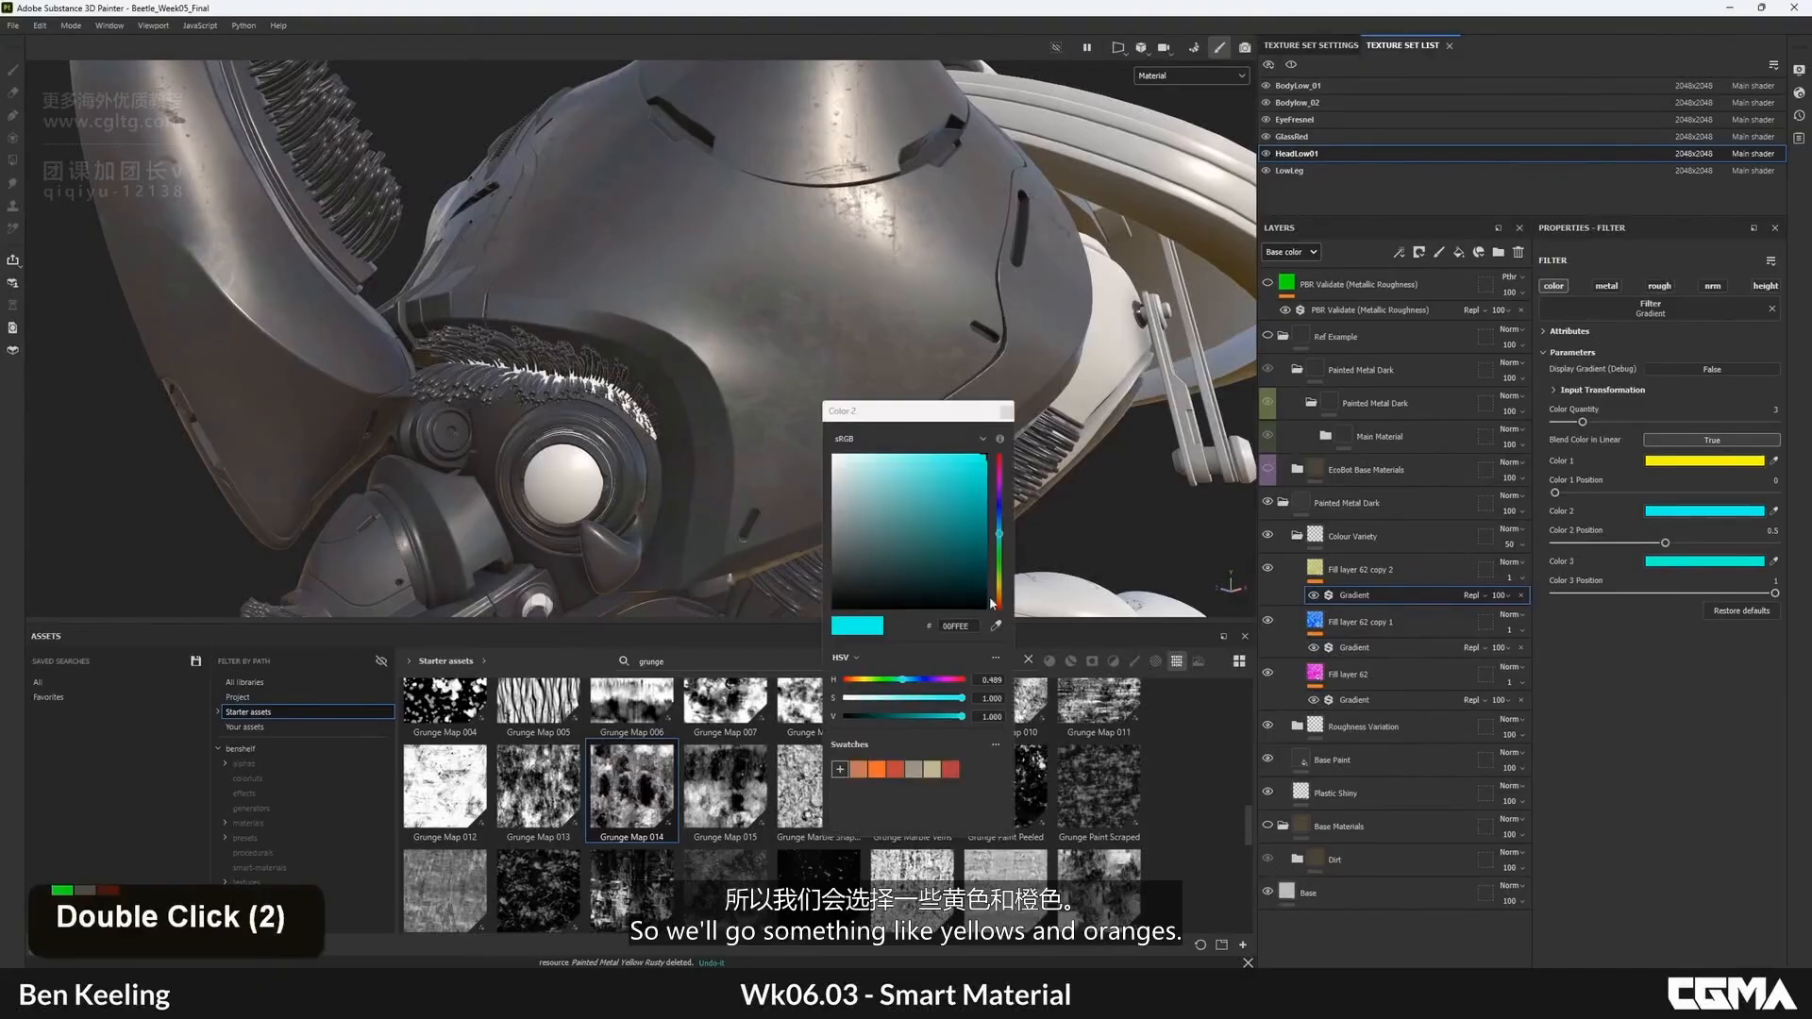
pyautogui.click(999, 599)
pyautogui.click(1663, 563)
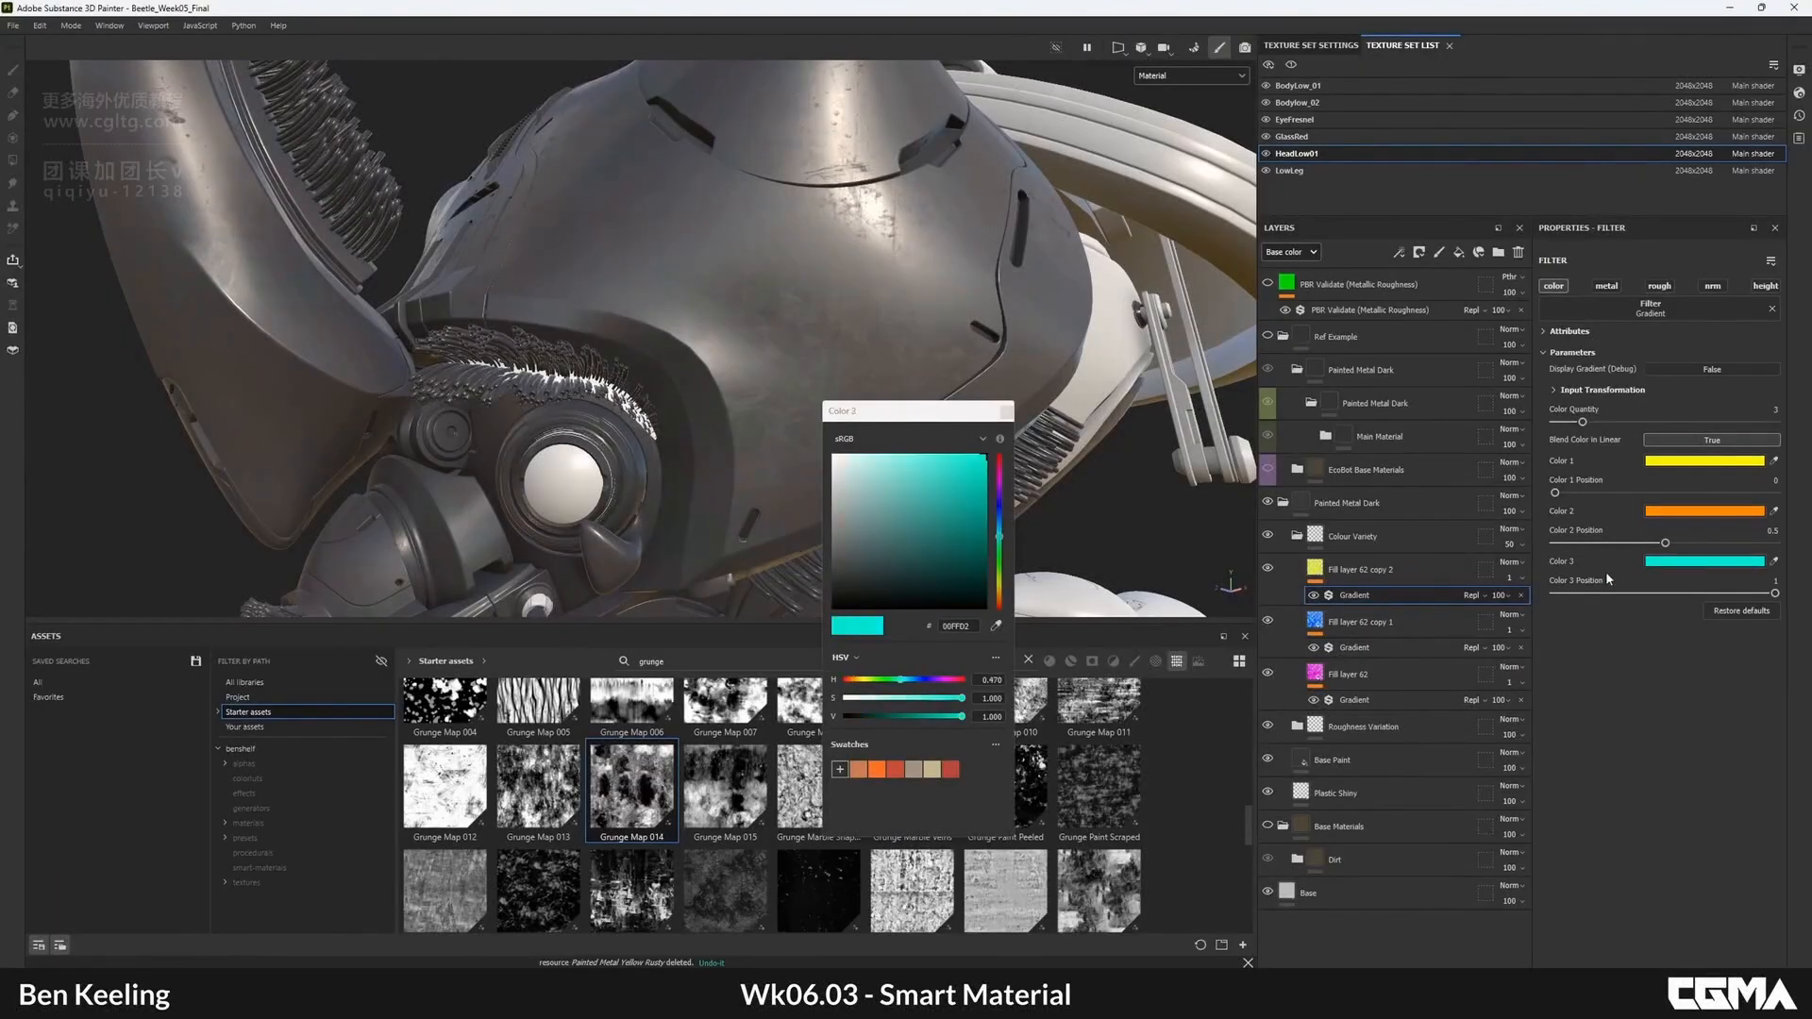
pyautogui.click(999, 606)
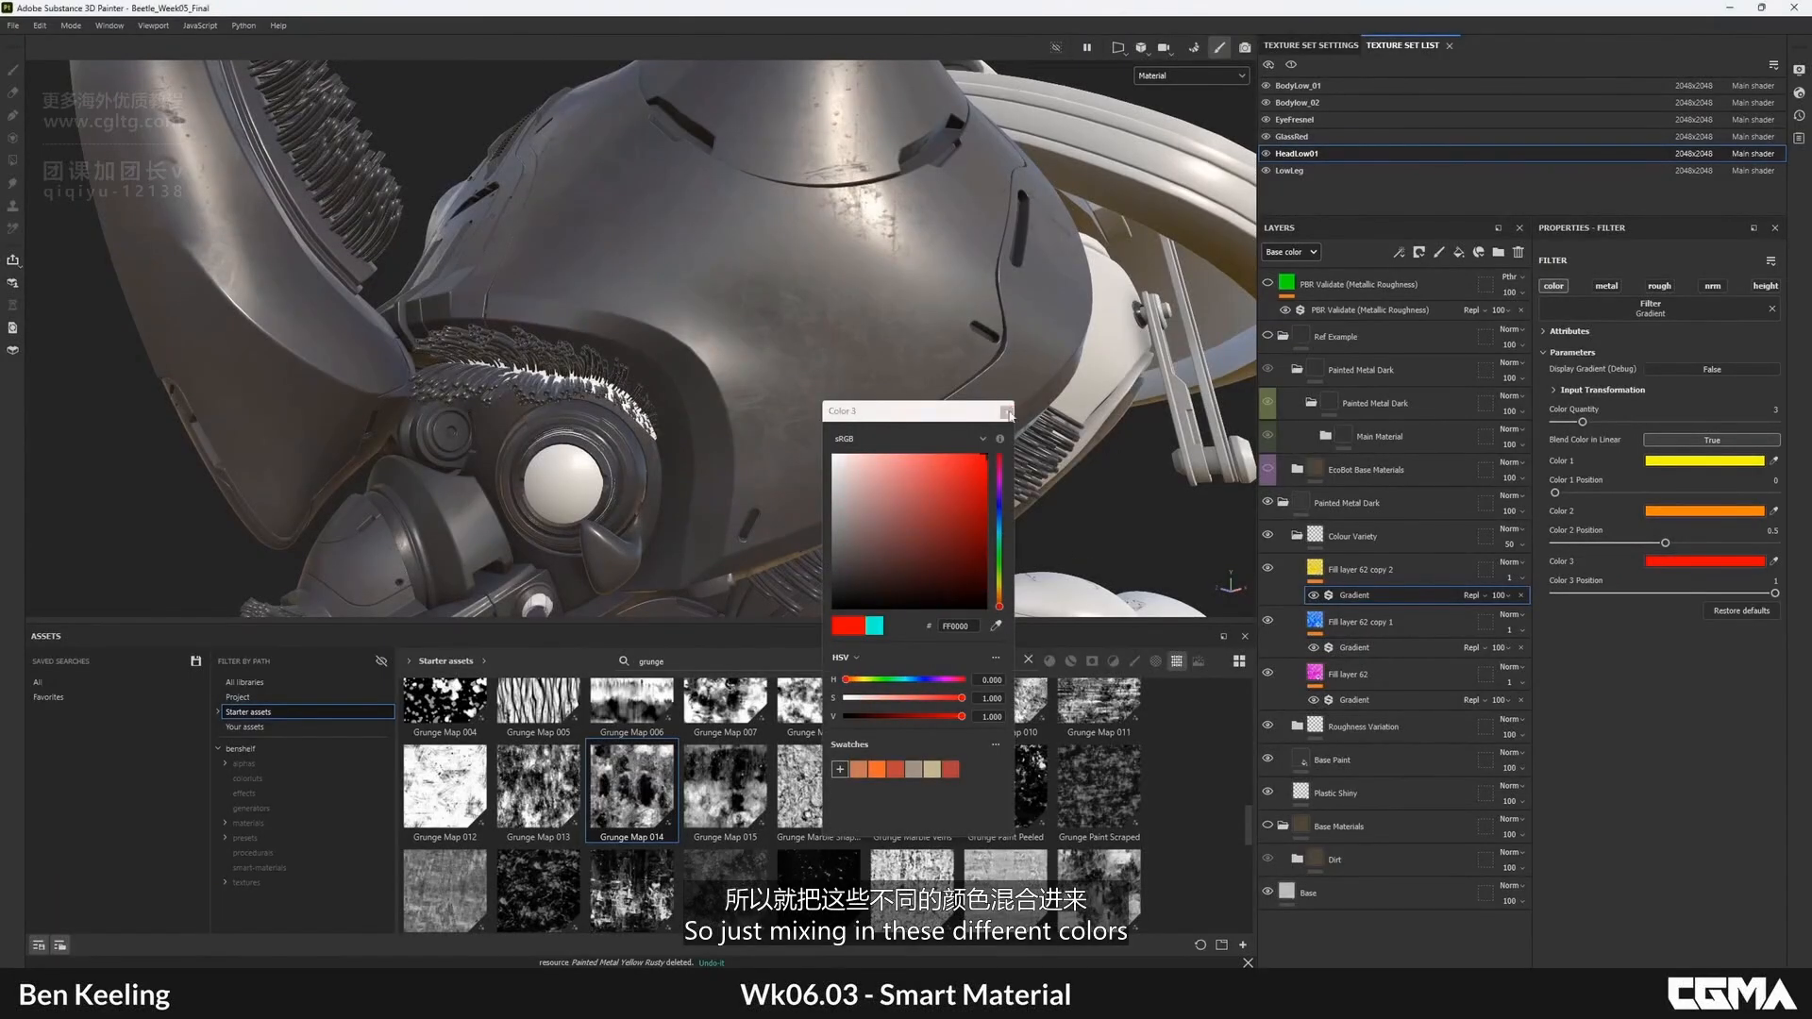
pyautogui.click(1008, 413)
# - Replace the yellow-orange-red fill copy's base color texture with Grunge Plaster Faded
pyautogui.keyDown('alt'); pyautogui.moveTo(881, 332); pyautogui.dragTo(769, 415); pyautogui.keyUp('alt')
pyautogui.keyDown('alt'); pyautogui.moveTo(770, 415); pyautogui.dragTo(793, 311, button='middle'); pyautogui.keyUp('alt')
pyautogui.keyDown('alt'); pyautogui.moveTo(793, 311); pyautogui.dragTo(755, 406); pyautogui.keyUp('alt')
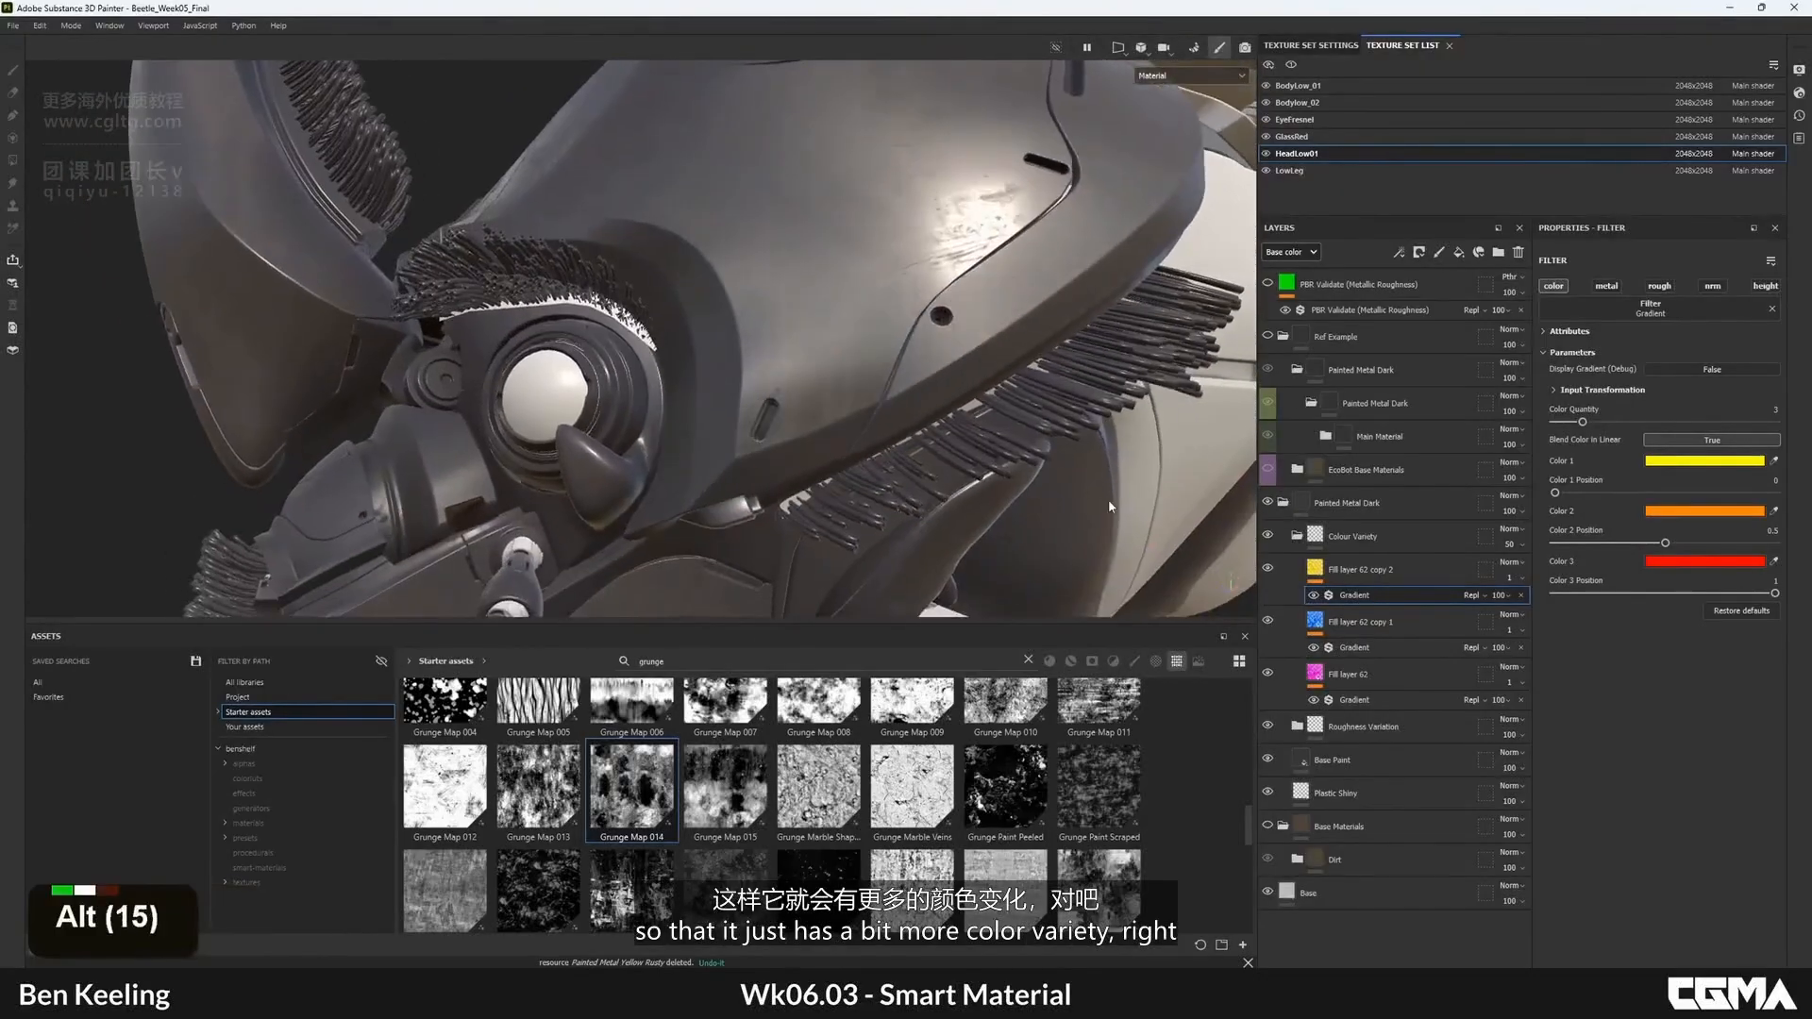
pyautogui.click(1333, 576)
pyautogui.click(1366, 595)
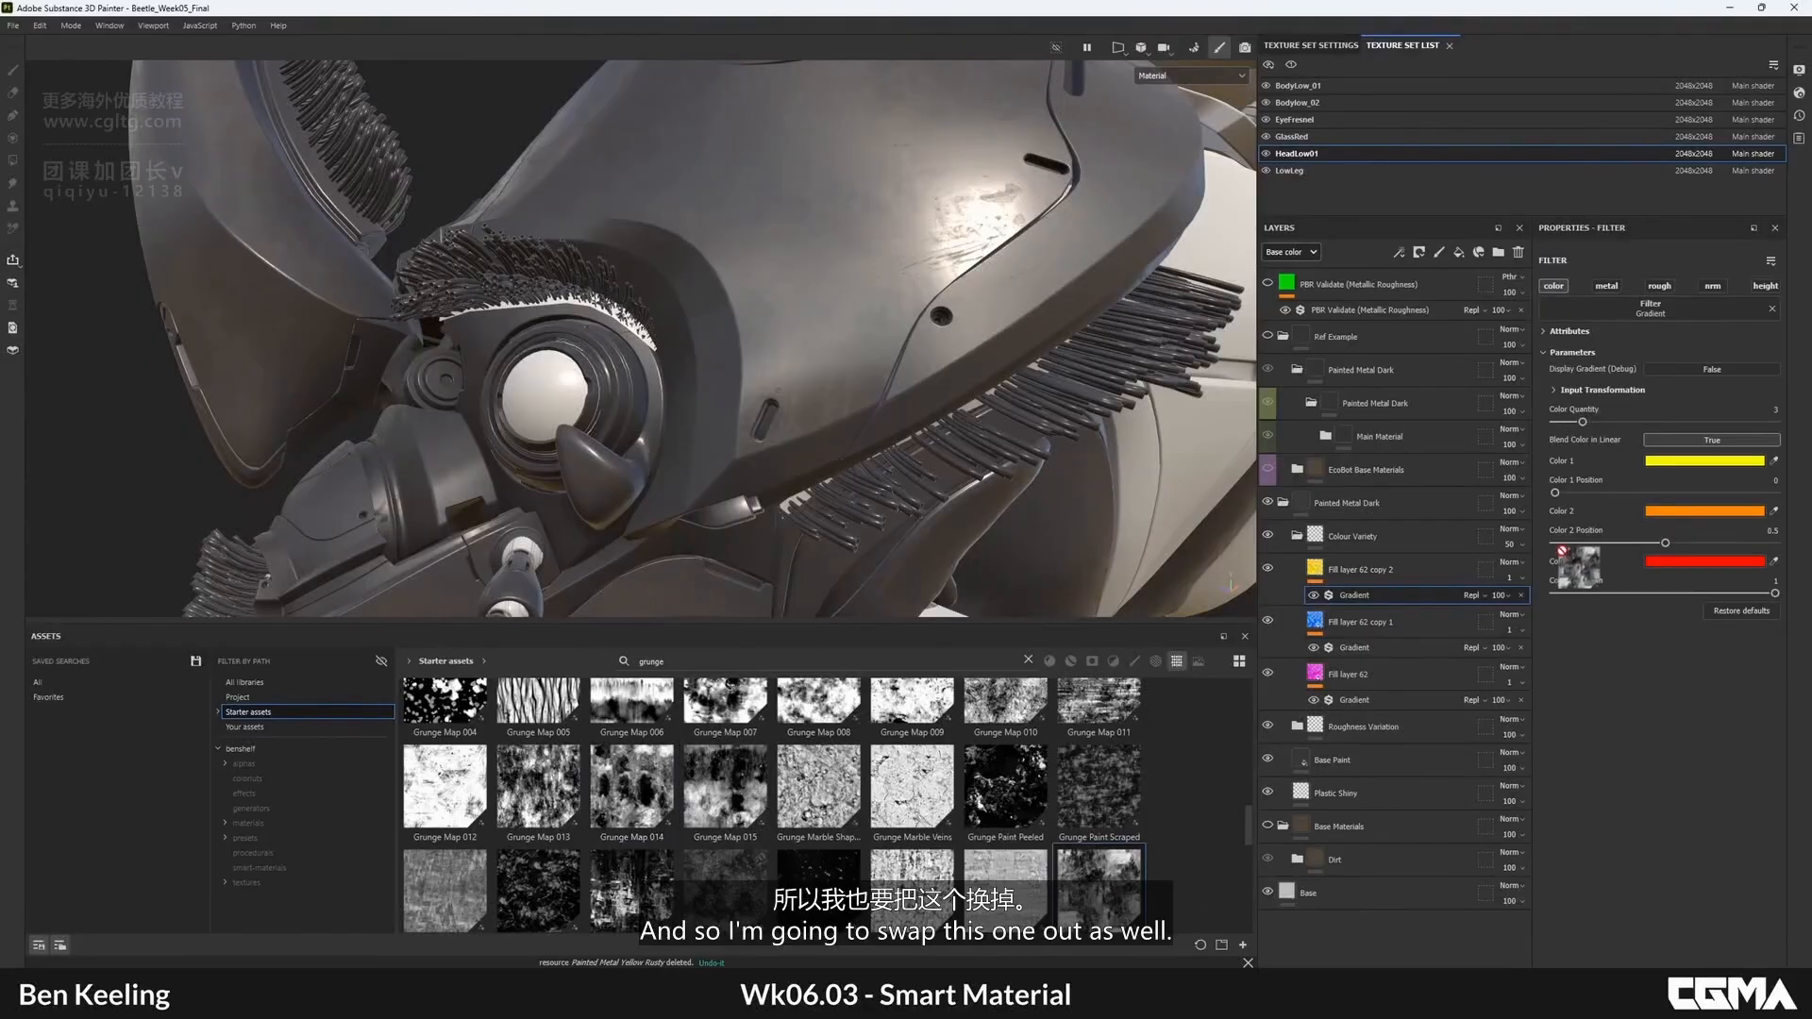
pyautogui.moveTo(1562, 551); pyautogui.dragTo(1088, 884)
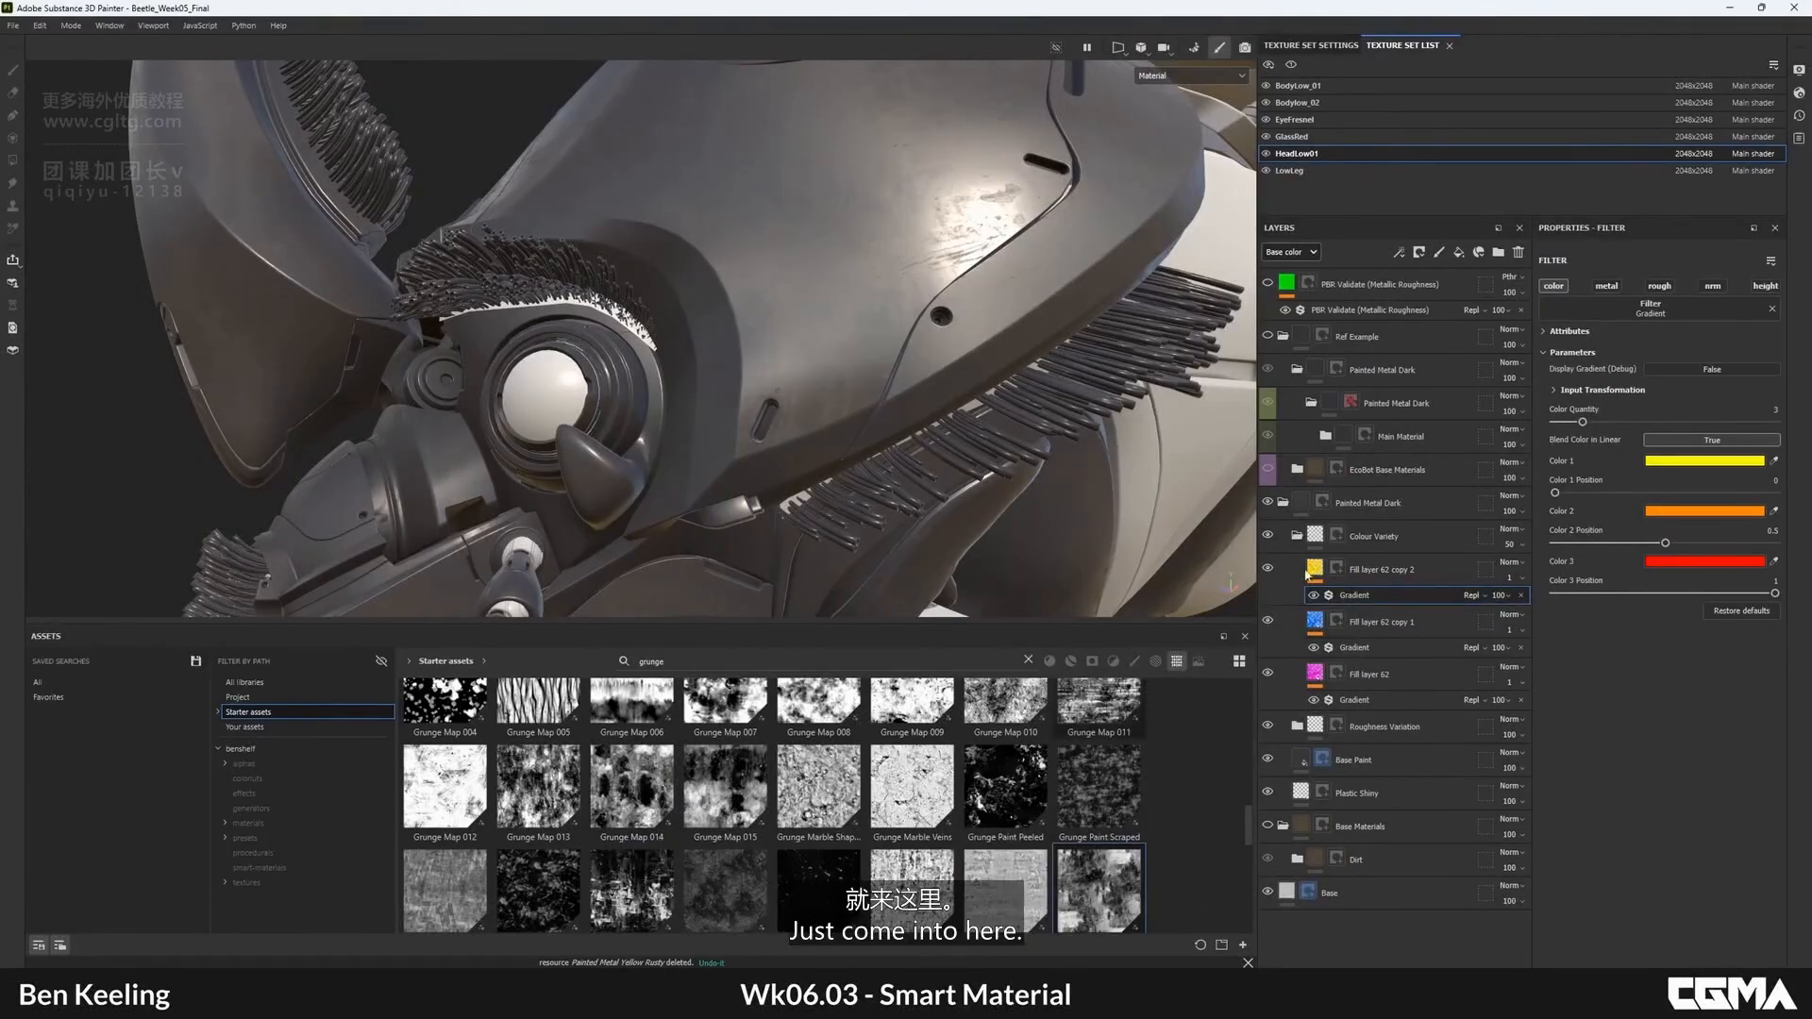
pyautogui.click(1345, 579)
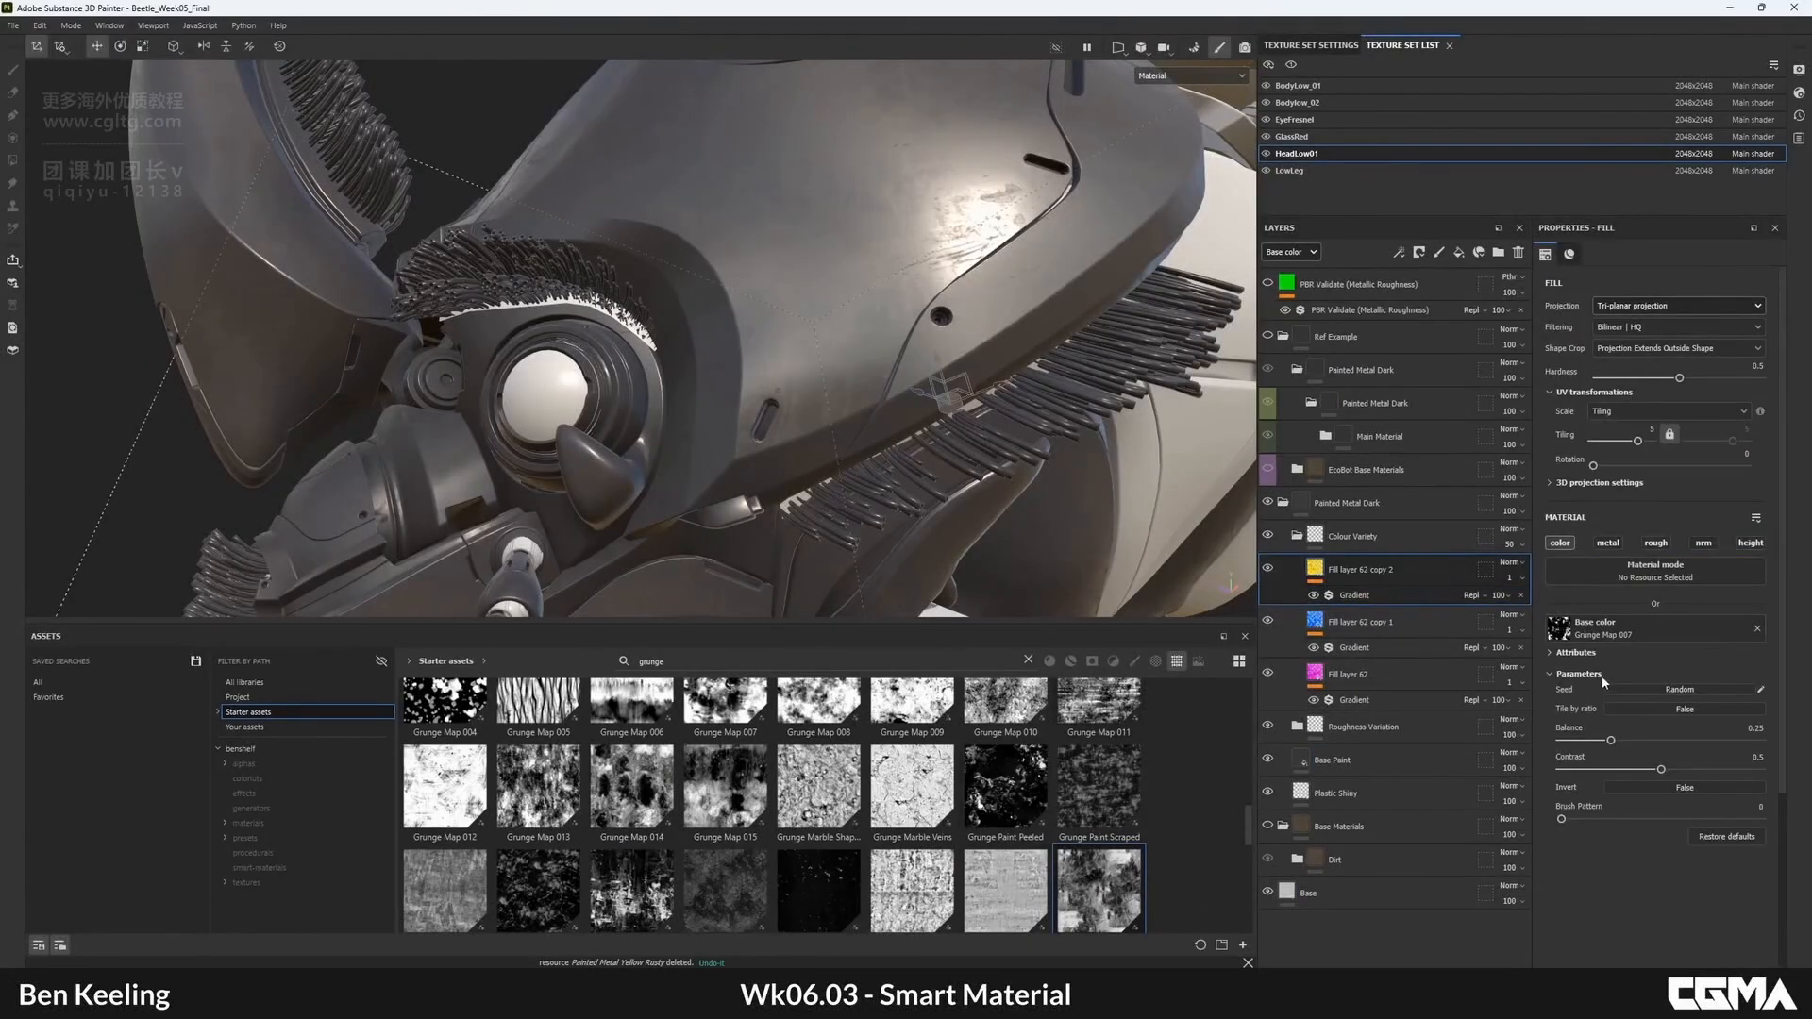
pyautogui.moveTo(1612, 630); pyautogui.dragTo(1604, 631)
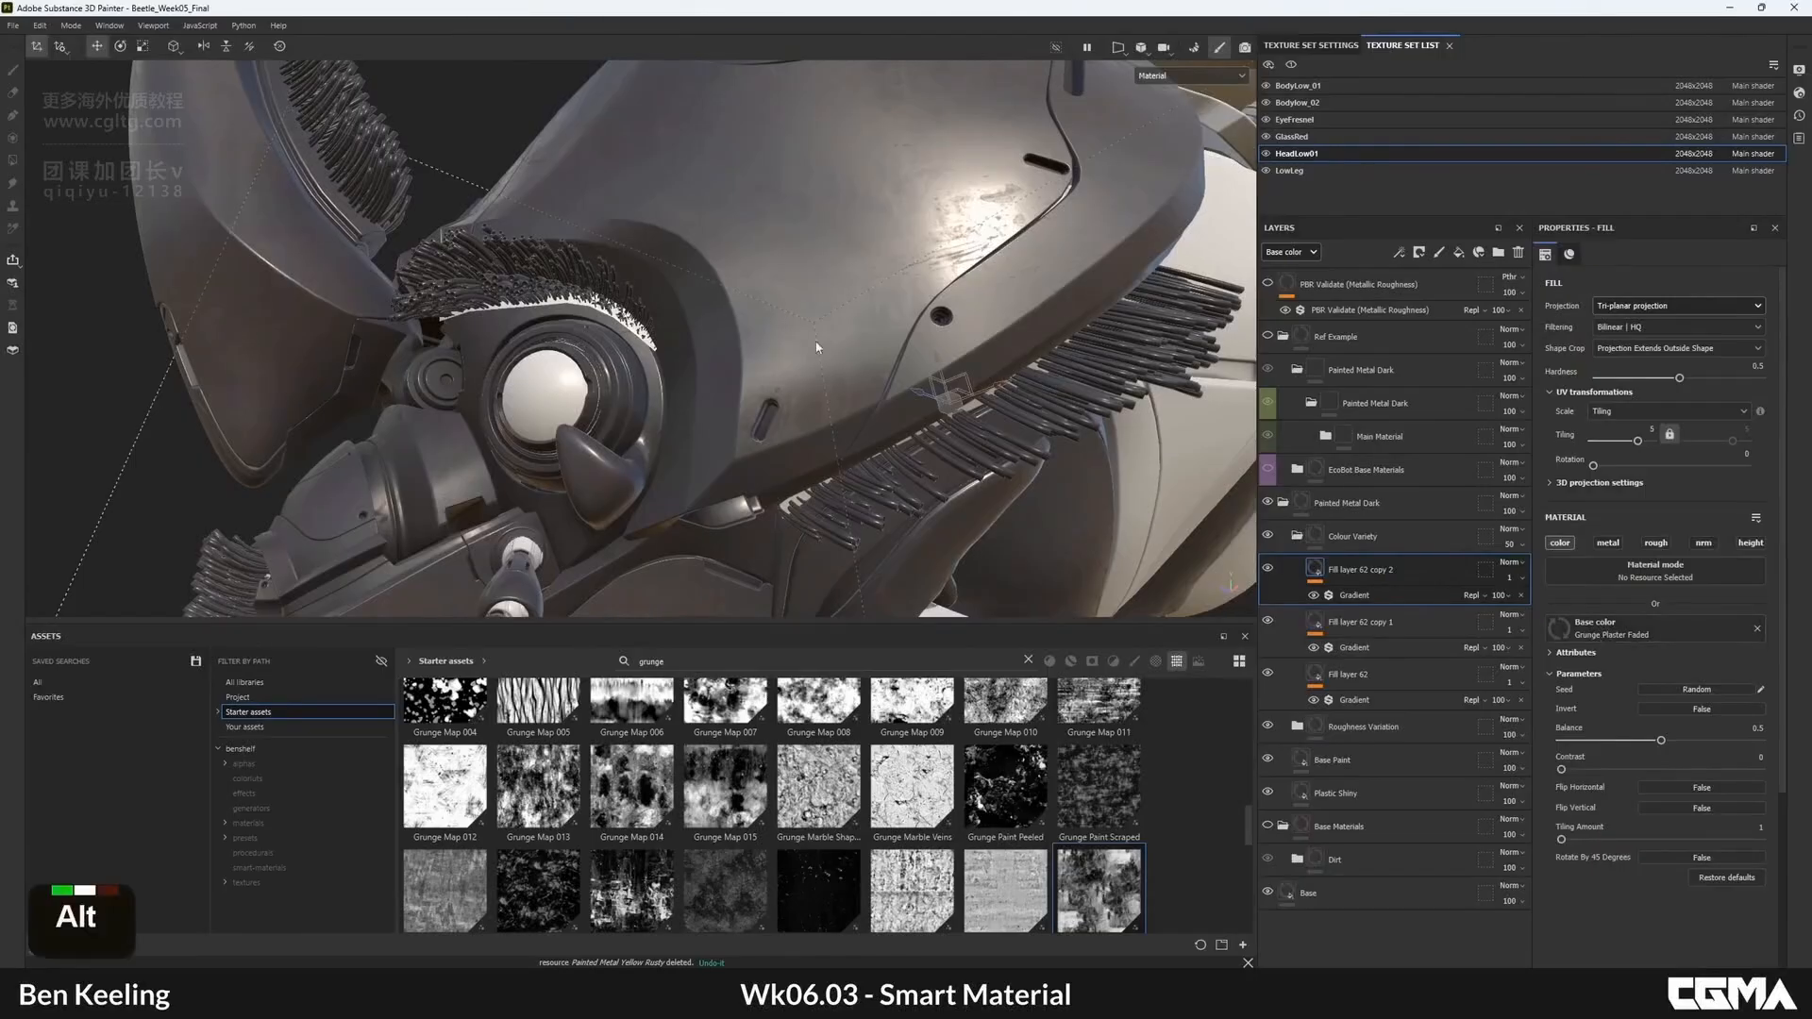
# - Examine the head's base color channel with the orange fill copy applied
pyautogui.keyDown('alt'); pyautogui.moveTo(854, 396); pyautogui.dragTo(852, 375, button='right'); pyautogui.keyUp('alt')
pyautogui.keyDown('alt'); pyautogui.moveTo(768, 255); pyautogui.dragTo(755, 283, button='middle'); pyautogui.keyUp('alt')
pyautogui.keyDown('alt'); pyautogui.moveTo(756, 284); pyautogui.dragTo(671, 388); pyautogui.keyUp('alt')
pyautogui.press('c')
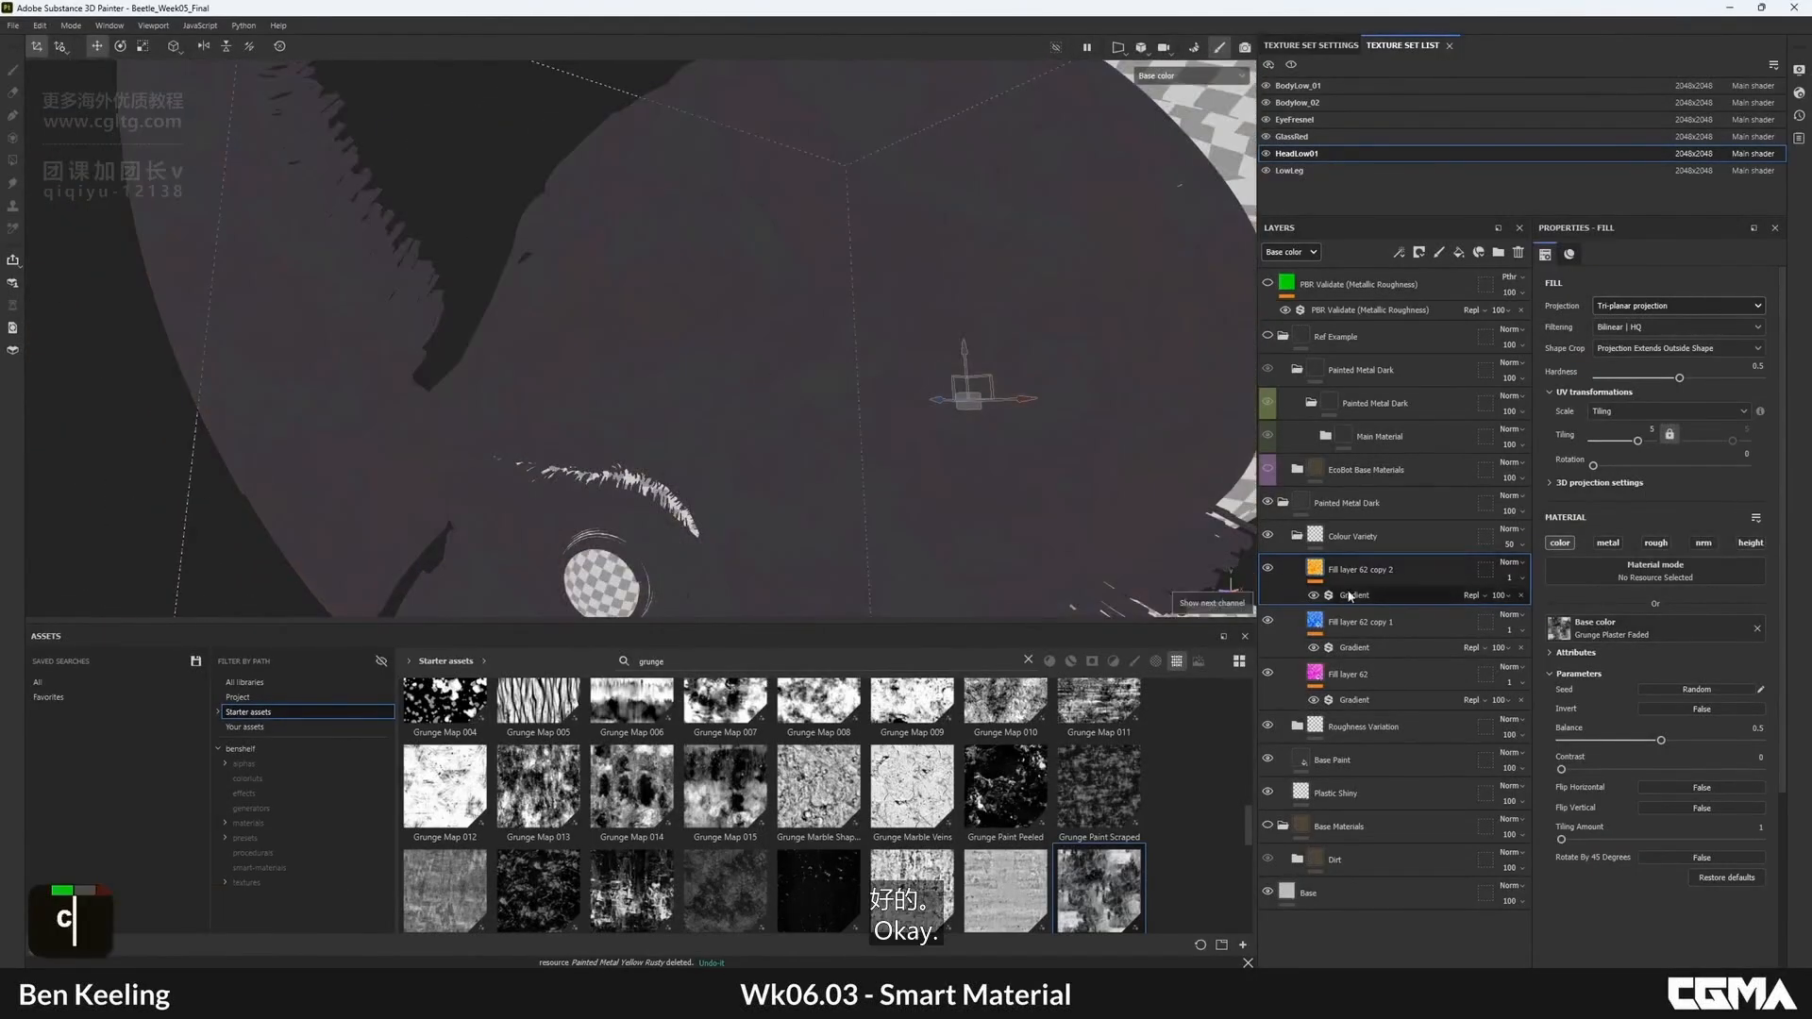
pyautogui.doubleClick(1298, 574)
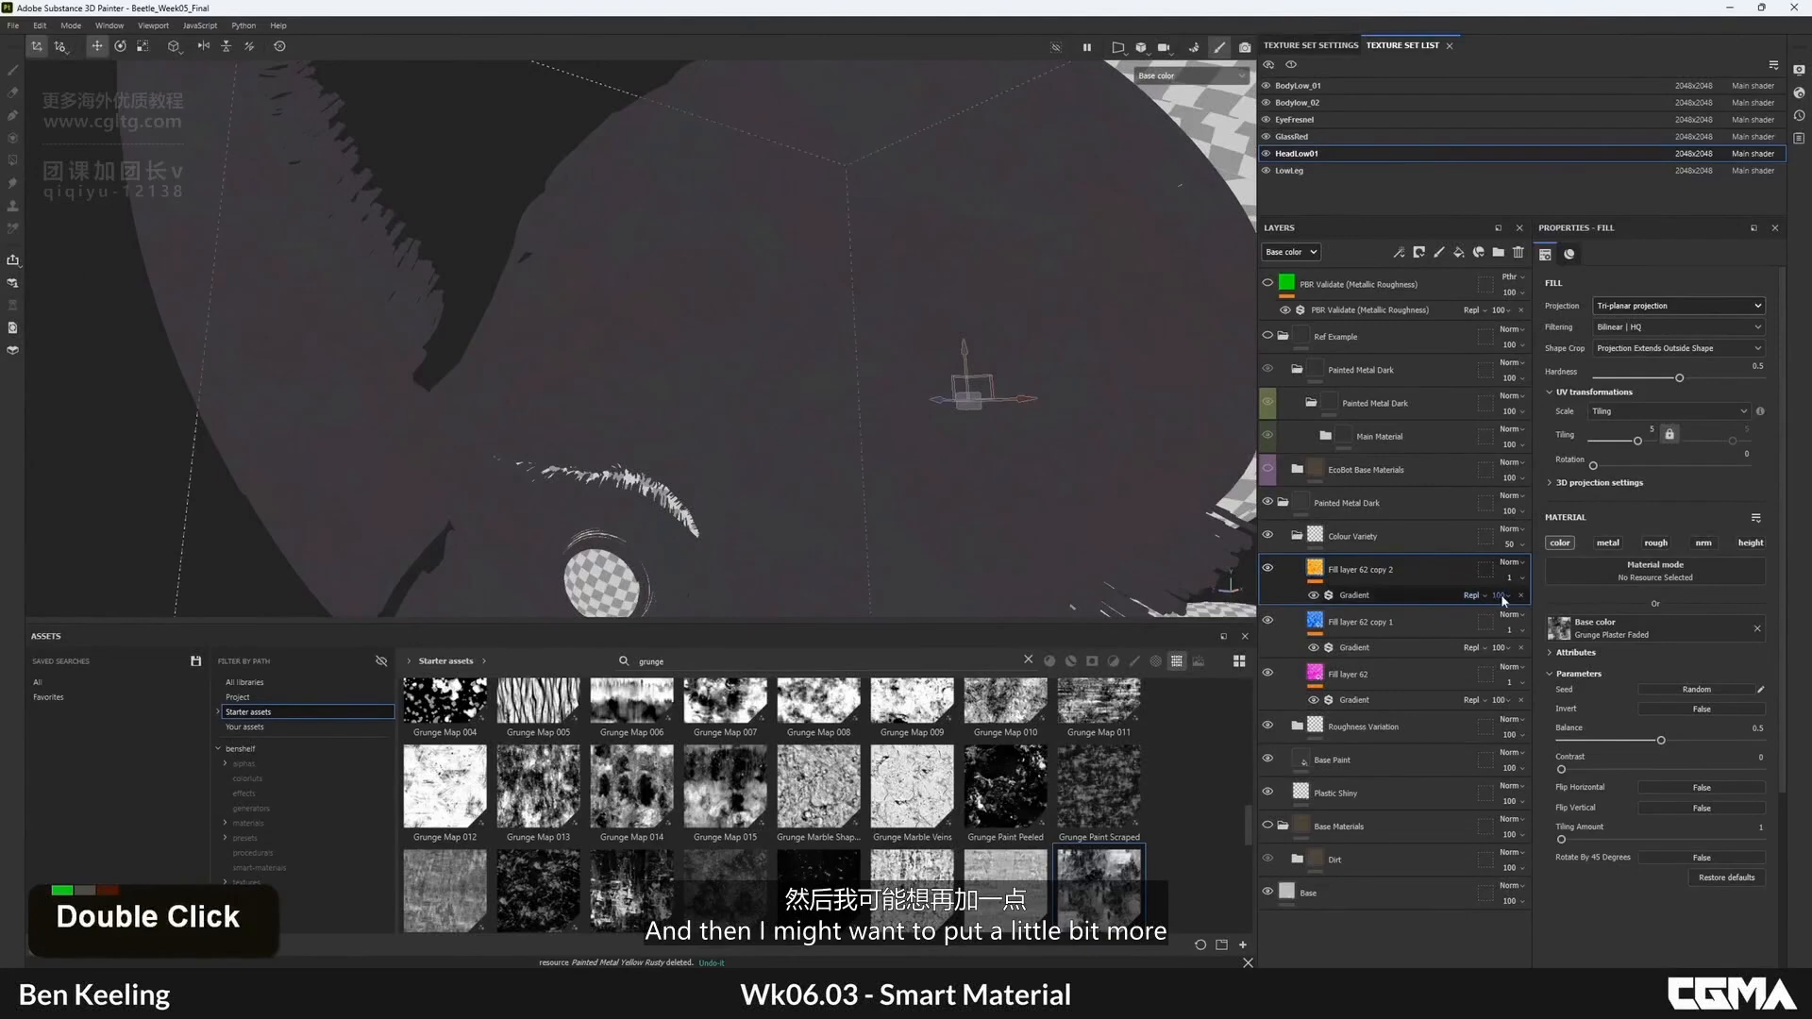
pyautogui.doubleClick(1507, 581)
pyautogui.moveTo(1506, 606); pyautogui.dragTo(1507, 607)
pyautogui.keyDown('alt'); pyautogui.moveTo(761, 382); pyautogui.dragTo(715, 404); pyautogui.keyUp('alt')
pyautogui.hotkey('ctrl', 'z')
# - Collapse the Colour Variety folder and inspect the head from several angles in the full material view
pyautogui.click(1297, 537)
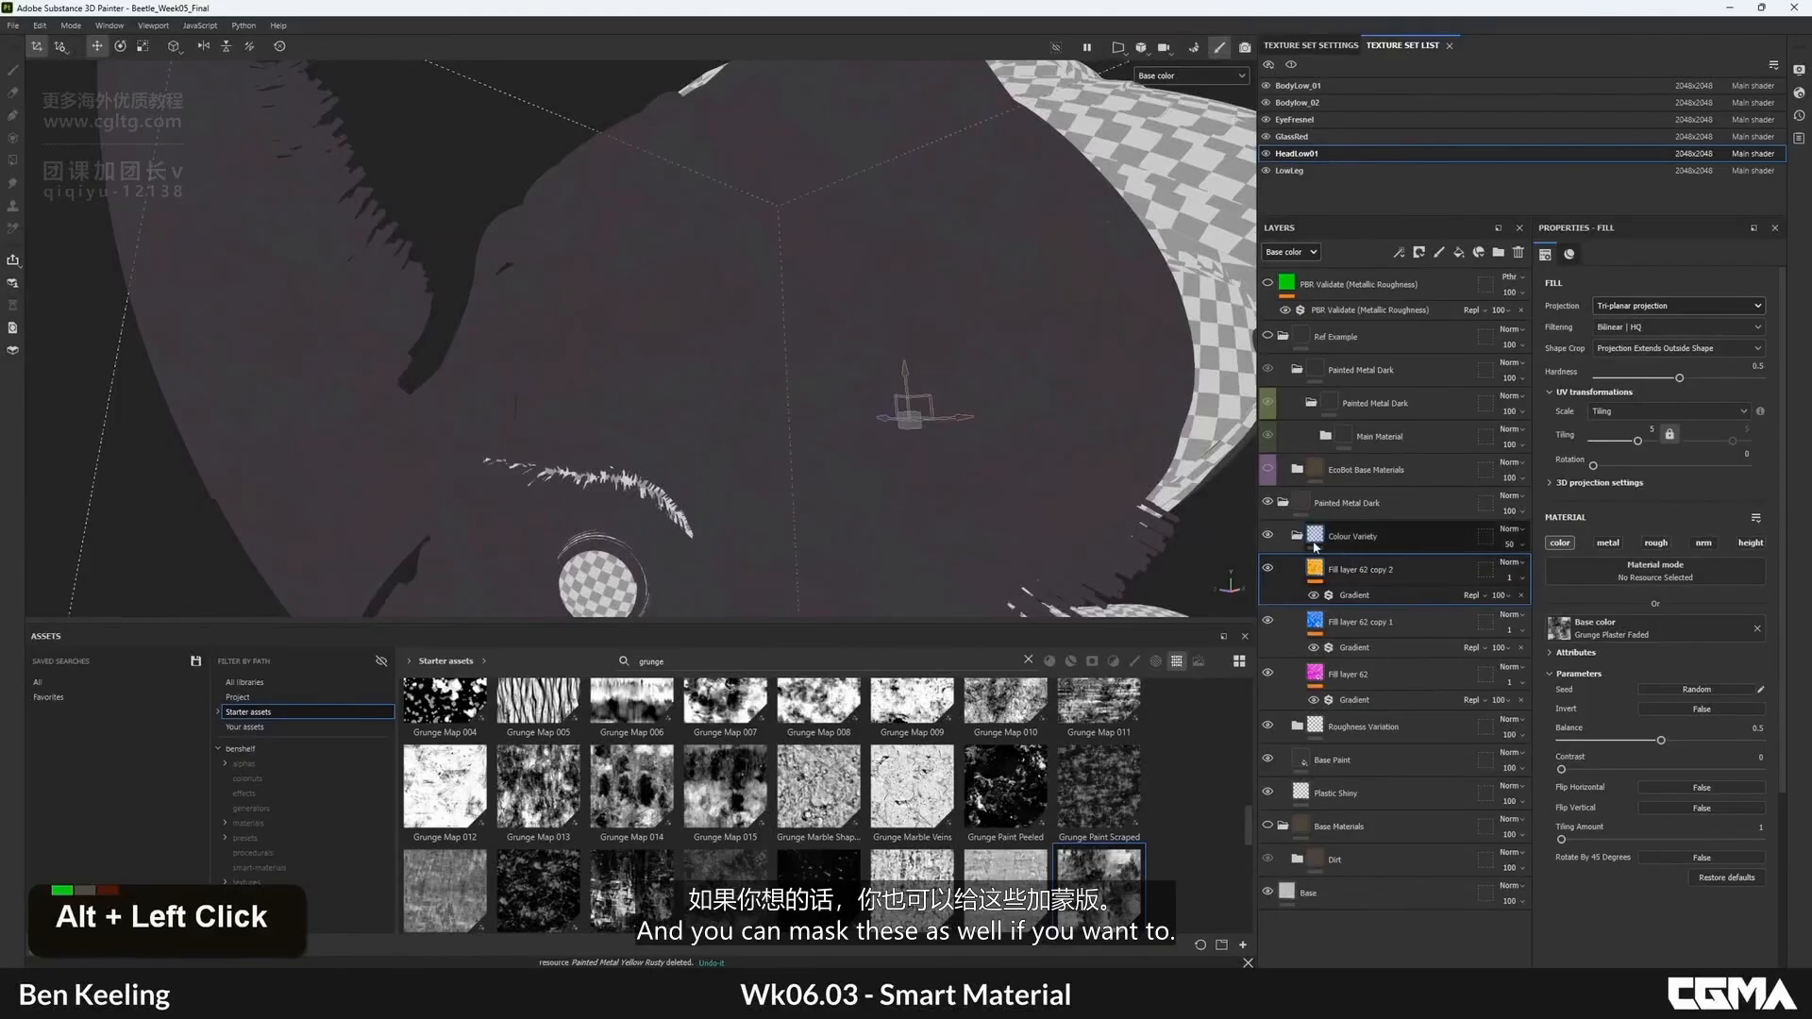
pyautogui.keyDown('alt'); pyautogui.moveTo(862, 356); pyautogui.dragTo(902, 400); pyautogui.keyUp('alt')
pyautogui.press('m')
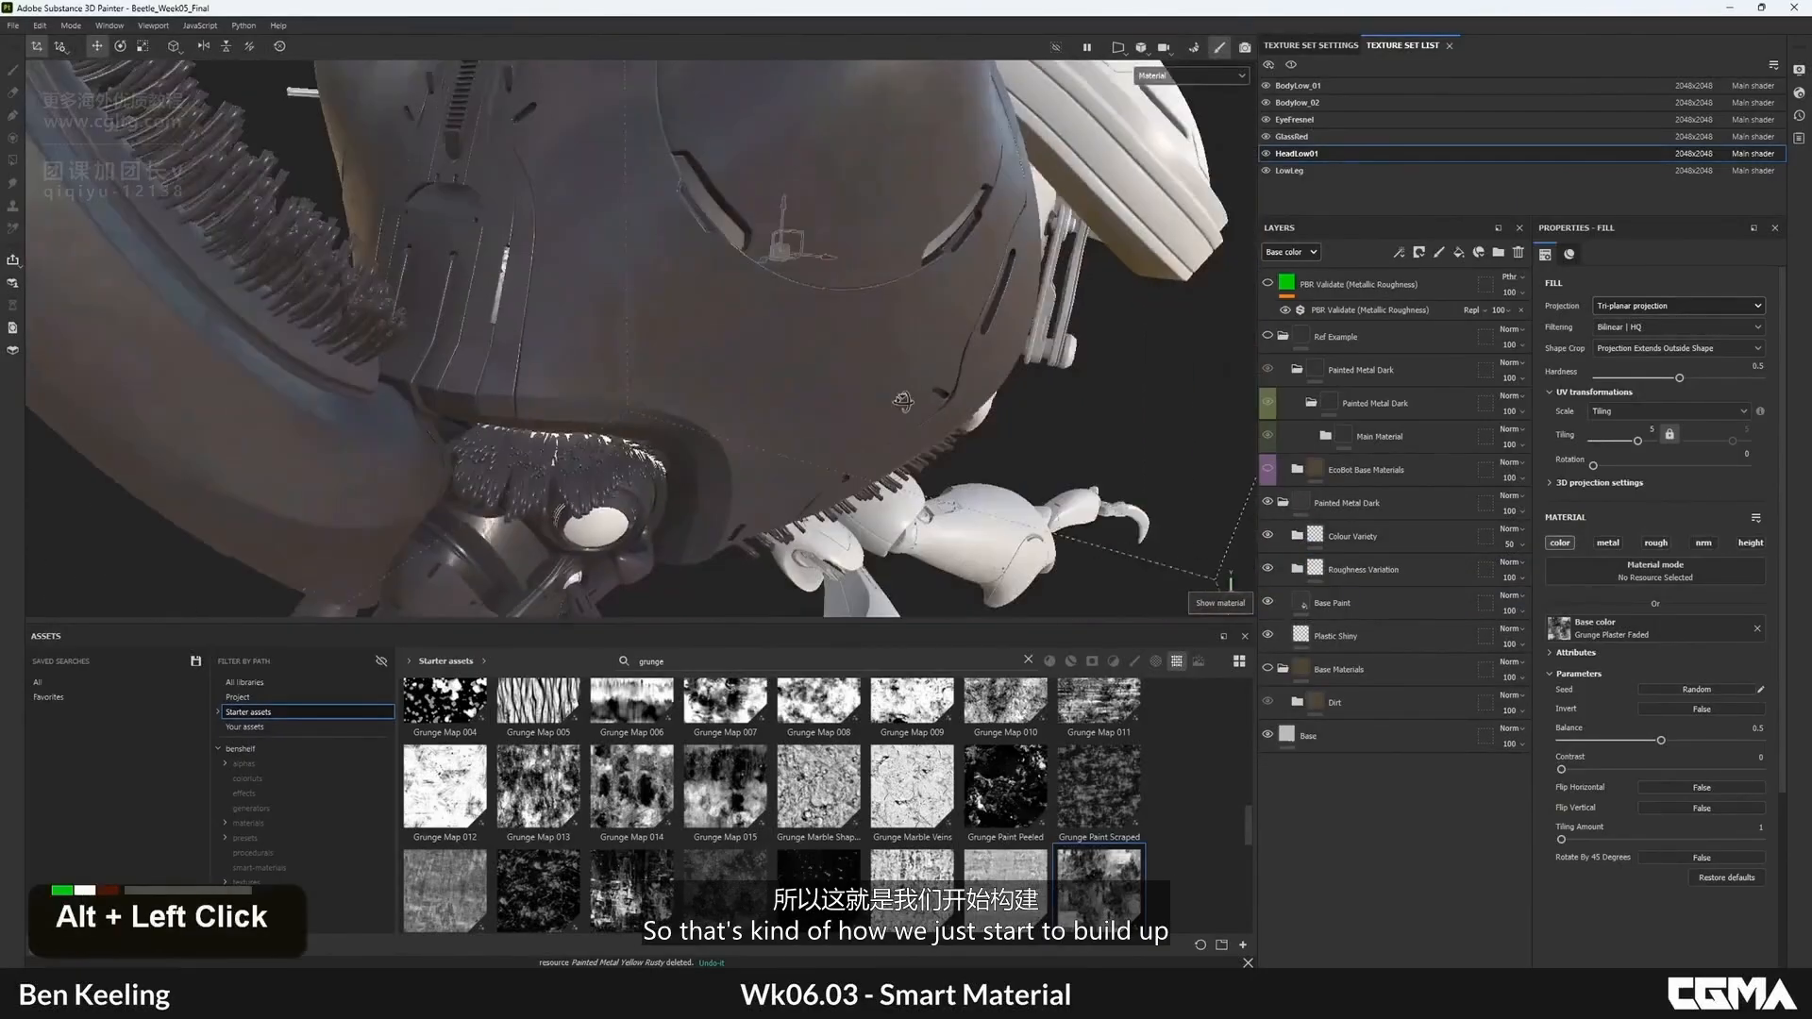
pyautogui.keyDown('alt'); pyautogui.moveTo(902, 400); pyautogui.dragTo(760, 195, button='right'); pyautogui.keyUp('alt')
pyautogui.keyDown('alt'); pyautogui.moveTo(760, 195); pyautogui.dragTo(771, 267, button='middle'); pyautogui.keyUp('alt')
pyautogui.moveTo(770, 267)
pyautogui.keyDown('alt'); pyautogui.mouseDown()
pyautogui.moveTo(820, 329)
pyautogui.moveTo(802, 283)
pyautogui.mouseUp(); pyautogui.keyUp('alt')
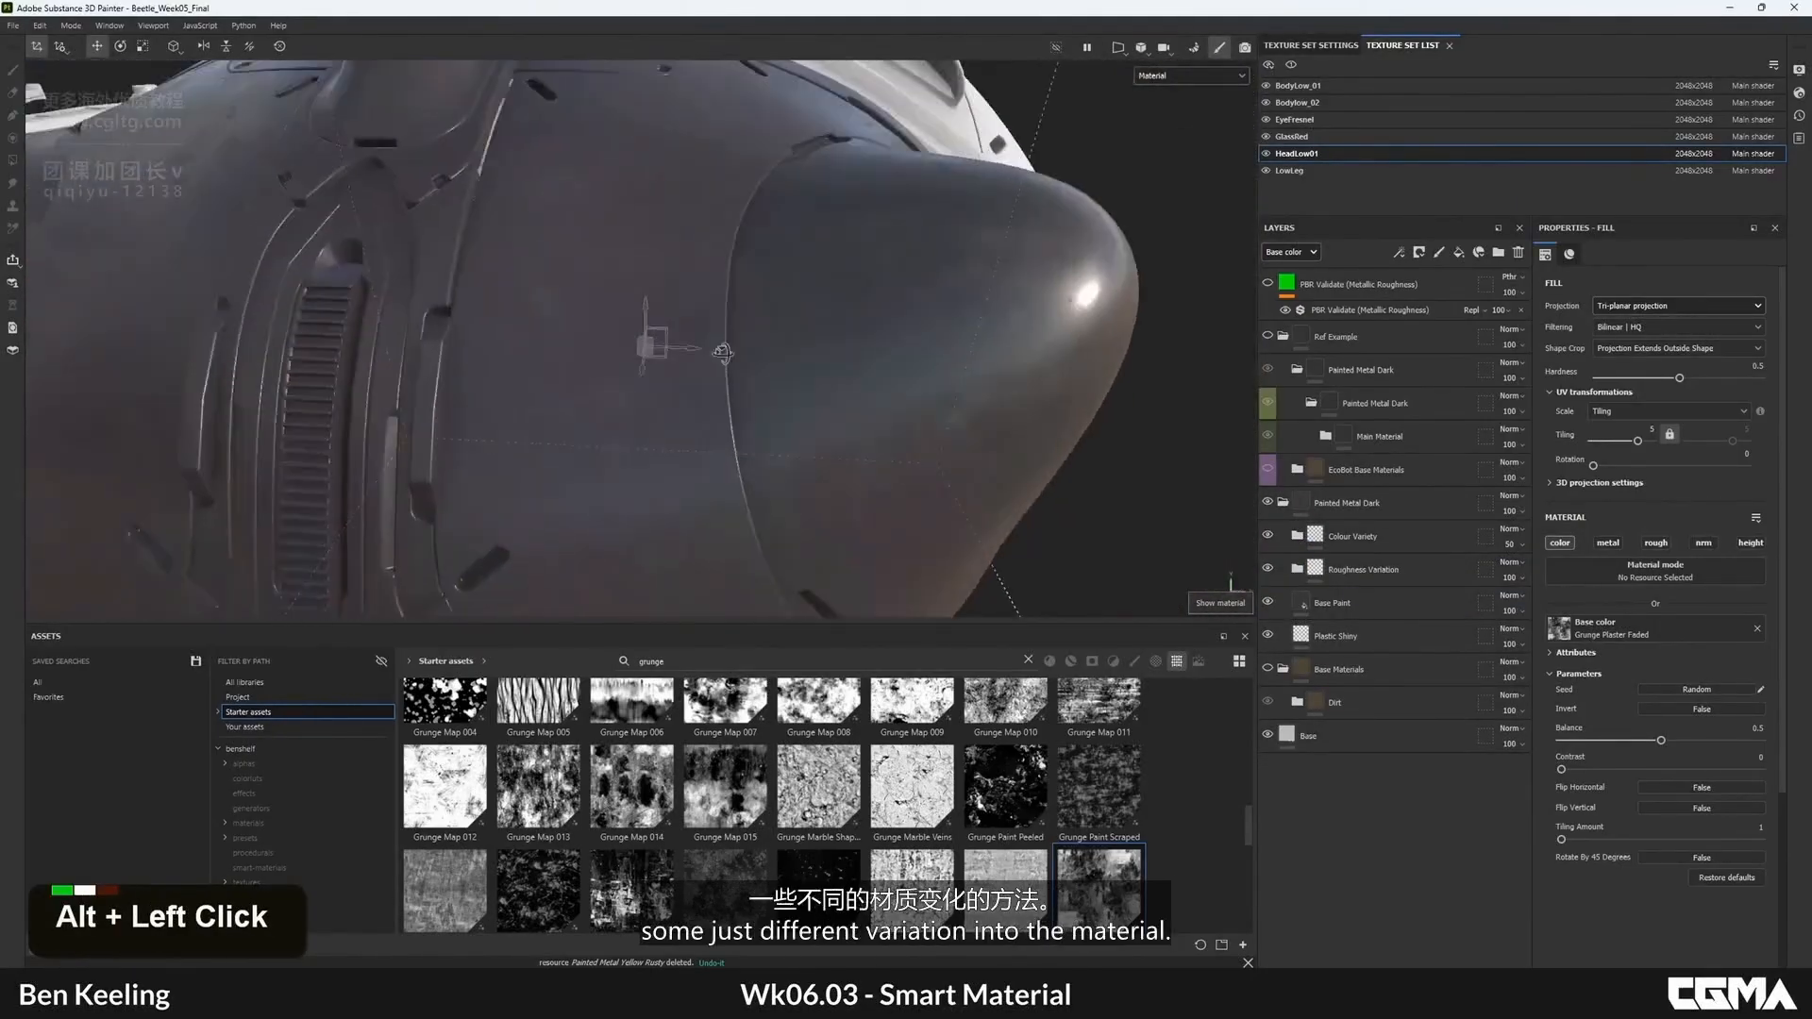
pyautogui.moveTo(802, 283)
pyautogui.keyDown('alt'); pyautogui.mouseDown(button='middle')
pyautogui.moveTo(793, 267)
pyautogui.moveTo(789, 283)
pyautogui.mouseUp(button='middle'); pyautogui.keyUp('alt')
pyautogui.keyDown('alt'); pyautogui.moveTo(788, 284); pyautogui.dragTo(791, 263); pyautogui.keyUp('alt')
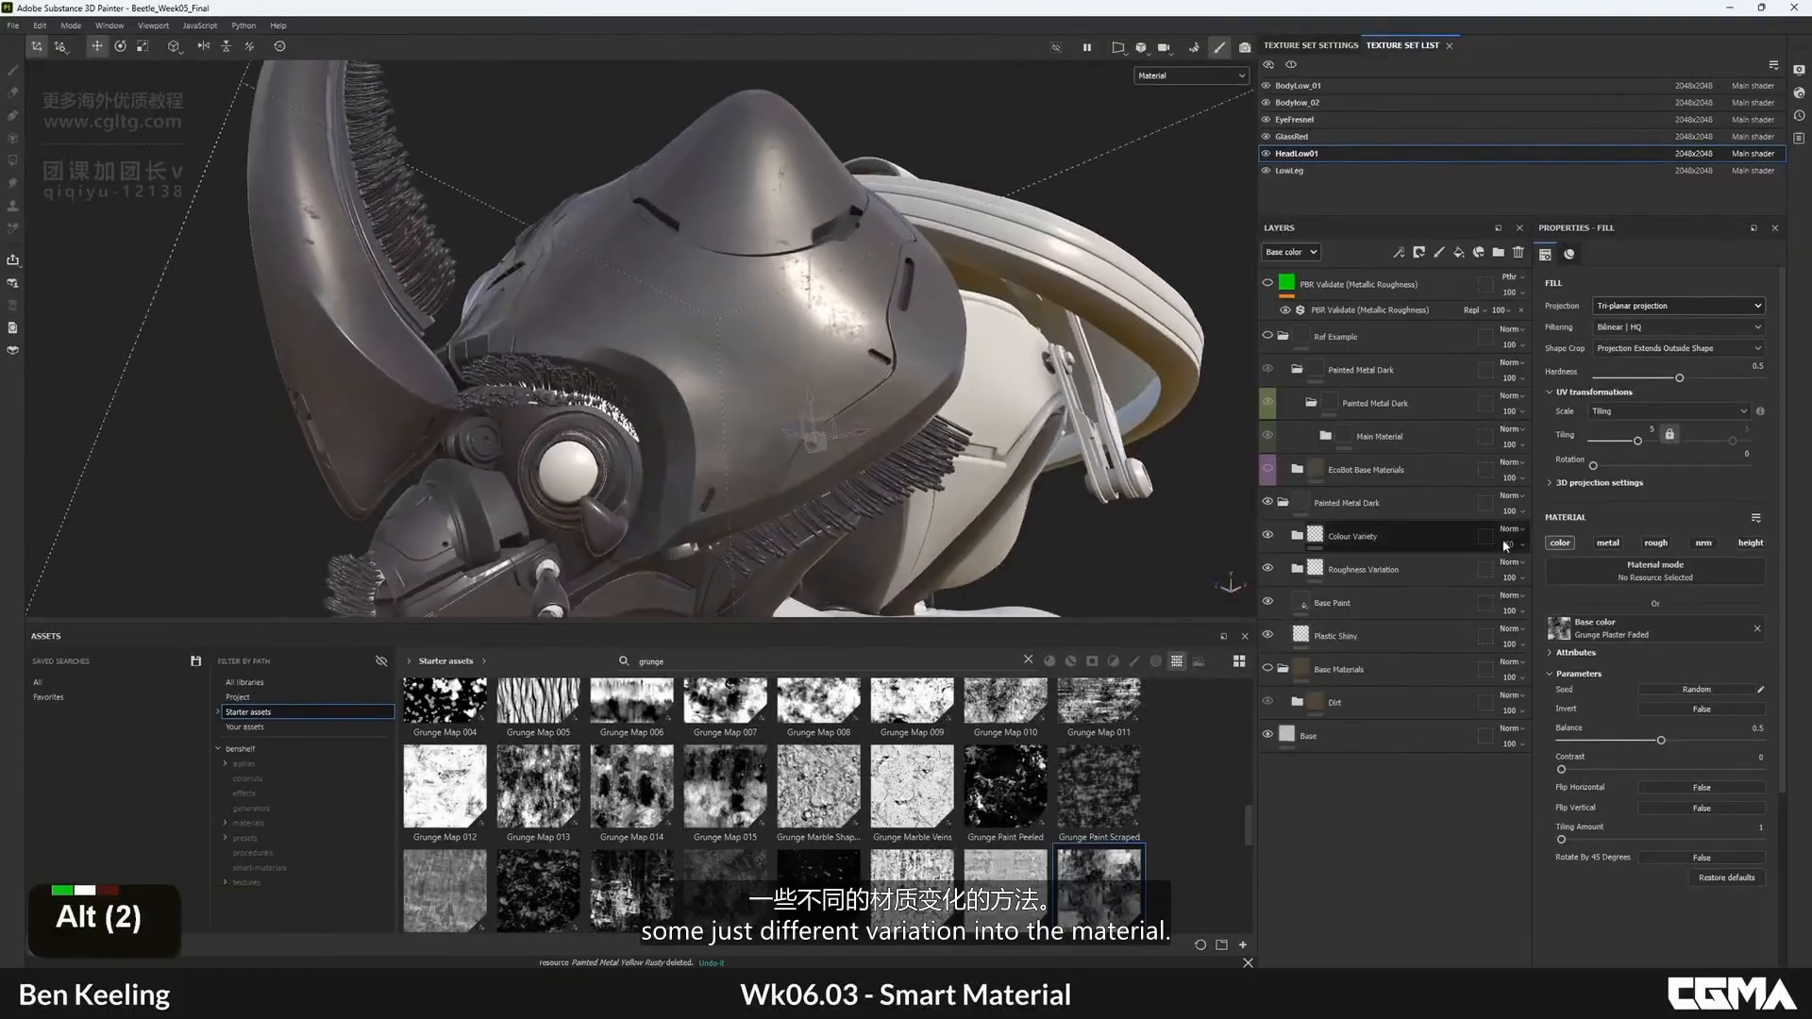
# - Set the Colour Variety folder's opacity to 20 and check the head
pyautogui.click(1356, 538)
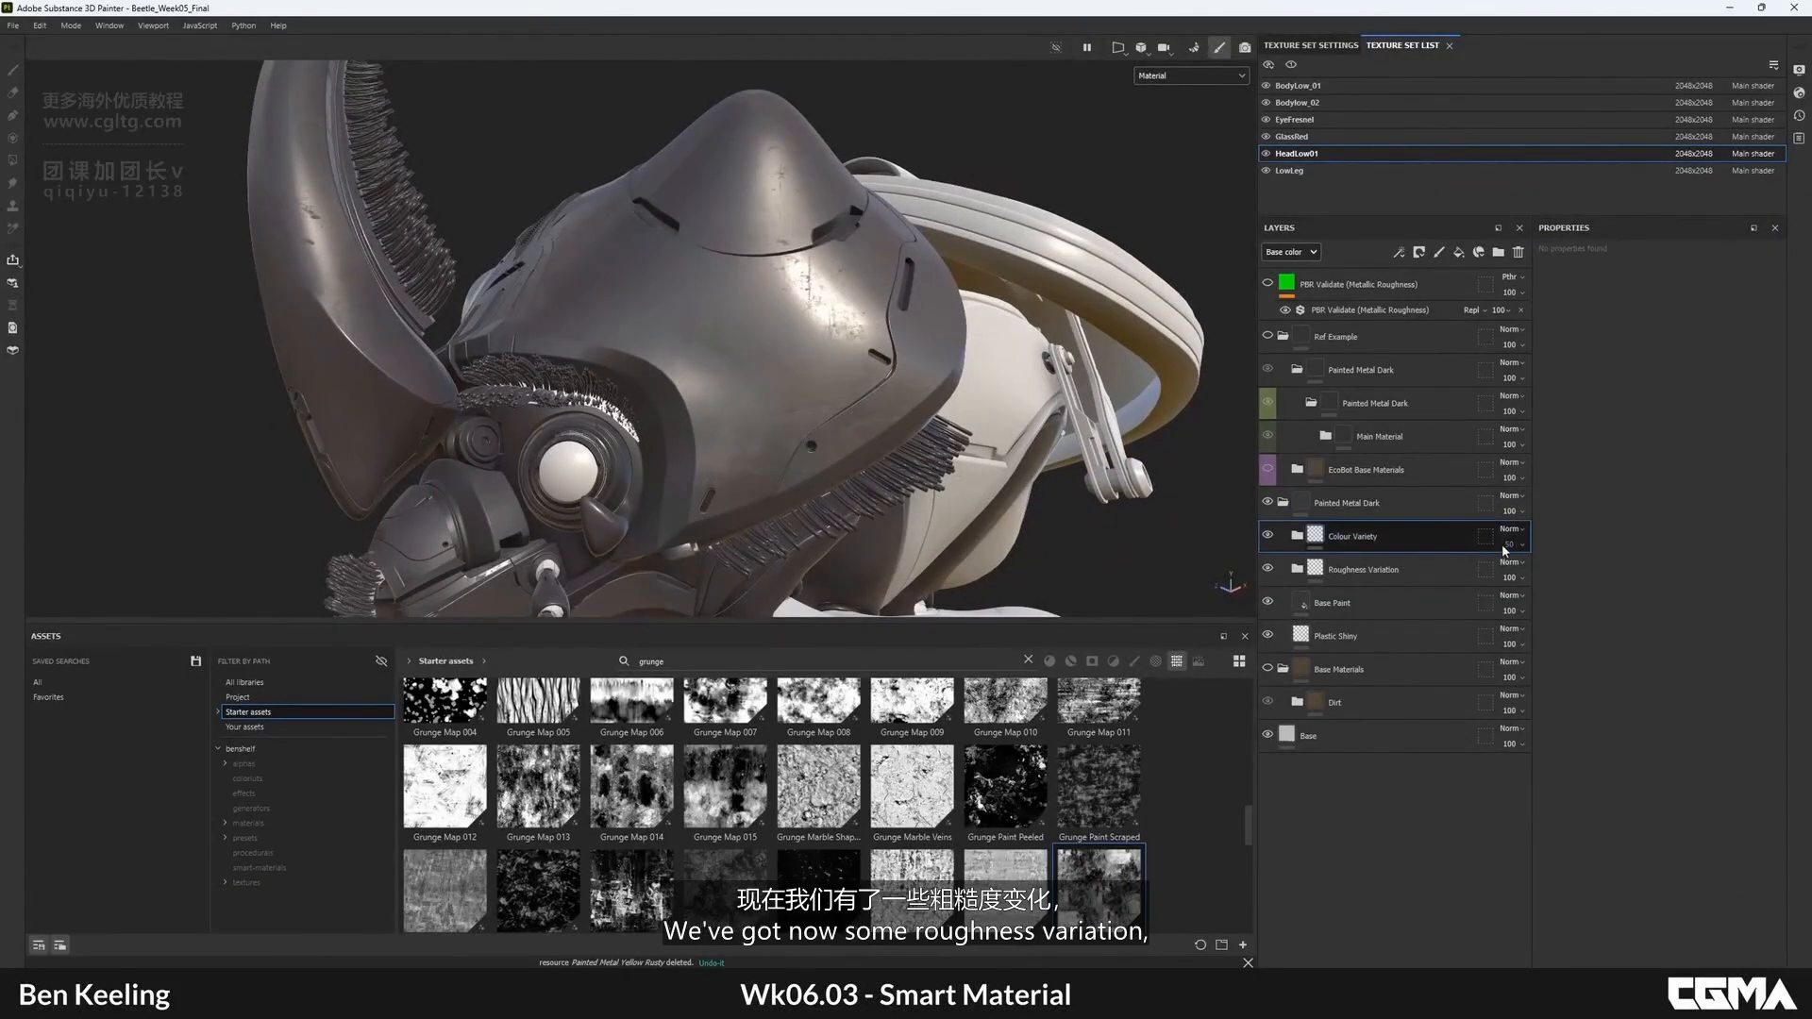
pyautogui.write('20')
pyautogui.press('Return')
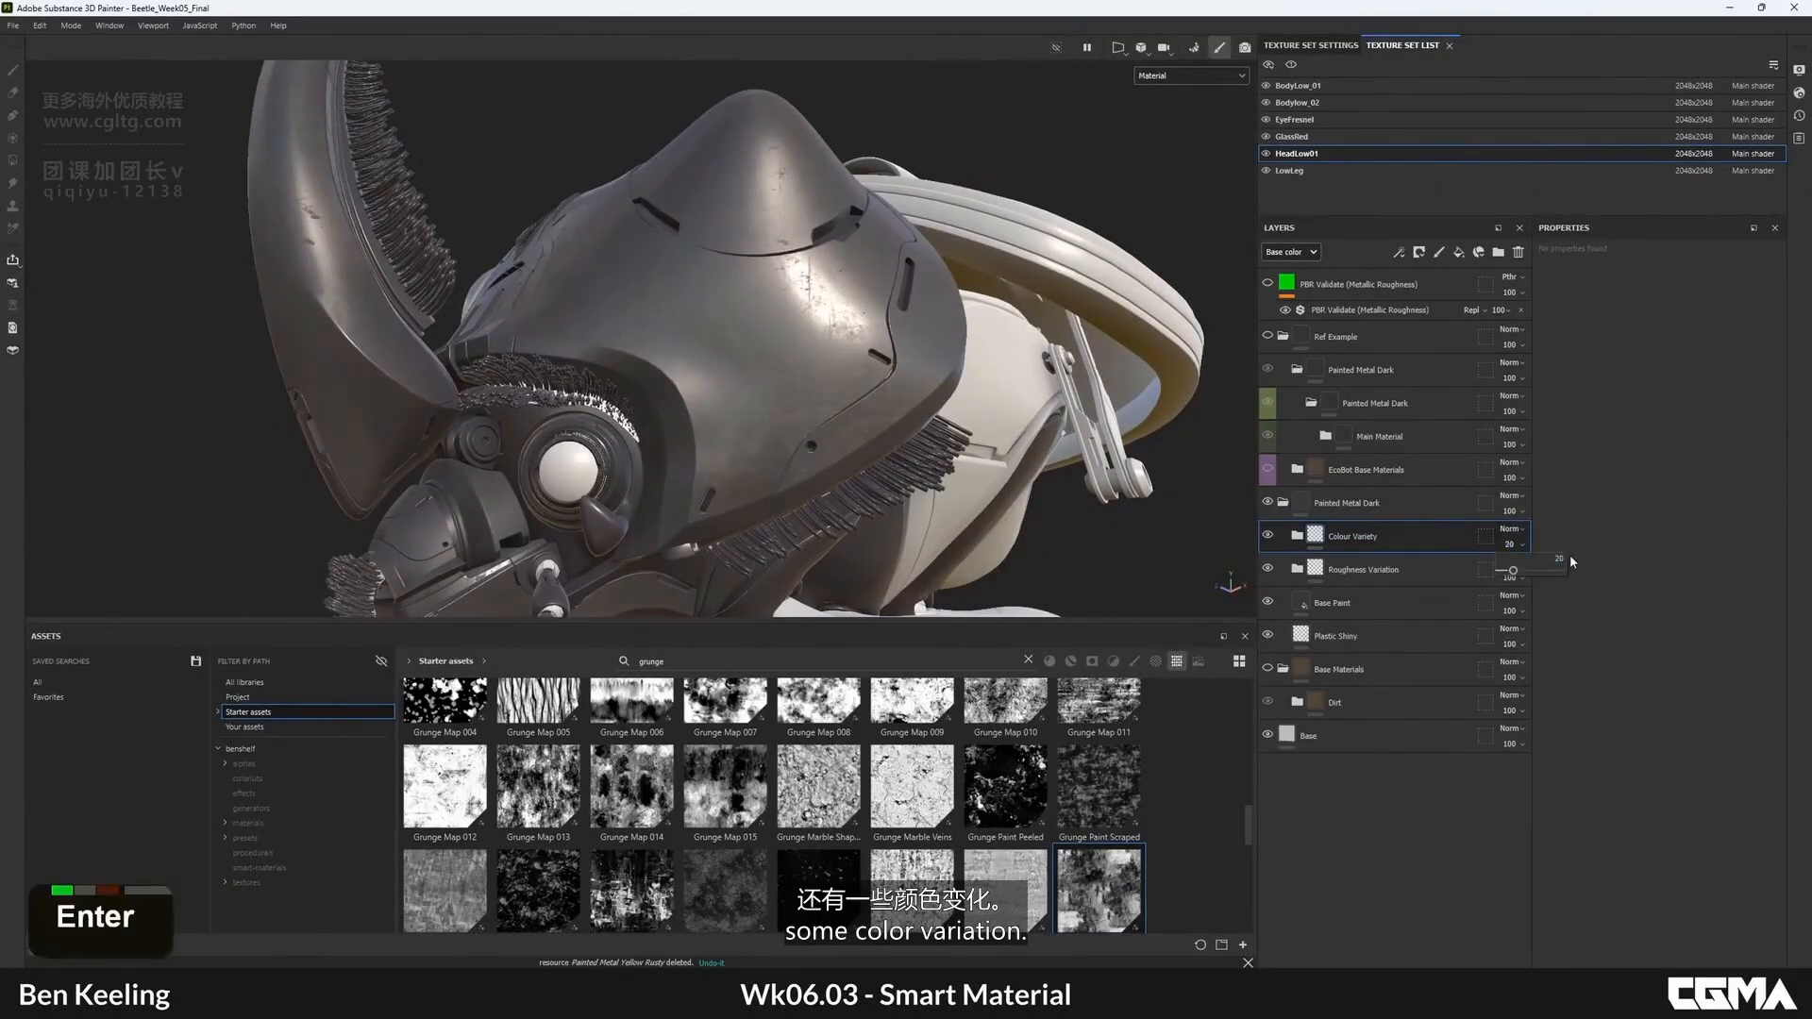
pyautogui.keyDown('alt'); pyautogui.moveTo(970, 321); pyautogui.dragTo(849, 326, button='right'); pyautogui.keyUp('alt')
pyautogui.keyDown('alt'); pyautogui.moveTo(850, 326); pyautogui.dragTo(708, 274); pyautogui.keyUp('alt')
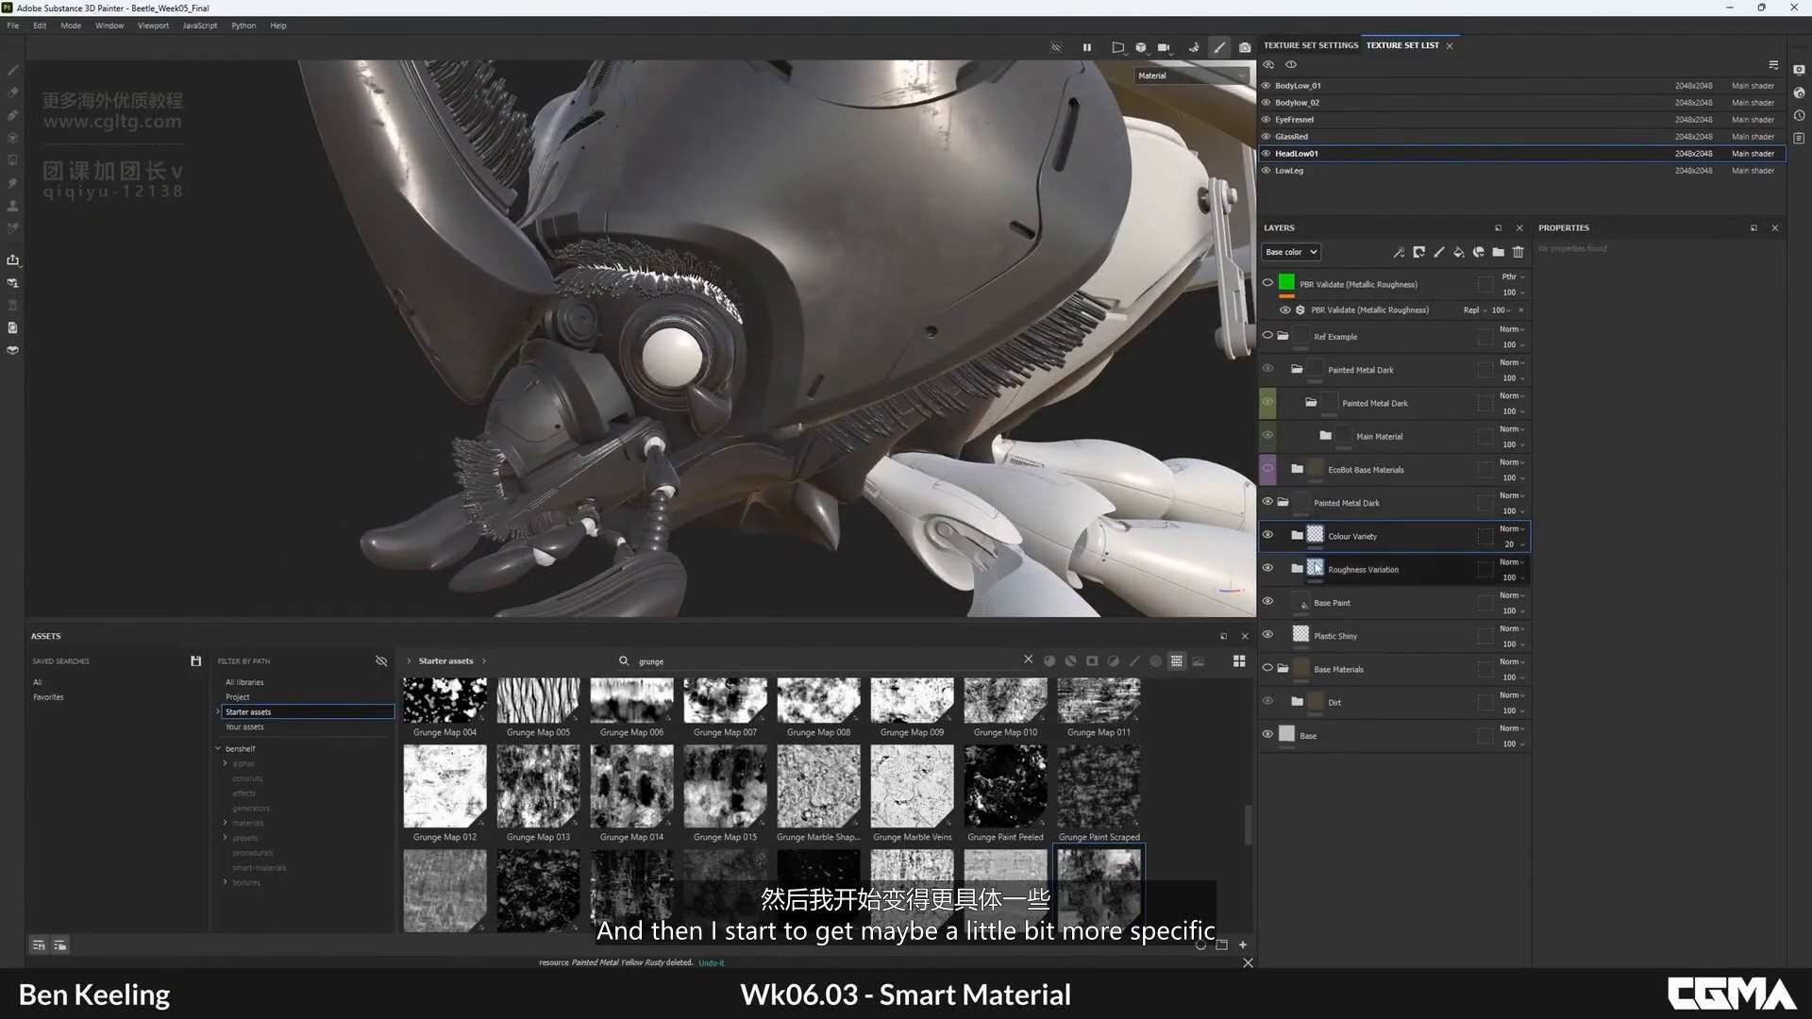
pyautogui.keyDown('alt'); pyautogui.moveTo(849, 340); pyautogui.dragTo(875, 400); pyautogui.keyUp('alt')
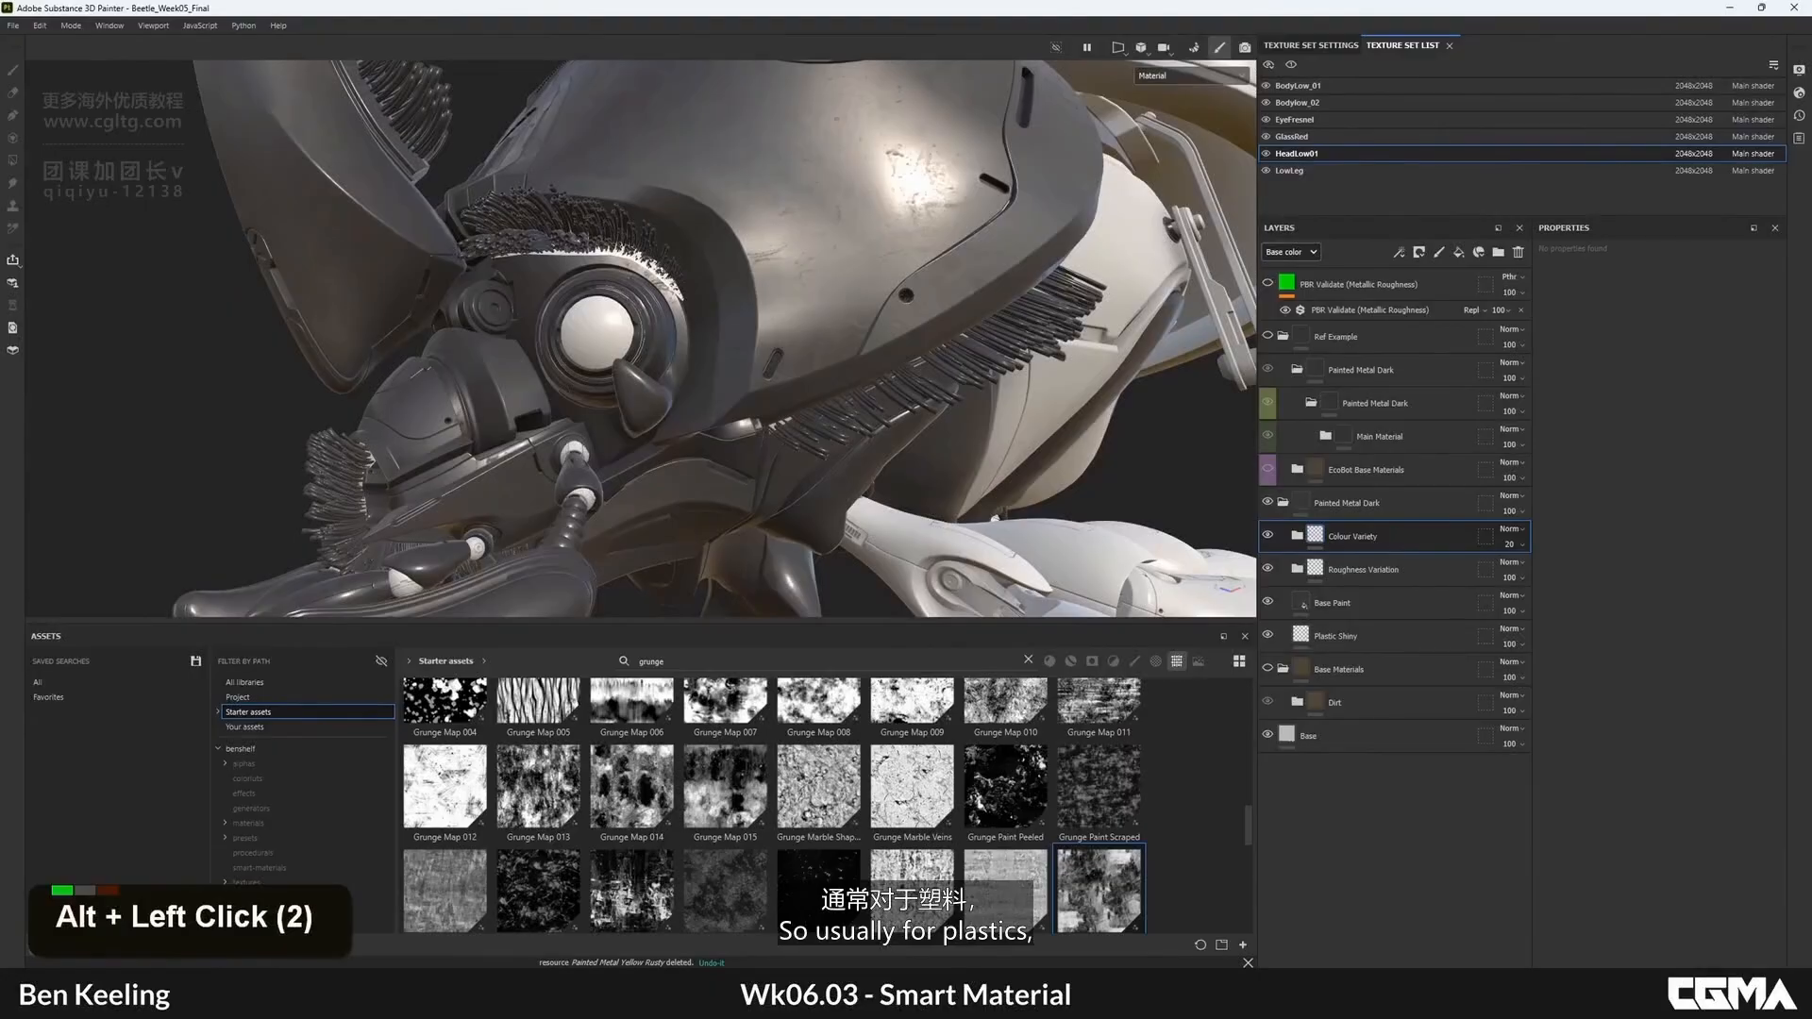
# - Switch to the reference image board and examine the painted metal photos for crevice darkening and edge wear
pyautogui.hotkey('alt', 'Tab')
pyautogui.moveTo(1266, 384); pyautogui.dragTo(1072, 405, button='right')
pyautogui.scroll(-3, 1072, 405)
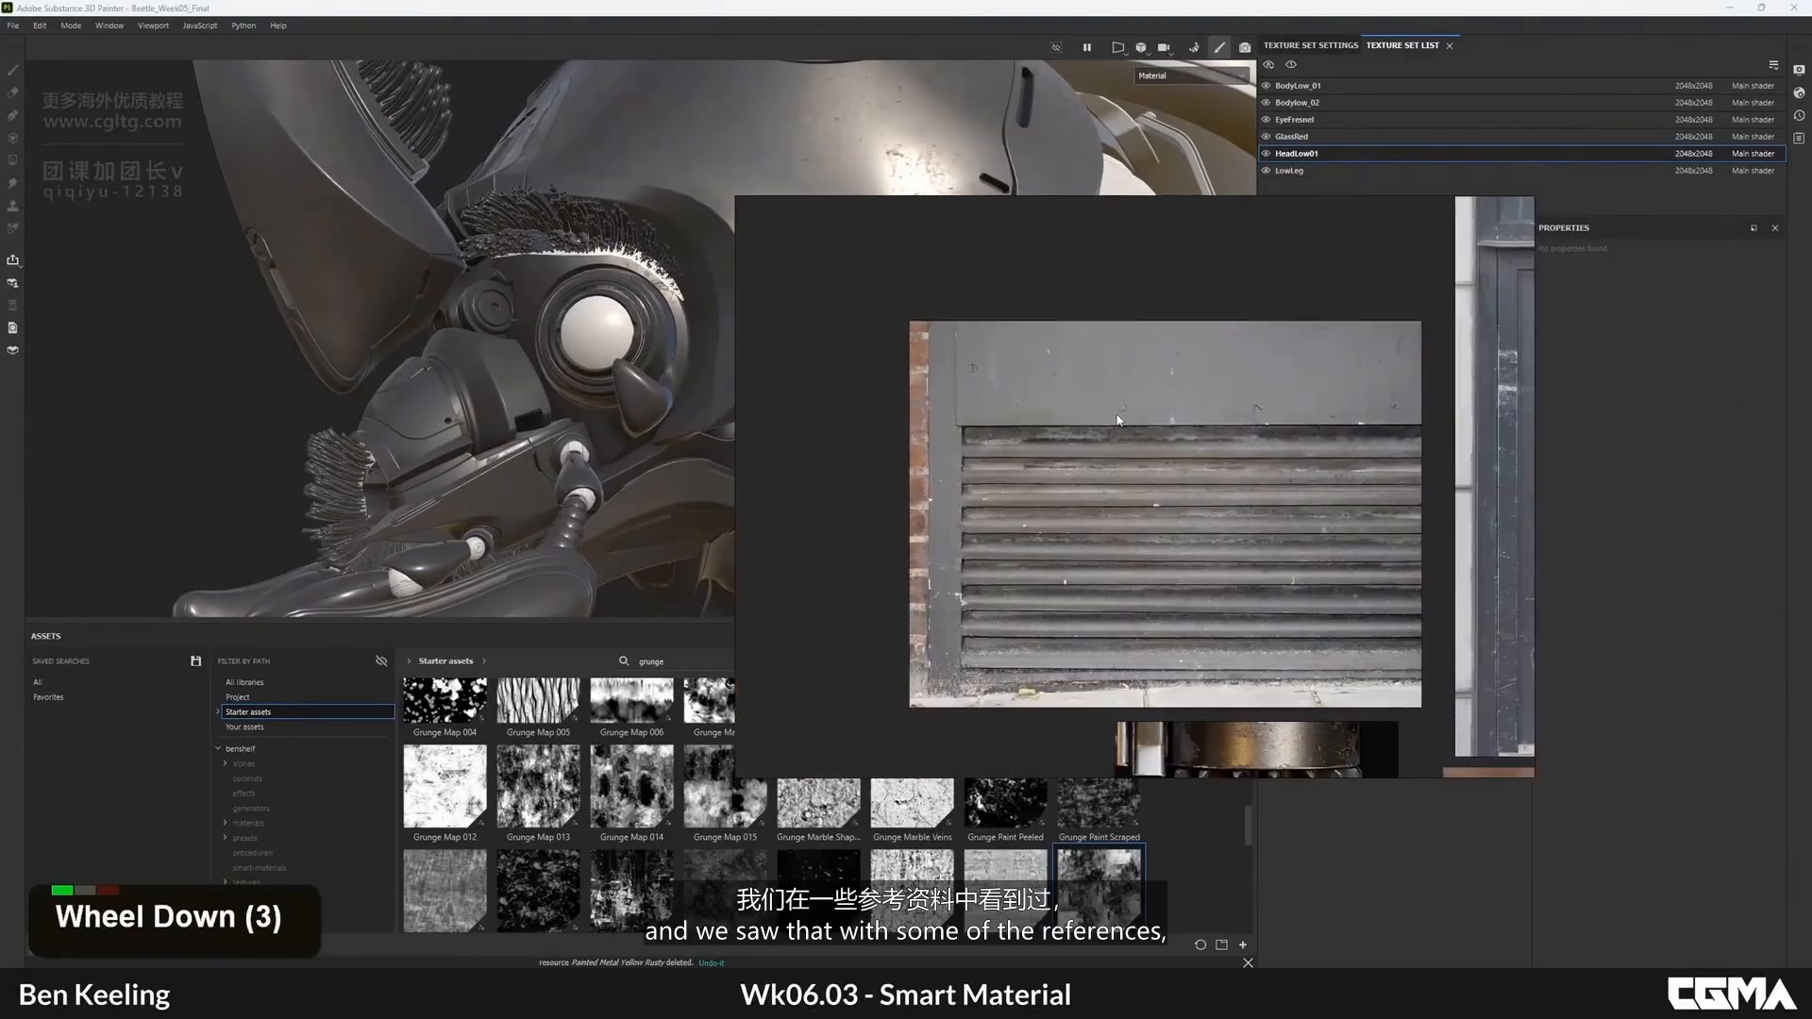
pyautogui.moveTo(1388, 533); pyautogui.dragTo(1005, 439, button='middle')
pyautogui.scroll(5, 1001, 578)
pyautogui.moveTo(1001, 578); pyautogui.dragTo(1301, 530, button='middle')
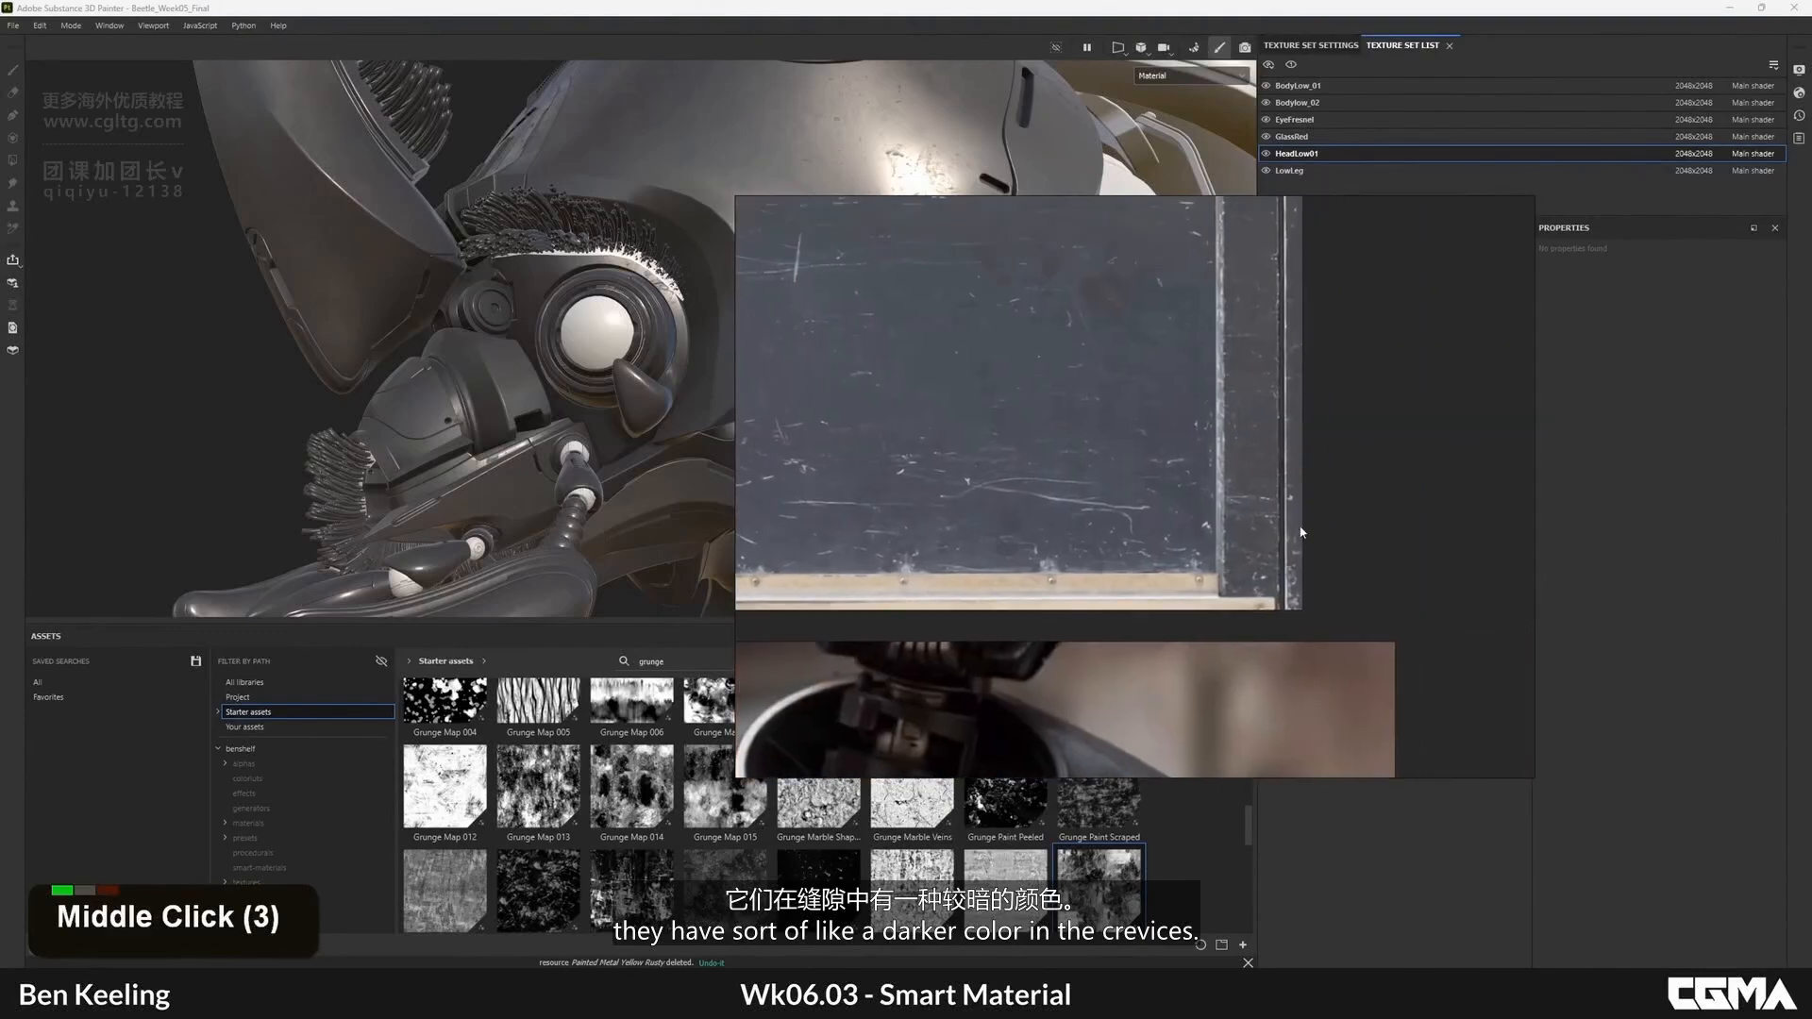
pyautogui.scroll(-3, 1215, 477)
pyautogui.moveTo(1181, 291); pyautogui.dragTo(1228, 489, button='middle')
pyautogui.moveTo(1079, 273); pyautogui.dragTo(1230, 461, button='middle')
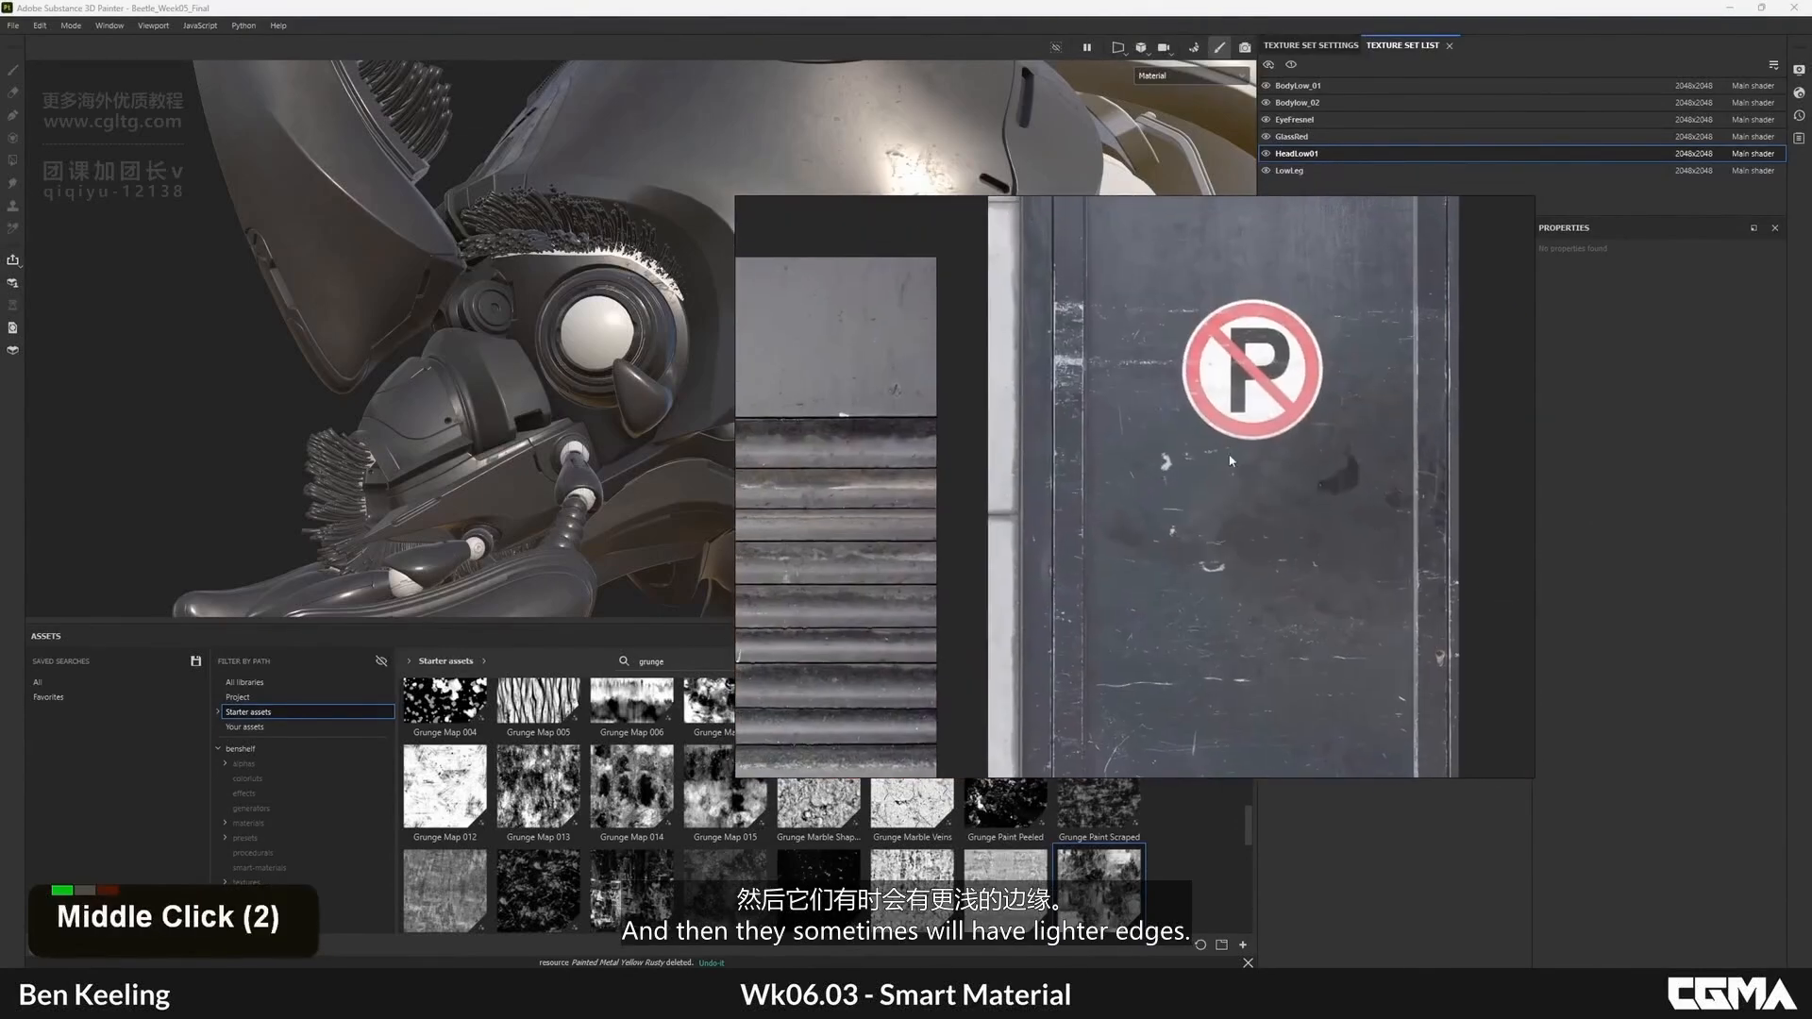
pyautogui.scroll(5, 994, 324)
pyautogui.scroll(-5, 1105, 361)
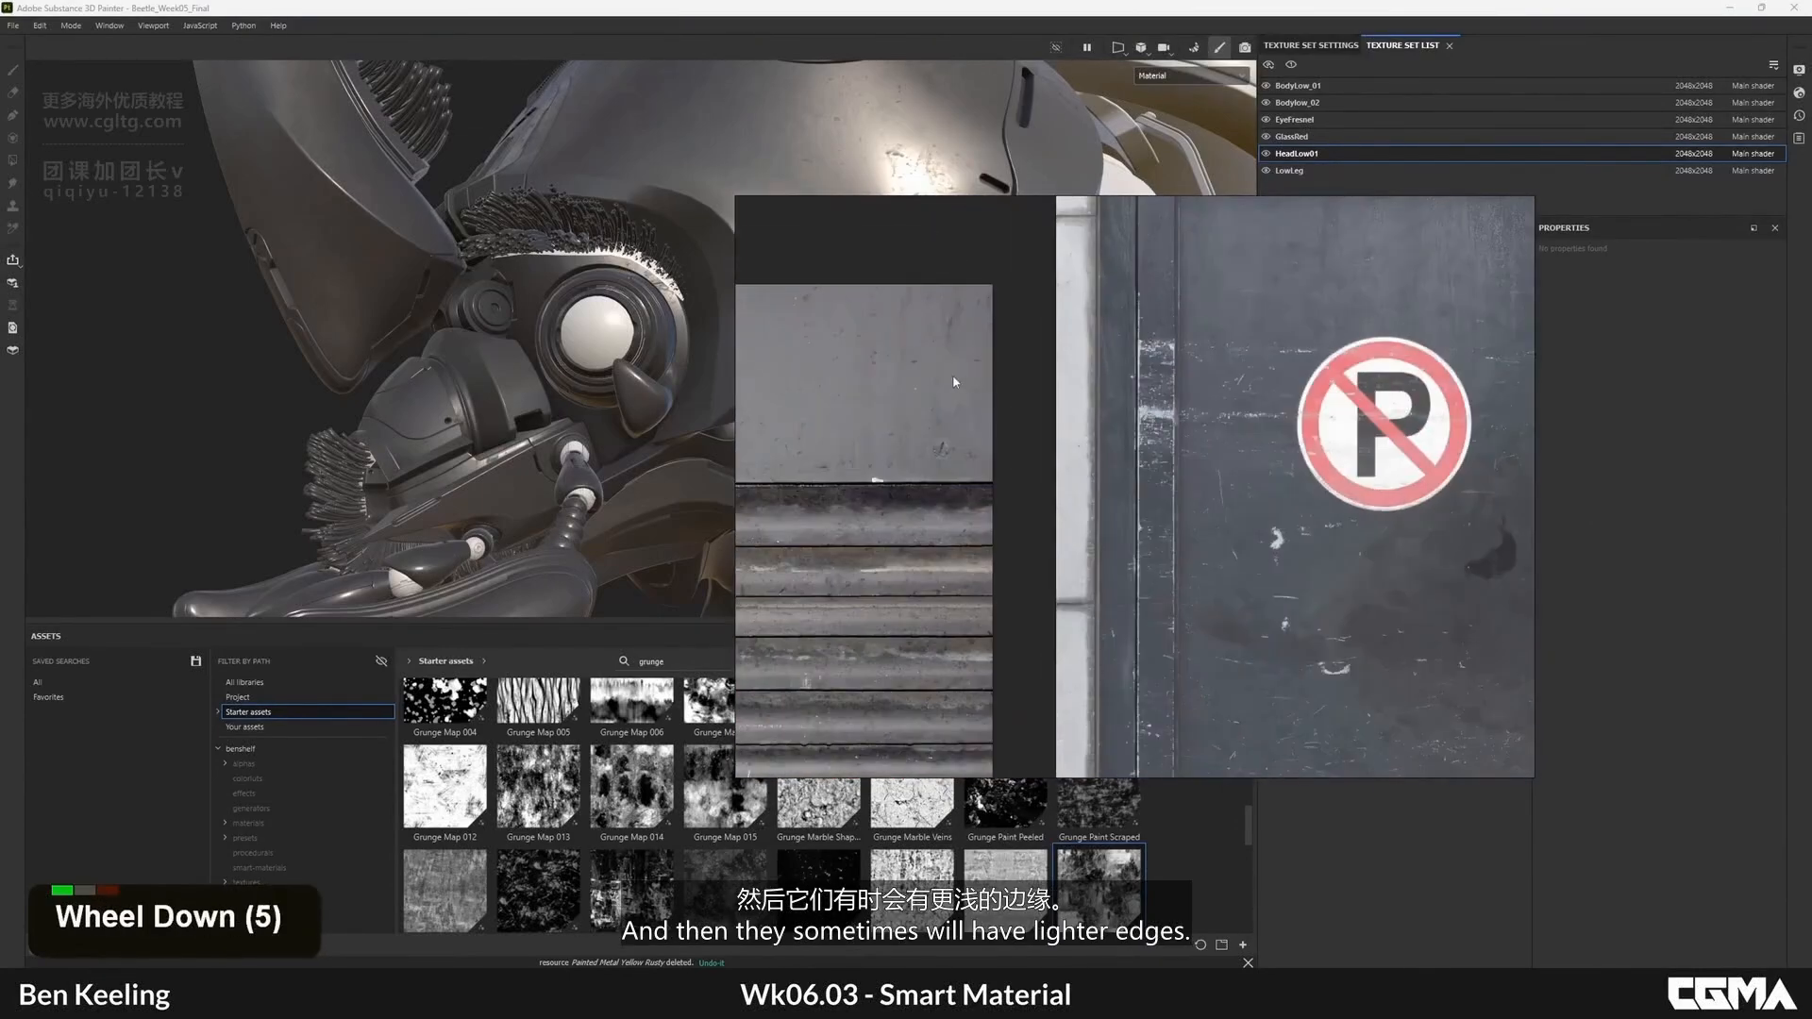
pyautogui.moveTo(953, 378); pyautogui.dragTo(1811, 425, button='right')
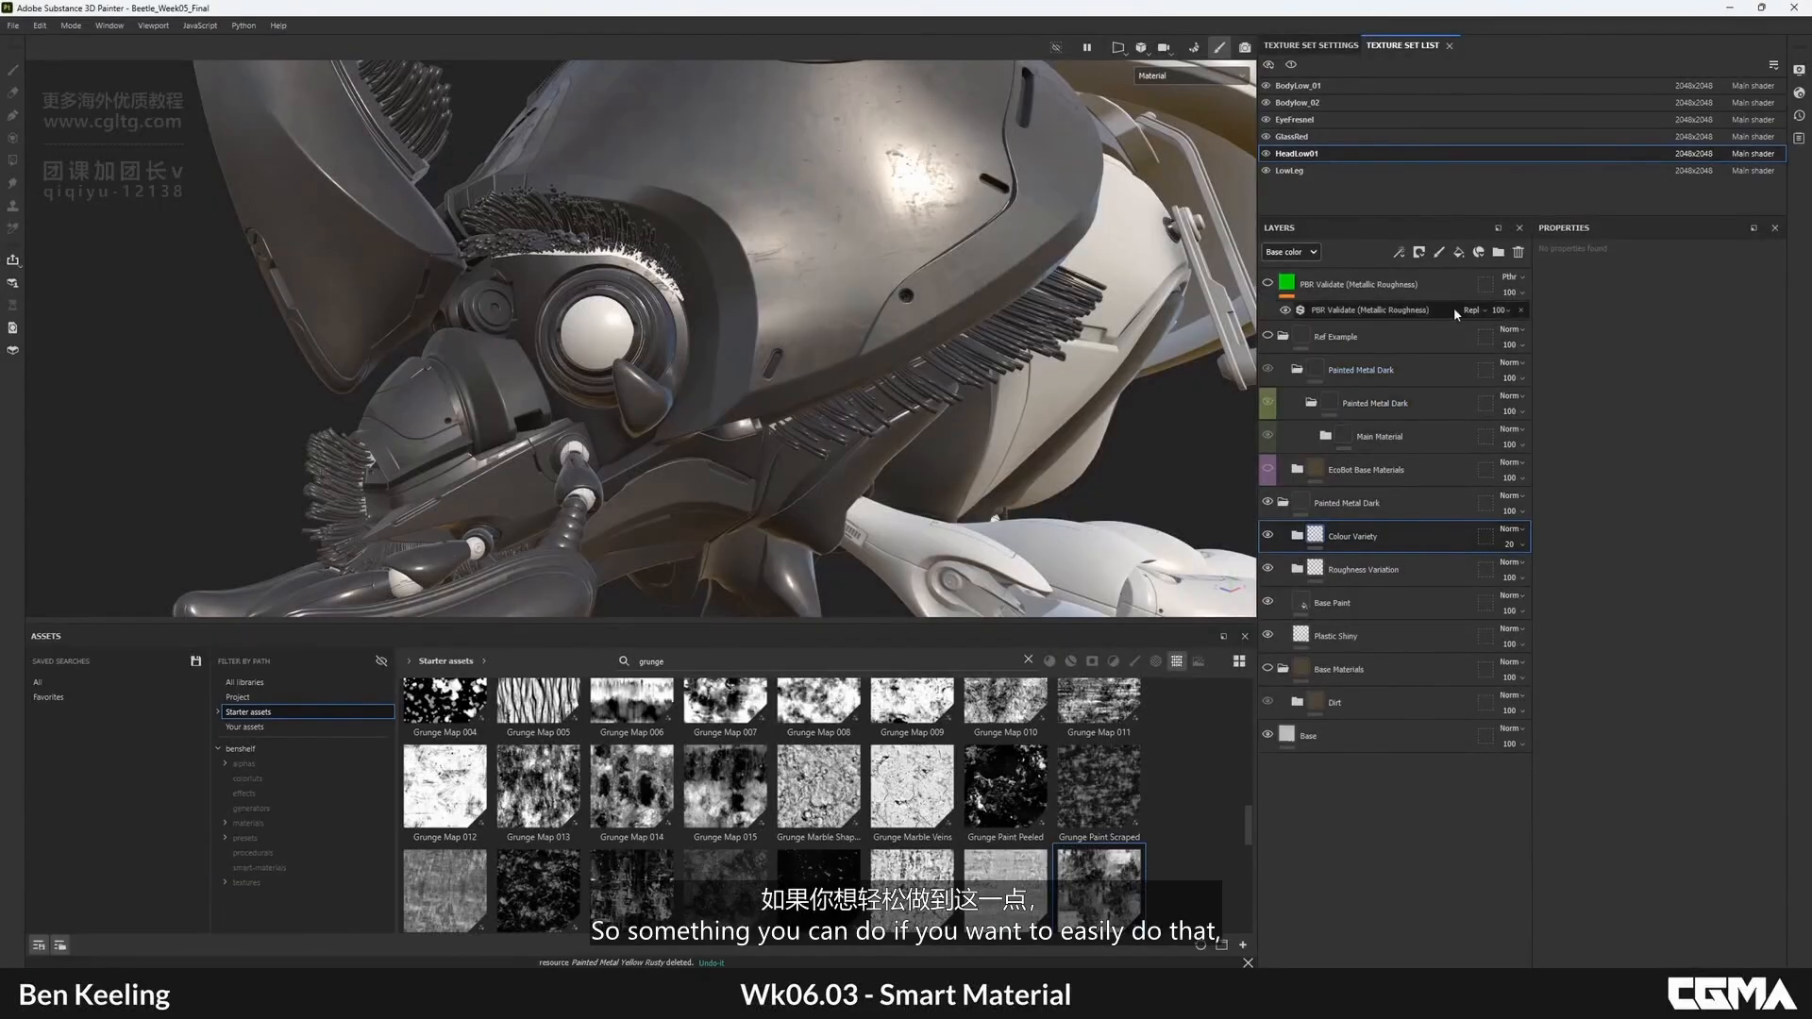
# - Add a paint layer above the Colour Variety folder, group it into a new folder and name the folder Edges
pyautogui.keyDown('alt'); pyautogui.moveTo(1100, 326); pyautogui.dragTo(1180, 293); pyautogui.keyUp('alt')
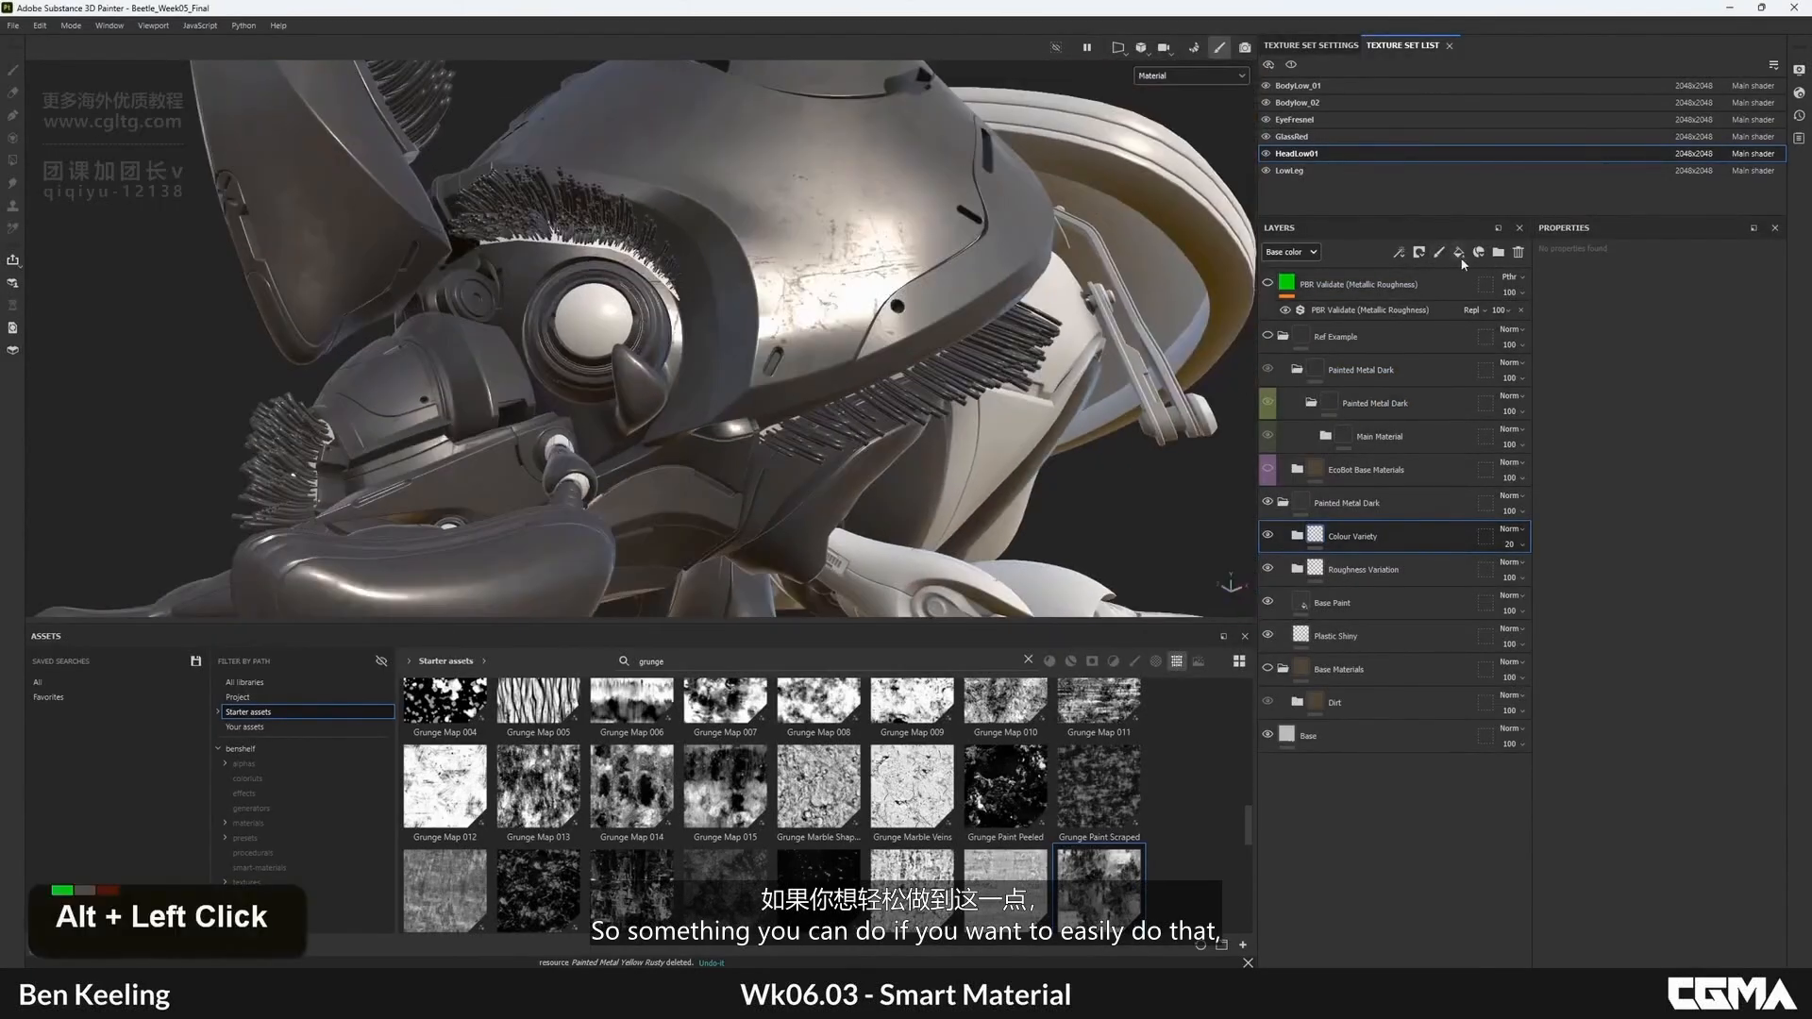
pyautogui.click(1439, 252)
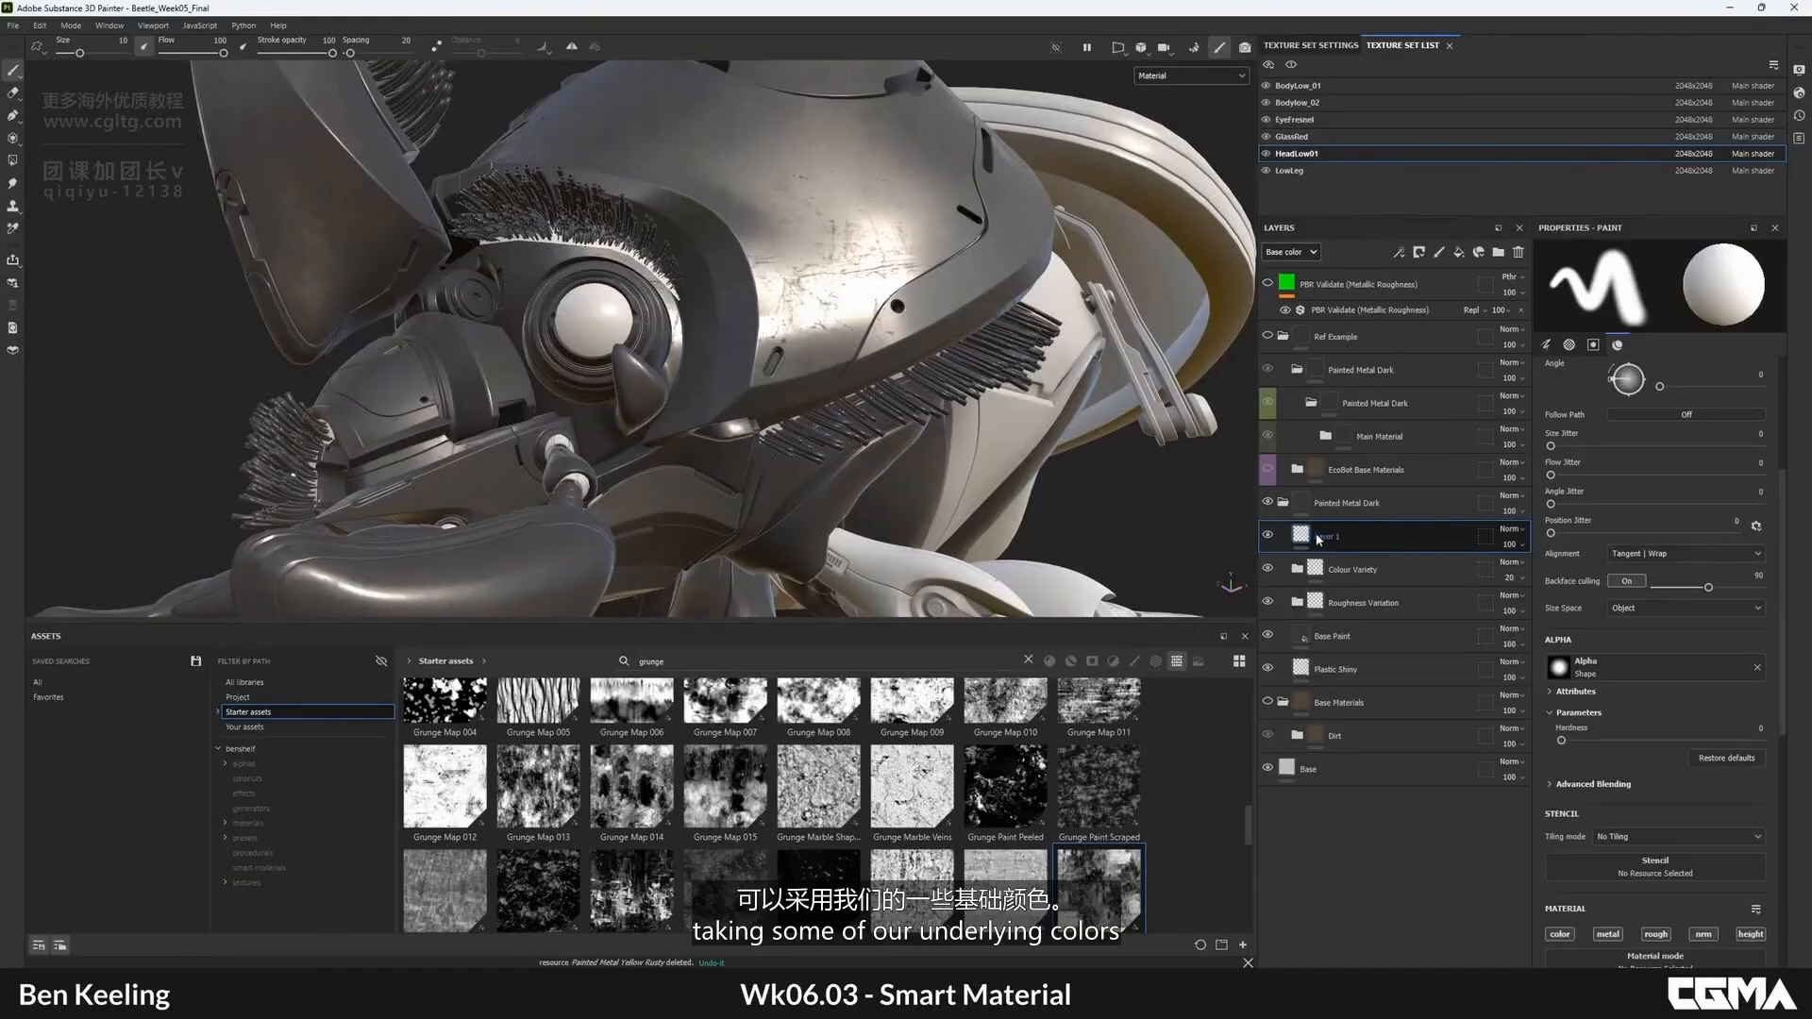
pyautogui.doubleClick(1384, 545)
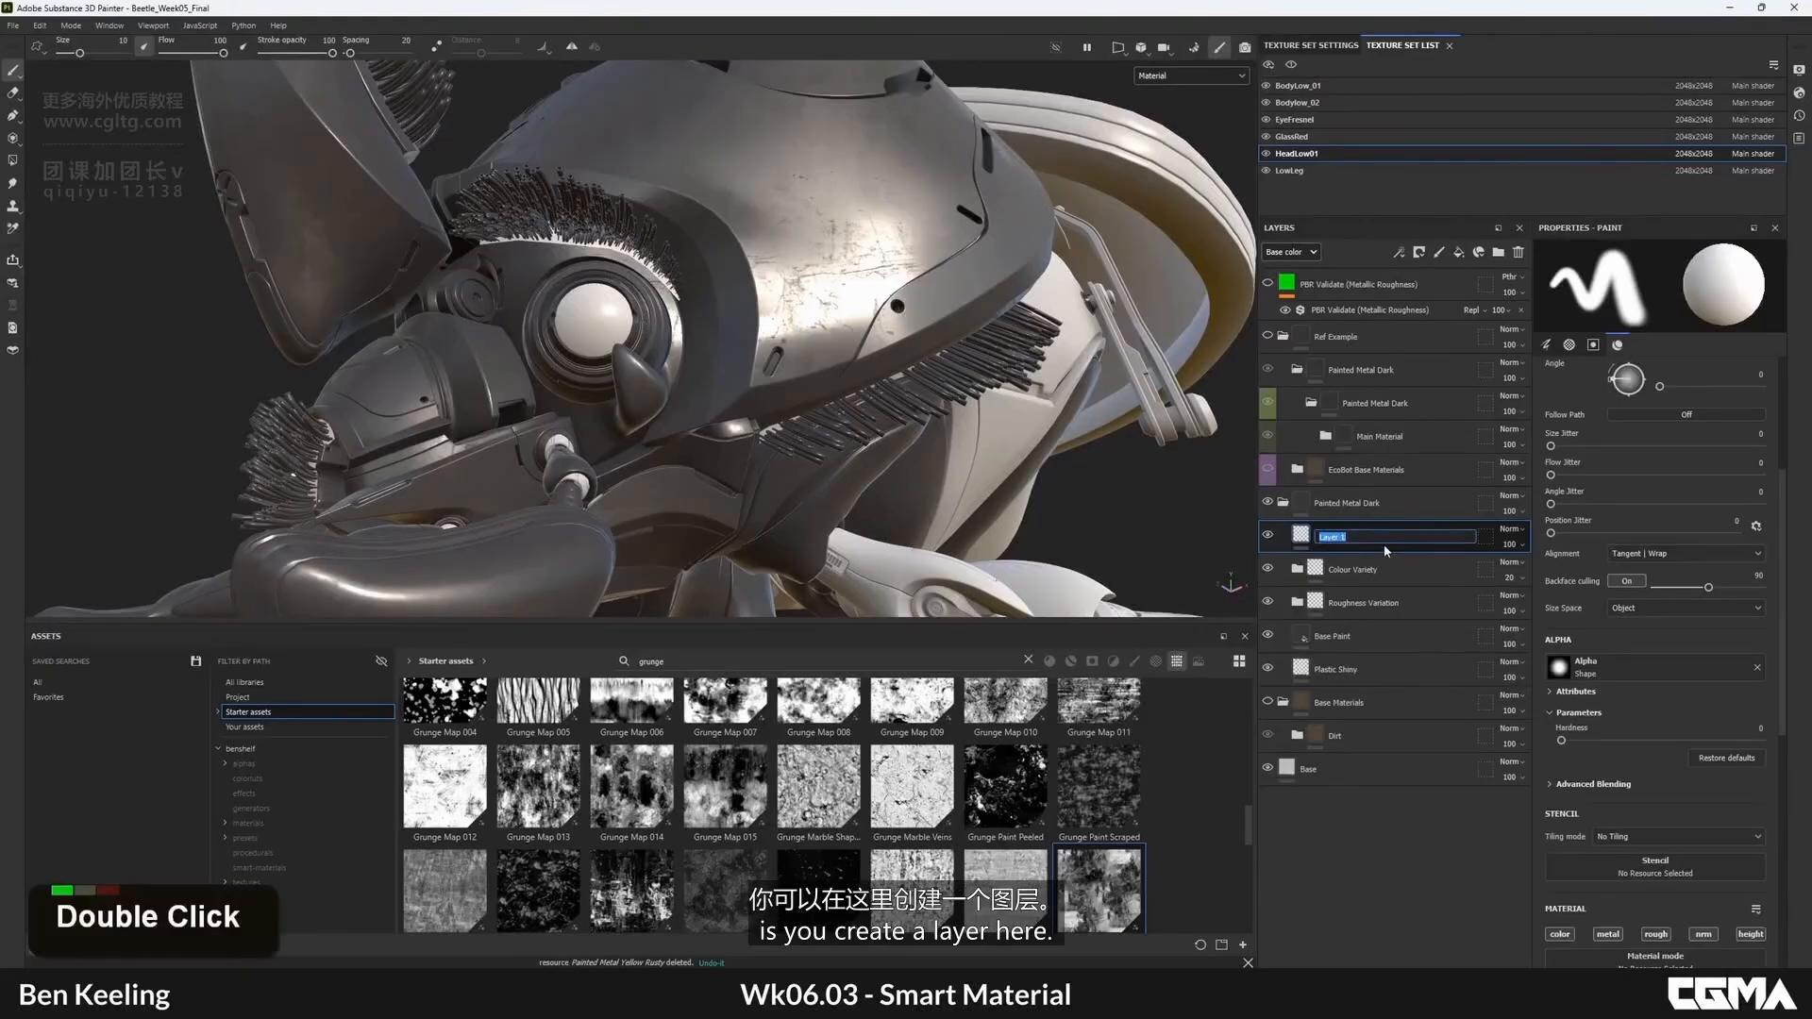
pyautogui.click(1336, 567)
pyautogui.click(1374, 547)
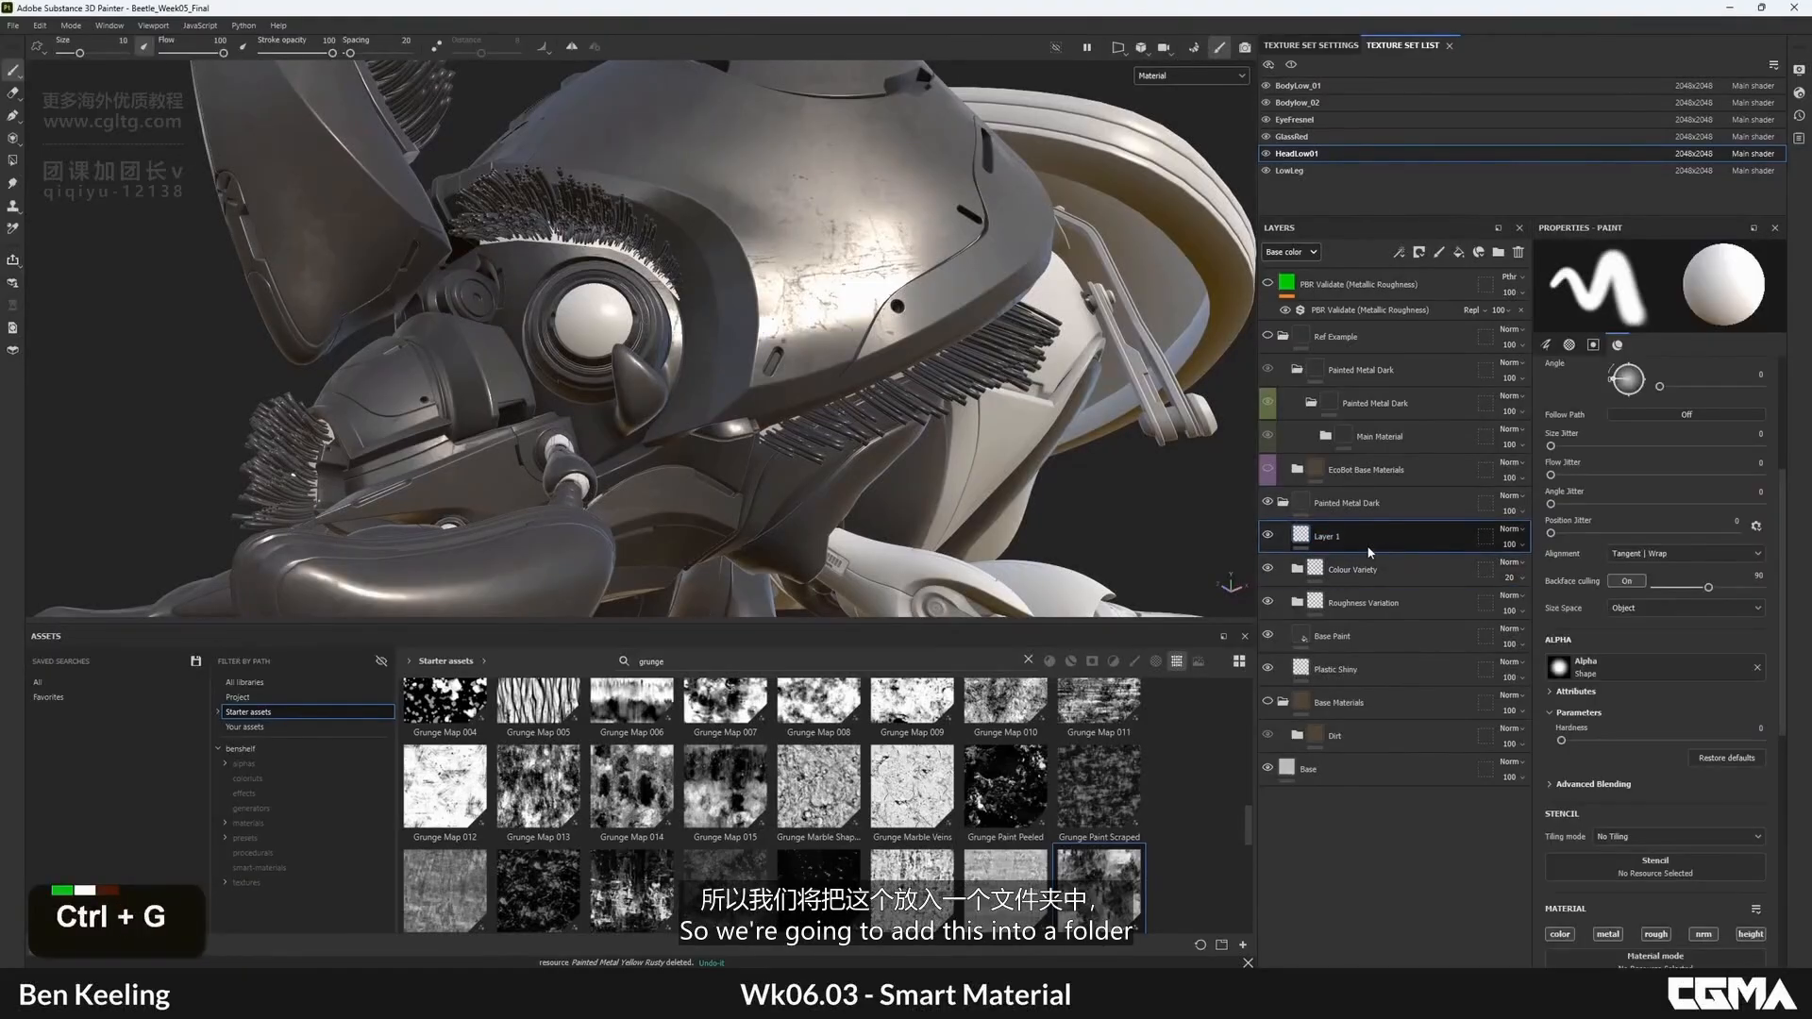
pyautogui.hotkey('ctrl', 'g')
pyautogui.doubleClick(1362, 535)
pyautogui.write('Edges')
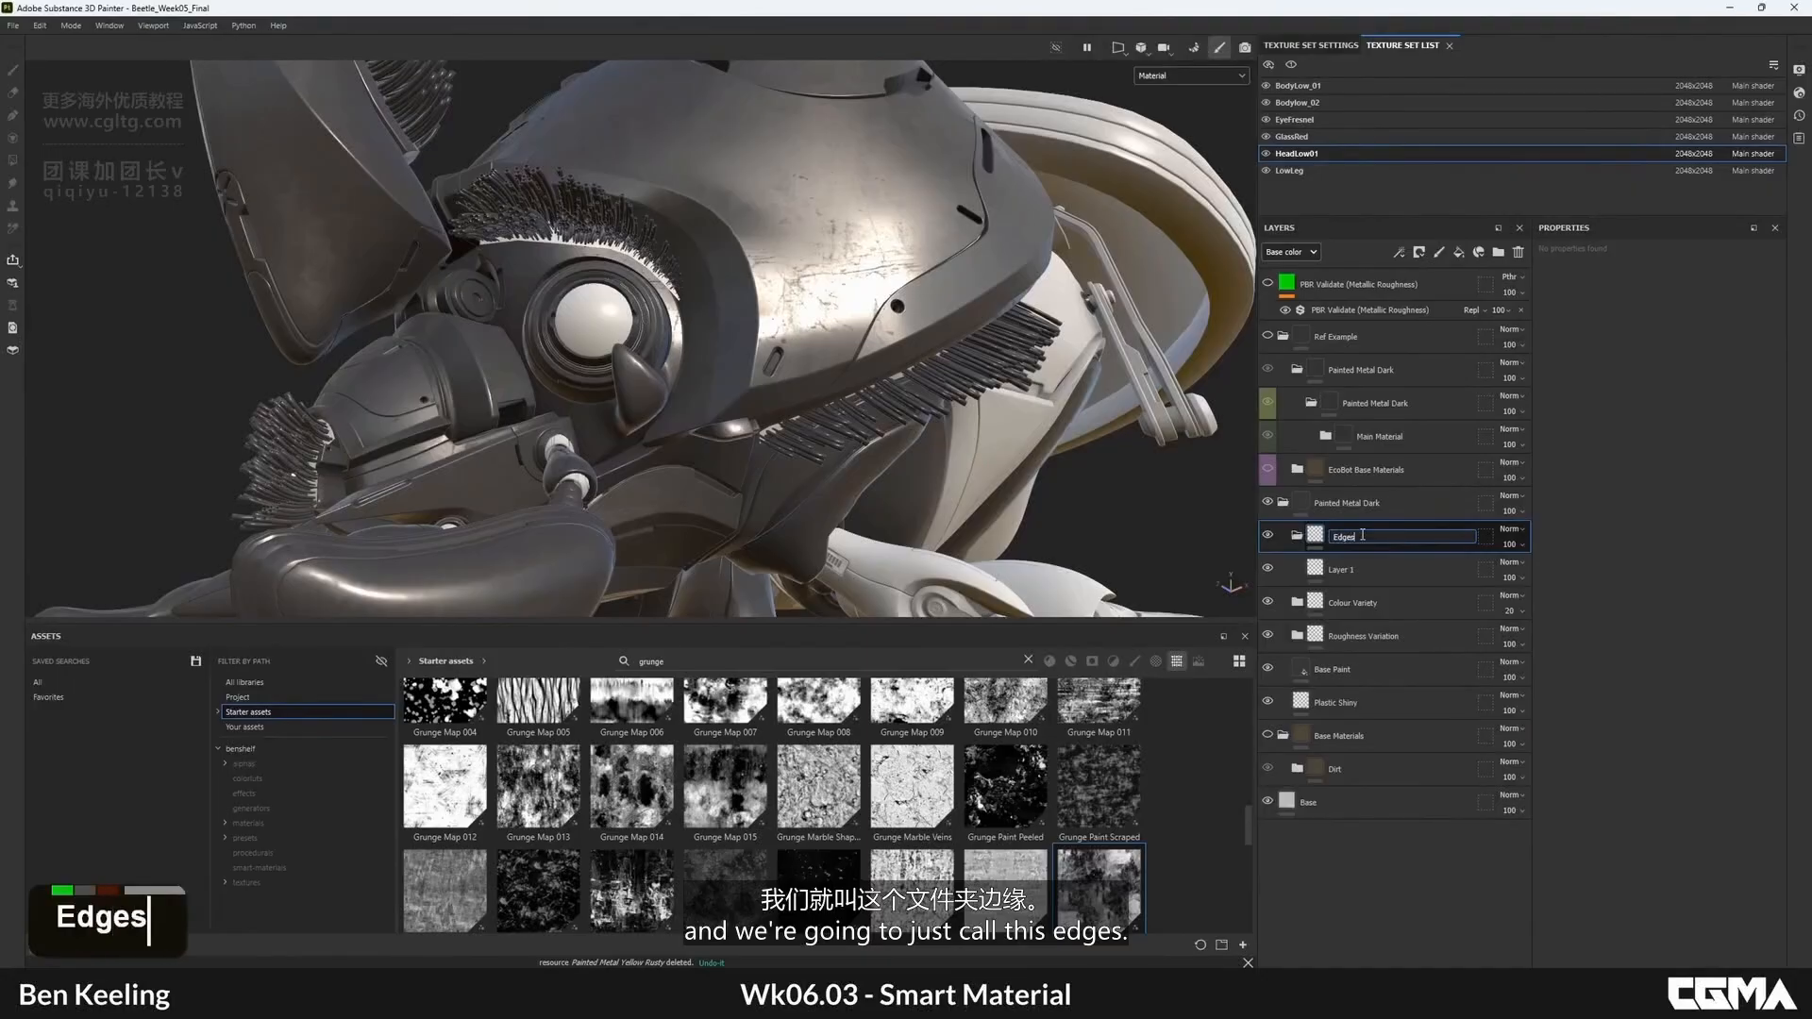
# - Set the base colour blending mode of the Edges folder and of the paint layer inside it to Passthrough
pyautogui.click(1335, 568)
pyautogui.click(1510, 563)
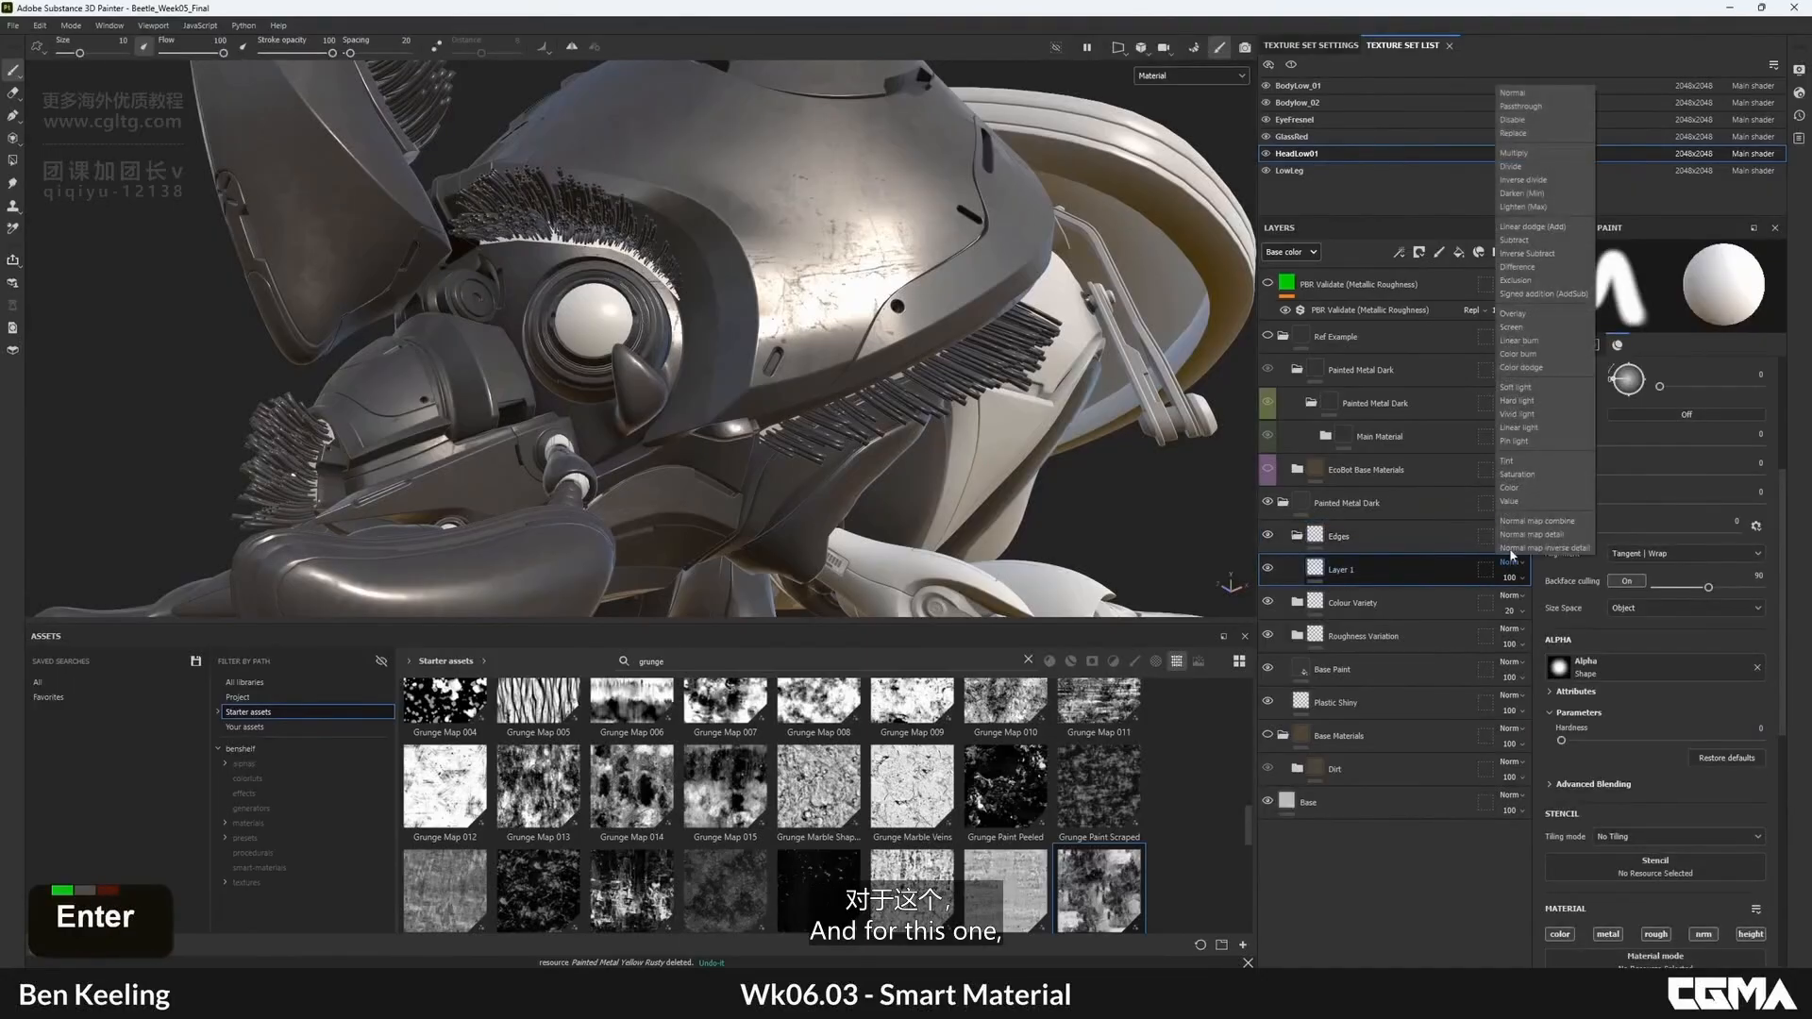
pyautogui.click(1352, 533)
pyautogui.click(1510, 529)
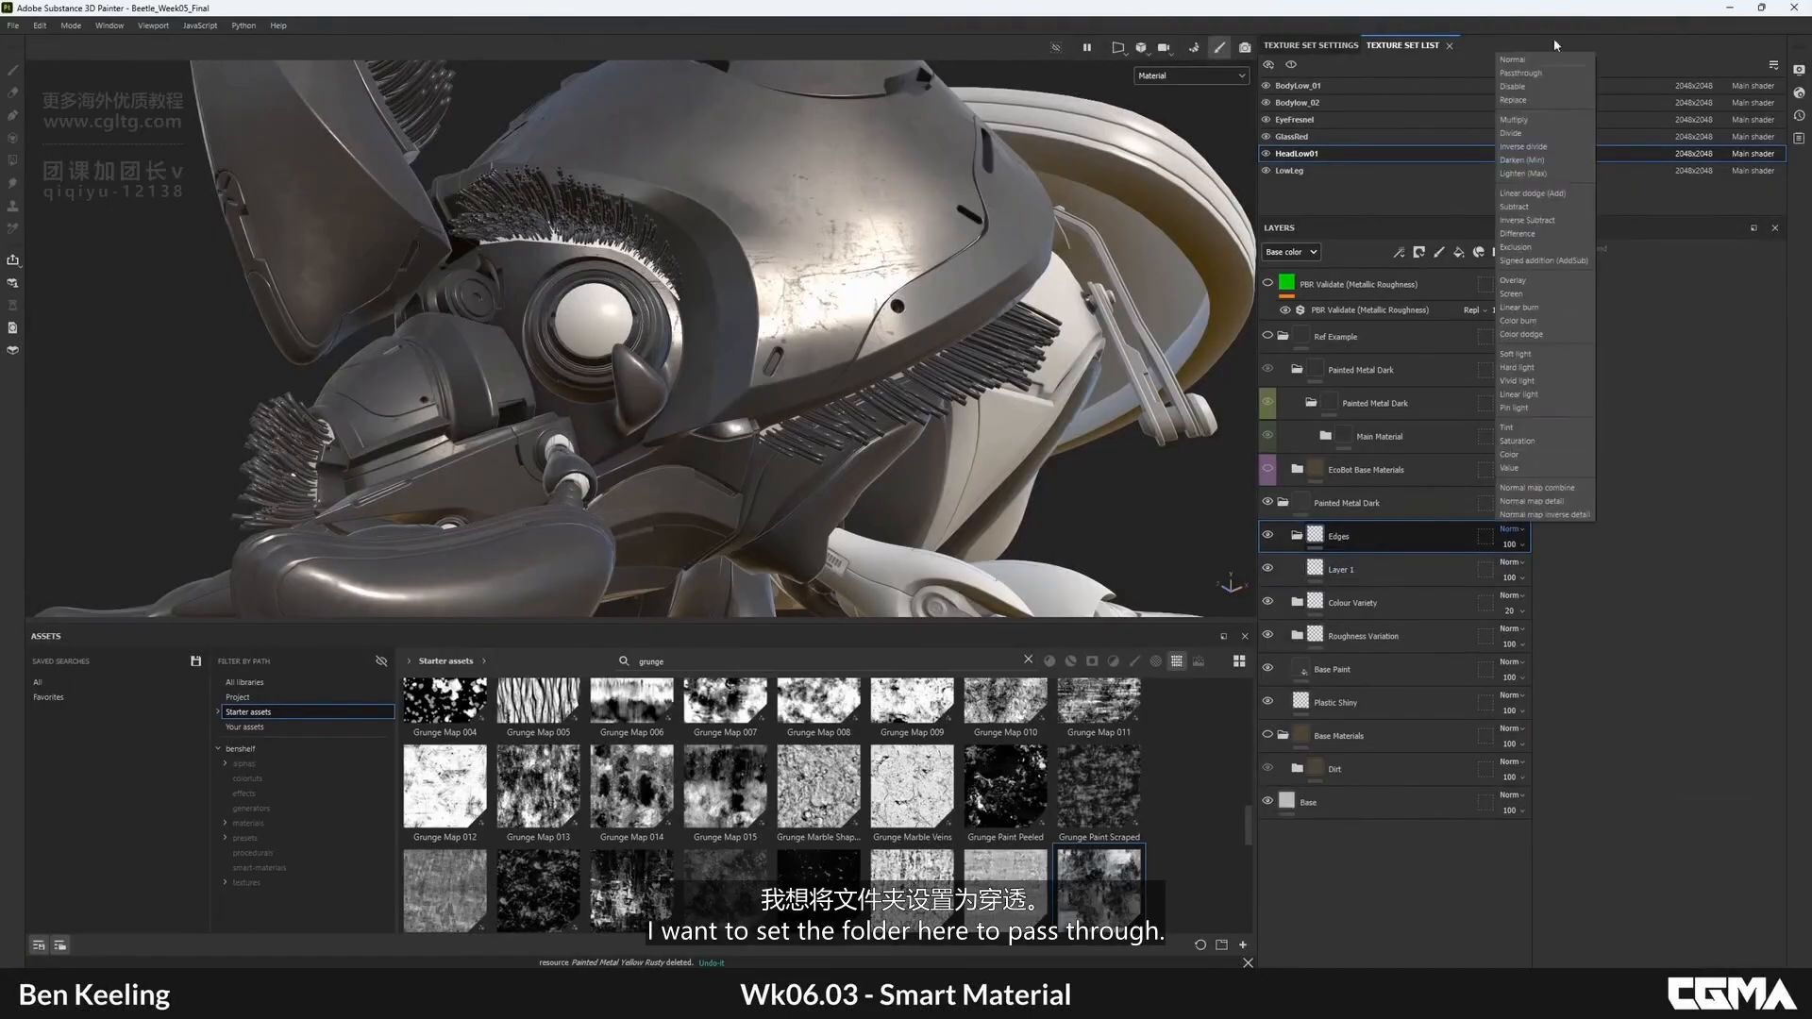
pyautogui.click(1521, 74)
pyautogui.click(1508, 566)
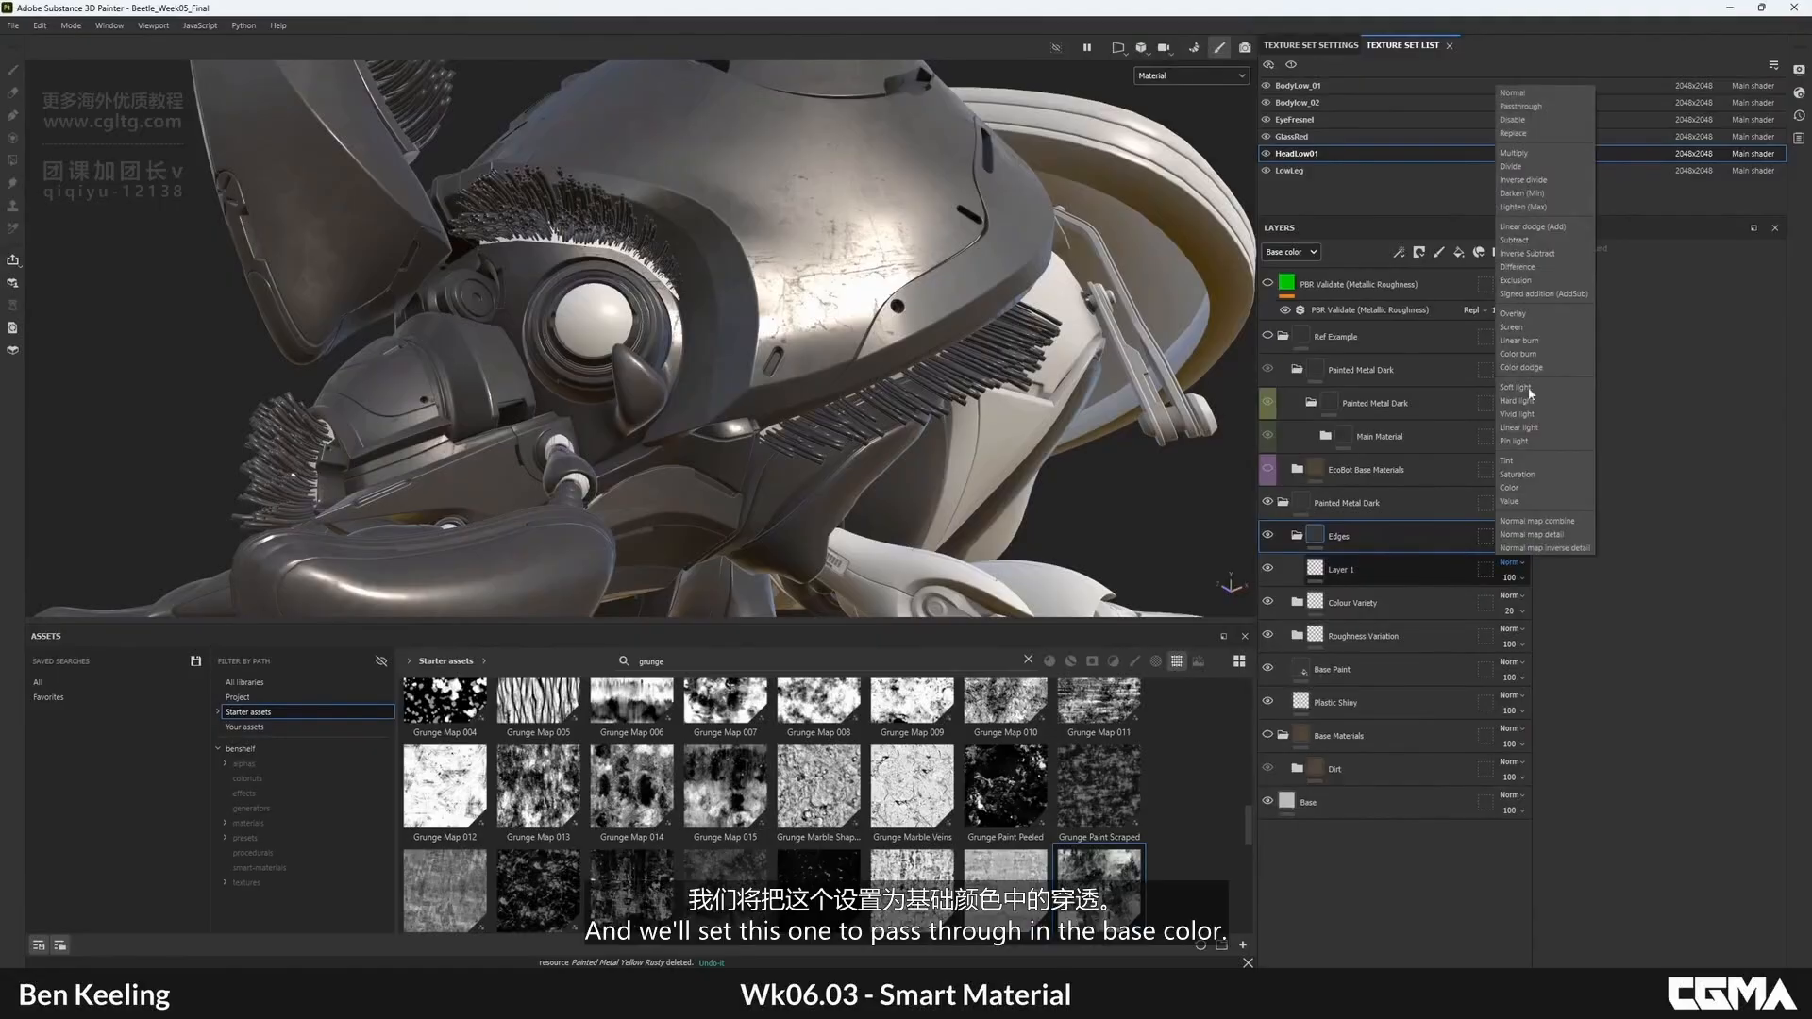
pyautogui.click(1521, 107)
# - Rename the paint layer inside the Edges folder as Lighter Edges
pyautogui.click(1364, 570)
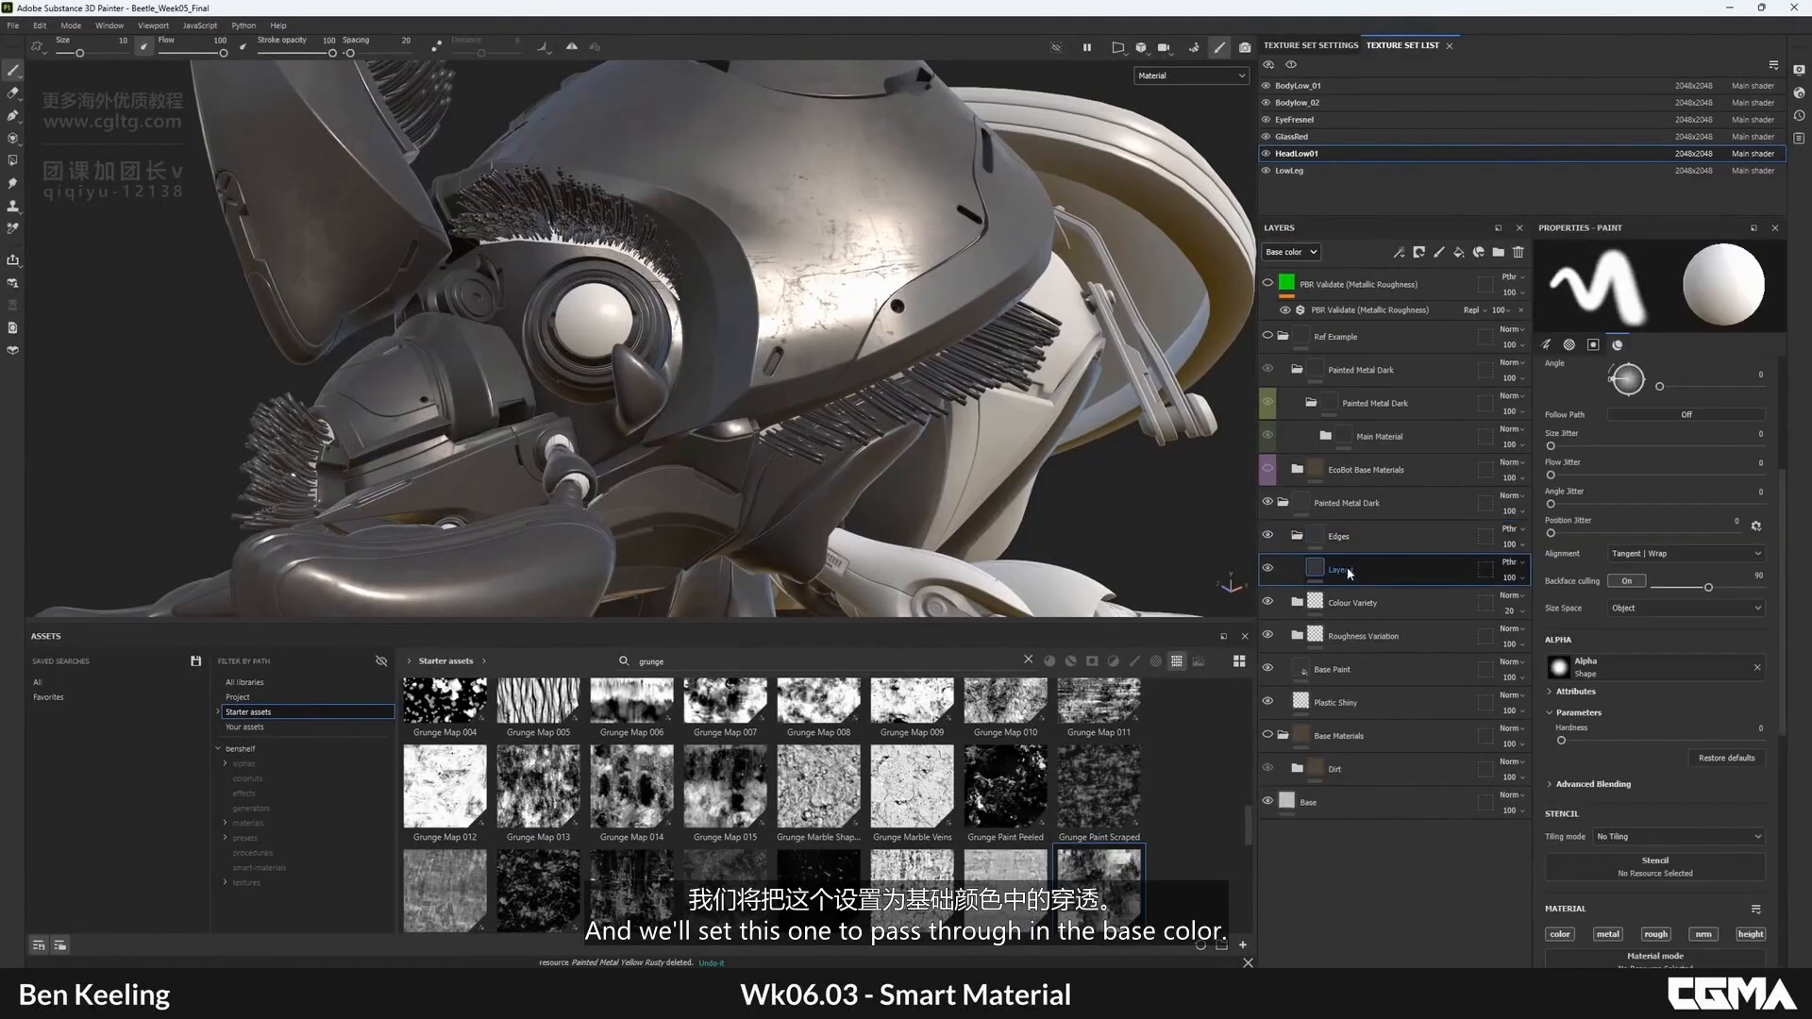
pyautogui.doubleClick(1344, 572)
pyautogui.click(1343, 611)
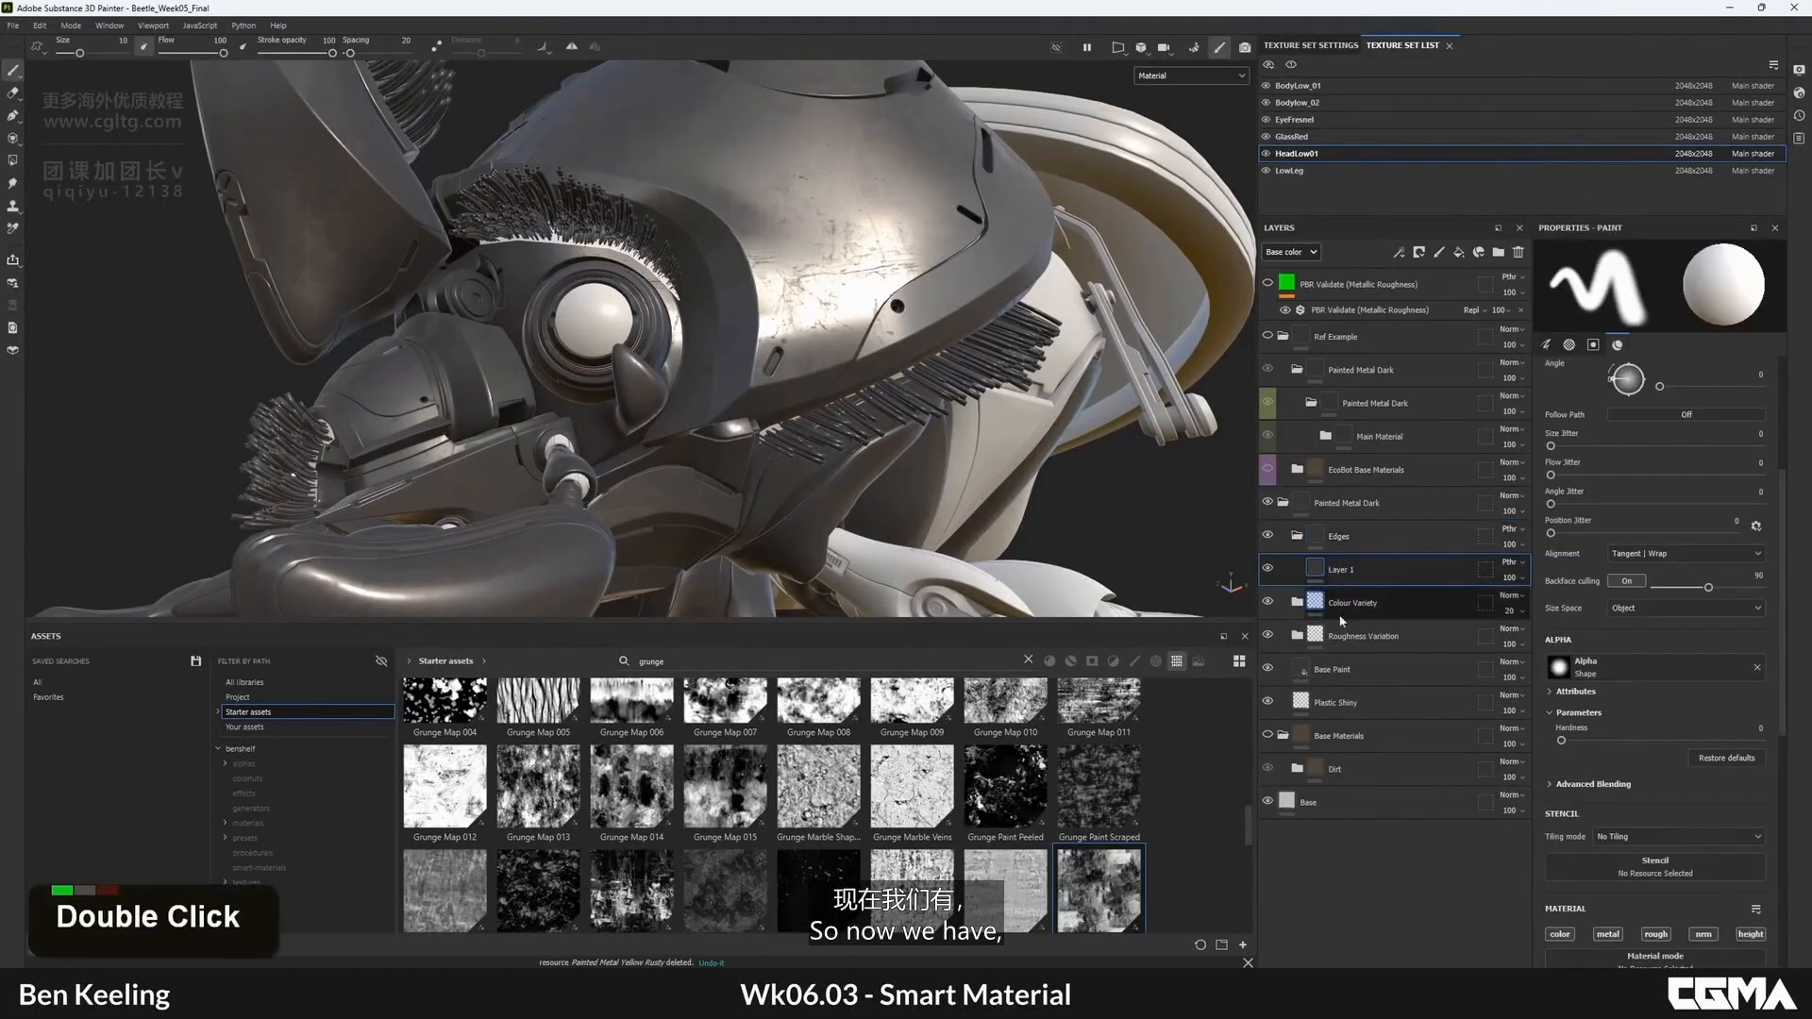
pyautogui.doubleClick(1341, 565)
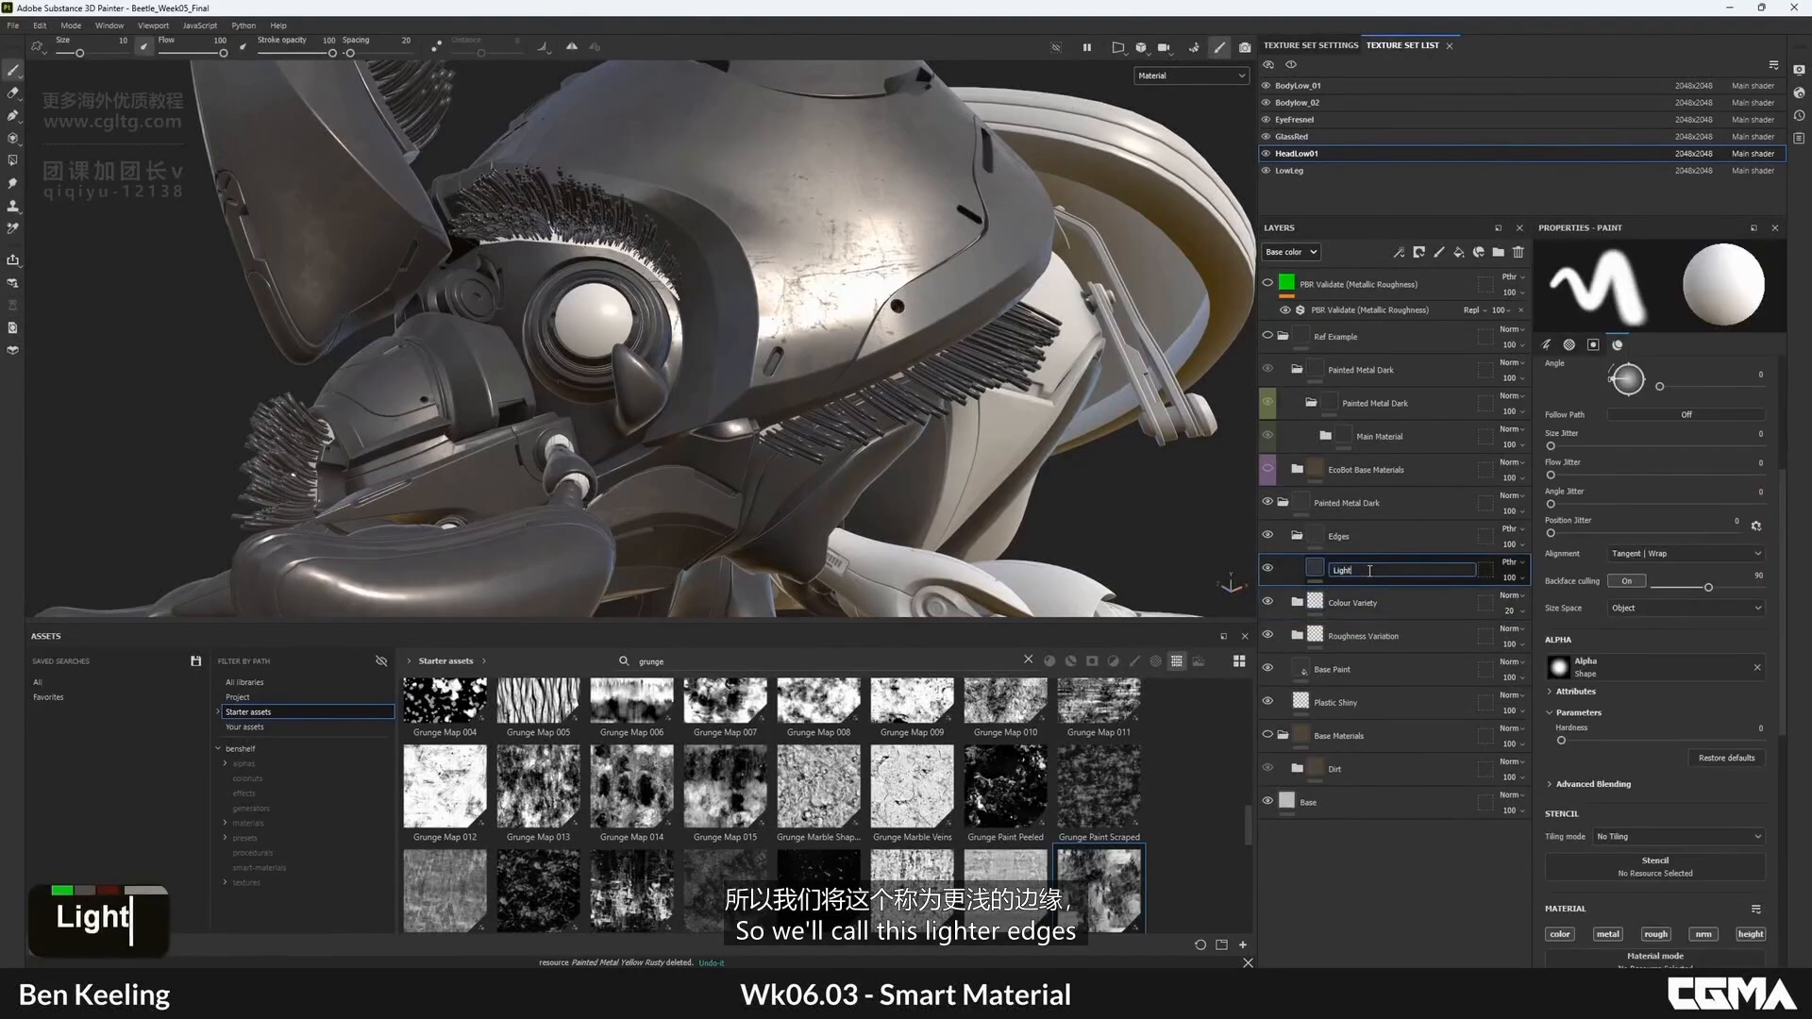
pyautogui.write('Lighter Edges')
pyautogui.press('Return')
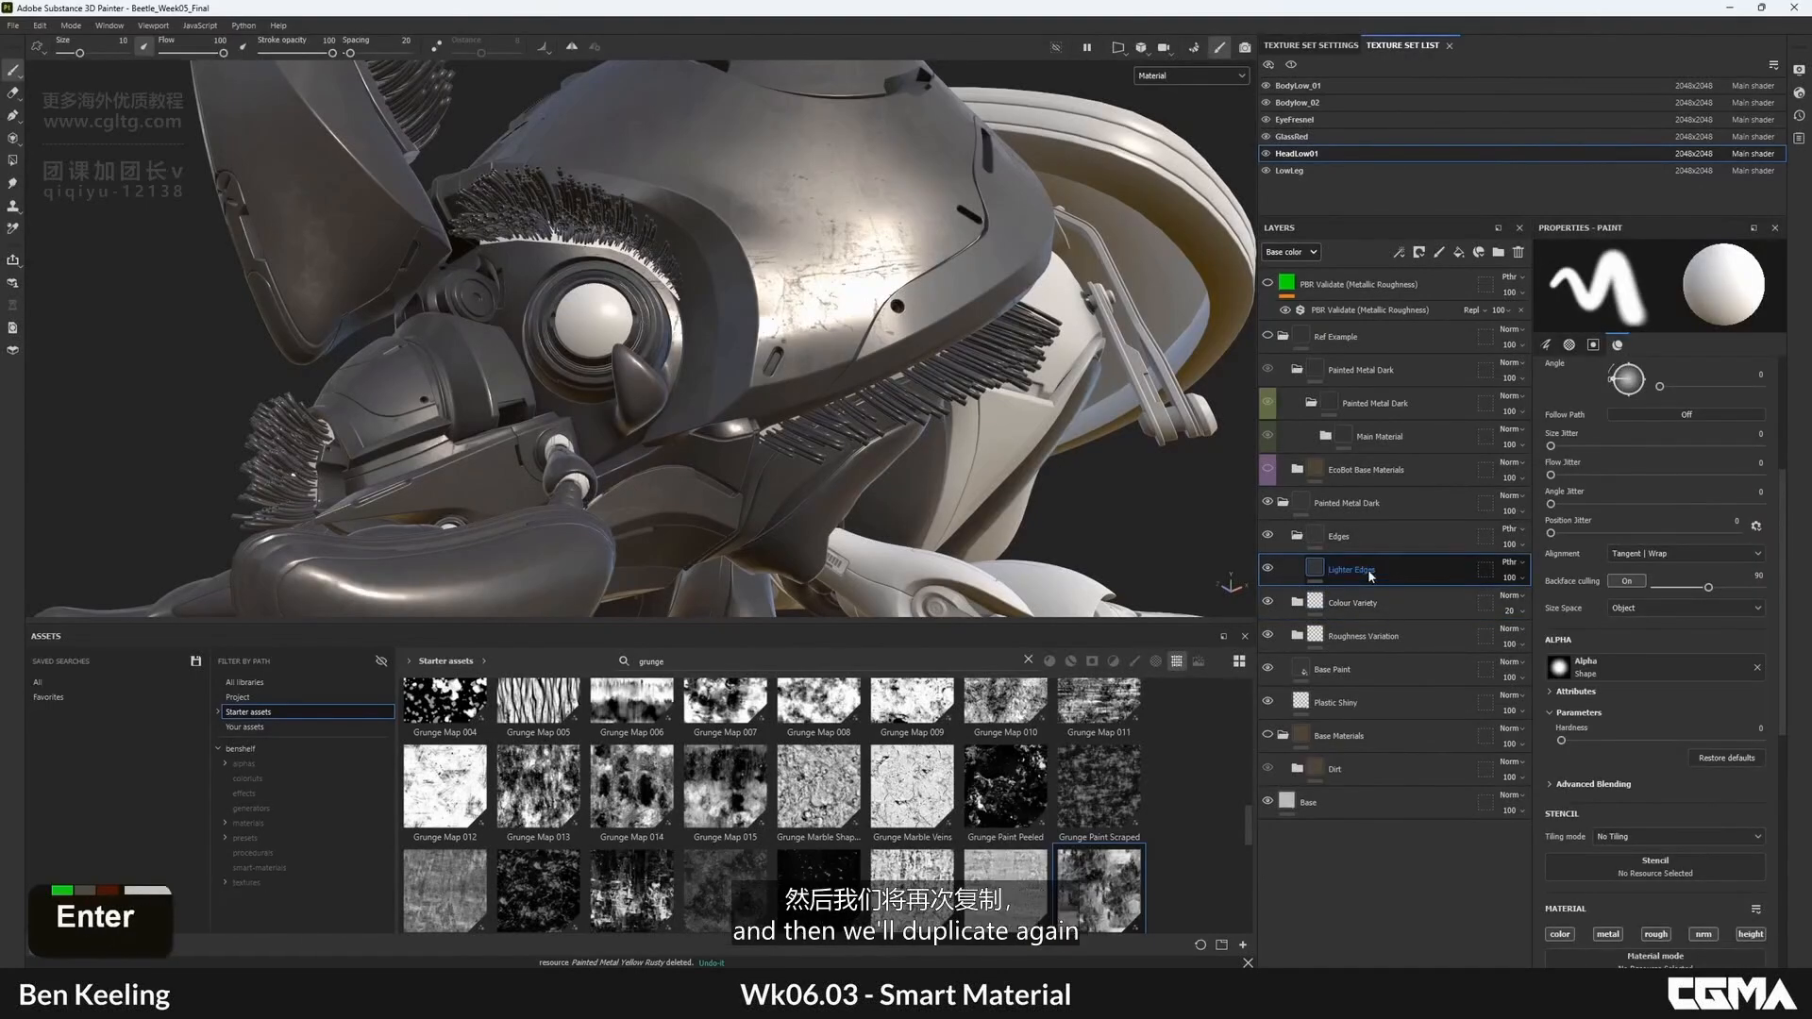
# - Duplicate the Lighter Edges layer and name the copy Darker Recesses
pyautogui.hotkey('ctrl', 'd')
pyautogui.doubleClick(1341, 571)
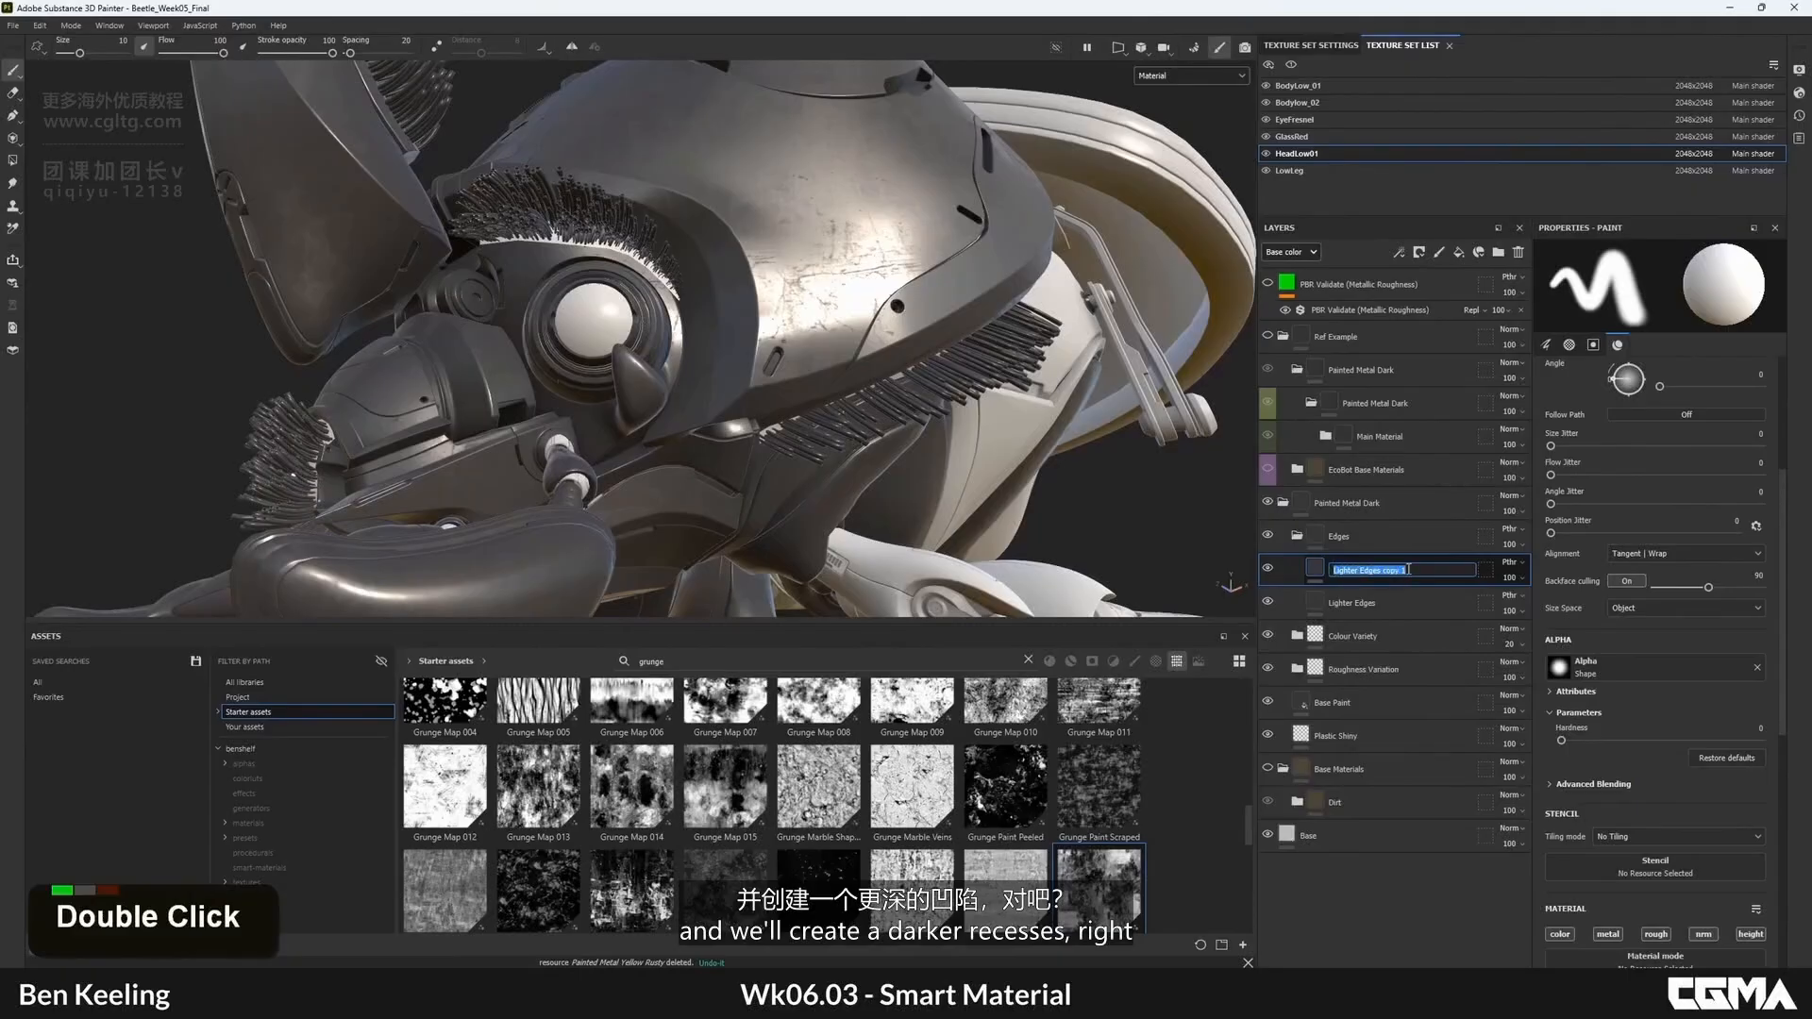
pyautogui.write('Darker Re')
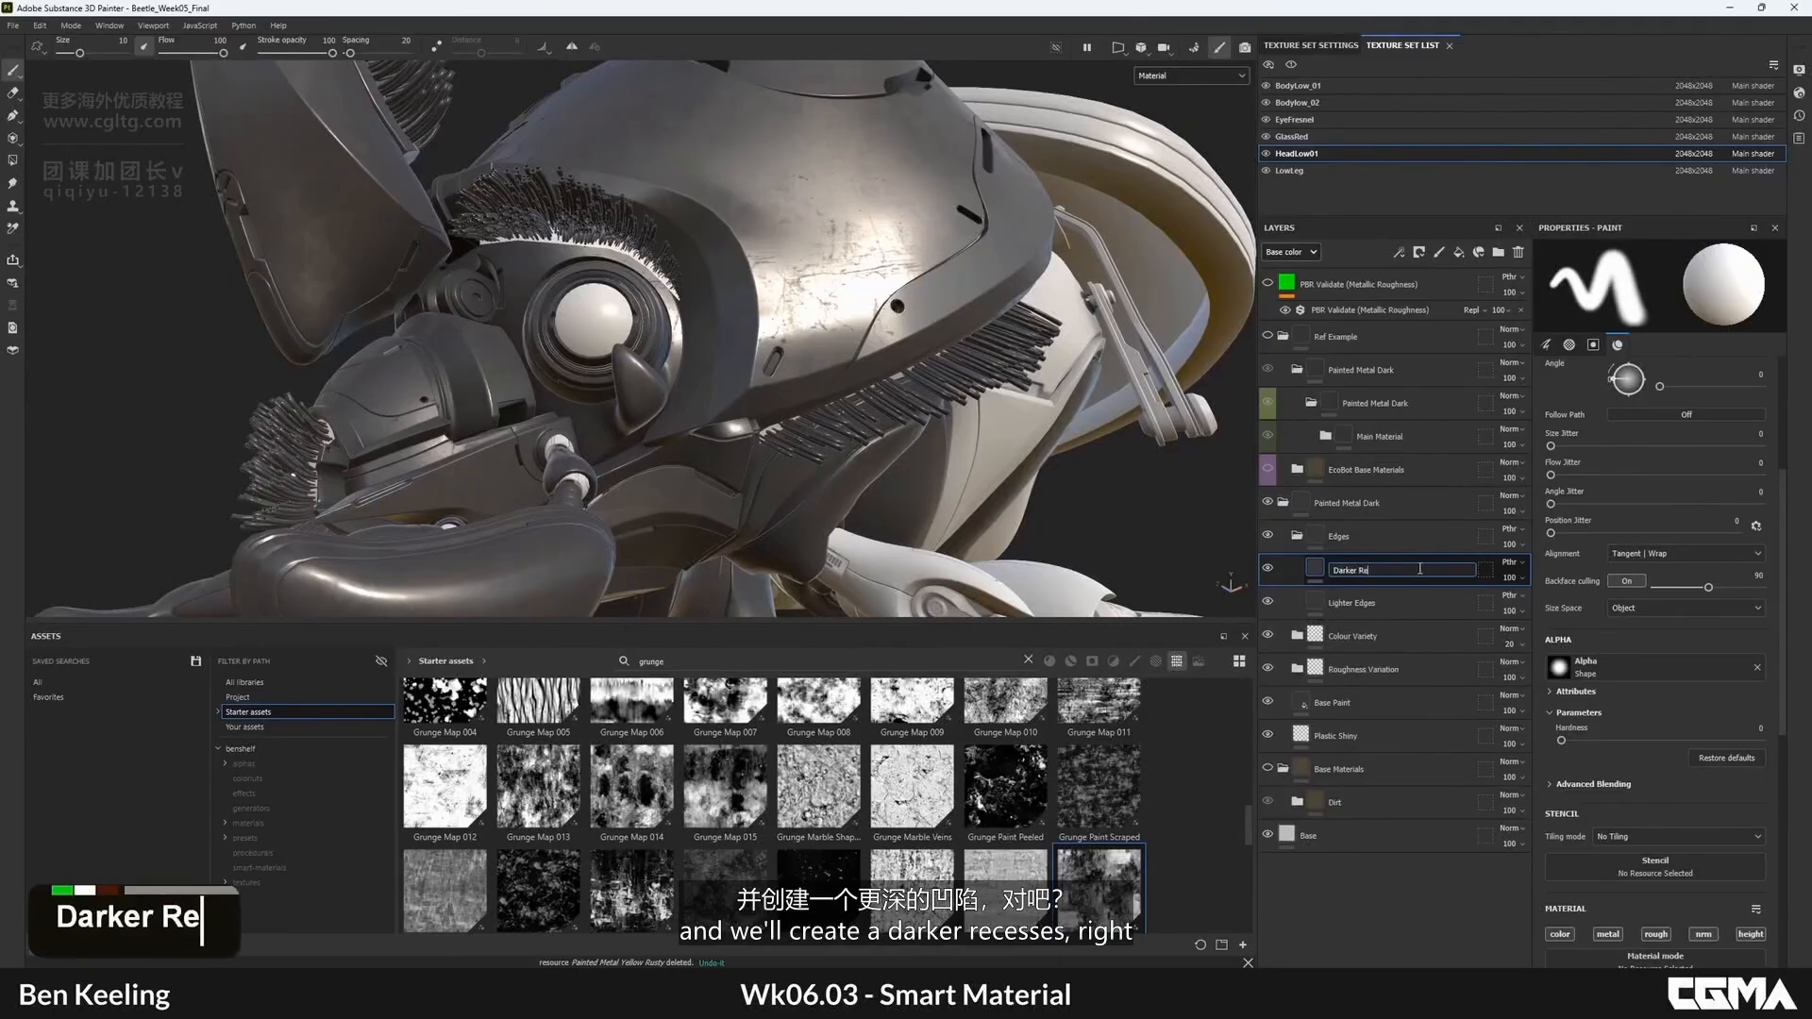
pyautogui.write('cesses')
pyautogui.press('Return')
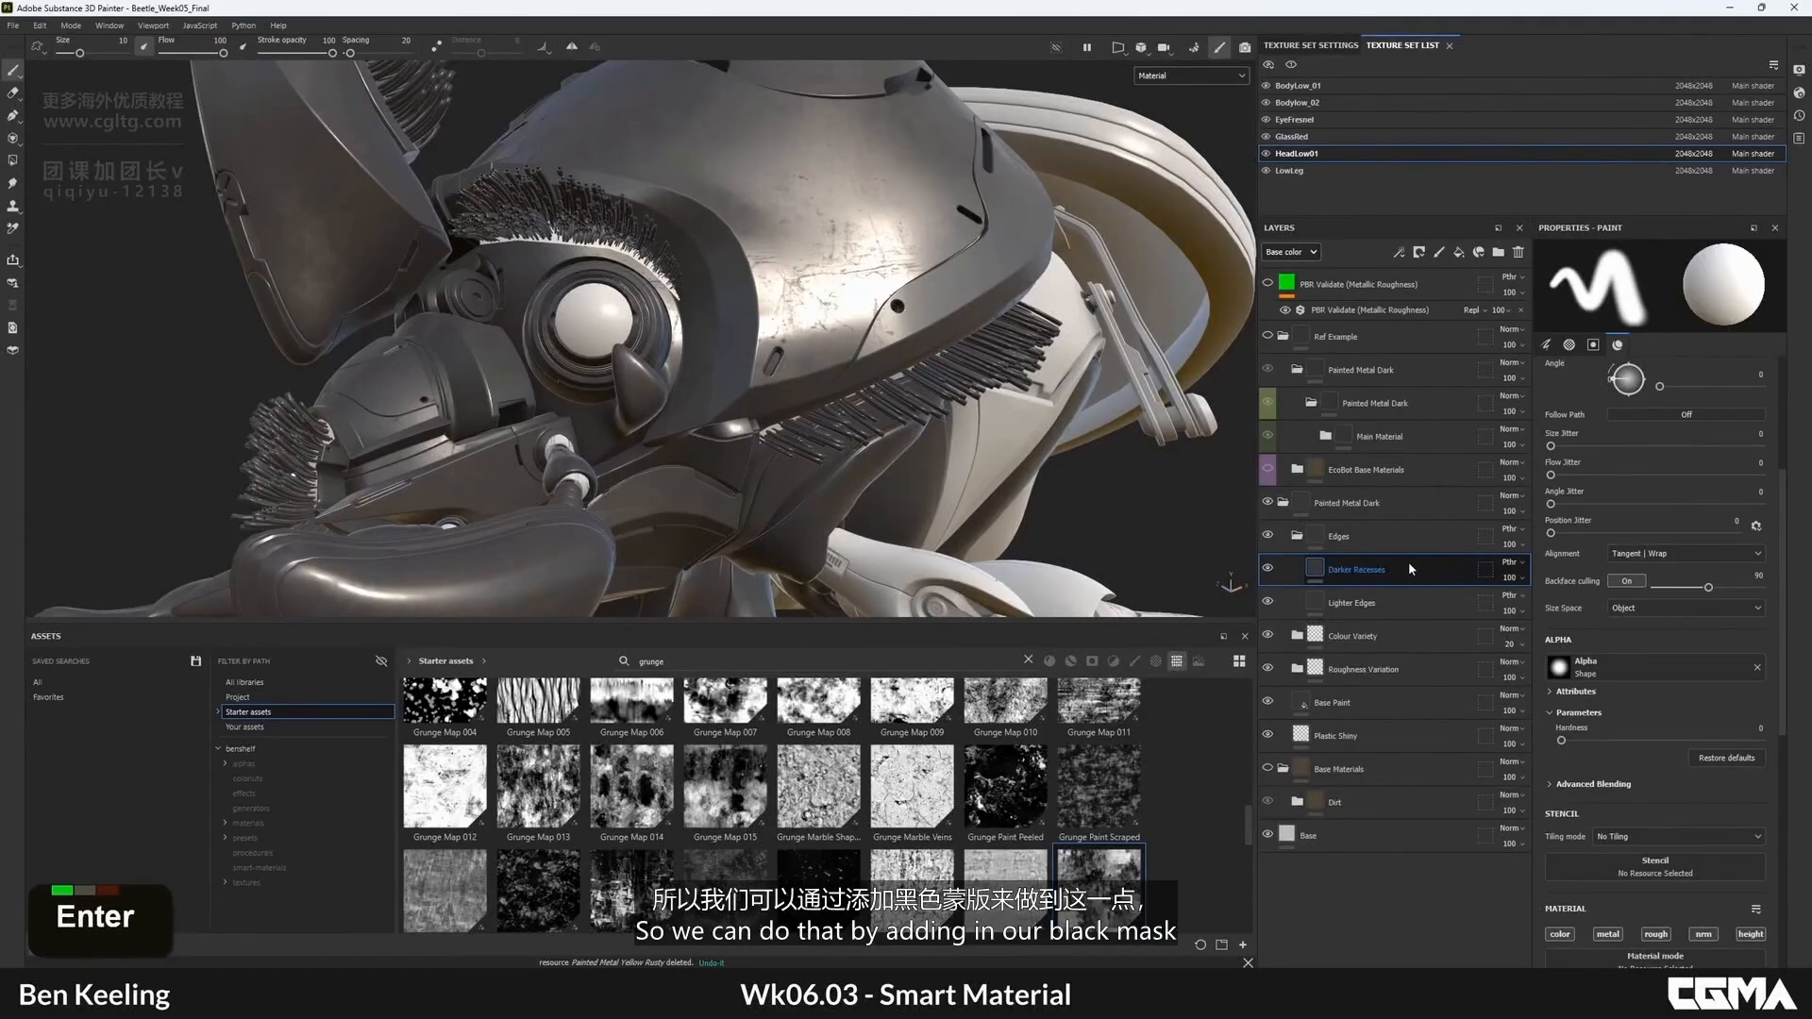
# - Add a black mask to the Darker Recesses layer and give the mask a Dirt generator
pyautogui.rightClick(1406, 570)
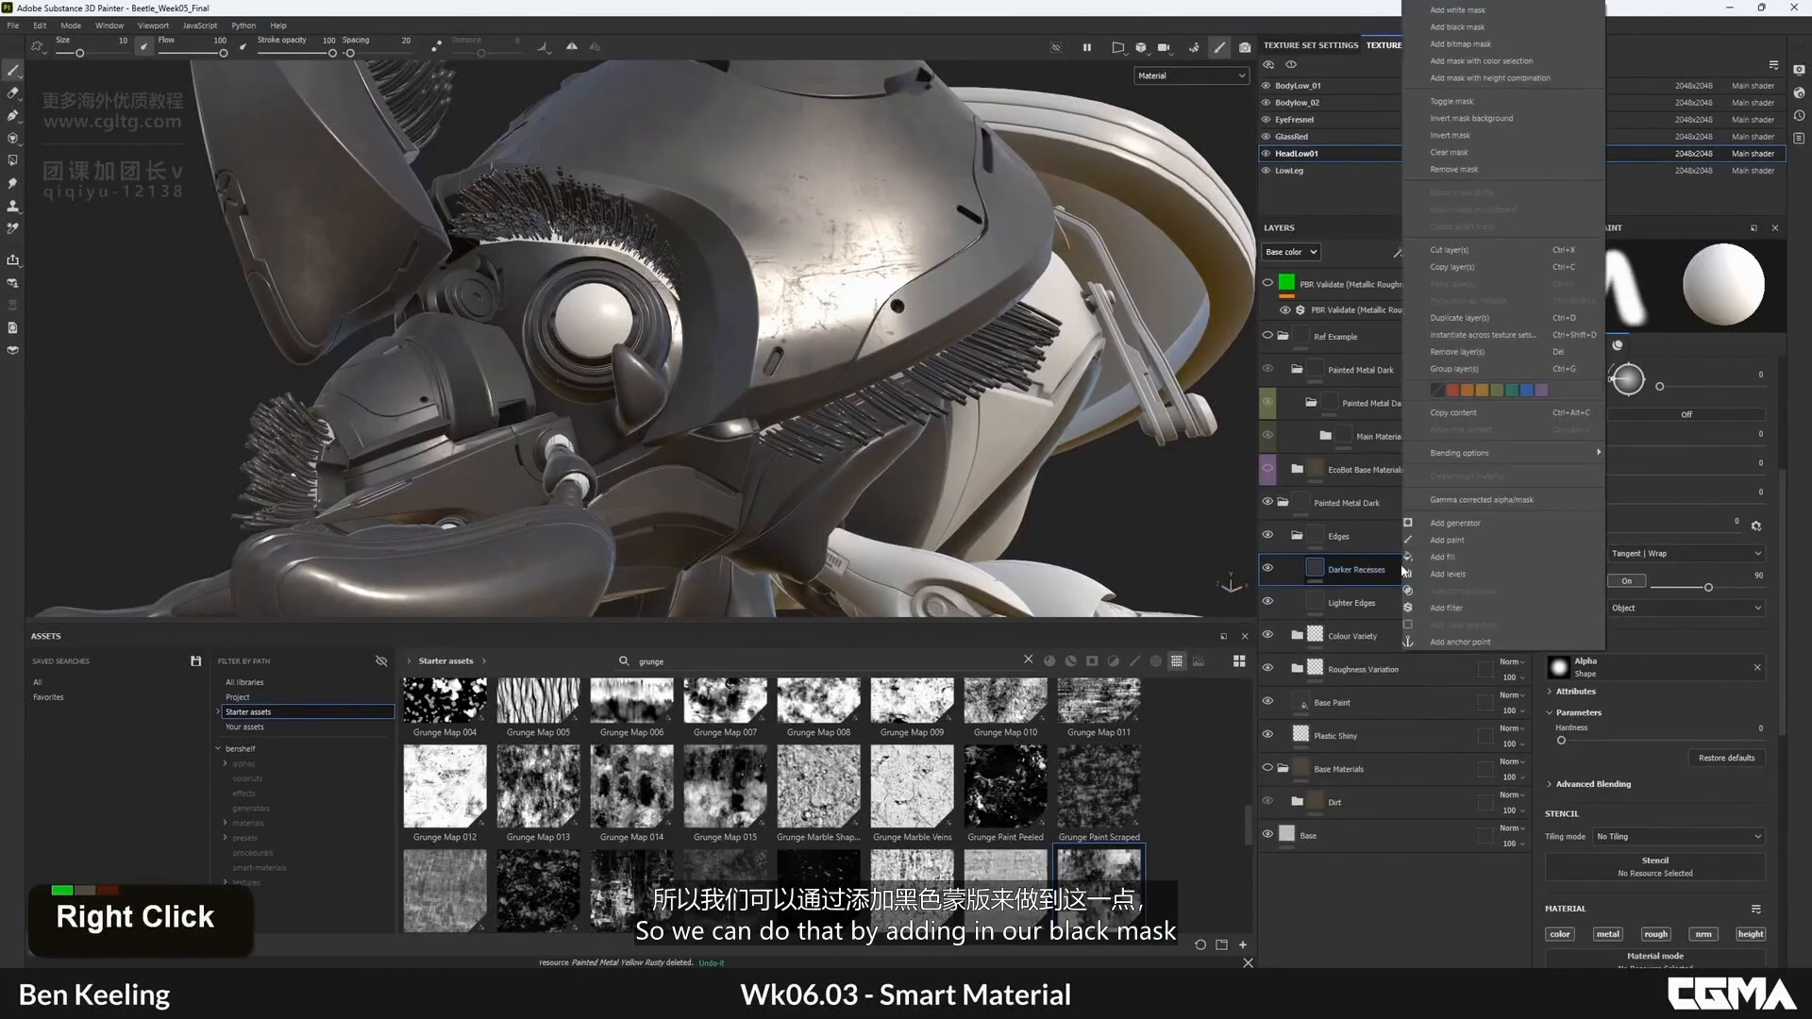
pyautogui.click(1460, 28)
pyautogui.rightClick(1332, 558)
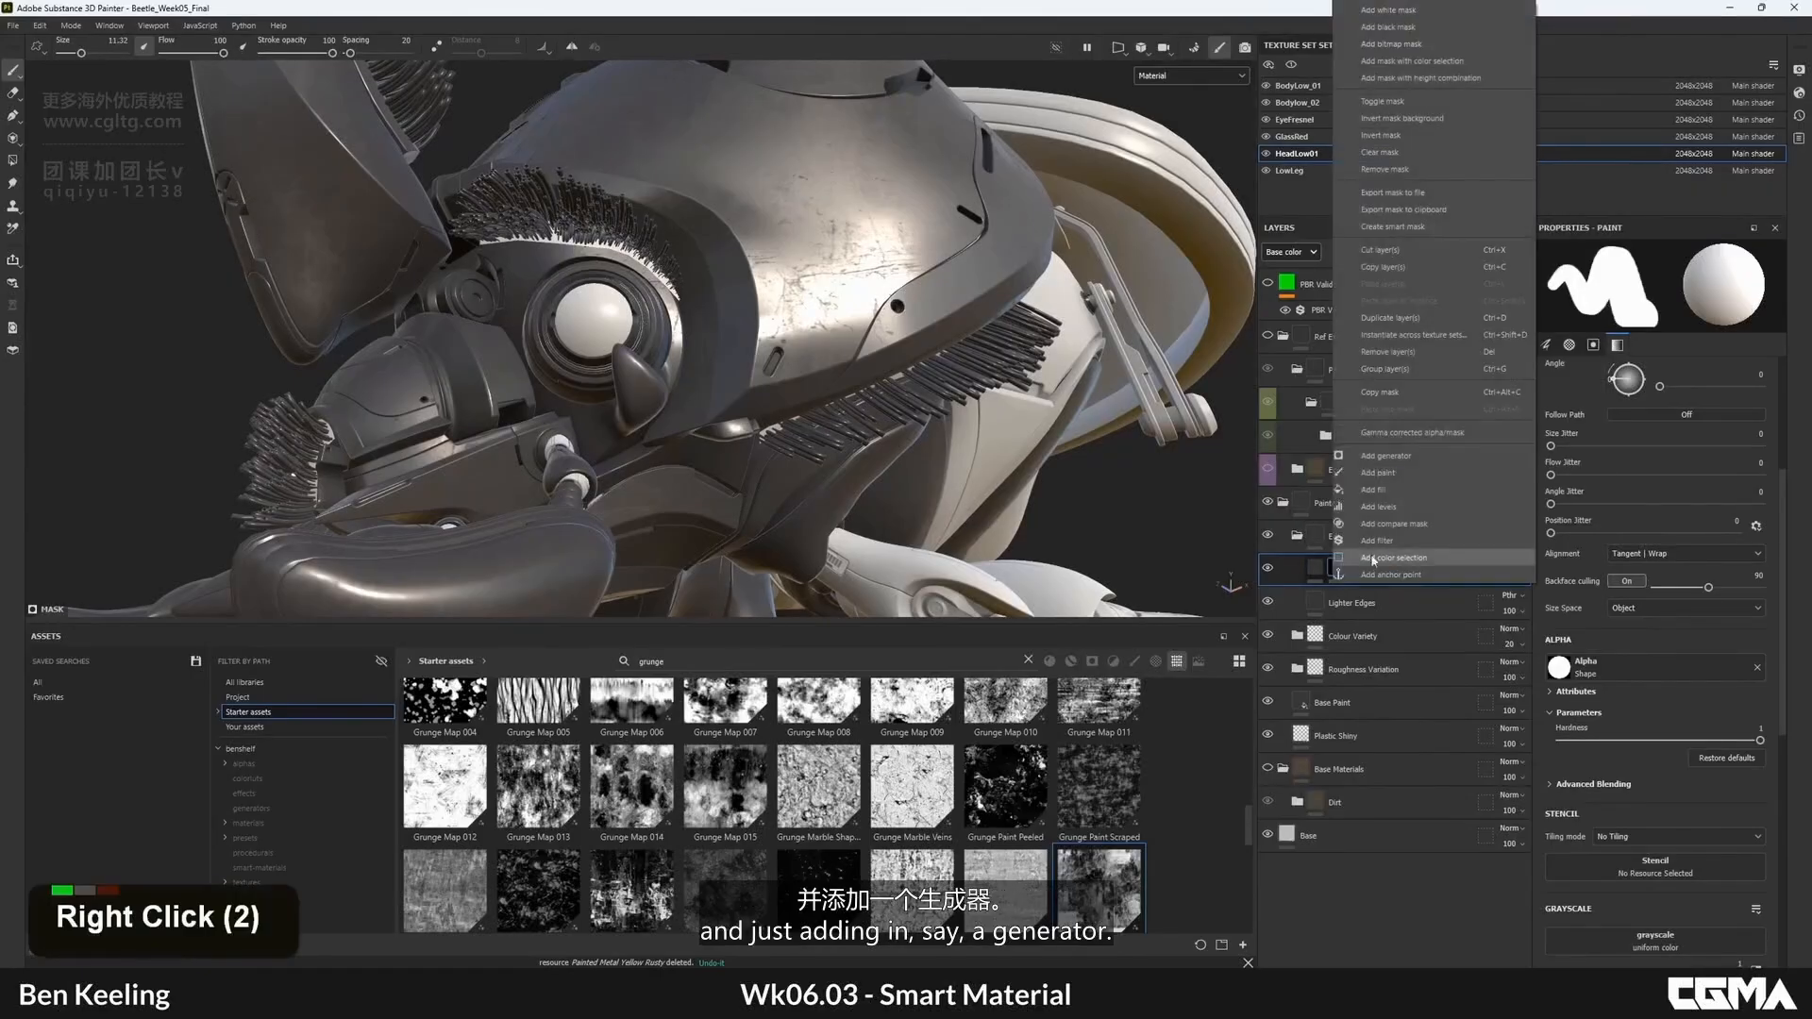
pyautogui.click(1385, 456)
pyautogui.click(1660, 291)
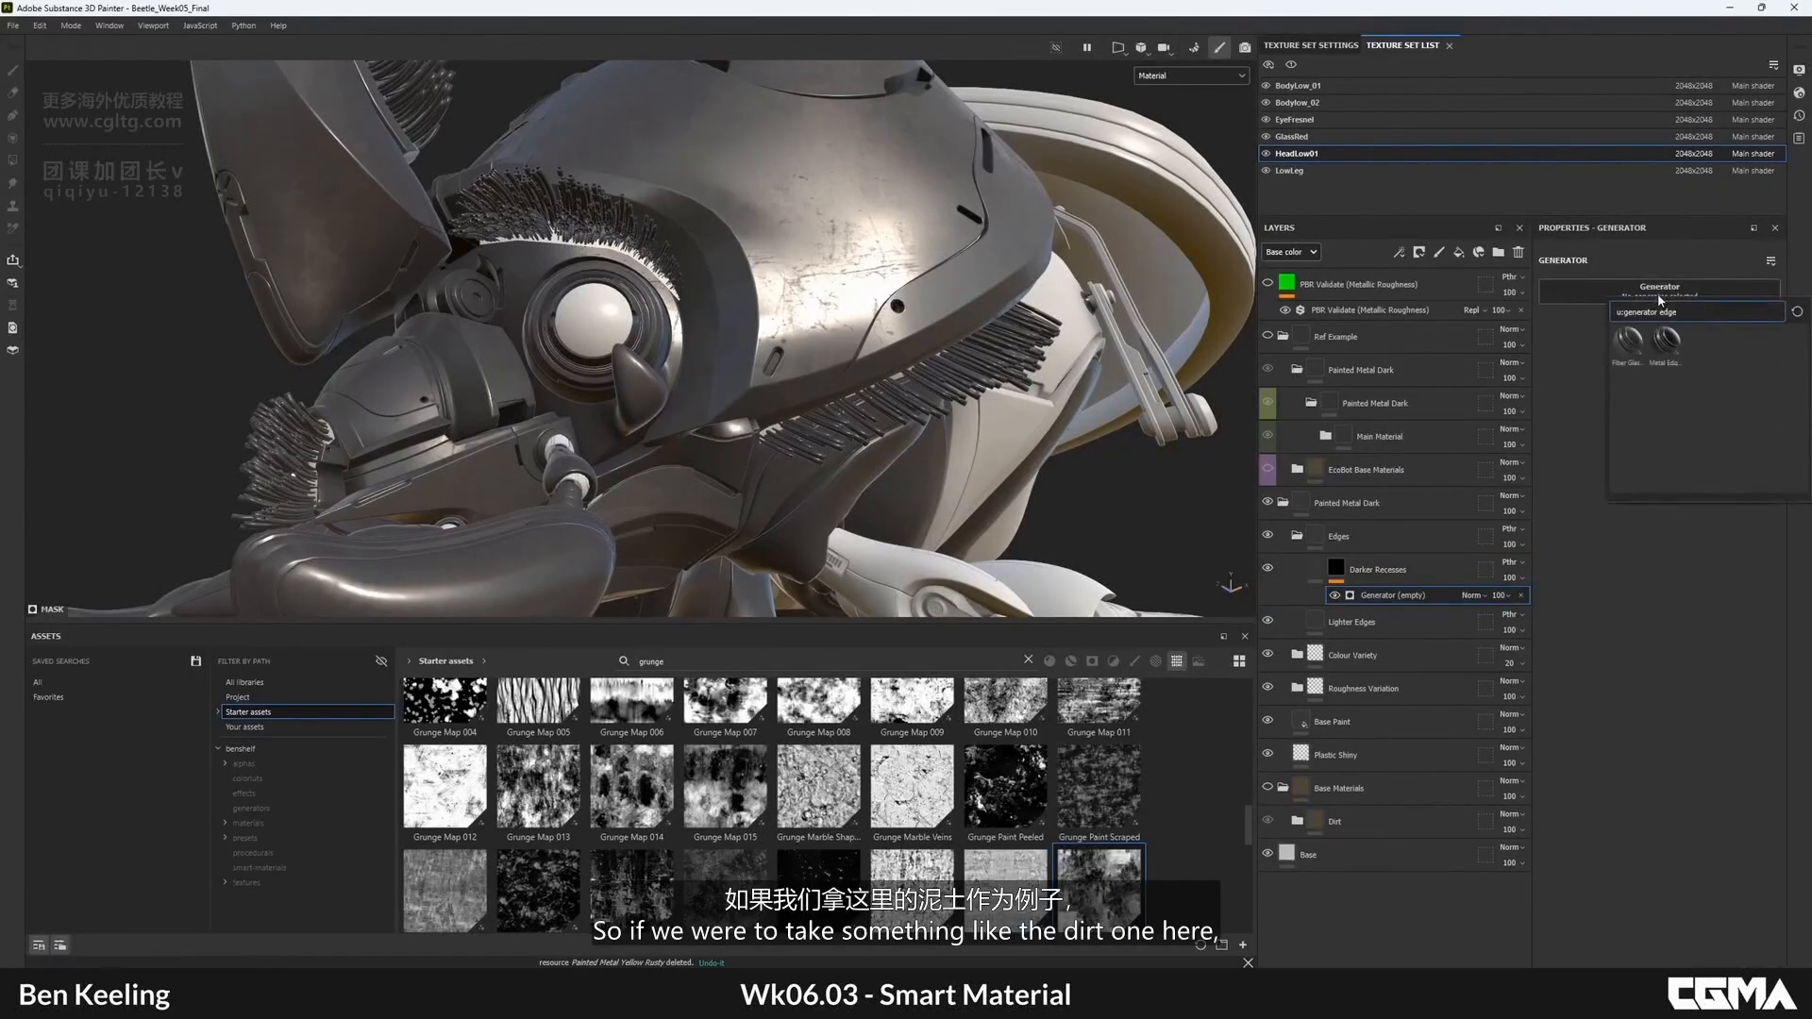
pyautogui.press('BackSpace')
pyautogui.press('BackSpace')
pyautogui.press('BackSpace')
pyautogui.press('BackSpace')
pyautogui.write('dirt')
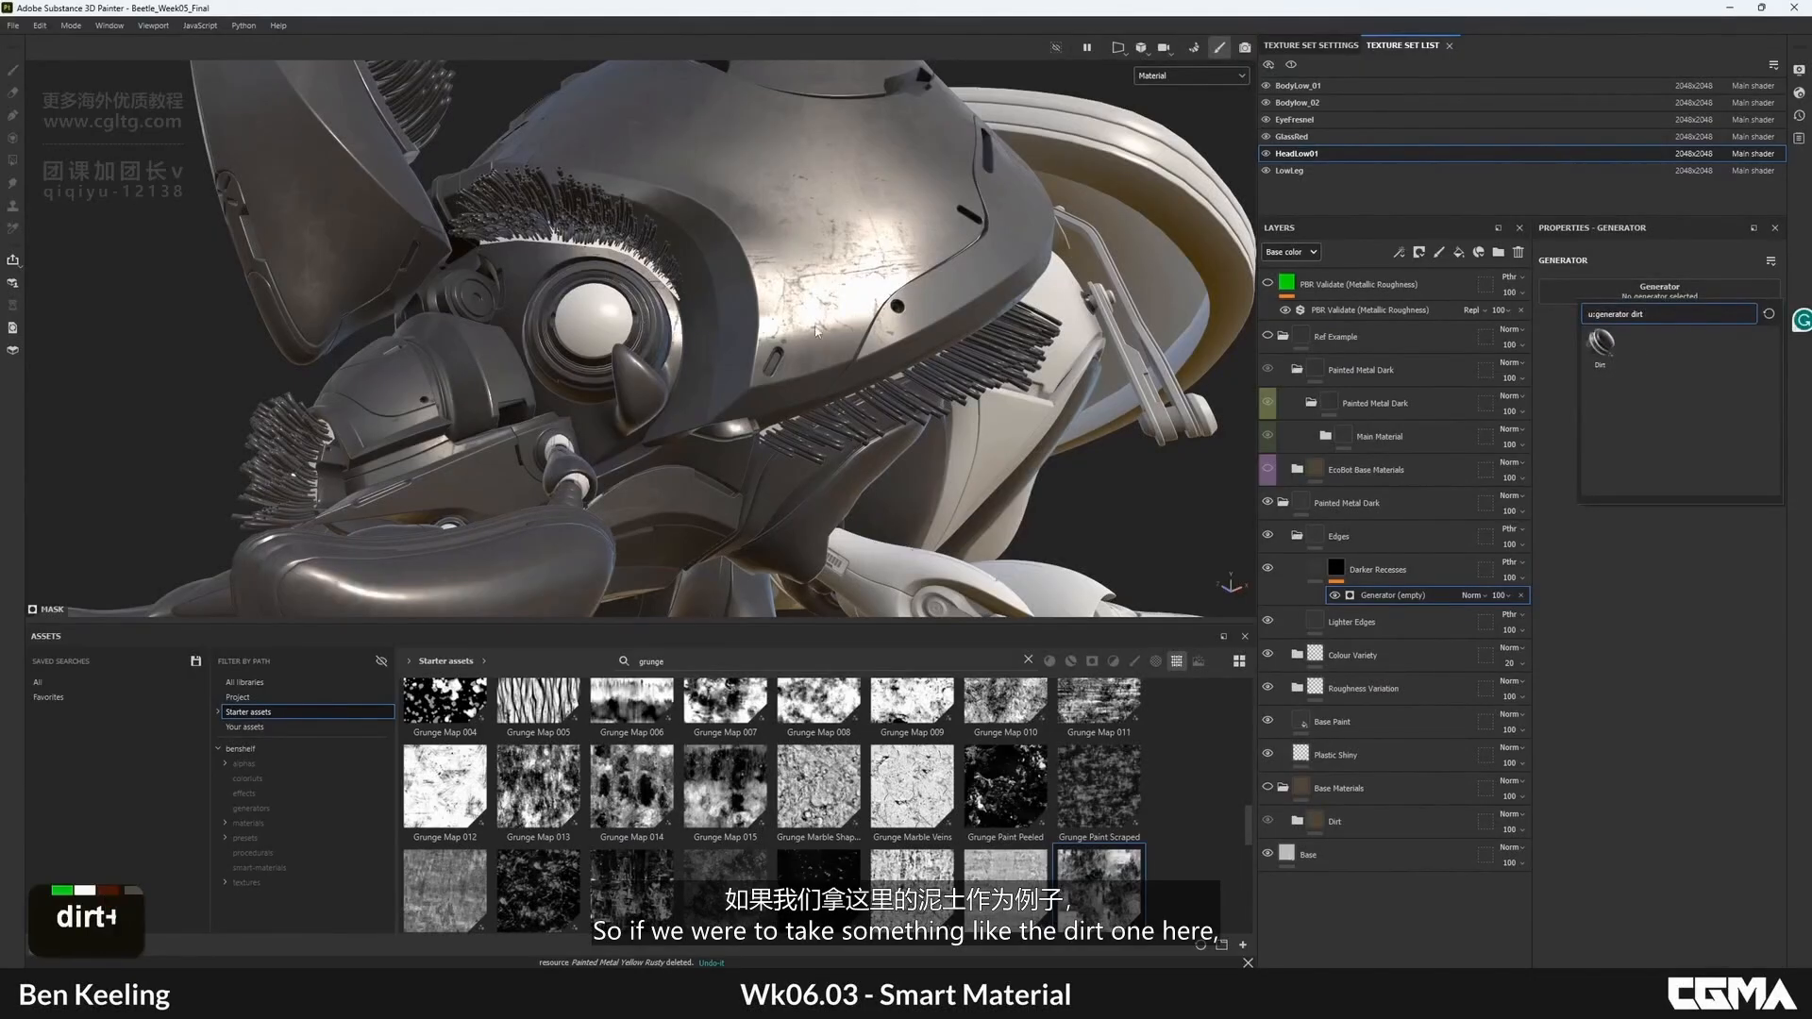
pyautogui.keyDown('alt'); pyautogui.moveTo(816, 332); pyautogui.dragTo(878, 373); pyautogui.keyUp('alt')
pyautogui.click(1600, 347)
# - Isolate the Darker Recesses mask in the viewport and set its Dirt generator's Grunge Amount to 0.06
pyautogui.keyDown('alt'); pyautogui.click(1335, 570); pyautogui.keyUp('alt')
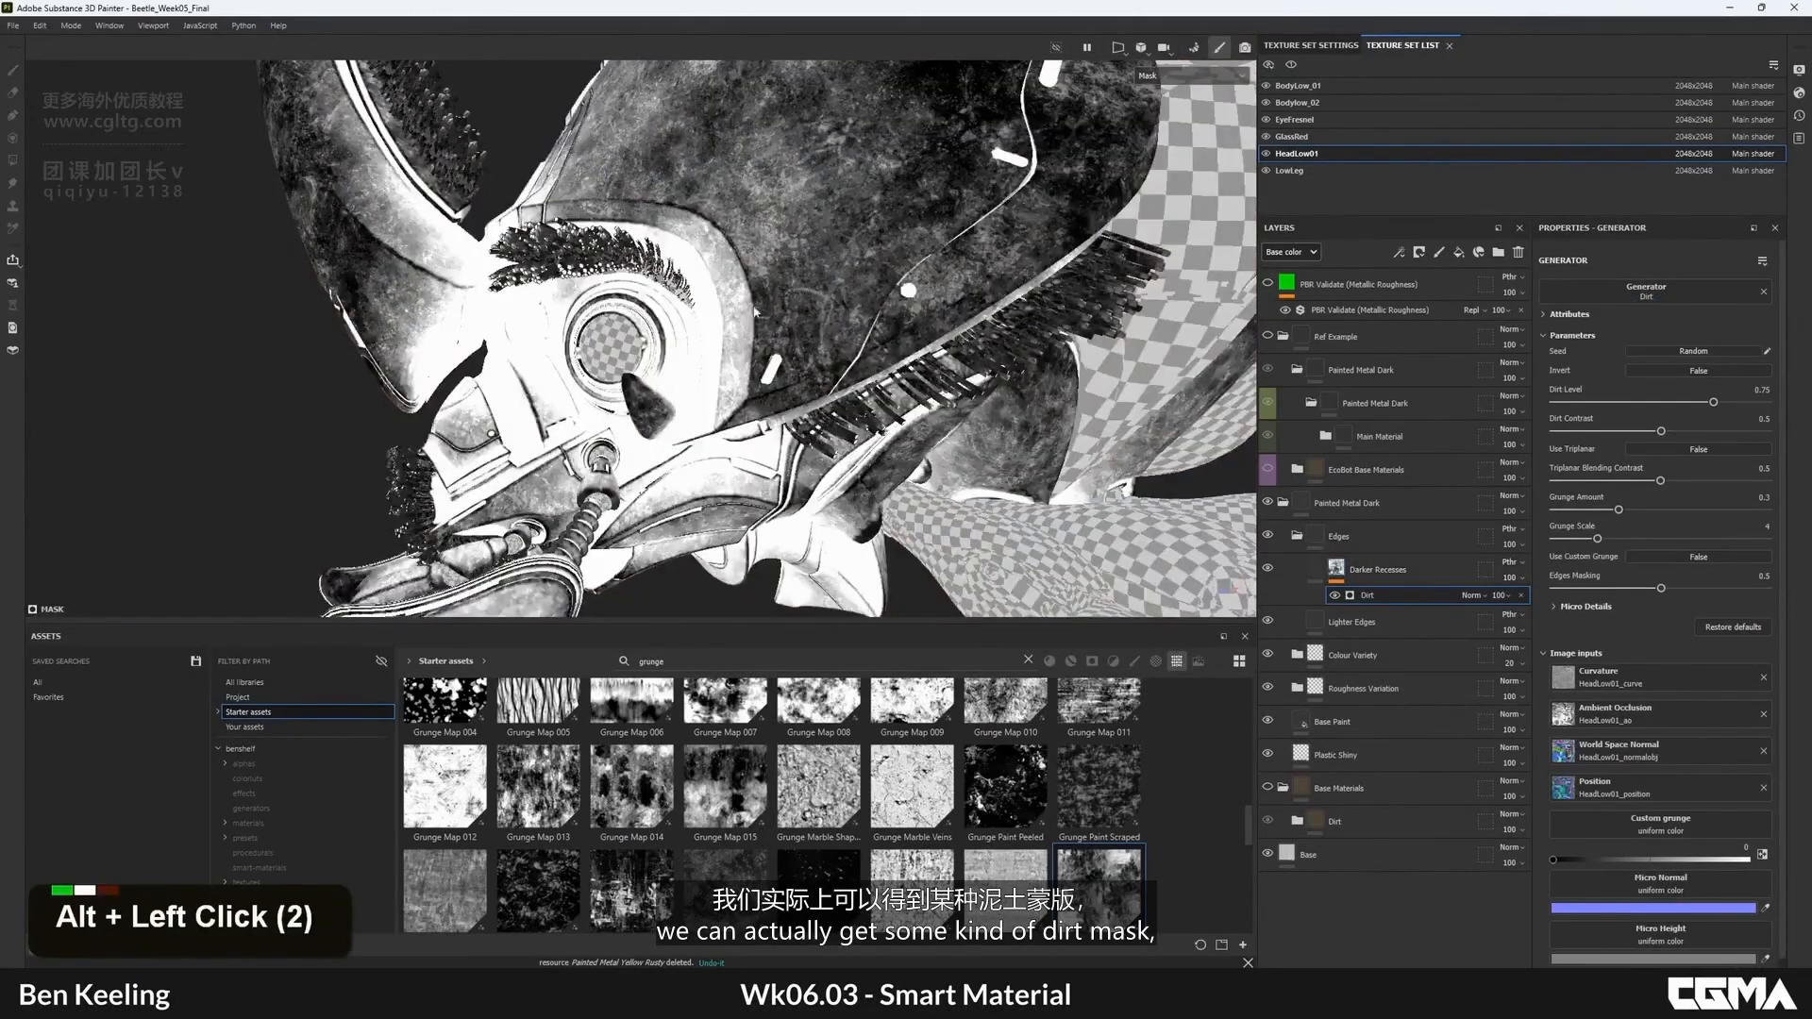
pyautogui.keyDown('alt'); pyautogui.moveTo(755, 313); pyautogui.dragTo(727, 315); pyautogui.keyUp('alt')
pyautogui.press('m')
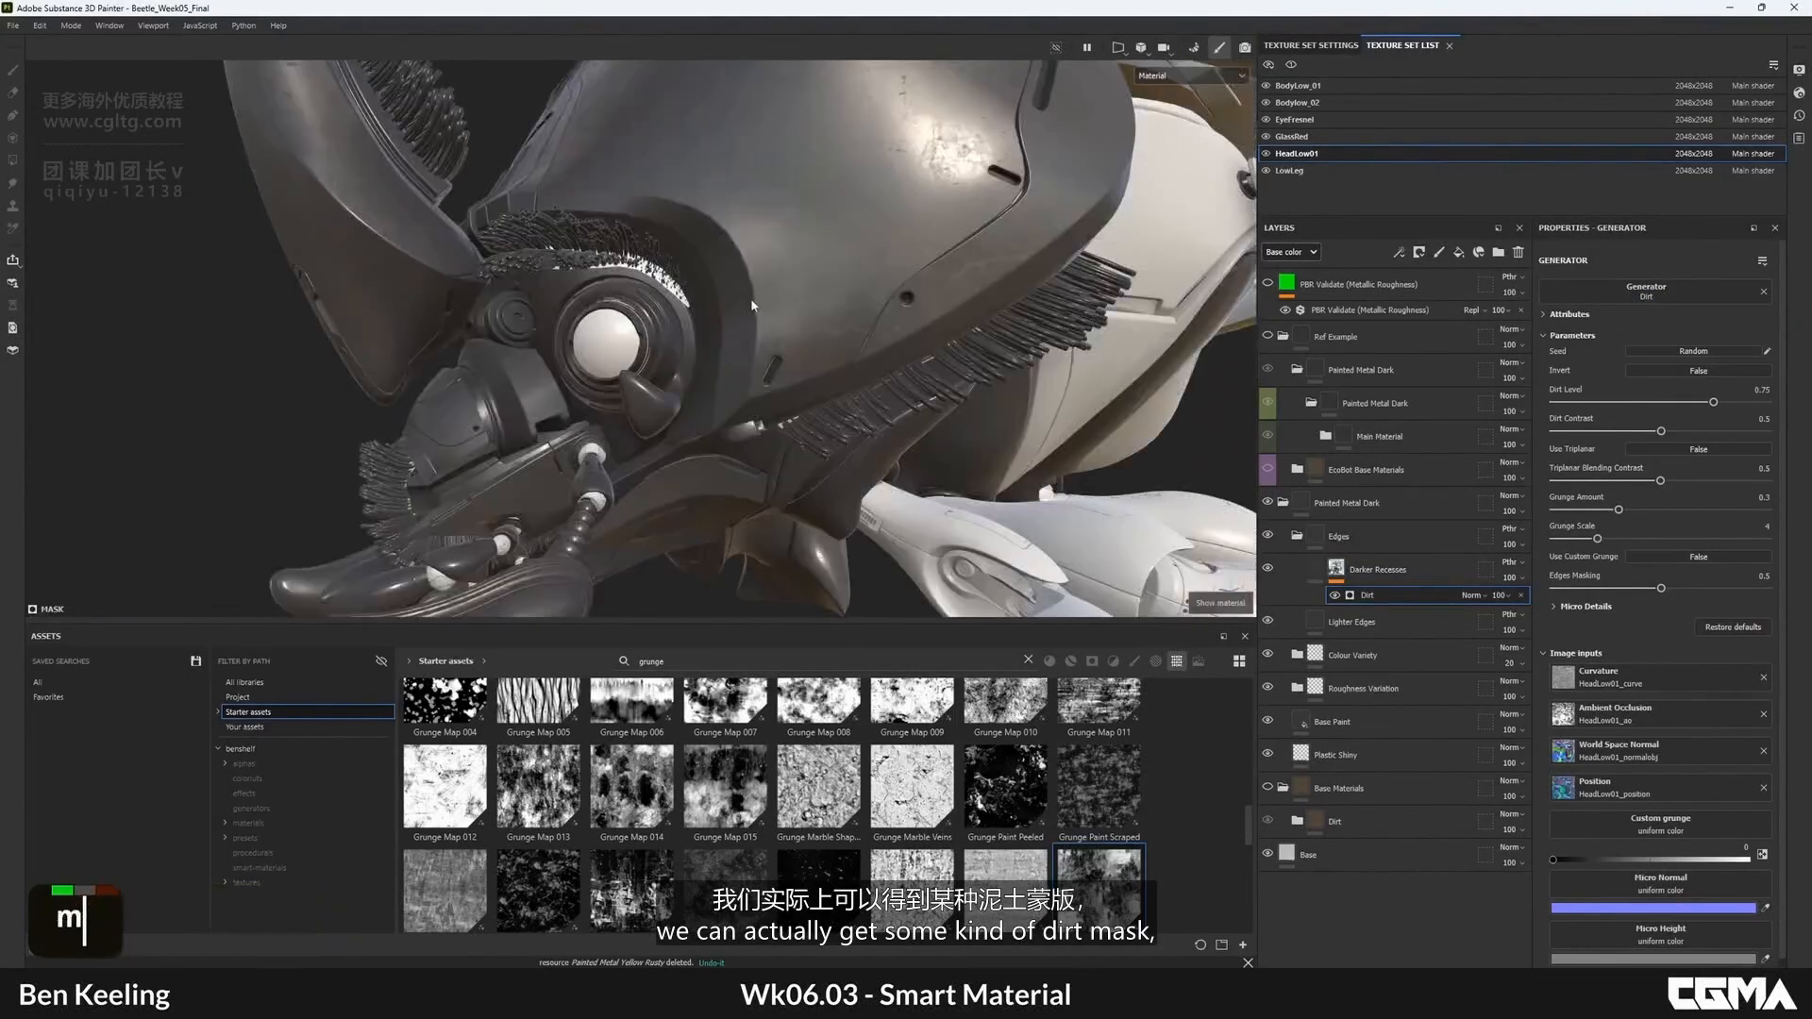
pyautogui.keyDown('alt'); pyautogui.click(1340, 570); pyautogui.keyUp('alt')
pyautogui.scroll(-3, 1663, 787)
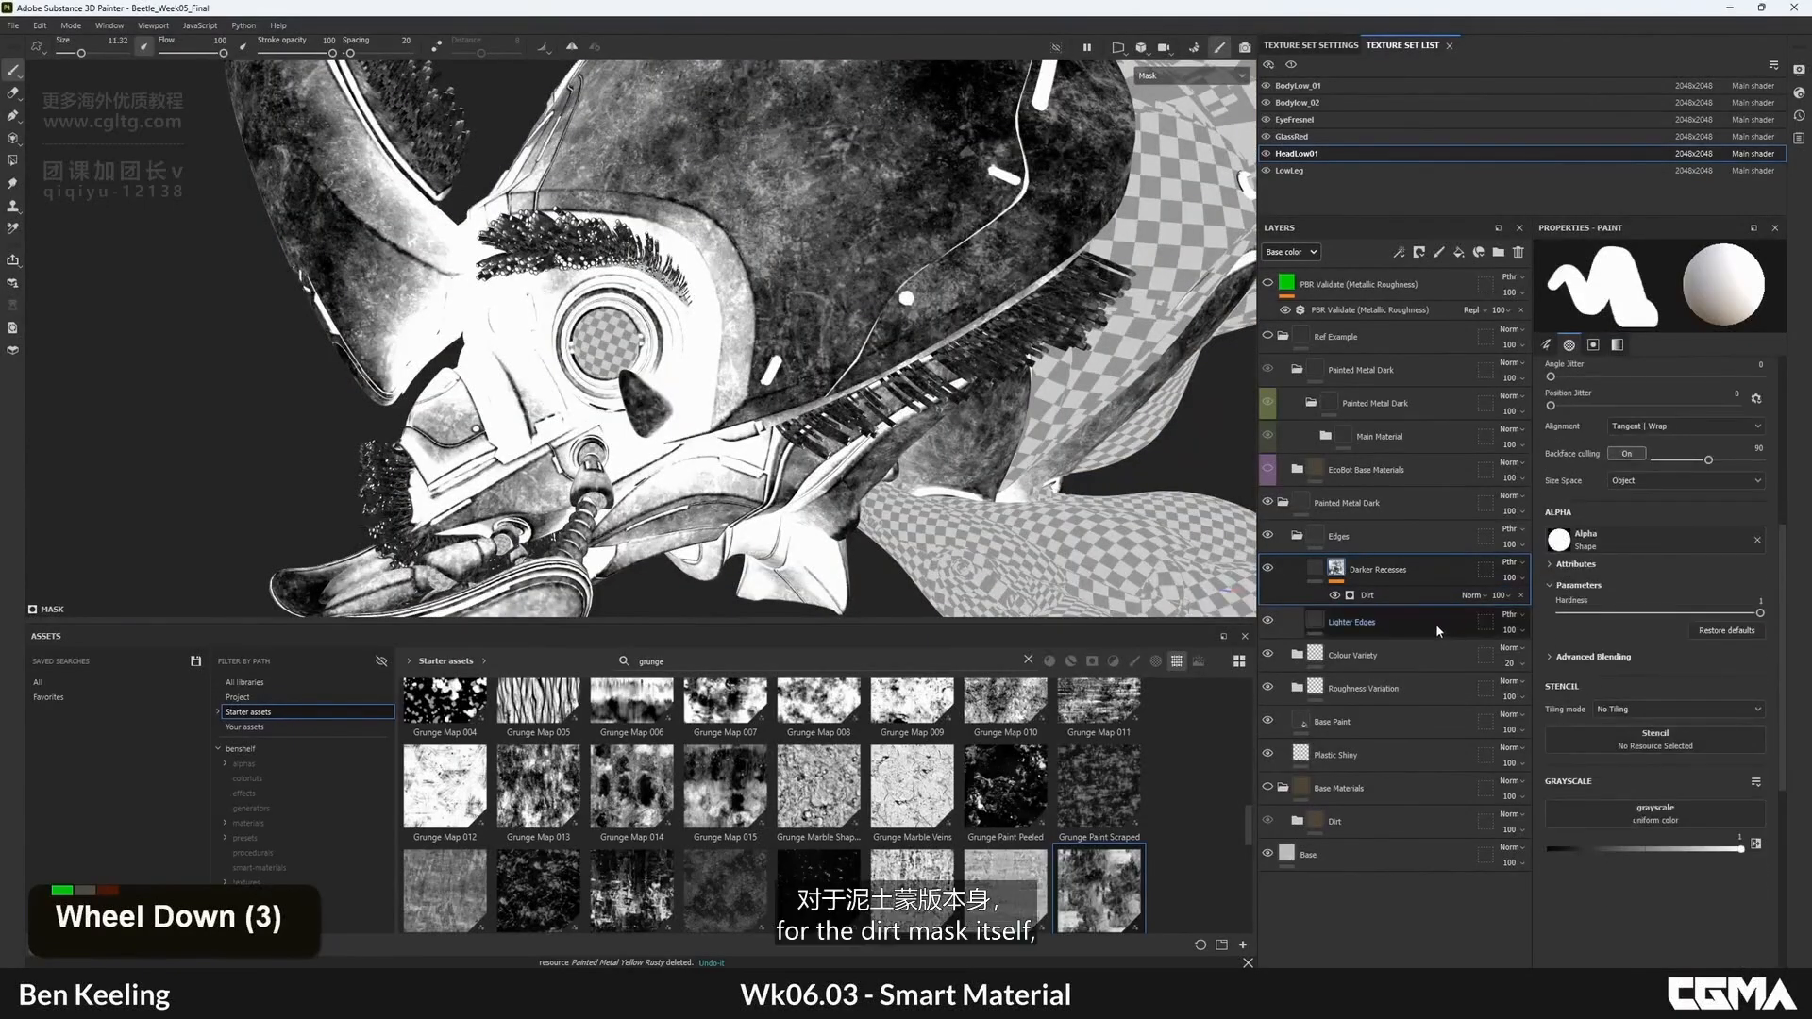
pyautogui.click(1369, 595)
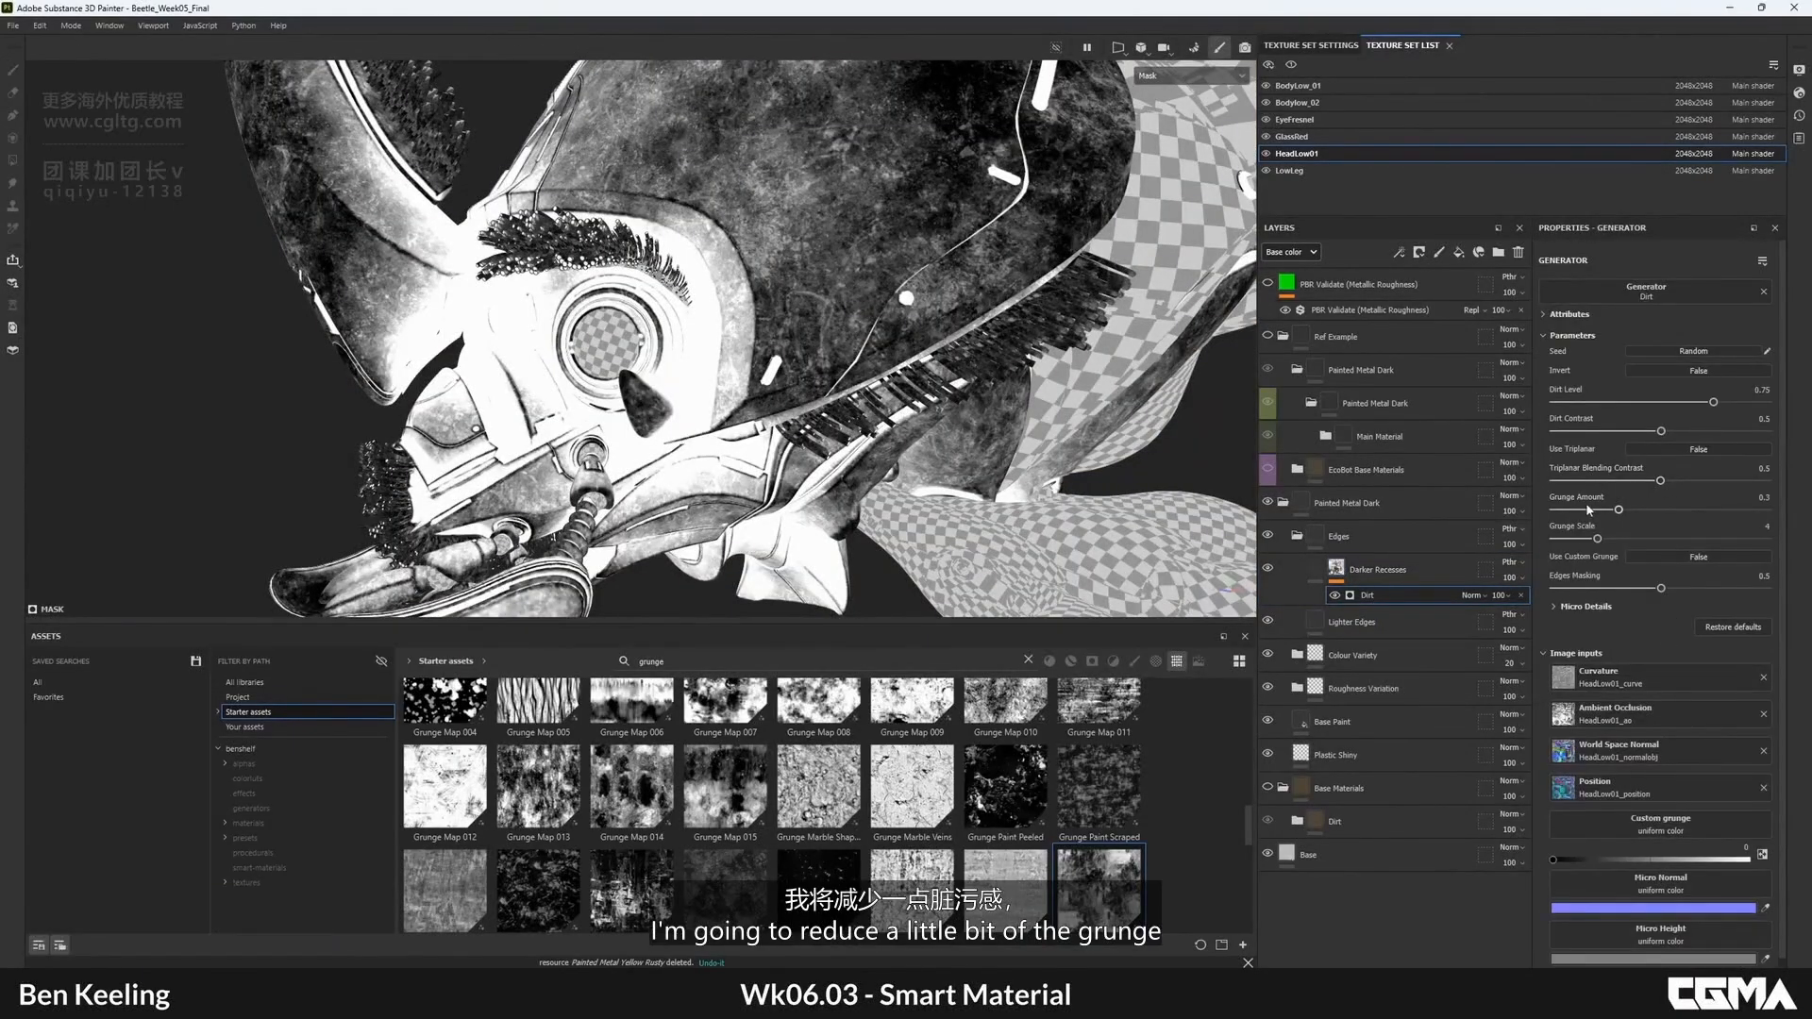
pyautogui.moveTo(1591, 508); pyautogui.dragTo(1568, 507)
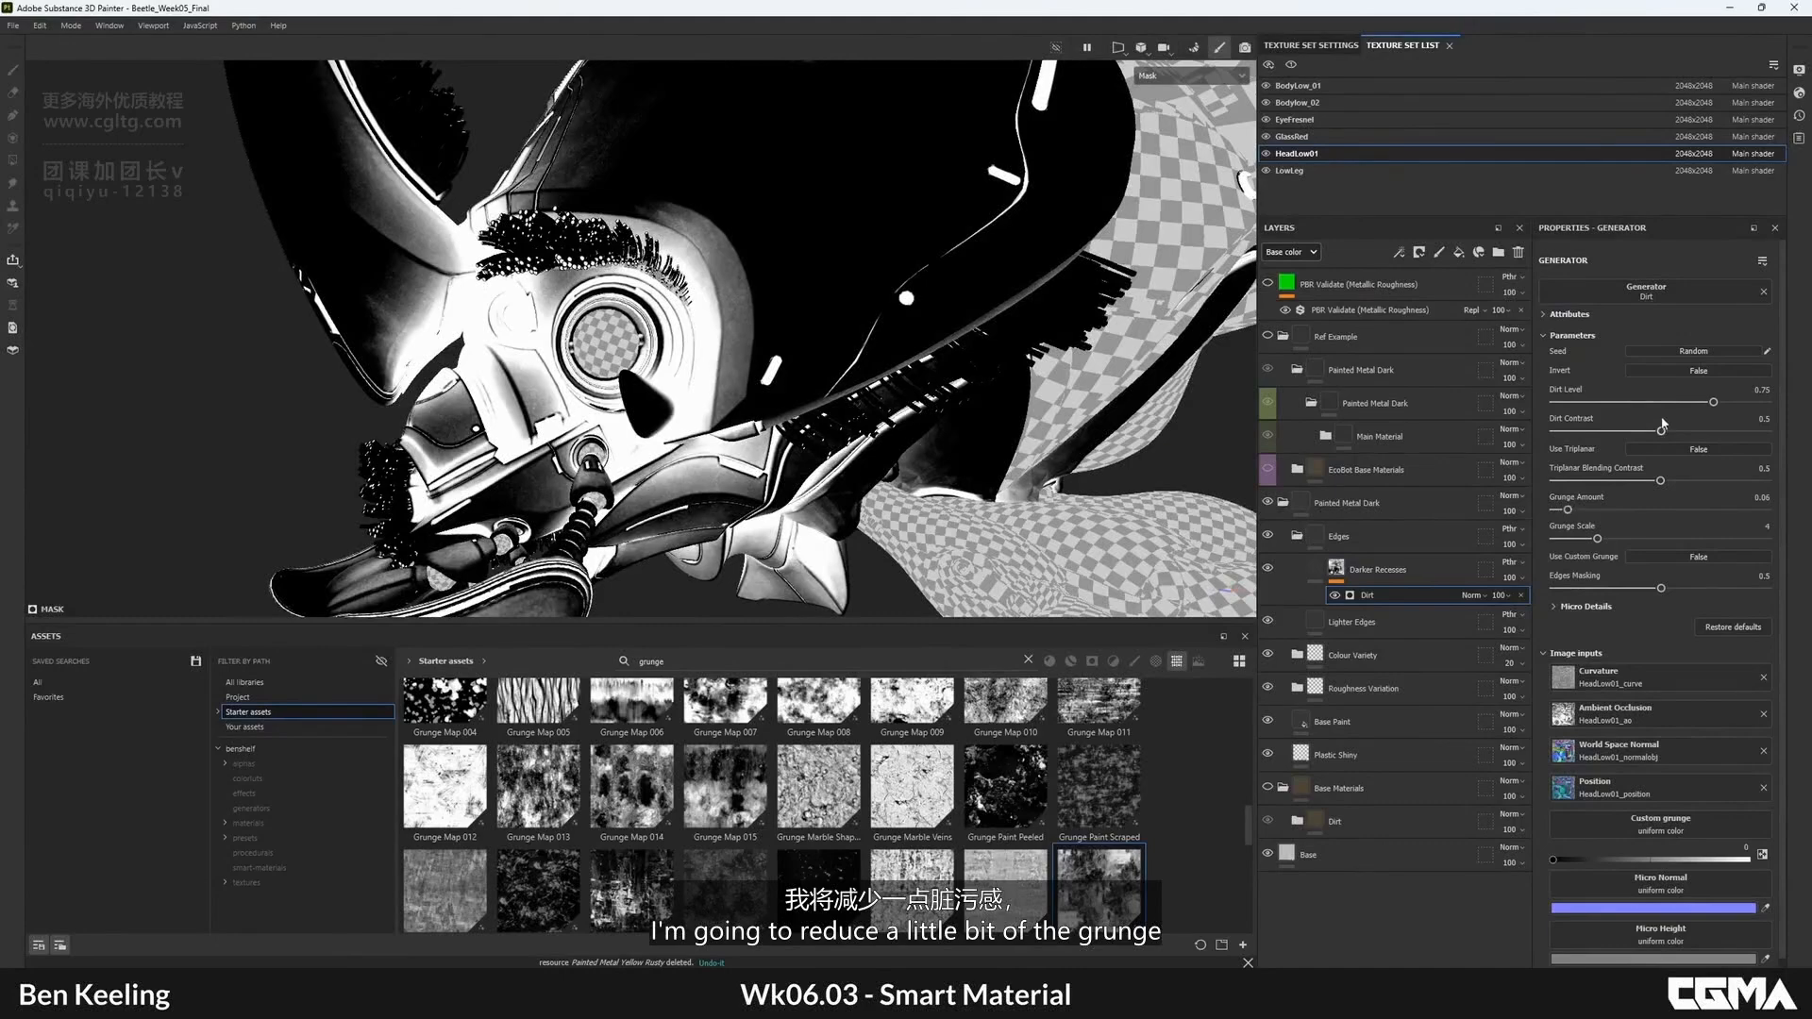
# - Set the generator's Dirt Level to 0.42 and check the crevices around the eye in the mask and material views
pyautogui.moveTo(1713, 403); pyautogui.dragTo(1643, 402)
pyautogui.keyDown('alt'); pyautogui.moveTo(458, 287); pyautogui.dragTo(688, 216, button='middle'); pyautogui.keyUp('alt')
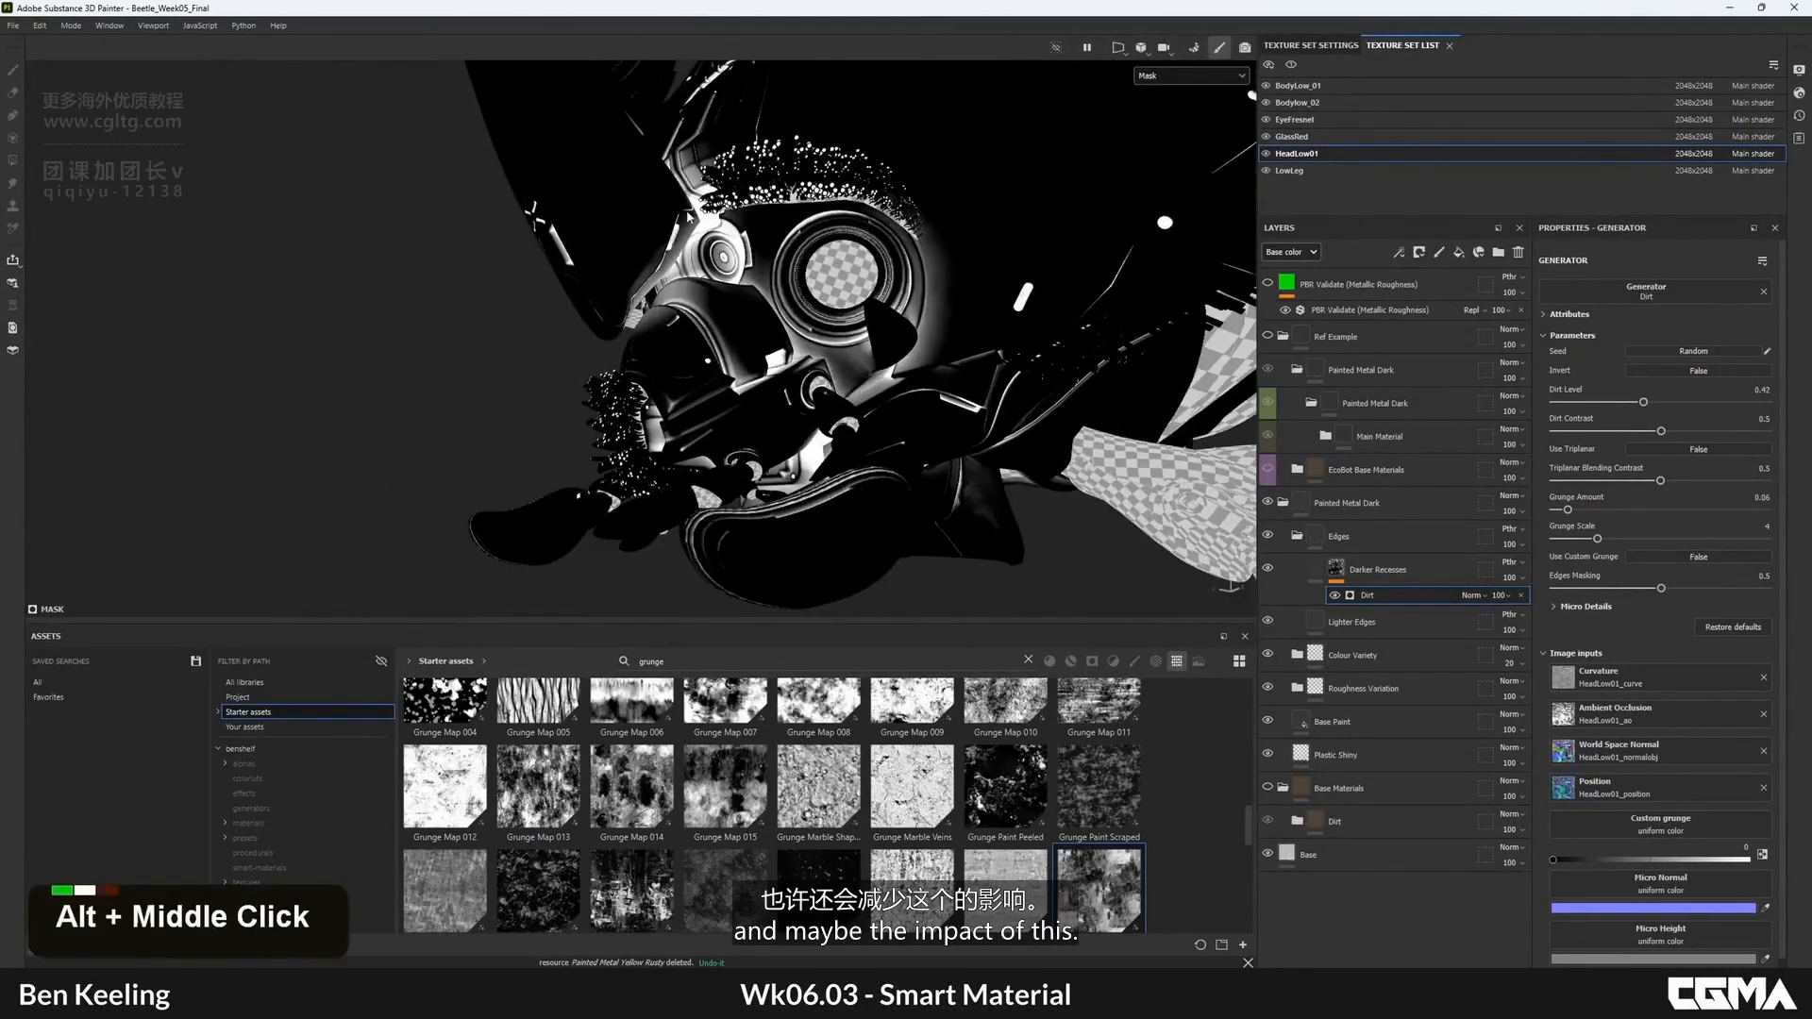
pyautogui.keyDown('alt'); pyautogui.moveTo(688, 216); pyautogui.dragTo(953, 397); pyautogui.keyUp('alt')
pyautogui.keyDown('alt'); pyautogui.moveTo(982, 411); pyautogui.dragTo(745, 353, button='middle'); pyautogui.keyUp('alt')
pyautogui.keyDown('alt'); pyautogui.moveTo(746, 353); pyautogui.dragTo(737, 370); pyautogui.keyUp('alt')
pyautogui.press('m')
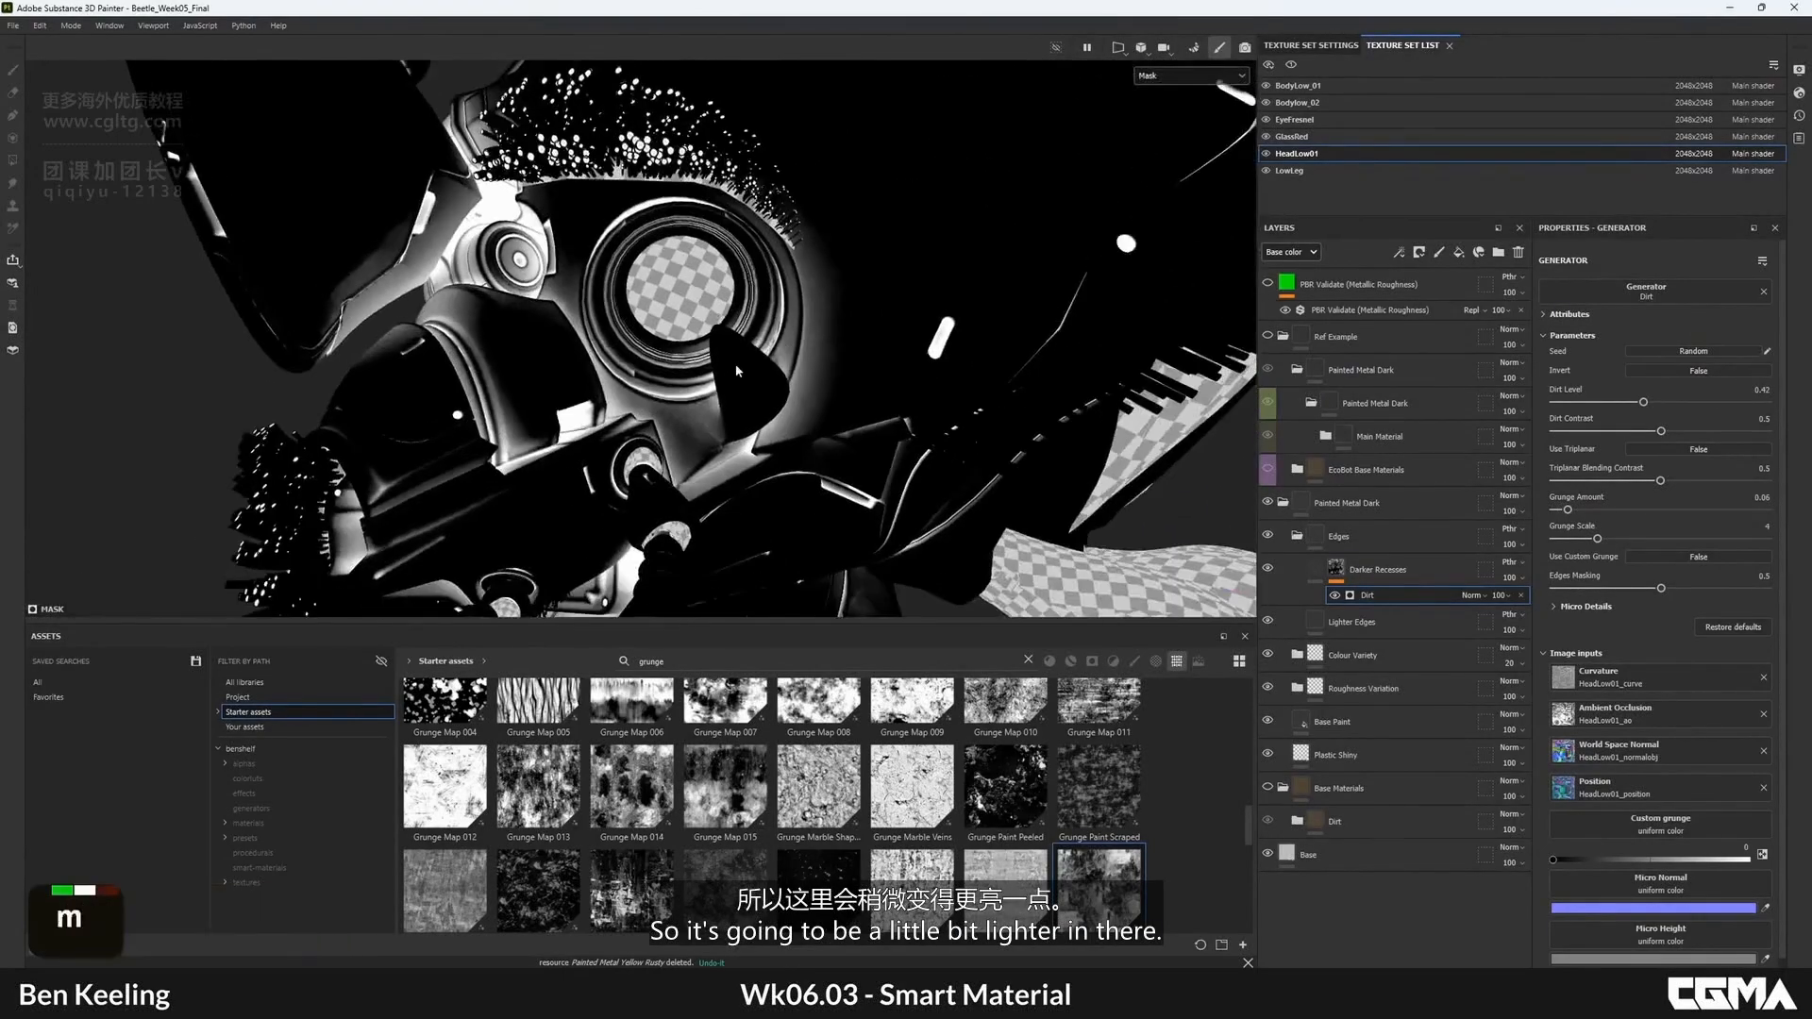
pyautogui.keyDown('alt'); pyautogui.moveTo(826, 304); pyautogui.dragTo(897, 326, button='right'); pyautogui.keyUp('alt')
# - Add an HSL Perceptive filter to the Darker Recesses layer's content, limited to the colour channel, and set its Lightness to 0.408
pyautogui.doubleClick(1317, 569)
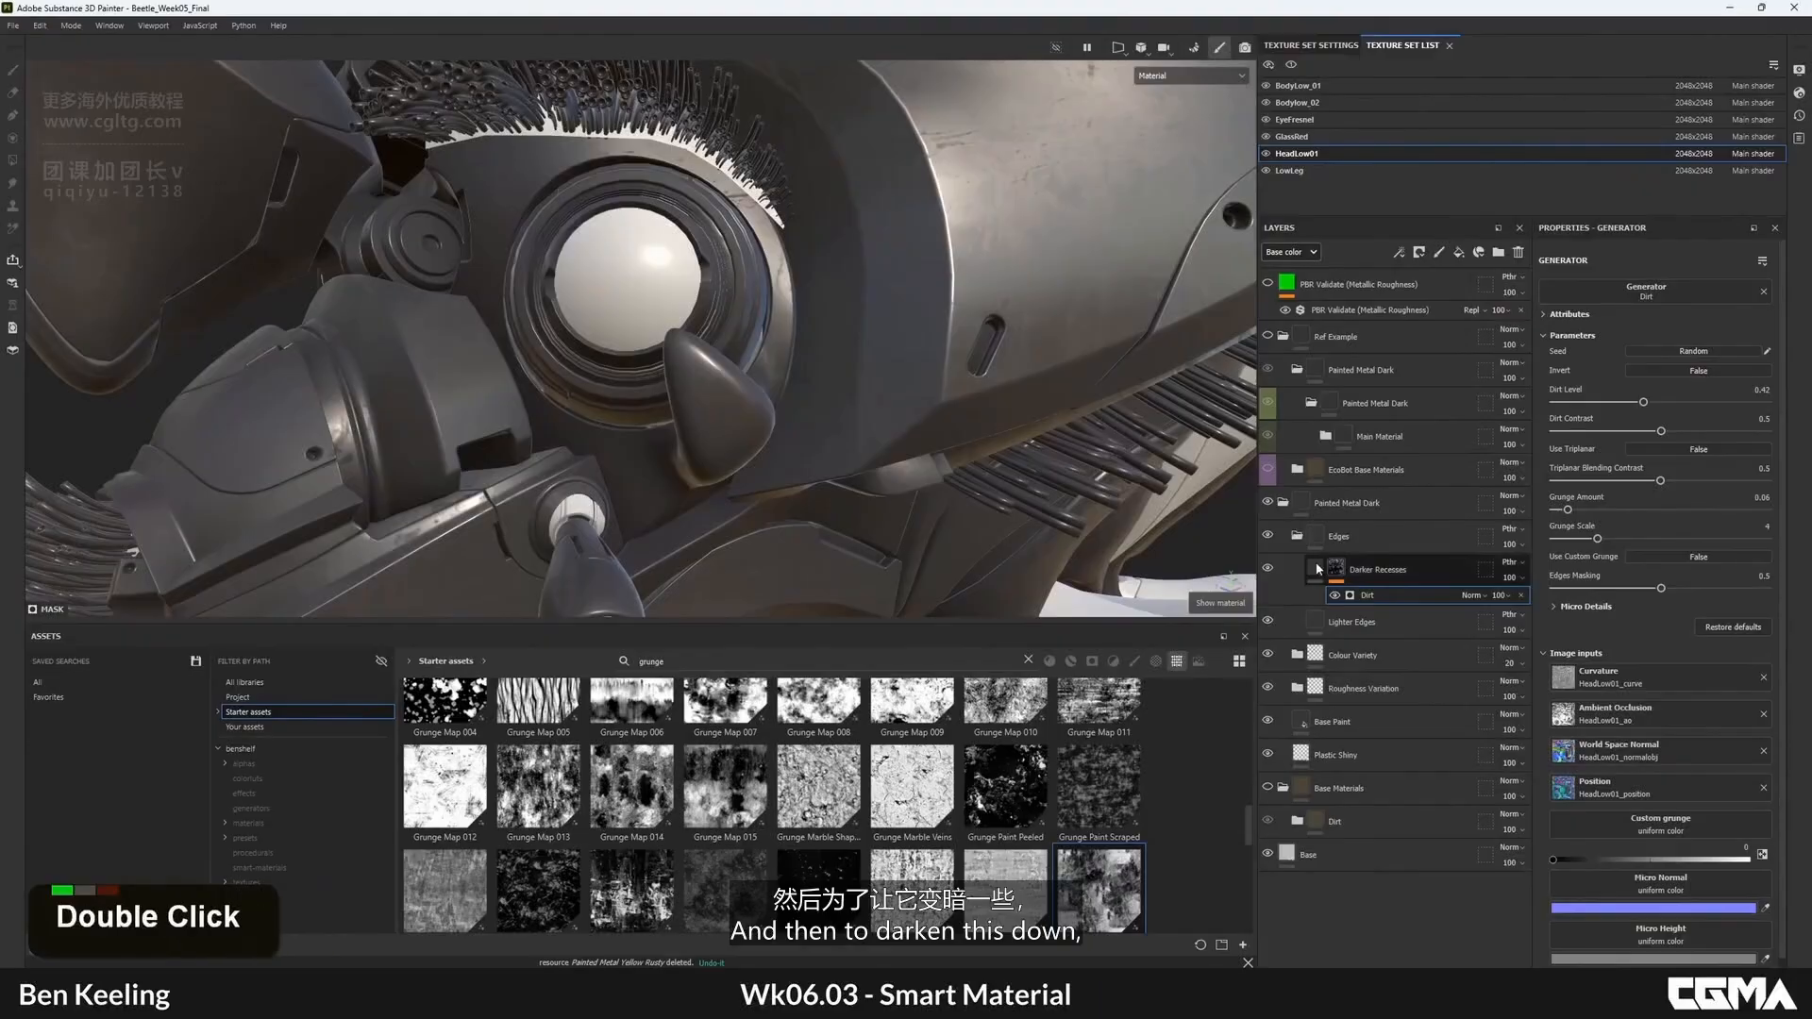
pyautogui.rightClick(1320, 574)
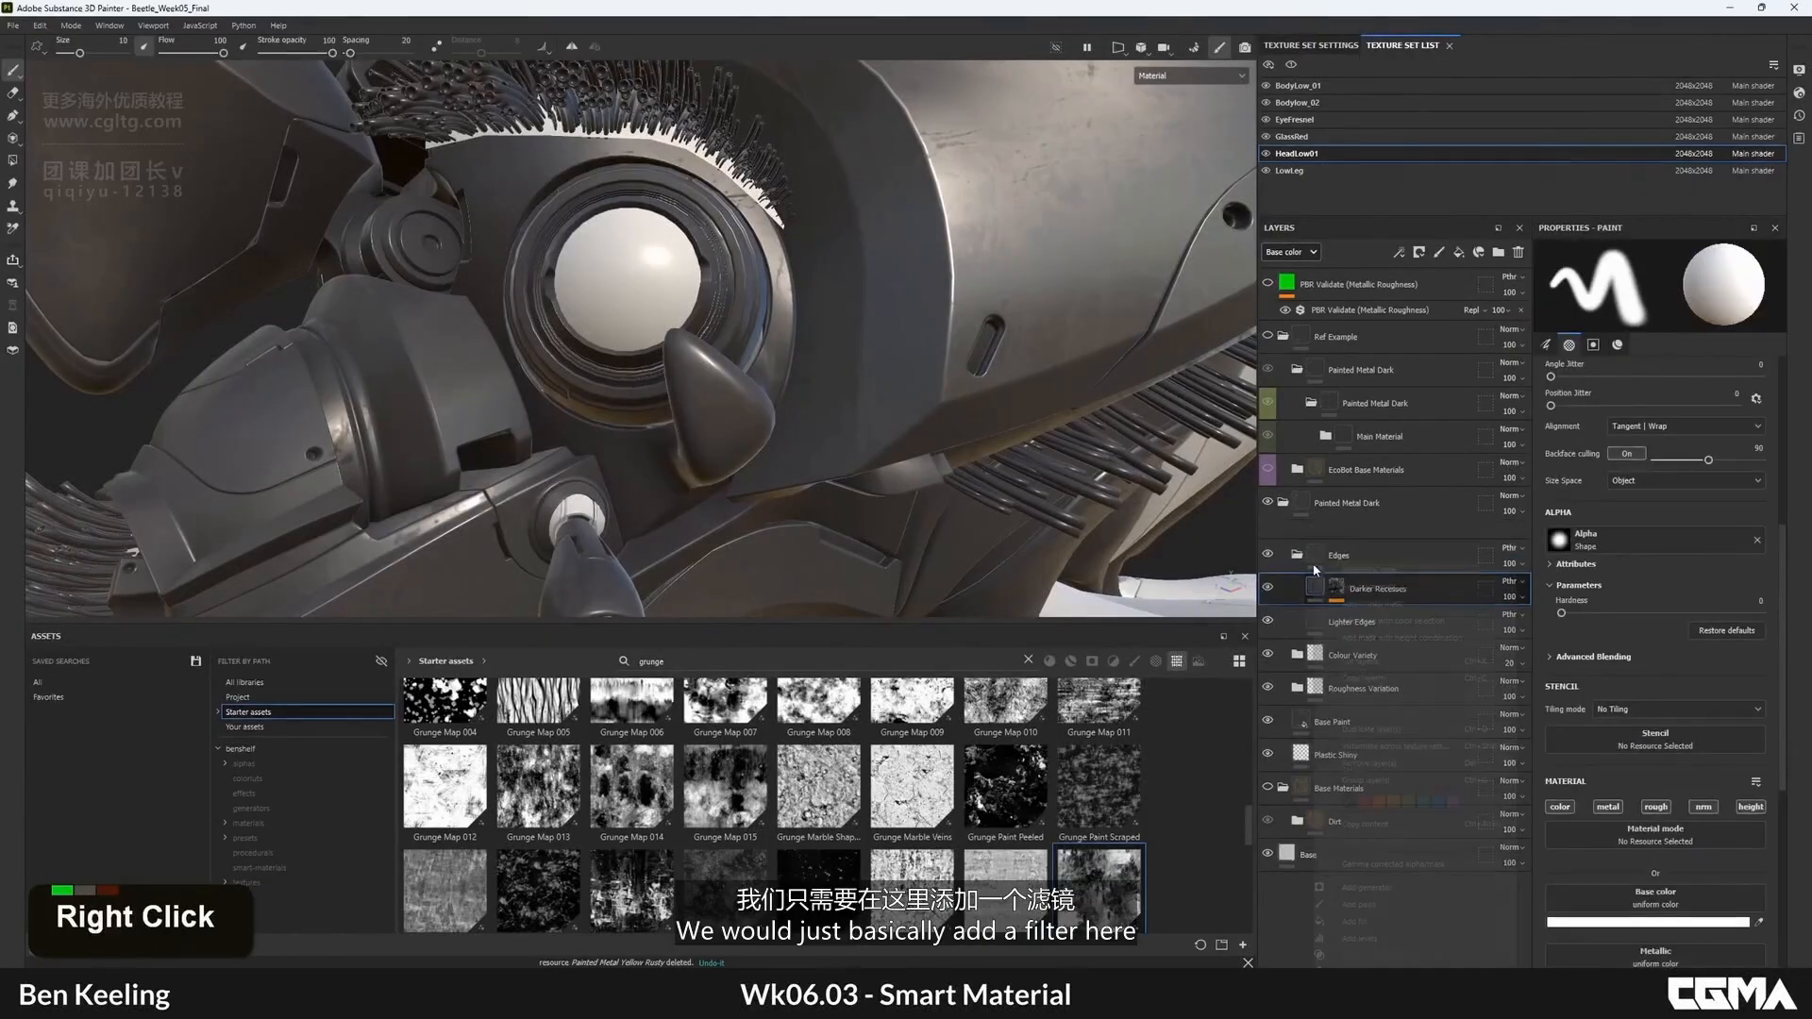
pyautogui.click(1369, 973)
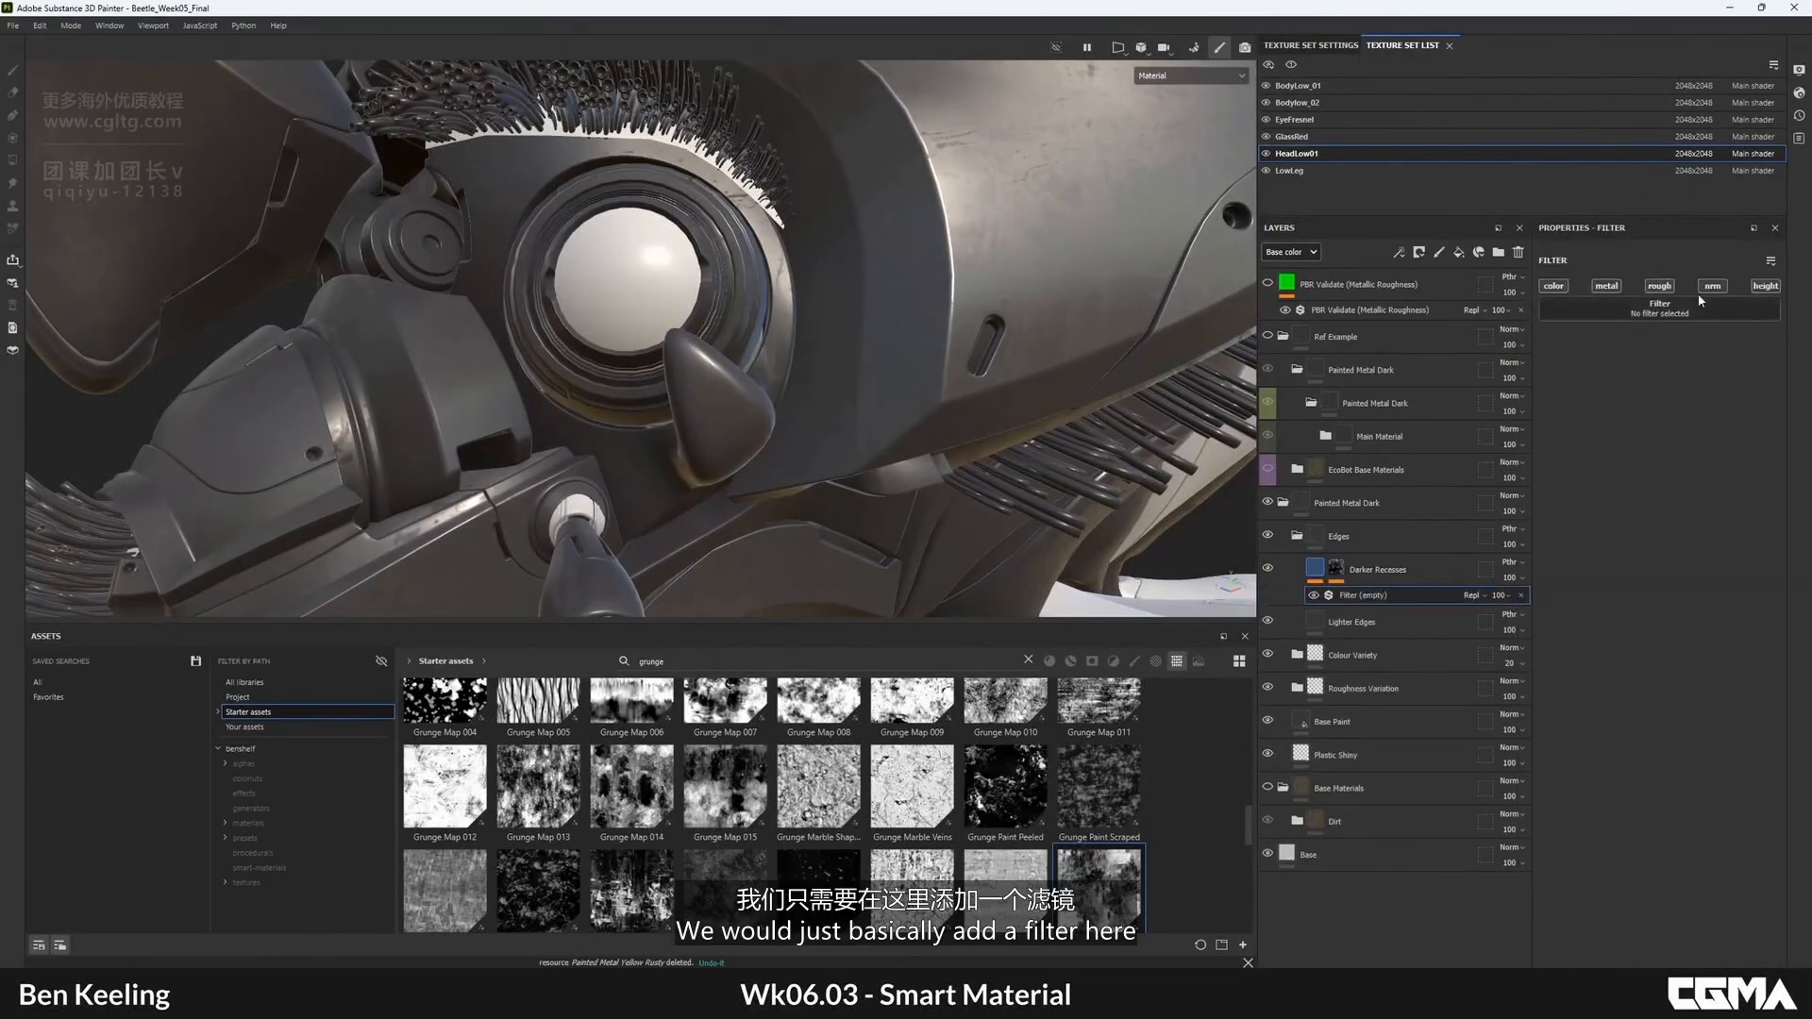
pyautogui.click(1659, 306)
pyautogui.write('grad')
pyautogui.press('BackSpace')
pyautogui.press('BackSpace')
pyautogui.press('BackSpace')
pyautogui.press('BackSpace')
pyautogui.press('BackSpace')
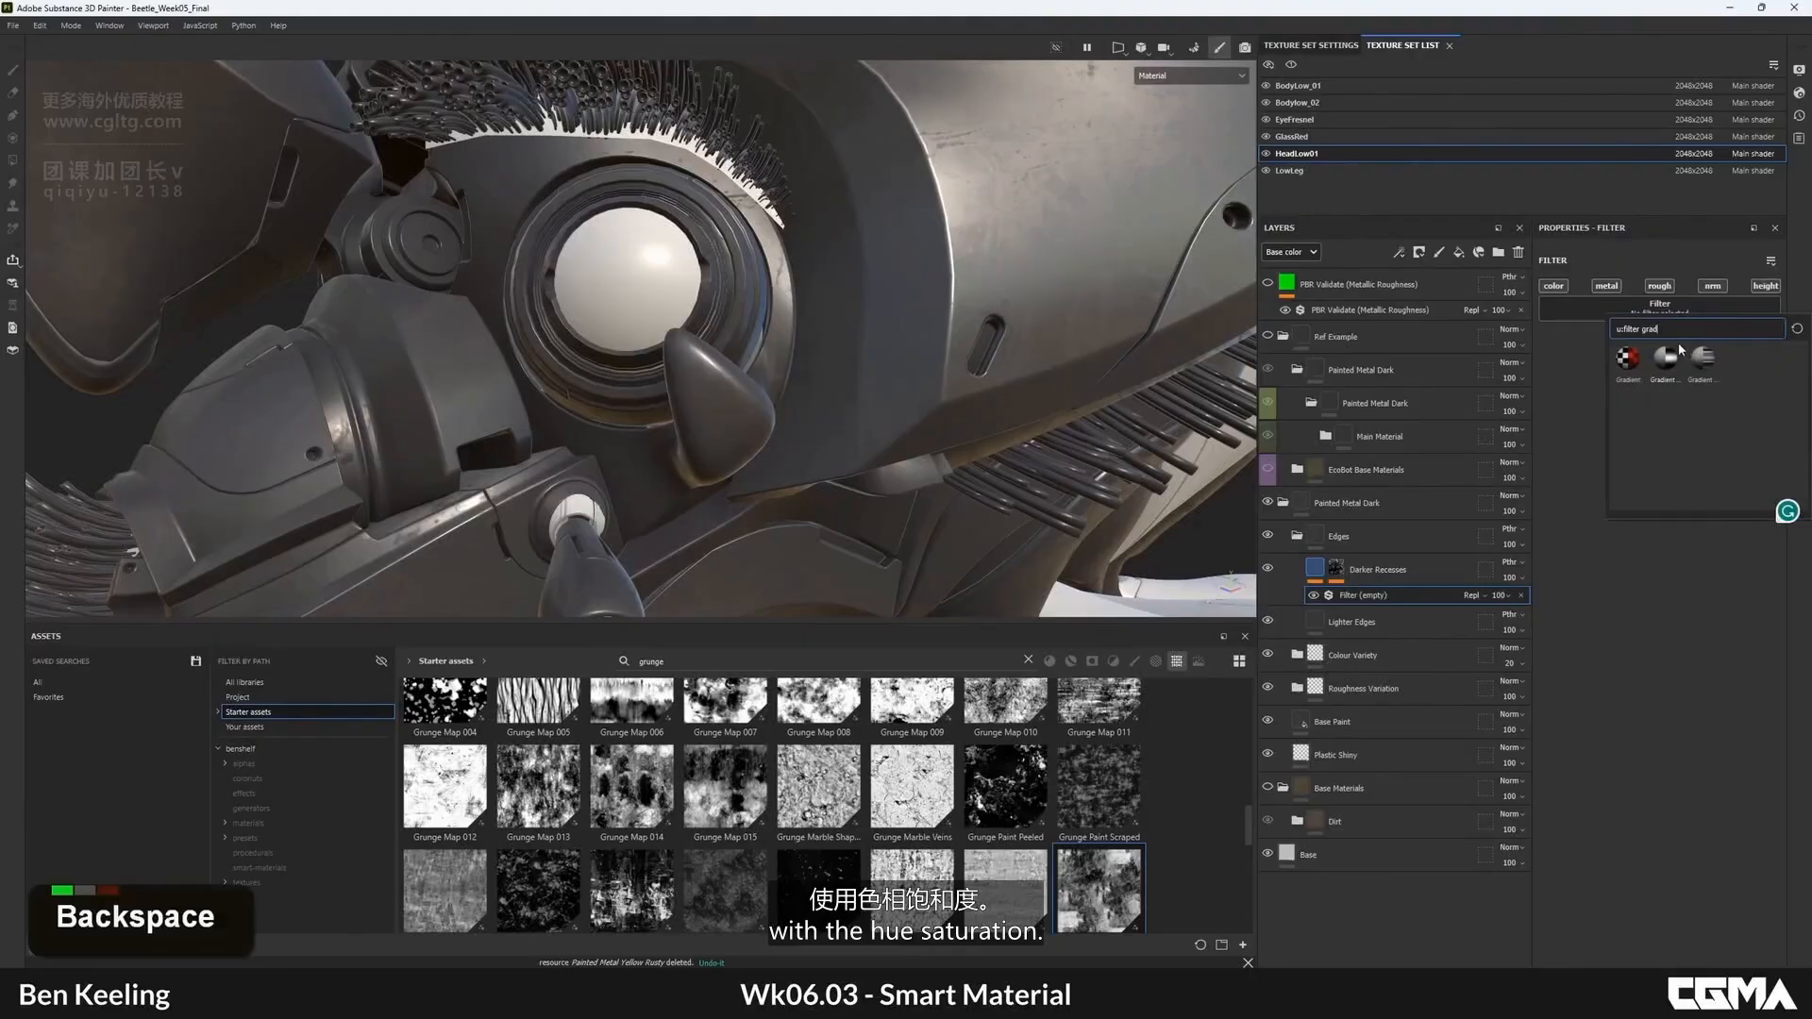
pyautogui.write('hsl')
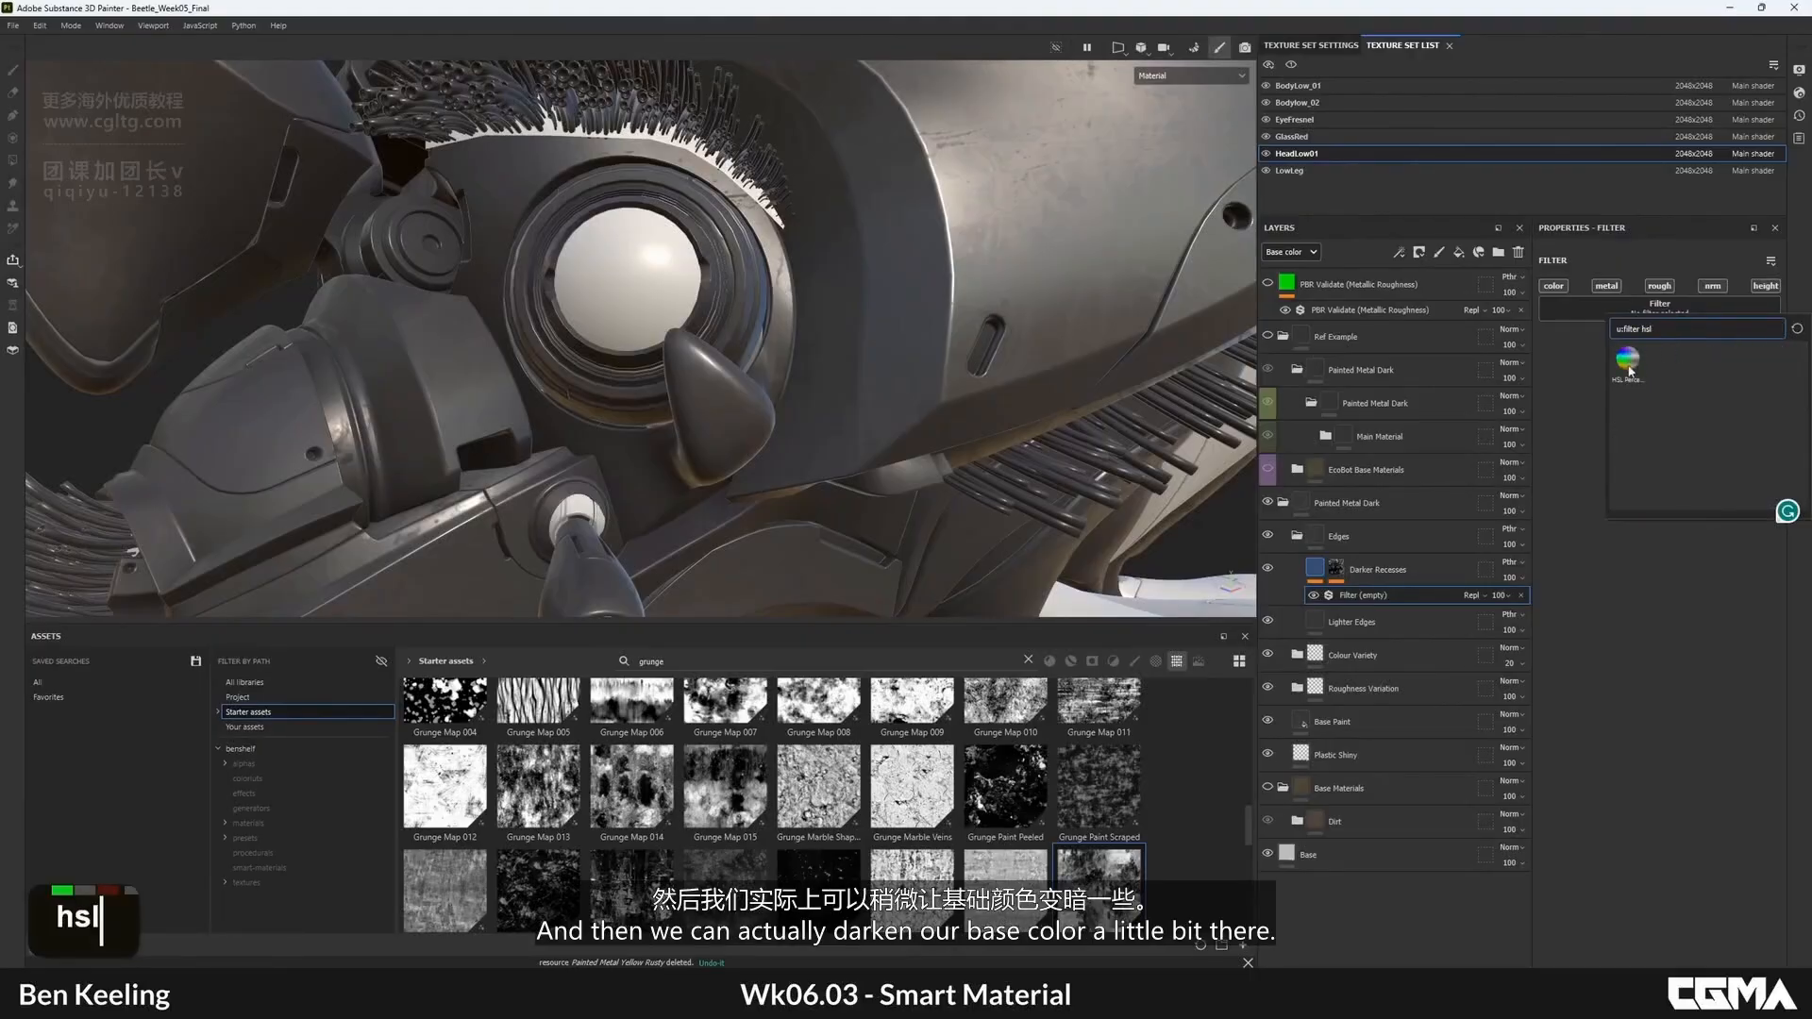
pyautogui.click(1628, 363)
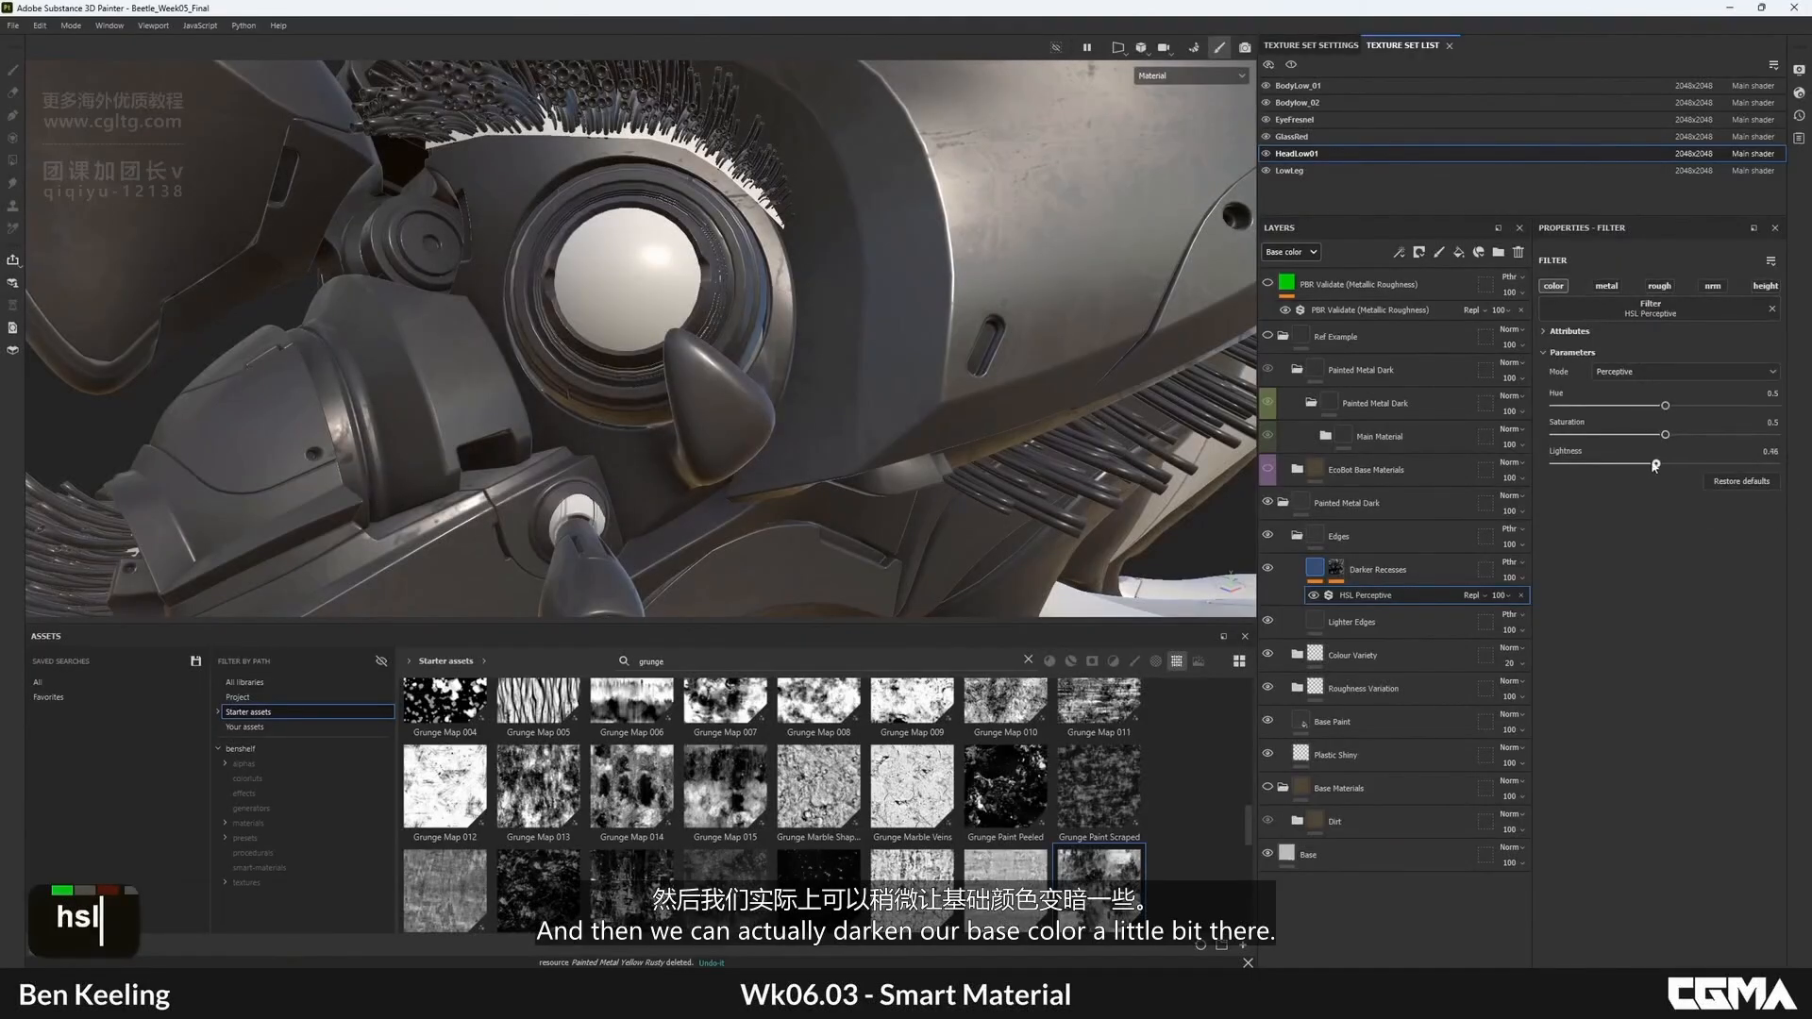
# - Show only the base colour channel and examine the darkening in the crevices around the eye
pyautogui.press('c')
pyautogui.keyDown('alt'); pyautogui.moveTo(782, 407); pyautogui.dragTo(878, 363); pyautogui.keyUp('alt')
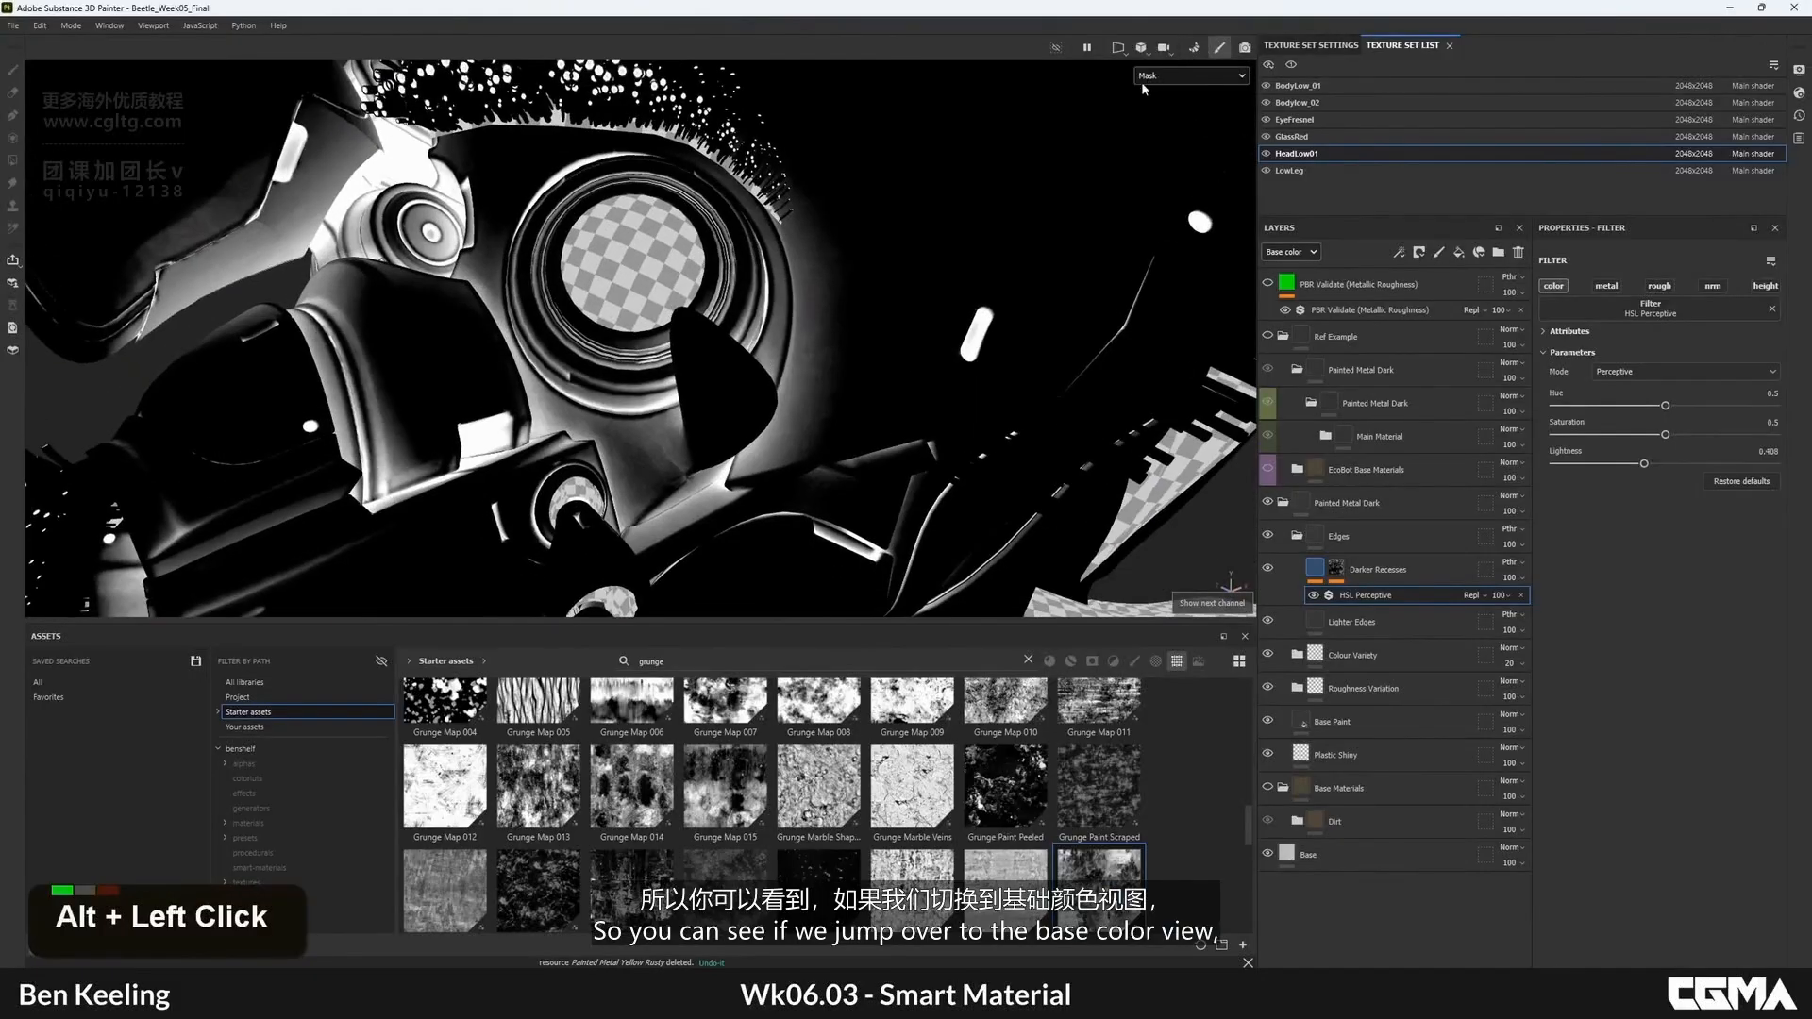
pyautogui.click(1157, 78)
pyautogui.click(1174, 138)
pyautogui.keyDown('alt'); pyautogui.moveTo(819, 273); pyautogui.dragTo(727, 283); pyautogui.keyUp('alt')
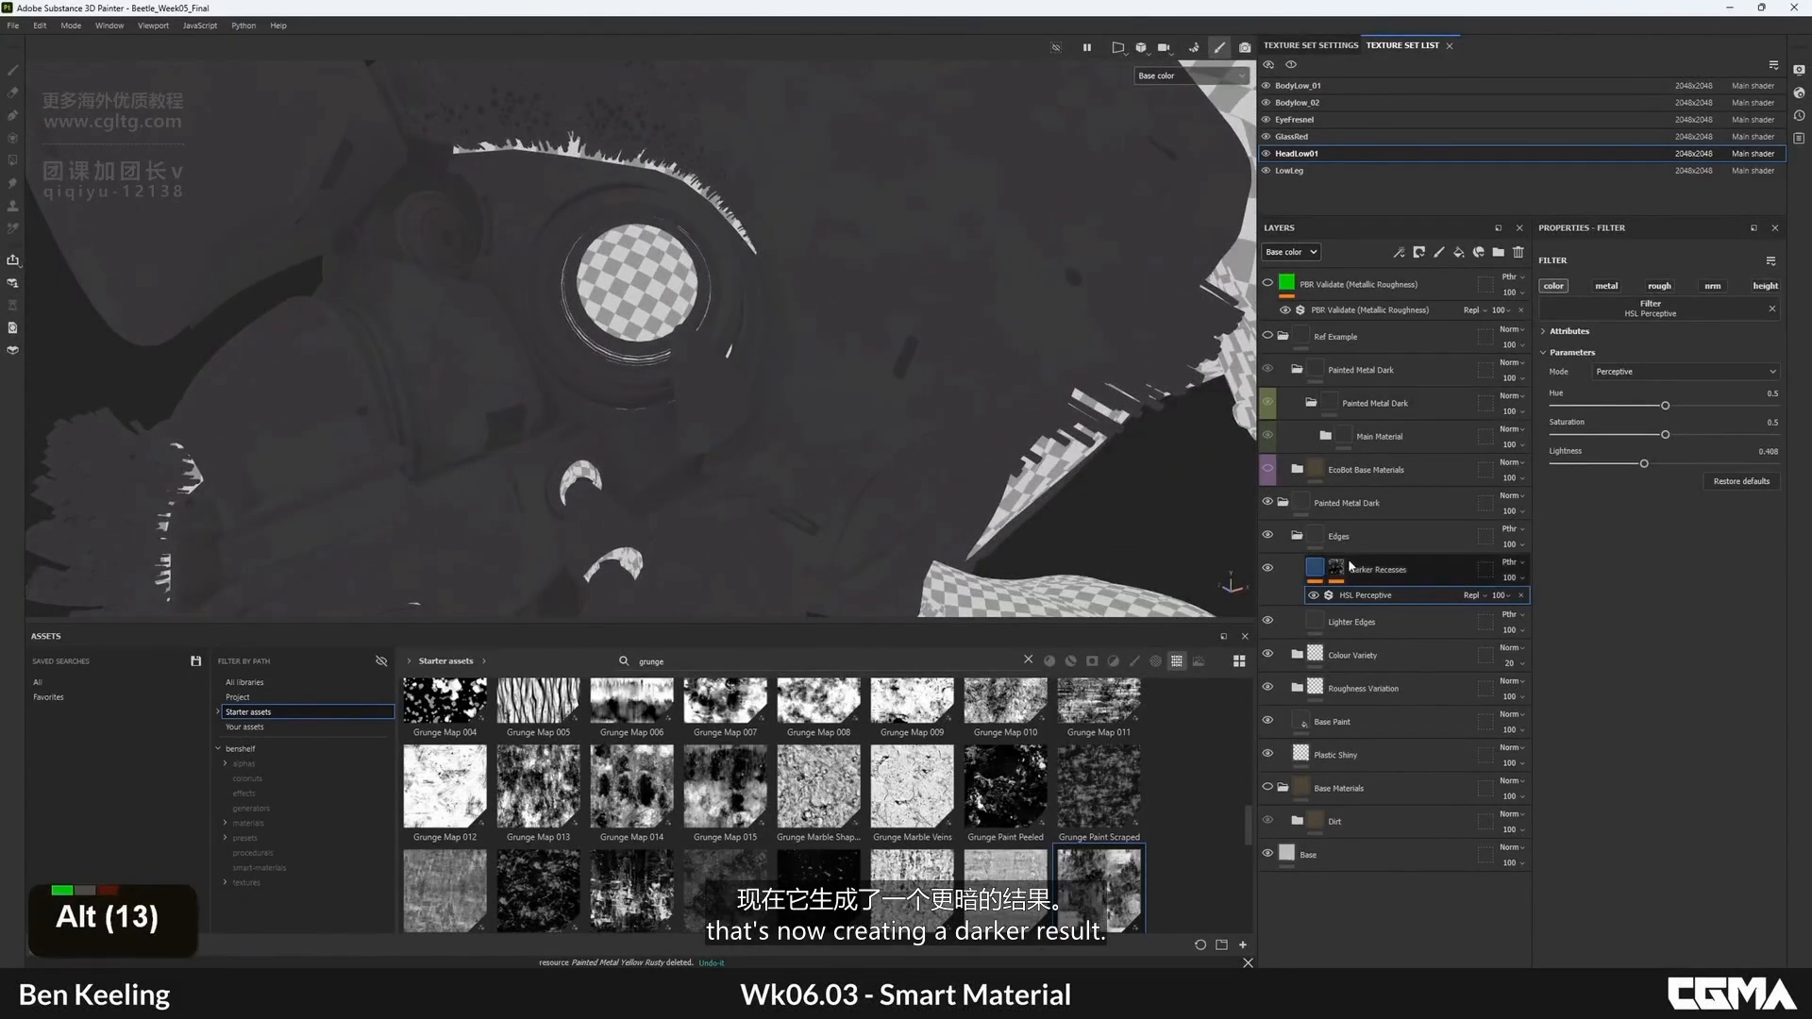
# - Add a second HSL Perceptive filter to the Darker Recesses layer's content and limit it to the roughness channel
pyautogui.click(1312, 570)
pyautogui.click(1369, 595)
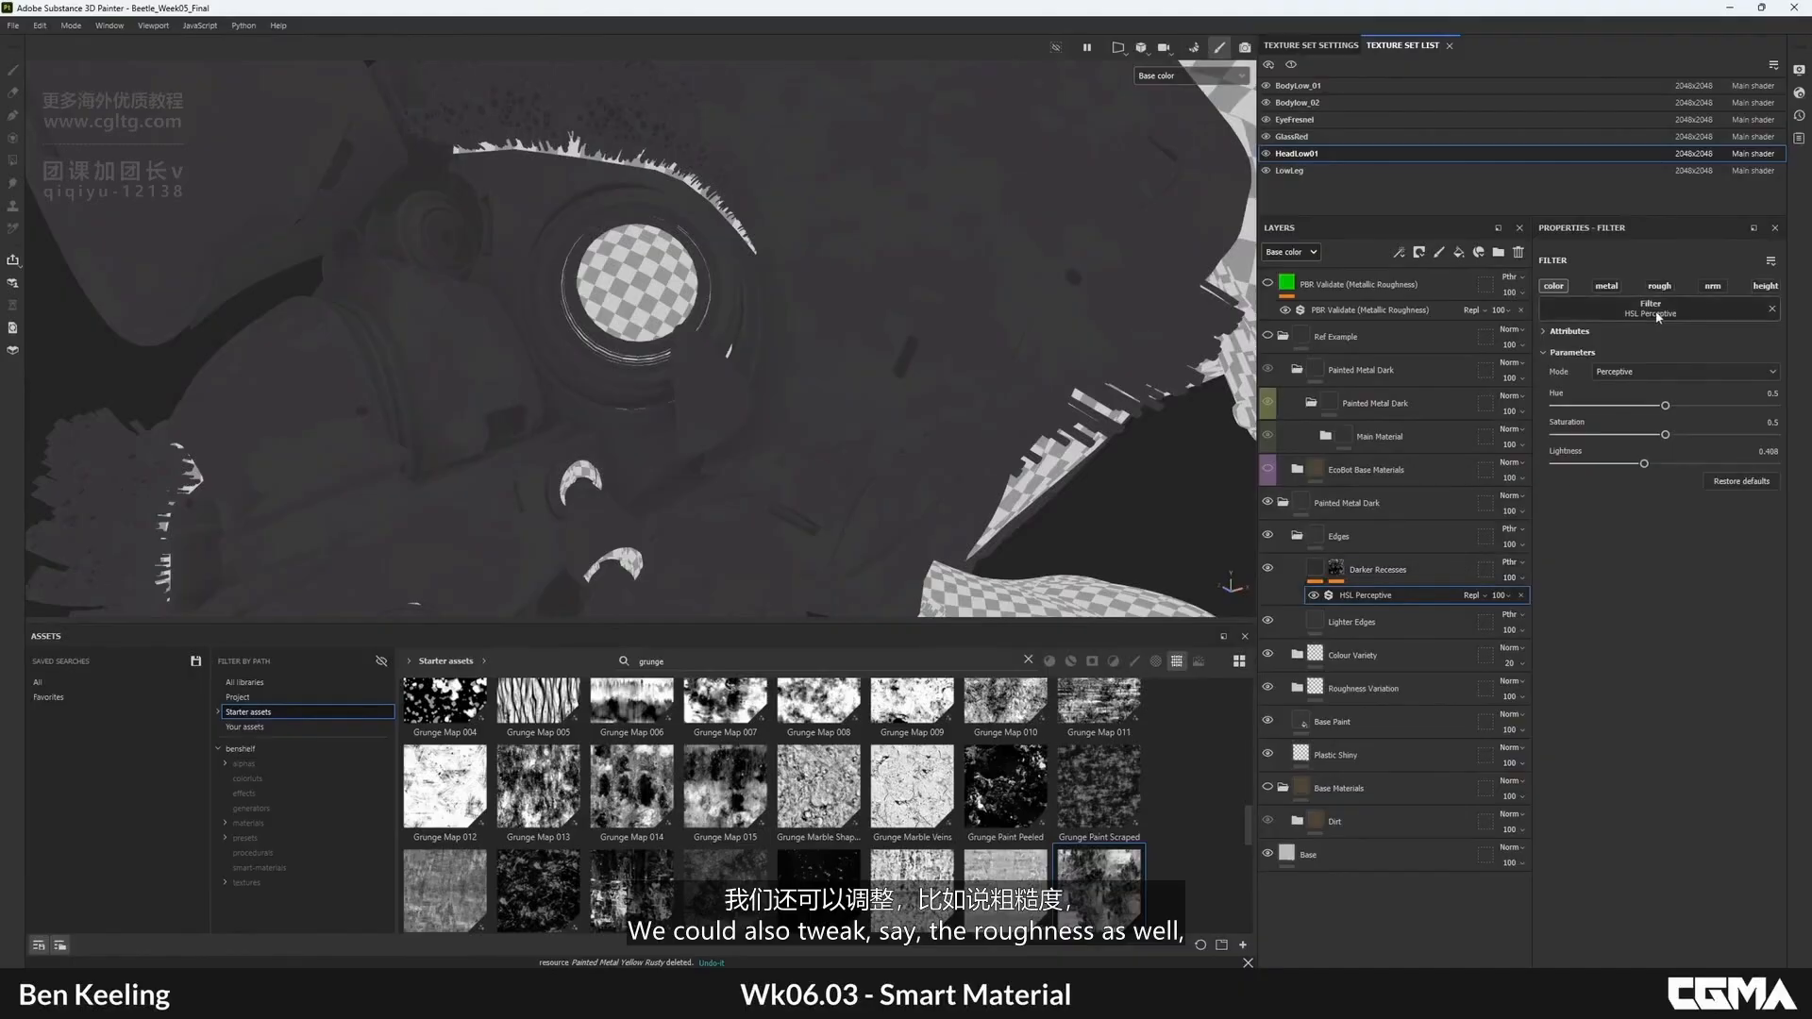
pyautogui.rightClick(1311, 578)
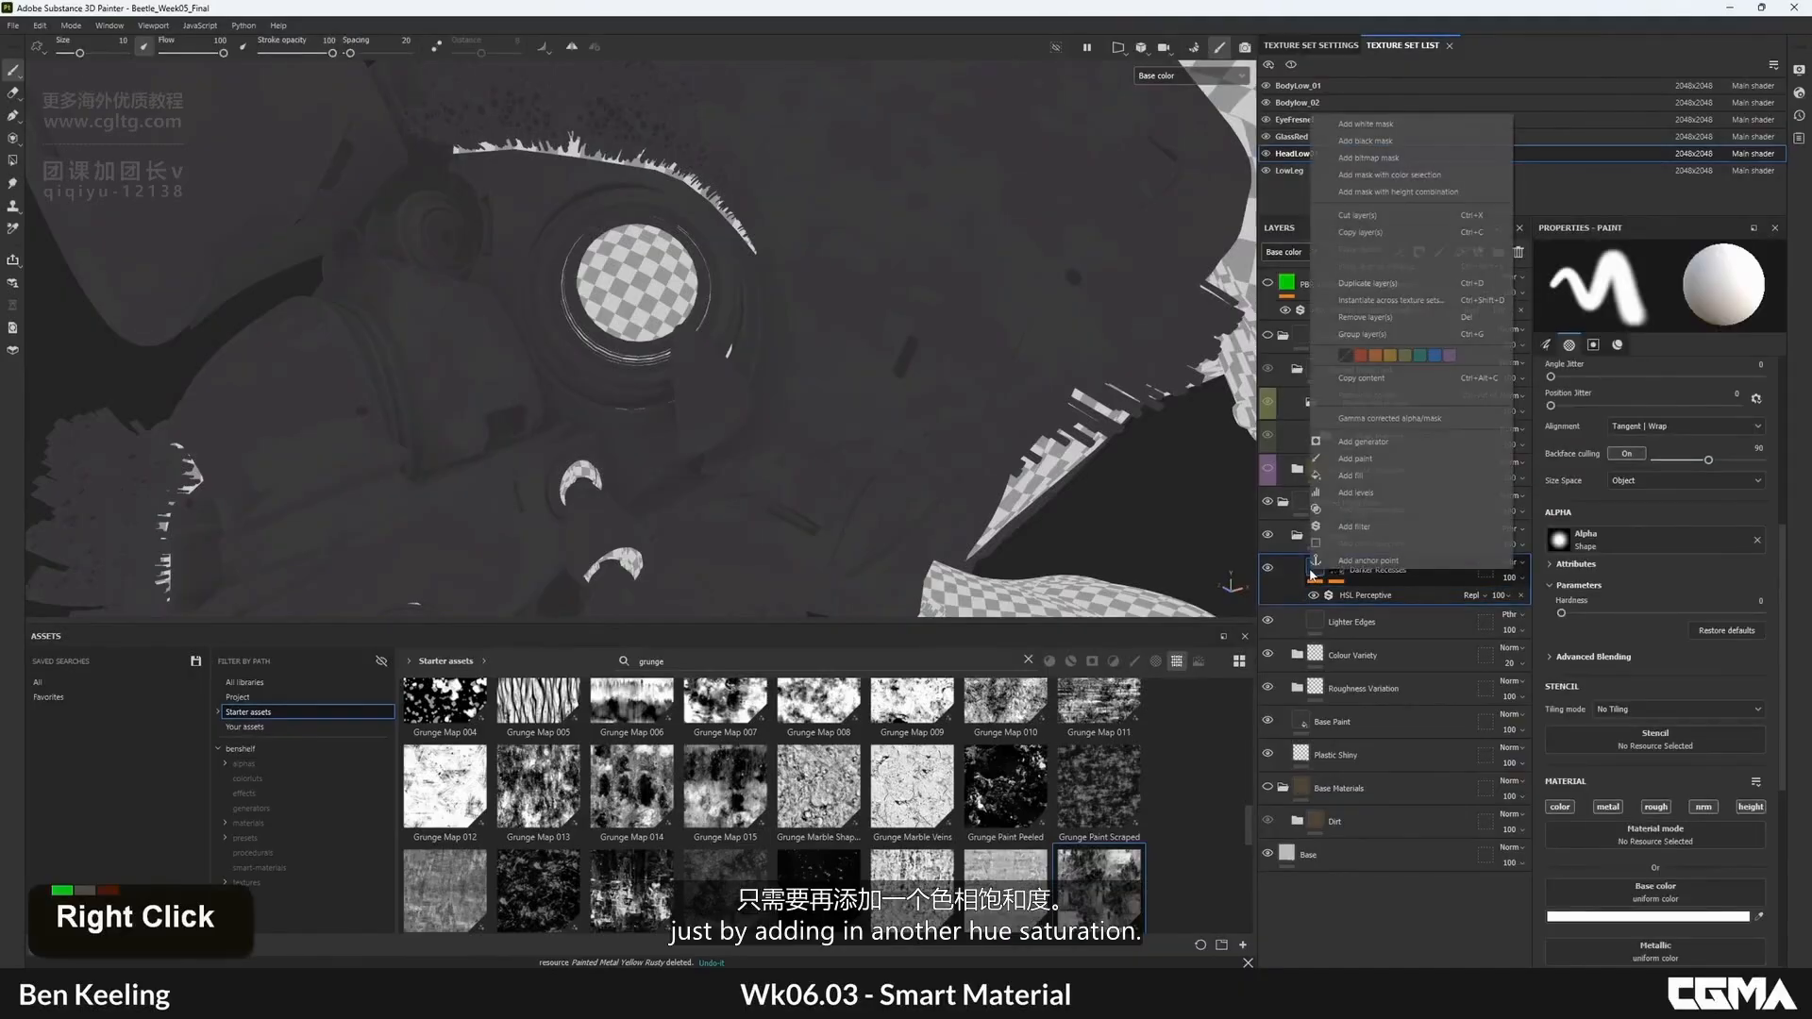
pyautogui.click(1361, 529)
pyautogui.click(1663, 315)
pyautogui.click(1630, 364)
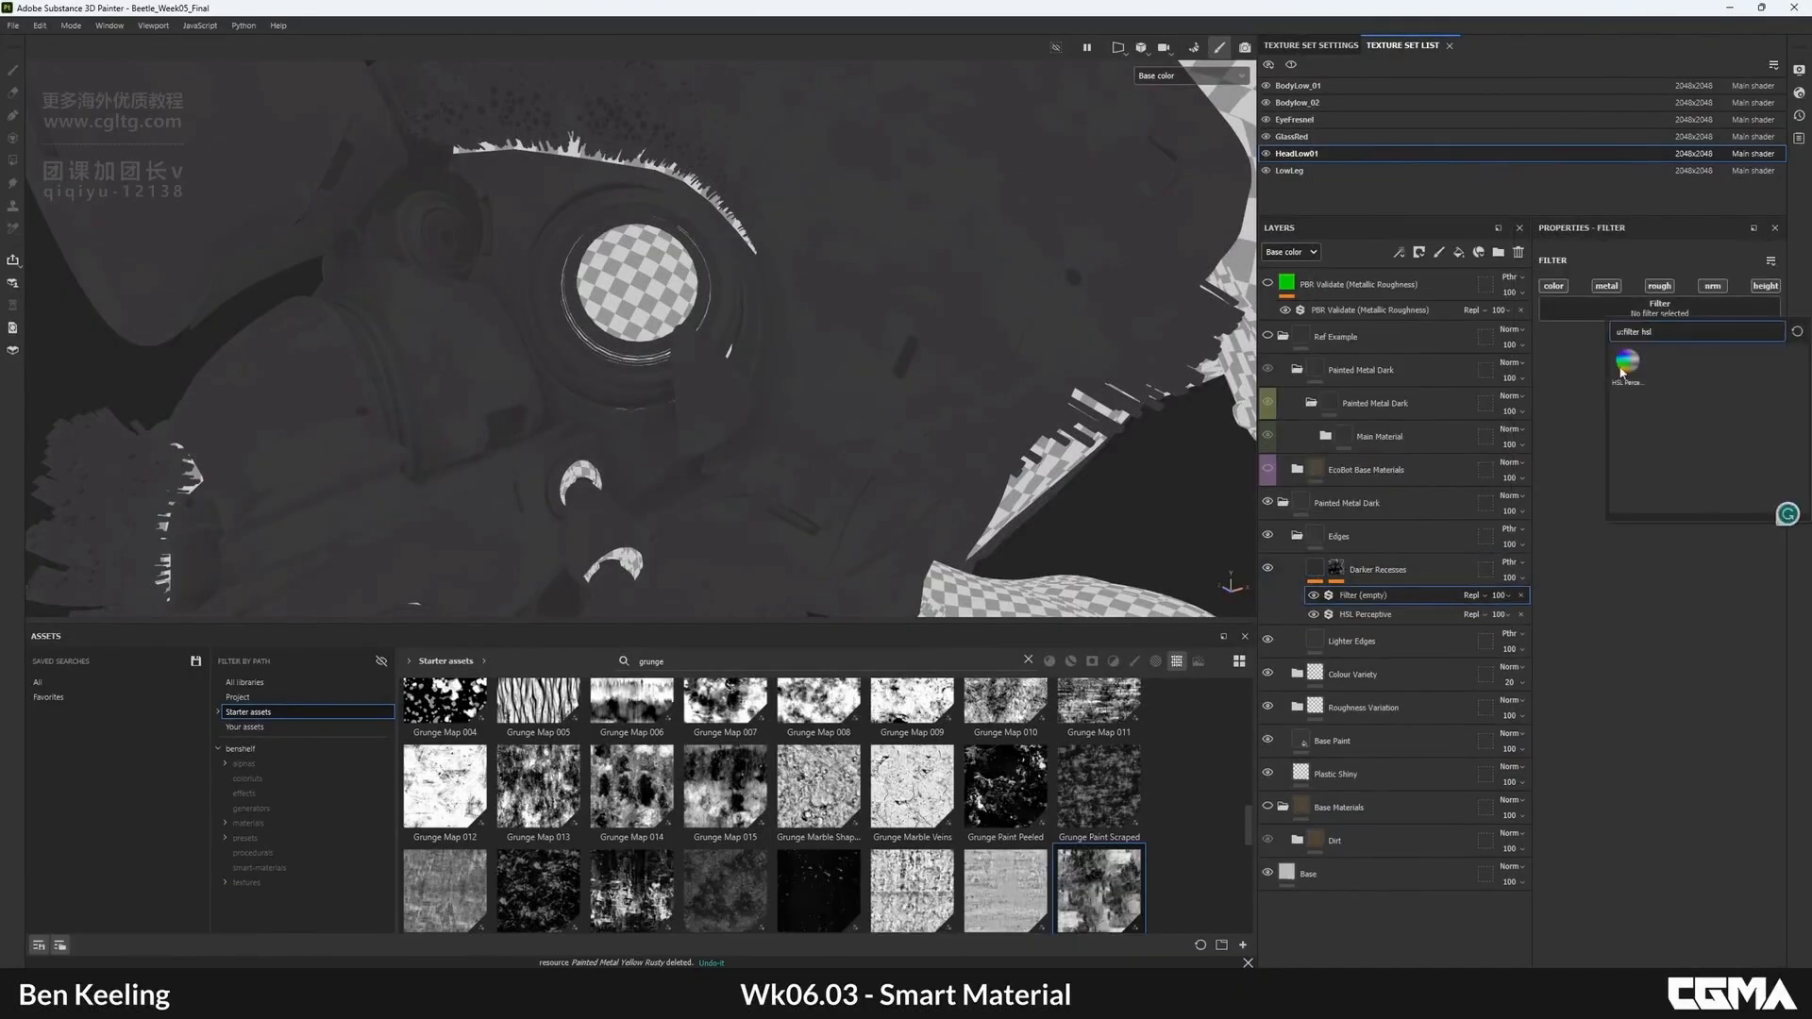
pyautogui.keyDown('alt'); pyautogui.click(1660, 287); pyautogui.keyUp('alt')
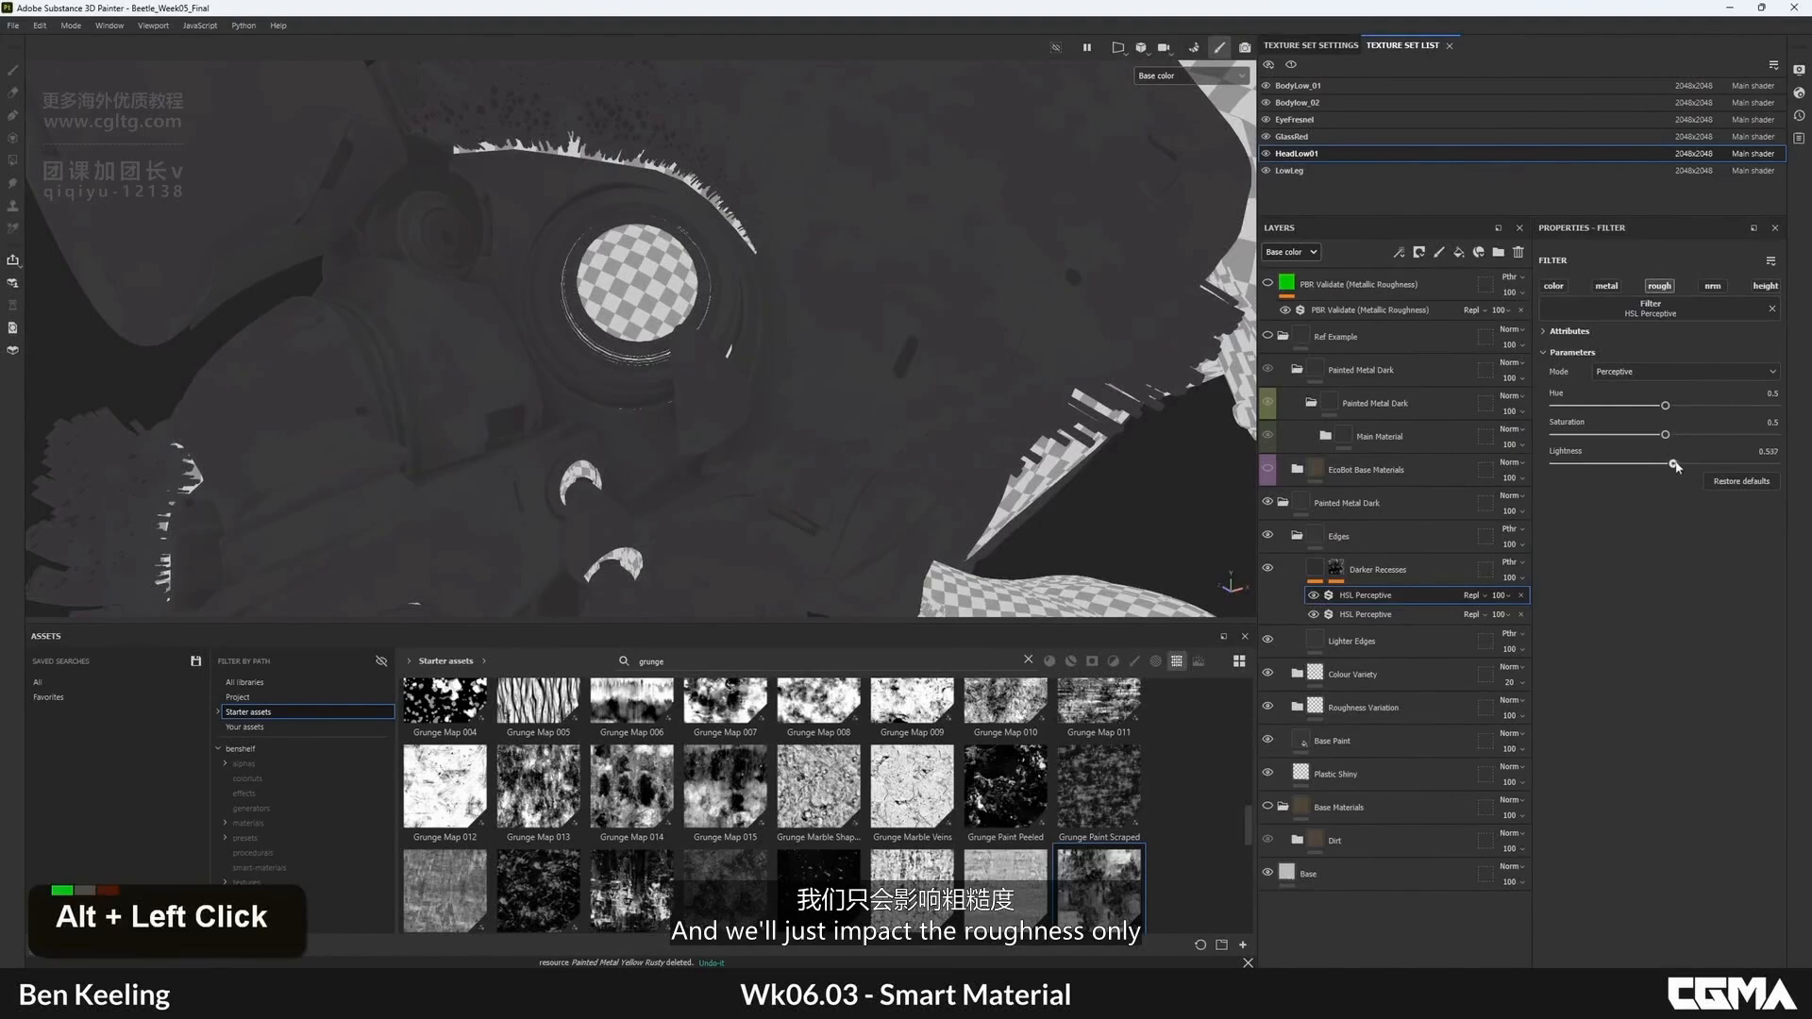
# - Set the roughness filter's Lightness to 0.579 and show the roughness channel on the head
pyautogui.moveTo(1674, 465); pyautogui.dragTo(1681, 464)
pyautogui.press('c')
pyautogui.press('c')
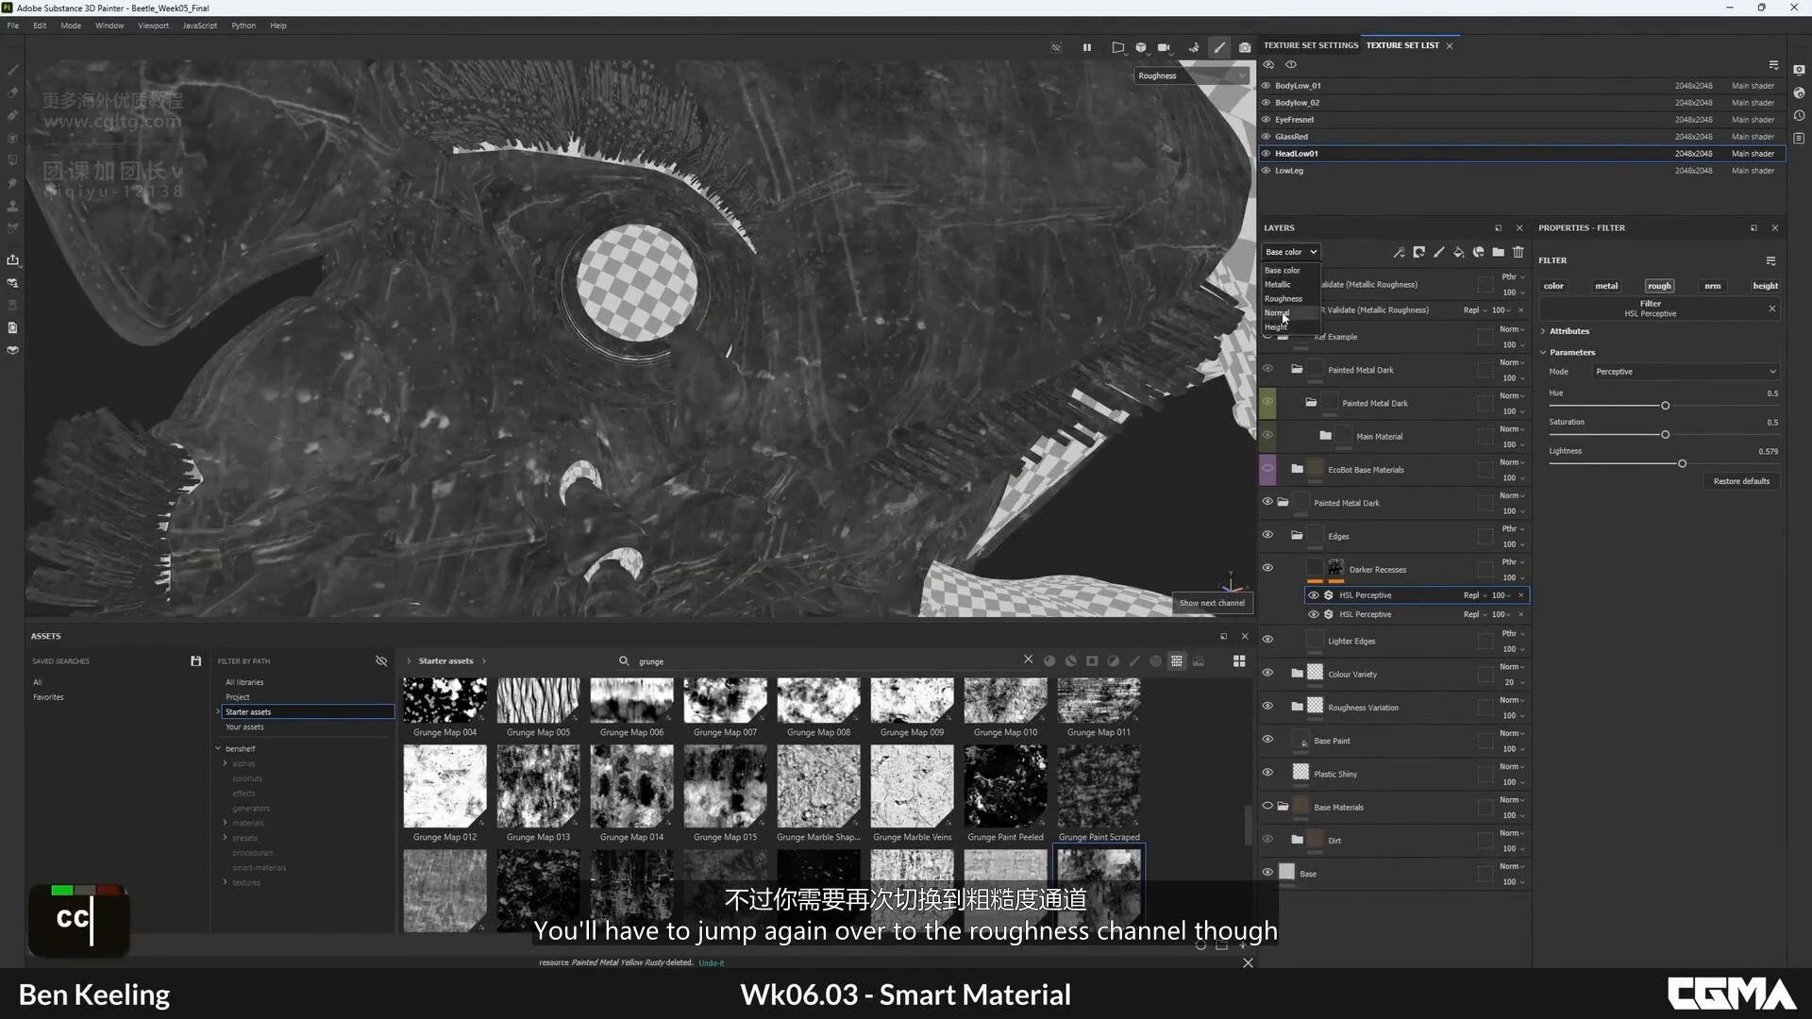
pyautogui.click(1288, 313)
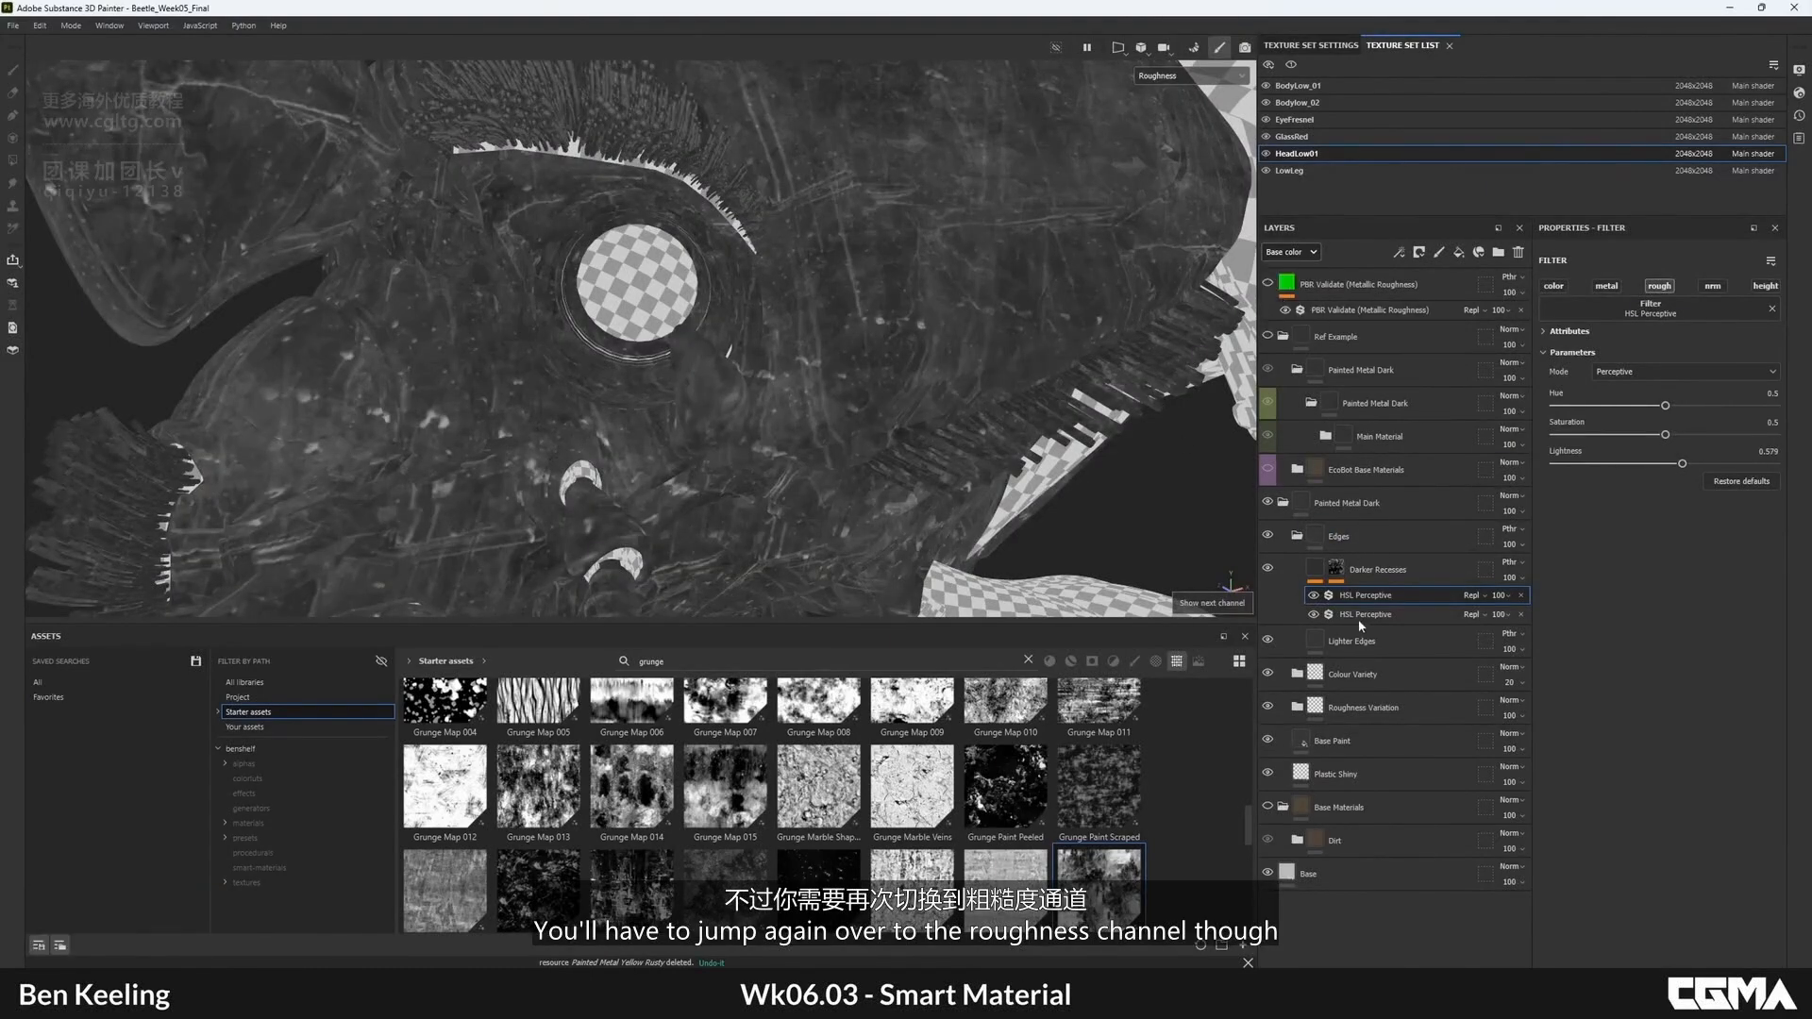
# - Set the Darker Recesses layer and the Edges folder to Passthrough in the roughness channel
pyautogui.click(1510, 564)
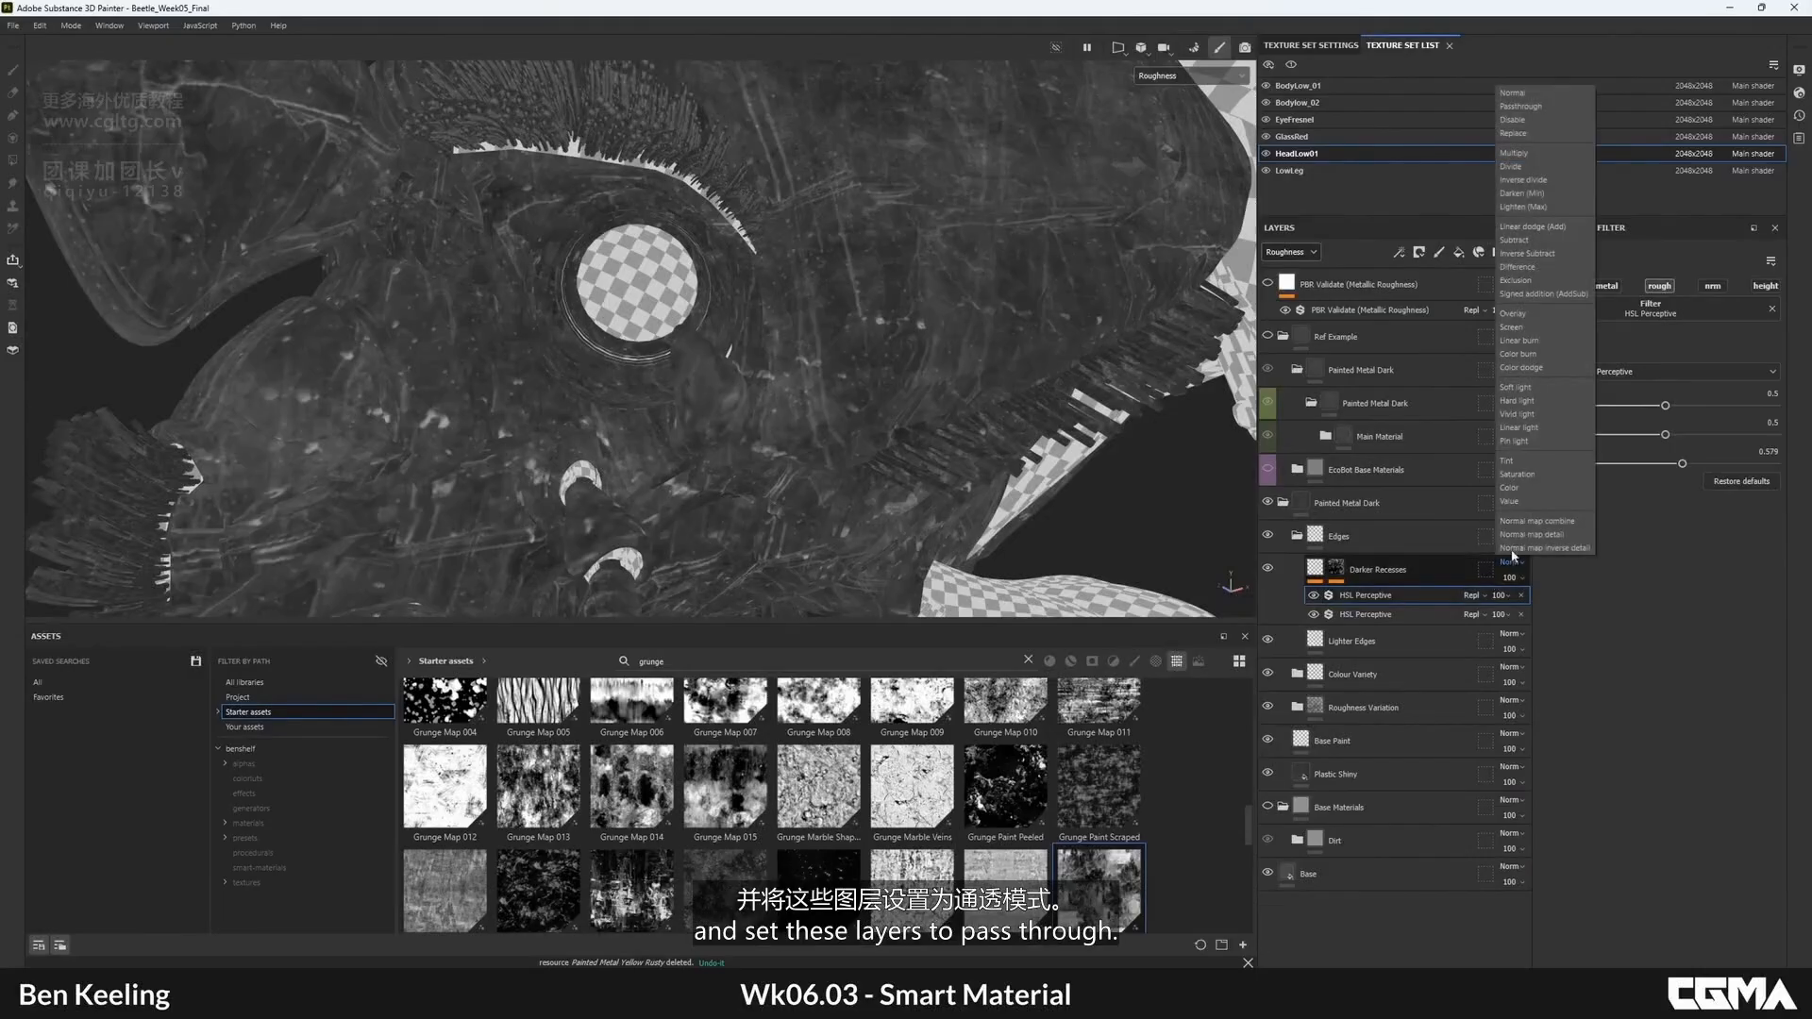
pyautogui.click(1521, 106)
pyautogui.click(1510, 529)
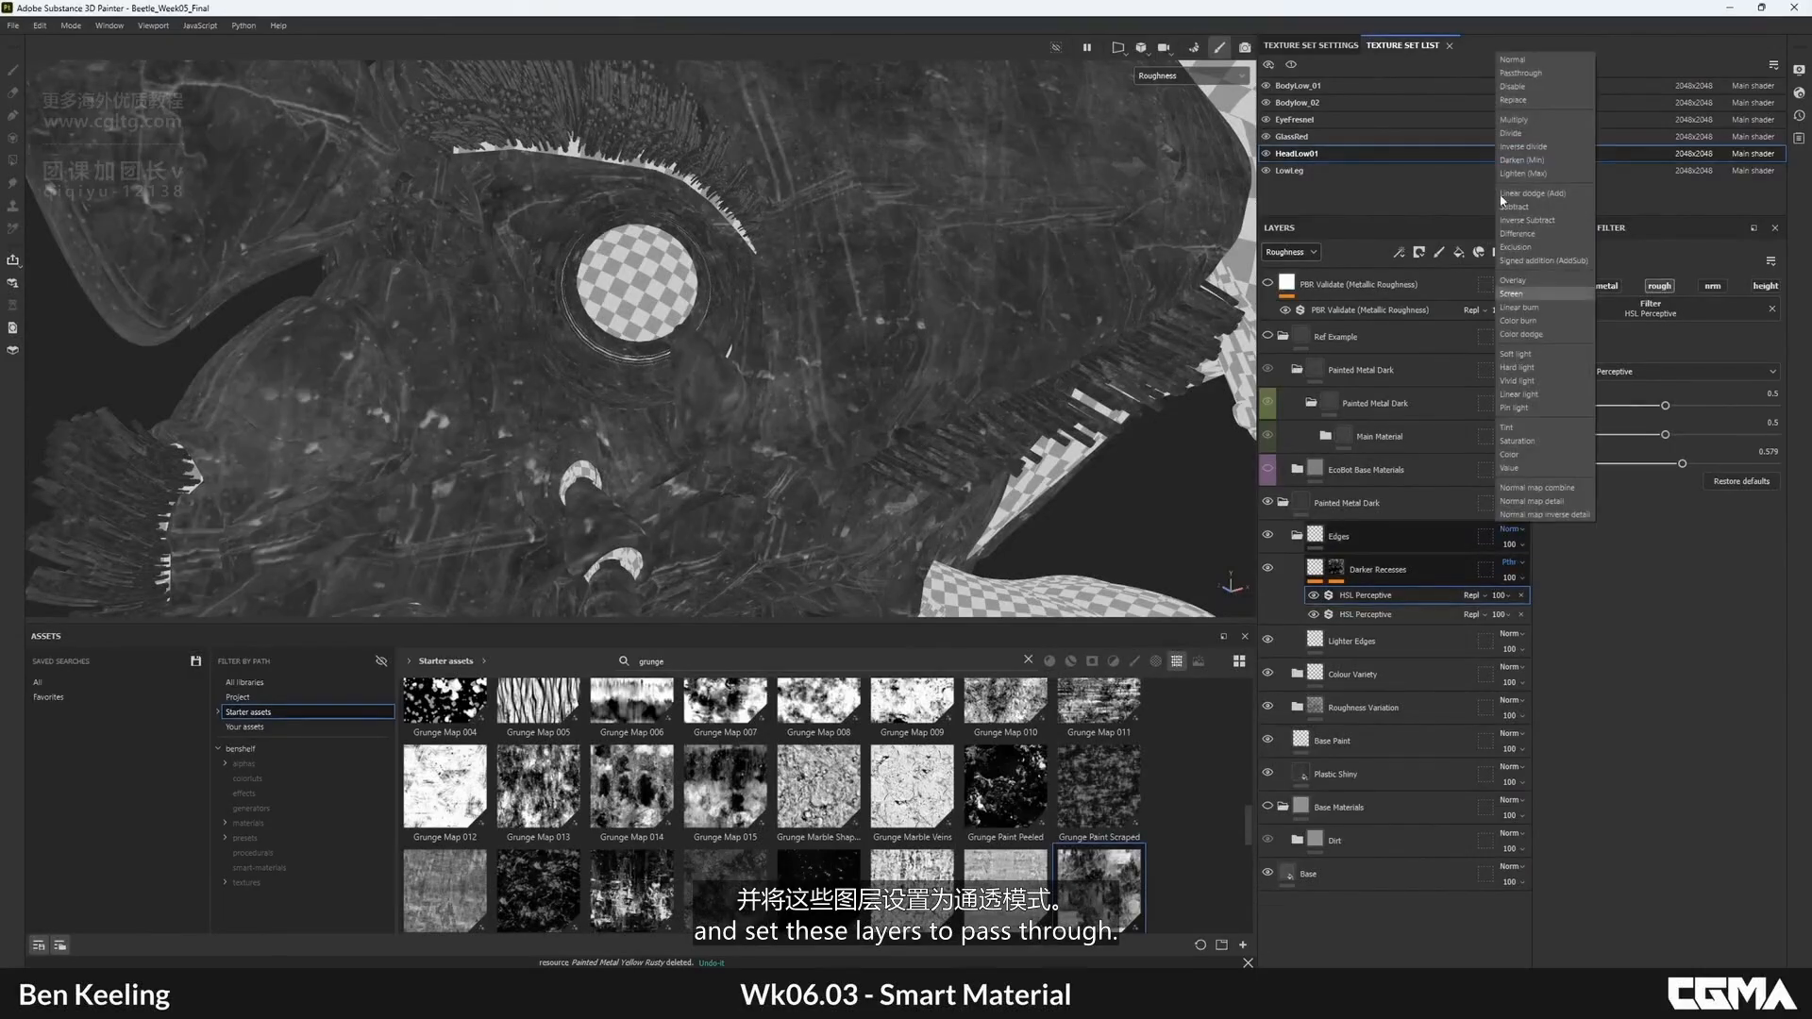
pyautogui.click(1520, 74)
pyautogui.keyDown('alt'); pyautogui.moveTo(750, 373); pyautogui.dragTo(655, 360); pyautogui.keyUp('alt')
pyautogui.keyDown('alt'); pyautogui.moveTo(655, 359); pyautogui.dragTo(697, 385, button='right'); pyautogui.keyUp('alt')
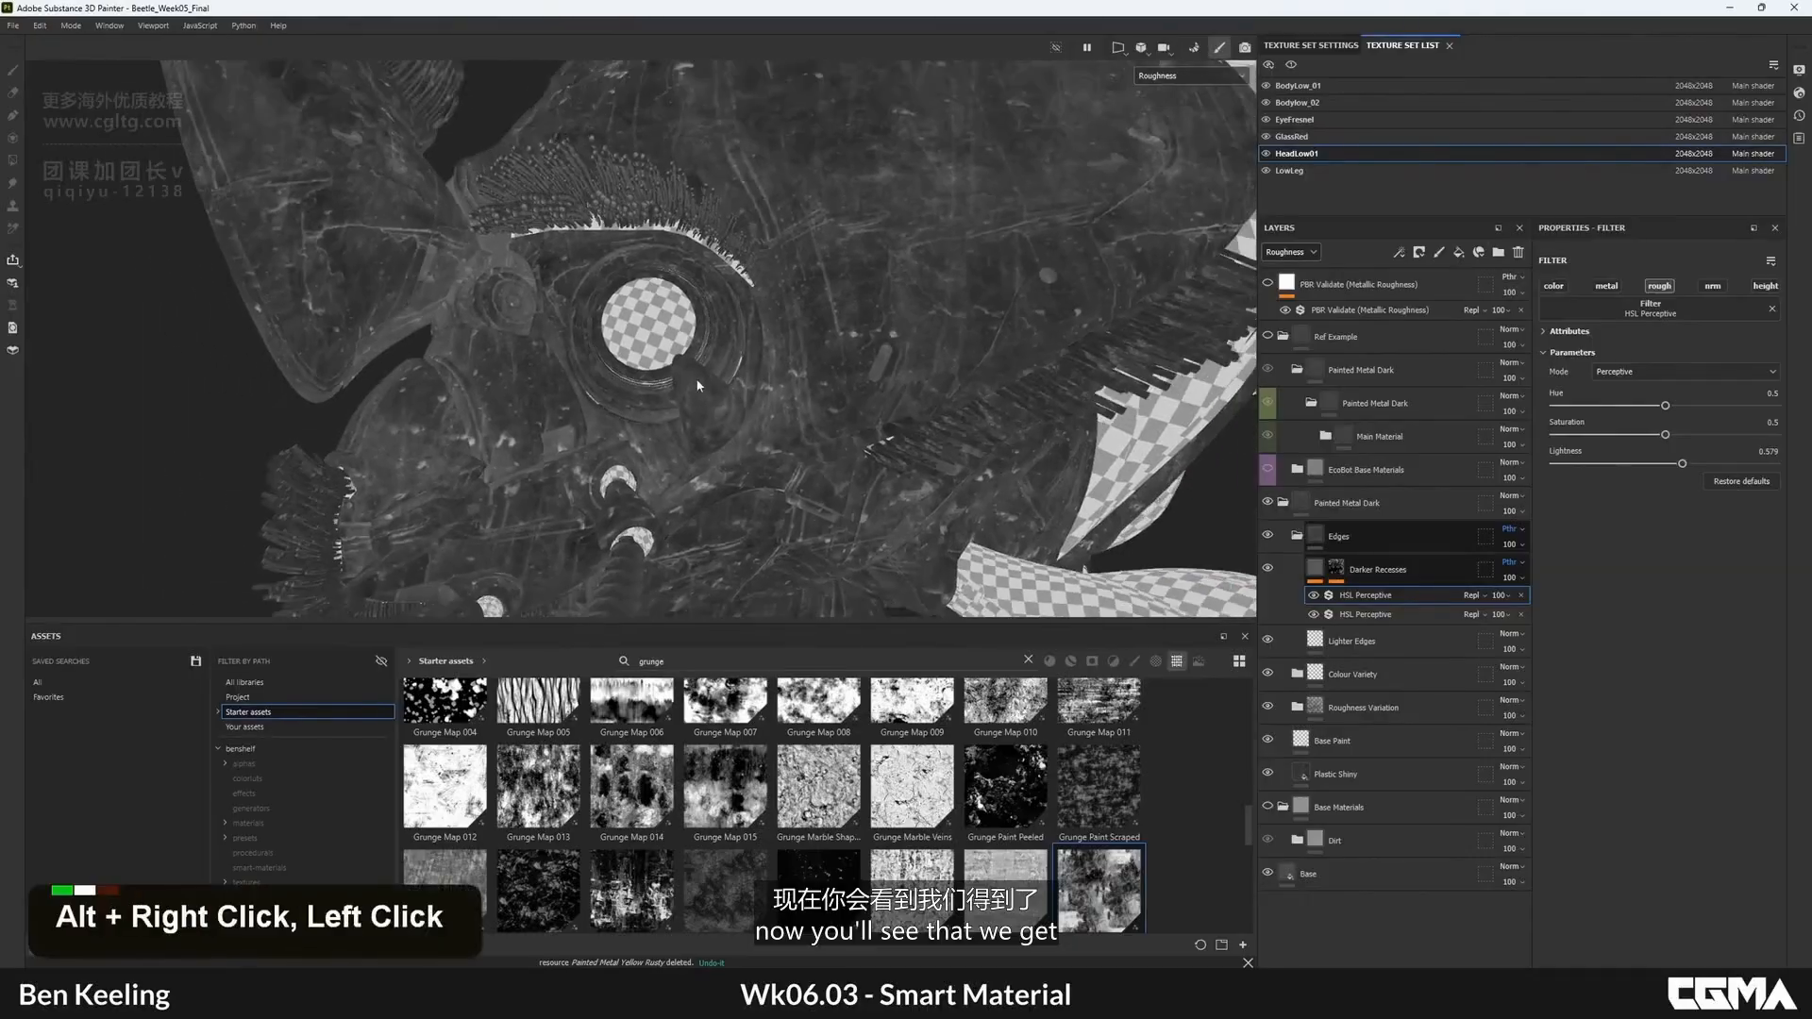
pyautogui.keyDown('alt'); pyautogui.moveTo(698, 385); pyautogui.dragTo(736, 373); pyautogui.keyUp('alt')
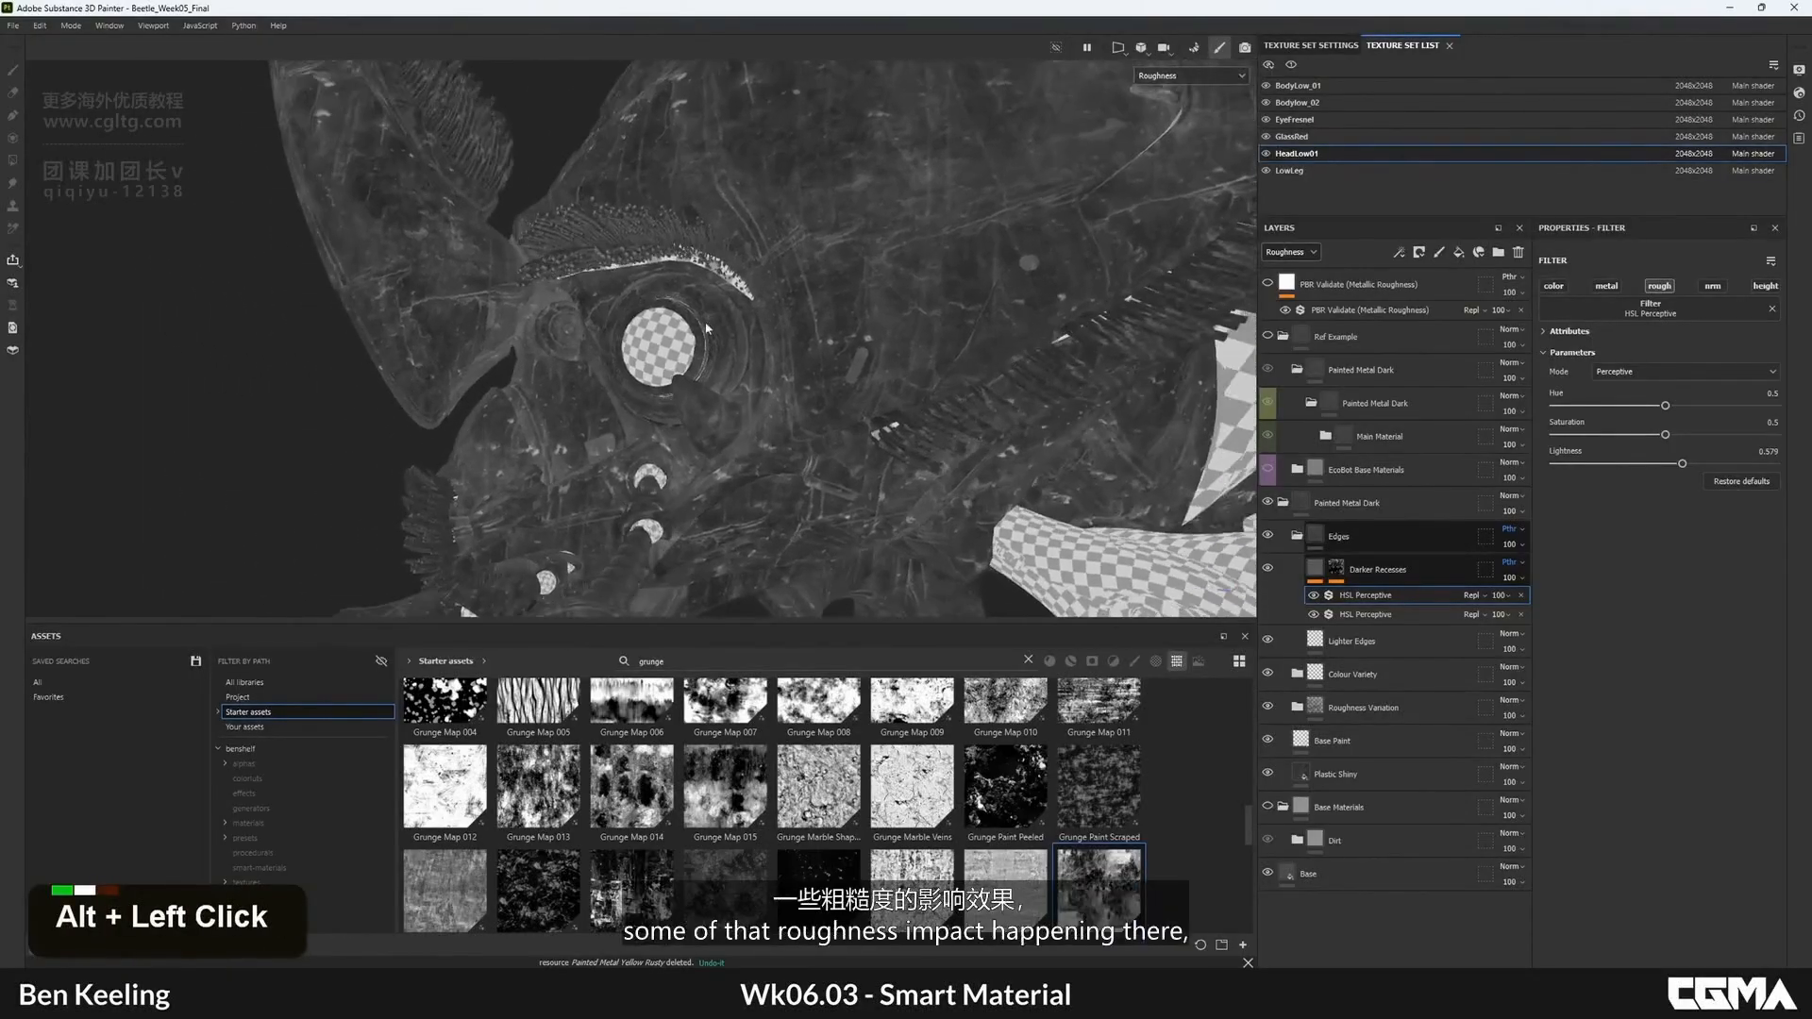
# - Compare the head with the Darker Recesses roughness filter off and on, and inspect it in the full material view
pyautogui.doubleClick(1313, 596)
pyautogui.press('m')
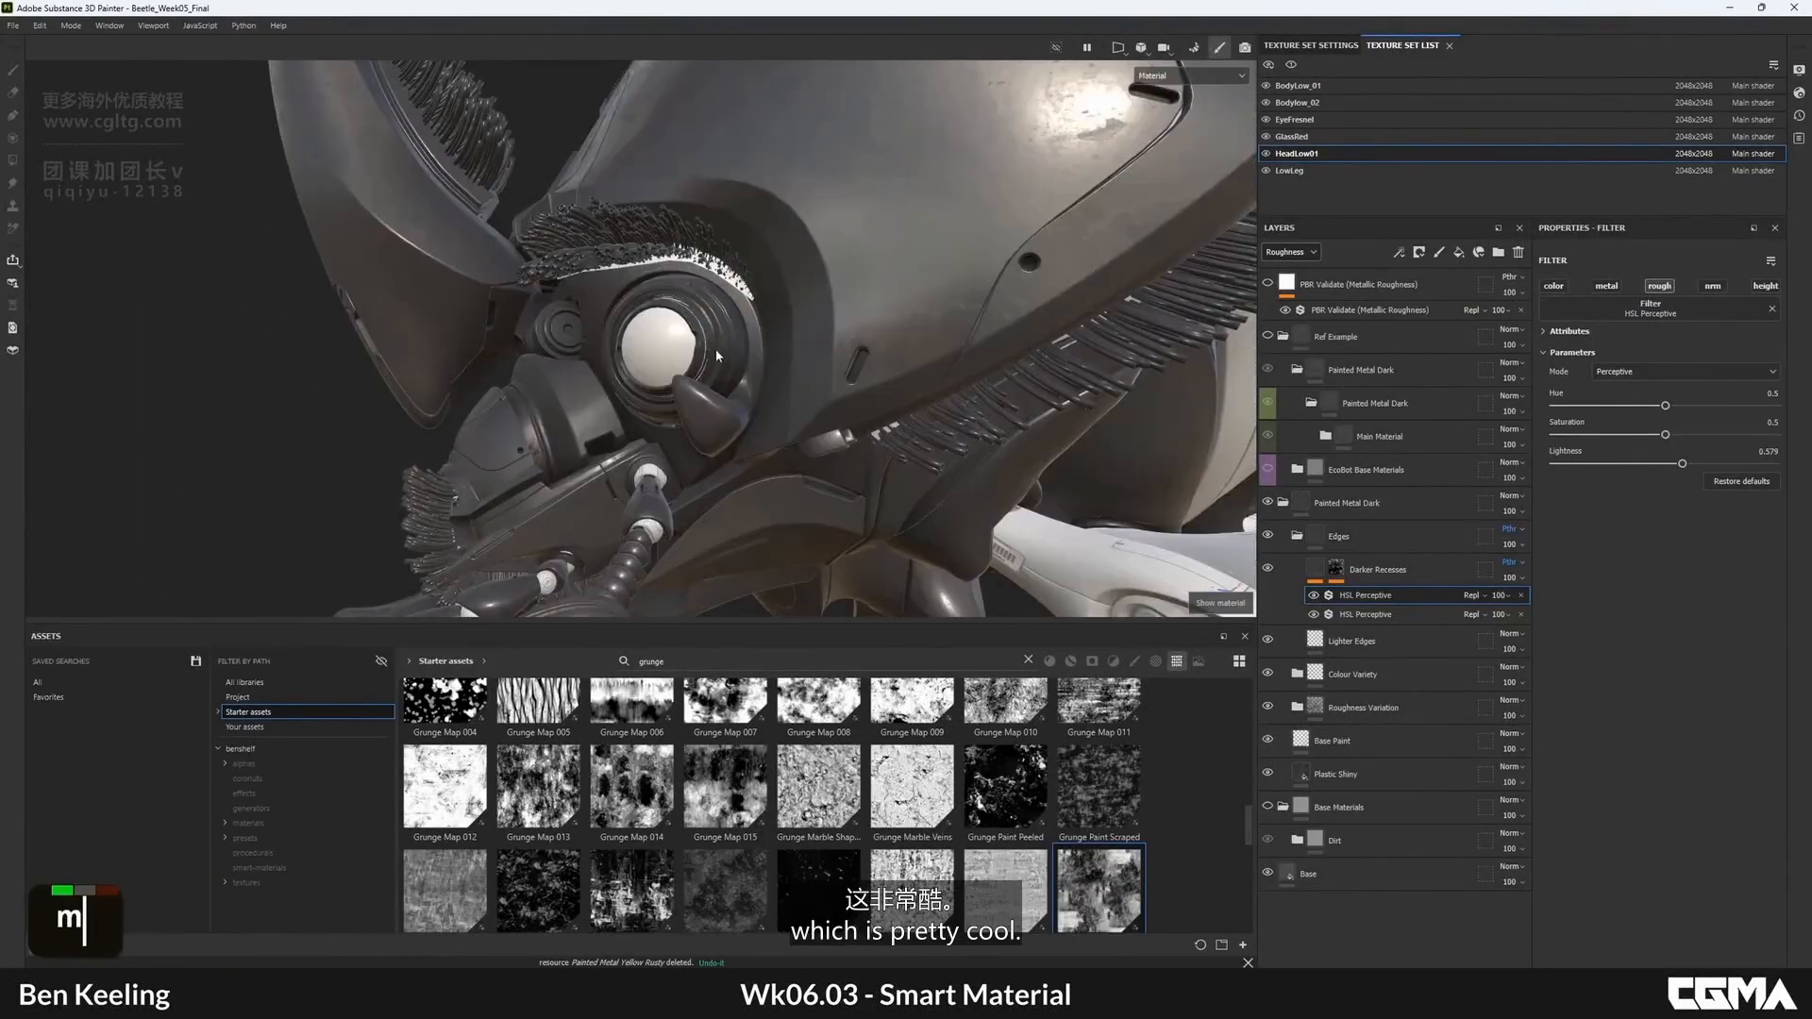
pyautogui.keyDown('alt'); pyautogui.moveTo(716, 348); pyautogui.dragTo(769, 342); pyautogui.keyUp('alt')
pyautogui.keyDown('alt'); pyautogui.moveTo(769, 342); pyautogui.dragTo(785, 342, button='right'); pyautogui.keyUp('alt')
pyautogui.keyDown('alt'); pyautogui.moveTo(785, 342); pyautogui.dragTo(835, 335); pyautogui.keyUp('alt')
# - Set the Lighter Edges layer to Passthrough in the roughness channel and return the layer stack to base colour
pyautogui.click(1362, 648)
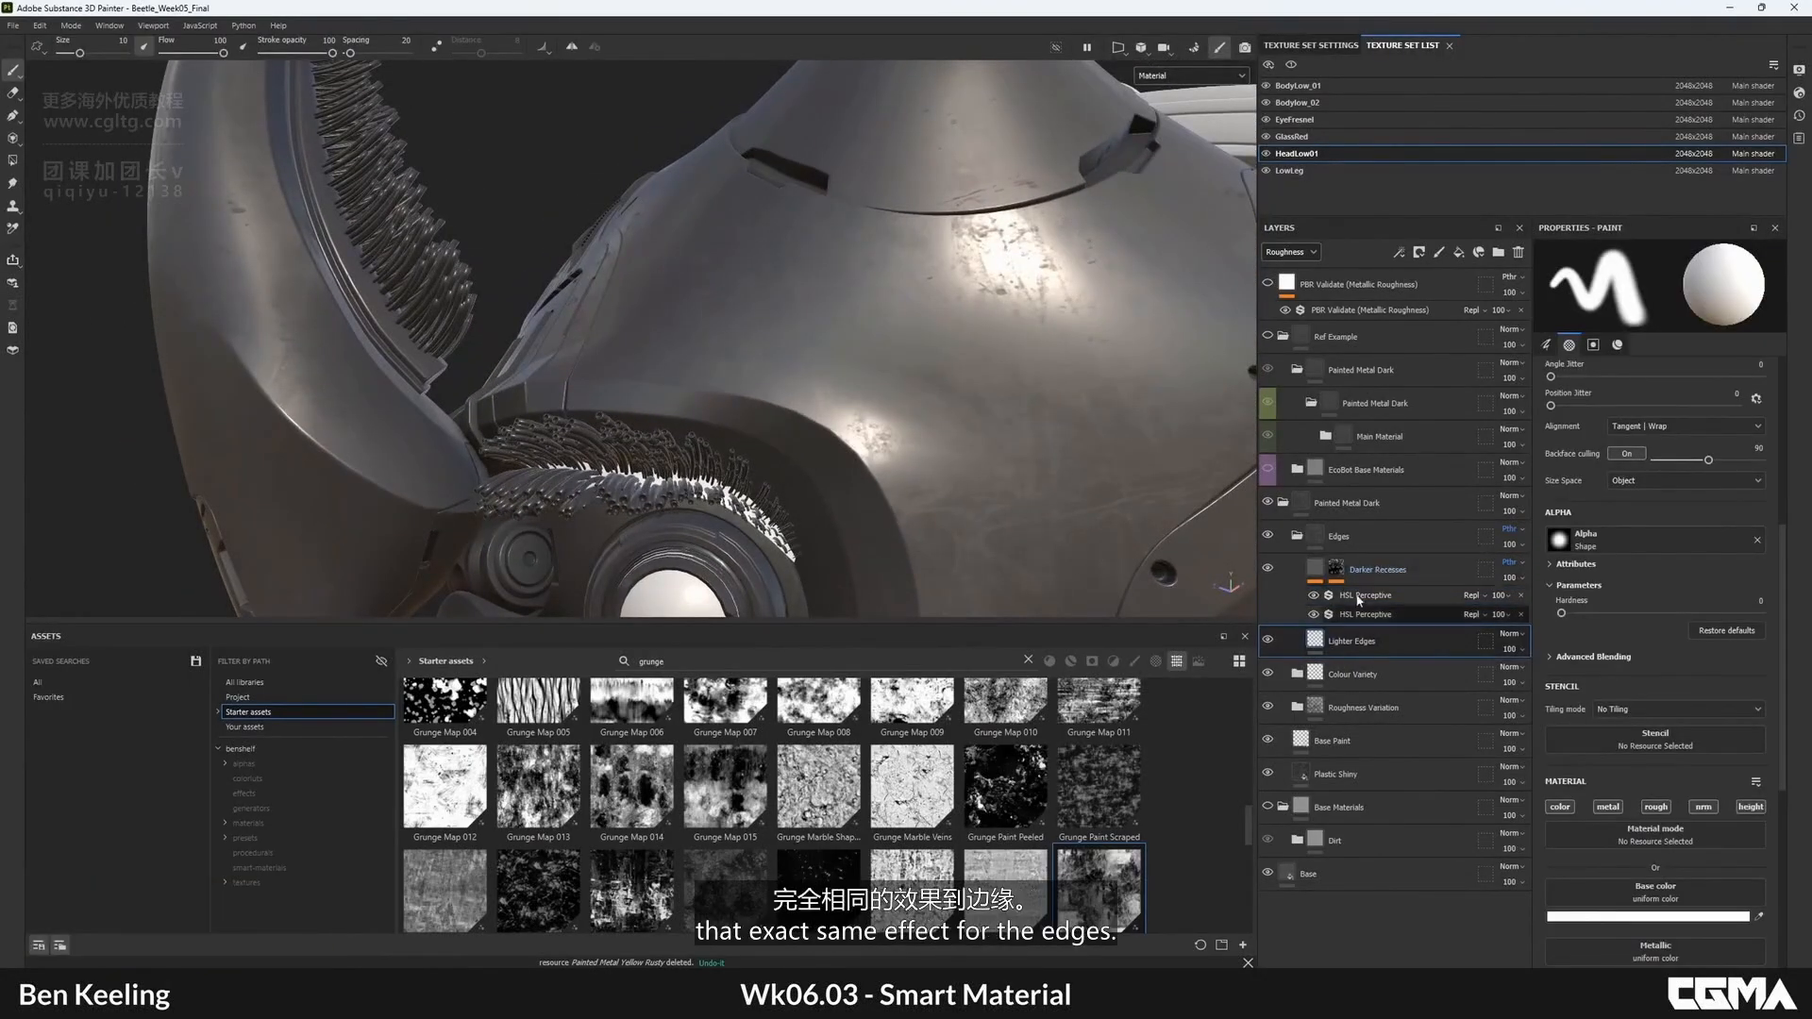
pyautogui.click(1510, 634)
pyautogui.click(1531, 178)
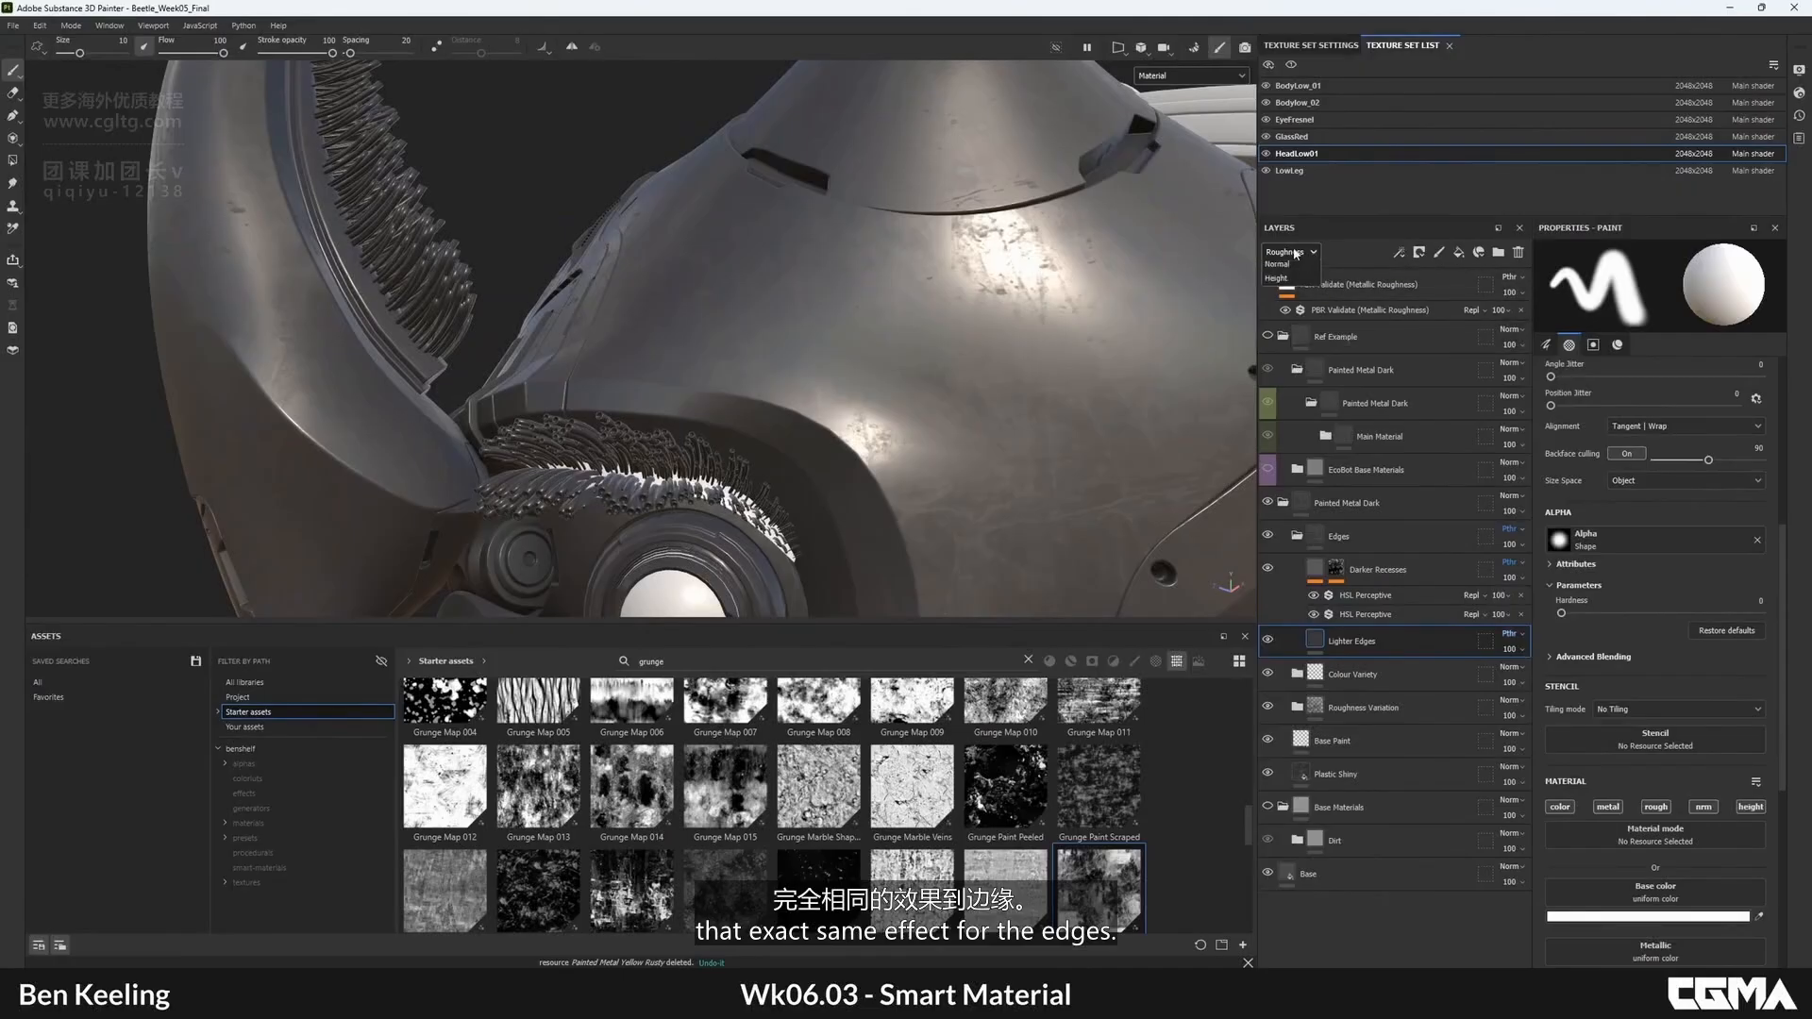
pyautogui.click(1292, 252)
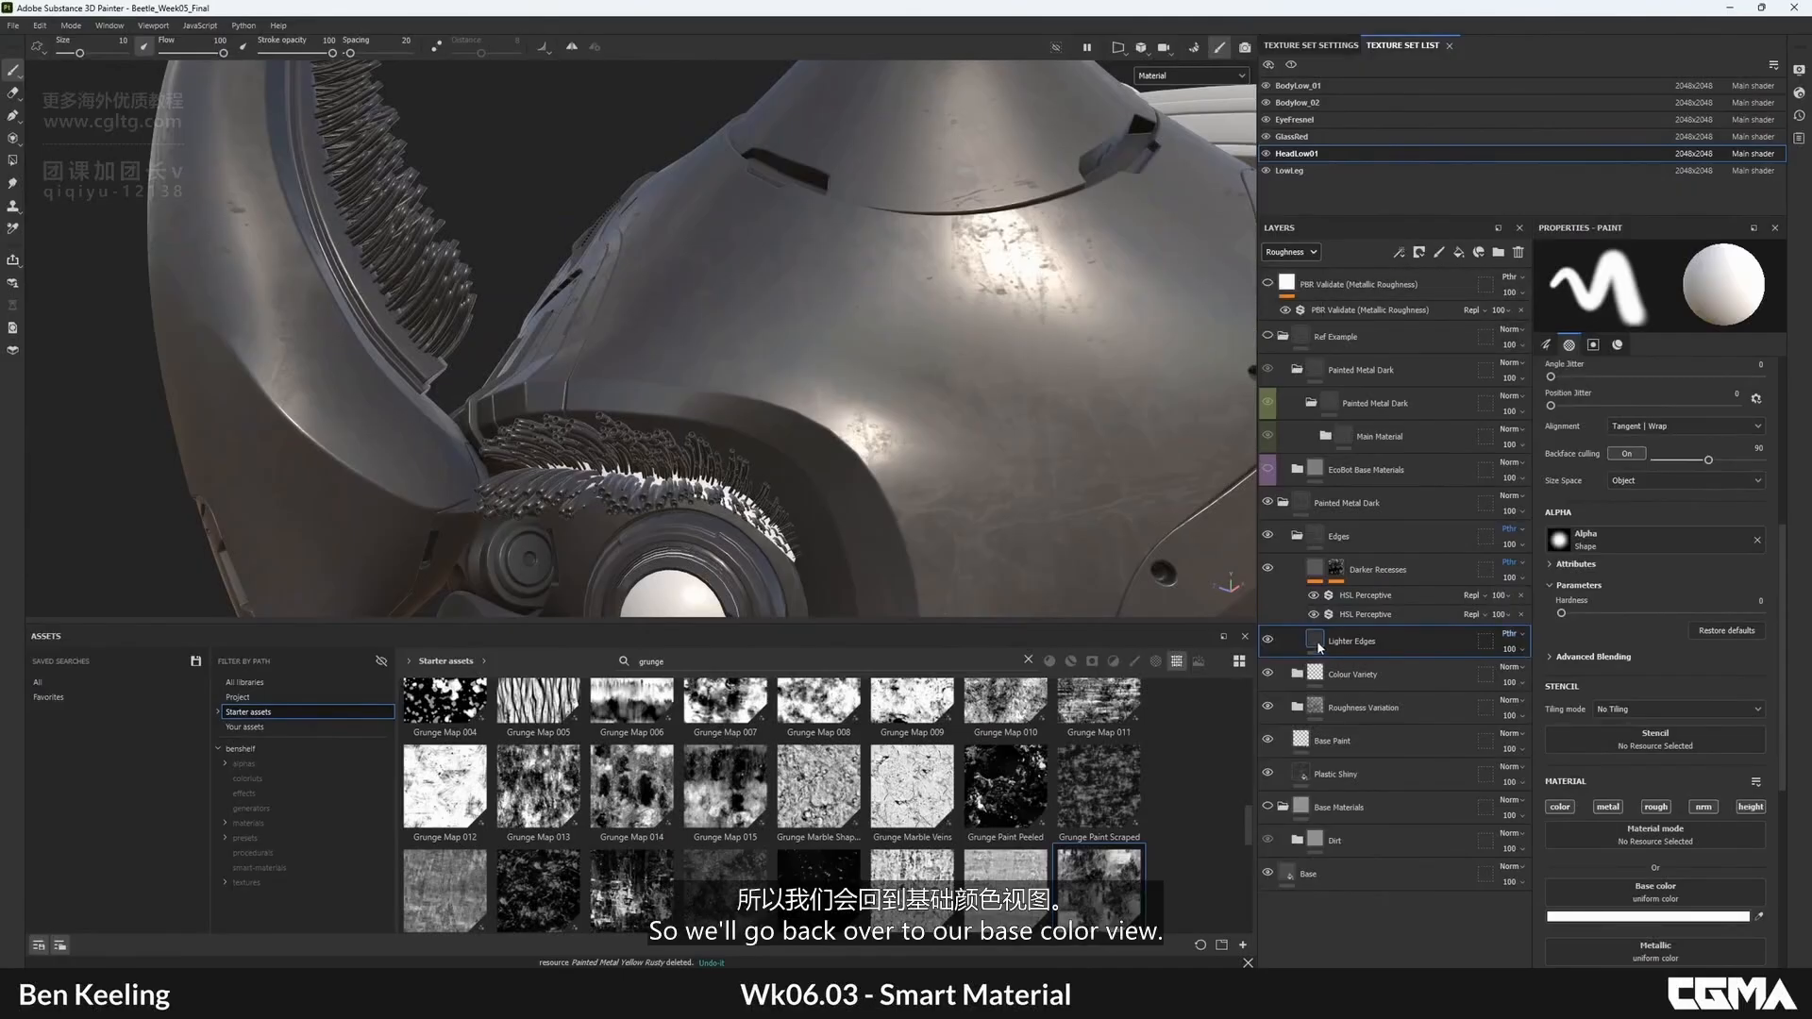
# - Add an HSL Perceptive filter to the Lighter Edges layer's content, limited to the colour channel, and raise its Lightness to about 0.58
pyautogui.rightClick(1319, 648)
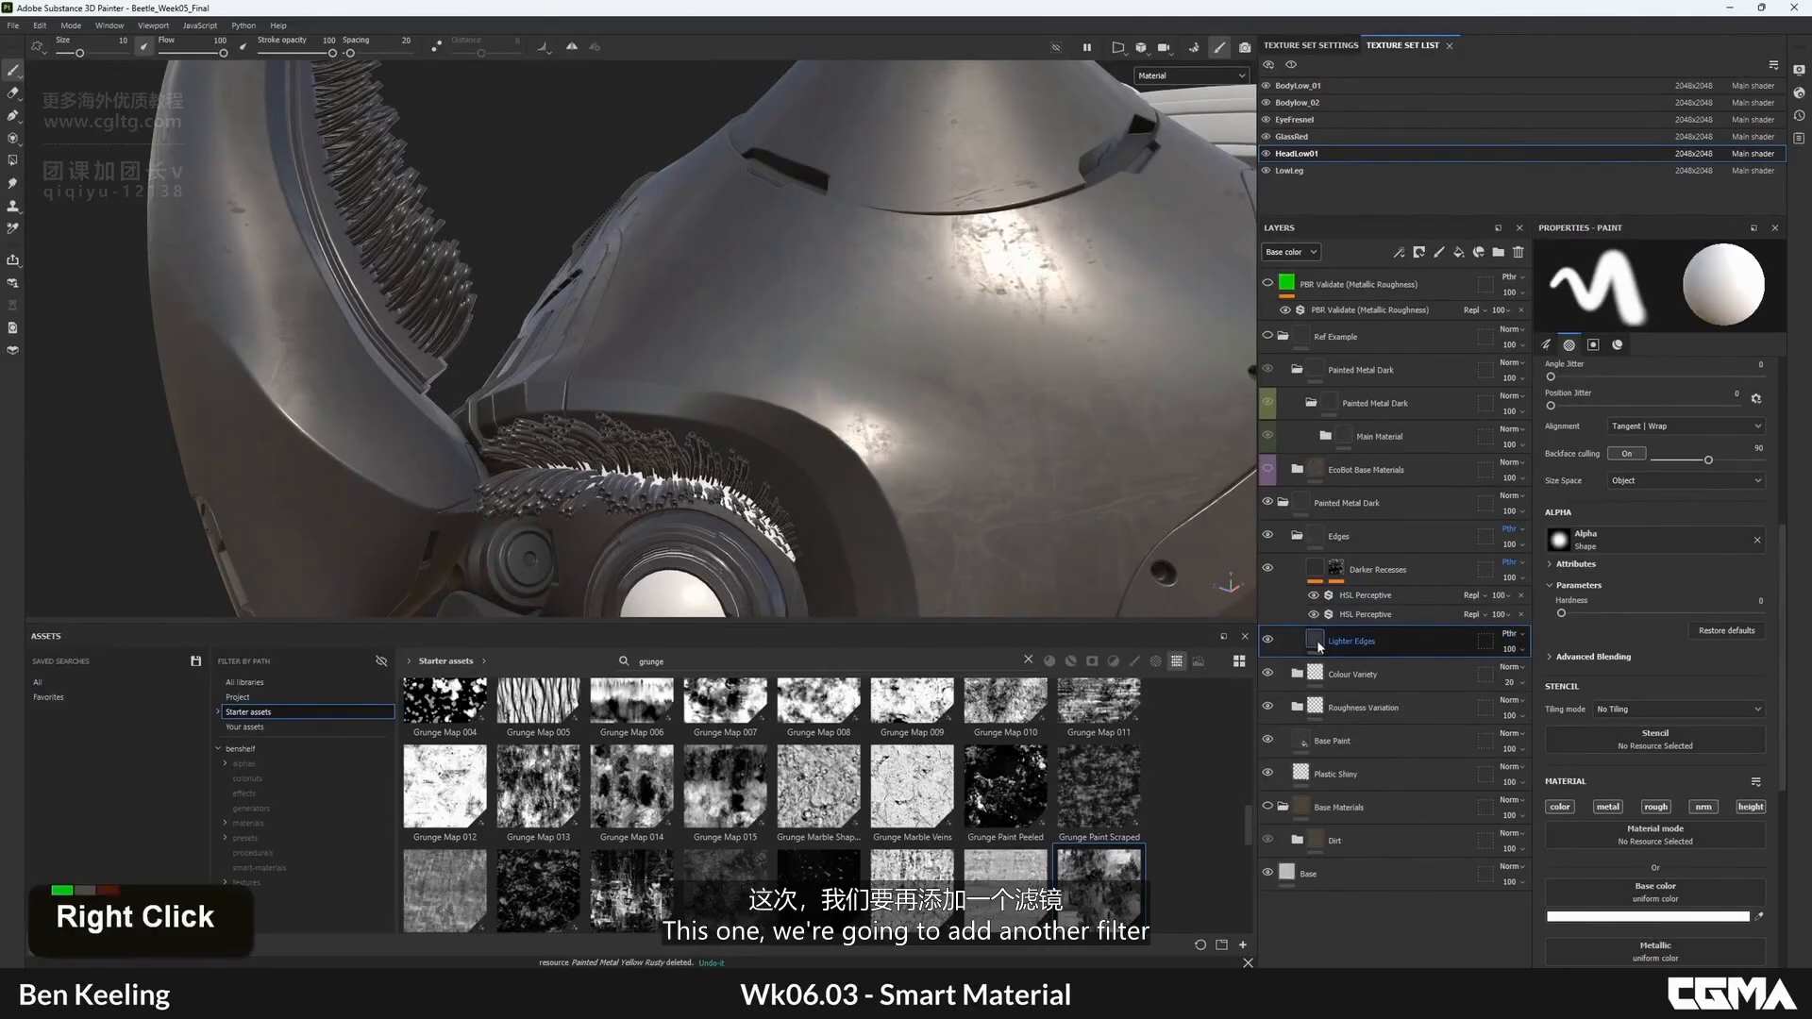
pyautogui.rightClick(1319, 647)
pyautogui.click(1369, 599)
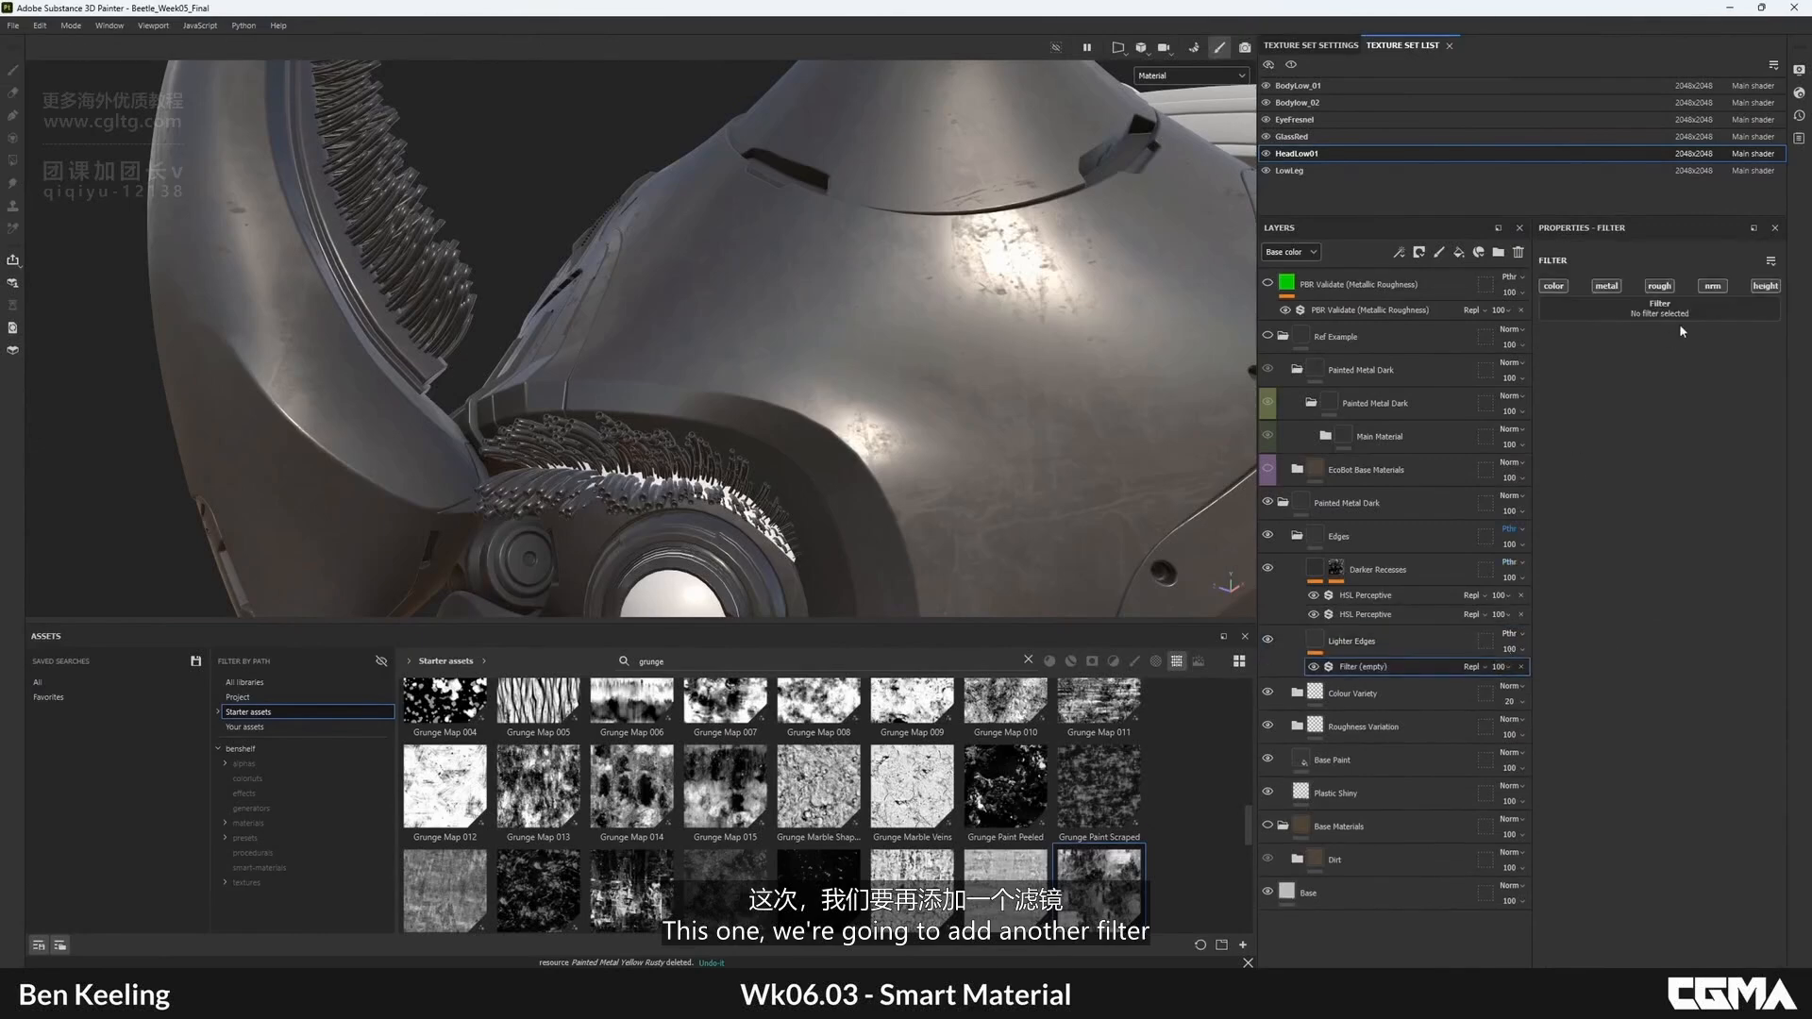
pyautogui.click(1684, 317)
pyautogui.doubleClick(1628, 350)
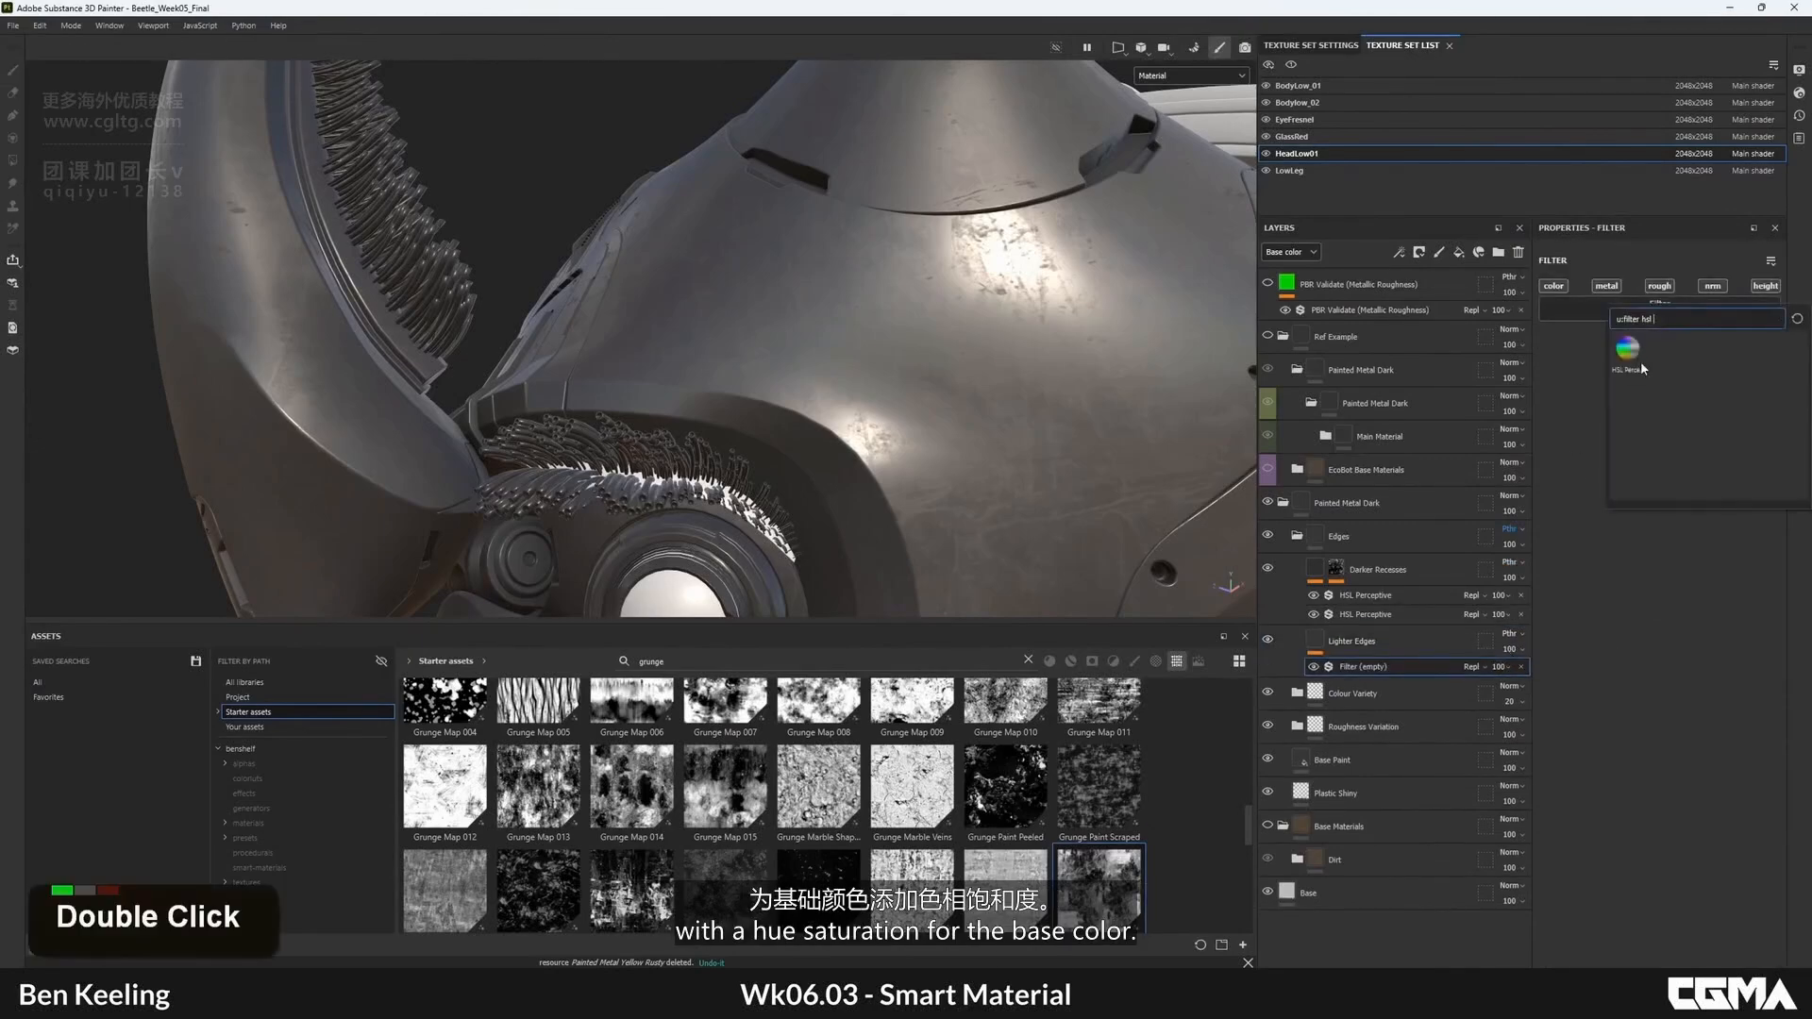
pyautogui.moveTo(1665, 463); pyautogui.dragTo(1683, 467)
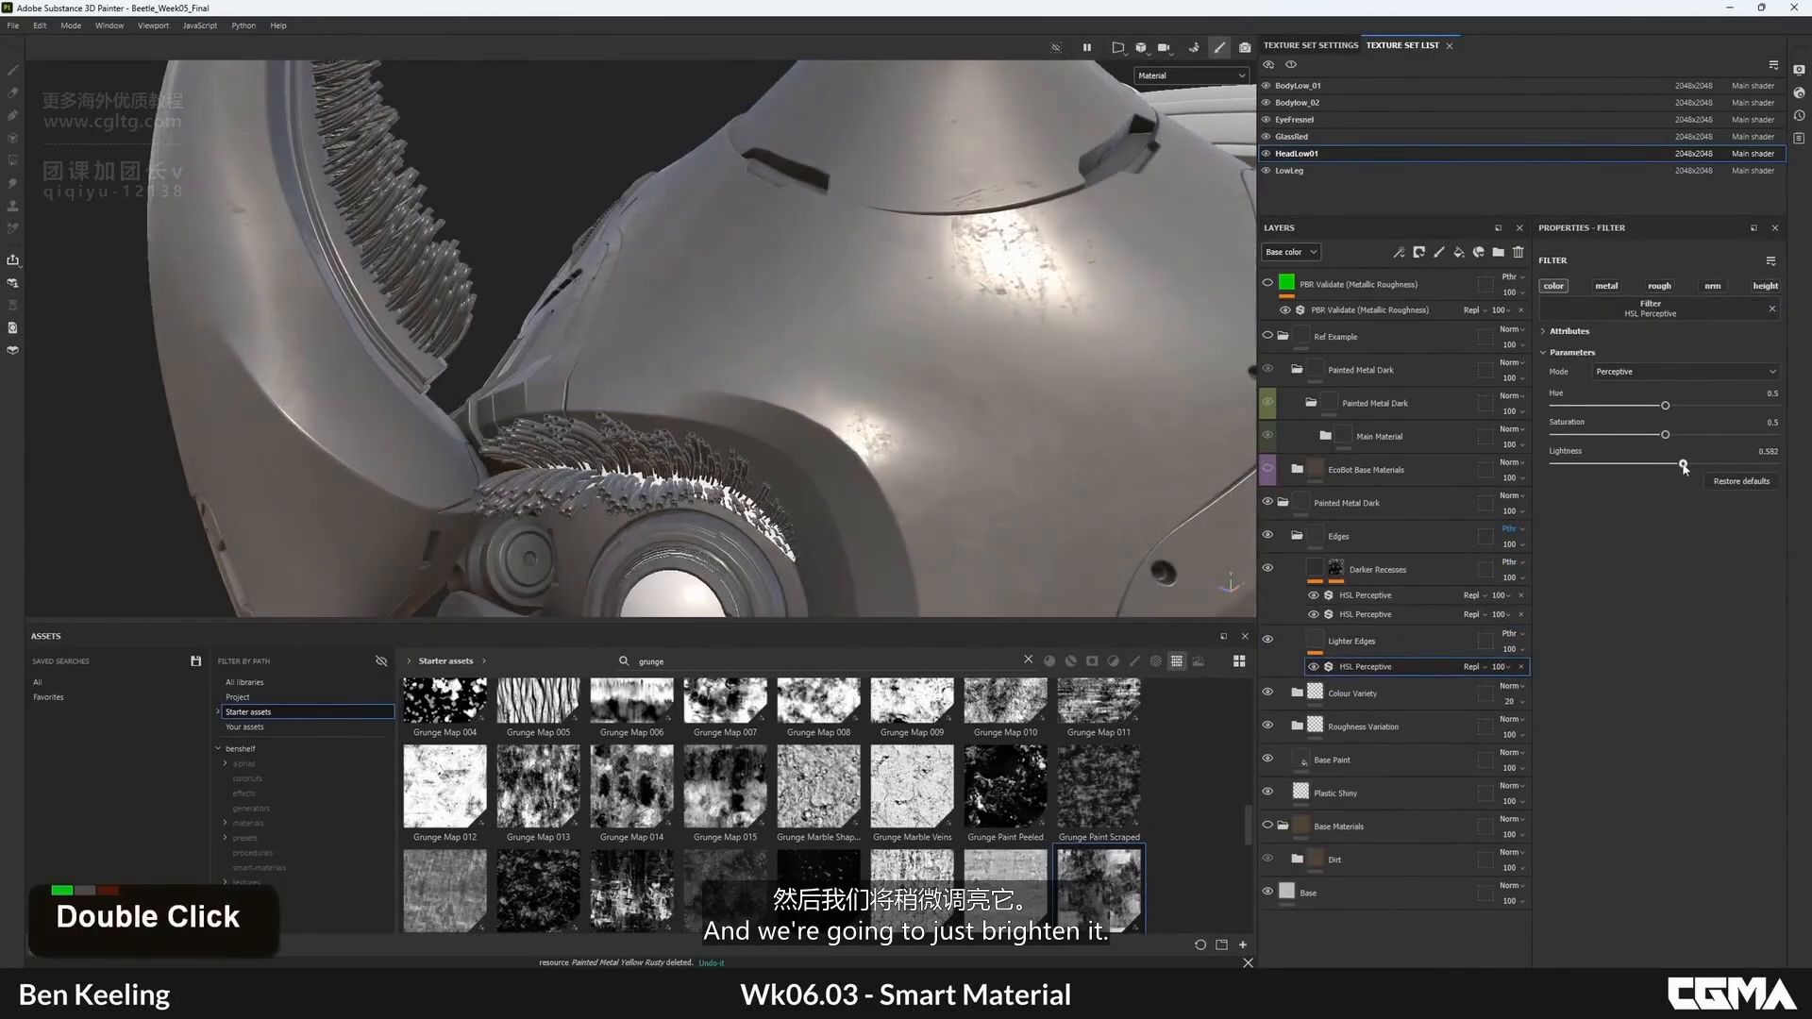
# - Add a black mask to the Lighter Edges layer and search the smart masks for "edge"
pyautogui.rightClick(1364, 649)
pyautogui.click(1415, 29)
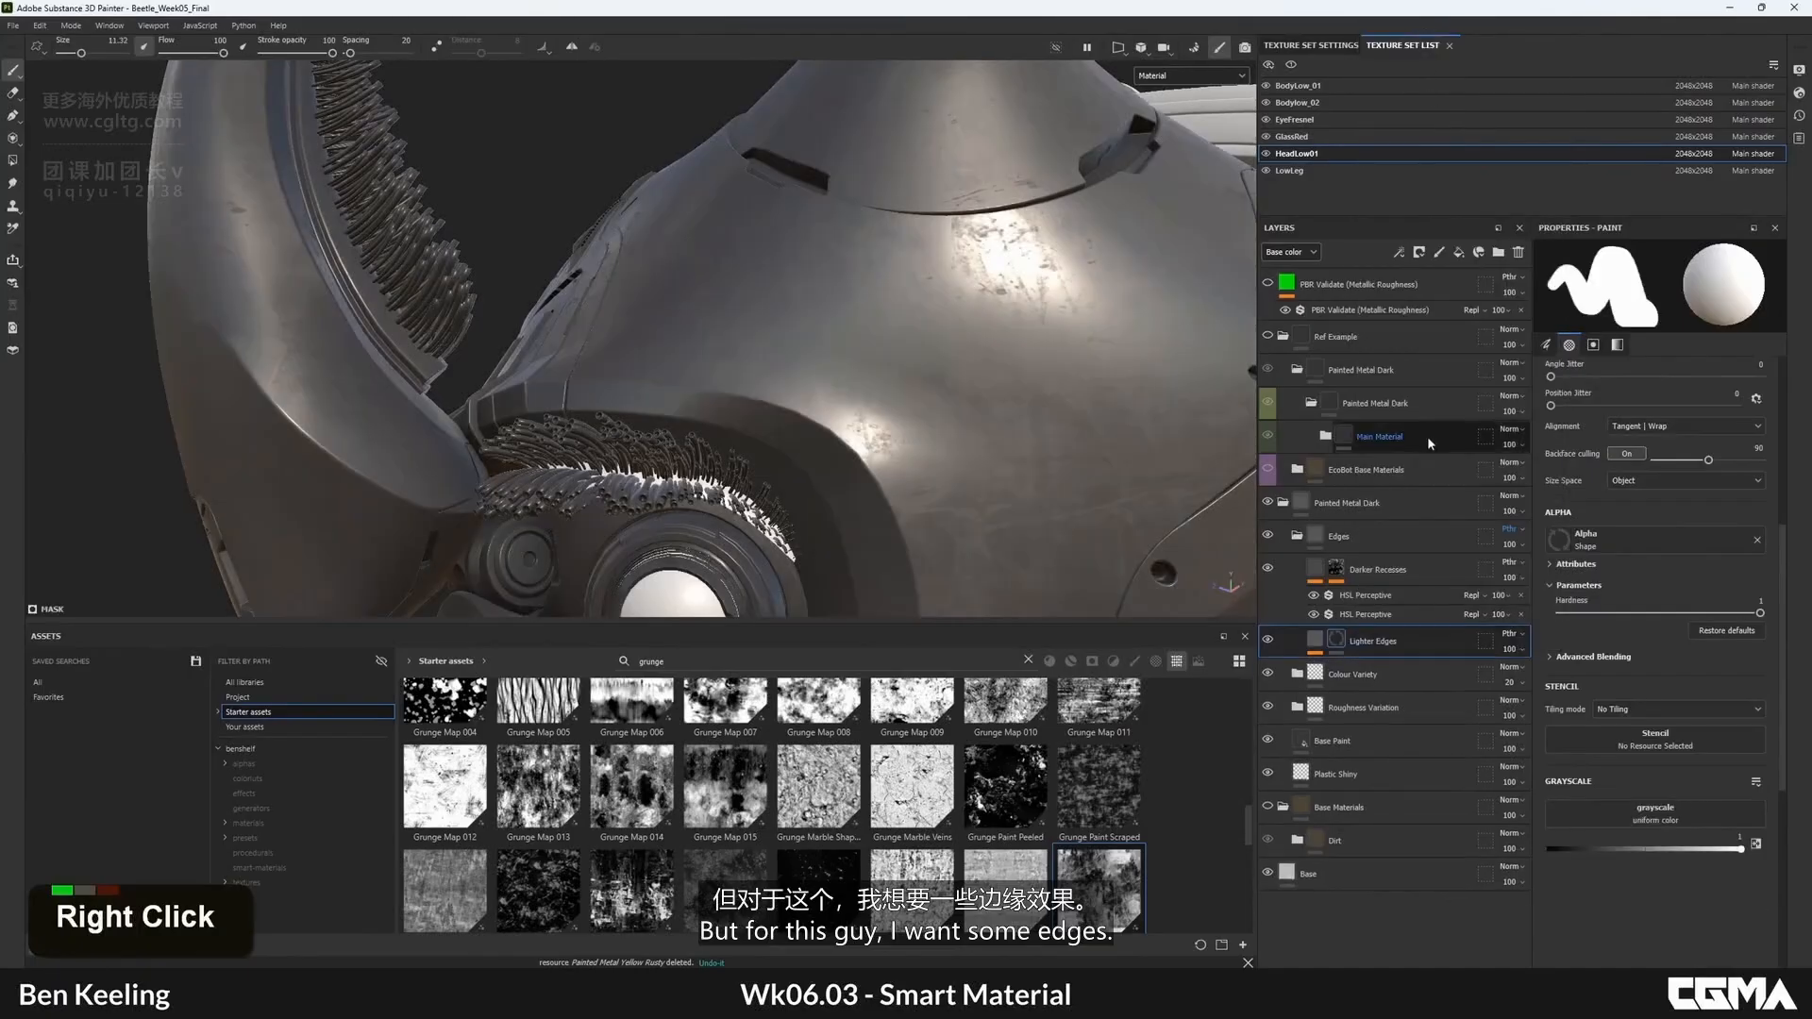
pyautogui.click(1029, 660)
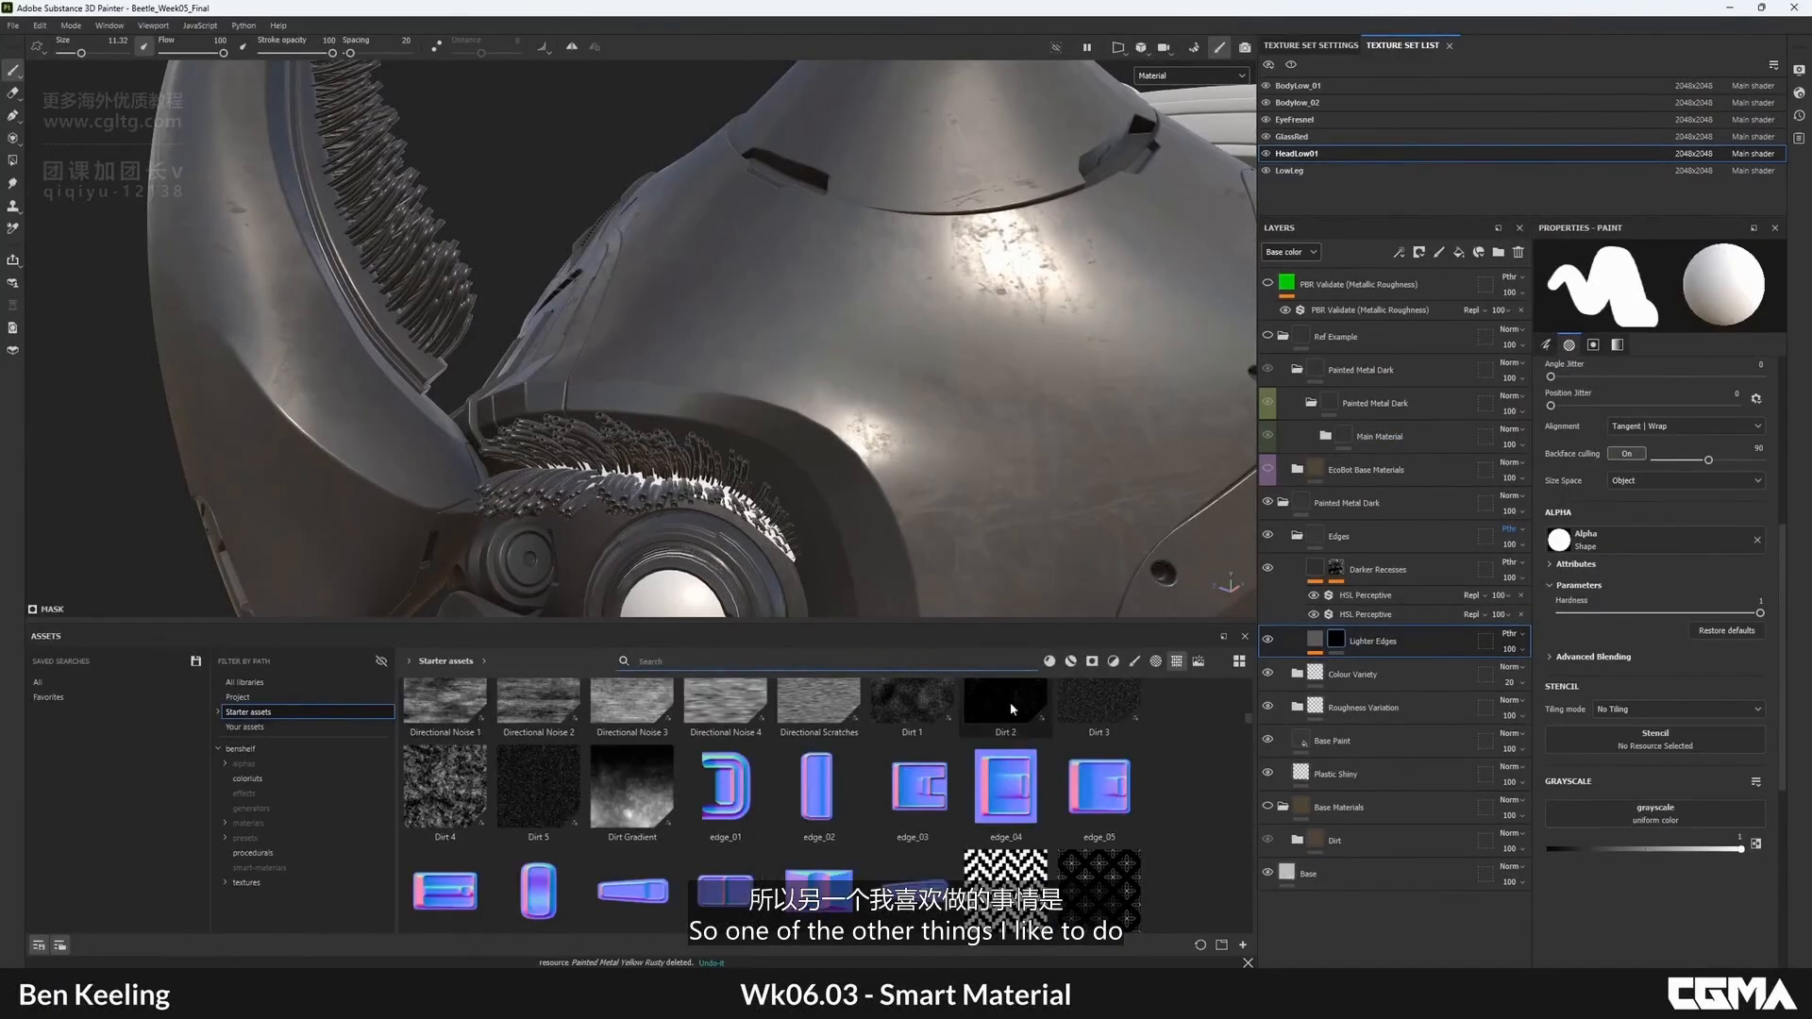
pyautogui.click(1092, 661)
pyautogui.scroll(3, 1038, 807)
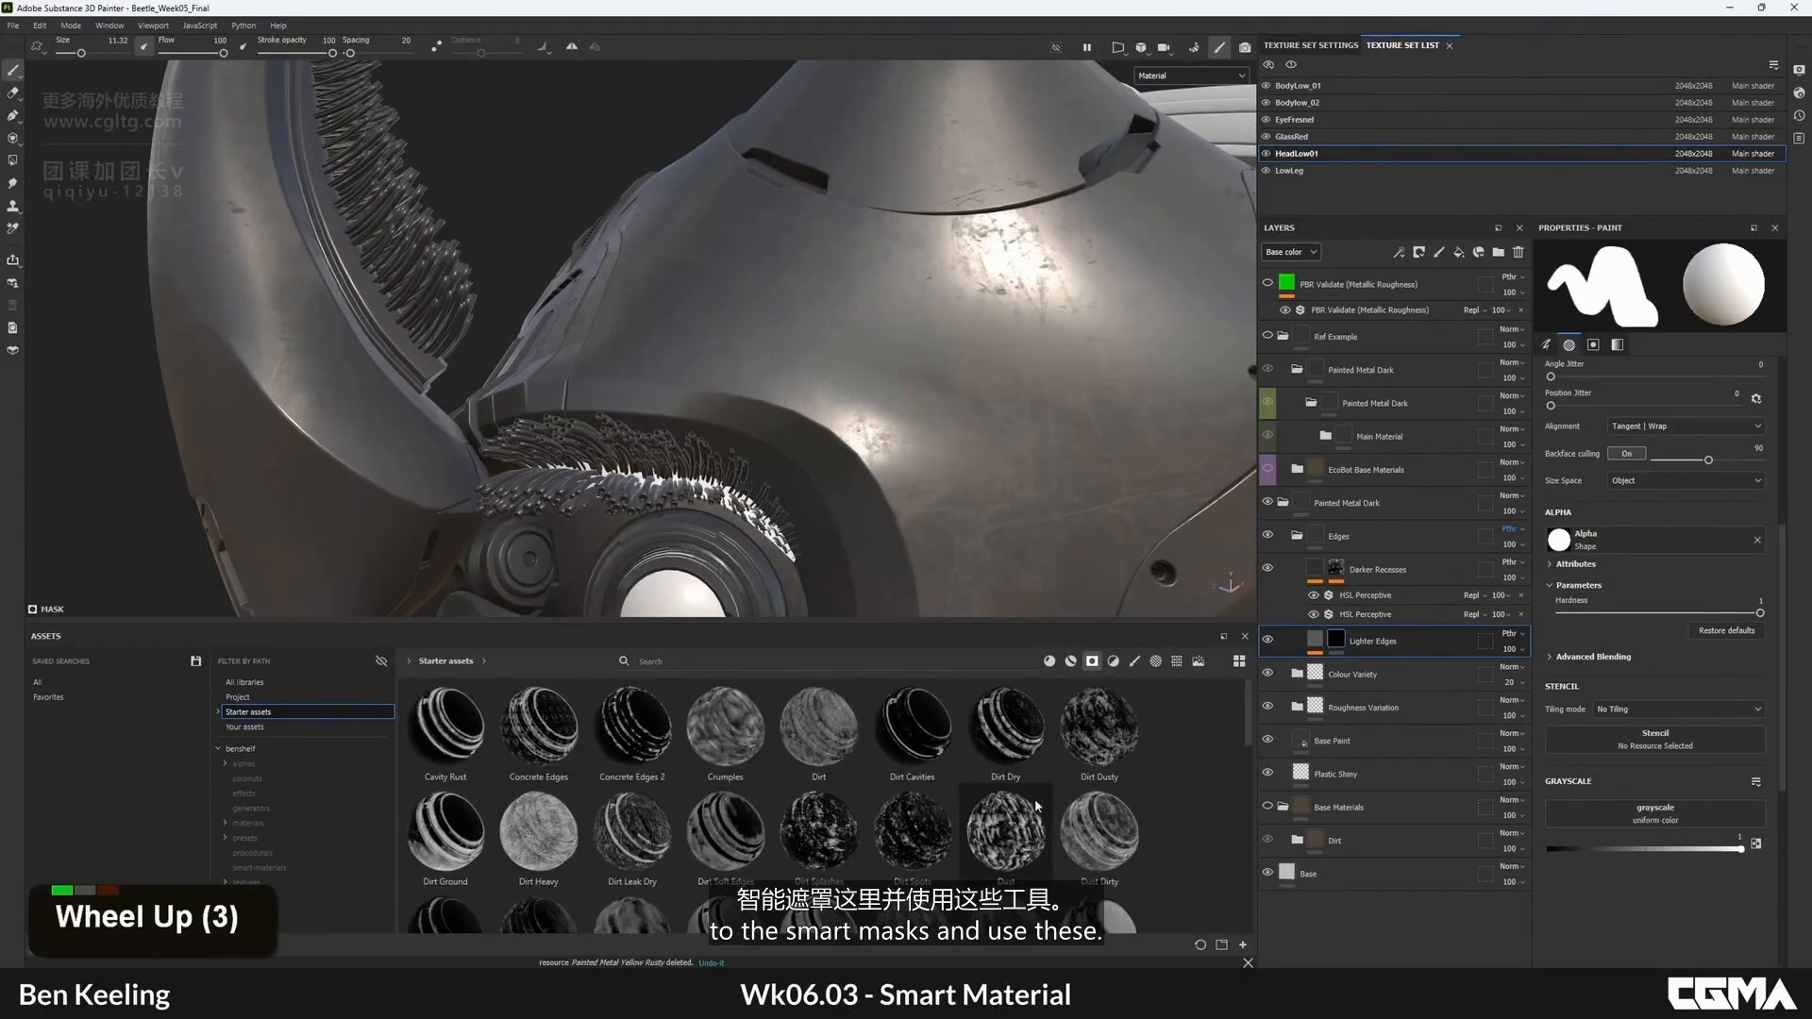
pyautogui.click(854, 662)
pyautogui.write('edge')
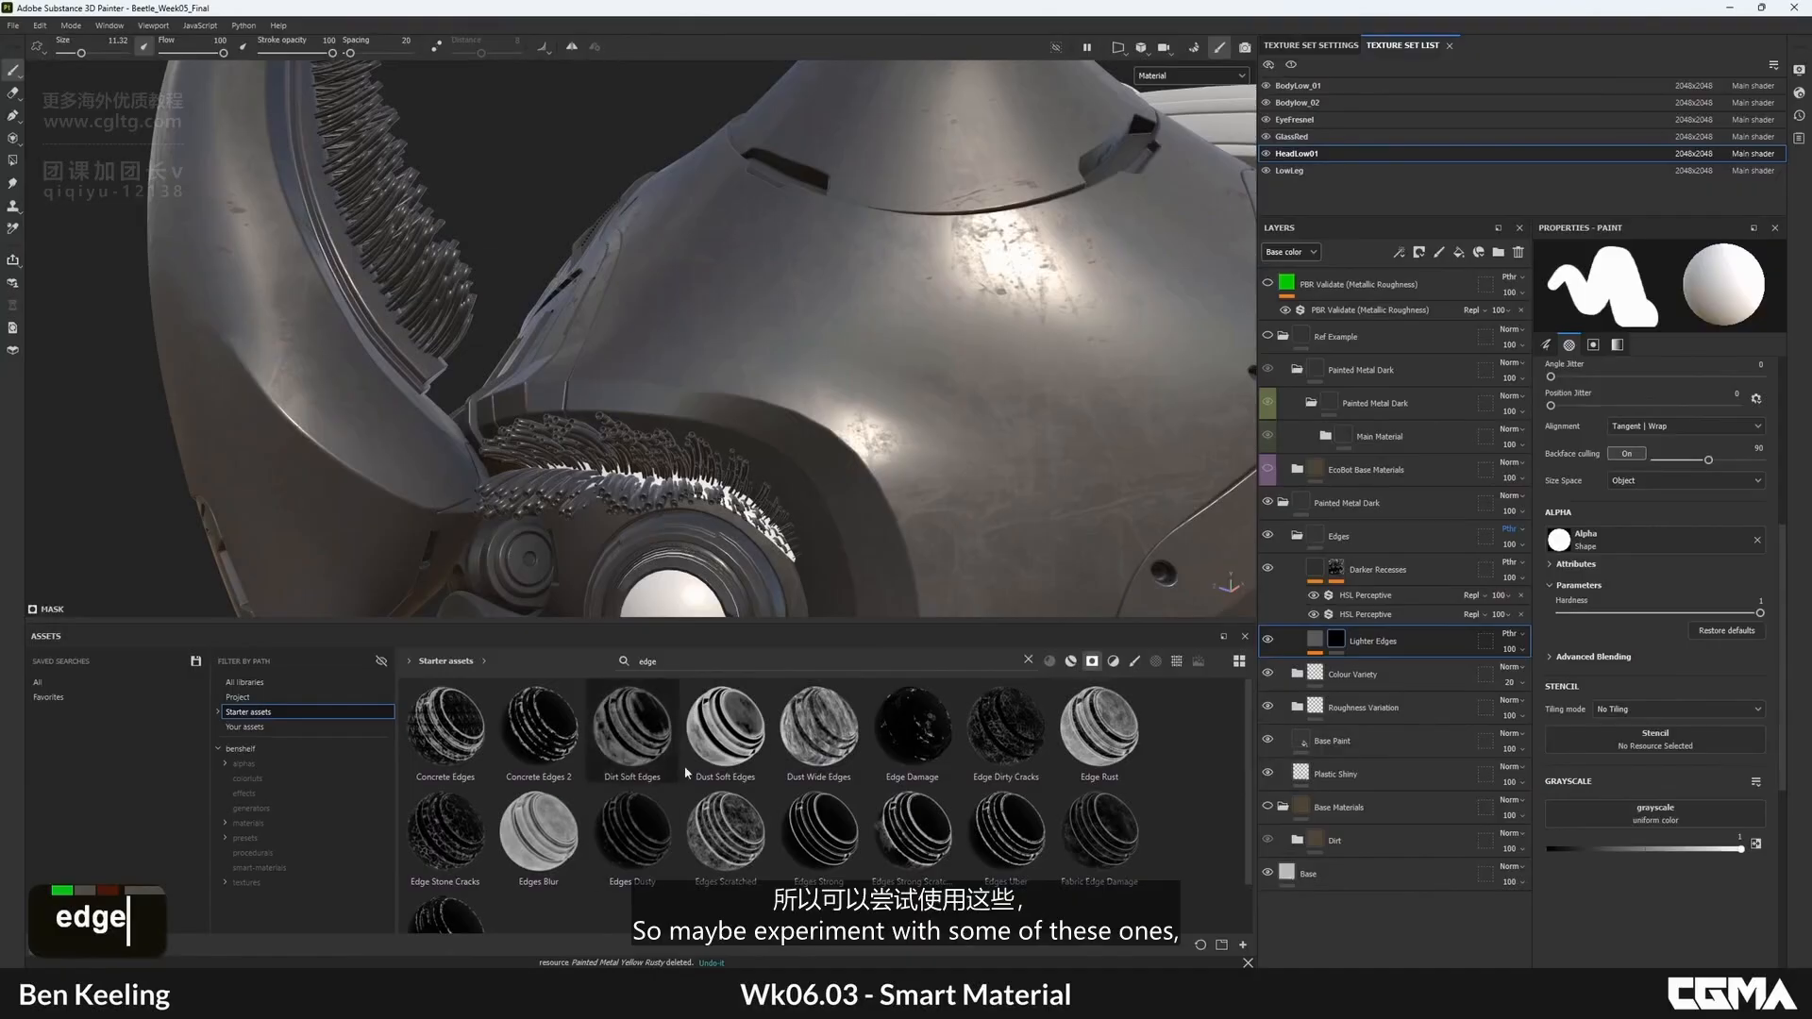
# - Apply the Dirt Soft Edges smart mask to the Lighter Edges layer and display only that mask on the head
pyautogui.scroll(-1, 650, 715)
pyautogui.scroll(1, 650, 715)
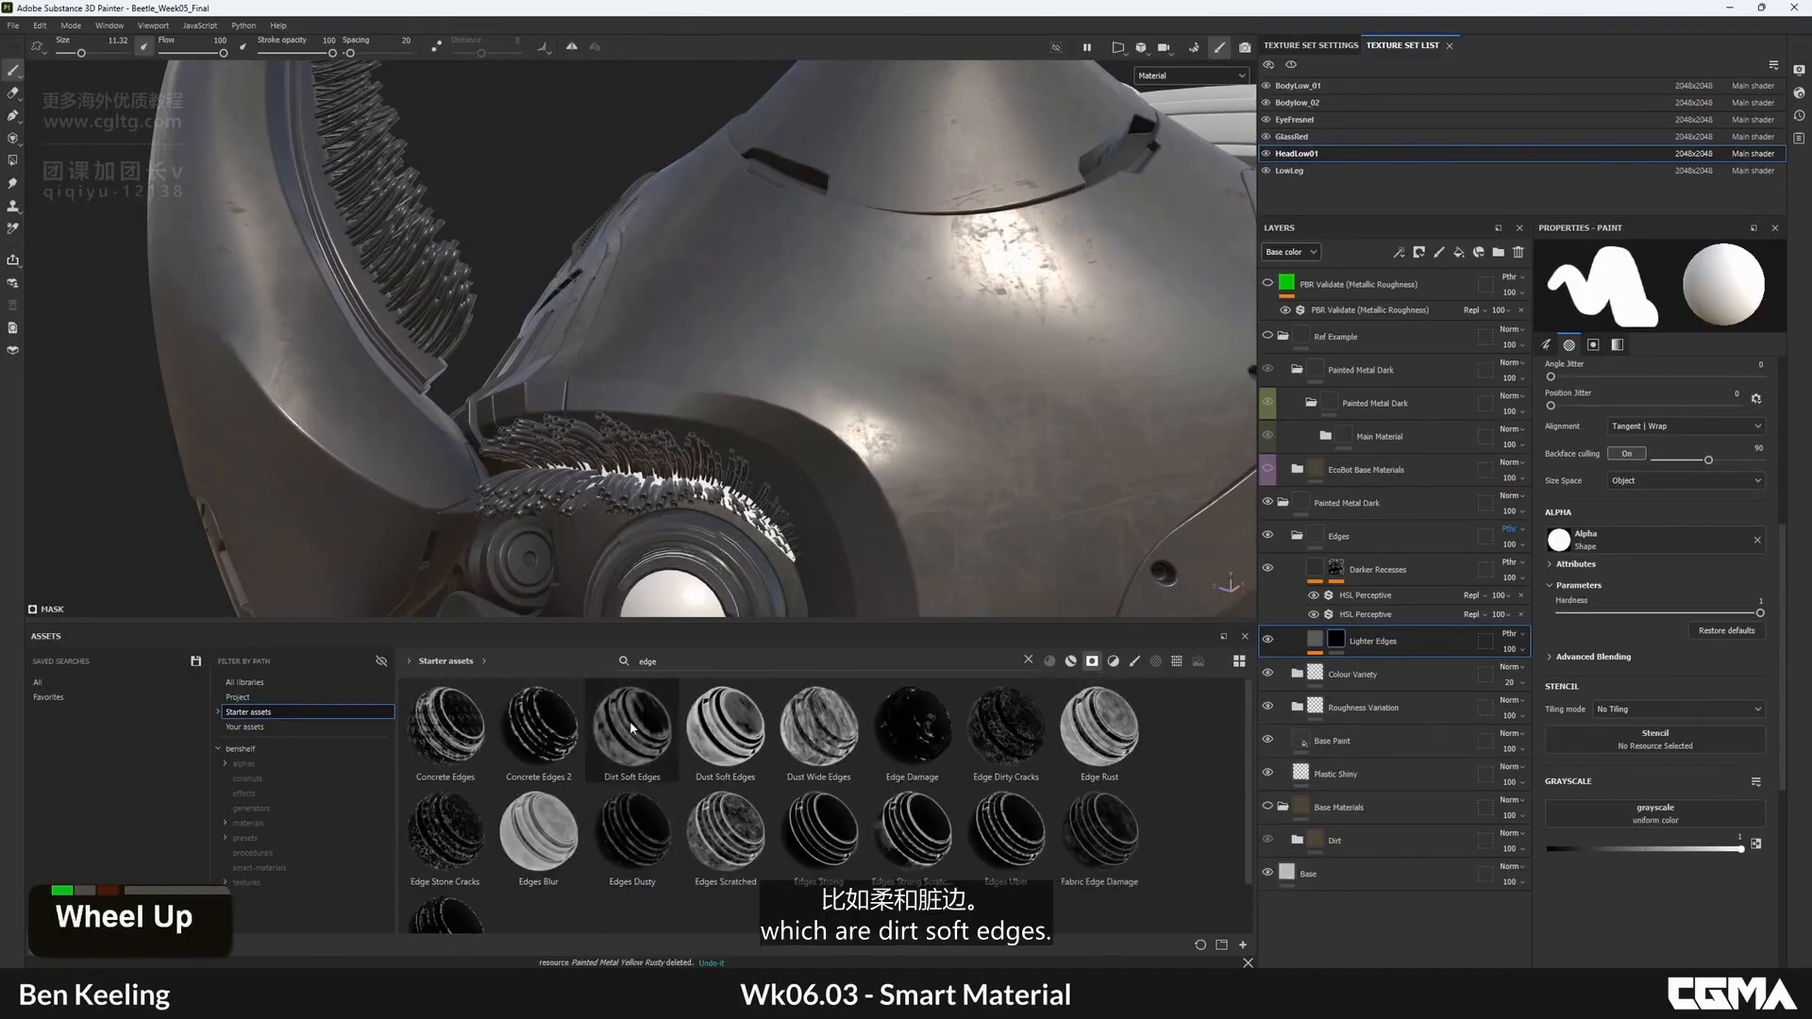
pyautogui.moveTo(1340, 645); pyautogui.dragTo(1348, 640)
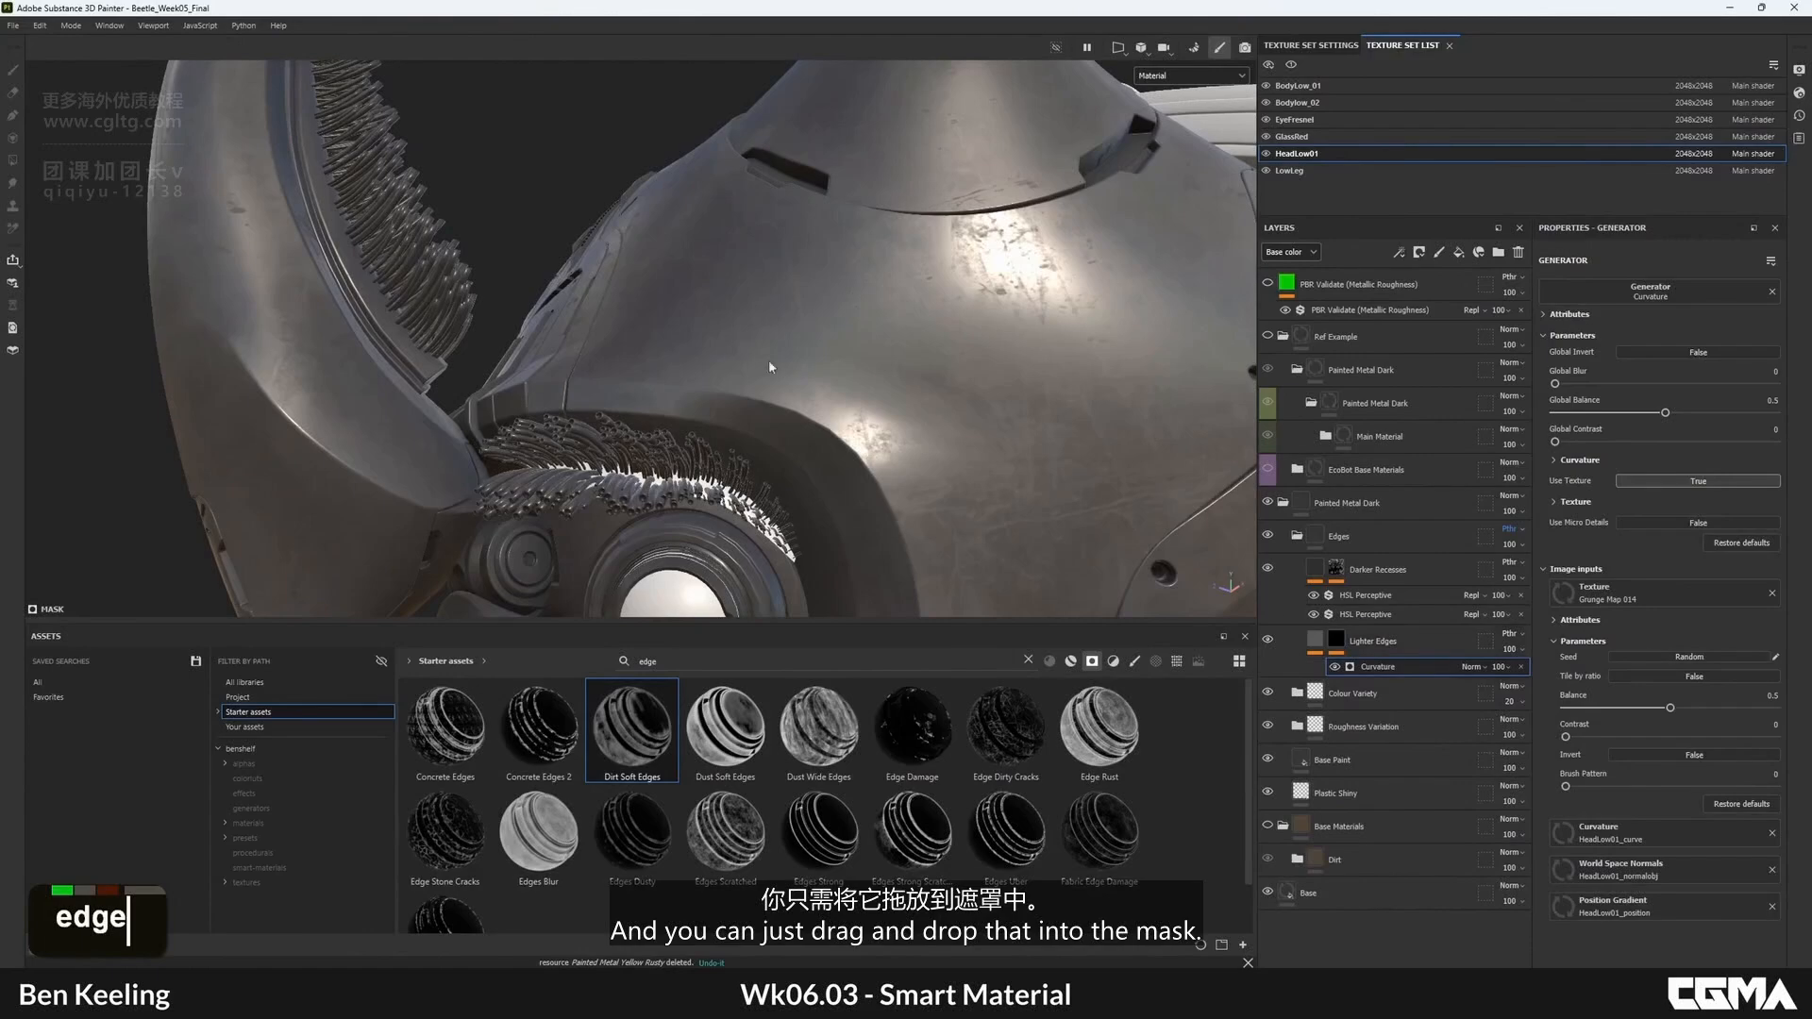
pyautogui.keyDown('alt'); pyautogui.moveTo(768, 360); pyautogui.dragTo(826, 370); pyautogui.keyUp('alt')
pyautogui.keyDown('alt'); pyautogui.click(1338, 641); pyautogui.keyUp('alt')
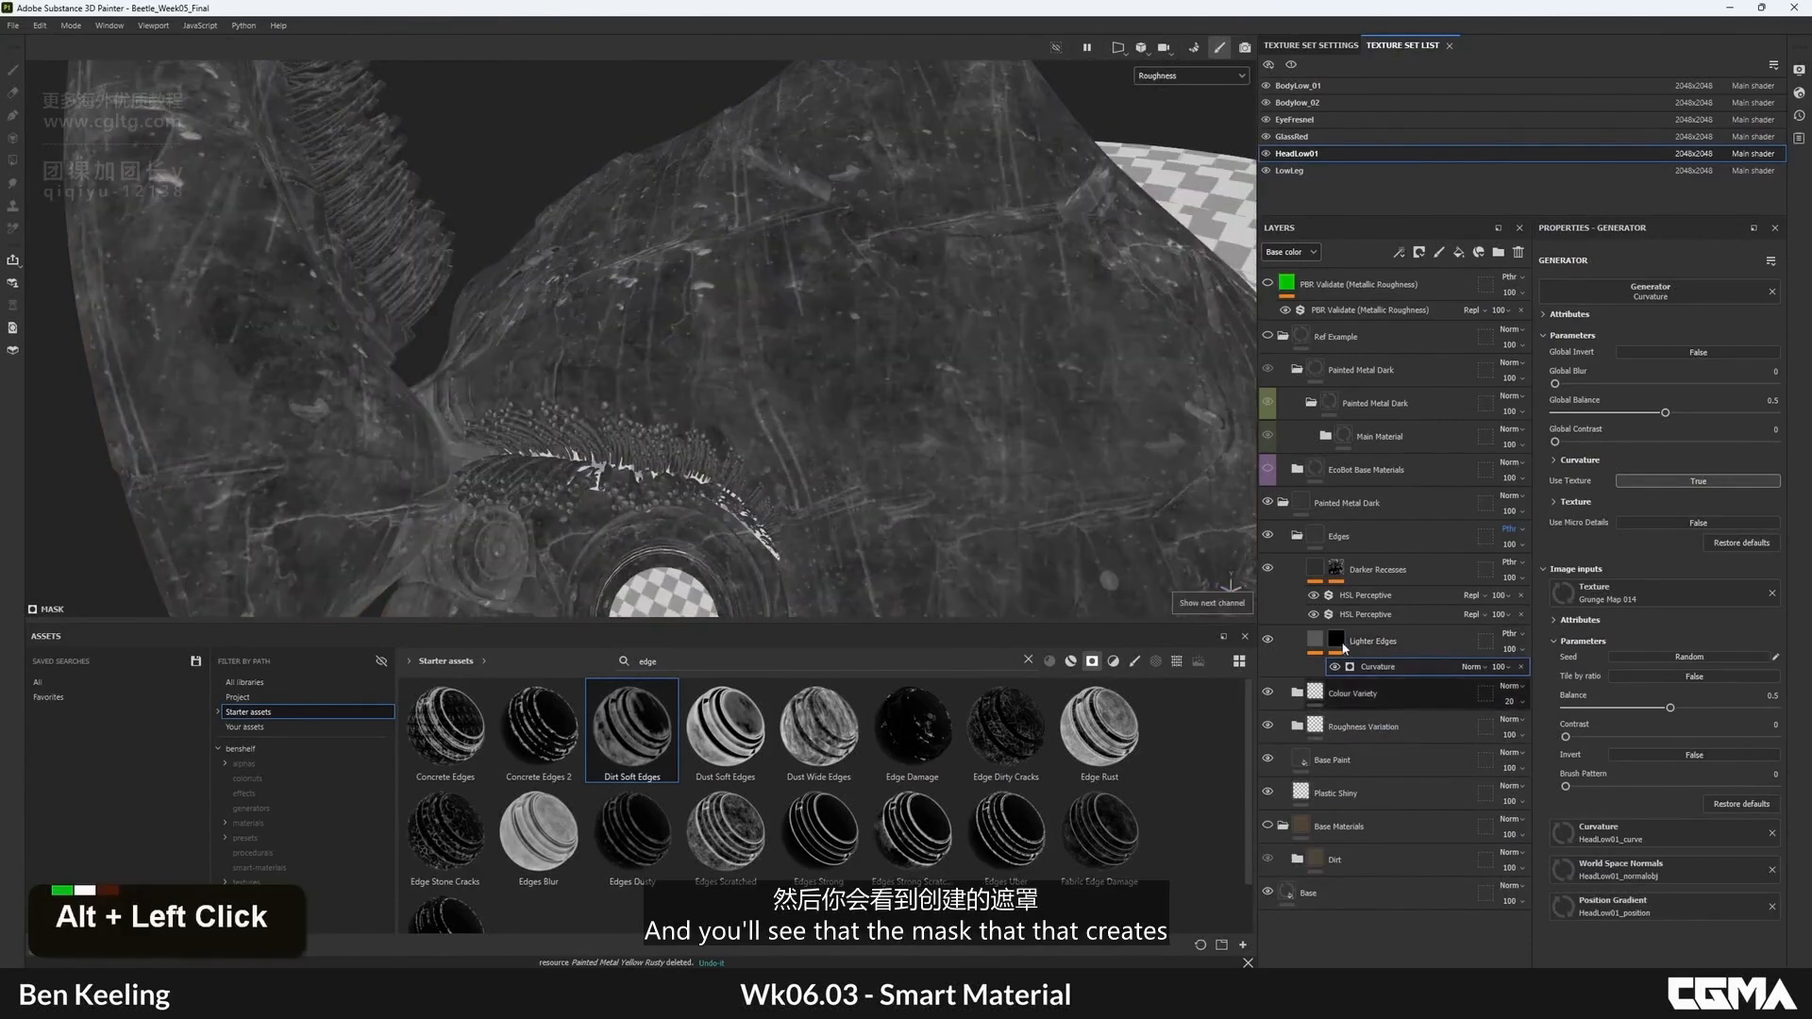
pyautogui.keyDown('alt'); pyautogui.moveTo(850, 246); pyautogui.dragTo(692, 178, button='right'); pyautogui.keyUp('alt')
pyautogui.keyDown('alt'); pyautogui.moveTo(692, 178); pyautogui.dragTo(745, 293); pyautogui.keyUp('alt')
pyautogui.keyDown('alt'); pyautogui.moveTo(745, 293); pyautogui.dragTo(882, 317, button='right'); pyautogui.keyUp('alt')
pyautogui.keyDown('alt'); pyautogui.moveTo(883, 316); pyautogui.dragTo(1174, 578); pyautogui.keyUp('alt')
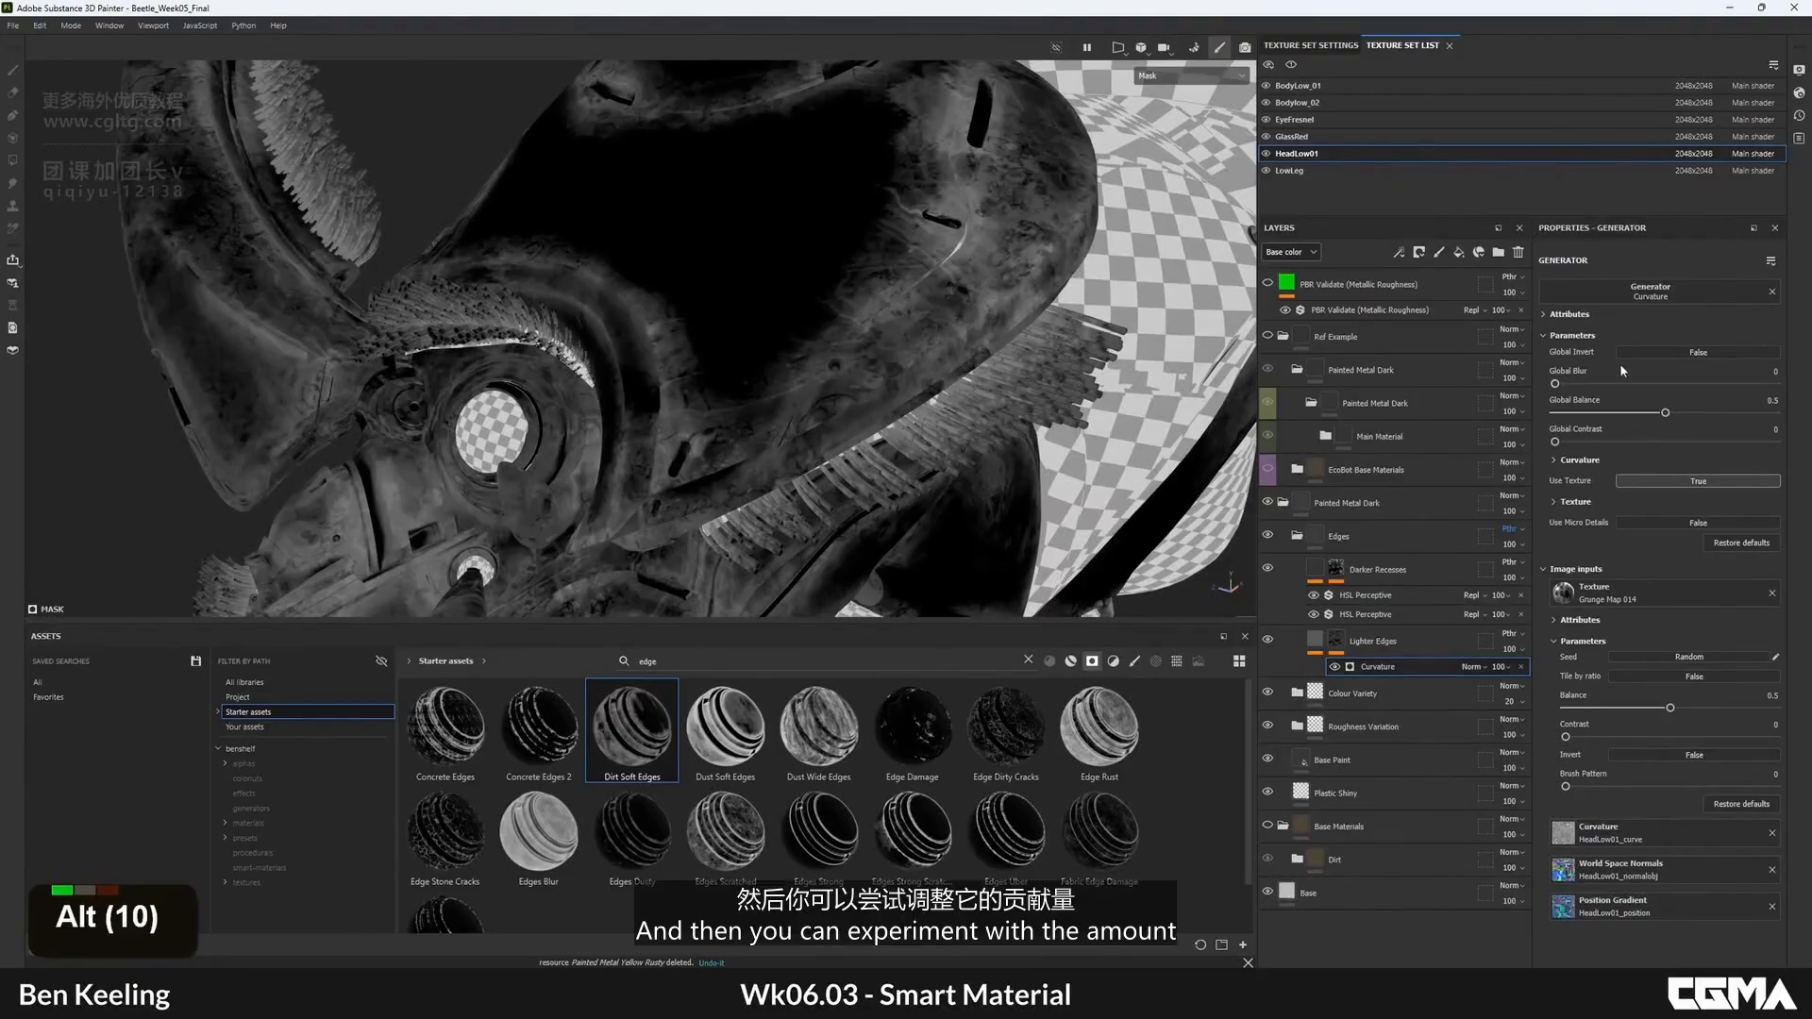
# - Set the Lighter Edges mask's Curvature Global Balance to 0.42 and add a Levels adjustment that brightens the mask by lowering its white input
pyautogui.moveTo(1612, 415); pyautogui.dragTo(1648, 409)
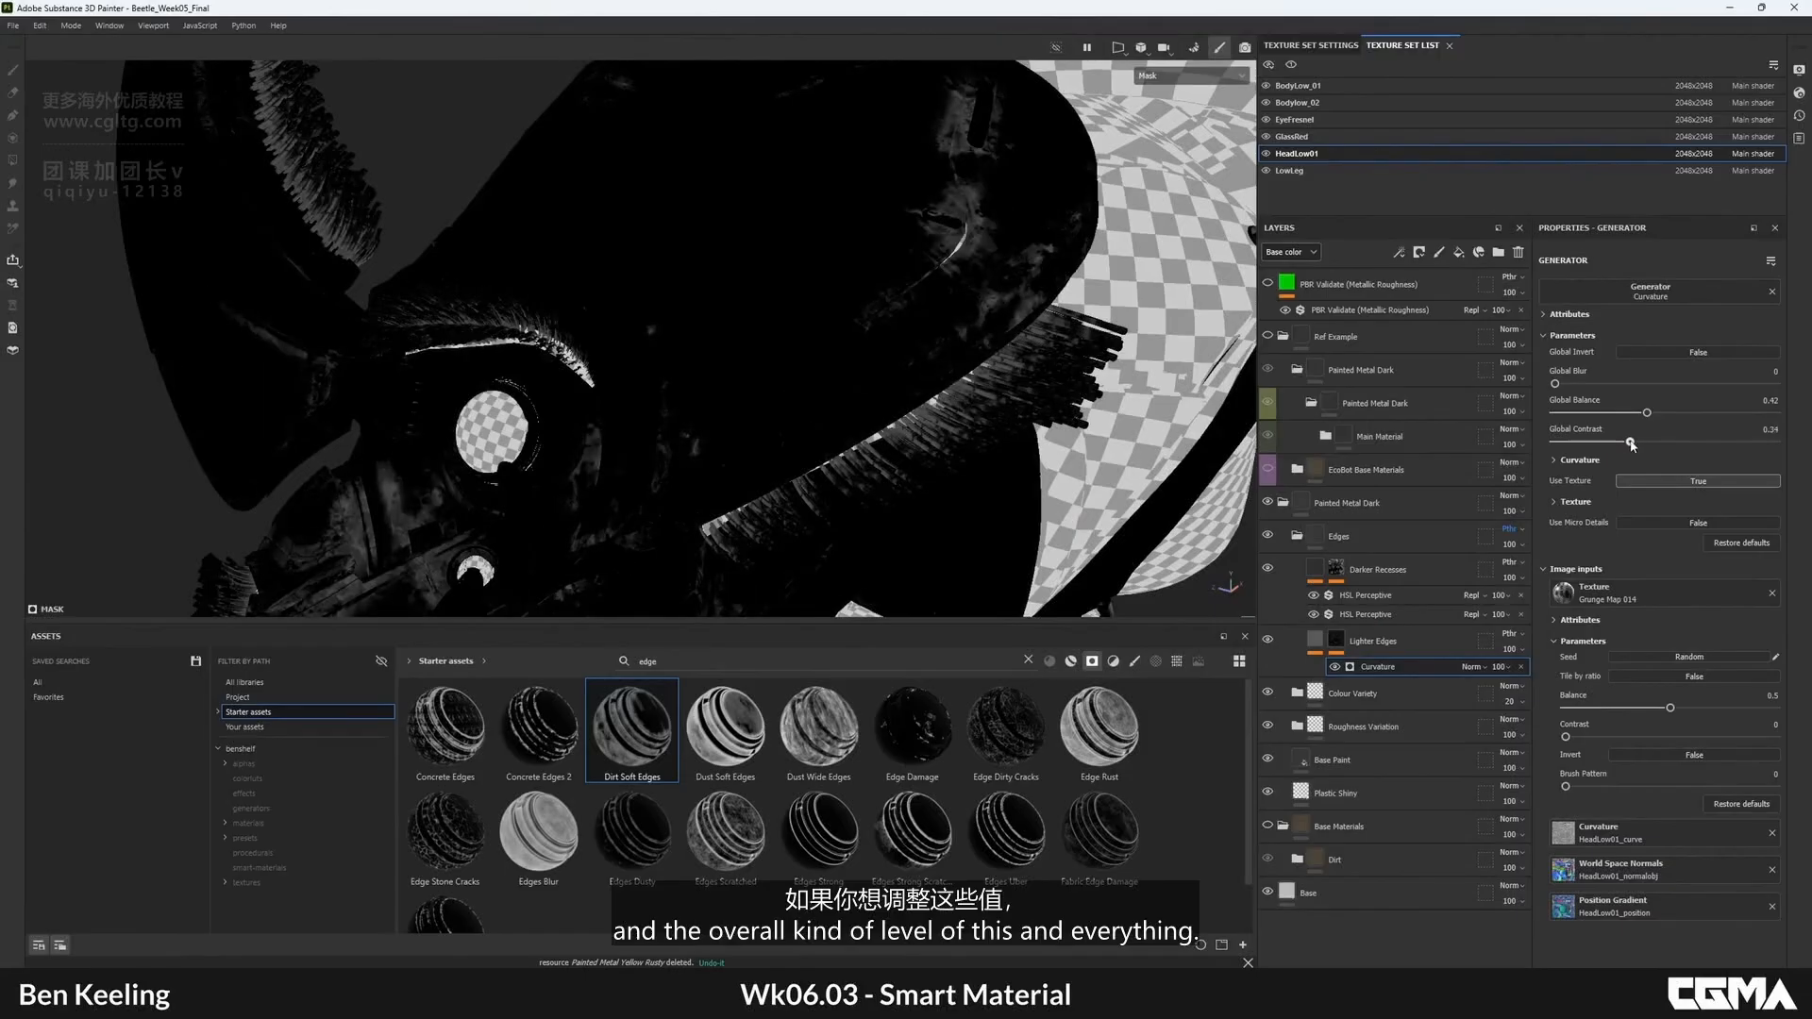
pyautogui.hotkey('ctrl', 'z')
pyautogui.click(1342, 634)
pyautogui.rightClick(1343, 634)
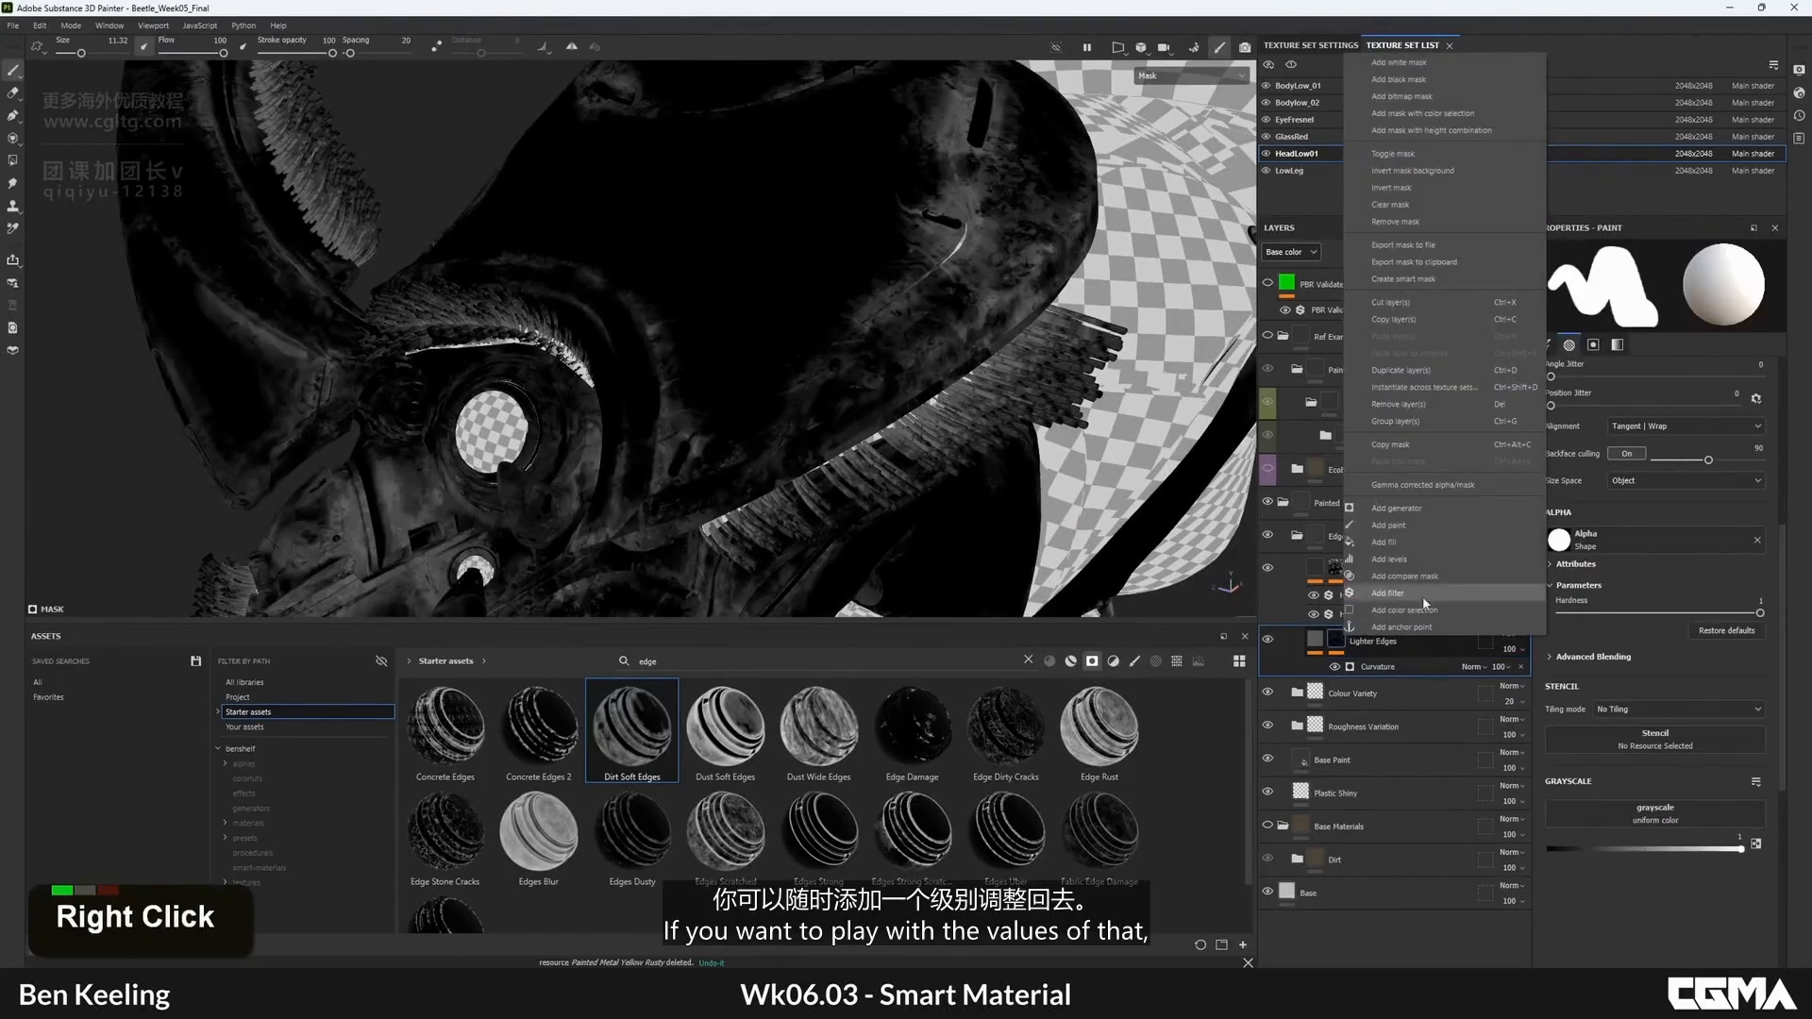
pyautogui.click(1411, 559)
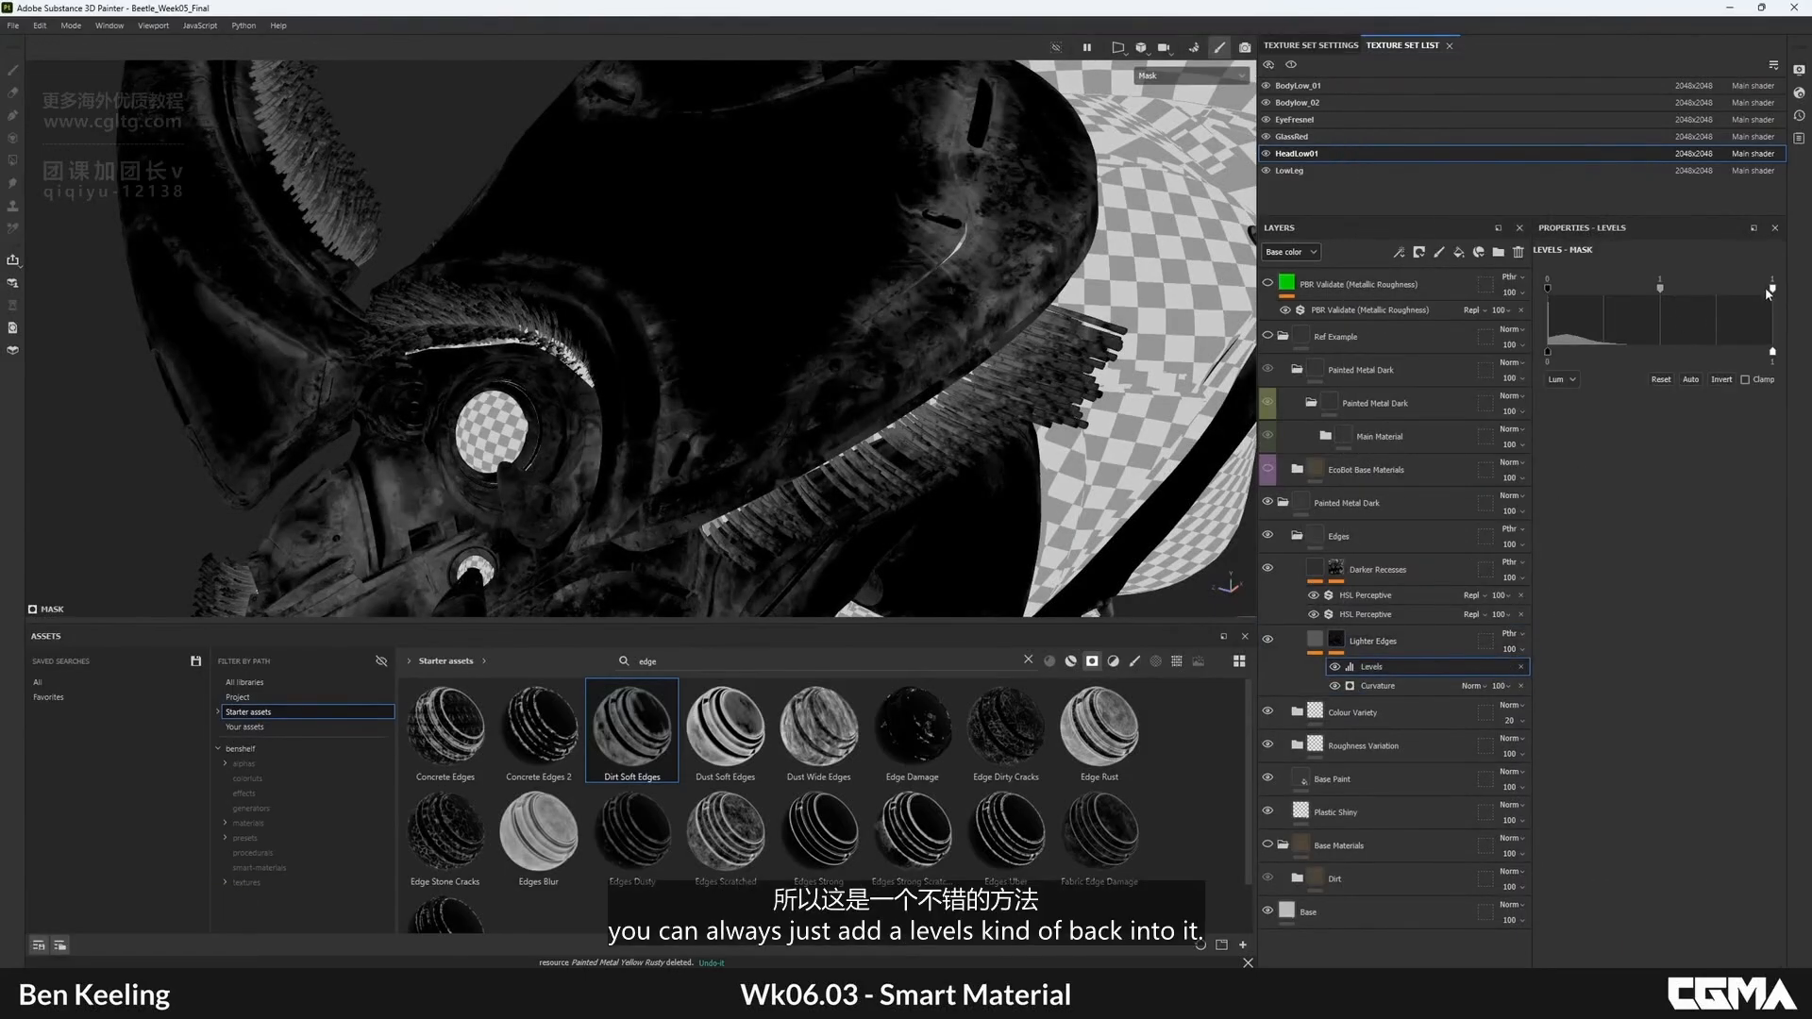
pyautogui.moveTo(1771, 288); pyautogui.dragTo(1630, 288)
pyautogui.press('m')
pyautogui.moveTo(760, 407)
pyautogui.keyDown('alt'); pyautogui.mouseDown()
pyautogui.moveTo(672, 451)
pyautogui.moveTo(750, 439)
pyautogui.mouseUp(); pyautogui.keyUp('alt')
# - Set the Lighter Edges Curvature generator's Texture Opacity to 0.4 and its Global Balance to 0.34
pyautogui.click(1385, 687)
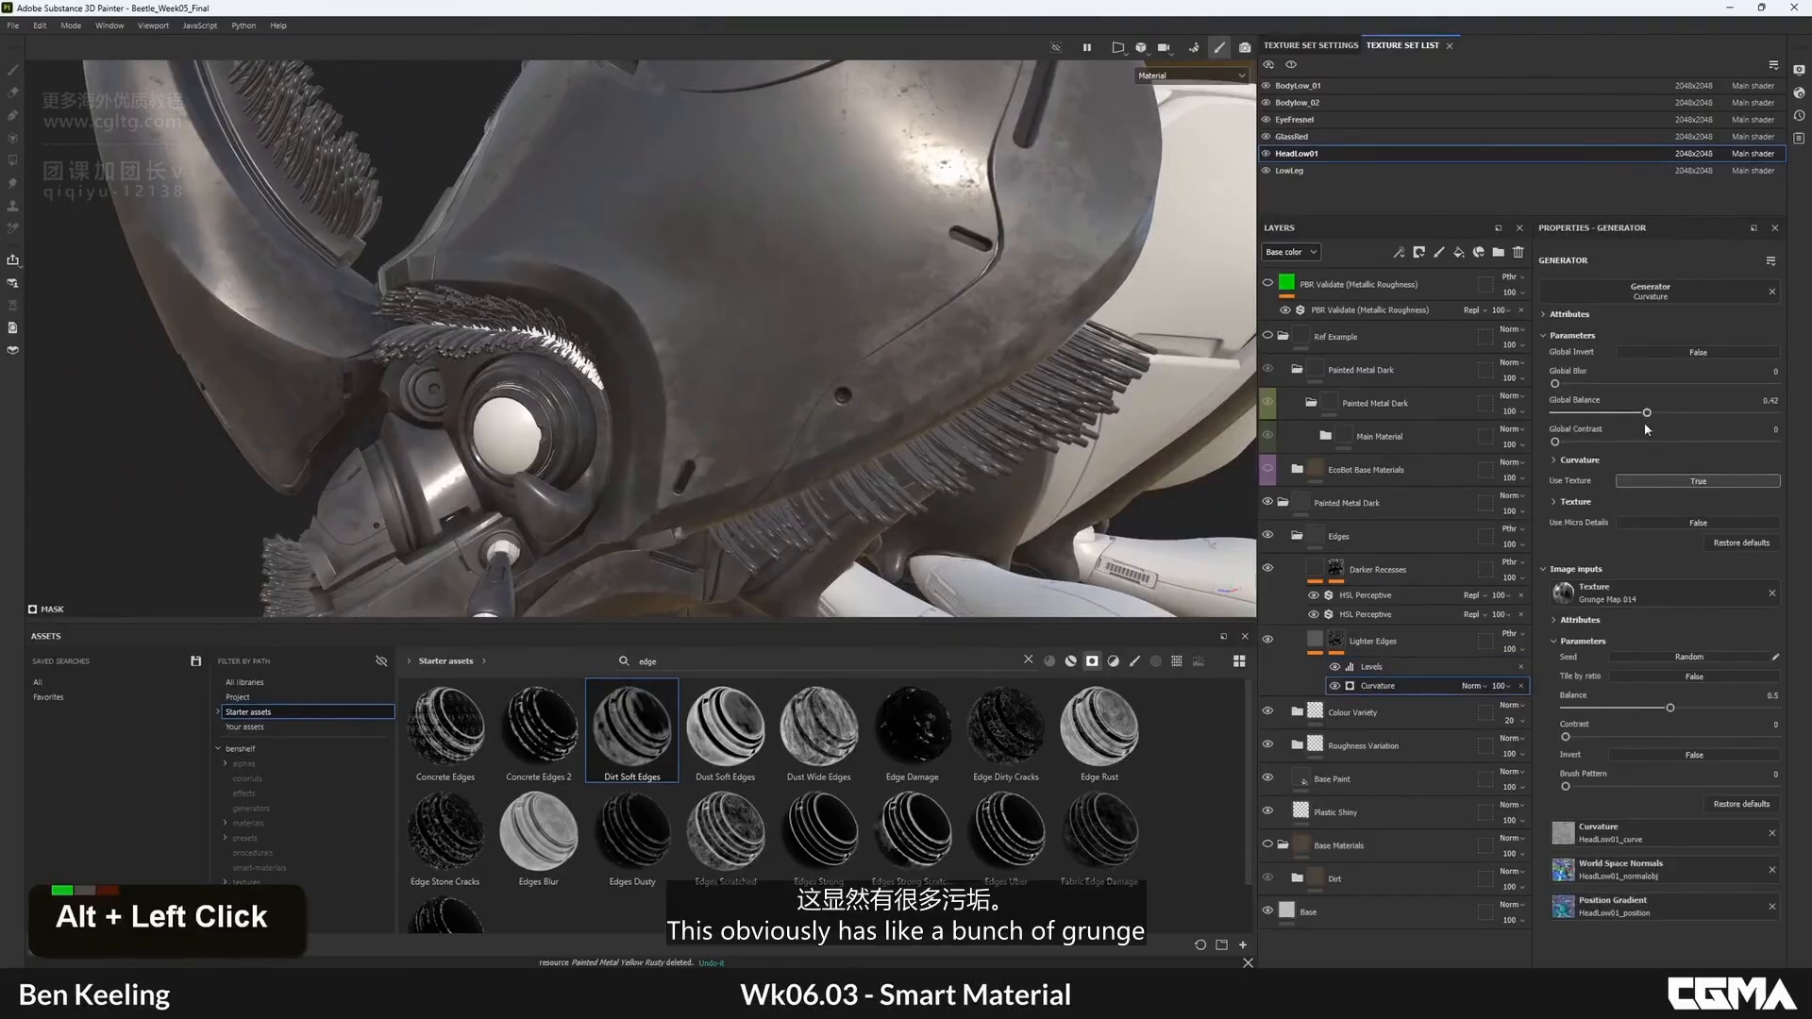
pyautogui.hotkey('ctrl', 'z')
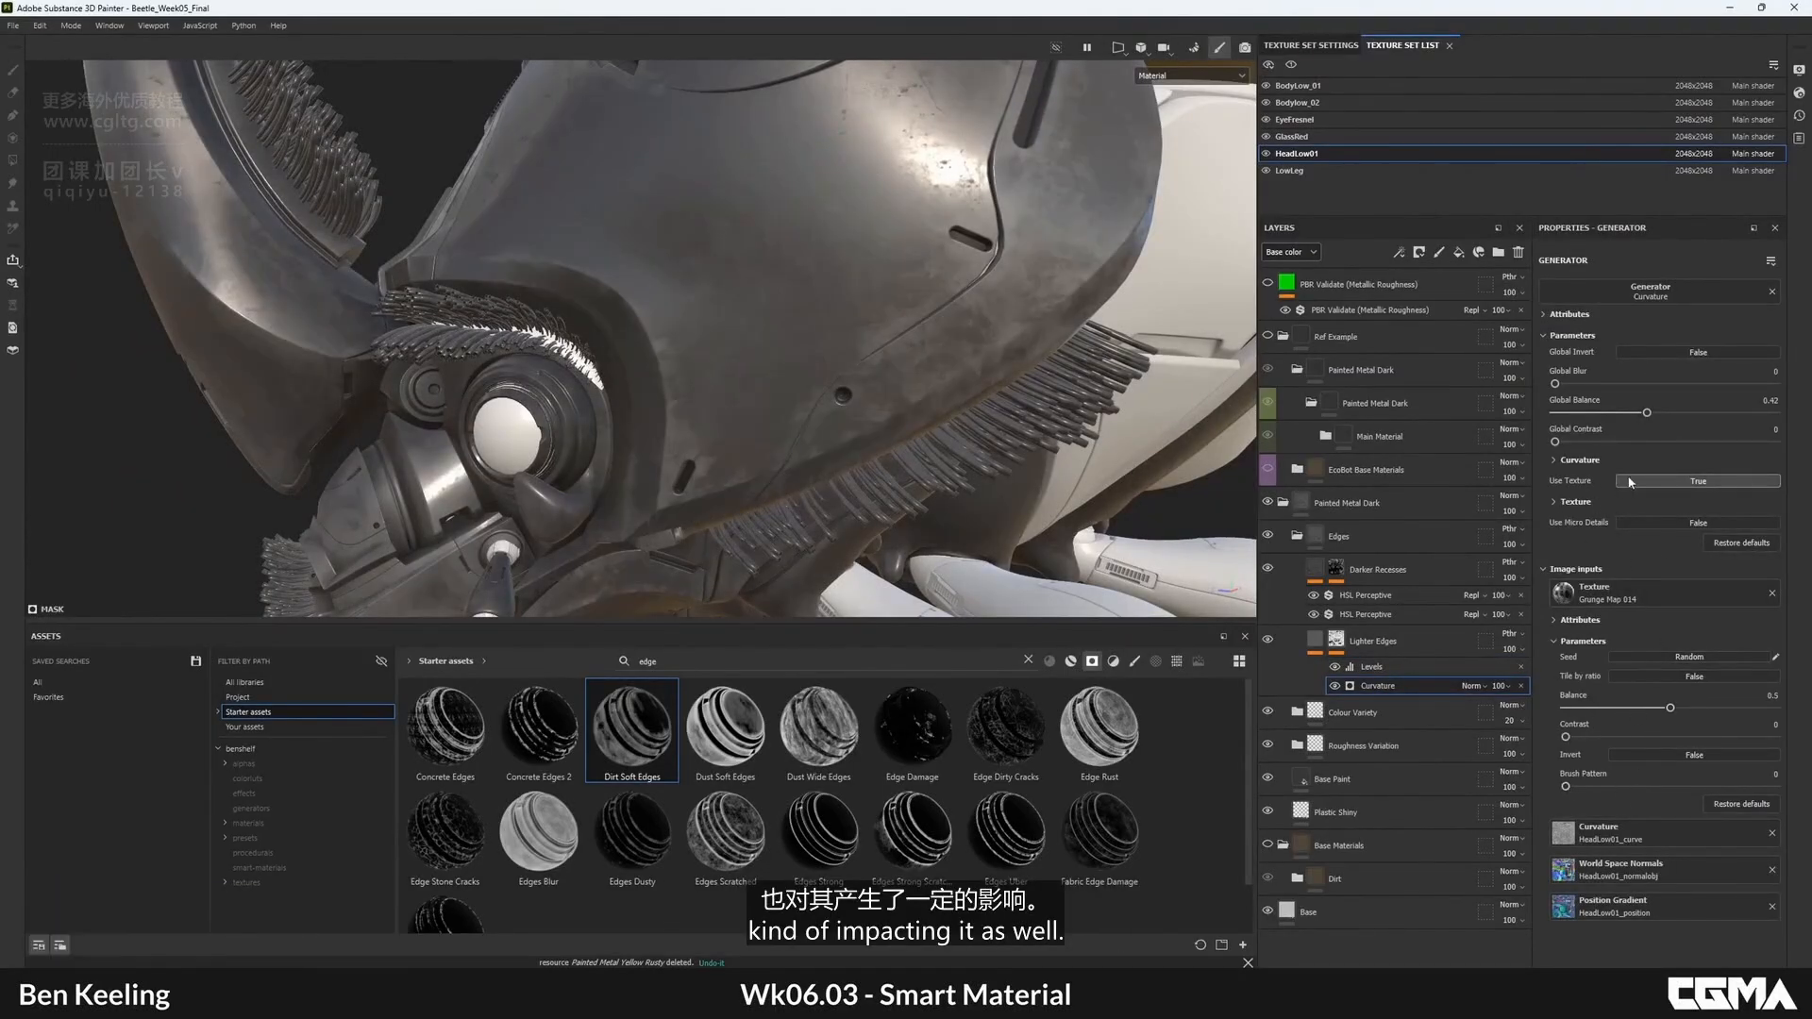
pyautogui.click(1554, 501)
pyautogui.moveTo(1623, 532)
pyautogui.mouseDown()
pyautogui.moveTo(1607, 529)
pyautogui.moveTo(1647, 527)
pyautogui.mouseUp()
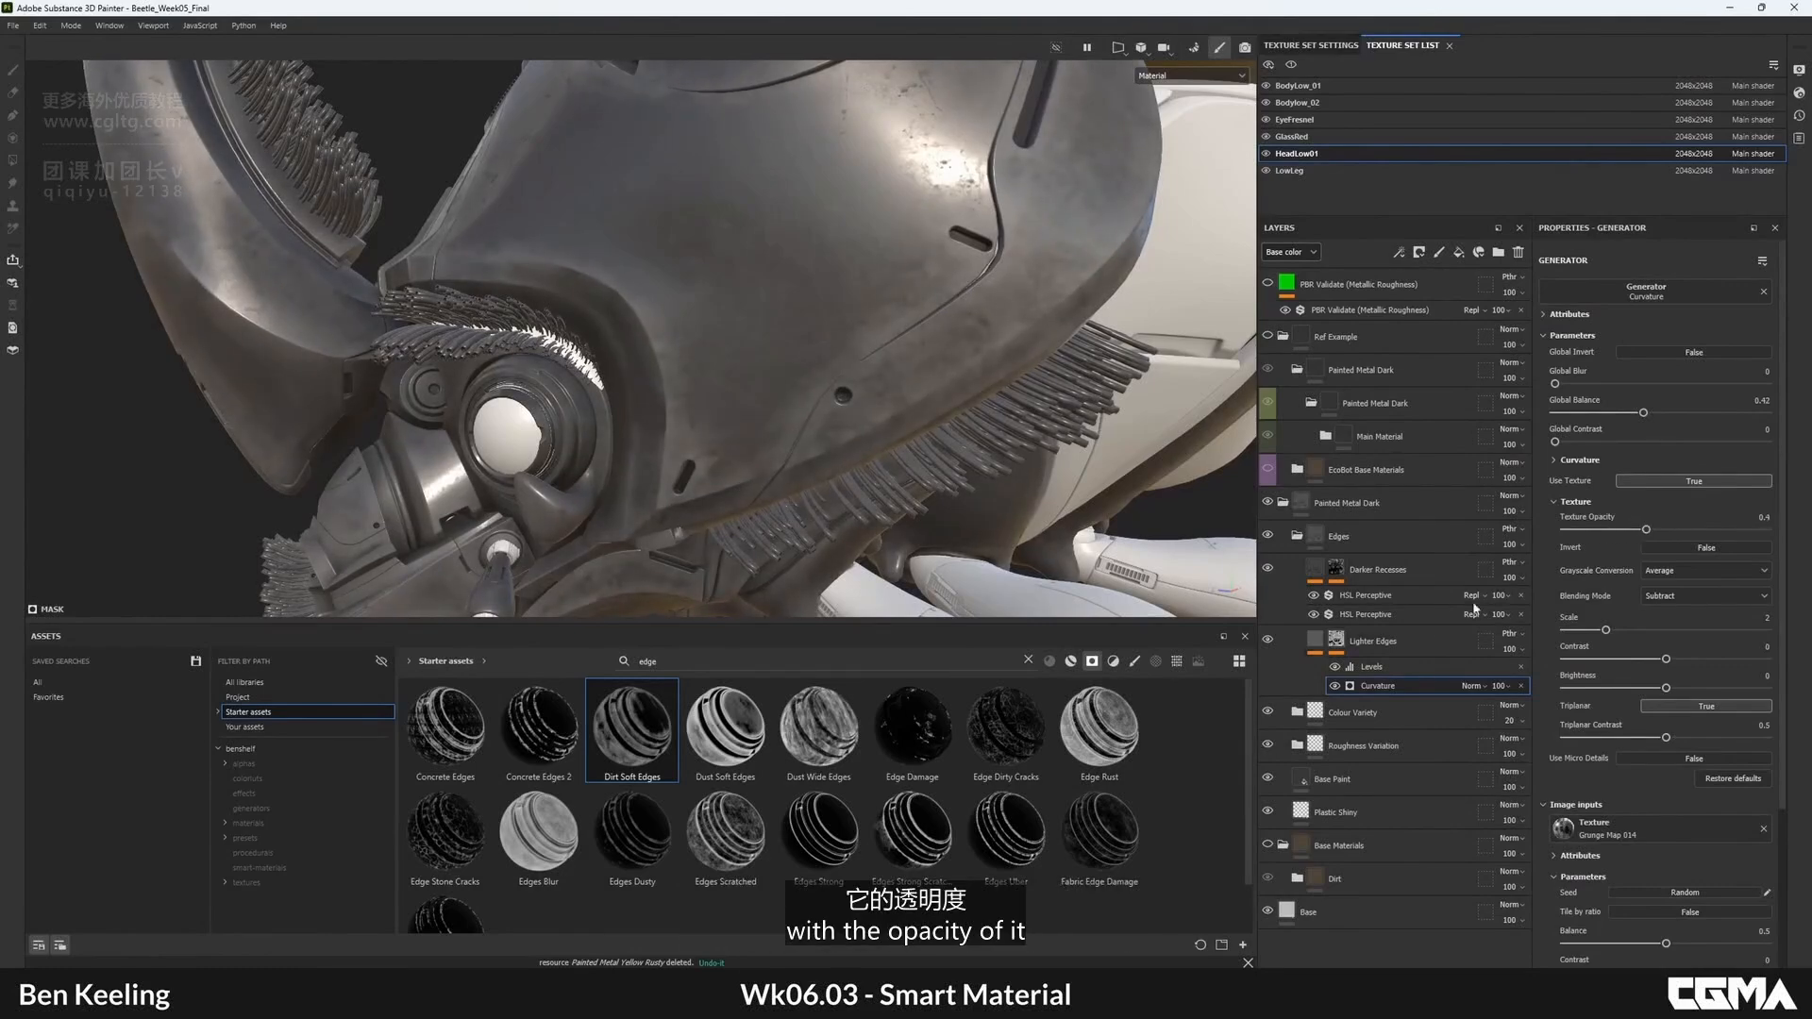
pyautogui.moveTo(1643, 413)
pyautogui.mouseDown()
pyautogui.moveTo(1581, 416)
pyautogui.moveTo(1626, 412)
pyautogui.mouseUp()
# - Examine the lightened edges on the head and its underside from several angles
pyautogui.keyDown('alt'); pyautogui.moveTo(919, 390); pyautogui.dragTo(736, 344); pyautogui.keyUp('alt')
pyautogui.keyDown('alt'); pyautogui.moveTo(736, 344); pyautogui.dragTo(869, 202, button='middle'); pyautogui.keyUp('alt')
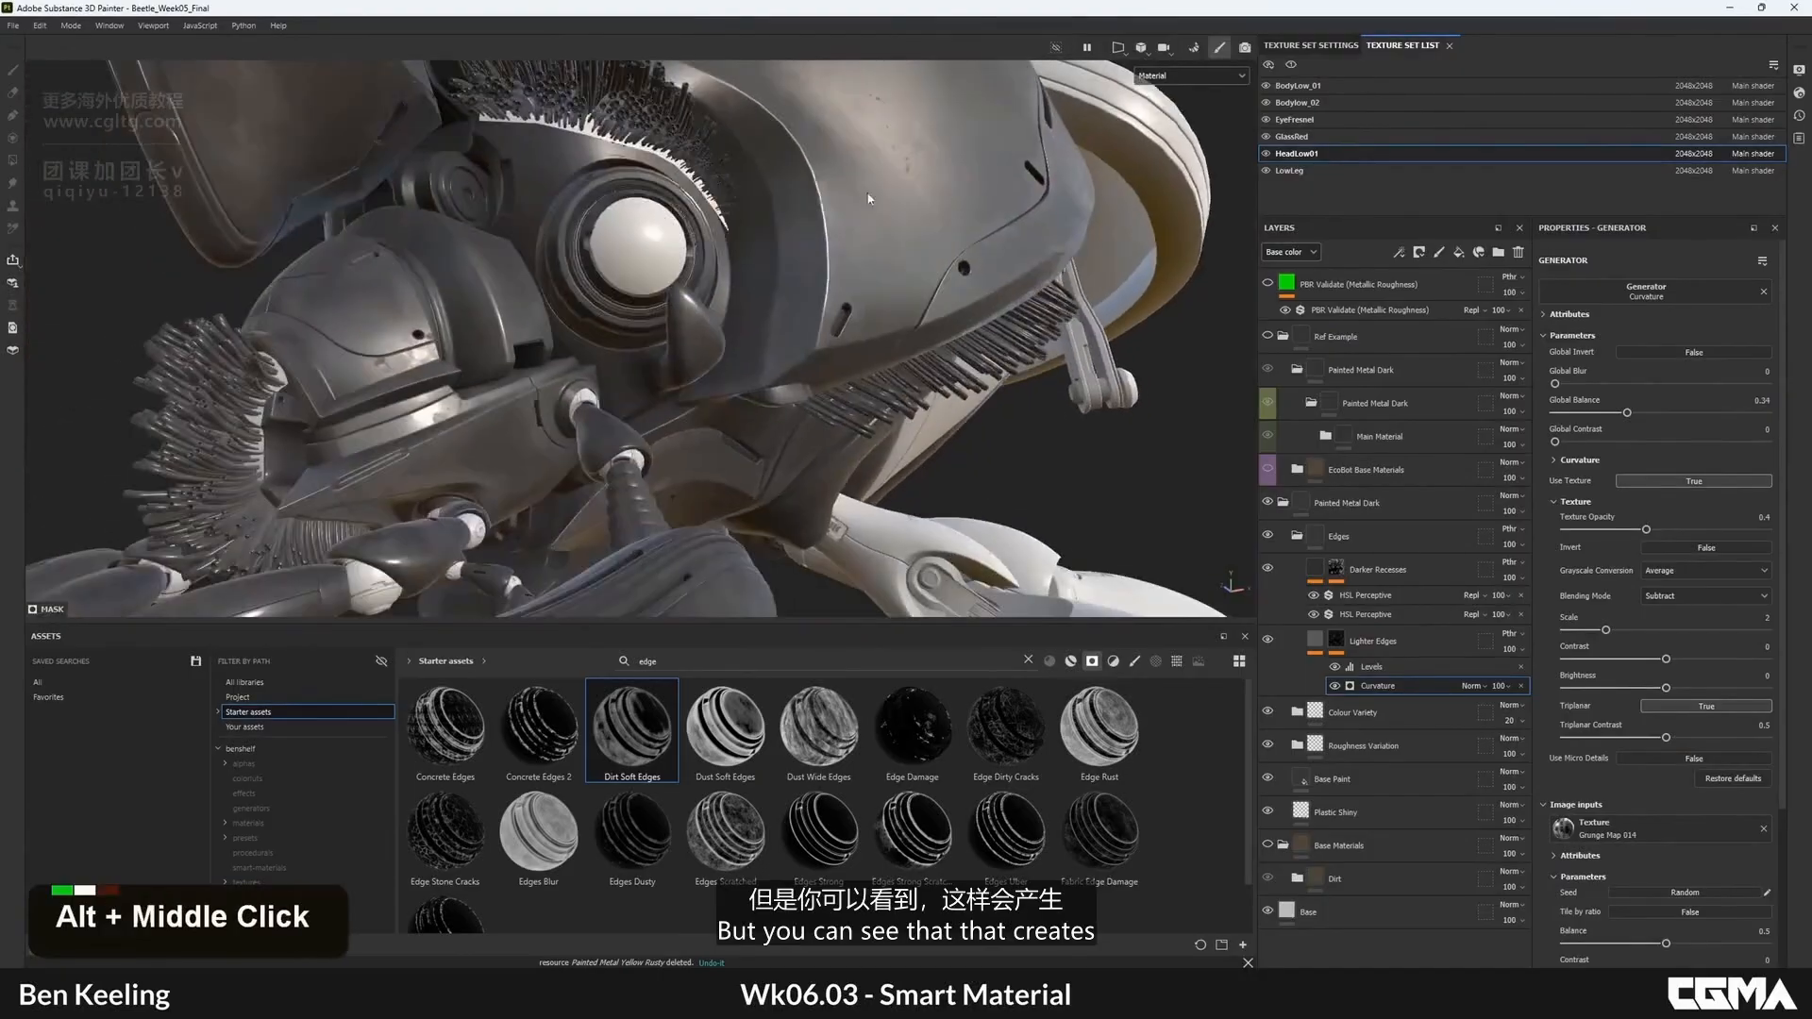
pyautogui.keyDown('alt'); pyautogui.moveTo(869, 202); pyautogui.dragTo(911, 368, button='right'); pyautogui.keyUp('alt')
pyautogui.keyDown('alt'); pyautogui.moveTo(911, 368); pyautogui.dragTo(572, 469); pyautogui.keyUp('alt')
pyautogui.keyDown('alt'); pyautogui.moveTo(572, 470); pyautogui.dragTo(808, 257, button='middle'); pyautogui.keyUp('alt')
pyautogui.keyDown('alt'); pyautogui.moveTo(807, 257); pyautogui.dragTo(812, 358); pyautogui.keyUp('alt')
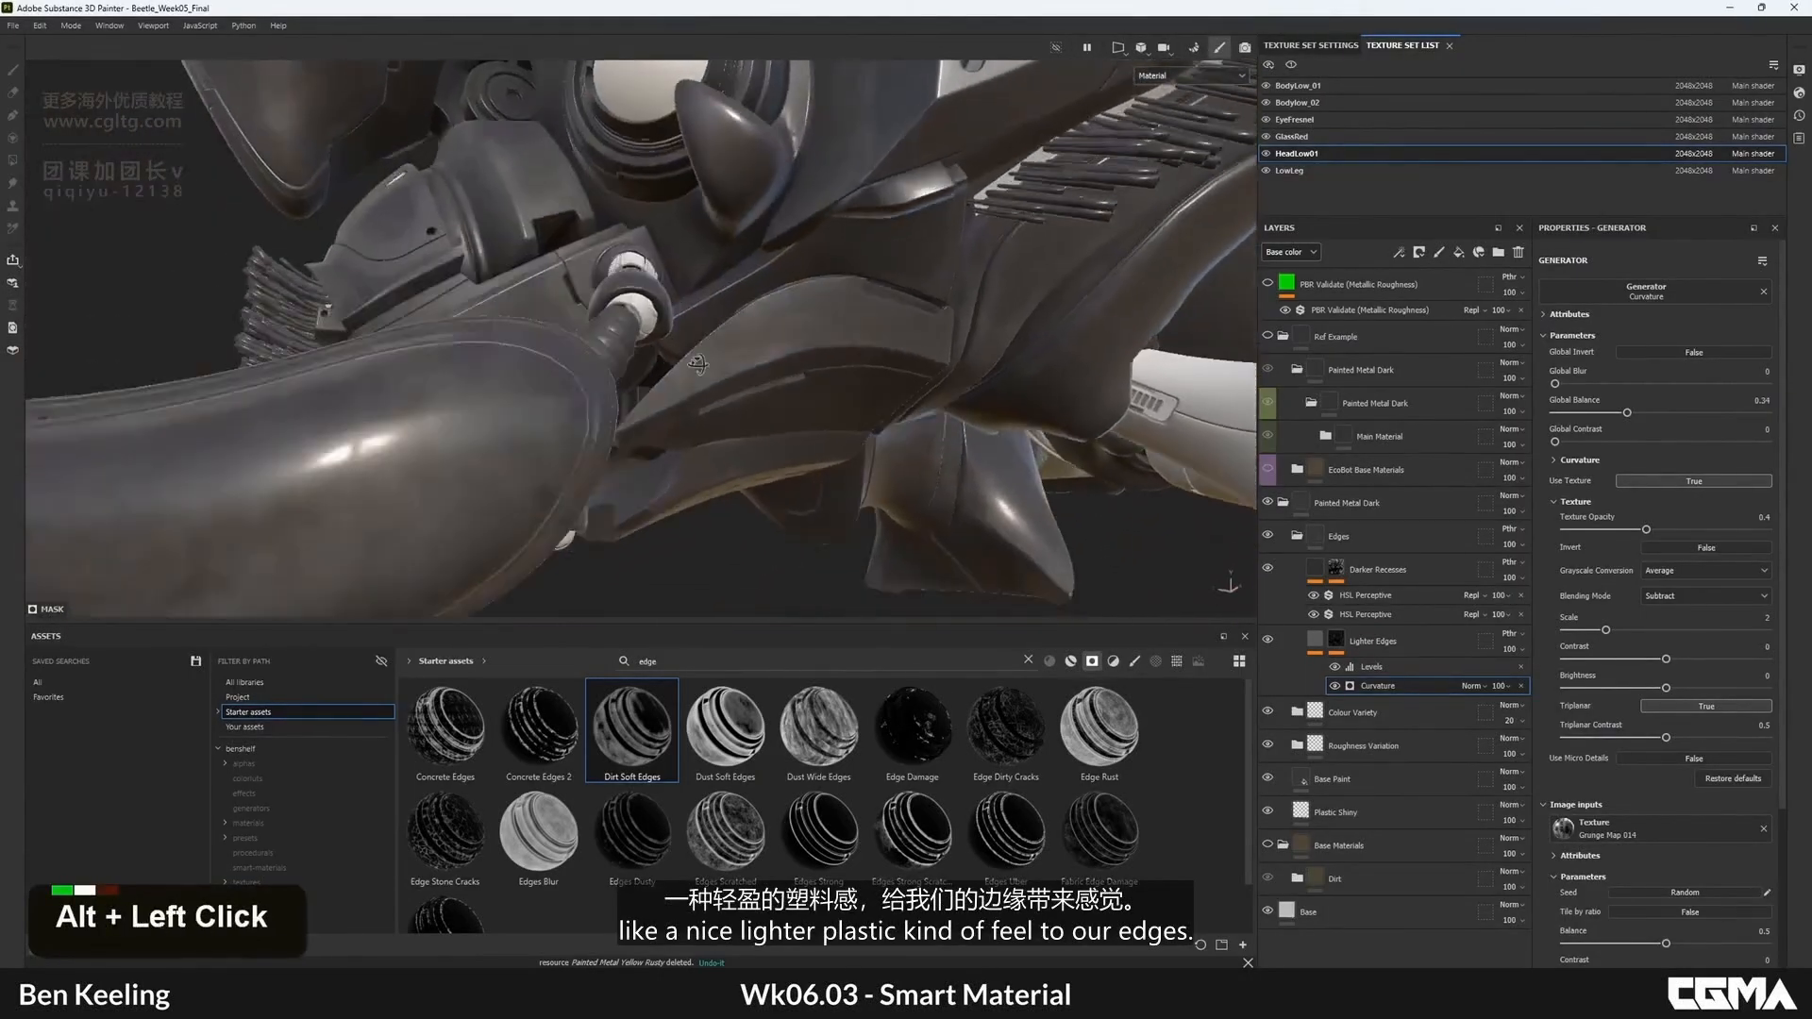
pyautogui.keyDown('alt'); pyautogui.moveTo(812, 359); pyautogui.dragTo(823, 449, button='middle'); pyautogui.keyUp('alt')
pyautogui.keyDown('alt'); pyautogui.moveTo(823, 449); pyautogui.dragTo(772, 436); pyautogui.keyUp('alt')
pyautogui.keyDown('alt'); pyautogui.moveTo(755, 217); pyautogui.dragTo(741, 377, button='middle'); pyautogui.keyUp('alt')
pyautogui.keyDown('alt'); pyautogui.moveTo(727, 311); pyautogui.dragTo(821, 364); pyautogui.keyUp('alt')
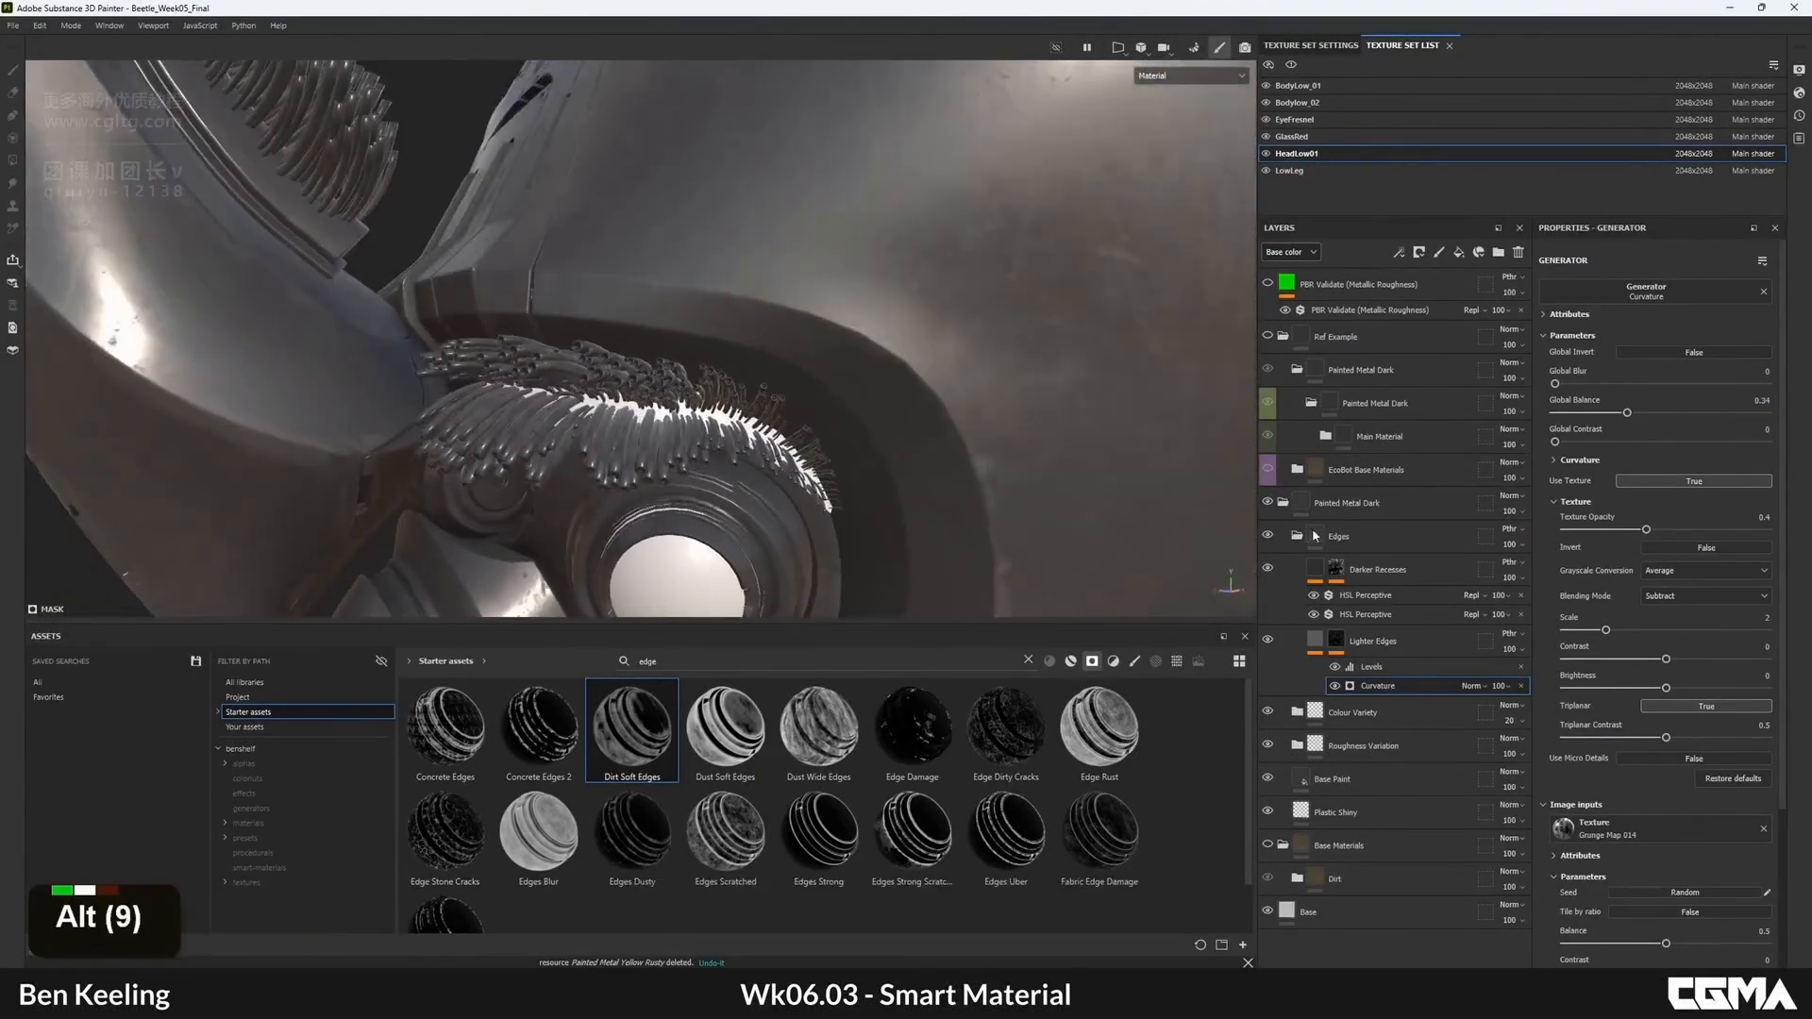
# - Set the Lightness of the Lighter Edges colour filter to 0.52
pyautogui.click(1315, 639)
pyautogui.click(1365, 666)
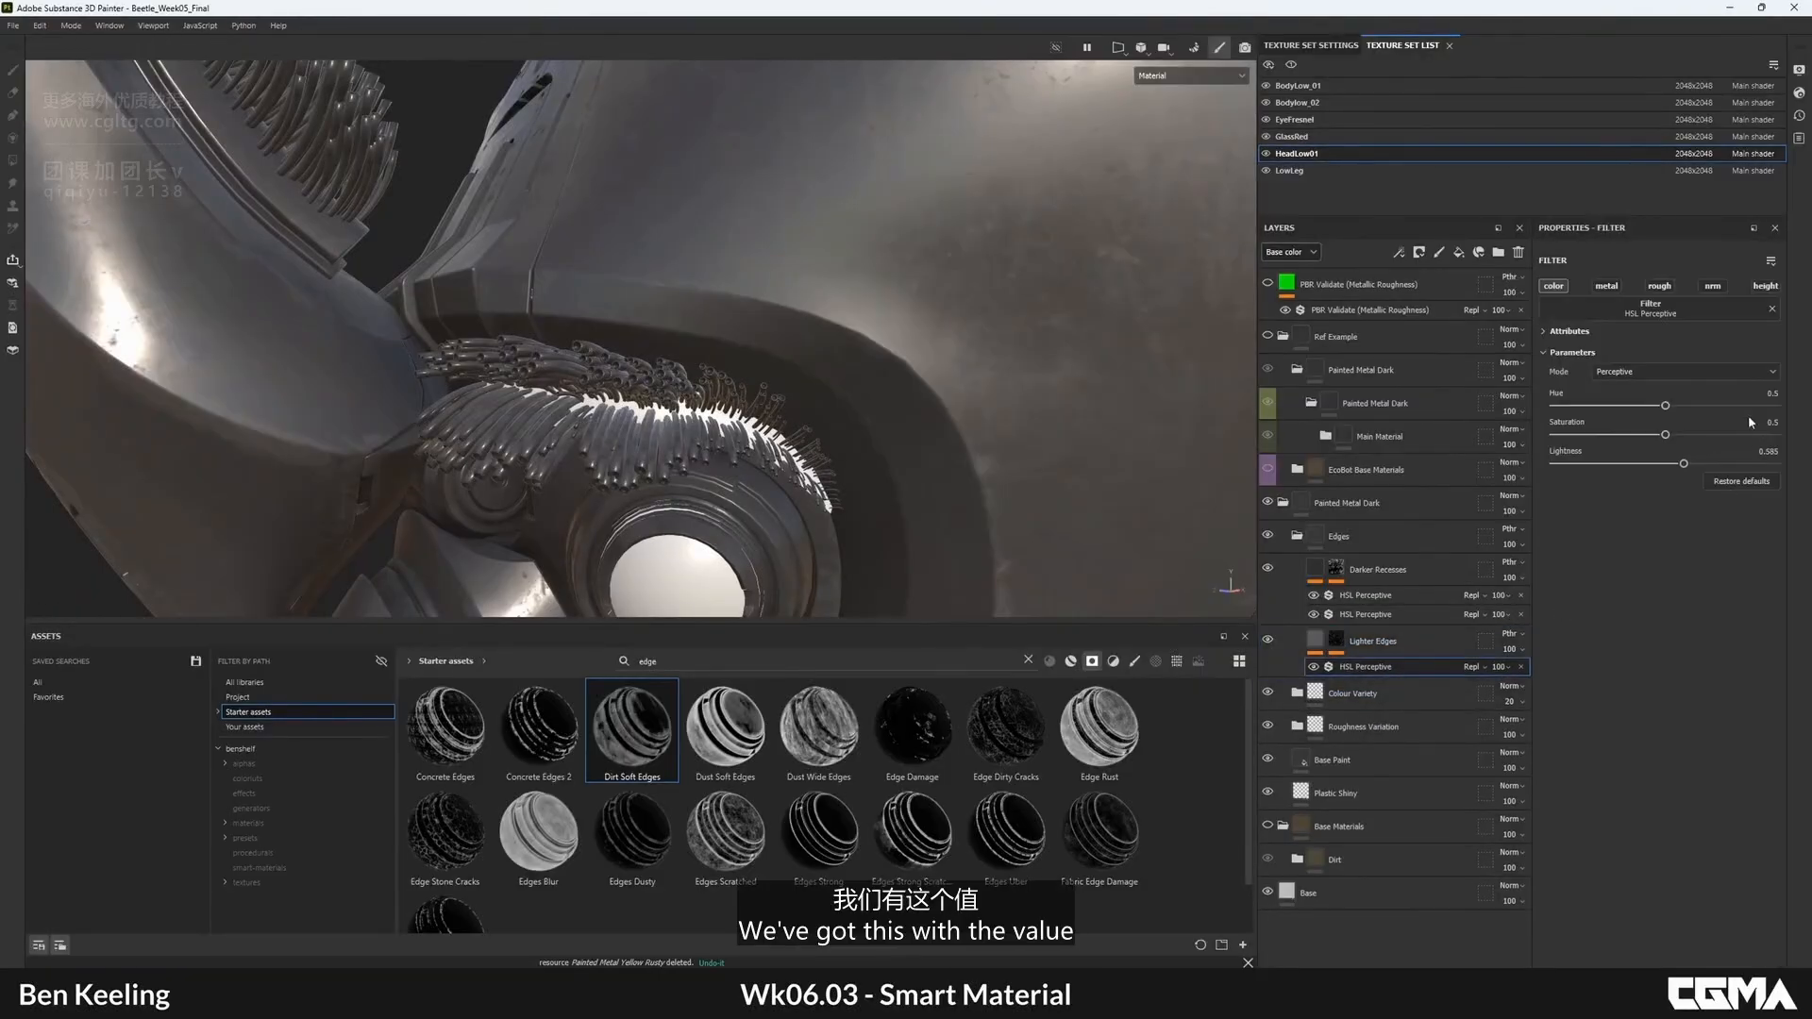
pyautogui.press('Right')
pyautogui.press('BackSpace')
pyautogui.press('BackSpace')
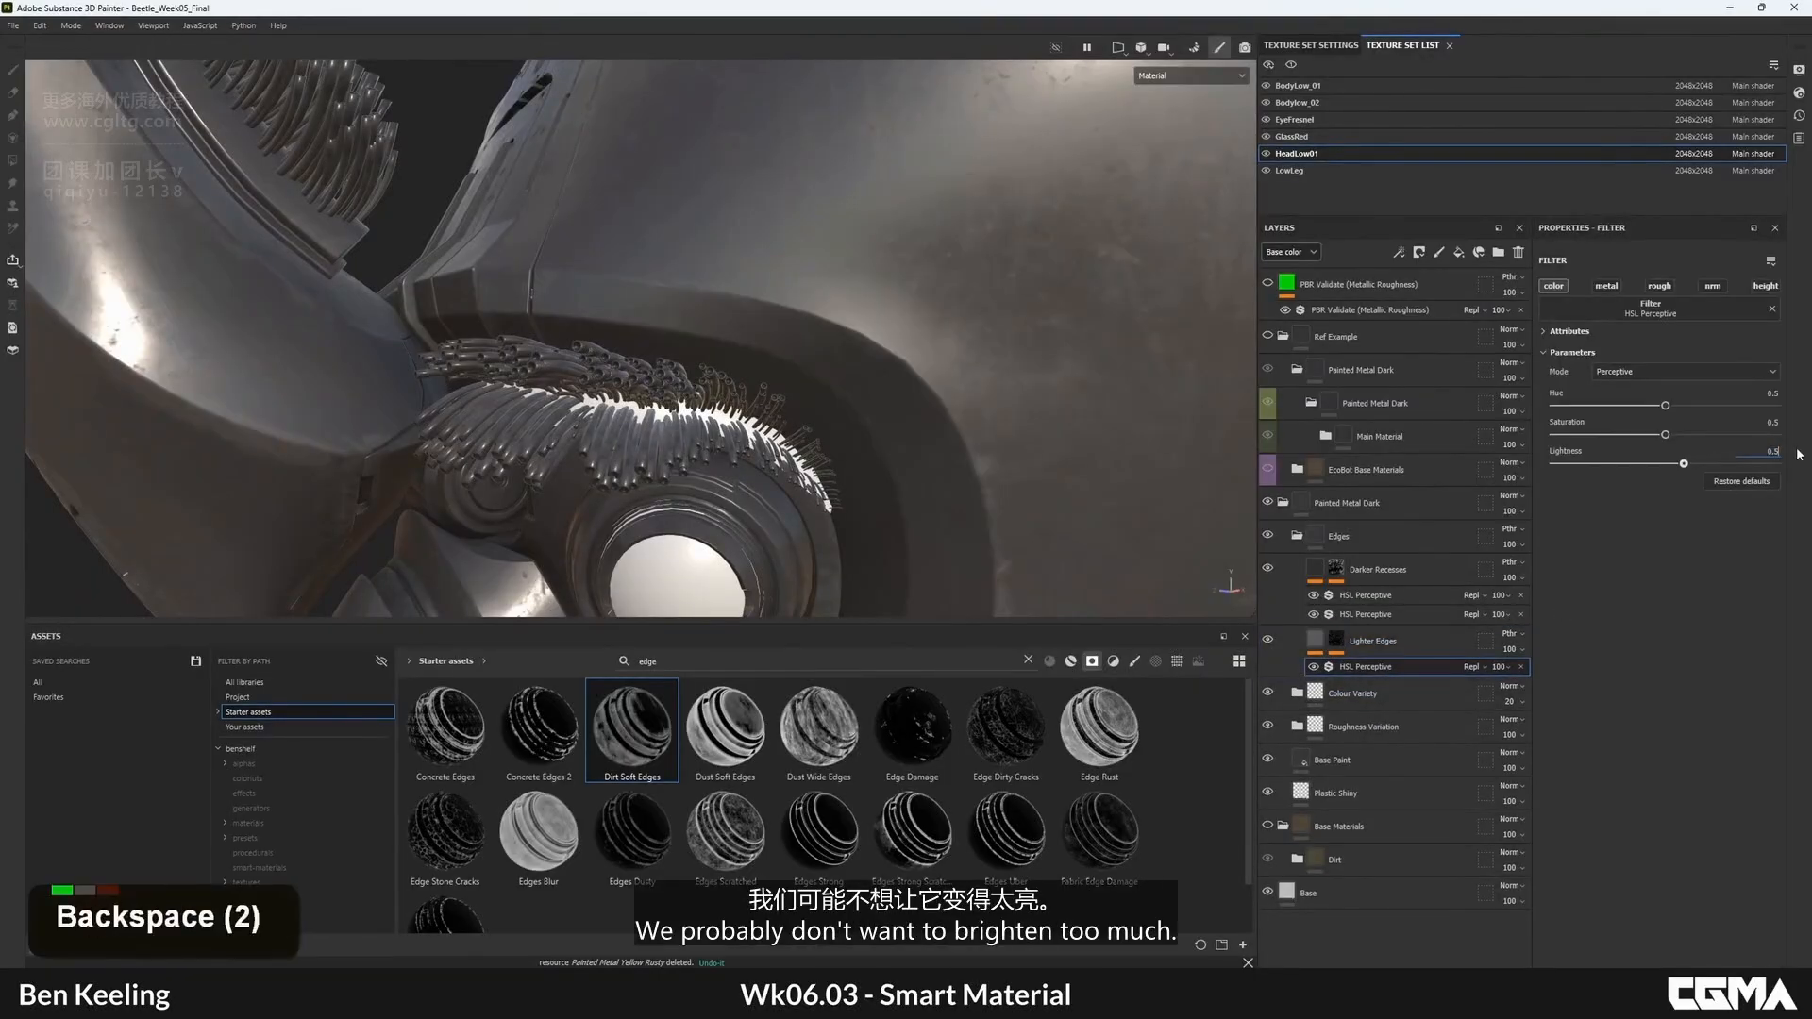
pyautogui.write('2')
pyautogui.press('Return')
# - Inspect the edge brightening around the eye in the base colour channel and the full material view
pyautogui.keyDown('alt'); pyautogui.moveTo(937, 273); pyautogui.dragTo(1006, 449, button='right'); pyautogui.keyUp('alt')
pyautogui.keyDown('alt'); pyautogui.moveTo(1006, 449); pyautogui.dragTo(929, 322); pyautogui.keyUp('alt')
pyautogui.press('c')
pyautogui.press('m')
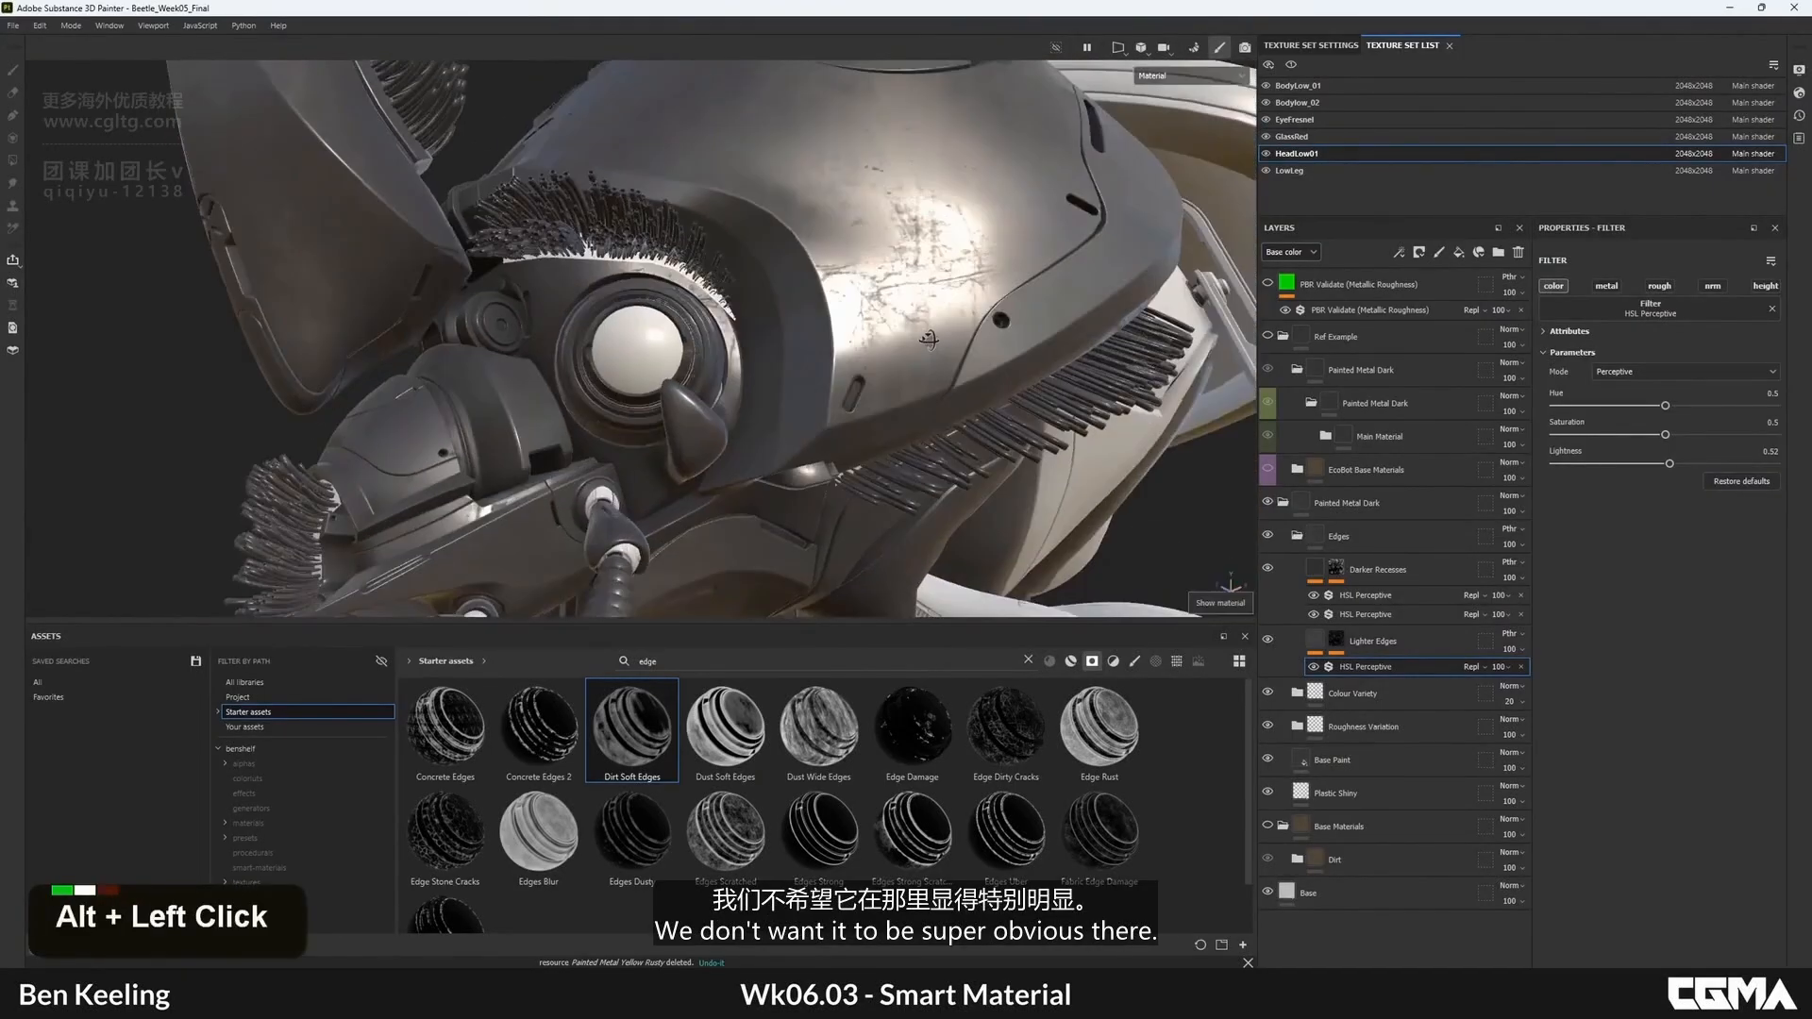
pyautogui.keyDown('alt'); pyautogui.moveTo(929, 323); pyautogui.dragTo(941, 479, button='right'); pyautogui.keyUp('alt')
pyautogui.keyDown('alt'); pyautogui.moveTo(942, 480); pyautogui.dragTo(955, 489); pyautogui.keyUp('alt')
# - Add a second HSL Perceptive filter to the Lighter Edges layer's content
pyautogui.rightClick(1317, 640)
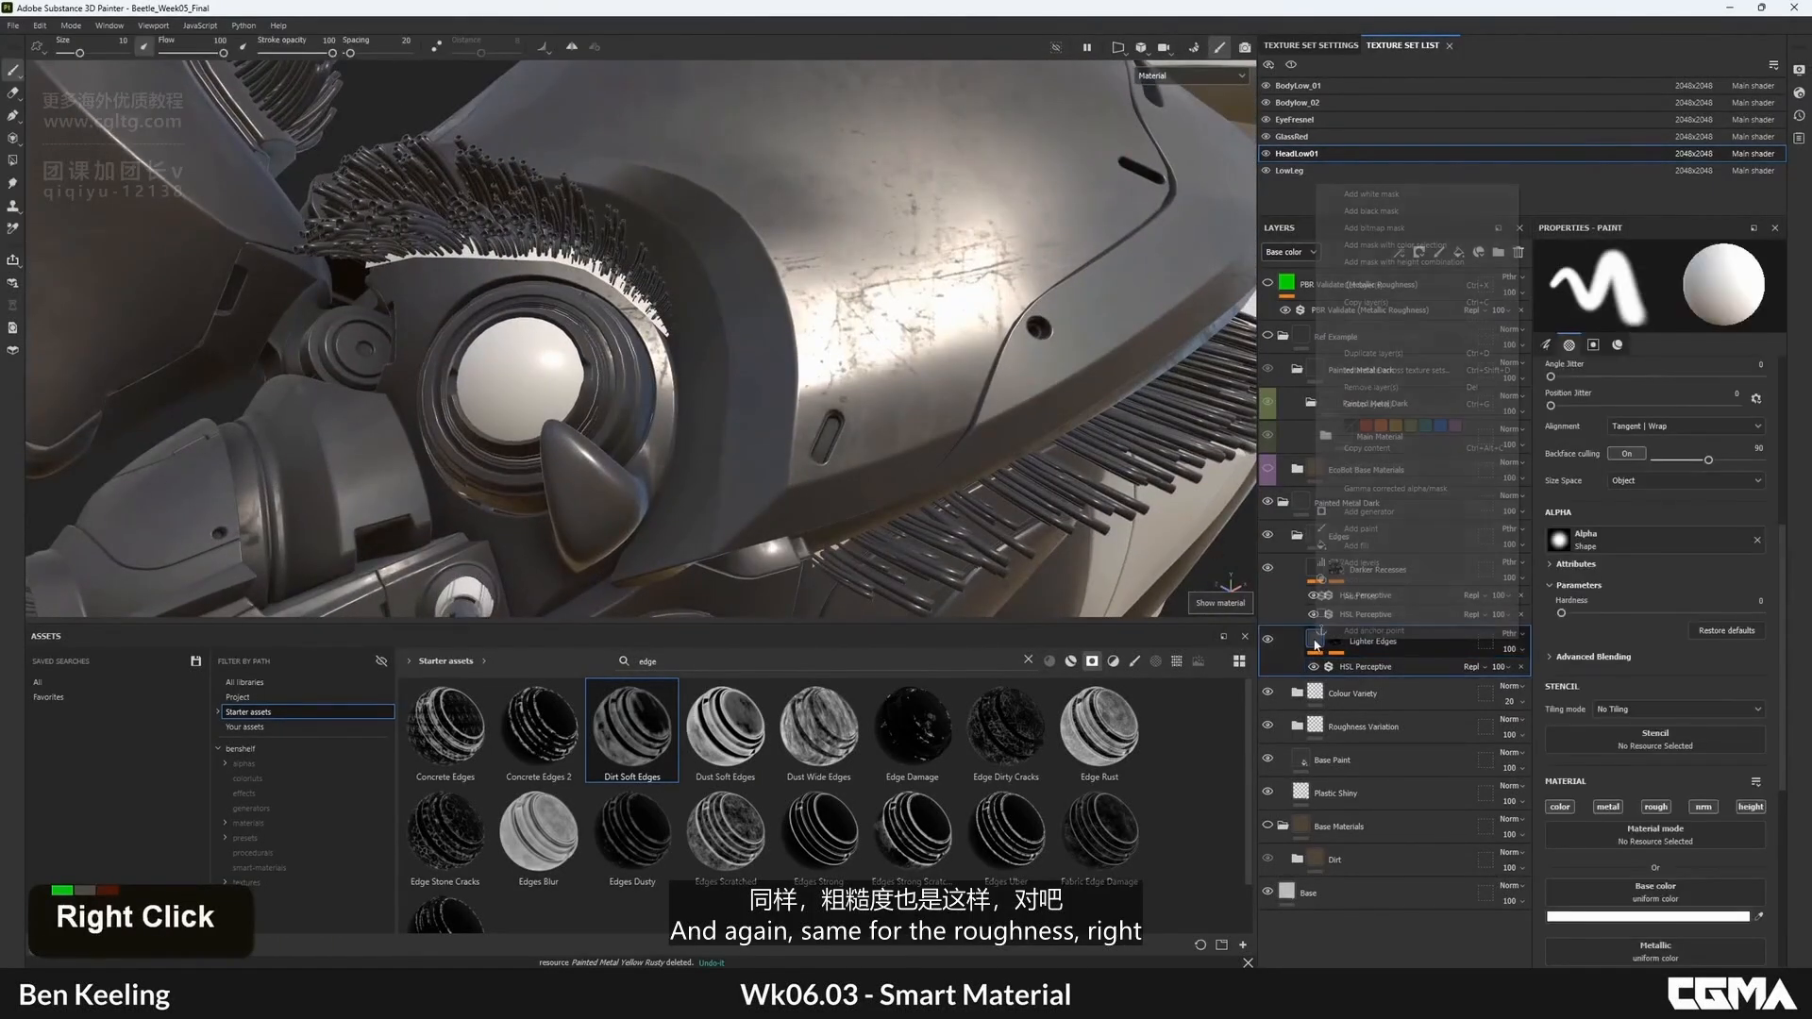
pyautogui.click(1363, 596)
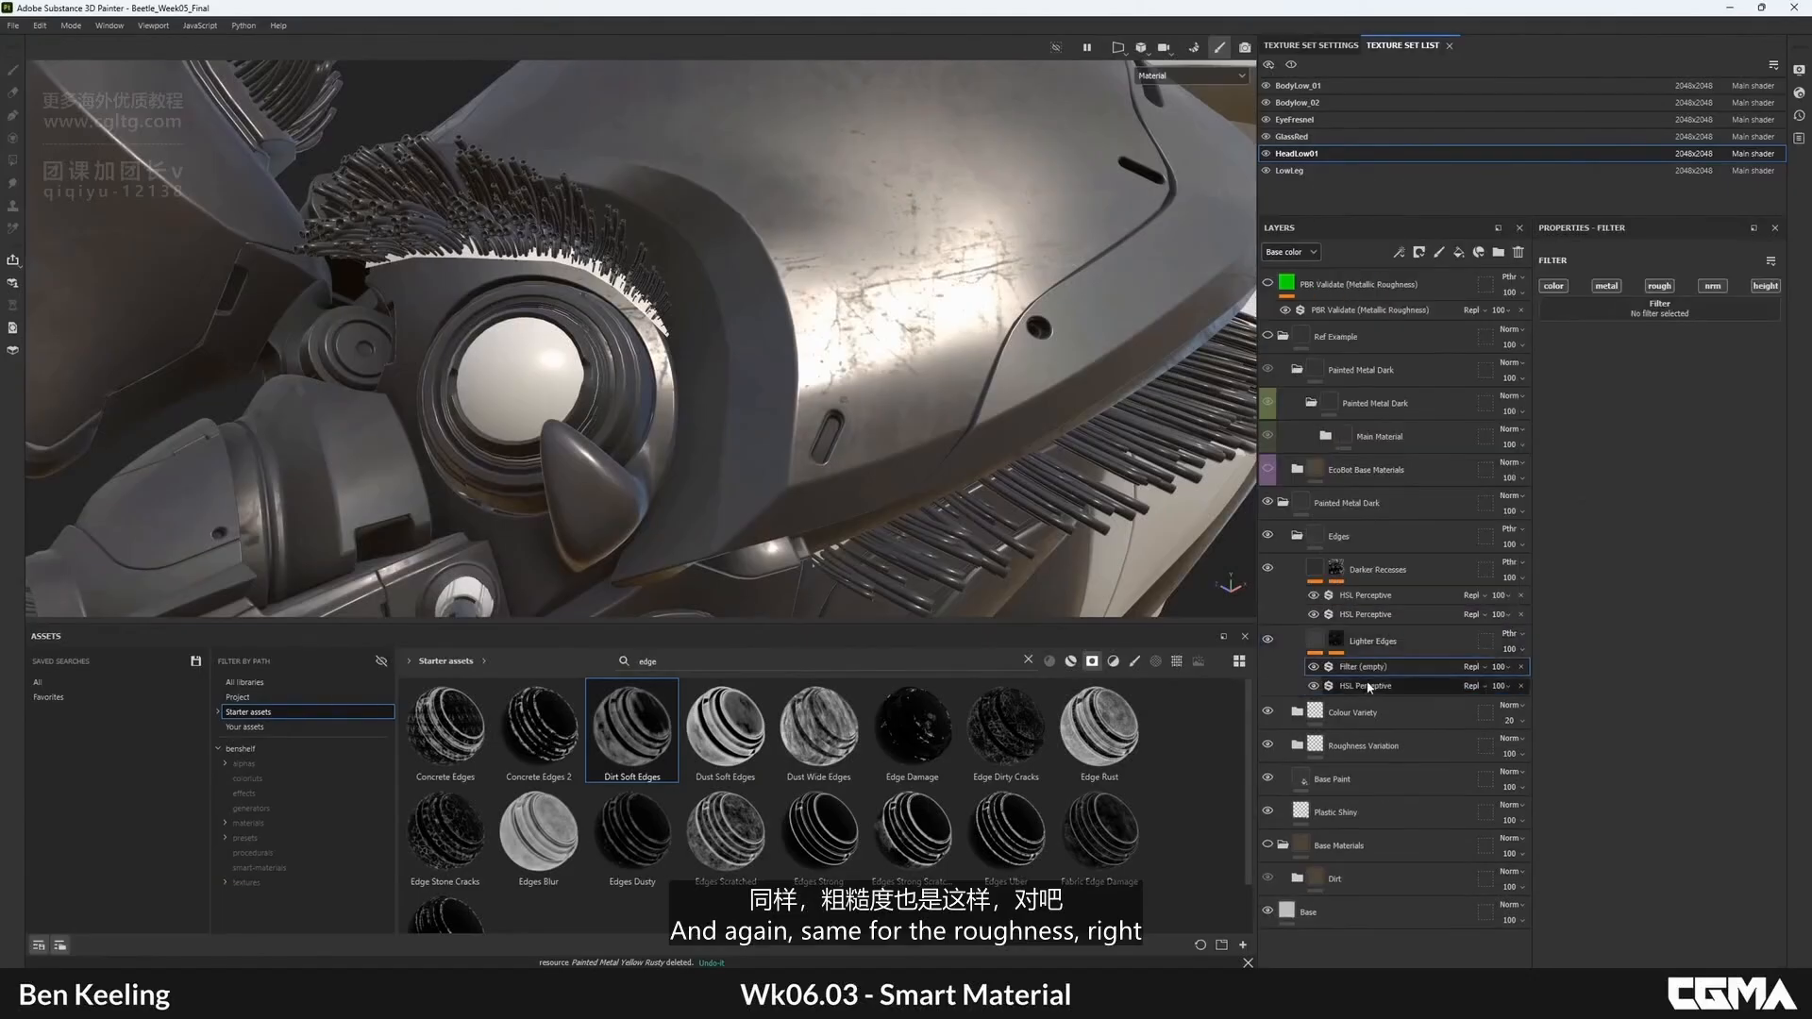
pyautogui.click(1627, 360)
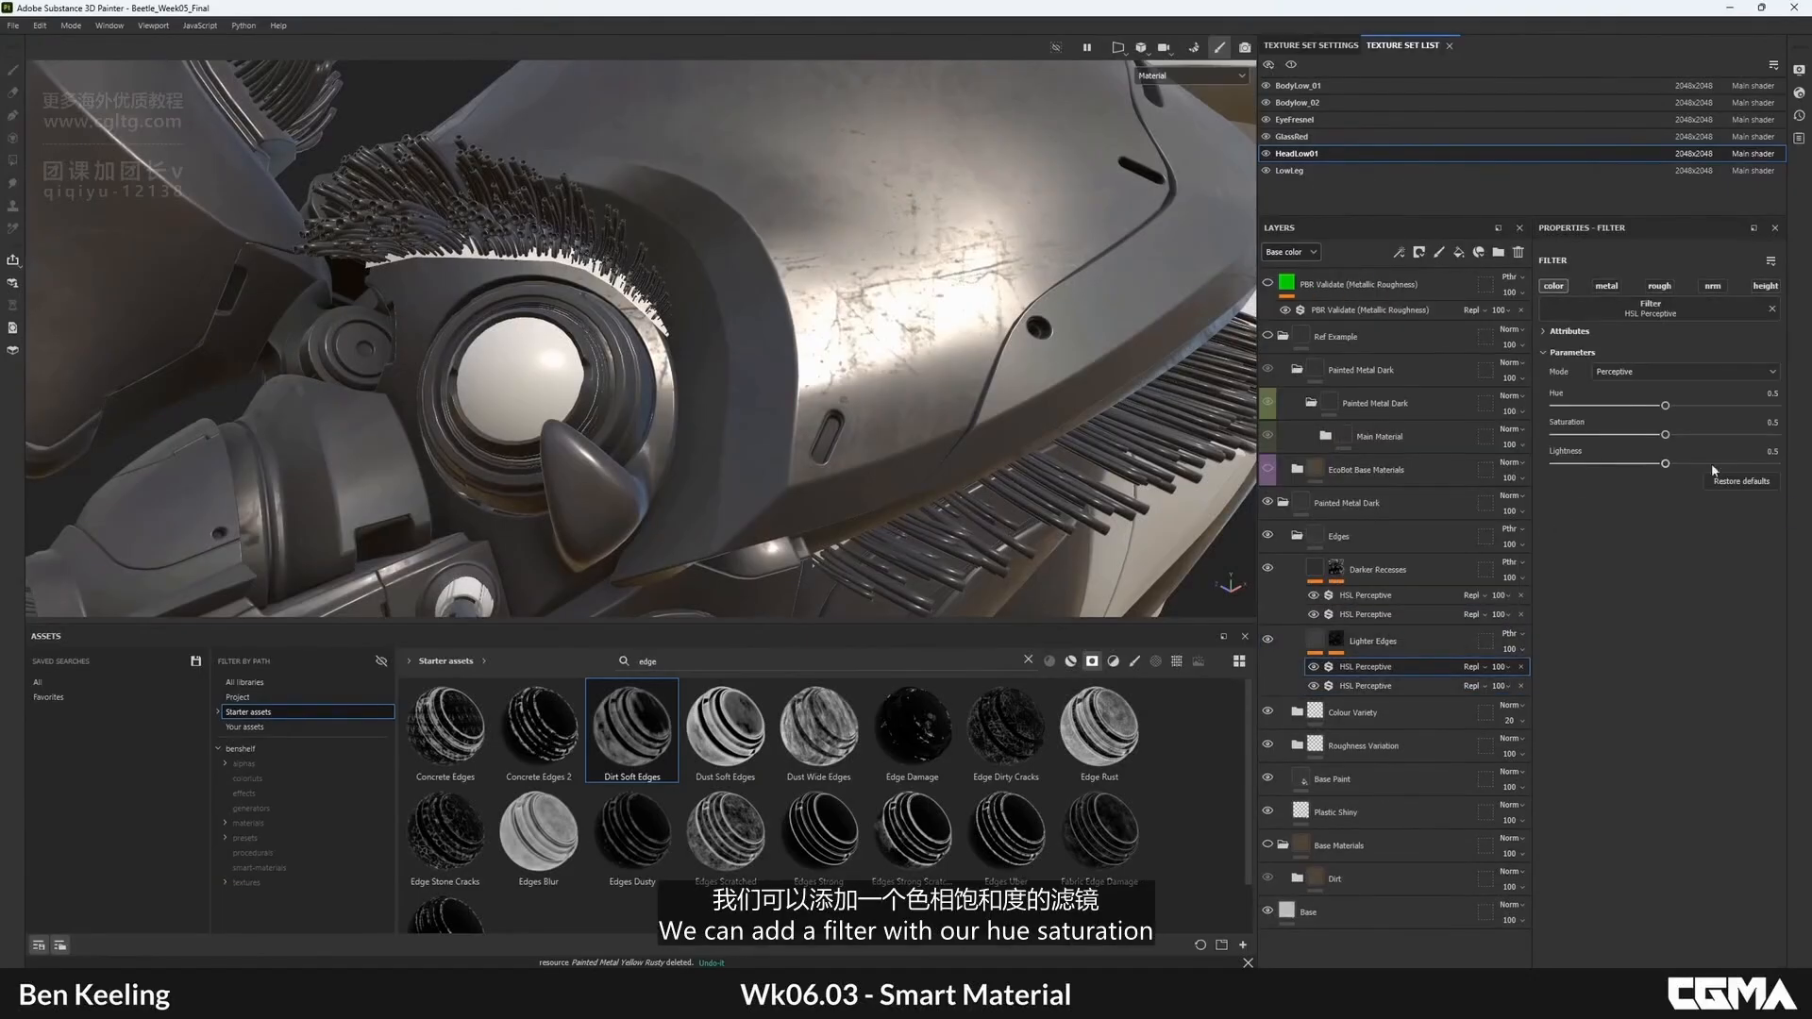
# - Restrict the second Lighter Edges HSL Perceptive filter to roughness and raise its Lightness to about 0.77, checking the roughness channel
pyautogui.moveTo(1665, 464); pyautogui.dragTo(1680, 463)
pyautogui.keyDown('alt'); pyautogui.click(1659, 285); pyautogui.keyUp('alt')
pyautogui.keyDown('alt'); pyautogui.moveTo(940, 340); pyautogui.dragTo(903, 374); pyautogui.keyUp('alt')
pyautogui.press('c')
pyautogui.press('c')
pyautogui.press('c')
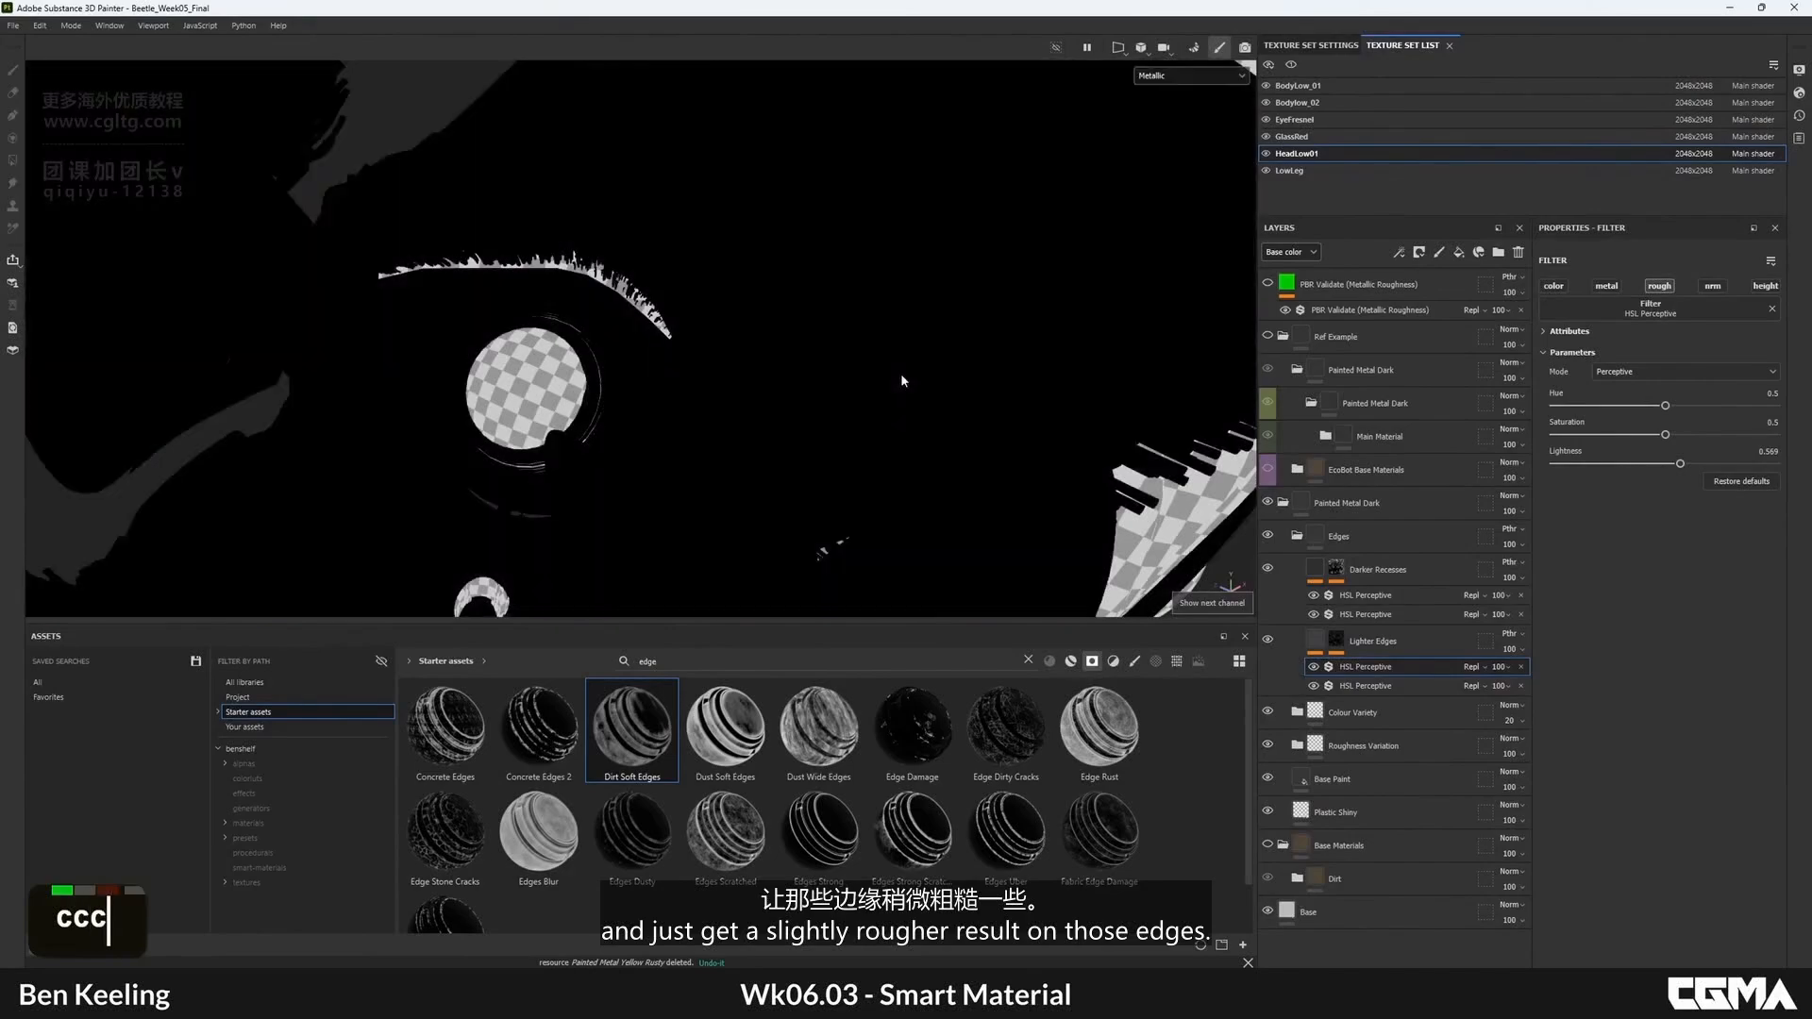
pyautogui.press('c')
pyautogui.moveTo(1707, 464); pyautogui.dragTo(1731, 463)
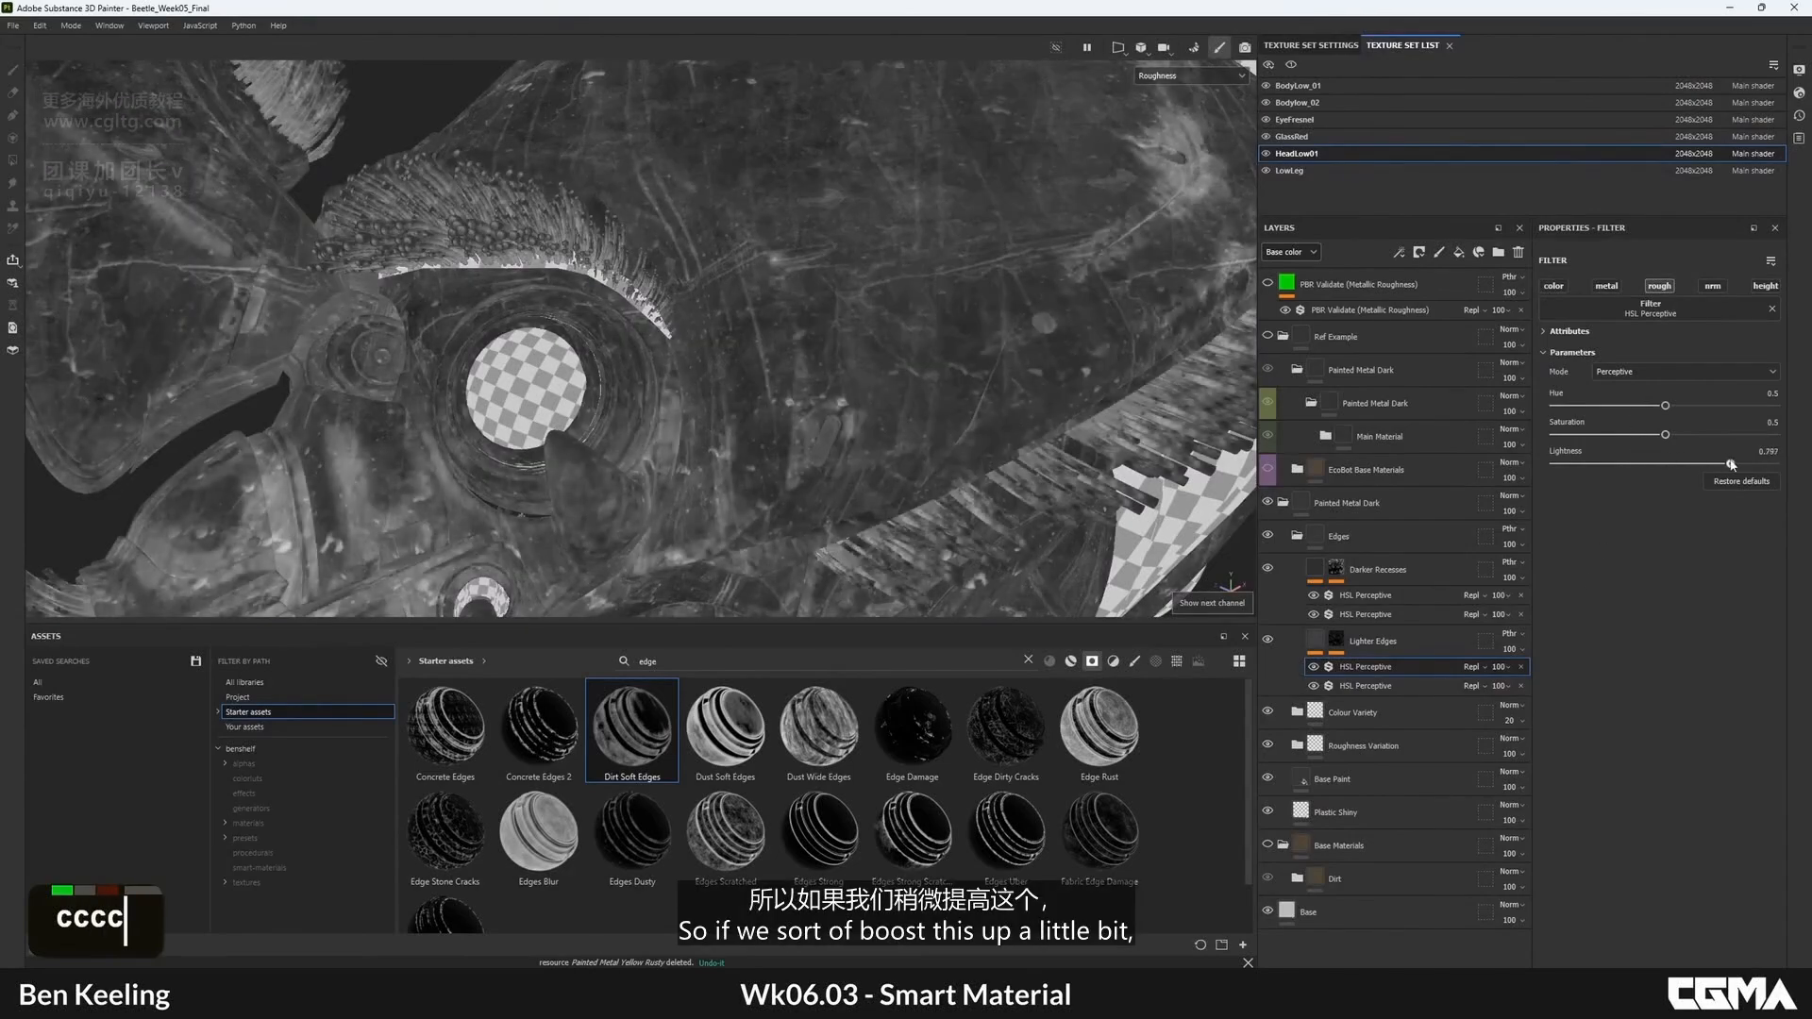
# - Examine the rougher edges on the head from several angles in the full material view
pyautogui.keyDown('alt'); pyautogui.moveTo(819, 529); pyautogui.dragTo(813, 477, button='right'); pyautogui.keyUp('alt')
pyautogui.keyDown('alt'); pyautogui.moveTo(813, 477); pyautogui.dragTo(791, 236); pyautogui.keyUp('alt')
pyautogui.press('m')
pyautogui.keyDown('alt'); pyautogui.moveTo(791, 236); pyautogui.dragTo(863, 429, button='middle'); pyautogui.keyUp('alt')
pyautogui.keyDown('alt'); pyautogui.moveTo(862, 429); pyautogui.dragTo(873, 387); pyautogui.keyUp('alt')
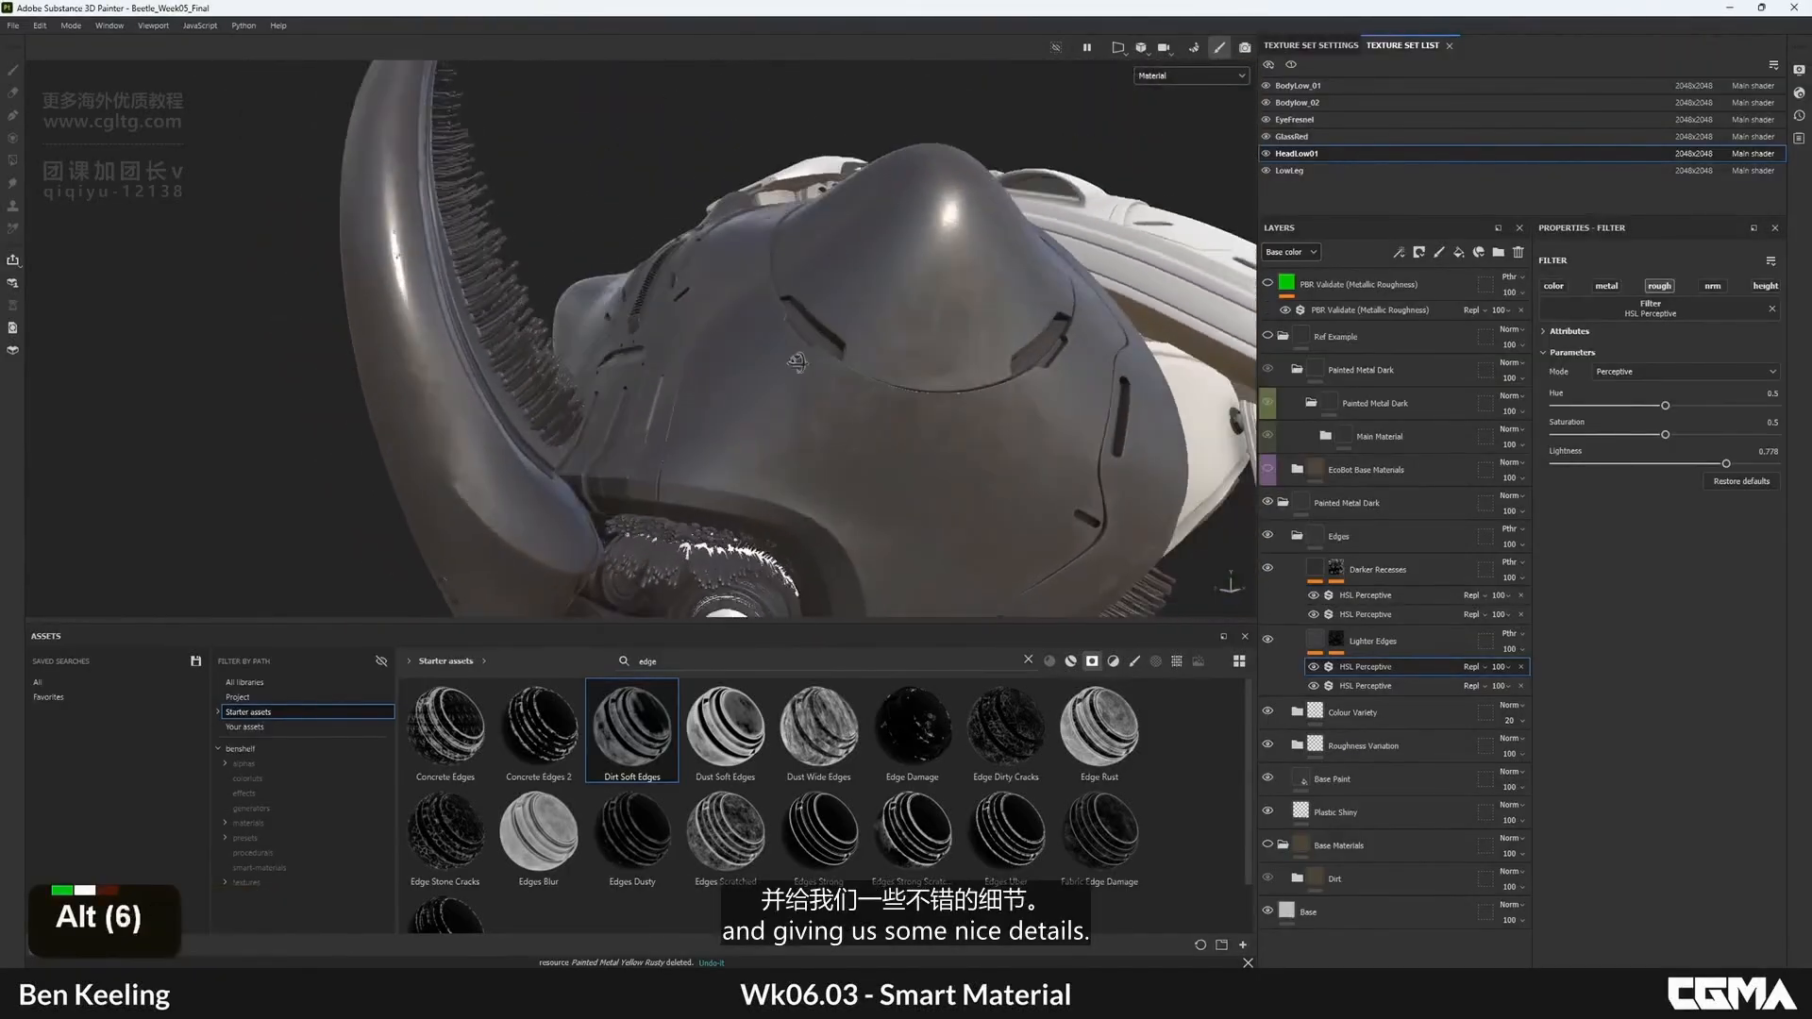
pyautogui.keyDown('alt'); pyautogui.moveTo(873, 387); pyautogui.dragTo(840, 227, button='middle'); pyautogui.keyUp('alt')
pyautogui.keyDown('alt'); pyautogui.moveTo(840, 227); pyautogui.dragTo(845, 194); pyautogui.keyUp('alt')
# - Collapse the Edges folder in the Painted Metal Dark material
pyautogui.click(1298, 536)
pyautogui.click(1328, 547)
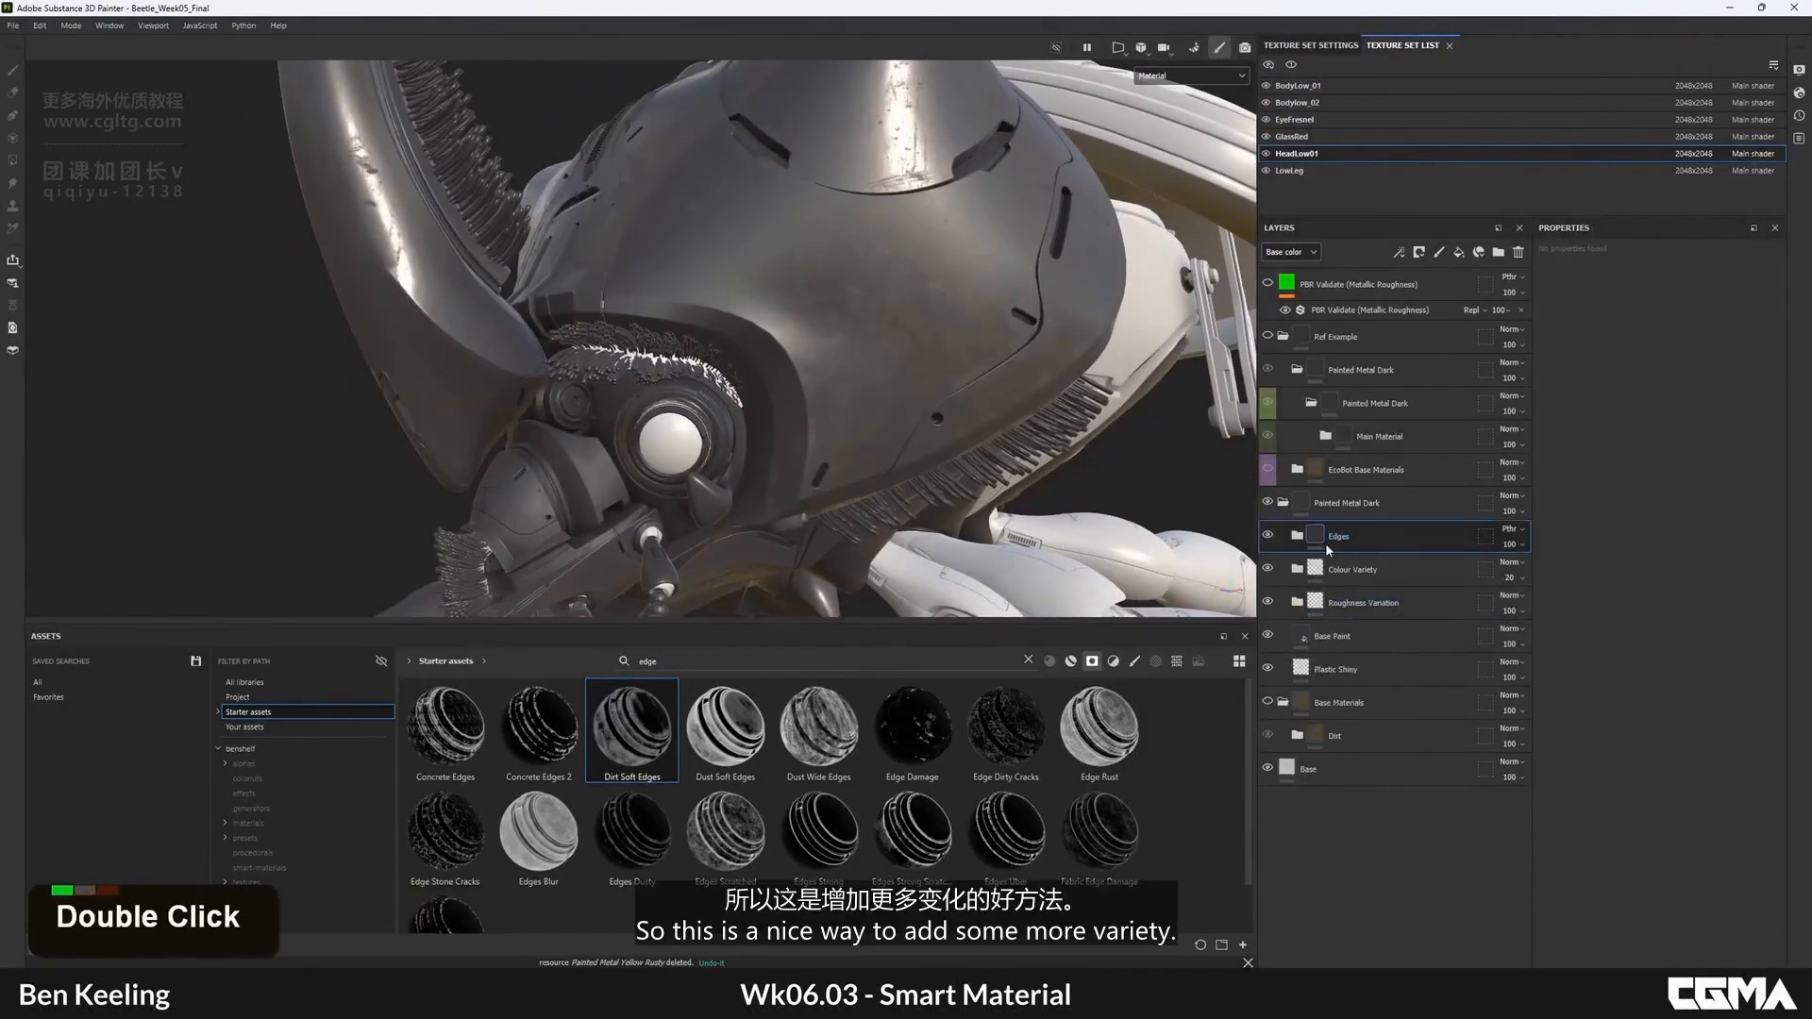
pyautogui.keyDown('alt'); pyautogui.moveTo(1038, 412); pyautogui.dragTo(953, 404); pyautogui.keyUp('alt')
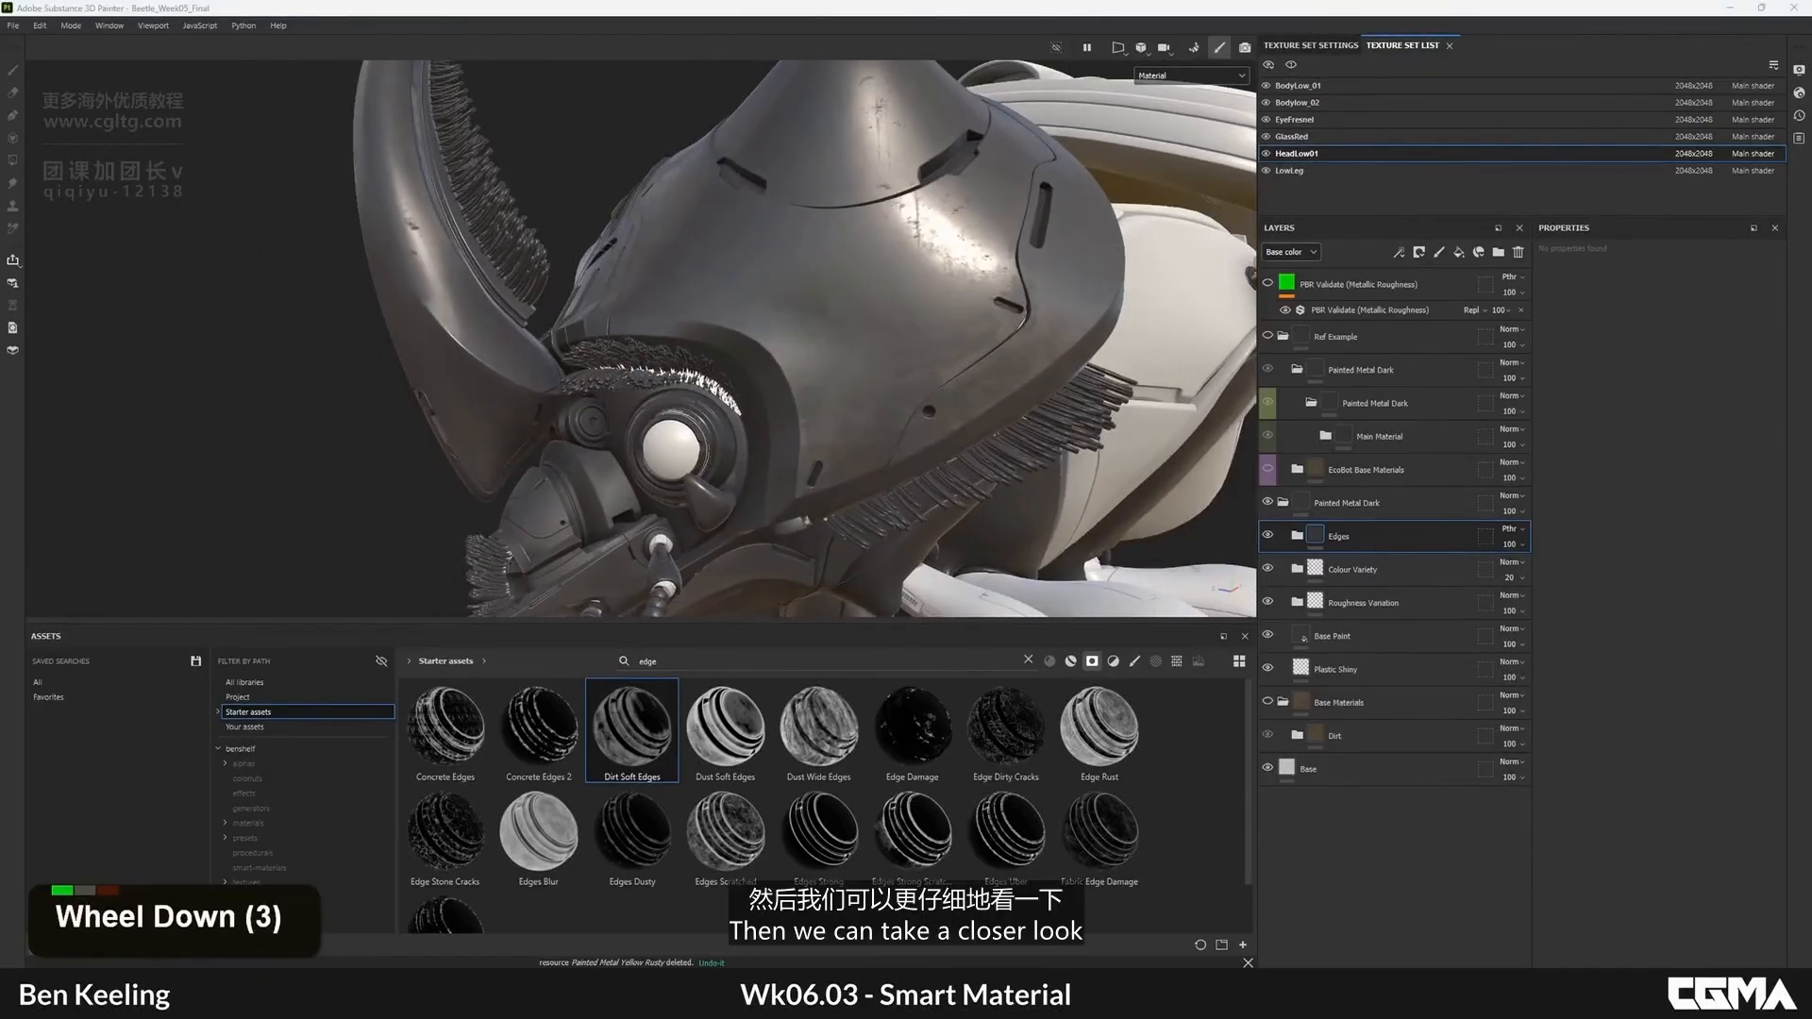
# - Study the surface details of the painted metal shutter, door and robot photos on the Key Ref board
pyautogui.moveTo(1453, 0); pyautogui.dragTo(1431, 472, button='right')
pyautogui.scroll(-2, 1431, 472)
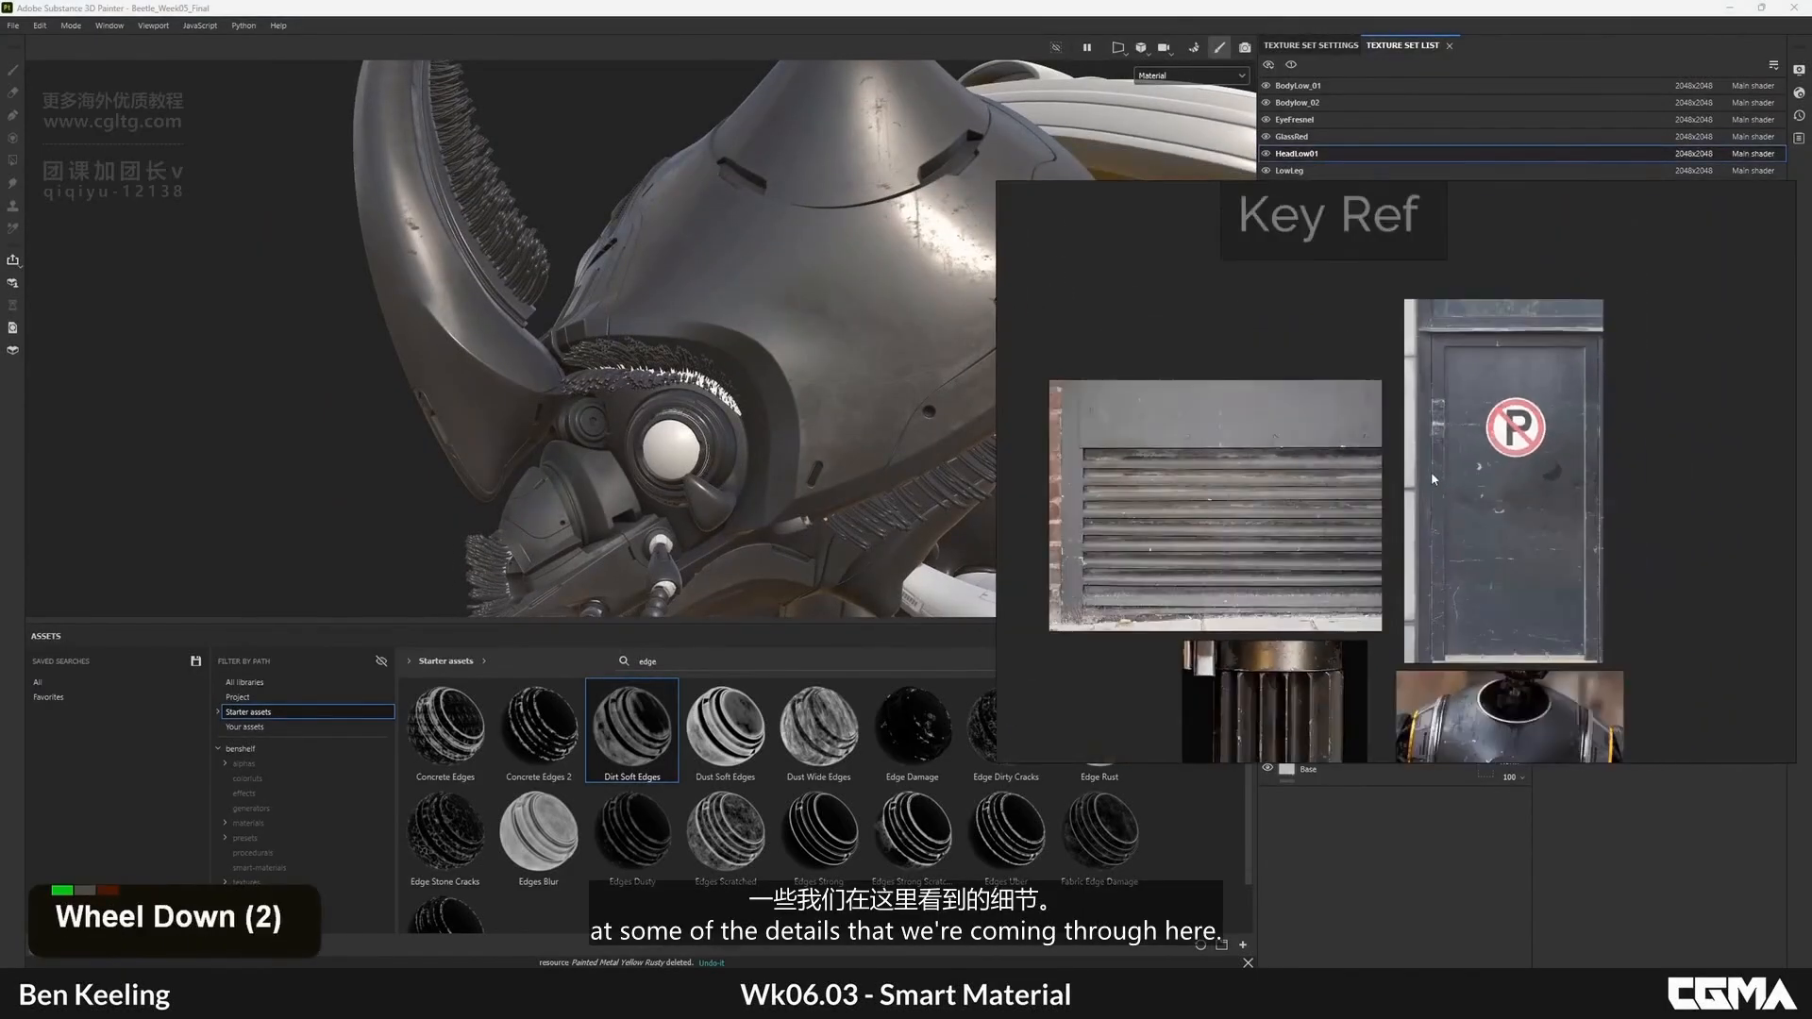
pyautogui.scroll(4, 1484, 552)
pyautogui.moveTo(1484, 552); pyautogui.dragTo(1402, 378, button='middle')
pyautogui.scroll(4, 1452, 396)
pyautogui.scroll(-2, 1453, 396)
pyautogui.scroll(-3, 1407, 413)
pyautogui.scroll(4, 1217, 387)
pyautogui.scroll(-2, 1217, 387)
pyautogui.scroll(-2, 1229, 472)
pyautogui.moveTo(1229, 471); pyautogui.dragTo(1240, 245, button='middle')
pyautogui.moveTo(1368, 632); pyautogui.dragTo(1442, 440, button='middle')
pyautogui.scroll(2, 1397, 436)
pyautogui.moveTo(1390, 430); pyautogui.dragTo(1807, 471, button='right')
# - Hide the working Painted Metal Dark folder, show the Ref Example version and expand its Main Material and Base Dark Plastic folders
pyautogui.click(1283, 503)
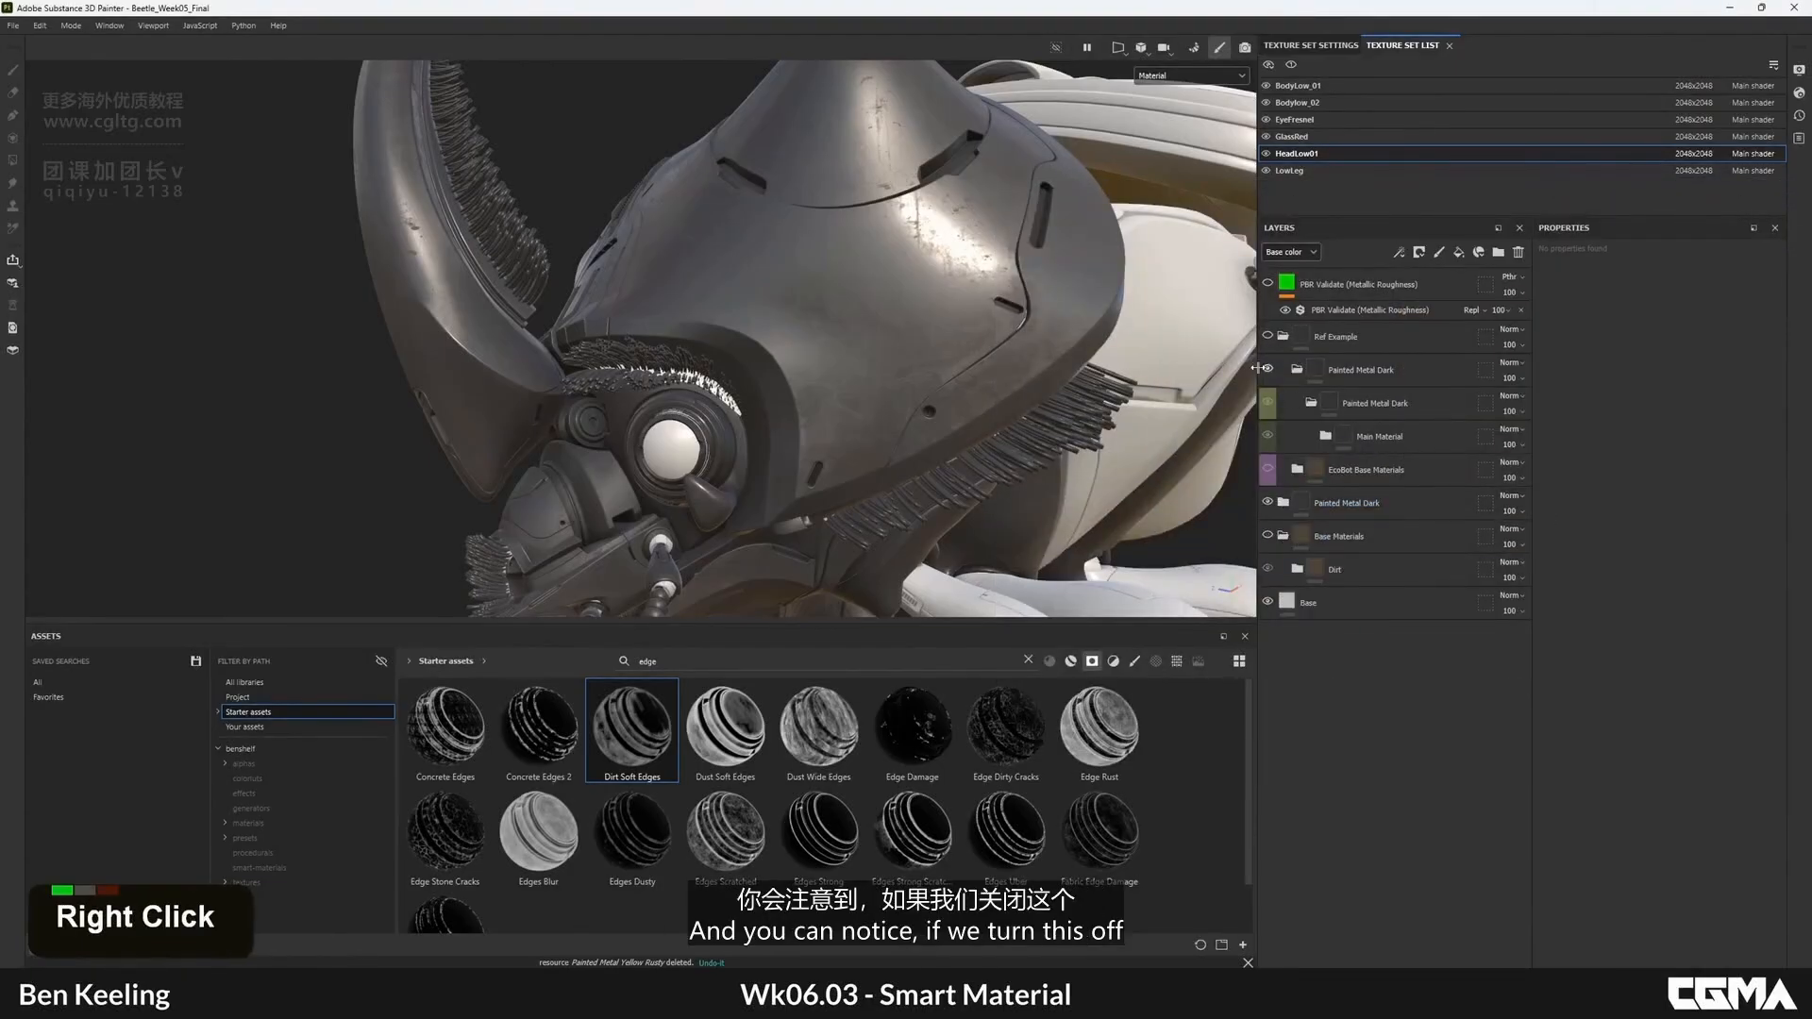
pyautogui.click(1268, 501)
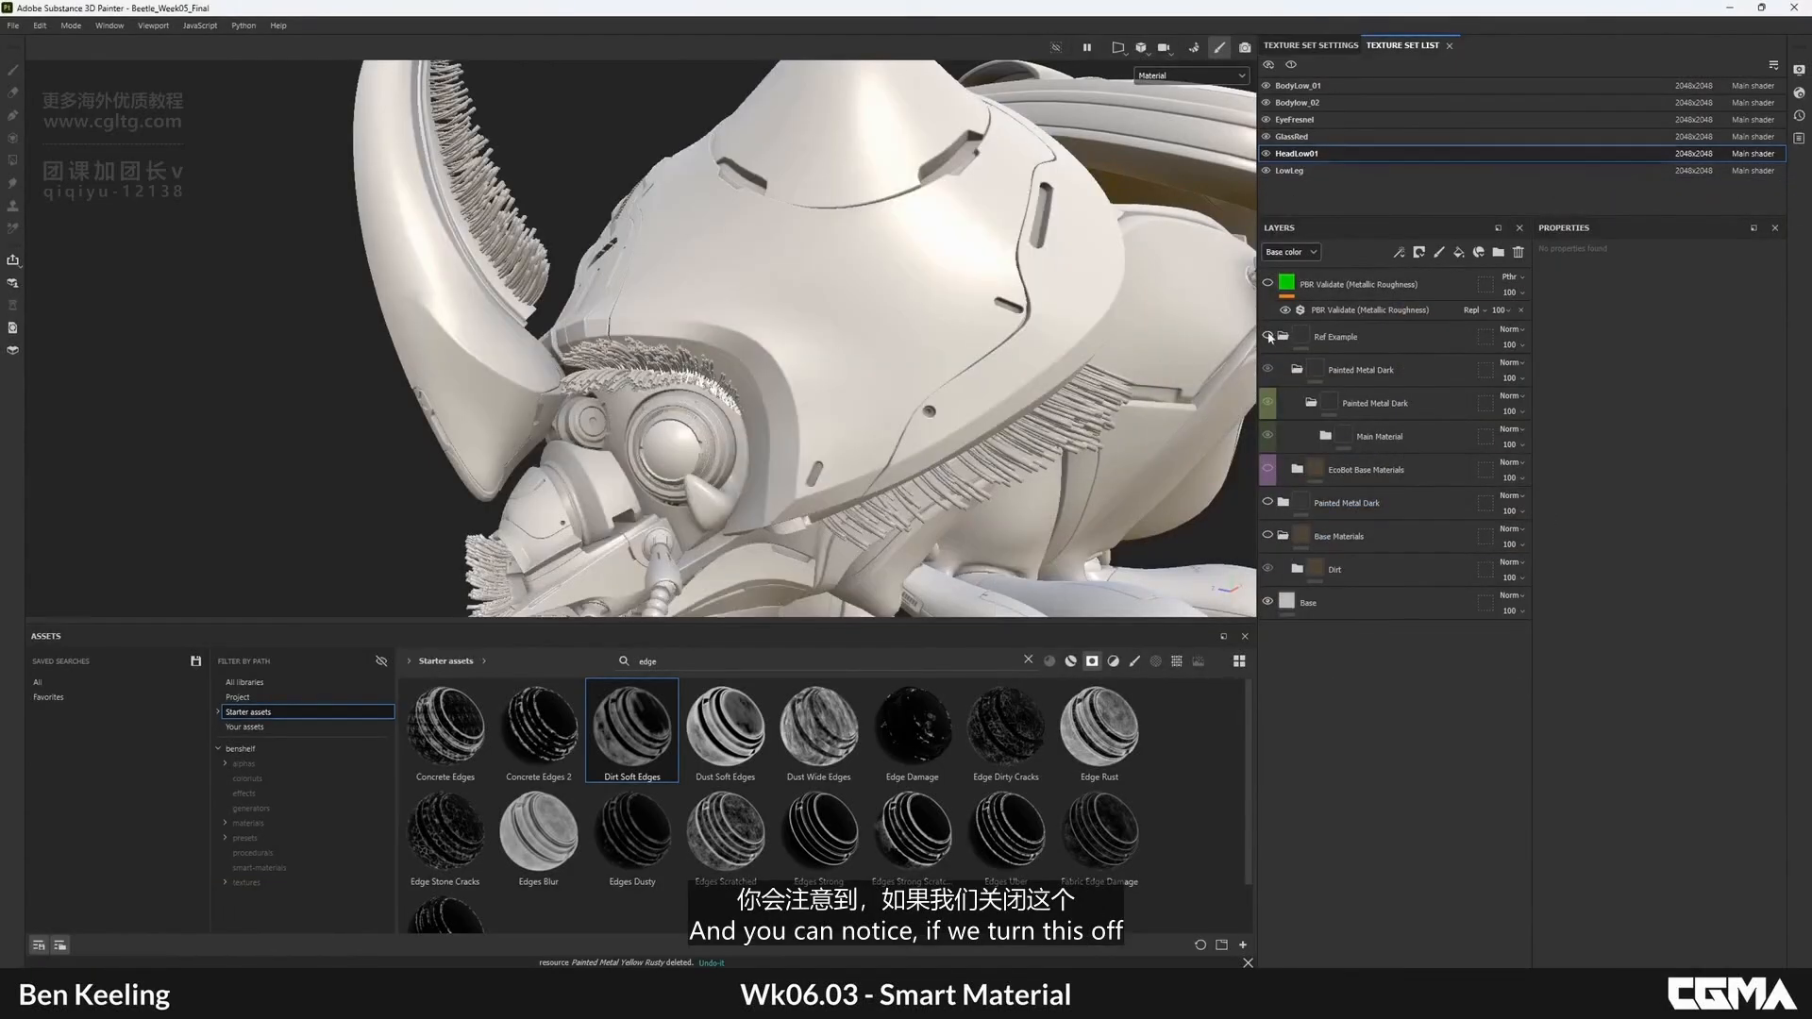
pyautogui.click(1267, 369)
pyautogui.click(1325, 437)
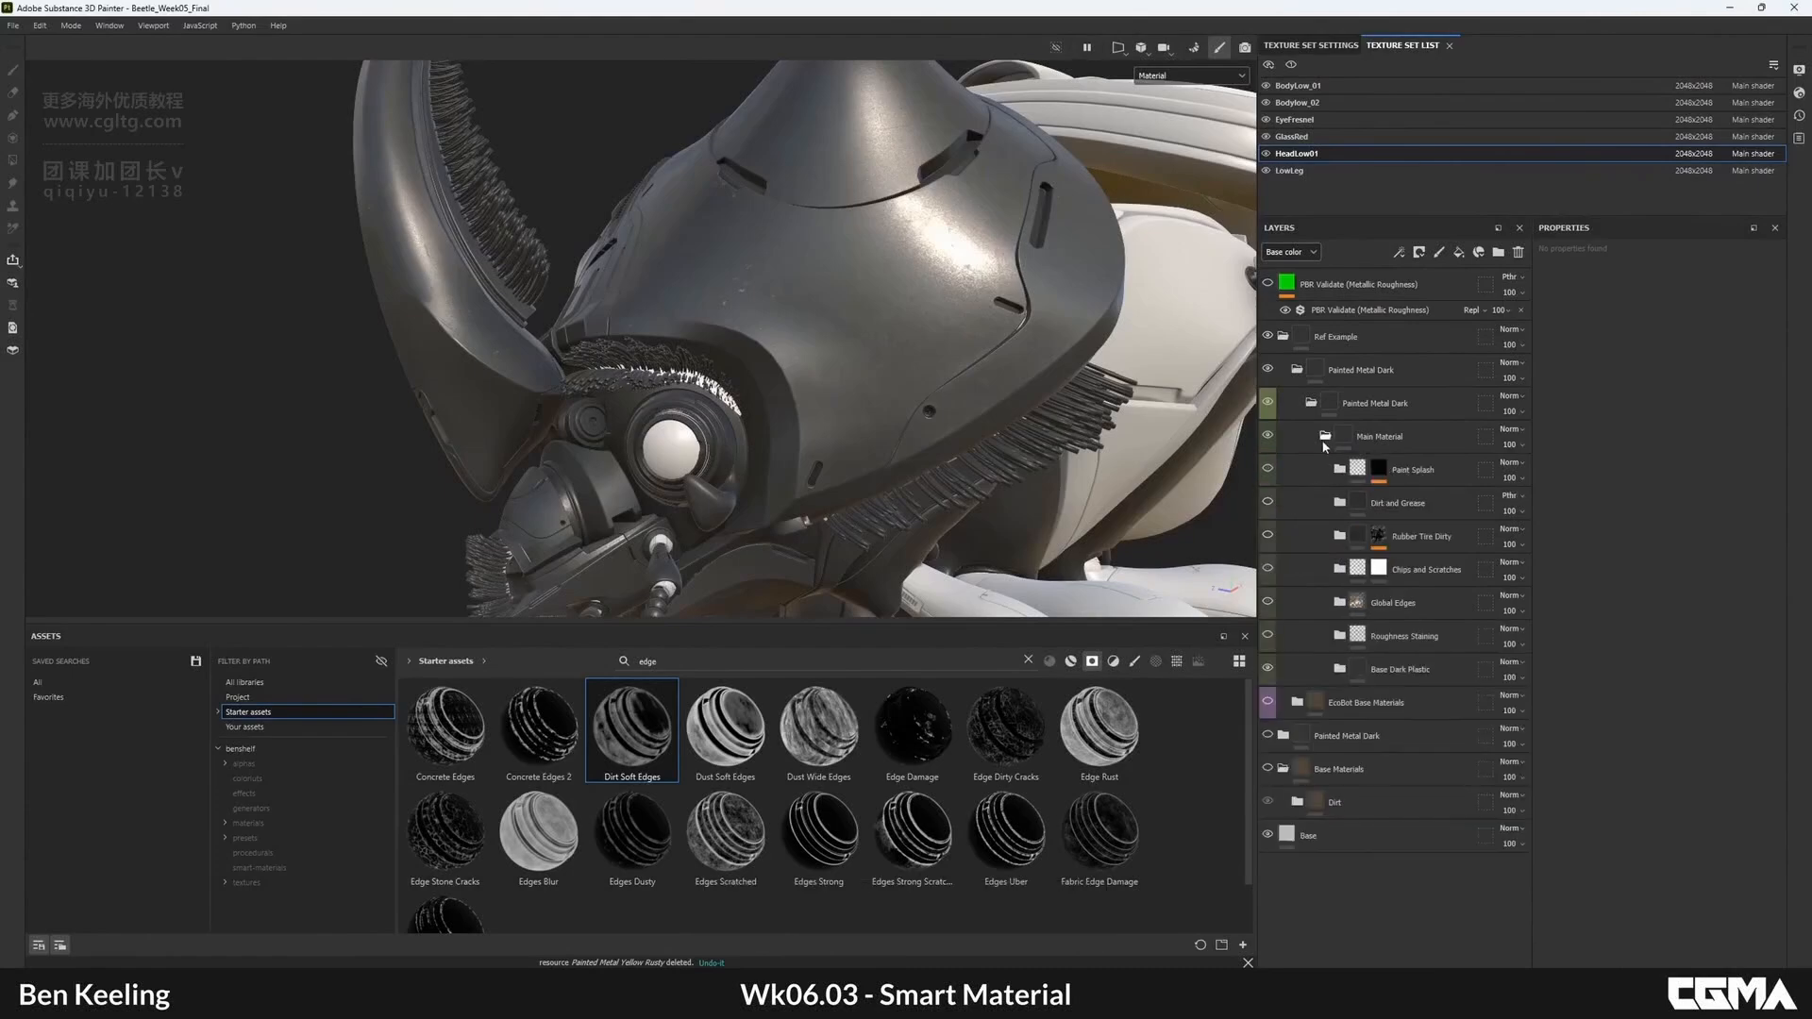
pyautogui.click(1340, 670)
pyautogui.scroll(-3, 1343, 671)
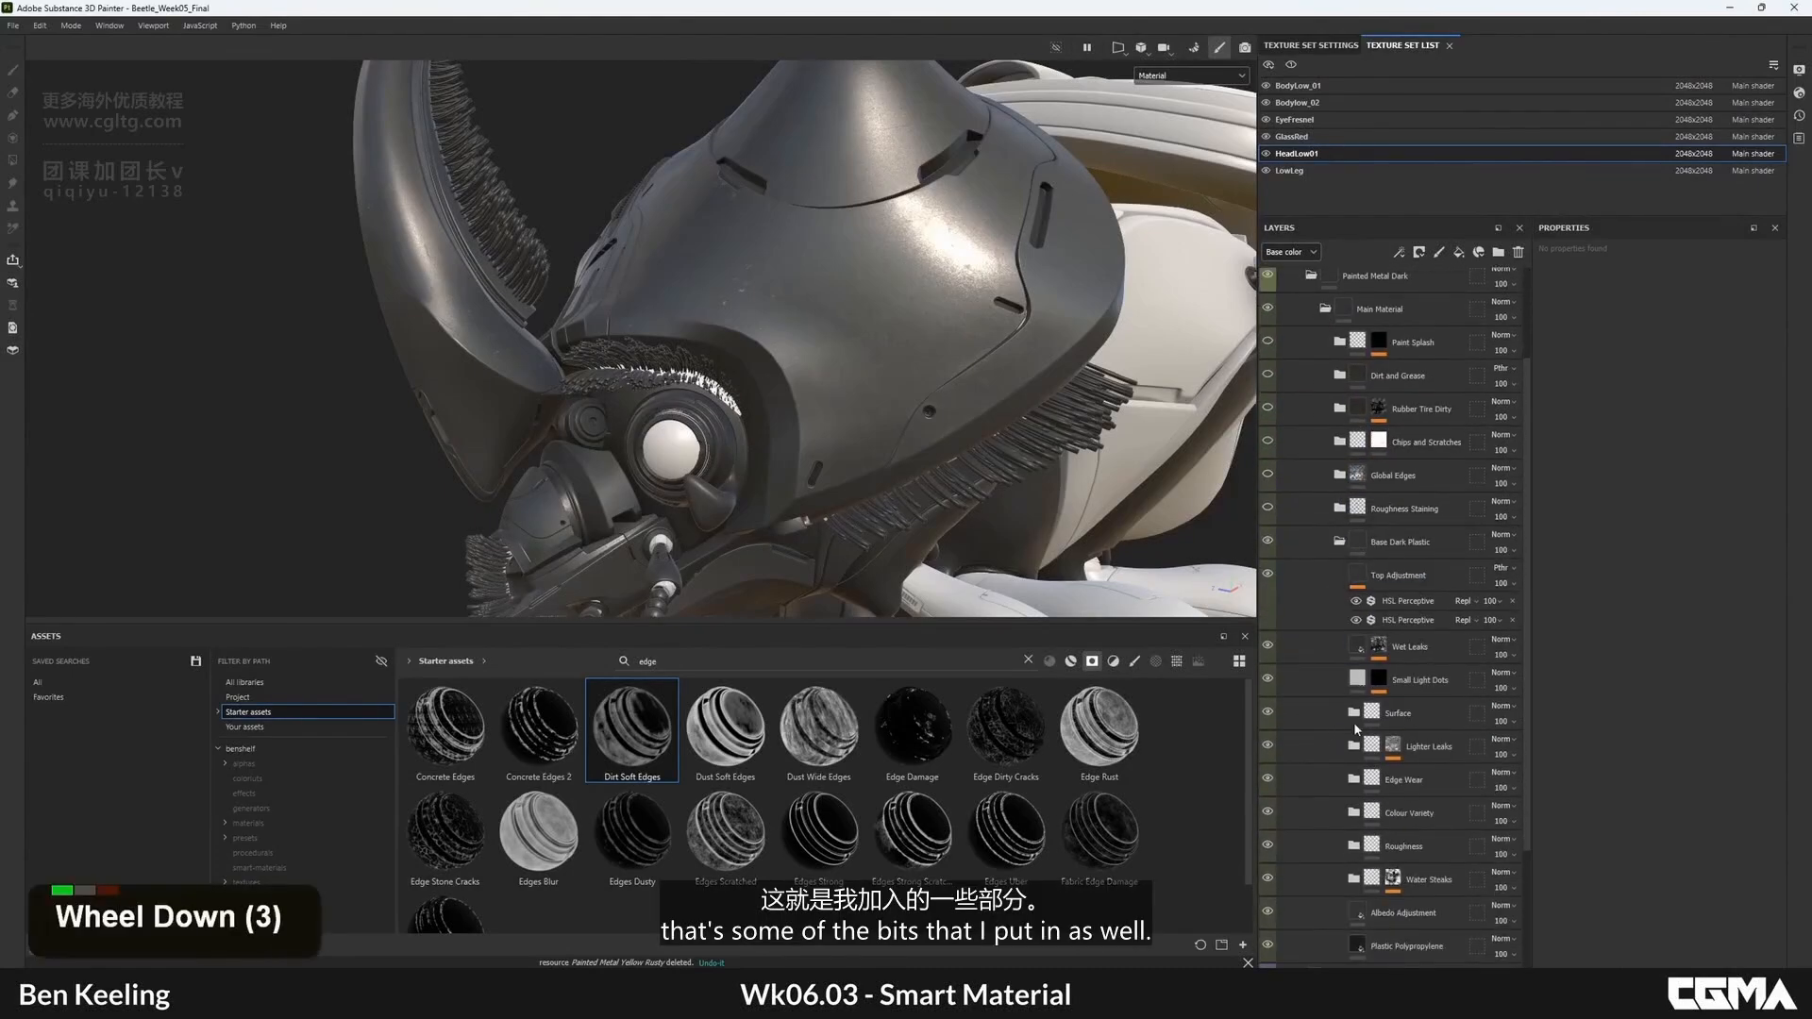
pyautogui.scroll(-1, 1276, 840)
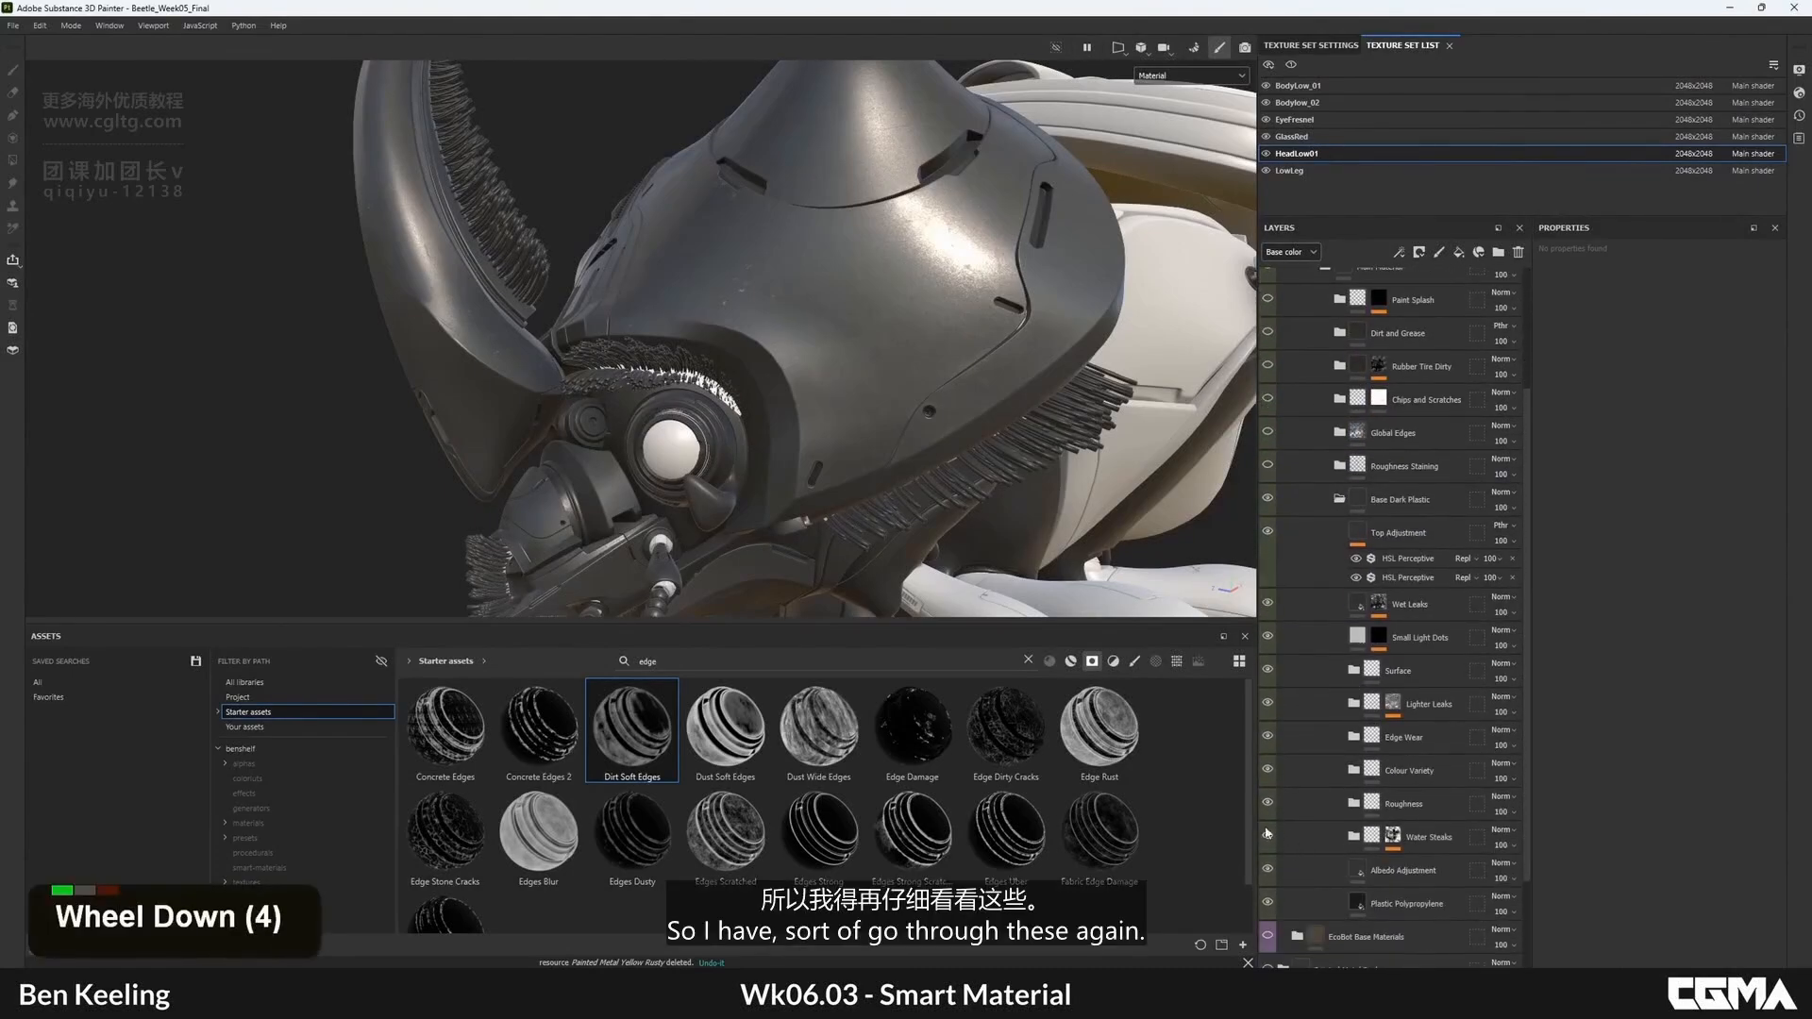
# - Hide the Base Dark Plastic sublayers and re-enable them from Water Streaks up to Wet Leaks to examine each one's contribution
pyautogui.moveTo(1278, 619); pyautogui.dragTo(1273, 534)
pyautogui.click(1271, 837)
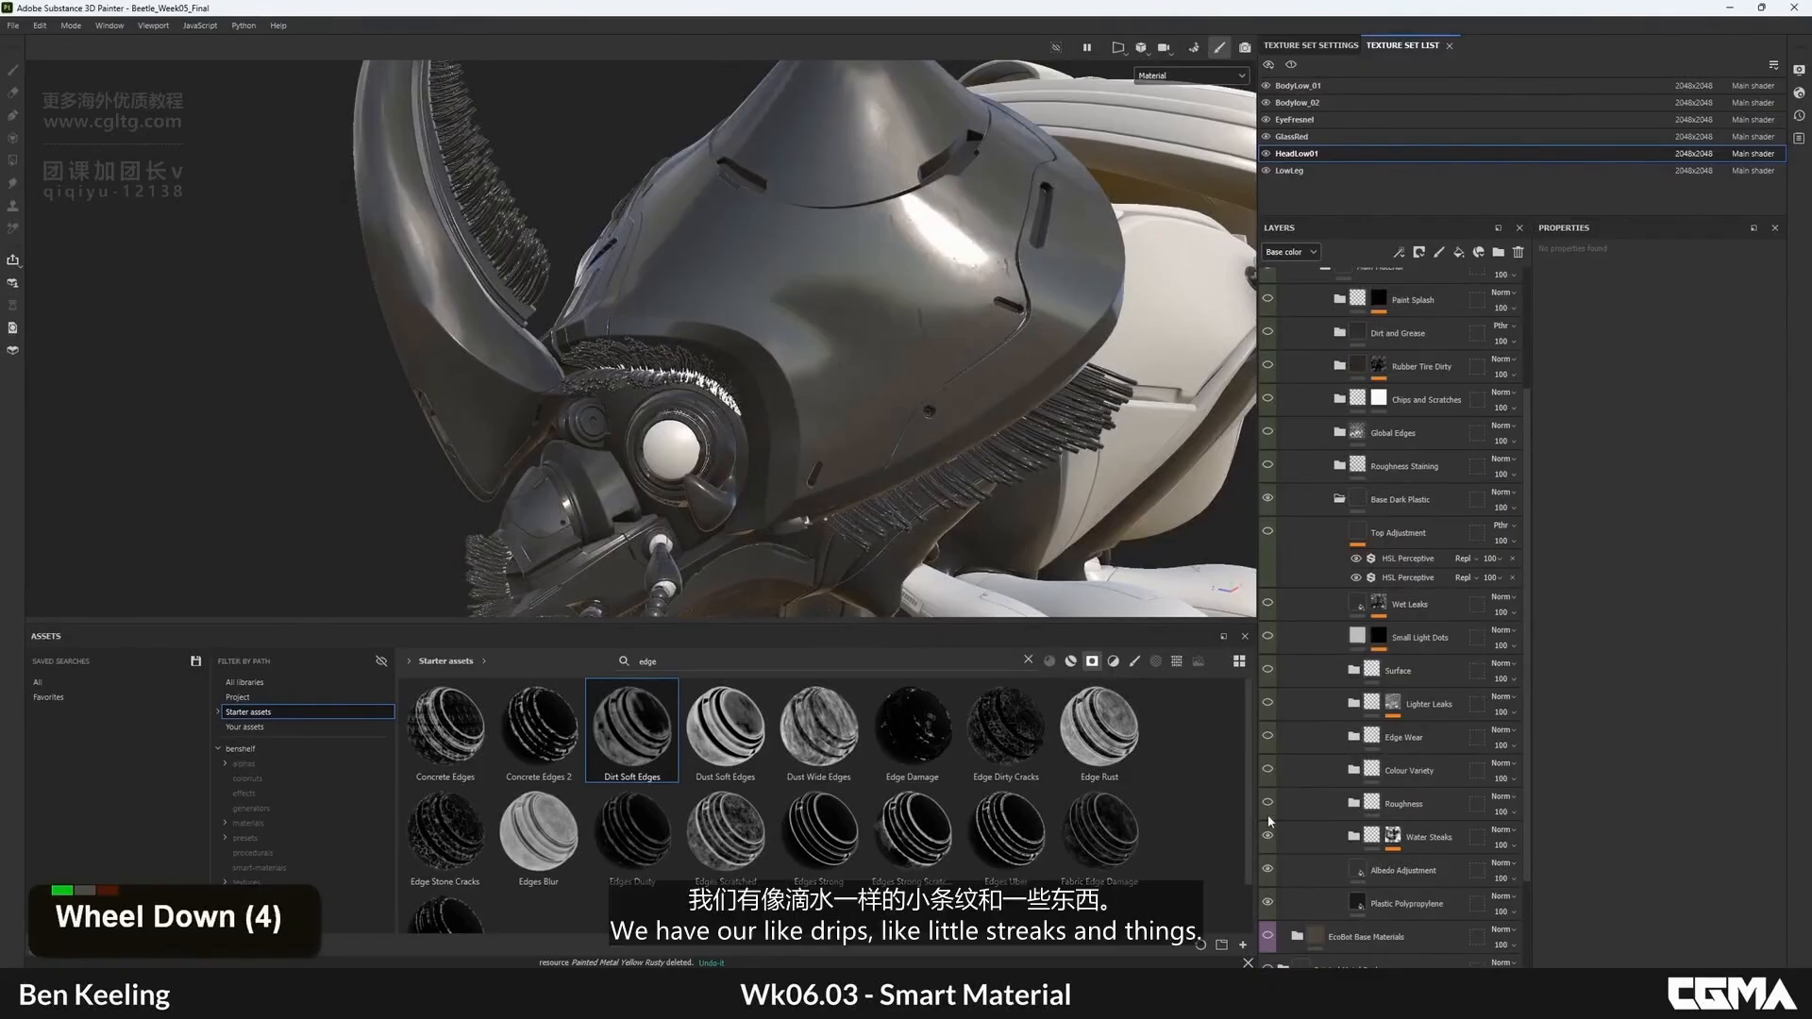
pyautogui.keyDown('alt'); pyautogui.moveTo(923, 231); pyautogui.dragTo(960, 263, button='right'); pyautogui.keyUp('alt')
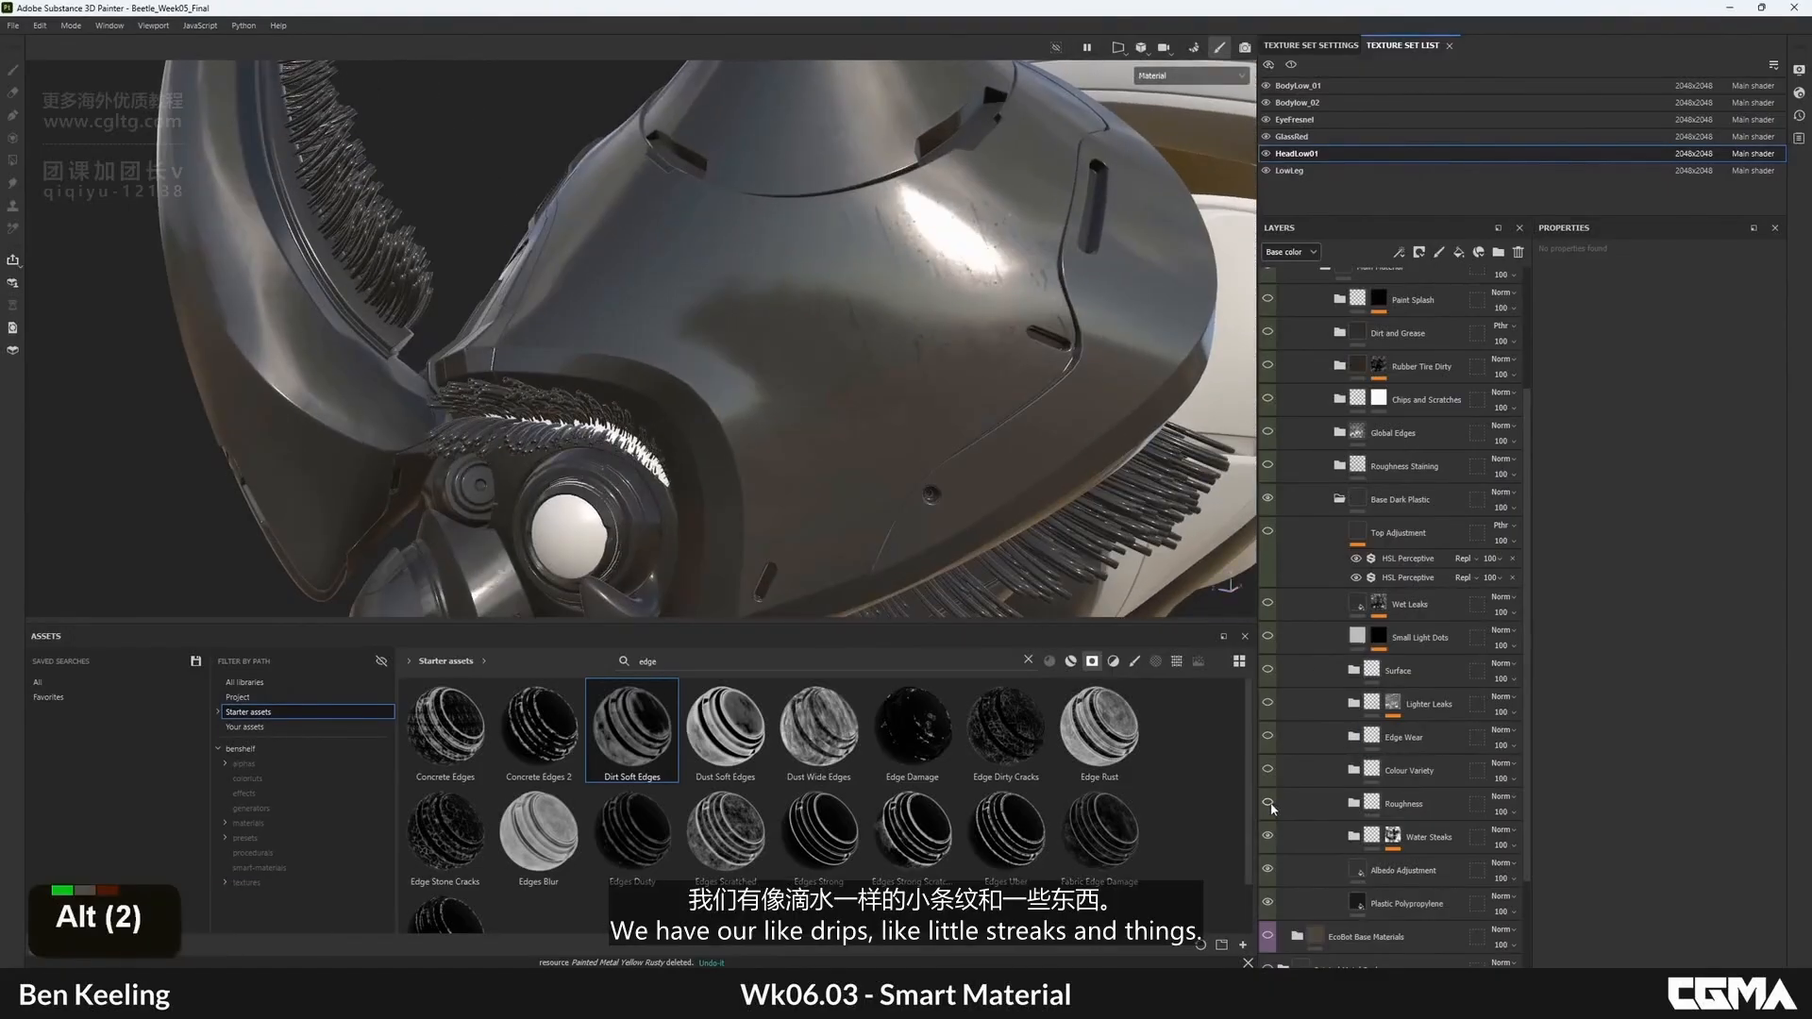
pyautogui.doubleClick(1270, 804)
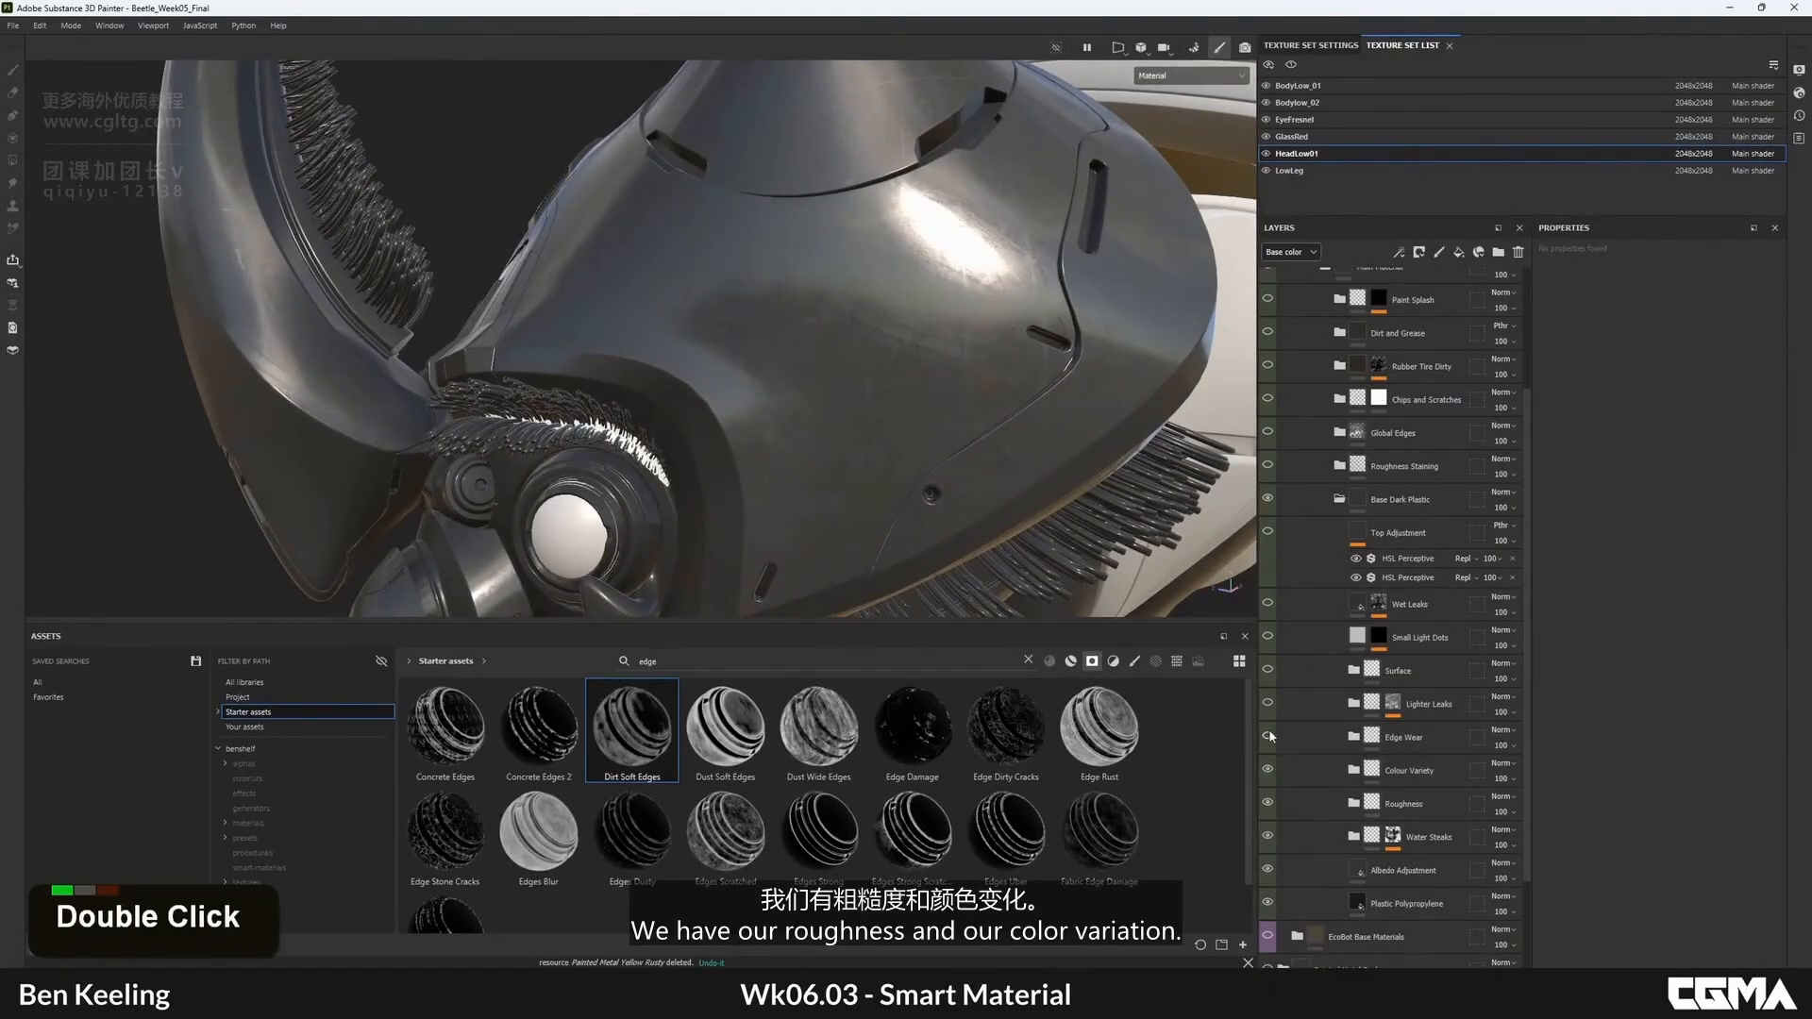
pyautogui.doubleClick(1270, 736)
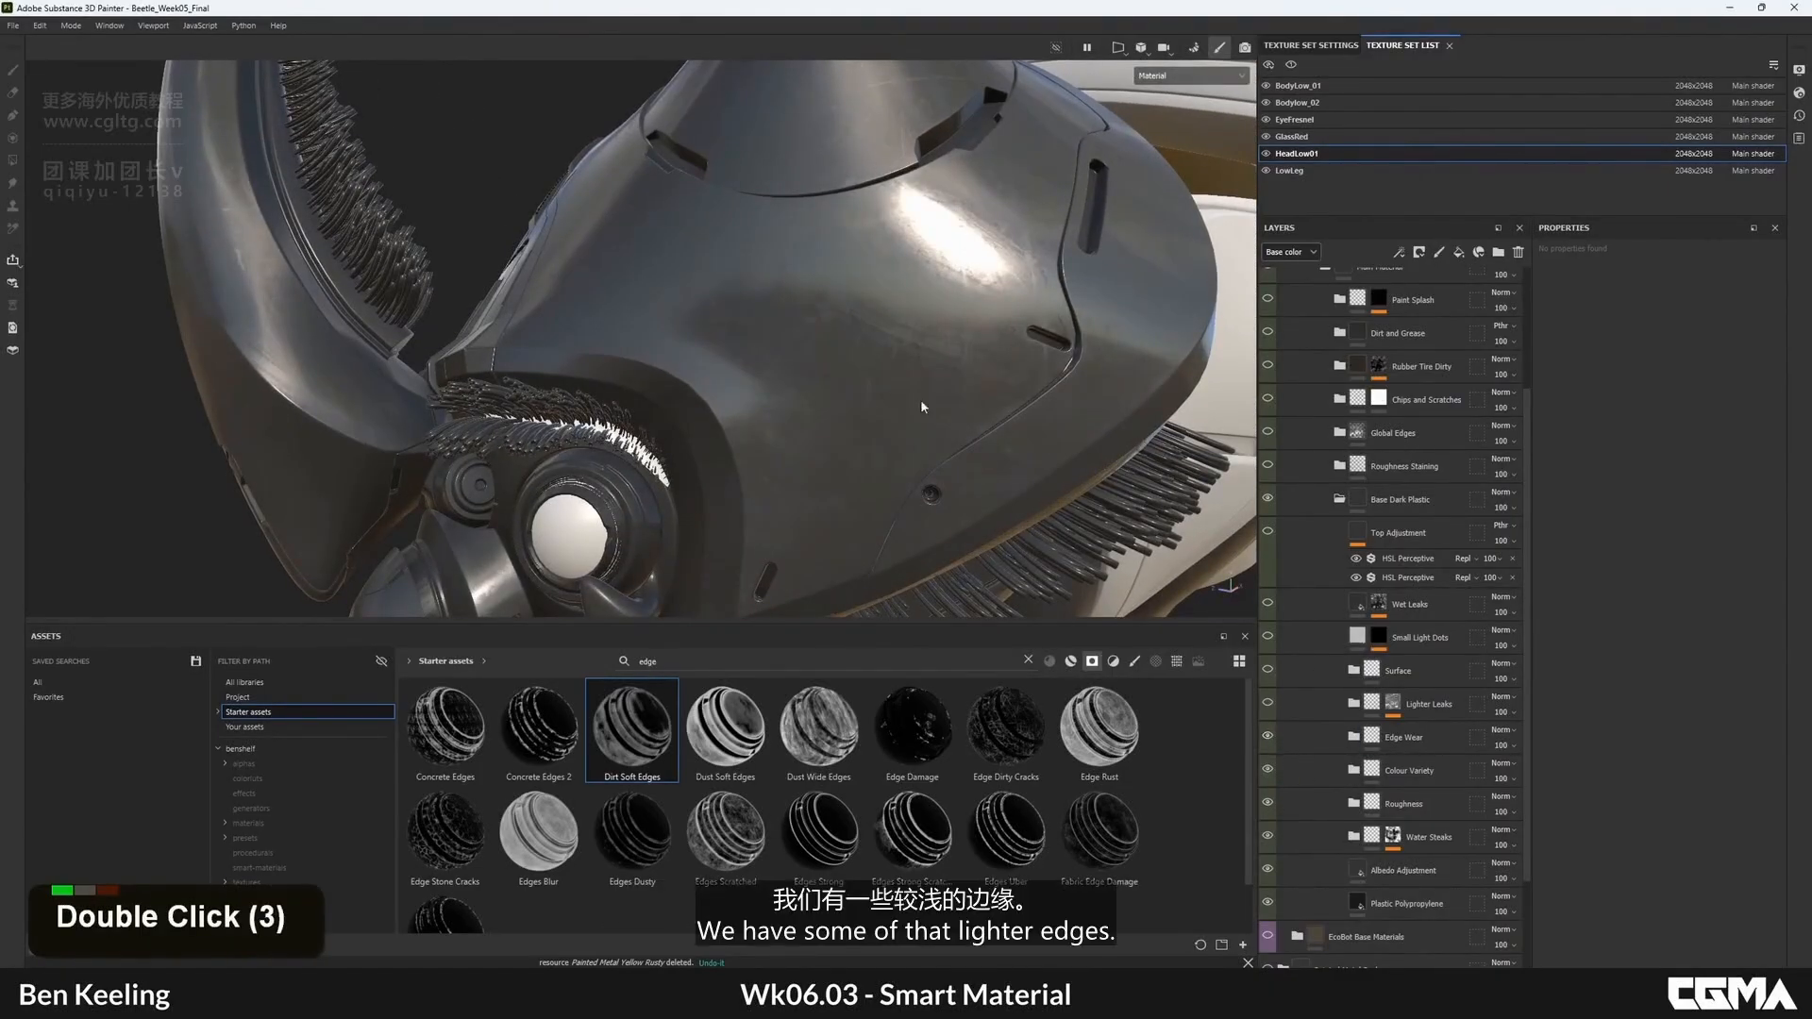
pyautogui.doubleClick(1267, 702)
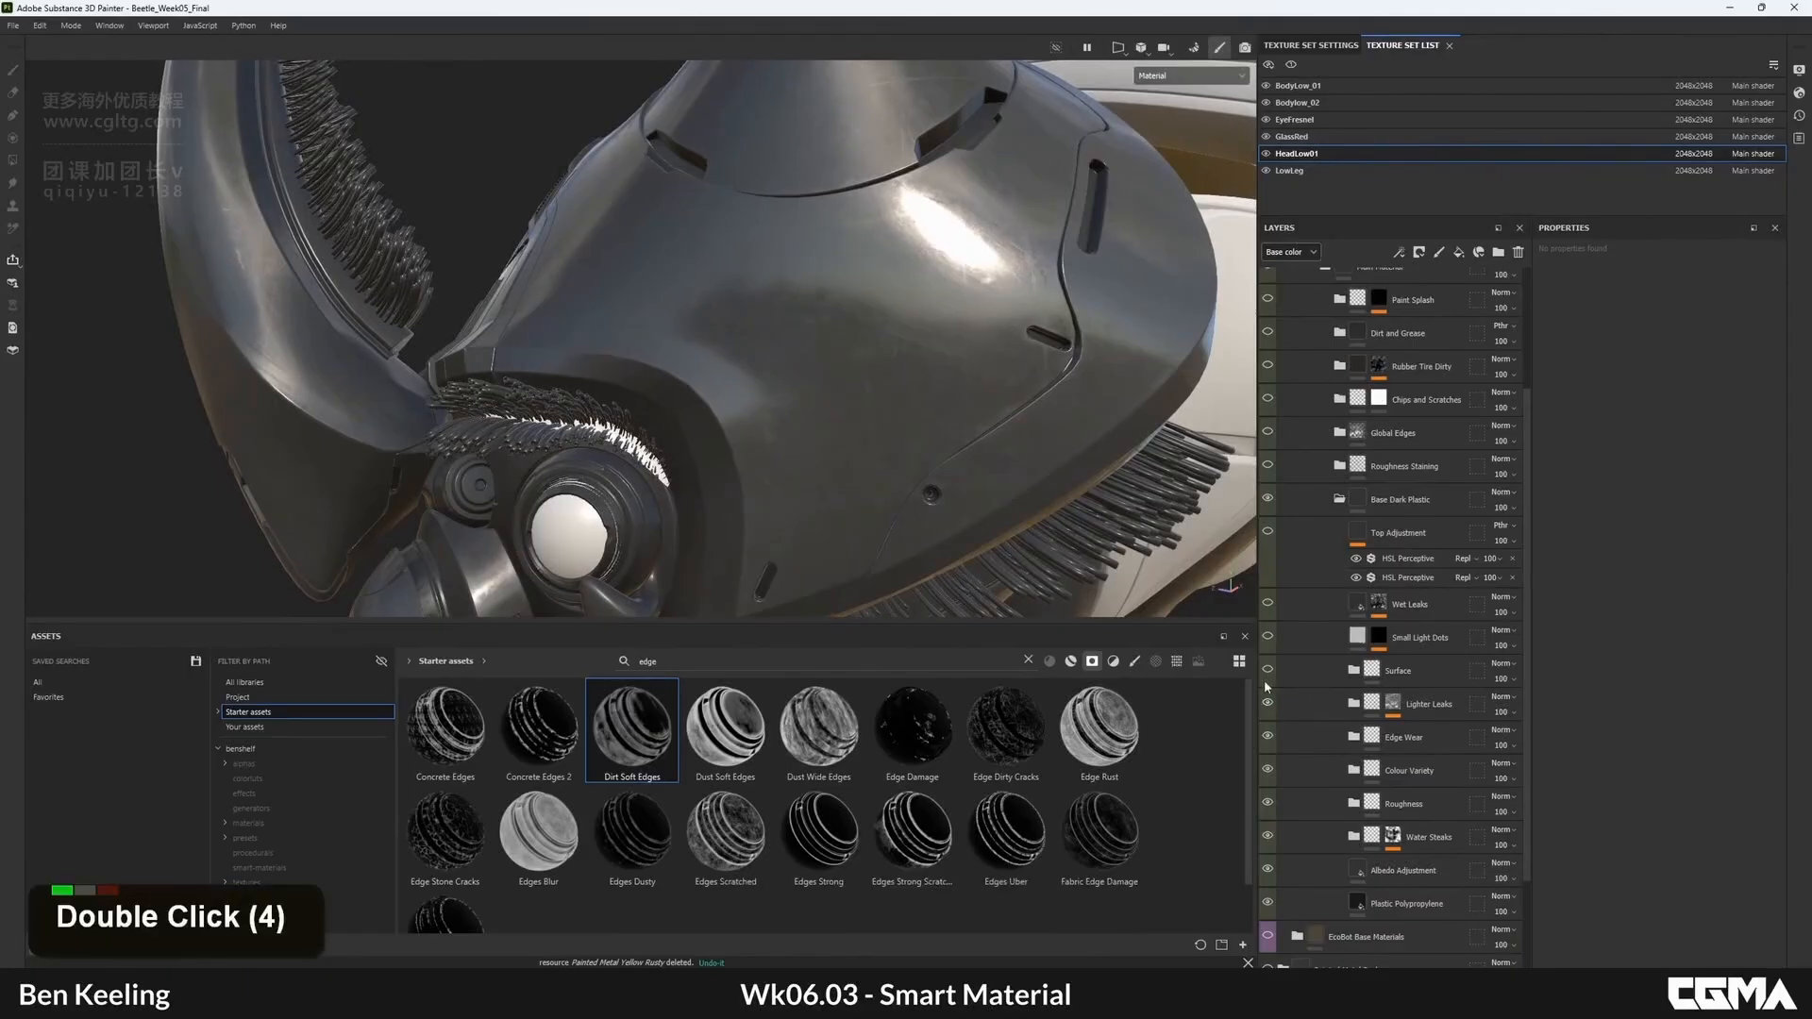
pyautogui.doubleClick(1270, 613)
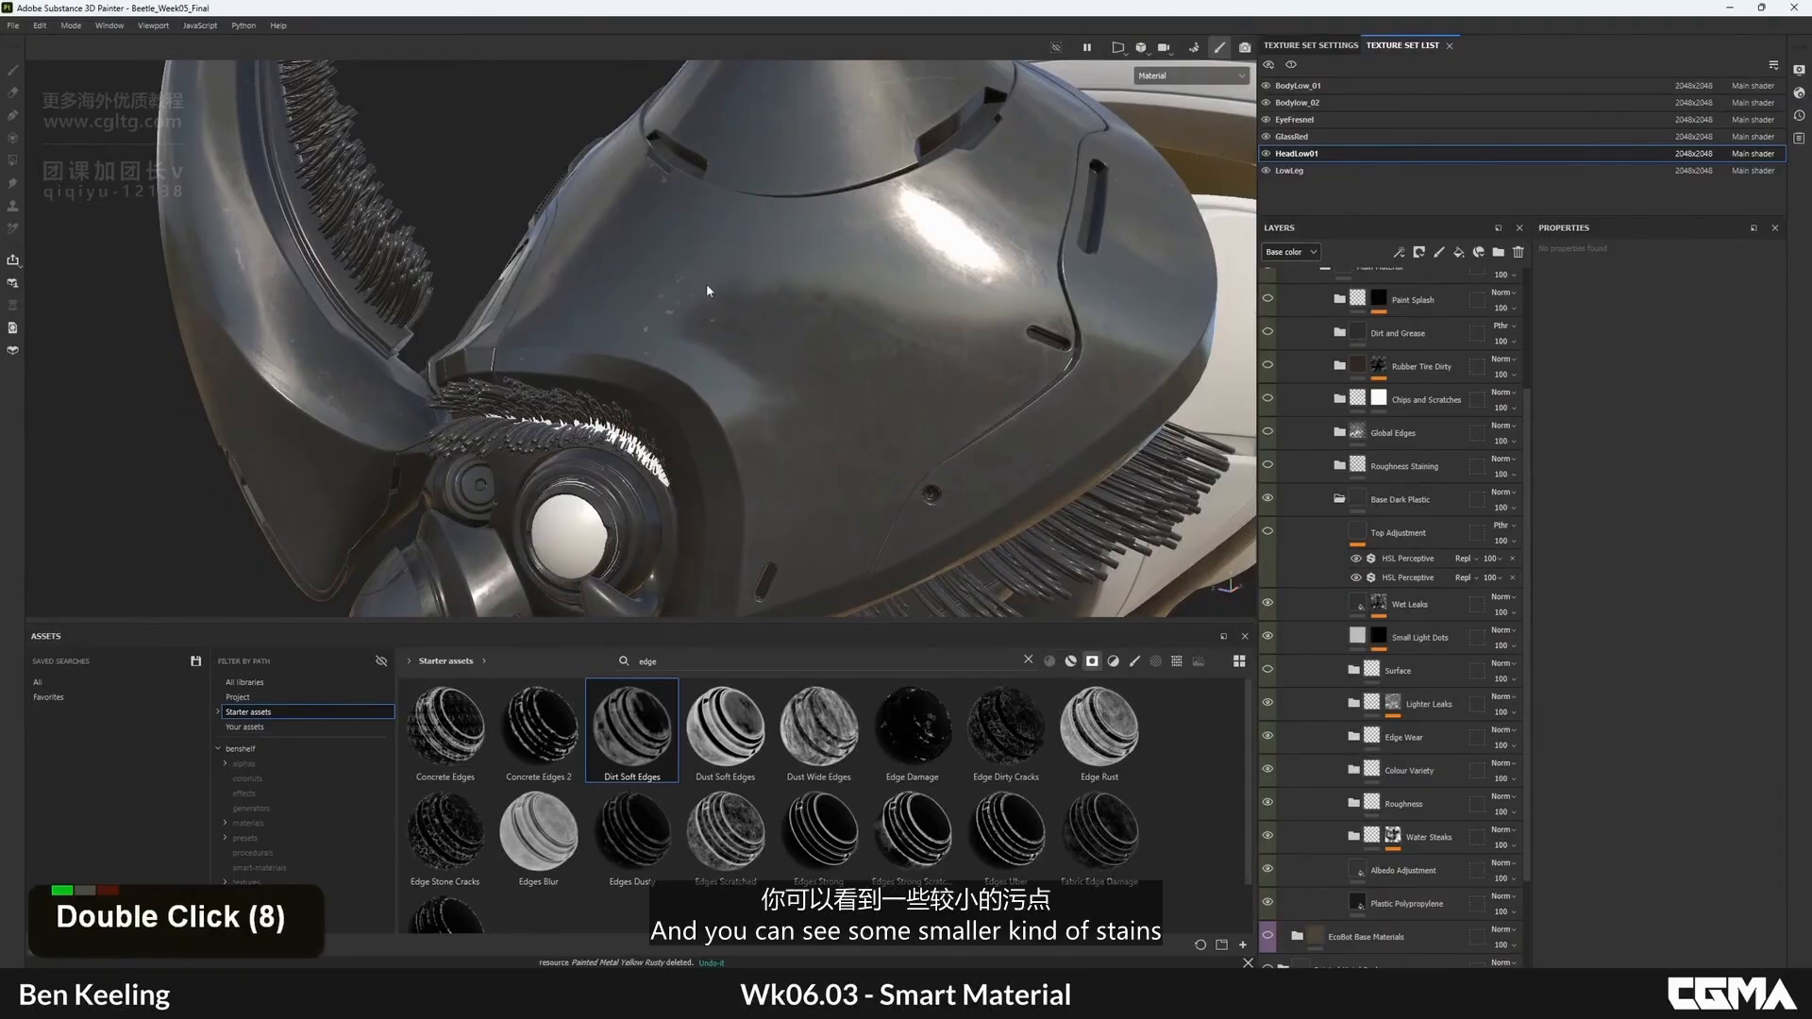
pyautogui.keyDown('alt'); pyautogui.moveTo(705, 283); pyautogui.dragTo(780, 324); pyautogui.keyUp('alt')
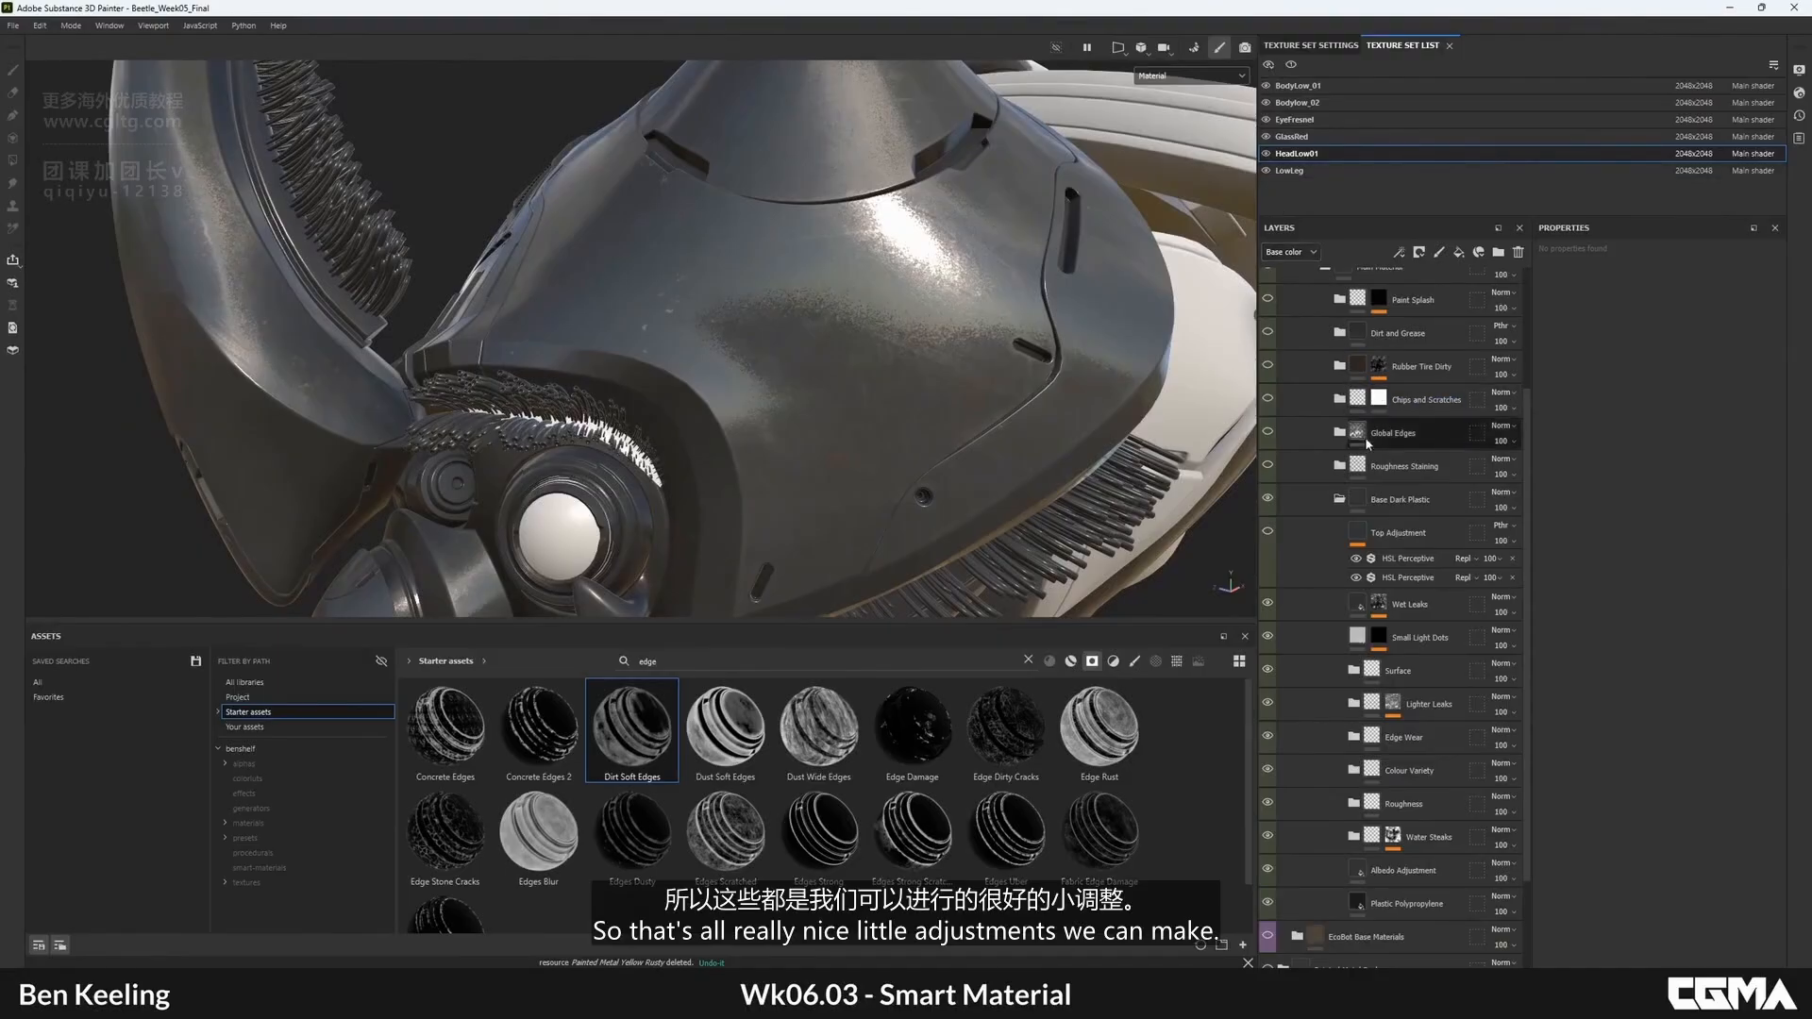
# - Collapse and hide the Ref Example's Painted Metal Dark, show the working Painted Metal Dark again and inspect it on the head
pyautogui.scroll(3, 1293, 435)
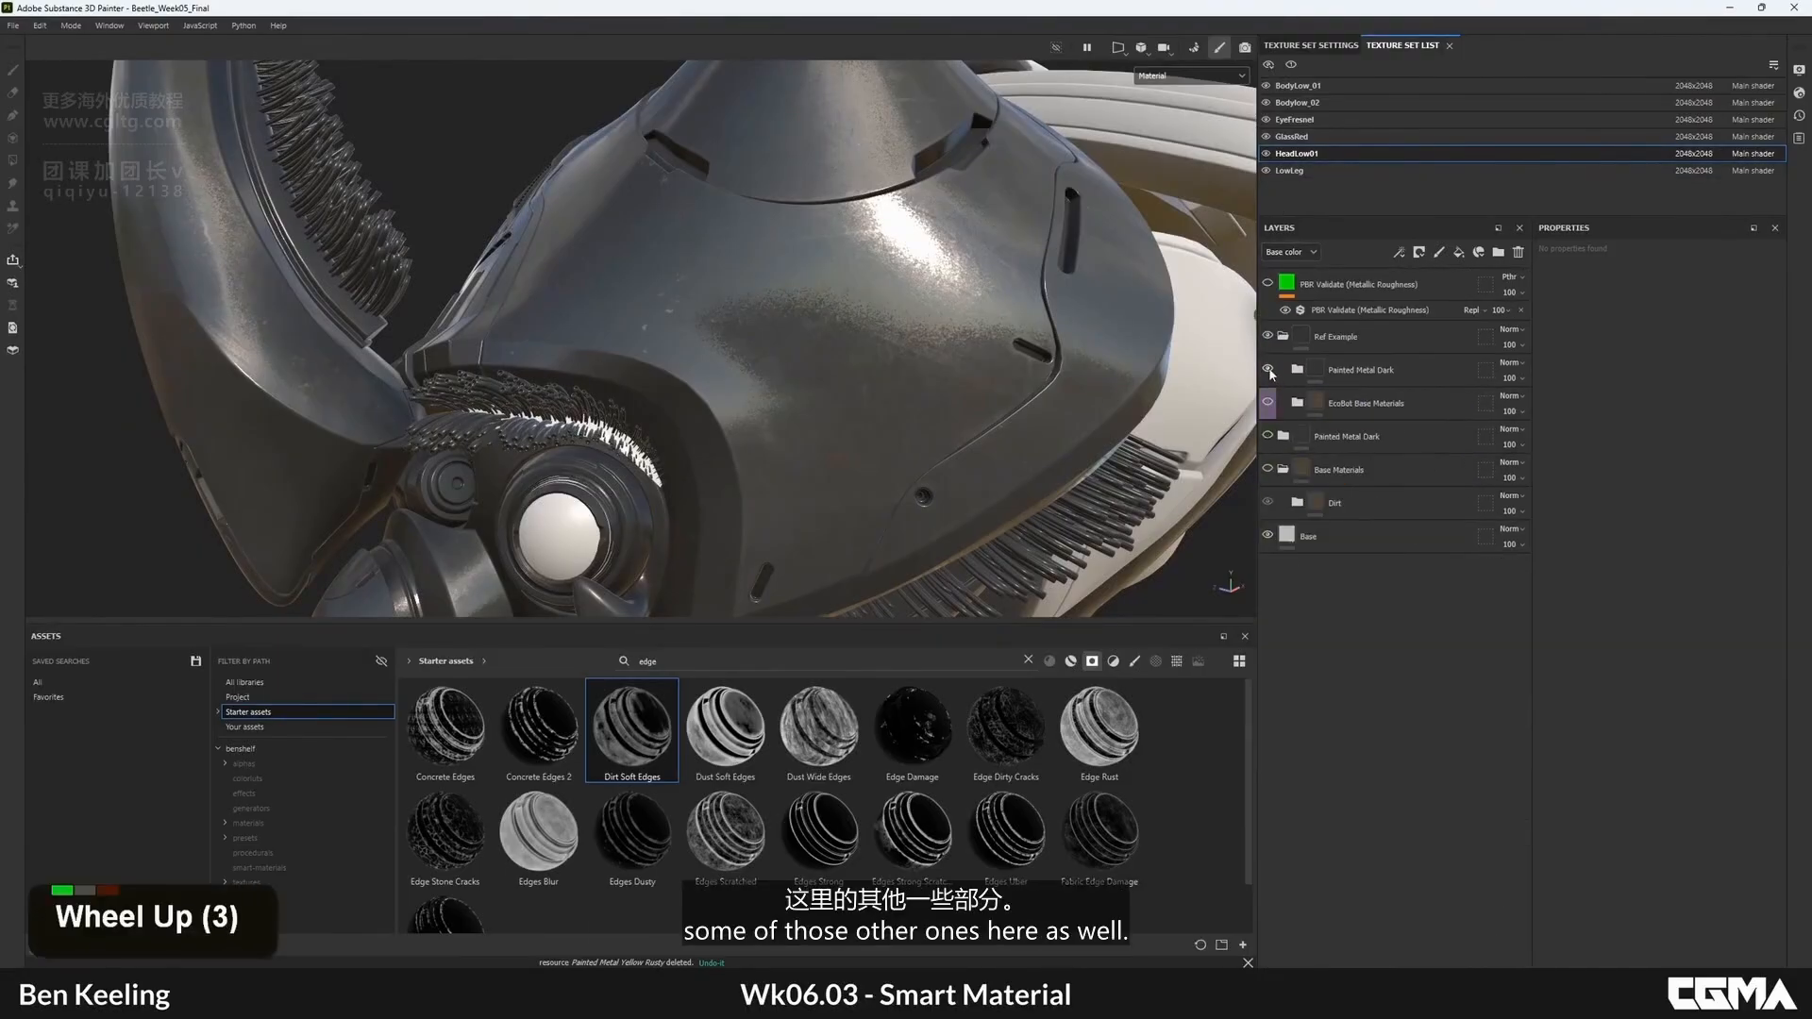
pyautogui.doubleClick(1298, 371)
pyautogui.keyDown('alt'); pyautogui.moveTo(793, 302); pyautogui.dragTo(857, 332); pyautogui.keyUp('alt')
pyautogui.keyDown('alt'); pyautogui.moveTo(857, 332); pyautogui.dragTo(907, 255, button='middle'); pyautogui.keyUp('alt')
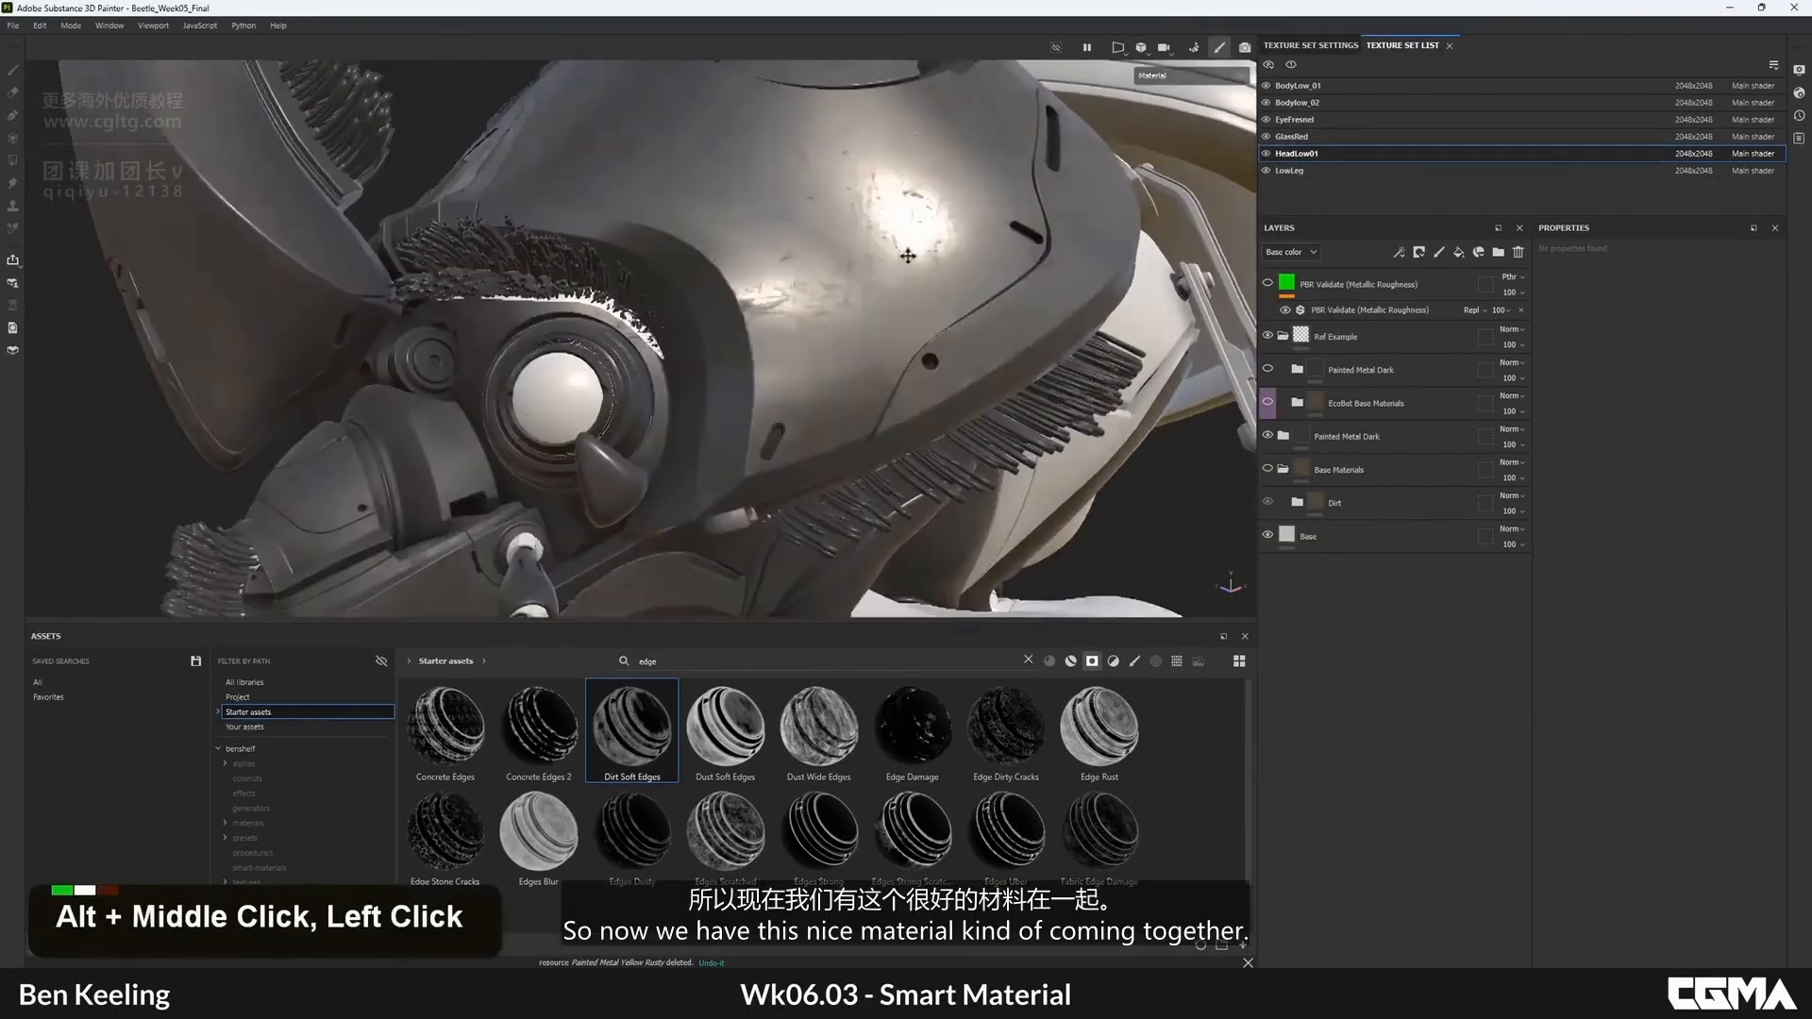
pyautogui.keyDown('alt'); pyautogui.moveTo(906, 255); pyautogui.dragTo(965, 323); pyautogui.keyUp('alt')
# - Expand the working Painted Metal Dark folder and add a folder named Streaks/Drips above Edges
pyautogui.click(1290, 435)
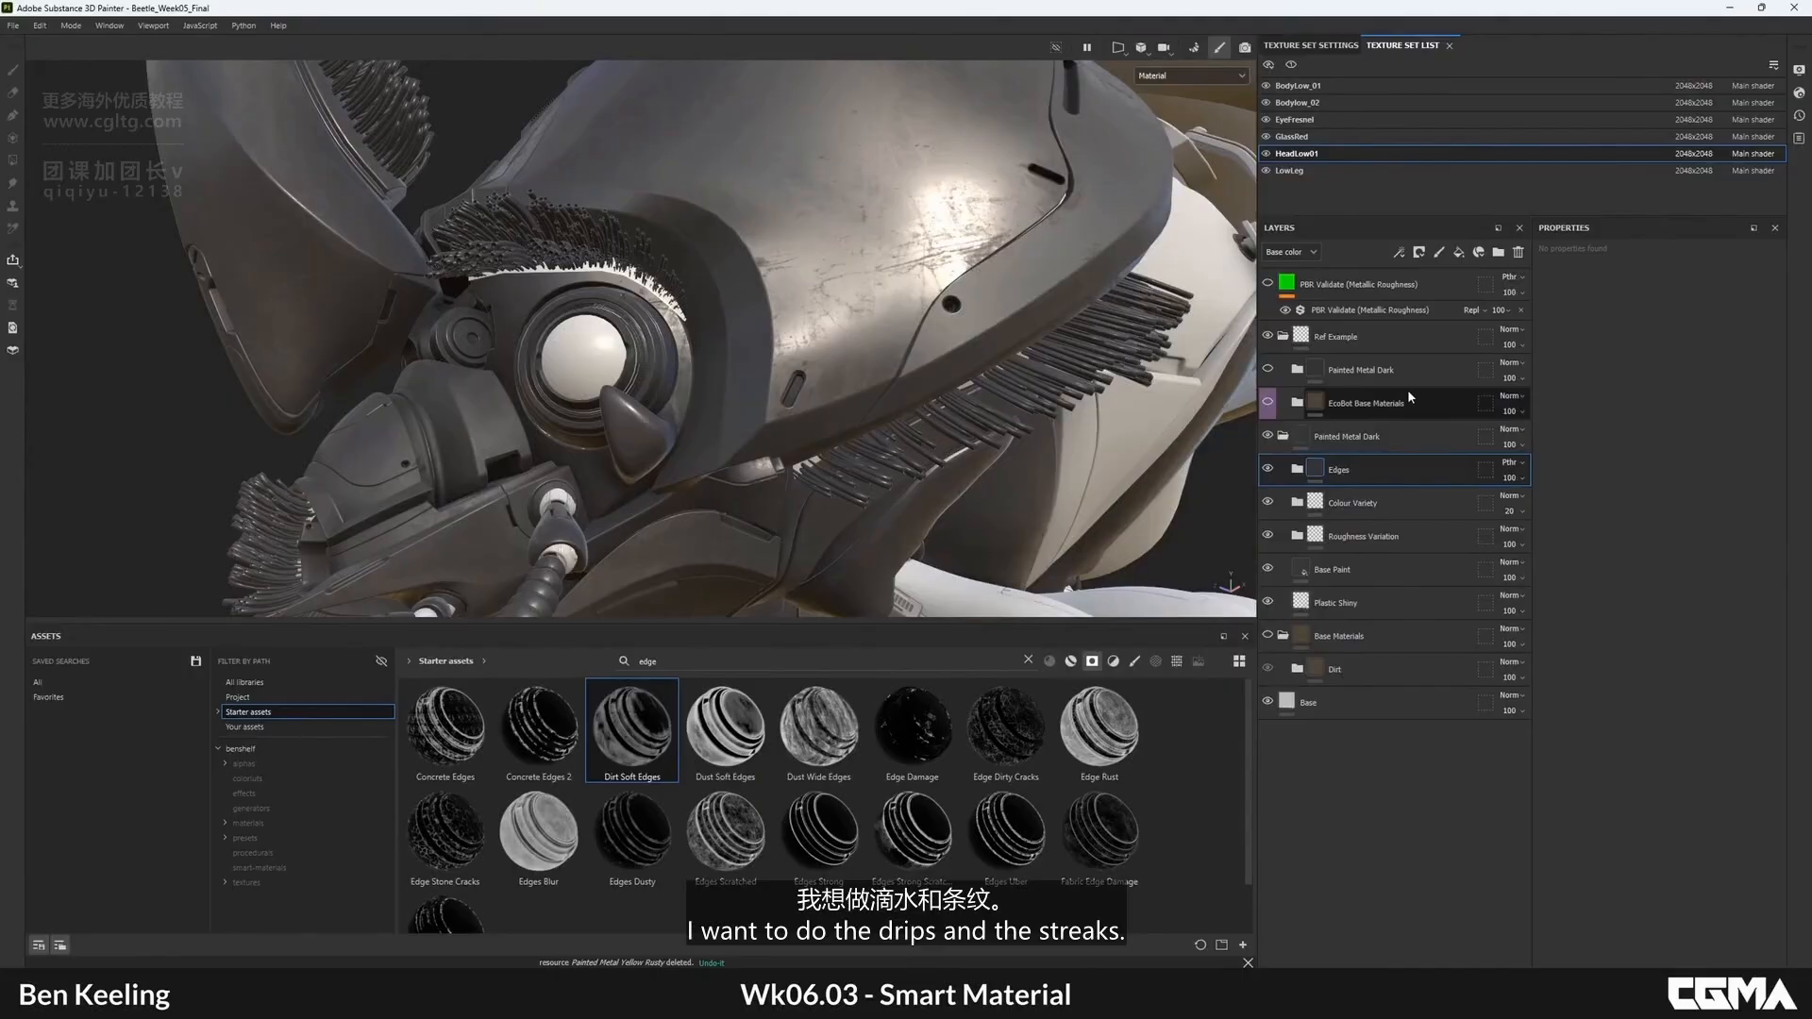
pyautogui.click(1498, 252)
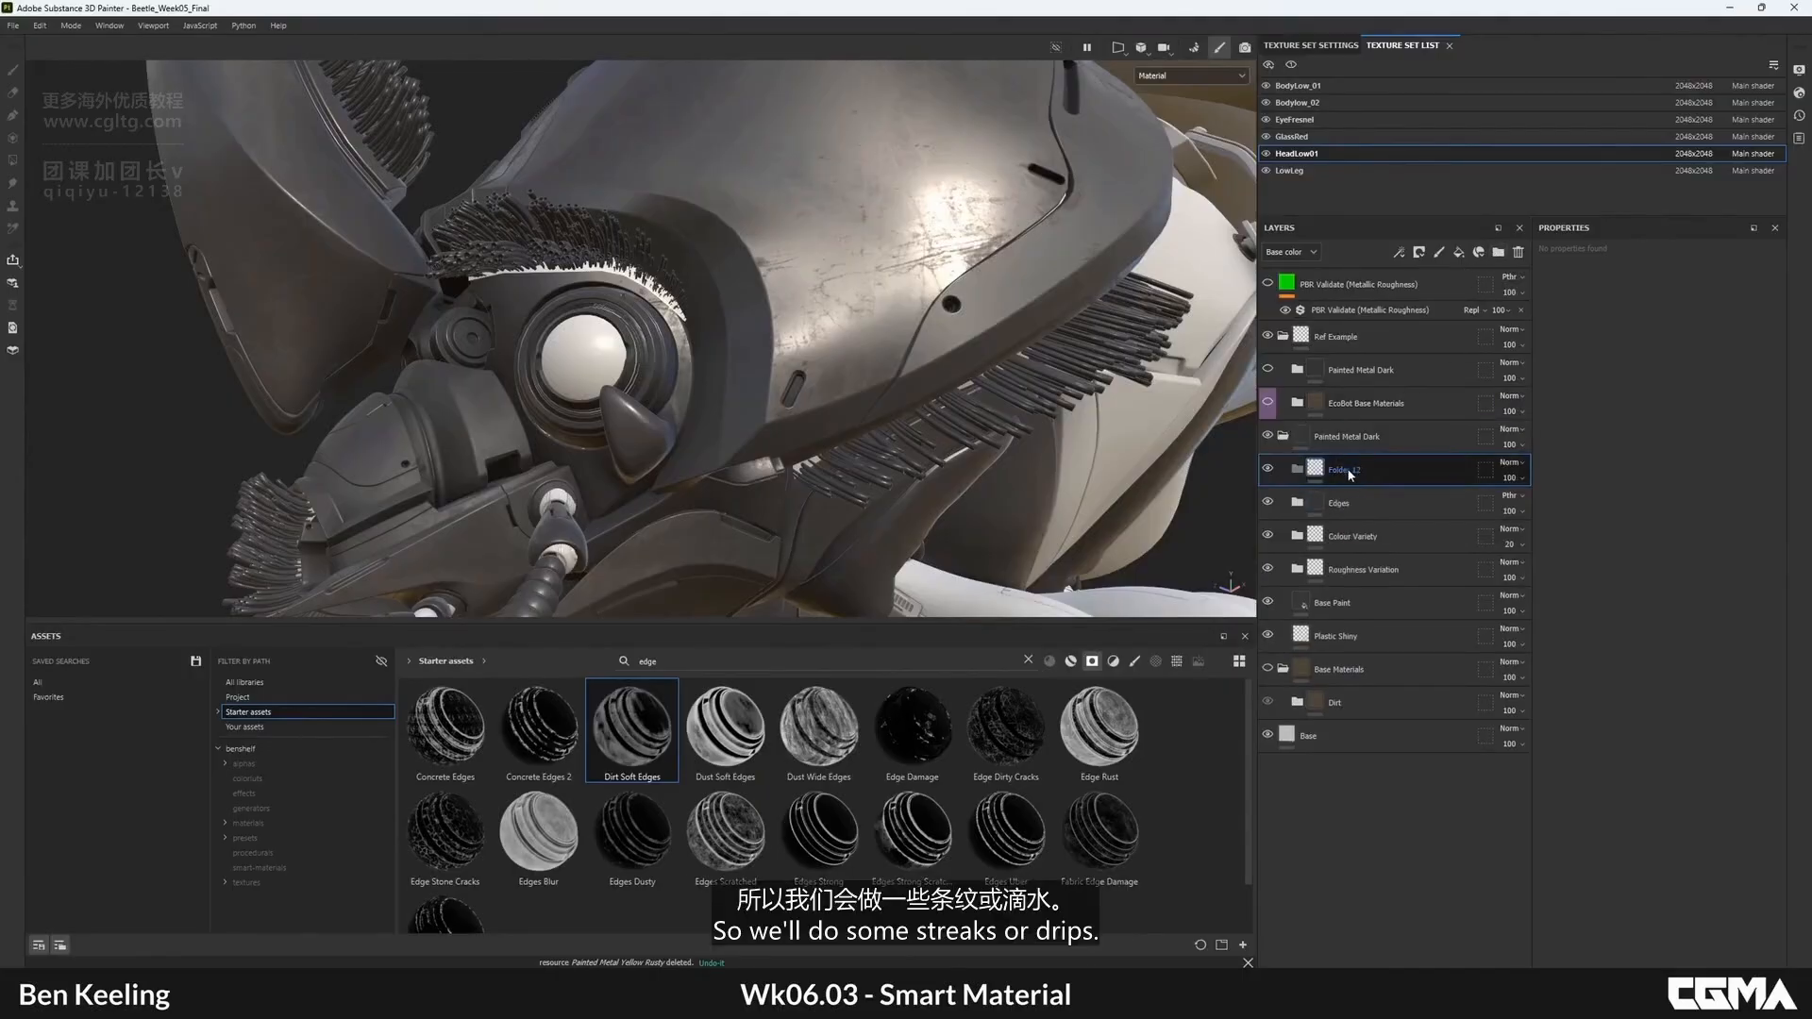
pyautogui.doubleClick(1348, 470)
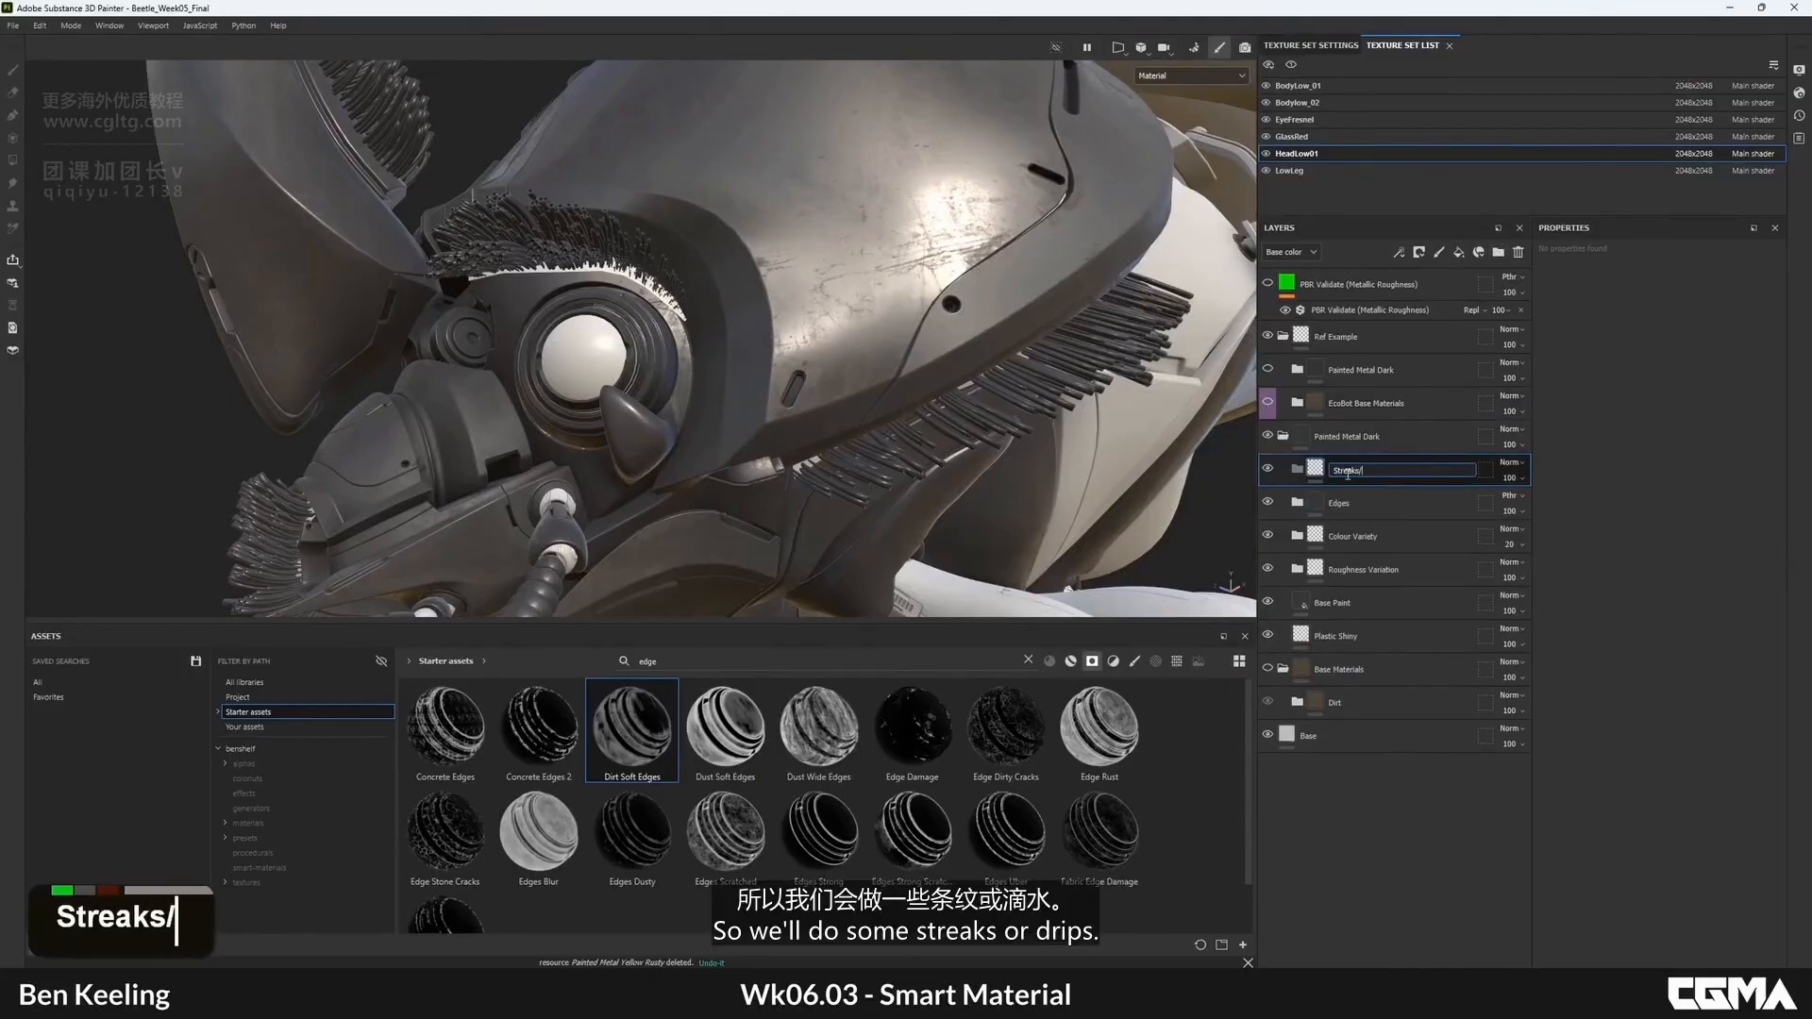
pyautogui.press('Return')
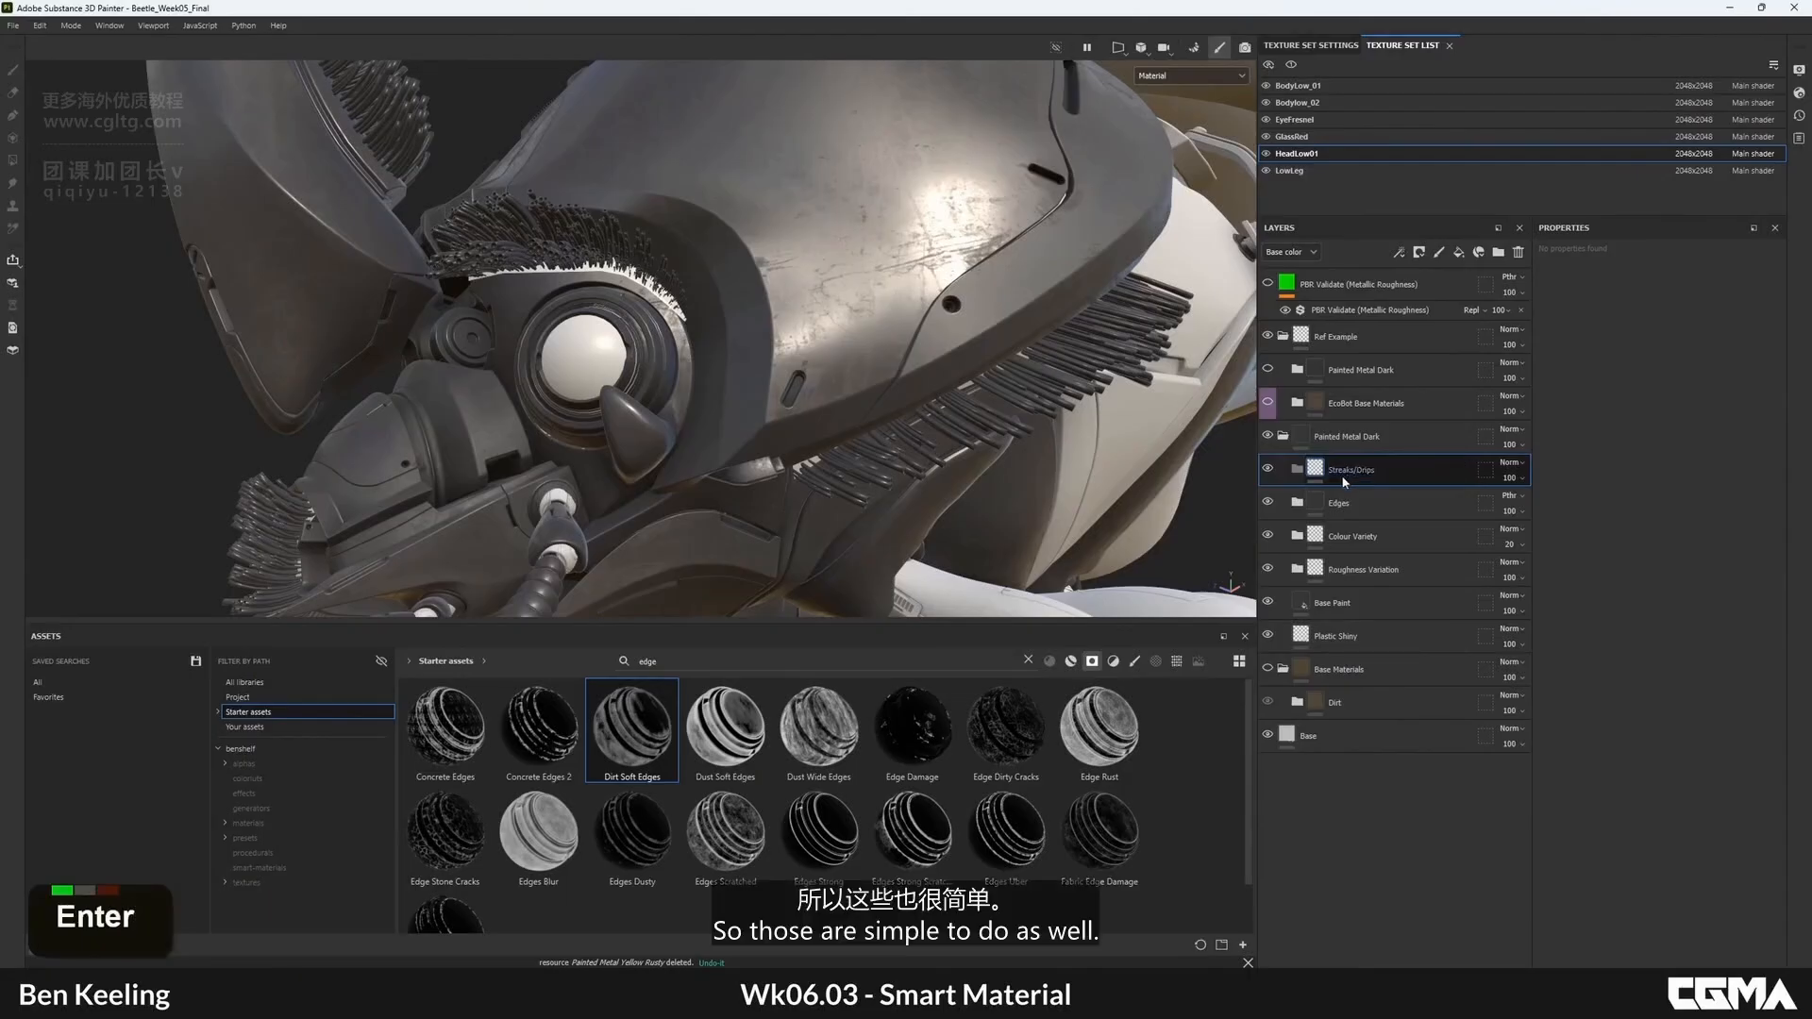
# - Filter the starter assets to textures and search them for leak, drip and streak
pyautogui.doubleClick(649, 661)
pyautogui.press('BackSpace')
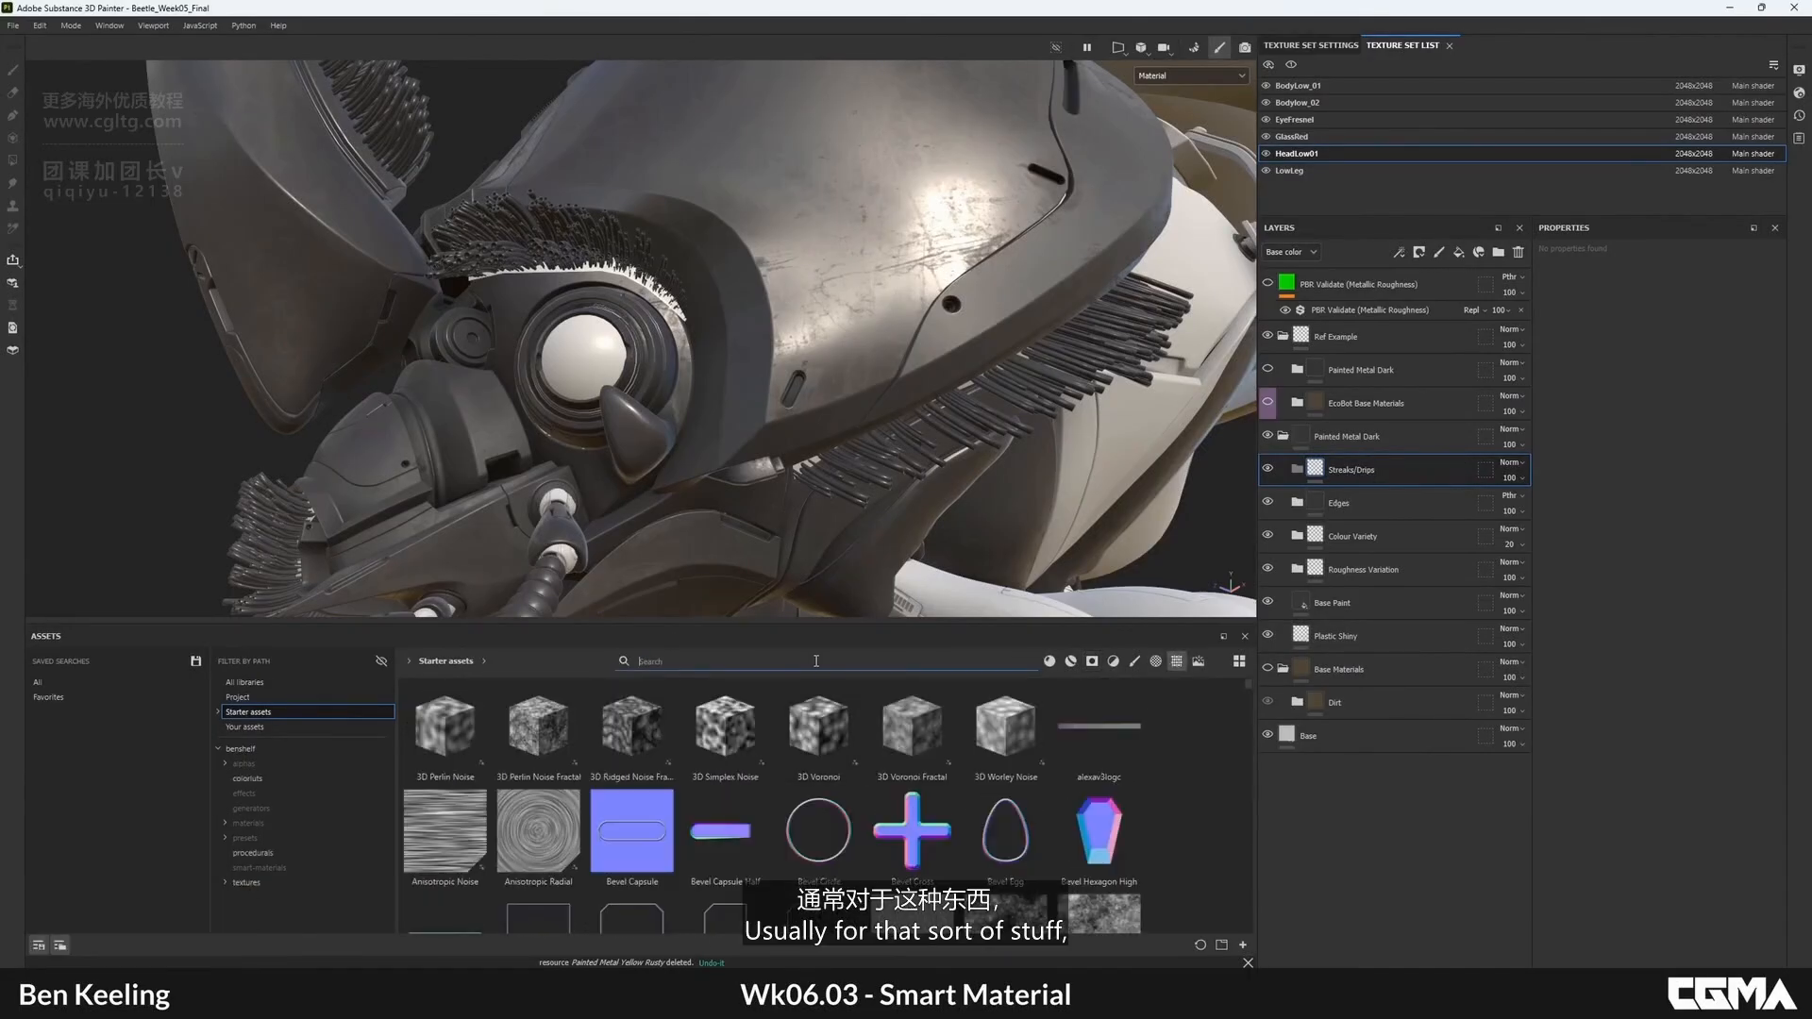
pyautogui.write('leak')
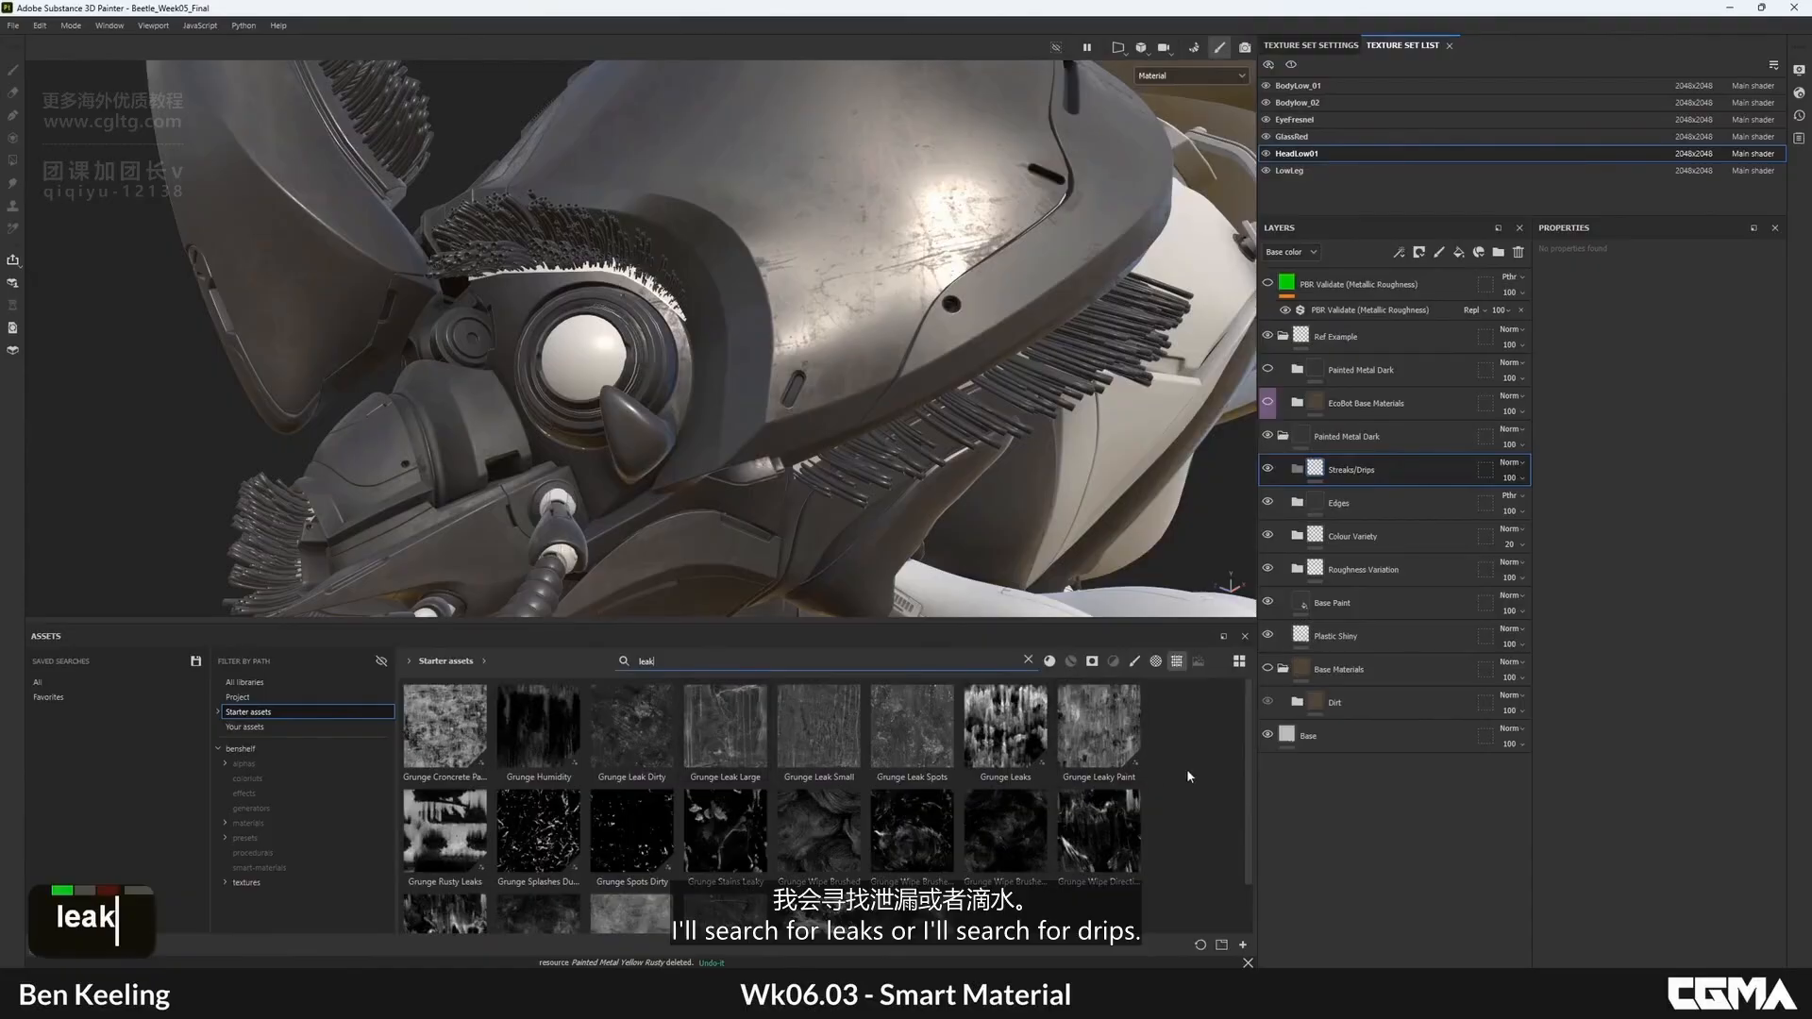
pyautogui.write('drip')
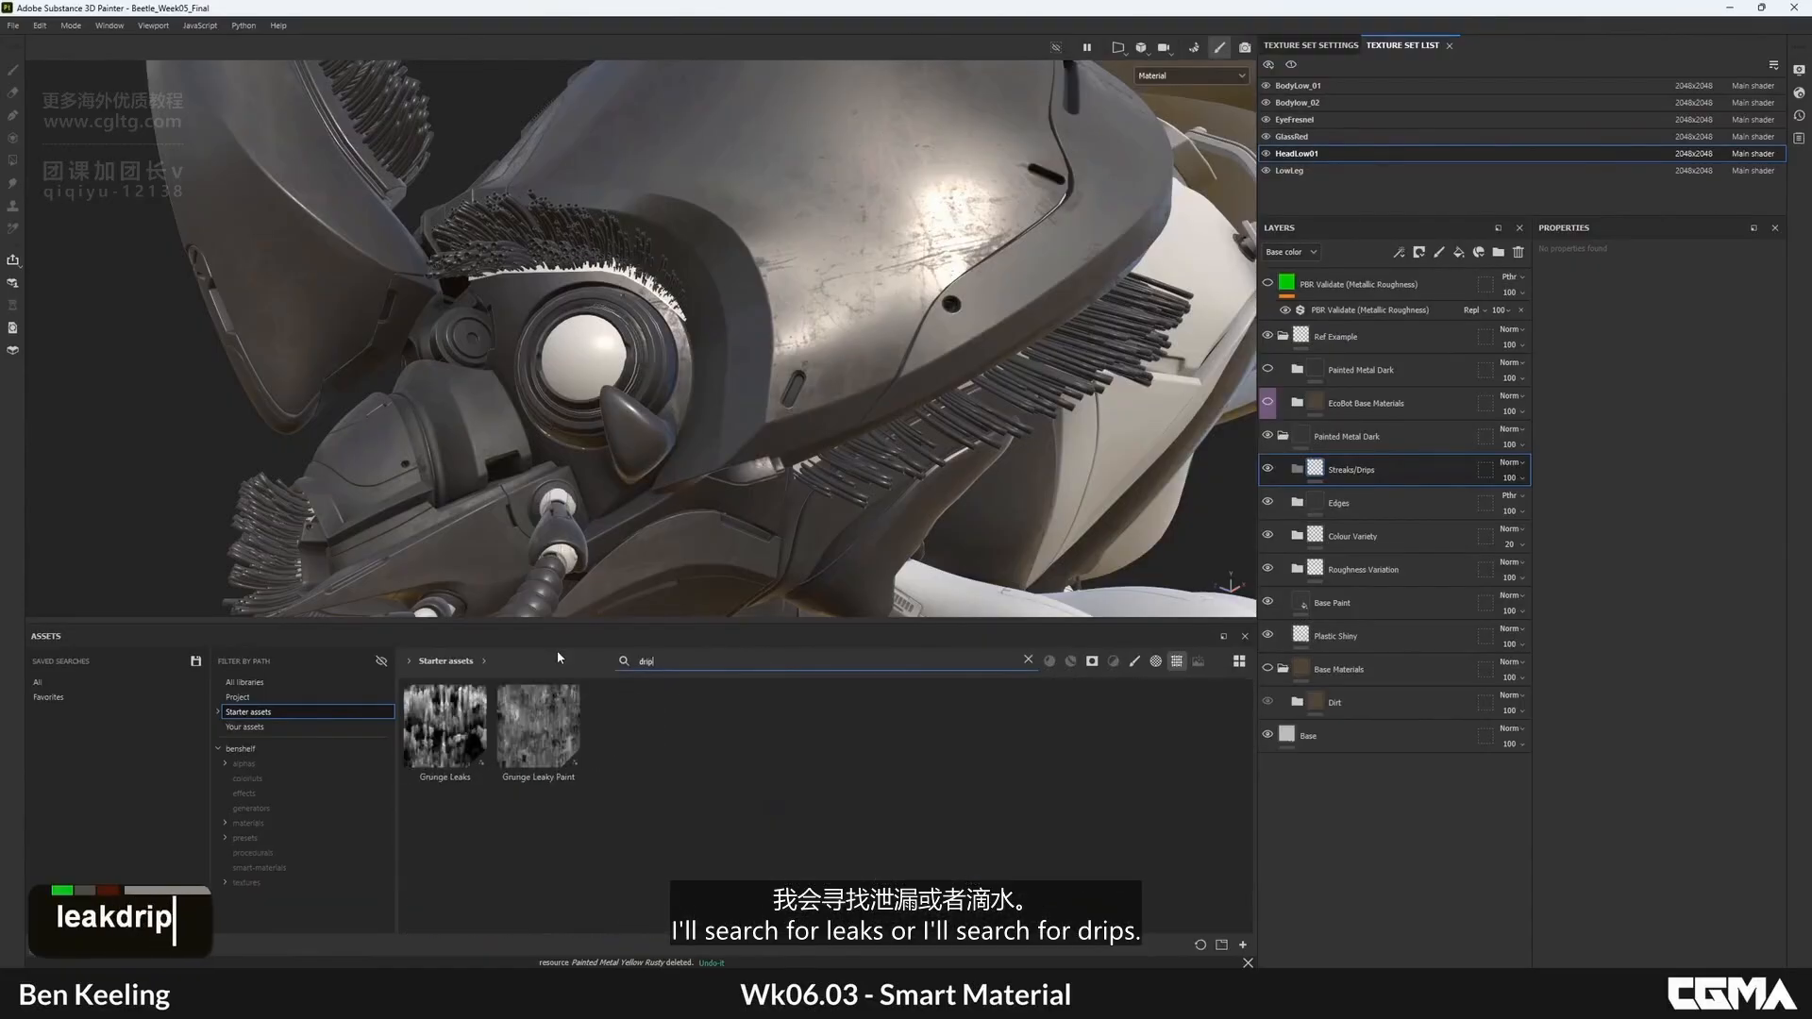
pyautogui.press('BackSpace')
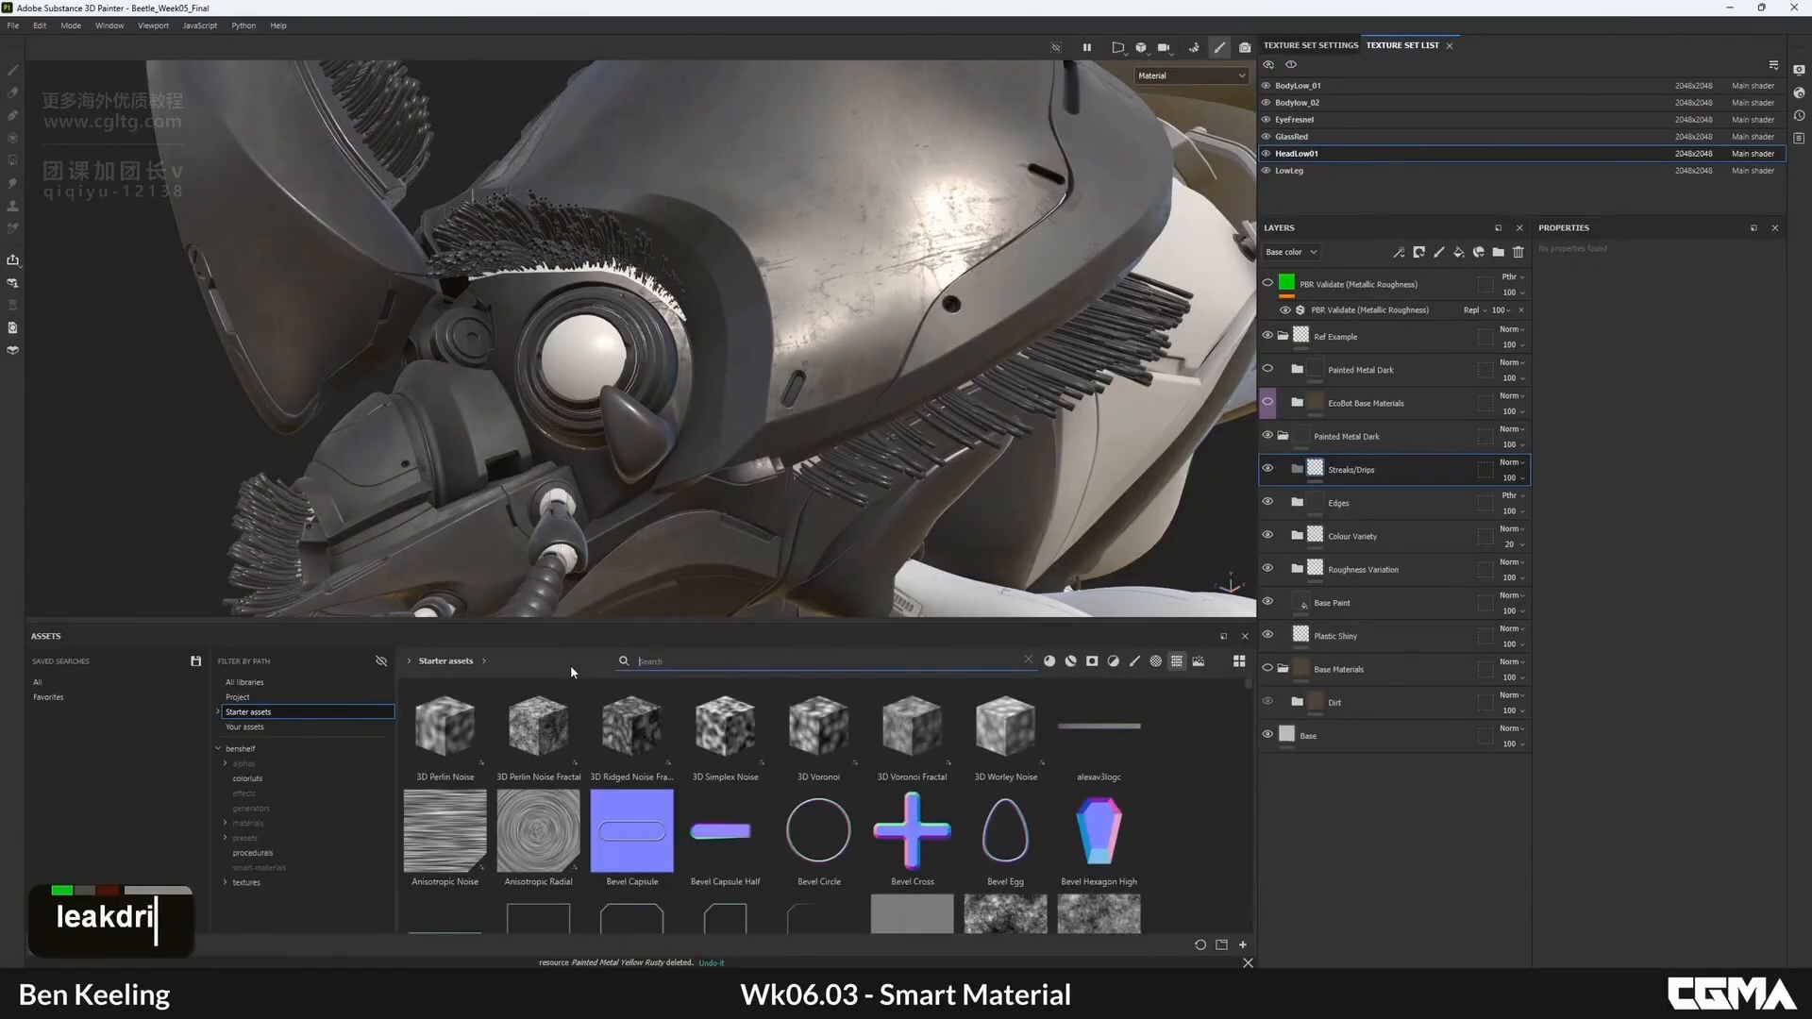
pyautogui.write('streak')
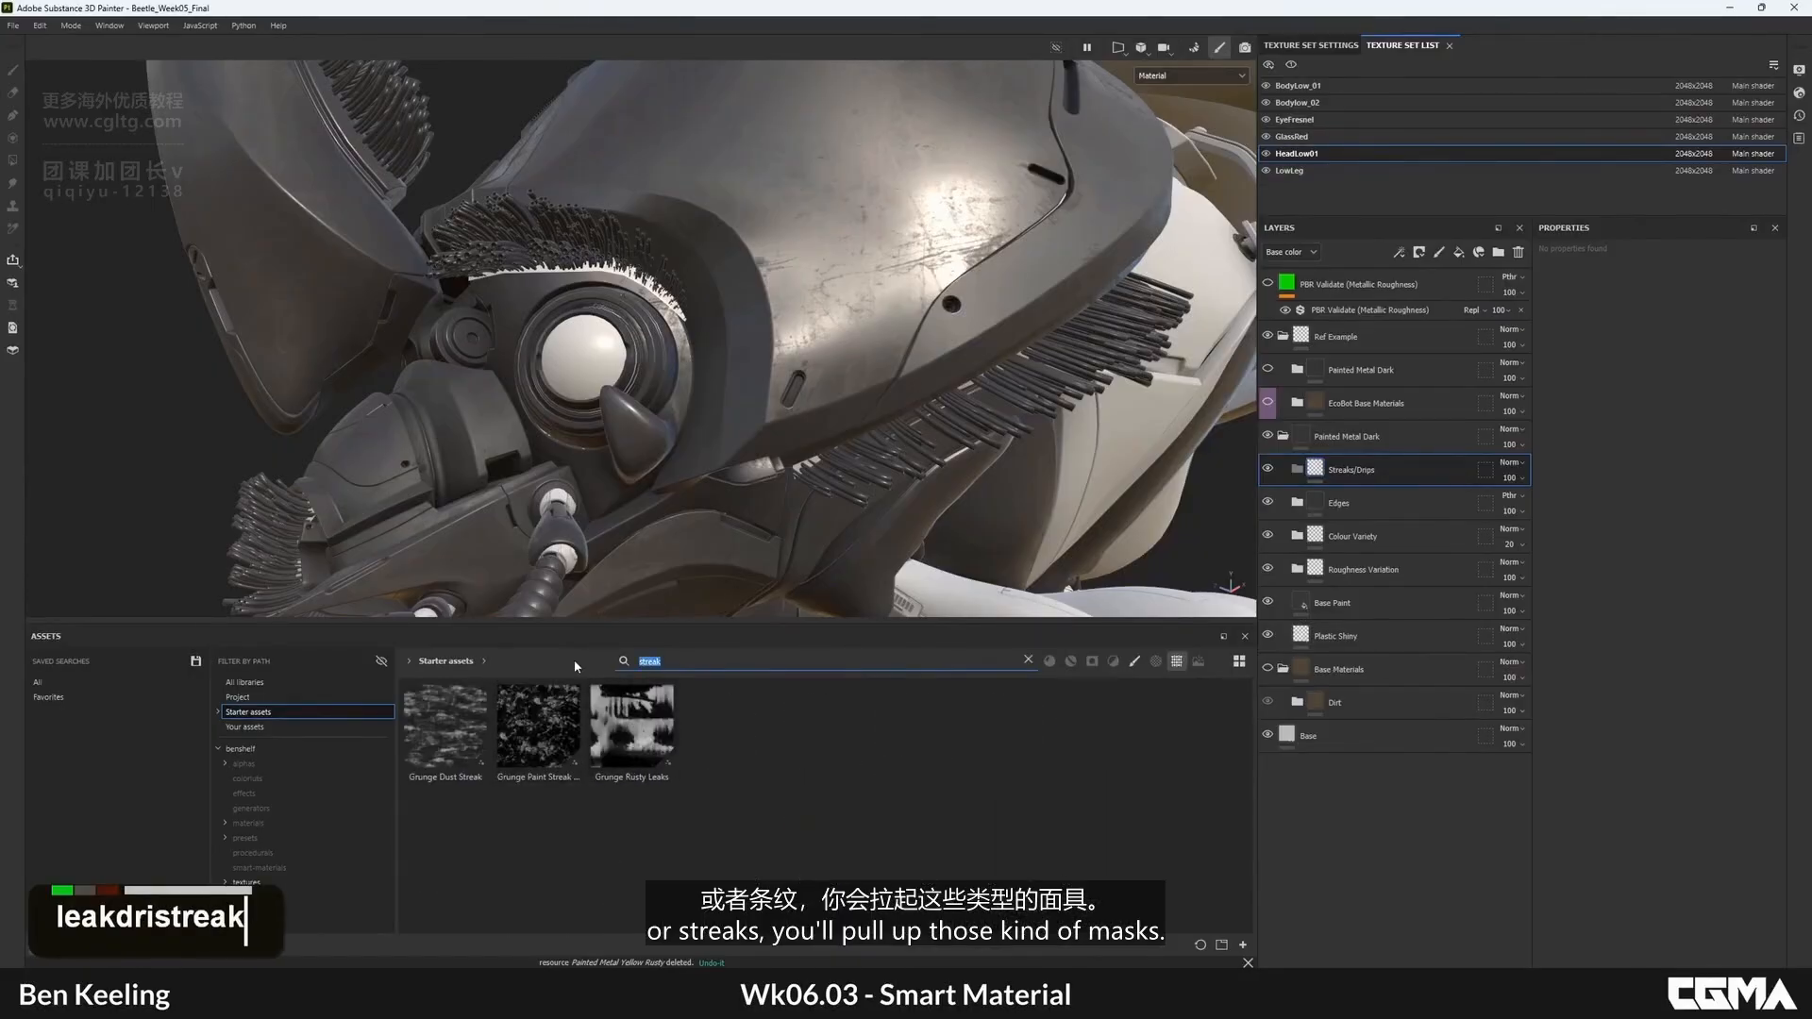
pyautogui.write('drip')
pyautogui.press('BackSpace')
pyautogui.press('BackSpace')
pyautogui.press('BackSpace')
pyautogui.press('BackSpace')
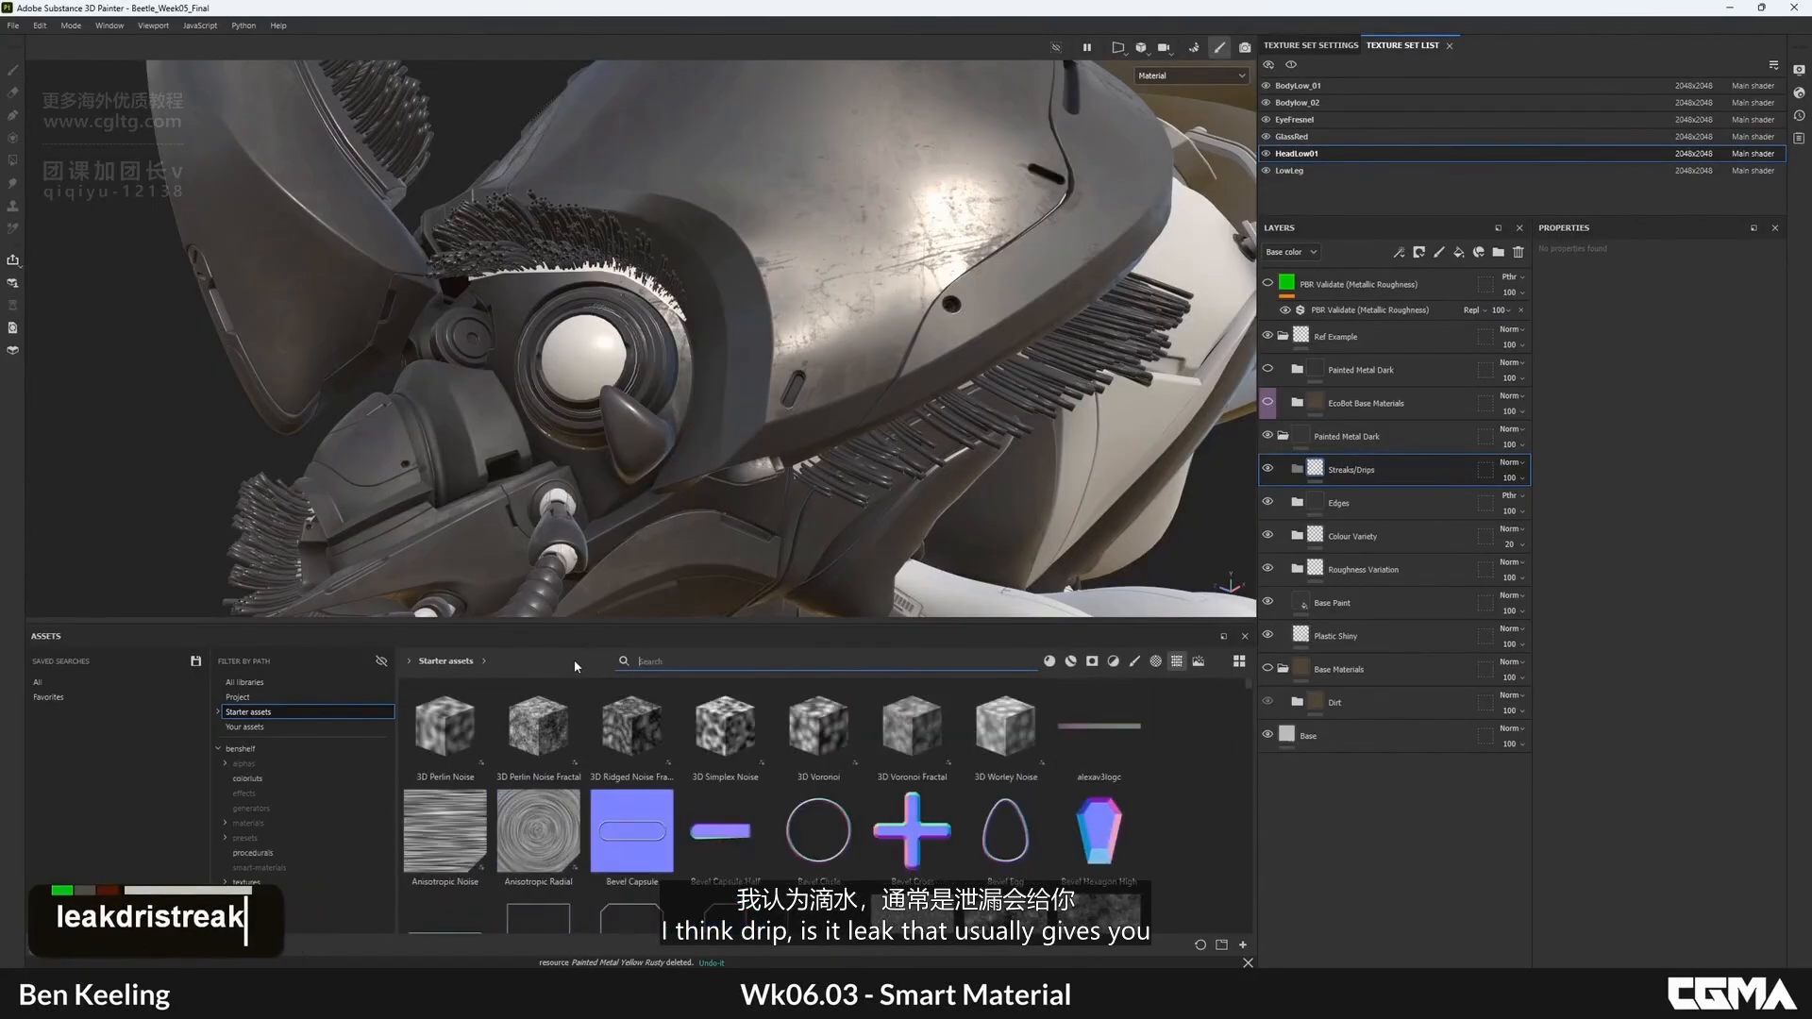
# - Search the starter assets for leak, remove the texture filter and browse the matching grunges, drips and brushes
pyautogui.write('leak')
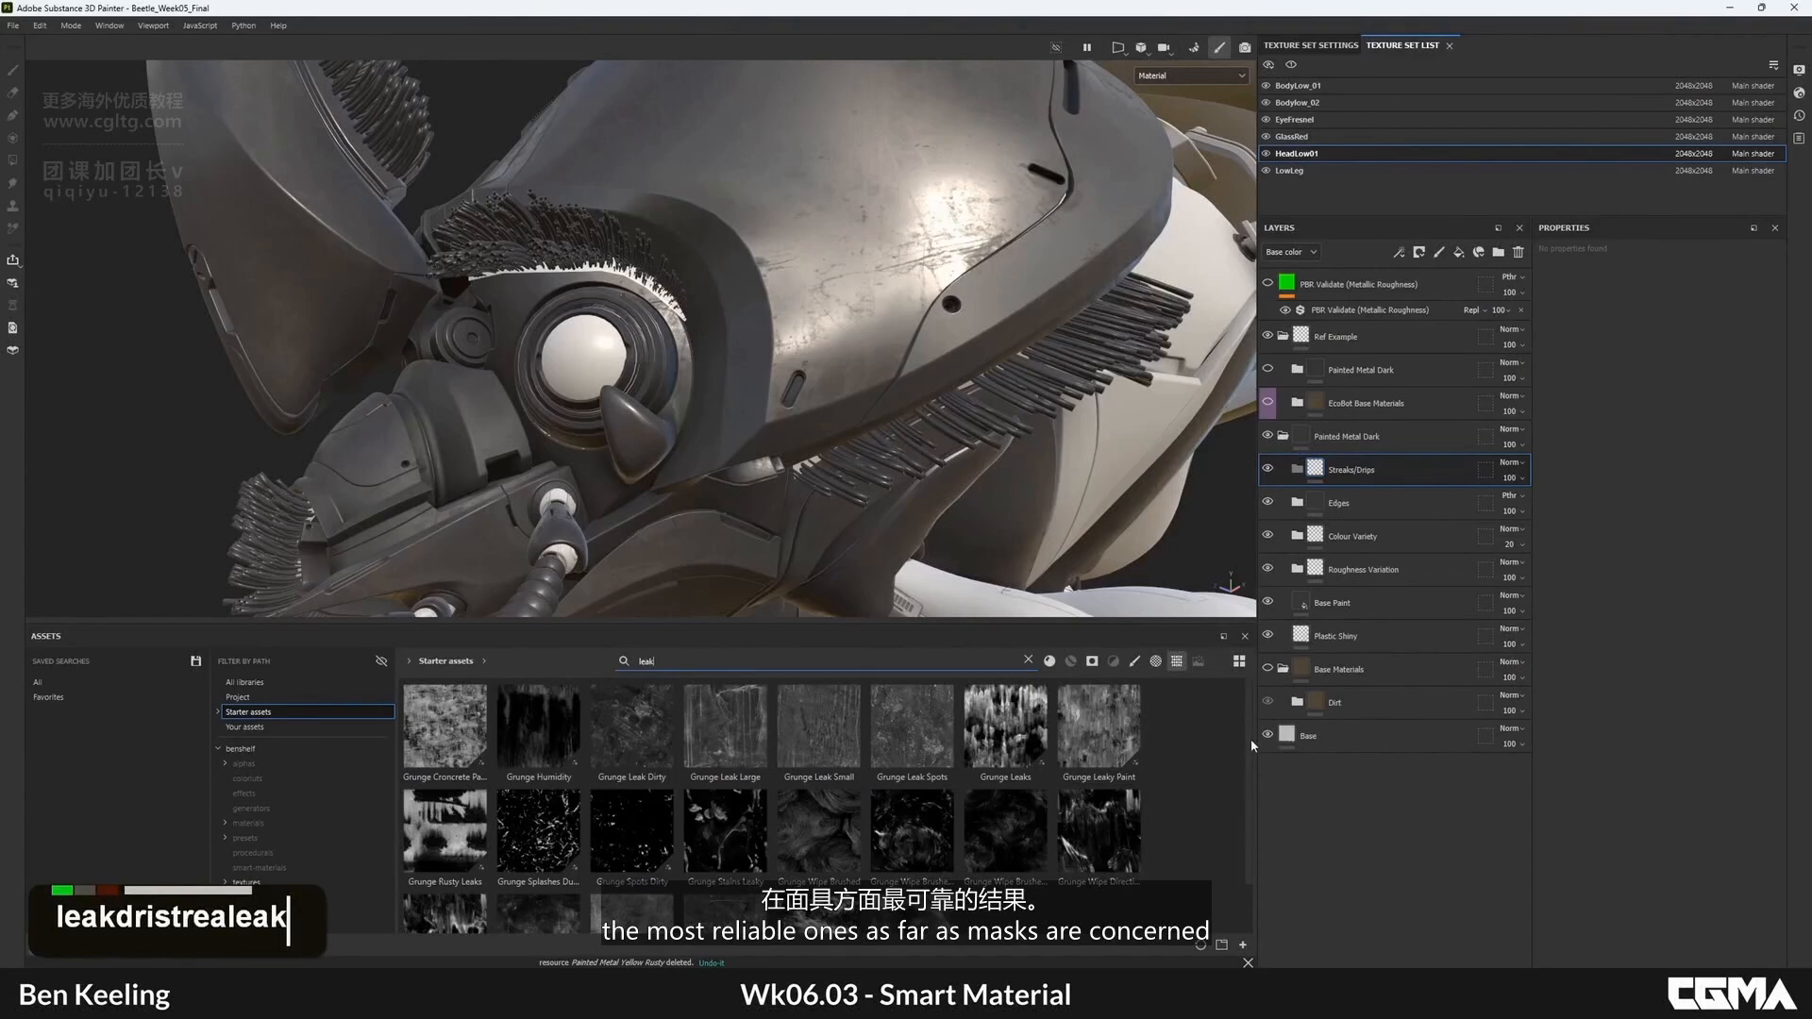
pyautogui.scroll(-2, 1244, 738)
pyautogui.click(1177, 662)
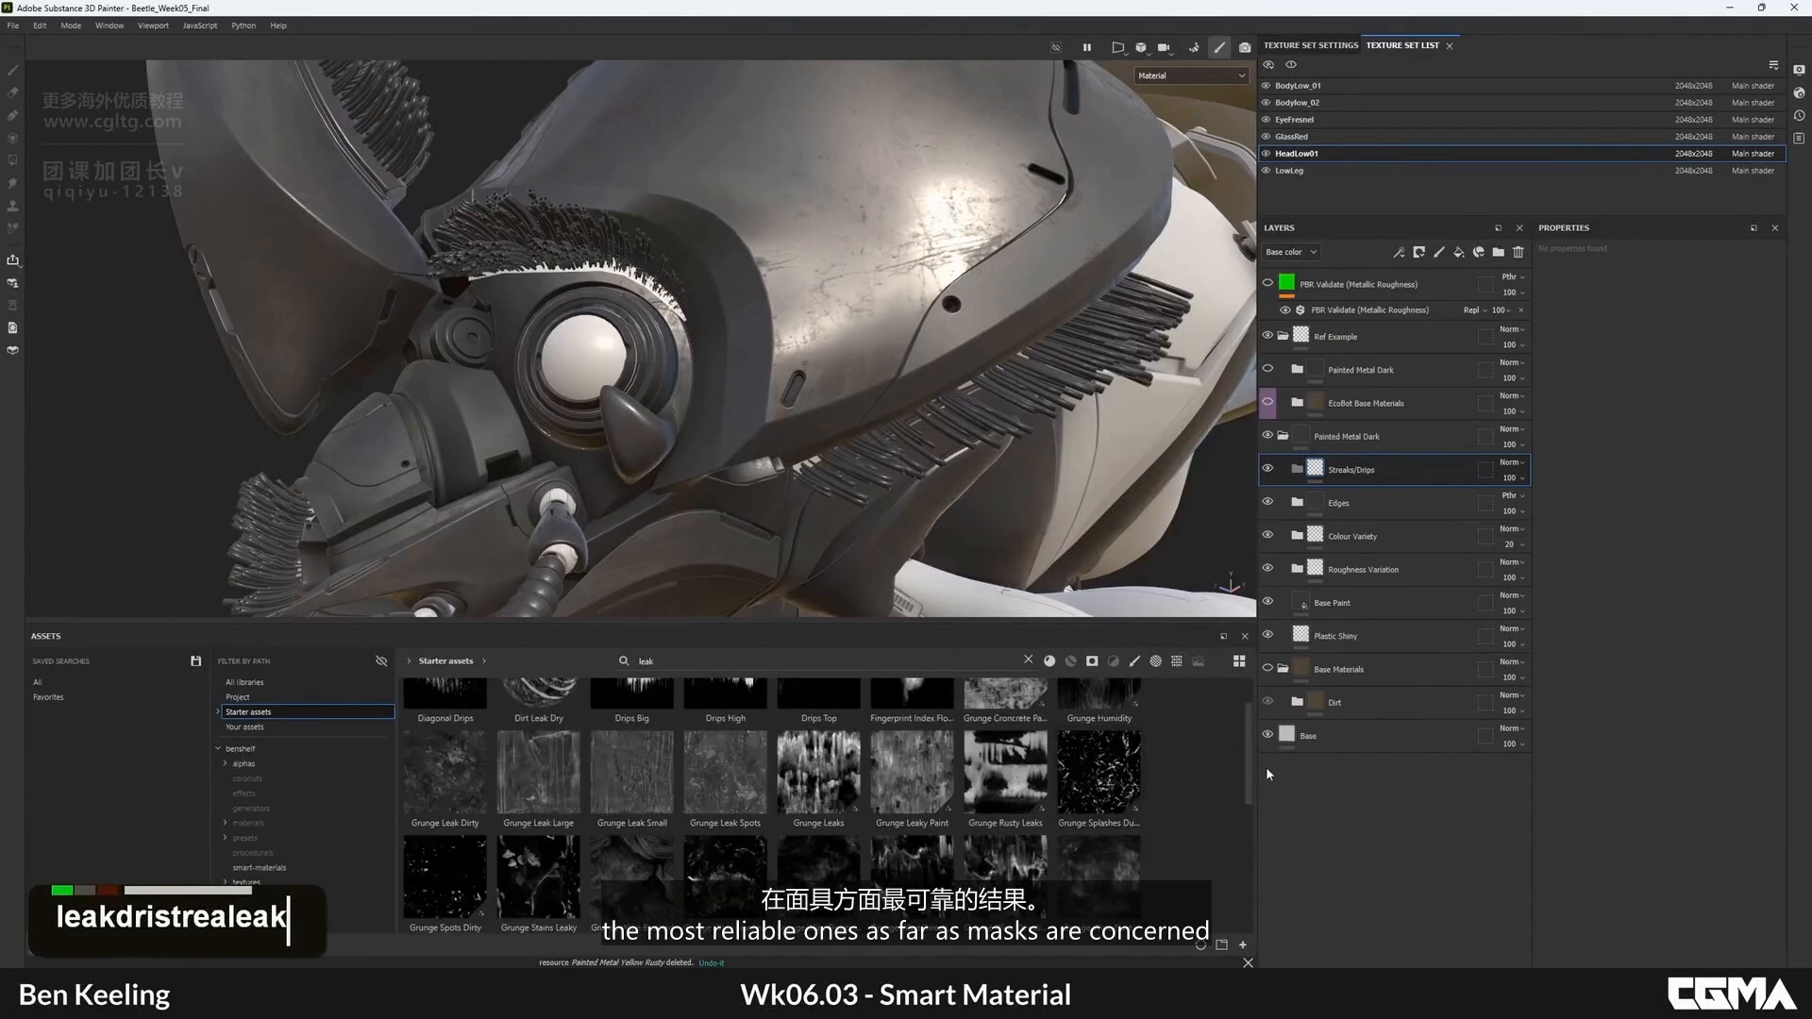
pyautogui.scroll(-3, 1248, 749)
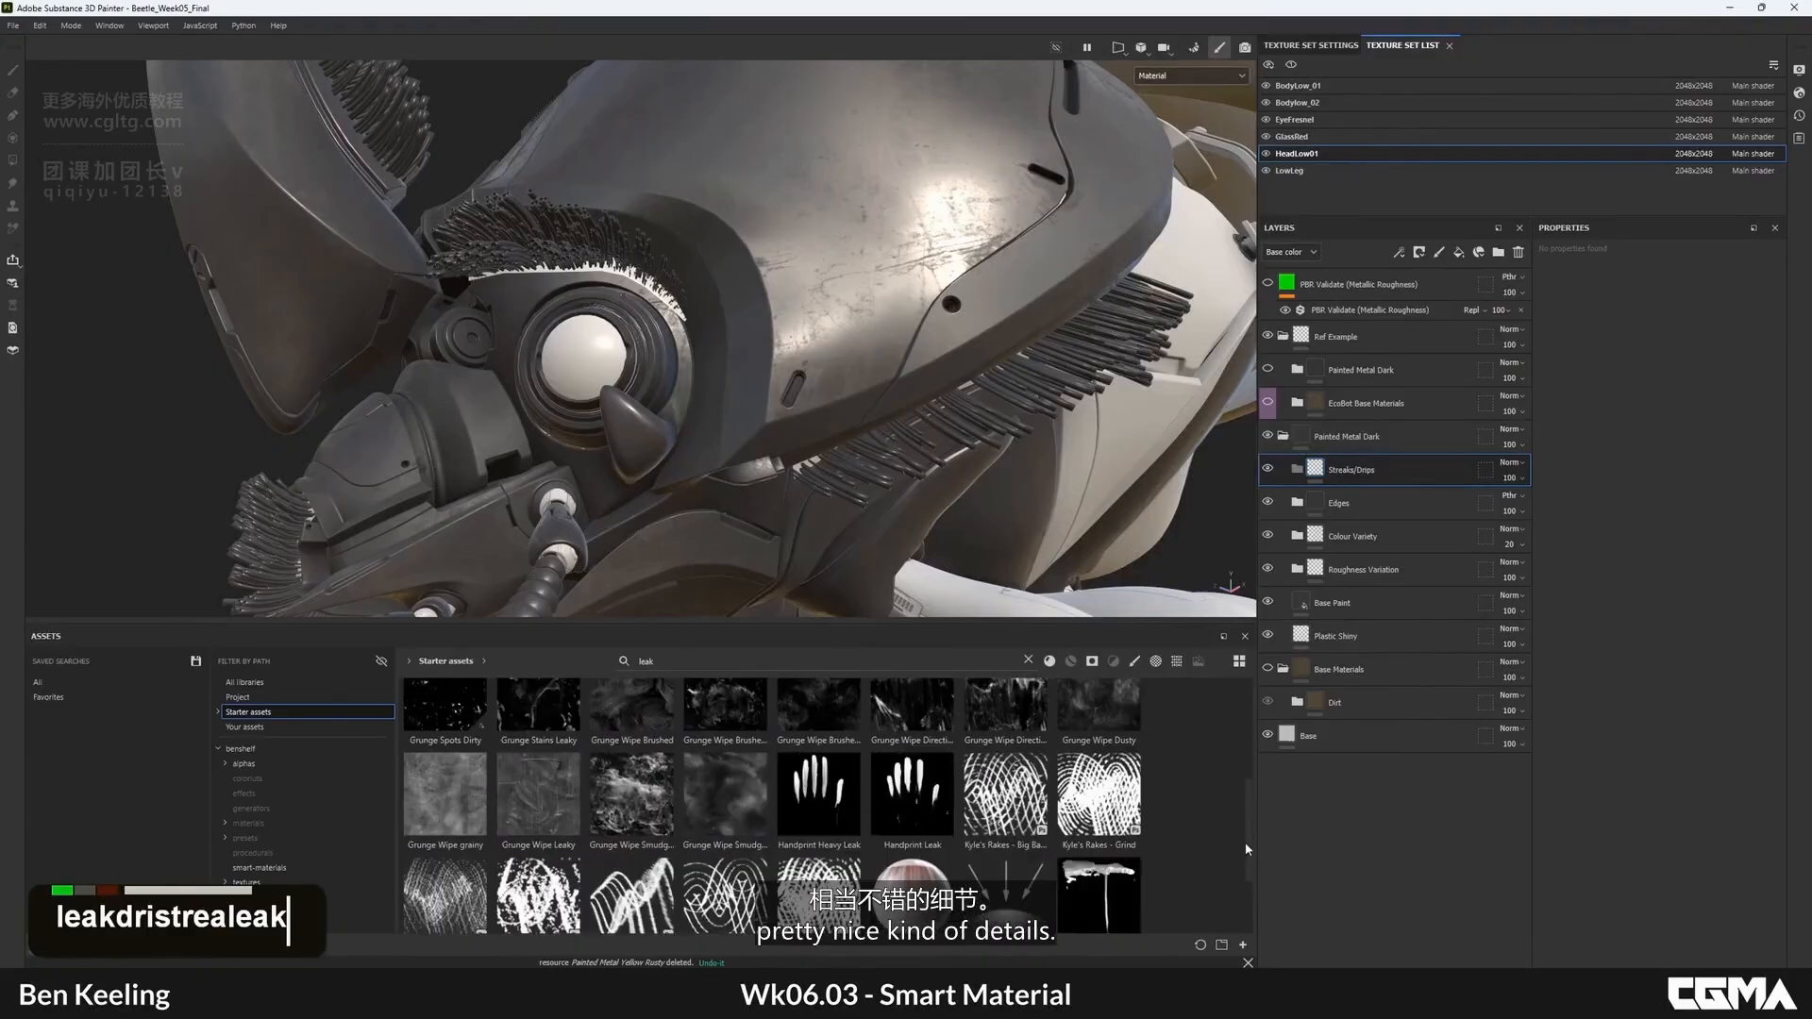
pyautogui.scroll(-2, 1246, 849)
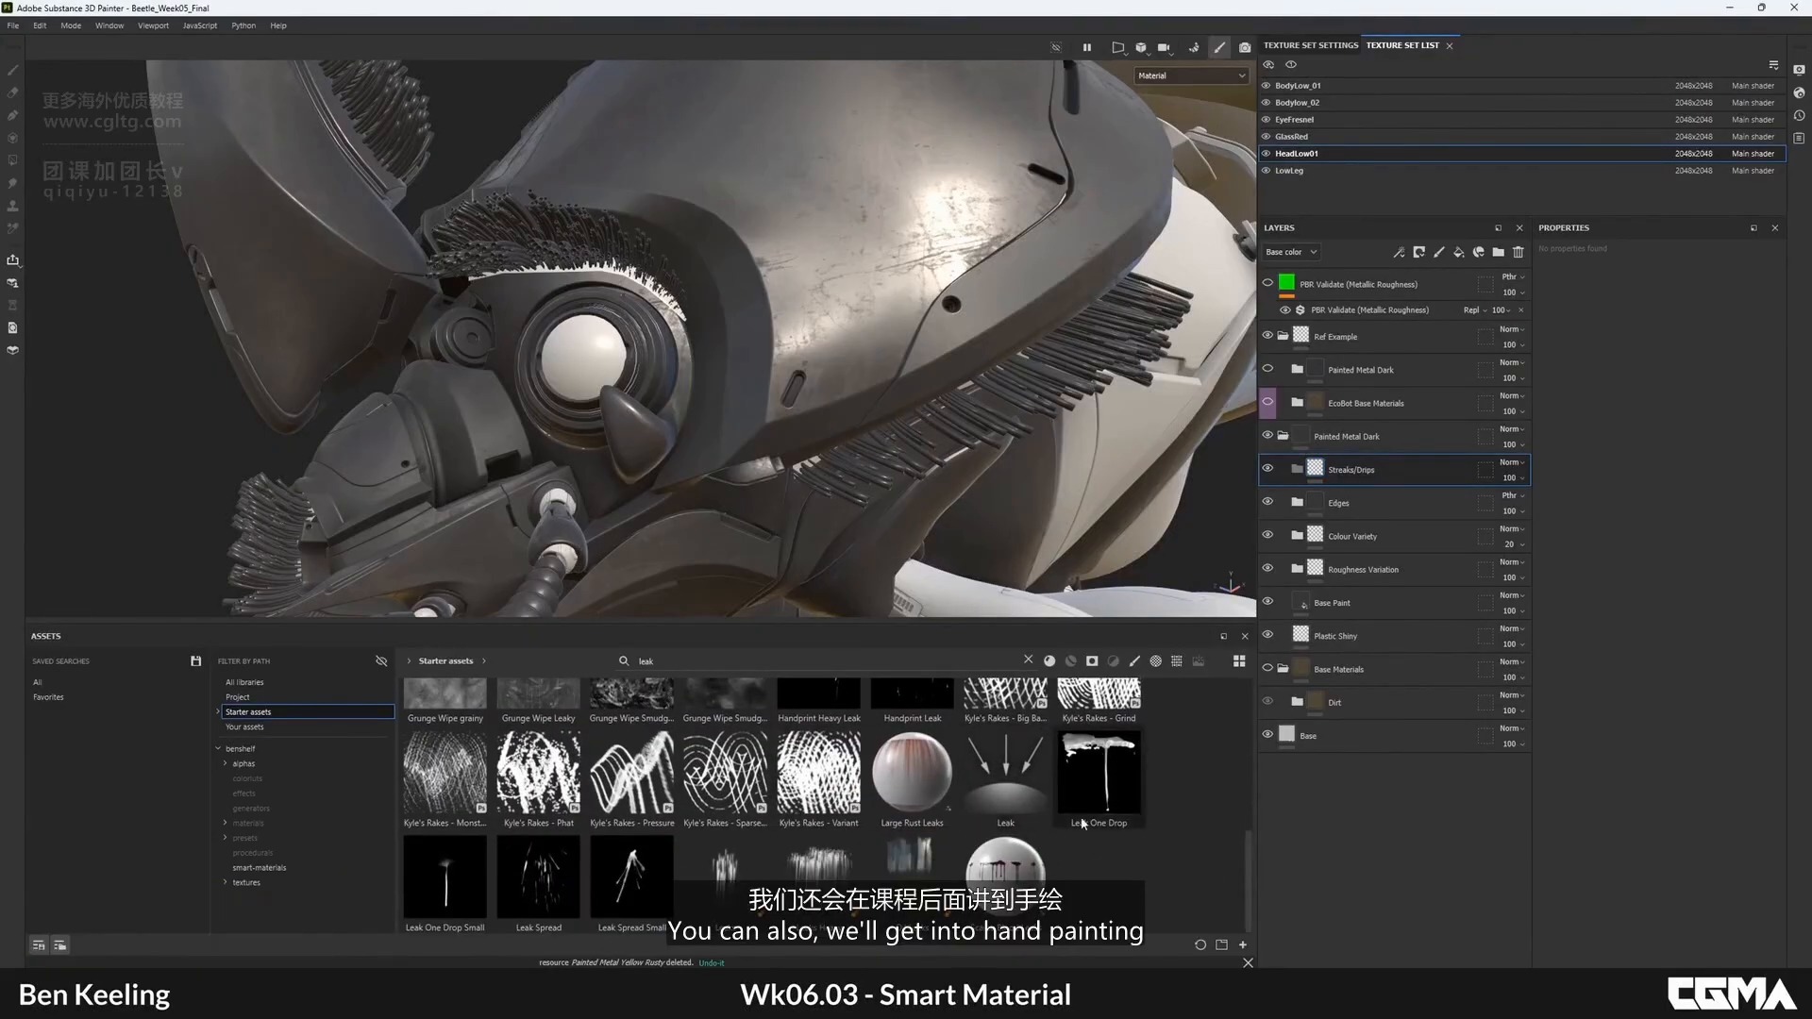
pyautogui.moveTo(1248, 859); pyautogui.dragTo(1242, 747)
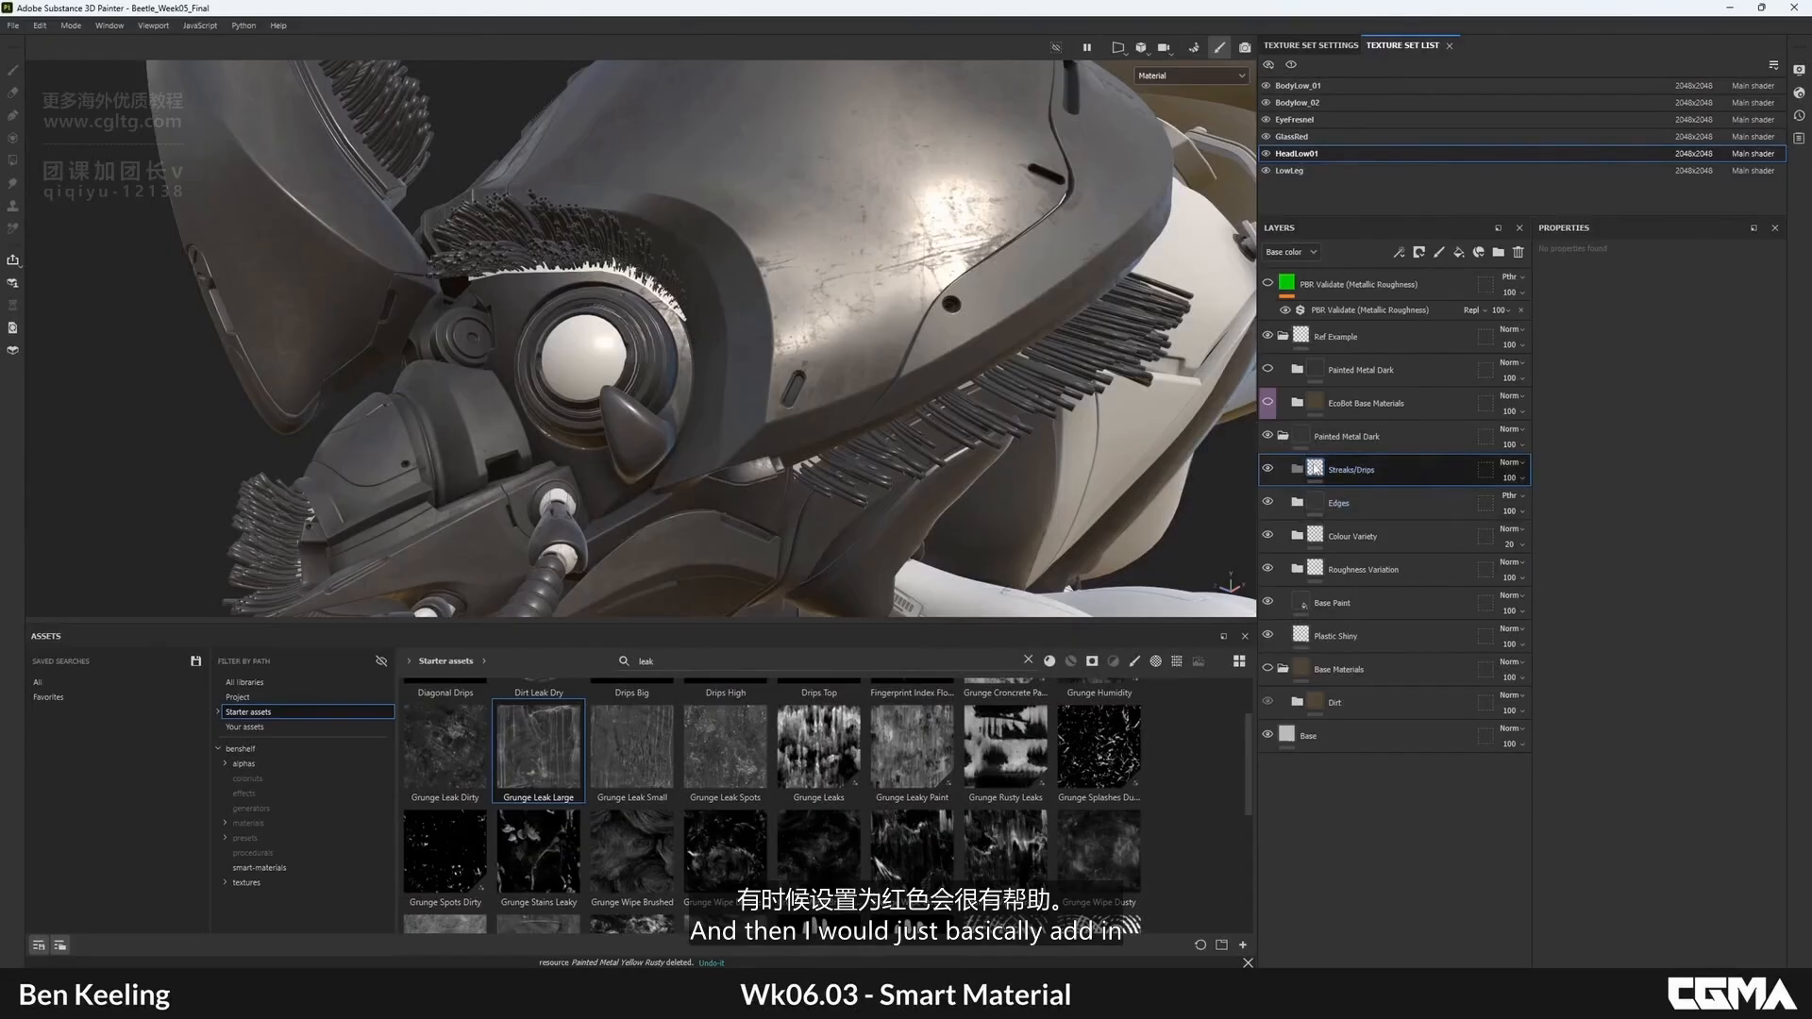
# - Add a fill layer inside the Streaks/Drips folder, set its base colour to bright red and give it a black mask
pyautogui.click(1458, 252)
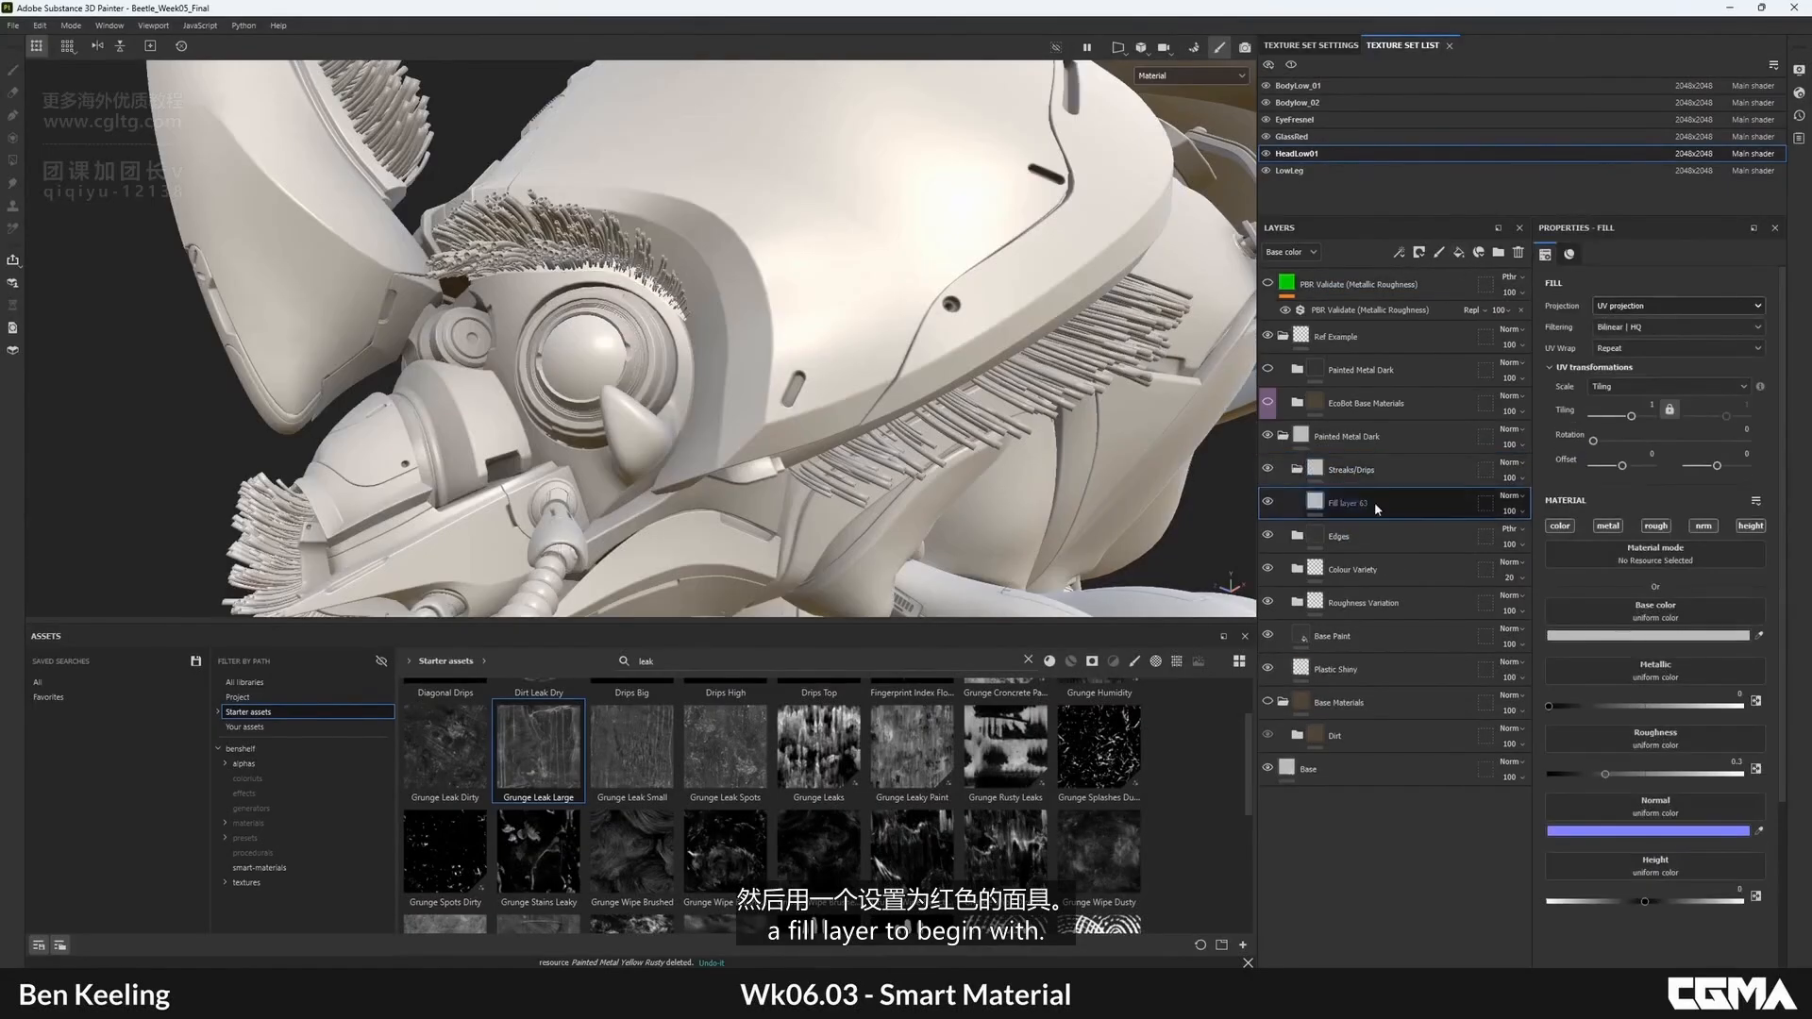
pyautogui.click(1623, 639)
pyautogui.moveTo(982, 462); pyautogui.dragTo(1017, 466)
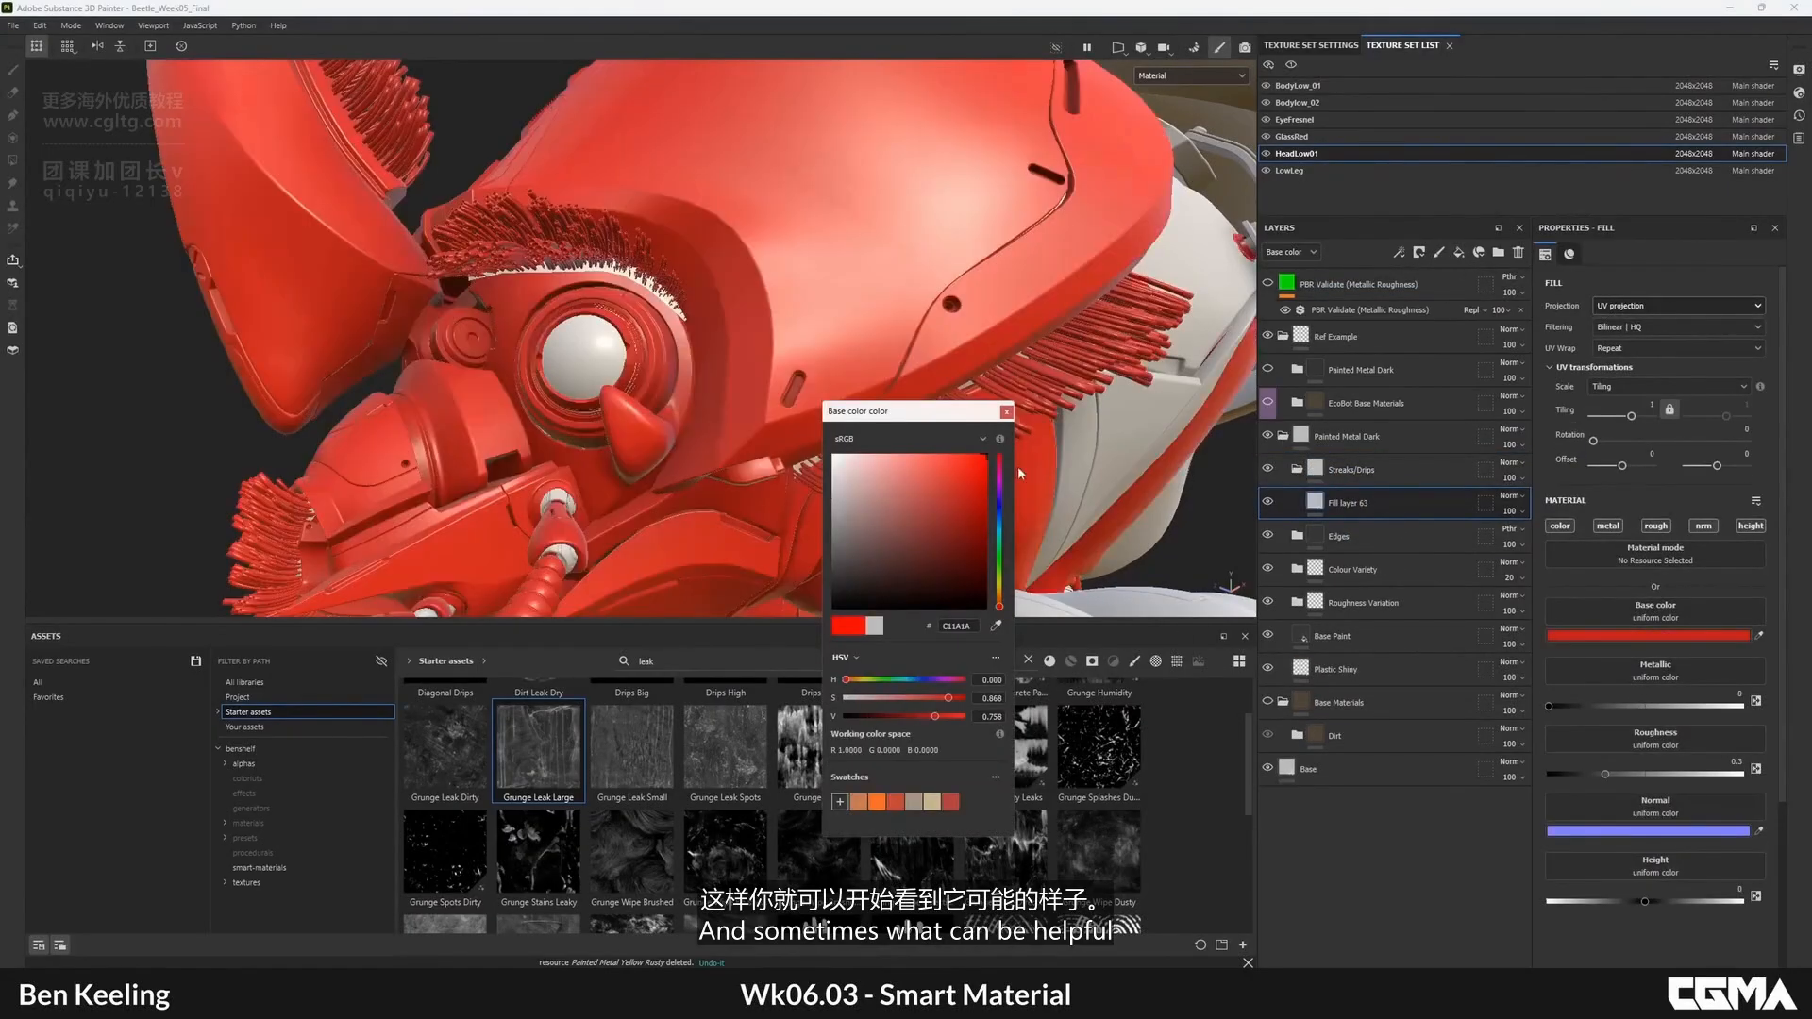
pyautogui.rightClick(1361, 504)
pyautogui.rightClick(1463, 31)
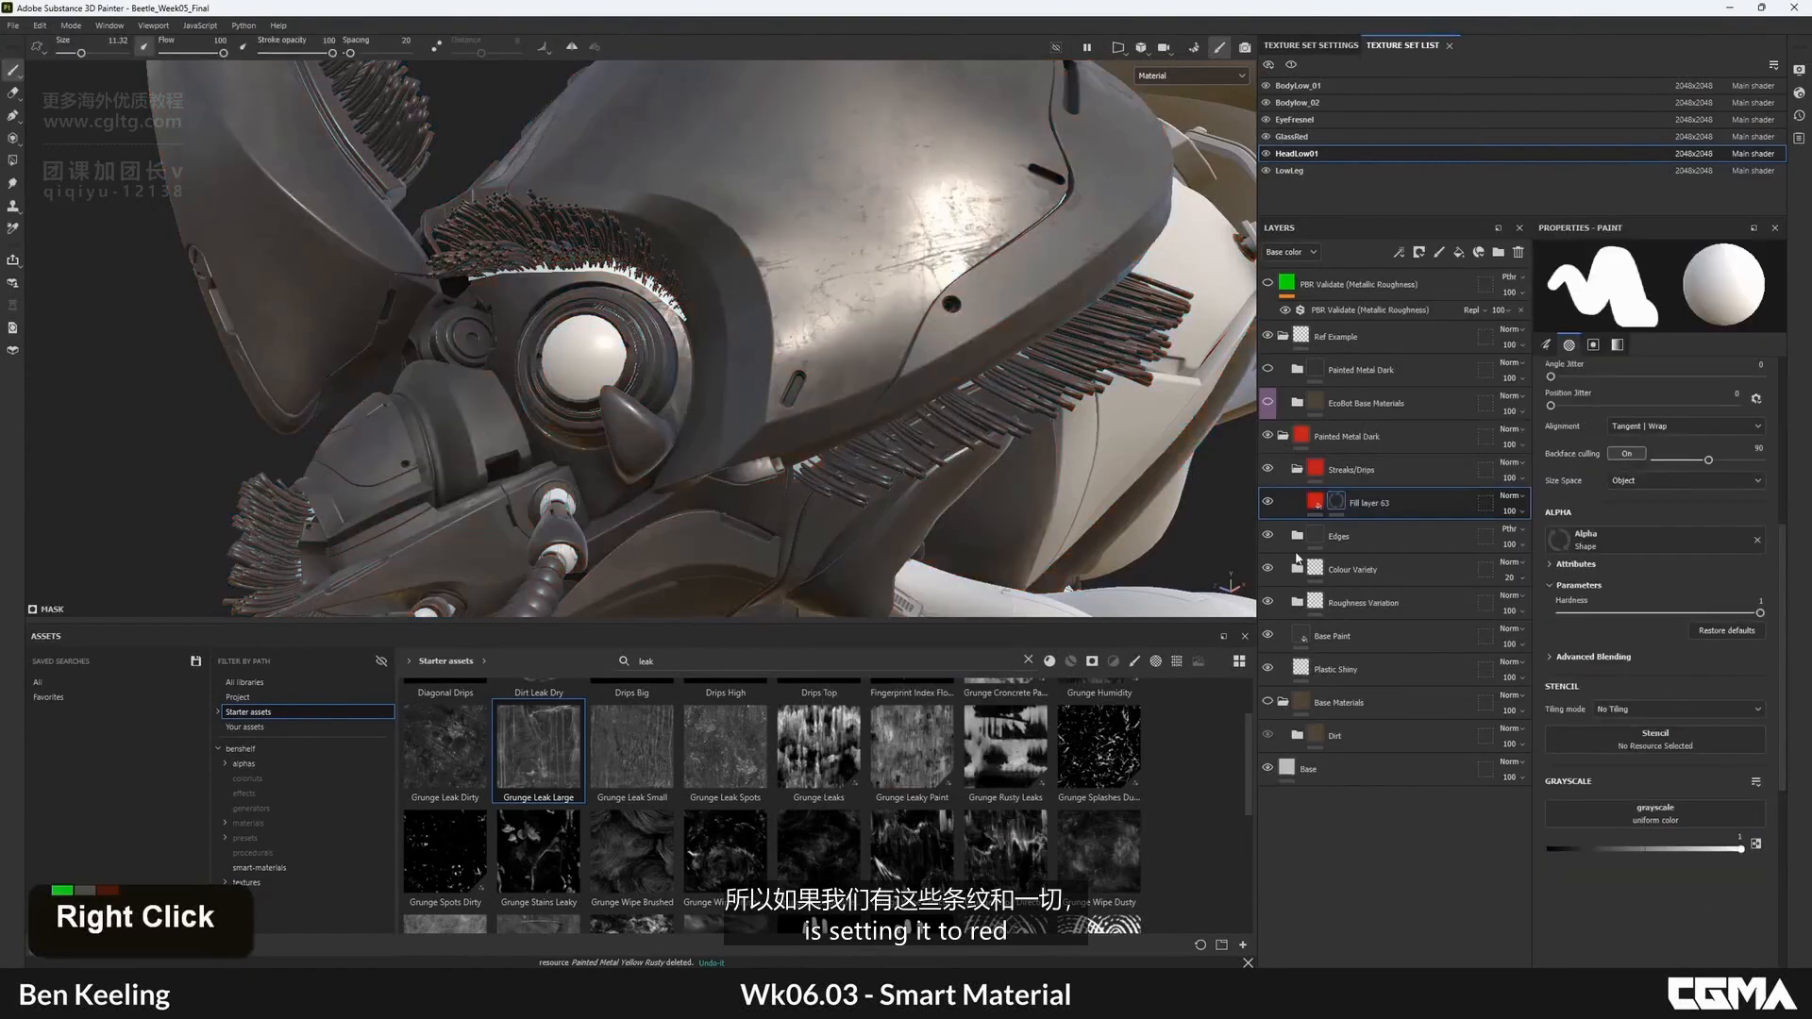
pyautogui.rightClick(1341, 502)
pyautogui.click(1402, 544)
pyautogui.hotkey('ctrl', 'z')
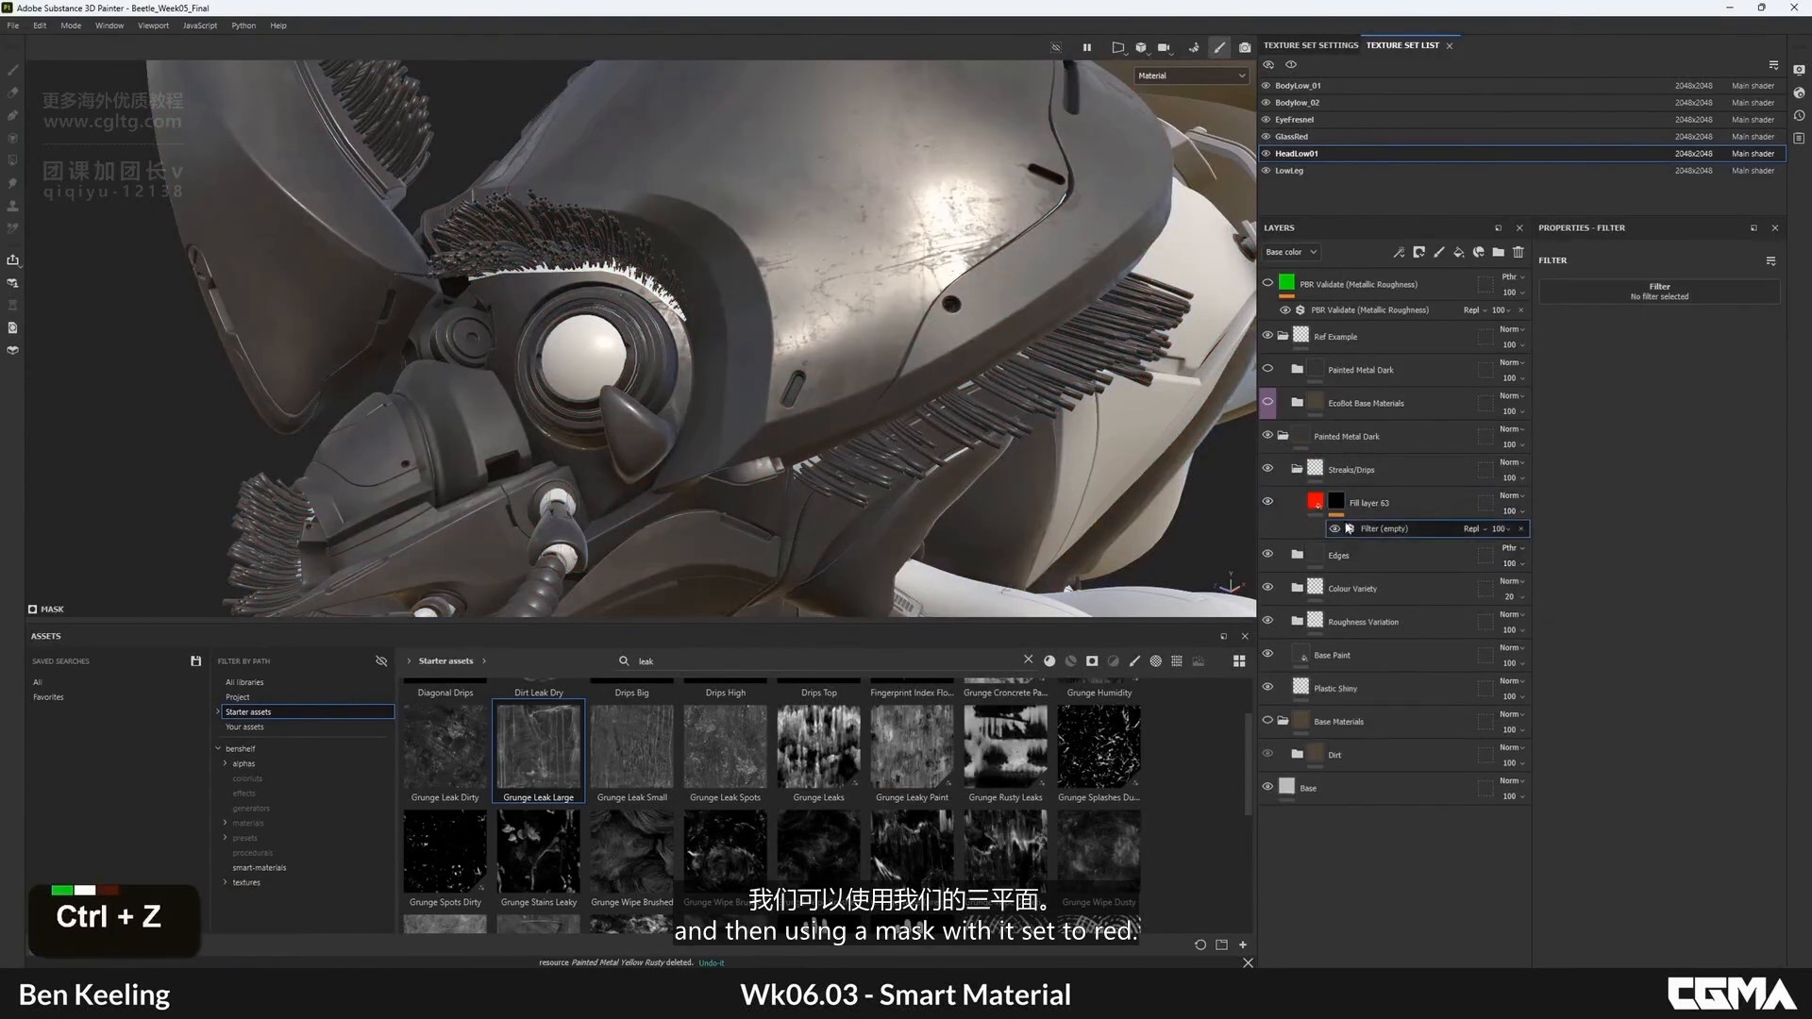
# - Add a fill to the red layer's mask using Grunge Leak Large, with tri-planar projection
pyautogui.rightClick(1334, 508)
pyautogui.click(1393, 491)
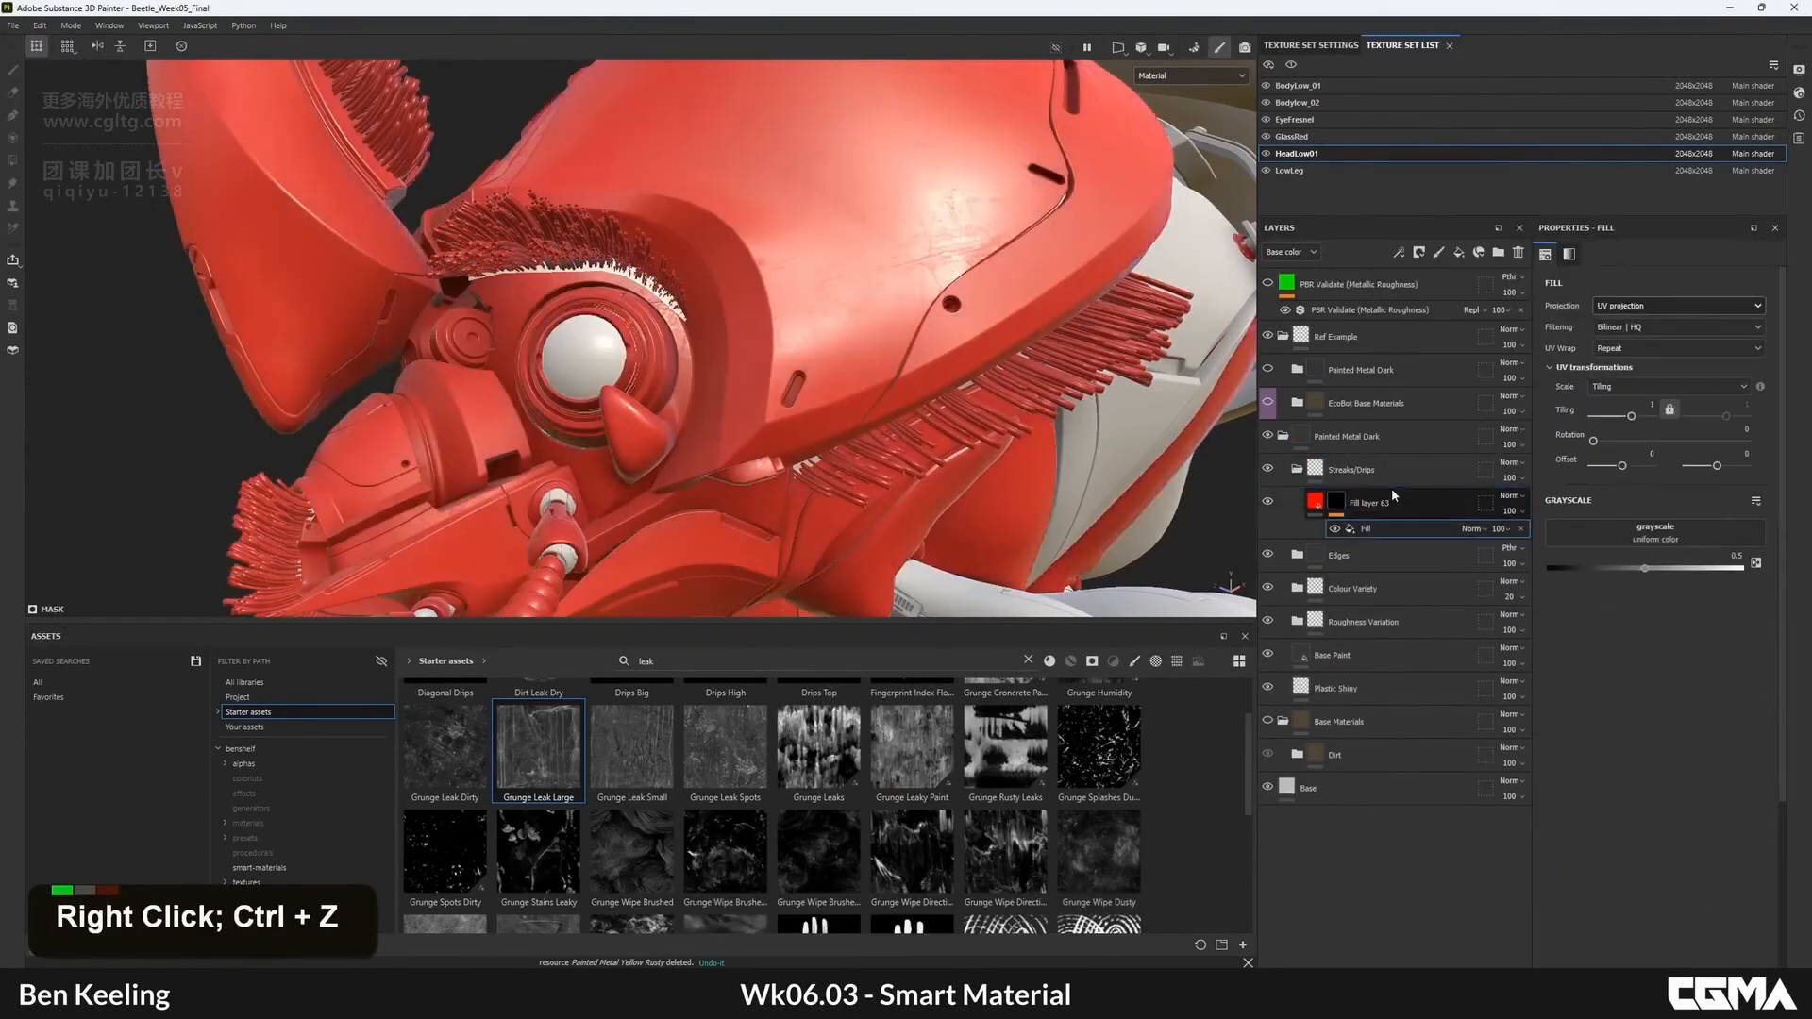
pyautogui.moveTo(539, 747); pyautogui.dragTo(1663, 530)
pyautogui.keyDown('alt'); pyautogui.moveTo(733, 330); pyautogui.dragTo(776, 354); pyautogui.keyUp('alt')
pyautogui.click(1630, 305)
pyautogui.click(1616, 353)
pyautogui.keyDown('alt'); pyautogui.moveTo(776, 354); pyautogui.dragTo(766, 369, button='middle'); pyautogui.keyUp('alt')
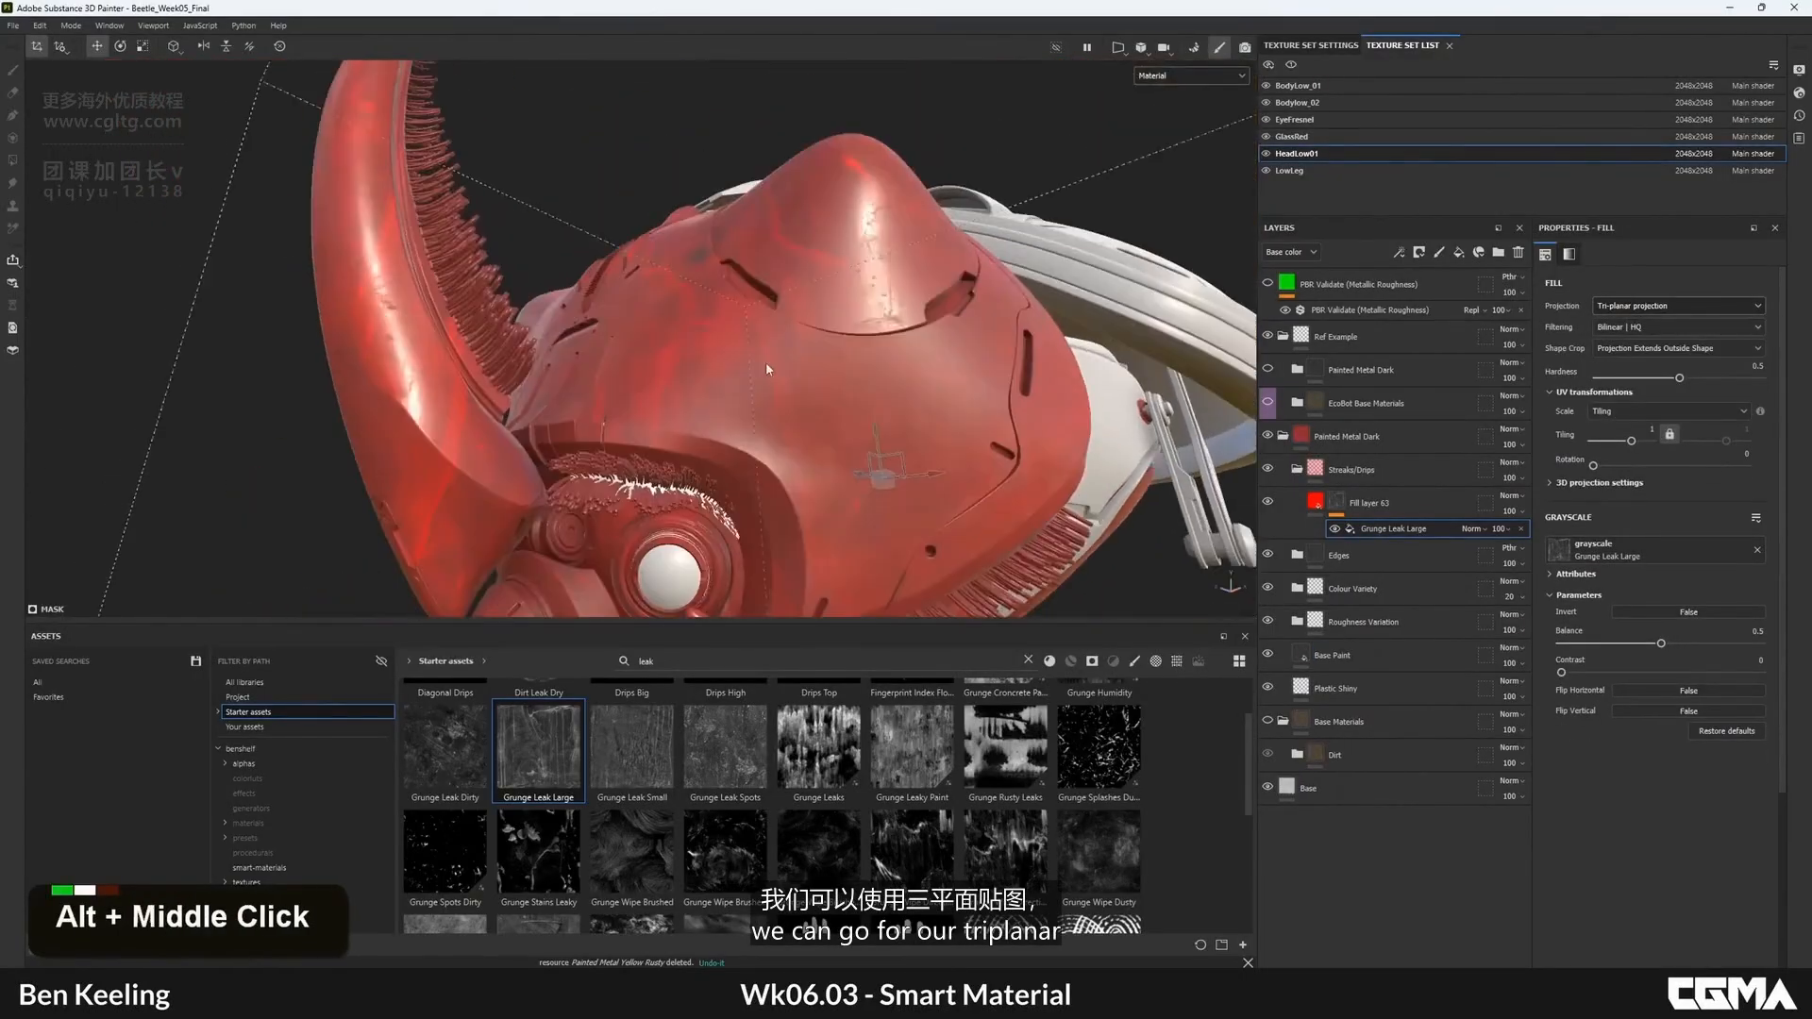
# - Try a tiling of 5 on the mask's leak grunge, settle on 10 and check the streak size on the head
pyautogui.keyDown('alt'); pyautogui.moveTo(766, 369); pyautogui.dragTo(831, 372); pyautogui.keyUp('alt')
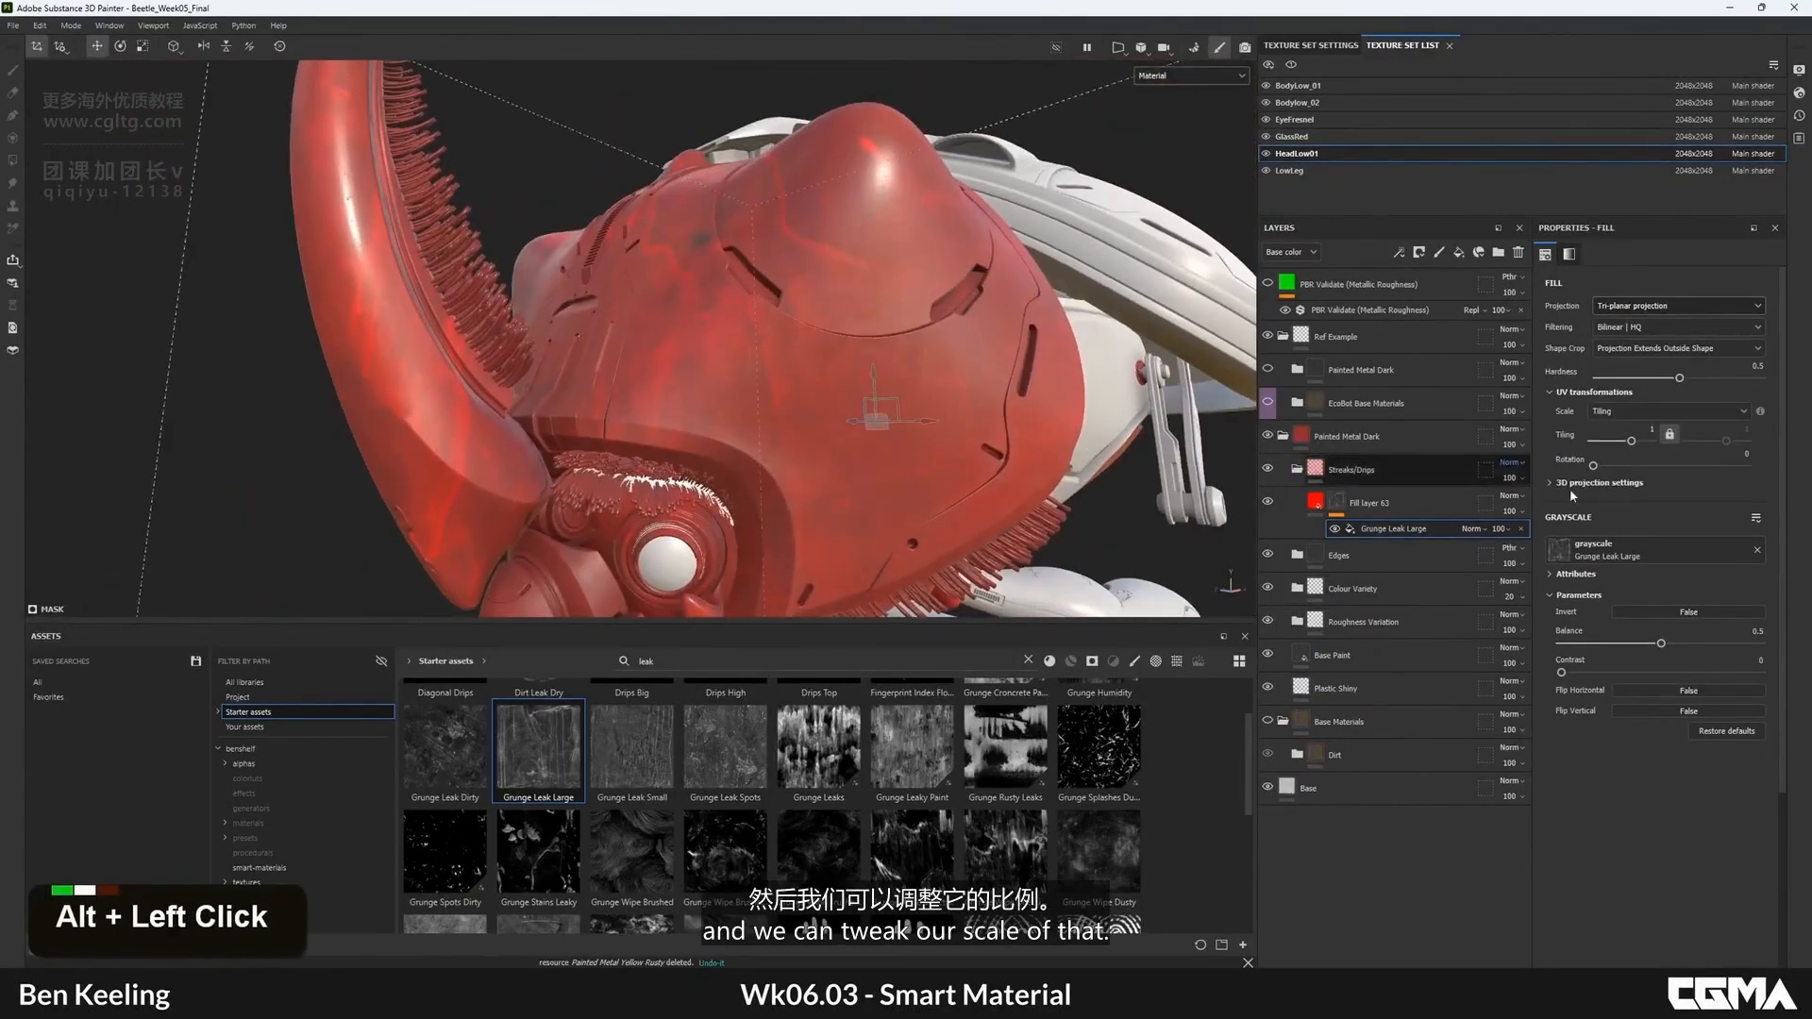
pyautogui.write('5')
pyautogui.press('Return')
pyautogui.keyDown('alt'); pyautogui.moveTo(826, 315); pyautogui.dragTo(898, 302); pyautogui.keyUp('alt')
pyautogui.click(1653, 431)
pyautogui.write('10')
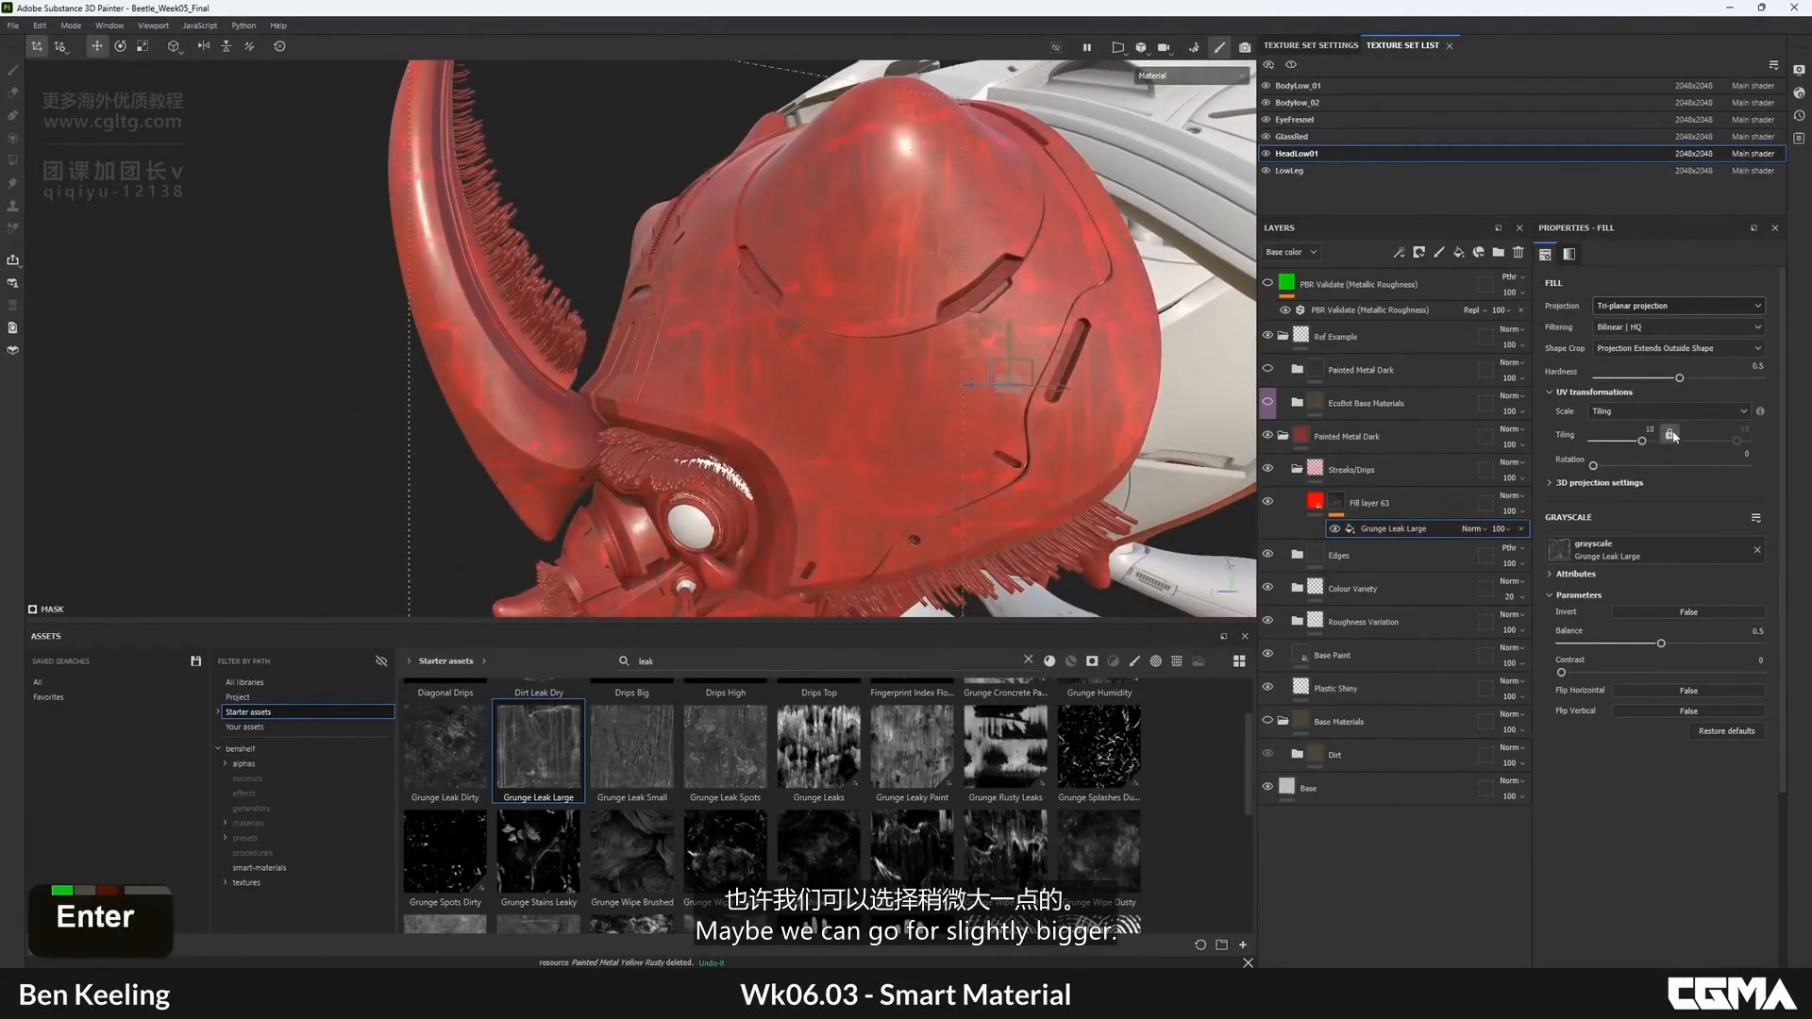
pyautogui.keyDown('alt'); pyautogui.moveTo(714, 347); pyautogui.dragTo(790, 352); pyautogui.keyUp('alt')
pyautogui.keyDown('alt'); pyautogui.moveTo(789, 352); pyautogui.dragTo(779, 292, button='middle'); pyautogui.keyUp('alt')
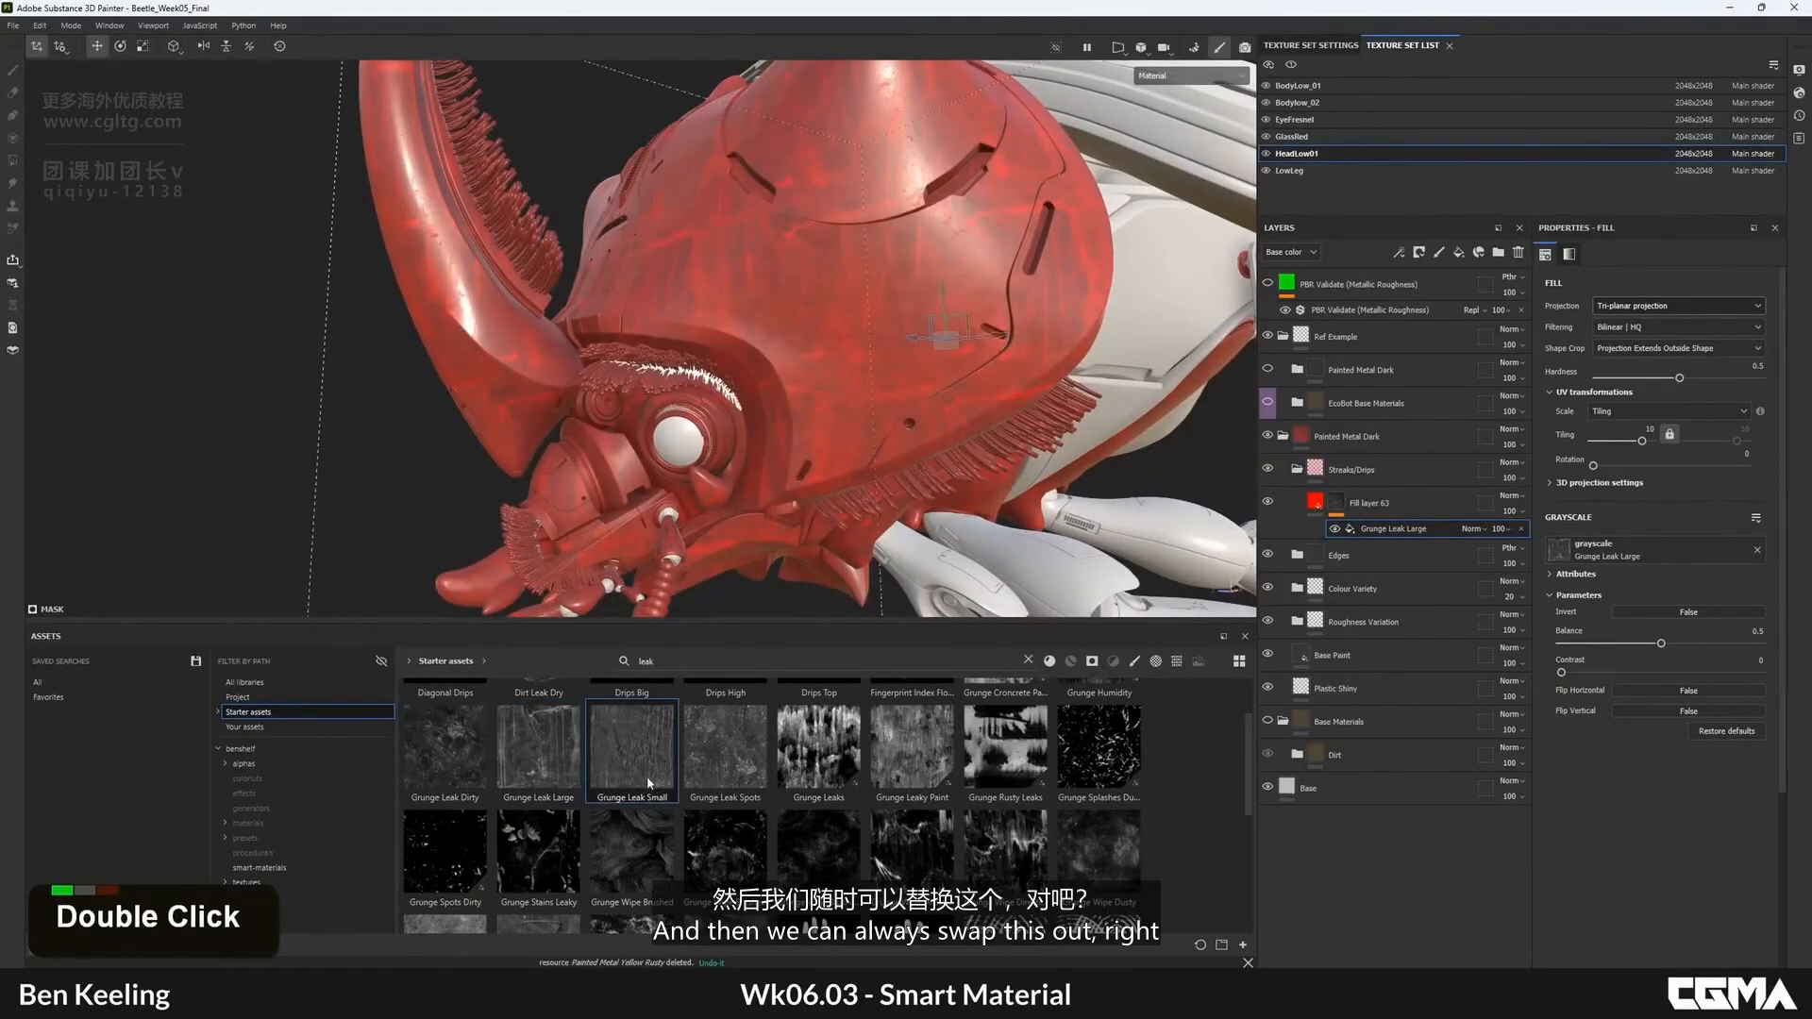
# - Replace the mask's grunge with Grunge Leak Small and inspect the finer streaks on the head
pyautogui.moveTo(656, 794); pyautogui.dragTo(1631, 552)
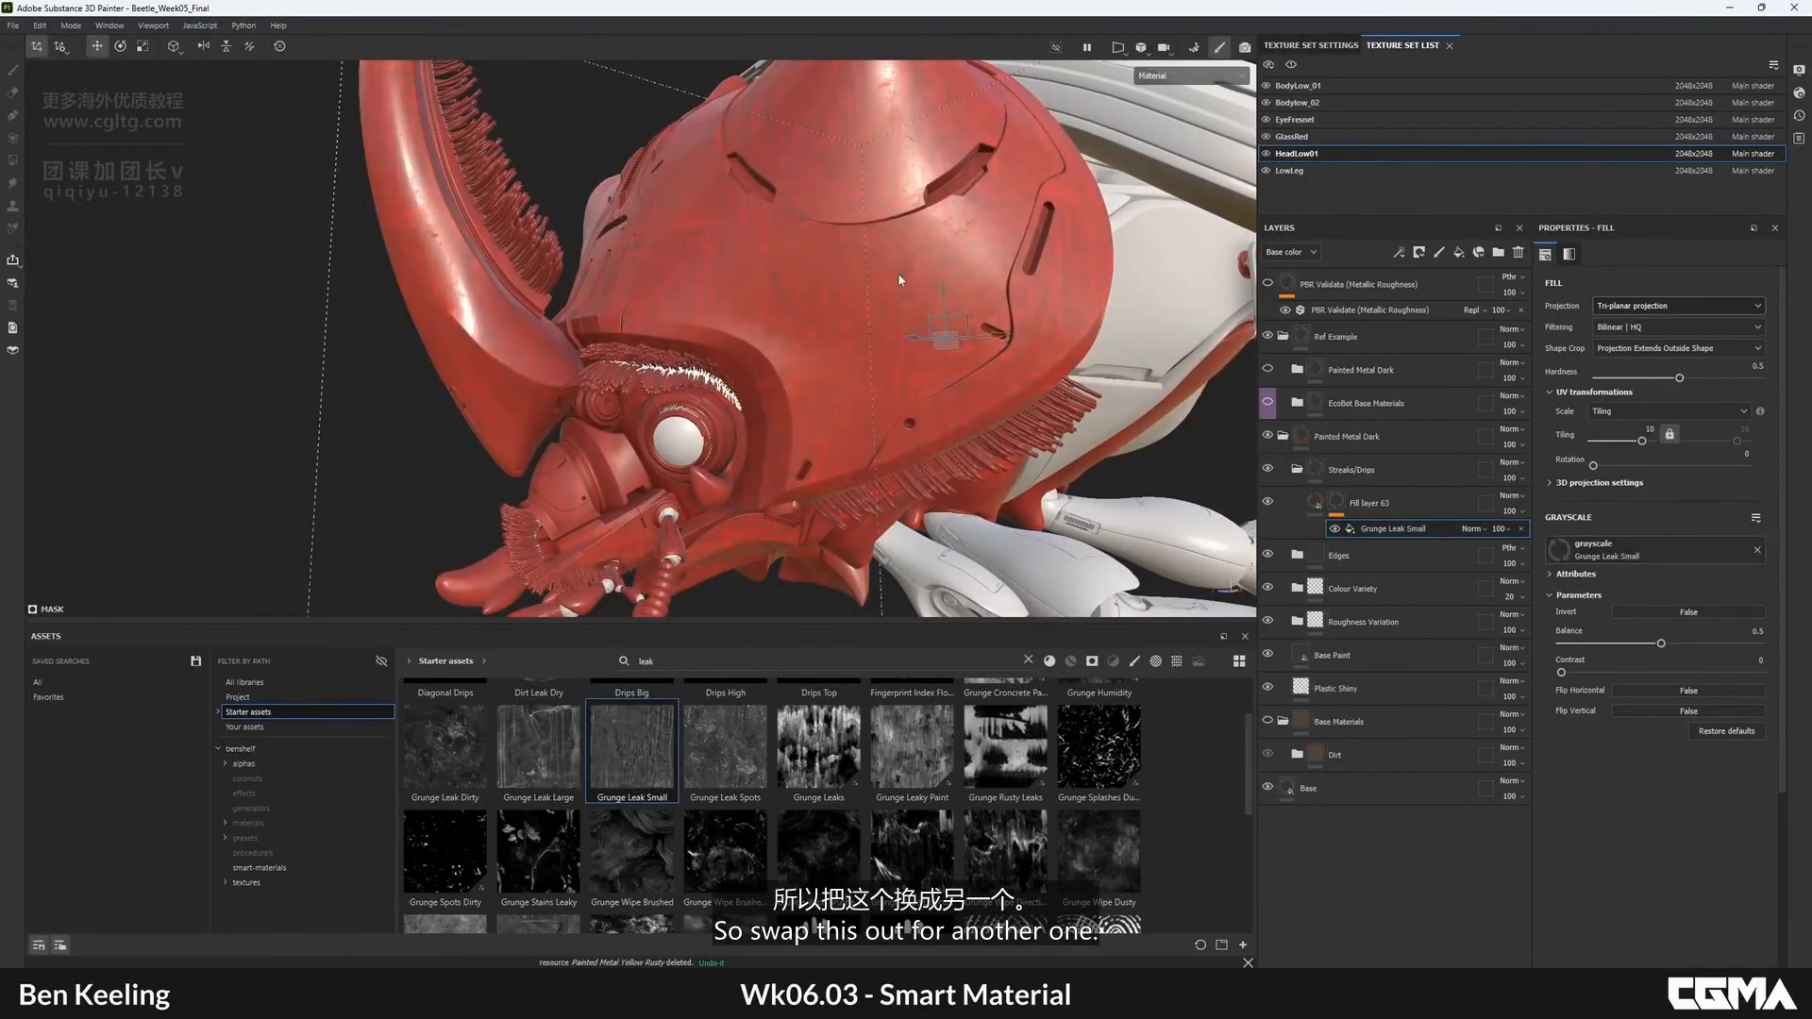
pyautogui.keyDown('alt'); pyautogui.moveTo(898, 272); pyautogui.dragTo(830, 349); pyautogui.keyUp('alt')
pyautogui.keyDown('alt'); pyautogui.moveTo(829, 349); pyautogui.dragTo(717, 298, button='right'); pyautogui.keyUp('alt')
pyautogui.keyDown('alt'); pyautogui.moveTo(717, 297); pyautogui.dragTo(663, 283); pyautogui.keyUp('alt')
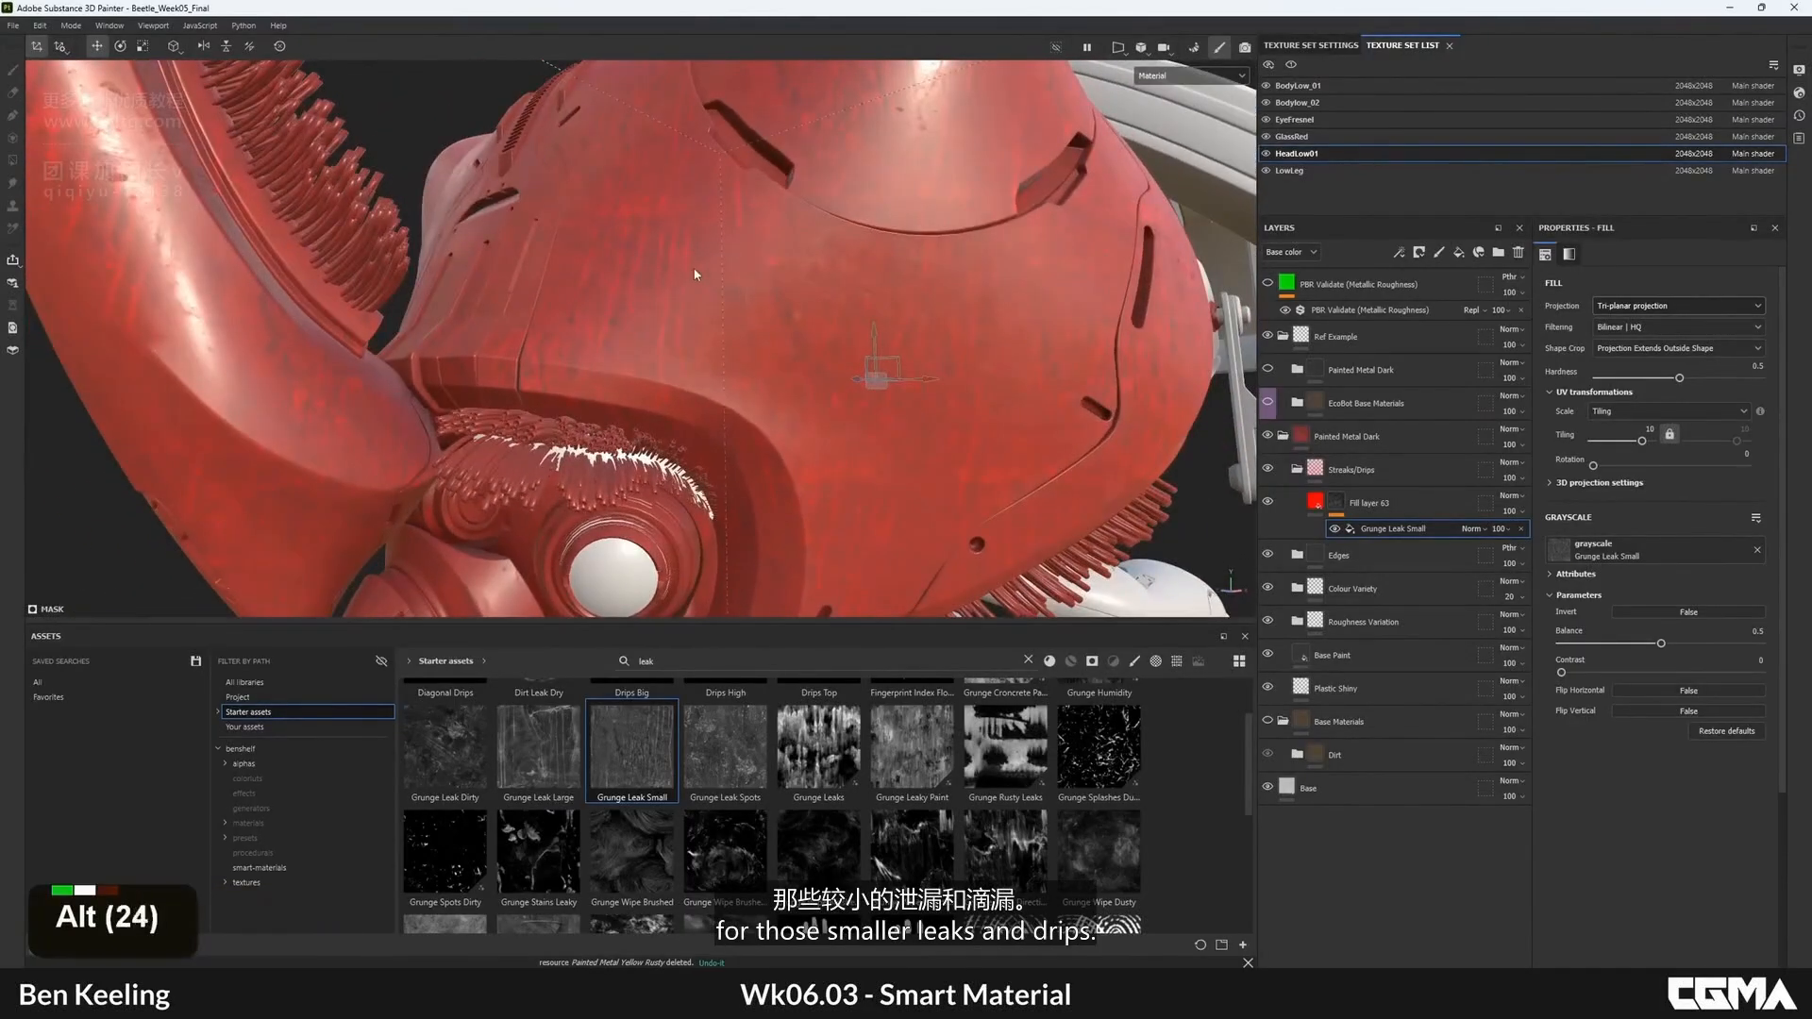
# - Raise the contrast of the mask's Grunge Leak Small, check the streaks around the eye and select the red layer's material
pyautogui.click(1337, 503)
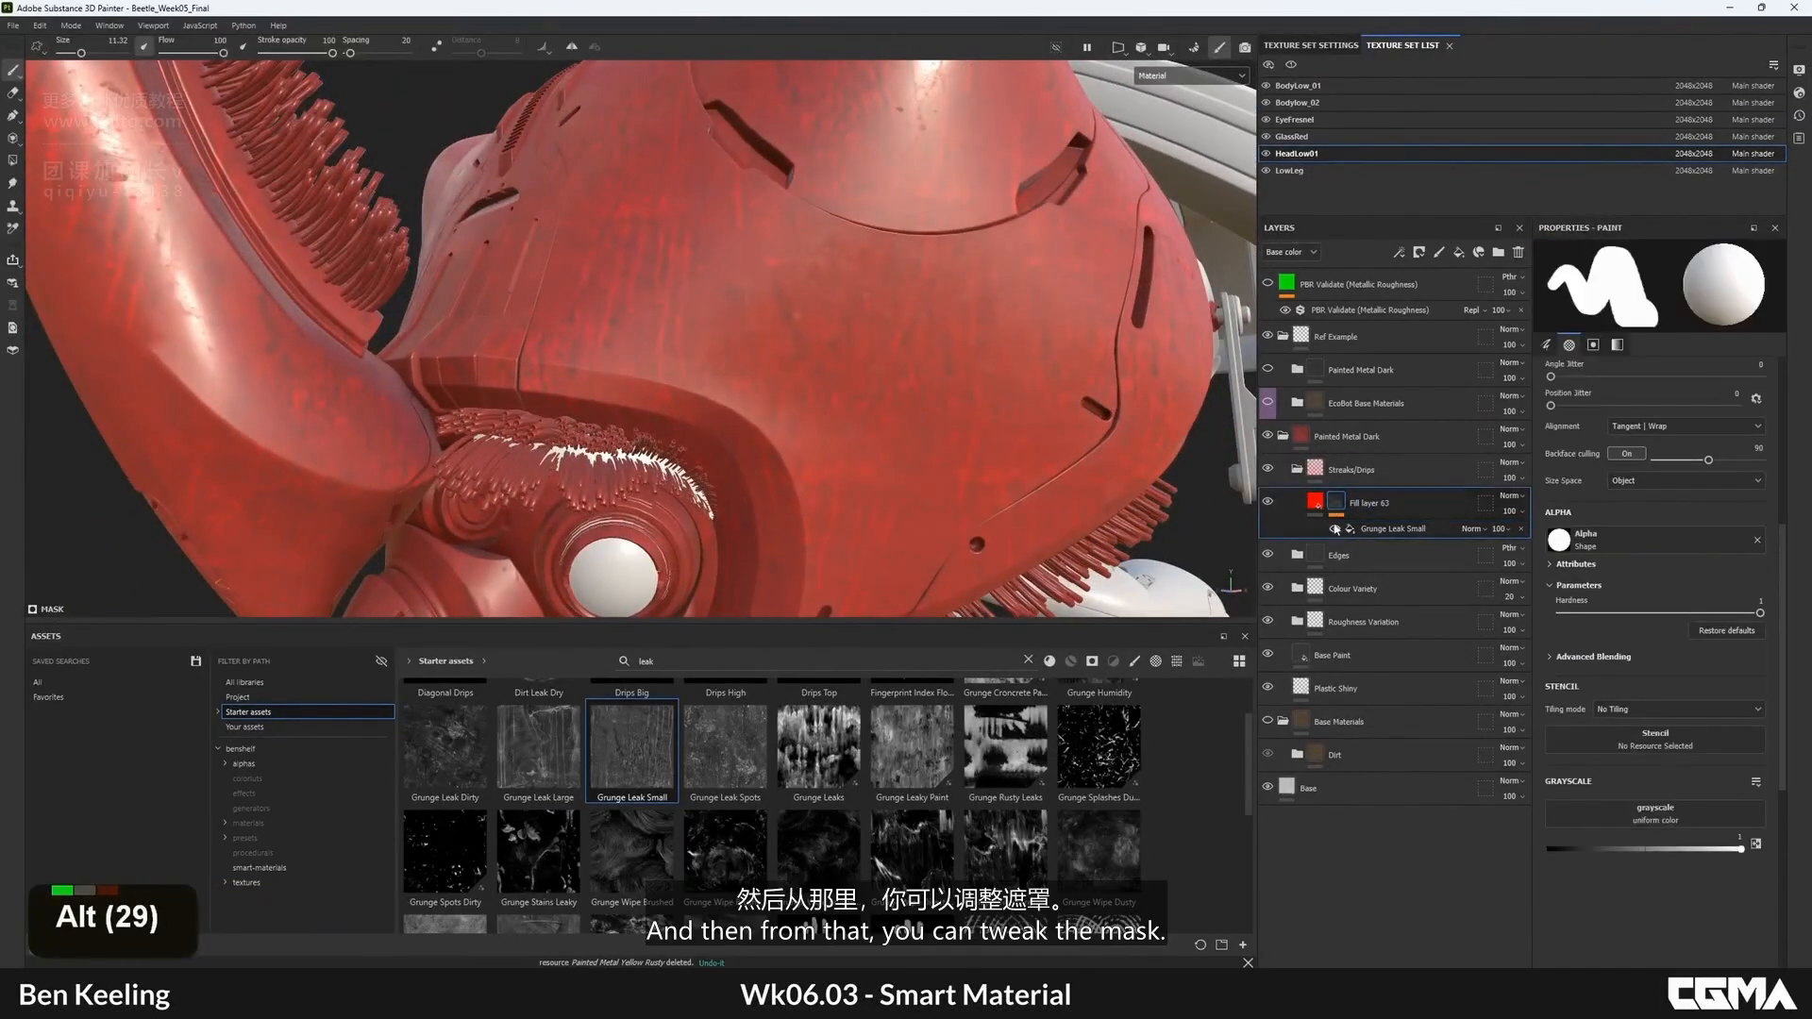
pyautogui.click(1406, 529)
pyautogui.moveTo(1624, 672); pyautogui.dragTo(1663, 671)
pyautogui.keyDown('alt'); pyautogui.moveTo(745, 380); pyautogui.dragTo(1444, 546); pyautogui.keyUp('alt')
pyautogui.click(1314, 508)
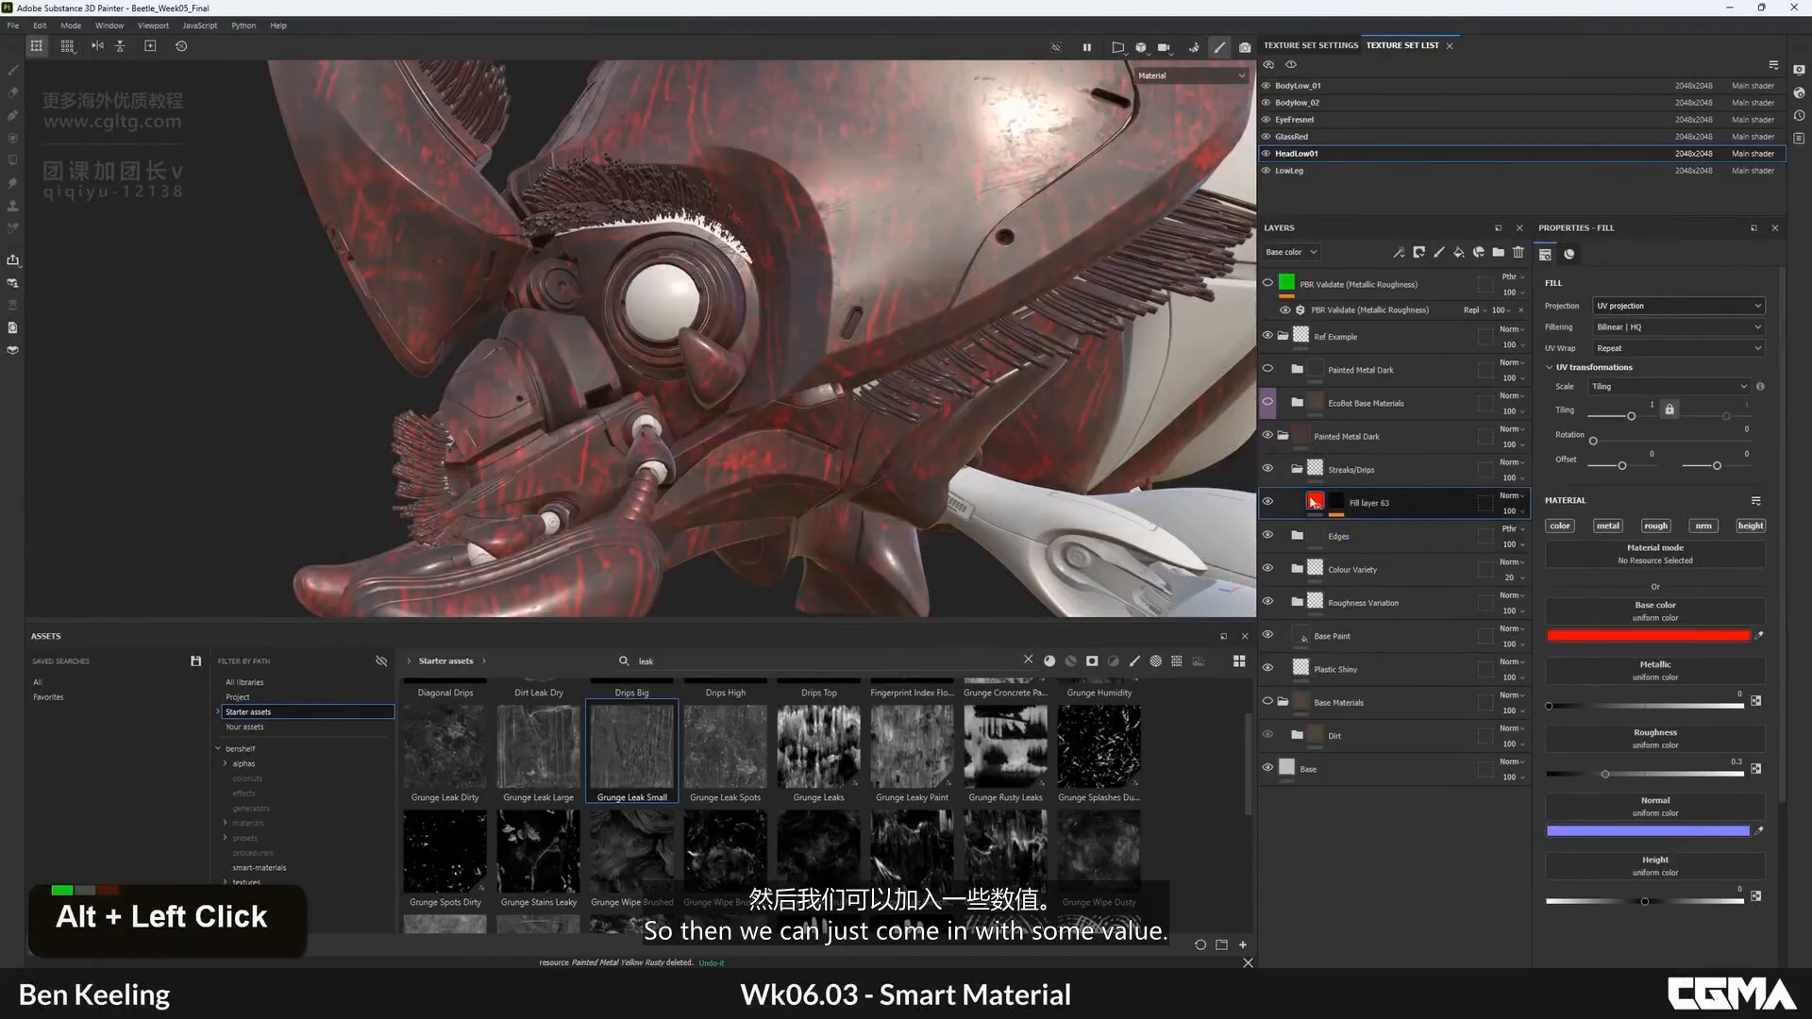
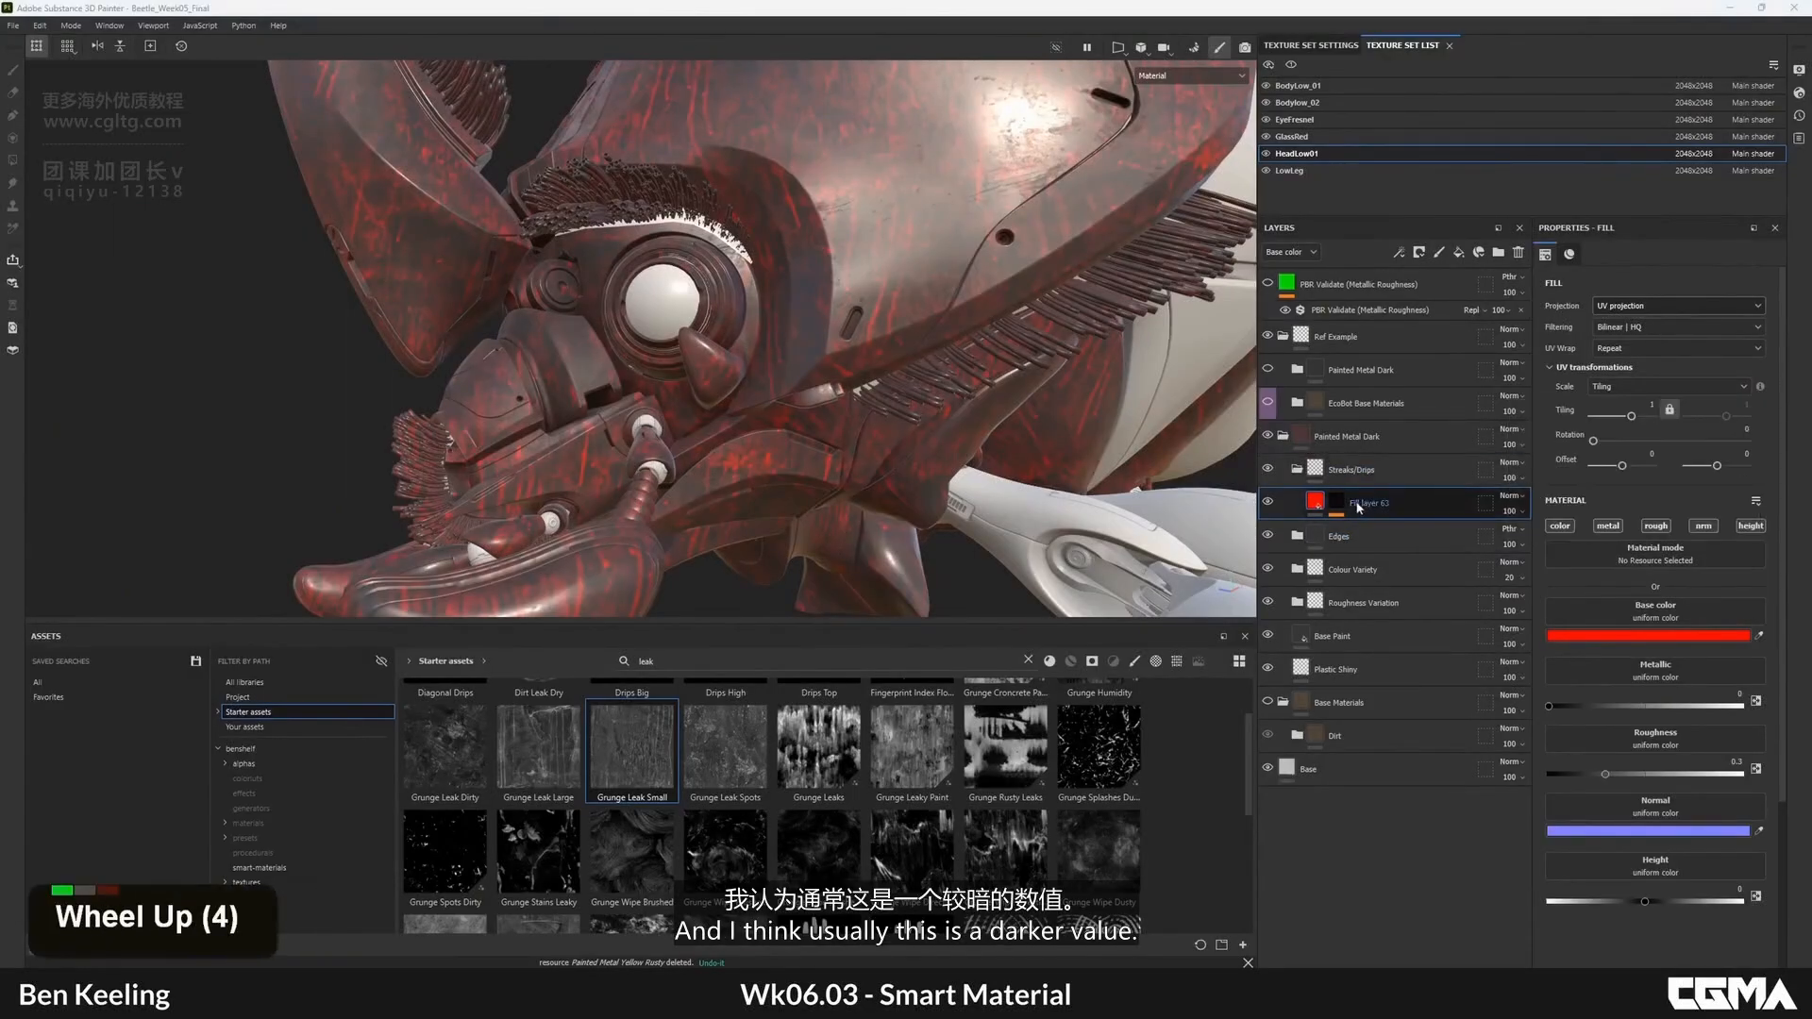
# - Restrict Fill layer 63 in the Streaks/Drips folder to the color channel and set its base color to dark grey 29292C
pyautogui.rightClick(1313, 505)
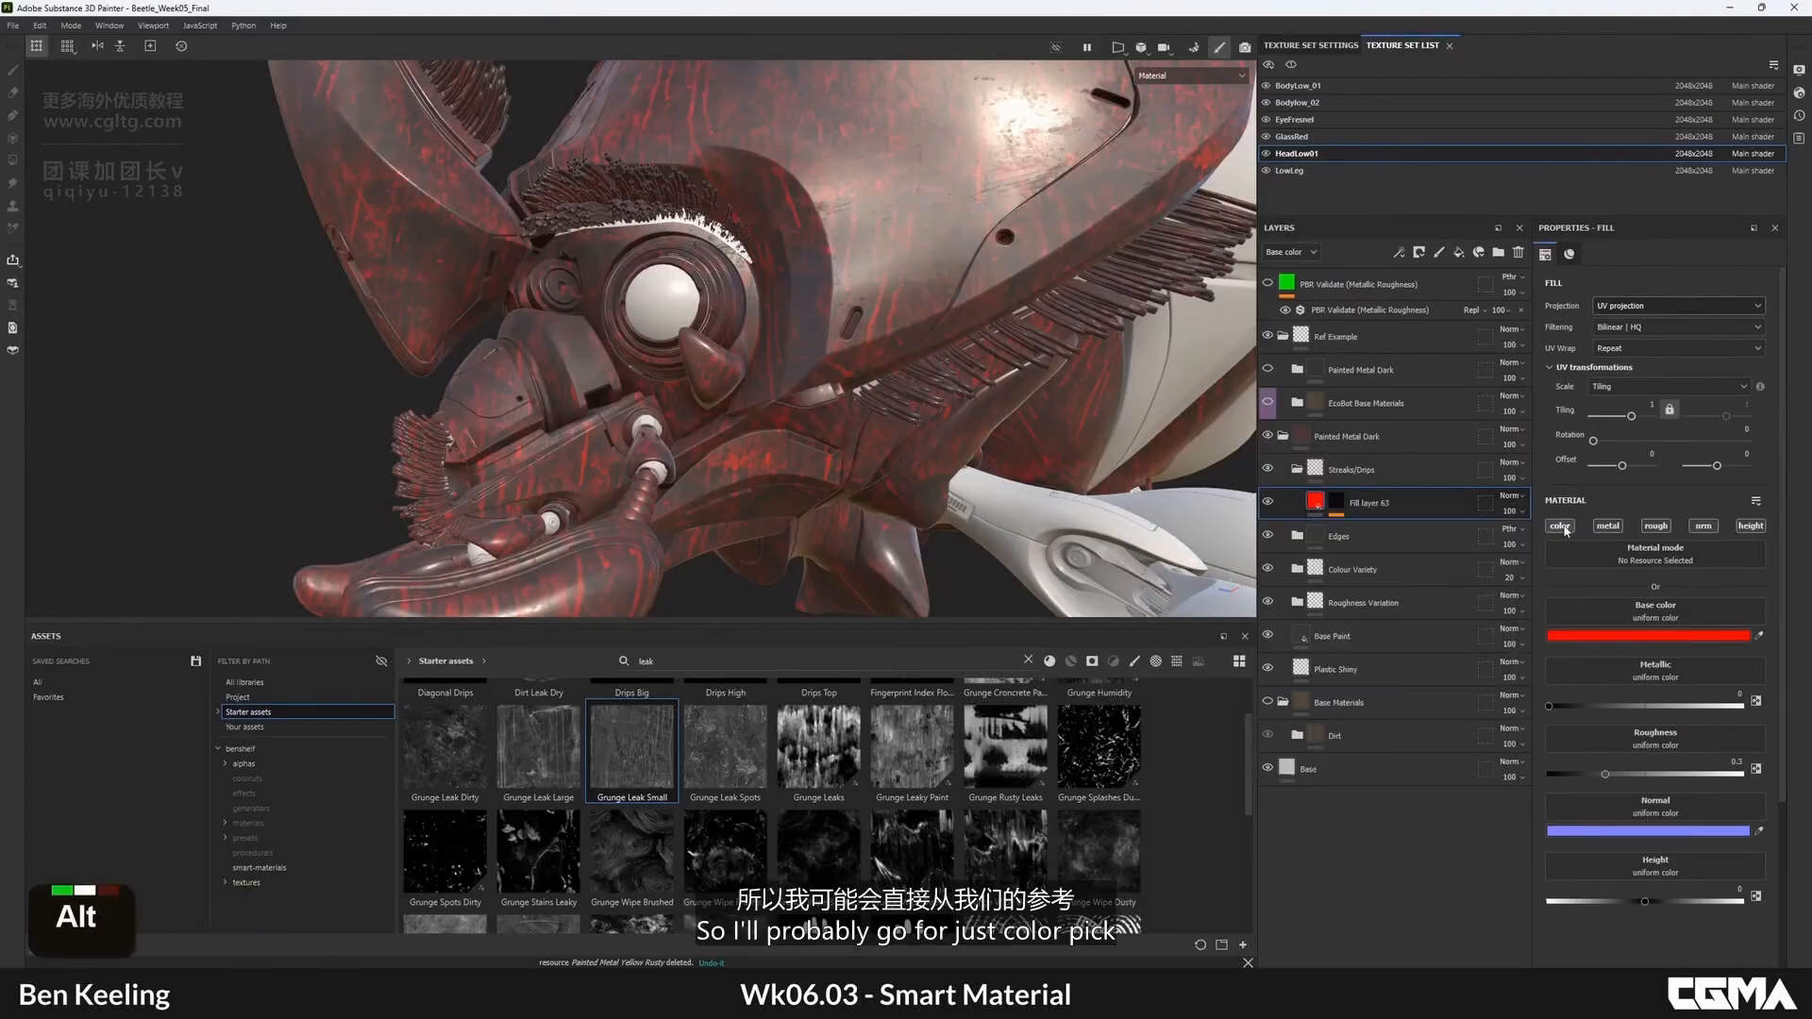
pyautogui.keyDown('alt'); pyautogui.click(1675, 637); pyautogui.keyUp('alt')
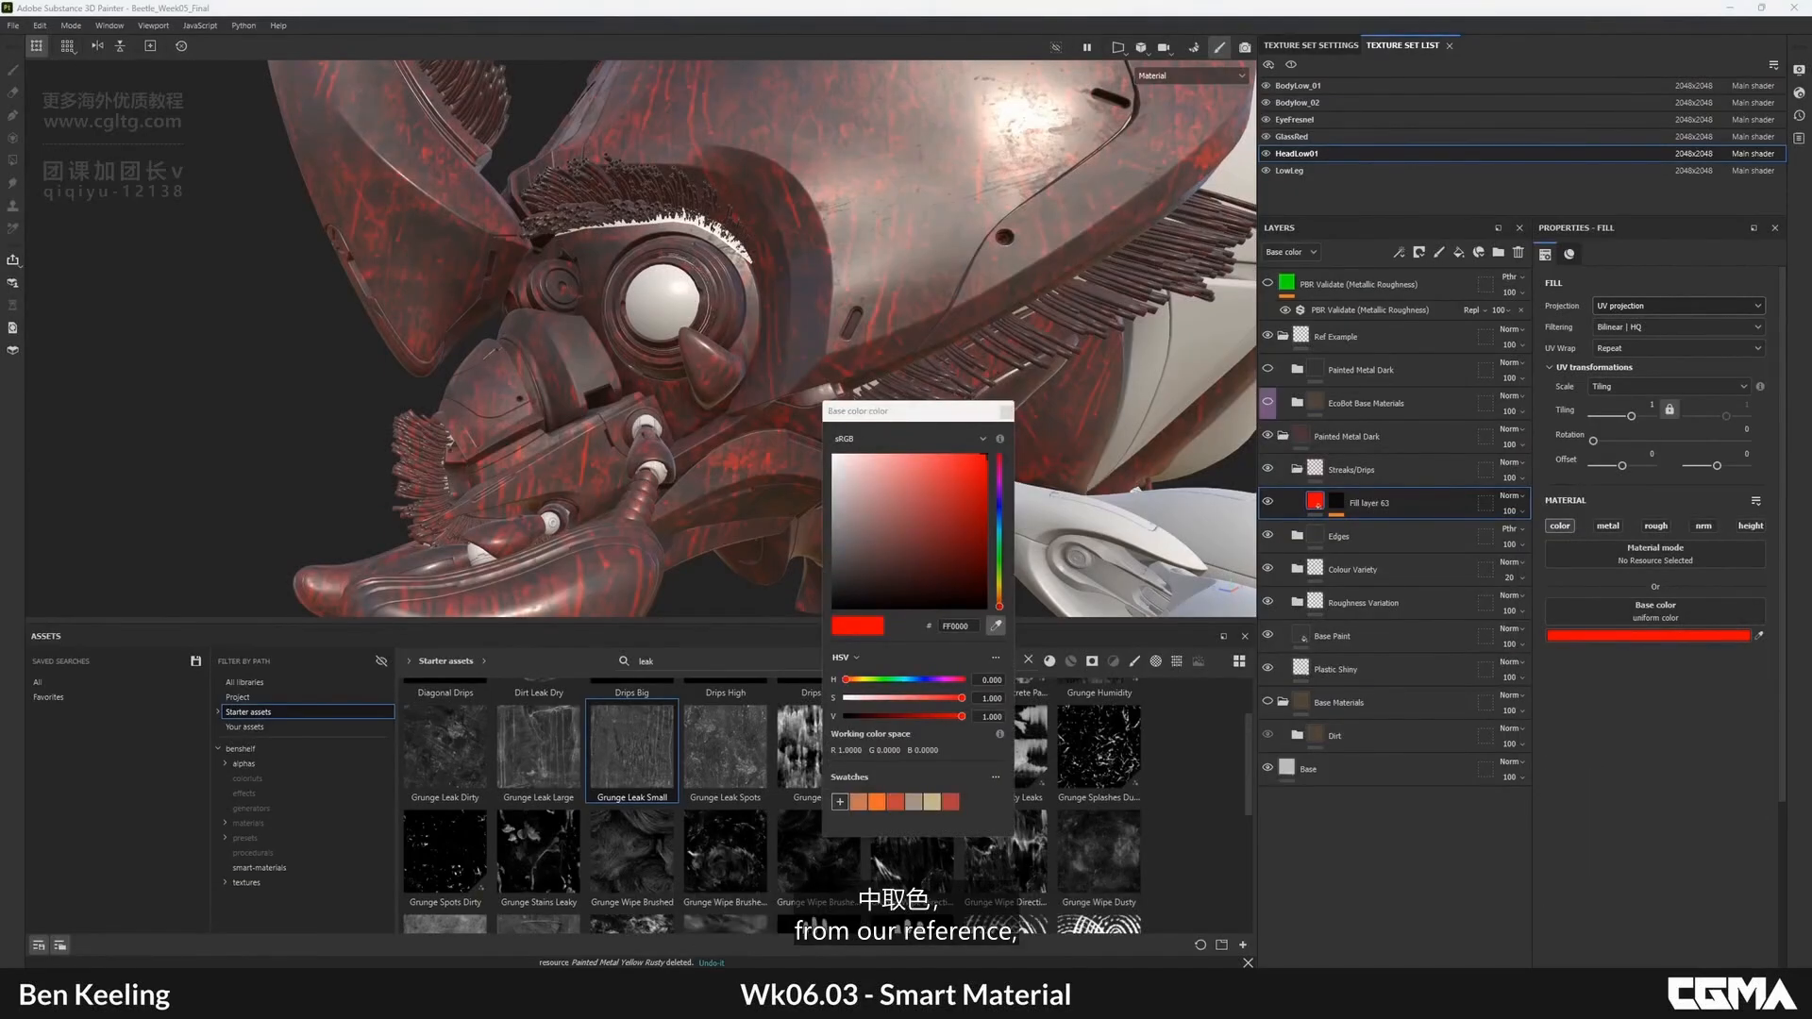
pyautogui.click(978, 303)
pyautogui.keyDown('alt'); pyautogui.moveTo(948, 184); pyautogui.dragTo(952, 351, button='middle'); pyautogui.keyUp('alt')
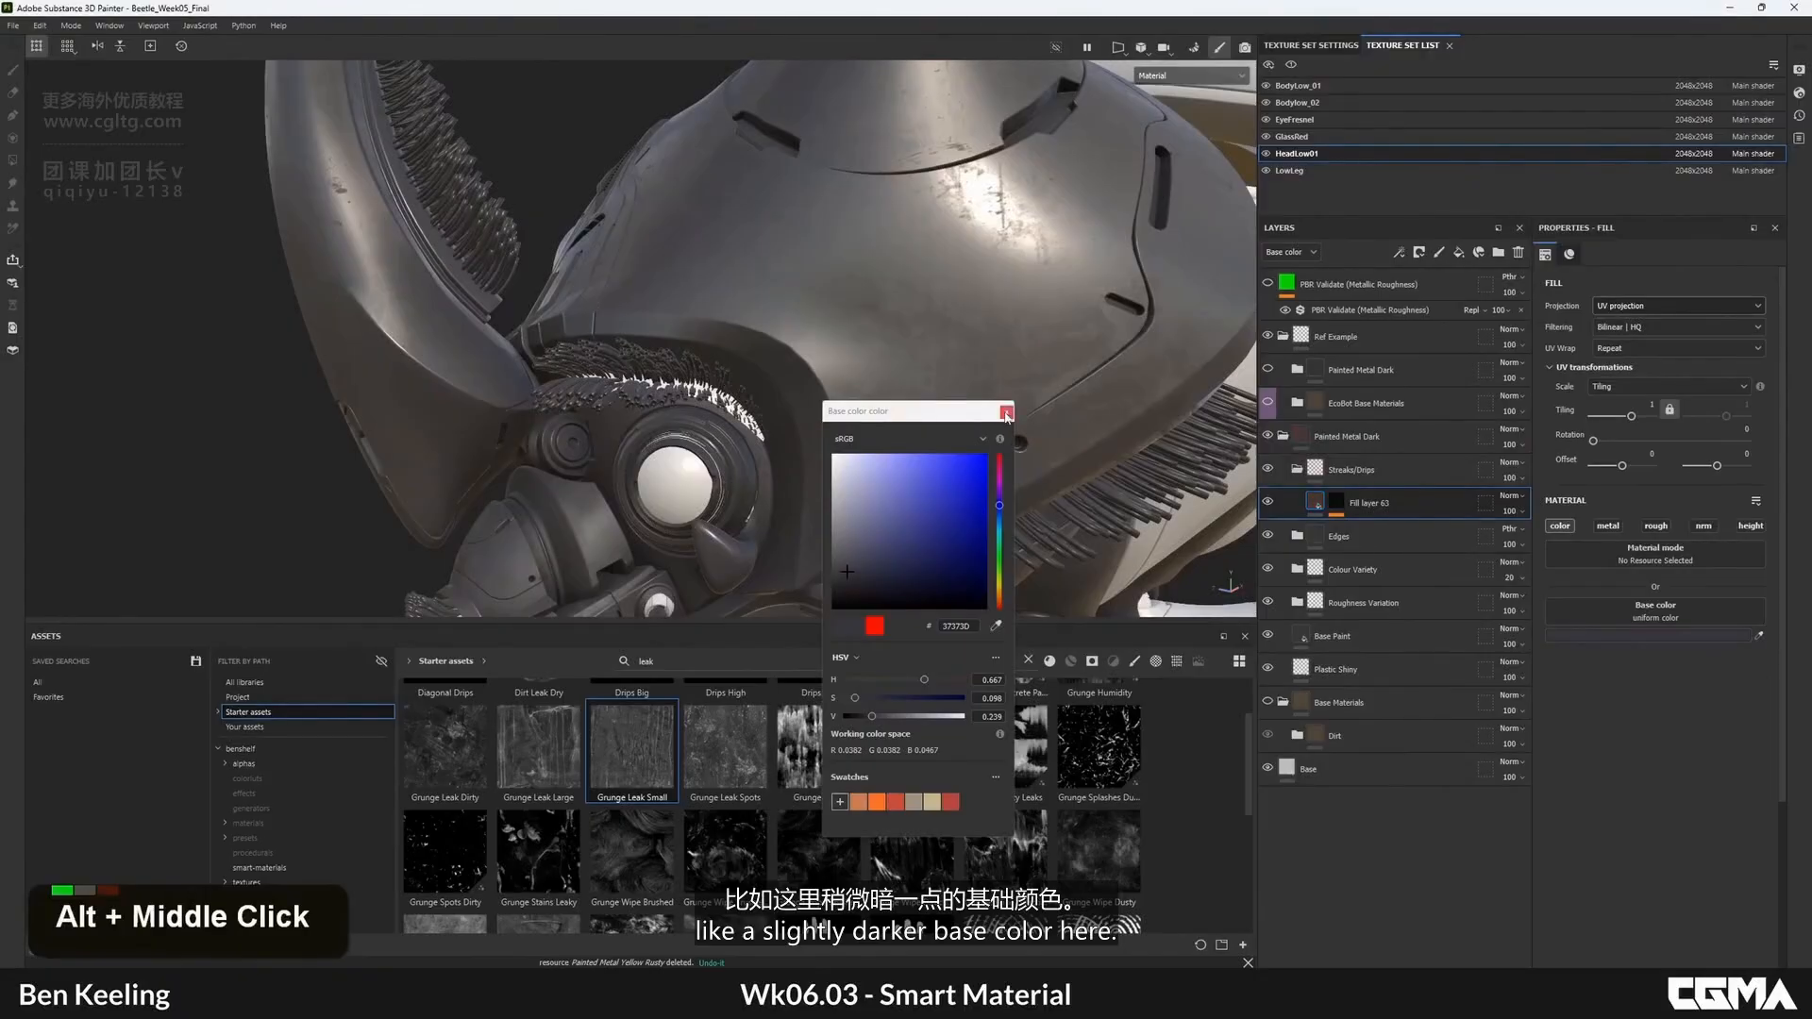
pyautogui.click(845, 581)
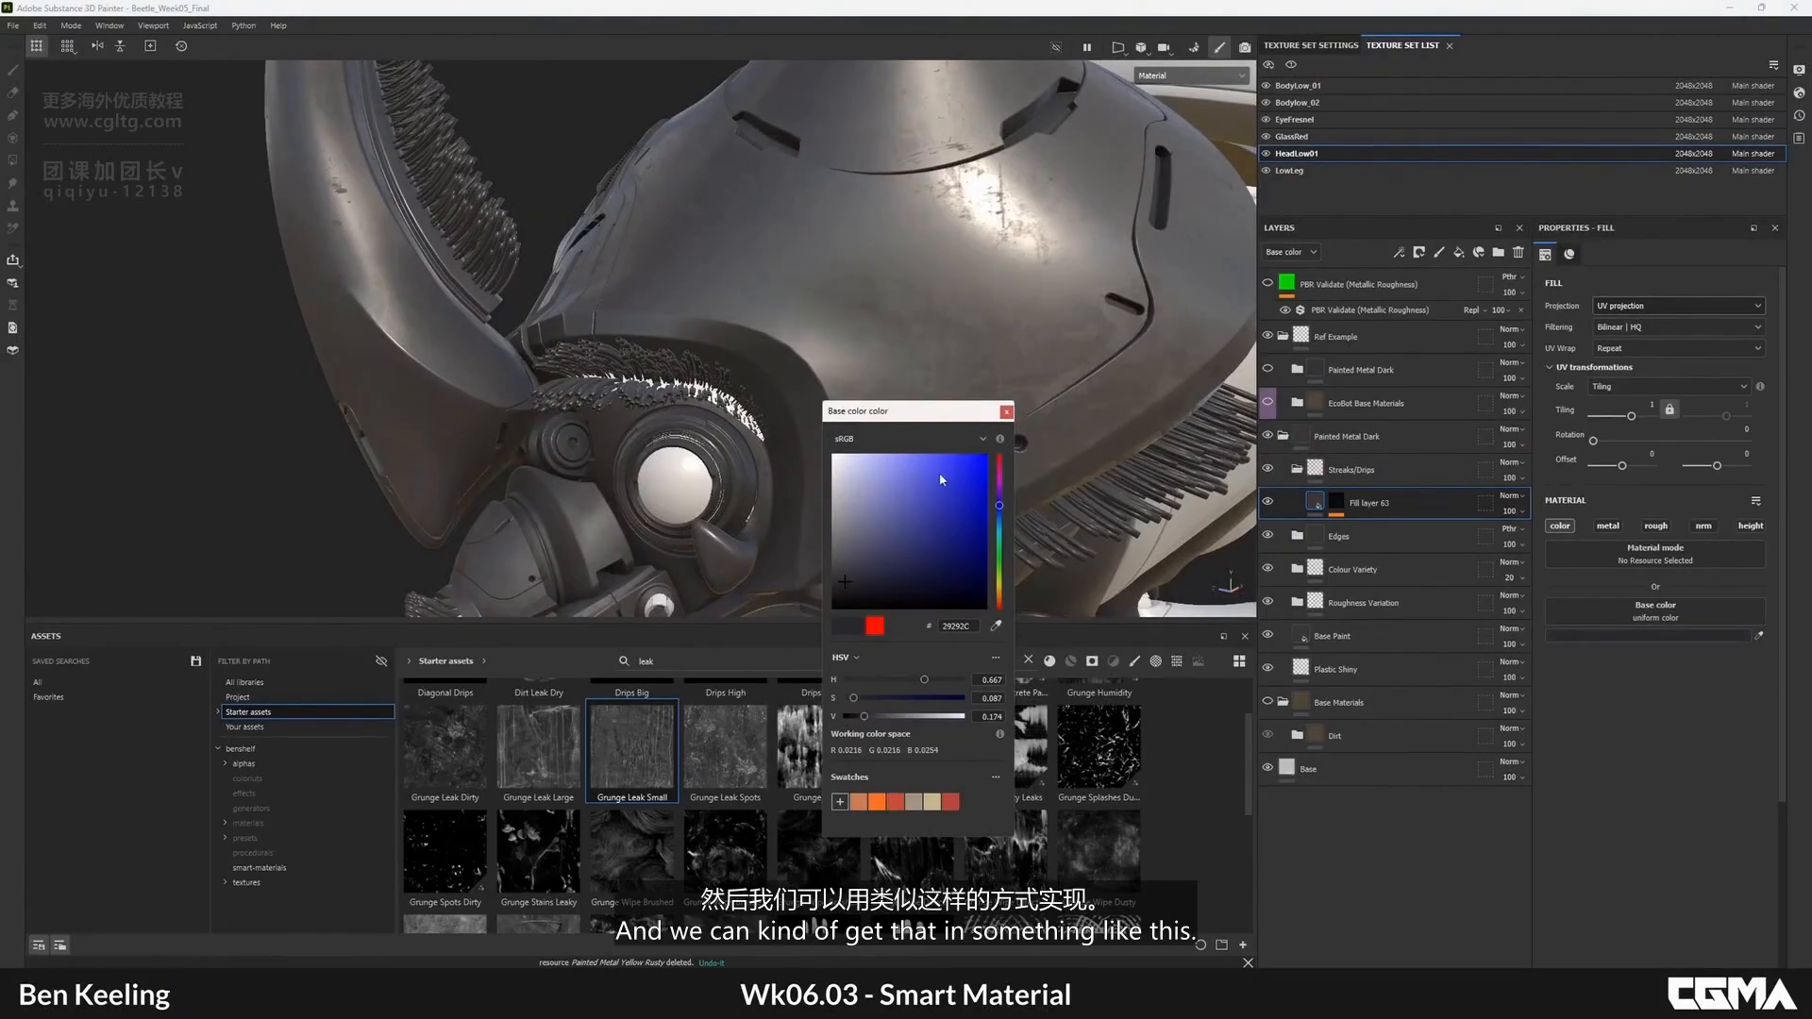
pyautogui.click(1006, 413)
# - Examine the dark drips on the beetle's head from several angles, and check the leak mask of Fill layer 63
pyautogui.keyDown('alt'); pyautogui.moveTo(787, 270); pyautogui.dragTo(833, 482, button='right'); pyautogui.keyUp('alt')
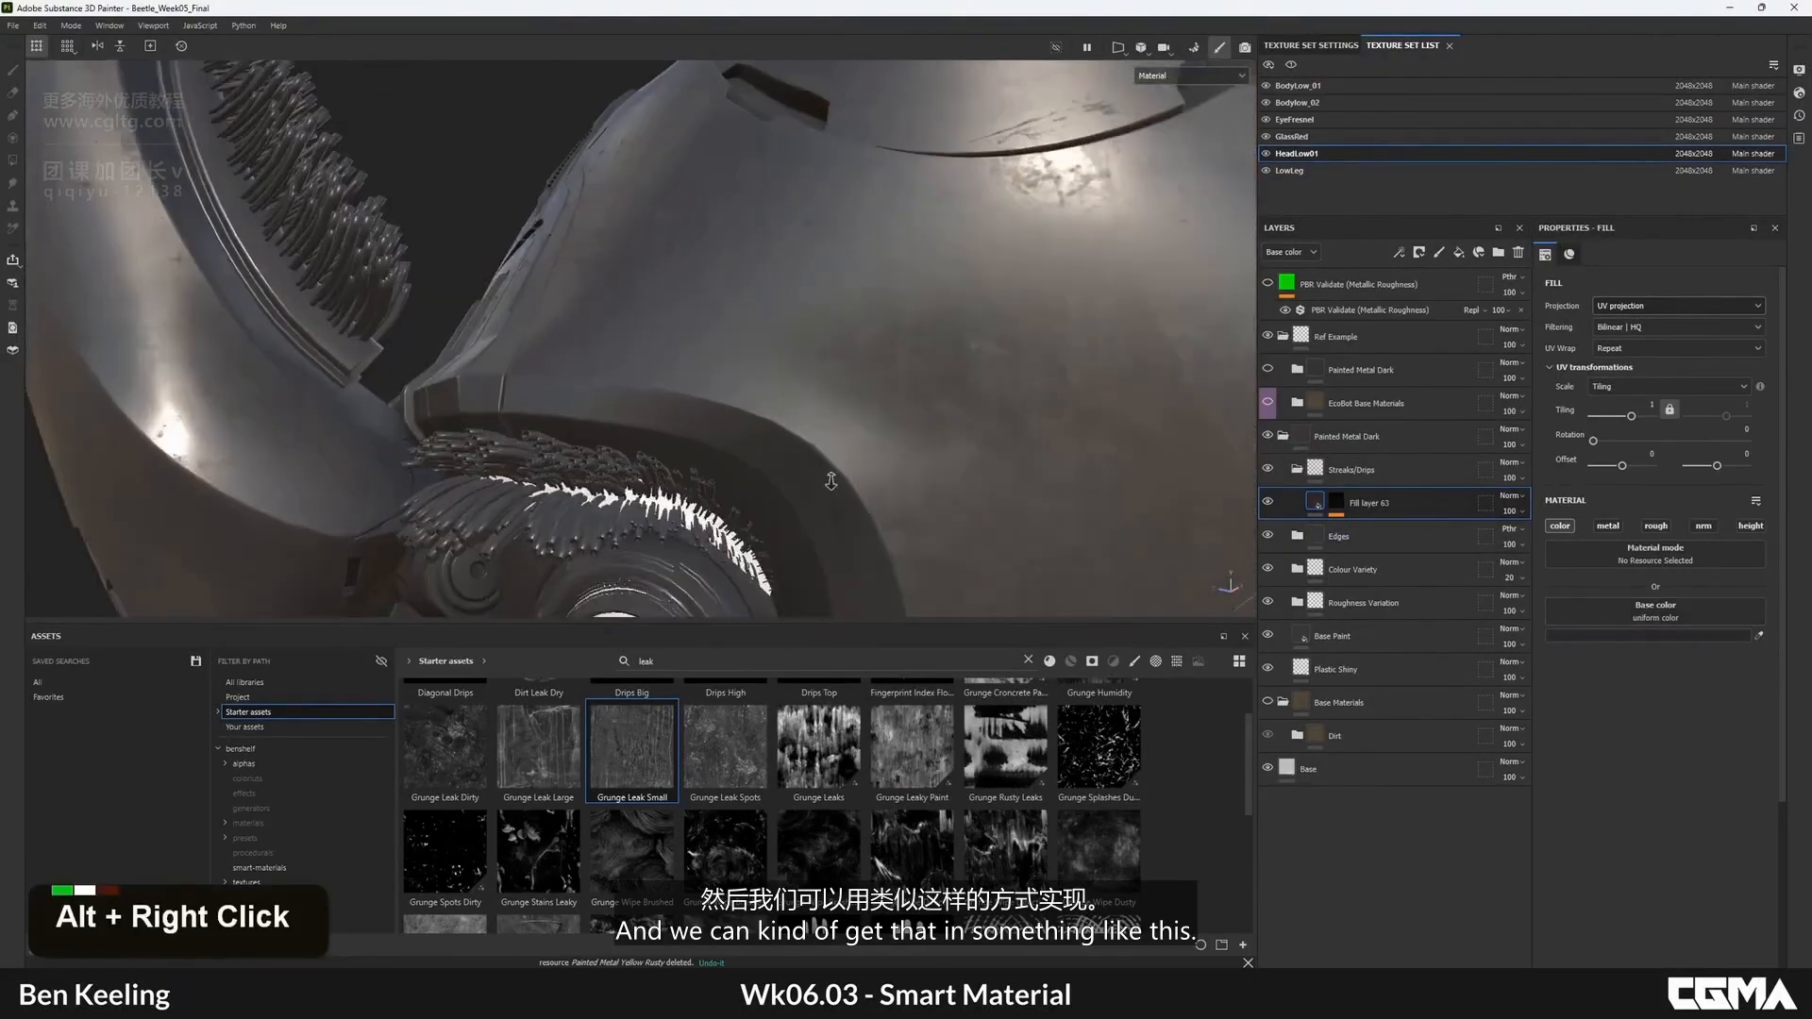
pyautogui.keyDown('alt'); pyautogui.moveTo(833, 481); pyautogui.dragTo(715, 255); pyautogui.keyUp('alt')
pyautogui.keyDown('alt'); pyautogui.moveTo(716, 254); pyautogui.dragTo(731, 406, button='right'); pyautogui.keyUp('alt')
pyautogui.keyDown('alt'); pyautogui.moveTo(731, 405); pyautogui.dragTo(667, 284); pyautogui.keyUp('alt')
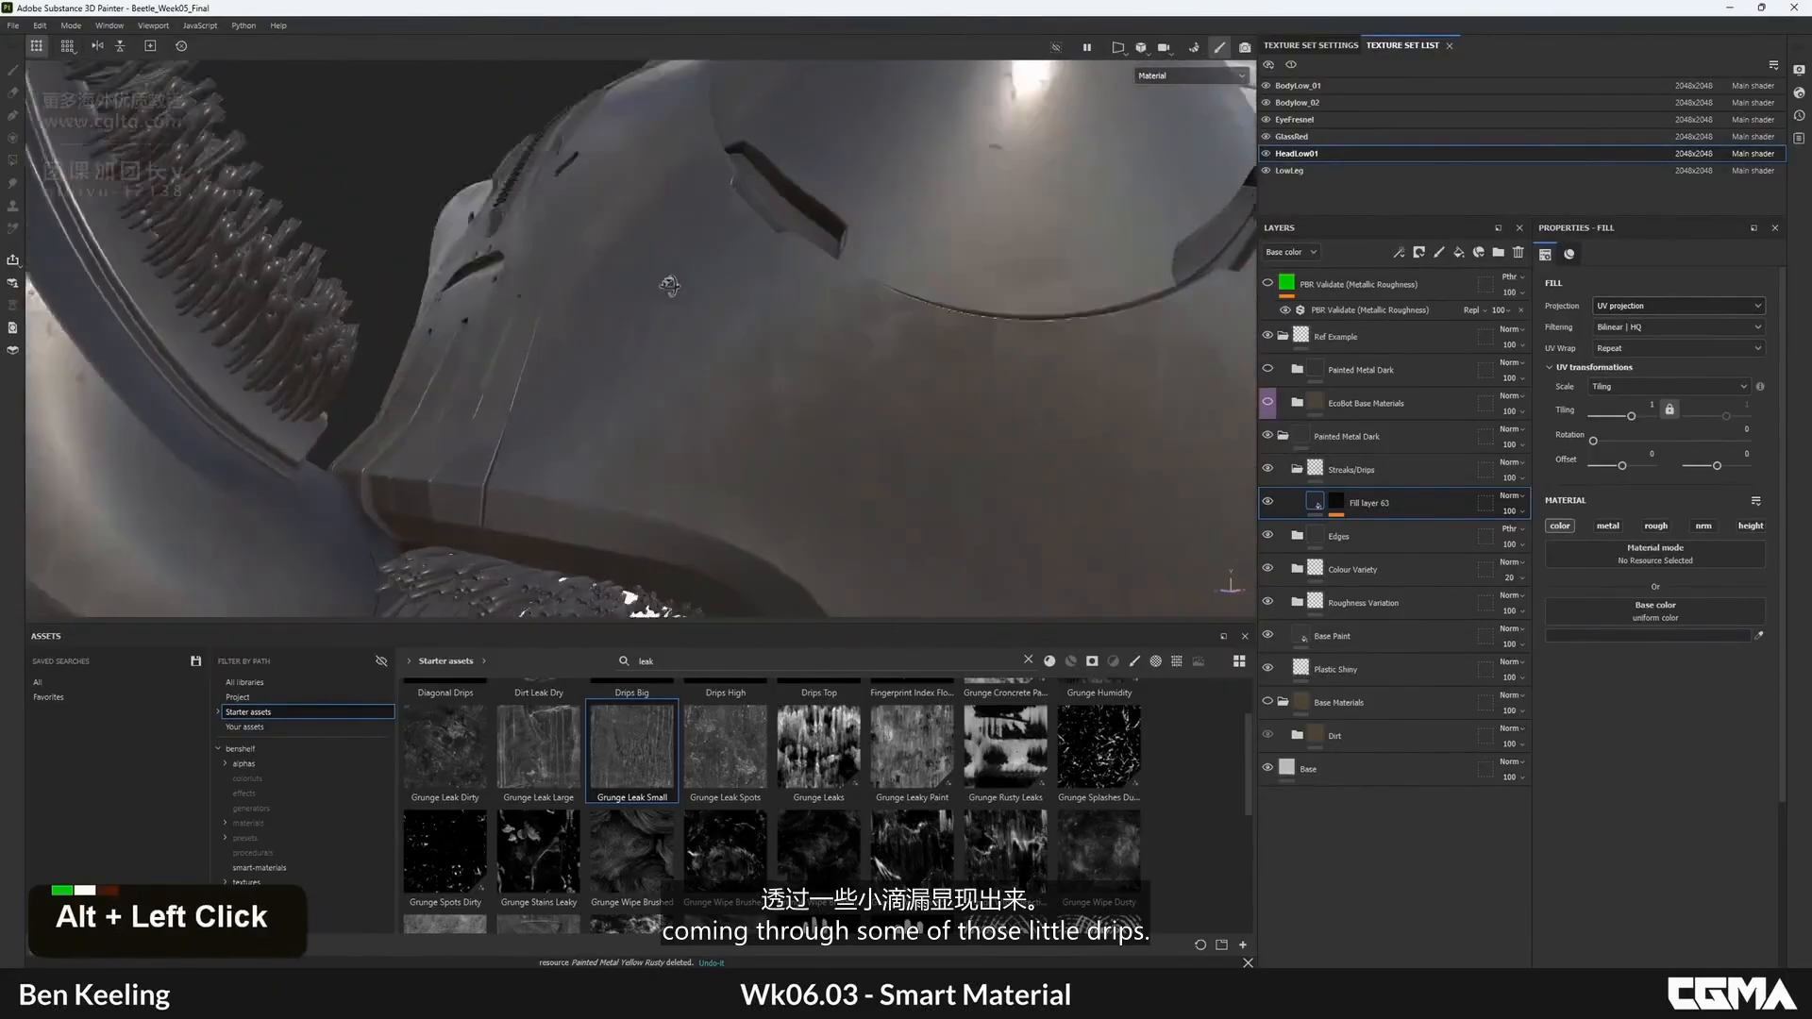
pyautogui.keyDown('alt'); pyautogui.moveTo(667, 283); pyautogui.dragTo(698, 331, button='middle'); pyautogui.keyUp('alt')
pyautogui.keyDown('alt'); pyautogui.moveTo(699, 330); pyautogui.dragTo(774, 378); pyautogui.keyUp('alt')
pyautogui.keyDown('alt'); pyautogui.moveTo(774, 378); pyautogui.dragTo(746, 330, button='right'); pyautogui.keyUp('alt')
pyautogui.keyDown('alt'); pyautogui.moveTo(745, 331); pyautogui.dragTo(708, 378); pyautogui.keyUp('alt')
pyautogui.keyDown('alt'); pyautogui.moveTo(708, 378); pyautogui.dragTo(708, 415, button='middle'); pyautogui.keyUp('alt')
pyautogui.keyDown('alt'); pyautogui.moveTo(707, 415); pyautogui.dragTo(689, 311); pyautogui.keyUp('alt')
pyautogui.keyDown('alt'); pyautogui.moveTo(689, 311); pyautogui.dragTo(717, 349, button='right'); pyautogui.keyUp('alt')
pyautogui.moveTo(717, 350)
pyautogui.keyDown('alt'); pyautogui.mouseDown()
pyautogui.moveTo(683, 346)
pyautogui.moveTo(703, 352)
pyautogui.mouseUp(); pyautogui.keyUp('alt')
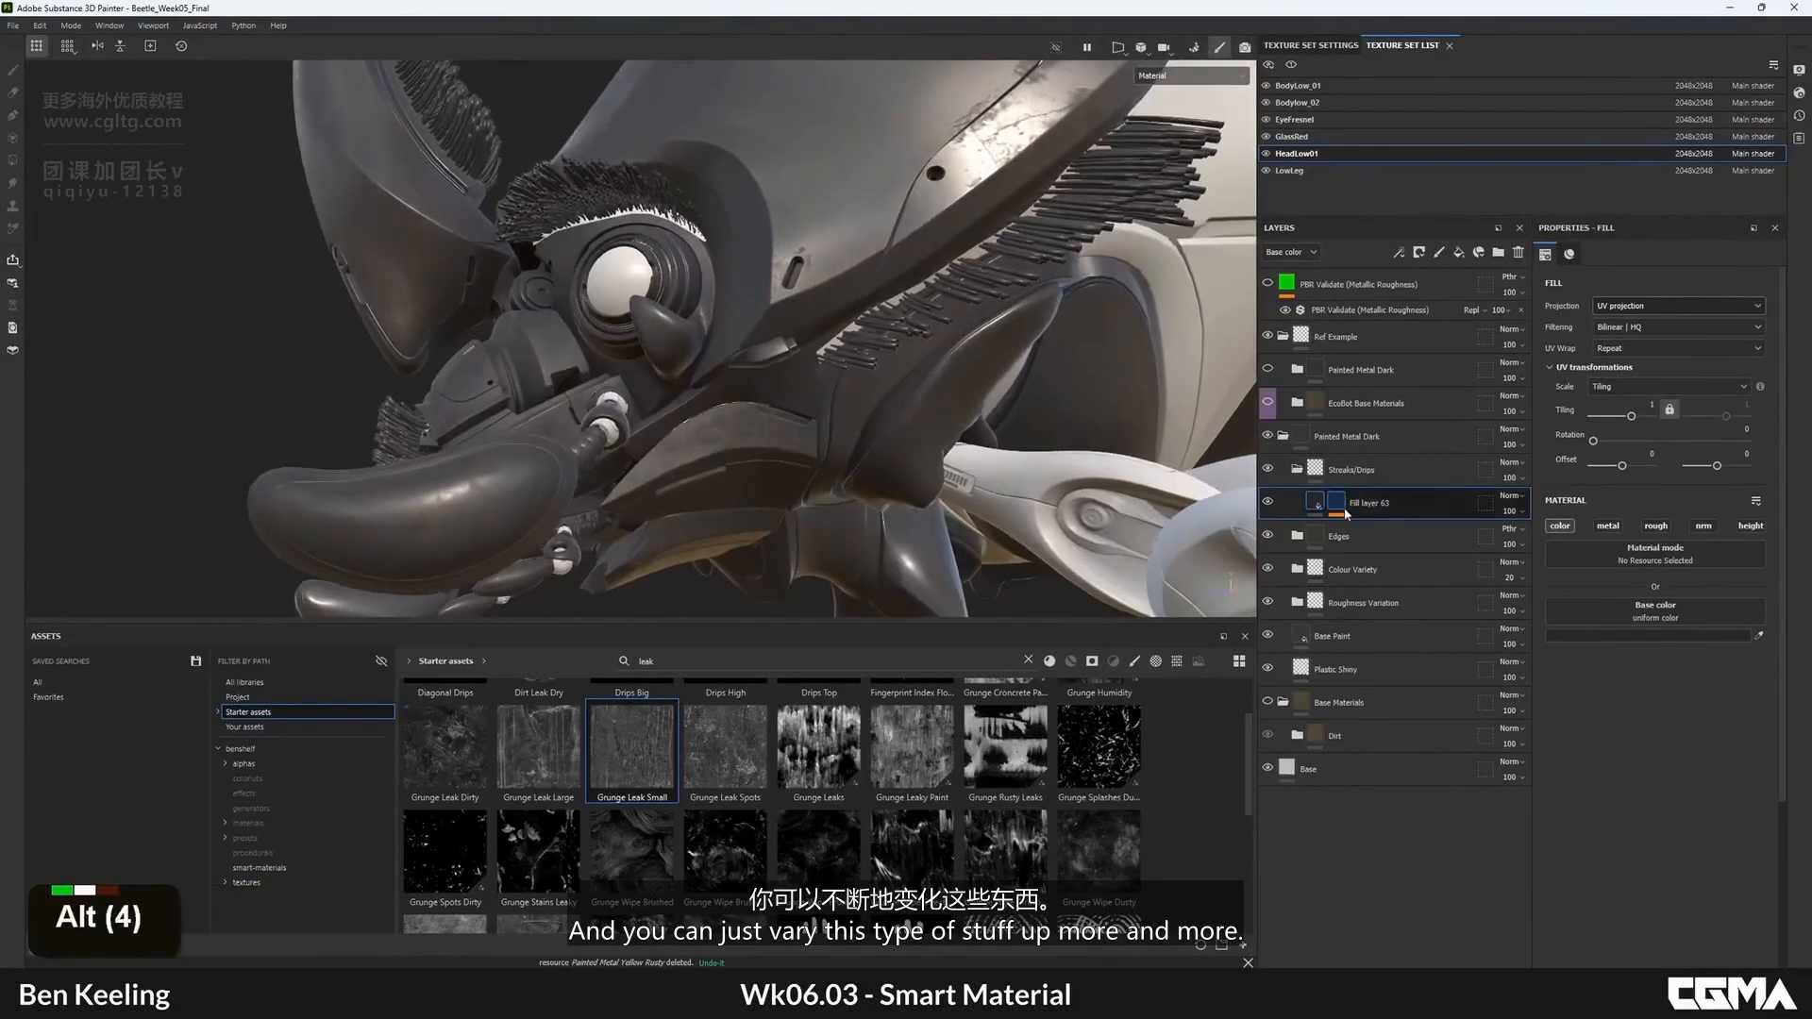
pyautogui.keyDown('alt'); pyautogui.click(1338, 506); pyautogui.keyUp('alt')
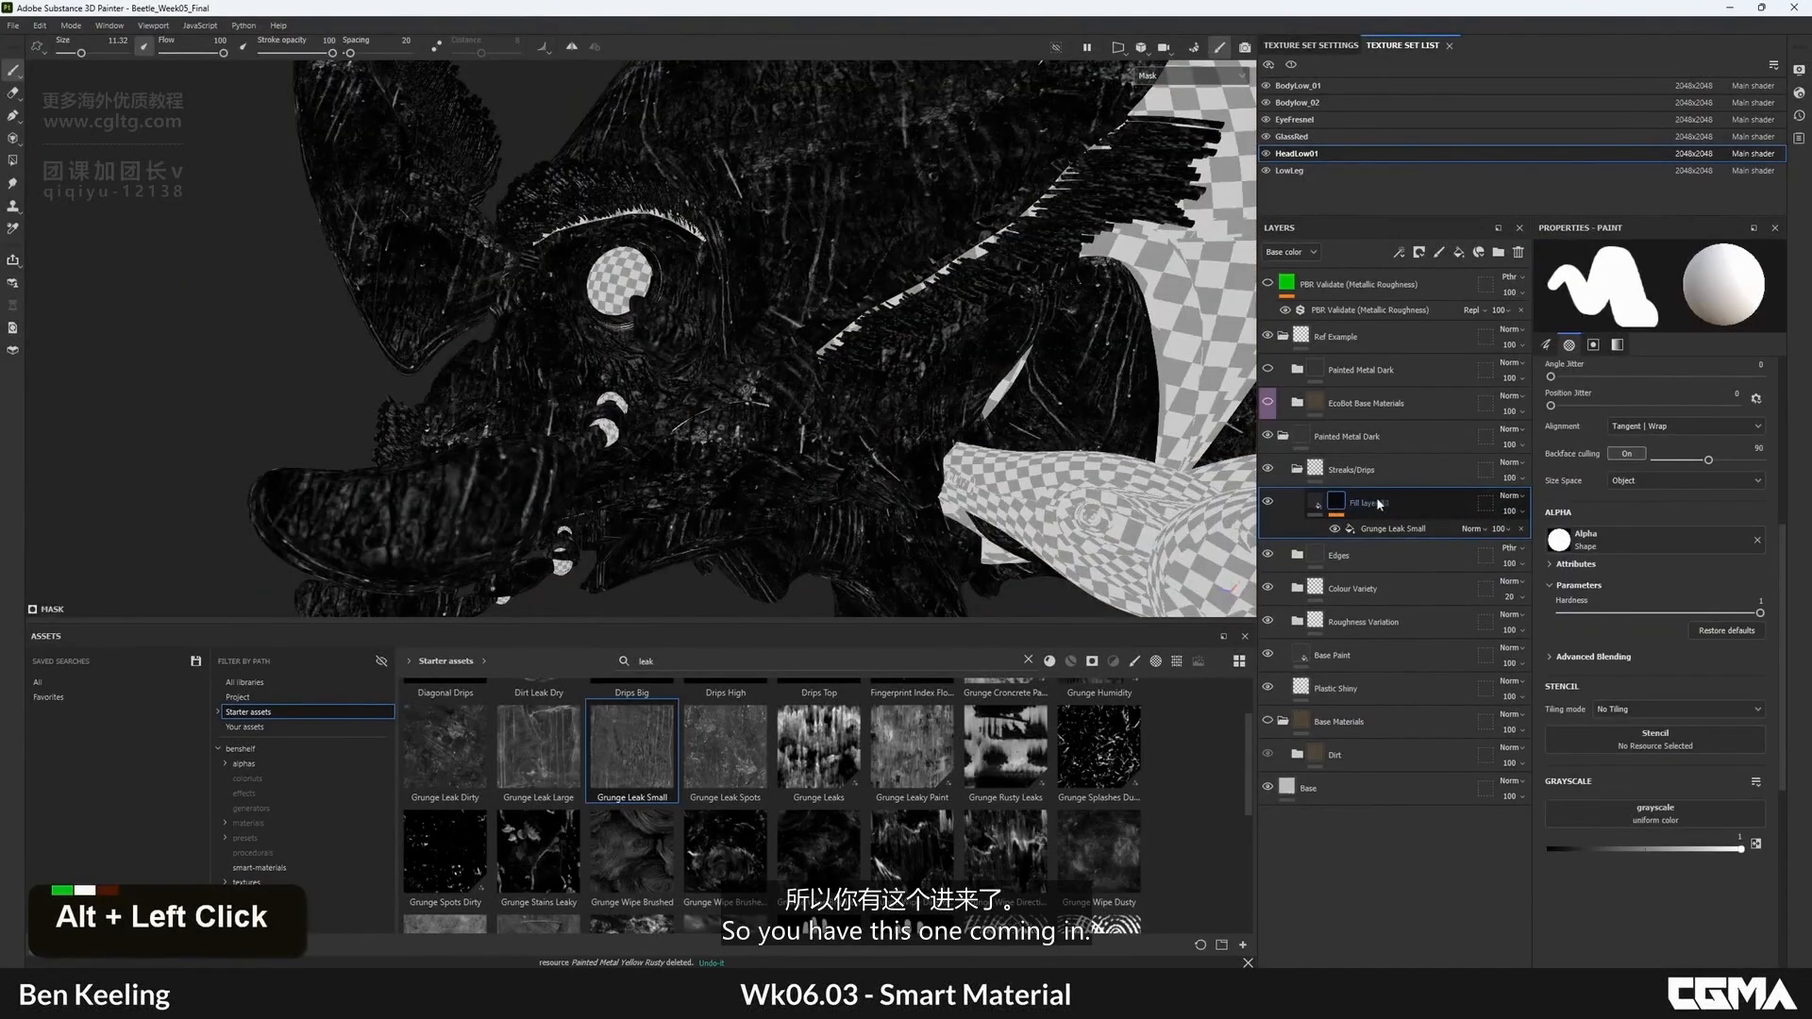
# - Duplicate Fill layer 63 and replace the grunge in the copy's mask fill with Grunge Leak Spots
pyautogui.keyDown('alt'); pyautogui.click(1314, 505); pyautogui.keyUp('alt')
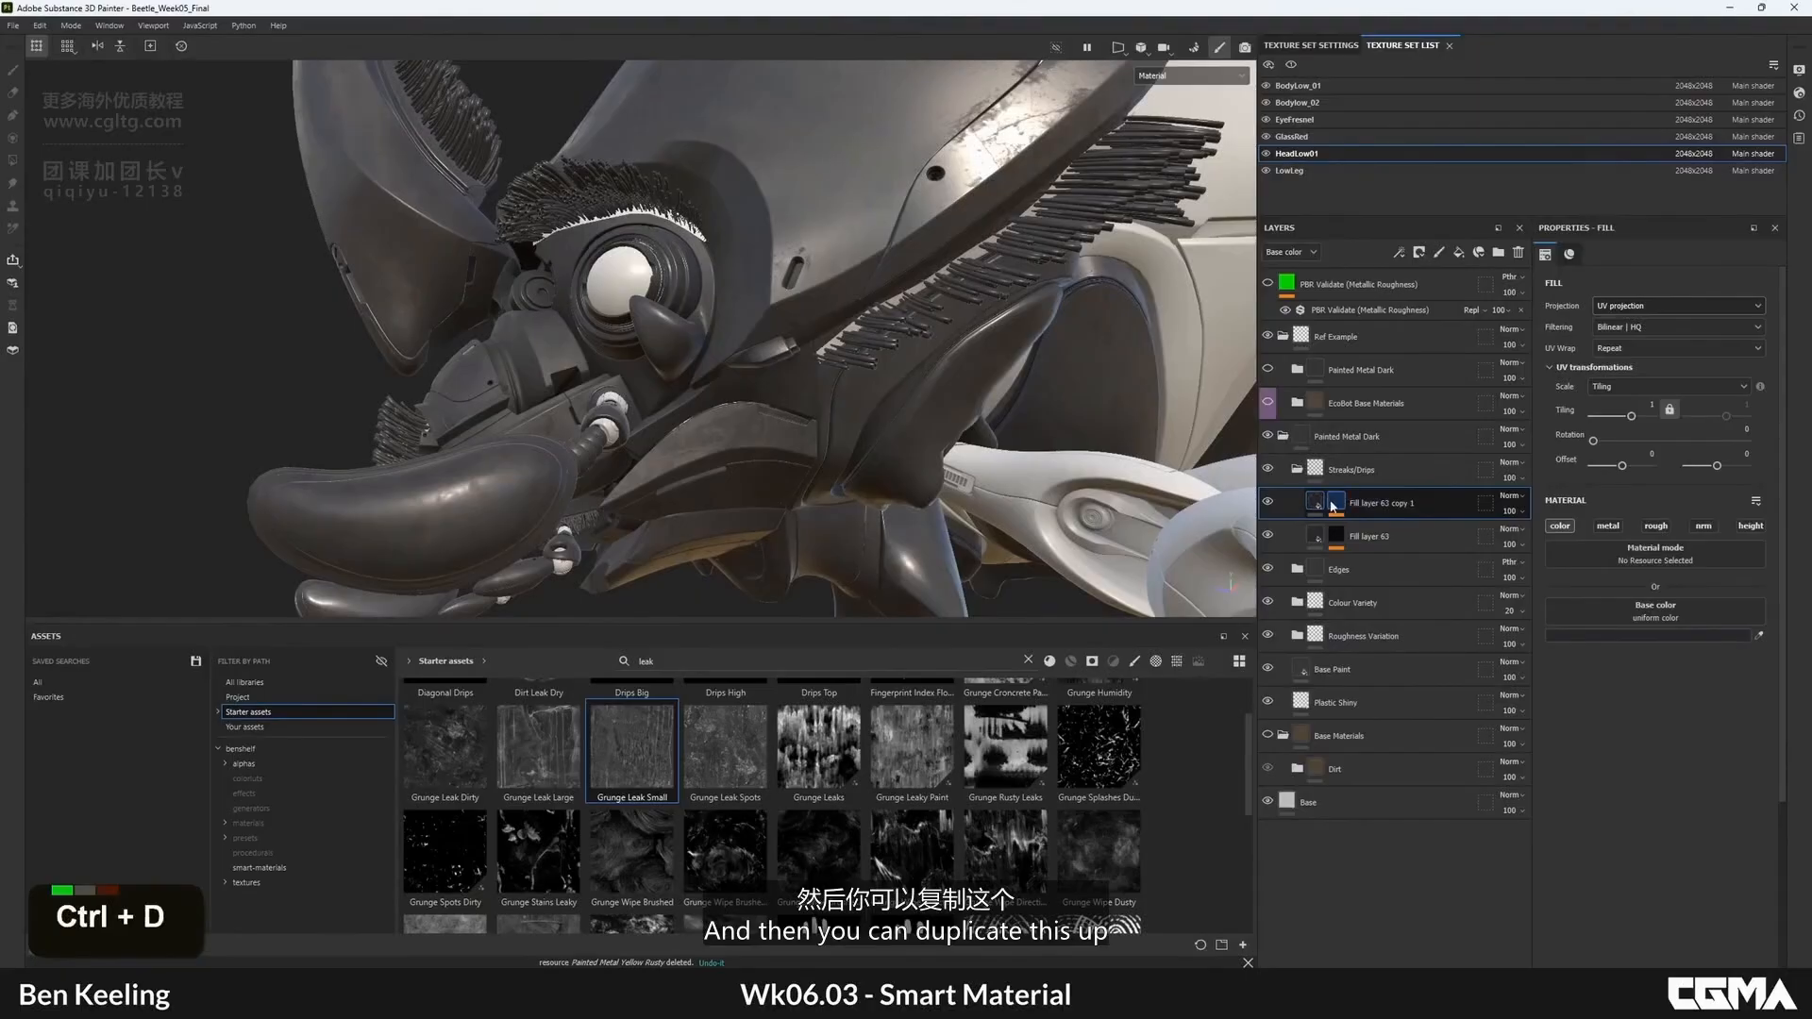
pyautogui.click(1334, 503)
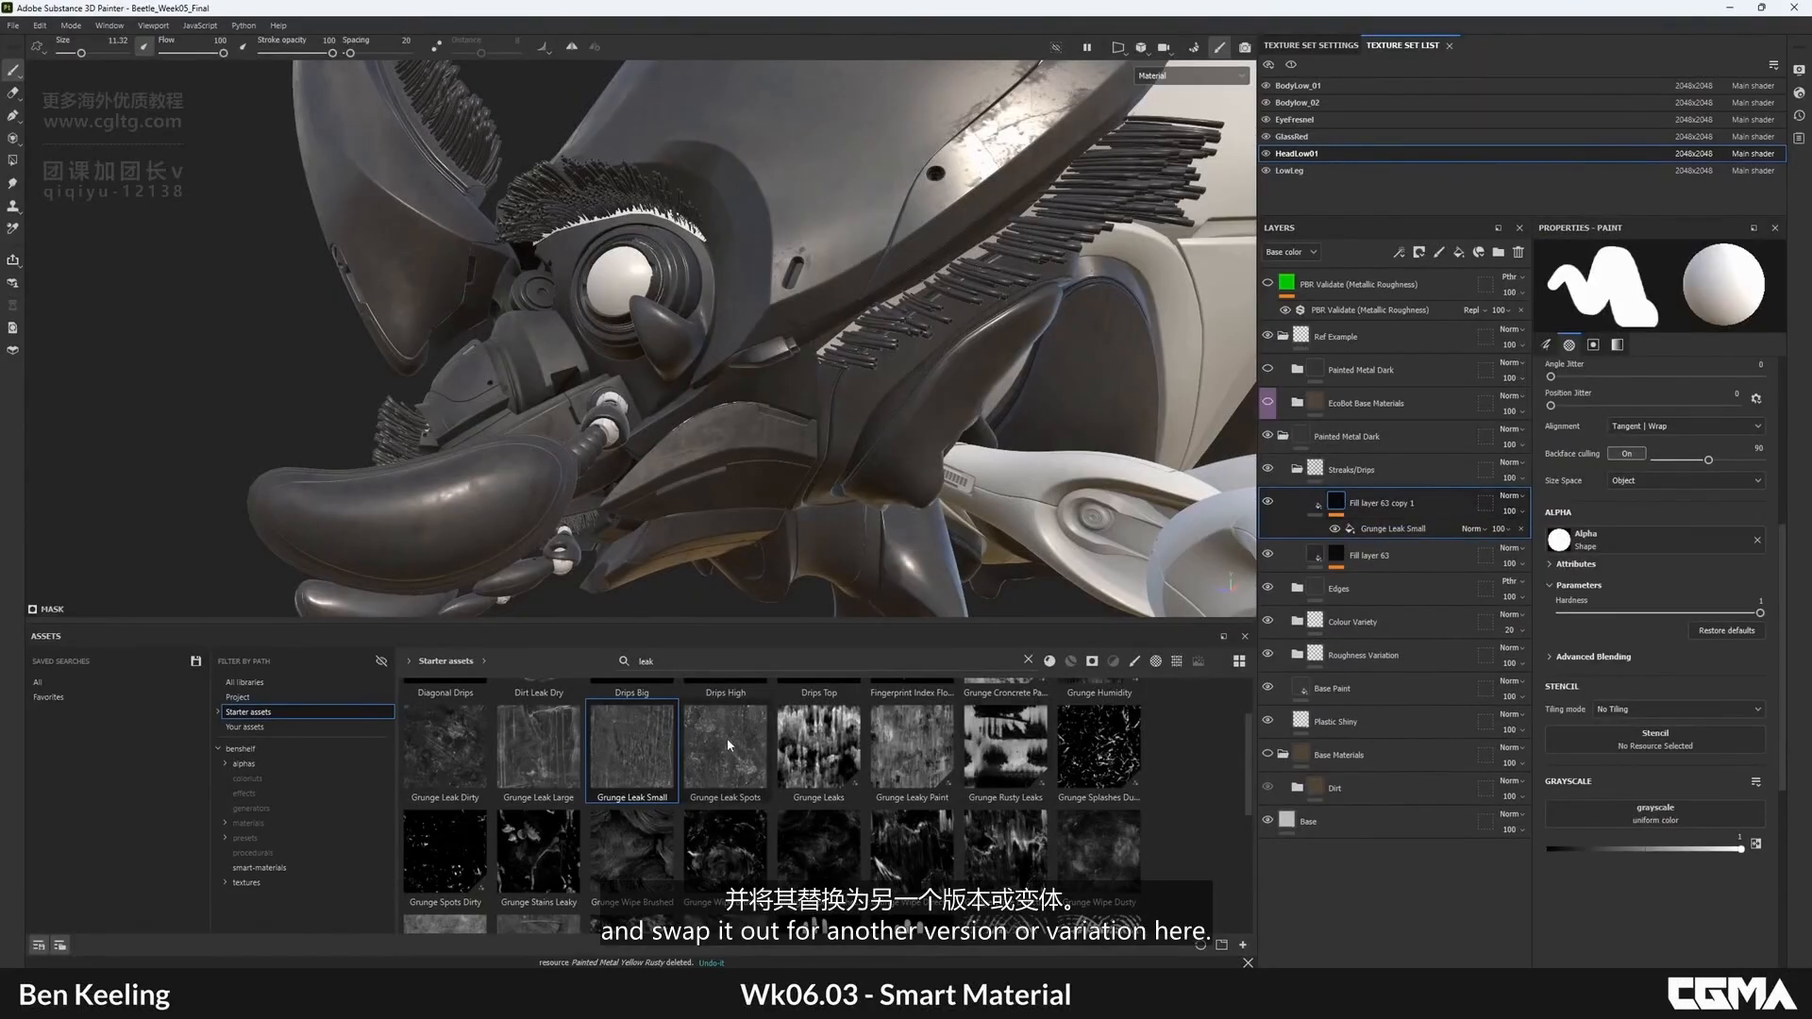
pyautogui.moveTo(1378, 533); pyautogui.dragTo(1378, 557)
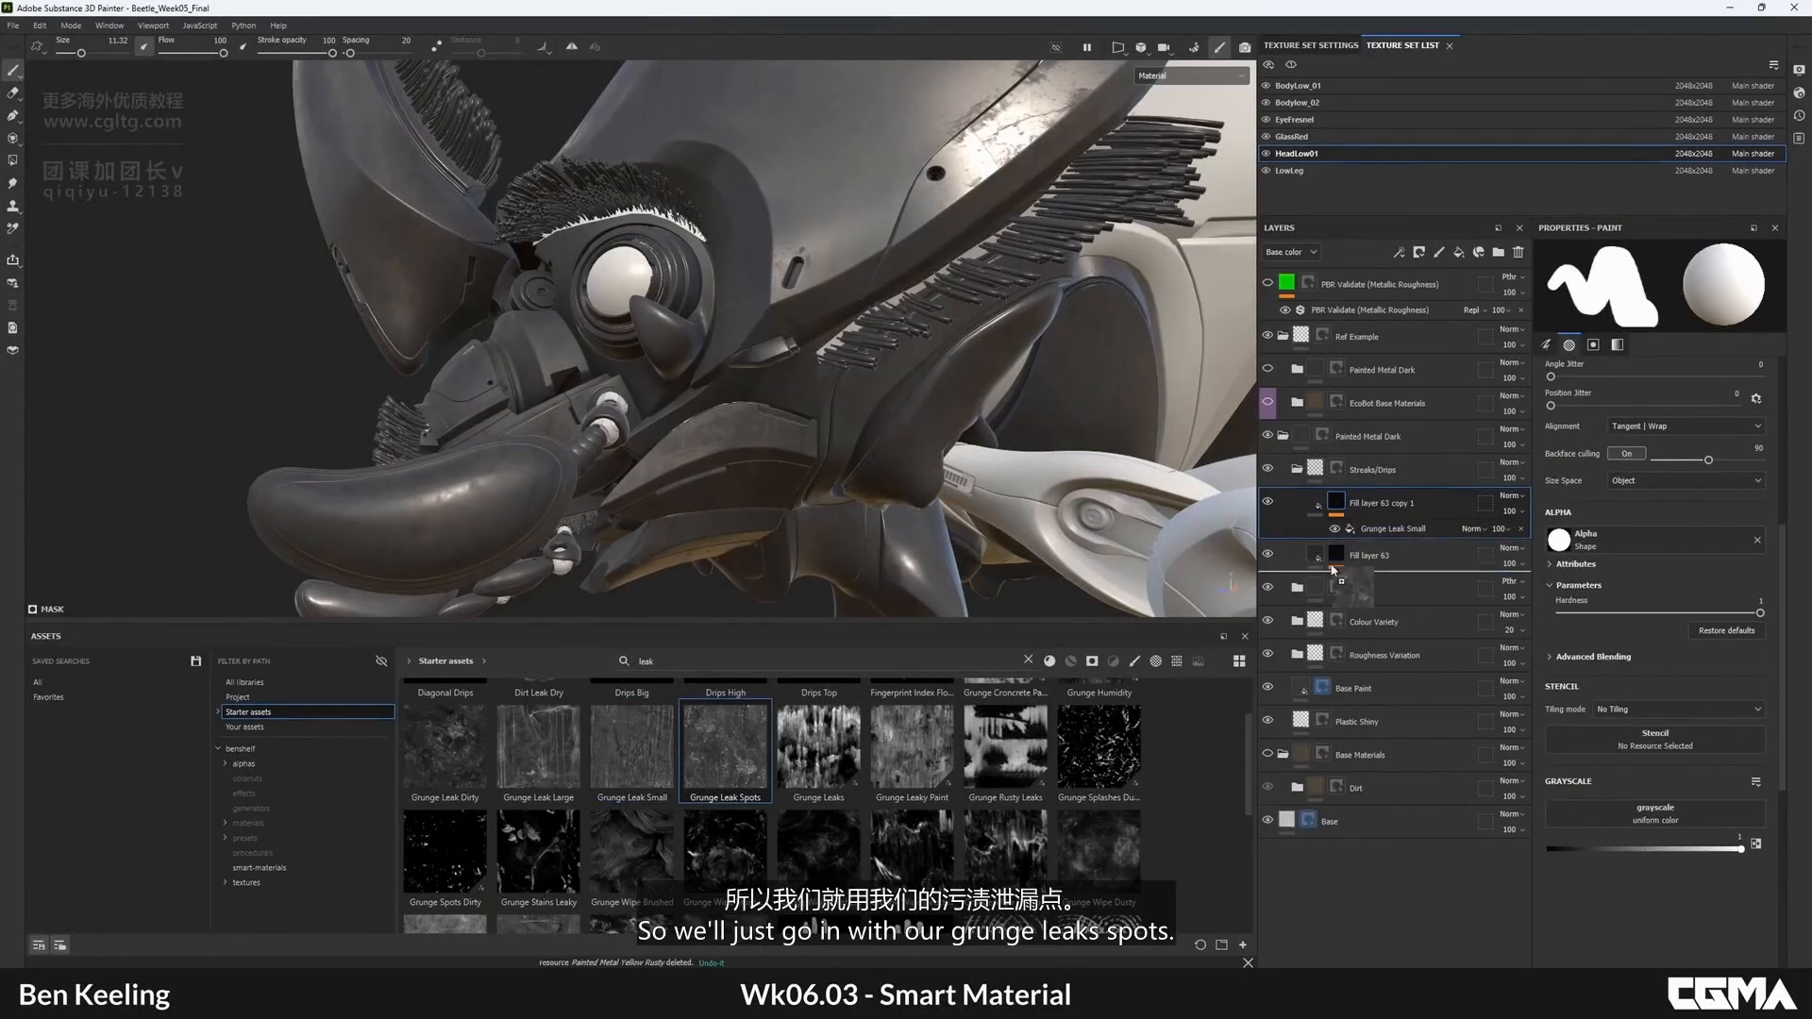
pyautogui.moveTo(717, 750); pyautogui.dragTo(681, 762)
pyautogui.click(1372, 530)
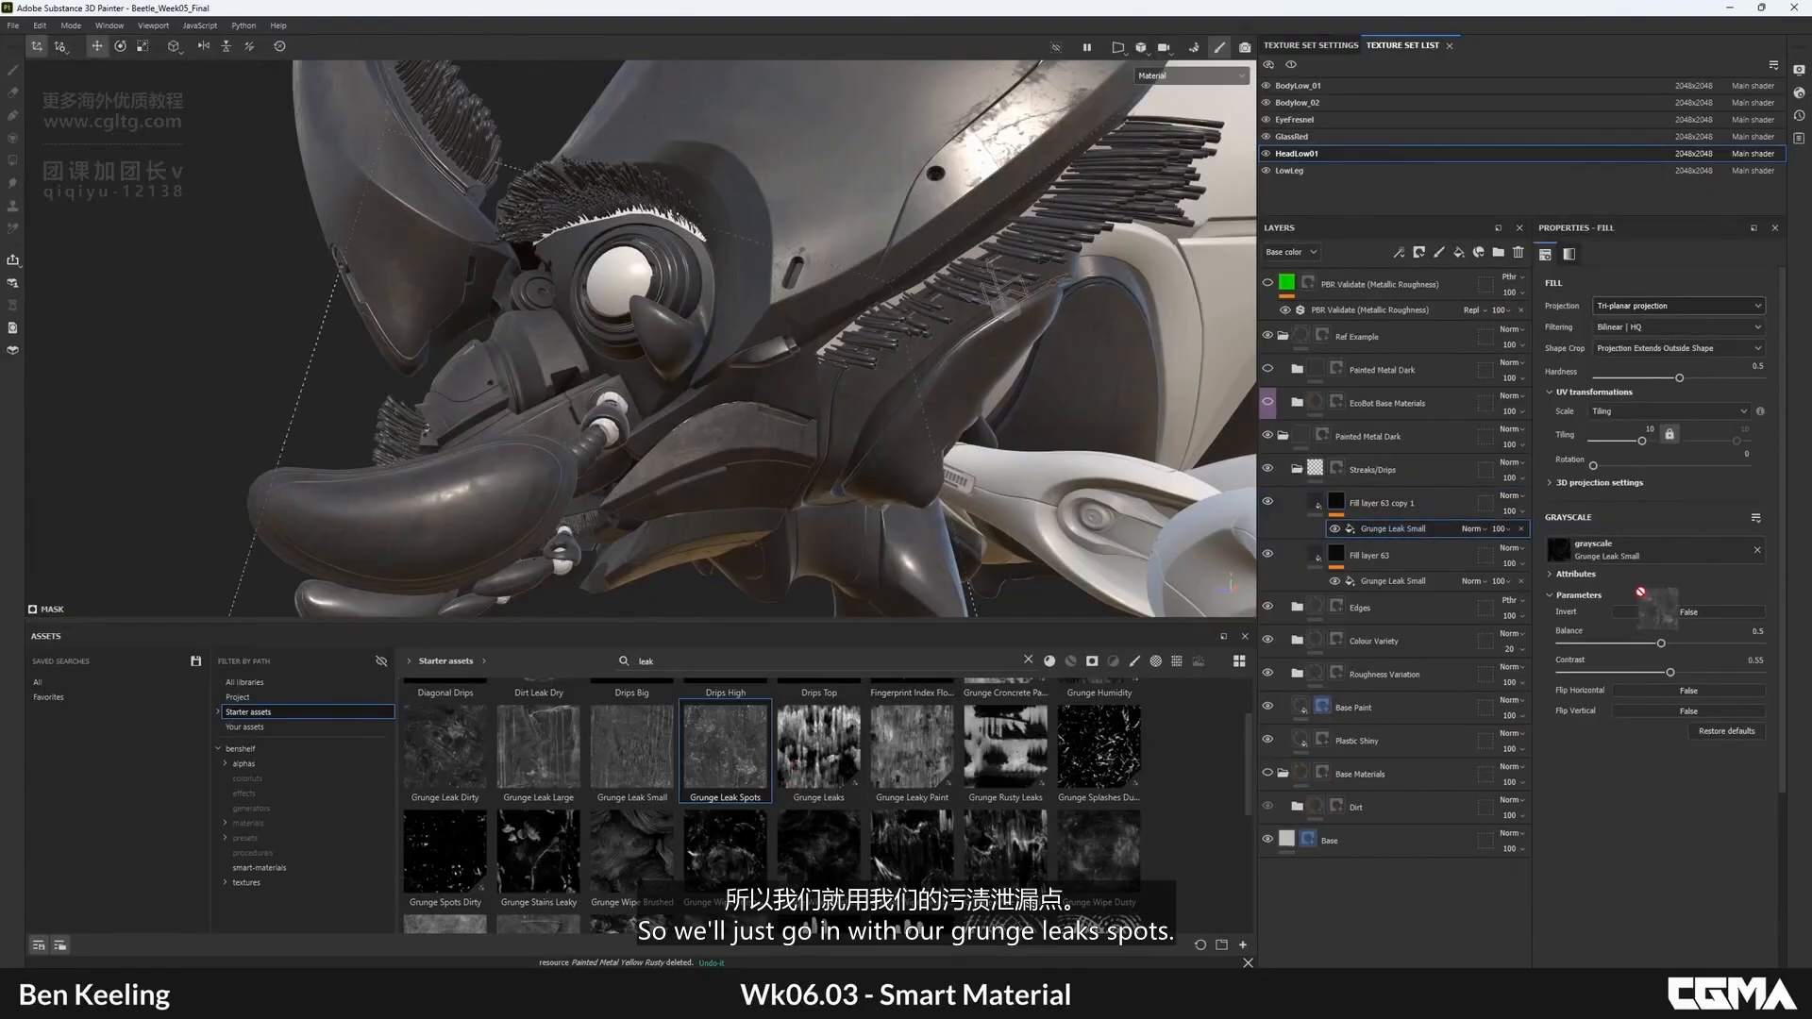
pyautogui.moveTo(1640, 593); pyautogui.dragTo(1619, 558)
# - Set the Grunge Leak Spots contrast to 0.45 in the mask view, and compare the head with the copied layer hidden and shown
pyautogui.keyDown('alt'); pyautogui.click(1336, 503); pyautogui.keyUp('alt')
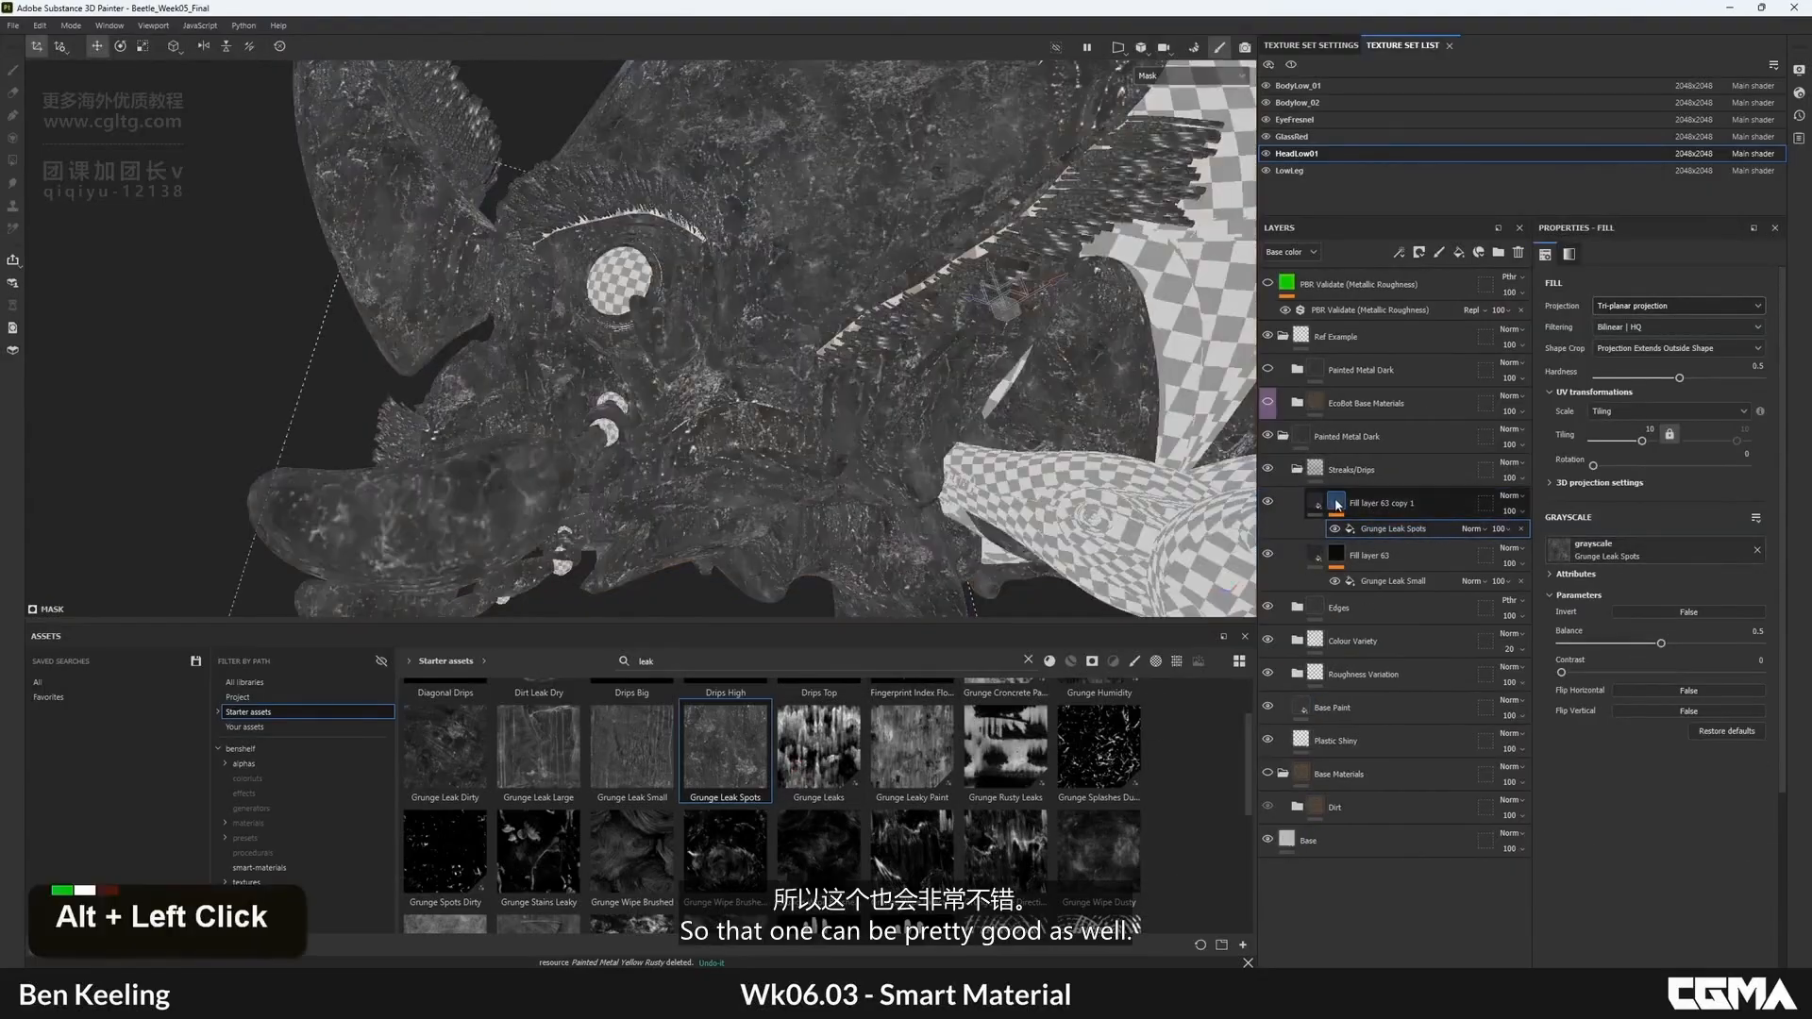
pyautogui.keyDown('alt'); pyautogui.moveTo(793, 218); pyautogui.dragTo(747, 396, button='middle'); pyautogui.keyUp('alt')
pyautogui.keyDown('alt'); pyautogui.moveTo(747, 396); pyautogui.dragTo(803, 429, button='right'); pyautogui.keyUp('alt')
pyautogui.keyDown('alt'); pyautogui.moveTo(802, 429); pyautogui.dragTo(736, 441); pyautogui.keyUp('alt')
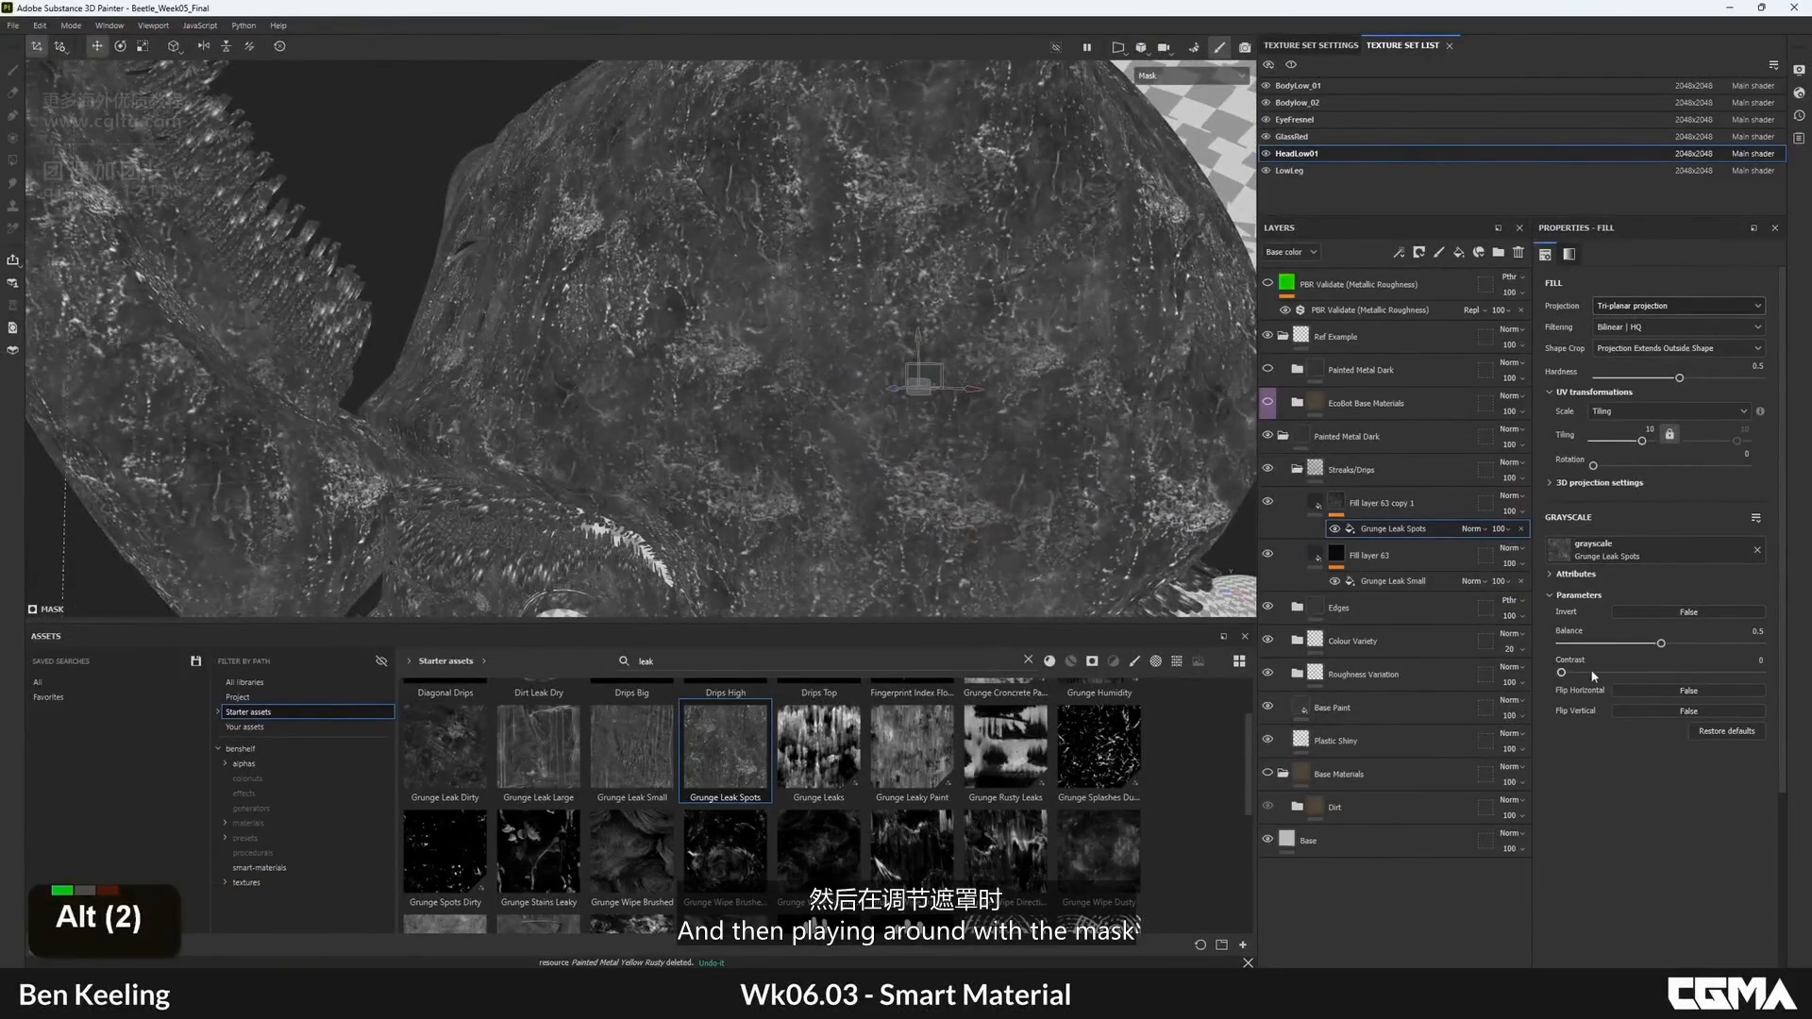
pyautogui.moveTo(1593, 677); pyautogui.dragTo(1651, 674)
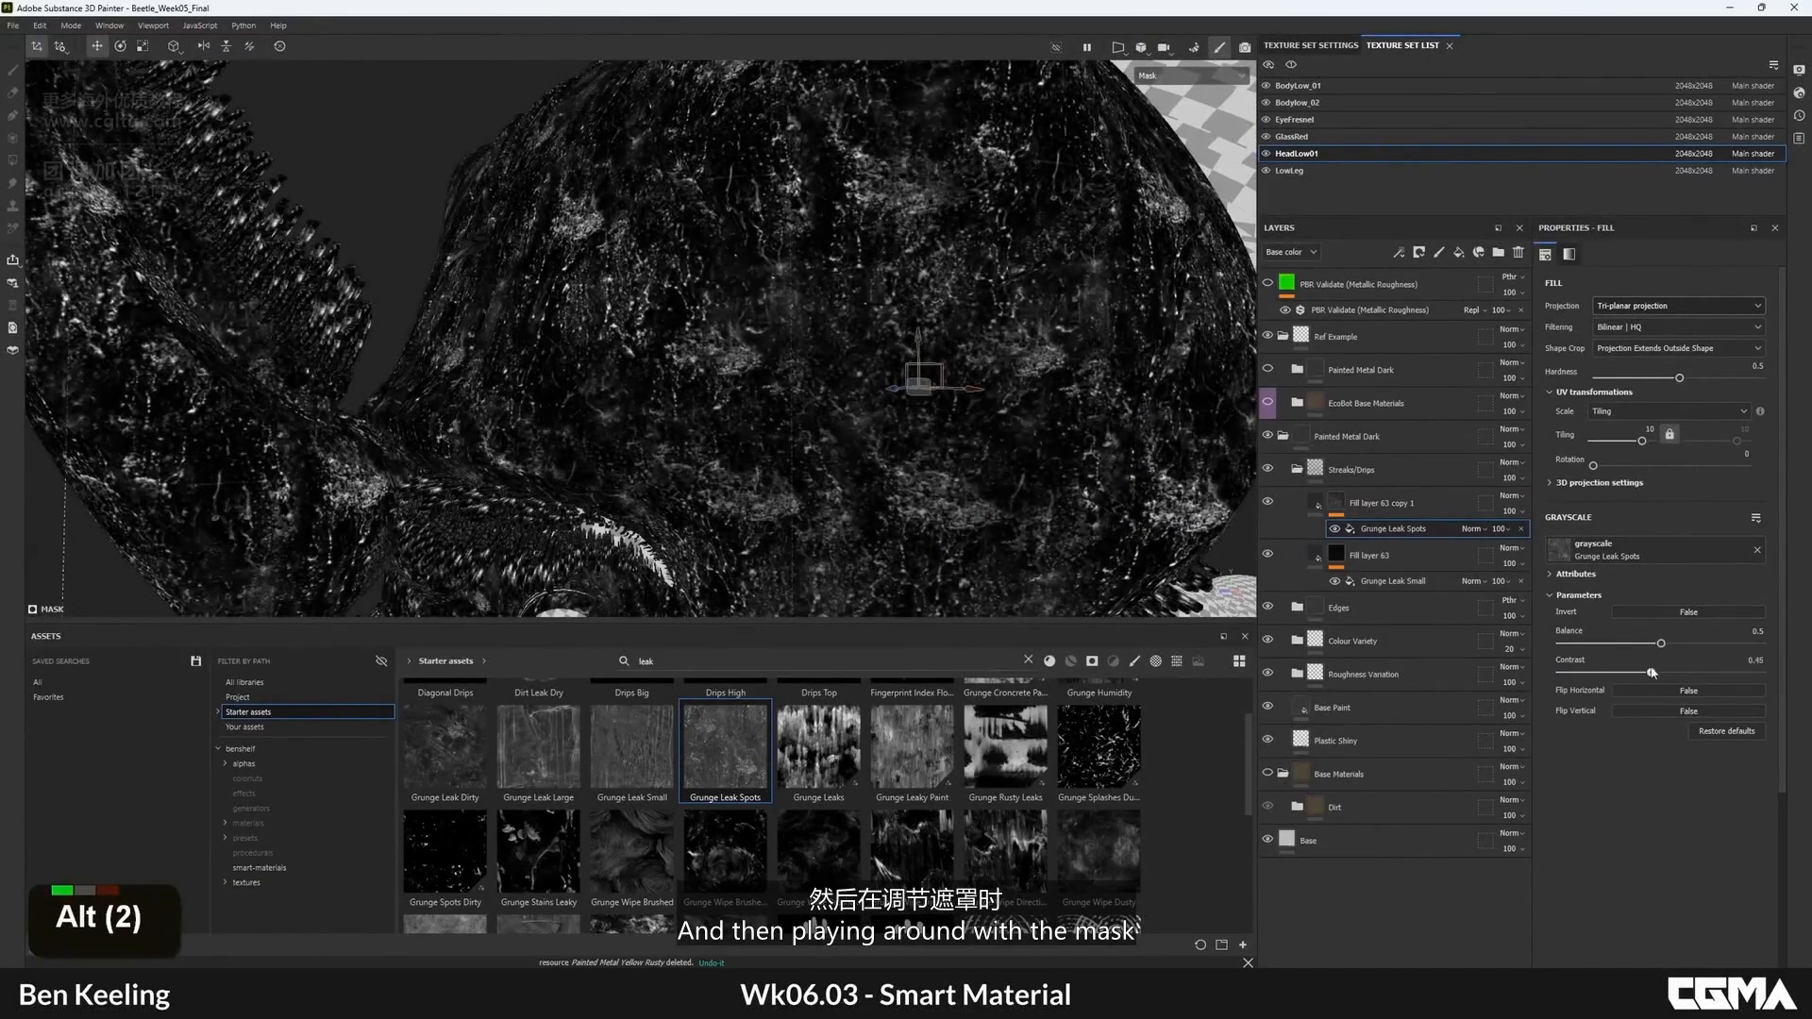
pyautogui.press('m')
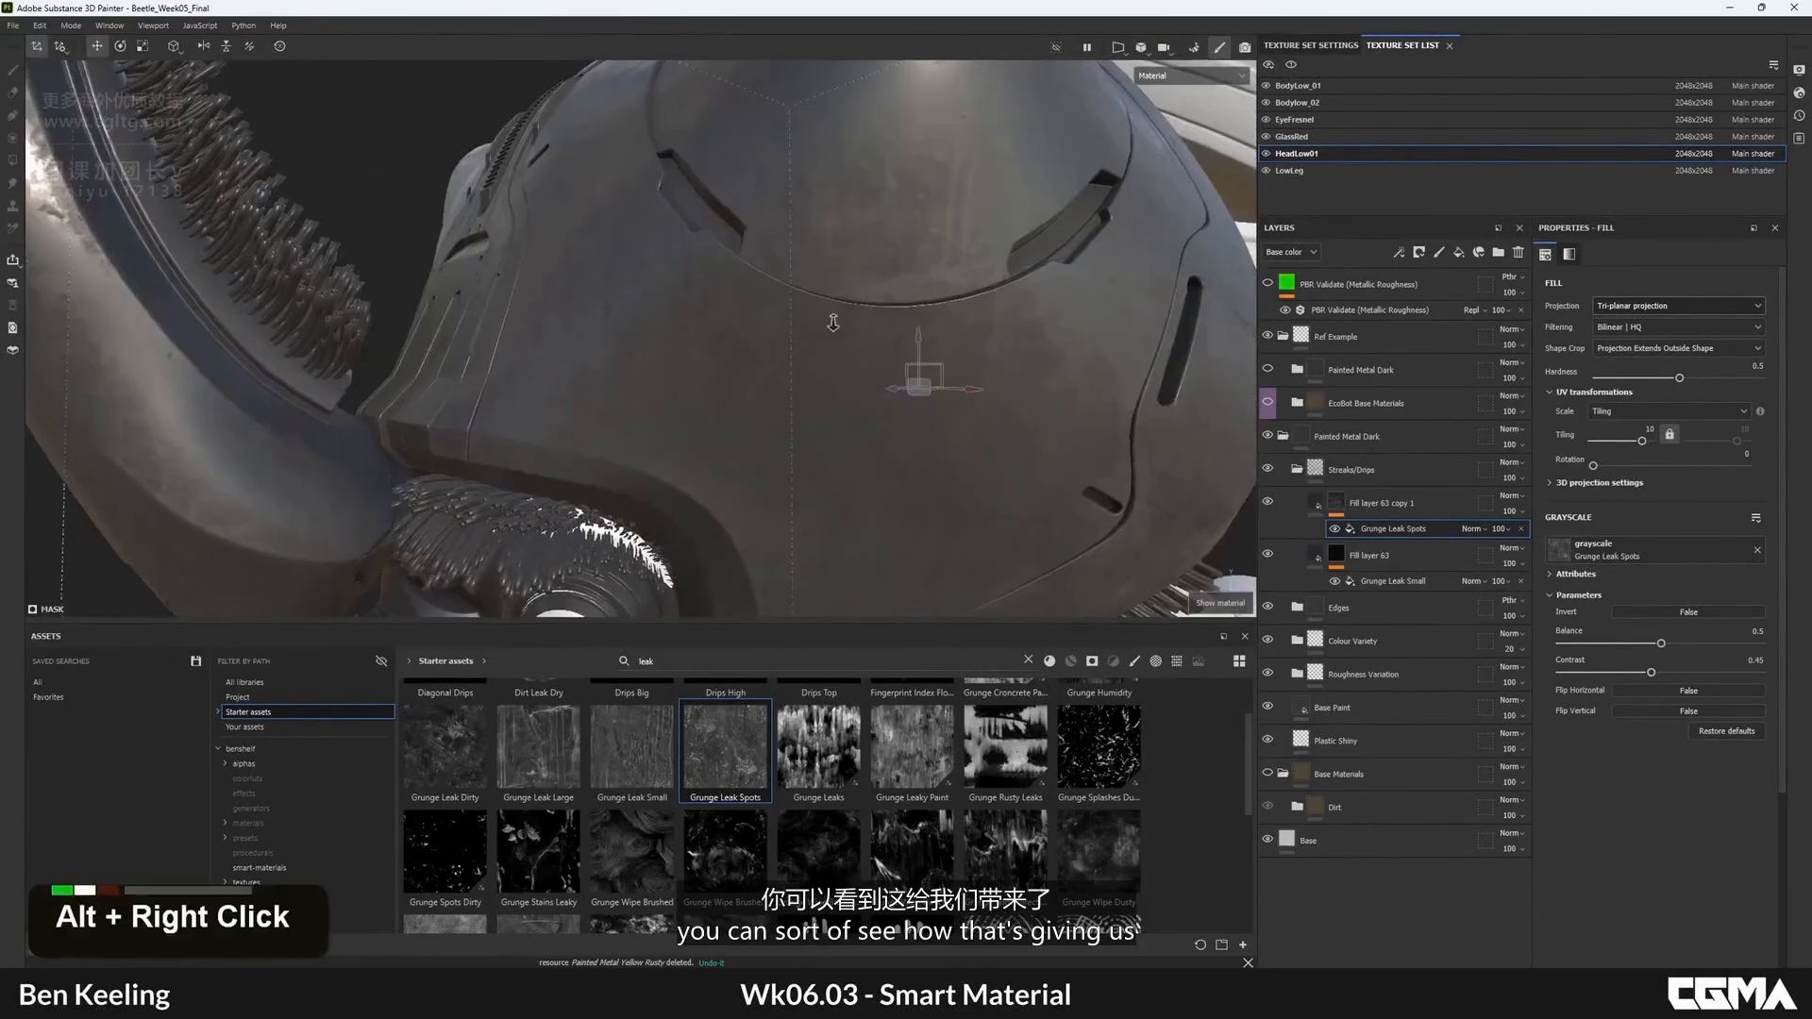
pyautogui.keyDown('alt'); pyautogui.moveTo(833, 320); pyautogui.dragTo(861, 342, button='right'); pyautogui.keyUp('alt')
pyautogui.keyDown('alt'); pyautogui.moveTo(860, 341); pyautogui.dragTo(882, 417); pyautogui.keyUp('alt')
pyautogui.doubleClick(1271, 503)
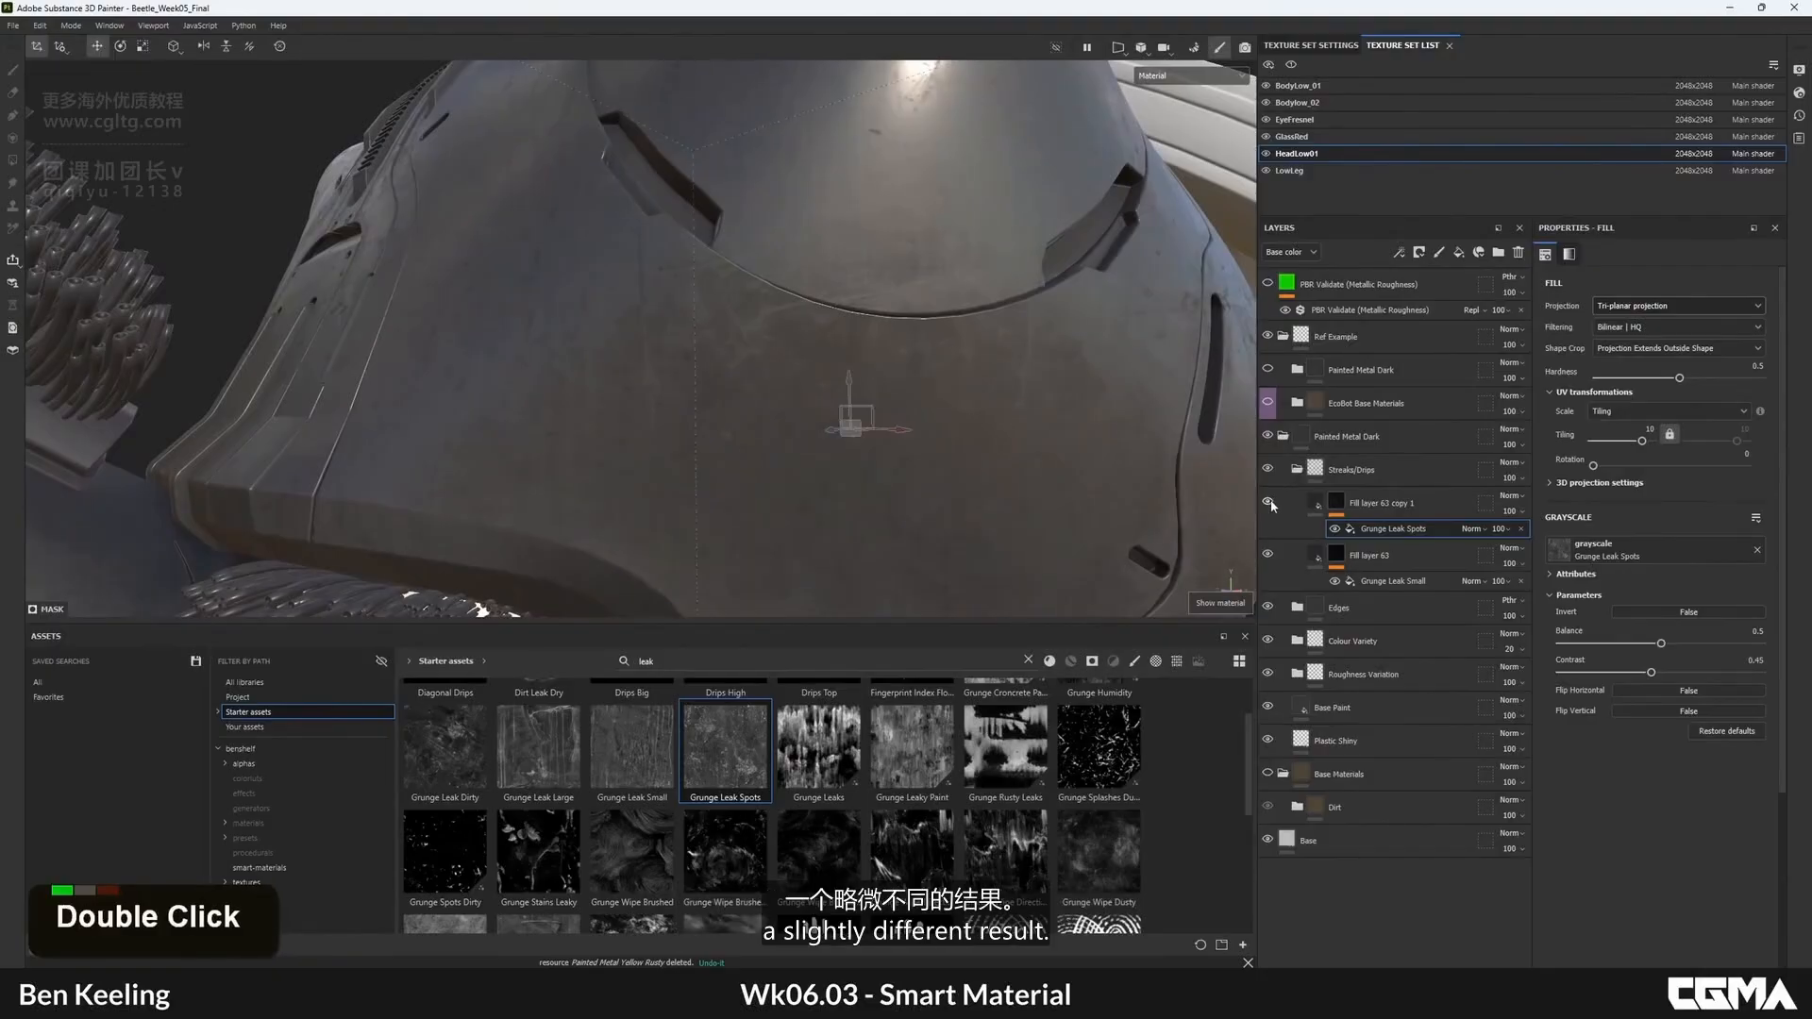
# - Set the base color of Fill layer 63 copy 1 to the lighter grey 434348 and check it on the head
pyautogui.click(1336, 502)
pyautogui.click(1633, 637)
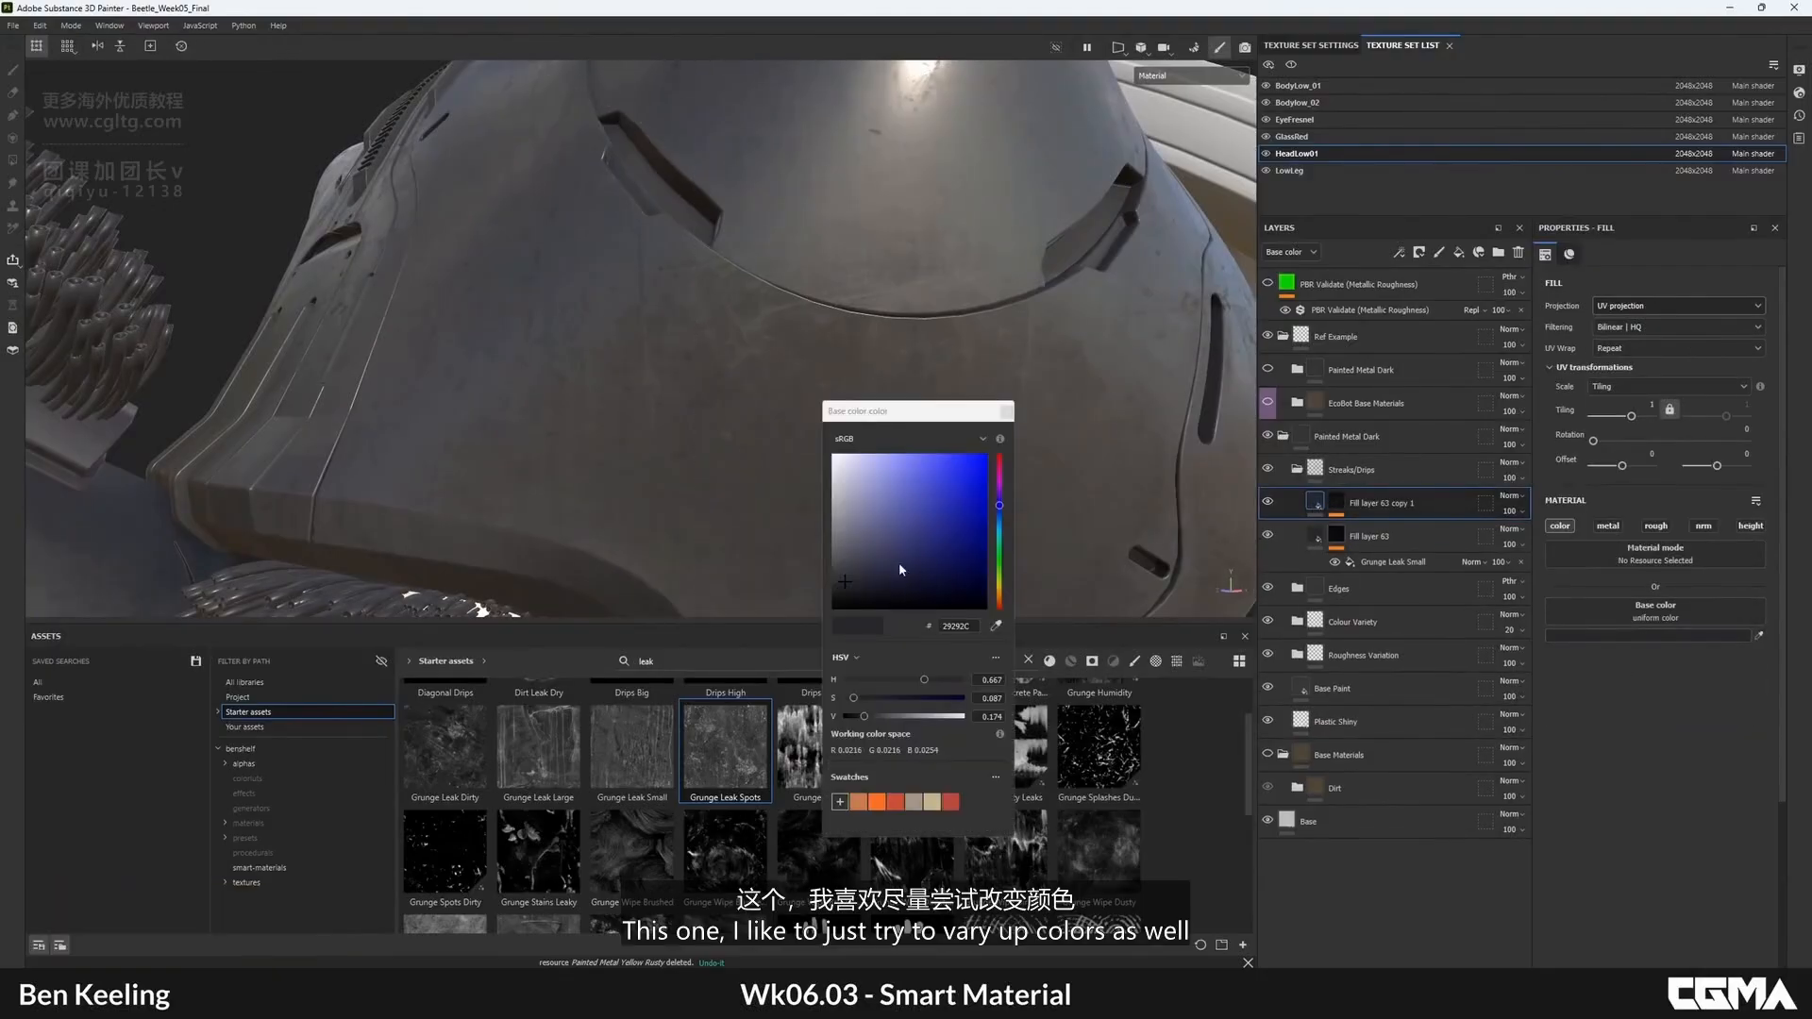
pyautogui.click(842, 564)
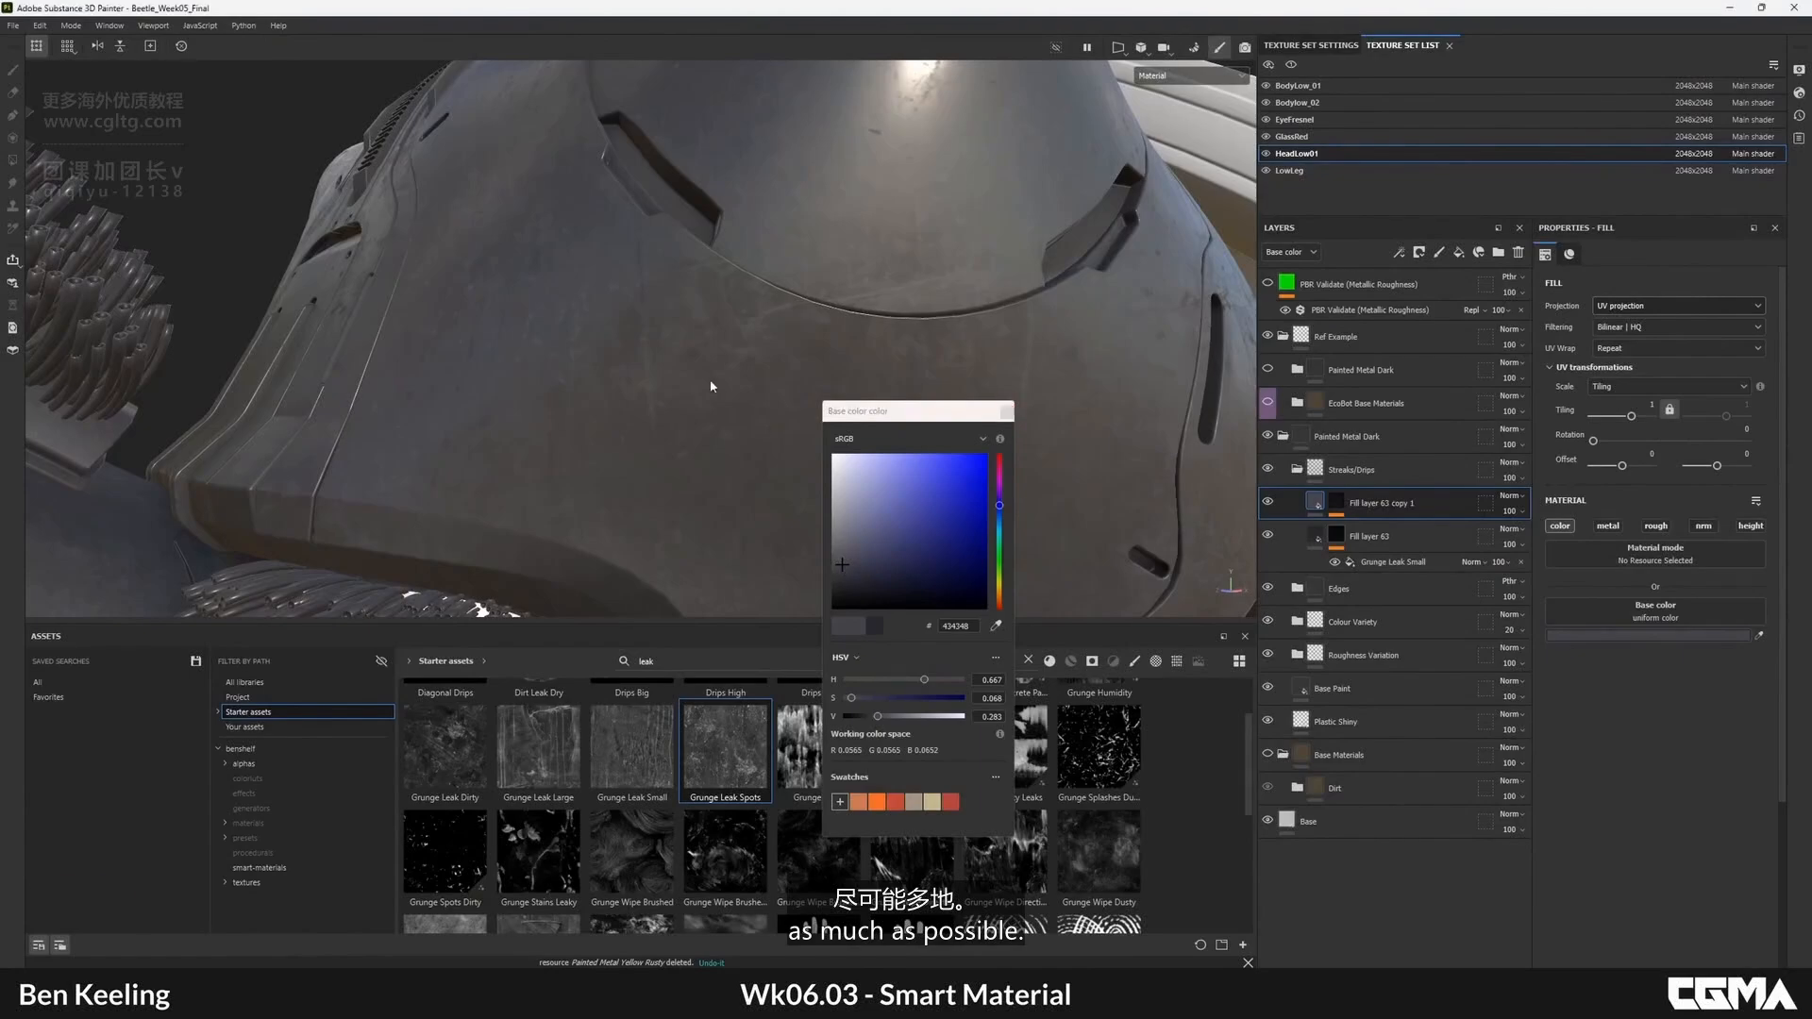
pyautogui.keyDown('alt'); pyautogui.moveTo(604, 375); pyautogui.dragTo(591, 315); pyautogui.keyUp('alt')
pyautogui.keyDown('alt'); pyautogui.moveTo(591, 315); pyautogui.dragTo(576, 378, button='right'); pyautogui.keyUp('alt')
pyautogui.keyDown('alt'); pyautogui.moveTo(575, 377); pyautogui.dragTo(878, 378); pyautogui.keyUp('alt')
pyautogui.keyDown('alt'); pyautogui.moveTo(878, 378); pyautogui.dragTo(1162, 480, button='right'); pyautogui.keyUp('alt')
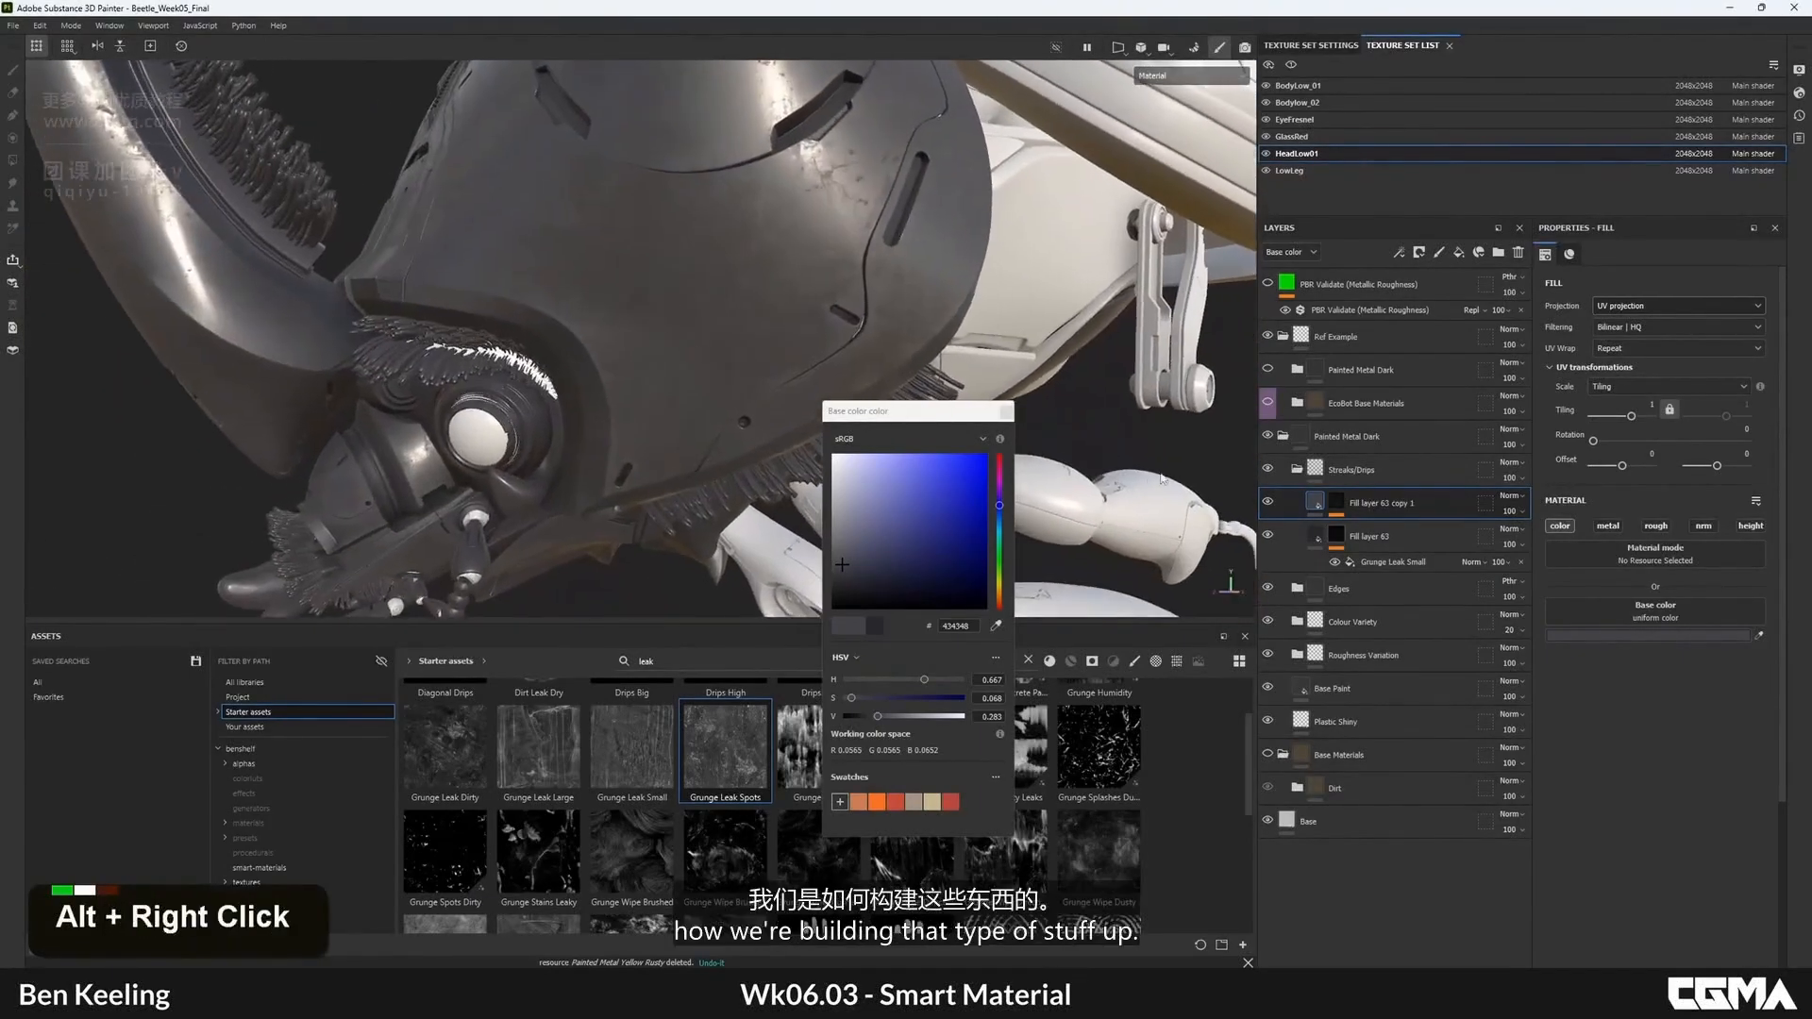
# - Collapse the Streaks/Drips folder and add a new folder named Surface above it
pyautogui.doubleClick(1366, 474)
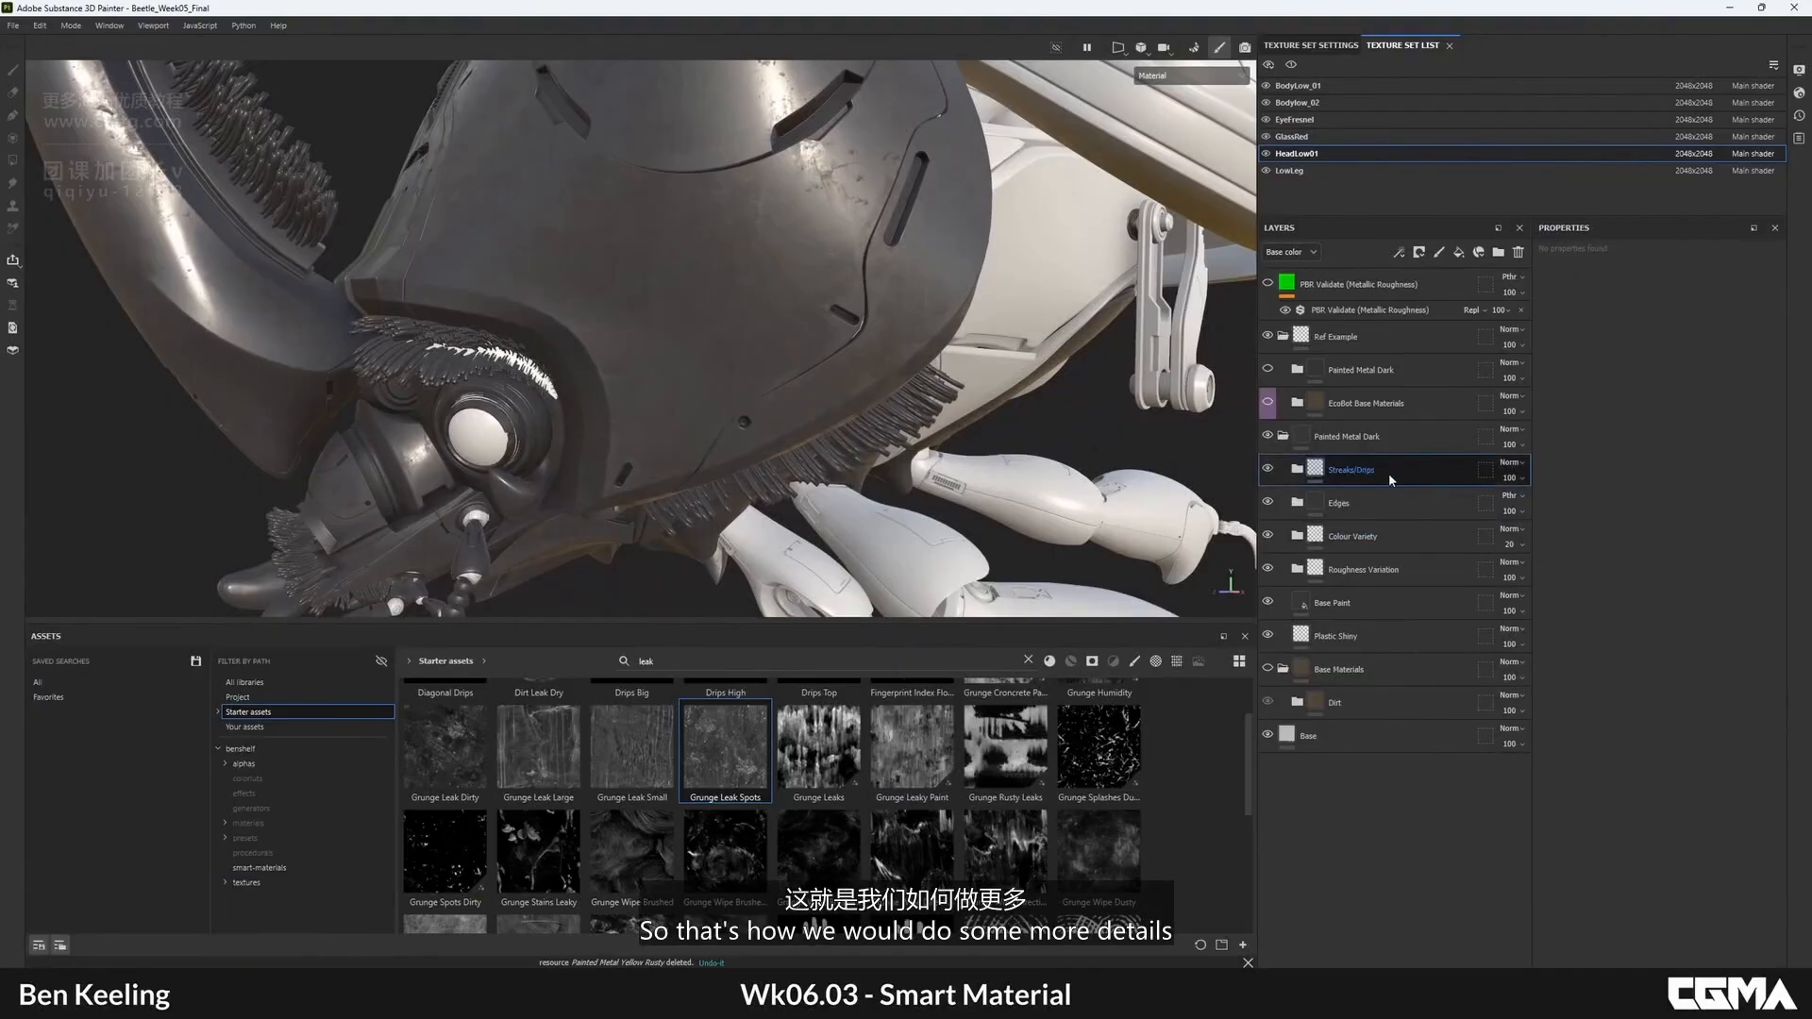
pyautogui.keyDown('alt'); pyautogui.moveTo(867, 238); pyautogui.dragTo(868, 321, button='middle'); pyautogui.keyUp('alt')
pyautogui.keyDown('alt'); pyautogui.moveTo(868, 321); pyautogui.dragTo(1038, 340); pyautogui.keyUp('alt')
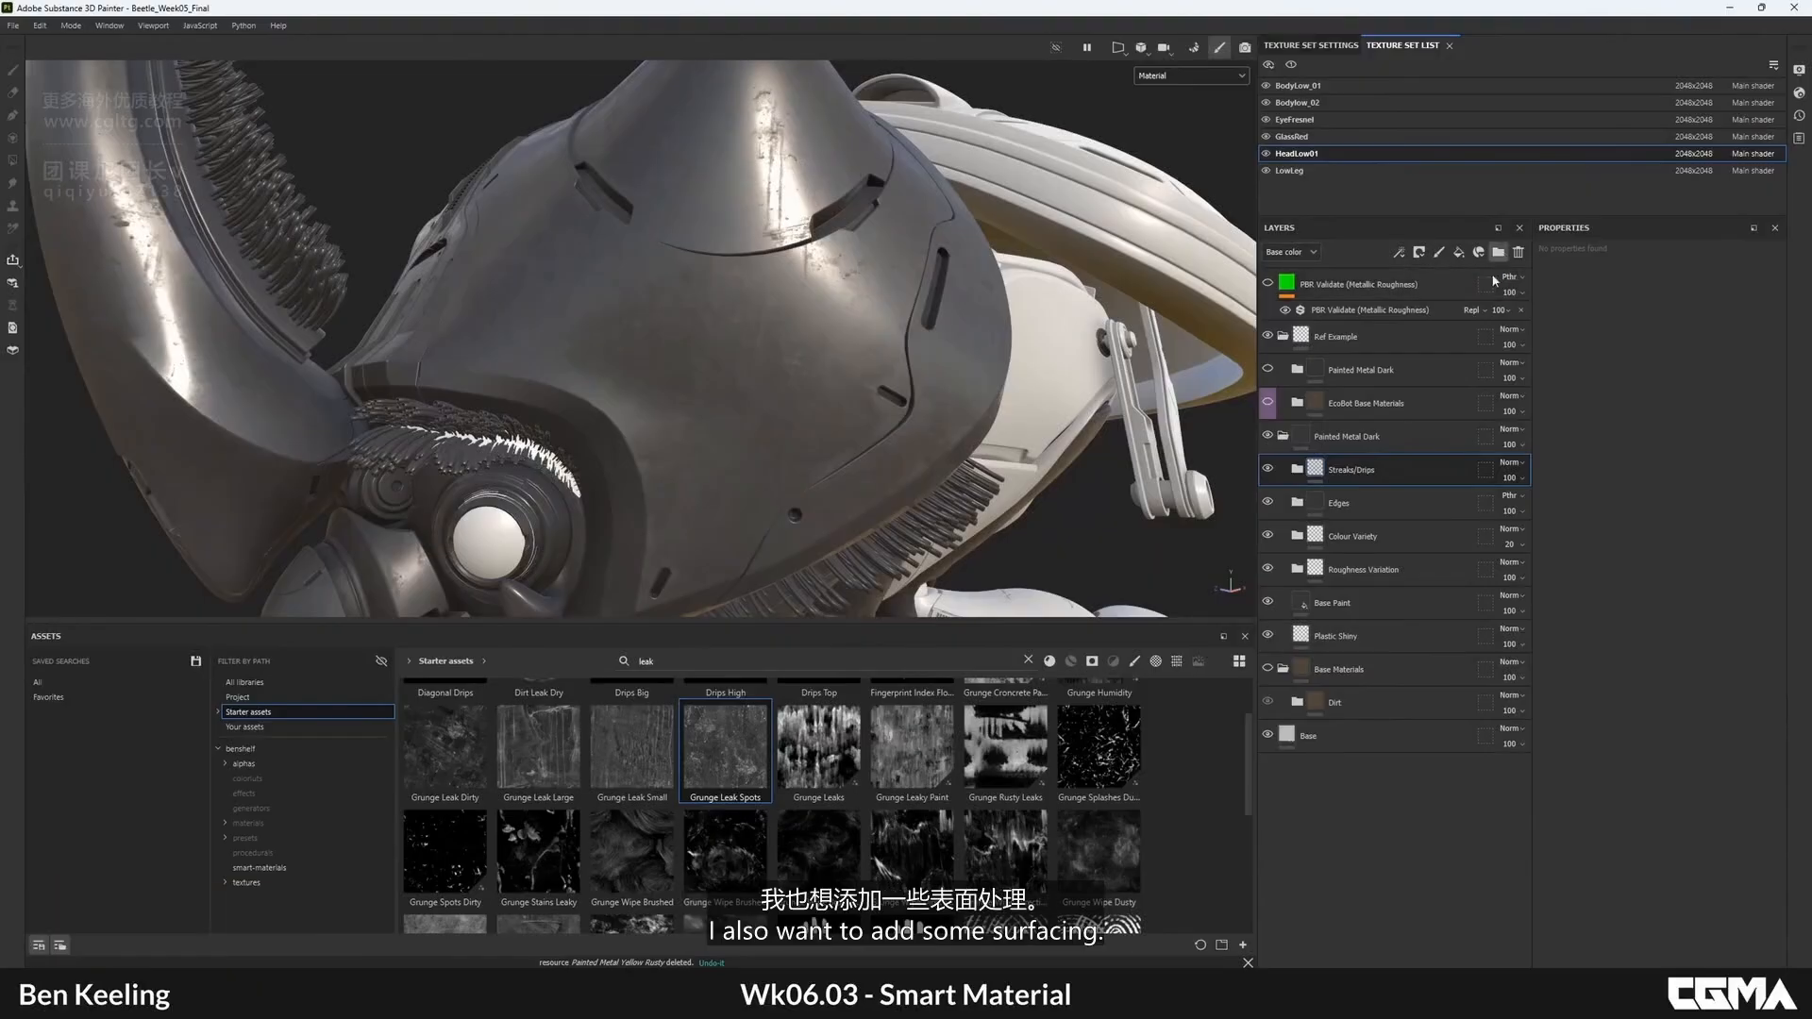
pyautogui.doubleClick(1353, 472)
pyautogui.write('Sur')
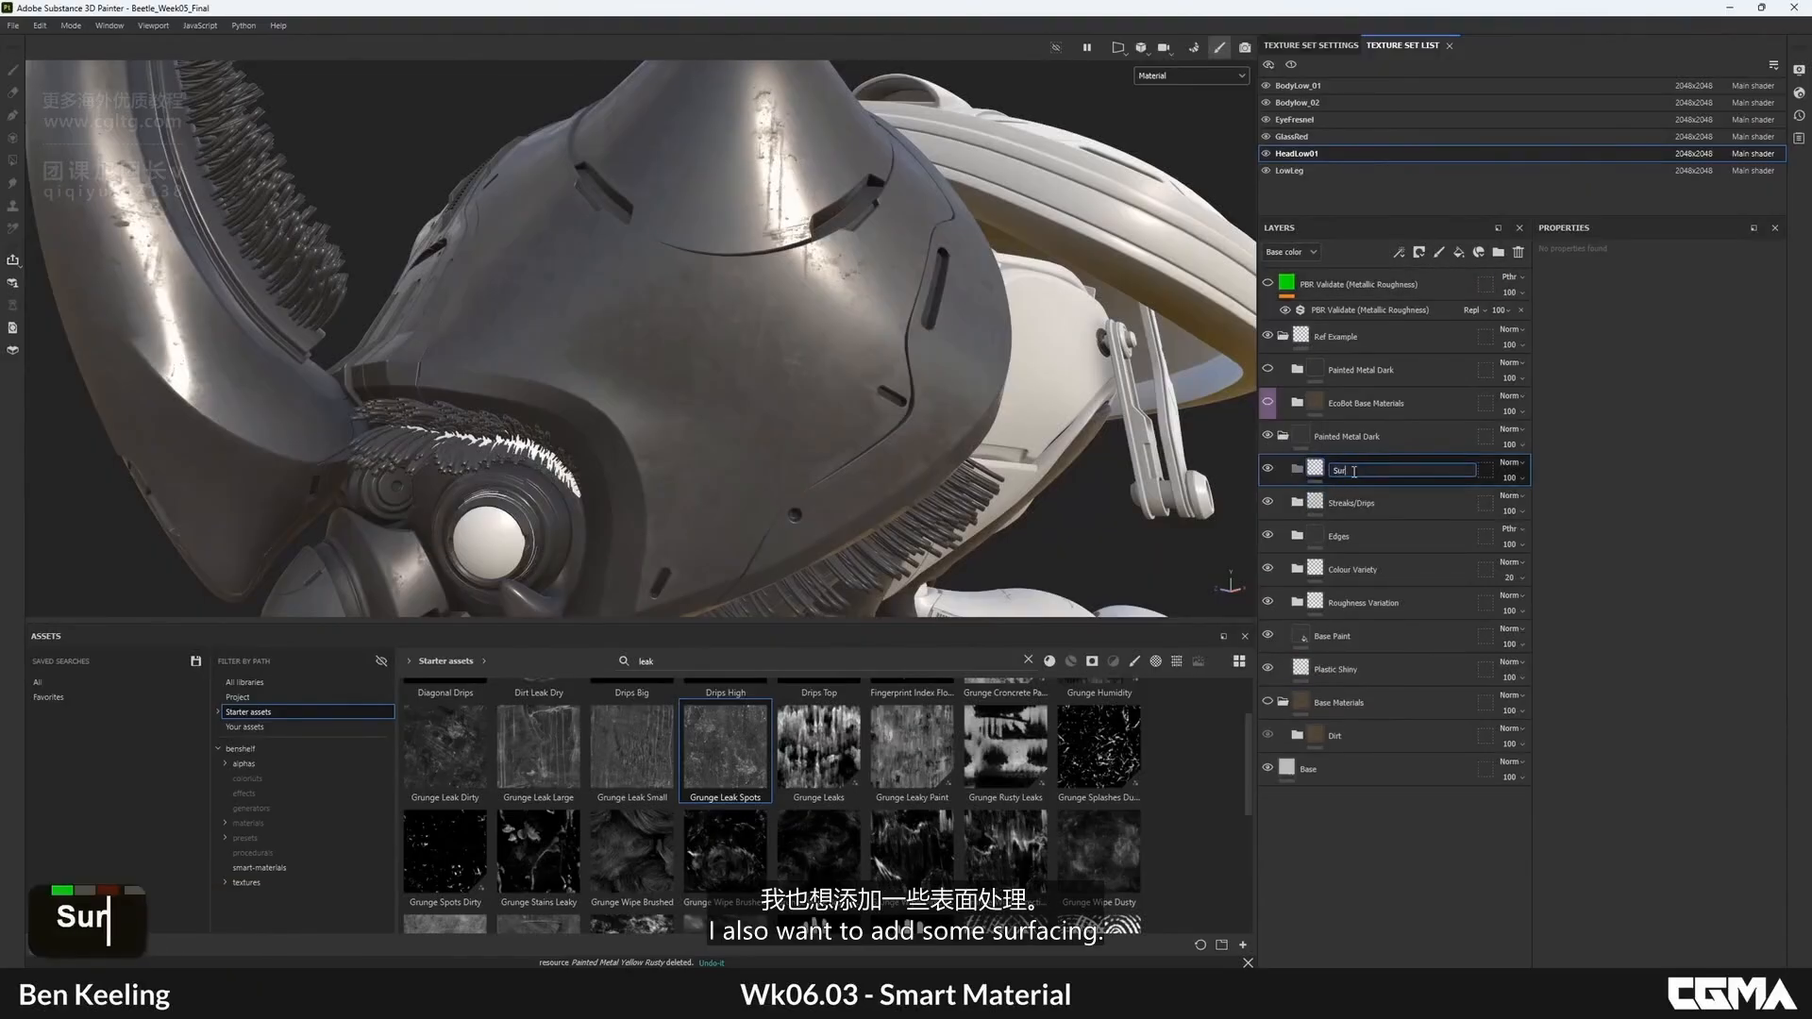
pyautogui.write('face')
pyautogui.press('Return')
# - Switch to the reference board and examine the surface texture of the dark robot torso and the ribbed metal cylinder
pyautogui.scroll(-2, 1353, 472)
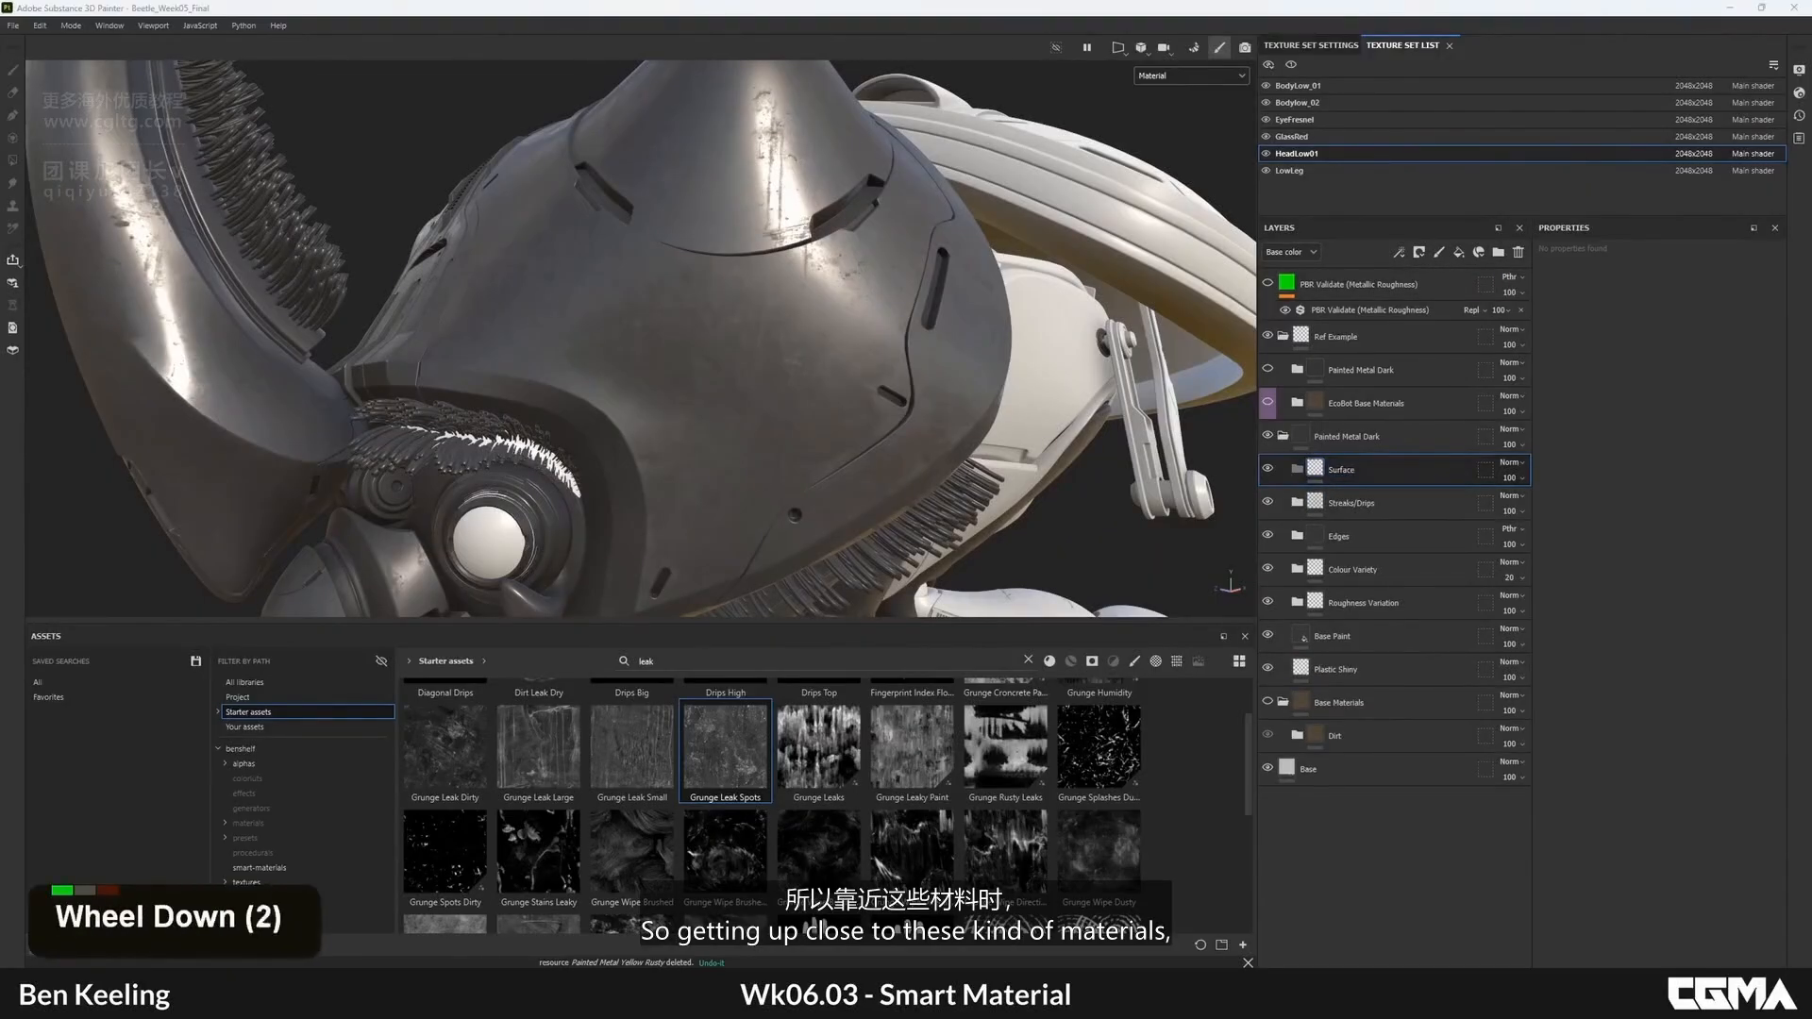
pyautogui.moveTo(1811, 646); pyautogui.dragTo(1196, 607, button='right')
pyautogui.scroll(10, 1197, 607)
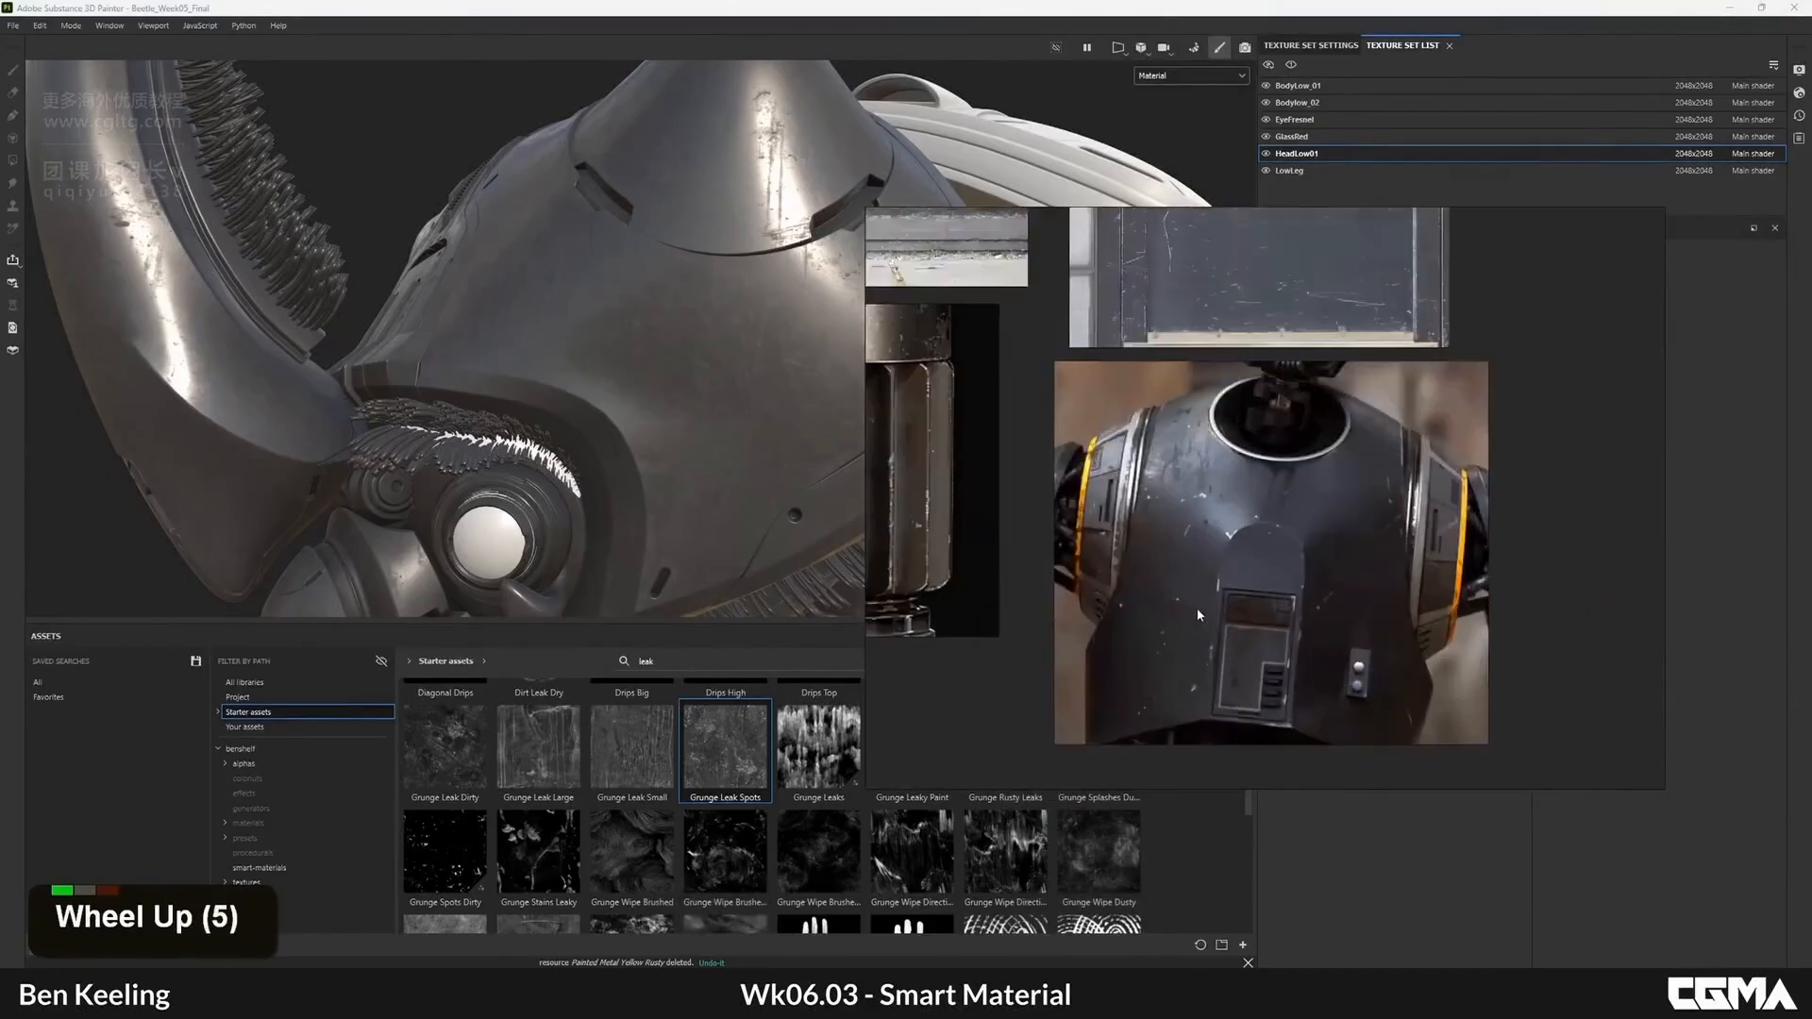
pyautogui.scroll(-5, 1085, 529)
pyautogui.moveTo(1048, 514); pyautogui.dragTo(1374, 492, button='middle')
pyautogui.scroll(4, 1148, 326)
pyautogui.scroll(-3, 1163, 451)
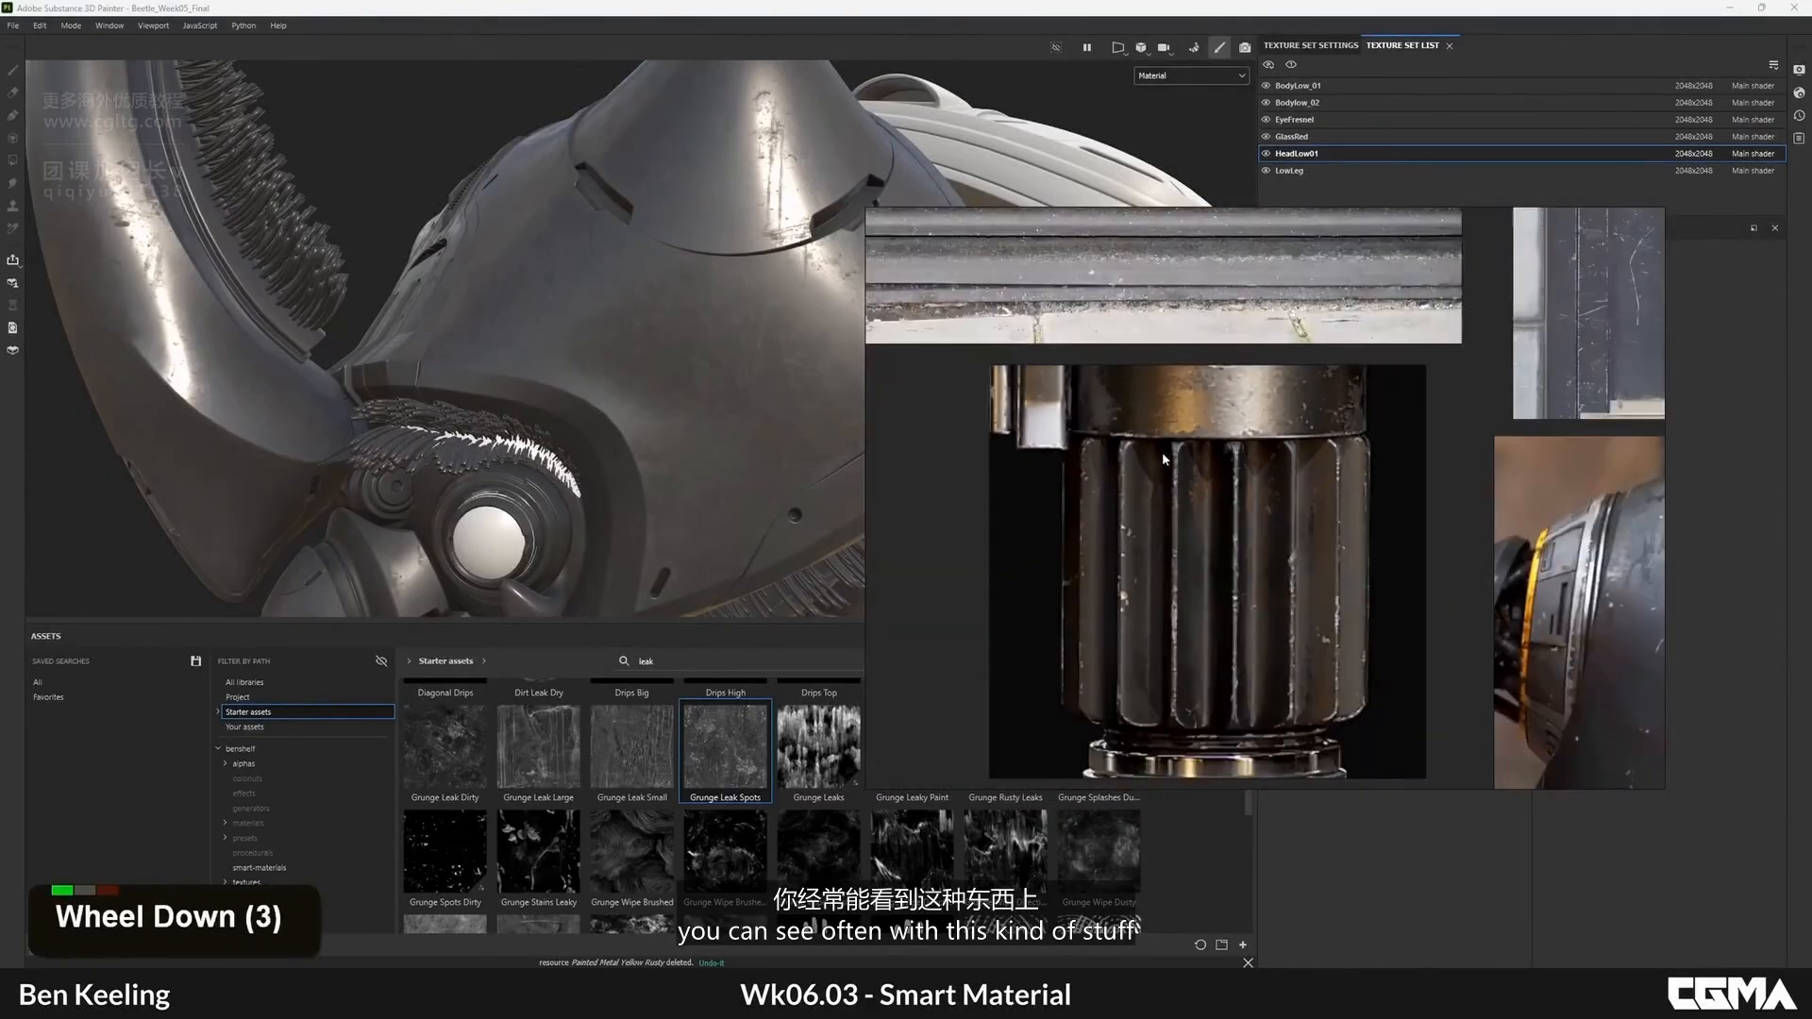
pyautogui.scroll(-5, 1227, 472)
pyautogui.scroll(3, 1293, 485)
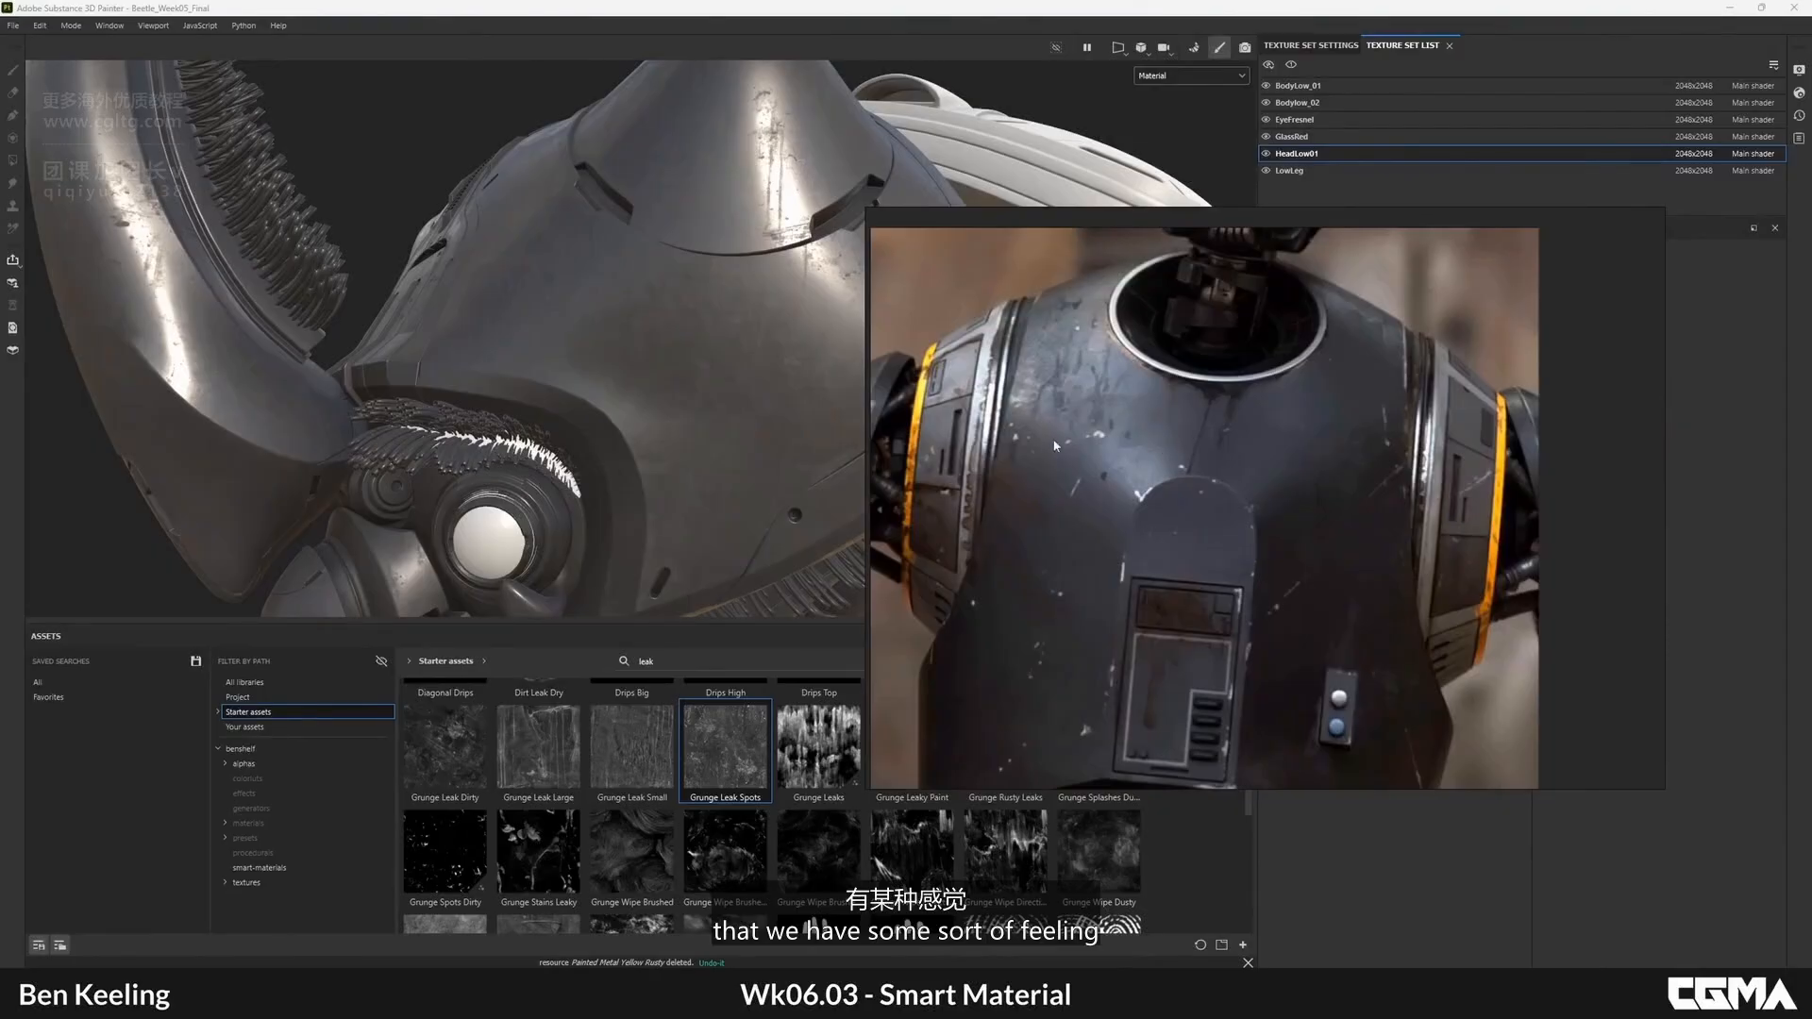
pyautogui.scroll(-8, 1126, 431)
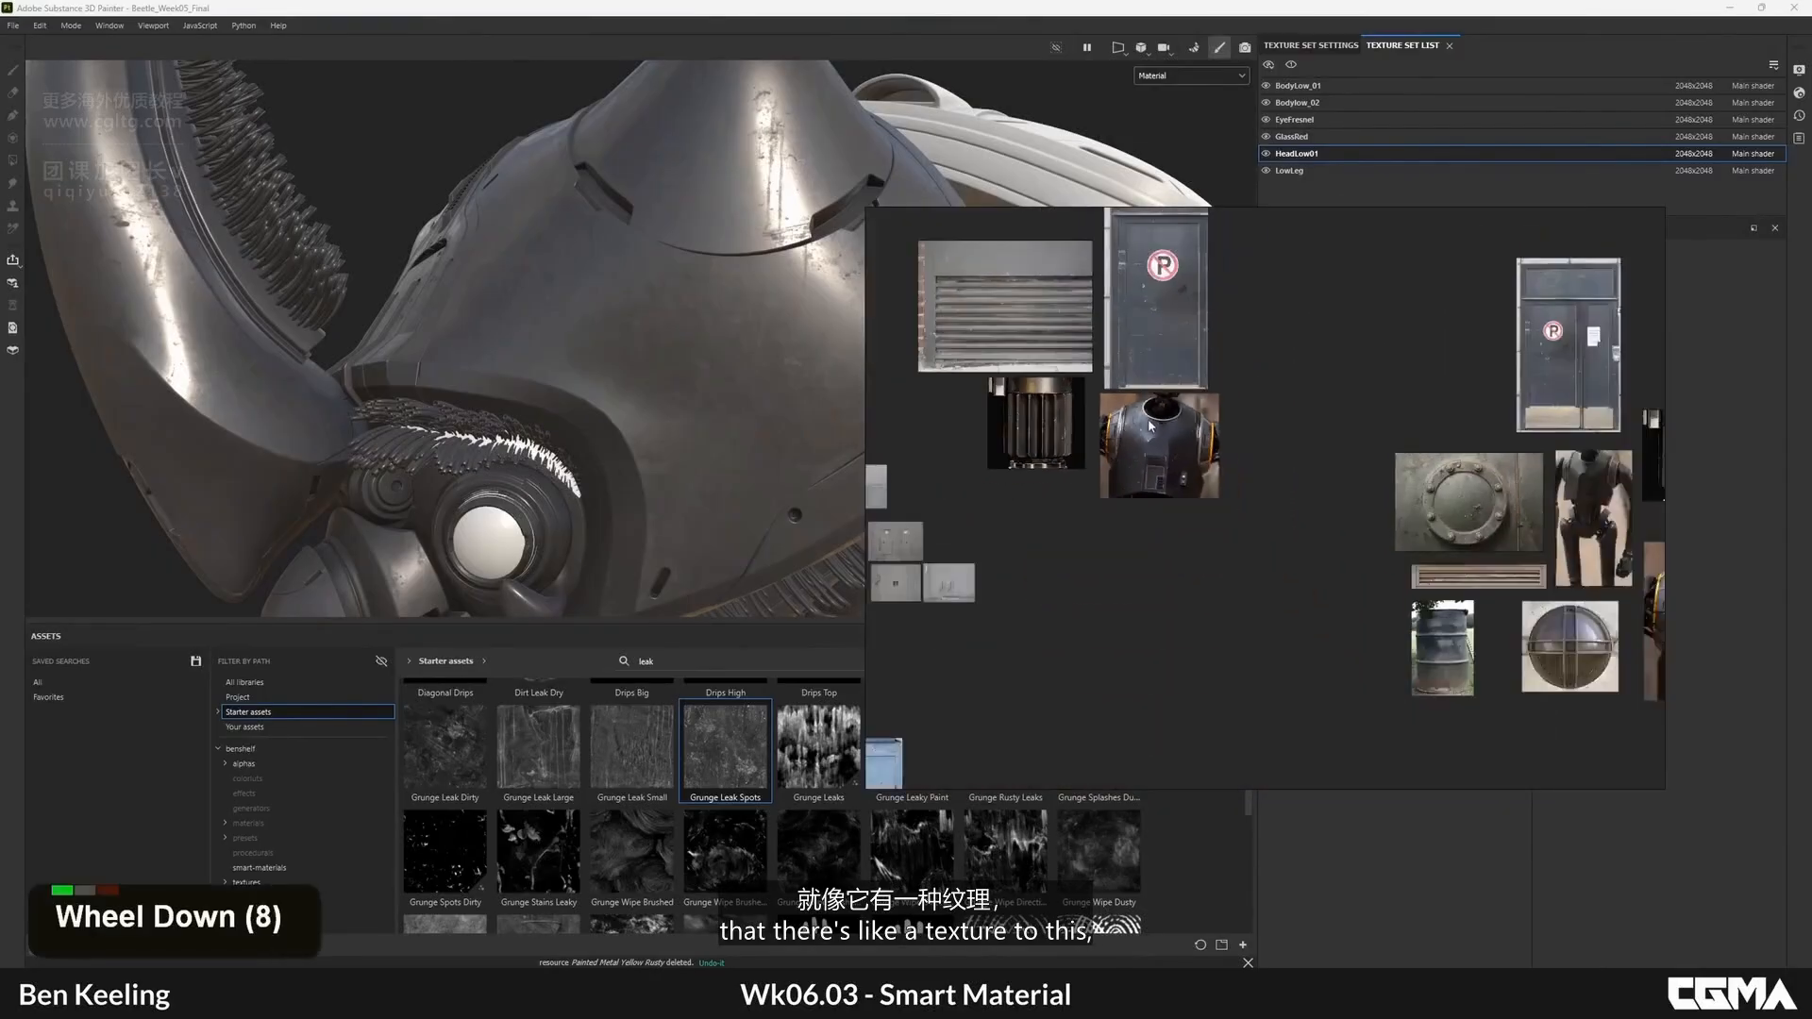
# - Study the micro surface detail of the round bolted hatch, the domed lamp and the metal barrel in the references
pyautogui.moveTo(1465, 541); pyautogui.dragTo(1205, 470, button='middle')
pyautogui.scroll(12, 1204, 466)
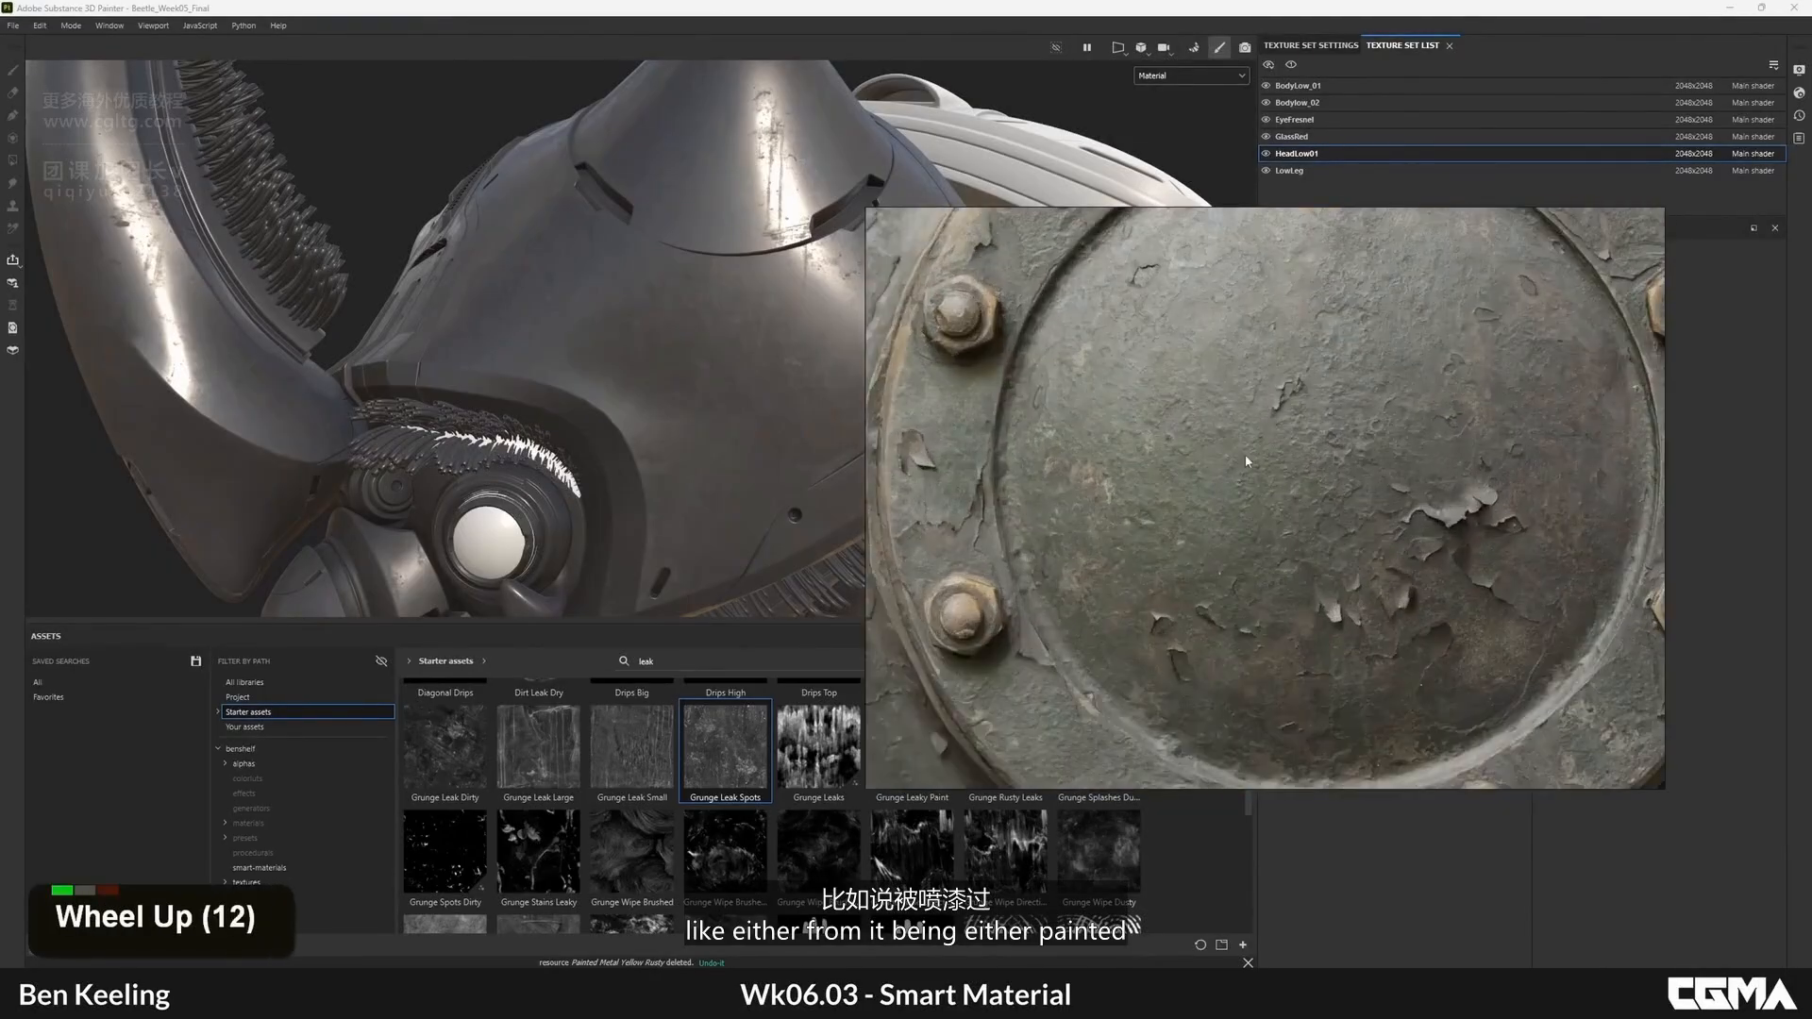
pyautogui.scroll(-3, 1066, 388)
pyautogui.moveTo(1065, 388); pyautogui.dragTo(1198, 526, button='middle')
pyautogui.scroll(-6, 1116, 400)
pyautogui.moveTo(1410, 439); pyautogui.dragTo(1194, 402, button='middle')
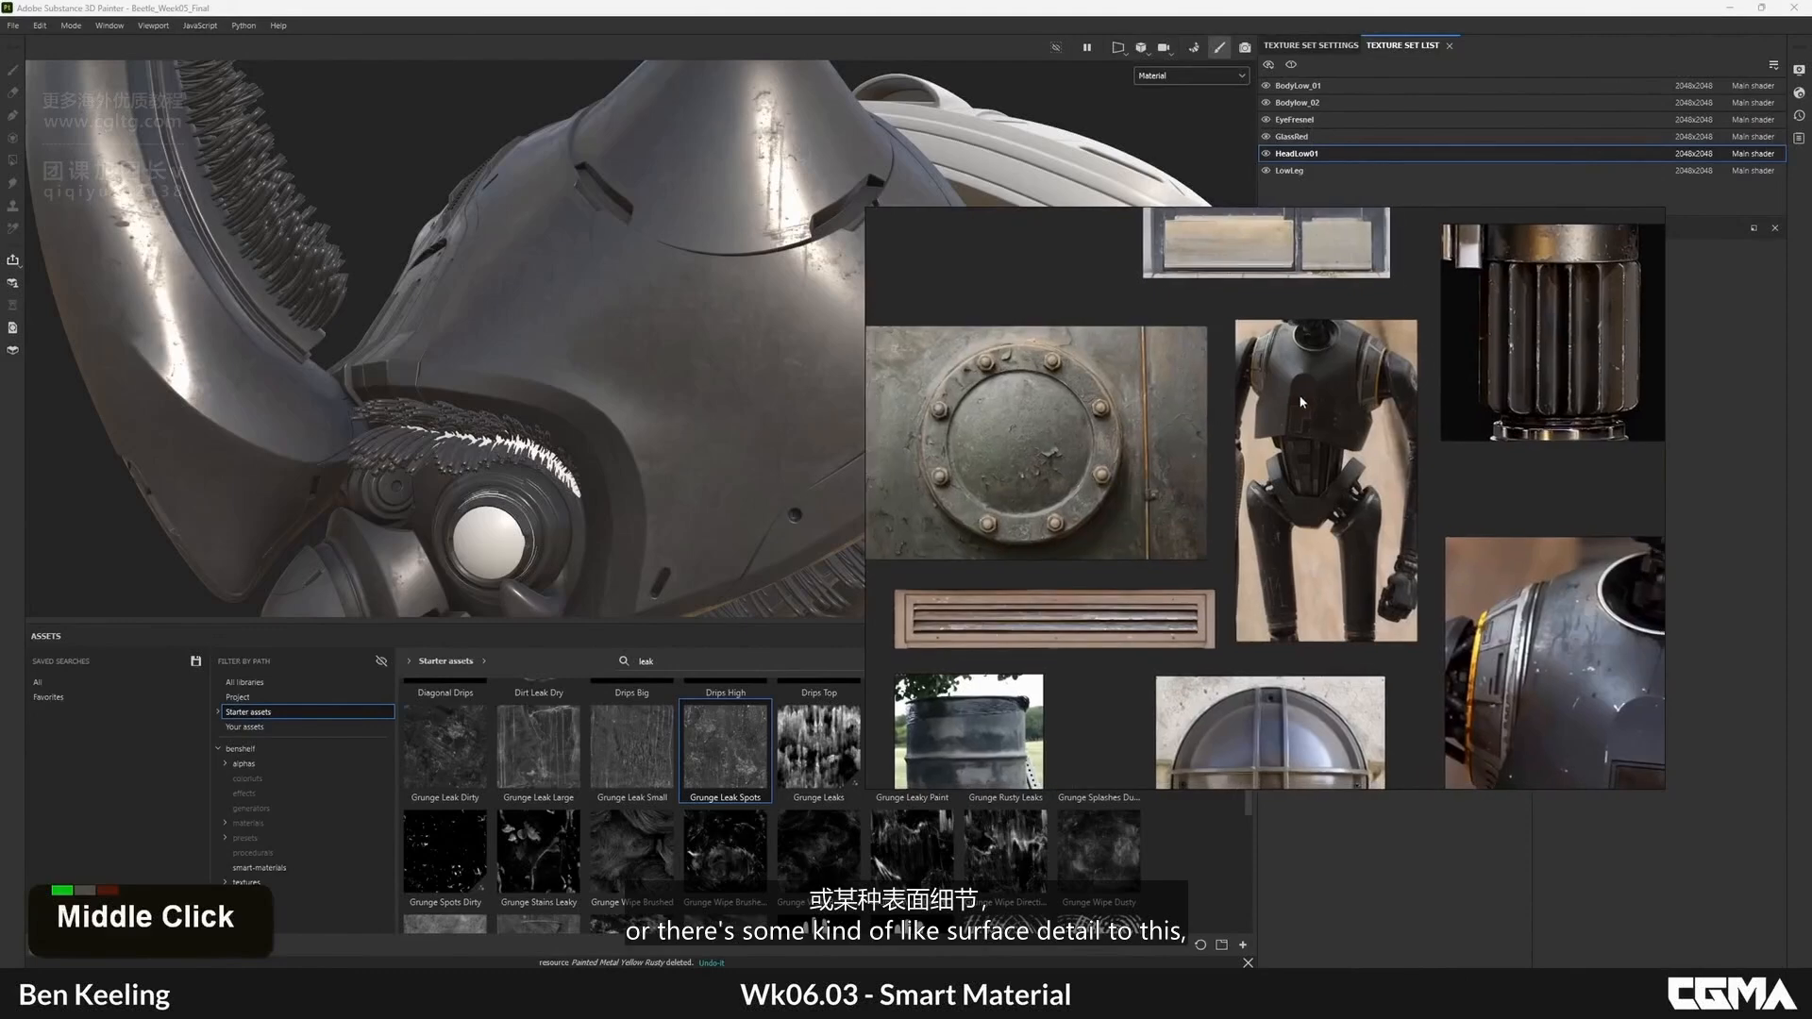
pyautogui.moveTo(1458, 540)
pyautogui.mouseDown(button='middle')
pyautogui.moveTo(1305, 461)
pyautogui.moveTo(1199, 444)
pyautogui.mouseUp(button='middle')
pyautogui.scroll(8, 1185, 458)
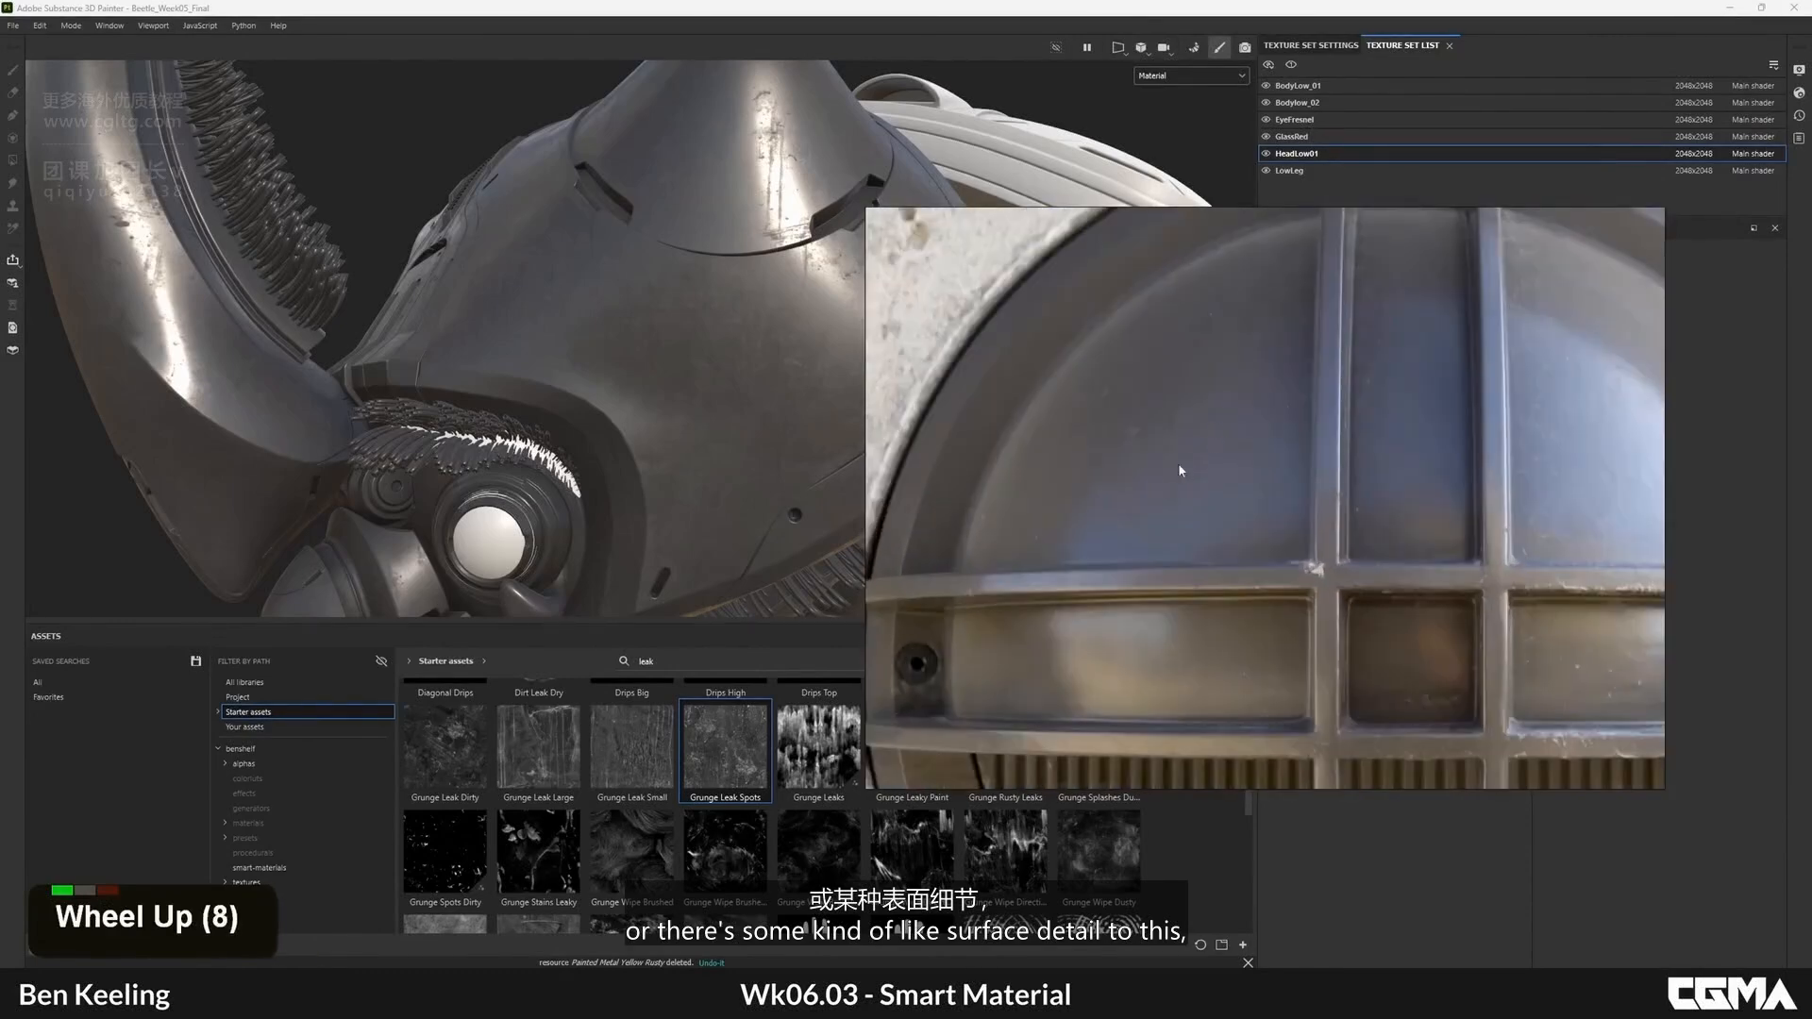
pyautogui.scroll(-3, 1190, 456)
pyautogui.moveTo(1043, 466); pyautogui.dragTo(1366, 462, button='middle')
pyautogui.moveTo(1044, 461); pyautogui.dragTo(1386, 461, button='middle')
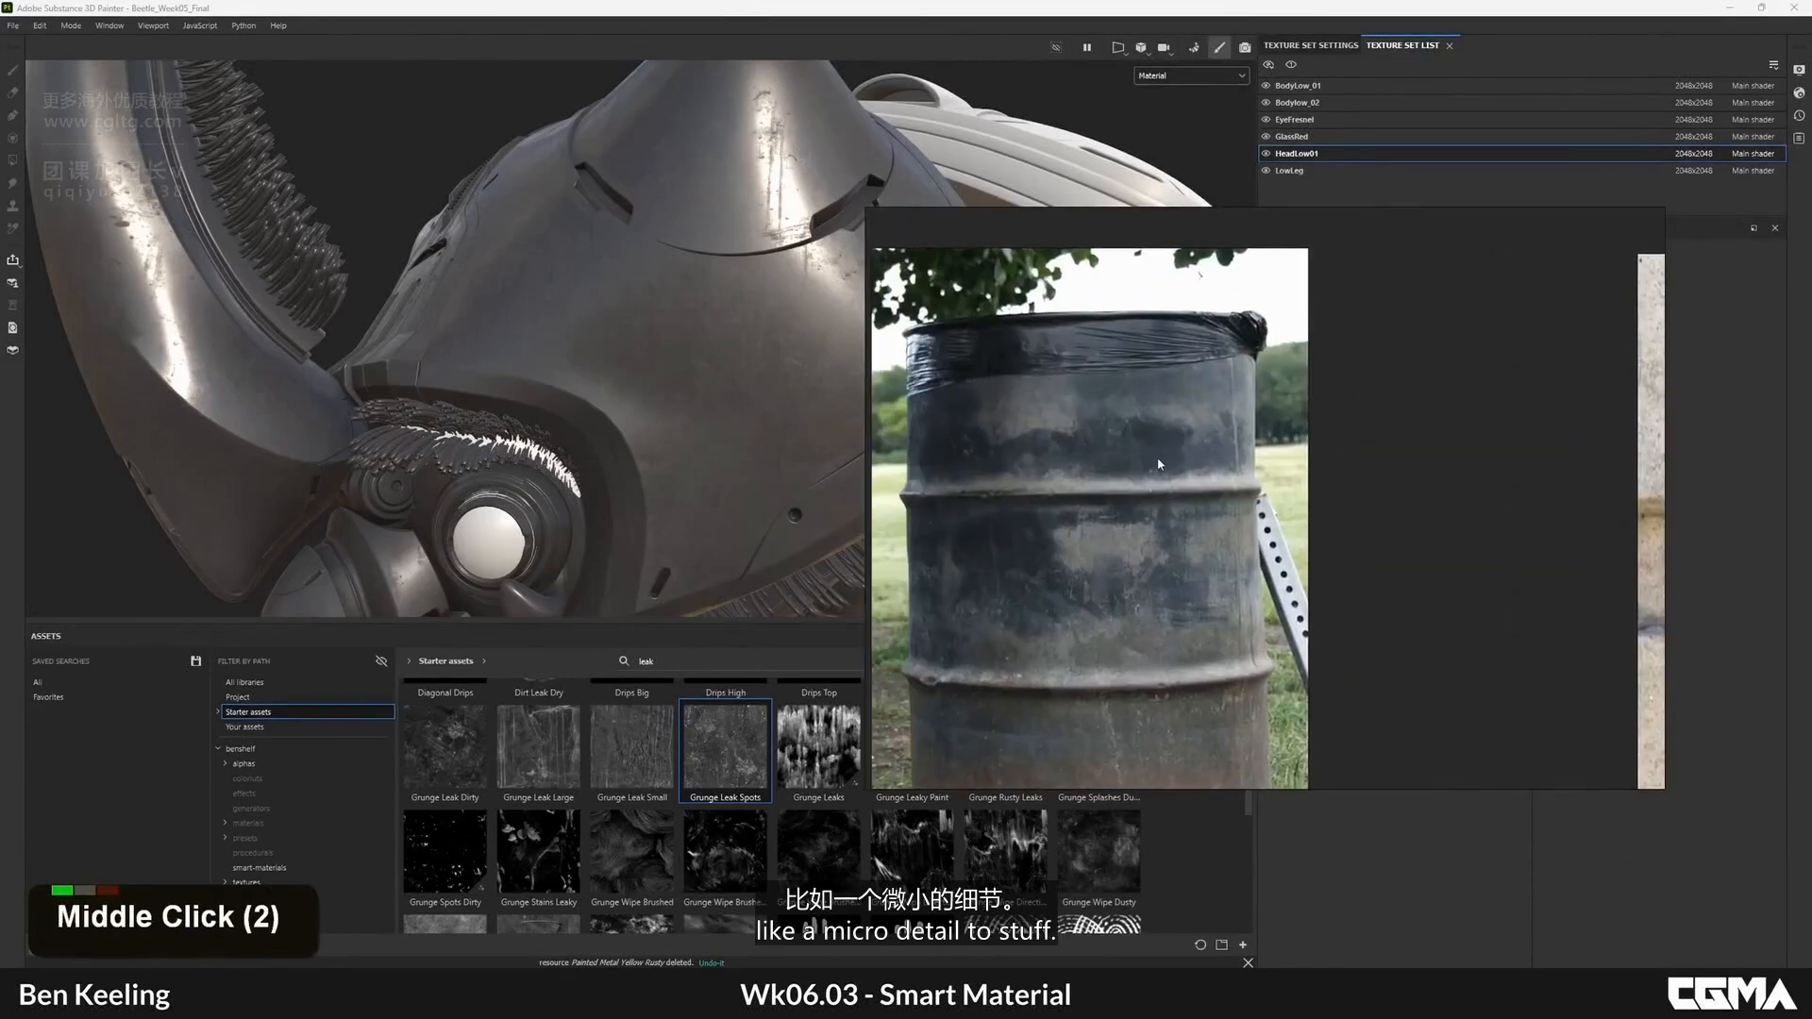
# - Examine the paint surface on the riveted metal plate and the dark louvred vent in the references
pyautogui.scroll(-7, 1161, 462)
pyautogui.moveTo(1319, 409); pyautogui.dragTo(1021, 589, button='middle')
pyautogui.moveTo(1456, 357); pyautogui.dragTo(1294, 460, button='middle')
pyautogui.scroll(7, 1159, 304)
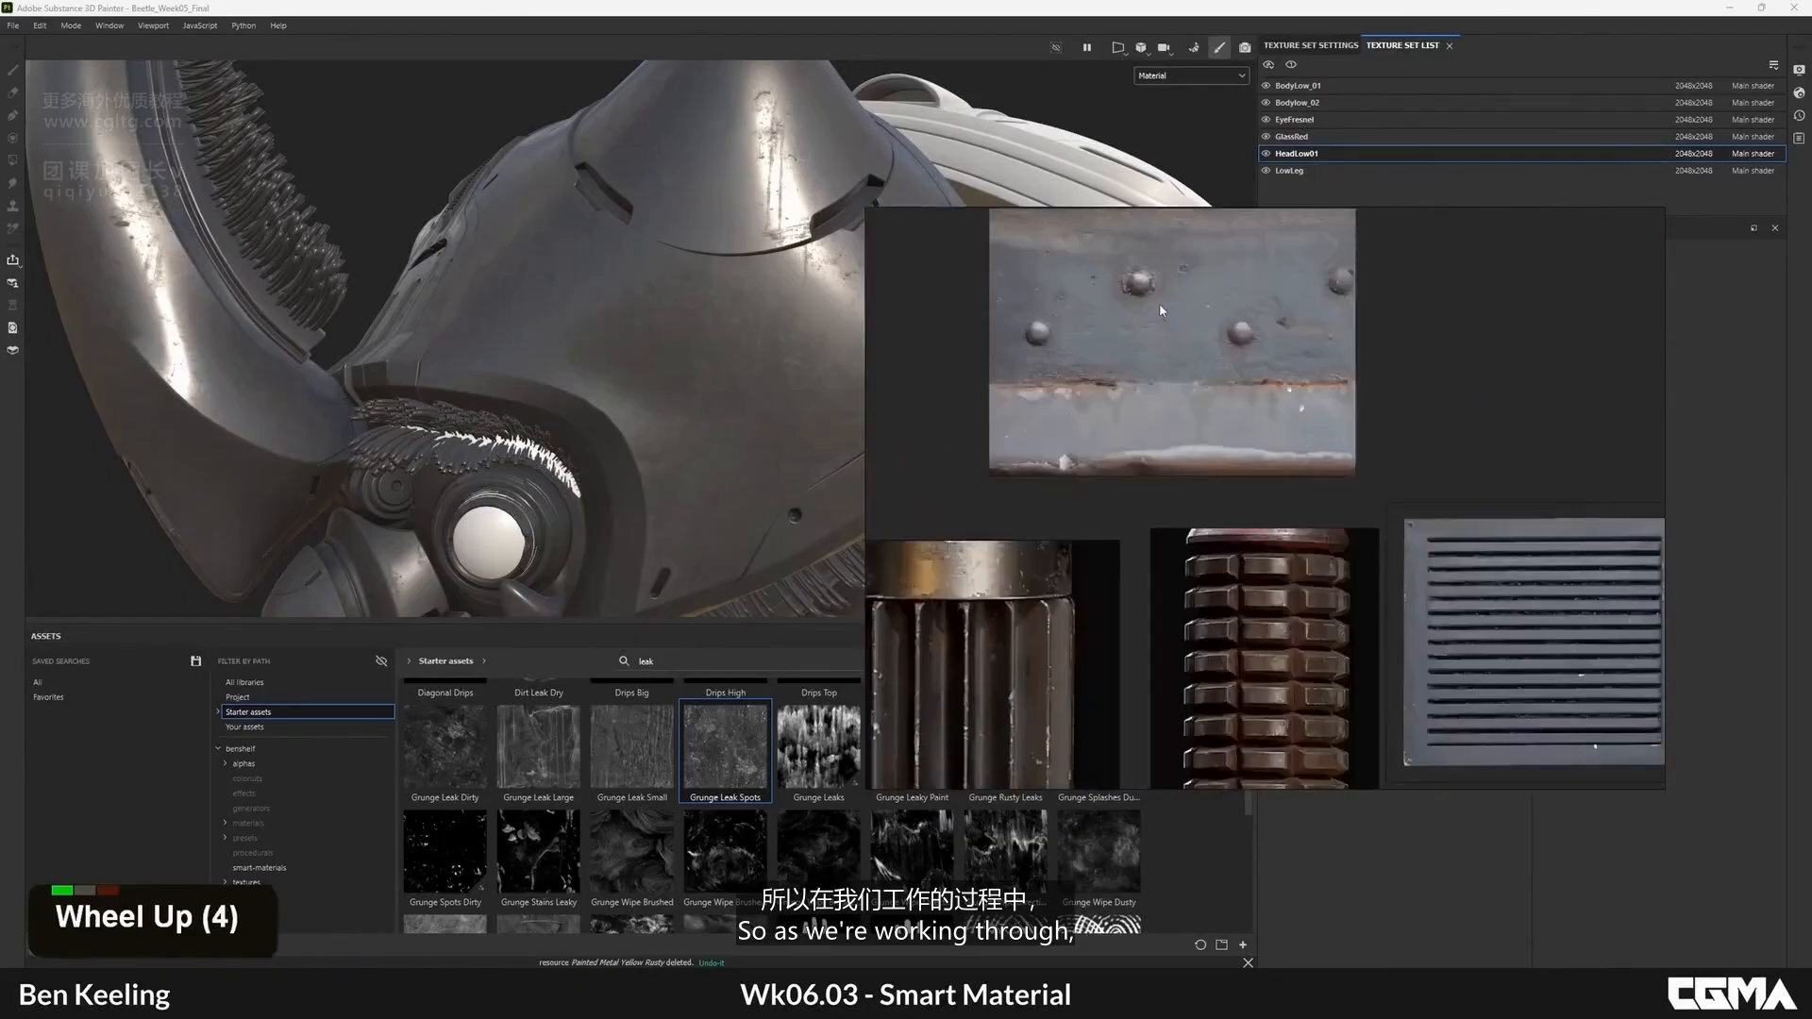
pyautogui.scroll(-4, 1171, 321)
pyautogui.moveTo(1340, 651); pyautogui.dragTo(1378, 429, button='middle')
pyautogui.scroll(9, 1378, 429)
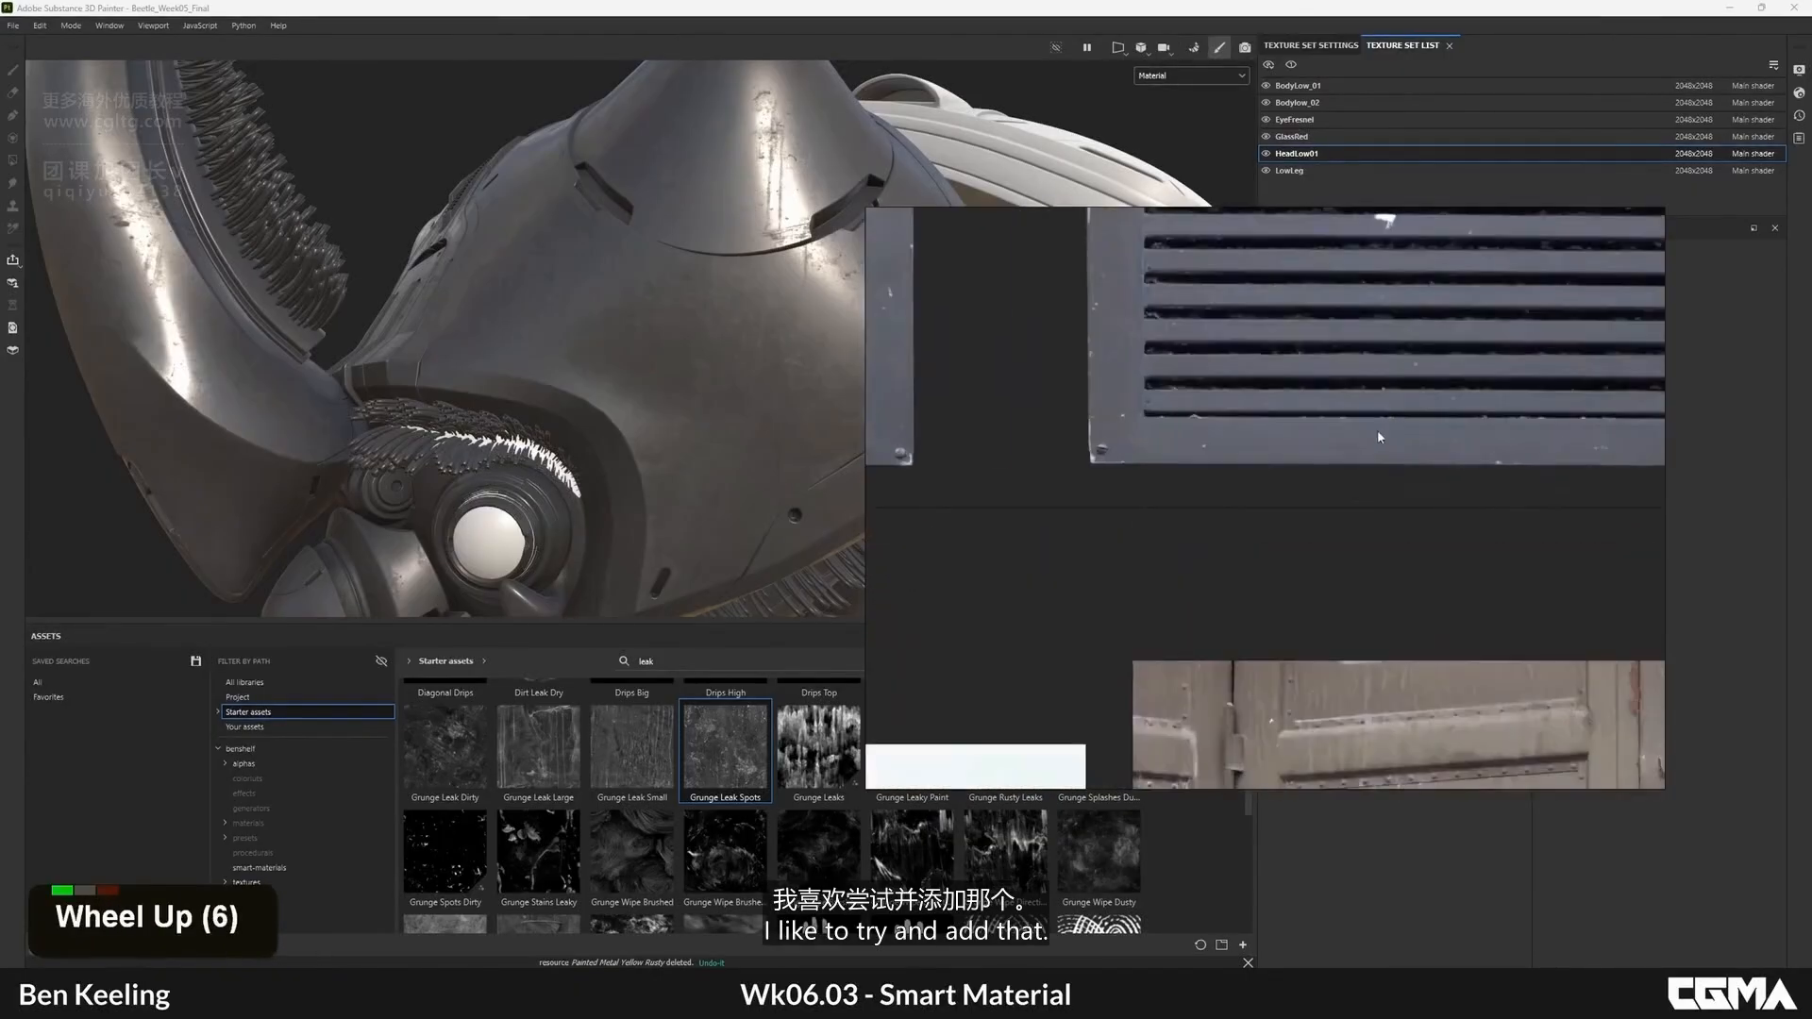
pyautogui.scroll(-3, 1142, 449)
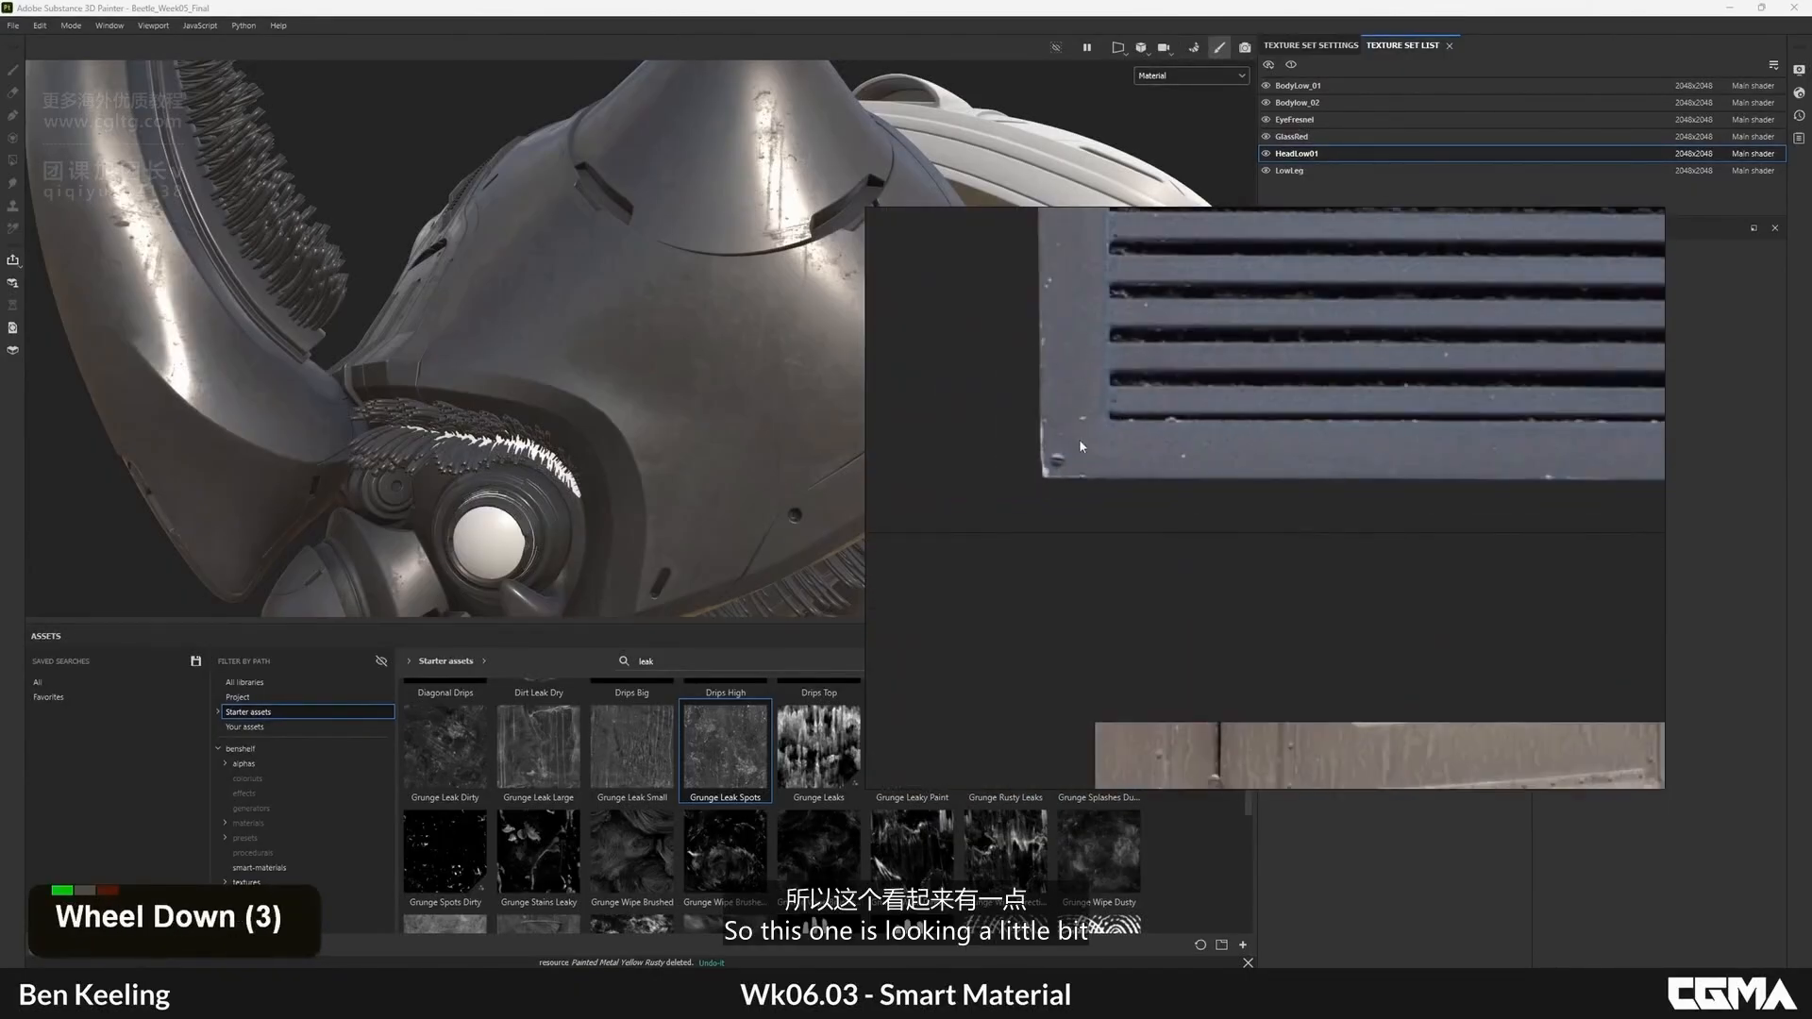
# - Examine the powder-coated finish on the pair of dark louvred vents in the references and move the reference board out of the way
pyautogui.scroll(-2, 1080, 446)
pyautogui.moveTo(1081, 445); pyautogui.dragTo(1282, 551, button='middle')
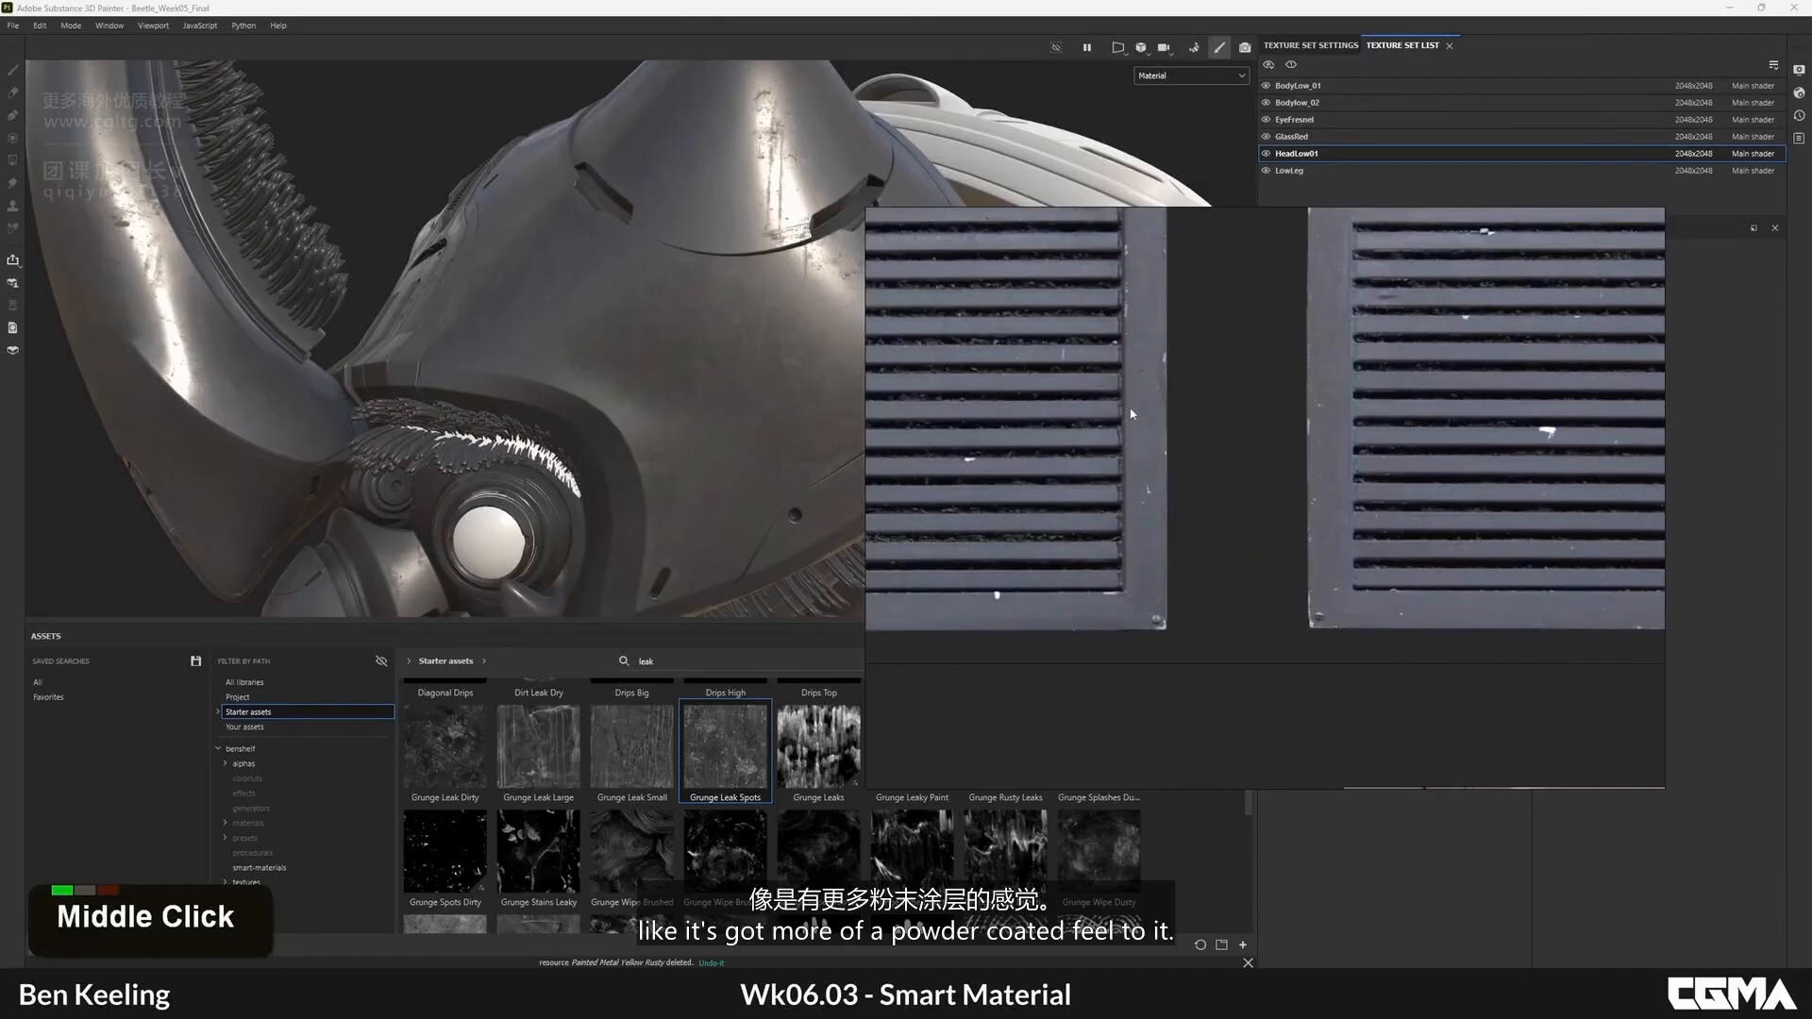
pyautogui.scroll(-5, 1214, 421)
pyautogui.moveTo(1074, 422); pyautogui.dragTo(1811, 441, button='right')
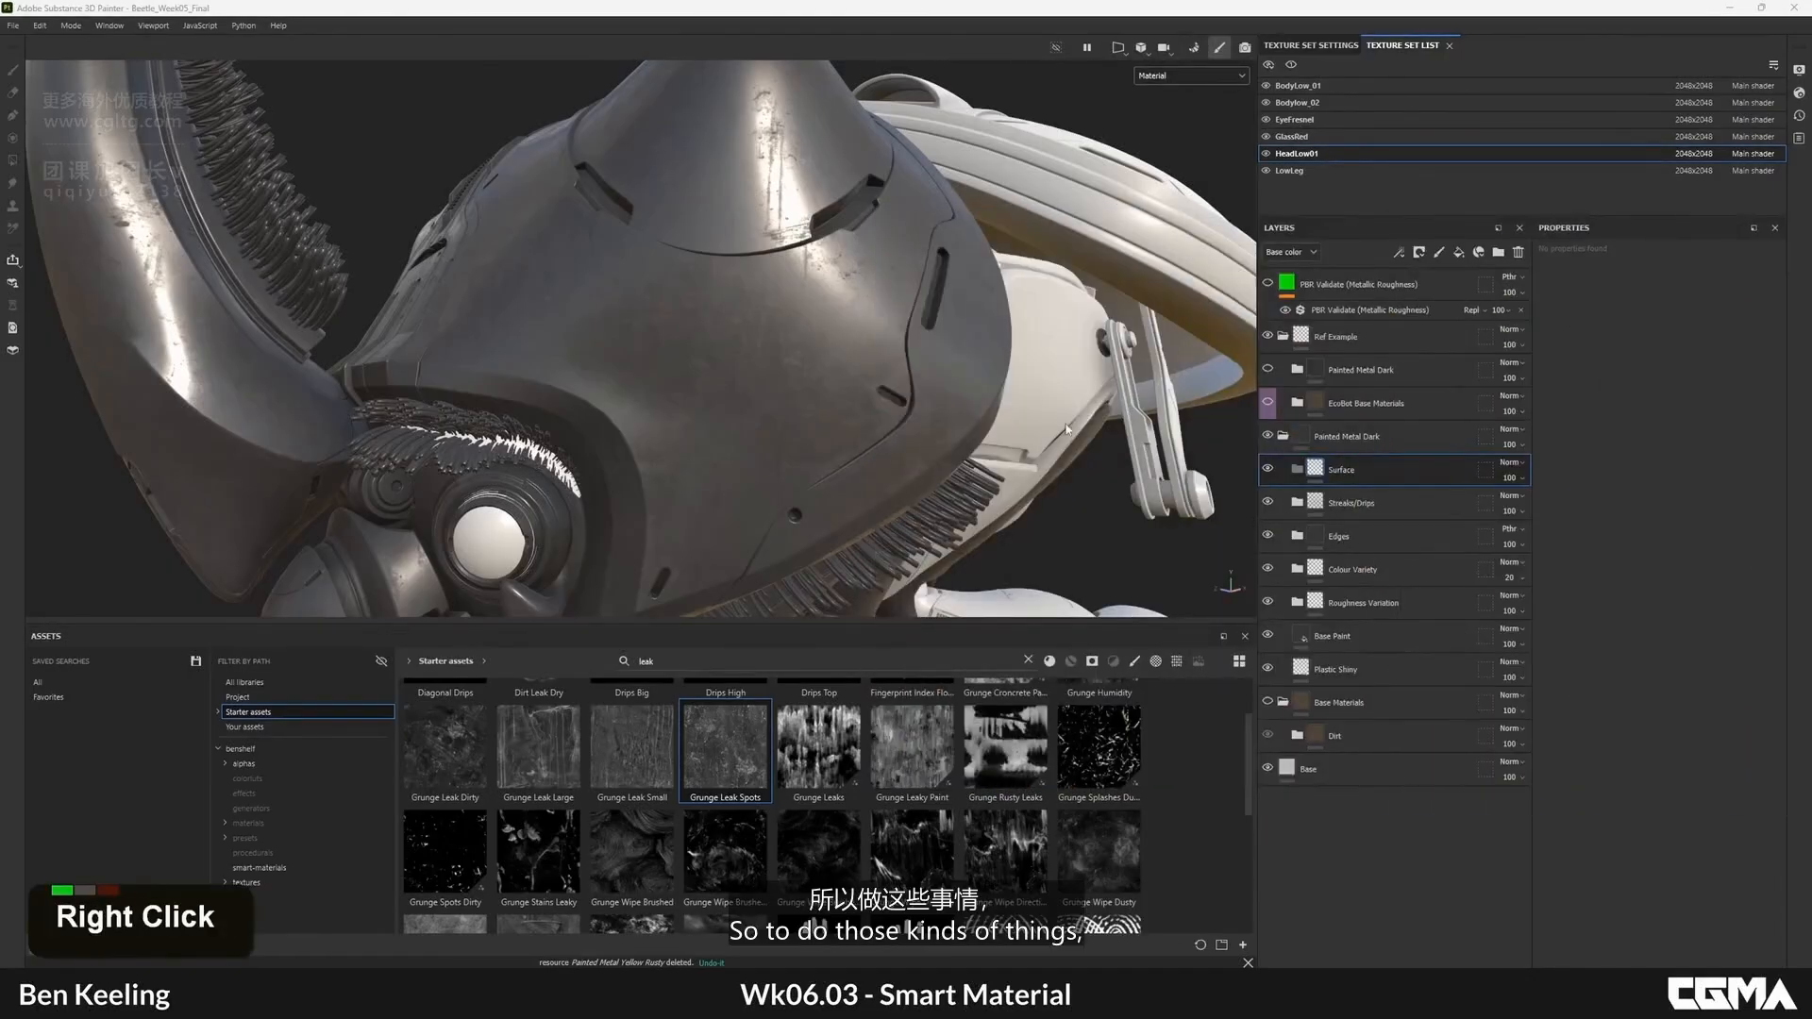
# - Clear the leak search, show only filter assets, and add the MatFinish Powder Coated filter as a layer above Streaks/Drips
pyautogui.click(1028, 660)
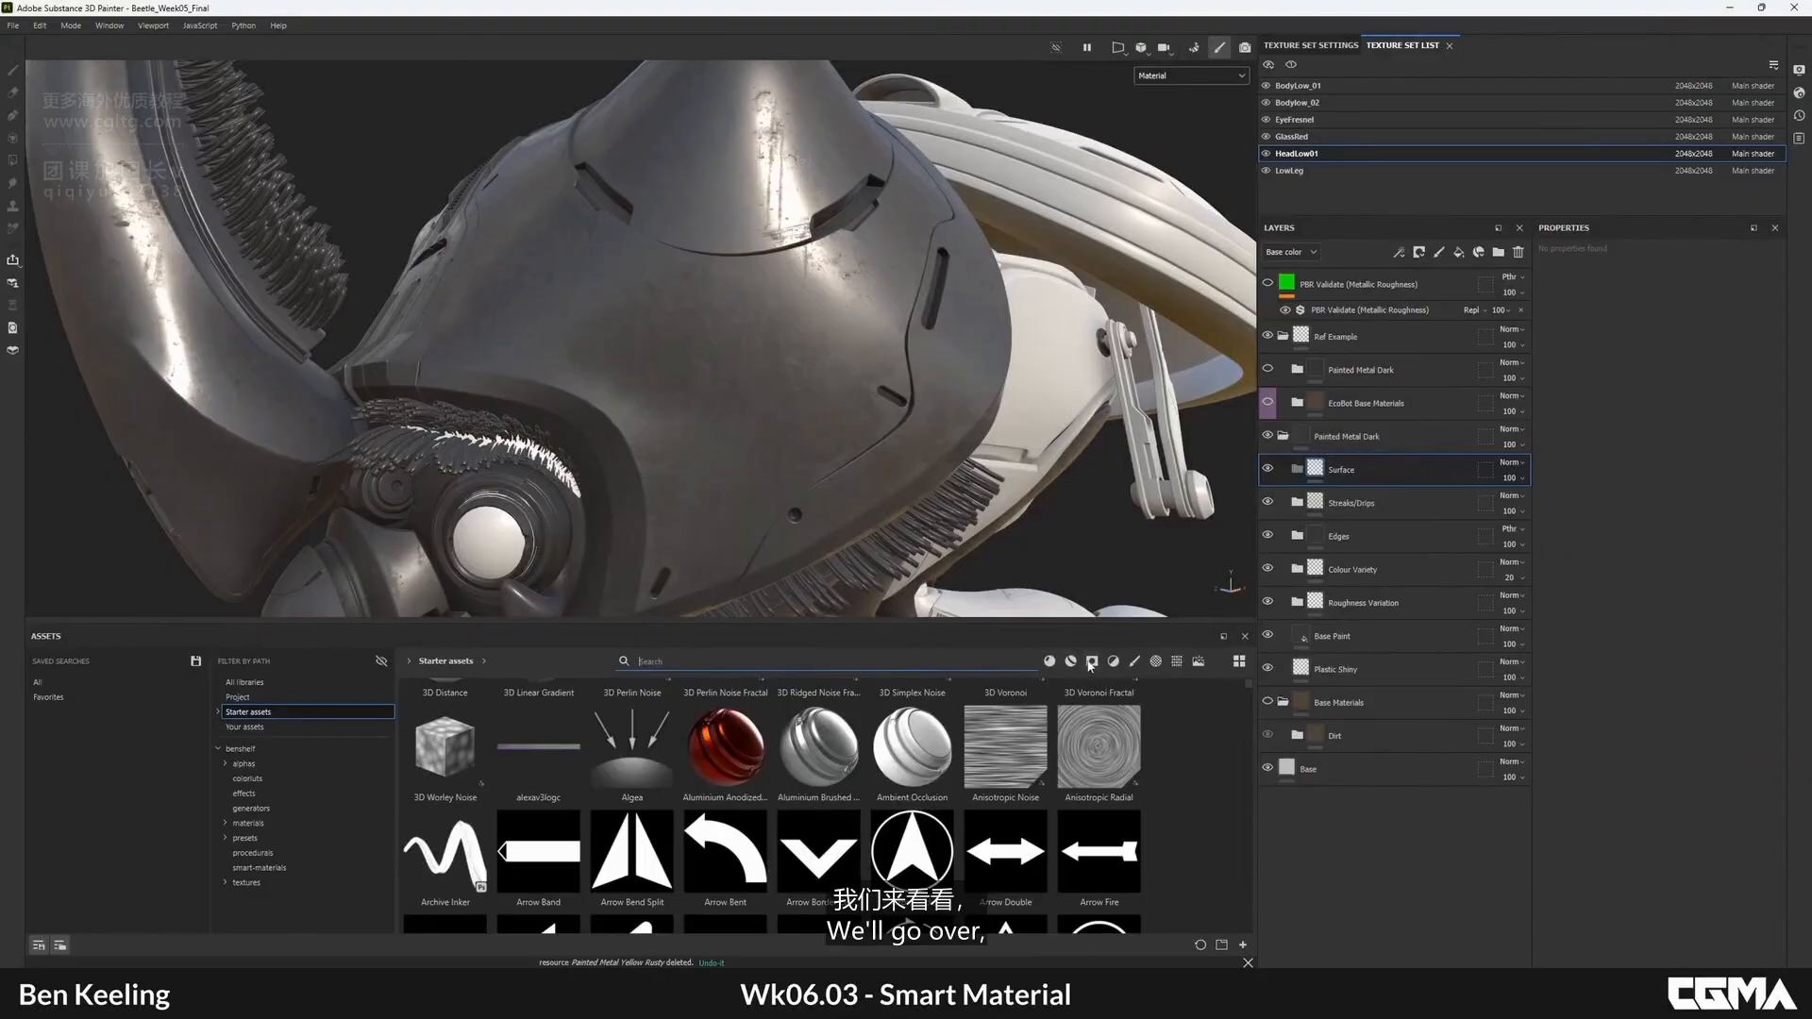
pyautogui.click(1091, 662)
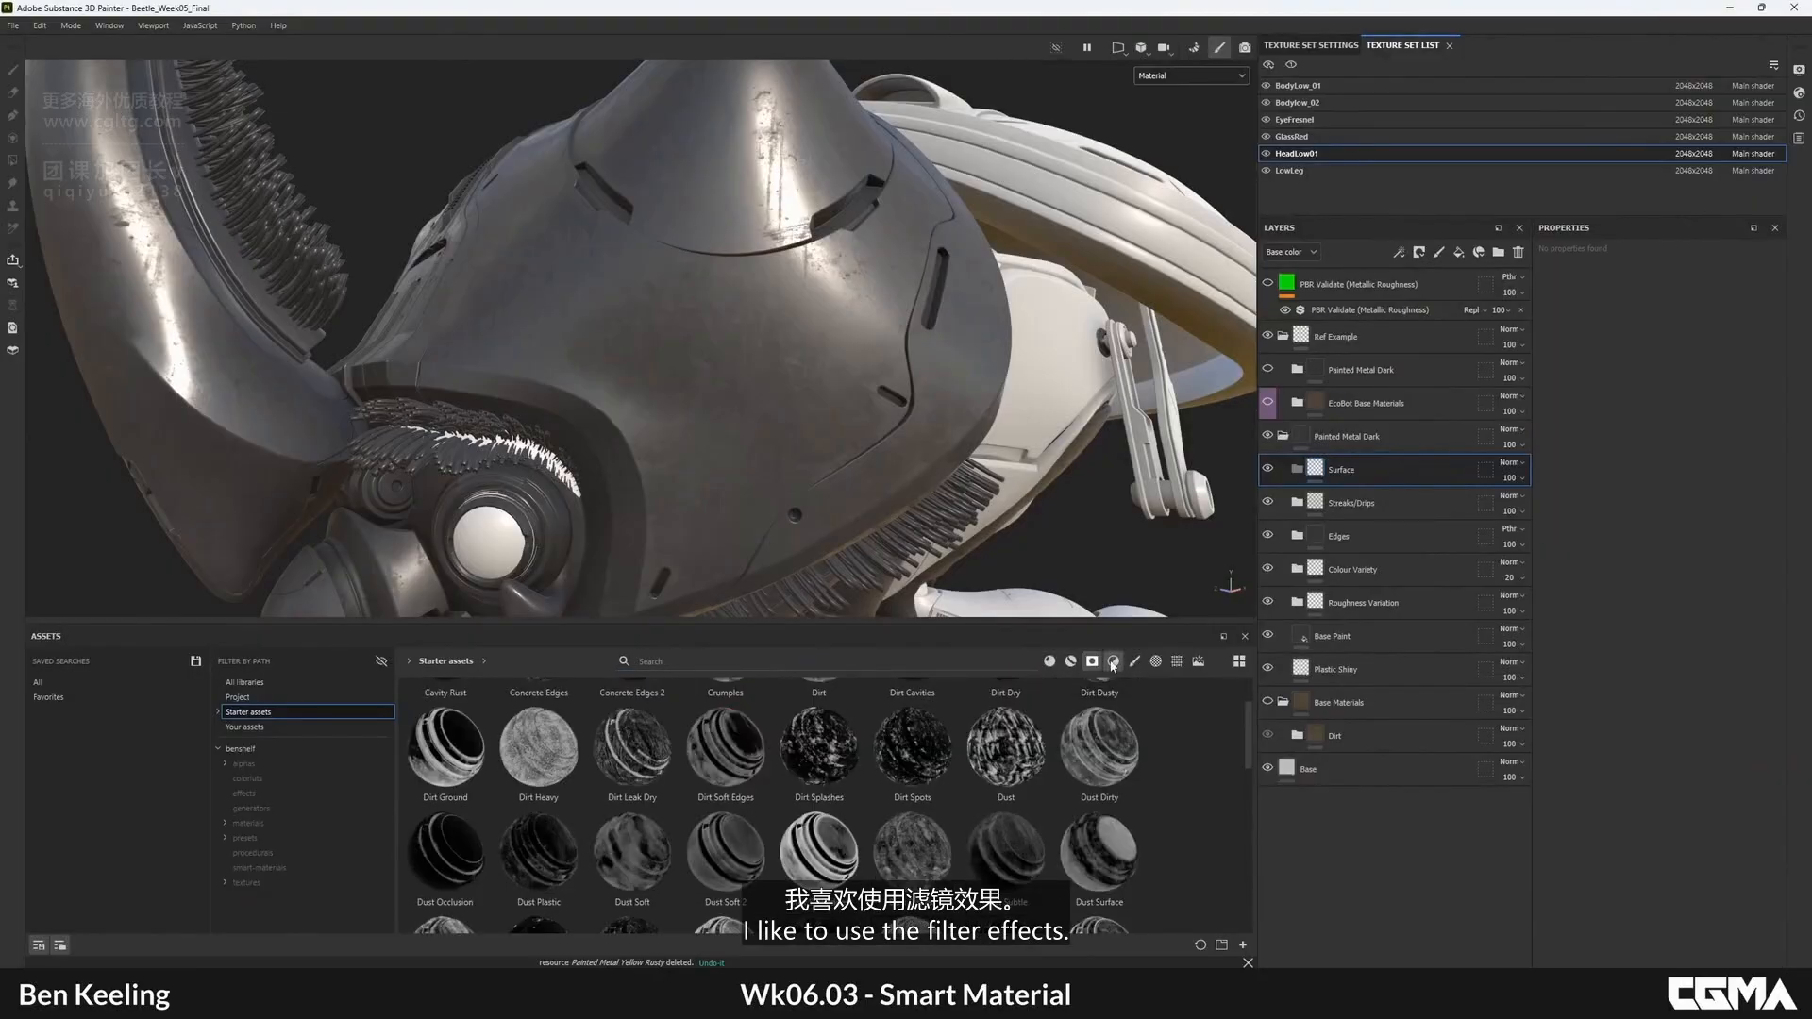
pyautogui.click(1113, 662)
pyautogui.moveTo(1248, 742); pyautogui.dragTo(1250, 798)
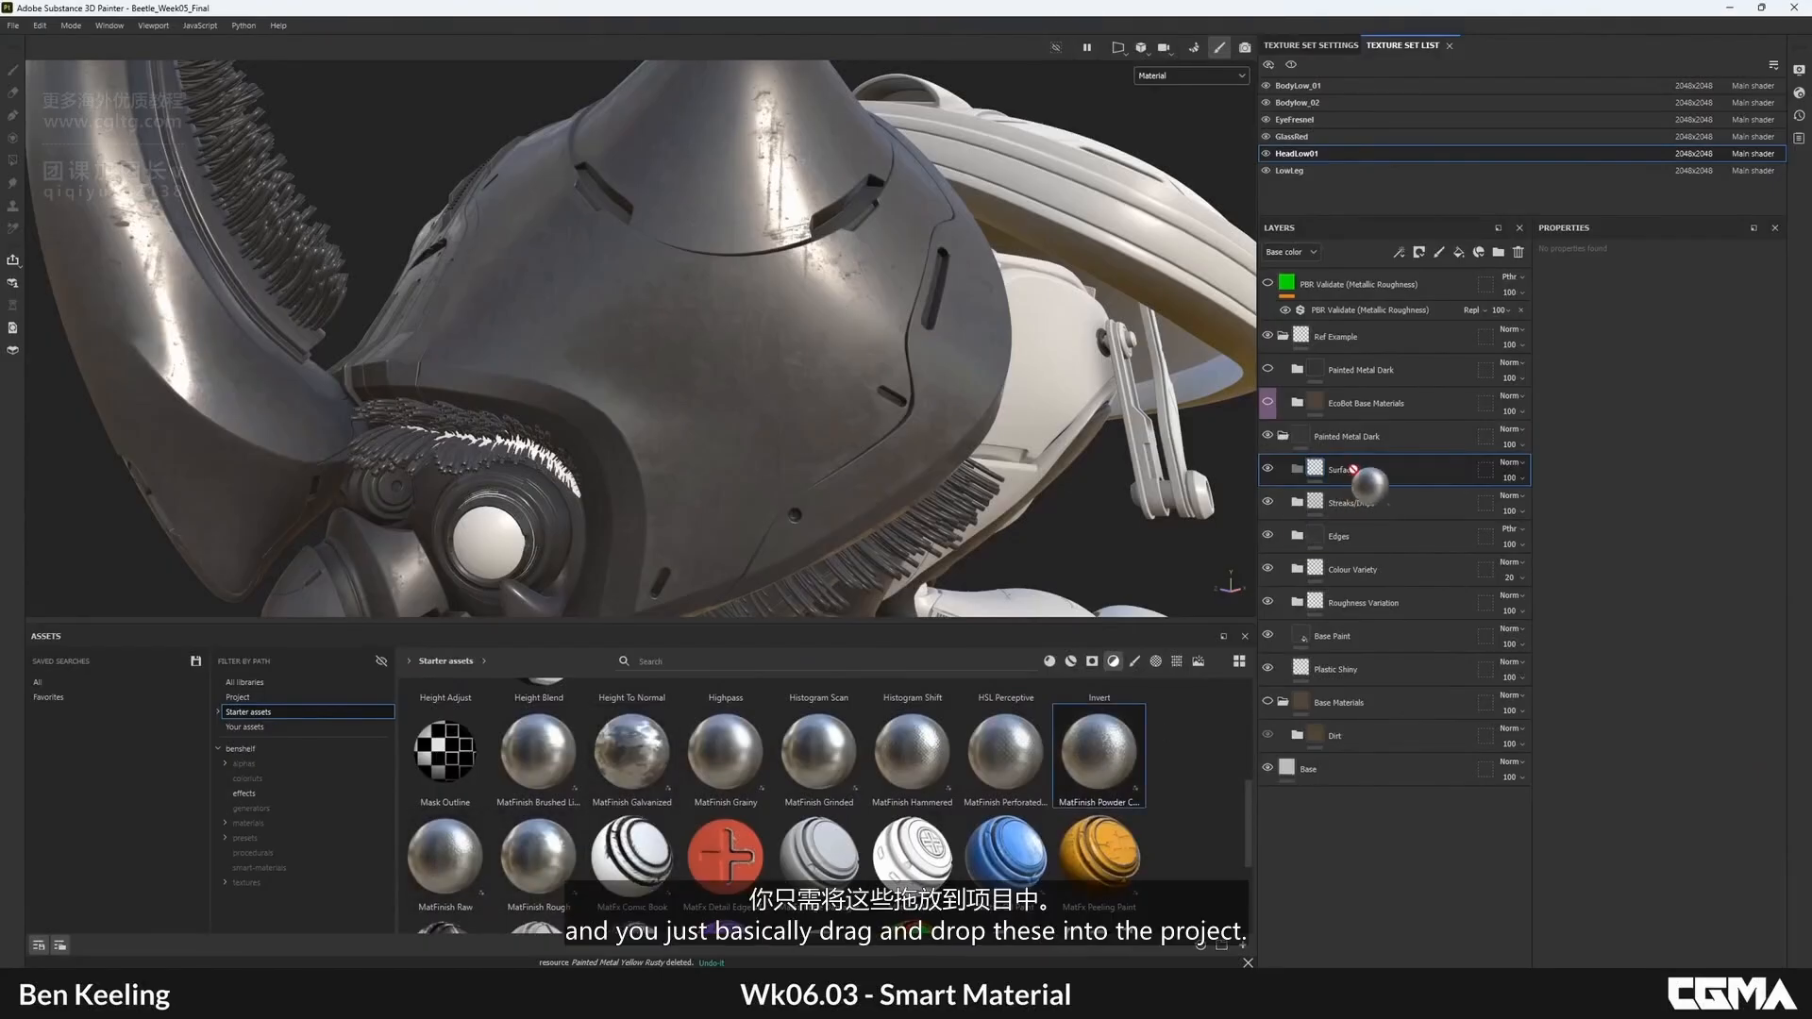
pyautogui.moveTo(1361, 469); pyautogui.dragTo(1372, 473)
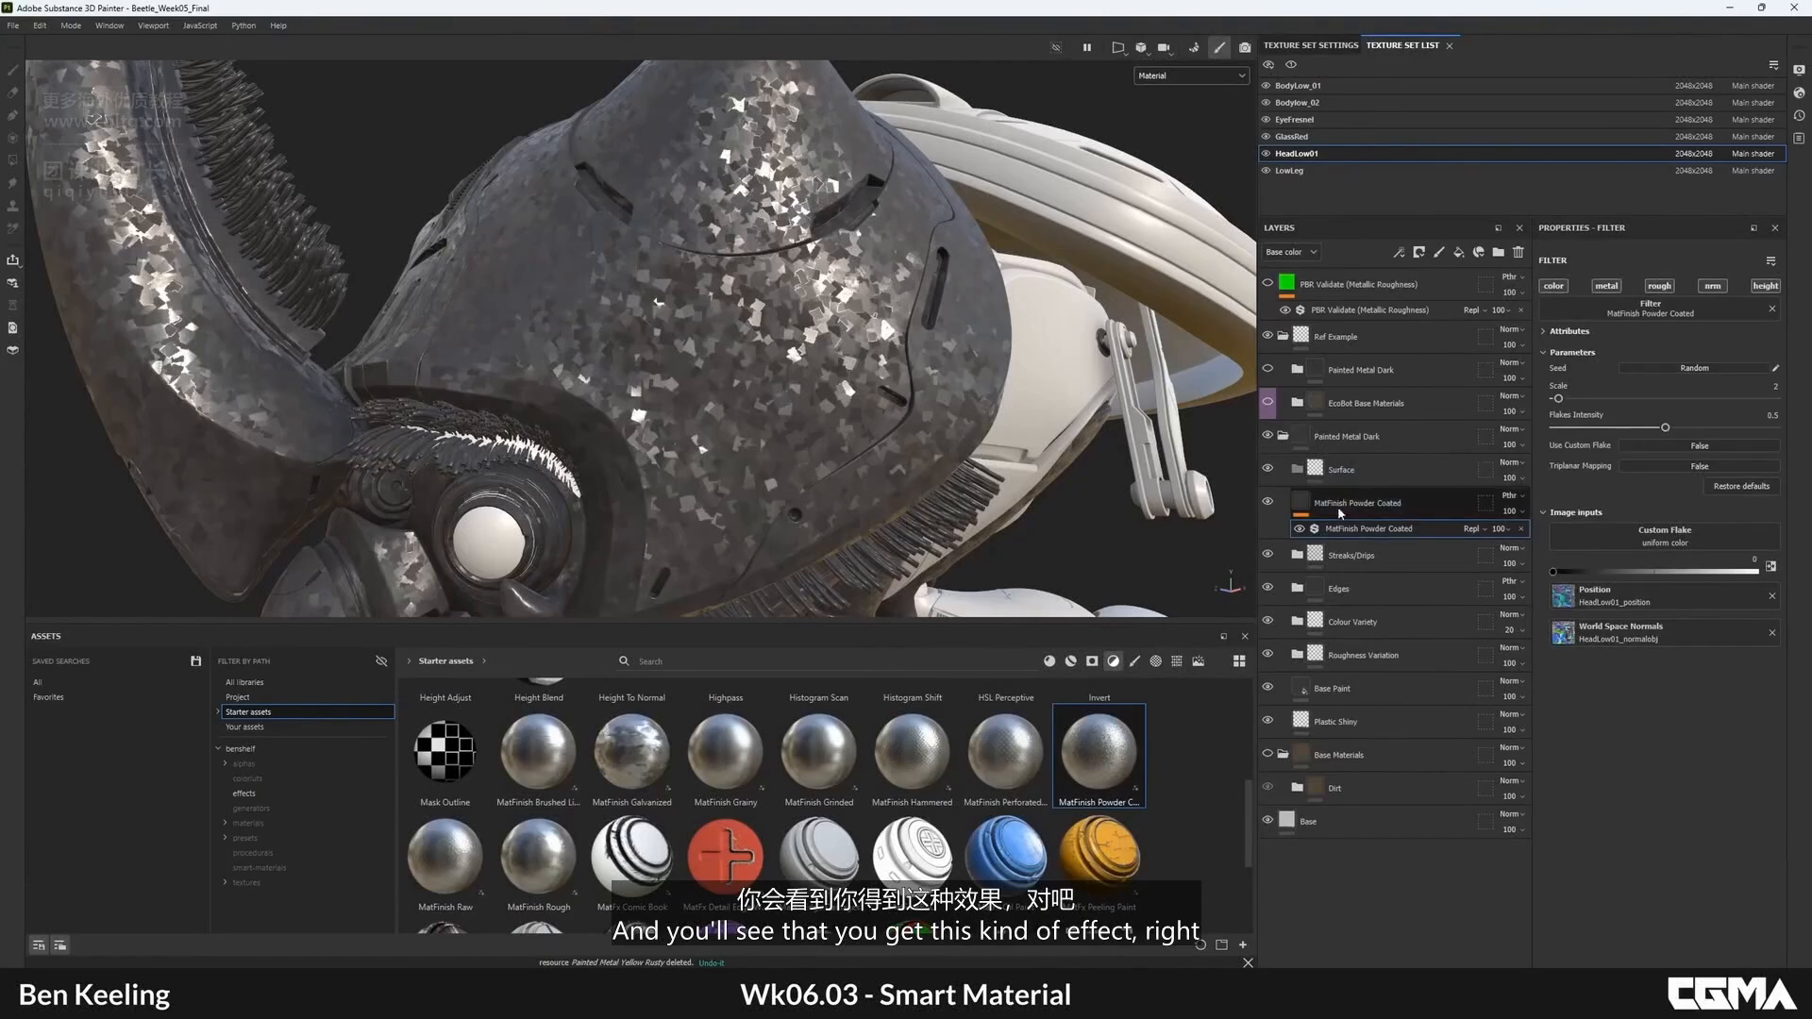
# - Set the MatFinish Powder Coated filter's scale to 24 and check the flake size on the head
pyautogui.moveTo(1558, 398); pyautogui.dragTo(1636, 398)
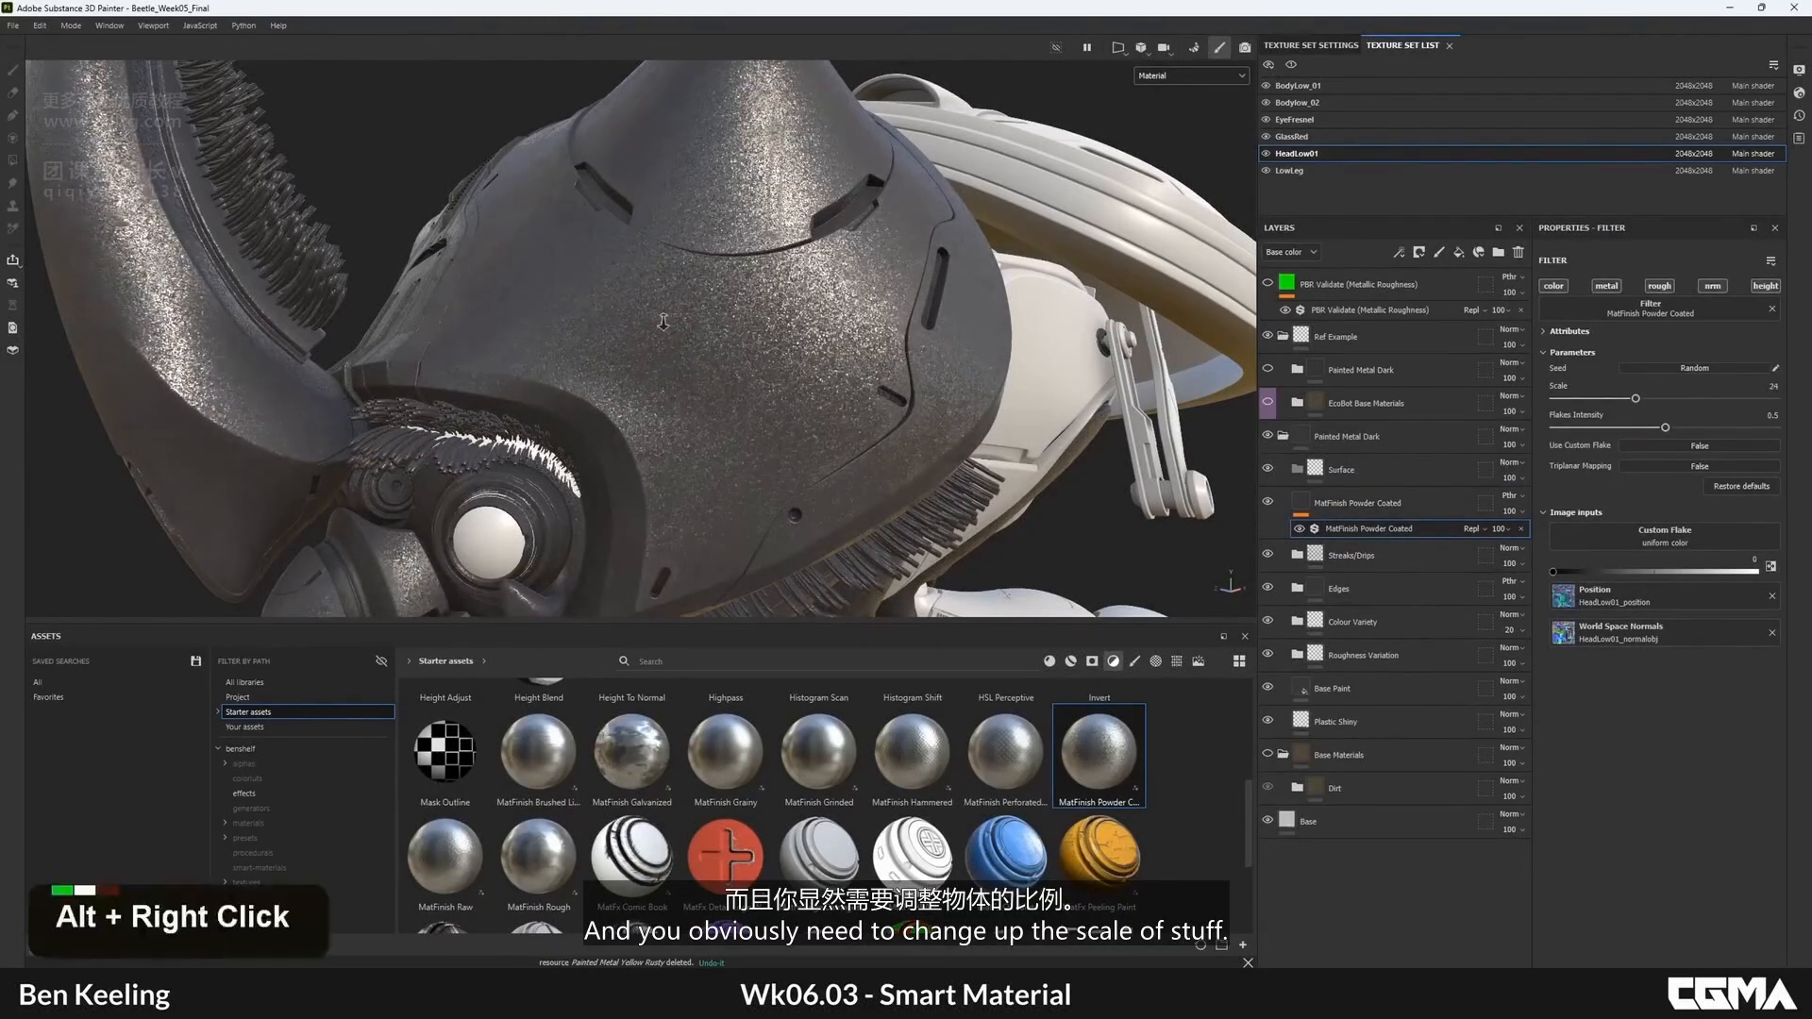
pyautogui.keyDown('alt'); pyautogui.moveTo(663, 321); pyautogui.dragTo(663, 429, button='right'); pyautogui.keyUp('alt')
pyautogui.keyDown('alt'); pyautogui.moveTo(664, 437); pyautogui.dragTo(708, 401); pyautogui.keyUp('alt')
pyautogui.keyDown('alt'); pyautogui.moveTo(708, 401); pyautogui.dragTo(740, 279, button='middle'); pyautogui.keyUp('alt')
pyautogui.keyDown('alt'); pyautogui.moveTo(740, 279); pyautogui.dragTo(623, 274, button='right'); pyautogui.keyUp('alt')
pyautogui.keyDown('alt'); pyautogui.moveTo(623, 274); pyautogui.dragTo(525, 306); pyautogui.keyUp('alt')
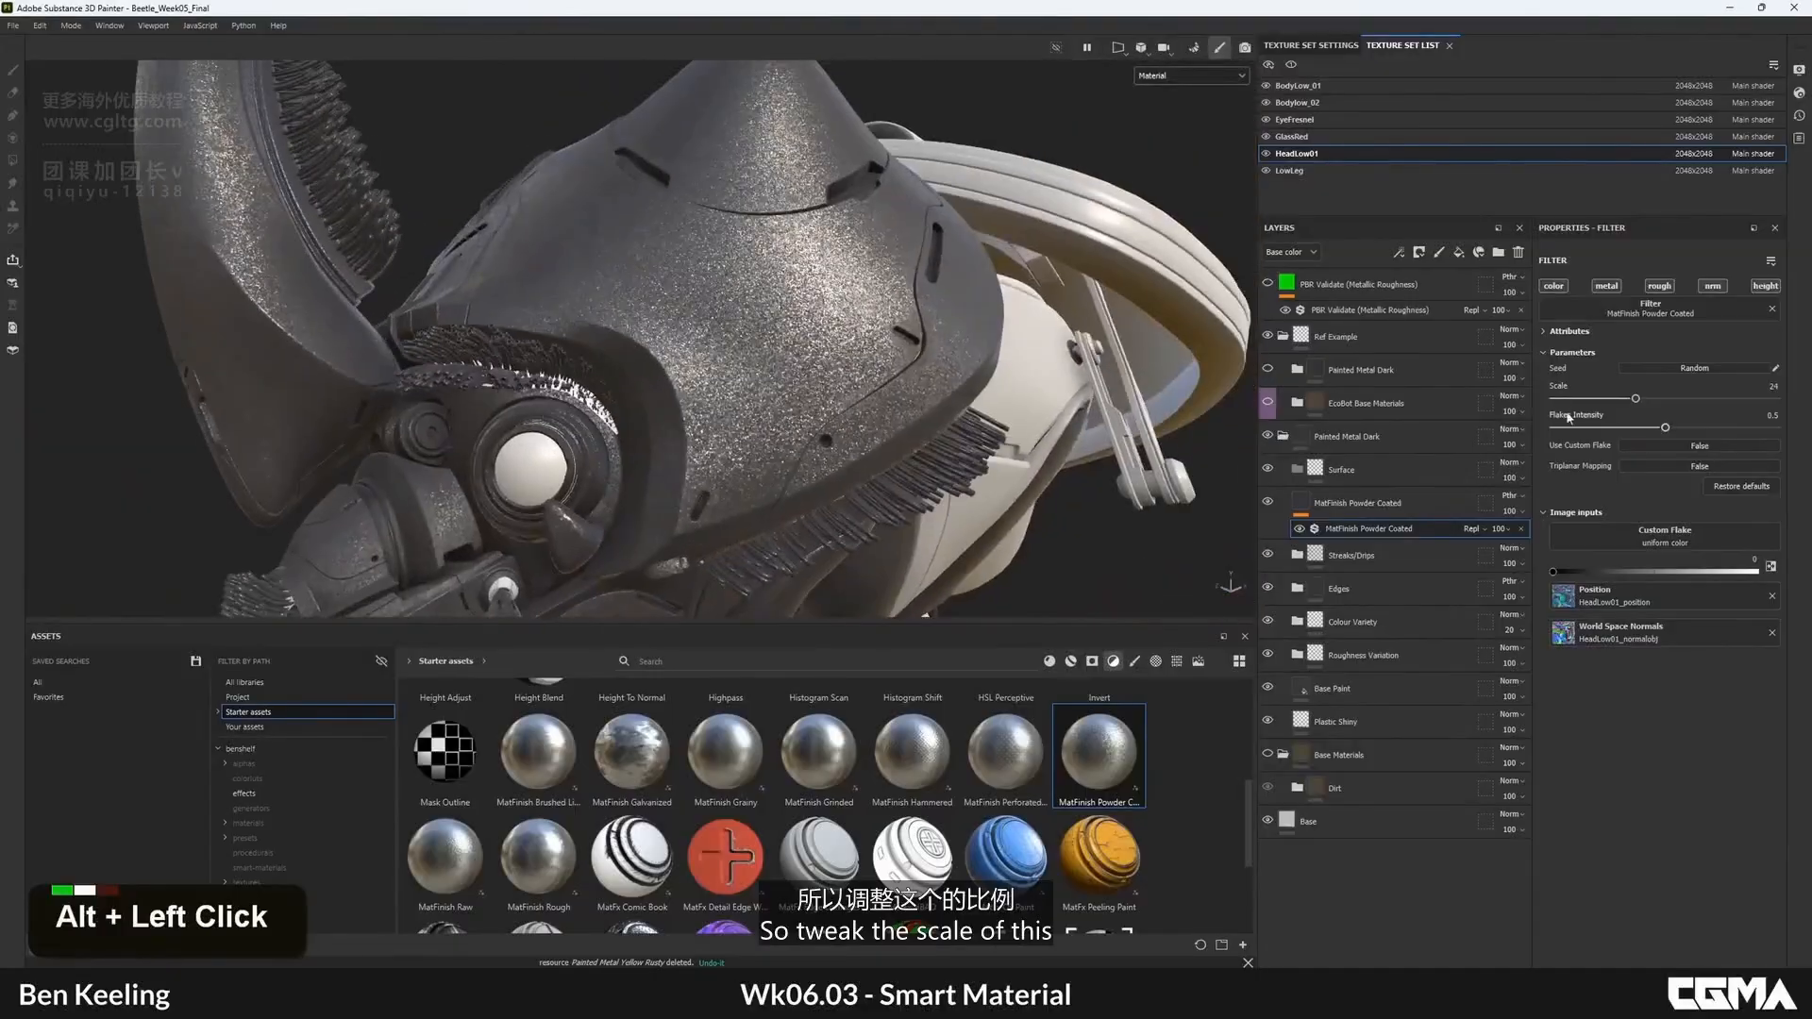
# - Set the powder-coated filter's Flakes Intensity to 0.05 for a subtle surface grain
pyautogui.click(1569, 428)
pyautogui.moveTo(1569, 427); pyautogui.dragTo(1566, 428)
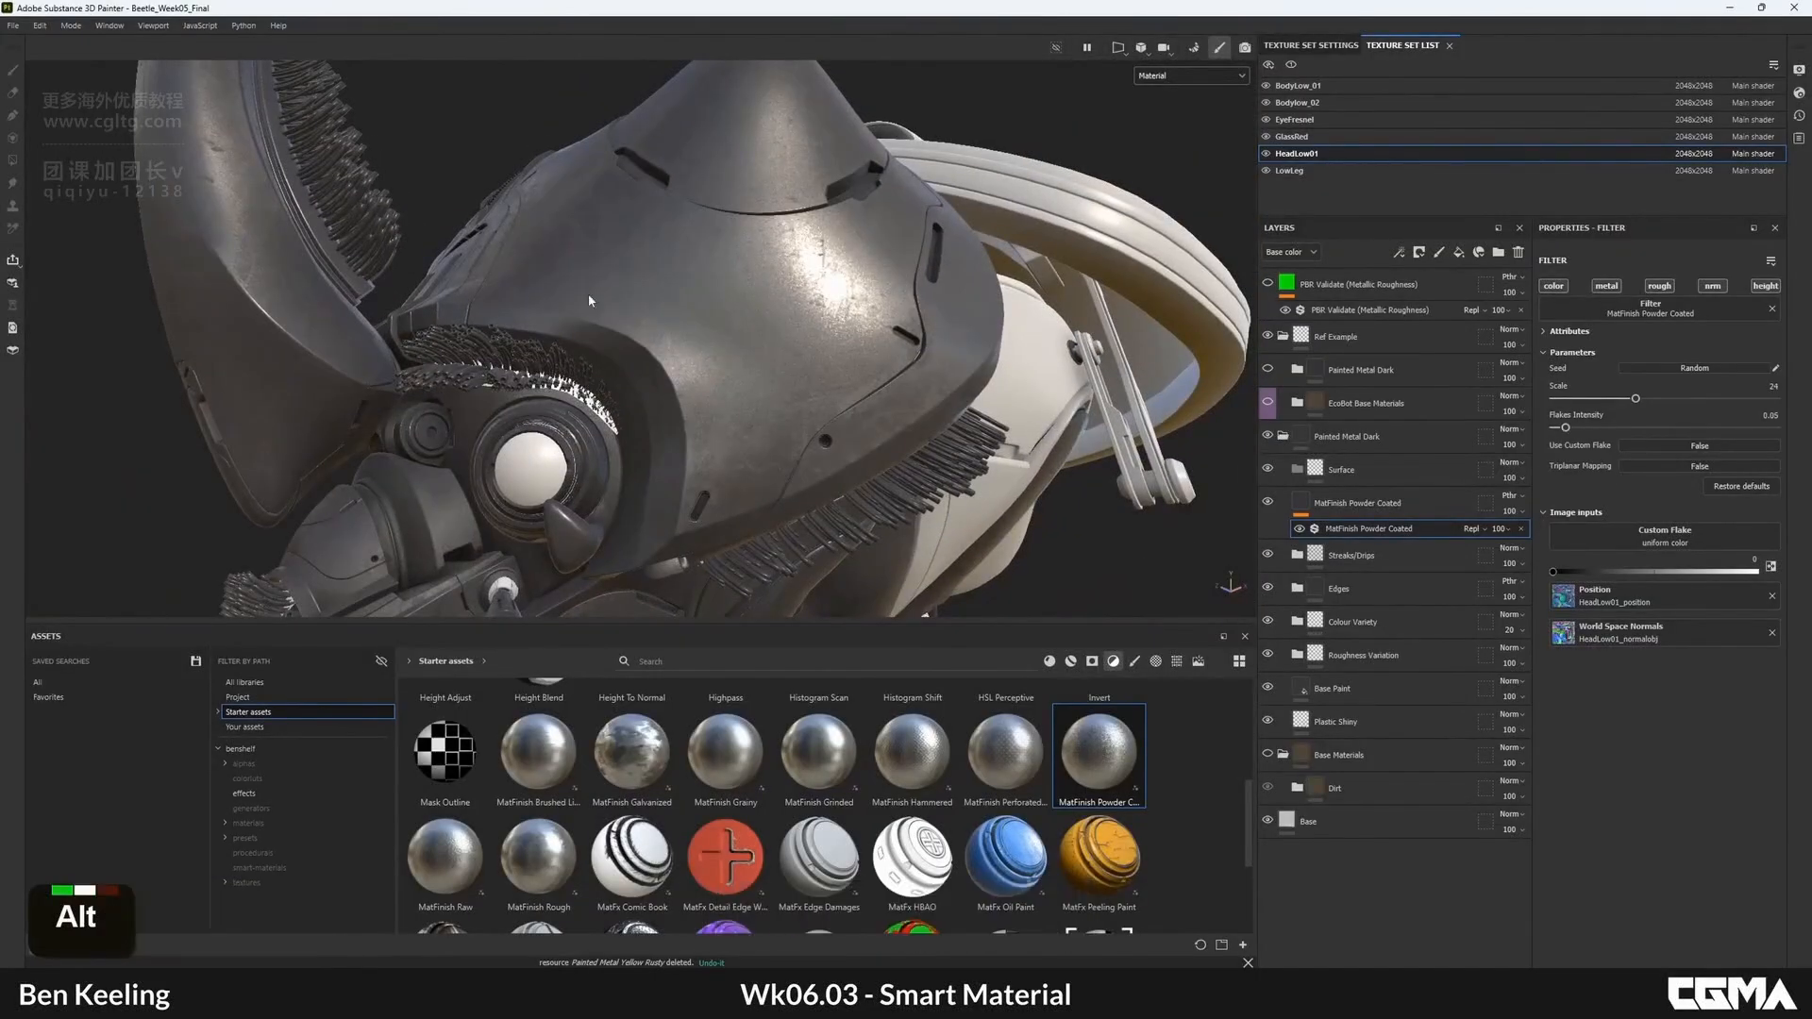
pyautogui.keyDown('alt'); pyautogui.moveTo(586, 303); pyautogui.dragTo(793, 325, button='right'); pyautogui.keyUp('alt')
pyautogui.moveTo(792, 326)
pyautogui.keyDown('alt'); pyautogui.mouseDown()
pyautogui.moveTo(833, 327)
pyautogui.moveTo(736, 344)
pyautogui.moveTo(802, 354)
pyautogui.mouseUp(); pyautogui.keyUp('alt')
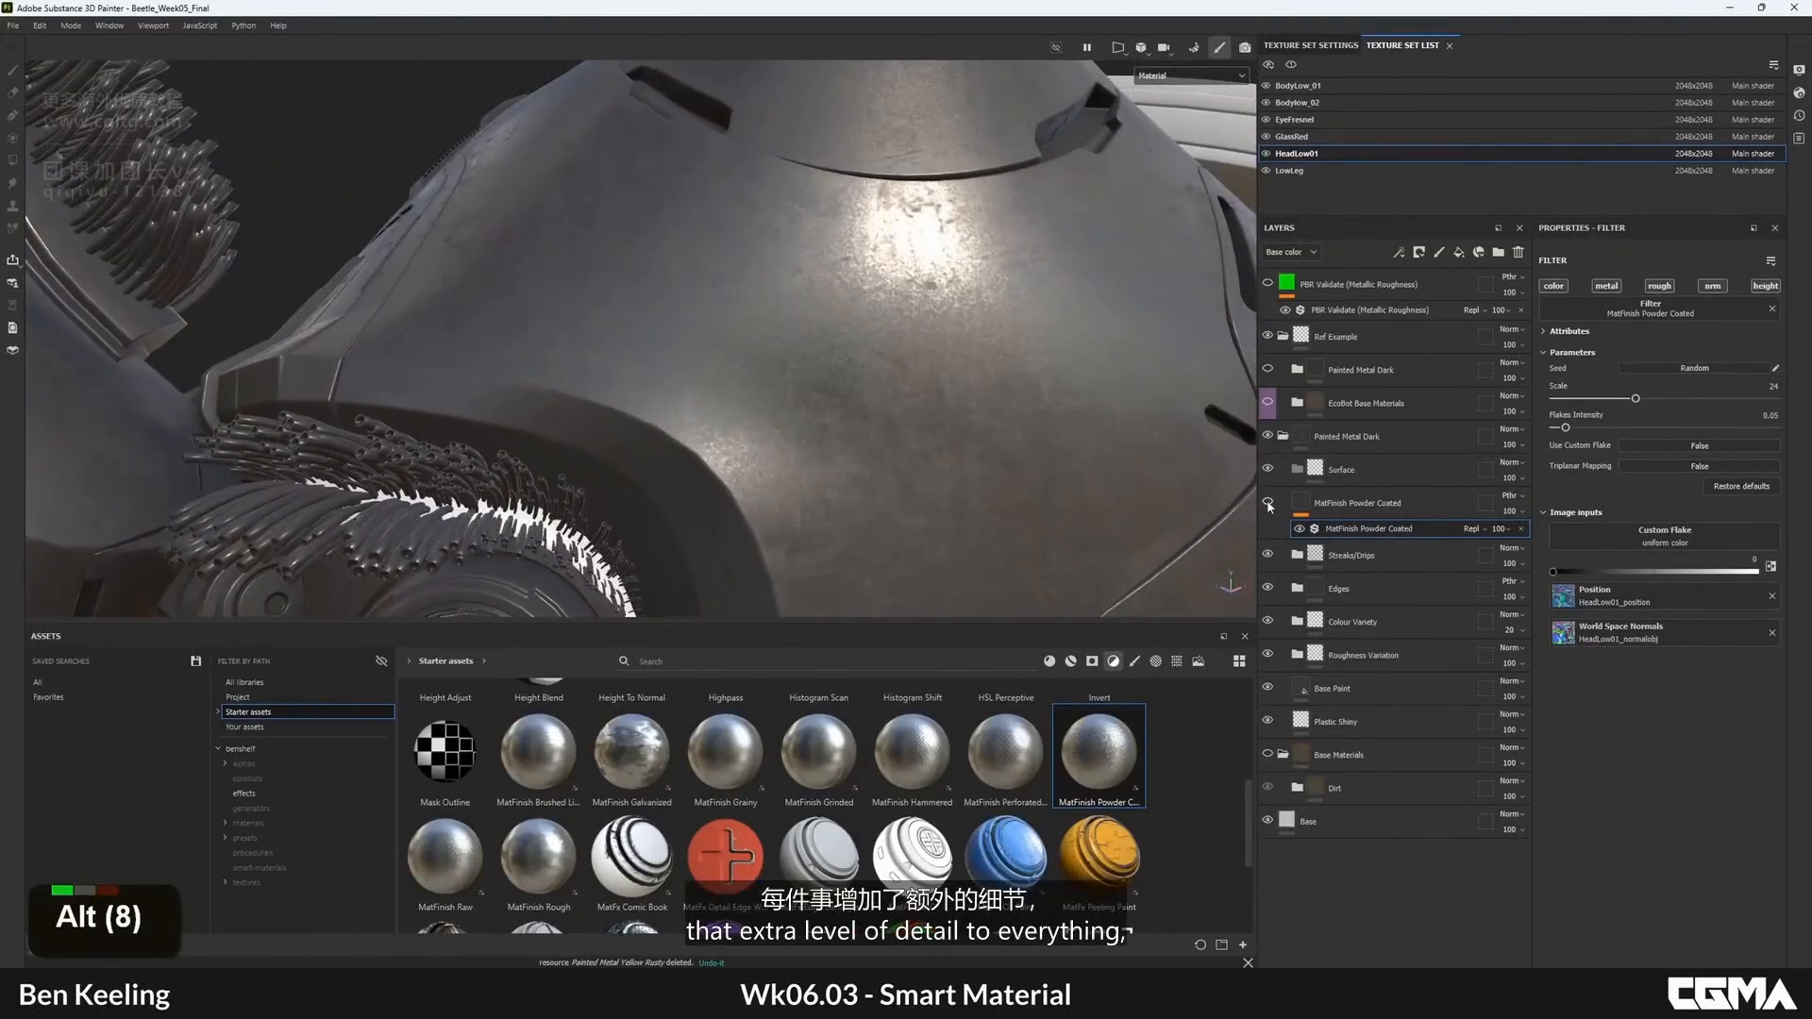
# - Inspect how the powder-coated finish catches the light on the head shell, eye area and horn, from close up and farther away
pyautogui.keyDown('alt'); pyautogui.moveTo(1061, 416); pyautogui.dragTo(703, 283); pyautogui.keyUp('alt')
pyautogui.keyDown('alt'); pyautogui.moveTo(703, 283); pyautogui.dragTo(758, 313, button='right'); pyautogui.keyUp('alt')
pyautogui.moveTo(758, 312)
pyautogui.keyDown('alt'); pyautogui.mouseDown()
pyautogui.moveTo(765, 363)
pyautogui.moveTo(746, 326)
pyautogui.mouseUp(); pyautogui.keyUp('alt')
pyautogui.keyDown('alt'); pyautogui.moveTo(745, 326); pyautogui.dragTo(794, 275, button='right'); pyautogui.keyUp('alt')
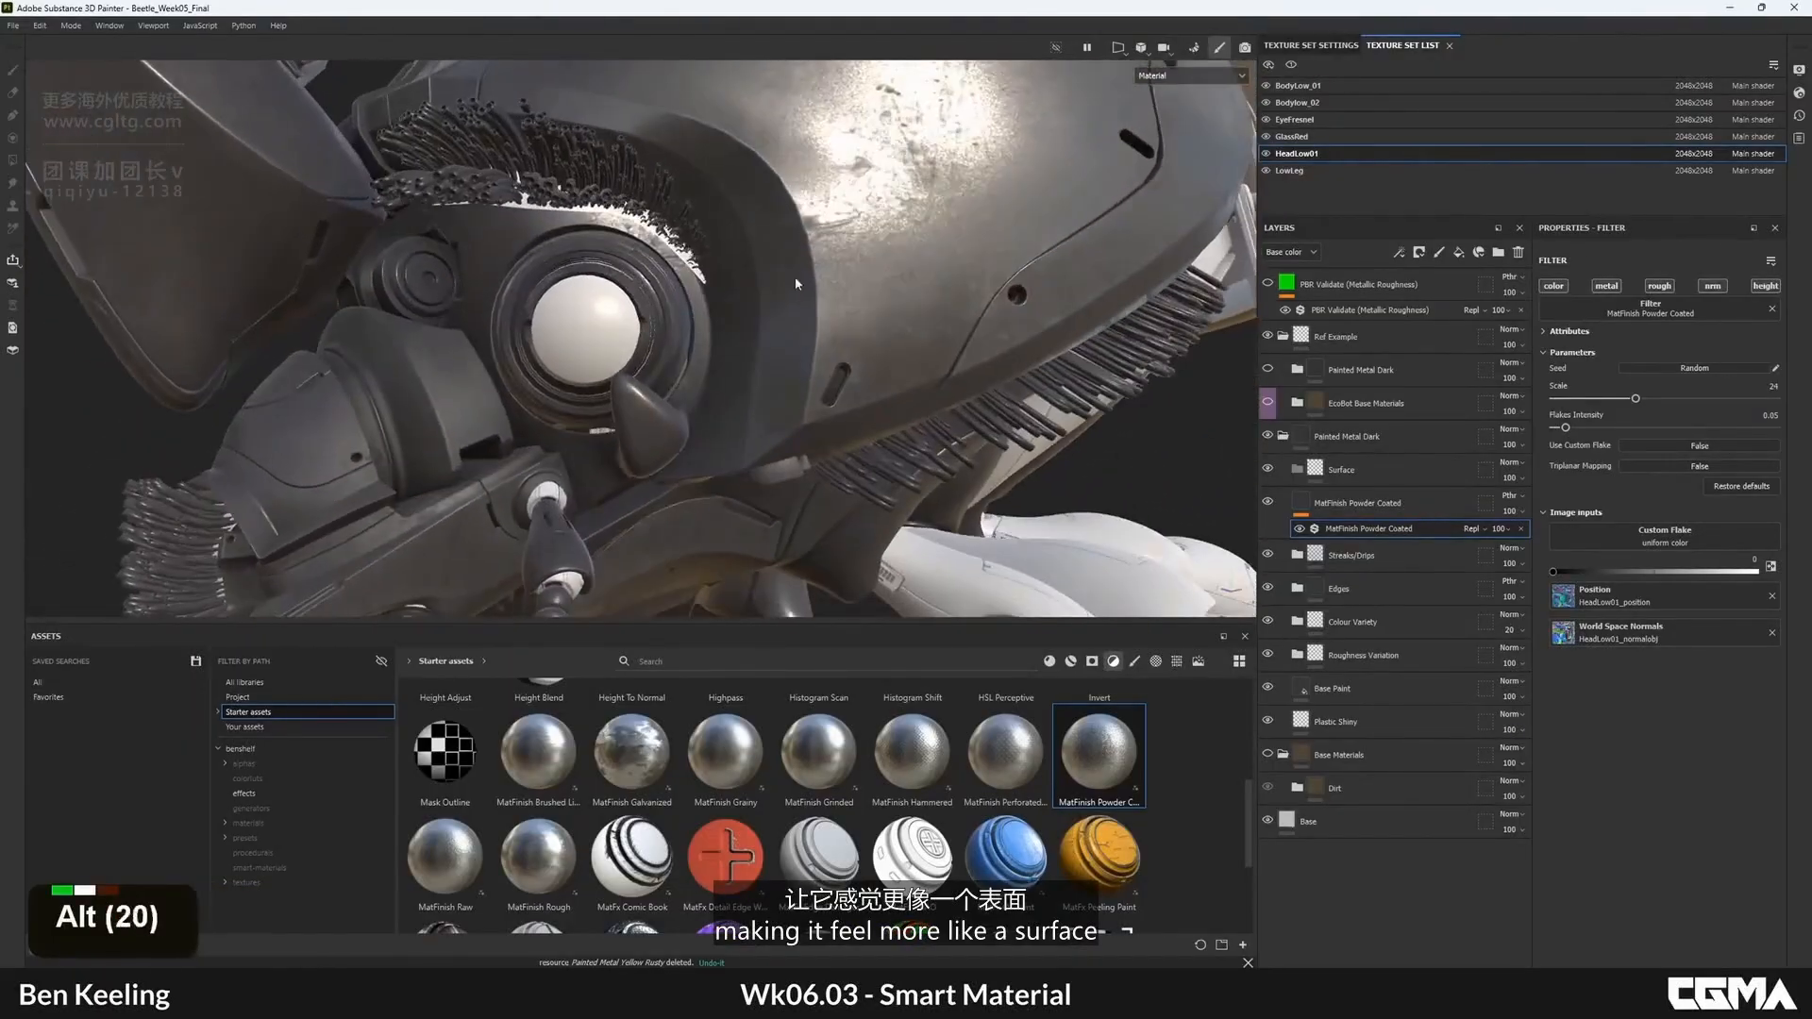
pyautogui.keyDown('alt'); pyautogui.moveTo(795, 276); pyautogui.dragTo(768, 405); pyautogui.keyUp('alt')
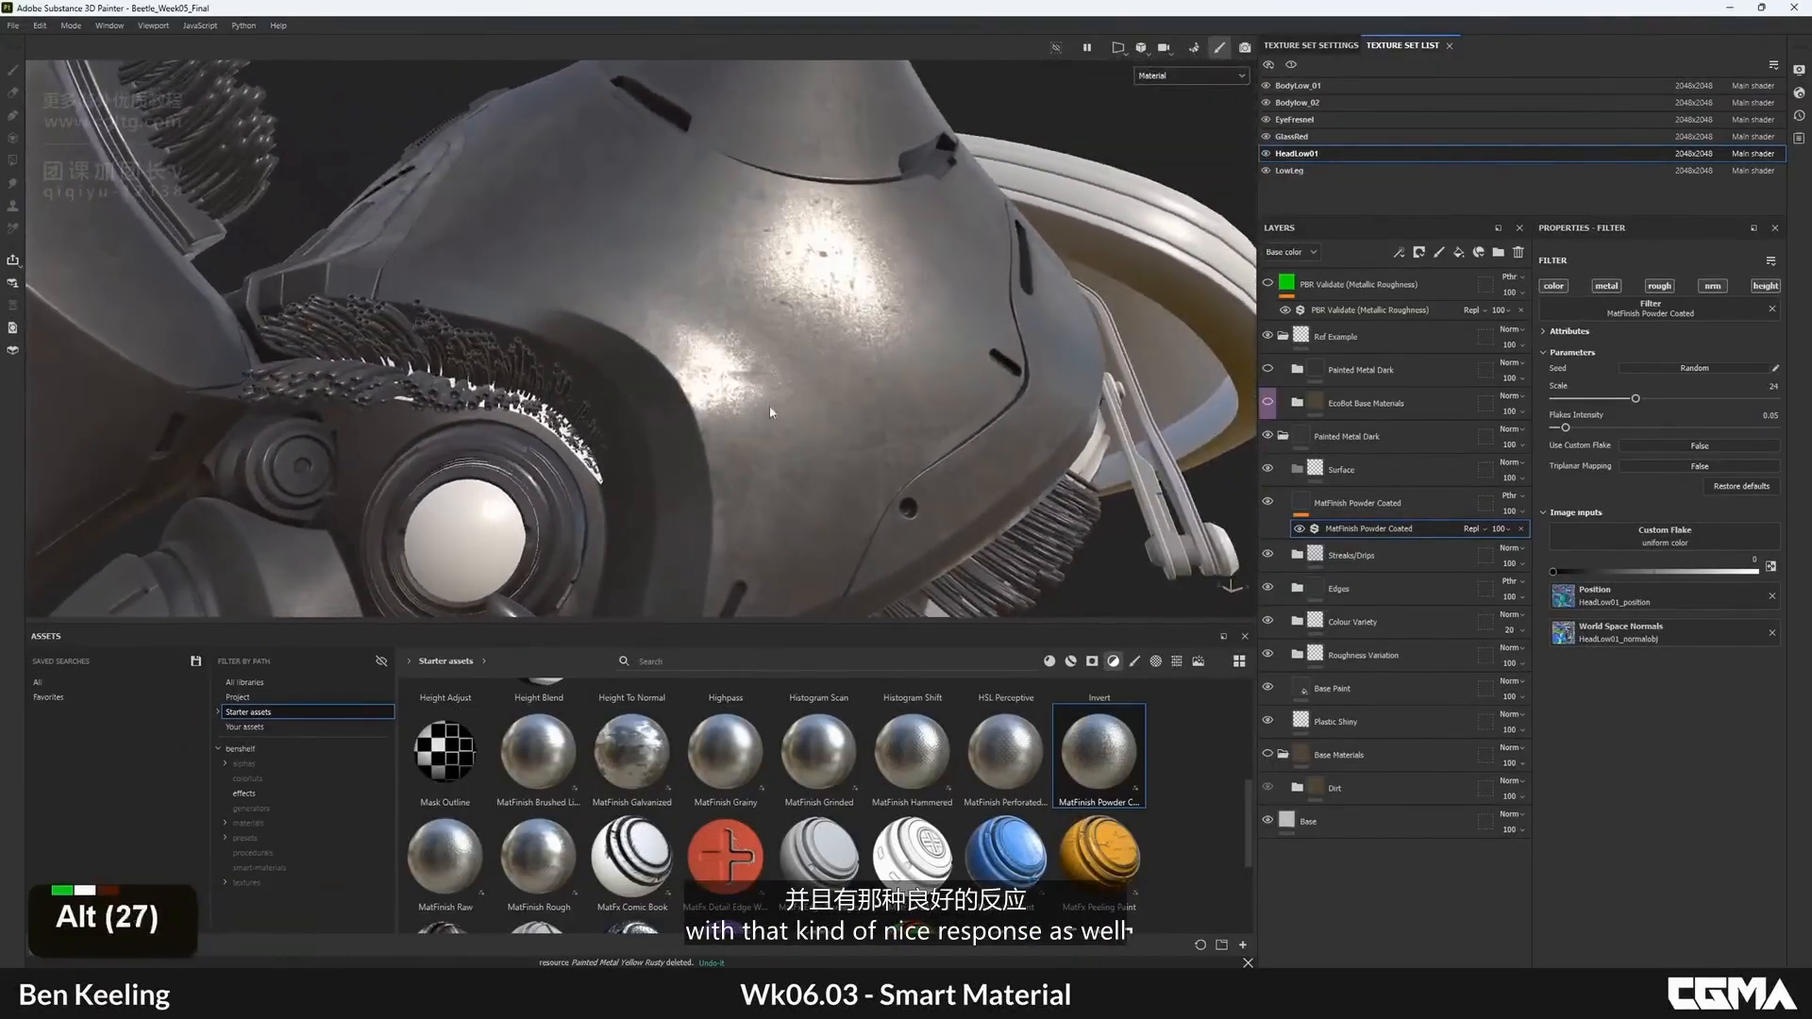
pyautogui.keyDown('shift'); pyautogui.moveTo(768, 405); pyautogui.dragTo(802, 444, button='right'); pyautogui.keyUp('shift')
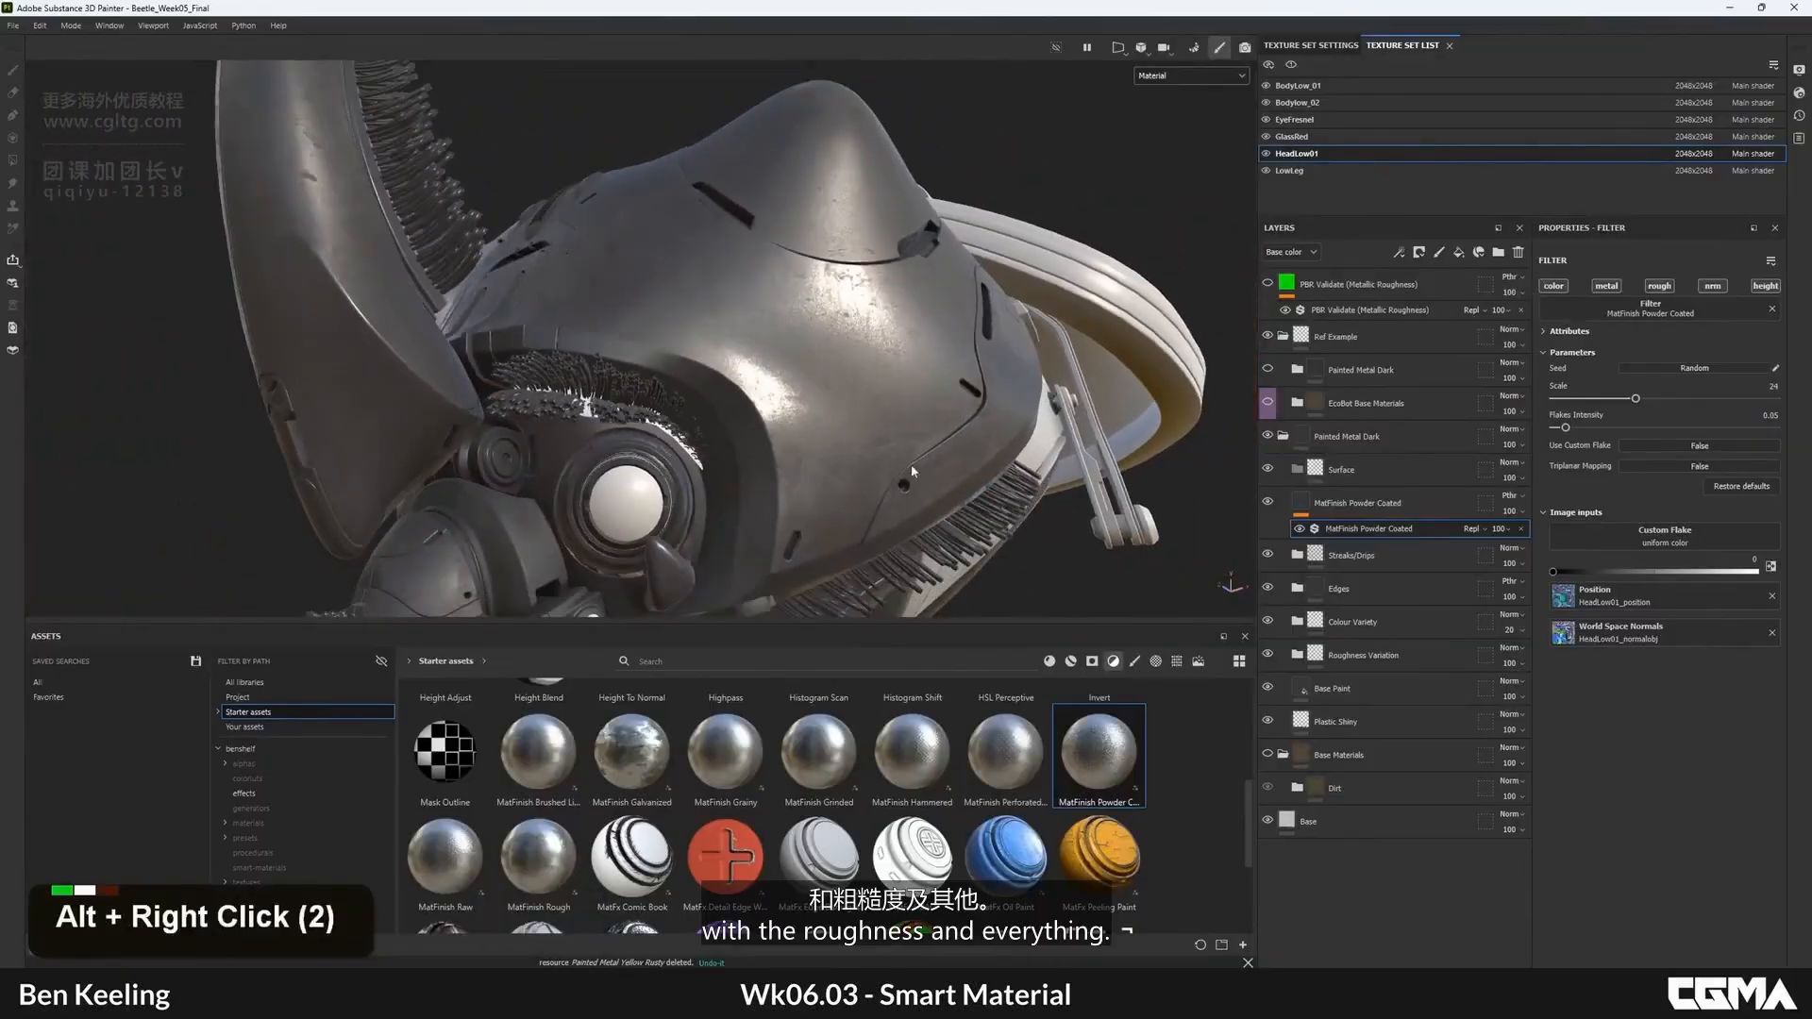
pyautogui.keyDown('alt'); pyautogui.moveTo(802, 444); pyautogui.dragTo(717, 425); pyautogui.keyUp('alt')
pyautogui.keyDown('alt'); pyautogui.moveTo(717, 424); pyautogui.dragTo(755, 401, button='middle'); pyautogui.keyUp('alt')
pyautogui.keyDown('alt'); pyautogui.moveTo(755, 401); pyautogui.dragTo(821, 415, button='right'); pyautogui.keyUp('alt')
pyautogui.keyDown('alt'); pyautogui.moveTo(821, 416); pyautogui.dragTo(952, 434); pyautogui.keyUp('alt')
pyautogui.keyDown('alt'); pyautogui.moveTo(952, 434); pyautogui.dragTo(887, 443, button='middle'); pyautogui.keyUp('alt')
pyautogui.keyDown('alt'); pyautogui.moveTo(887, 444); pyautogui.dragTo(774, 448); pyautogui.keyUp('alt')
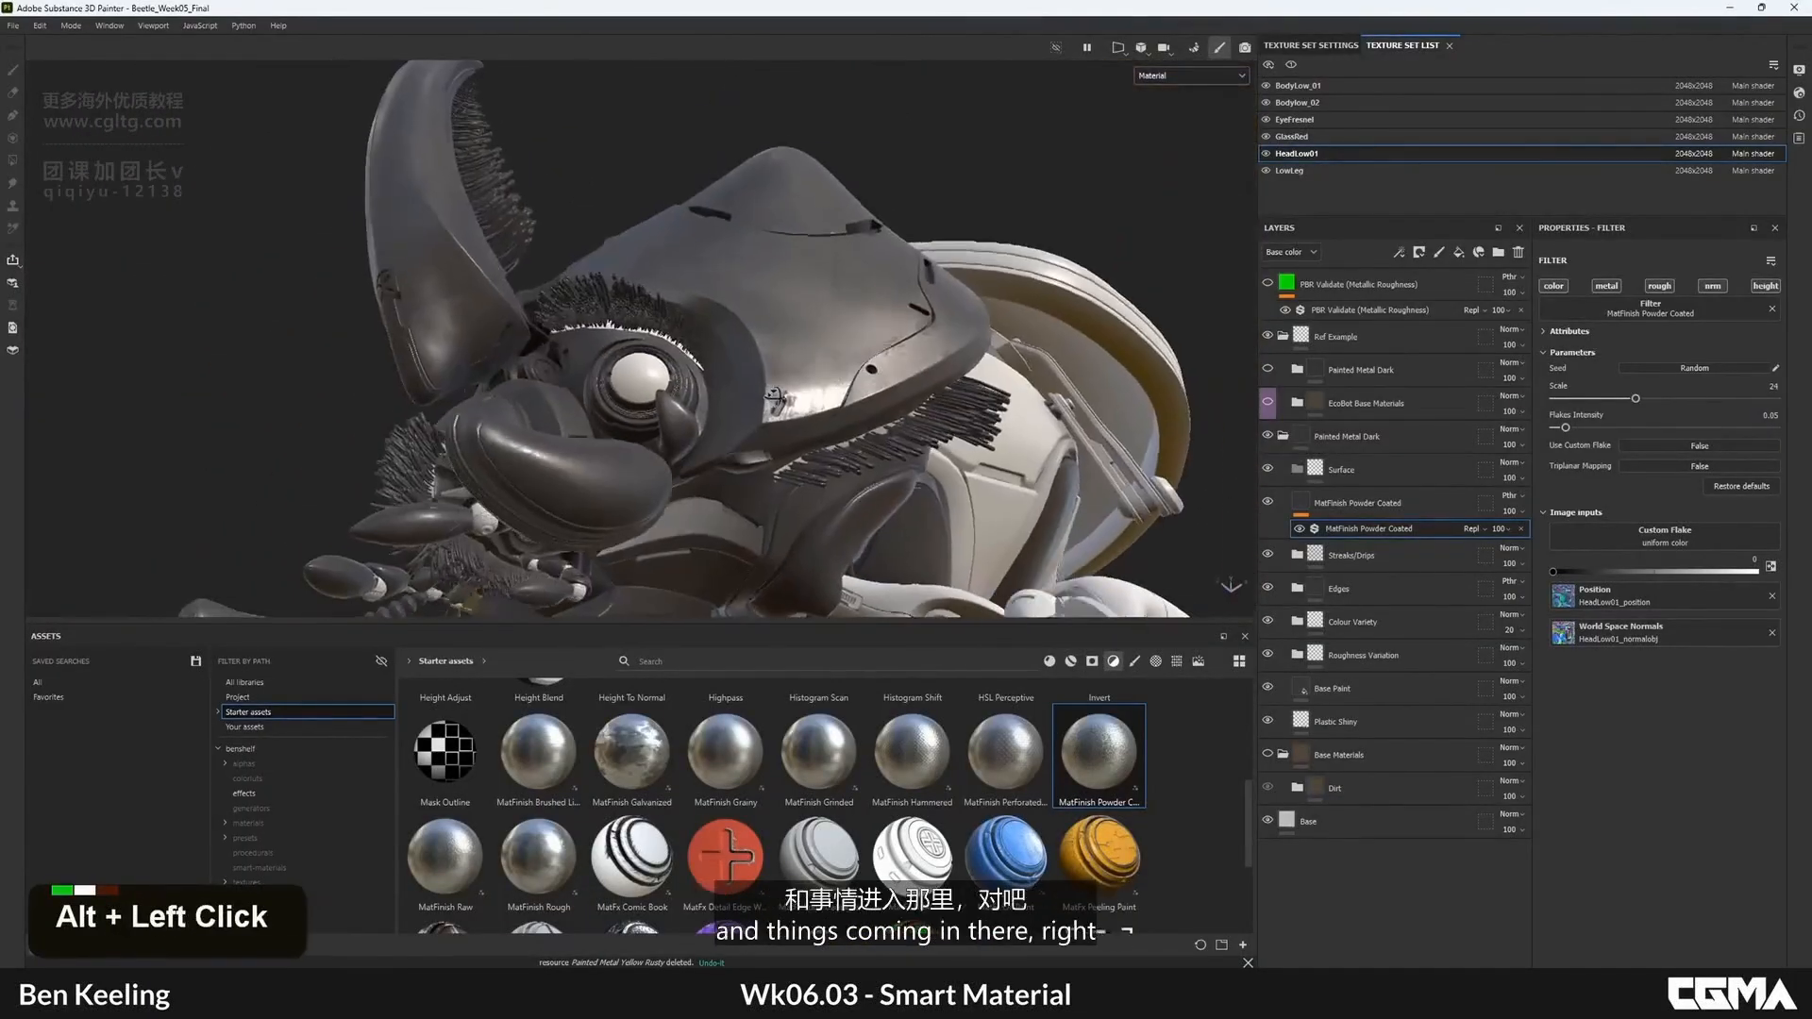
pyautogui.keyDown('alt'); pyautogui.moveTo(774, 449); pyautogui.dragTo(752, 456, button='right'); pyautogui.keyUp('alt')
pyautogui.keyDown('alt'); pyautogui.moveTo(752, 456); pyautogui.dragTo(755, 415); pyautogui.keyUp('alt')
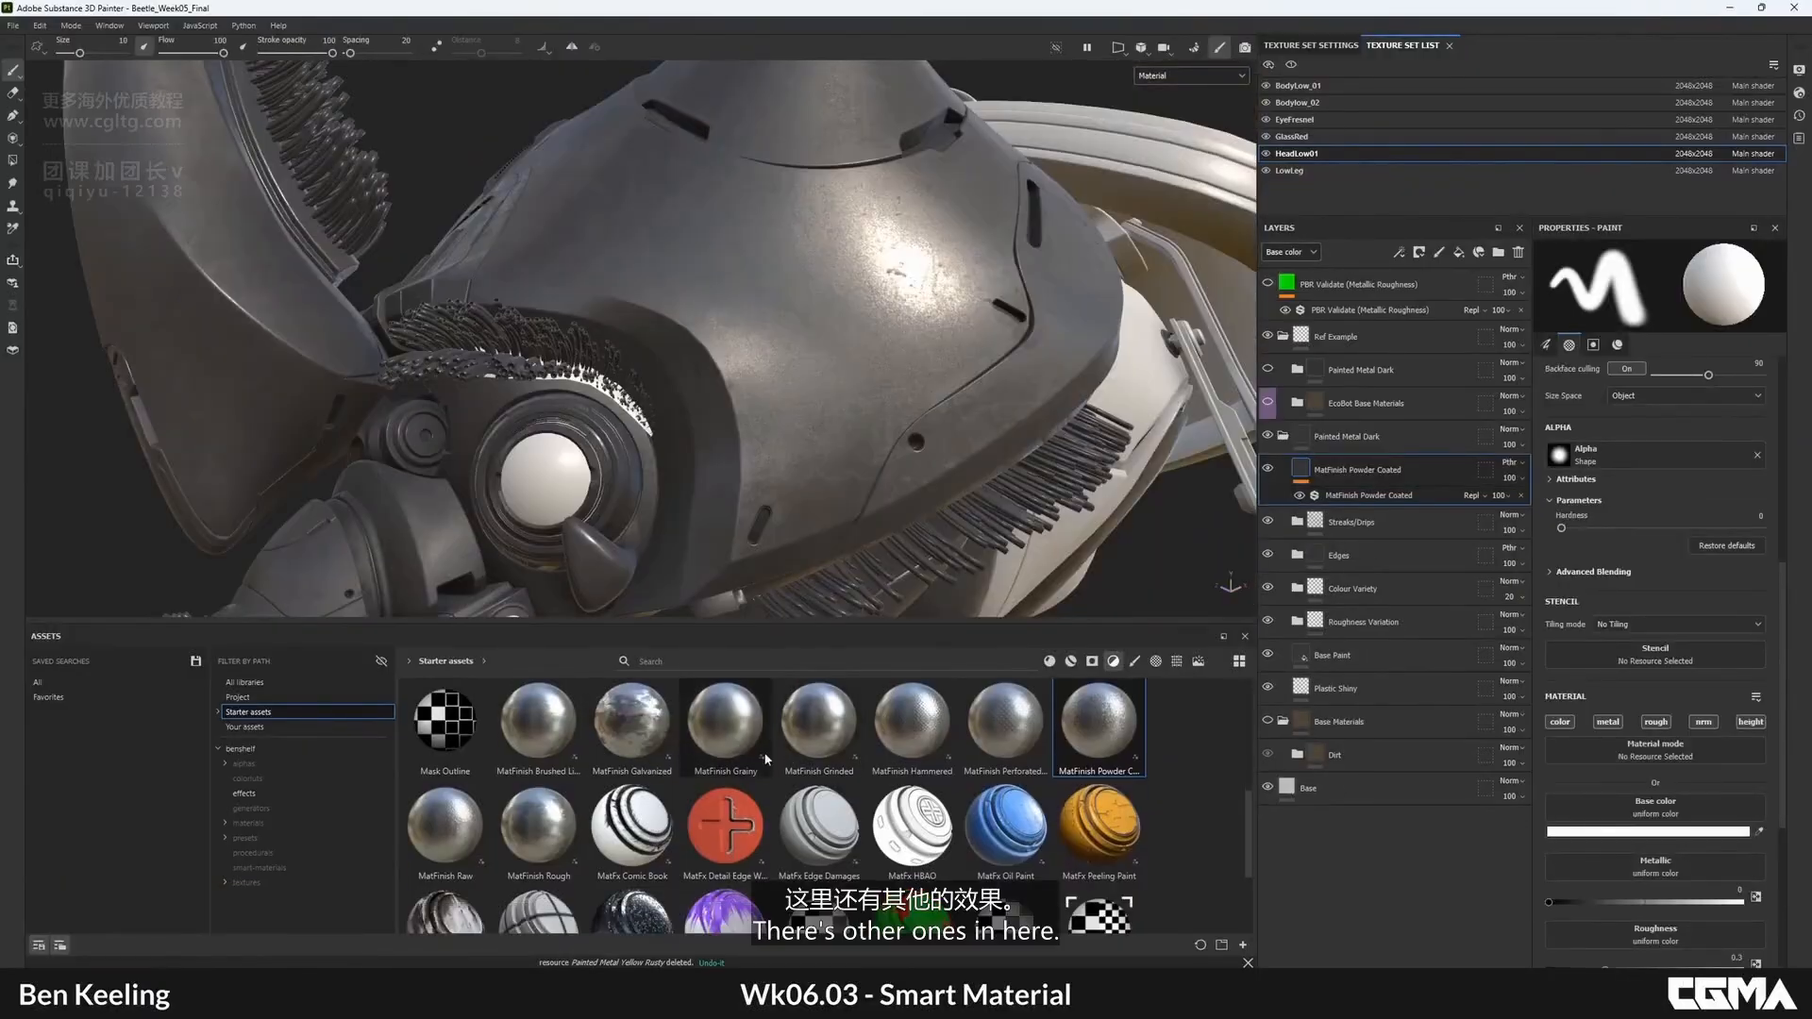
# - Try the MatFinish Grainy filter as a layer above MatFinish Powder Coated and examine its grain on the head
pyautogui.click(717, 745)
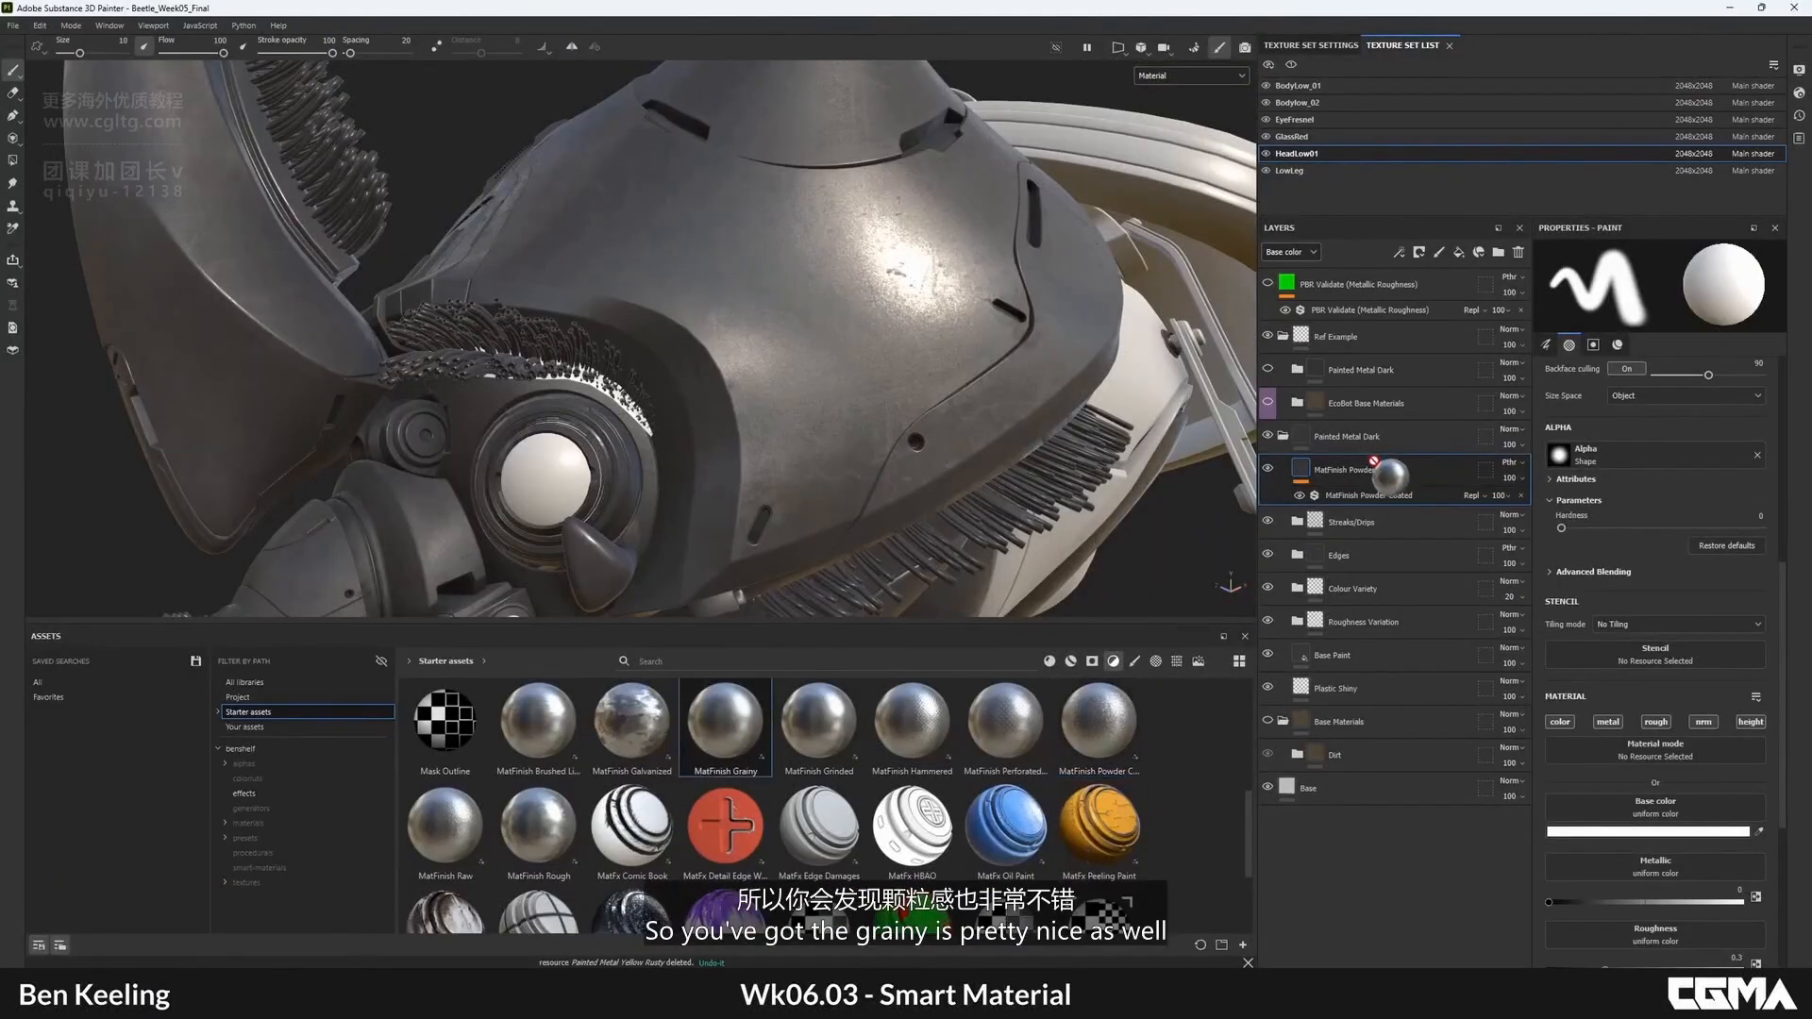
pyautogui.moveTo(1374, 460); pyautogui.dragTo(1374, 460)
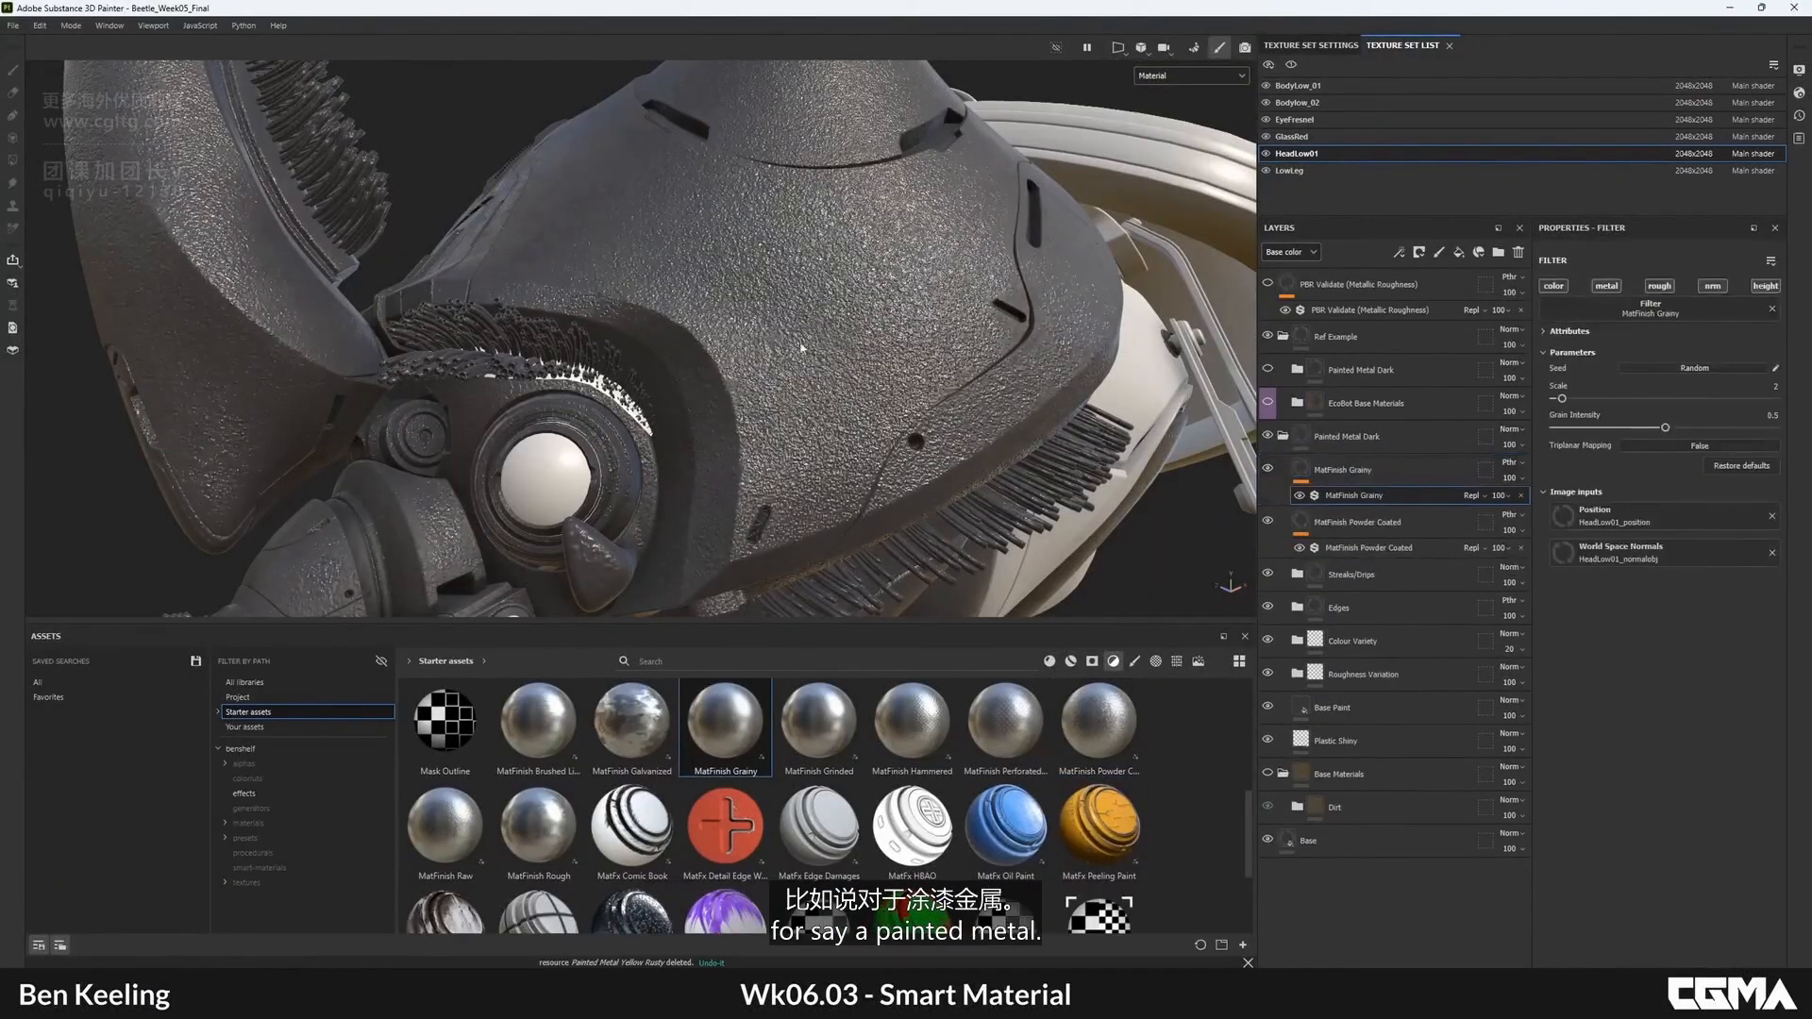
pyautogui.keyDown('alt'); pyautogui.moveTo(674, 317); pyautogui.dragTo(668, 269); pyautogui.keyUp('alt')
pyautogui.keyDown('alt'); pyautogui.moveTo(668, 269); pyautogui.dragTo(745, 378, button='right'); pyautogui.keyUp('alt')
pyautogui.keyDown('alt'); pyautogui.moveTo(746, 377); pyautogui.dragTo(747, 422); pyautogui.keyUp('alt')
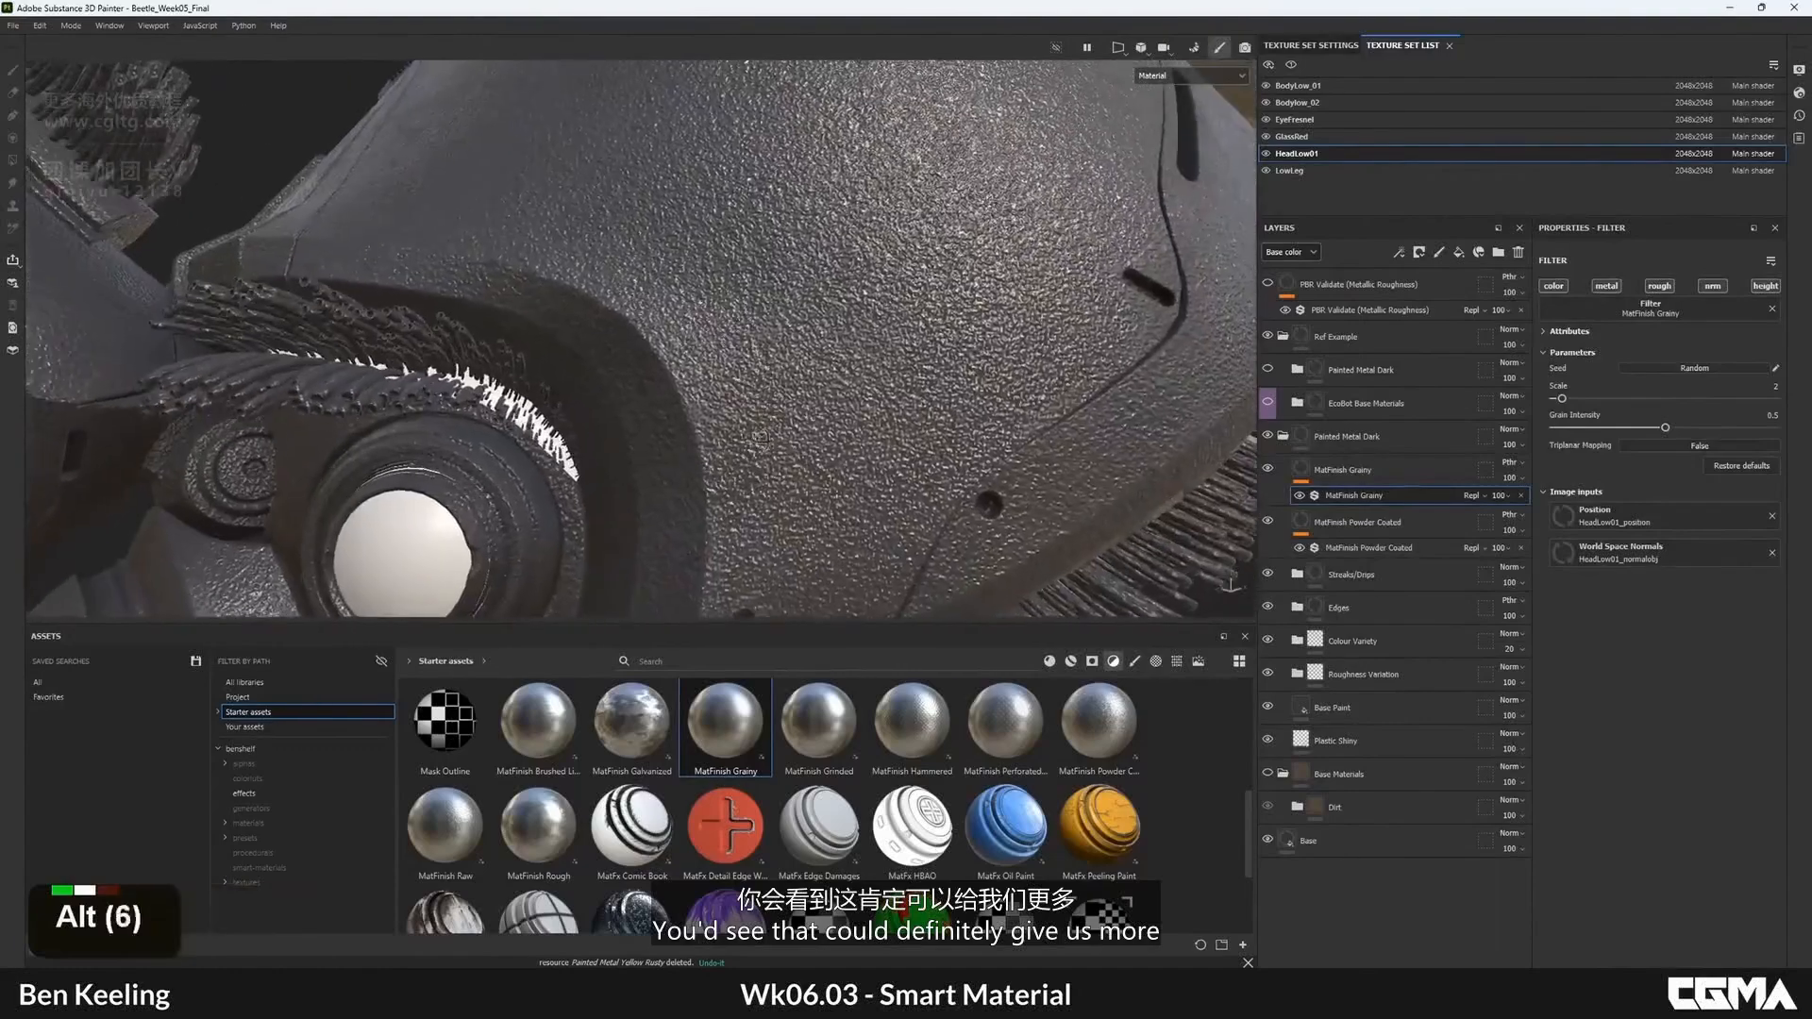
pyautogui.keyDown('alt'); pyautogui.moveTo(804, 367); pyautogui.dragTo(821, 351); pyautogui.keyUp('alt')
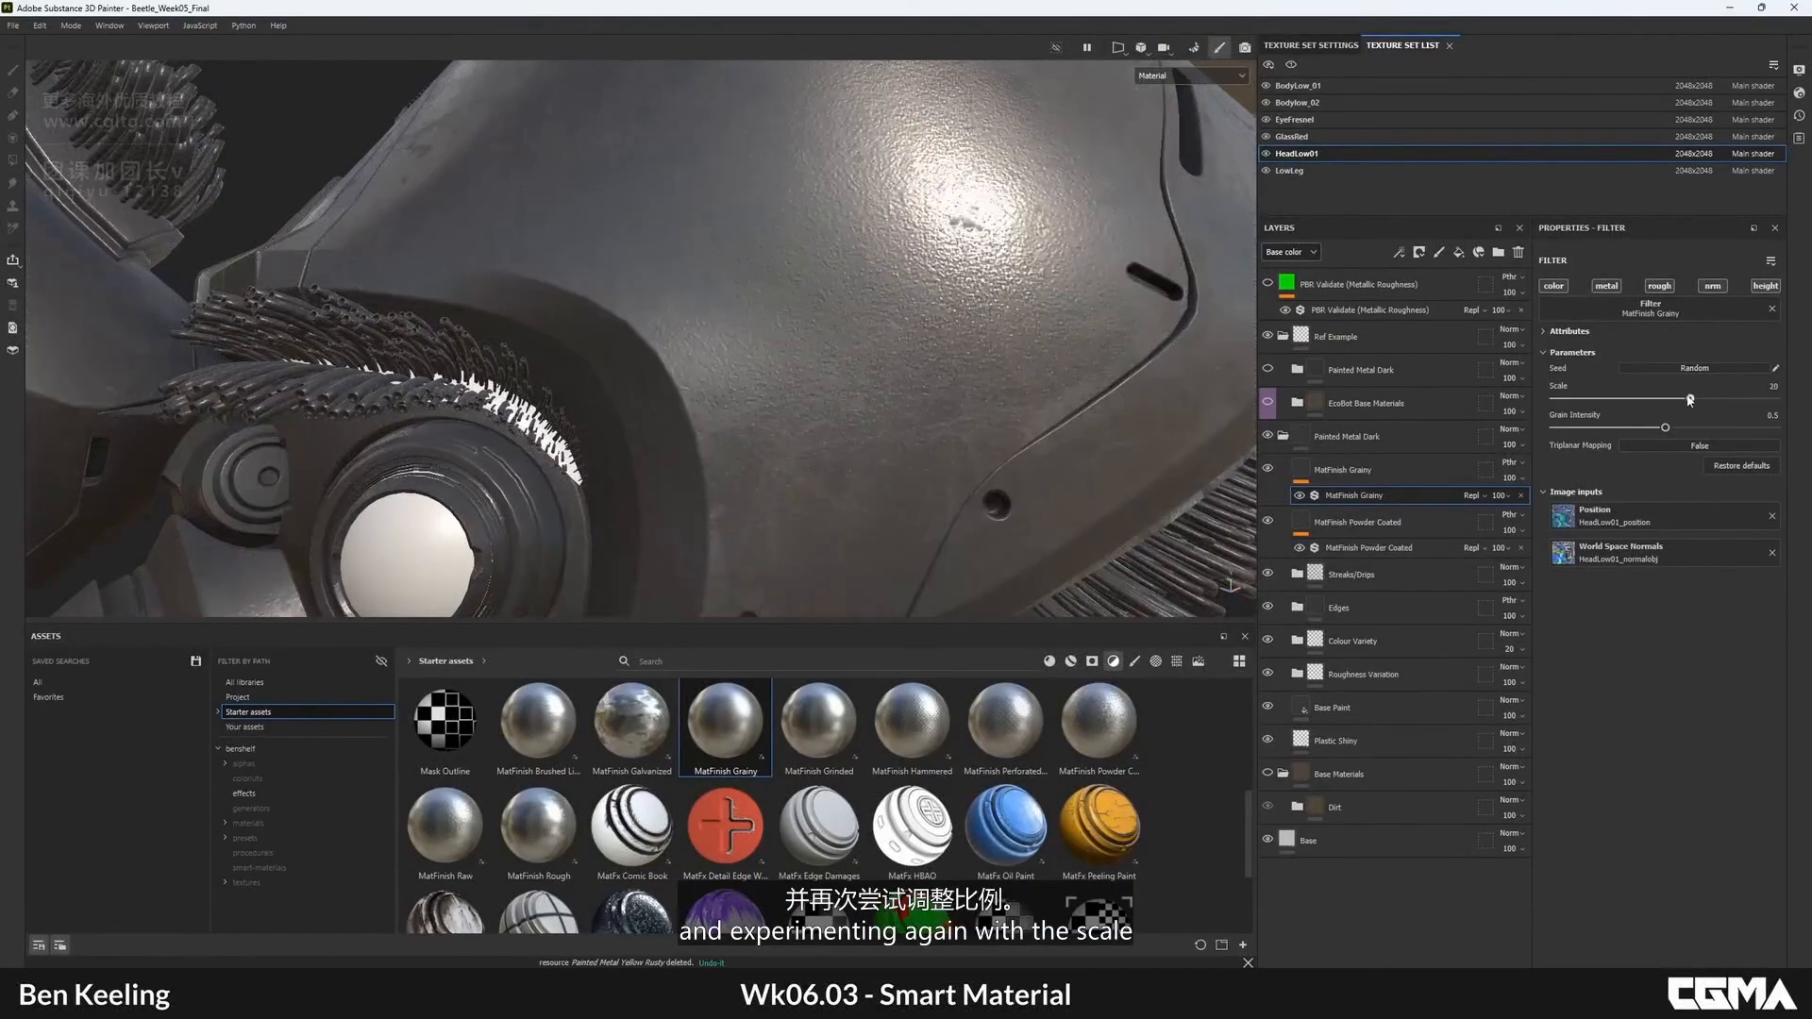
# - Undo the grainy filter's scale change and lower its Grain Intensity to 0.03
pyautogui.hotkey('ctrl', 'z')
pyautogui.write('0.1')
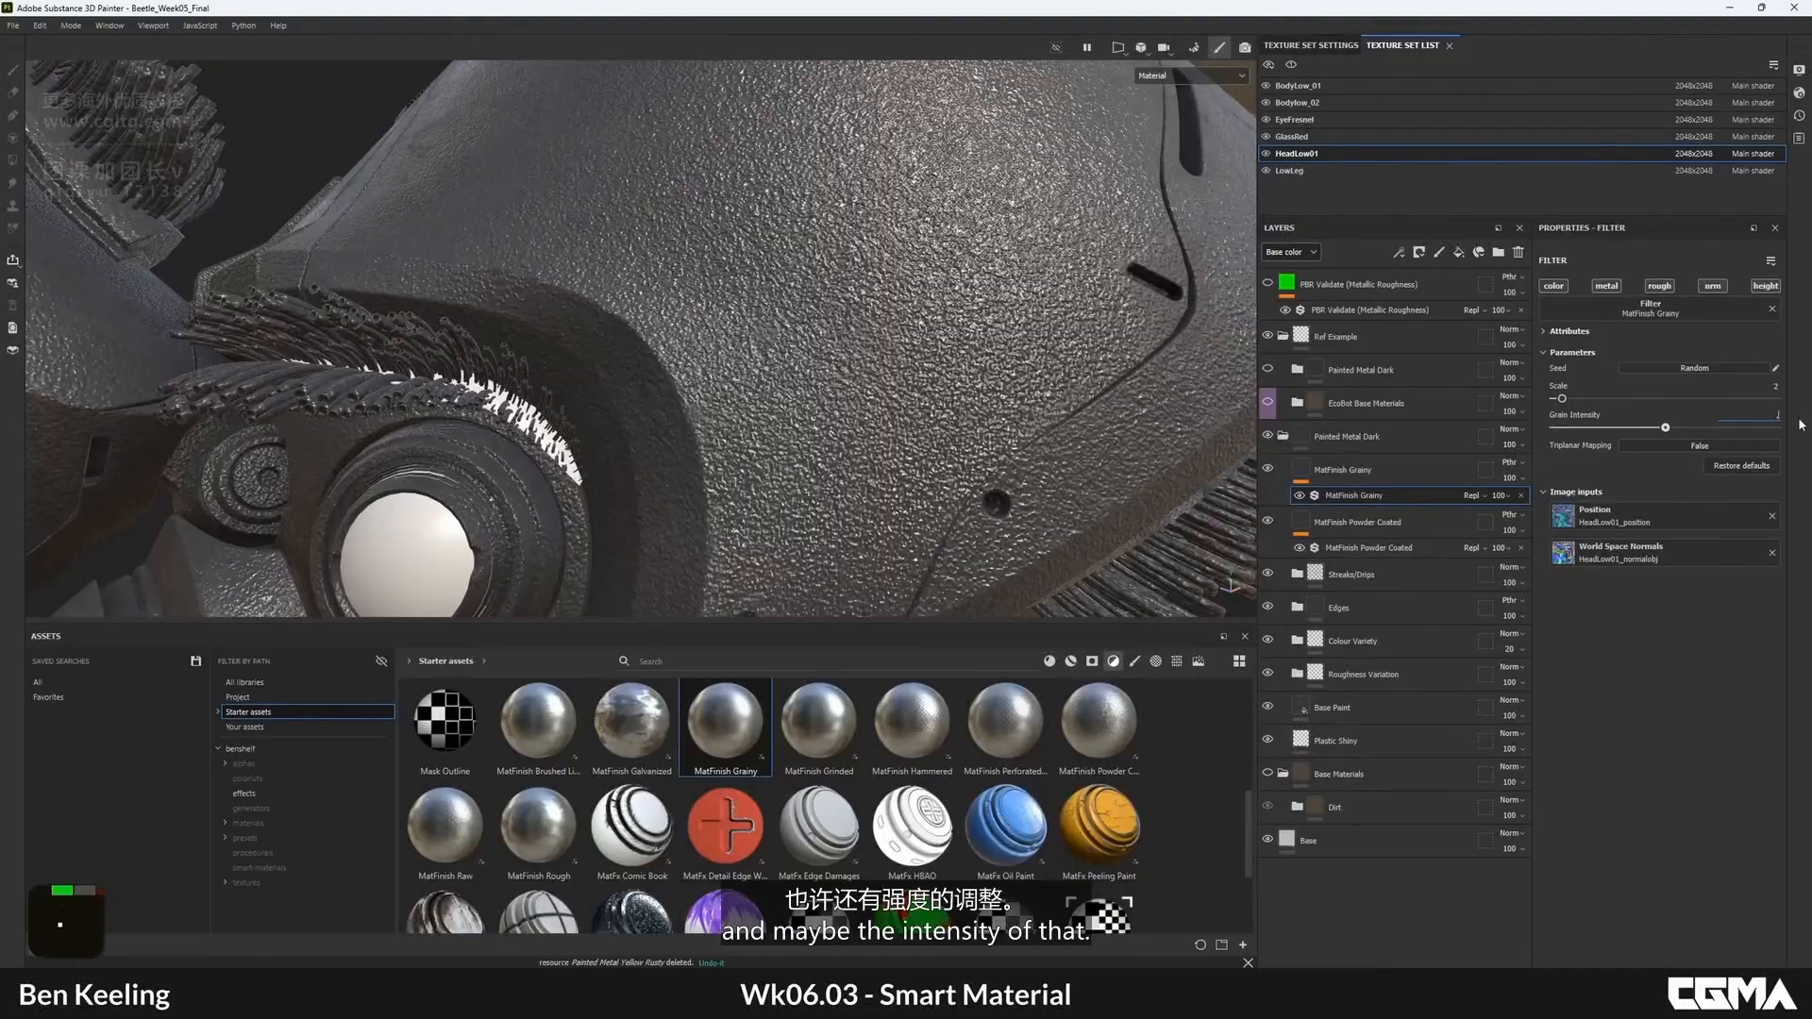
pyautogui.press('Return')
pyautogui.moveTo(1576, 429); pyautogui.dragTo(1554, 430)
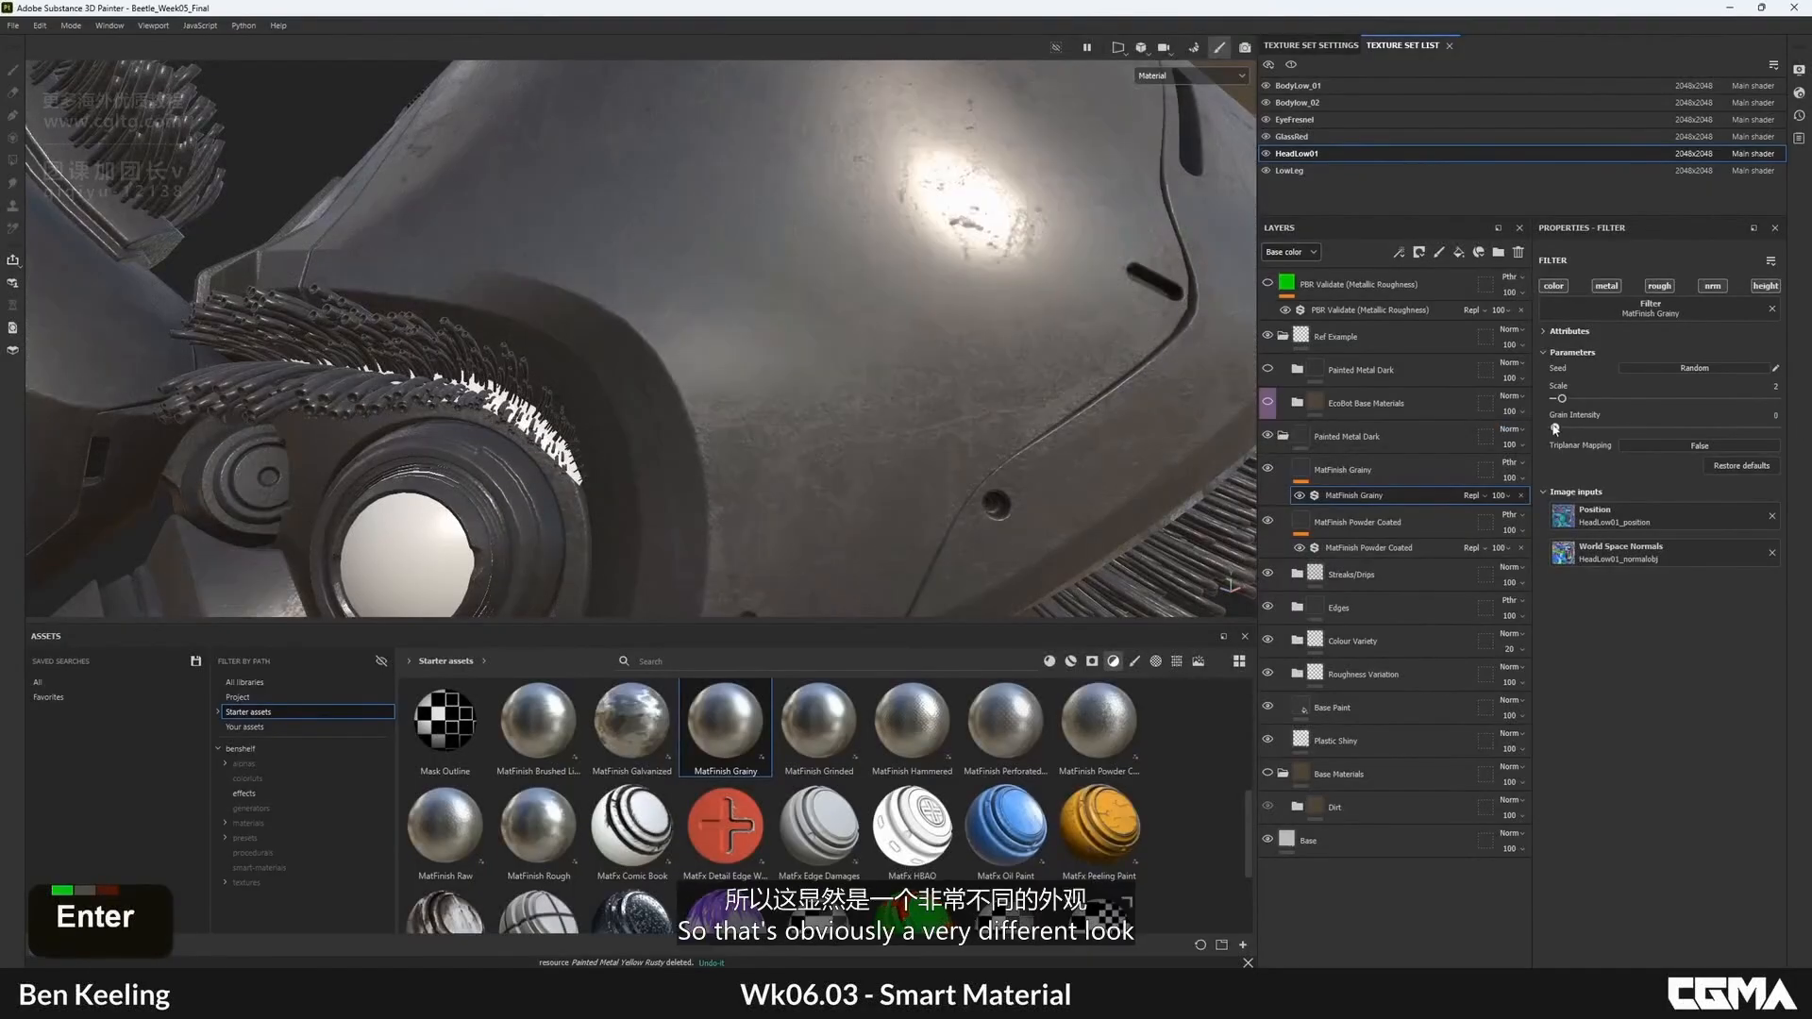
pyautogui.keyDown('alt'); pyautogui.moveTo(718, 378); pyautogui.dragTo(708, 313, button='right'); pyautogui.keyUp('alt')
pyautogui.keyDown('alt'); pyautogui.moveTo(708, 313); pyautogui.dragTo(896, 321); pyautogui.keyUp('alt')
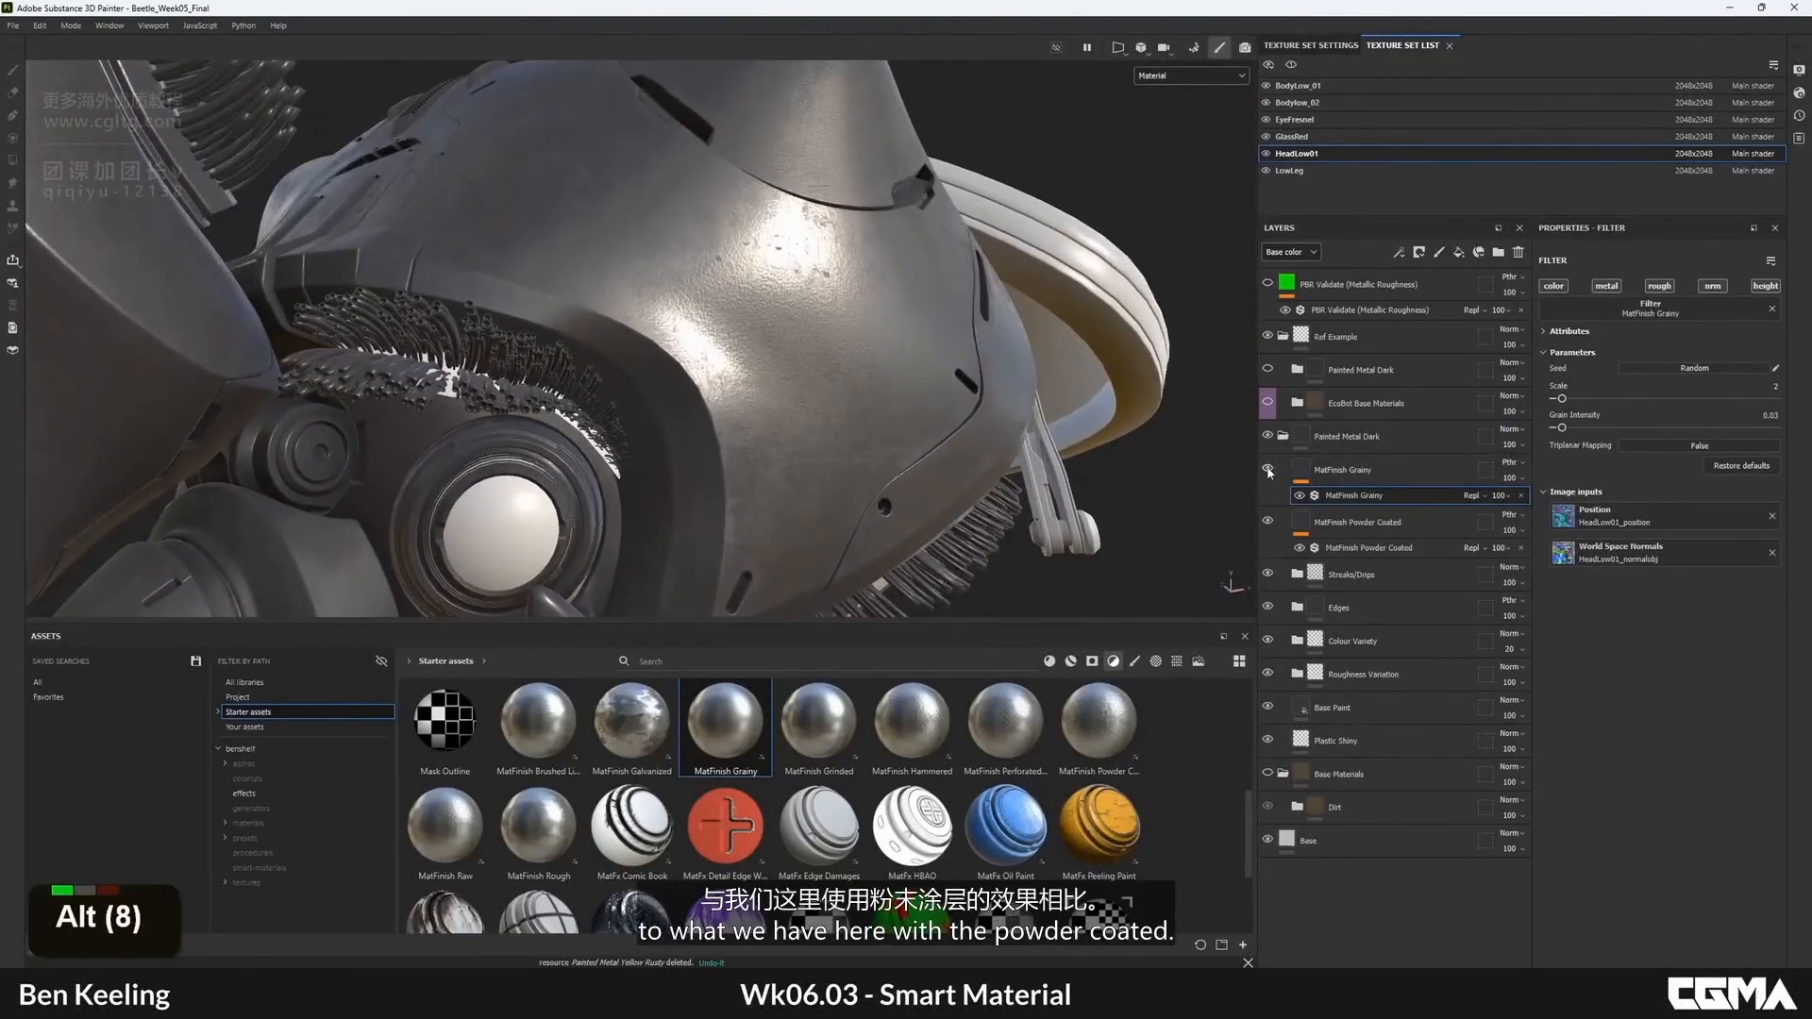
# - Hide the MatFinish Grainy layer to compare it with the powder-coated look, and delete the grainy layer
pyautogui.click(1267, 470)
pyautogui.keyDown('alt'); pyautogui.moveTo(736, 326); pyautogui.dragTo(708, 340); pyautogui.keyUp('alt')
pyautogui.moveTo(707, 340)
pyautogui.keyDown('alt'); pyautogui.mouseDown(button='right')
pyautogui.moveTo(720, 413)
pyautogui.moveTo(717, 364)
pyautogui.mouseUp(button='right'); pyautogui.keyUp('alt')
pyautogui.keyDown('alt'); pyautogui.moveTo(718, 363); pyautogui.dragTo(849, 354); pyautogui.keyUp('alt')
pyautogui.click(1359, 471)
pyautogui.press('Delete')
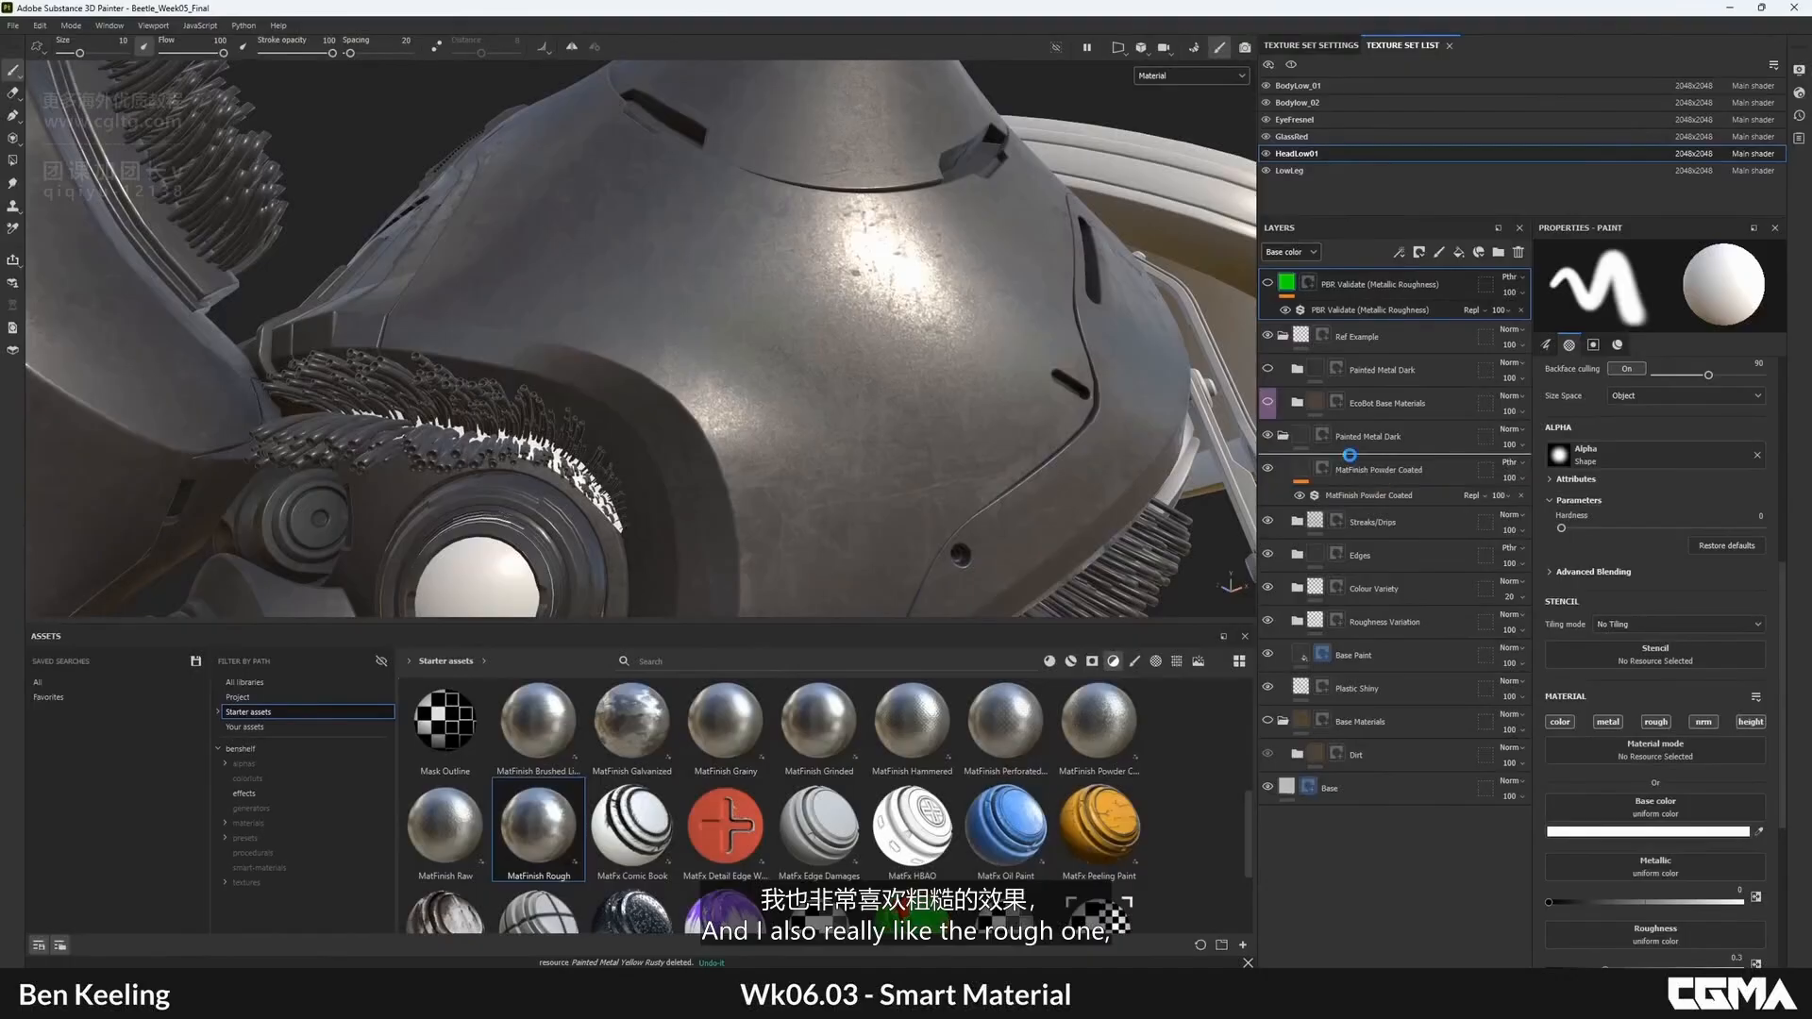
# - Try the MatFinish Rough filter as a layer above MatFinish Powder Coated and add a Blur filter to it
pyautogui.moveTo(900, 377)
pyautogui.keyDown('alt'); pyautogui.mouseDown()
pyautogui.moveTo(906, 434)
pyautogui.moveTo(930, 391)
pyautogui.mouseUp(); pyautogui.keyUp('alt')
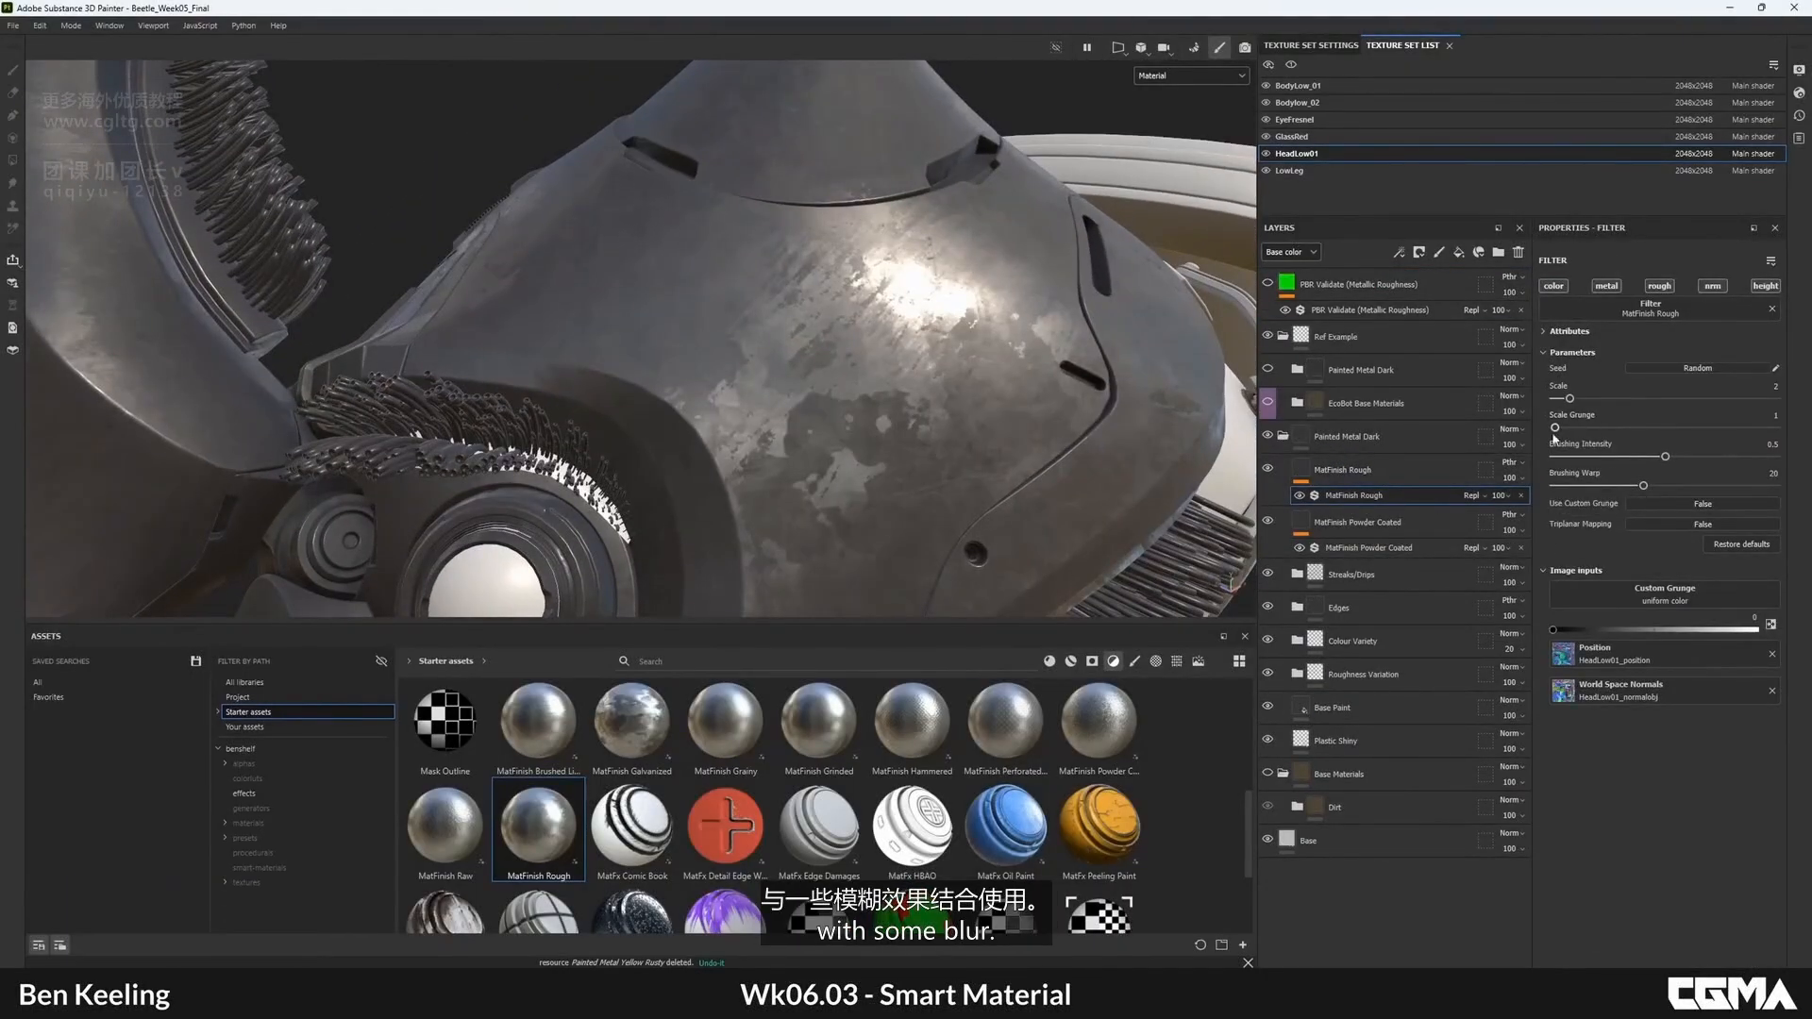
pyautogui.rightClick(1299, 471)
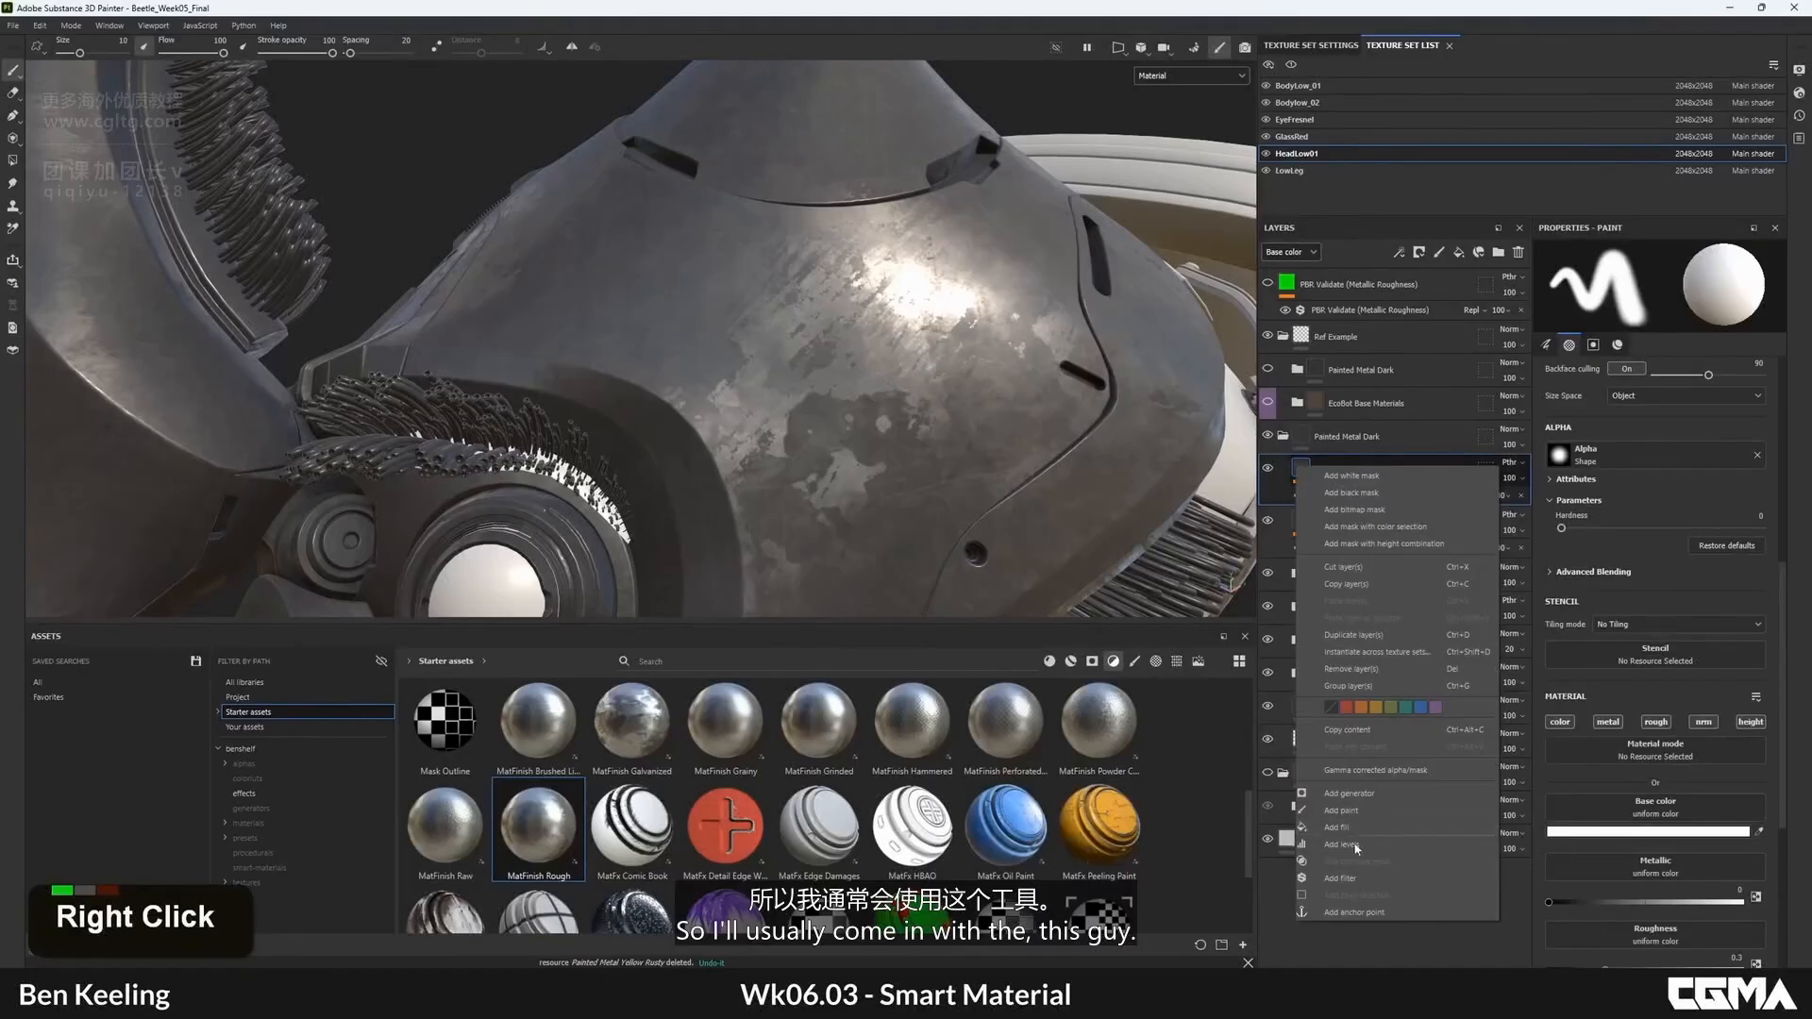
pyautogui.click(1340, 877)
pyautogui.click(1637, 305)
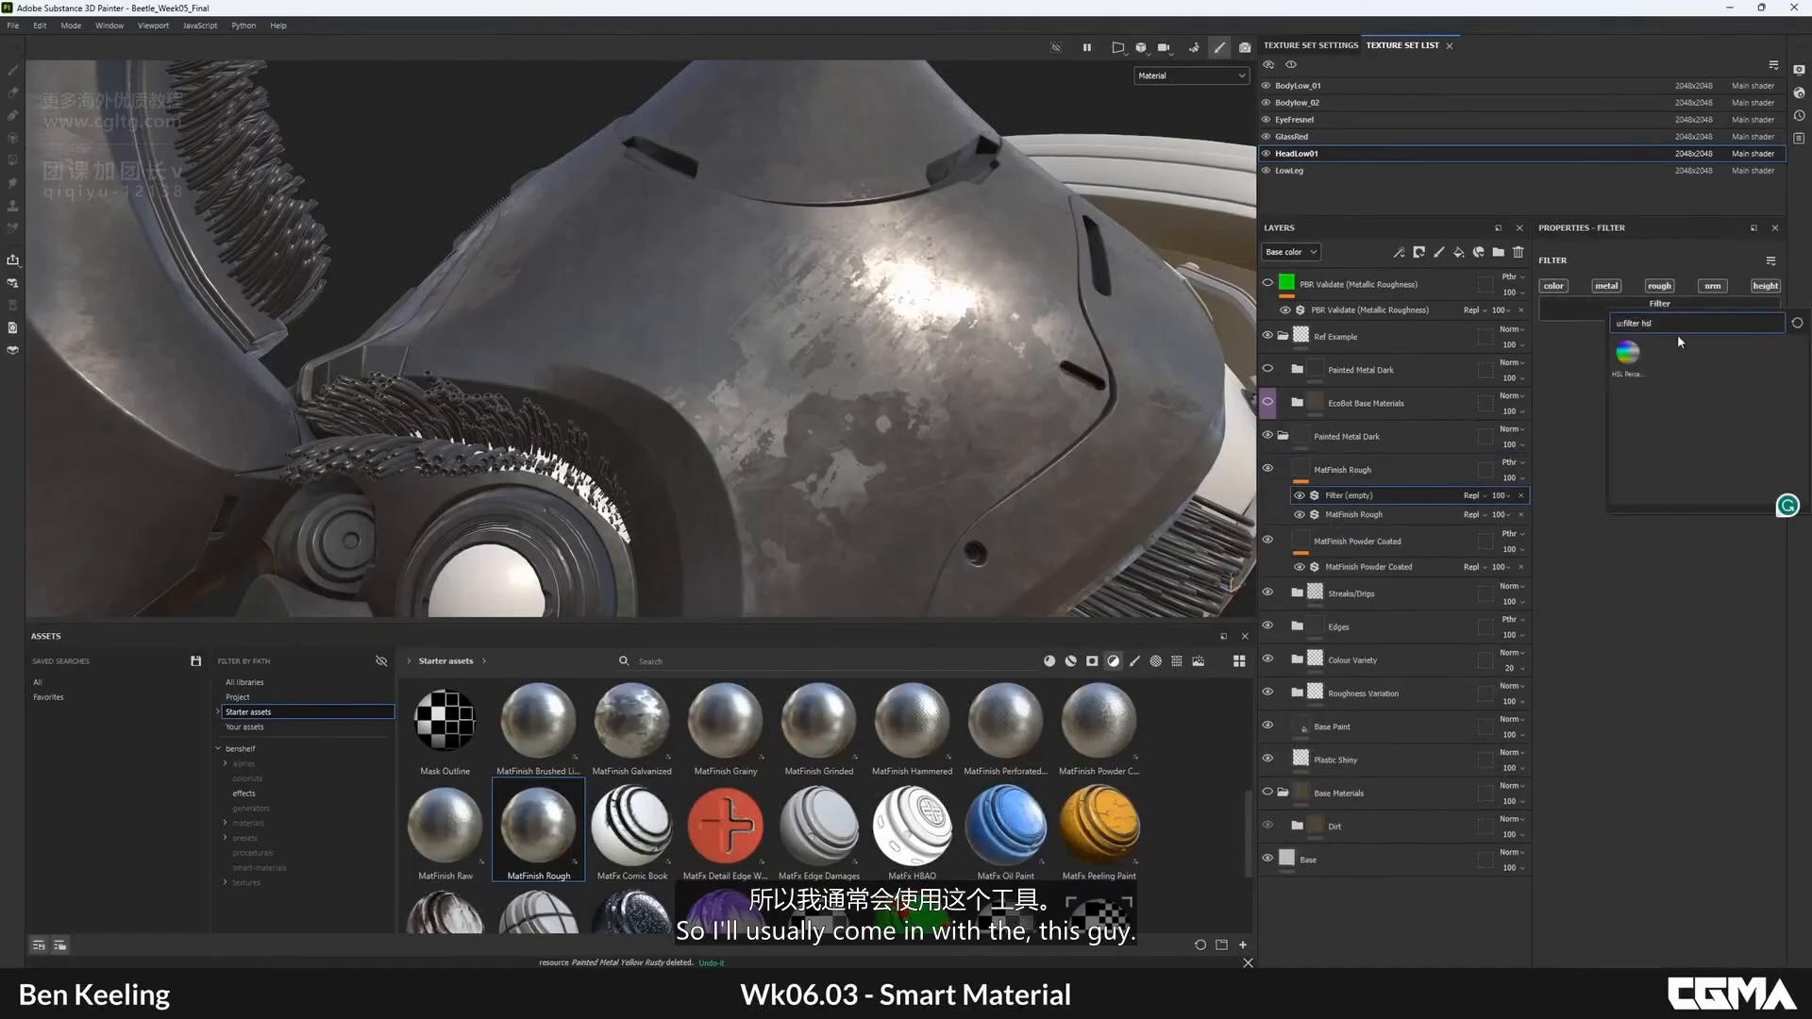
pyautogui.press('BackSpace')
pyautogui.press('BackSpace')
pyautogui.press('BackSpace')
pyautogui.press('BackSpace')
pyautogui.write('blur')
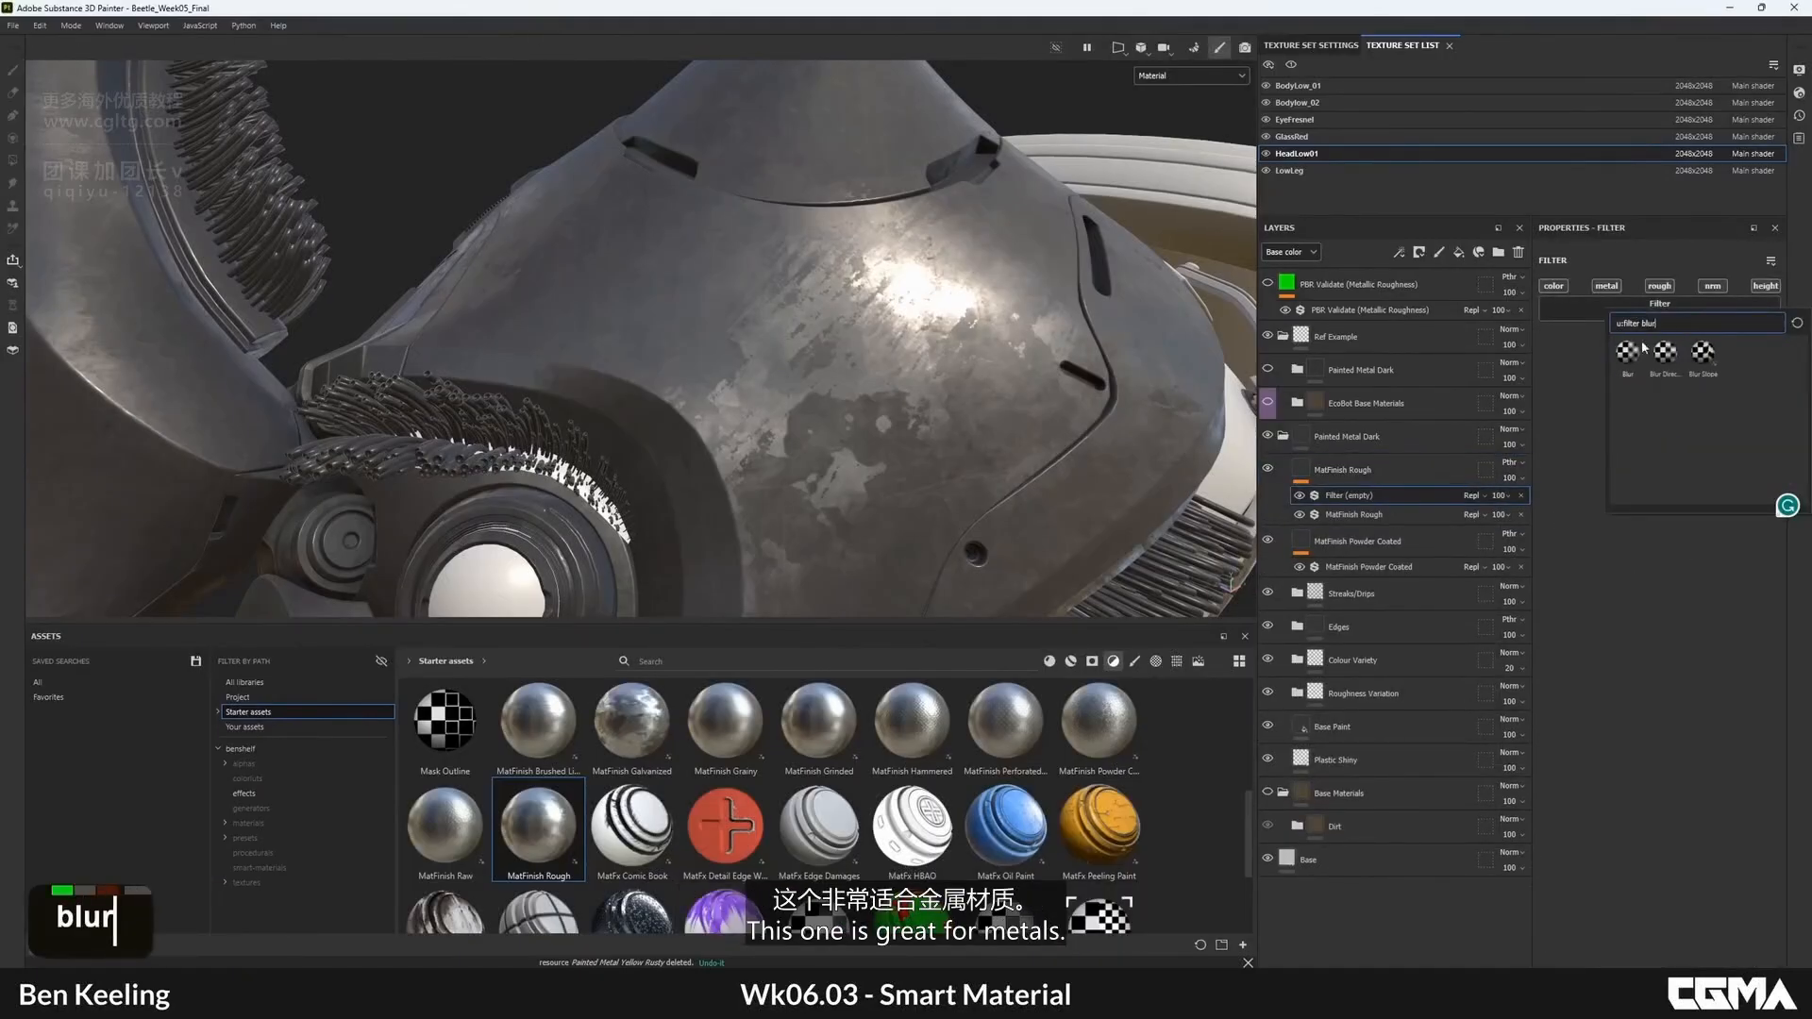
pyautogui.click(1630, 351)
# - Restrict the Blur filter on the MatFinish Rough layer to the height and normal channels
pyautogui.keyDown('alt'); pyautogui.moveTo(812, 401); pyautogui.dragTo(842, 407); pyautogui.keyUp('alt')
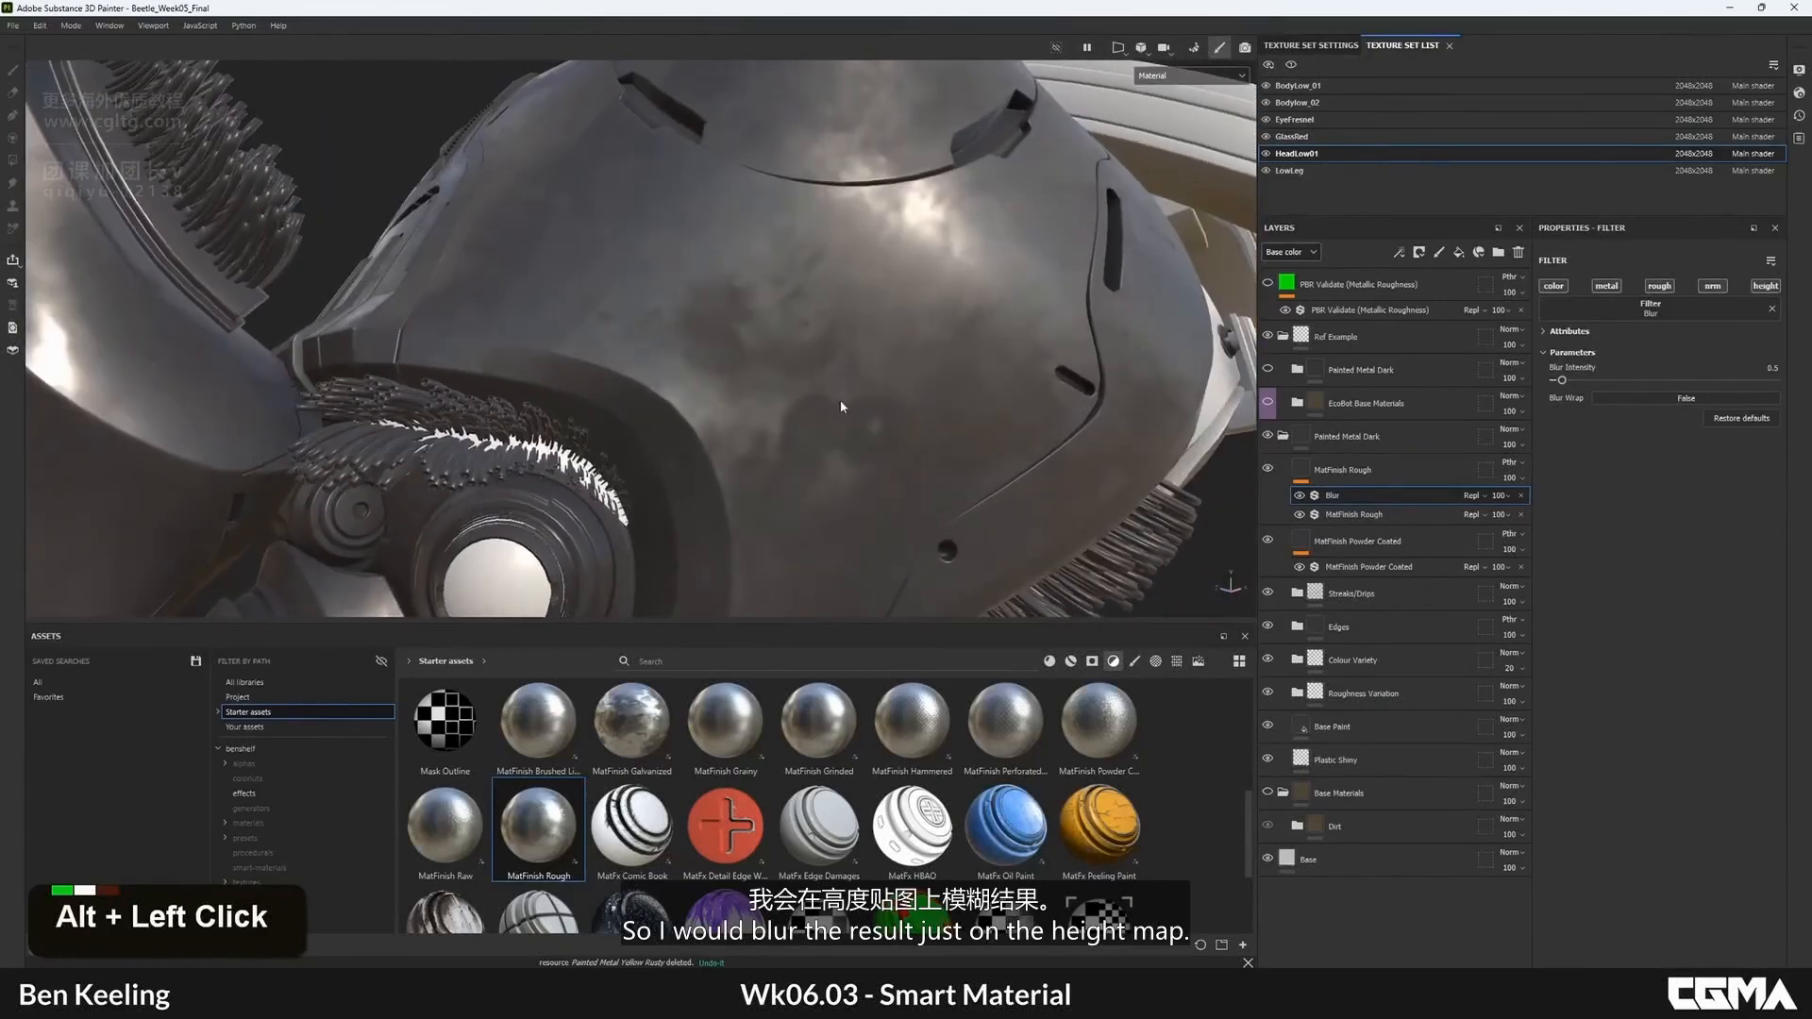
pyautogui.keyDown('alt'); pyautogui.click(1765, 287); pyautogui.keyUp('alt')
pyautogui.keyDown('alt'); pyautogui.moveTo(1038, 321); pyautogui.dragTo(1095, 292); pyautogui.keyUp('alt')
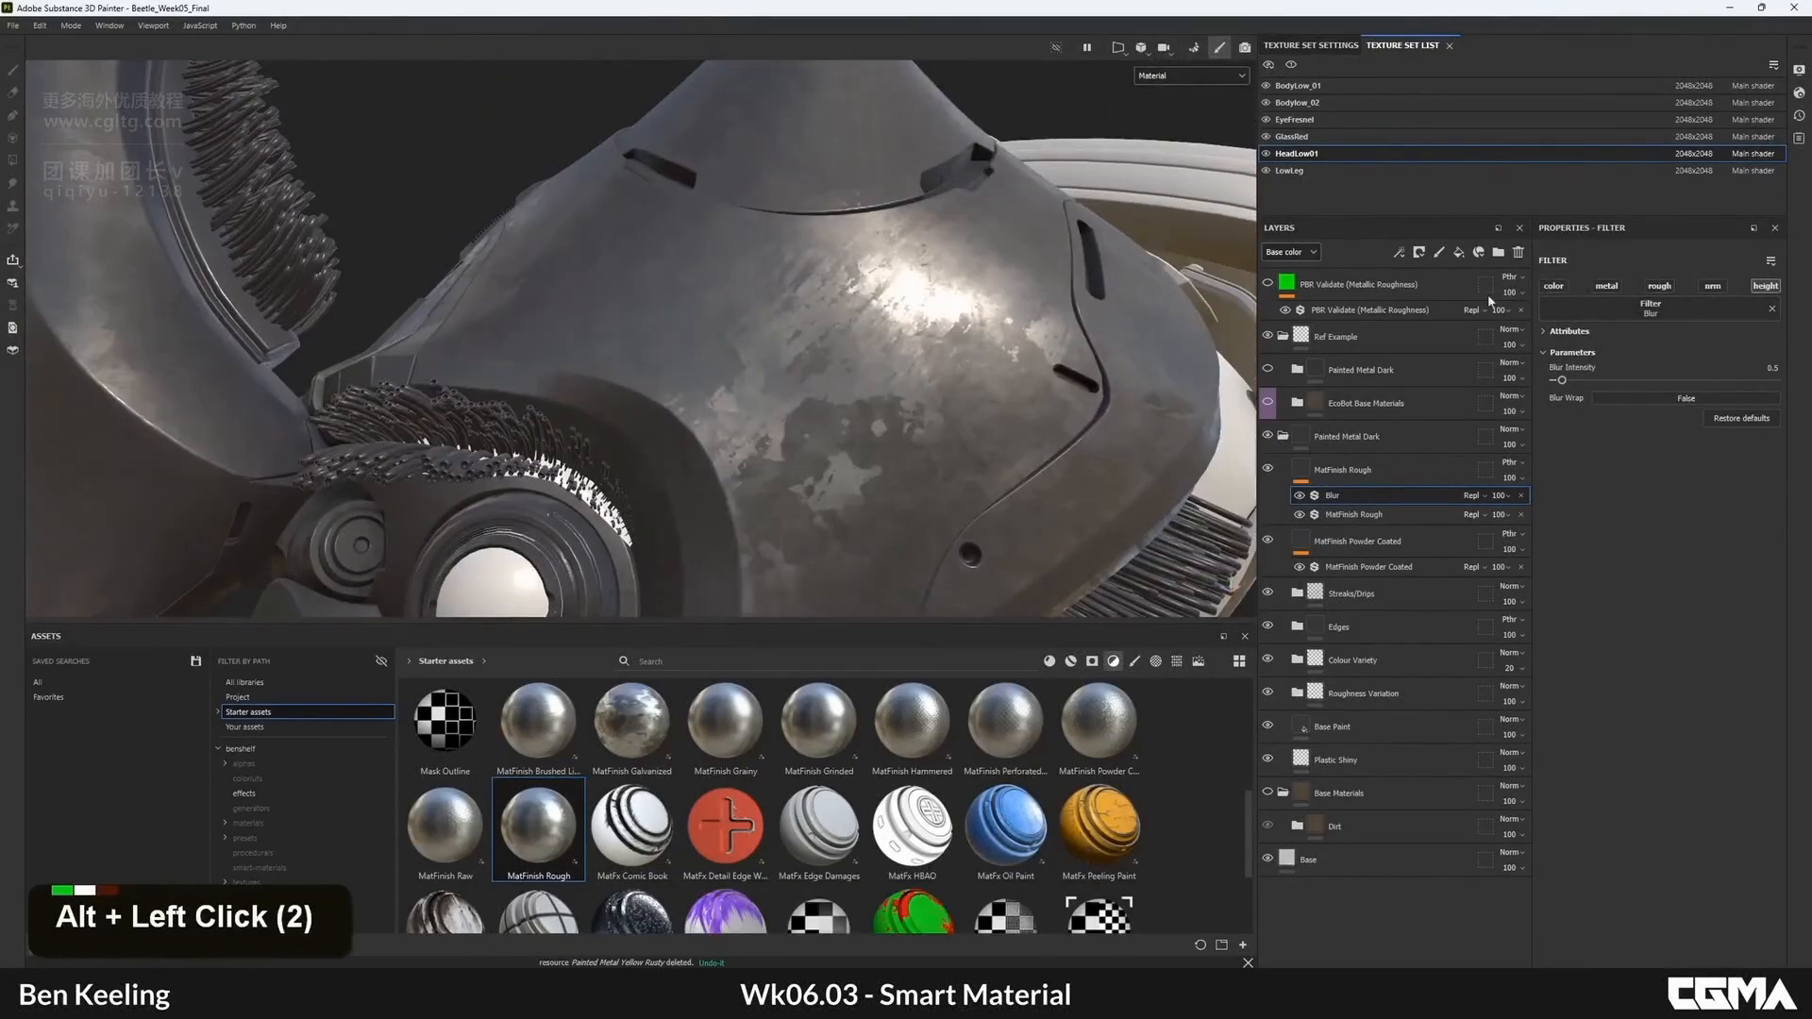
pyautogui.click(1716, 287)
pyautogui.keyDown('alt'); pyautogui.moveTo(868, 363); pyautogui.dragTo(774, 387); pyautogui.keyUp('alt')
pyautogui.keyDown('alt'); pyautogui.moveTo(774, 387); pyautogui.dragTo(821, 377, button='right'); pyautogui.keyUp('alt')
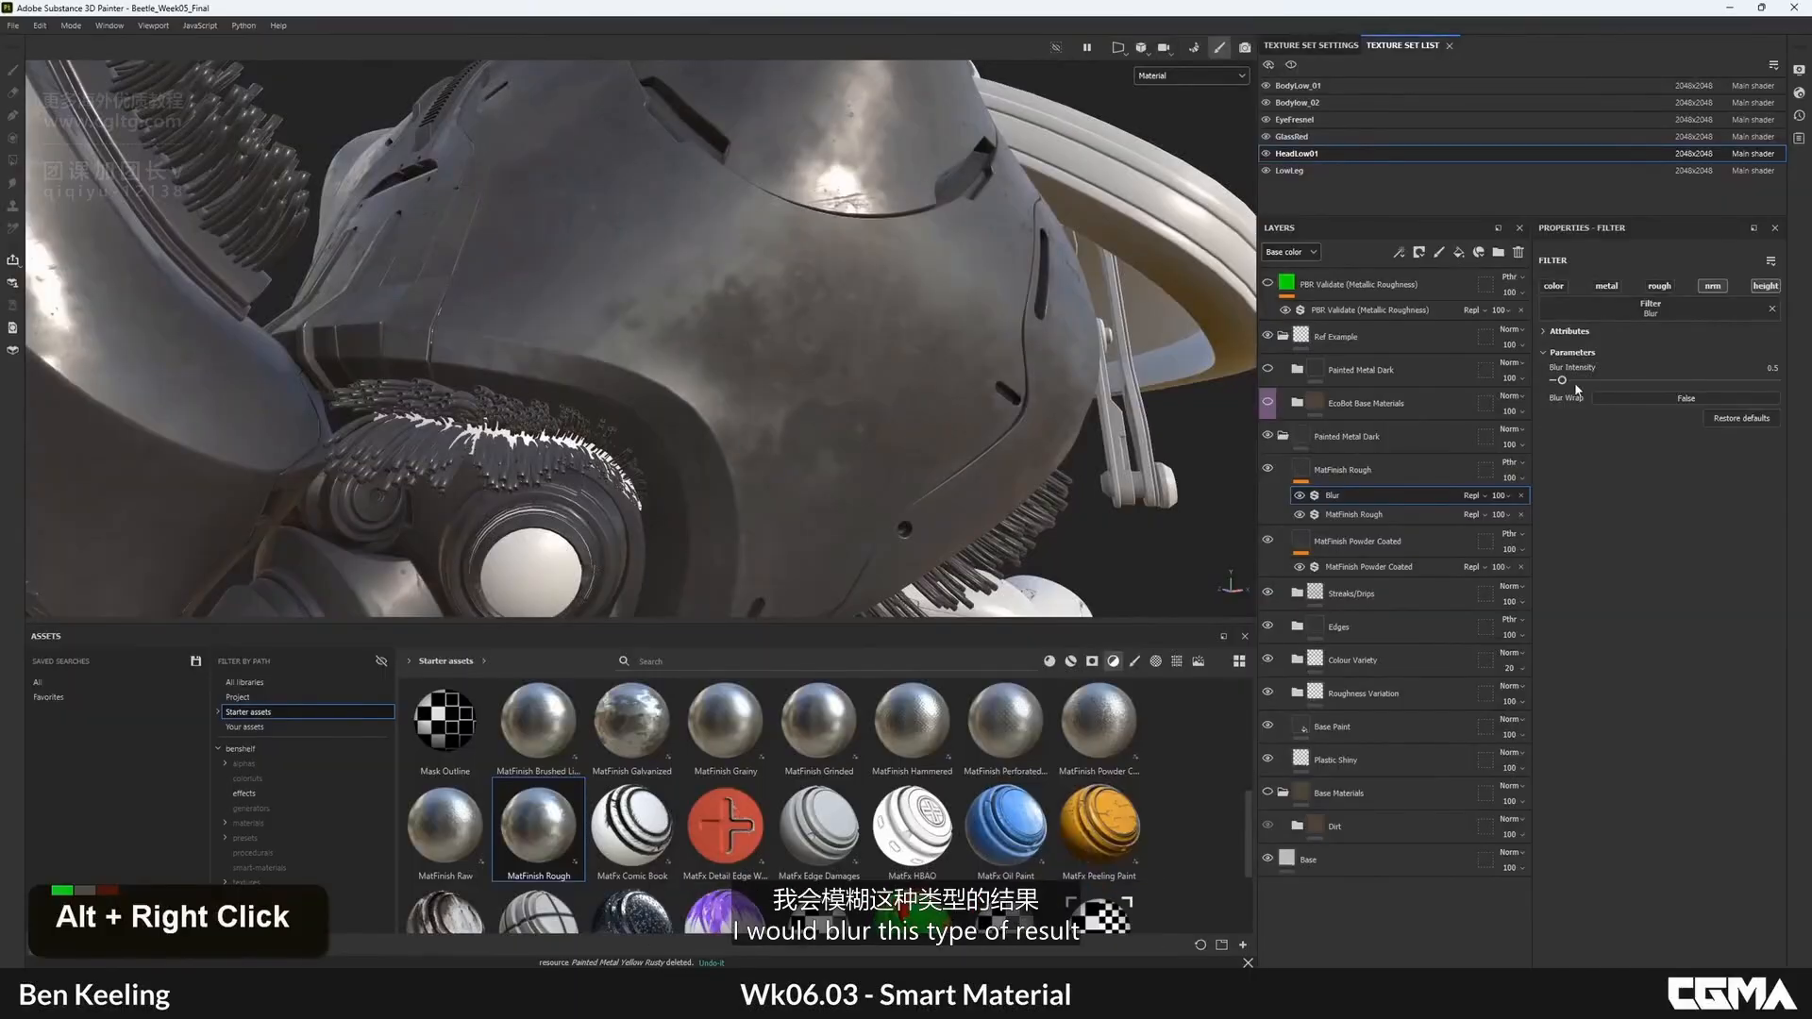
# - Set the Blur Intensity to 0.93 and check the bumpy metal effect around the head
pyautogui.moveTo(1620, 382); pyautogui.dragTo(1568, 381)
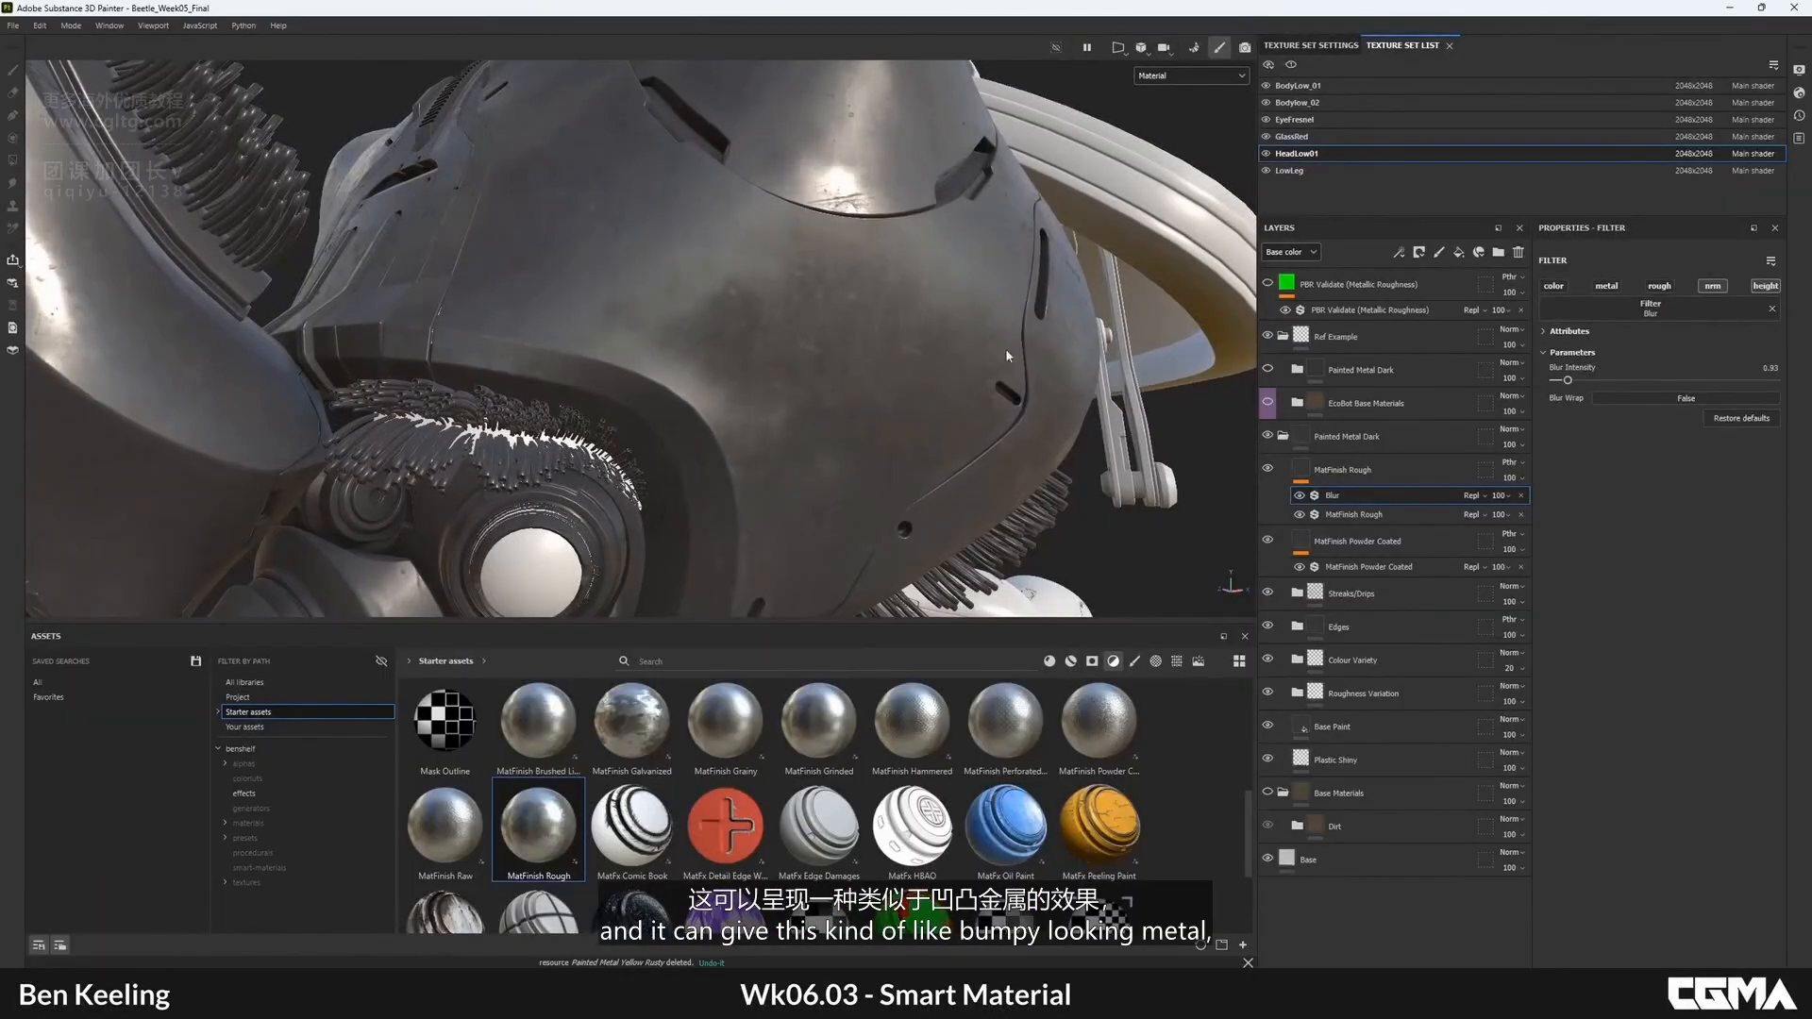
pyautogui.keyDown('alt'); pyautogui.moveTo(1005, 349); pyautogui.dragTo(751, 378); pyautogui.keyUp('alt')
pyautogui.keyDown('alt'); pyautogui.moveTo(750, 377); pyautogui.dragTo(760, 421, button='middle'); pyautogui.keyUp('alt')
pyautogui.keyDown('alt'); pyautogui.moveTo(761, 421); pyautogui.dragTo(718, 311); pyautogui.keyUp('alt')
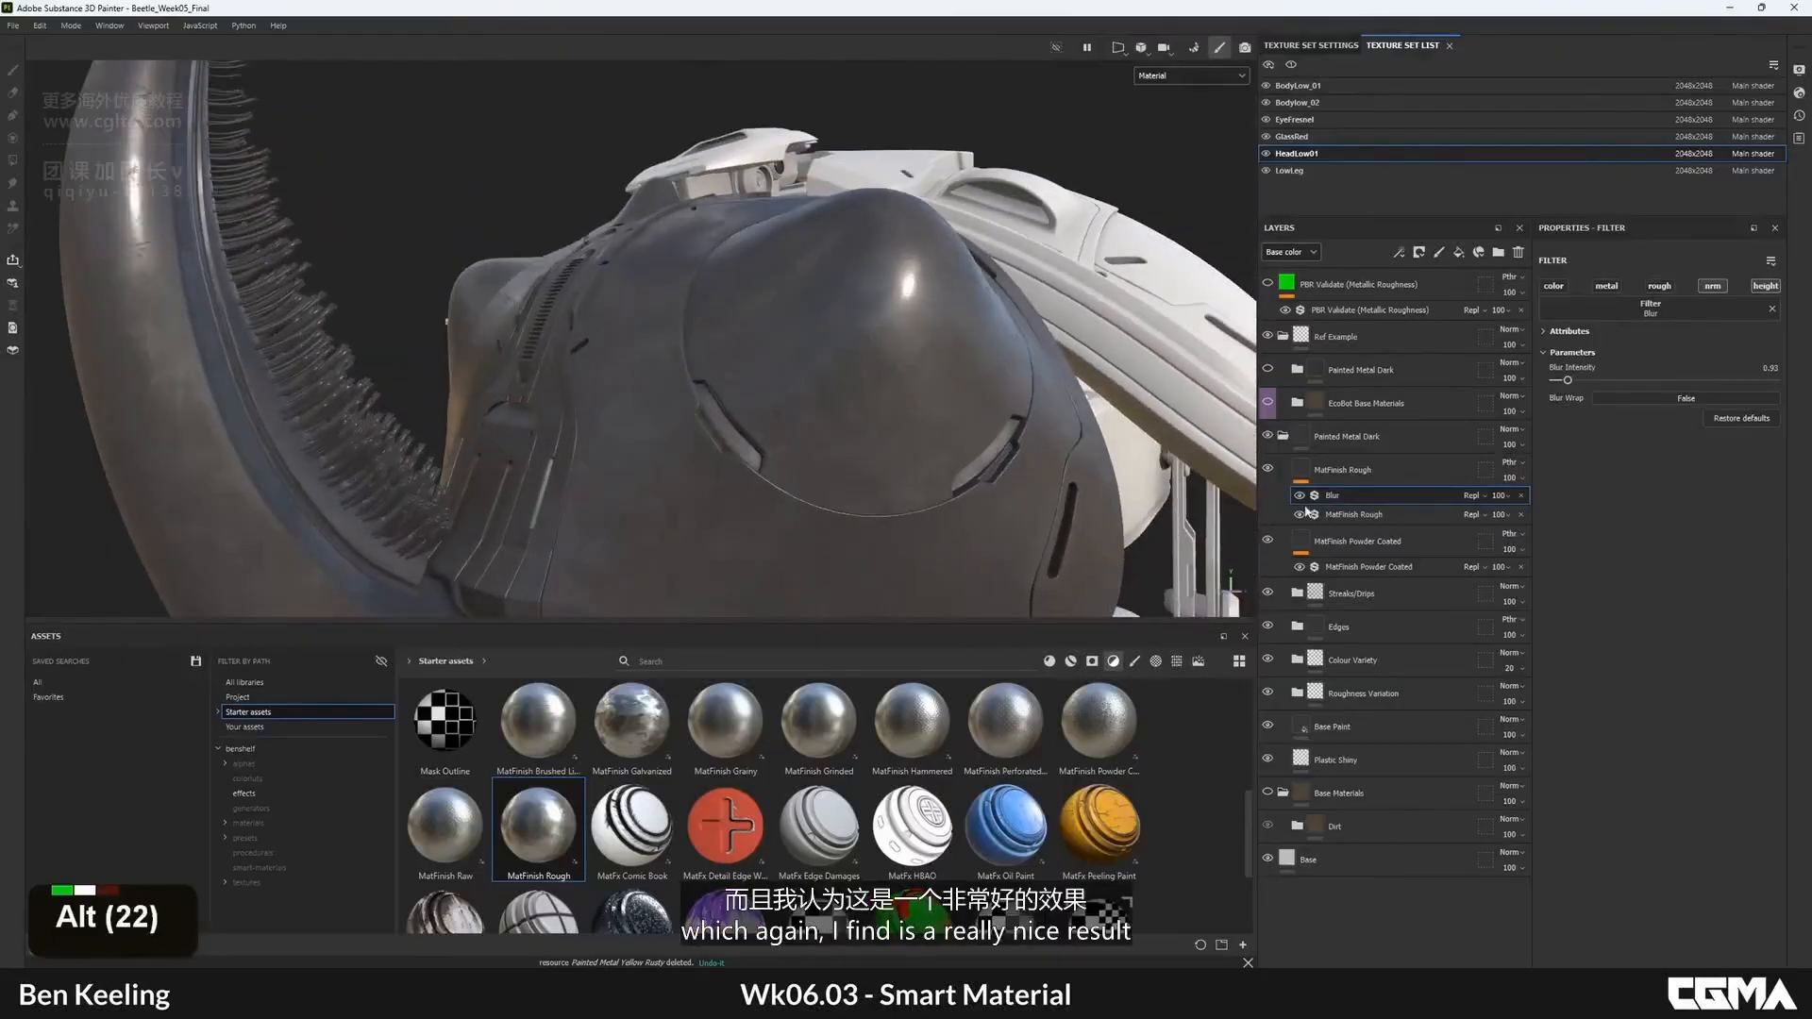
# - Compare the head with and without the MatFinish Rough layer, and delete that layer
pyautogui.doubleClick(1268, 469)
pyautogui.doubleClick(1267, 469)
pyautogui.keyDown('alt'); pyautogui.moveTo(604, 316); pyautogui.dragTo(449, 295, button='right'); pyautogui.keyUp('alt')
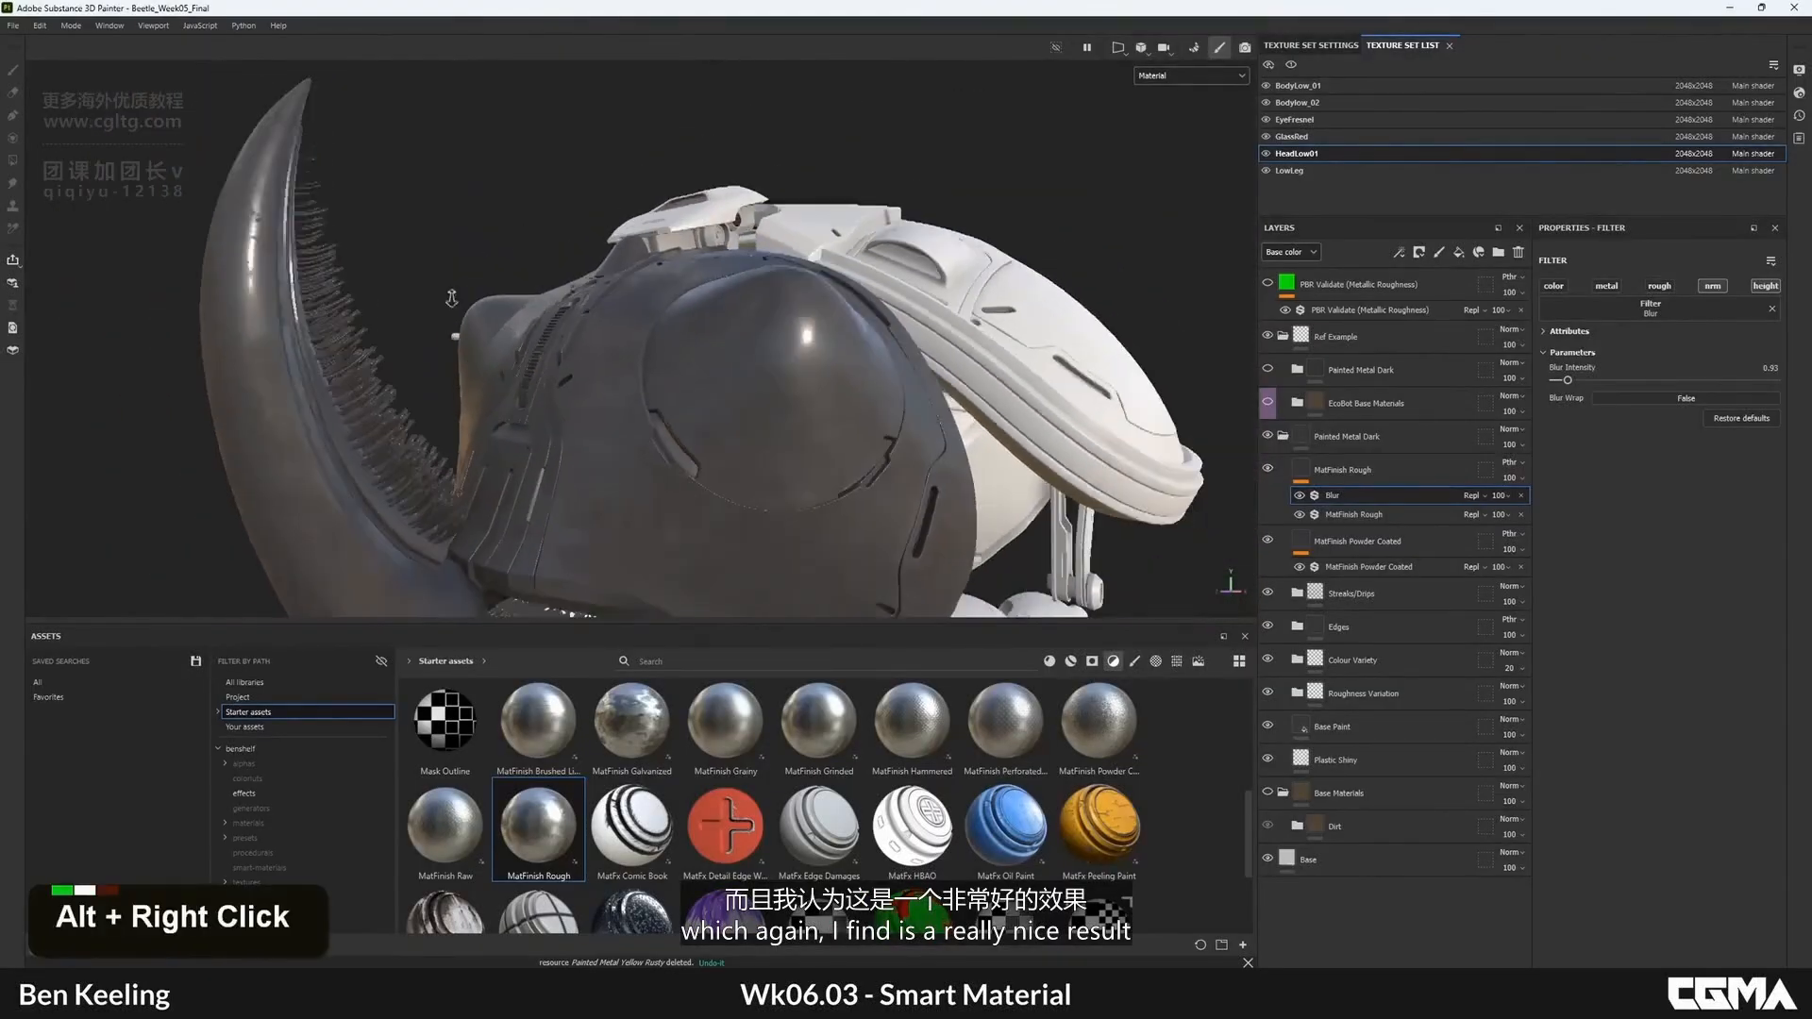
pyautogui.keyDown('alt'); pyautogui.moveTo(449, 295); pyautogui.dragTo(647, 338); pyautogui.keyUp('alt')
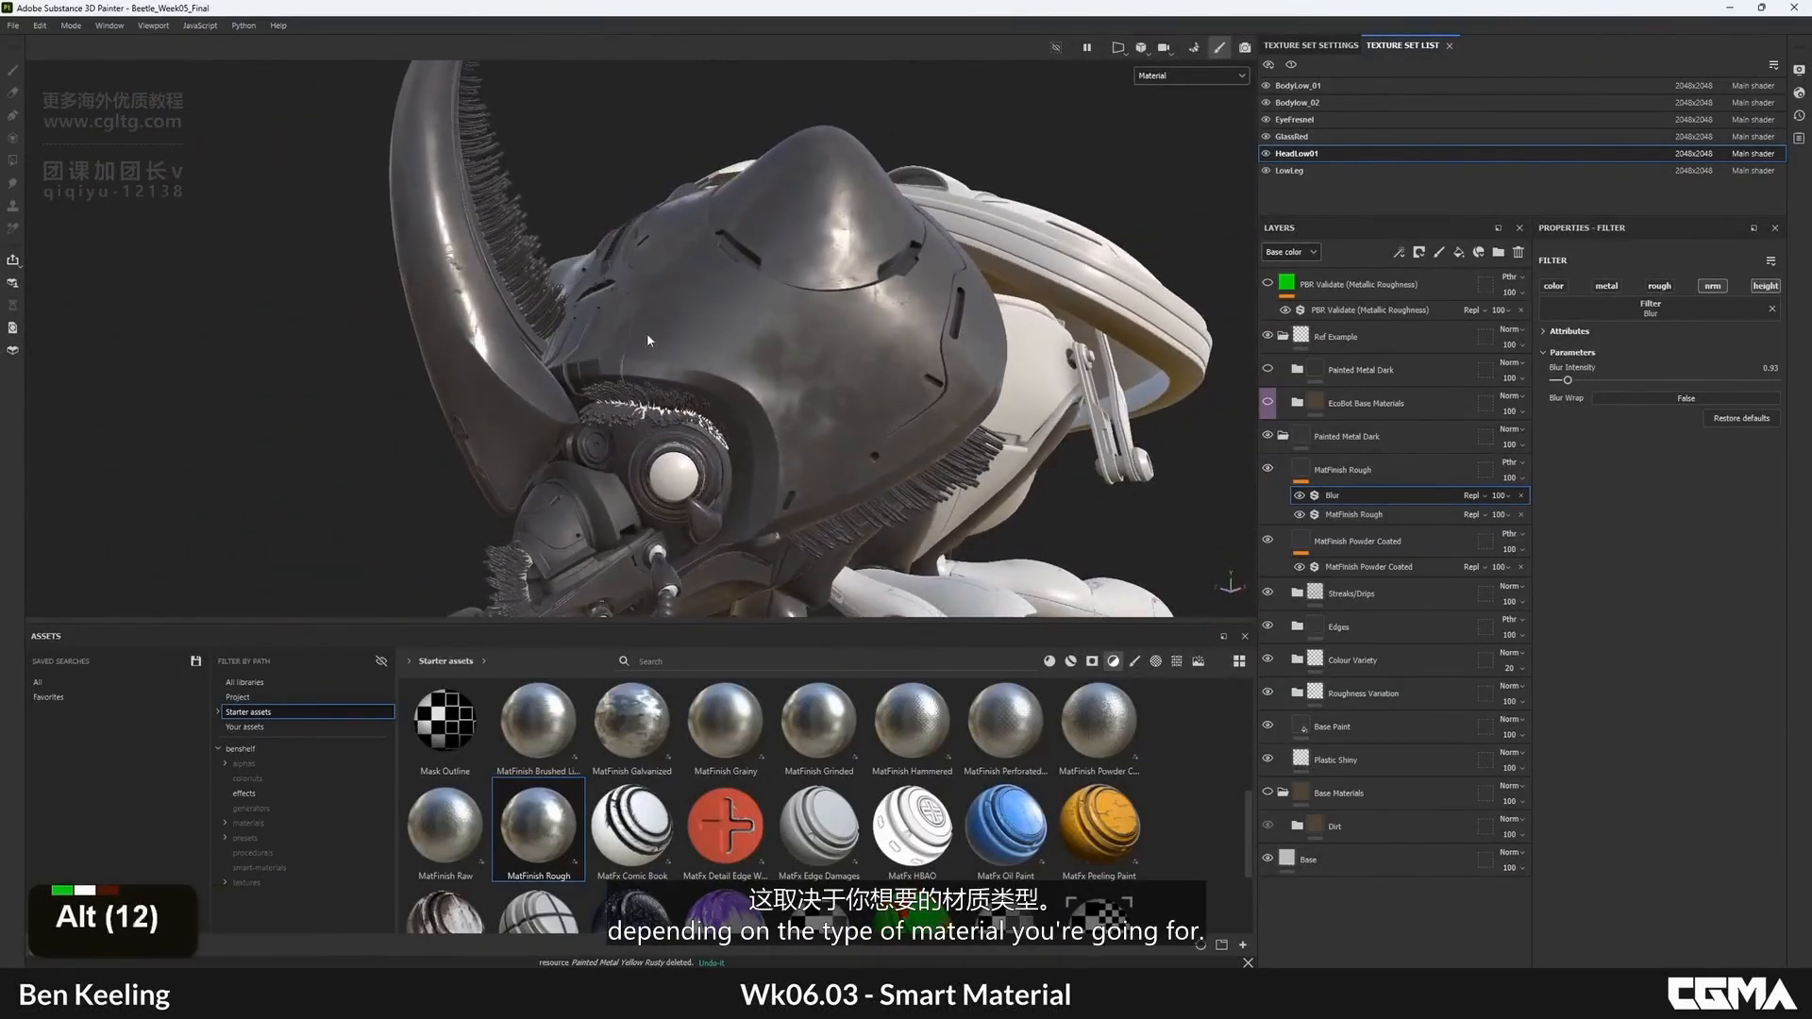
pyautogui.click(1339, 475)
pyautogui.press('Delete')
pyautogui.click(1345, 489)
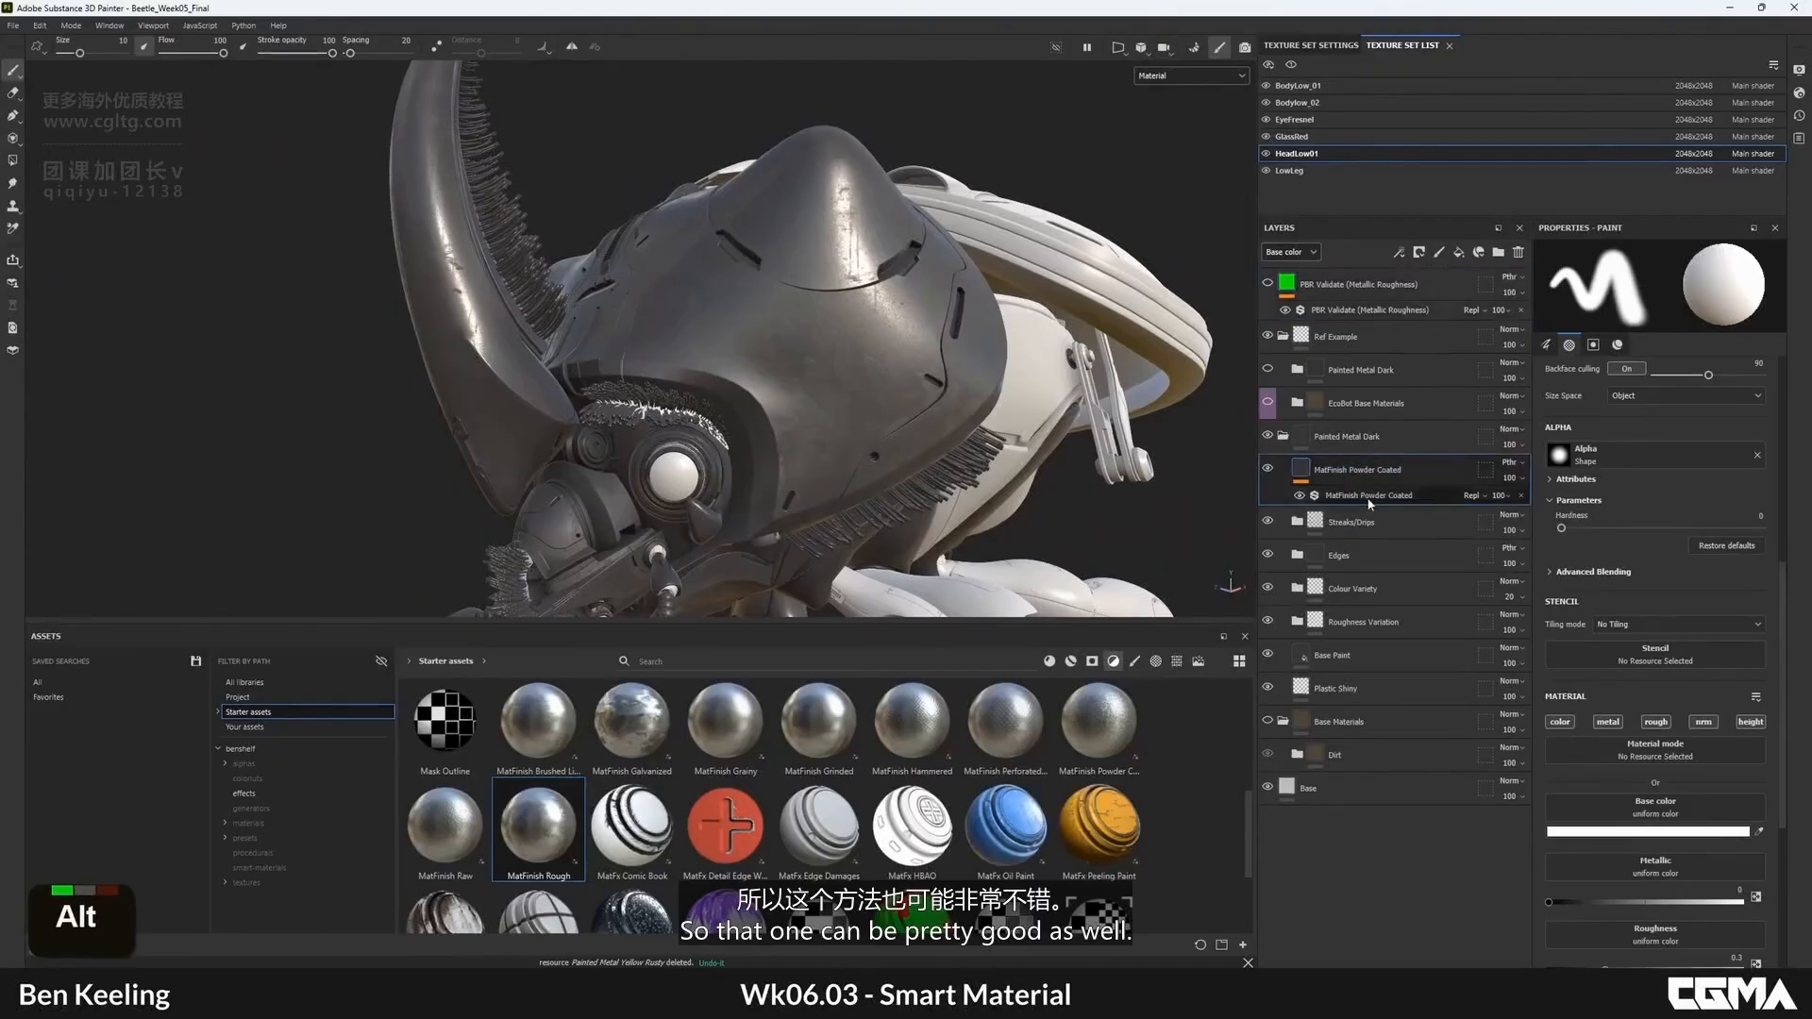
# - Add a paint layer above MatFinish Powder Coated in the Painted Metal Dark folder and name it as a final adjustment layer
pyautogui.click(1436, 254)
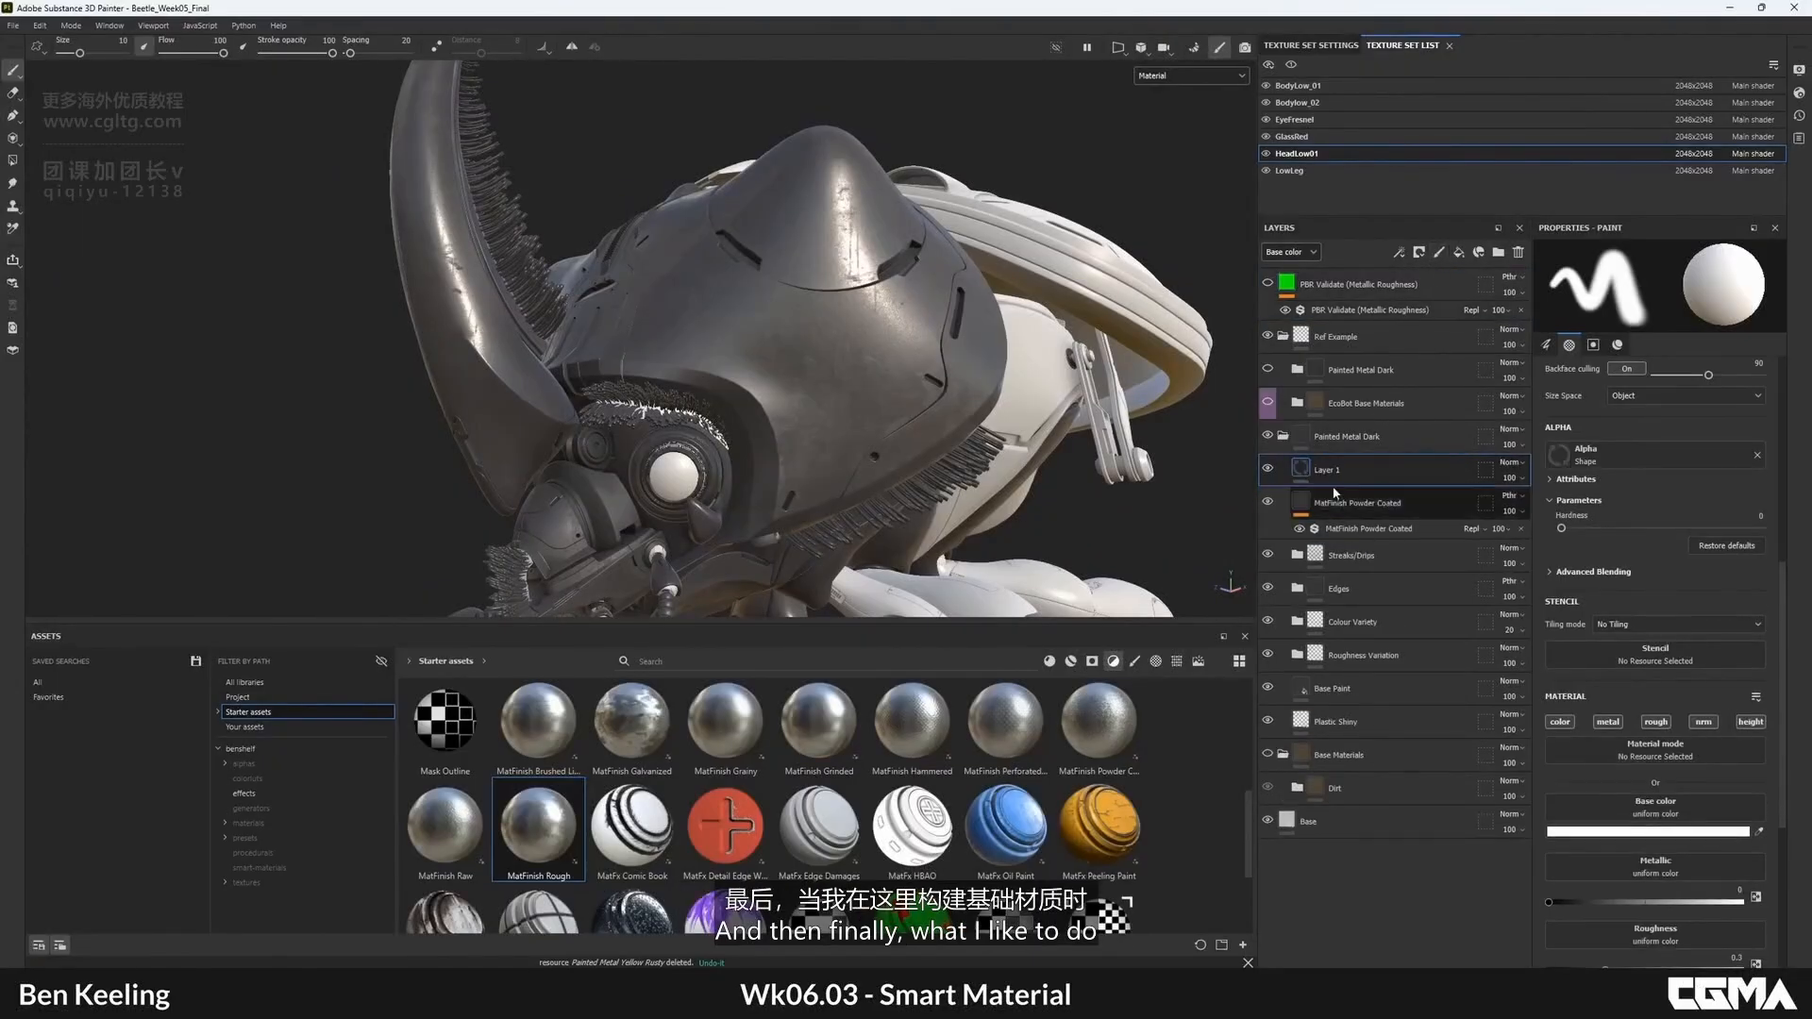
pyautogui.keyDown('alt'); pyautogui.moveTo(706, 398); pyautogui.dragTo(714, 436); pyautogui.keyUp('alt')
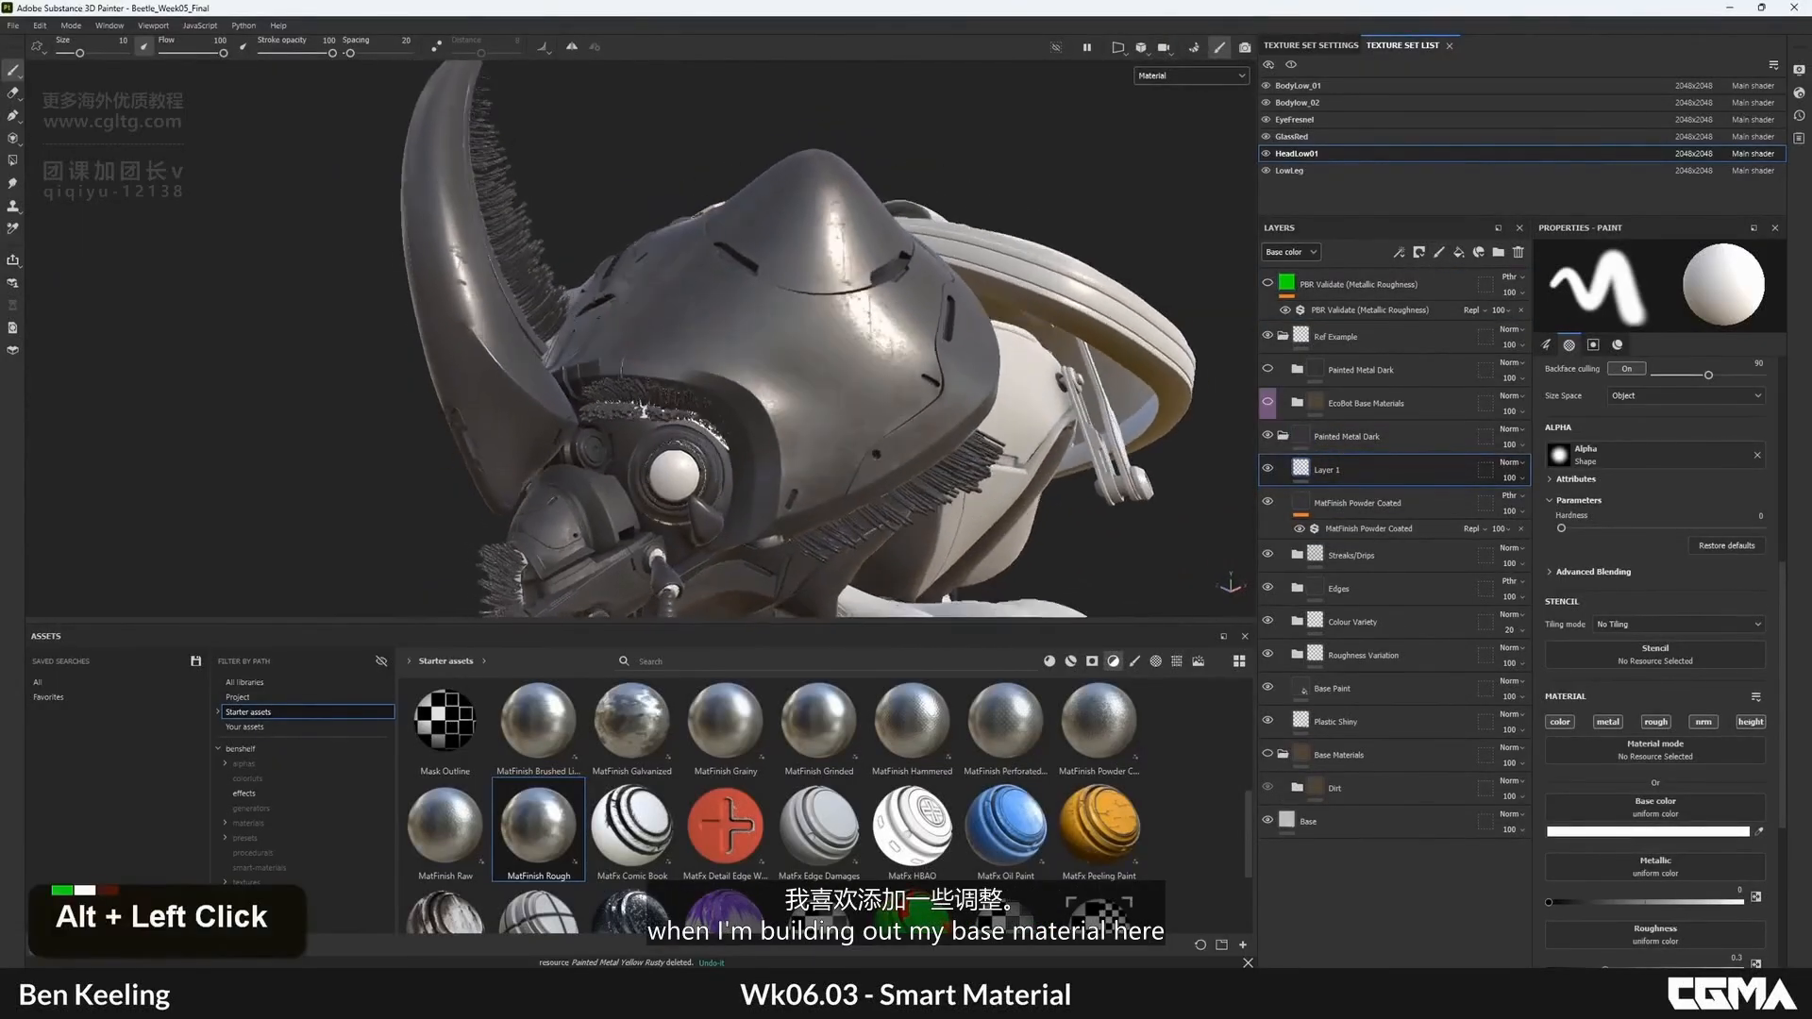
pyautogui.keyDown('alt'); pyautogui.moveTo(714, 436); pyautogui.dragTo(812, 444, button='right'); pyautogui.keyUp('alt')
pyautogui.keyDown('alt'); pyautogui.moveTo(812, 443); pyautogui.dragTo(850, 378, button='middle'); pyautogui.keyUp('alt')
pyautogui.keyDown('alt'); pyautogui.moveTo(849, 378); pyautogui.dragTo(1182, 397); pyautogui.keyUp('alt')
pyautogui.doubleClick(1333, 472)
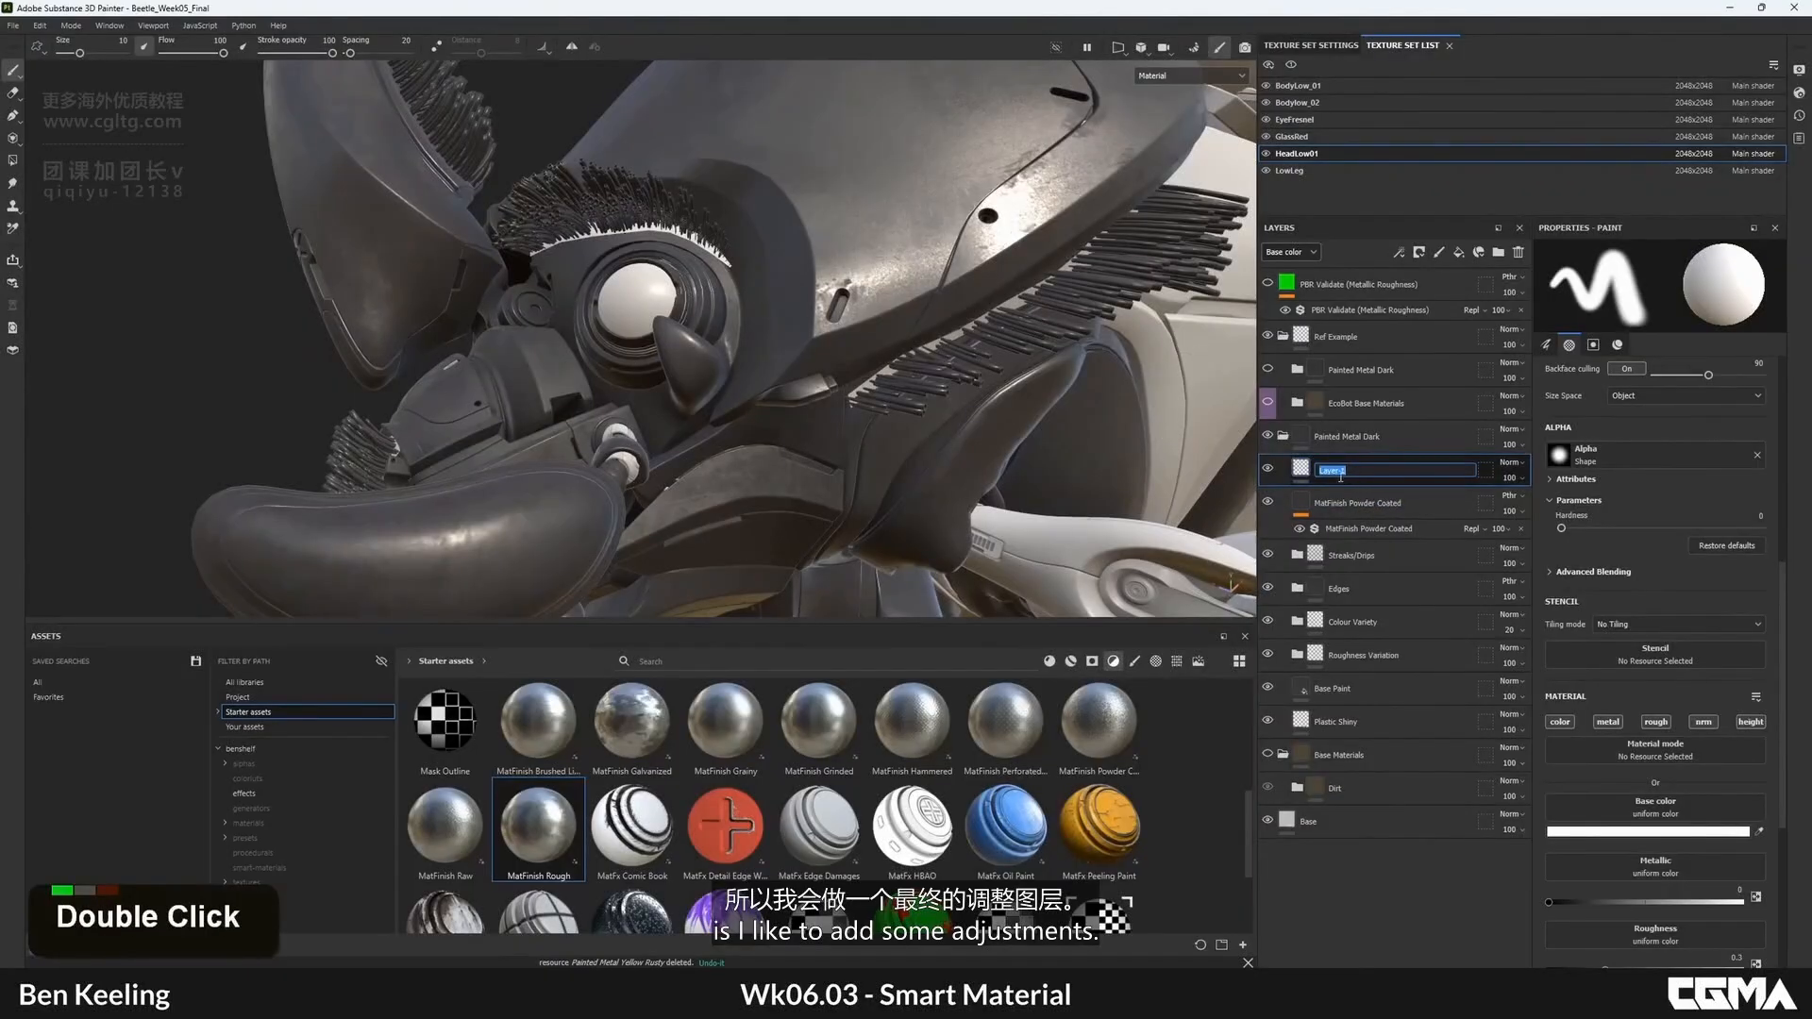
pyautogui.doubleClick(1336, 472)
pyautogui.write('F')
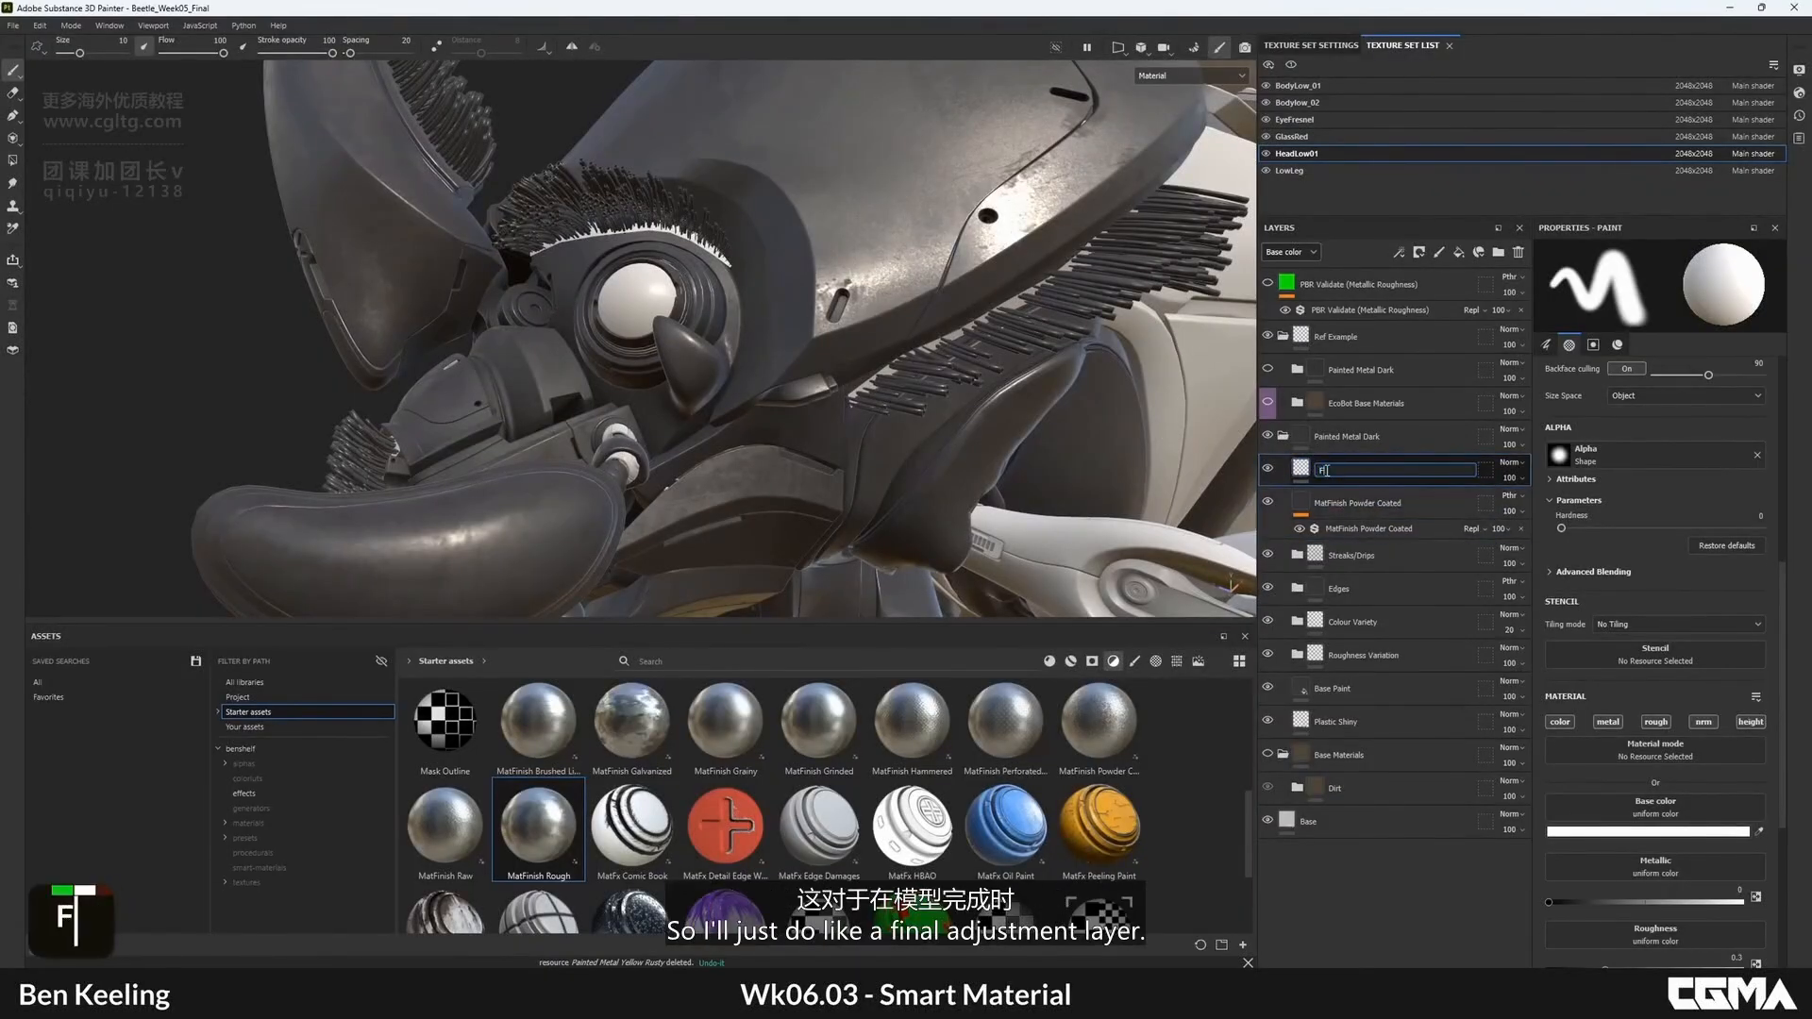
pyautogui.write('Inal Adjusmtne')
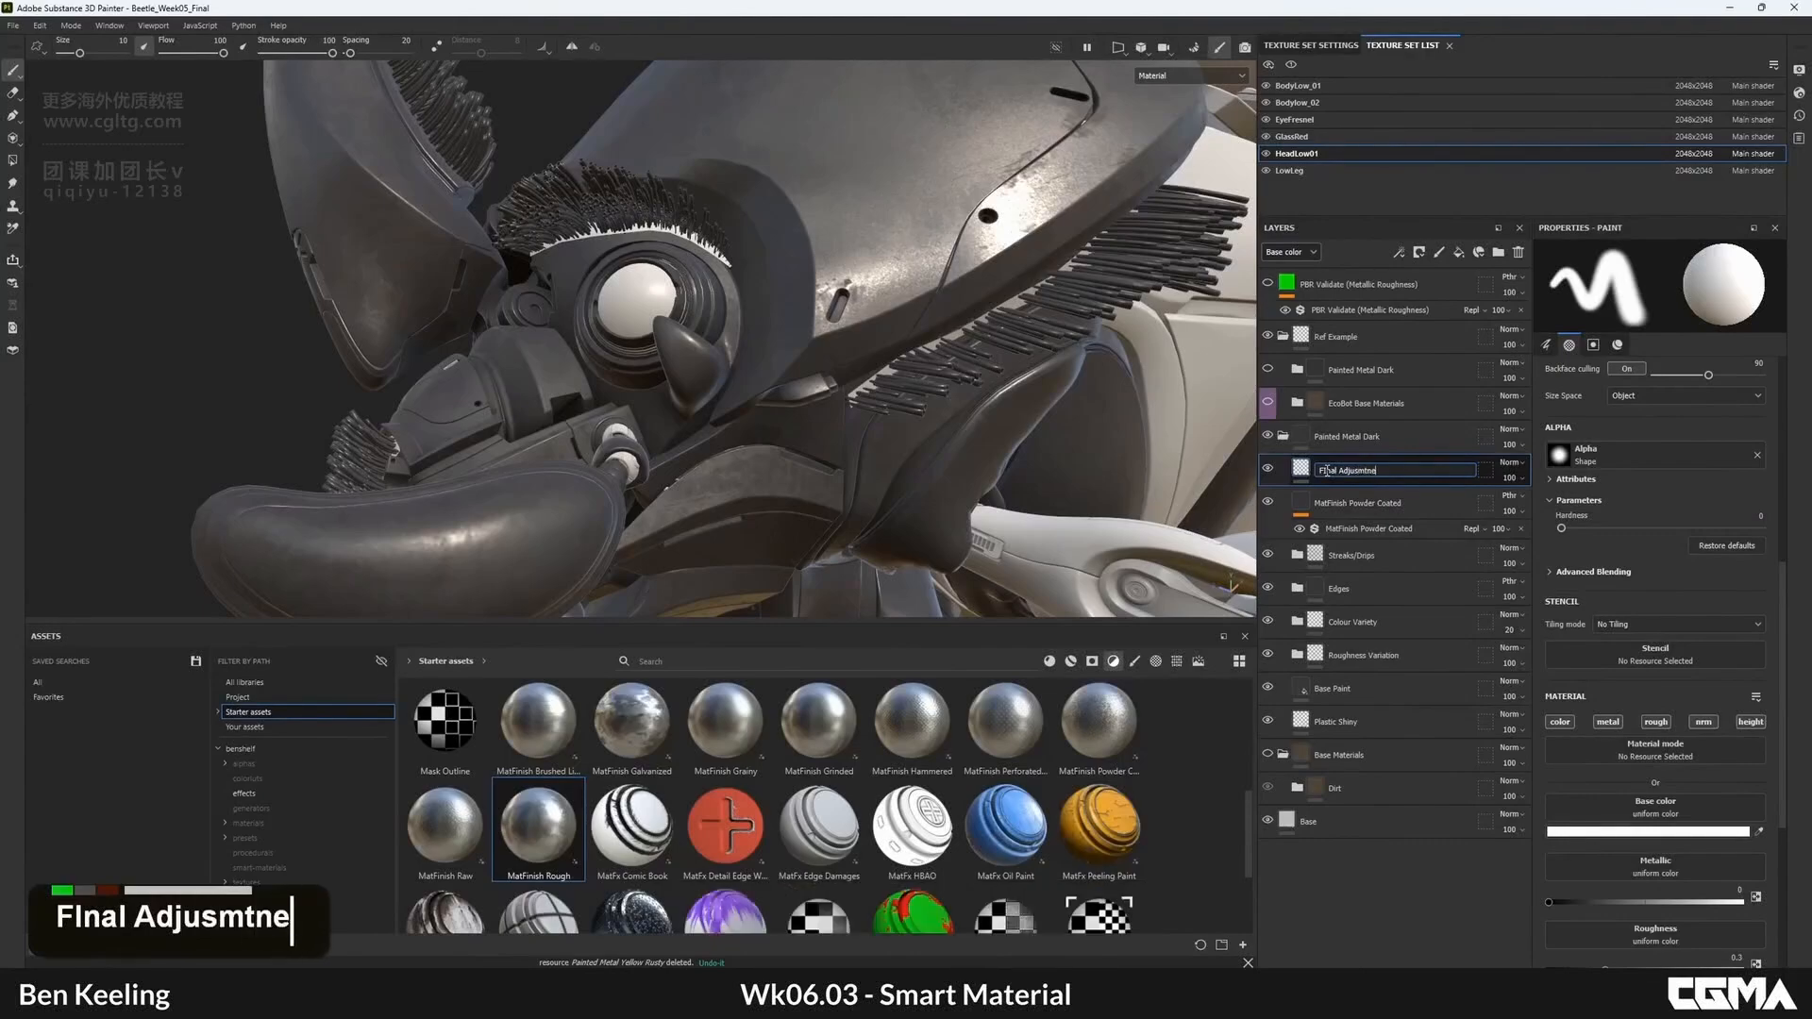
pyautogui.press('Return')
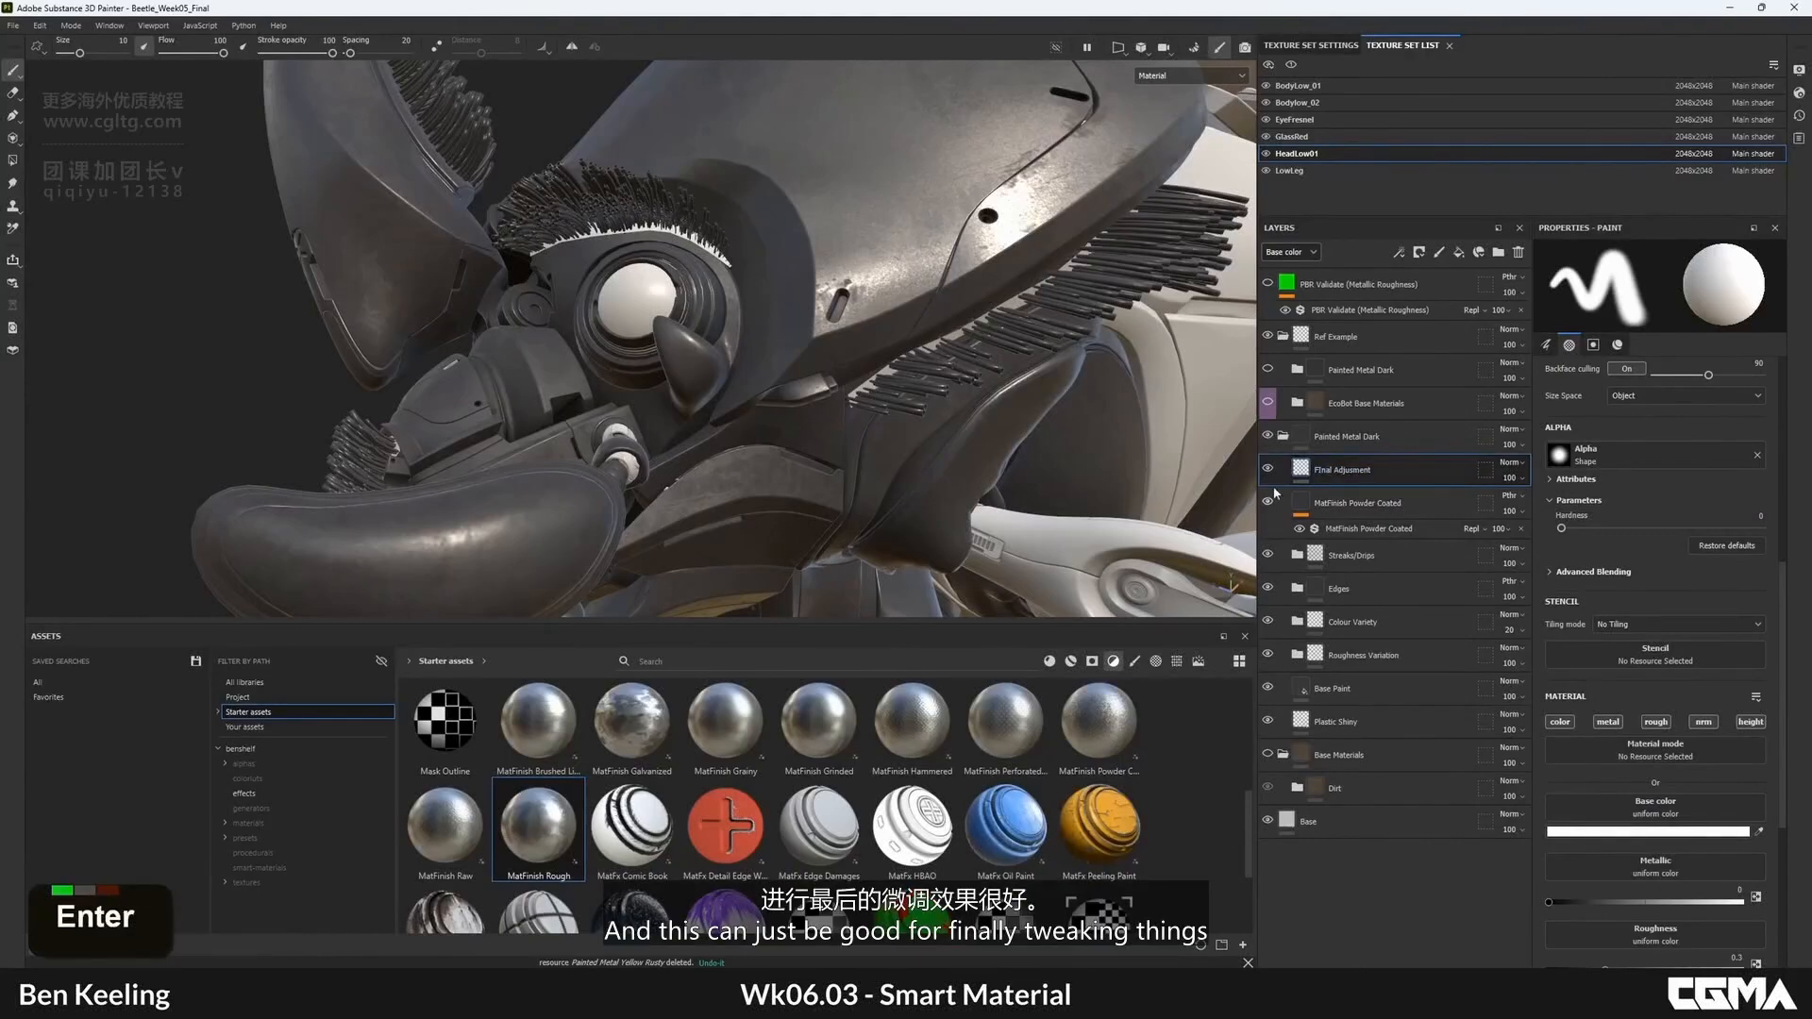
# - Correct the spelling of the new layer's name to Final Adjustment
pyautogui.doubleClick(1321, 474)
pyautogui.click(1323, 473)
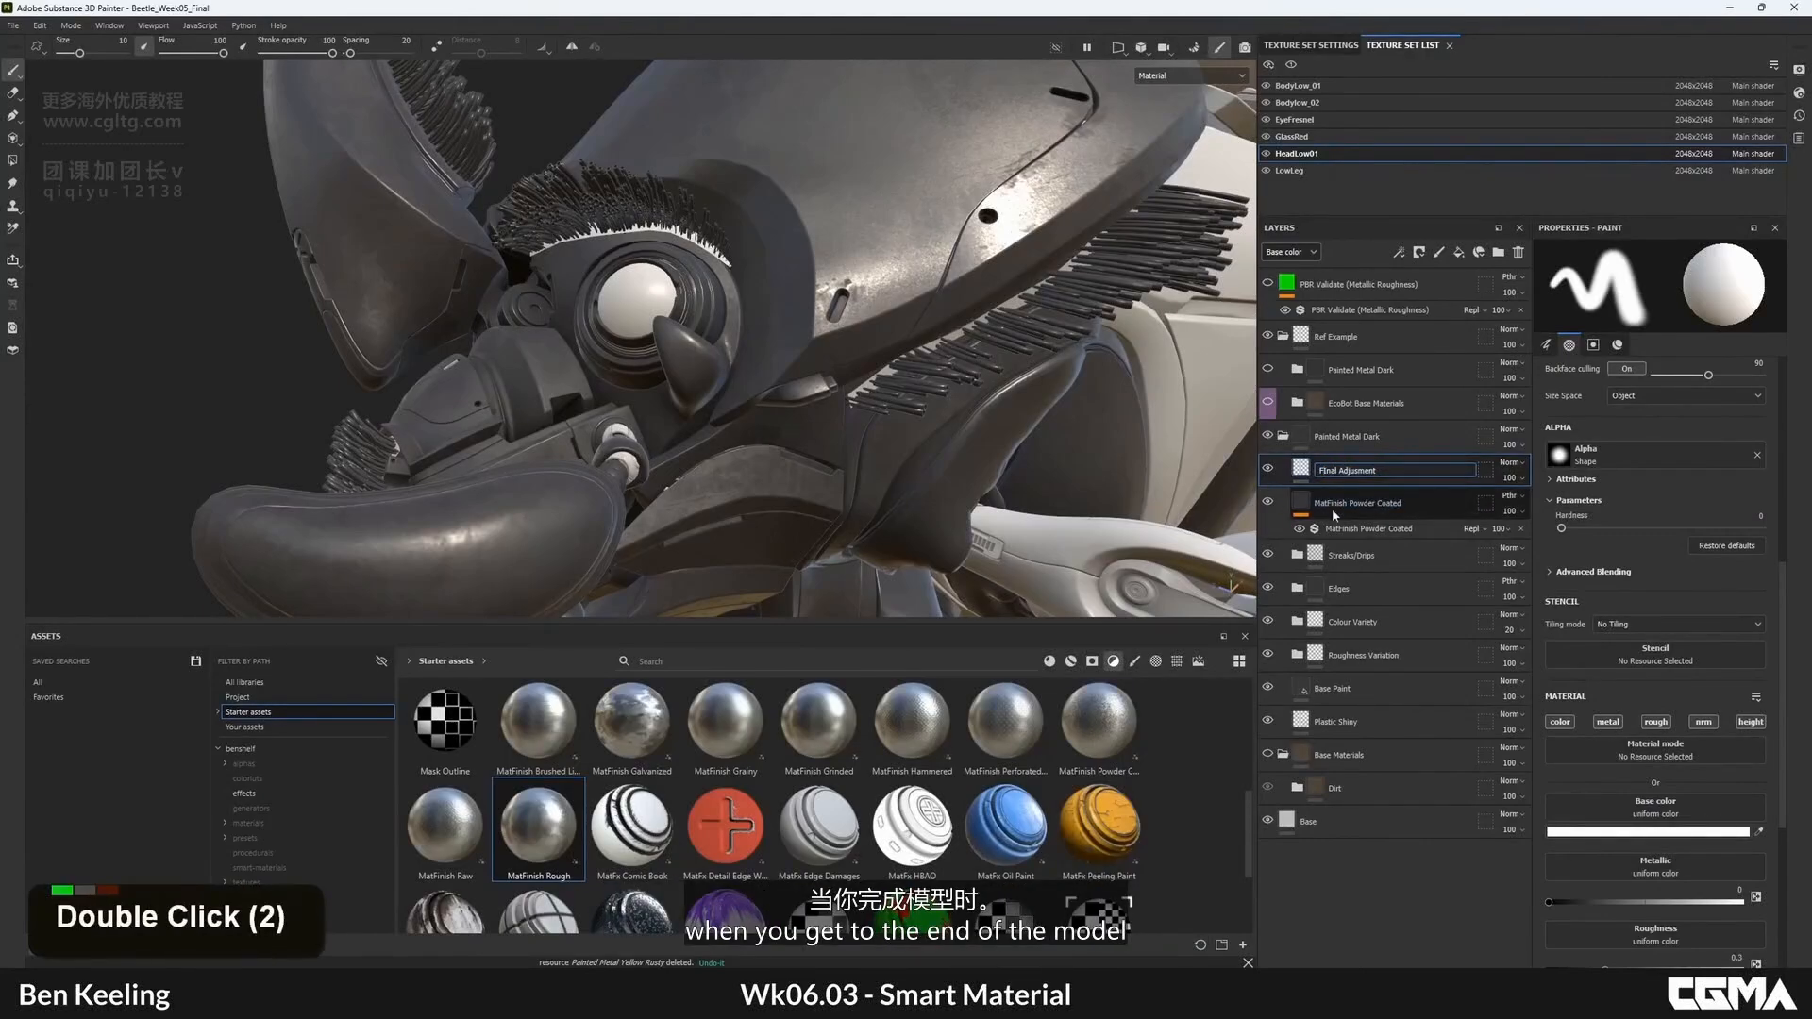
pyautogui.press('Right')
pyautogui.press('BackSpace')
pyautogui.write('i')
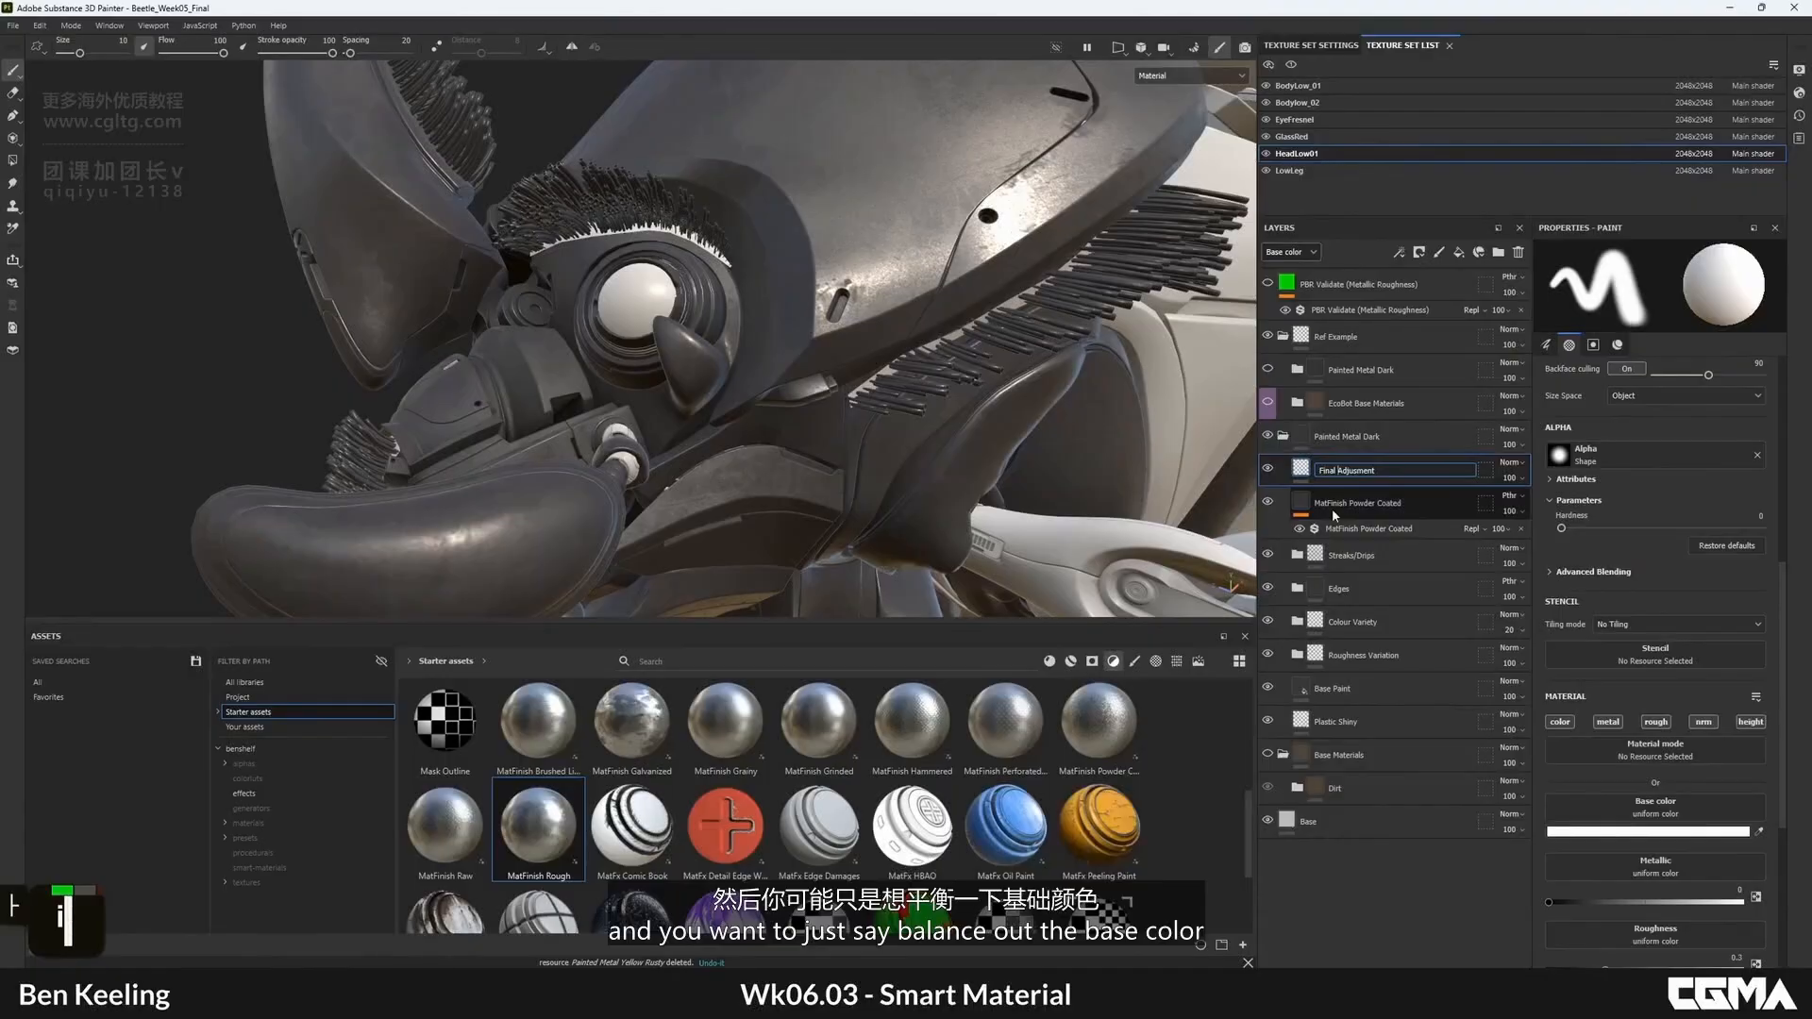
pyautogui.press('Return')
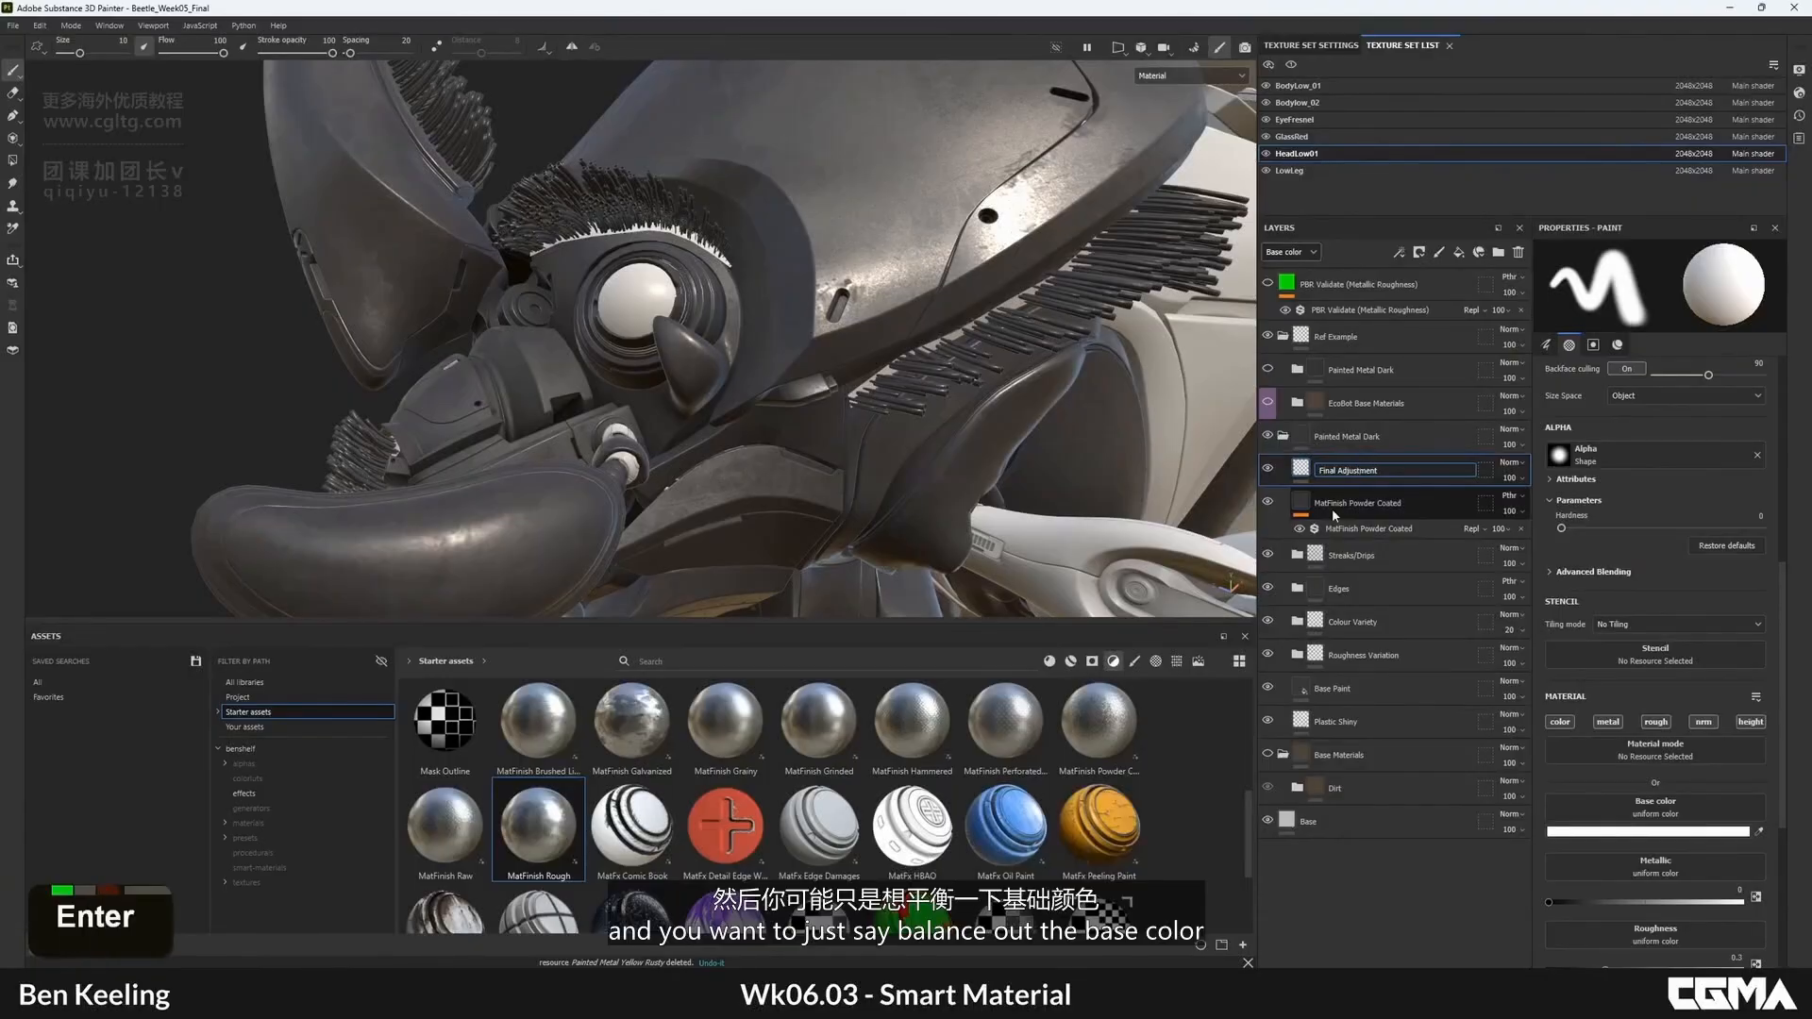
# - Set the Final Adjustment layer's blend mode to Passthrough in both the base color and roughness channels
pyautogui.rightClick(1325, 475)
pyautogui.keyDown('alt'); pyautogui.moveTo(887, 368); pyautogui.dragTo(783, 349, button='right'); pyautogui.keyUp('alt')
pyautogui.keyDown('alt'); pyautogui.moveTo(783, 349); pyautogui.dragTo(698, 283); pyautogui.keyUp('alt')
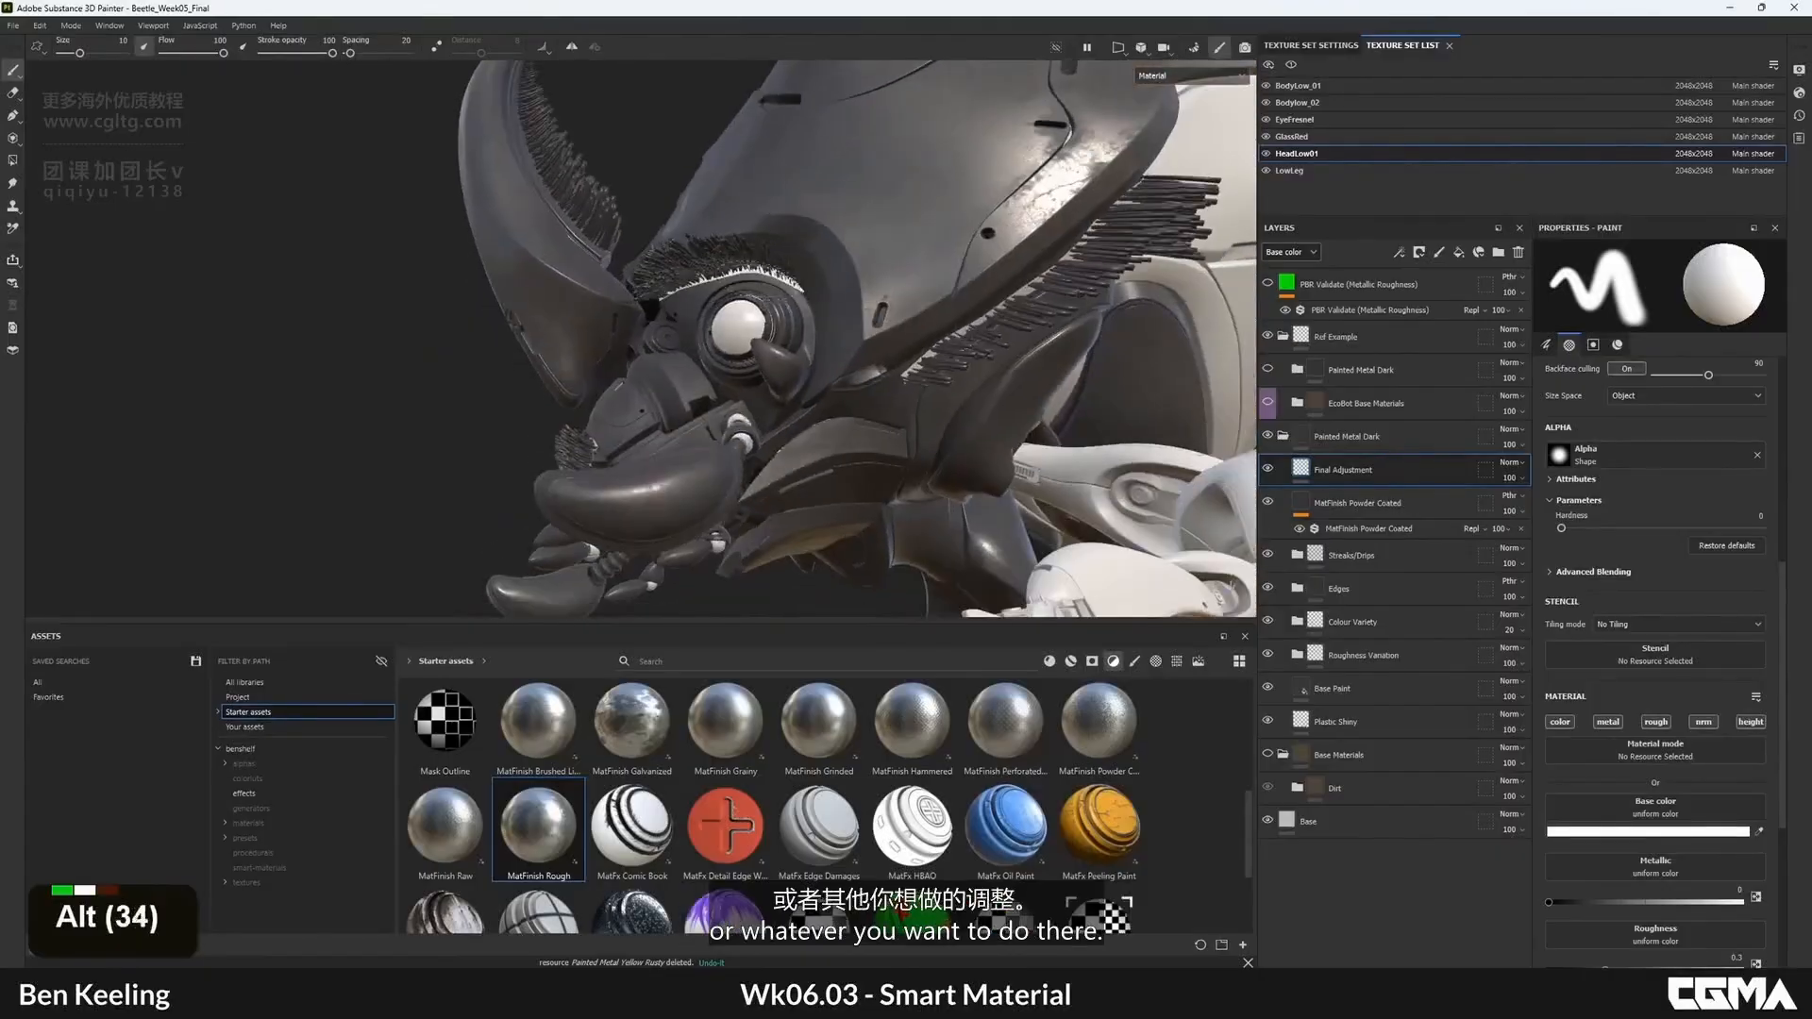
pyautogui.keyDown('alt'); pyautogui.moveTo(699, 283); pyautogui.dragTo(868, 368, button='right'); pyautogui.keyUp('alt')
pyautogui.keyDown('alt'); pyautogui.moveTo(869, 368); pyautogui.dragTo(982, 444); pyautogui.keyUp('alt')
pyautogui.keyDown('alt'); pyautogui.moveTo(1005, 479); pyautogui.dragTo(989, 428, button='middle'); pyautogui.keyUp('alt')
pyautogui.keyDown('alt'); pyautogui.moveTo(989, 428); pyautogui.dragTo(1246, 462); pyautogui.keyUp('alt')
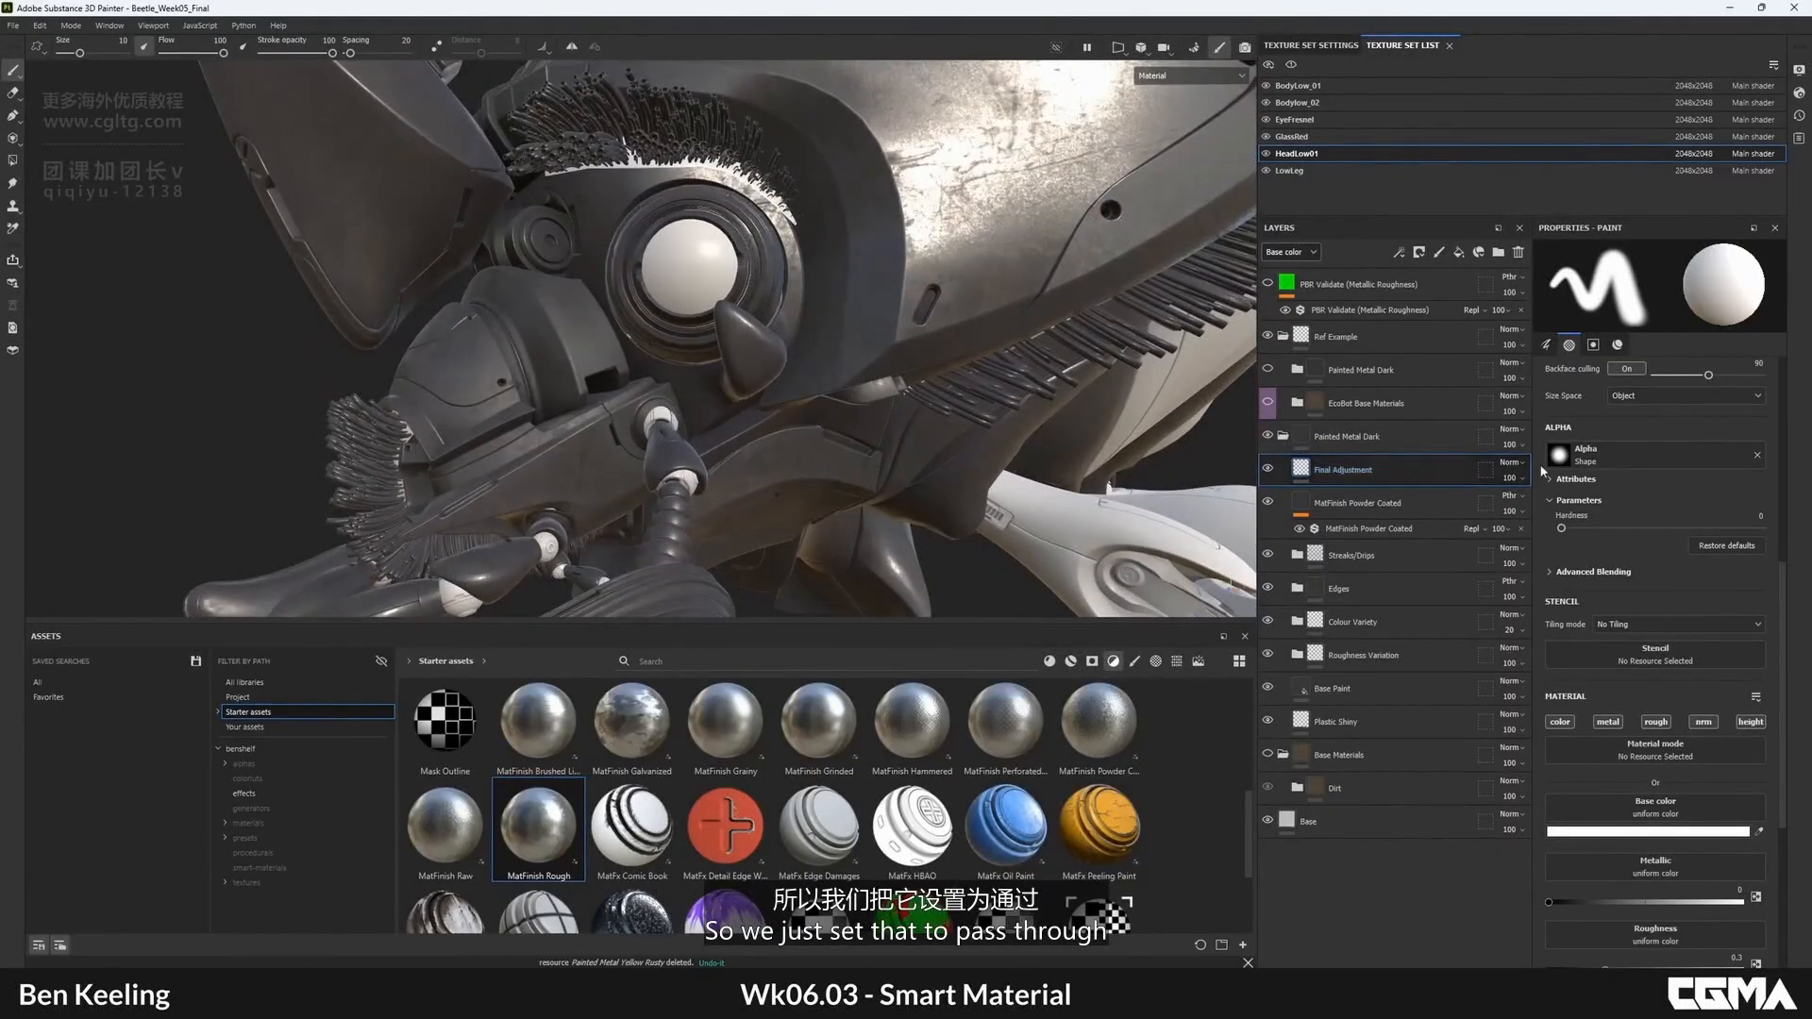
pyautogui.click(1510, 462)
pyautogui.click(1514, 494)
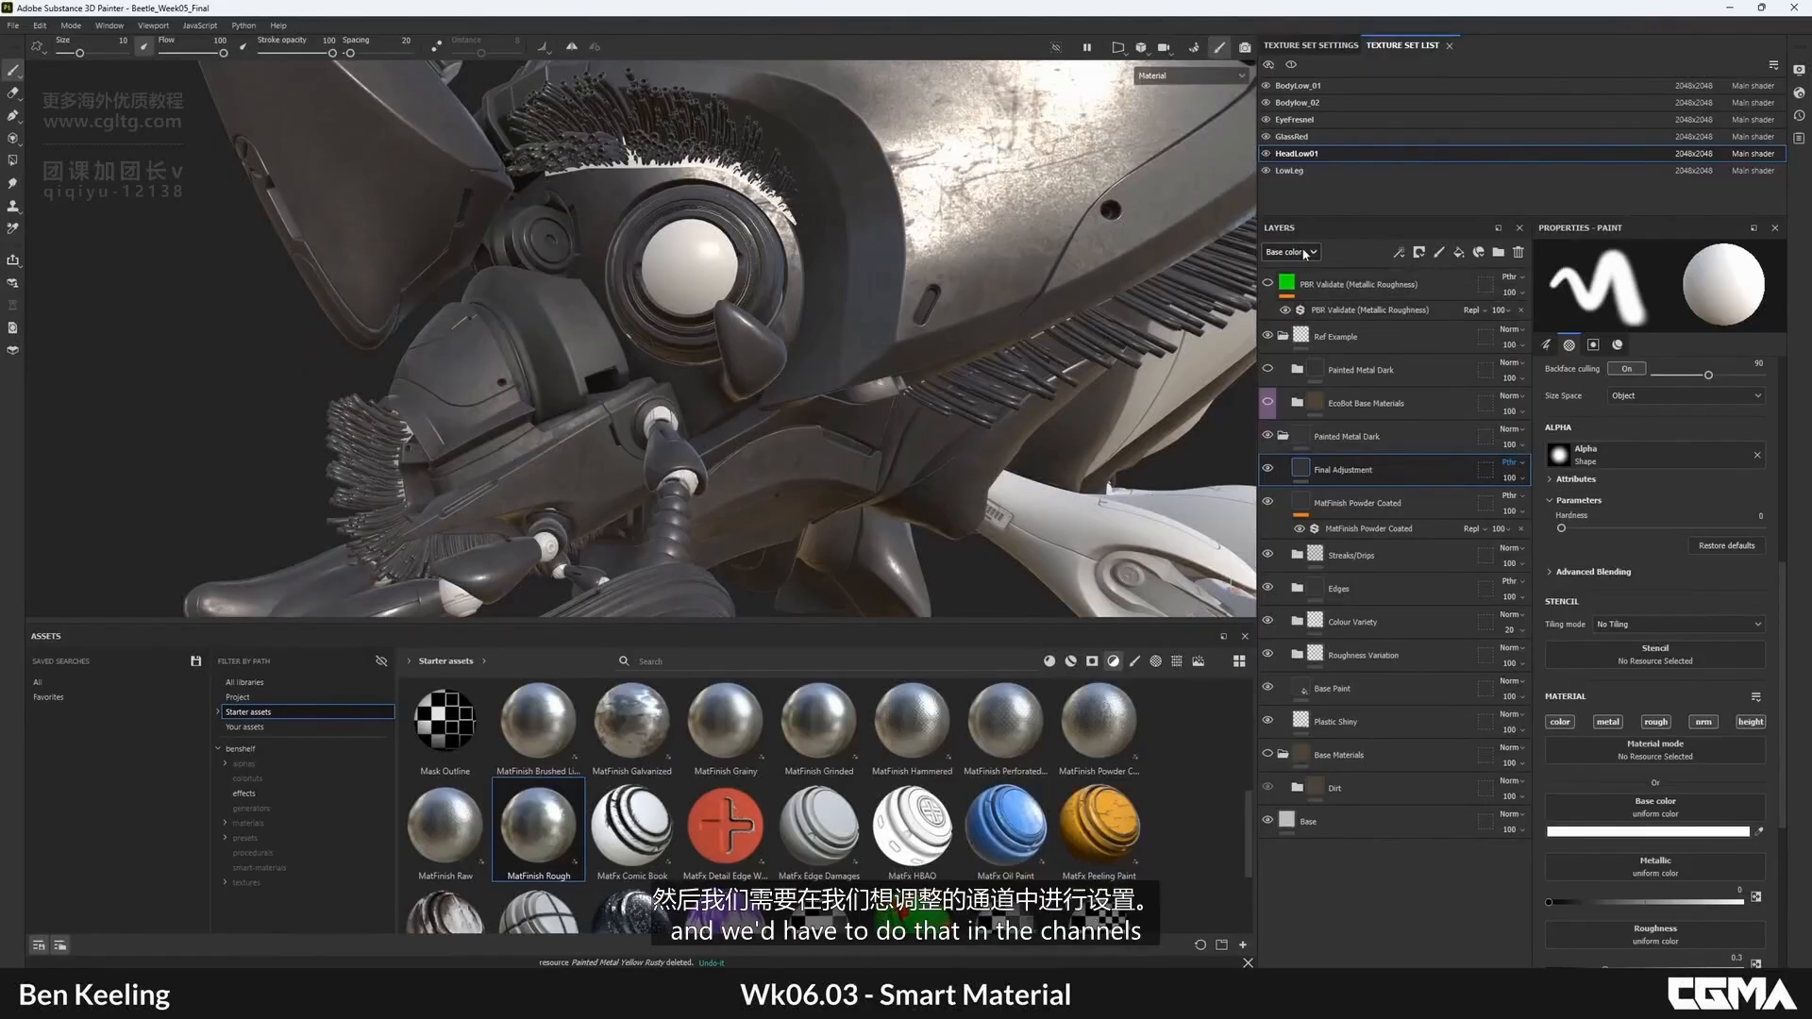
pyautogui.click(1511, 462)
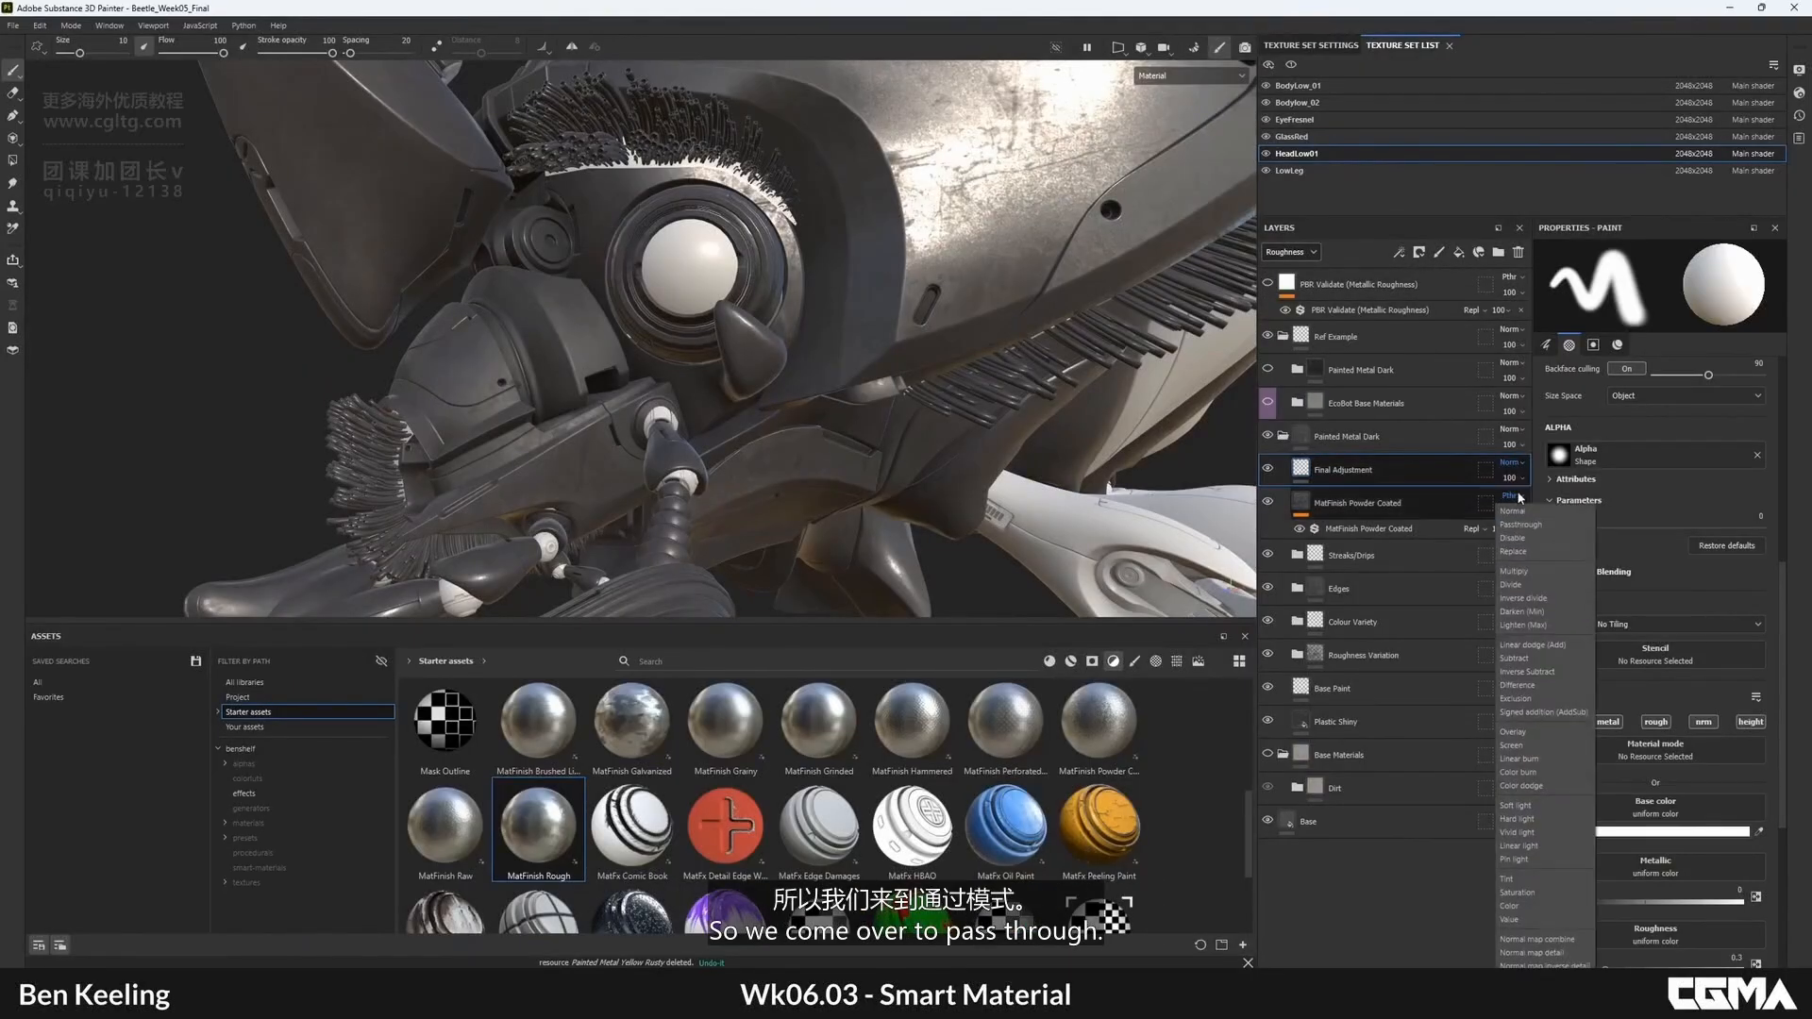
pyautogui.click(1521, 491)
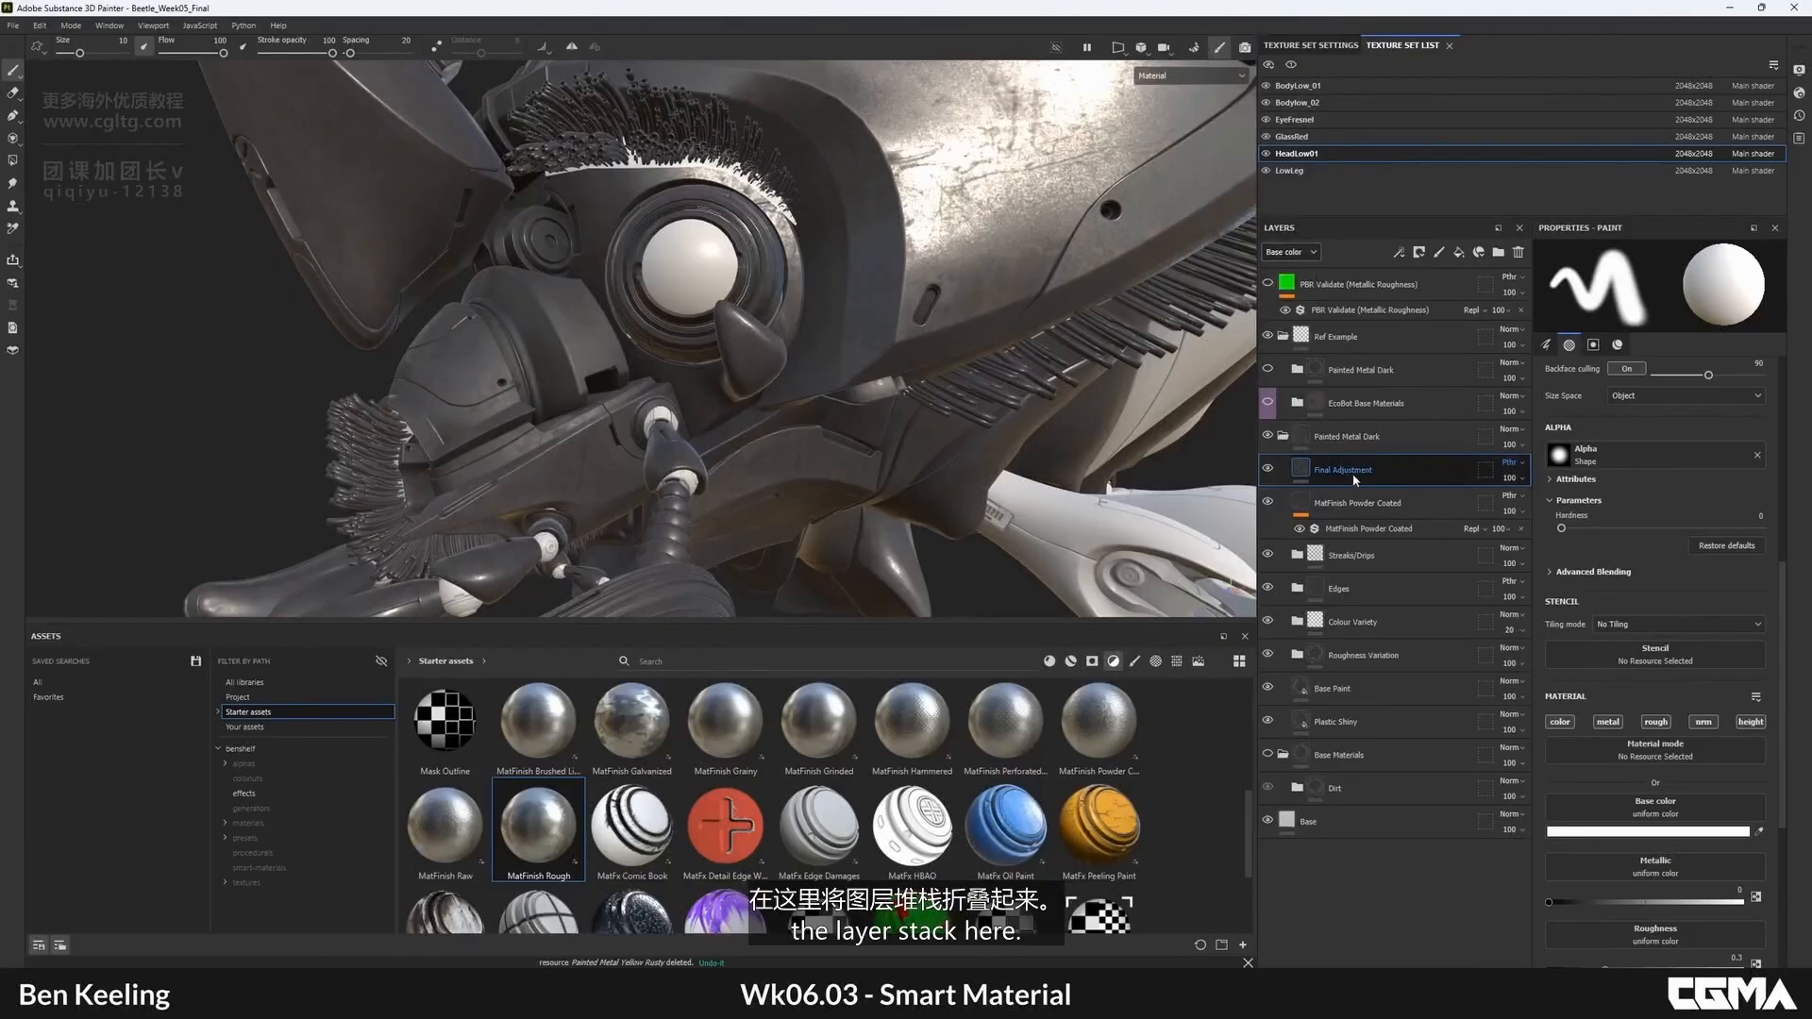
# - Add an HSL Perceptive filter to the Final Adjustment layer, affecting only the color channel
pyautogui.rightClick(1387, 480)
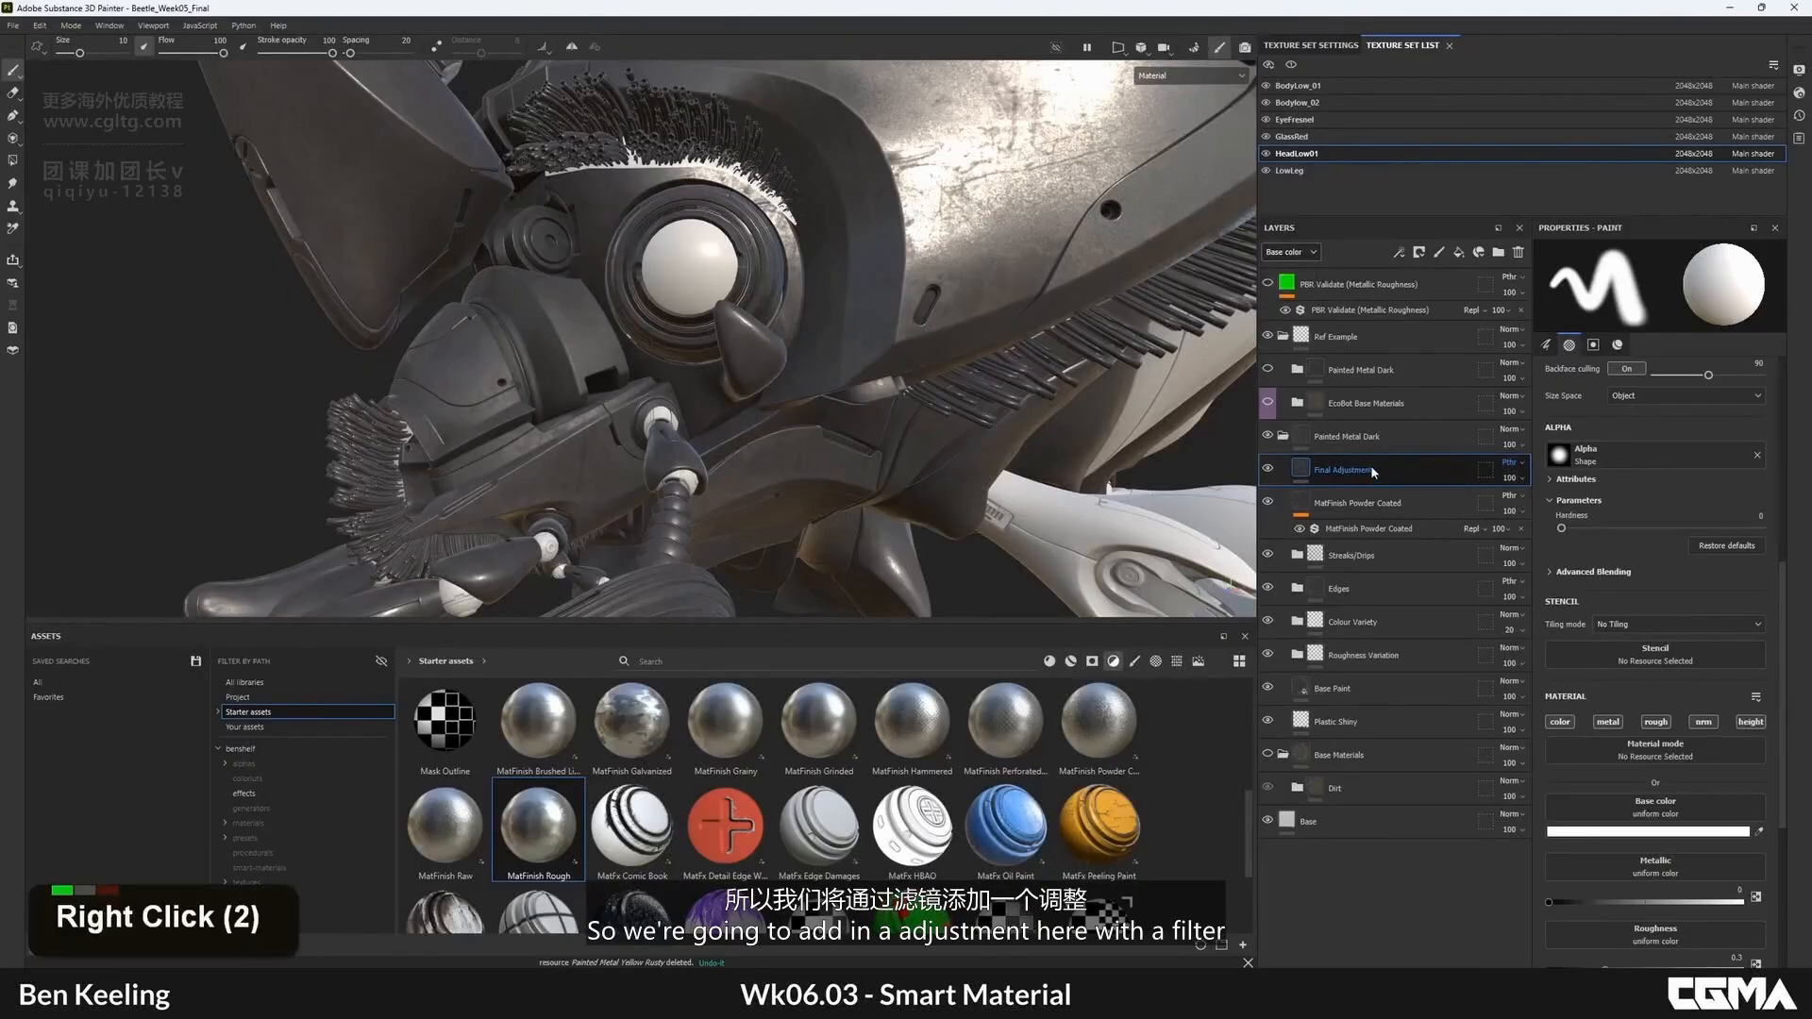
pyautogui.rightClick(1373, 472)
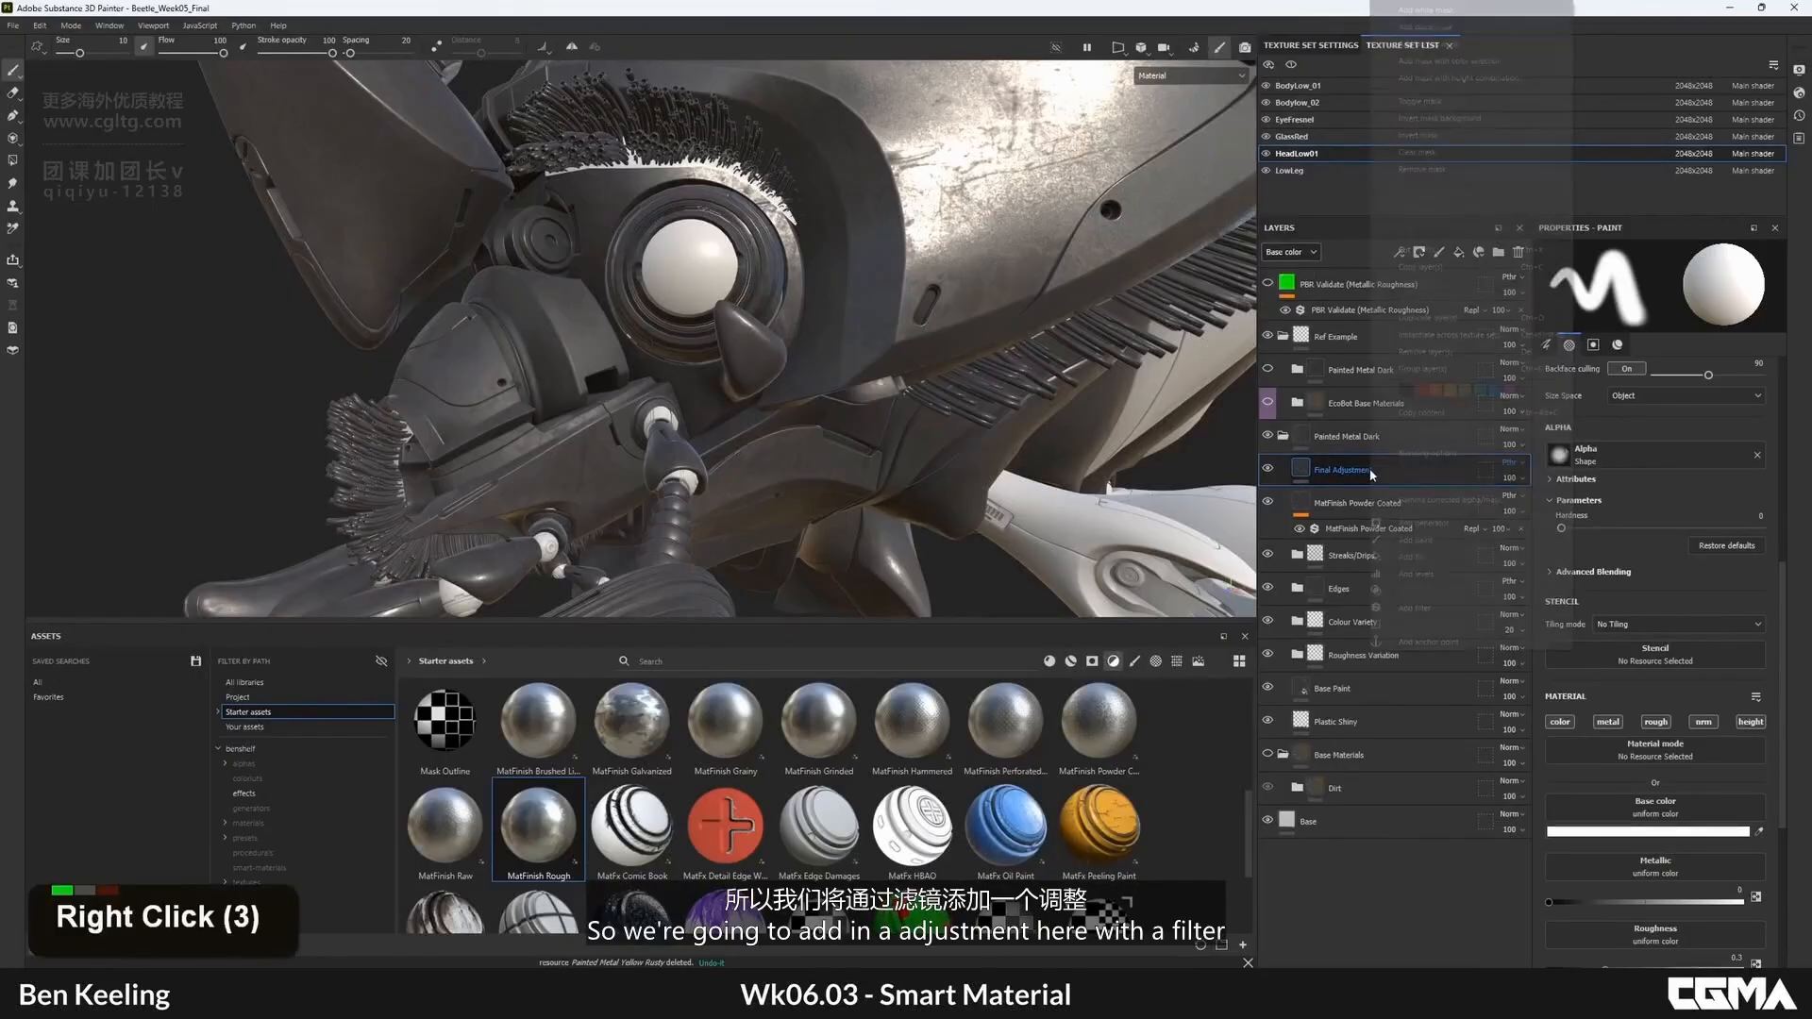
pyautogui.click(1416, 608)
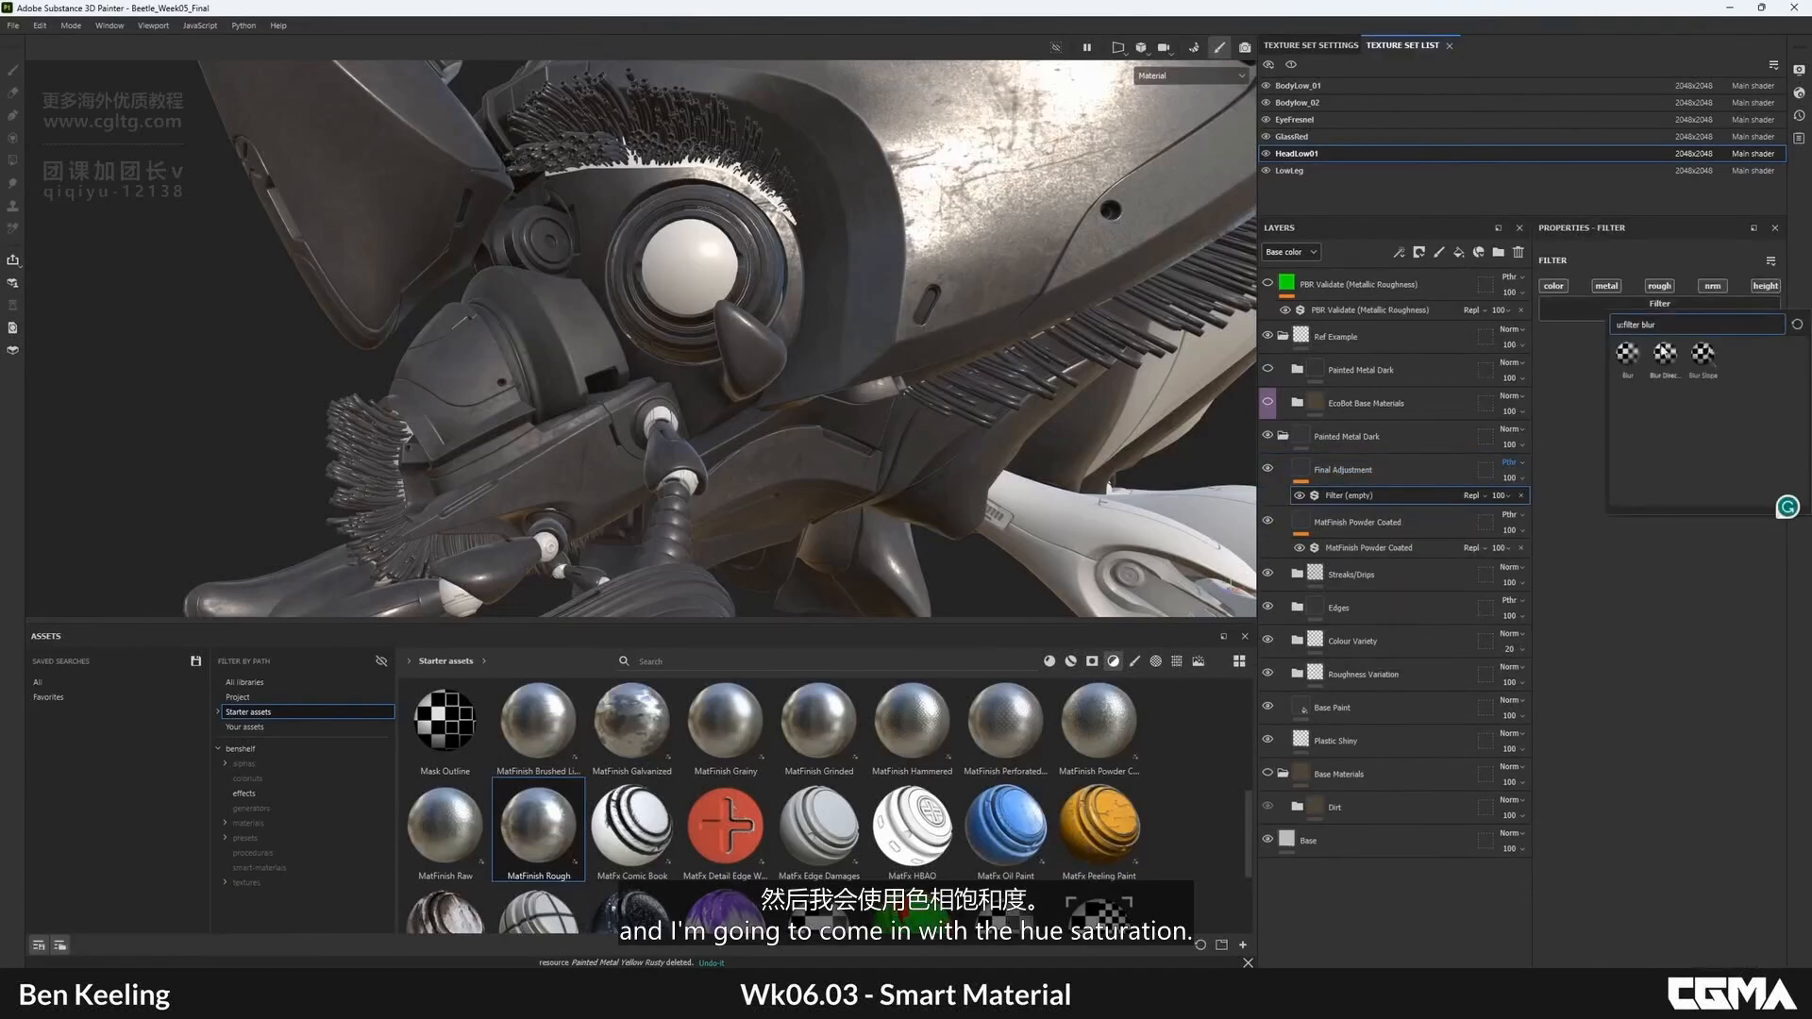
pyautogui.press('BackSpace')
pyautogui.press('BackSpace')
pyautogui.press('BackSpace')
pyautogui.press('BackSpace')
pyautogui.press('BackSpace')
pyautogui.write('ghs')
pyautogui.press('BackSpace')
pyautogui.press('BackSpace')
pyautogui.press('BackSpace')
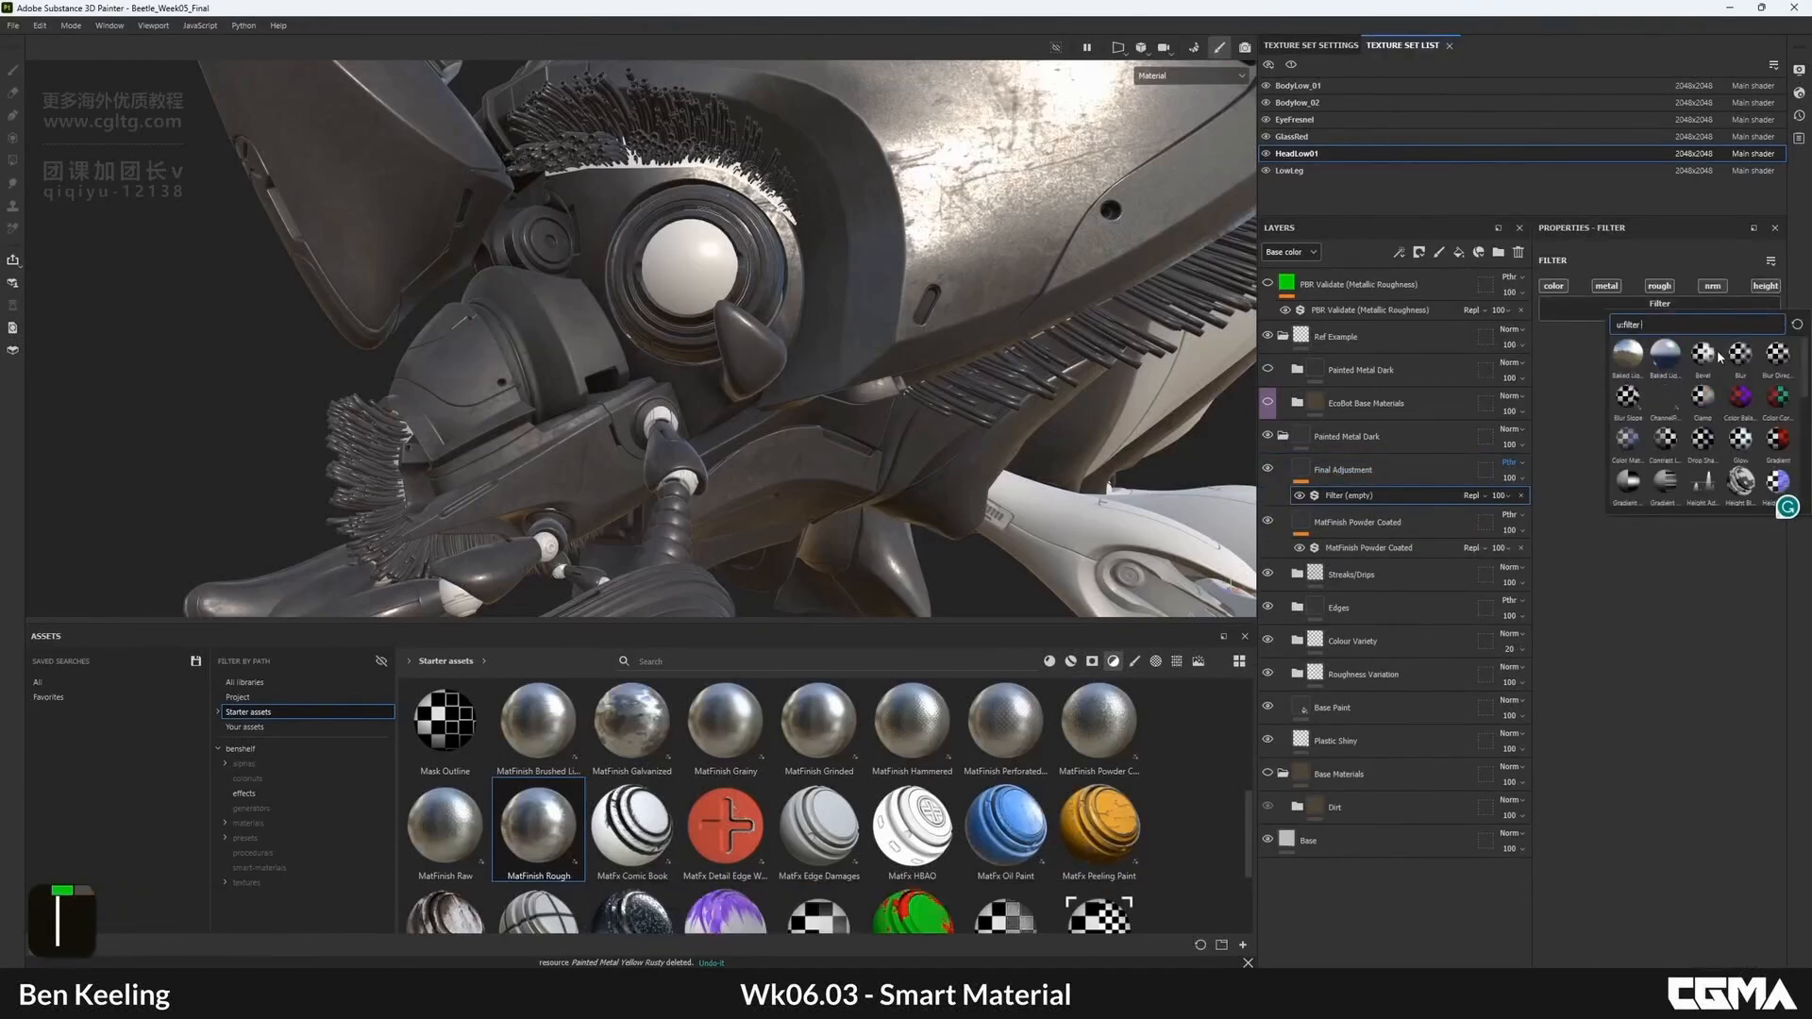
pyautogui.write('hsl')
pyautogui.click(1633, 364)
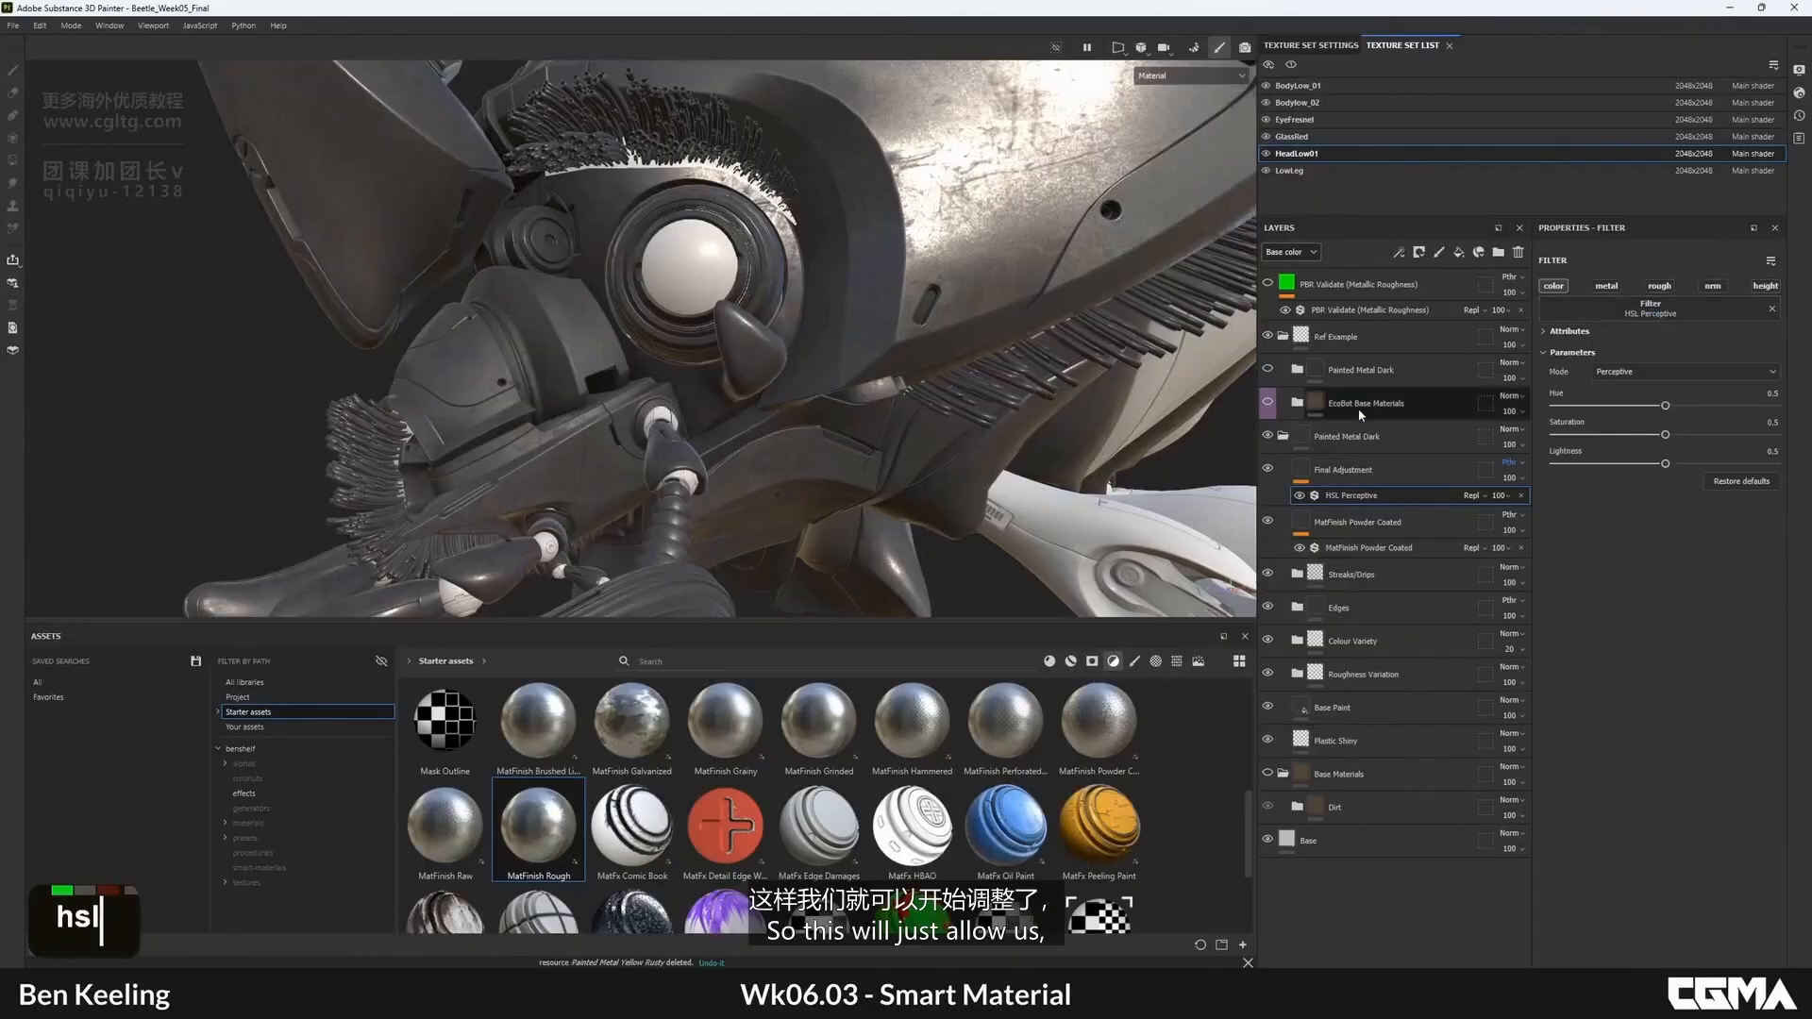
# - Try brightening the base color with the HSL Perceptive filter's Lightness, and undo the change
pyautogui.keyDown('alt'); pyautogui.moveTo(830, 249); pyautogui.dragTo(797, 182, button='right'); pyautogui.keyUp('alt')
pyautogui.keyDown('alt'); pyautogui.moveTo(796, 182); pyautogui.dragTo(868, 208); pyautogui.keyUp('alt')
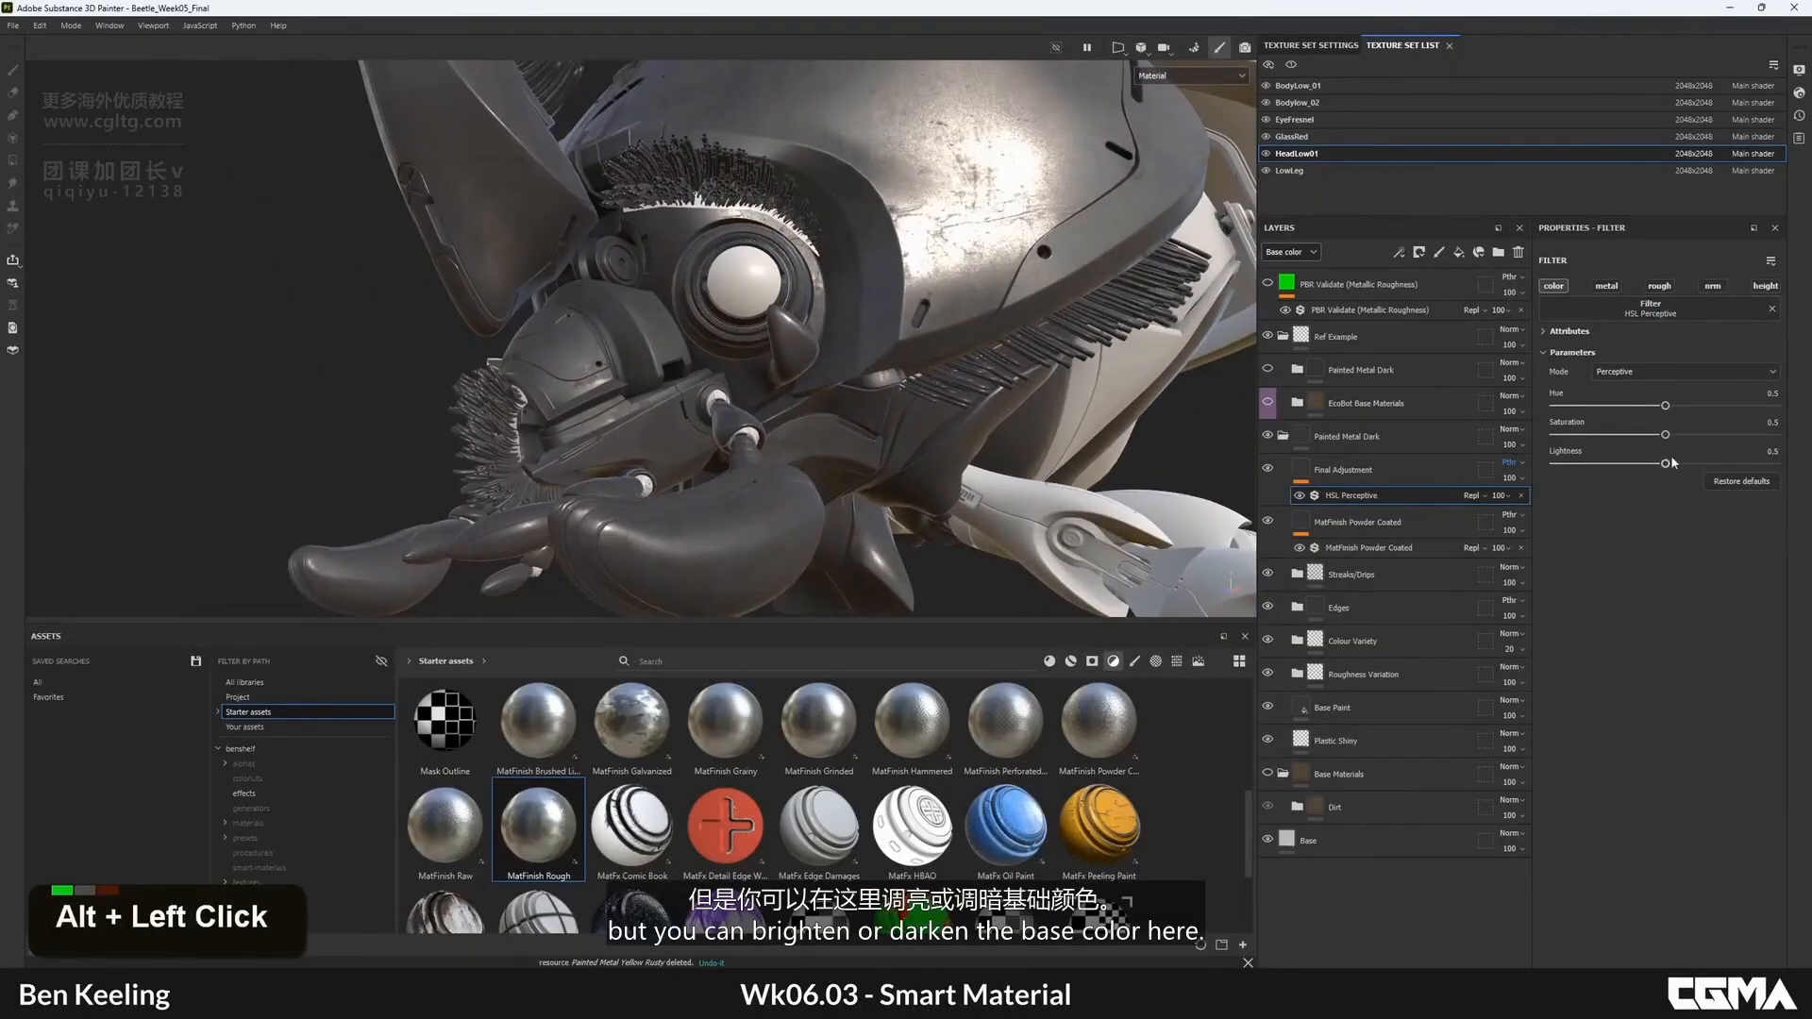
pyautogui.moveTo(1664, 463)
pyautogui.mouseDown()
pyautogui.moveTo(1713, 465)
pyautogui.moveTo(1691, 466)
pyautogui.mouseUp()
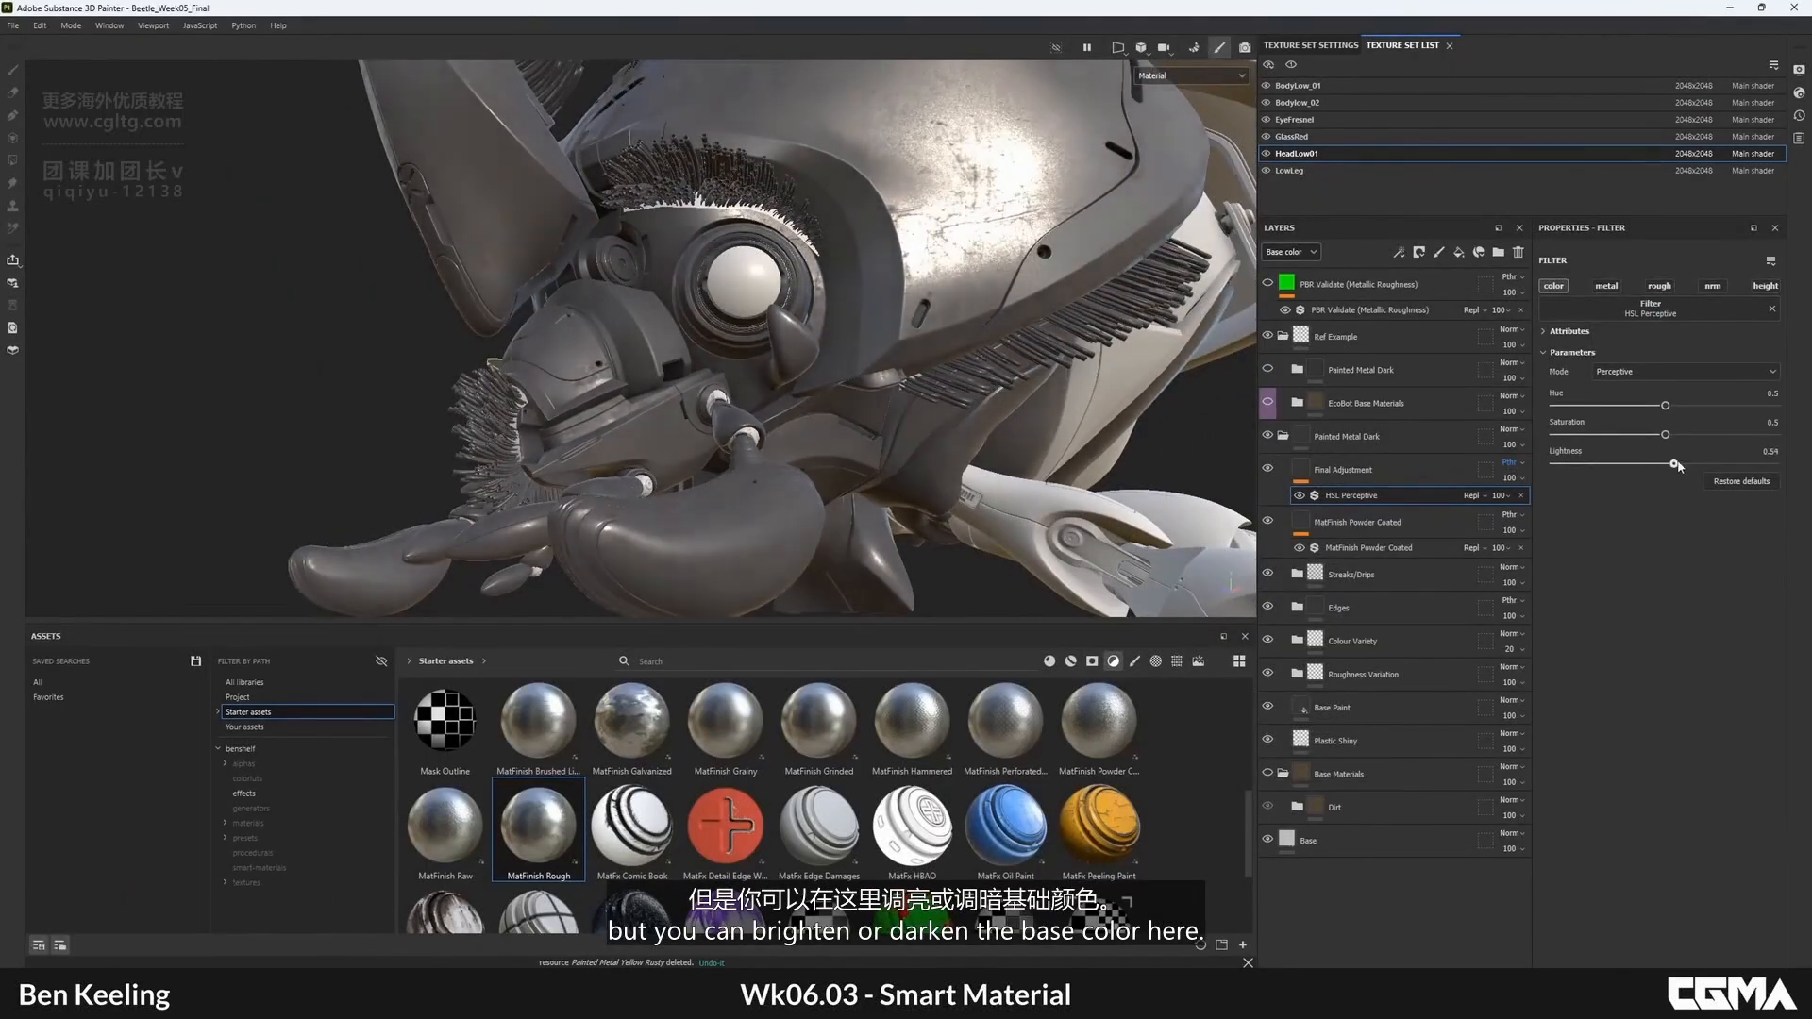
pyautogui.hotkey('ctrl', 'z')
pyautogui.doubleClick(1367, 500)
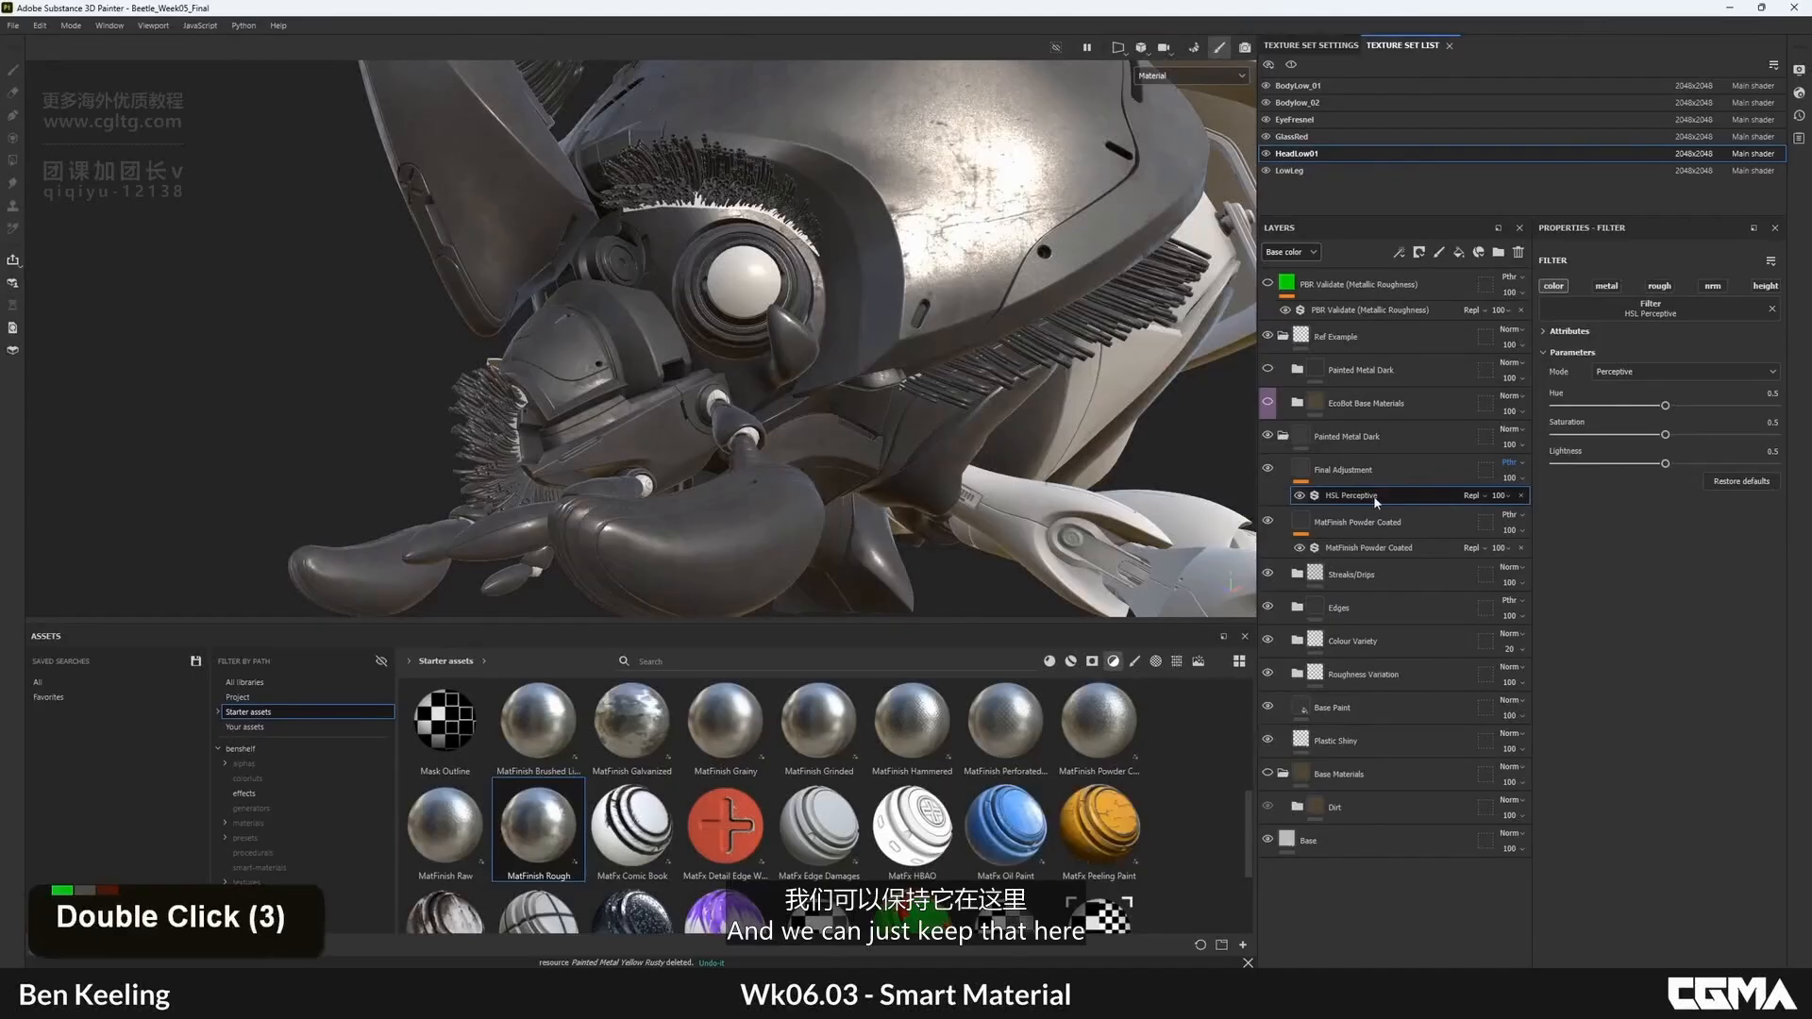
# - Add a second HSL Perceptive filter to Final Adjustment for roughness only, test a lower Lightness and undo that test
pyautogui.rightClick(1314, 472)
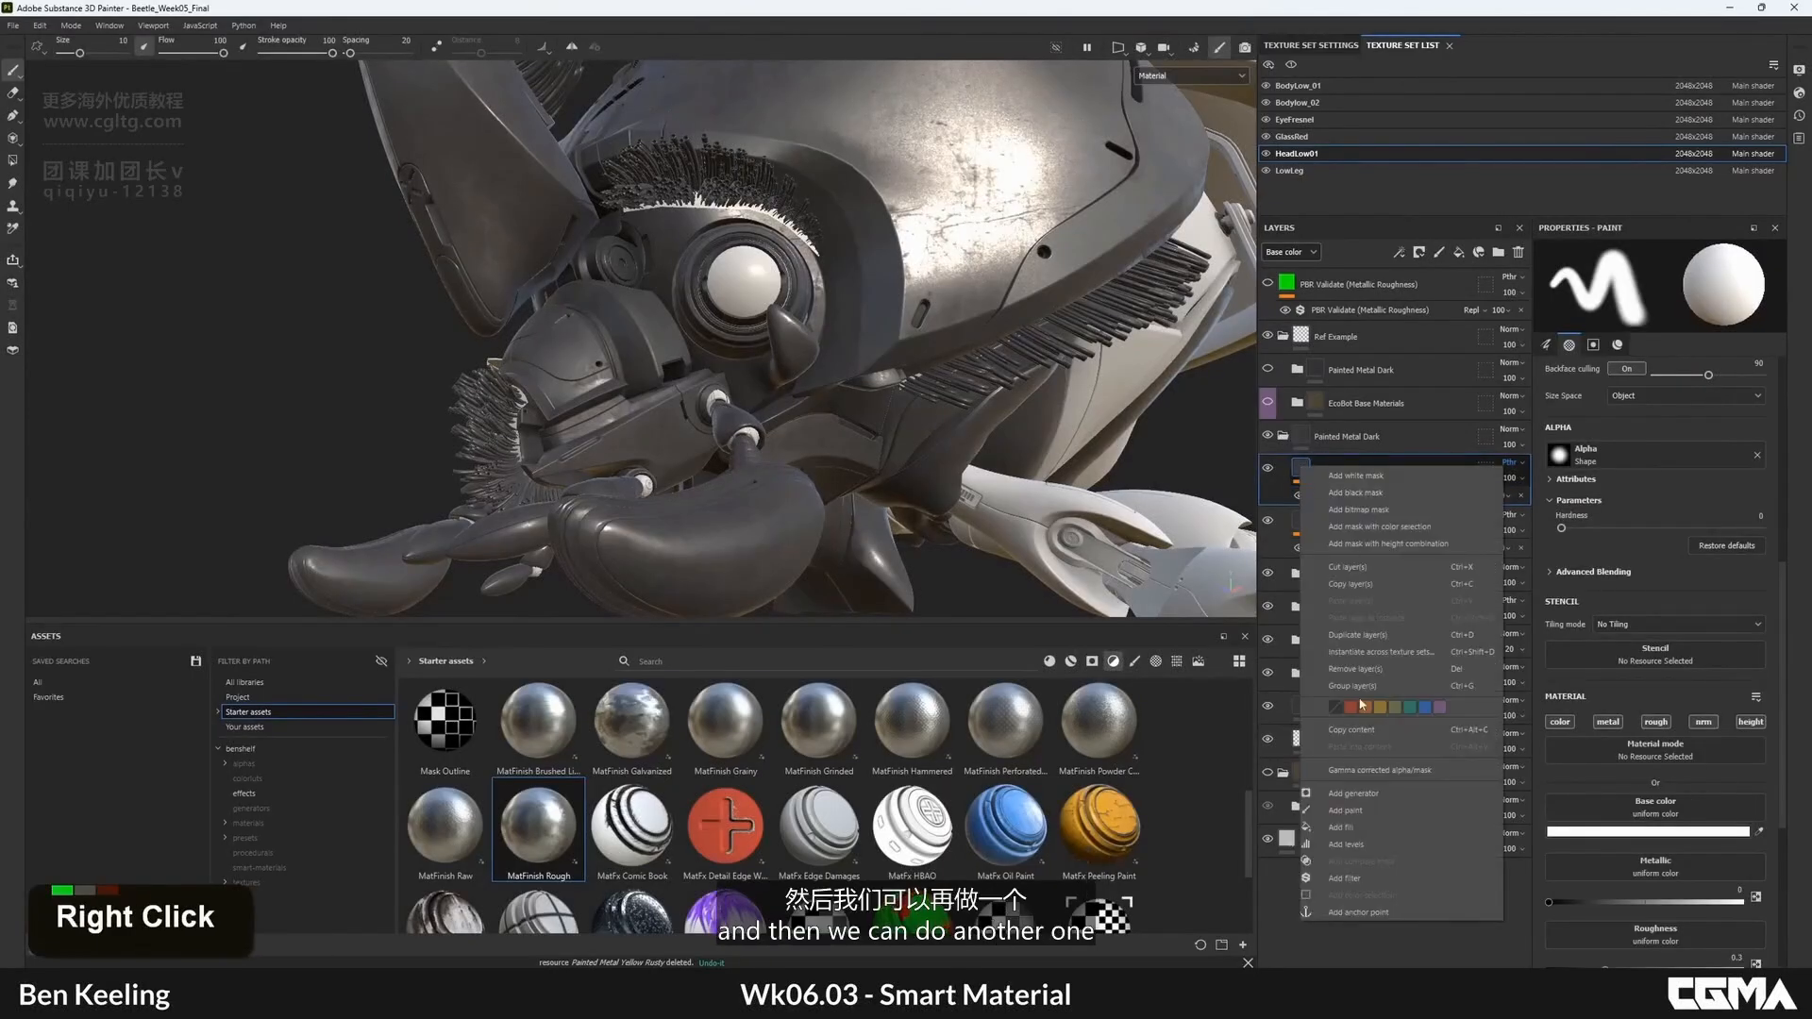
pyautogui.click(1351, 879)
pyautogui.click(1673, 315)
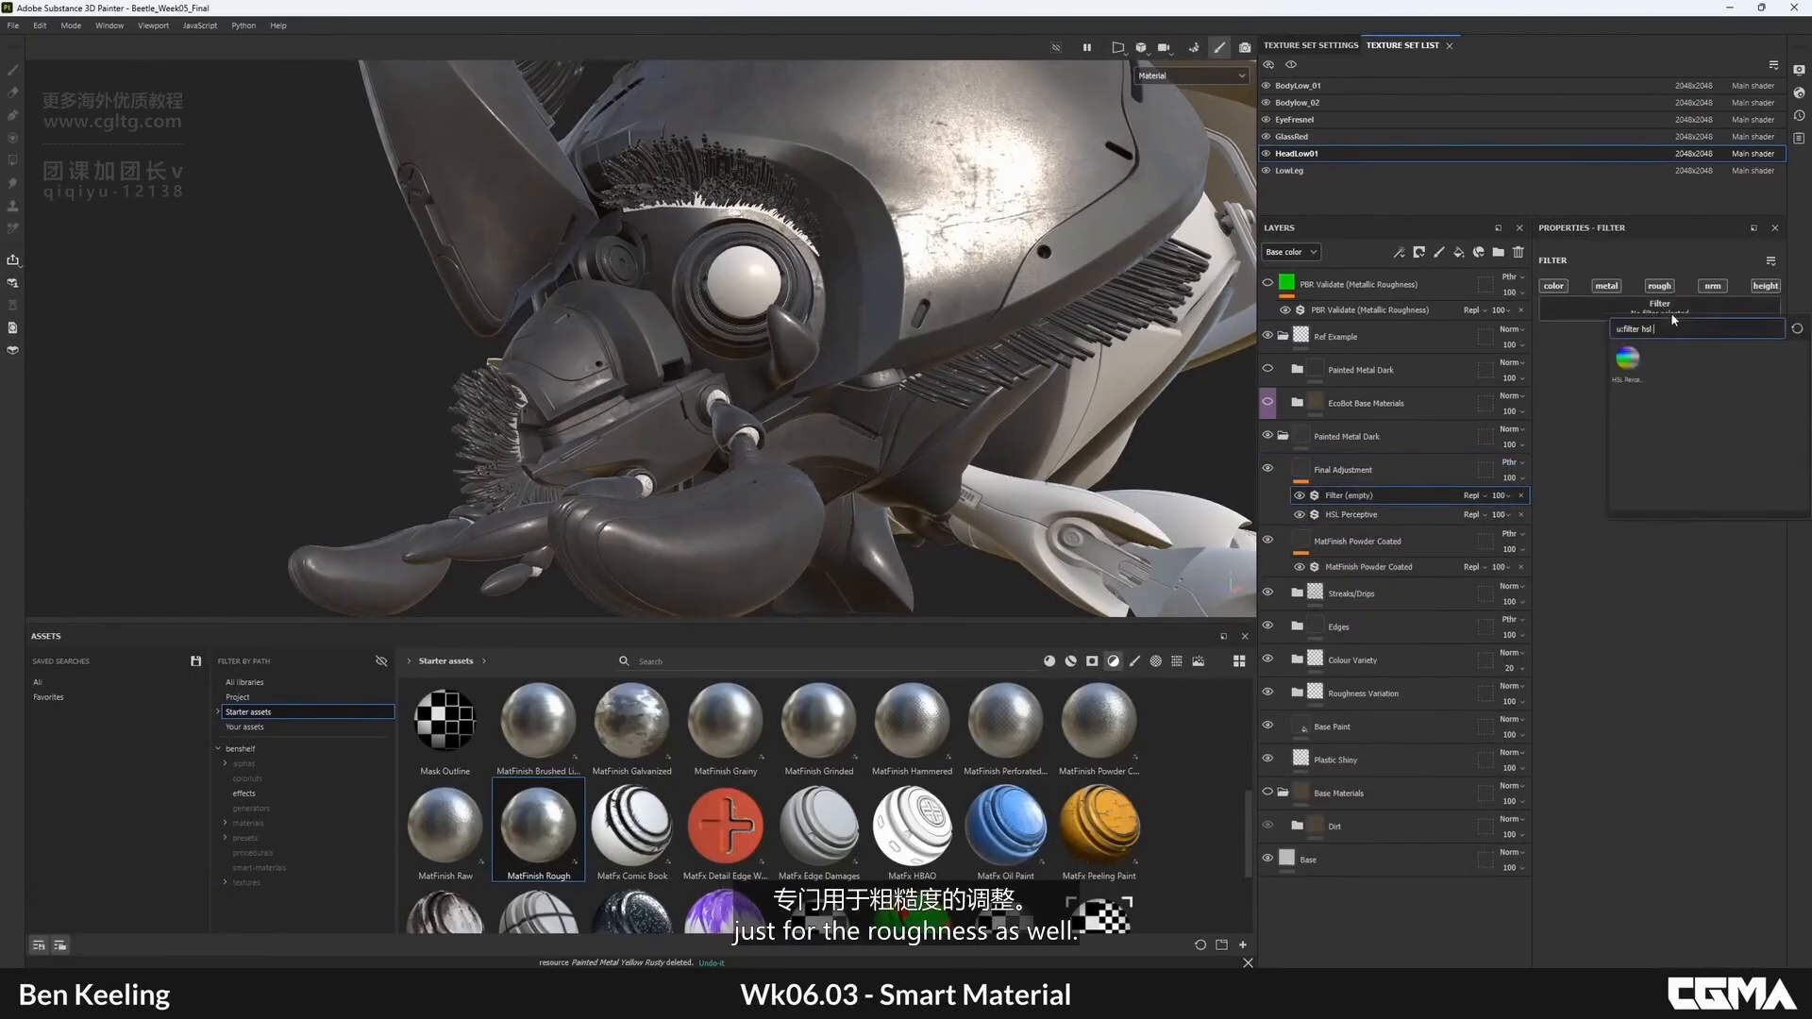
pyautogui.click(1639, 360)
pyautogui.keyDown('alt'); pyautogui.click(1660, 285); pyautogui.keyUp('alt')
pyautogui.moveTo(1665, 464); pyautogui.dragTo(1620, 464)
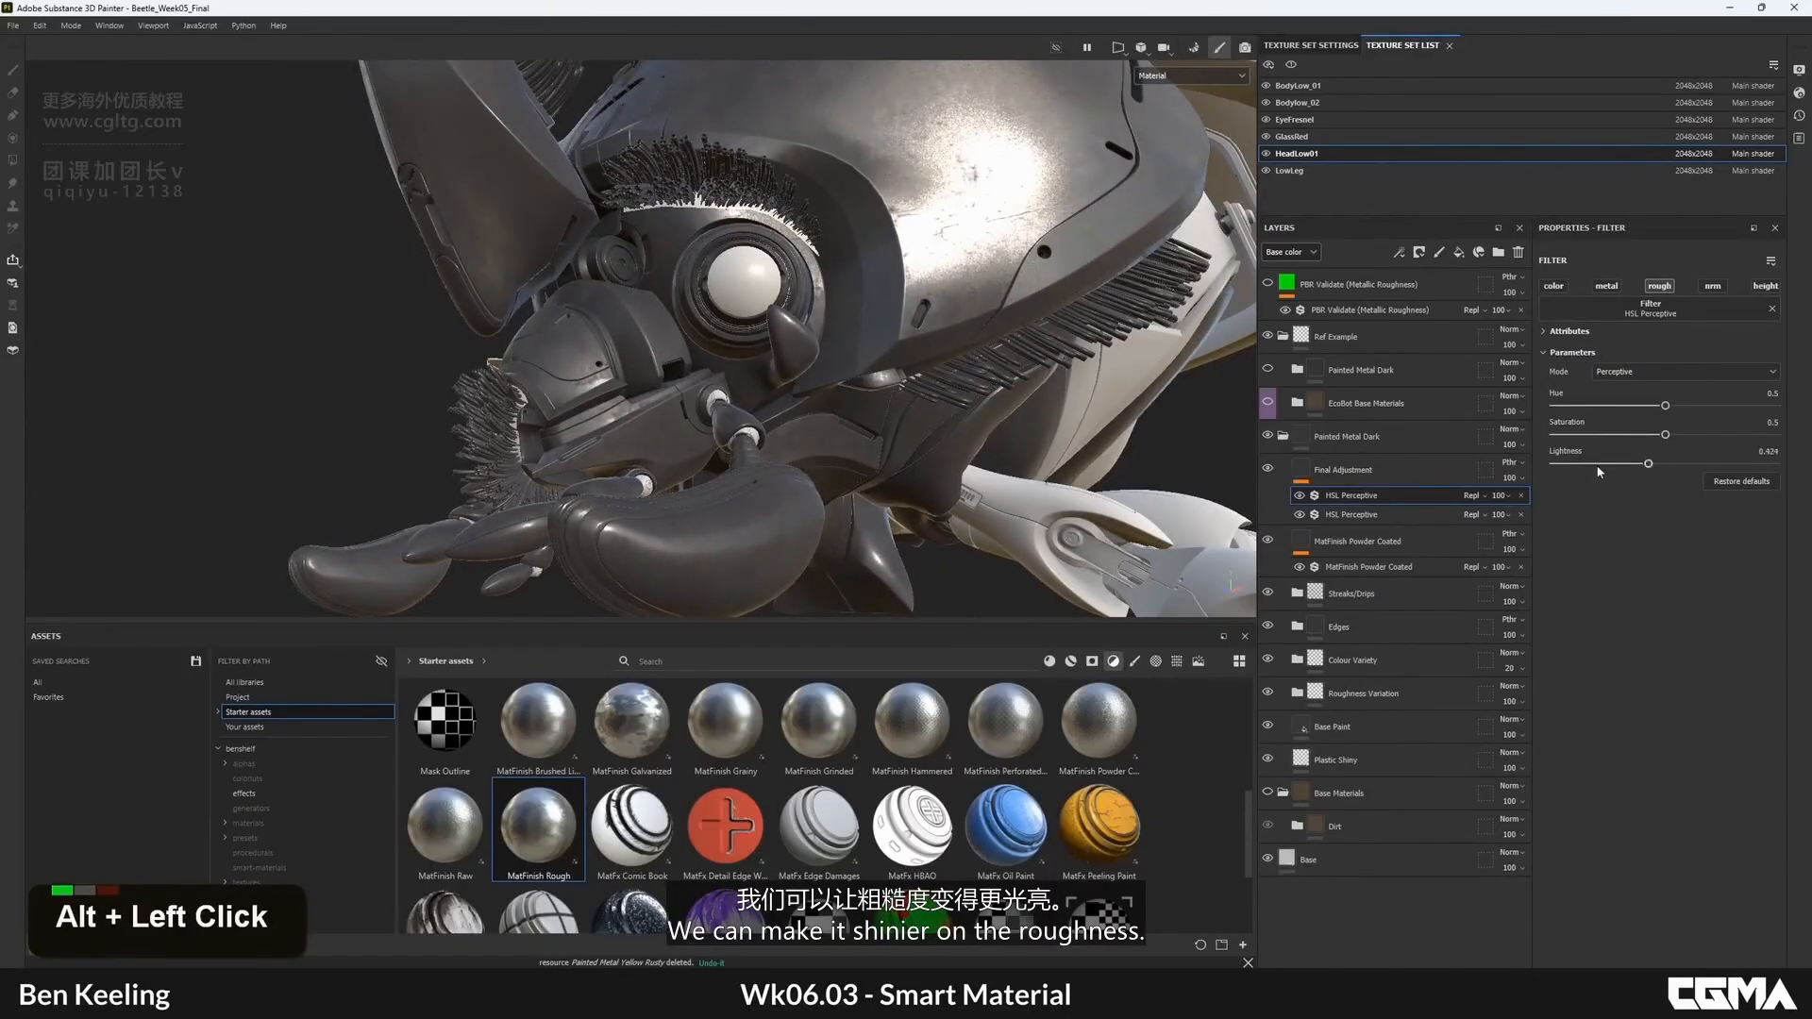
pyautogui.hotkey('ctrl', 'z')
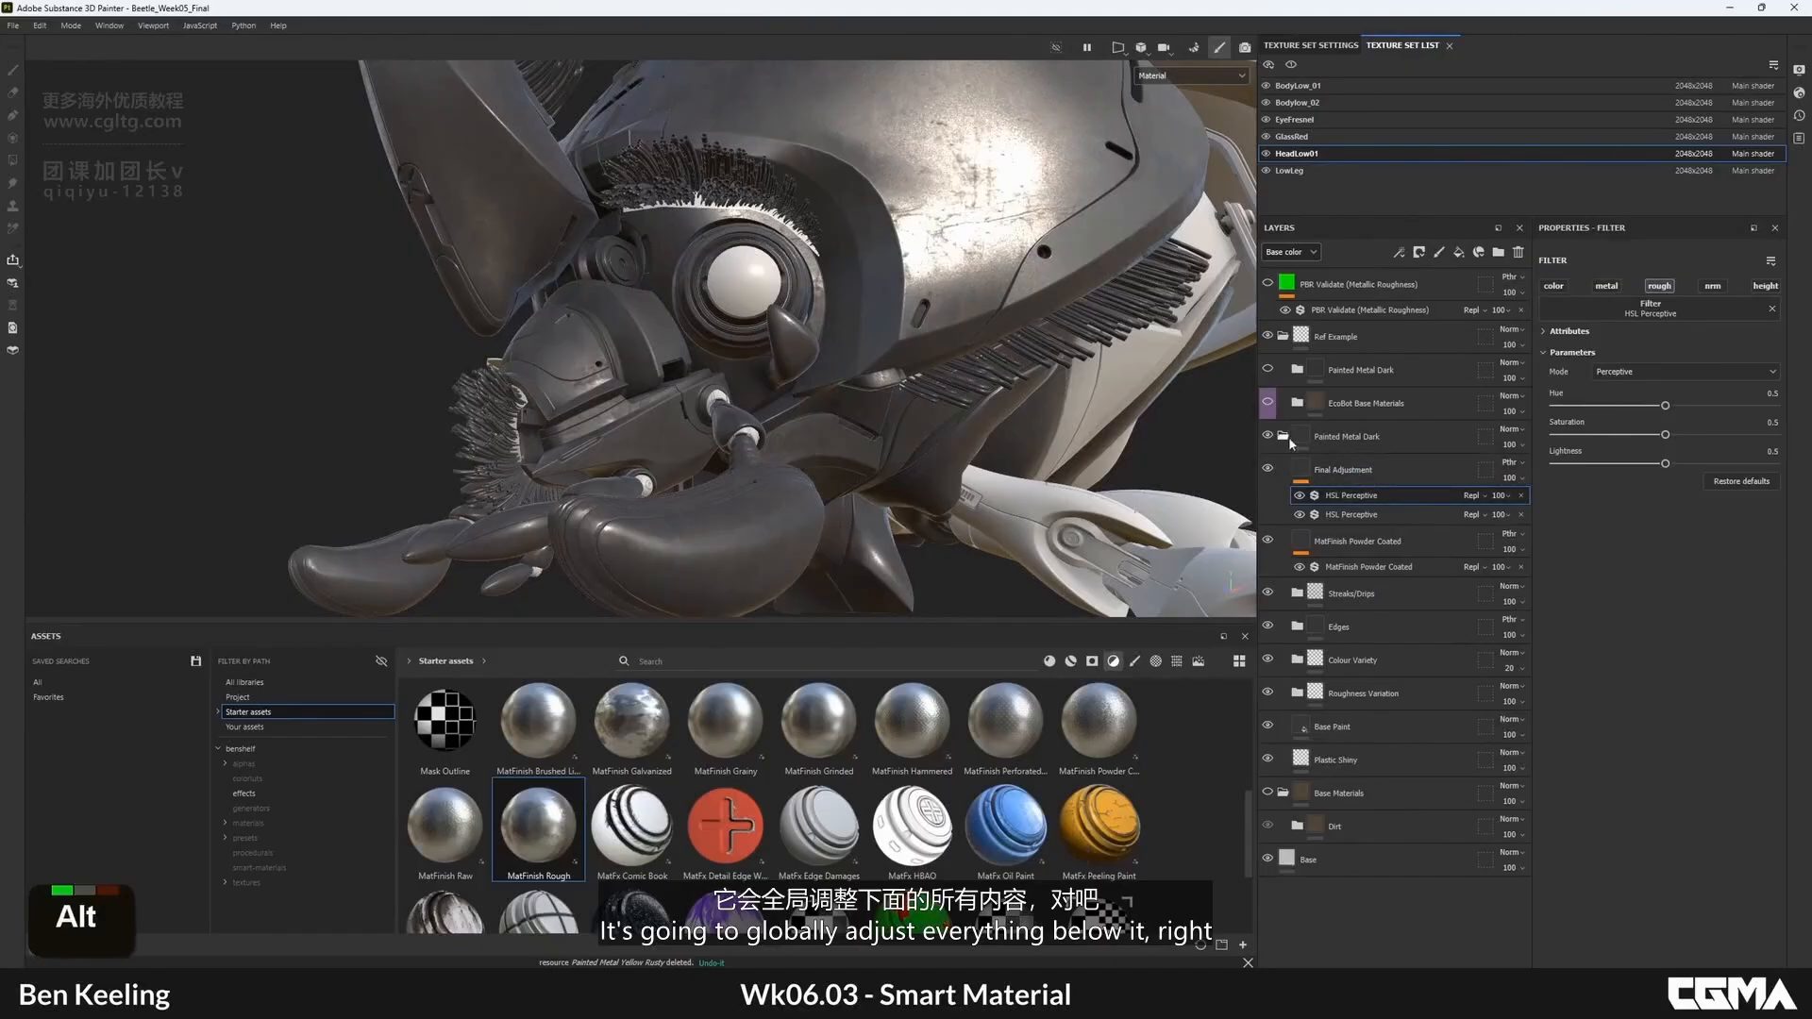
# - Collapse the Painted Metal Dark and Base Materials folders, and select the Painted Metal Dark folder
pyautogui.click(1283, 438)
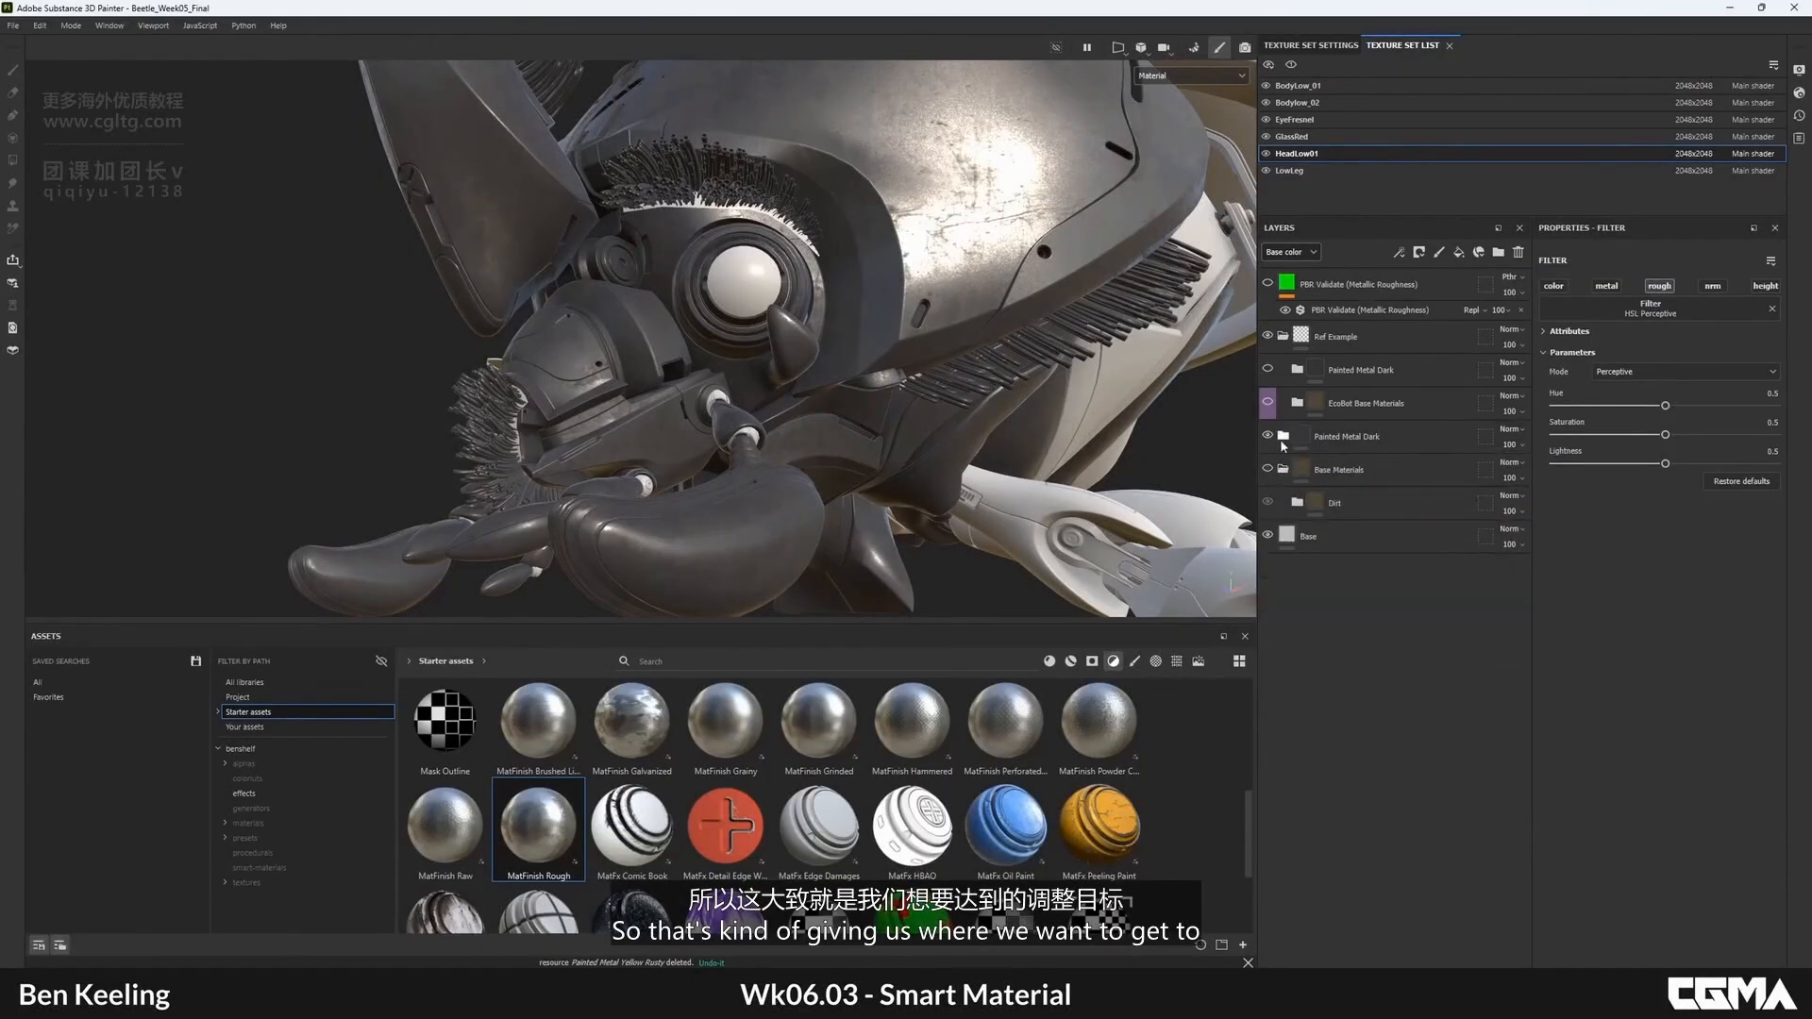
pyautogui.click(1283, 470)
pyautogui.click(1346, 438)
# - Examine the dark painted metal around the horn, eye and head shell from several angles
pyautogui.keyDown('alt'); pyautogui.moveTo(906, 311); pyautogui.dragTo(821, 302); pyautogui.keyUp('alt')
pyautogui.keyDown('alt'); pyautogui.moveTo(821, 302); pyautogui.dragTo(750, 250, button='right'); pyautogui.keyUp('alt')
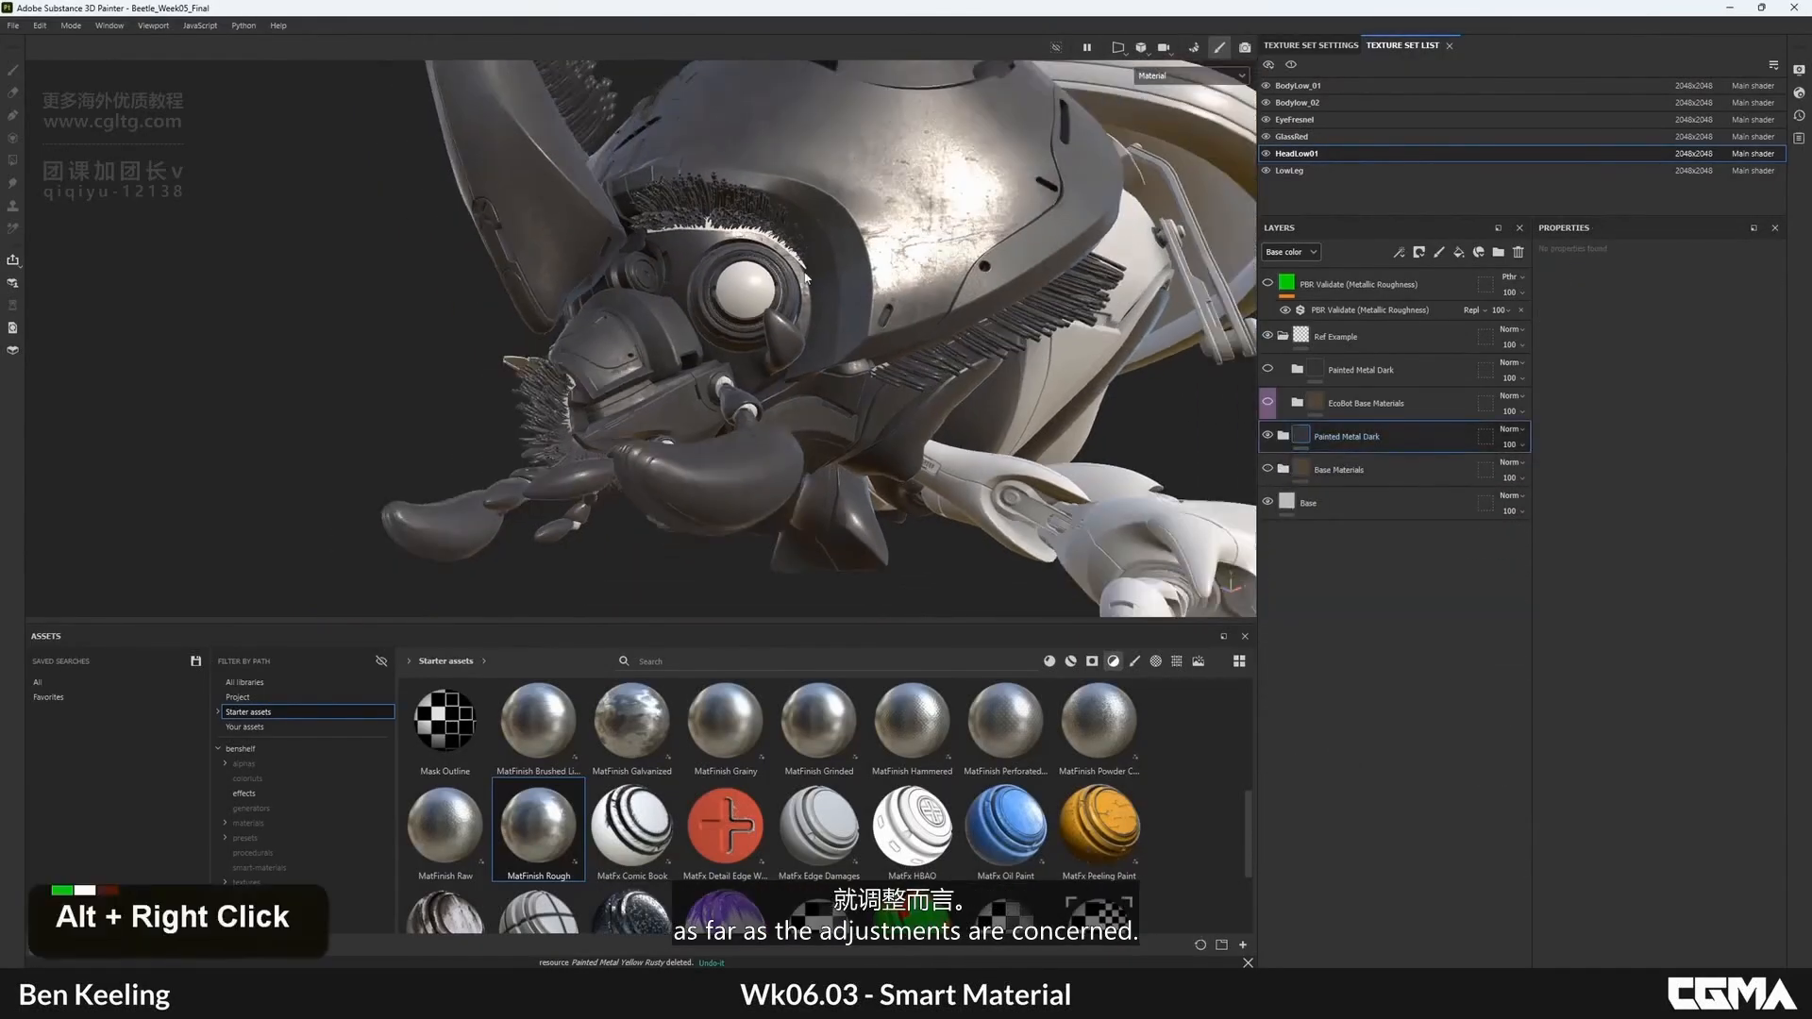
pyautogui.keyDown('alt'); pyautogui.moveTo(751, 250); pyautogui.dragTo(732, 331, button='middle'); pyautogui.keyUp('alt')
pyautogui.moveTo(731, 330)
pyautogui.keyDown('alt'); pyautogui.mouseDown()
pyautogui.moveTo(679, 367)
pyautogui.moveTo(736, 349)
pyautogui.mouseUp(); pyautogui.keyUp('alt')
pyautogui.keyDown('alt'); pyautogui.moveTo(736, 349); pyautogui.dragTo(793, 330, button='middle'); pyautogui.keyUp('alt')
pyautogui.keyDown('alt'); pyautogui.moveTo(793, 330); pyautogui.dragTo(911, 279); pyautogui.keyUp('alt')
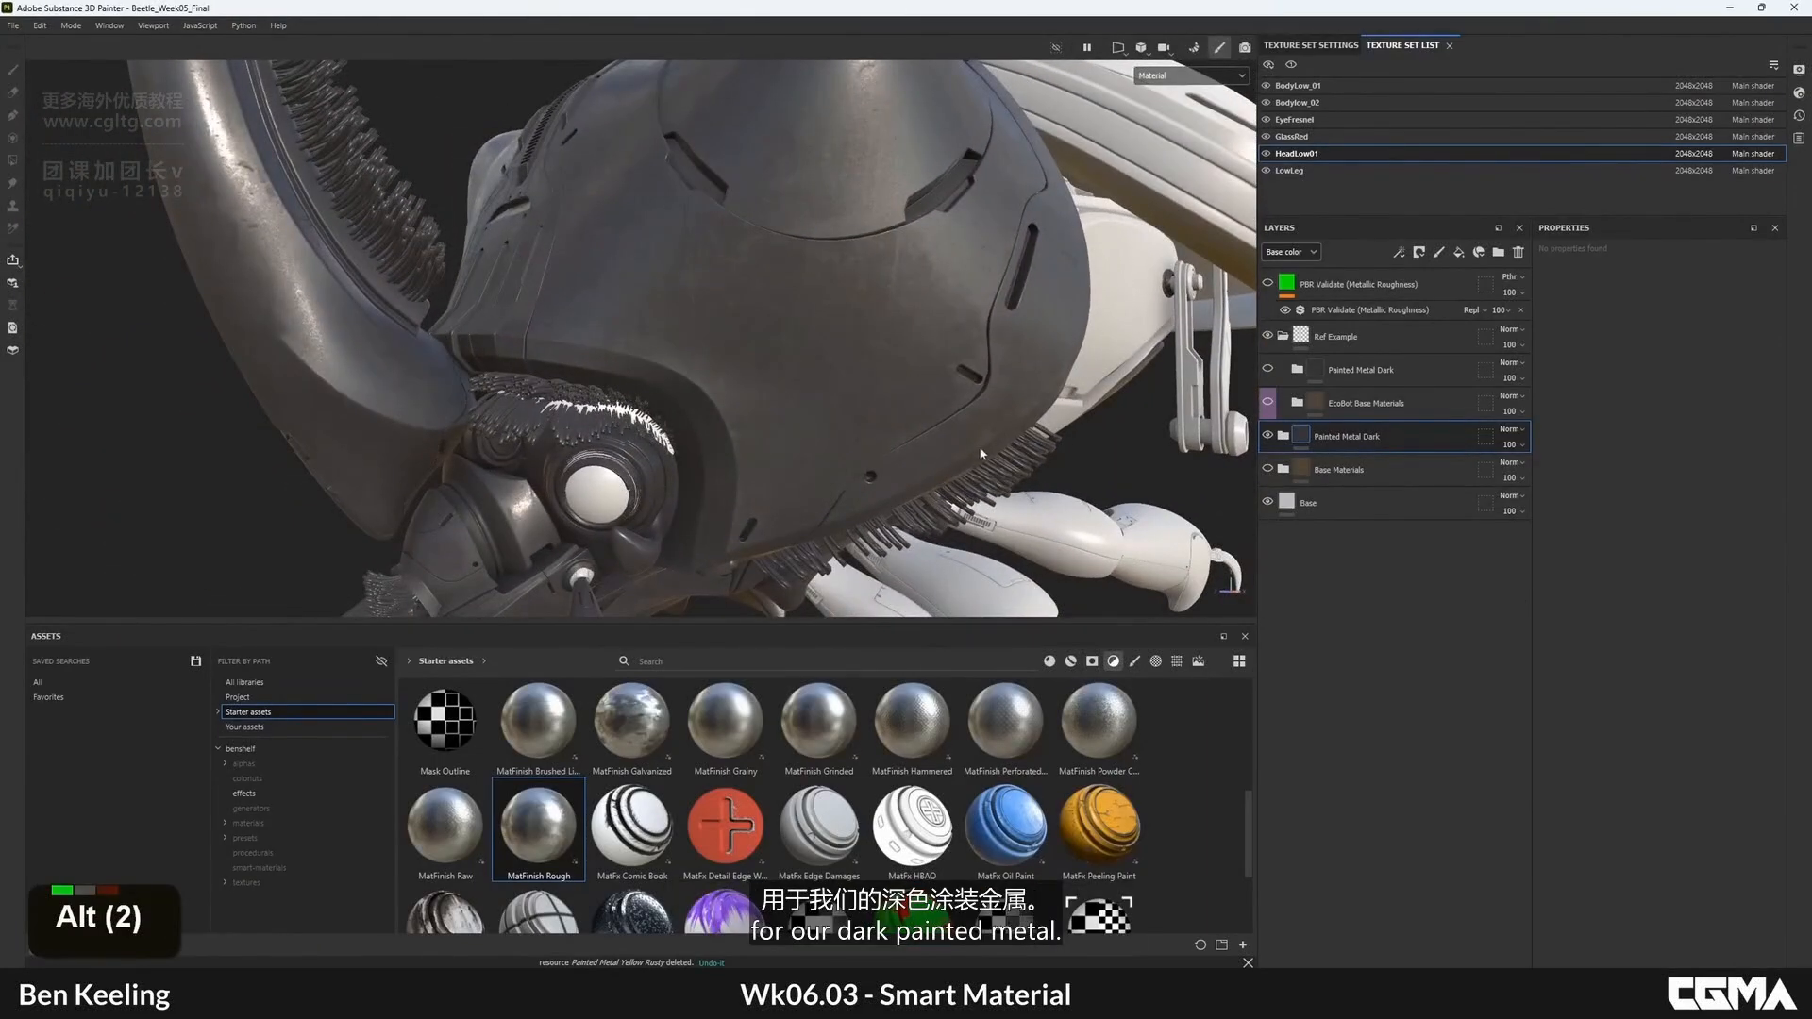
pyautogui.keyDown('alt'); pyautogui.moveTo(982, 454); pyautogui.dragTo(1039, 406, button='middle'); pyautogui.keyUp('alt')
pyautogui.keyDown('alt'); pyautogui.moveTo(1038, 406); pyautogui.dragTo(897, 378); pyautogui.keyUp('alt')
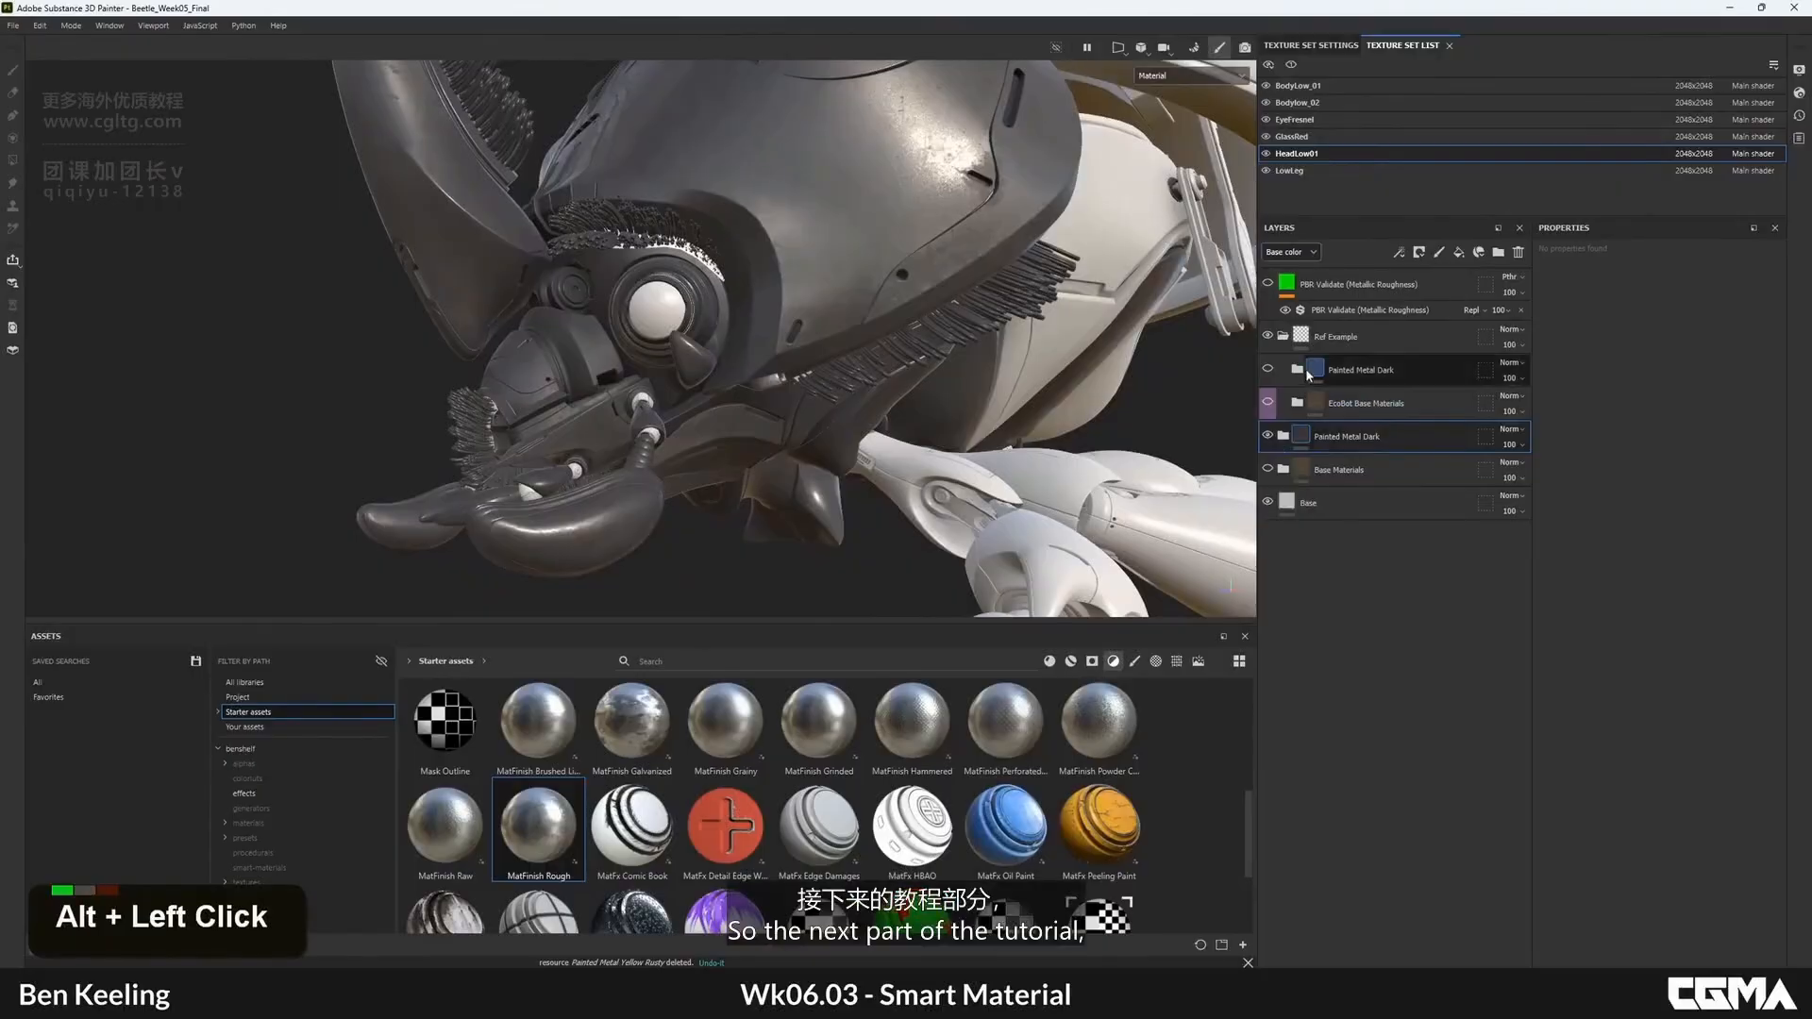
# - Expand and show the Painted Metal Dark folder inside Ref Example, and hide the newly built Painted Metal Dark folder
pyautogui.keyDown('alt'); pyautogui.click(1297, 370); pyautogui.keyUp('alt')
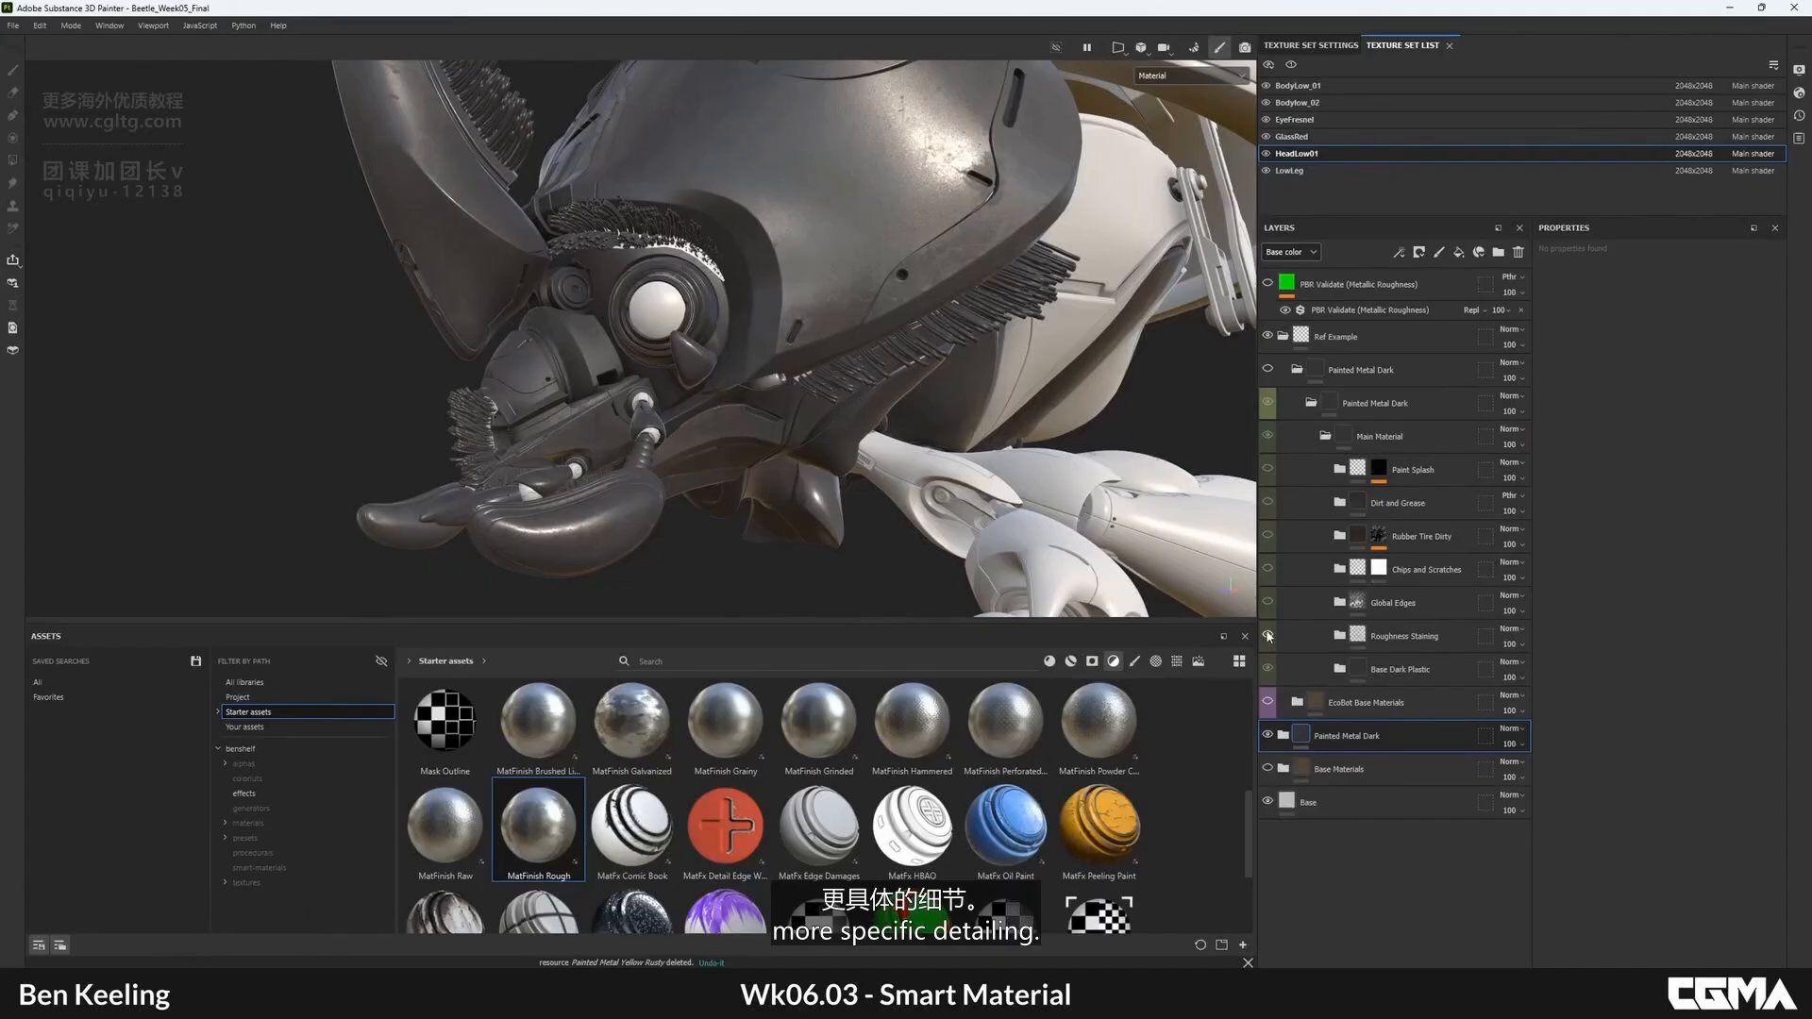
pyautogui.click(1269, 370)
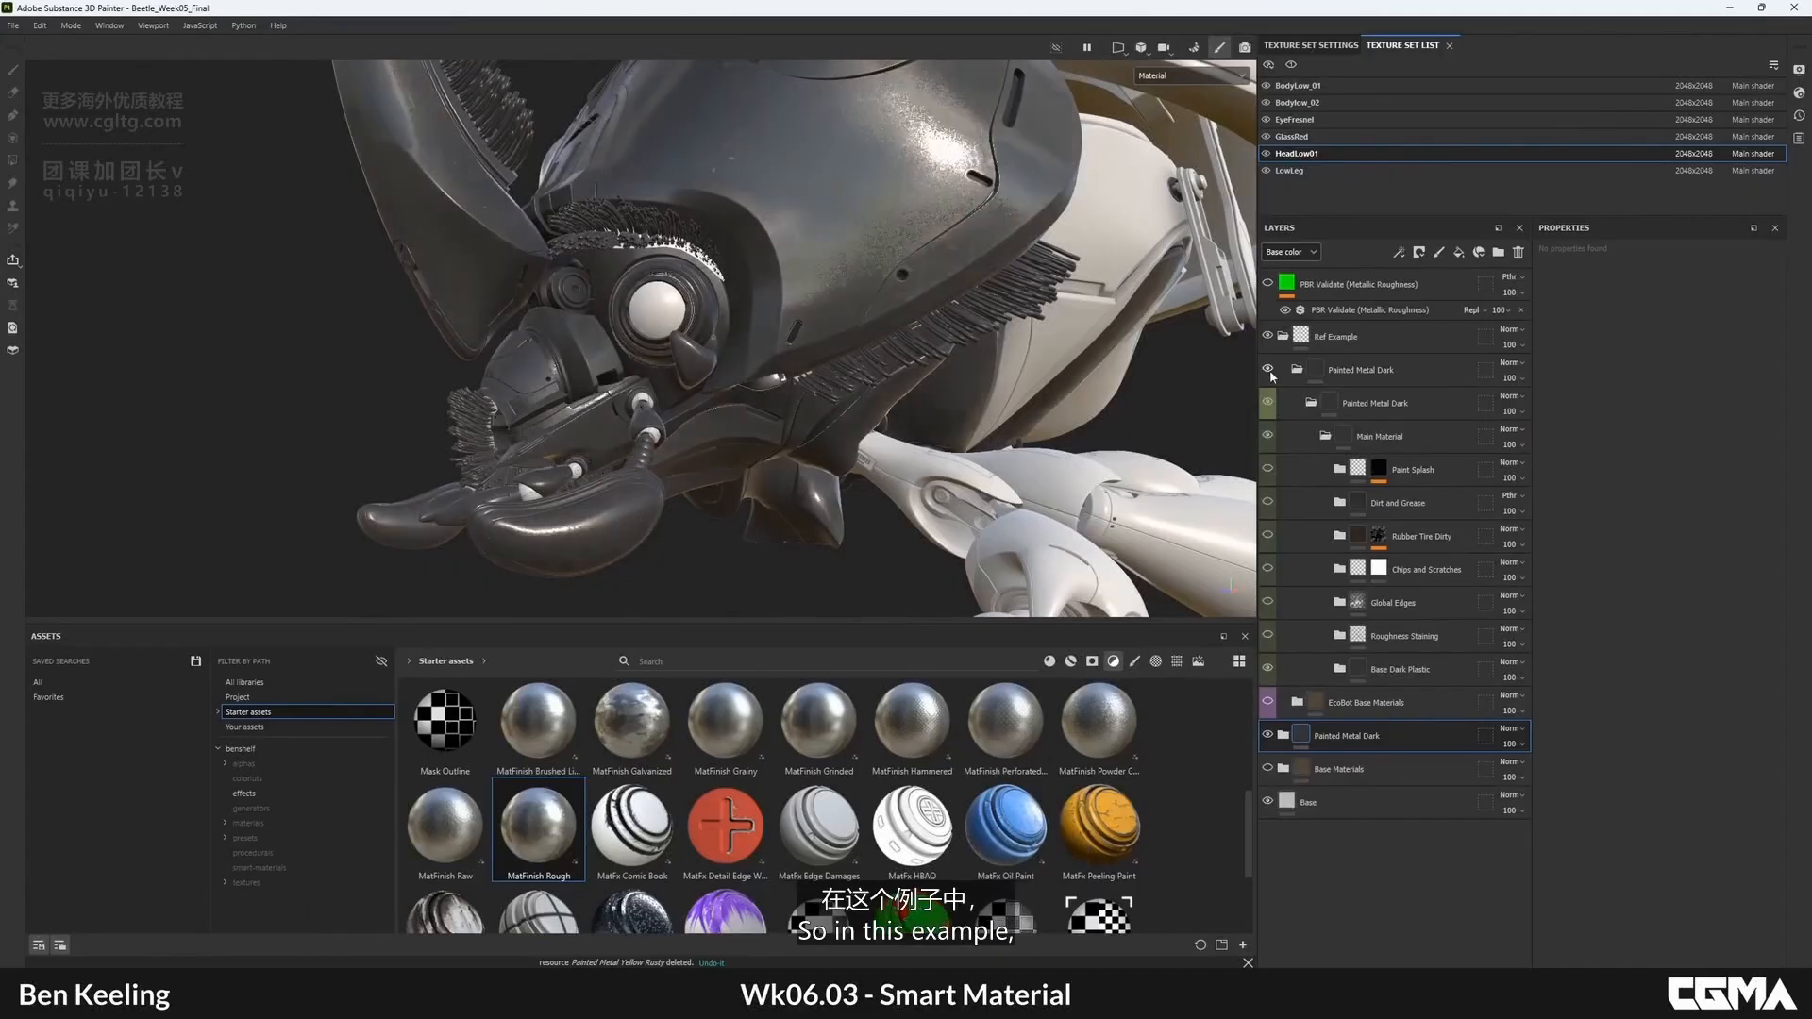
pyautogui.click(1271, 736)
pyautogui.keyDown('alt'); pyautogui.moveTo(771, 233); pyautogui.dragTo(782, 283); pyautogui.keyUp('alt')
pyautogui.keyDown('alt'); pyautogui.moveTo(782, 283); pyautogui.dragTo(789, 408, button='middle'); pyautogui.keyUp('alt')
pyautogui.moveTo(789, 408)
pyautogui.keyDown('alt'); pyautogui.mouseDown()
pyautogui.moveTo(840, 449)
pyautogui.moveTo(783, 436)
pyautogui.mouseUp(); pyautogui.keyUp('alt')
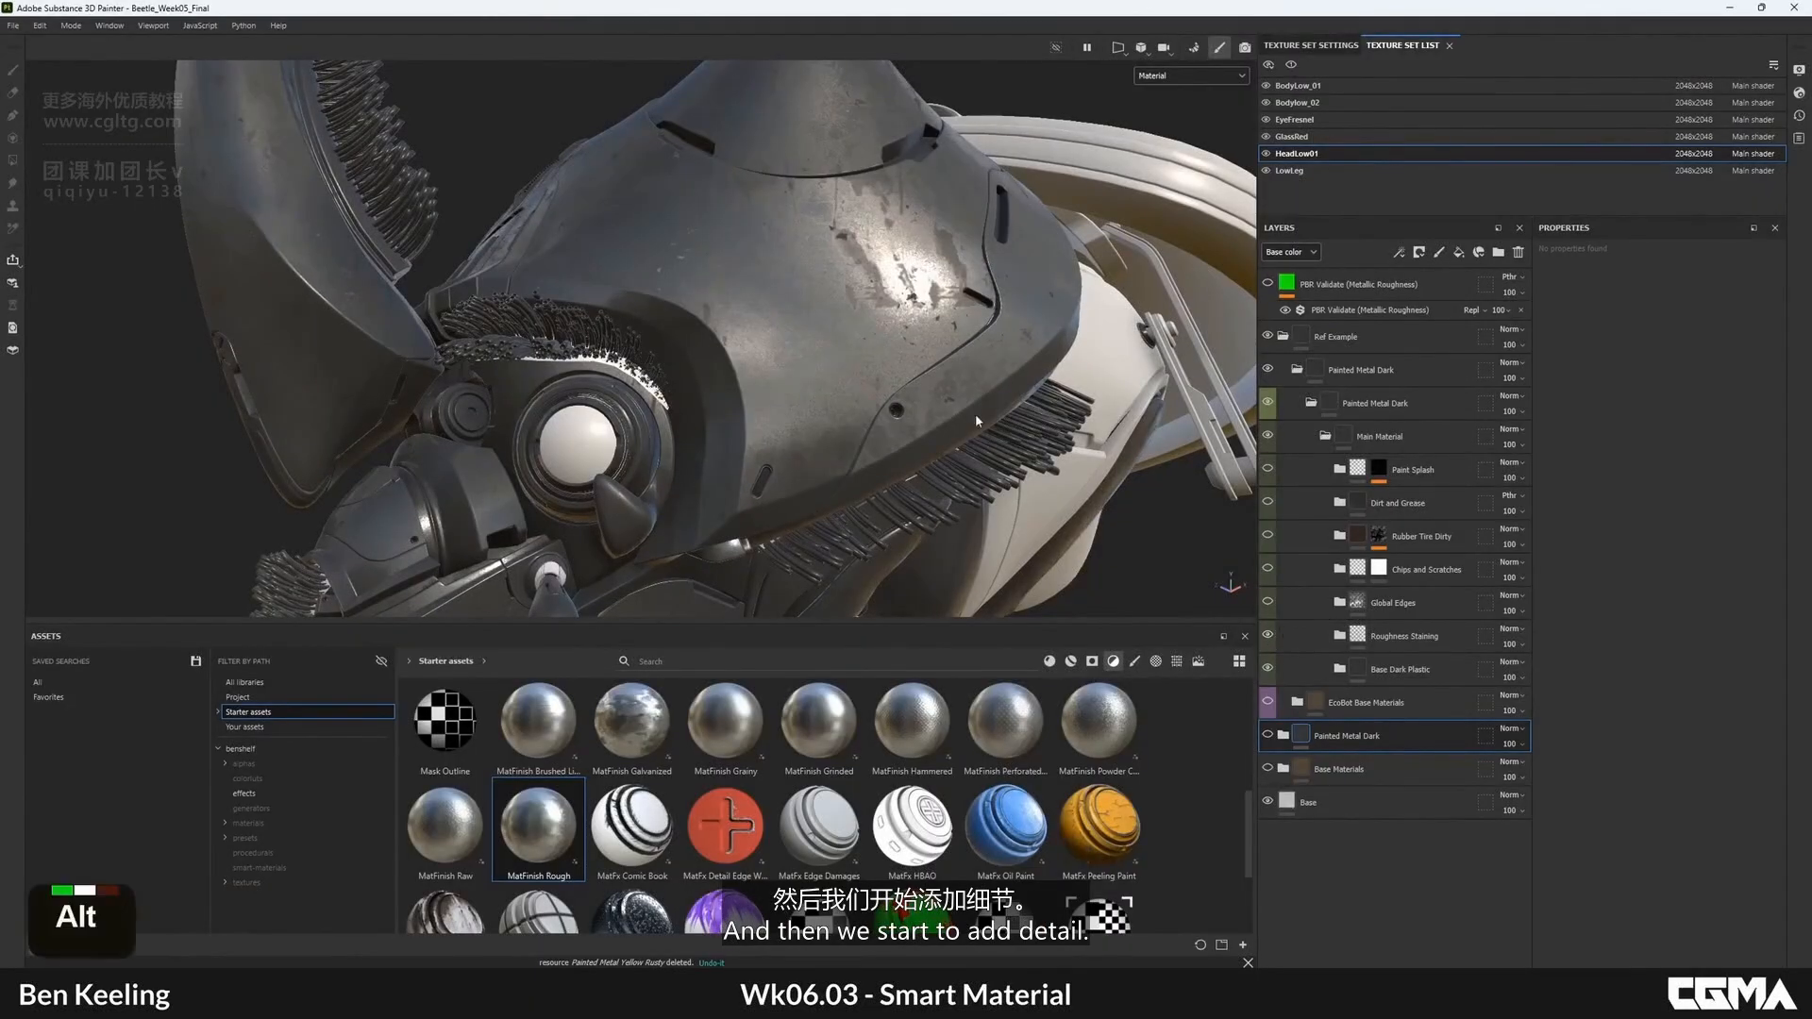
# - Show the Global Edges and Chips and Scratches folders of the reference material and inspect their wear on the head
pyautogui.keyDown('alt'); pyautogui.moveTo(976, 414); pyautogui.dragTo(793, 326); pyautogui.keyUp('alt')
pyautogui.keyDown('alt'); pyautogui.moveTo(793, 325); pyautogui.dragTo(850, 396, button='middle'); pyautogui.keyUp('alt')
pyautogui.keyDown('alt'); pyautogui.moveTo(849, 396); pyautogui.dragTo(803, 296); pyautogui.keyUp('alt')
pyautogui.click(1267, 604)
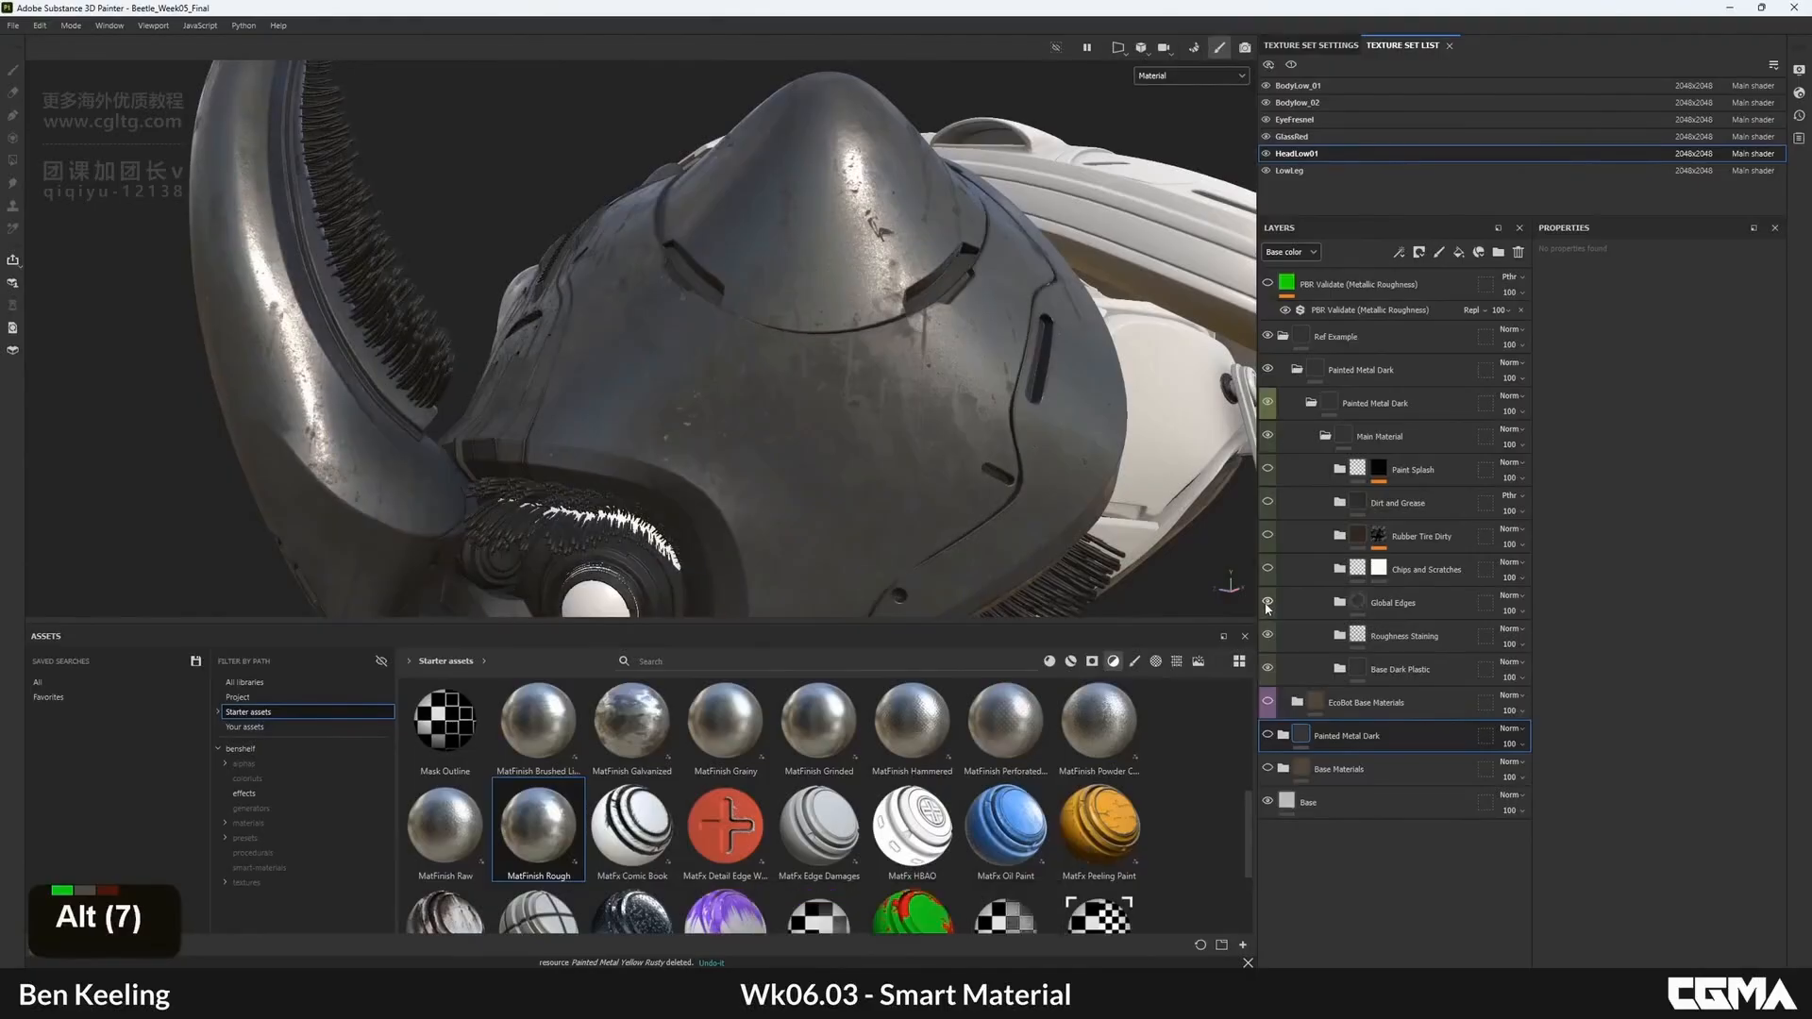
pyautogui.keyDown('alt'); pyautogui.moveTo(863, 422); pyautogui.dragTo(1158, 542); pyautogui.keyUp('alt')
pyautogui.click(1267, 570)
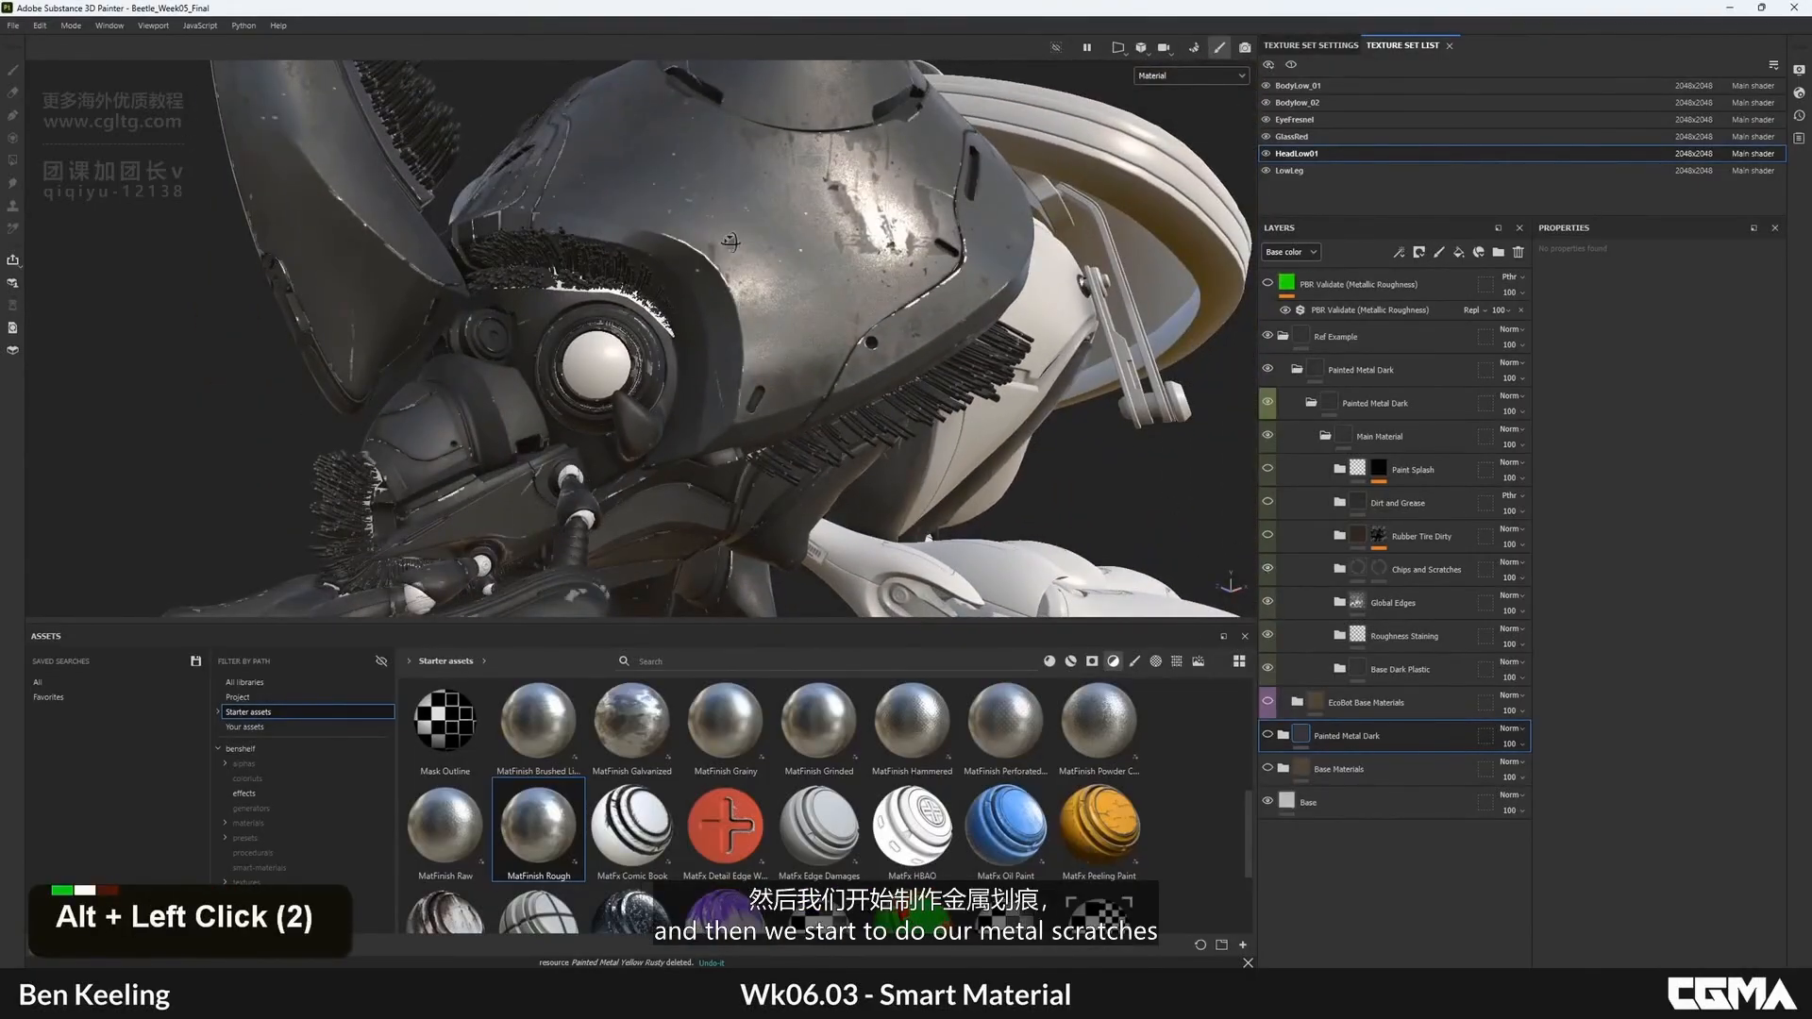
# - Show the Rubber Tire Dirty, Dirt and Grease and Paint Splash folders of the reference material and inspect their effect on the head
pyautogui.keyDown('alt'); pyautogui.moveTo(972, 413); pyautogui.dragTo(1006, 390); pyautogui.keyUp('alt')
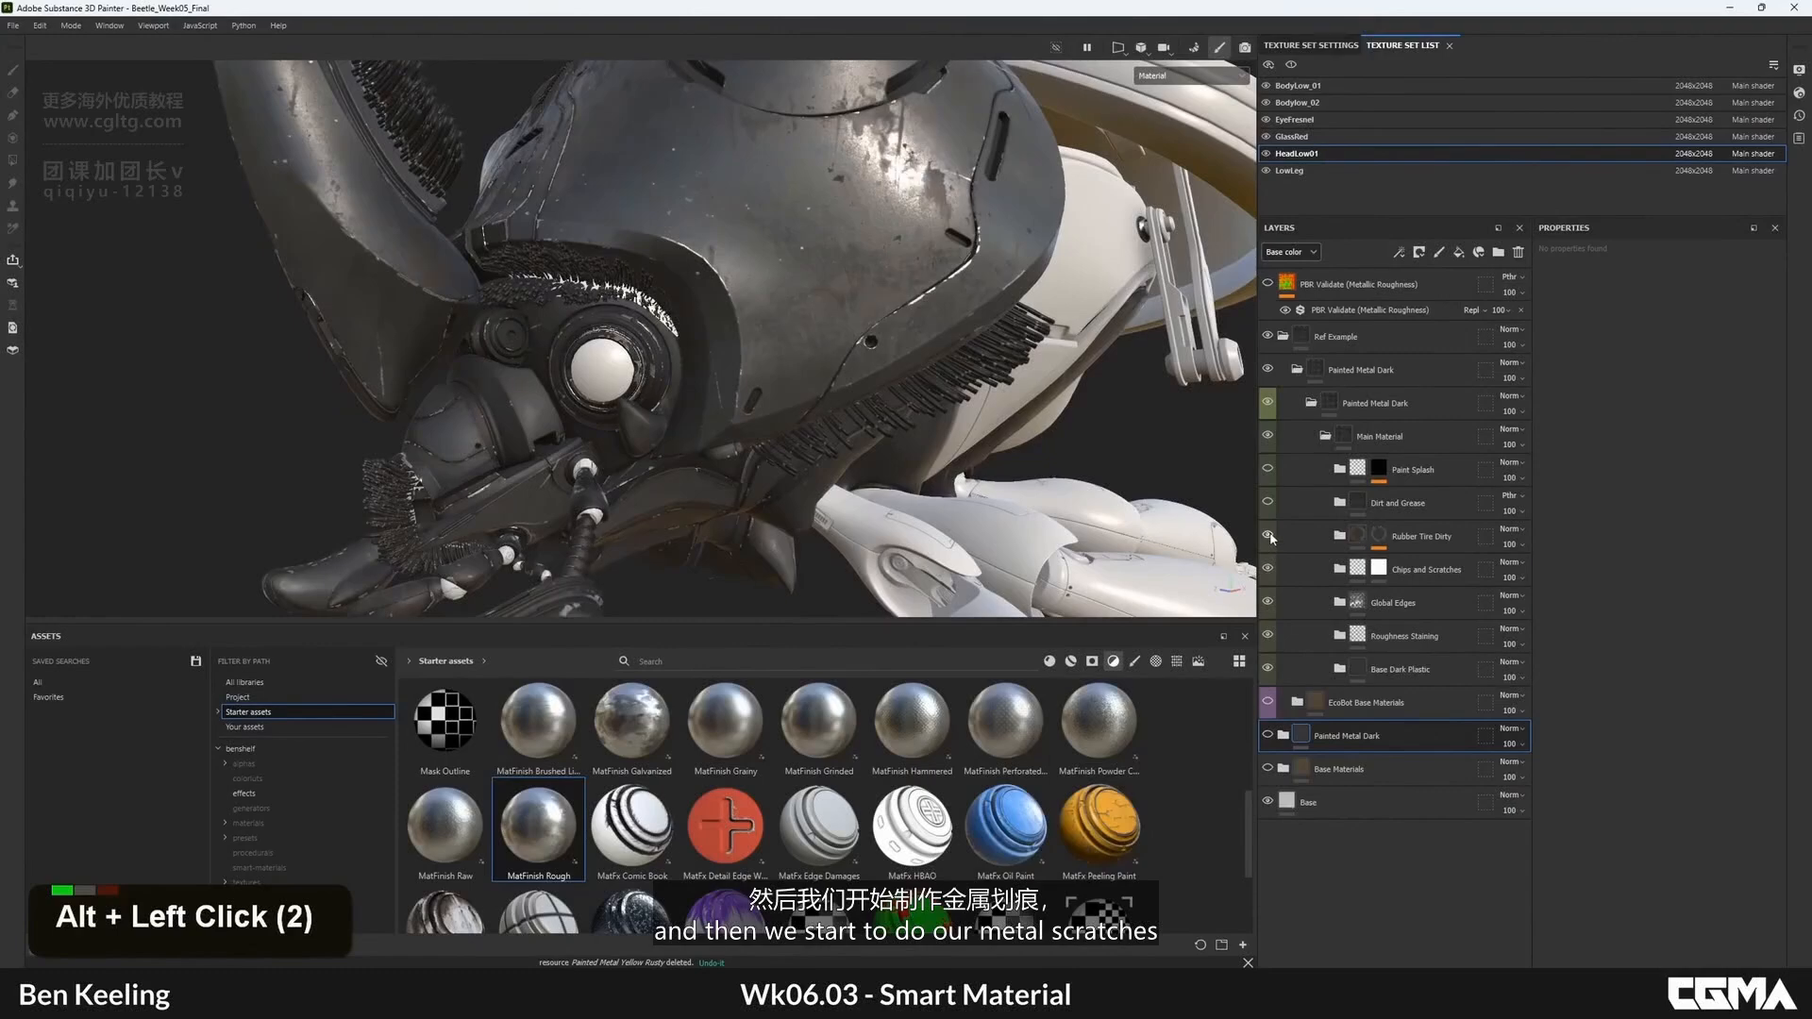
pyautogui.doubleClick(1270, 537)
pyautogui.click(1268, 503)
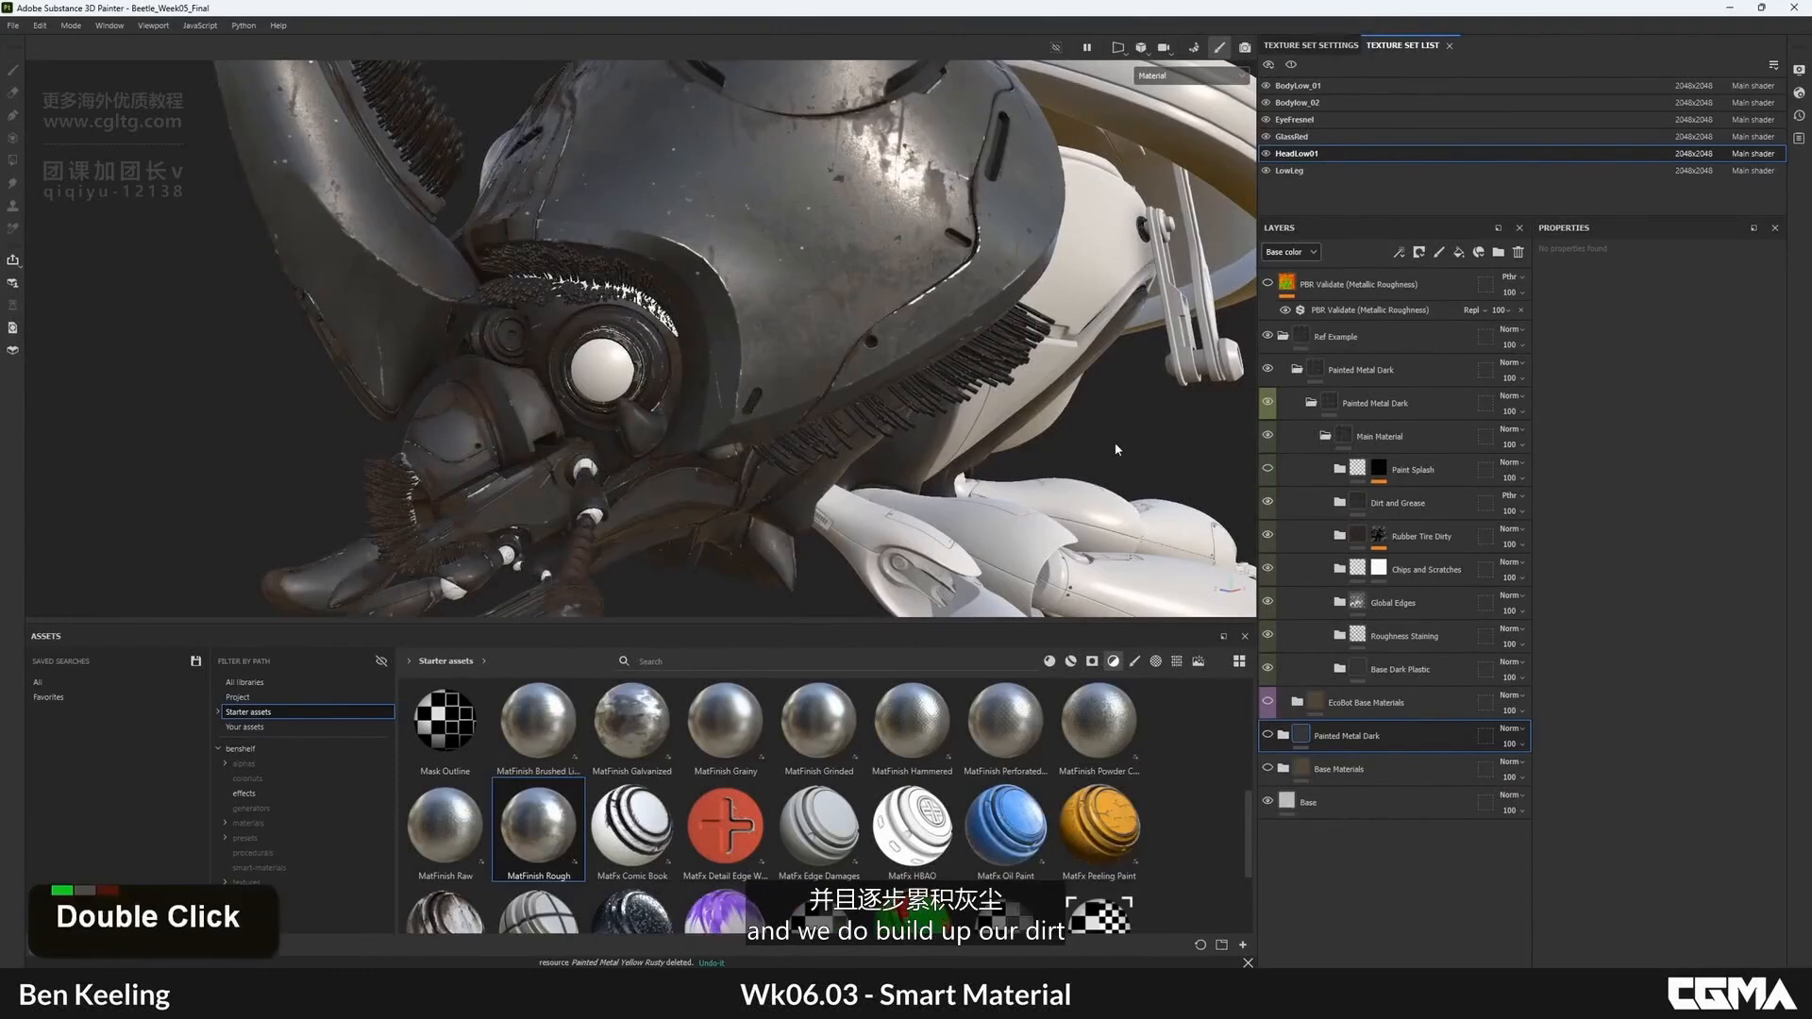
pyautogui.keyDown('alt'); pyautogui.moveTo(1114, 441); pyautogui.dragTo(1071, 410); pyautogui.keyUp('alt')
pyautogui.click(1269, 469)
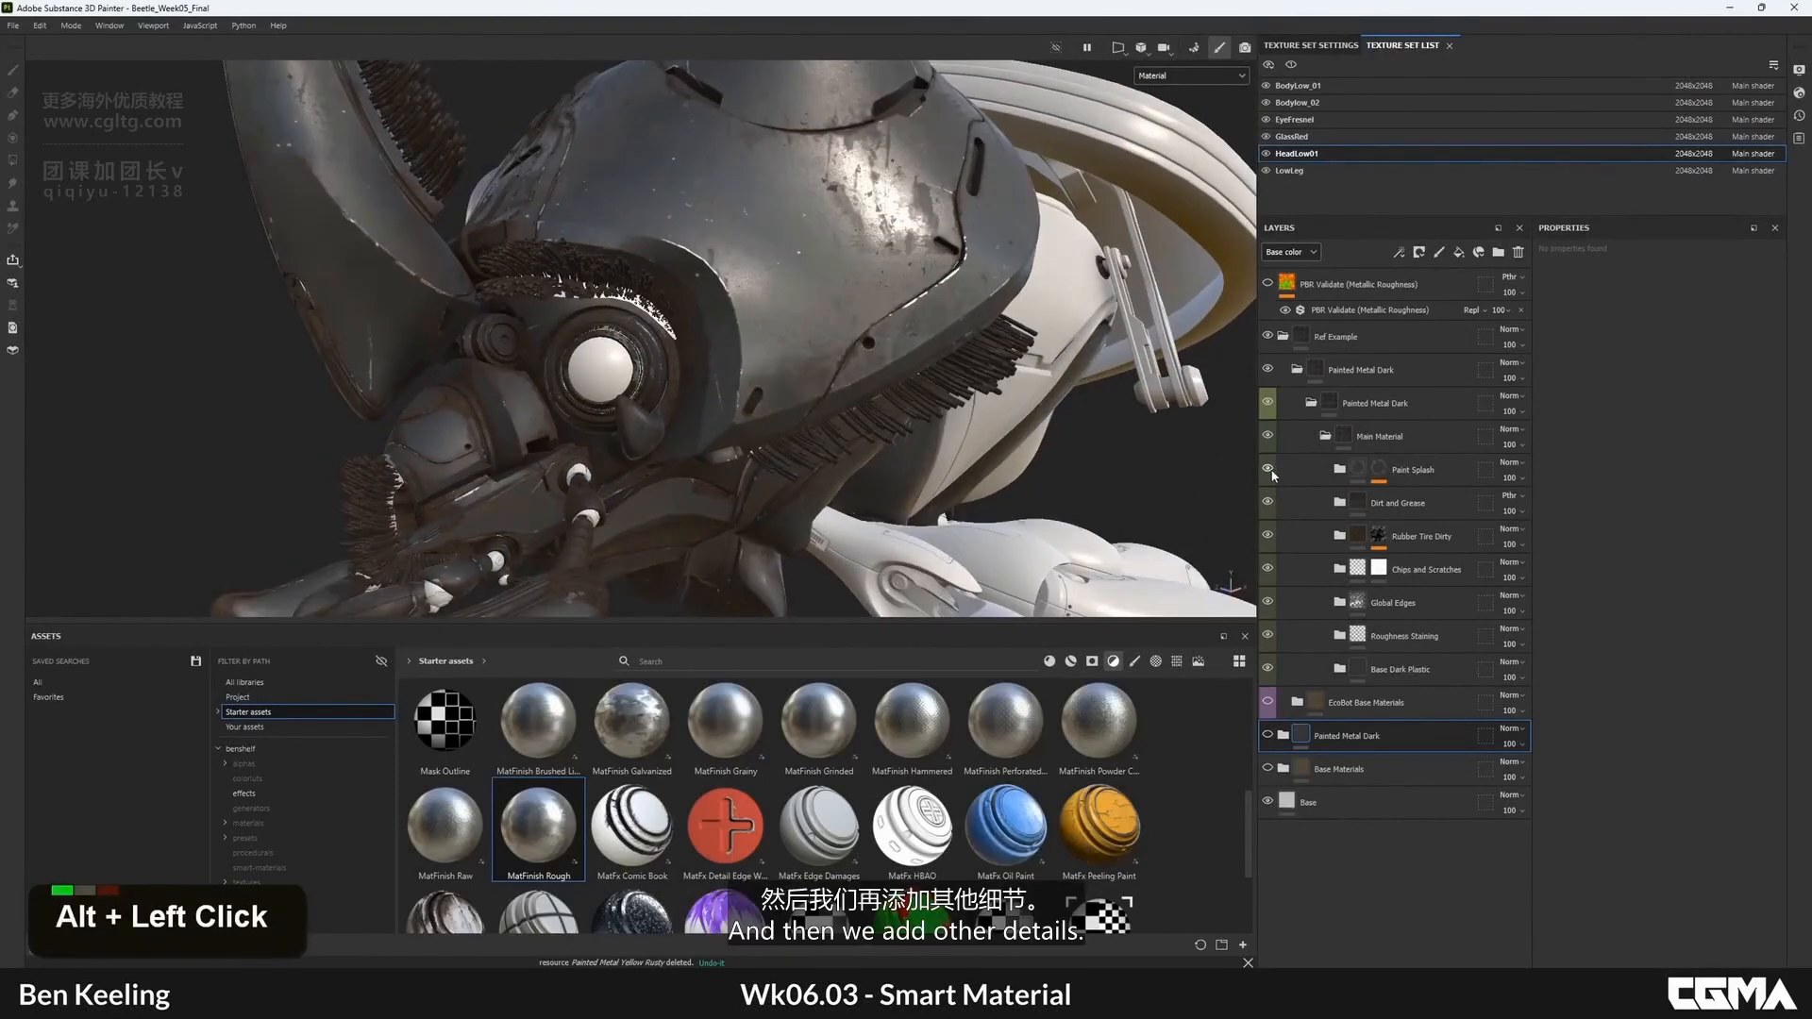
pyautogui.doubleClick(1270, 469)
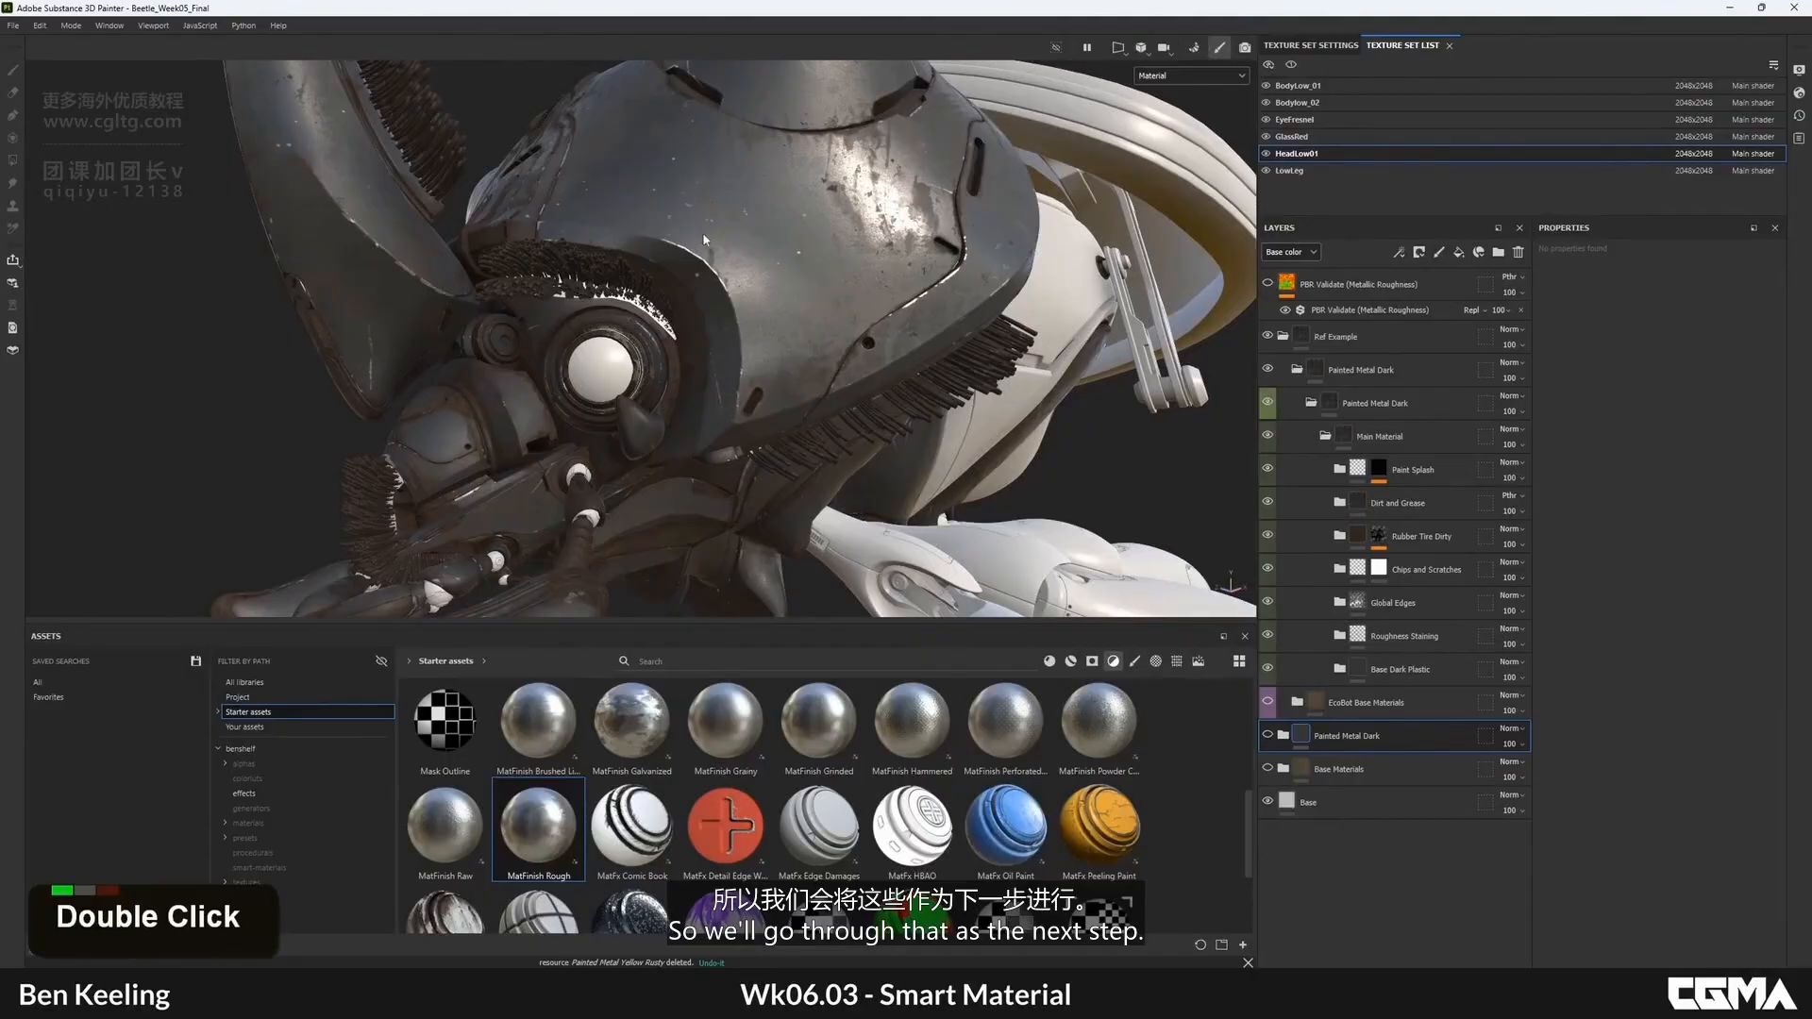
pyautogui.keyDown('alt'); pyautogui.moveTo(704, 239); pyautogui.dragTo(623, 250); pyautogui.keyUp('alt')
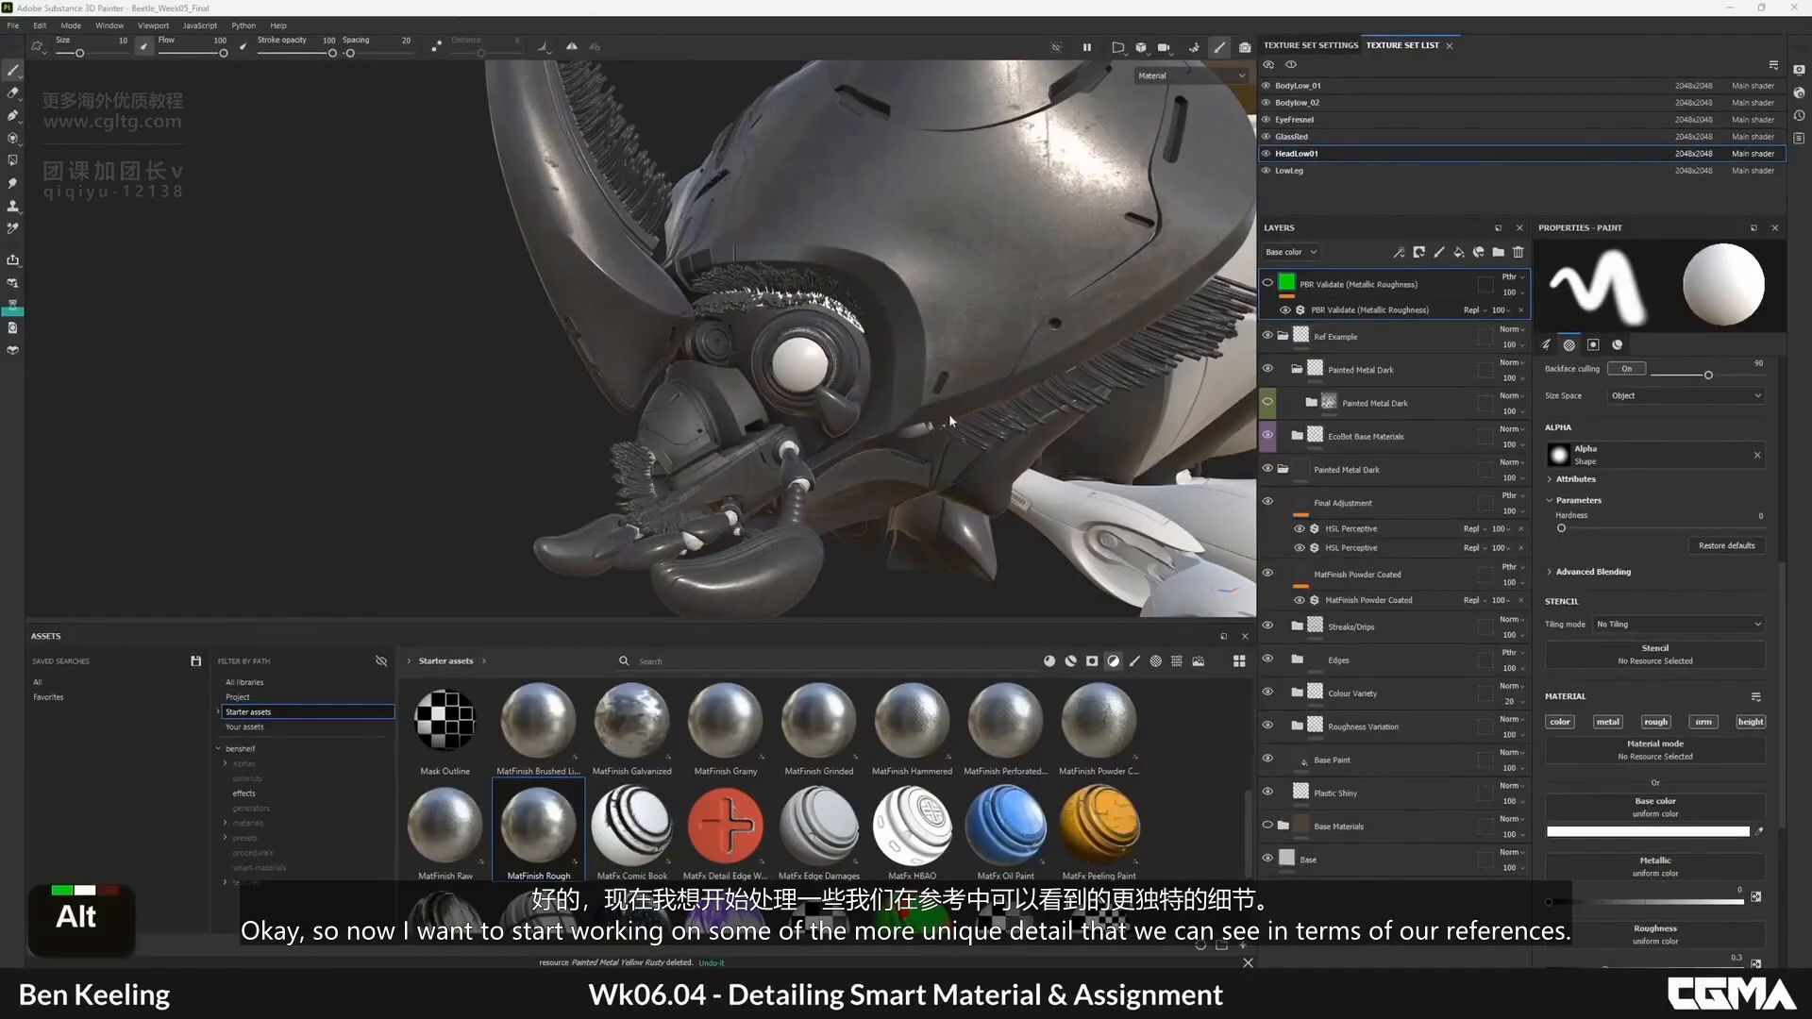
# - Switch to the reference image board and examine the large staining on the dark robot torso and the painted metal door
pyautogui.keyDown('alt'); pyautogui.moveTo(936, 447); pyautogui.dragTo(882, 413, button='middle'); pyautogui.keyUp('alt')
pyautogui.keyDown('alt'); pyautogui.moveTo(881, 412); pyautogui.dragTo(924, 591); pyautogui.keyUp('alt')
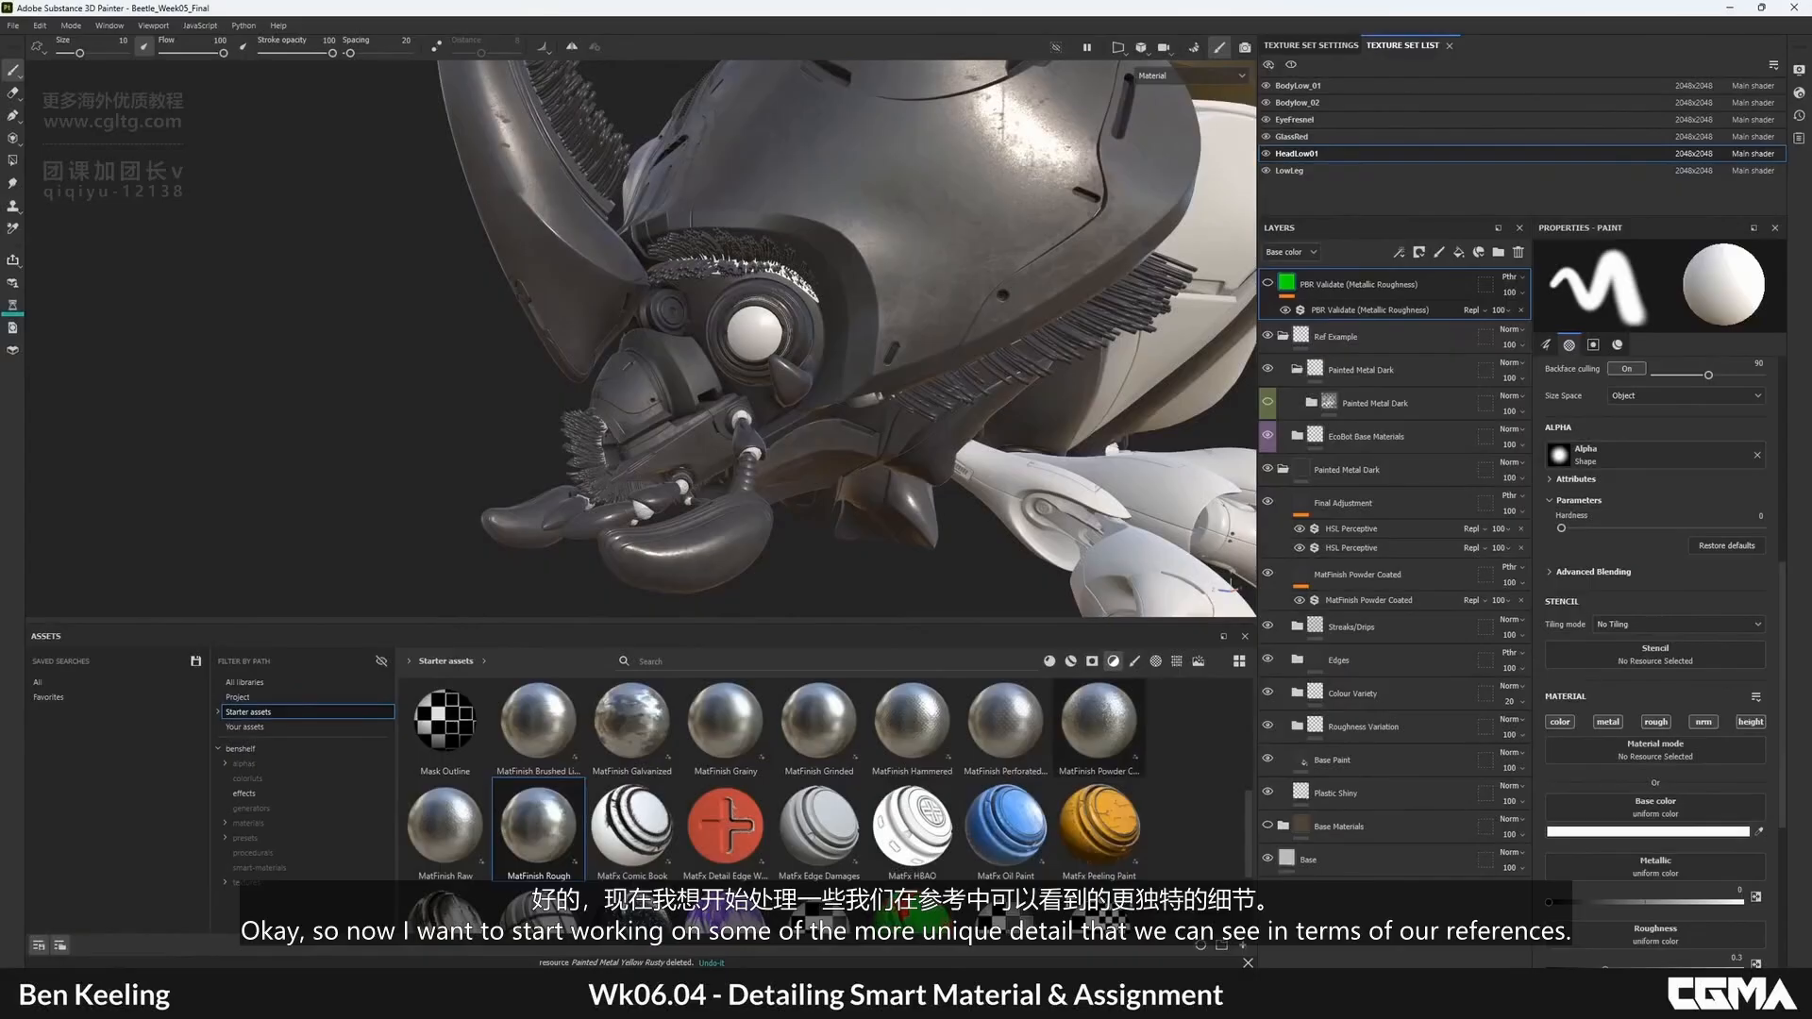
pyautogui.moveTo(1811, 411); pyautogui.dragTo(1145, 433, button='right')
pyautogui.scroll(-4, 1142, 432)
pyautogui.moveTo(1081, 425); pyautogui.dragTo(1255, 415, button='middle')
pyautogui.moveTo(1113, 642); pyautogui.dragTo(1260, 538, button='middle')
pyautogui.scroll(5, 1255, 581)
pyautogui.scroll(-2, 1261, 525)
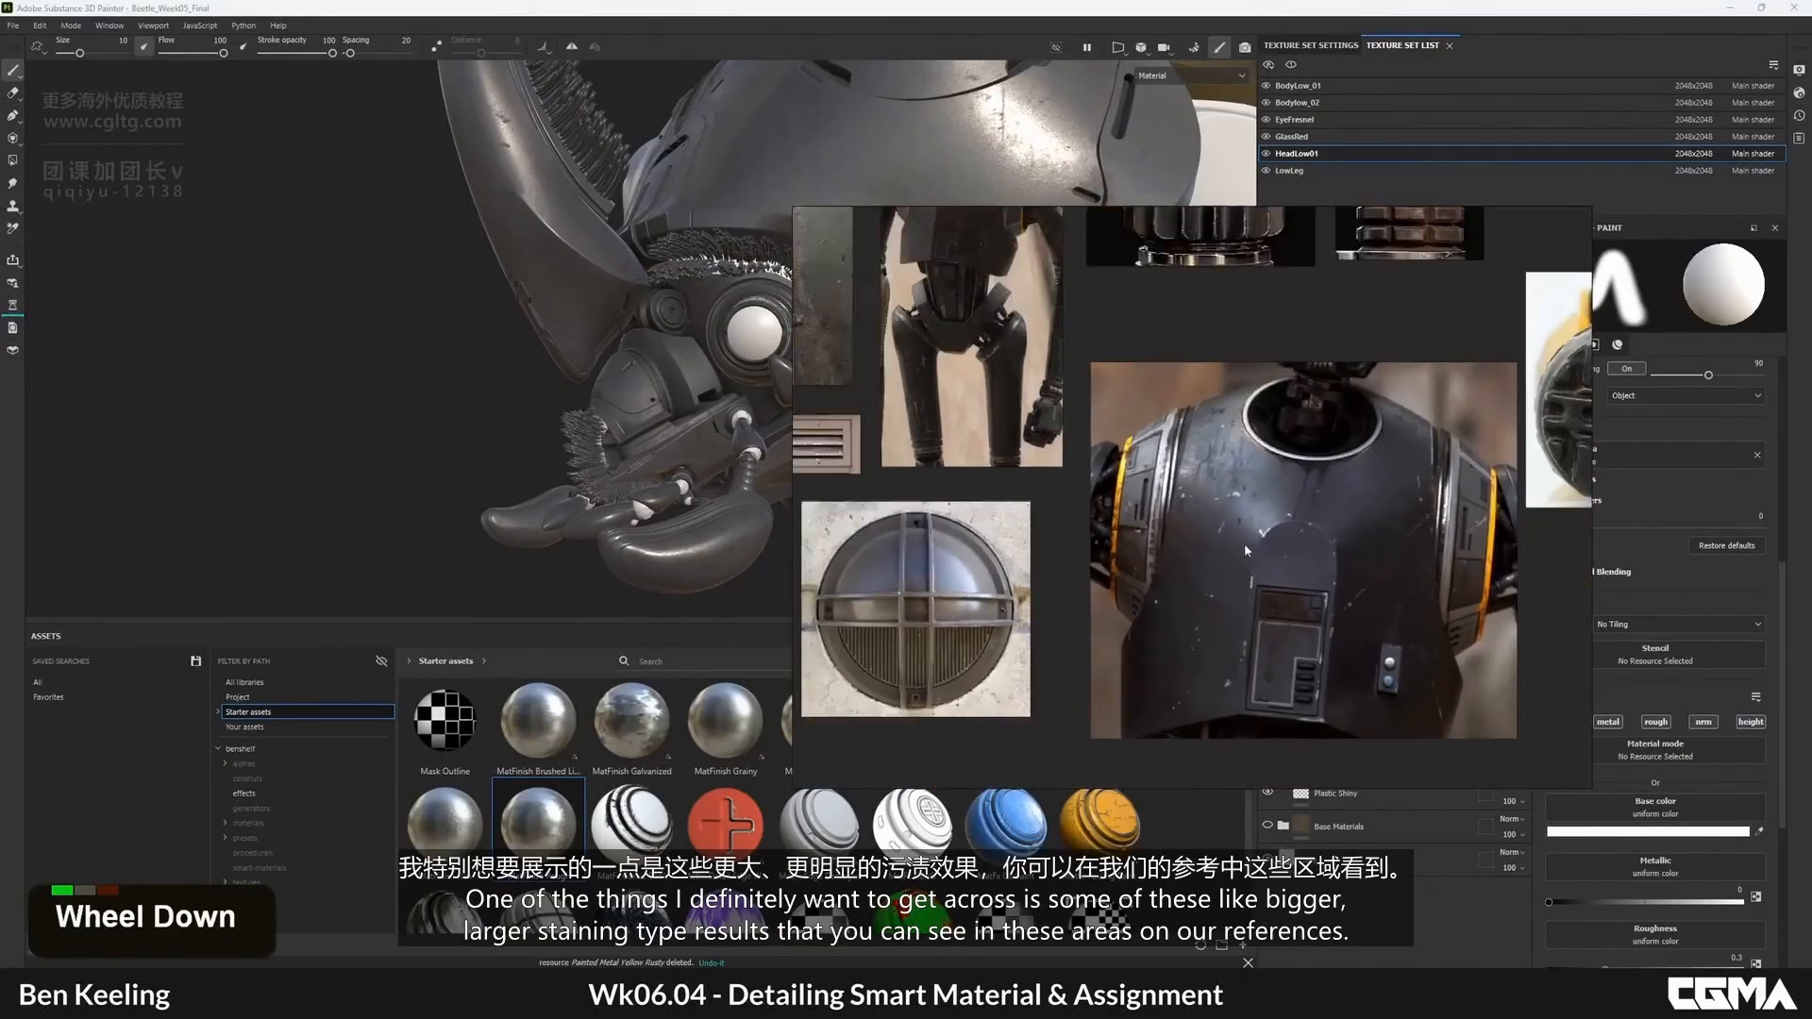
pyautogui.moveTo(1219, 490); pyautogui.dragTo(1283, 456, button='middle')
pyautogui.scroll(2, 990, 326)
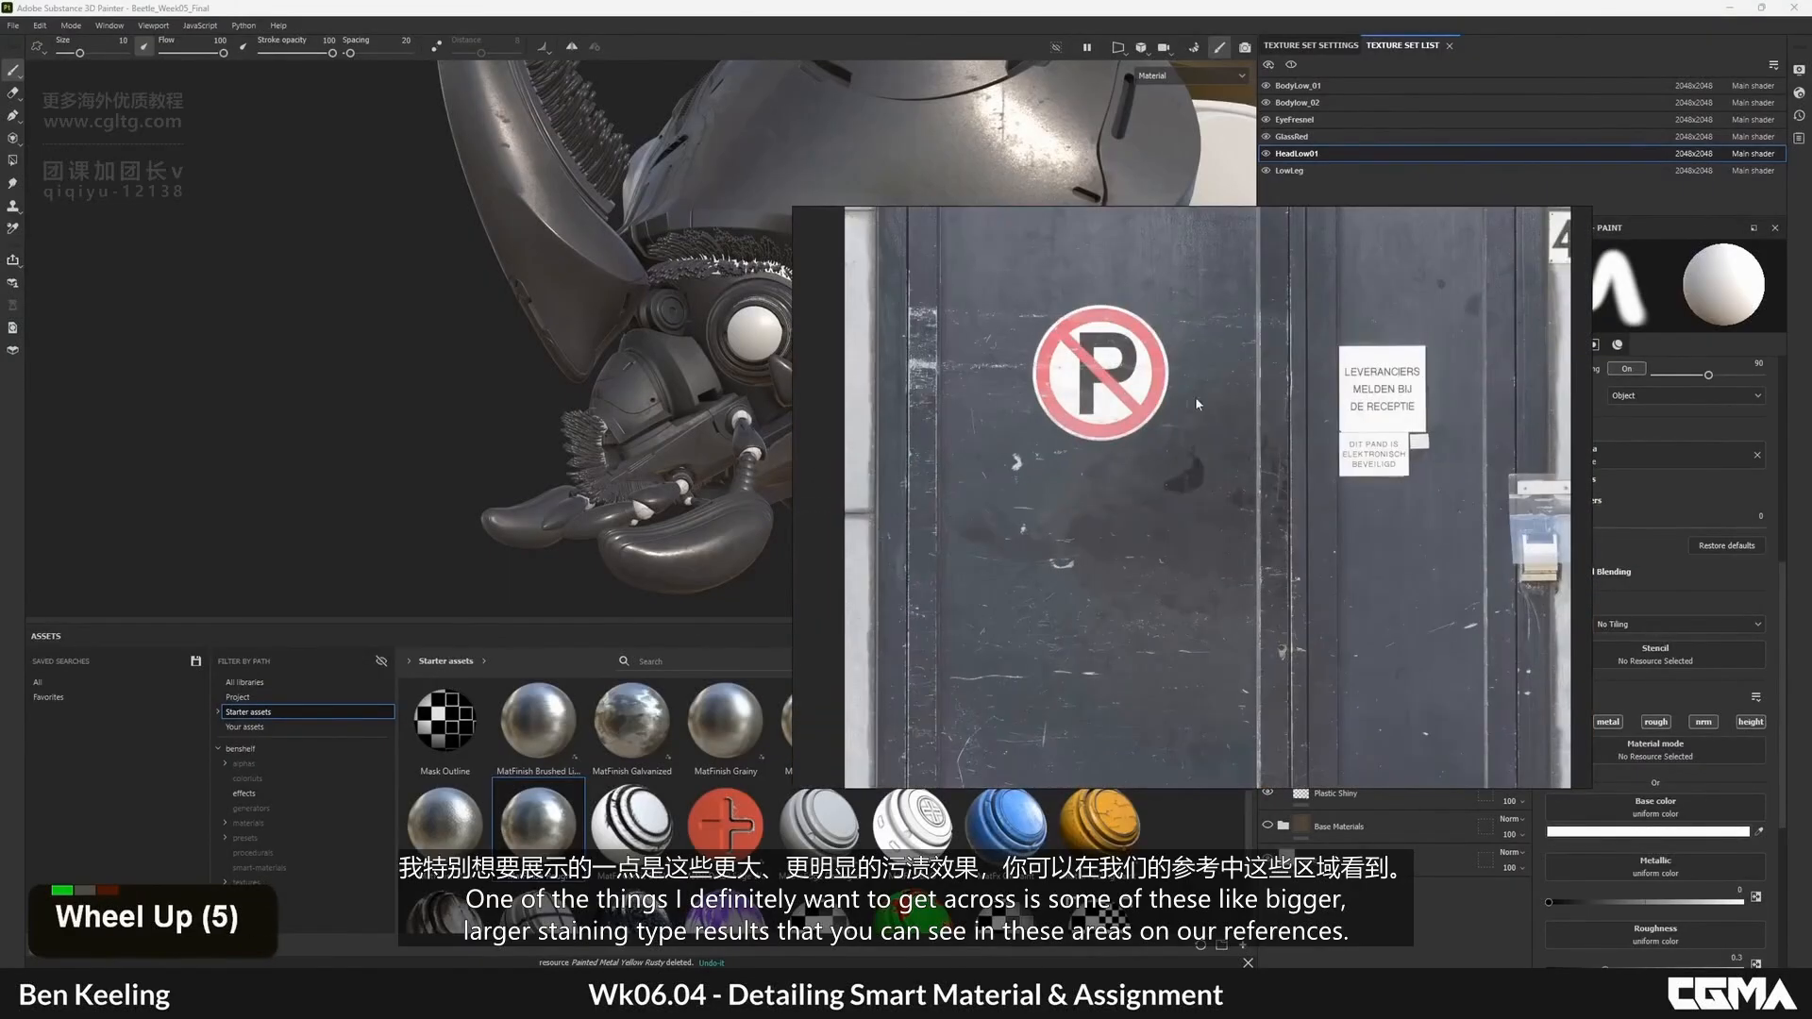
pyautogui.scroll(-2, 1195, 397)
pyautogui.moveTo(1195, 396); pyautogui.dragTo(1191, 439, button='middle')
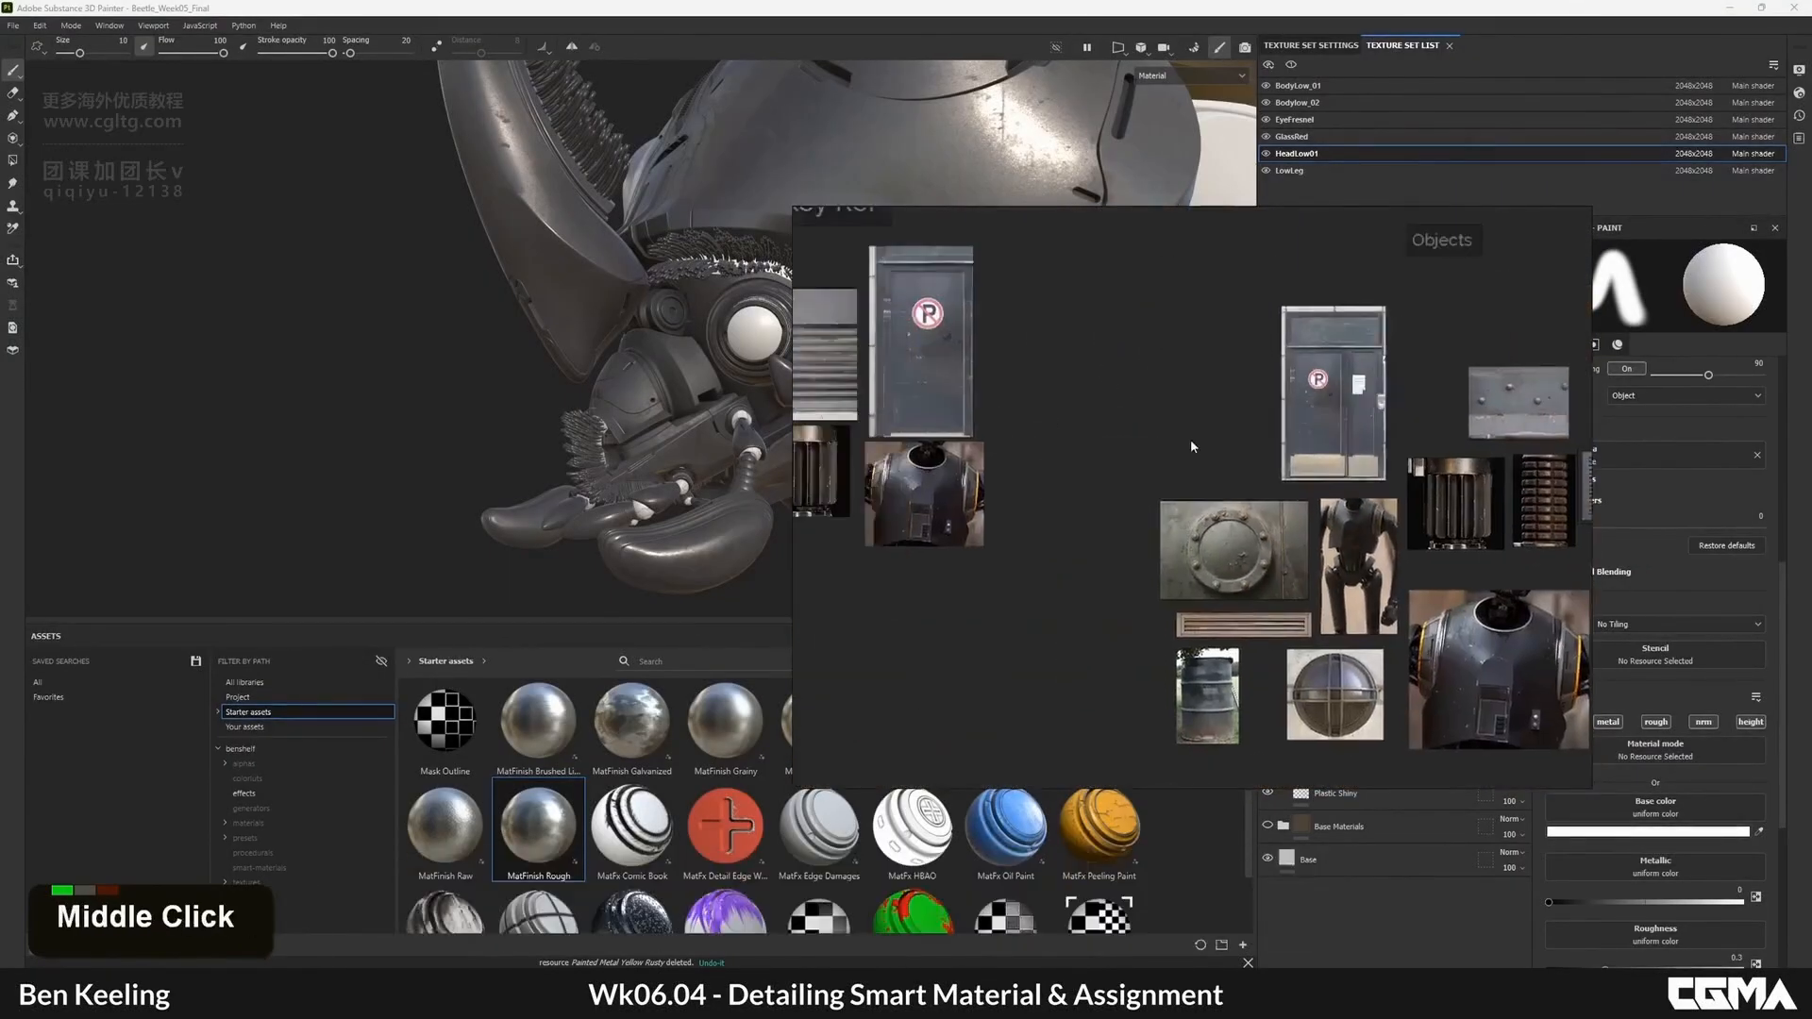
# - Study the dirt, grime and metal edge wear on the ribbed cylinder and robot torso reference images
pyautogui.scroll(3, 1192, 446)
pyautogui.moveTo(1215, 503); pyautogui.dragTo(1200, 447, button='middle')
pyautogui.scroll(1, 1201, 446)
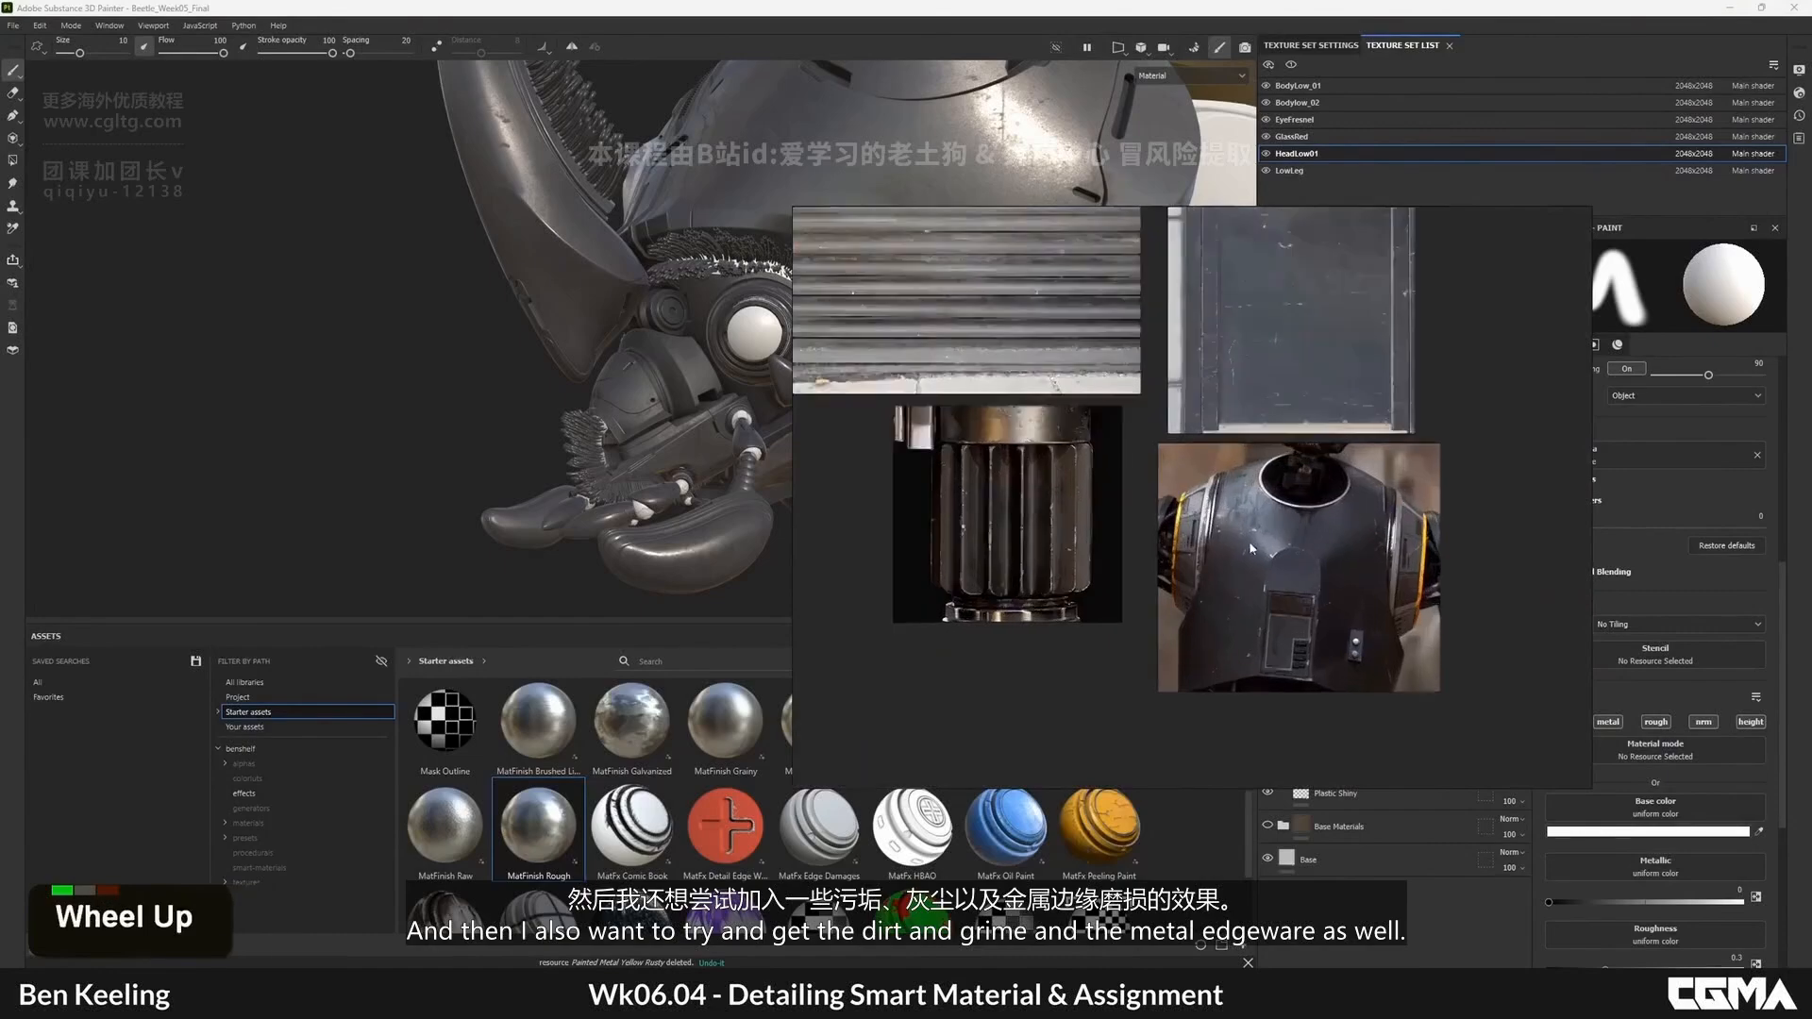
pyautogui.scroll(3, 1251, 548)
pyautogui.scroll(-2, 1324, 544)
pyautogui.moveTo(1325, 544); pyautogui.dragTo(1263, 489, button='middle')
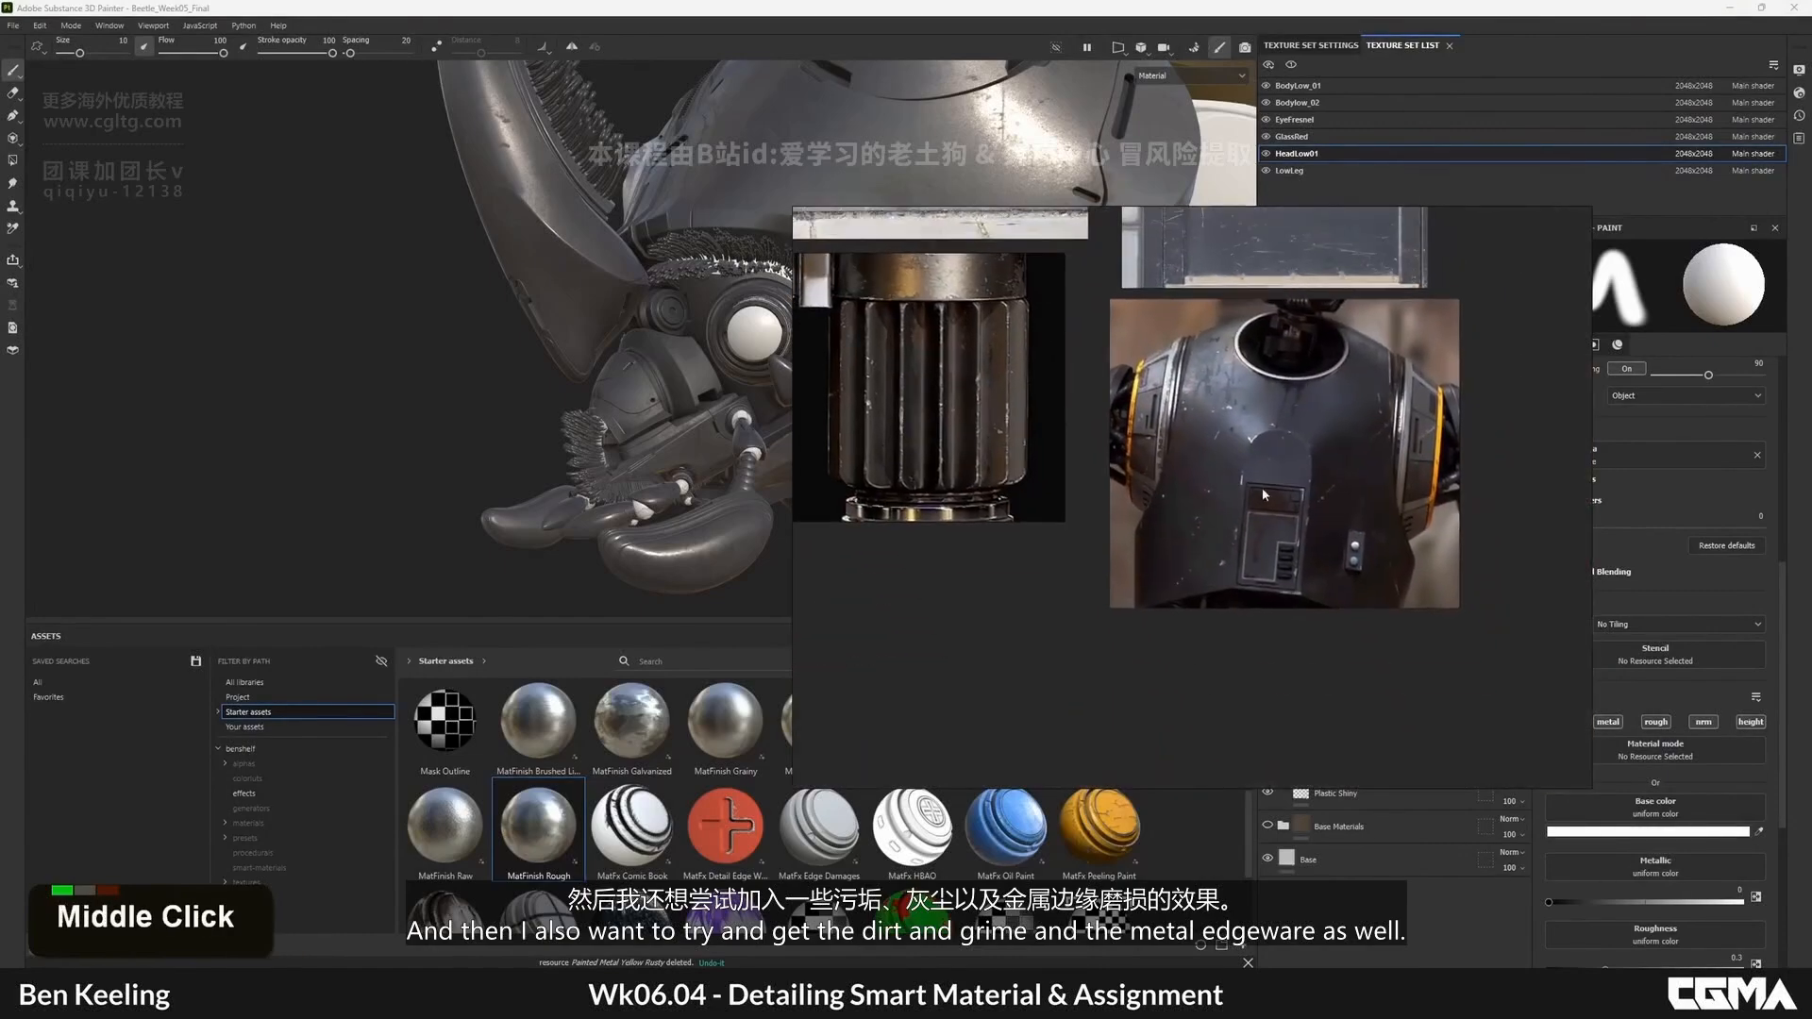
pyautogui.scroll(-2, 1290, 509)
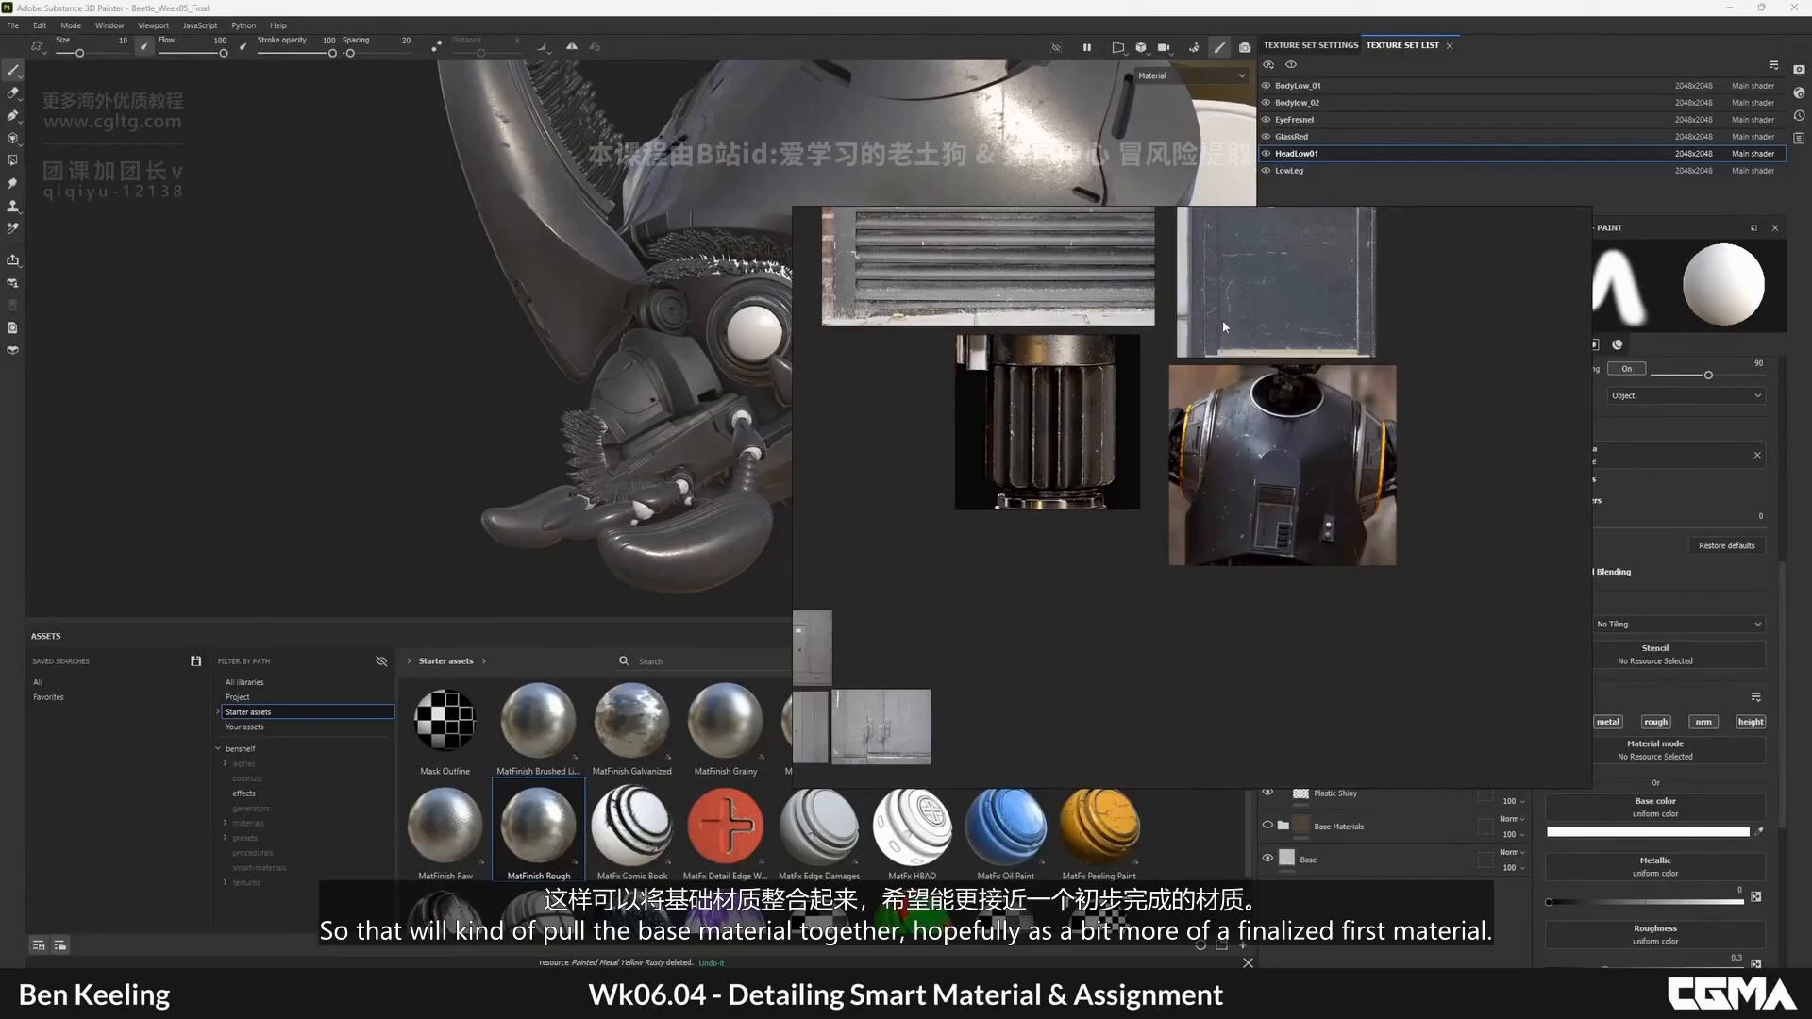
# - Examine the surface wear on the louvred metal shutter and door reference images, and return to the beetle project
pyautogui.moveTo(1201, 283); pyautogui.dragTo(1282, 428, button='middle')
pyautogui.moveTo(1116, 313); pyautogui.dragTo(1125, 453, button='middle')
pyautogui.scroll(4, 989, 416)
pyautogui.scroll(-2, 989, 415)
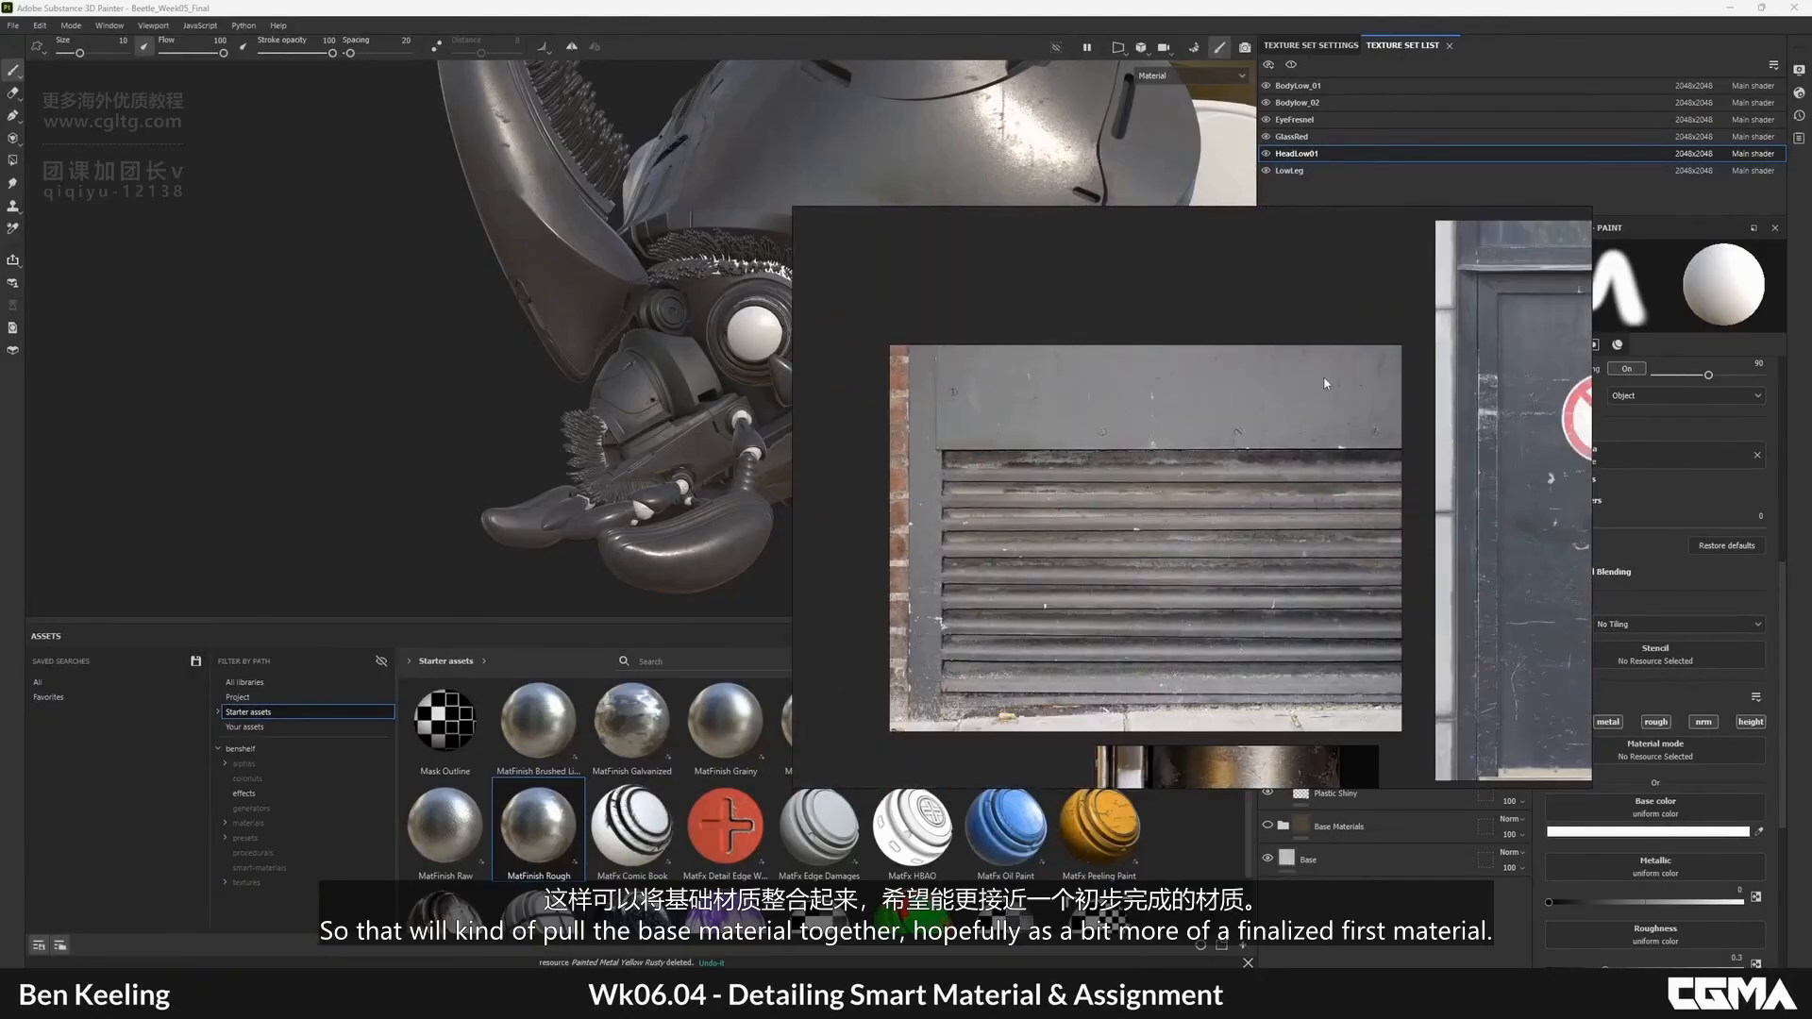
pyautogui.scroll(-3, 1304, 393)
pyautogui.moveTo(1308, 434); pyautogui.dragTo(1238, 356, button='middle')
pyautogui.moveTo(1204, 486); pyautogui.dragTo(1230, 388, button='middle')
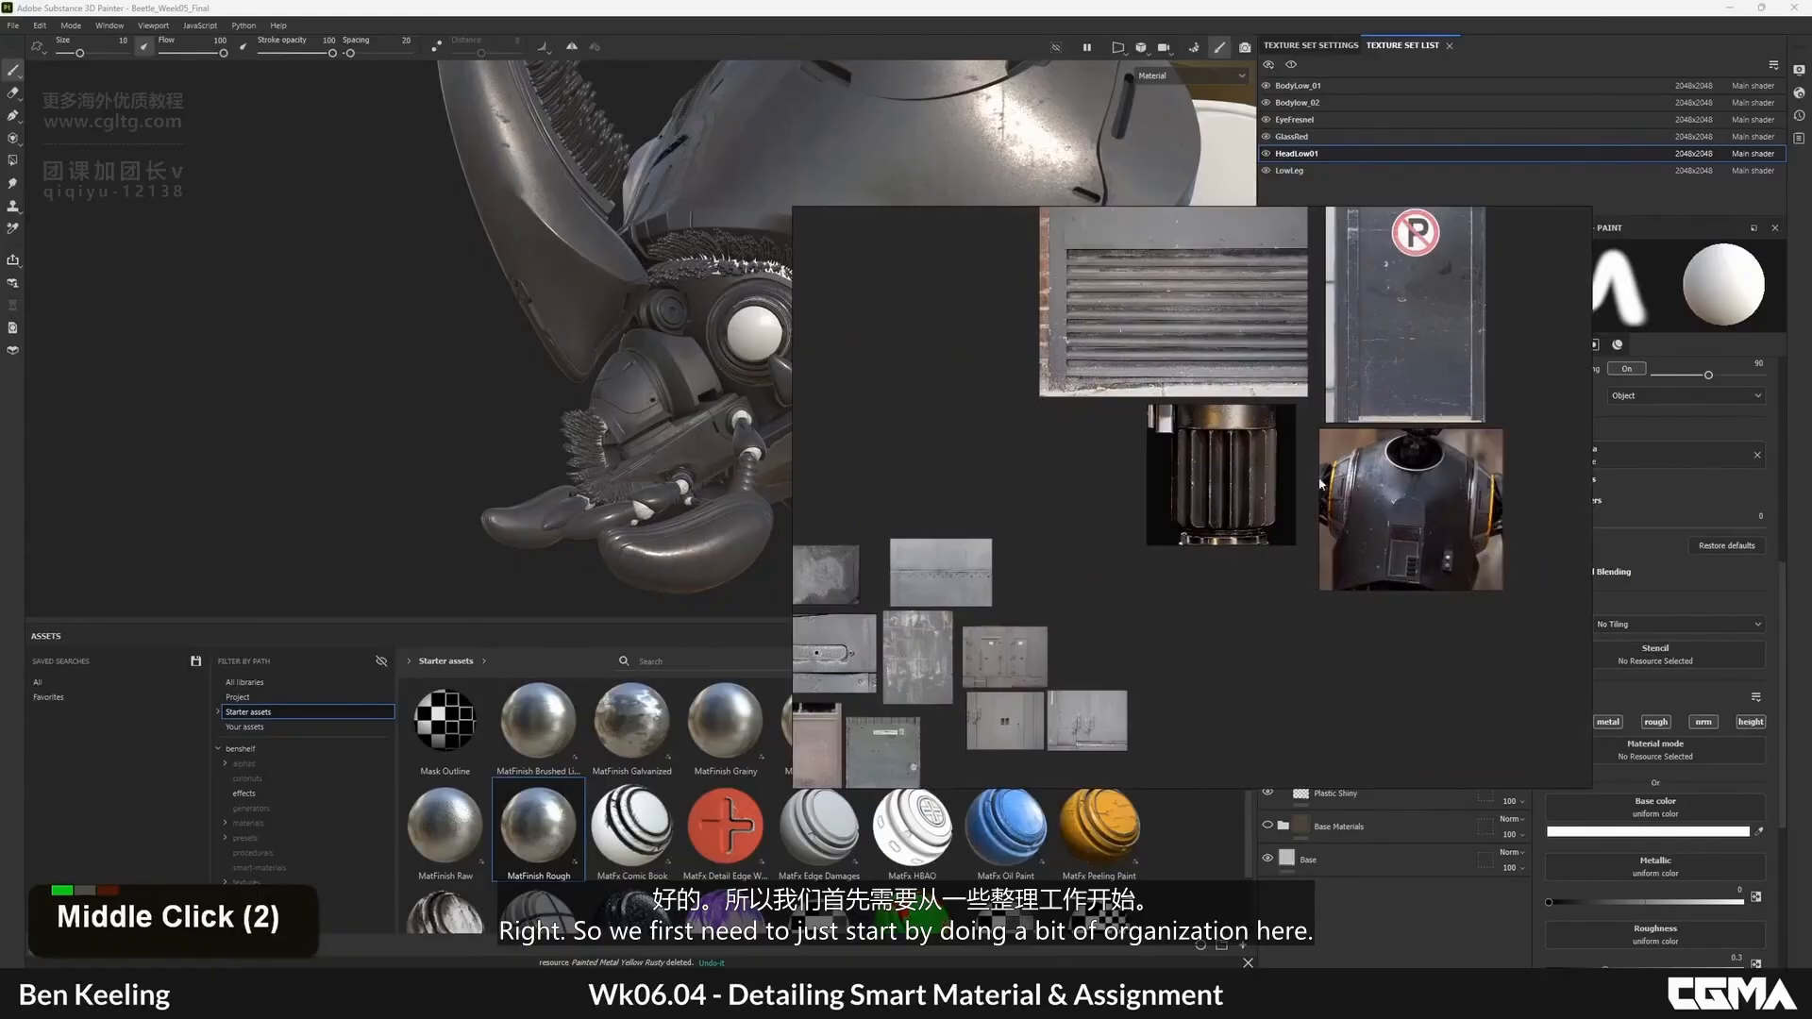
pyautogui.scroll(2, 1418, 523)
pyautogui.moveTo(1011, 381); pyautogui.dragTo(1811, 407, button='right')
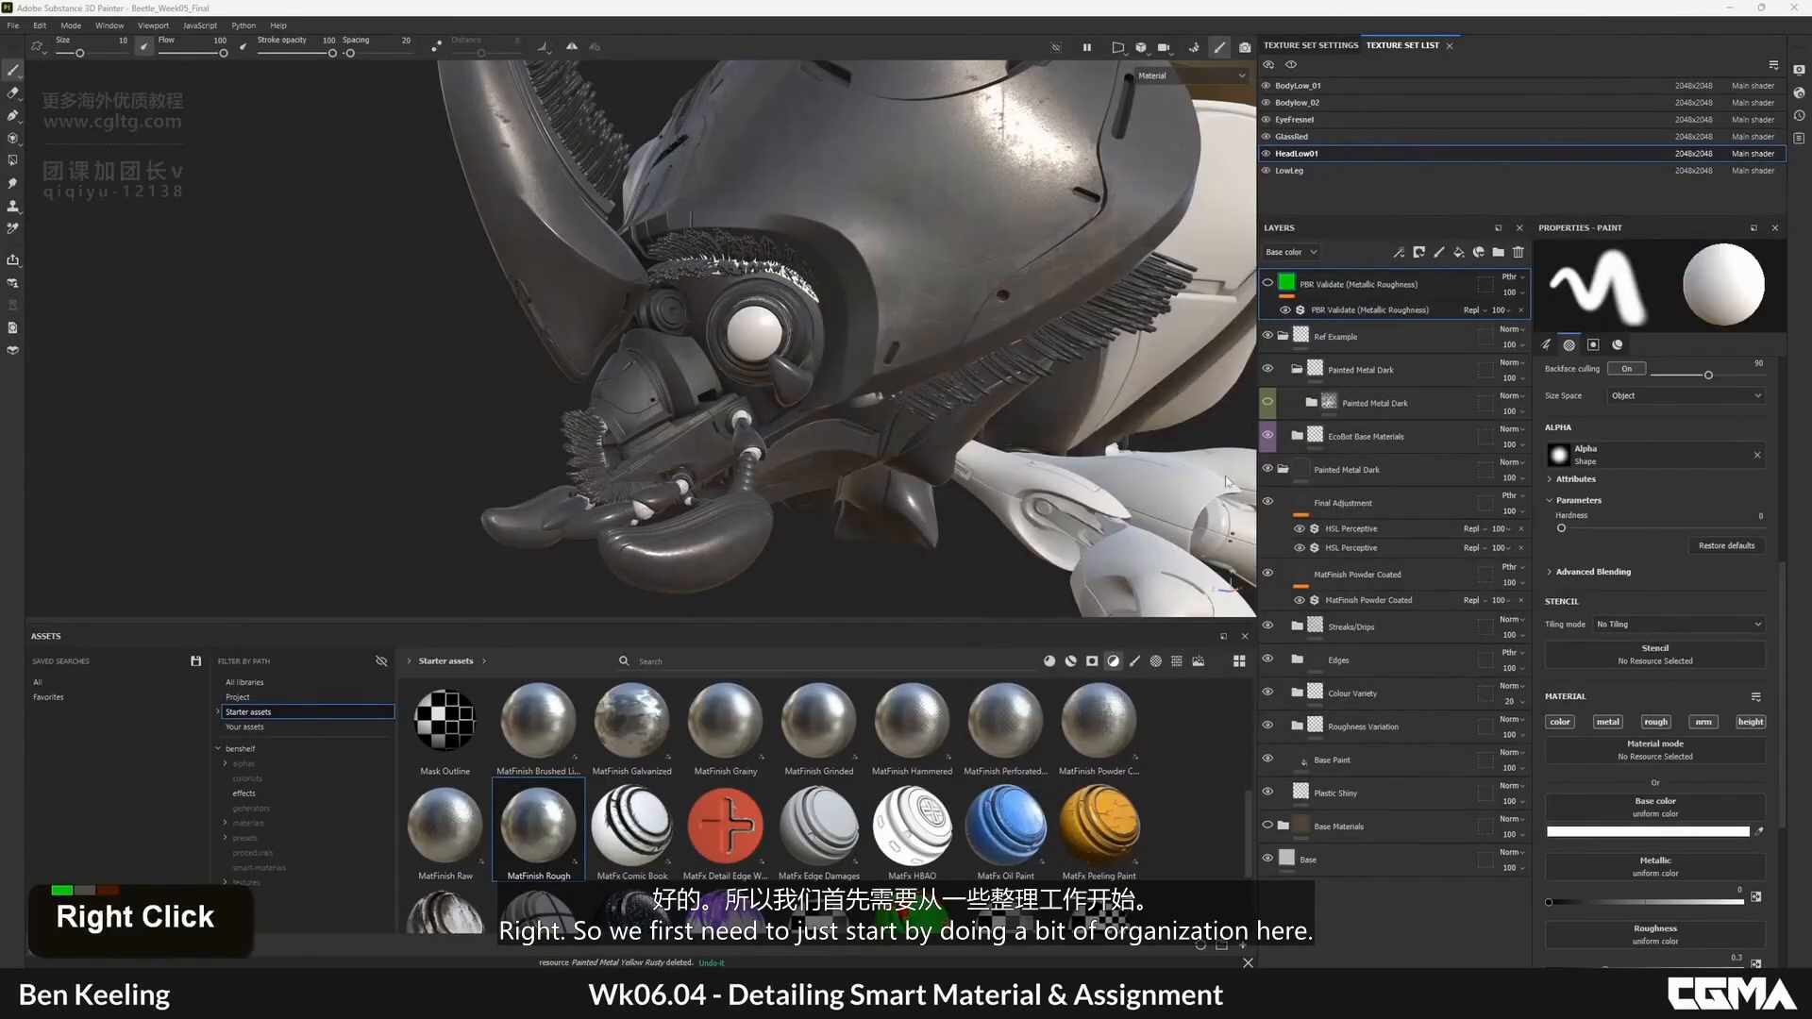
# - Group the layers from Final Adjustment to Plastic Shiny into a folder named Base inside Painted Metal Dark, and collapse it
pyautogui.click(1379, 495)
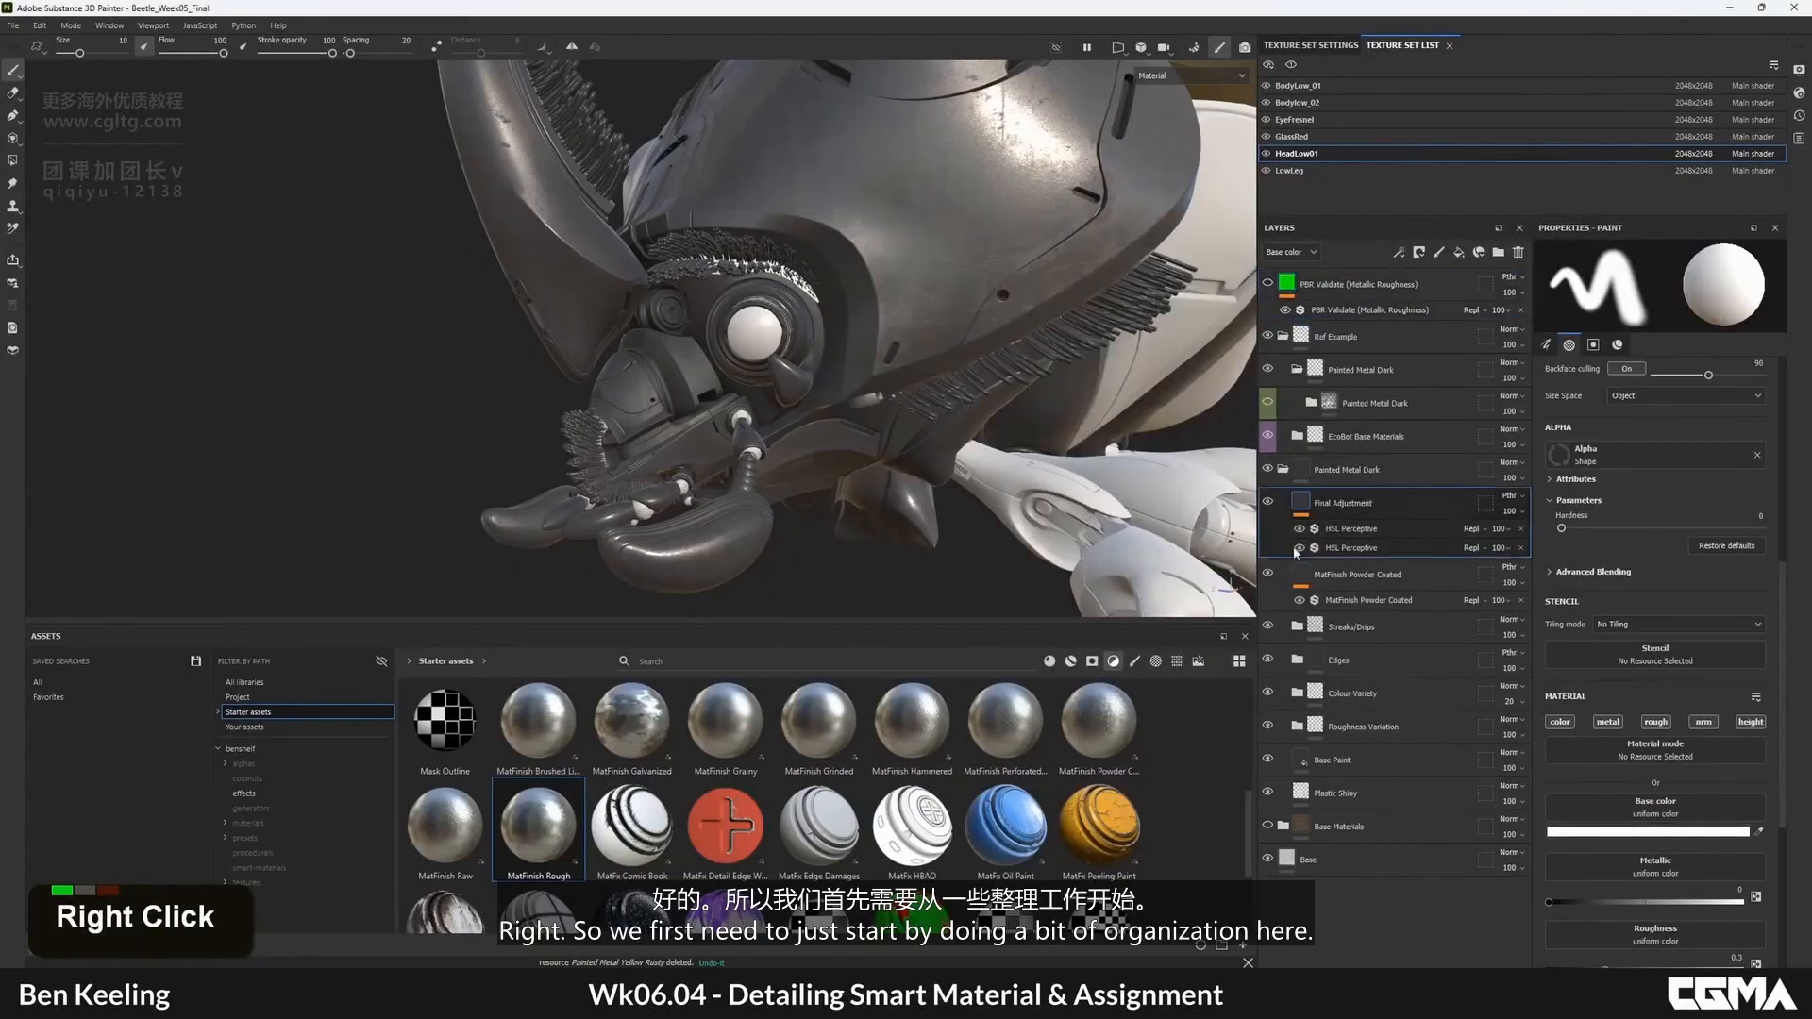
pyautogui.keyDown('shift'); pyautogui.click(1340, 792); pyautogui.keyUp('shift')
pyautogui.hotkey('ctrl', 'g')
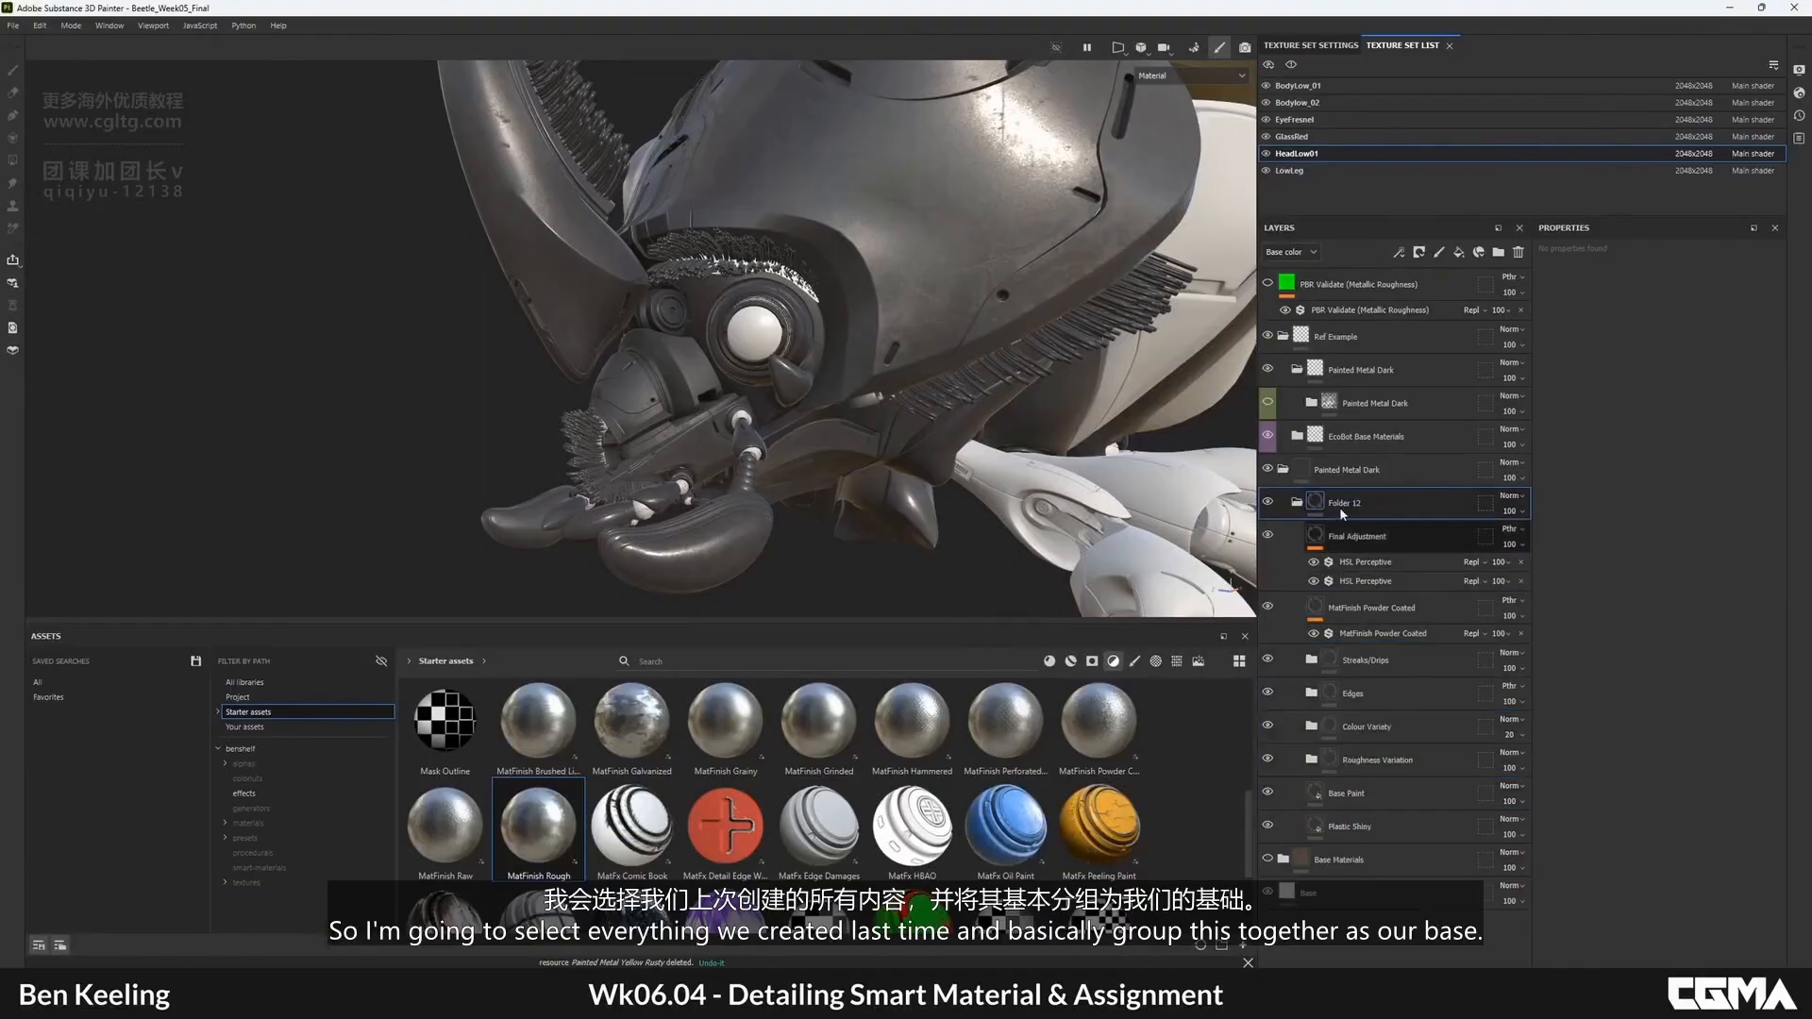
pyautogui.doubleClick(1359, 504)
pyautogui.write('Base')
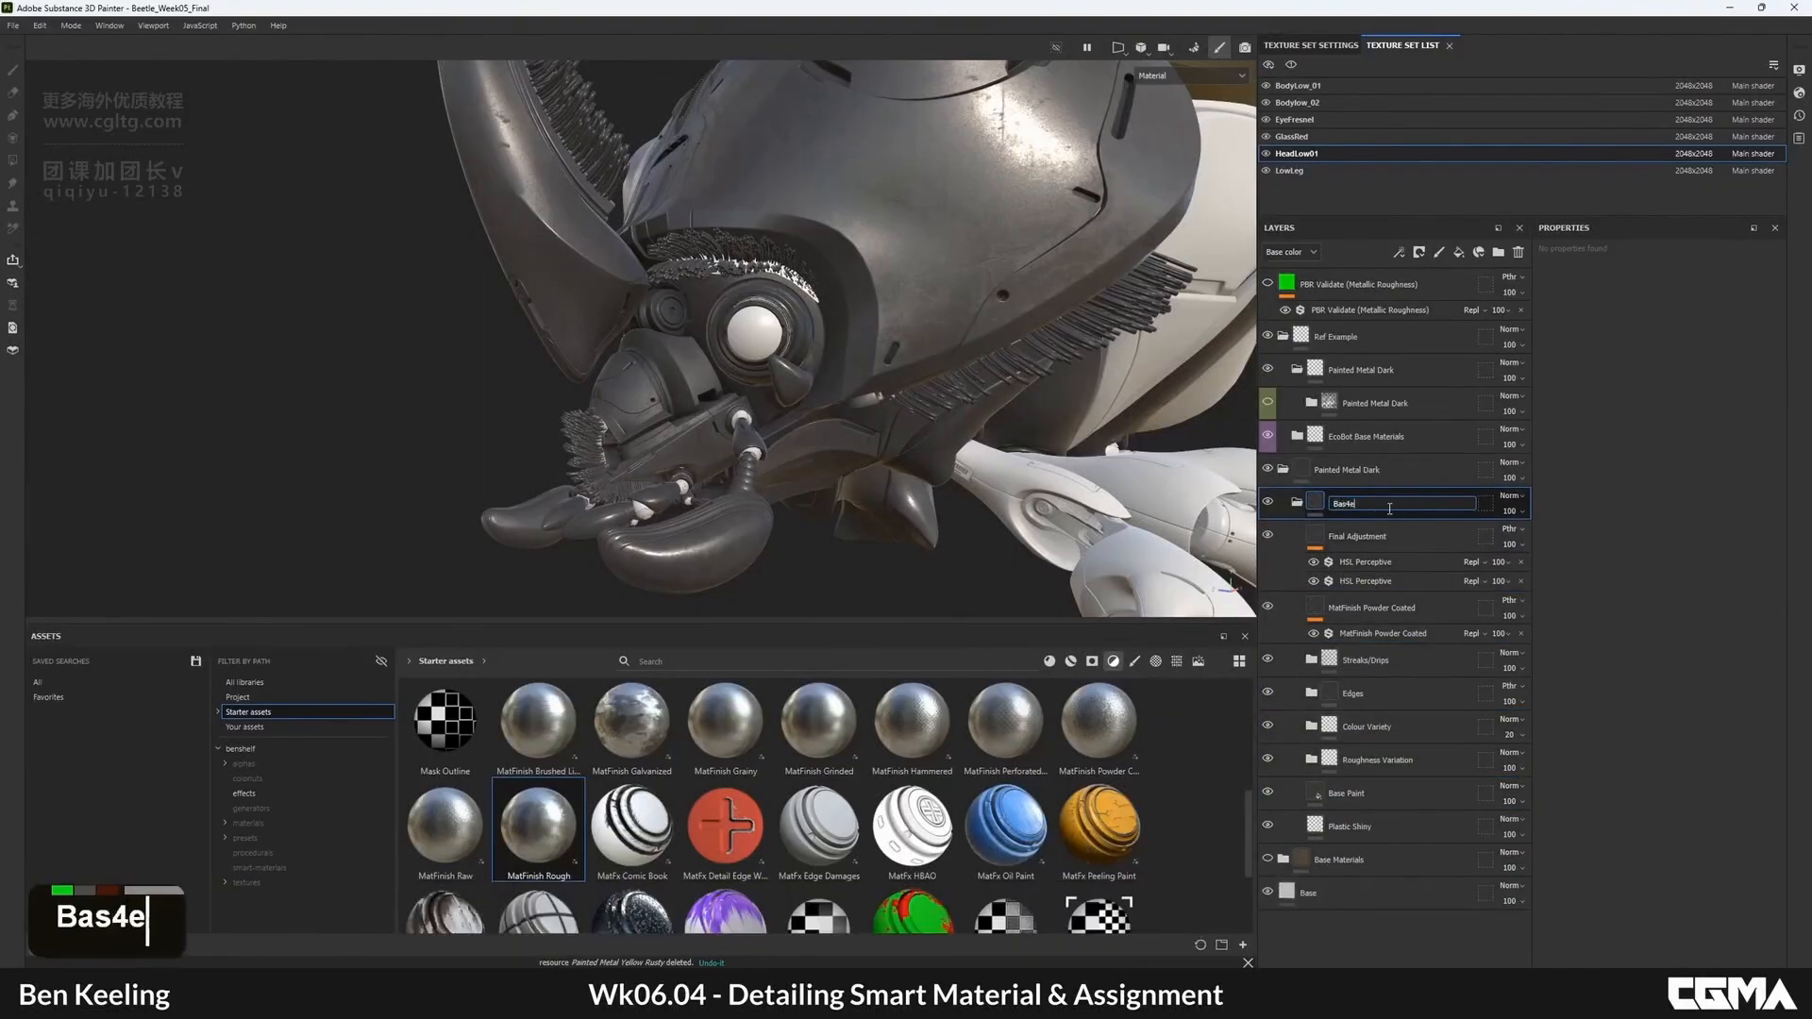
pyautogui.press('Return')
pyautogui.click(1296, 502)
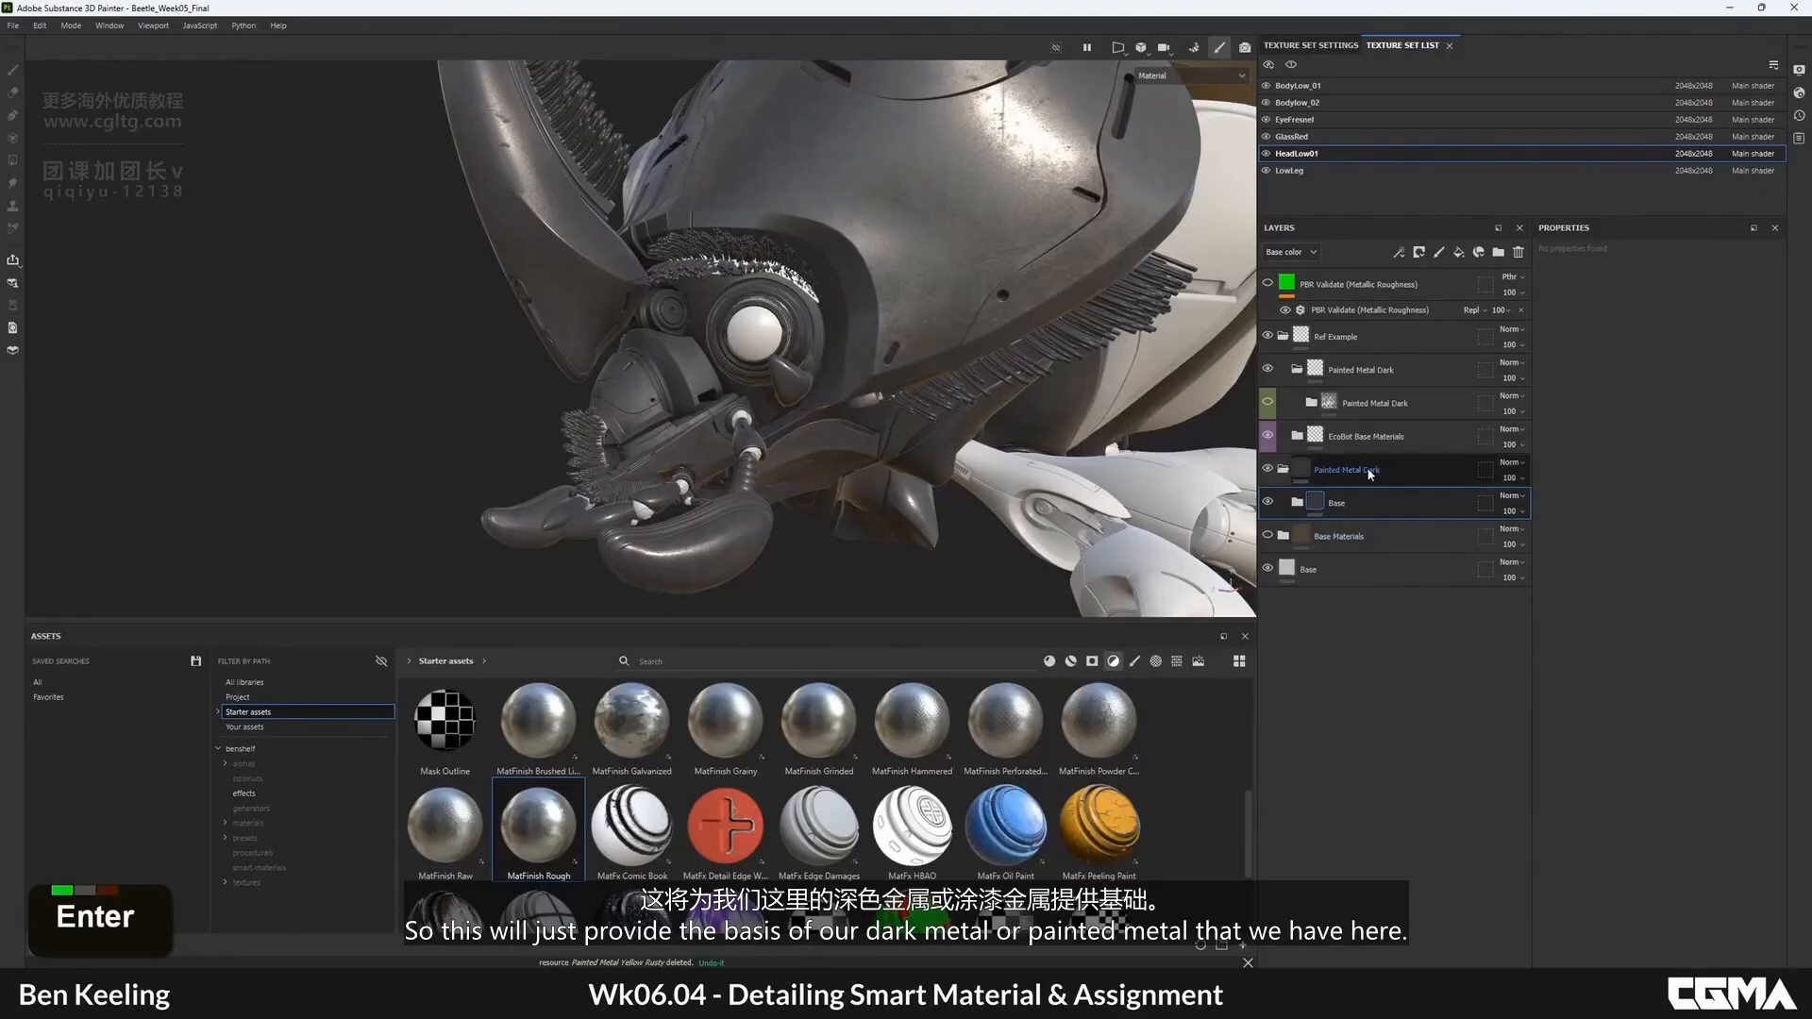
# - Toggle the Base folder's visibility off and on, and inspect the dark metal on the head from several angles
pyautogui.click(1268, 503)
pyautogui.click(1267, 502)
pyautogui.keyDown('alt'); pyautogui.moveTo(991, 247); pyautogui.dragTo(900, 285); pyautogui.keyUp('alt')
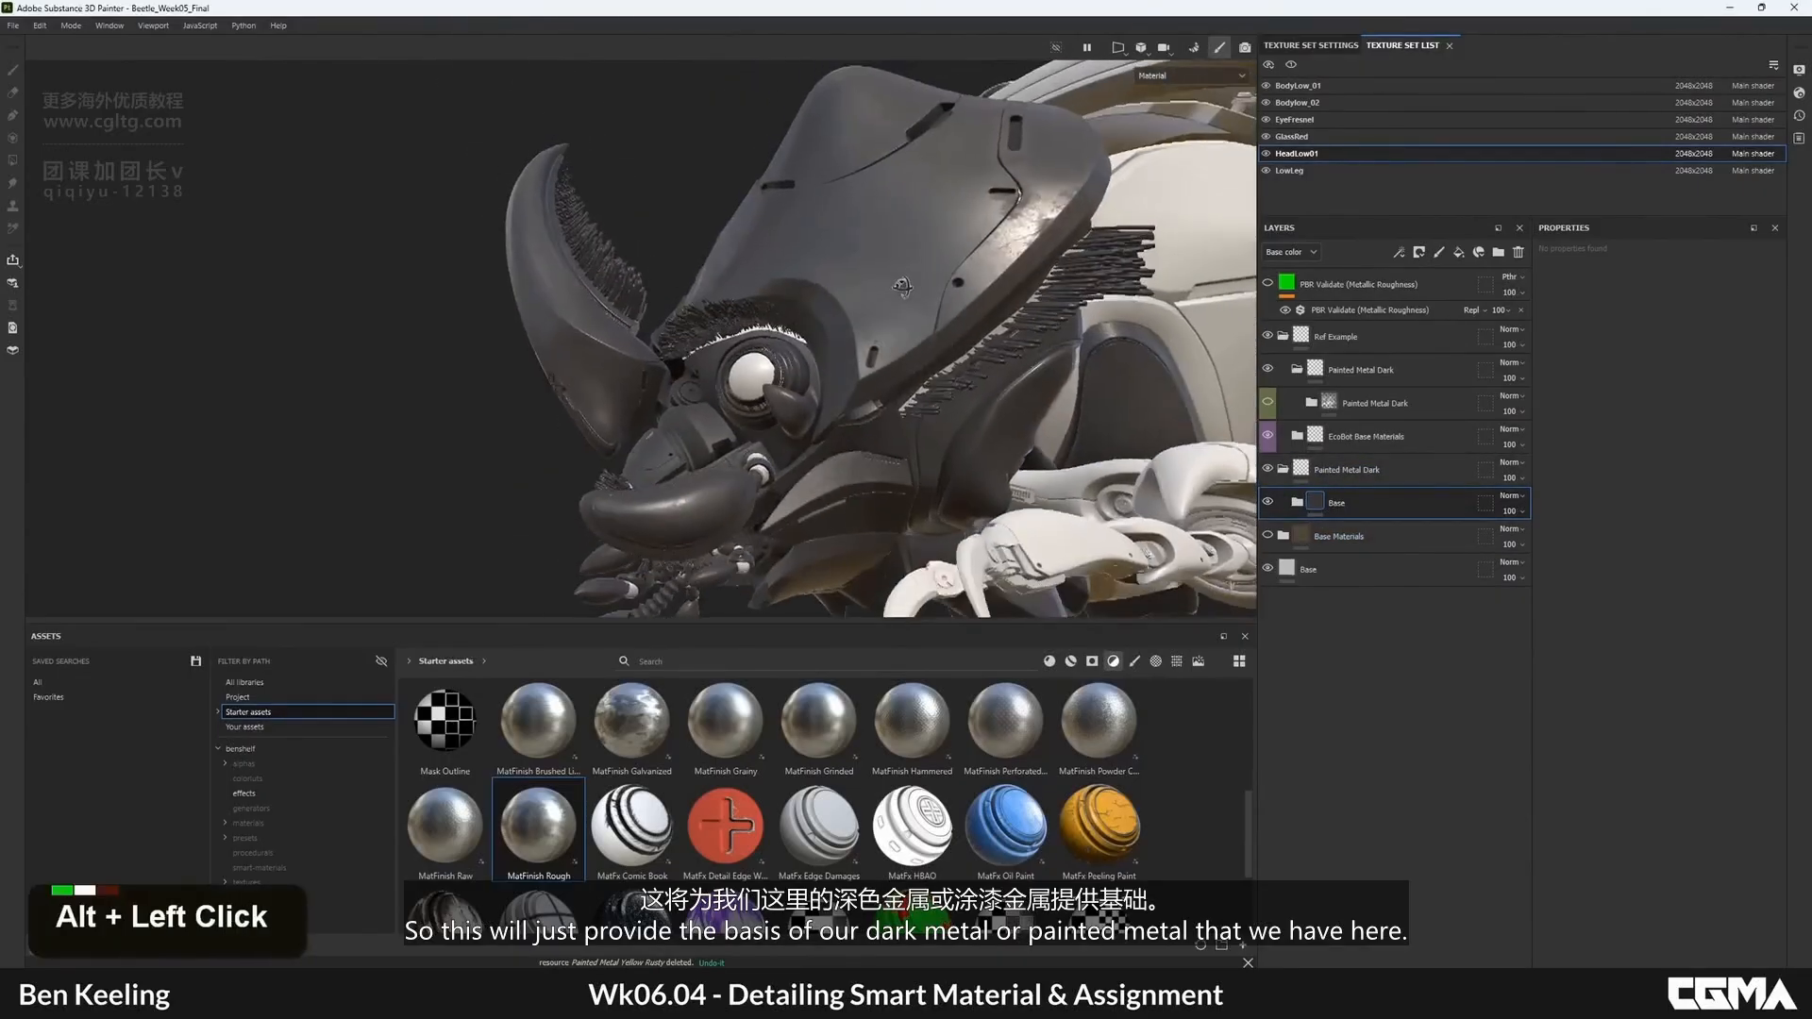
pyautogui.keyDown('alt'); pyautogui.moveTo(901, 285); pyautogui.dragTo(887, 341, button='right'); pyautogui.keyUp('alt')
pyautogui.keyDown('alt'); pyautogui.moveTo(887, 342); pyautogui.dragTo(976, 366); pyautogui.keyUp('alt')
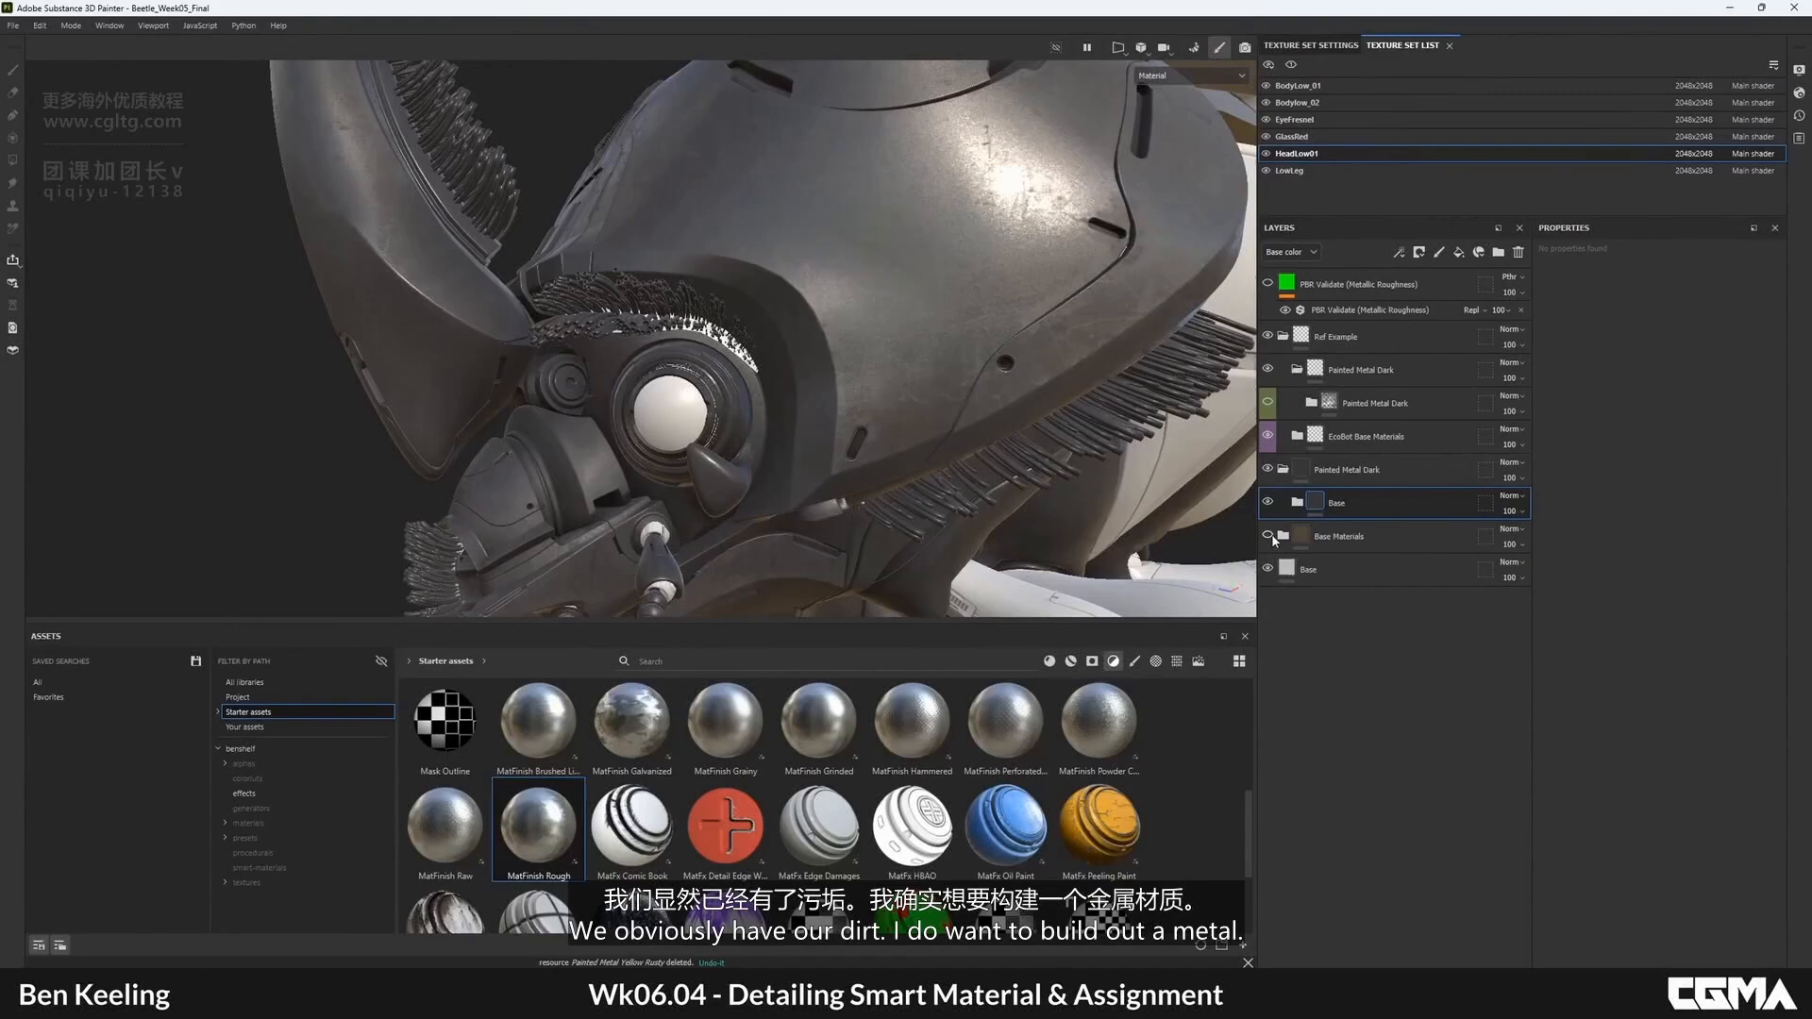
# - Expand the Base Materials folder and add a new folder above Dirt inside it
pyautogui.click(1334, 536)
pyautogui.click(1284, 536)
pyautogui.click(1340, 574)
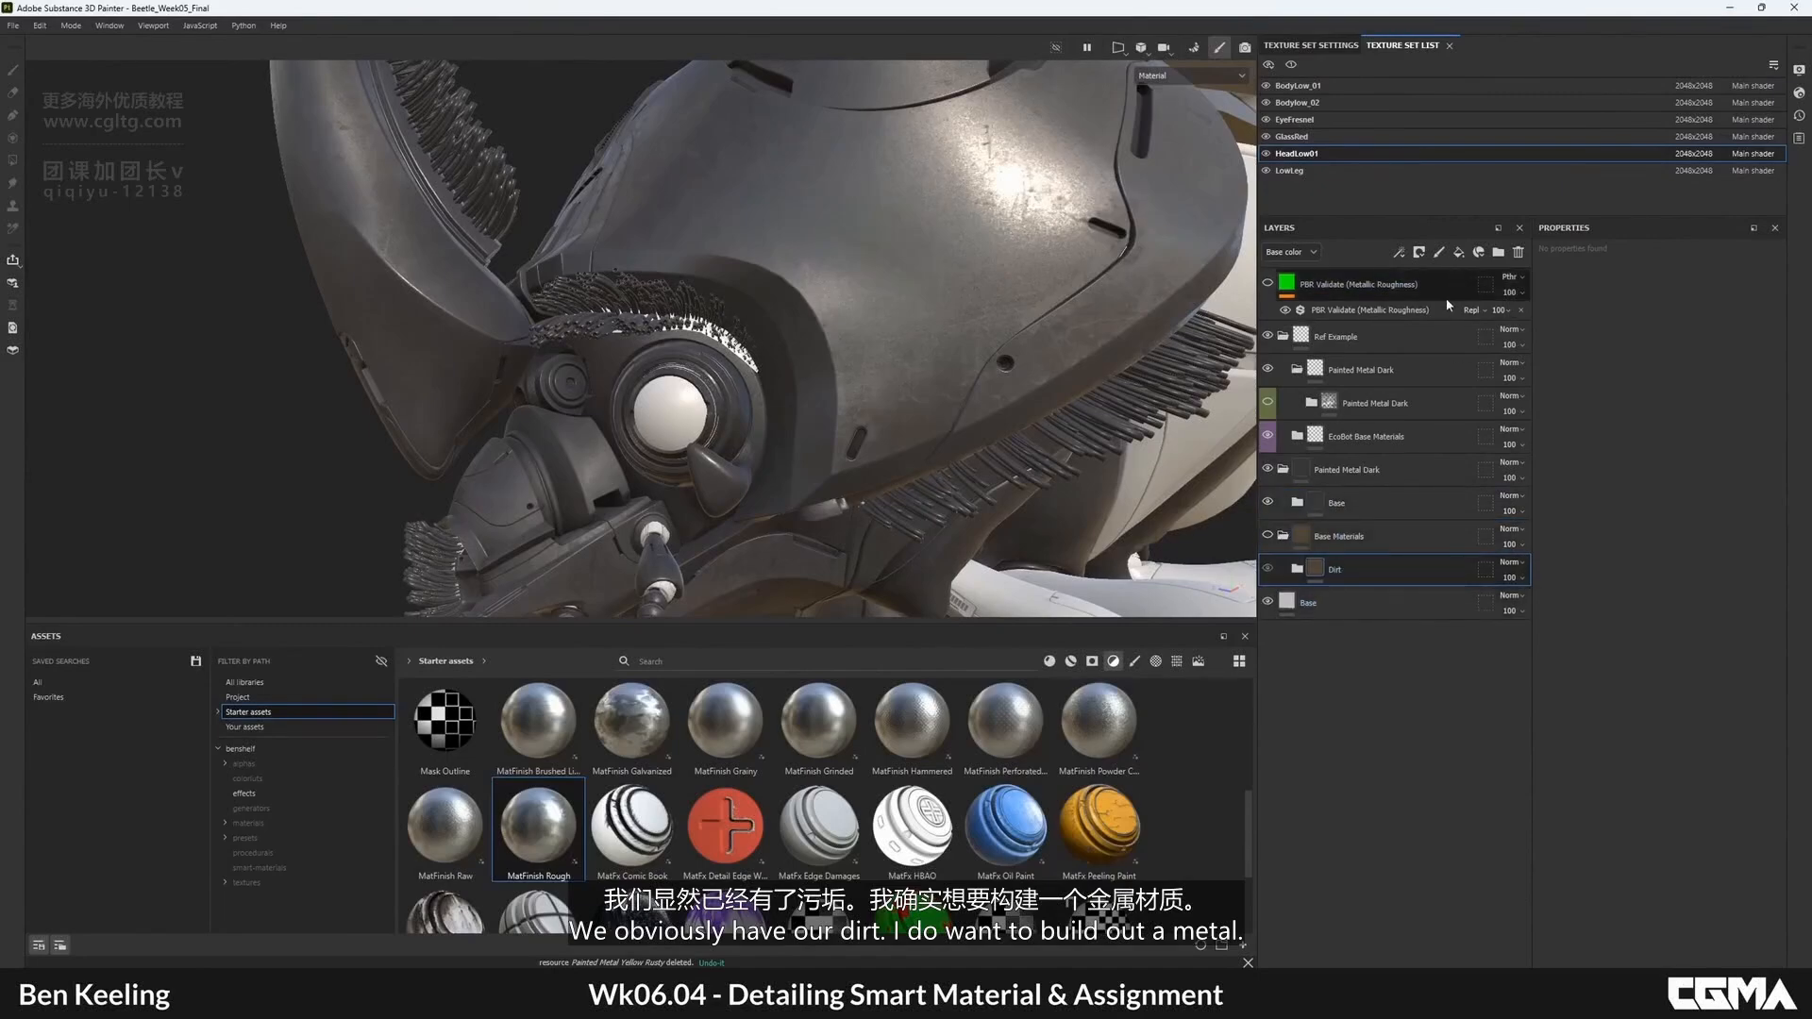
pyautogui.click(1498, 252)
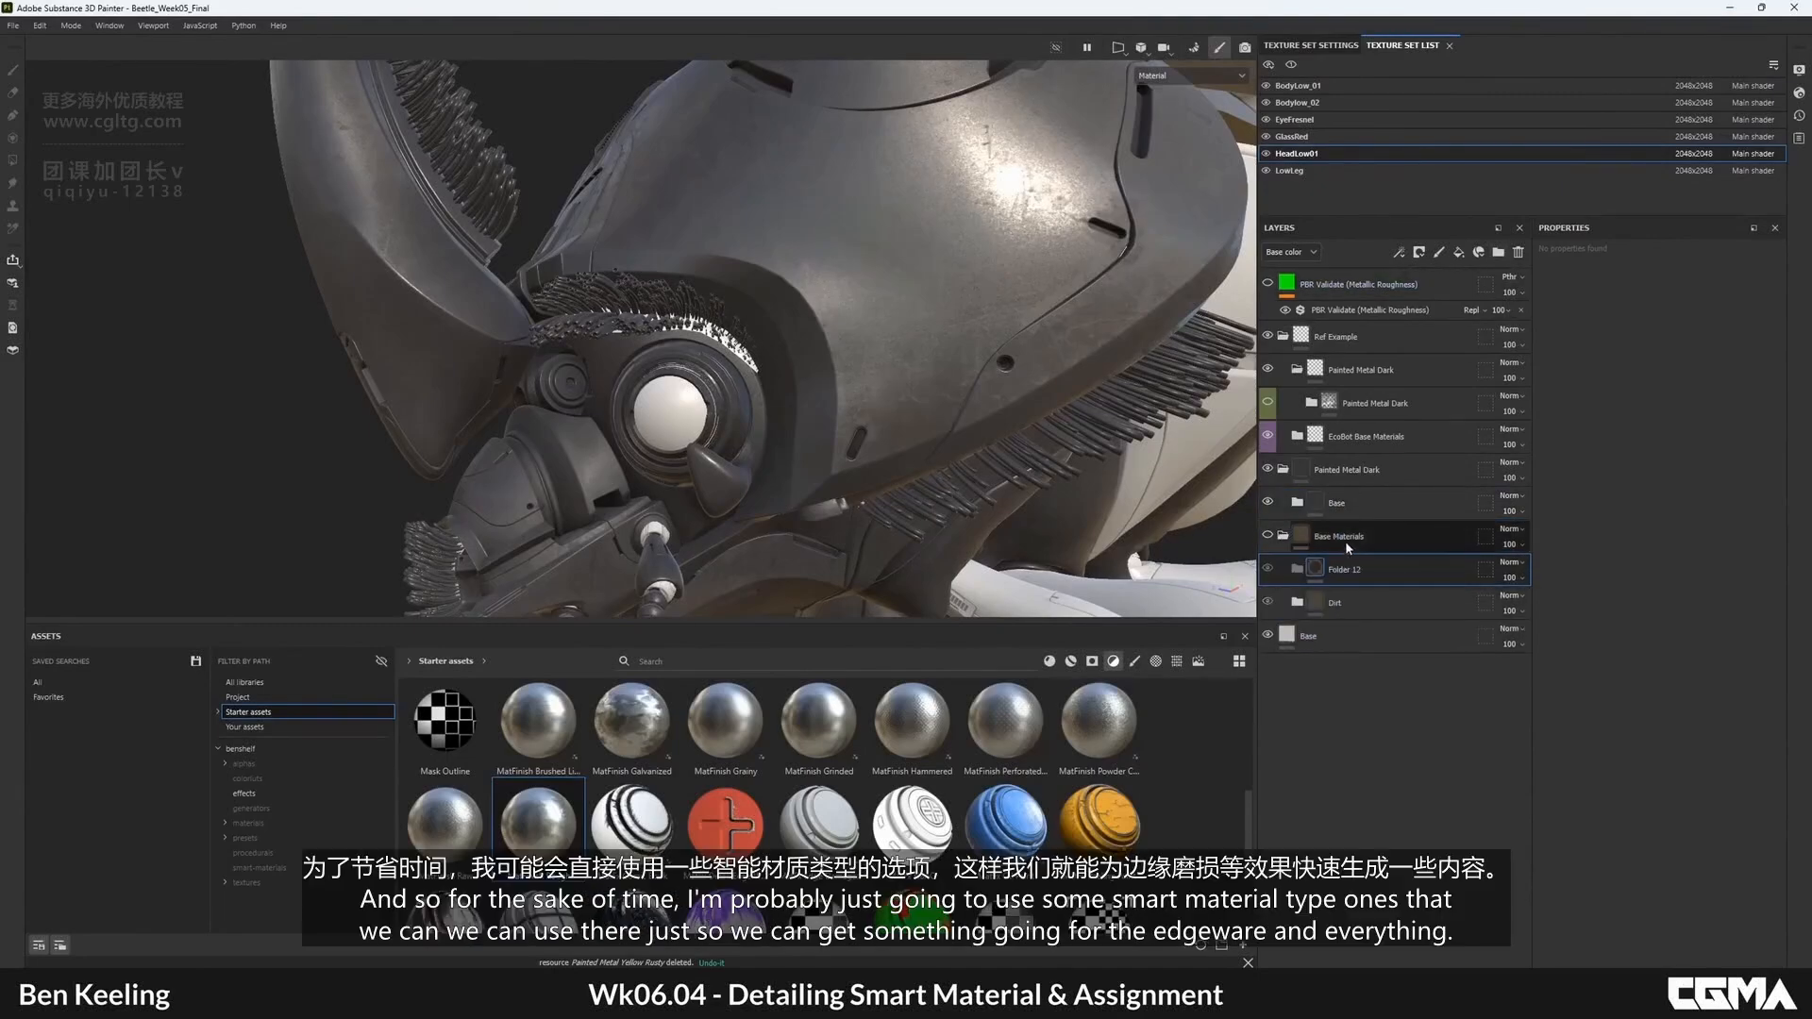
pyautogui.doubleClick(1300, 570)
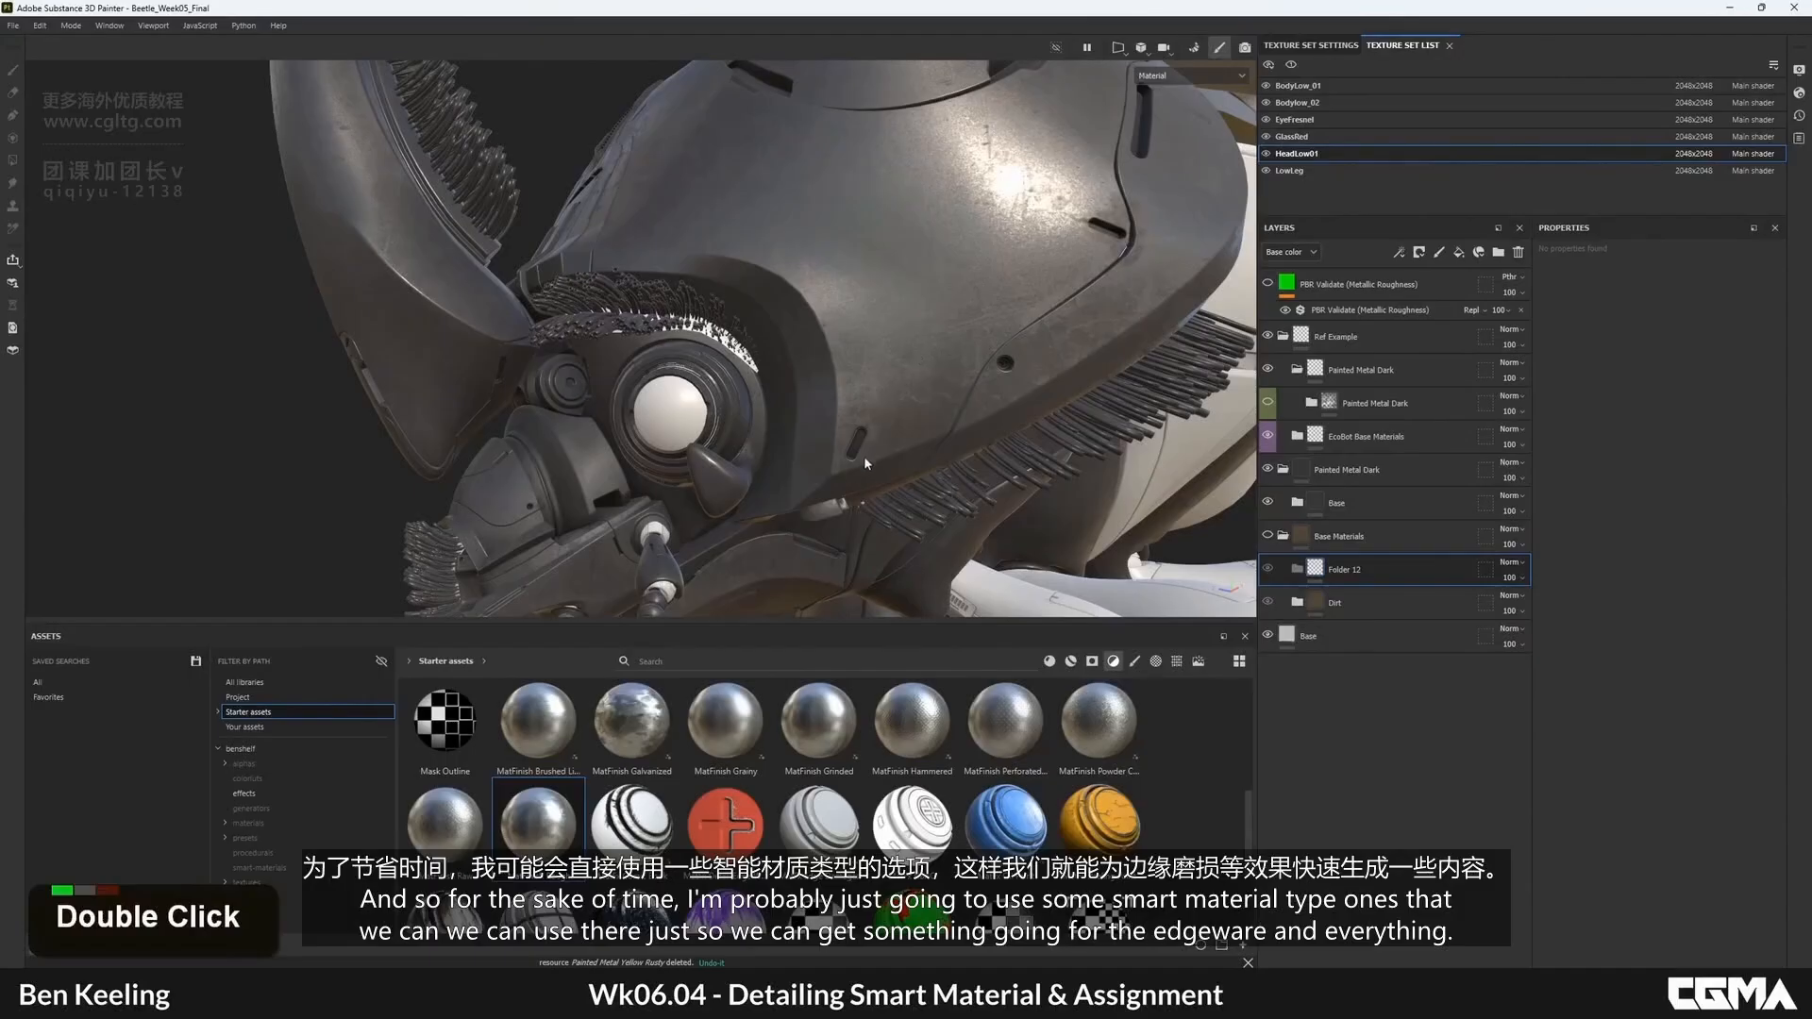
# - Browse the filters in the starter assets and switch the asset list to smart masks
pyautogui.scroll(10, 1237, 823)
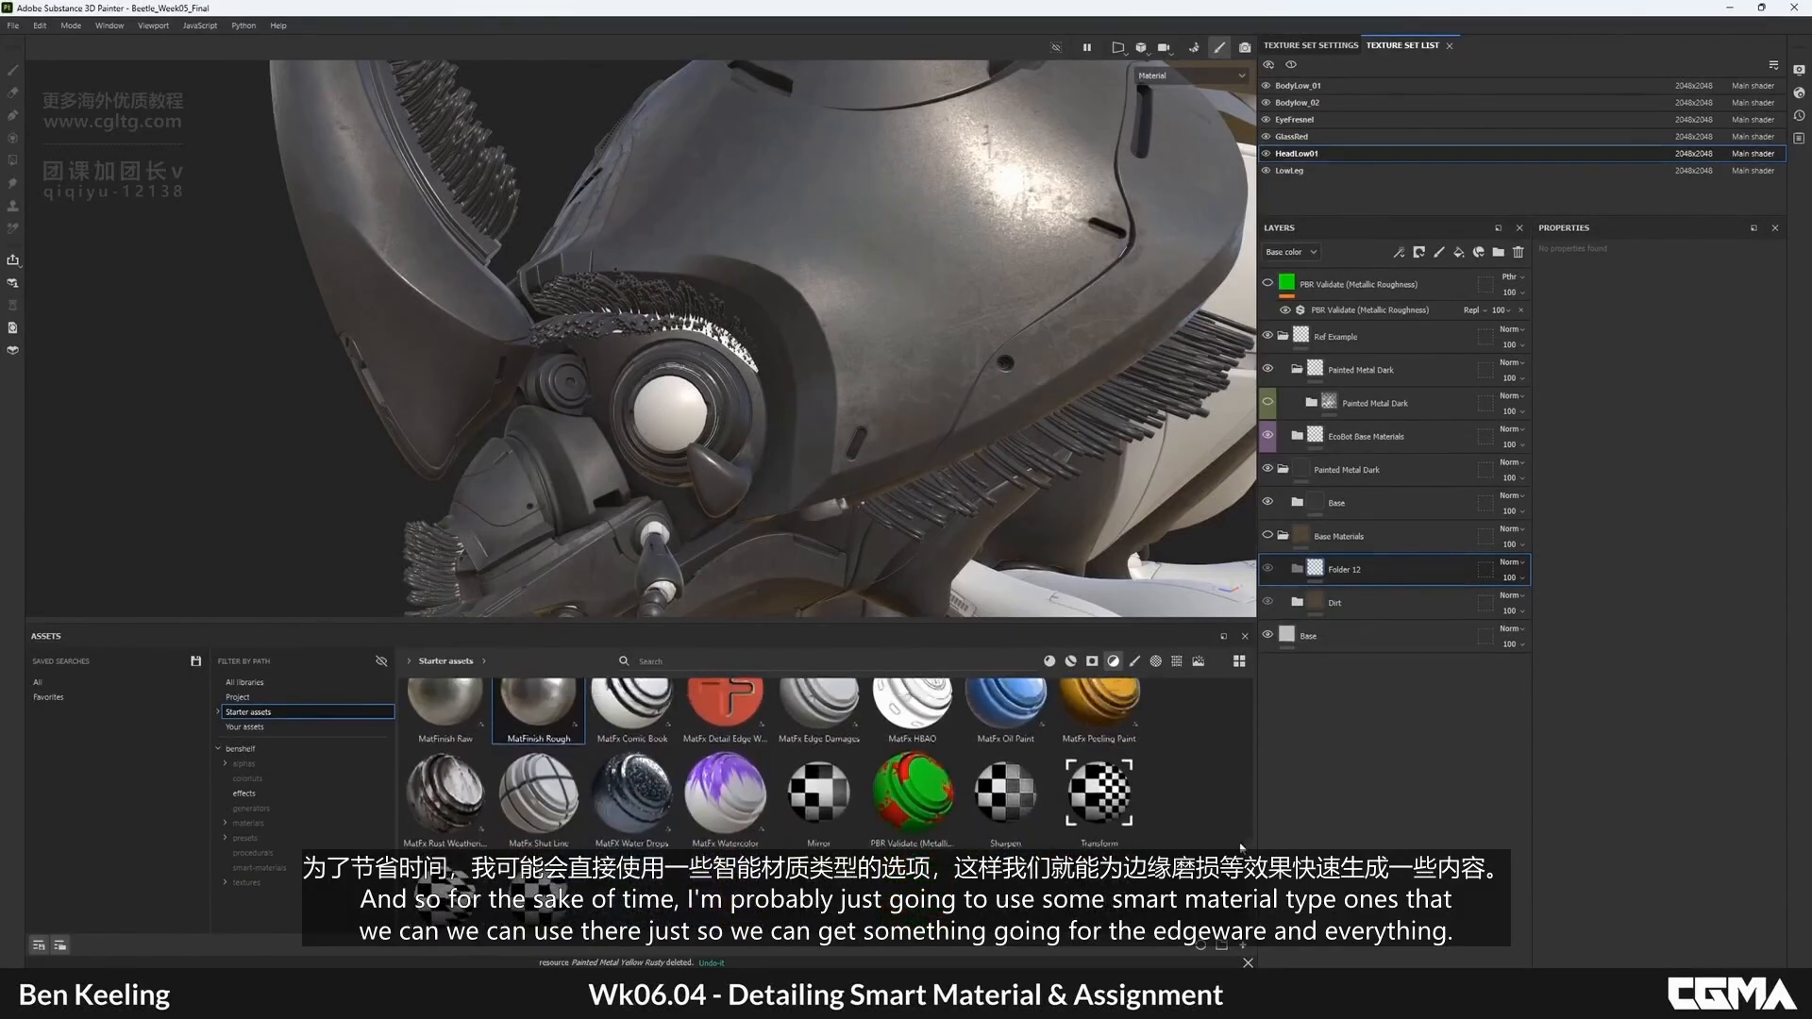
pyautogui.scroll(-2, 1231, 772)
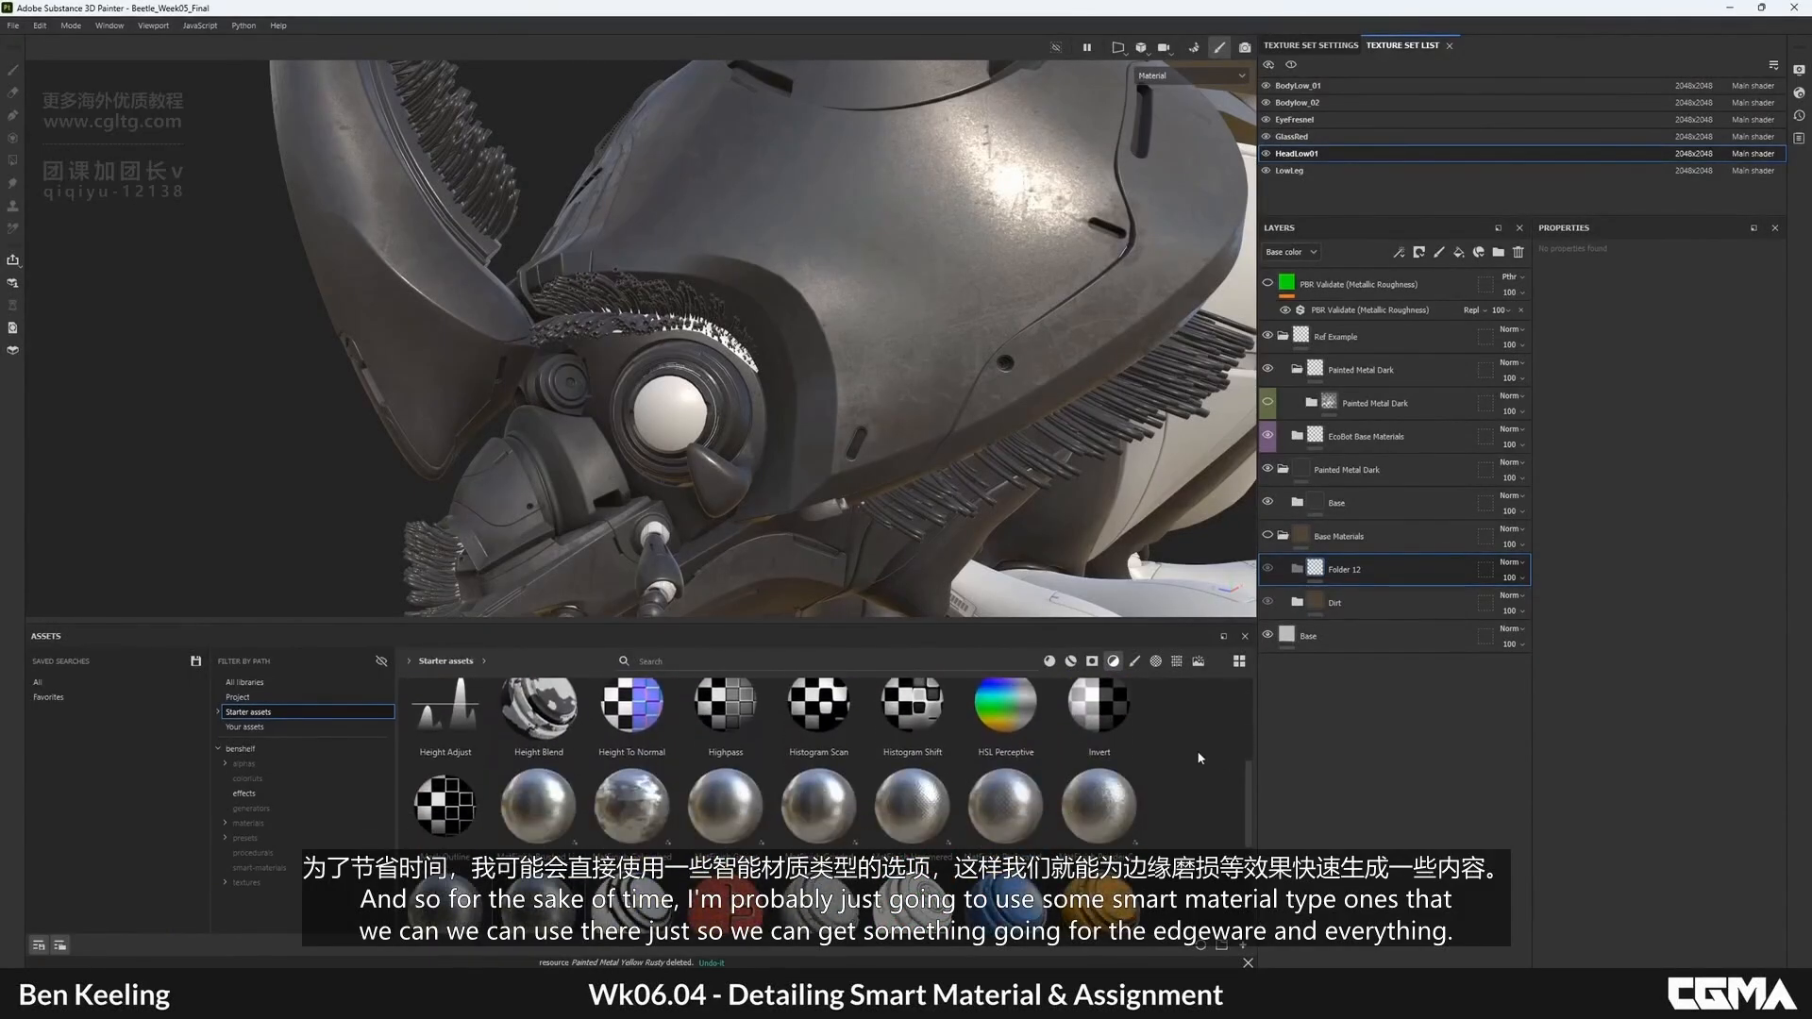
pyautogui.keyDown('alt'); pyautogui.moveTo(1038, 529); pyautogui.dragTo(930, 661); pyautogui.keyUp('alt')
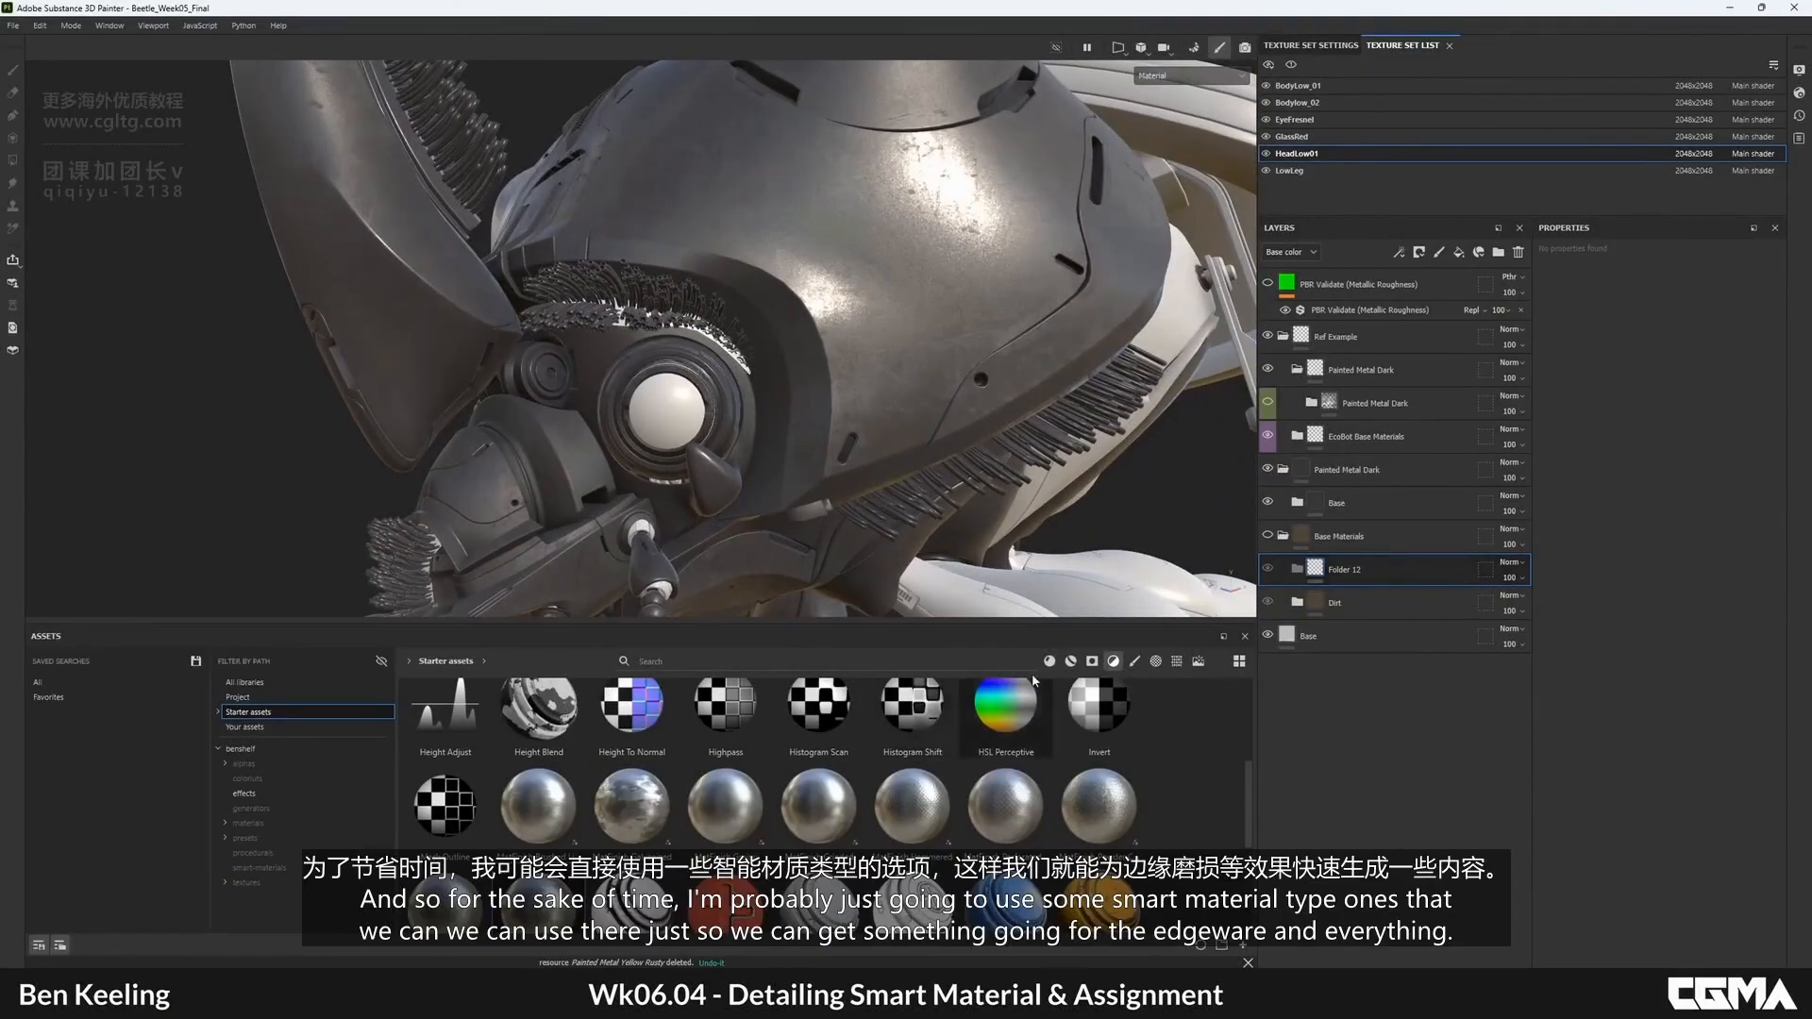
pyautogui.click(1092, 661)
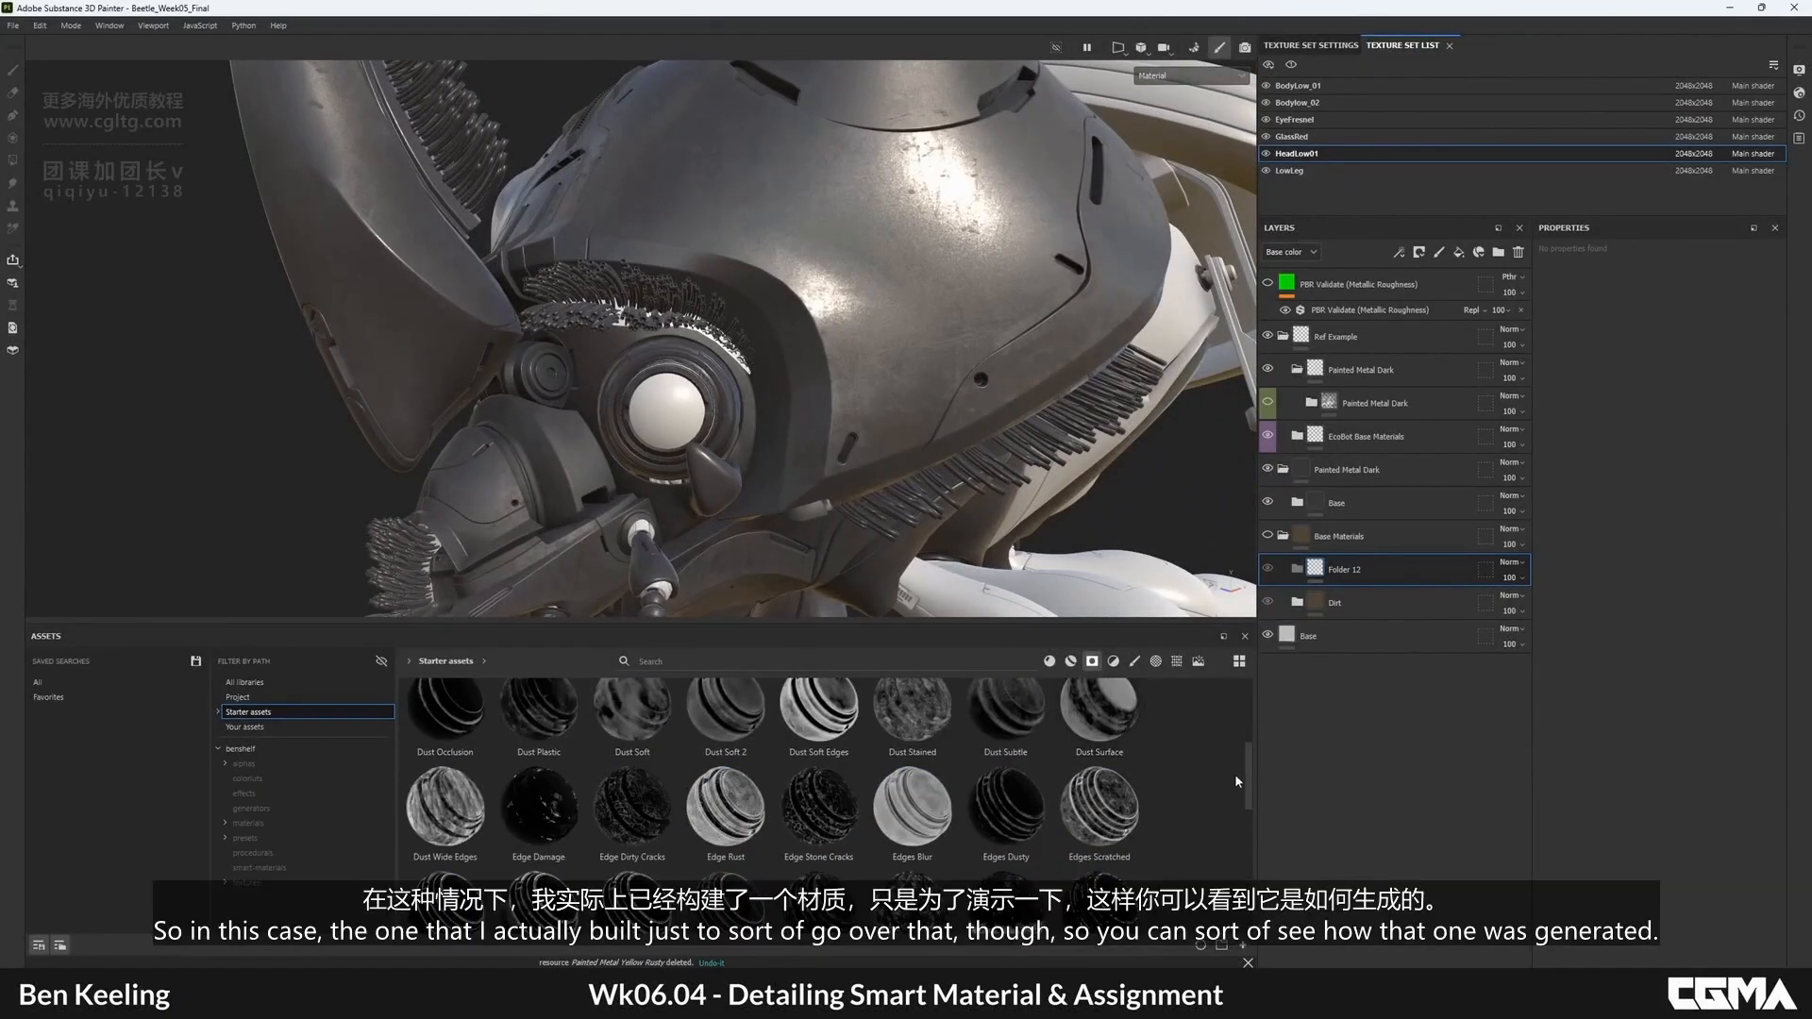
# - Collapse Base Materials, expand EcoBot Base Materials in Ref Example, and show and expand its Metal Steel Dirty Scratched folder
pyautogui.click(1284, 537)
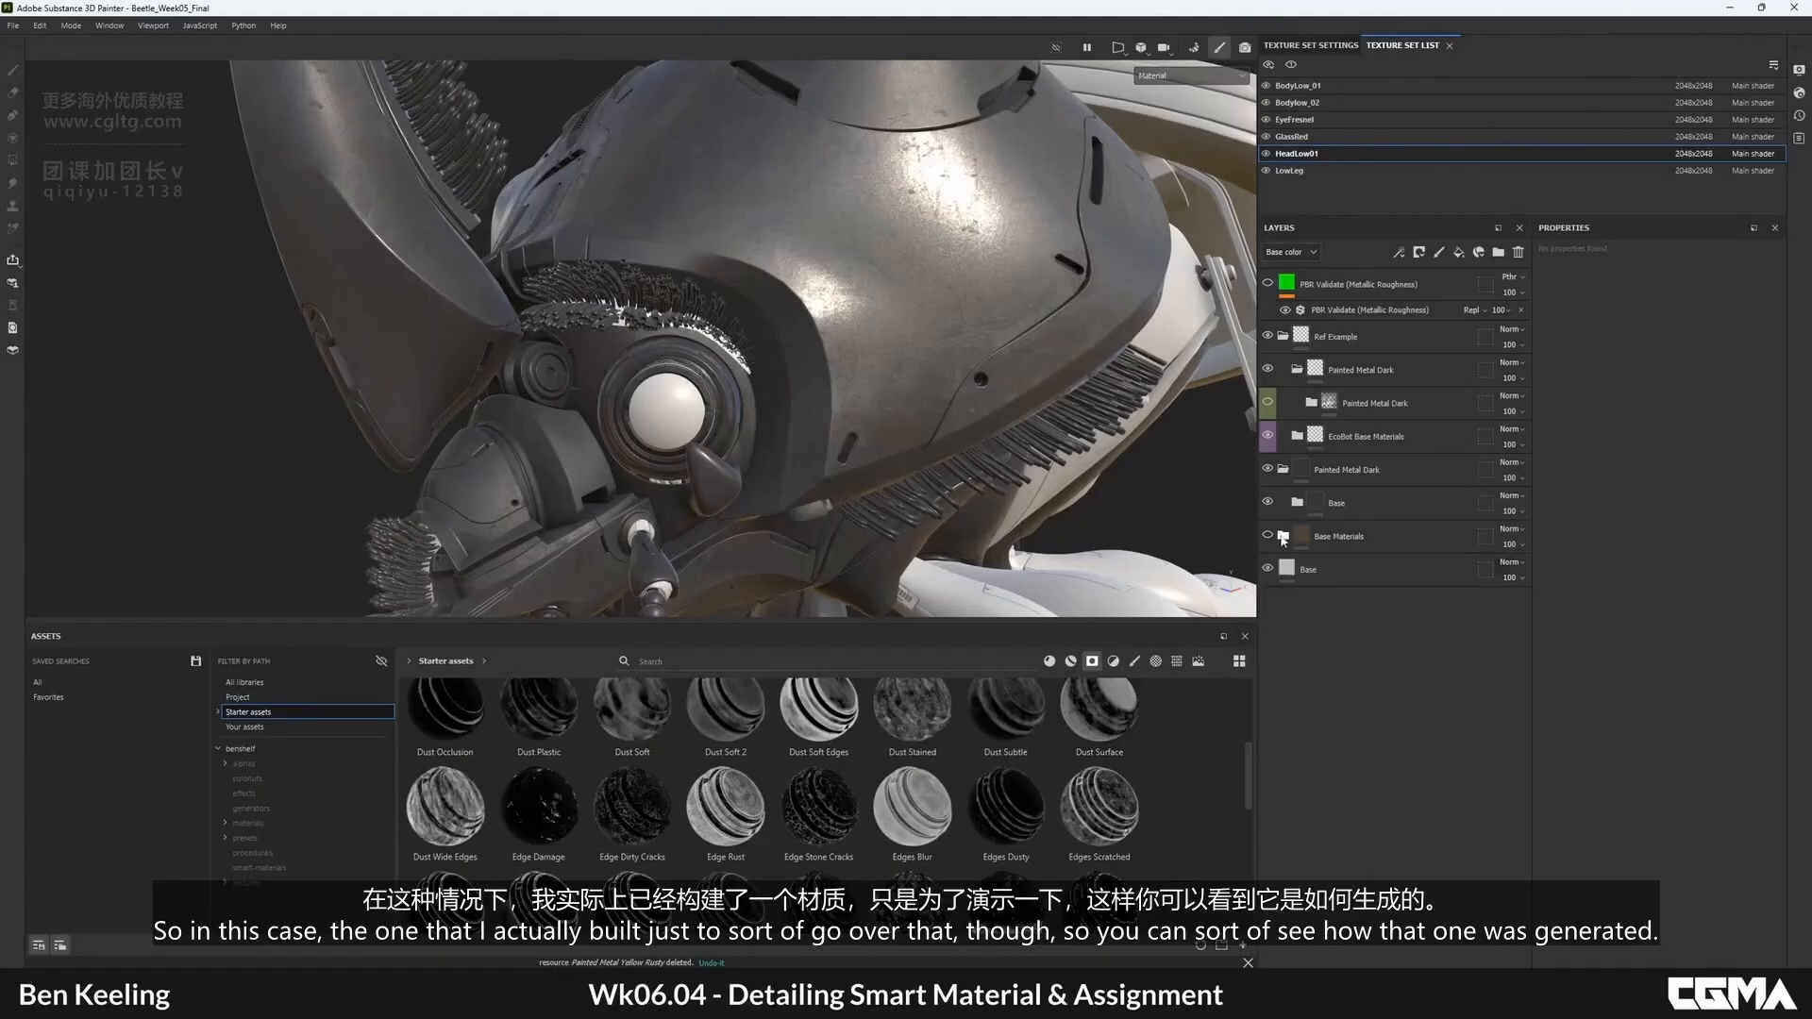
pyautogui.click(1299, 437)
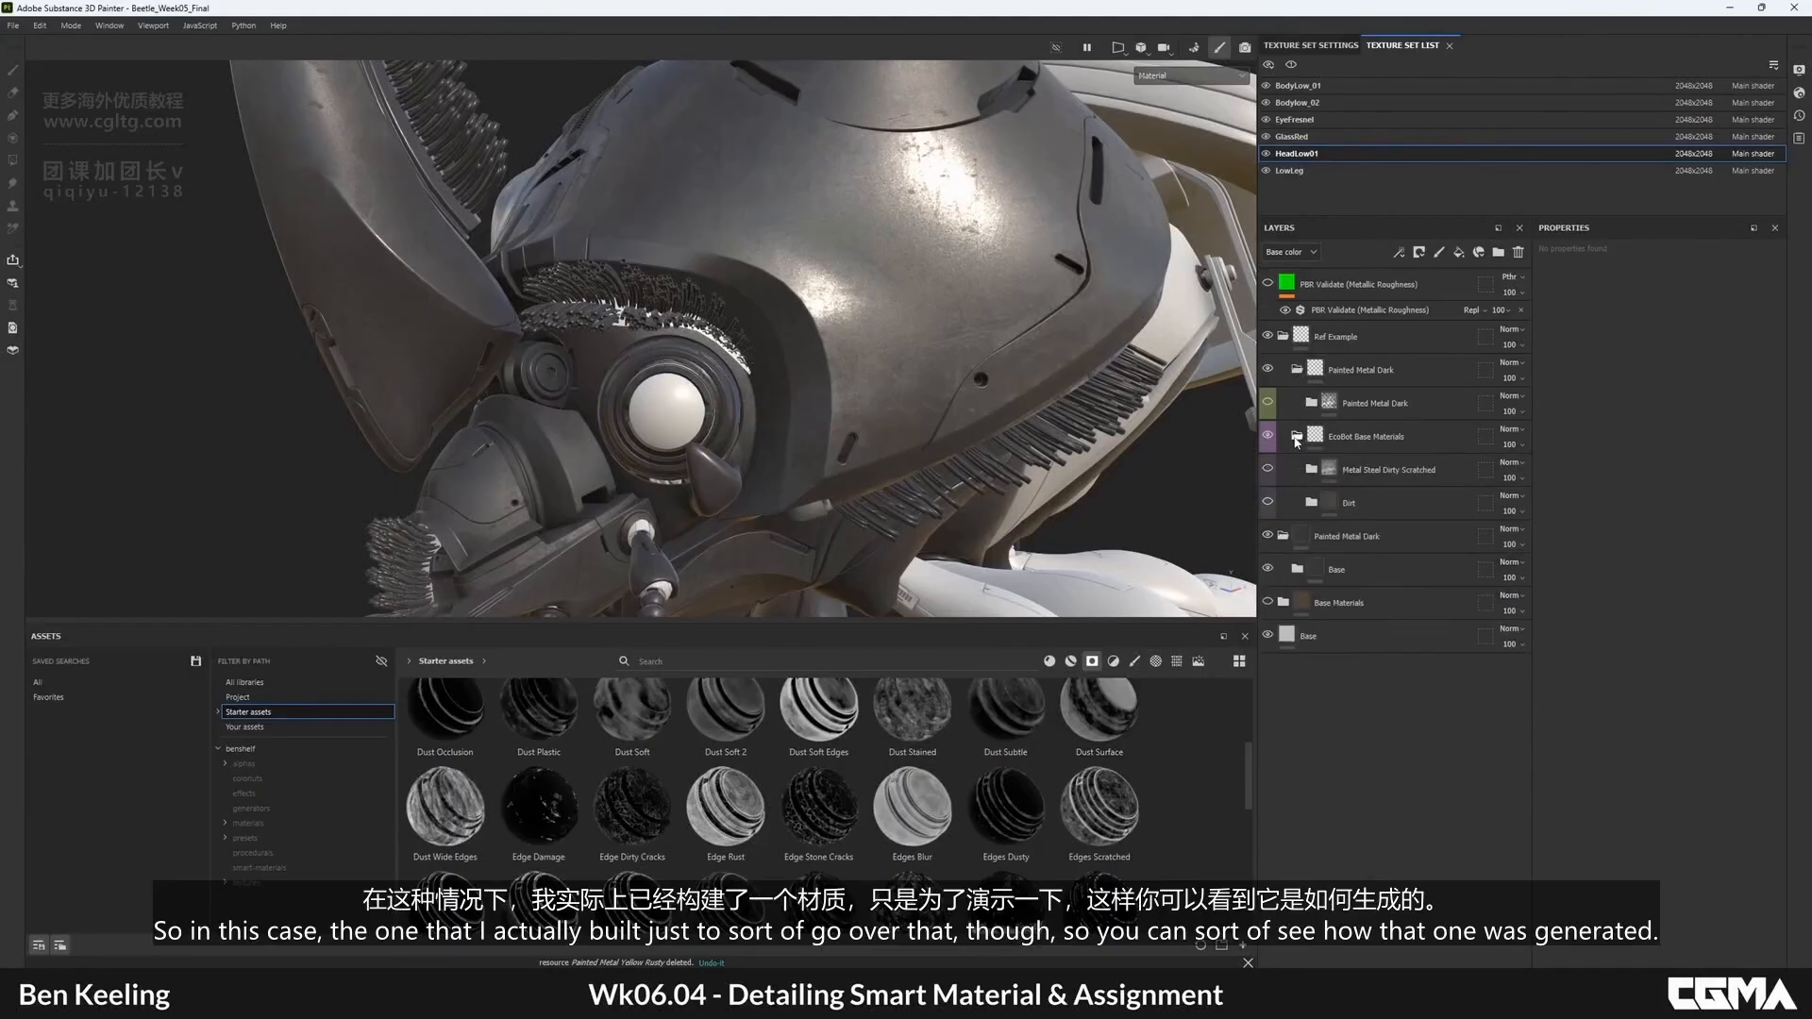
pyautogui.click(1268, 469)
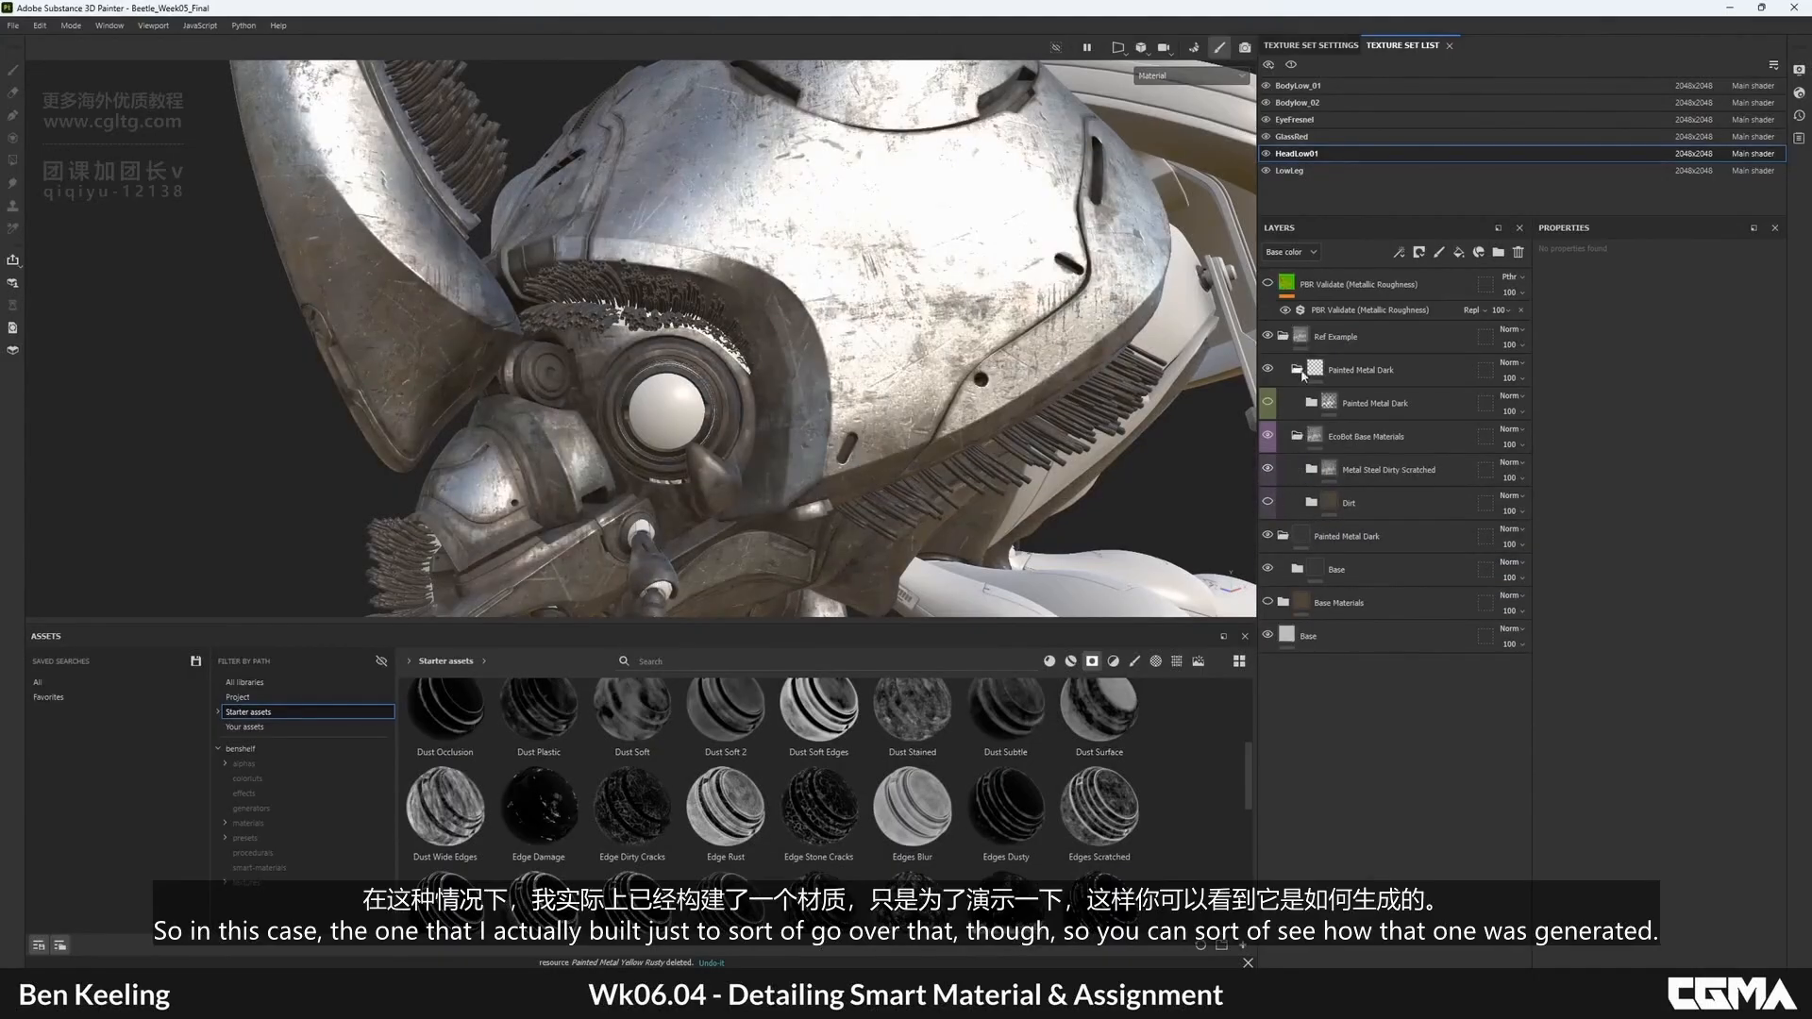
pyautogui.click(1311, 469)
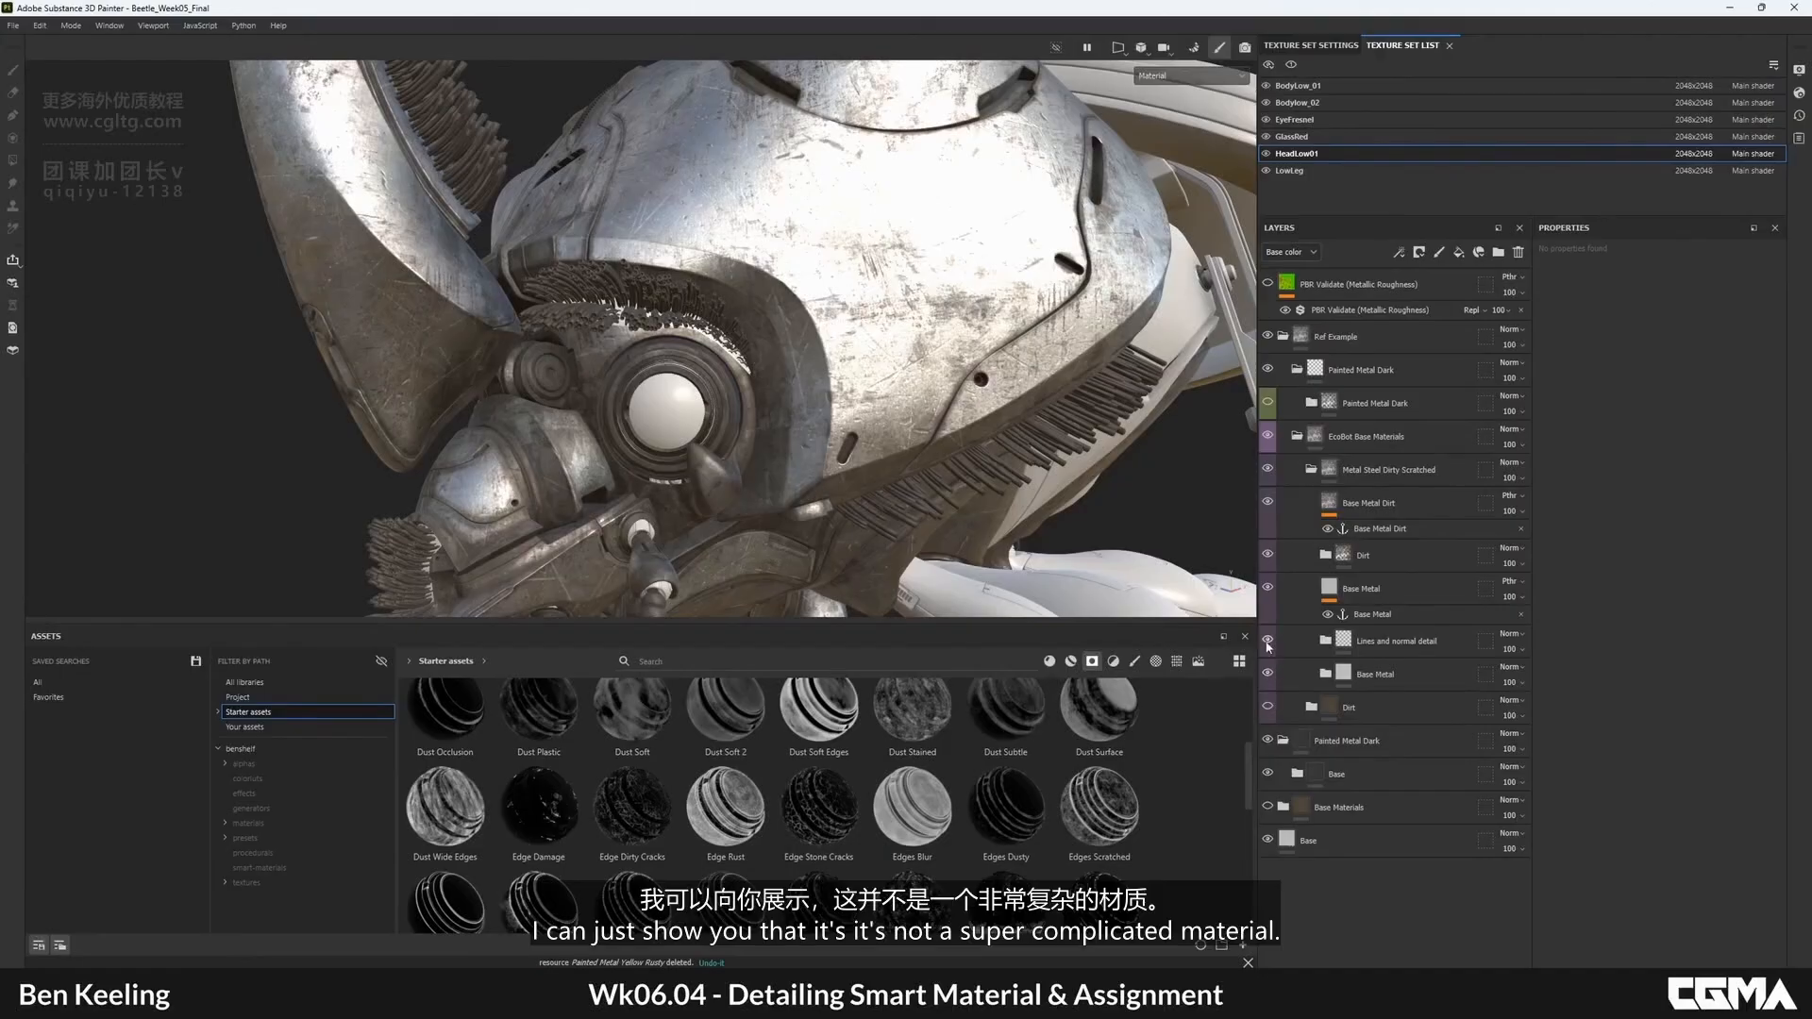
# - Show only the Base Metal folder within Metal Steel Dirty Scratched, hiding its other layers, and select that folder
pyautogui.click(1270, 472)
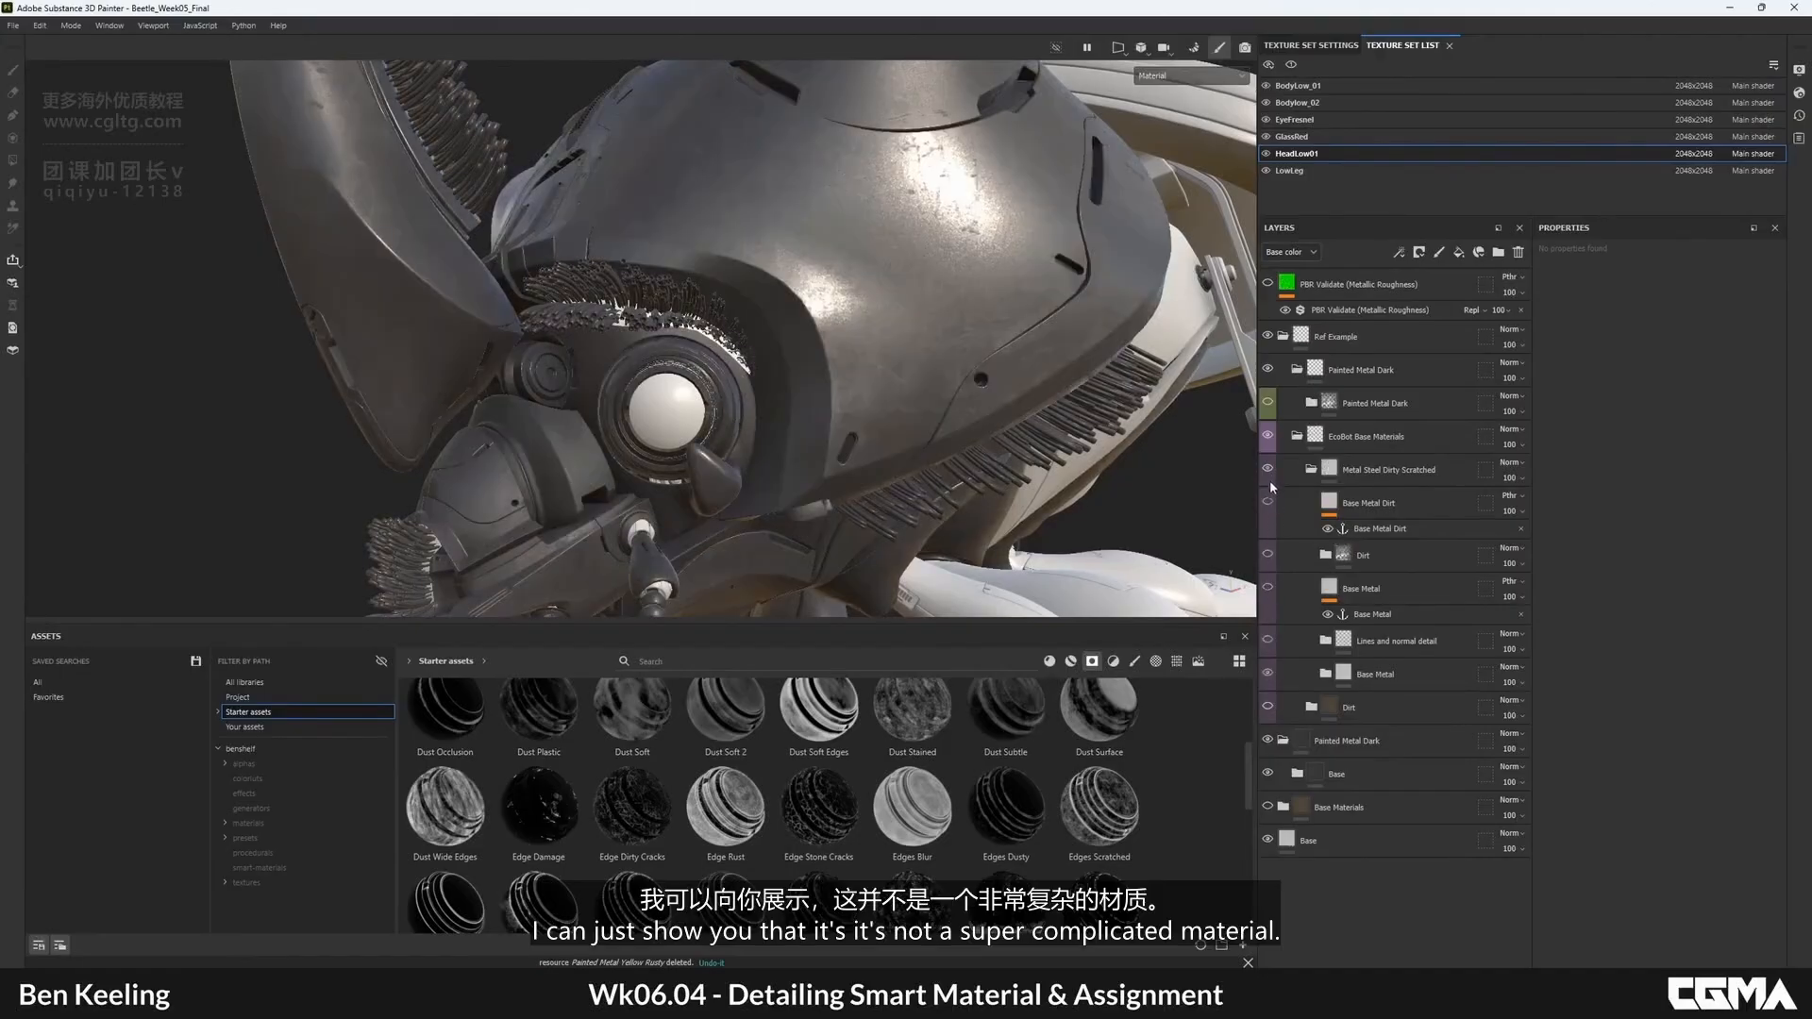
pyautogui.click(1268, 470)
pyautogui.click(1361, 686)
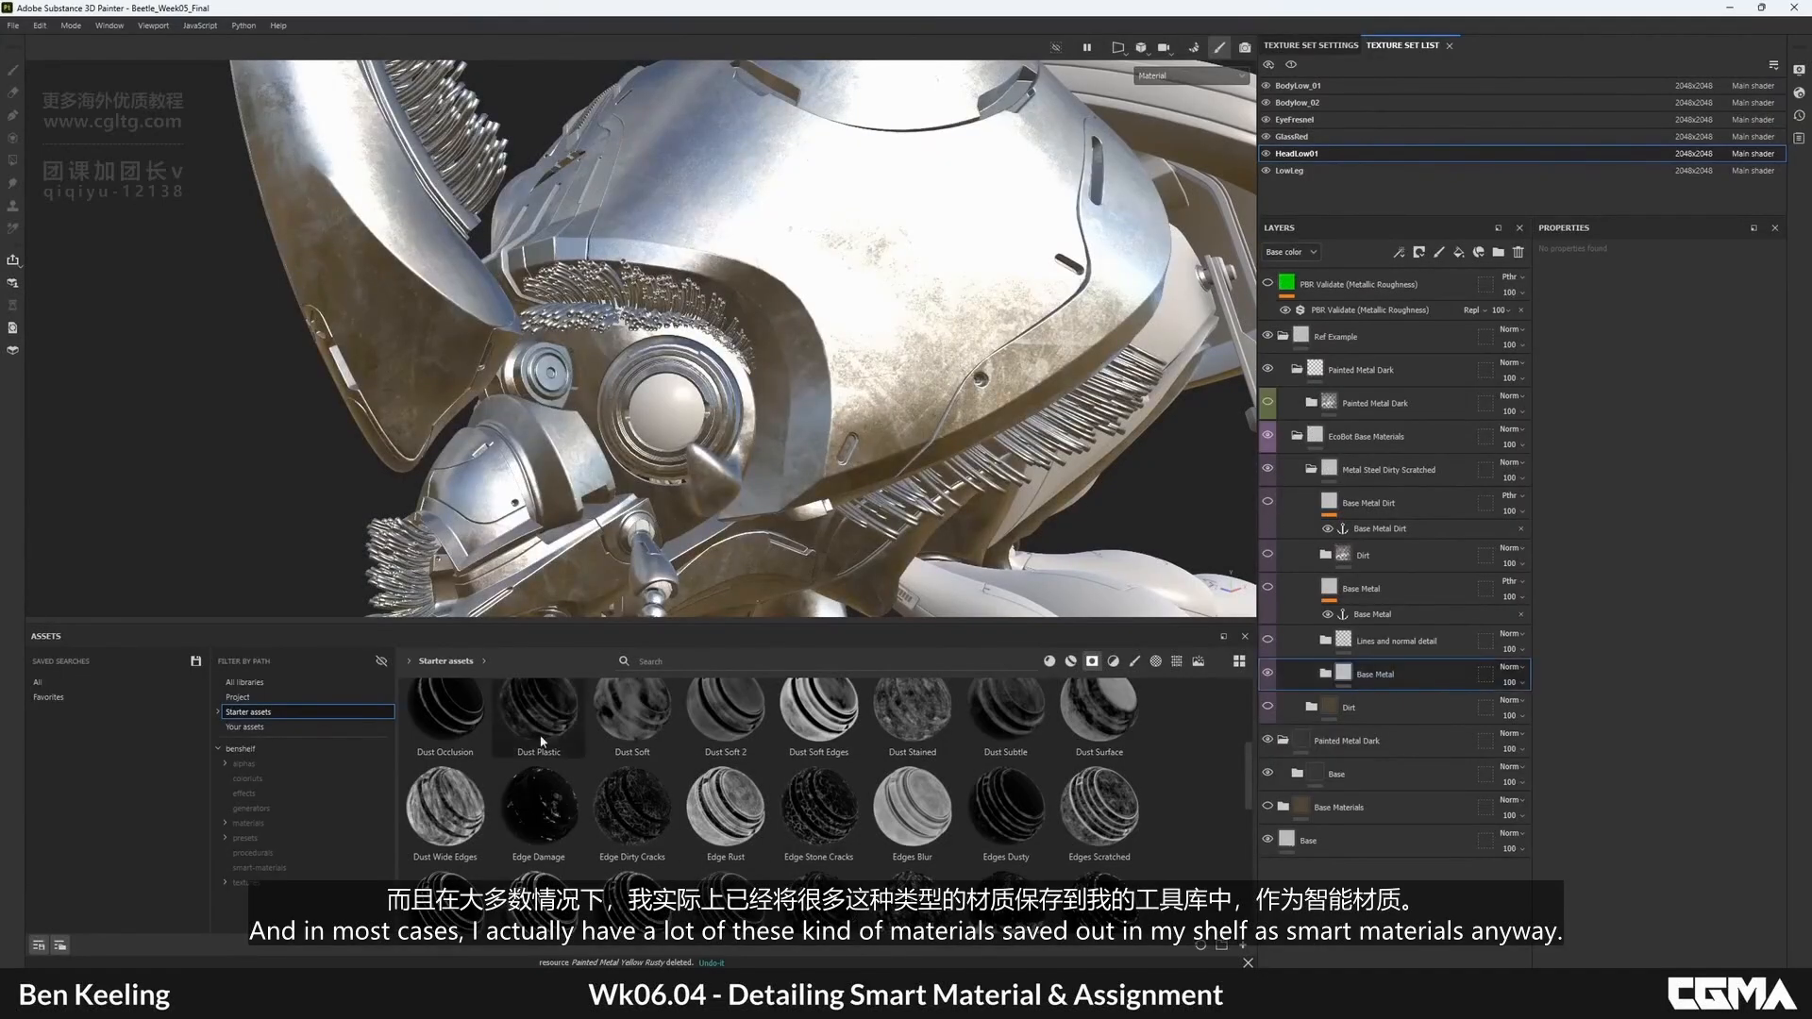
# - Browse the smart materials saved in the benshelf library, including the metal ones
pyautogui.click(261, 749)
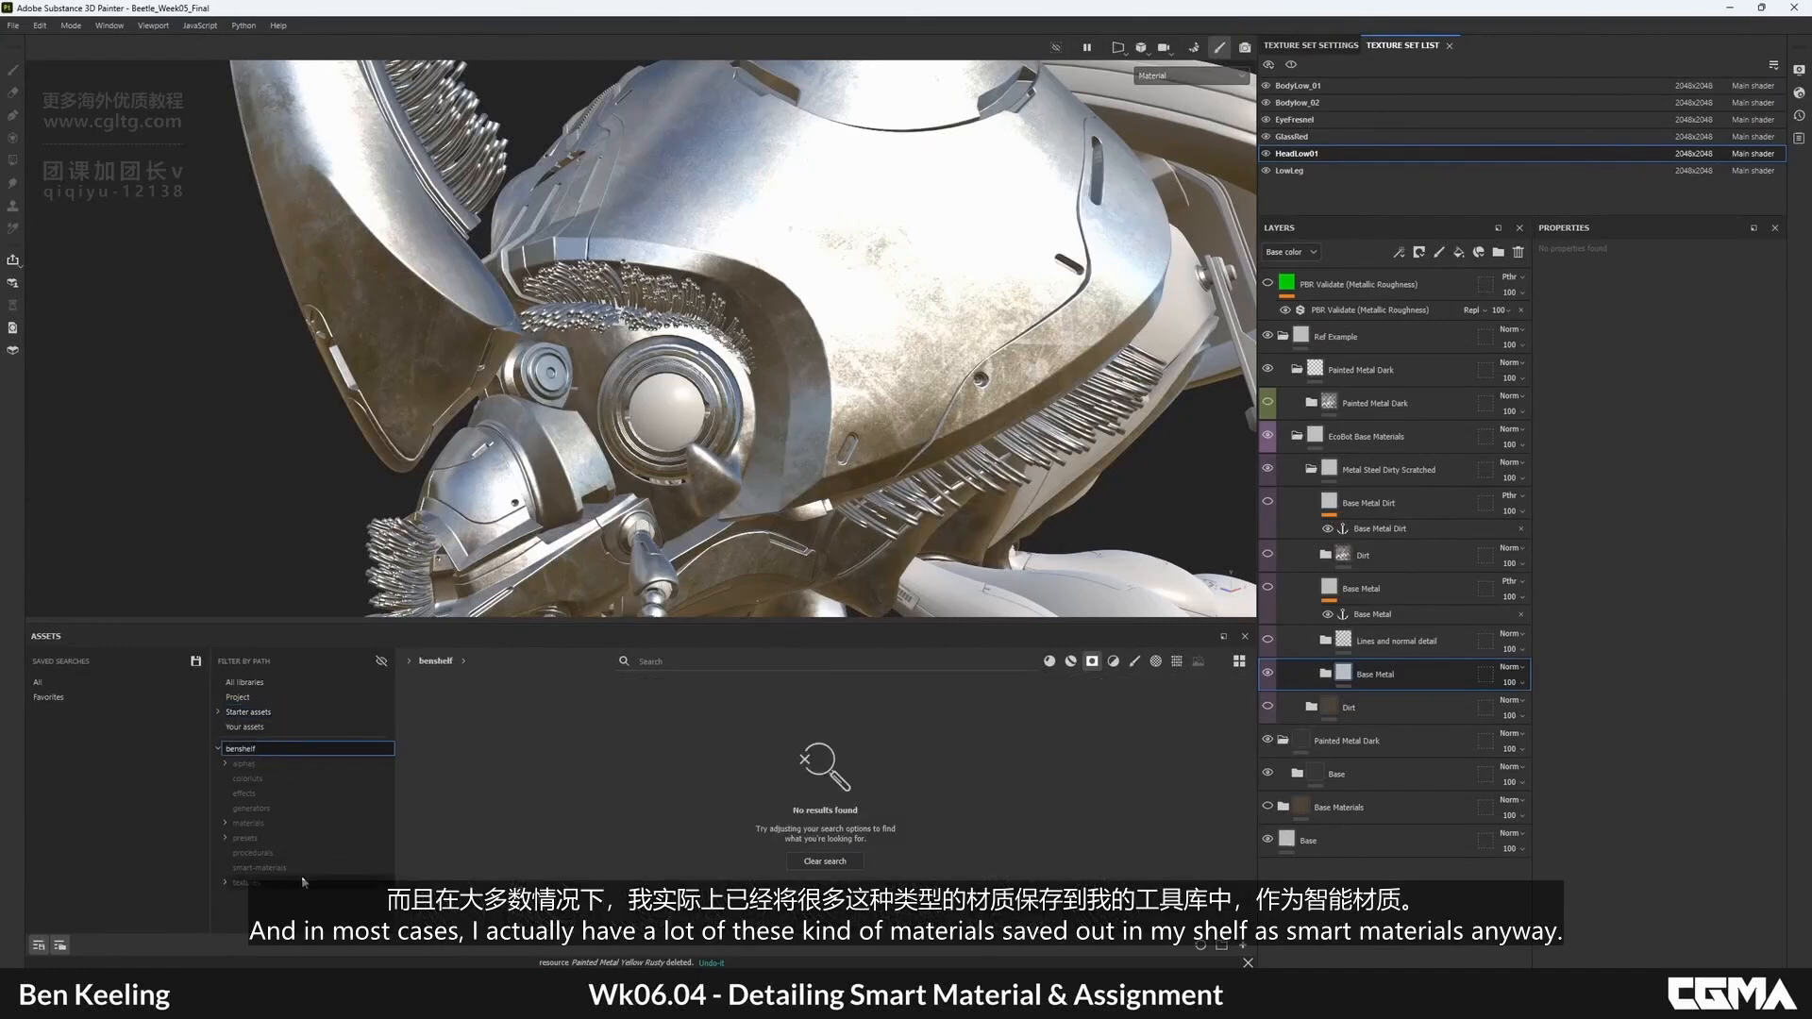
pyautogui.doubleClick(1073, 662)
pyautogui.scroll(2, 1175, 810)
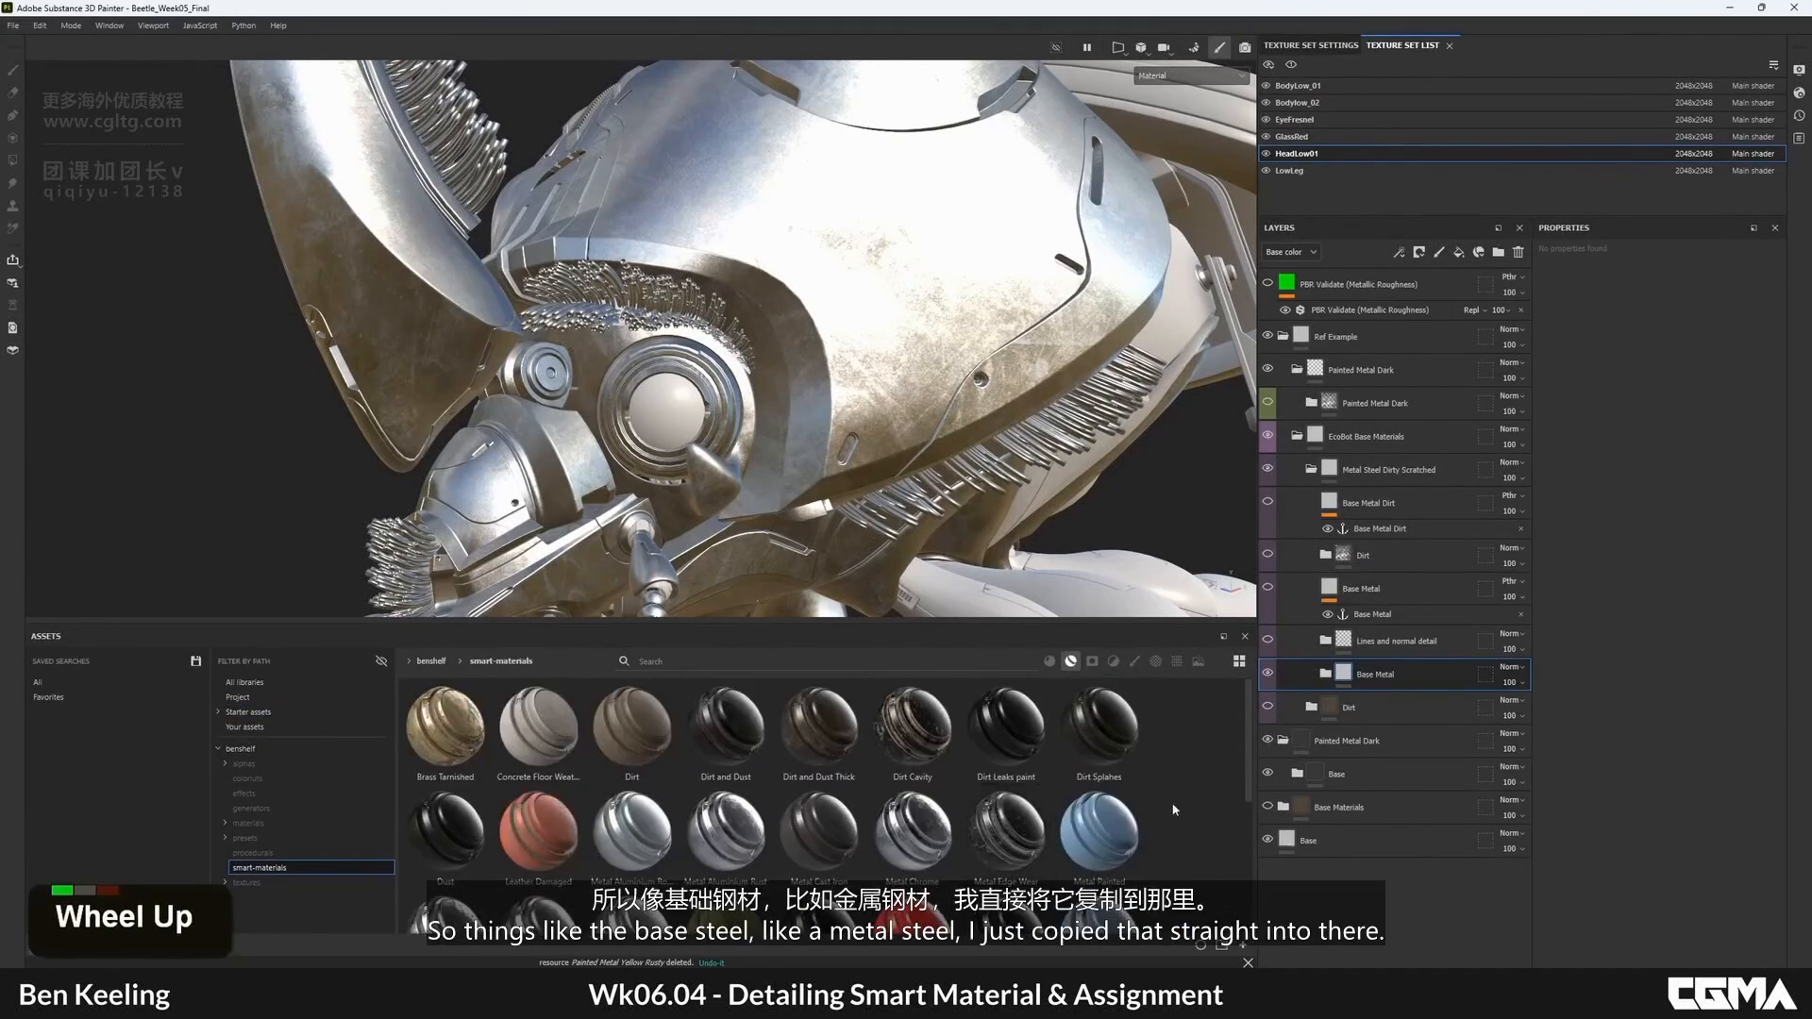
pyautogui.moveTo(1248, 748); pyautogui.dragTo(1248, 814)
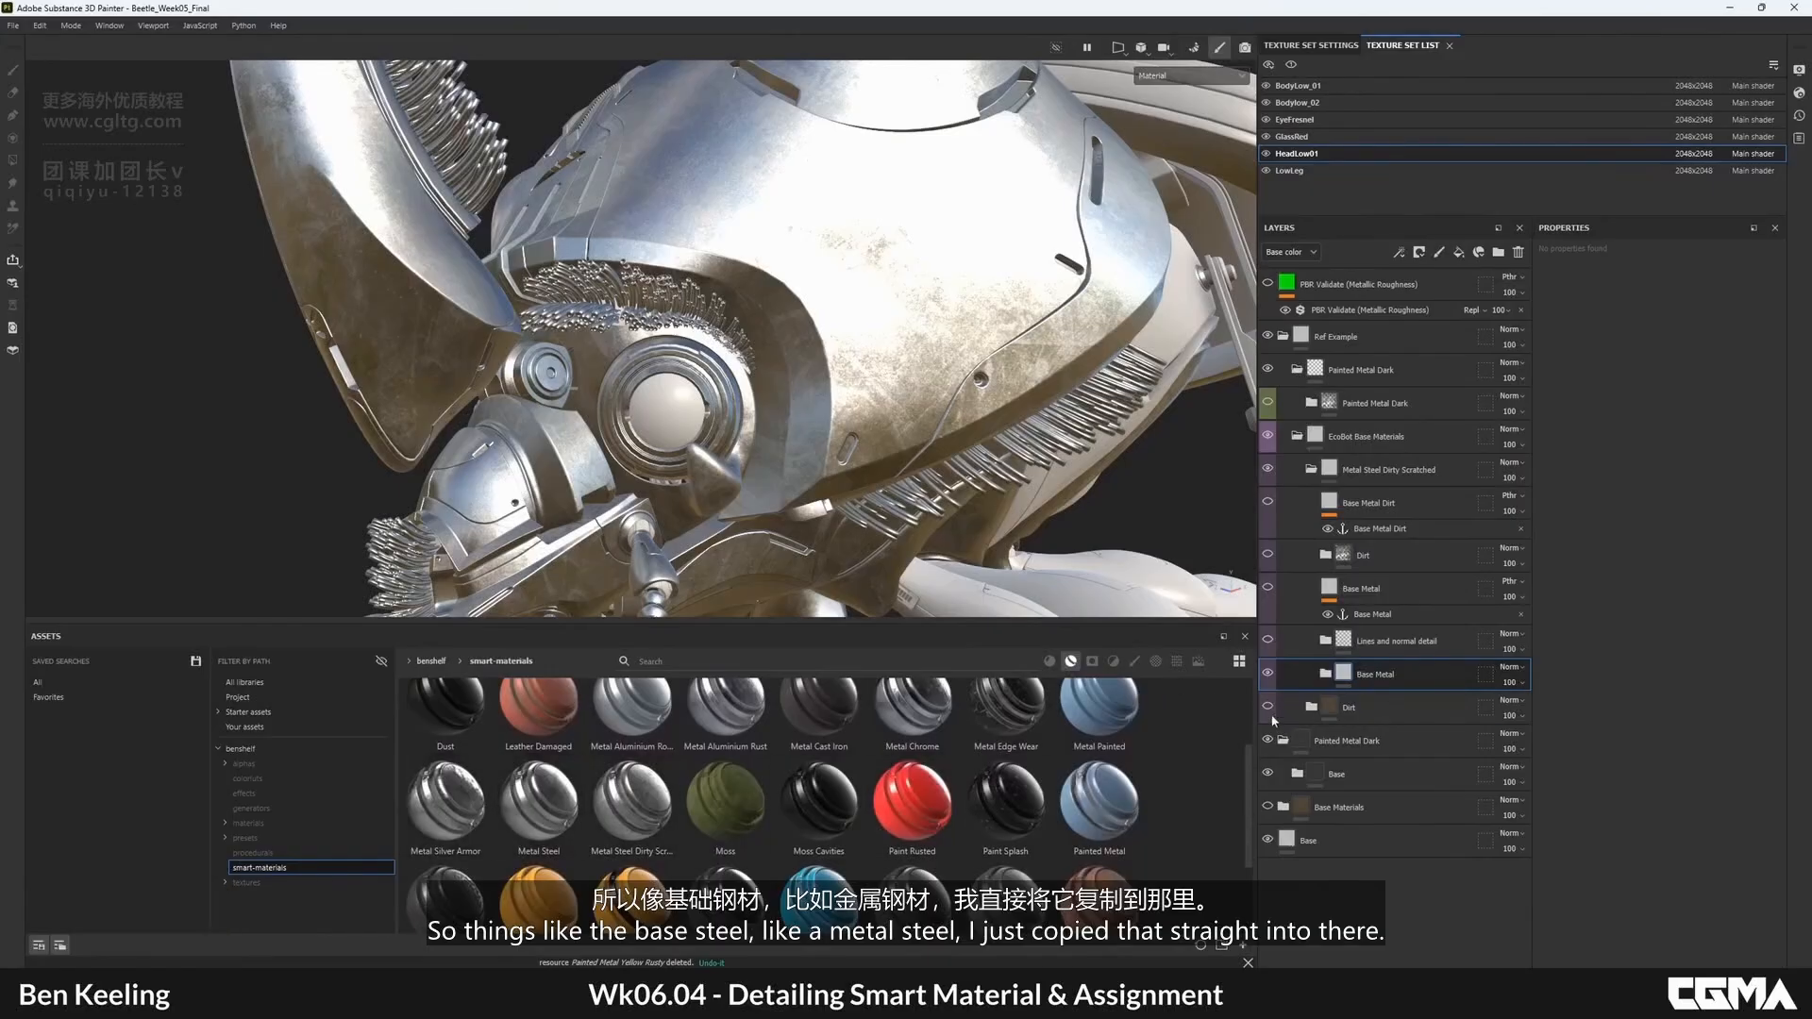
# - Expand the Base Metal folder, examine its roughness, colour variation and surface detail layers, and collapse it again
pyautogui.click(1325, 674)
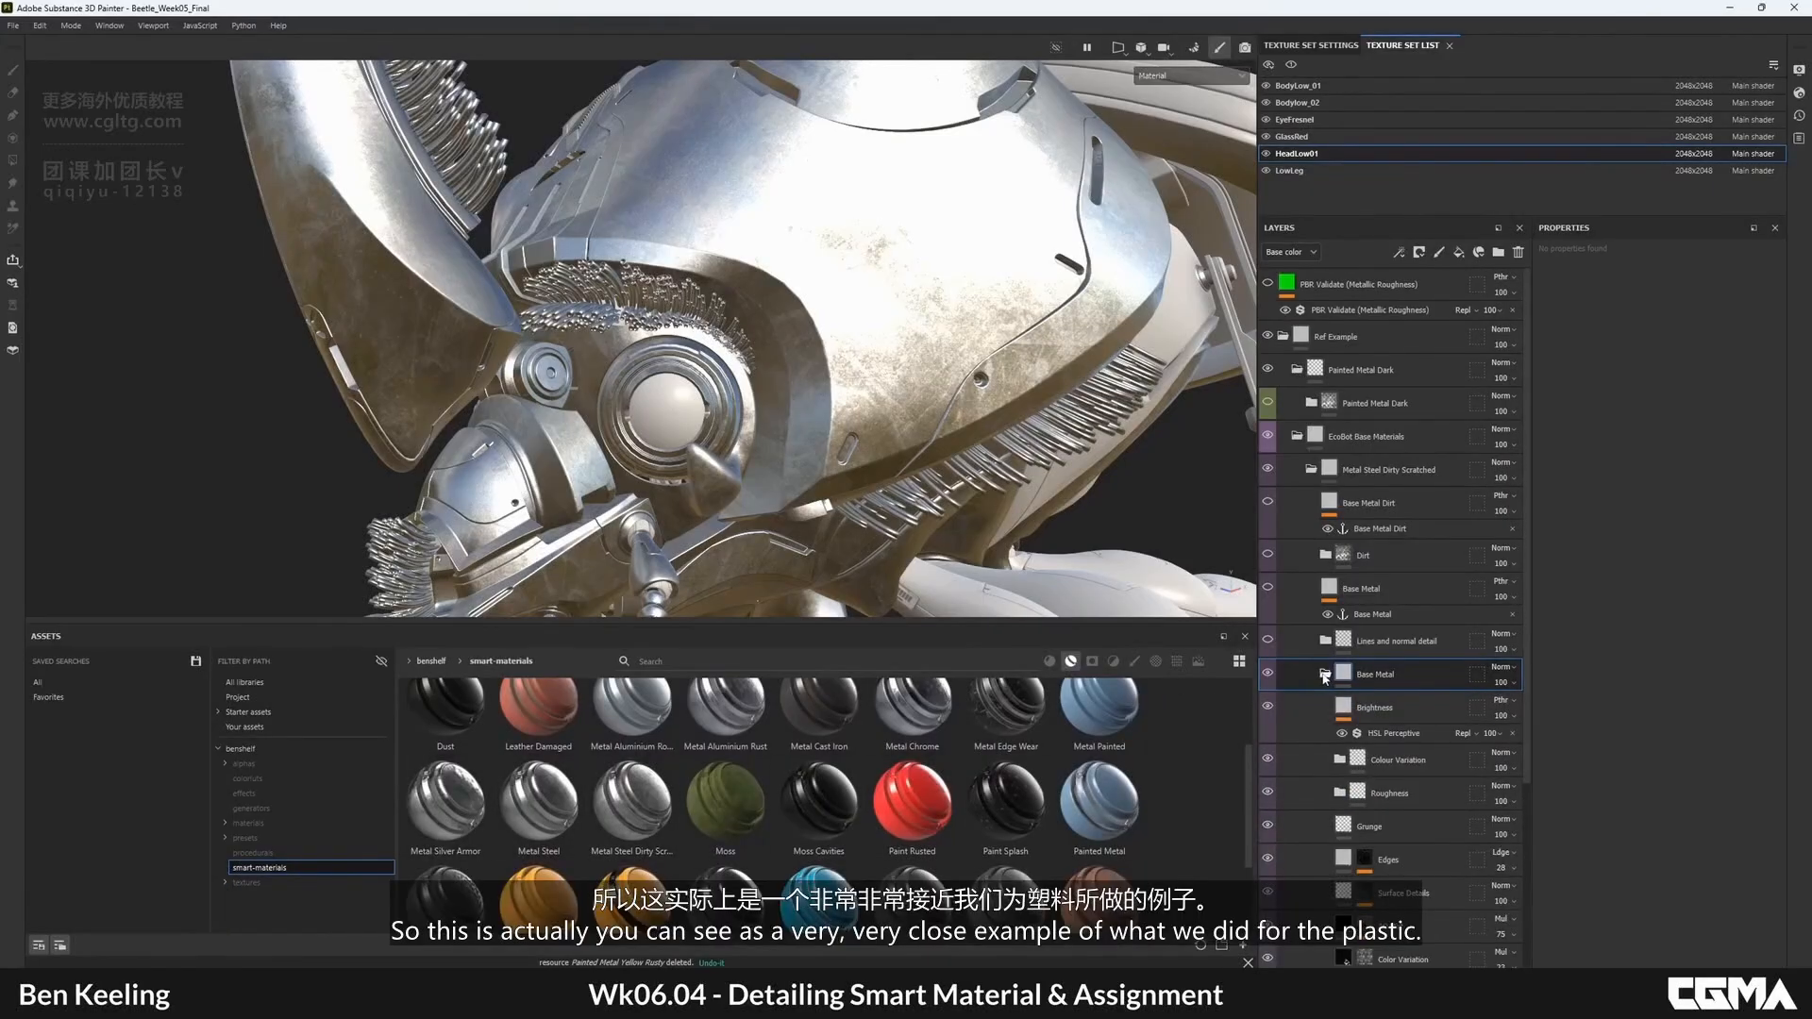
pyautogui.scroll(-2, 1371, 830)
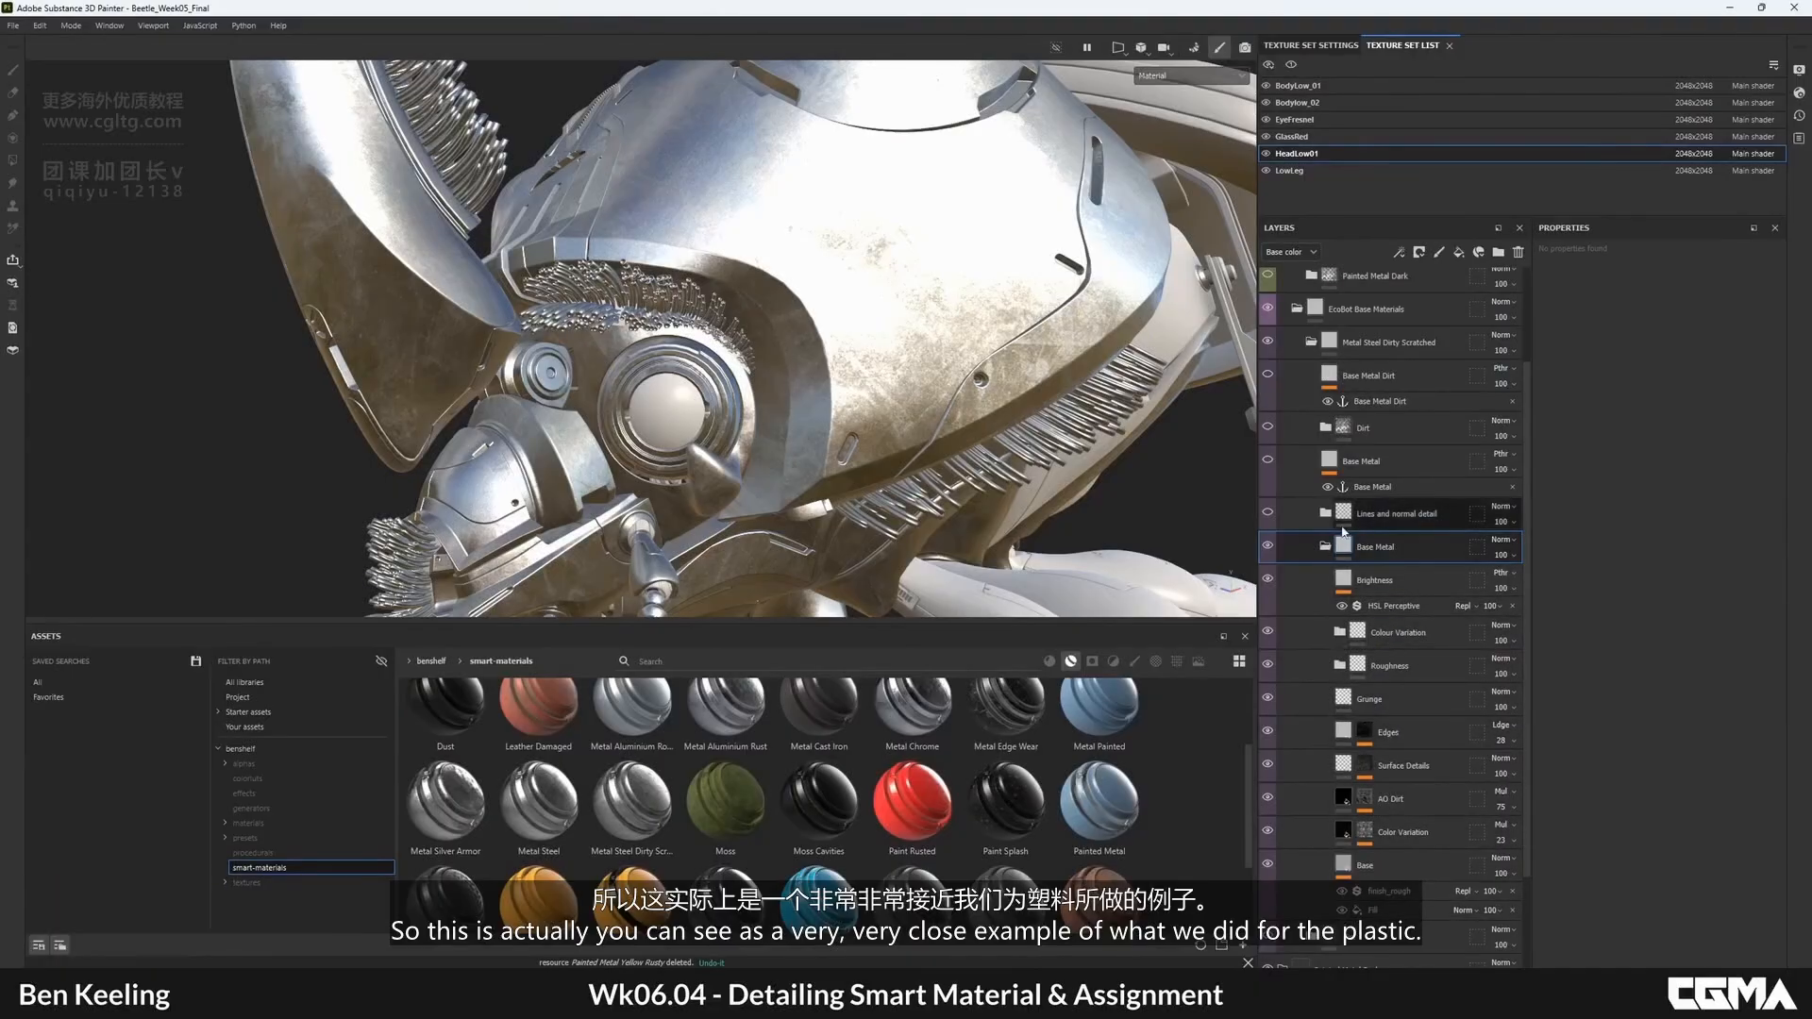
pyautogui.click(1326, 548)
pyautogui.click(1327, 672)
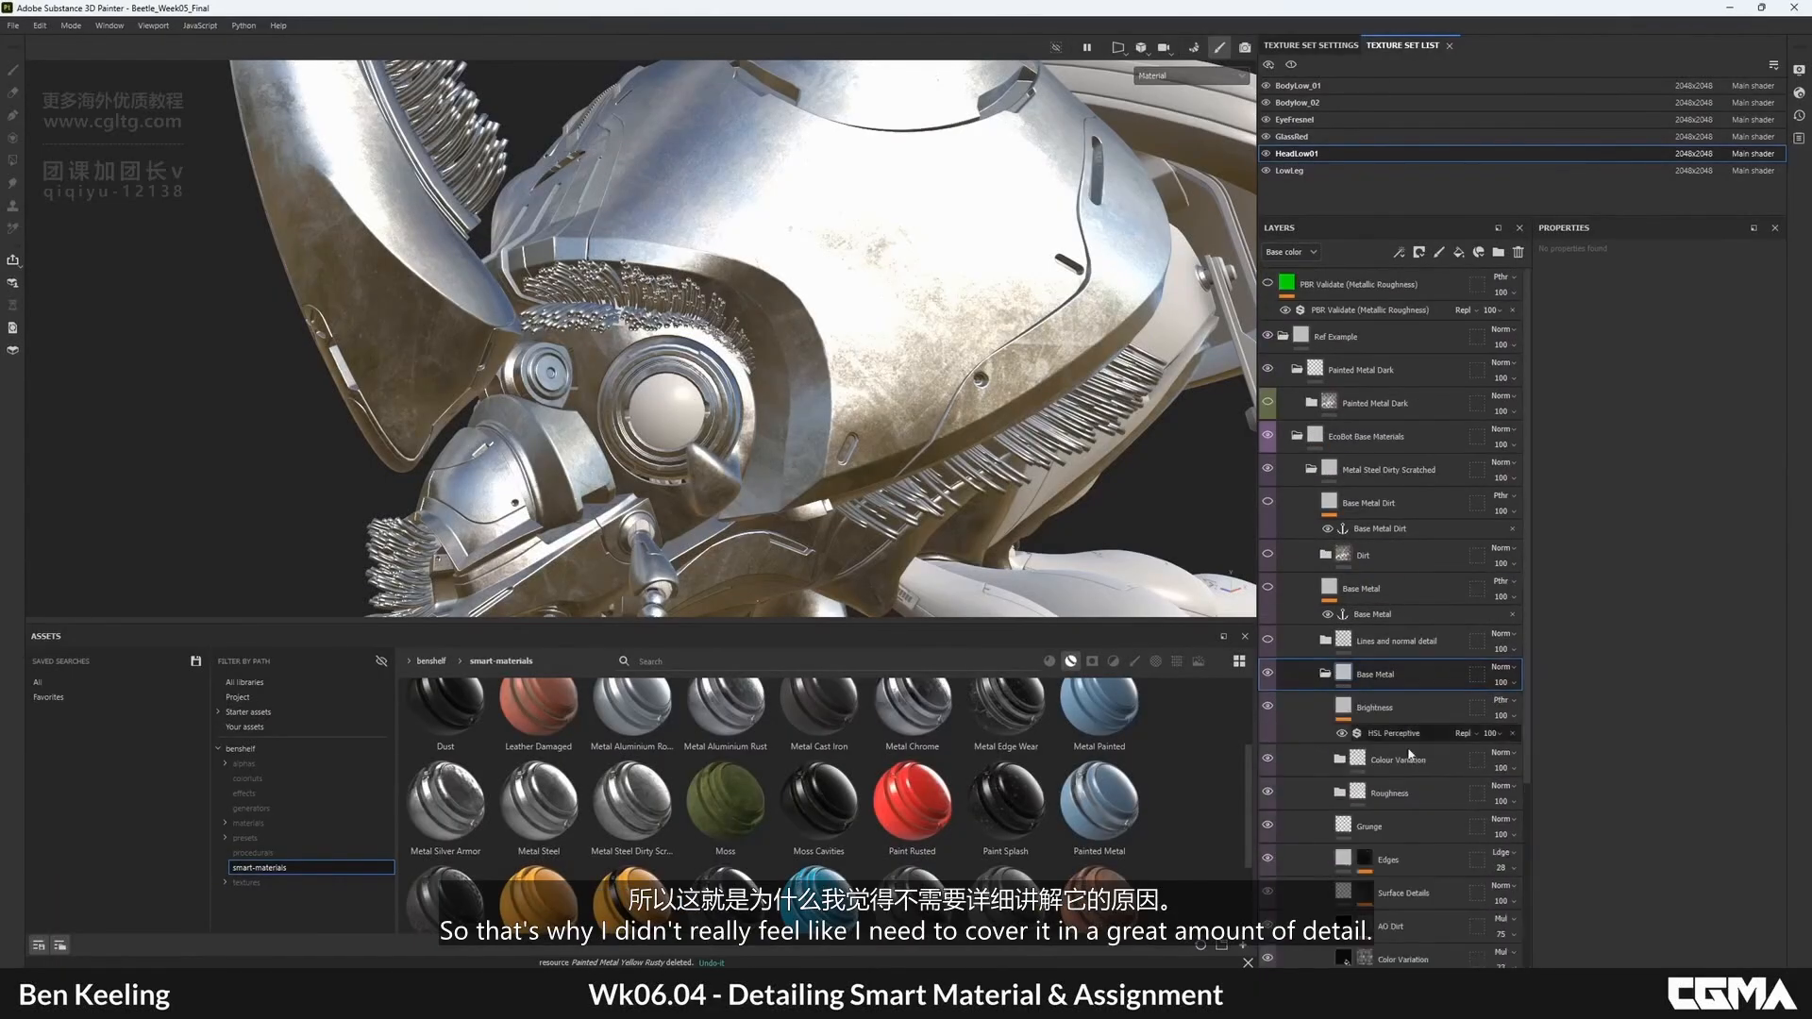
pyautogui.scroll(-3, 1397, 788)
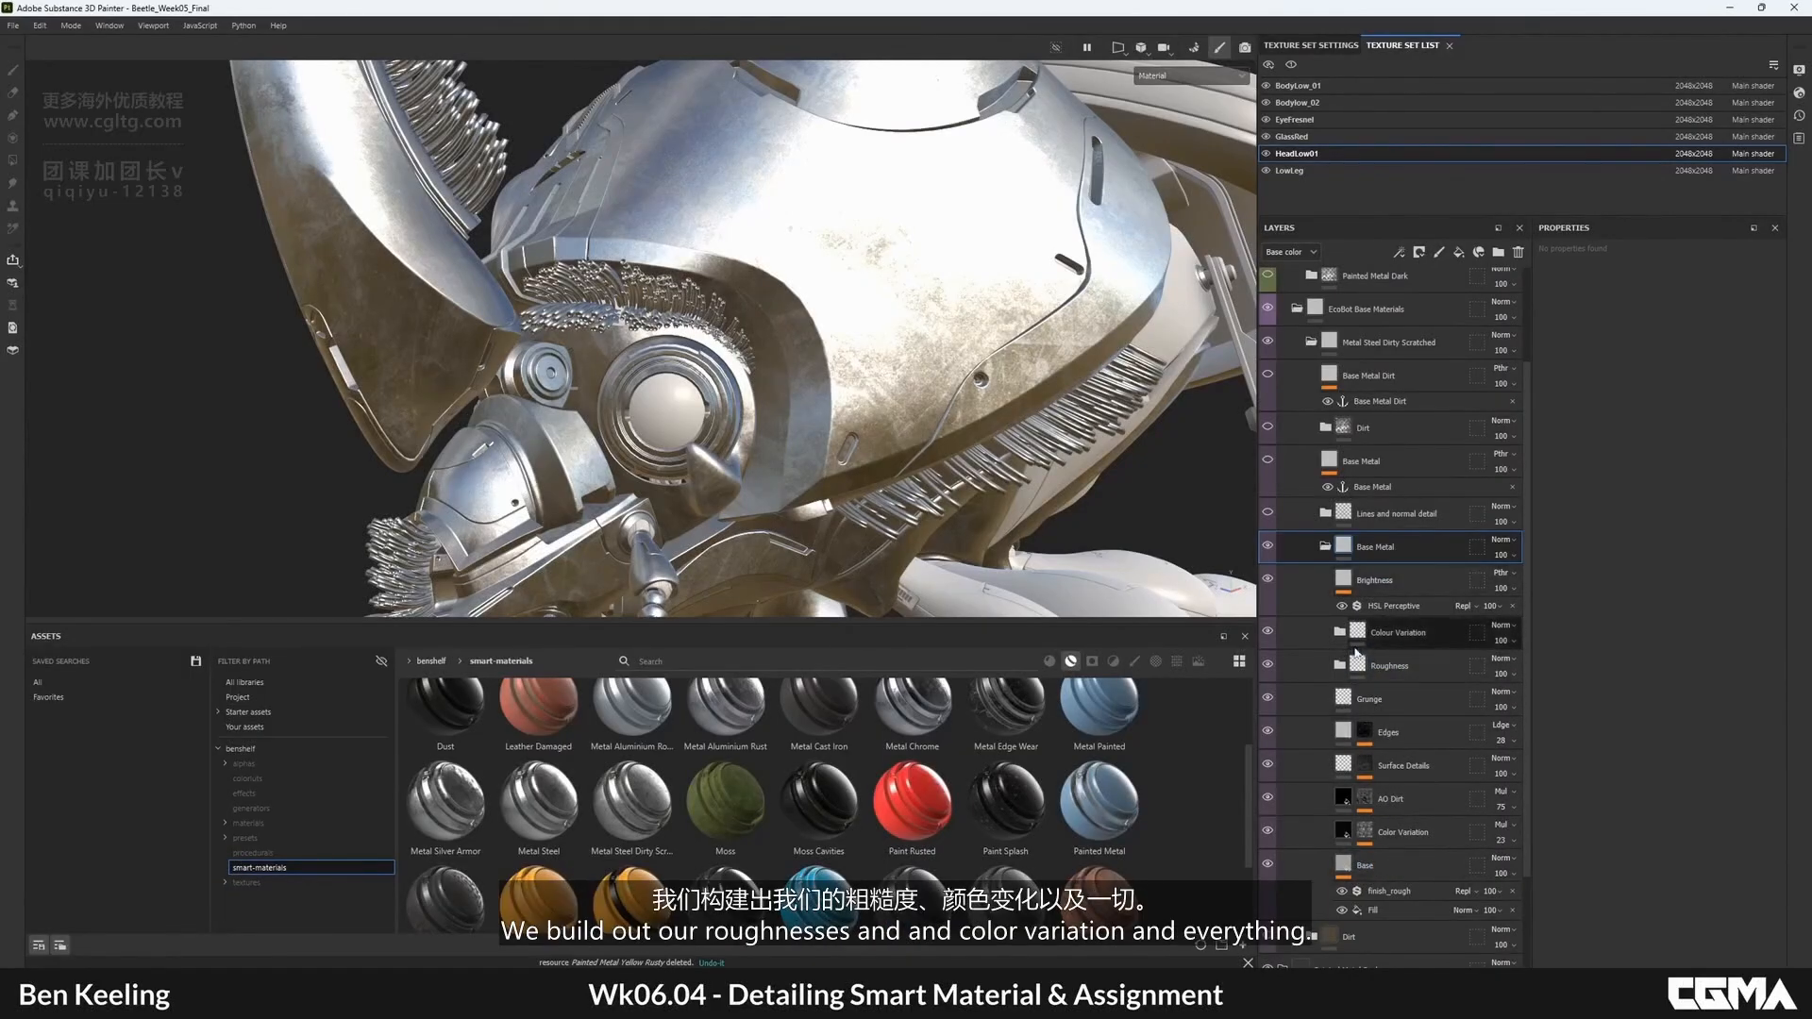
pyautogui.click(1325, 546)
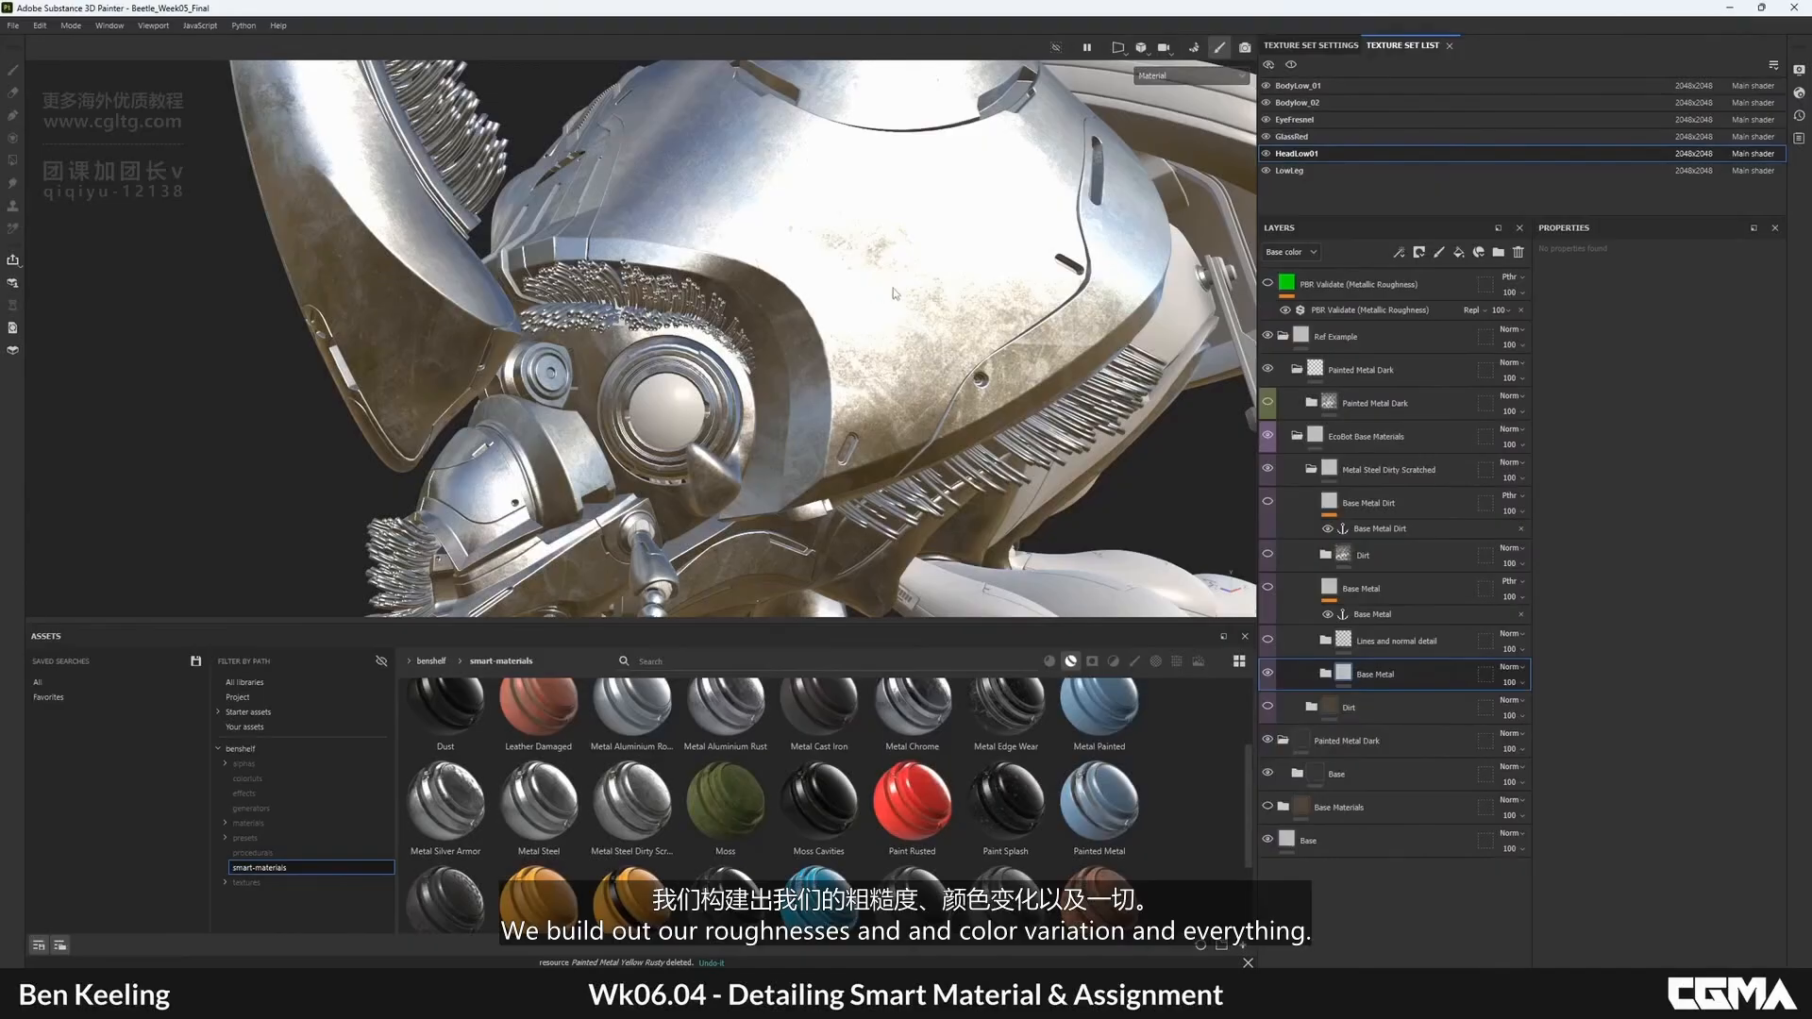
# - Inspect the head's Base color and Roughness channels in isolation, then return to the full material view
pyautogui.keyDown('alt'); pyautogui.moveTo(895, 293); pyautogui.dragTo(840, 331); pyautogui.keyUp('alt')
pyautogui.keyDown('alt'); pyautogui.moveTo(840, 330); pyautogui.dragTo(896, 194, button='right'); pyautogui.keyUp('alt')
pyautogui.press('c')
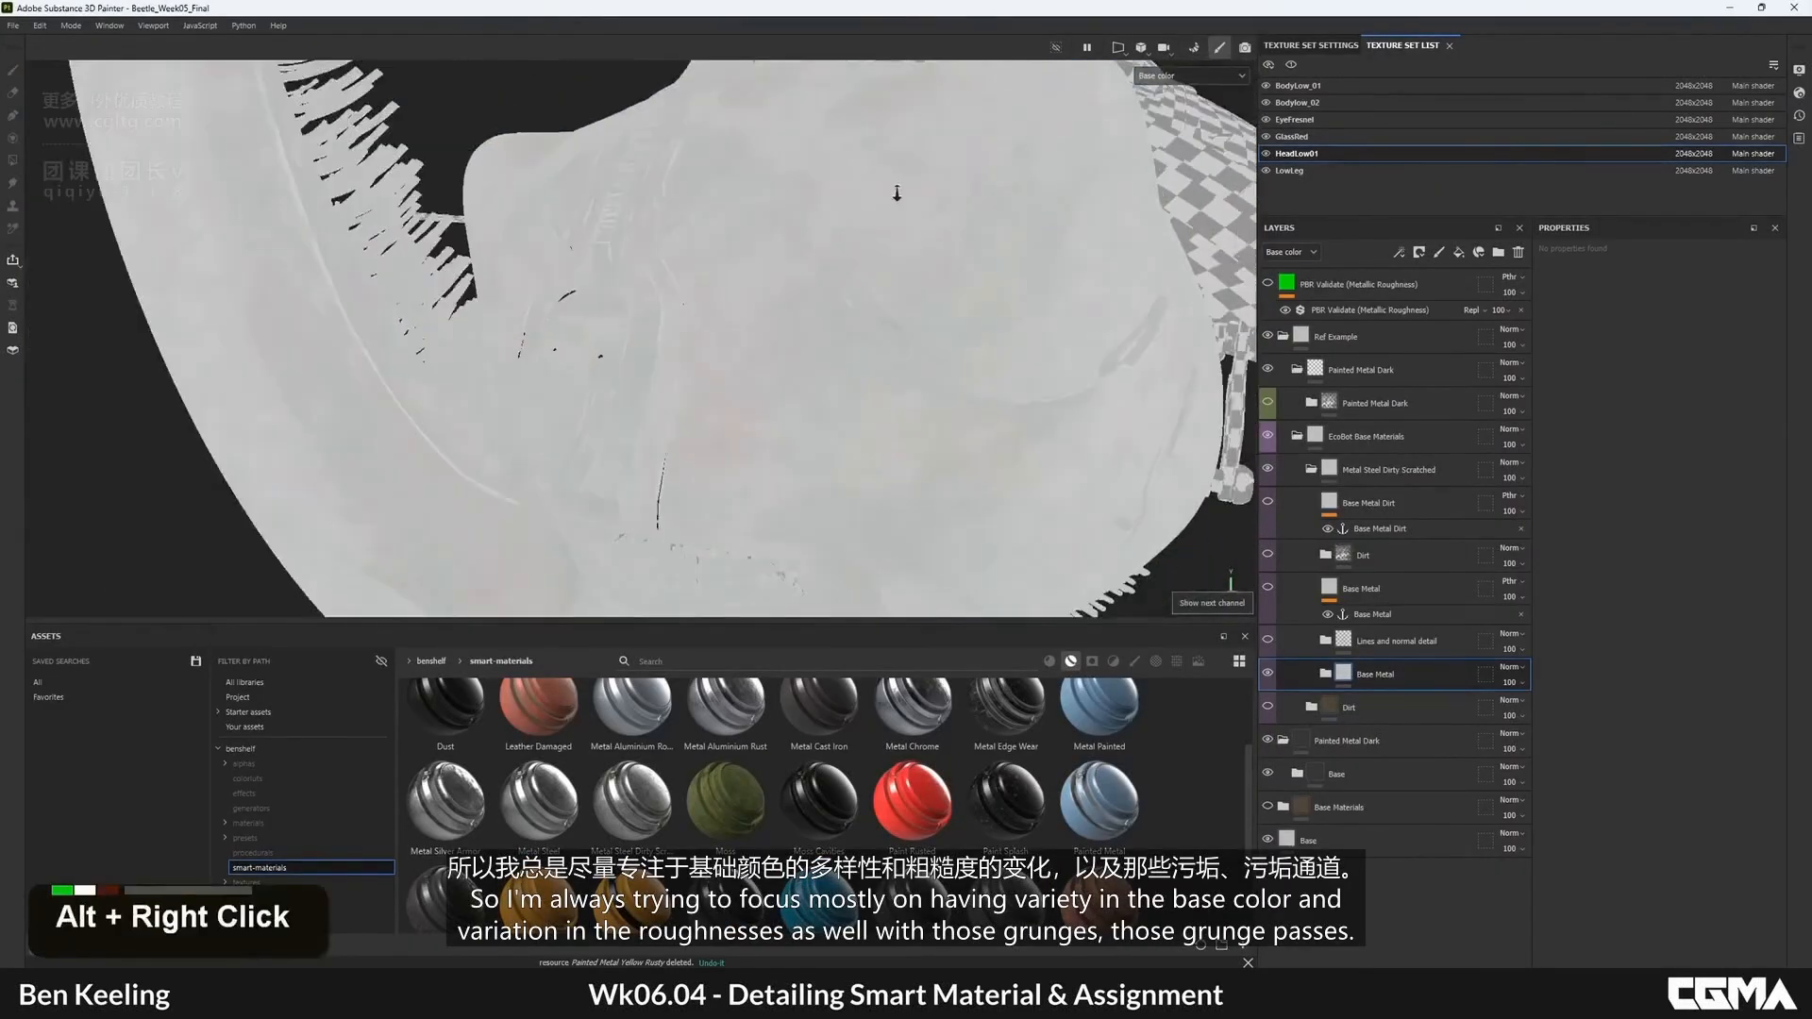
pyautogui.keyDown('alt'); pyautogui.moveTo(896, 194); pyautogui.dragTo(772, 279); pyautogui.keyUp('alt')
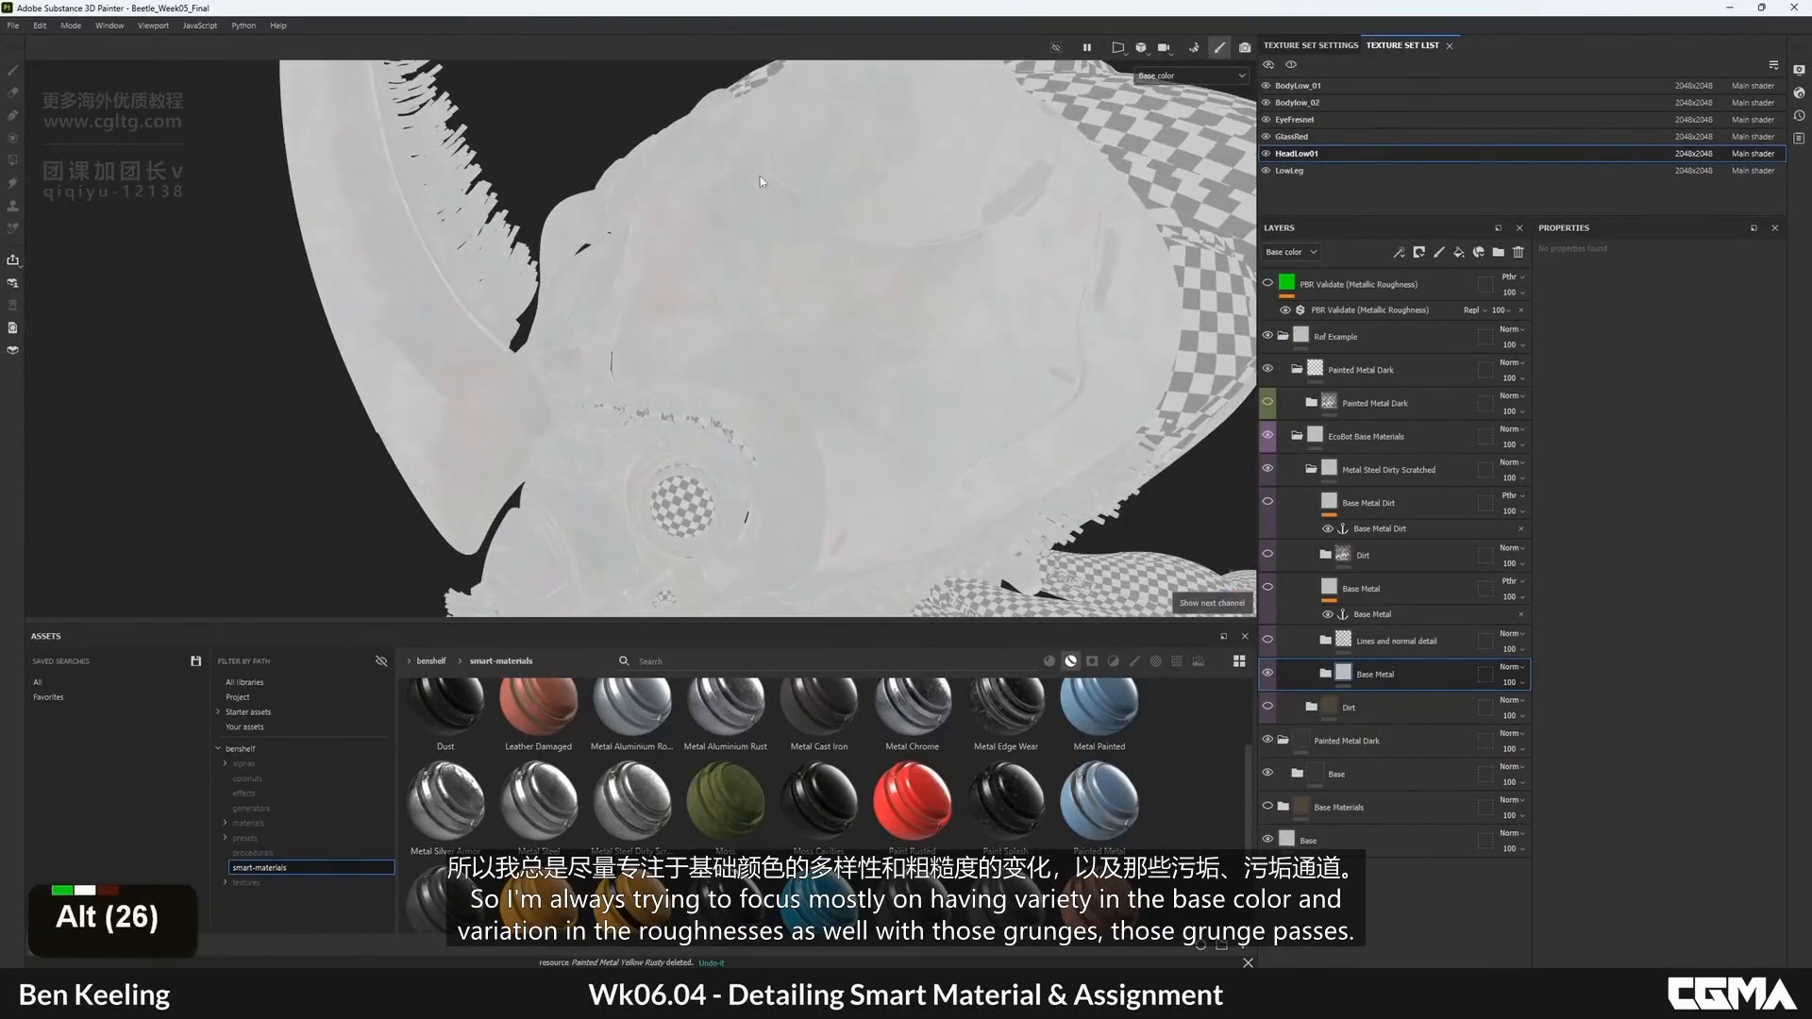
pyautogui.press('c')
pyautogui.press('c')
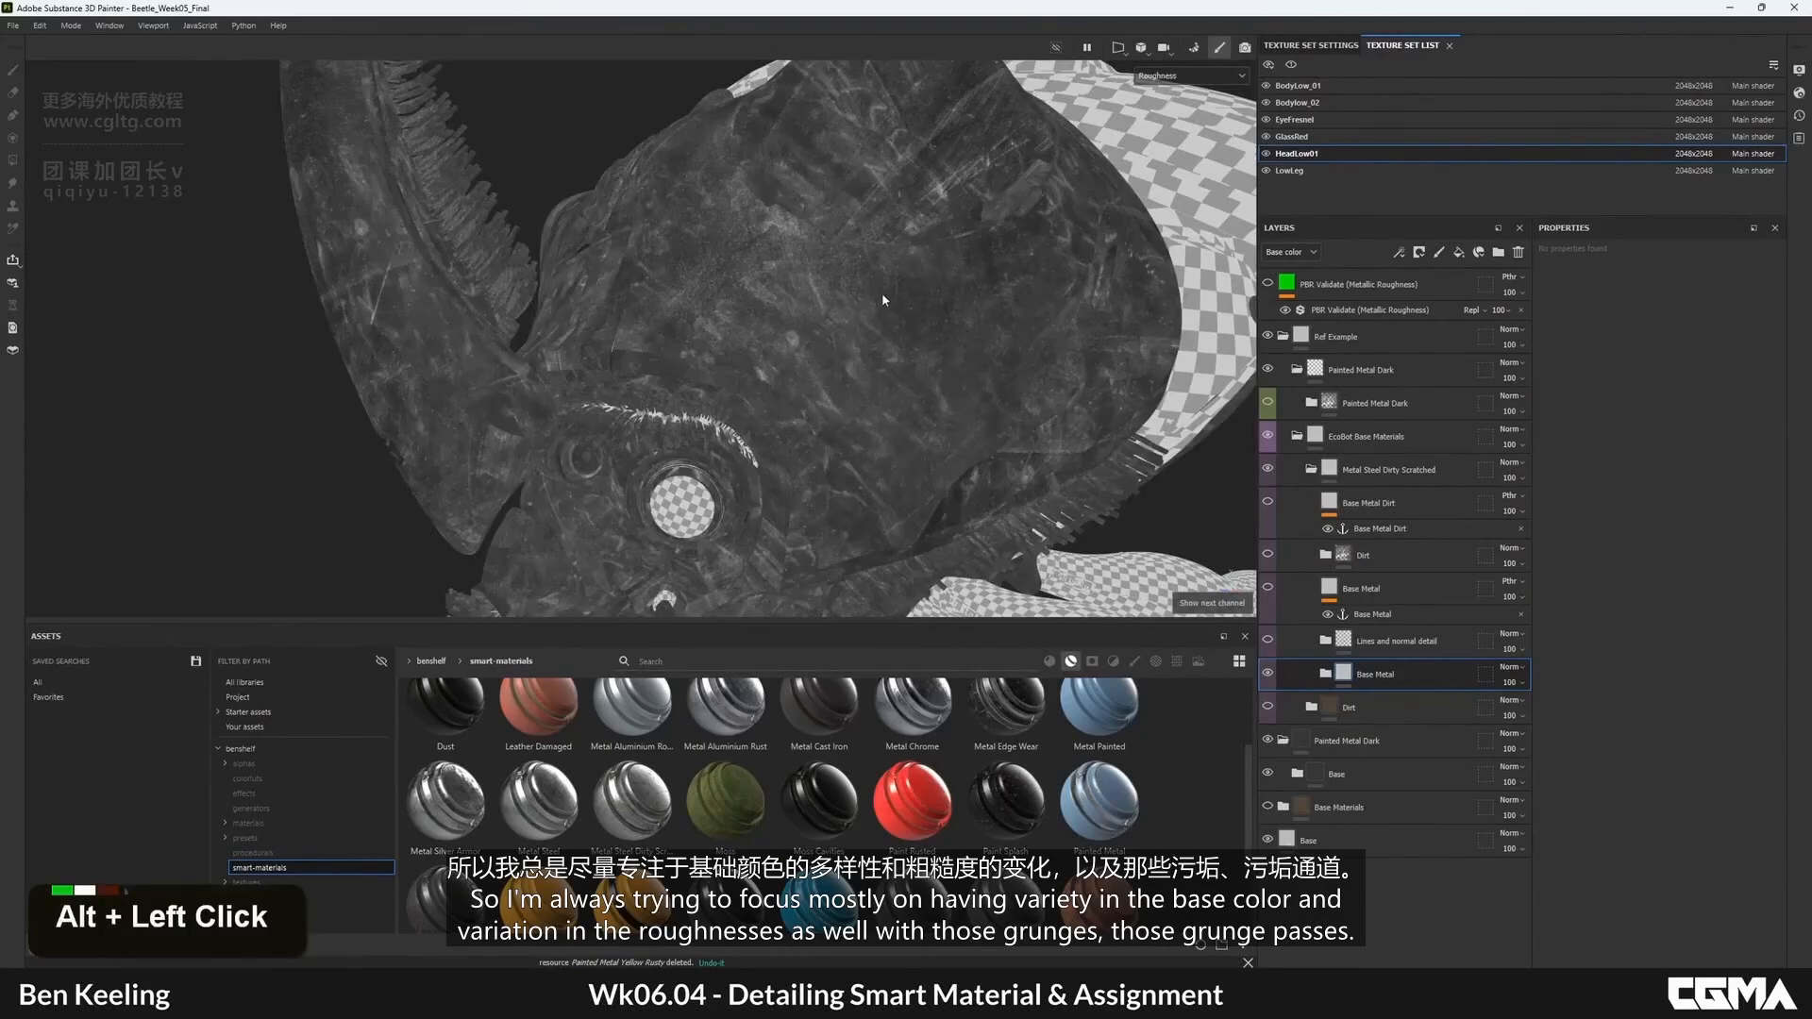
pyautogui.keyDown('alt'); pyautogui.moveTo(882, 293); pyautogui.dragTo(934, 349); pyautogui.keyUp('alt')
pyautogui.press('c')
pyautogui.press('c')
pyautogui.press('m')
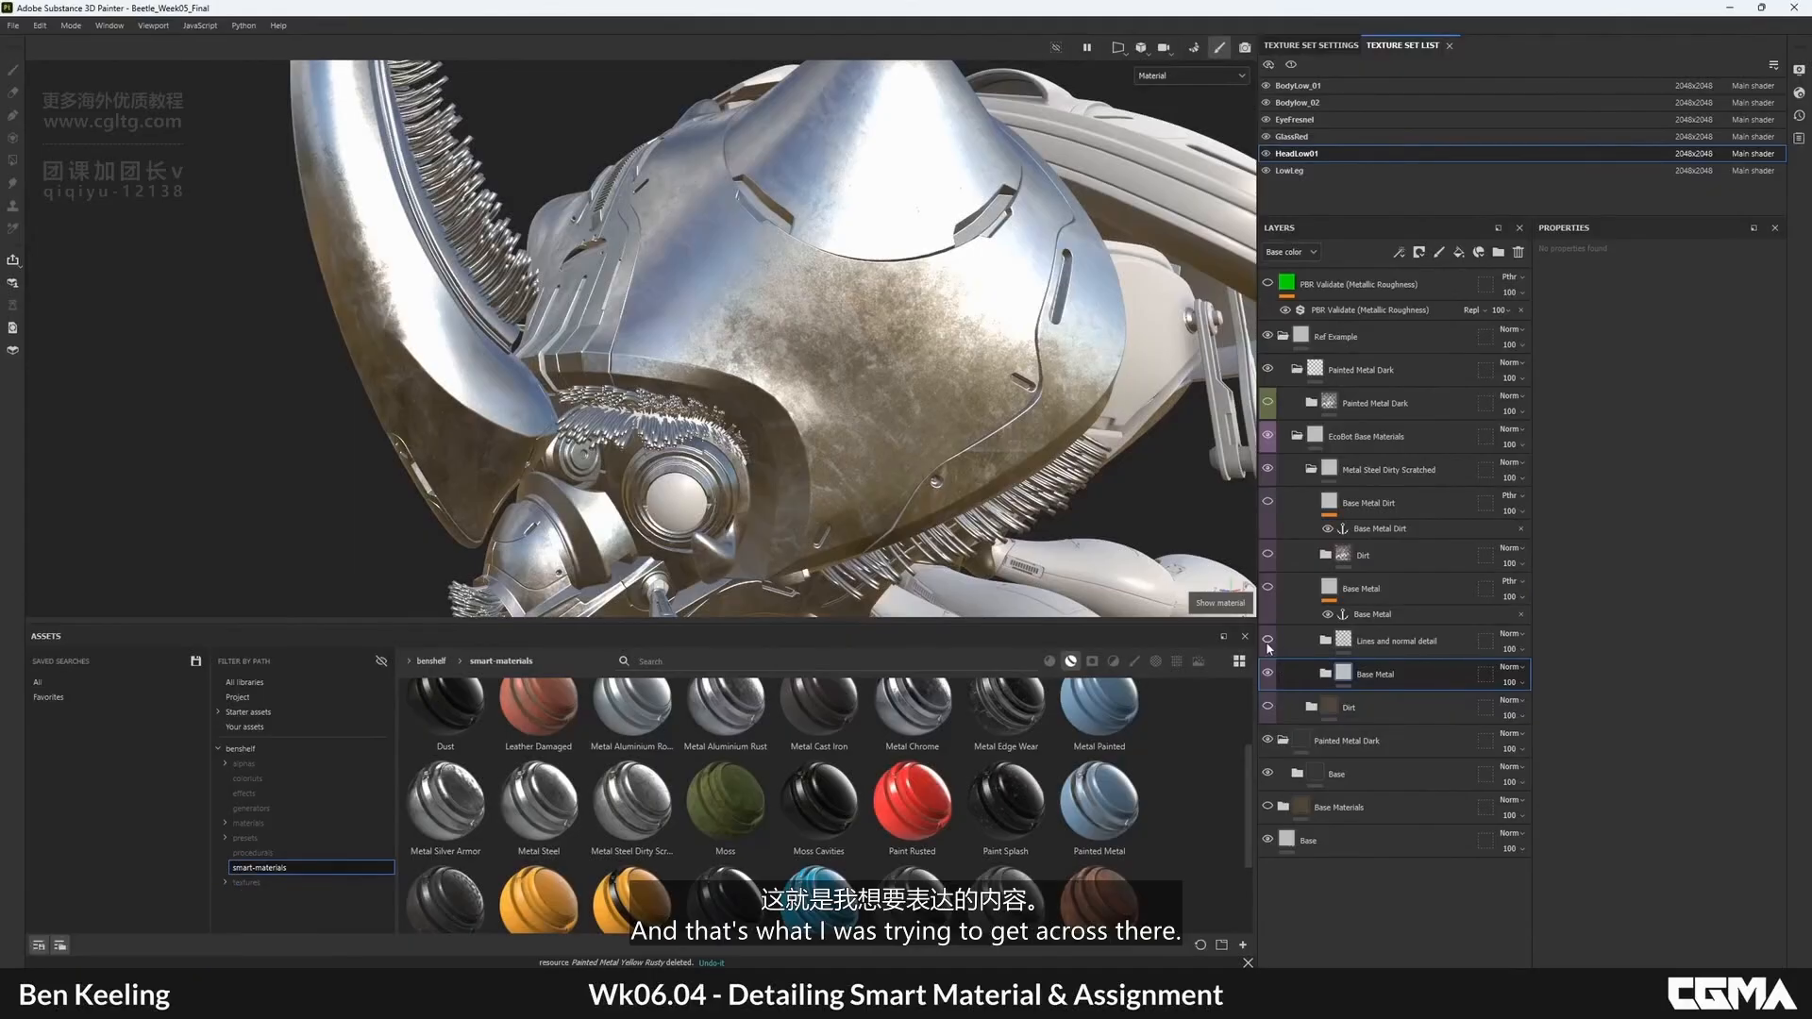
# - Show and expand the Lines and normal detail folder, hiding its Small pot holes, Scratches, Staining and Dark Spots copy 1 layers
pyautogui.click(1268, 641)
pyautogui.click(1326, 641)
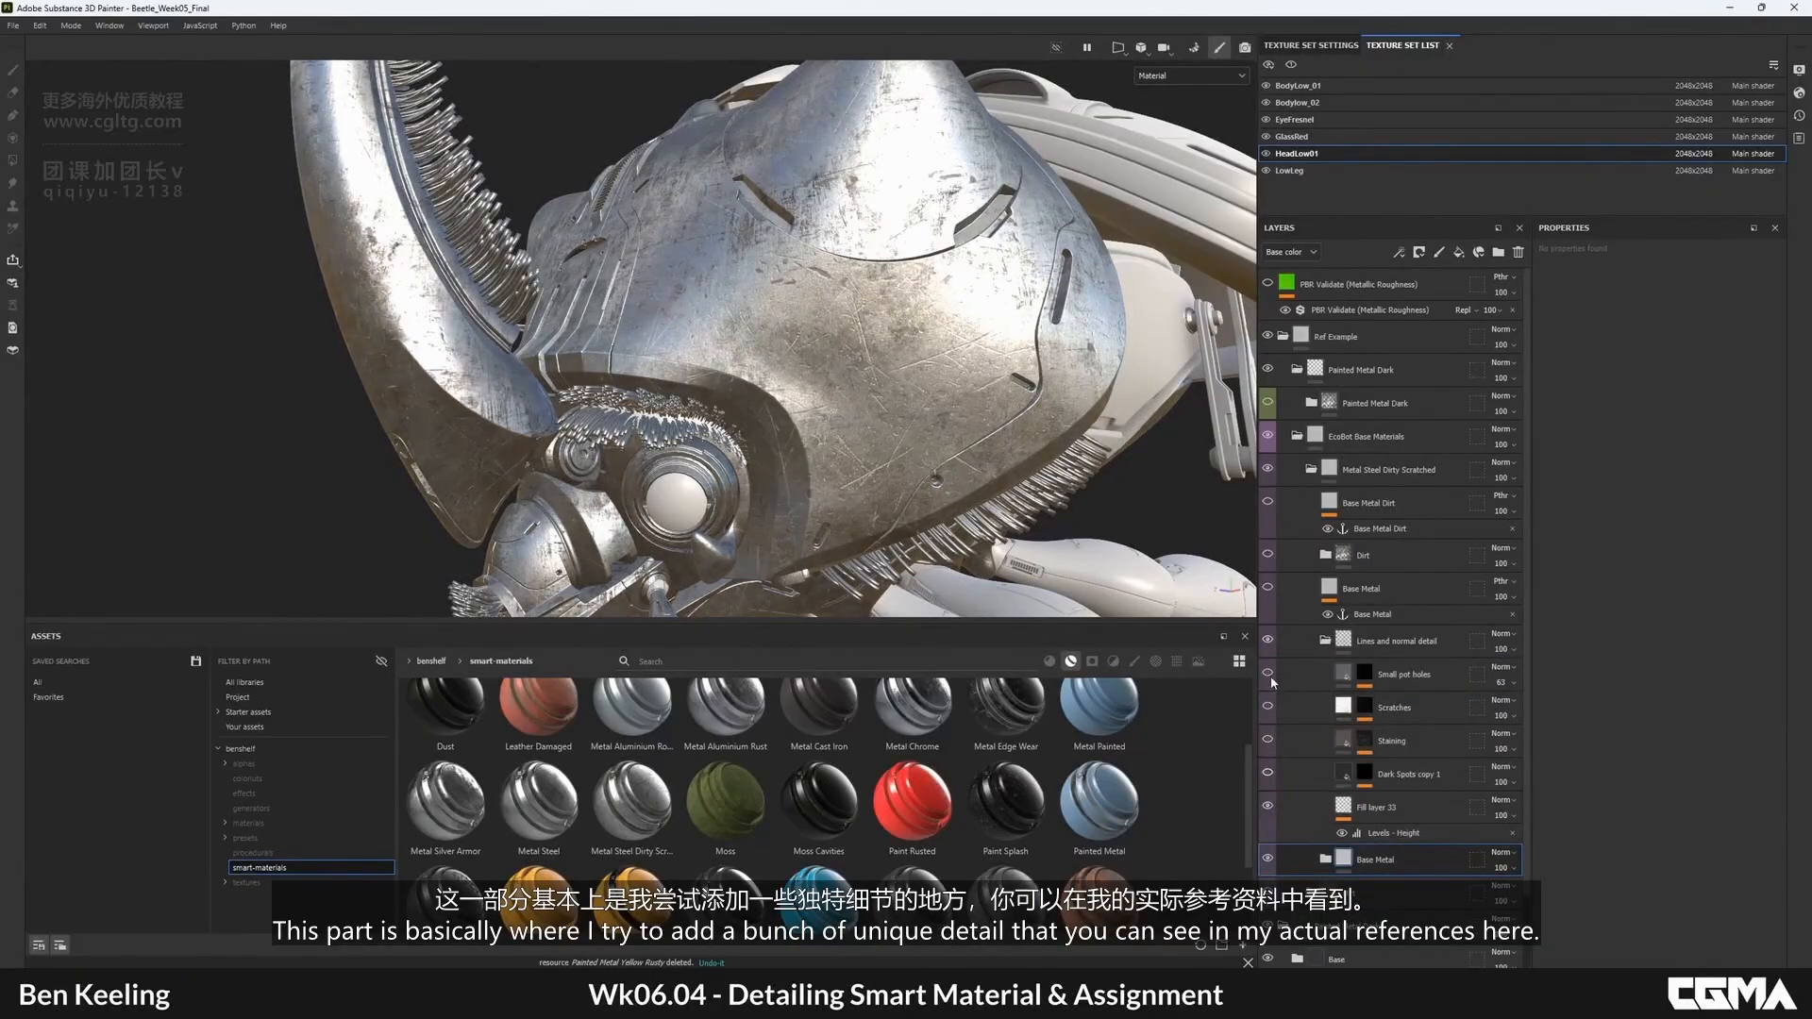
# - Examine the Light Metal images on the reference board, focusing on the worn electric drill close-up
pyautogui.moveTo(1811, 490); pyautogui.dragTo(1400, 543, button='right')
pyautogui.scroll(-7, 1400, 542)
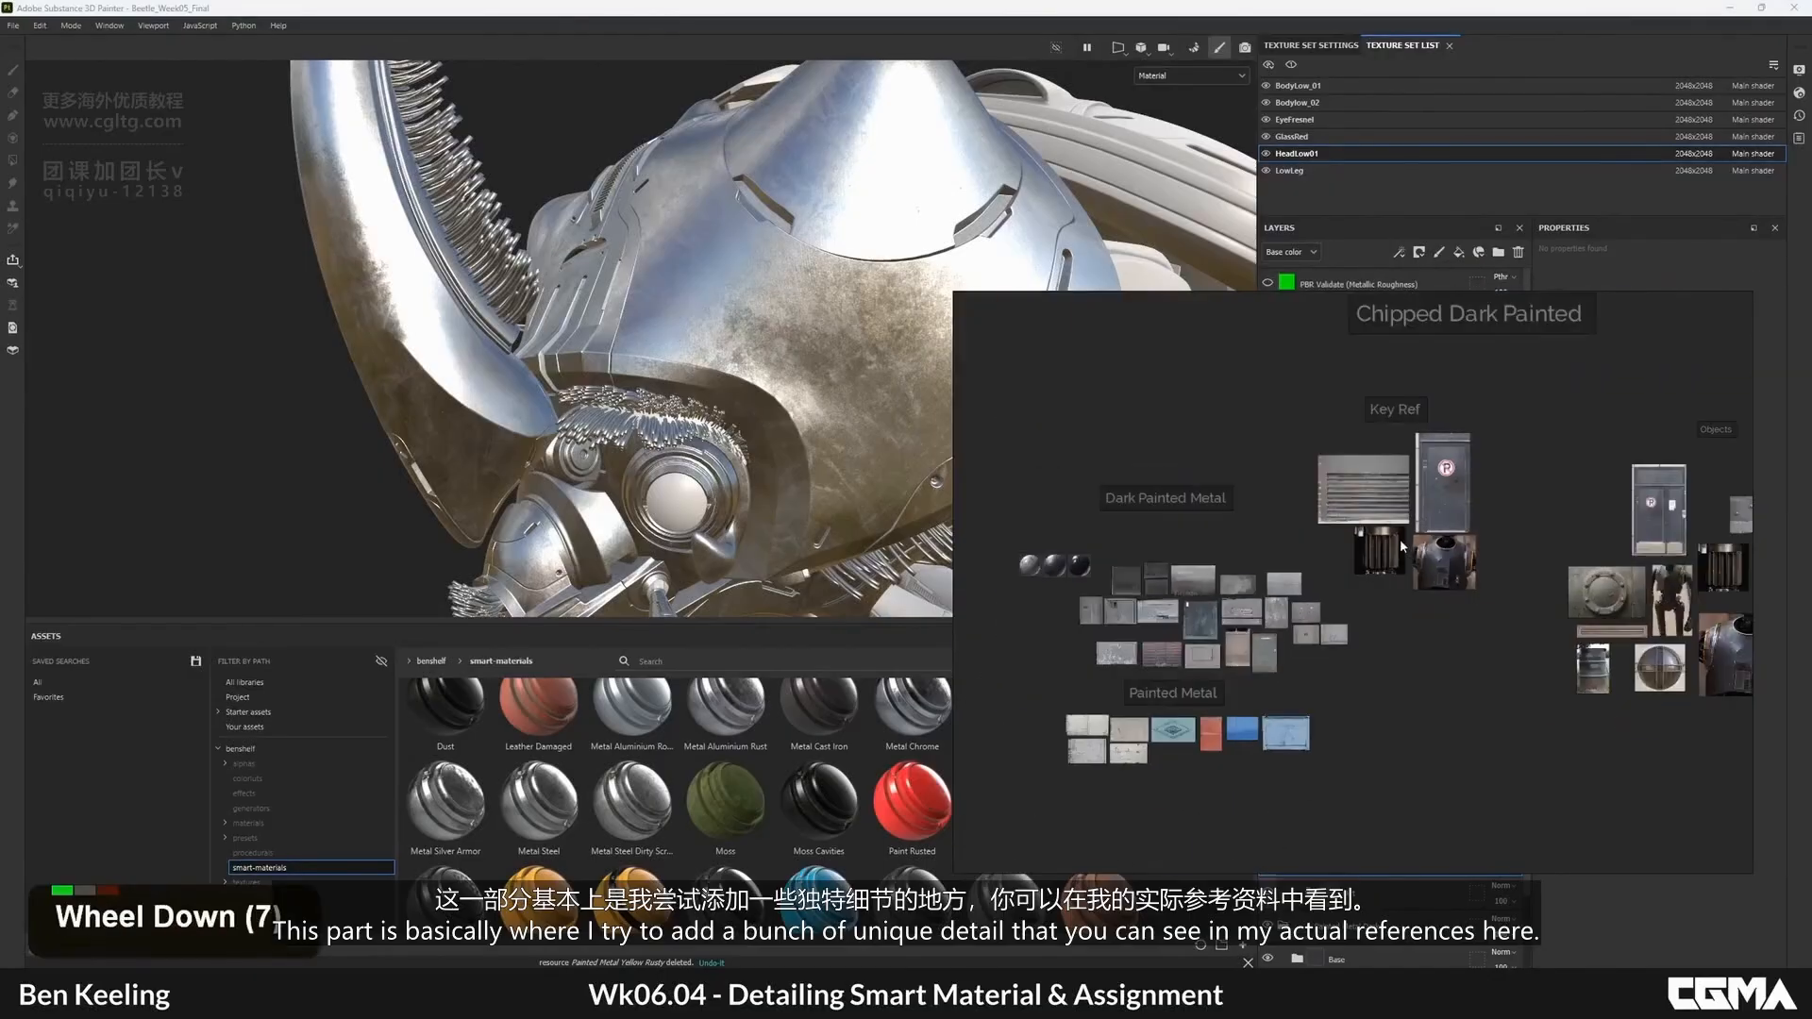
pyautogui.moveTo(1400, 543)
pyautogui.mouseDown(button='middle')
pyautogui.moveTo(1338, 529)
pyautogui.moveTo(1384, 480)
pyautogui.moveTo(1340, 515)
pyautogui.moveTo(1178, 557)
pyautogui.mouseUp(button='middle')
pyautogui.scroll(-1, 1383, 480)
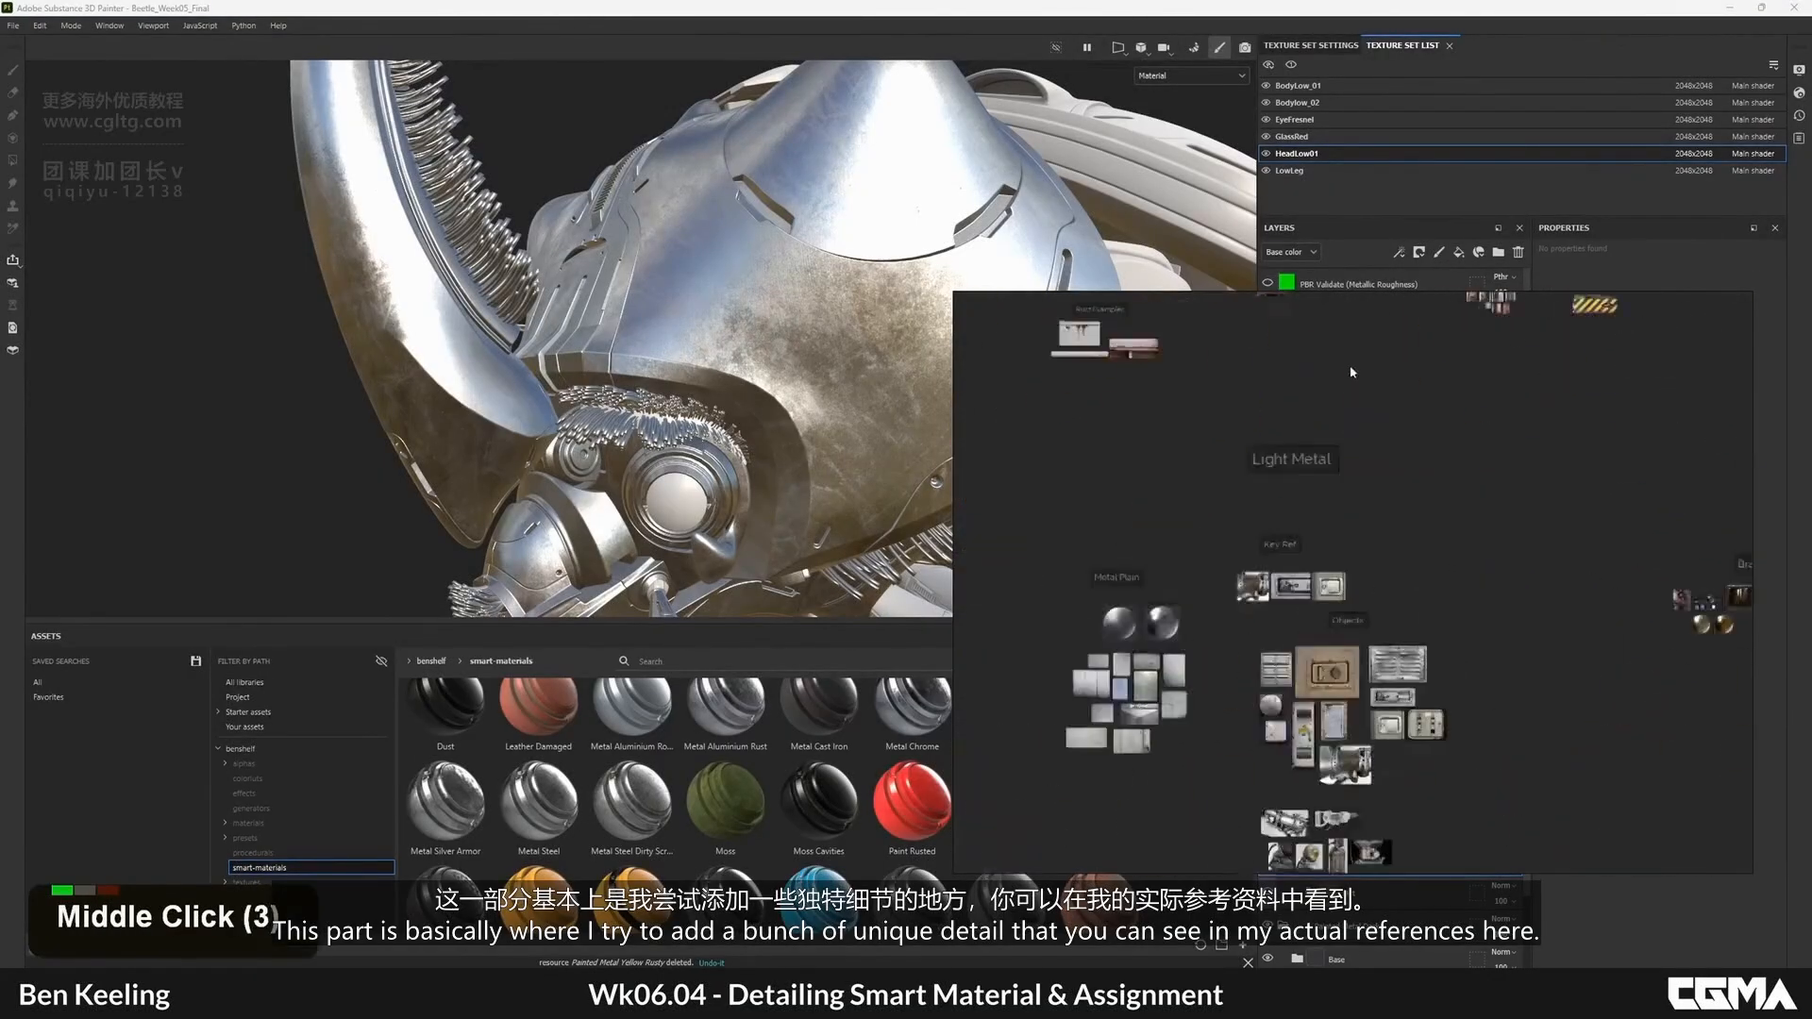
pyautogui.scroll(7, 1178, 557)
pyautogui.moveTo(1264, 602); pyautogui.dragTo(1212, 513, button='middle')
pyautogui.moveTo(1360, 453); pyautogui.dragTo(1217, 578, button='middle')
pyautogui.moveTo(1271, 498); pyautogui.dragTo(1129, 623, button='middle')
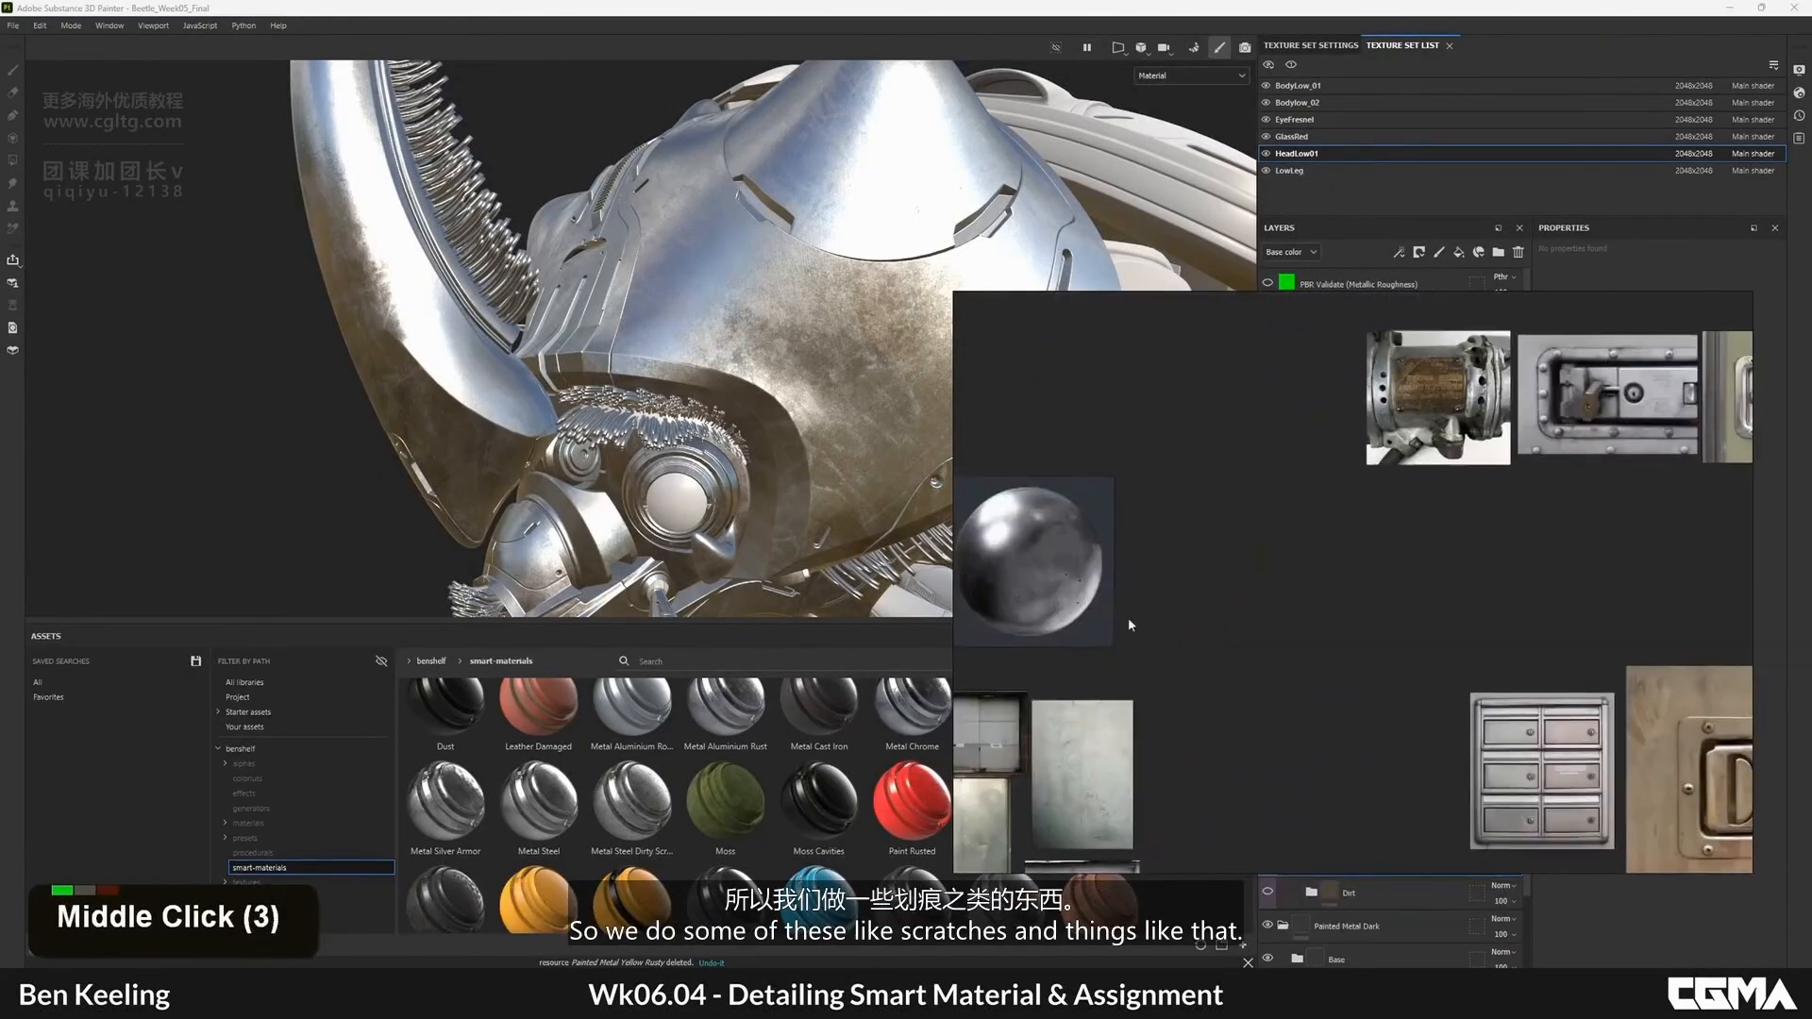
pyautogui.moveTo(1576, 387); pyautogui.dragTo(1171, 481, button='middle')
pyautogui.scroll(7, 1330, 530)
pyautogui.scroll(2, 1171, 481)
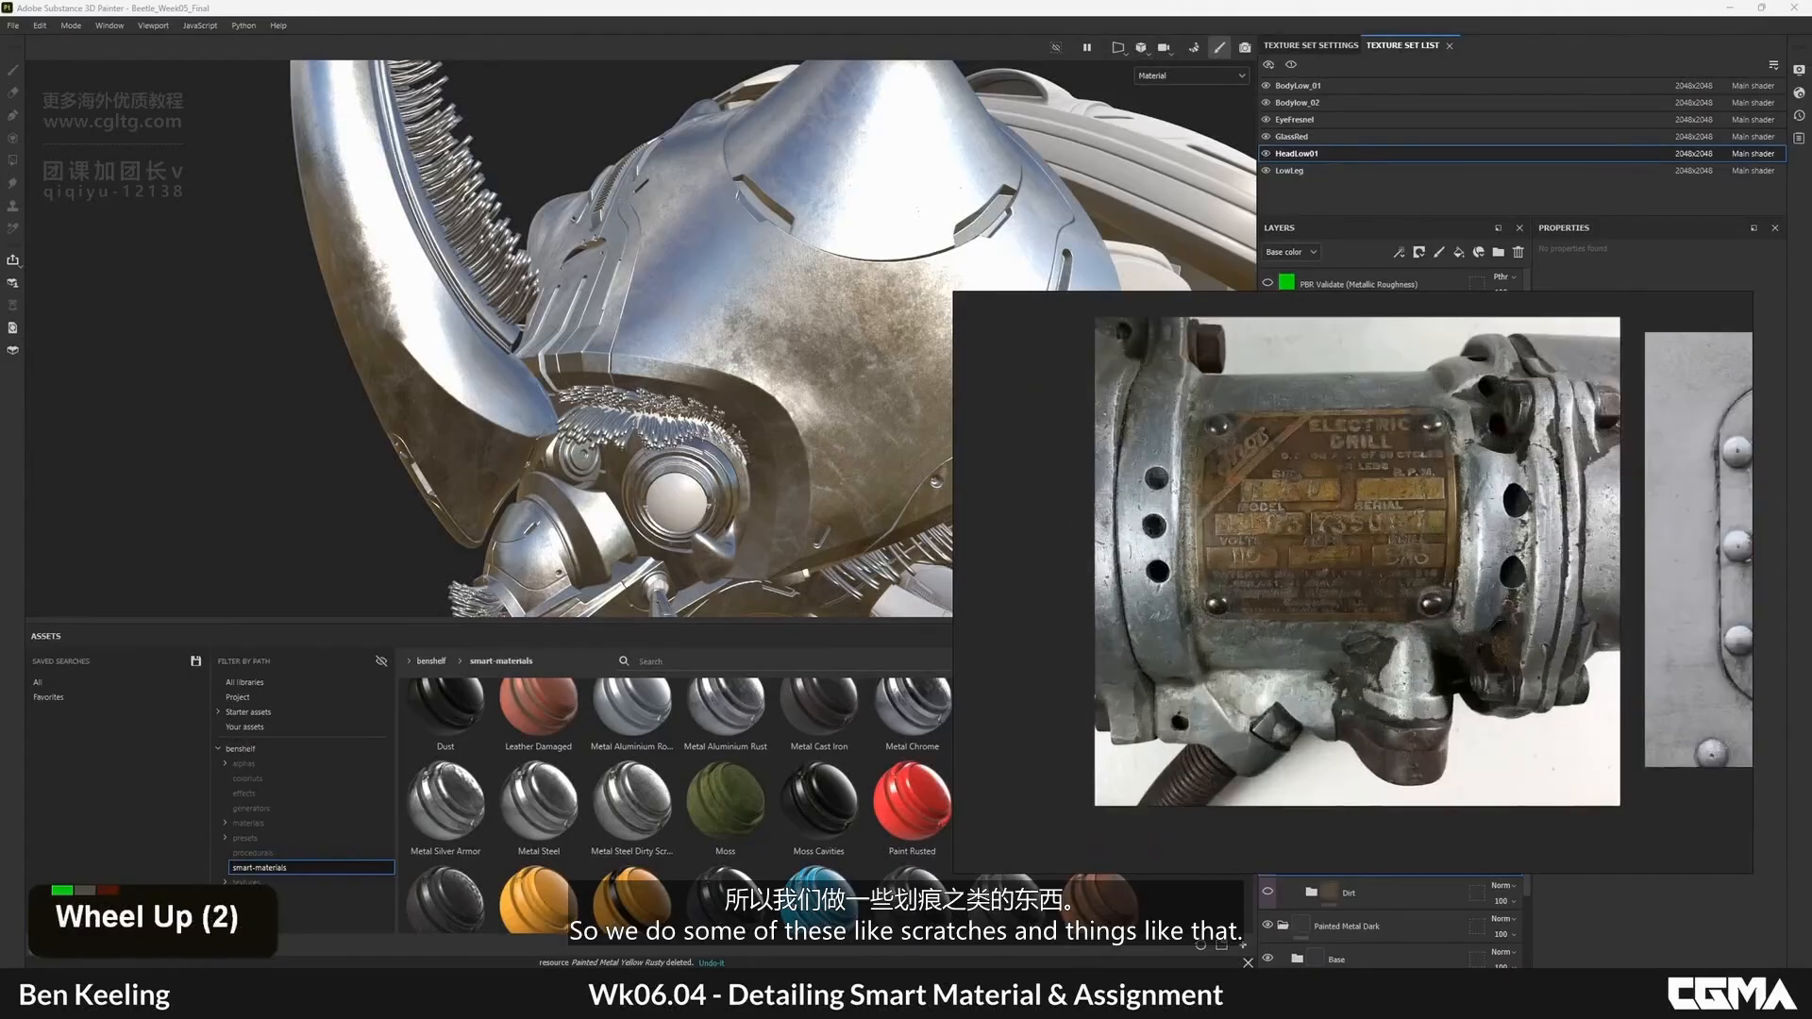
pyautogui.rightClick(1171, 481)
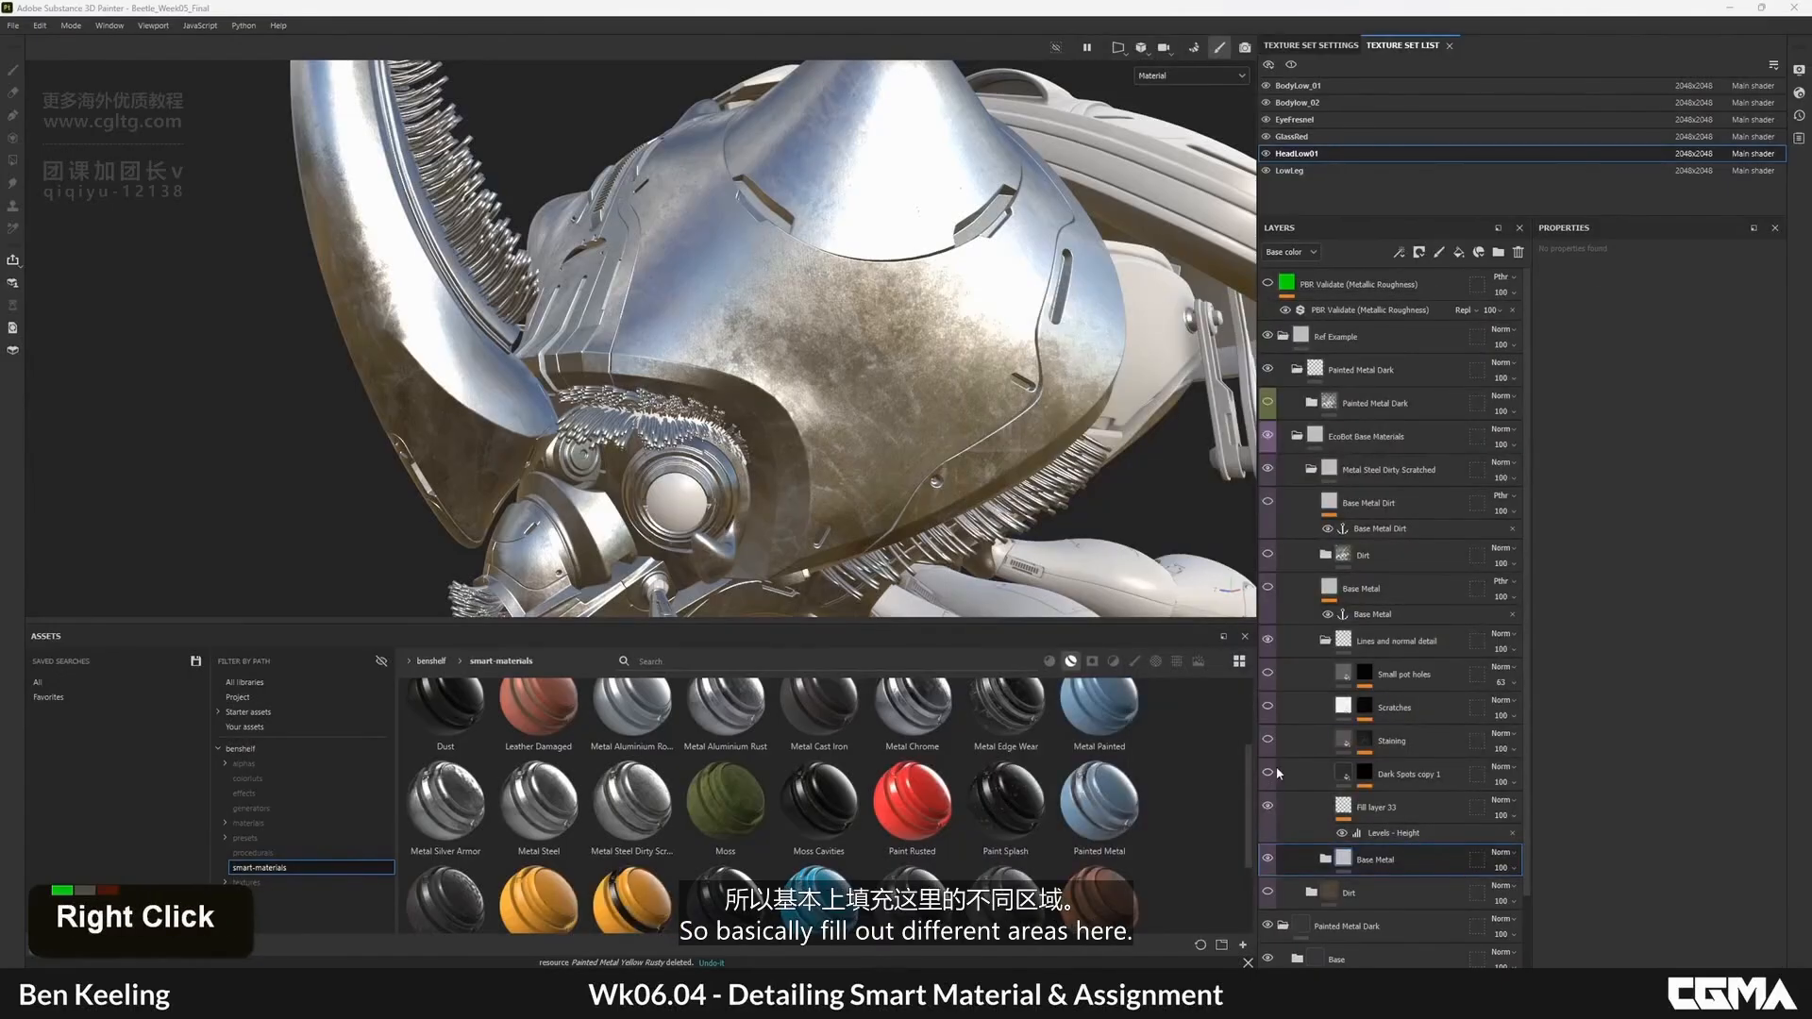
# - Show the Dark Spots copy 1, Staining, Scratches and Small pot holes layers one by one on the head
pyautogui.click(1266, 774)
pyautogui.keyDown('alt'); pyautogui.moveTo(802, 378); pyautogui.dragTo(850, 406, button='right'); pyautogui.keyUp('alt')
pyautogui.keyDown('alt'); pyautogui.moveTo(850, 406); pyautogui.dragTo(975, 607); pyautogui.keyUp('alt')
pyautogui.click(1269, 741)
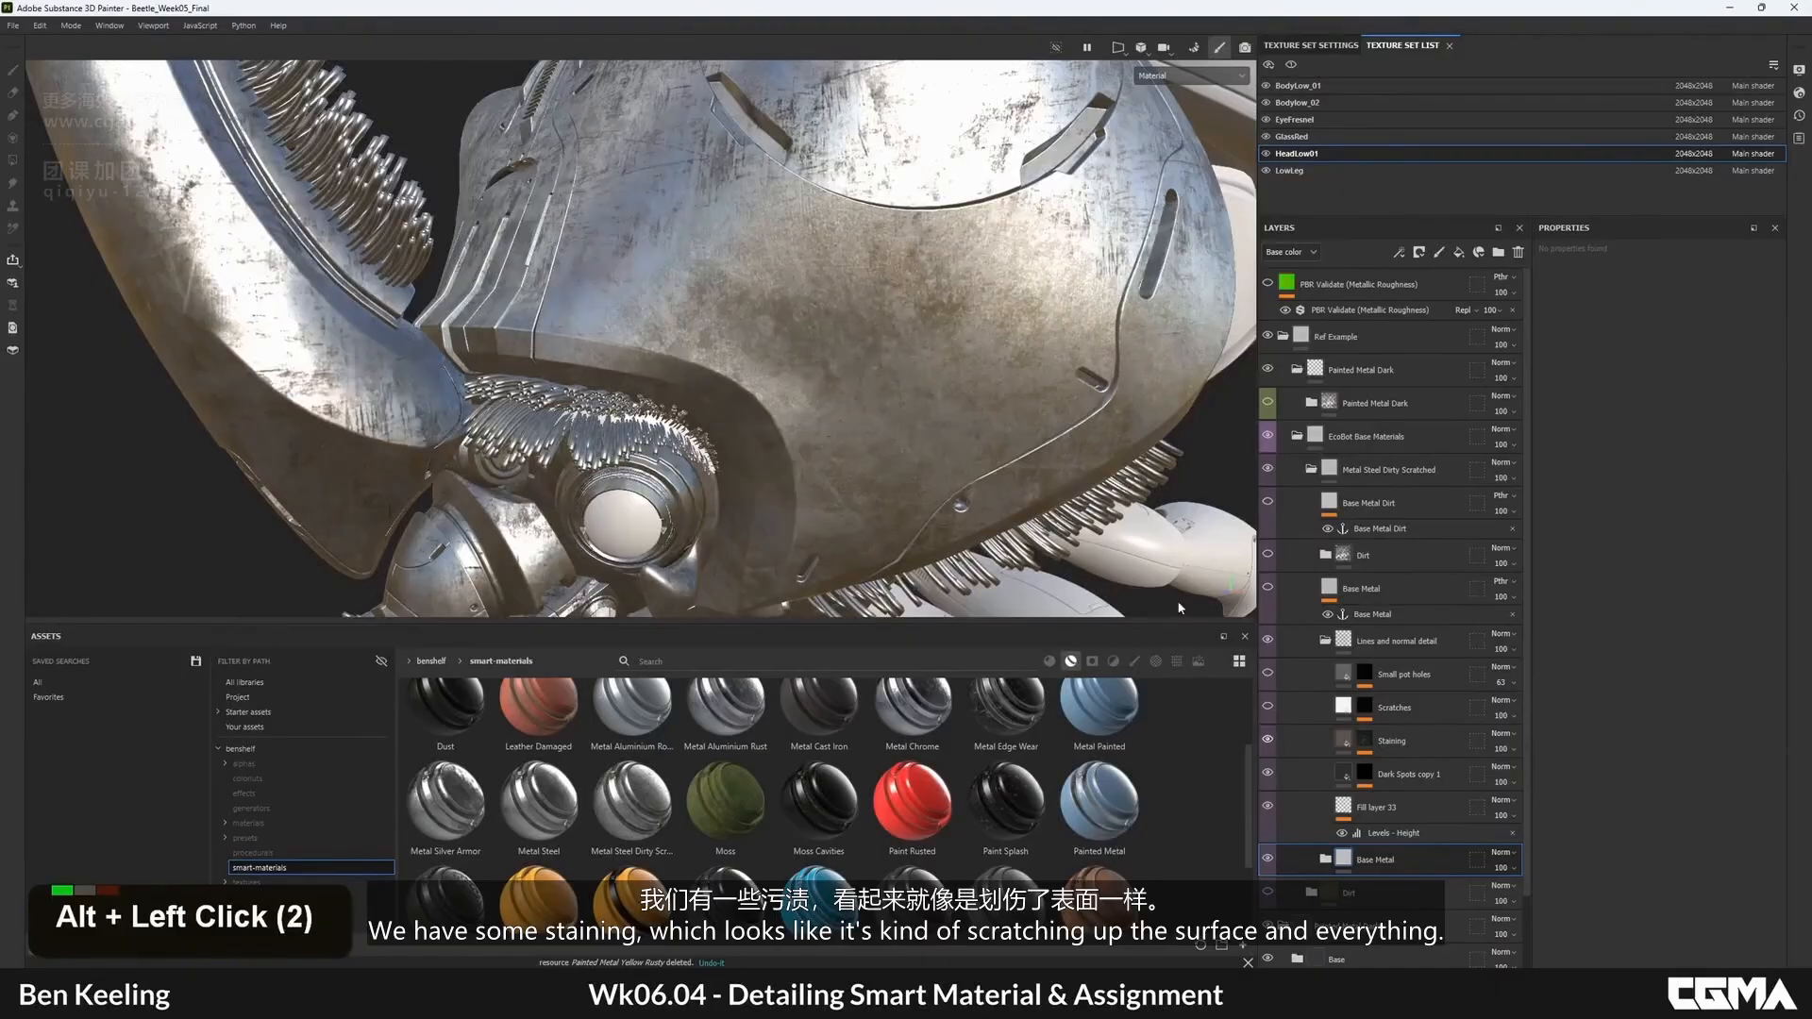
pyautogui.keyDown('alt'); pyautogui.moveTo(1180, 608); pyautogui.dragTo(1255, 615); pyautogui.keyUp('alt')
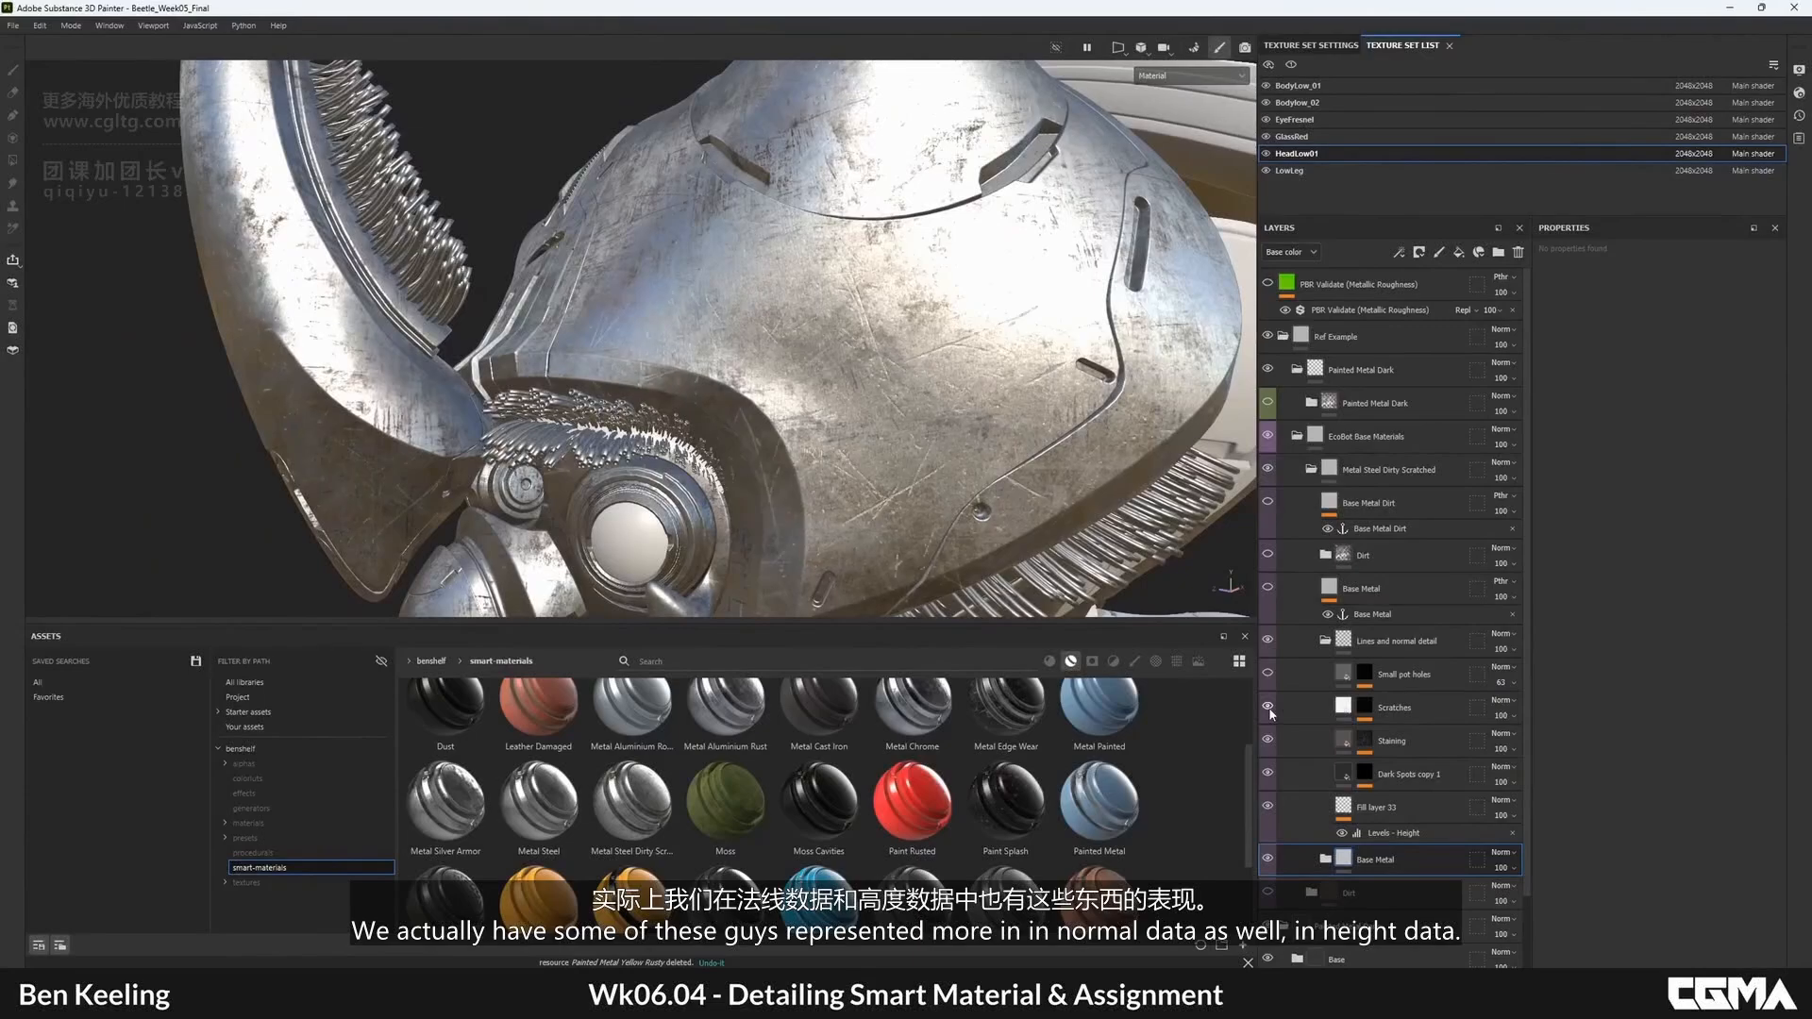
pyautogui.keyDown('alt'); pyautogui.moveTo(717, 397); pyautogui.dragTo(884, 347); pyautogui.keyUp('alt')
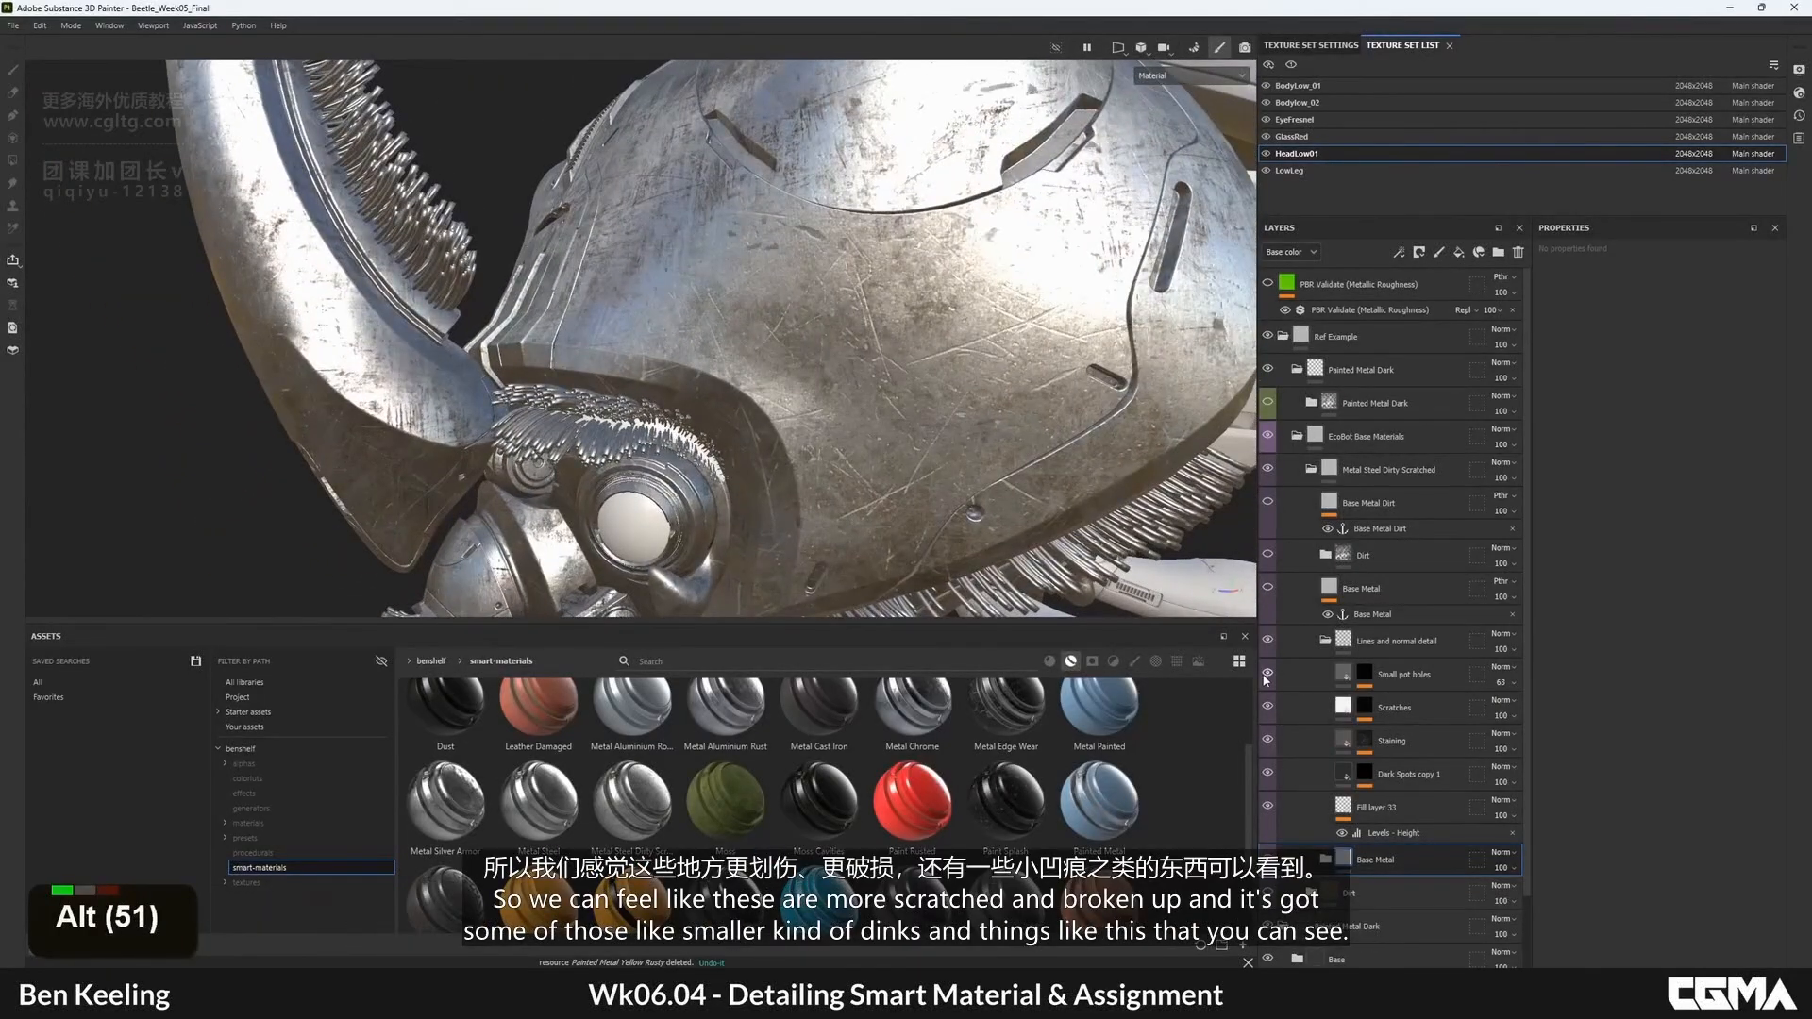
# - Inspect the scratched metal around the eye and mouthparts and compare it with the electric drill reference
pyautogui.keyDown('alt'); pyautogui.moveTo(844, 447); pyautogui.dragTo(785, 377); pyautogui.keyUp('alt')
pyautogui.keyDown('alt'); pyautogui.moveTo(785, 377); pyautogui.dragTo(813, 274, button='middle'); pyautogui.keyUp('alt')
pyautogui.keyDown('alt'); pyautogui.moveTo(813, 274); pyautogui.dragTo(850, 296); pyautogui.keyUp('alt')
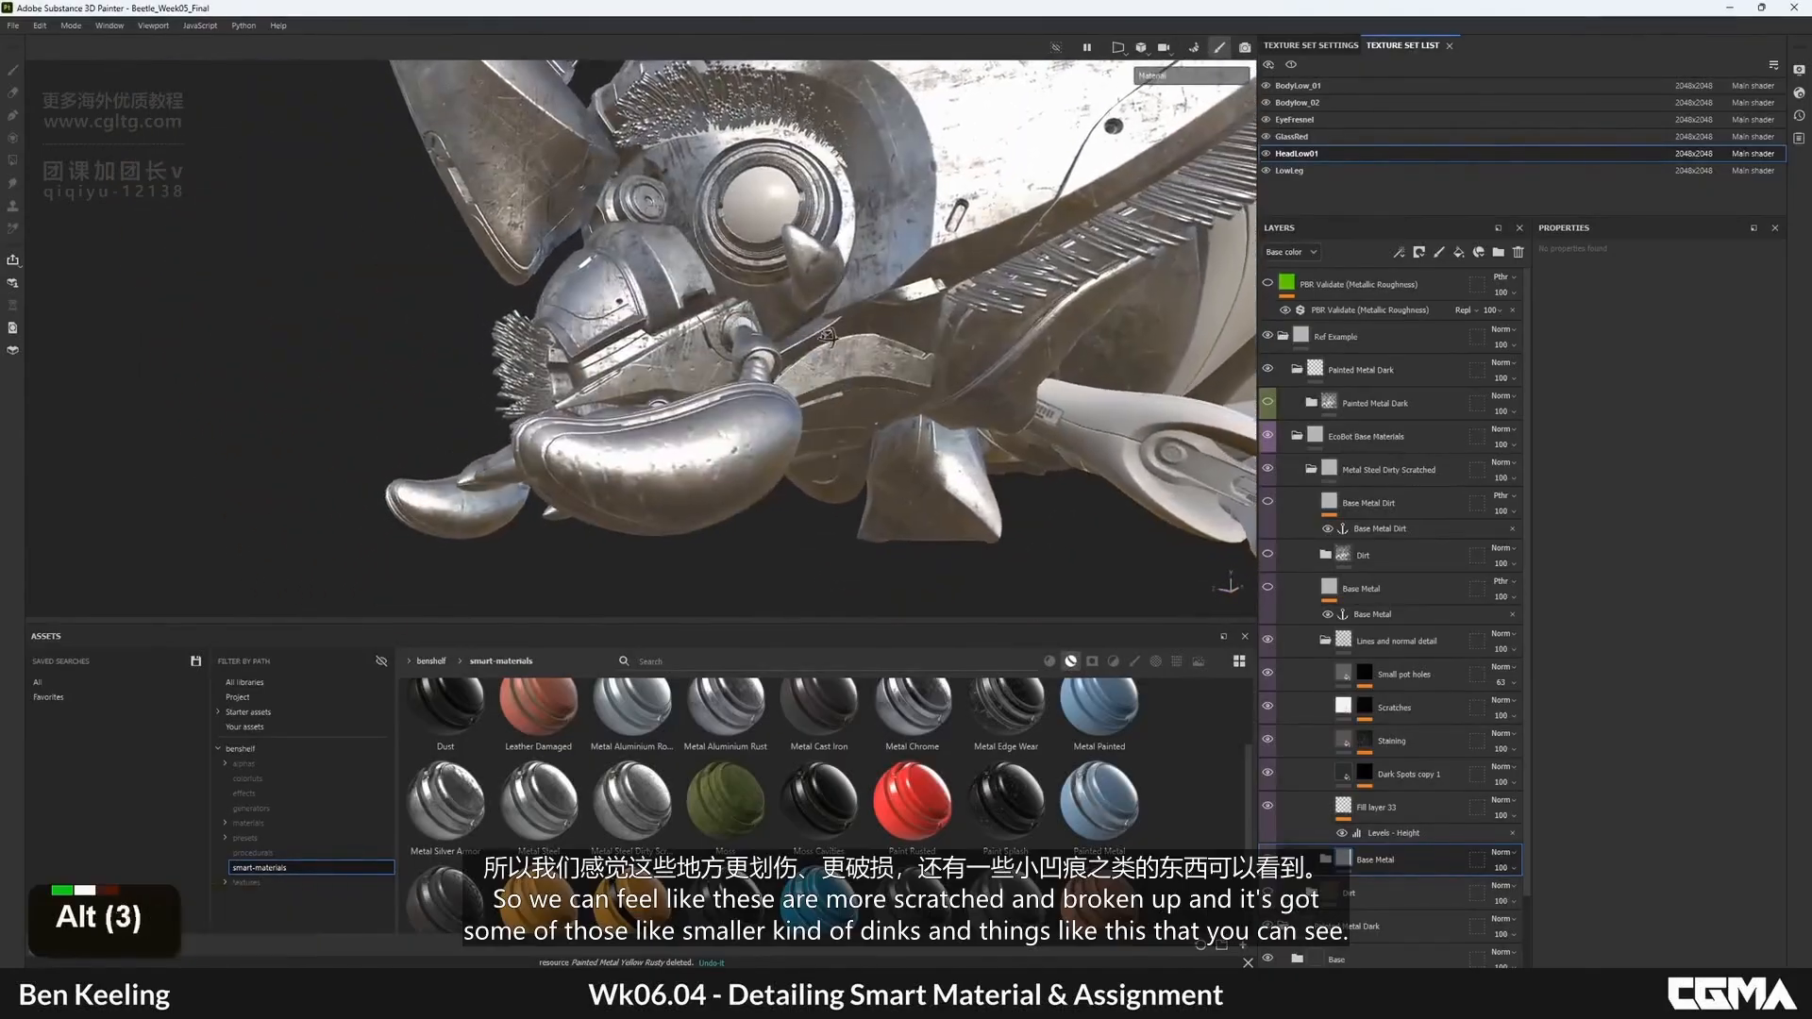
pyautogui.keyDown('alt'); pyautogui.moveTo(850, 296); pyautogui.dragTo(849, 355, button='middle'); pyautogui.keyUp('alt')
pyautogui.moveTo(1811, 670); pyautogui.dragTo(1338, 638, button='right')
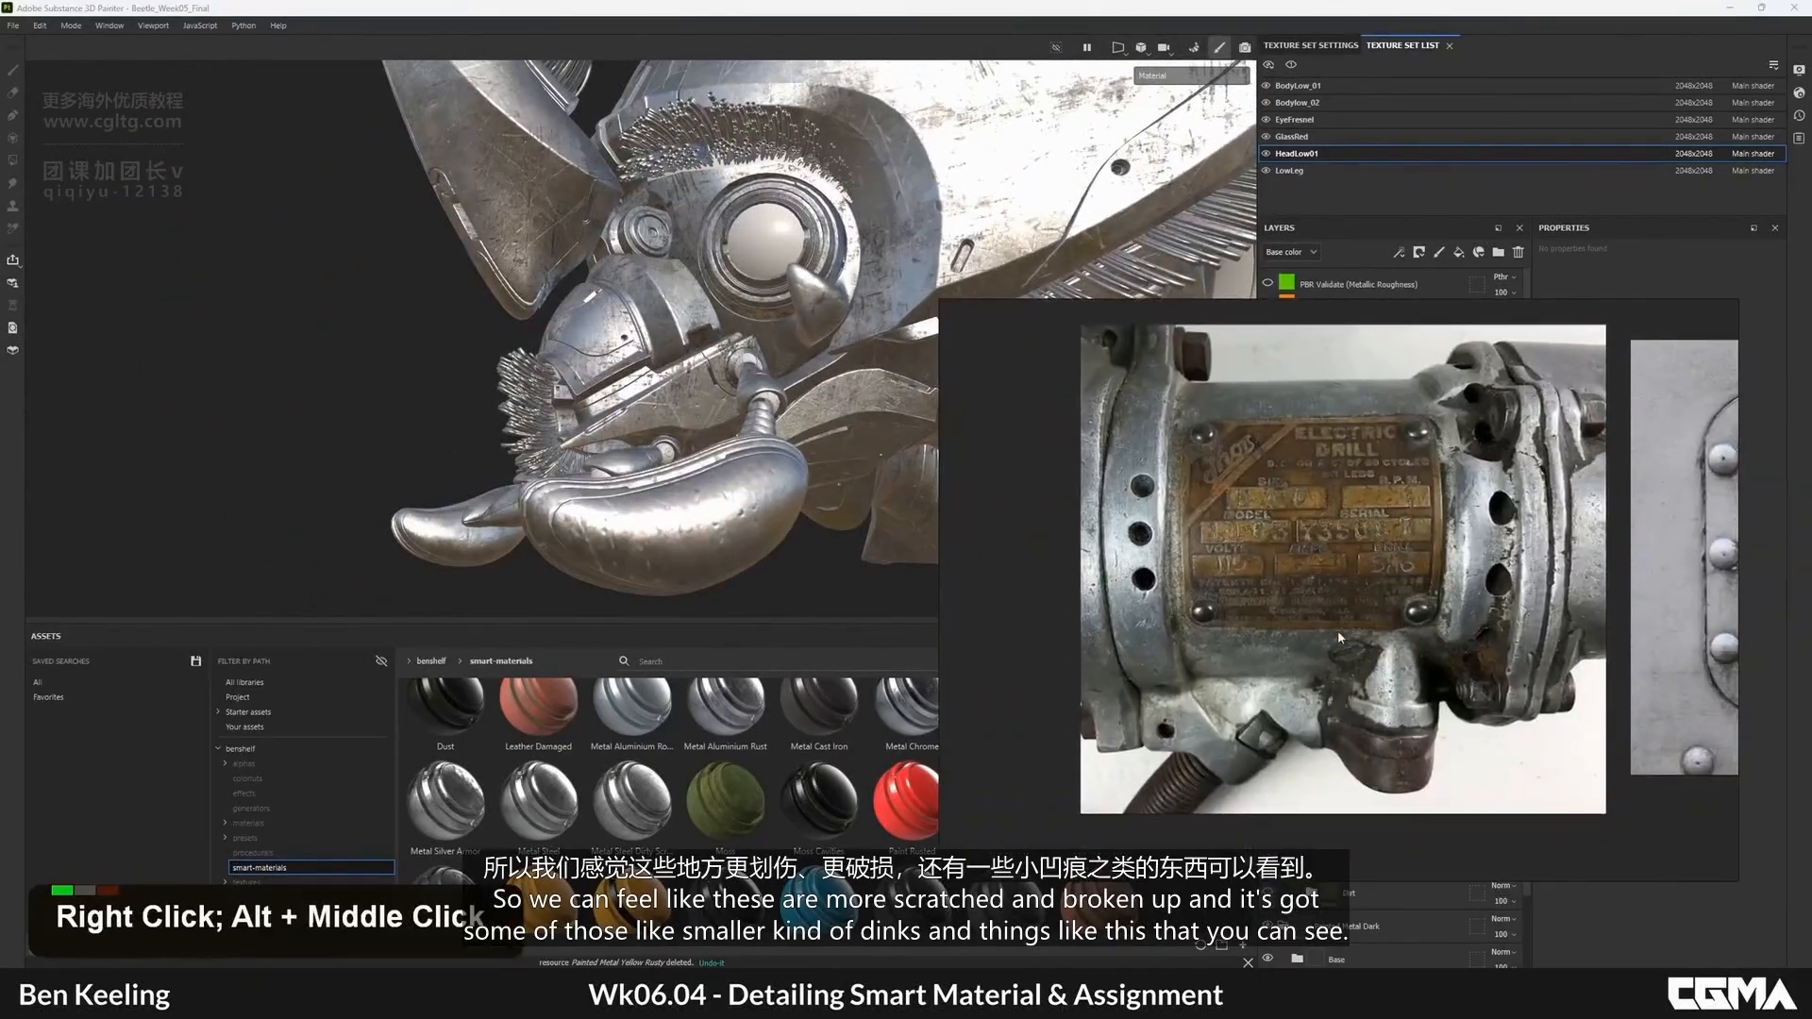
pyautogui.rightClick(1254, 513)
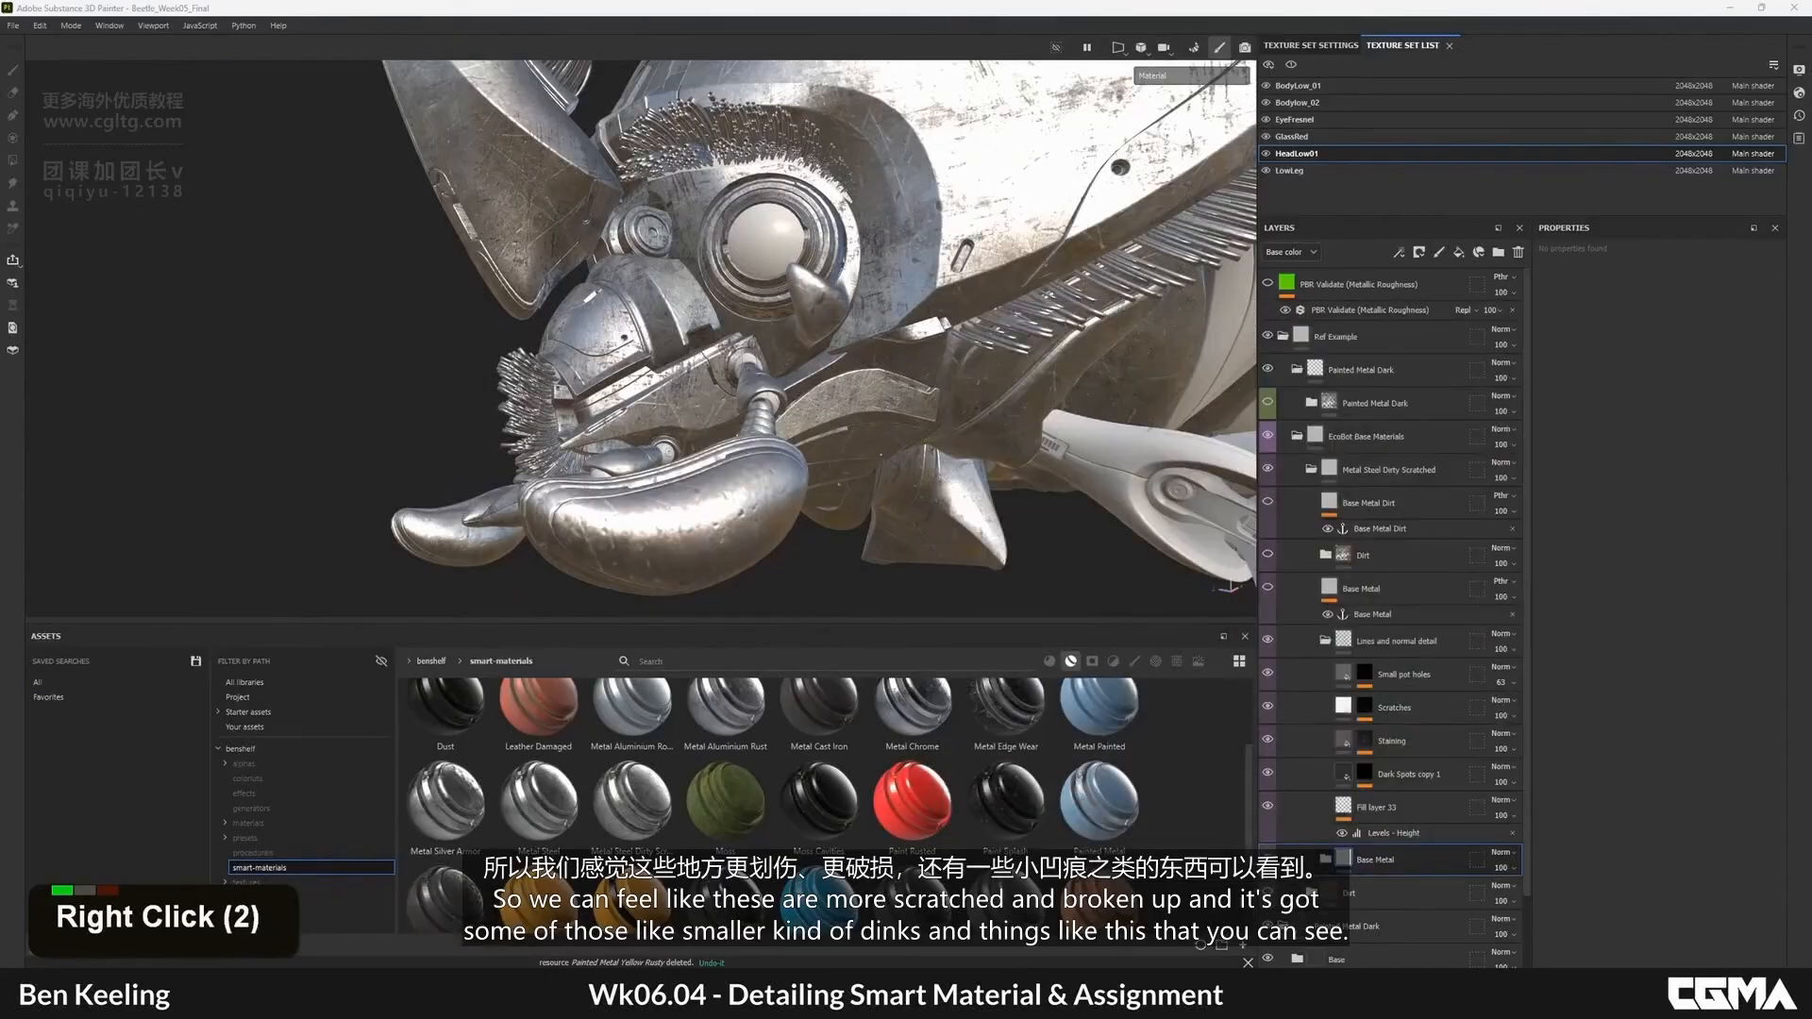
# - Collapse Lines and normal detail, and show the Base Metal anchor layer, Dirt folder and Base Metal Dirt layer in Metal Steel Dirty Scratched
pyautogui.keyDown('alt'); pyautogui.click(1324, 641); pyautogui.keyUp('alt')
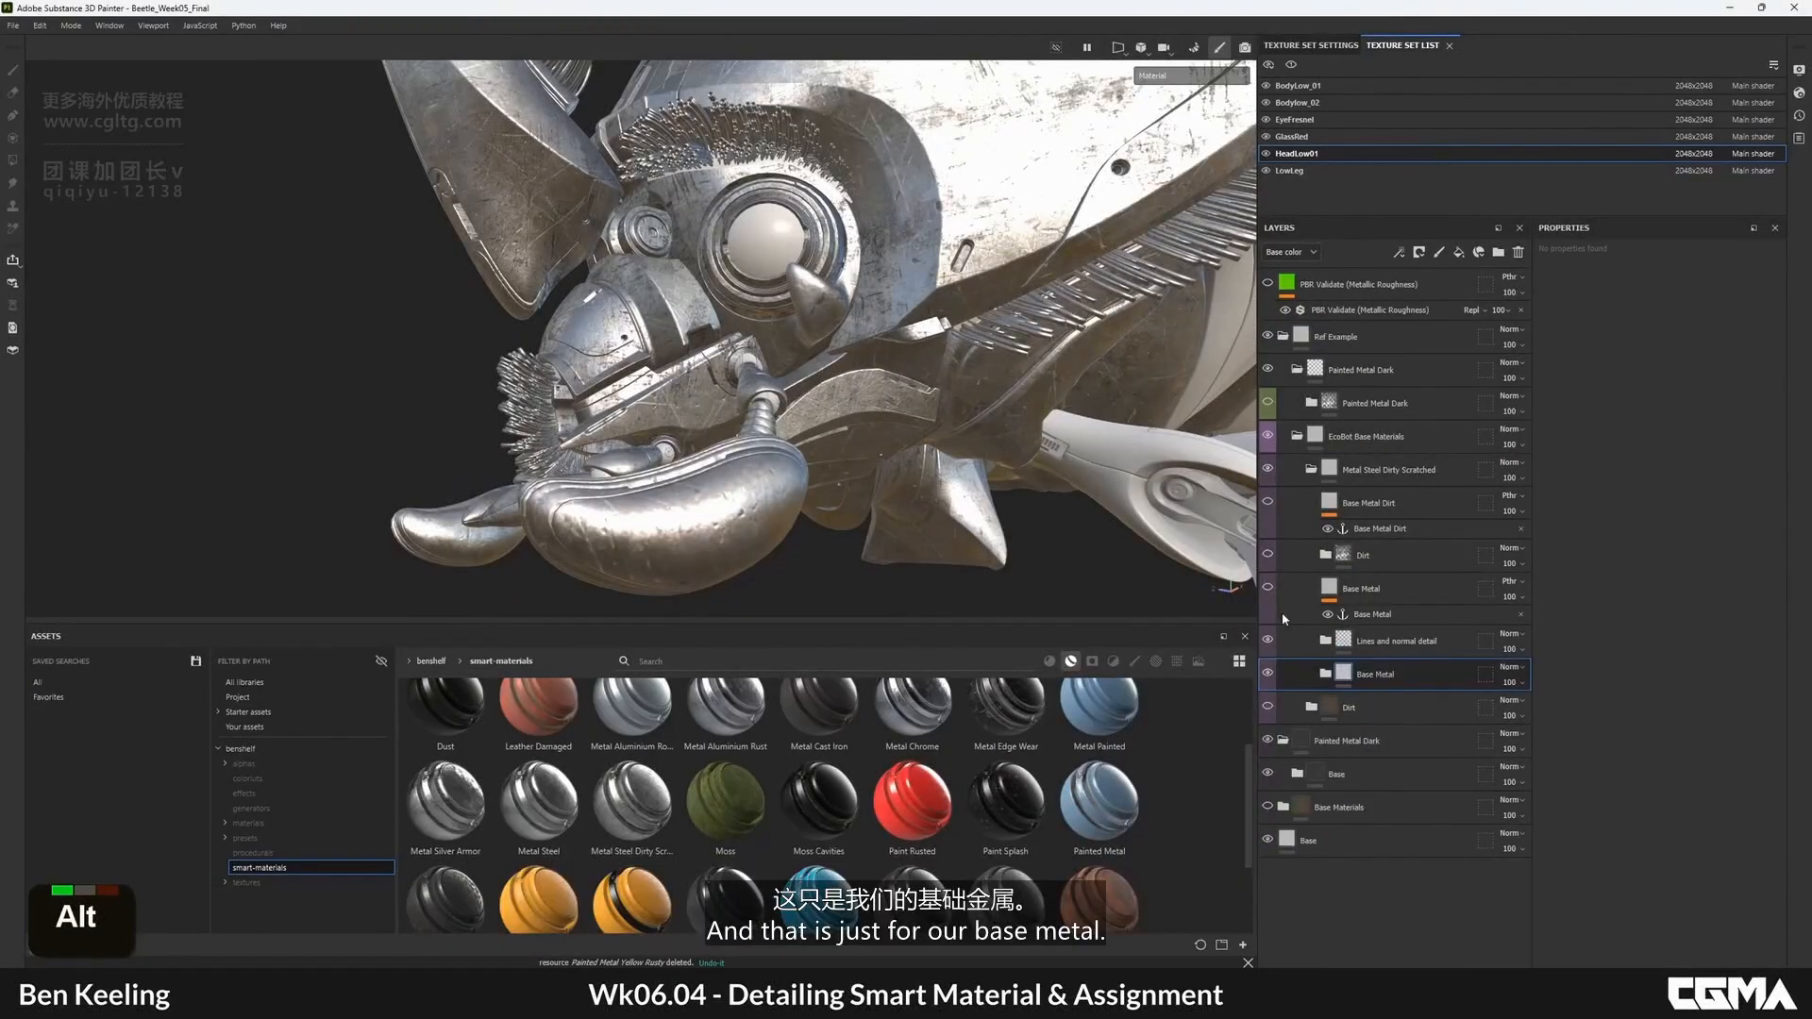
pyautogui.doubleClick(1267, 638)
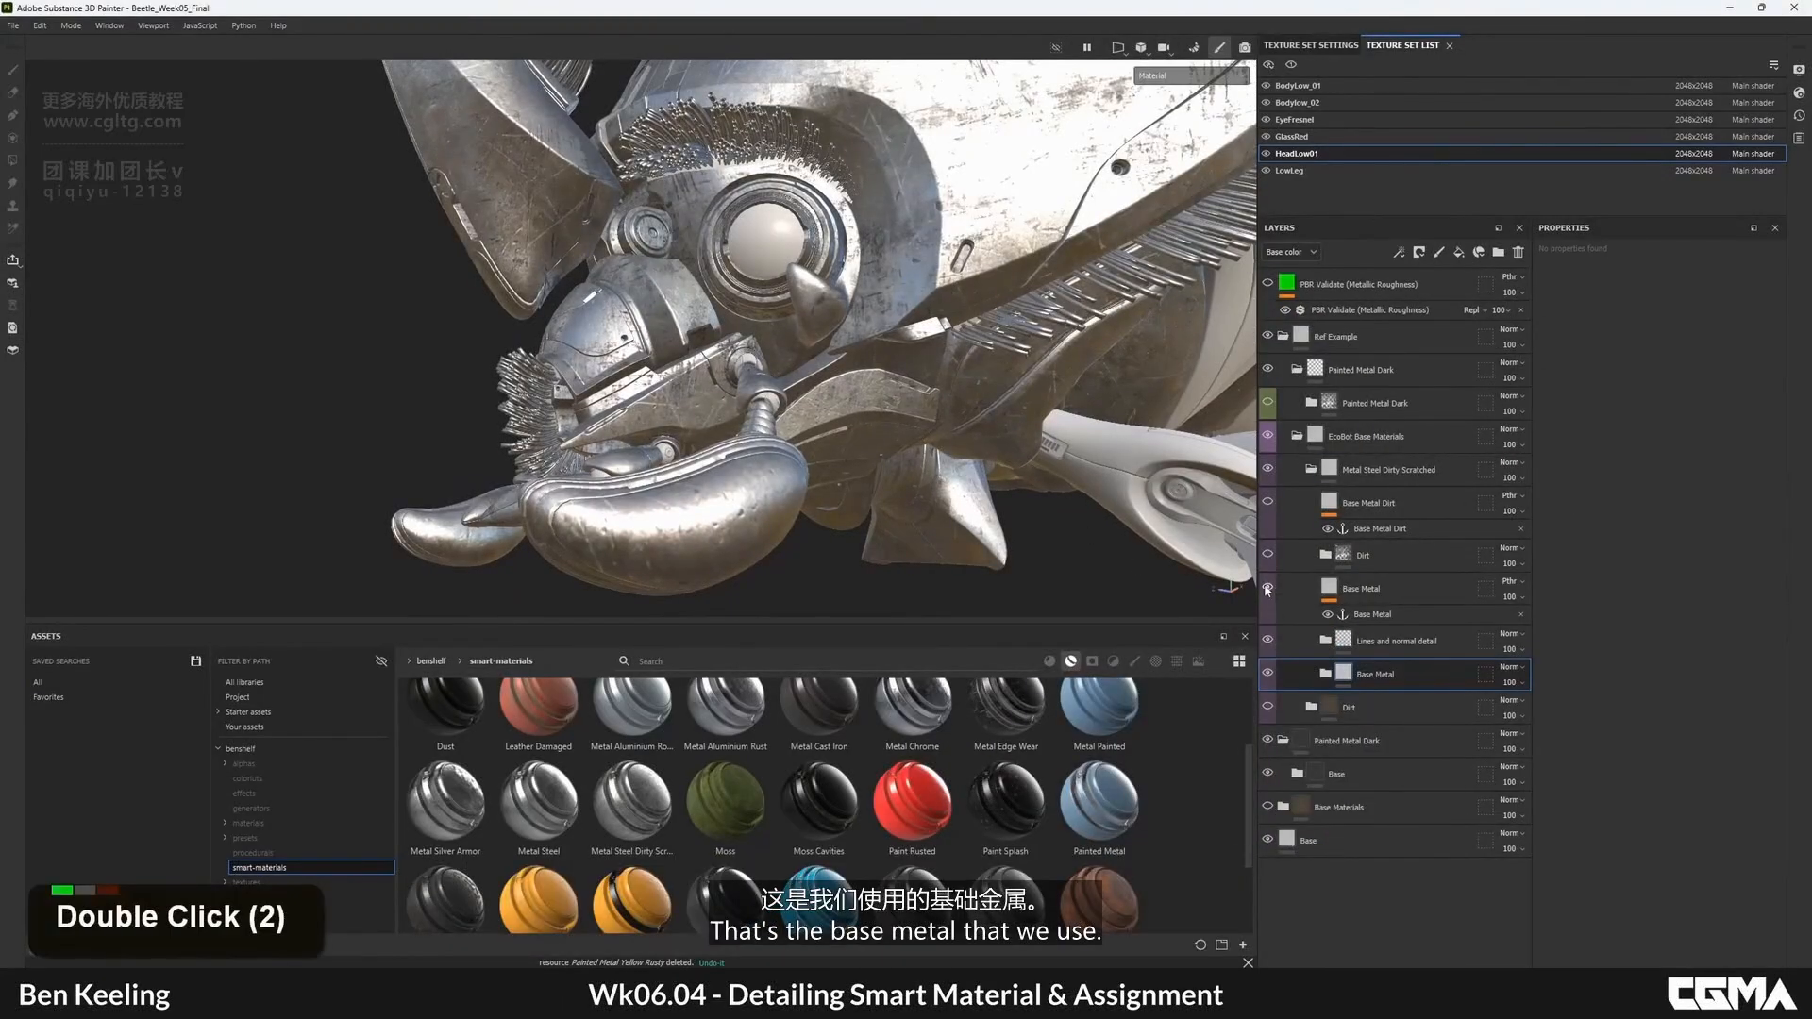
pyautogui.keyDown('alt'); pyautogui.moveTo(1067, 377); pyautogui.dragTo(1085, 510); pyautogui.keyUp('alt')
pyautogui.keyDown('alt'); pyautogui.moveTo(1086, 509); pyautogui.dragTo(1057, 567, button='middle'); pyautogui.keyUp('alt')
pyautogui.keyDown('alt'); pyautogui.moveTo(1057, 566); pyautogui.dragTo(1189, 576); pyautogui.keyUp('alt')
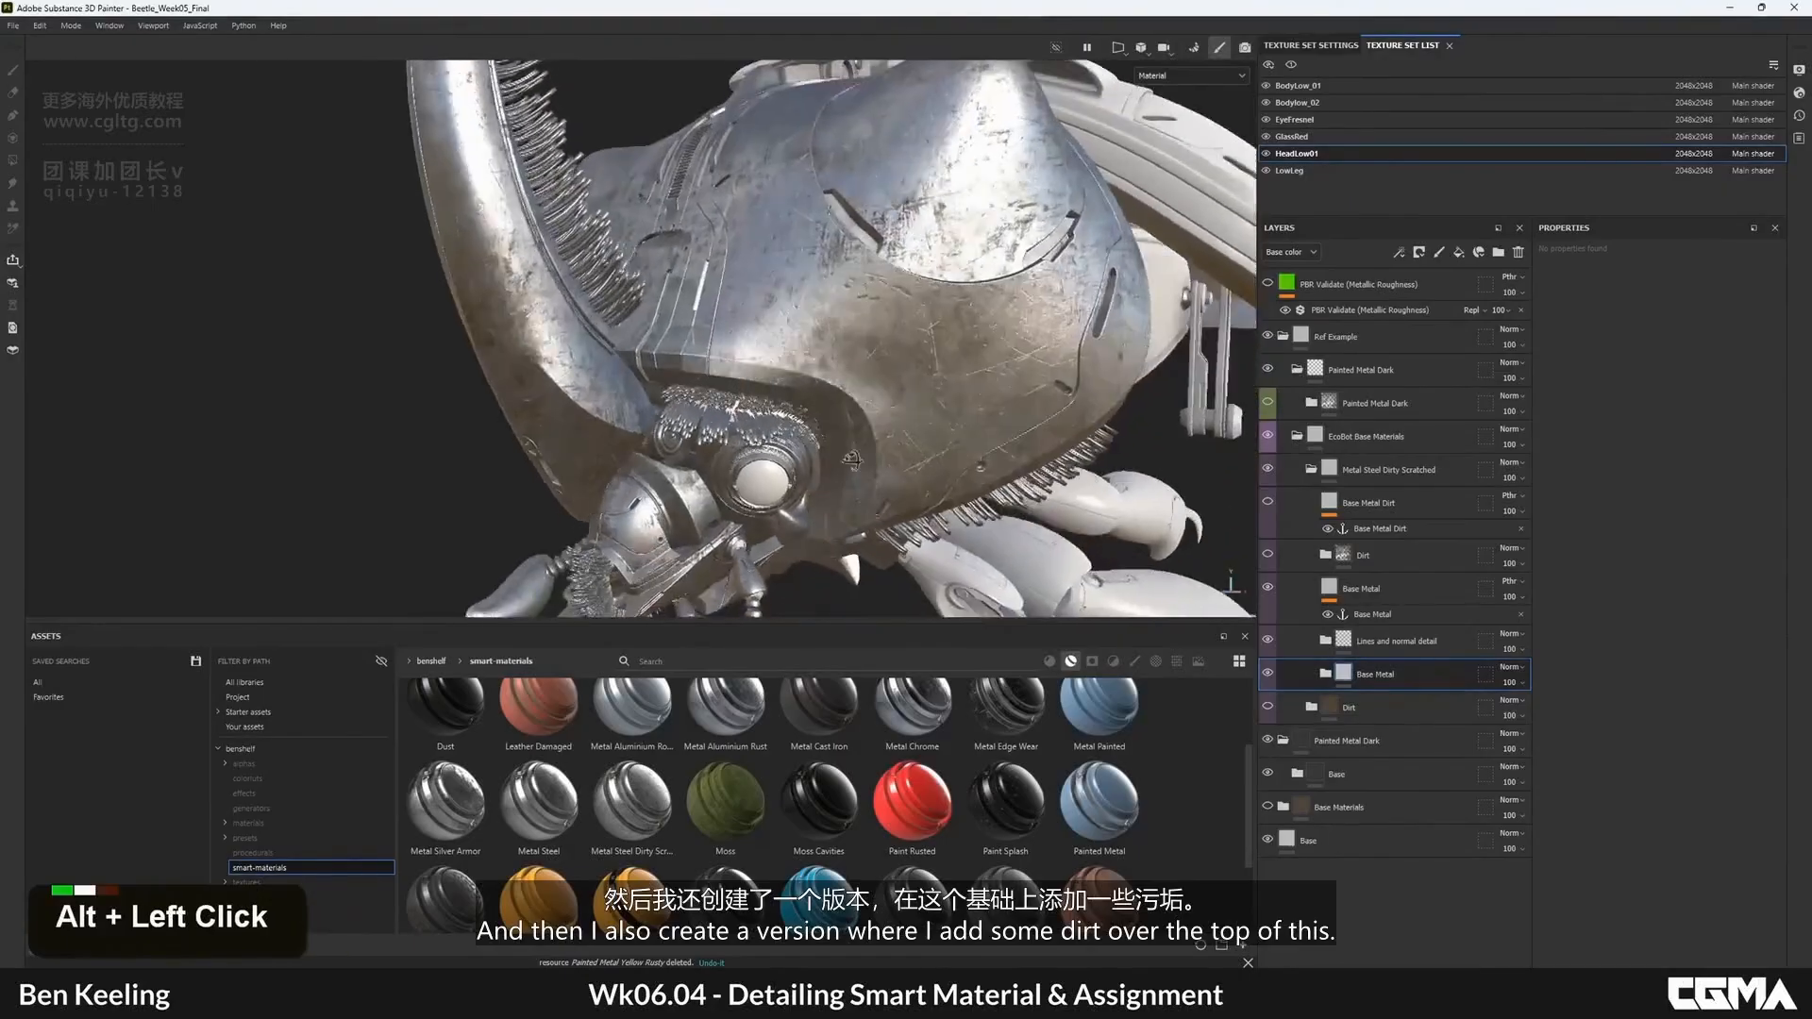
pyautogui.keyDown('alt'); pyautogui.moveTo(1190, 576); pyautogui.dragTo(1401, 596, button='right'); pyautogui.keyUp('alt')
pyautogui.click(1269, 555)
pyautogui.click(1270, 555)
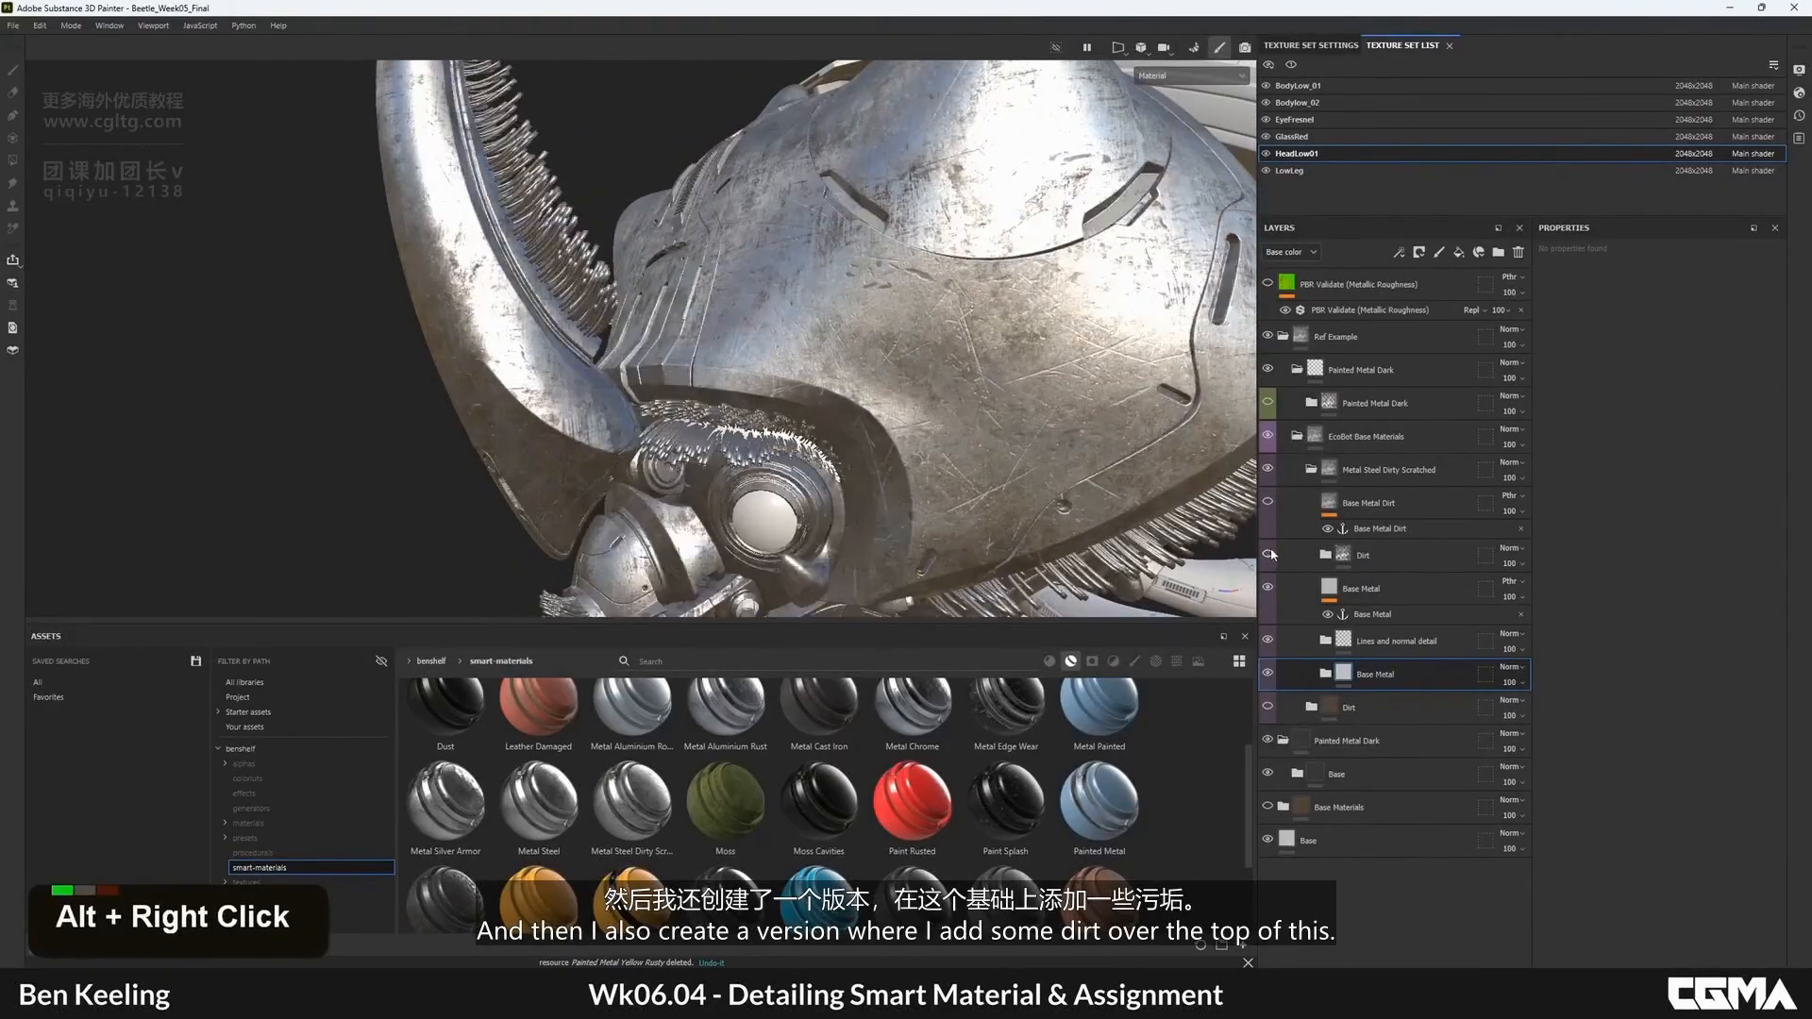
pyautogui.click(1269, 555)
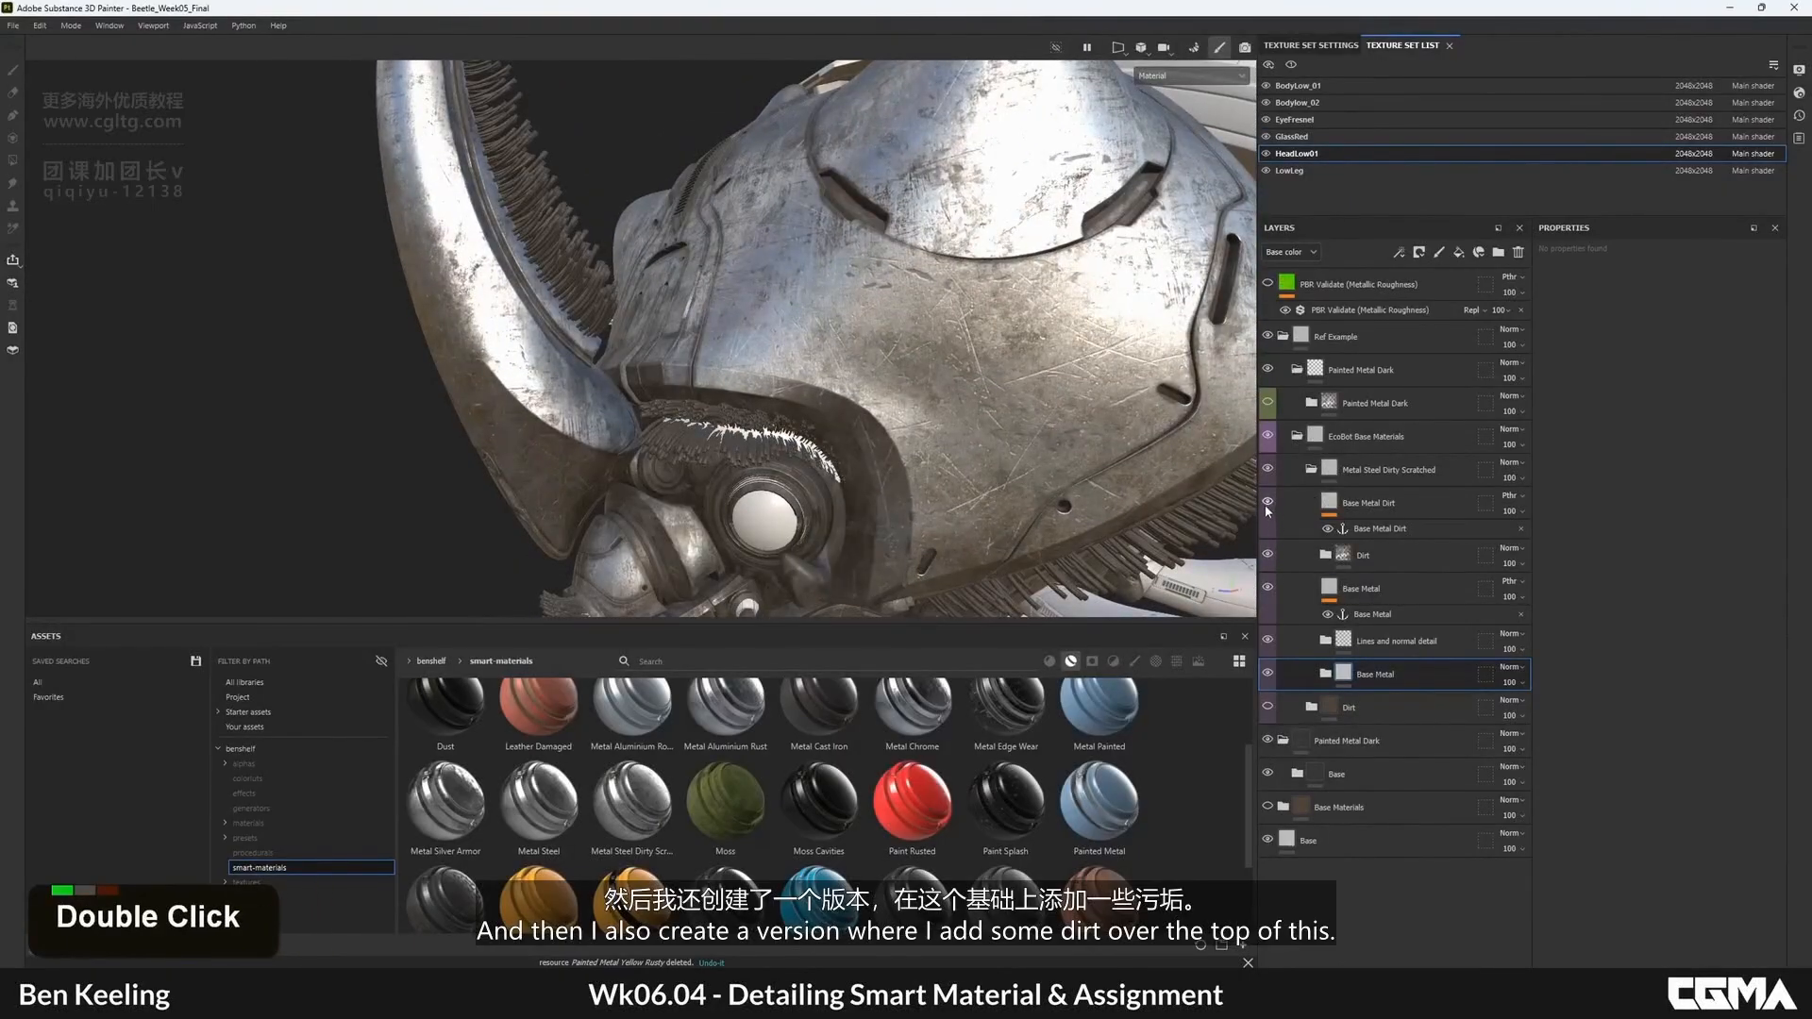
# - Examine the dirt over the scratched steel on the head and horn from several angles
pyautogui.keyDown('alt'); pyautogui.moveTo(793, 255); pyautogui.dragTo(793, 340); pyautogui.keyUp('alt')
pyautogui.keyDown('alt'); pyautogui.moveTo(793, 339); pyautogui.dragTo(783, 350, button='middle'); pyautogui.keyUp('alt')
pyautogui.keyDown('alt'); pyautogui.moveTo(783, 349); pyautogui.dragTo(832, 208, button='right'); pyautogui.keyUp('alt')
pyautogui.keyDown('alt'); pyautogui.moveTo(786, 447); pyautogui.dragTo(819, 429); pyautogui.keyUp('alt')
pyautogui.keyDown('alt'); pyautogui.moveTo(819, 430); pyautogui.dragTo(807, 321, button='middle'); pyautogui.keyUp('alt')
pyautogui.keyDown('alt'); pyautogui.moveTo(807, 321); pyautogui.dragTo(840, 288); pyautogui.keyUp('alt')
pyautogui.keyDown('alt'); pyautogui.moveTo(840, 288); pyautogui.dragTo(784, 321, button='right'); pyautogui.keyUp('alt')
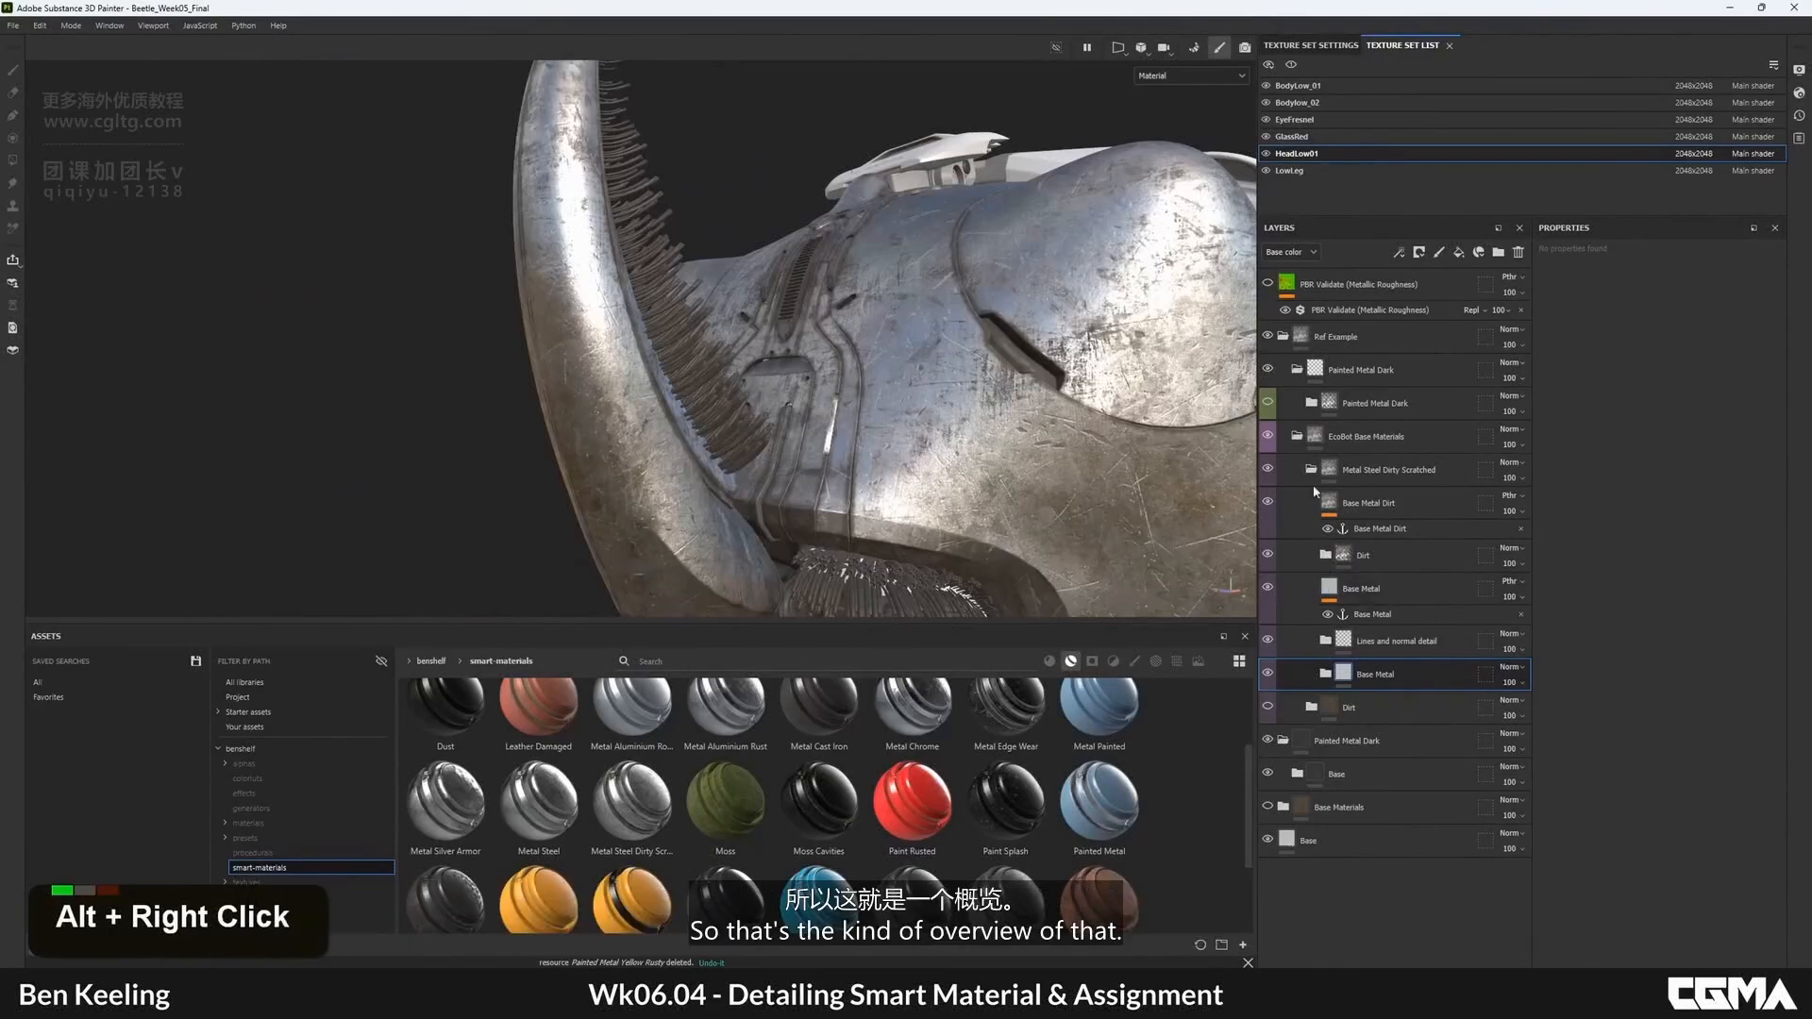
# - Collapse and hide the Metal Steel Dirty Scratched folder, keeping EcoBot Base Materials expanded
pyautogui.click(1311, 470)
pyautogui.click(1298, 440)
pyautogui.click(1297, 440)
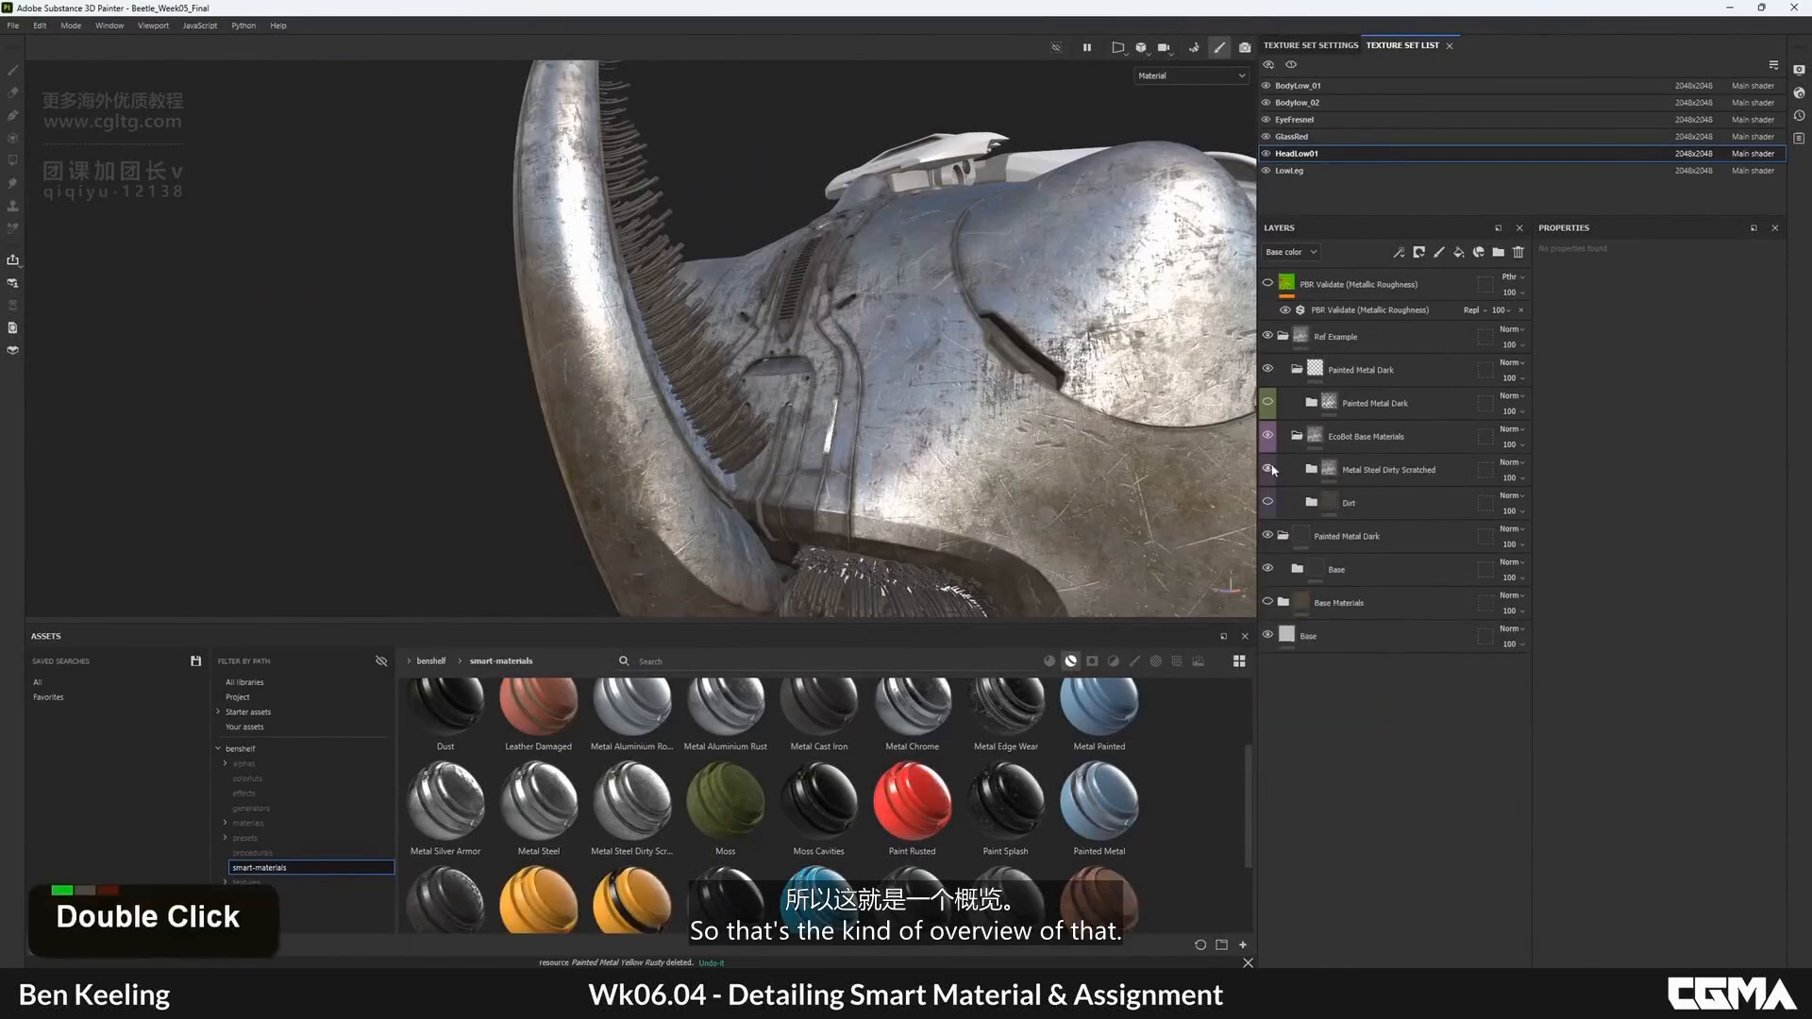
pyautogui.click(1269, 469)
# - Expand the Base Materials folder and select the empty folder above Dirt, leaving the painted metal's Base folder collapsed
pyautogui.click(1296, 569)
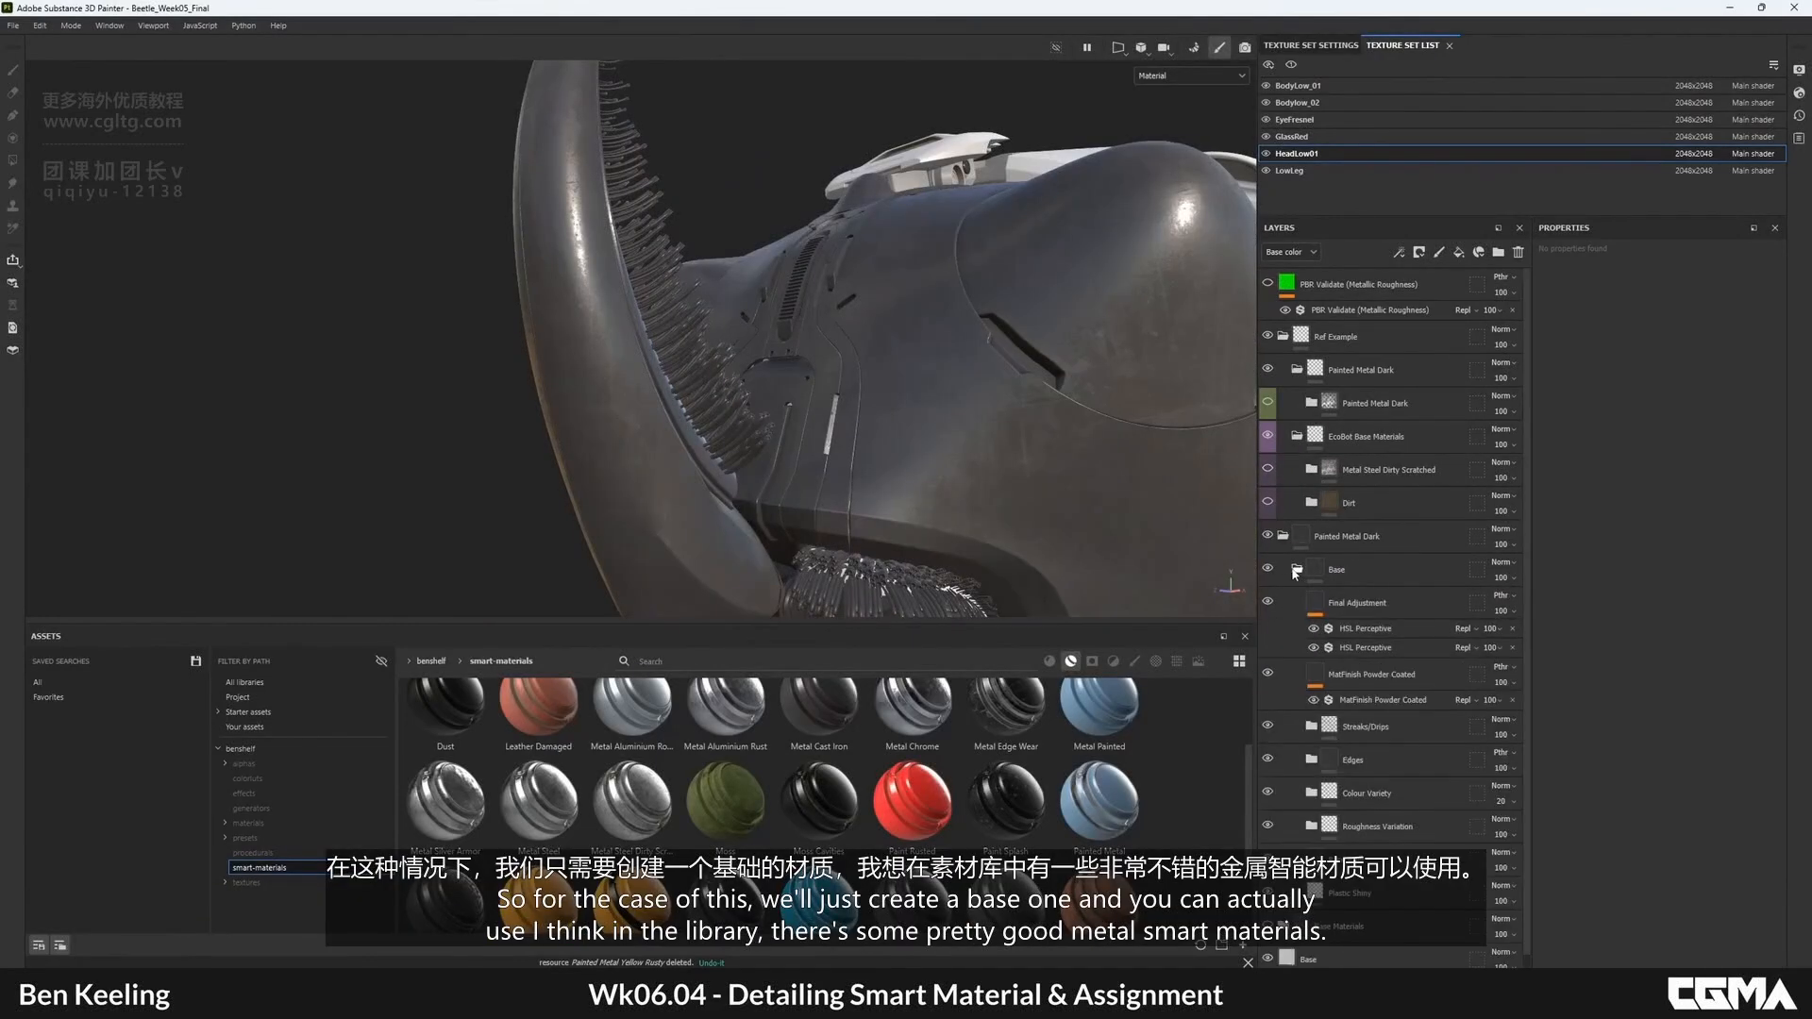
pyautogui.click(1294, 571)
pyautogui.click(1285, 603)
pyautogui.click(1353, 643)
pyautogui.doubleClick(1304, 639)
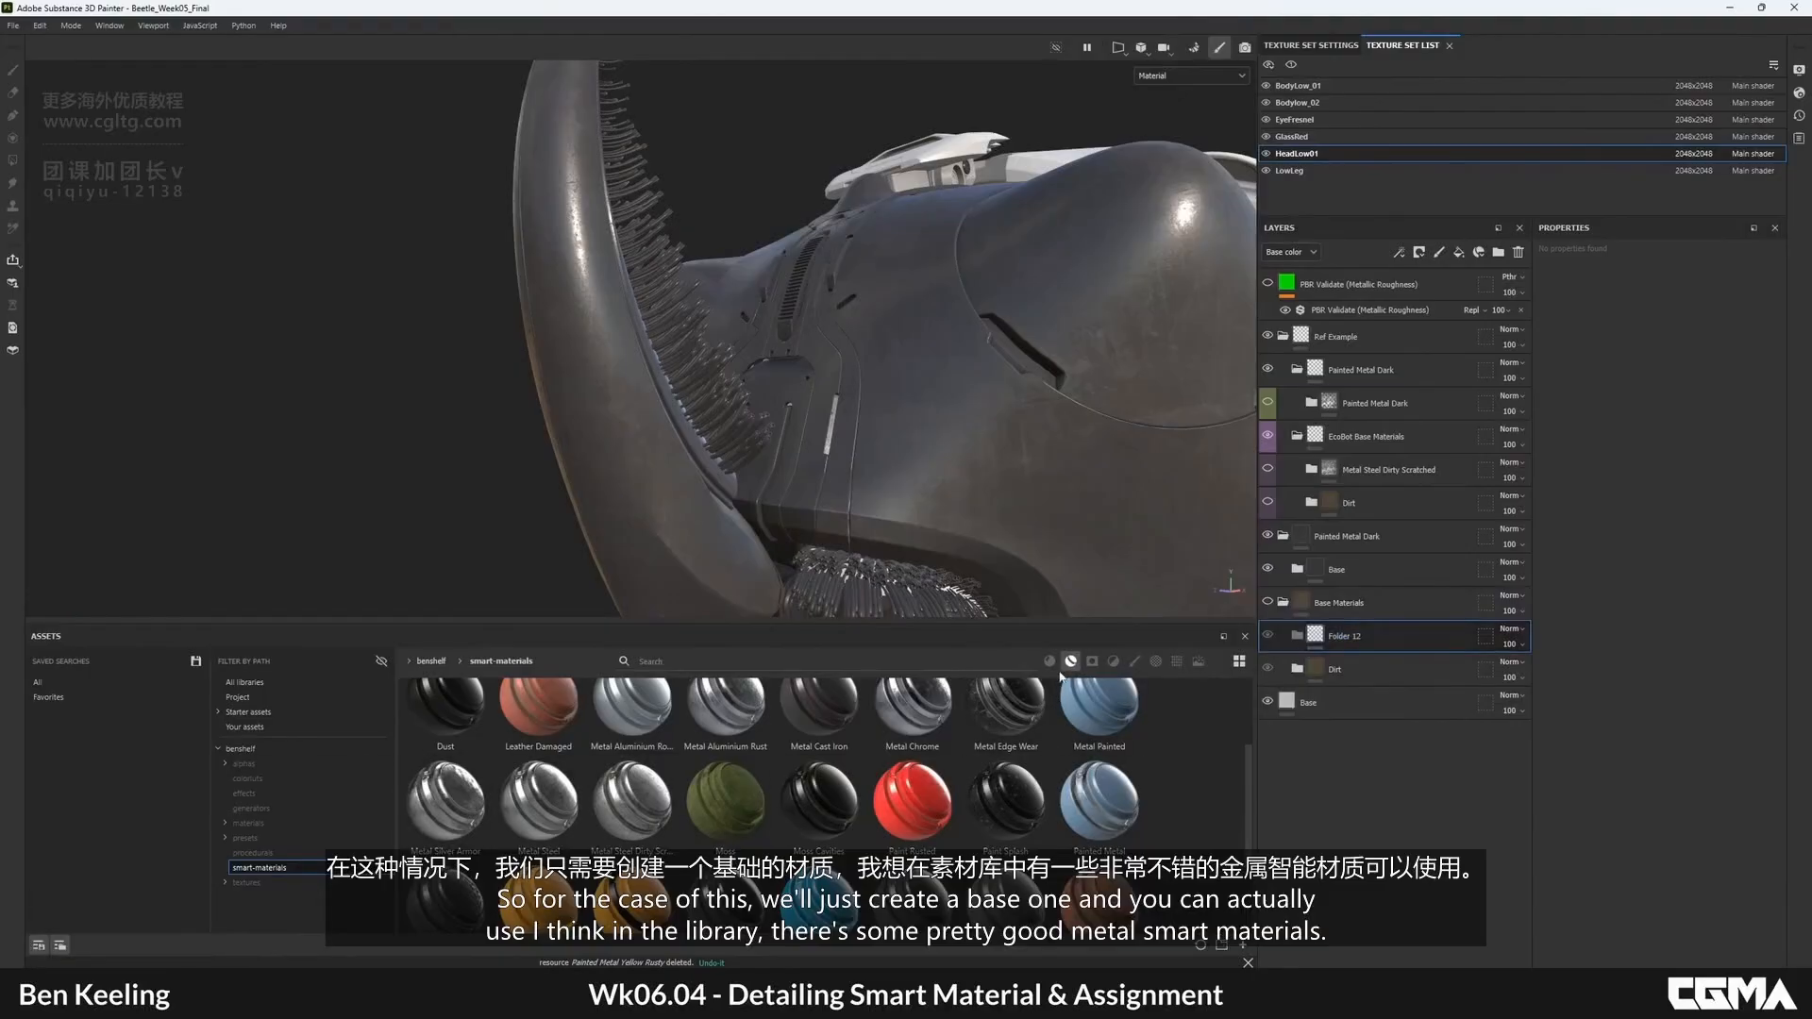
# - Search the starter smart materials for "metal"
pyautogui.click(250, 712)
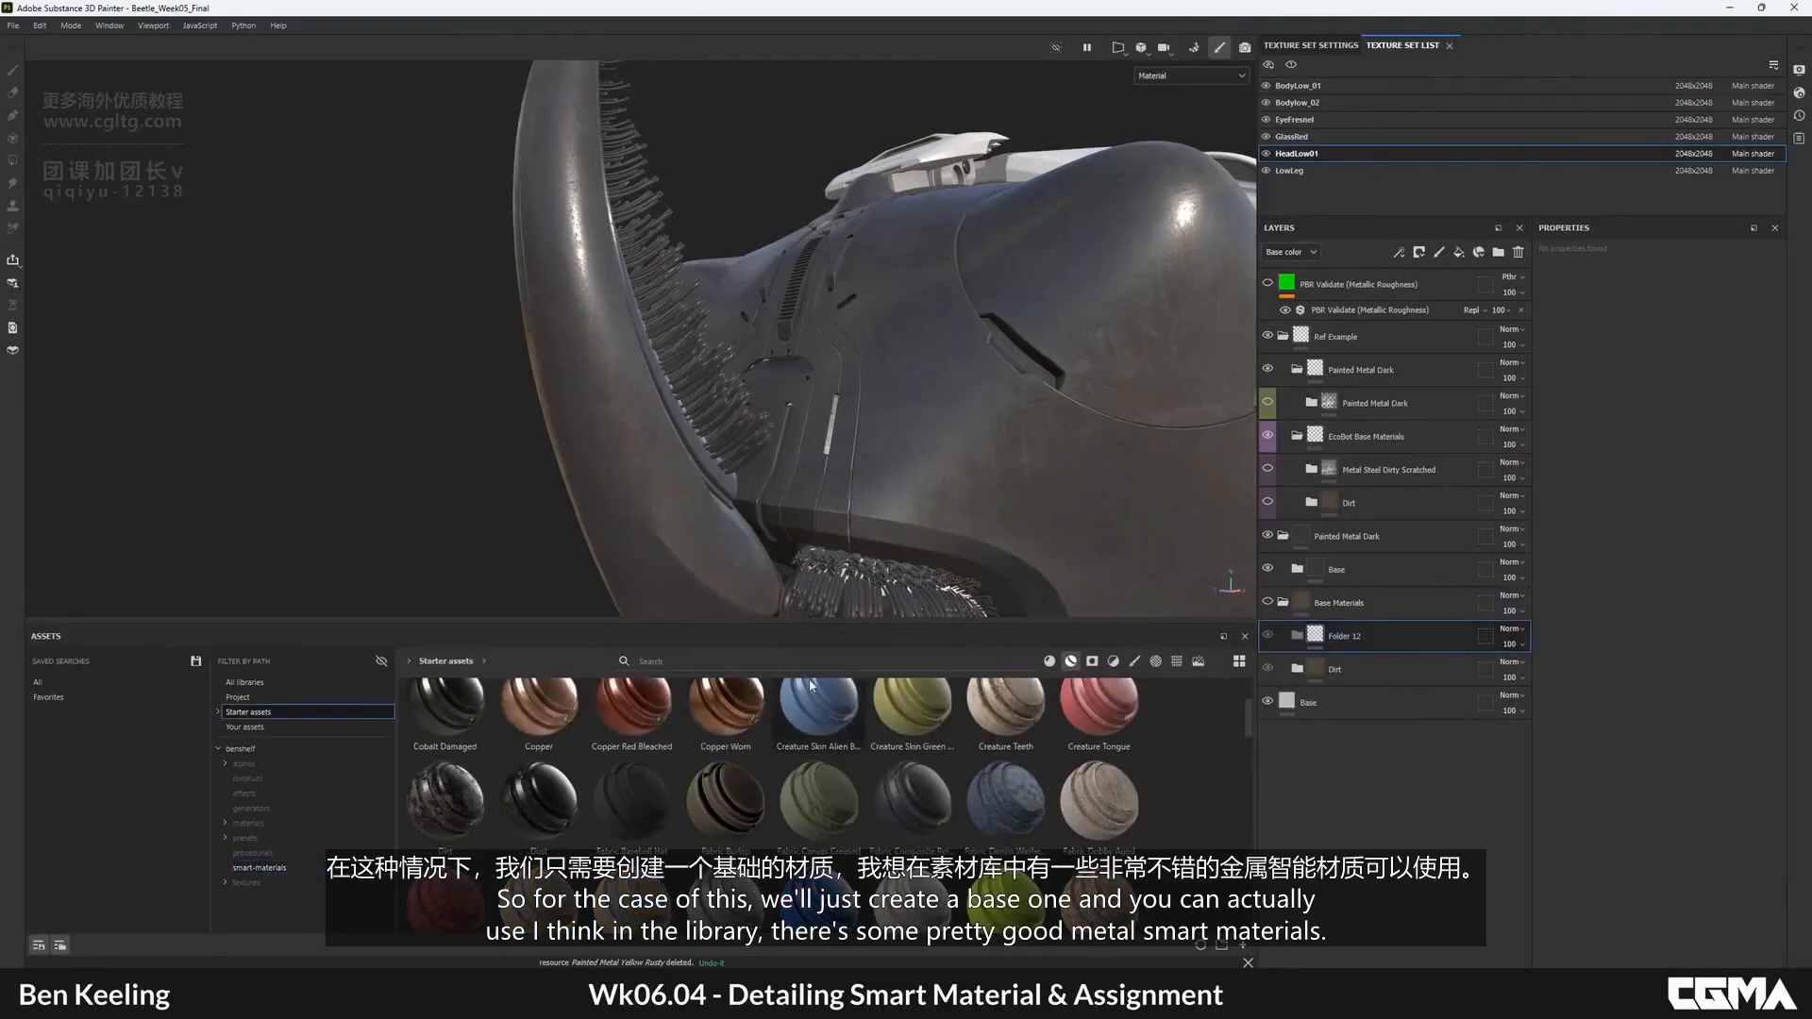
pyautogui.write('s')
pyautogui.write('me')
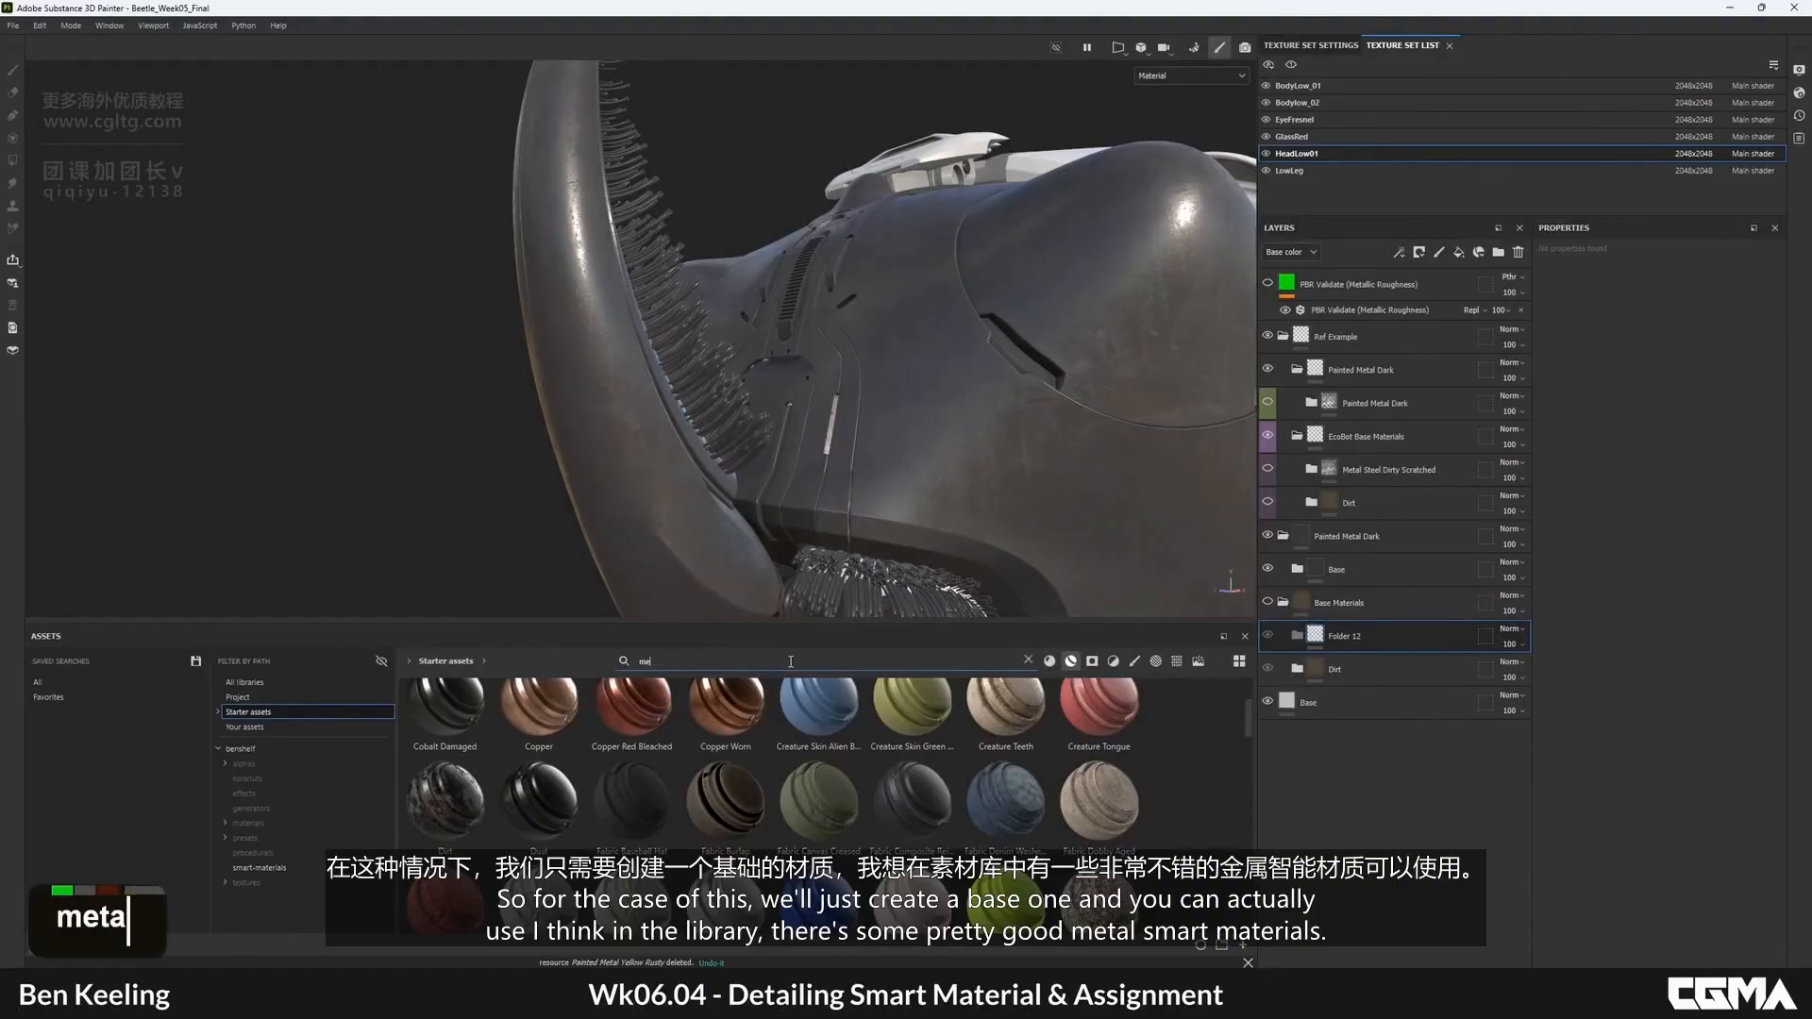
pyautogui.write('tal')
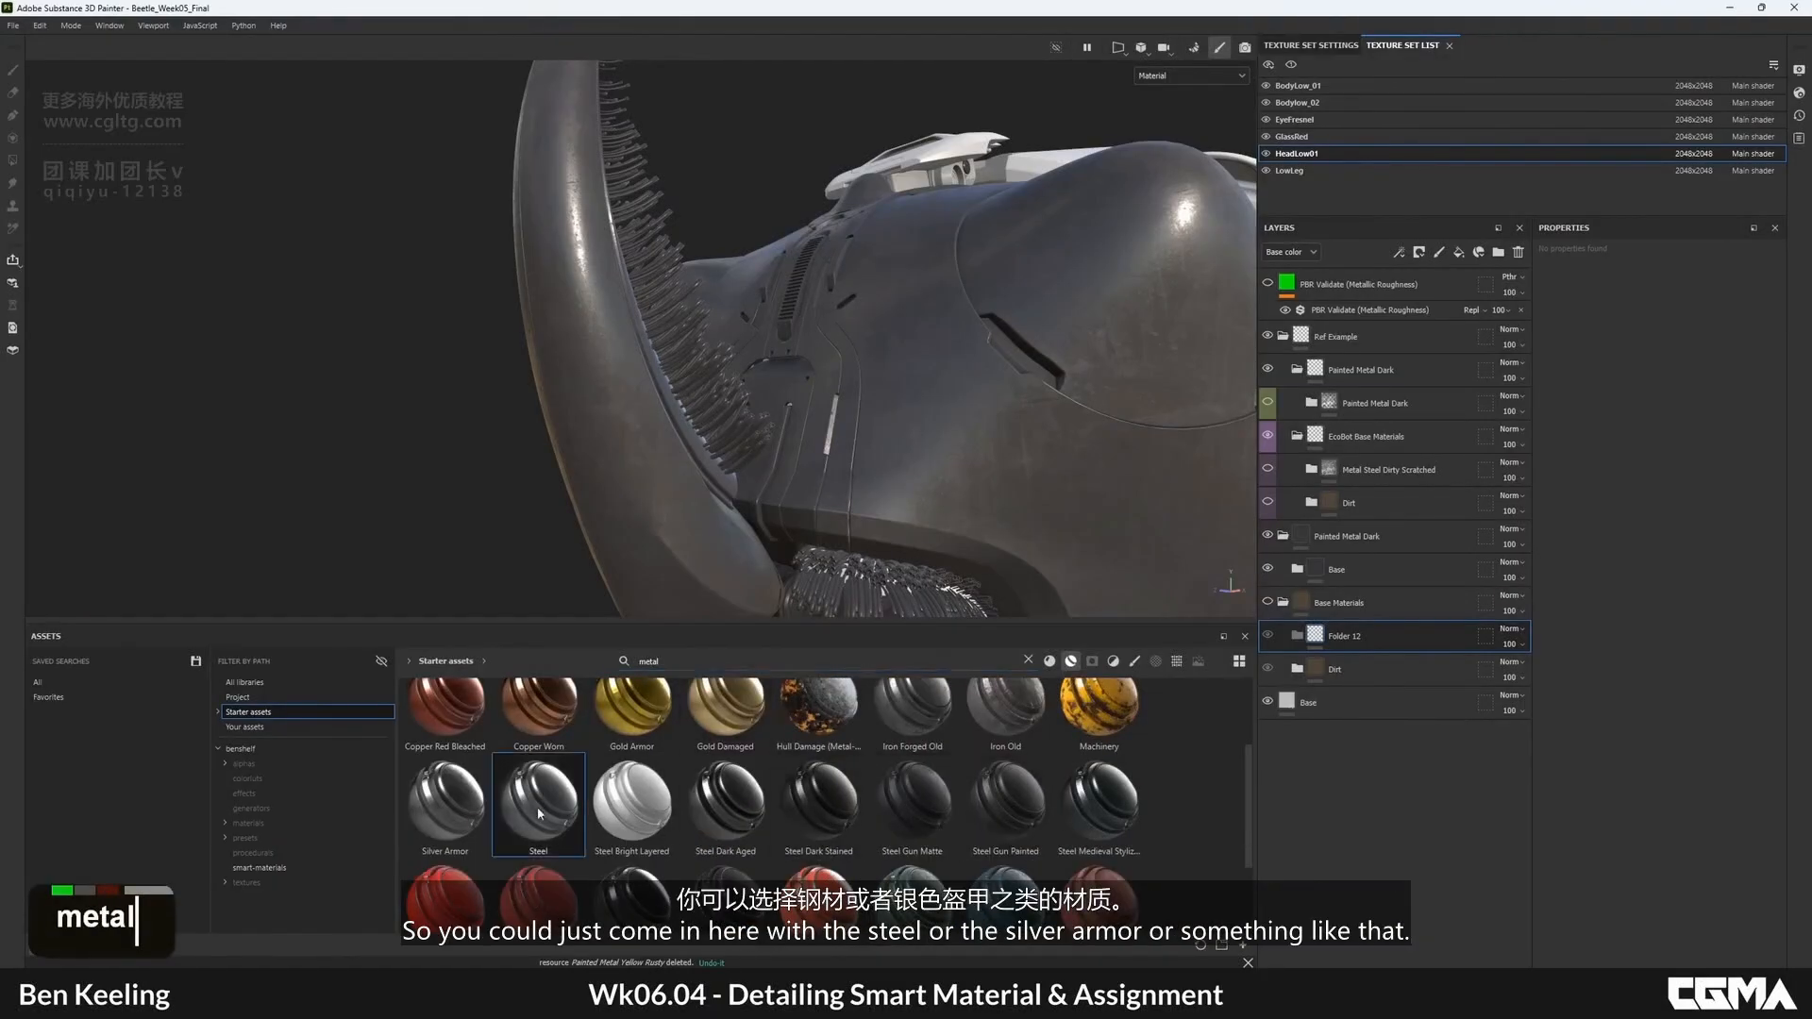
# - Add the Silver Armor smart material inside the empty folder in Base Materials
pyautogui.moveTo(549, 808); pyautogui.dragTo(545, 804)
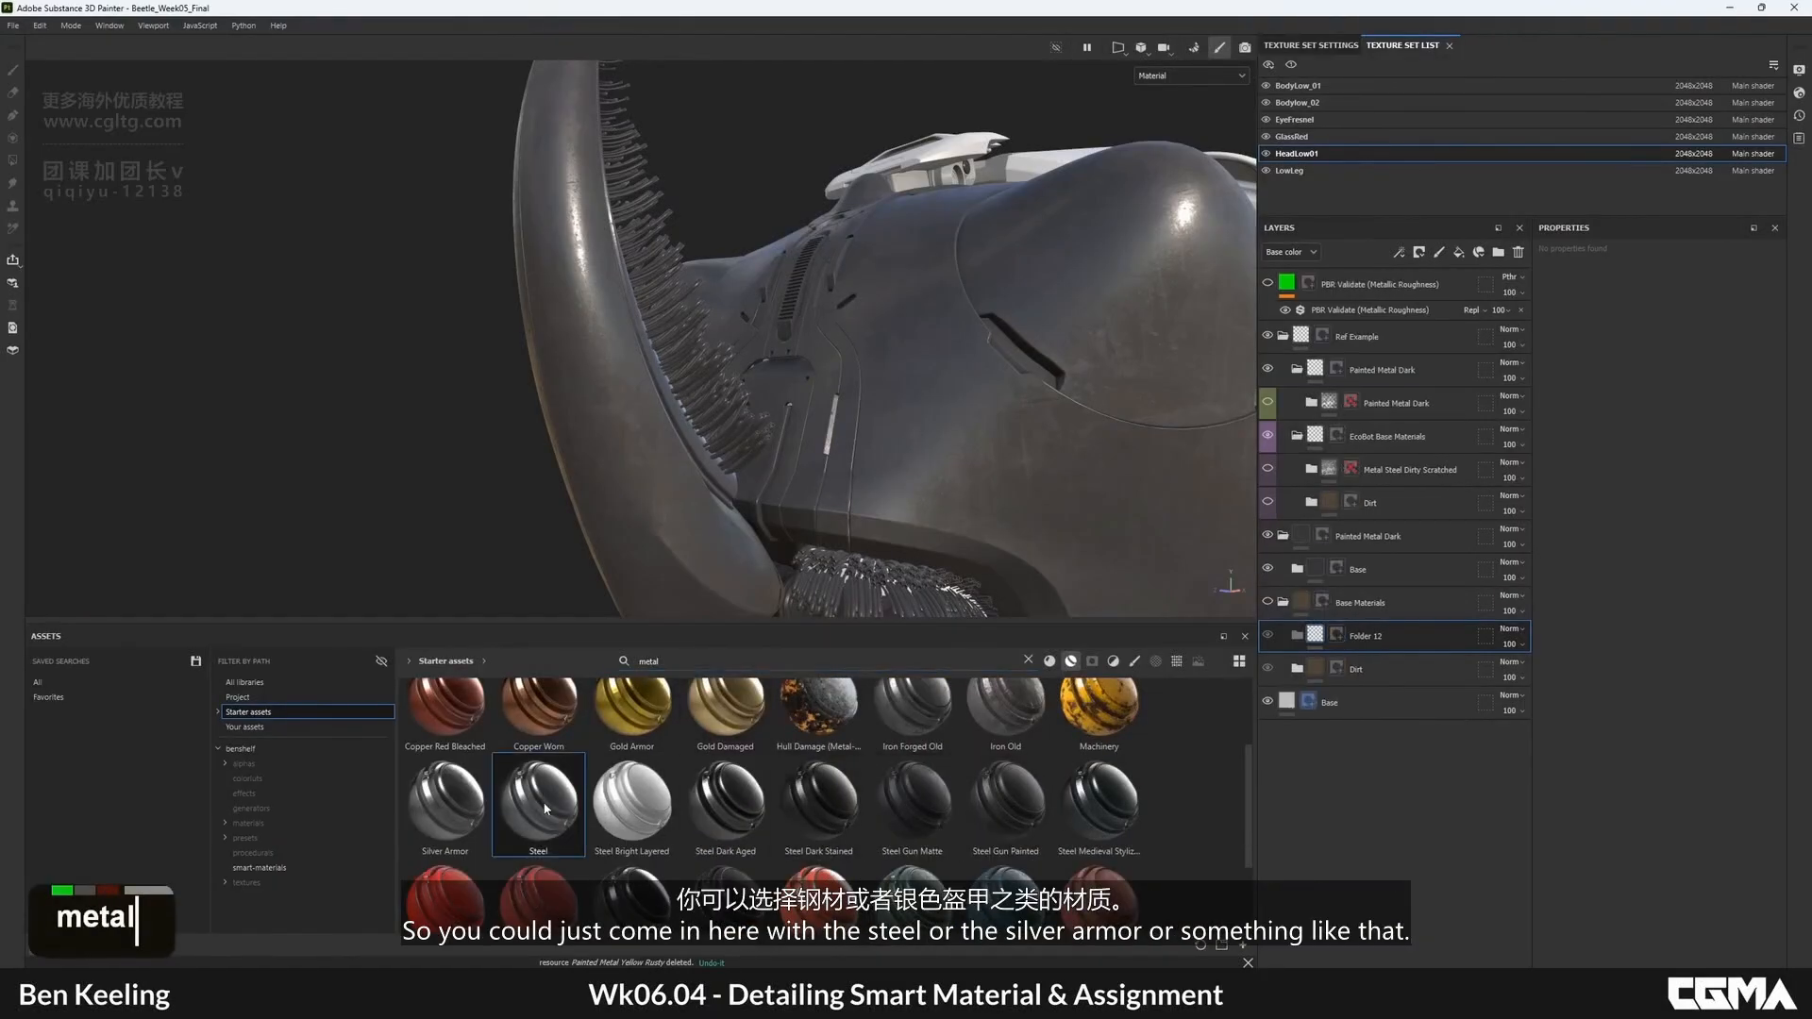
pyautogui.scroll(1, 849, 802)
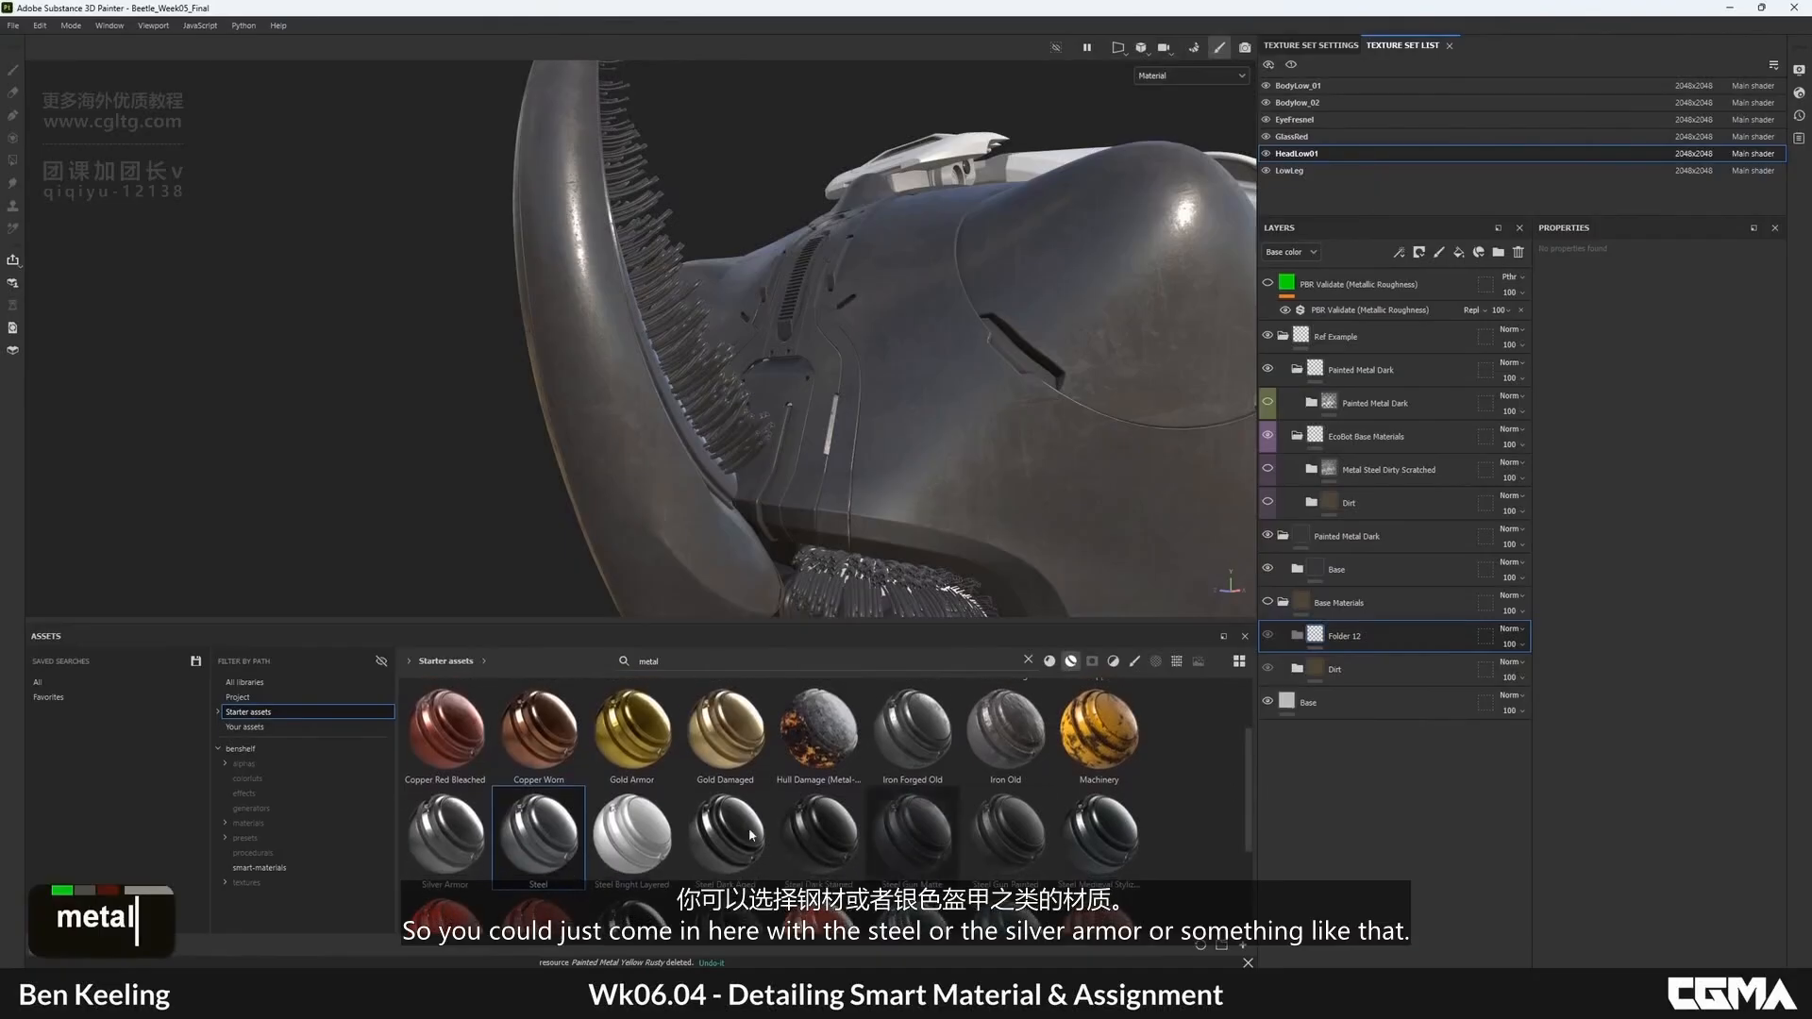
pyautogui.click(454, 835)
pyautogui.moveTo(653, 788); pyautogui.dragTo(1364, 634)
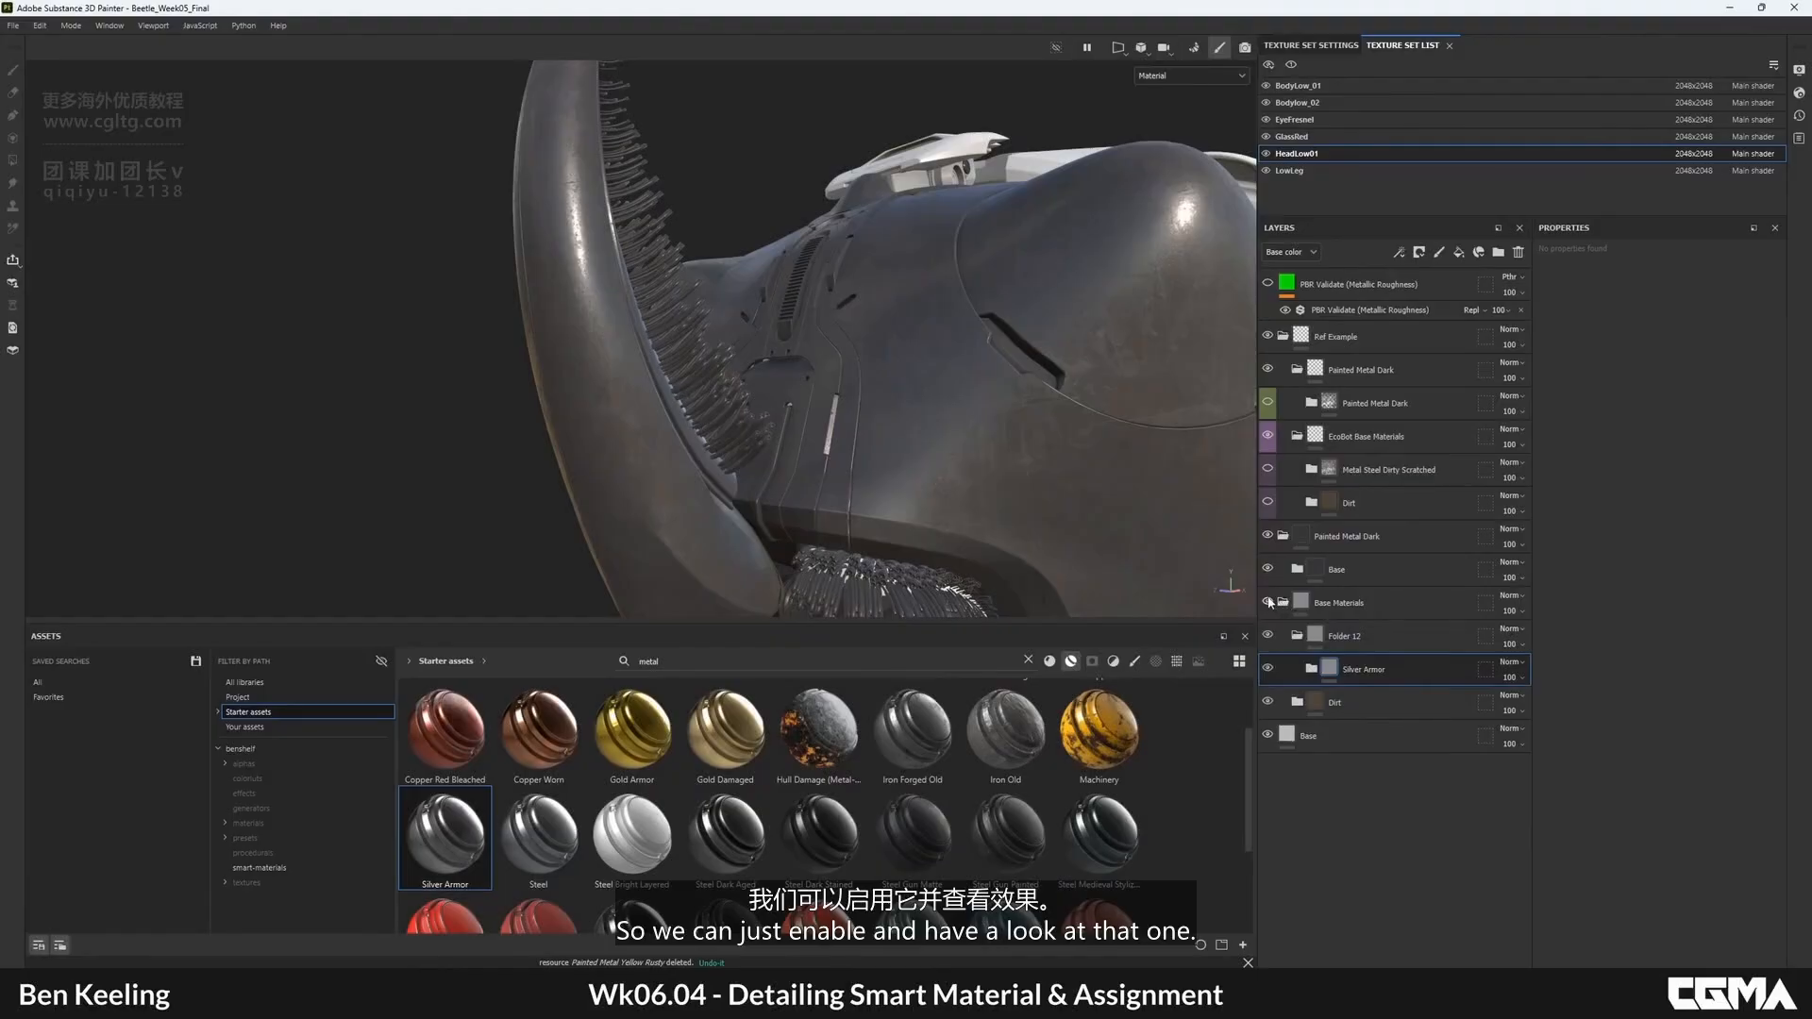
# - Hide the Painted Metal Dark folder below the reference example and examine the silver armor on the head and horn
pyautogui.click(1269, 535)
pyautogui.moveTo(741, 278)
pyautogui.keyDown('alt'); pyautogui.mouseDown()
pyautogui.moveTo(847, 355)
pyautogui.moveTo(932, 303)
pyautogui.mouseUp(); pyautogui.keyUp('alt')
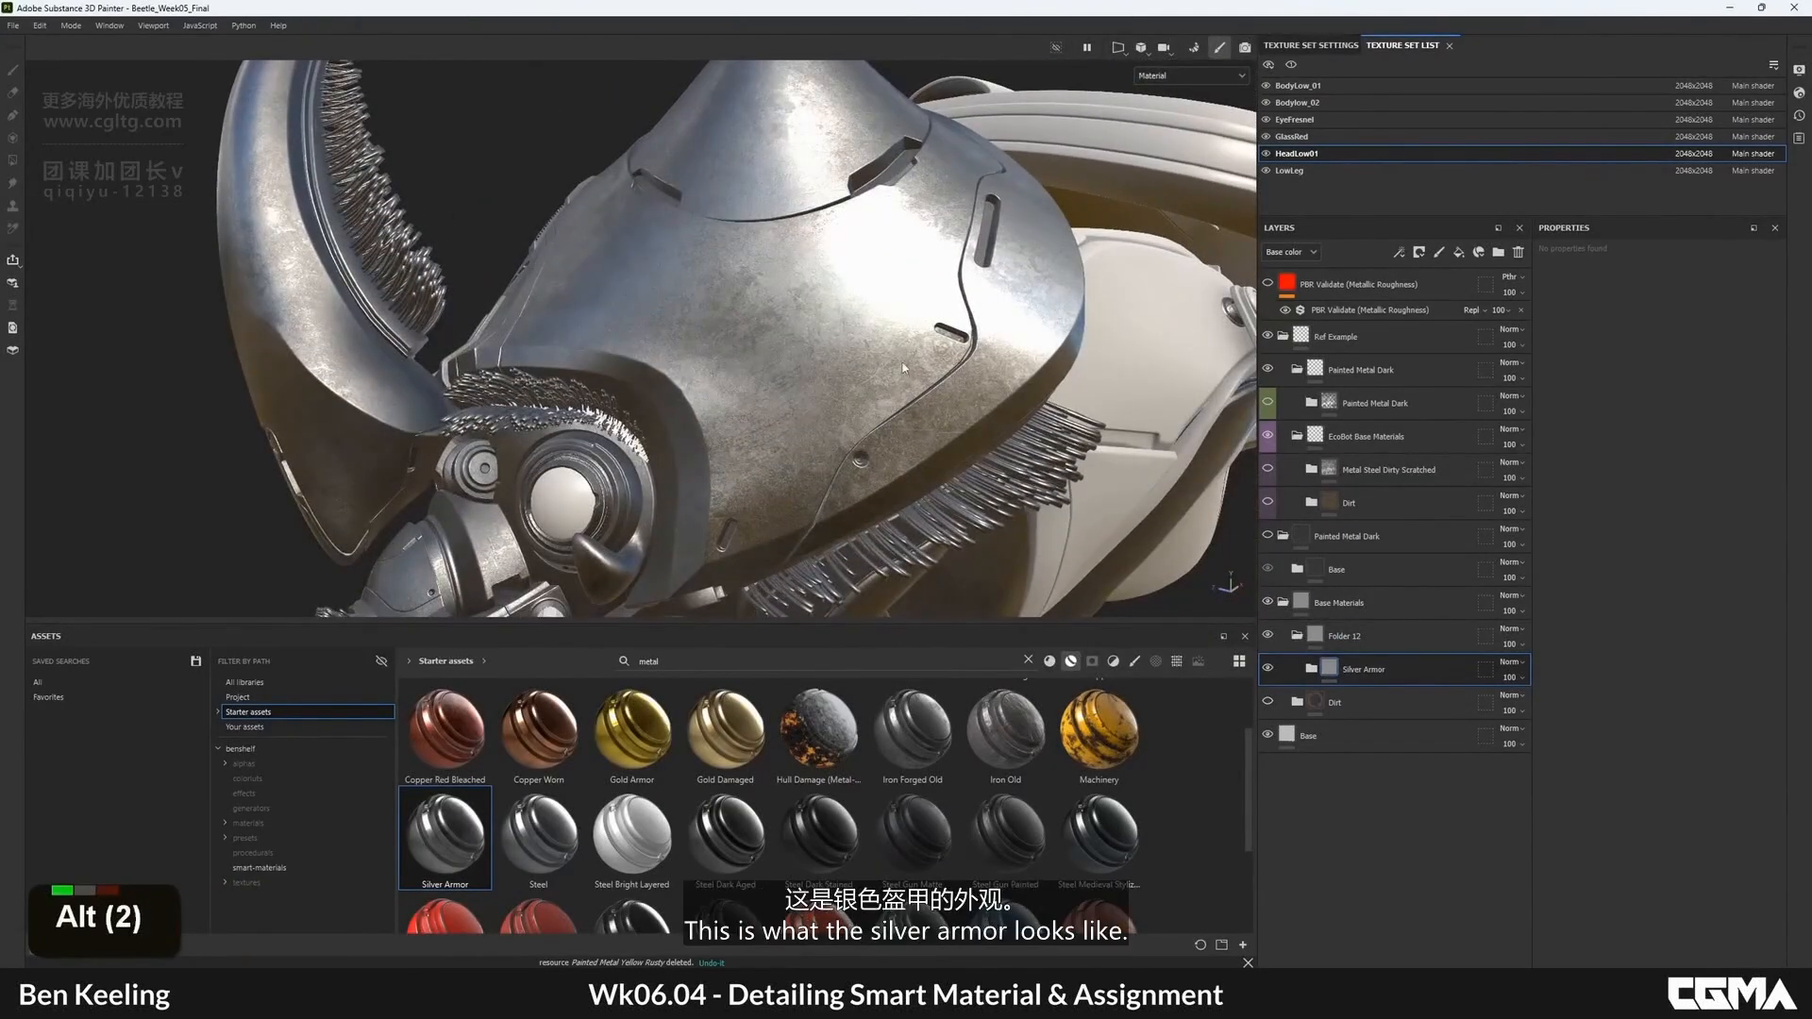
pyautogui.keyDown('alt'); pyautogui.moveTo(755, 420); pyautogui.dragTo(1002, 416); pyautogui.keyUp('alt')
pyautogui.keyDown('alt'); pyautogui.moveTo(1001, 417); pyautogui.dragTo(793, 341, button='middle'); pyautogui.keyUp('alt')
pyautogui.keyDown('alt'); pyautogui.moveTo(793, 341); pyautogui.dragTo(849, 377); pyautogui.keyUp('alt')
pyautogui.keyDown('alt'); pyautogui.moveTo(850, 377); pyautogui.dragTo(803, 236, button='middle'); pyautogui.keyUp('alt')
pyautogui.keyDown('alt'); pyautogui.moveTo(802, 236); pyautogui.dragTo(817, 292); pyautogui.keyUp('alt')
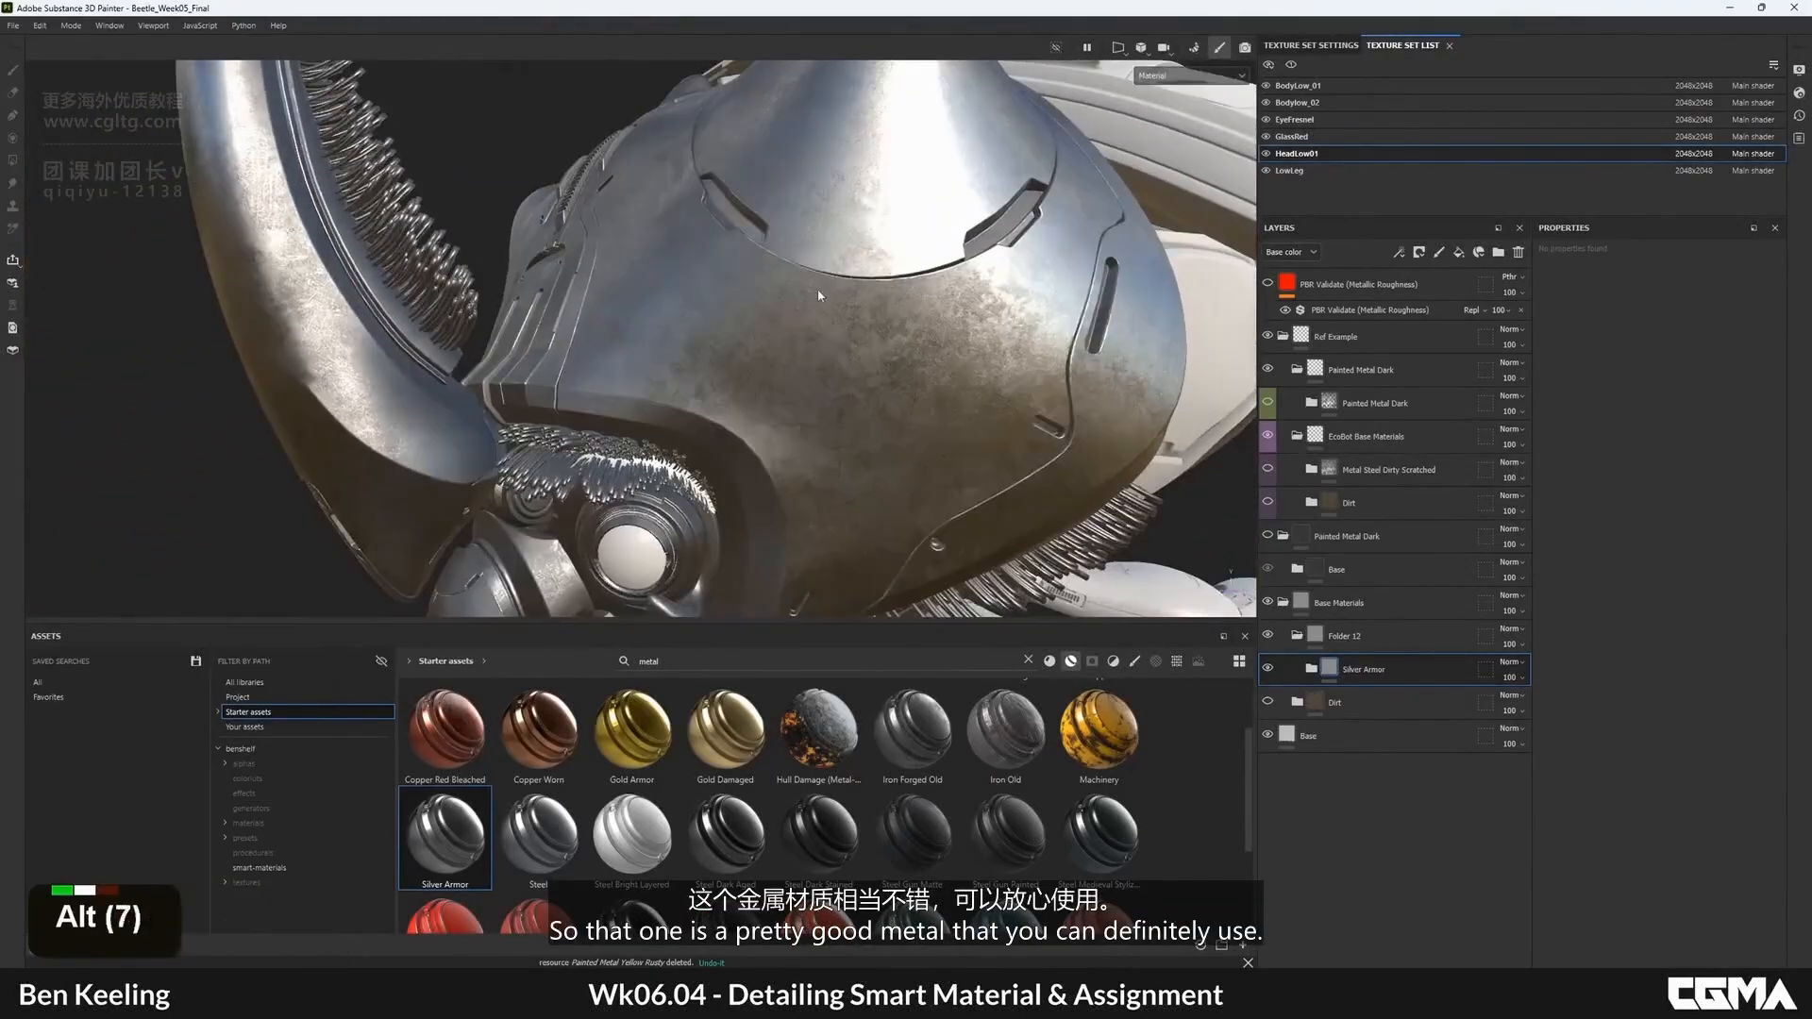
pyautogui.keyDown('alt'); pyautogui.moveTo(708, 490); pyautogui.dragTo(755, 312); pyautogui.keyUp('alt')
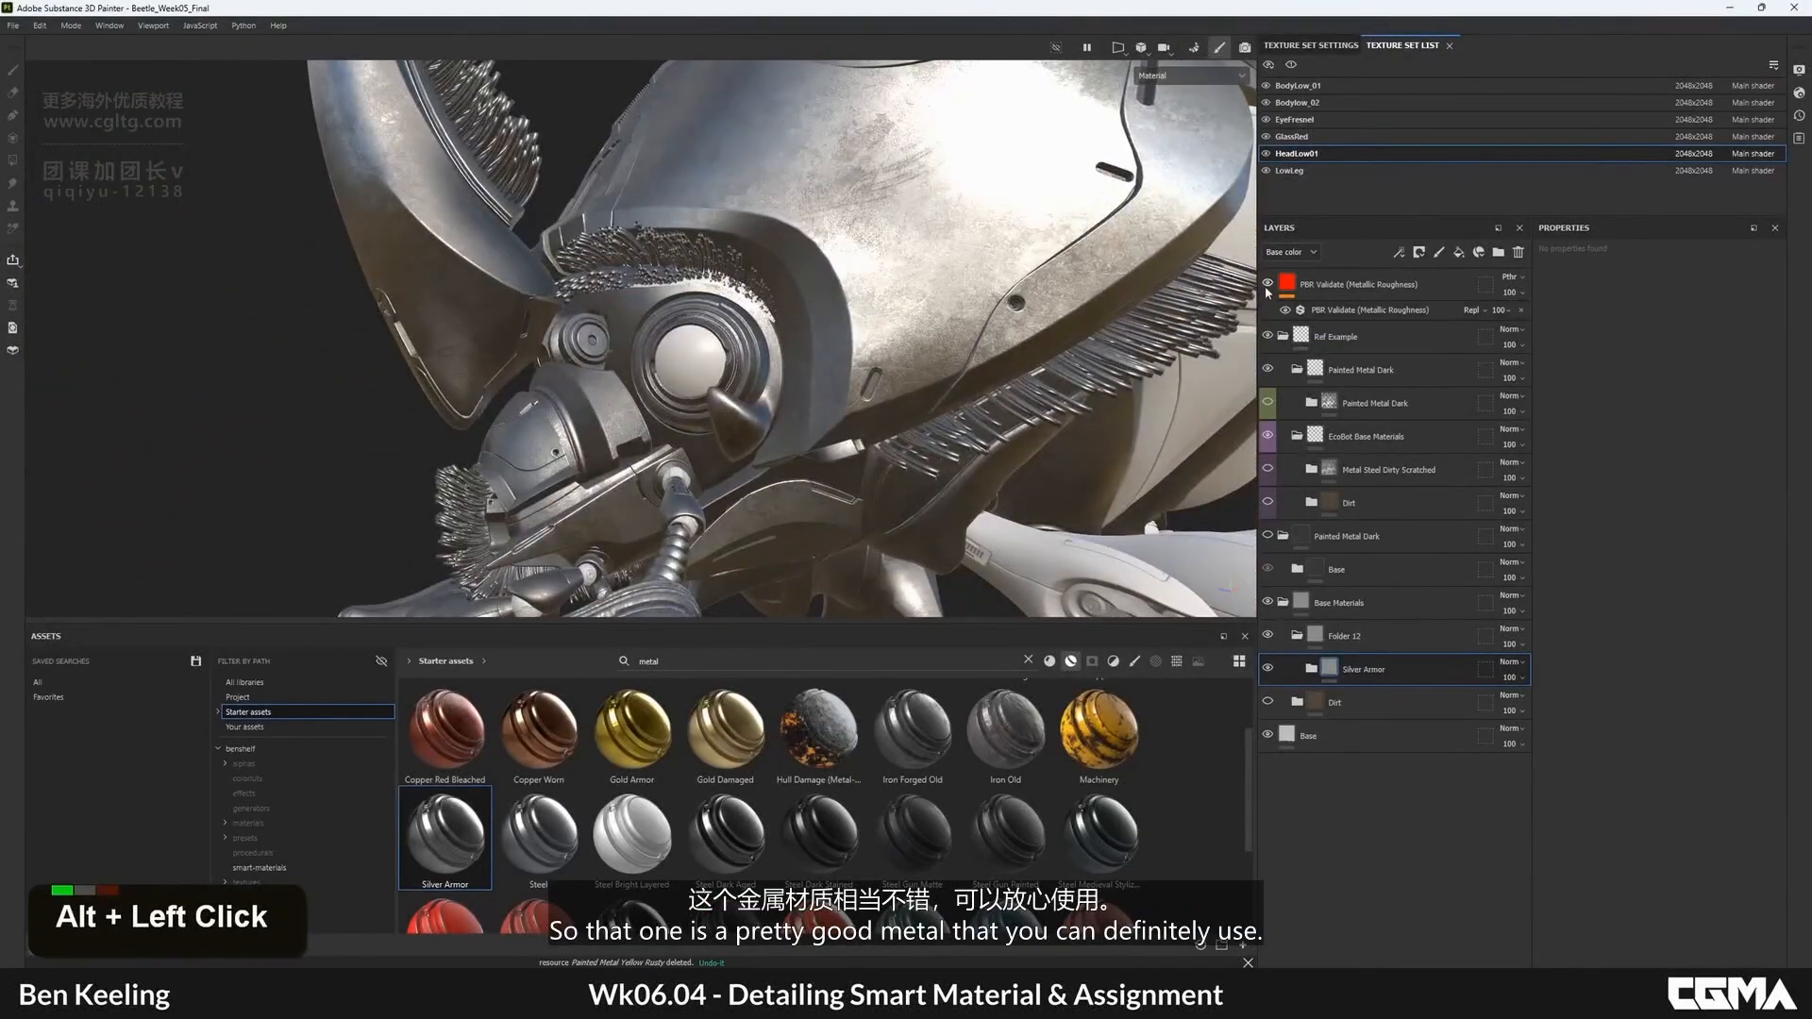
# - Check the metal with PBR Validate, then add a paint layer at the top of Silver Armor with Passthrough blending
pyautogui.click(1268, 283)
pyautogui.click(1267, 283)
pyautogui.click(1311, 674)
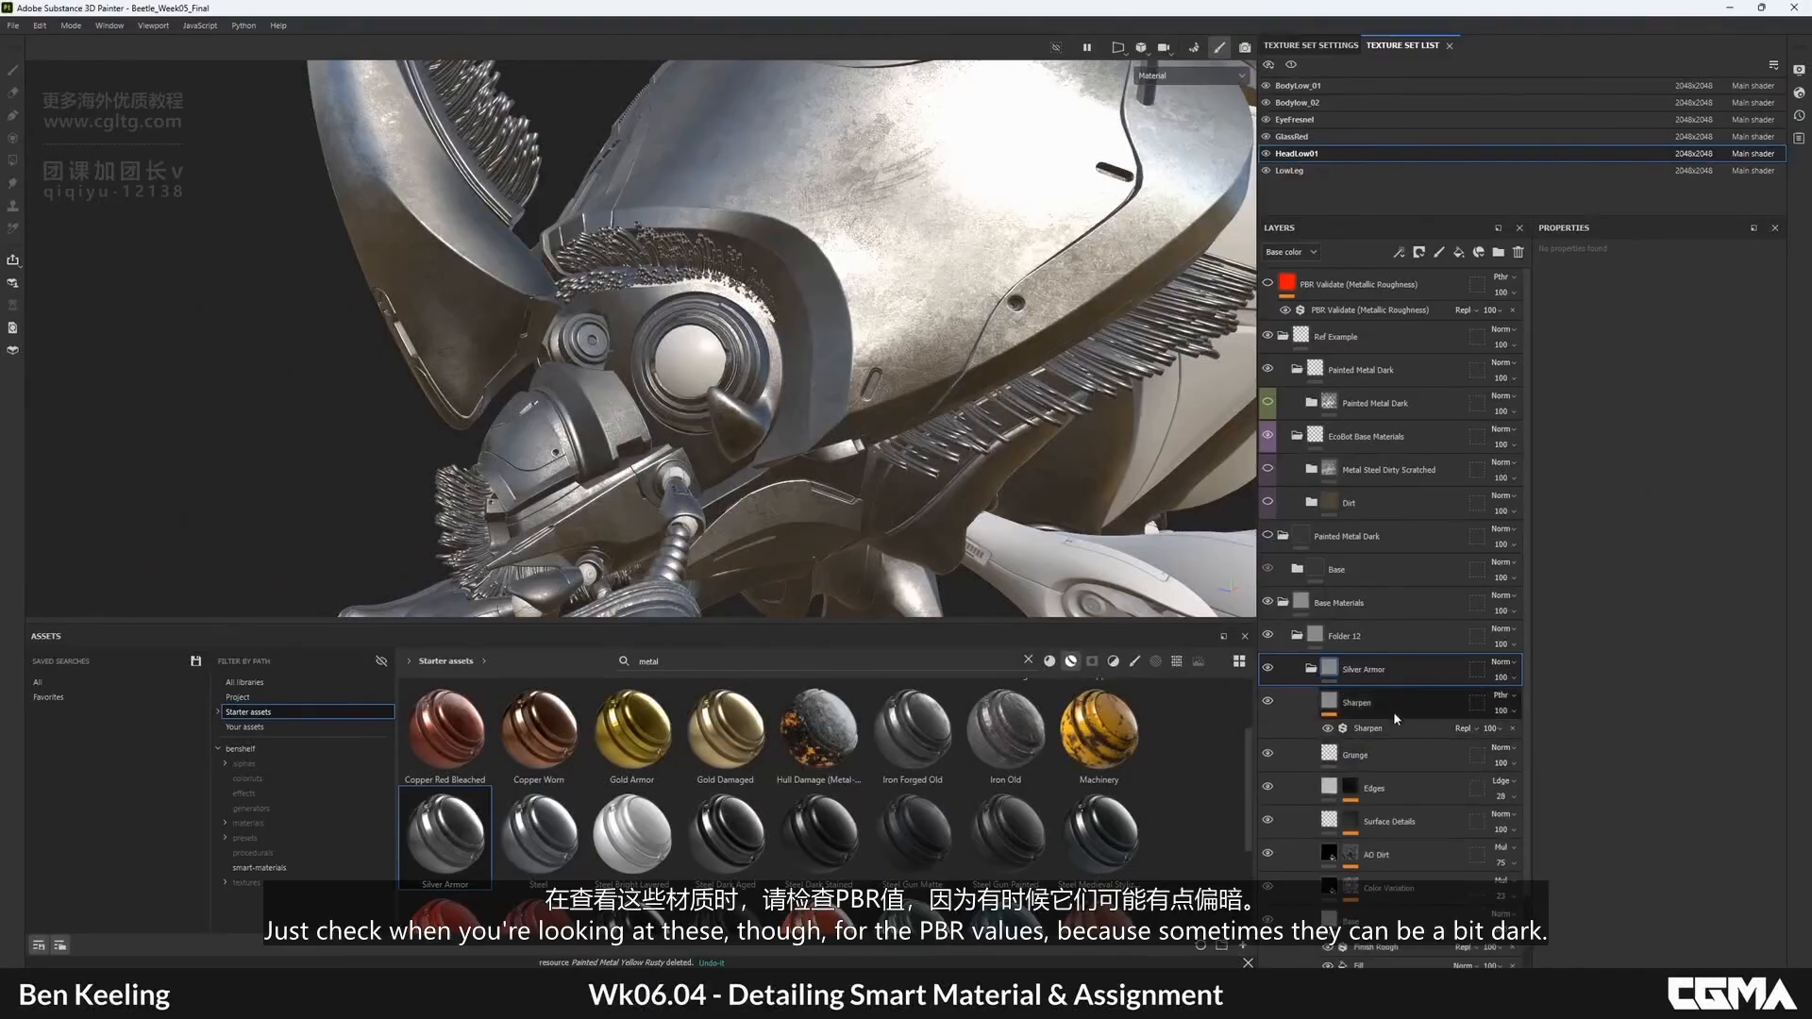
pyautogui.click(1394, 708)
pyautogui.click(1438, 252)
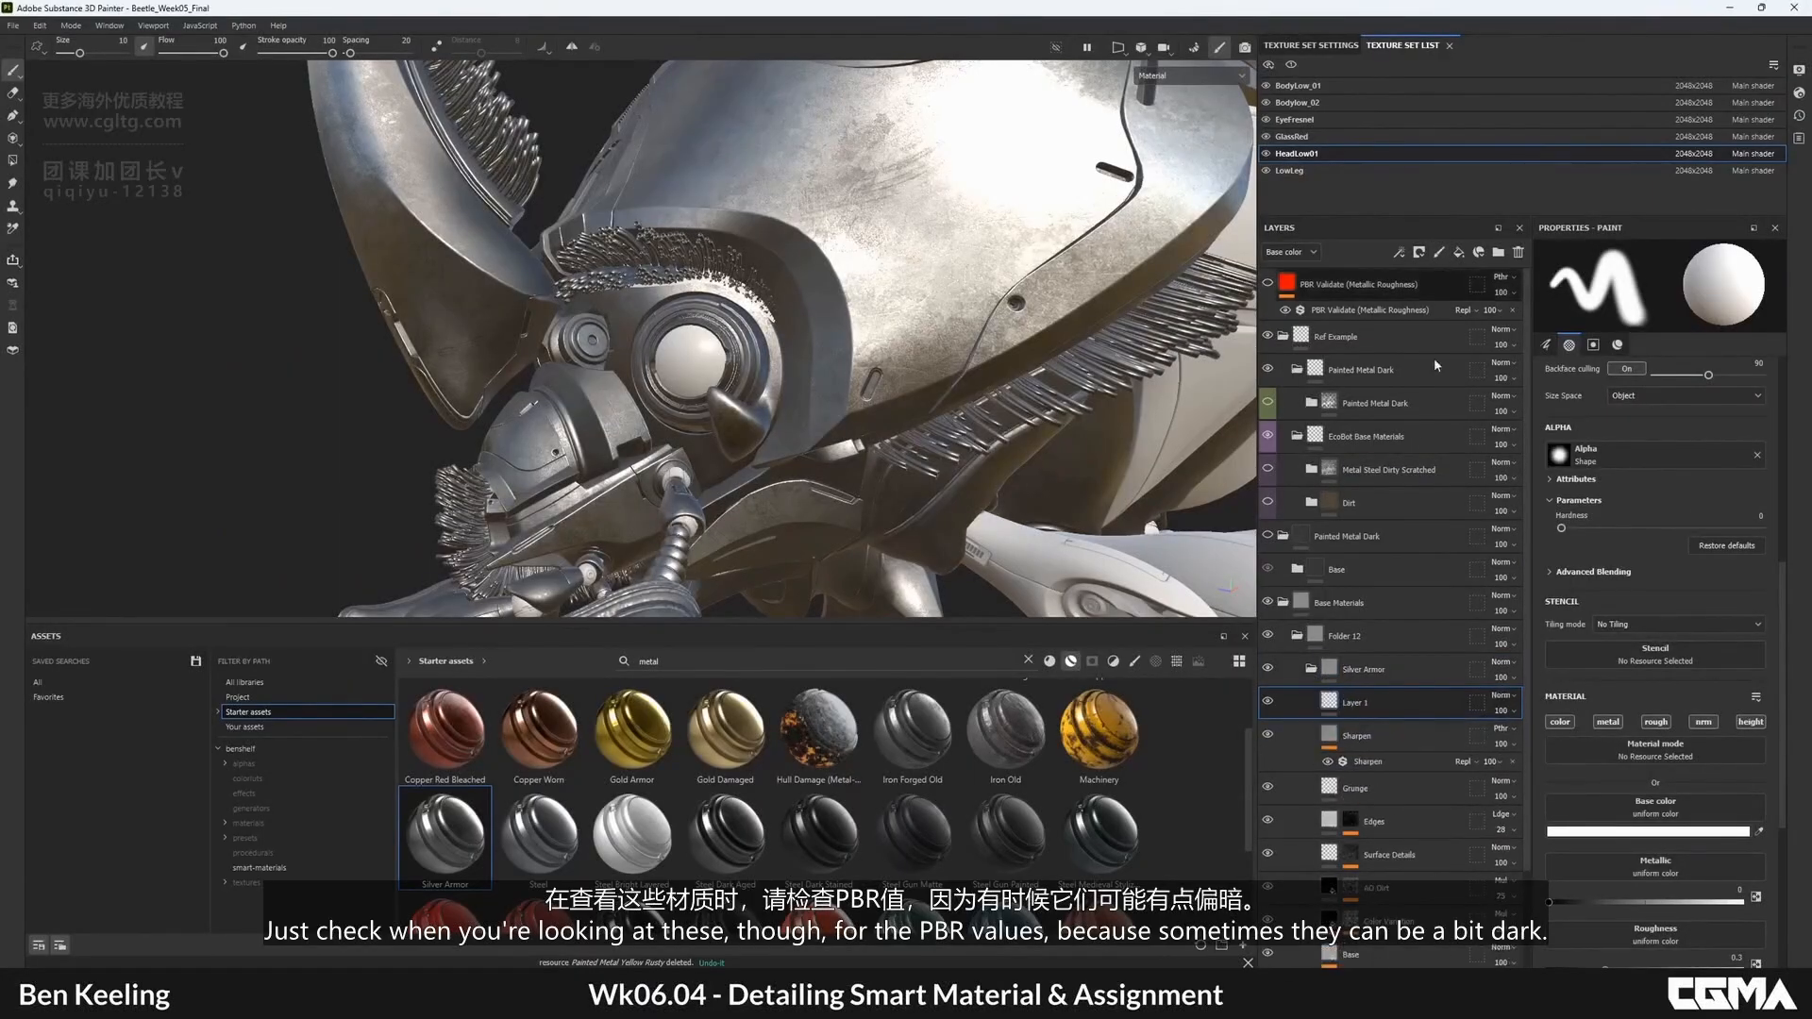
pyautogui.click(1503, 697)
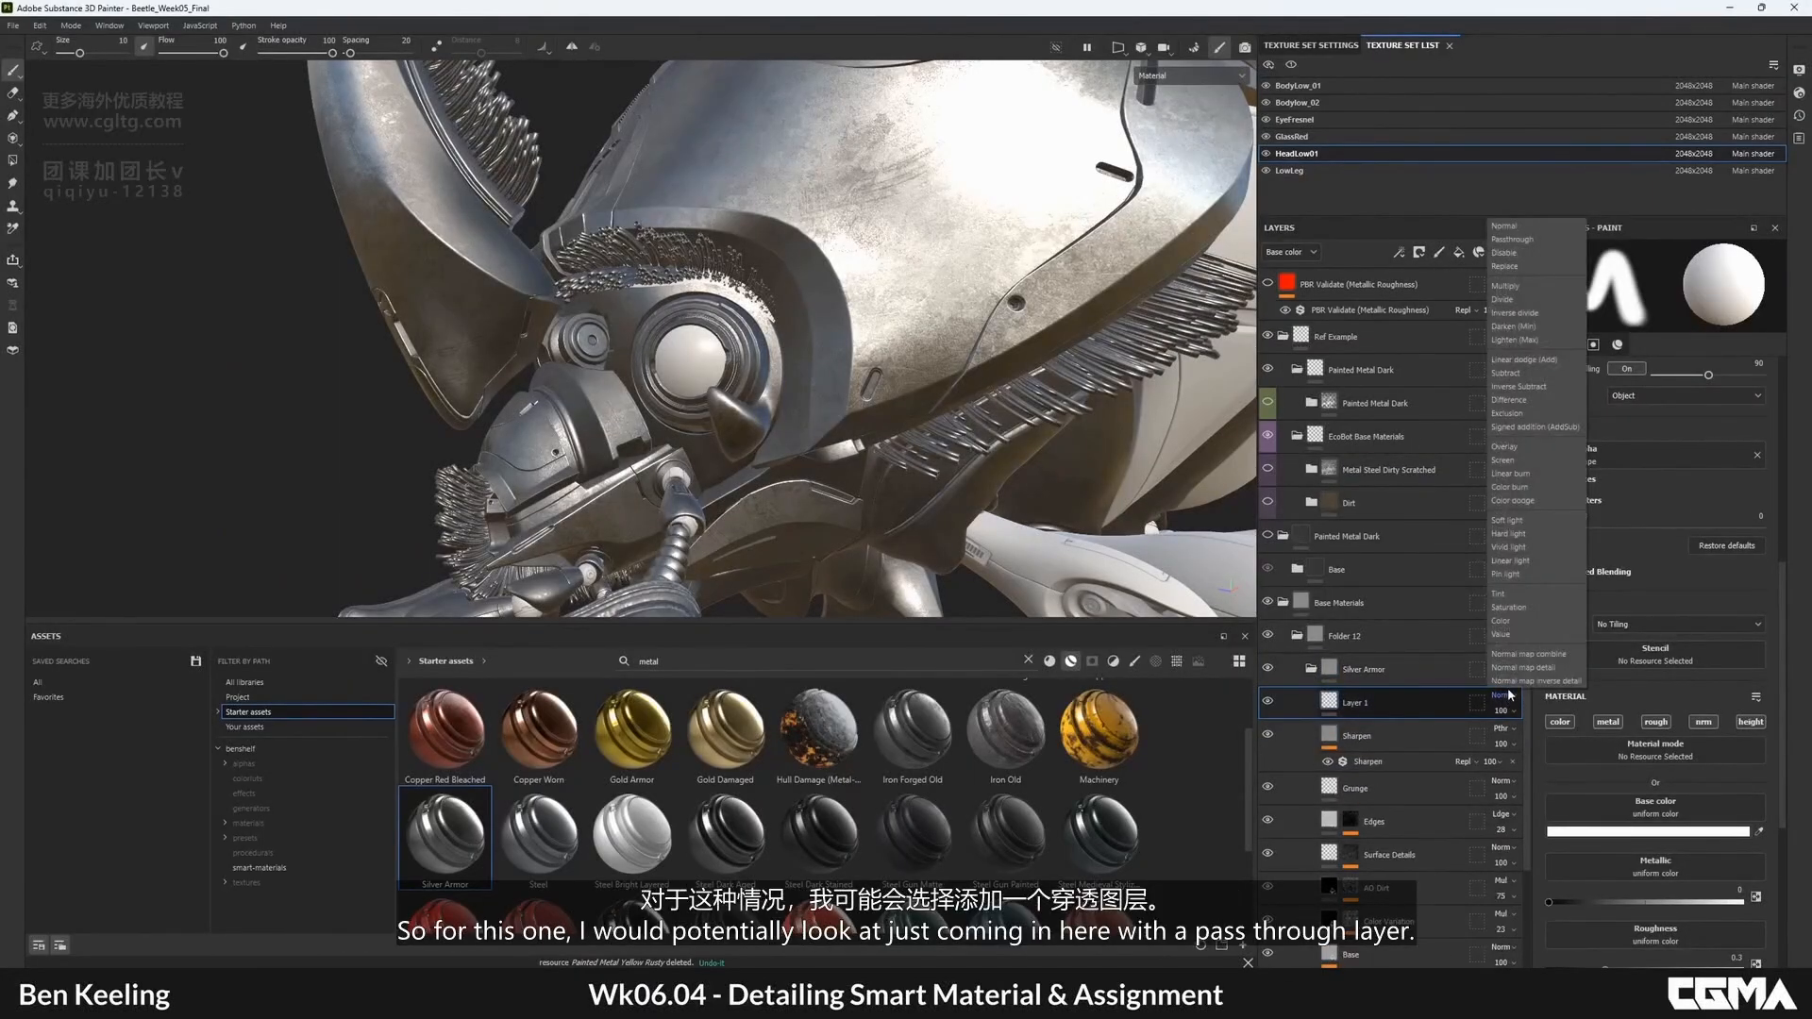
pyautogui.click(1512, 240)
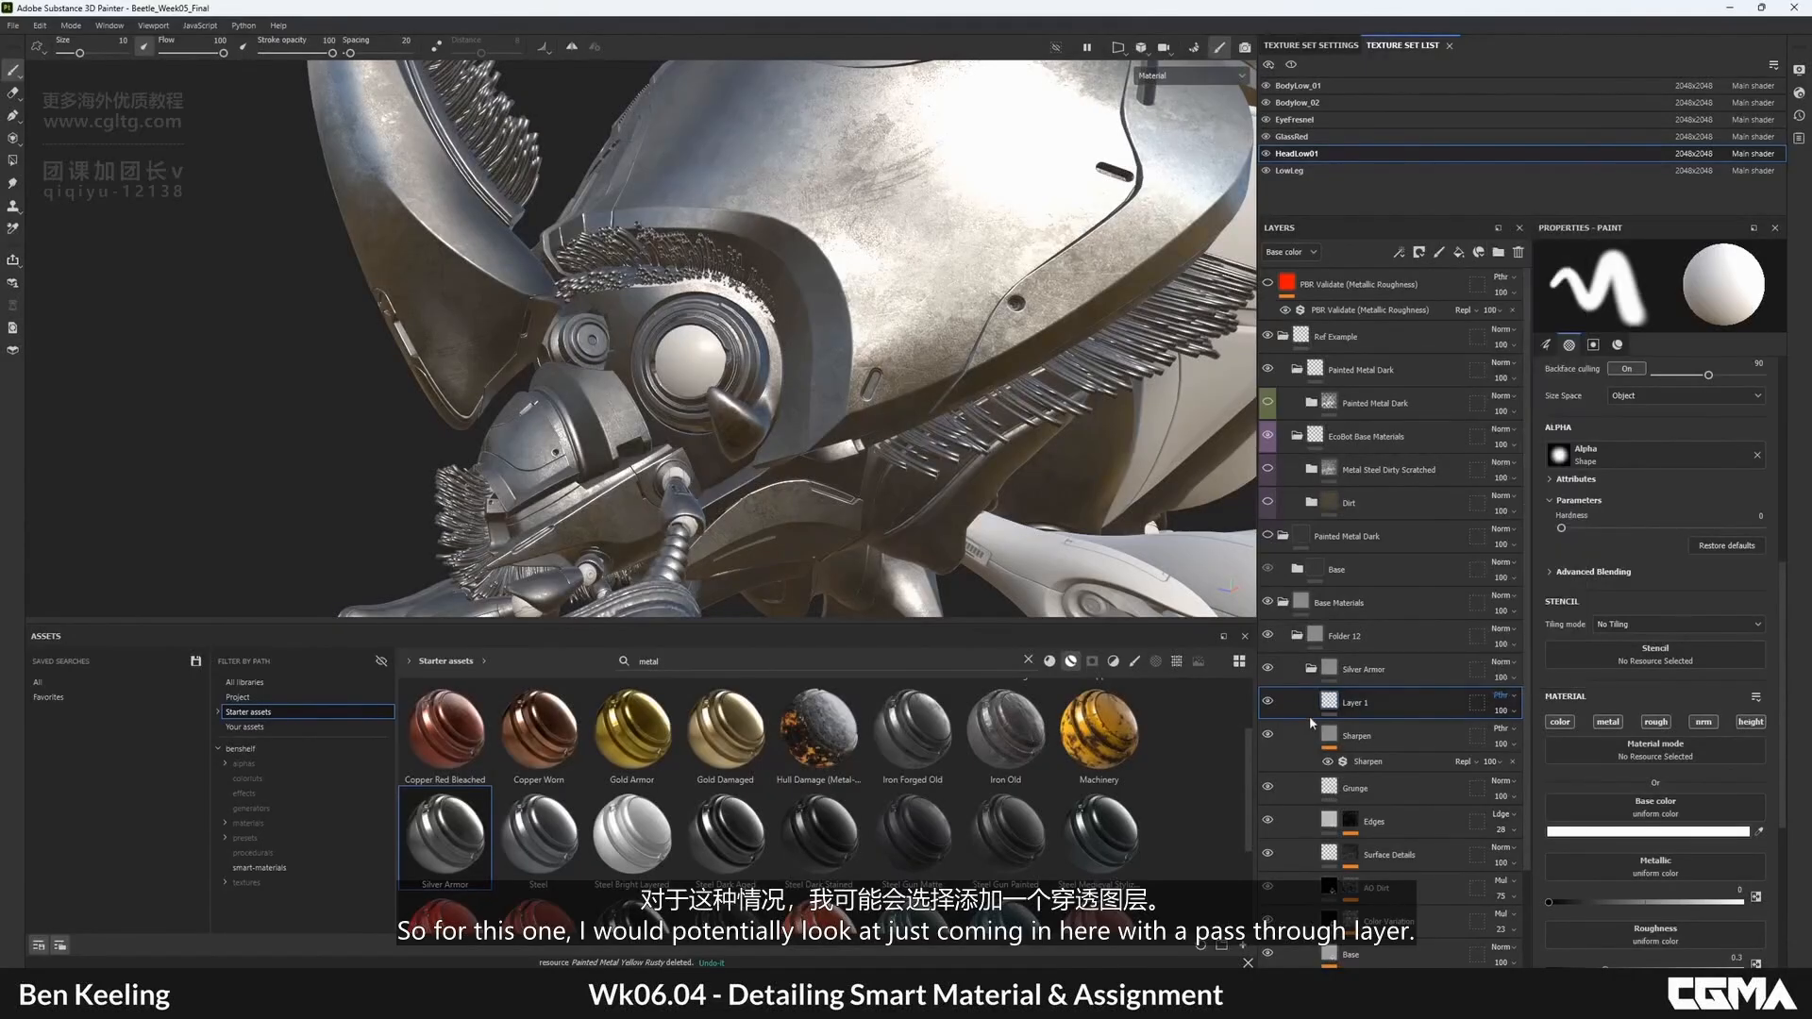
# - Add an HSL Perceptive filter to the passthrough layer and, with PBR Validate shown, set its Lightness to 0.72
pyautogui.rightClick(1332, 713)
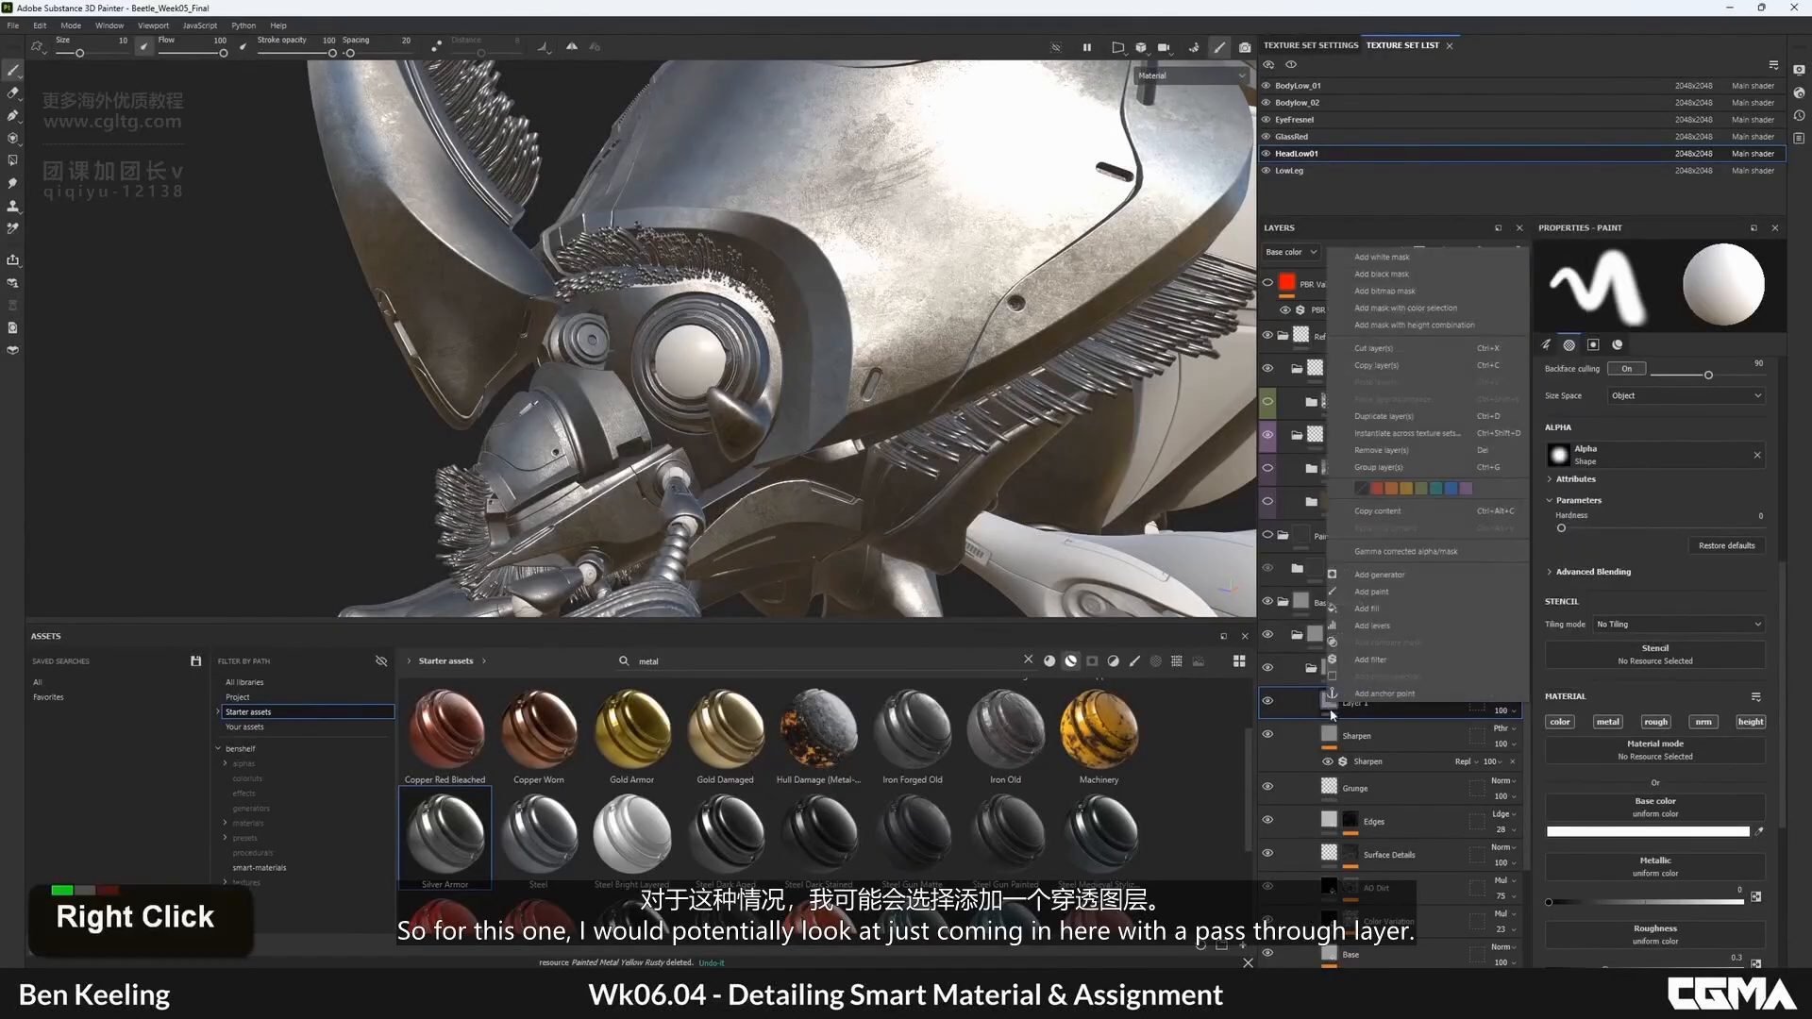
pyautogui.click(1386, 660)
pyautogui.click(1628, 356)
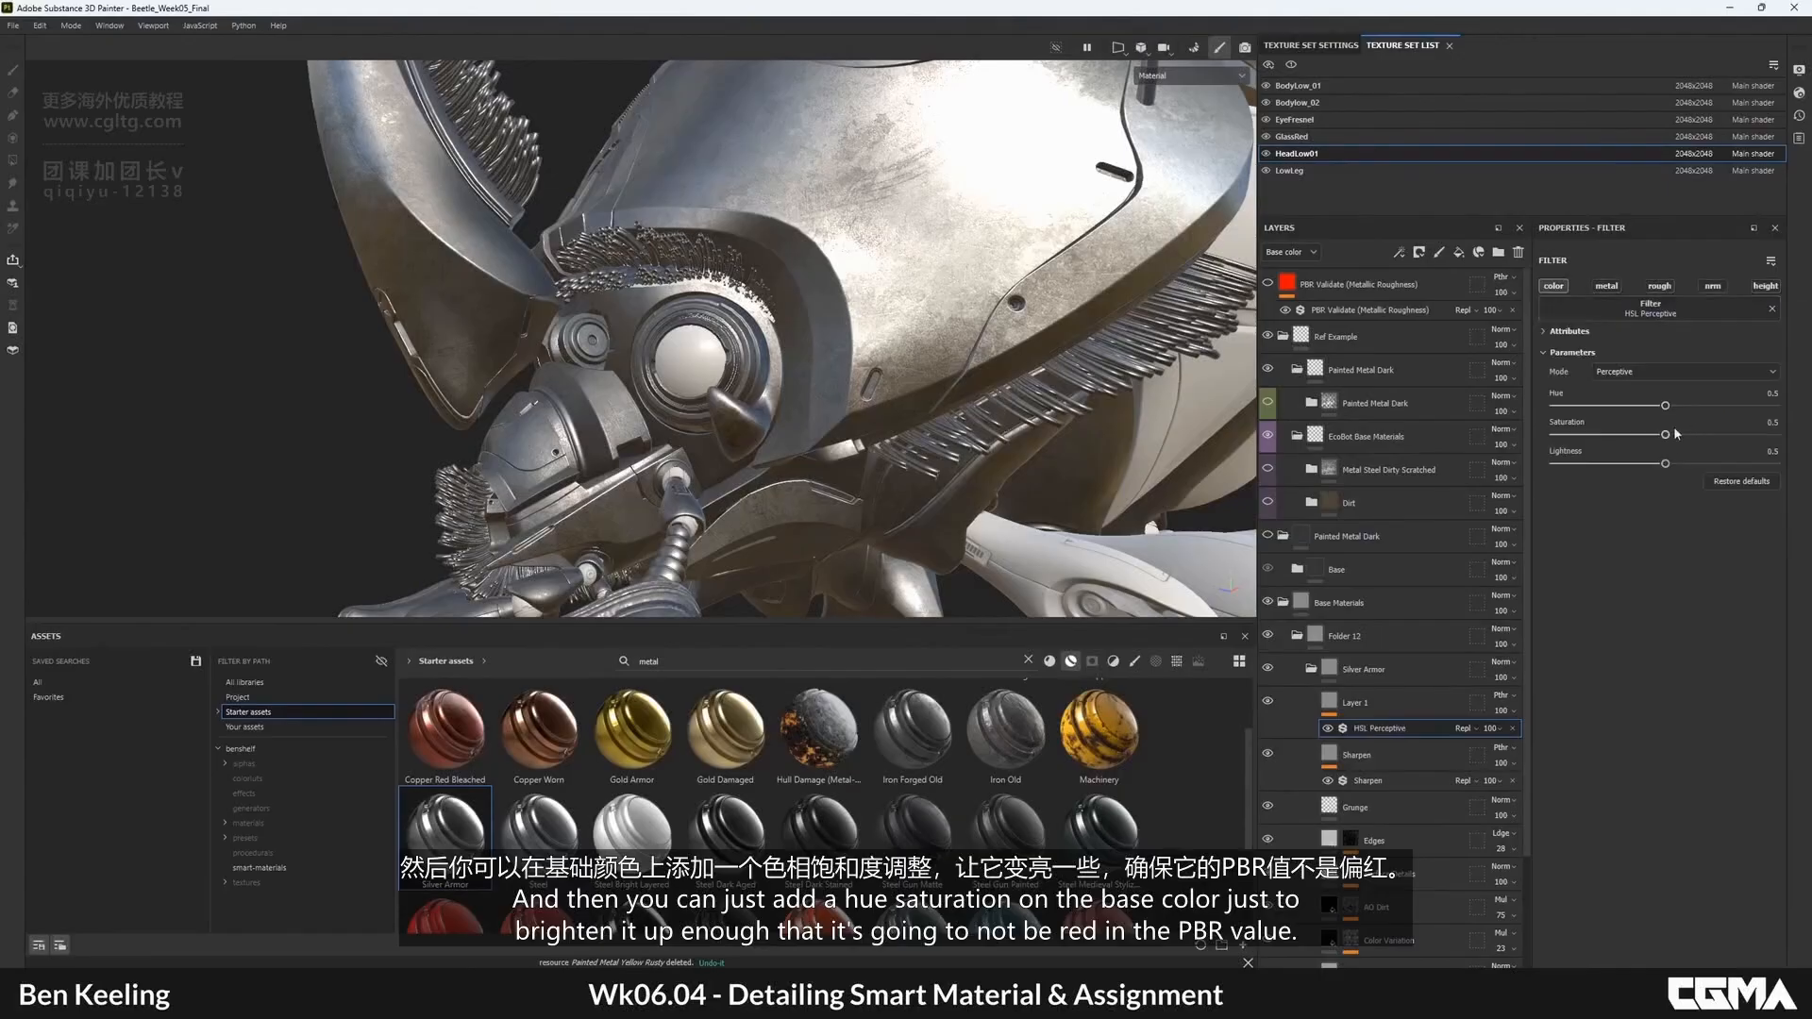
pyautogui.click(1267, 283)
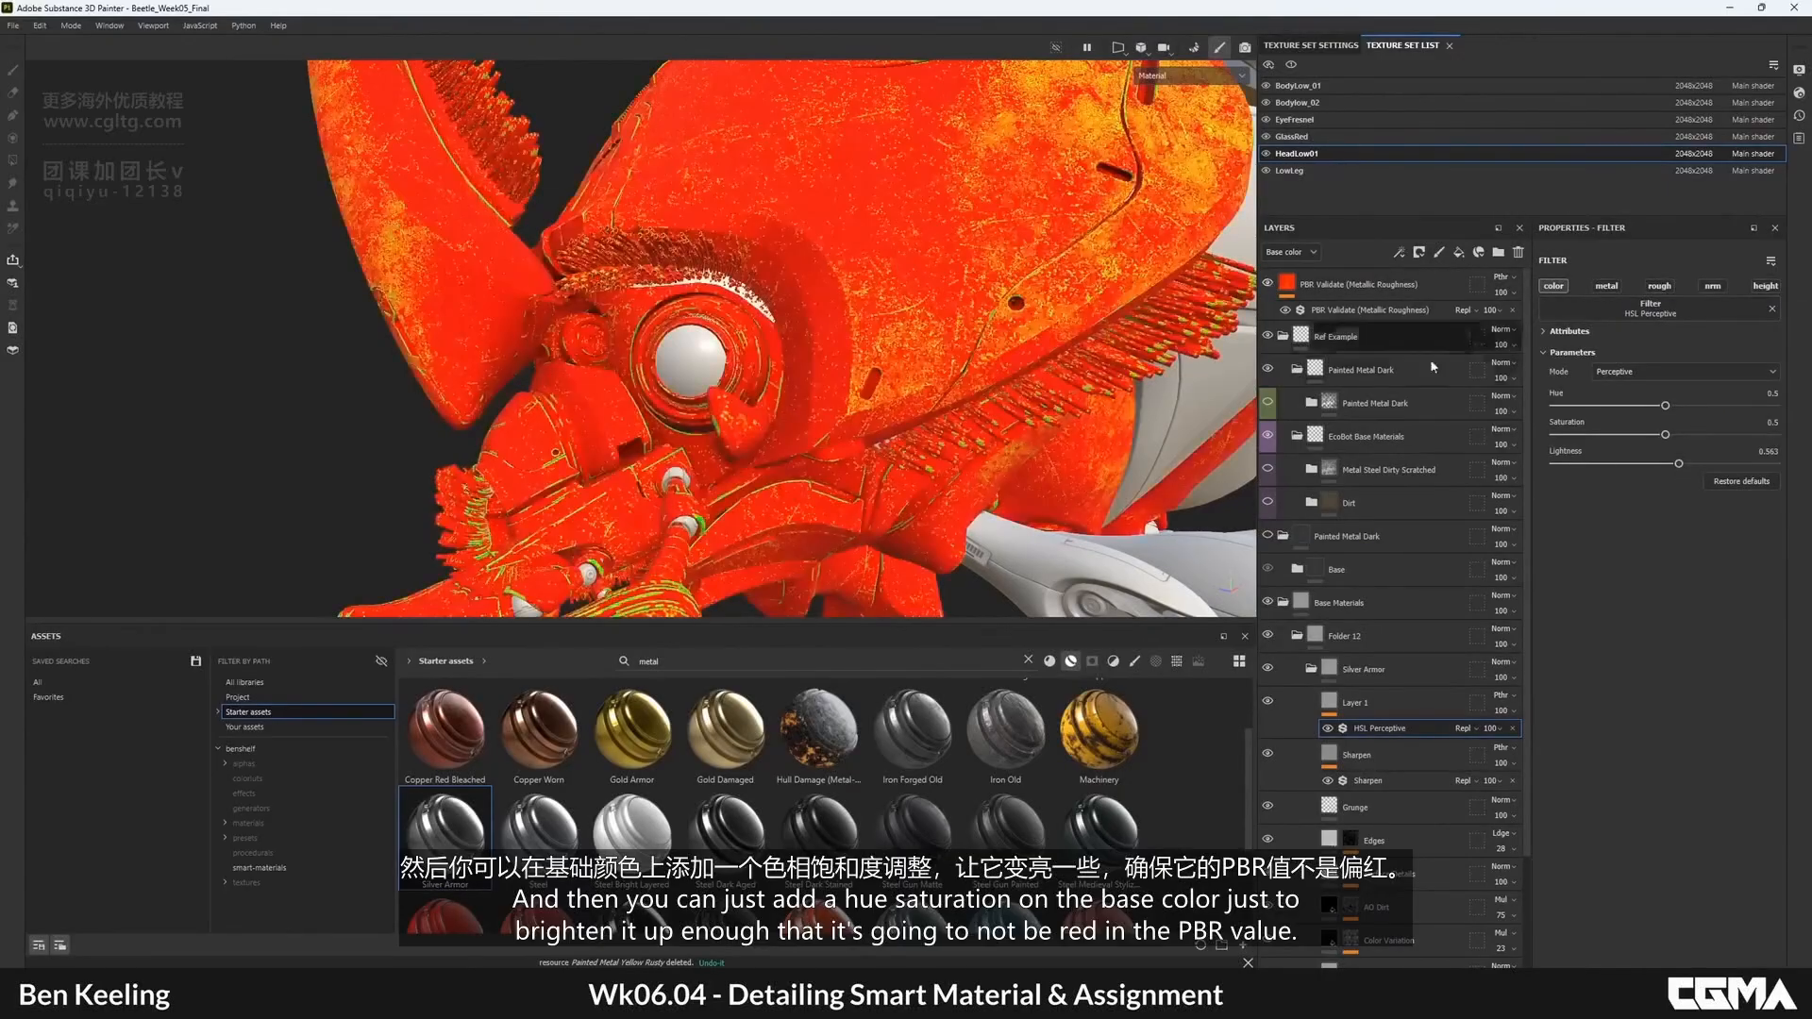
pyautogui.moveTo(1679, 463); pyautogui.dragTo(1715, 464)
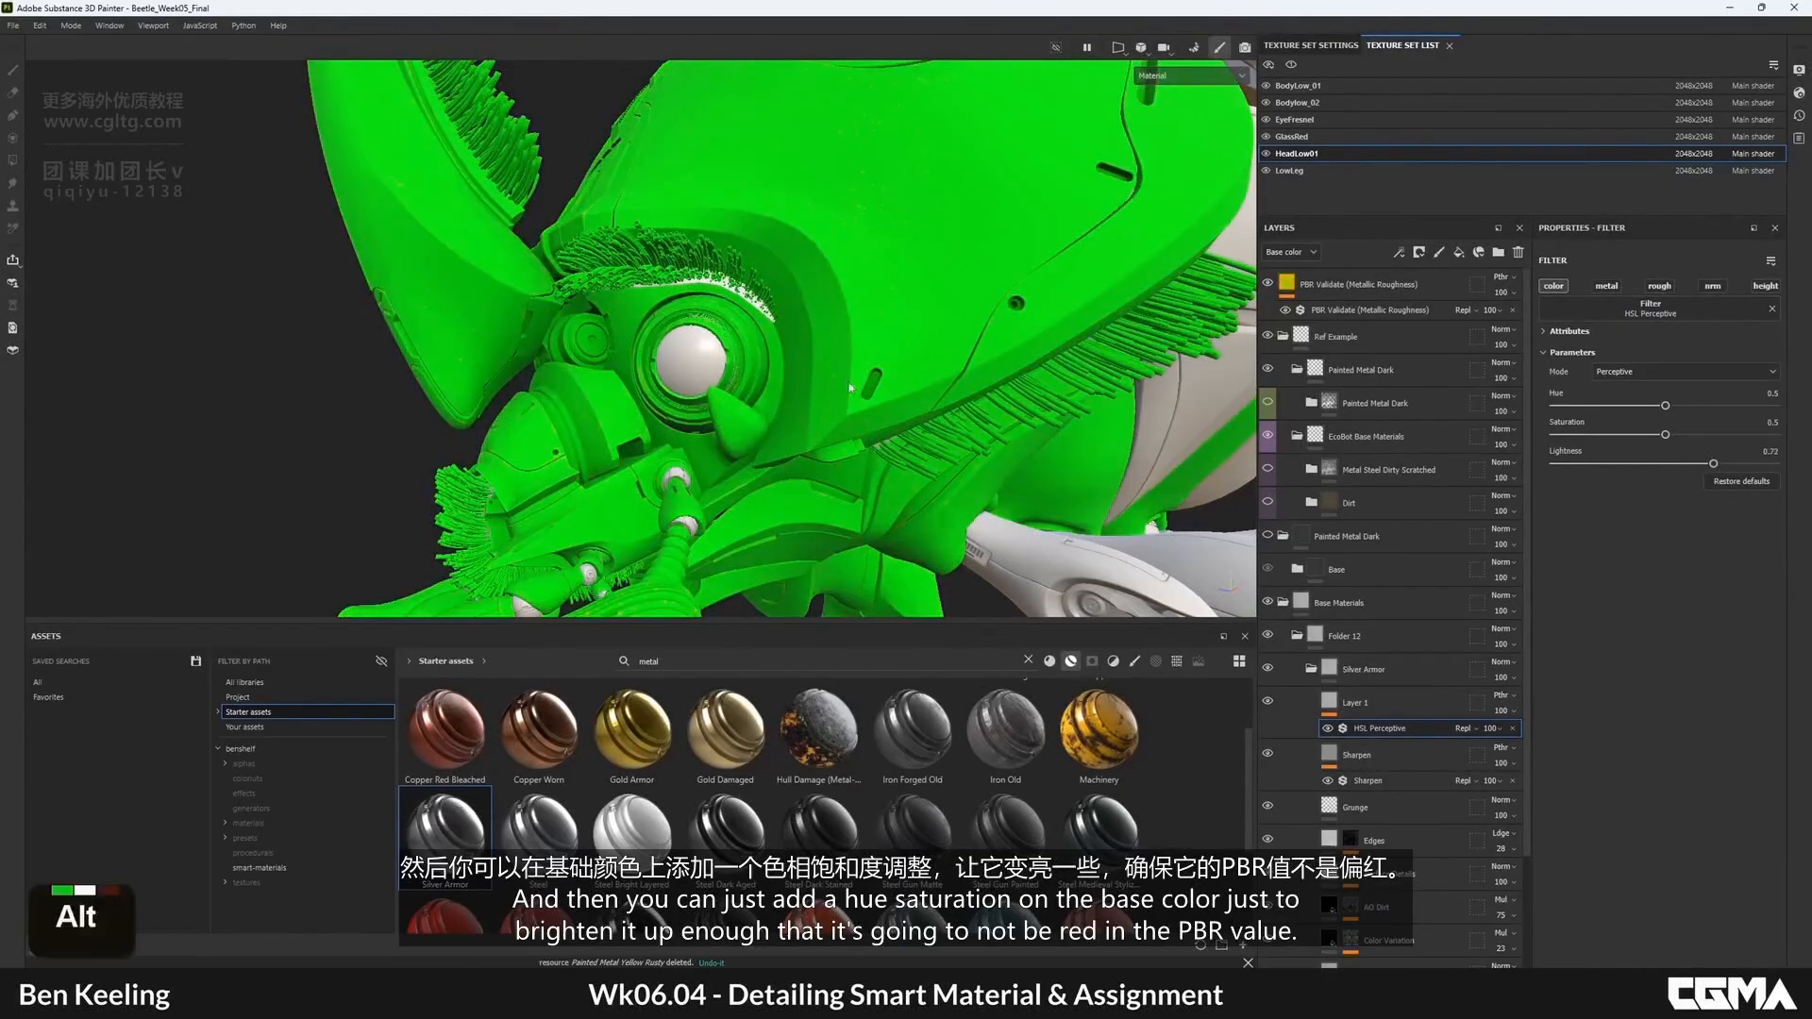
# - Hide the PBR Validate layer and examine the brightened metal on the head and horn
pyautogui.keyDown('alt'); pyautogui.moveTo(1067, 331); pyautogui.dragTo(1039, 321, button='right'); pyautogui.keyUp('alt')
pyautogui.click(1267, 283)
pyautogui.keyDown('alt'); pyautogui.moveTo(873, 283); pyautogui.dragTo(746, 378); pyautogui.keyUp('alt')
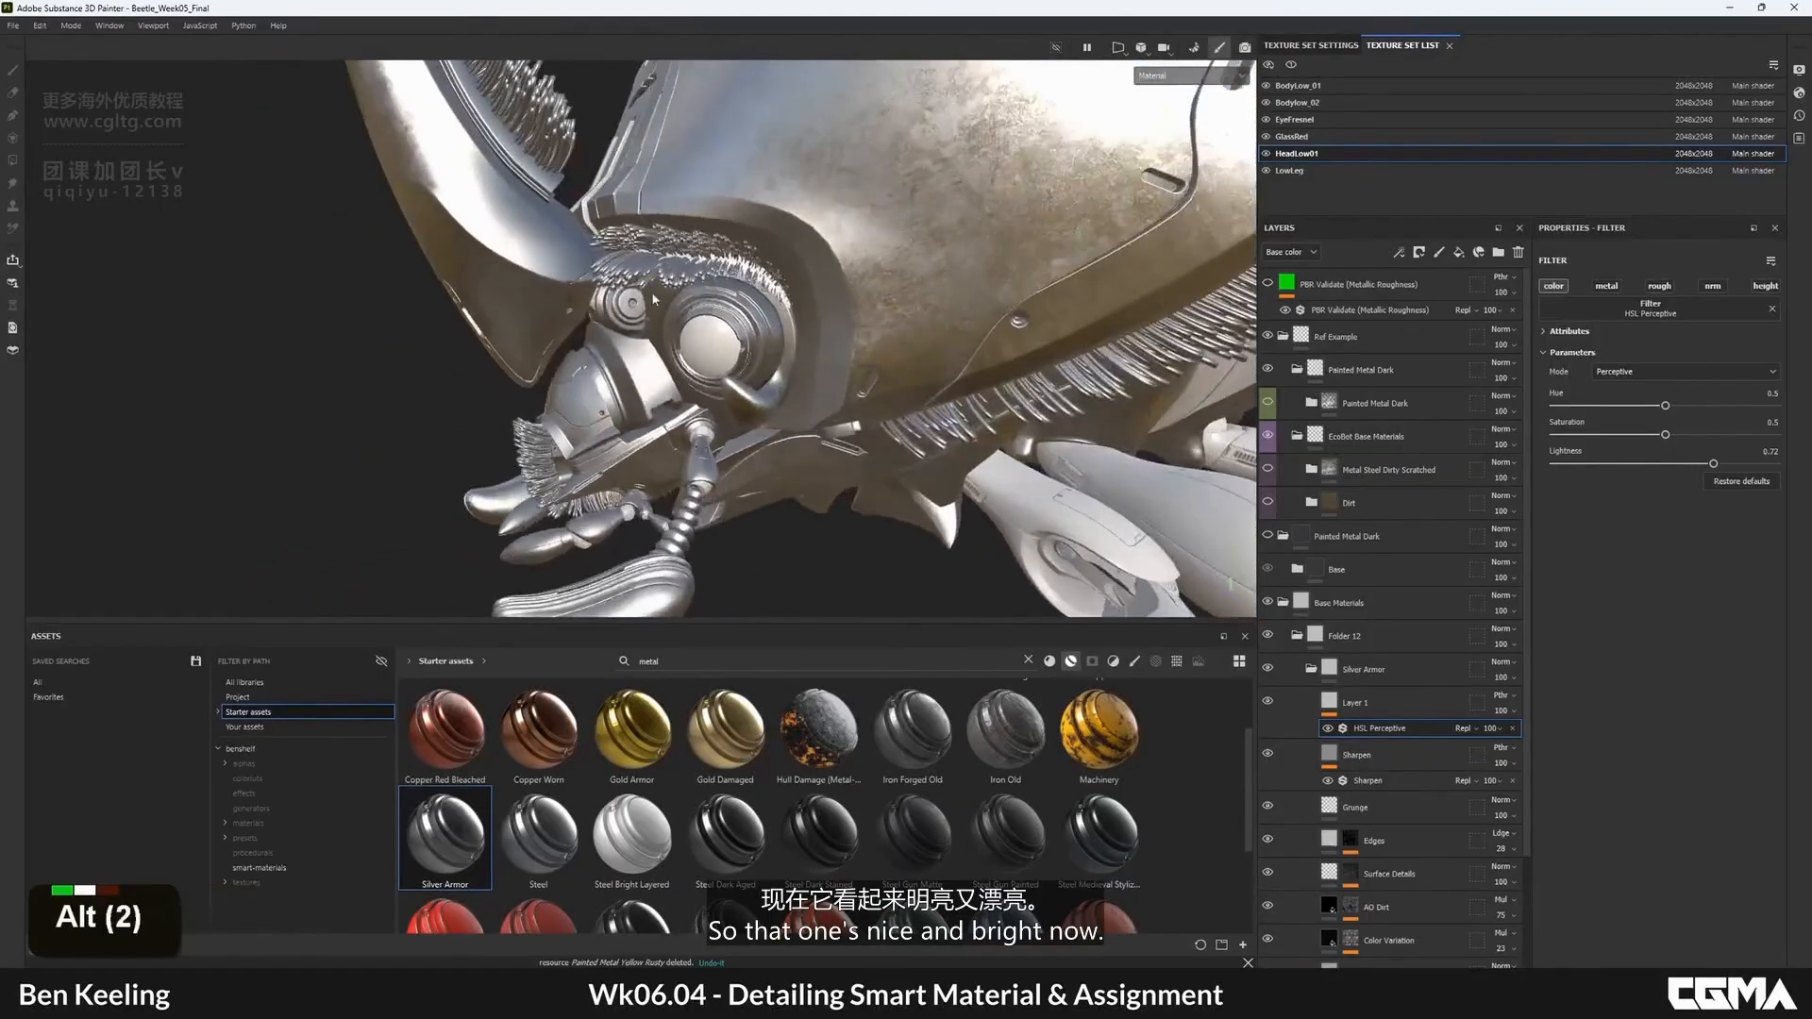
pyautogui.keyDown('alt'); pyautogui.moveTo(746, 283); pyautogui.dragTo(774, 415, button='middle'); pyautogui.keyUp('alt')
pyautogui.keyDown('alt'); pyautogui.moveTo(774, 415); pyautogui.dragTo(779, 373); pyautogui.keyUp('alt')
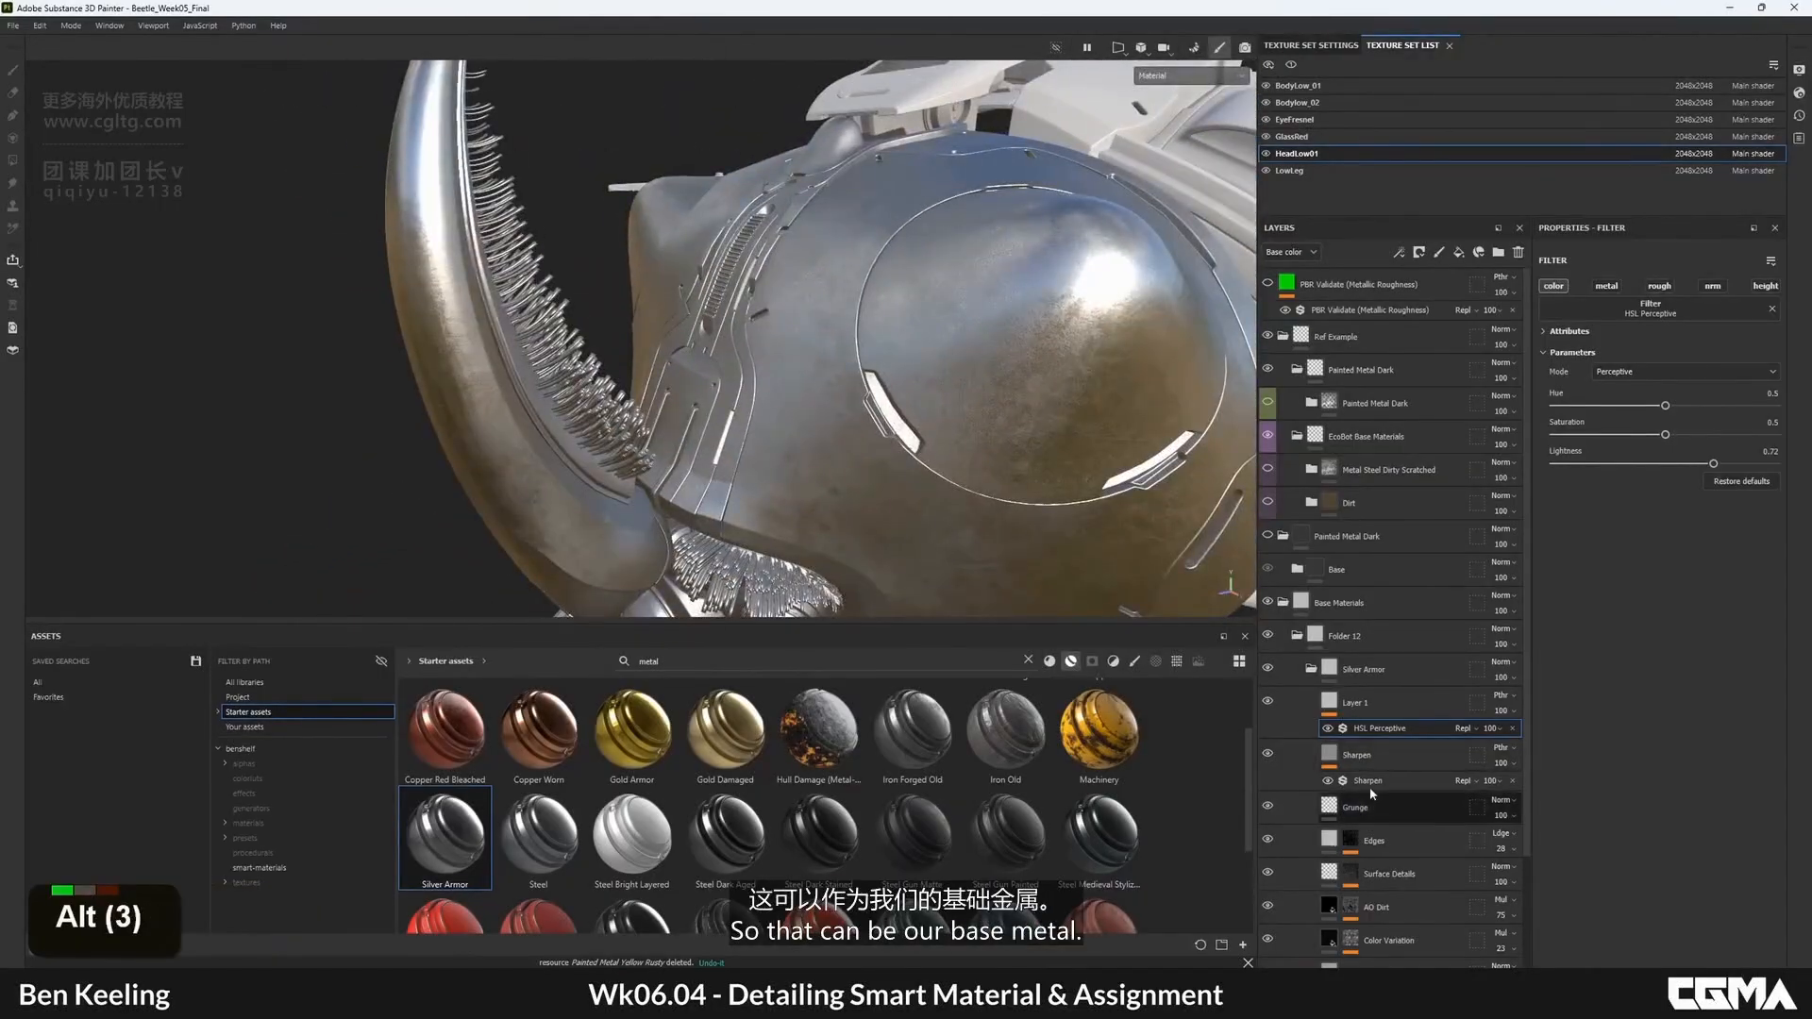
# - Collapse the Silver Armor folder and rename its parent folder as Base Metal
pyautogui.click(1311, 668)
pyautogui.click(1359, 670)
pyautogui.doubleClick(1347, 638)
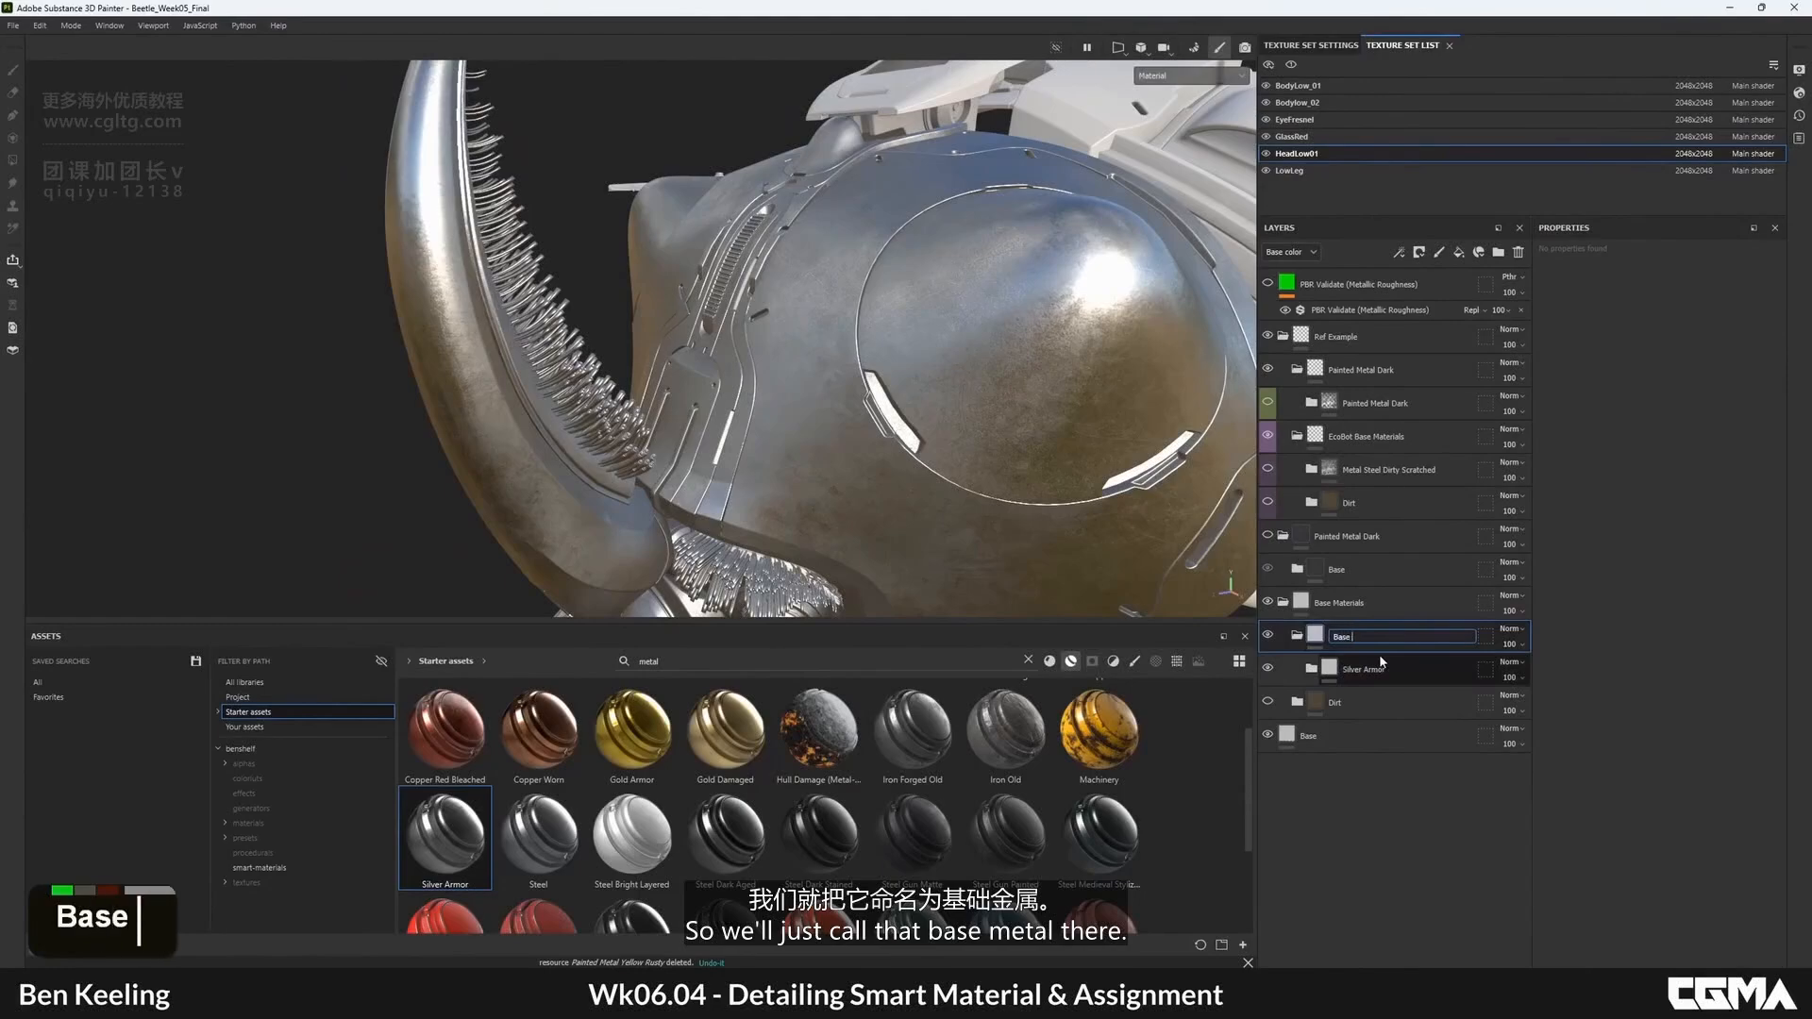
pyautogui.press('Return')
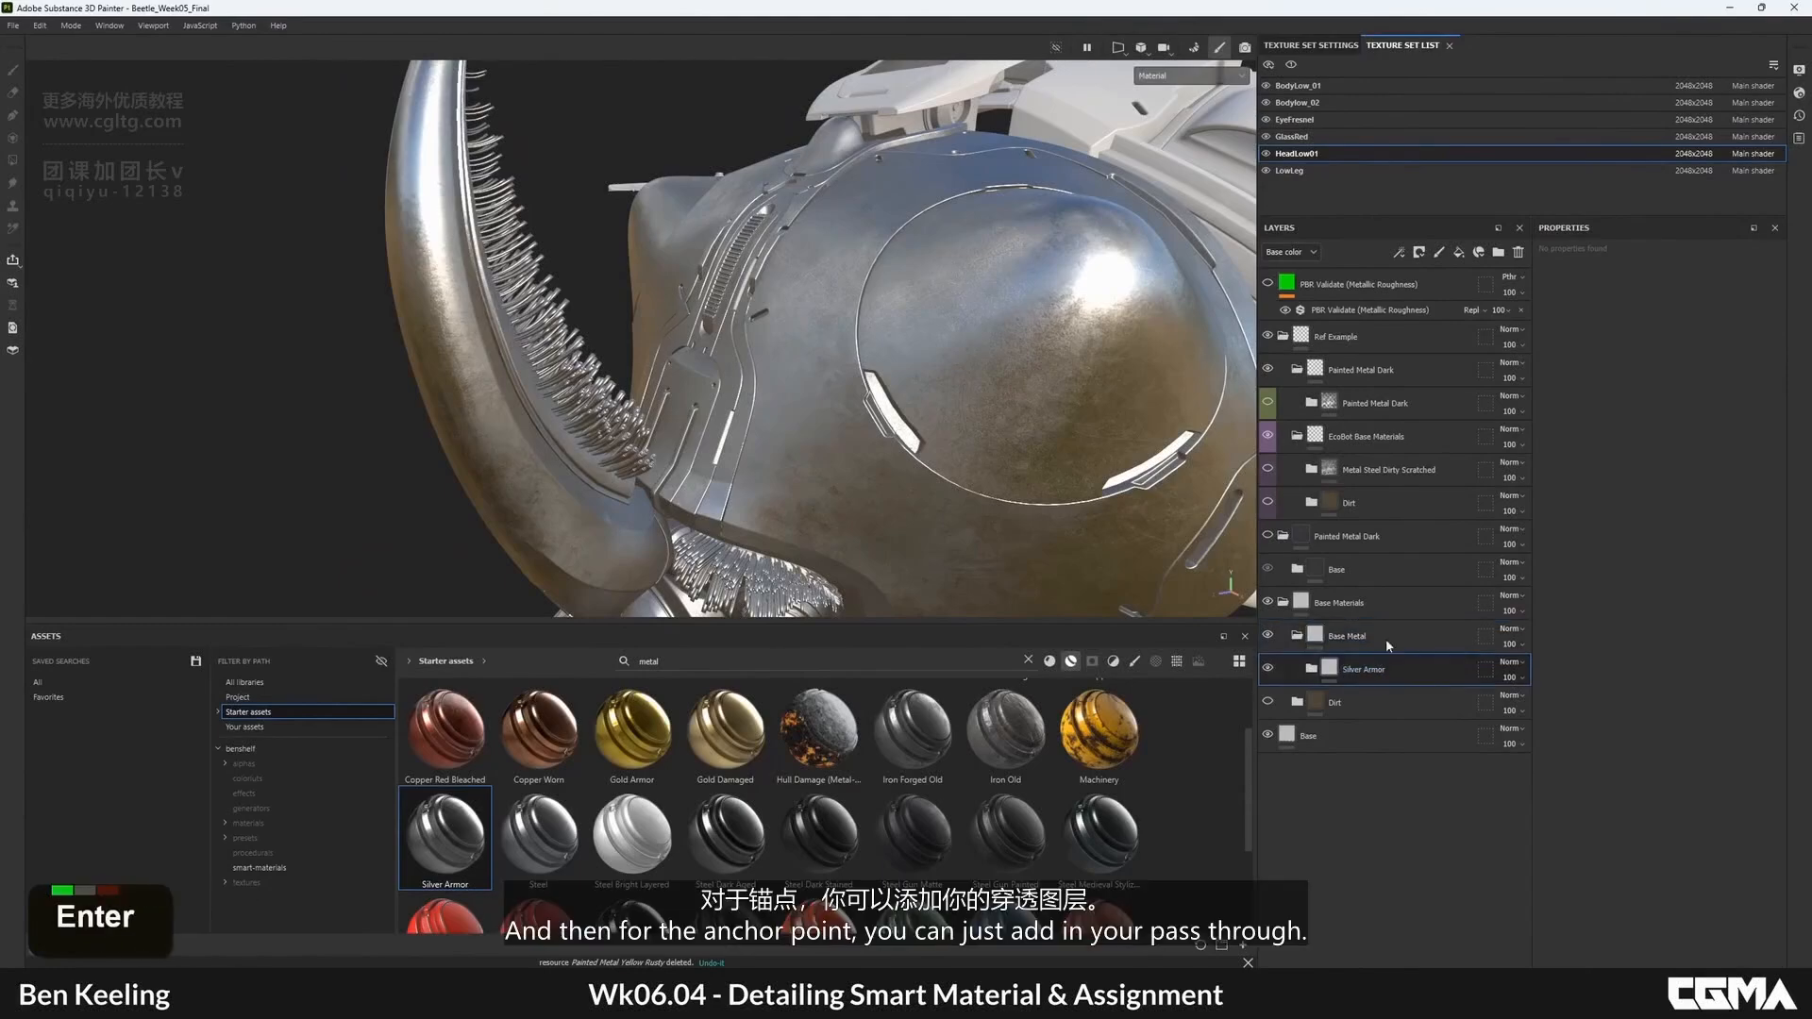
# - Rename the passthrough layer with the HSL Perceptive filter in Silver Armor as Adjustment
pyautogui.click(1439, 252)
pyautogui.hotkey('ctrl', 'z')
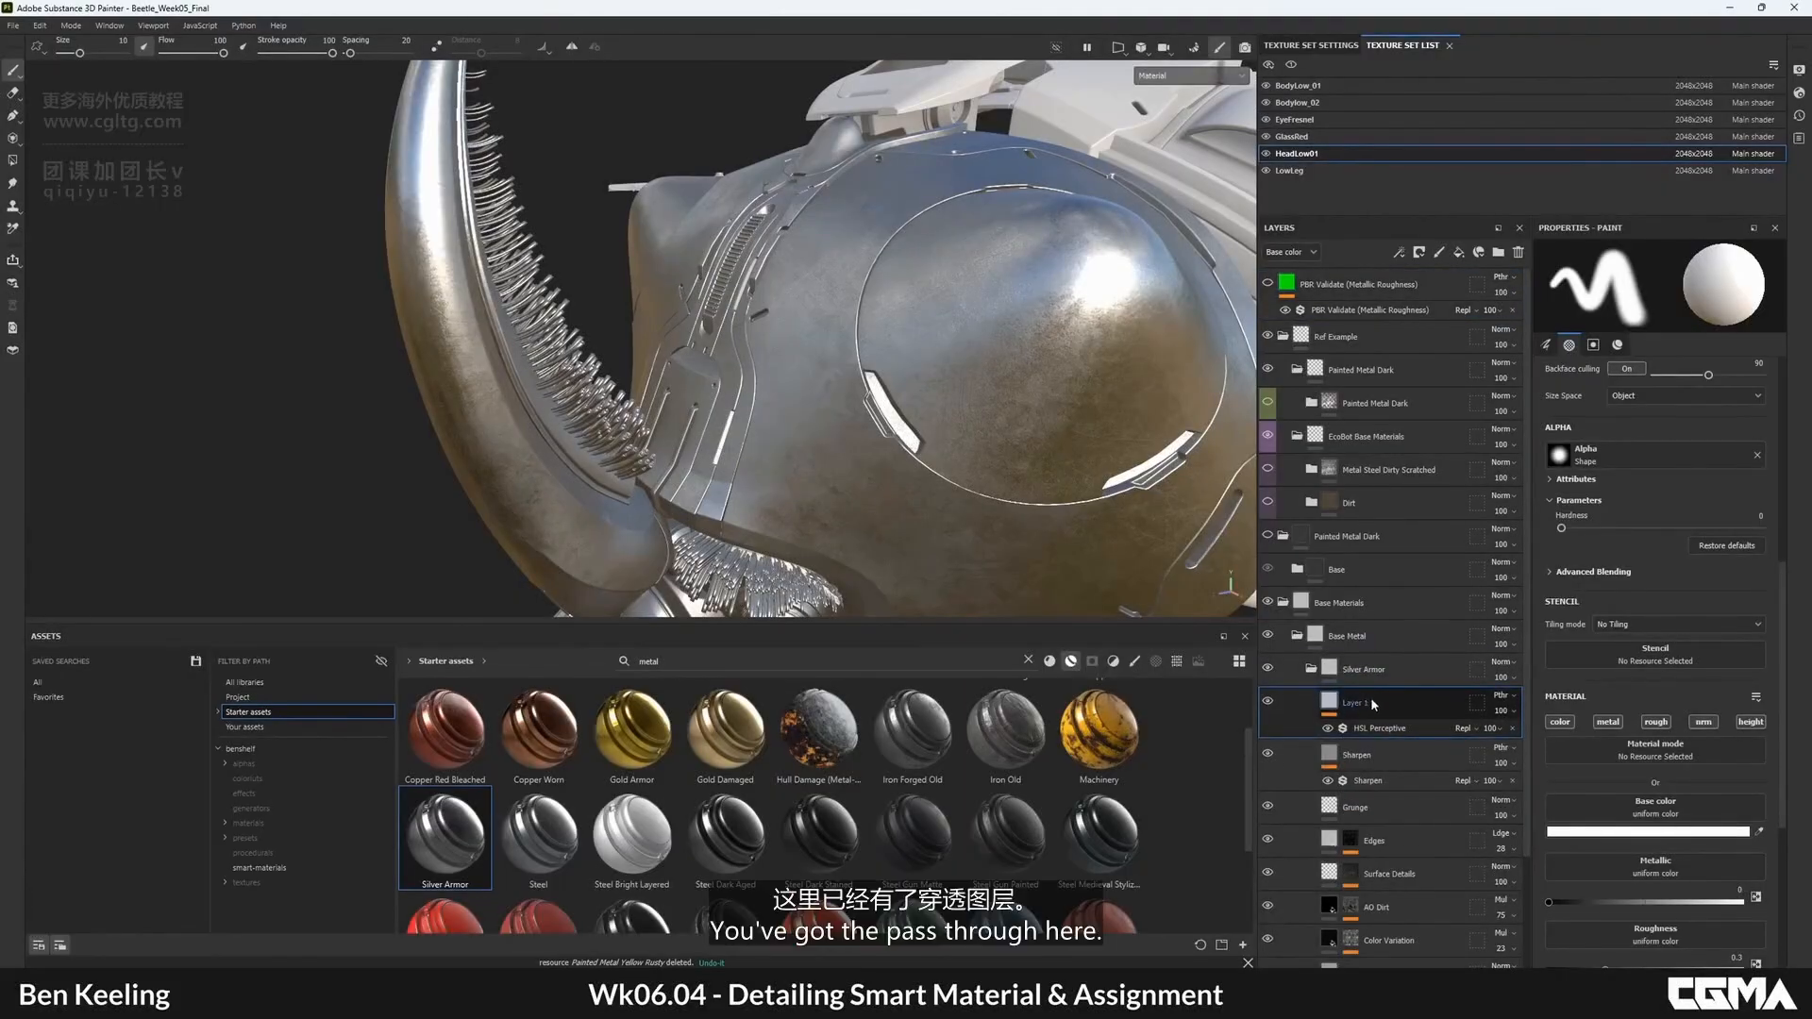
pyautogui.doubleClick(1371, 706)
pyautogui.press('shift')
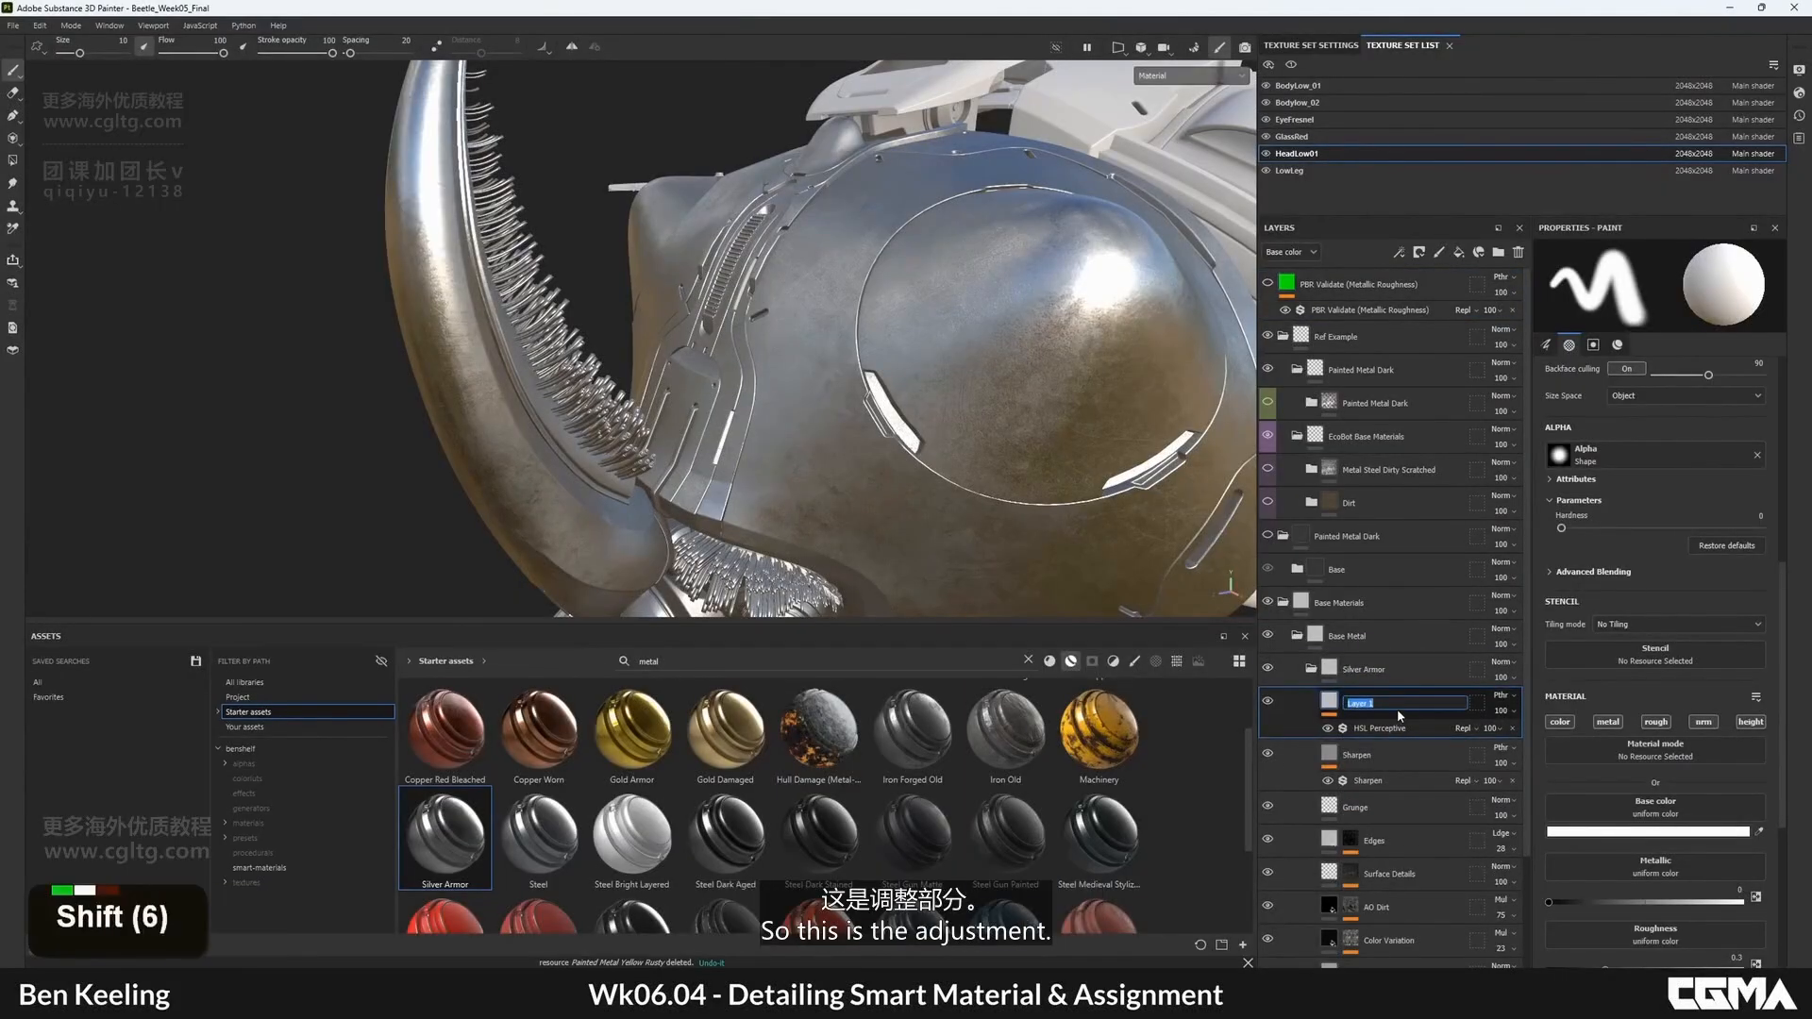
pyautogui.write('Adjus')
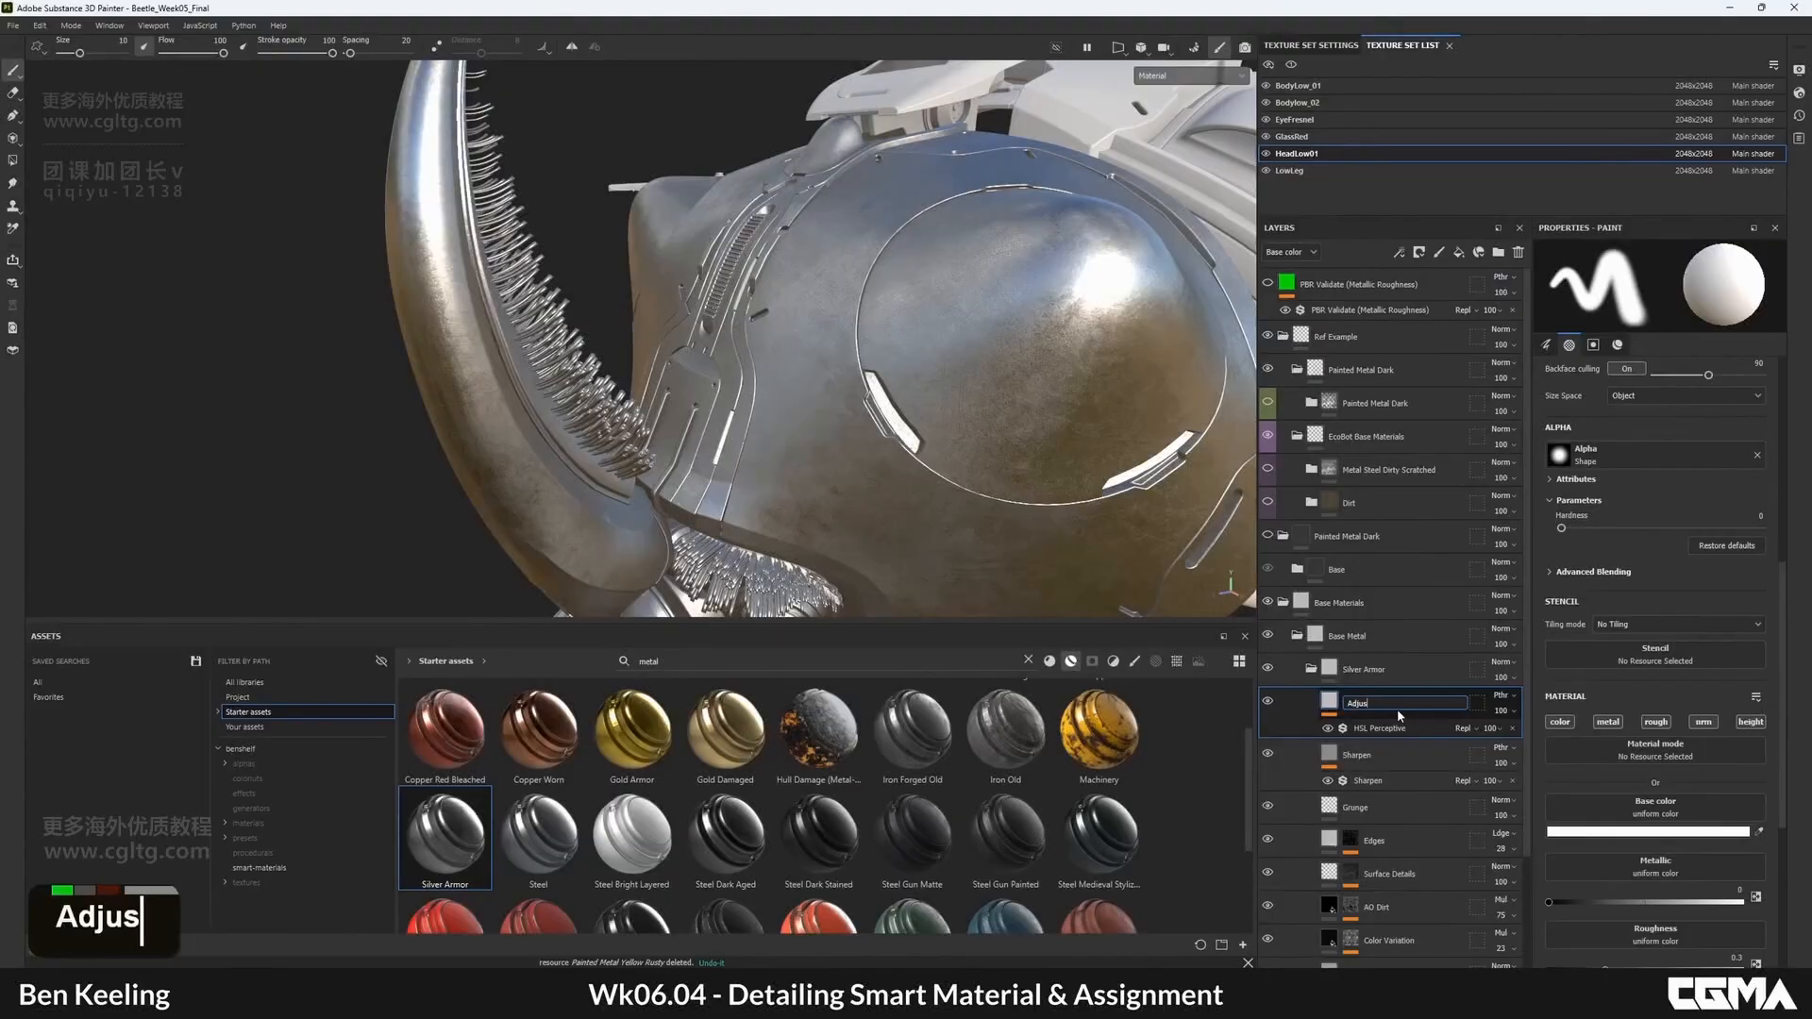
pyautogui.write('mtment')
pyautogui.press('Return')
pyautogui.doubleClick(1400, 679)
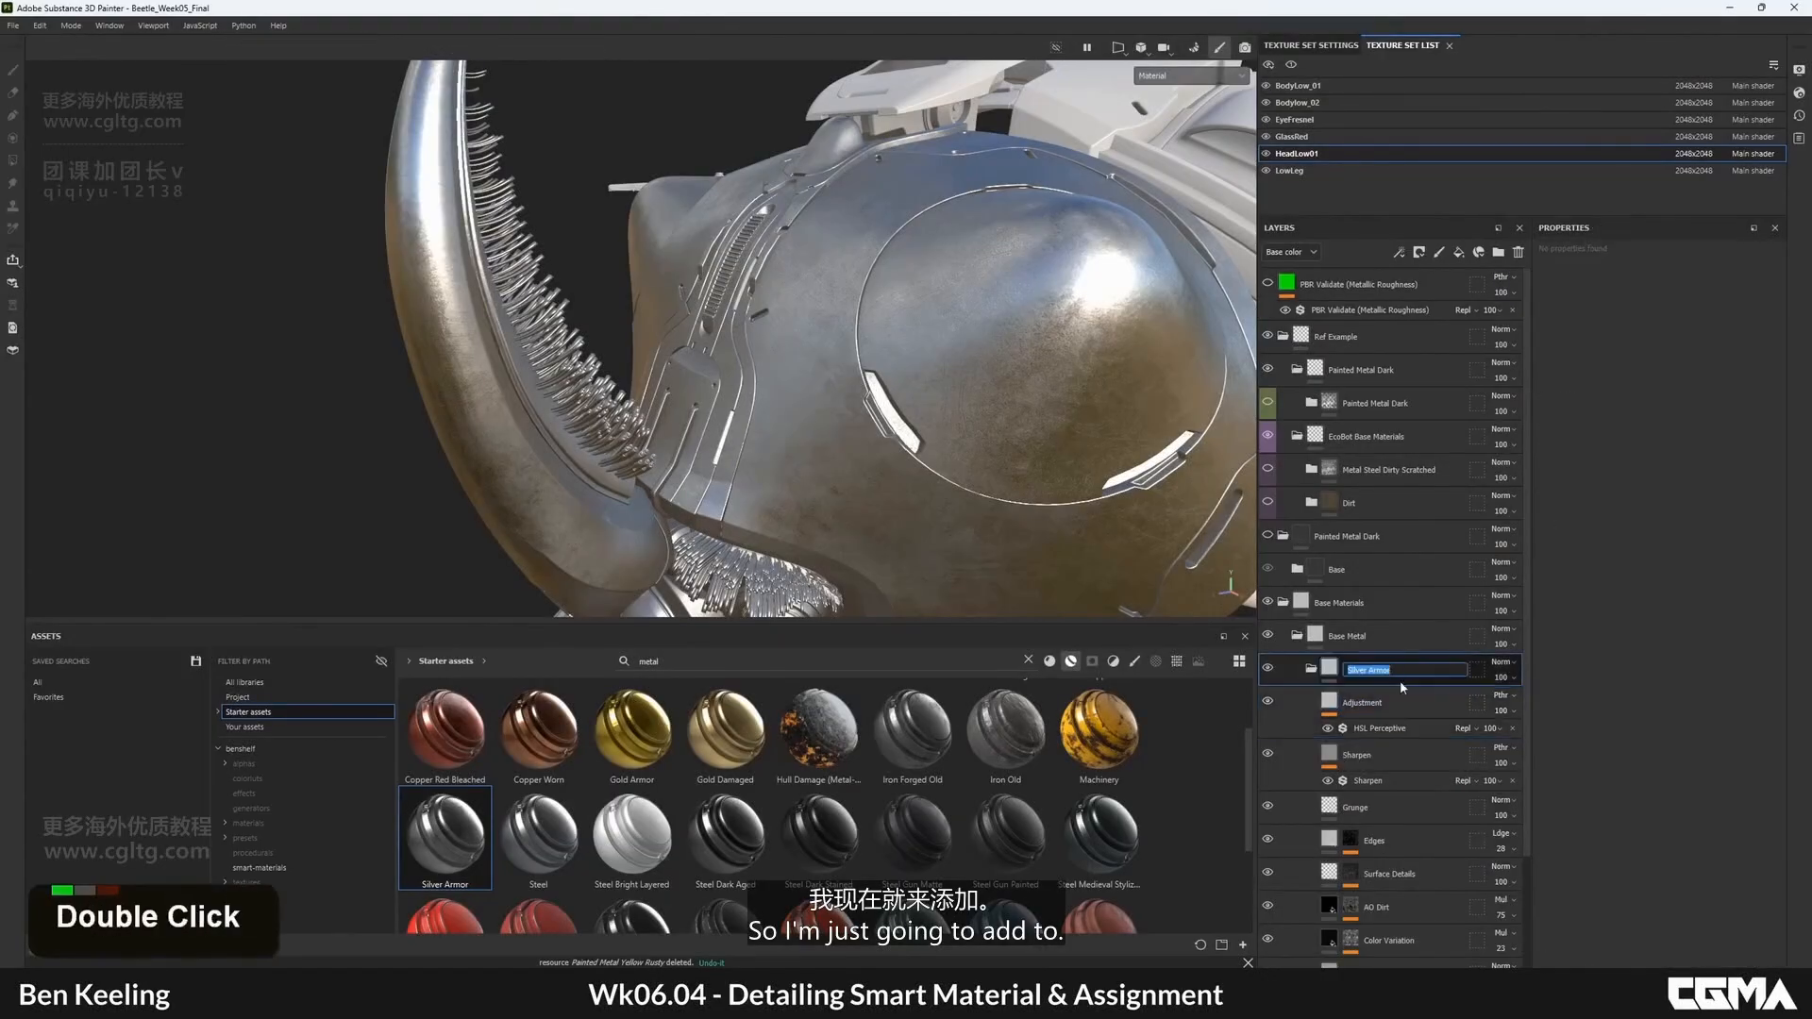
pyautogui.hotkey('ctrl', 'c')
pyautogui.doubleClick(1336, 706)
pyautogui.doubleClick(1380, 679)
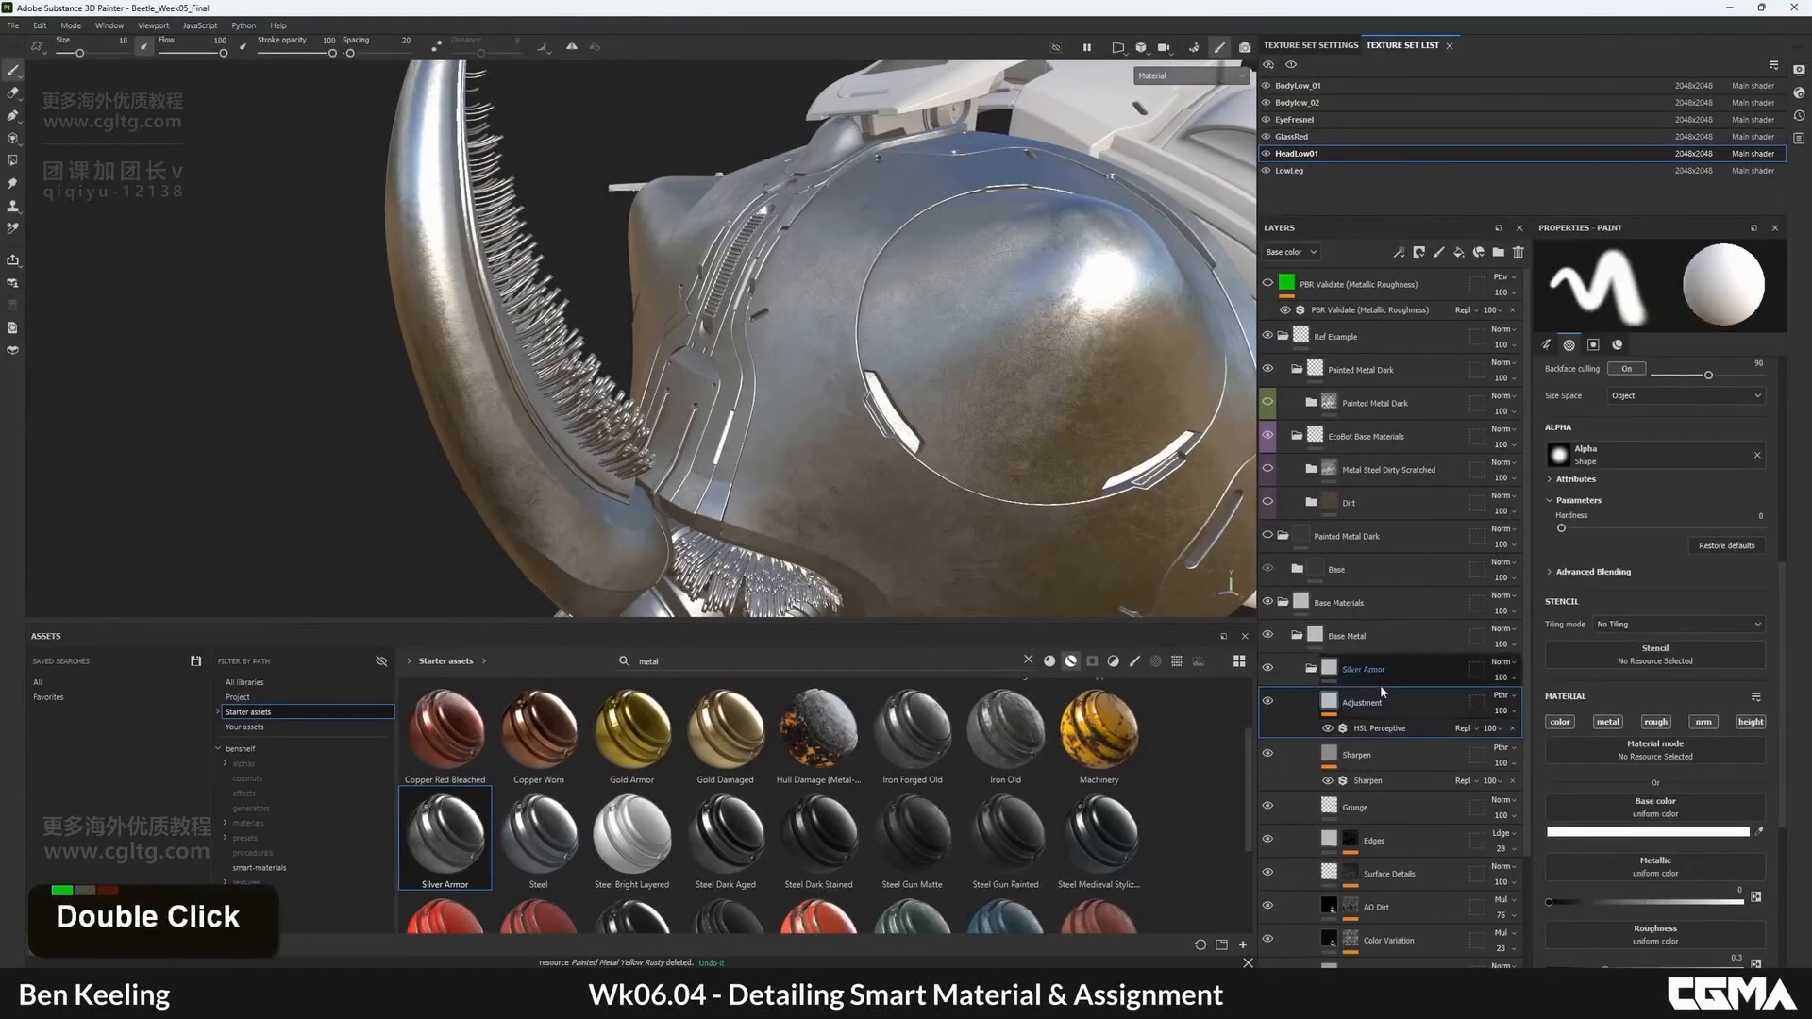
pyautogui.click(1389, 700)
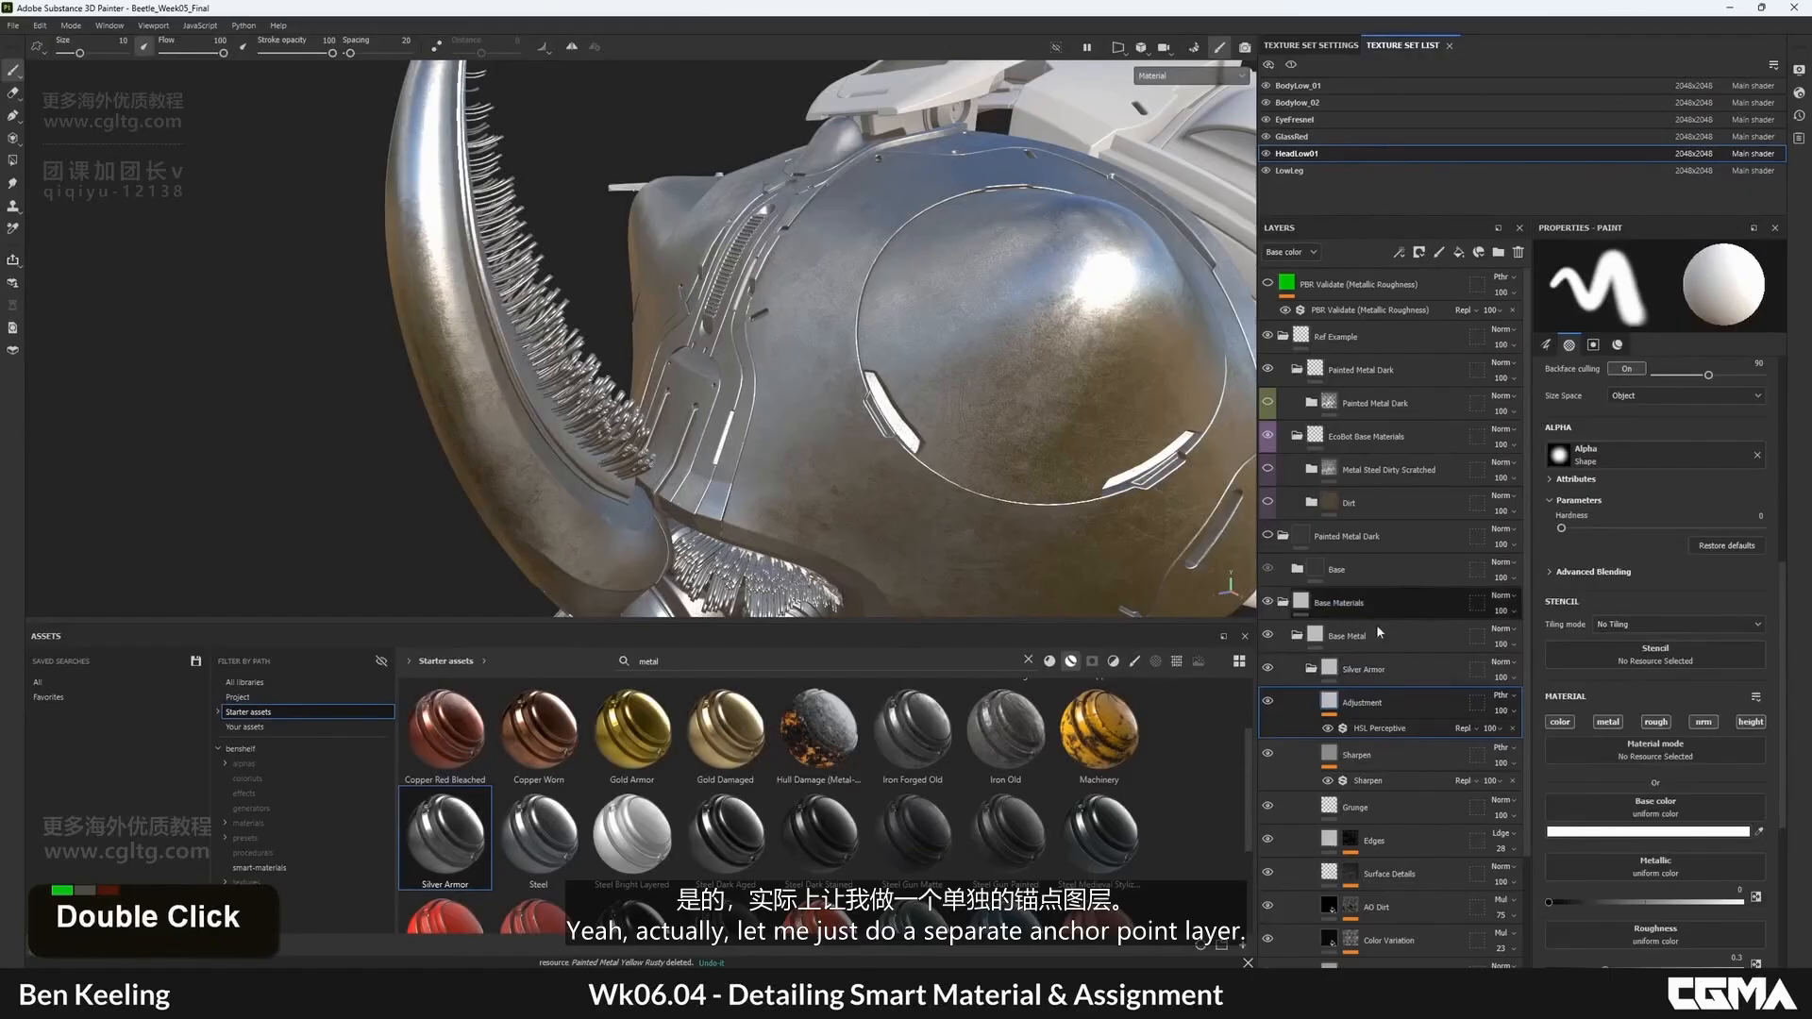
# - Add a paint layer named "Base metal" above Adjustment in Silver Armor and give it an anchor point
pyautogui.click(1436, 253)
pyautogui.doubleClick(1365, 703)
pyautogui.doubleClick(1365, 703)
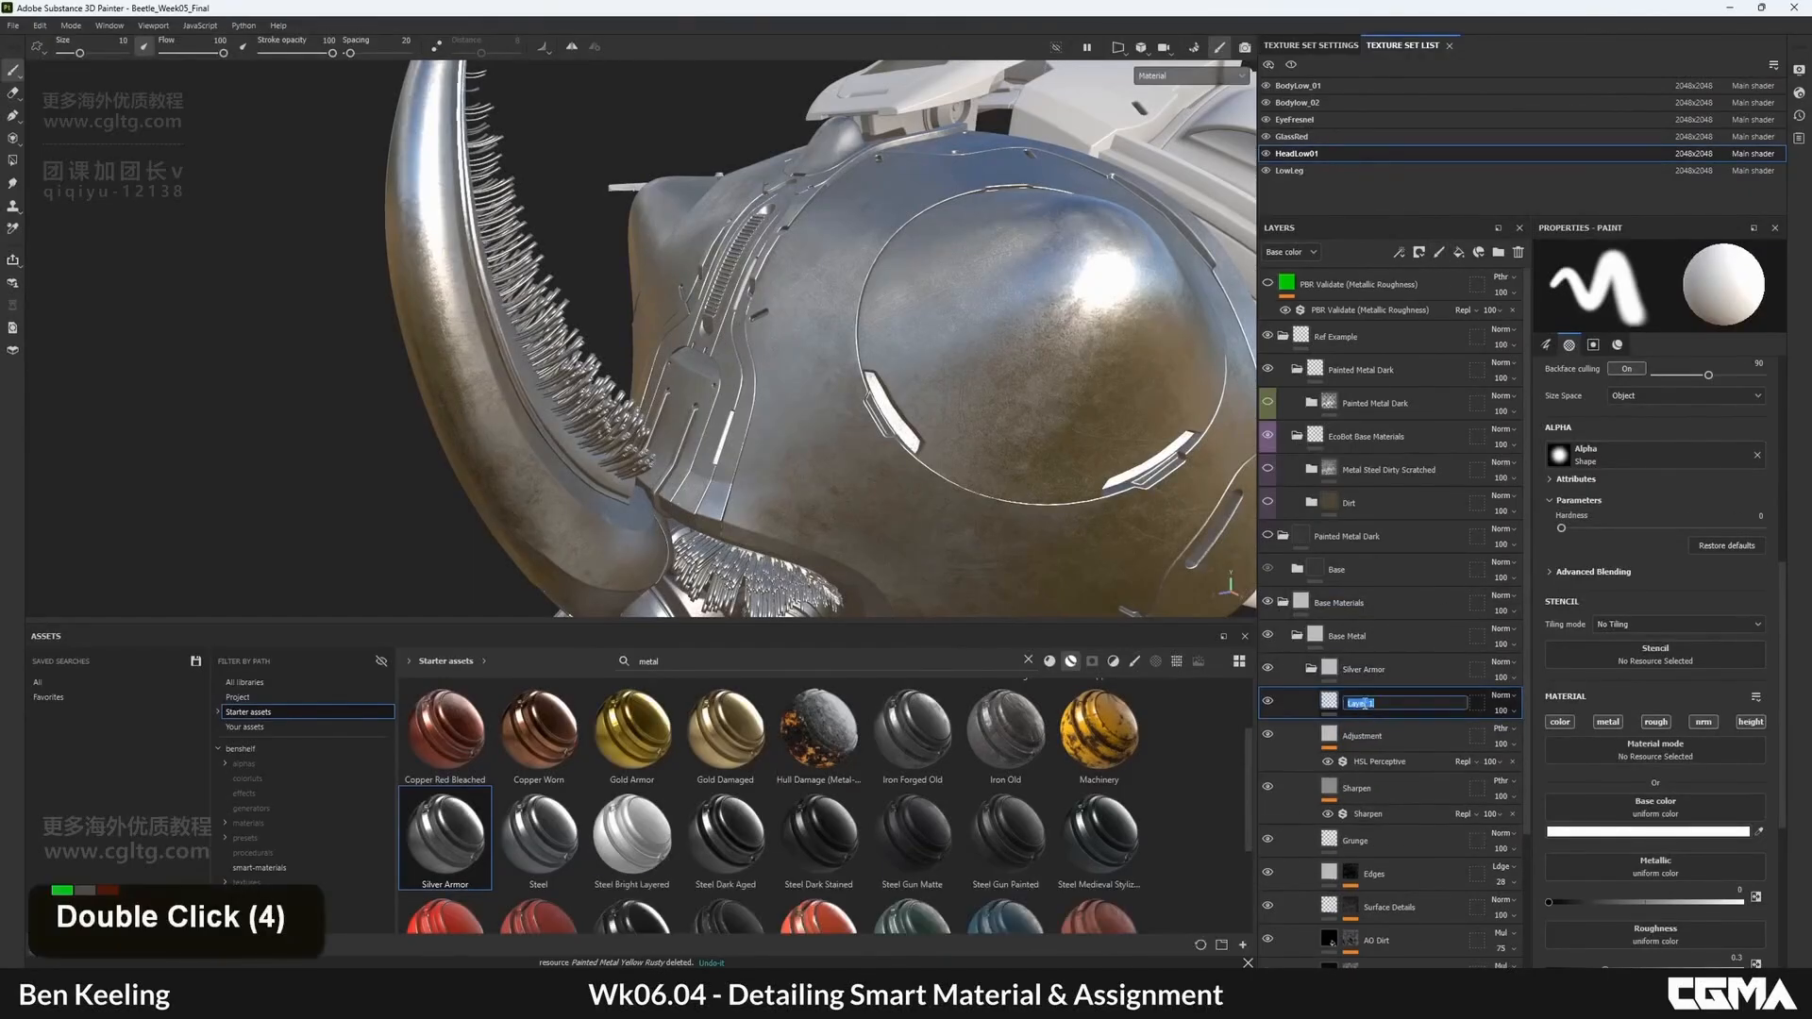
pyautogui.write('Silb')
pyautogui.press('BackSpace')
pyautogui.write('lver')
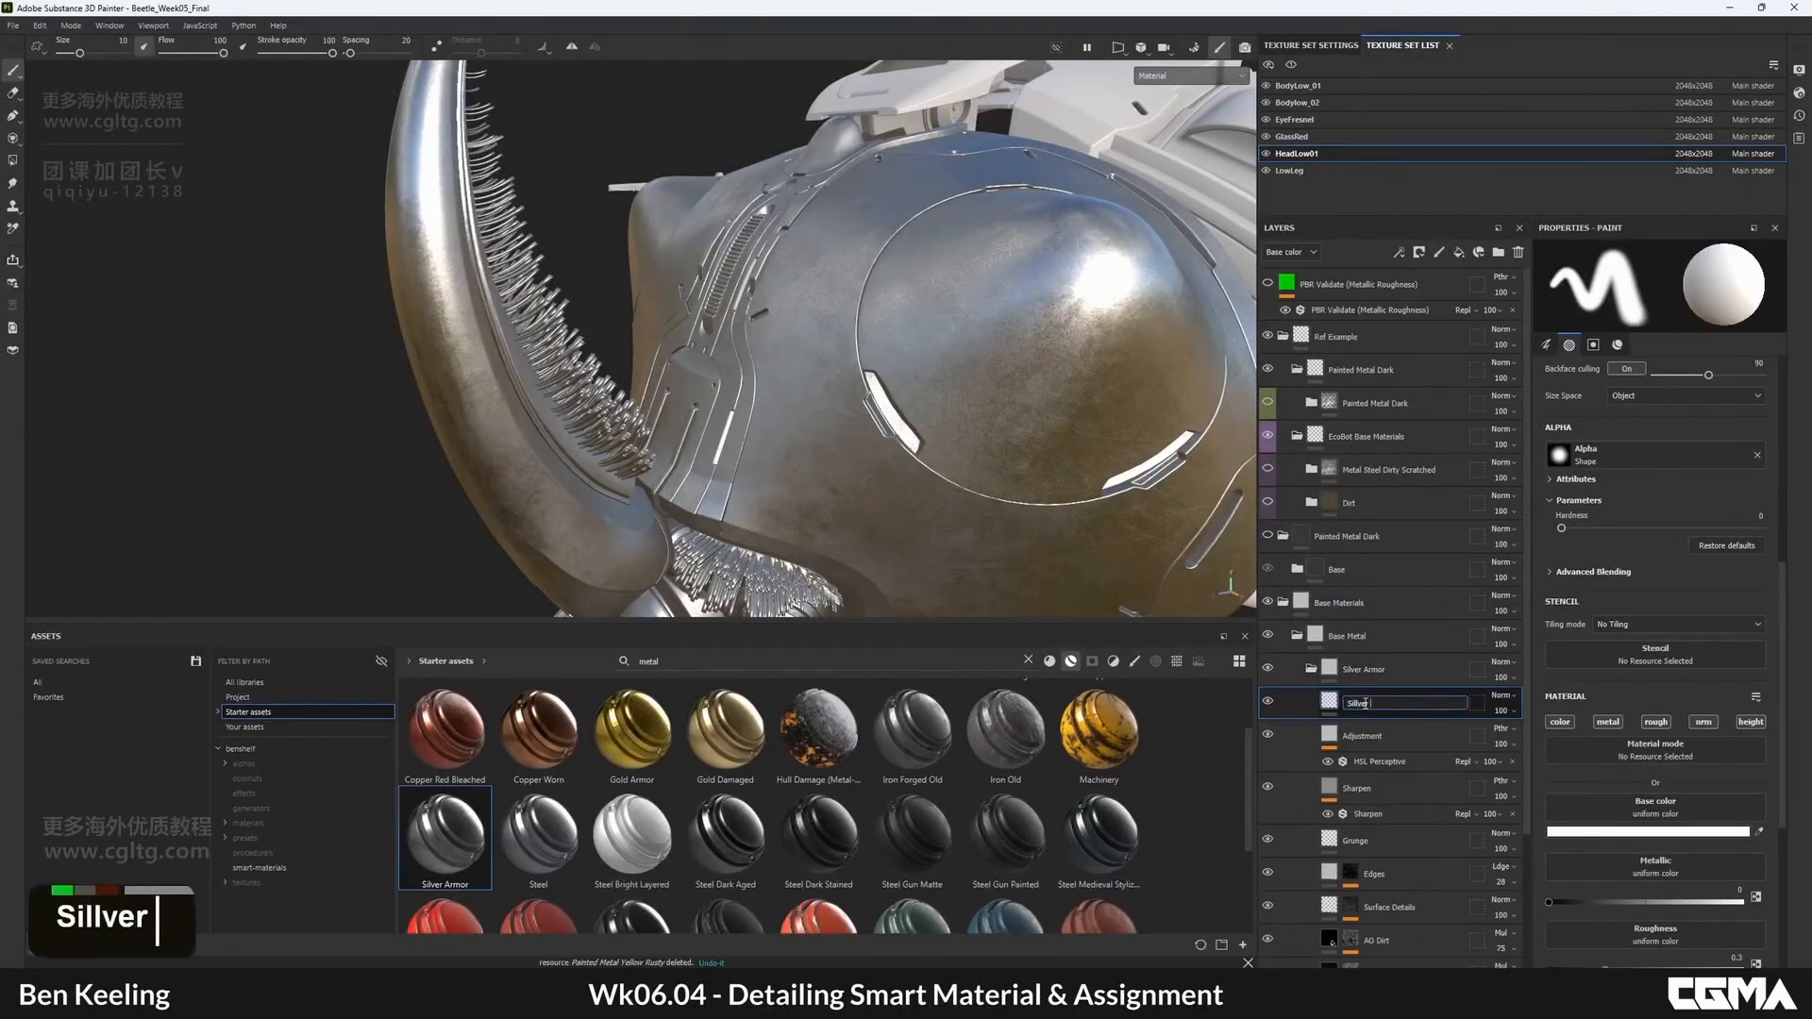
pyautogui.press('BackSpace')
pyautogui.press('BackSpace')
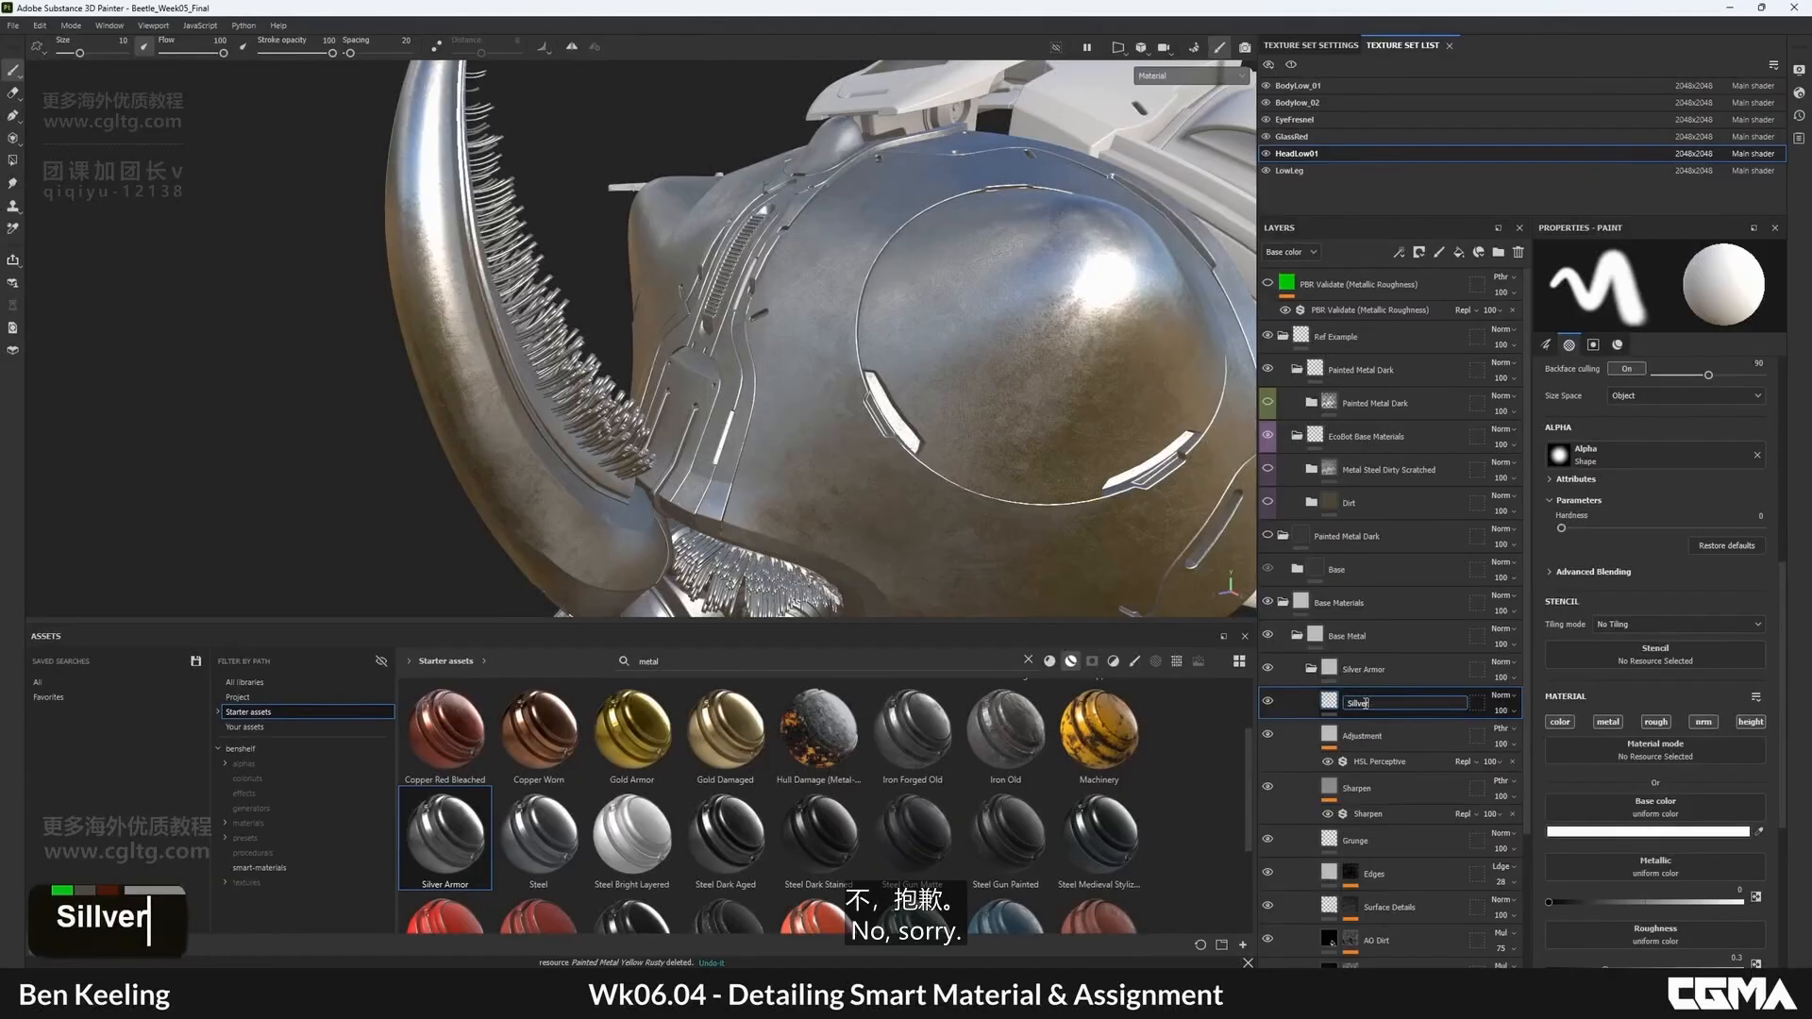
pyautogui.press('BackSpace')
pyautogui.press('BackSpace')
pyautogui.press('BackSpace')
pyautogui.press('BackSpace')
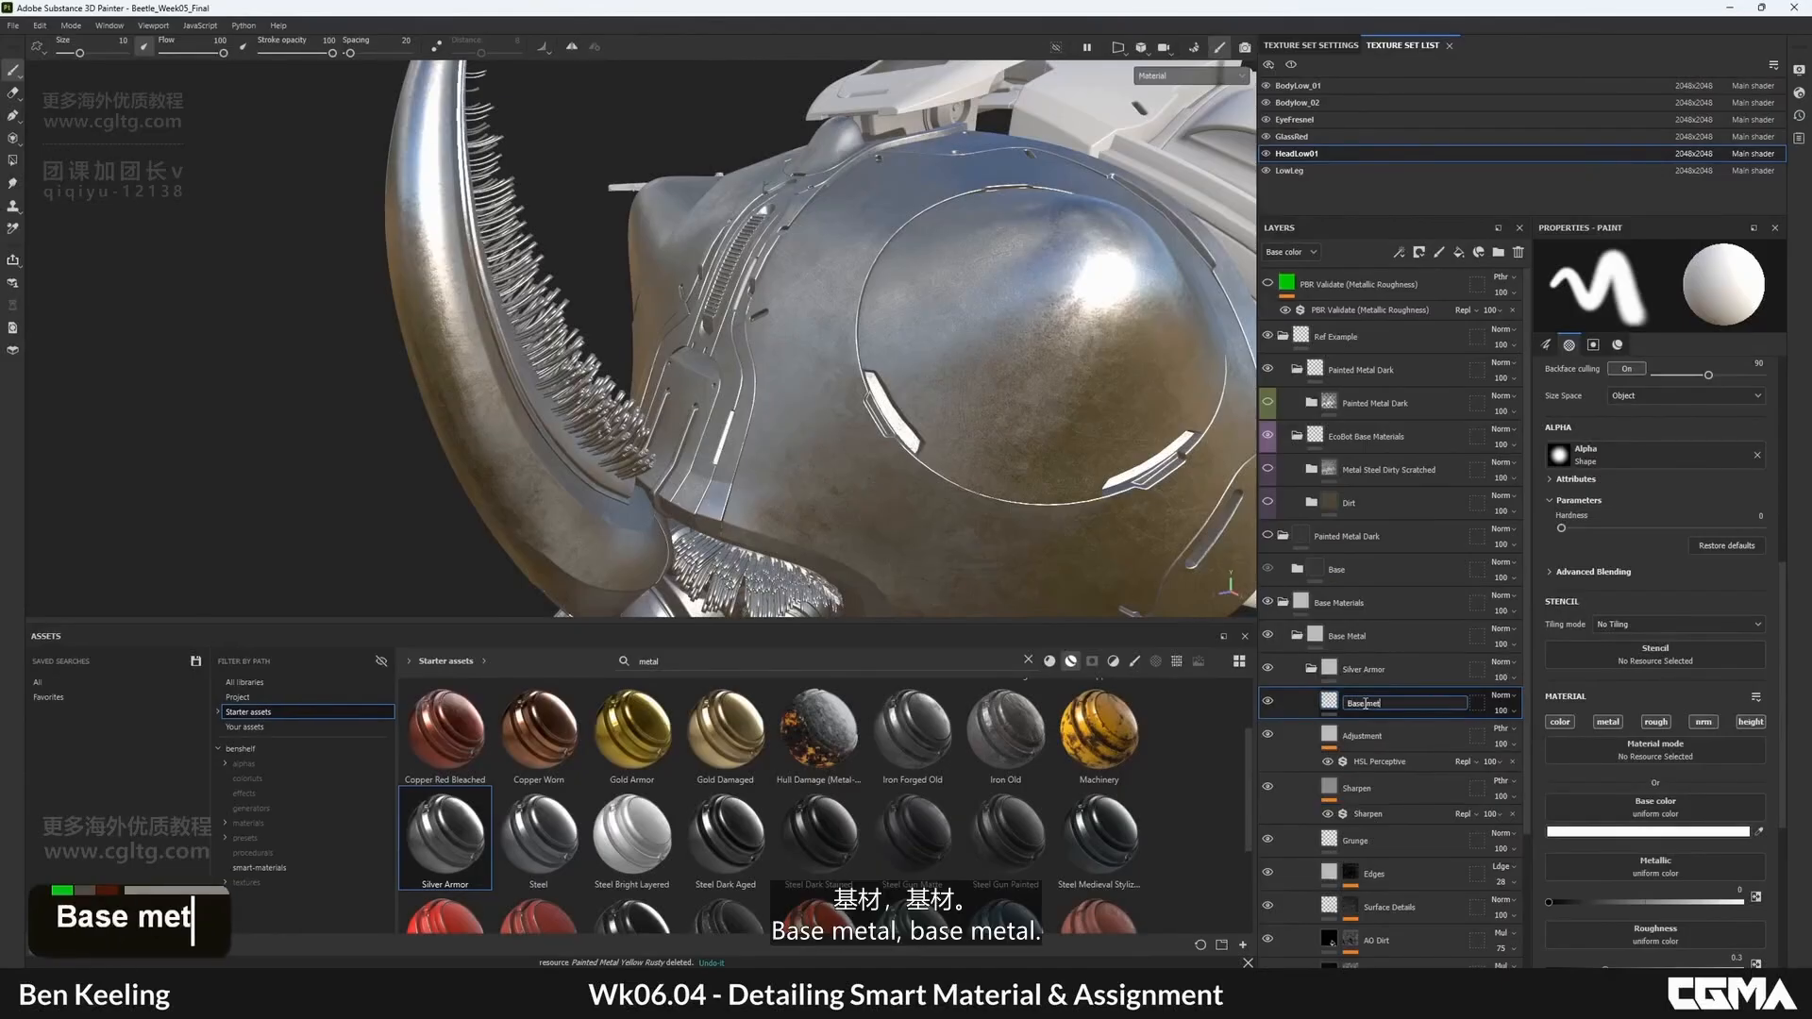
pyautogui.write('al')
pyautogui.press('Return')
pyautogui.rightClick(1365, 699)
pyautogui.click(1378, 694)
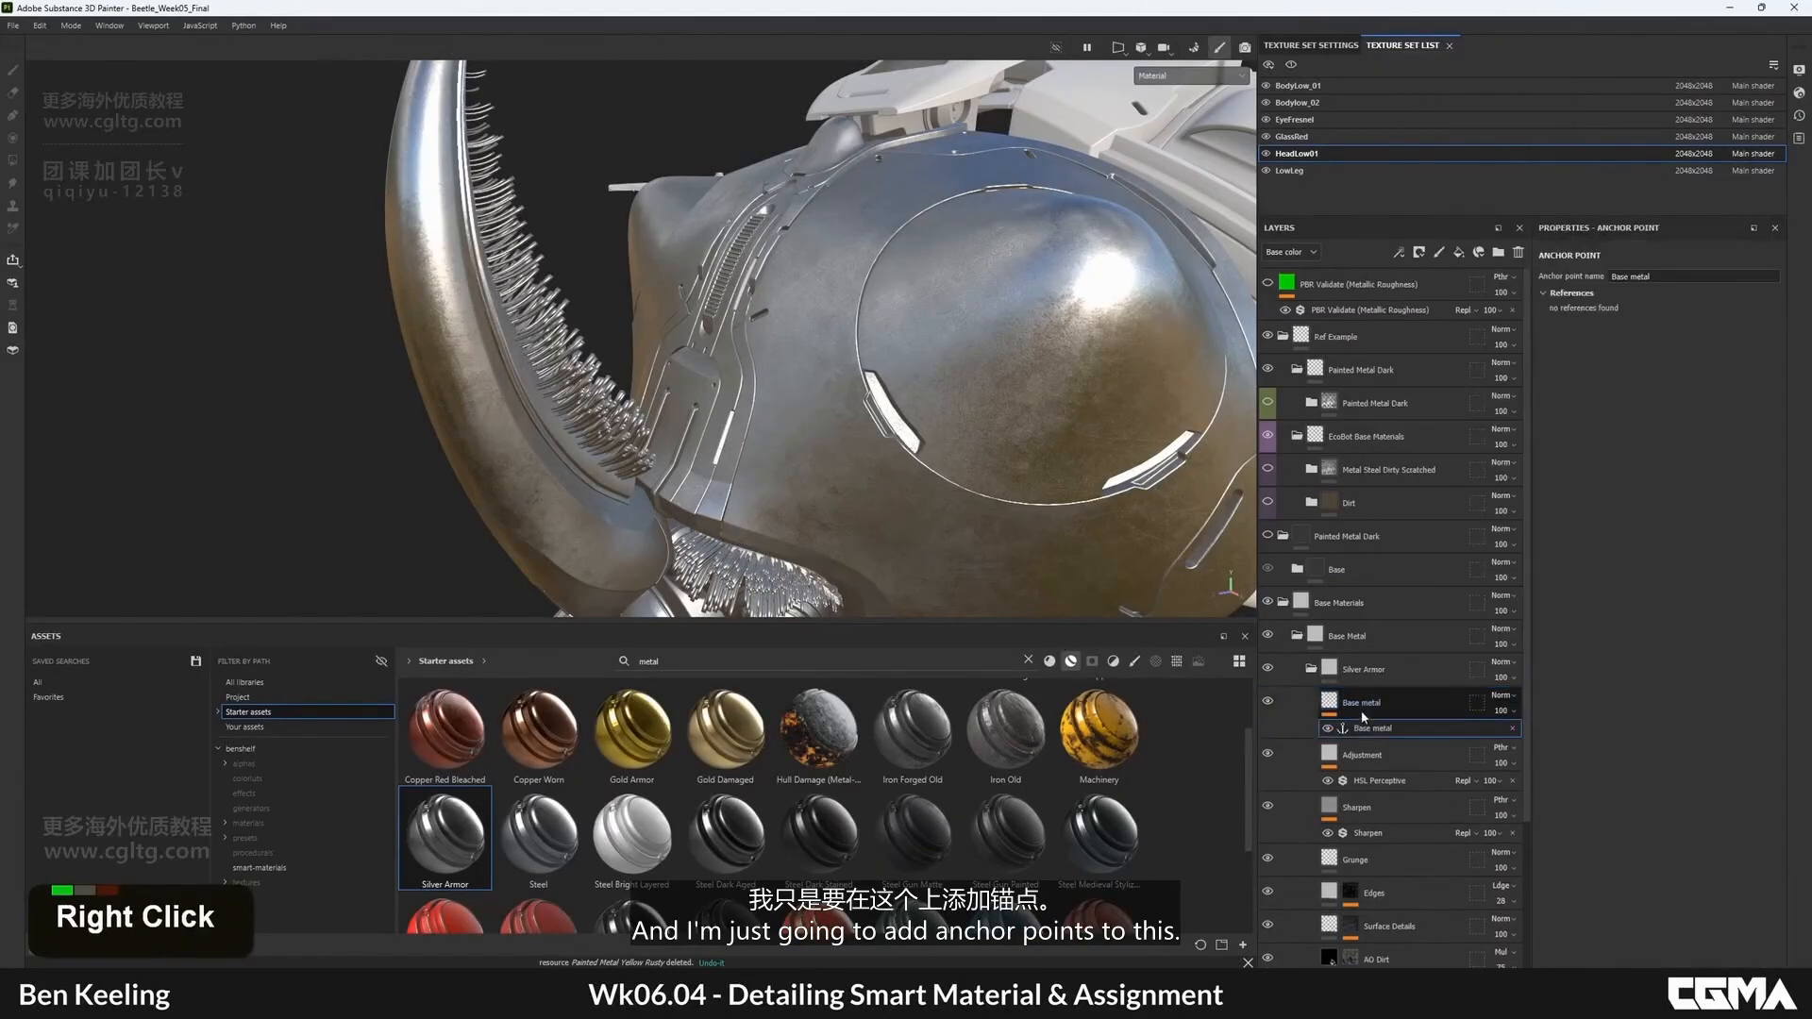
# - Set the Base metal anchor layer to Passthrough for base color and Roughness, and collapse the Base Metal folder
pyautogui.click(1501, 695)
pyautogui.click(1534, 252)
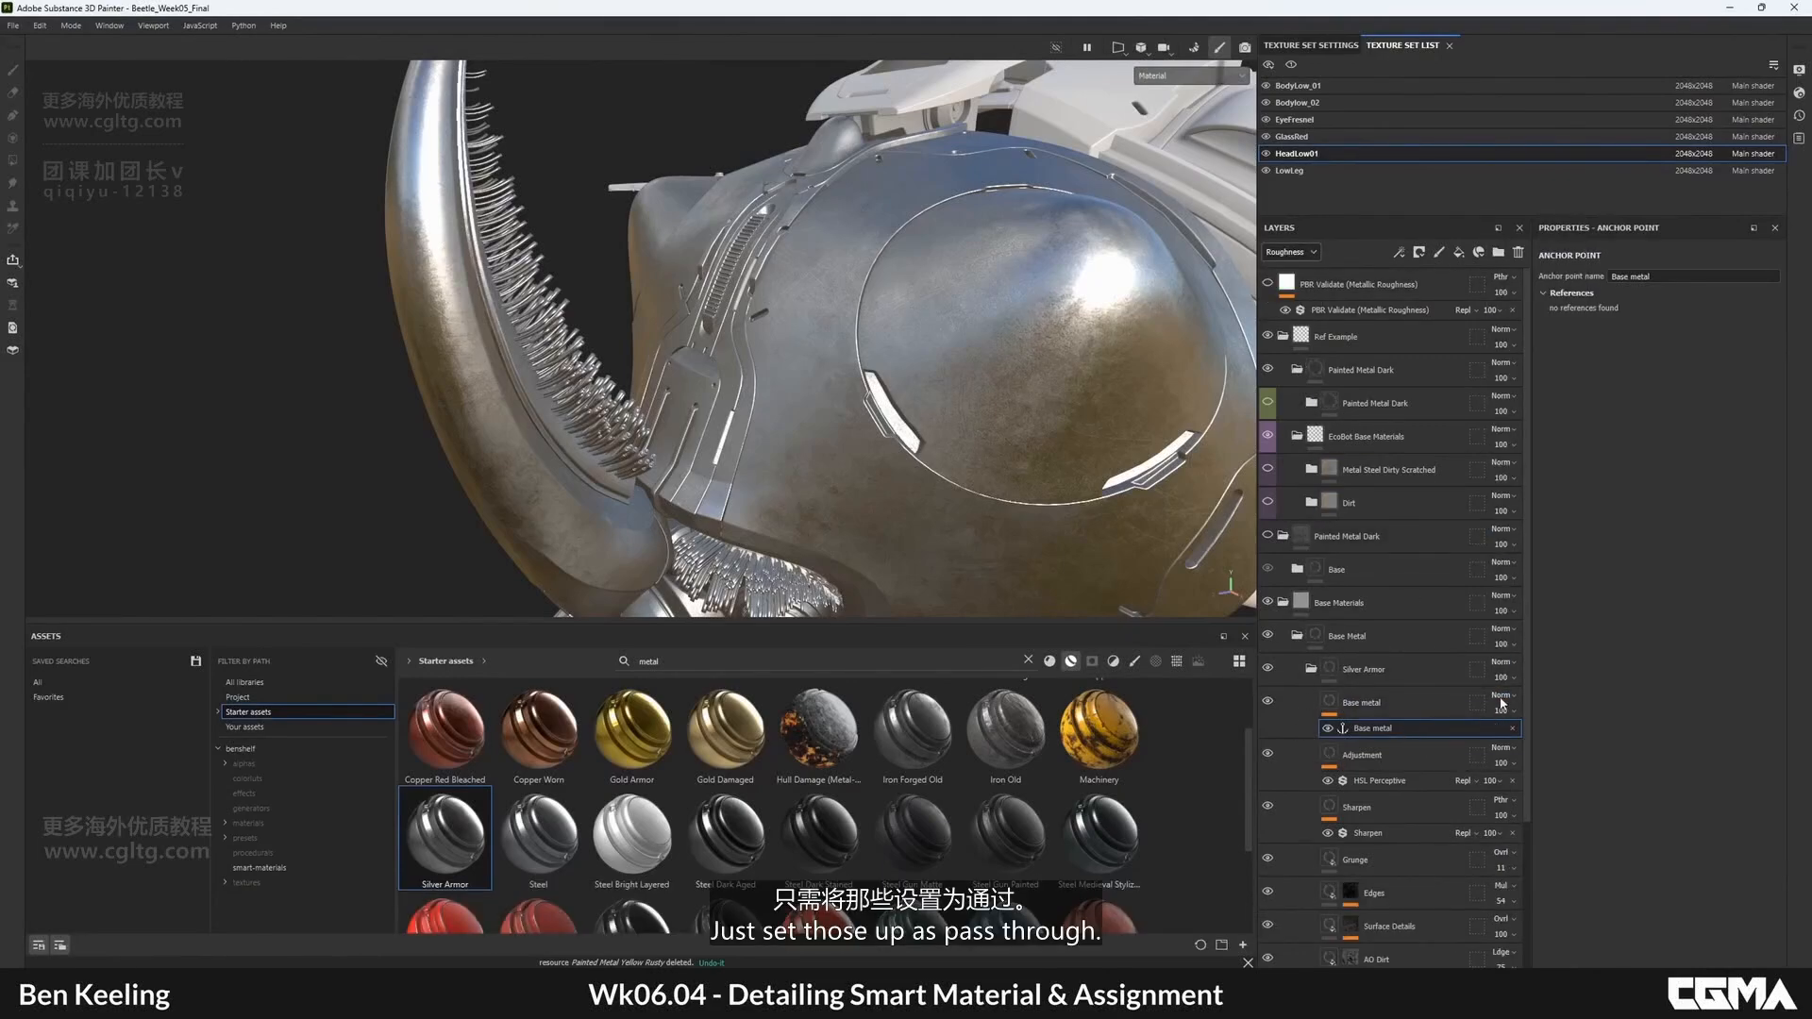
pyautogui.click(1501, 698)
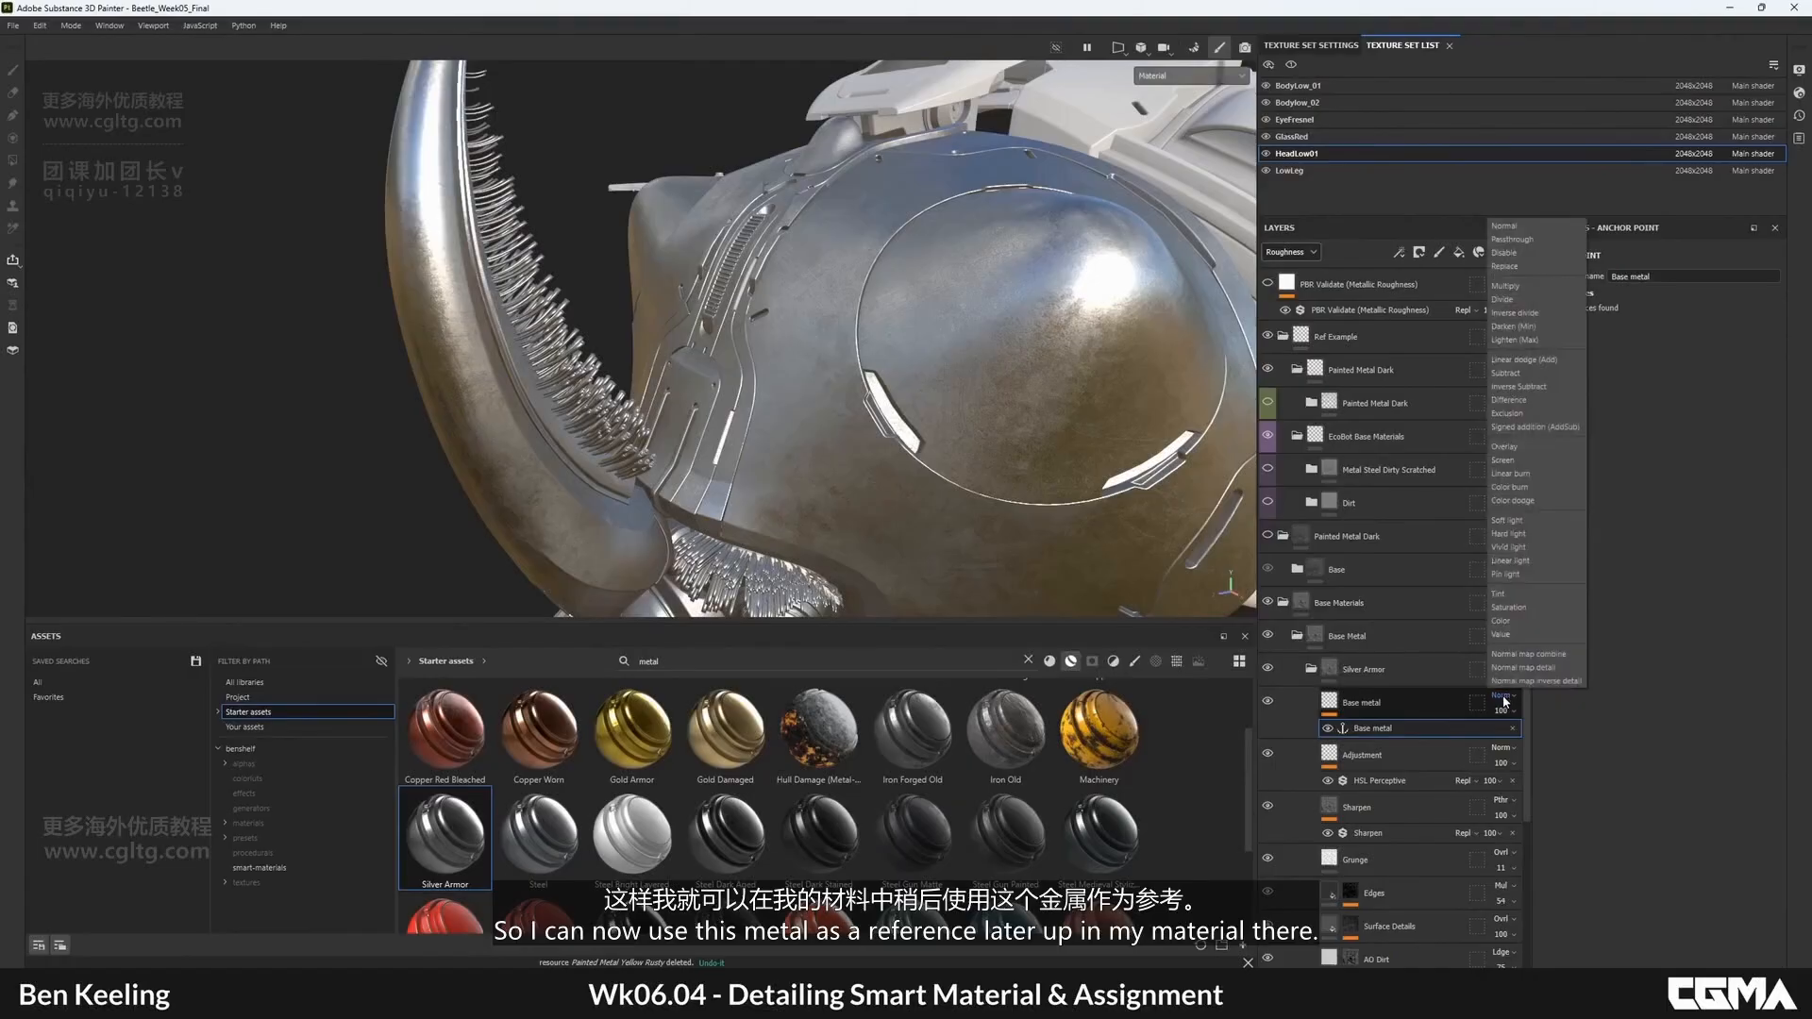
pyautogui.click(1514, 240)
pyautogui.doubleClick(1298, 638)
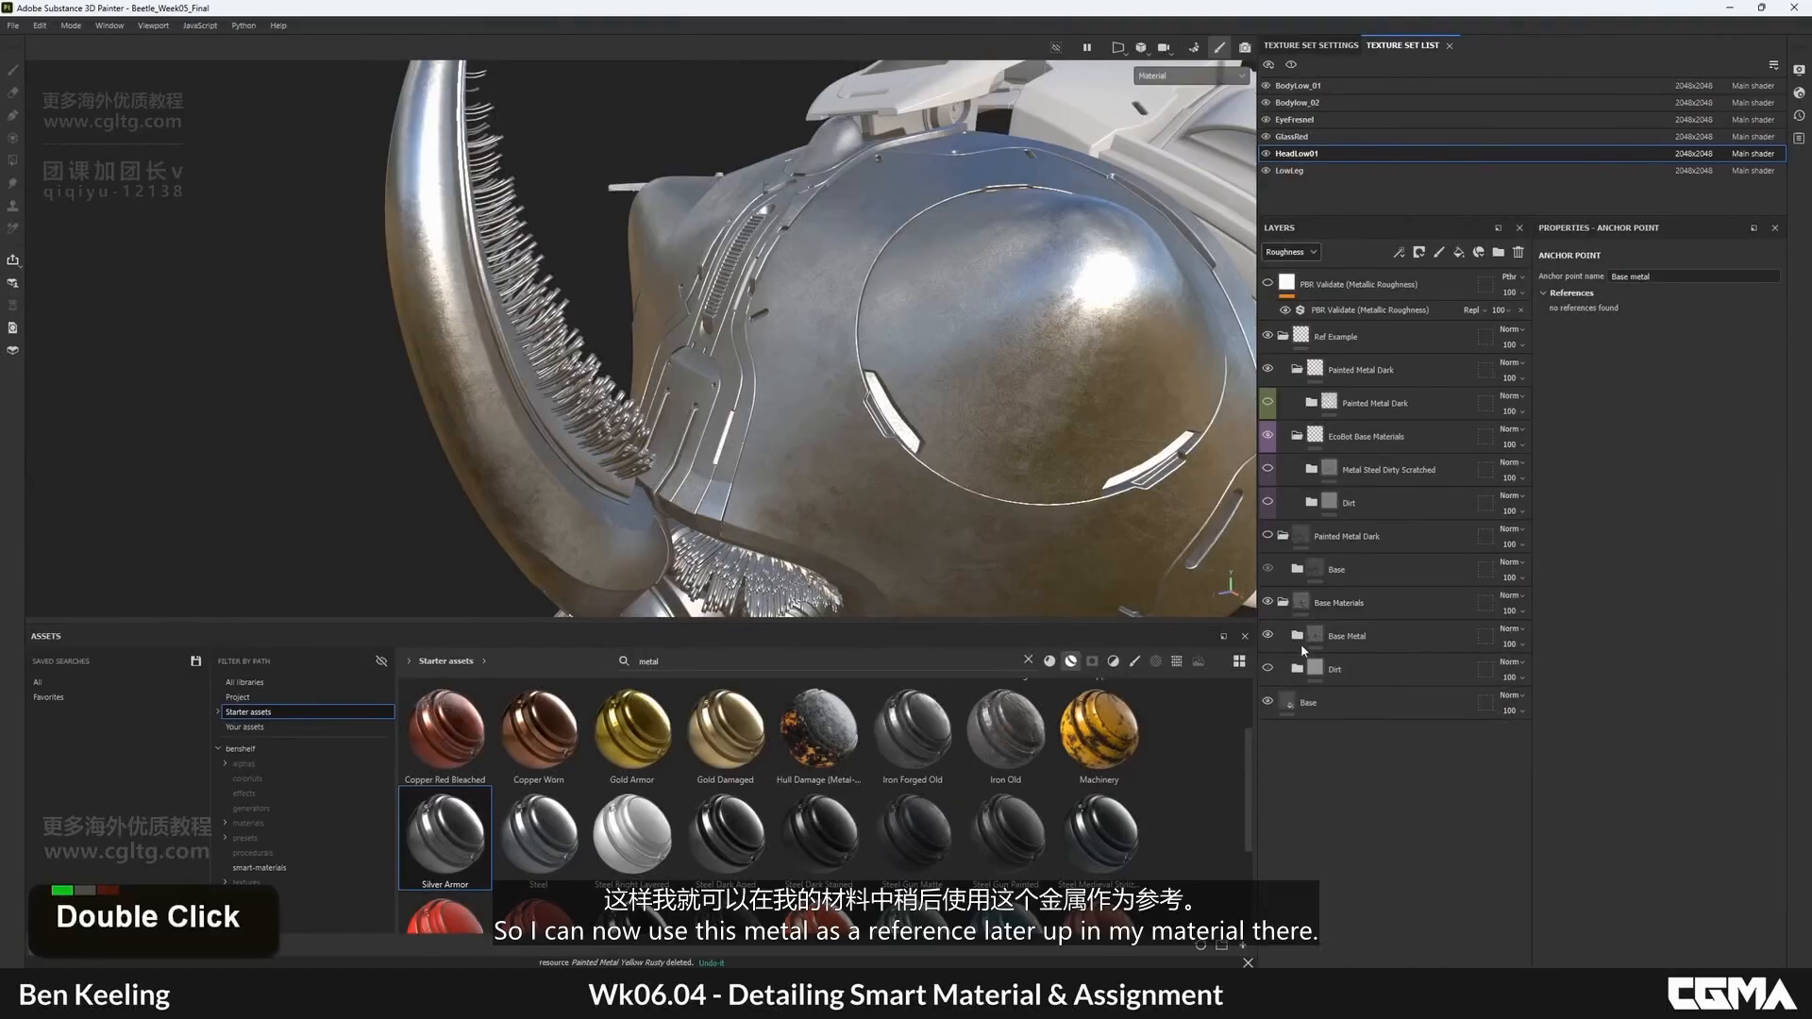
# - Switch the layer stack to the Base color channel, hide the Base Materials folder and show the working Painted Metal Dark folder
pyautogui.click(1284, 253)
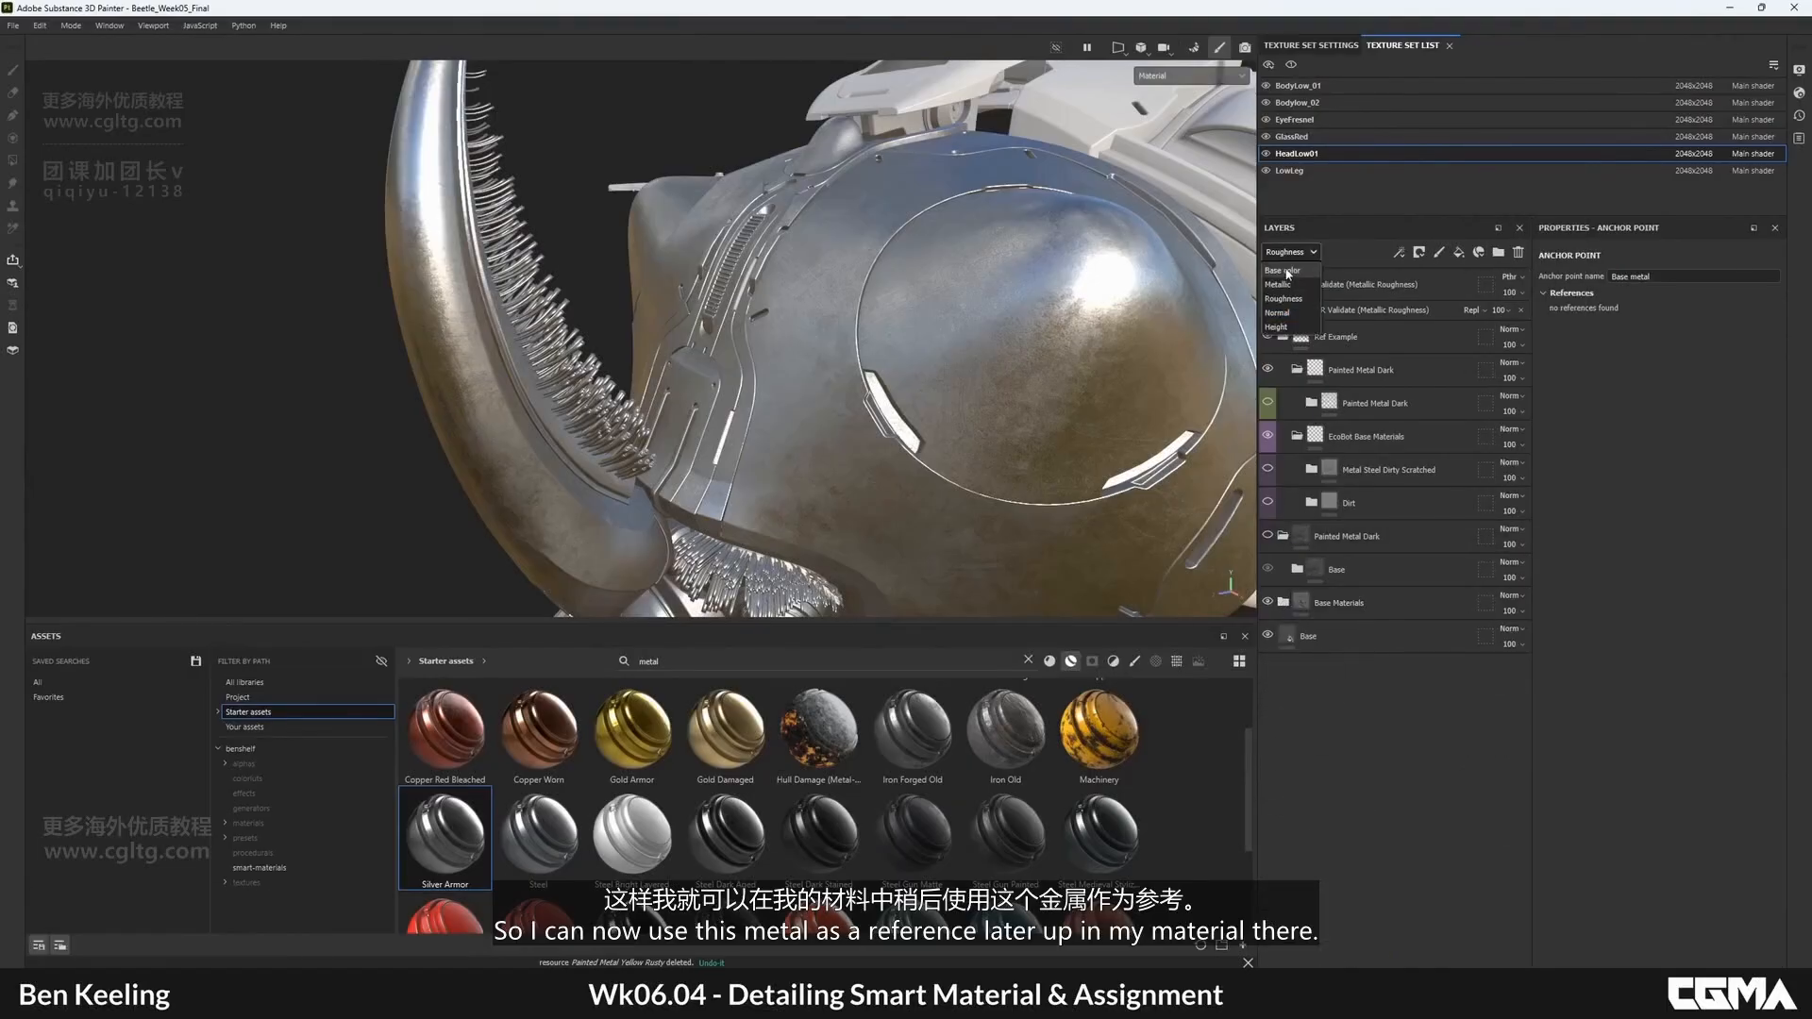
pyautogui.click(1269, 602)
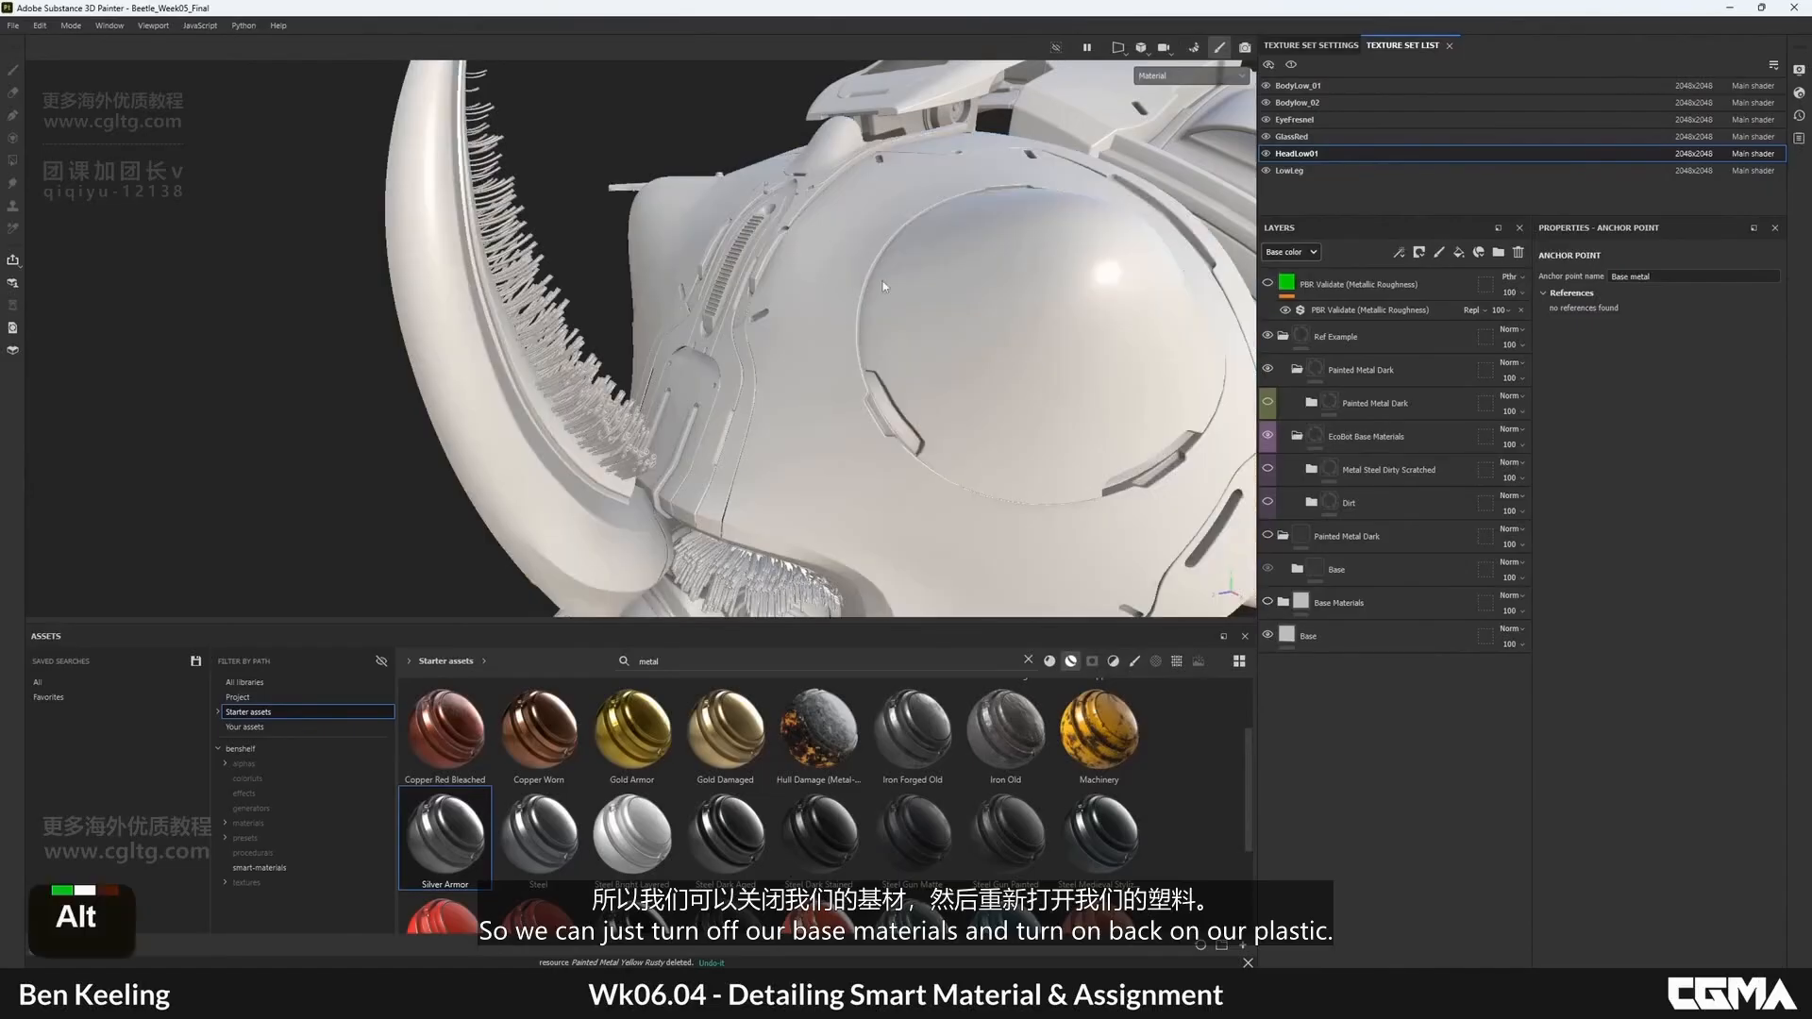
pyautogui.keyDown('alt'); pyautogui.middleClick(911, 306); pyautogui.keyUp('alt')
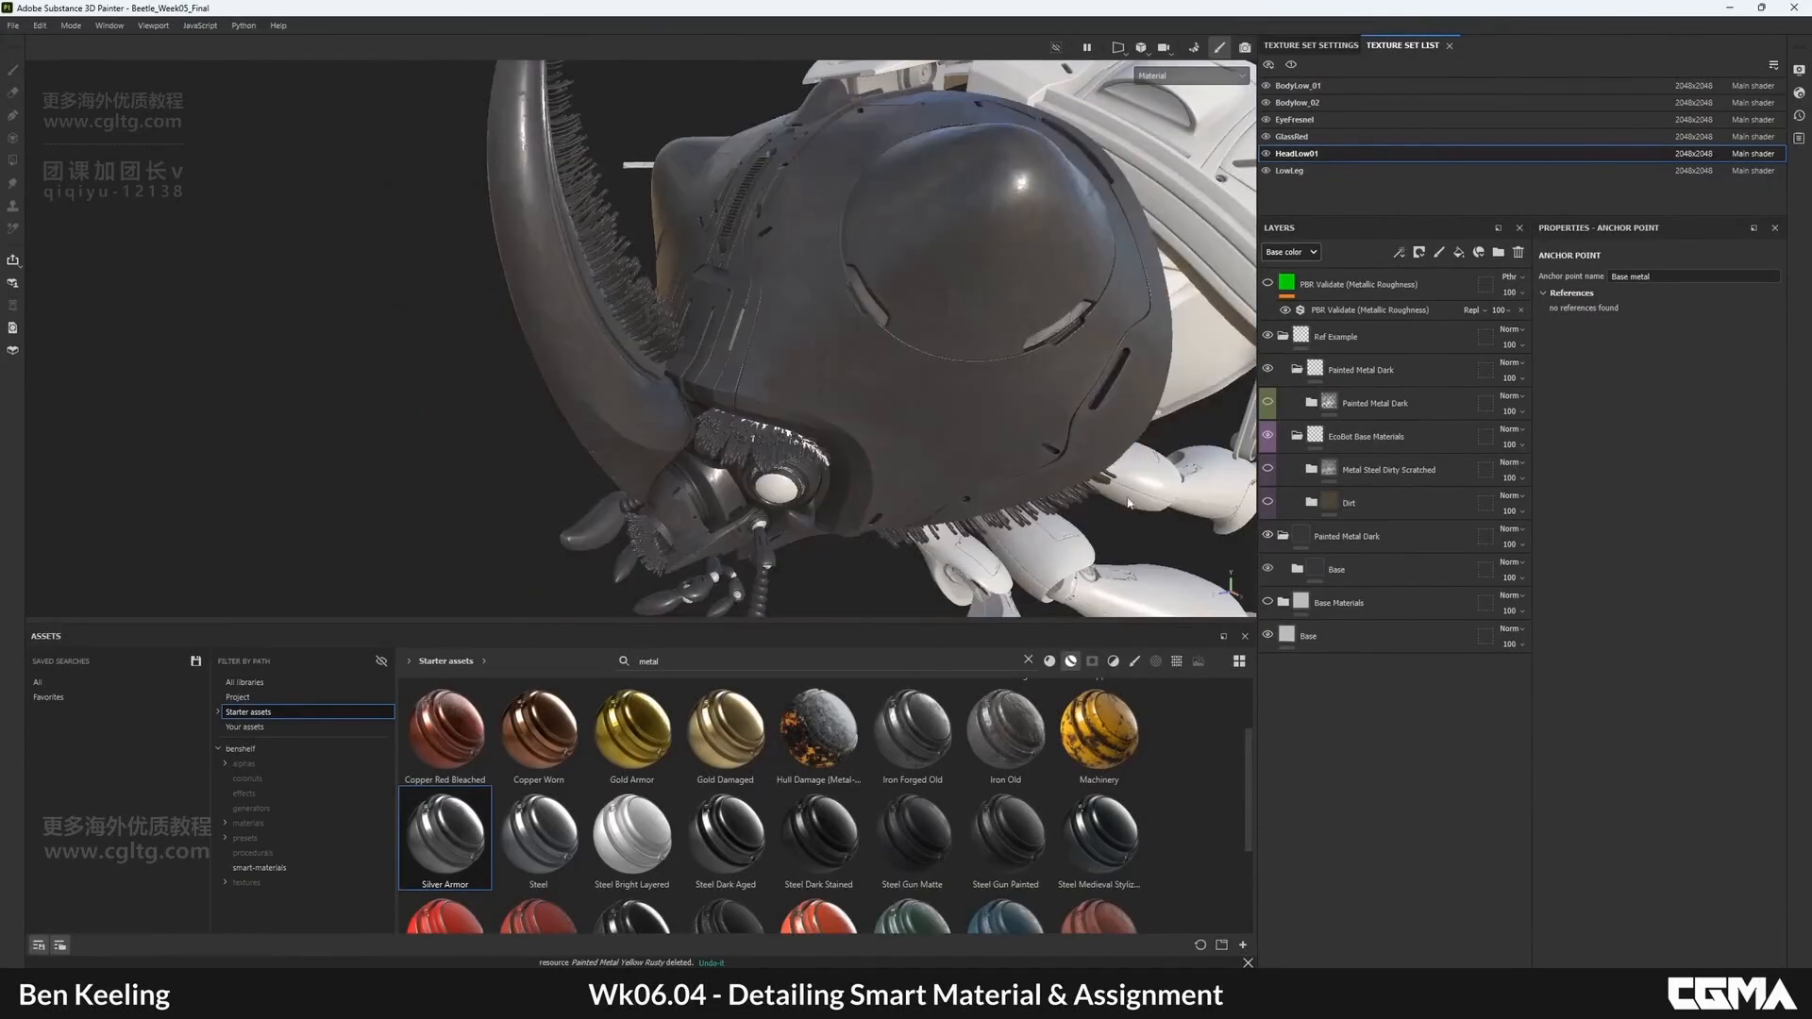
pyautogui.keyDown('alt'); pyautogui.moveTo(849, 396); pyautogui.dragTo(887, 443); pyautogui.keyUp('alt')
pyautogui.keyDown('alt'); pyautogui.moveTo(888, 444); pyautogui.dragTo(883, 448, button='right'); pyautogui.keyUp('alt')
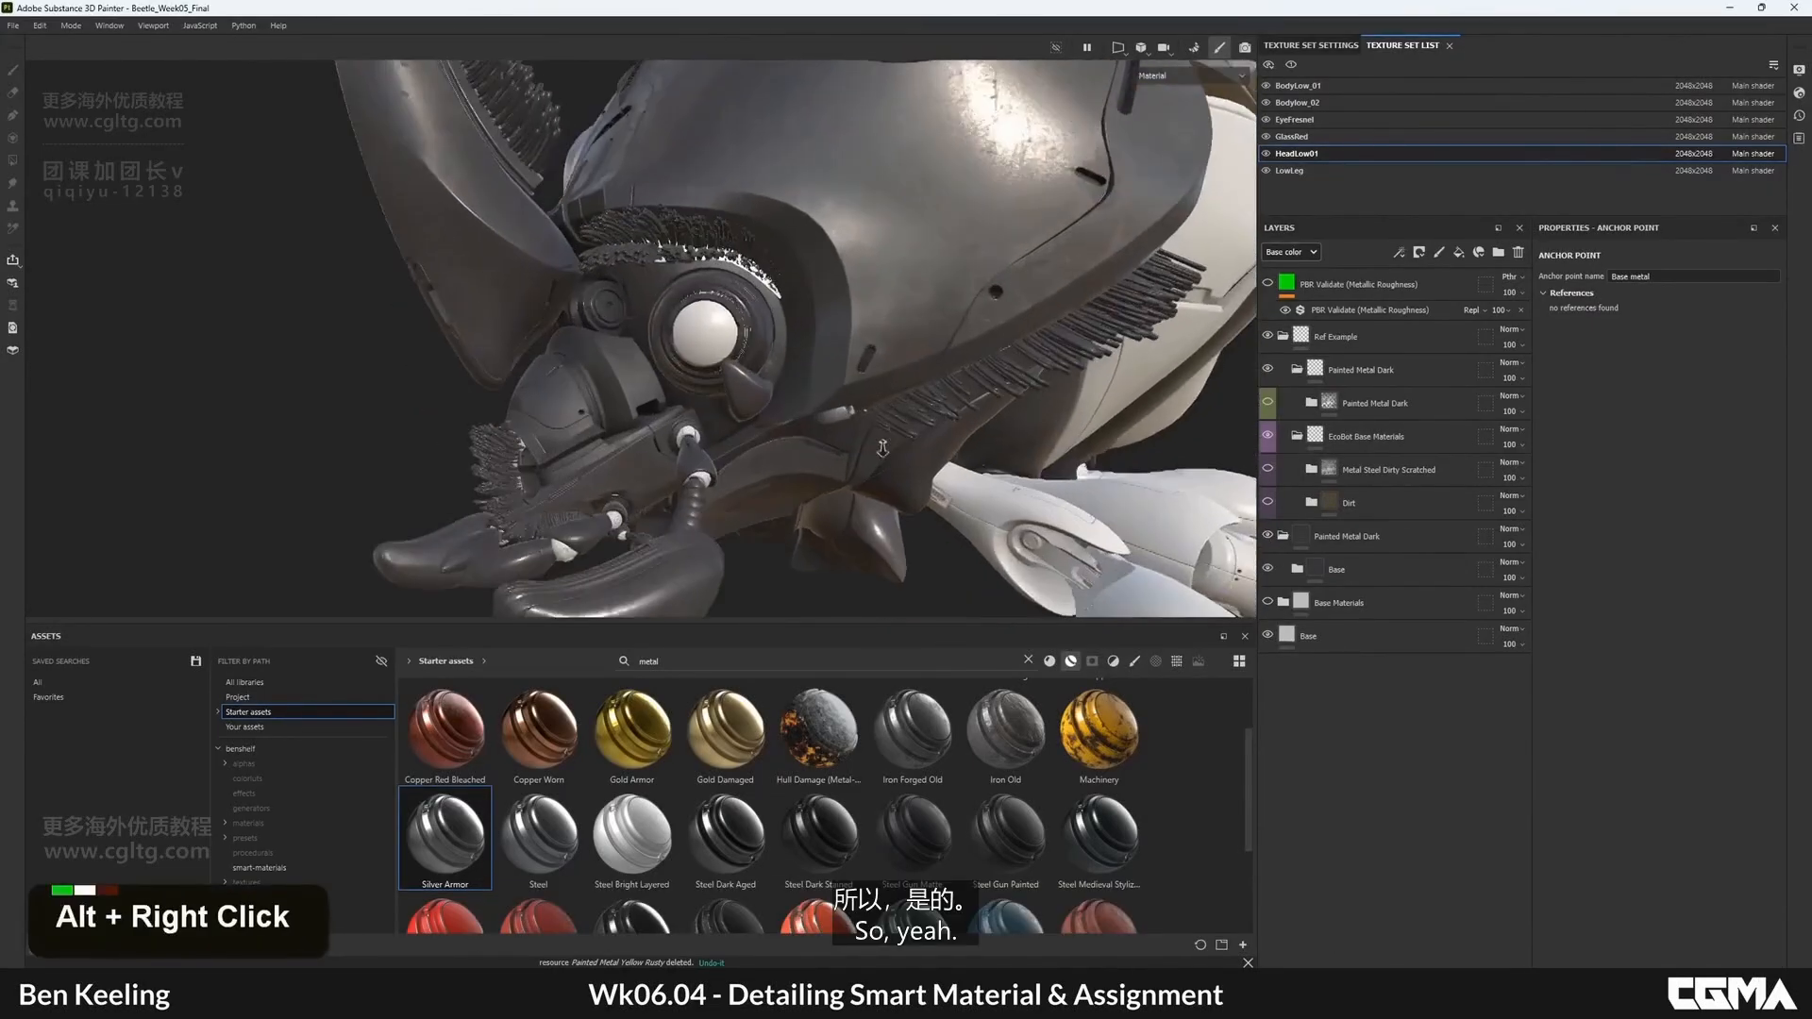
pyautogui.keyDown('alt'); pyautogui.moveTo(882, 448); pyautogui.dragTo(902, 453); pyautogui.keyUp('alt')
# - Examine the sublayers of the reference Painted Metal Dark material, including its roughness staining, and collapse the Ecobot Base Materials folder
pyautogui.click(1297, 570)
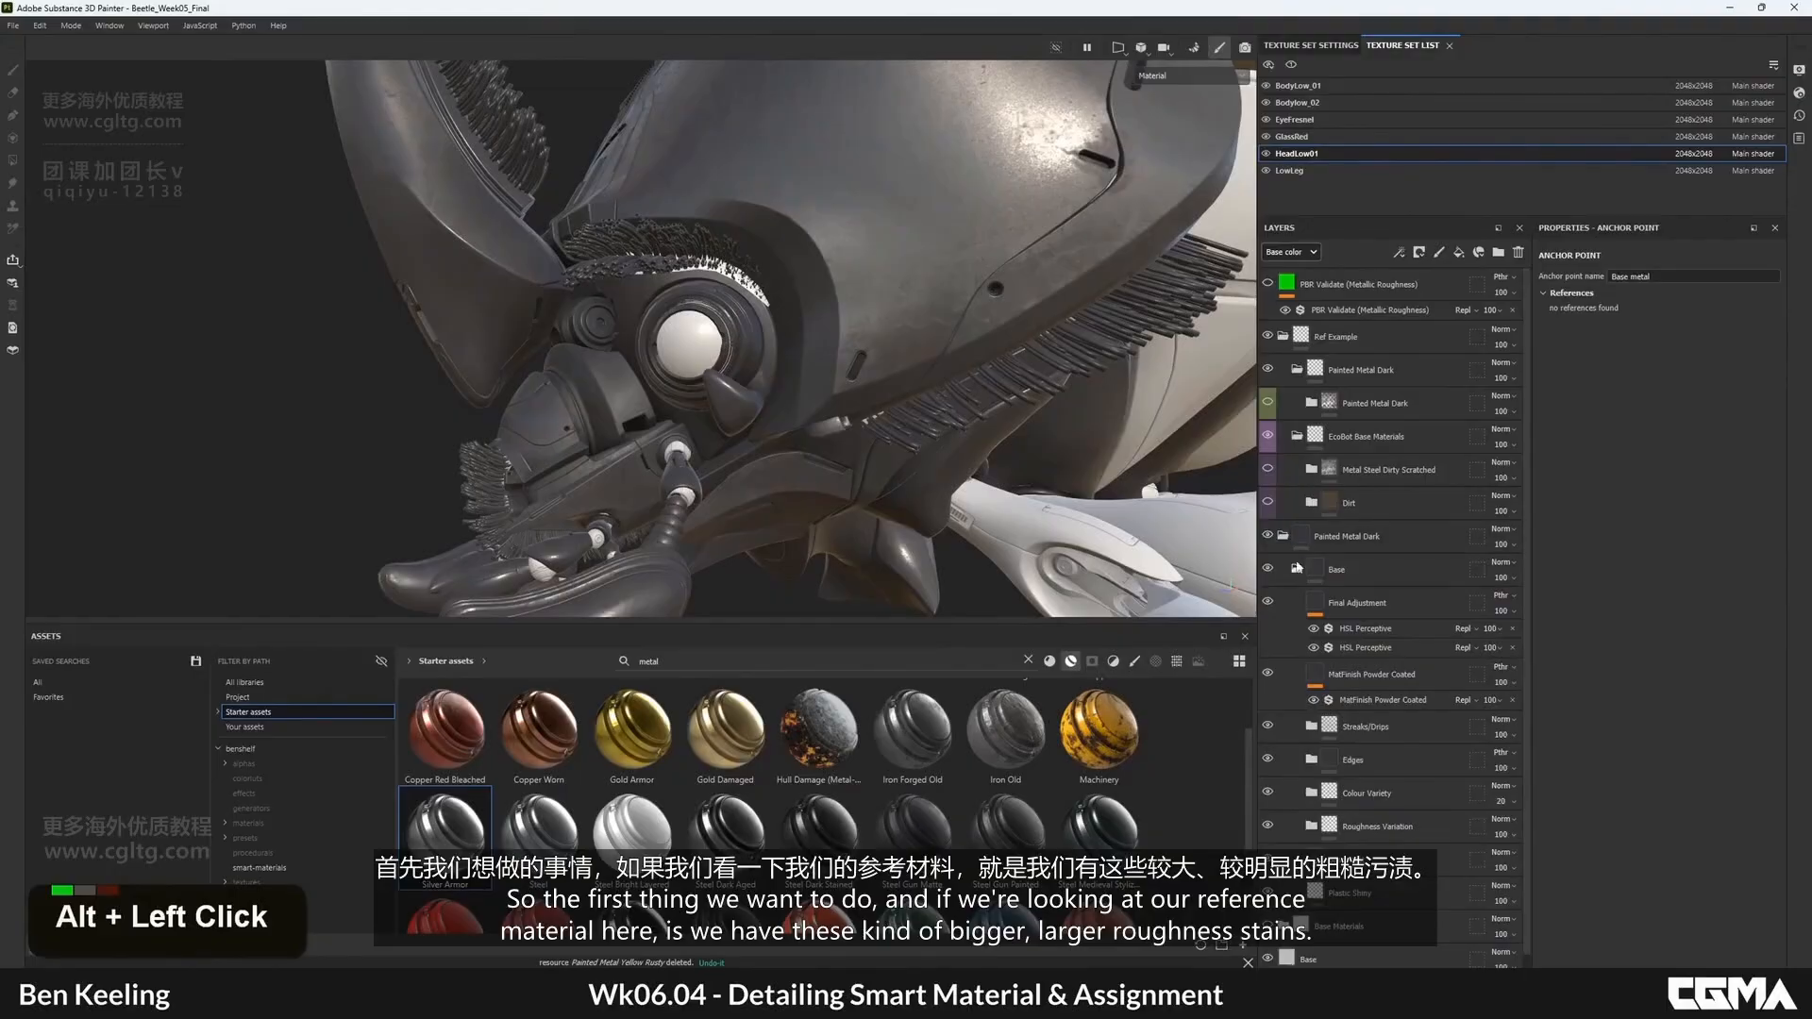
pyautogui.click(1297, 567)
pyautogui.click(1297, 436)
pyautogui.click(1311, 404)
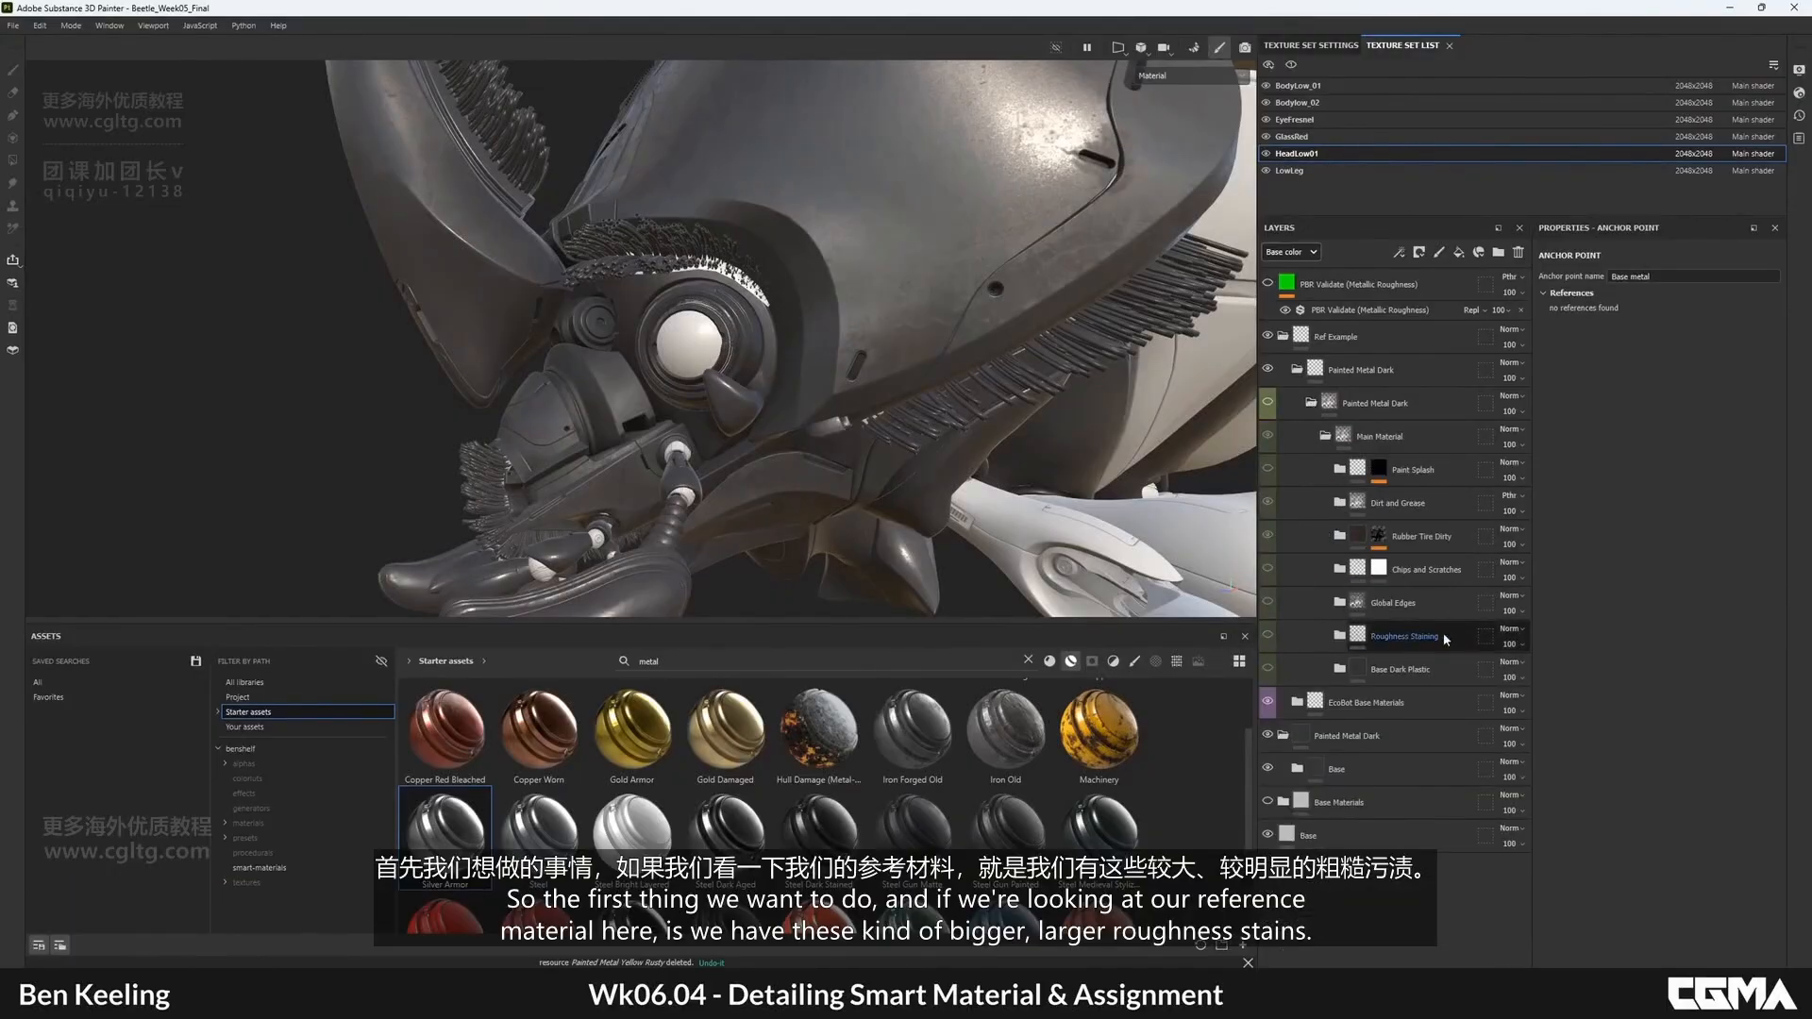
pyautogui.click(1311, 403)
# - Add a folder named "Big Roughness Adjustments" above Base in Painted Metal Dark and create a fill layer inside it
pyautogui.click(1307, 509)
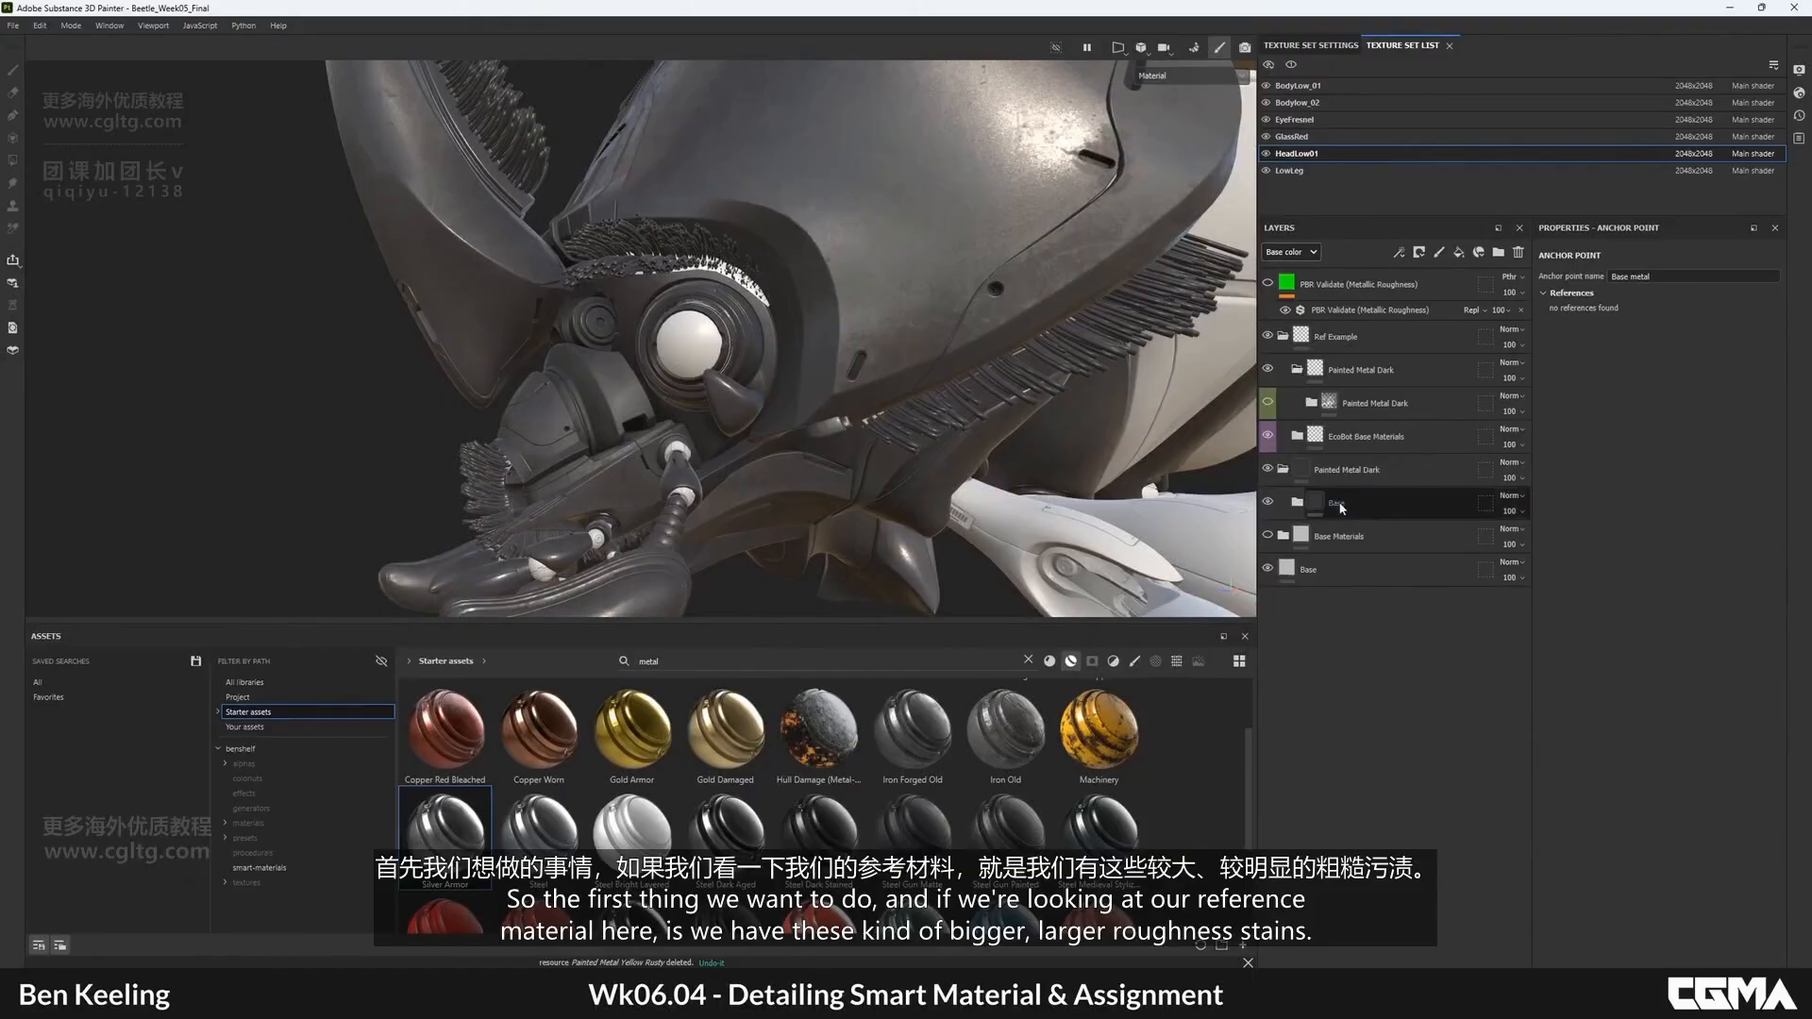
pyautogui.doubleClick(1305, 506)
pyautogui.click(1299, 503)
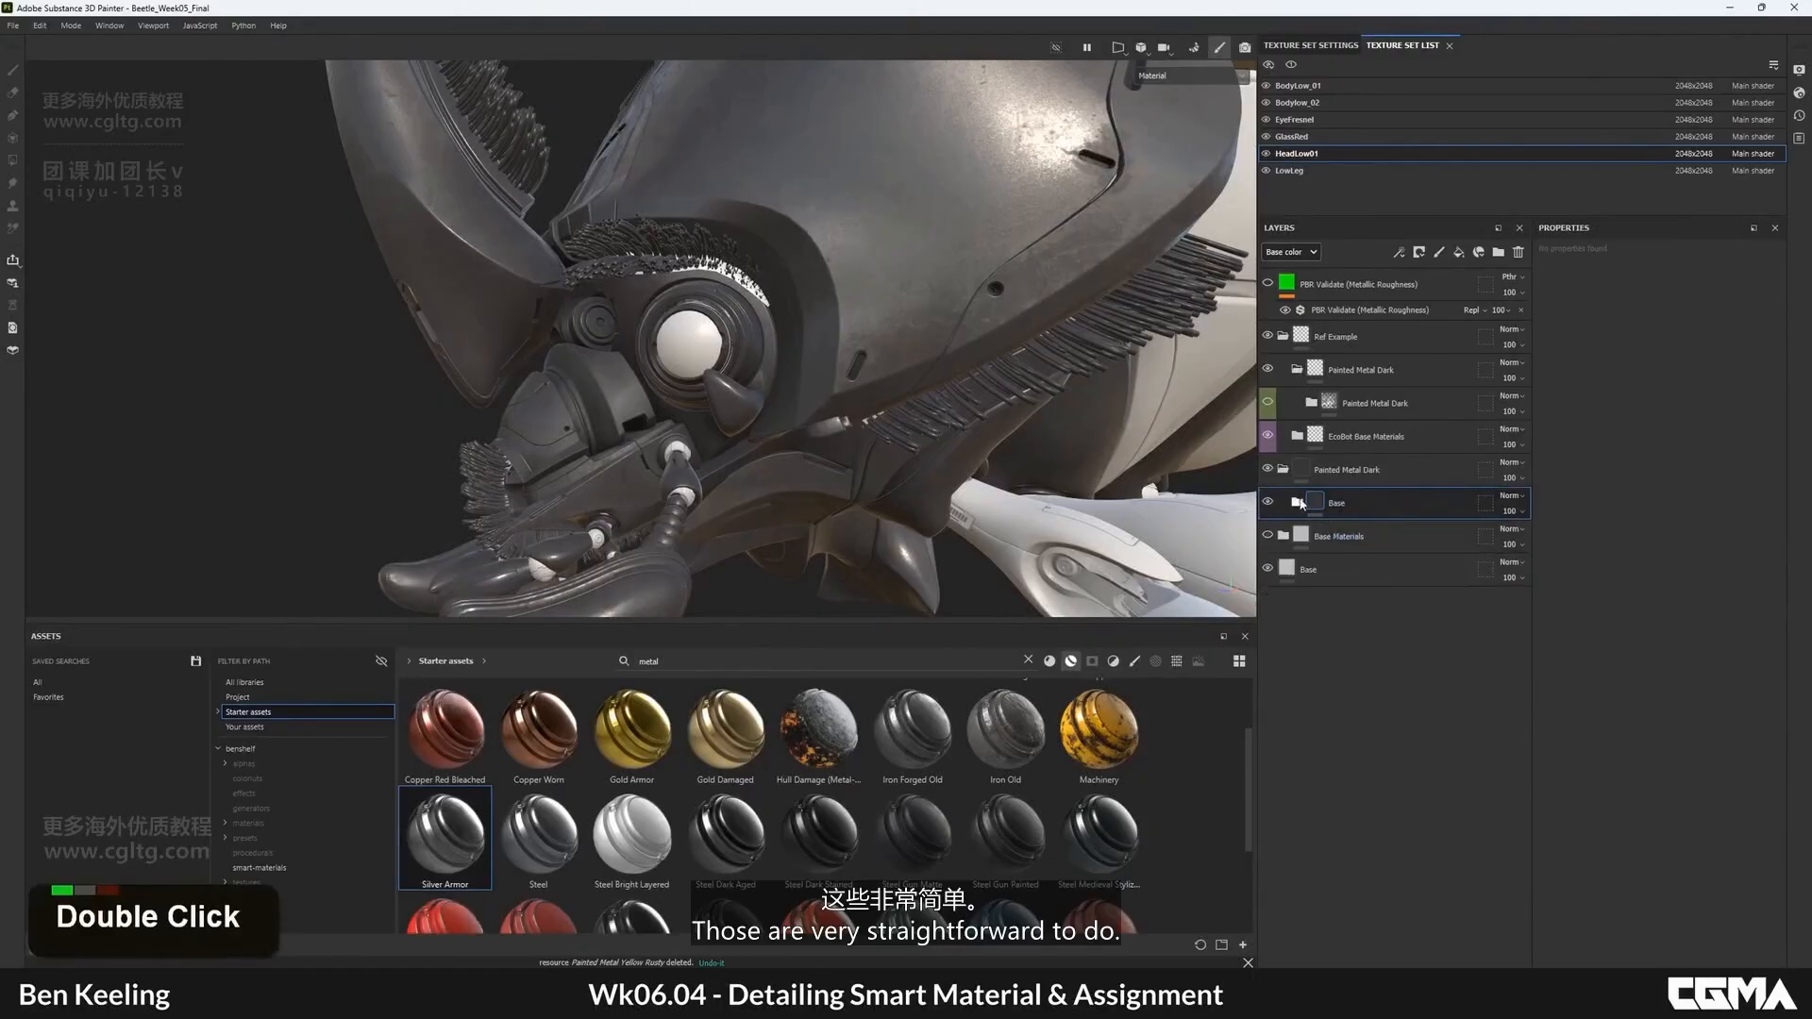
pyautogui.click(1498, 252)
pyautogui.doubleClick(1349, 504)
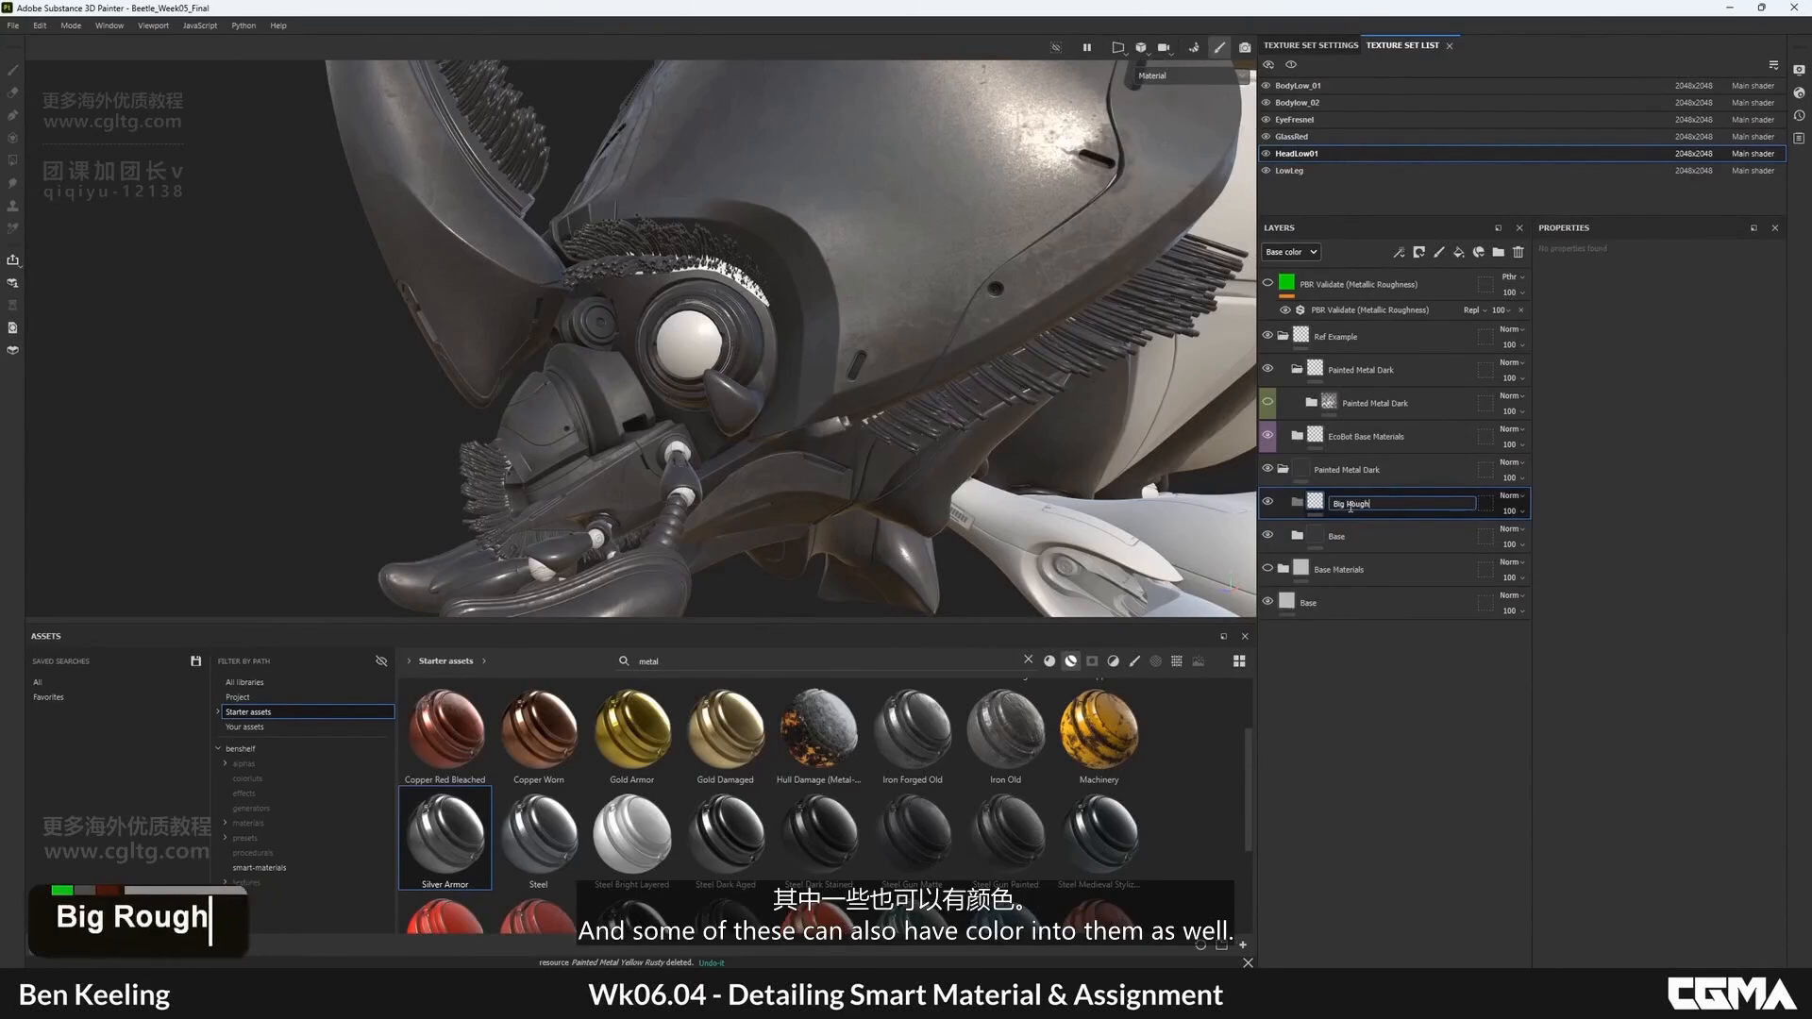
pyautogui.write('ustm')
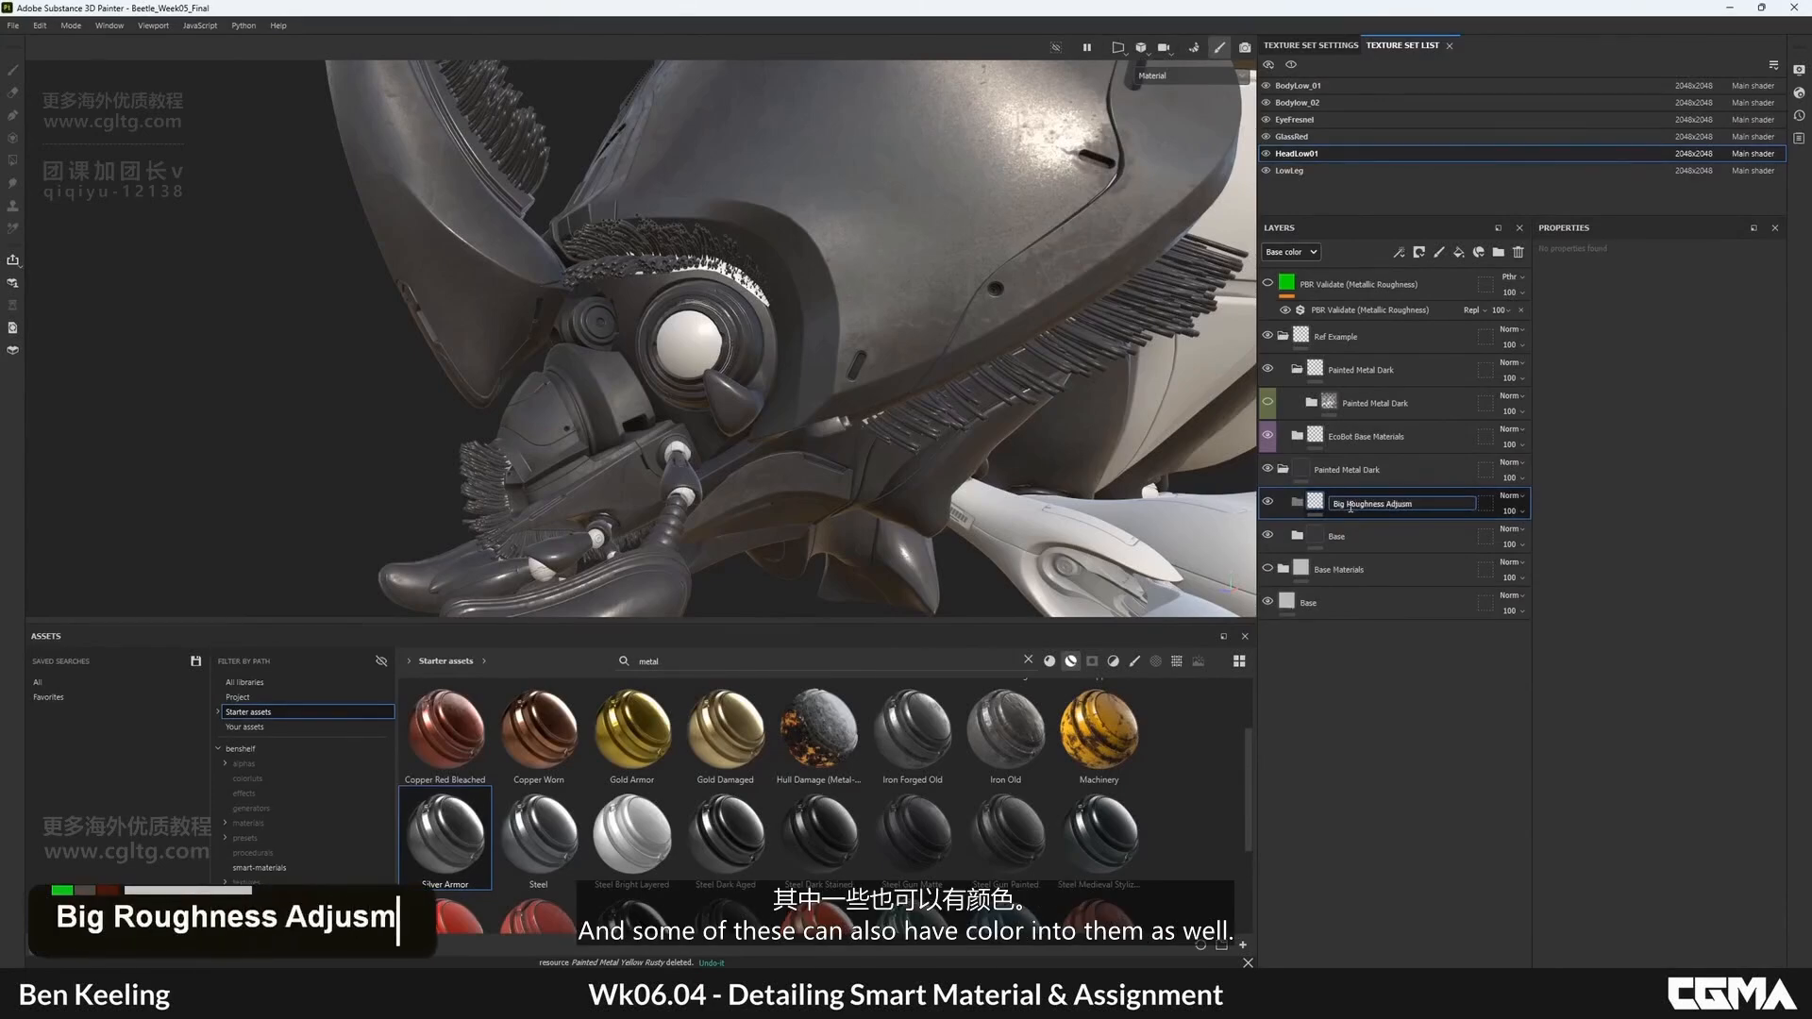
pyautogui.write('ents')
pyautogui.press('Return')
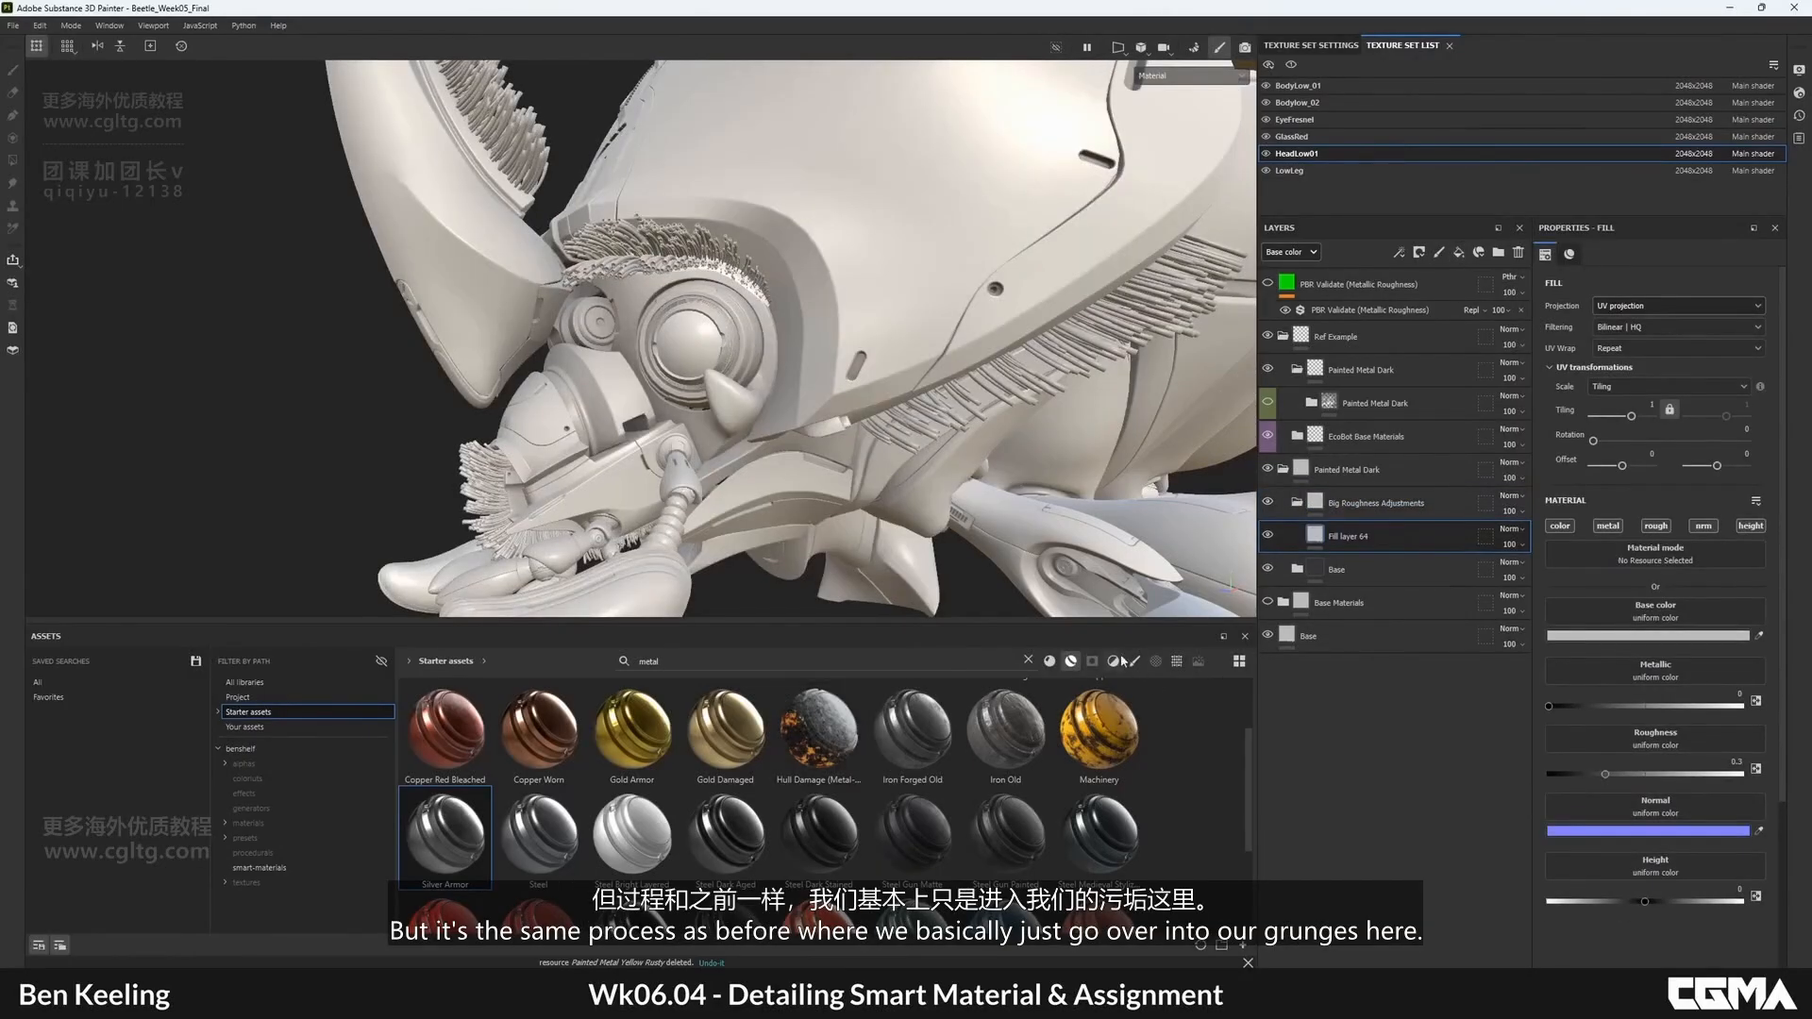
# - Limit the asset library to textures and search for "grunge"
pyautogui.click(1070, 663)
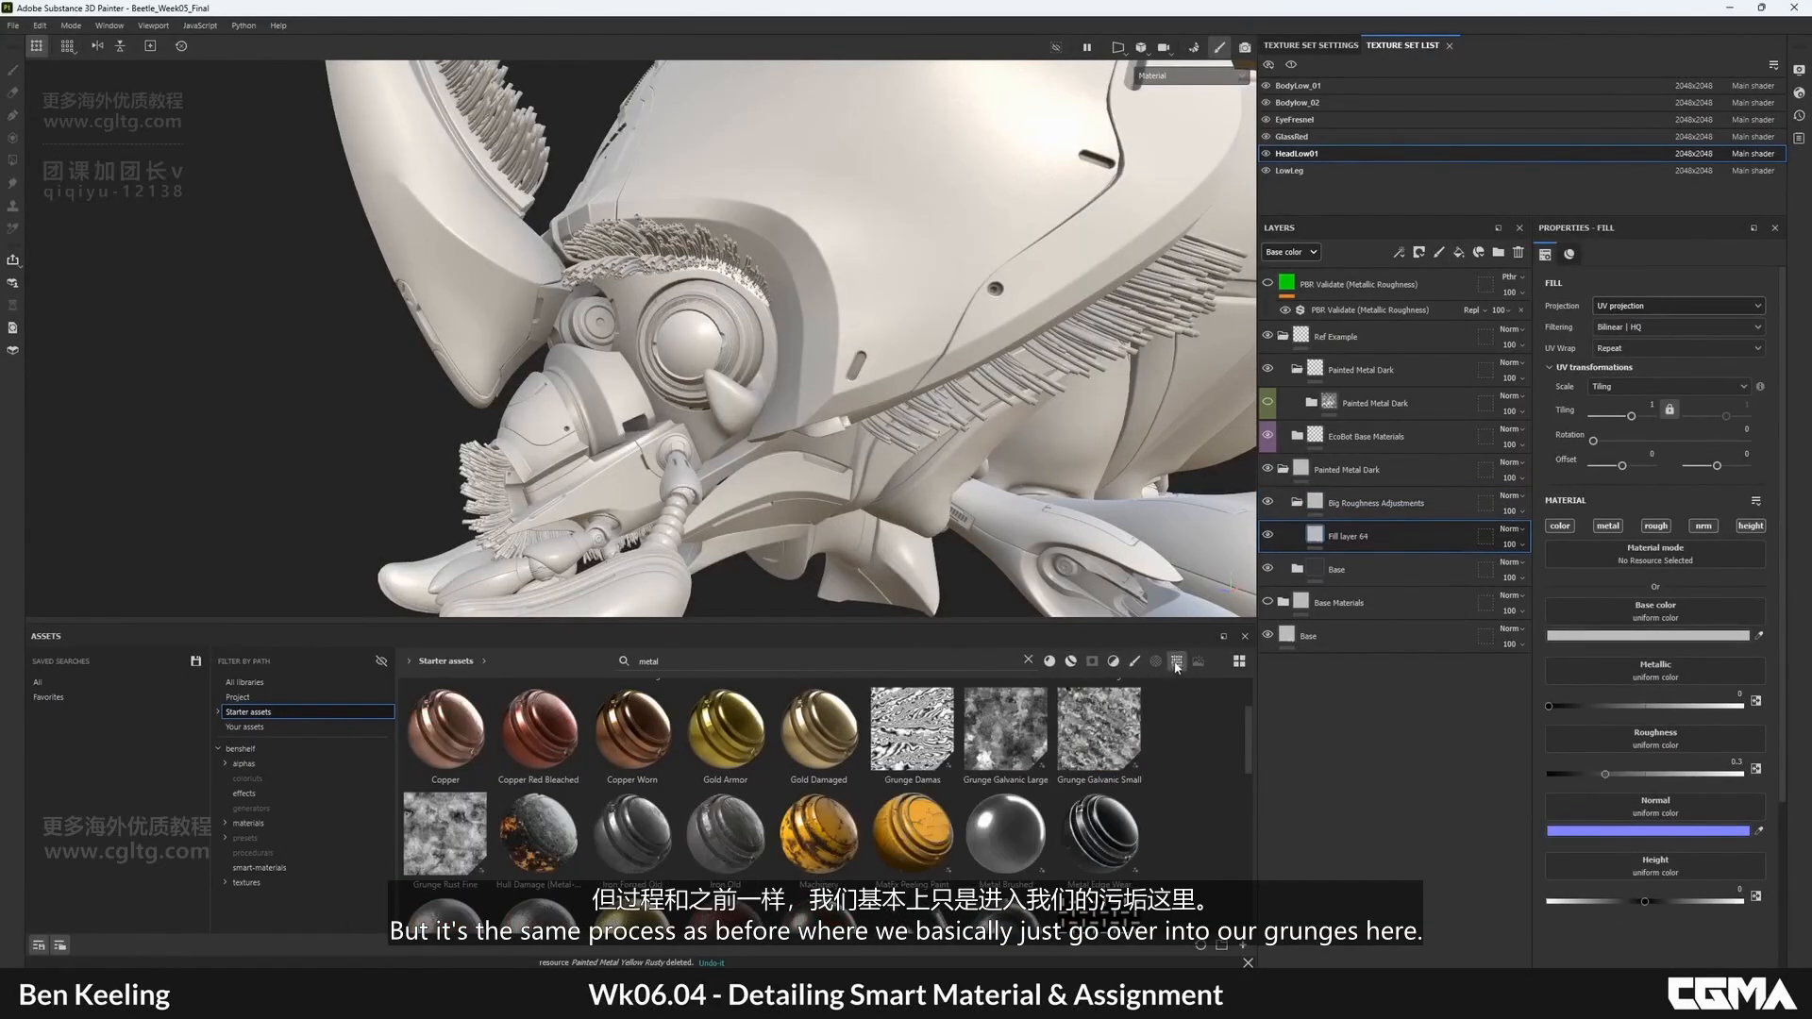
pyautogui.click(1176, 661)
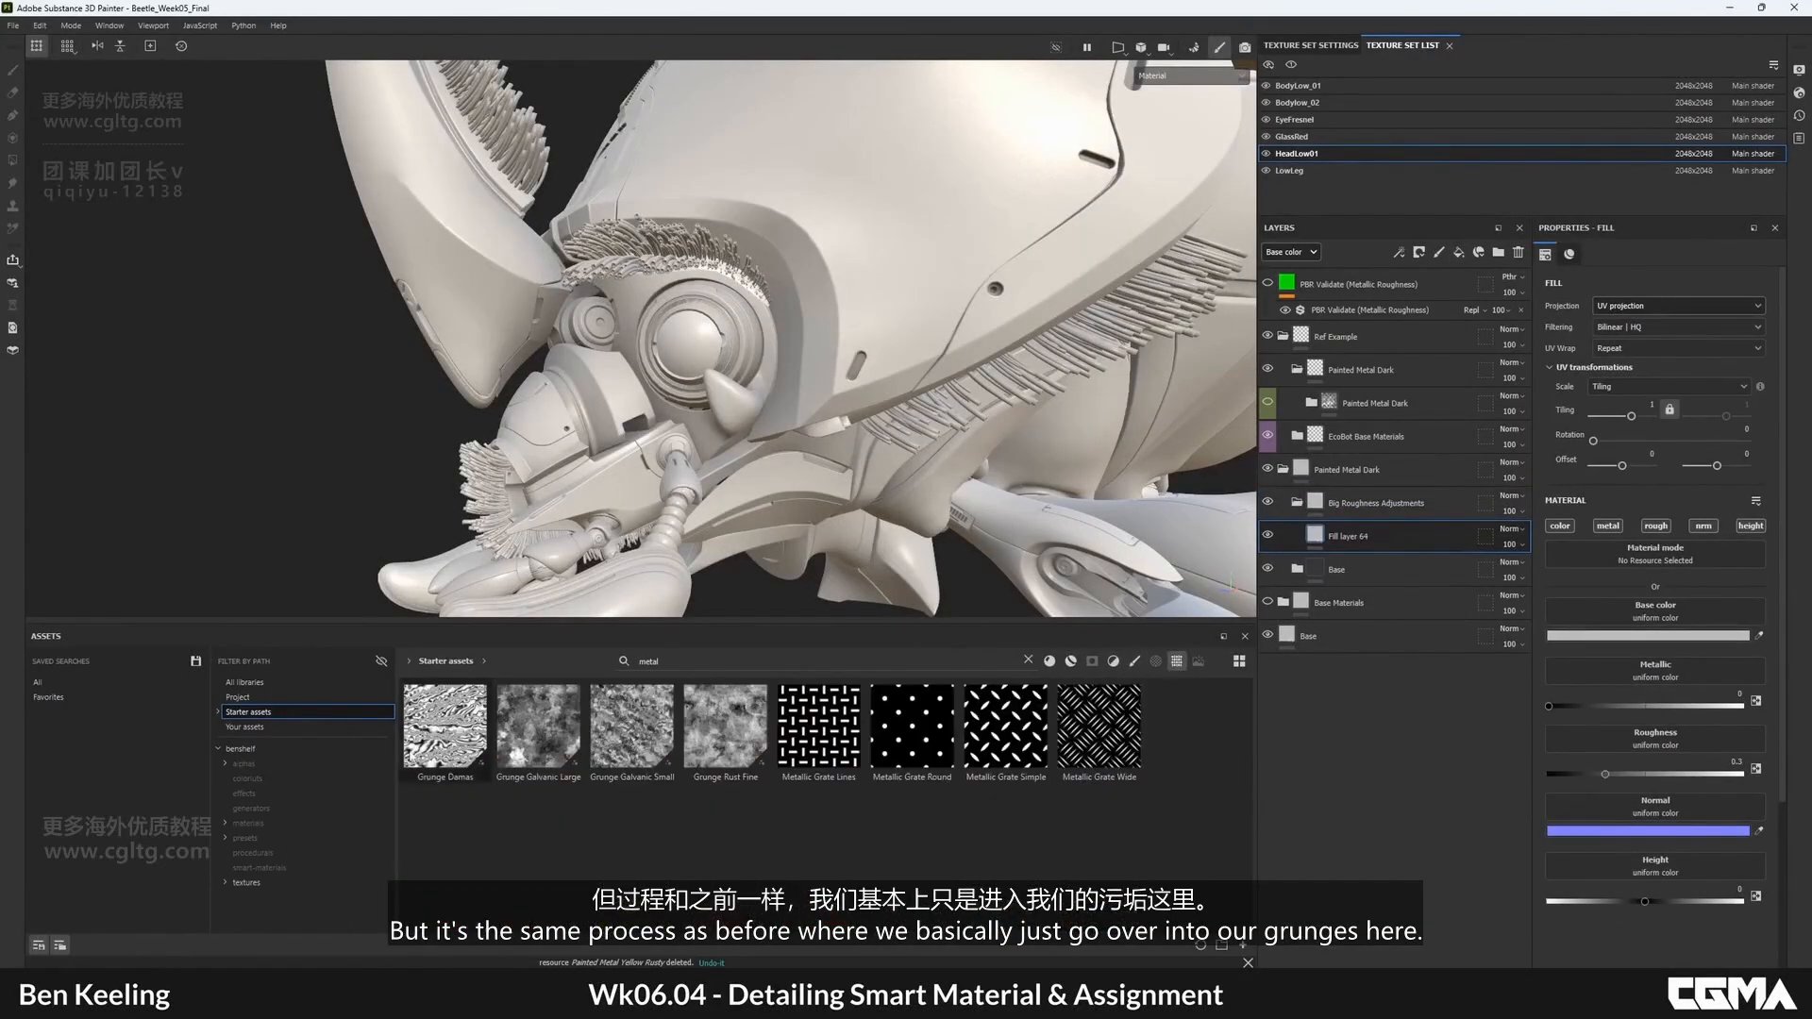
pyautogui.doubleClick(834, 667)
pyautogui.write('grunge')
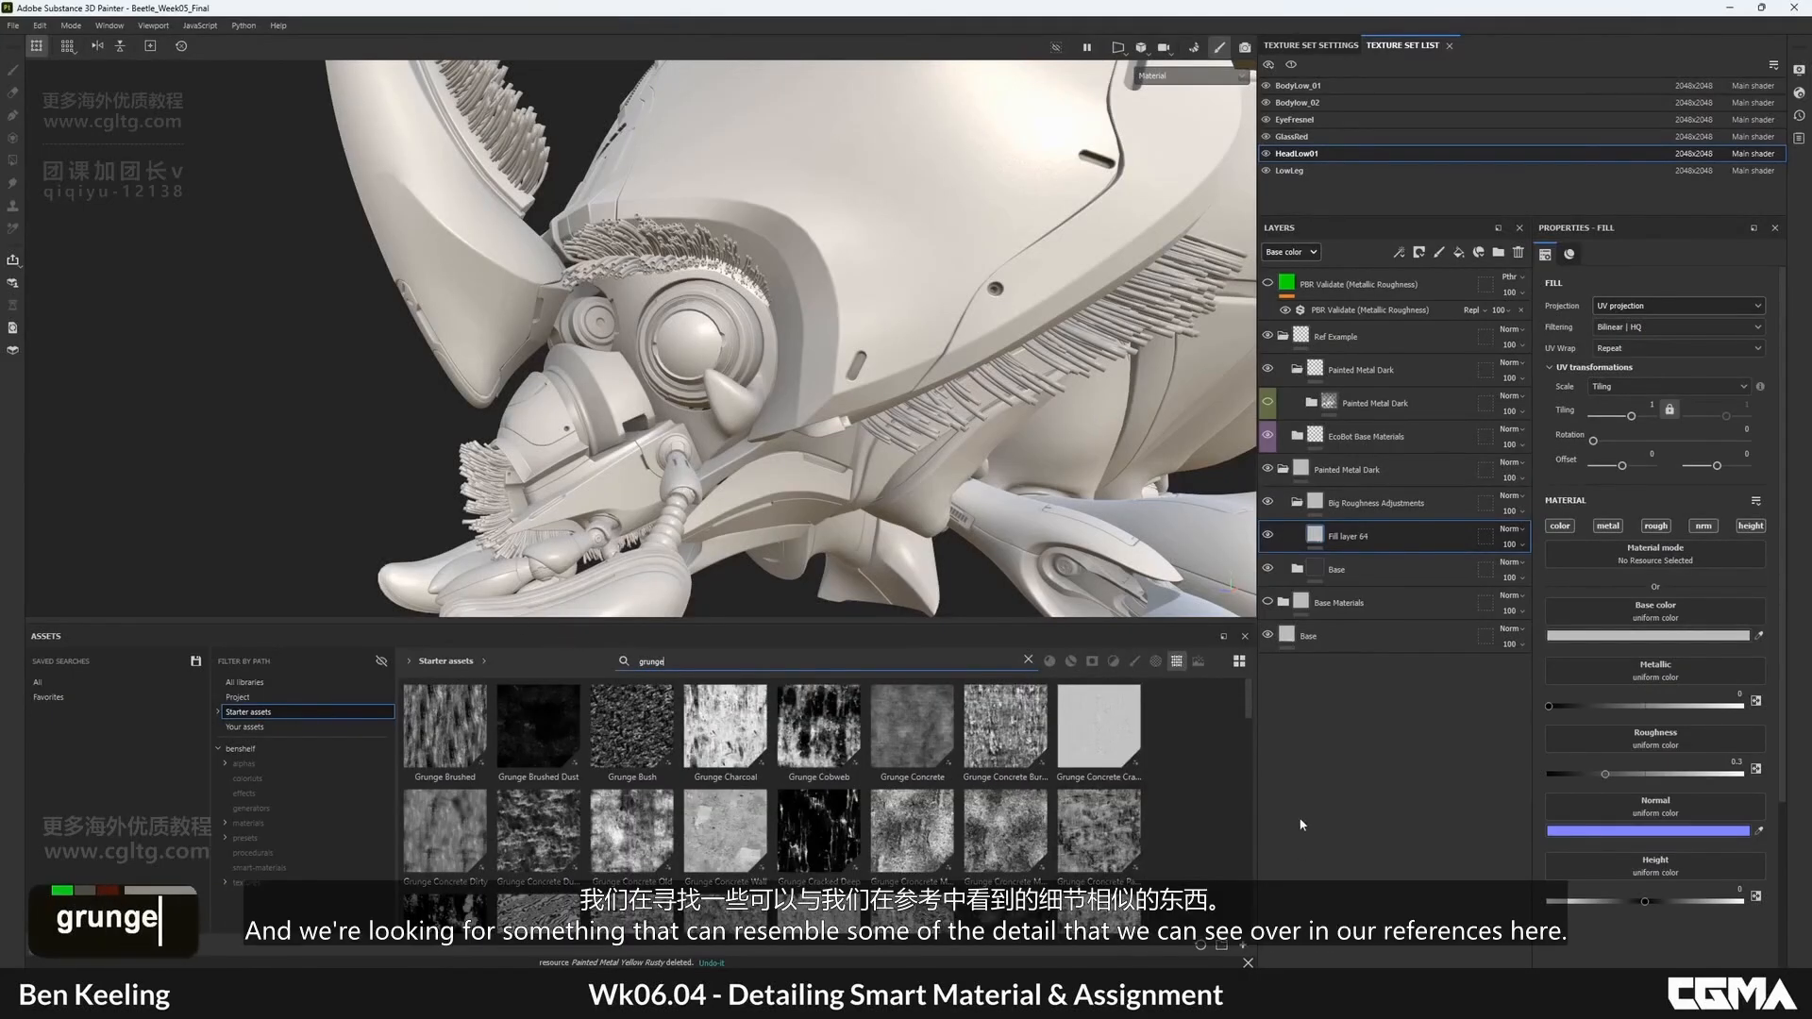
pyautogui.moveTo(1248, 701); pyautogui.dragTo(1259, 755)
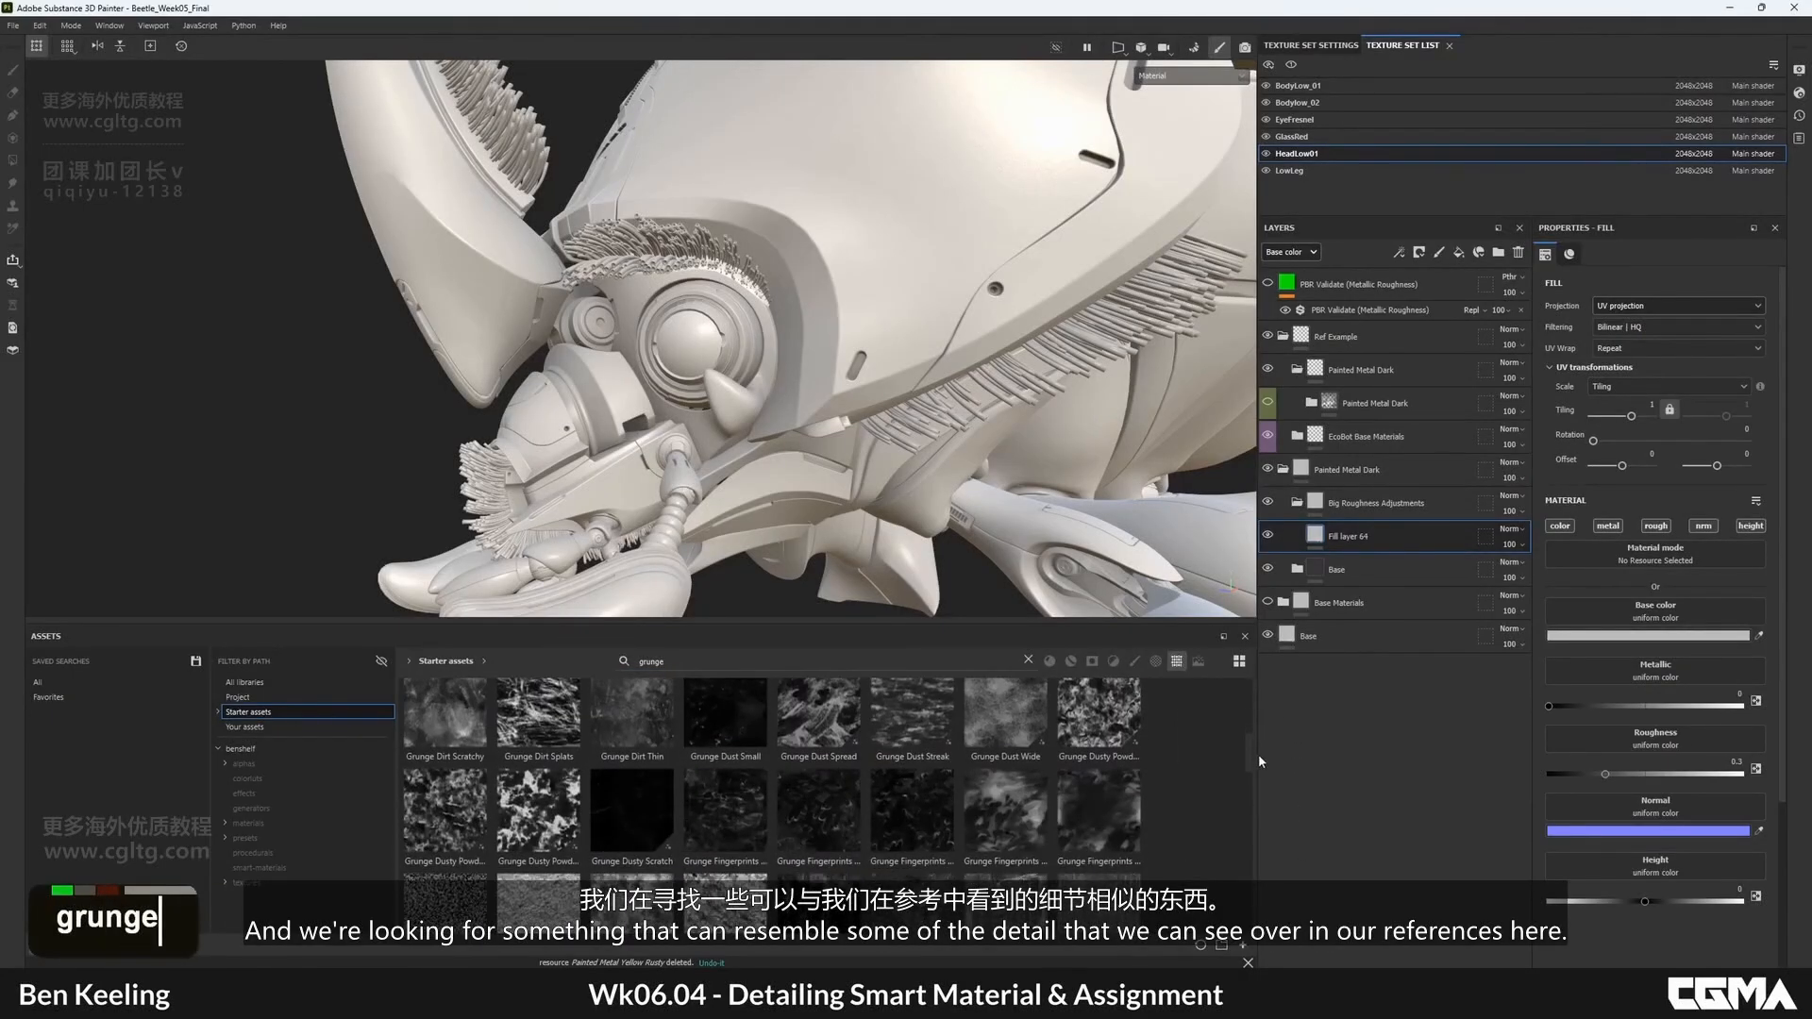
# - Examine the painted metal photos on the reference board for large stains and surface wear
pyautogui.moveTo(1811, 590); pyautogui.dragTo(1378, 545, button='right')
pyautogui.scroll(-9, 1378, 544)
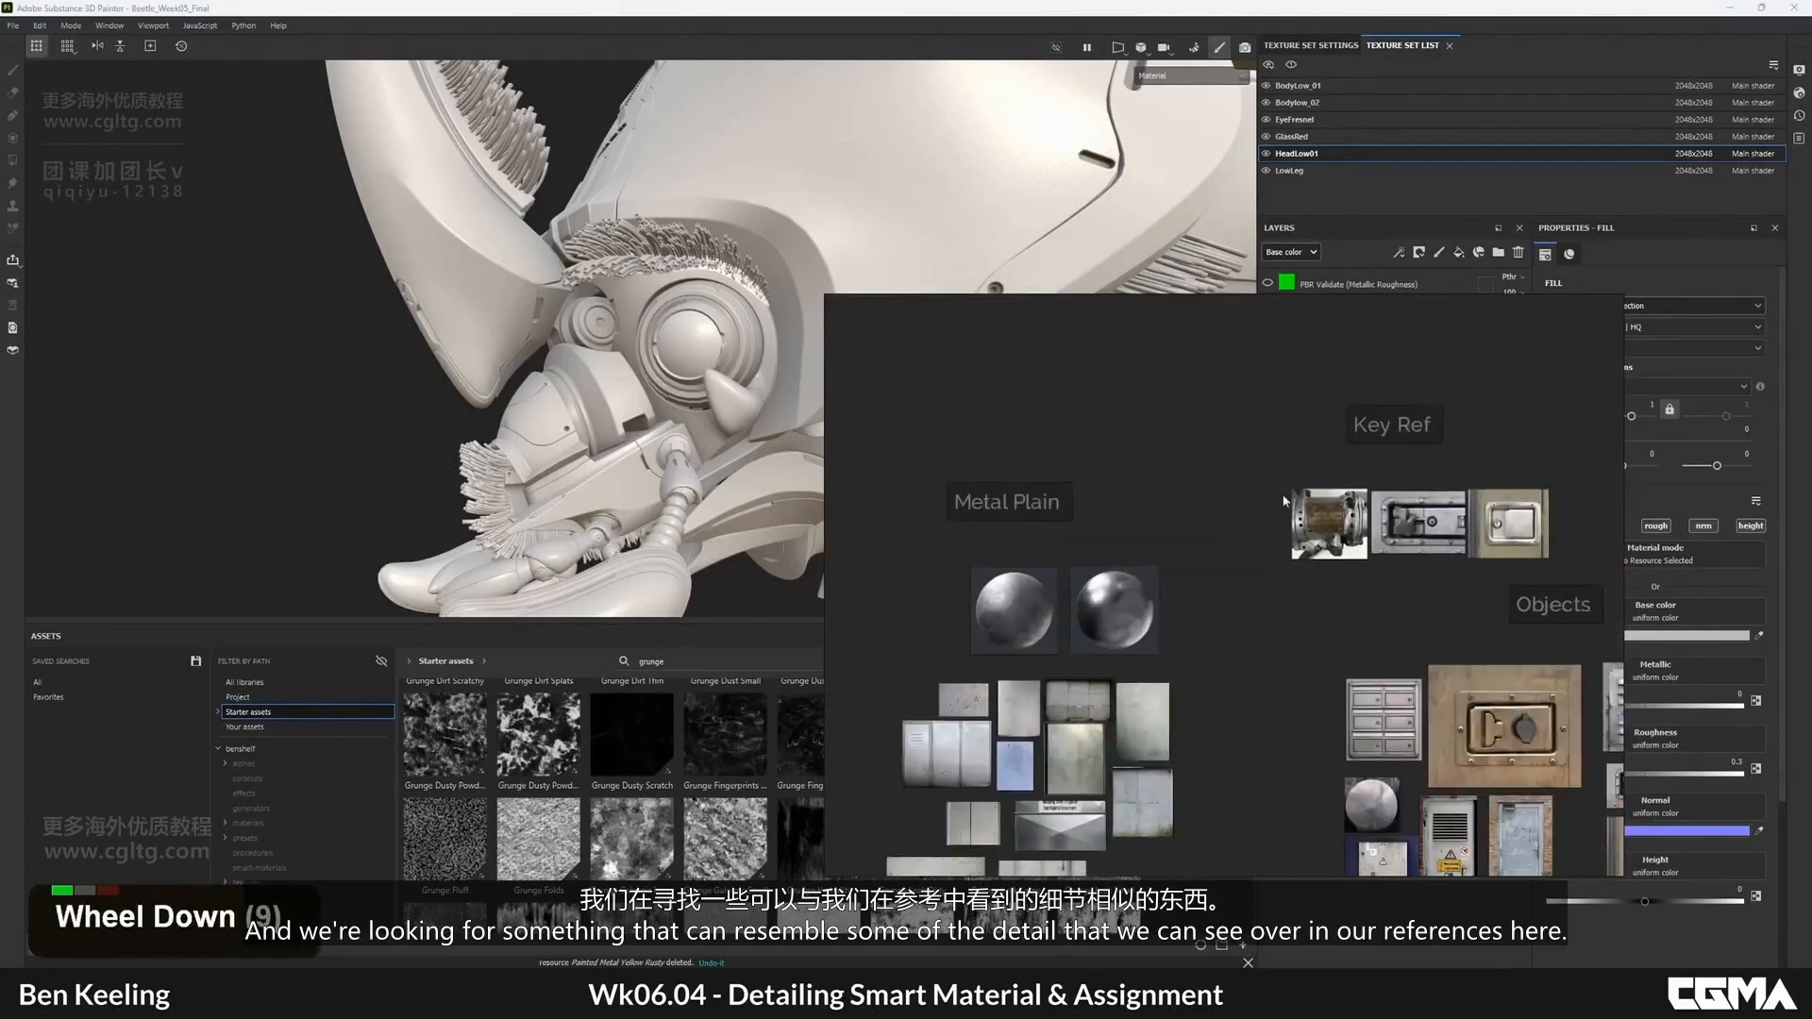
pyautogui.moveTo(1529, 321)
pyautogui.mouseDown(button='middle')
pyautogui.moveTo(1214, 590)
pyautogui.moveTo(1304, 540)
pyautogui.mouseUp(button='middle')
pyautogui.scroll(6, 1214, 591)
pyautogui.scroll(-4, 1310, 540)
pyautogui.moveTo(1359, 453); pyautogui.dragTo(963, 726, button='middle')
pyautogui.moveTo(1515, 538); pyautogui.dragTo(1315, 617, button='middle')
pyautogui.scroll(7, 1316, 617)
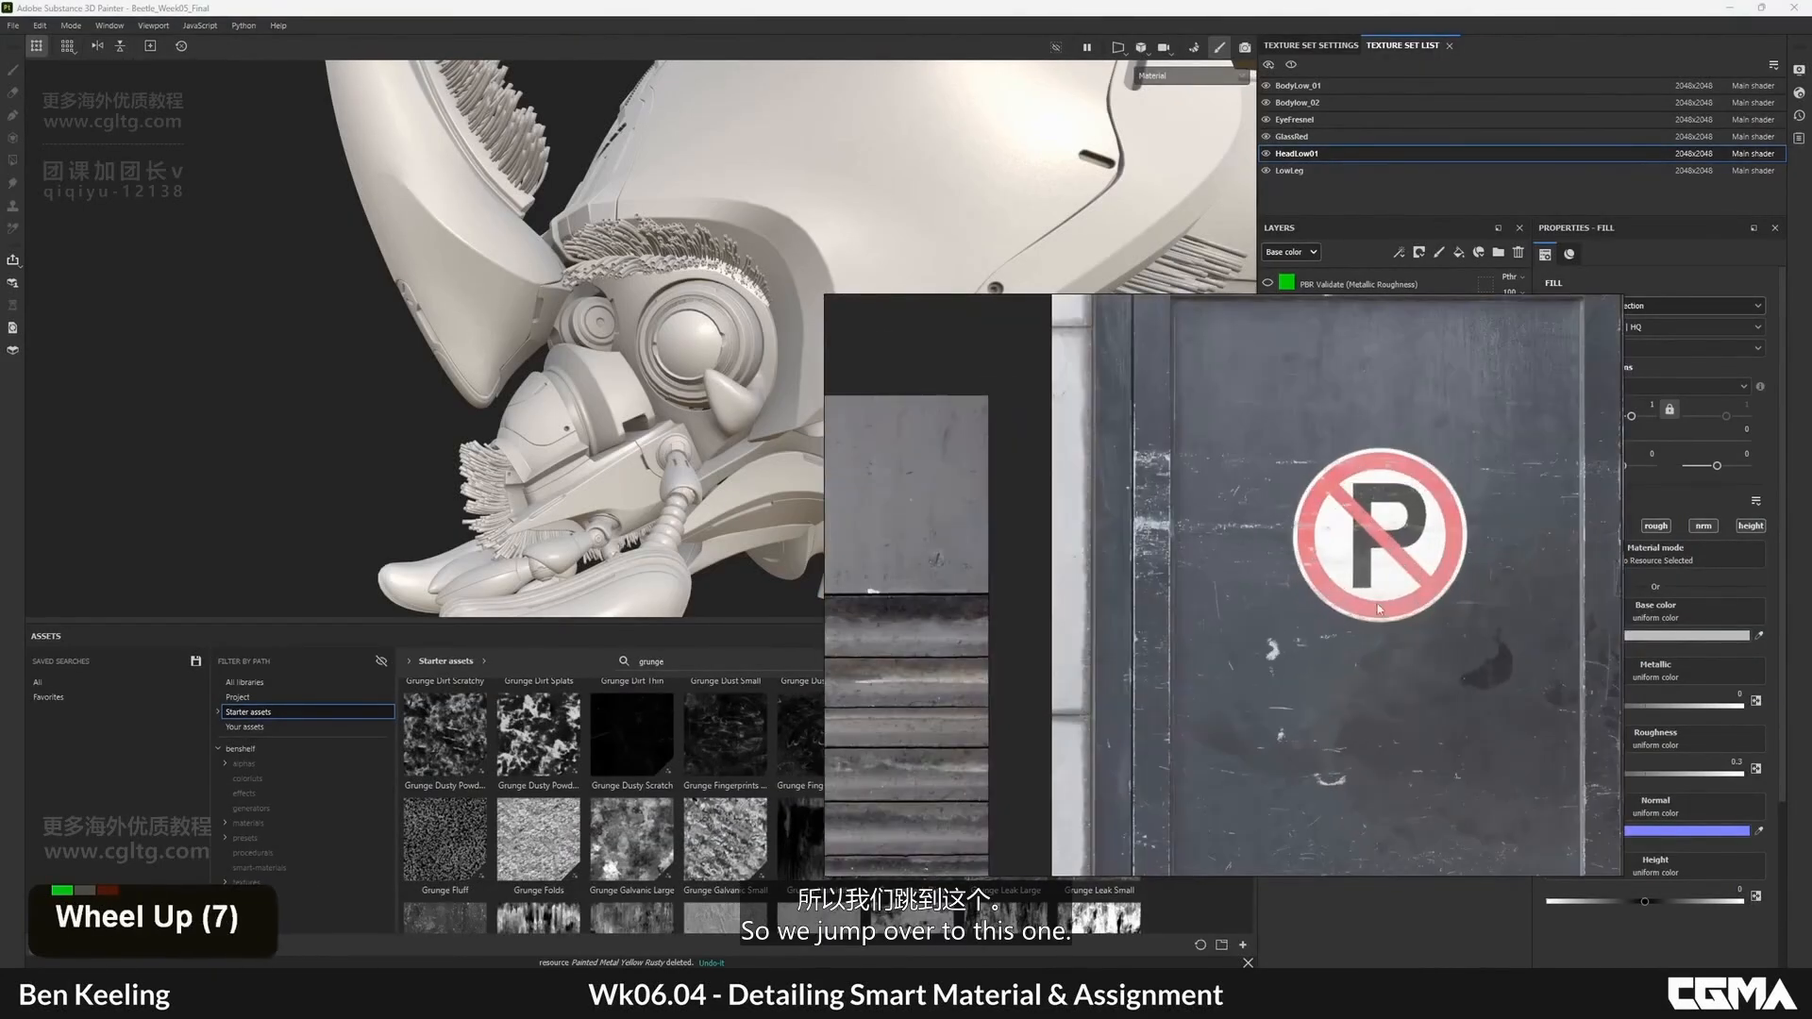
pyautogui.moveTo(1457, 642); pyautogui.dragTo(1811, 623, button='right')
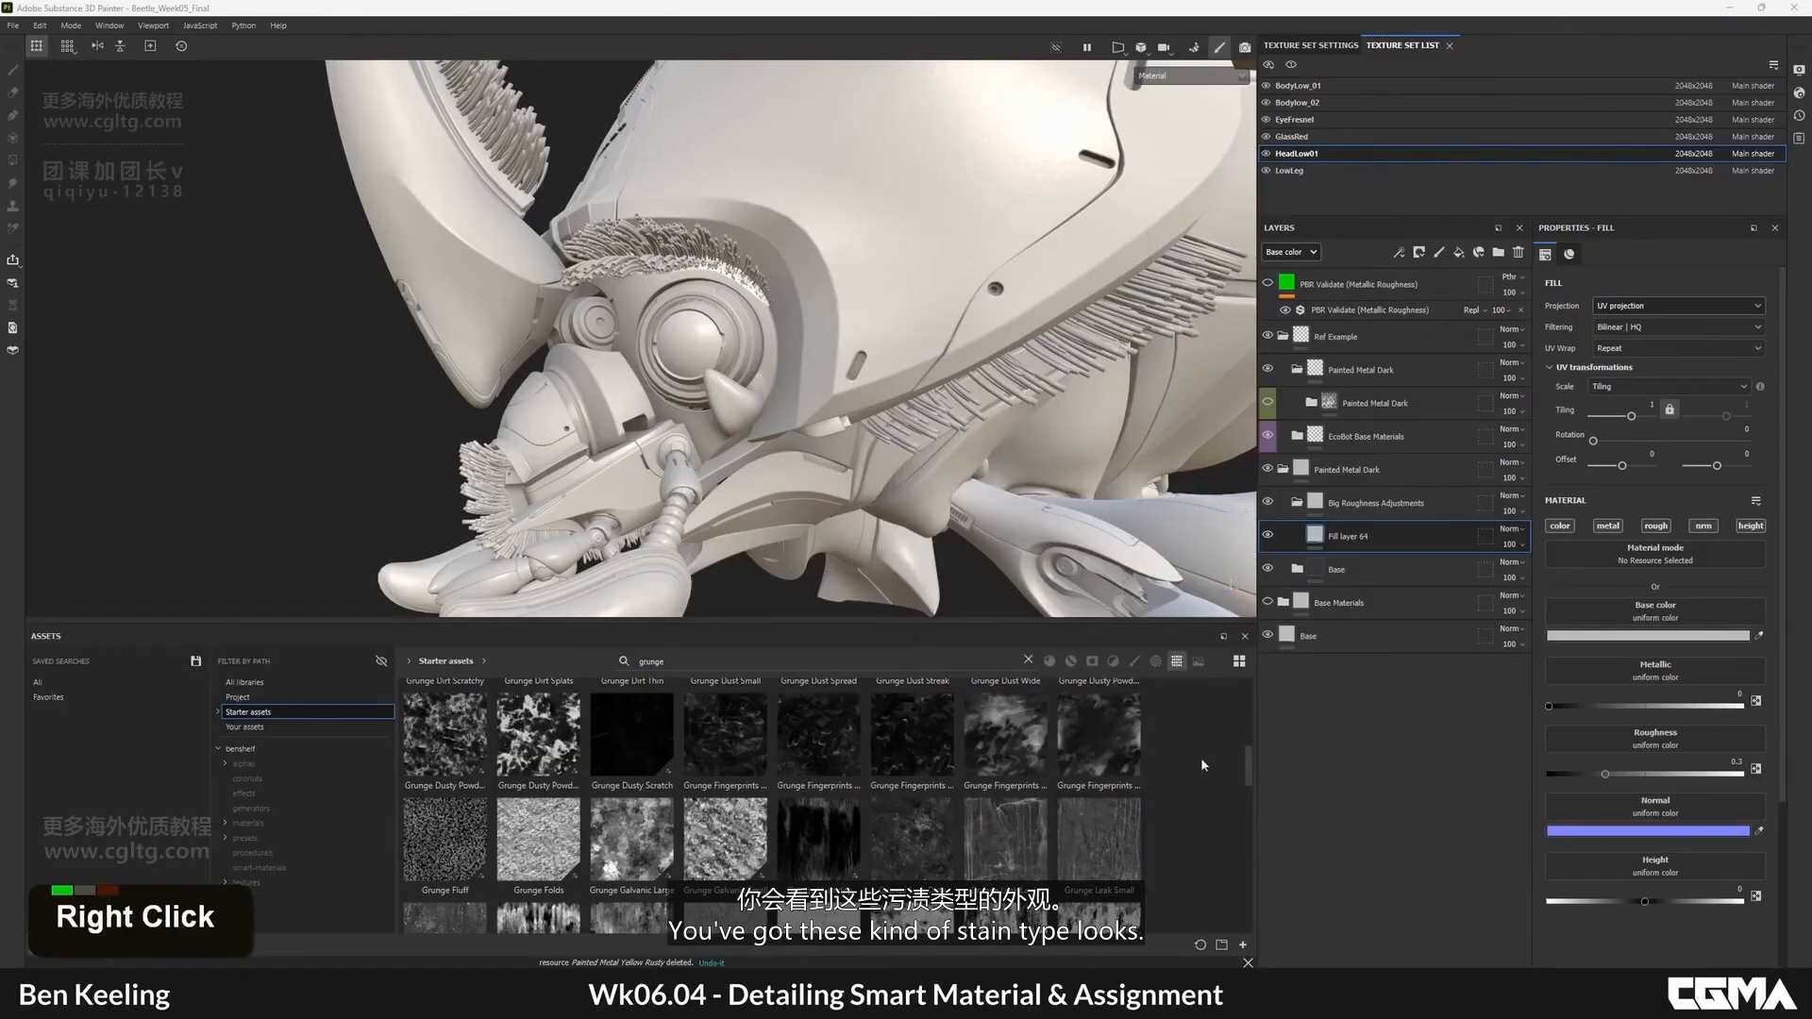
# - Try Grunge Map 007 as the base color of the new fill layer and undo it
pyautogui.moveTo(1248, 767); pyautogui.dragTo(1257, 808)
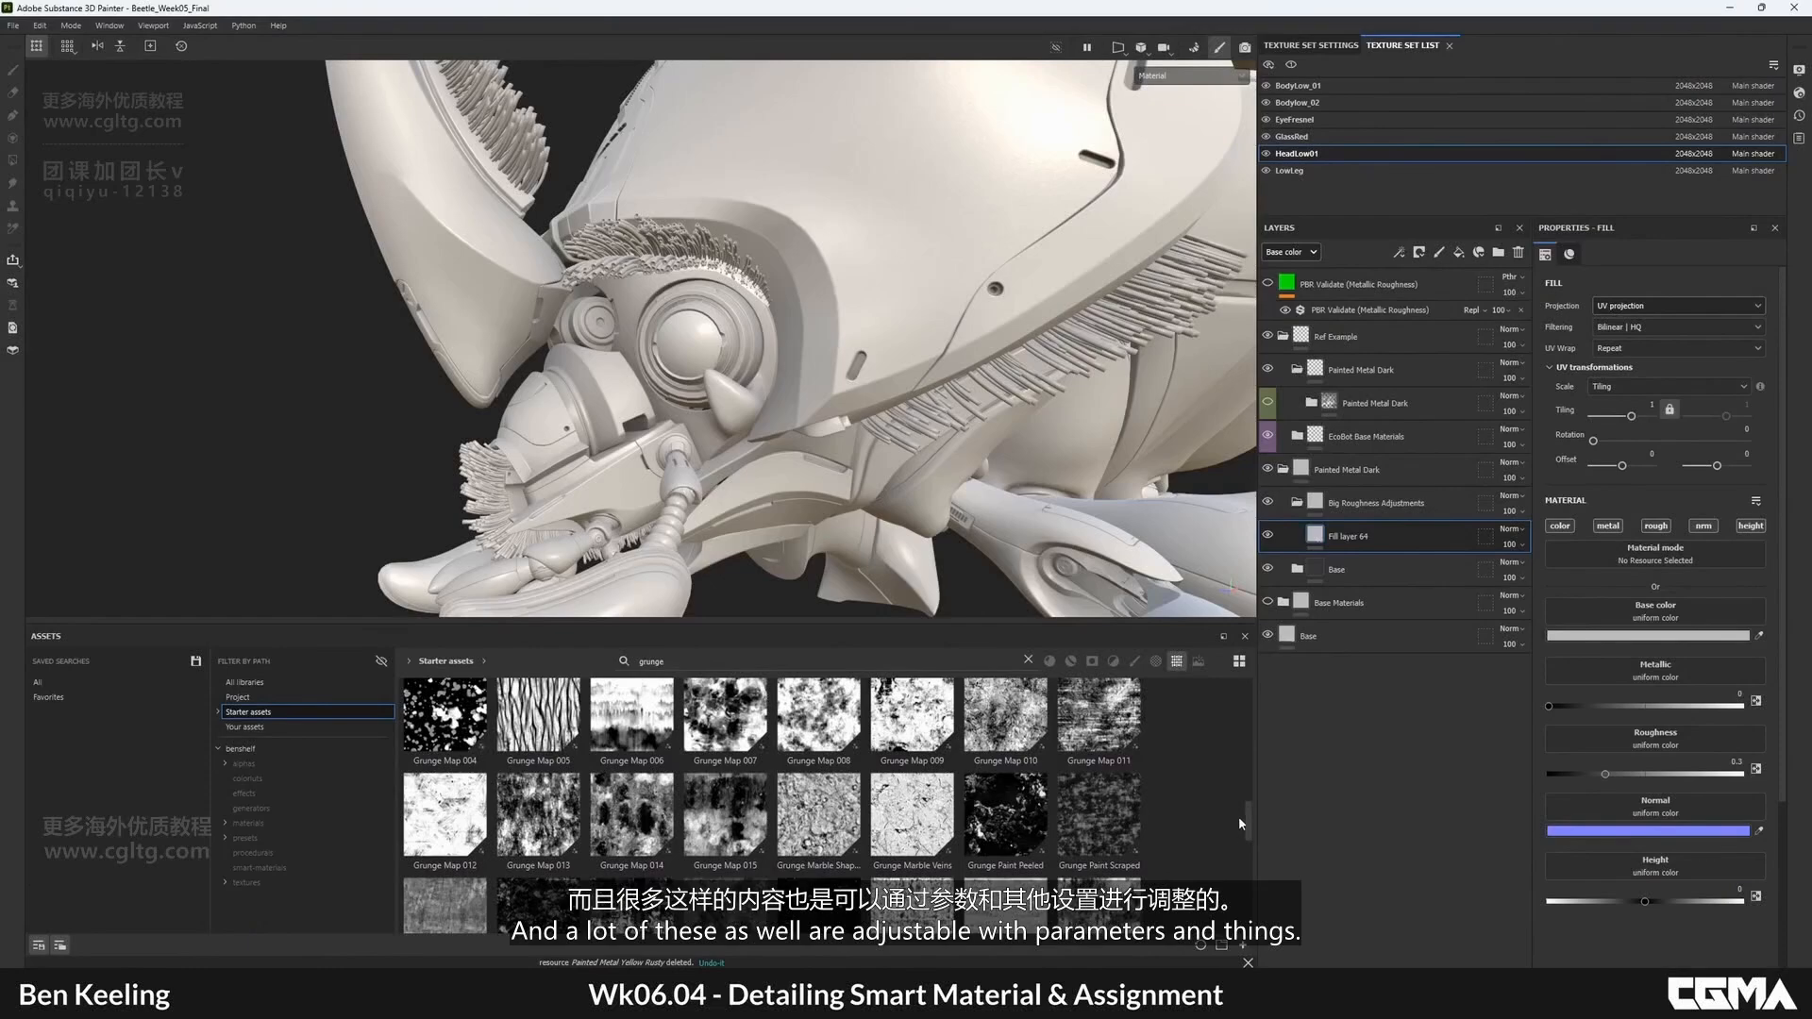
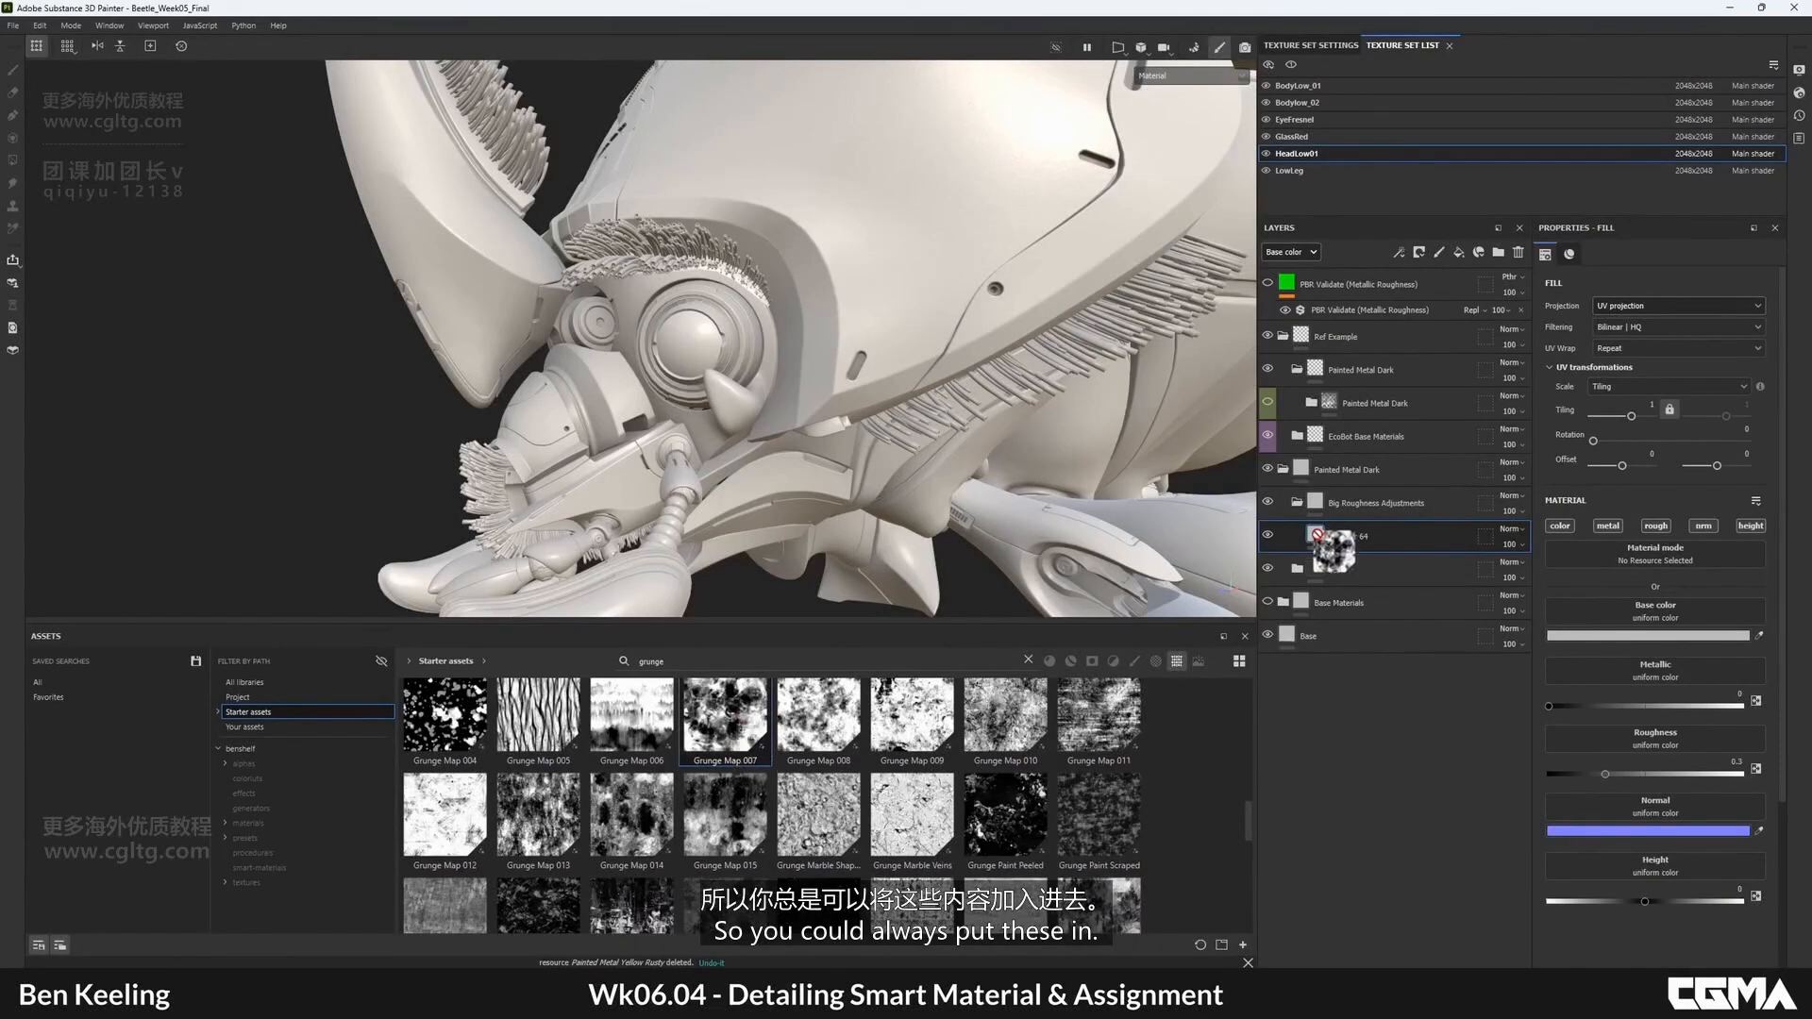
pyautogui.moveTo(1320, 547); pyautogui.dragTo(1319, 549)
pyautogui.hotkey('ctrl', 'z')
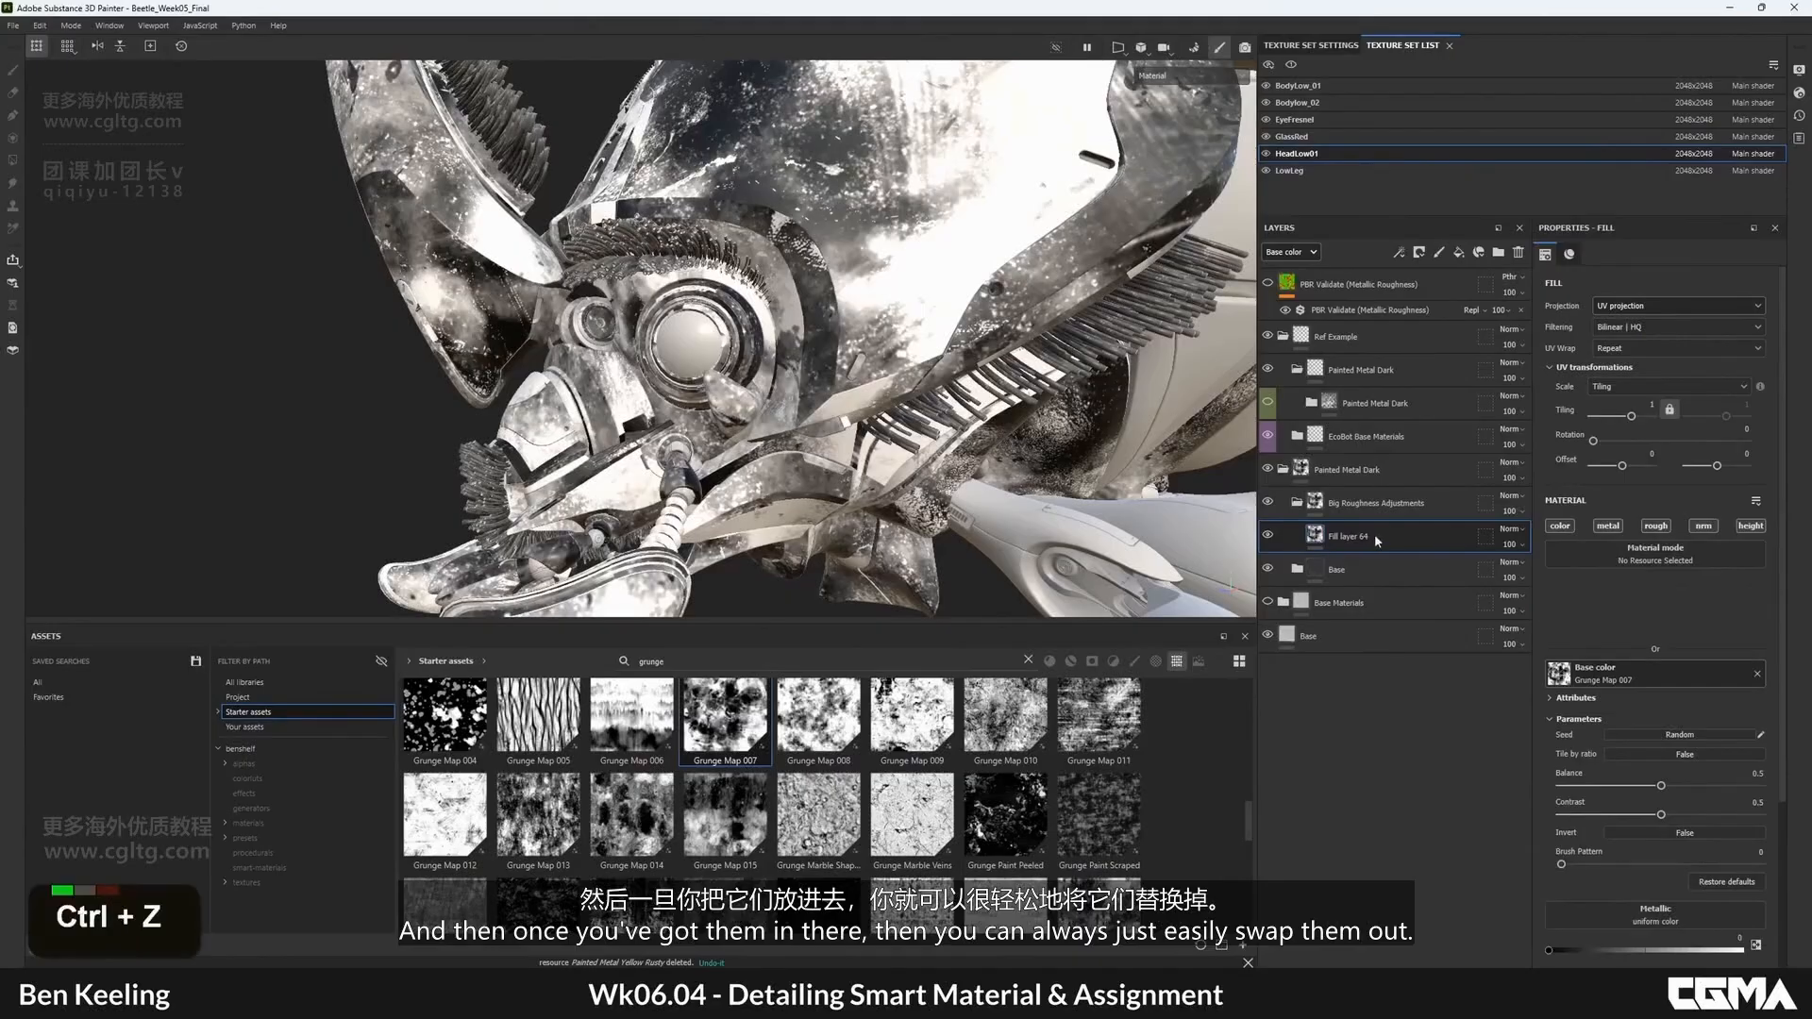
# - Add a black mask to the fill layer and give it a fill effect using Grunge Map 007
pyautogui.keyDown('alt'); pyautogui.moveTo(1004, 418); pyautogui.dragTo(1000, 453, button='right'); pyautogui.keyUp('alt')
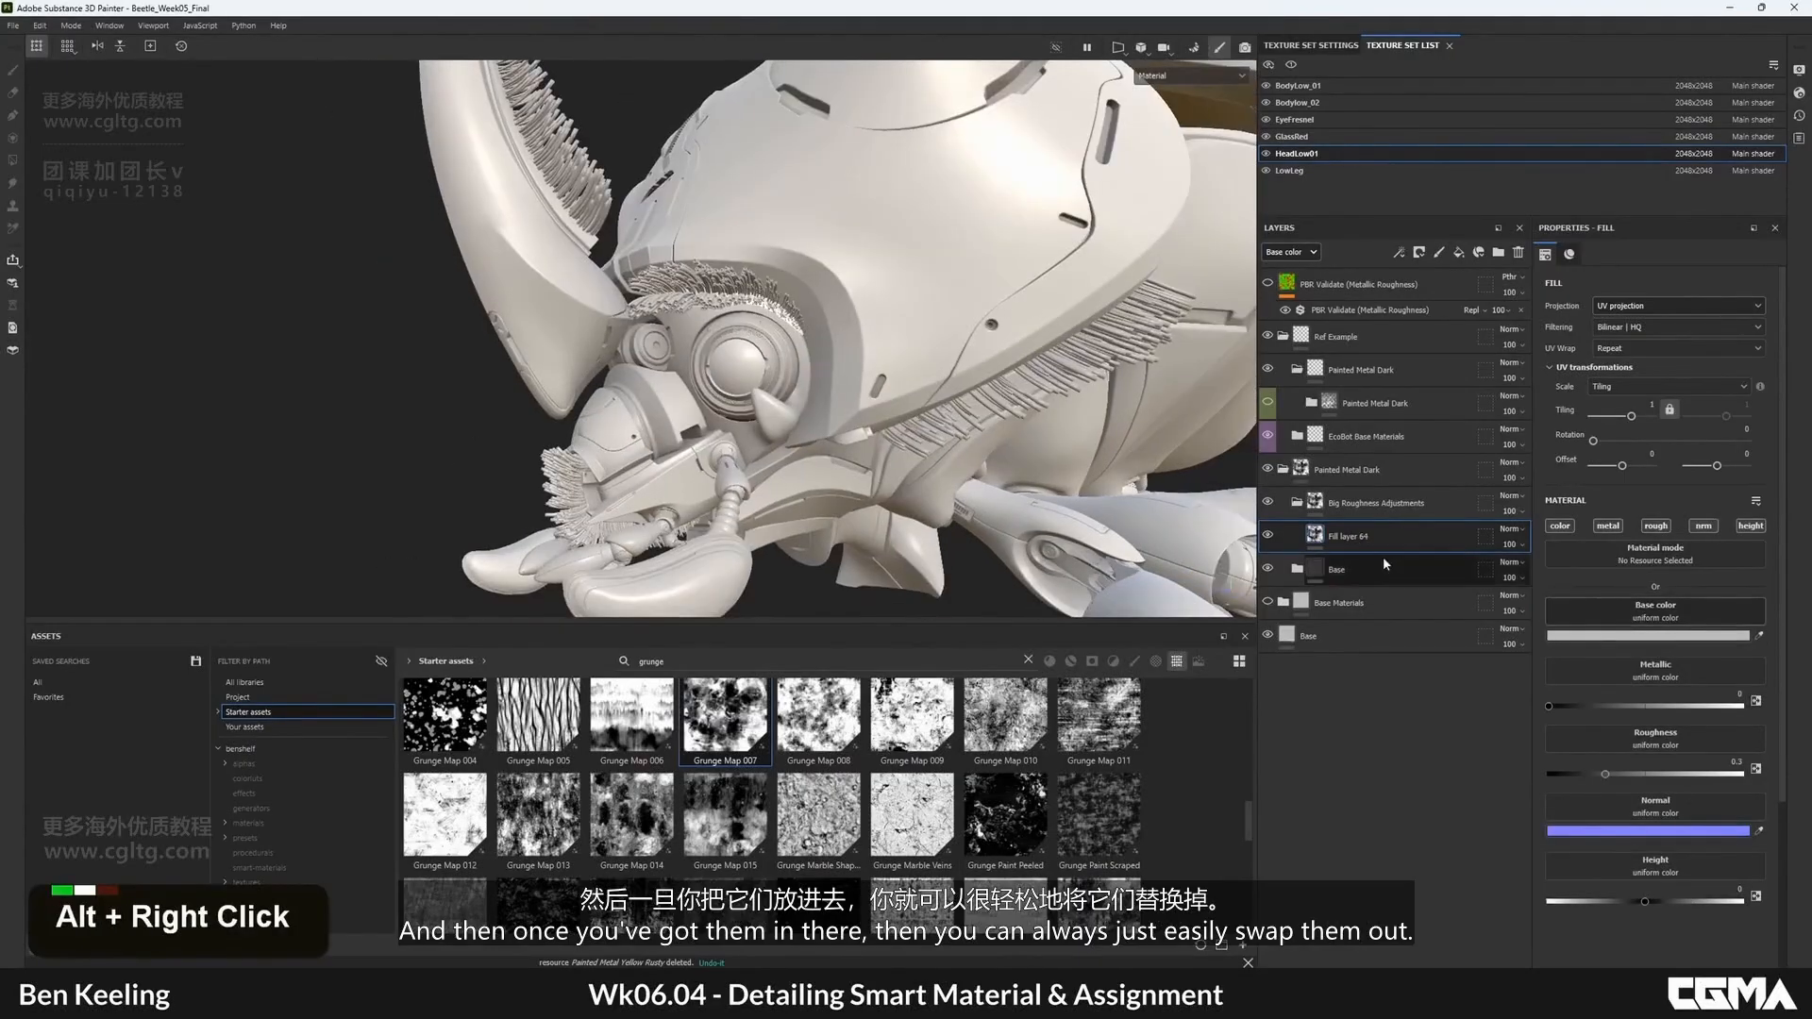
pyautogui.rightClick(1359, 548)
pyautogui.click(1423, 27)
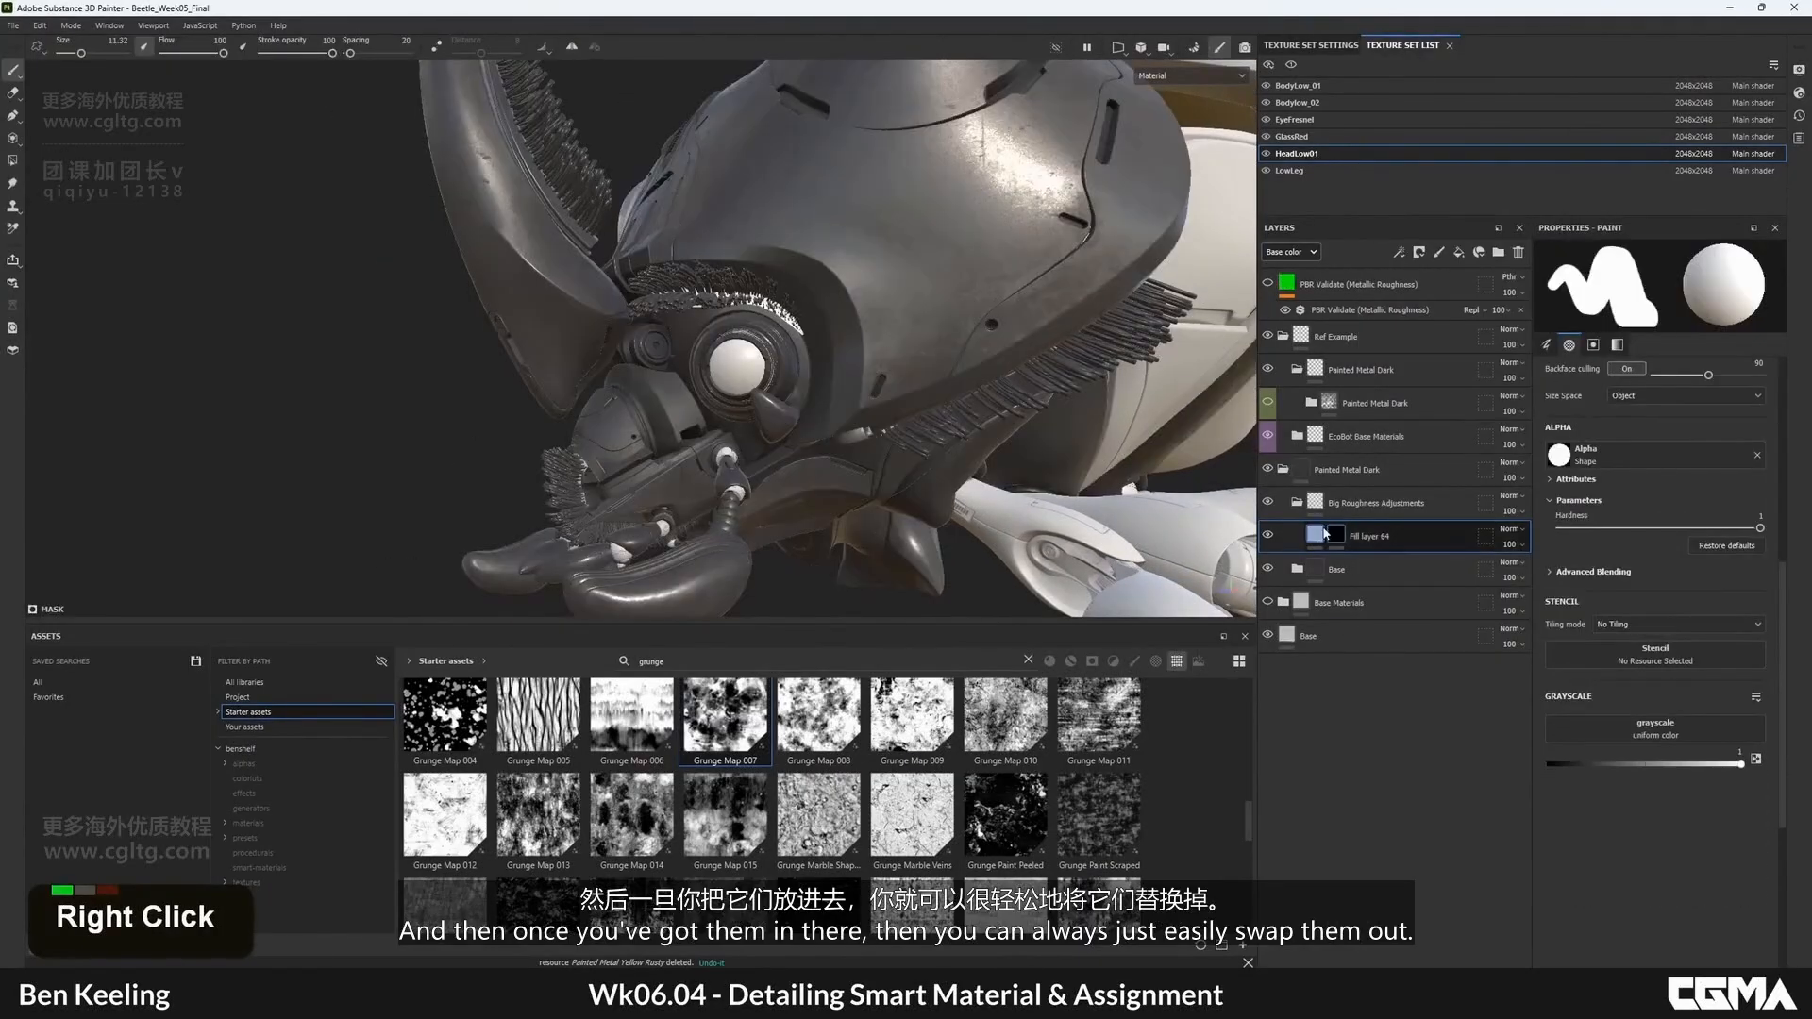
pyautogui.rightClick(1335, 535)
pyautogui.click(1396, 493)
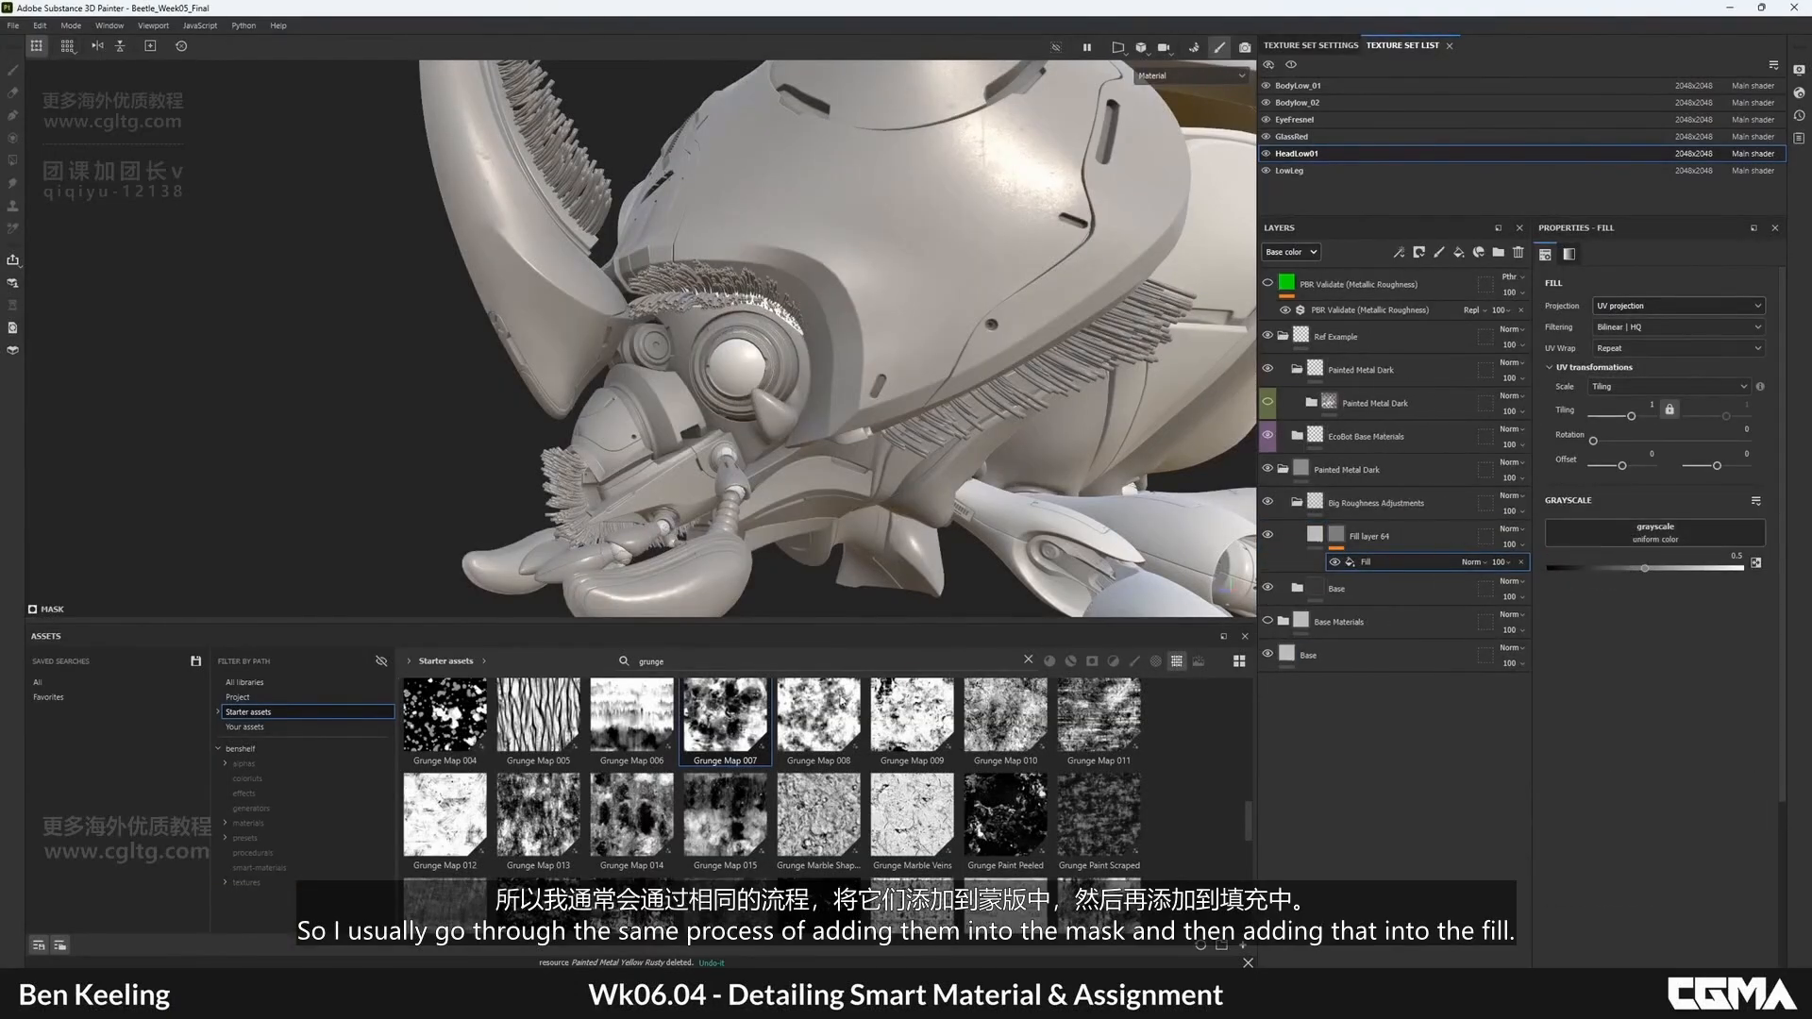
pyautogui.moveTo(1643, 535); pyautogui.dragTo(1652, 536)
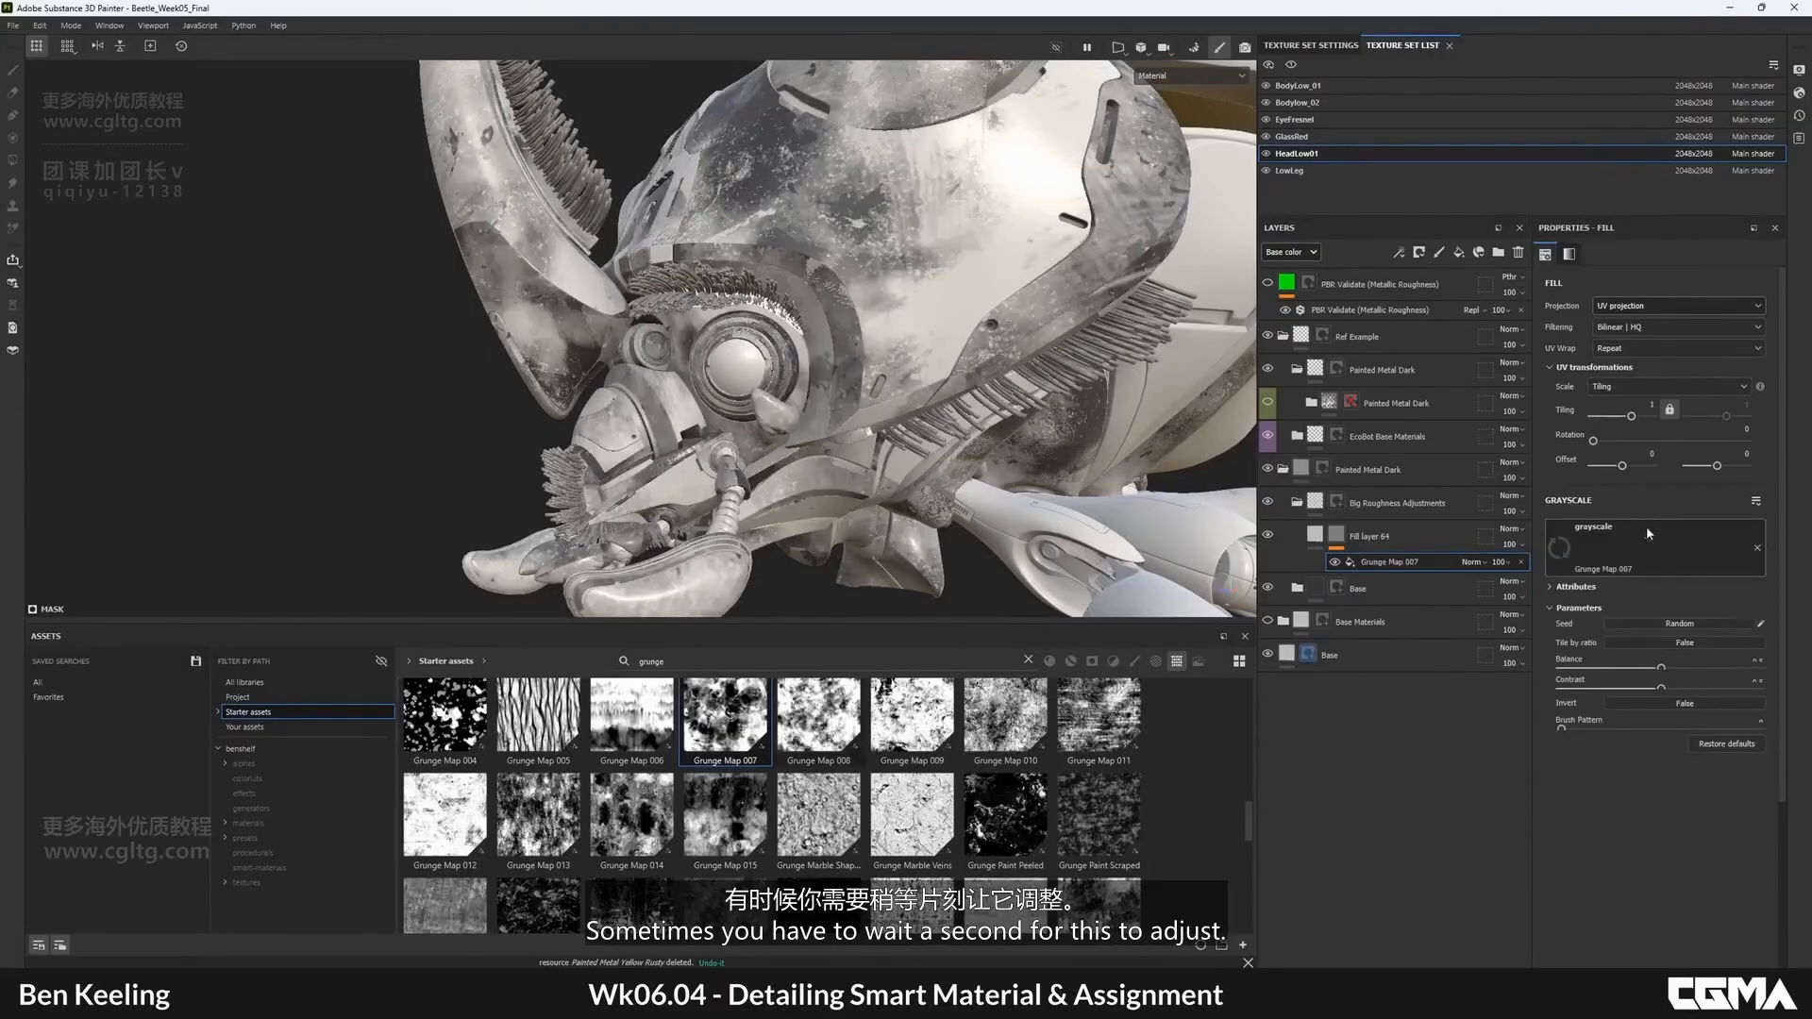
# - Set the mask's Grunge Map 007 to tri-planar projection with tiling 3 and lower its balance to reduce the coverage
pyautogui.click(1642, 305)
pyautogui.click(1635, 338)
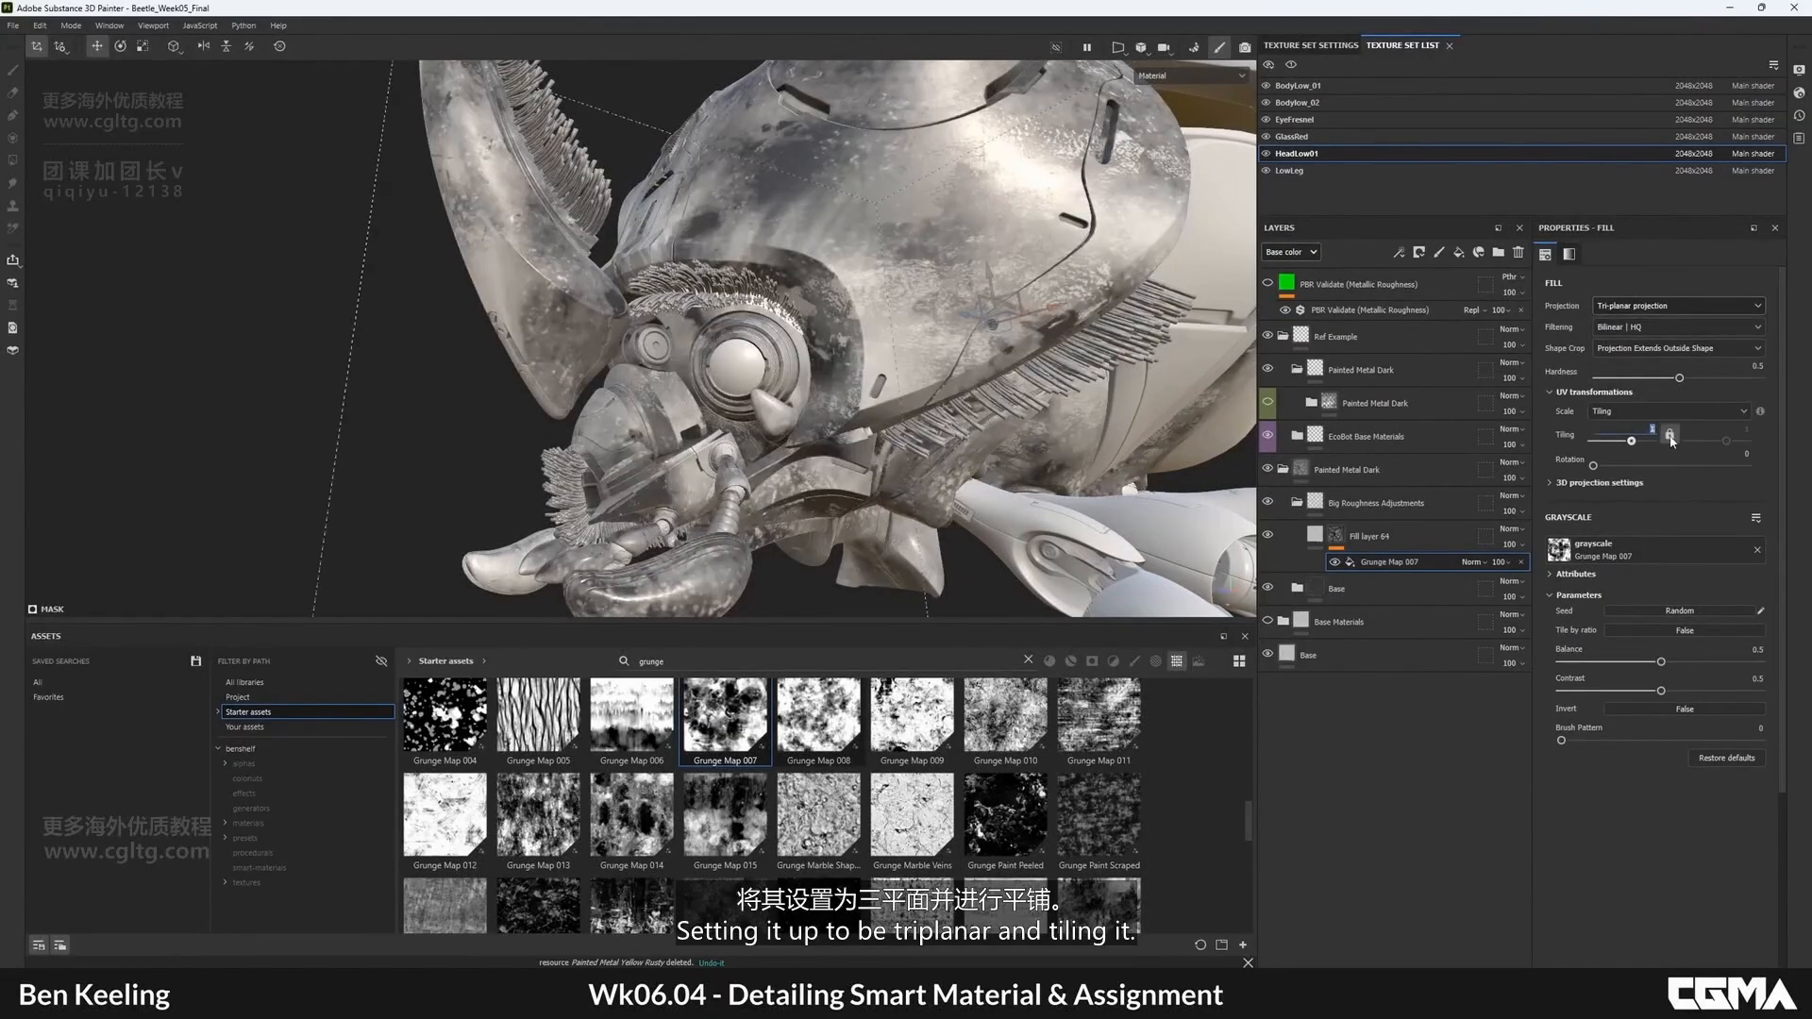
pyautogui.write('3')
pyautogui.press('Return')
pyautogui.keyDown('alt'); pyautogui.moveTo(727, 231); pyautogui.dragTo(722, 311); pyautogui.keyUp('alt')
pyautogui.keyDown('alt'); pyautogui.moveTo(722, 312); pyautogui.dragTo(736, 378, button='middle'); pyautogui.keyUp('alt')
pyautogui.keyDown('alt'); pyautogui.moveTo(736, 377); pyautogui.dragTo(850, 368); pyautogui.keyUp('alt')
pyautogui.moveTo(1620, 663); pyautogui.dragTo(1613, 662)
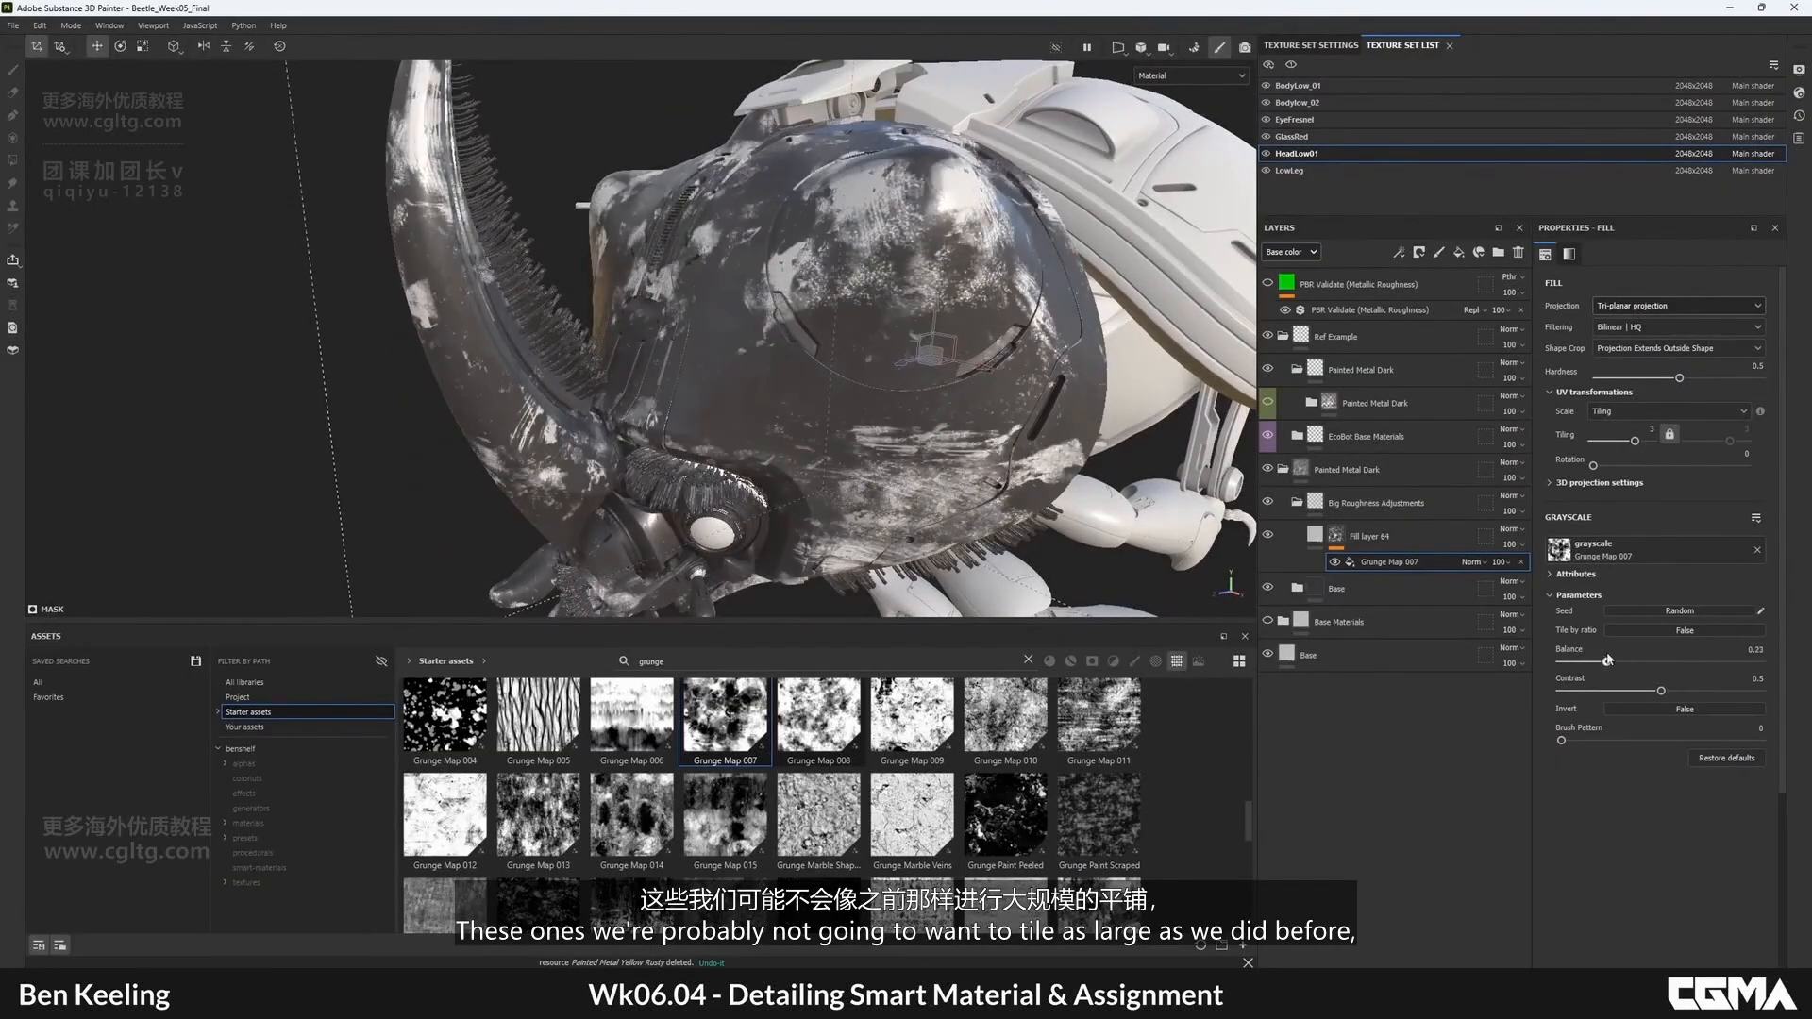
pyautogui.keyDown('alt'); pyautogui.moveTo(794, 381); pyautogui.dragTo(793, 331); pyautogui.keyUp('alt')
# - Limit the fill layer to the roughness channel and set its roughness to about 0.83
pyautogui.click(1316, 536)
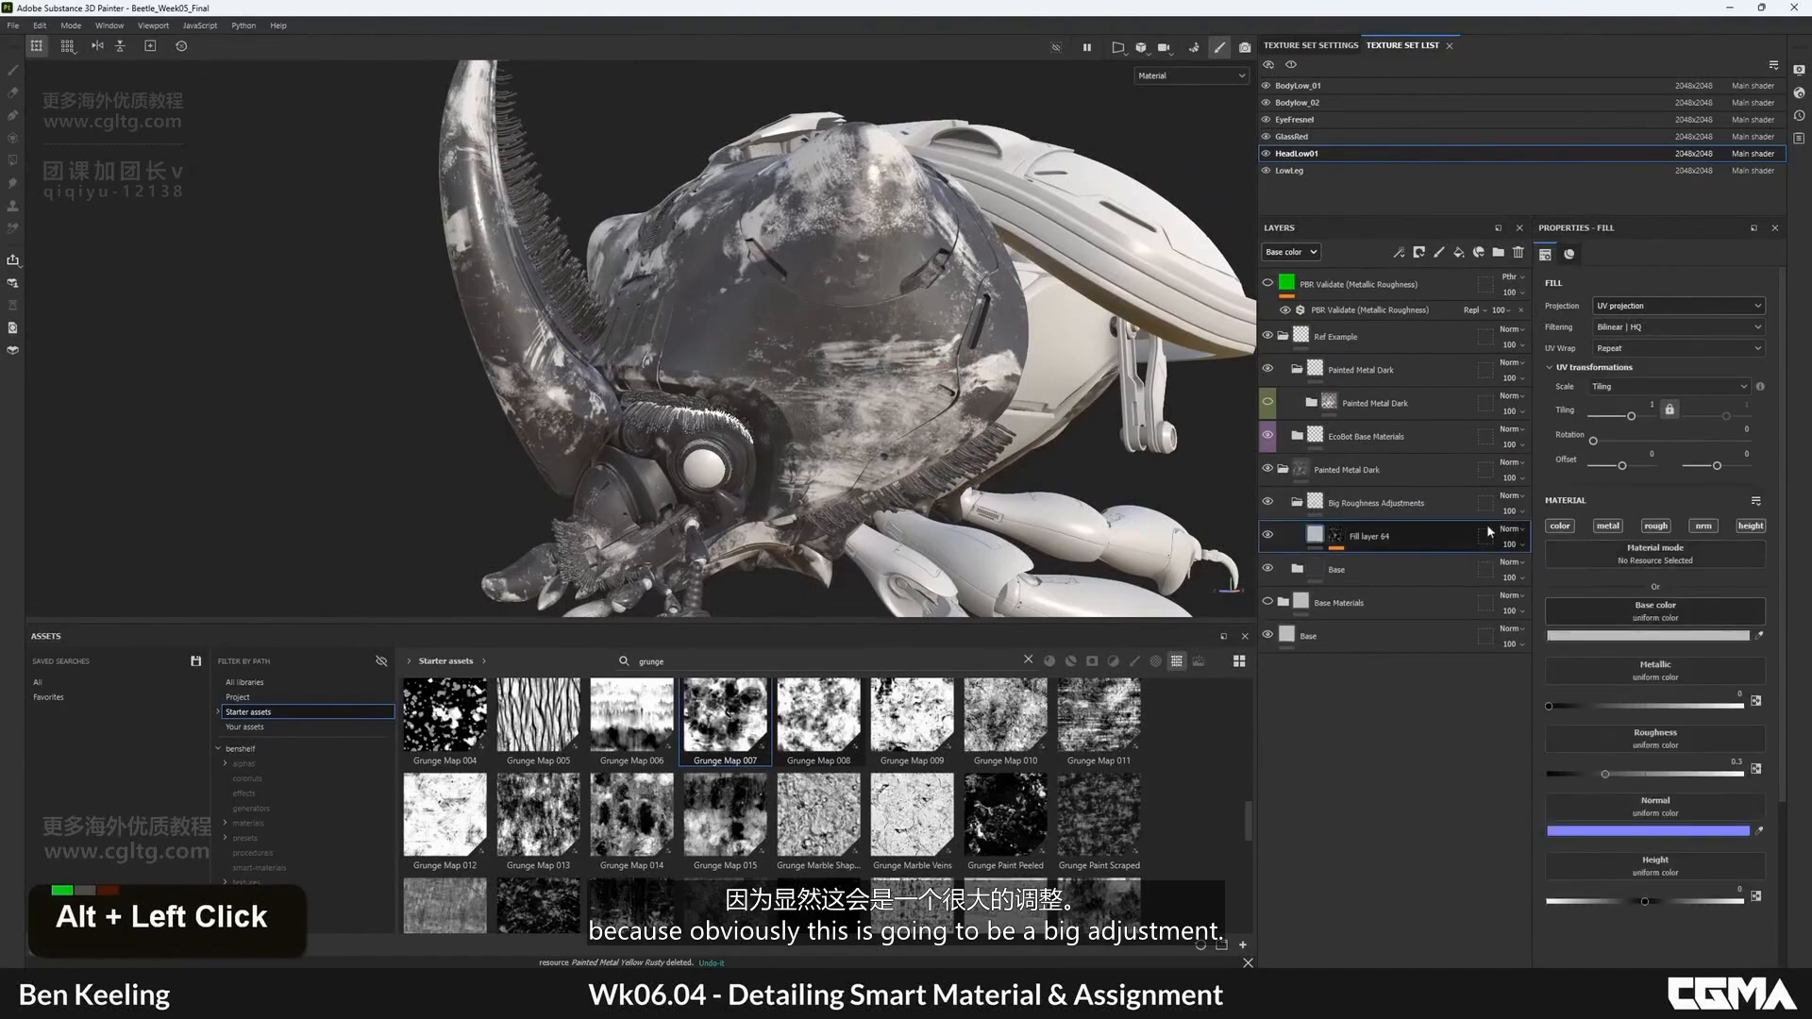
pyautogui.keyDown('alt'); pyautogui.click(1568, 530); pyautogui.keyUp('alt')
pyautogui.keyDown('alt'); pyautogui.click(1656, 526); pyautogui.keyUp('alt')
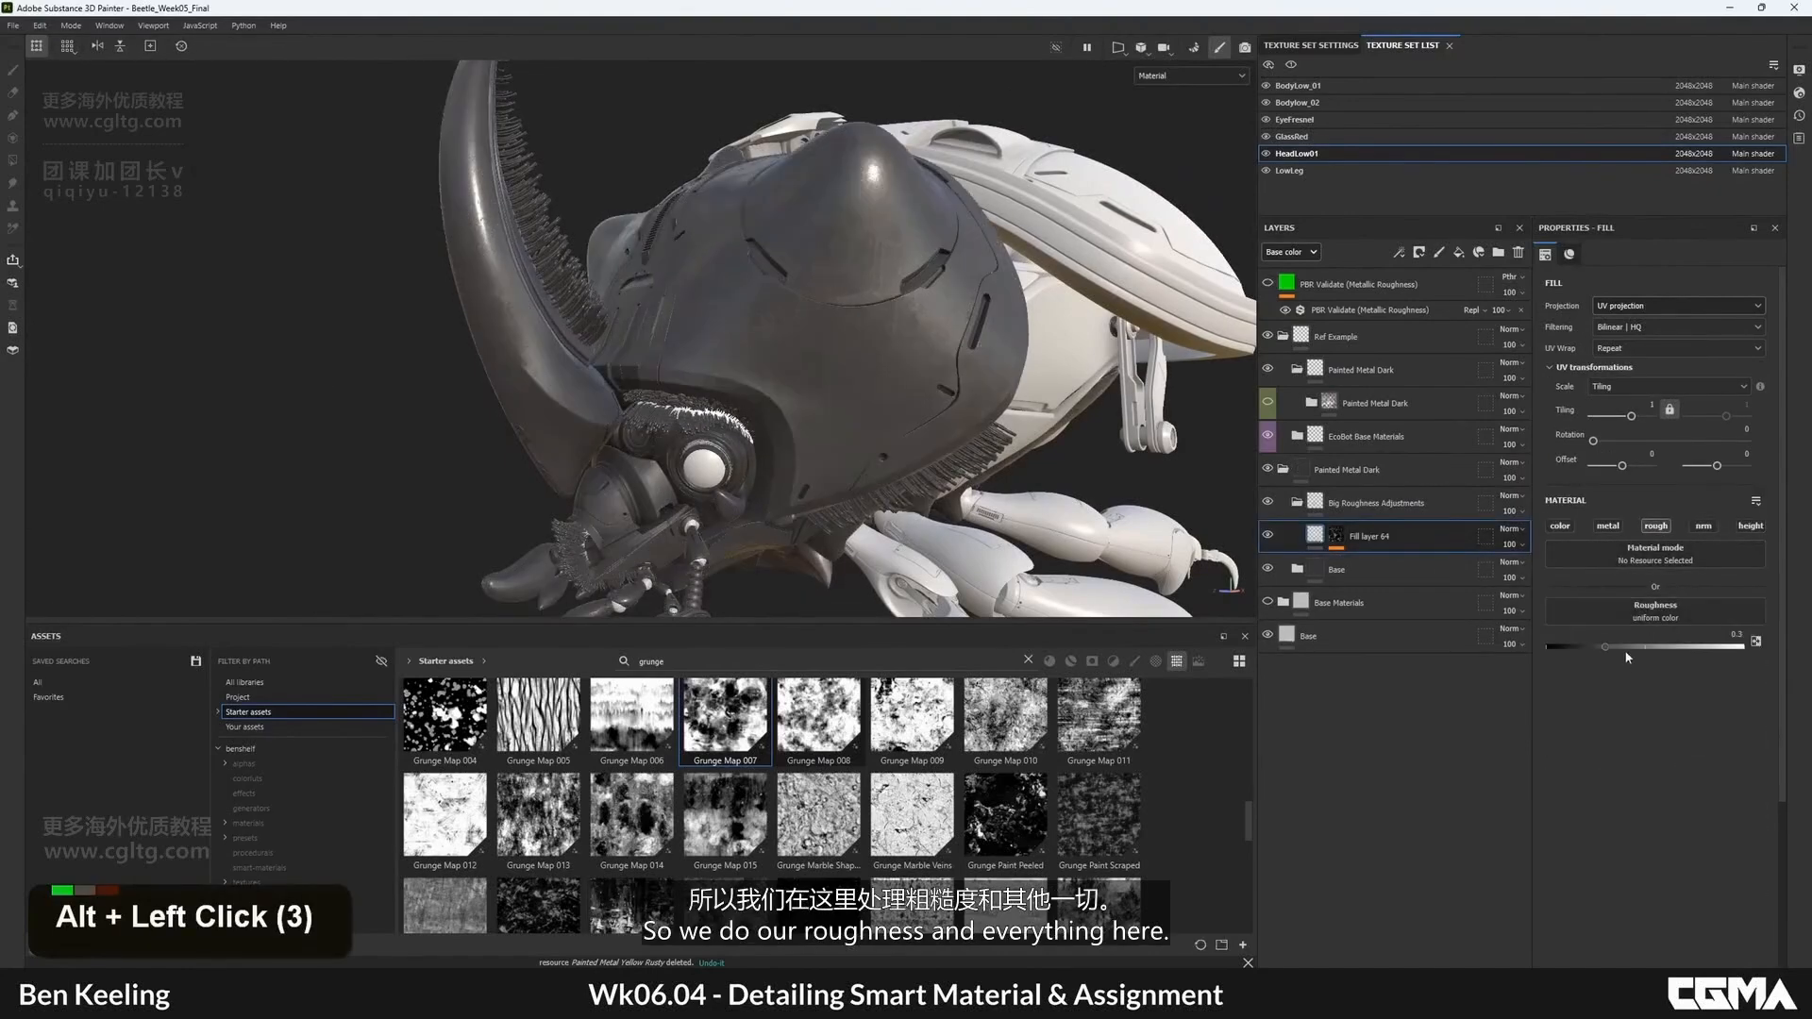
pyautogui.moveTo(1731, 647); pyautogui.dragTo(1712, 646)
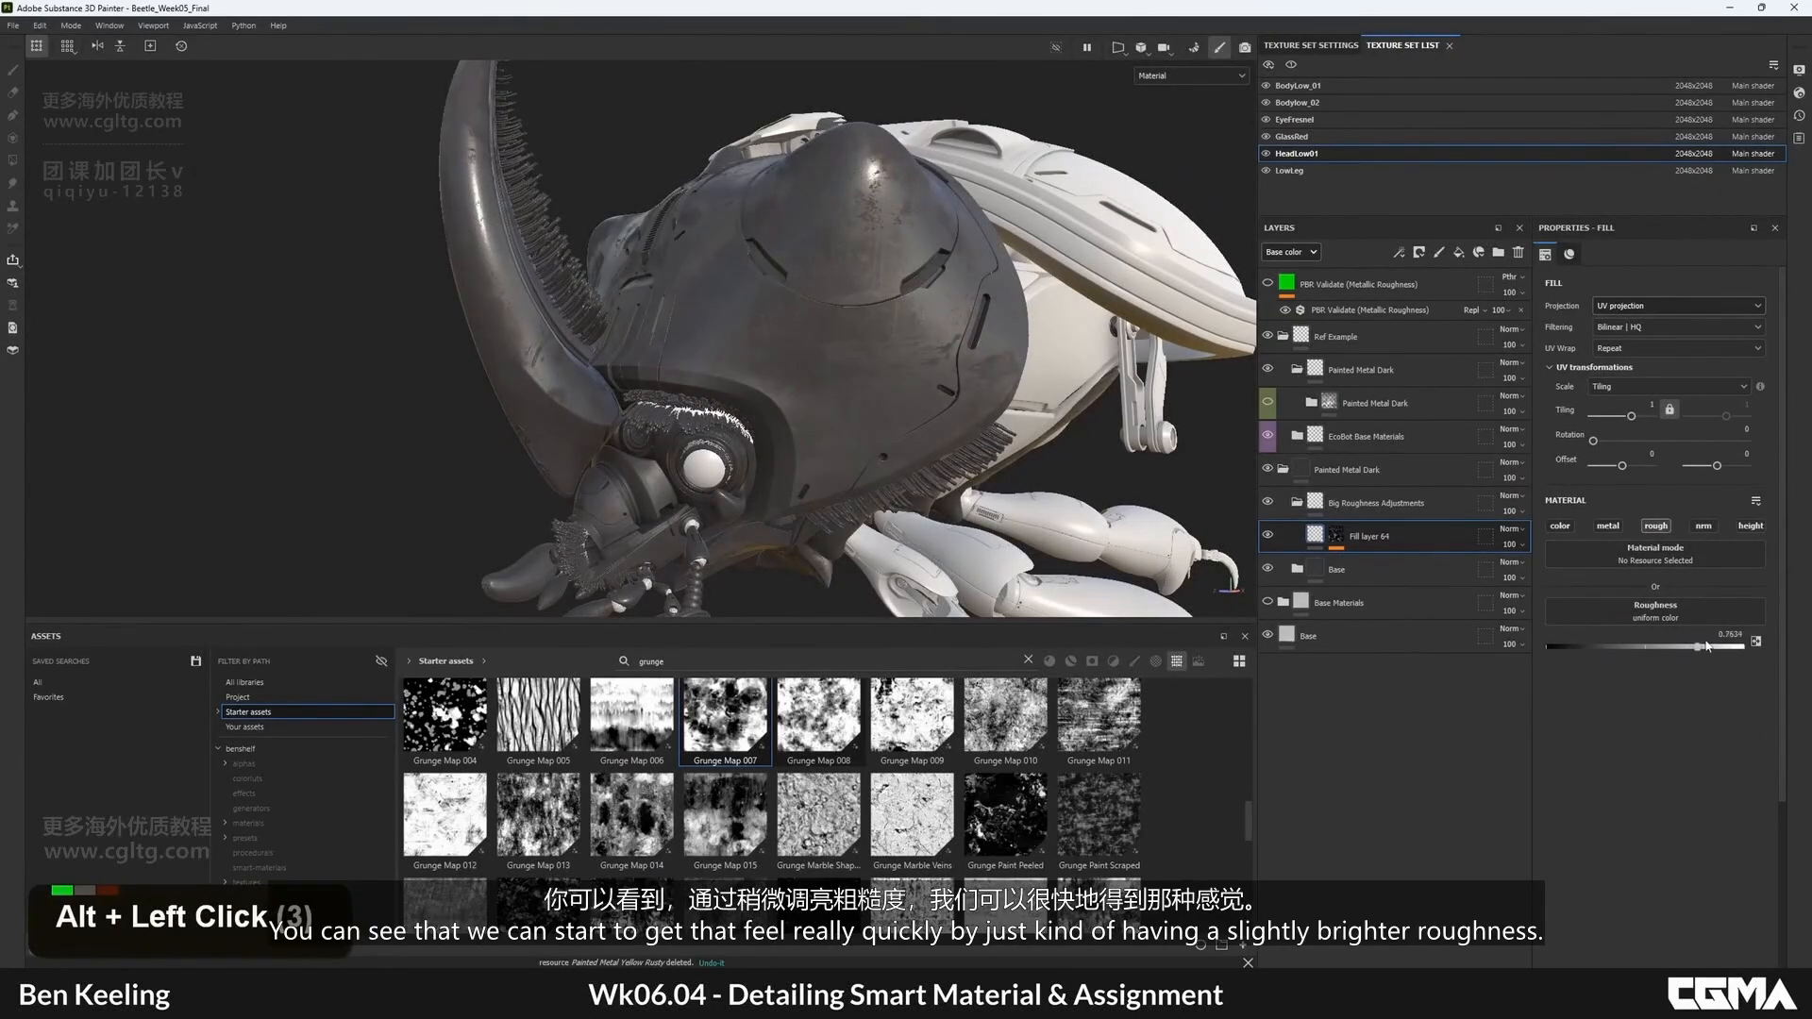
pyautogui.keyDown('alt'); pyautogui.moveTo(896, 500); pyautogui.dragTo(802, 435); pyautogui.keyUp('alt')
pyautogui.keyDown('alt'); pyautogui.moveTo(802, 434); pyautogui.dragTo(840, 447, button='right'); pyautogui.keyUp('alt')
pyautogui.keyDown('alt'); pyautogui.moveTo(840, 446); pyautogui.dragTo(784, 405); pyautogui.keyUp('alt')
pyautogui.keyDown('alt'); pyautogui.moveTo(784, 406); pyautogui.dragTo(713, 373, button='right'); pyautogui.keyUp('alt')
pyautogui.keyDown('alt'); pyautogui.moveTo(713, 373); pyautogui.dragTo(755, 378); pyautogui.keyUp('alt')
pyautogui.keyDown('alt'); pyautogui.moveTo(755, 377); pyautogui.dragTo(731, 396, button='middle'); pyautogui.keyUp('alt')
pyautogui.keyDown('alt'); pyautogui.moveTo(732, 396); pyautogui.dragTo(821, 354); pyautogui.keyUp('alt')
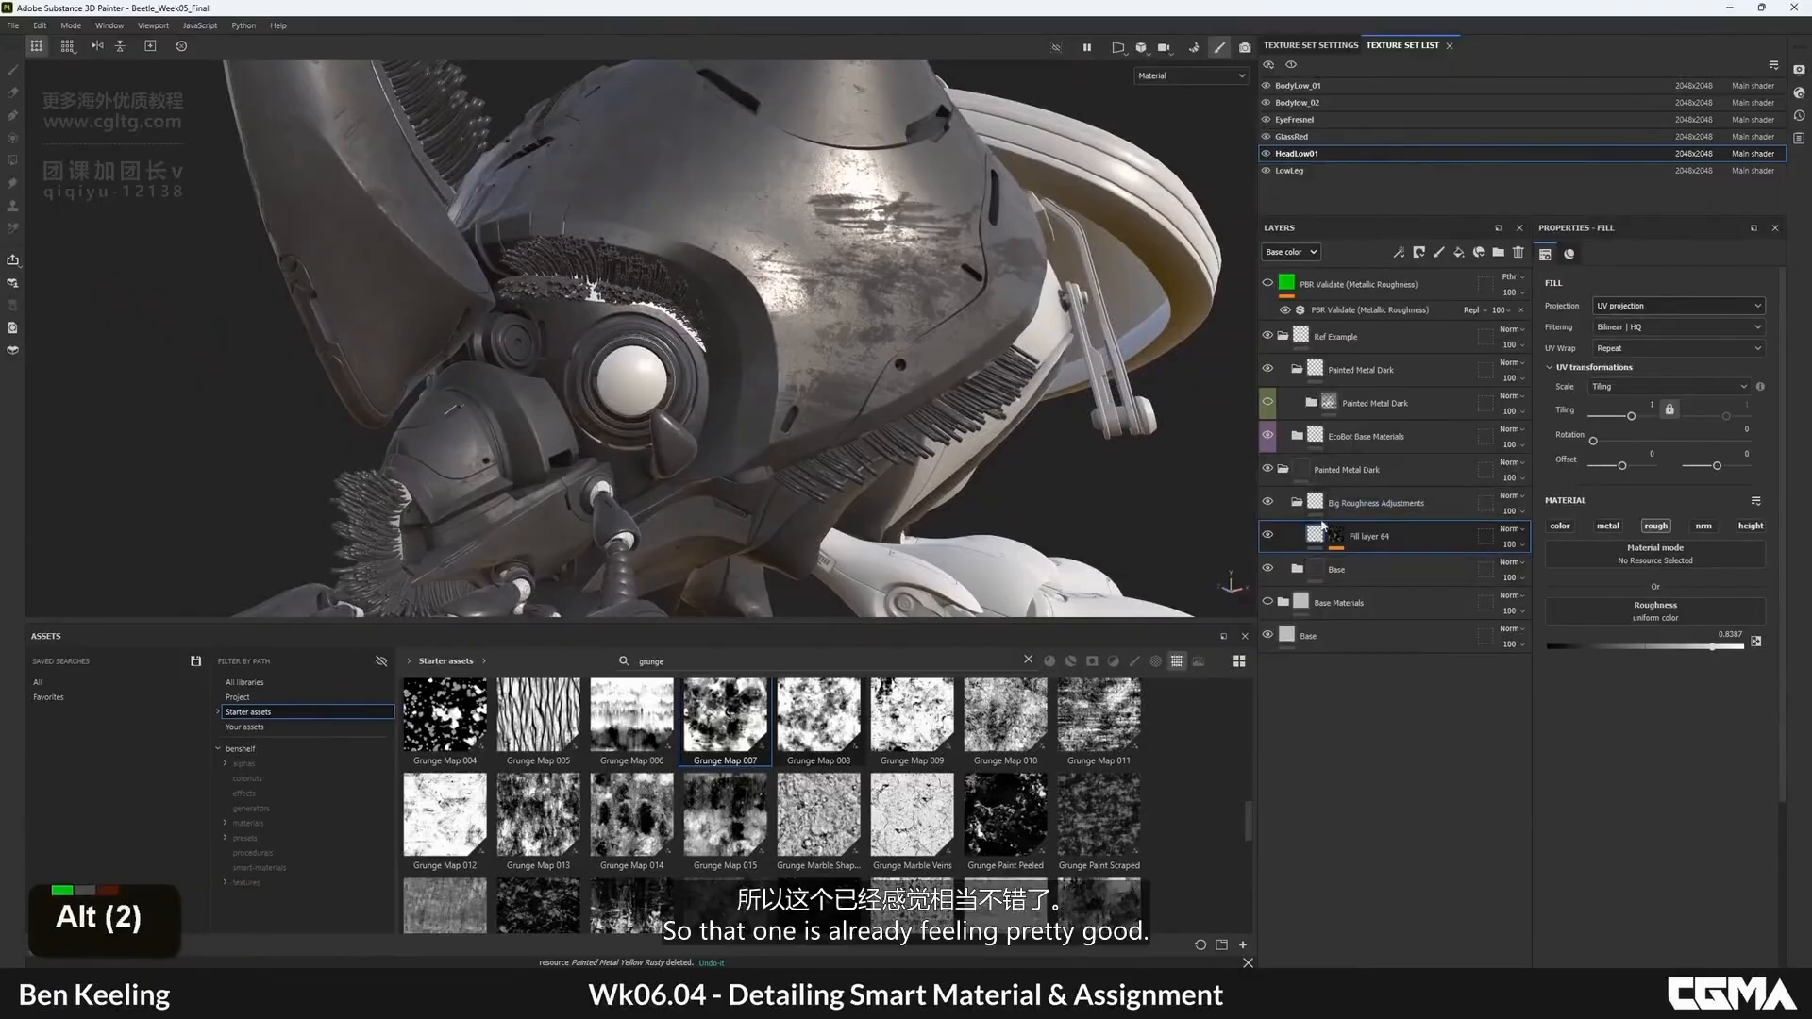
# - Enable the color channel on the masked fill layer alongside its roughness channel
pyautogui.rightClick(1315, 535)
pyautogui.click(1459, 536)
pyautogui.click(1560, 526)
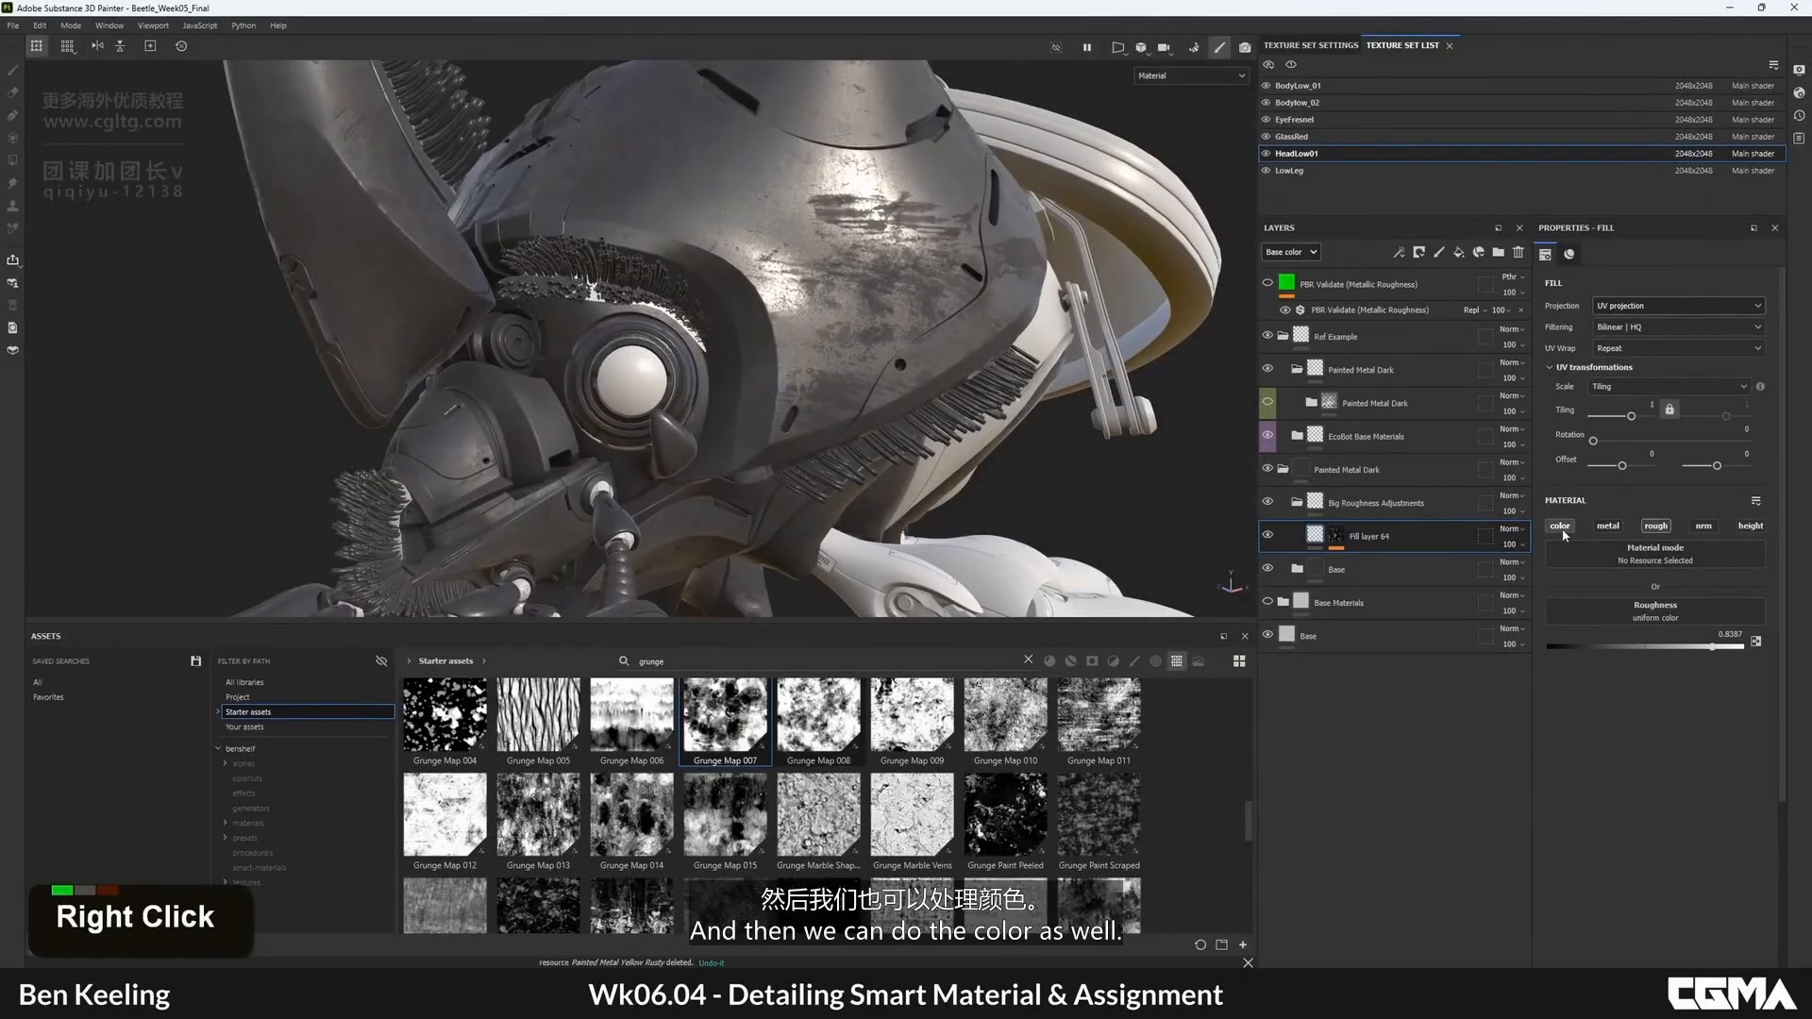
# - Display only the base color channel in the viewport, framed closely on the head's dark paint
pyautogui.click(1609, 638)
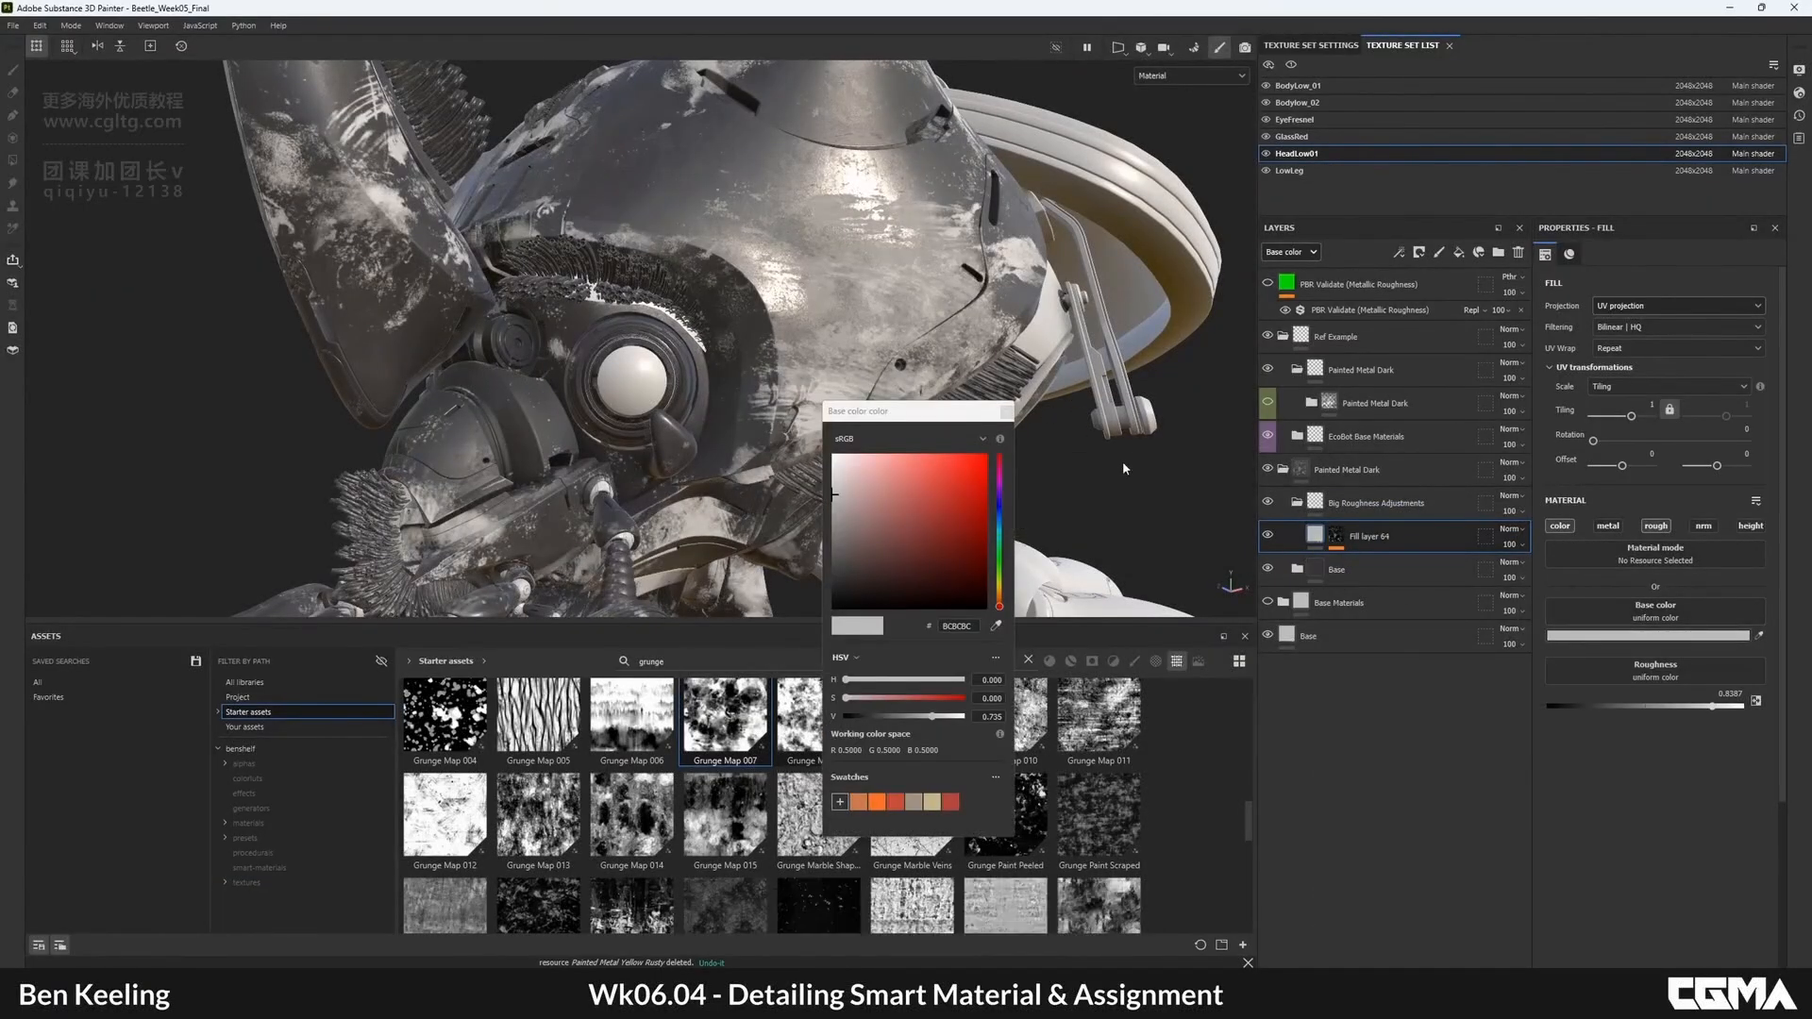
pyautogui.keyDown('alt'); pyautogui.moveTo(1123, 461); pyautogui.dragTo(1057, 443, button='right'); pyautogui.keyUp('alt')
pyautogui.keyDown('alt'); pyautogui.moveTo(1057, 443); pyautogui.dragTo(852, 300, button='middle'); pyautogui.keyUp('alt')
pyautogui.press('c')
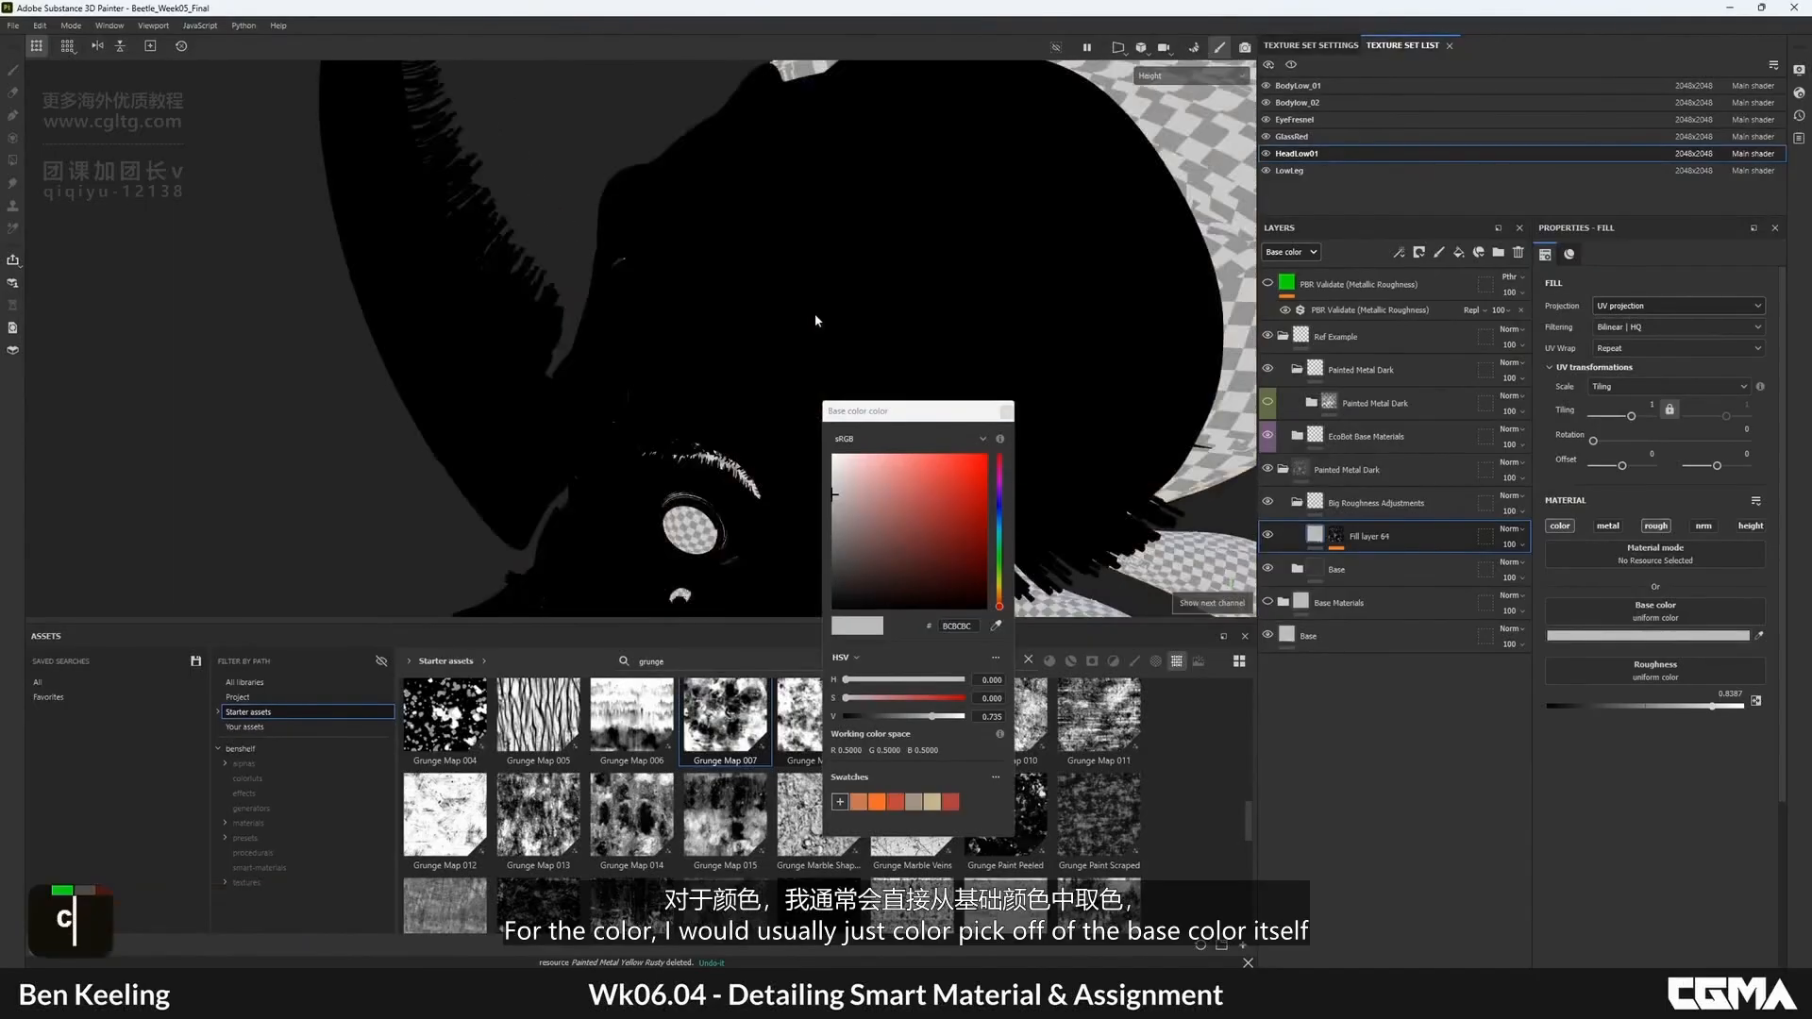
pyautogui.keyDown('alt'); pyautogui.moveTo(814, 314); pyautogui.dragTo(814, 281); pyautogui.keyUp('alt')
pyautogui.click(1019, 392)
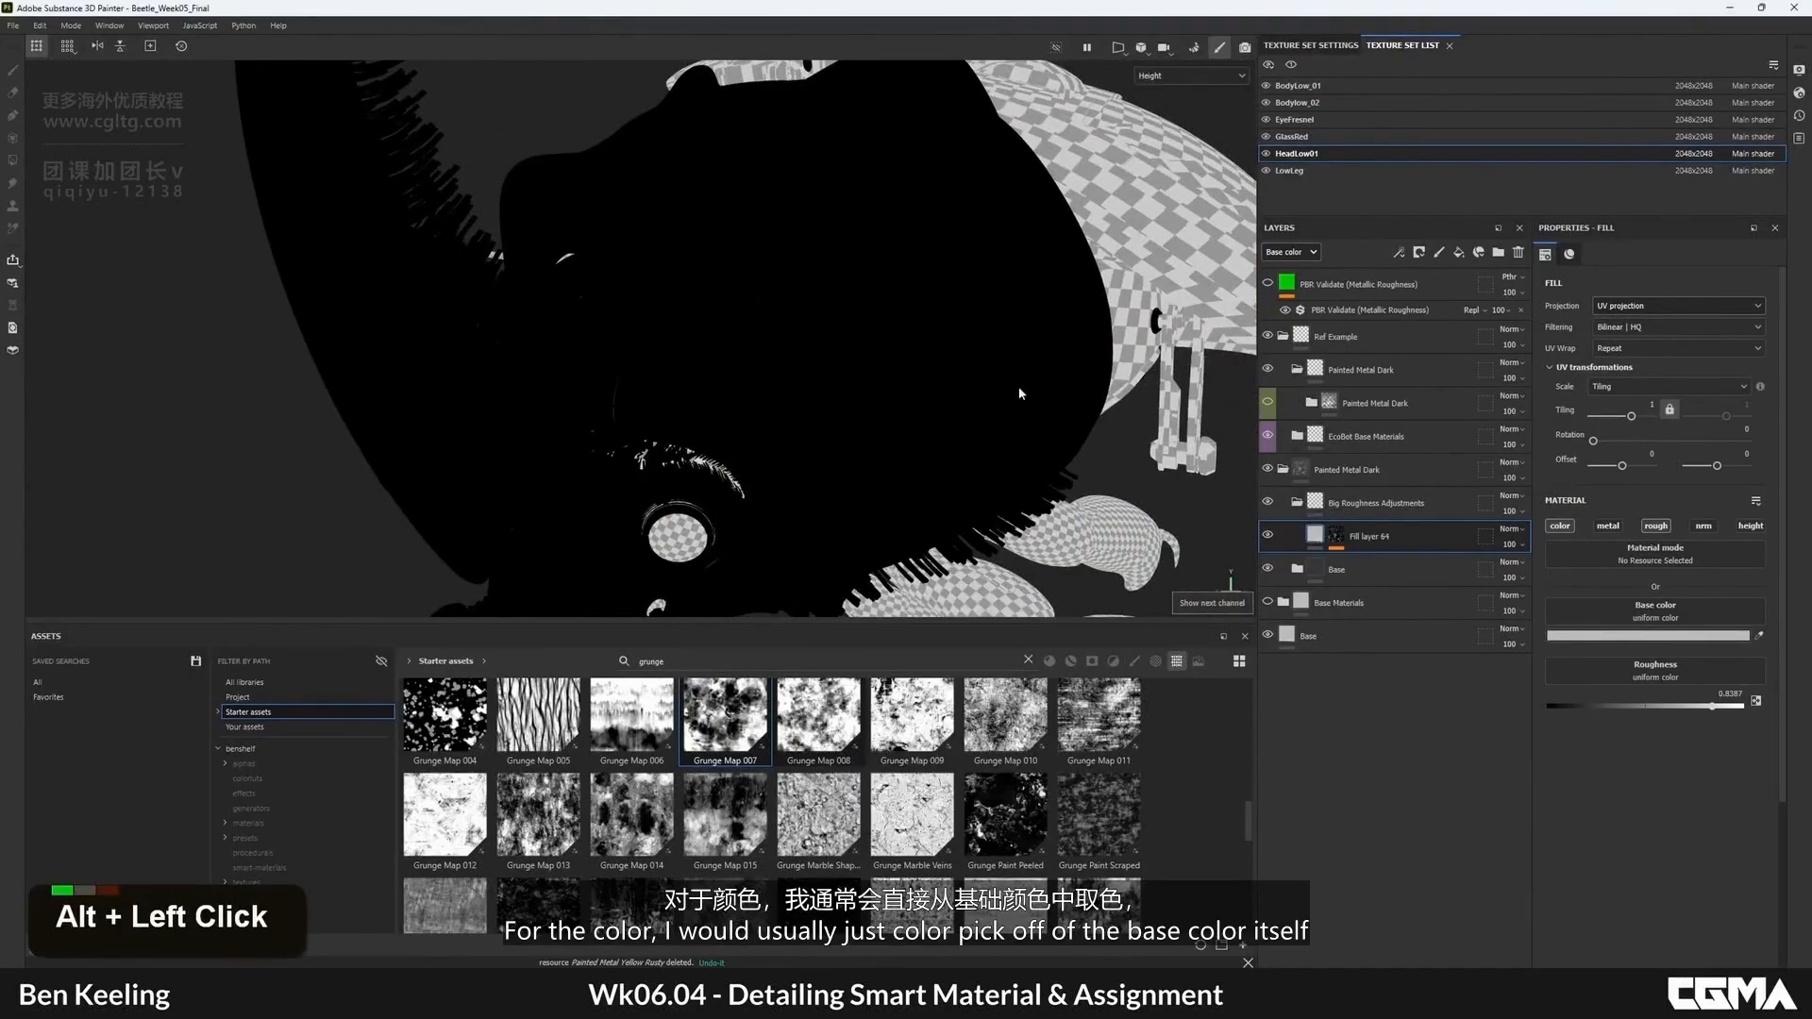
pyautogui.click(1157, 81)
pyautogui.click(1167, 138)
pyautogui.keyDown('alt'); pyautogui.moveTo(981, 316); pyautogui.dragTo(987, 254, button='middle'); pyautogui.keyUp('alt')
pyautogui.keyDown('alt'); pyautogui.moveTo(987, 255); pyautogui.dragTo(1074, 272, button='right'); pyautogui.keyUp('alt')
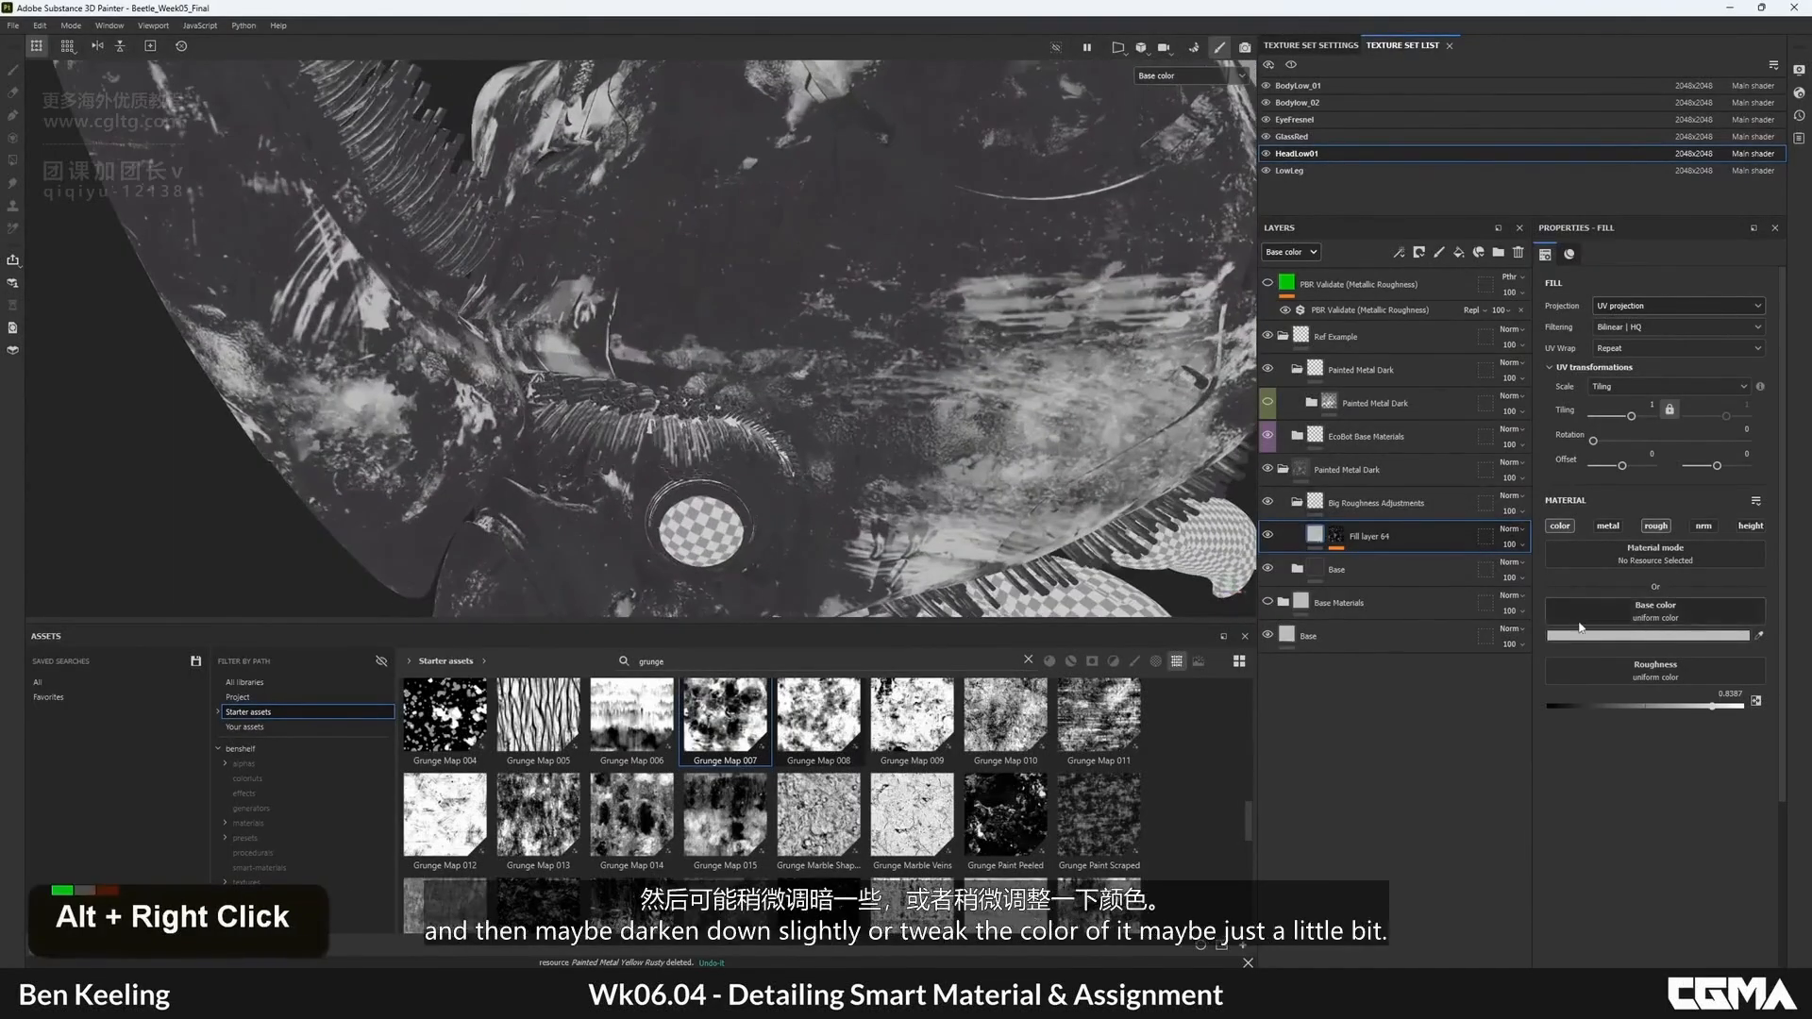
# - Sample the head's dark paint as the fill layer's base color and shift it to the muted purple 3D3648
pyautogui.click(930, 221)
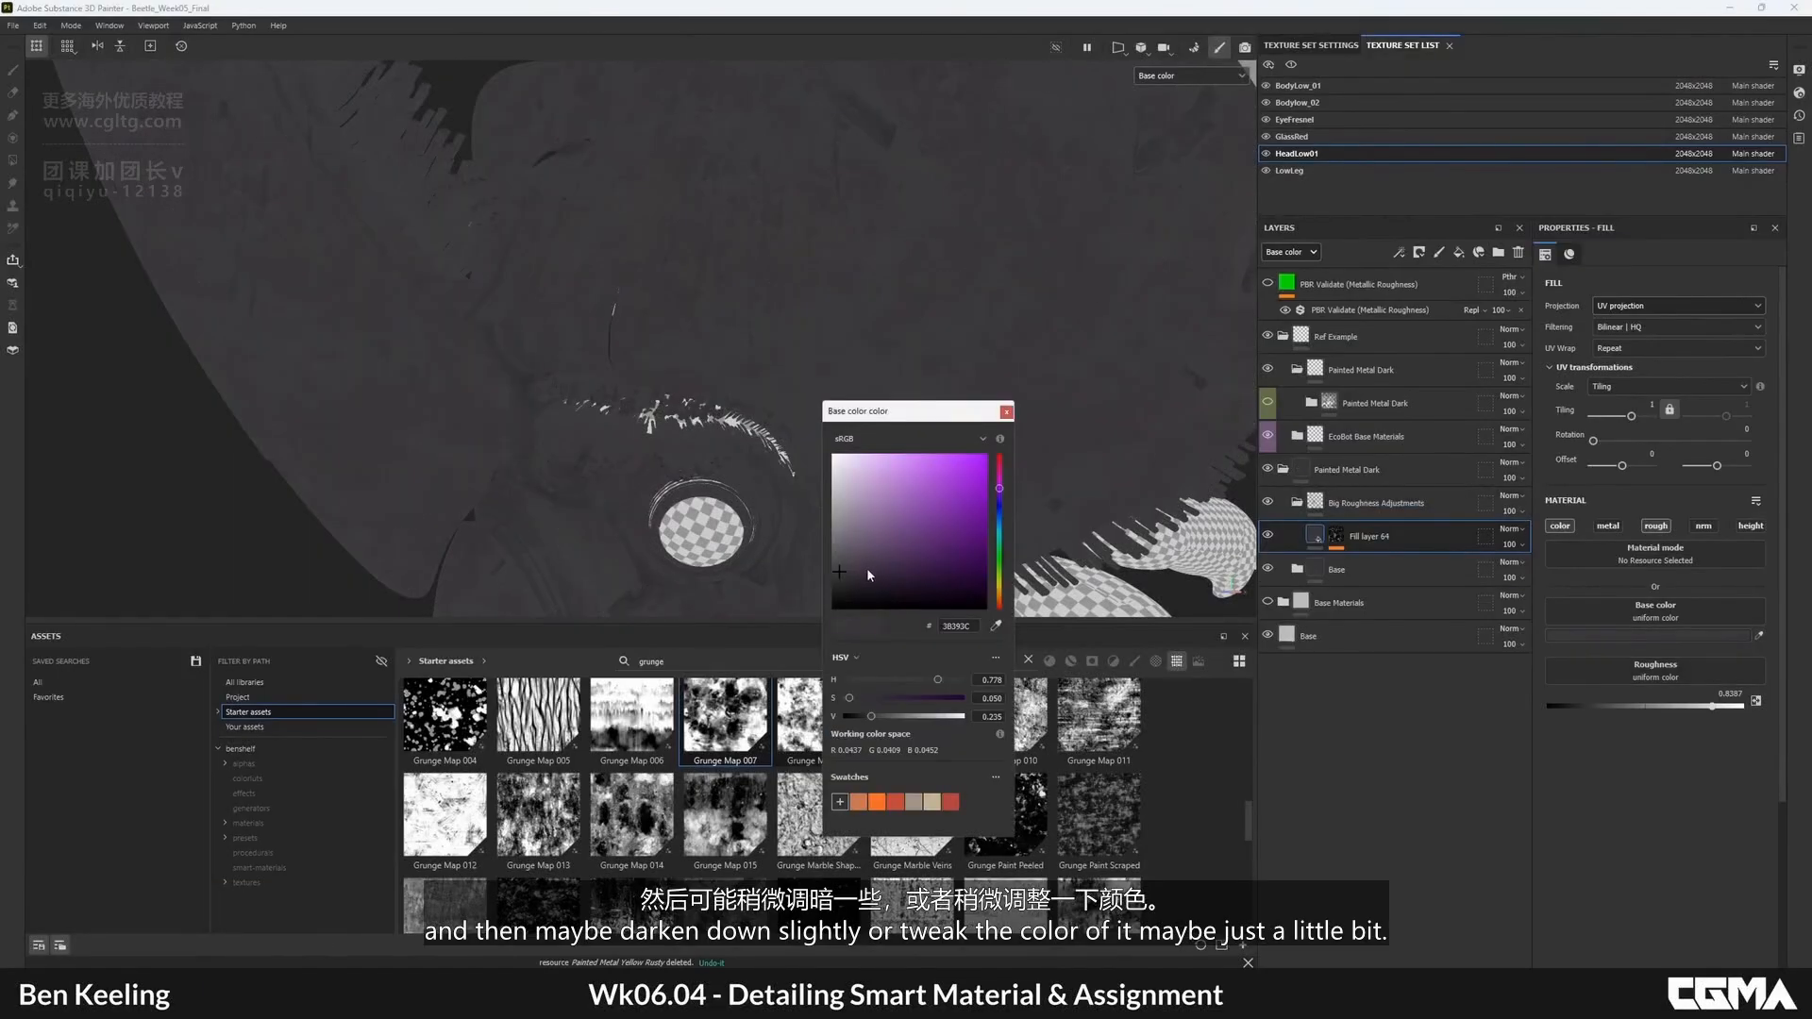
pyautogui.moveTo(857, 576); pyautogui.dragTo(858, 570)
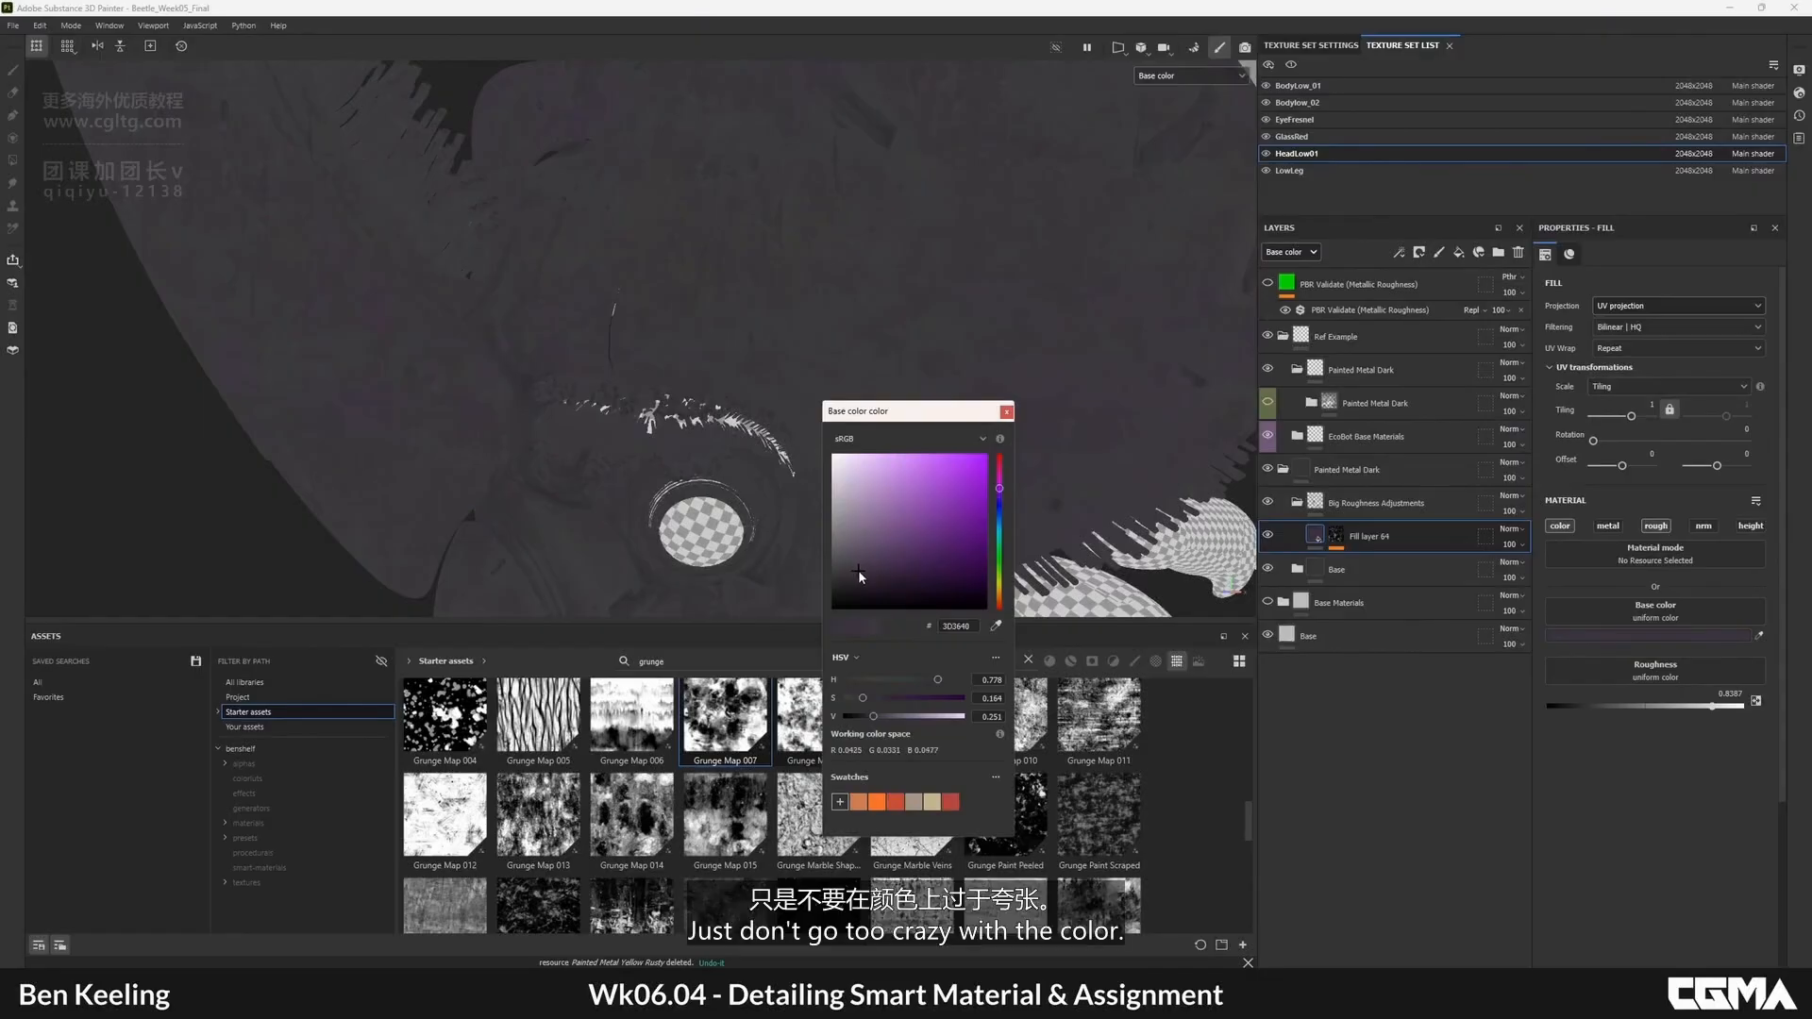
pyautogui.click(1007, 413)
pyautogui.keyDown('alt'); pyautogui.moveTo(947, 255); pyautogui.dragTo(886, 133, button='right'); pyautogui.keyUp('alt')
pyautogui.keyDown('alt'); pyautogui.moveTo(886, 134); pyautogui.dragTo(828, 262); pyautogui.keyUp('alt')
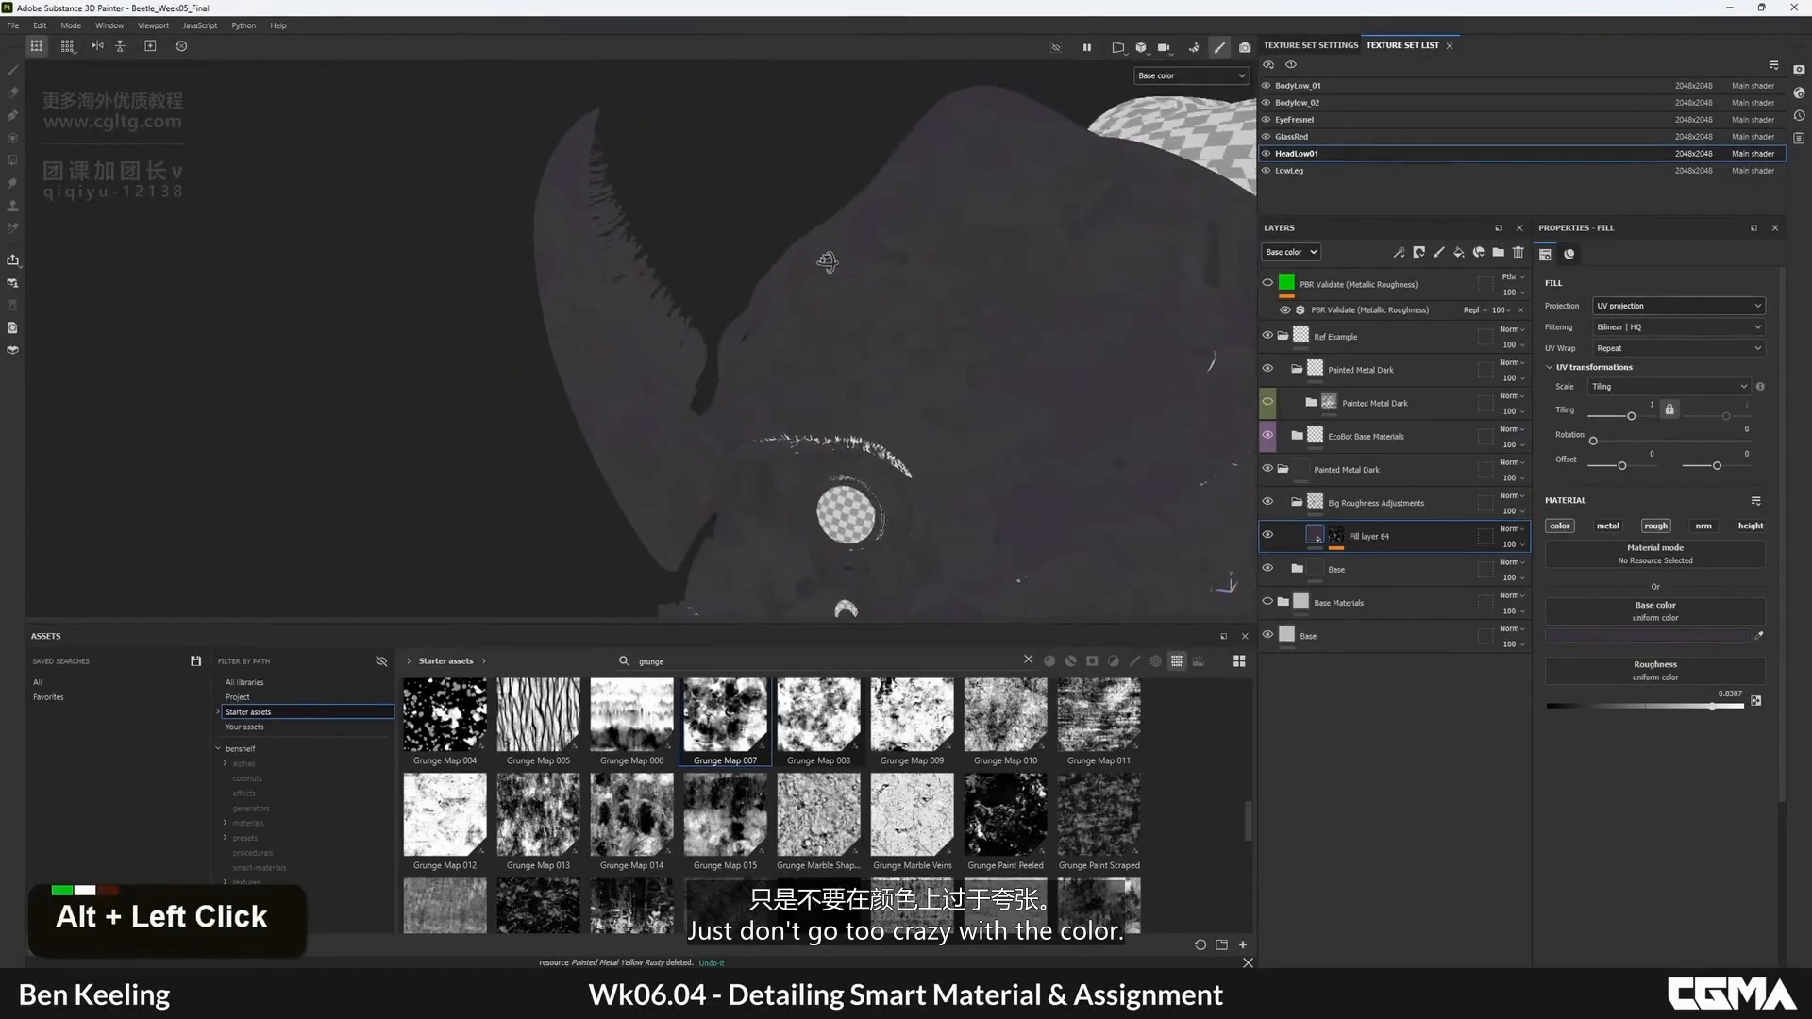
# - Return to the full material display and set the fill layer's base color opacity to 20, comparing the head with and without it
pyautogui.press('m')
pyautogui.keyDown('alt'); pyautogui.moveTo(845, 323); pyautogui.dragTo(875, 331); pyautogui.keyUp('alt')
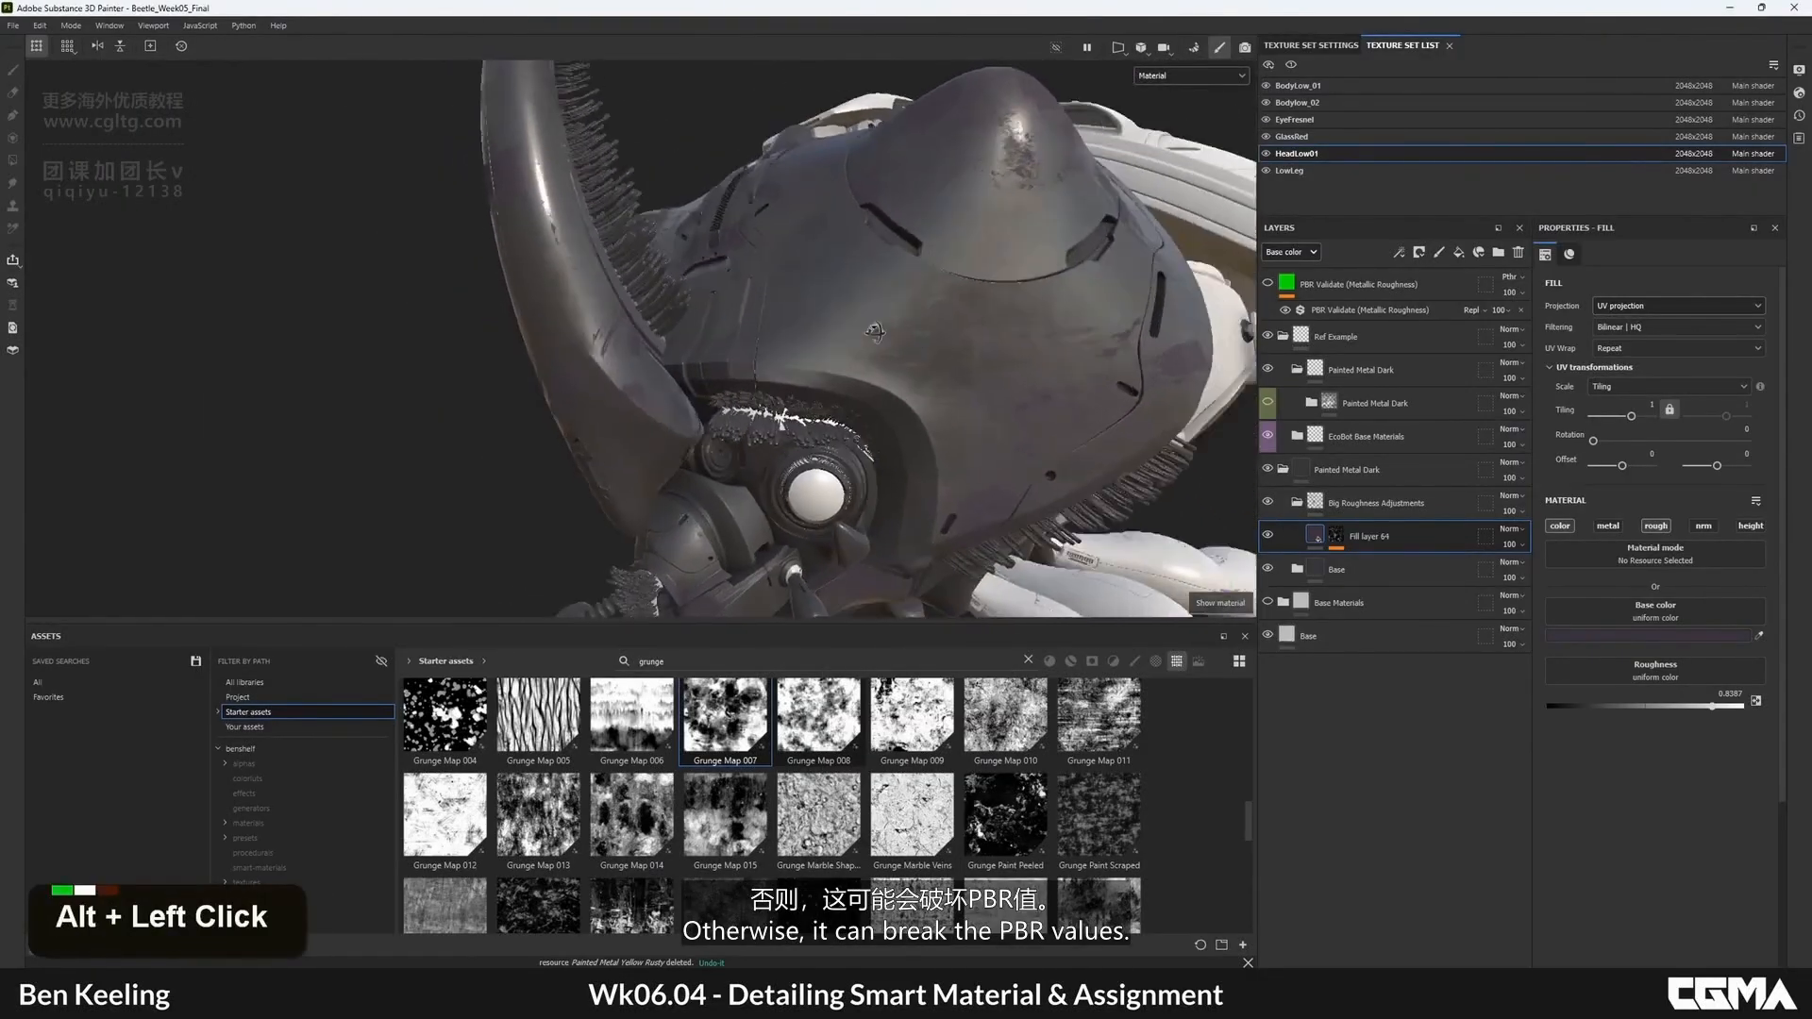
pyautogui.keyDown('alt'); pyautogui.moveTo(875, 330); pyautogui.dragTo(809, 257, button='middle'); pyautogui.keyUp('alt')
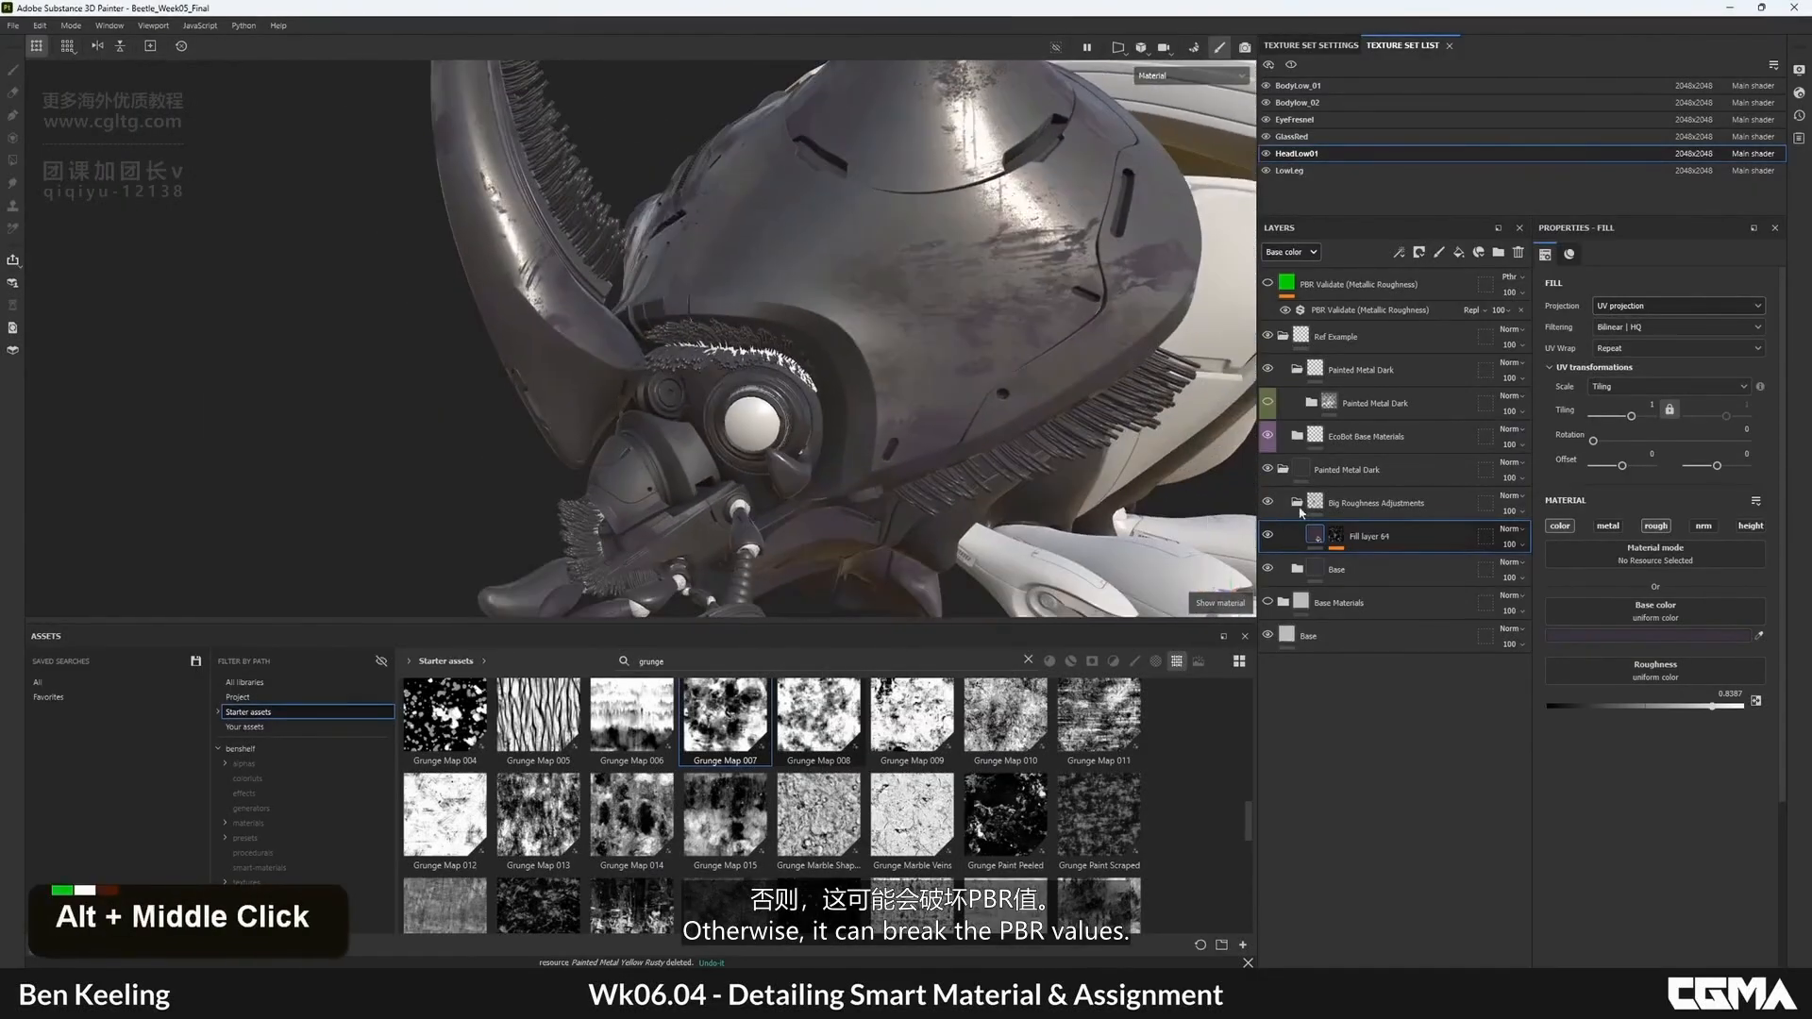
pyautogui.click(1513, 544)
pyautogui.moveTo(1560, 570); pyautogui.dragTo(1491, 571)
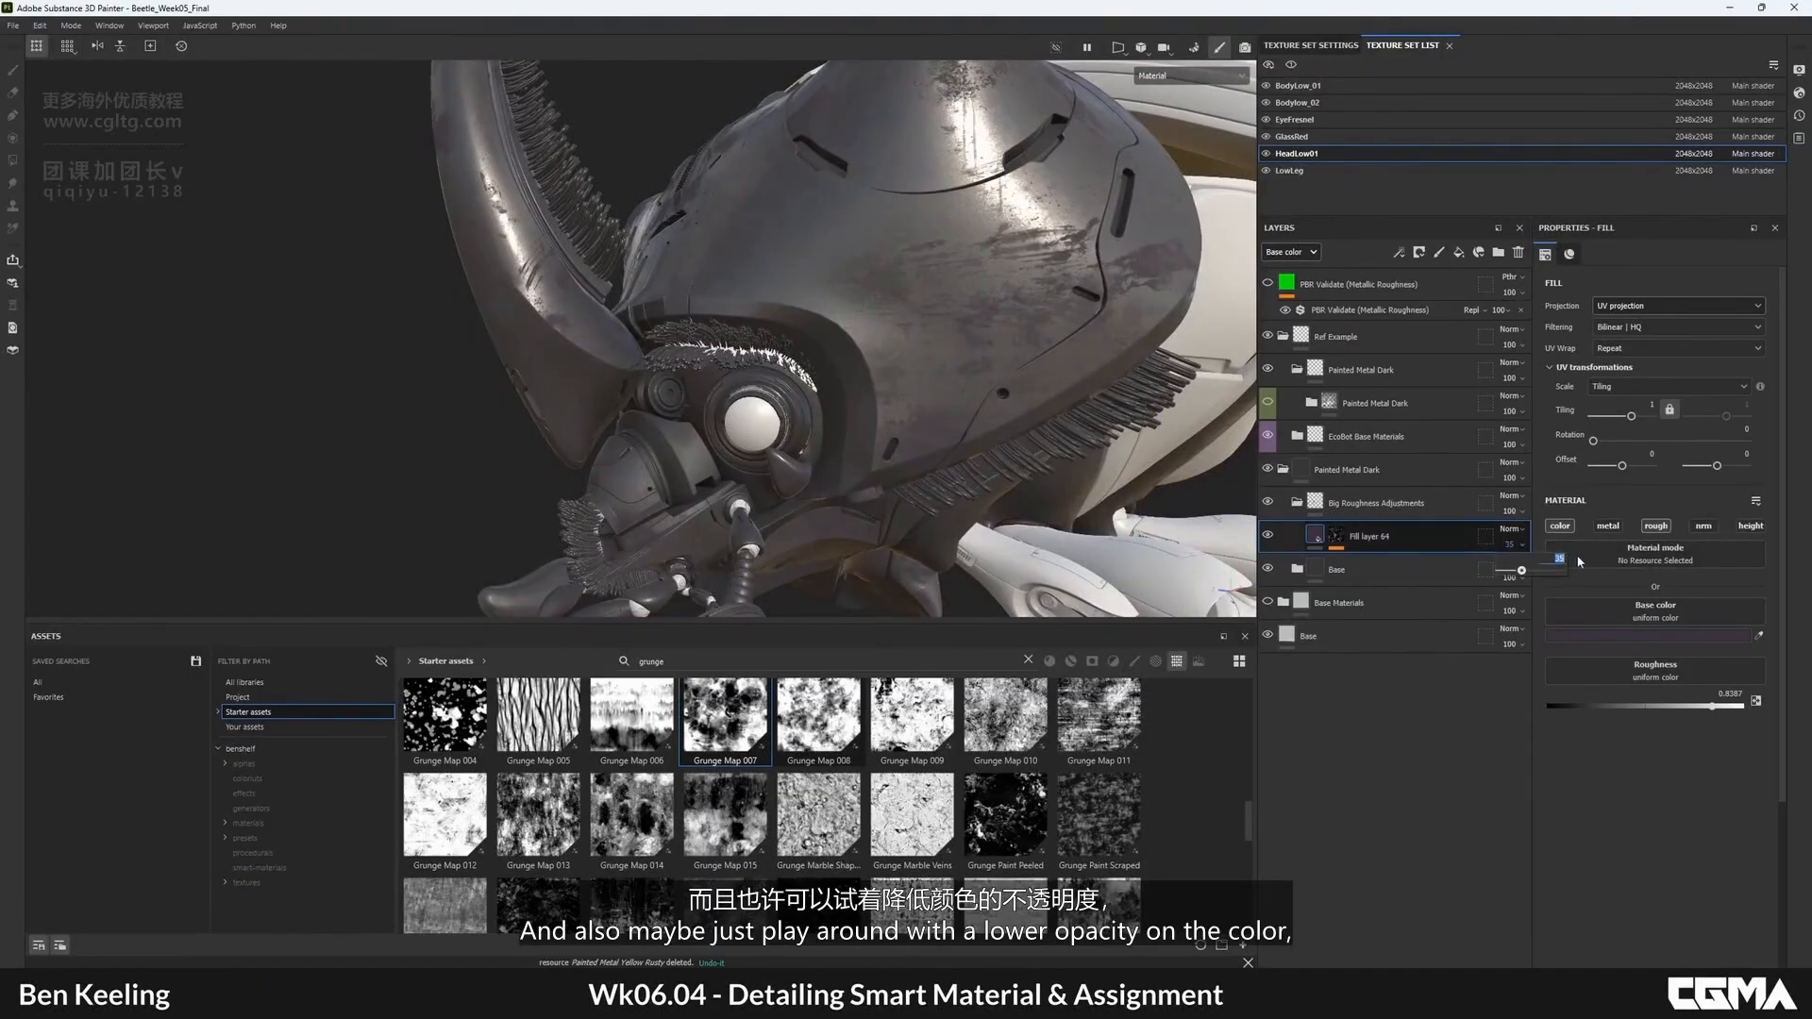
pyautogui.write('20')
pyautogui.press('Return')
pyautogui.keyDown('alt'); pyautogui.moveTo(821, 311); pyautogui.dragTo(854, 320); pyautogui.keyUp('alt')
pyautogui.keyDown('alt'); pyautogui.moveTo(854, 321); pyautogui.dragTo(872, 327, button='middle'); pyautogui.keyUp('alt')
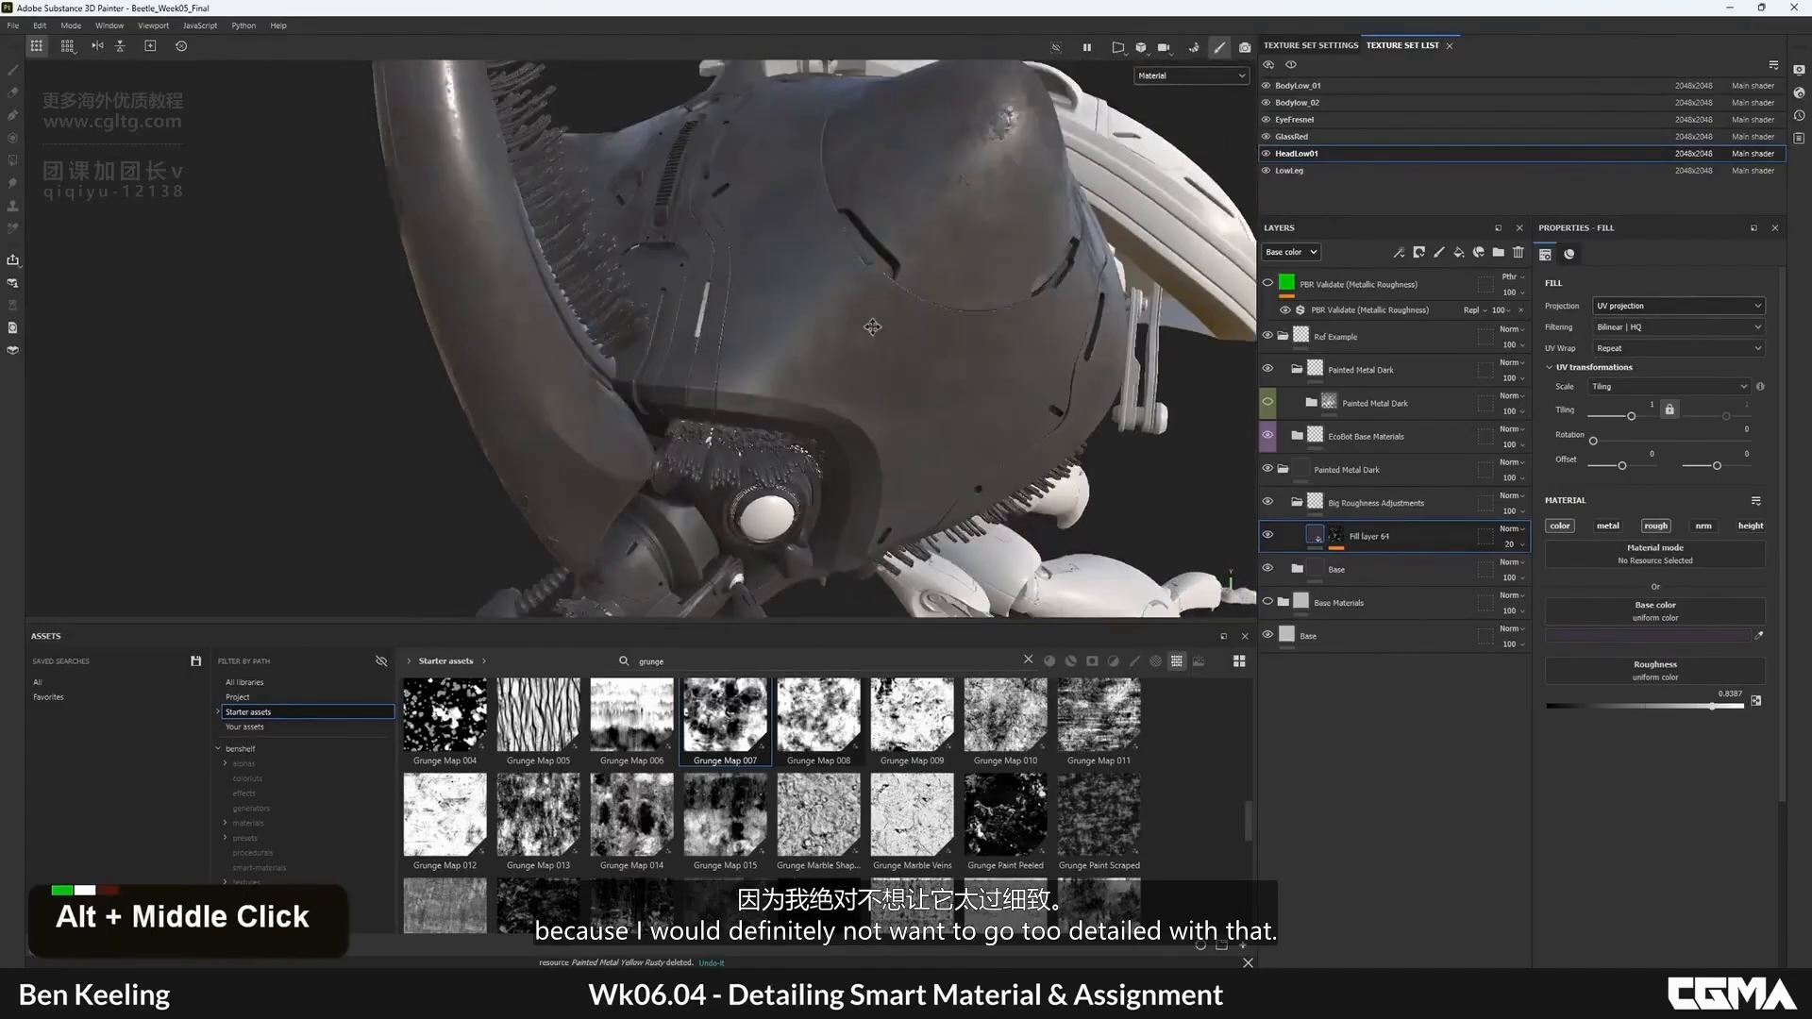
pyautogui.keyDown('alt'); pyautogui.moveTo(873, 326); pyautogui.dragTo(847, 314); pyautogui.keyUp('alt')
pyautogui.doubleClick(1267, 535)
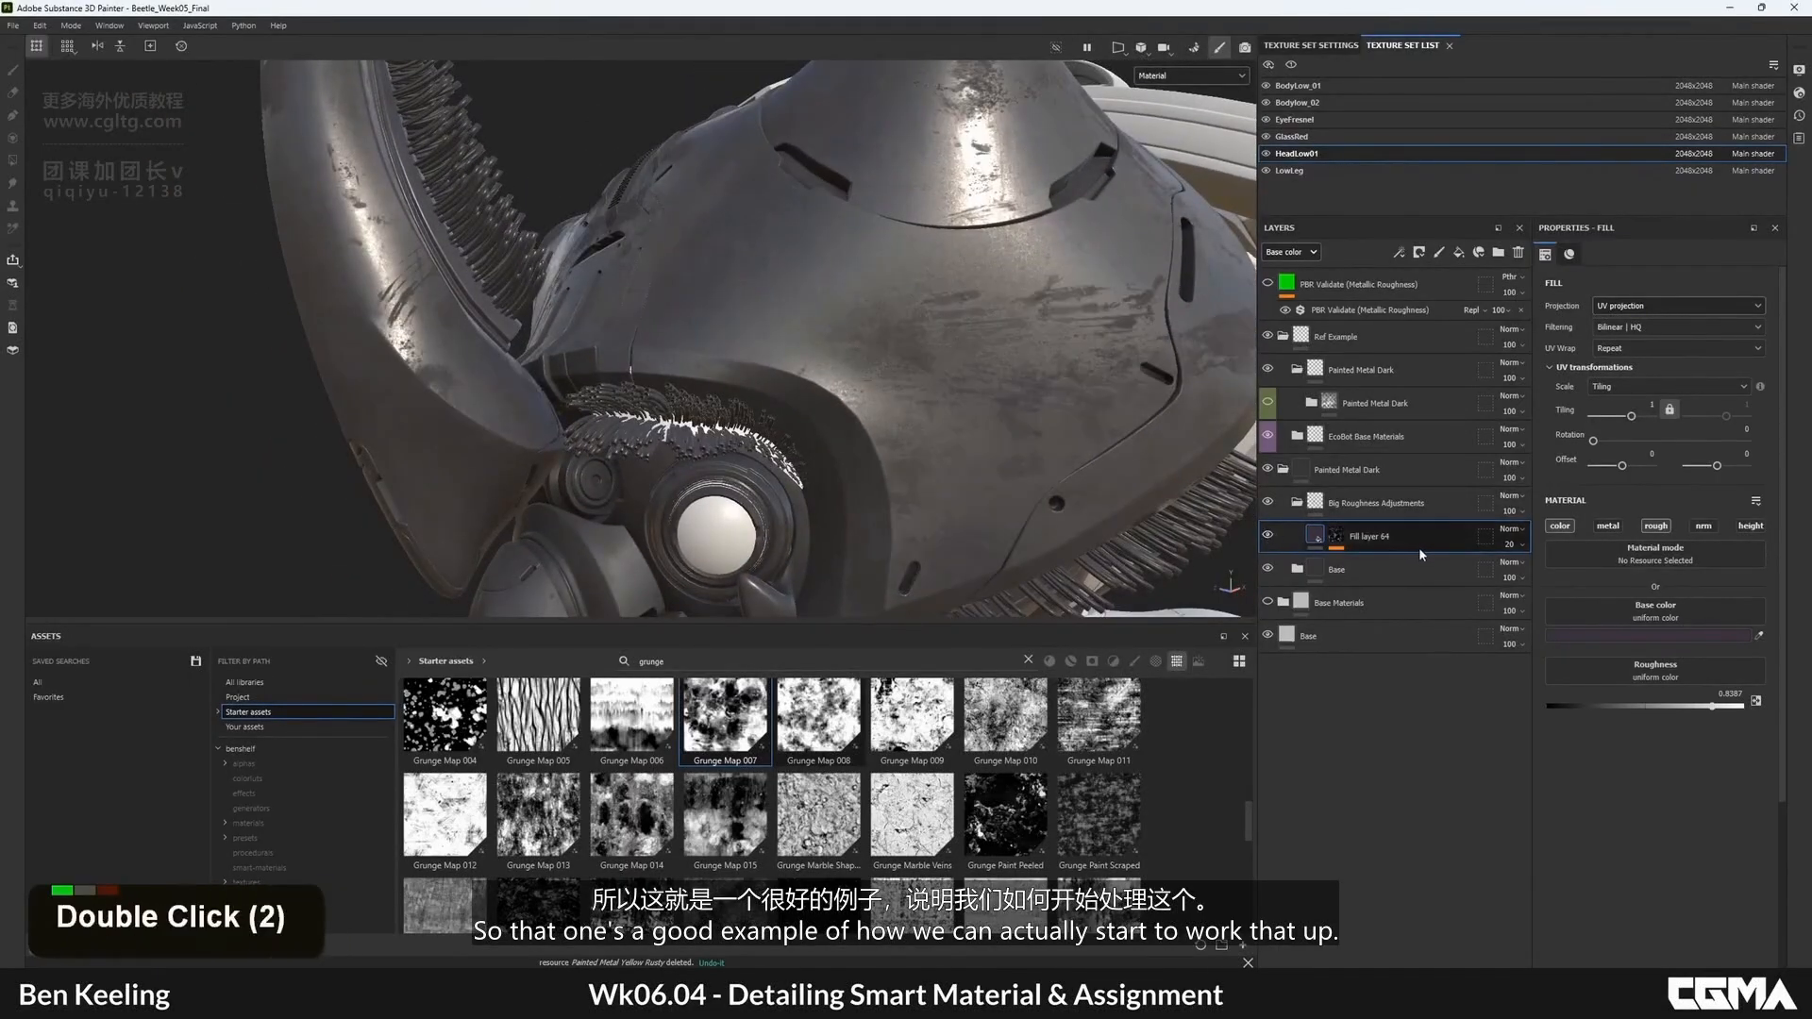
# - Duplicate the stain fill layer and display the copy's mask on the model
pyautogui.hotkey('ctrl', 'd')
pyautogui.click(1332, 536)
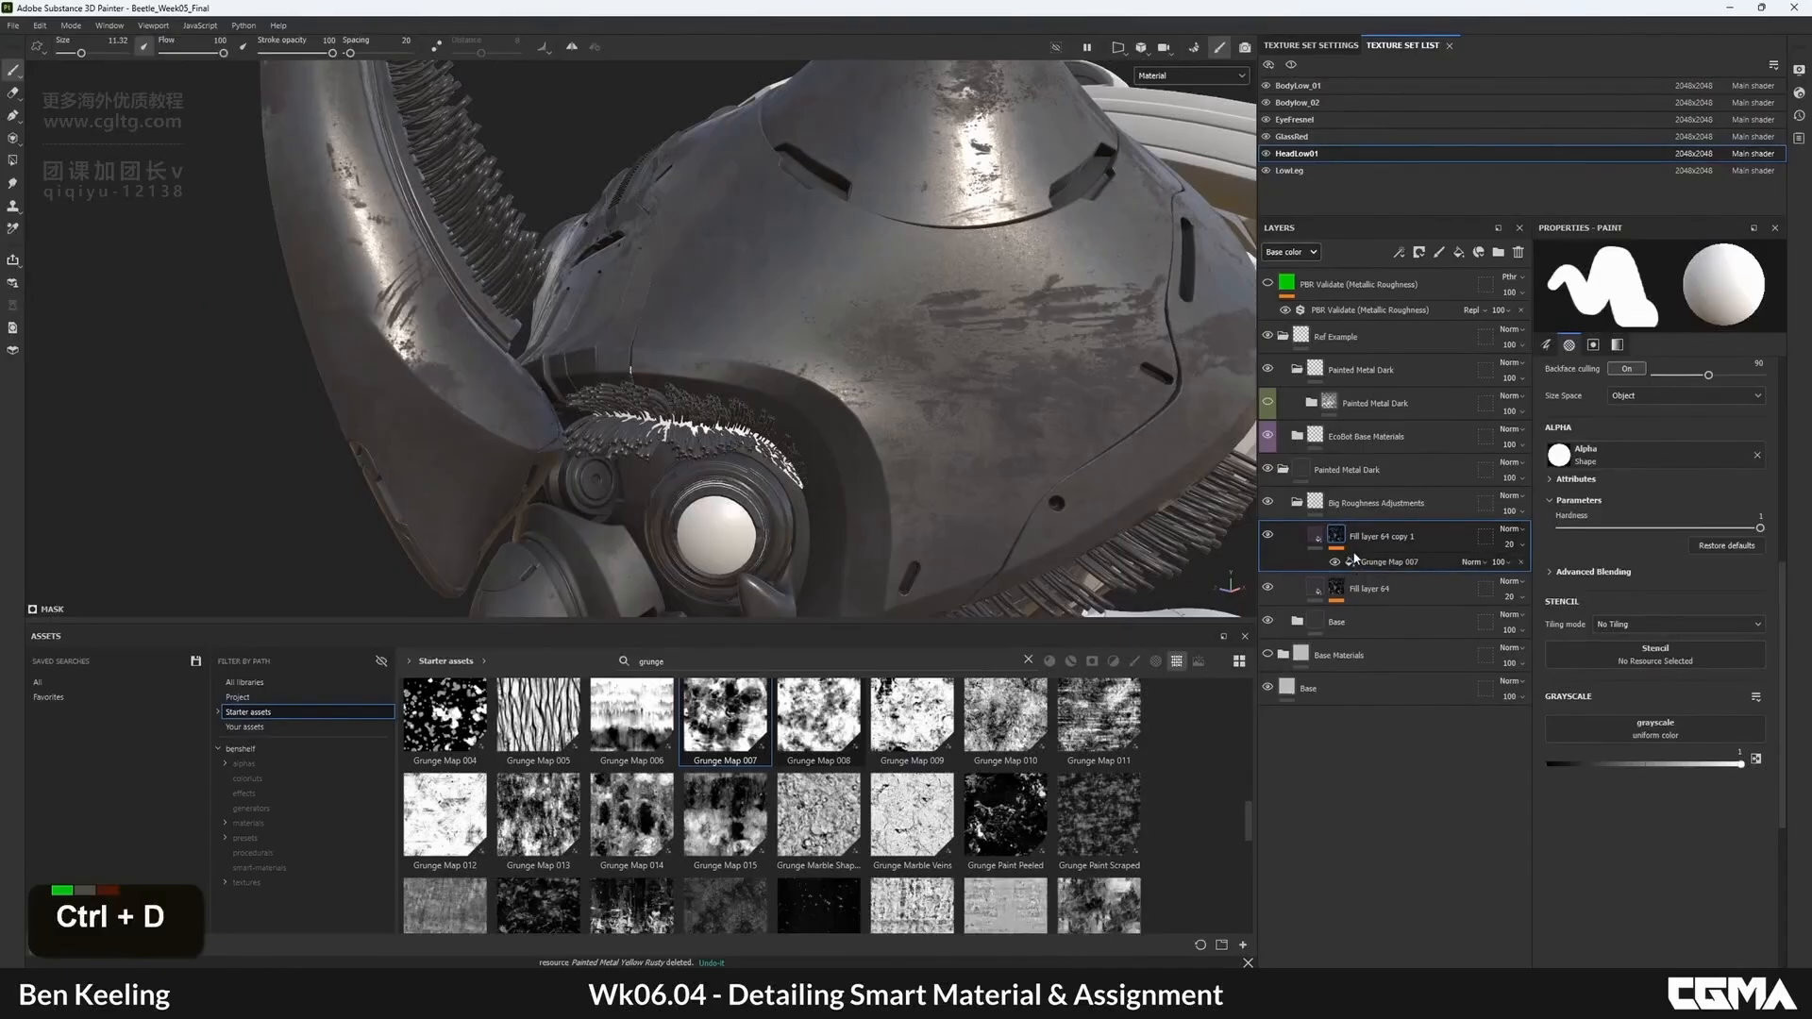
pyautogui.keyDown('alt'); pyautogui.click(1335, 536); pyautogui.keyUp('alt')
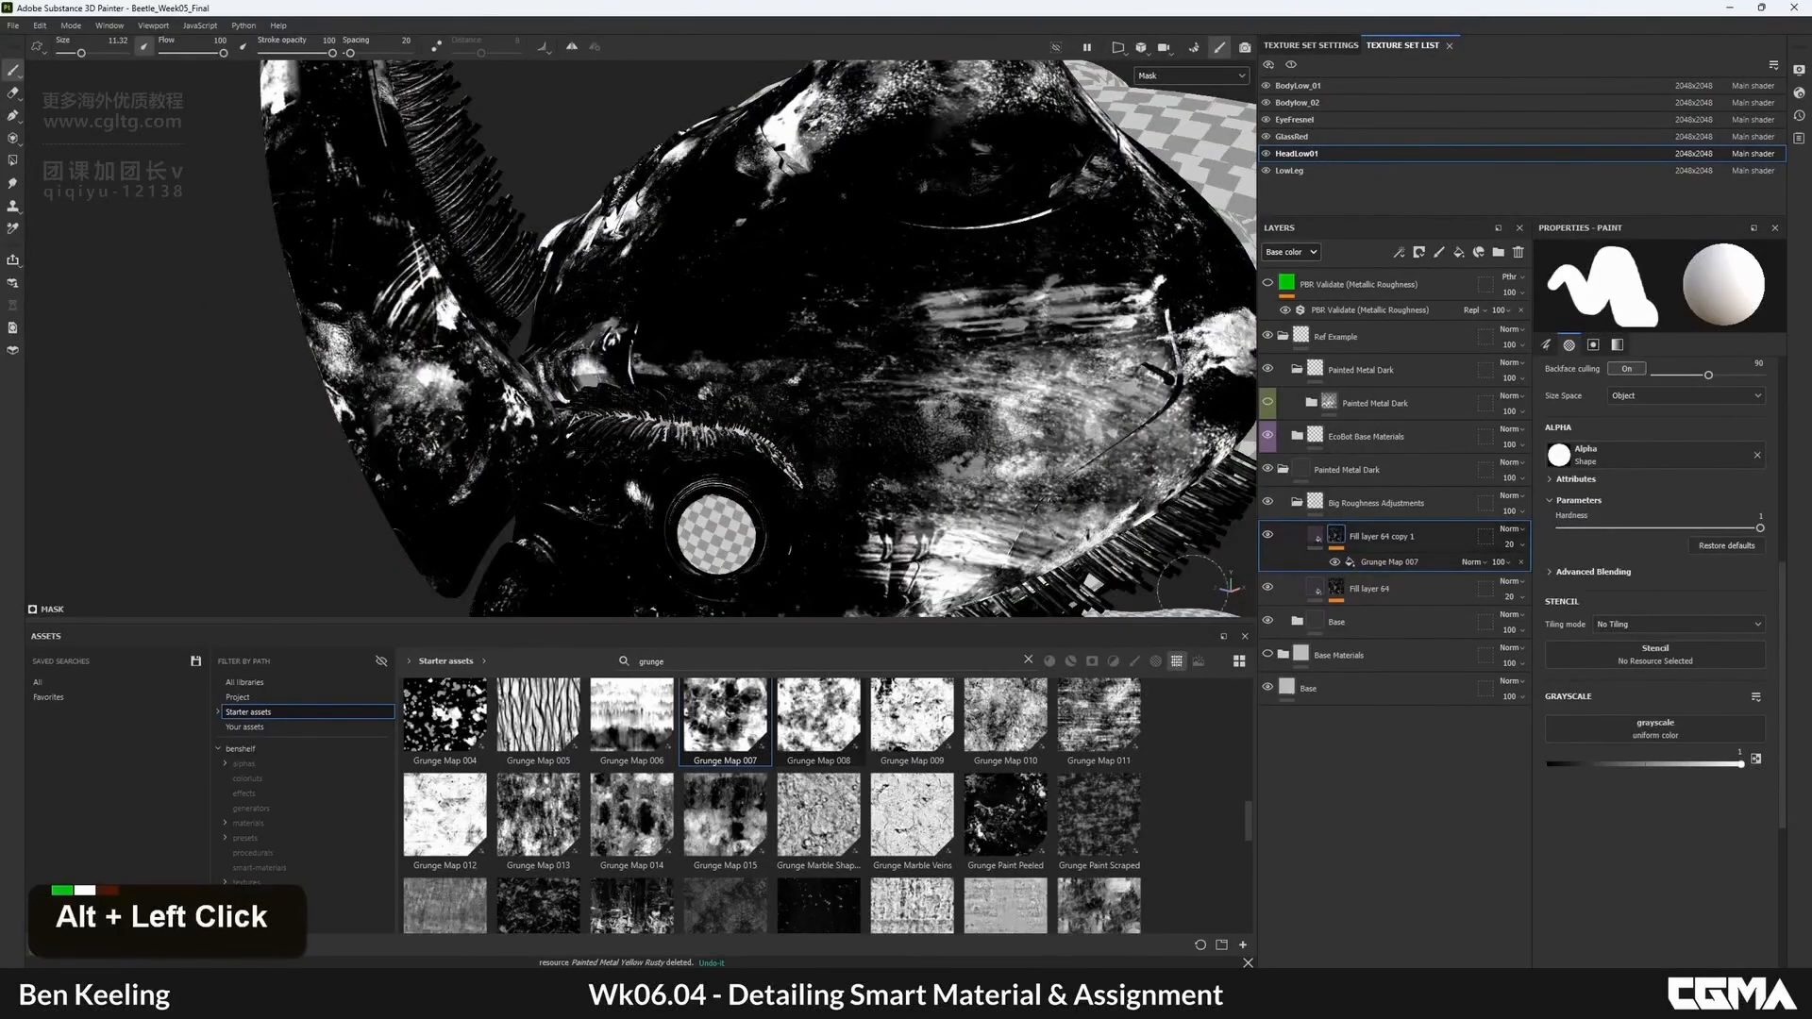
# - Try Grunge Paint Peeled as the grunge map in the duplicated layer's mask and view it on the head
pyautogui.scroll(-1, 1248, 812)
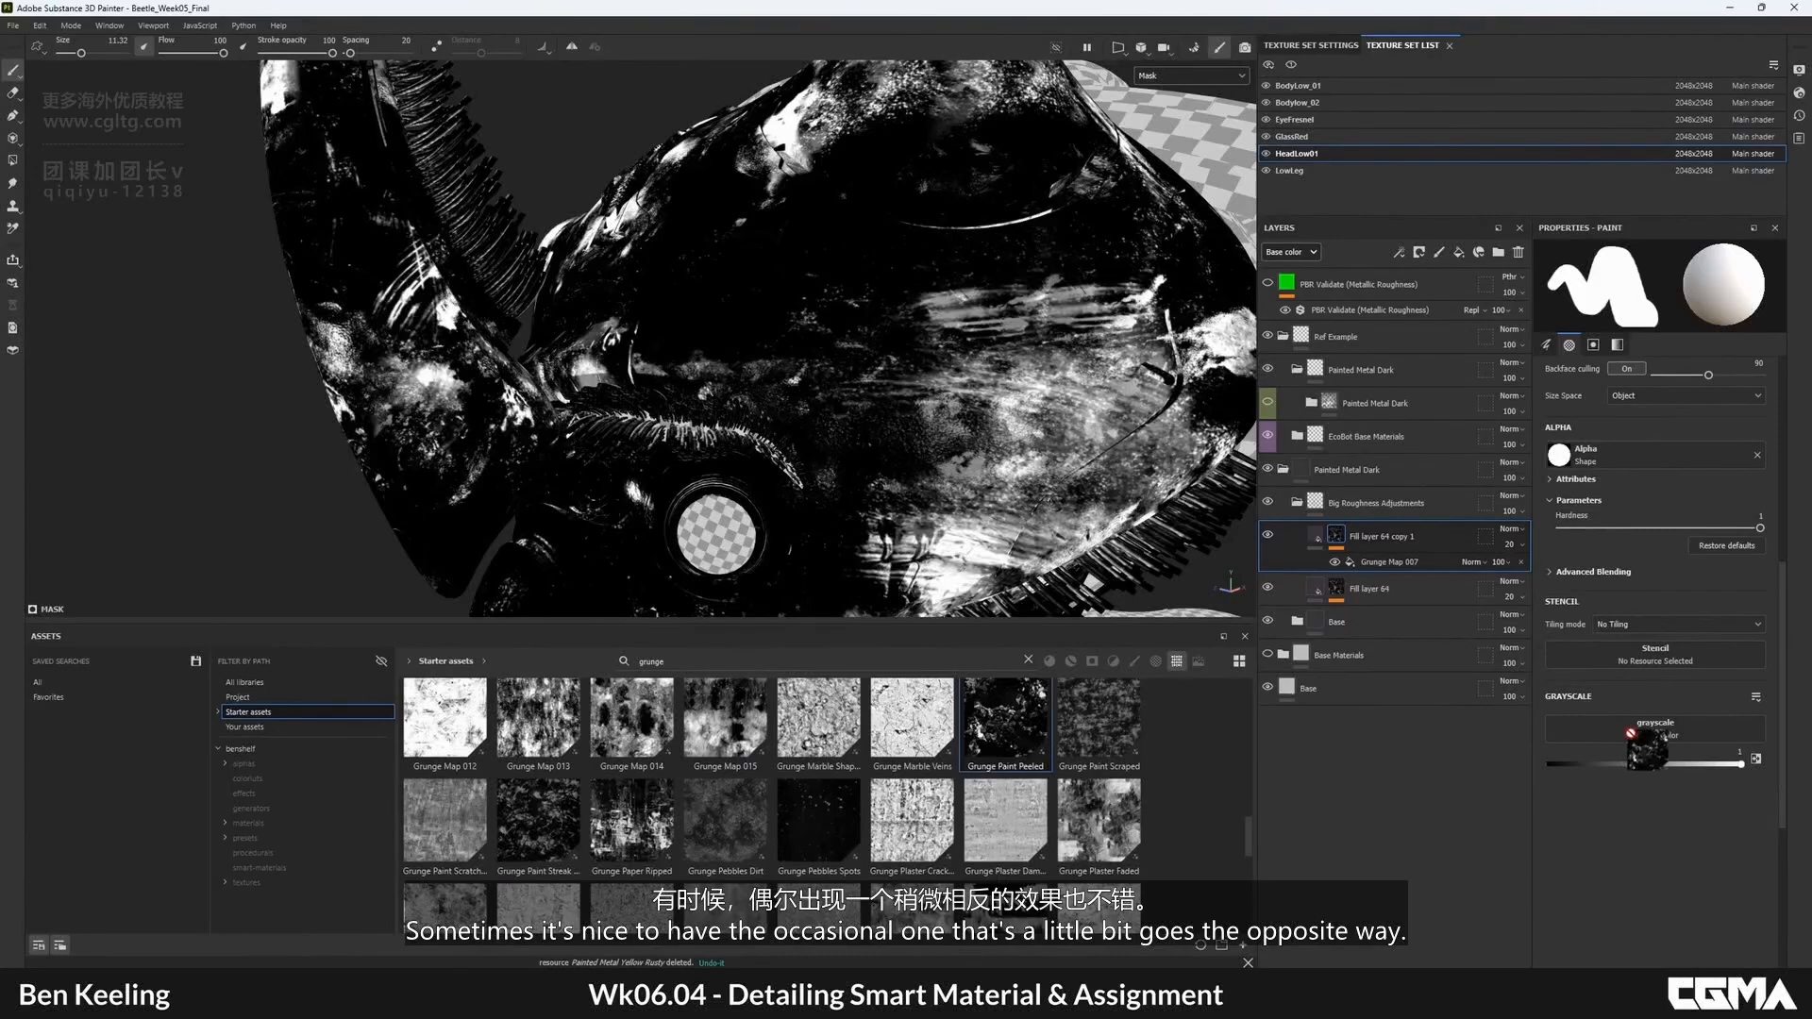
pyautogui.moveTo(1631, 734); pyautogui.dragTo(1625, 733)
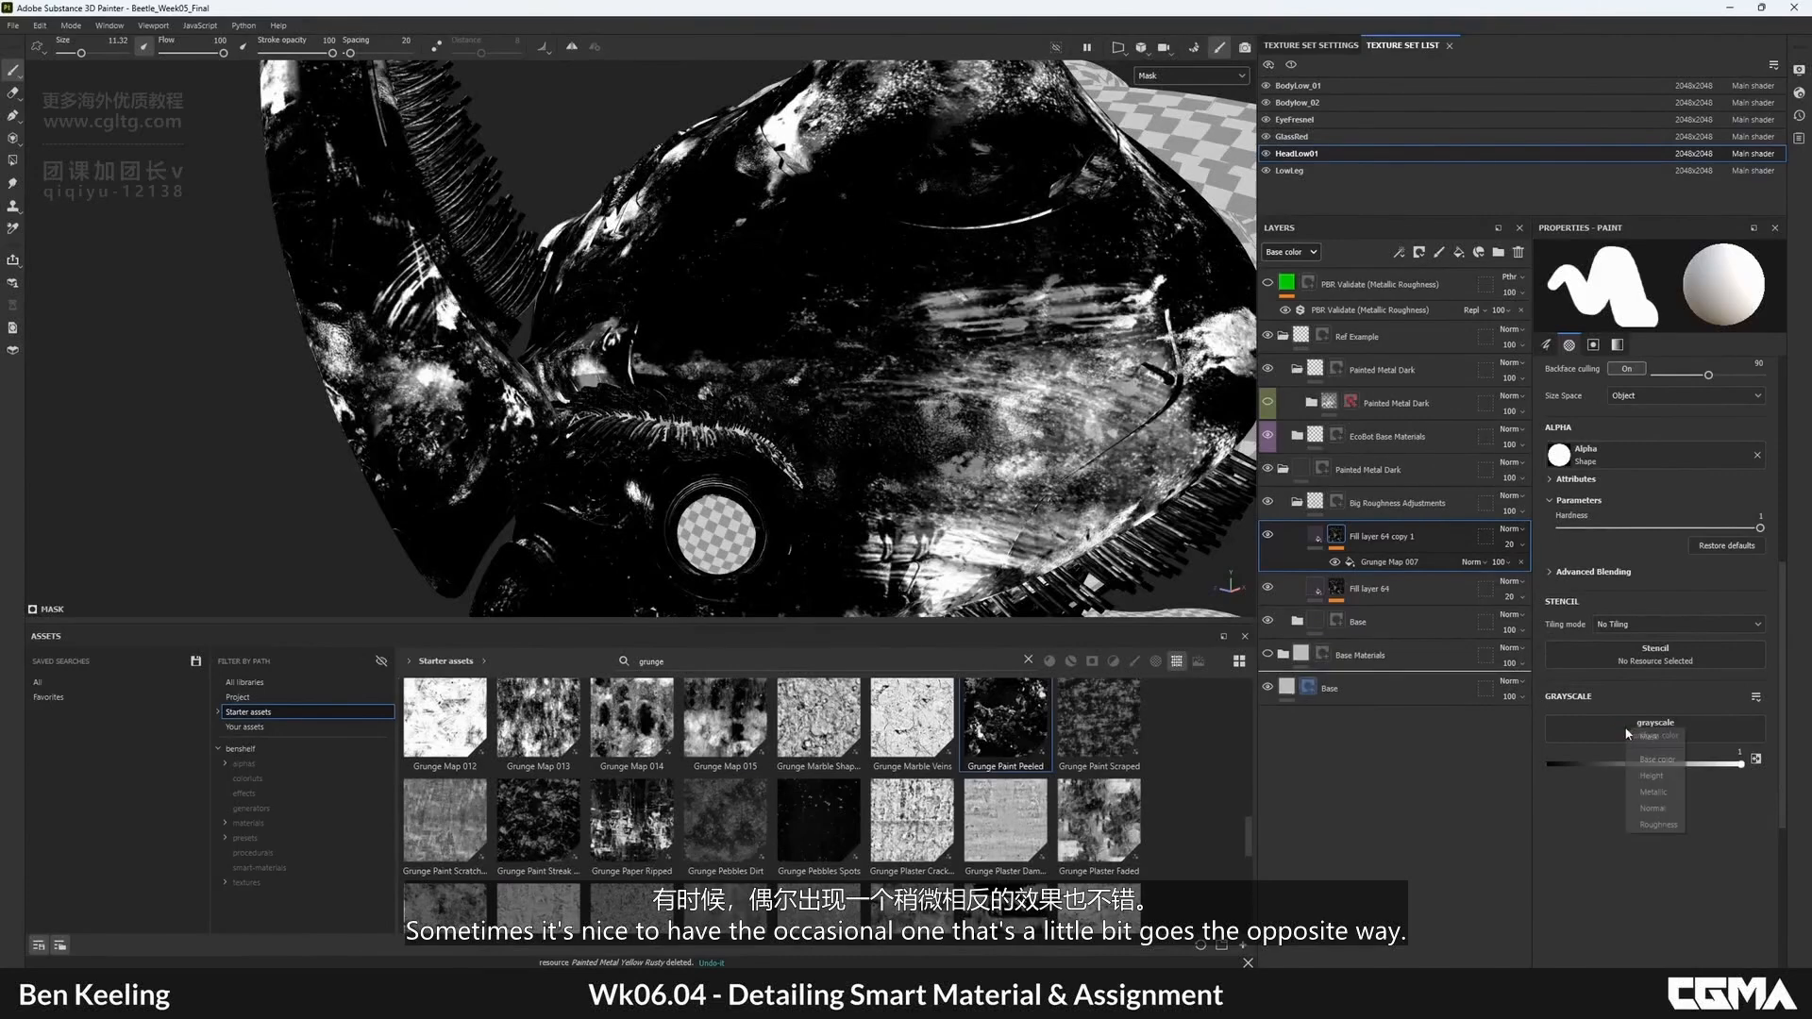
pyautogui.click(1392, 564)
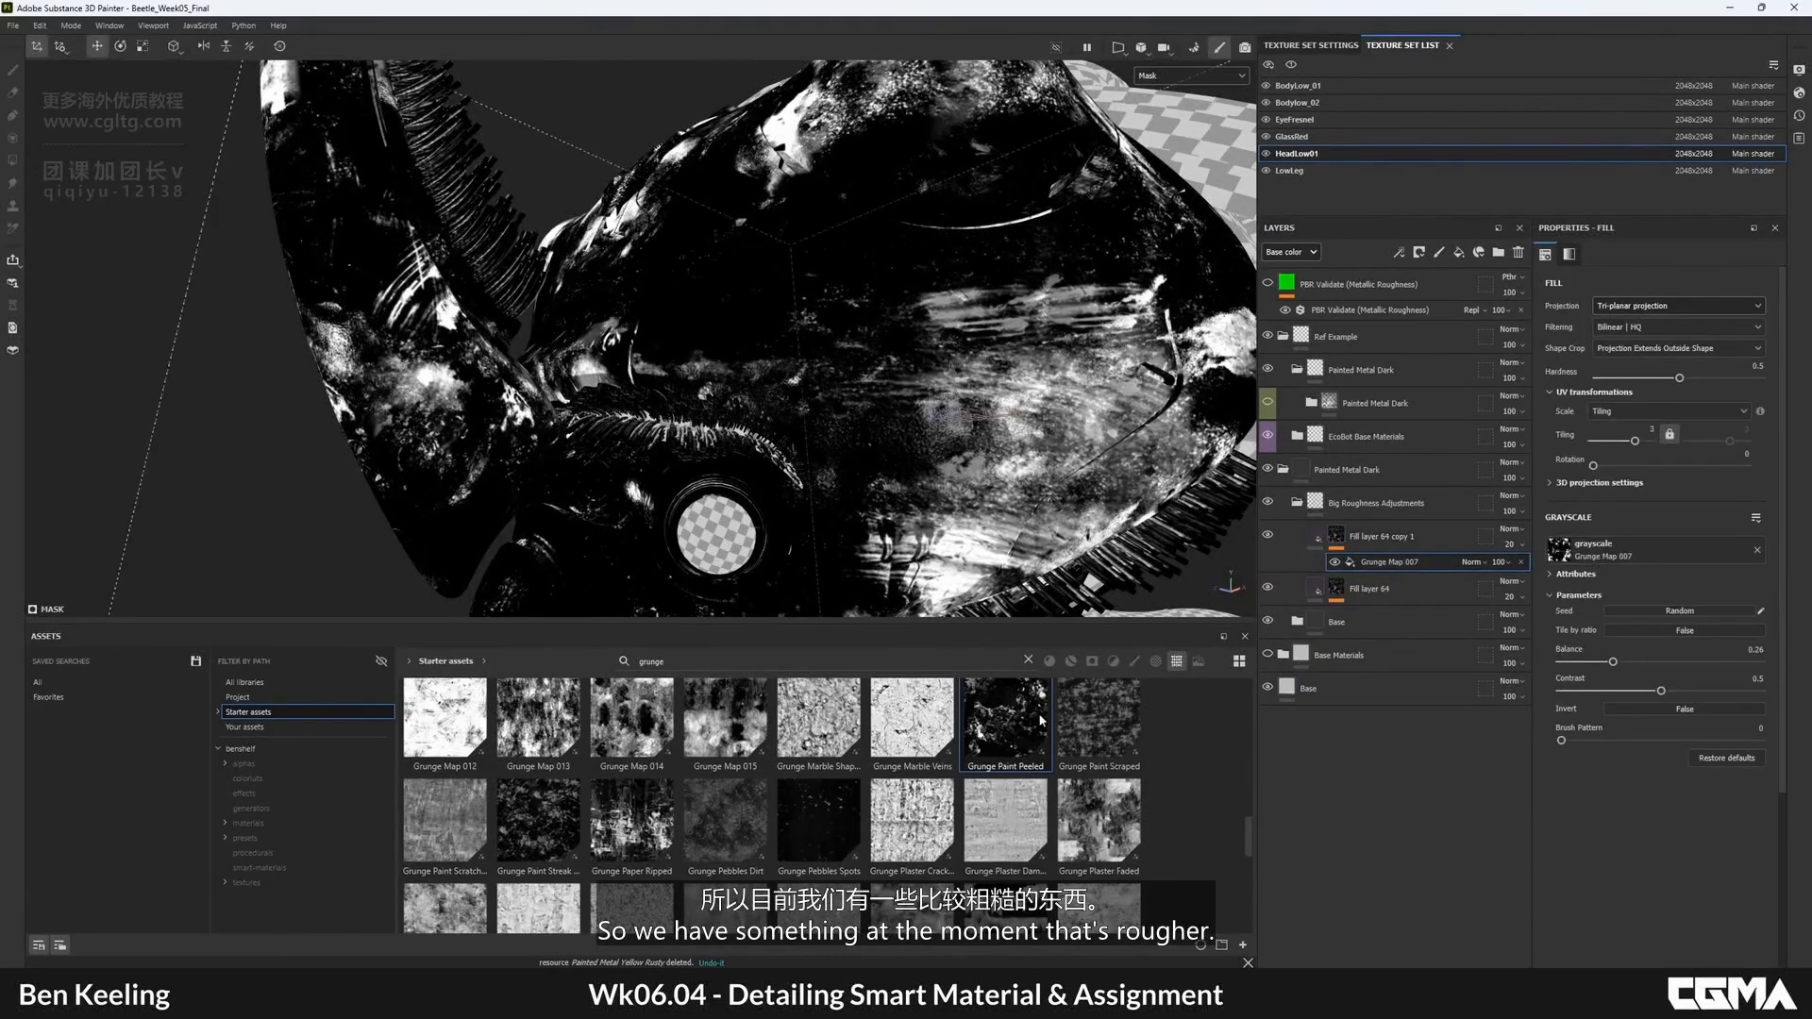
pyautogui.moveTo(1689, 680); pyautogui.dragTo(1616, 550)
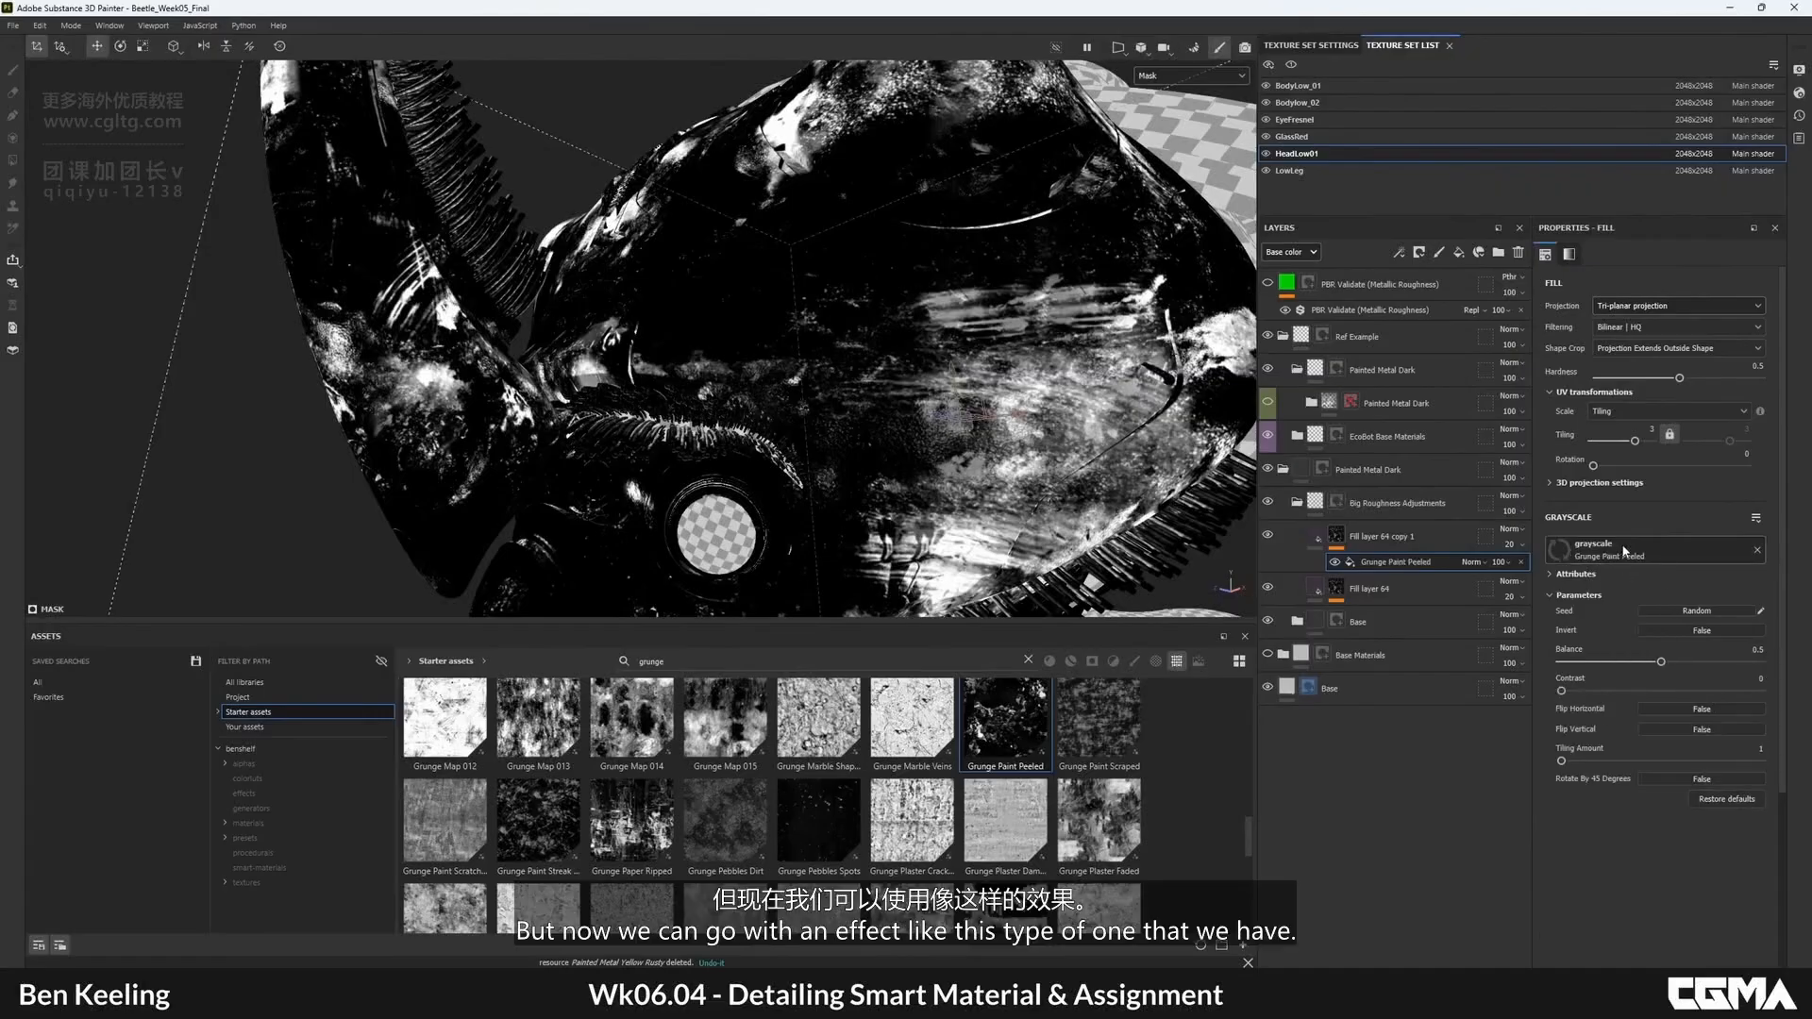
pyautogui.click(1318, 533)
pyautogui.keyDown('alt'); pyautogui.moveTo(878, 332); pyautogui.dragTo(846, 329); pyautogui.keyUp('alt')
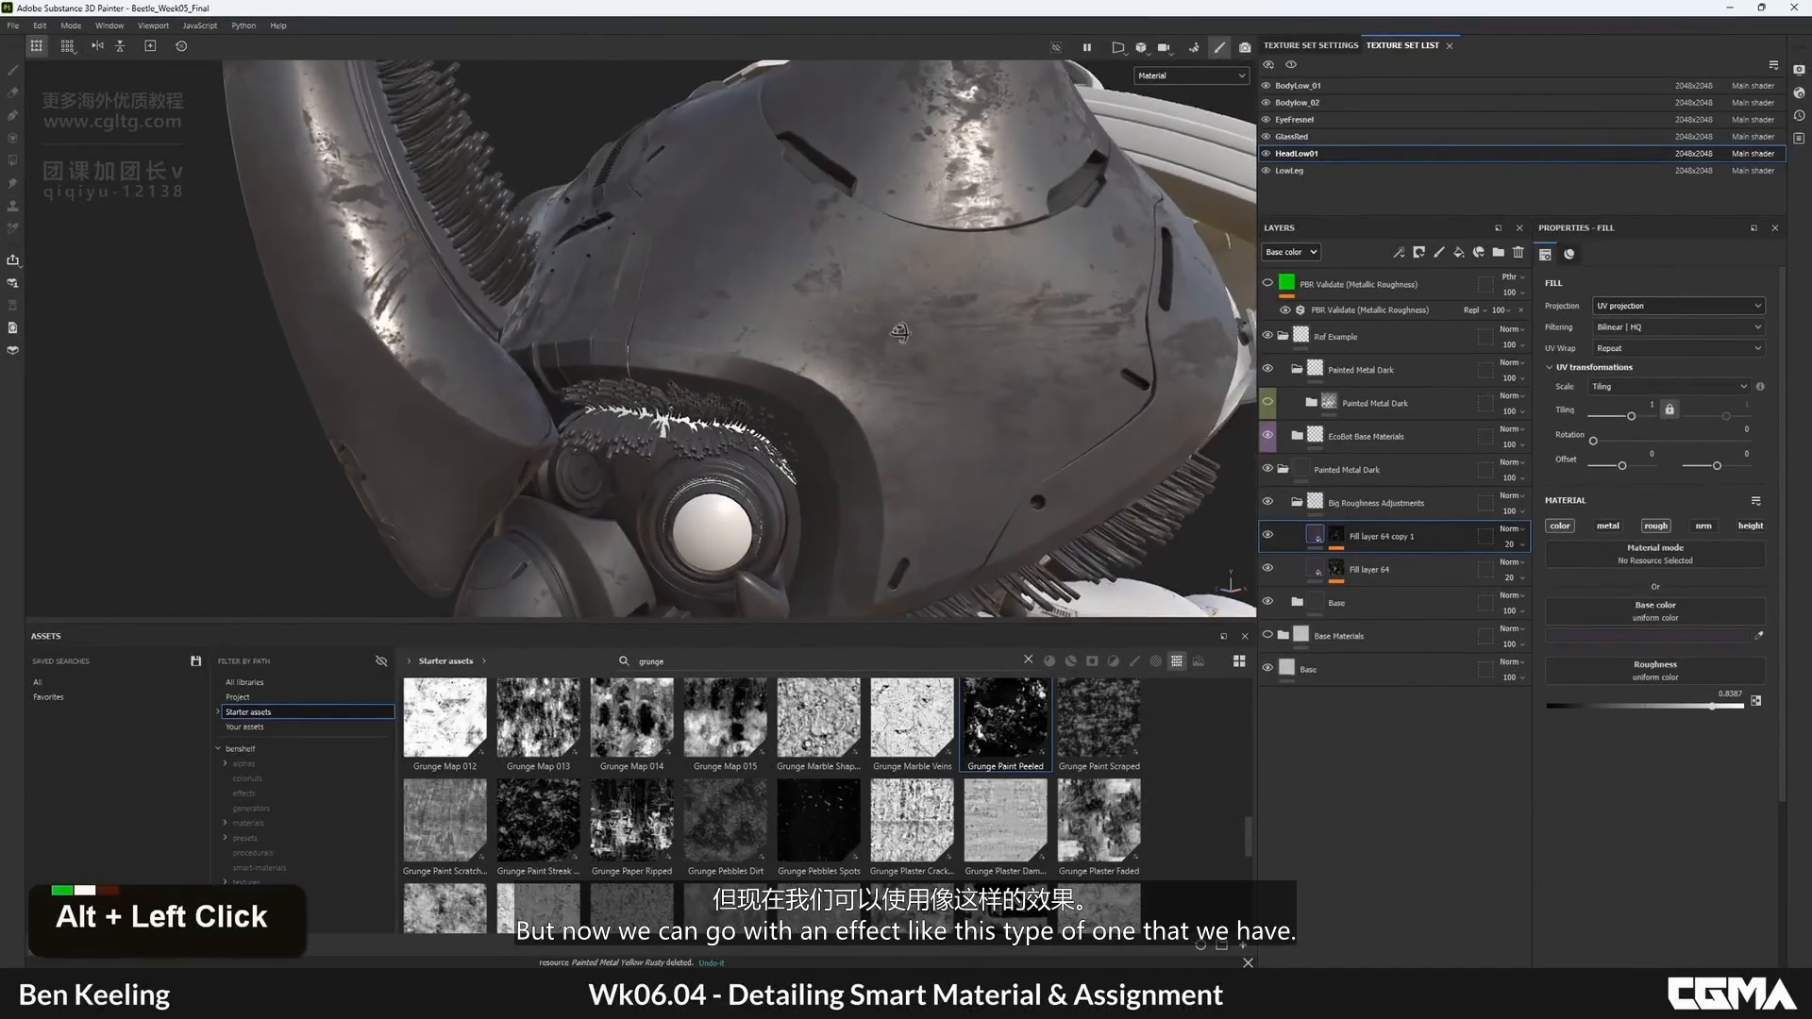
# - Lower the duplicated fill layer's roughness to about 0.025 so its stains are shinier
pyautogui.click(1337, 545)
pyautogui.click(1316, 536)
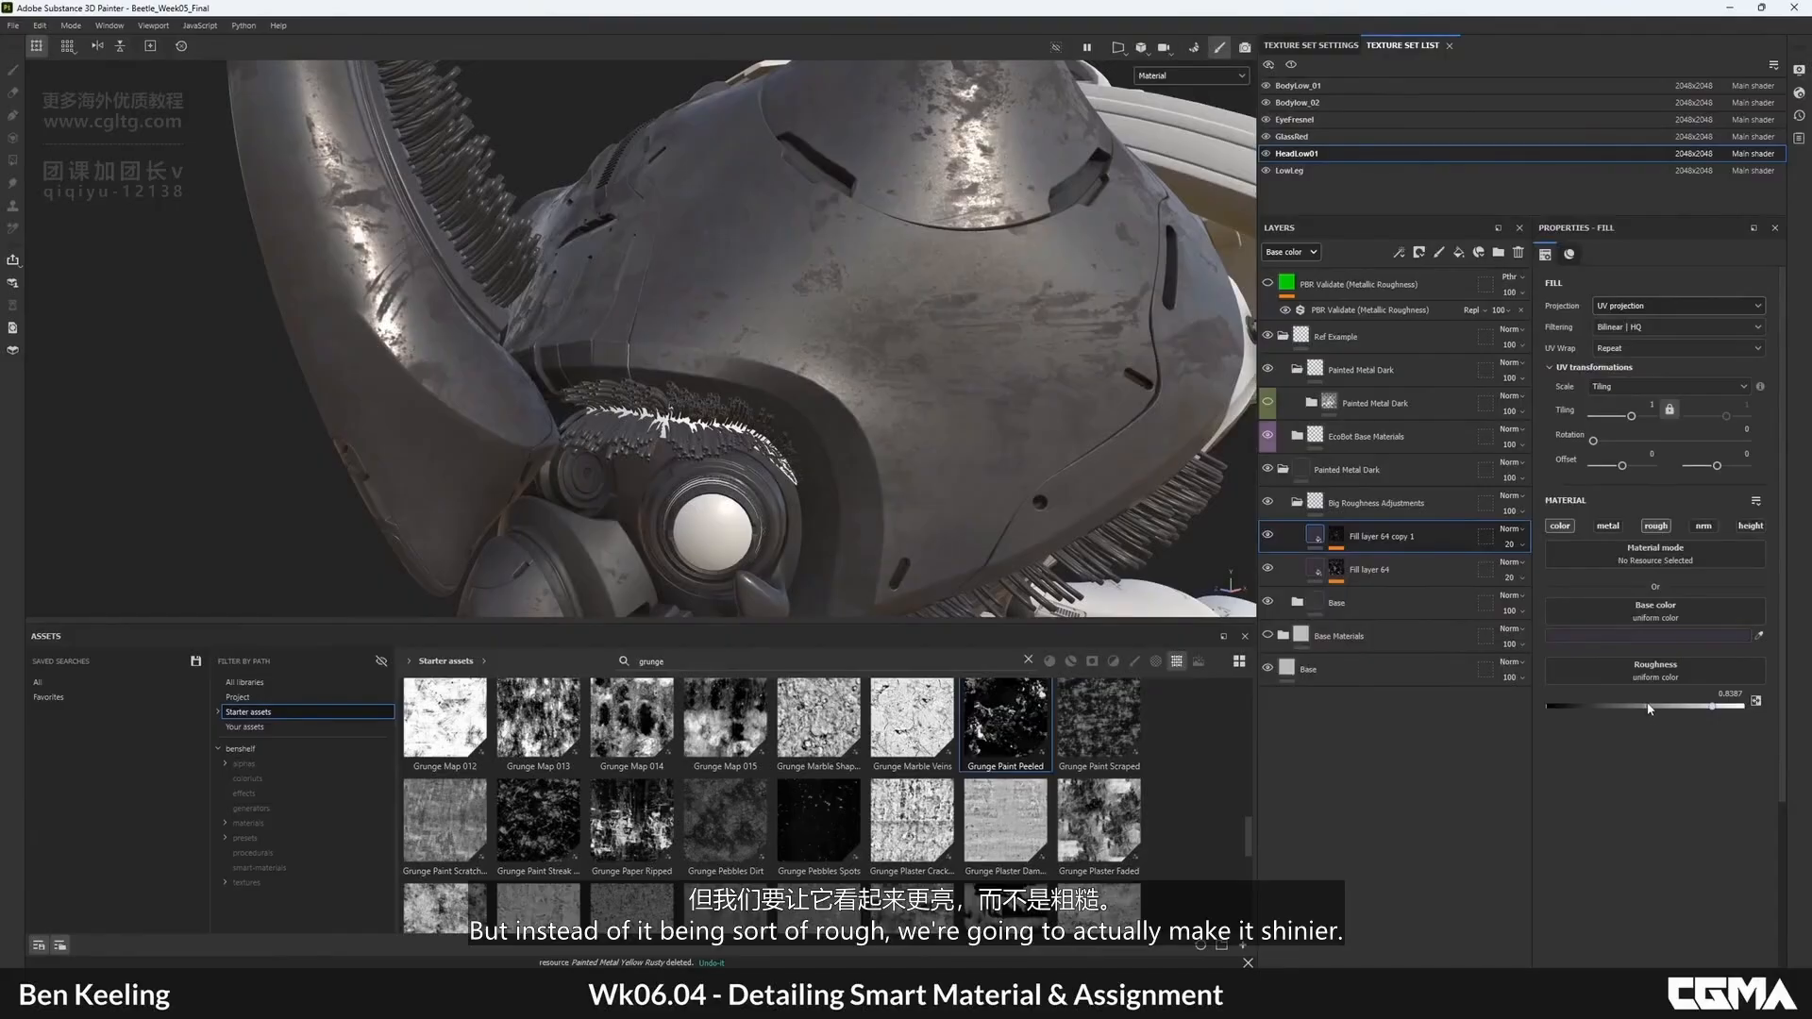
pyautogui.moveTo(1649, 707); pyautogui.dragTo(1586, 704)
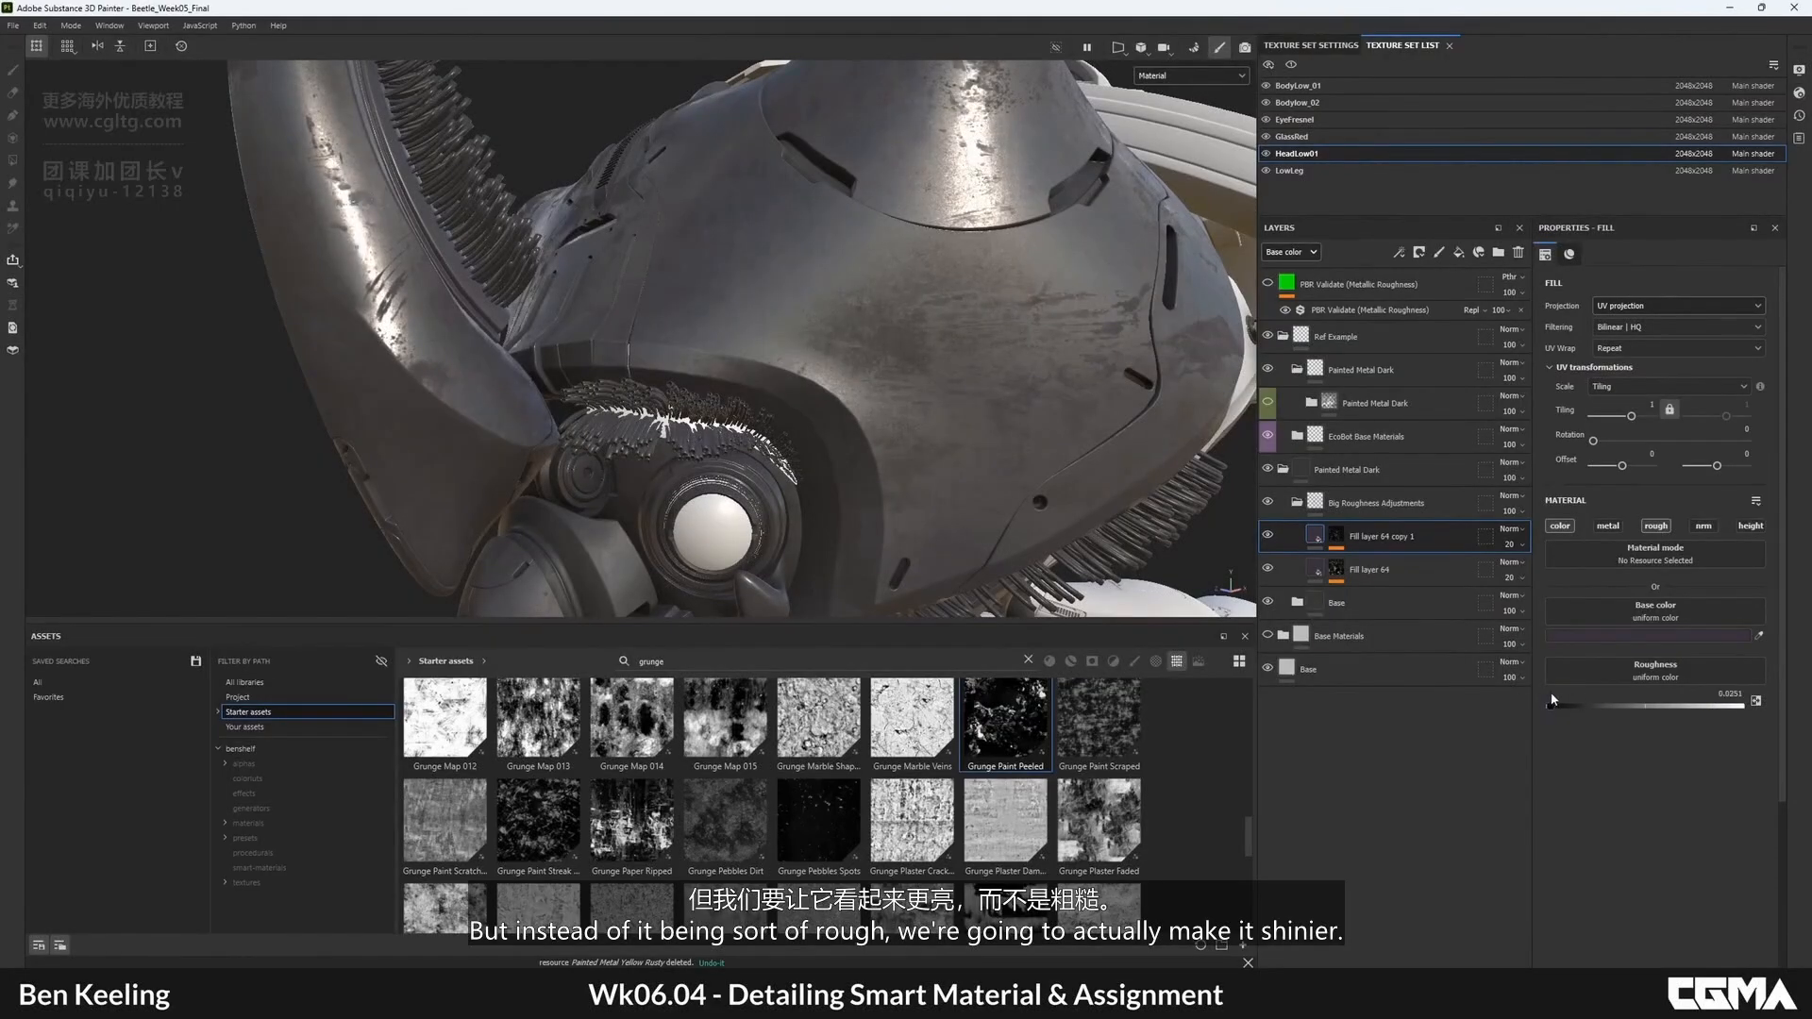
pyautogui.keyDown('alt'); pyautogui.moveTo(660, 246); pyautogui.dragTo(774, 304); pyautogui.keyUp('alt')
# - Display the duplicated layer's mask and replace its grunge map with Grunge Spots Dirty
pyautogui.keyDown('alt'); pyautogui.click(1336, 536); pyautogui.keyUp('alt')
pyautogui.keyDown('alt'); pyautogui.moveTo(675, 274); pyautogui.dragTo(808, 291); pyautogui.keyUp('alt')
pyautogui.click(1394, 565)
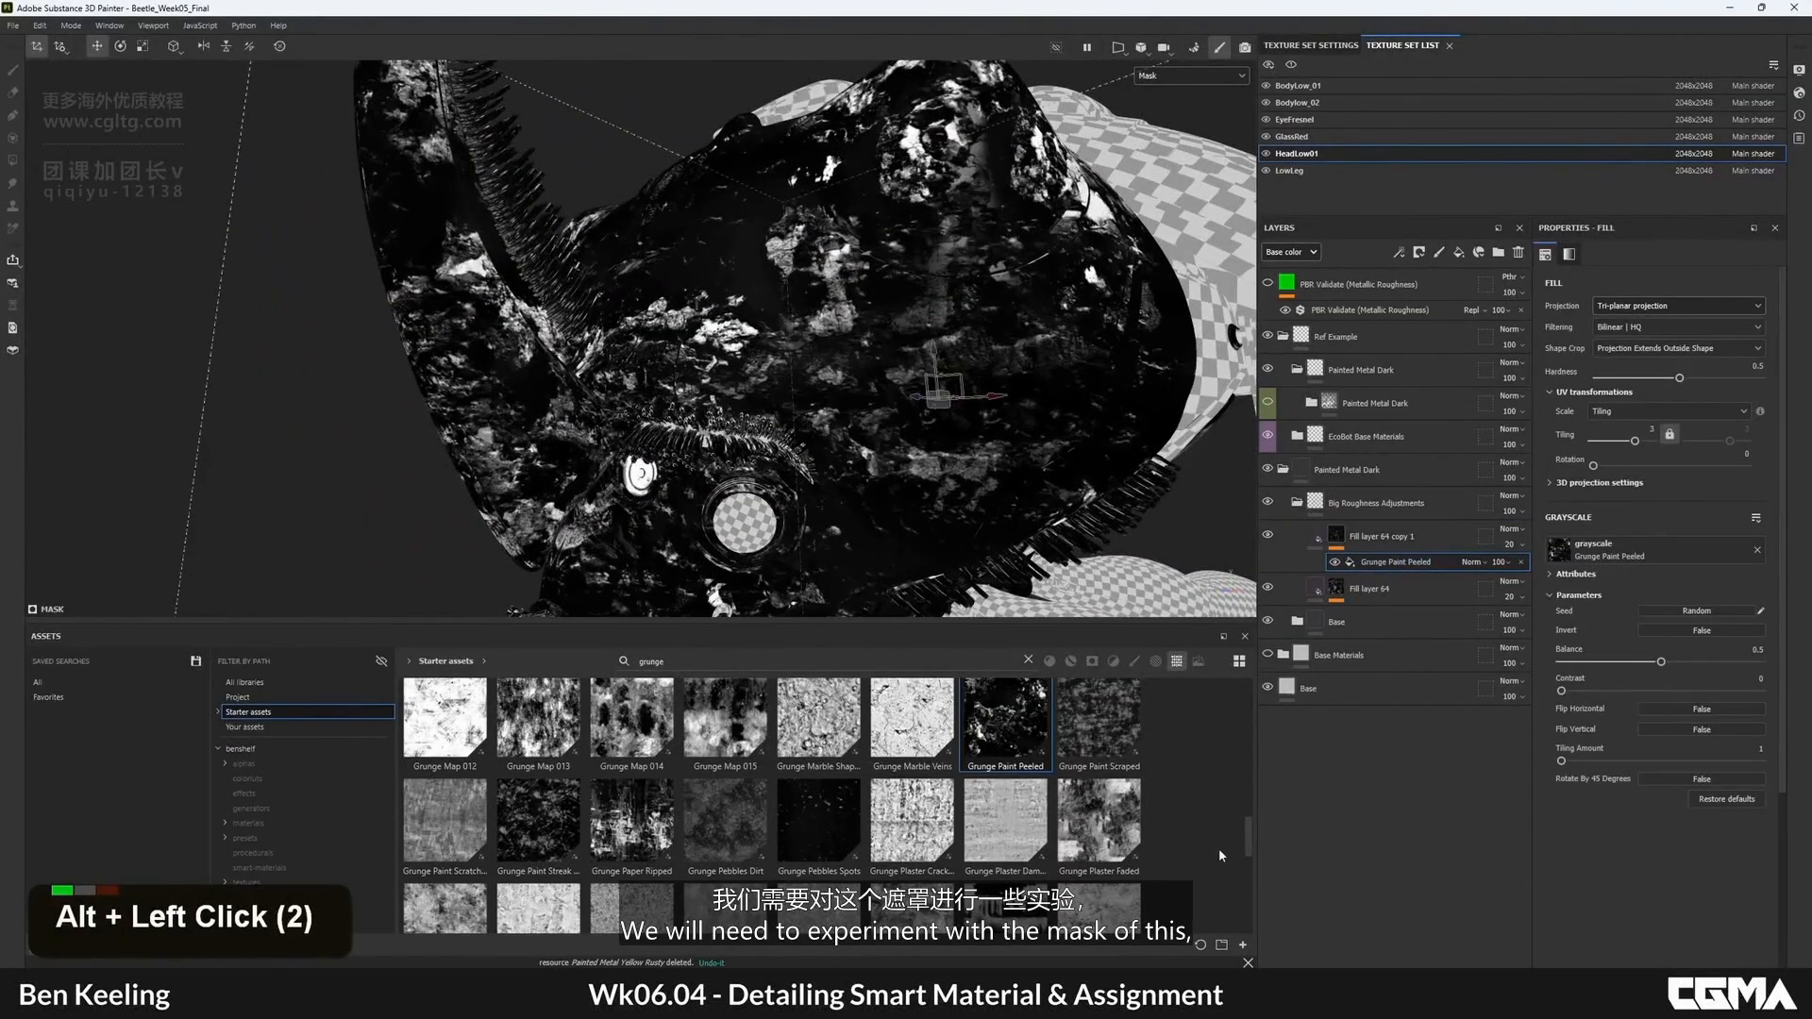
pyautogui.scroll(-3, 1250, 836)
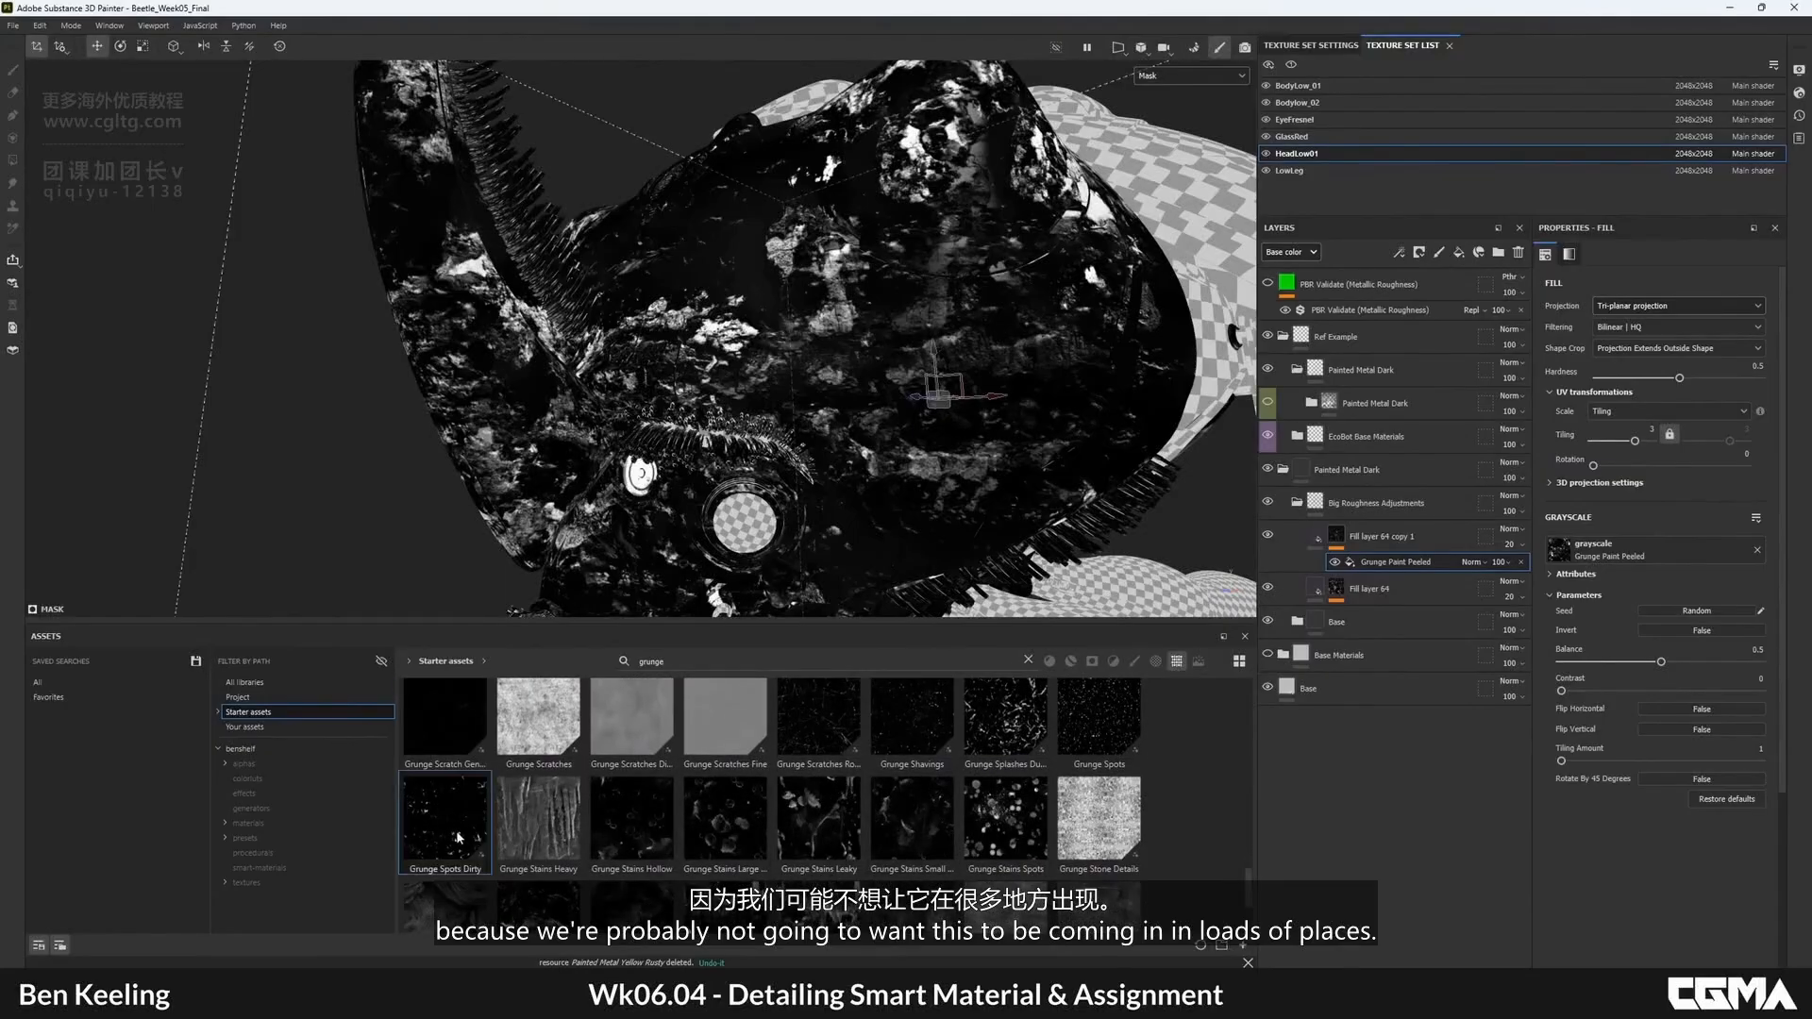
pyautogui.moveTo(459, 837); pyautogui.dragTo(1528, 650)
pyautogui.moveTo(1607, 557); pyautogui.dragTo(1605, 557)
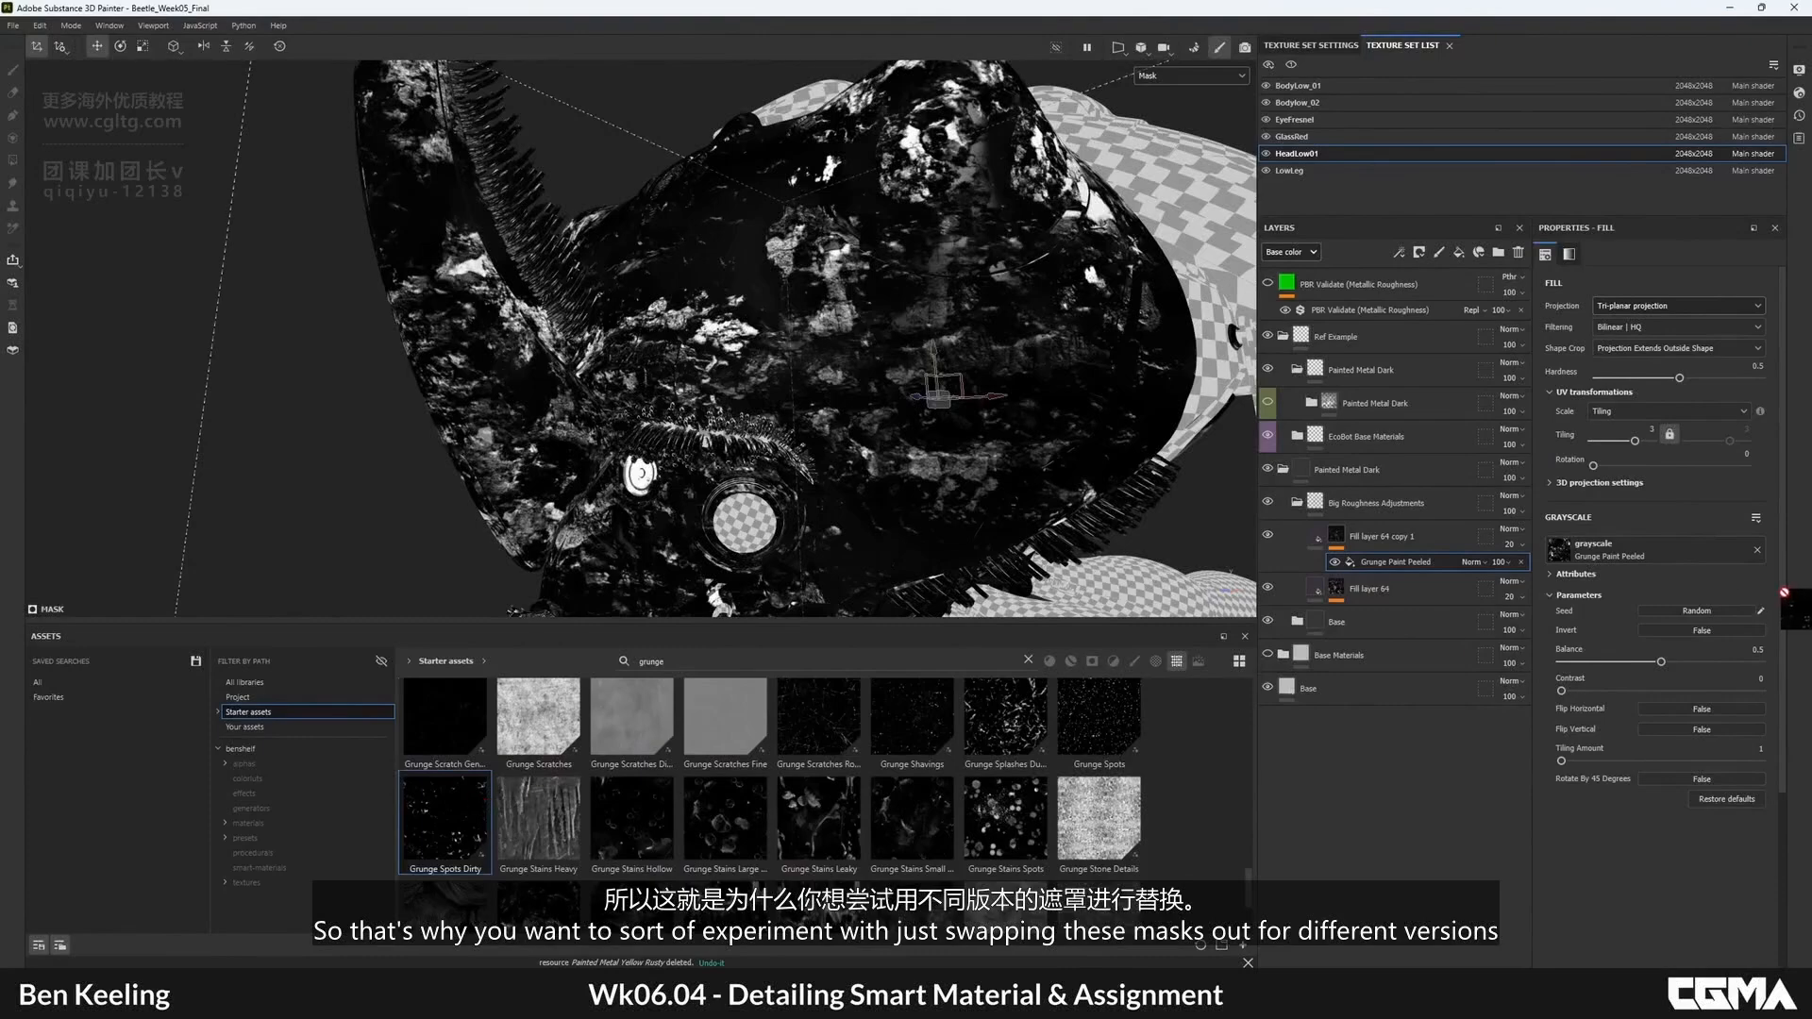
pyautogui.moveTo(1784, 593); pyautogui.dragTo(1637, 553)
# - Examine the shiny spots and rough stains on the head from several angles in the full material display
pyautogui.moveTo(937, 306)
pyautogui.keyDown('alt'); pyautogui.mouseDown()
pyautogui.moveTo(884, 356)
pyautogui.moveTo(948, 256)
pyautogui.moveTo(874, 326)
pyautogui.mouseUp(); pyautogui.keyUp('alt')
pyautogui.press('m')
pyautogui.keyDown('alt'); pyautogui.rightClick(835, 309); pyautogui.keyUp('alt')
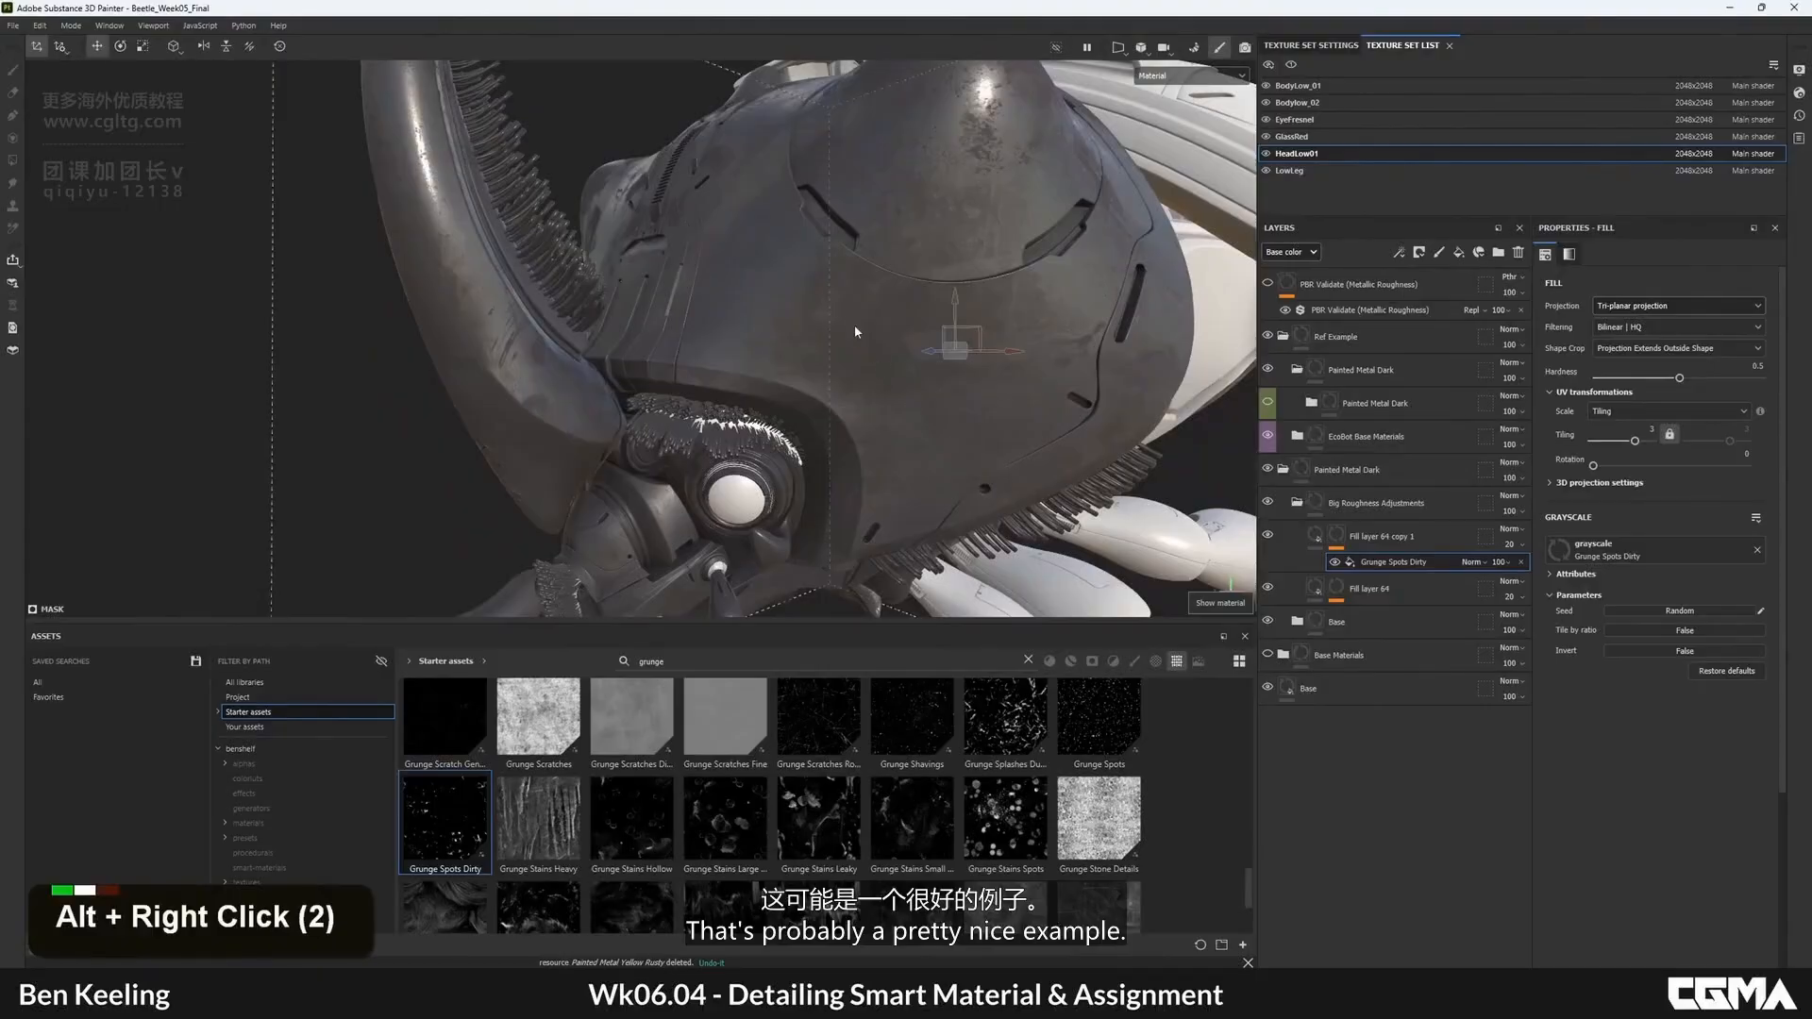
pyautogui.moveTo(856, 330)
pyautogui.keyDown('alt'); pyautogui.mouseDown(button='right')
pyautogui.moveTo(835, 335)
pyautogui.moveTo(854, 349)
pyautogui.mouseUp(button='right'); pyautogui.keyUp('alt')
pyautogui.keyDown('alt'); pyautogui.moveTo(854, 349); pyautogui.dragTo(890, 302); pyautogui.keyUp('alt')
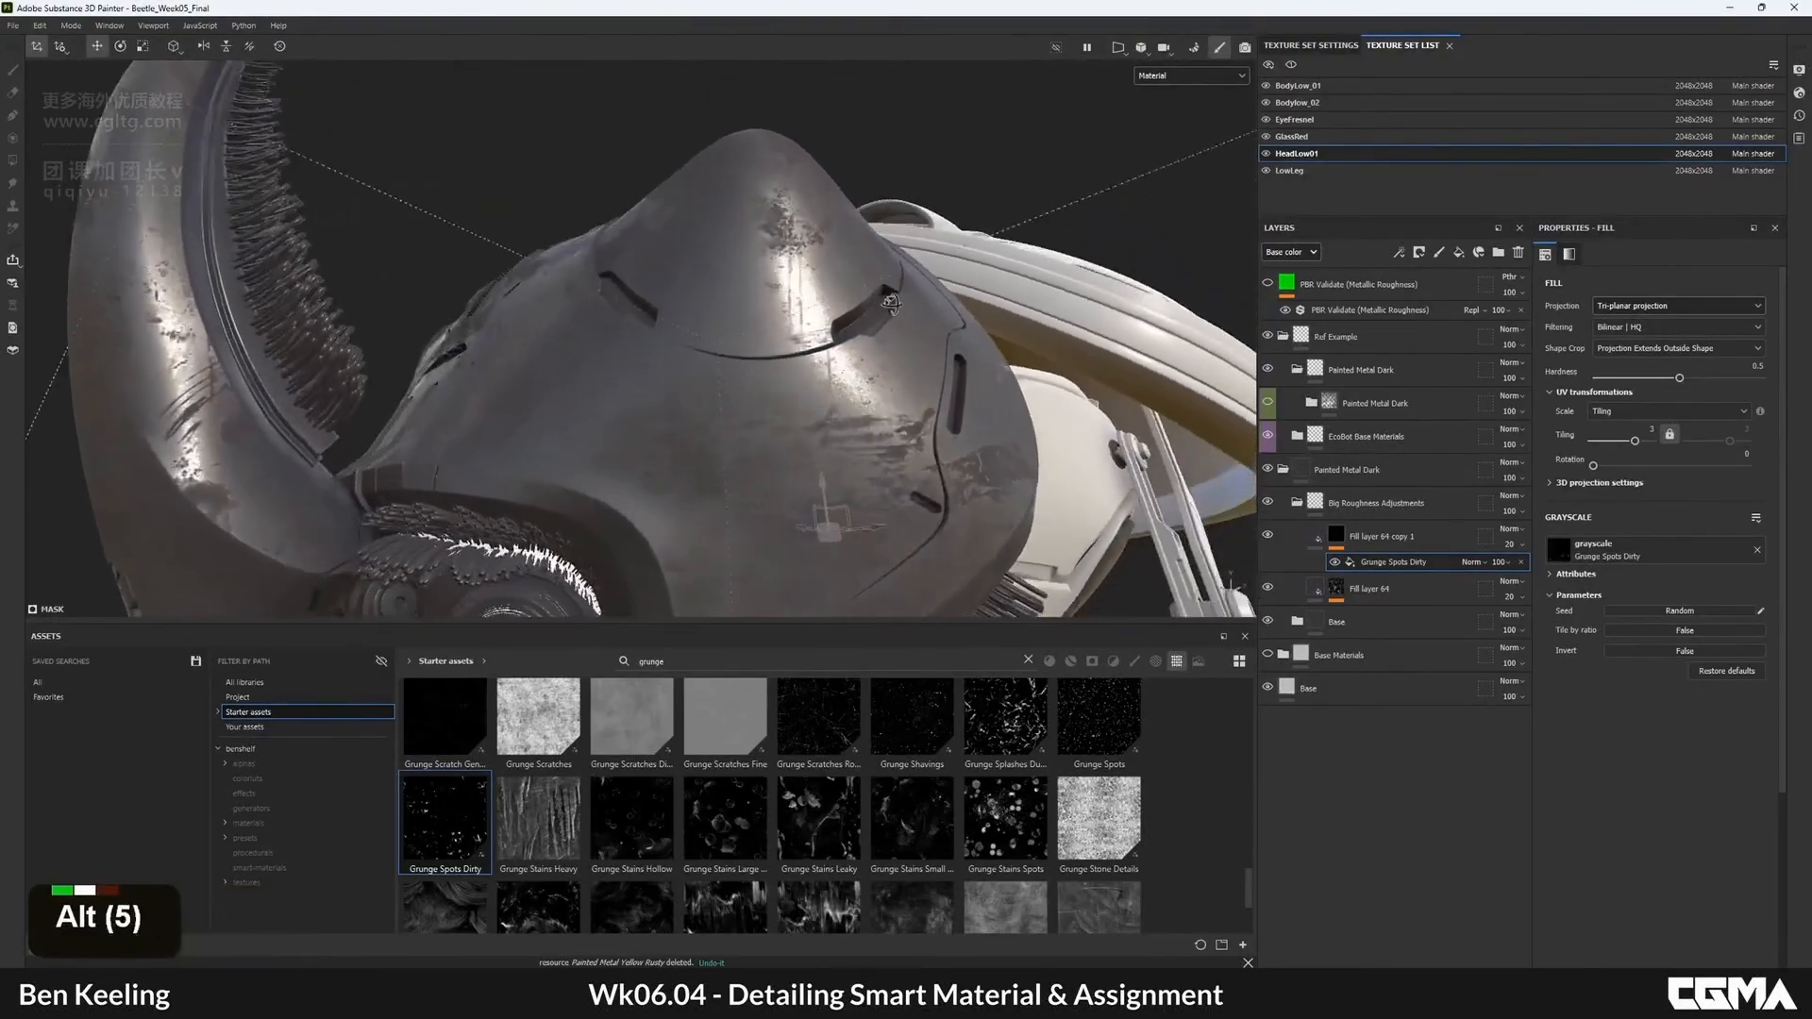
pyautogui.keyDown('alt'); pyautogui.moveTo(890, 302); pyautogui.dragTo(850, 326, button='middle'); pyautogui.keyUp('alt')
pyautogui.keyDown('alt'); pyautogui.moveTo(849, 325); pyautogui.dragTo(784, 387); pyautogui.keyUp('alt')
pyautogui.keyDown('alt'); pyautogui.moveTo(784, 387); pyautogui.dragTo(754, 417, button='right'); pyautogui.keyUp('alt')
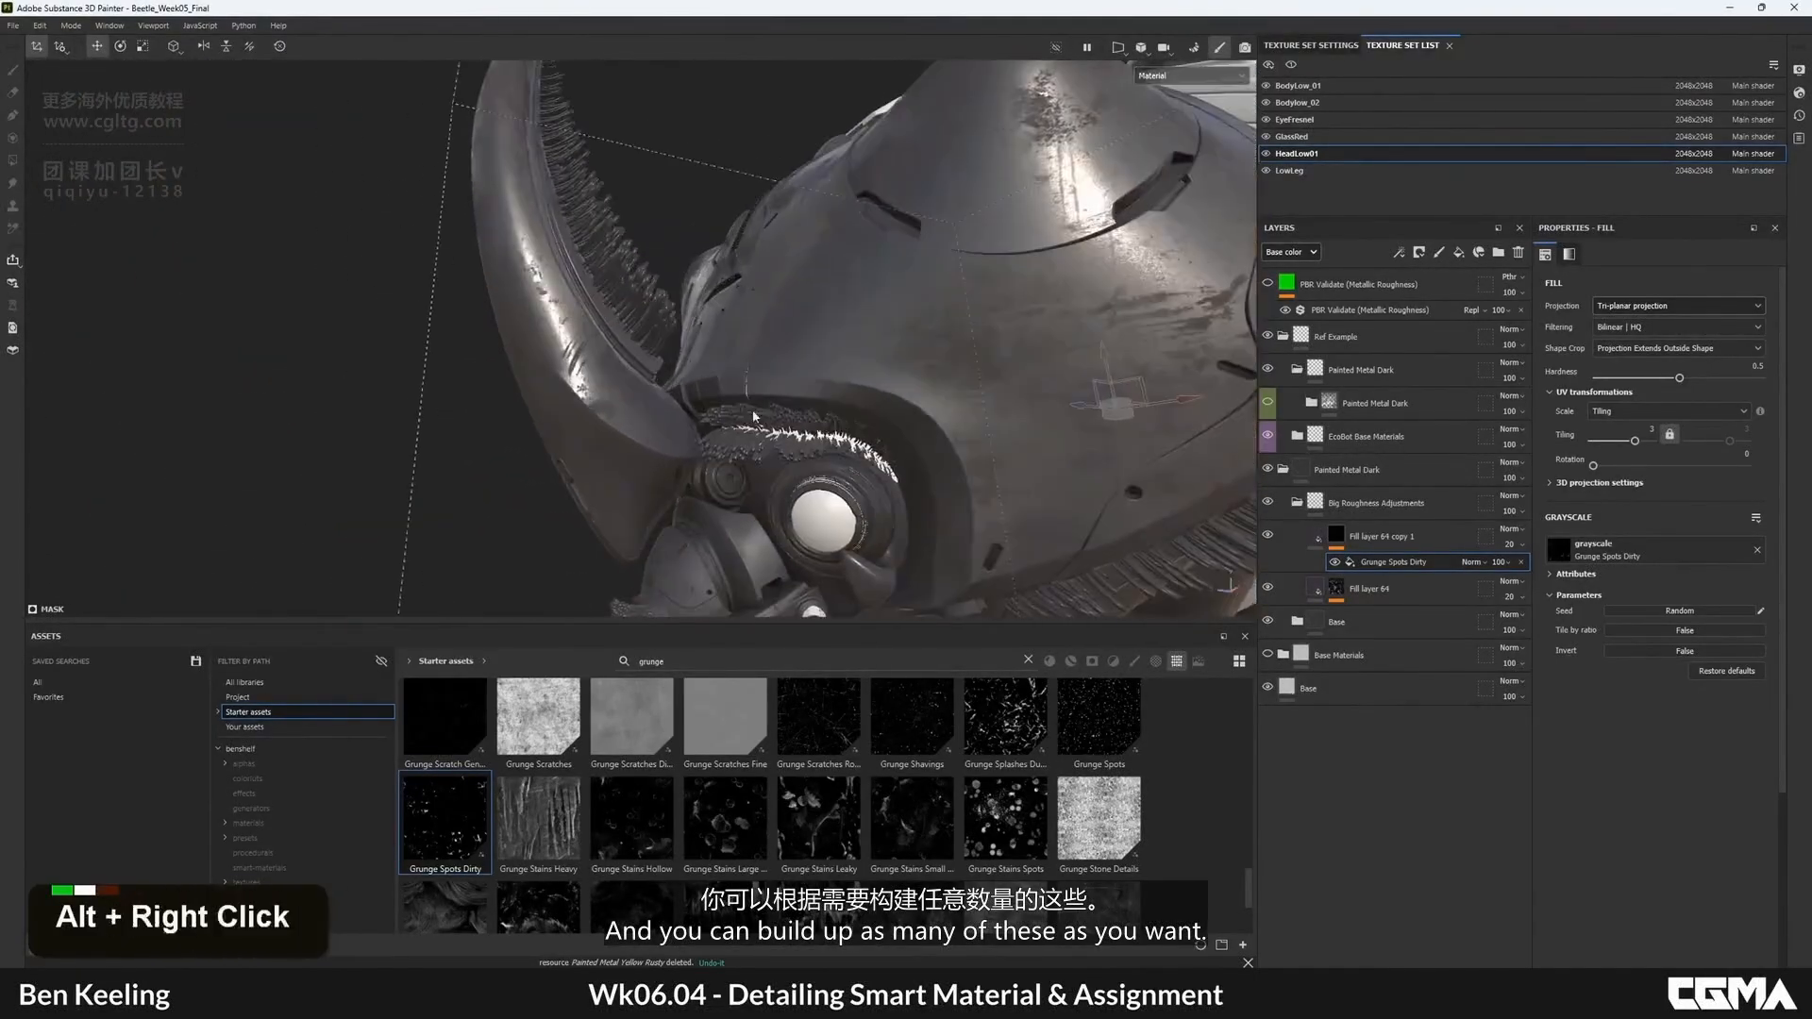
pyautogui.keyDown('alt'); pyautogui.moveTo(754, 416); pyautogui.dragTo(850, 372); pyautogui.keyUp('alt')
# - Collapse the Big Roughness Adjustments folder and review the layer groups inside the reference Painted Metal Dark material
pyautogui.click(1309, 508)
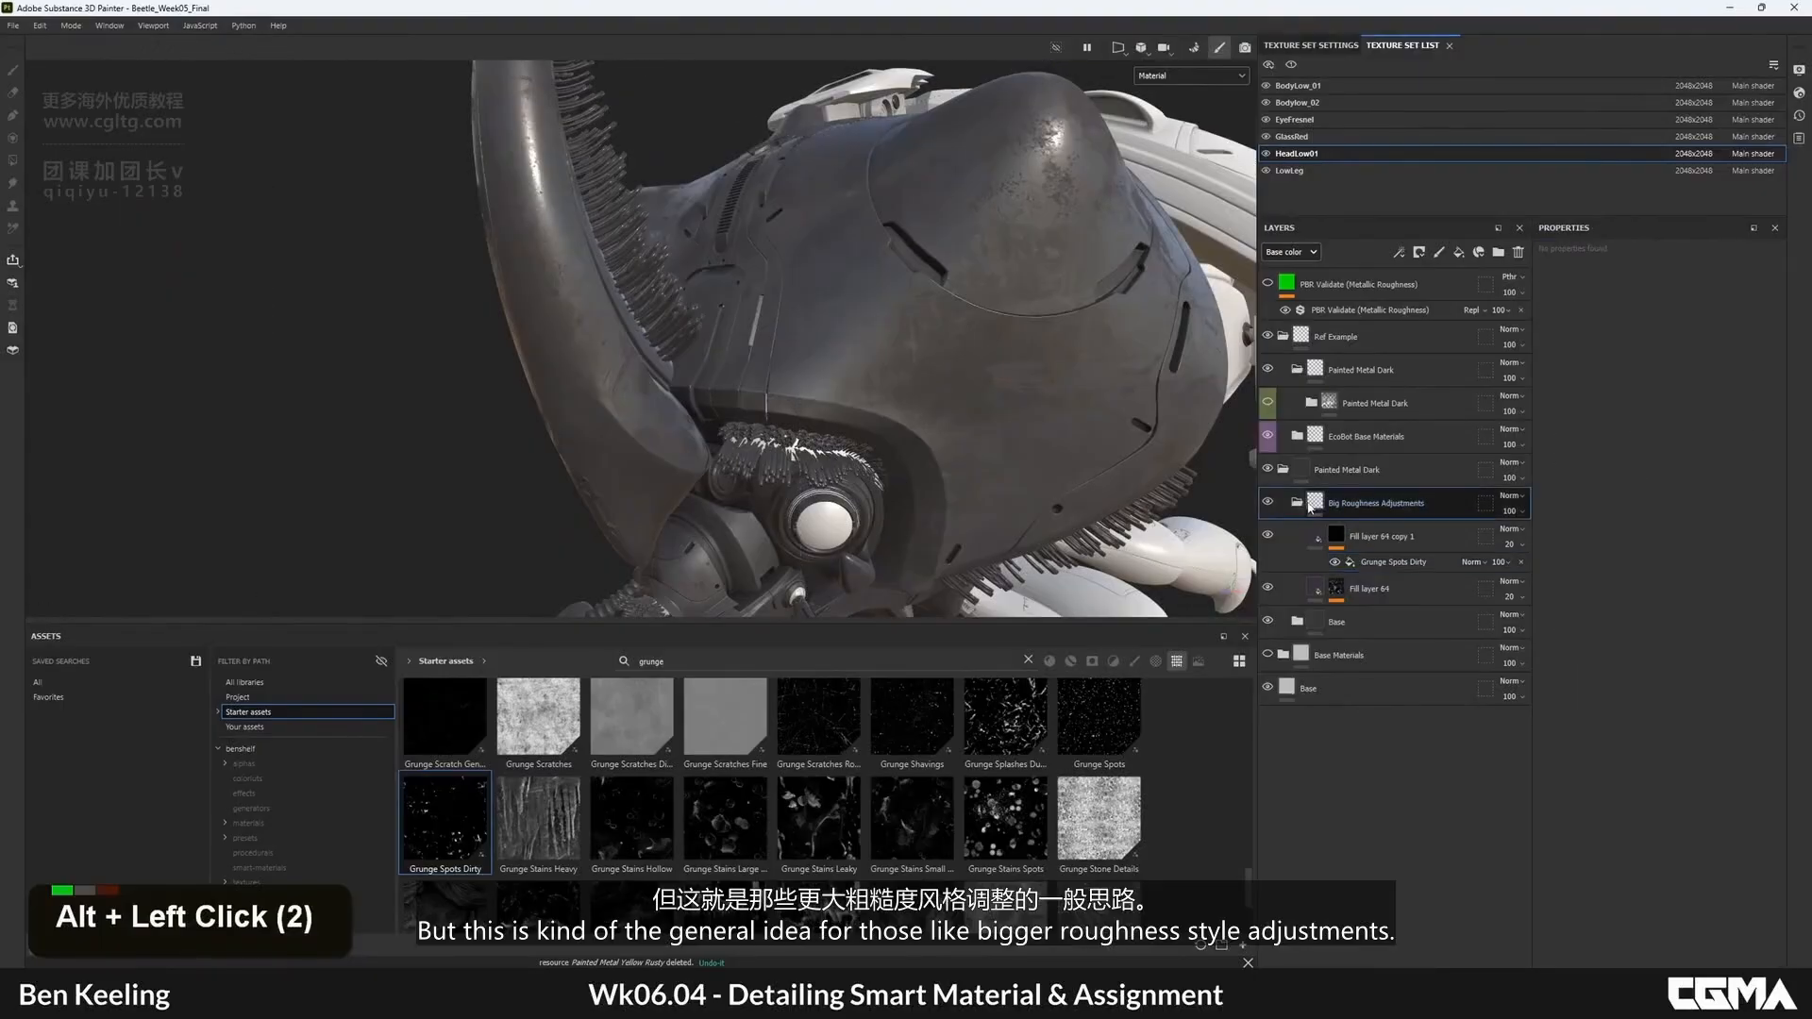
pyautogui.doubleClick(1309, 508)
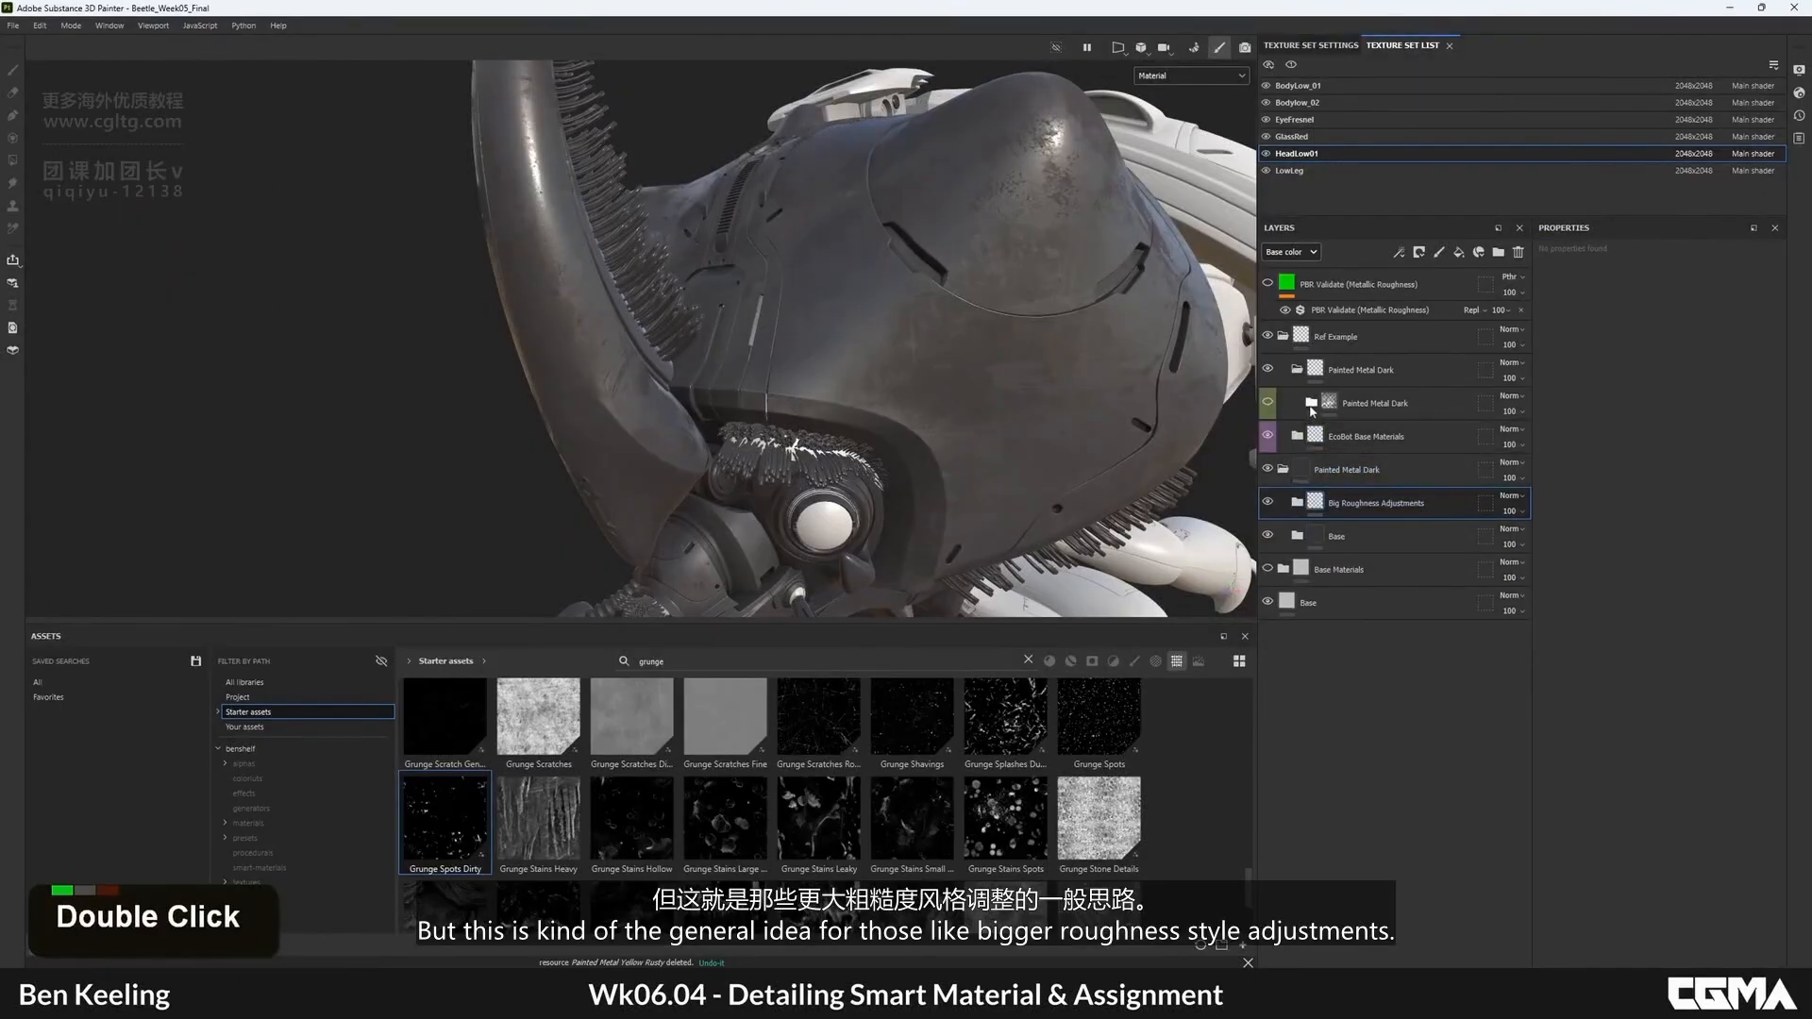
pyautogui.click(1311, 403)
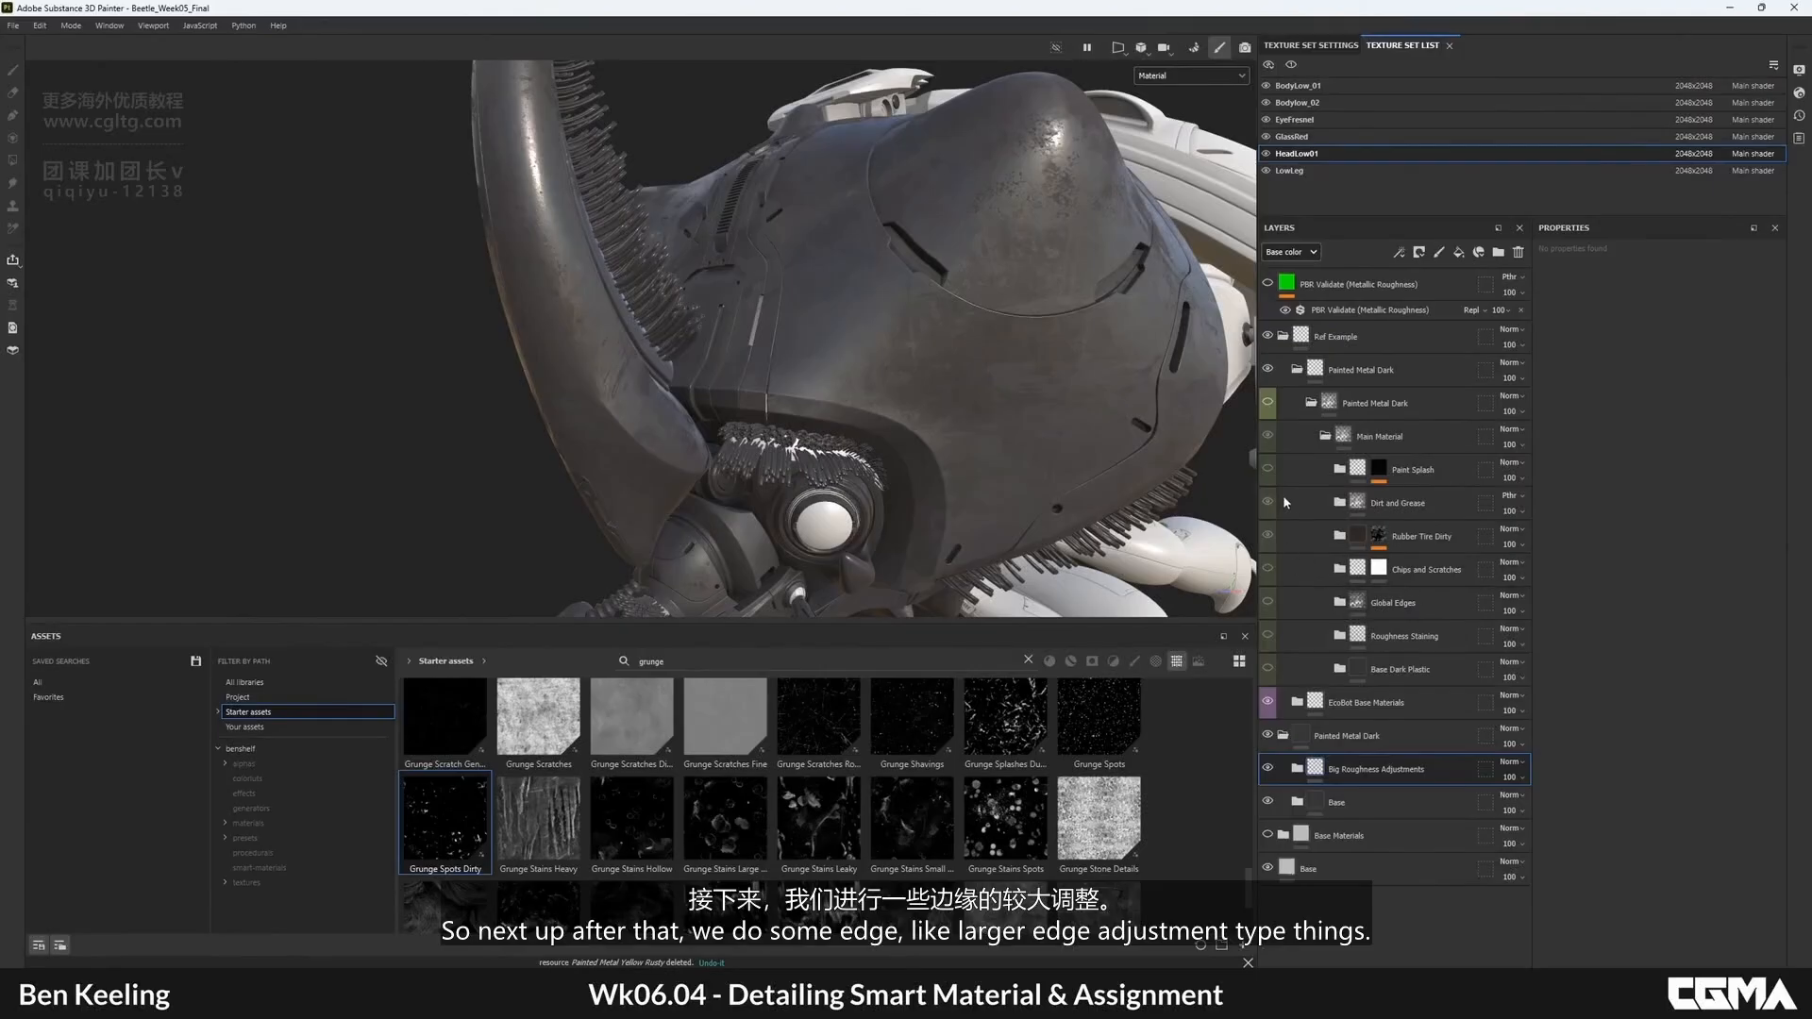
pyautogui.click(1311, 402)
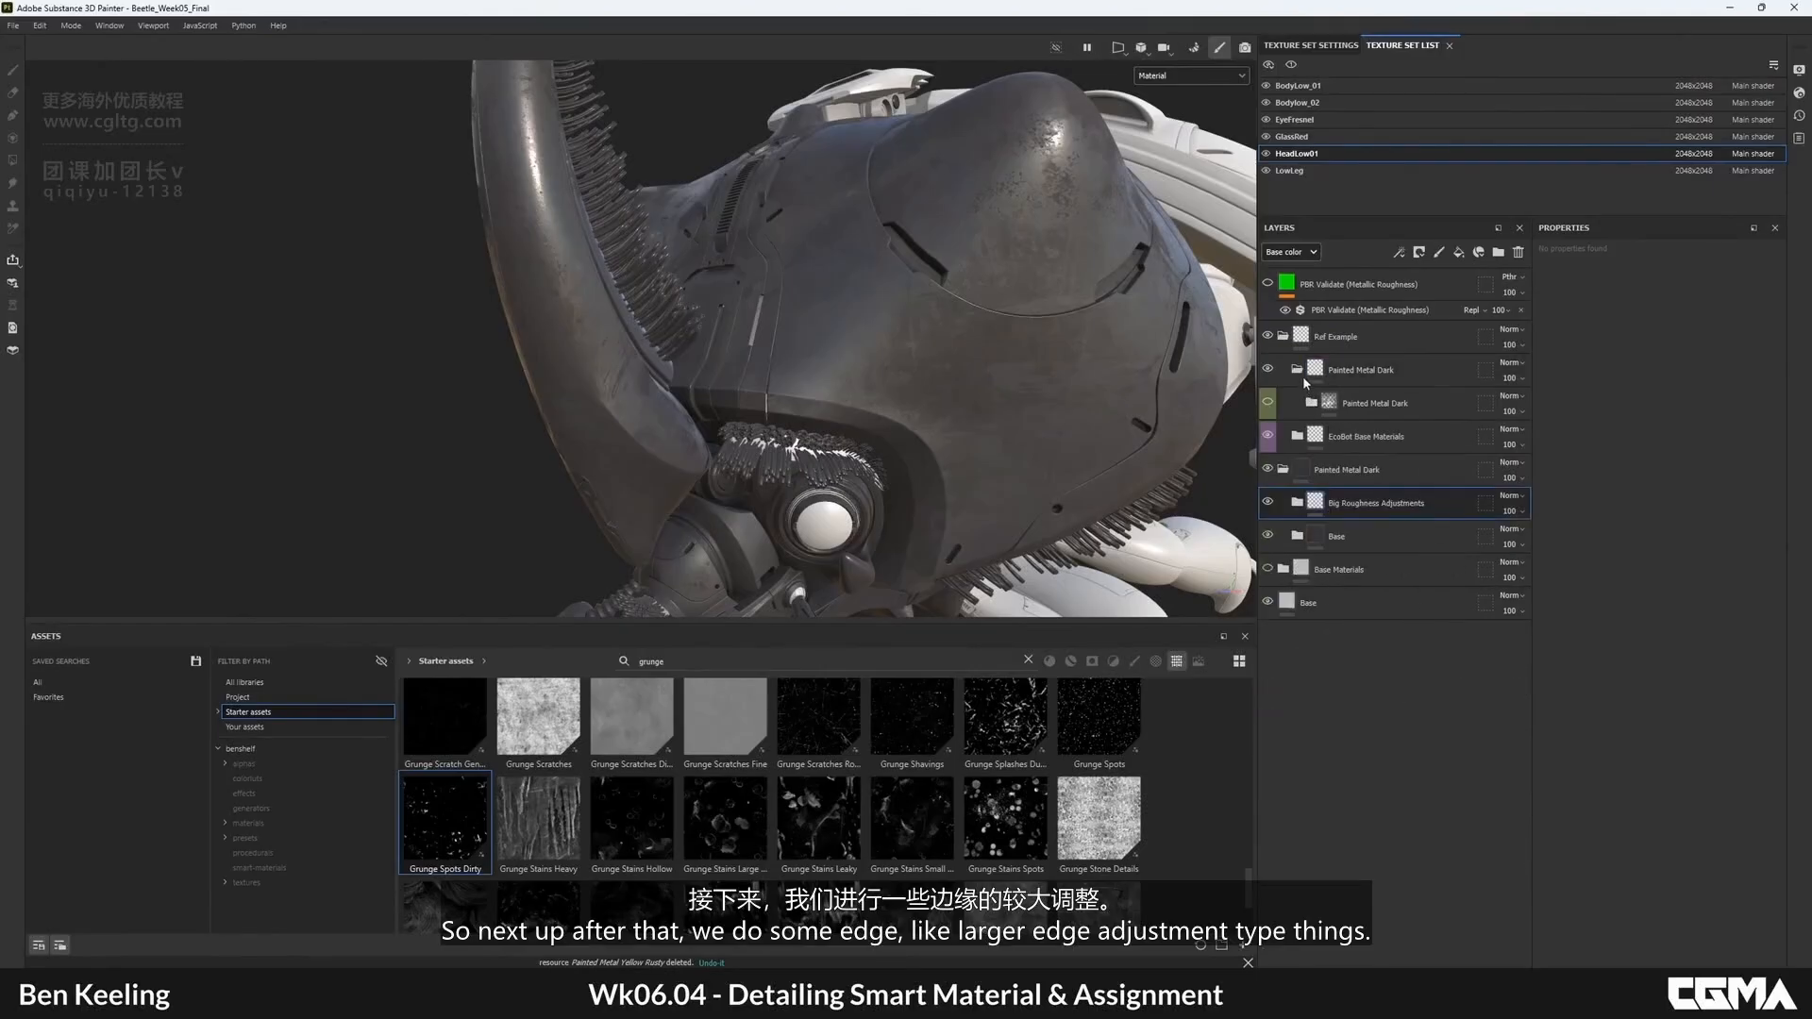
# - Add a new folder above the Big Roughness Adjustments folder in the Painted Metal Dark material
pyautogui.keyDown('alt'); pyautogui.moveTo(802, 325); pyautogui.dragTo(877, 310); pyautogui.keyUp('alt')
pyautogui.keyDown('alt'); pyautogui.moveTo(1092, 400); pyautogui.dragTo(1129, 417); pyautogui.keyUp('alt')
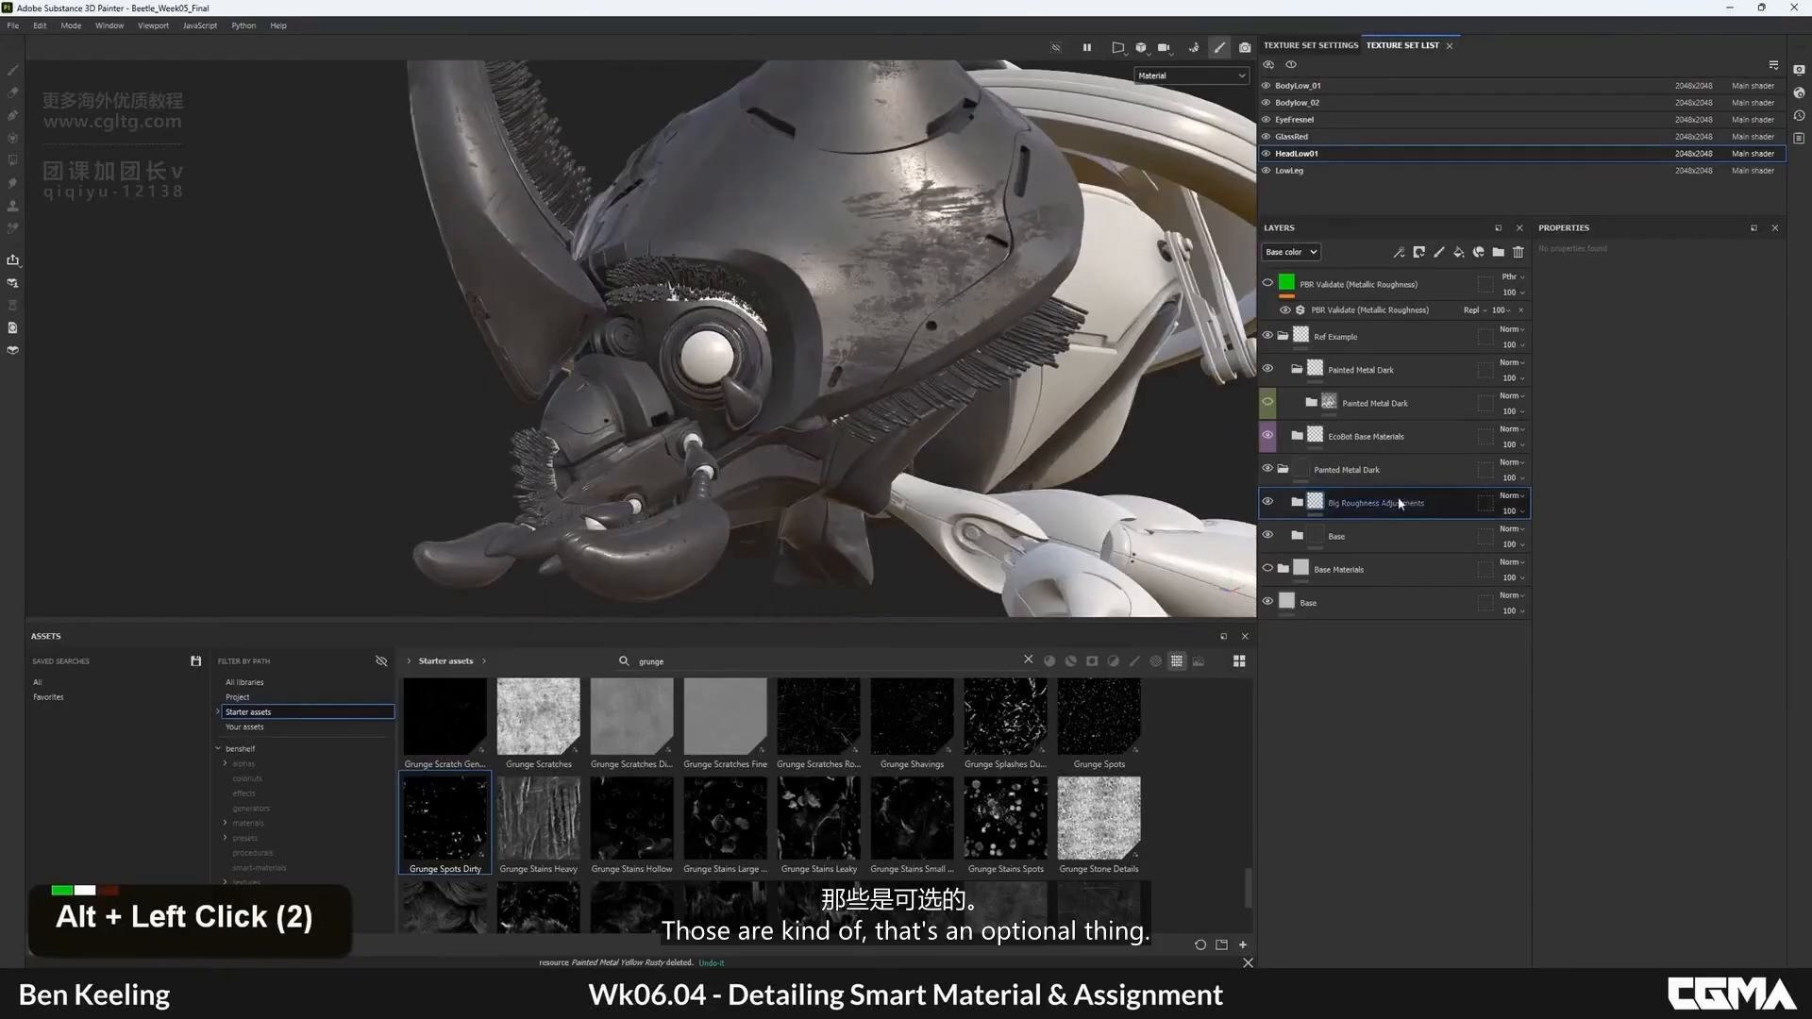
pyautogui.click(1498, 252)
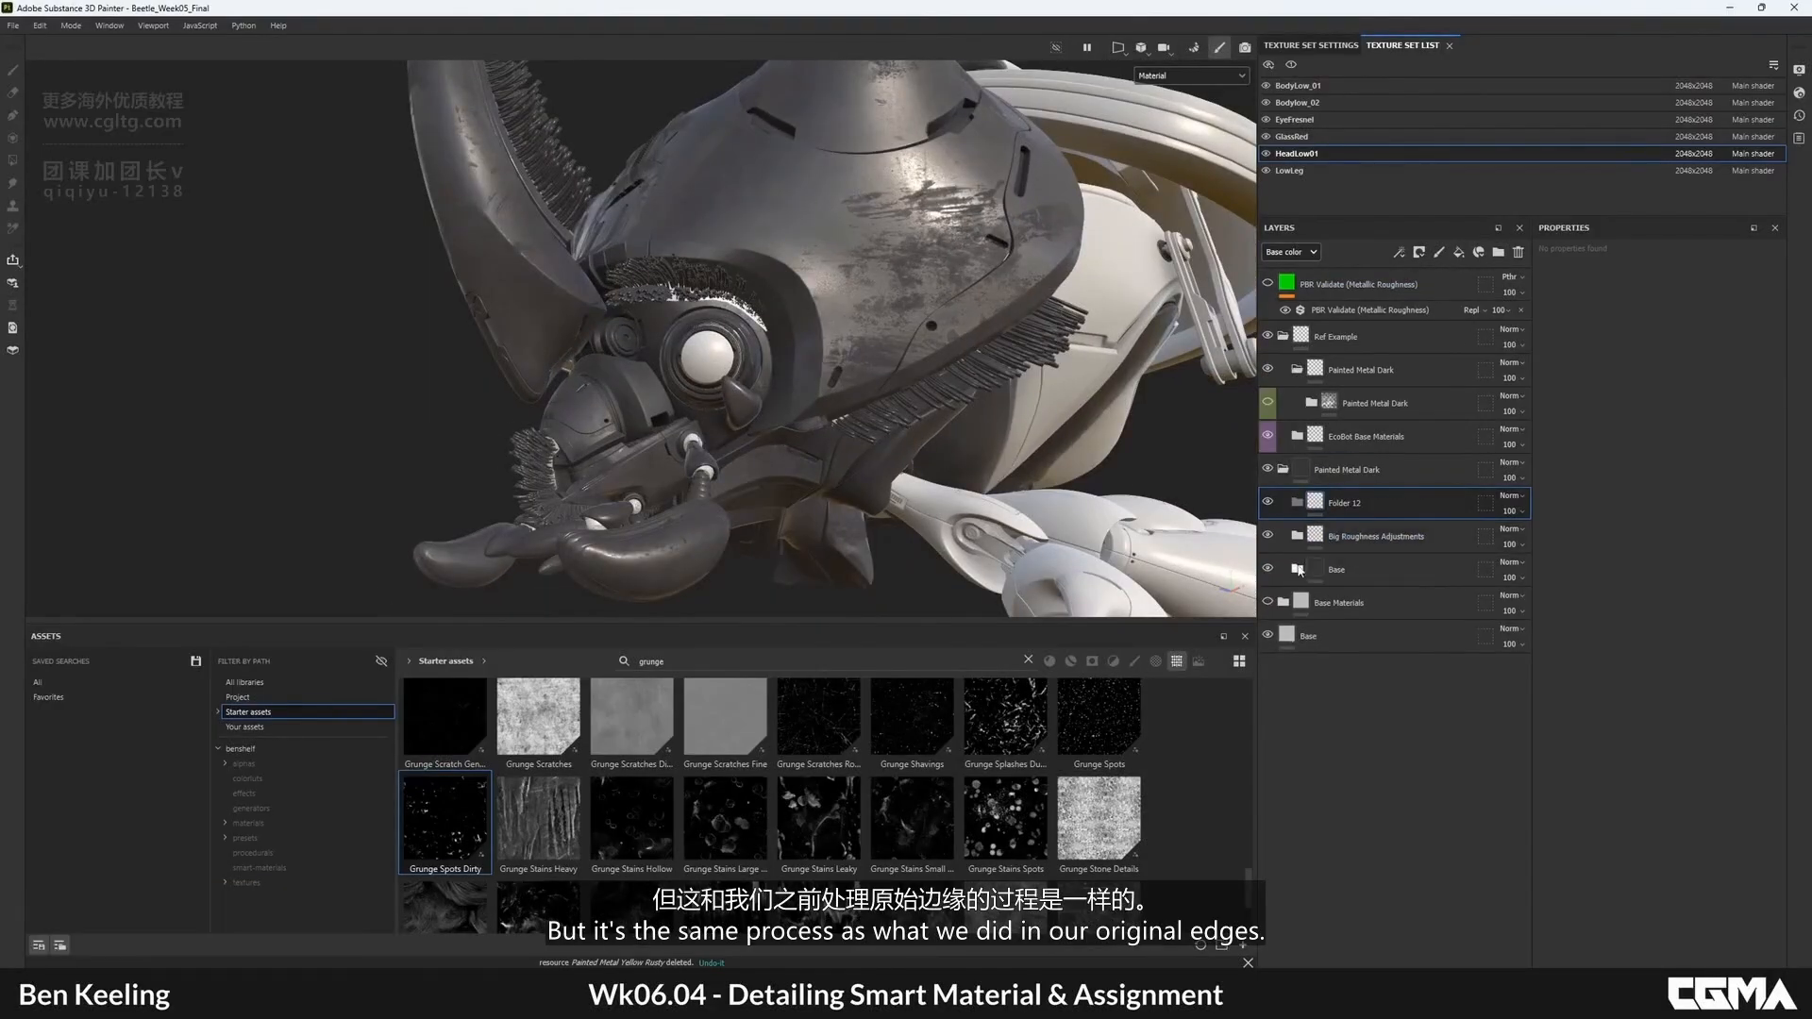
pyautogui.click(1297, 569)
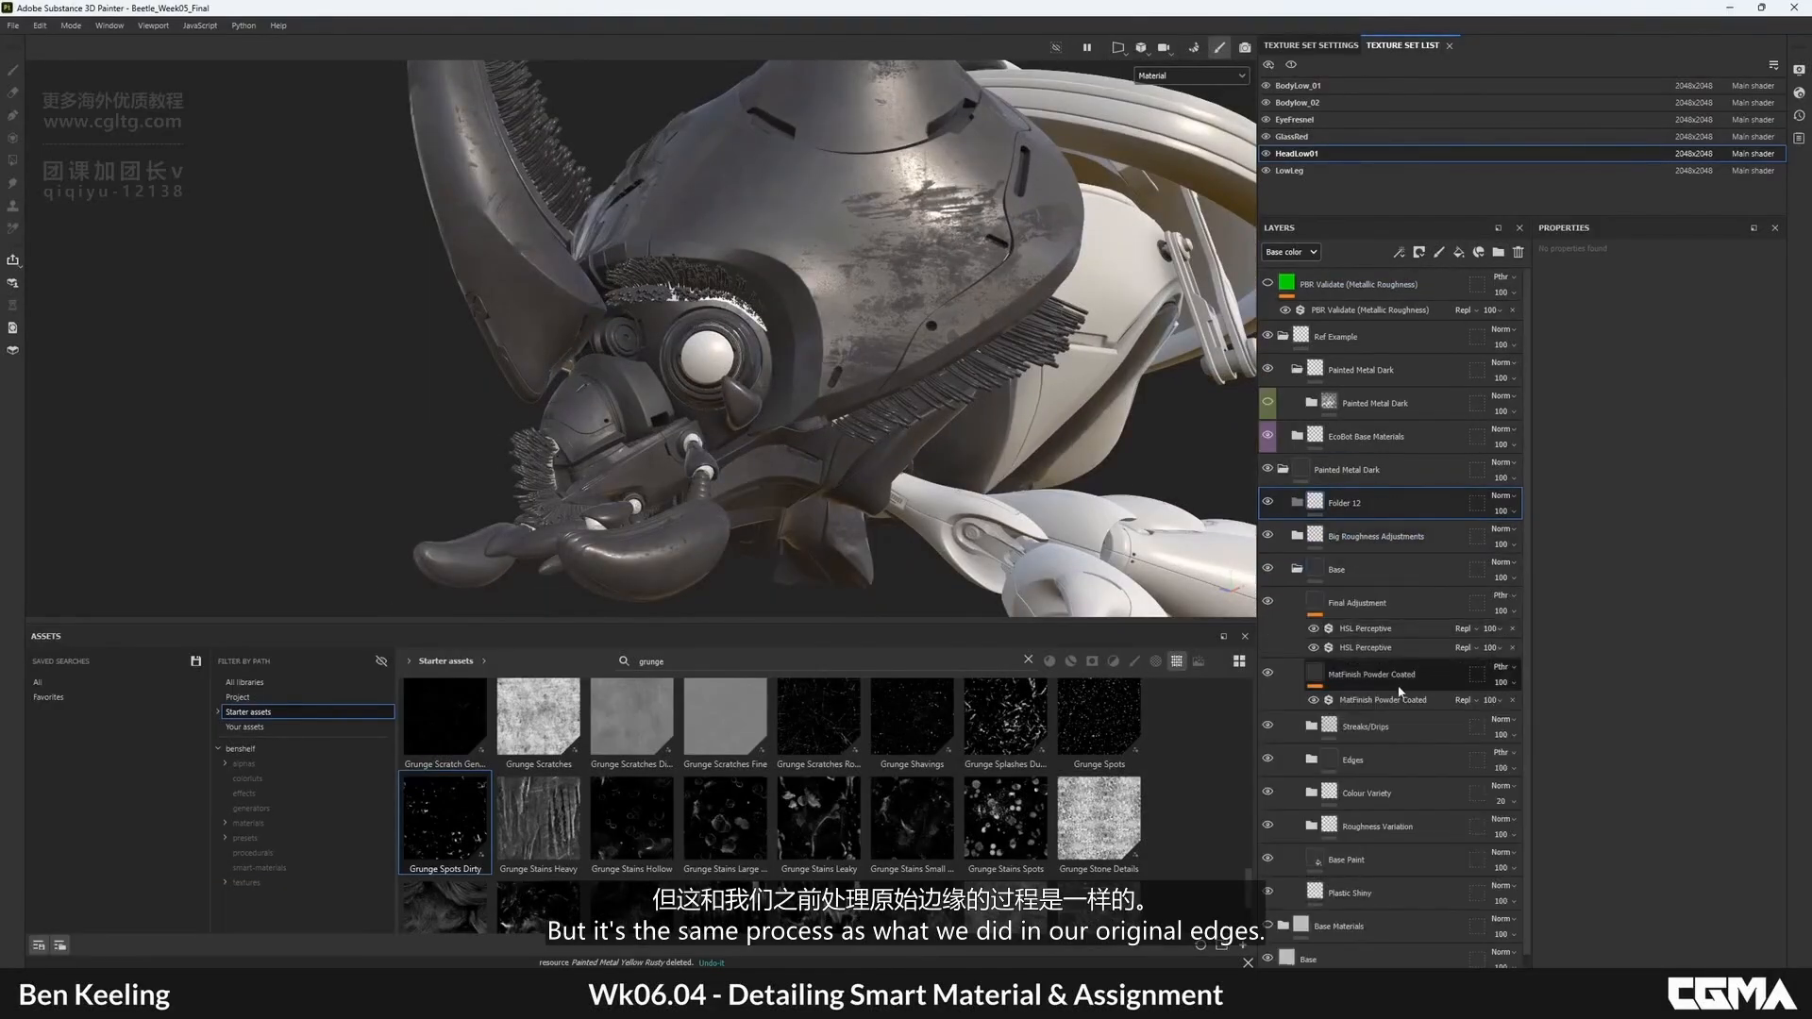
pyautogui.click(1362, 761)
pyautogui.hotkey('ctrl', 'd')
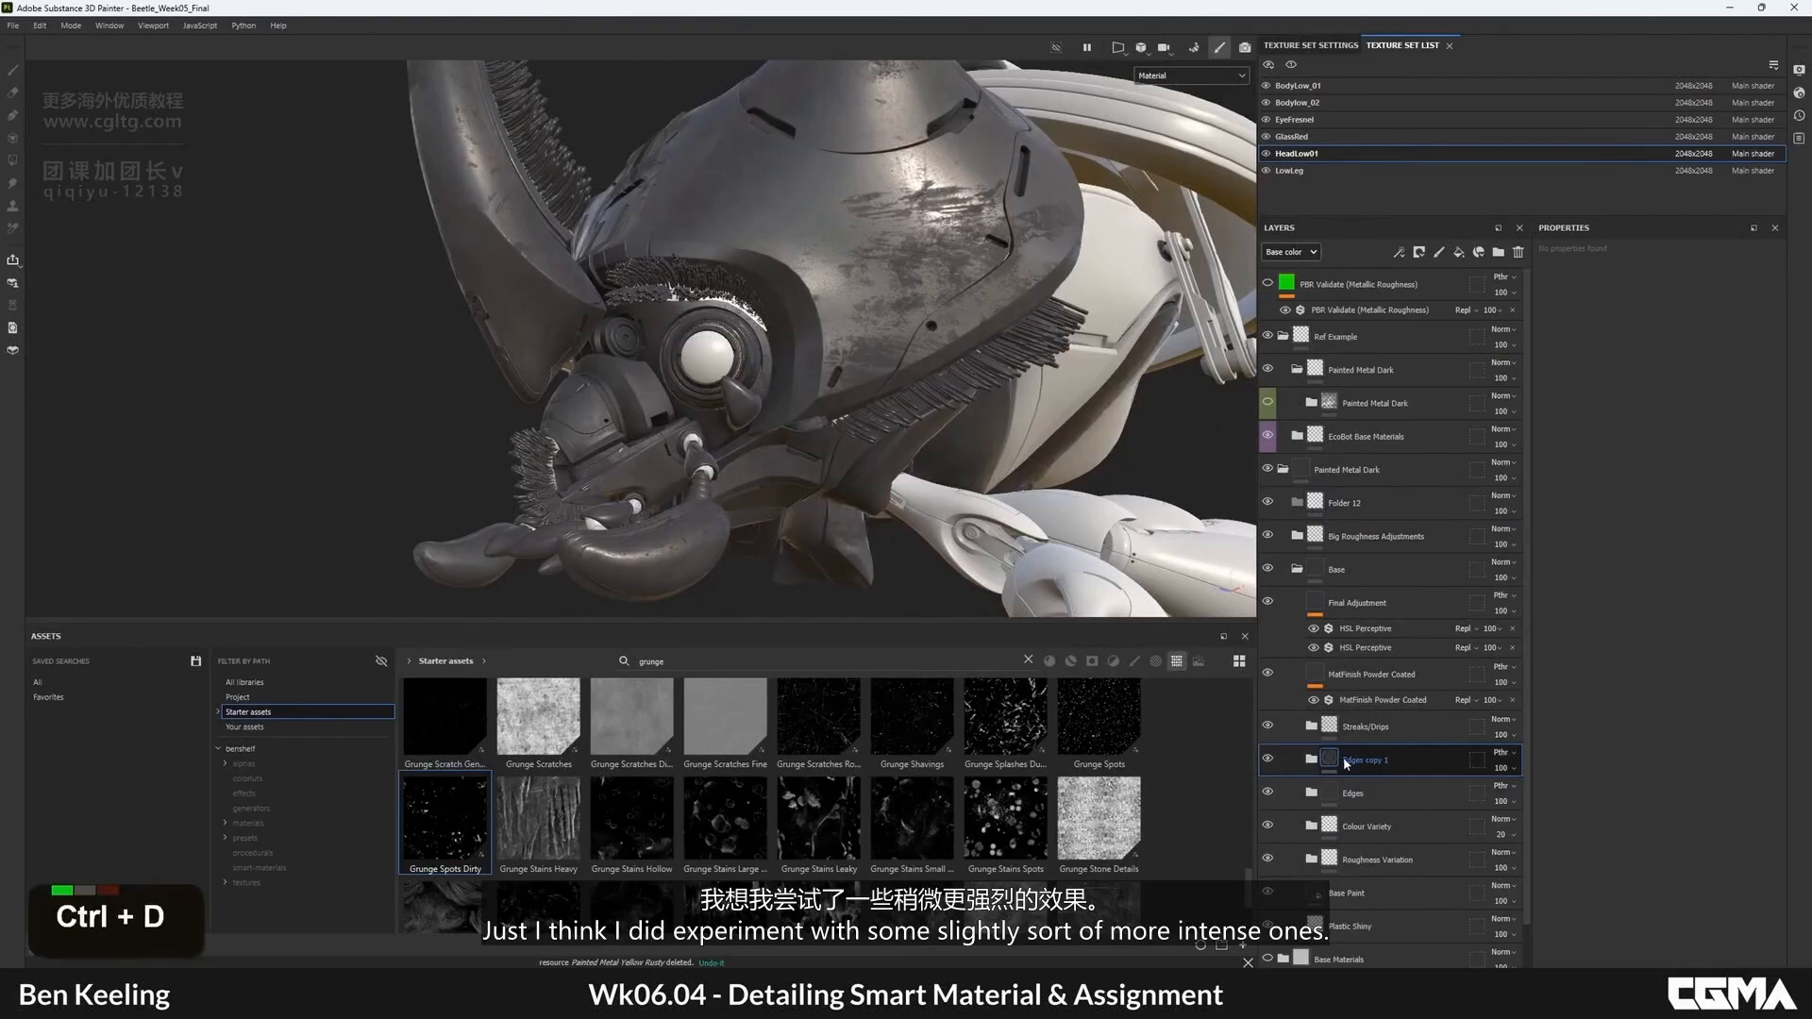
pyautogui.hotkey('ctrl', 'z')
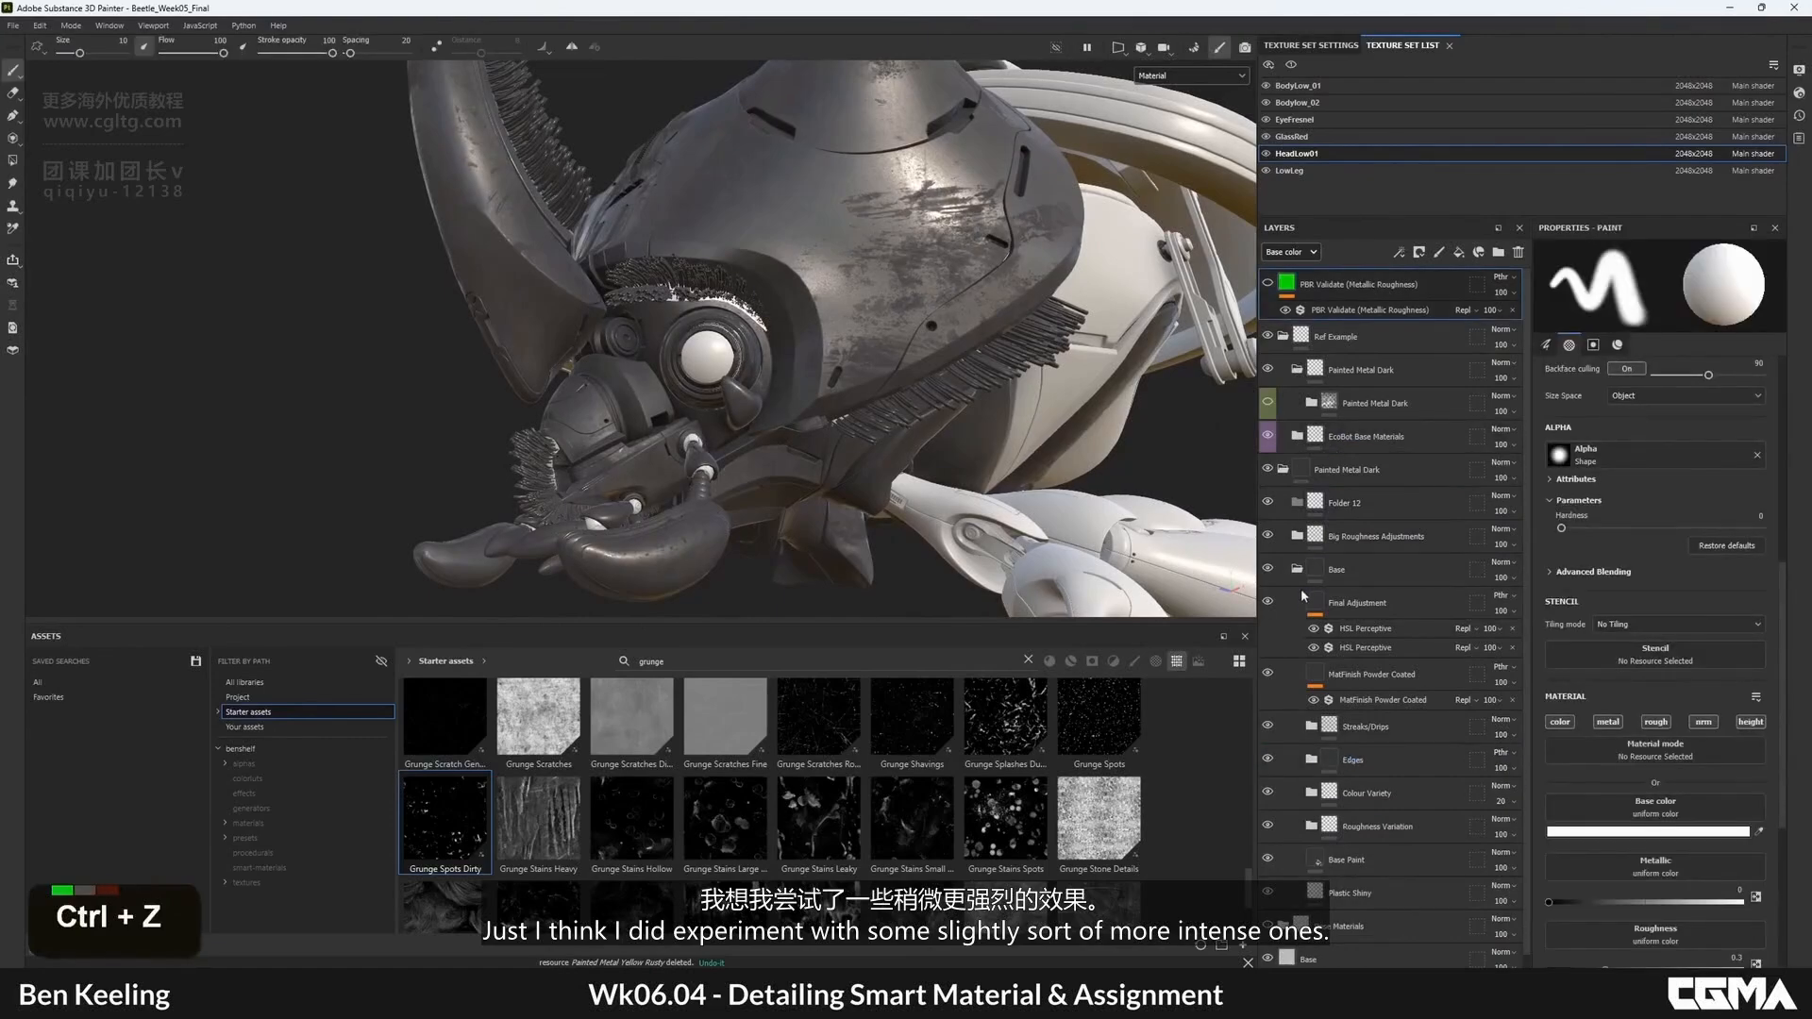
pyautogui.click(1297, 569)
pyautogui.scroll(2, 1299, 381)
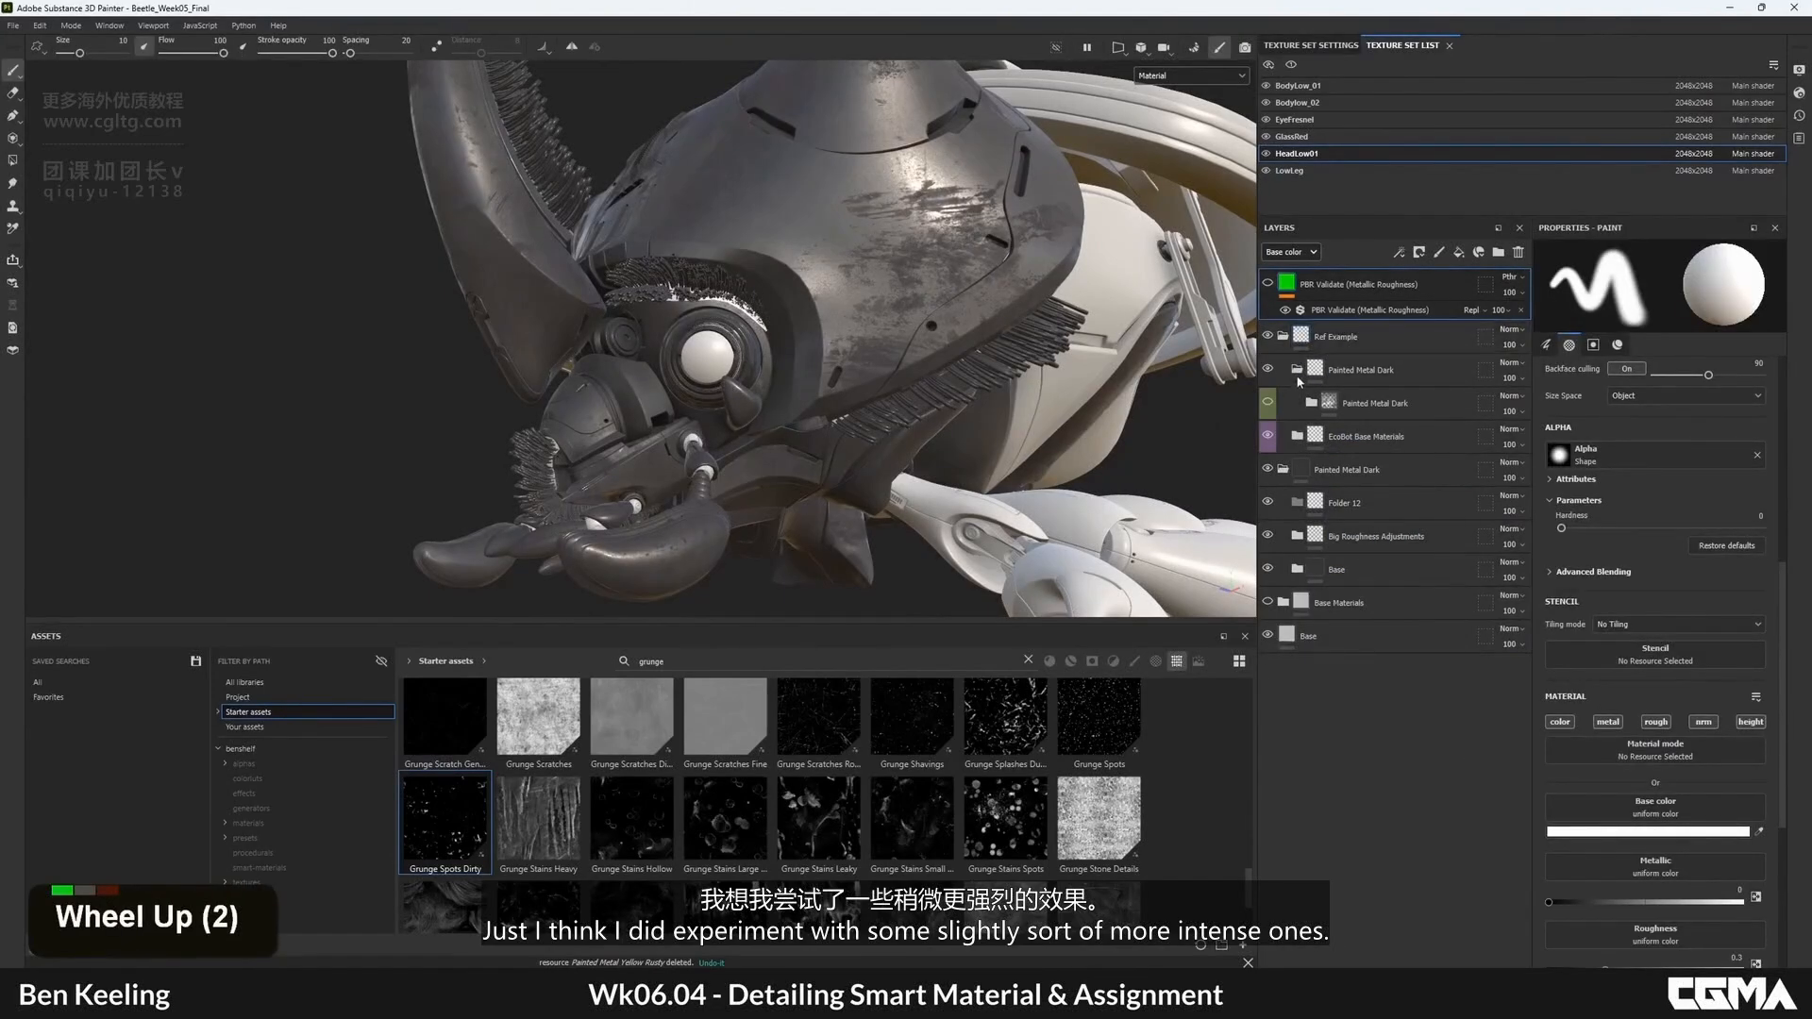
# - Show the reference Painted Metal Dark folder and toggle its Global Edges group to compare its effect on the head
pyautogui.click(1311, 403)
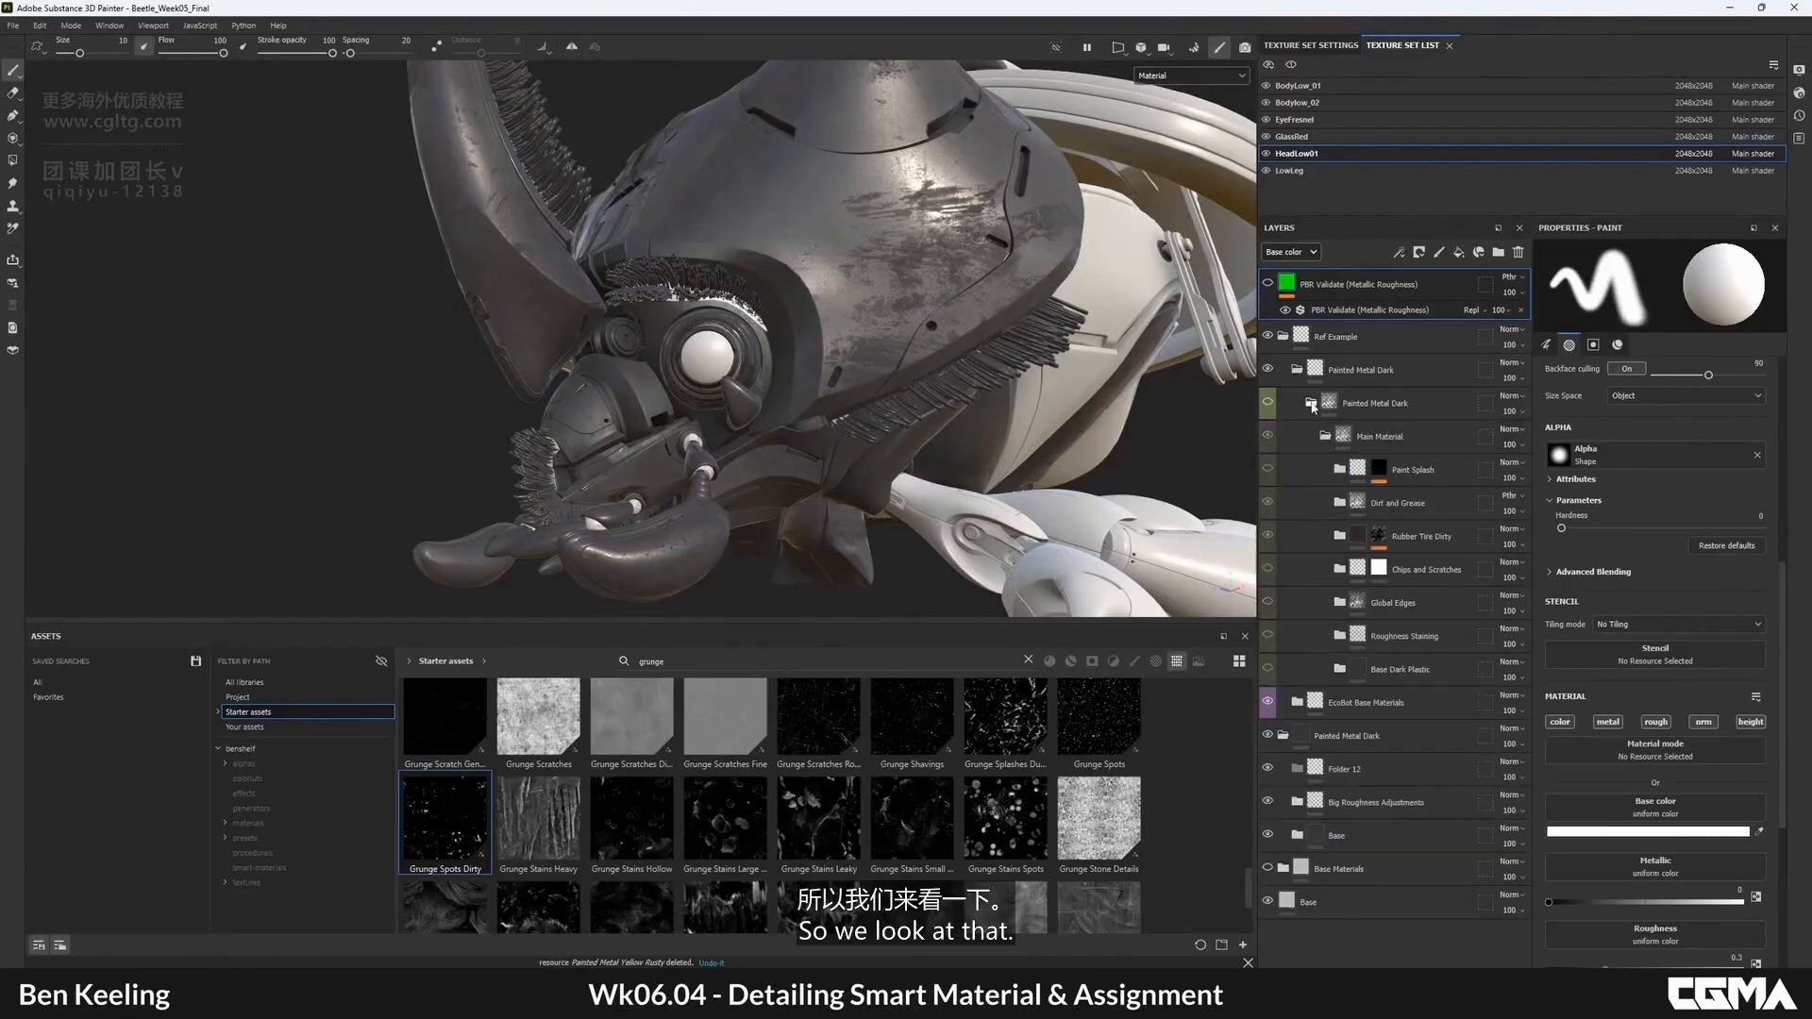
pyautogui.click(1268, 403)
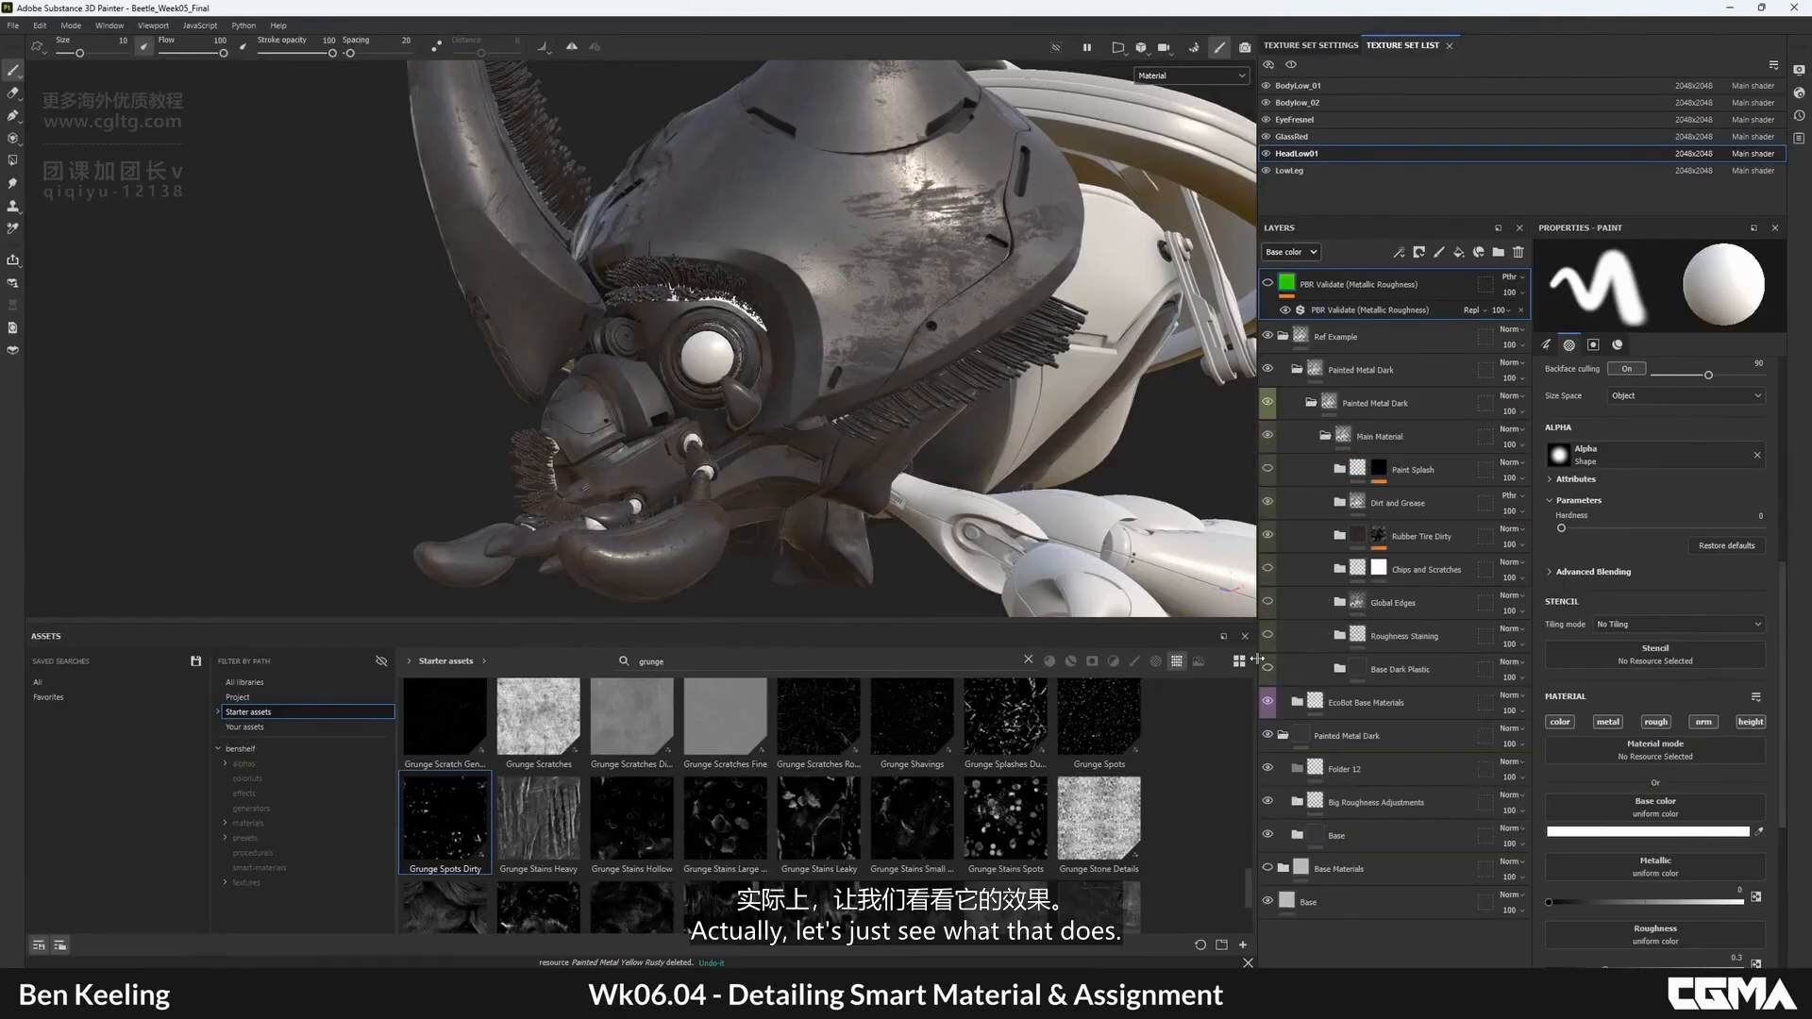
pyautogui.click(1268, 602)
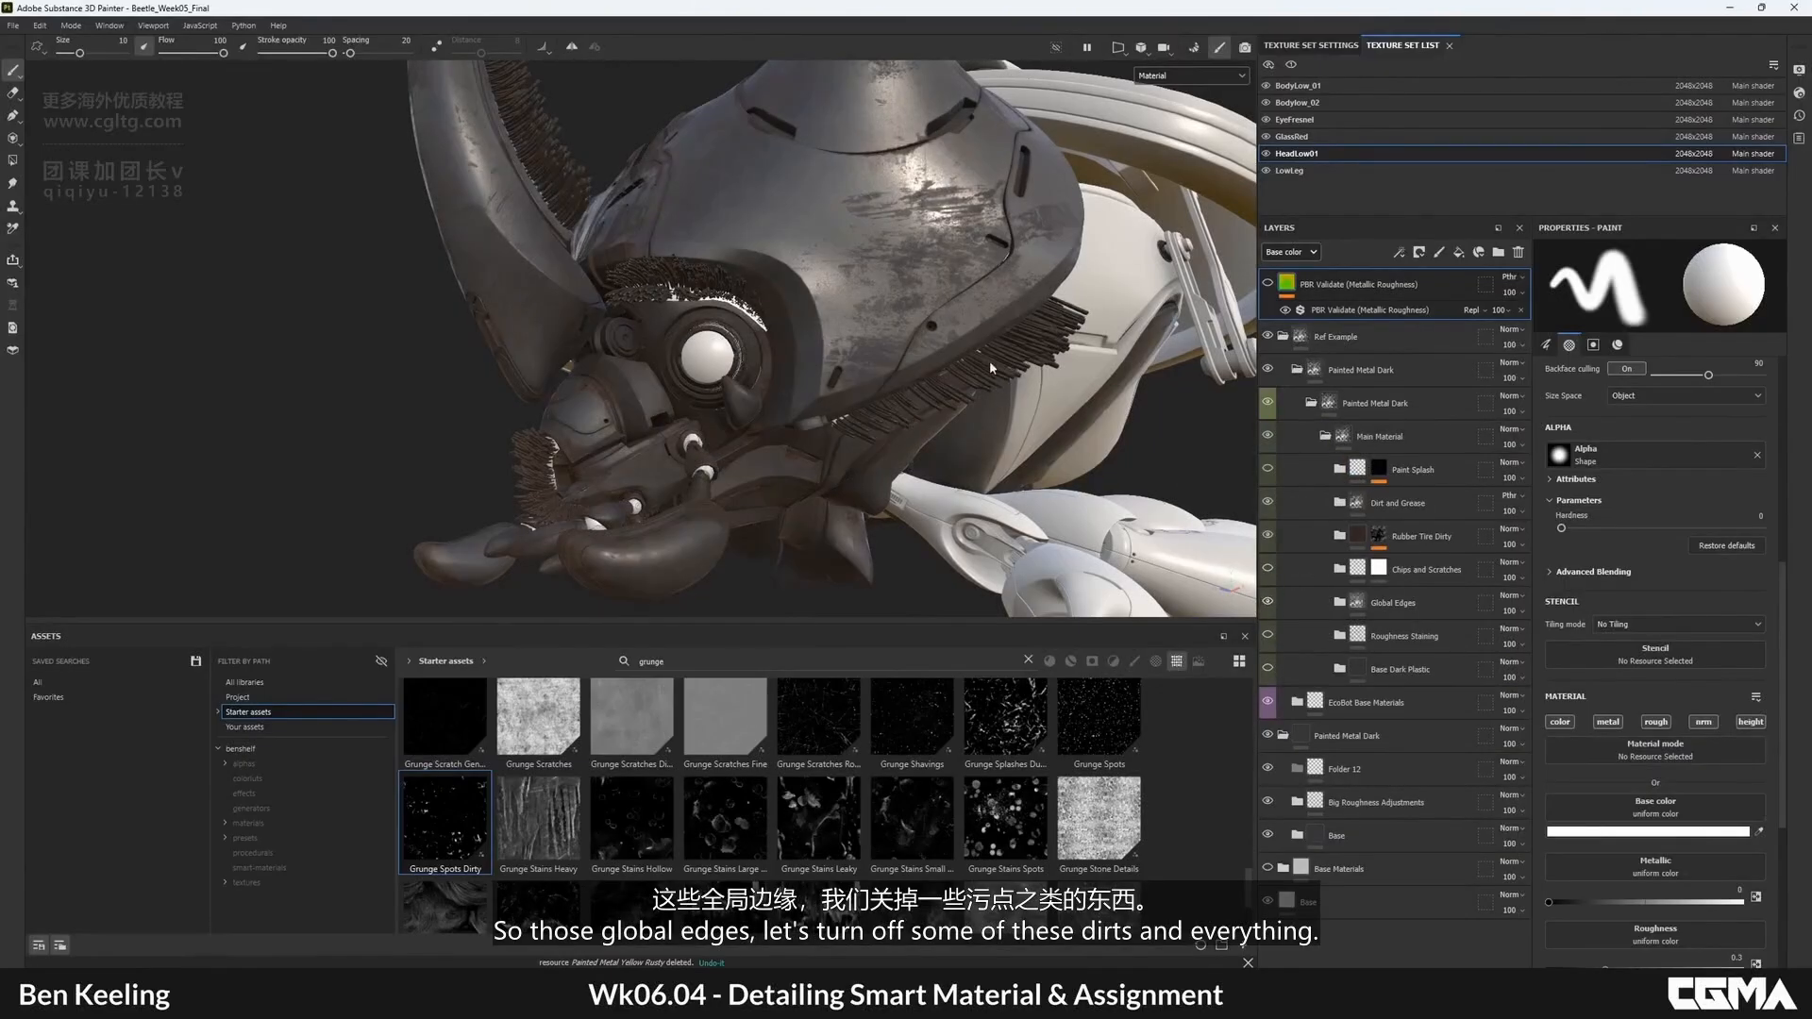
pyautogui.doubleClick(1269, 603)
pyautogui.click(1270, 603)
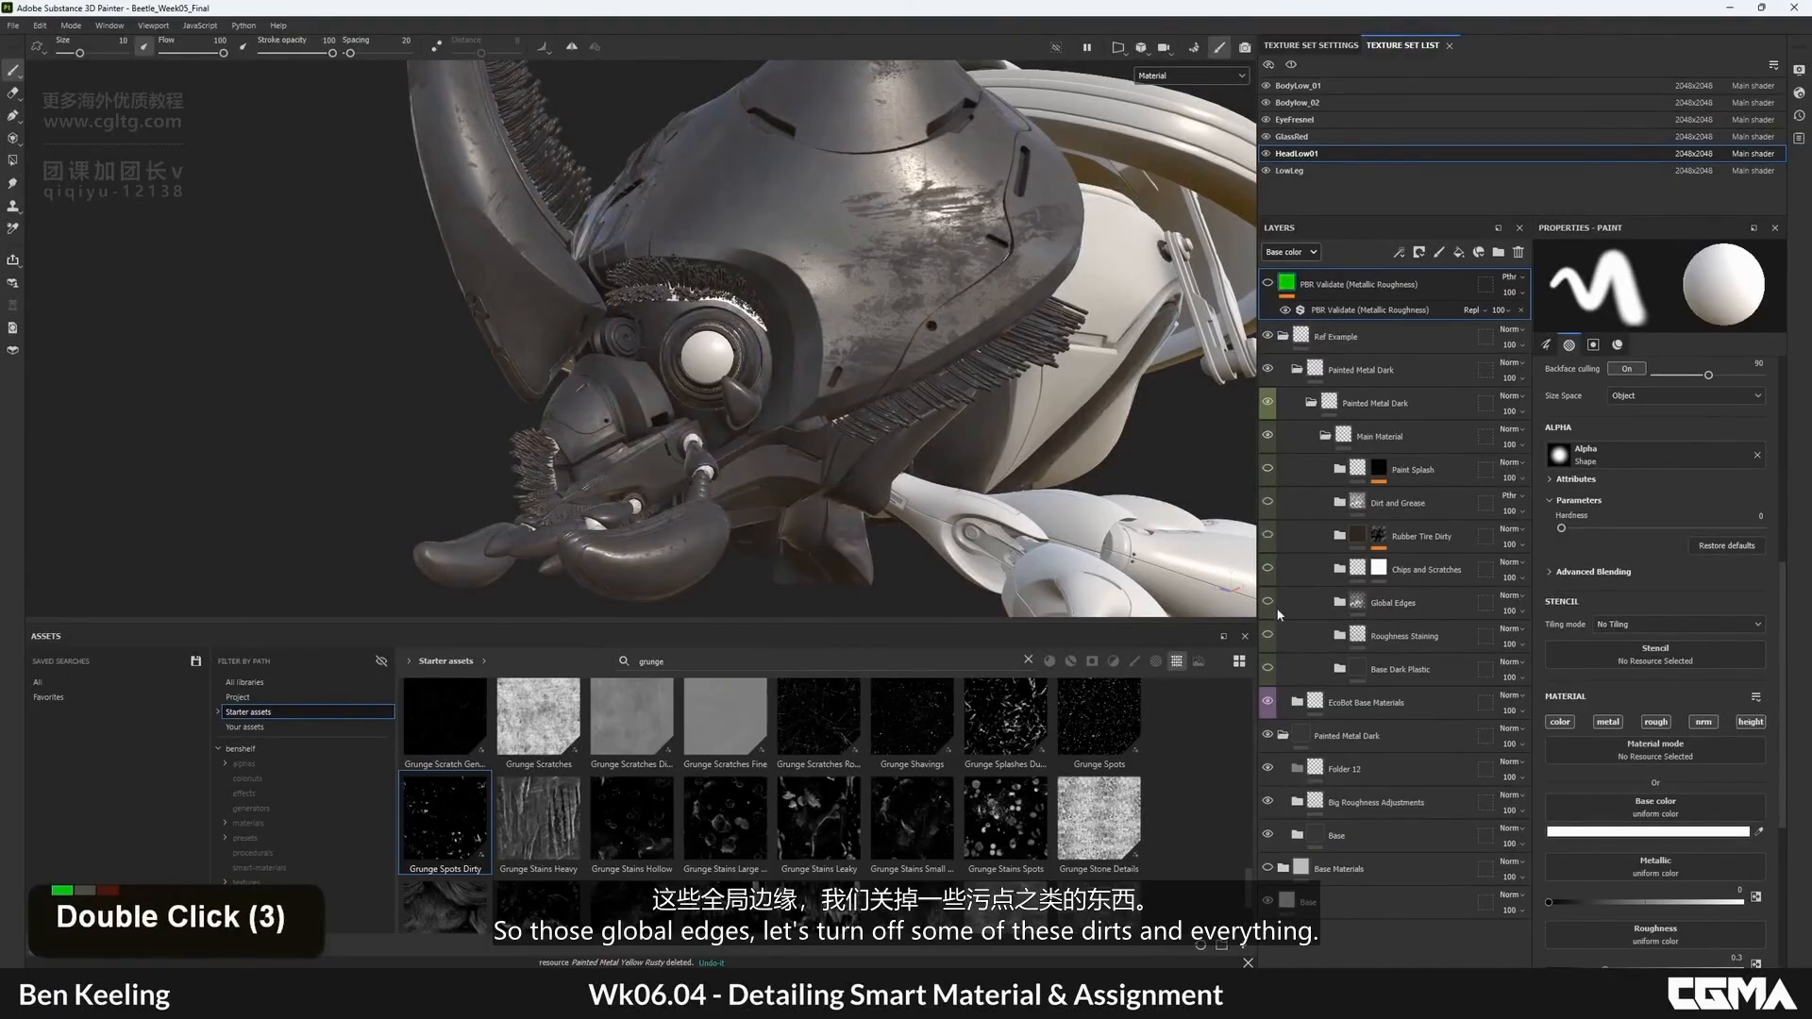
pyautogui.click(1271, 604)
# - Examine the head's edges in the base color display while switching the Global Edges group on and off
pyautogui.keyDown('alt'); pyautogui.moveTo(854, 436); pyautogui.dragTo(926, 460, button='right'); pyautogui.keyUp('alt')
pyautogui.keyDown('alt'); pyautogui.moveTo(926, 461); pyautogui.dragTo(828, 369); pyautogui.keyUp('alt')
pyautogui.press('c')
pyautogui.keyDown('alt'); pyautogui.moveTo(895, 277); pyautogui.dragTo(844, 425, button='middle'); pyautogui.keyUp('alt')
pyautogui.keyDown('alt'); pyautogui.moveTo(844, 425); pyautogui.dragTo(908, 436, button='right'); pyautogui.keyUp('alt')
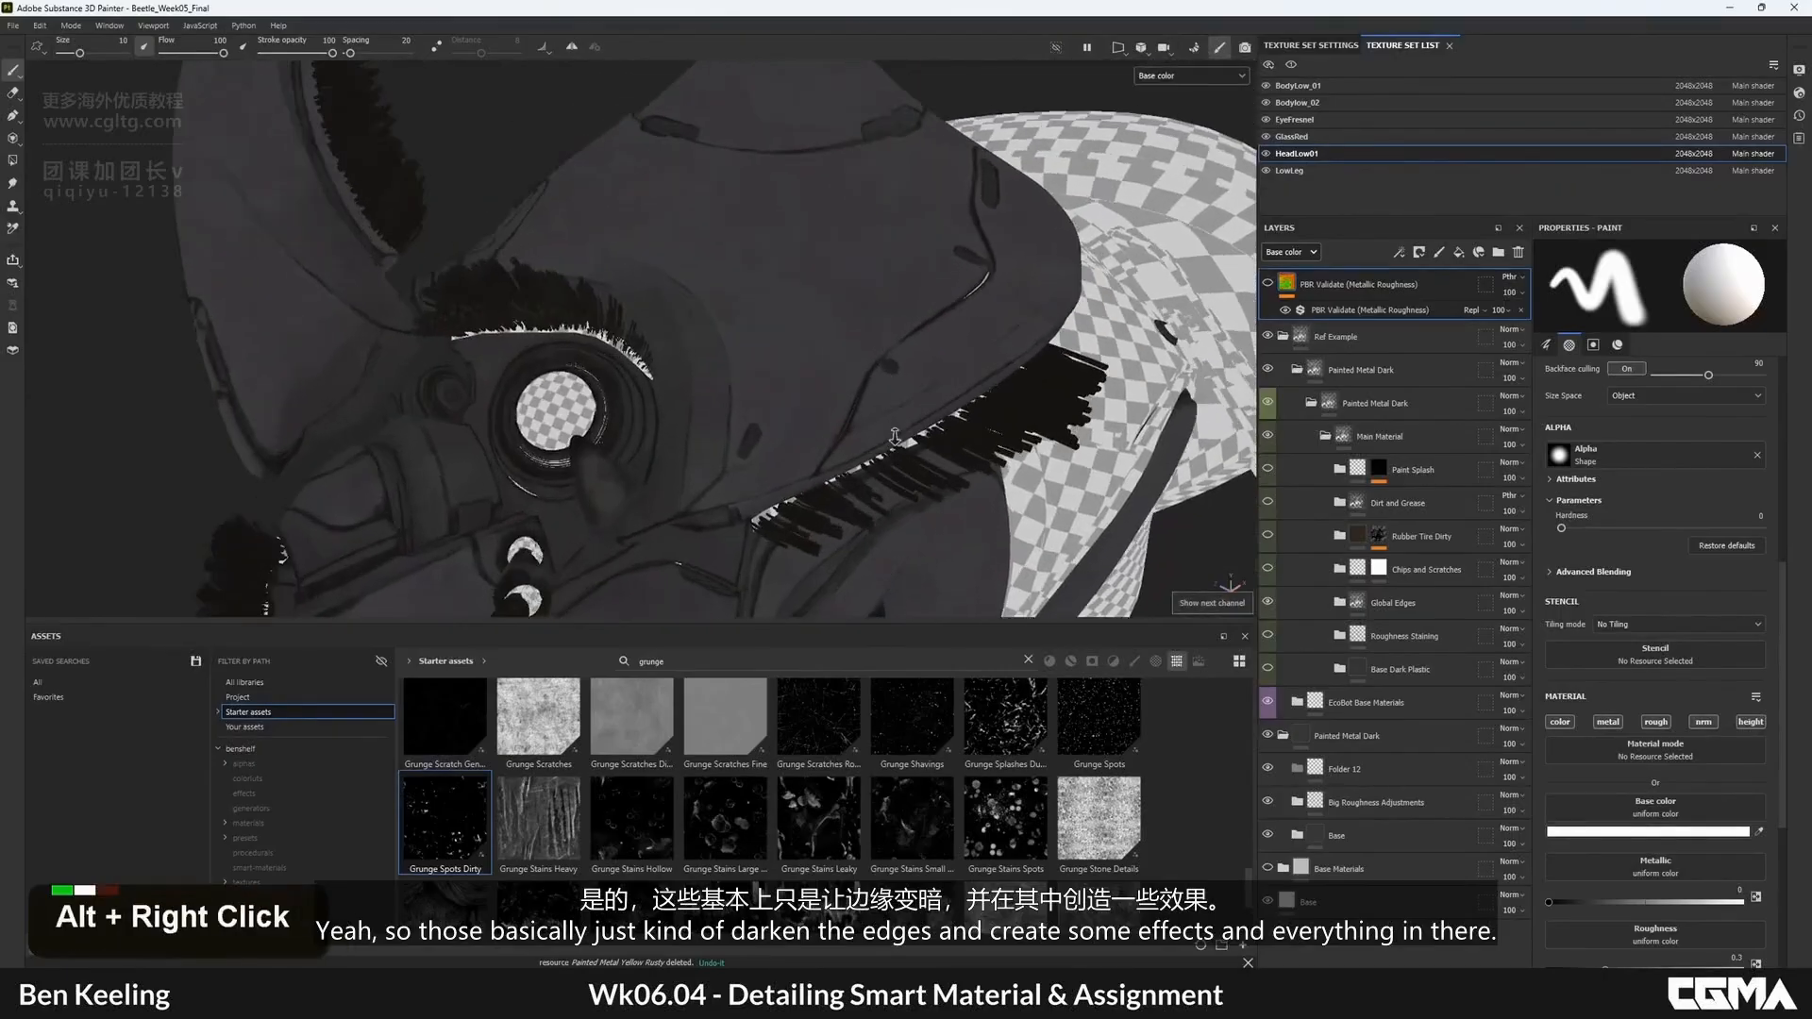
pyautogui.keyDown('alt'); pyautogui.moveTo(908, 436); pyautogui.dragTo(1073, 485); pyautogui.keyUp('alt')
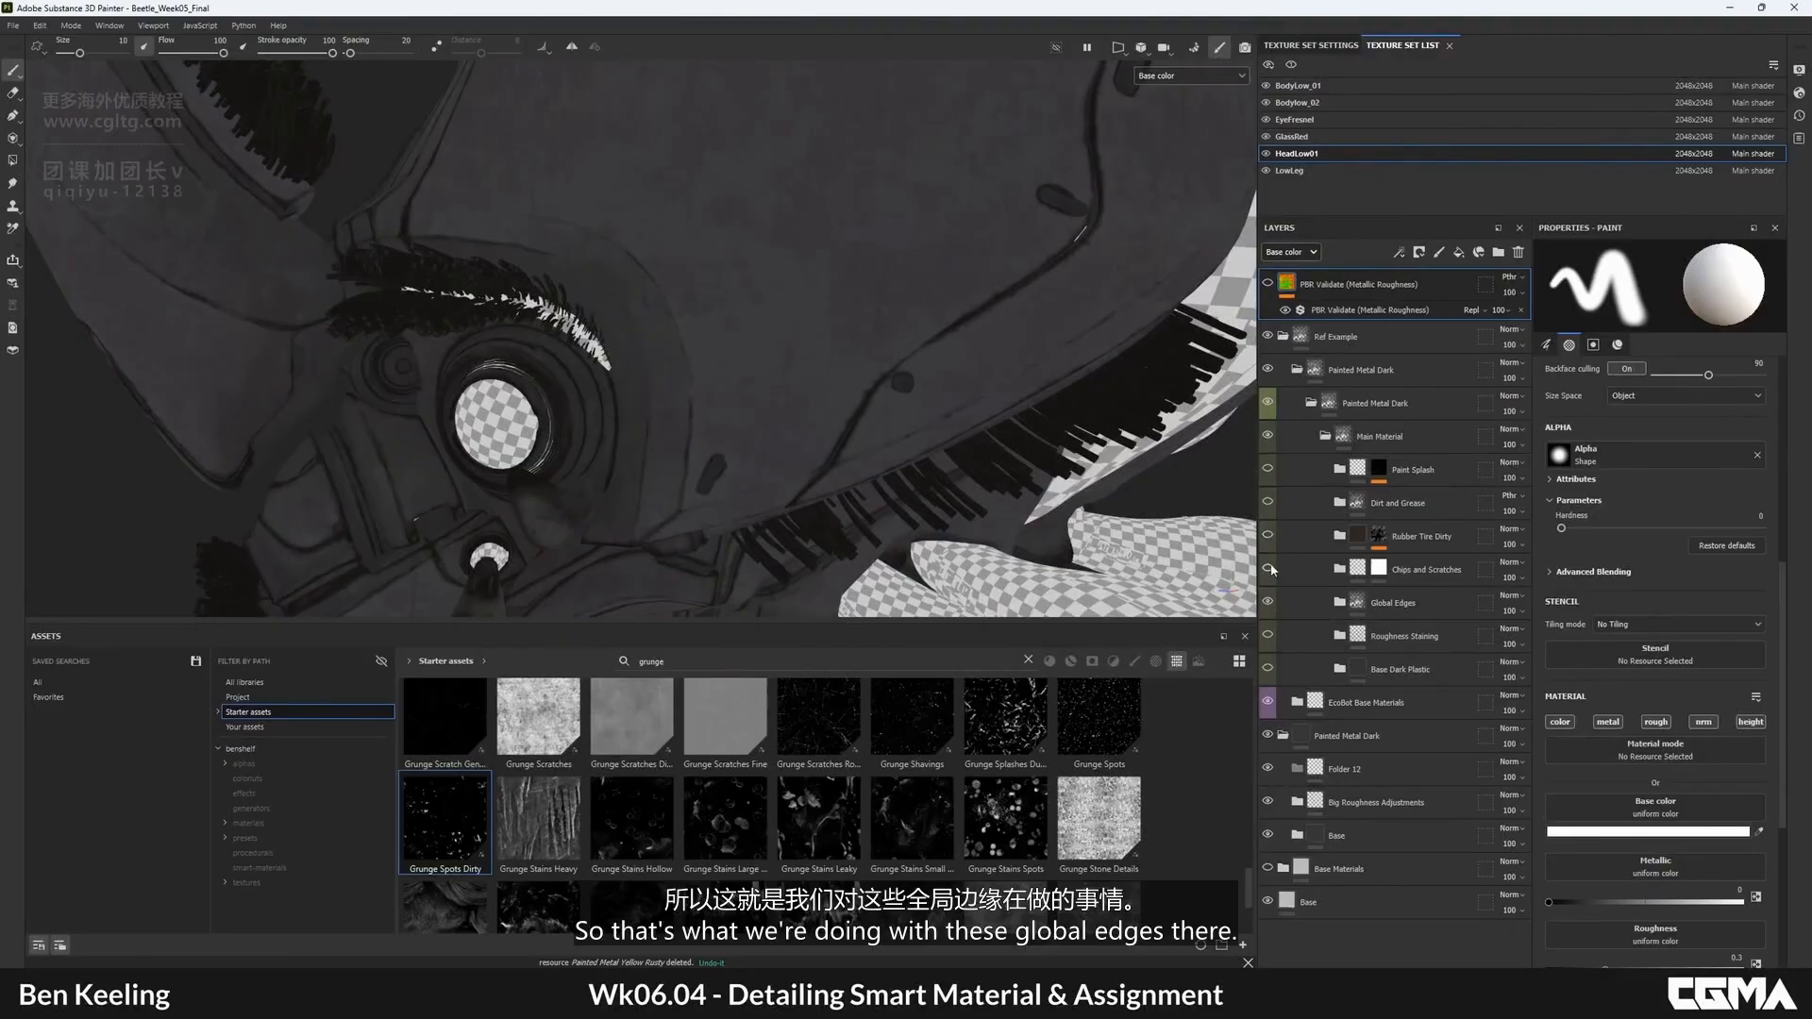
pyautogui.doubleClick(1268, 602)
pyautogui.doubleClick(1268, 602)
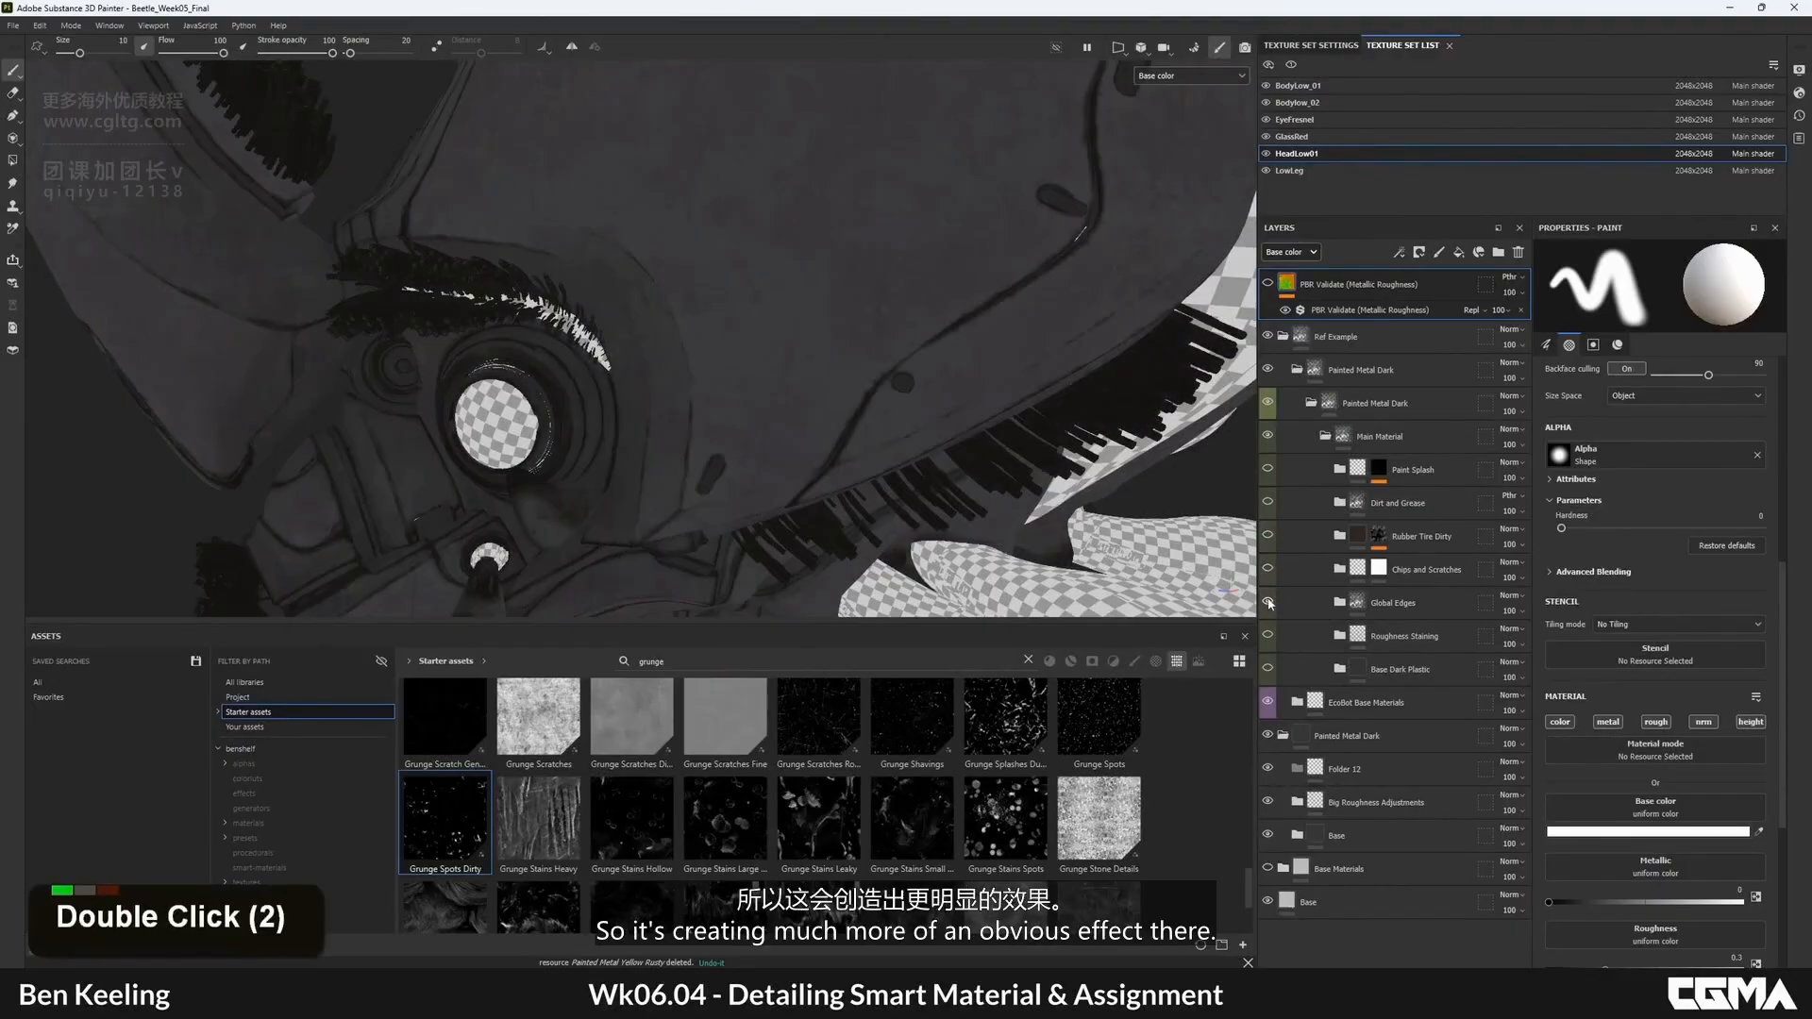
pyautogui.keyDown('alt'); pyautogui.moveTo(753, 386); pyautogui.dragTo(736, 353); pyautogui.keyUp('alt')
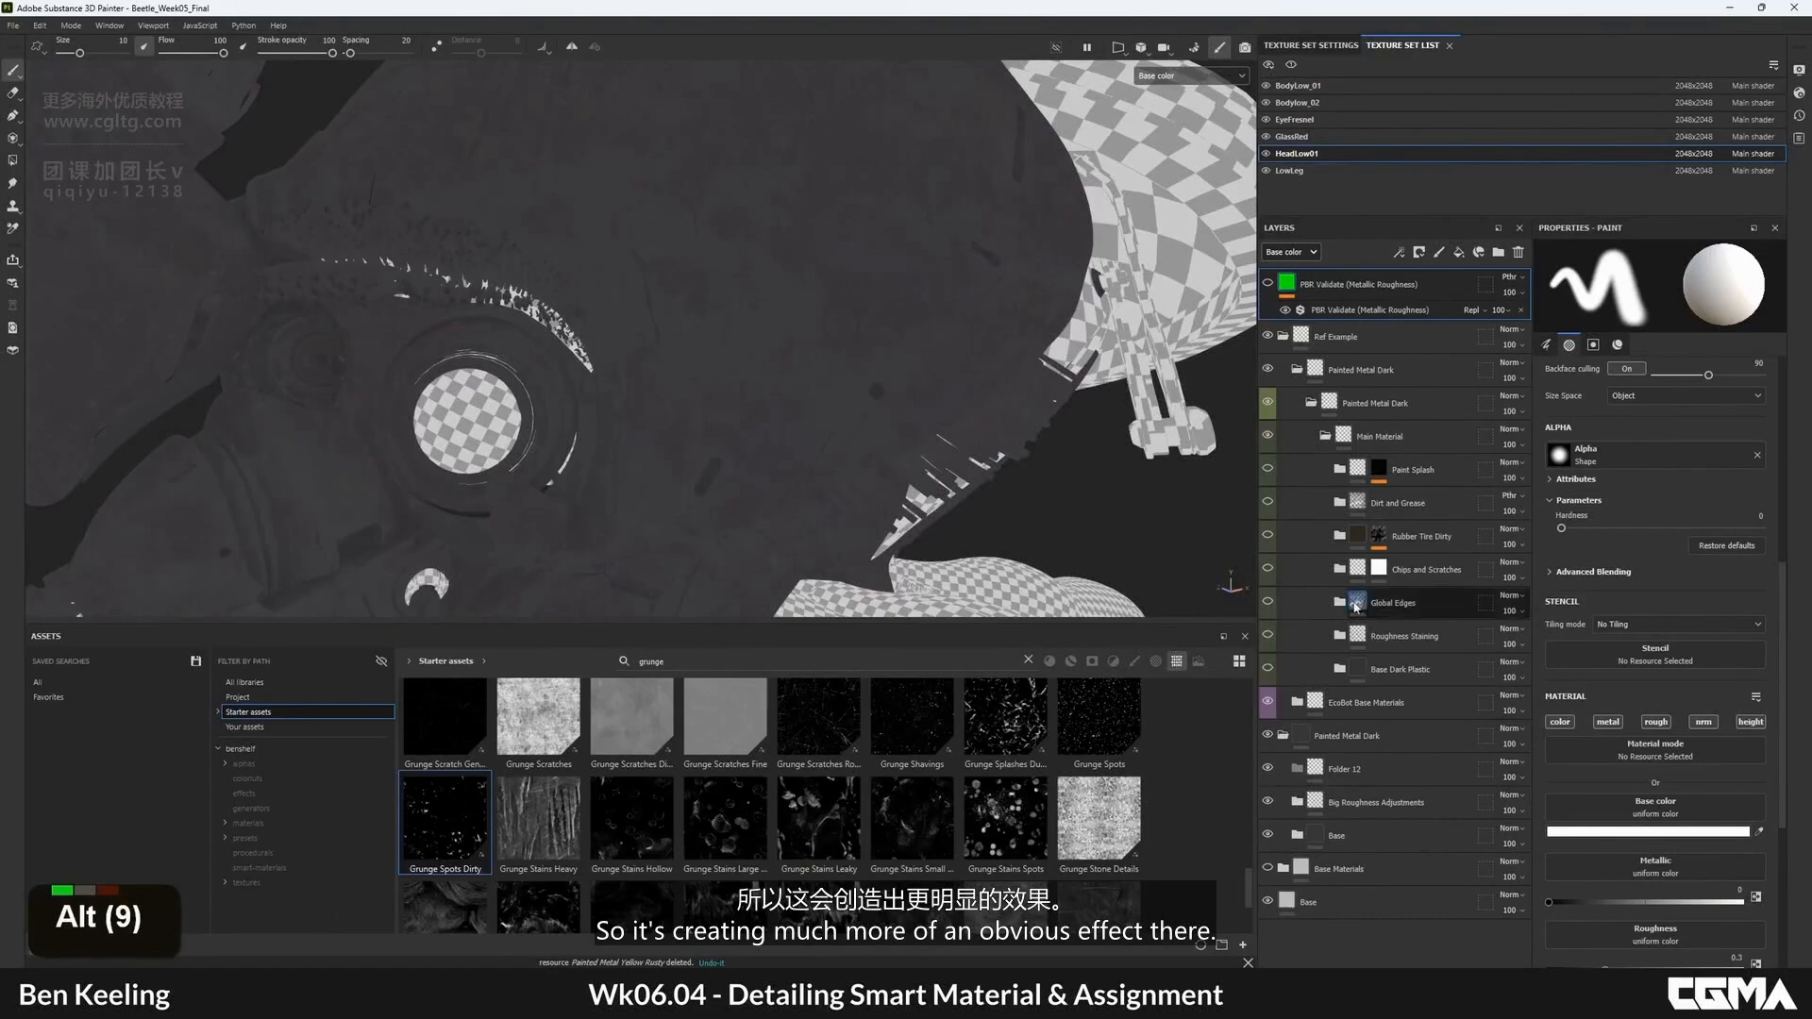
# - Inspect the mask and contents of the Lighter Edges folder in Global Edges, and return to the full material display
pyautogui.click(1341, 602)
pyautogui.keyDown('alt'); pyautogui.click(1394, 638); pyautogui.keyUp('alt')
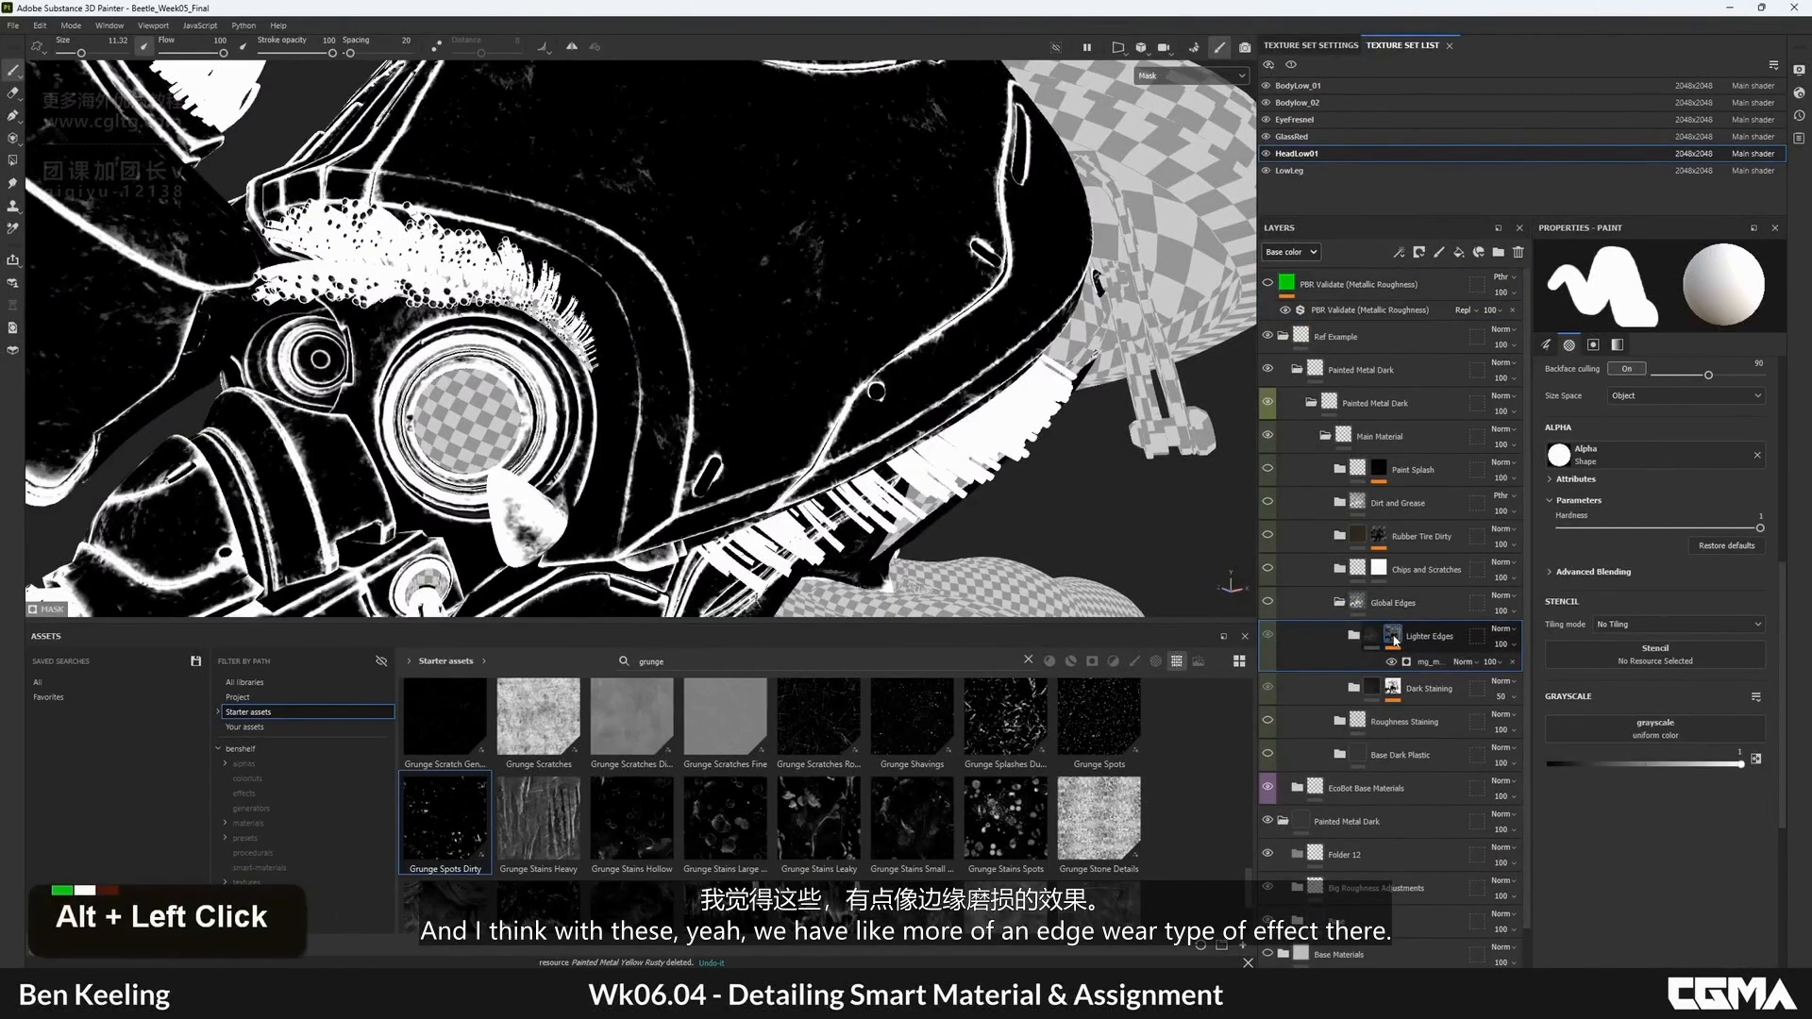
pyautogui.keyDown('alt'); pyautogui.click(1369, 637); pyautogui.keyUp('alt')
pyautogui.keyDown('alt'); pyautogui.click(1354, 637); pyautogui.keyUp('alt')
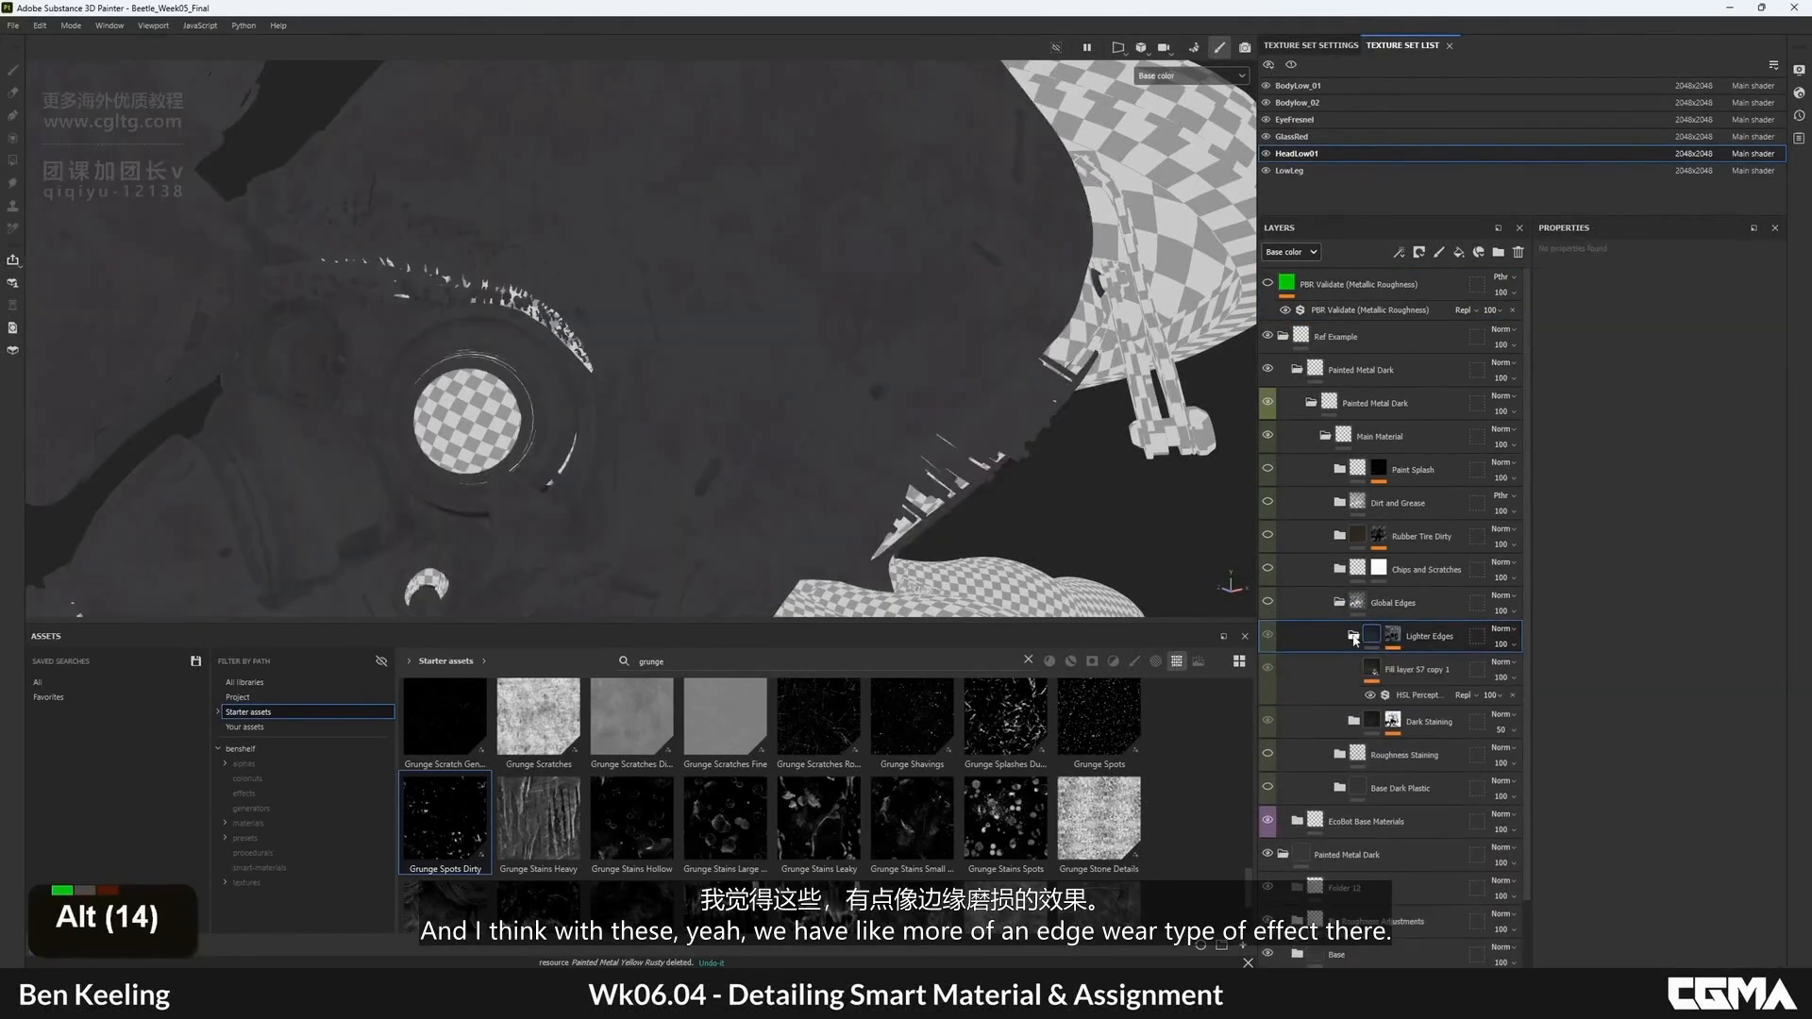
pyautogui.keyDown('alt'); pyautogui.click(1355, 639); pyautogui.keyUp('alt')
pyautogui.press('m')
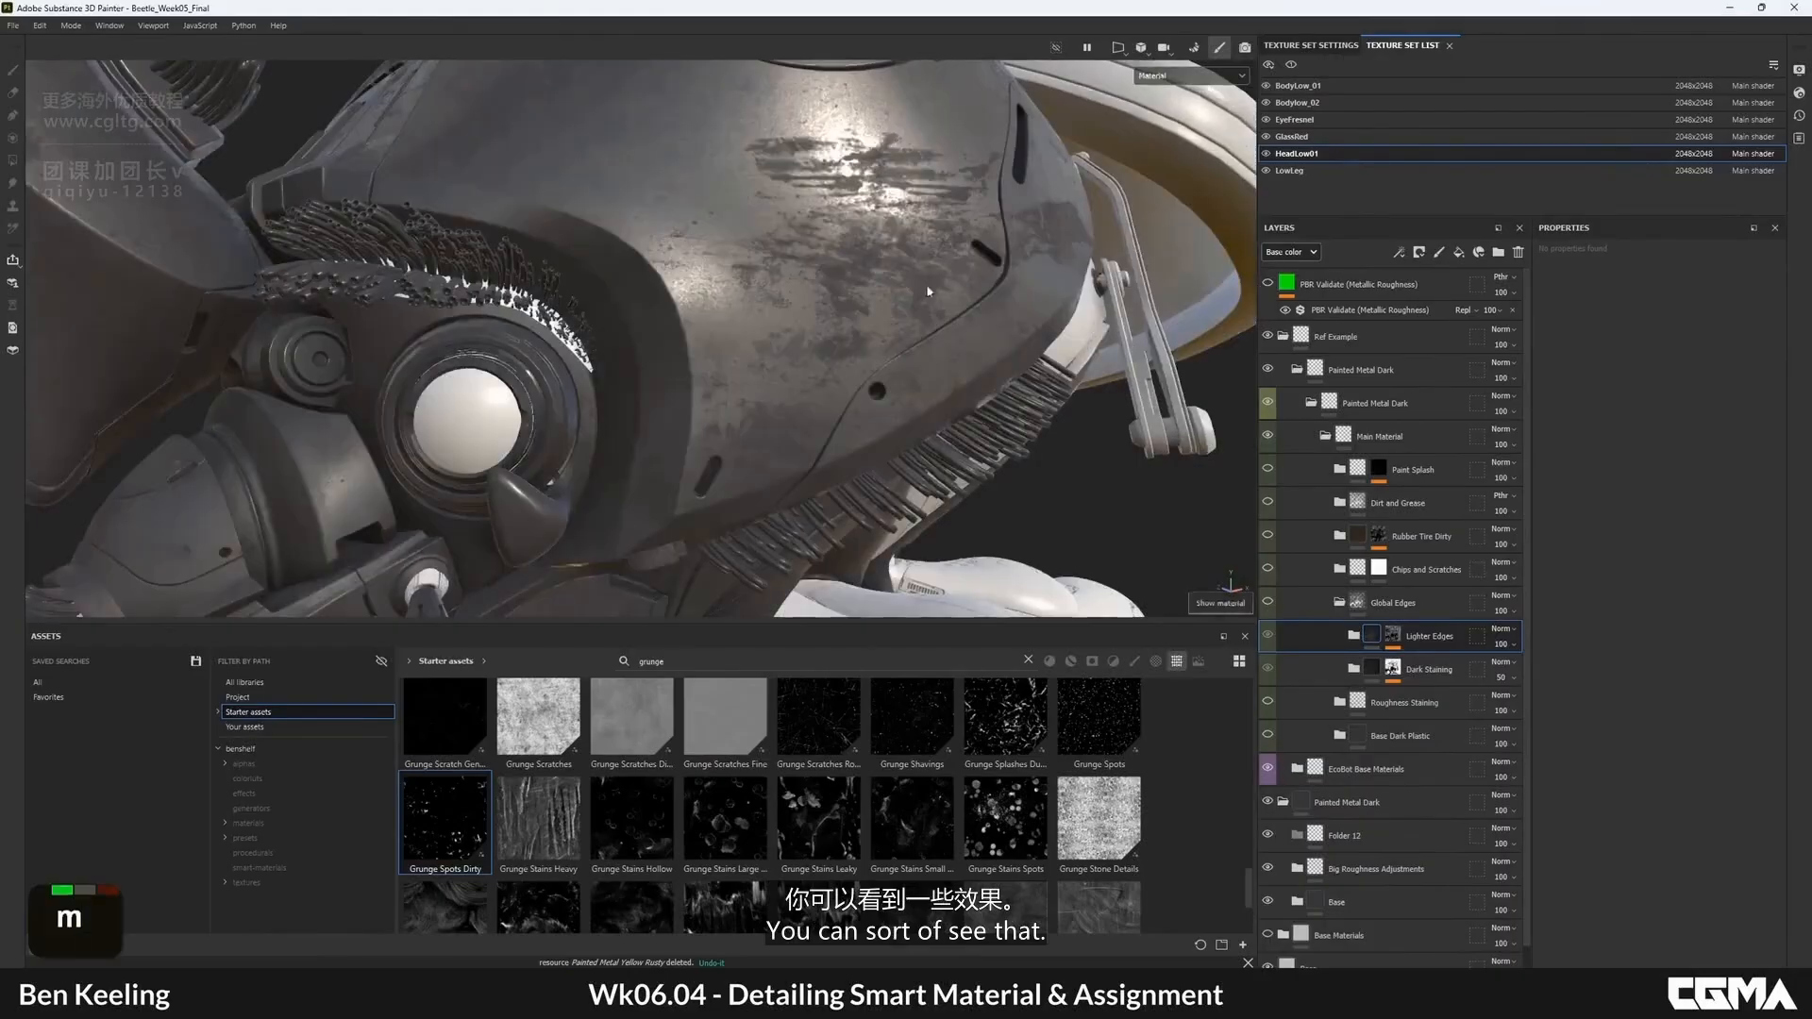
pyautogui.keyDown('alt'); pyautogui.moveTo(959, 340); pyautogui.dragTo(1251, 486, button='right'); pyautogui.keyUp('alt')
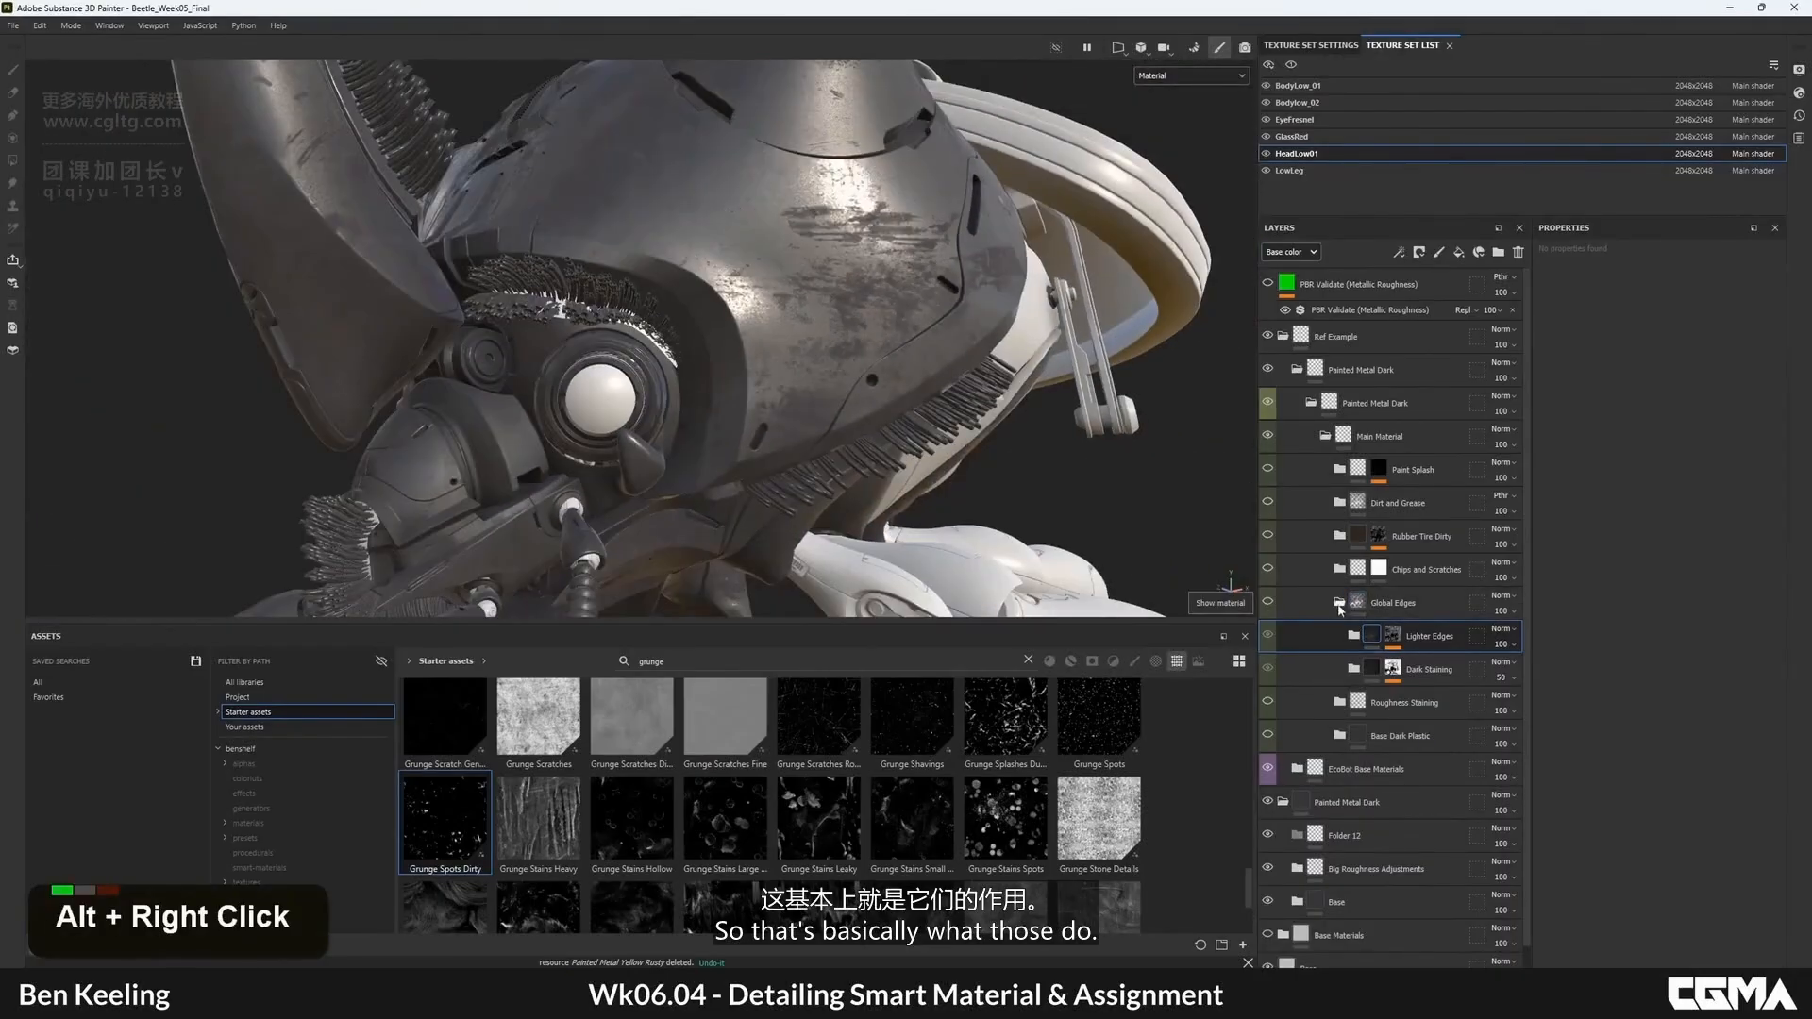
pyautogui.click(1340, 603)
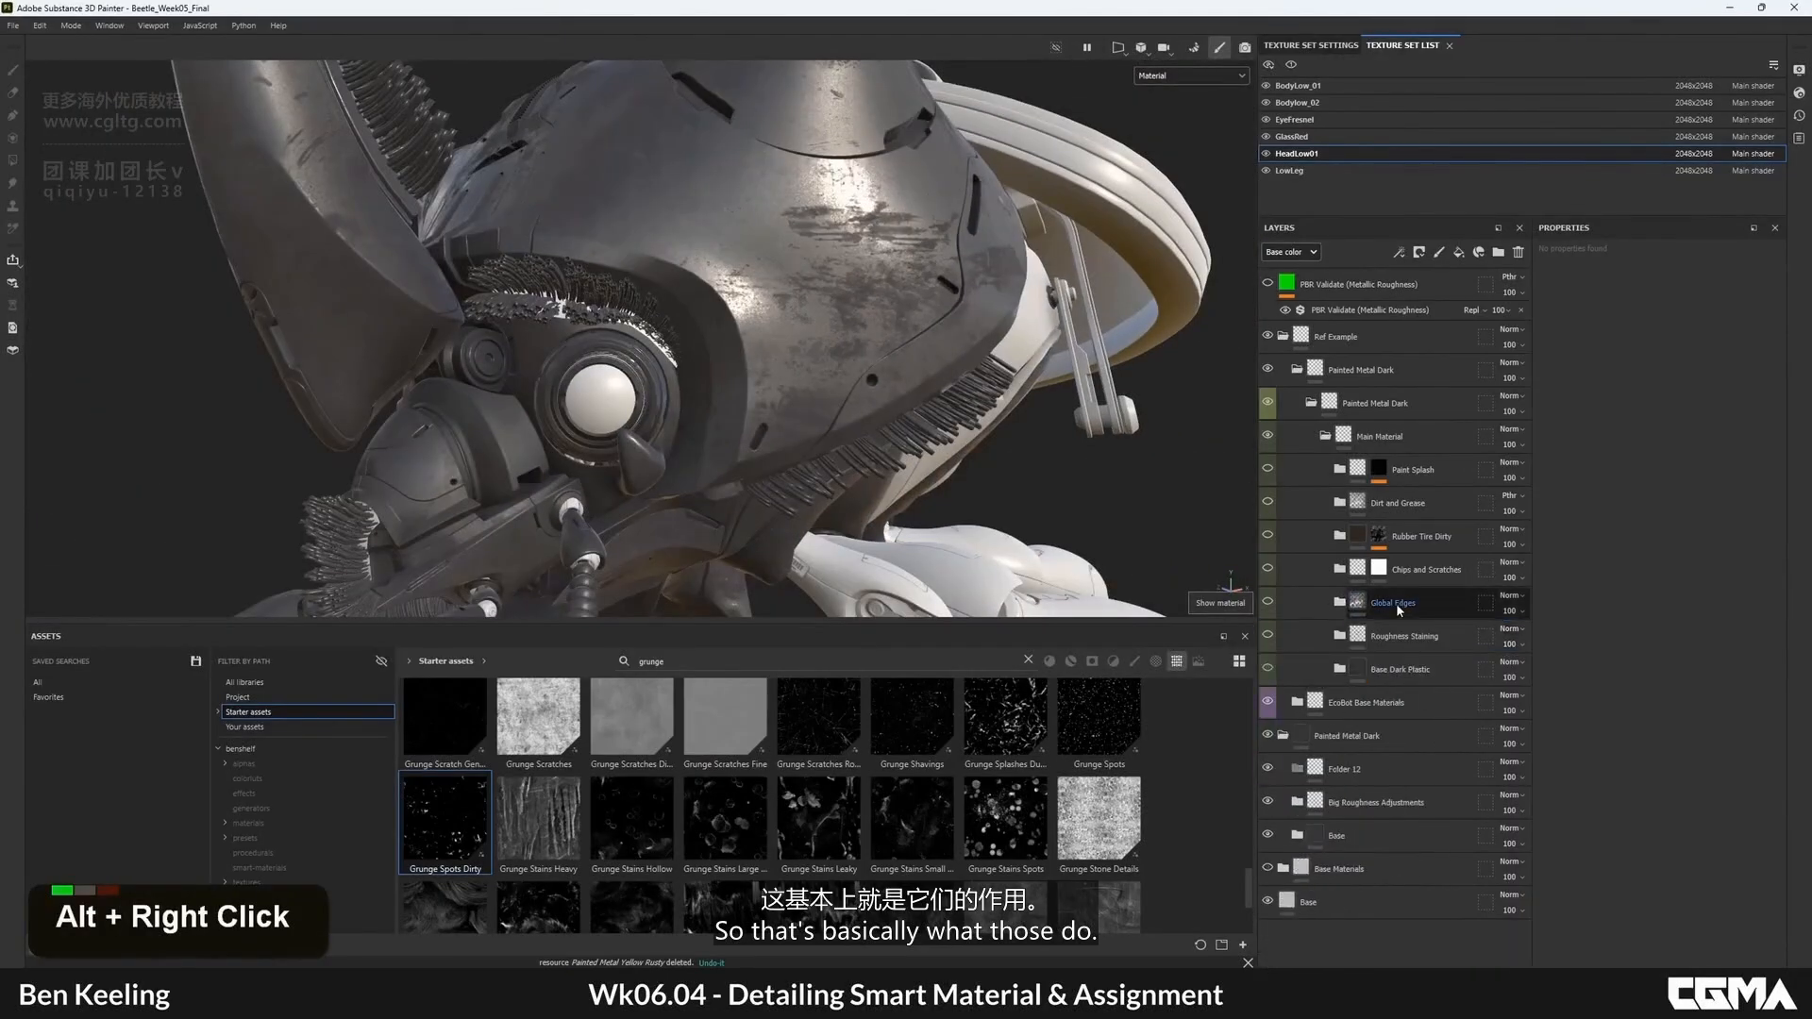
# - Duplicate the Base folder's Edges group, move the copy above Big Roughness Adjustments, and delete the empty Folder 12
pyautogui.click(1296, 836)
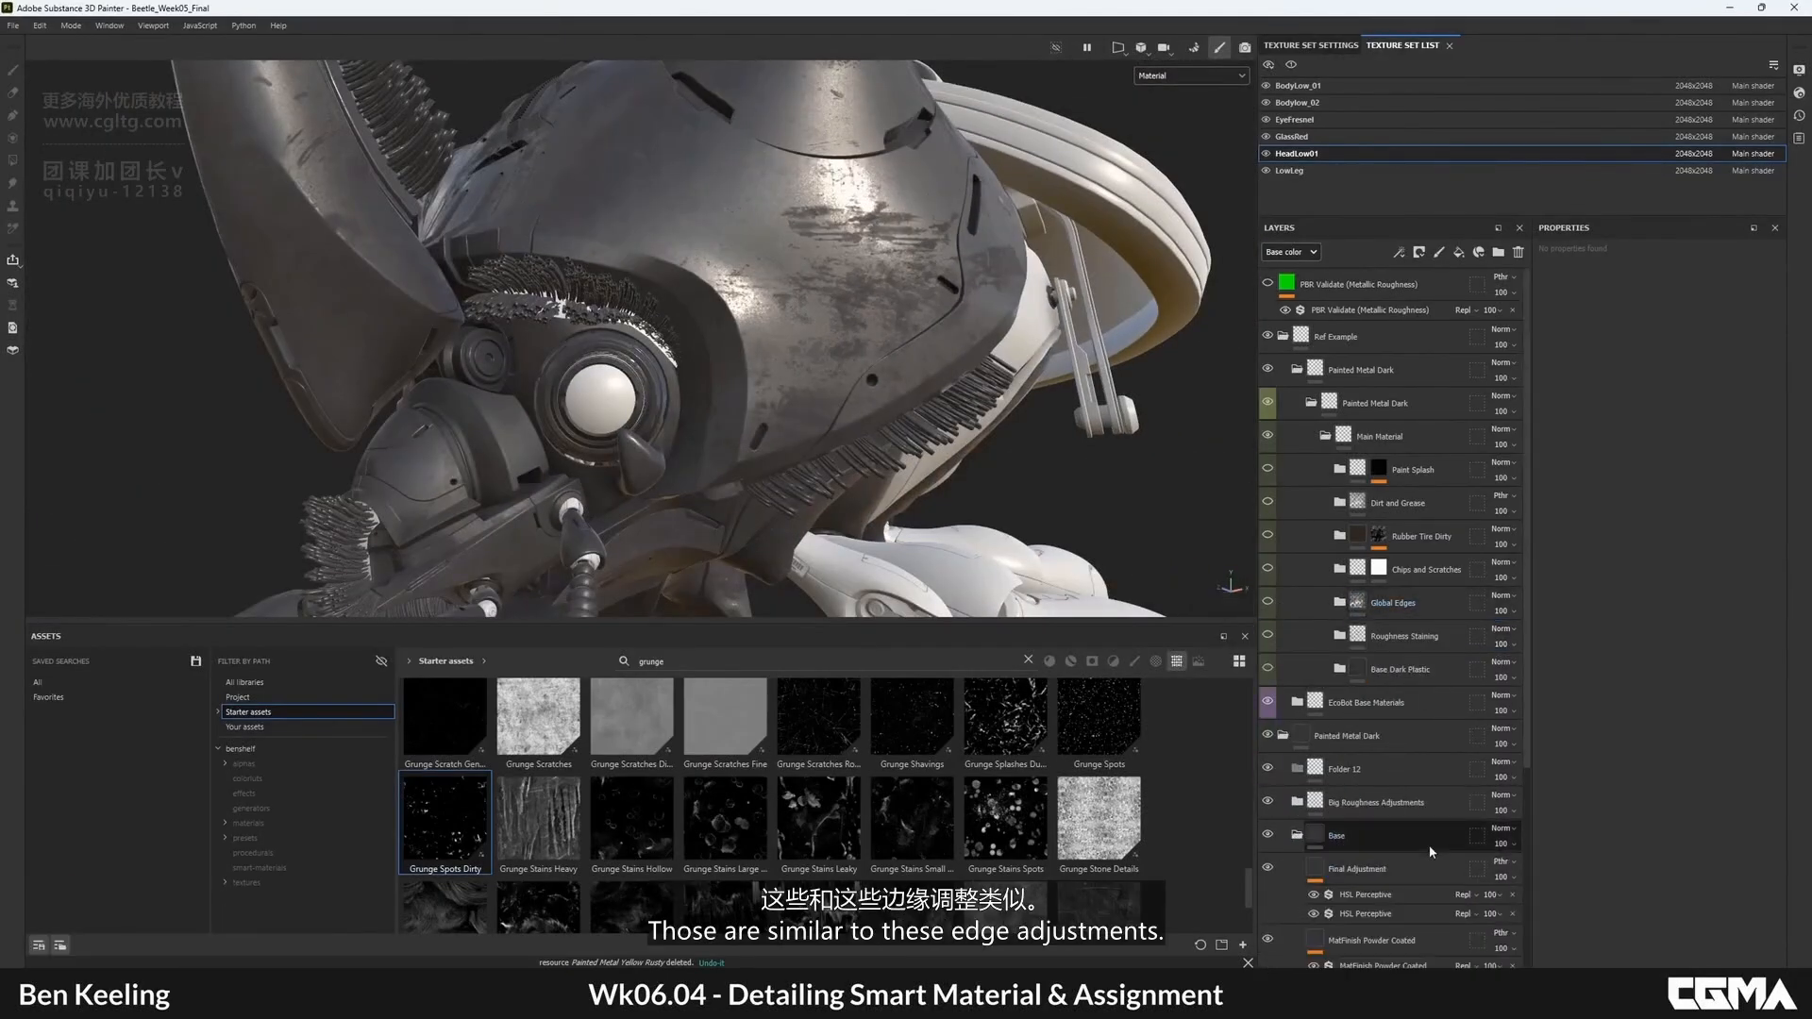
pyautogui.scroll(-4, 1416, 849)
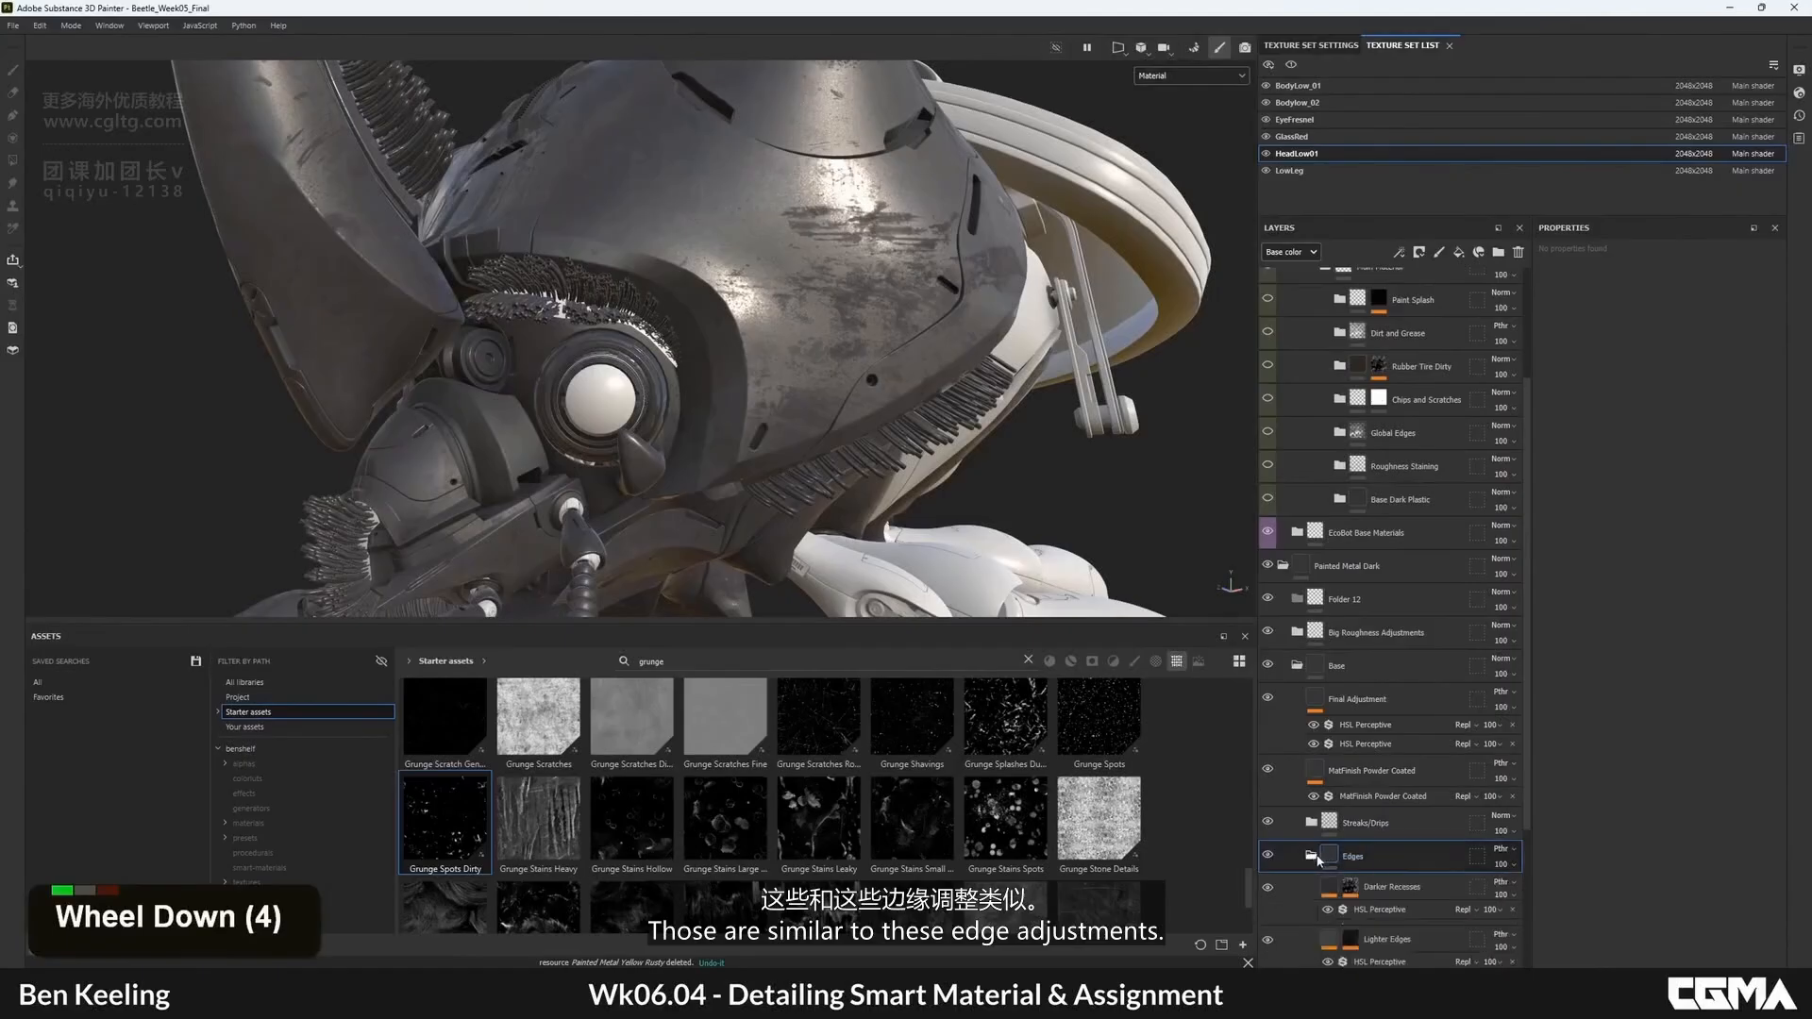
pyautogui.hotkey('ctrl', 'd')
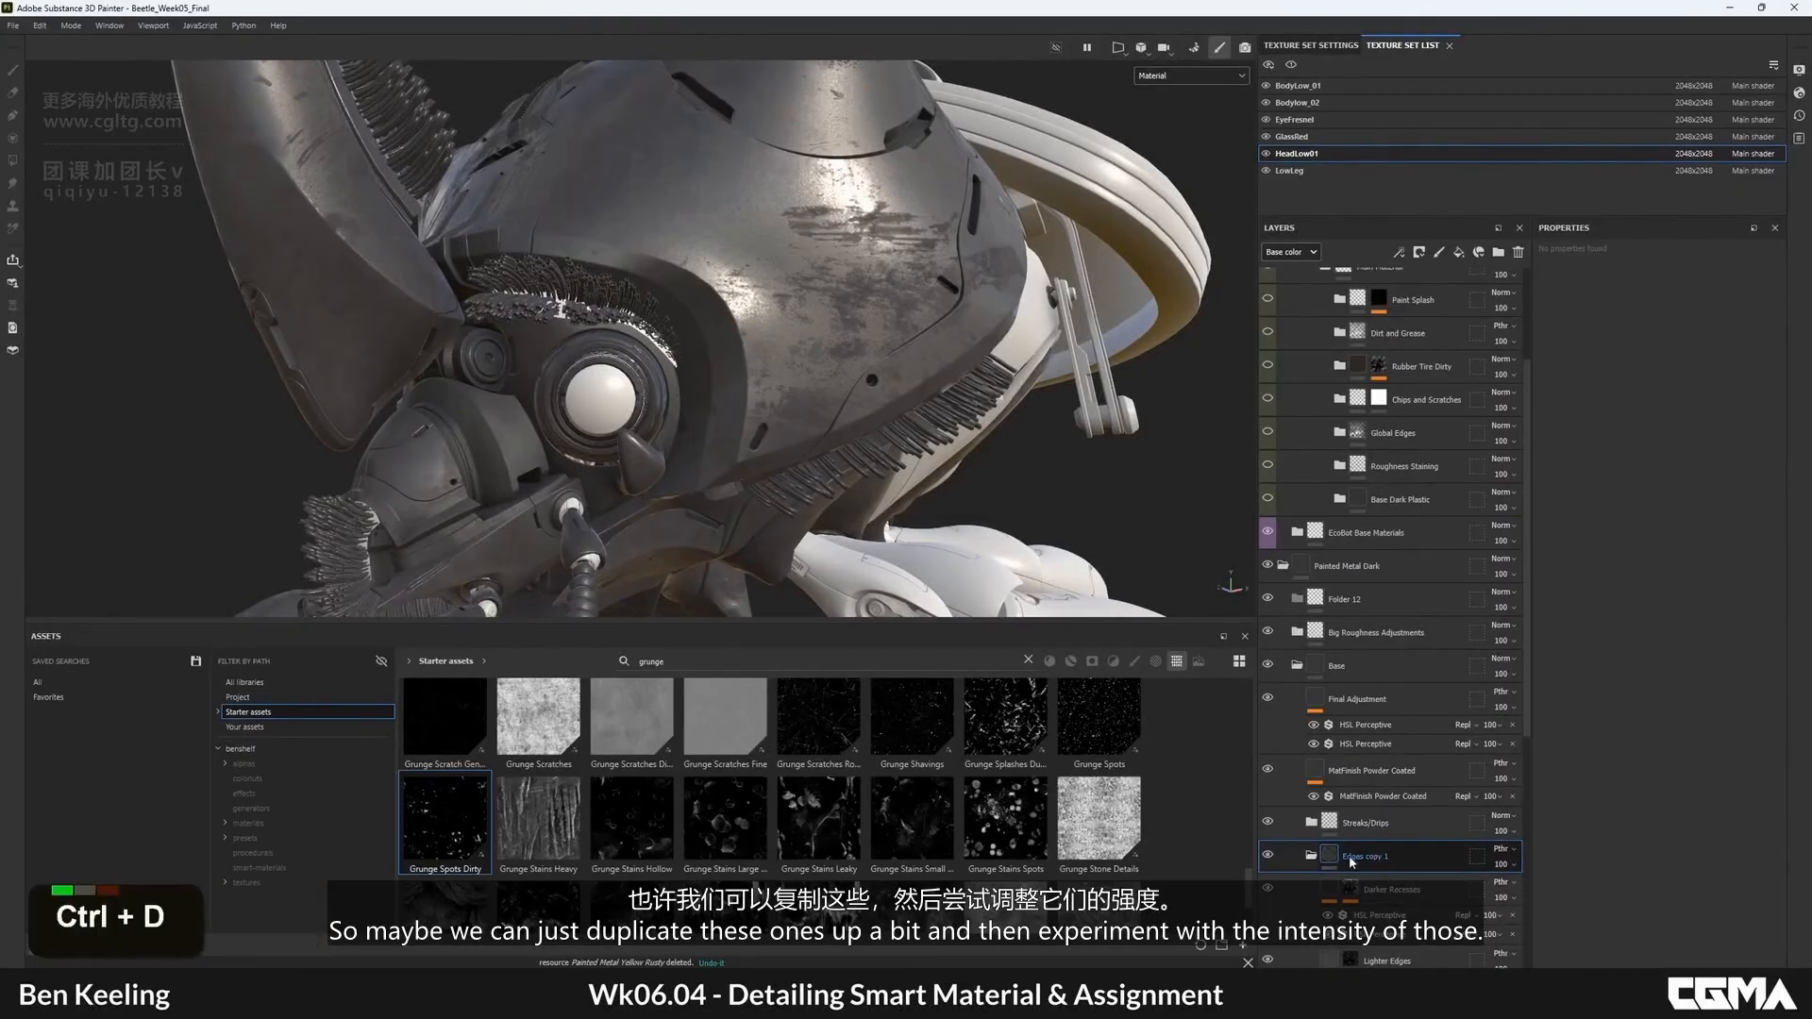
pyautogui.moveTo(1349, 855); pyautogui.dragTo(1336, 620)
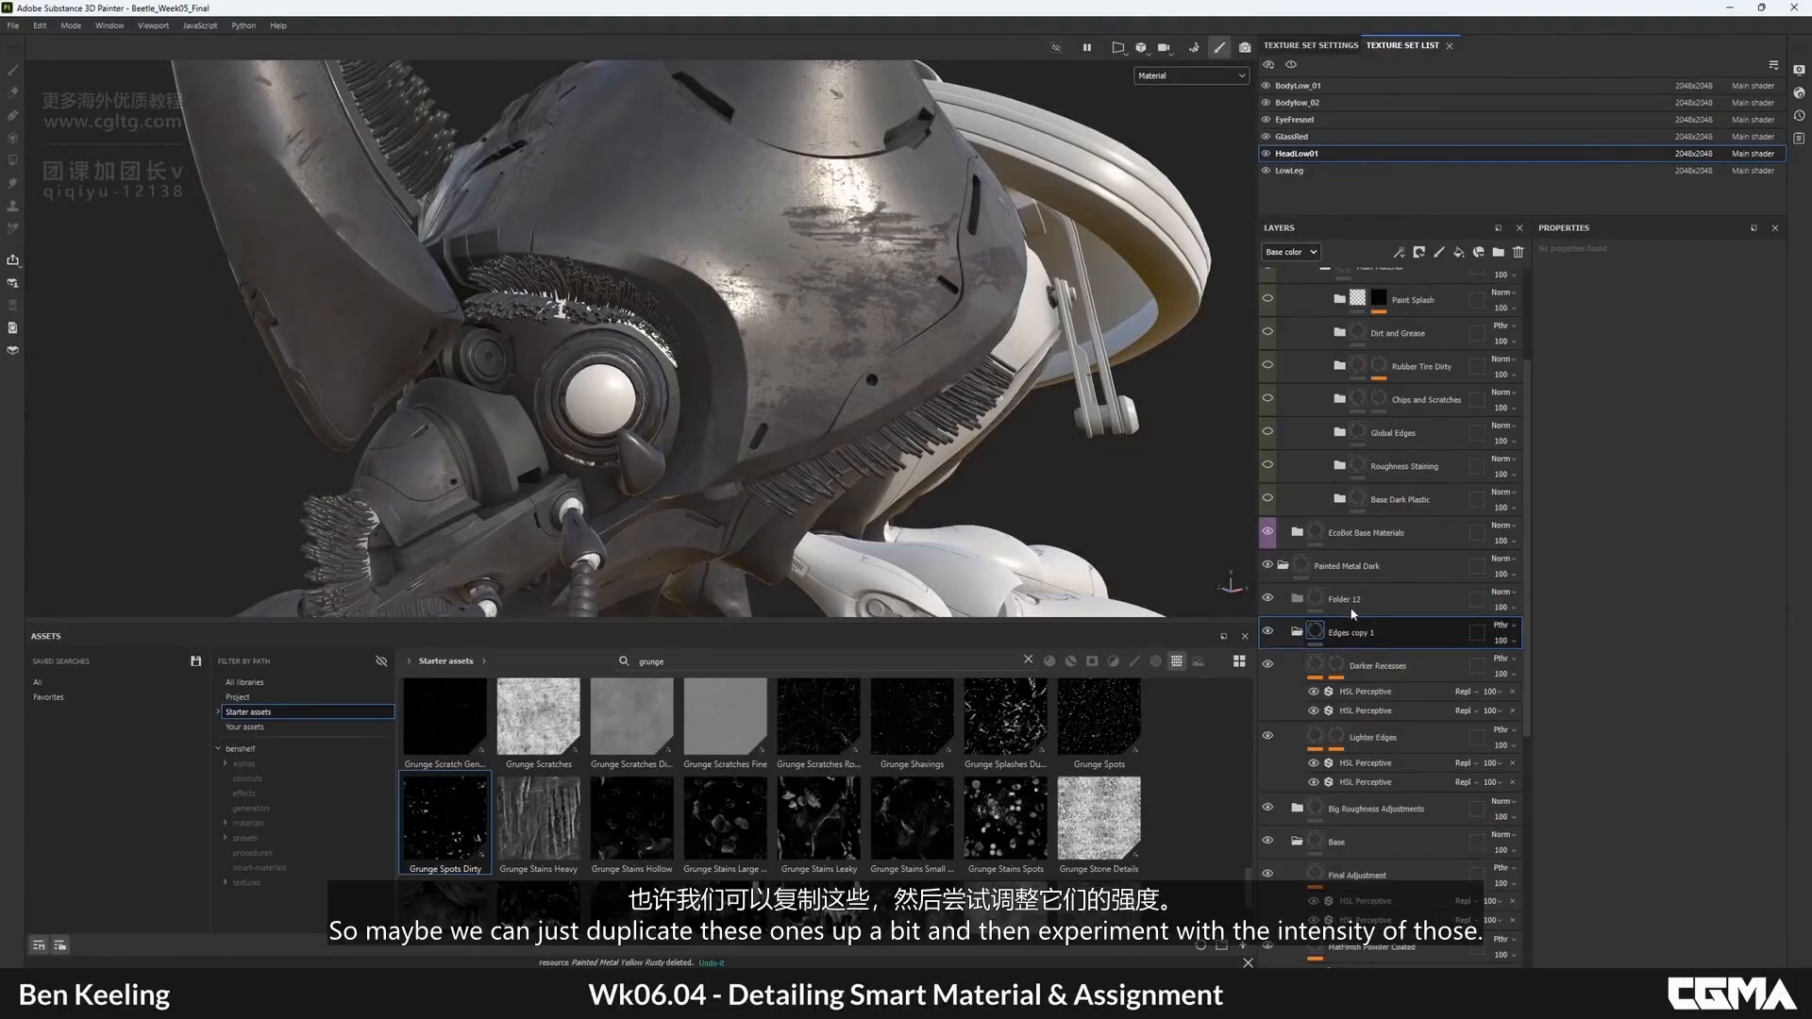
pyautogui.click(1355, 609)
pyautogui.press('Delete')
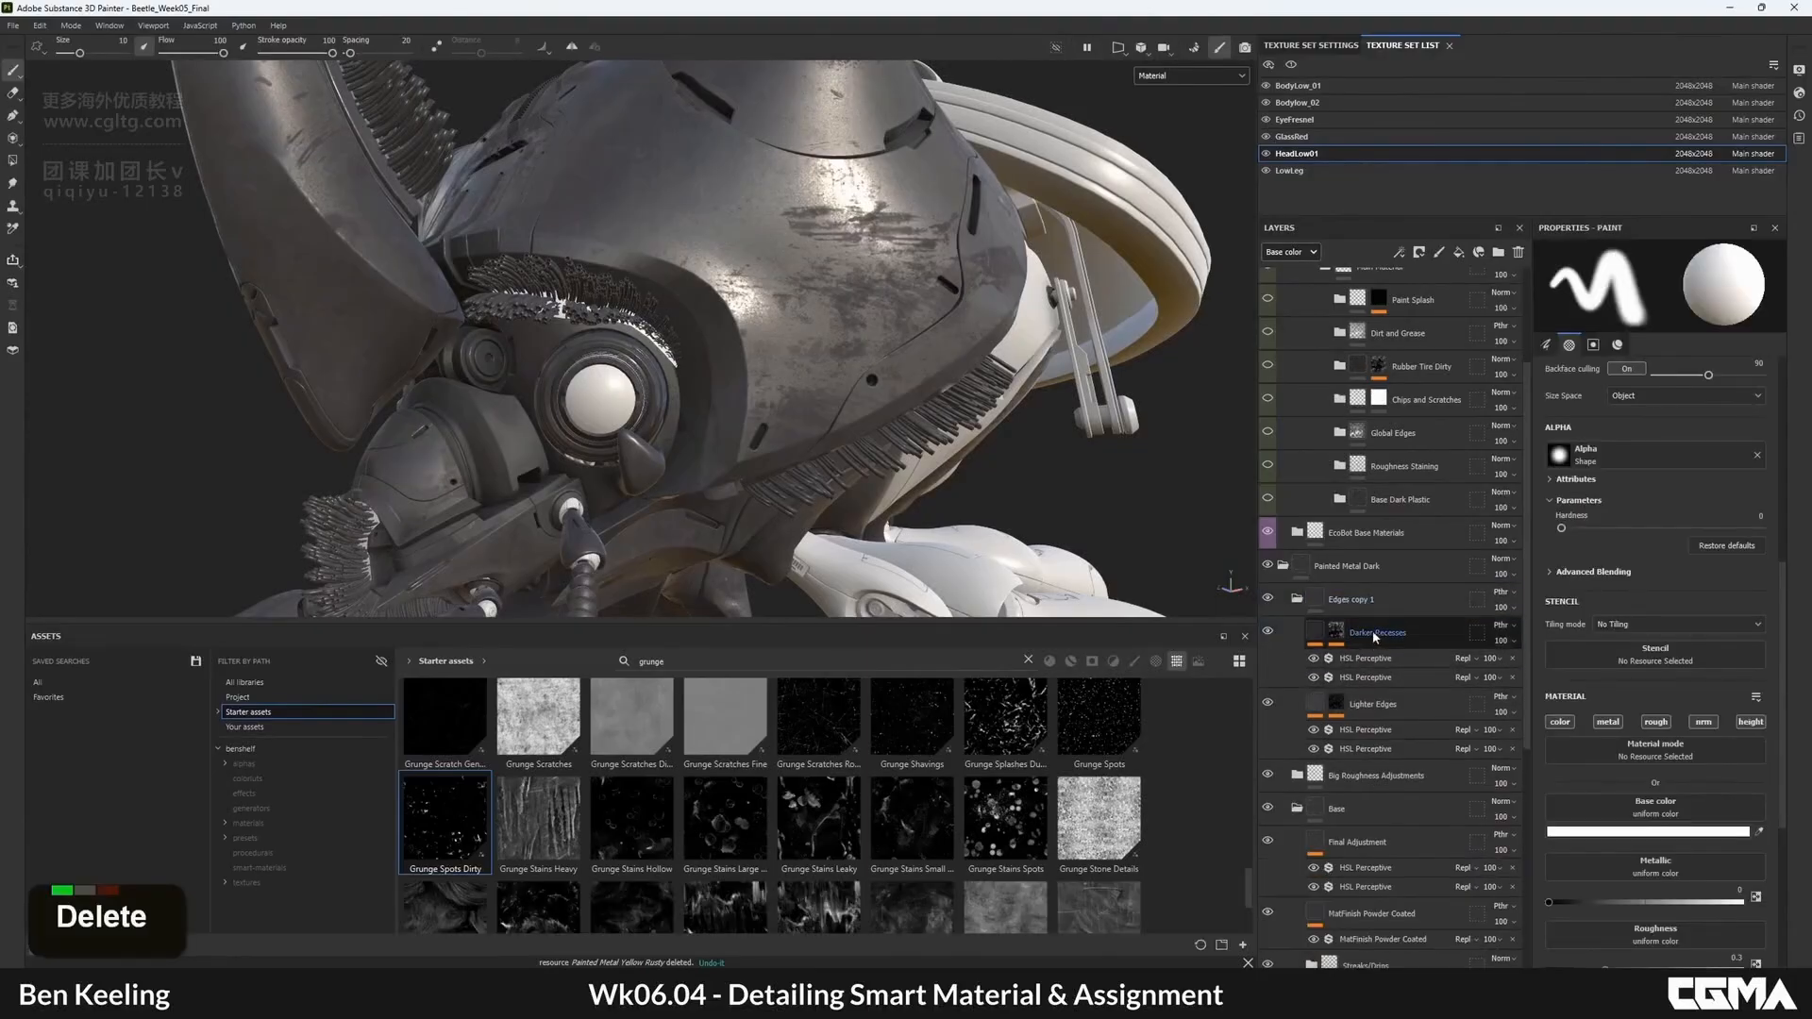
pyautogui.click(1340, 637)
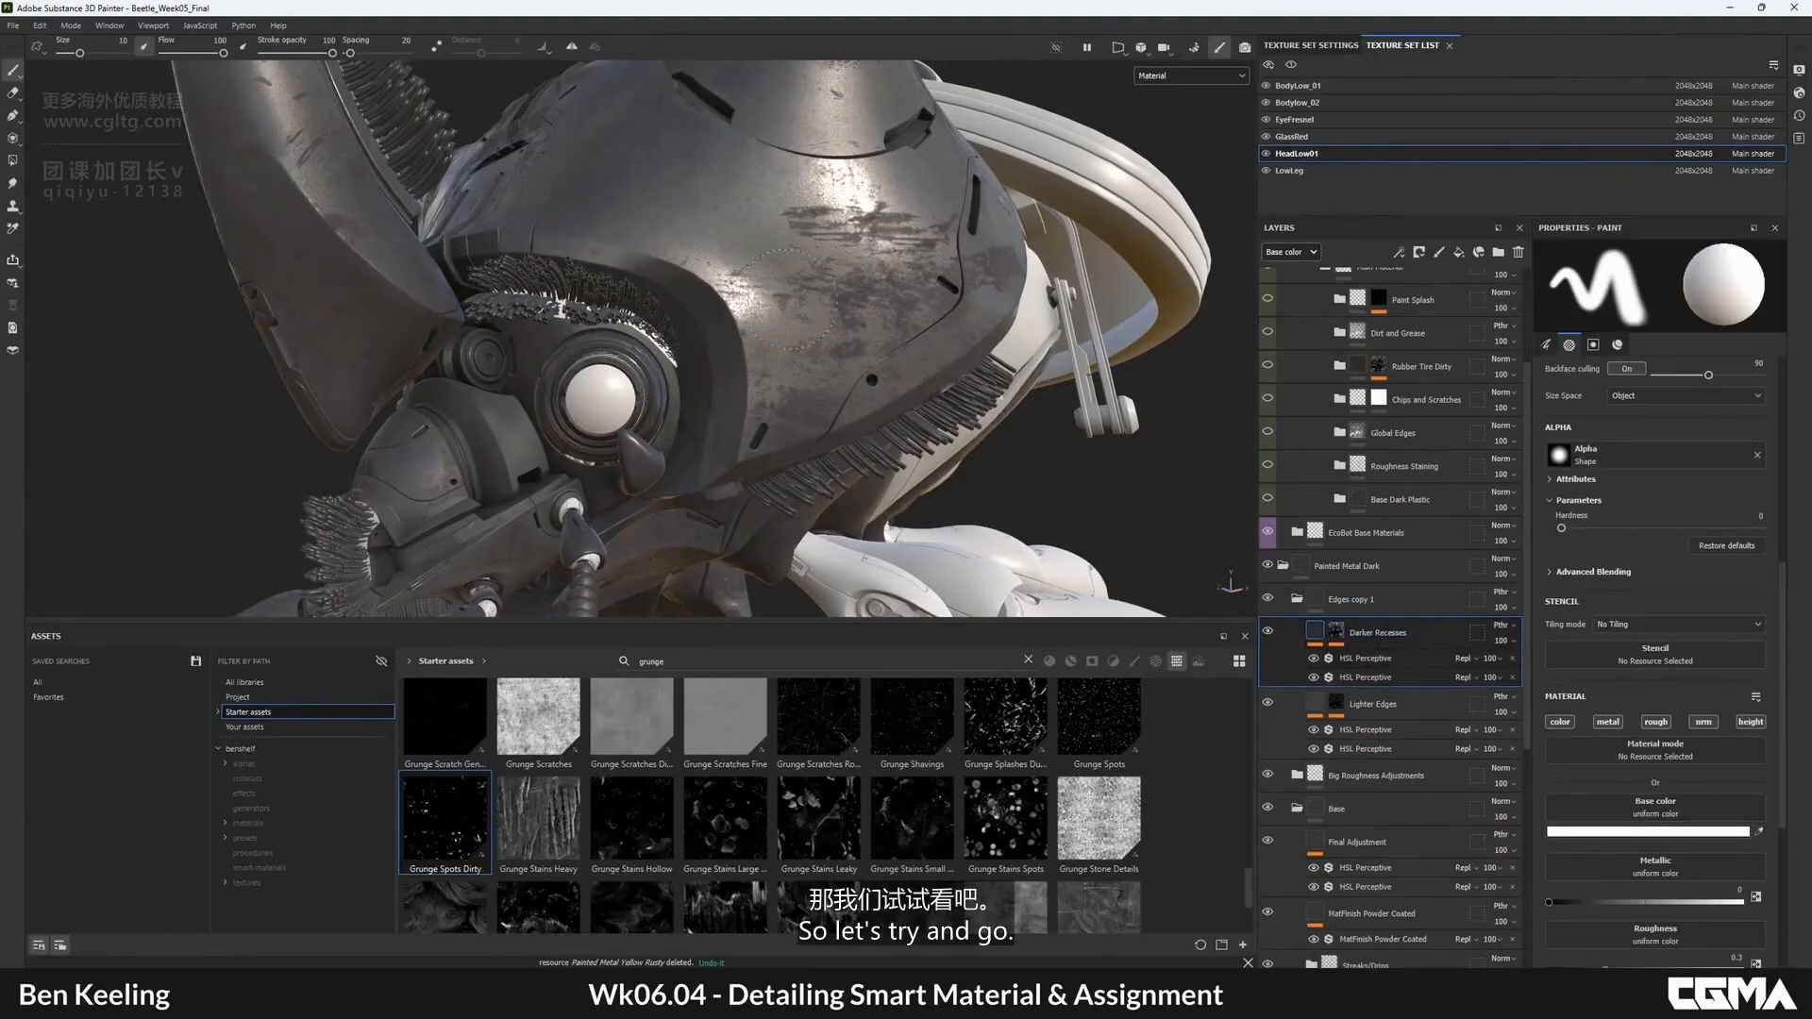
pyautogui.keyDown('alt'); pyautogui.moveTo(895, 366); pyautogui.dragTo(802, 373); pyautogui.keyUp('alt')
pyautogui.doubleClick(1364, 673)
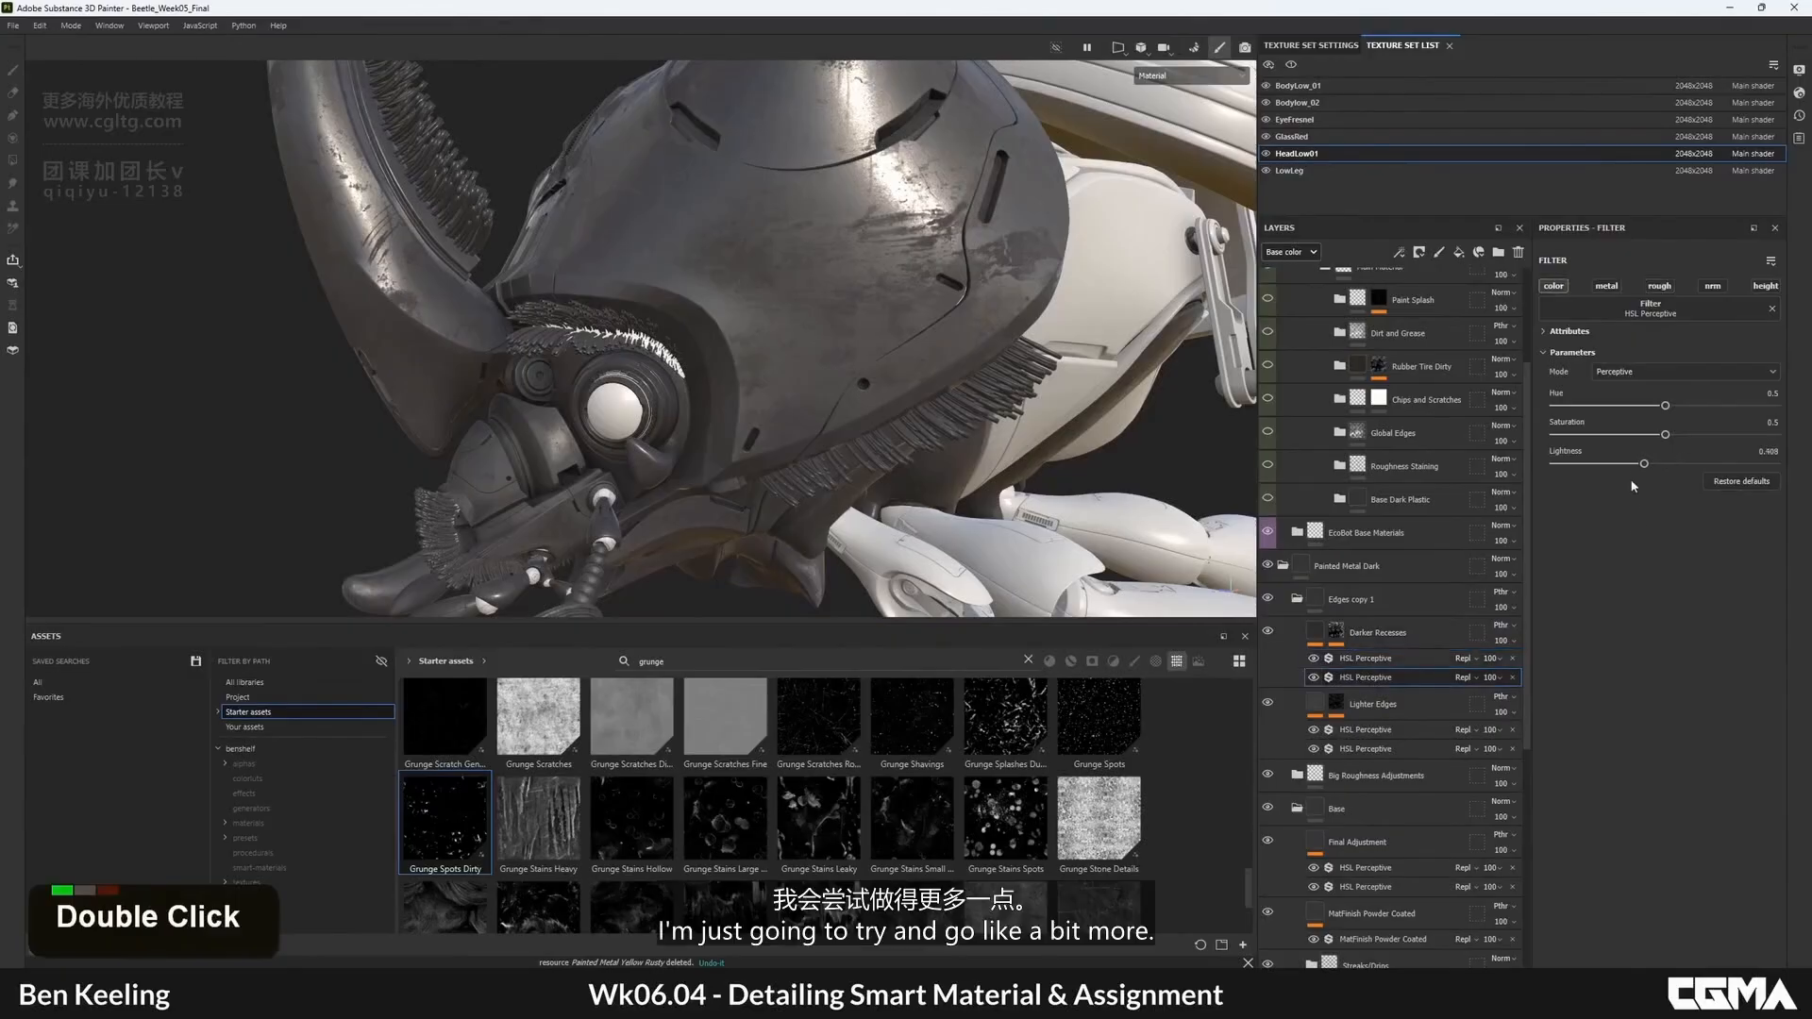
pyautogui.moveTo(1626, 467); pyautogui.dragTo(1626, 465)
pyautogui.hotkey('ctrl', 'z')
# - Delete Darker Recesses from the copied Edges folder and set the lightness of Lighter Edges' lower HSL Perceptive filter to 0
pyautogui.click(1380, 648)
pyautogui.press('Delete')
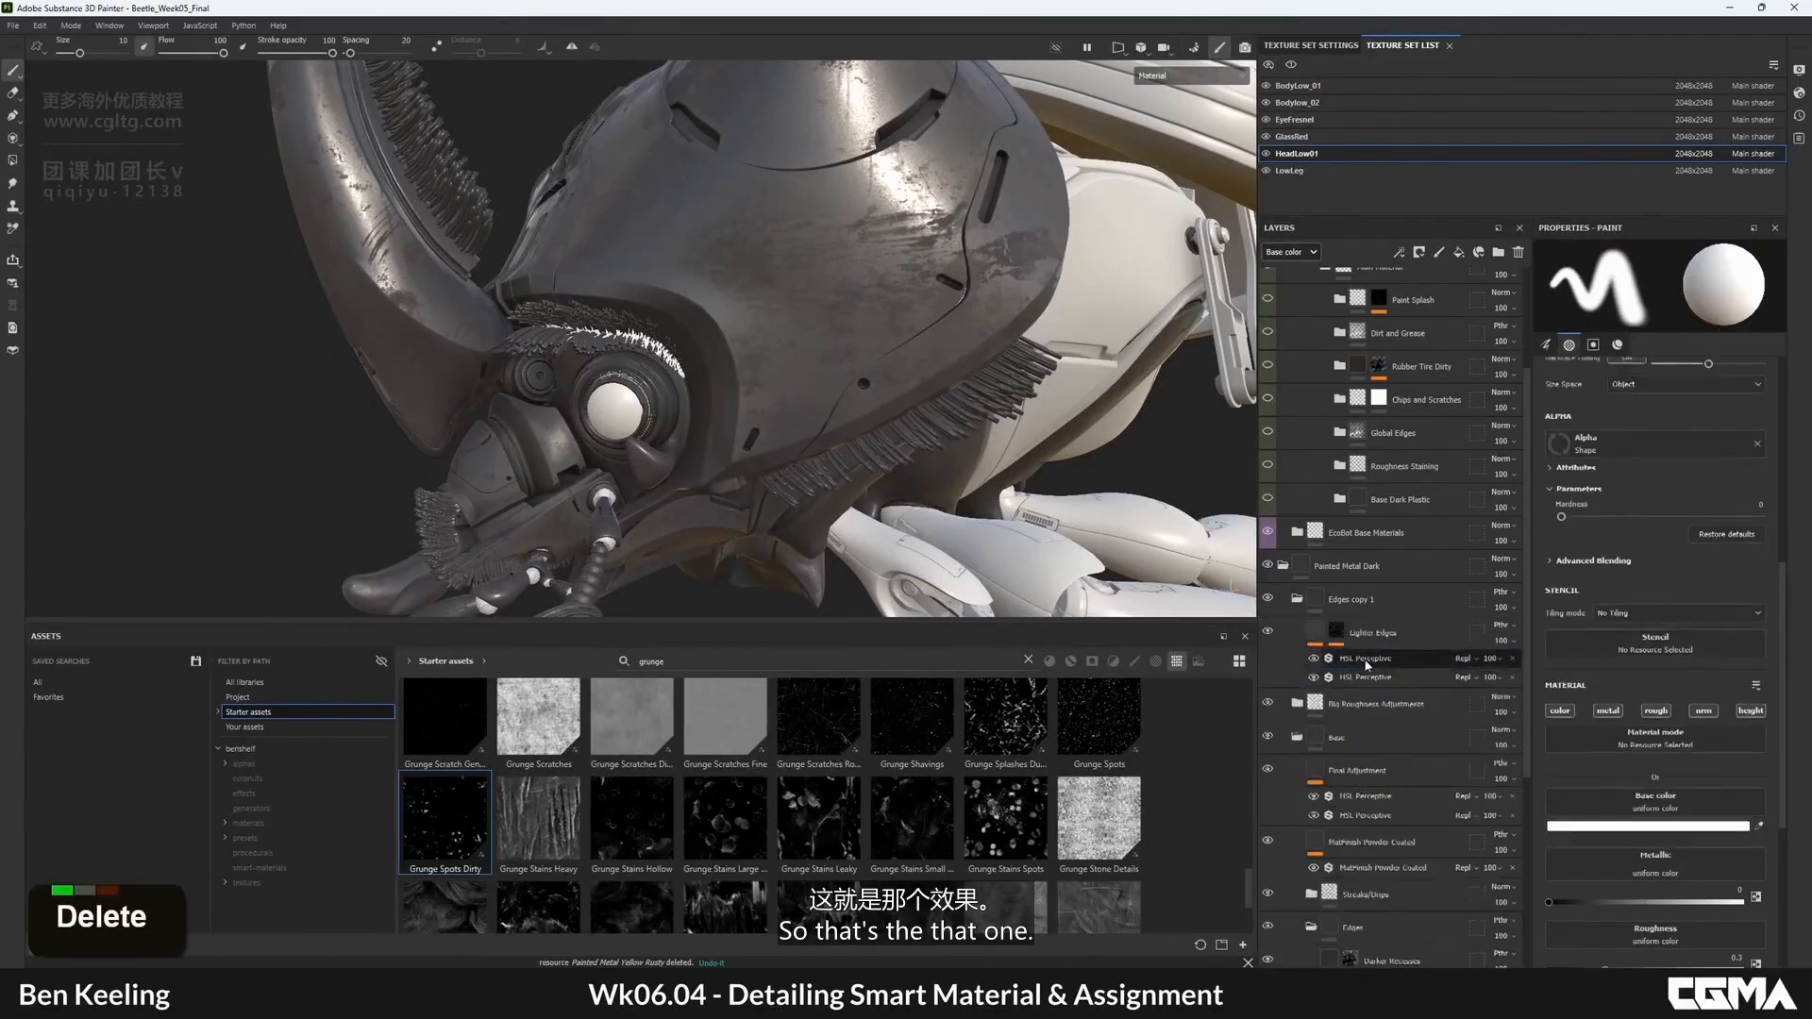
pyautogui.click(1375, 682)
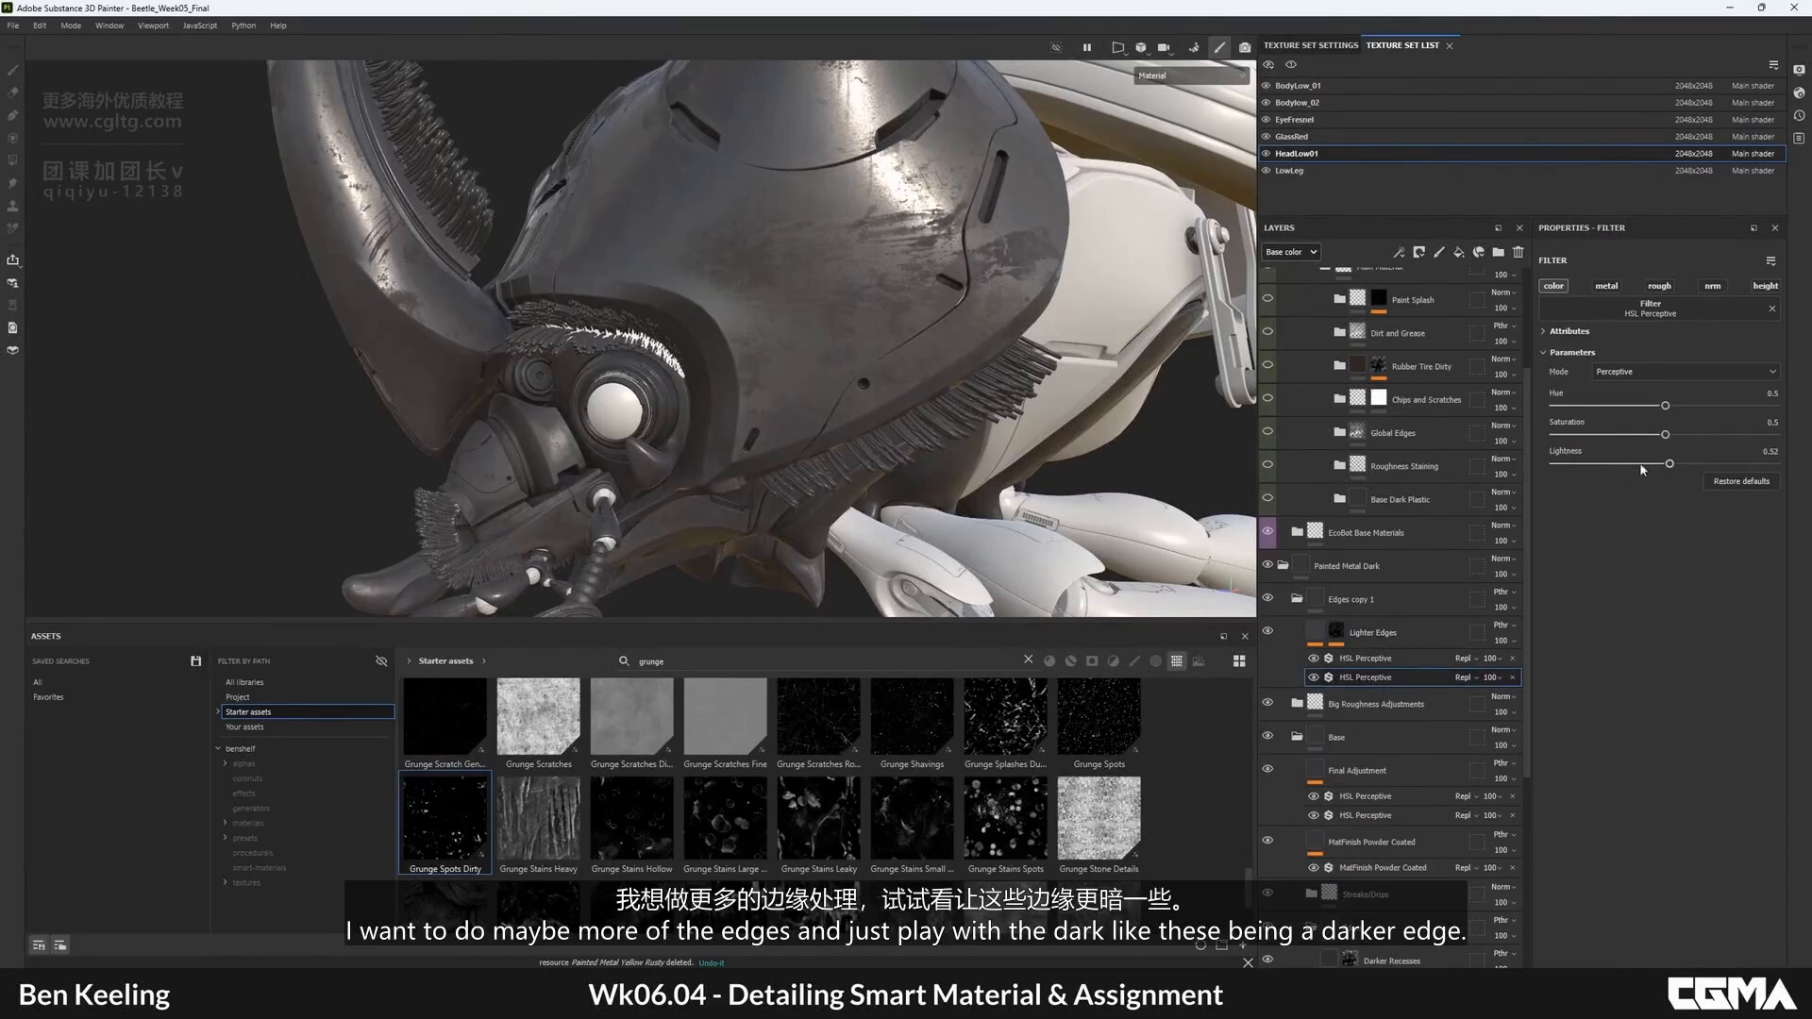
pyautogui.moveTo(1641, 470); pyautogui.dragTo(1622, 471)
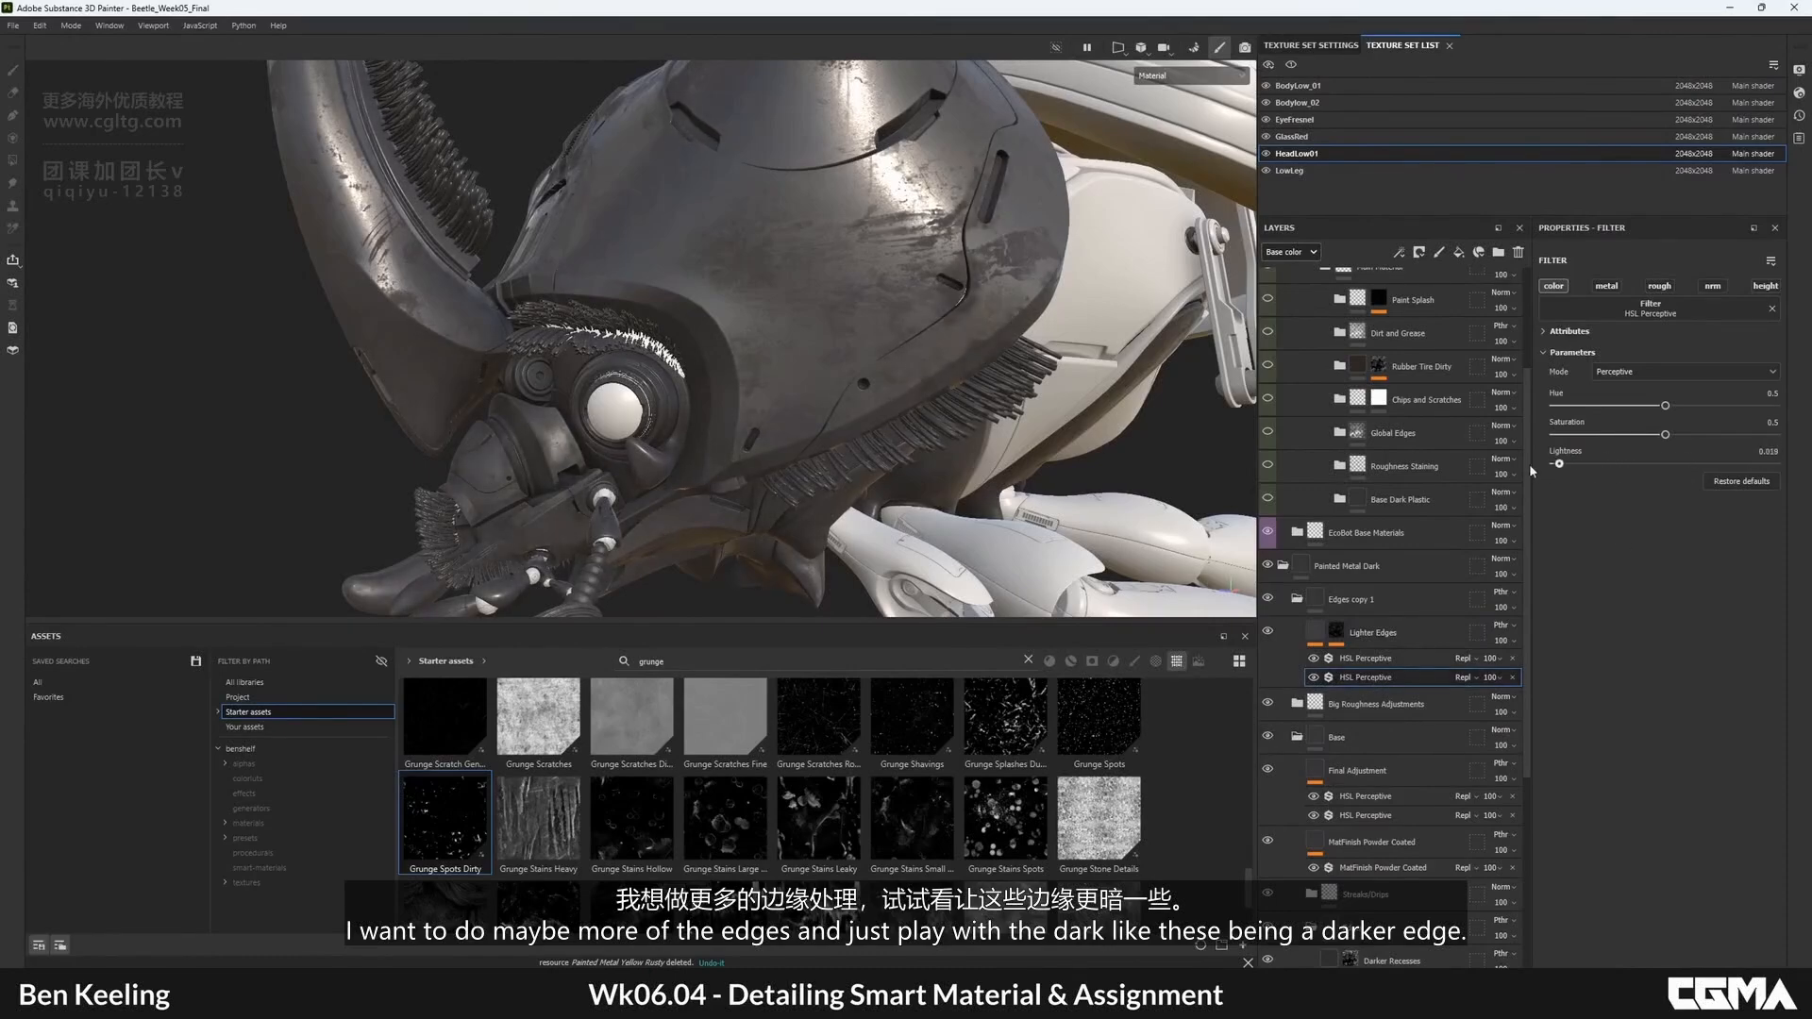
# - Reset the copied Lighter Edges layer's mask to plain black, removing its Levels and Curvature effects
pyautogui.keyDown('alt'); pyautogui.moveTo(914, 312); pyautogui.dragTo(886, 490); pyautogui.keyUp('alt')
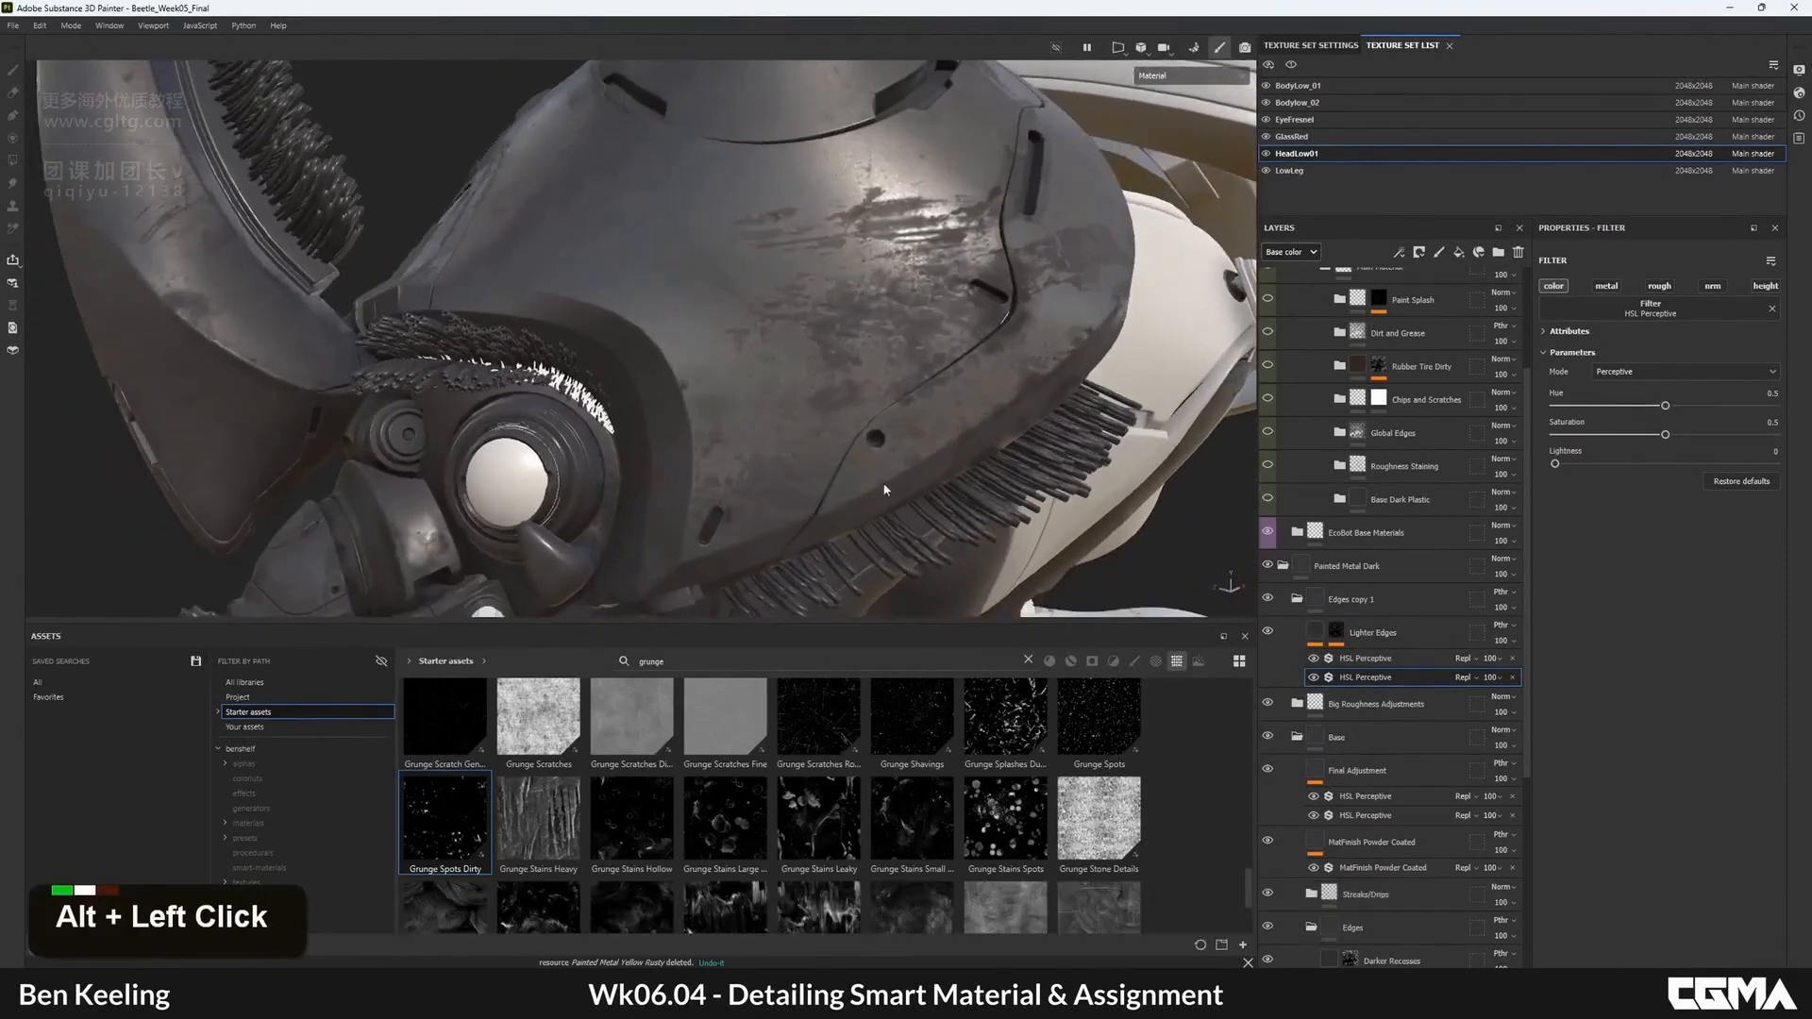
pyautogui.keyDown('alt'); pyautogui.moveTo(886, 490); pyautogui.dragTo(924, 392, button='middle'); pyautogui.keyUp('alt')
pyautogui.click(1336, 633)
pyautogui.rightClick(1337, 633)
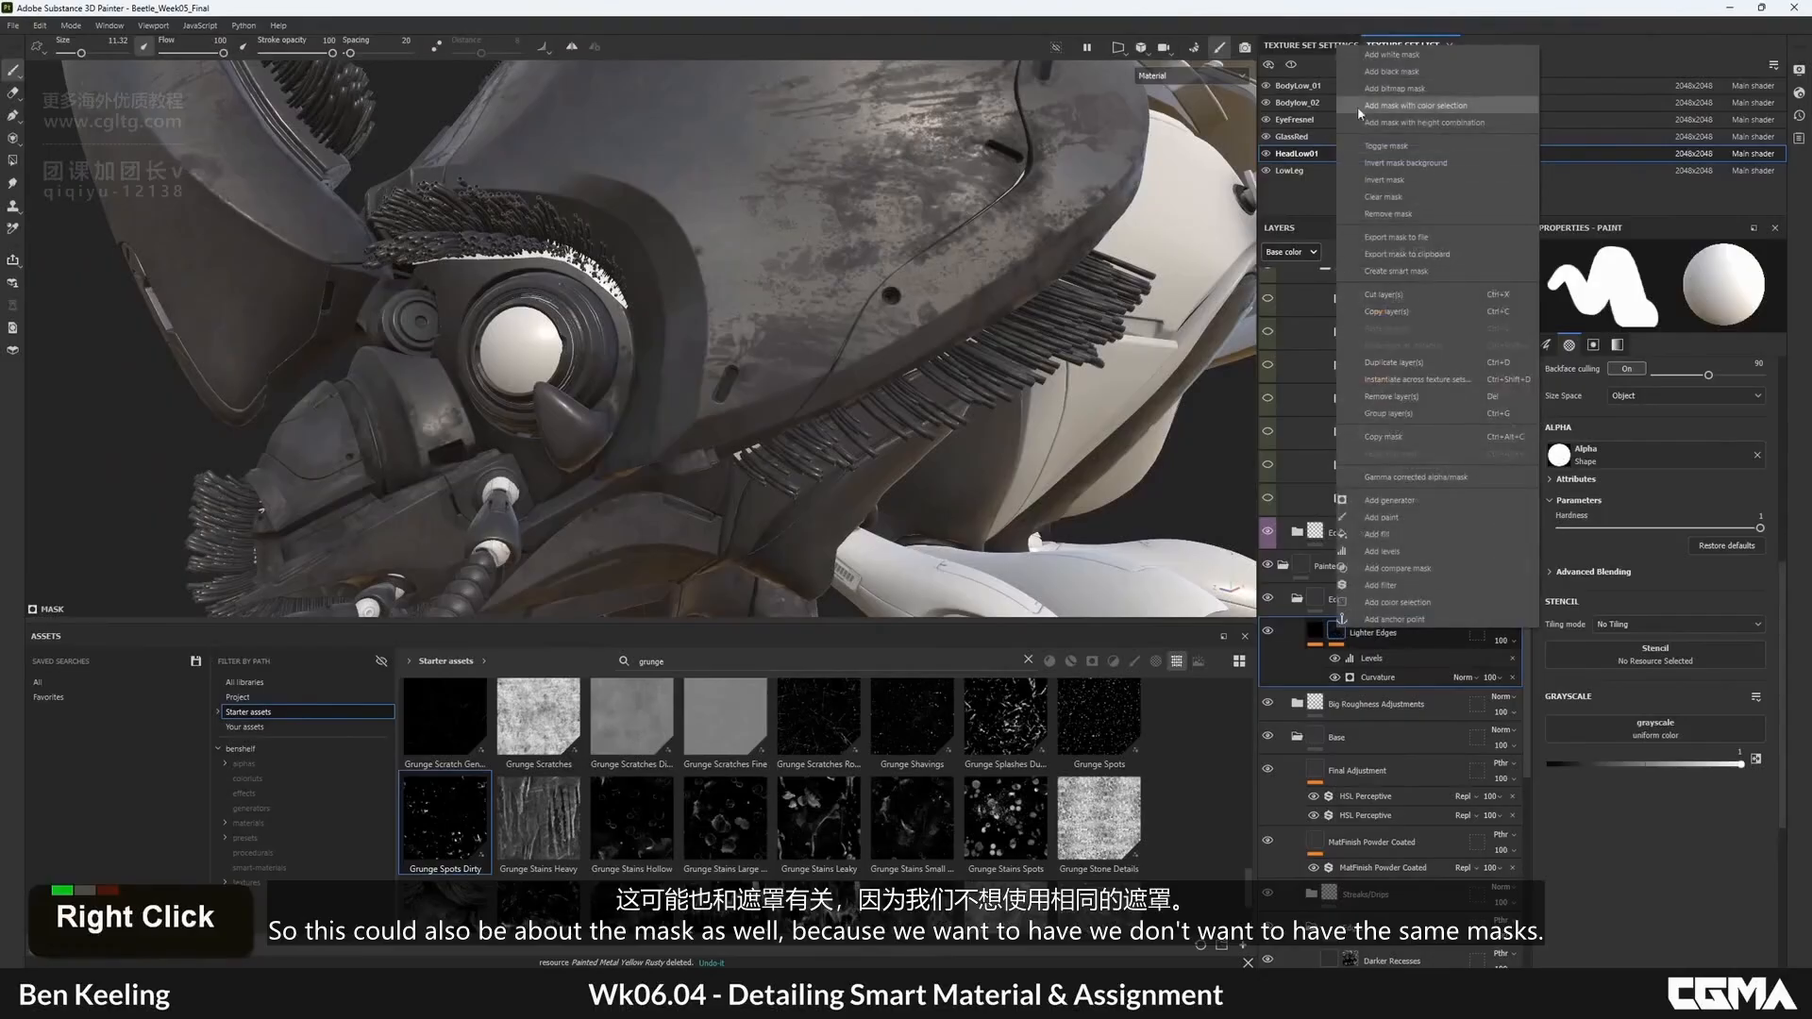
pyautogui.click(1368, 108)
# - Add a Metal Edge Wear generator to the Lighter Edges layer's black mask in the Edges copy 1 folder
pyautogui.rightClick(1338, 633)
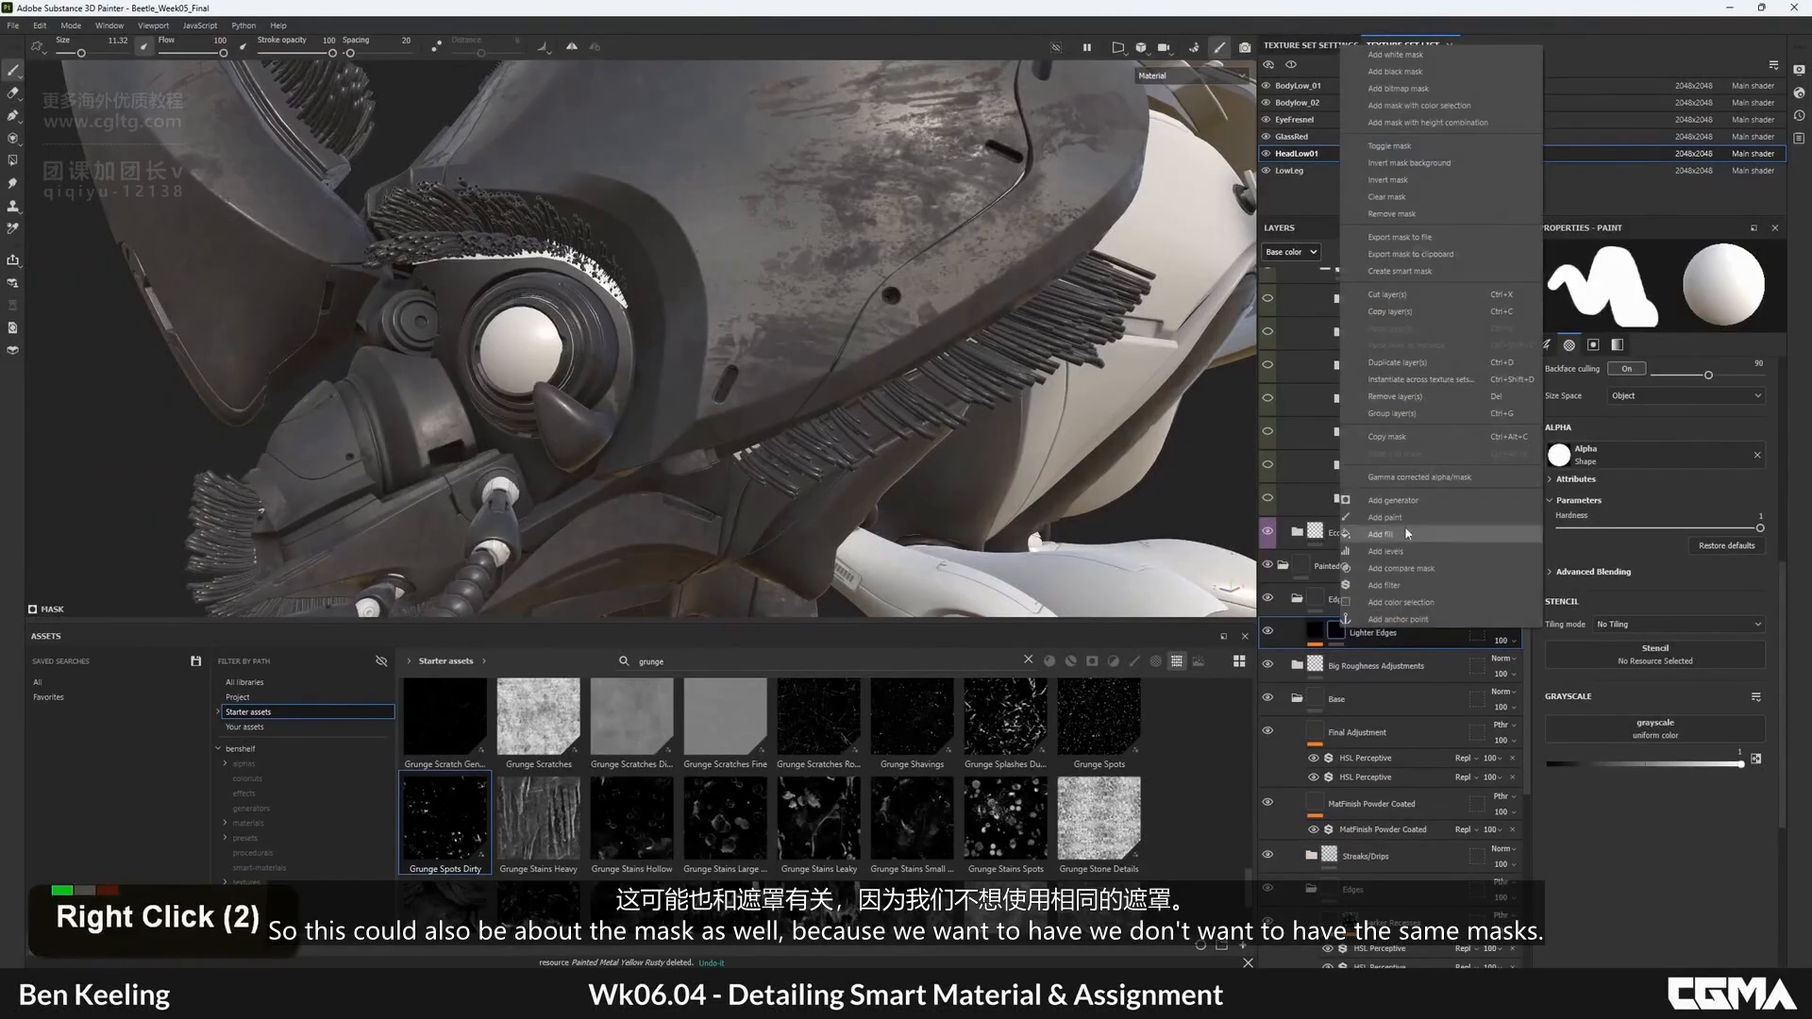
pyautogui.click(1519, 500)
pyautogui.click(1647, 290)
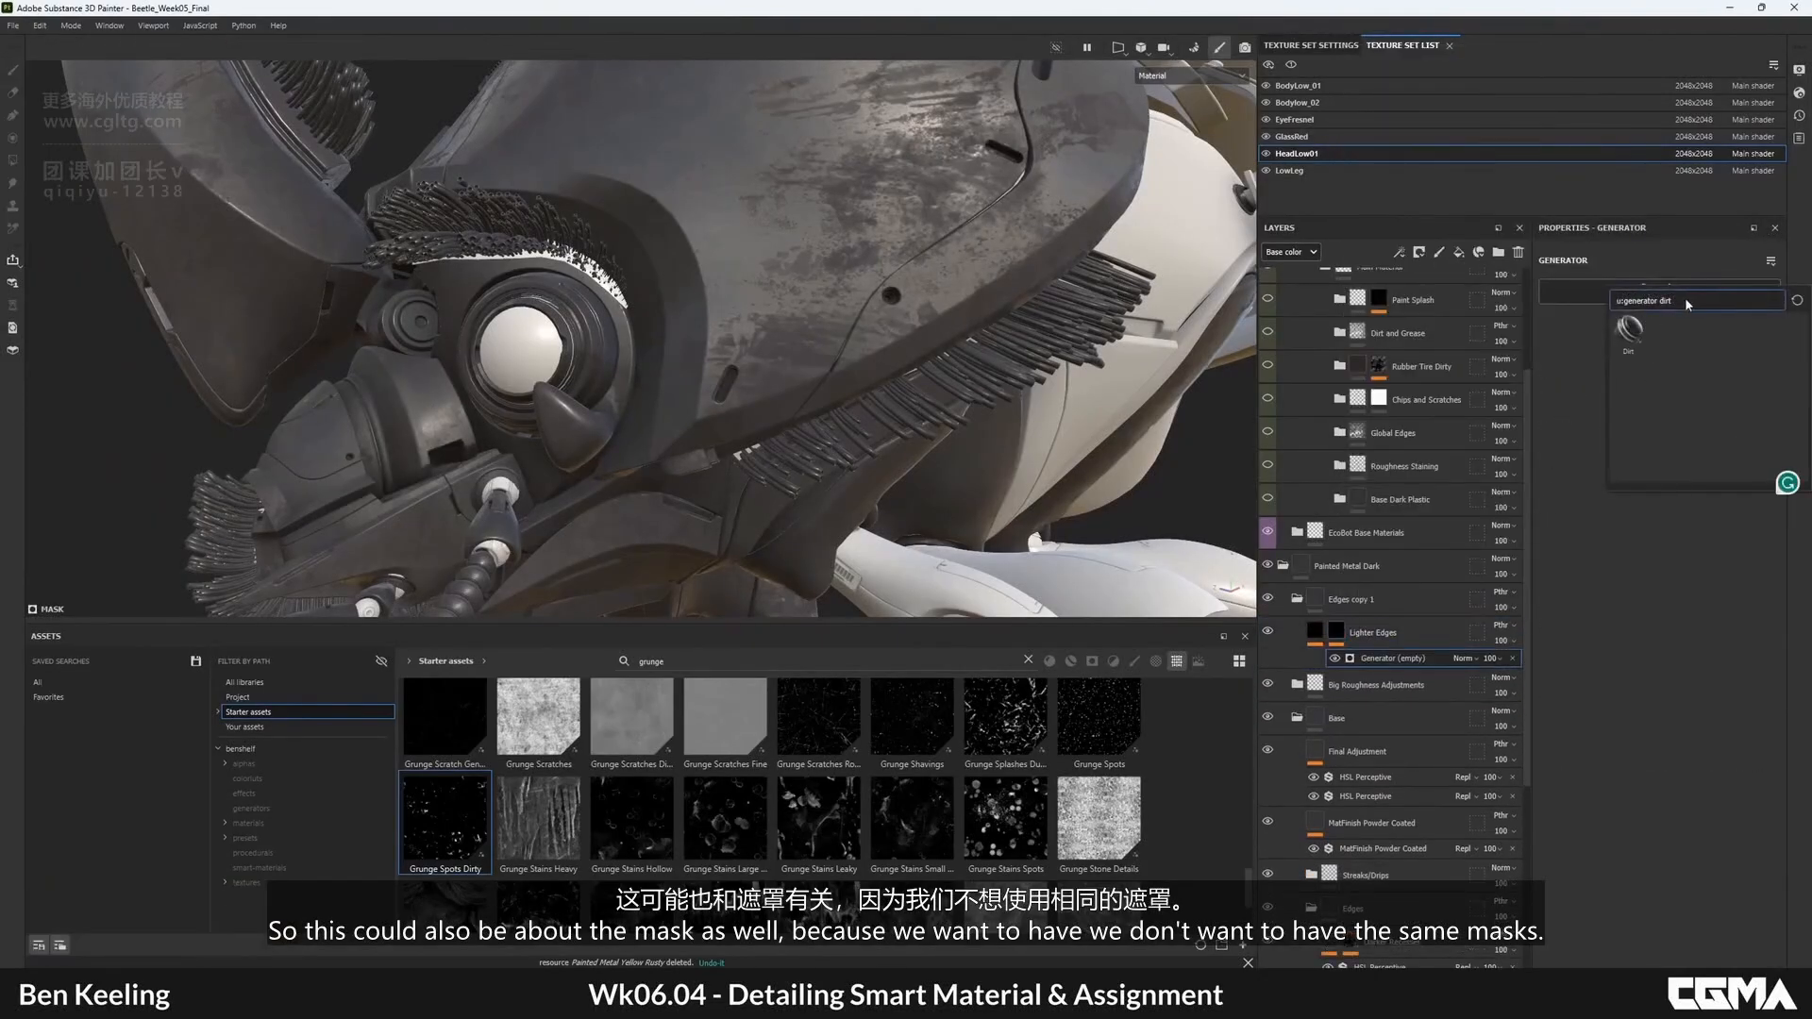
pyautogui.press('BackSpace')
pyautogui.press('BackSpace')
pyautogui.press('BackSpace')
pyautogui.press('BackSpace')
pyautogui.write('ed')
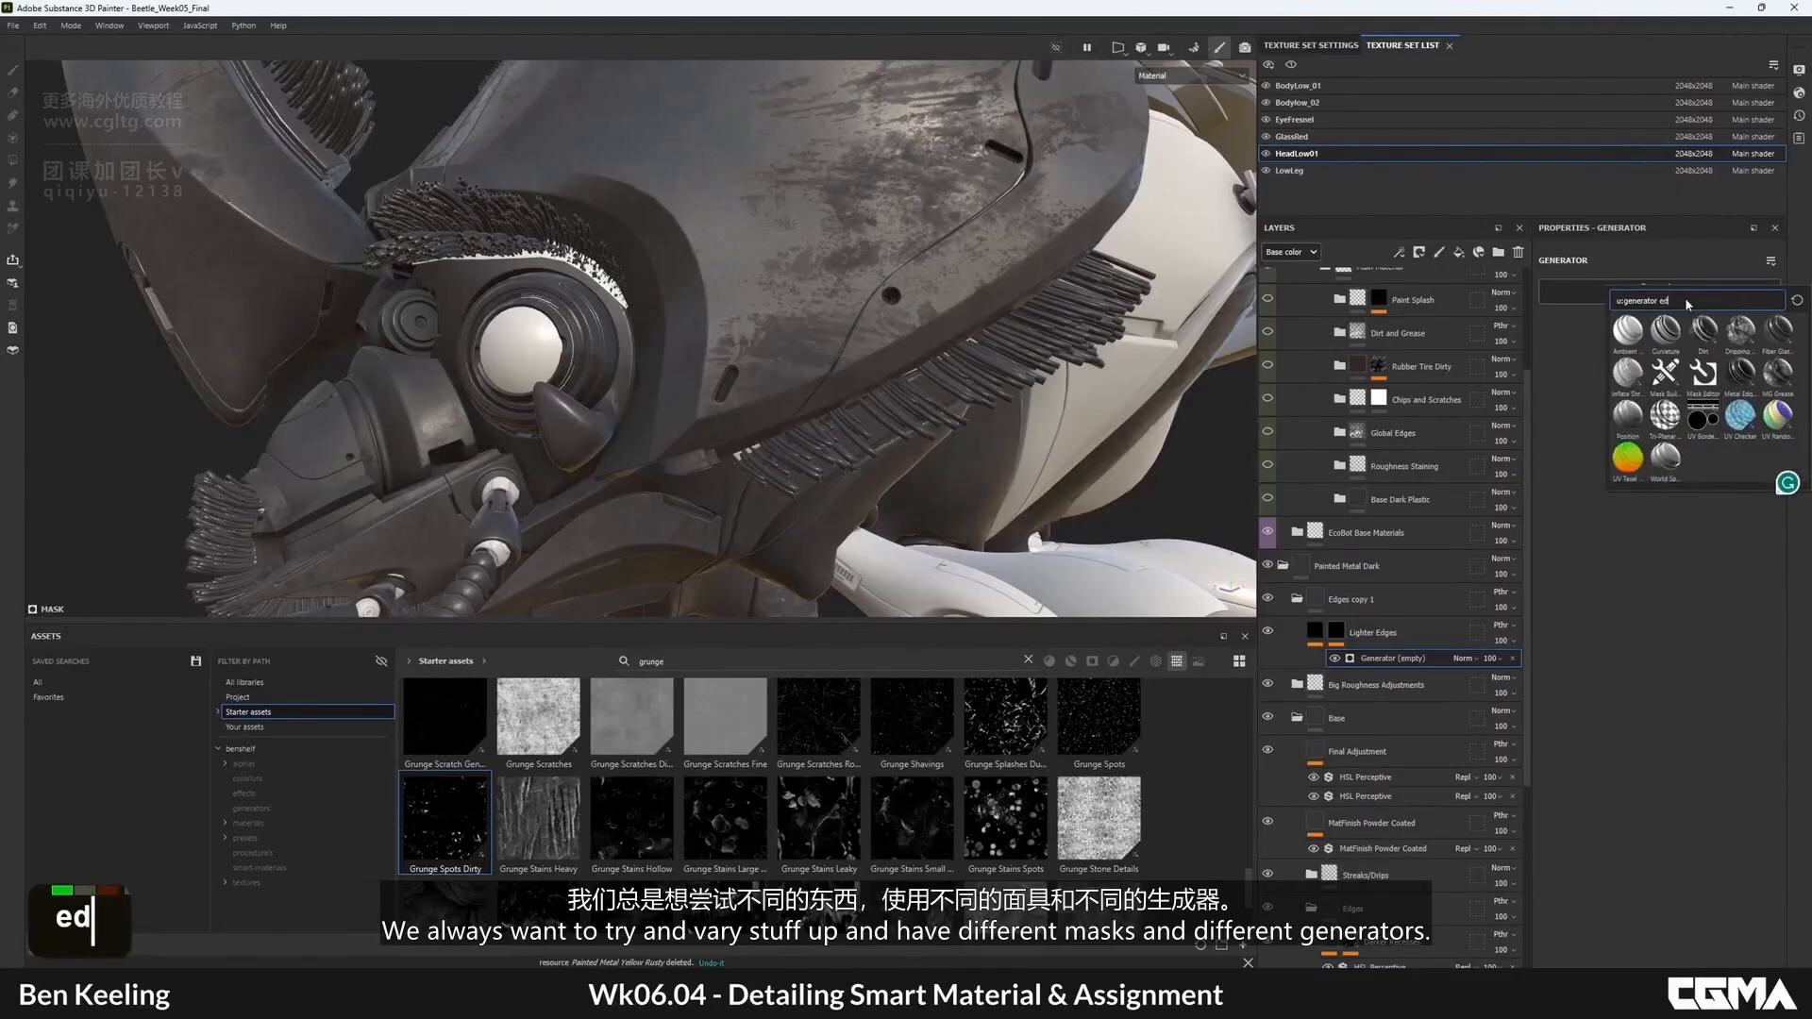
pyautogui.write('ge')
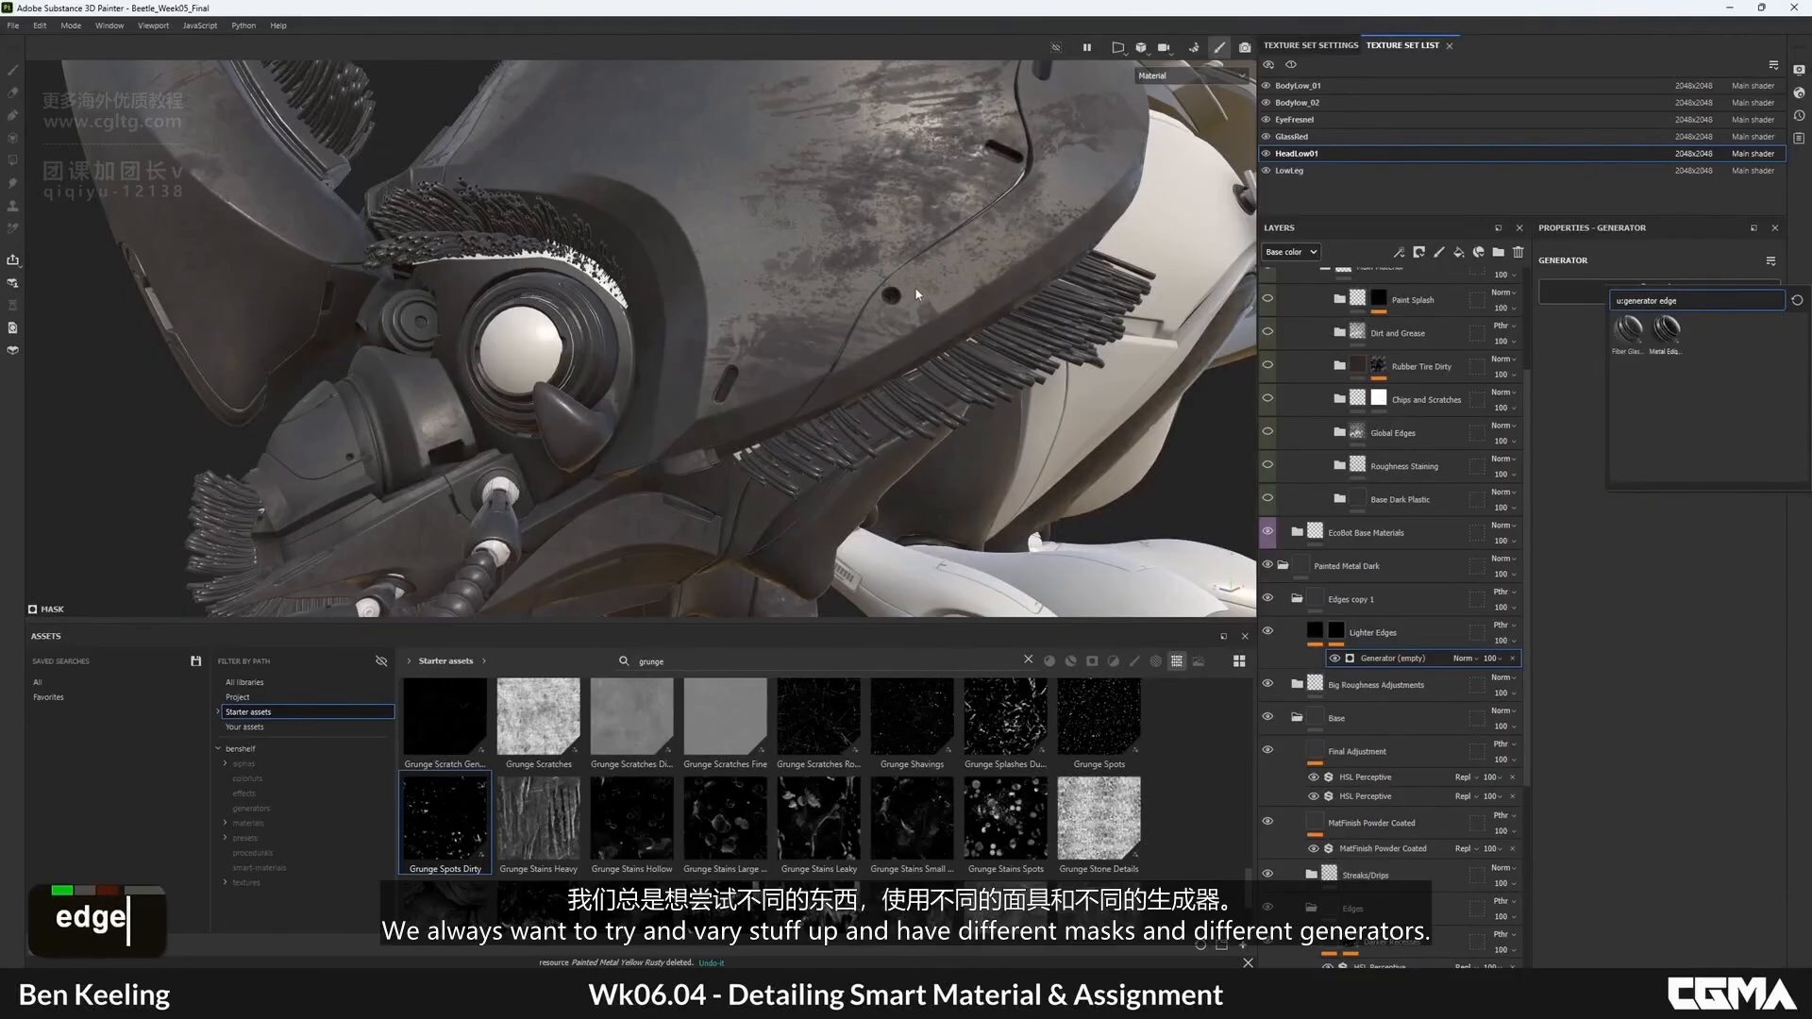
pyautogui.click(1667, 329)
# - Set the lightness of Lighter Edges' lower HSL Perceptive filter to about 0.44
pyautogui.keyDown('alt'); pyautogui.moveTo(630, 319); pyautogui.dragTo(692, 283); pyautogui.keyUp('alt')
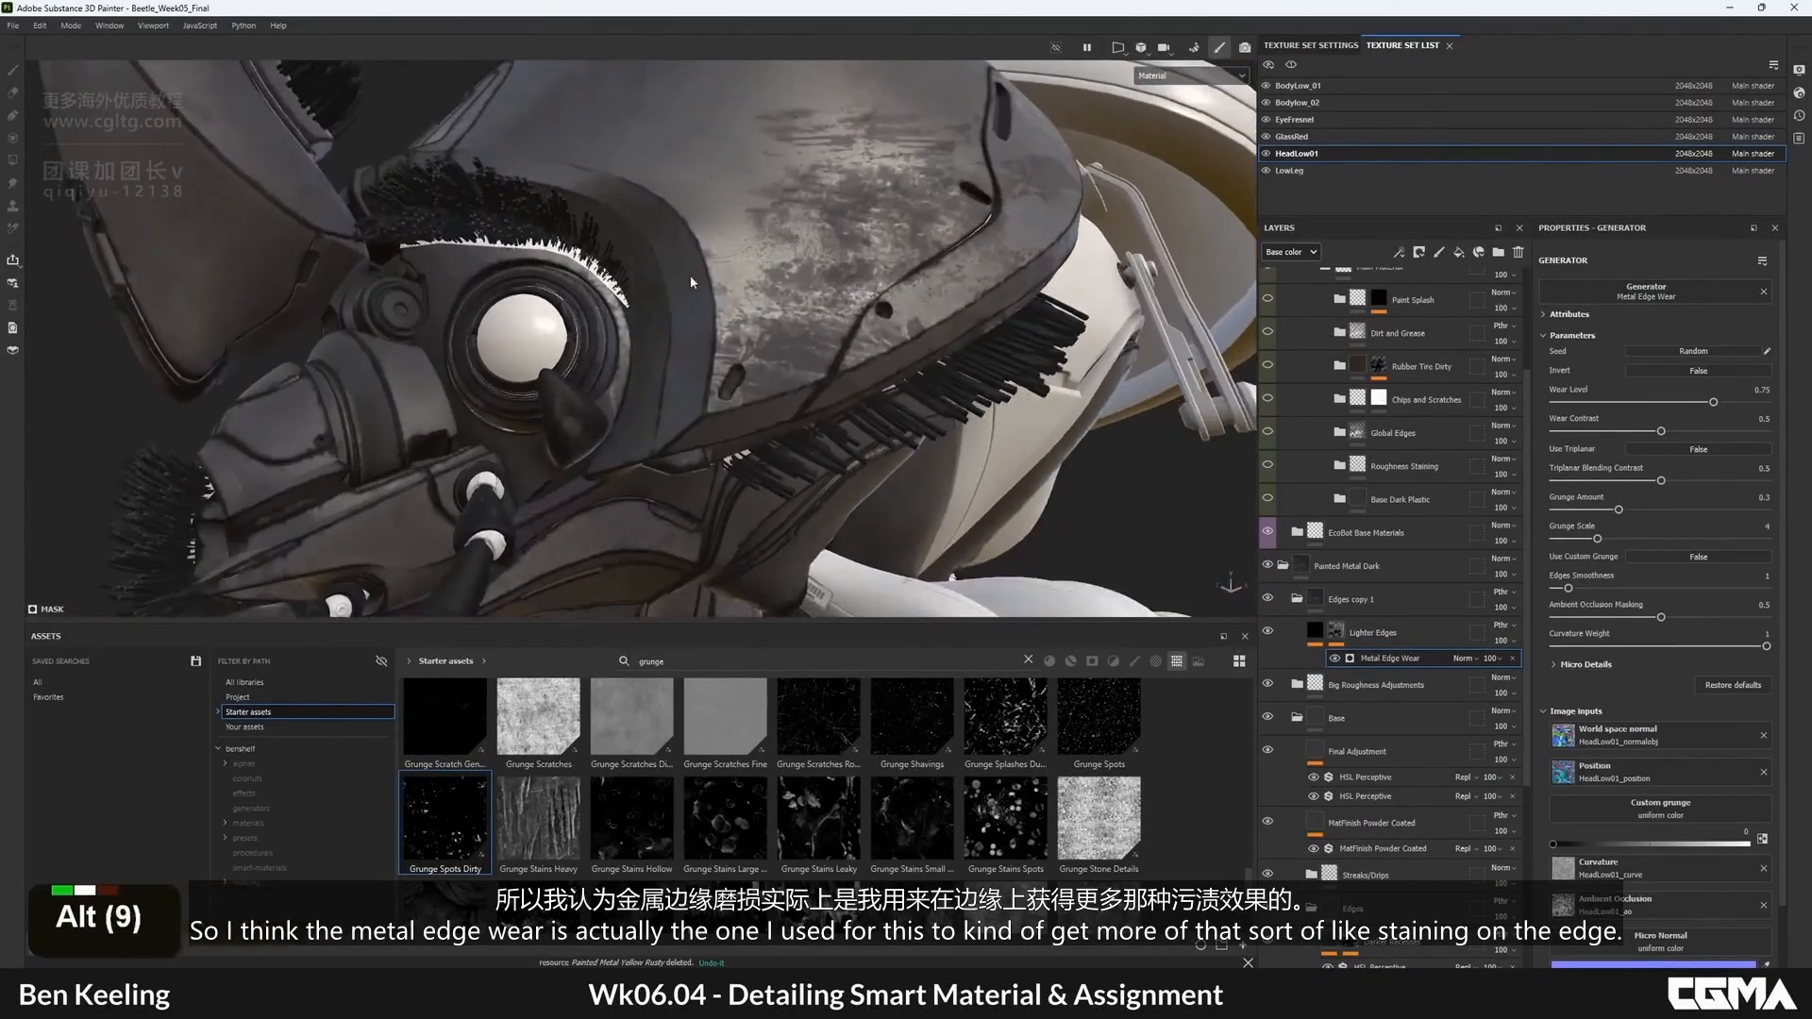
pyautogui.keyDown('alt'); pyautogui.moveTo(691, 283); pyautogui.dragTo(1057, 604, button='right'); pyautogui.keyUp('alt')
pyautogui.keyDown('alt'); pyautogui.moveTo(1057, 604); pyautogui.dragTo(1213, 741); pyautogui.keyUp('alt')
pyautogui.click(1335, 631)
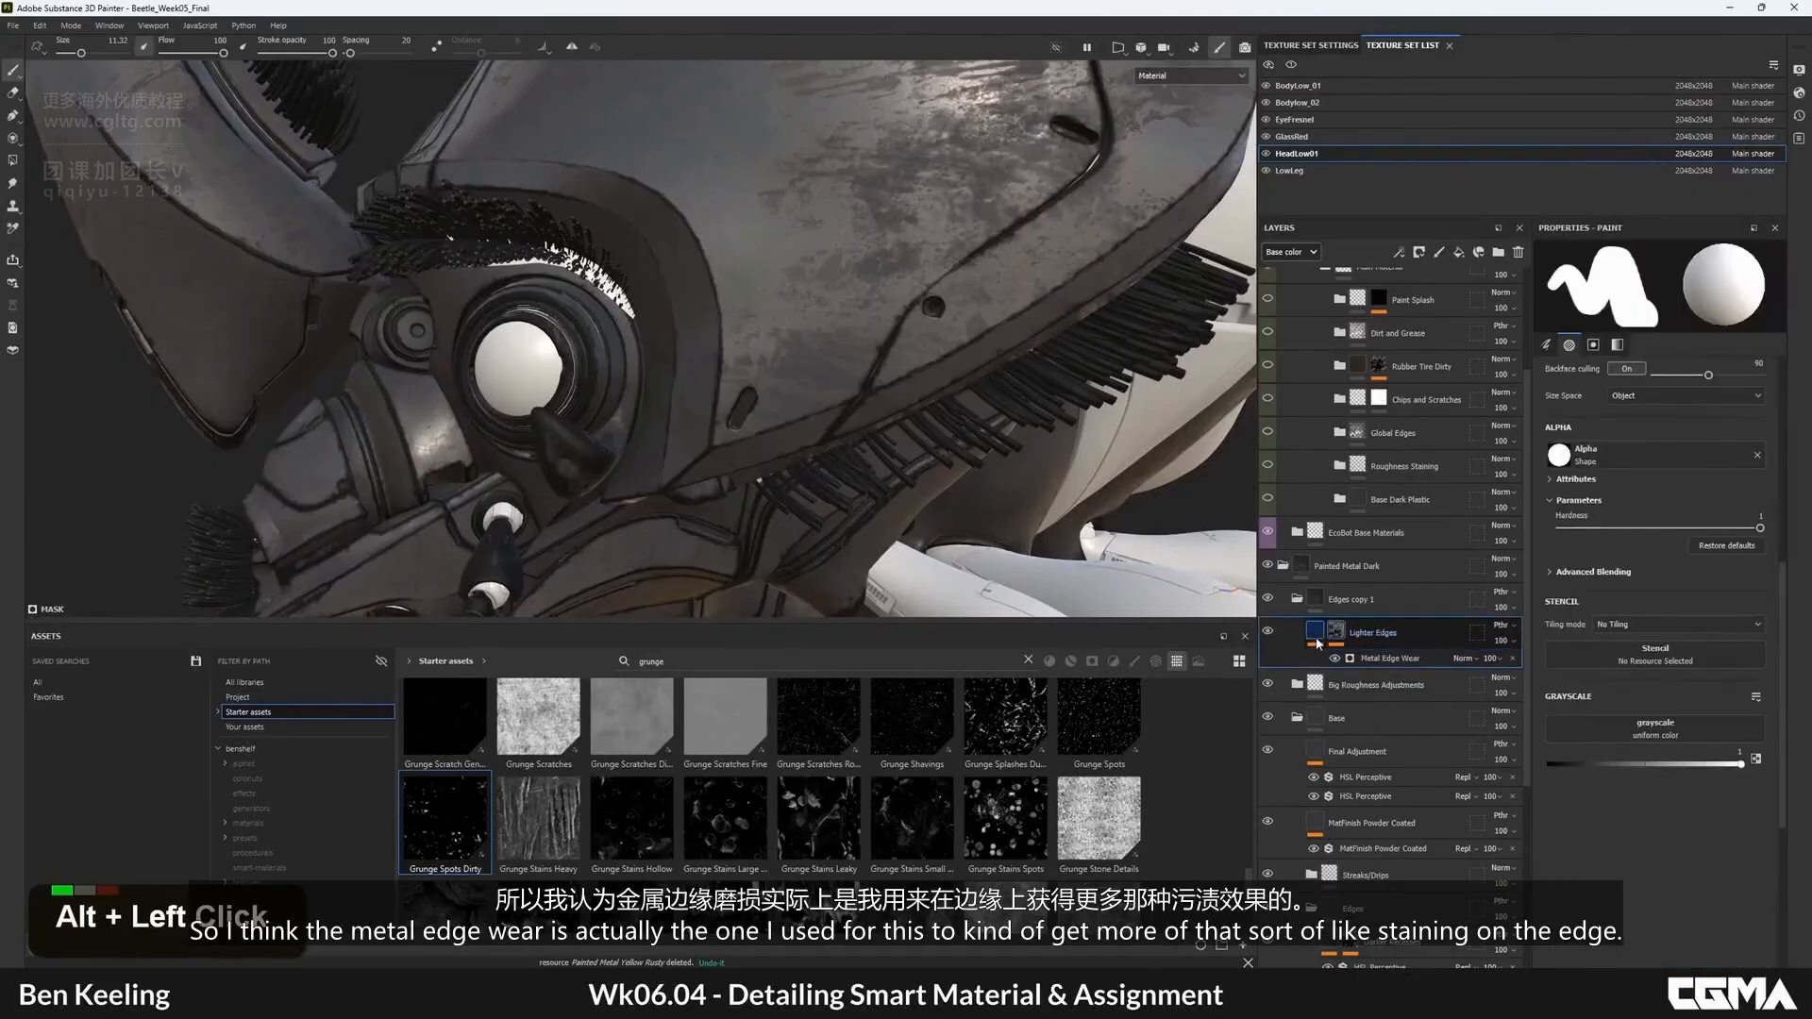
pyautogui.click(1315, 630)
pyautogui.click(1367, 678)
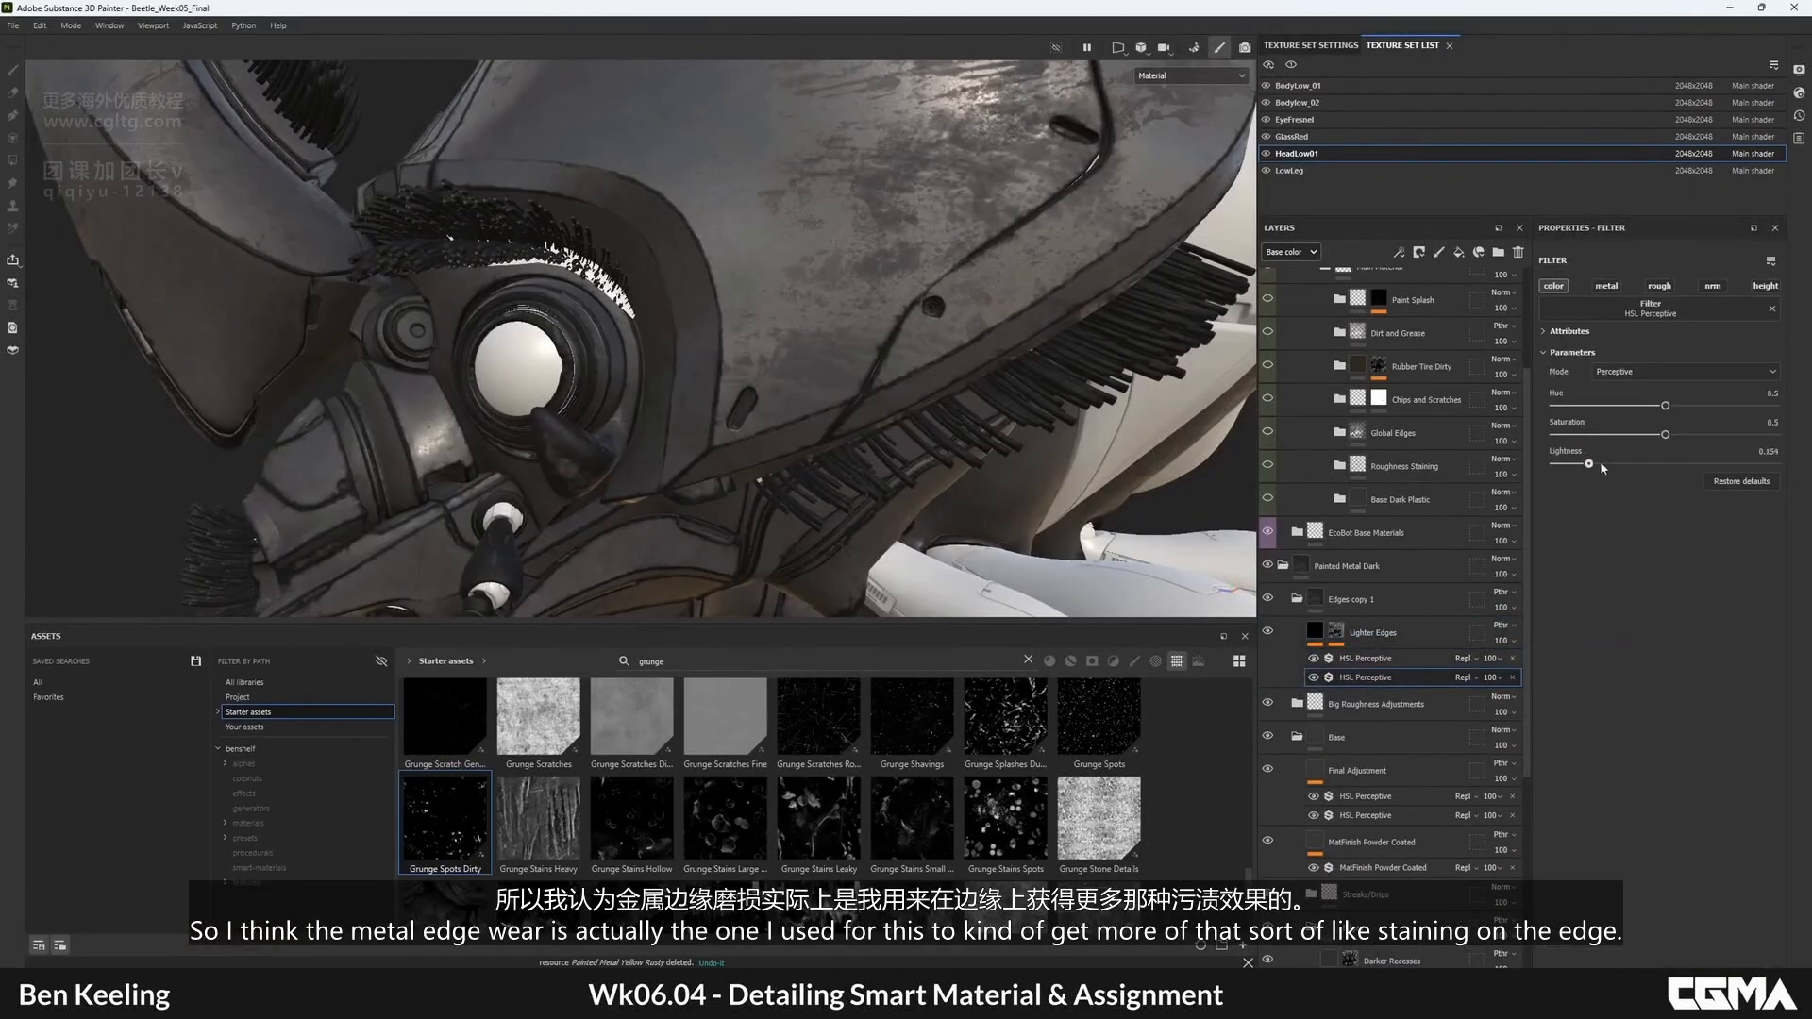
pyautogui.moveTo(1601, 468); pyautogui.dragTo(1648, 459)
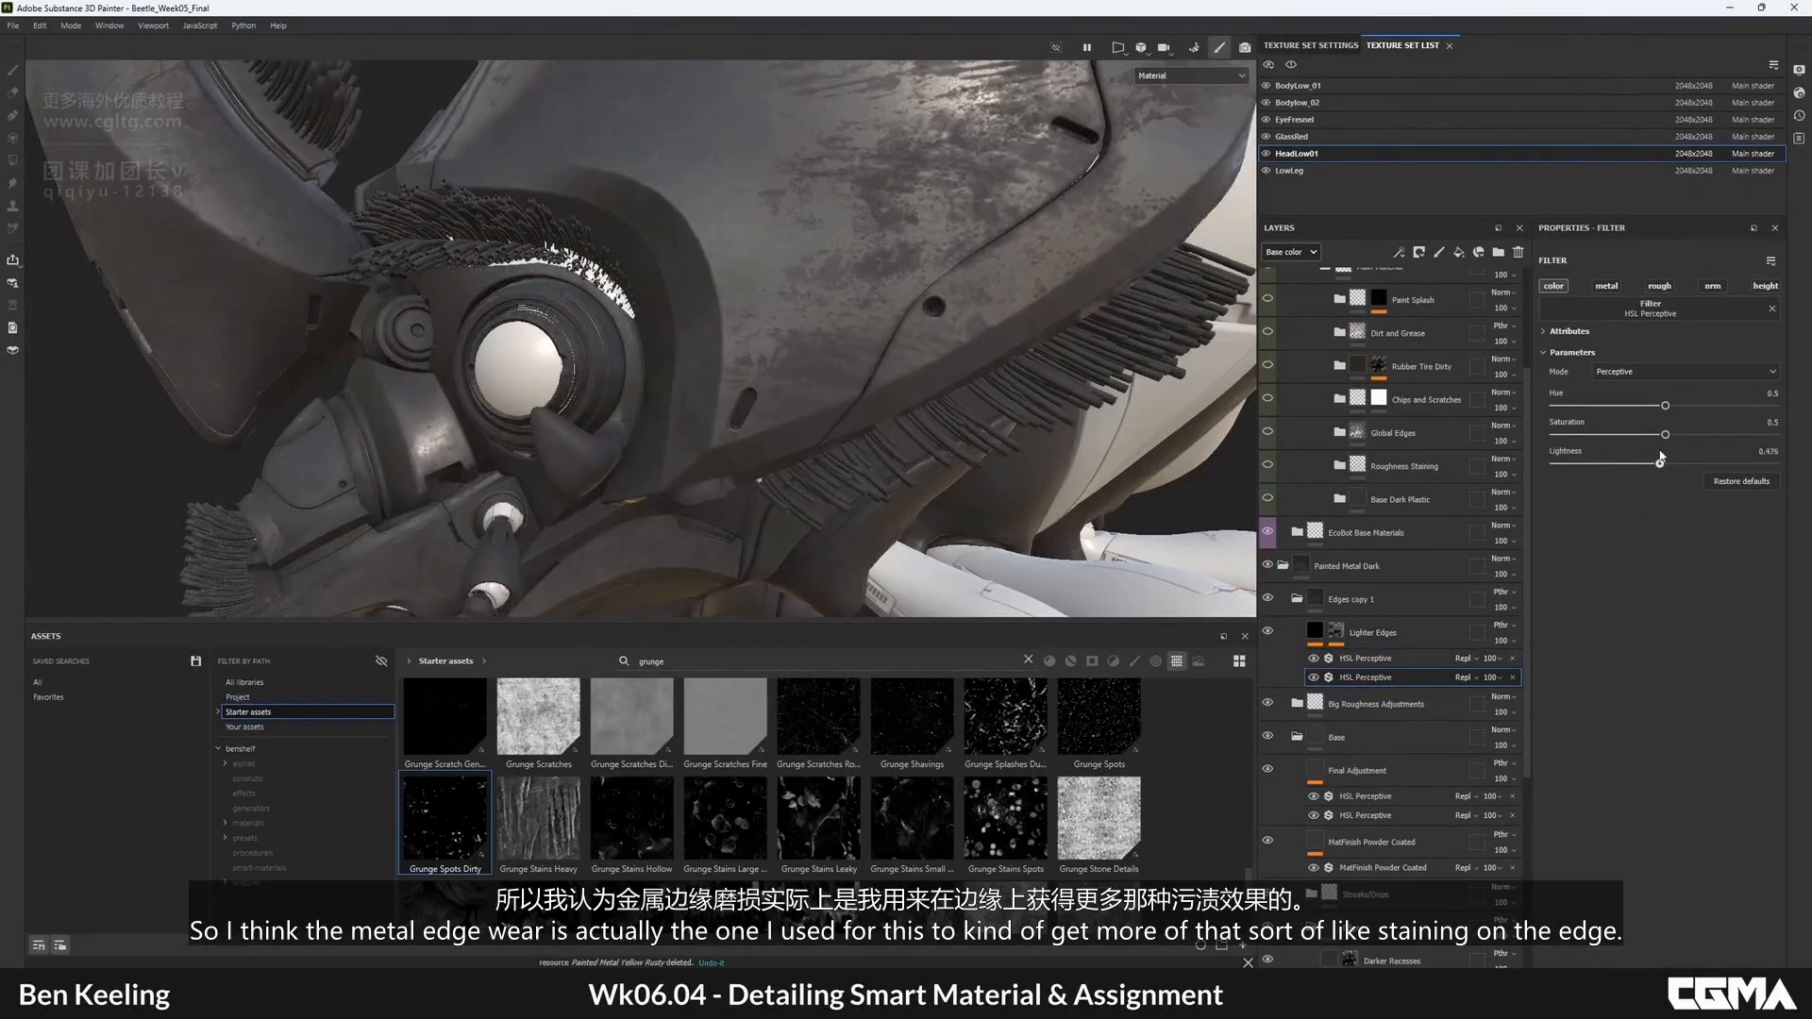
# - Examine the new edge staining across the head from several angles in channel, mesh map and full material display
pyautogui.keyDown('alt'); pyautogui.moveTo(849, 368); pyautogui.dragTo(758, 404); pyautogui.keyUp('alt')
pyautogui.press('c')
pyautogui.keyDown('alt'); pyautogui.moveTo(758, 403); pyautogui.dragTo(753, 349, button='middle'); pyautogui.keyUp('alt')
pyautogui.keyDown('alt'); pyautogui.moveTo(753, 349); pyautogui.dragTo(812, 377); pyautogui.keyUp('alt')
pyautogui.press('n')
pyautogui.press('m')
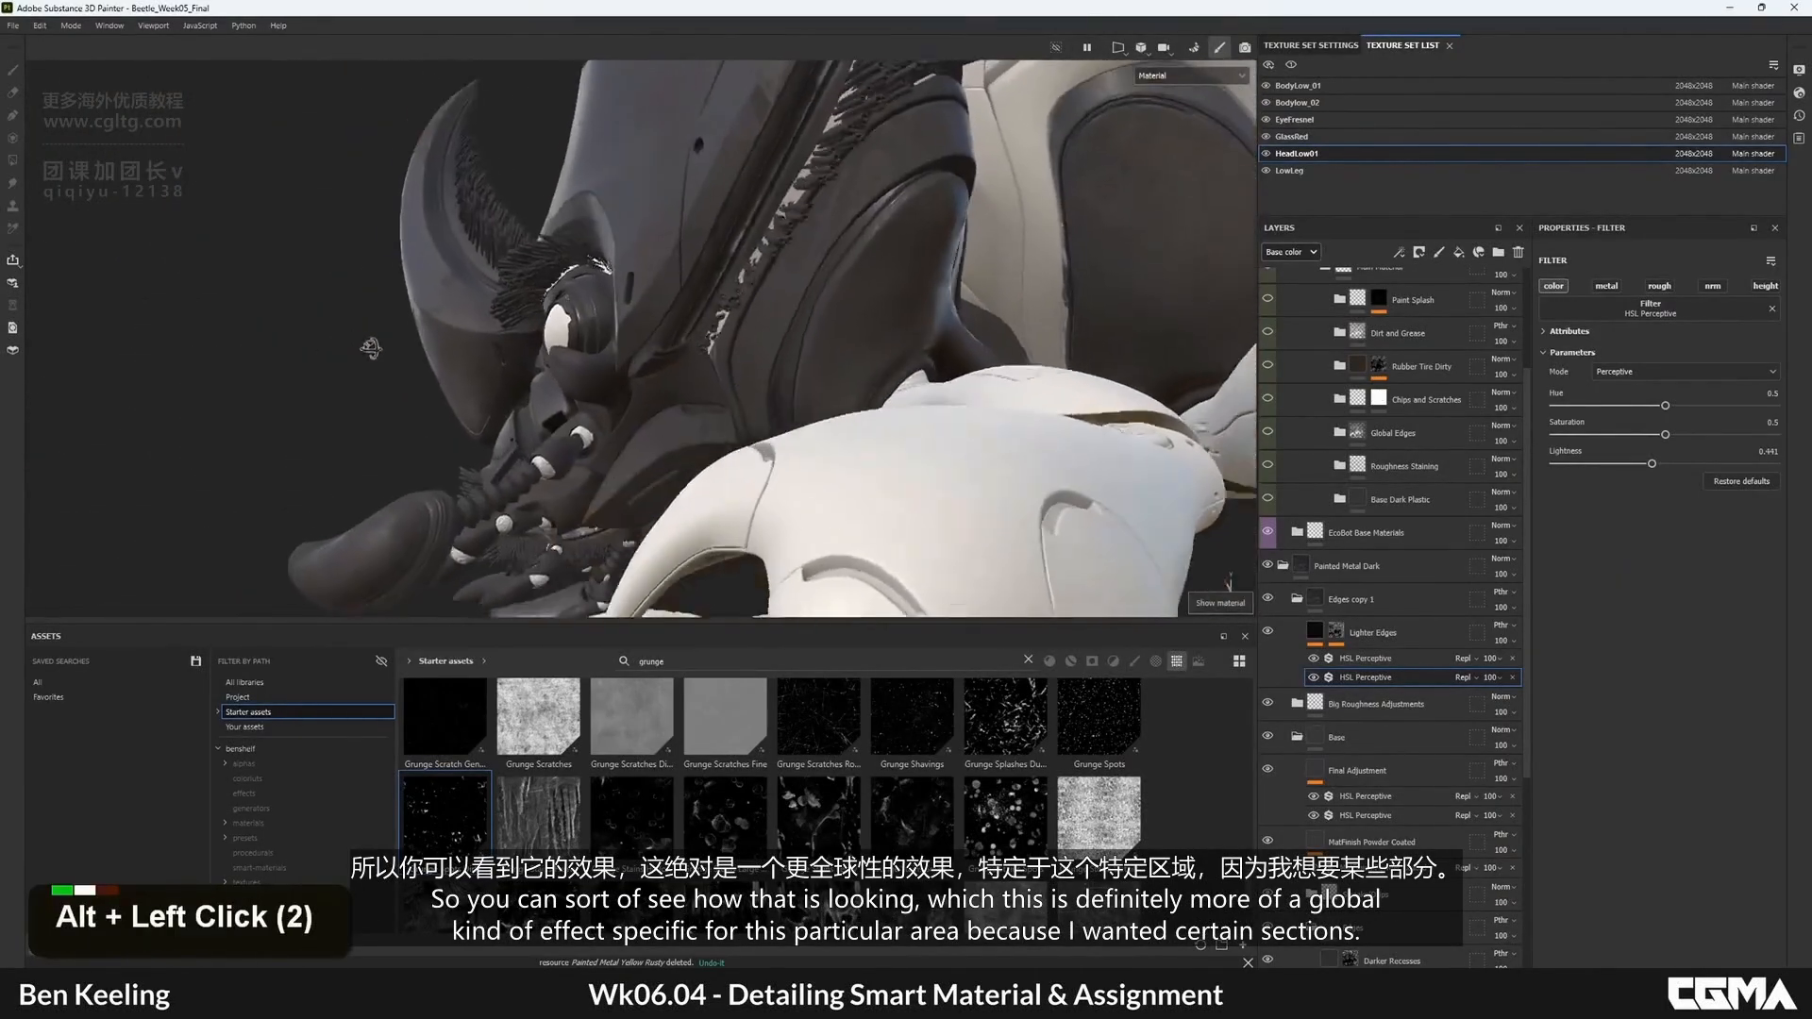
pyautogui.keyDown('alt'); pyautogui.moveTo(726, 123); pyautogui.dragTo(736, 273, button='middle'); pyautogui.keyUp('alt')
pyautogui.keyDown('alt'); pyautogui.moveTo(736, 273); pyautogui.dragTo(604, 378); pyautogui.keyUp('alt')
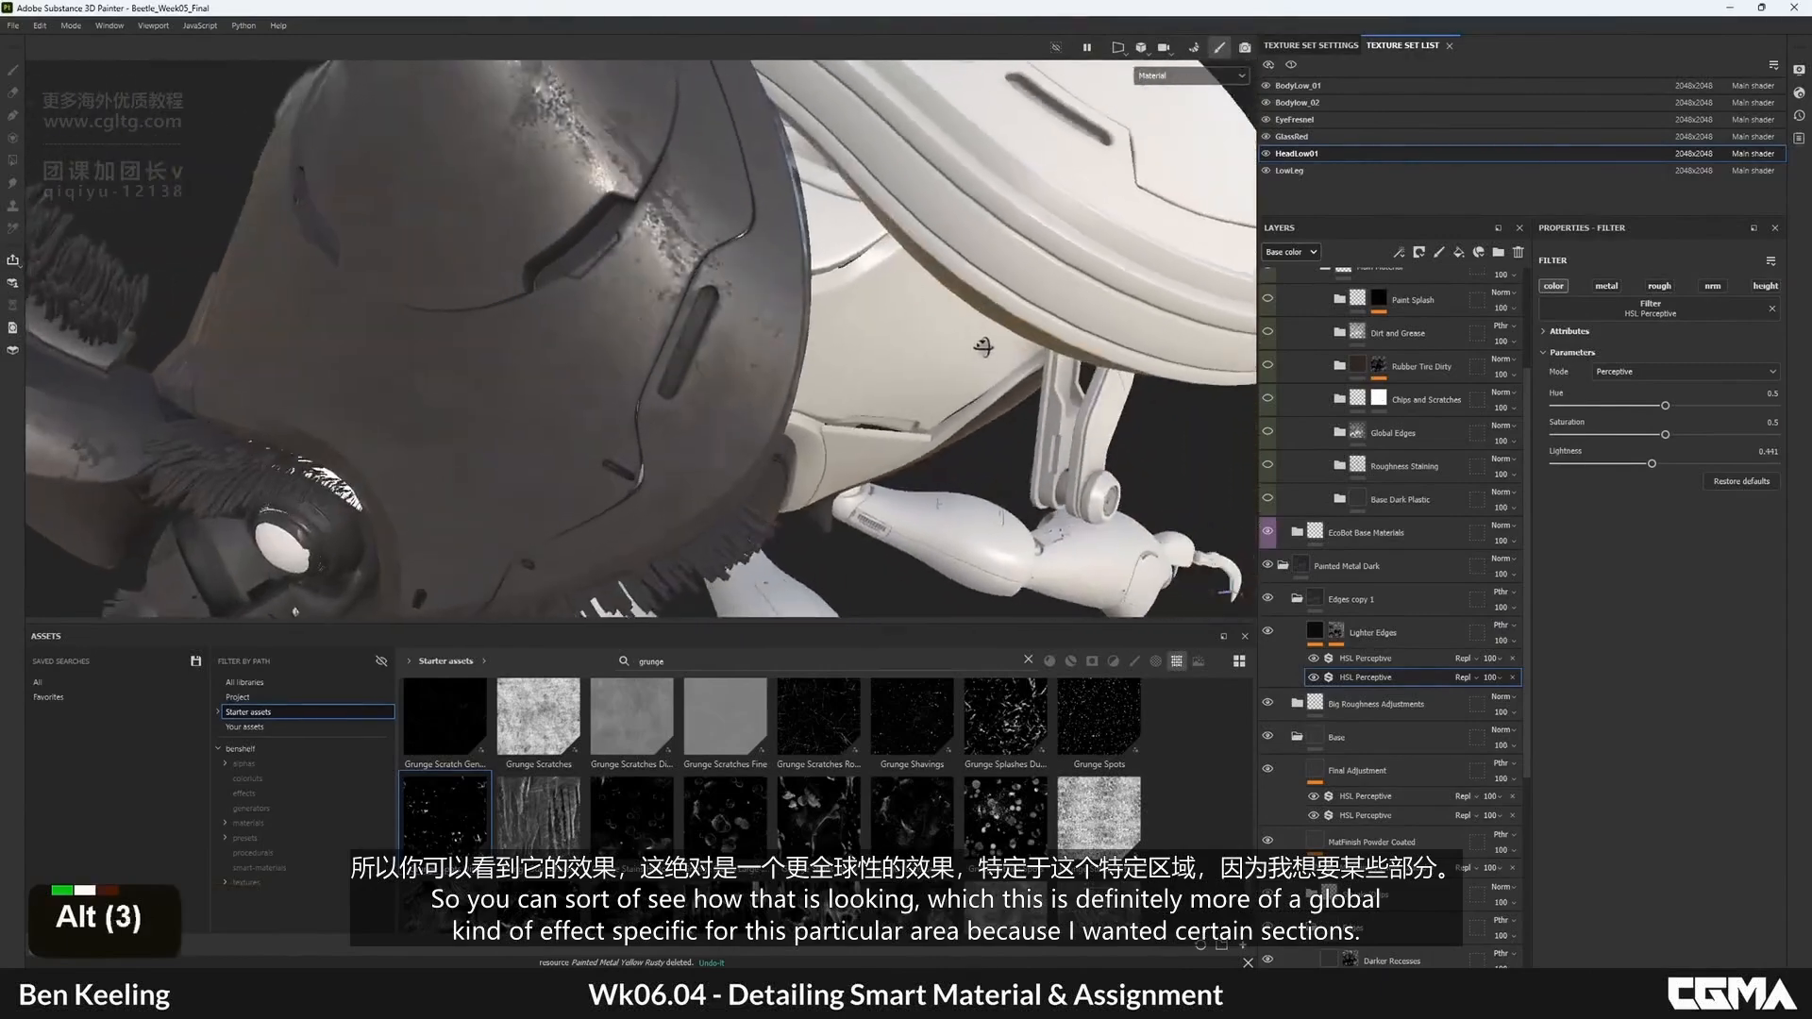
pyautogui.keyDown('alt'); pyautogui.moveTo(538, 472); pyautogui.dragTo(670, 396, button='middle'); pyautogui.keyUp('alt')
pyautogui.keyDown('alt'); pyautogui.moveTo(670, 396); pyautogui.dragTo(698, 450); pyautogui.keyUp('alt')
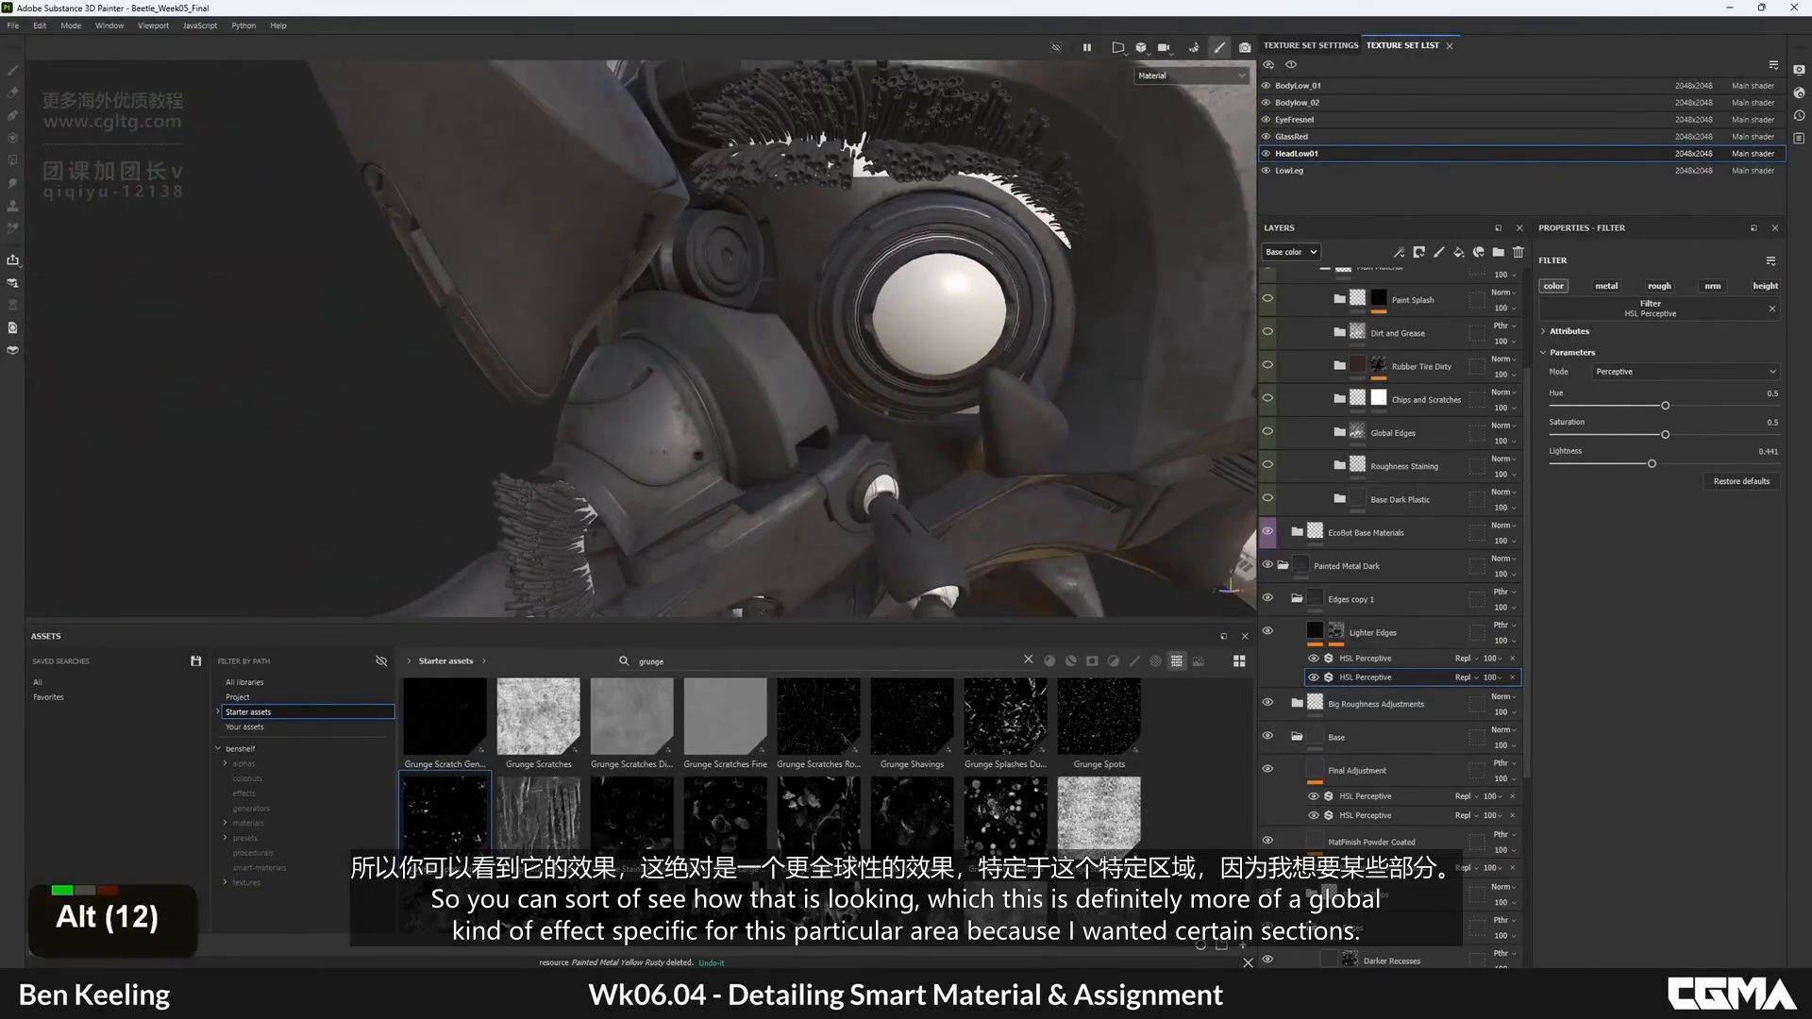
# - Examine the worn dark metal reference photos for how the paint darkens in places
pyautogui.moveTo(1811, 627); pyautogui.dragTo(1063, 613, button='right')
pyautogui.scroll(5, 1063, 613)
pyautogui.moveTo(1119, 579)
pyautogui.mouseDown(button='middle')
pyautogui.moveTo(1110, 387)
pyautogui.moveTo(1097, 586)
pyautogui.mouseUp(button='middle')
pyautogui.scroll(-2, 1114, 406)
pyautogui.scroll(-2, 1126, 578)
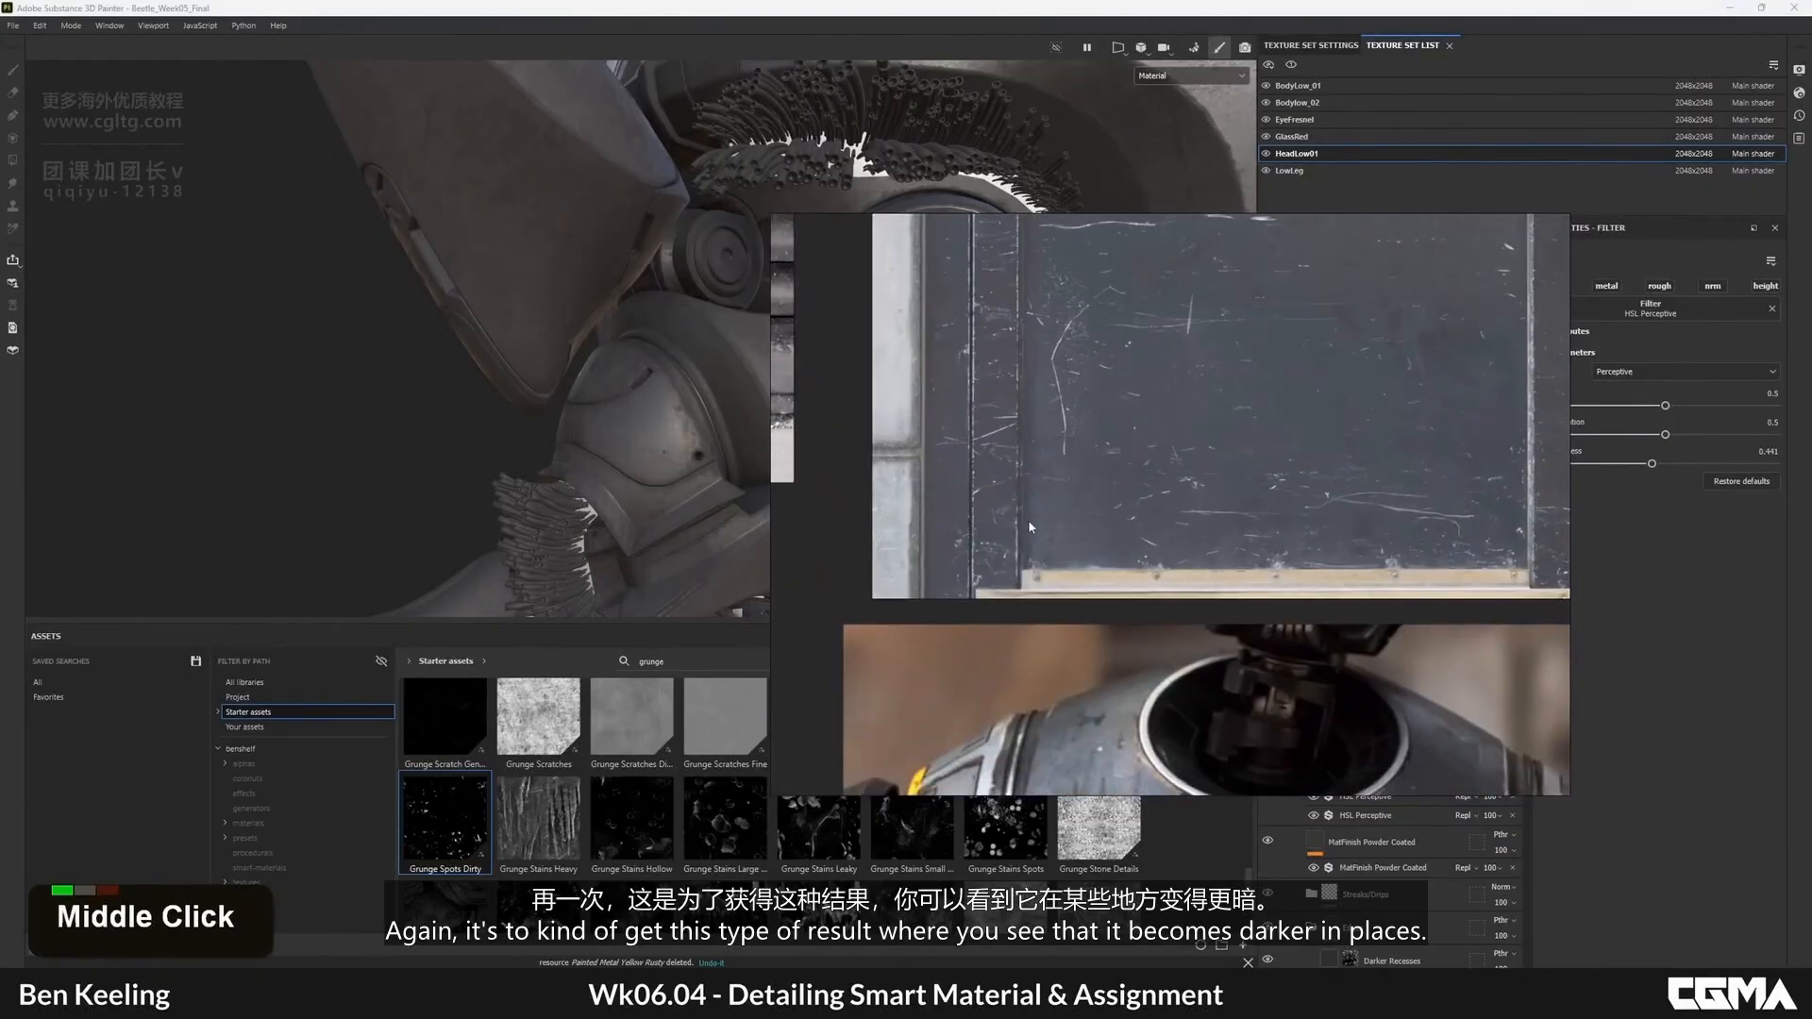
pyautogui.scroll(-5, 1191, 395)
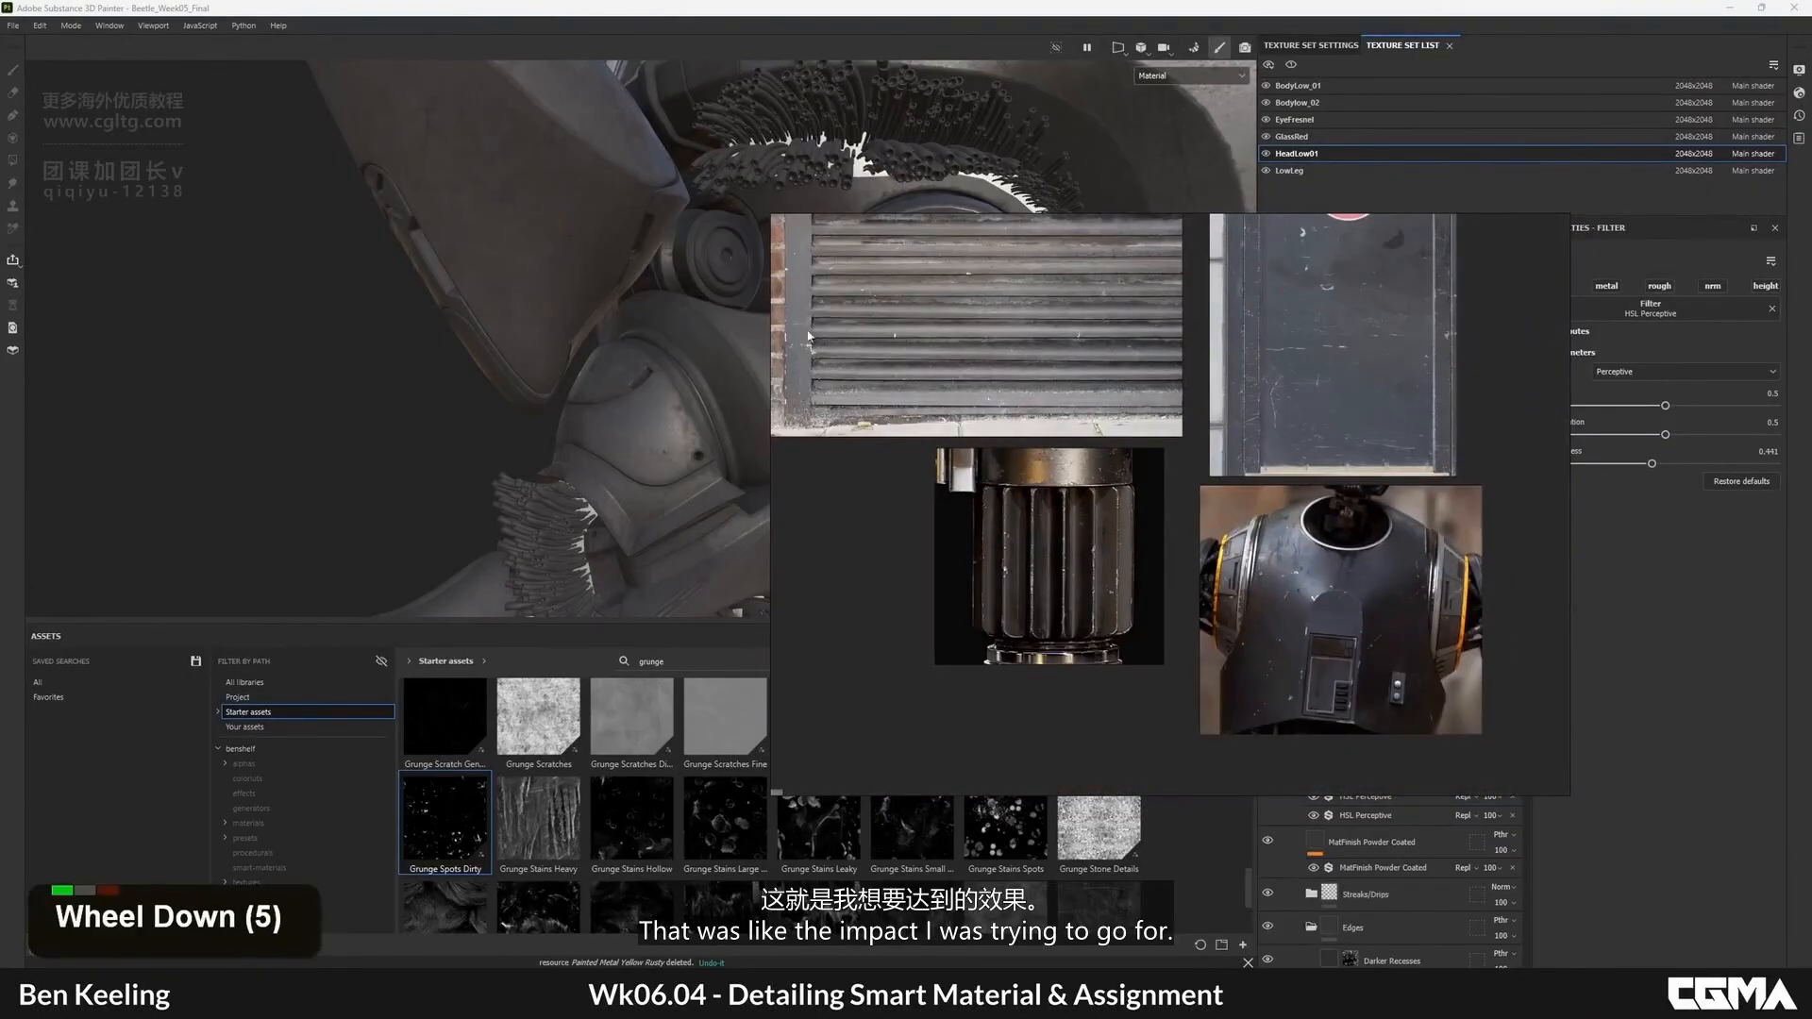
pyautogui.rightClick(761, 295)
# - Collapse the Edges copy 1 and Base folders and the reference's Main Material folder
pyautogui.keyDown('alt'); pyautogui.rightClick(760, 294); pyautogui.keyUp('alt')
pyautogui.keyDown('alt'); pyautogui.moveTo(760, 295); pyautogui.dragTo(821, 380); pyautogui.keyUp('alt')
pyautogui.keyDown('alt'); pyautogui.moveTo(821, 380); pyautogui.dragTo(813, 288, button='middle'); pyautogui.keyUp('alt')
pyautogui.moveTo(814, 288)
pyautogui.keyDown('alt'); pyautogui.mouseDown()
pyautogui.moveTo(774, 274)
pyautogui.moveTo(831, 264)
pyautogui.mouseUp(); pyautogui.keyUp('alt')
pyautogui.click(1297, 599)
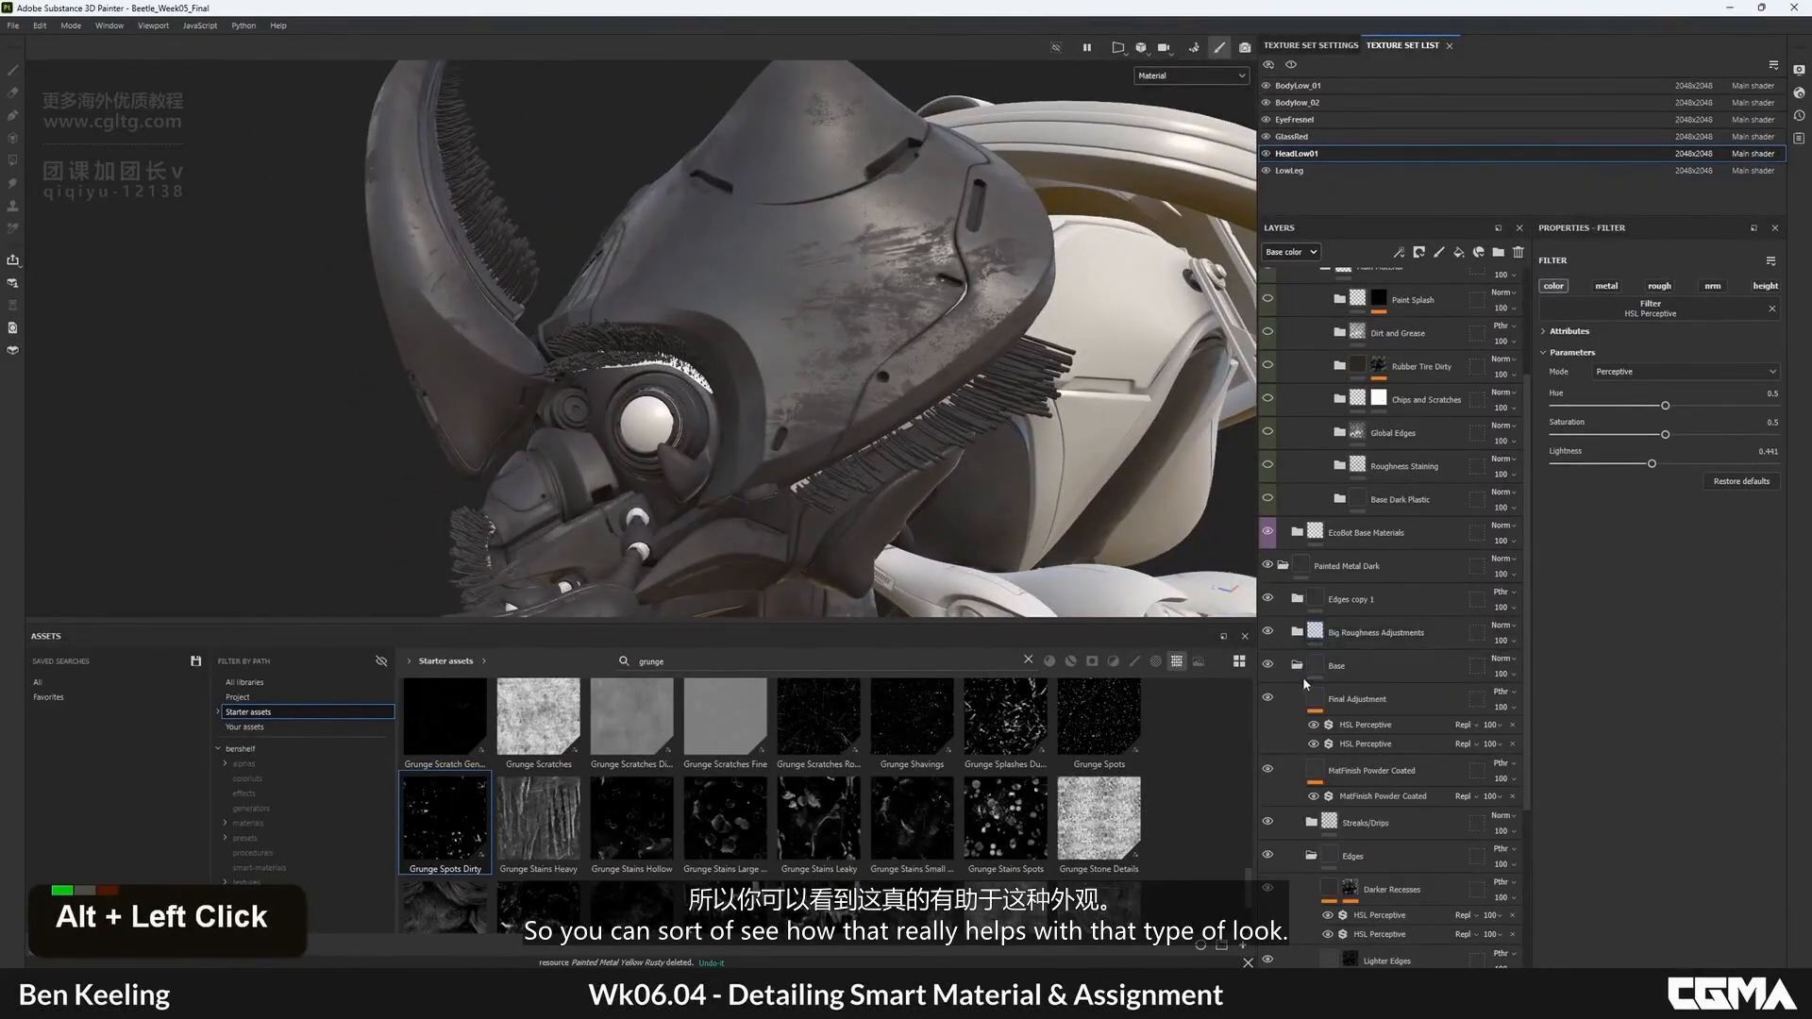
pyautogui.click(1298, 666)
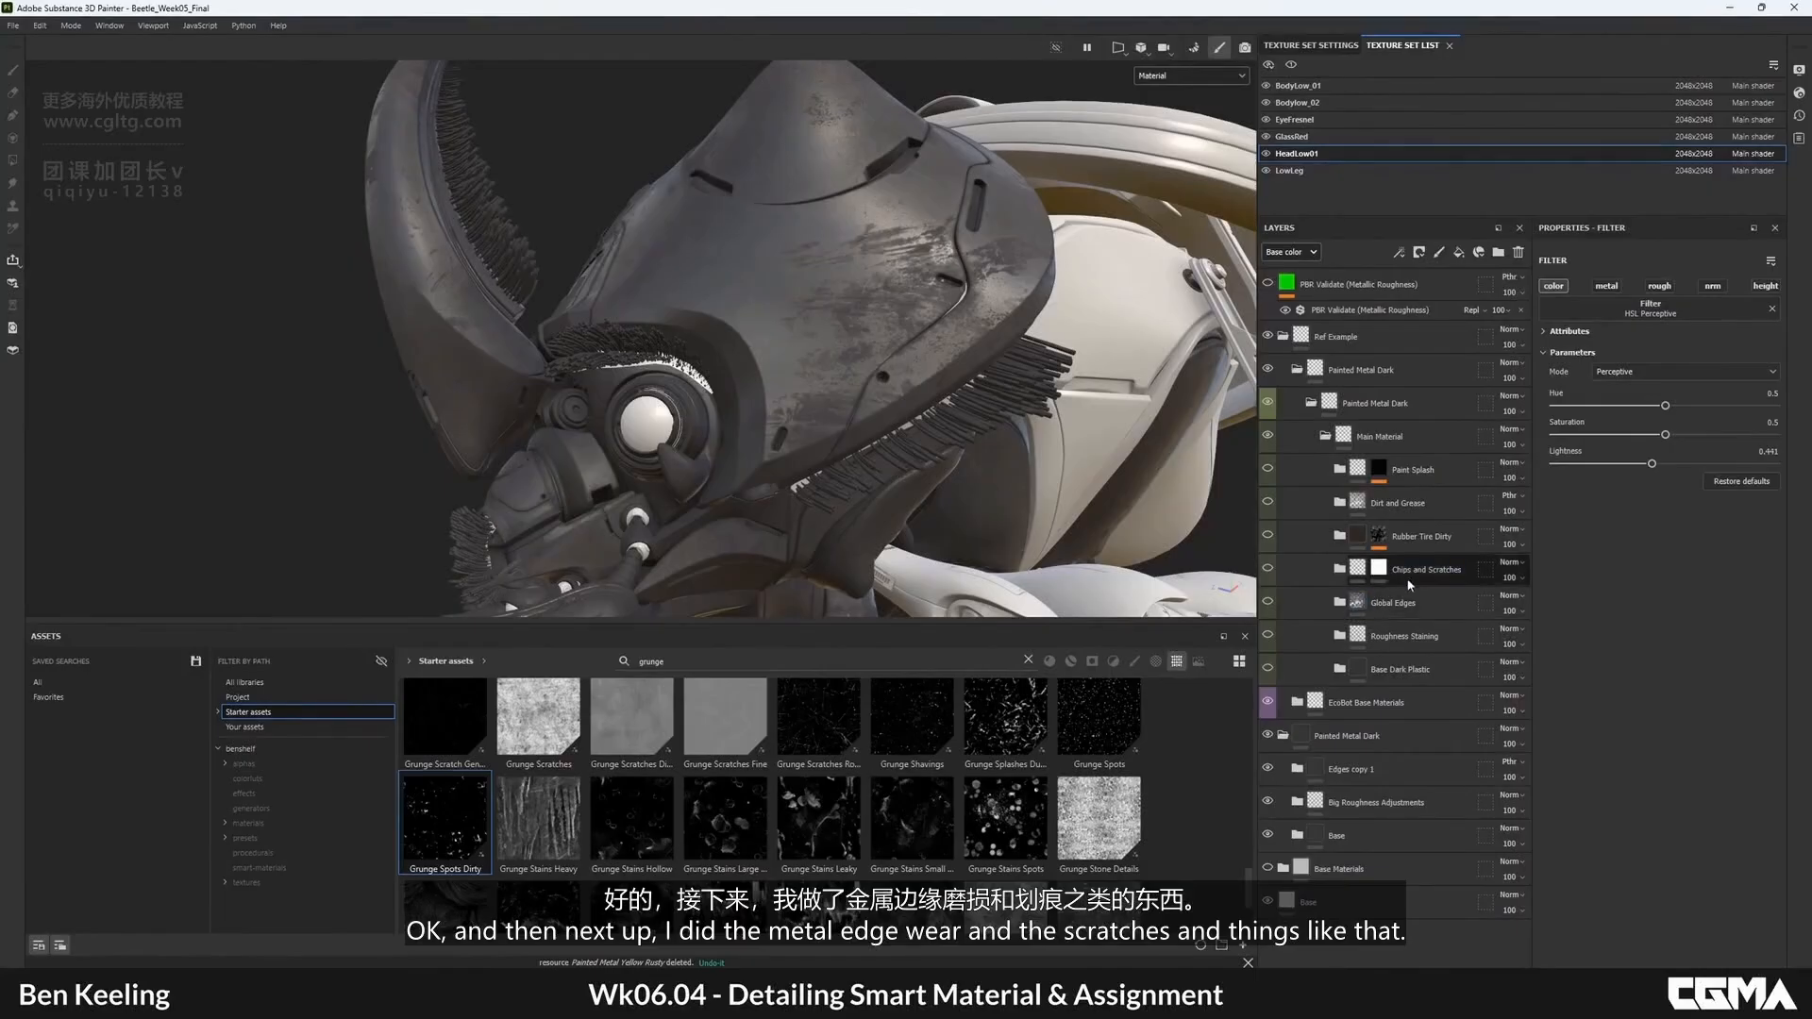
pyautogui.click(1325, 435)
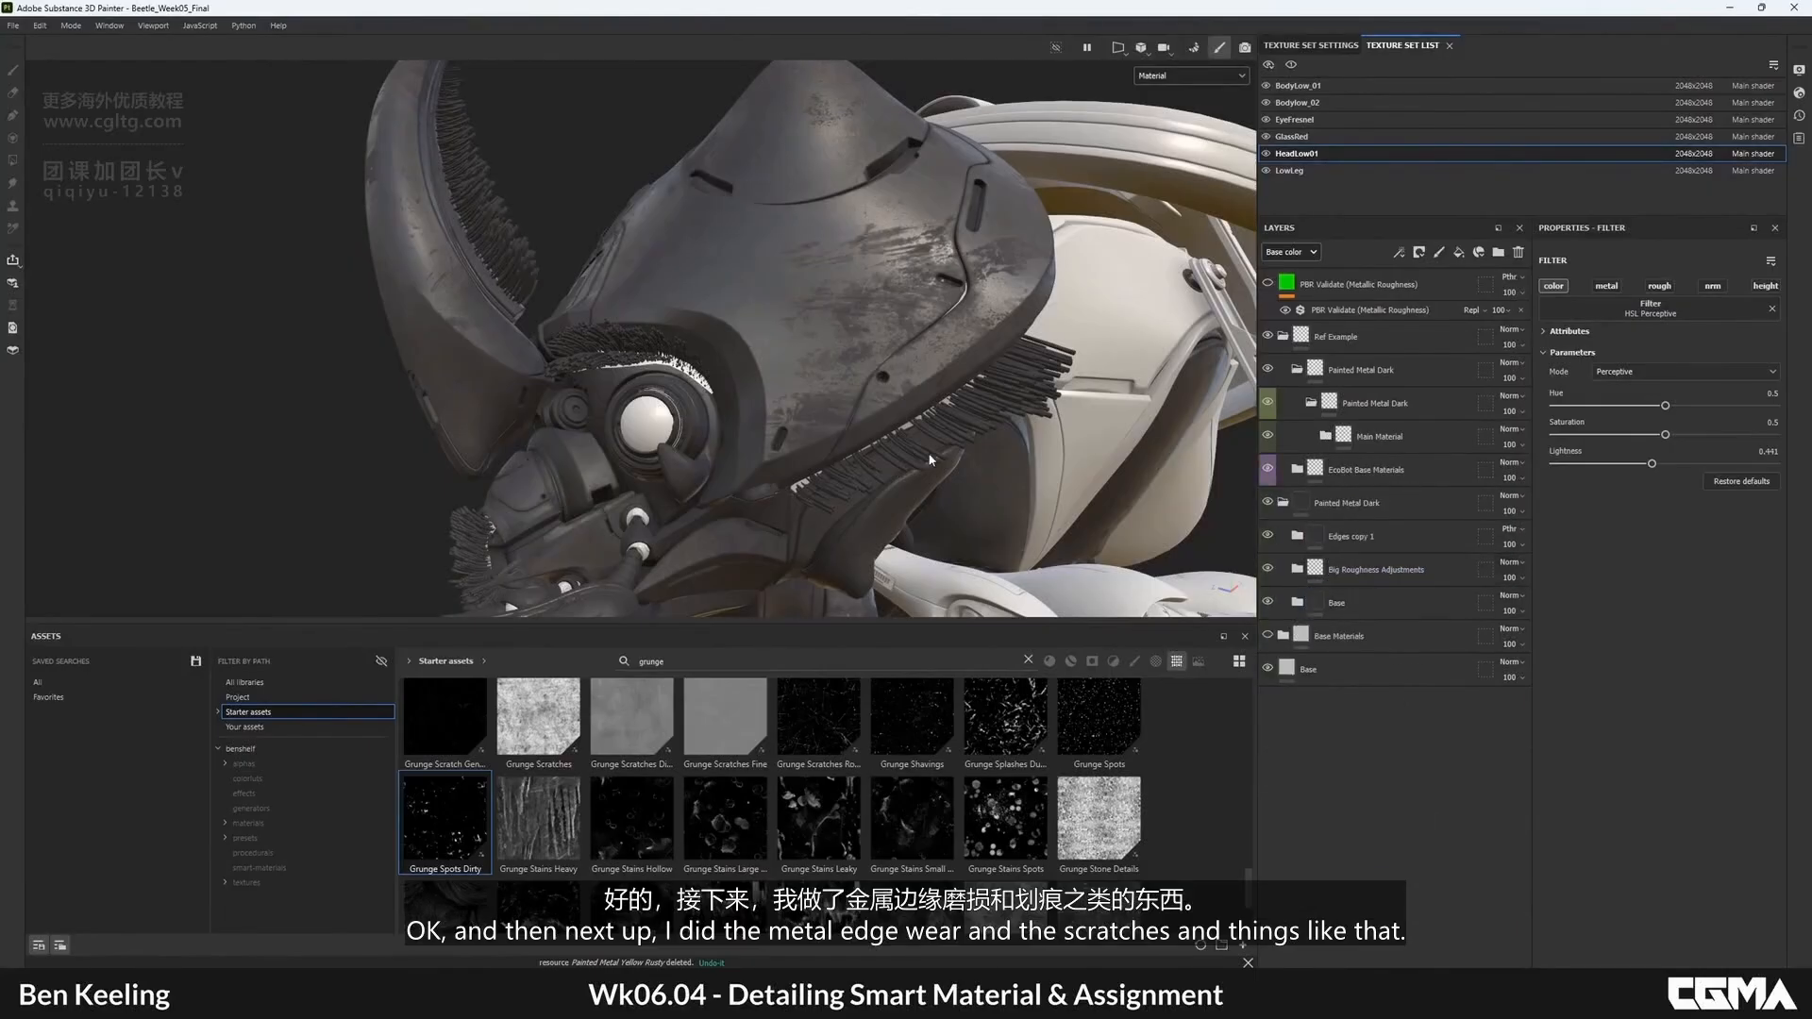
# - Rename the Edges copy 1 folder as Edges and add a new empty folder above it
pyautogui.keyDown('alt'); pyautogui.moveTo(929, 460); pyautogui.dragTo(774, 387); pyautogui.keyUp('alt')
pyautogui.keyDown('alt'); pyautogui.moveTo(774, 386); pyautogui.dragTo(720, 353, button='right'); pyautogui.keyUp('alt')
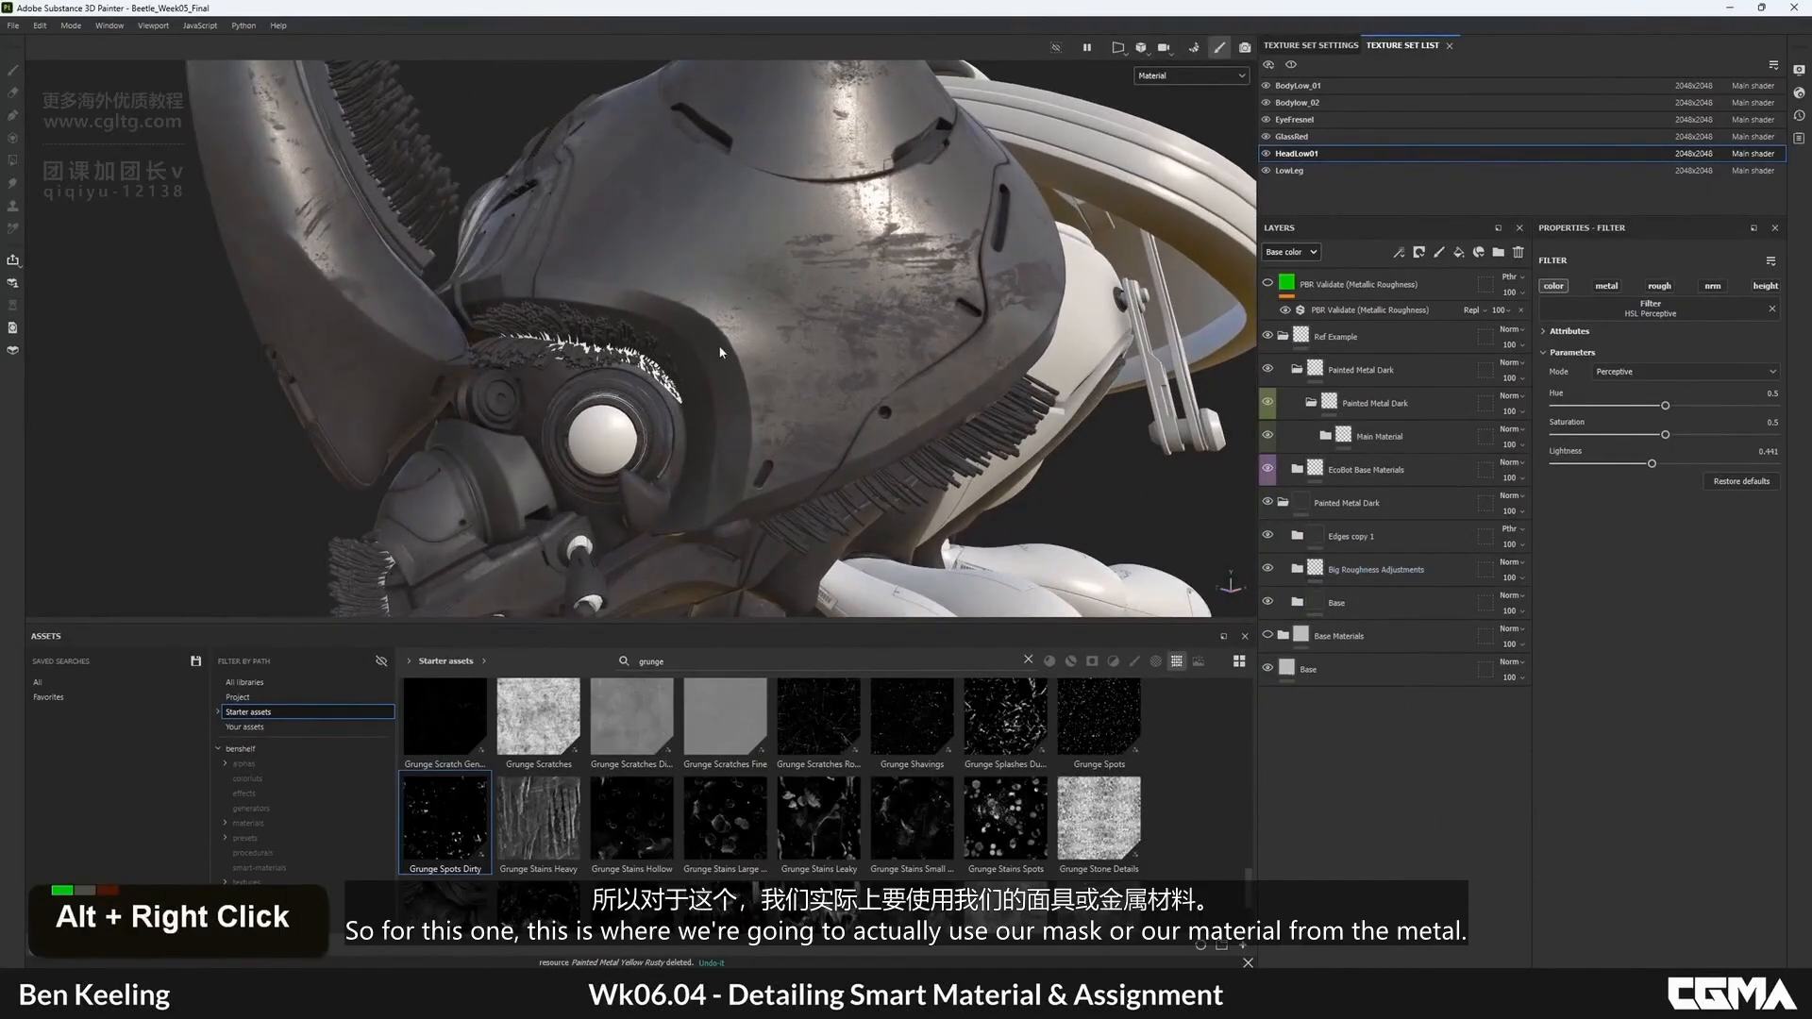
pyautogui.keyDown('alt'); pyautogui.moveTo(720, 352); pyautogui.dragTo(722, 252, button='middle'); pyautogui.keyUp('alt')
pyautogui.doubleClick(1388, 537)
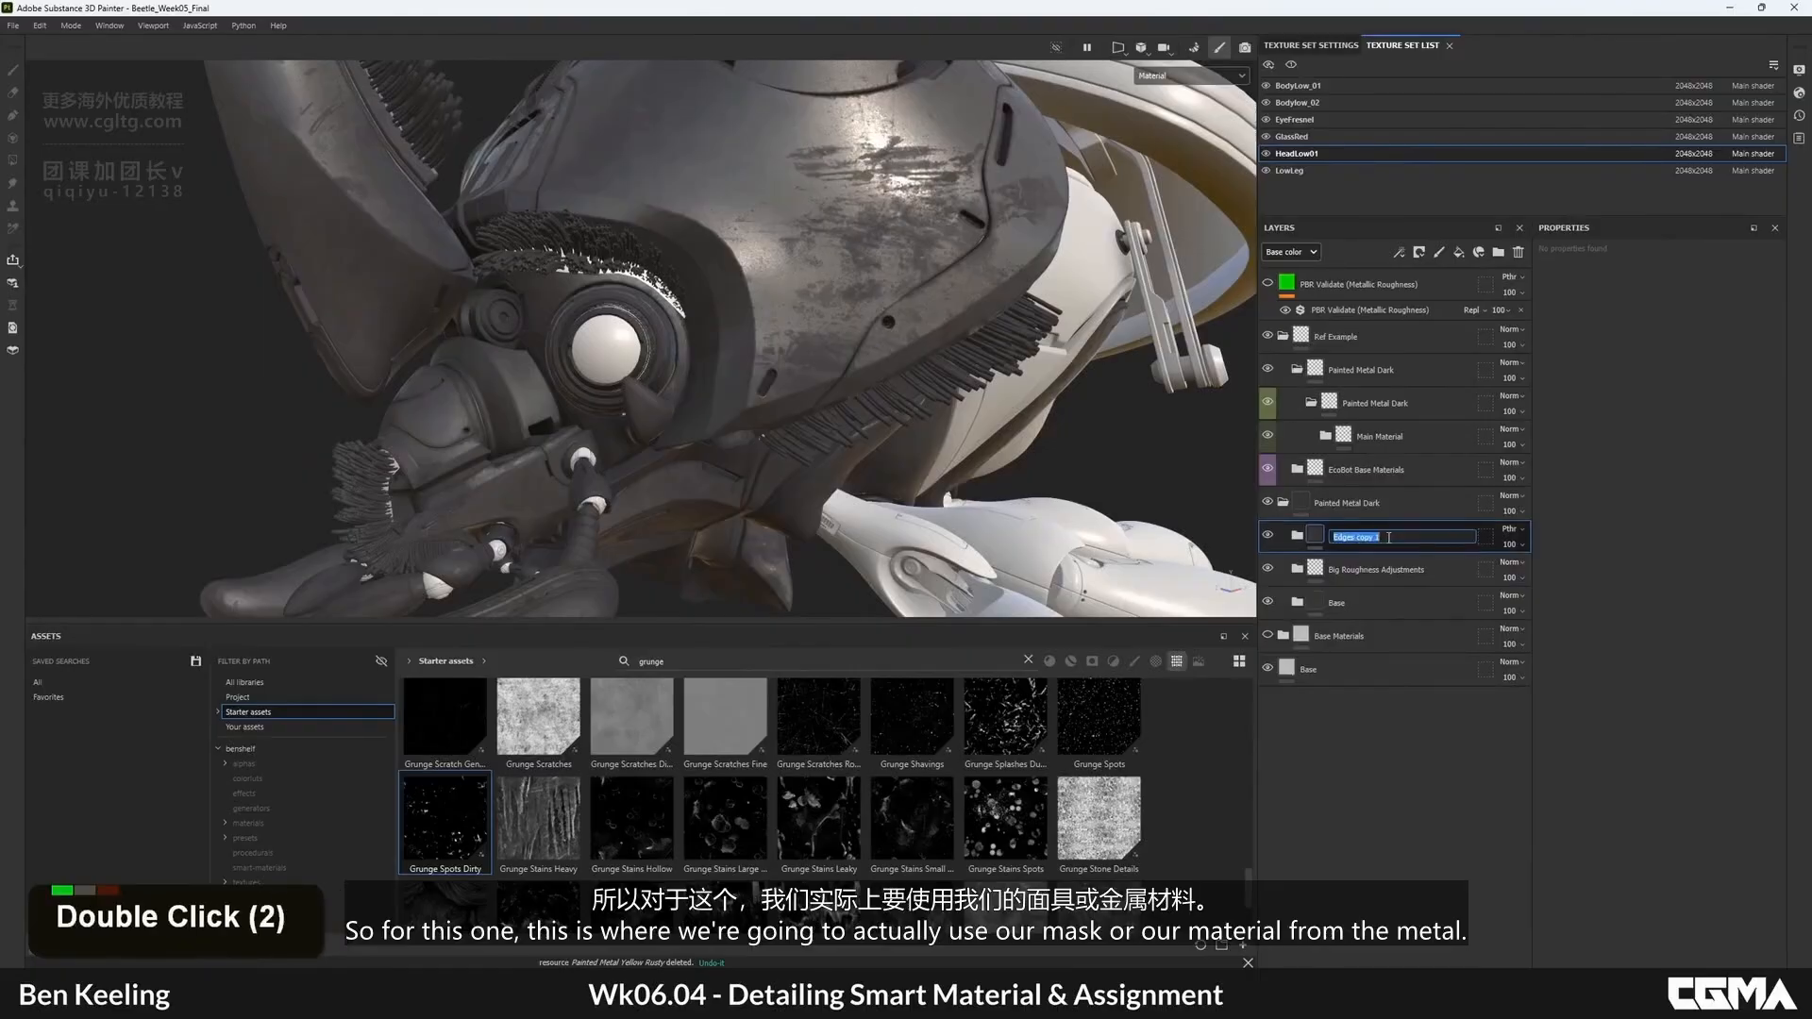
pyautogui.press('Return')
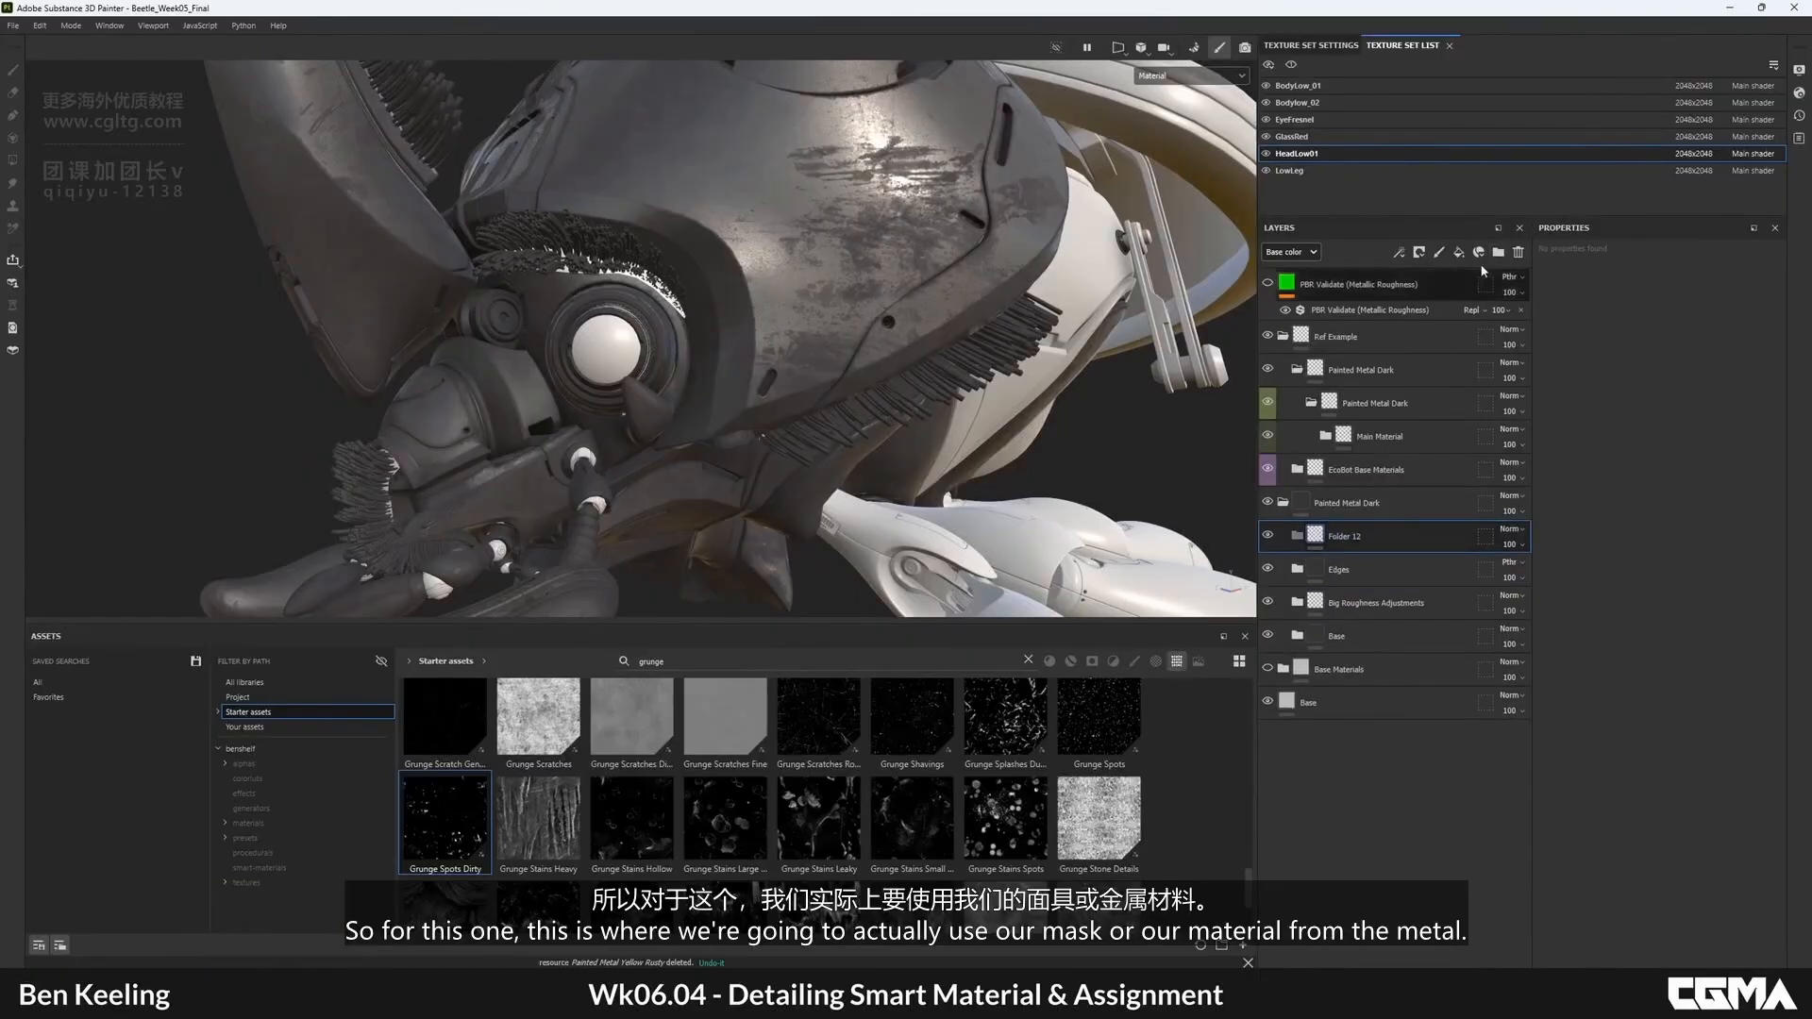
# - Add a fill layer in Folder 12 with only color and metal enabled, link base color to the Base metal anchor point, and set metallic to 1
pyautogui.click(1459, 253)
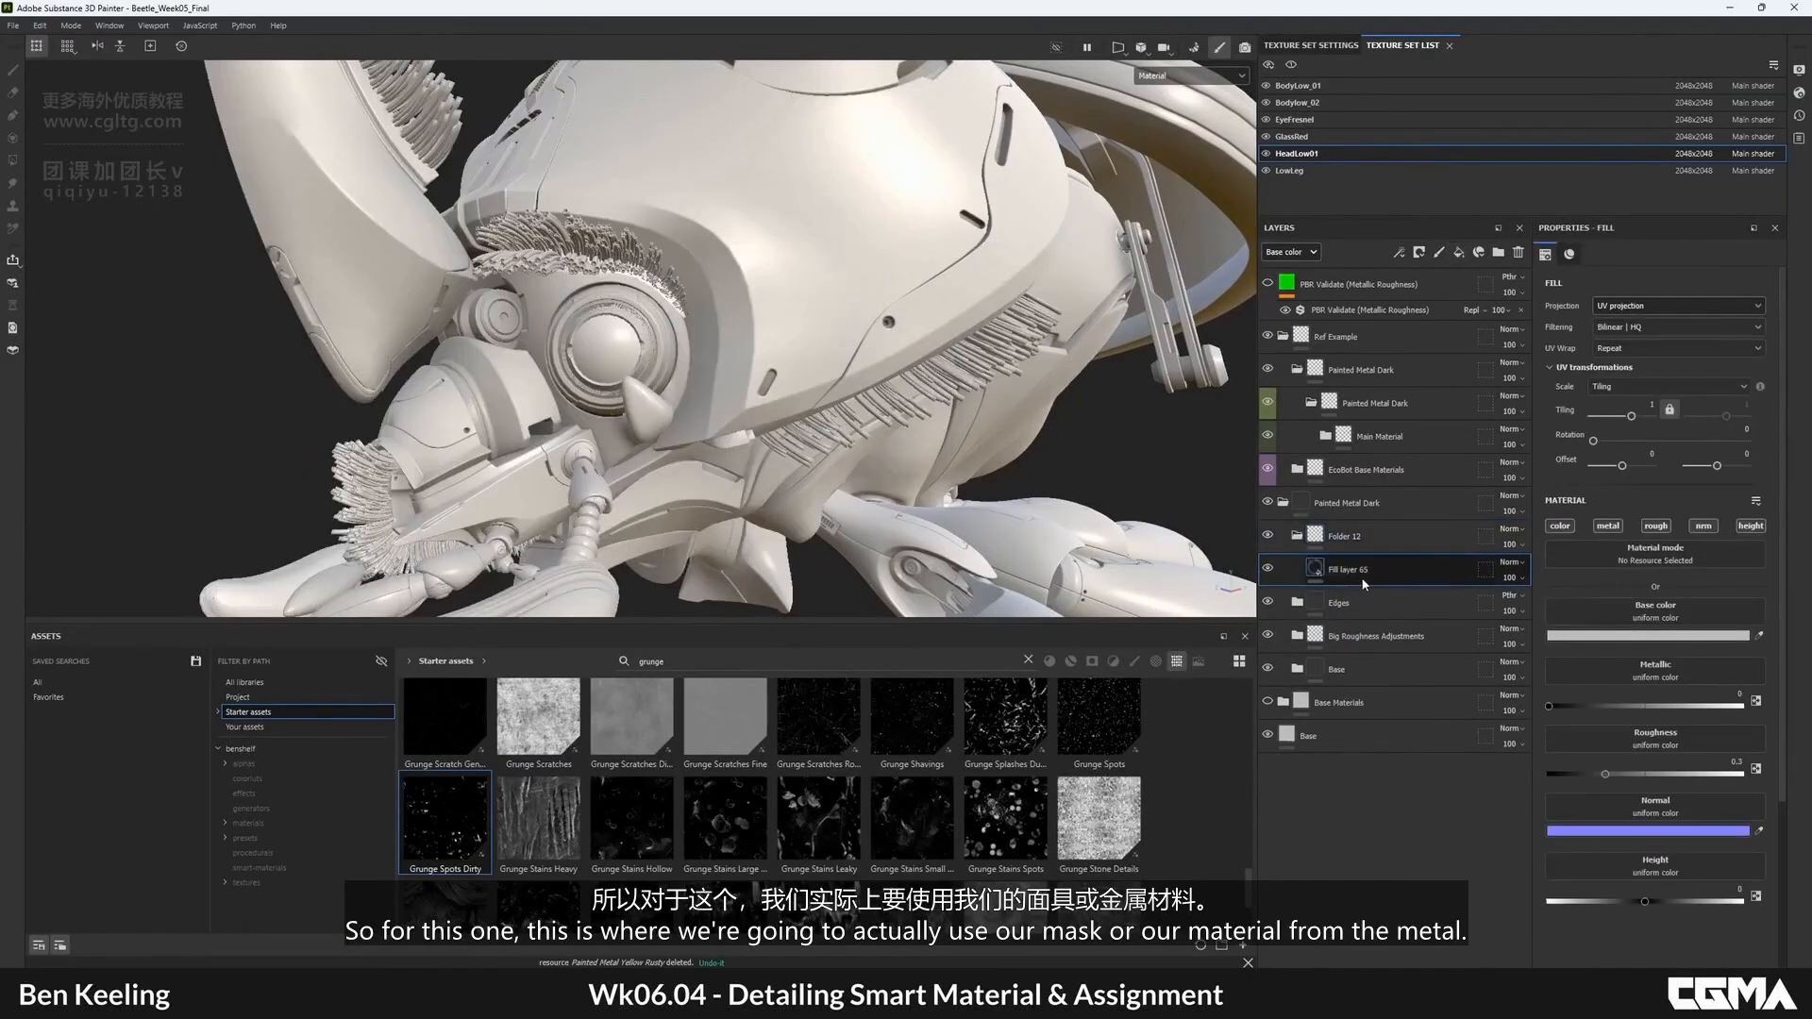
pyautogui.keyDown('alt'); pyautogui.click(1571, 526); pyautogui.keyUp('alt')
pyautogui.click(1627, 618)
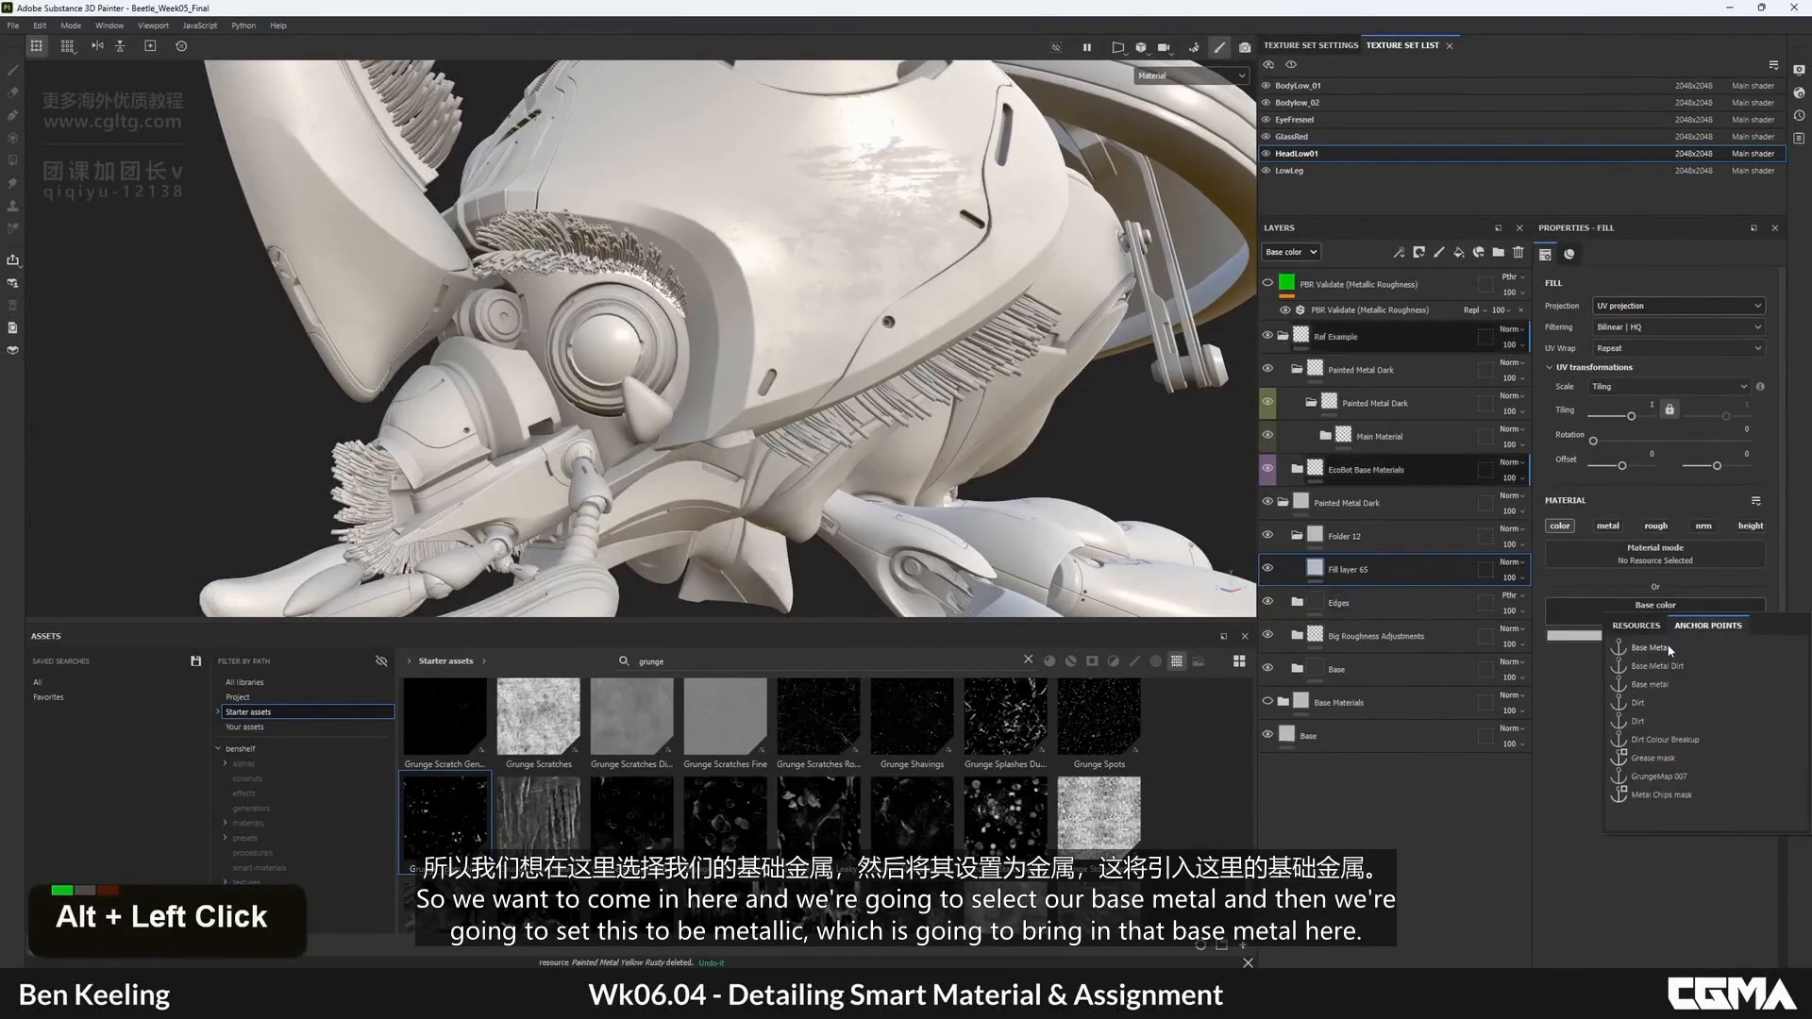
pyautogui.click(1667, 683)
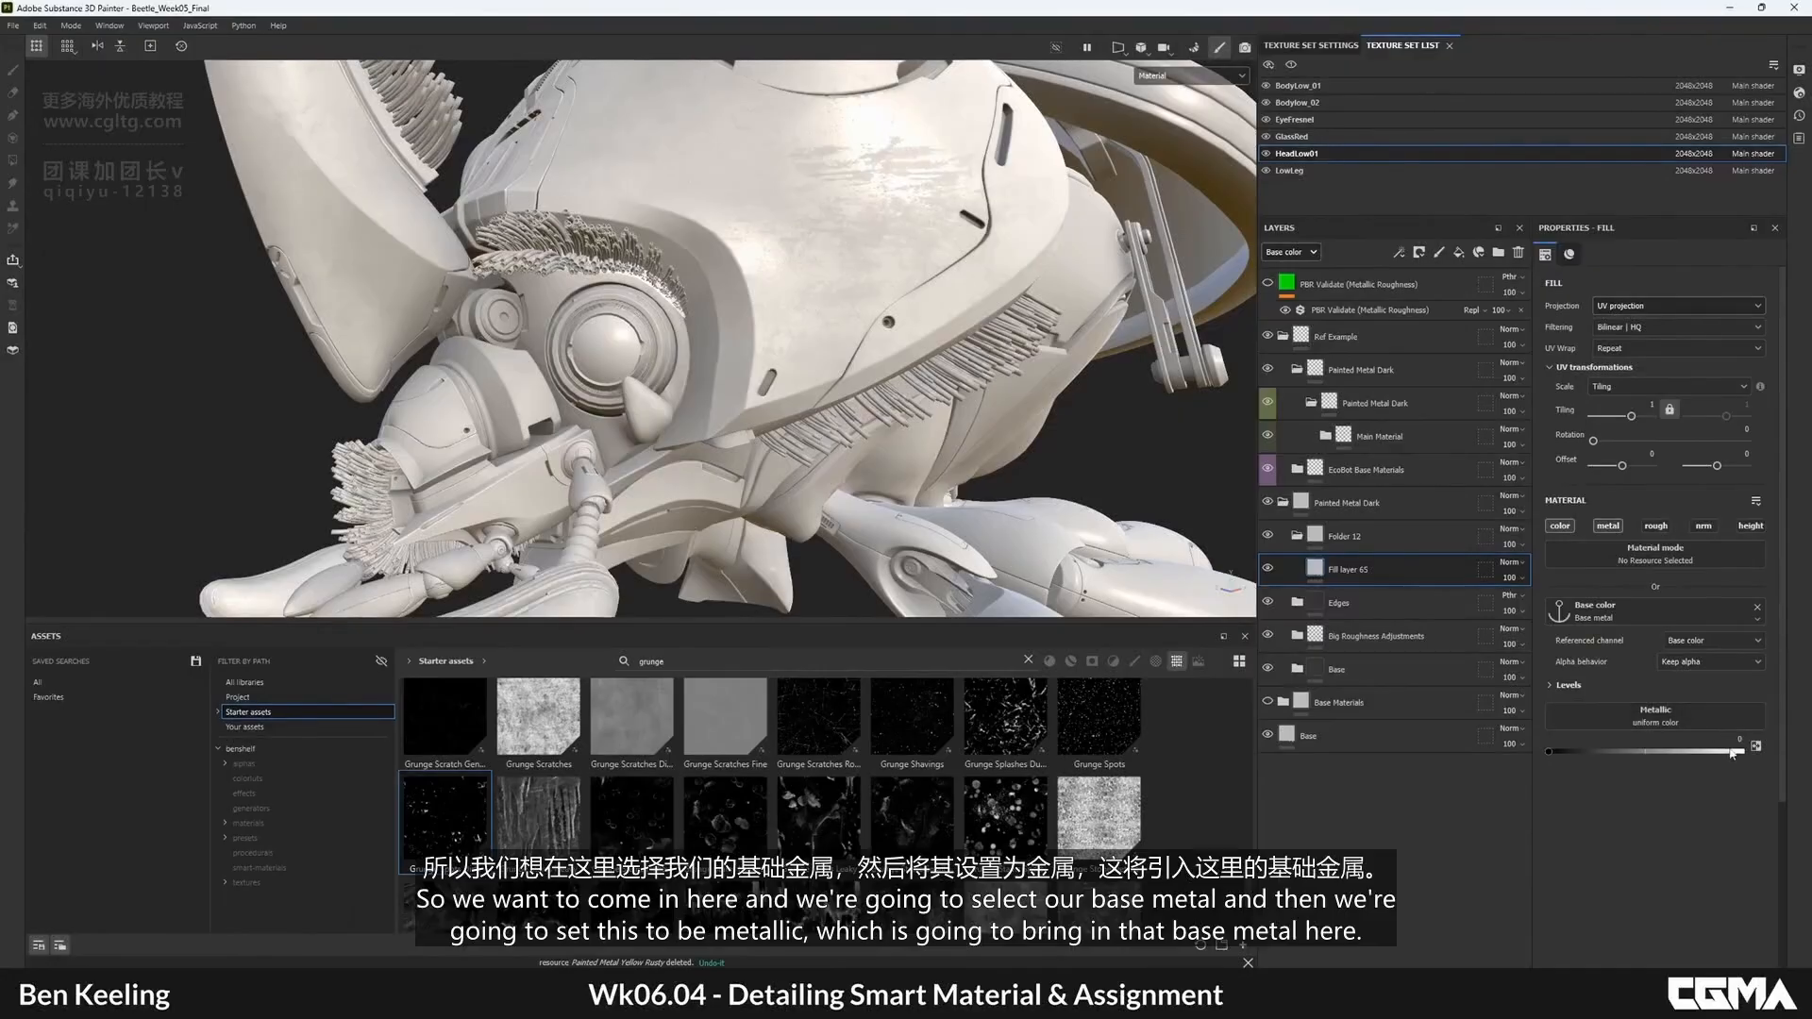
pyautogui.click(1741, 752)
pyautogui.keyDown('alt'); pyautogui.moveTo(604, 227); pyautogui.dragTo(755, 284); pyautogui.keyUp('alt')
pyautogui.keyDown('alt'); pyautogui.moveTo(755, 283); pyautogui.dragTo(796, 384, button='middle'); pyautogui.keyUp('alt')
pyautogui.keyDown('alt'); pyautogui.moveTo(797, 384); pyautogui.dragTo(676, 326); pyautogui.keyUp('alt')
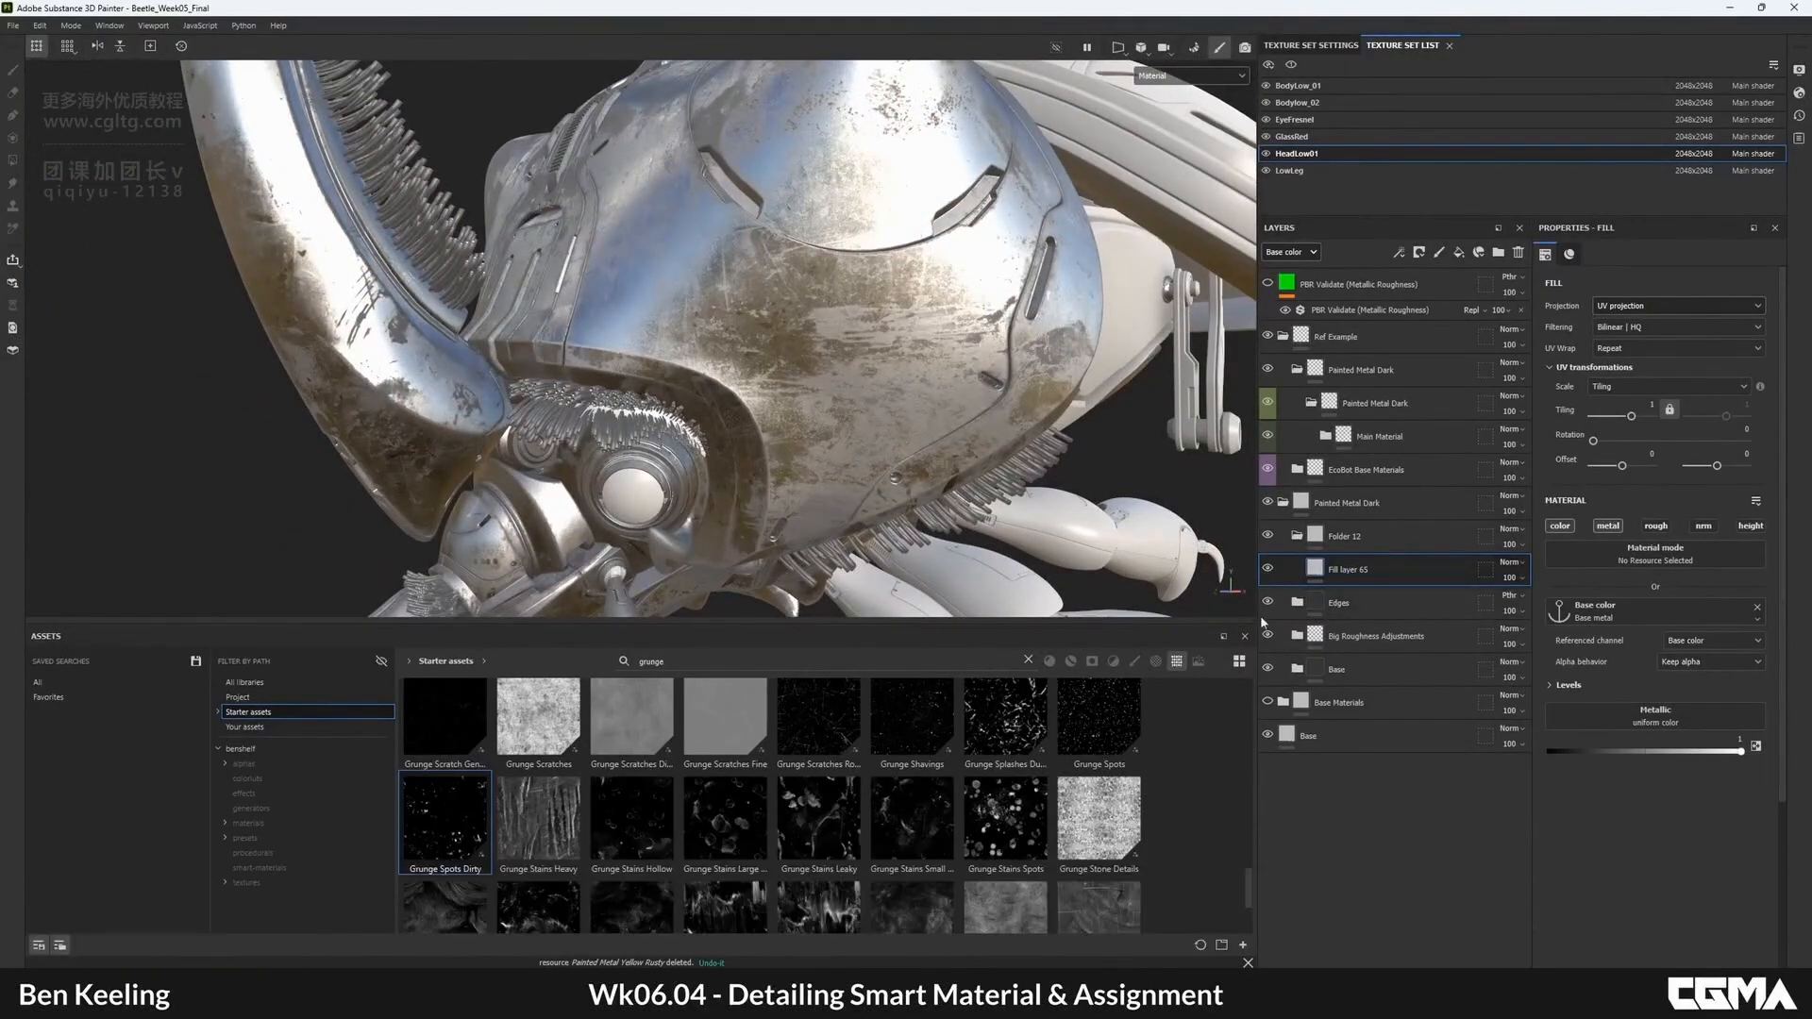
# - Hide the Edges, Big Roughness Adjustments and Base folders, and enable the fill's roughness linked to the Base metal anchor point
pyautogui.moveTo(1268, 602); pyautogui.dragTo(1267, 668)
pyautogui.keyDown('alt'); pyautogui.moveTo(766, 328); pyautogui.dragTo(897, 359); pyautogui.keyUp('alt')
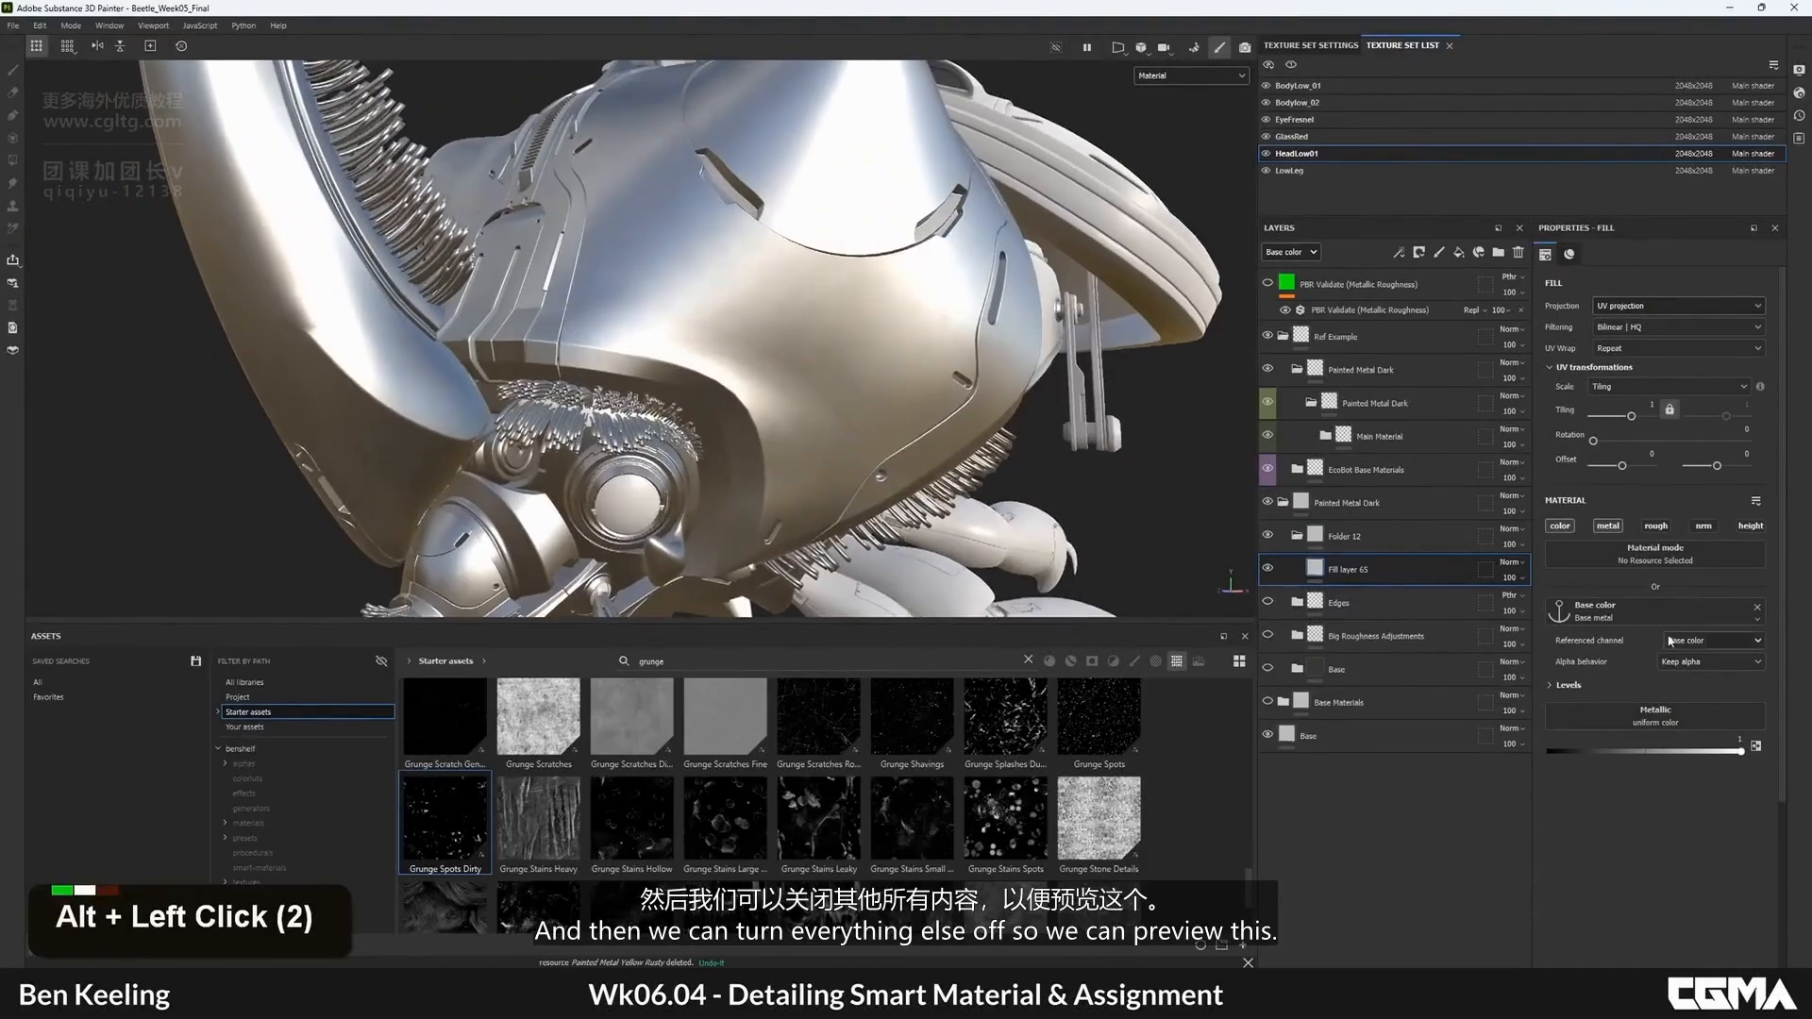
pyautogui.click(1656, 525)
pyautogui.click(1645, 791)
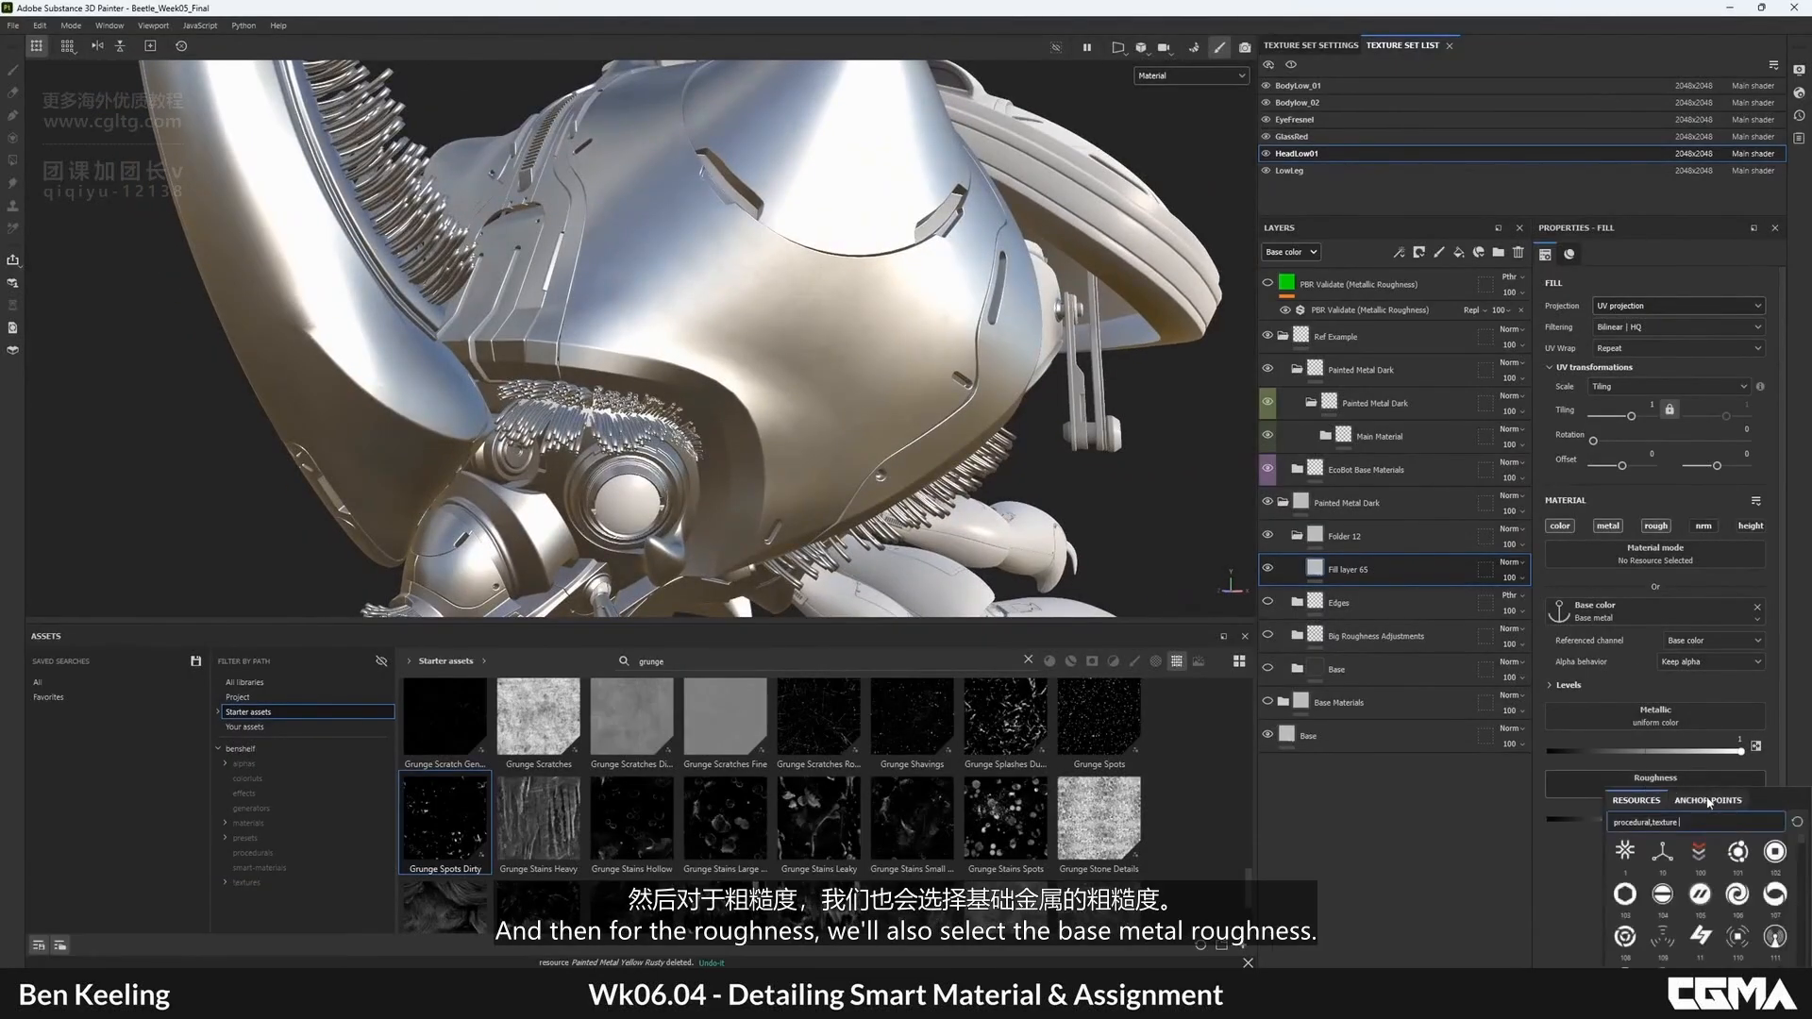
pyautogui.click(1709, 801)
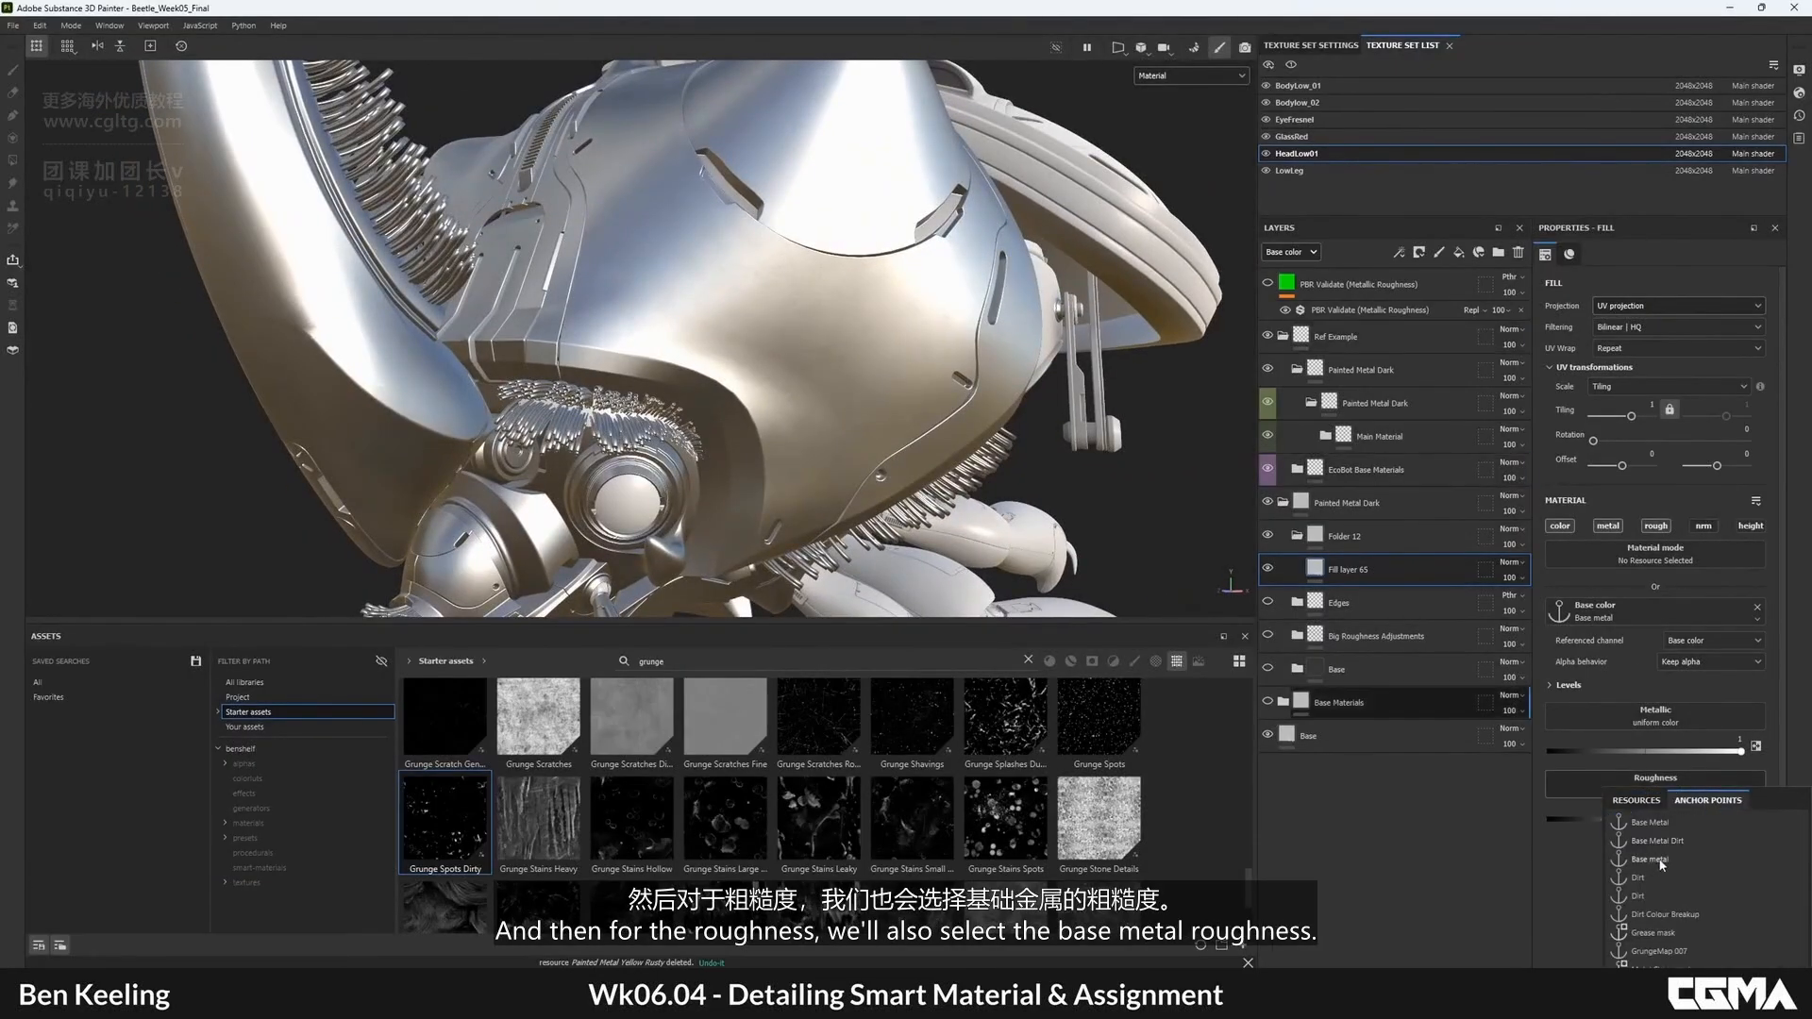
pyautogui.click(1651, 859)
# - Inspect the bare metal, show the Edges, Big Roughness Adjustments and Base folders again, and toggle the fill layer off and on
pyautogui.keyDown('alt'); pyautogui.moveTo(812, 340); pyautogui.dragTo(882, 342); pyautogui.keyUp('alt')
pyautogui.keyDown('alt'); pyautogui.moveTo(803, 236); pyautogui.dragTo(829, 270, button='middle'); pyautogui.keyUp('alt')
pyautogui.press('m')
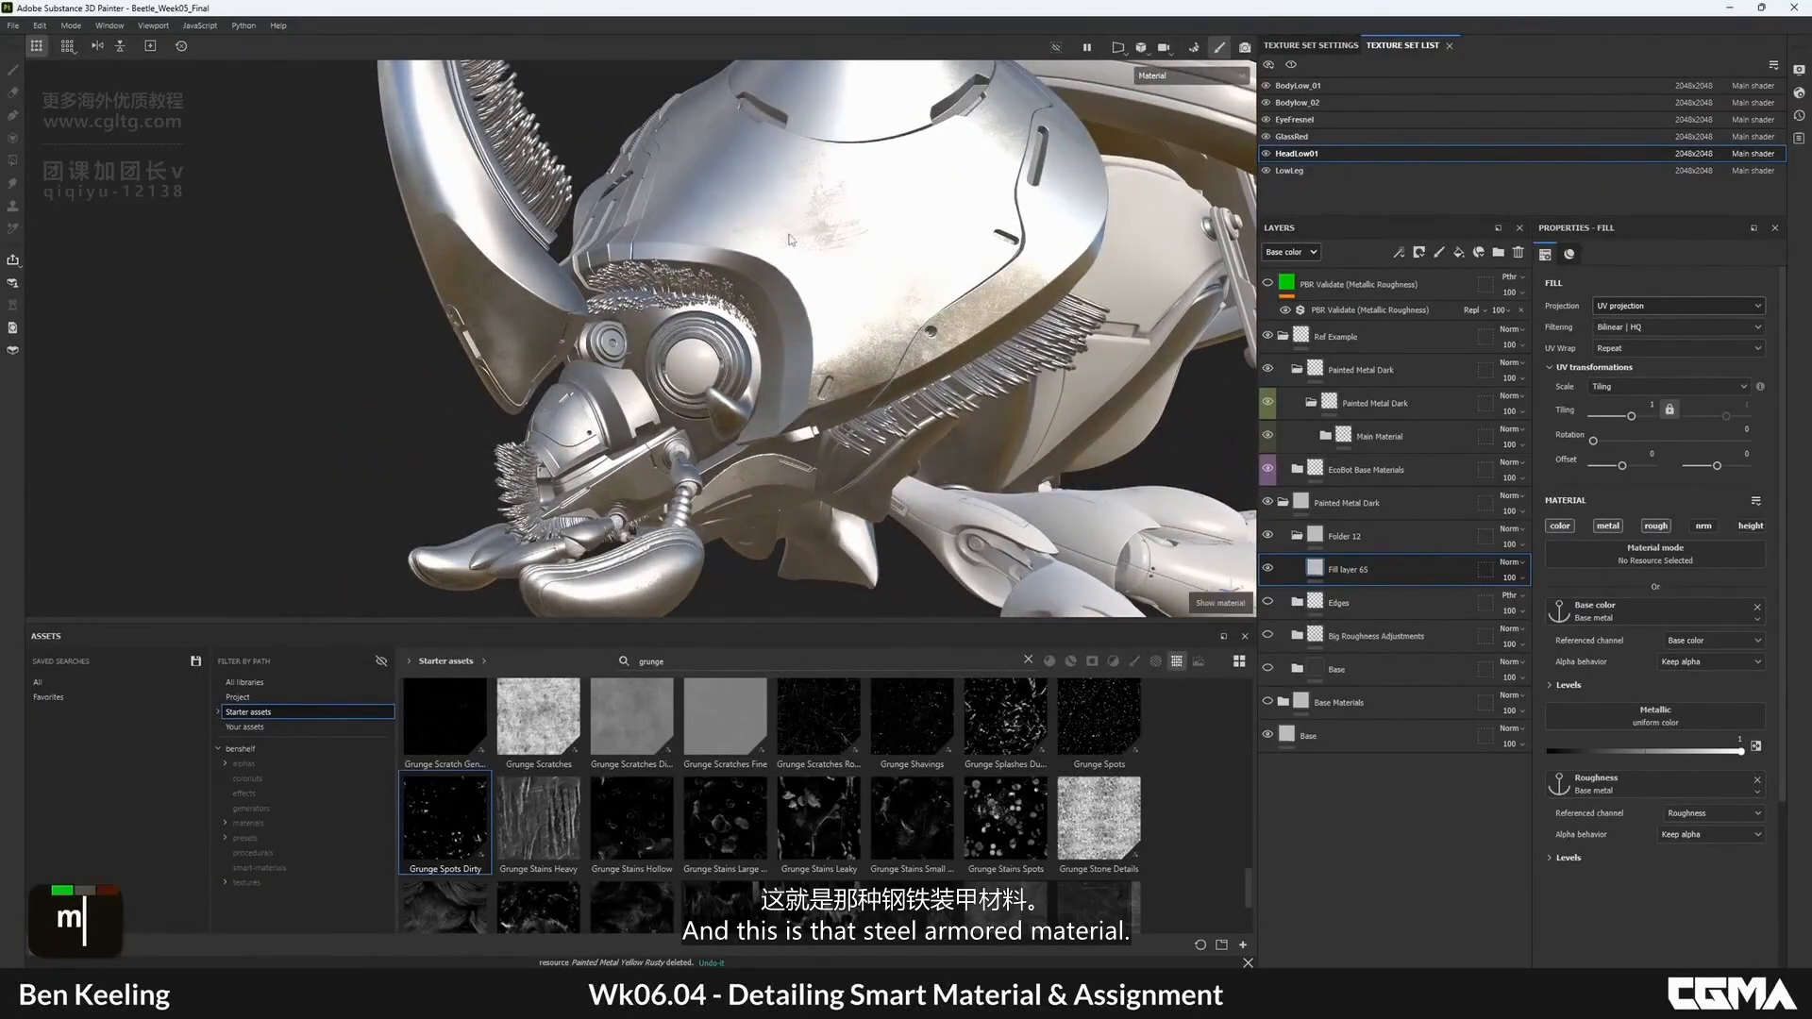
pyautogui.keyDown('alt'); pyautogui.moveTo(790, 240); pyautogui.dragTo(1316, 564); pyautogui.keyUp('alt')
pyautogui.click(1270, 635)
pyautogui.click(1269, 668)
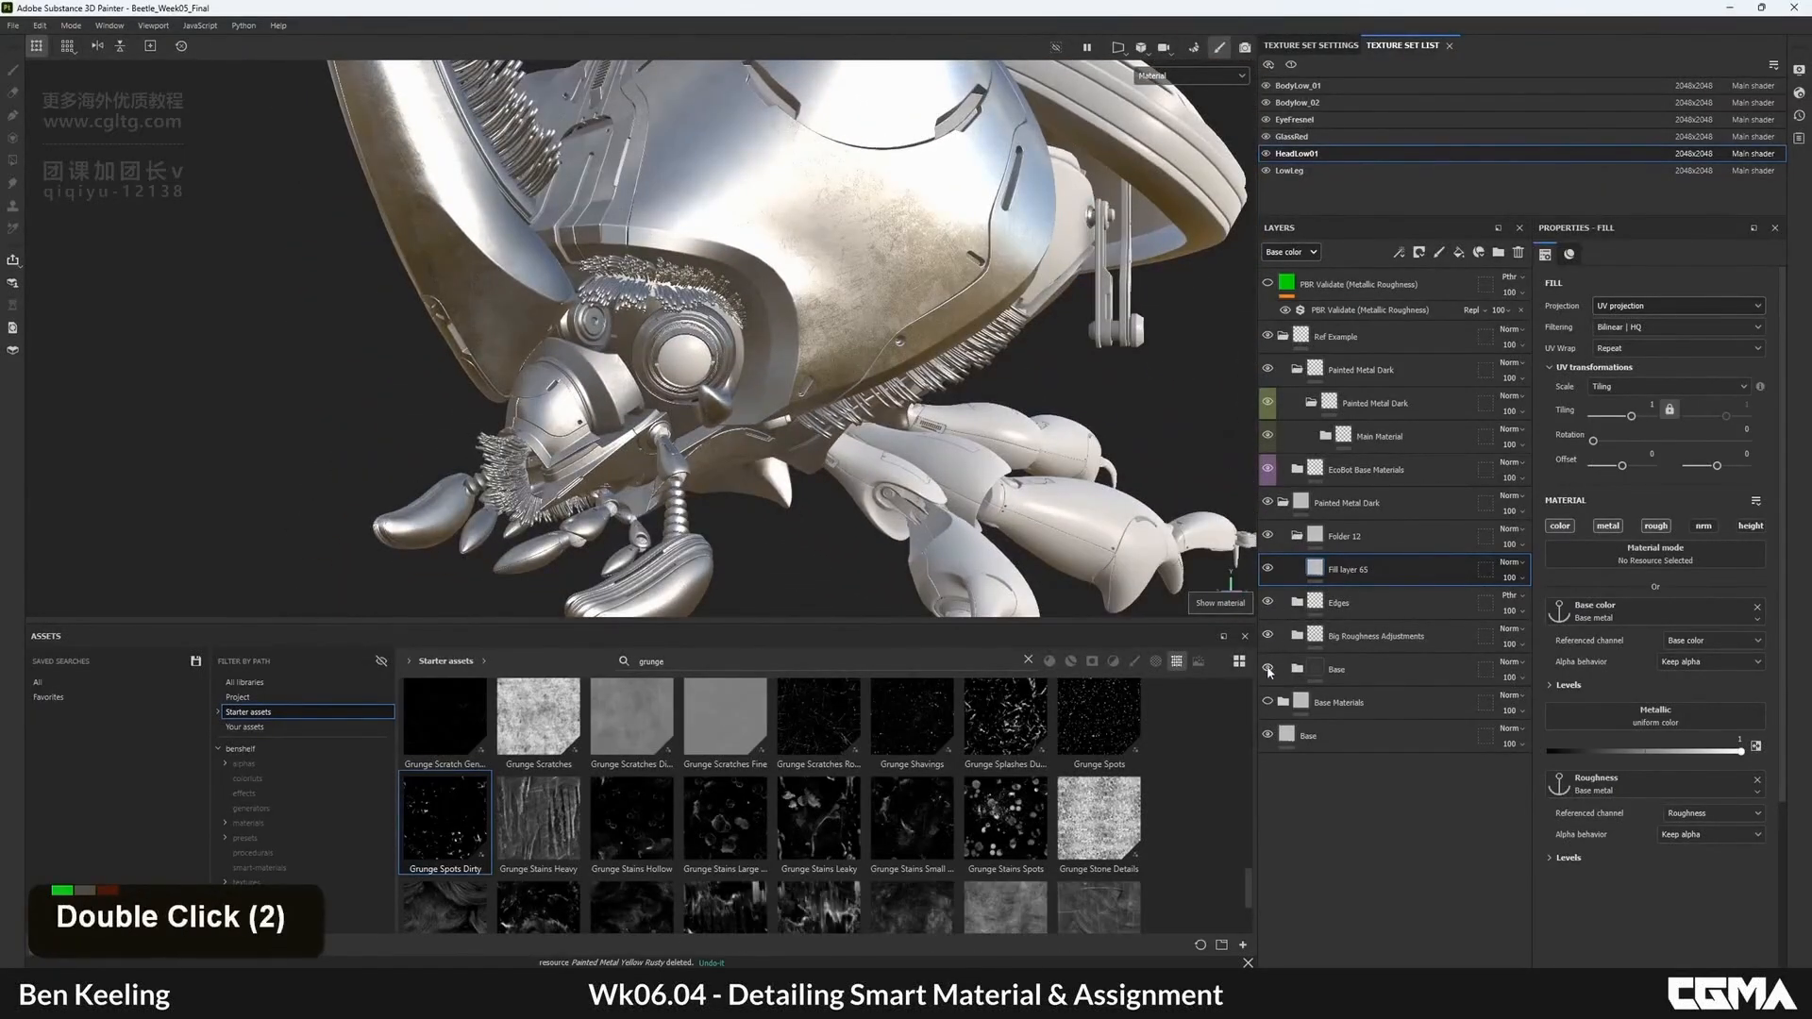
pyautogui.keyDown('alt'); pyautogui.moveTo(953, 396); pyautogui.dragTo(1057, 363); pyautogui.keyUp('alt')
pyautogui.click(1267, 571)
pyautogui.click(1268, 570)
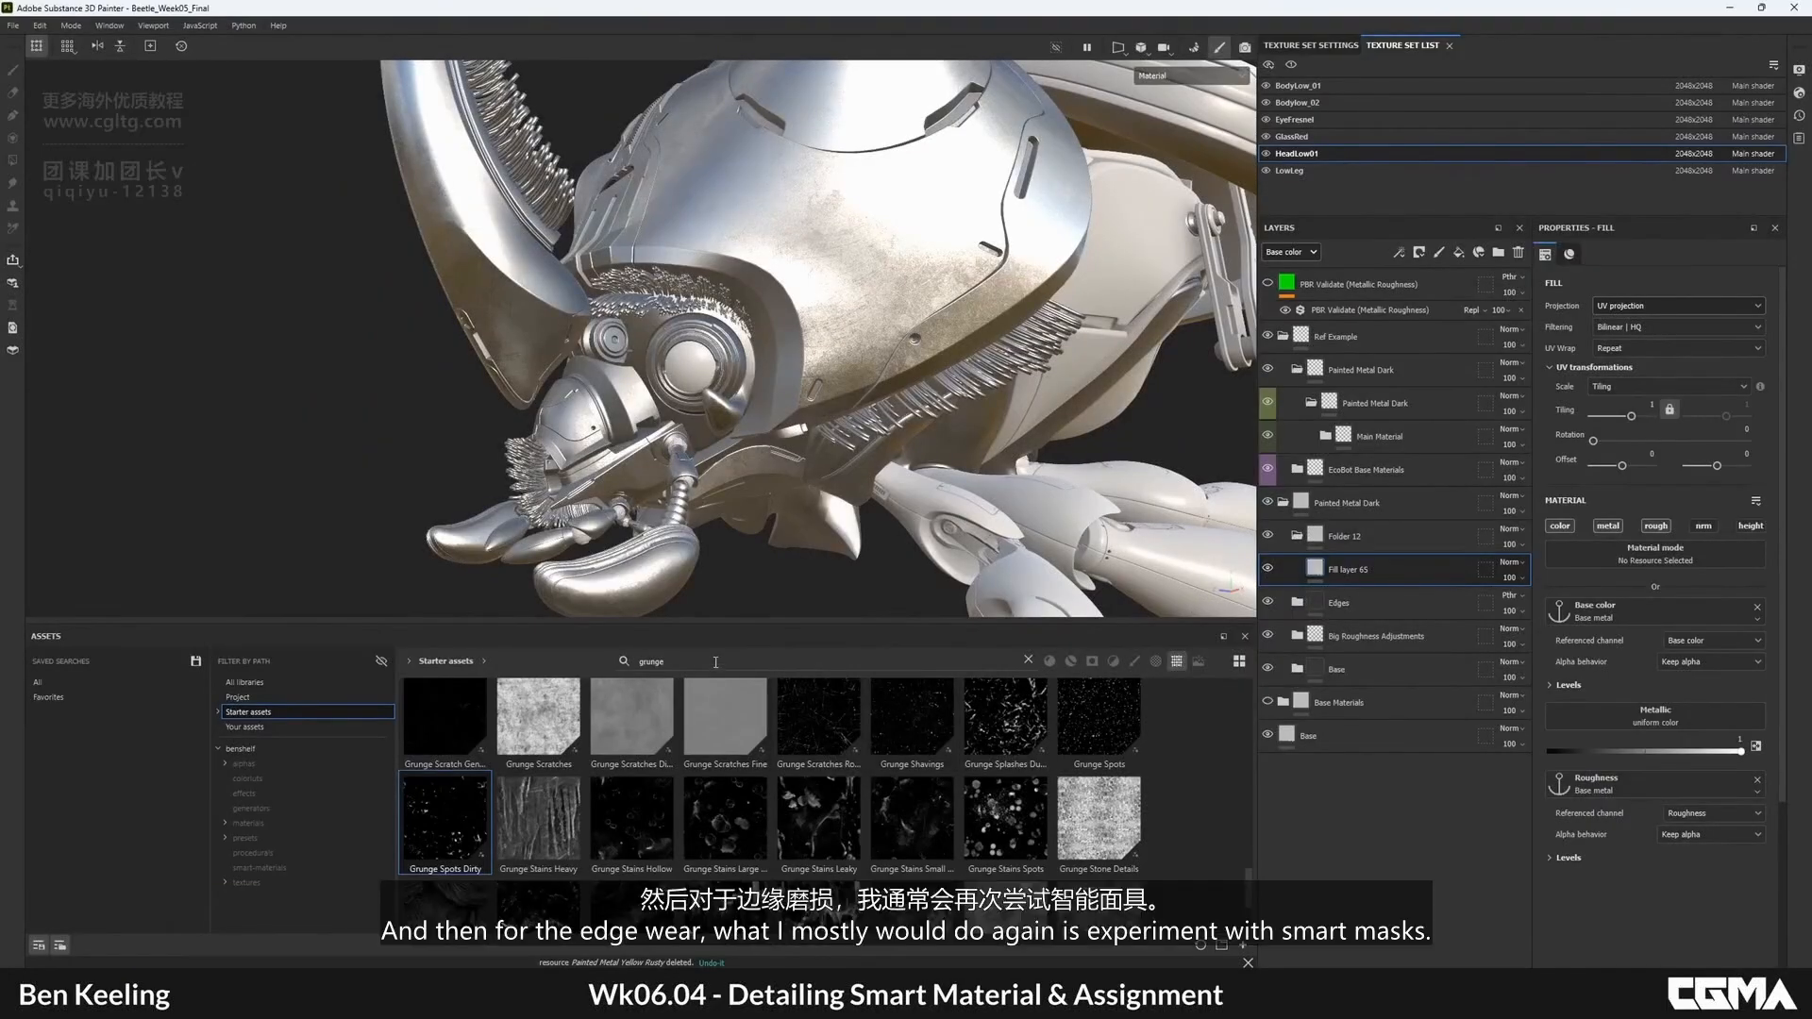
# - Search the smart masks for "edge" and add Gun Edges as a masked fill layer above Fill layer 65 in Folder 12
pyautogui.press('BackSpace')
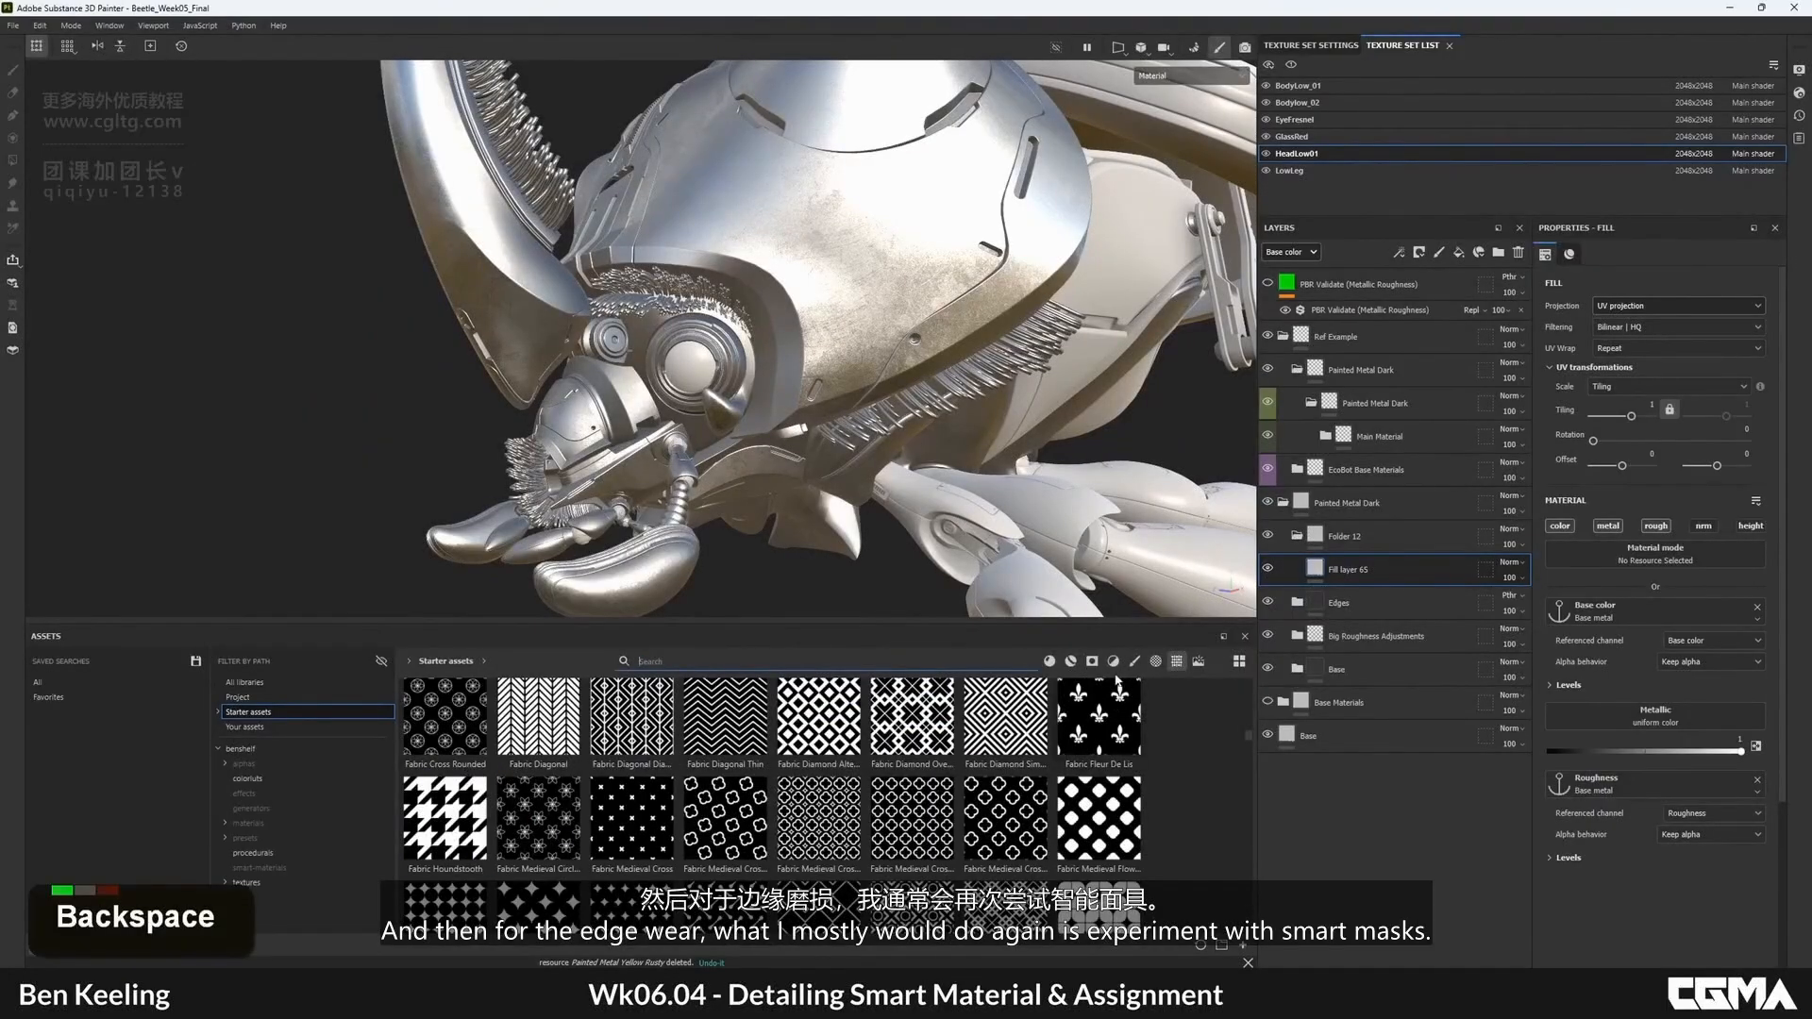
pyautogui.scroll(-10, 633, 752)
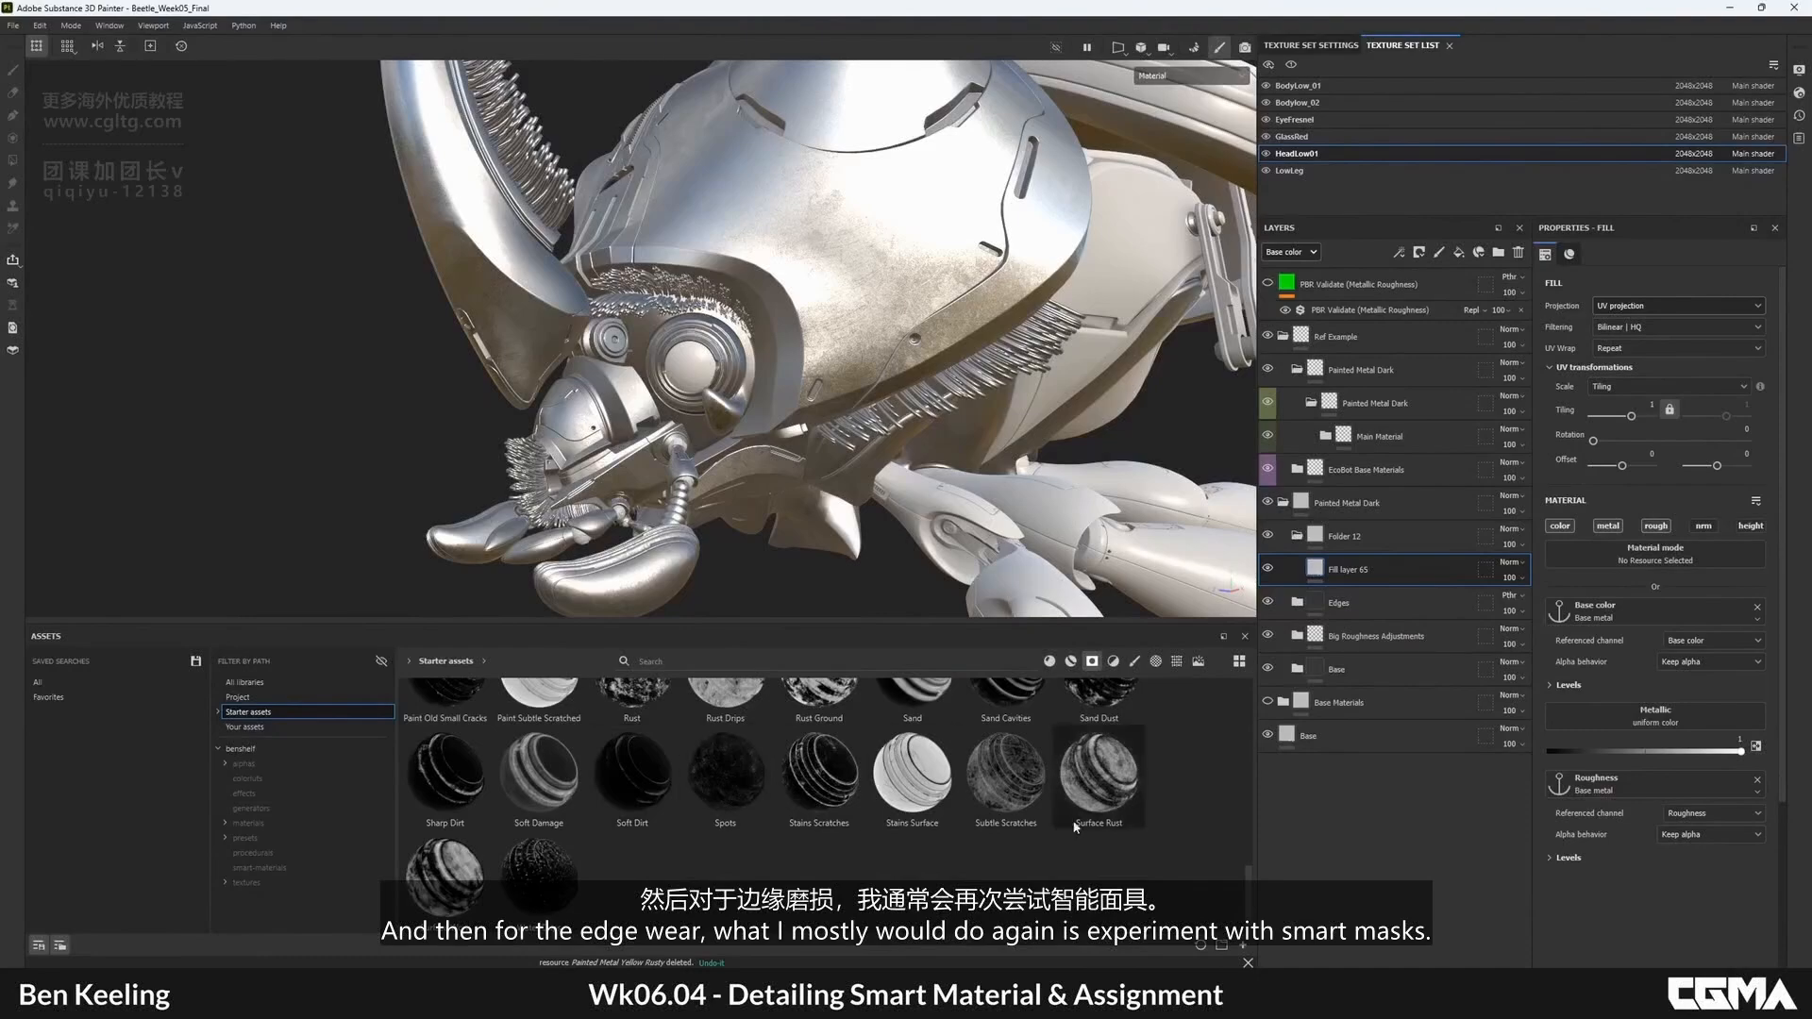
pyautogui.click(753, 663)
pyautogui.write('edge')
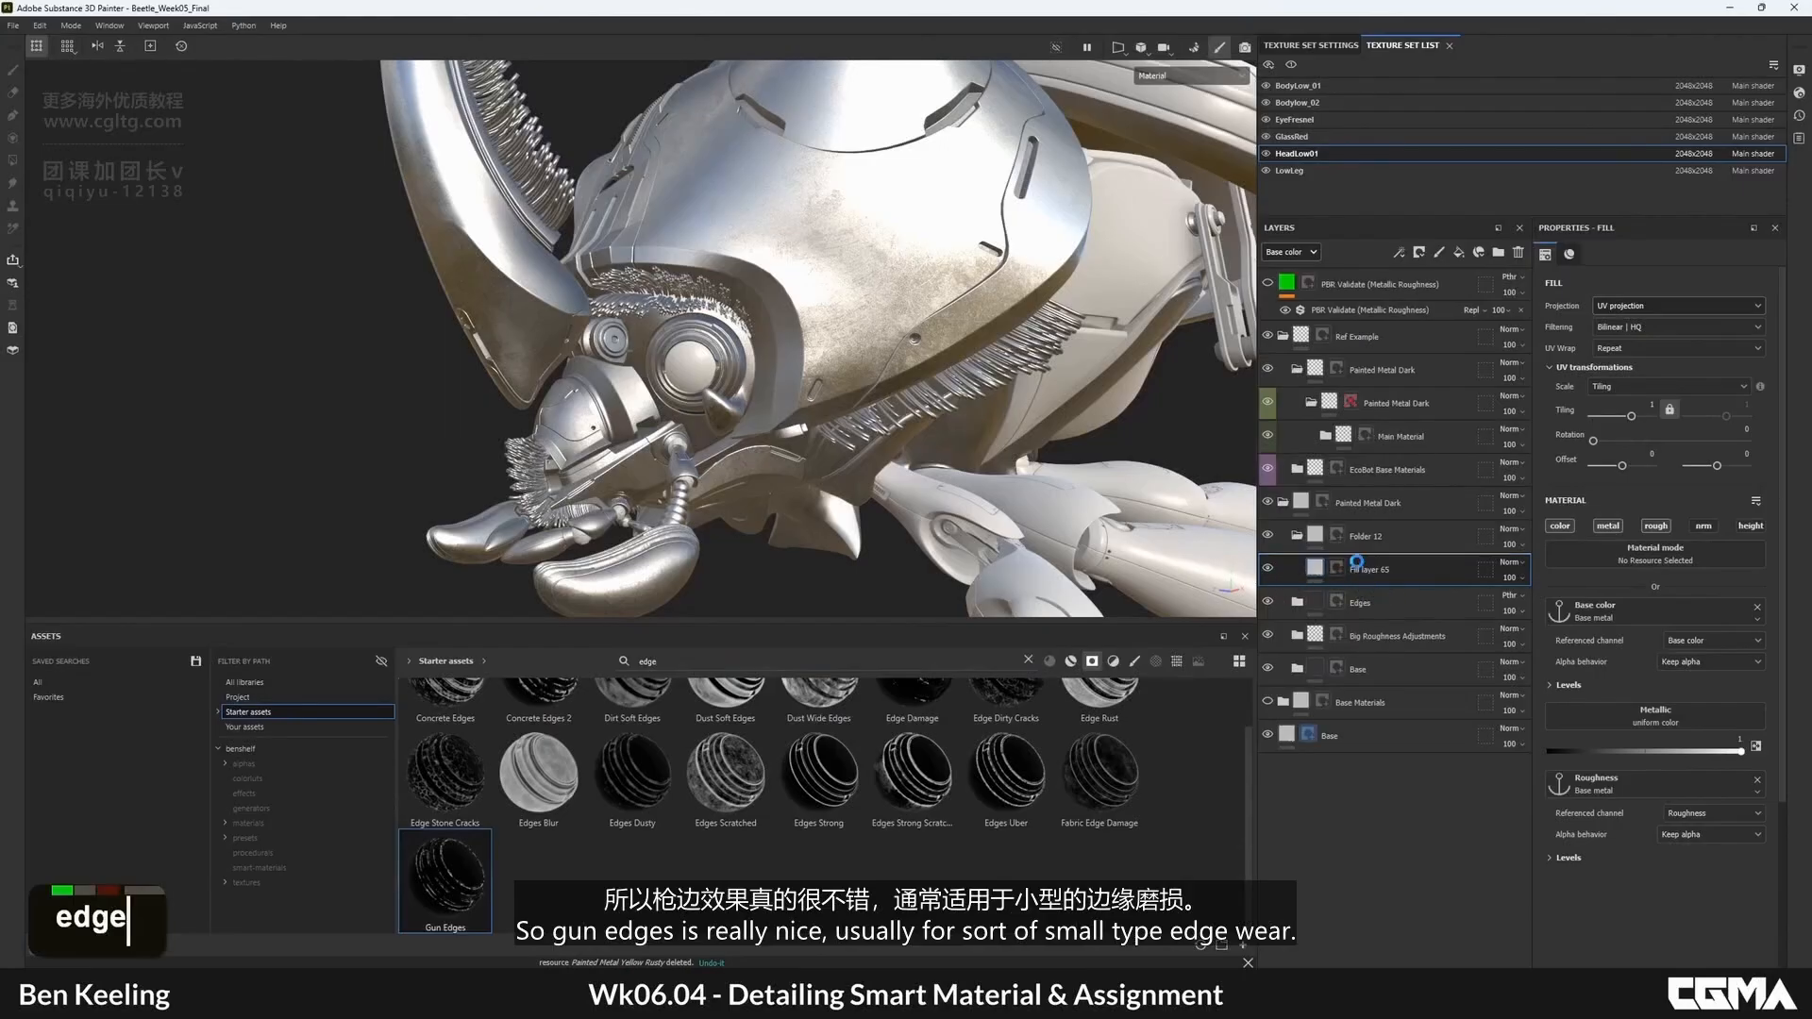
pyautogui.moveTo(1359, 567); pyautogui.dragTo(1360, 566)
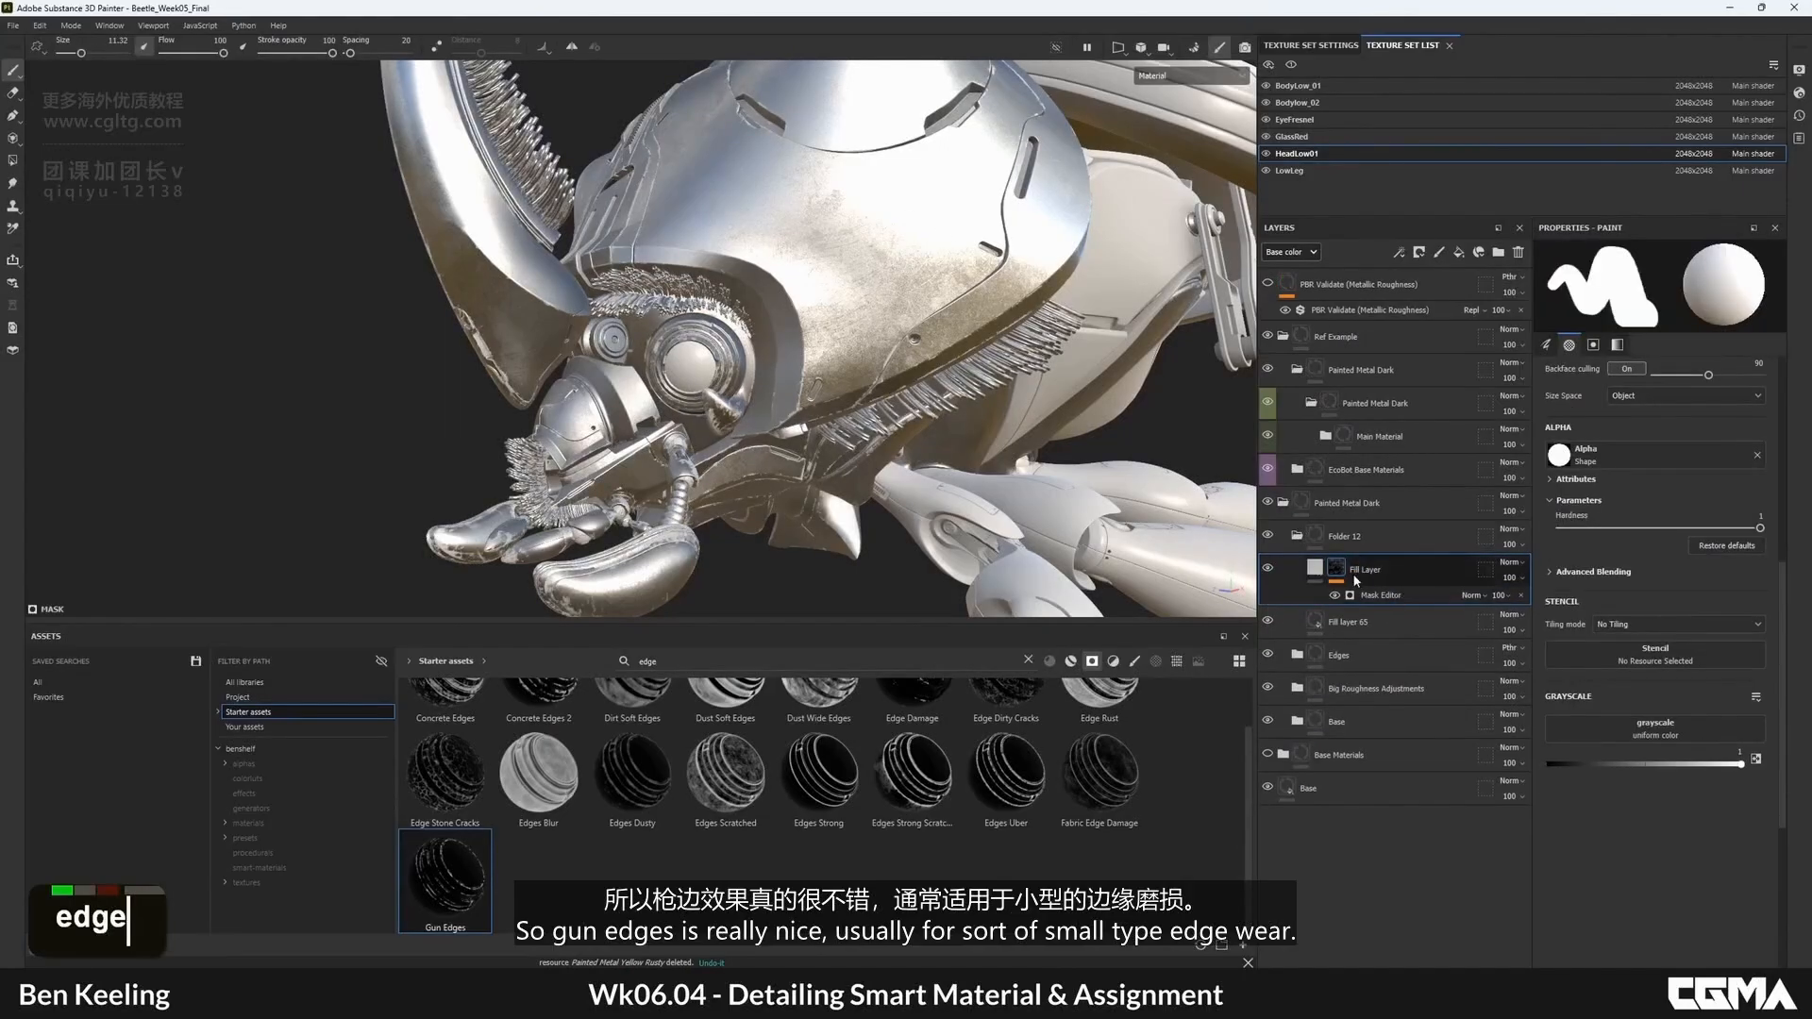
# - Inspect the Gun Edges mask on its own around the eye and head edges, and return to the full material display
pyautogui.keyDown('alt'); pyautogui.click(1339, 569); pyautogui.keyUp('alt')
pyautogui.keyDown('alt'); pyautogui.moveTo(837, 258); pyautogui.dragTo(856, 398, button='right'); pyautogui.keyUp('alt')
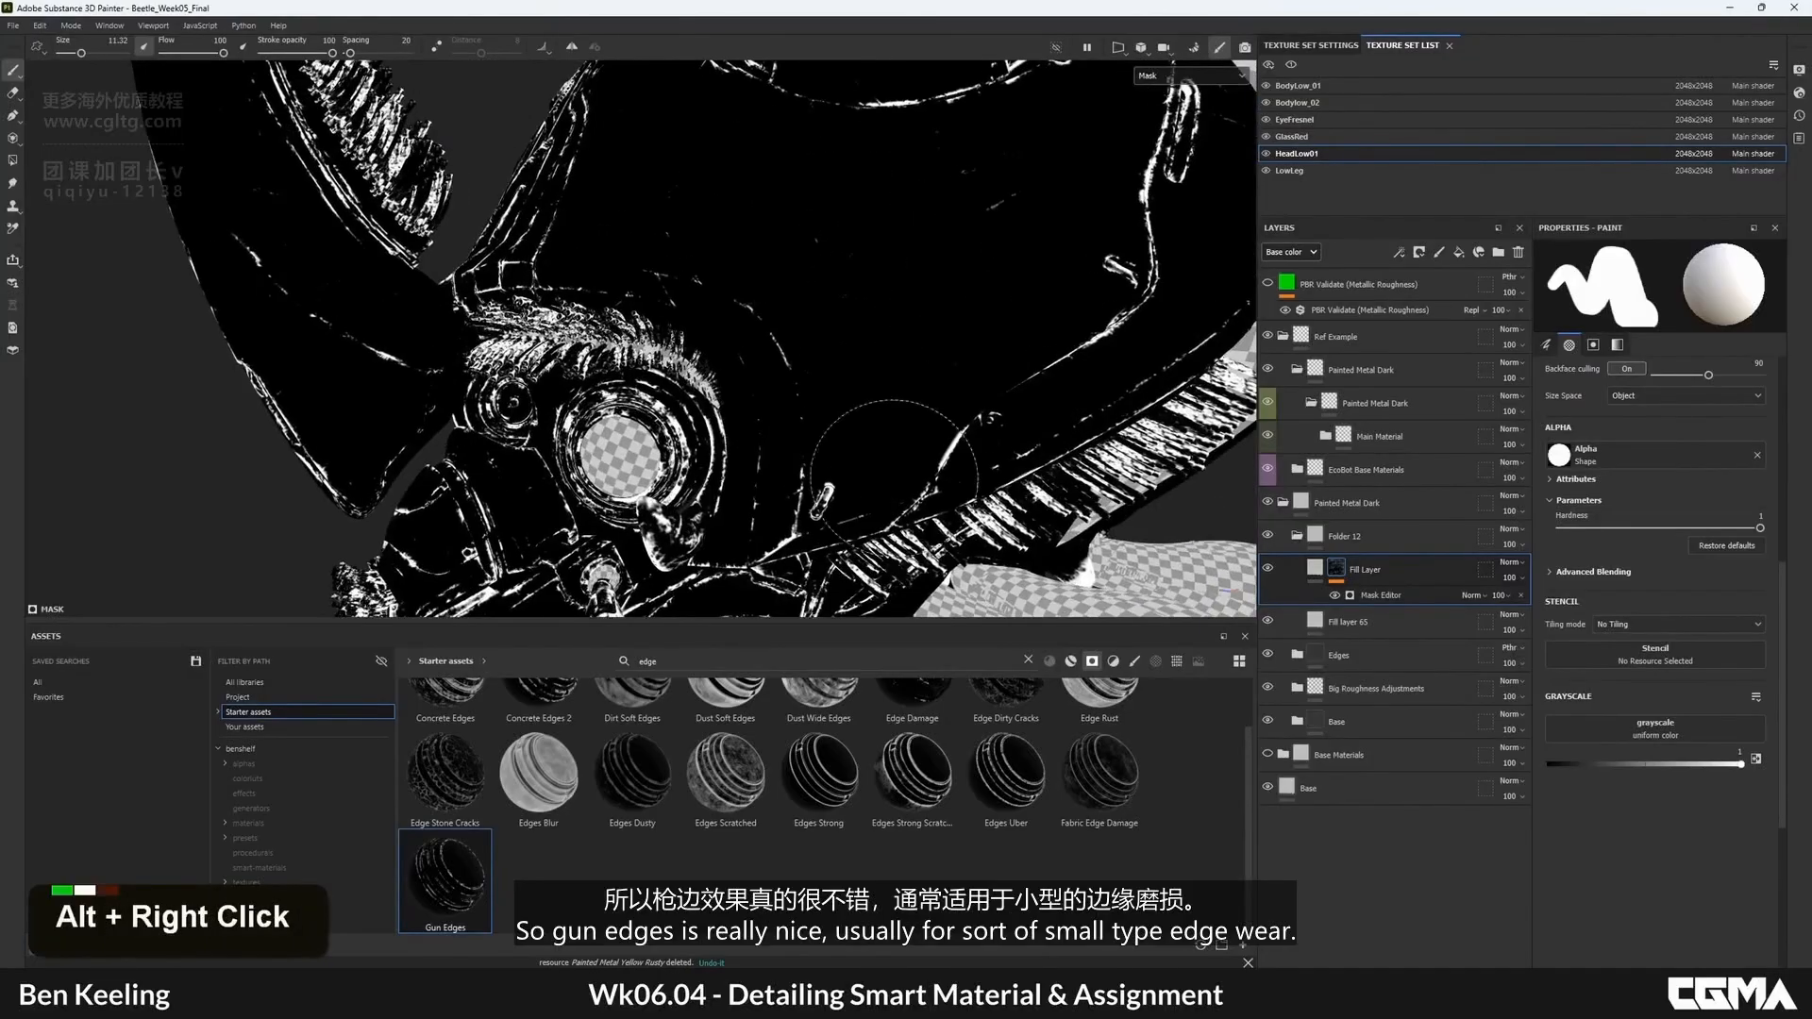
pyautogui.press('m')
pyautogui.keyDown('alt'); pyautogui.moveTo(856, 399); pyautogui.dragTo(953, 462); pyautogui.keyUp('alt')
# - Delete Fill layer 65 from Folder 12 and select the remaining Gun Edges fill layer
pyautogui.click(1386, 623)
pyautogui.press('Delete')
pyautogui.click(1331, 576)
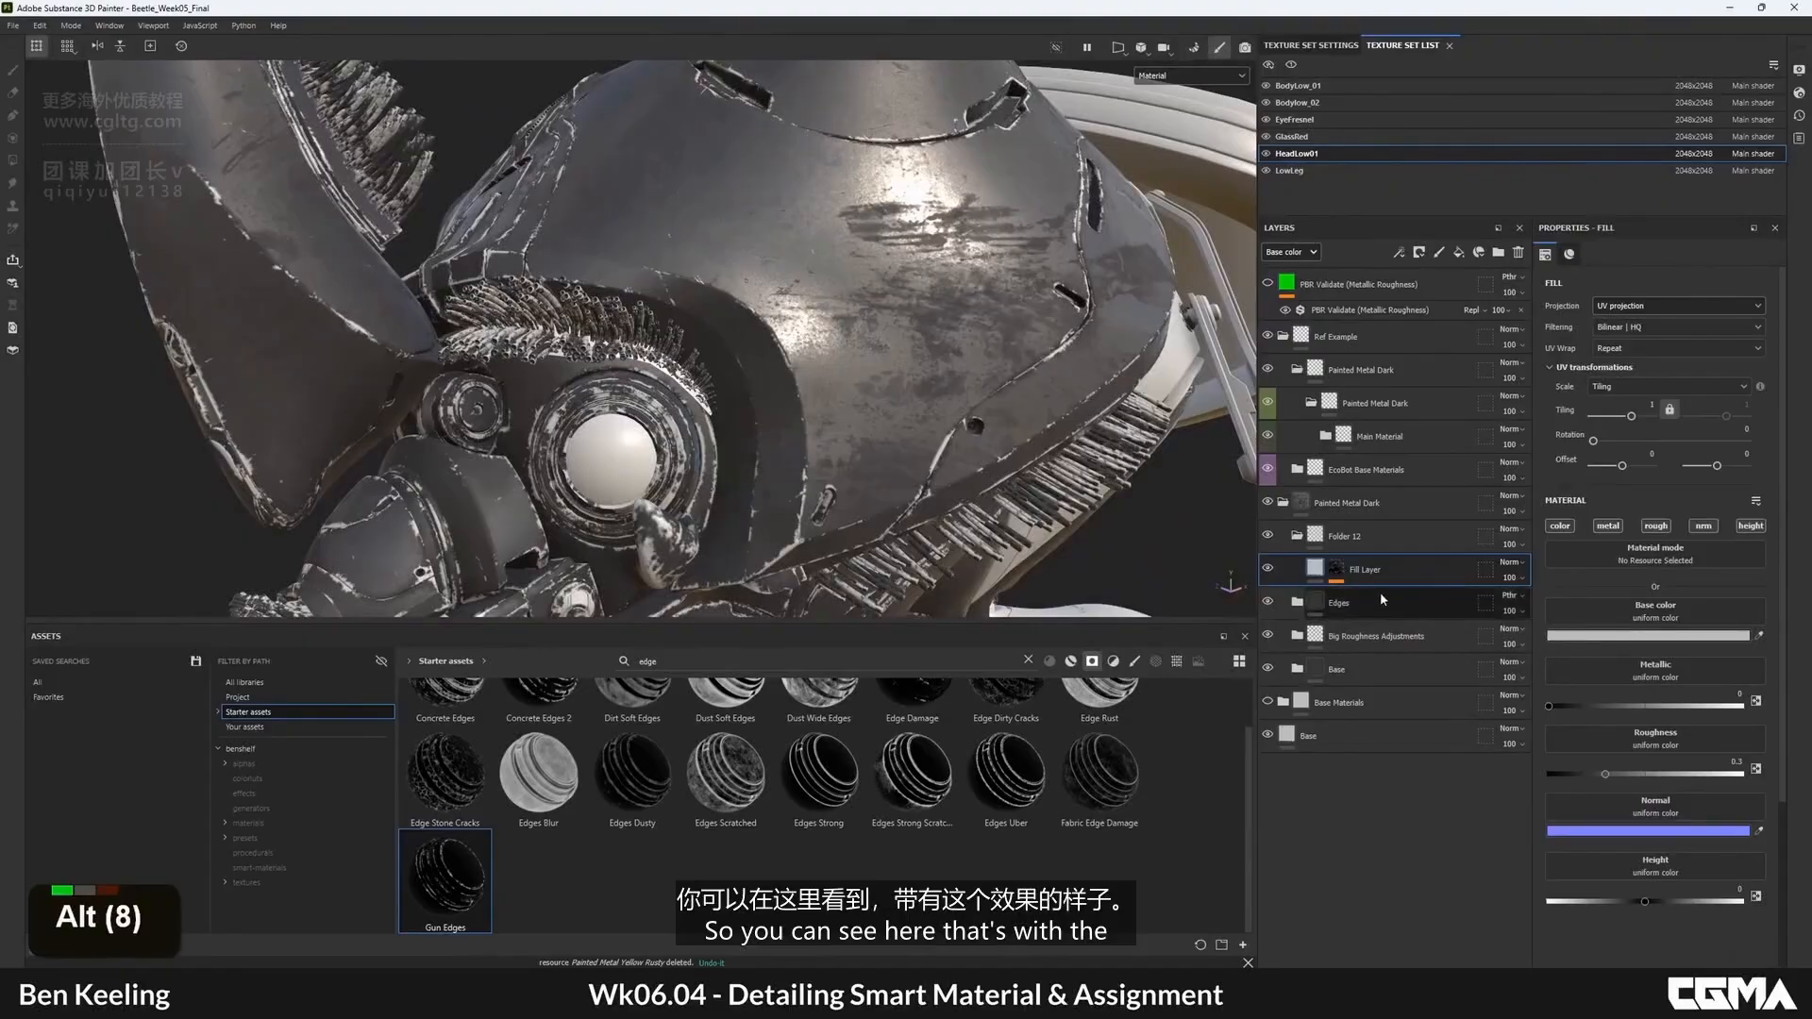
# - Undo the removal of Fill layer 65 and apply the Gun Edges smart mask directly to that layer
pyautogui.hotkey('ctrl', 'z')
pyautogui.hotkey('ctrl', 'z')
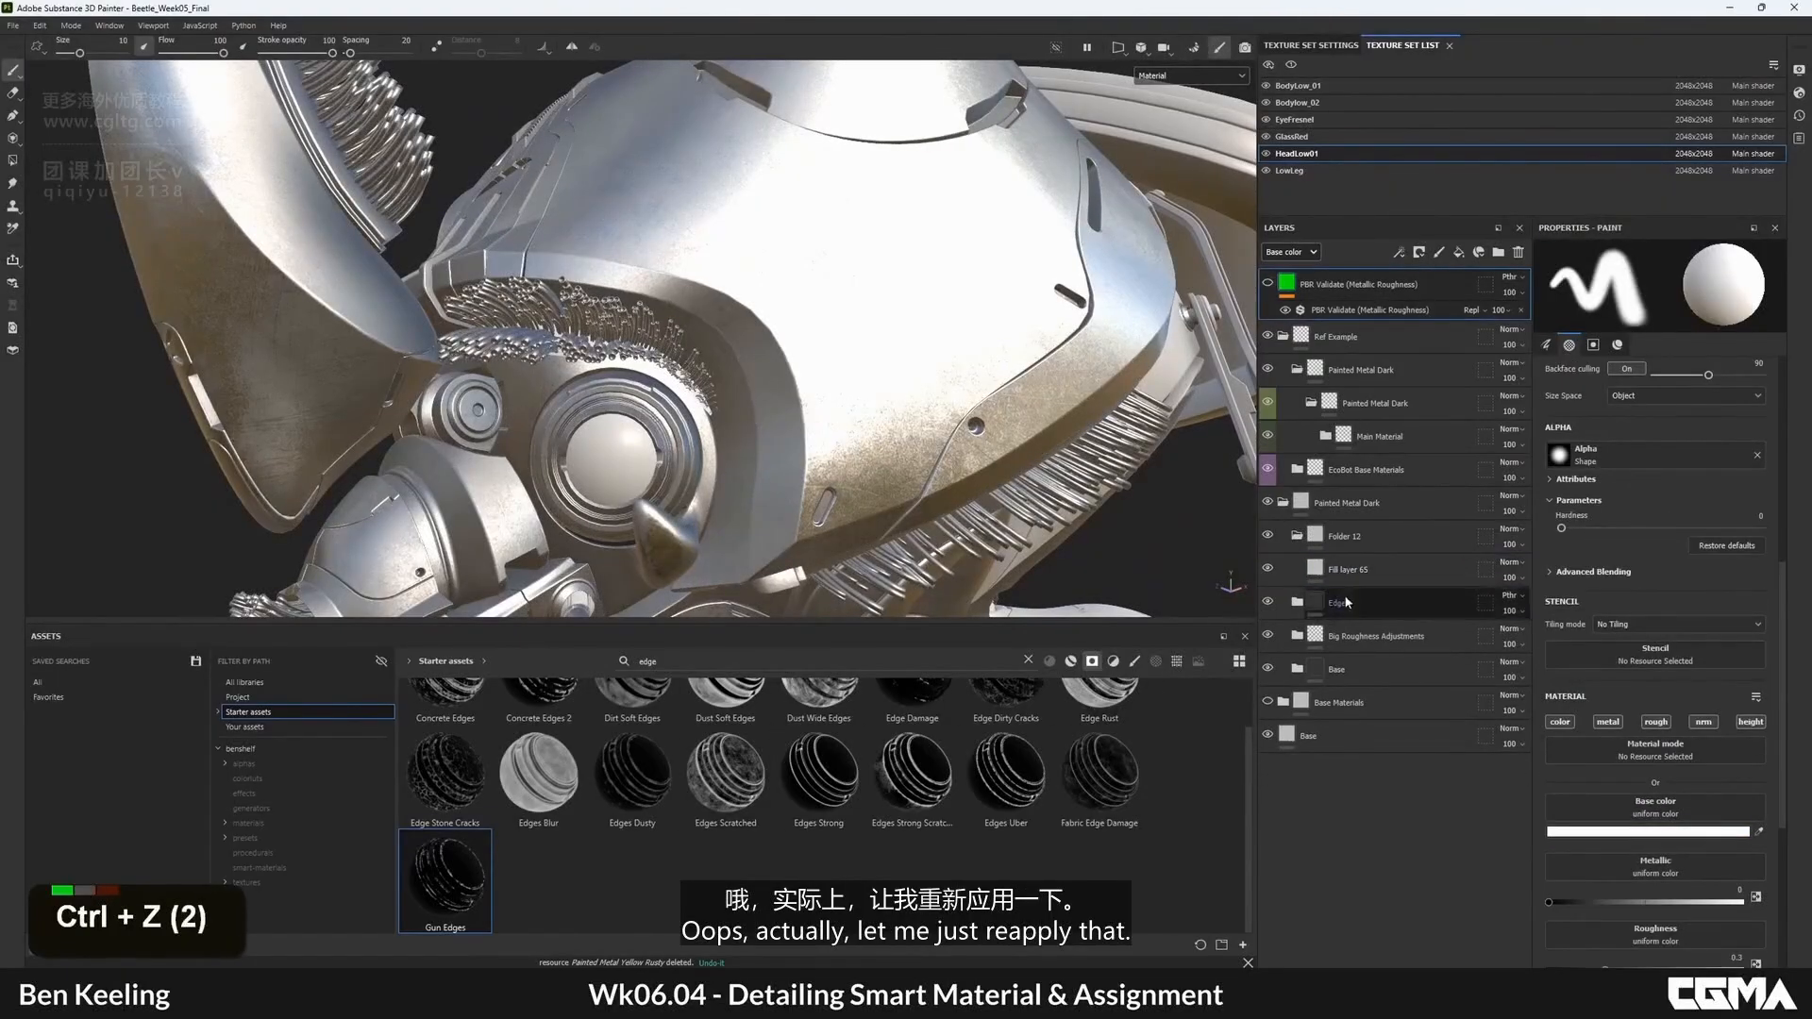
pyautogui.moveTo(1230, 593); pyautogui.dragTo(1386, 571)
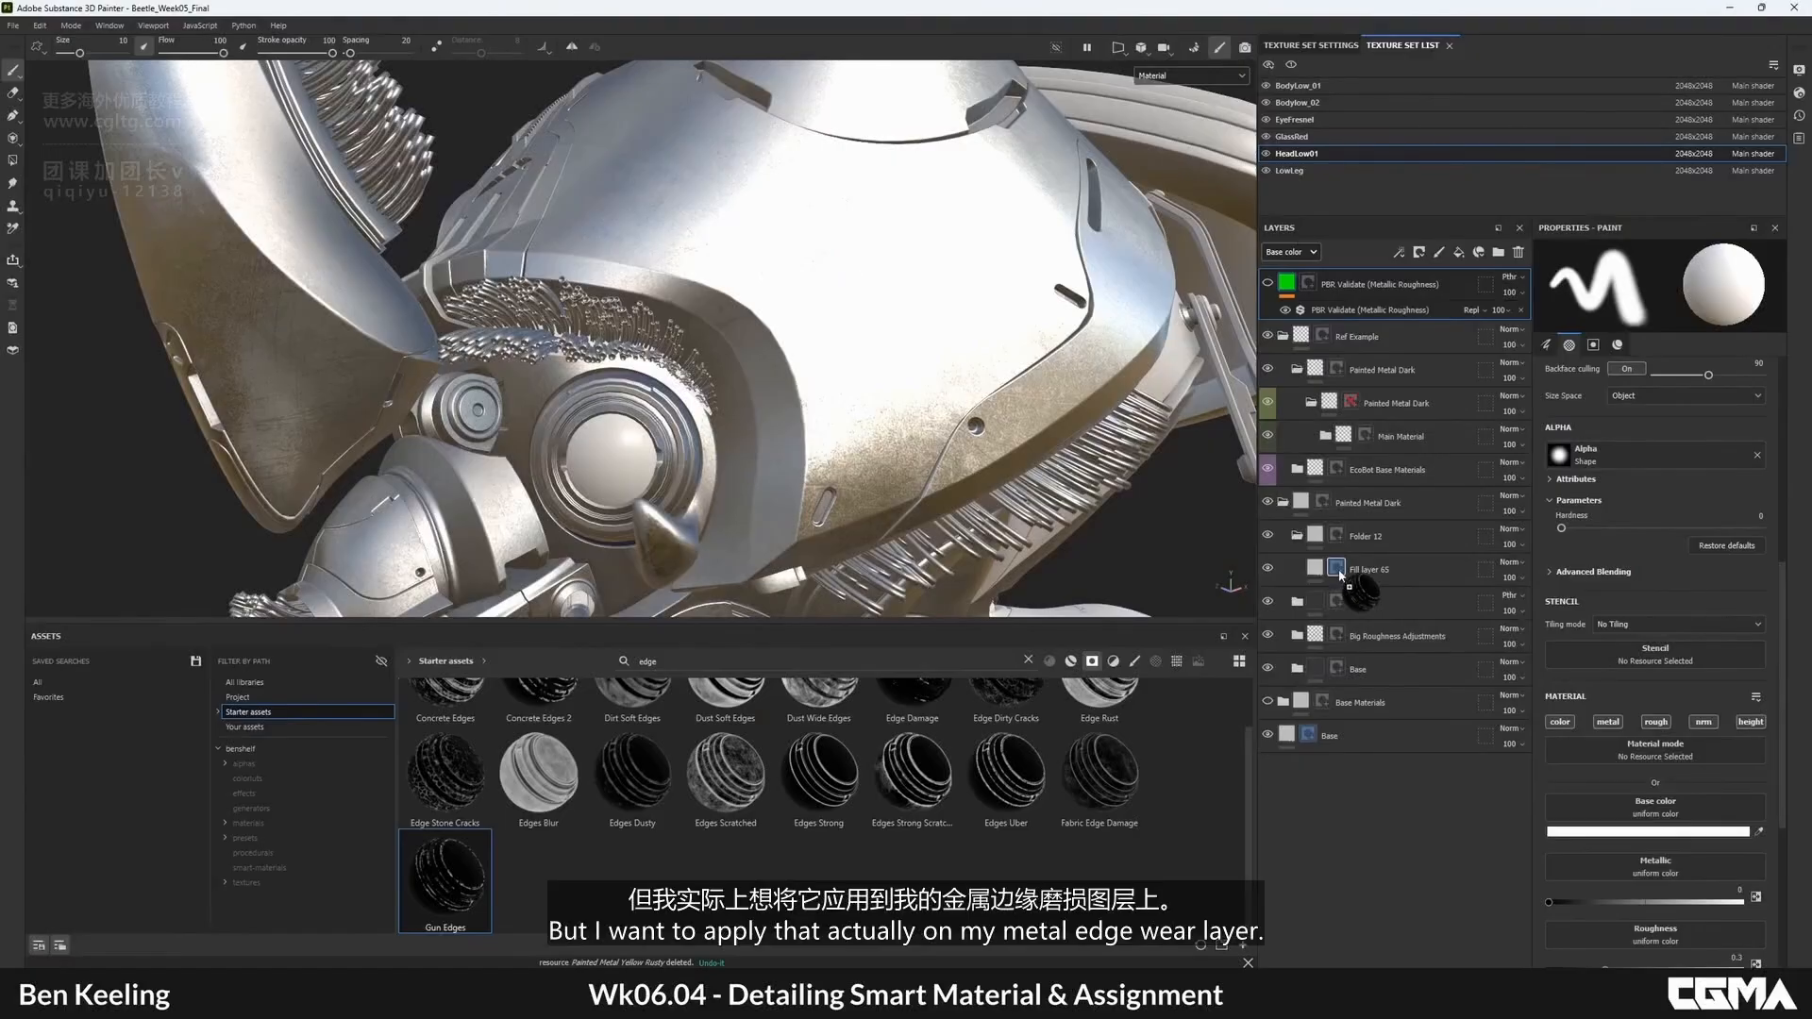
pyautogui.moveTo(1341, 575); pyautogui.dragTo(1336, 571)
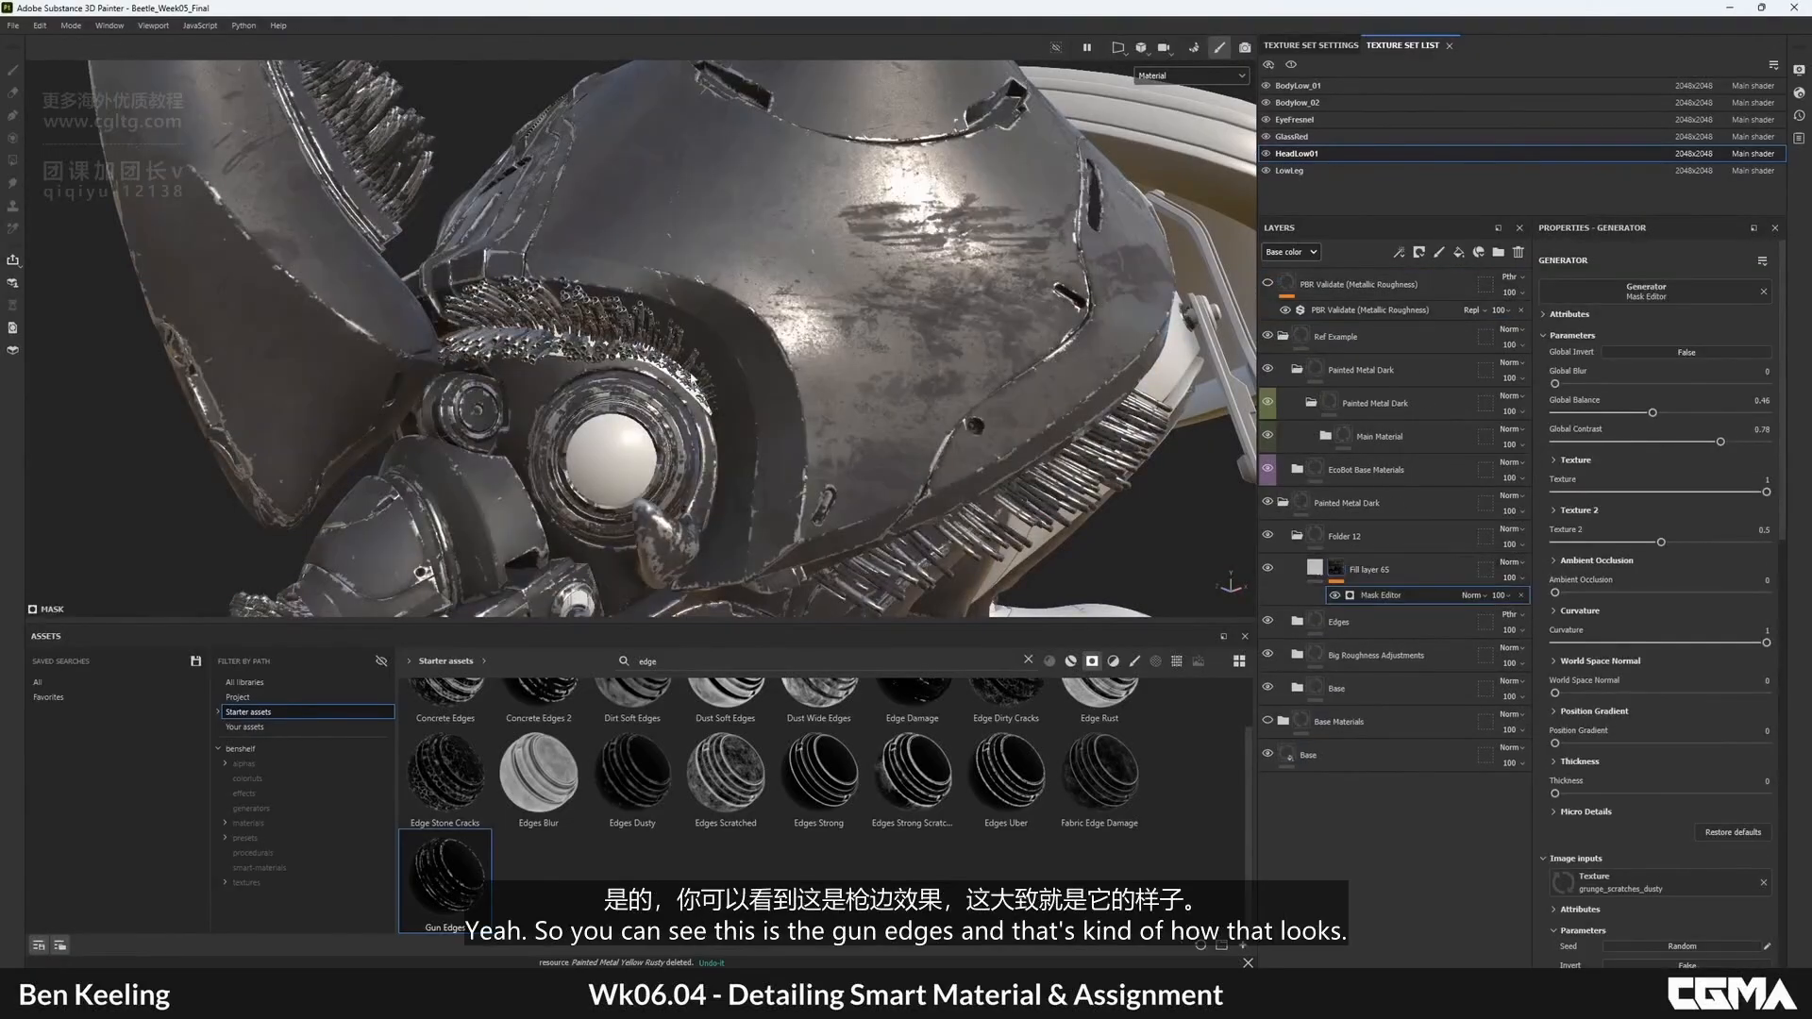
# - Inspect the exposed edge wear around the eye, jaw and head, checking Fill layer 65's mask on its own before returning to the material display
pyautogui.keyDown('alt'); pyautogui.moveTo(660, 359); pyautogui.dragTo(746, 408); pyautogui.keyUp('alt')
pyautogui.keyDown('alt'); pyautogui.moveTo(746, 408); pyautogui.dragTo(762, 443, button='middle'); pyautogui.keyUp('alt')
pyautogui.keyDown('alt'); pyautogui.moveTo(762, 444); pyautogui.dragTo(798, 424); pyautogui.keyUp('alt')
pyautogui.keyDown('alt'); pyautogui.moveTo(797, 425); pyautogui.dragTo(790, 456, button='middle'); pyautogui.keyUp('alt')
pyautogui.keyDown('alt'); pyautogui.moveTo(790, 456); pyautogui.dragTo(765, 415); pyautogui.keyUp('alt')
pyautogui.keyDown('alt'); pyautogui.moveTo(764, 415); pyautogui.dragTo(741, 377, button='middle'); pyautogui.keyUp('alt')
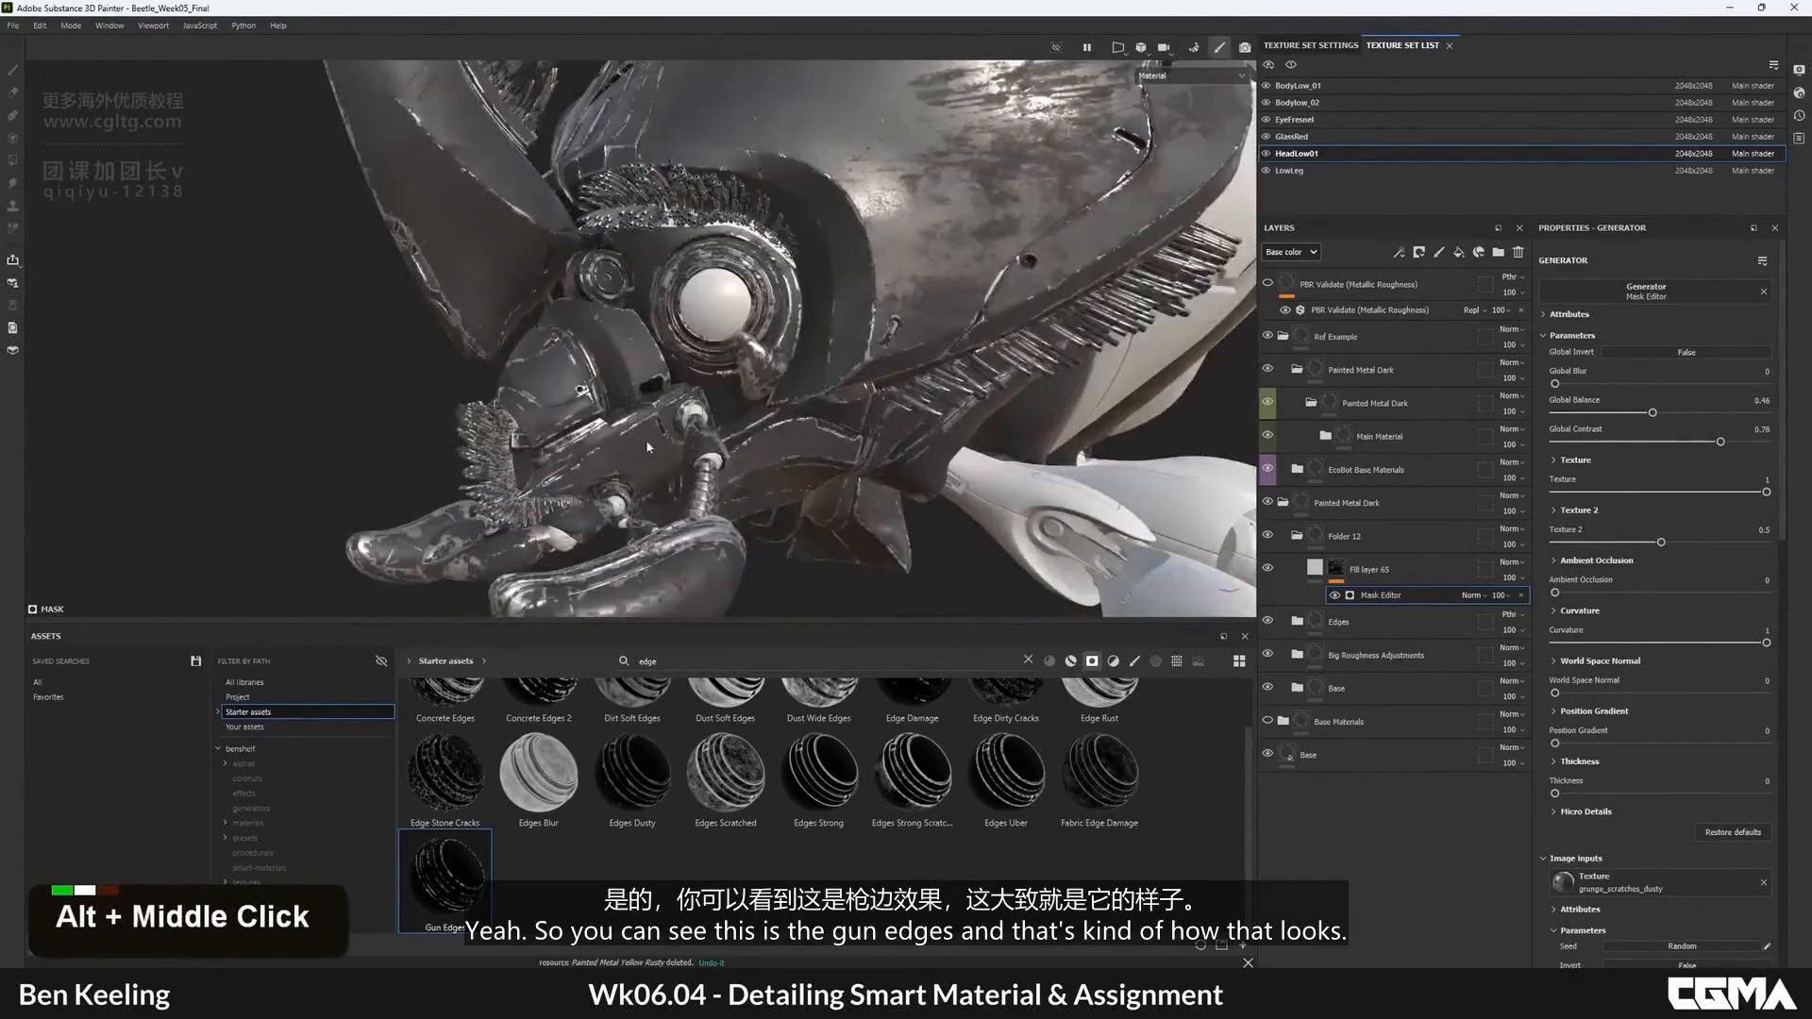
pyautogui.moveTo(741, 378)
pyautogui.keyDown('alt'); pyautogui.mouseDown()
pyautogui.moveTo(719, 351)
pyautogui.moveTo(736, 345)
pyautogui.mouseUp(); pyautogui.keyUp('alt')
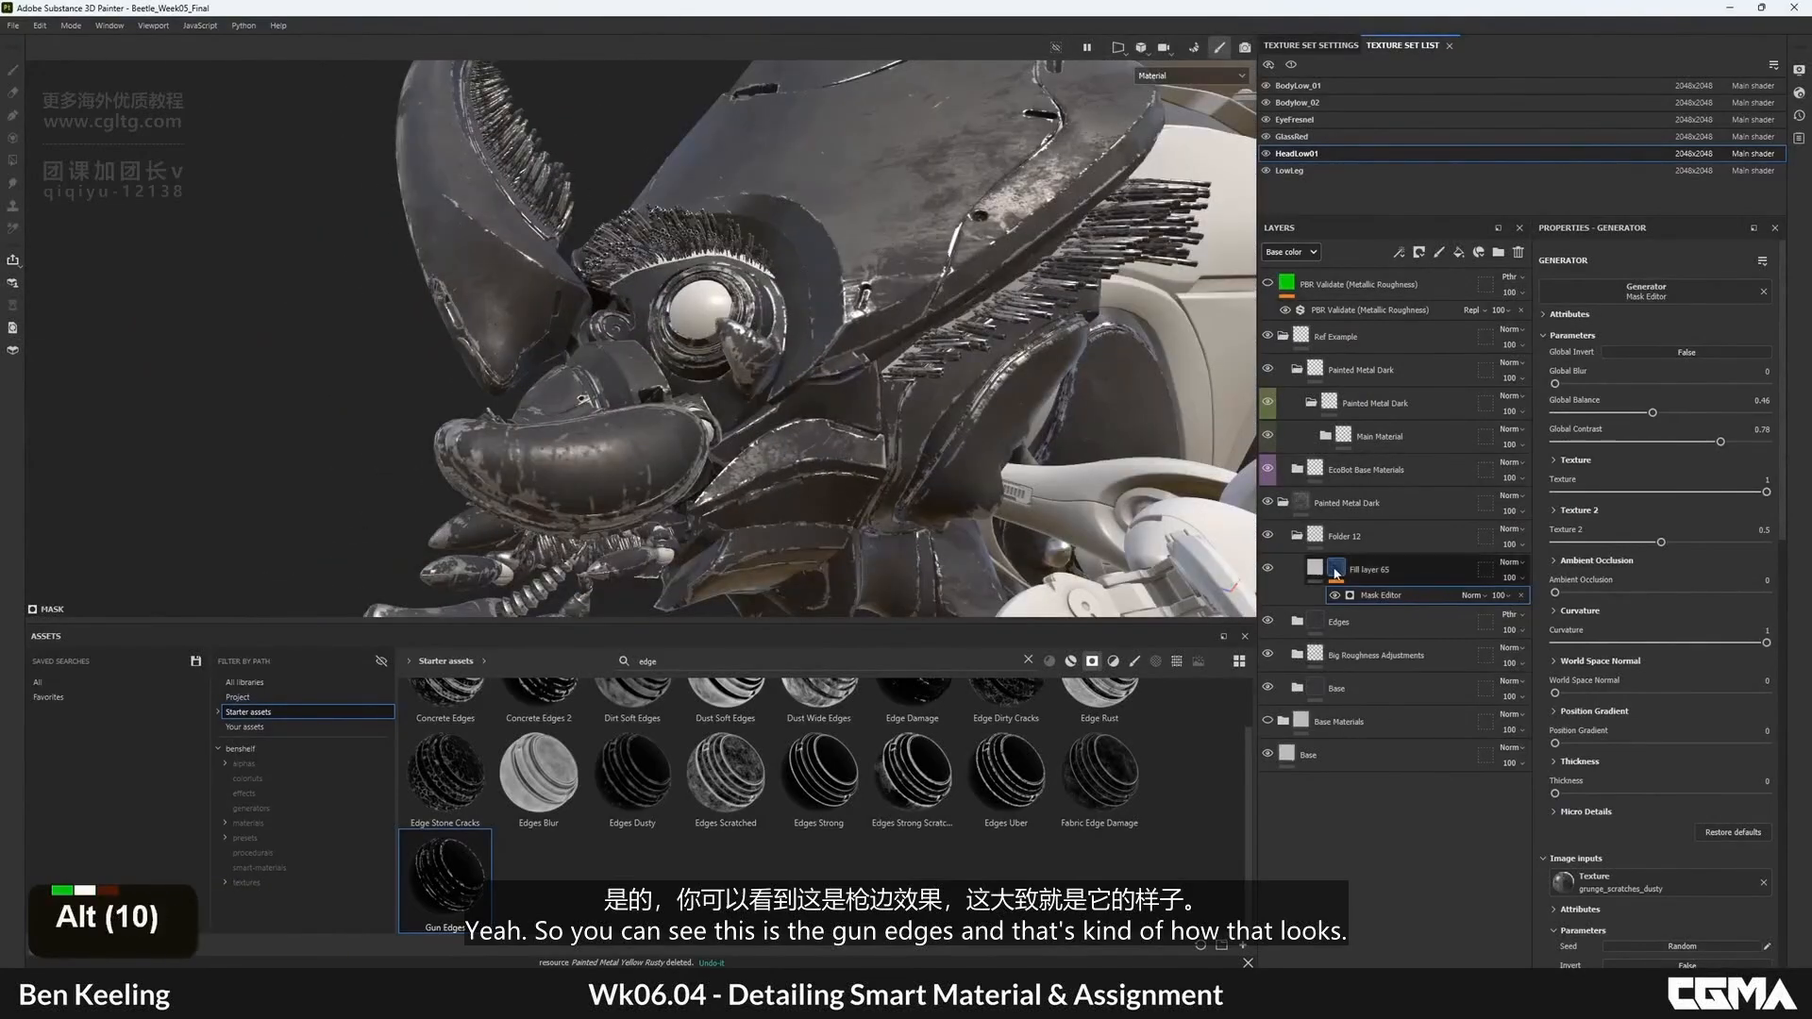
pyautogui.keyDown('alt'); pyautogui.click(1336, 569); pyautogui.keyUp('alt')
pyautogui.keyDown('alt'); pyautogui.moveTo(830, 406); pyautogui.dragTo(939, 382); pyautogui.keyUp('alt')
pyautogui.press('m')
# - Set Fill layer 65's opacity to 44 and check the softened edge wear around the head and jaw
pyautogui.click(1314, 568)
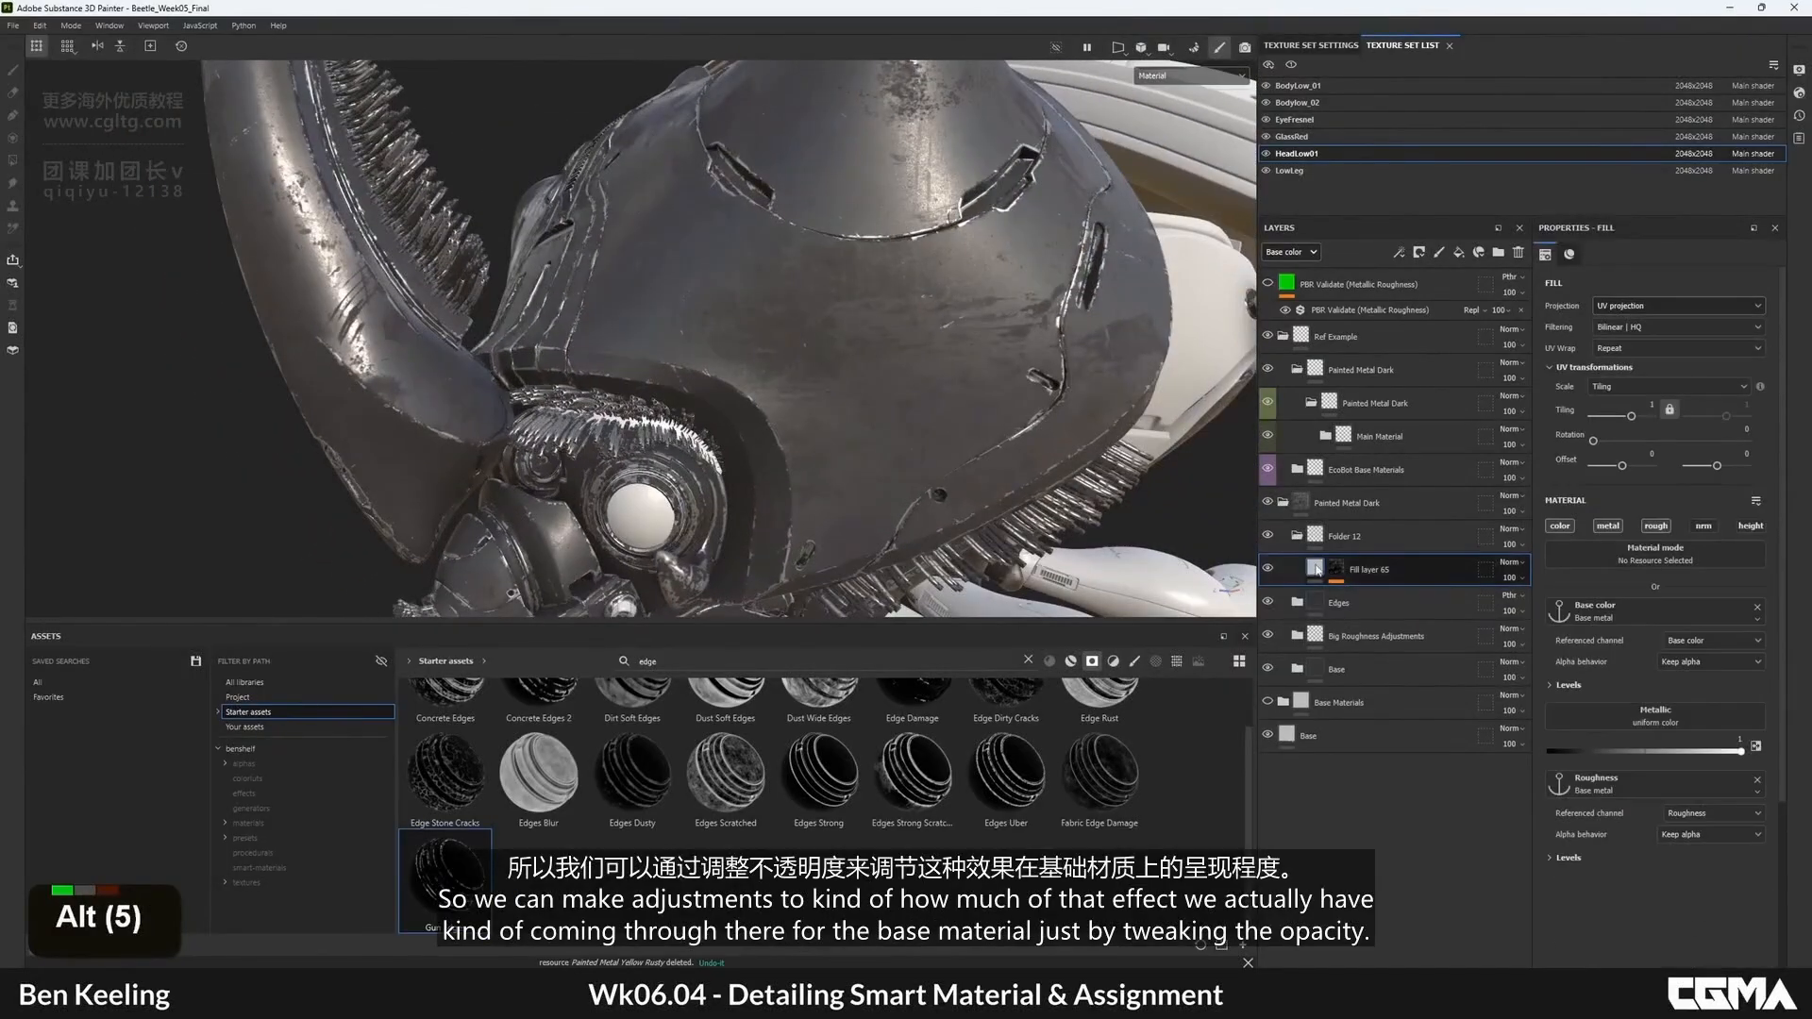
pyautogui.moveTo(1510, 604); pyautogui.dragTo(1552, 602)
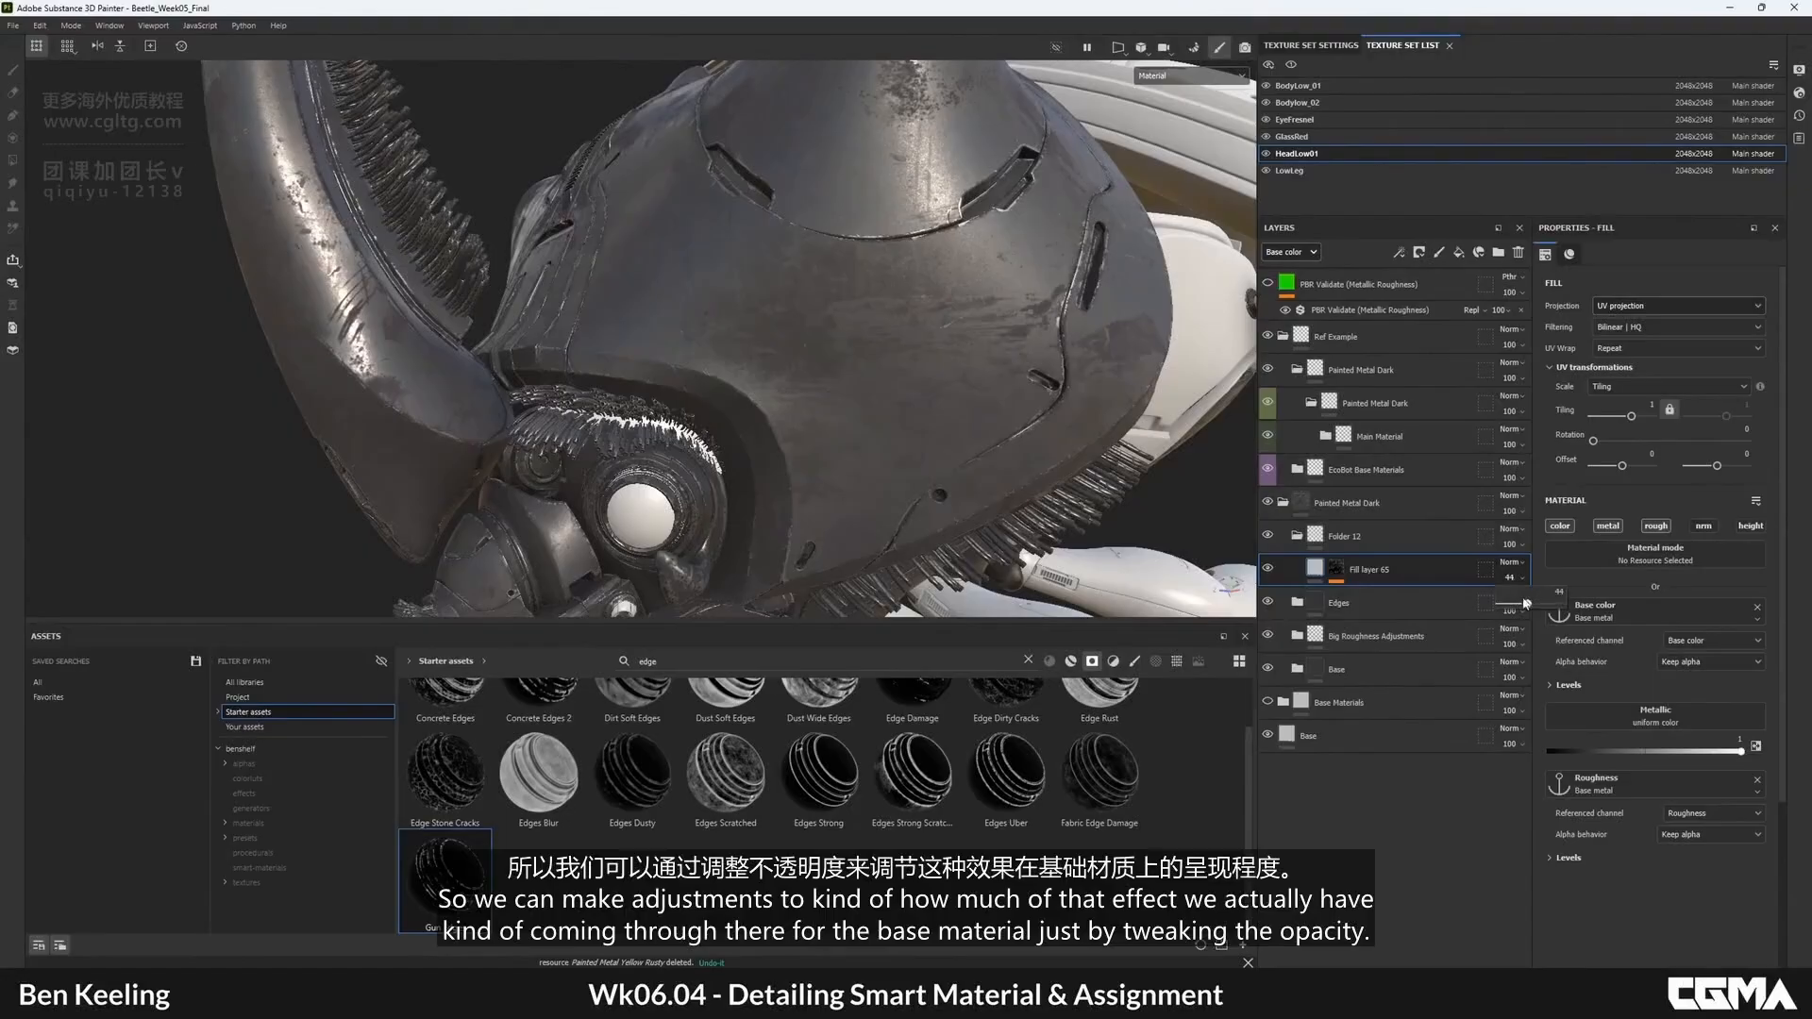
pyautogui.moveTo(953, 377)
pyautogui.keyDown('alt'); pyautogui.mouseDown()
pyautogui.moveTo(983, 409)
pyautogui.moveTo(929, 377)
pyautogui.mouseUp(); pyautogui.keyUp('alt')
pyautogui.keyDown('alt'); pyautogui.moveTo(930, 378); pyautogui.dragTo(892, 415, button='middle'); pyautogui.keyUp('alt')
pyautogui.keyDown('alt'); pyautogui.moveTo(891, 416); pyautogui.dragTo(840, 415); pyautogui.keyUp('alt')
pyautogui.keyDown('alt'); pyautogui.moveTo(840, 416); pyautogui.dragTo(795, 331, button='middle'); pyautogui.keyUp('alt')
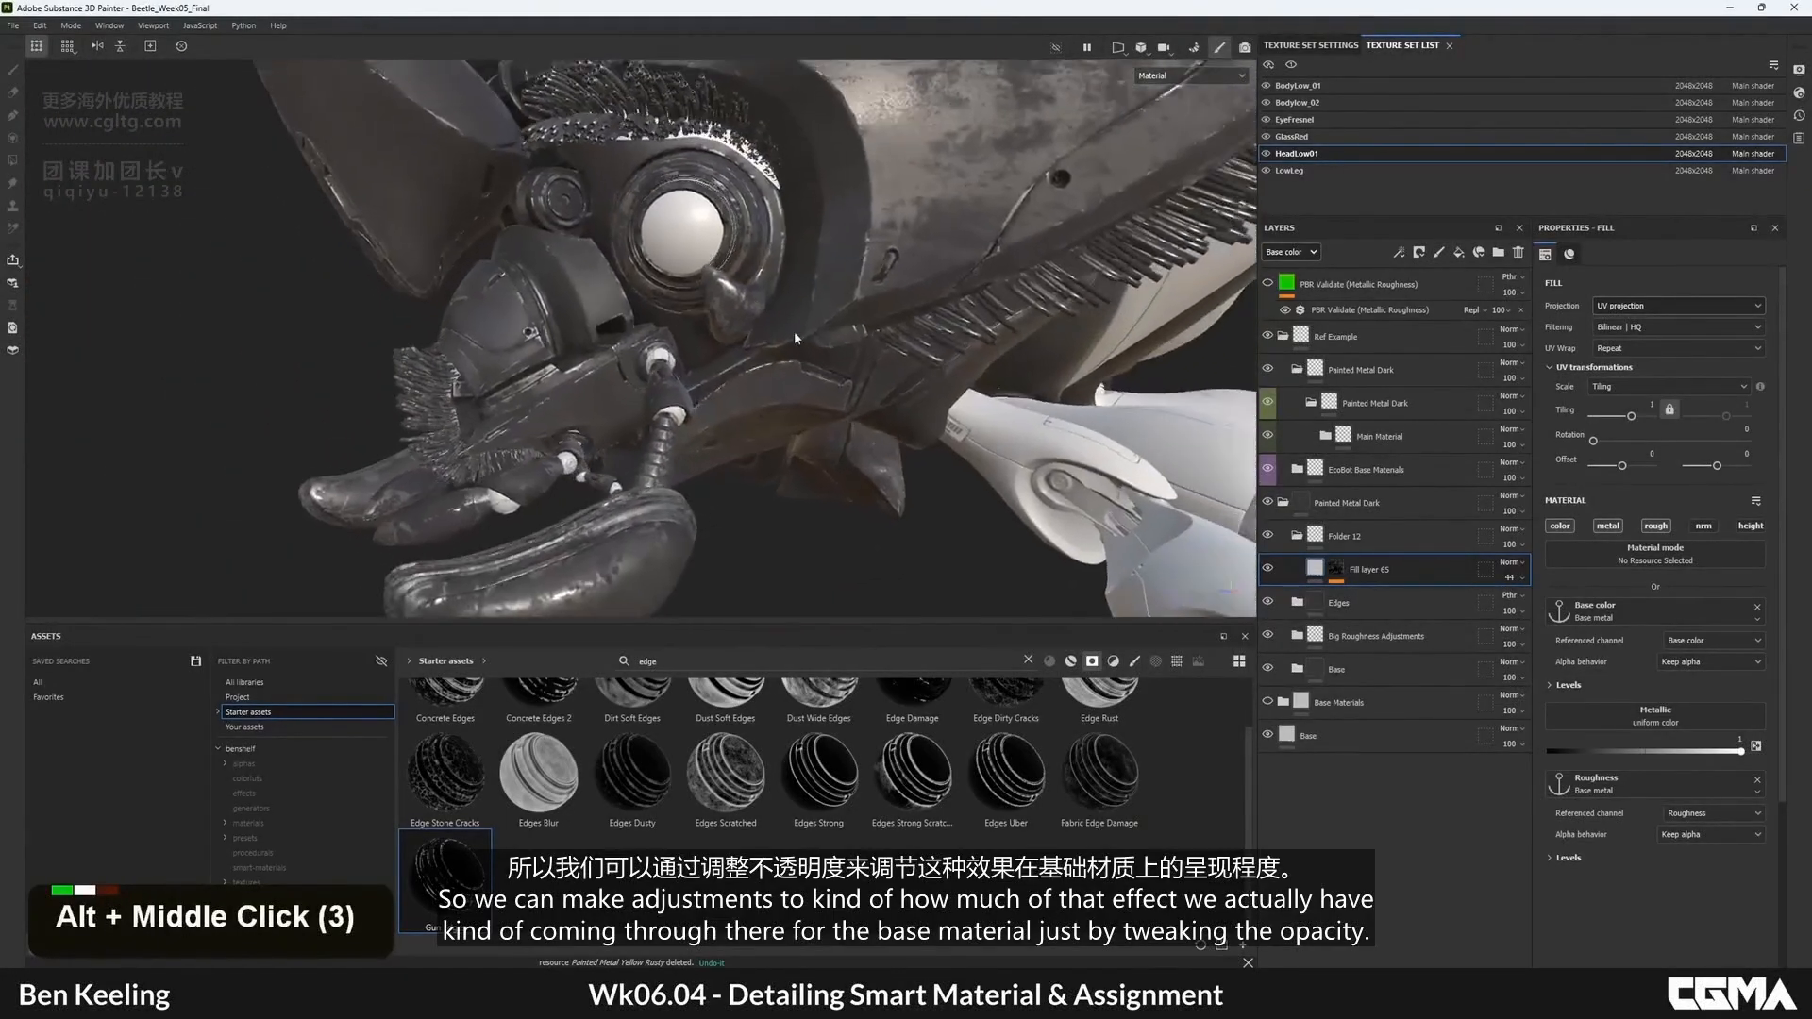
pyautogui.keyDown('alt'); pyautogui.moveTo(794, 330); pyautogui.dragTo(861, 311); pyautogui.keyUp('alt')
# - Examine Fill layer 65's mask on its own, close up along the horn and head panel edges
pyautogui.press('c')
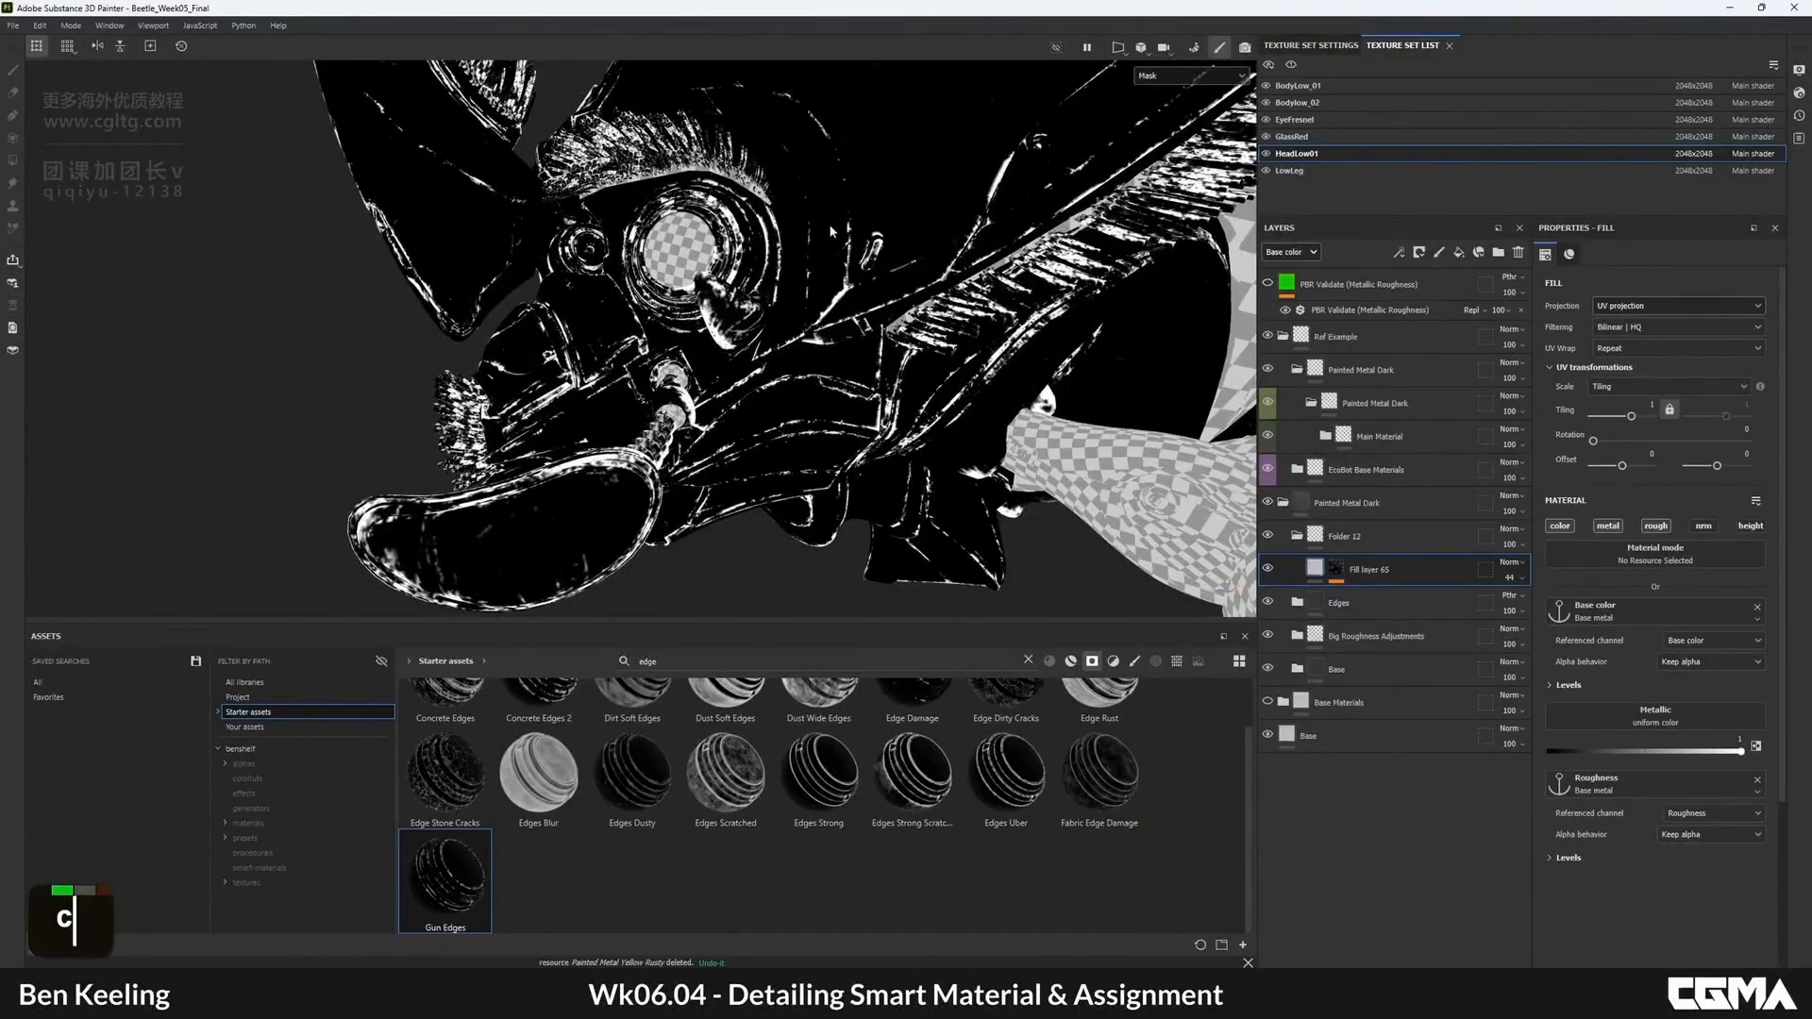
pyautogui.press('m')
pyautogui.keyDown('alt'); pyautogui.moveTo(774, 340); pyautogui.dragTo(745, 377, button='right'); pyautogui.keyUp('alt')
pyautogui.keyDown('alt'); pyautogui.moveTo(745, 377); pyautogui.dragTo(757, 340, button='middle'); pyautogui.keyUp('alt')
pyautogui.keyDown('alt'); pyautogui.moveTo(757, 340); pyautogui.dragTo(1024, 354); pyautogui.keyUp('alt')
pyautogui.keyDown('alt'); pyautogui.click(1337, 570); pyautogui.keyUp('alt')
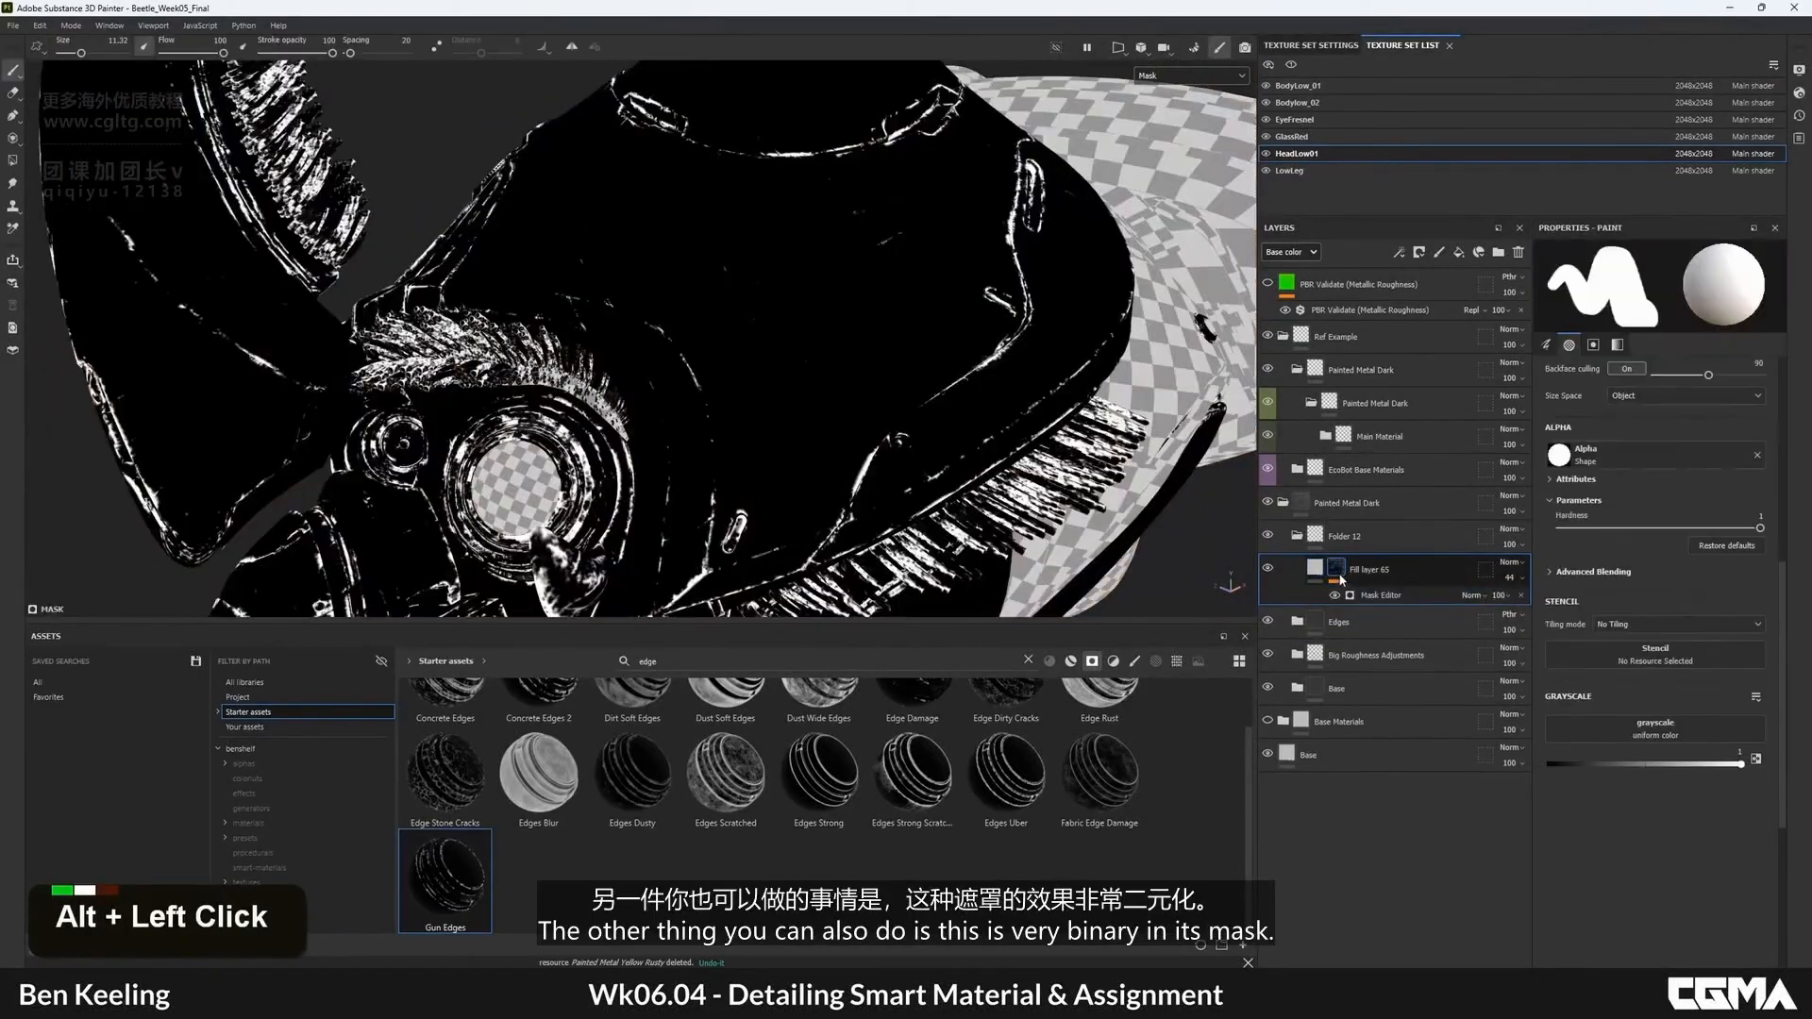
pyautogui.keyDown('alt'); pyautogui.moveTo(623, 389); pyautogui.dragTo(722, 397); pyautogui.keyUp('alt')
pyautogui.keyDown('alt'); pyautogui.moveTo(722, 378); pyautogui.dragTo(821, 350, button='right'); pyautogui.keyUp('alt')
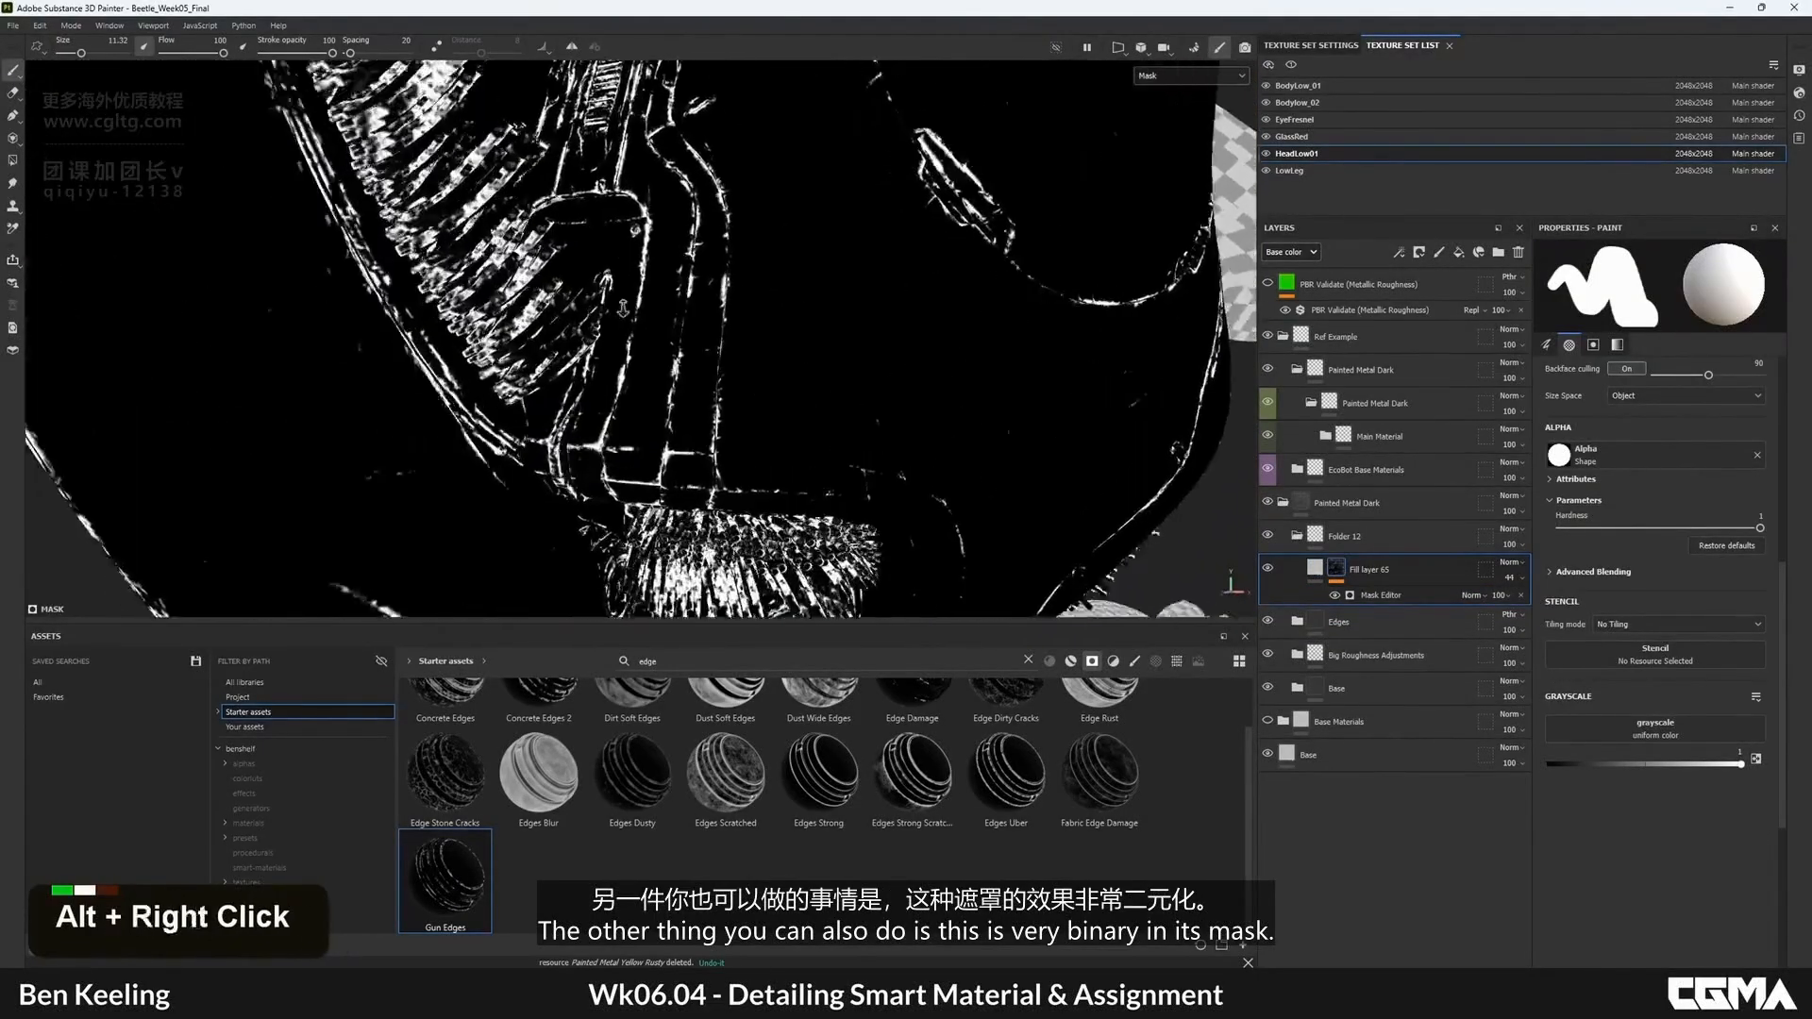
pyautogui.keyDown('alt'); pyautogui.moveTo(755, 283); pyautogui.dragTo(802, 359); pyautogui.keyUp('alt')
# - Add an empty filter to Fill layer 65's mask and search the starter textures for "grunge"
pyautogui.rightClick(1341, 586)
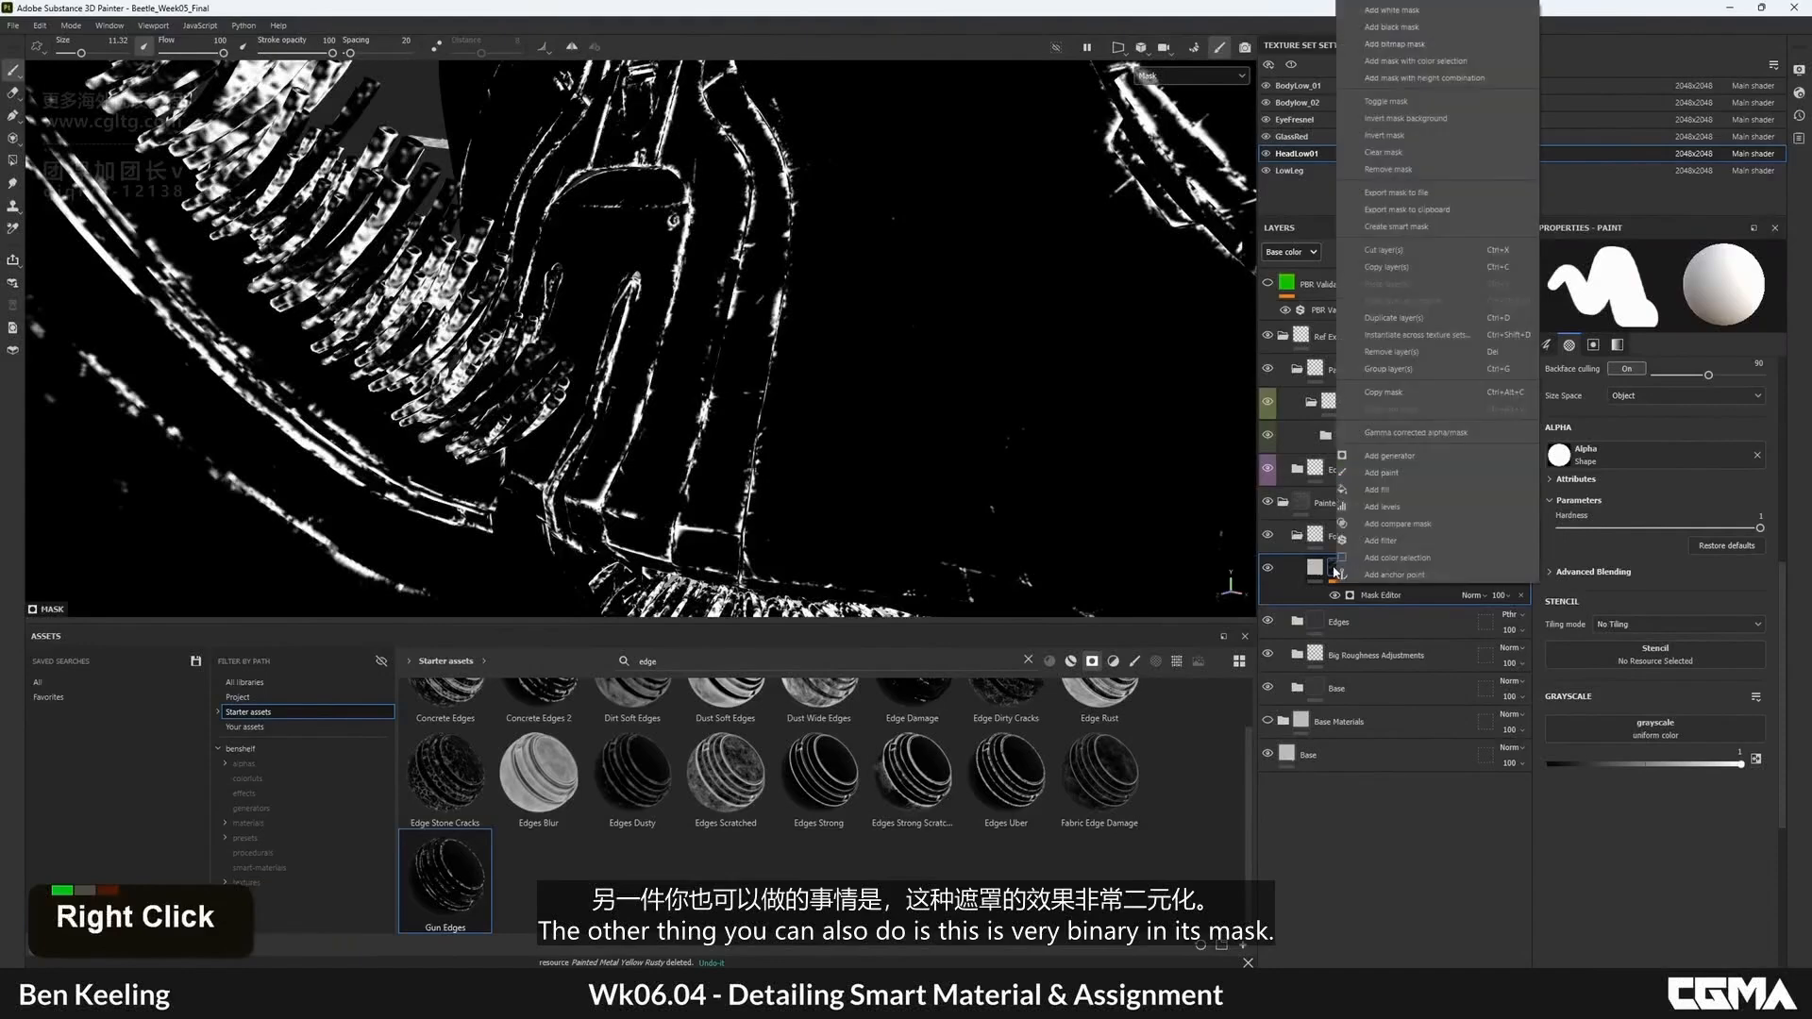
pyautogui.click(1397, 540)
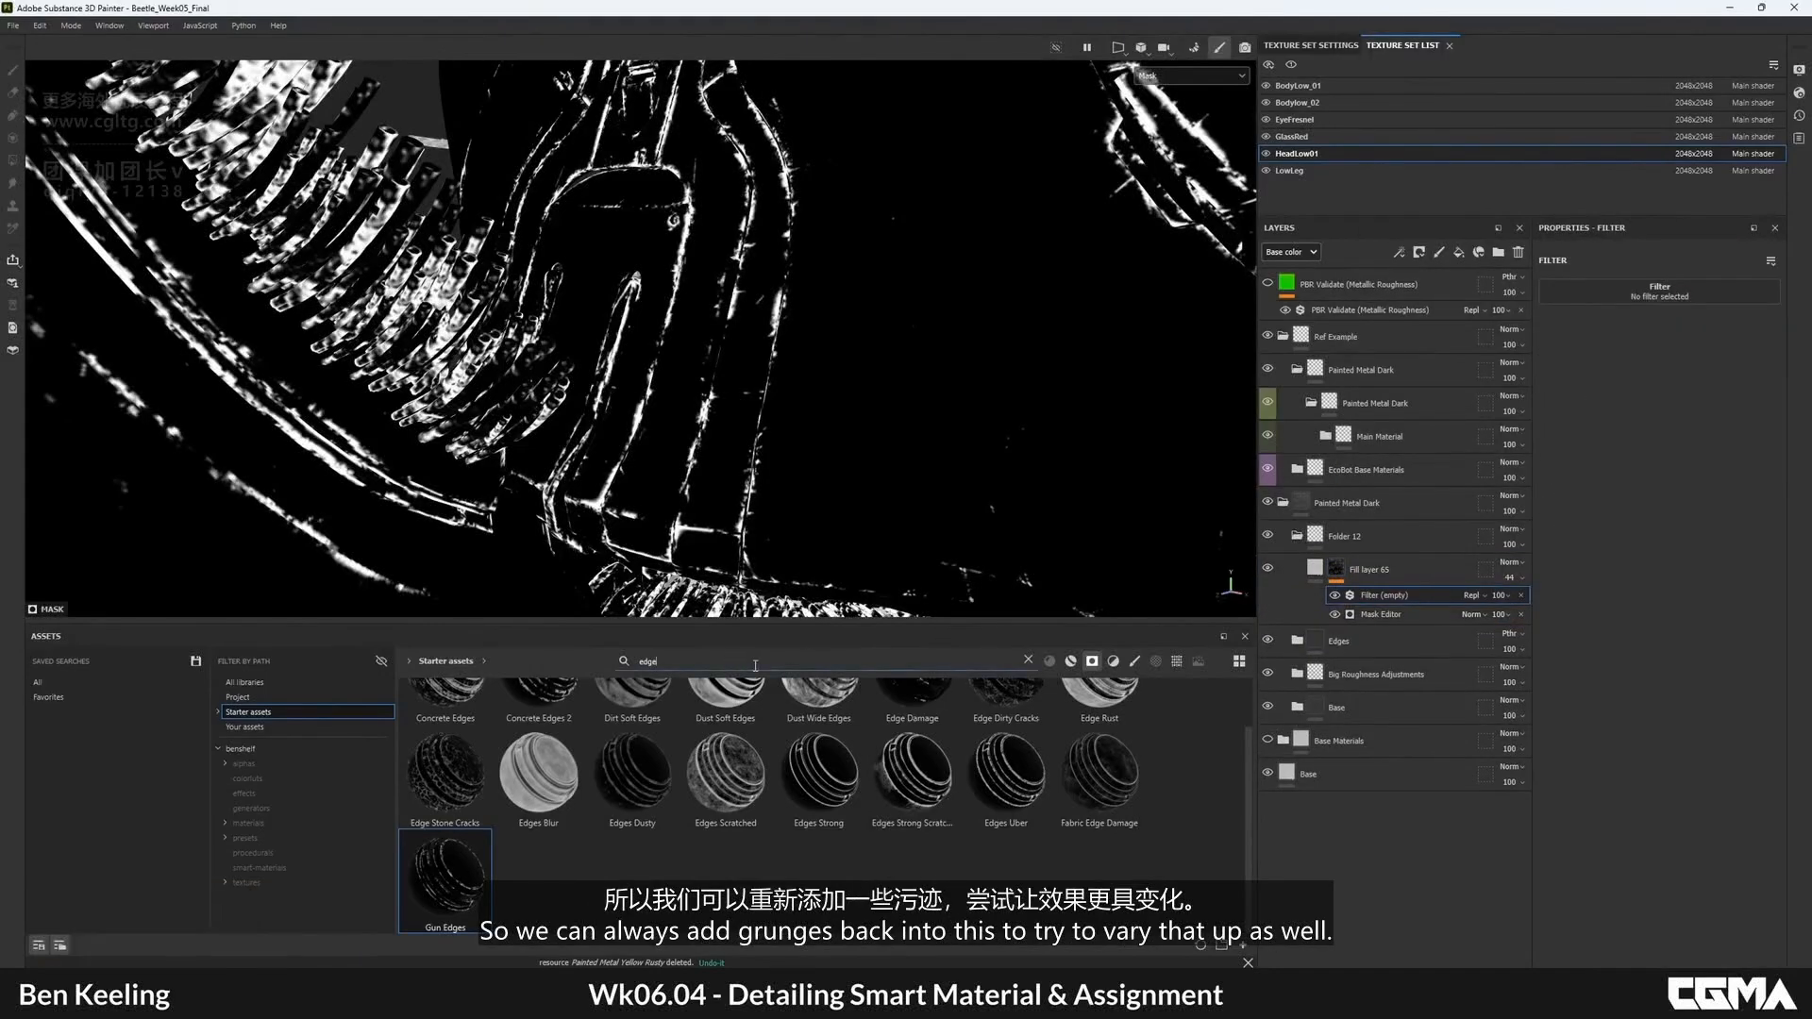
pyautogui.doubleClick(645, 662)
pyautogui.press('BackSpace')
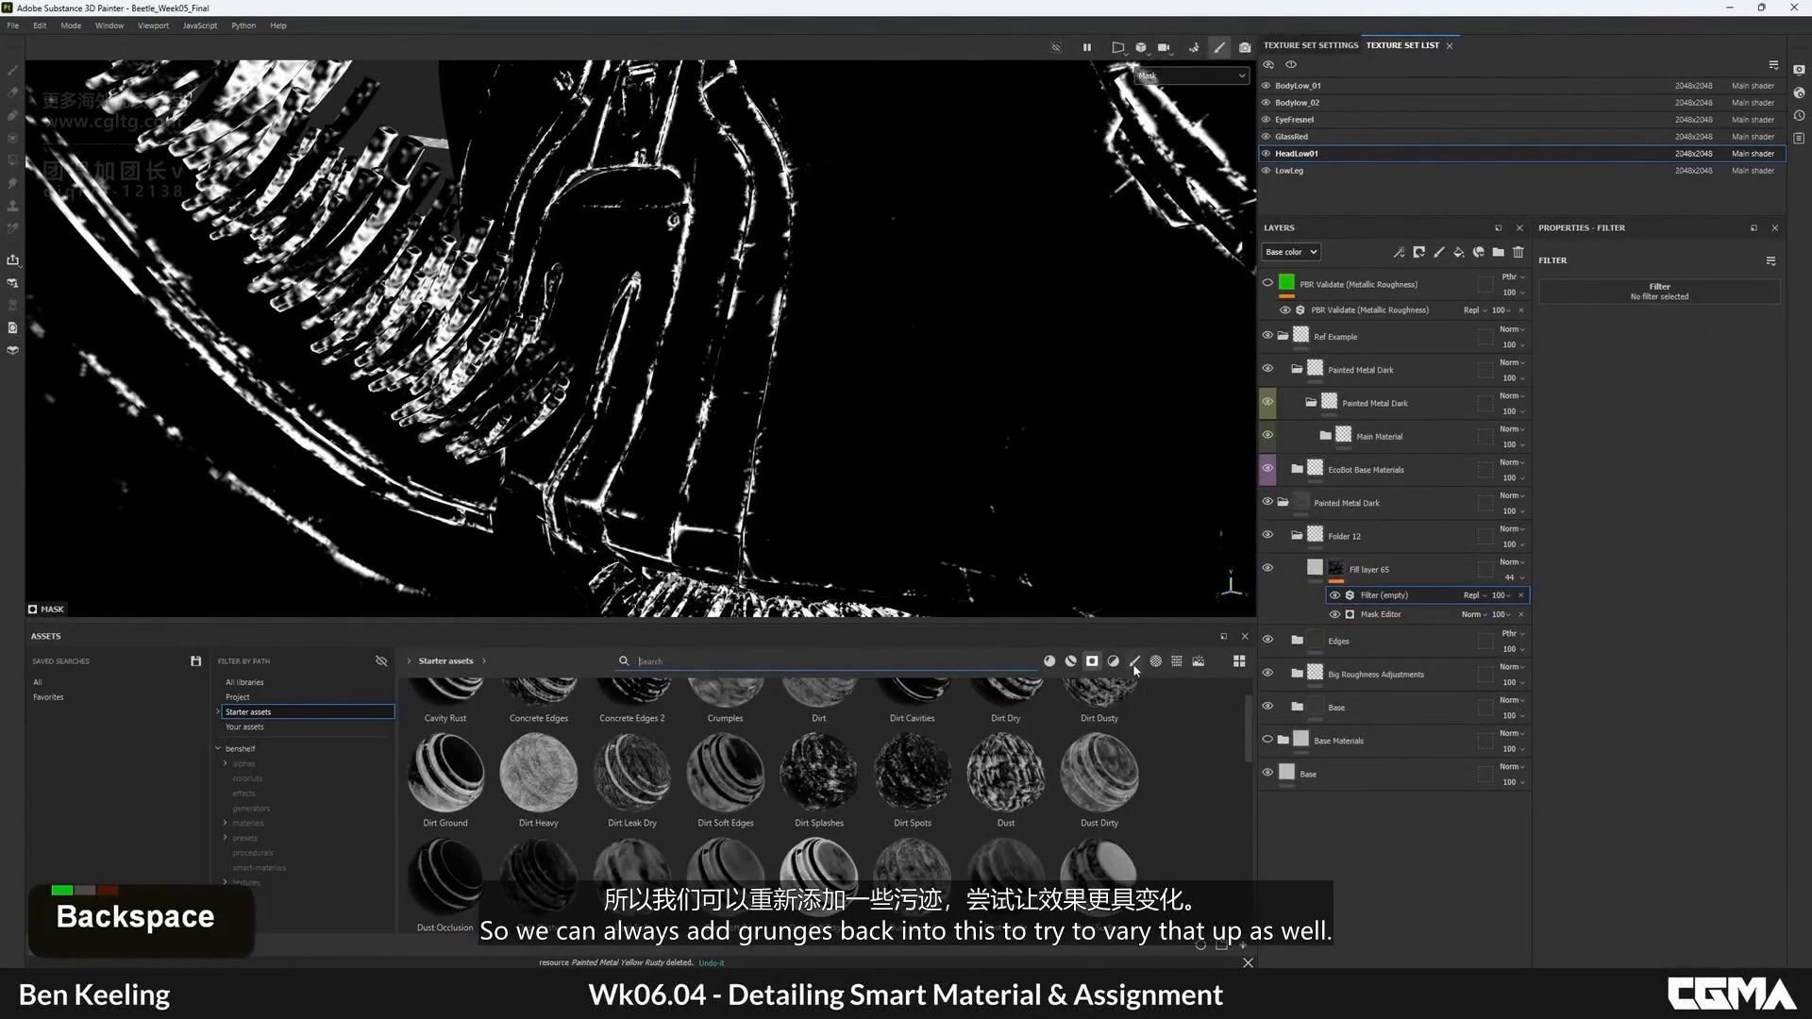
pyautogui.doubleClick(790, 661)
pyautogui.write('grunge')
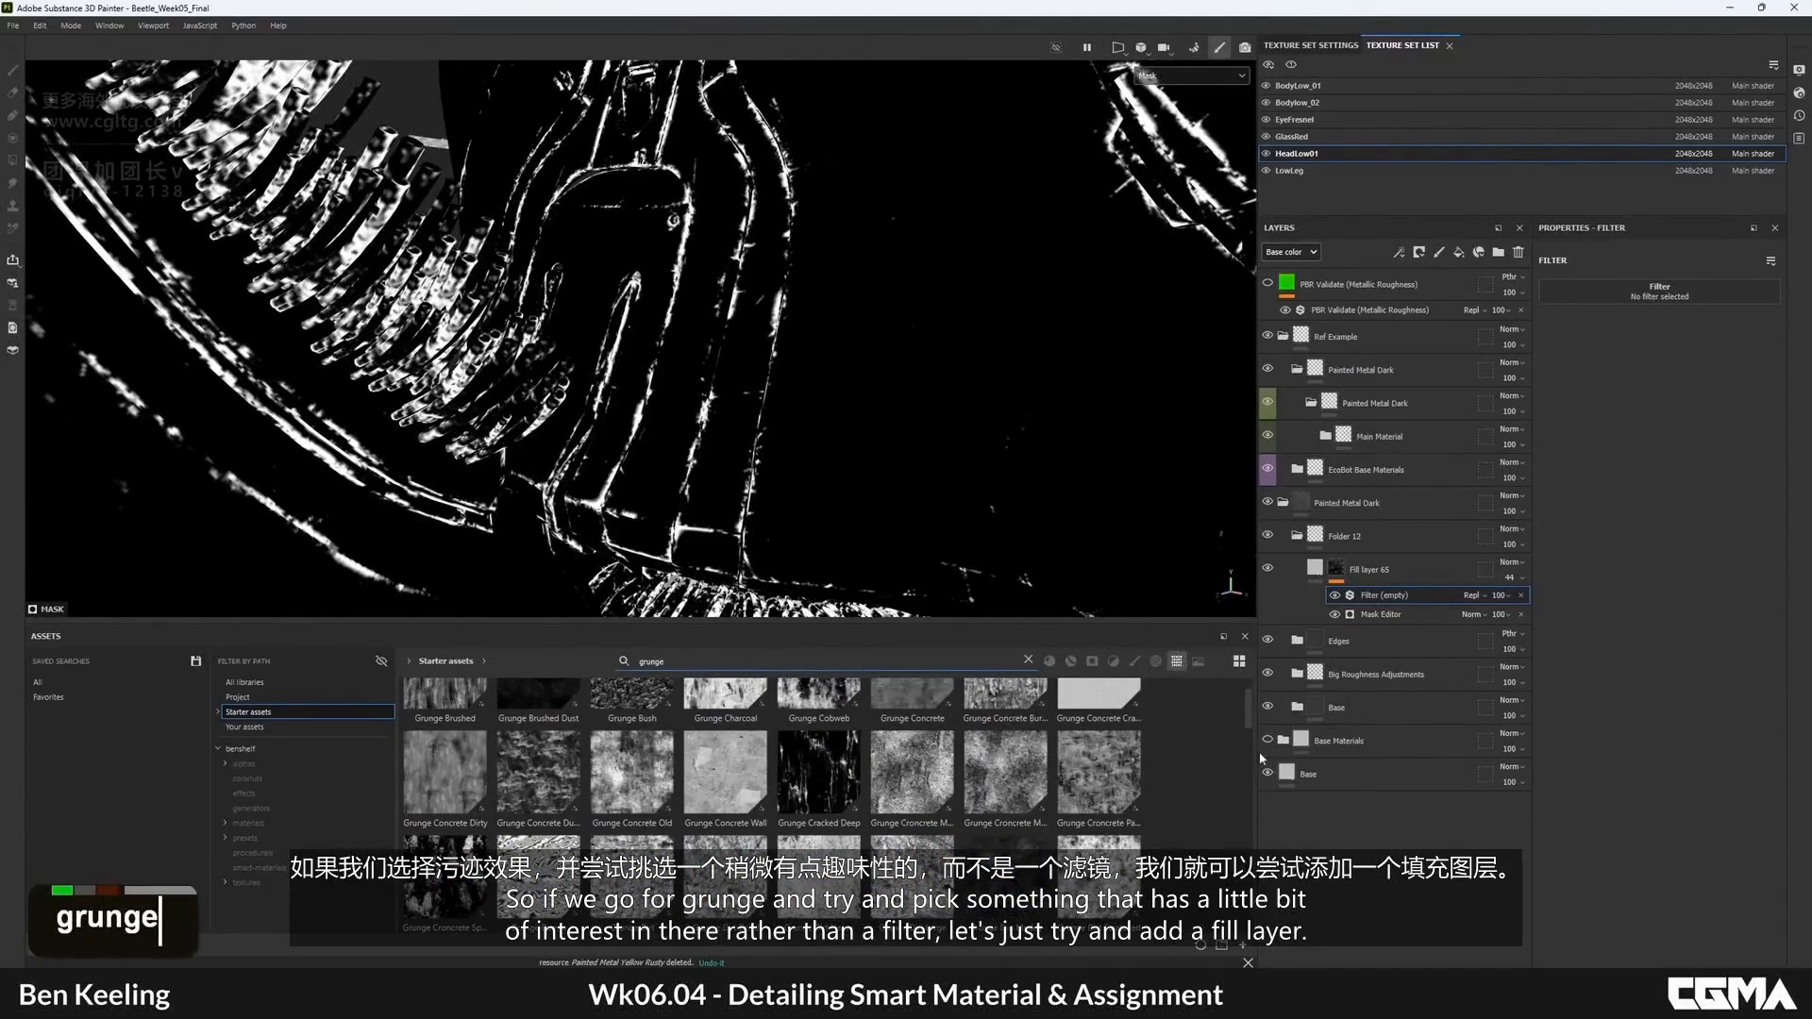
pyautogui.scroll(-5, 1092, 746)
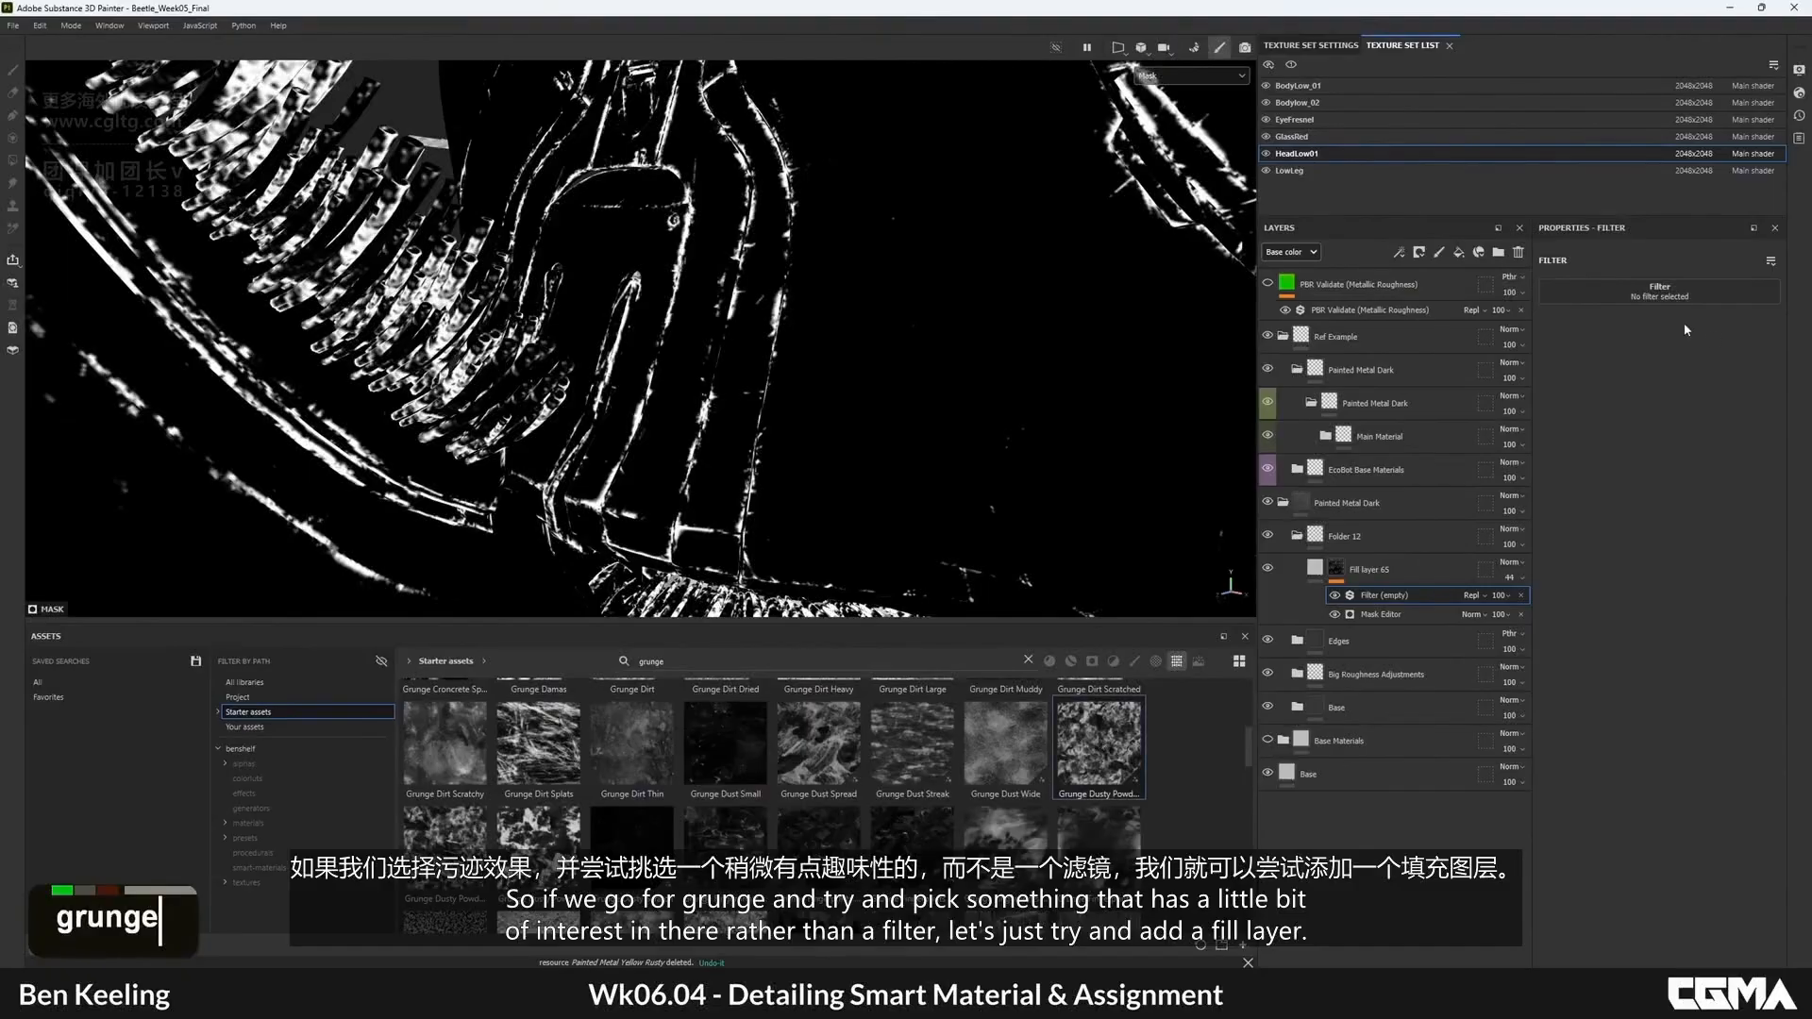
# - Replace the empty filter in Fill layer 65's mask with a fill that uses the Grunge Dusty Powder Mass texture
pyautogui.moveTo(1187, 638); pyautogui.dragTo(1148, 717)
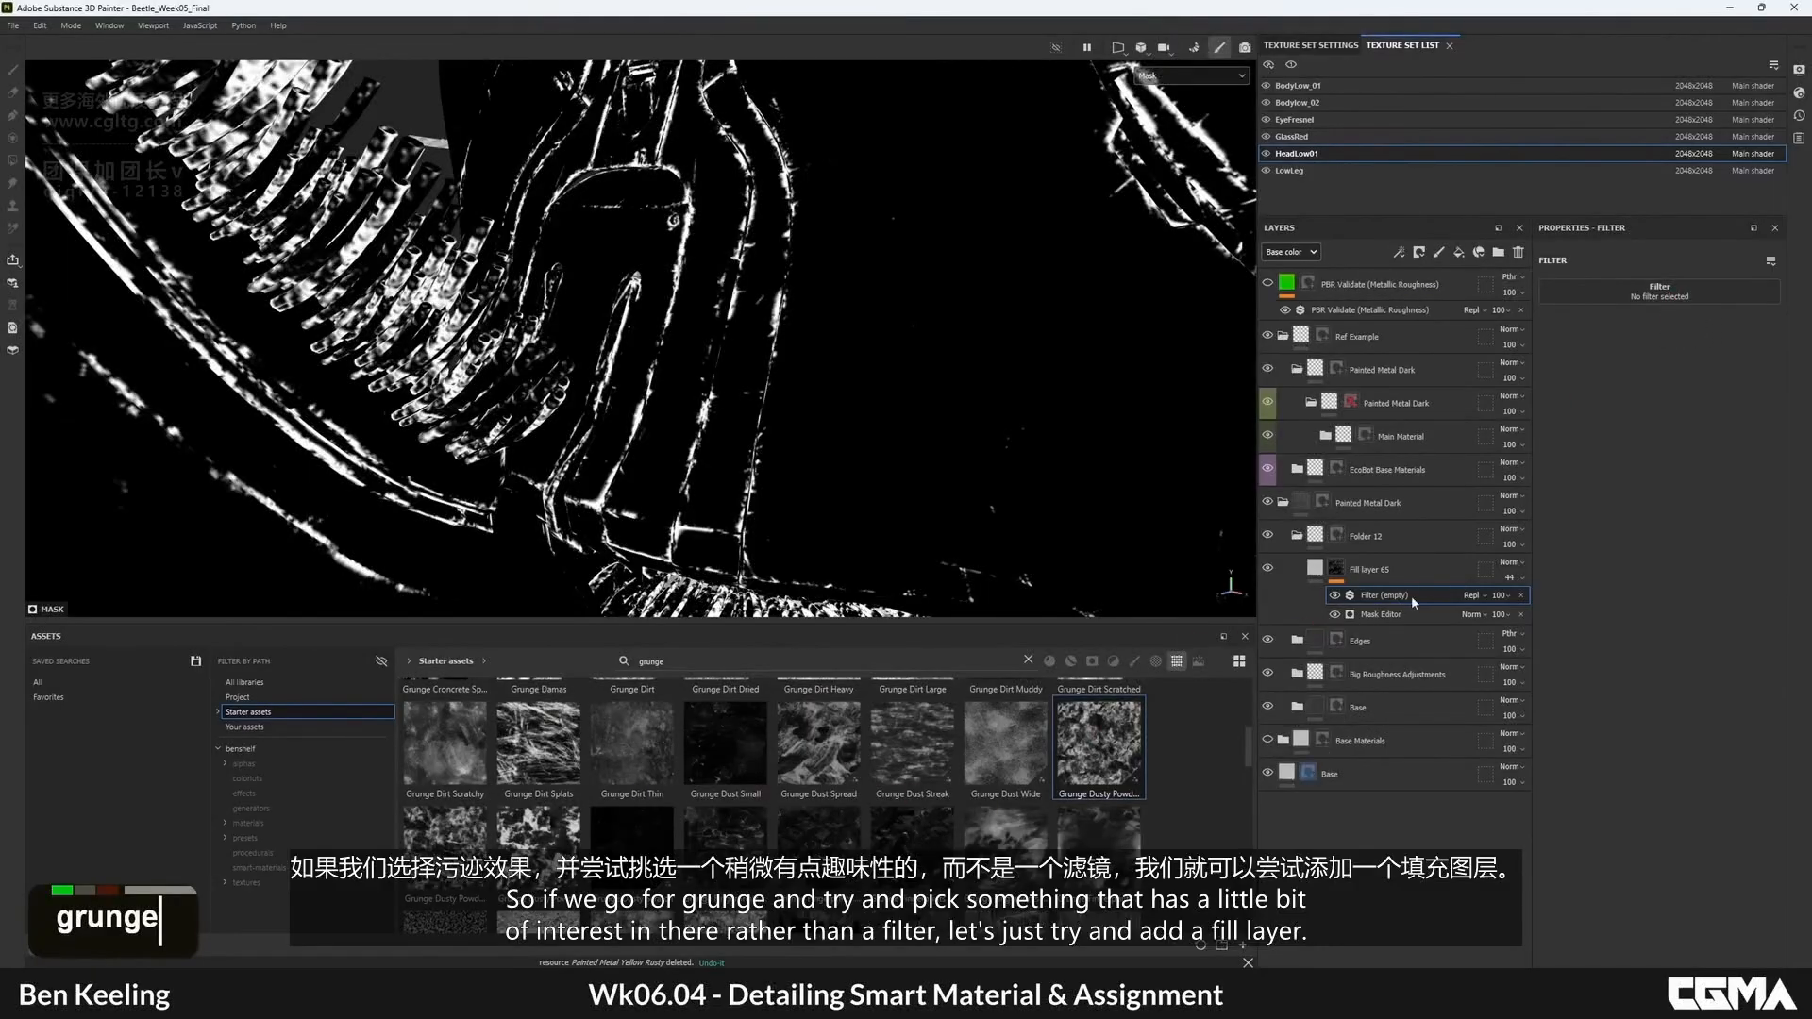
pyautogui.click(1521, 595)
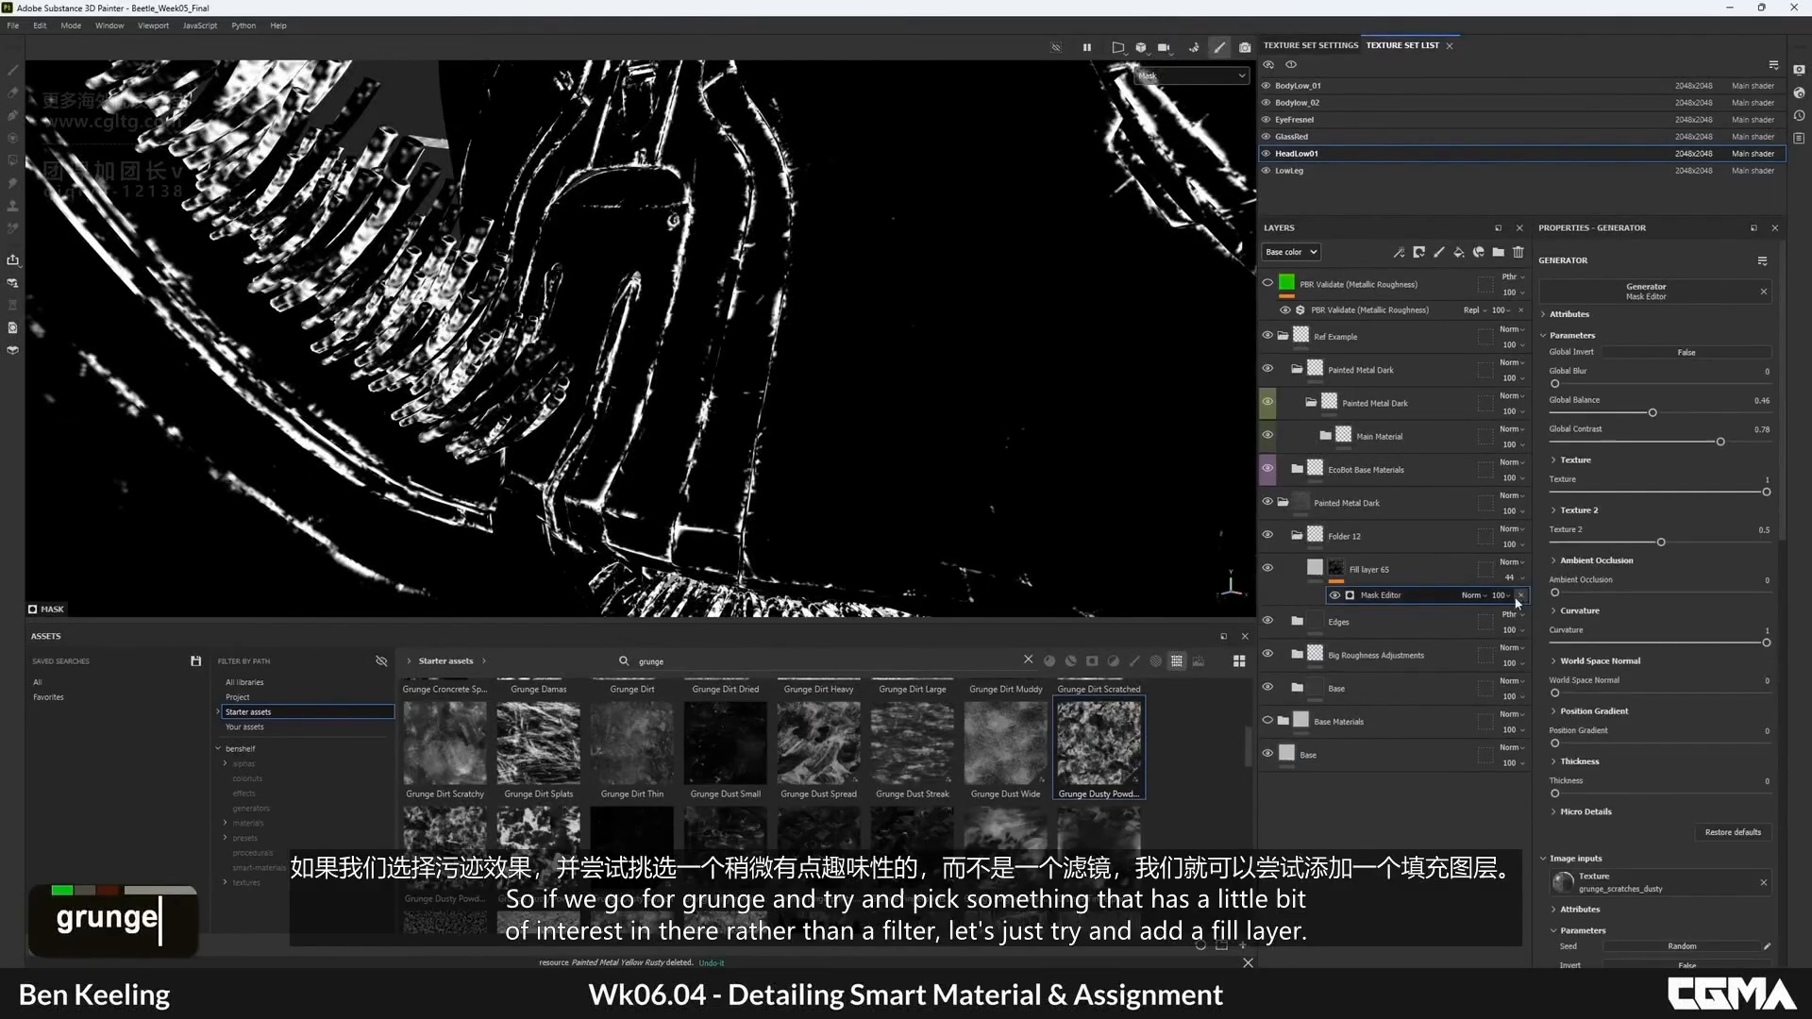
pyautogui.rightClick(1342, 571)
pyautogui.click(1381, 490)
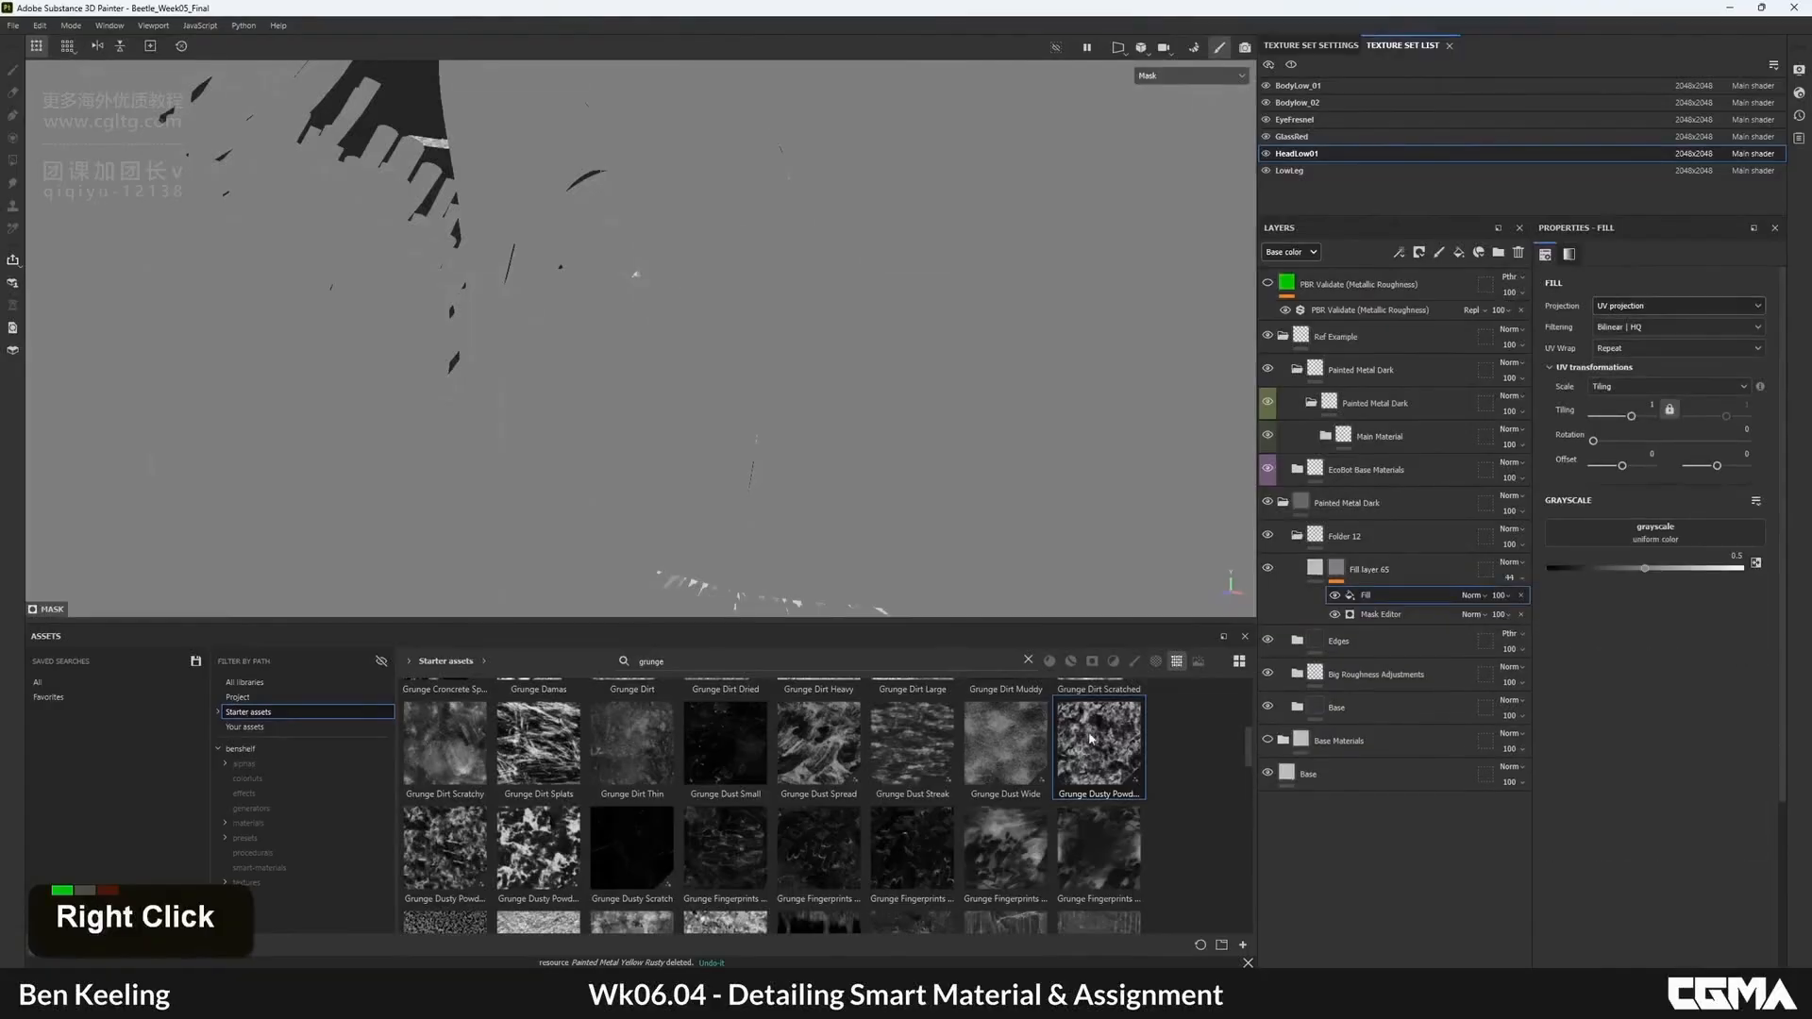
pyautogui.moveTo(1092, 740); pyautogui.dragTo(1657, 534)
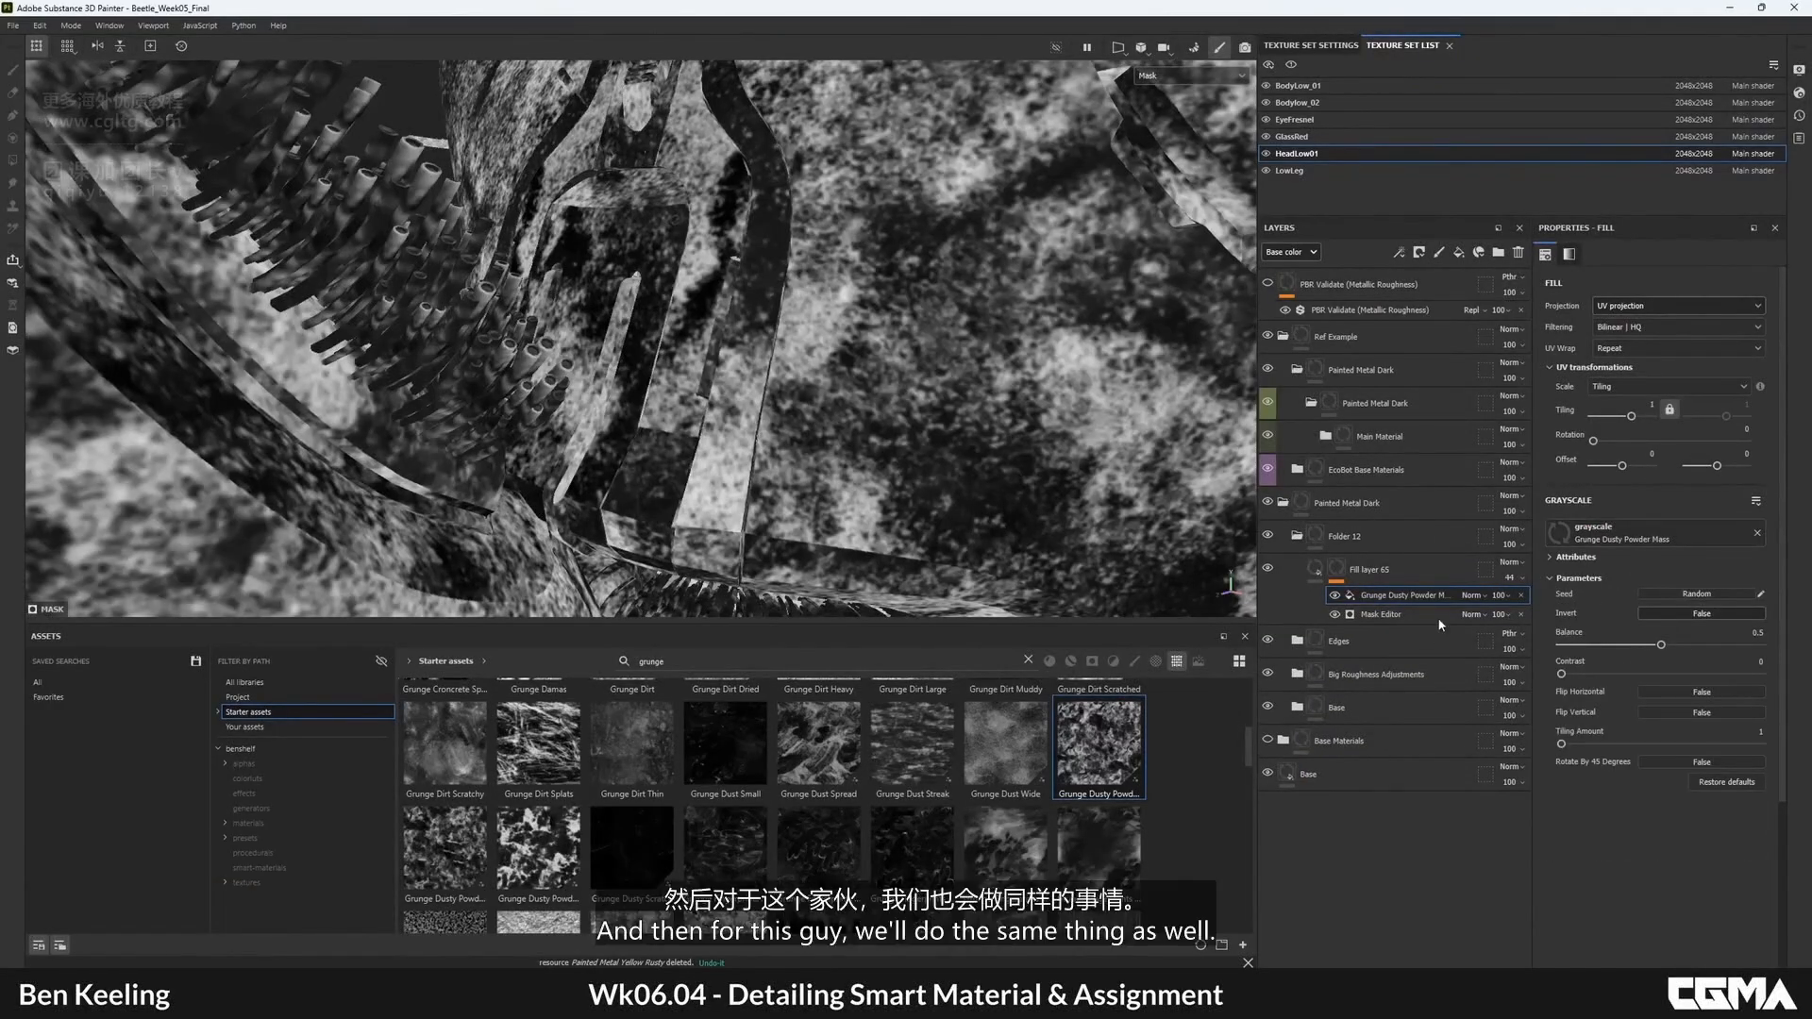
# - Switch the grunge fill to Tri-planar projection and set its tiling to 4
pyautogui.doubleClick(1648, 304)
pyautogui.click(1625, 354)
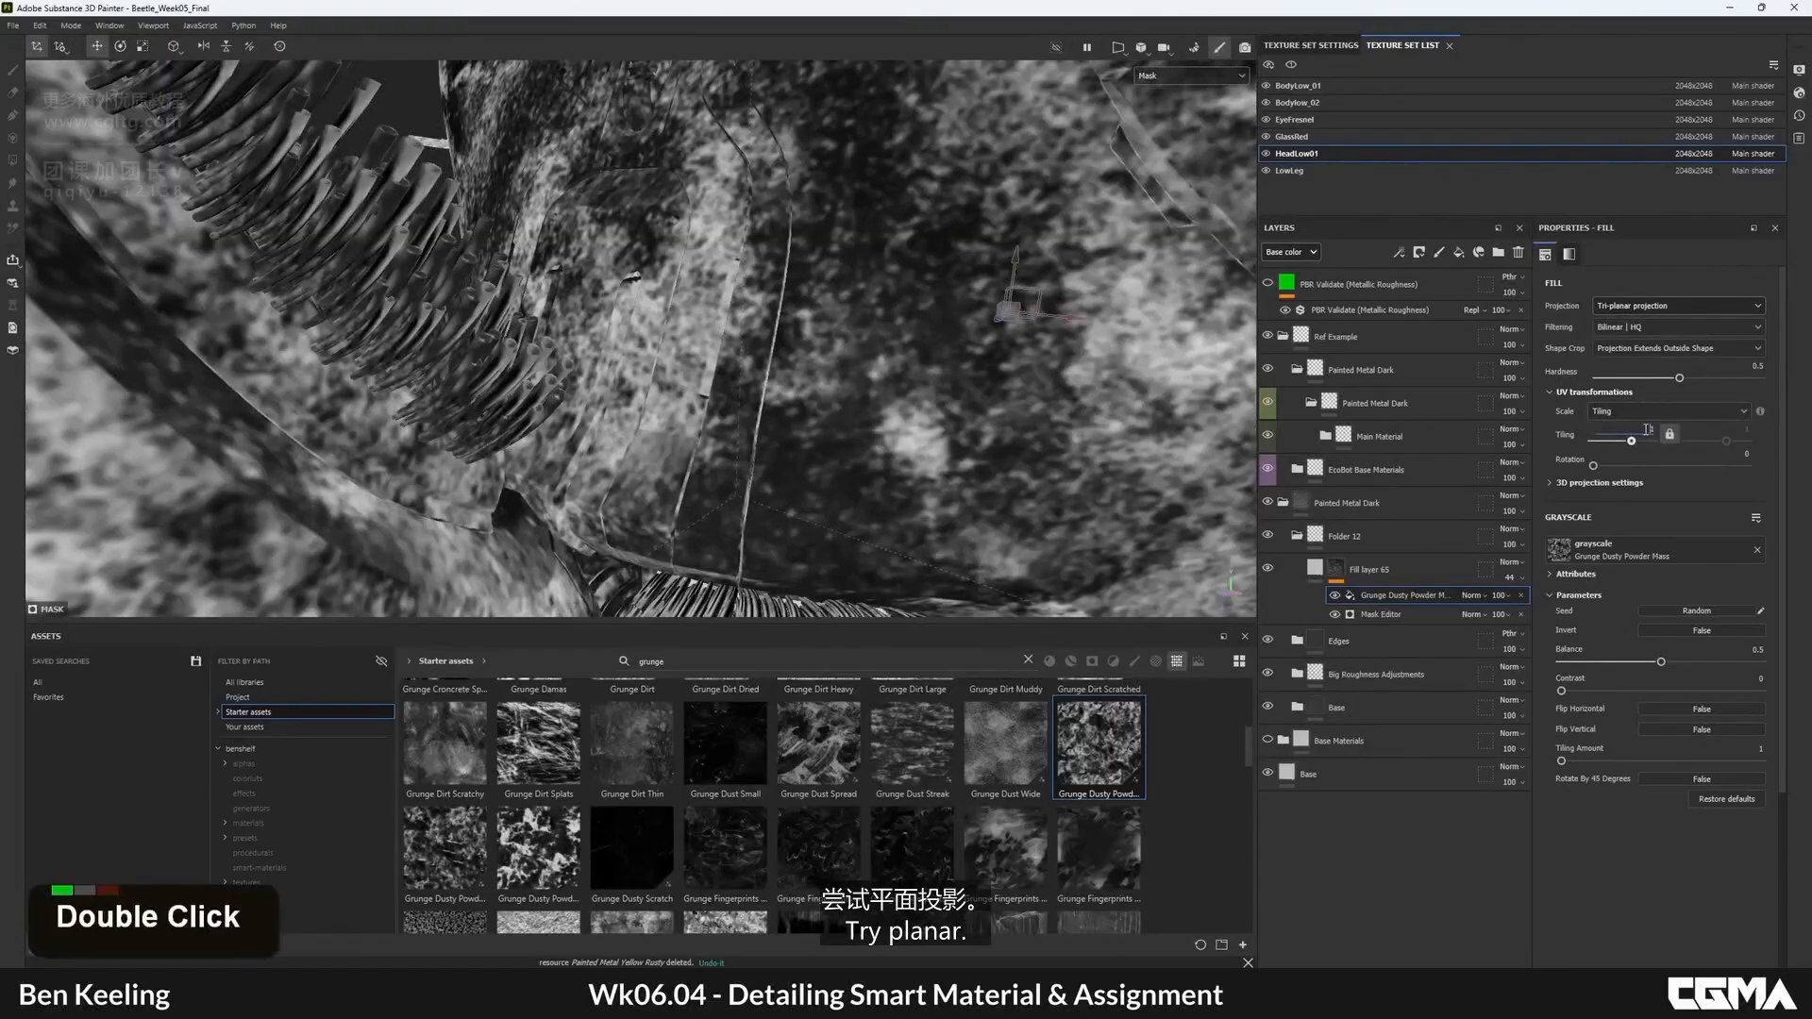
pyautogui.press('BackSpace')
pyautogui.press('Right')
pyautogui.write('4')
pyautogui.press('Return')
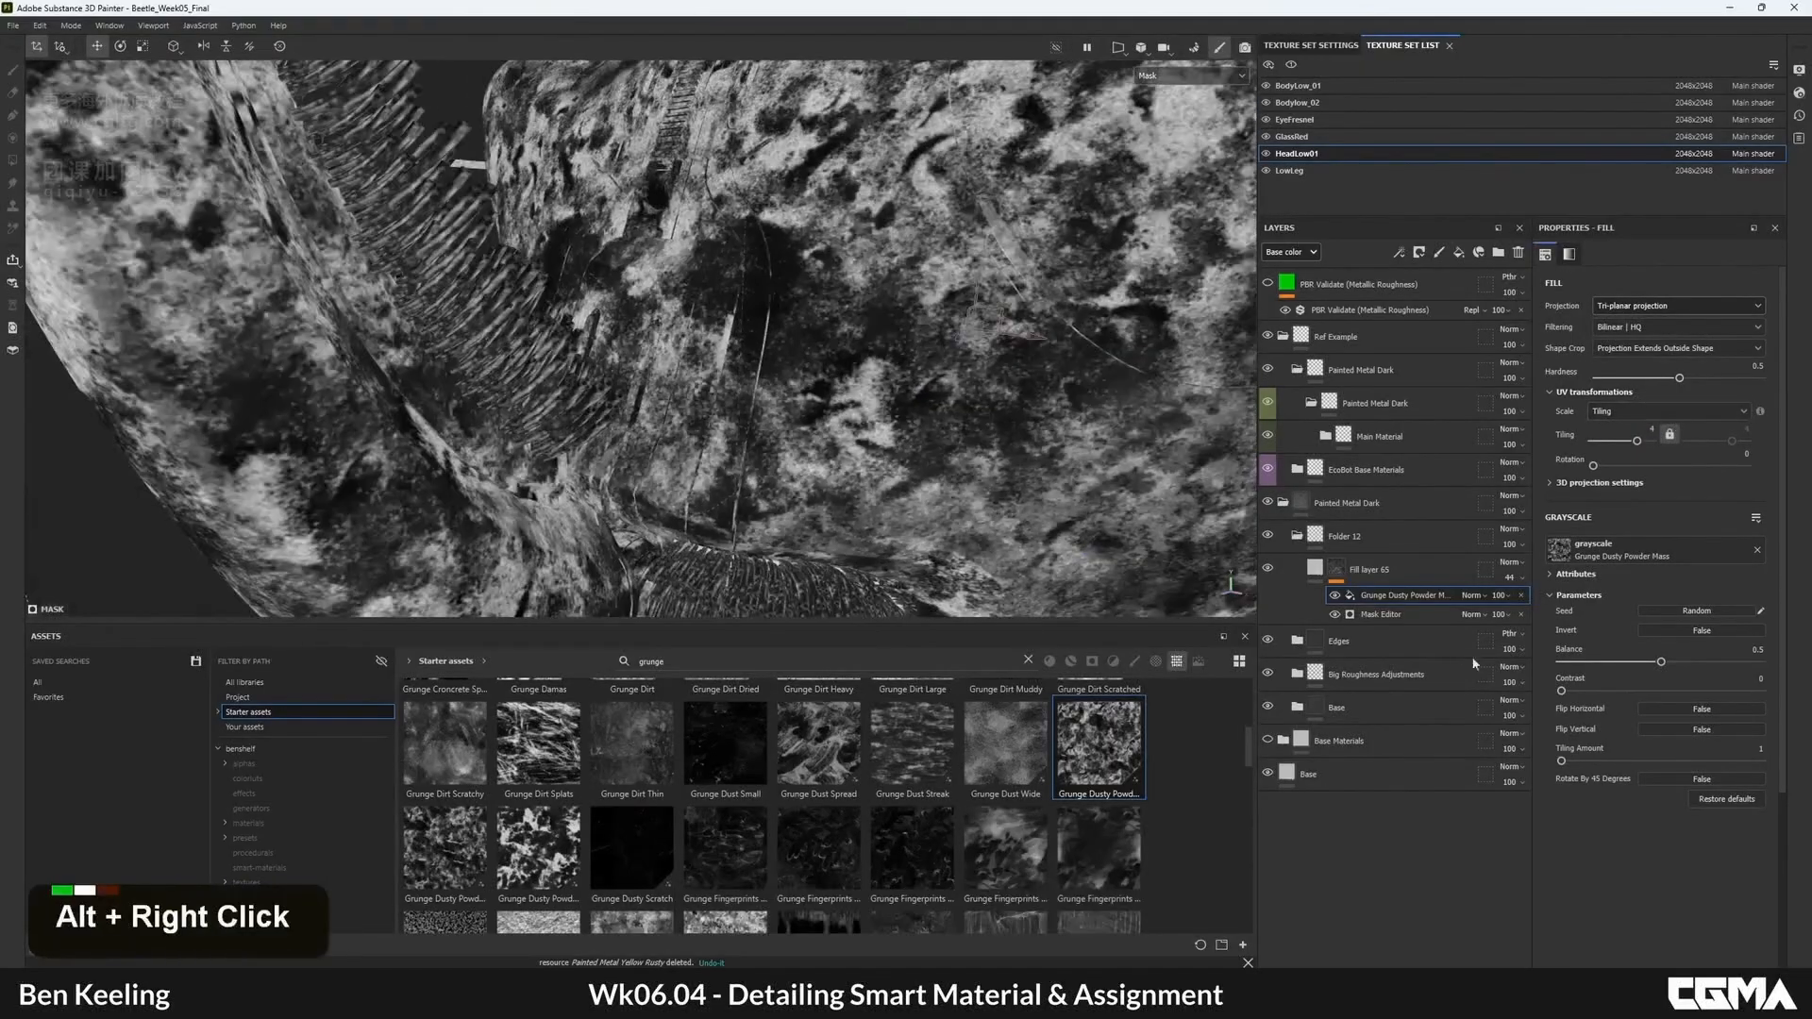
# - Set the grunge fill's blend mode to Subtract and compare the mask with the fill hidden and shown
pyautogui.click(1472, 595)
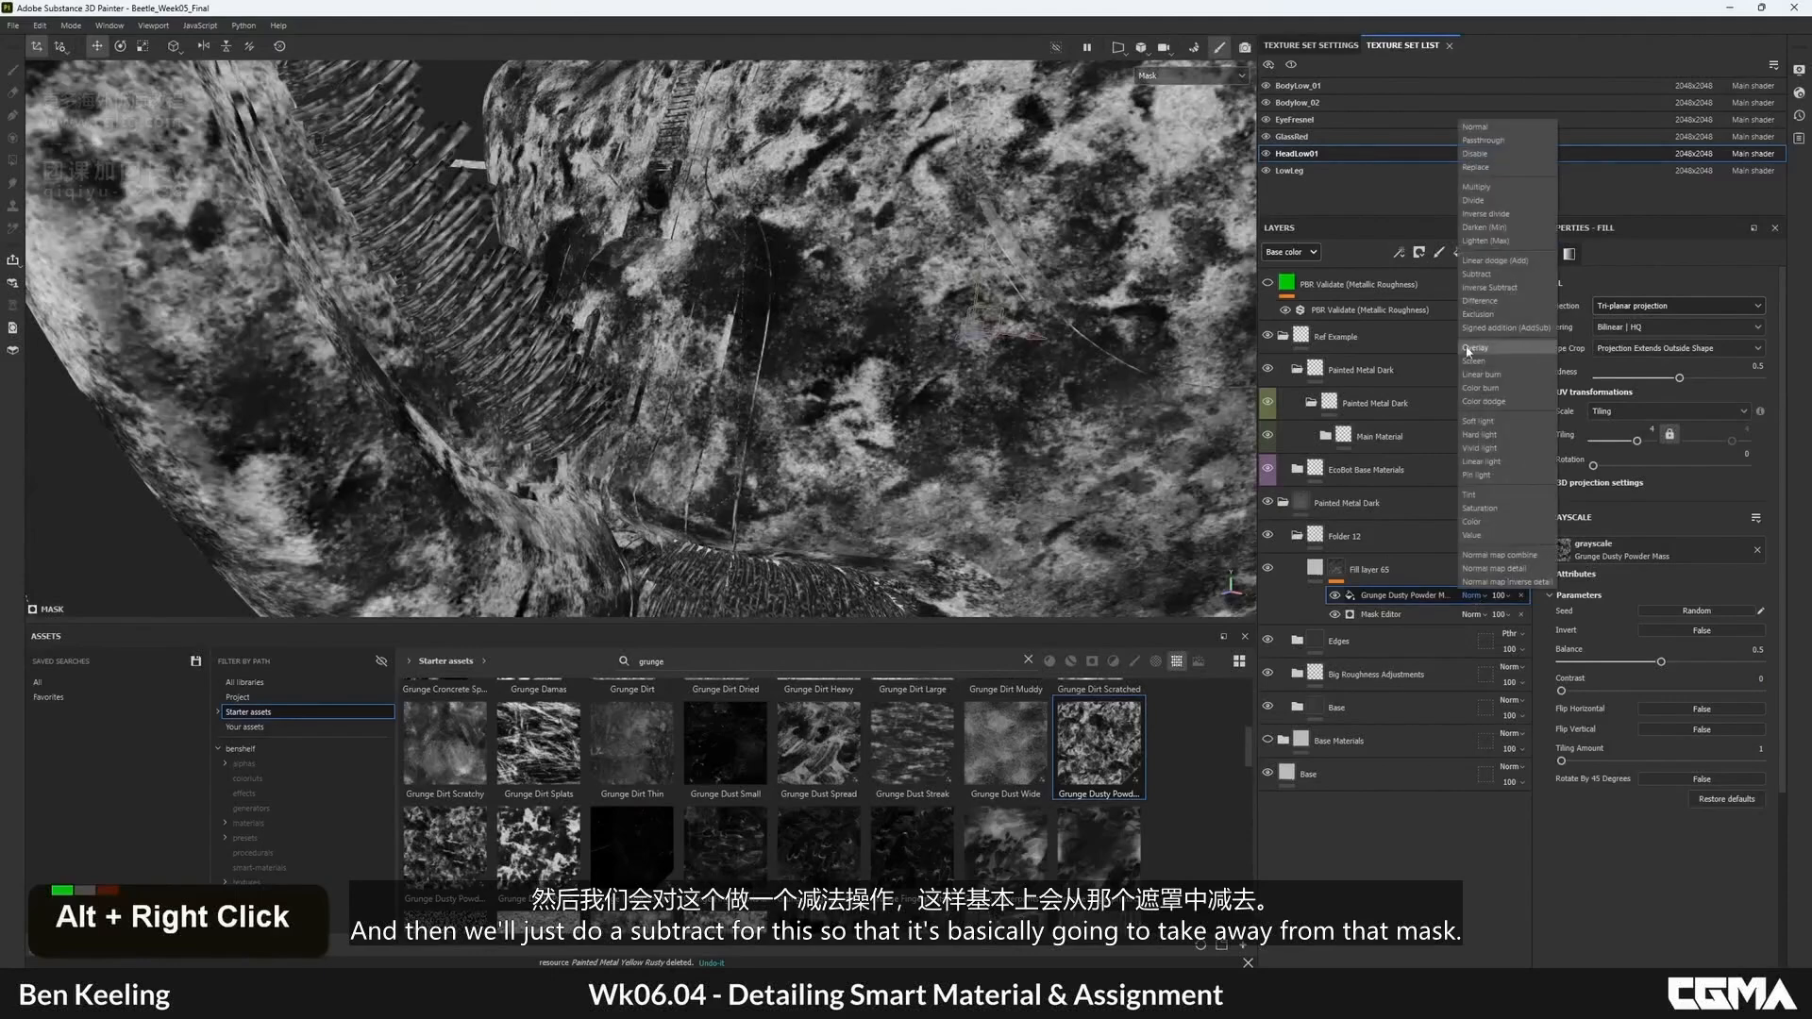
pyautogui.click(1482, 275)
pyautogui.keyDown('alt'); pyautogui.moveTo(849, 406); pyautogui.dragTo(963, 467); pyautogui.keyUp('alt')
pyautogui.doubleClick(1336, 596)
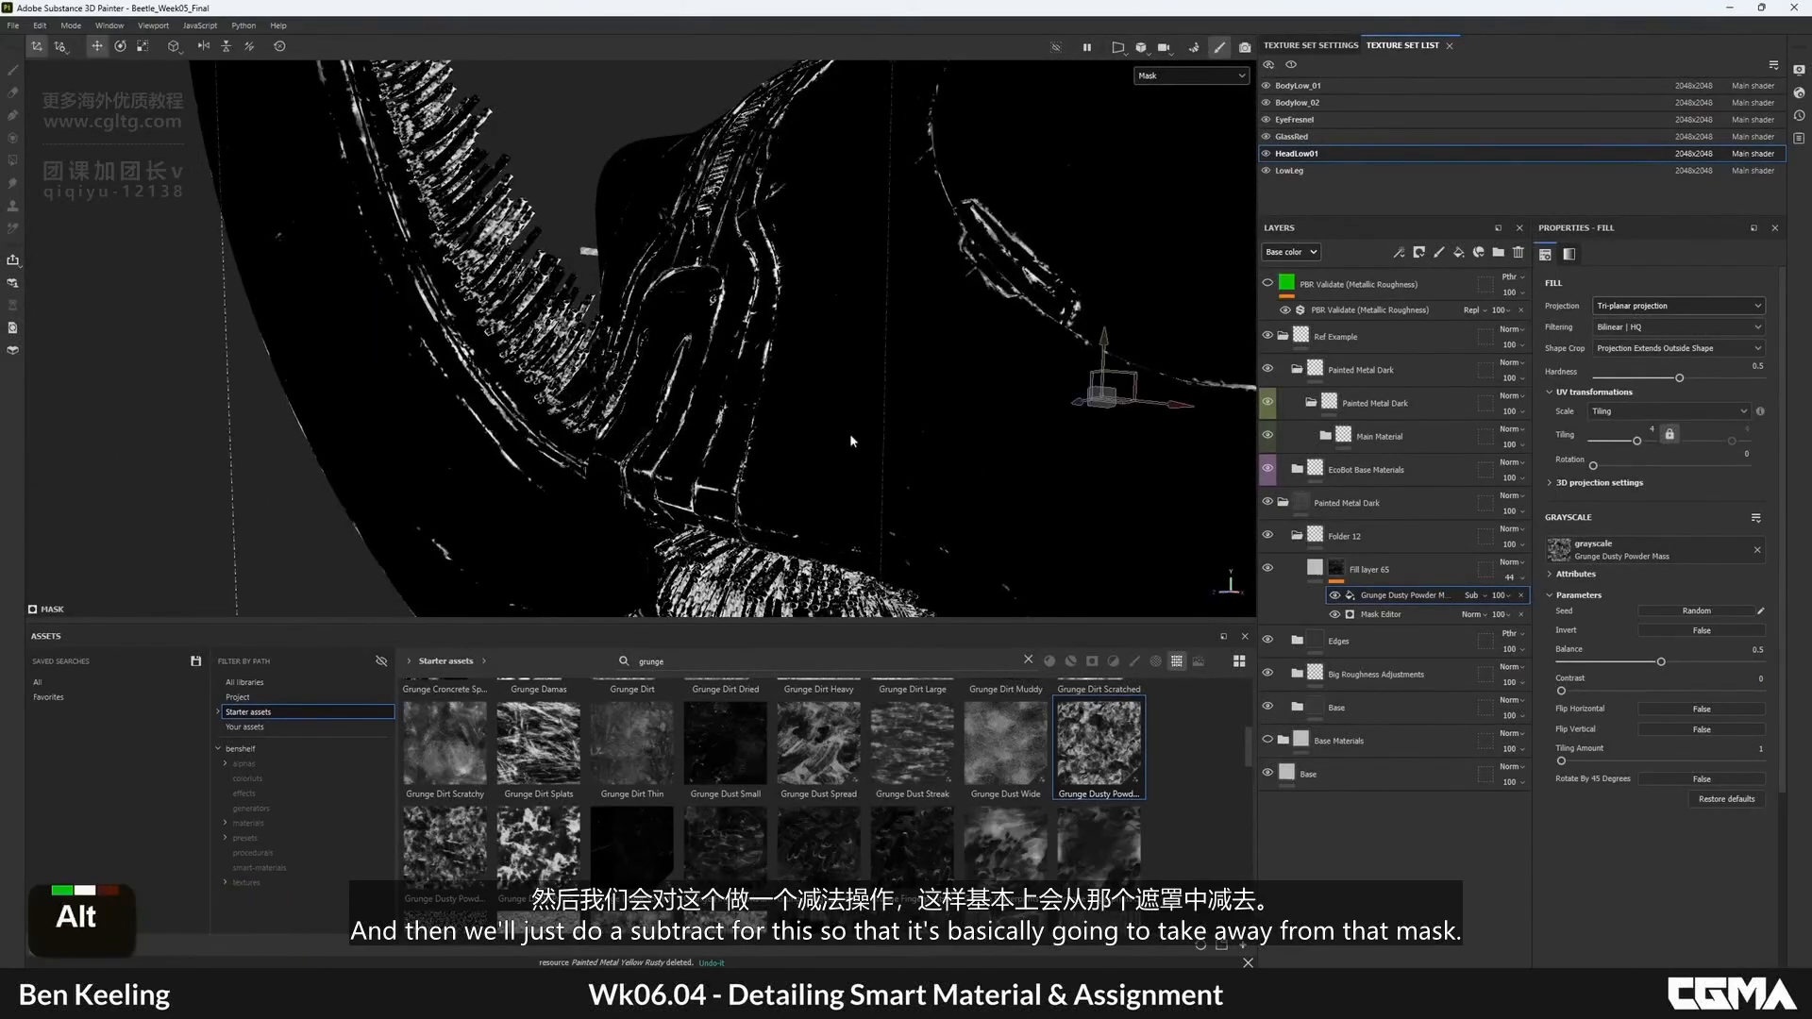
pyautogui.keyDown('alt'); pyautogui.moveTo(849, 433); pyautogui.dragTo(820, 482, button='right'); pyautogui.keyUp('alt')
pyautogui.keyDown('alt'); pyautogui.moveTo(819, 481); pyautogui.dragTo(887, 400, button='middle'); pyautogui.keyUp('alt')
pyautogui.keyDown('alt'); pyautogui.moveTo(887, 400); pyautogui.dragTo(861, 374); pyautogui.keyUp('alt')
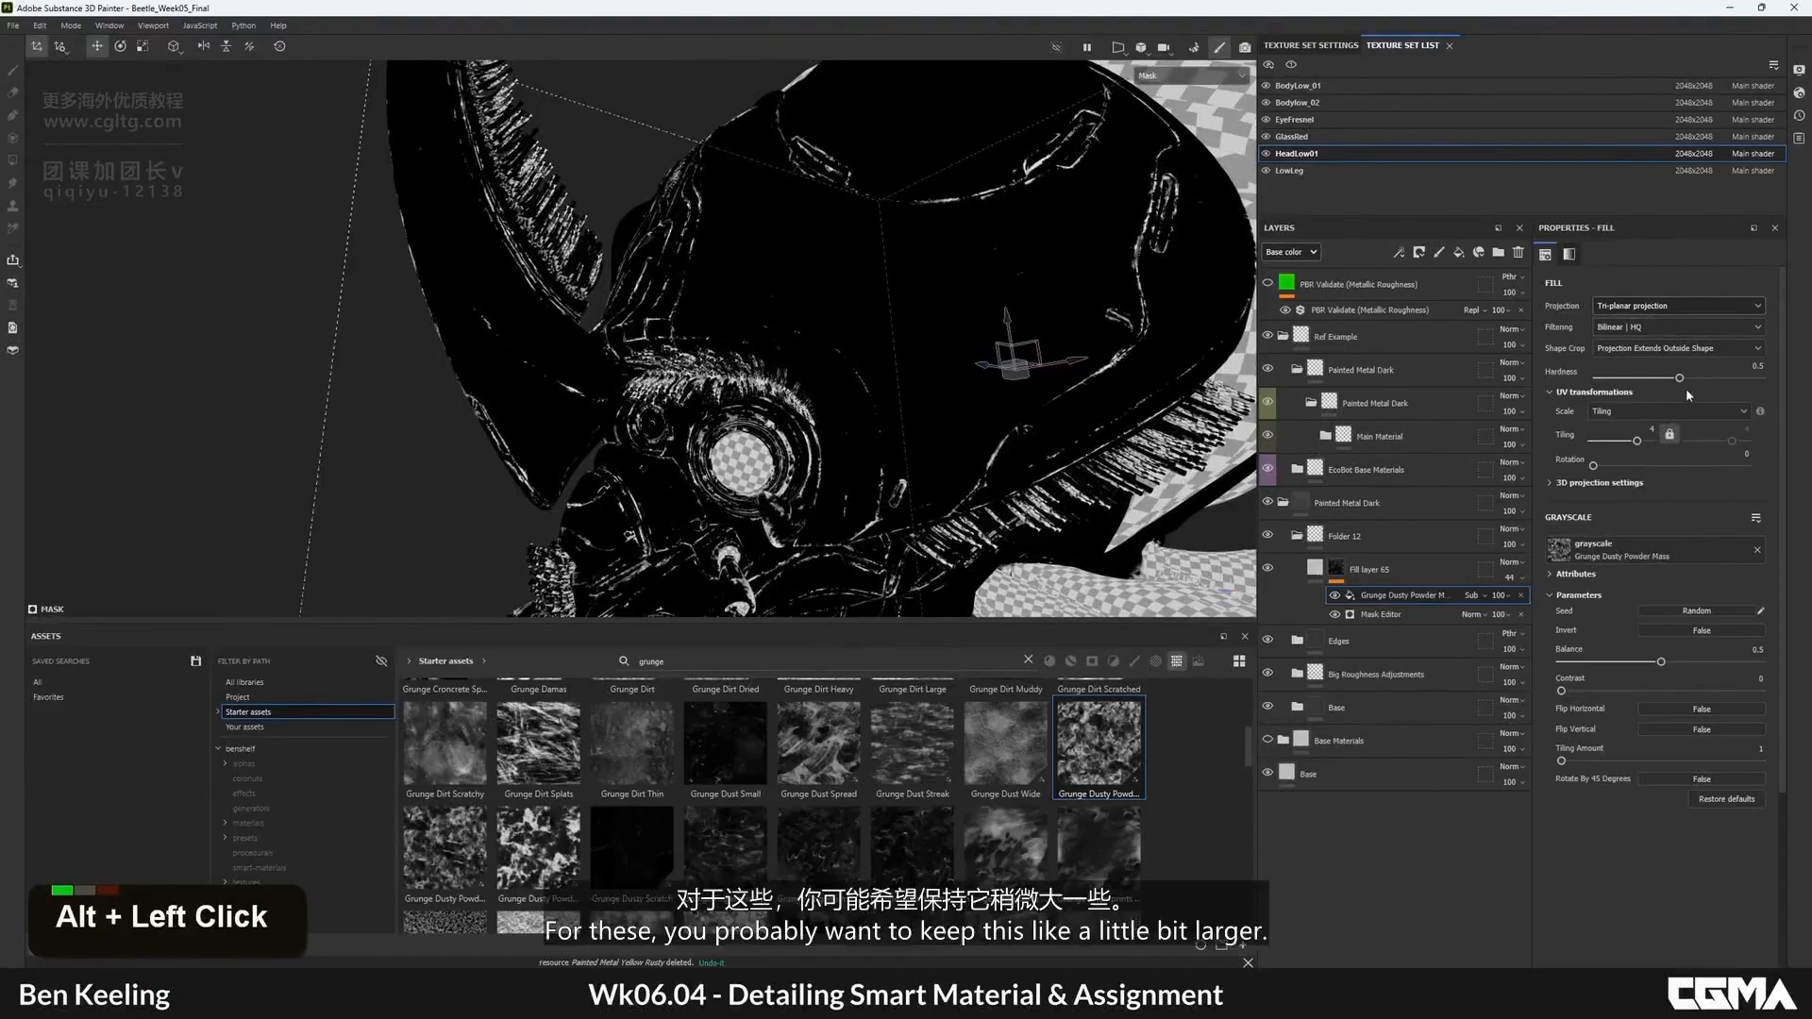
# - Set the grunge fill's tiling to 2 and replace its texture with Grunge Map 007
pyautogui.write('2')
pyautogui.press('Return')
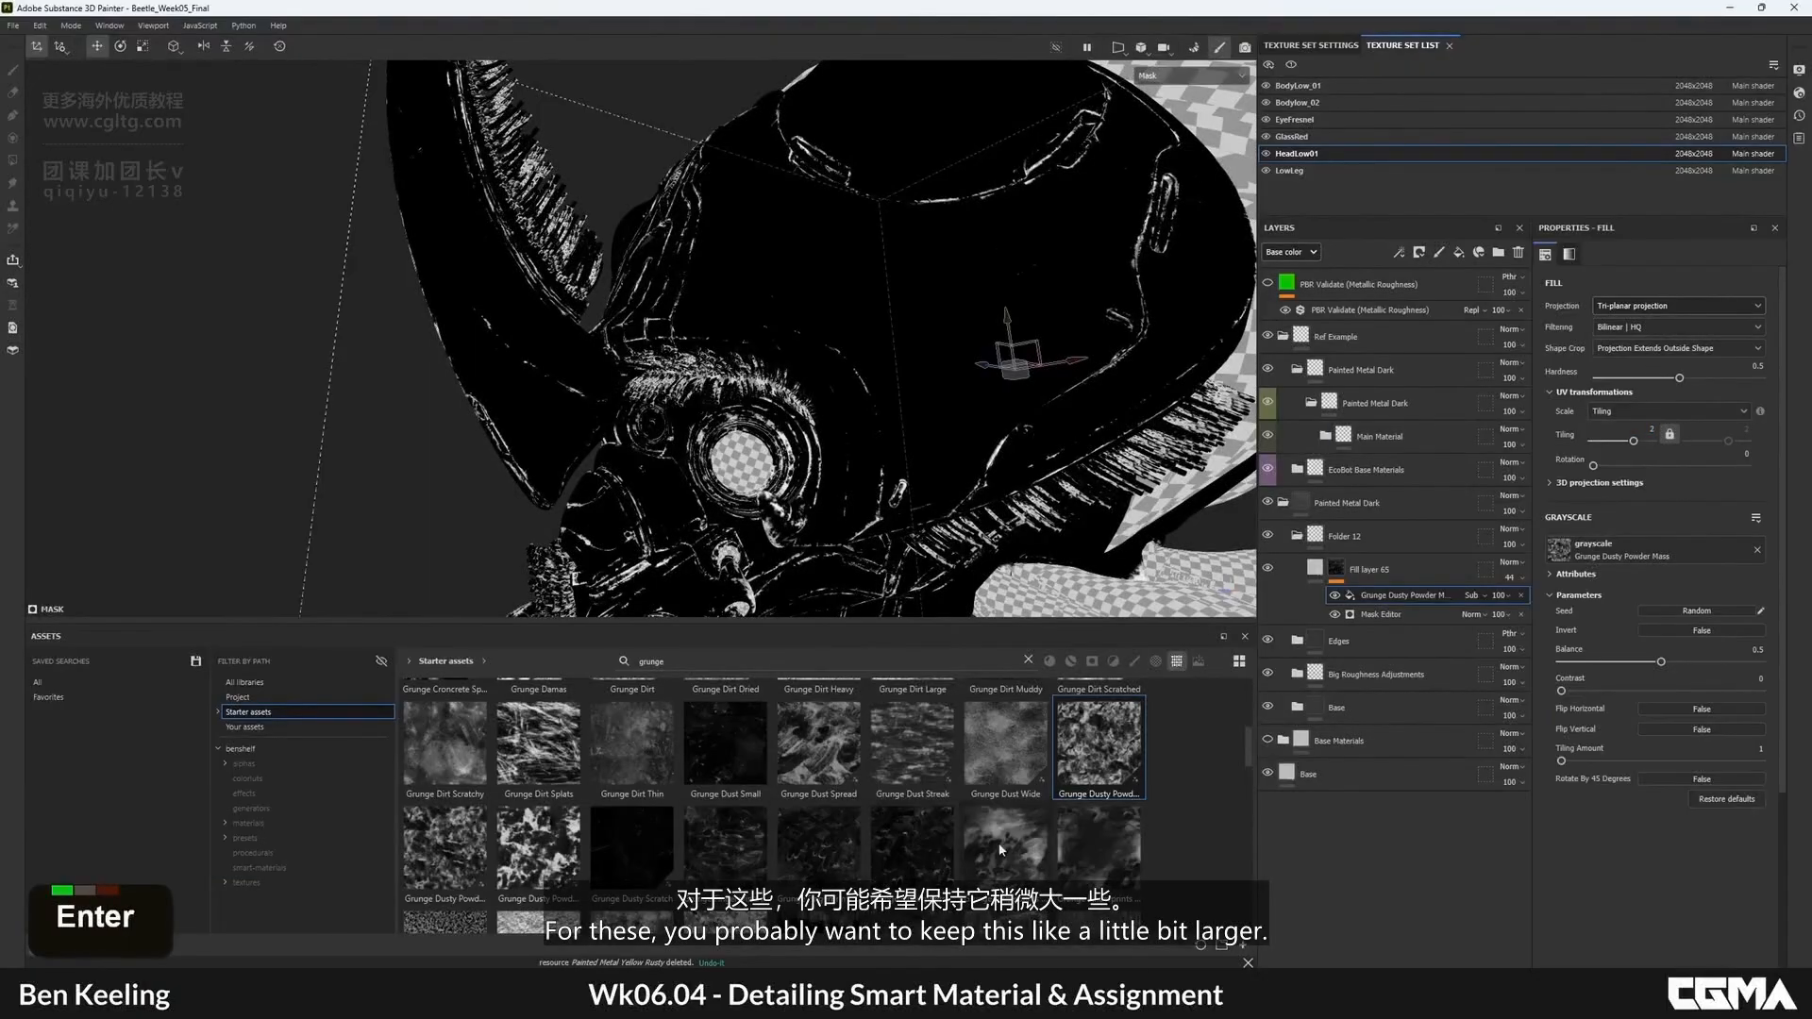
pyautogui.moveTo(1249, 744); pyautogui.dragTo(1248, 812)
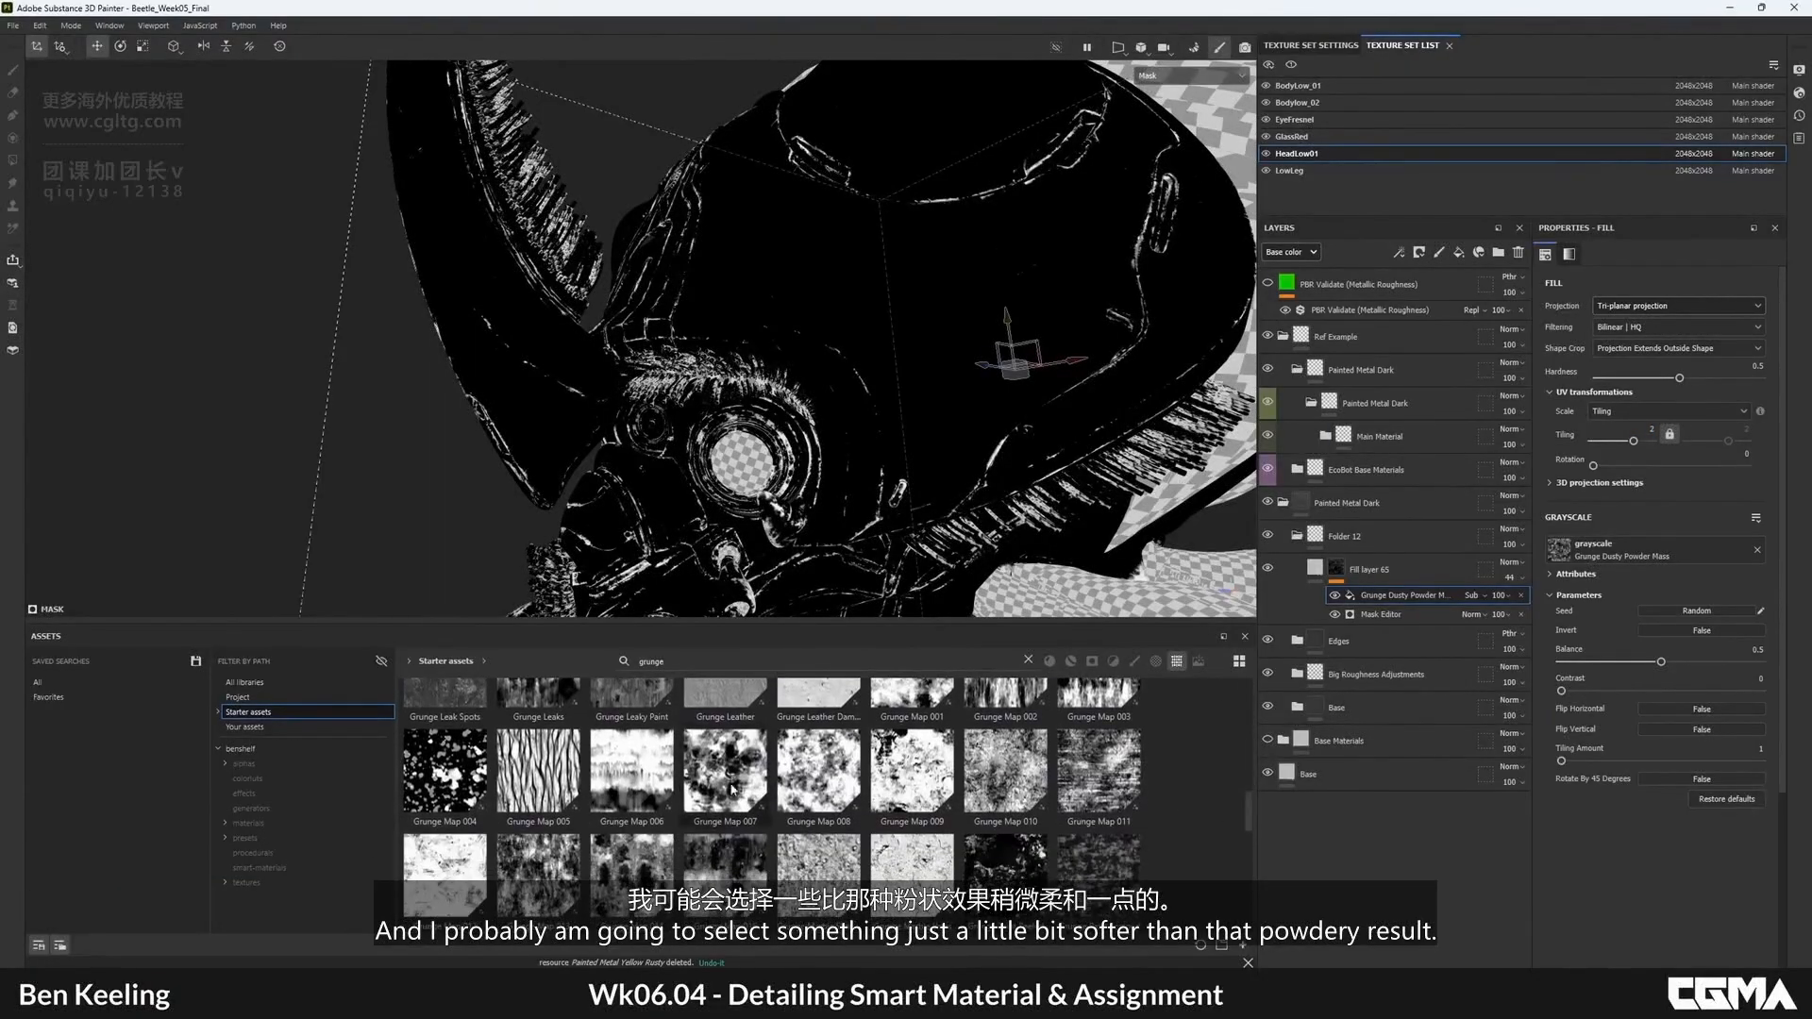
pyautogui.moveTo(1589, 548); pyautogui.dragTo(1592, 550)
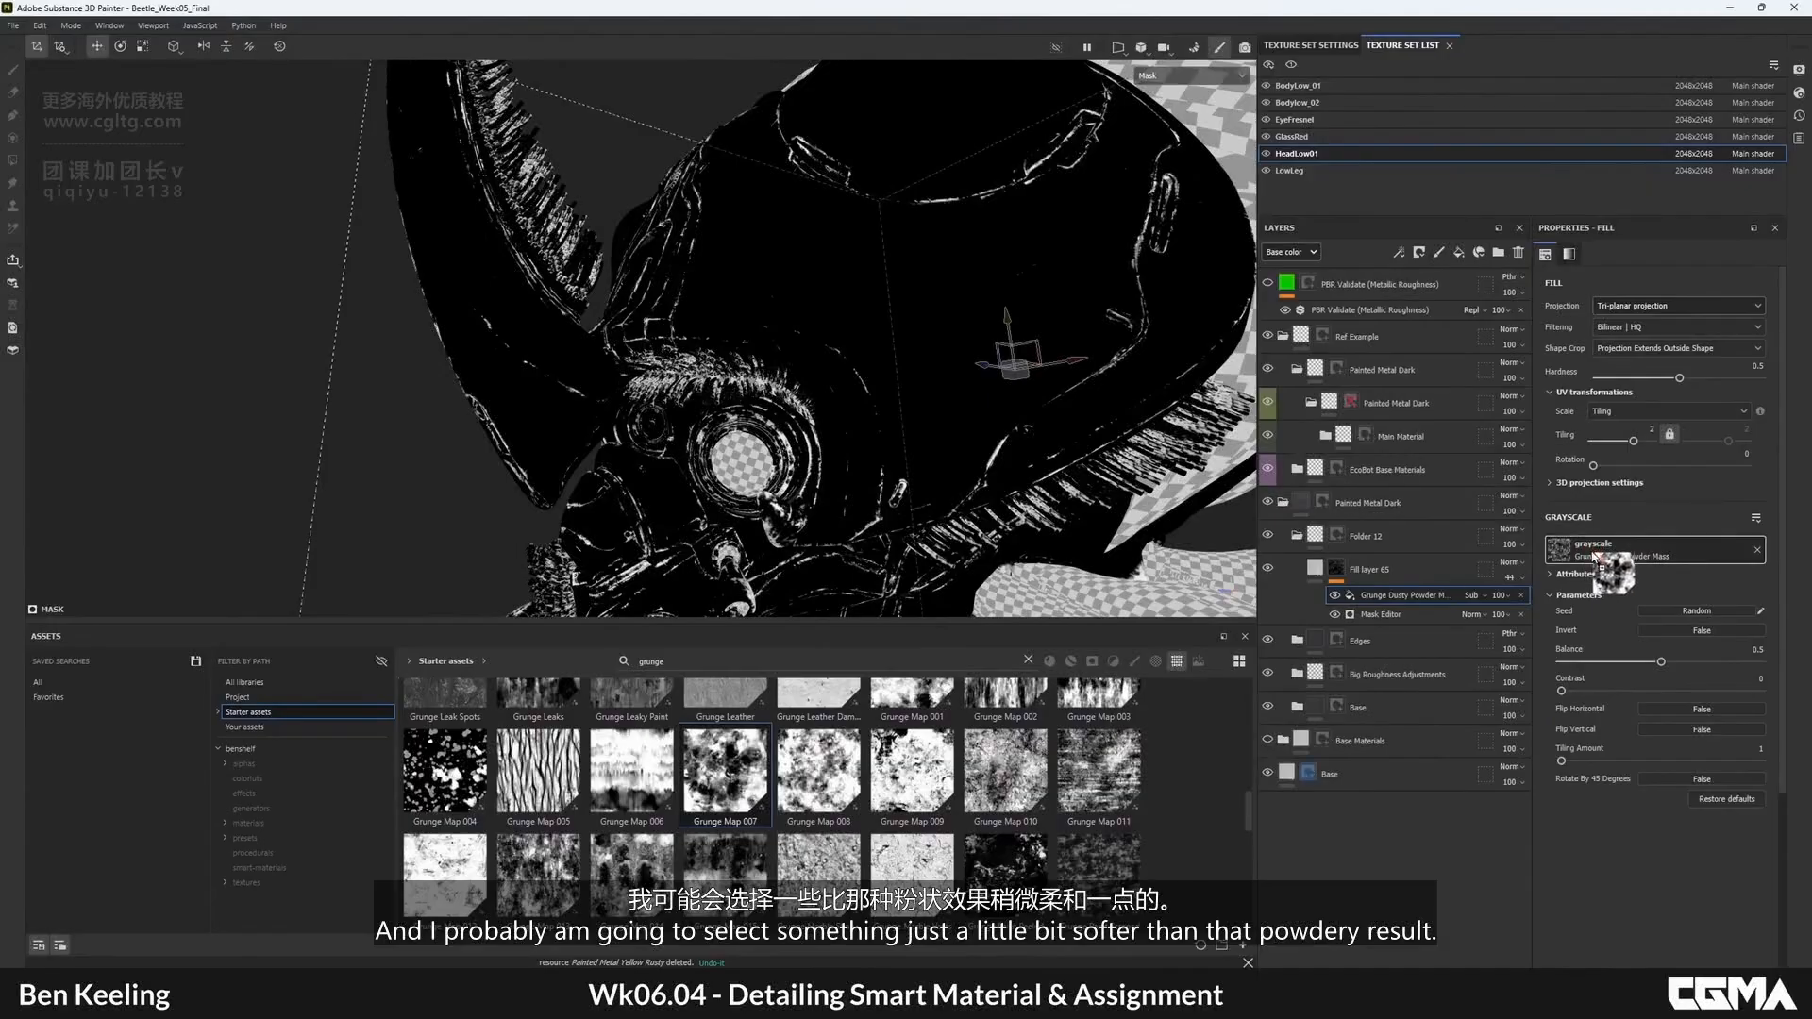
# - Compare the edge wear with the Grunge Map 007 fill hidden and shown, first in the mask view and again in the material display
pyautogui.click(1335, 596)
pyautogui.click(1335, 595)
pyautogui.press('m')
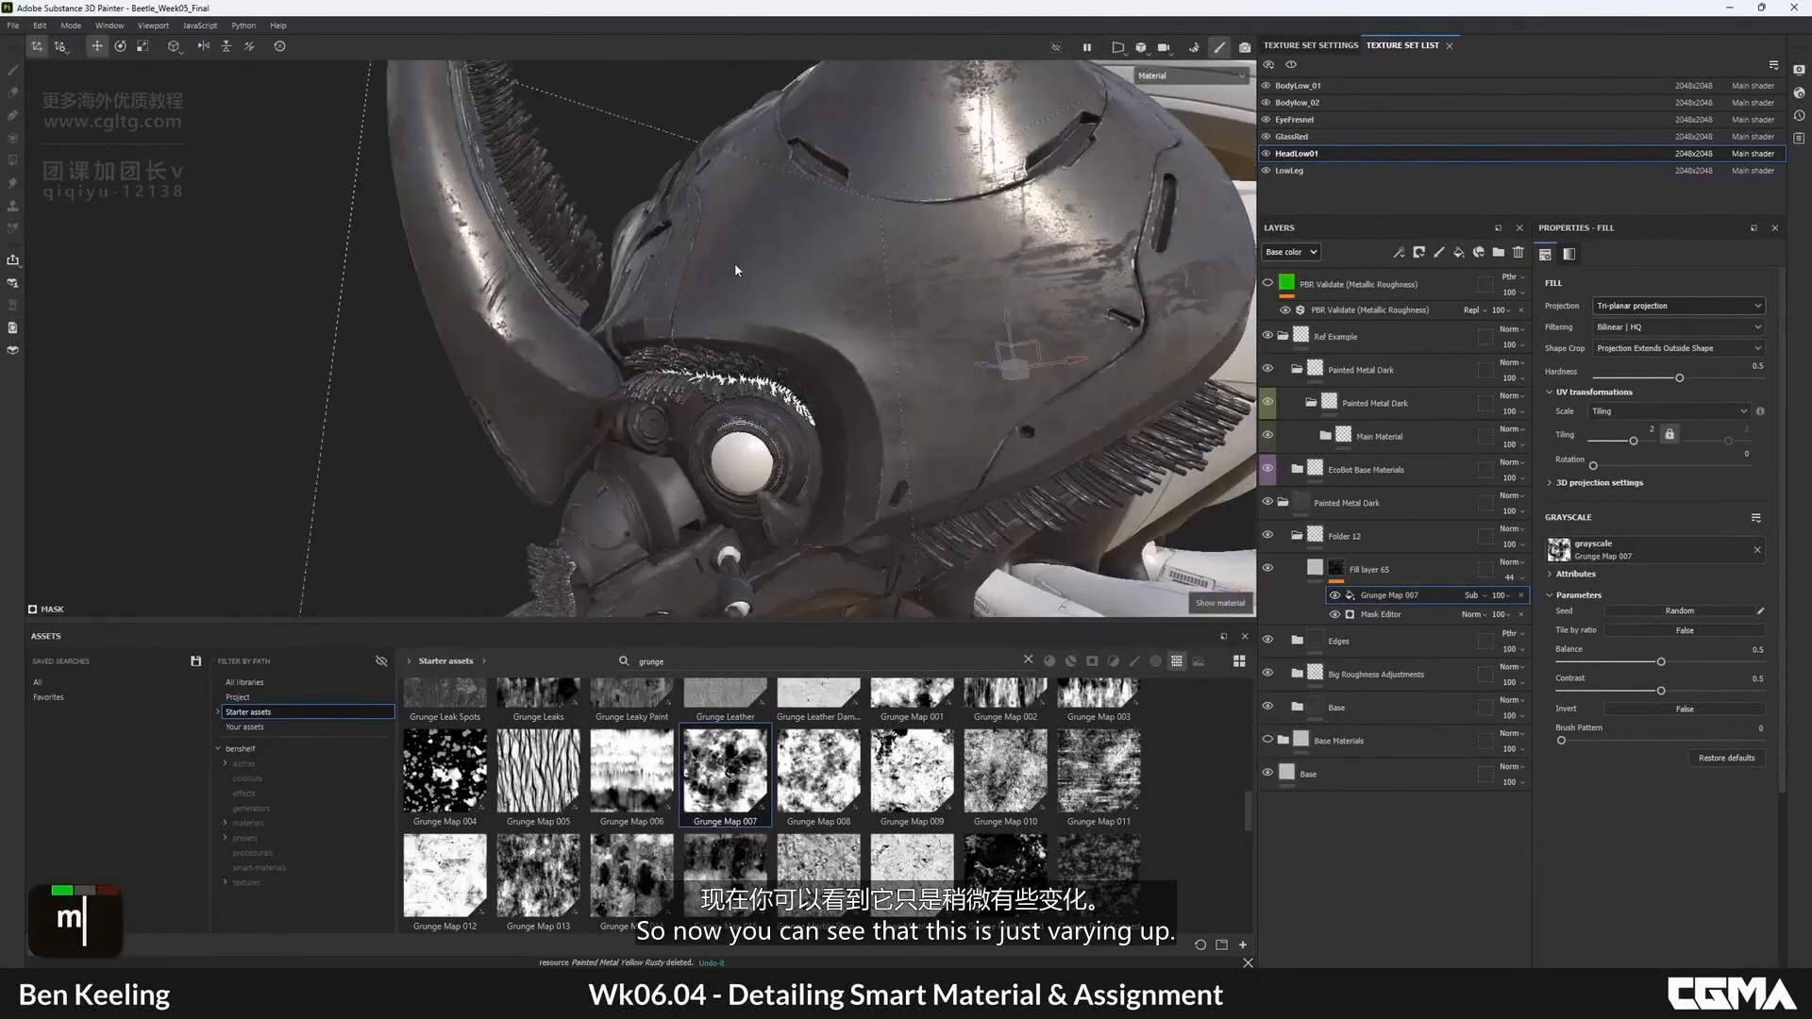
pyautogui.keyDown('alt'); pyautogui.moveTo(735, 262); pyautogui.dragTo(761, 293); pyautogui.keyUp('alt')
pyautogui.click(1334, 595)
pyautogui.click(1334, 596)
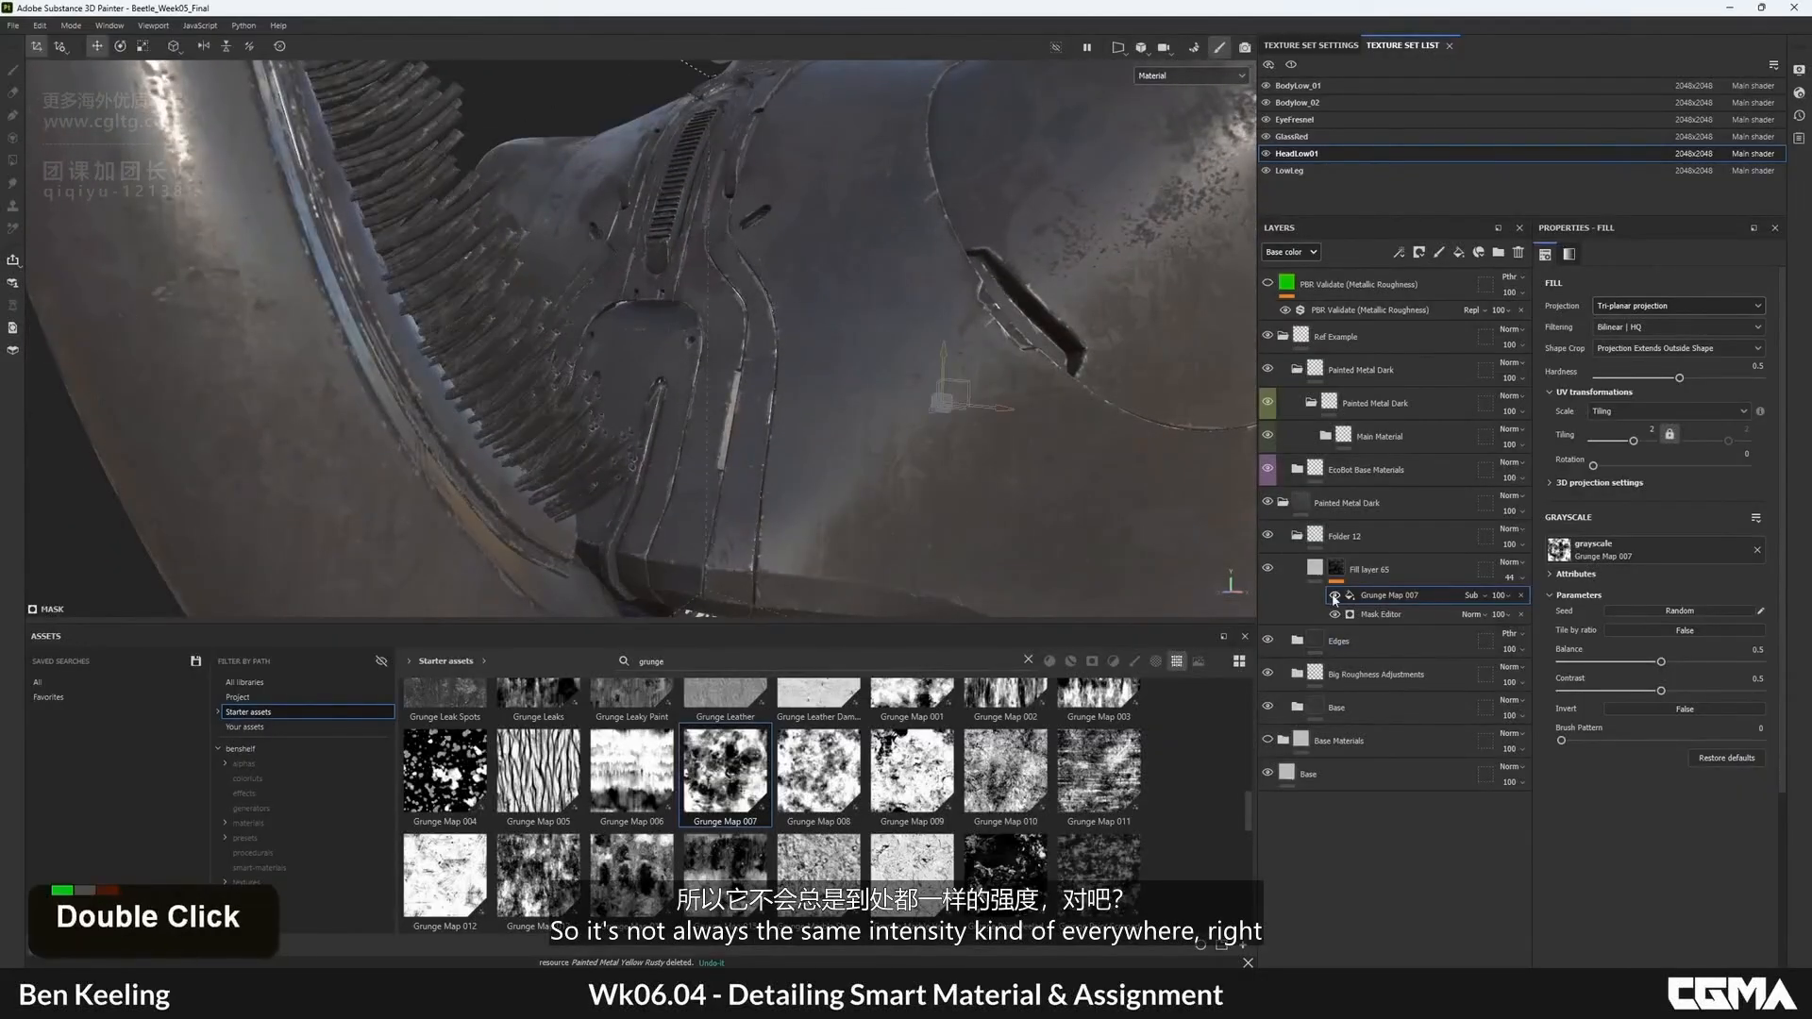
pyautogui.click(1334, 595)
pyautogui.click(1334, 595)
# - Examine the broken-up edge wear across the horn, head shell and eye area from several angles
pyautogui.keyDown('alt'); pyautogui.moveTo(746, 307); pyautogui.dragTo(631, 261, button='right'); pyautogui.keyUp('alt')
pyautogui.keyDown('alt'); pyautogui.moveTo(631, 261); pyautogui.dragTo(661, 302); pyautogui.keyUp('alt')
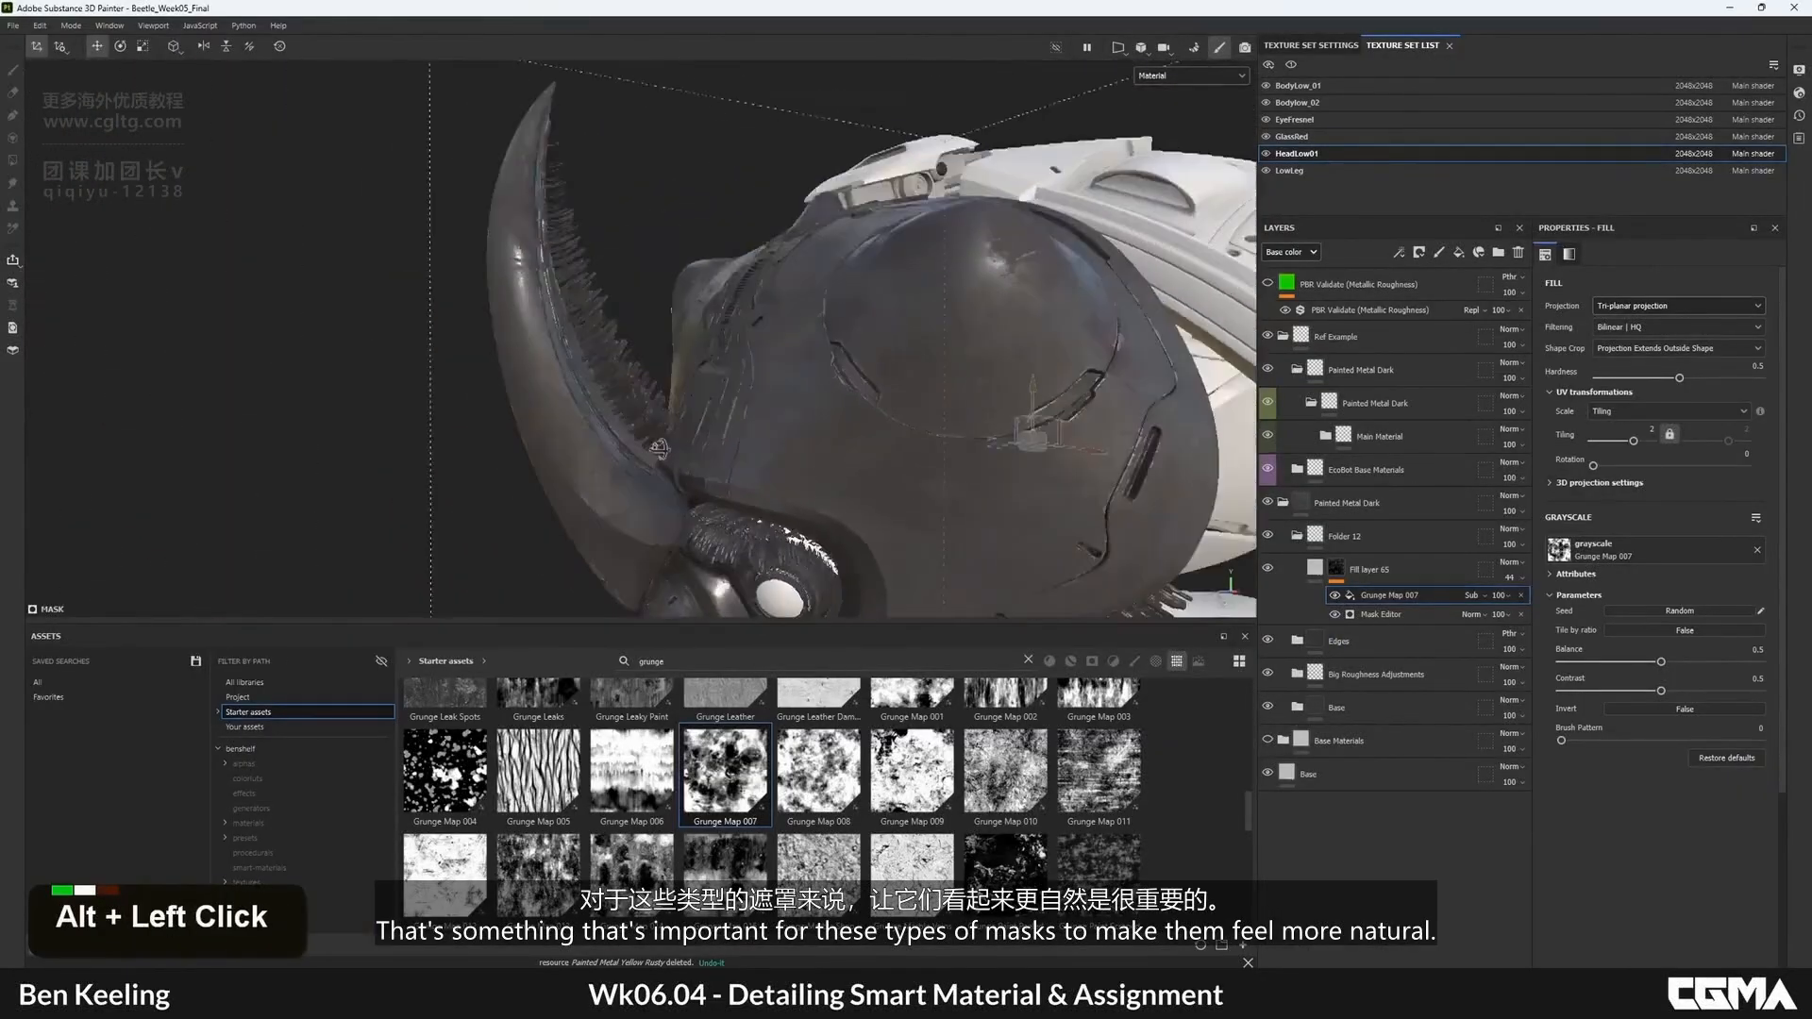
pyautogui.keyDown('alt'); pyautogui.moveTo(661, 302); pyautogui.dragTo(680, 340, button='right'); pyautogui.keyUp('alt')
pyautogui.keyDown('alt'); pyautogui.moveTo(679, 339); pyautogui.dragTo(703, 373); pyautogui.keyUp('alt')
pyautogui.keyDown('alt'); pyautogui.moveTo(703, 373); pyautogui.dragTo(726, 405, button='middle'); pyautogui.keyUp('alt')
pyautogui.keyDown('alt'); pyautogui.moveTo(726, 405); pyautogui.dragTo(756, 472); pyautogui.keyUp('alt')
pyautogui.keyDown('alt'); pyautogui.moveTo(755, 471); pyautogui.dragTo(778, 529, button='middle'); pyautogui.keyUp('alt')
pyautogui.keyDown('alt'); pyautogui.moveTo(778, 529); pyautogui.dragTo(802, 533); pyautogui.keyUp('alt')
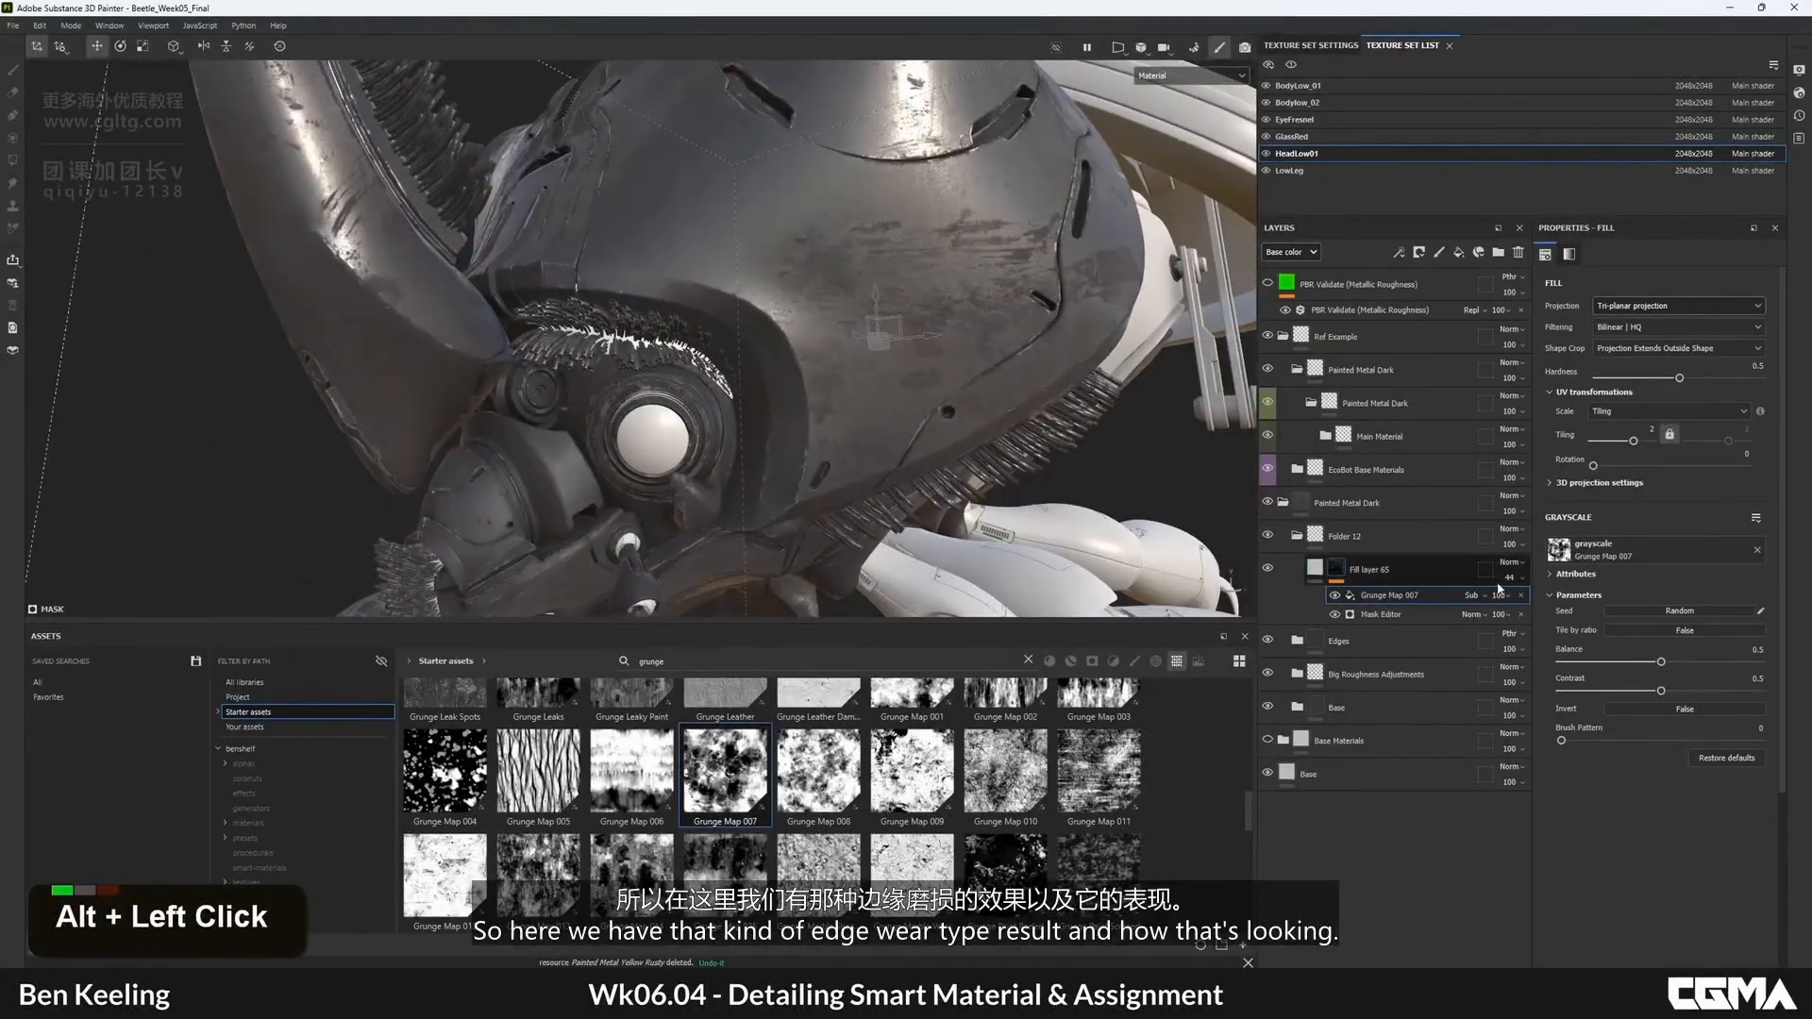
# - Set Fill layer 65's opacity to 100 and check the edge wear around the eye
pyautogui.moveTo(1527, 600); pyautogui.dragTo(1581, 608)
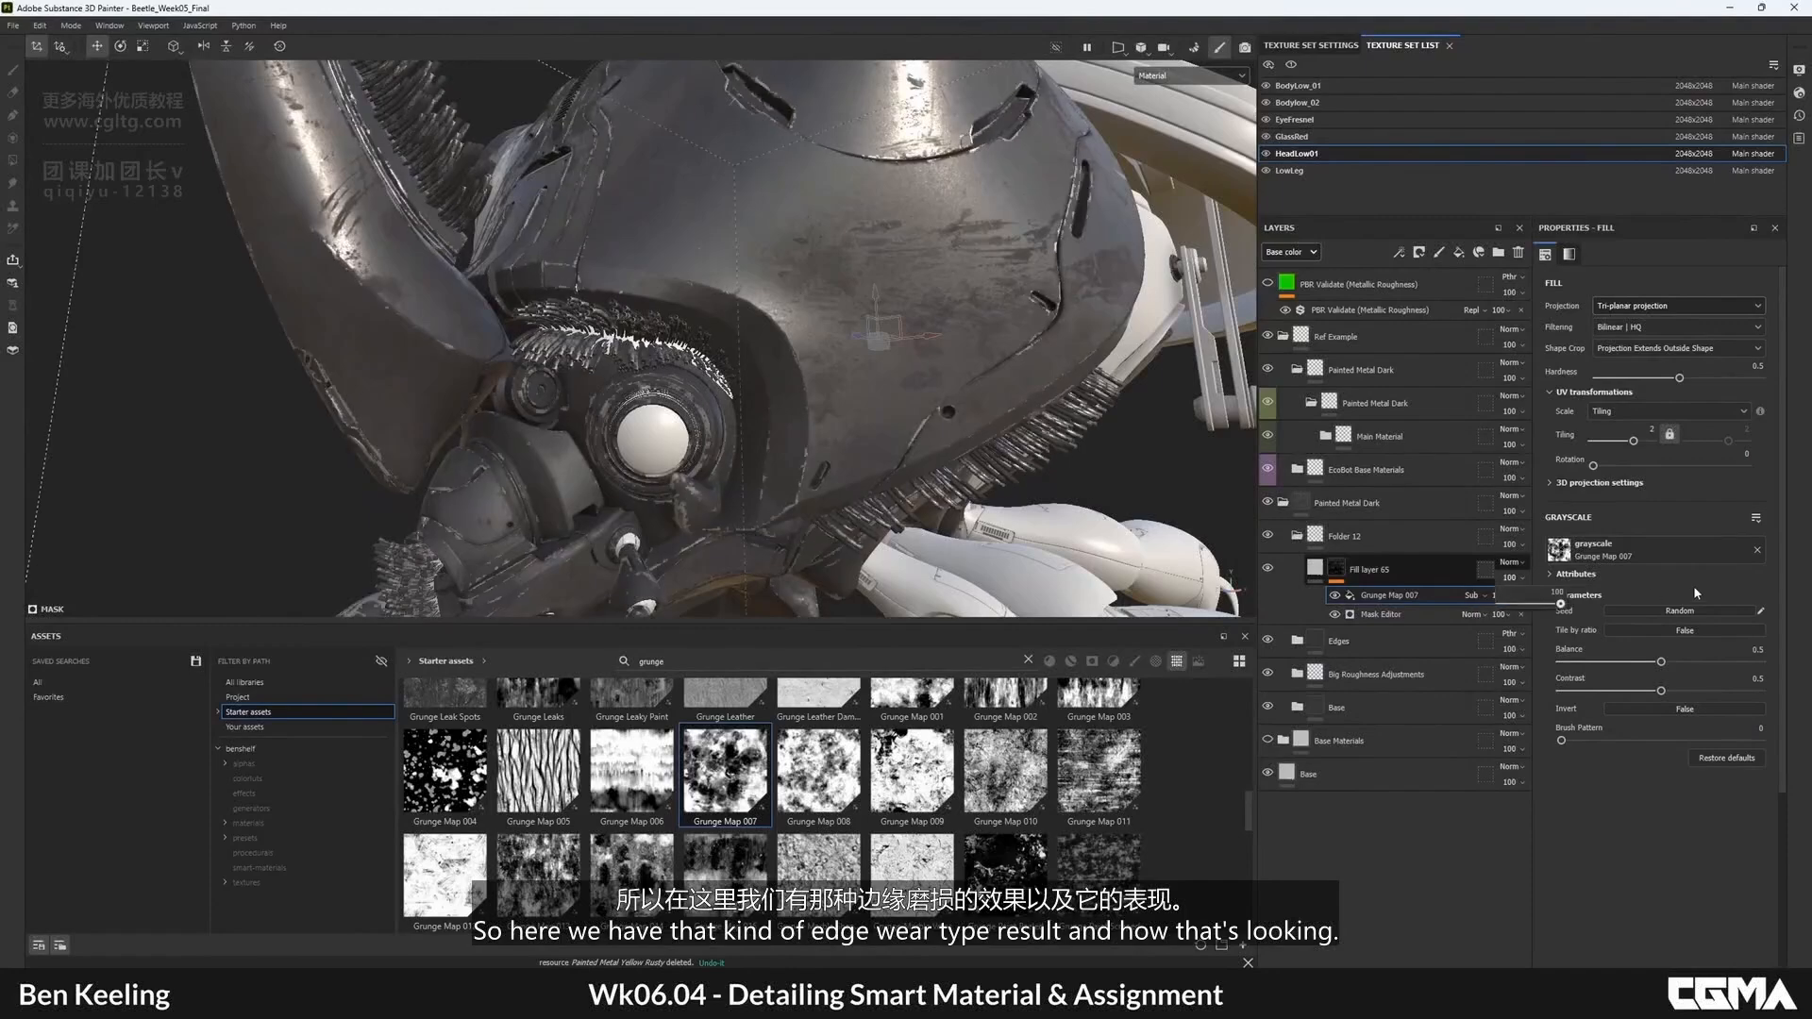
pyautogui.keyDown('alt'); pyautogui.moveTo(680, 331); pyautogui.dragTo(745, 311); pyautogui.keyUp('alt')
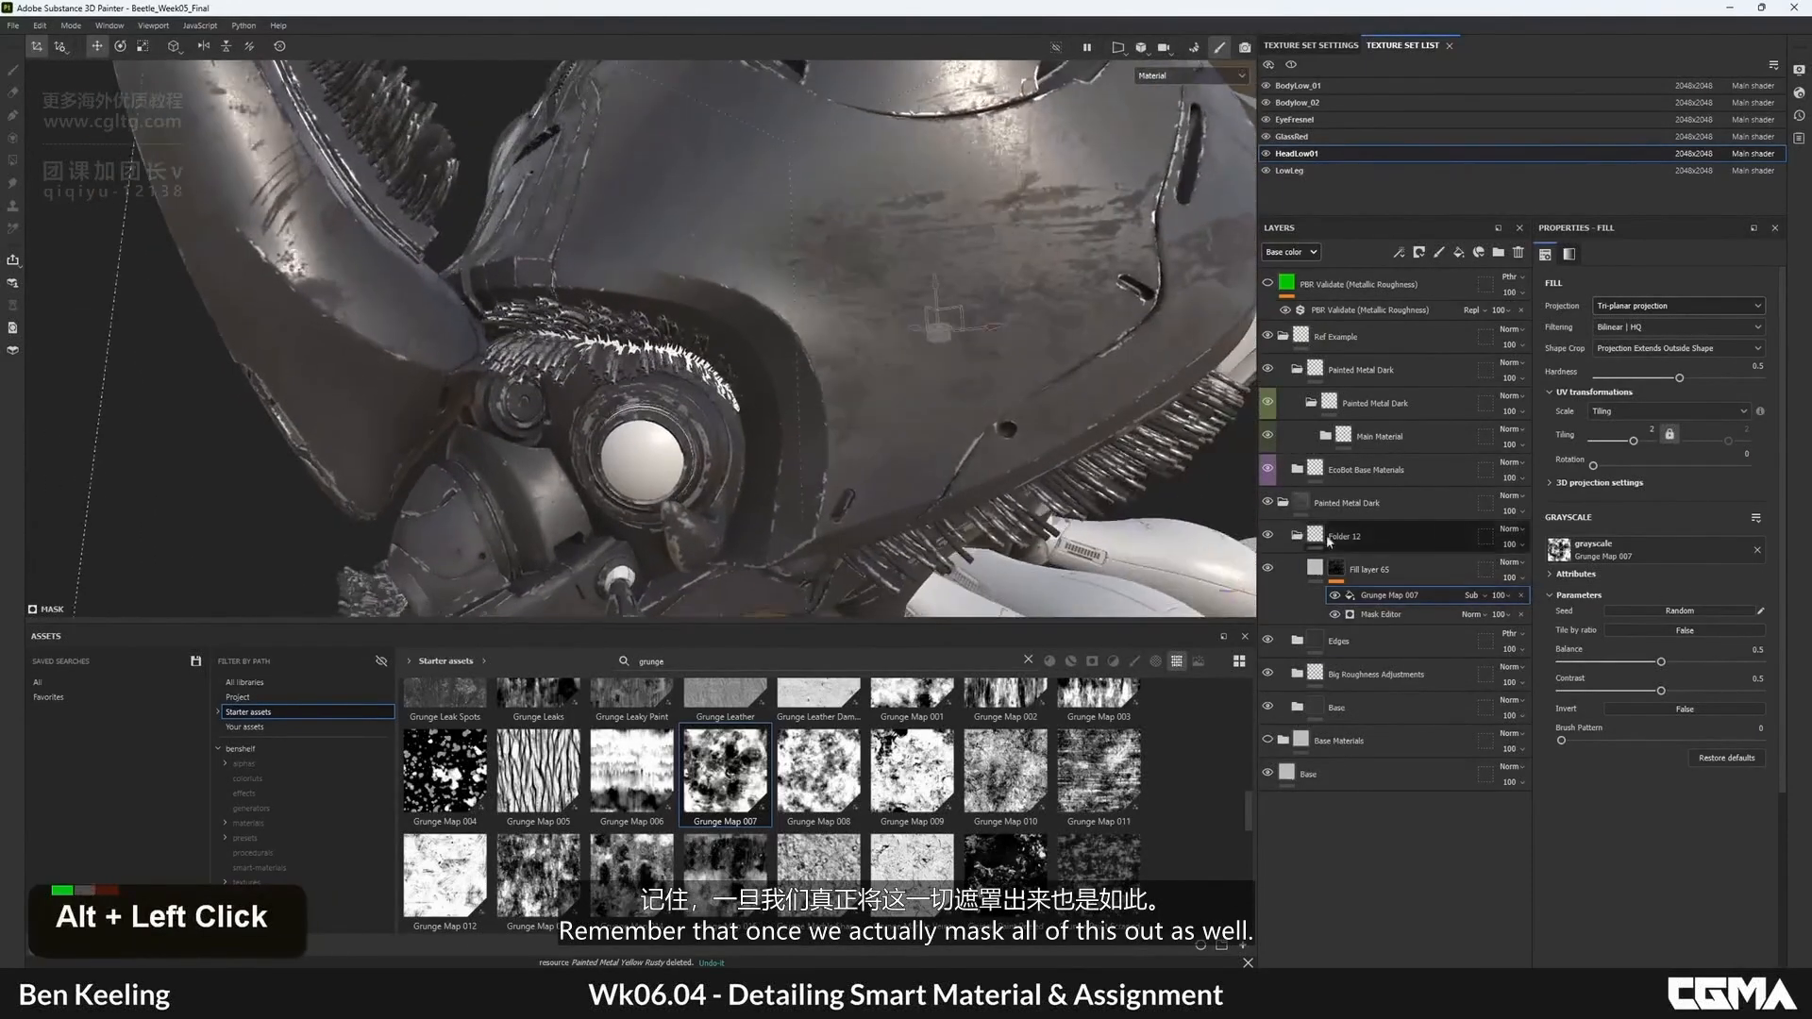
# - Rename Folder 12 inside the Painted Metal Dark folder as Edgewear
pyautogui.click(1346, 548)
pyautogui.doubleClick(1344, 537)
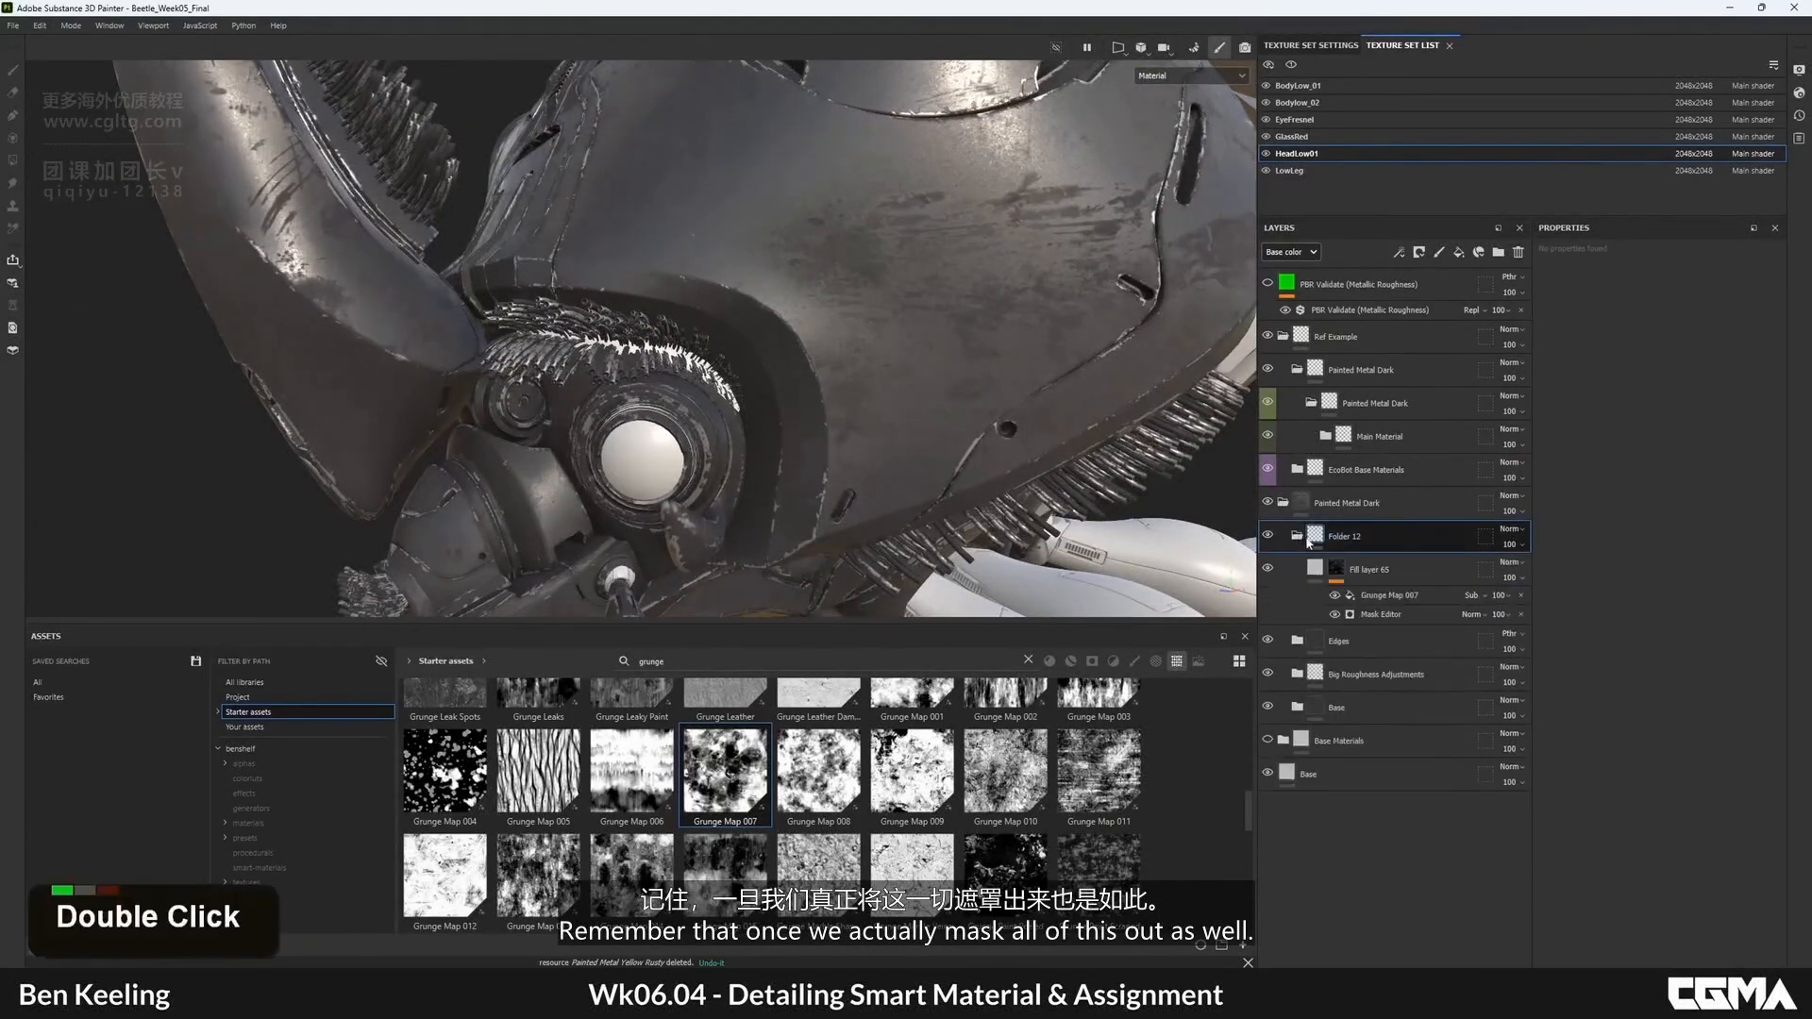
pyautogui.doubleClick(1349, 706)
pyautogui.doubleClick(1350, 537)
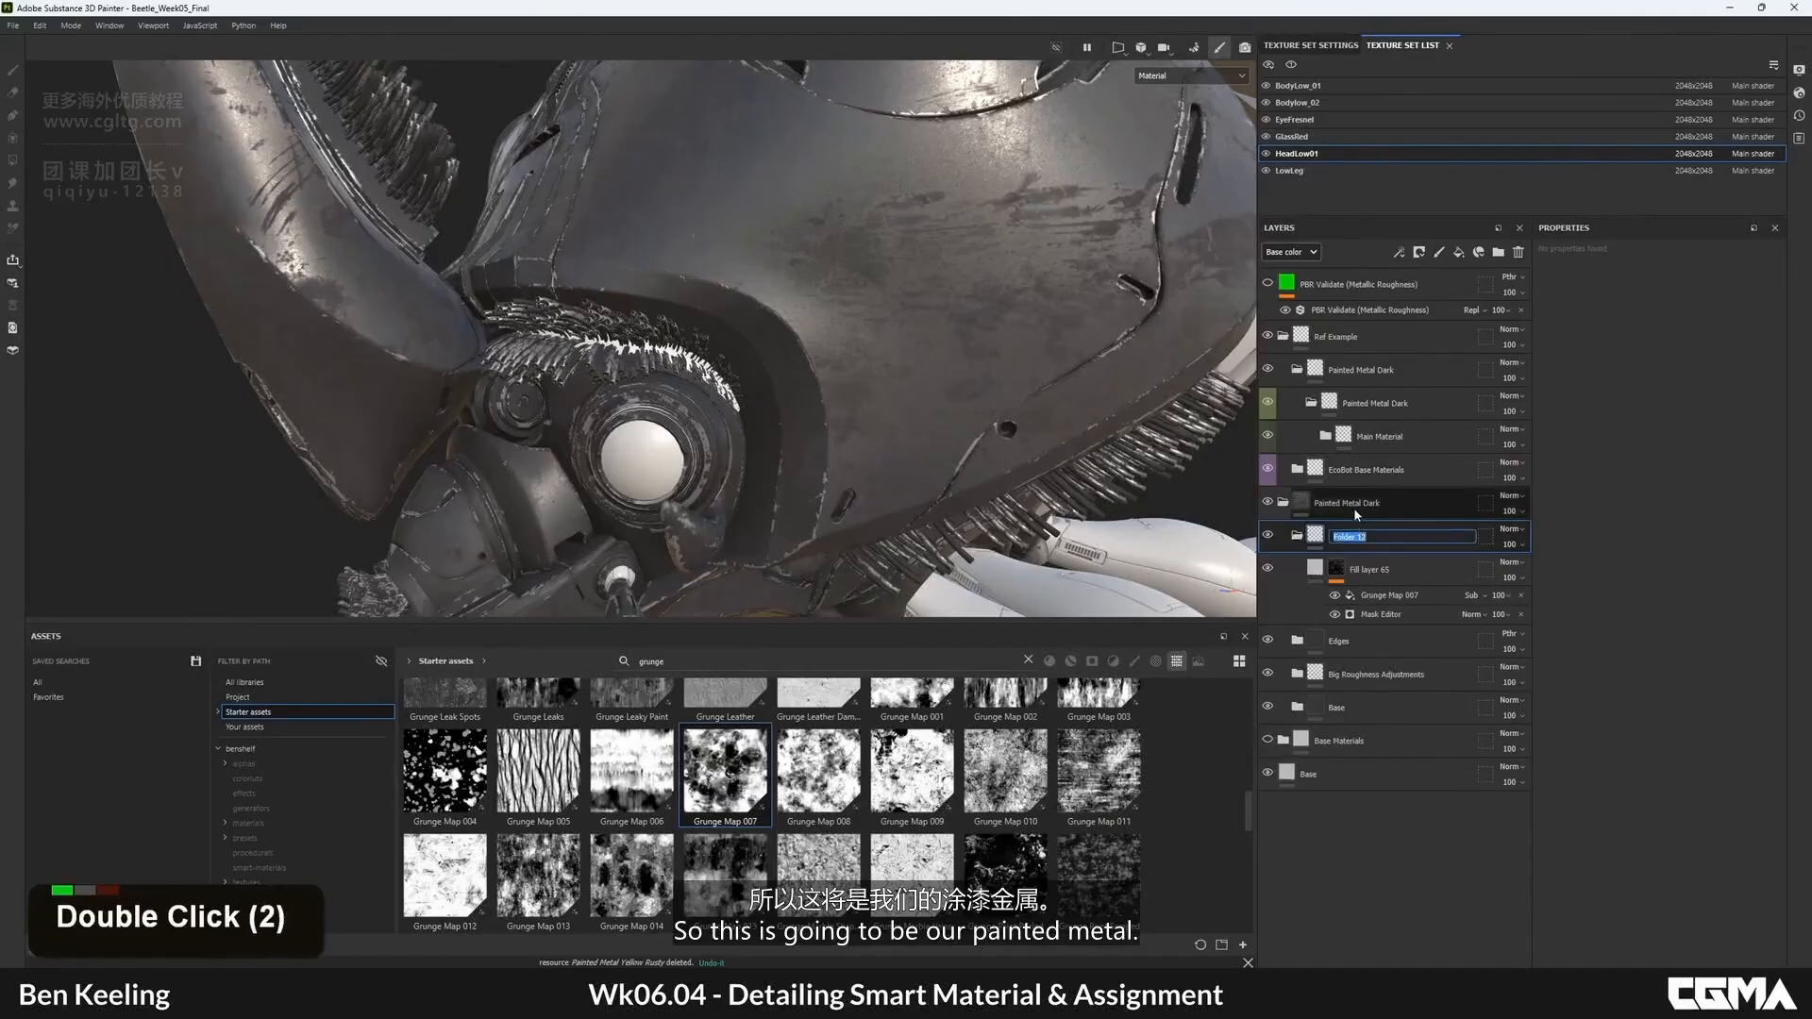
pyautogui.hotkey('ctrl', 'c')
pyautogui.hotkey('ctrl', 'v')
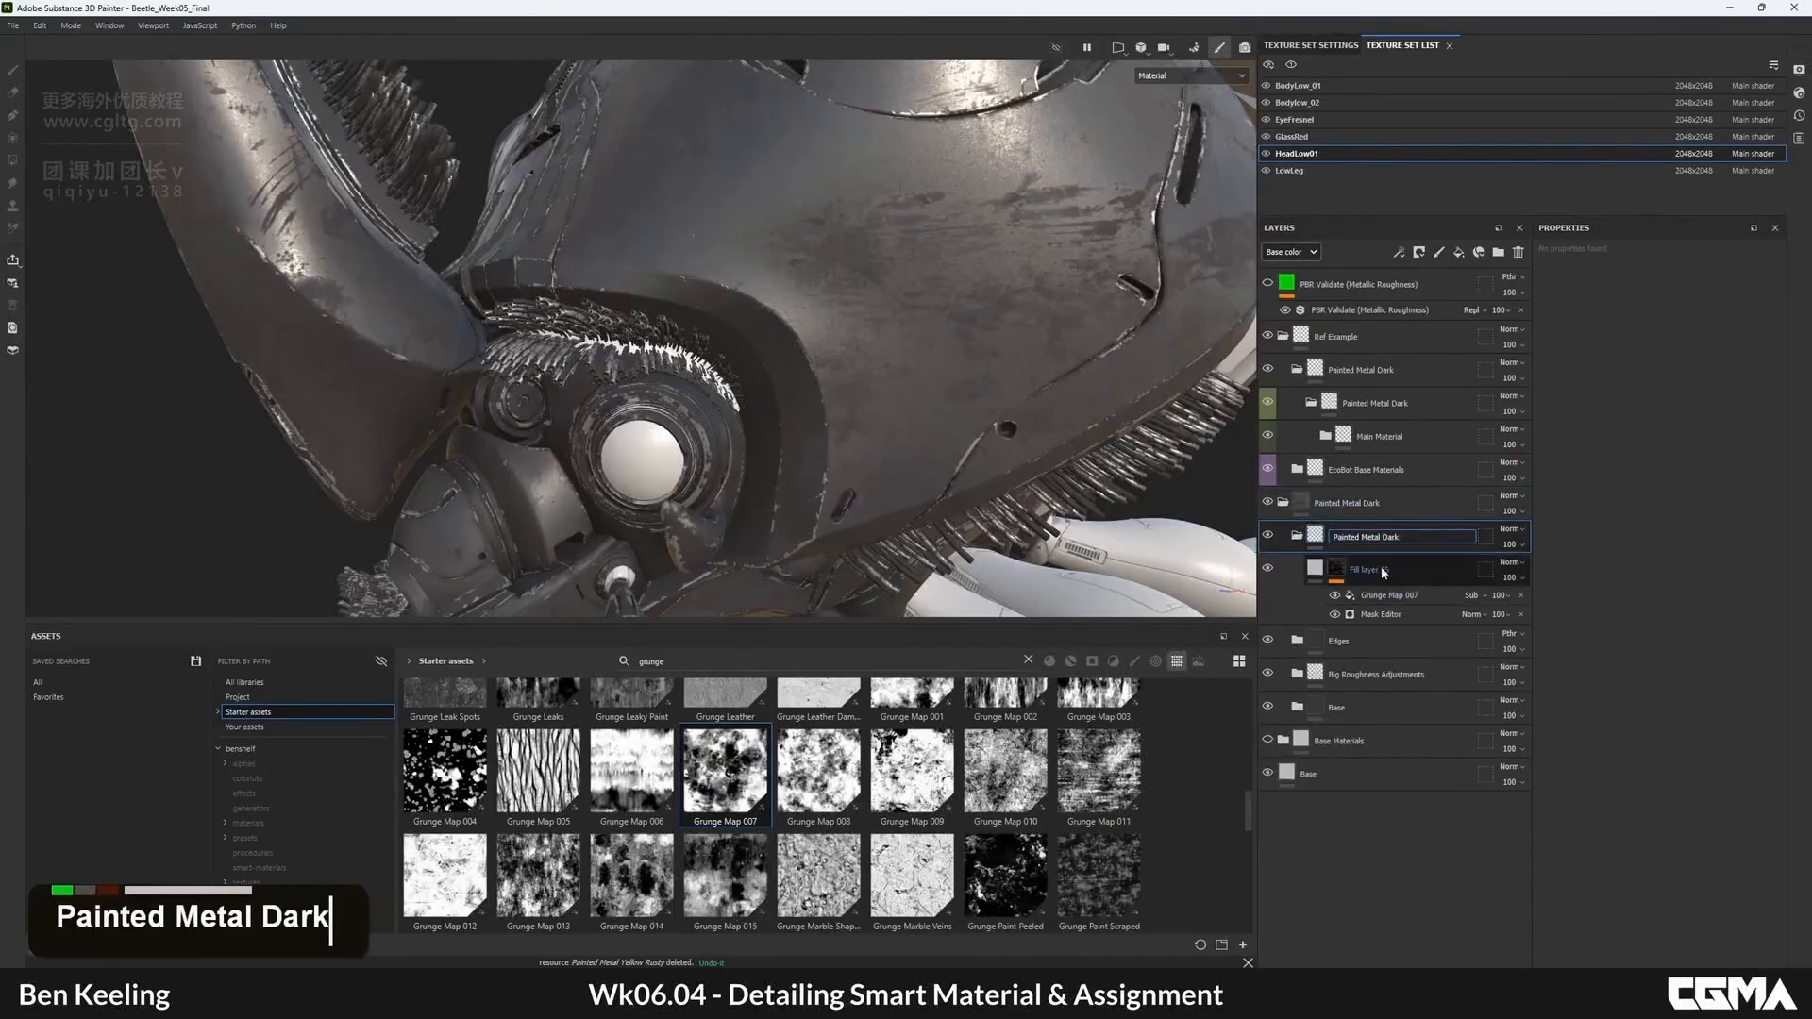
pyautogui.write('Edgewe')
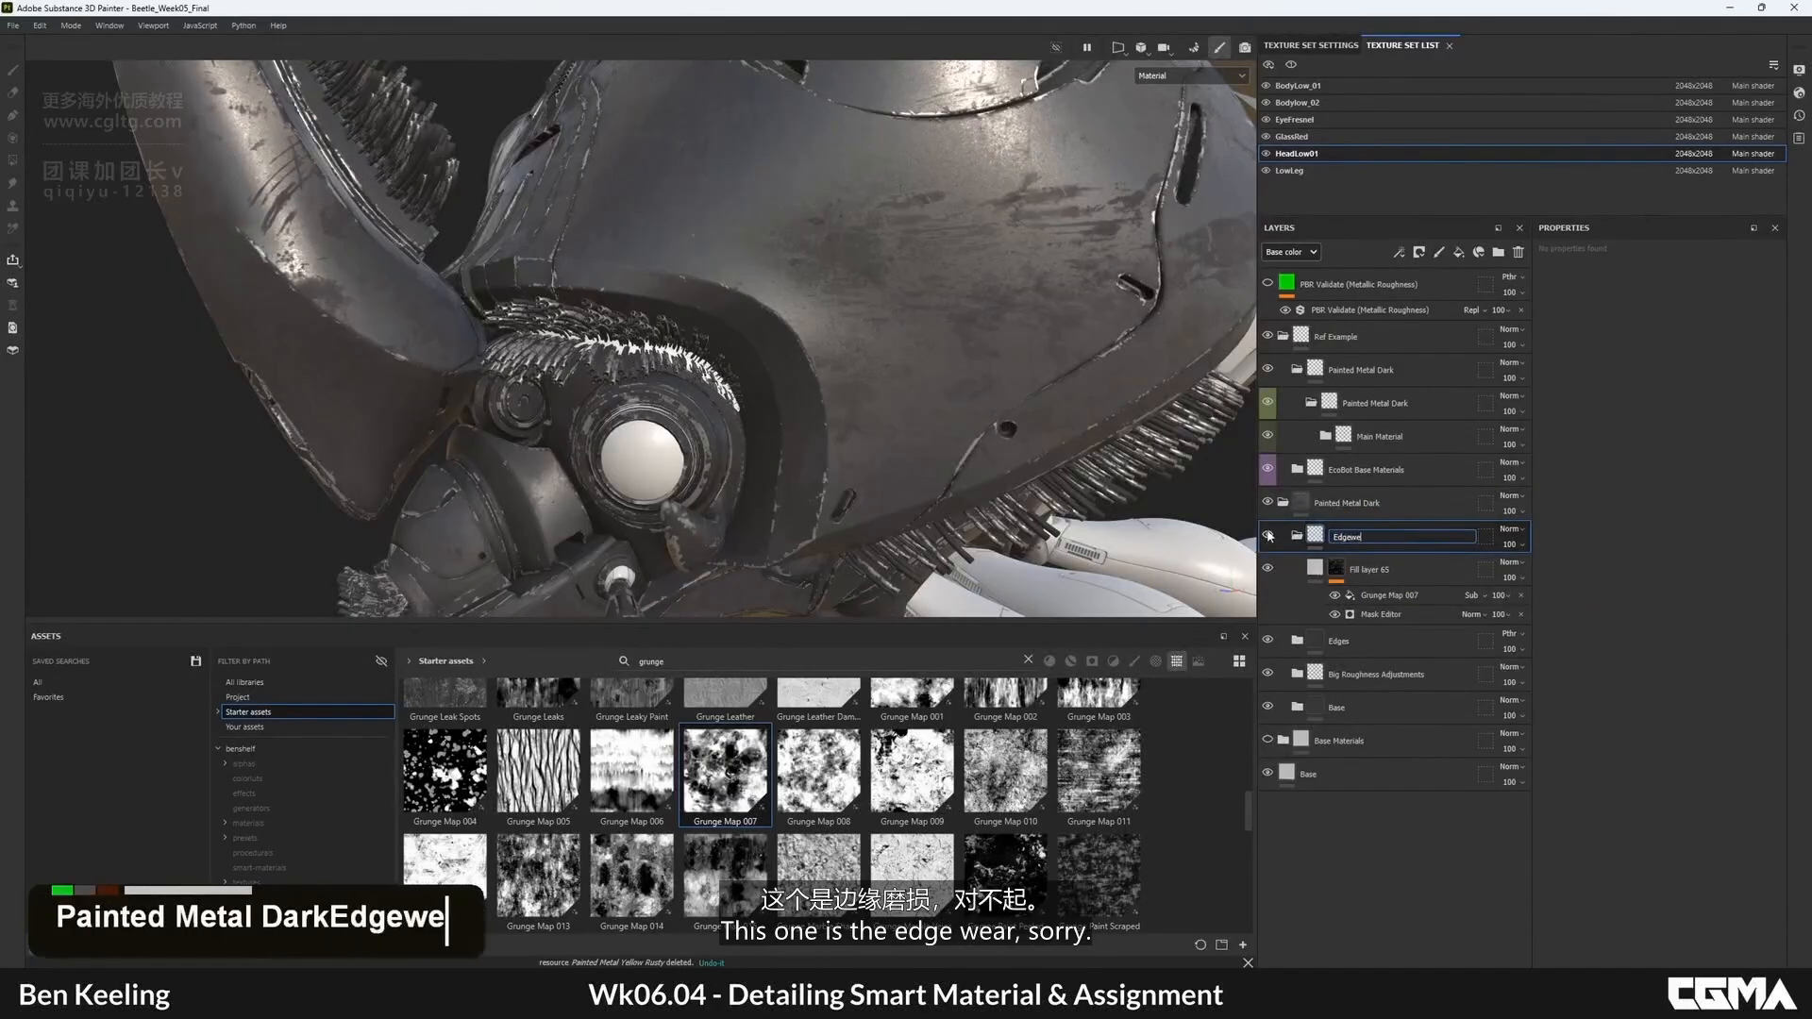
pyautogui.write('ar')
pyautogui.press('Return')
# - Add a color selection mask to the top-level Painted Metal Dark folder and pick the red ID color of the head shell
pyautogui.rightClick(1326, 507)
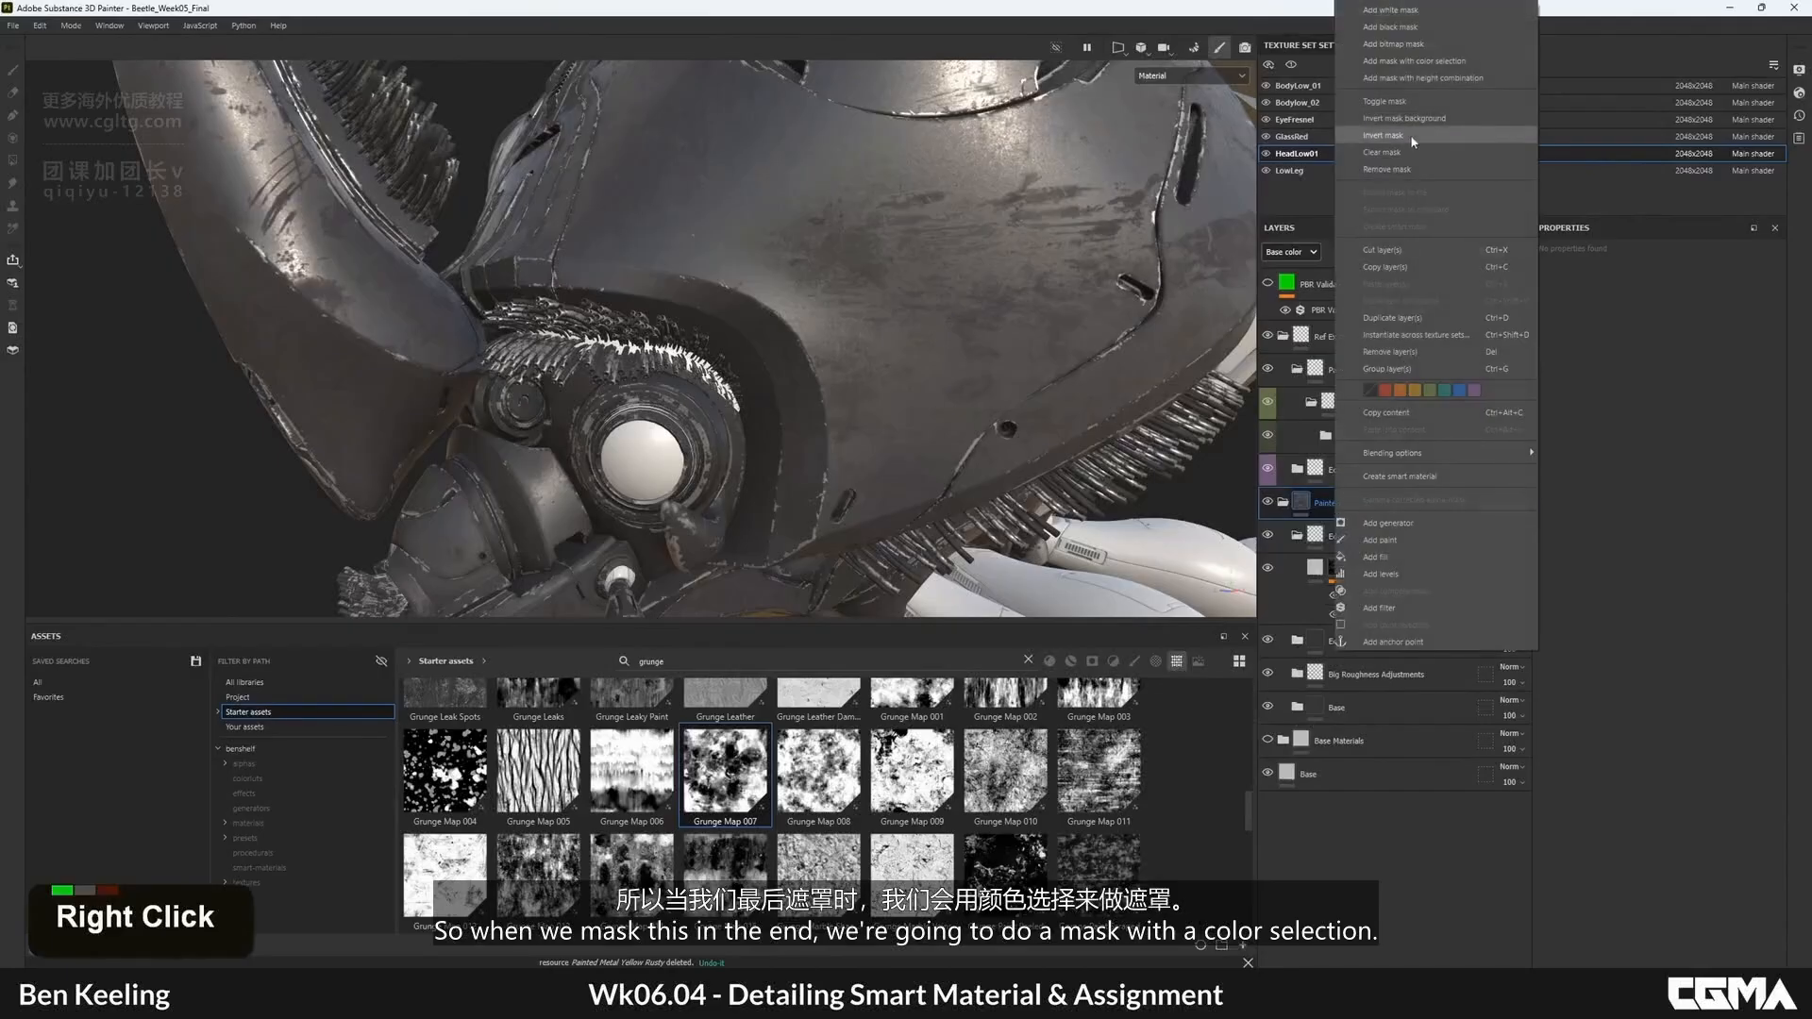
pyautogui.click(1441, 62)
pyautogui.click(1748, 424)
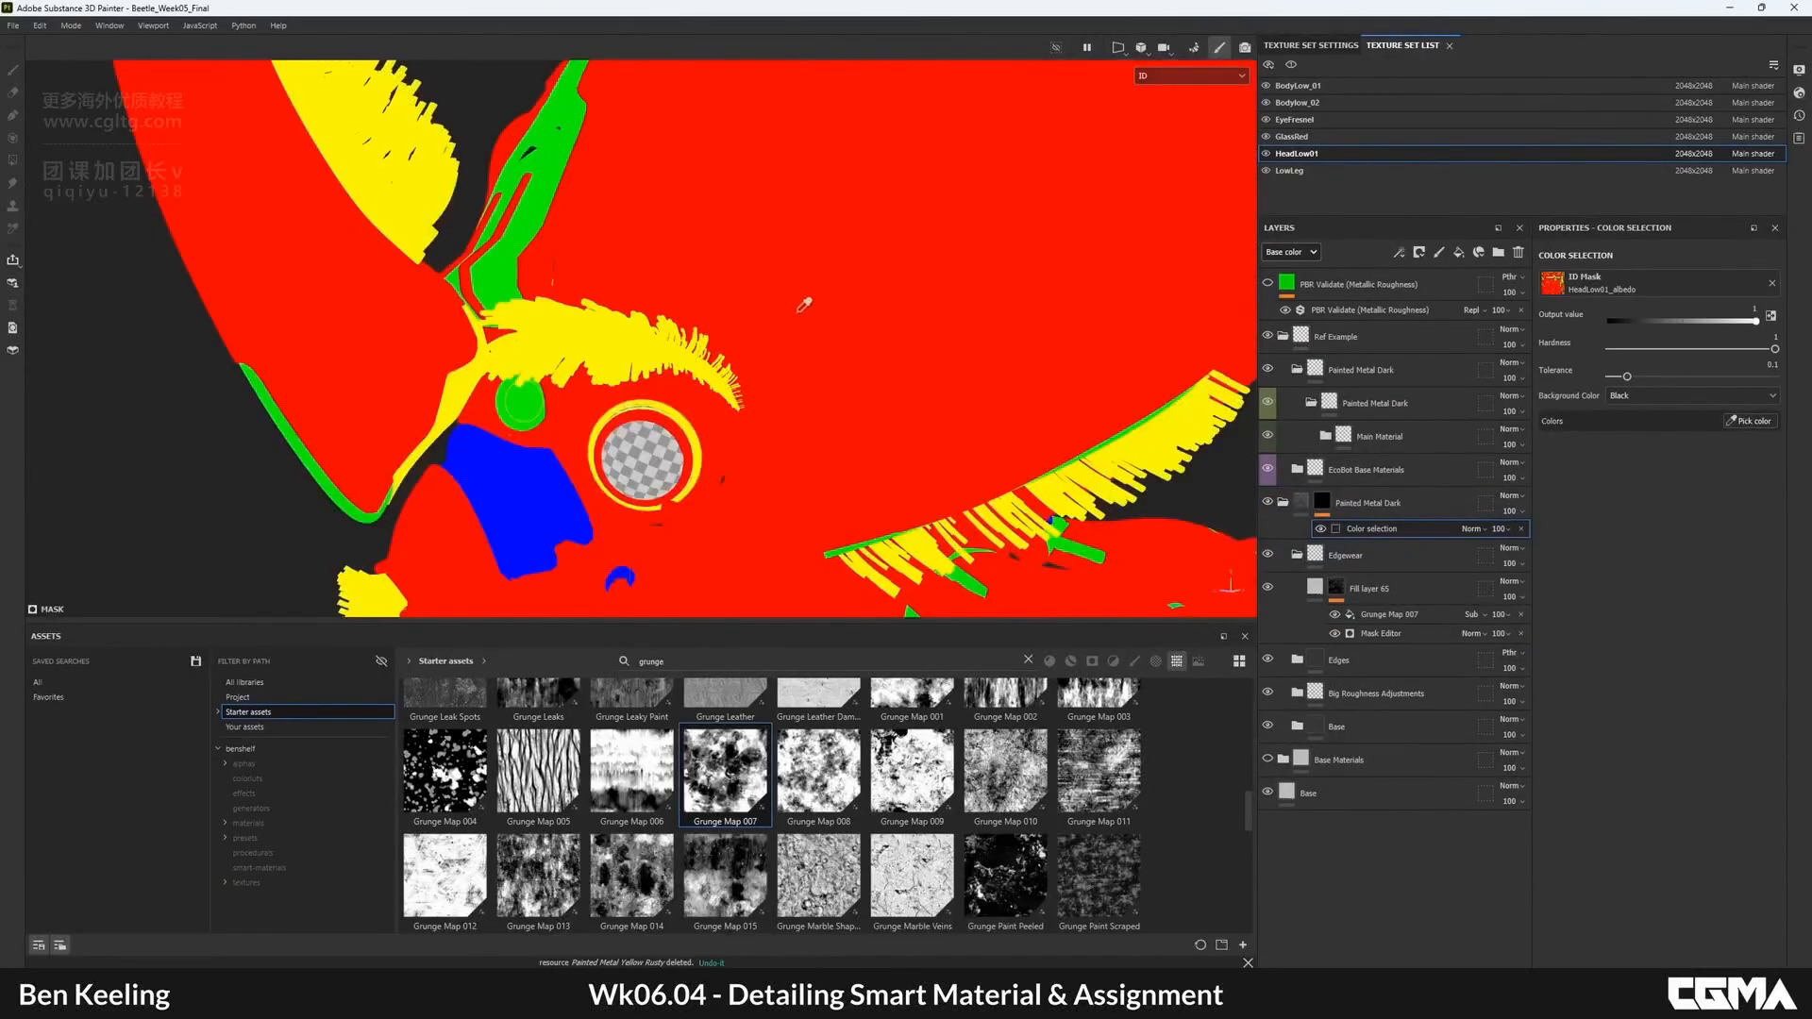
pyautogui.click(805, 305)
# - Check the masked material around the eye and bristles, and disable the Painted Metal Dark folder's mask
pyautogui.keyDown('alt'); pyautogui.moveTo(809, 366); pyautogui.dragTo(790, 458); pyautogui.keyUp('alt')
pyautogui.keyDown('alt'); pyautogui.moveTo(791, 457); pyautogui.dragTo(813, 229, button='middle'); pyautogui.keyUp('alt')
pyautogui.keyDown('alt'); pyautogui.moveTo(814, 229); pyautogui.dragTo(709, 394); pyautogui.keyUp('alt')
pyautogui.moveTo(710, 395)
pyautogui.keyDown('alt'); pyautogui.mouseDown(button='middle')
pyautogui.moveTo(725, 312)
pyautogui.moveTo(773, 259)
pyautogui.mouseUp(button='middle'); pyautogui.keyUp('alt')
pyautogui.keyDown('shift'); pyautogui.click(1322, 503); pyautogui.keyUp('shift')
pyautogui.moveTo(769, 311)
pyautogui.keyDown('alt'); pyautogui.mouseDown()
pyautogui.moveTo(721, 297)
pyautogui.moveTo(727, 321)
pyautogui.mouseUp(); pyautogui.keyUp('alt')
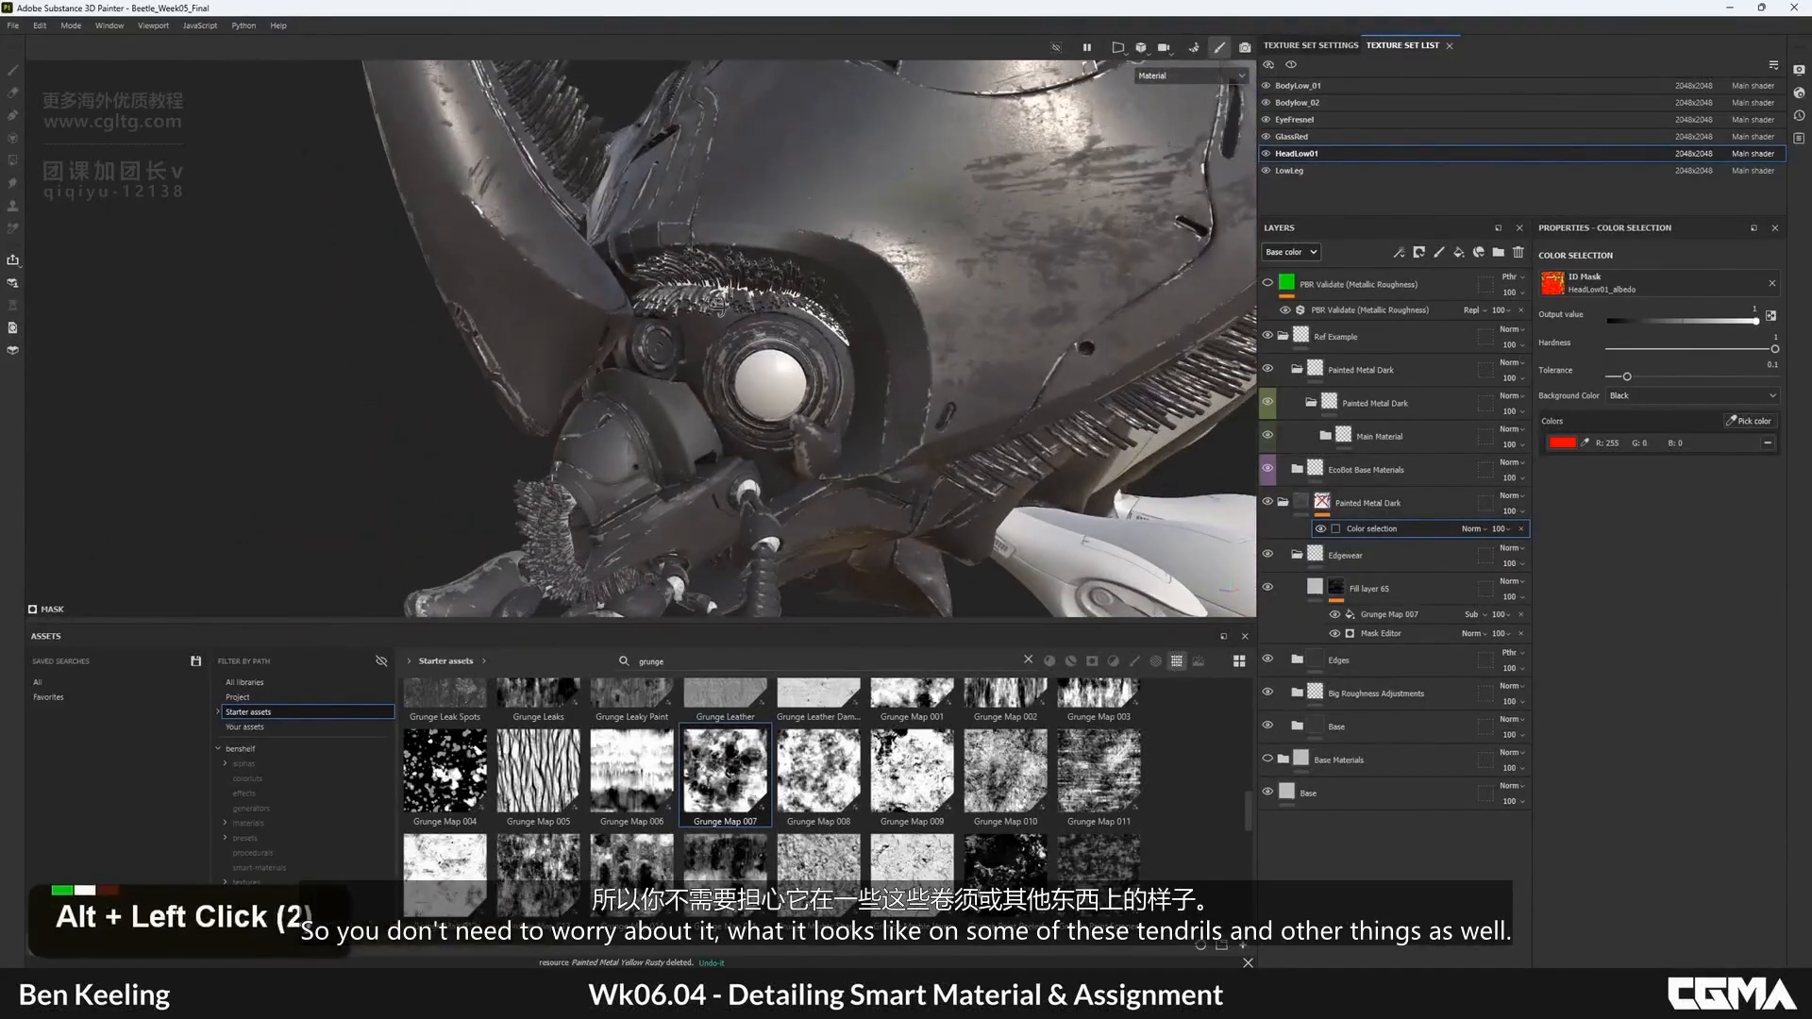
# - Re-enable the color selection mask on the Painted Metal Dark folder so the metal is limited to its selected parts
pyautogui.keyDown('alt'); pyautogui.moveTo(727, 320); pyautogui.dragTo(811, 358, button='middle'); pyautogui.keyUp('alt')
pyautogui.keyDown('alt'); pyautogui.moveTo(811, 359); pyautogui.dragTo(901, 387, button='right'); pyautogui.keyUp('alt')
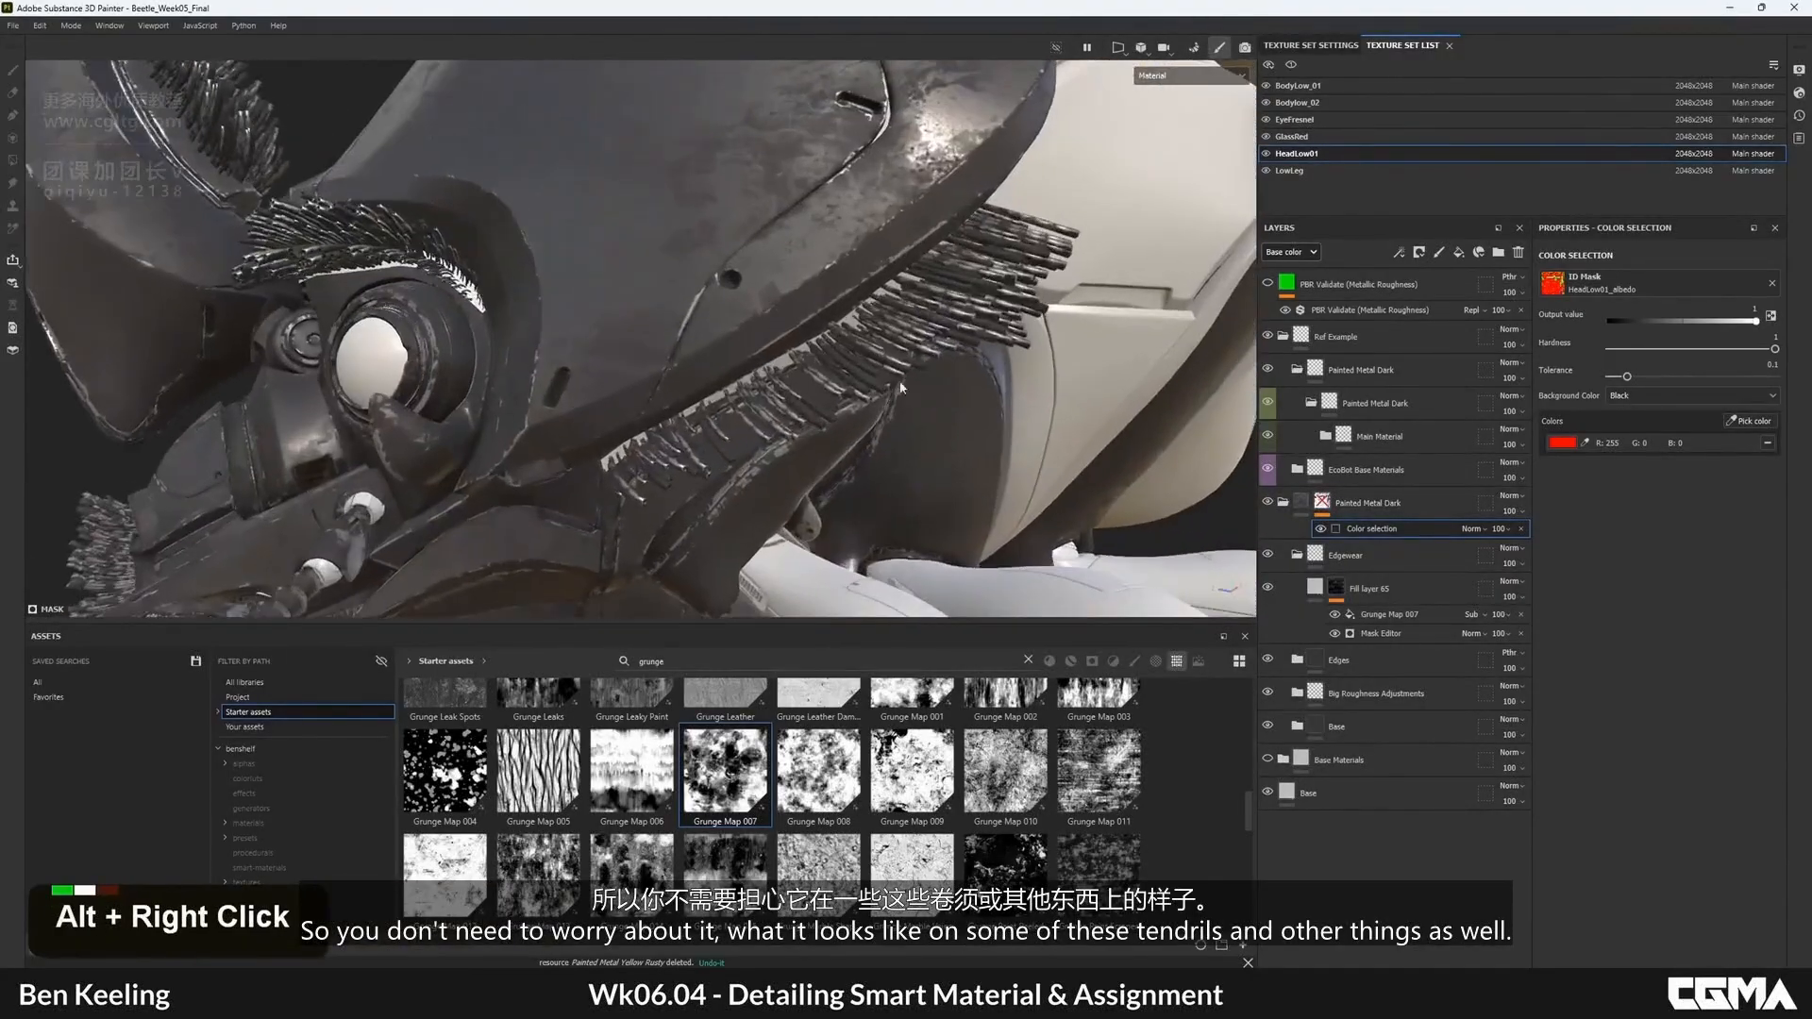
pyautogui.keyDown('shift'); pyautogui.click(1322, 502); pyautogui.keyUp('shift')
pyautogui.keyDown('alt'); pyautogui.moveTo(755, 321); pyautogui.dragTo(717, 283, button='right'); pyautogui.keyUp('alt')
pyautogui.keyDown('alt'); pyautogui.moveTo(717, 283); pyautogui.dragTo(733, 257, button='middle'); pyautogui.keyUp('alt')
pyautogui.keyDown('alt'); pyautogui.moveTo(732, 256); pyautogui.dragTo(723, 248, button='right'); pyautogui.keyUp('alt')
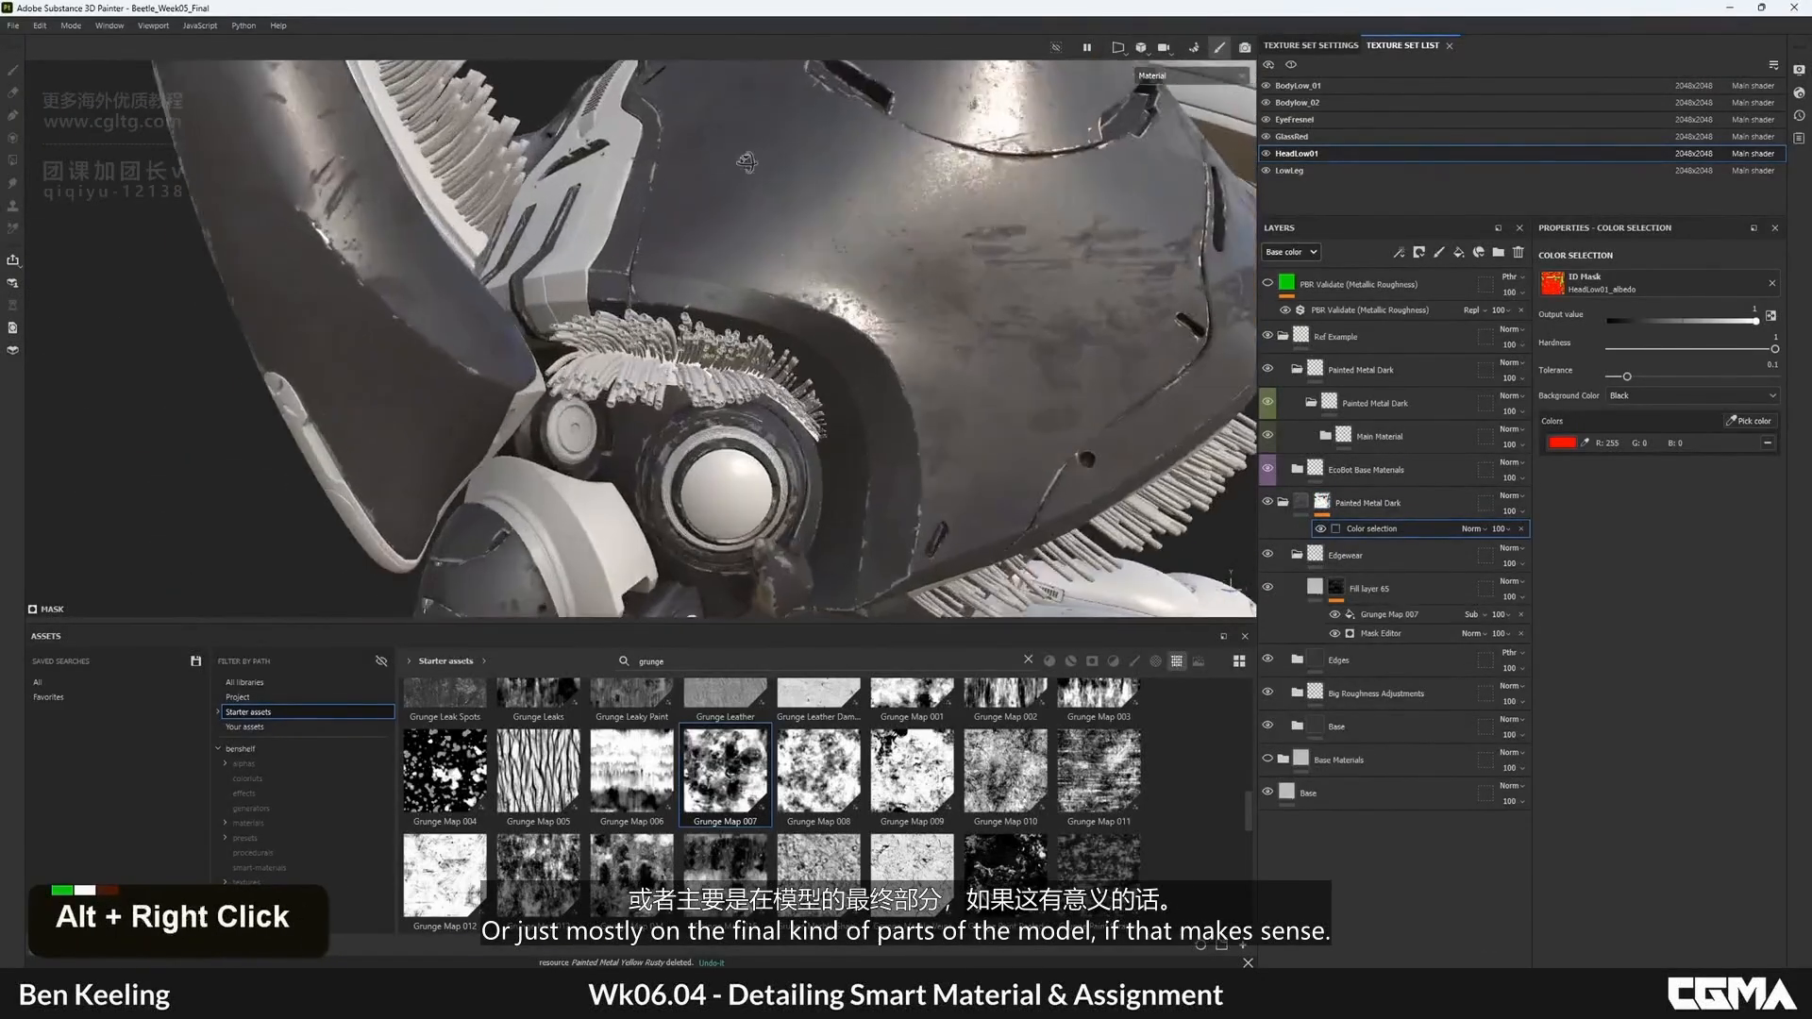
# - Set the opacity of Fill layer 65 in the Edgewear folder to 50
pyautogui.keyDown('alt'); pyautogui.moveTo(723, 248); pyautogui.dragTo(706, 234); pyautogui.keyUp('alt')
pyautogui.keyDown('alt'); pyautogui.moveTo(706, 234); pyautogui.dragTo(802, 293, button='middle'); pyautogui.keyUp('alt')
pyautogui.keyDown('alt'); pyautogui.moveTo(802, 293); pyautogui.dragTo(849, 368); pyautogui.keyUp('alt')
pyautogui.keyDown('alt'); pyautogui.moveTo(849, 368); pyautogui.dragTo(785, 408, button='right'); pyautogui.keyUp('alt')
pyautogui.keyDown('alt'); pyautogui.moveTo(785, 409); pyautogui.dragTo(821, 274, button='middle'); pyautogui.keyUp('alt')
pyautogui.keyDown('alt'); pyautogui.moveTo(821, 273); pyautogui.dragTo(982, 321); pyautogui.keyUp('alt')
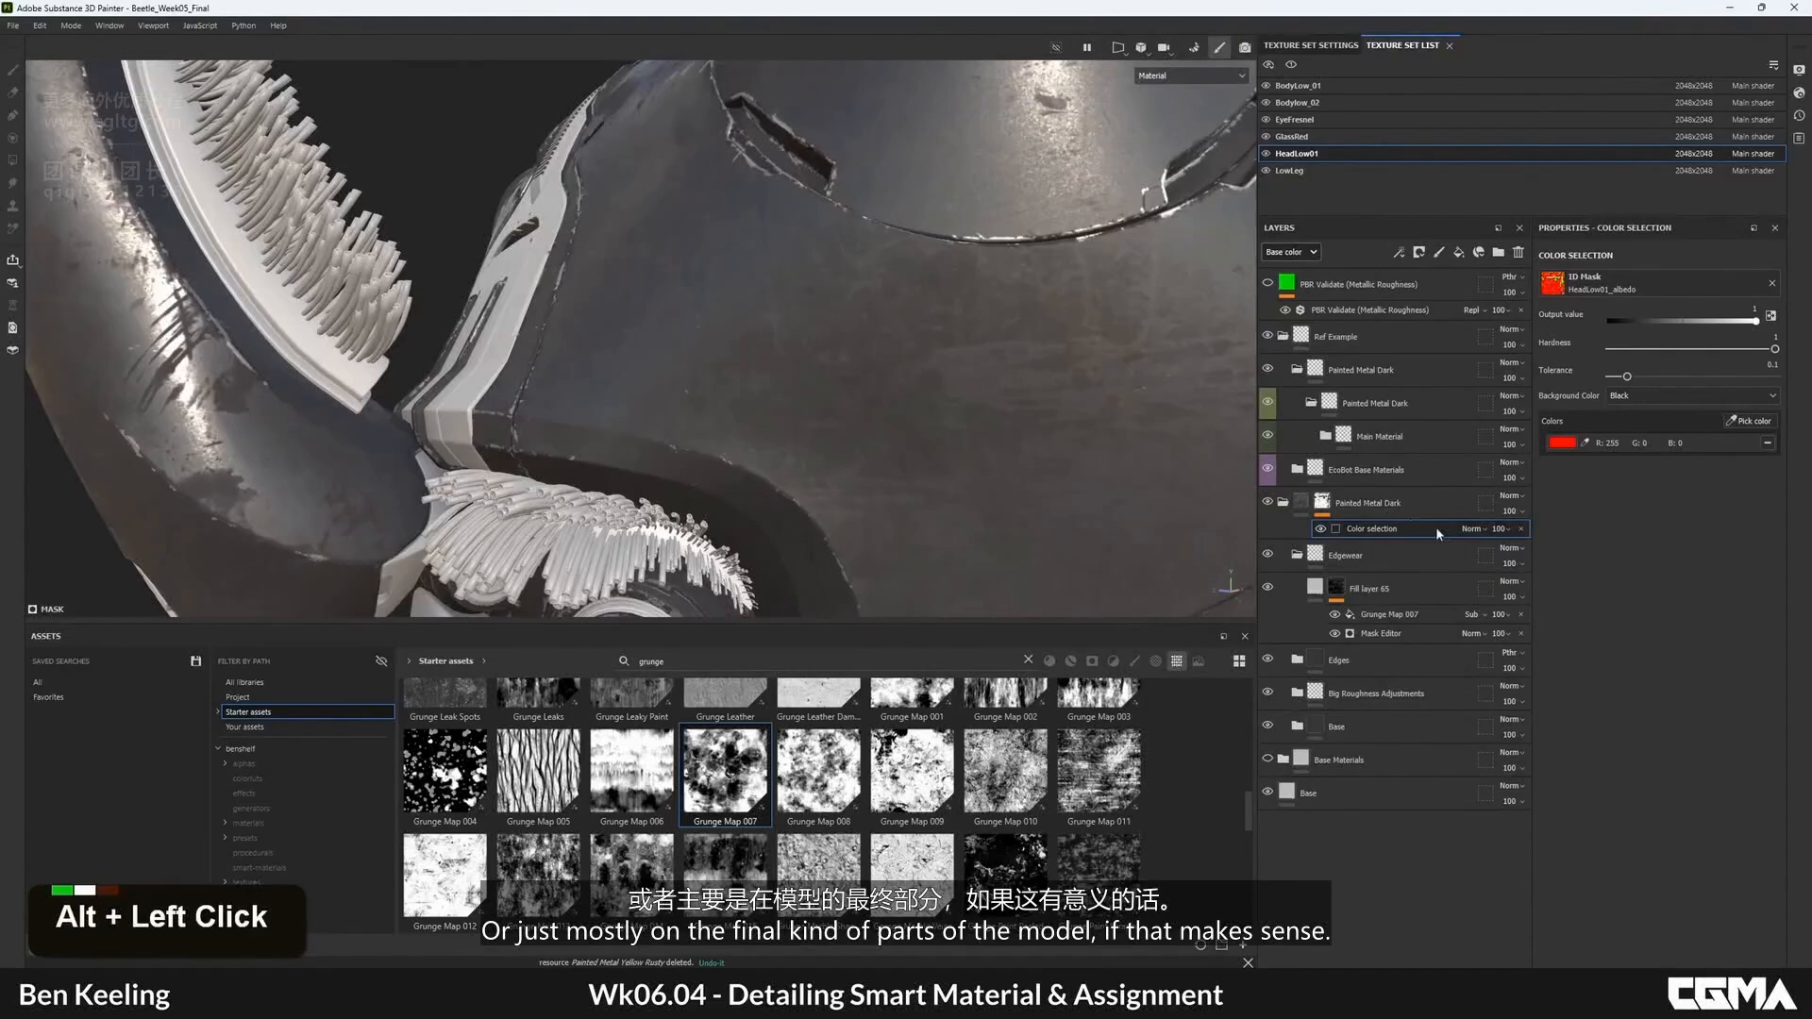
pyautogui.click(1368, 587)
pyautogui.click(1522, 597)
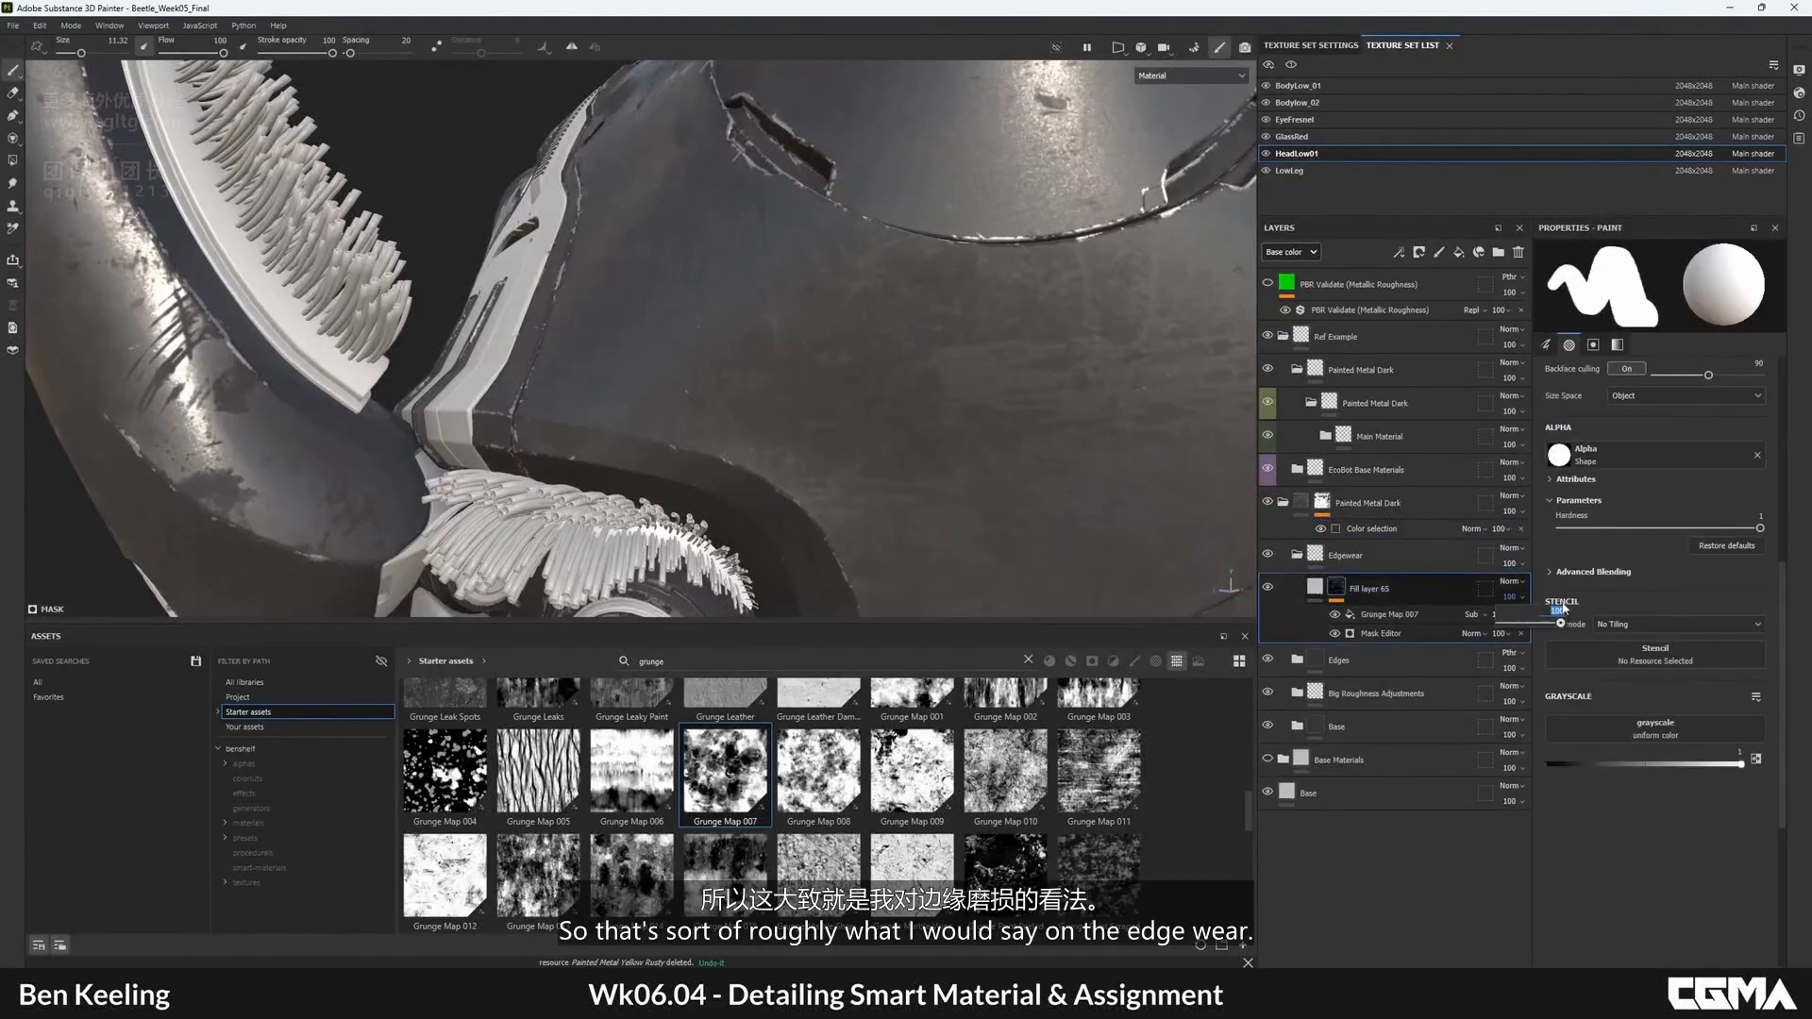
pyautogui.write('50')
pyautogui.press('Return')
# - Duplicate Fill layer 65 and replace the copy's mask with an empty black mask
pyautogui.keyDown('alt'); pyautogui.moveTo(944, 312); pyautogui.dragTo(811, 331, button='right'); pyautogui.keyUp('alt')
pyautogui.keyDown('alt'); pyautogui.moveTo(812, 331); pyautogui.dragTo(906, 321); pyautogui.keyUp('alt')
pyautogui.hotkey('ctrl', 'd')
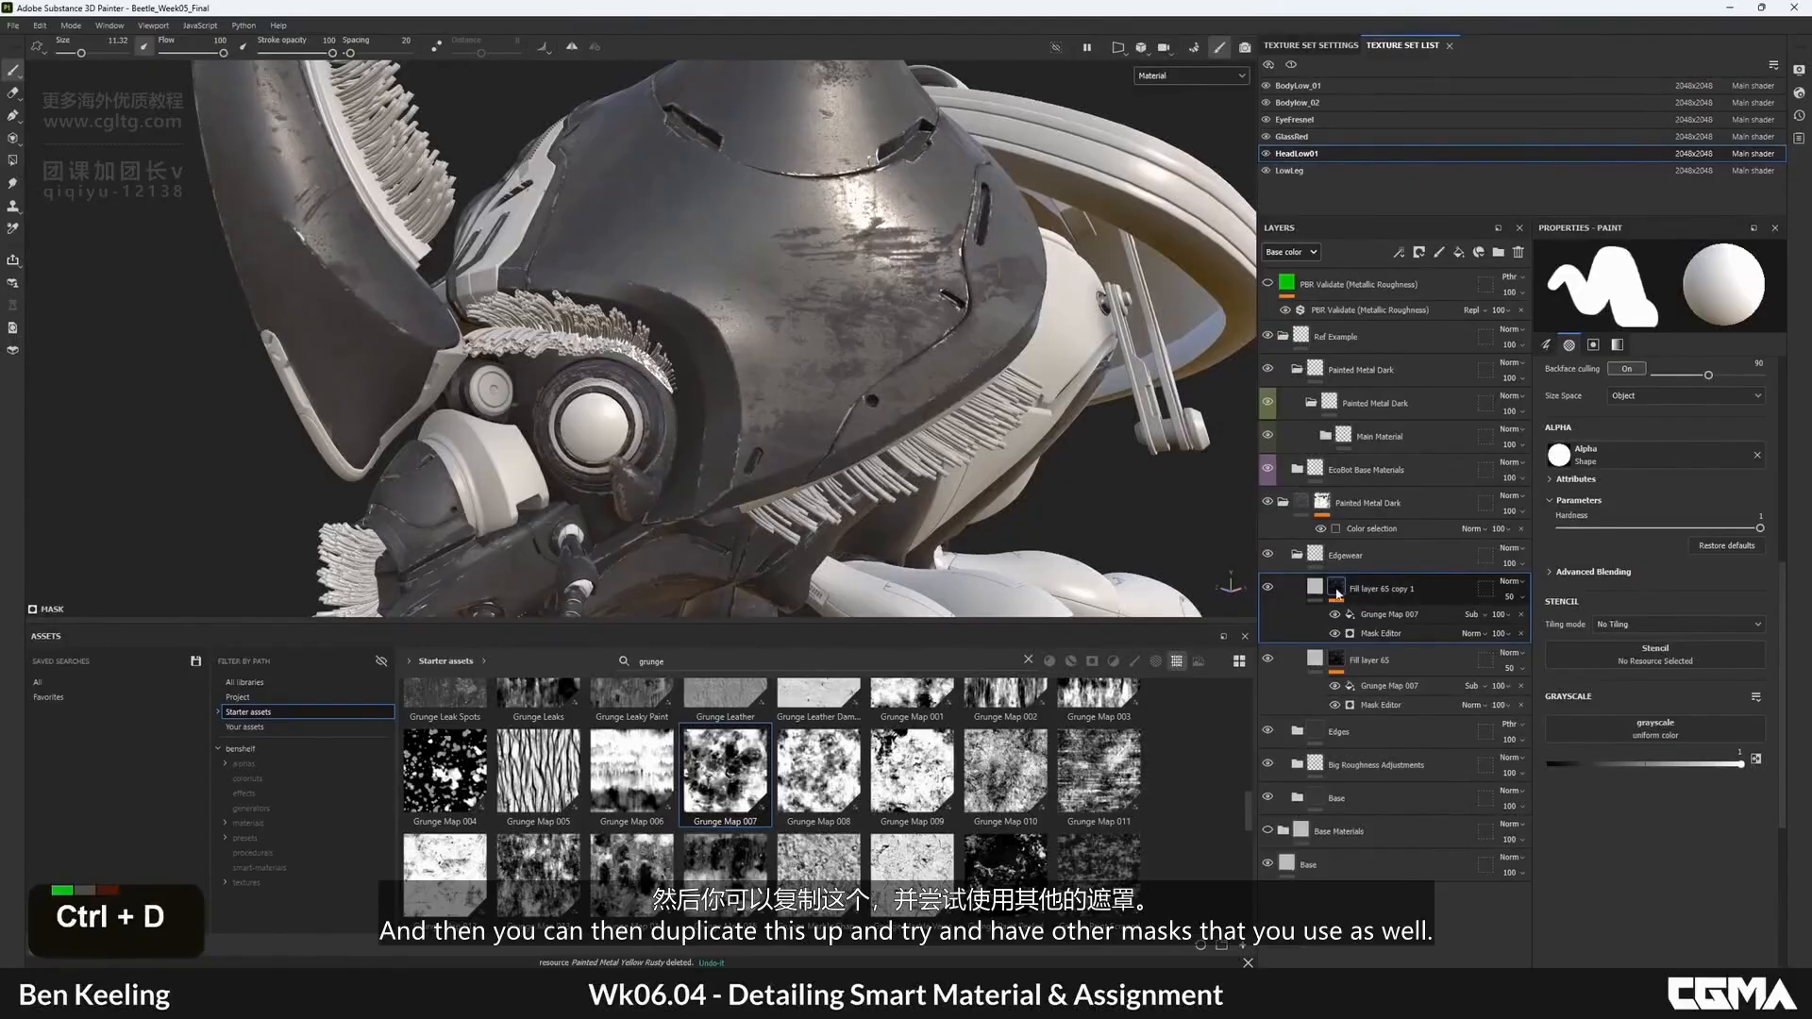
pyautogui.rightClick(1337, 592)
pyautogui.click(1387, 29)
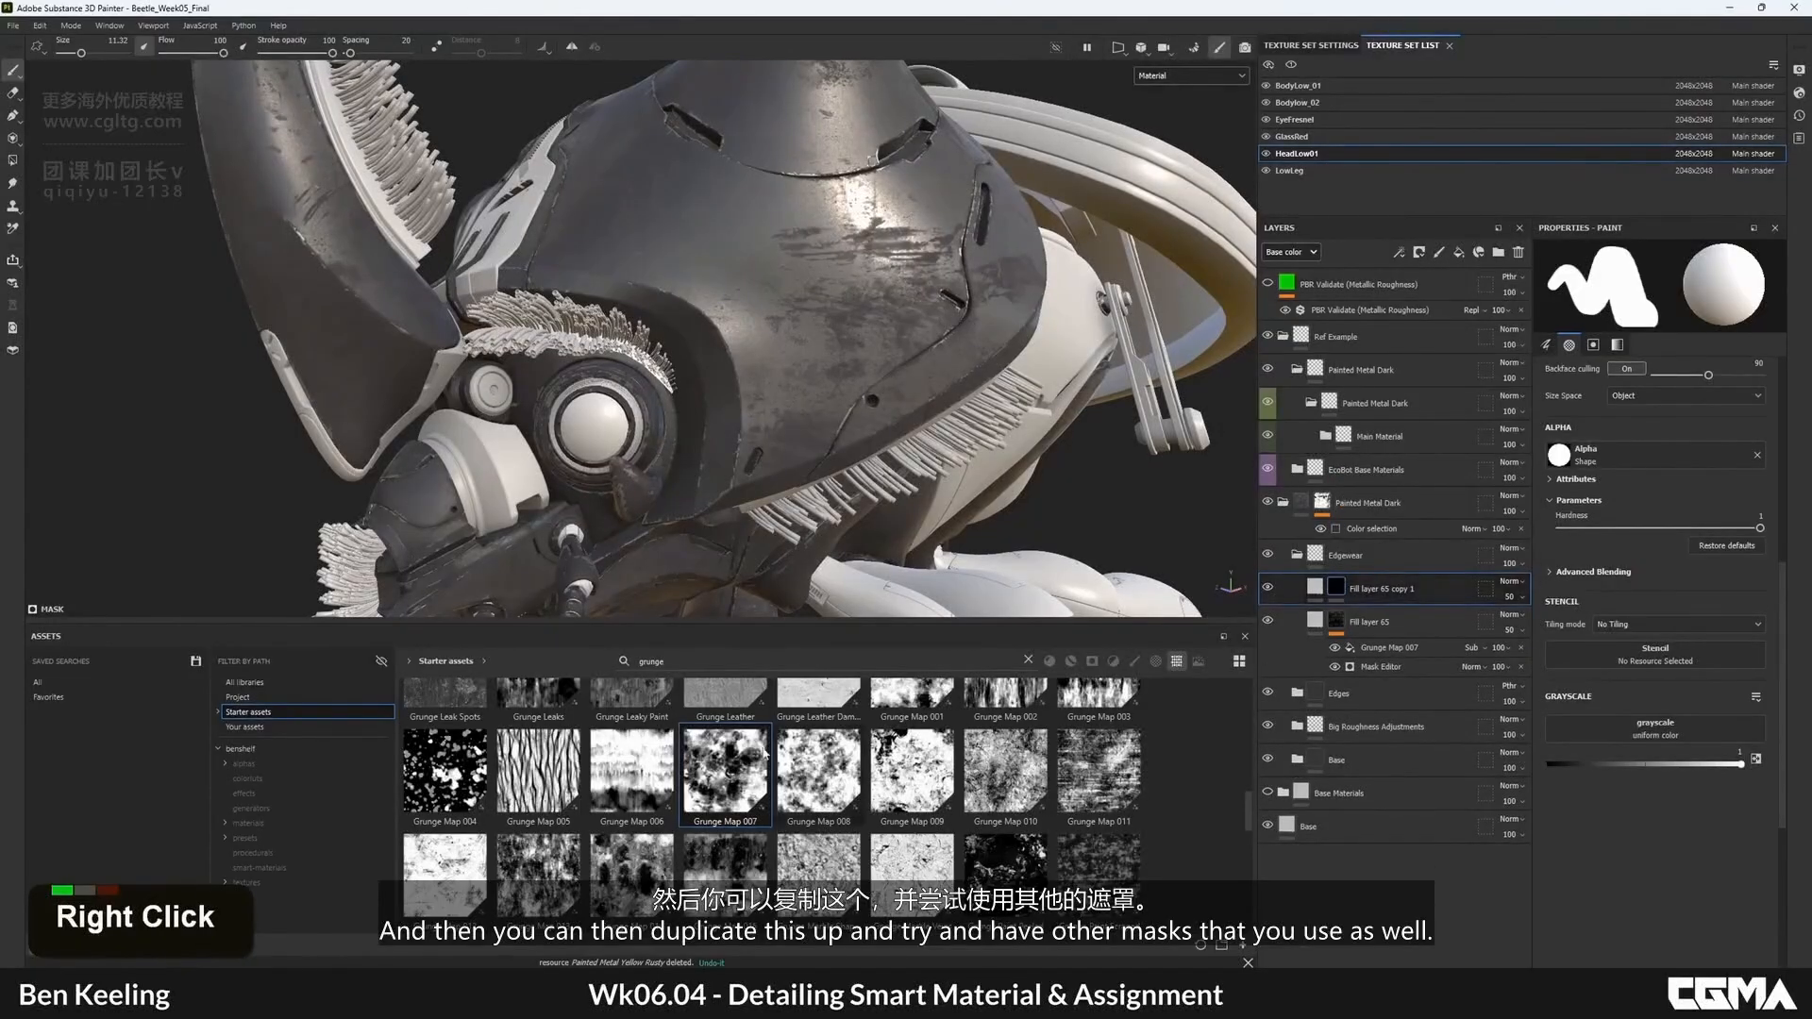
# - Search the smart masks for "edge" and apply Edge Damage to the duplicated fill layer's mask
pyautogui.write('edge')
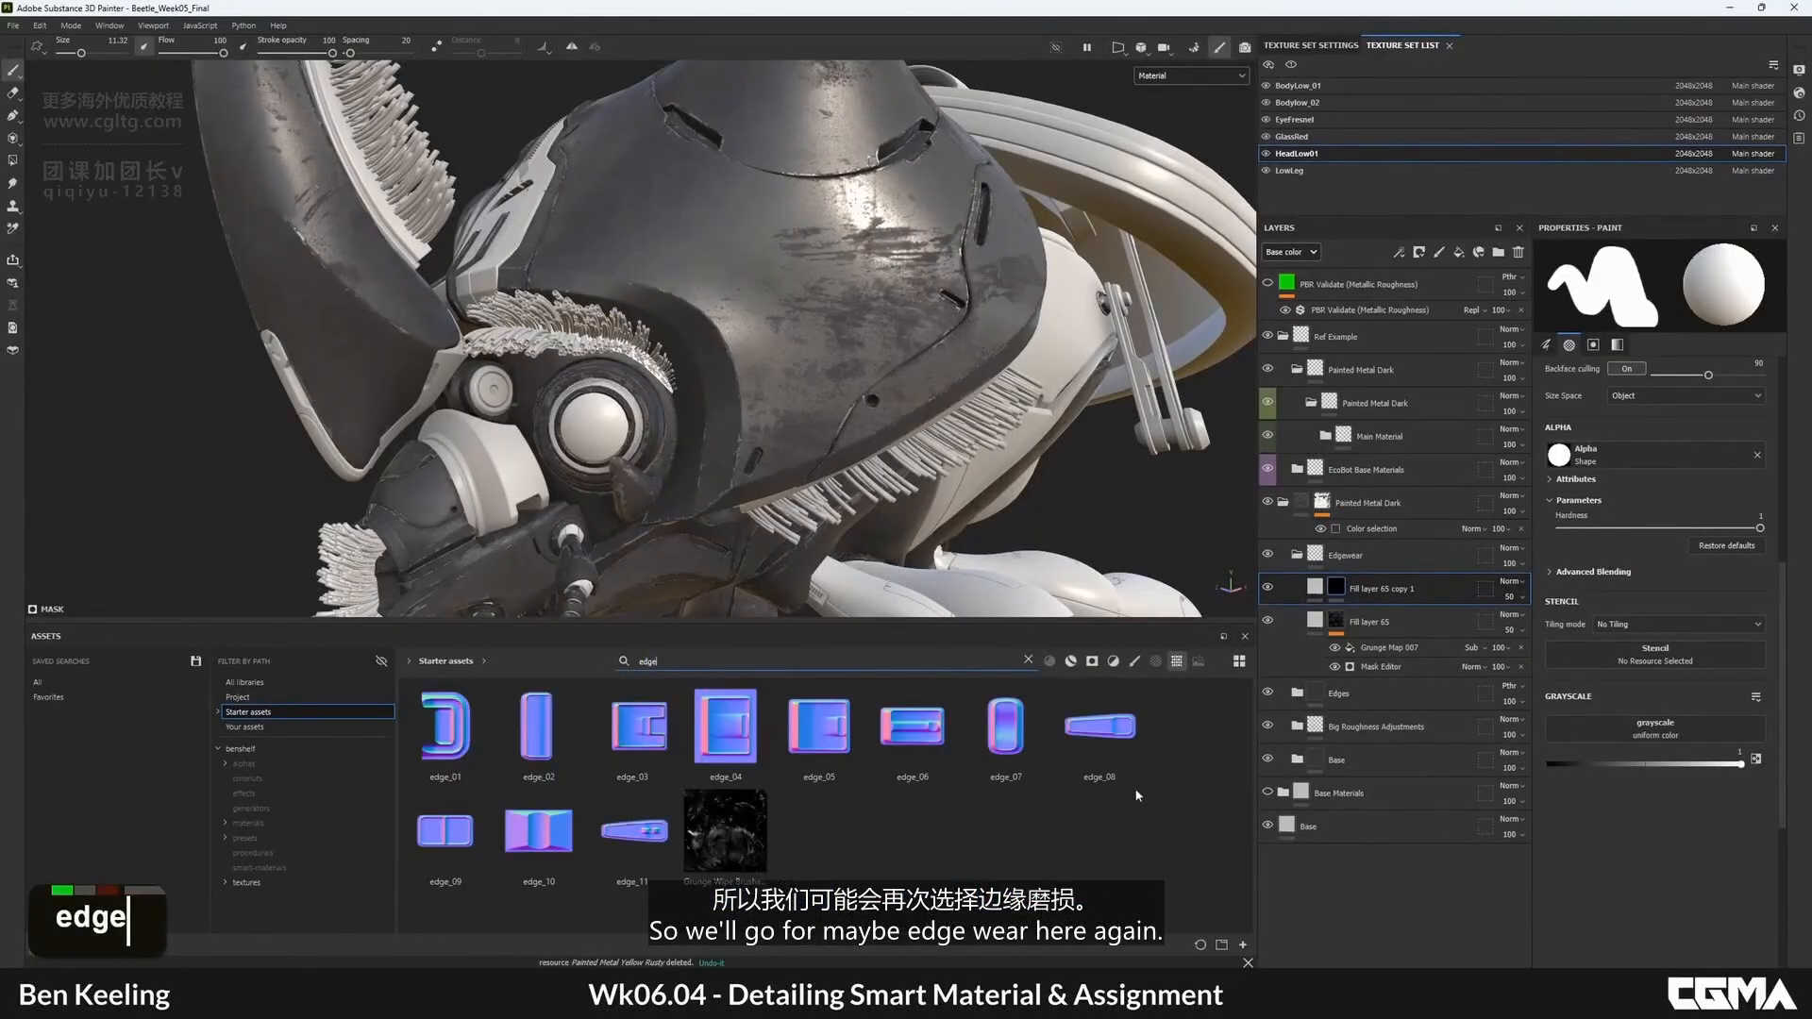
pyautogui.click(1092, 662)
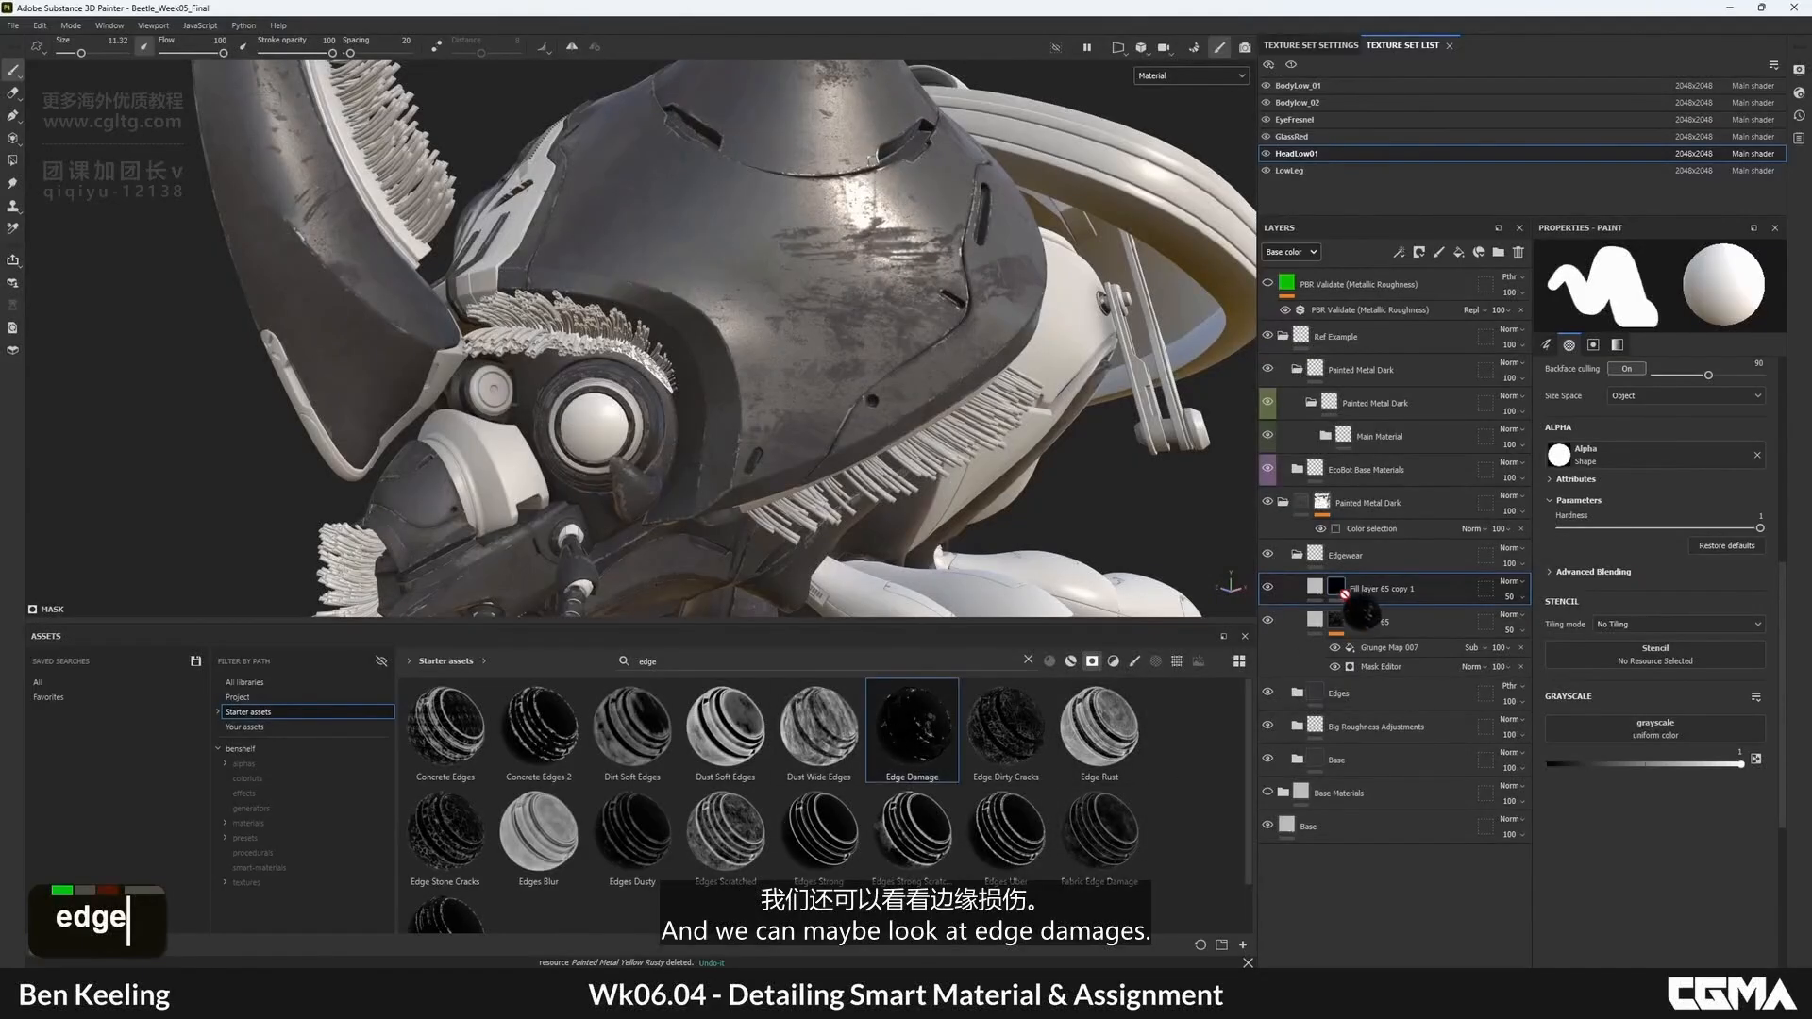
pyautogui.moveTo(1342, 592); pyautogui.dragTo(1336, 587)
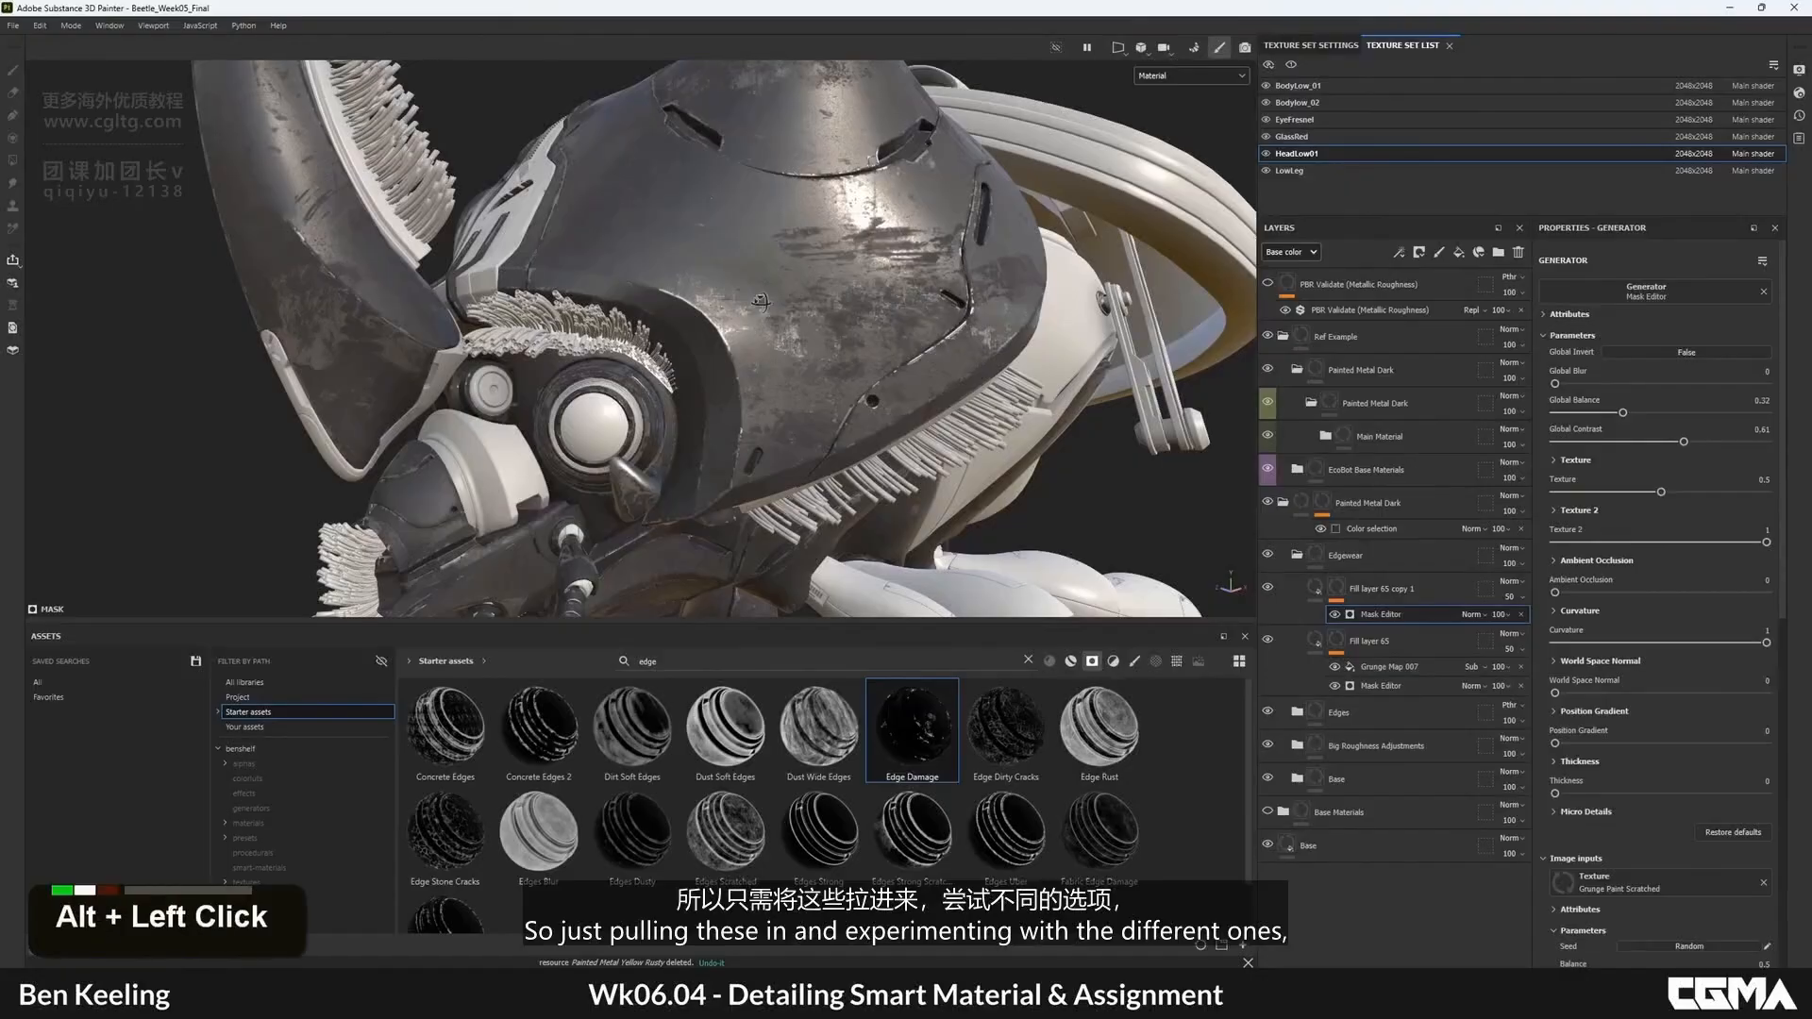
# - Compare the head's edge wear with the duplicated fill layer hidden and shown
pyautogui.moveTo(717, 312)
pyautogui.keyDown('alt'); pyautogui.mouseDown()
pyautogui.moveTo(671, 297)
pyautogui.moveTo(731, 328)
pyautogui.moveTo(715, 293)
pyautogui.mouseUp(); pyautogui.keyUp('alt')
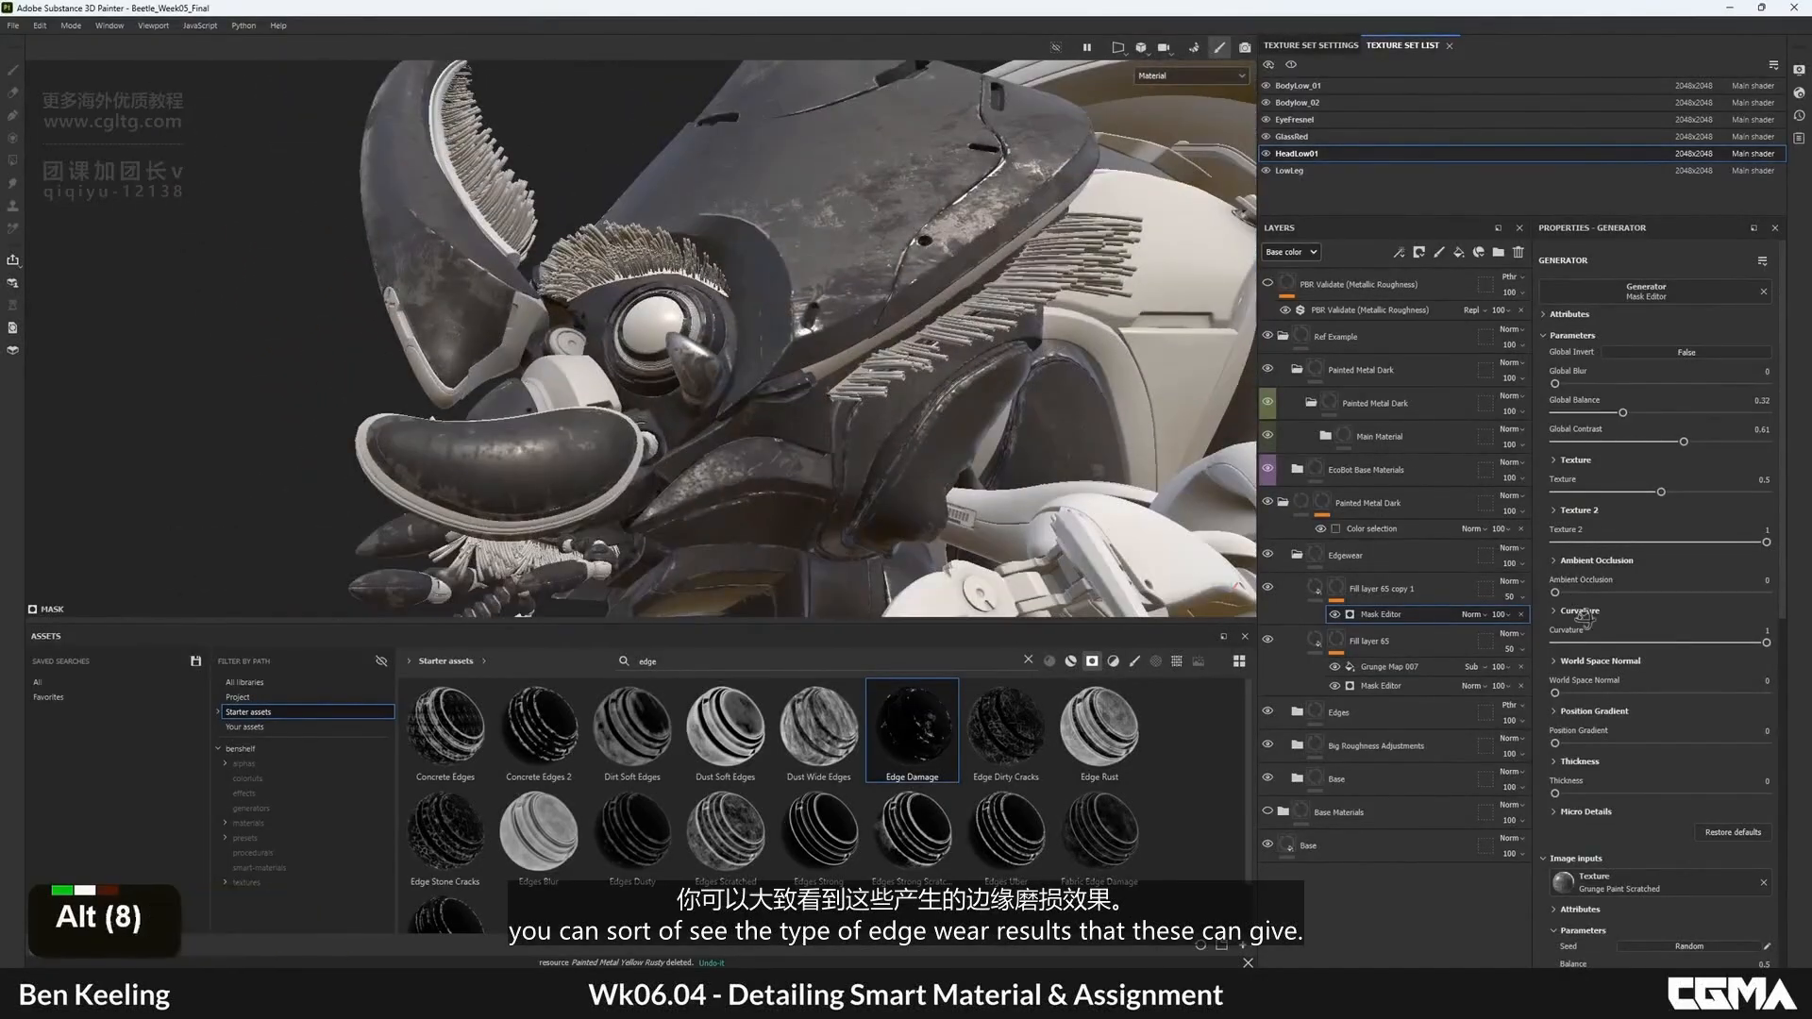
pyautogui.click(1267, 588)
pyautogui.click(1268, 588)
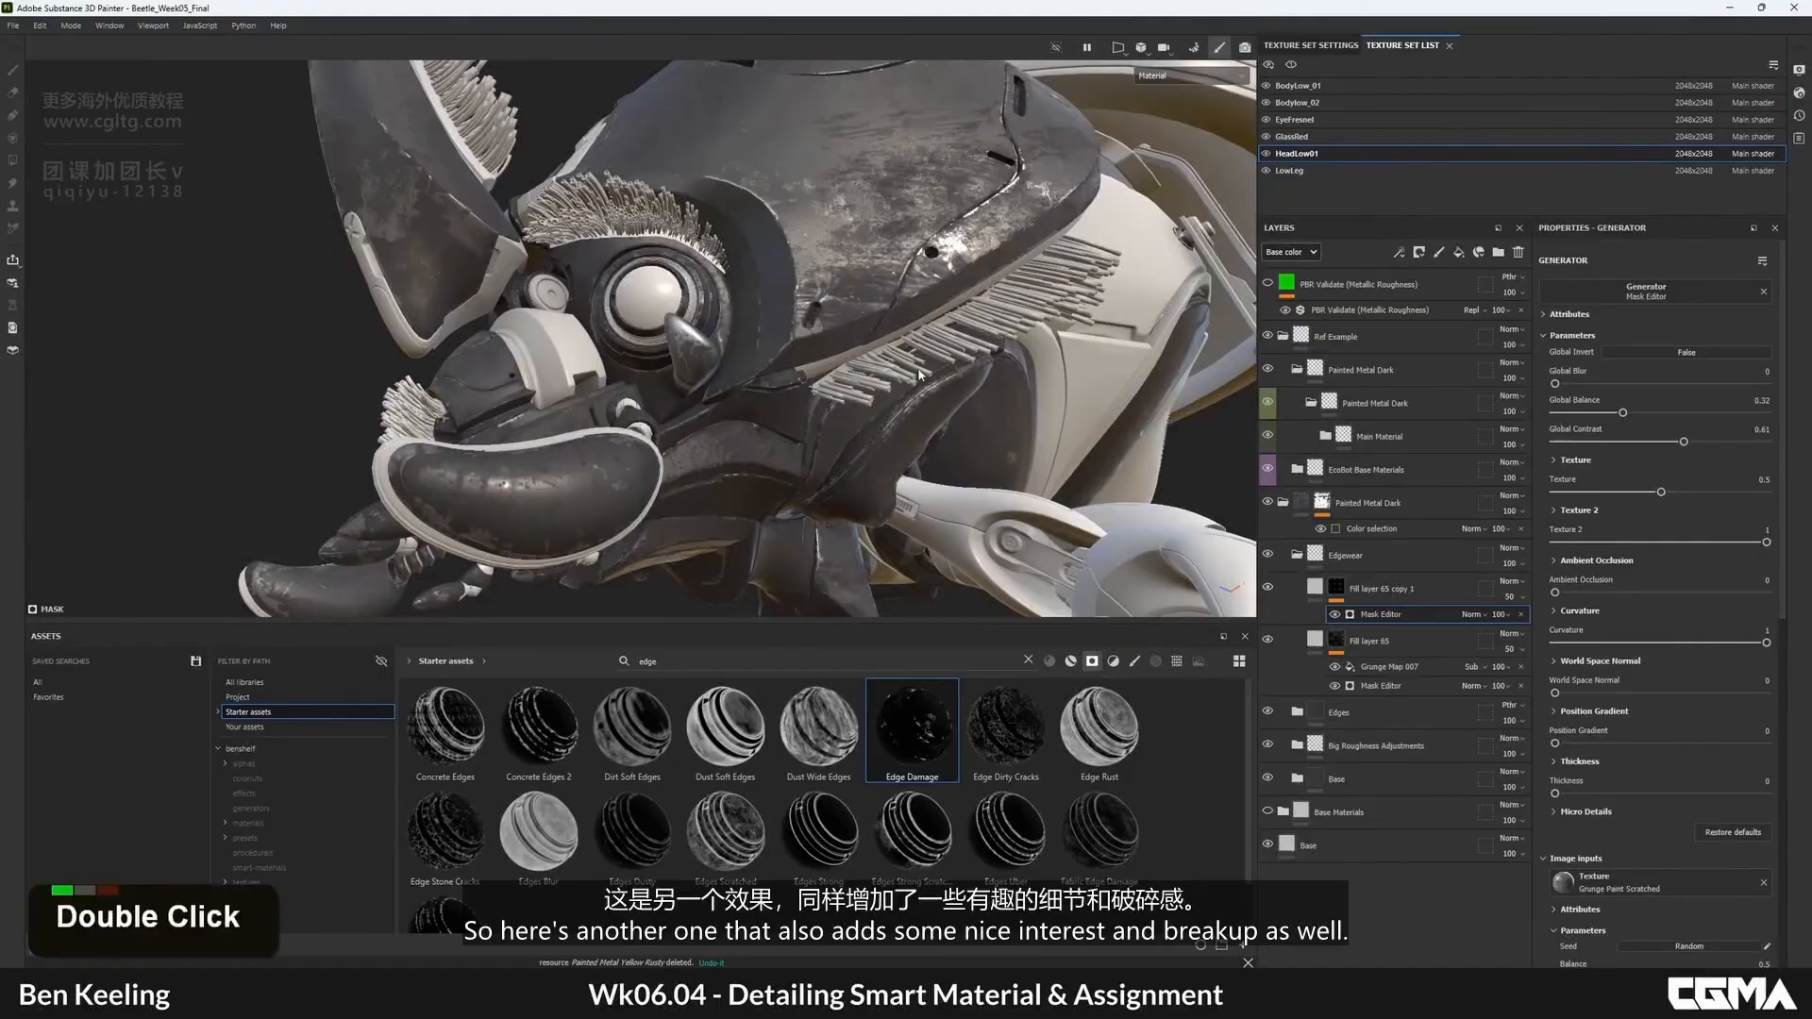
pyautogui.keyDown('alt'); pyautogui.moveTo(795, 169); pyautogui.dragTo(776, 307); pyautogui.keyUp('alt')
pyautogui.keyDown('alt'); pyautogui.moveTo(776, 307); pyautogui.dragTo(836, 414, button='right'); pyautogui.keyUp('alt')
pyautogui.keyDown('alt'); pyautogui.moveTo(836, 414); pyautogui.dragTo(767, 398); pyautogui.keyUp('alt')
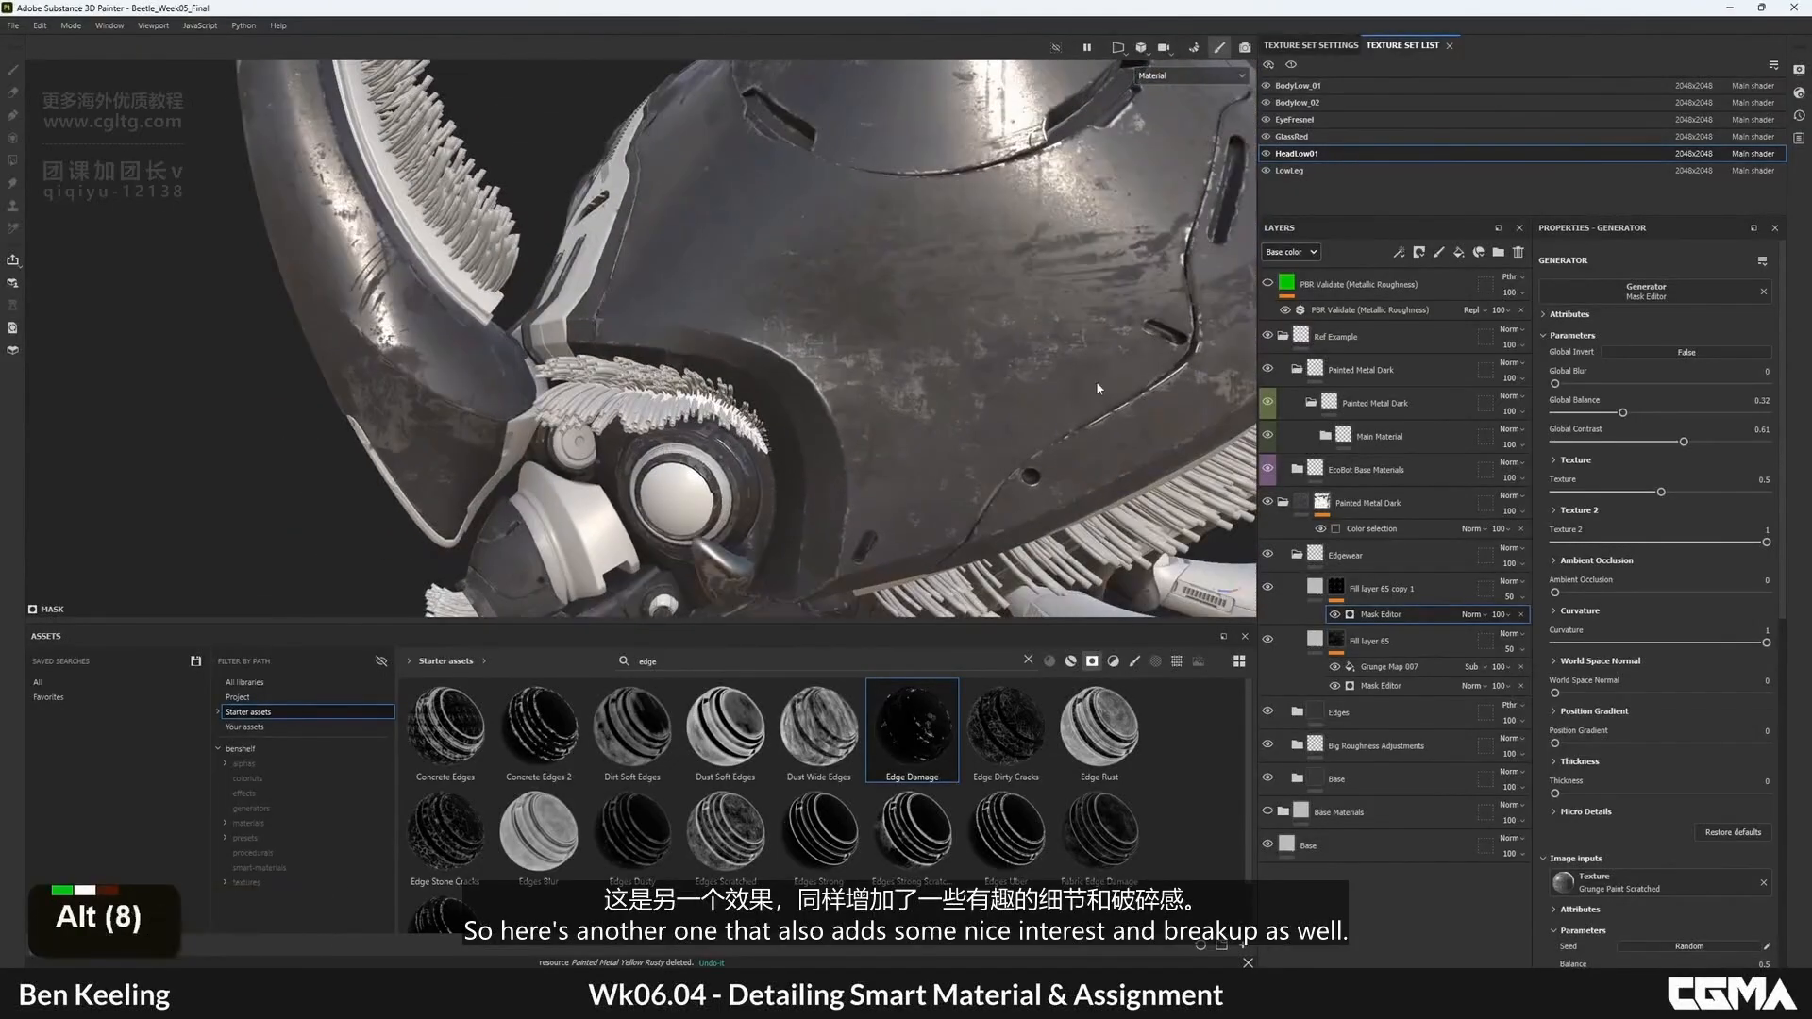
pyautogui.keyDown('alt'); pyautogui.moveTo(1095, 381); pyautogui.dragTo(1175, 401); pyautogui.keyUp('alt')
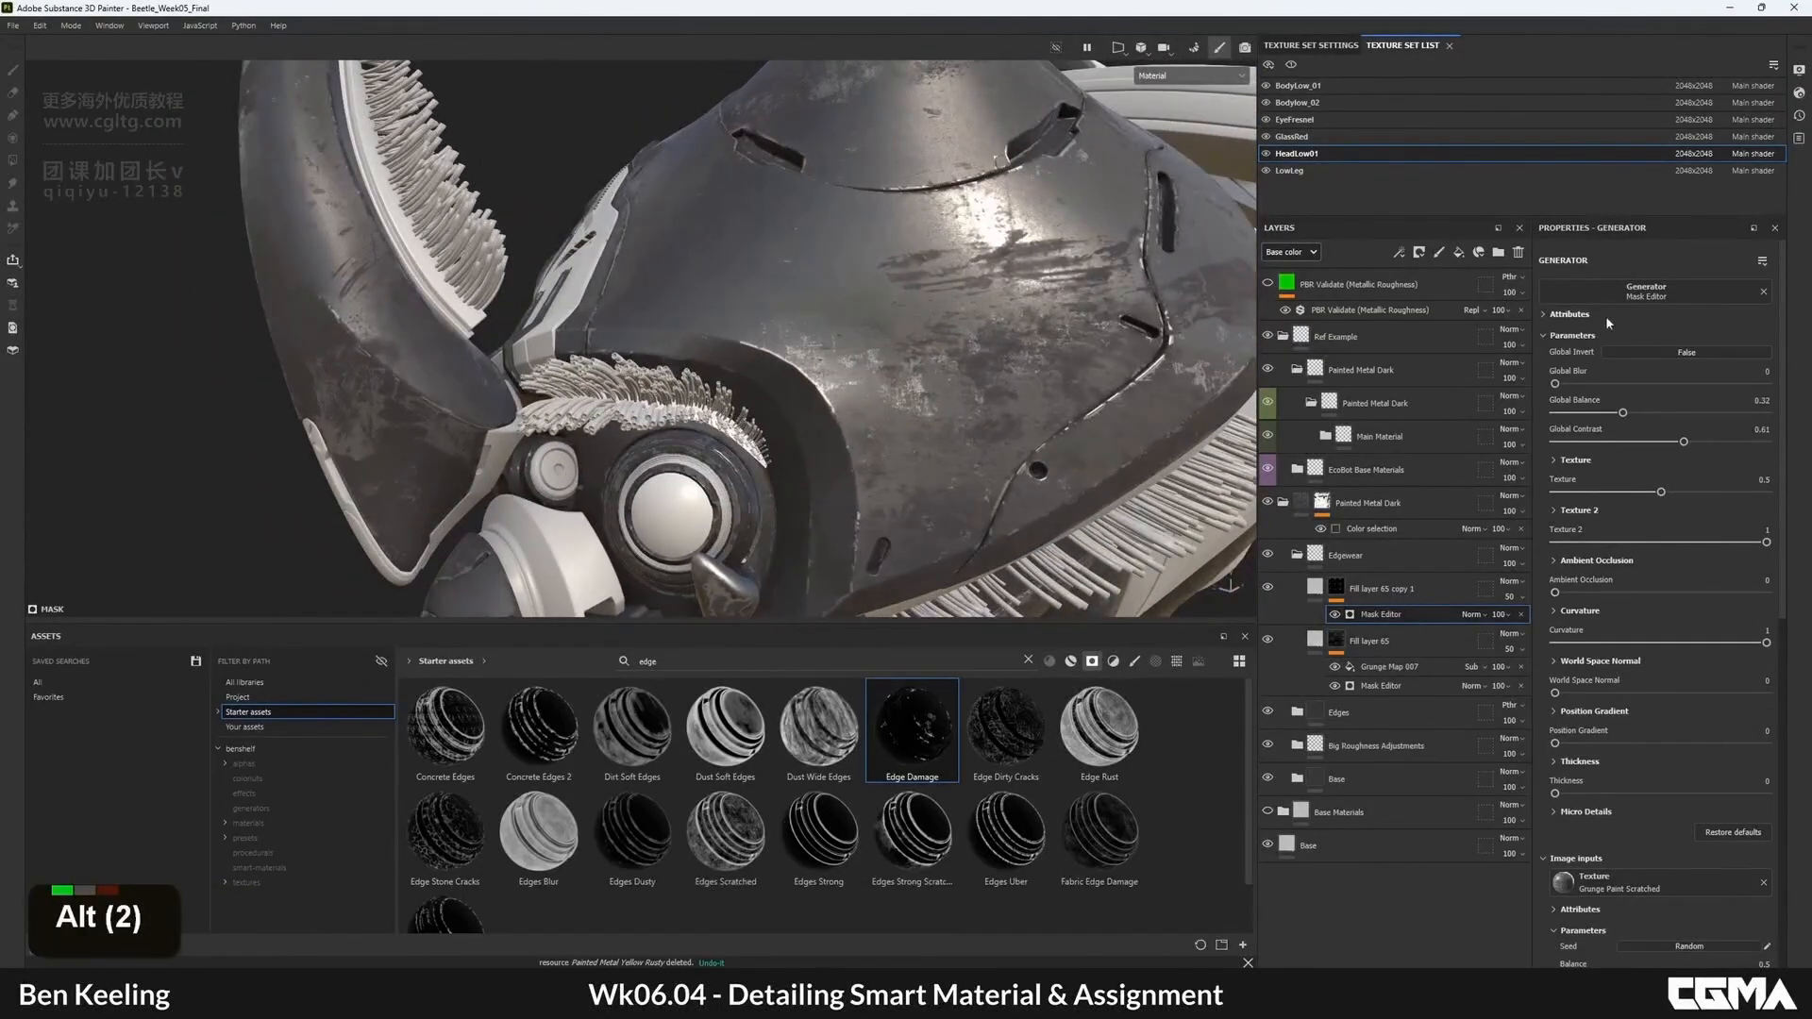
# - Try different Global Balance and Texture amounts in the Edge Damage mask's generator, undoing each change
pyautogui.moveTo(1623, 412)
pyautogui.mouseDown()
pyautogui.moveTo(1582, 415)
pyautogui.moveTo(1611, 411)
pyautogui.mouseUp()
pyautogui.hotkey('ctrl', 'z')
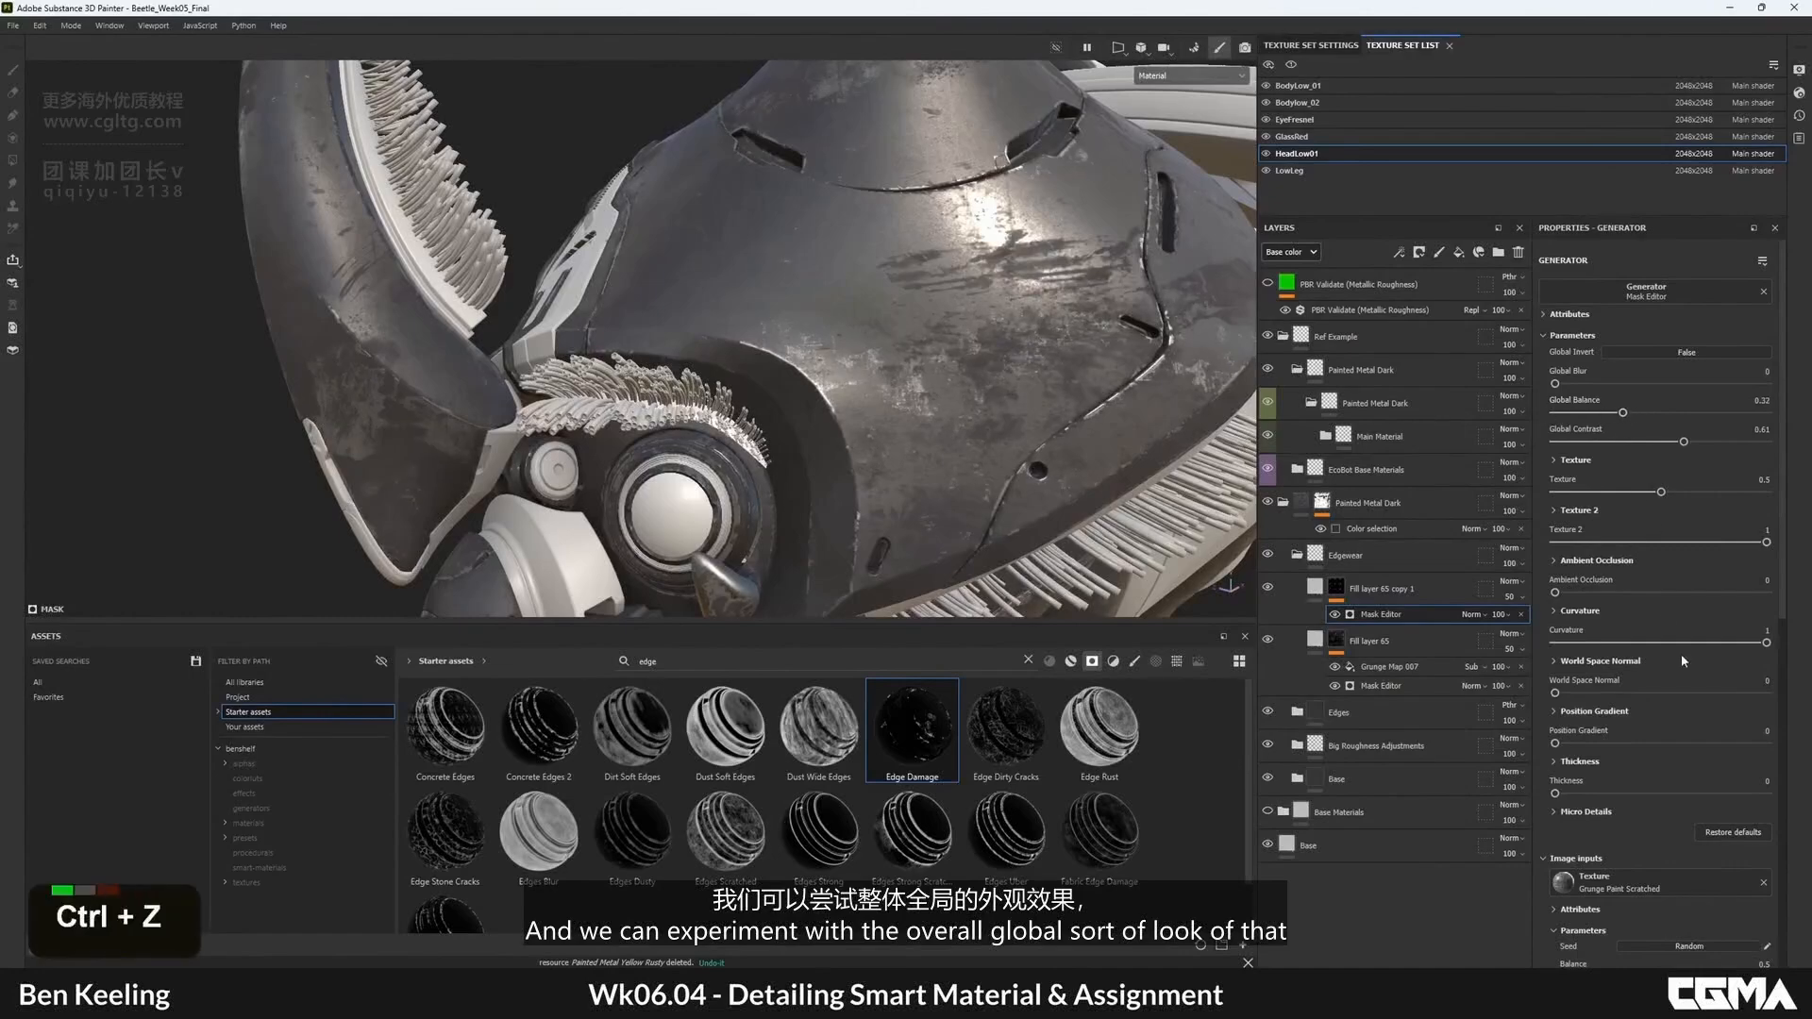
pyautogui.hotkey('ctrl', 'z')
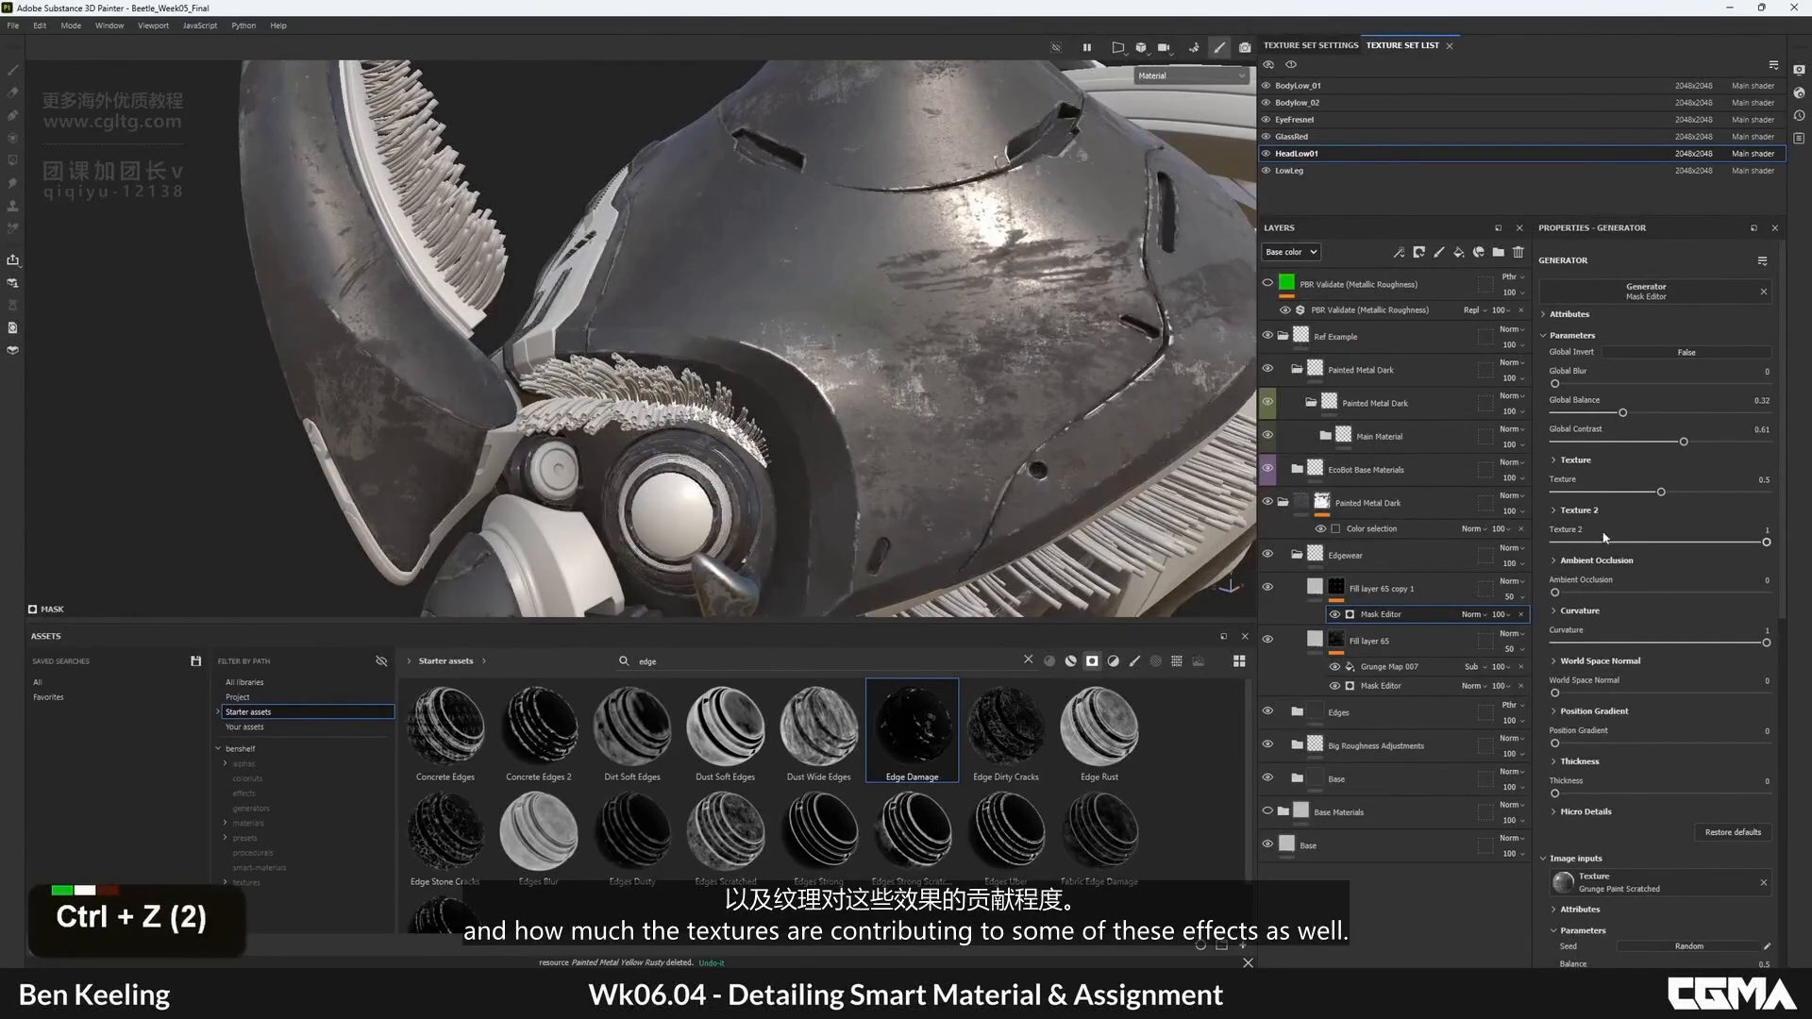
pyautogui.moveTo(1631, 546); pyautogui.dragTo(1610, 543)
pyautogui.hotkey('ctrl', 'z')
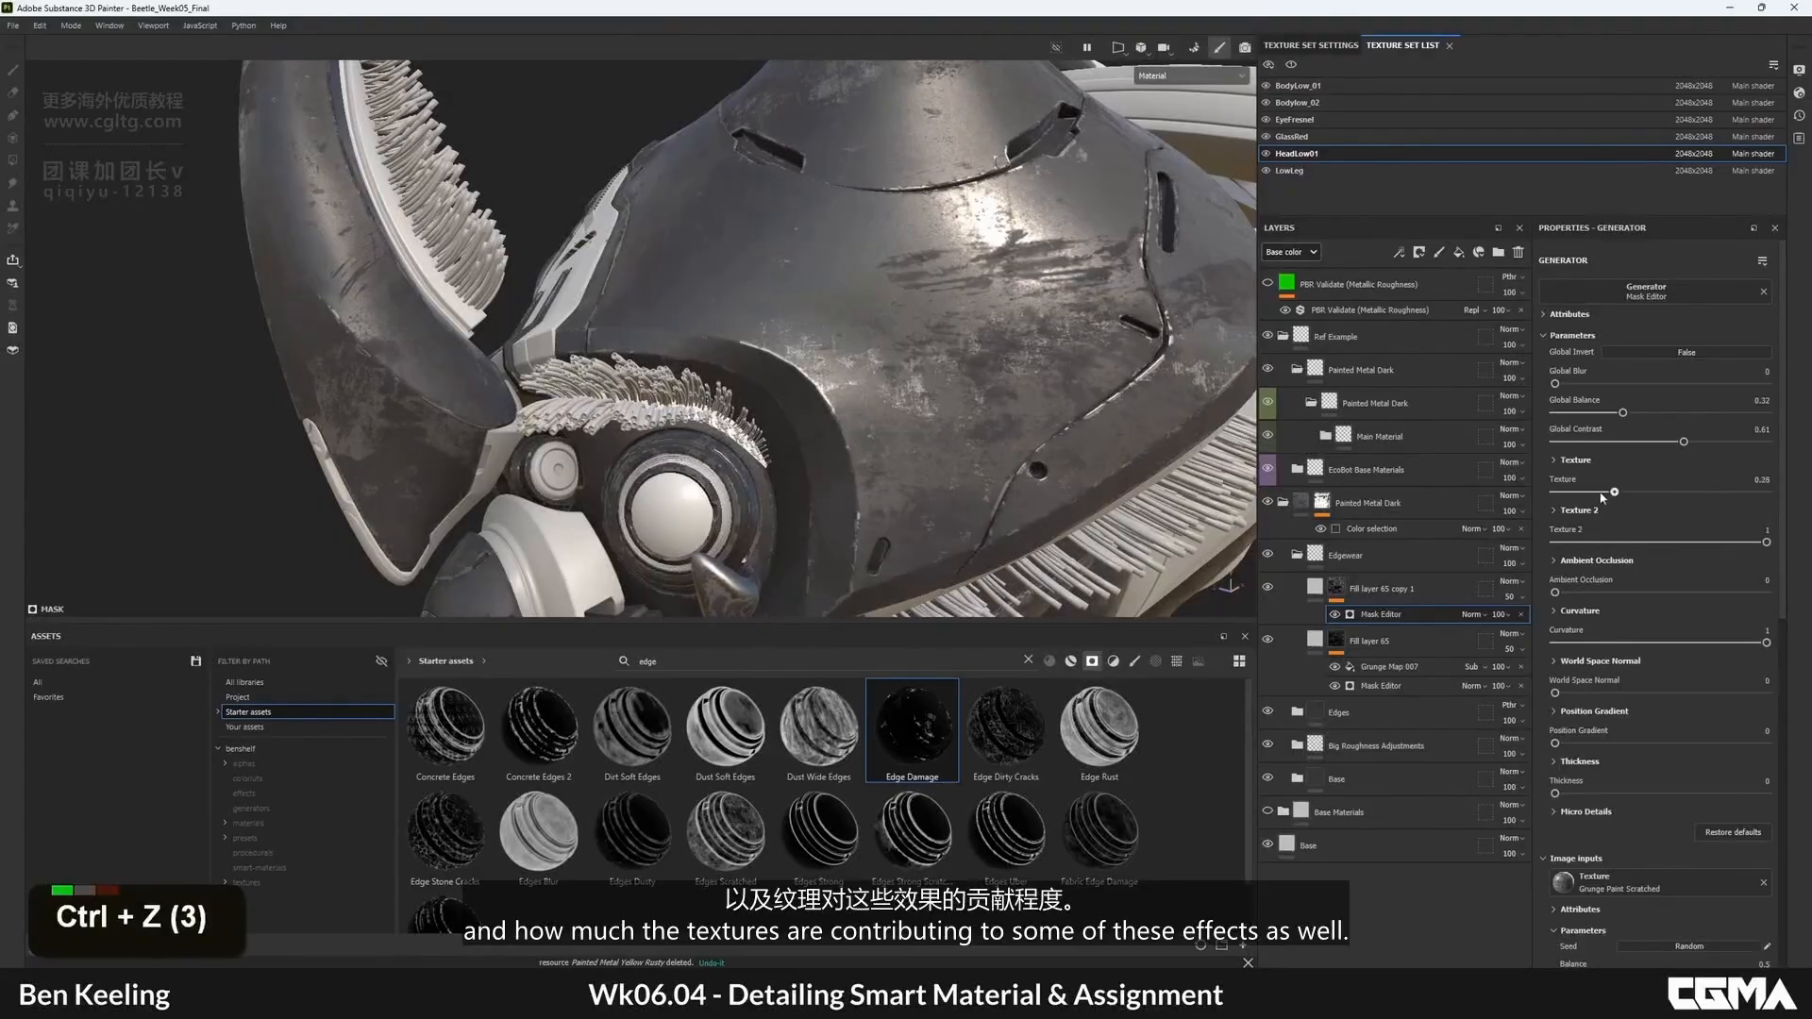
pyautogui.hotkey('ctrl', 'z')
# - Copy the Grunge Map 007 effect from Fill layer 65's mask and paste it into the duplicated layer's mask
pyautogui.keyDown('alt'); pyautogui.moveTo(850, 302); pyautogui.dragTo(828, 351, button='right'); pyautogui.keyUp('alt')
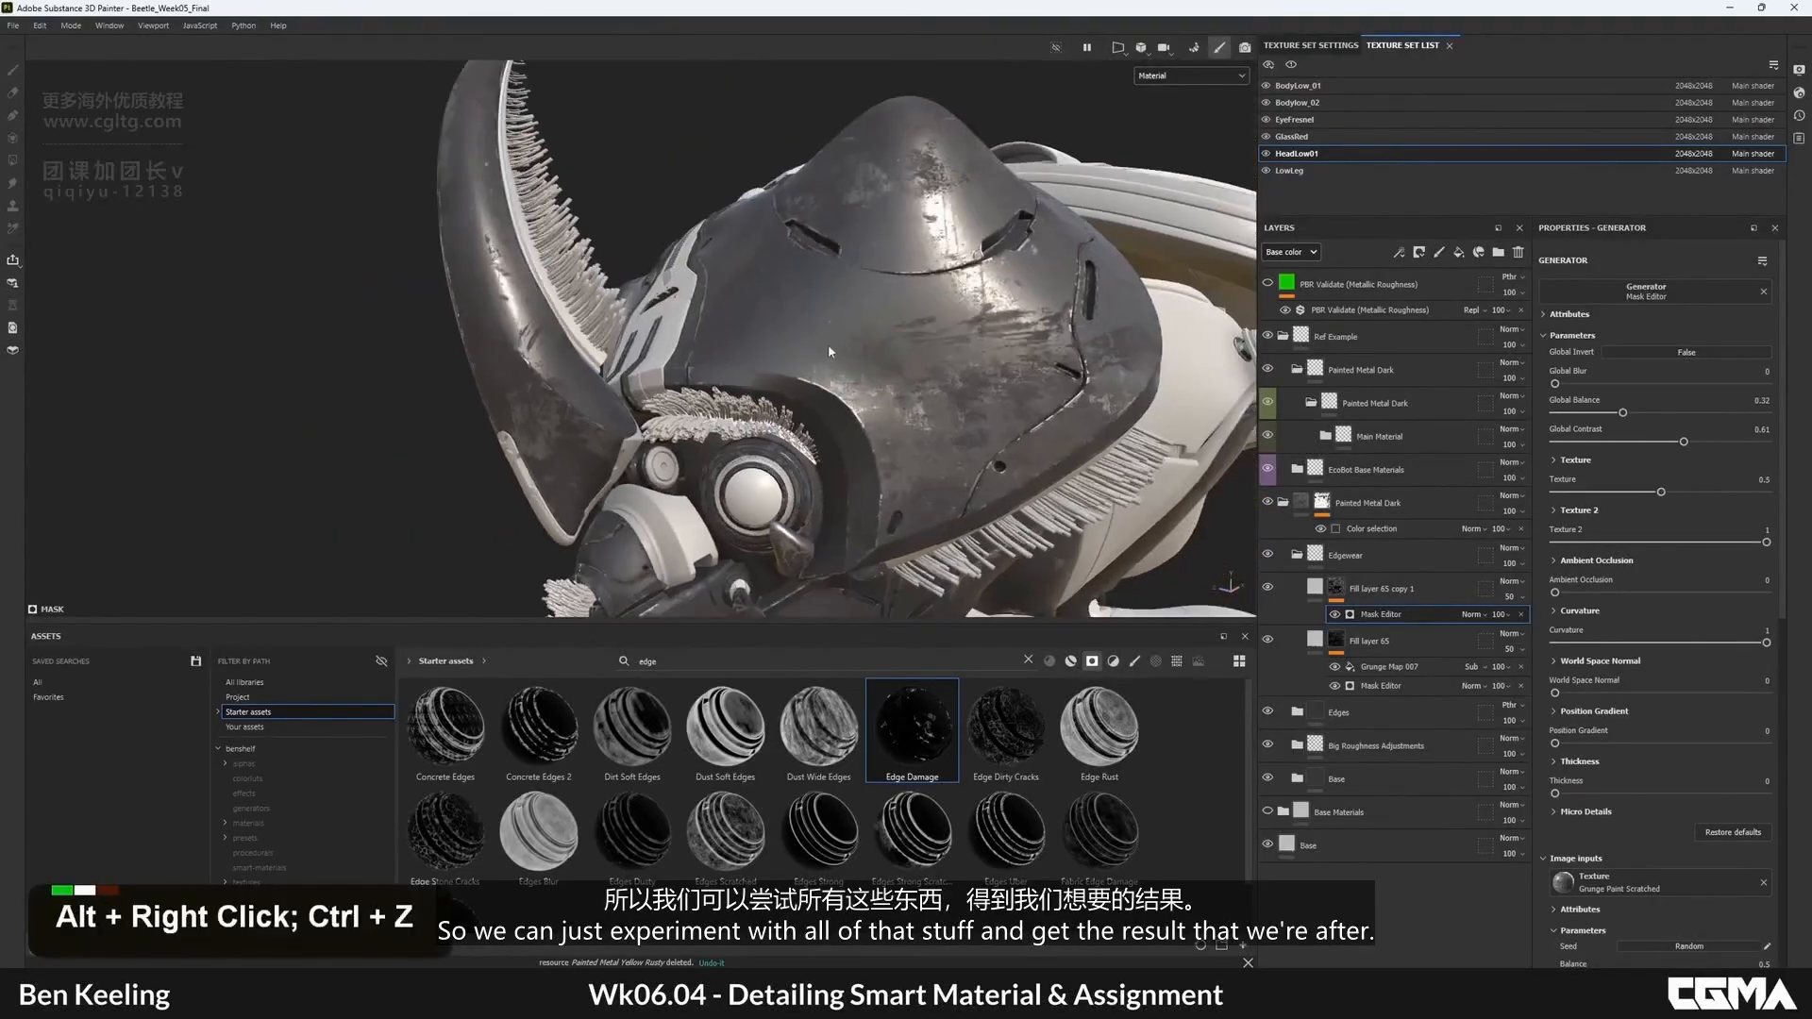
pyautogui.keyDown('alt'); pyautogui.moveTo(829, 351); pyautogui.dragTo(802, 425); pyautogui.keyUp('alt')
pyautogui.keyDown('alt'); pyautogui.moveTo(802, 425); pyautogui.dragTo(788, 491, button='middle'); pyautogui.keyUp('alt')
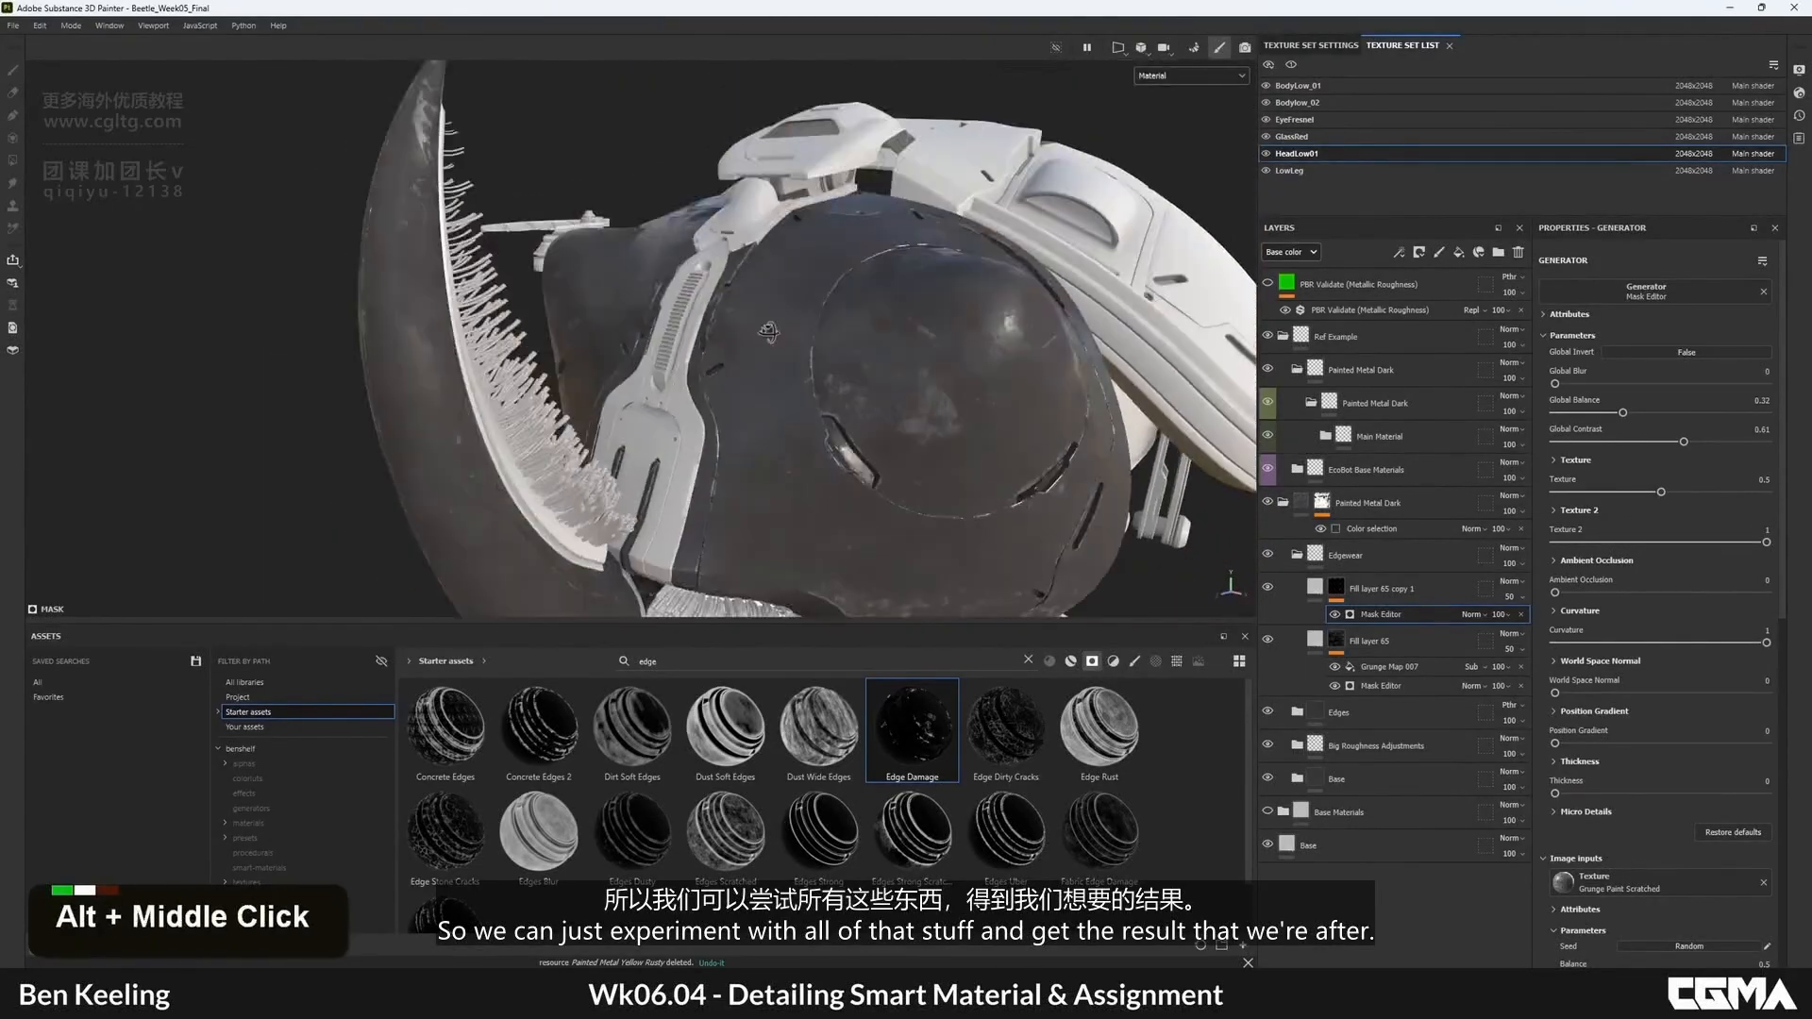
pyautogui.keyDown('alt'); pyautogui.moveTo(788, 491); pyautogui.dragTo(666, 296); pyautogui.keyUp('alt')
pyautogui.keyDown('alt'); pyautogui.moveTo(666, 295); pyautogui.dragTo(800, 263, button='middle'); pyautogui.keyUp('alt')
pyautogui.keyDown('alt'); pyautogui.moveTo(800, 262); pyautogui.dragTo(933, 343); pyautogui.keyUp('alt')
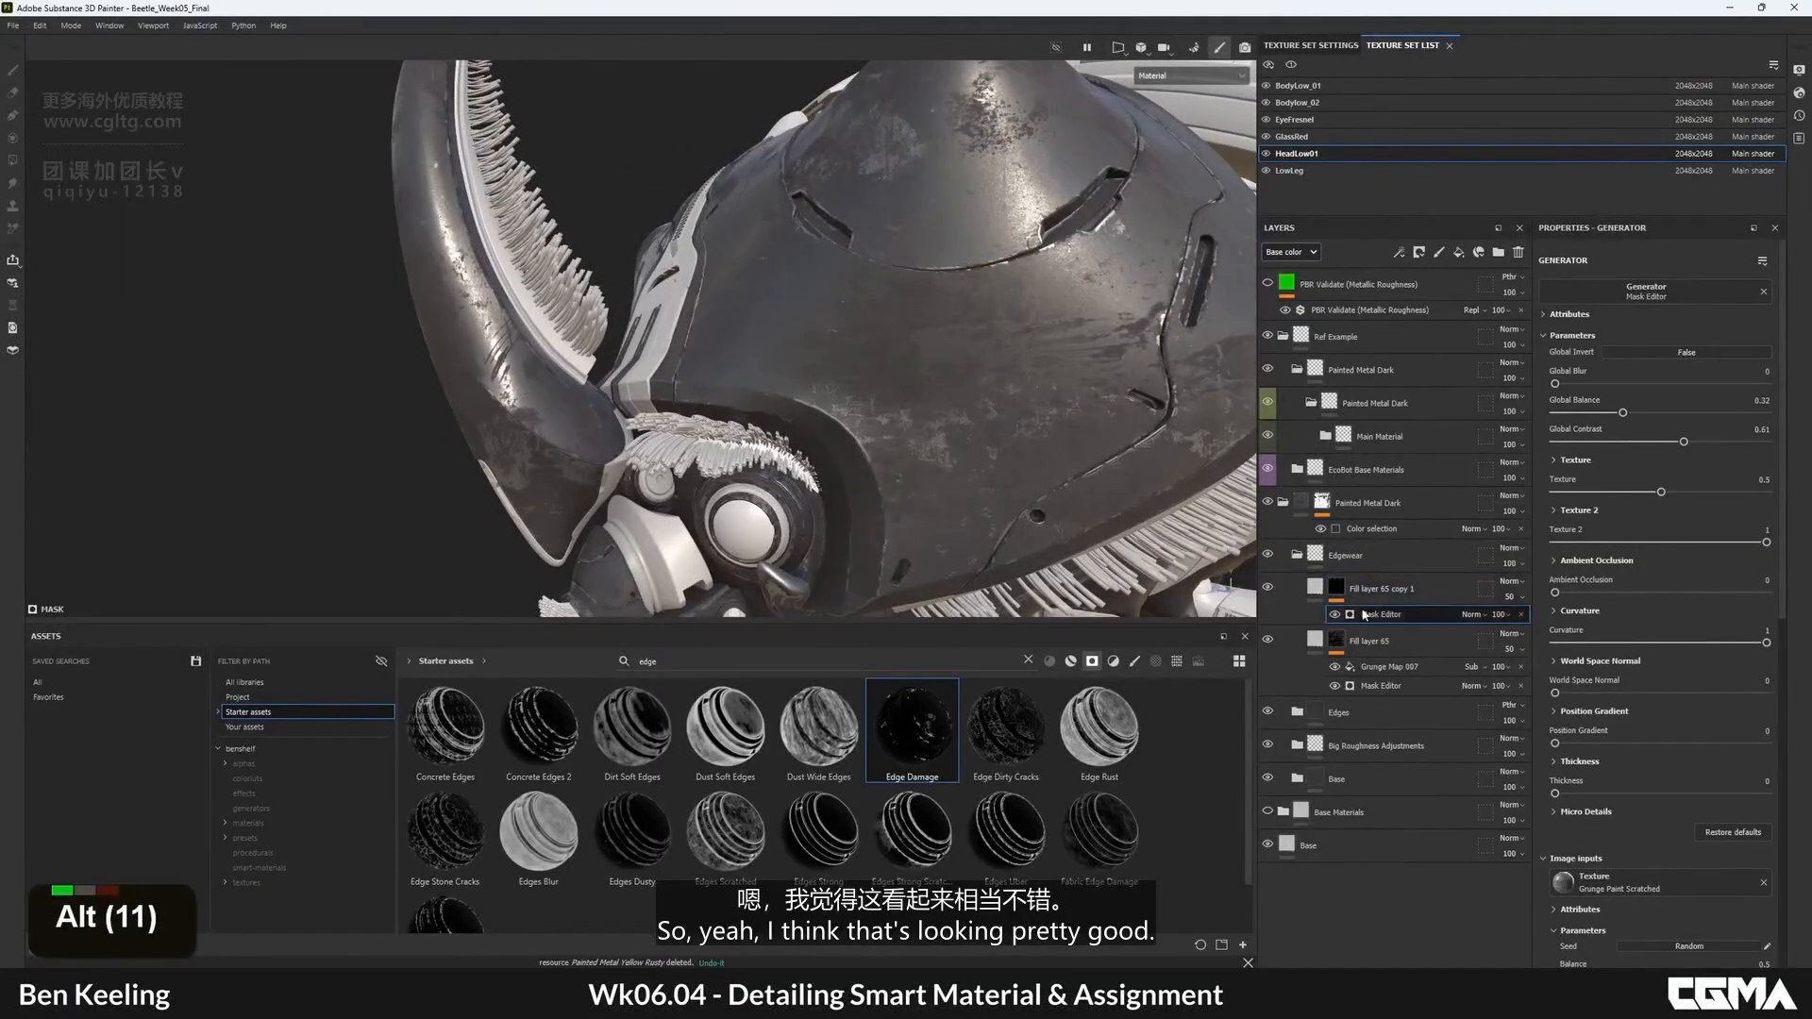
pyautogui.click(1336, 589)
pyautogui.rightClick(1336, 589)
pyautogui.press('Escape')
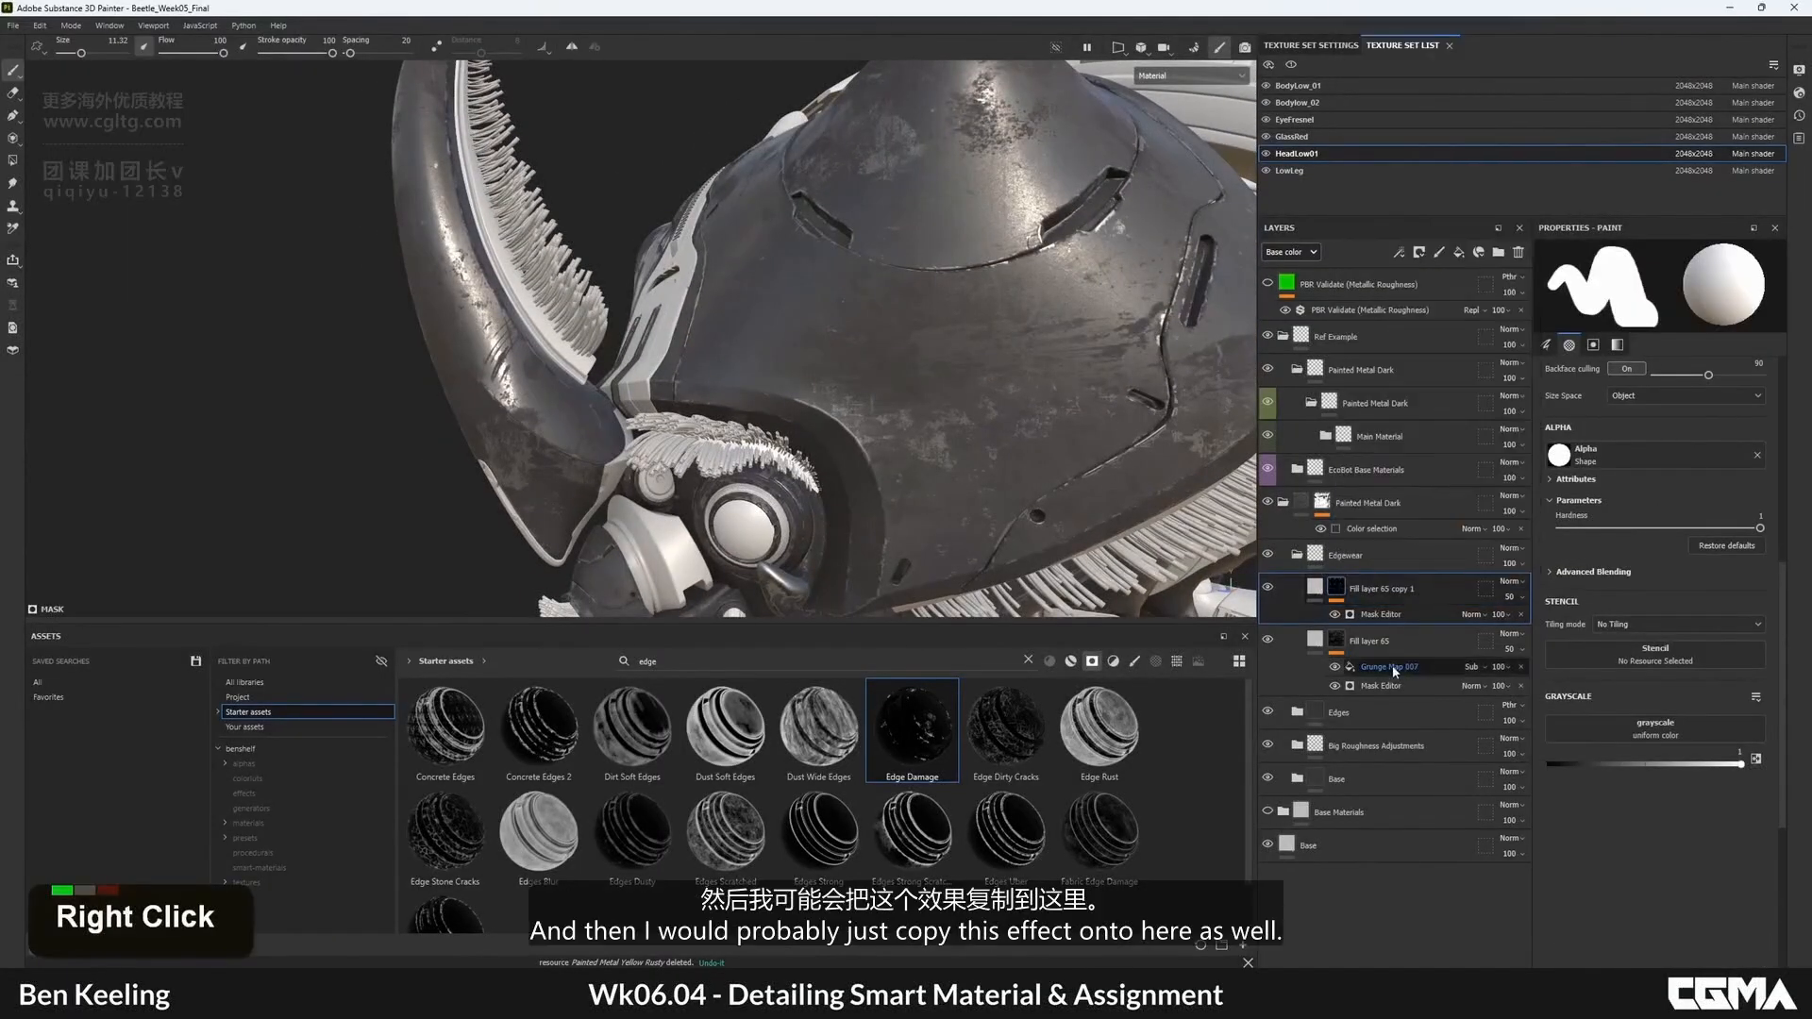
pyautogui.rightClick(1394, 668)
pyautogui.click(1444, 693)
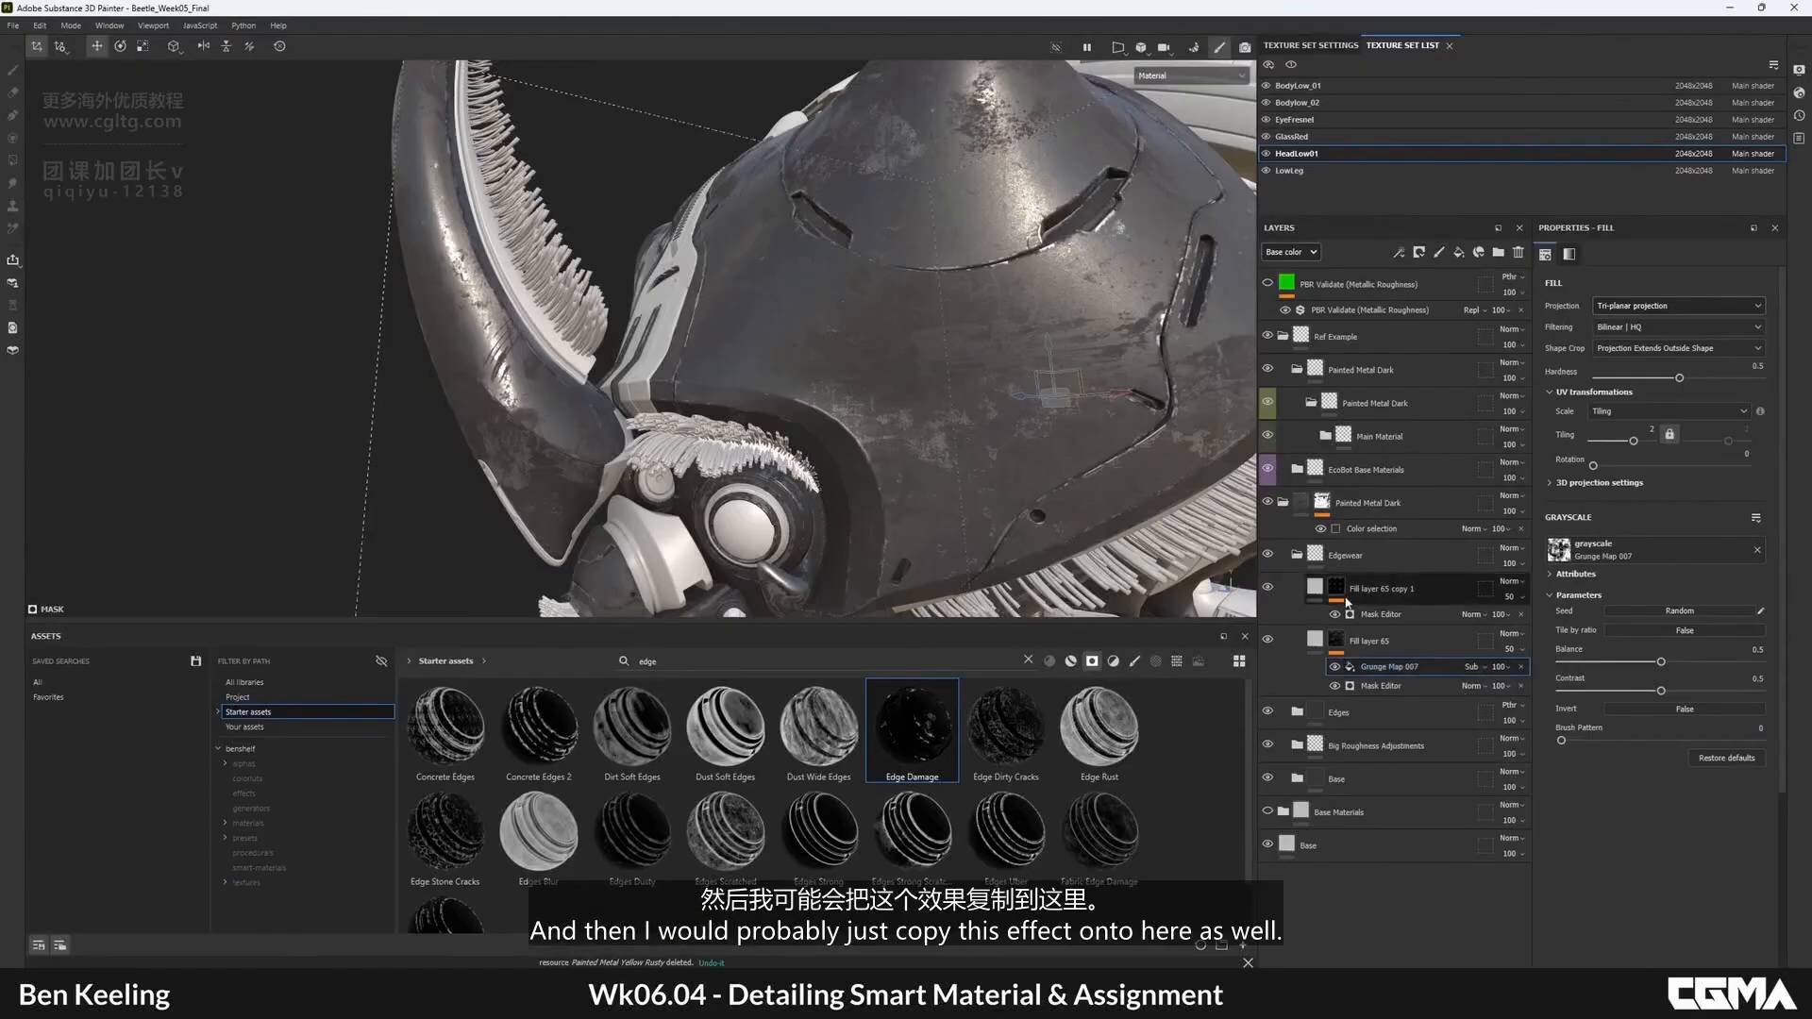
pyautogui.click(1336, 589)
pyautogui.rightClick(1337, 592)
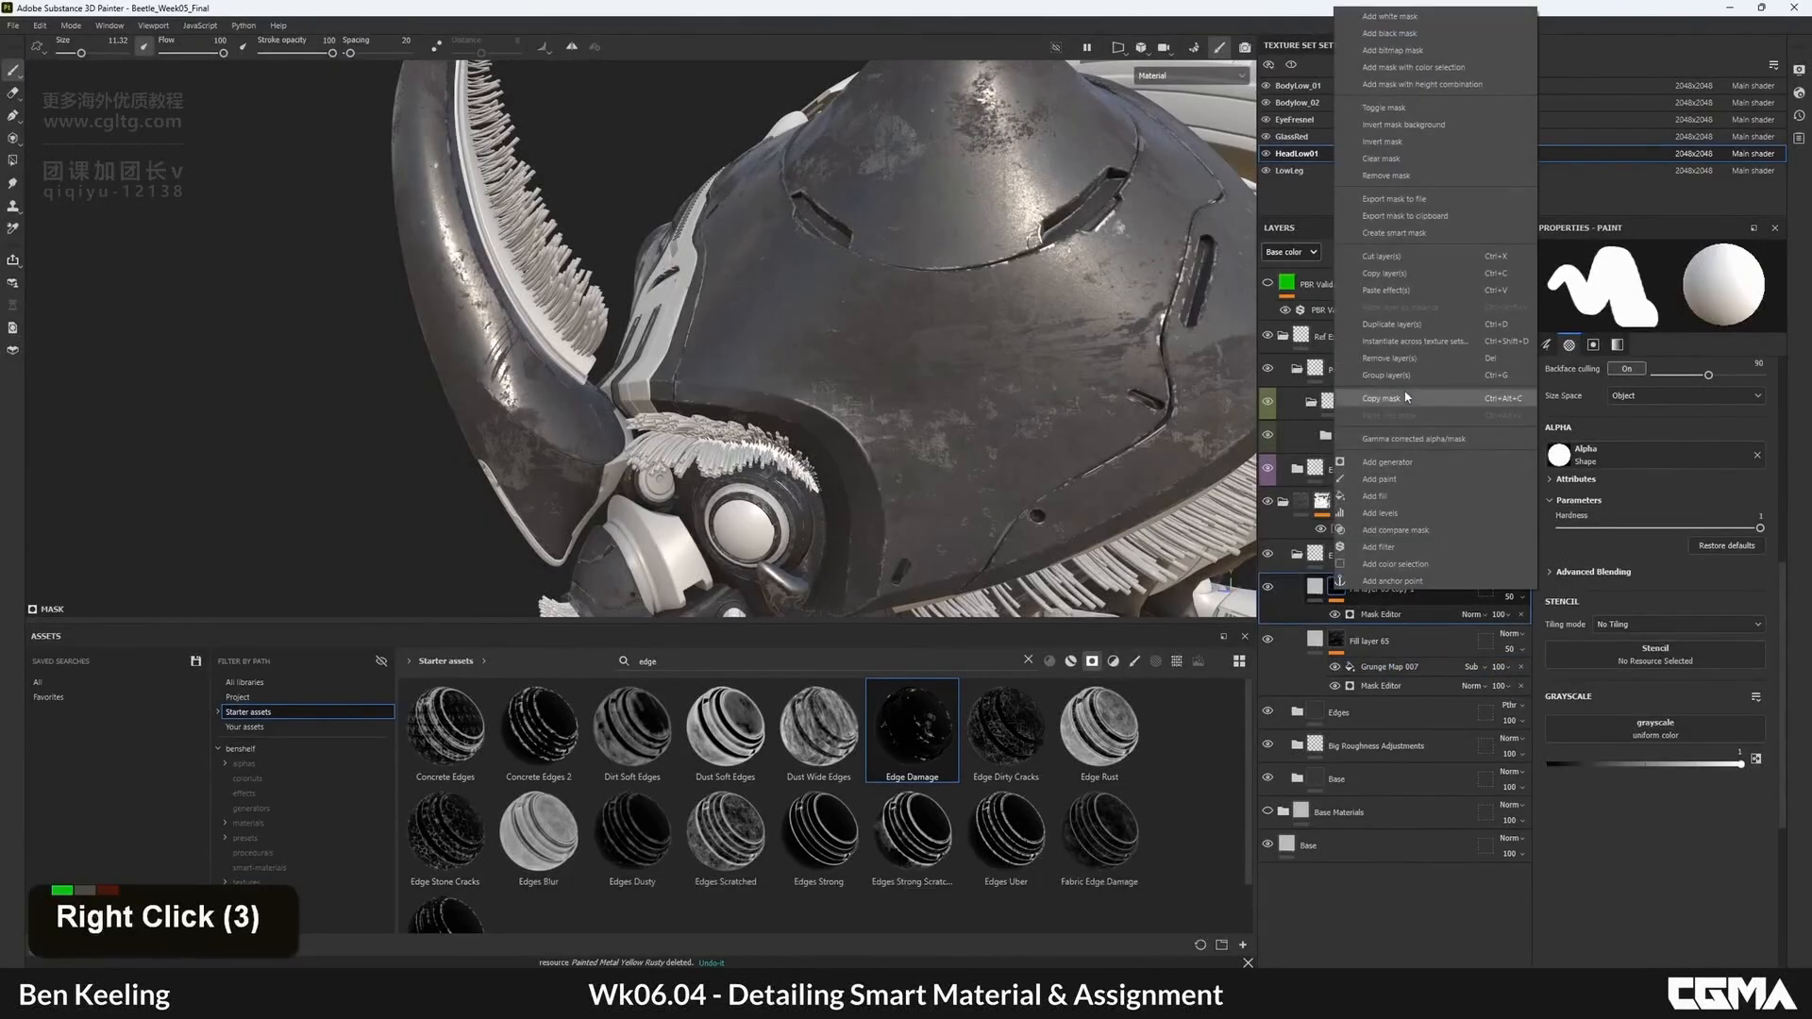
pyautogui.click(1386, 290)
# - Examine how the pasted Grunge Map 007 effect breaks up the edge wear on the head
pyautogui.keyDown('alt'); pyautogui.moveTo(954, 456); pyautogui.dragTo(780, 395); pyautogui.keyUp('alt')
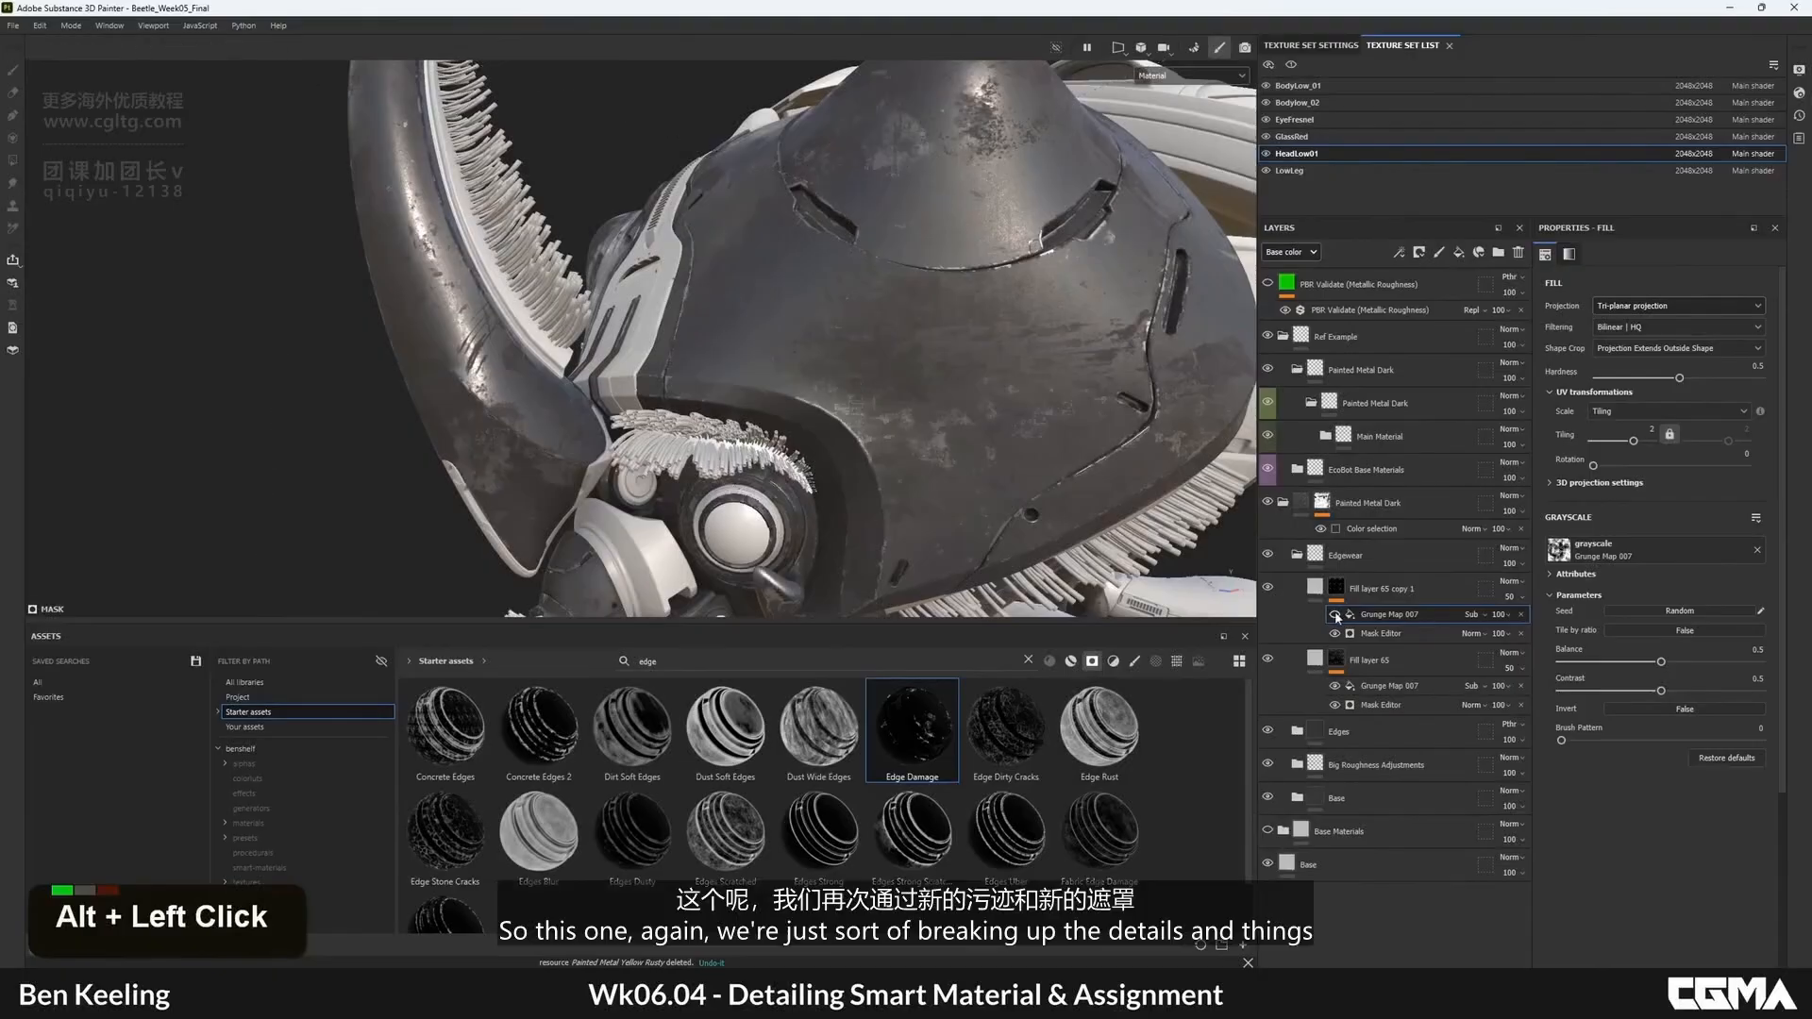
pyautogui.doubleClick(779, 394)
pyautogui.keyDown('alt'); pyautogui.moveTo(849, 338); pyautogui.dragTo(810, 376); pyautogui.keyUp('alt')
pyautogui.keyDown('alt'); pyautogui.moveTo(810, 376); pyautogui.dragTo(848, 293, button='middle'); pyautogui.keyUp('alt')
pyautogui.keyDown('alt'); pyautogui.moveTo(848, 293); pyautogui.dragTo(819, 330); pyautogui.keyUp('alt')
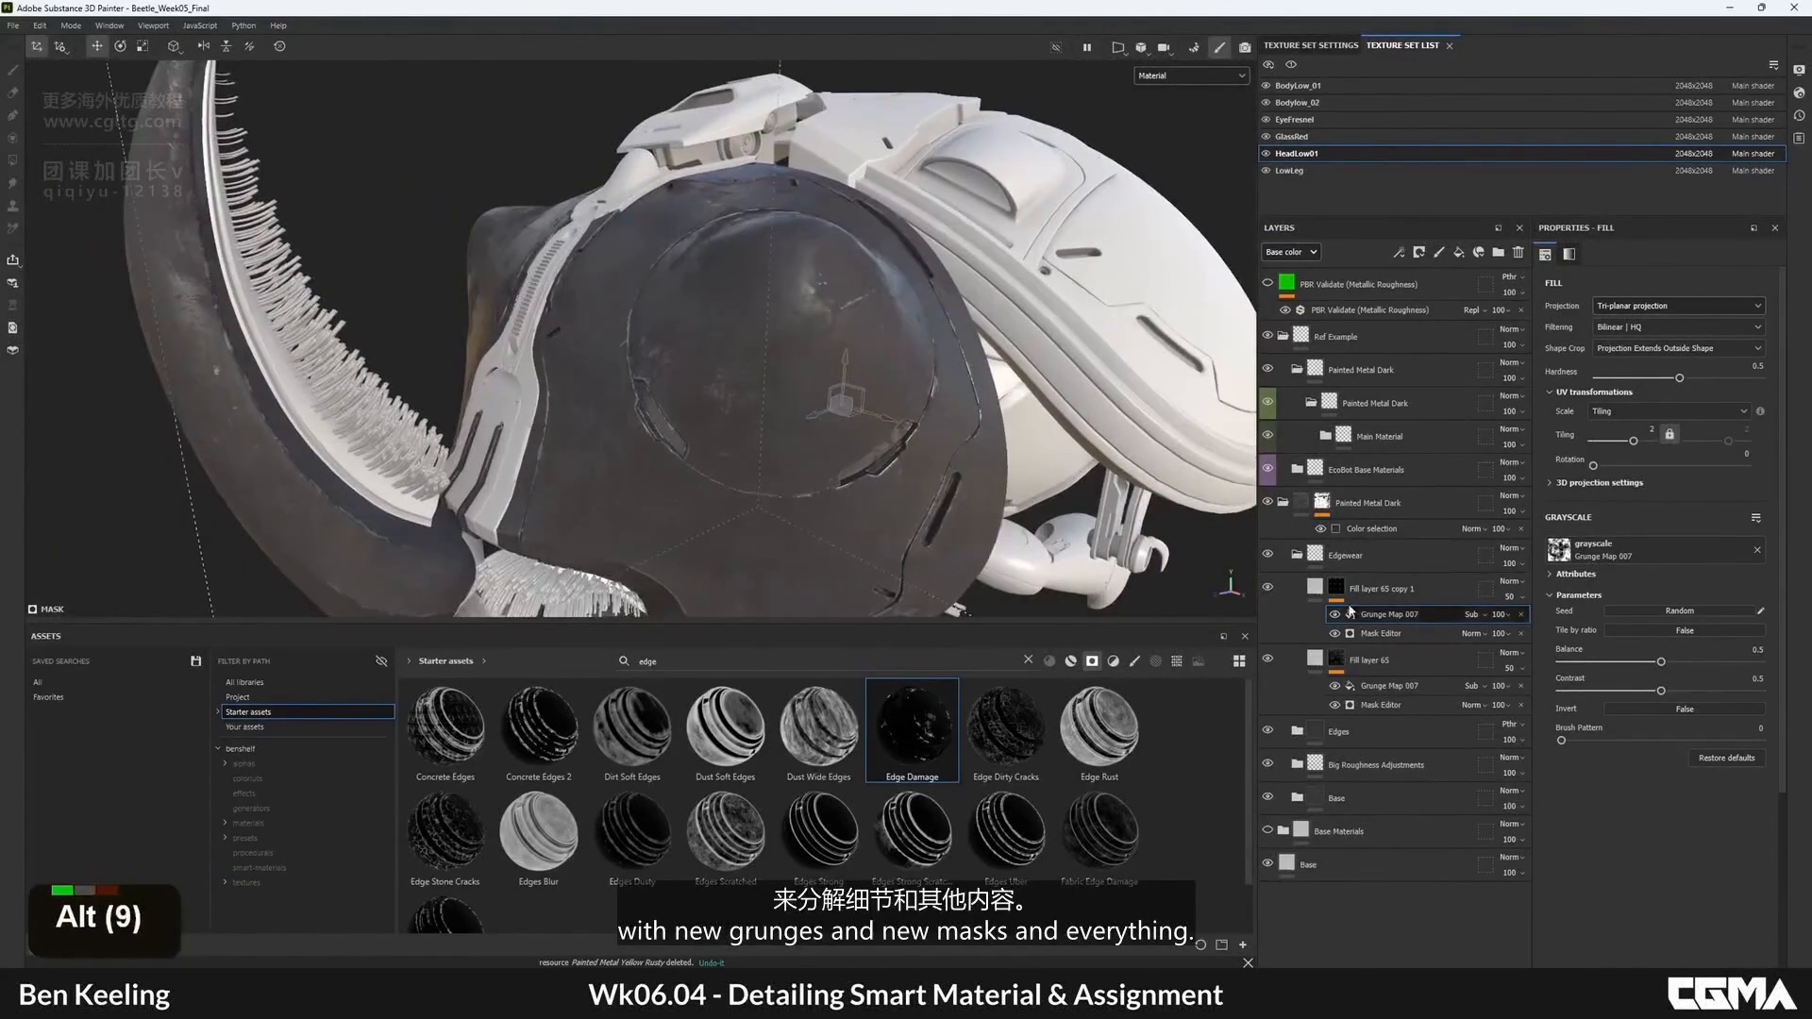
# - Inspect the duplicated fill layer's mask on its own across the head and return to the material view
pyautogui.keyDown('alt'); pyautogui.click(1336, 588); pyautogui.keyUp('alt')
pyautogui.keyDown('alt'); pyautogui.moveTo(741, 510); pyautogui.dragTo(782, 321, button='middle'); pyautogui.keyUp('alt')
pyautogui.keyDown('alt'); pyautogui.moveTo(781, 321); pyautogui.dragTo(800, 274); pyautogui.keyUp('alt')
pyautogui.keyDown('alt'); pyautogui.moveTo(800, 274); pyautogui.dragTo(827, 307, button='right'); pyautogui.keyUp('alt')
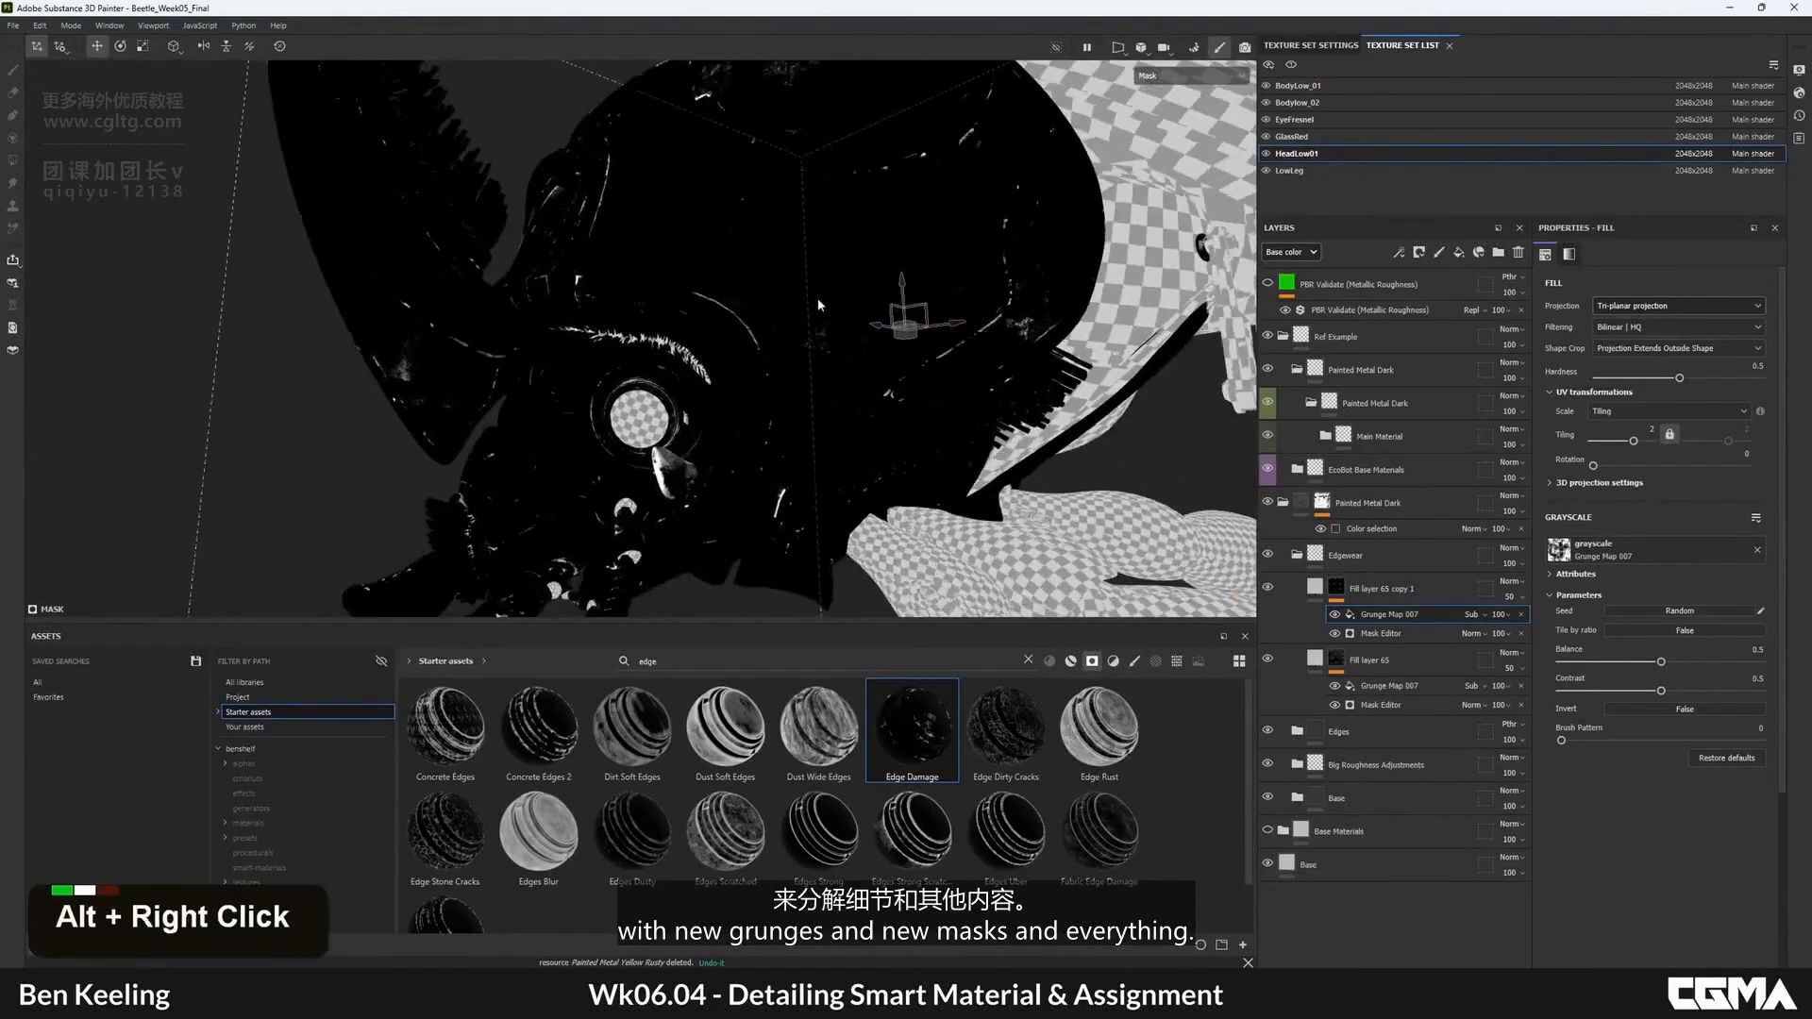
pyautogui.press('m')
# - Collapse the Edgewear folder in the layer stack
pyautogui.moveTo(830, 309)
pyautogui.keyDown('alt'); pyautogui.mouseDown()
pyautogui.moveTo(851, 321)
pyautogui.moveTo(804, 314)
pyautogui.mouseUp(); pyautogui.keyUp('alt')
pyautogui.keyDown('alt'); pyautogui.moveTo(804, 314); pyautogui.dragTo(813, 270, button='middle'); pyautogui.keyUp('alt')
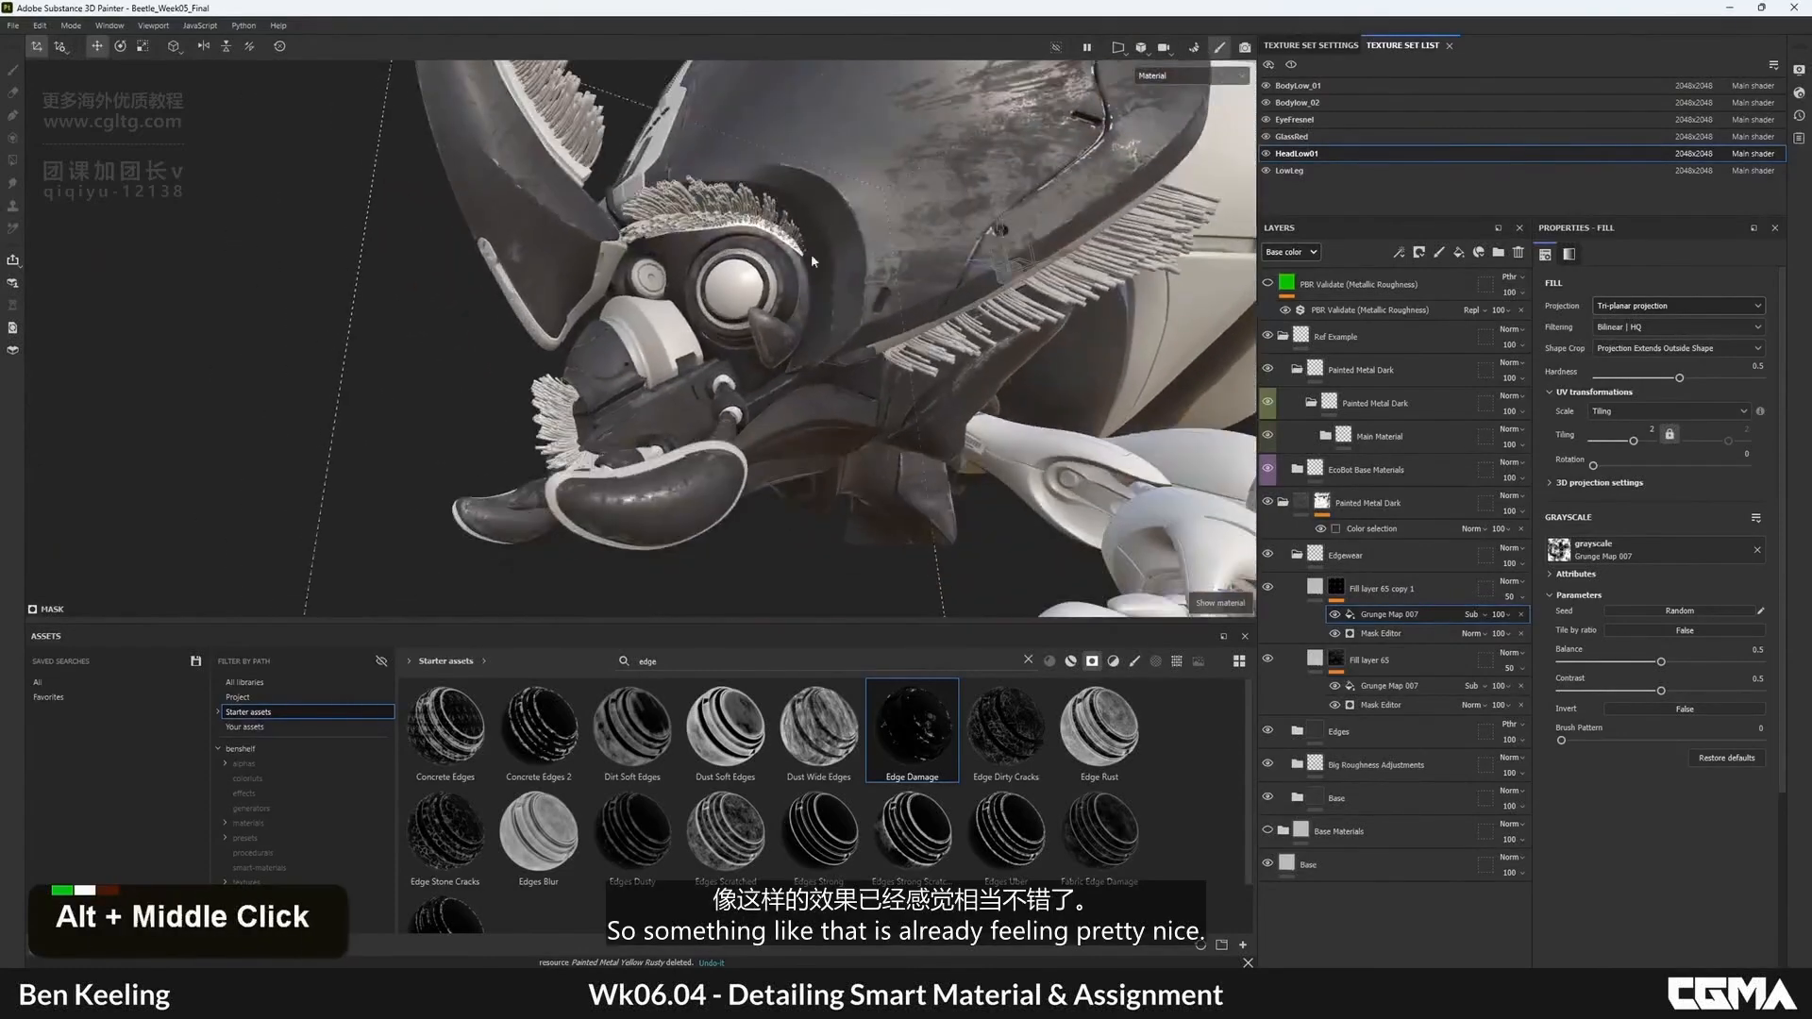
pyautogui.keyDown('alt'); pyautogui.moveTo(813, 270); pyautogui.dragTo(776, 247); pyautogui.keyUp('alt')
pyautogui.keyDown('alt'); pyautogui.moveTo(776, 247); pyautogui.dragTo(774, 206, button='middle'); pyautogui.keyUp('alt')
pyautogui.keyDown('alt'); pyautogui.moveTo(774, 206); pyautogui.dragTo(746, 255); pyautogui.keyUp('alt')
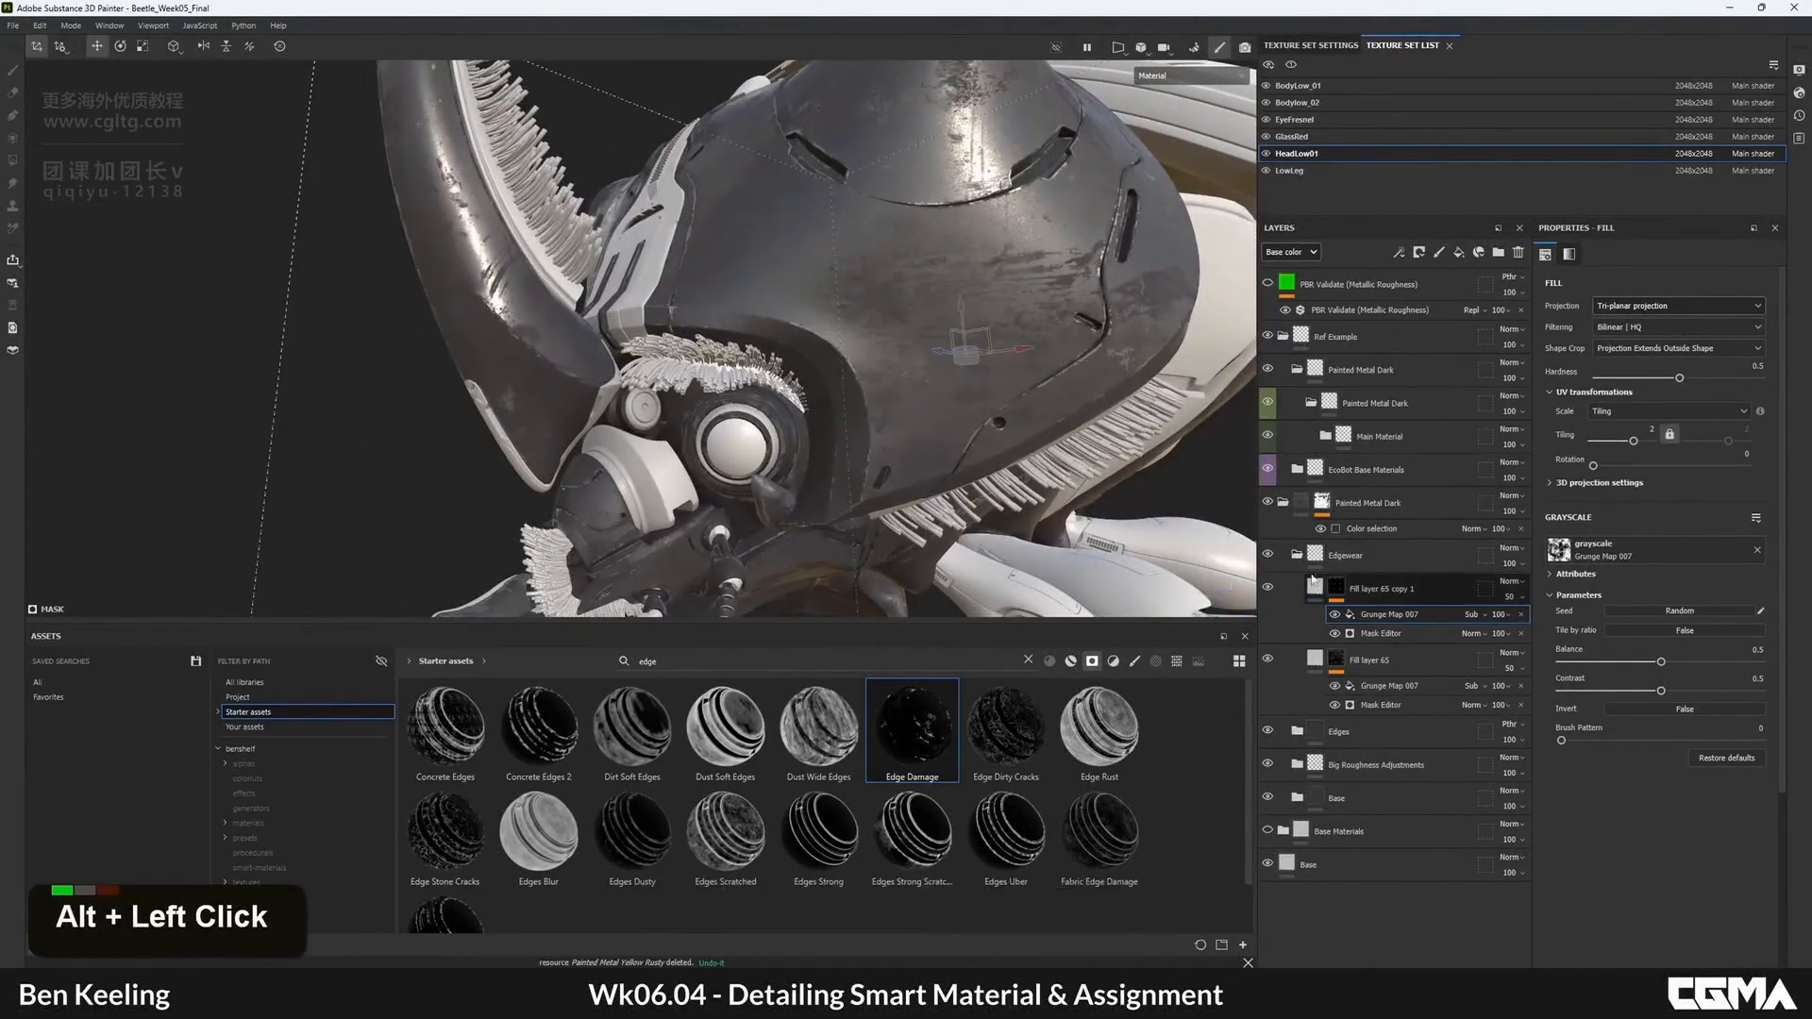
pyautogui.doubleClick(1298, 558)
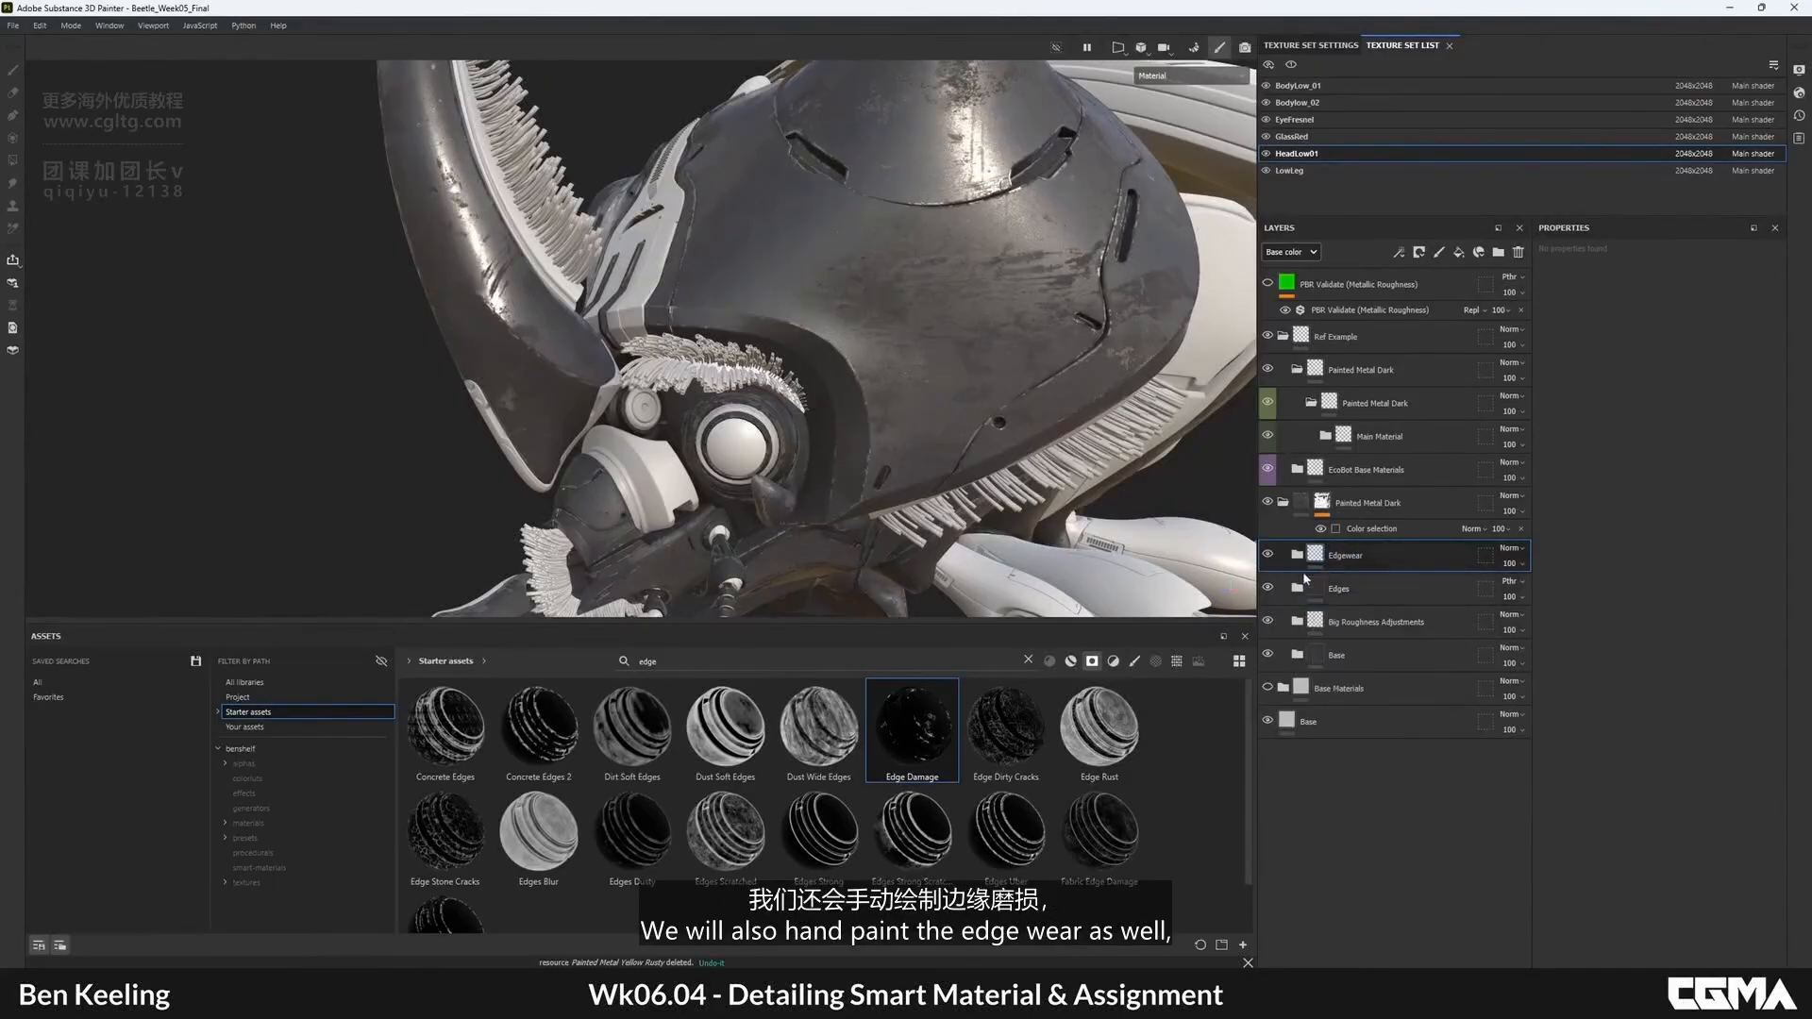
# - Switch to the reference image board and examine the wear on the dark robot torso photo
pyautogui.moveTo(1811, 566); pyautogui.dragTo(1426, 550, button='right')
pyautogui.scroll(5, 1416, 443)
pyautogui.moveTo(1458, 425); pyautogui.dragTo(1310, 459, button='middle')
pyautogui.scroll(-2, 1310, 459)
pyautogui.moveTo(1417, 666); pyautogui.dragTo(1345, 421, button='middle')
pyautogui.moveTo(1331, 513); pyautogui.dragTo(1329, 470, button='middle')
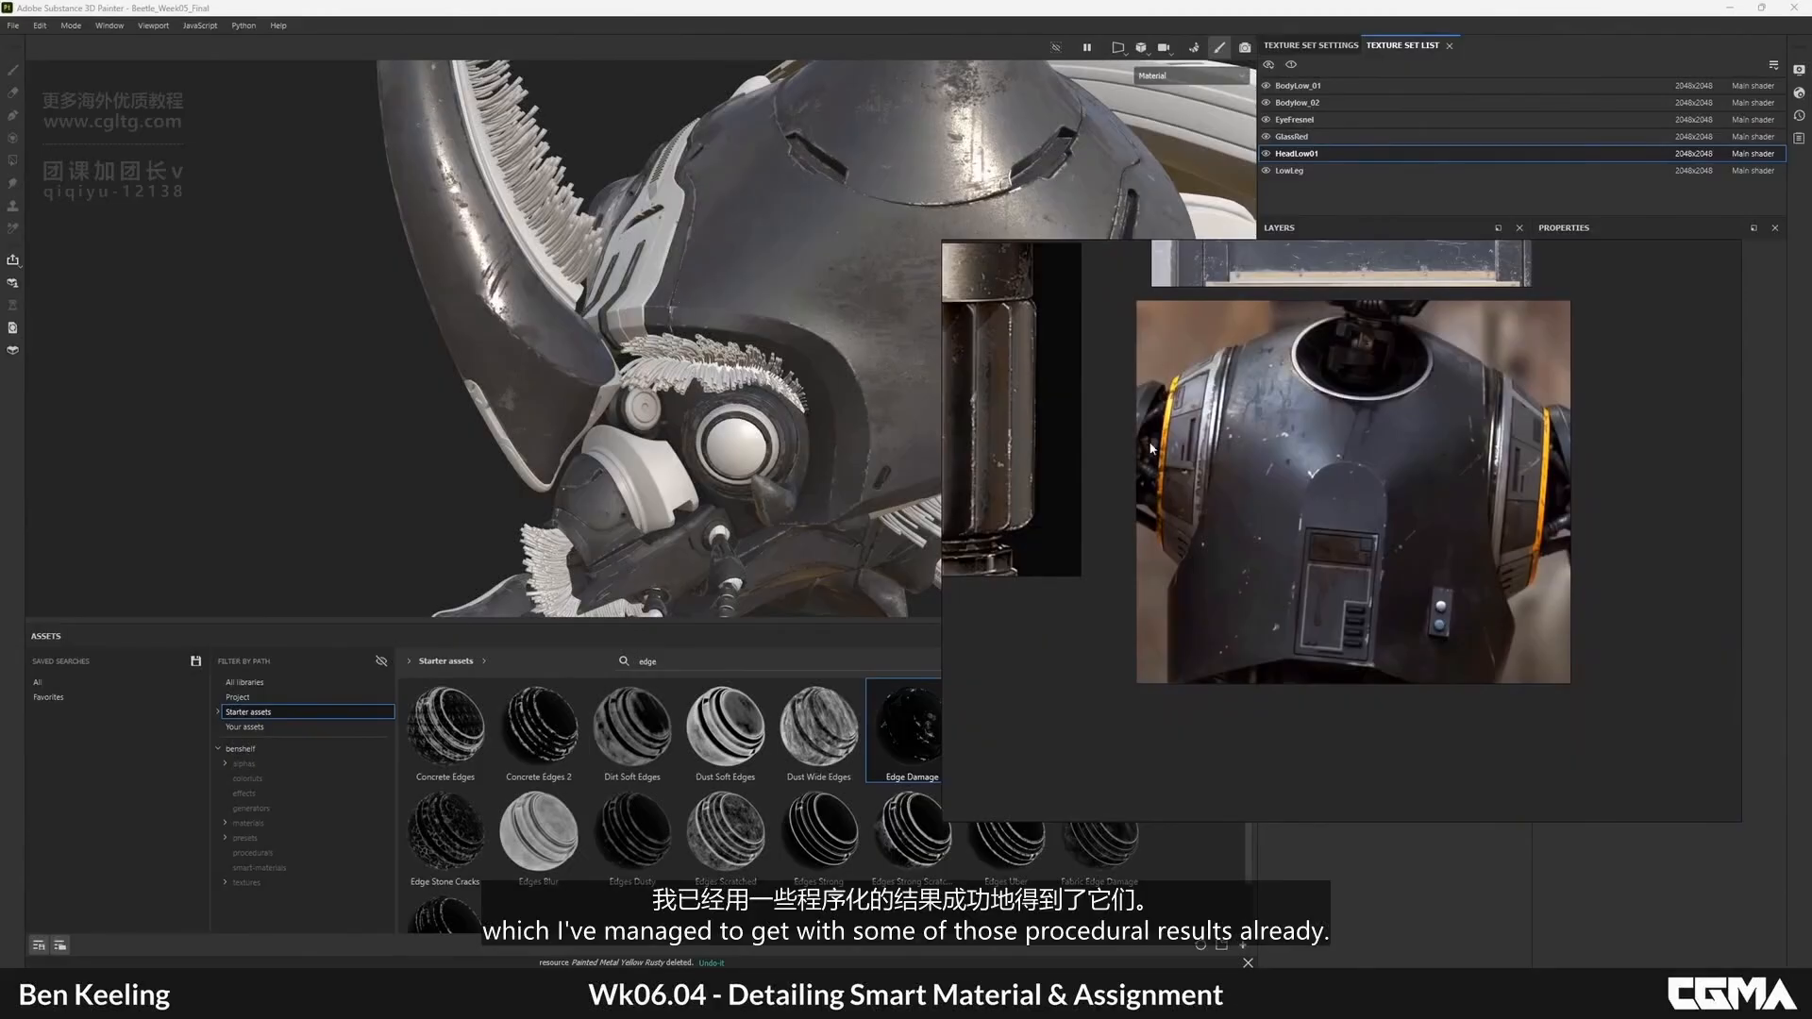
pyautogui.moveTo(1237, 405); pyautogui.dragTo(1322, 472, button='middle')
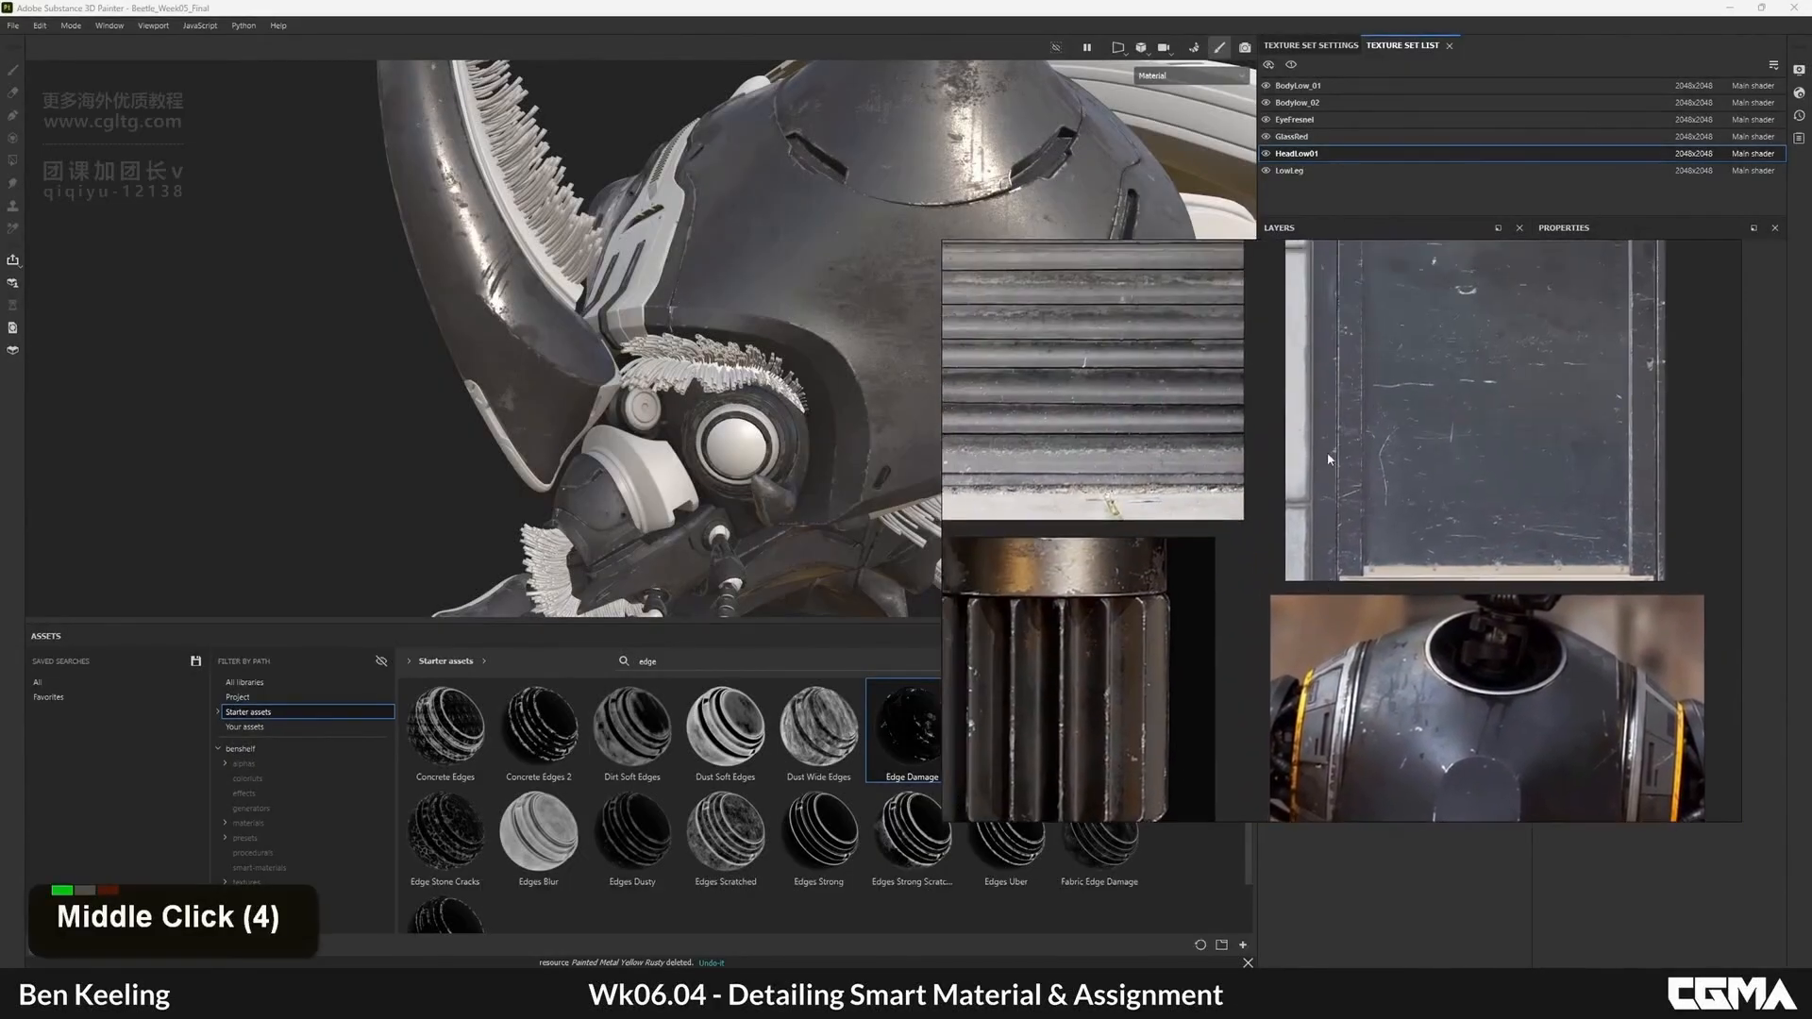
# - Examine the directional scratches and their placement on the dark metal door reference with the no-parking sign
pyautogui.scroll(4, 1321, 472)
pyautogui.scroll(-2, 1310, 481)
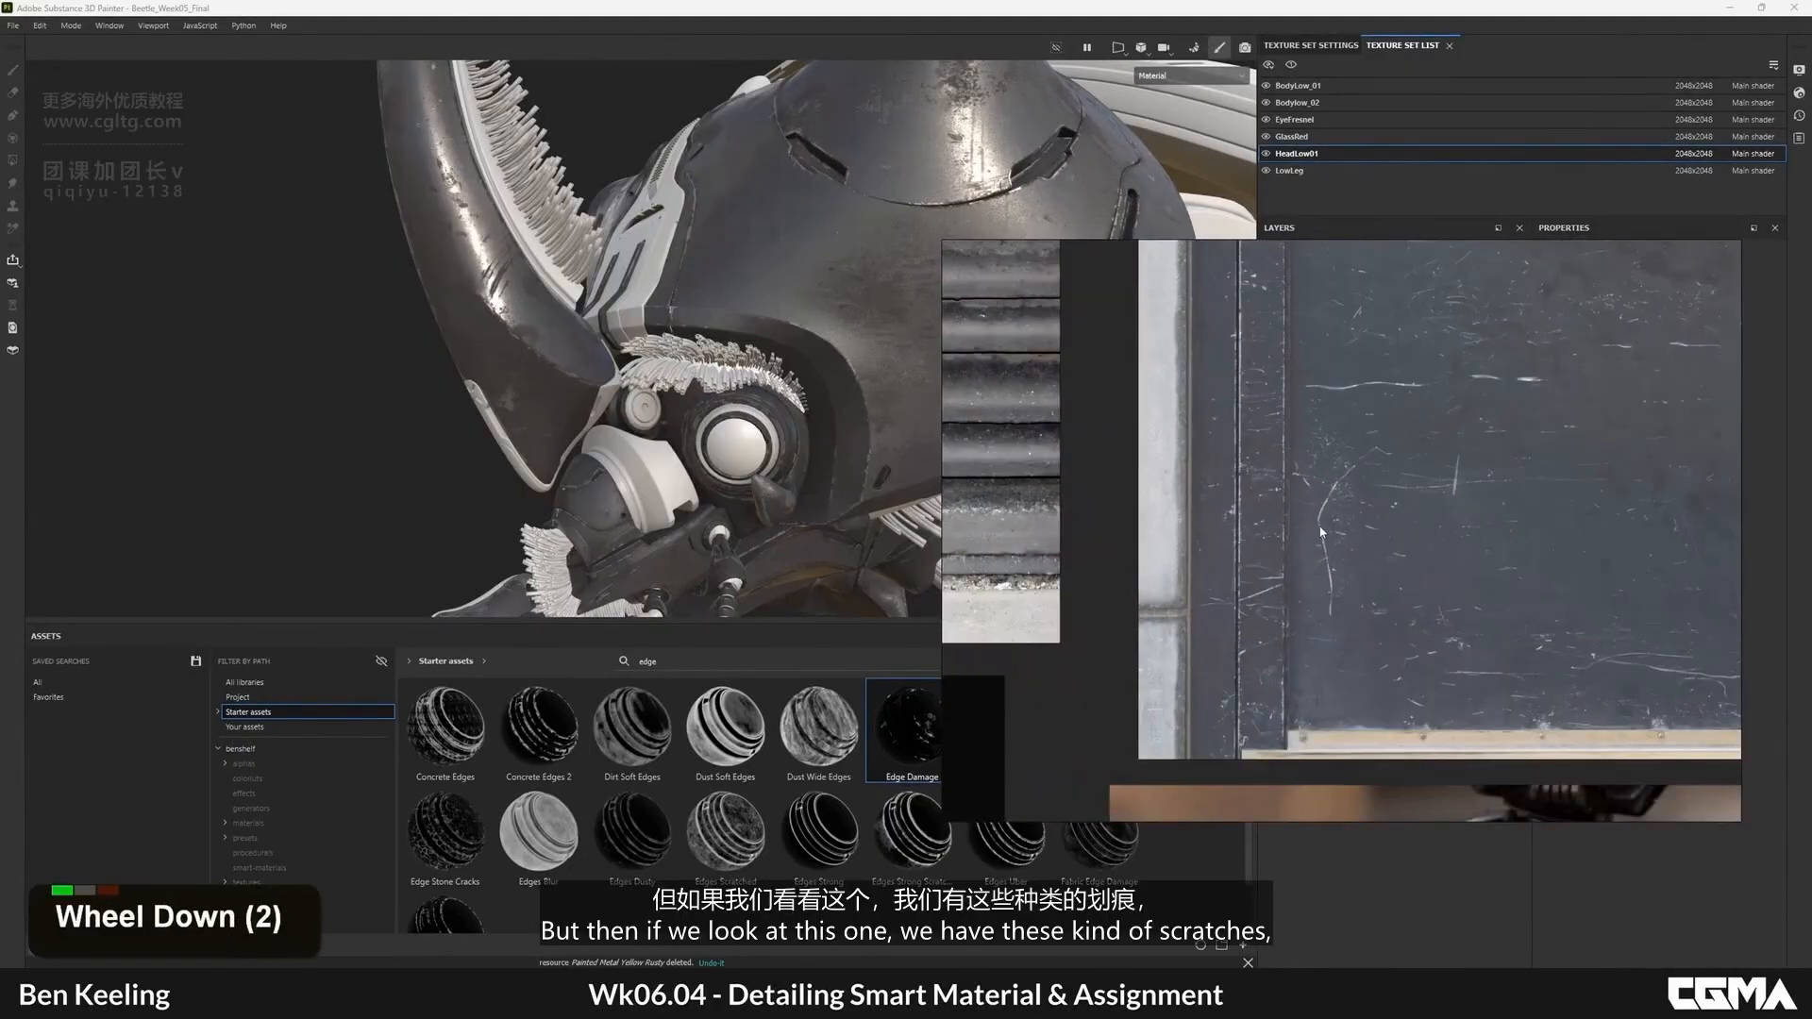
pyautogui.moveTo(1336, 600); pyautogui.dragTo(1271, 544, button='middle')
pyautogui.scroll(-3, 1396, 403)
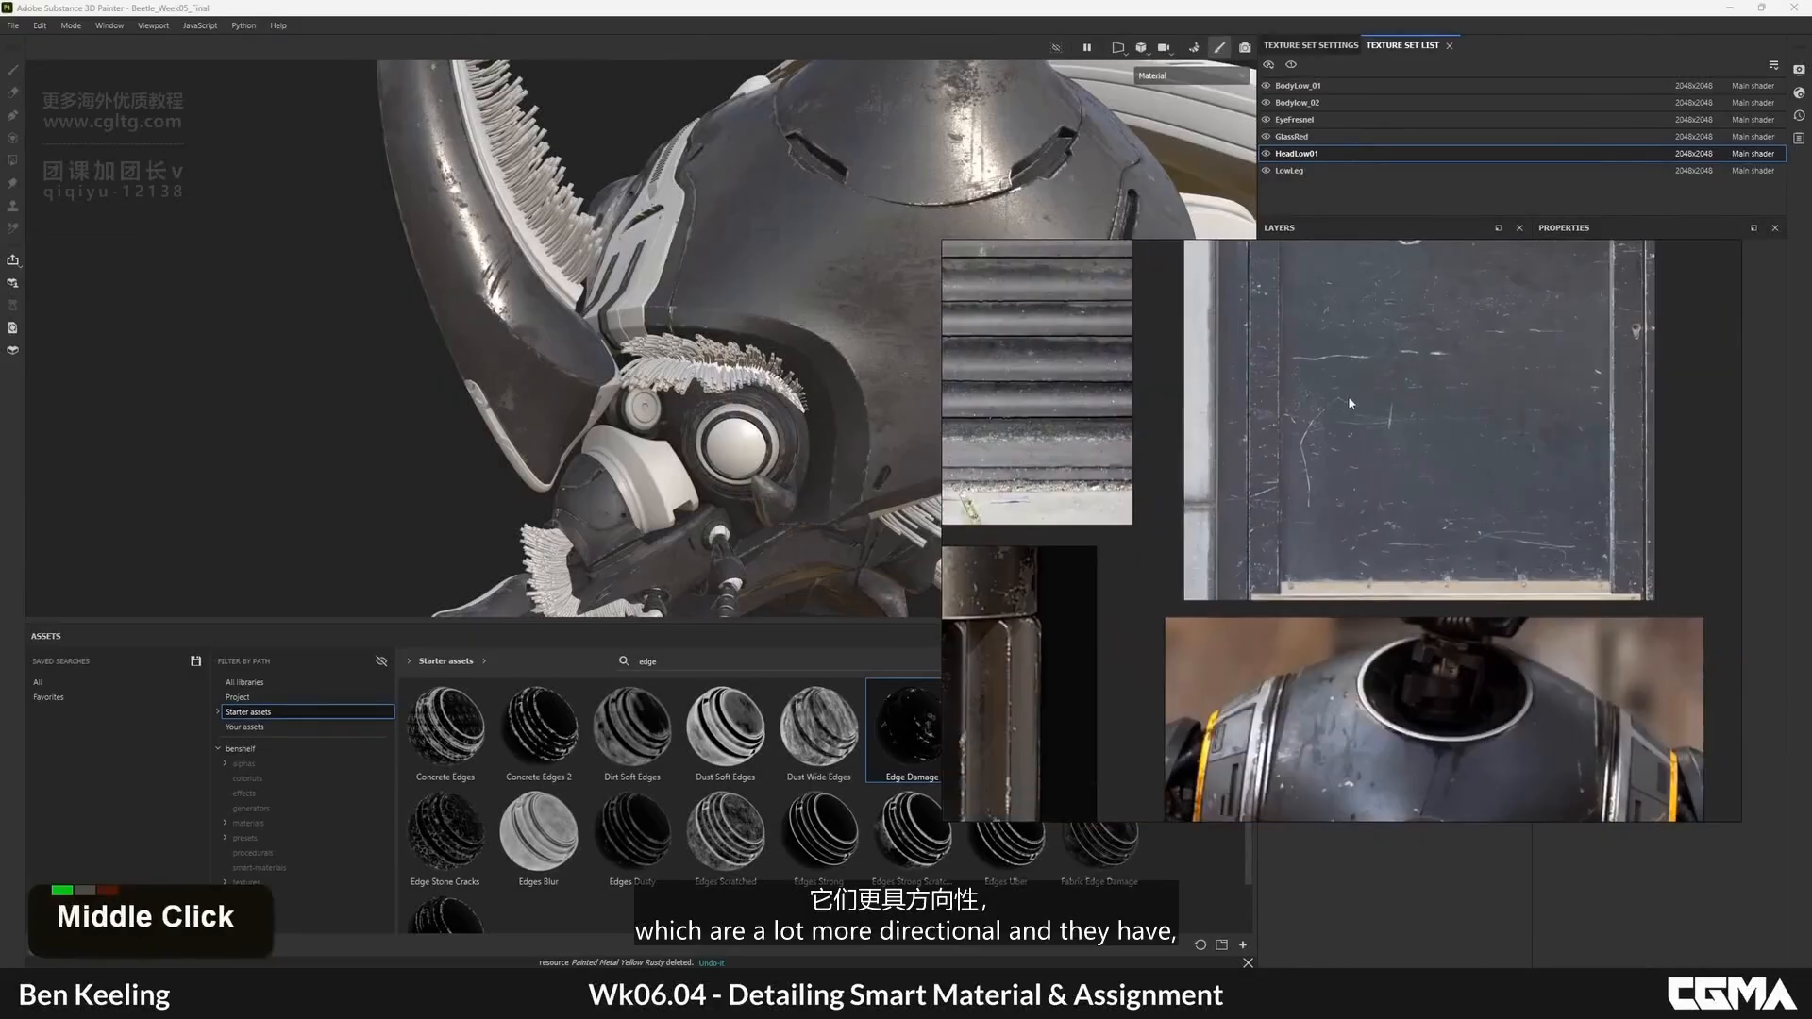
pyautogui.moveTo(1348, 395); pyautogui.dragTo(1325, 624, button='middle')
pyautogui.moveTo(1491, 411); pyautogui.dragTo(1463, 505, button='middle')
pyautogui.scroll(3, 1387, 389)
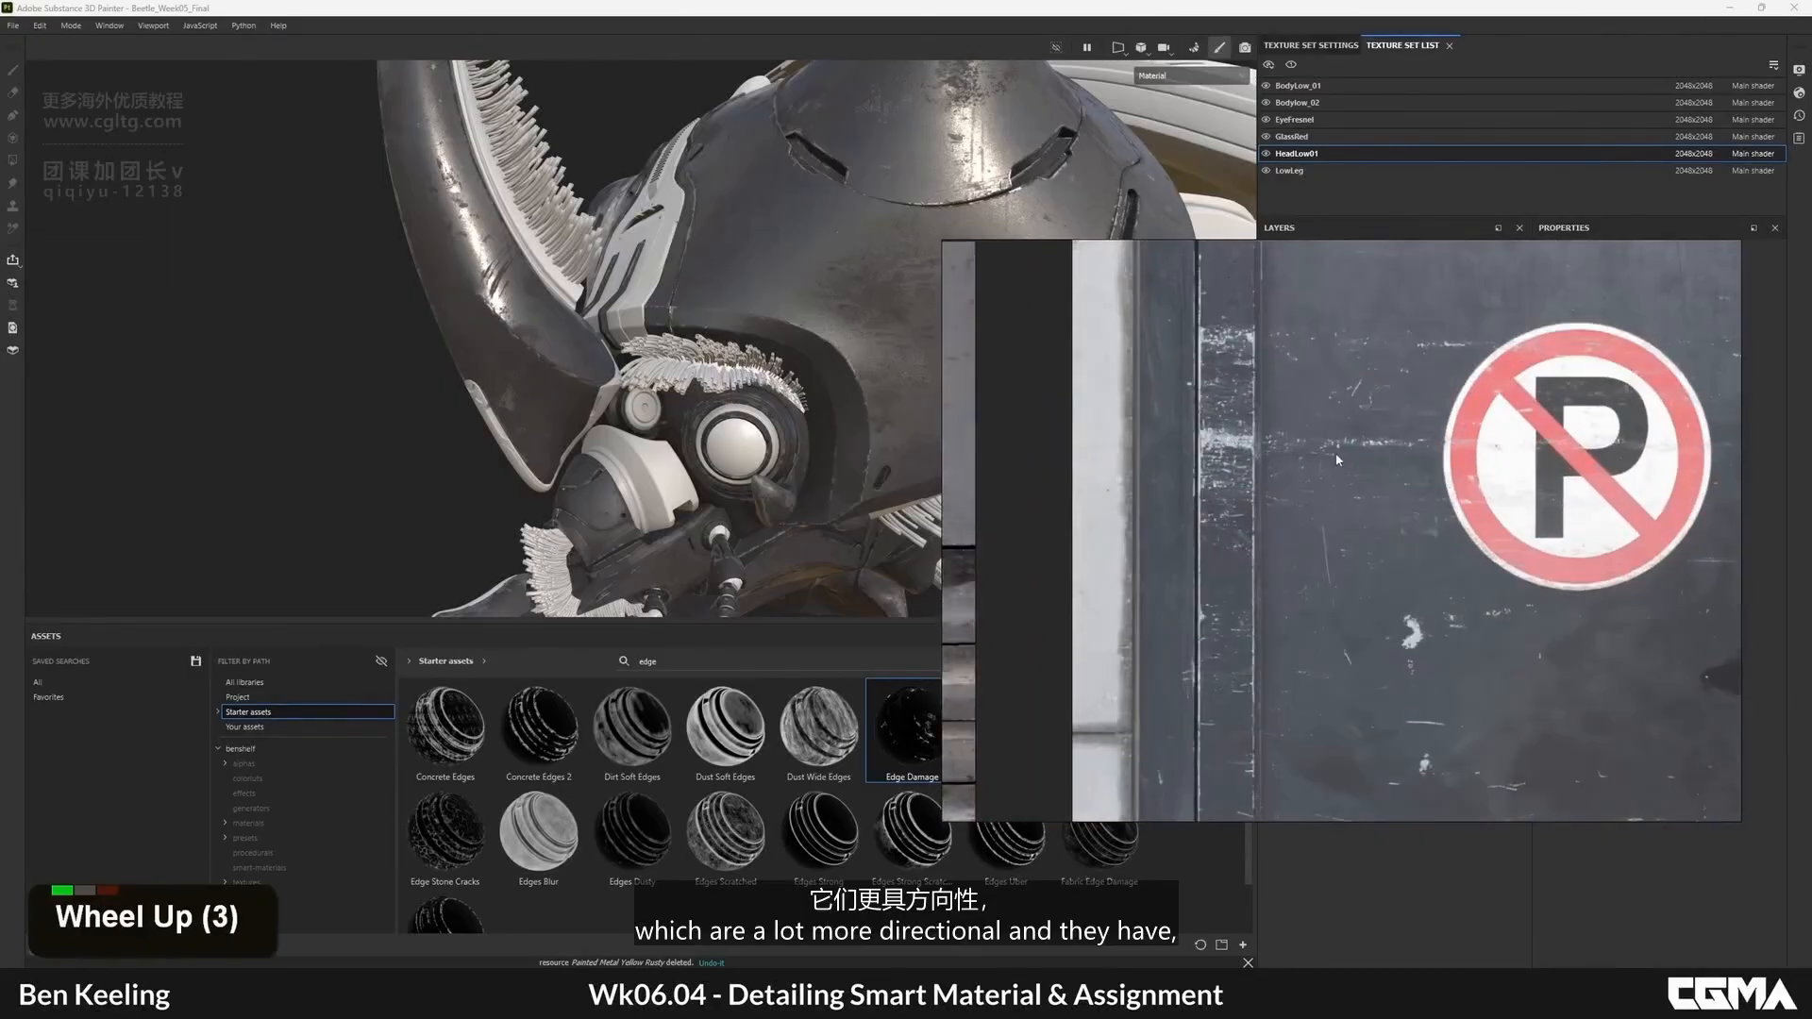
pyautogui.scroll(-3, 1365, 472)
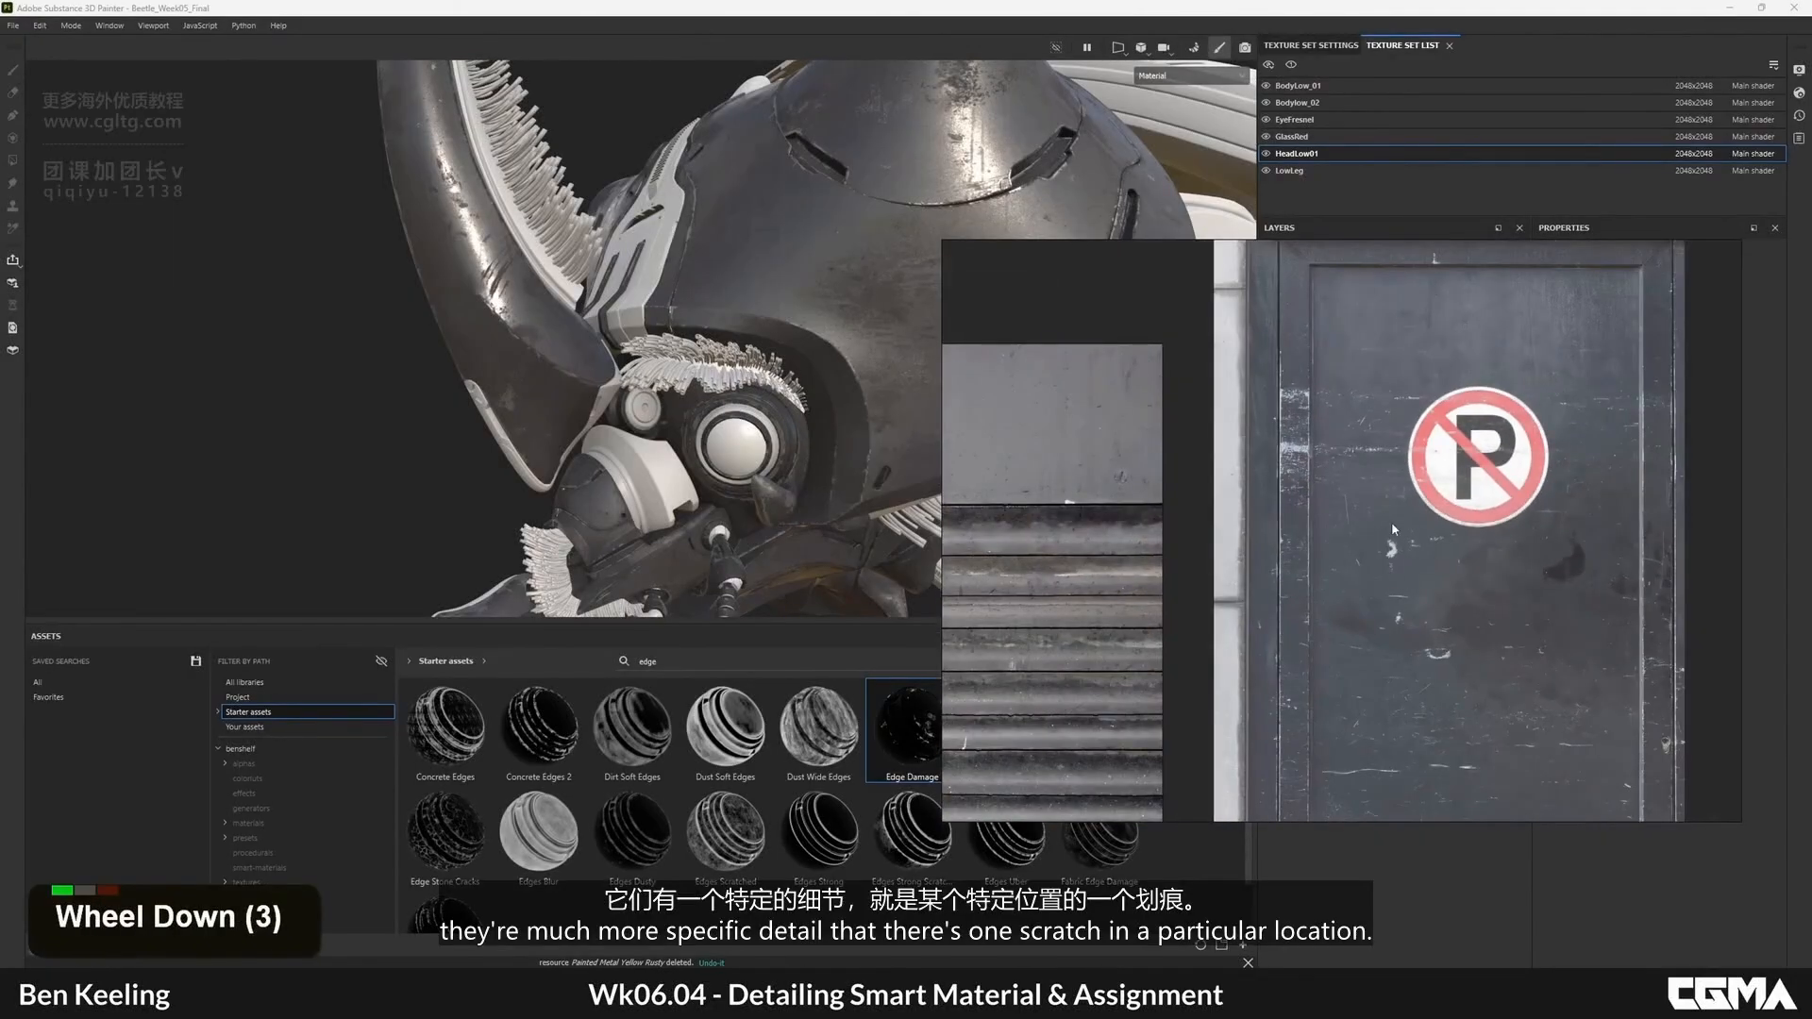
pyautogui.moveTo(1393, 528); pyautogui.dragTo(1297, 533, button='middle')
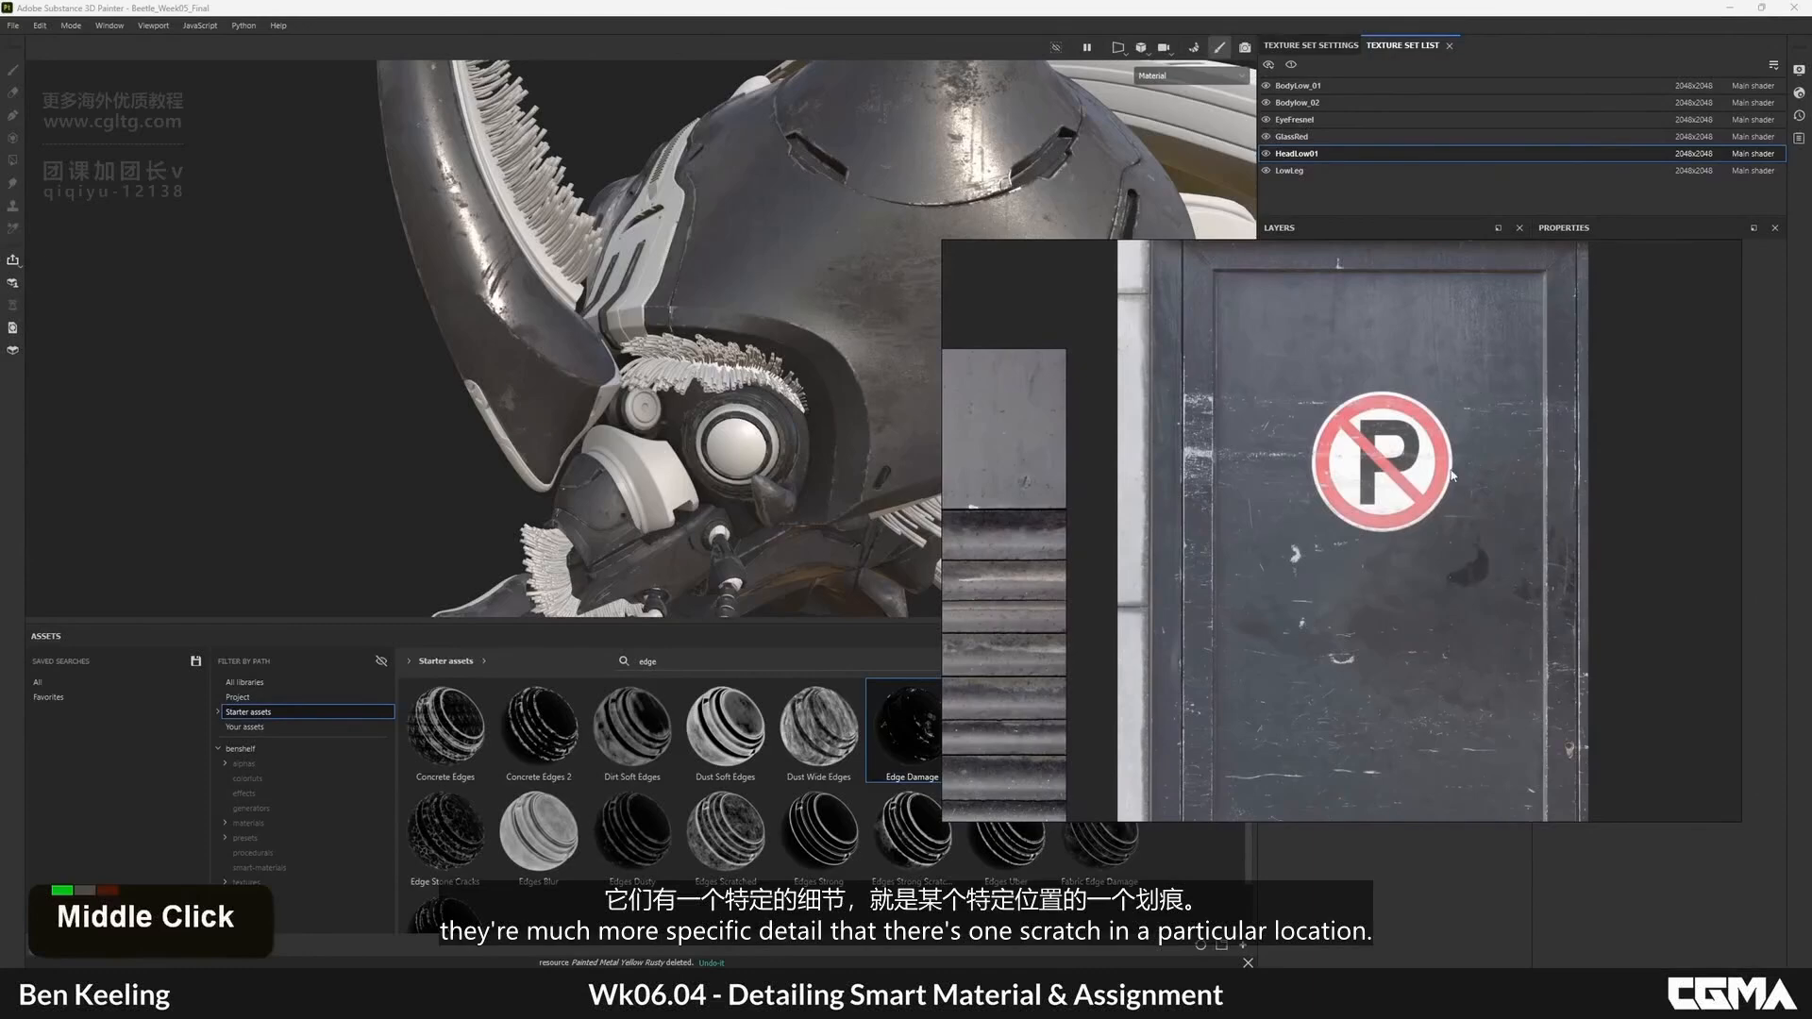
# - Examine the scratches on the lower part of the dark door reference and move the image board out of view
pyautogui.moveTo(1451, 476); pyautogui.dragTo(1483, 332, button='middle')
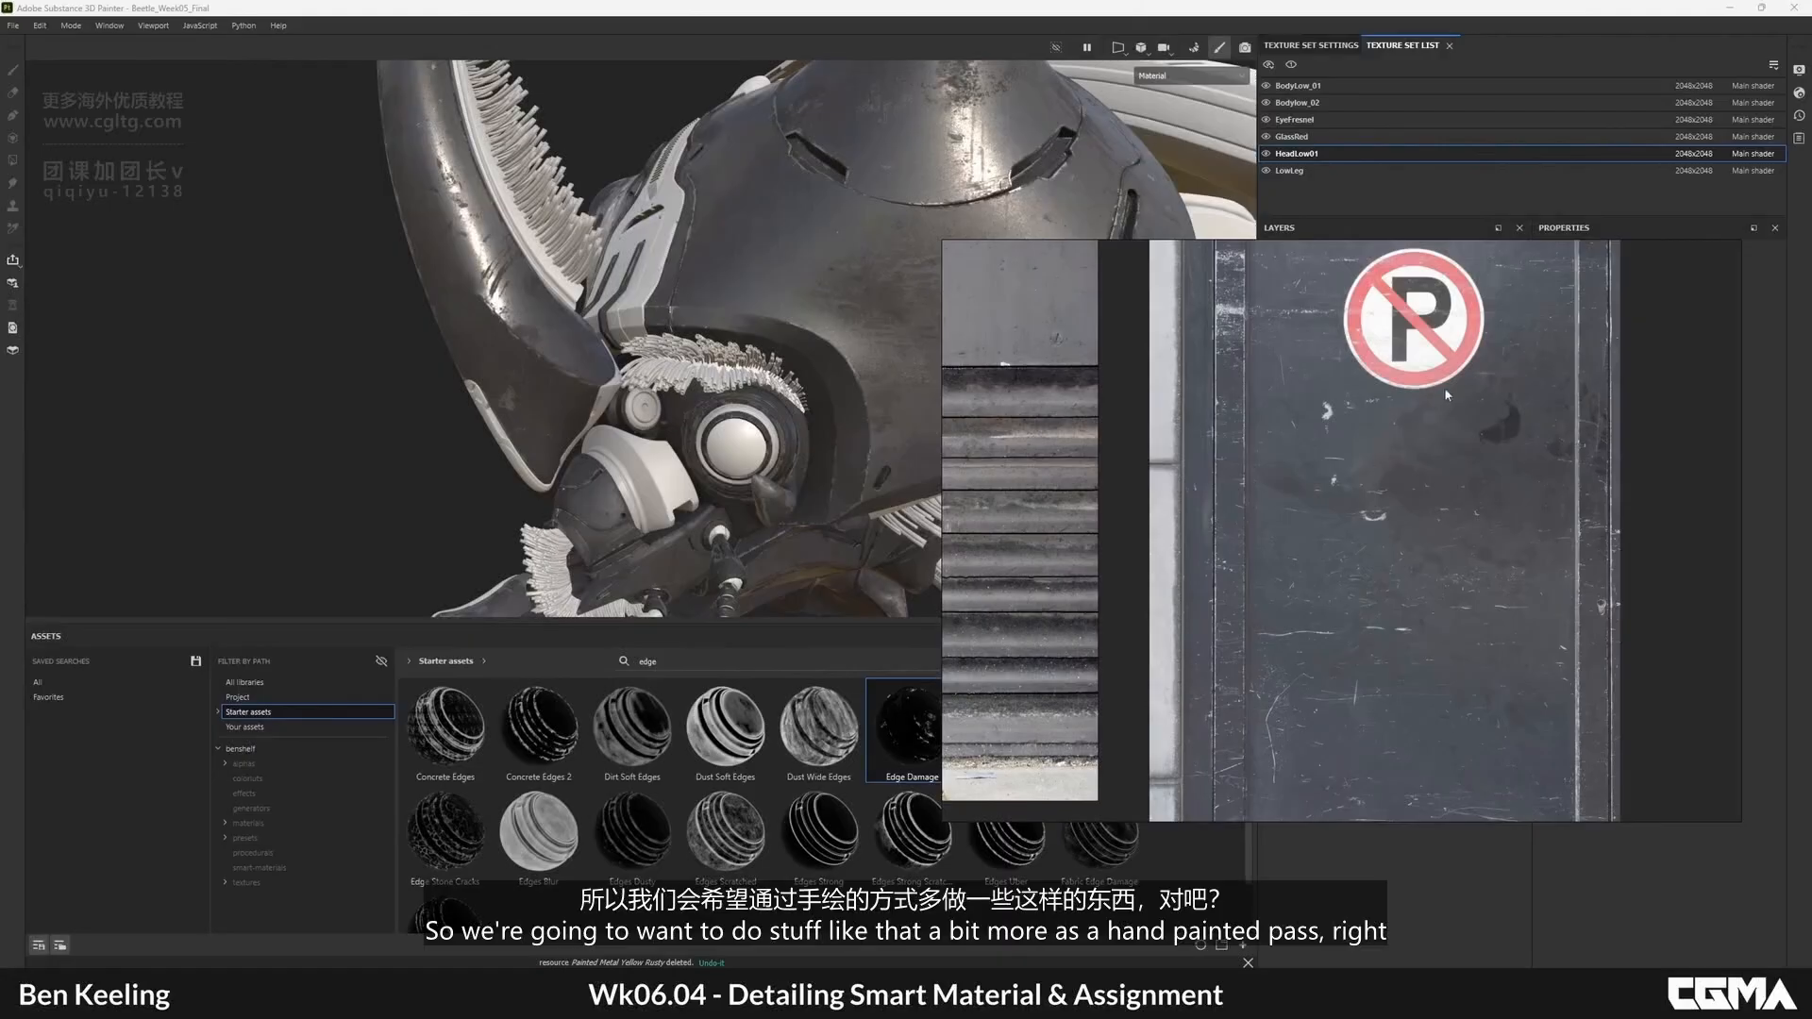
pyautogui.moveTo(1444, 387); pyautogui.dragTo(1406, 473, button='middle')
pyautogui.scroll(-2, 1306, 467)
pyautogui.moveTo(991, 508); pyautogui.dragTo(1116, 490, button='middle')
pyautogui.moveTo(1117, 490); pyautogui.dragTo(1811, 489, button='right')
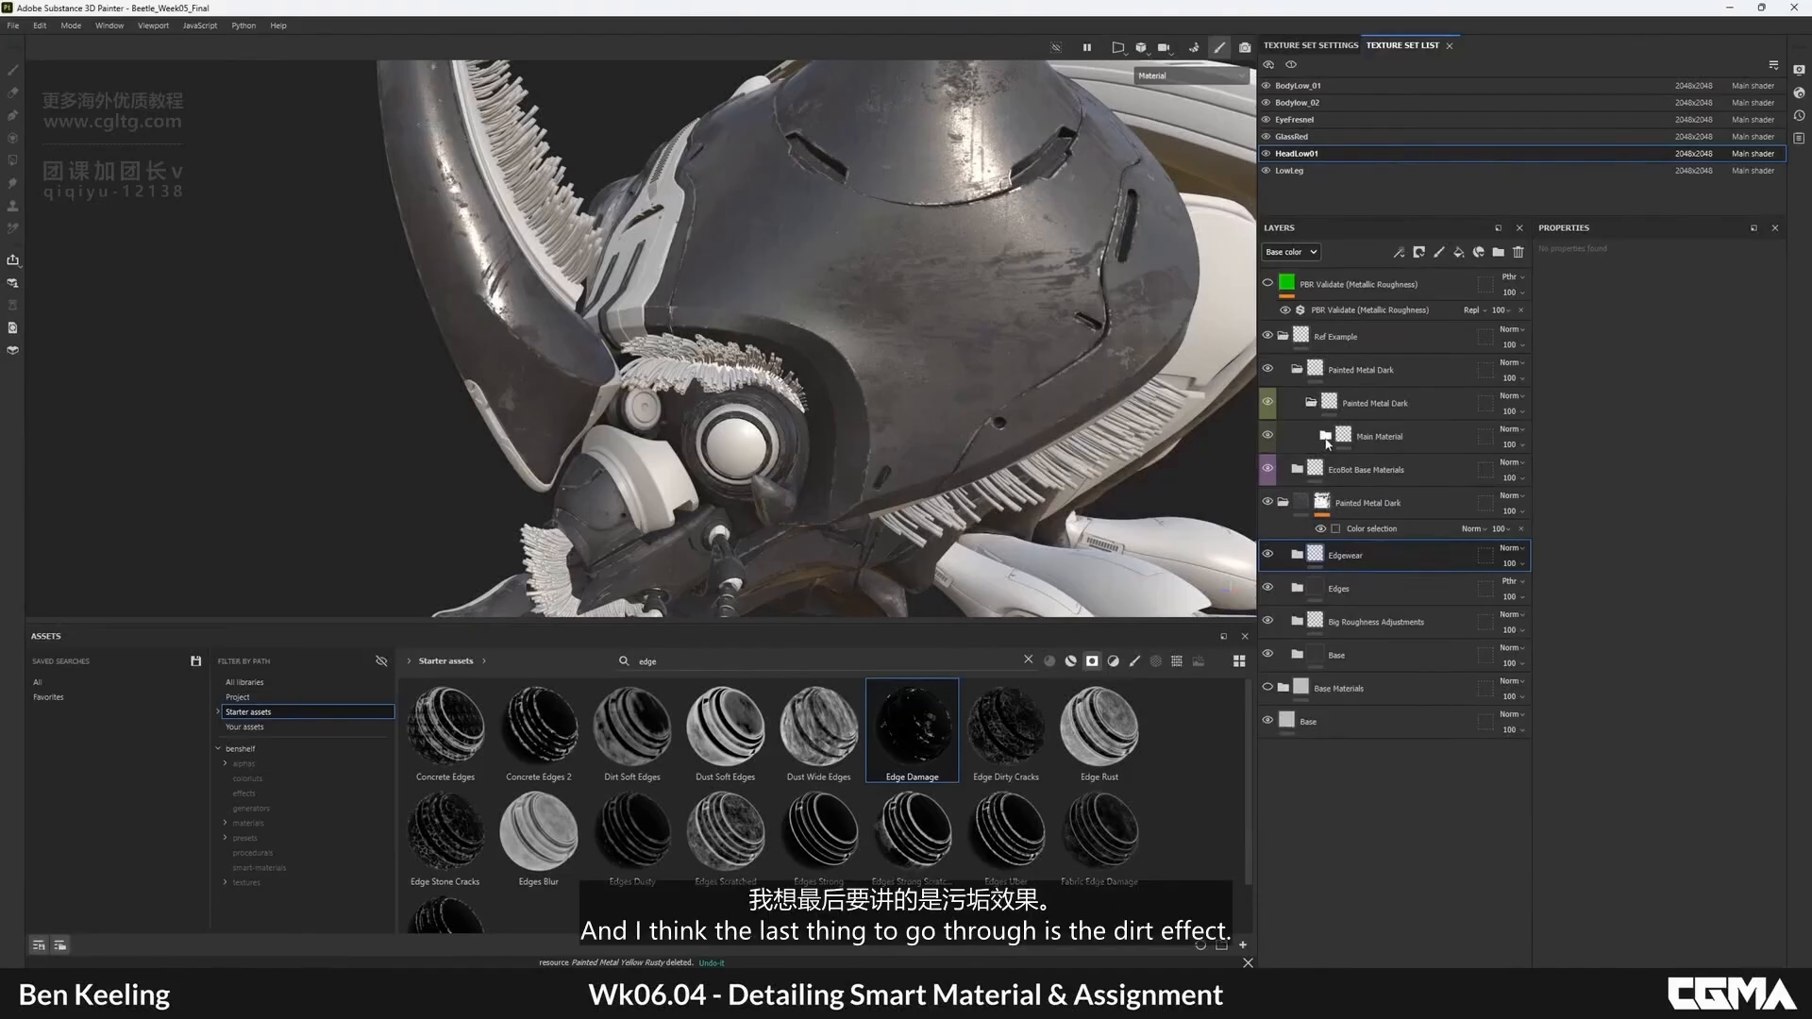
# - Look over the layer groups in the example's Main Material folder and collapse the example Painted Metal Dark folder
pyautogui.click(1325, 436)
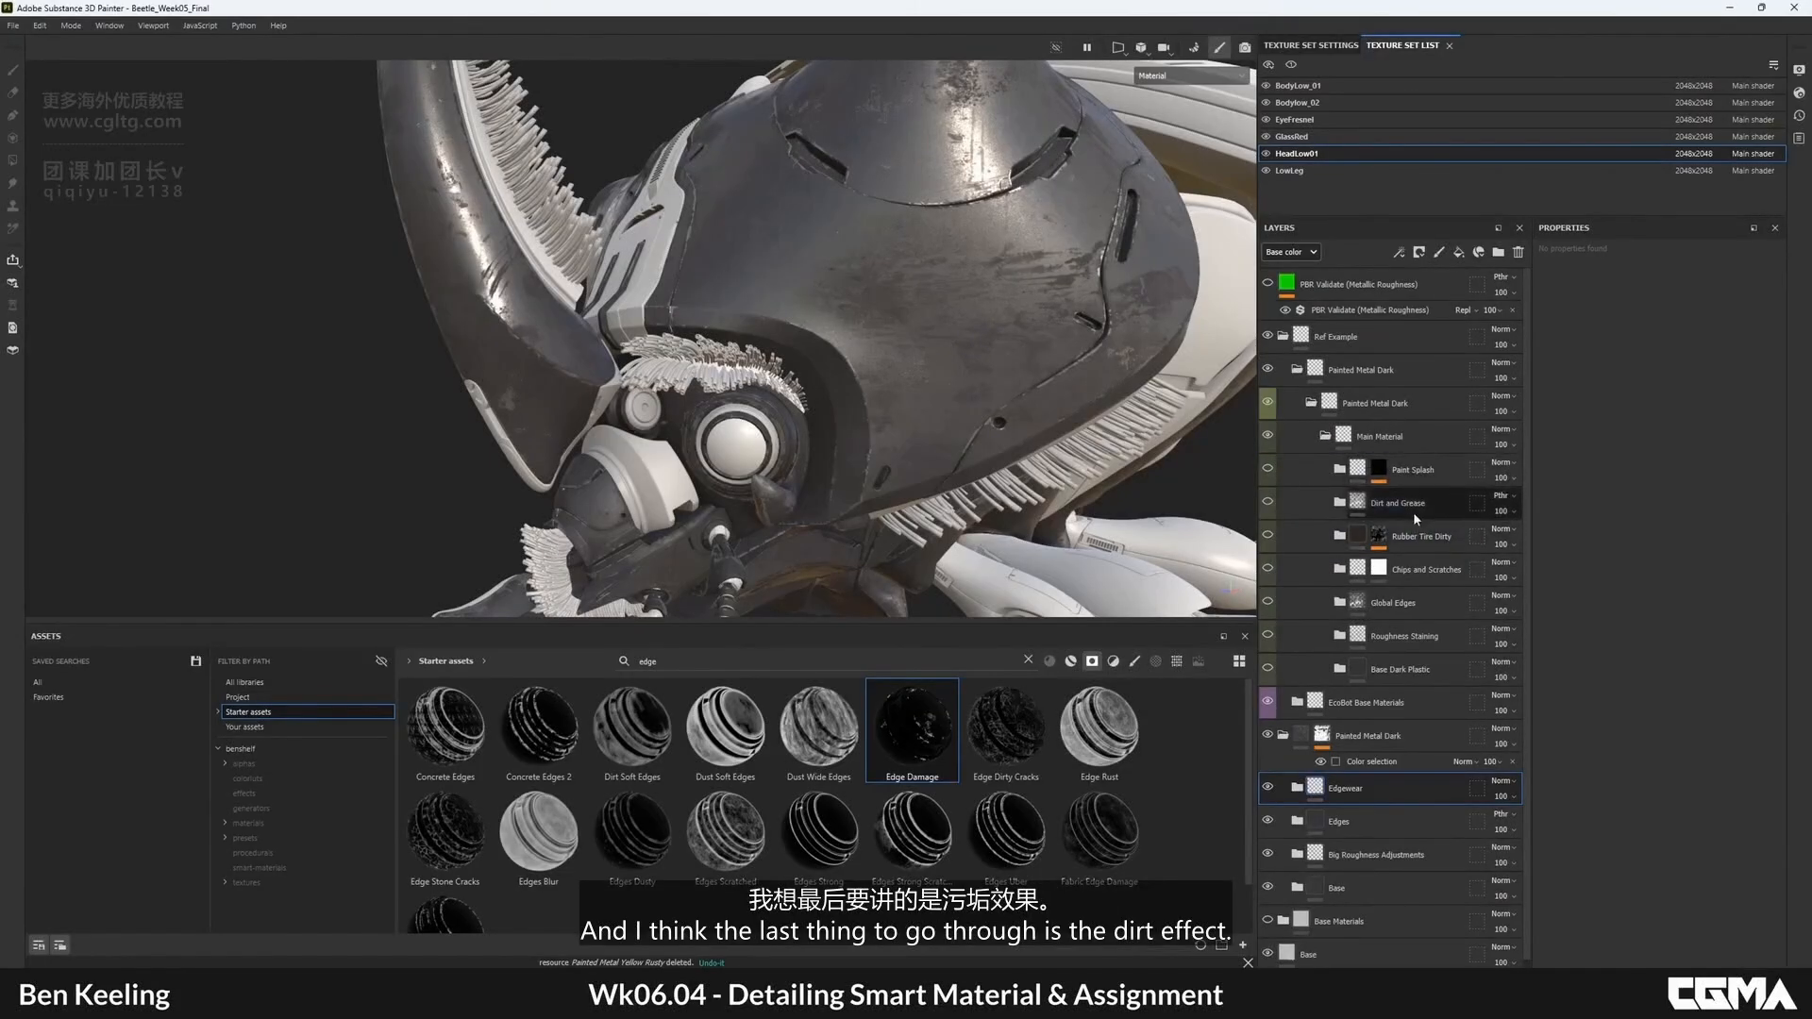
pyautogui.click(1325, 436)
pyautogui.click(1311, 403)
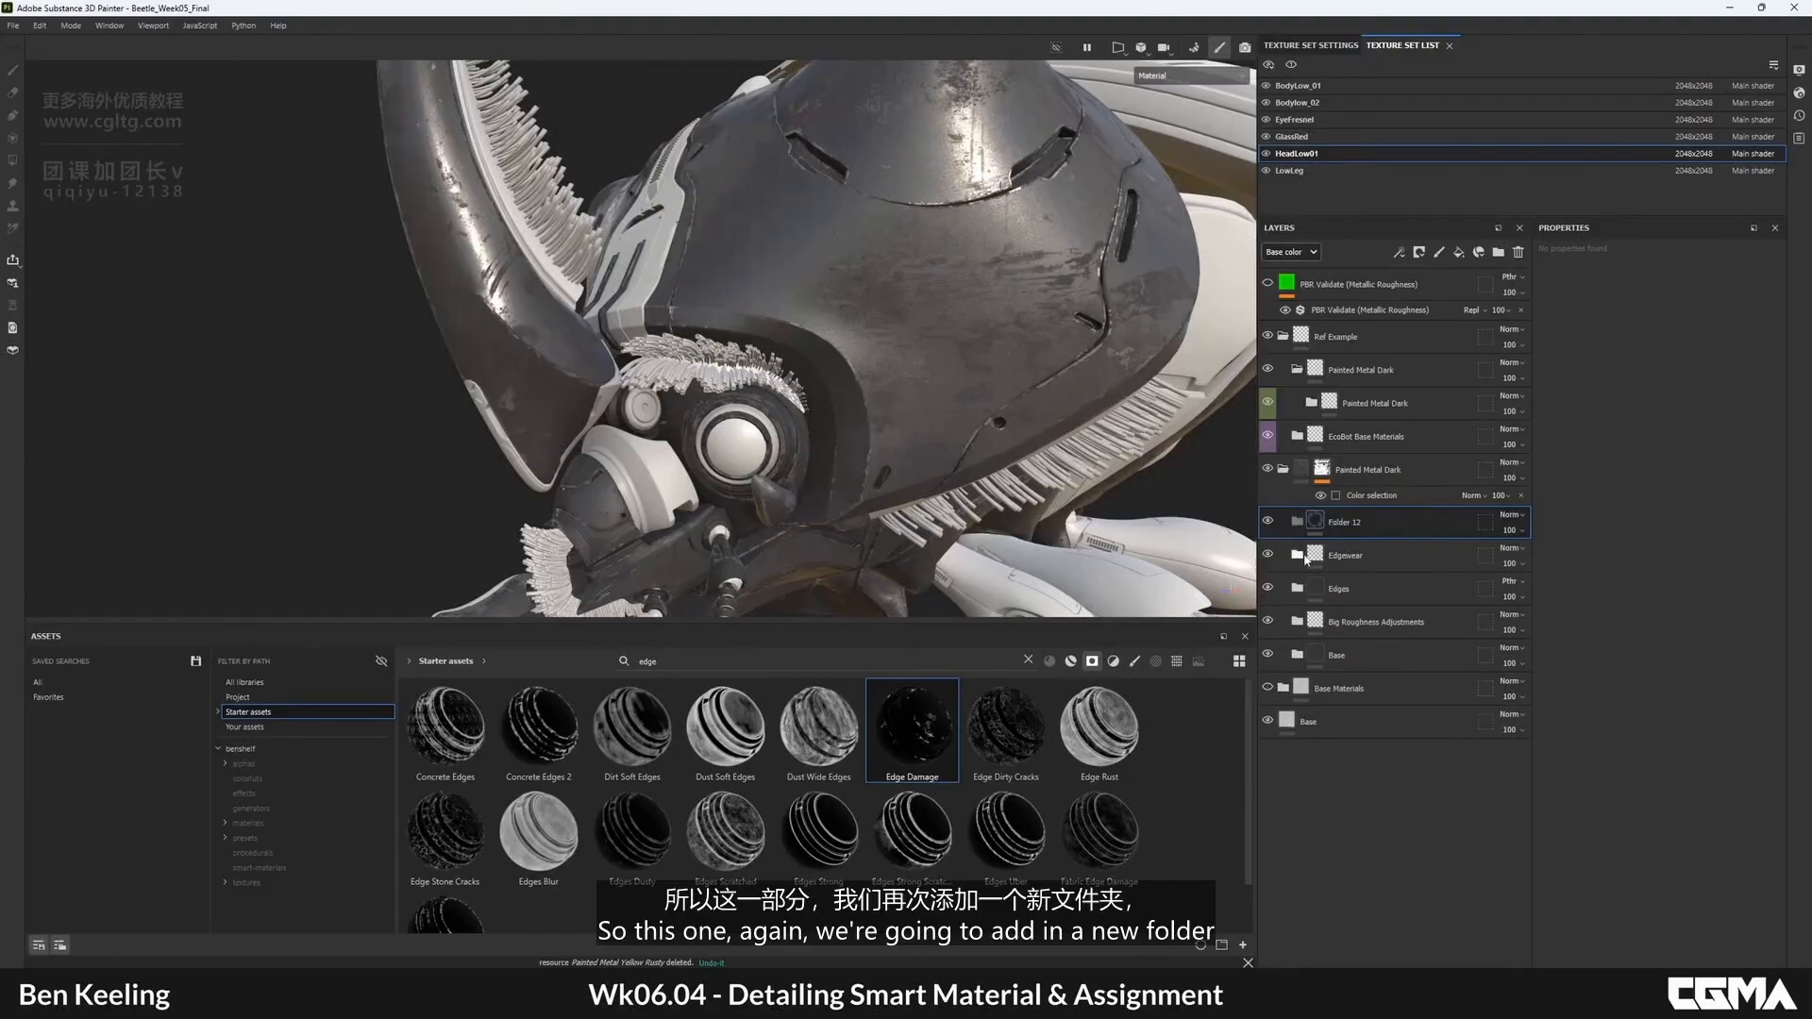
# - Add a new folder above the Edgewear folder and name it Dirt/Grease
pyautogui.doubleClick(1346, 522)
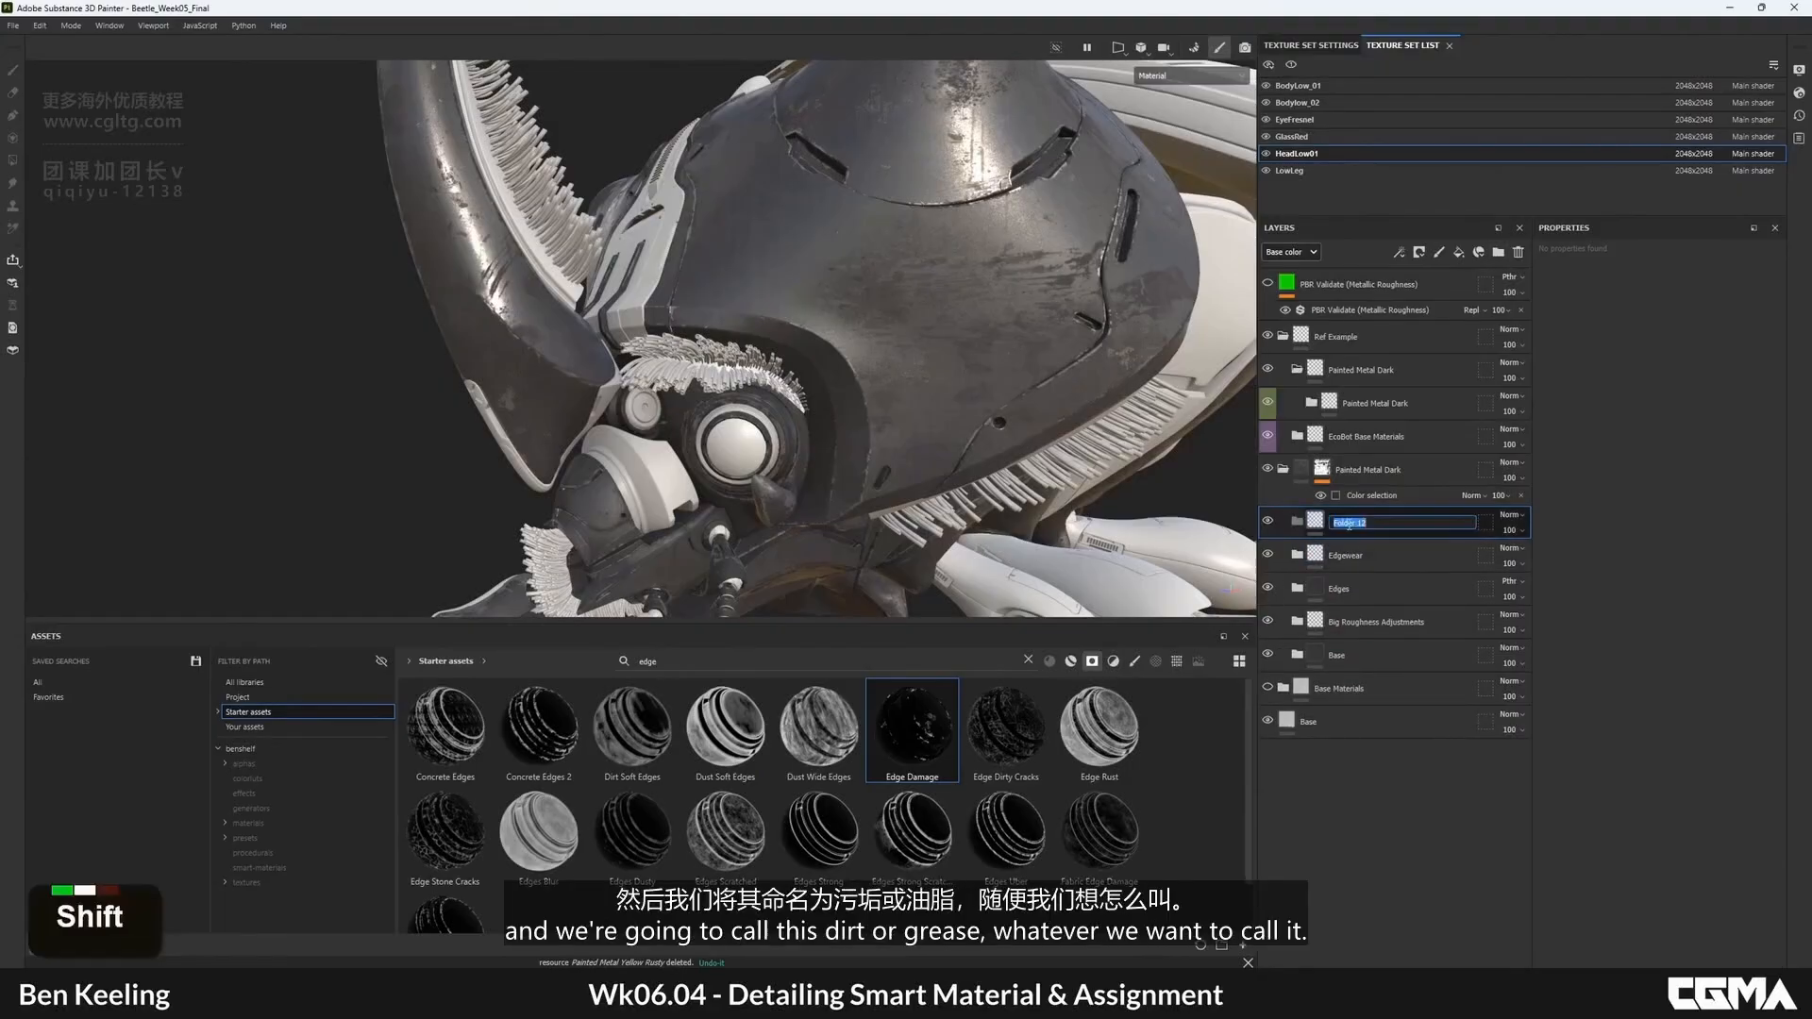
pyautogui.doubleClick(1353, 525)
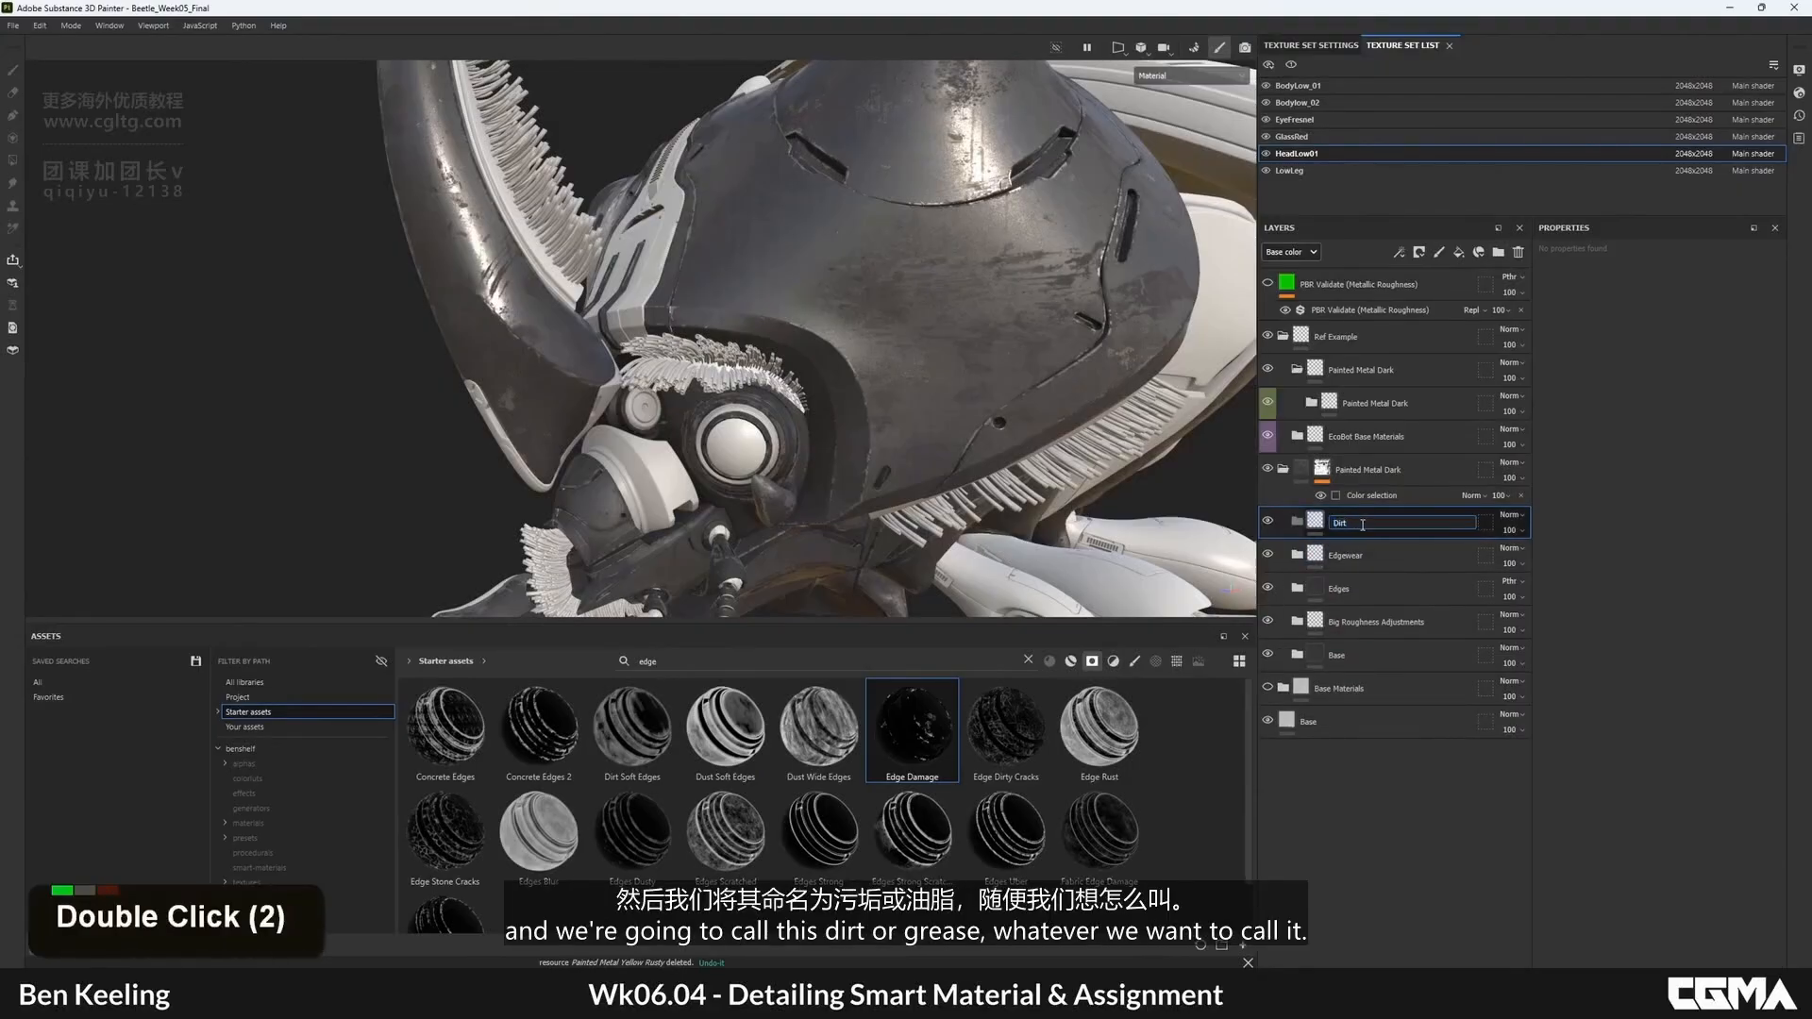
pyautogui.press('shift')
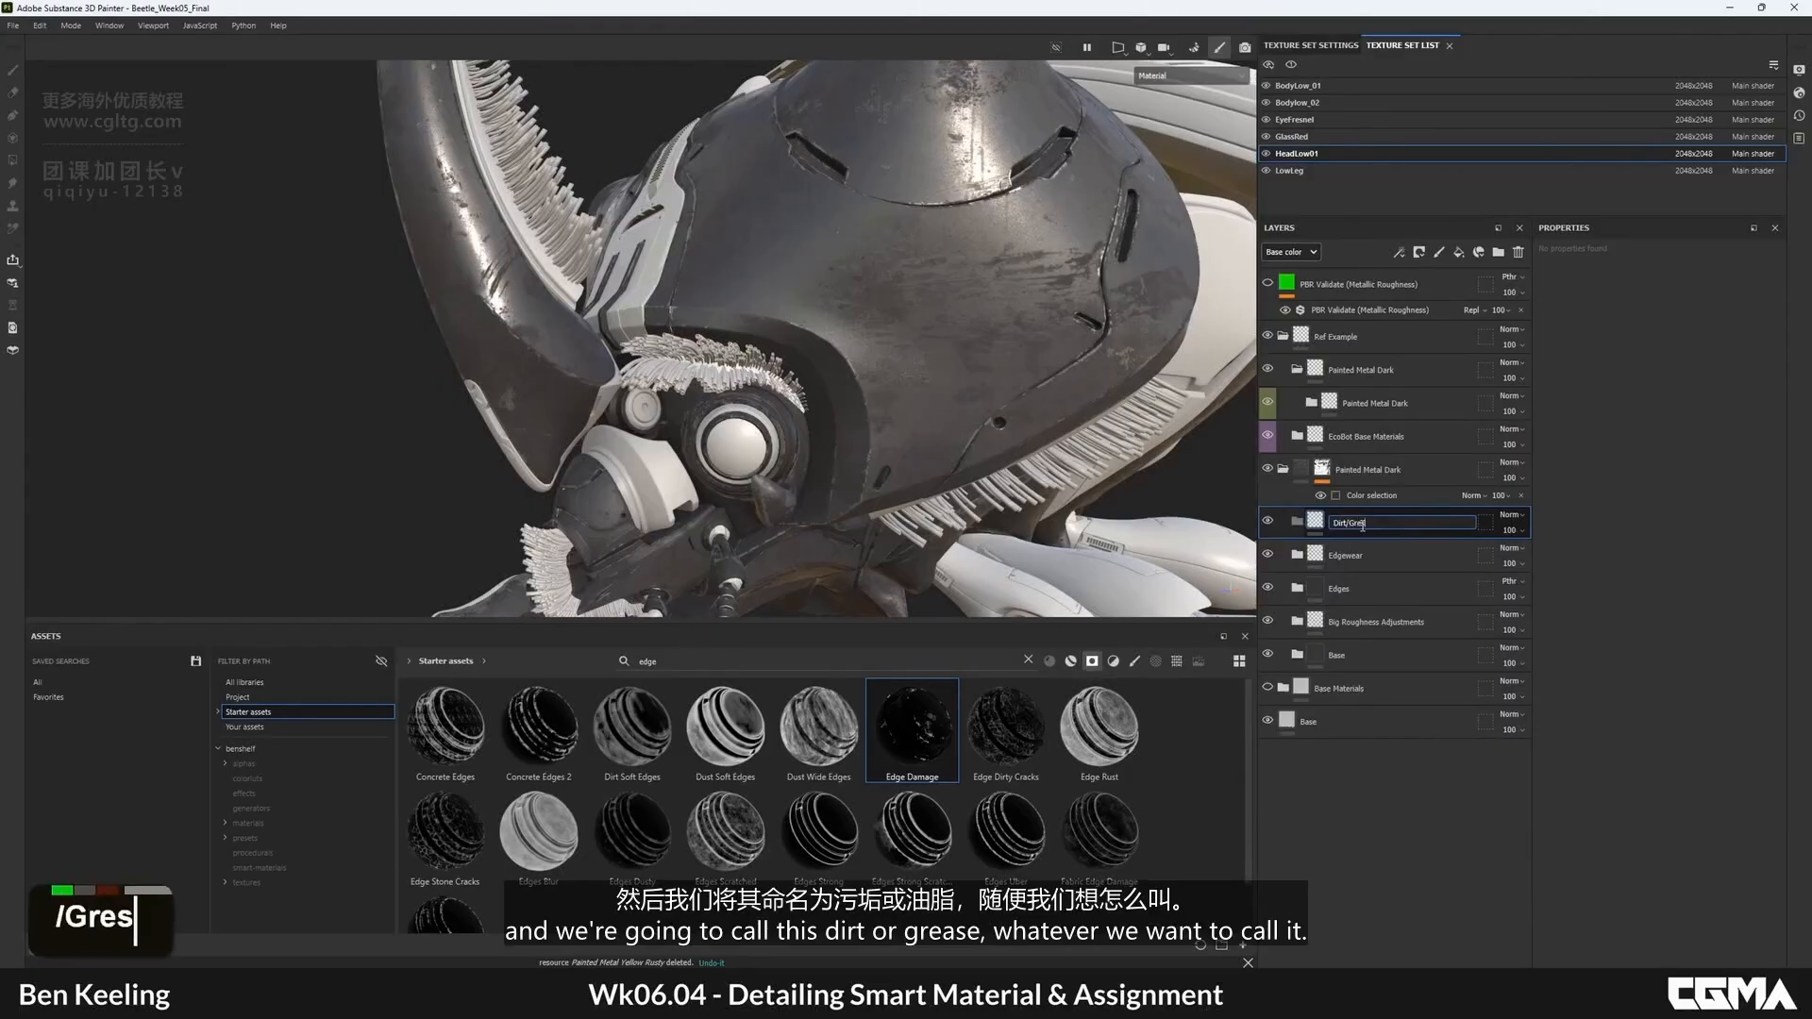
pyautogui.write('/Gres')
pyautogui.press('BackSpace')
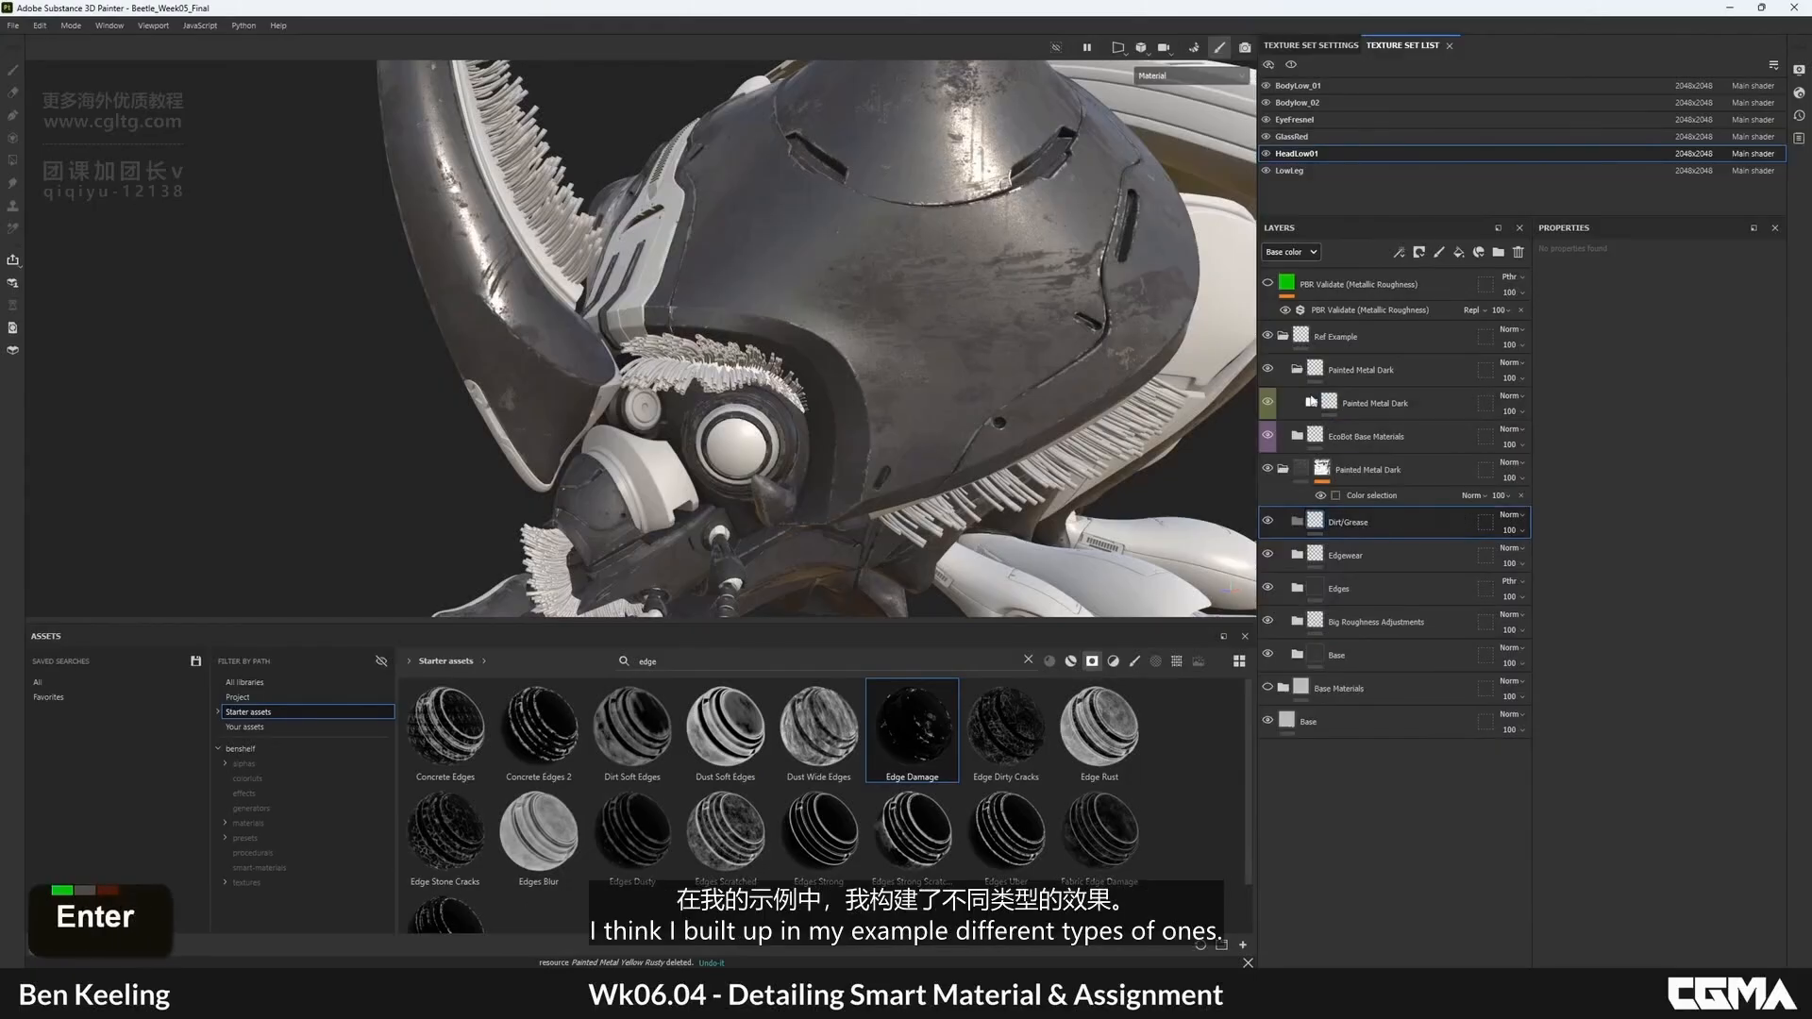
# - Review the Dirt and Grease and Paint Splash folders in the example's Main Material folder and collapse it again
pyautogui.click(1311, 403)
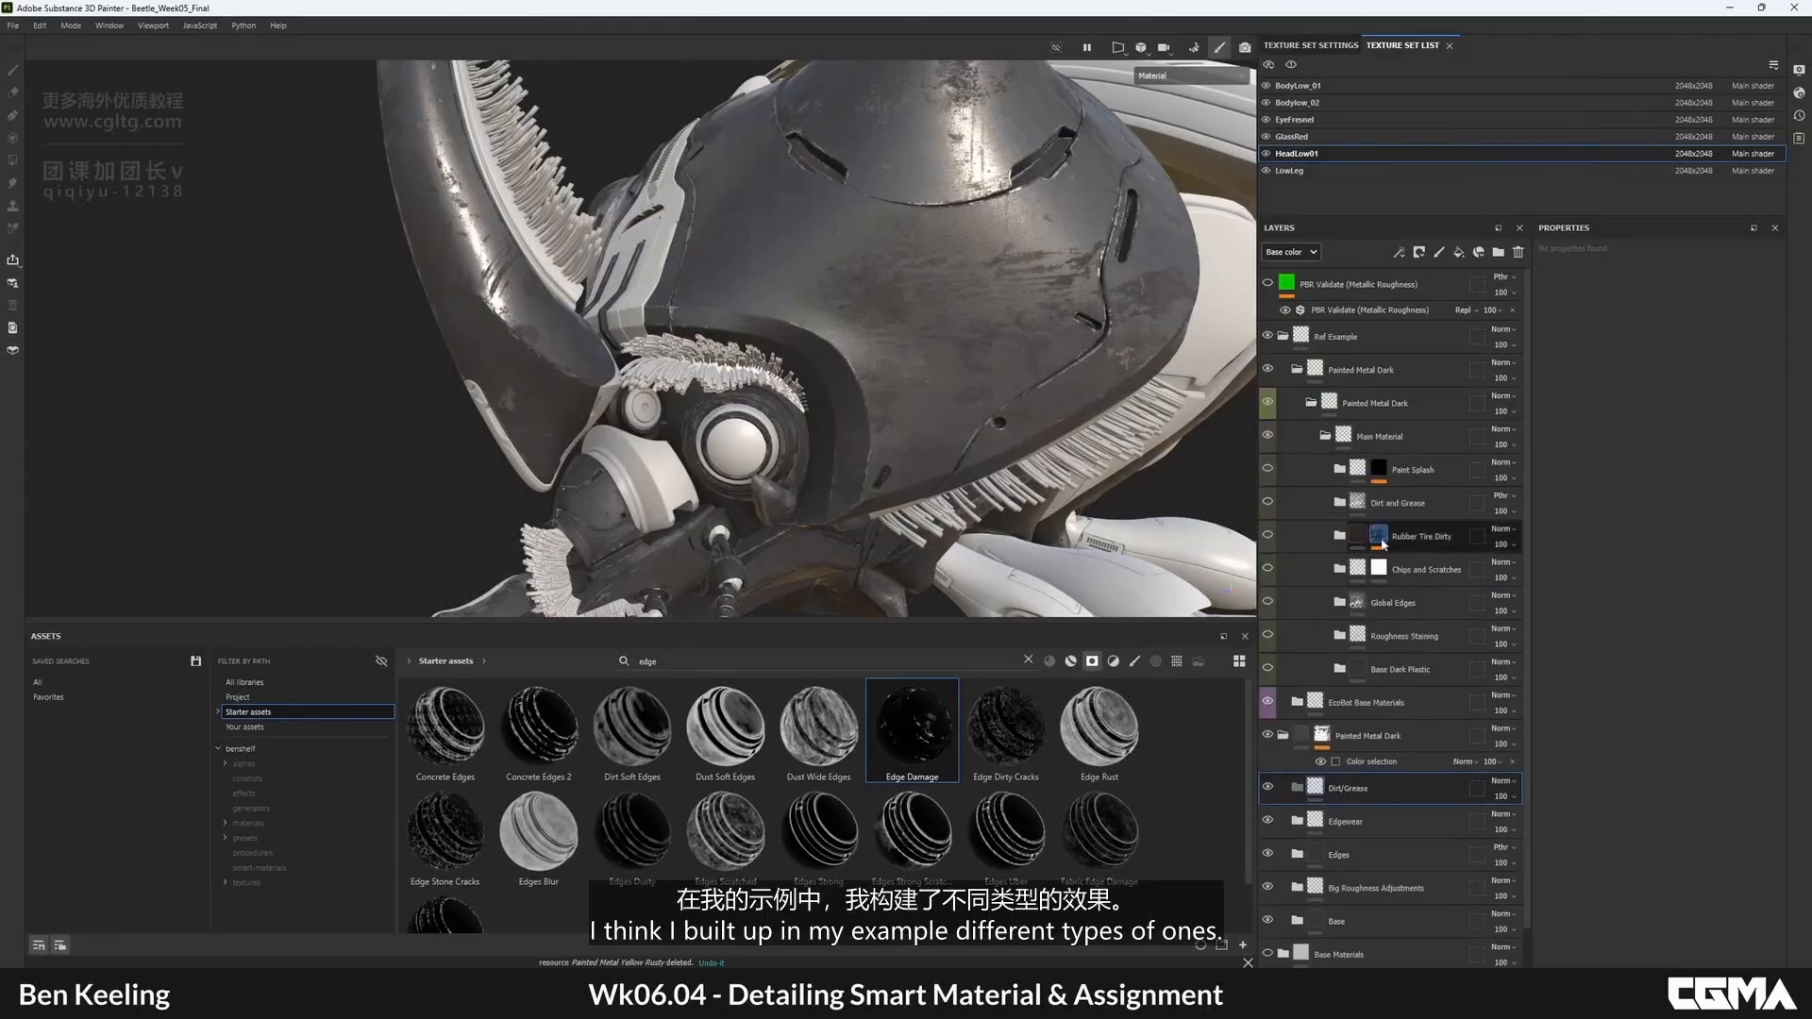
pyautogui.click(1339, 503)
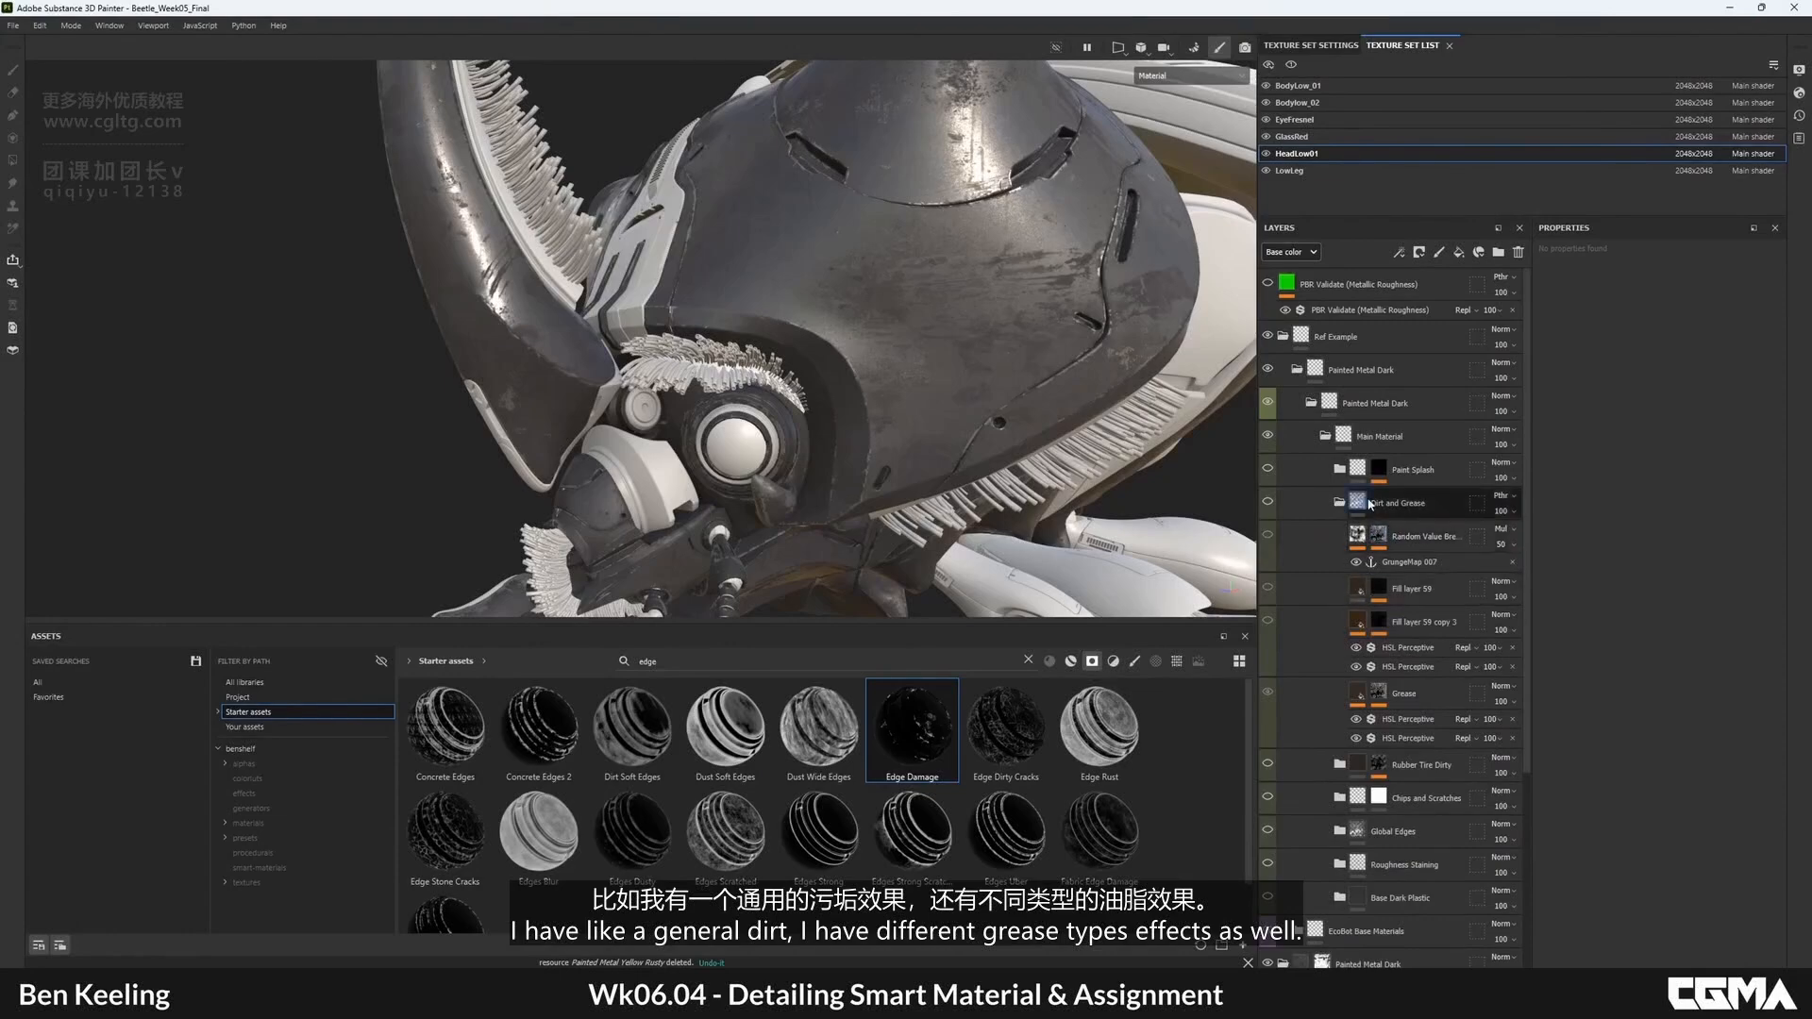
pyautogui.click(1339, 502)
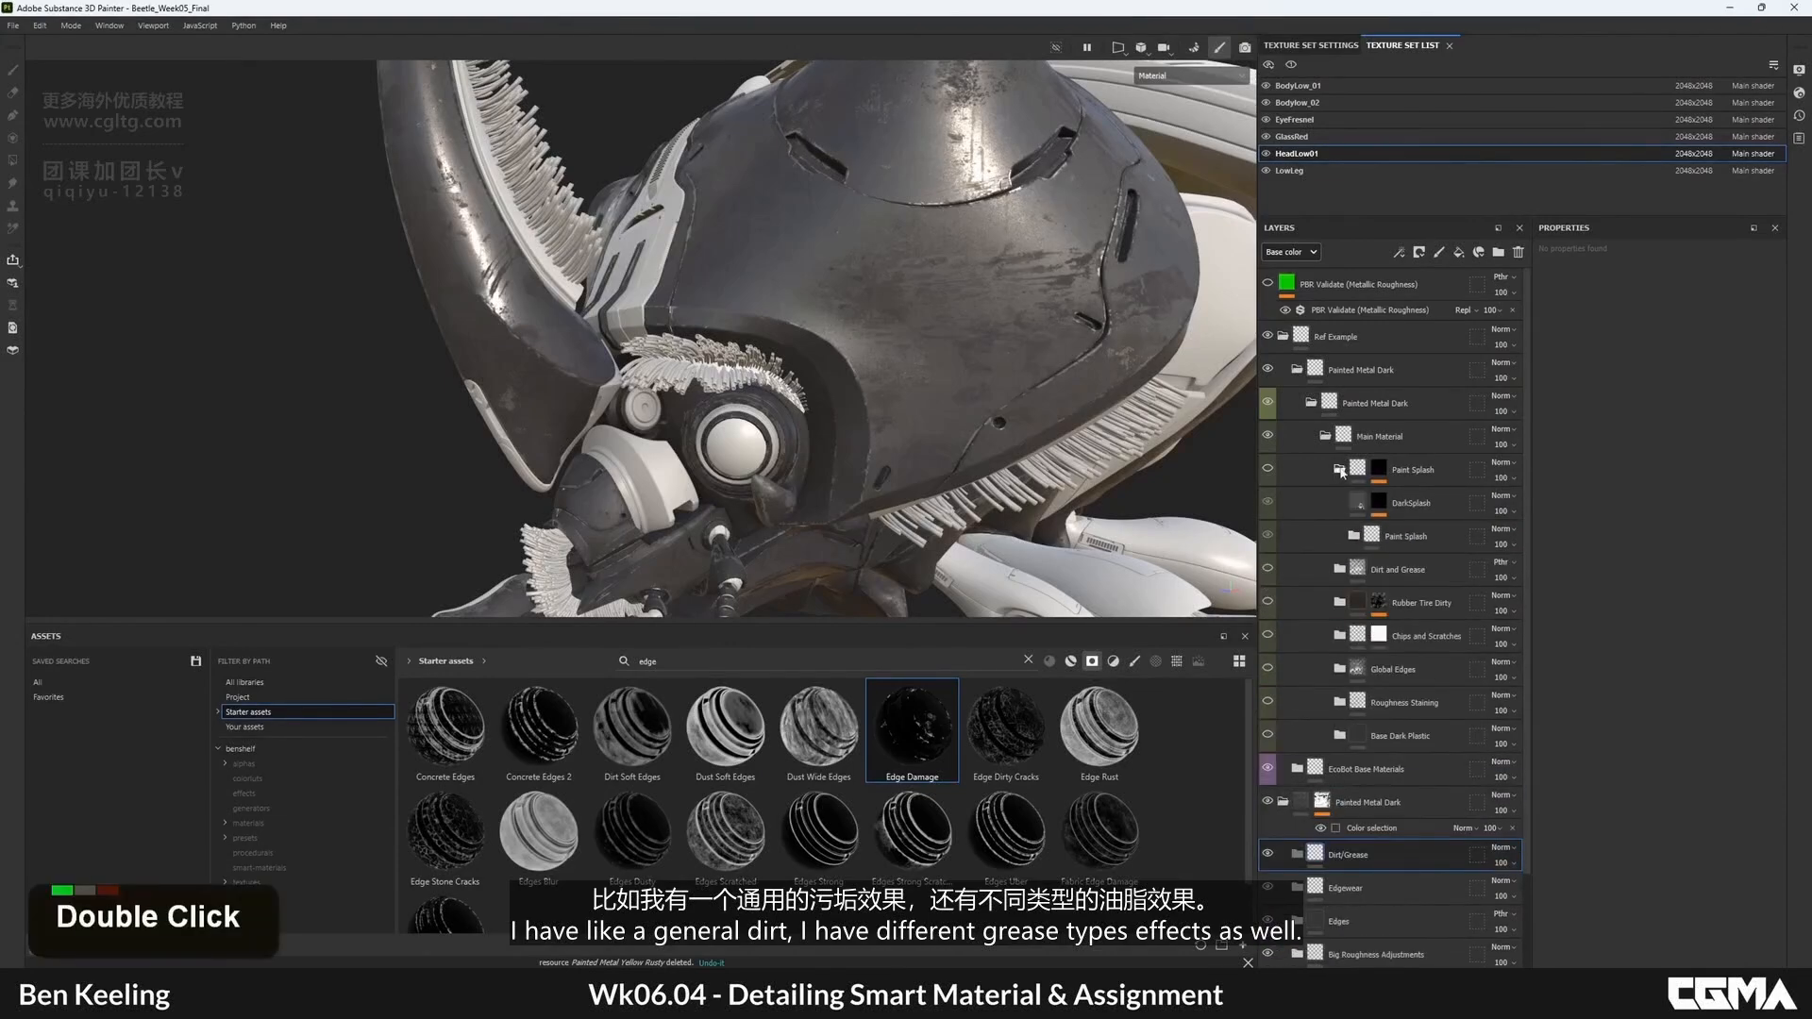
pyautogui.click(1325, 436)
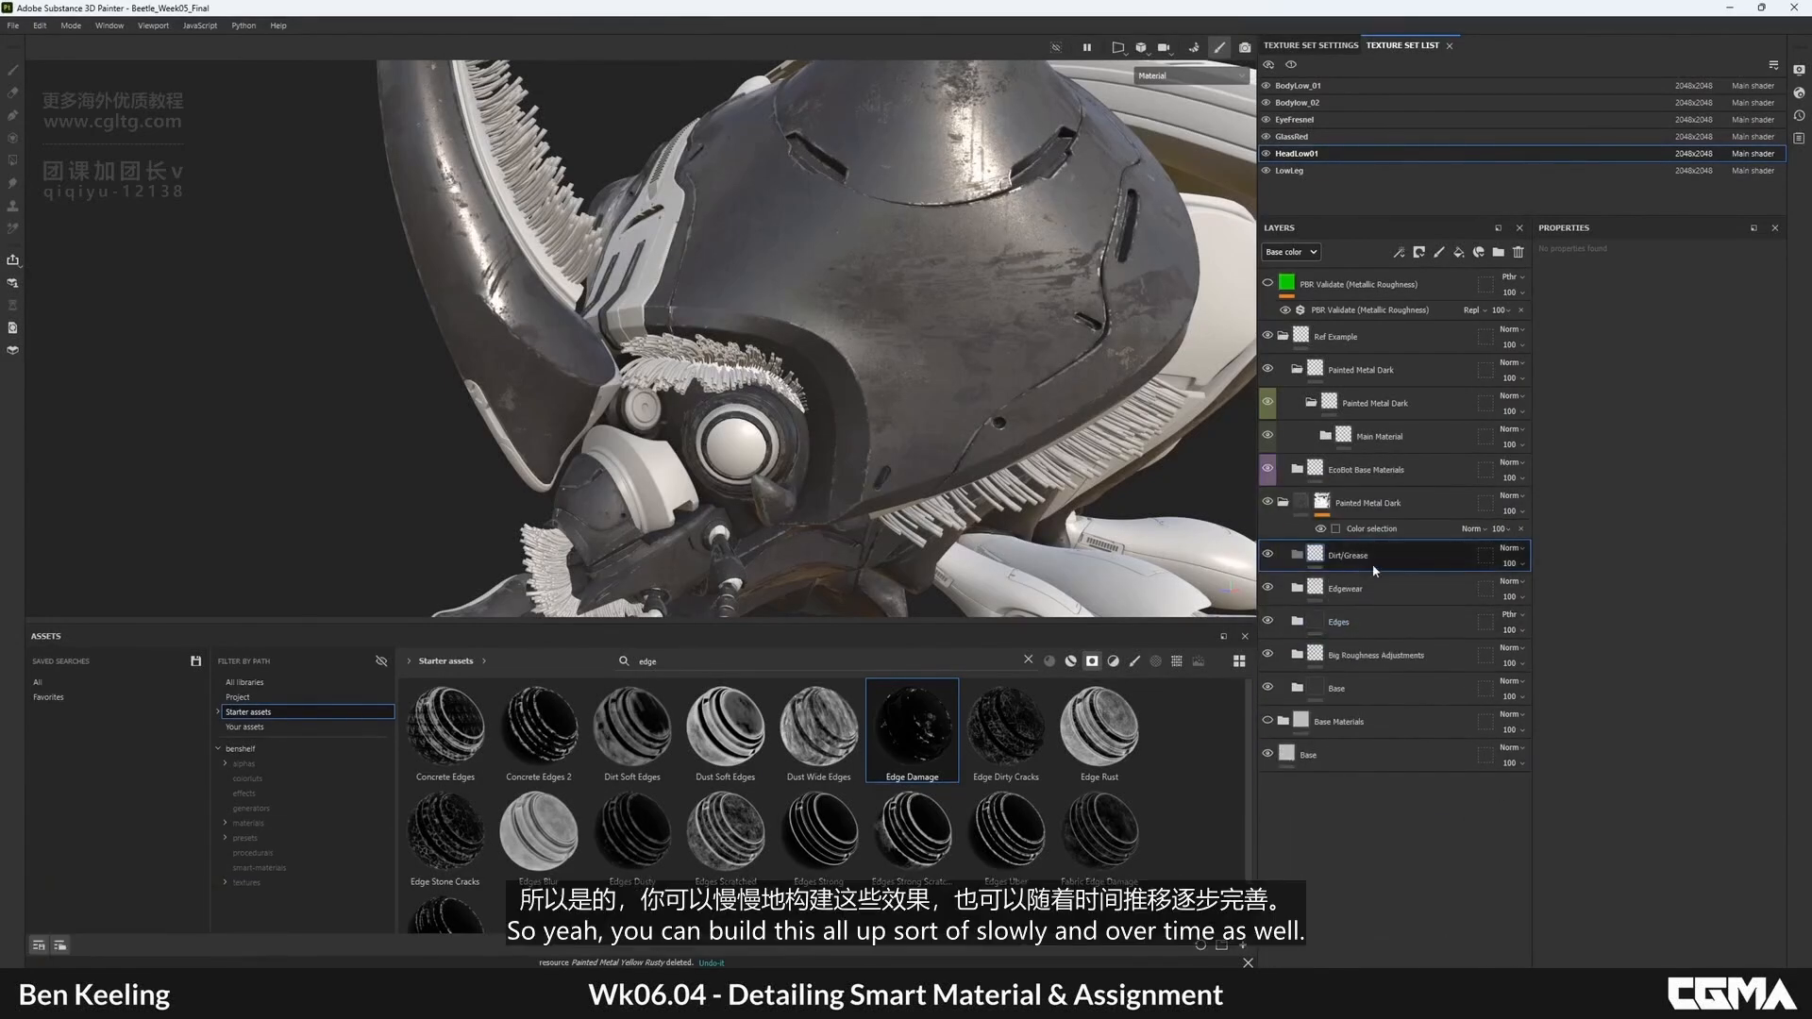
pyautogui.keyDown('alt'); pyautogui.moveTo(873, 514); pyautogui.dragTo(892, 387, button='middle'); pyautogui.keyUp('alt')
pyautogui.keyDown('alt'); pyautogui.moveTo(892, 387); pyautogui.dragTo(873, 363); pyautogui.keyUp('alt')
pyautogui.keyDown('alt'); pyautogui.moveTo(873, 363); pyautogui.dragTo(901, 453, button='right'); pyautogui.keyUp('alt')
pyautogui.moveTo(902, 453)
pyautogui.keyDown('alt'); pyautogui.mouseDown()
pyautogui.moveTo(879, 468)
pyautogui.moveTo(898, 458)
pyautogui.mouseUp(); pyautogui.keyUp('alt')
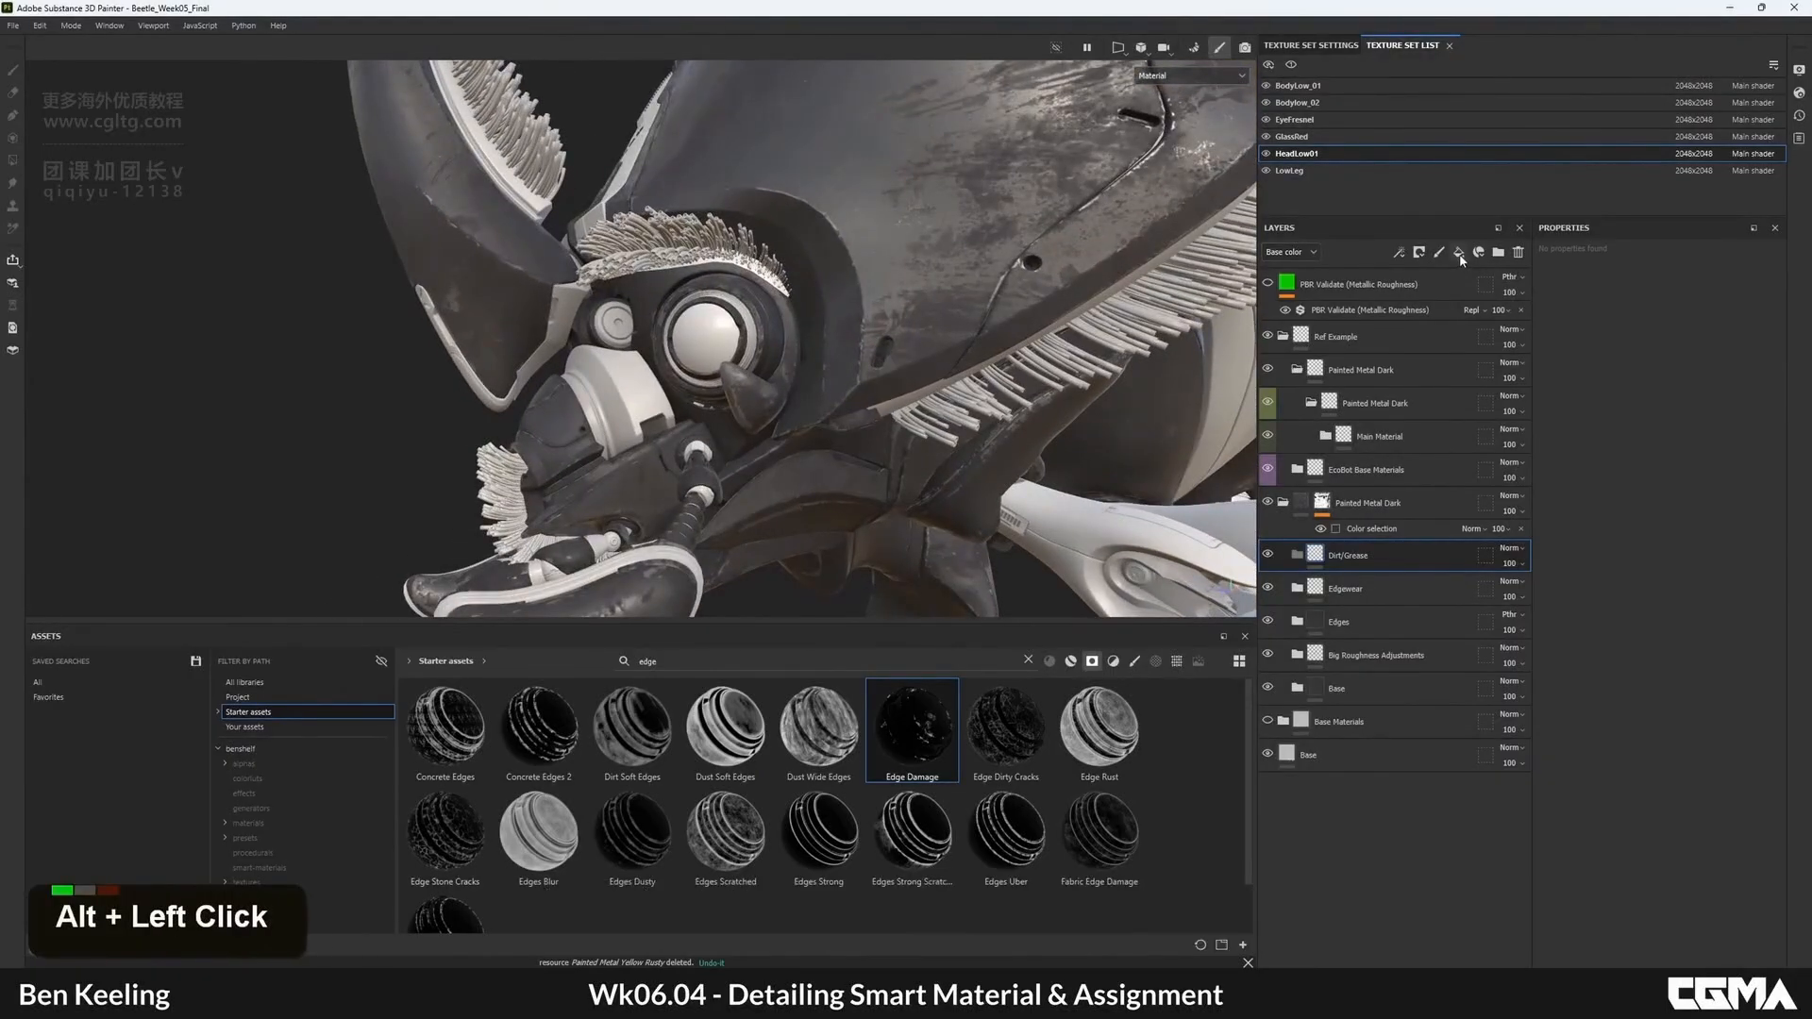
pyautogui.click(1459, 253)
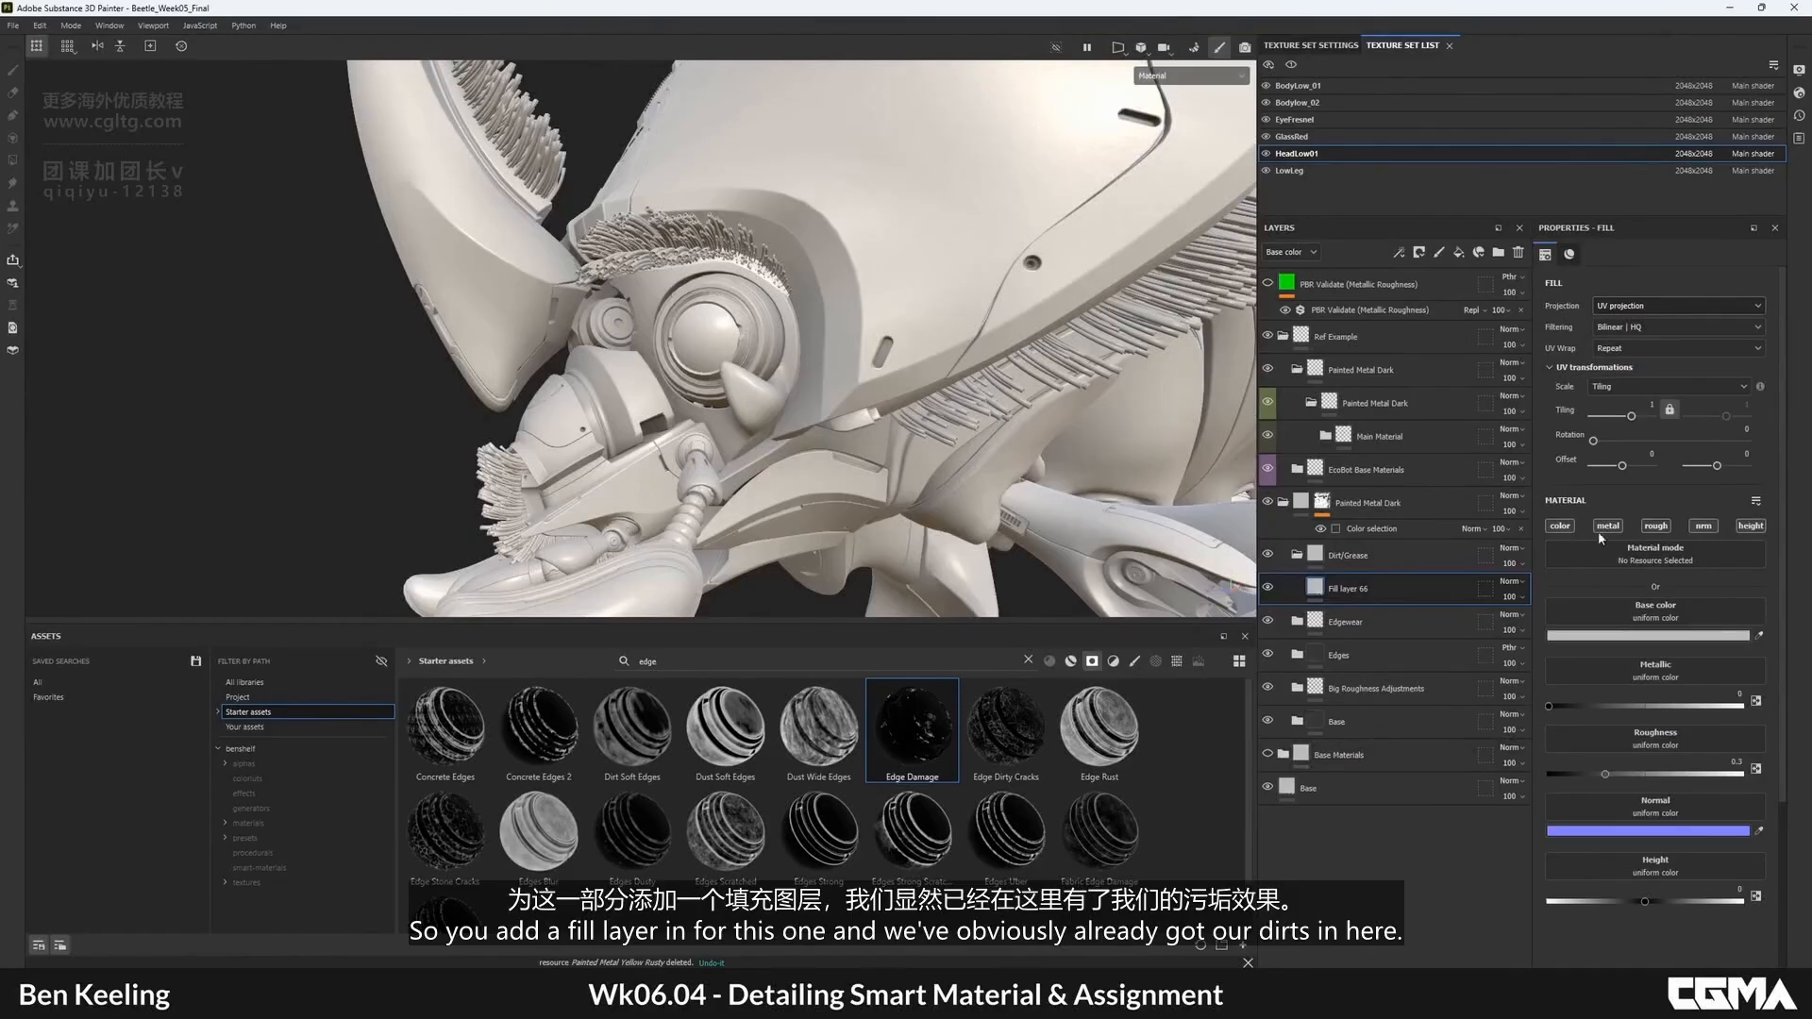
pyautogui.keyDown('alt'); pyautogui.click(1560, 526); pyautogui.keyUp('alt')
pyautogui.click(1655, 612)
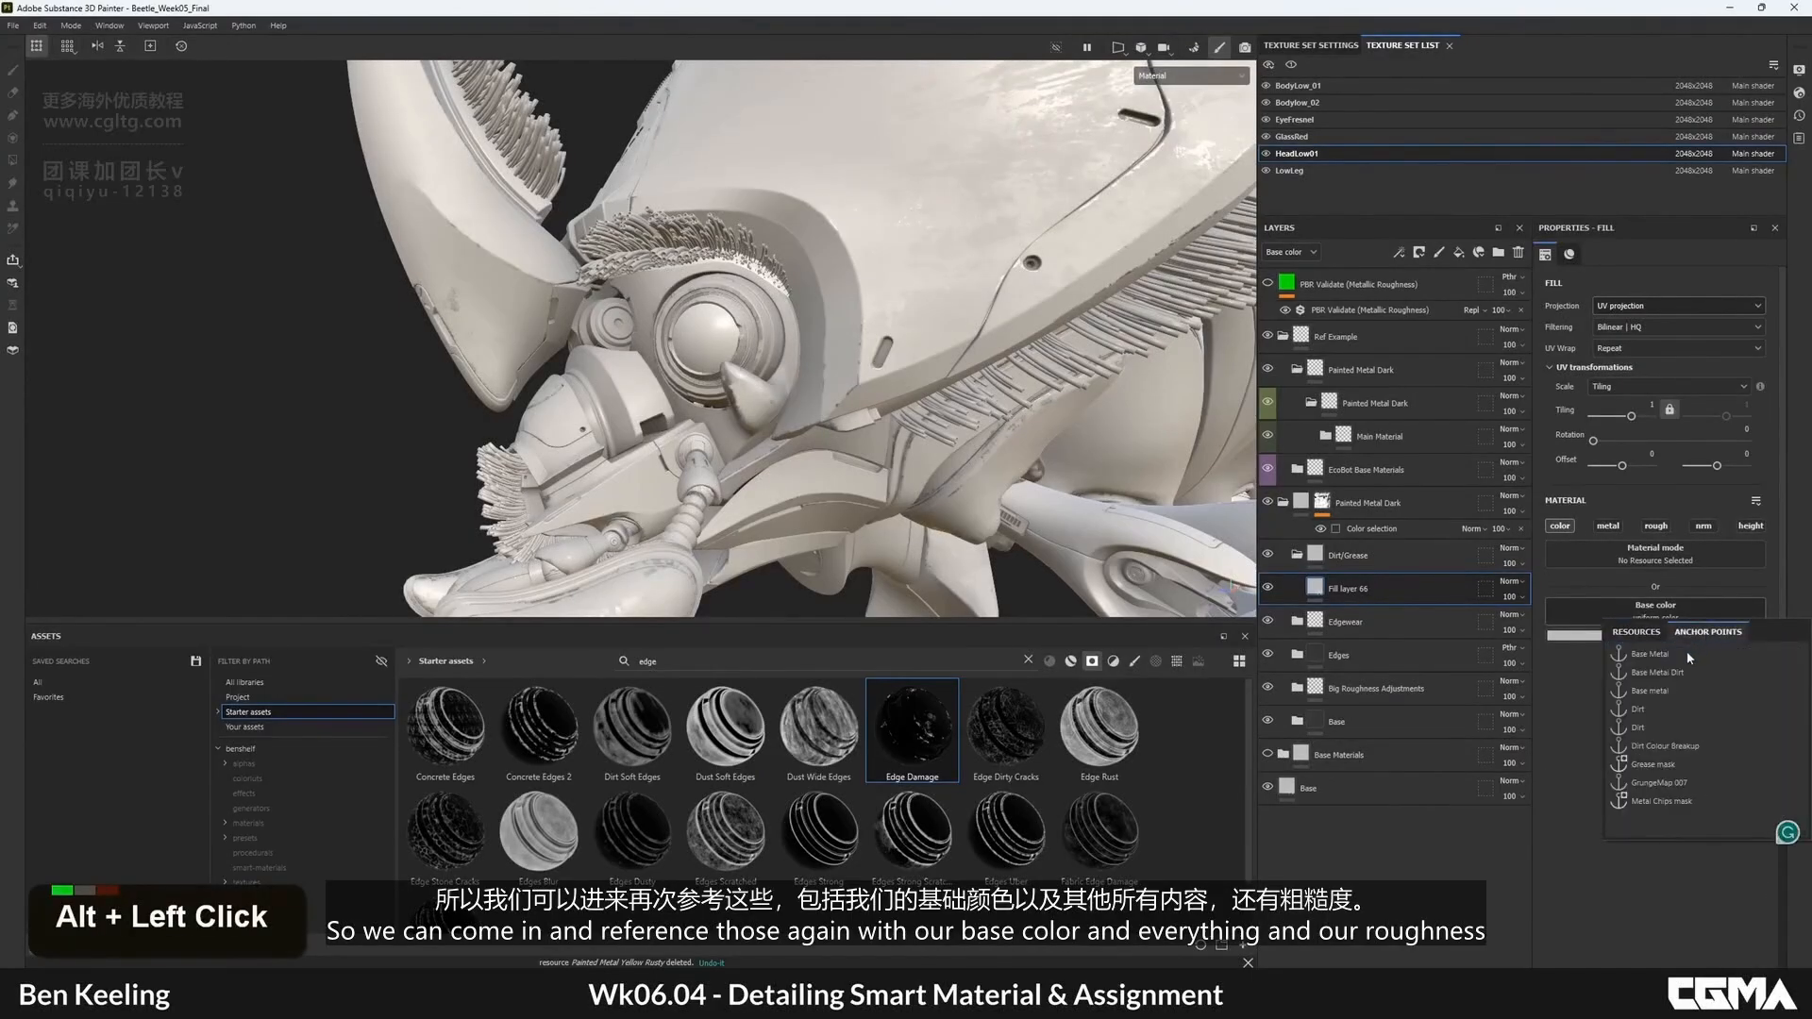
pyautogui.click(1640, 711)
pyautogui.keyDown('alt'); pyautogui.moveTo(829, 432); pyautogui.dragTo(876, 419); pyautogui.keyUp('alt')
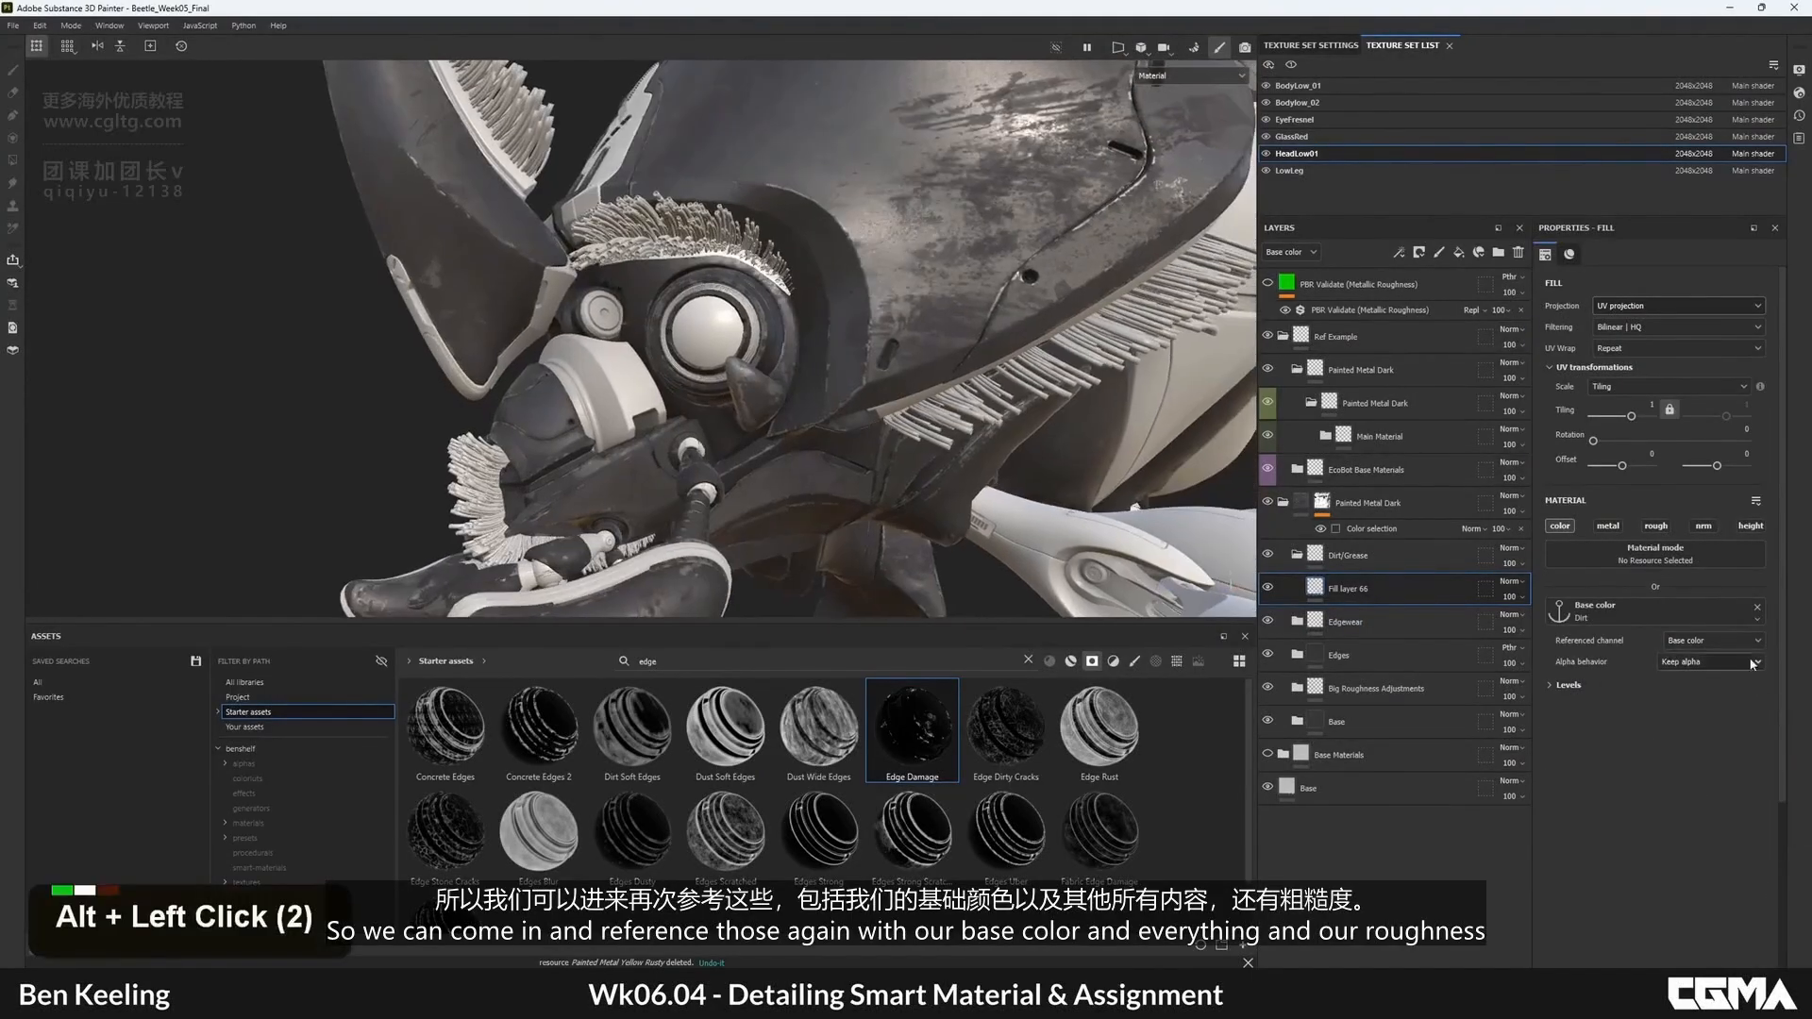
pyautogui.keyDown('alt'); pyautogui.click(1656, 526); pyautogui.keyUp('alt')
pyautogui.click(1647, 711)
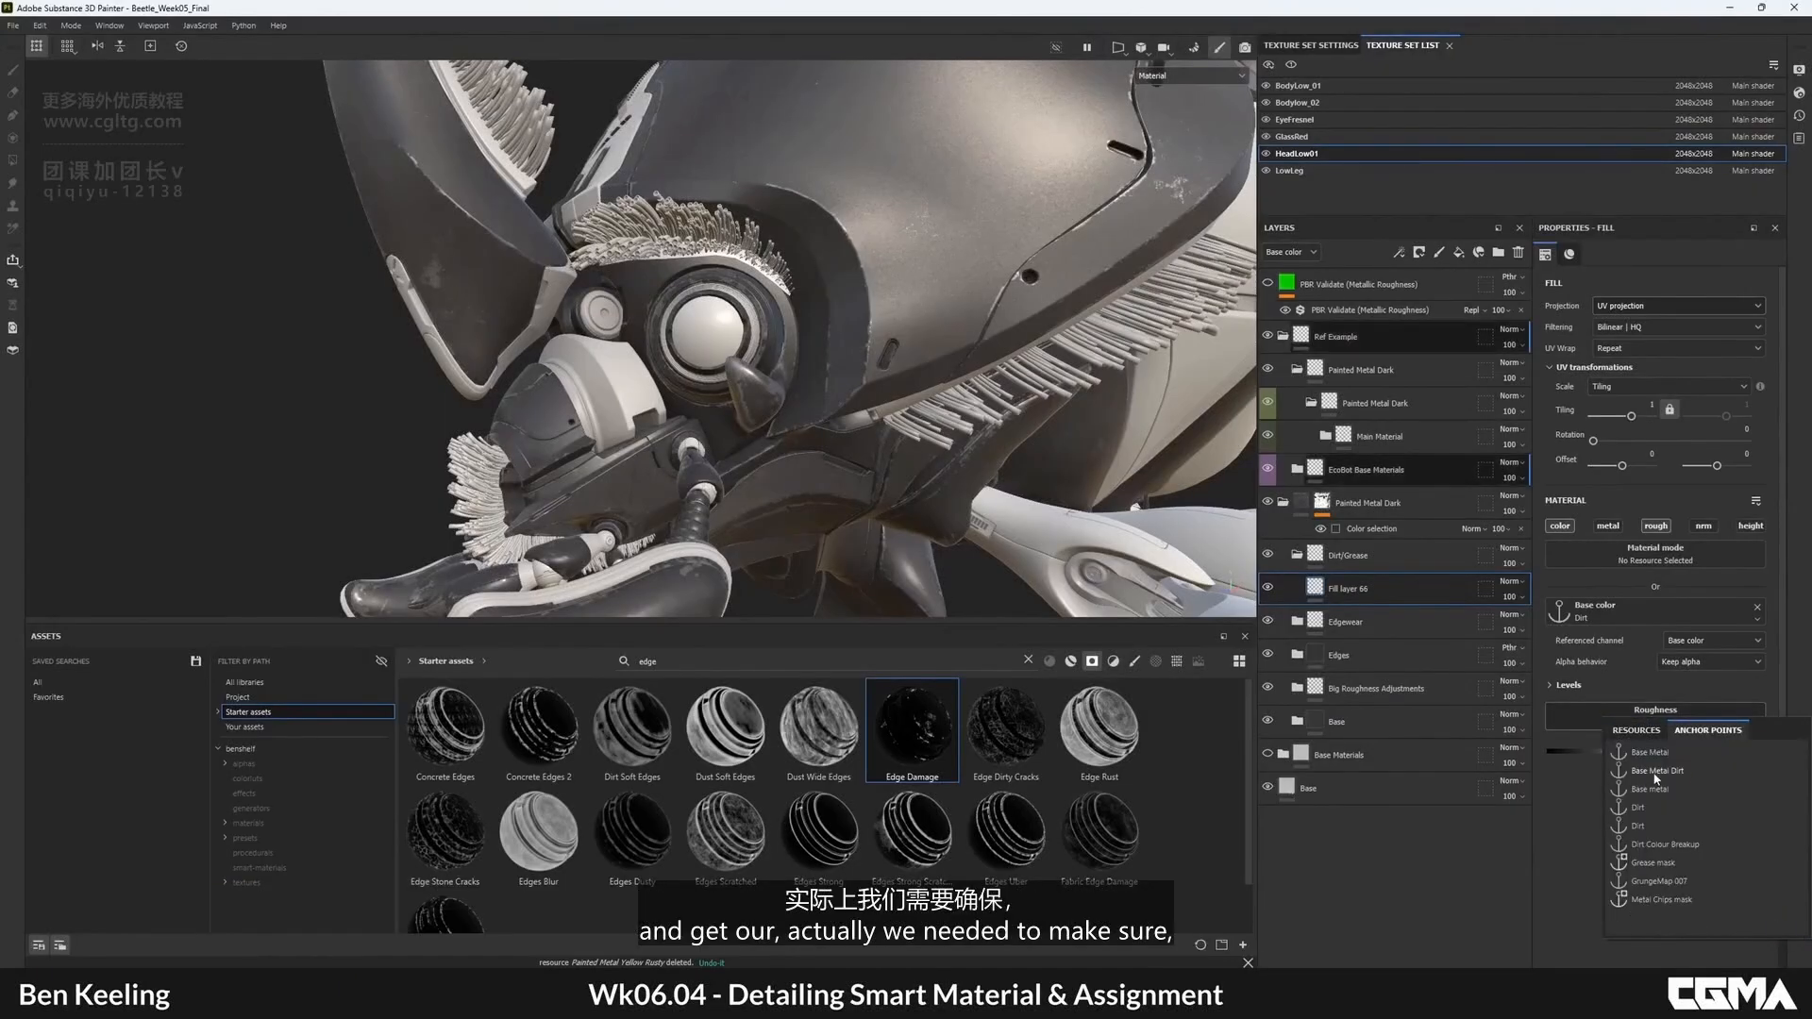
pyautogui.doubleClick(1385, 576)
pyautogui.click(1518, 253)
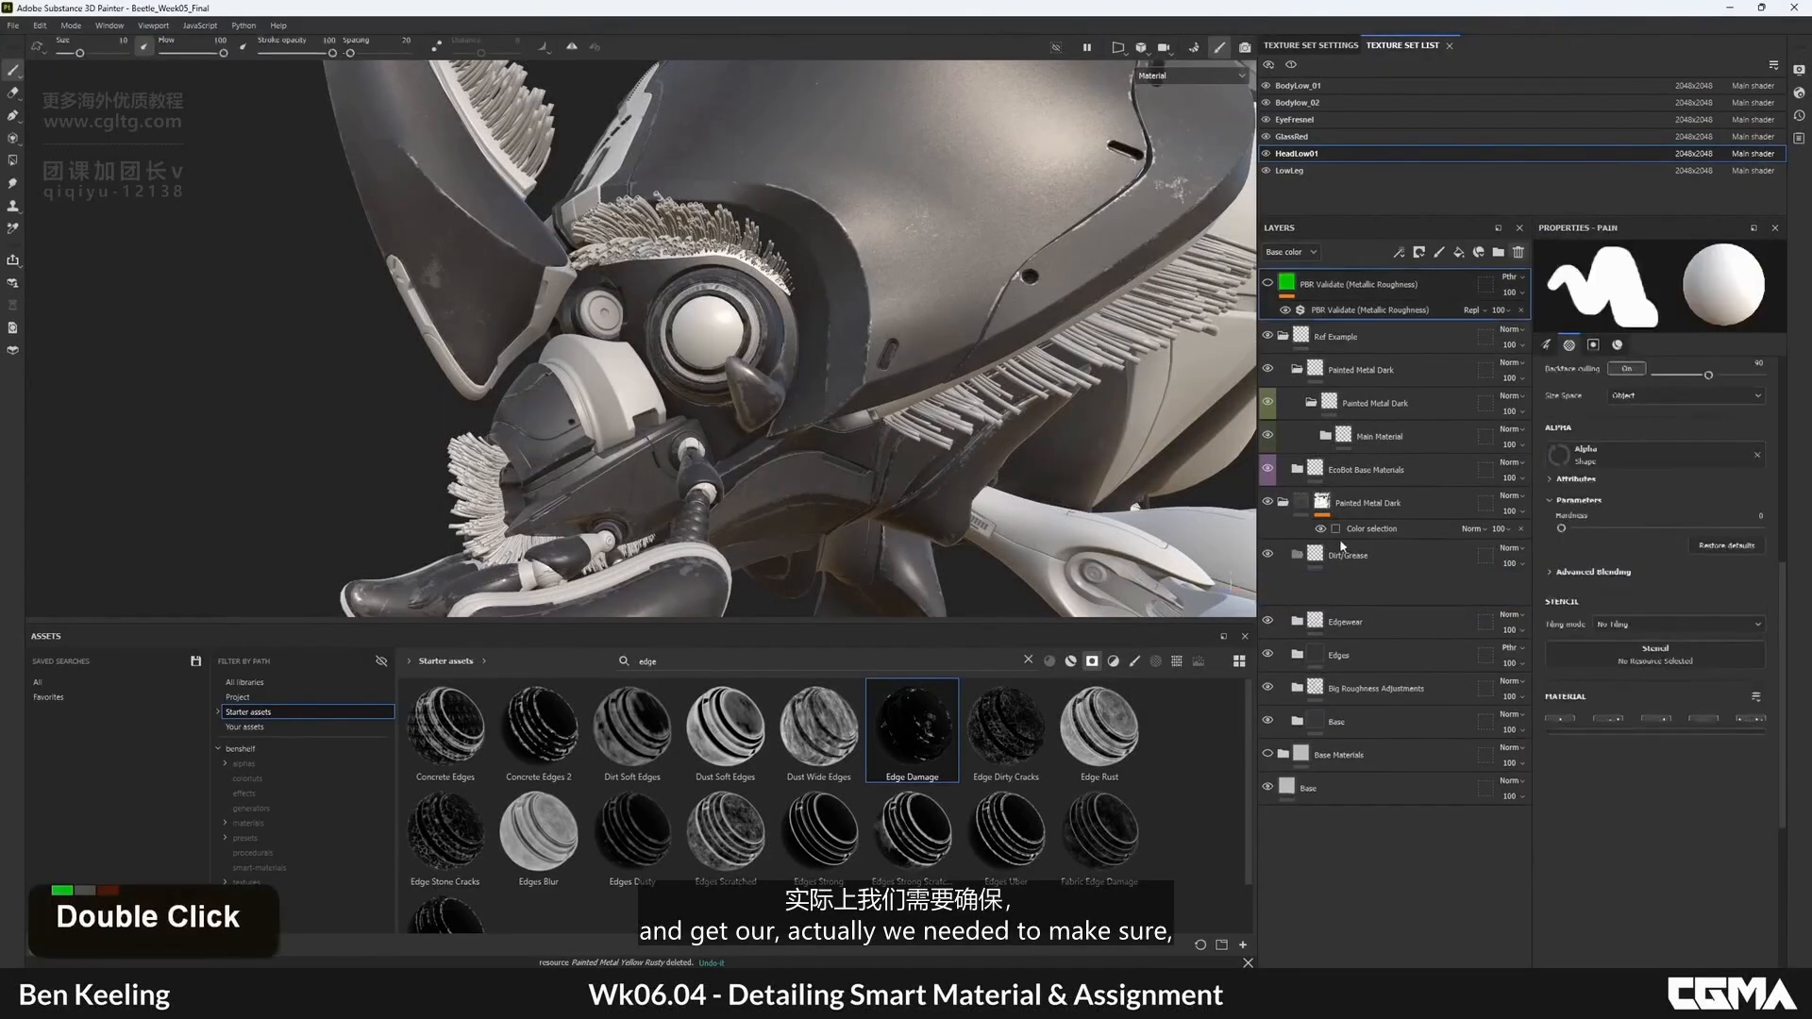
# - Add a fill layer with only the color channel inside the Dirt/Grease folder and link its base color to a Dirt anchor point
pyautogui.click(1378, 557)
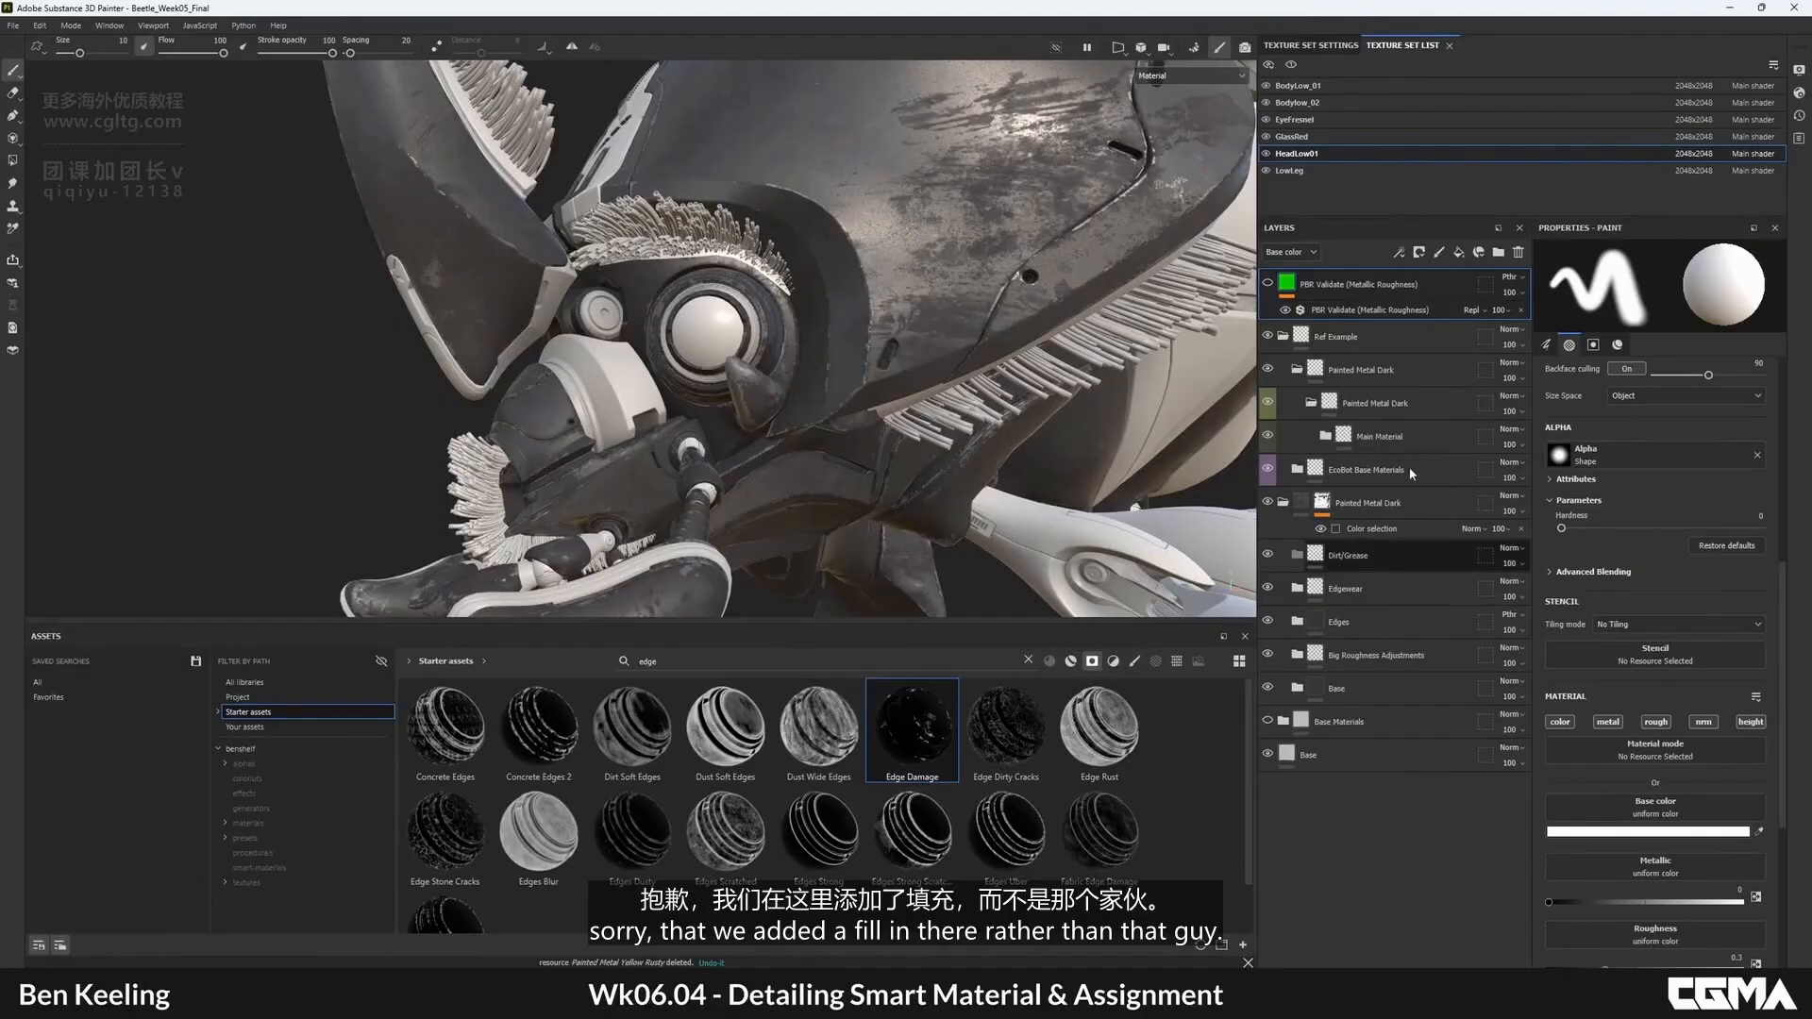
pyautogui.click(1459, 253)
pyautogui.keyDown('alt'); pyautogui.click(1560, 526); pyautogui.keyUp('alt')
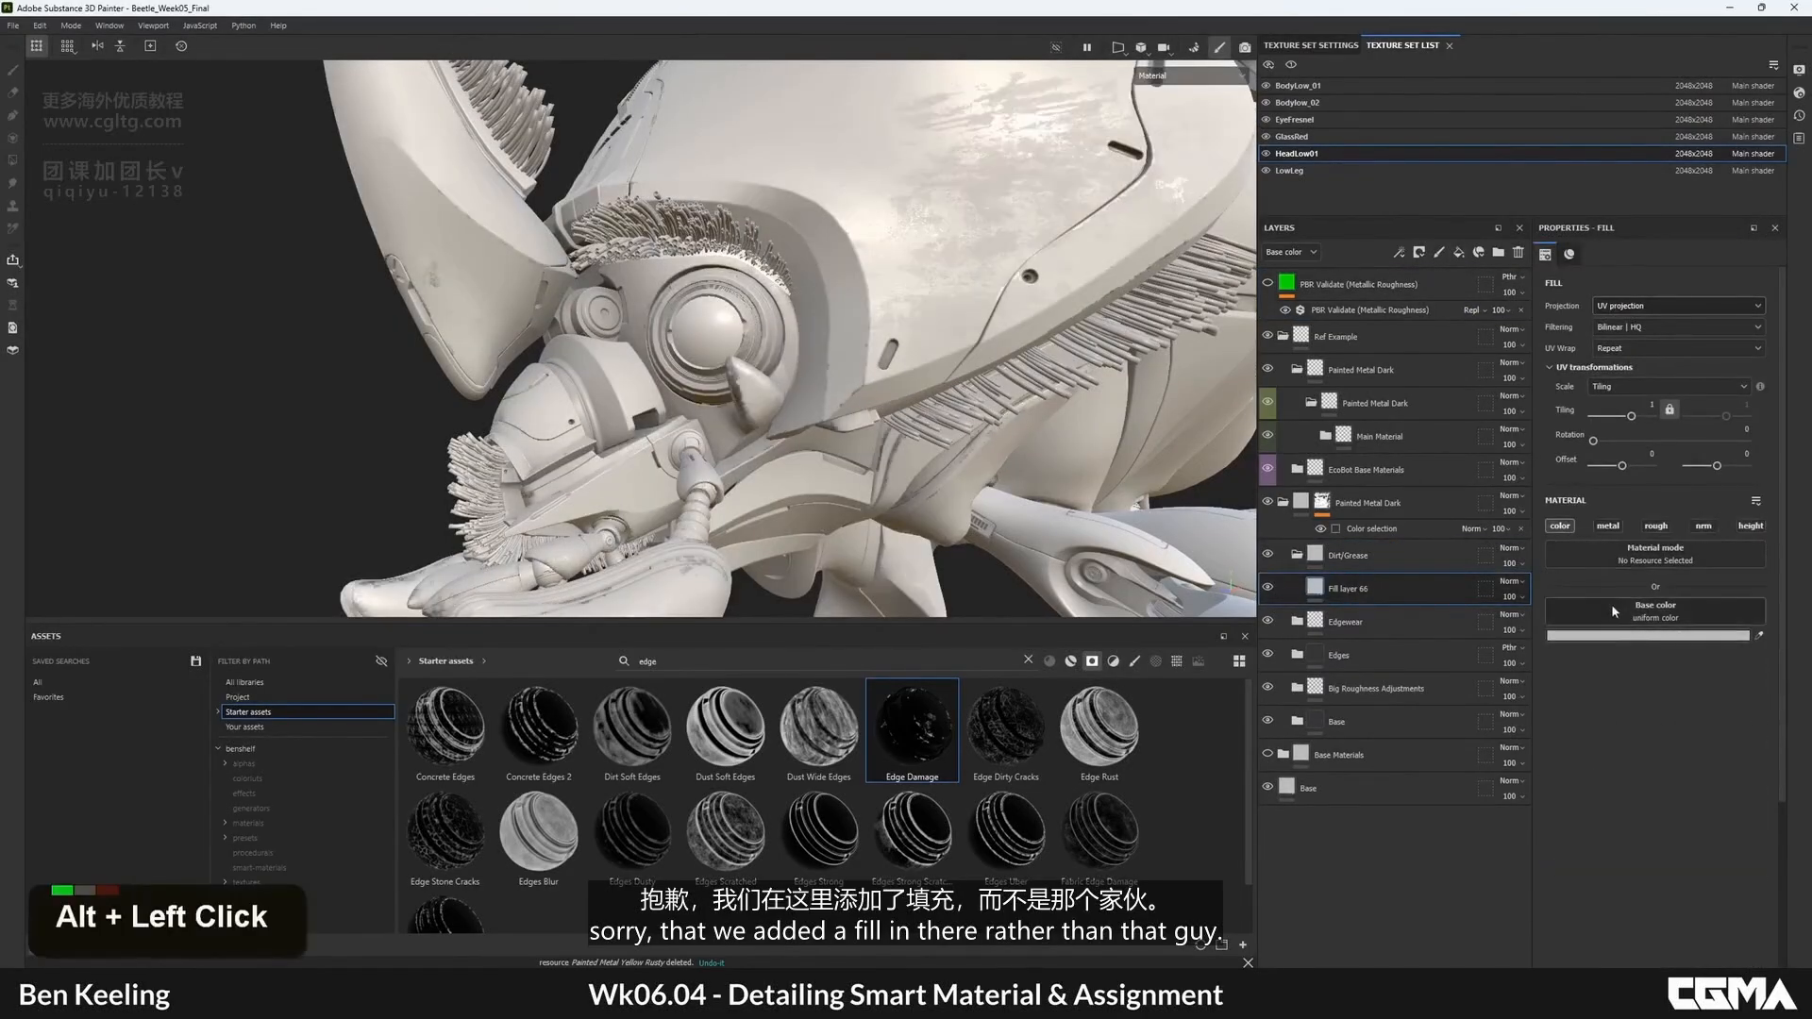
pyautogui.click(1673, 617)
pyautogui.click(1699, 615)
pyautogui.click(1644, 691)
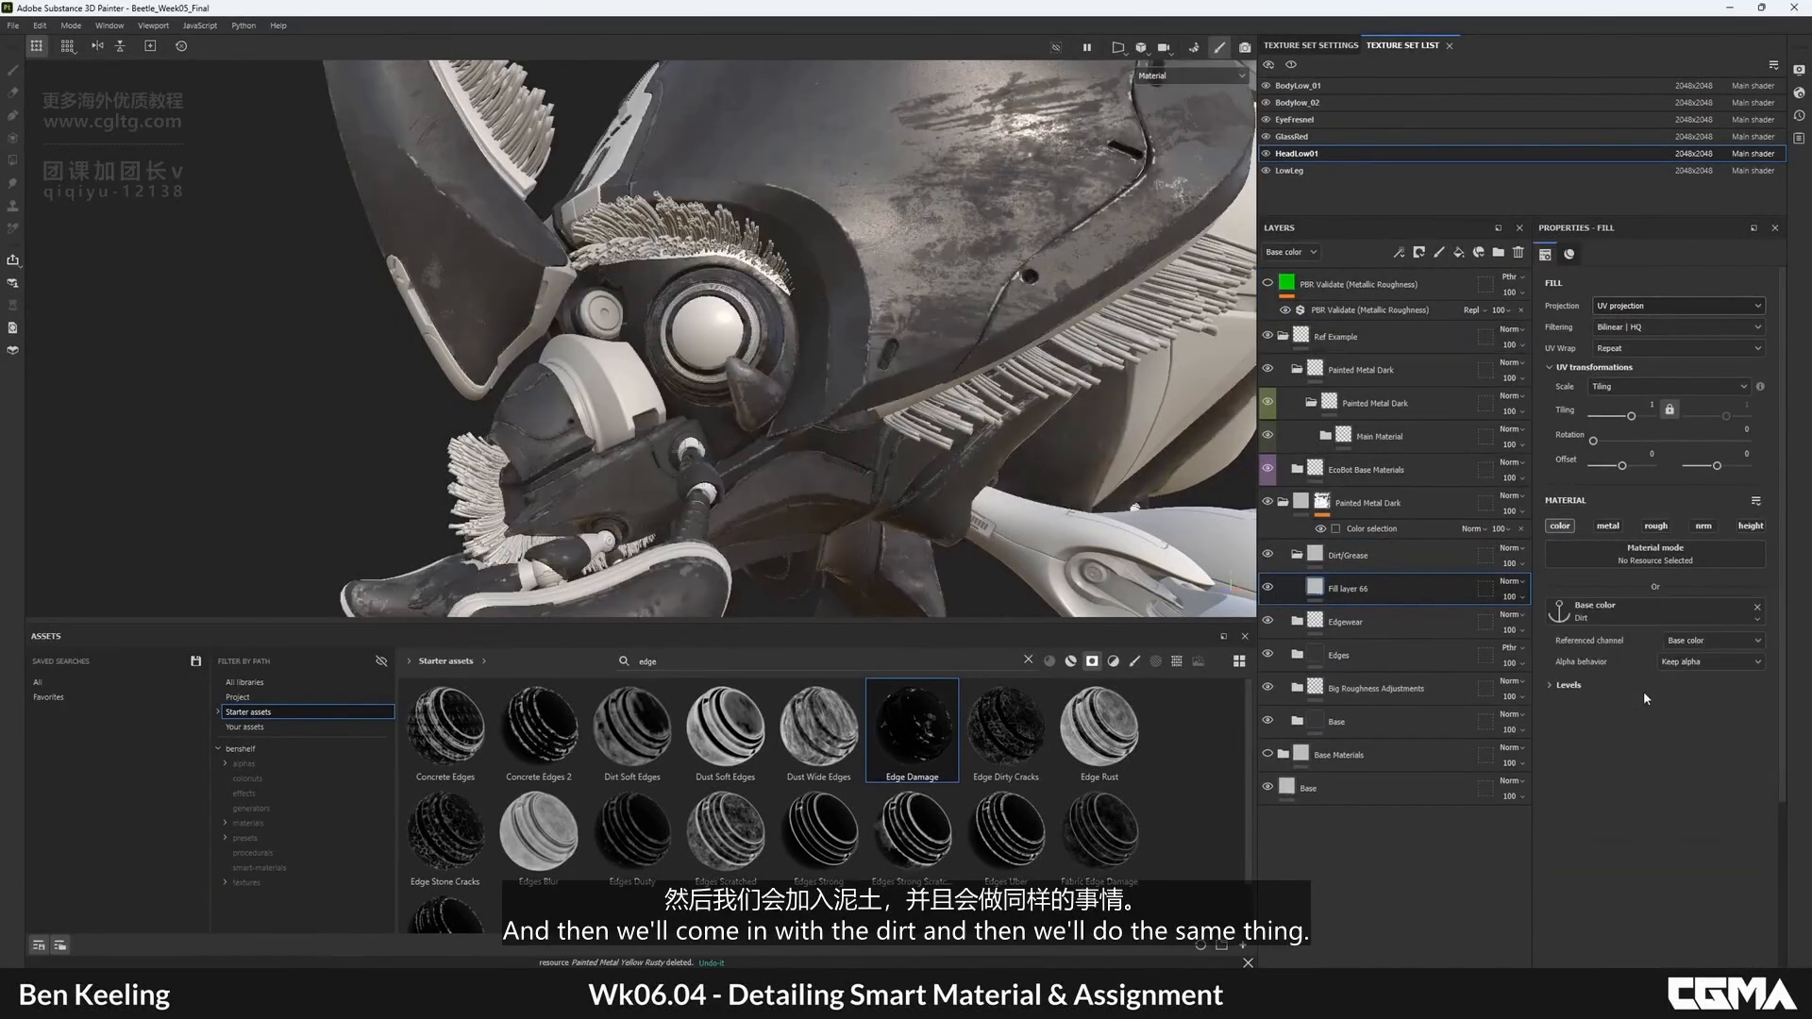
# - Enable the fill layer's roughness channel and link both its roughness and base color to the second Dirt anchor point
pyautogui.click(1655, 526)
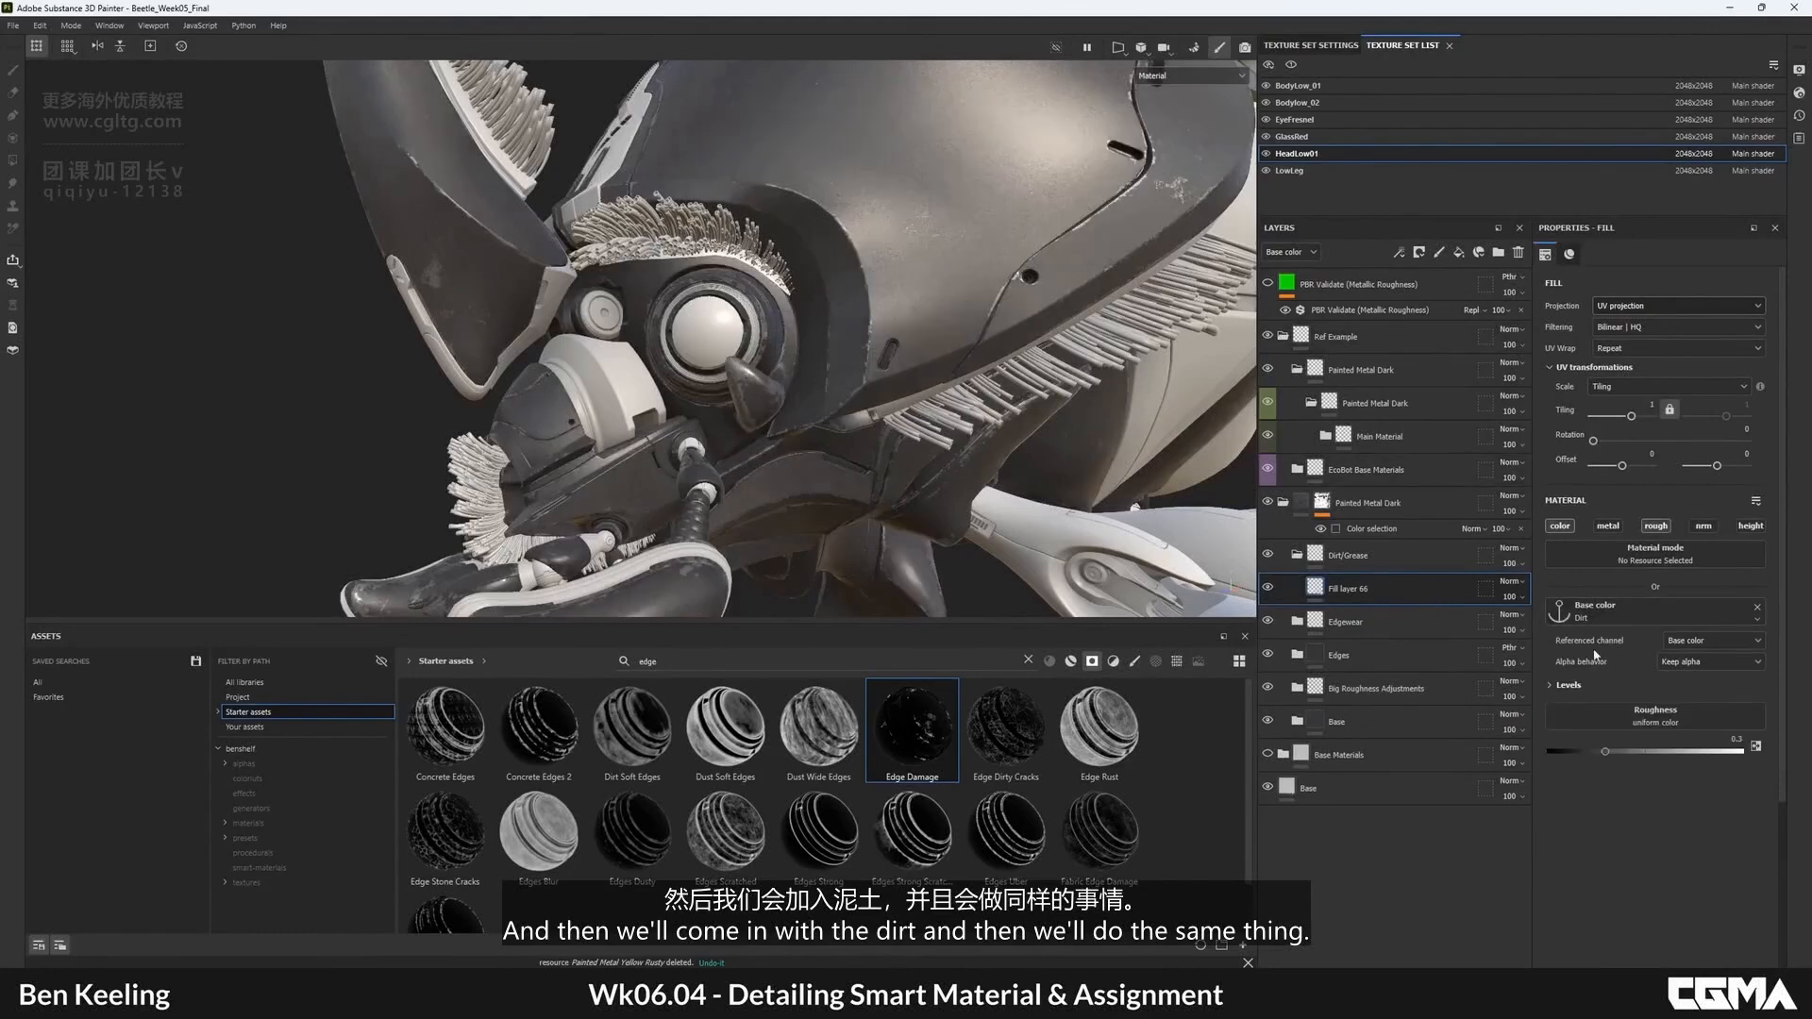
pyautogui.click(1634, 721)
pyautogui.click(1706, 733)
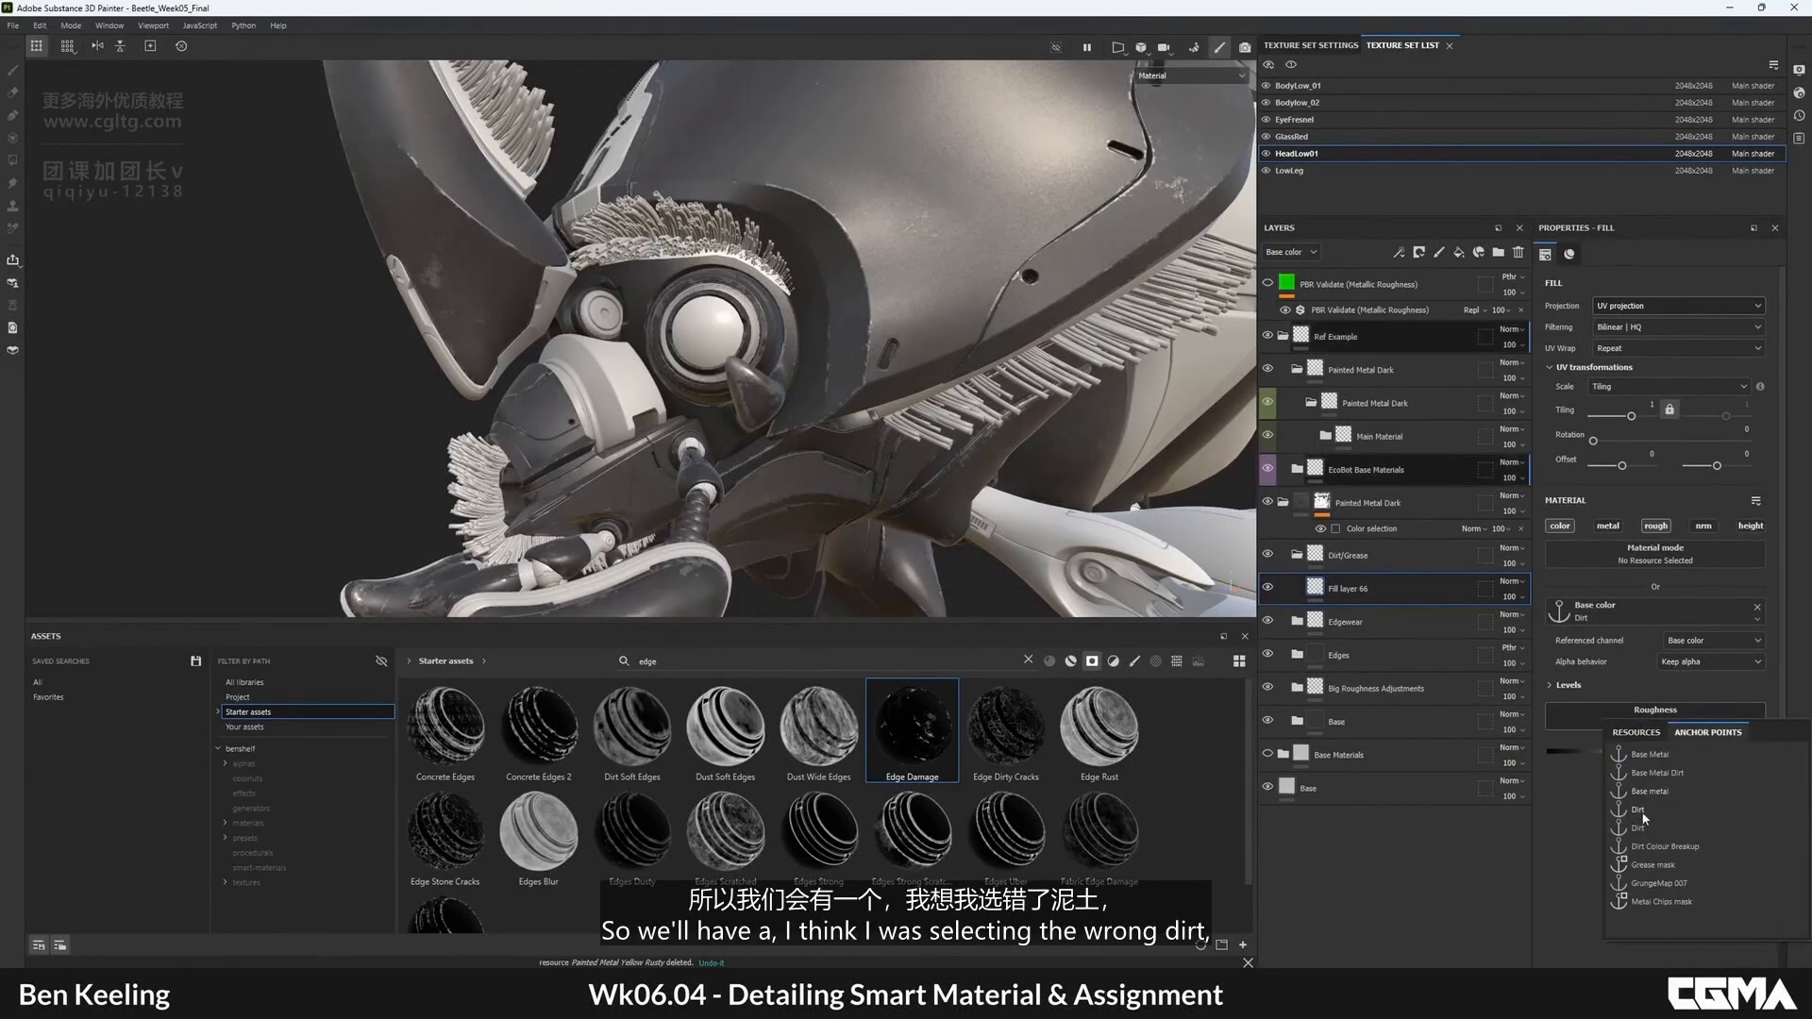
pyautogui.click(1639, 828)
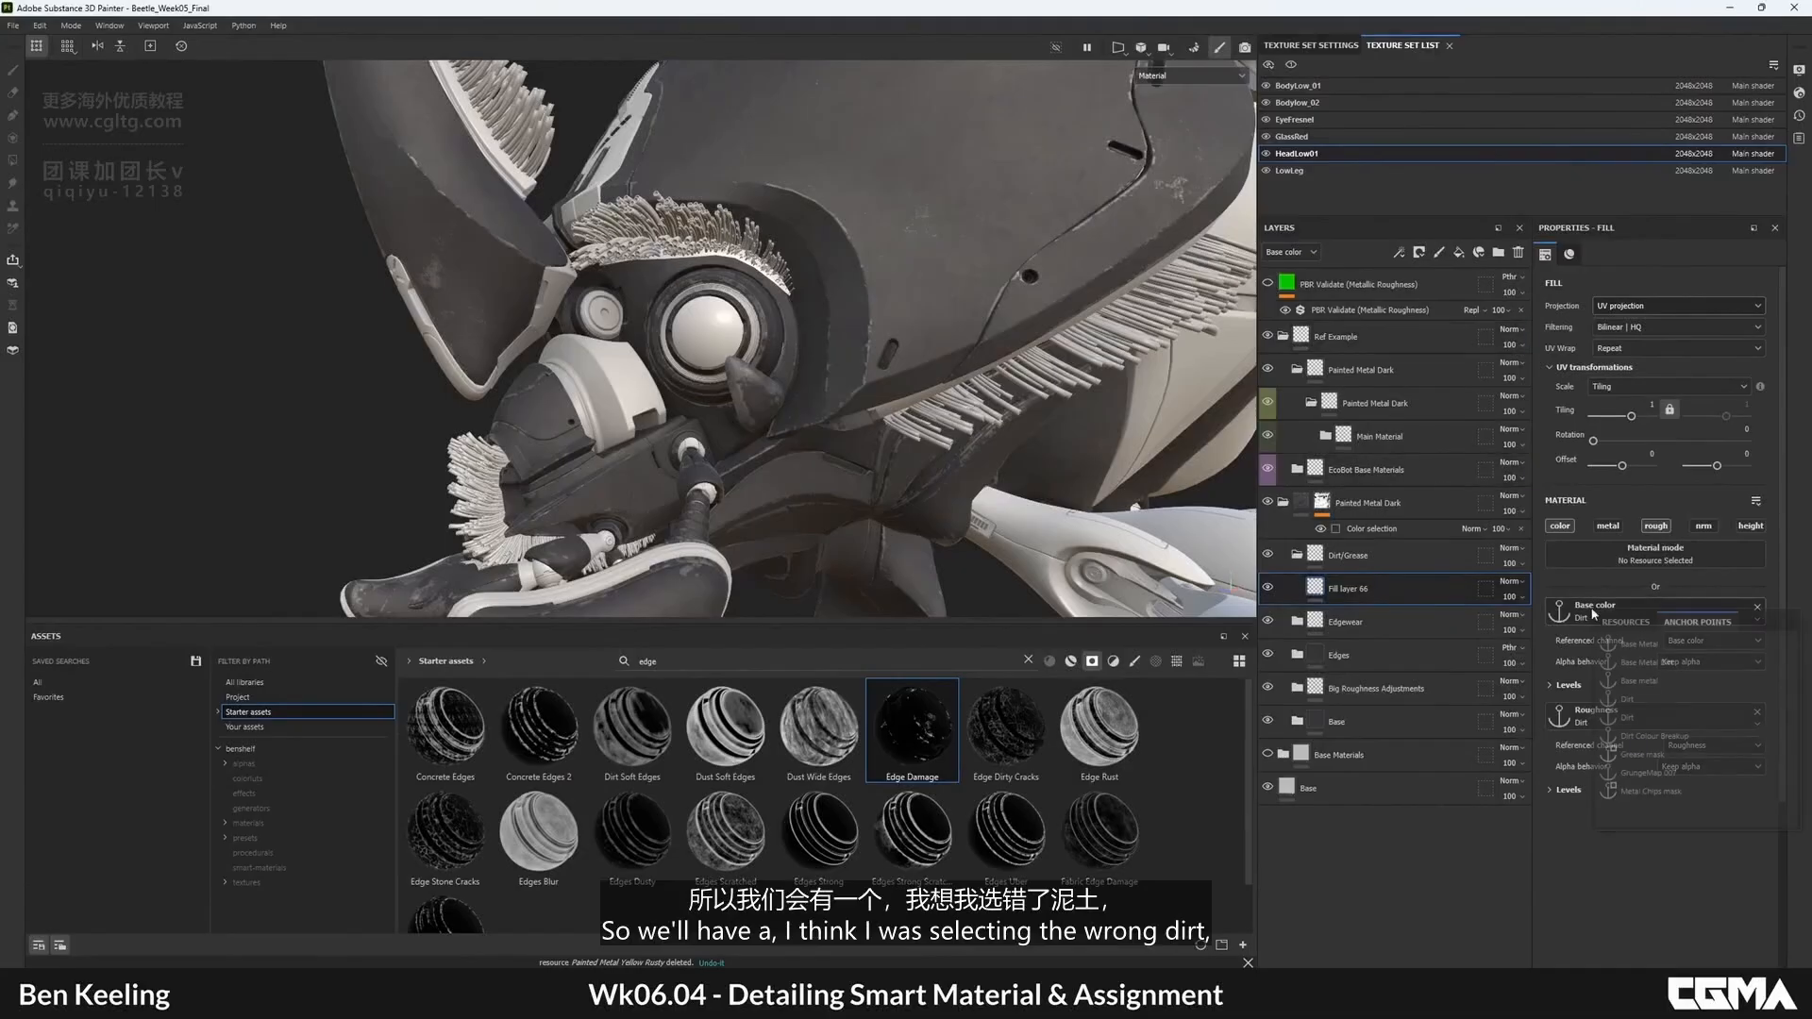
pyautogui.click(1628, 614)
pyautogui.click(1628, 719)
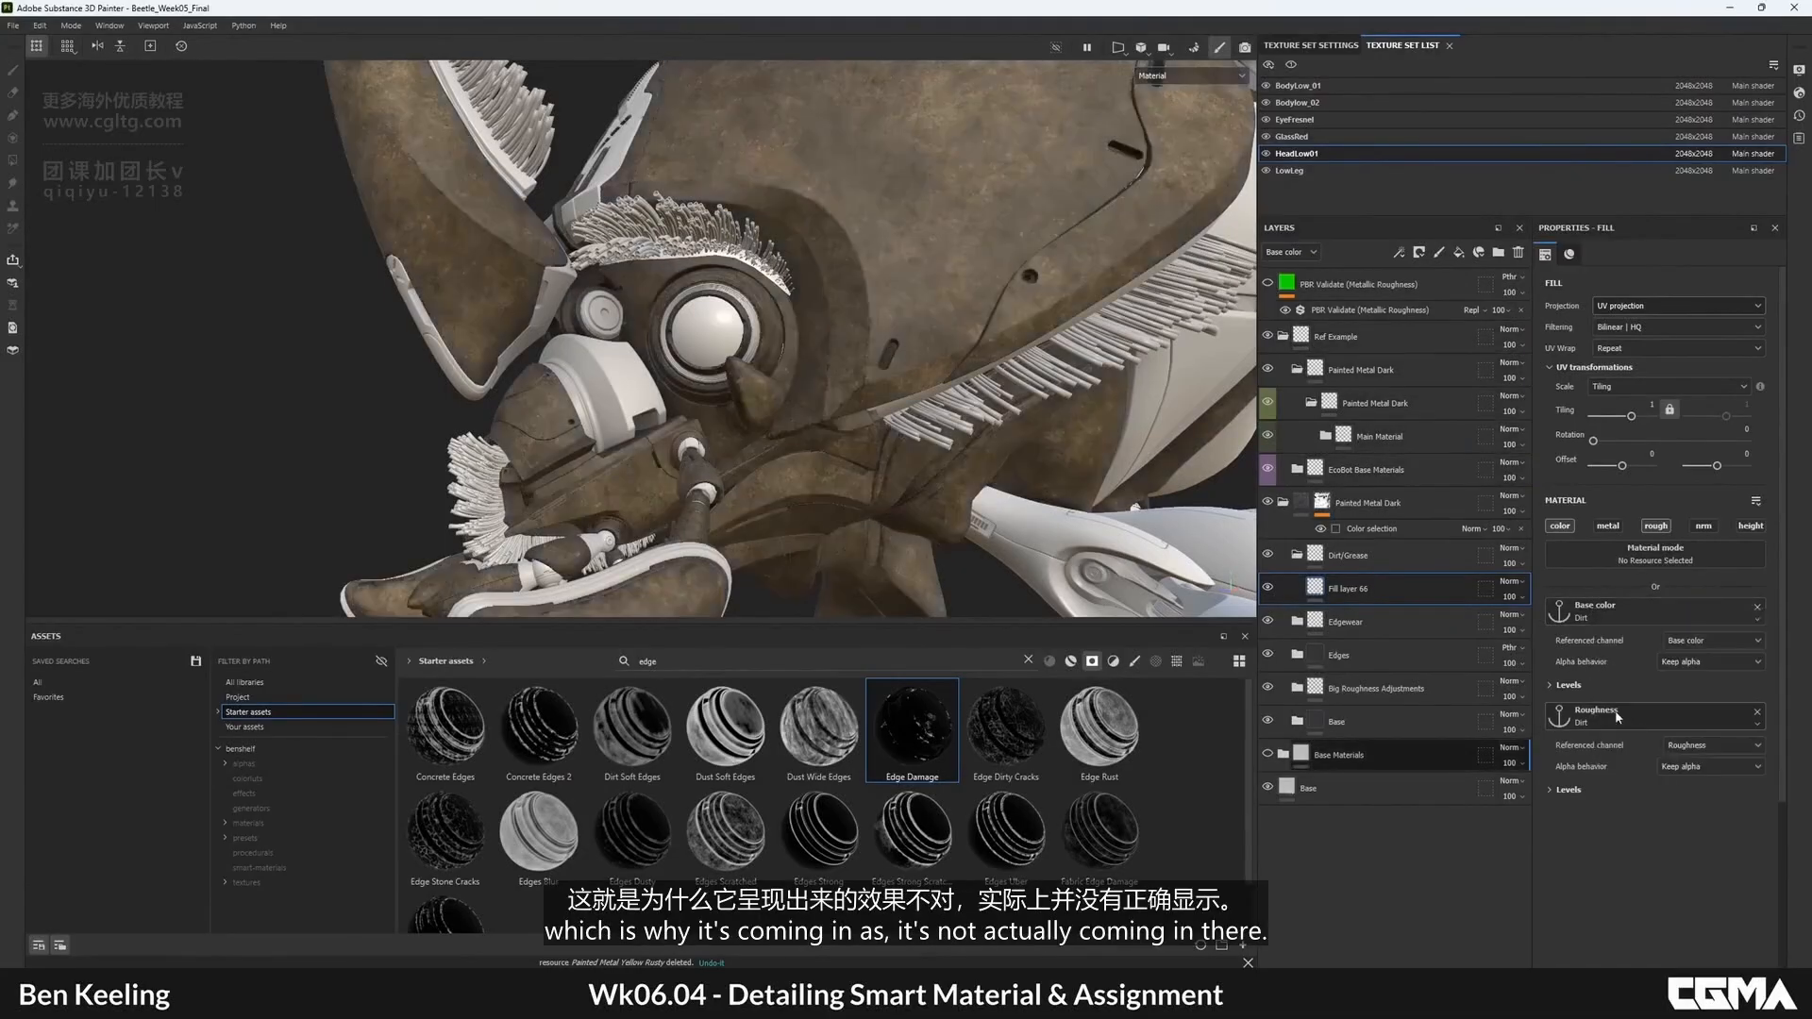
# - Hide the dirt fill layer in the Dirt/Grease folder
pyautogui.keyDown('alt'); pyautogui.moveTo(774, 368); pyautogui.dragTo(983, 437); pyautogui.keyUp('alt')
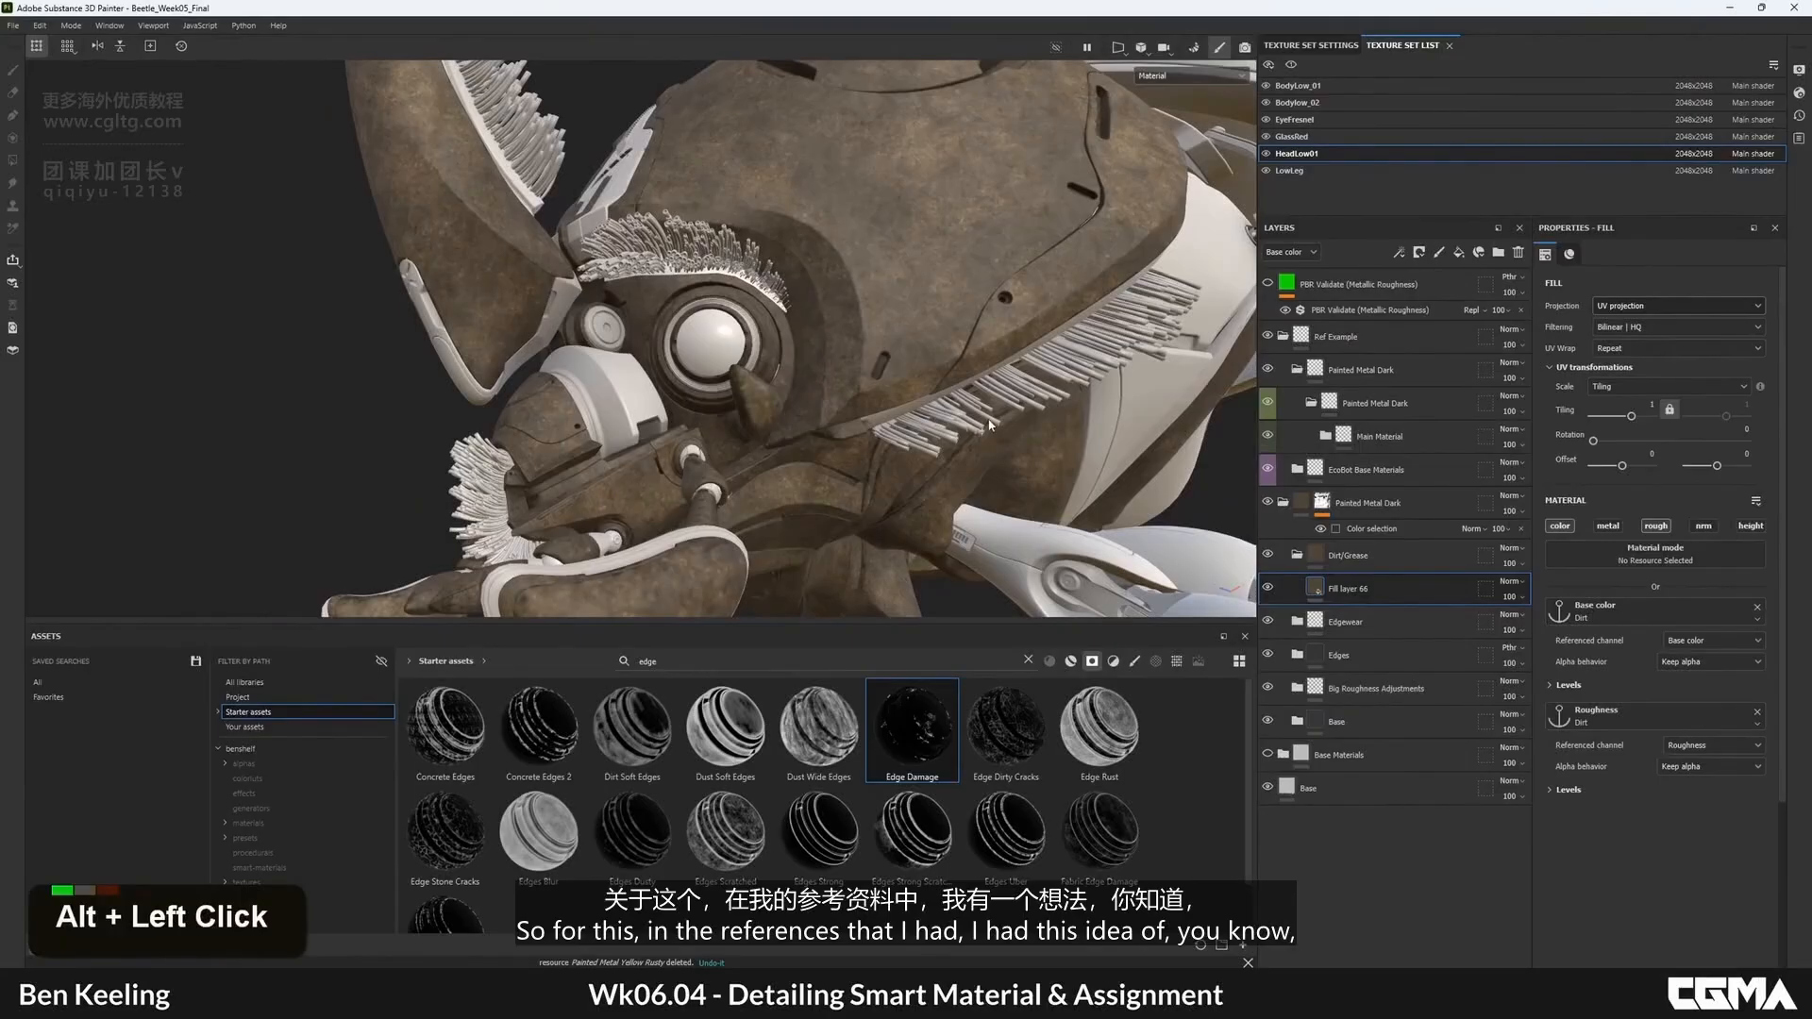
pyautogui.click(1267, 588)
# - Switch to the reference image board and examine the recesses and crevices on the dark door and grey metal panel photos
pyautogui.scroll(-5, 1295, 710)
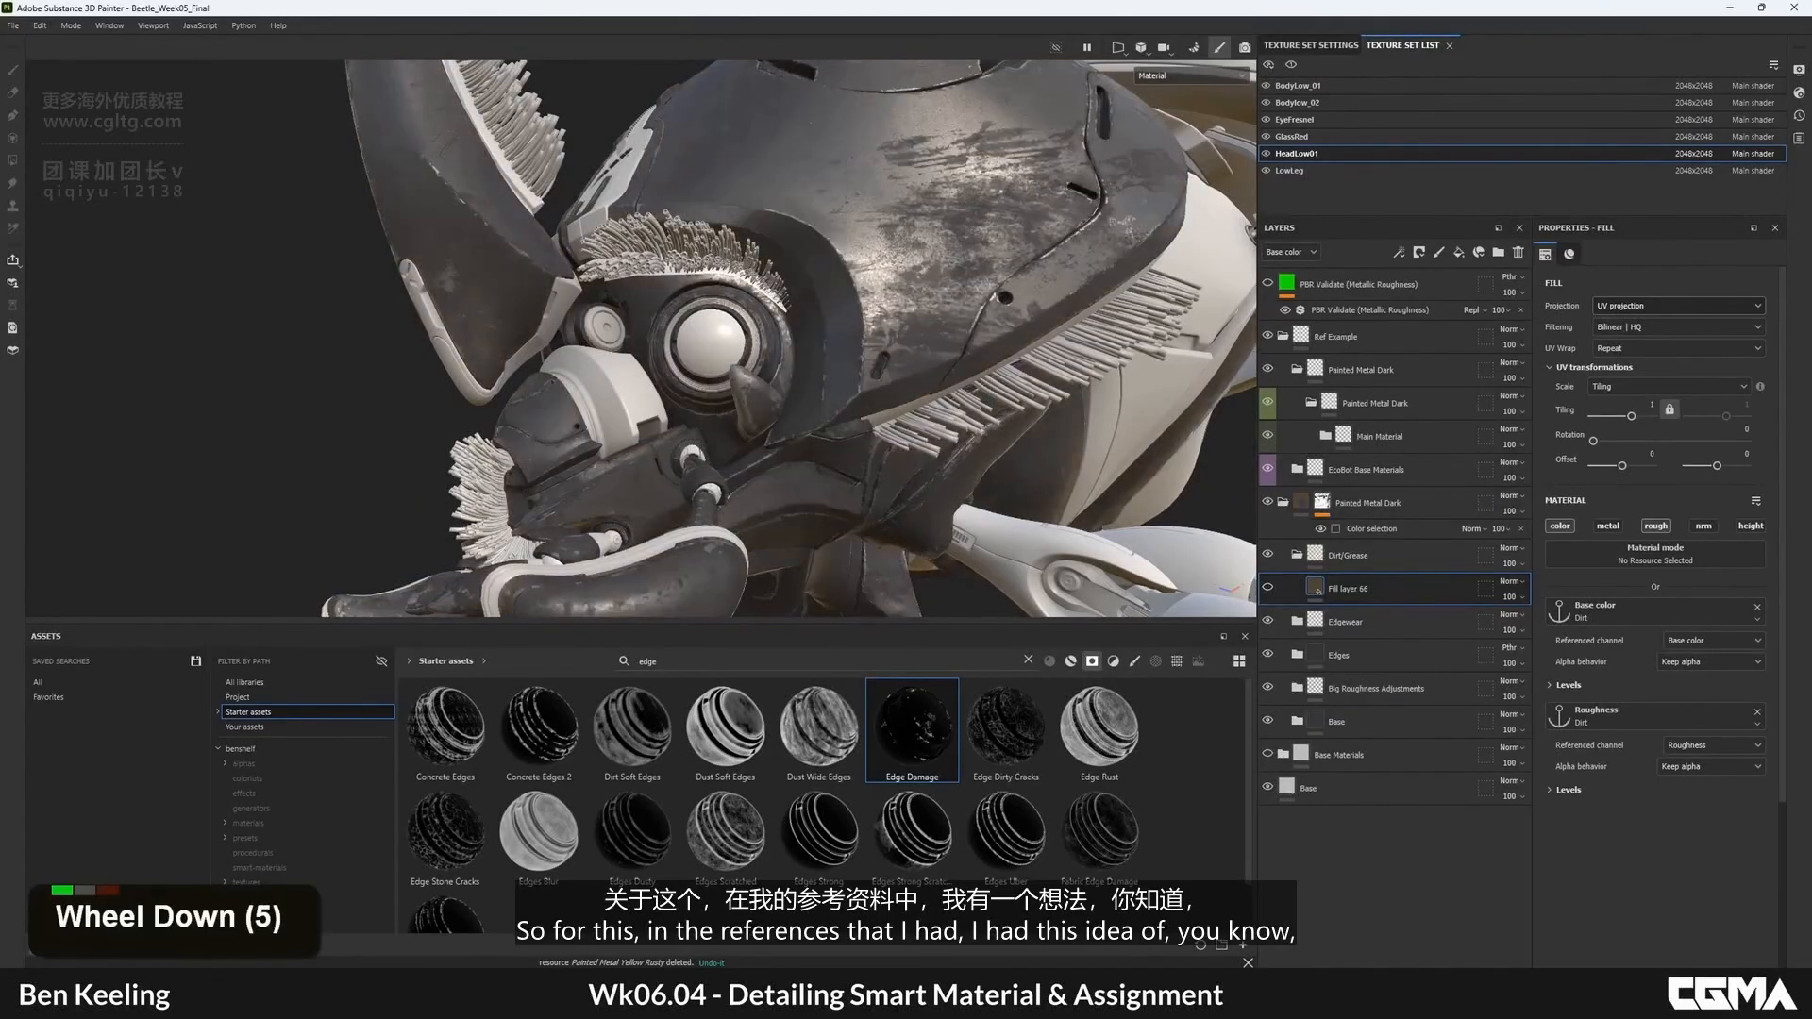
pyautogui.moveTo(1811, 566); pyautogui.dragTo(1464, 580, button='right')
pyautogui.scroll(5, 1464, 583)
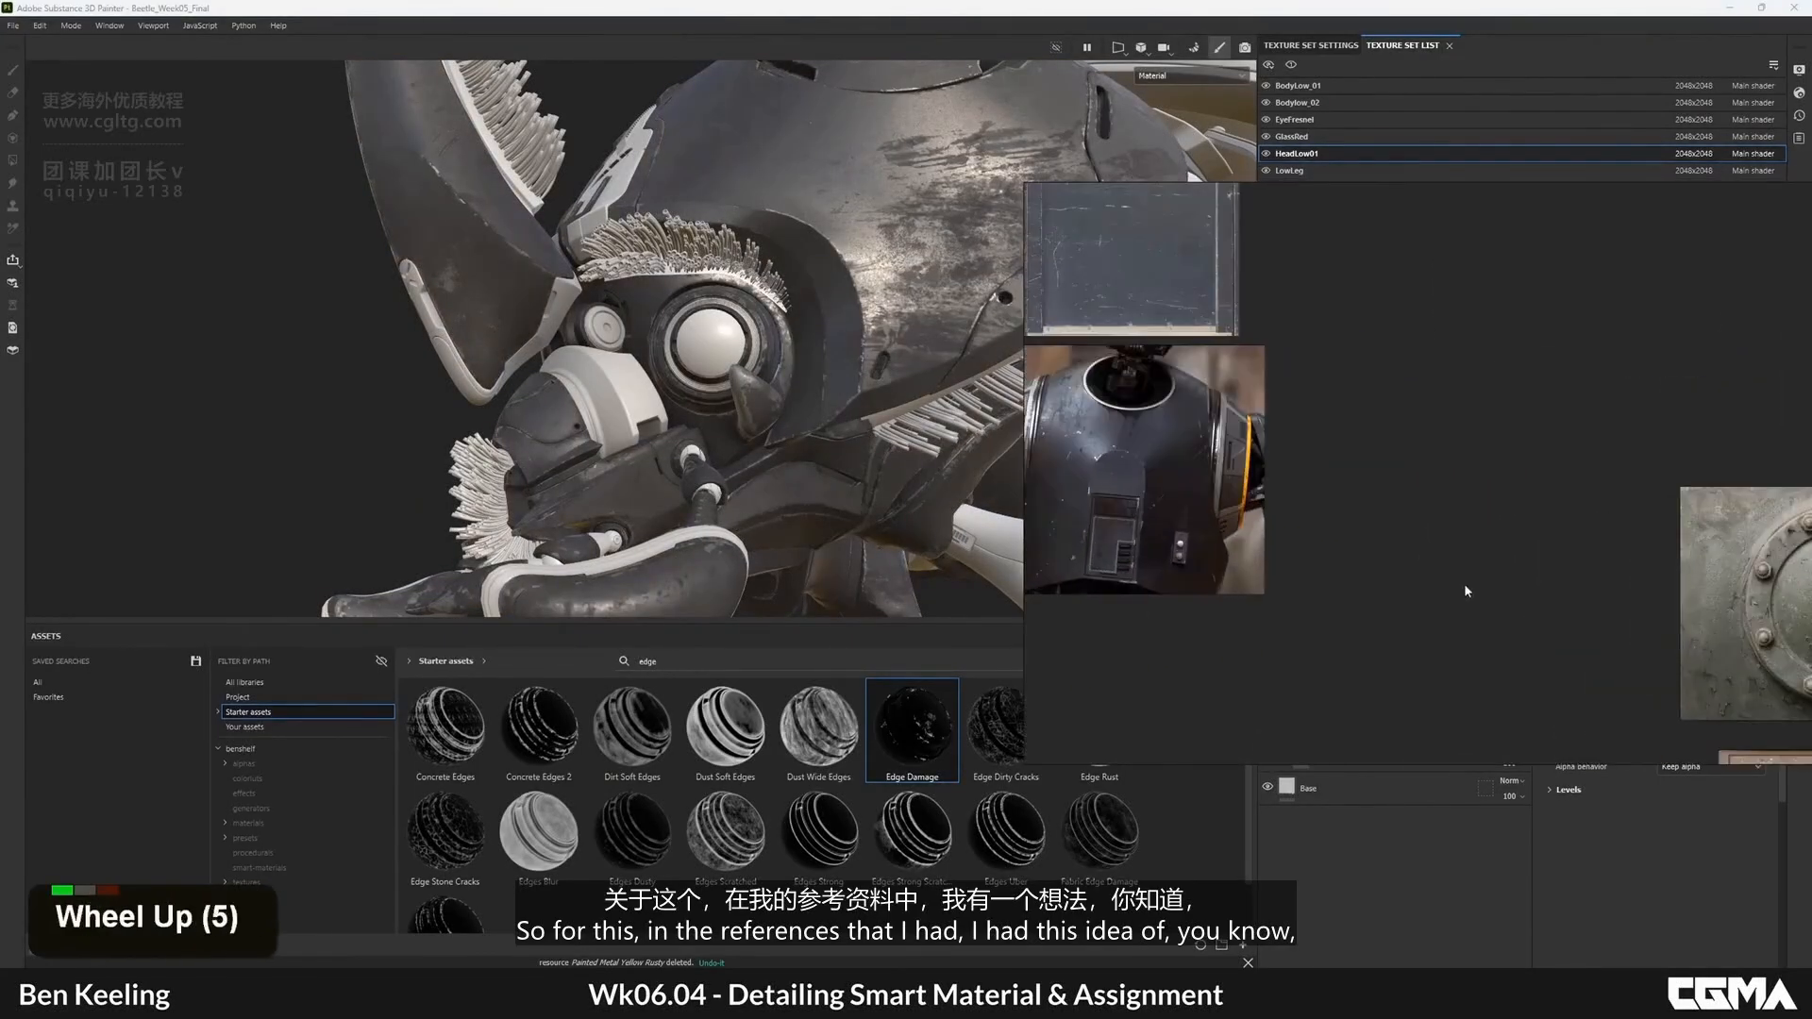
pyautogui.moveTo(1341, 479); pyautogui.dragTo(1384, 495, button='middle')
pyautogui.scroll(5, 1385, 495)
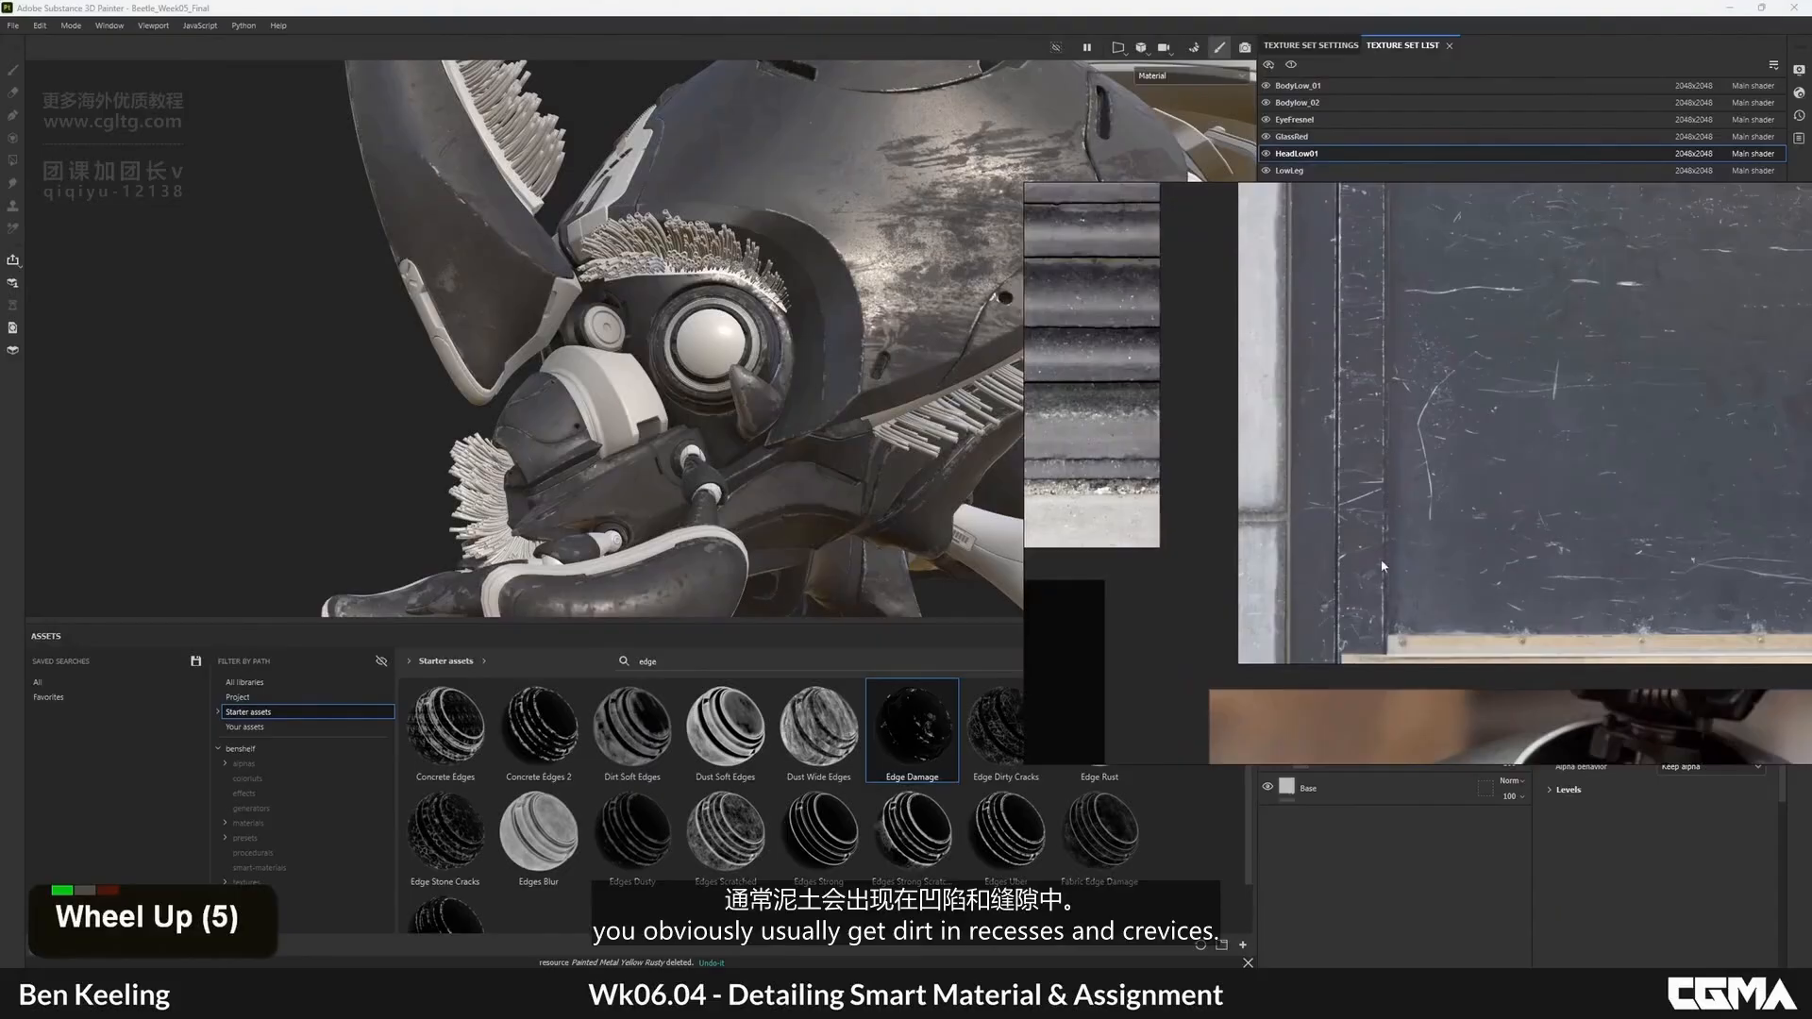
pyautogui.moveTo(1383, 566); pyautogui.dragTo(1505, 496, button='middle')
pyautogui.scroll(-6, 1540, 643)
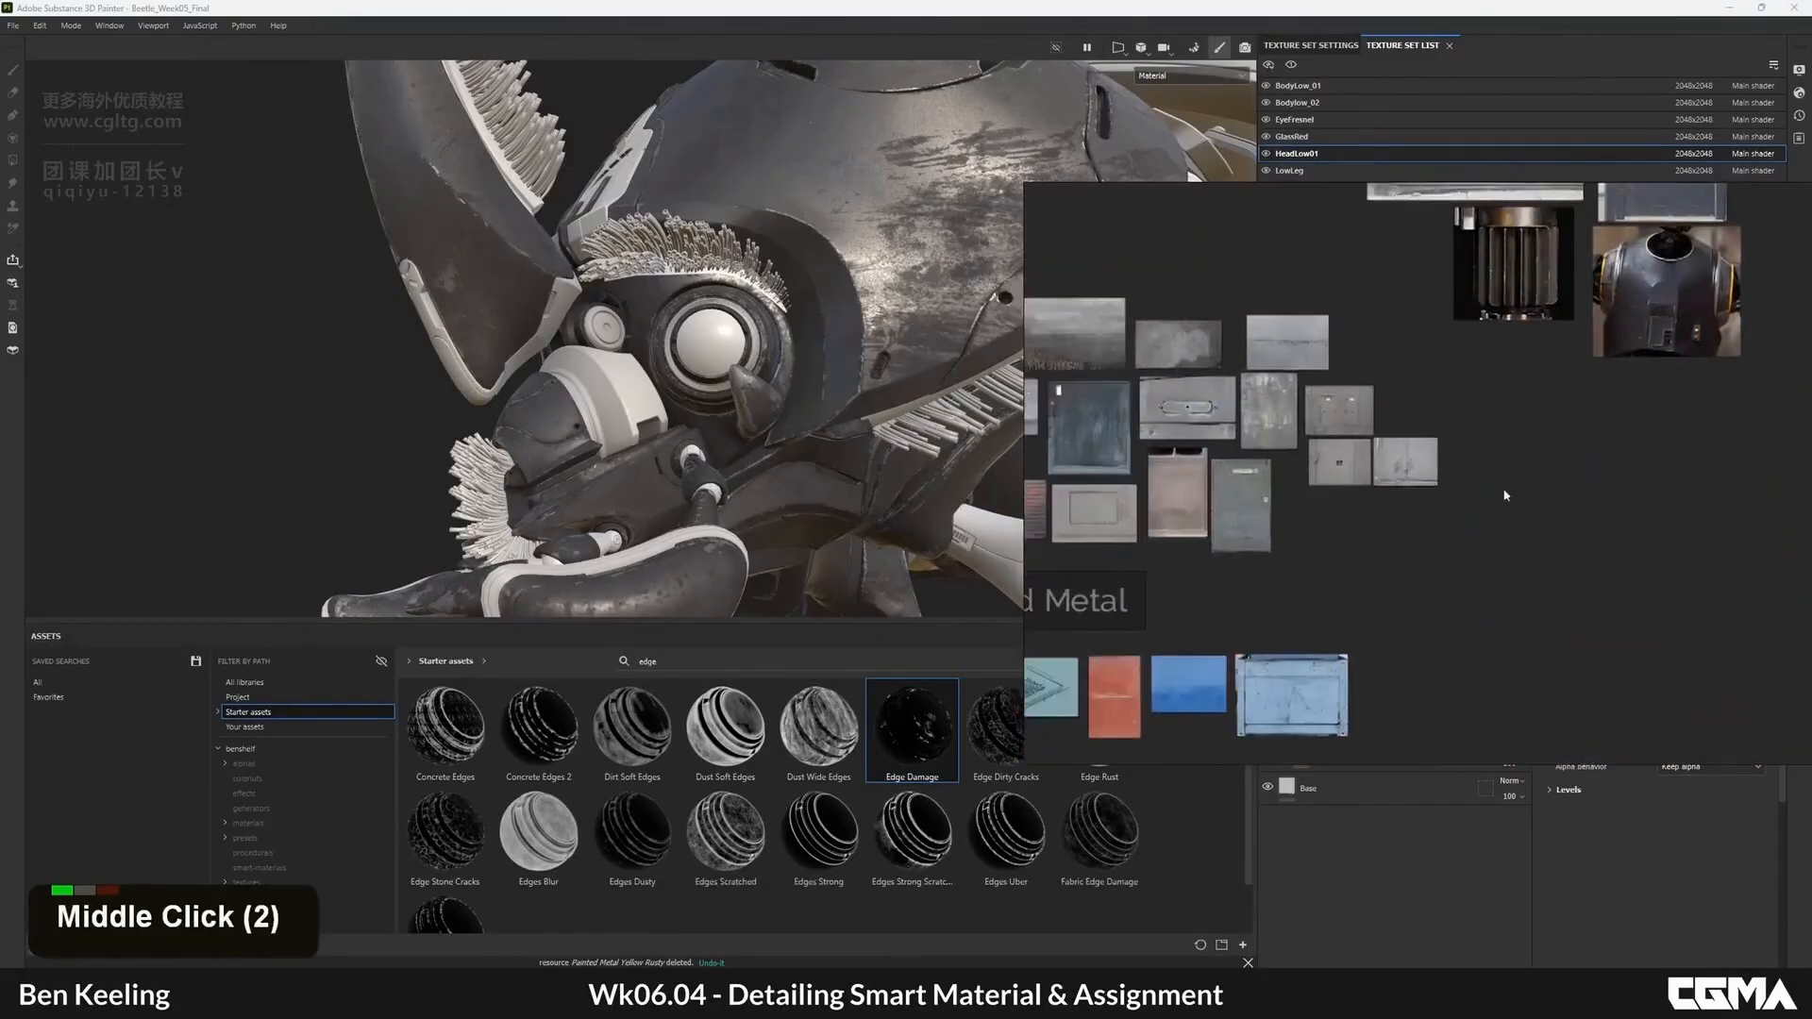
pyautogui.scroll(5, 1296, 398)
pyautogui.scroll(-3, 1254, 387)
pyautogui.scroll(7, 1321, 434)
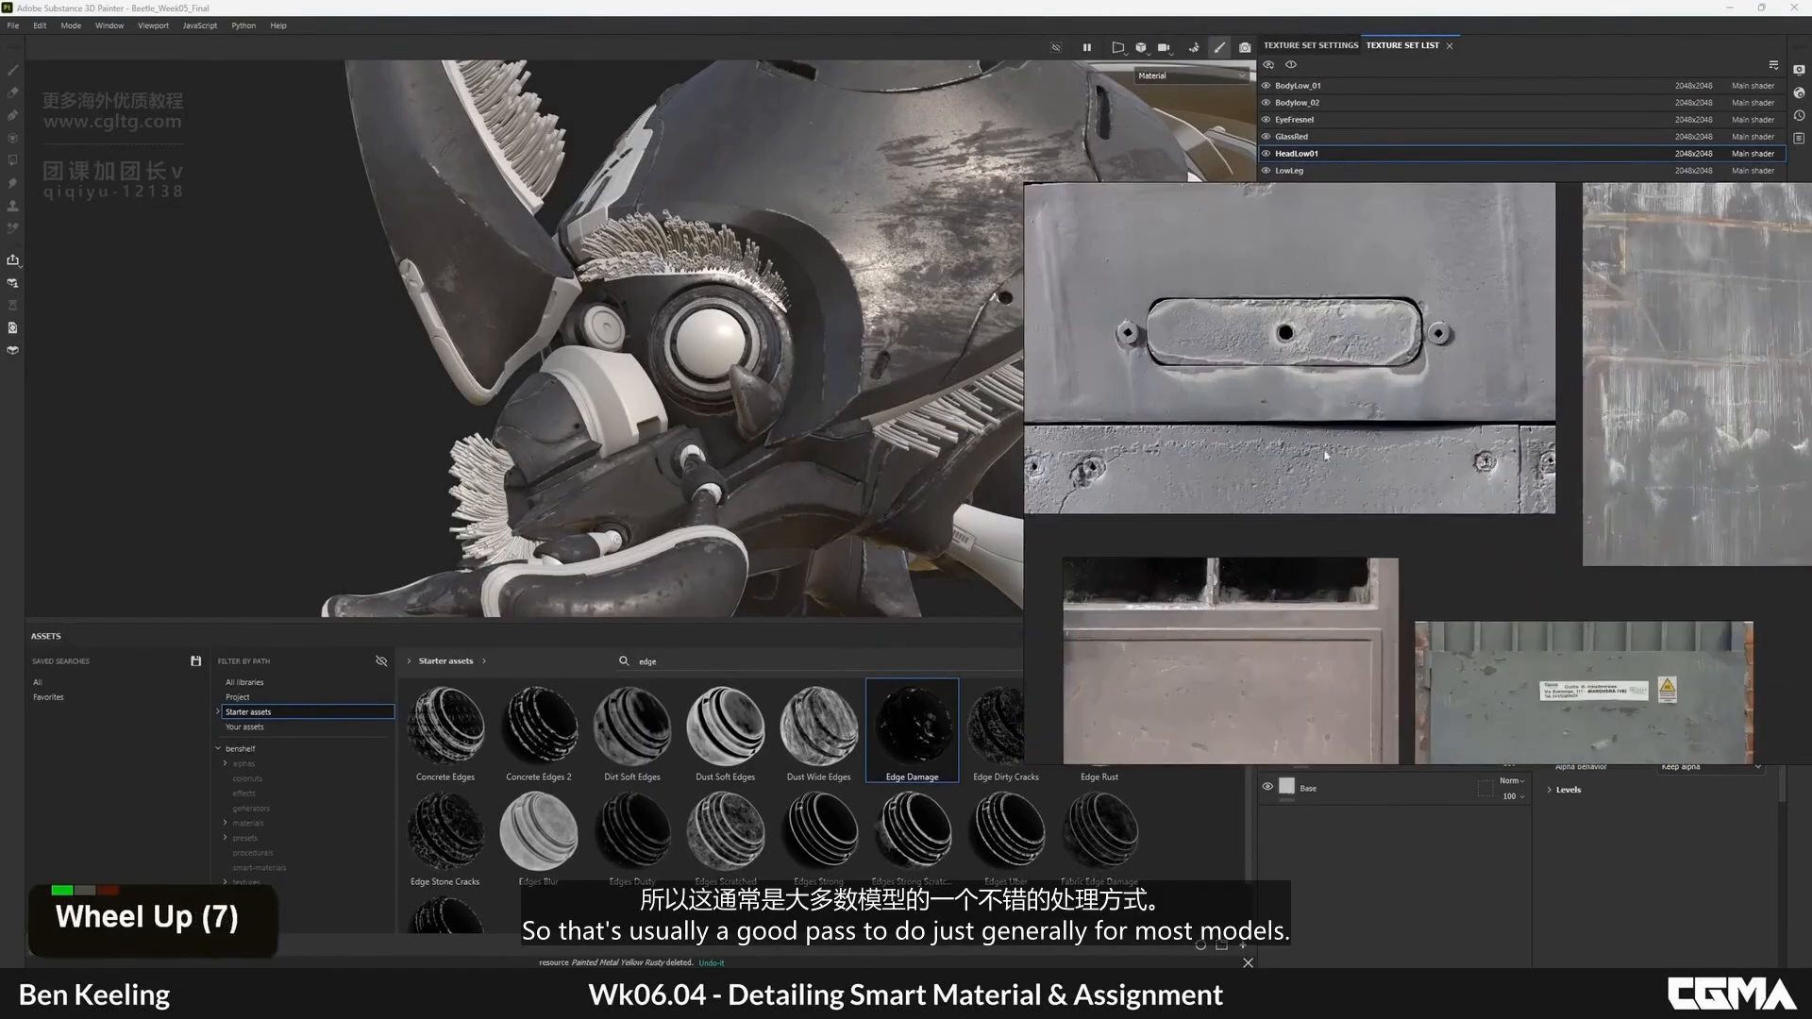
pyautogui.scroll(-6, 1350, 460)
# - Examine the dark robot torso and the lower part of the dark door in the references for dirt around recesses and details
pyautogui.moveTo(1349, 460); pyautogui.dragTo(1085, 497, button='middle')
pyautogui.scroll(3, 1509, 468)
pyautogui.moveTo(1580, 442); pyautogui.dragTo(1104, 506, button='middle')
pyautogui.scroll(-1, 1389, 415)
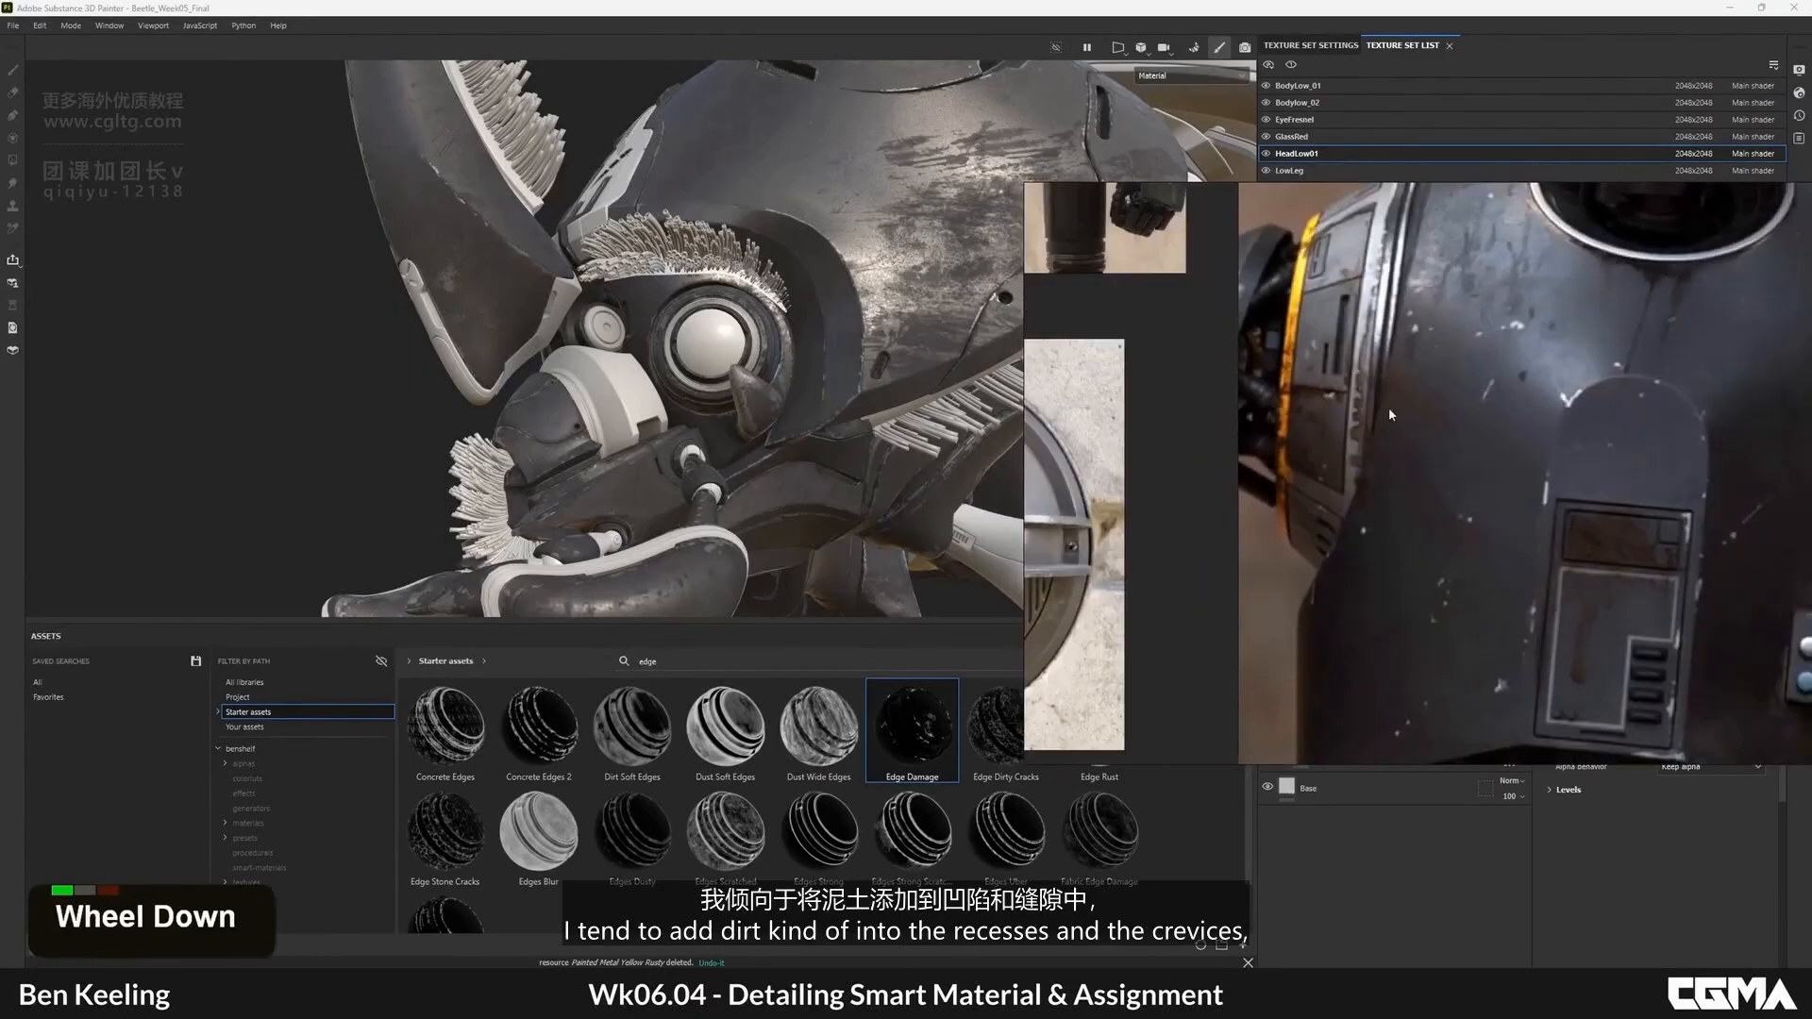
pyautogui.moveTo(1391, 351)
pyautogui.mouseDown(button='middle')
pyautogui.moveTo(1321, 396)
pyautogui.moveTo(1269, 324)
pyautogui.mouseUp(button='middle')
pyautogui.scroll(-3, 1322, 396)
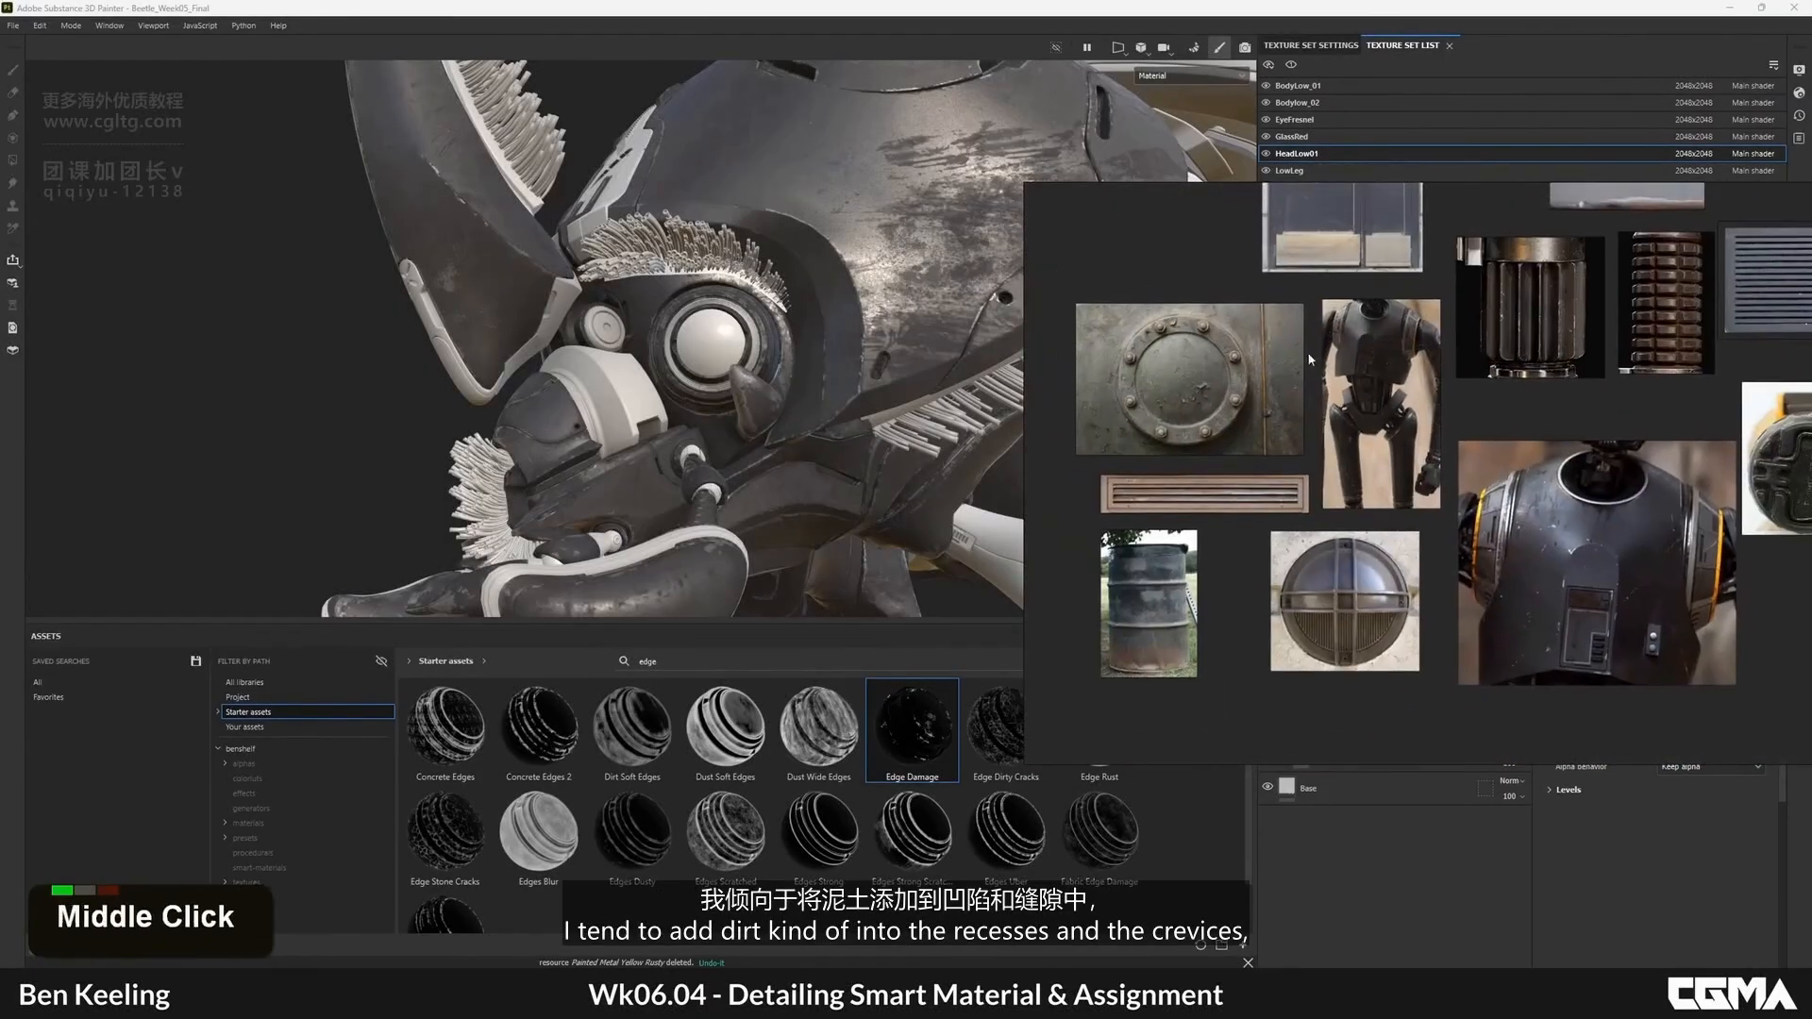
pyautogui.scroll(5, 1269, 324)
pyautogui.scroll(-5, 1325, 568)
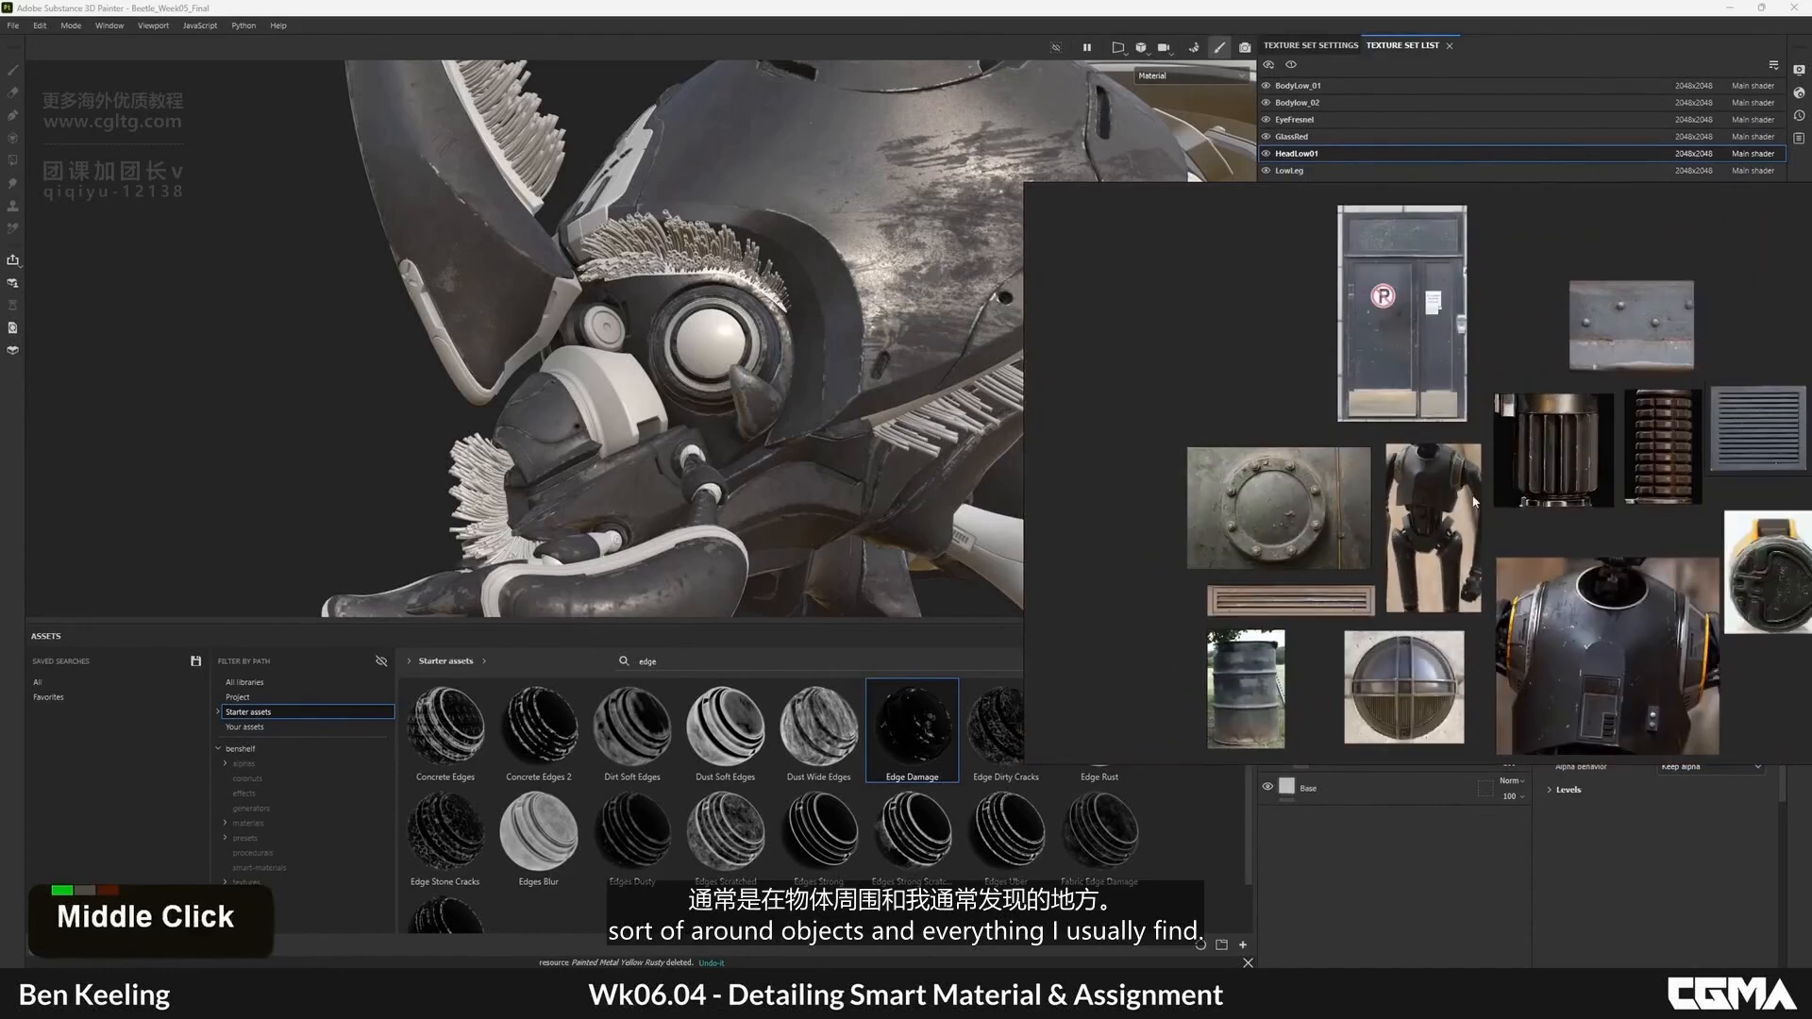
pyautogui.moveTo(1452, 353); pyautogui.dragTo(1270, 349, button='middle')
pyautogui.scroll(7, 1270, 350)
pyautogui.scroll(-5, 1177, 507)
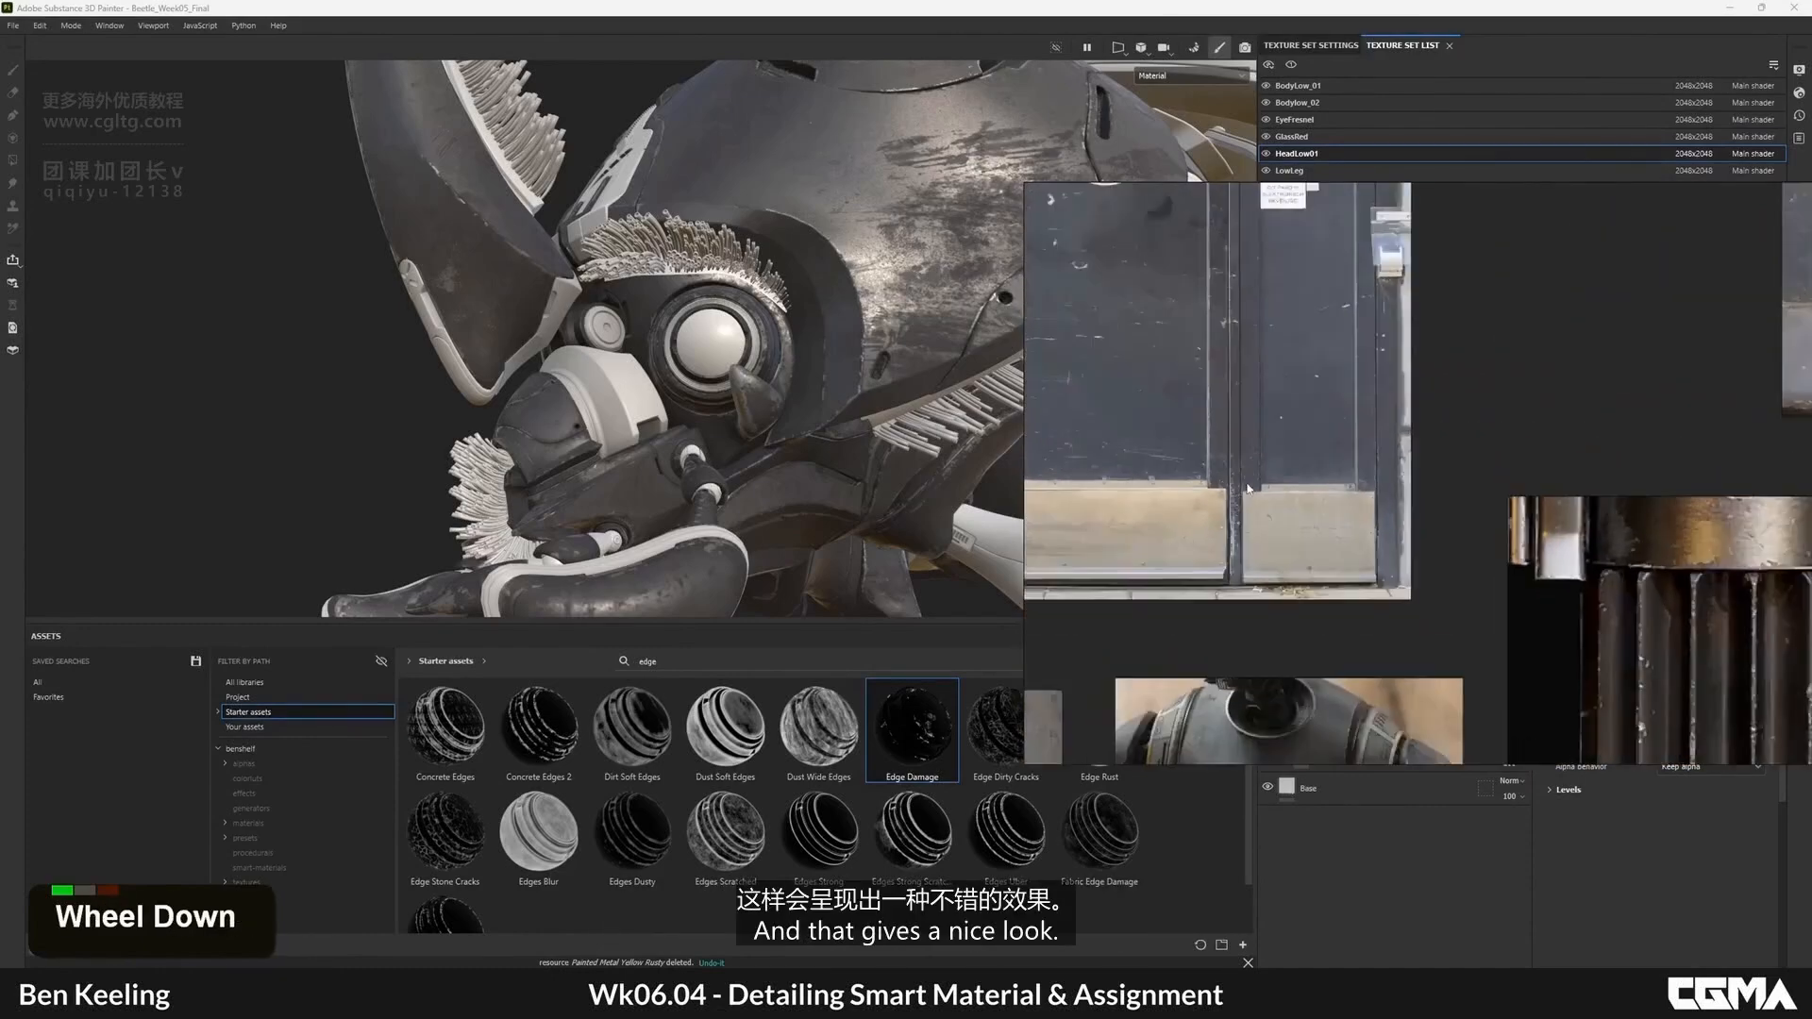
# - Examine the recessed panel and the edges on the dark robot torso reference photo, and return to Substance 3D Painter
pyautogui.moveTo(1488, 626); pyautogui.dragTo(1404, 398, button='middle')
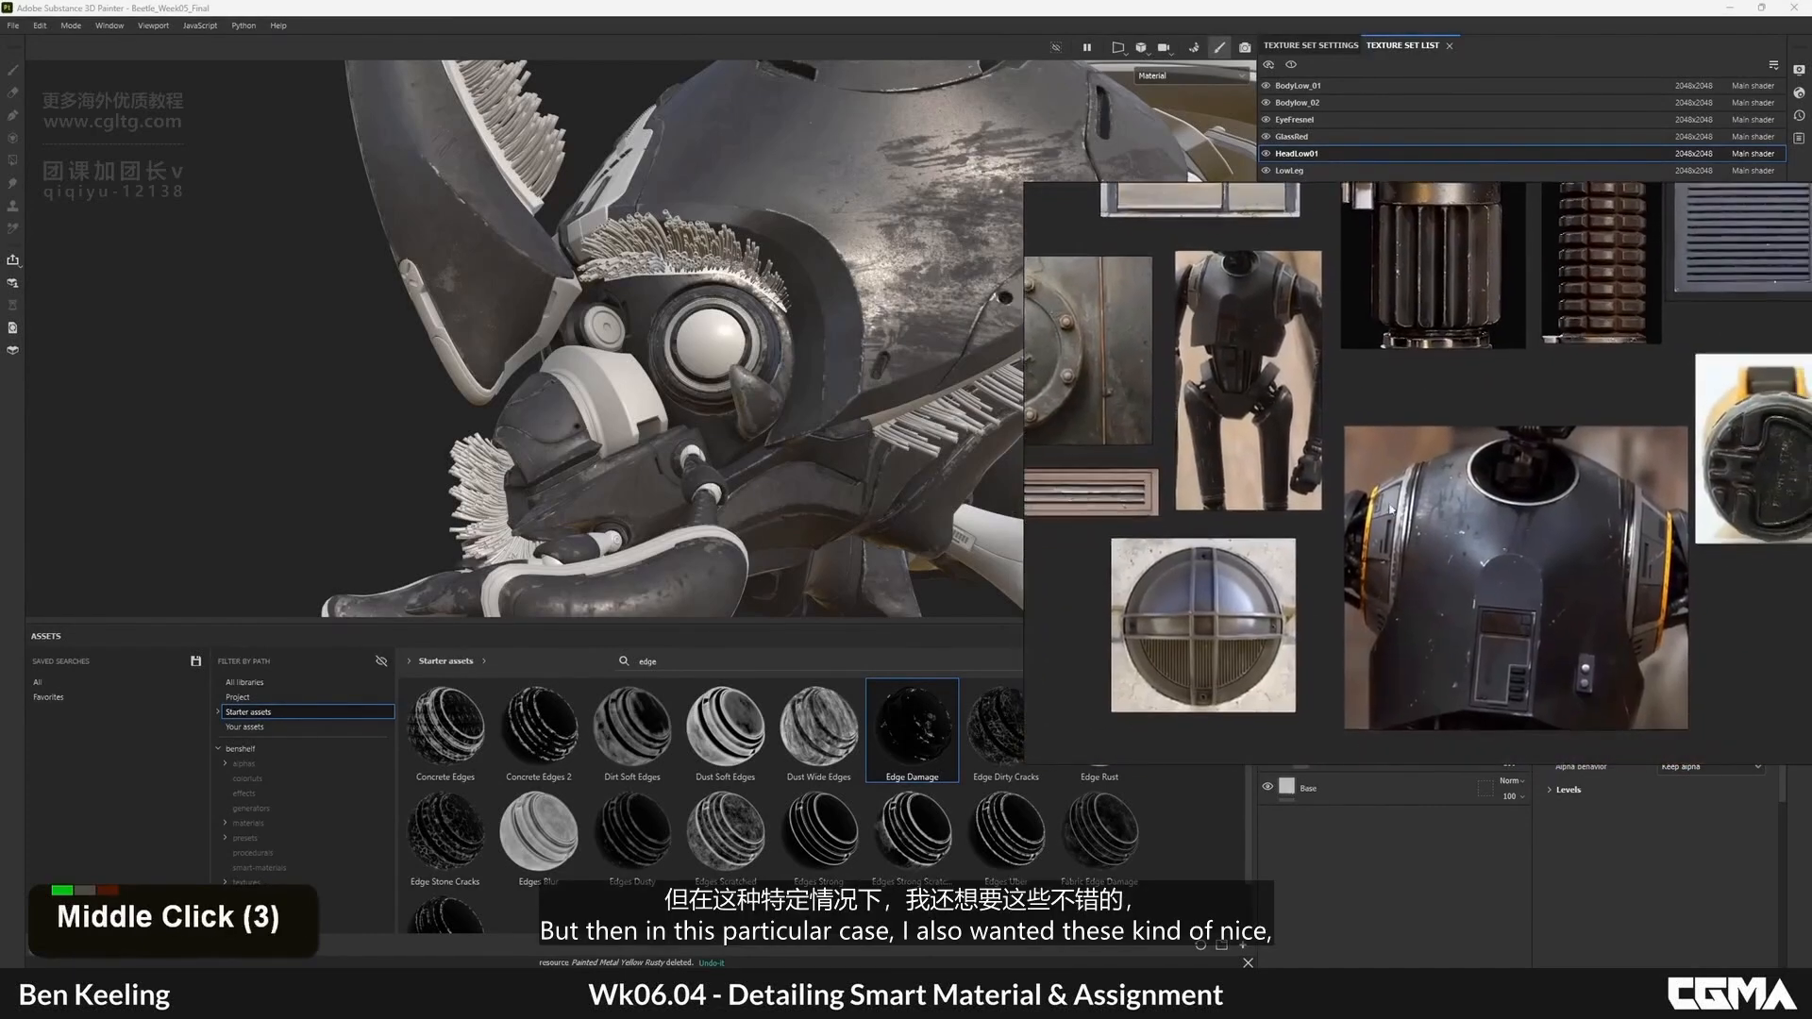
pyautogui.scroll(4, 1404, 399)
pyautogui.scroll(-3, 1283, 461)
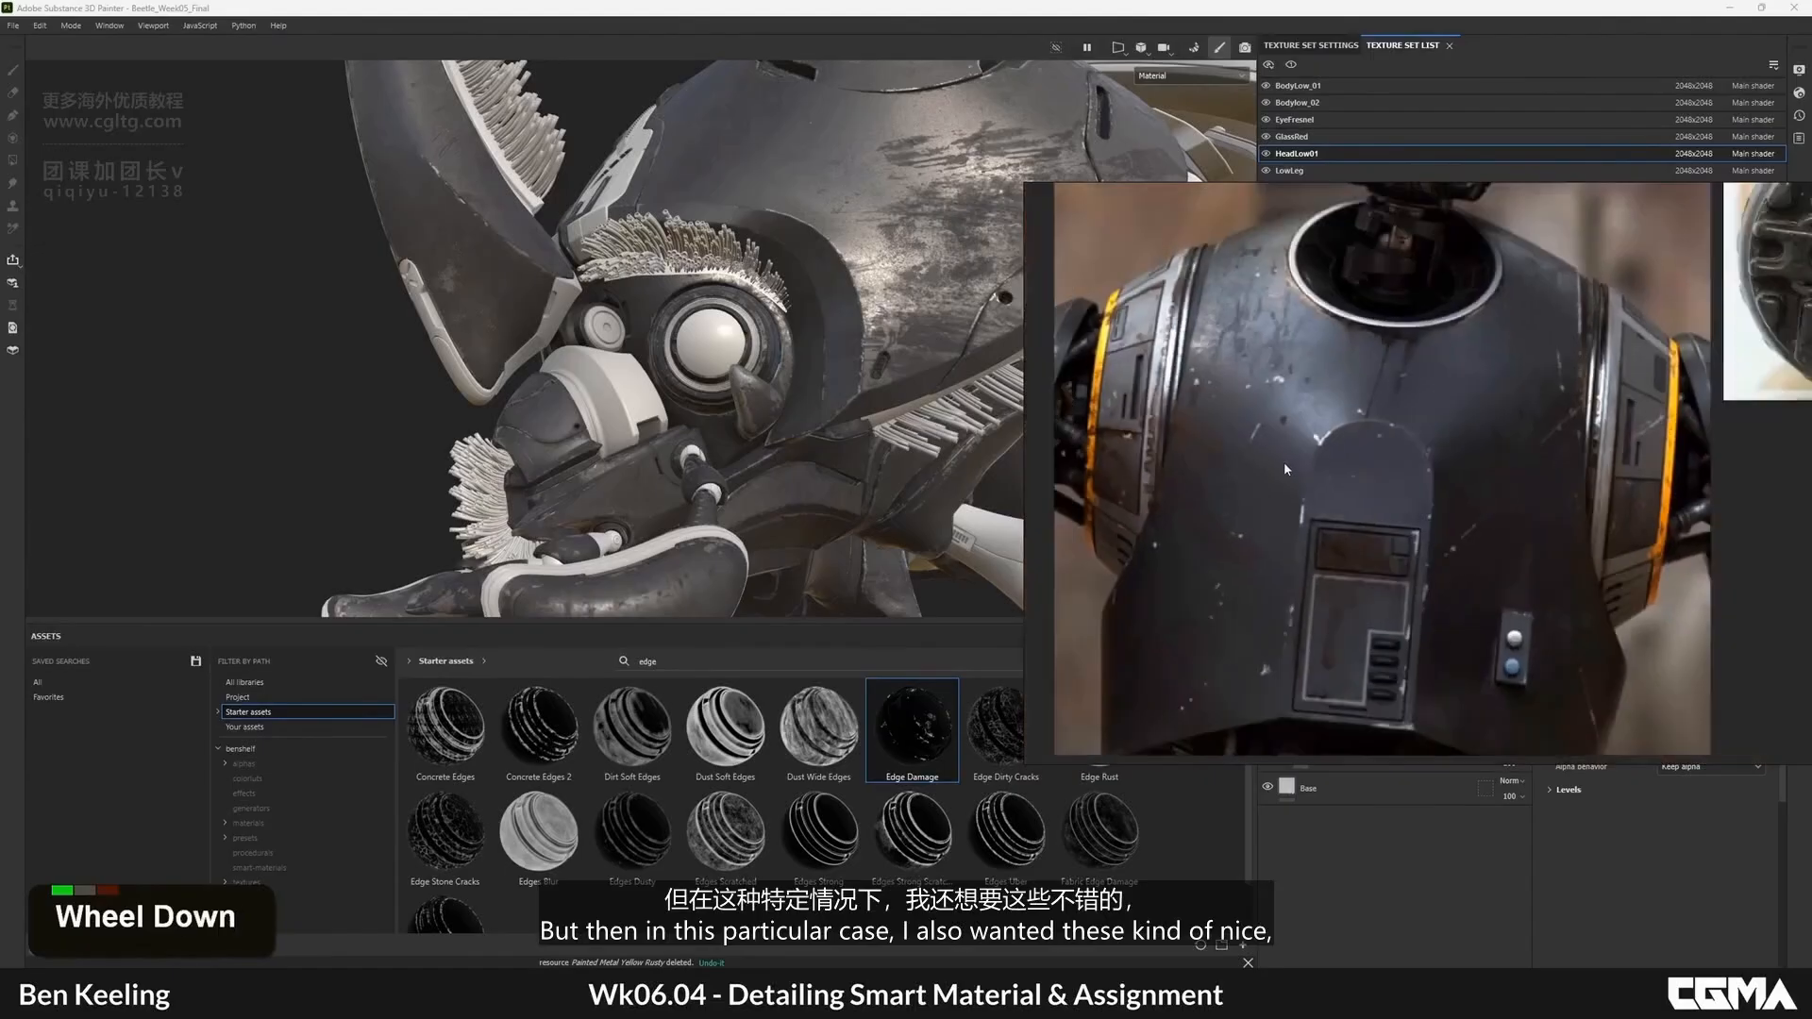
pyautogui.moveTo(1284, 461); pyautogui.dragTo(1278, 432, button='middle')
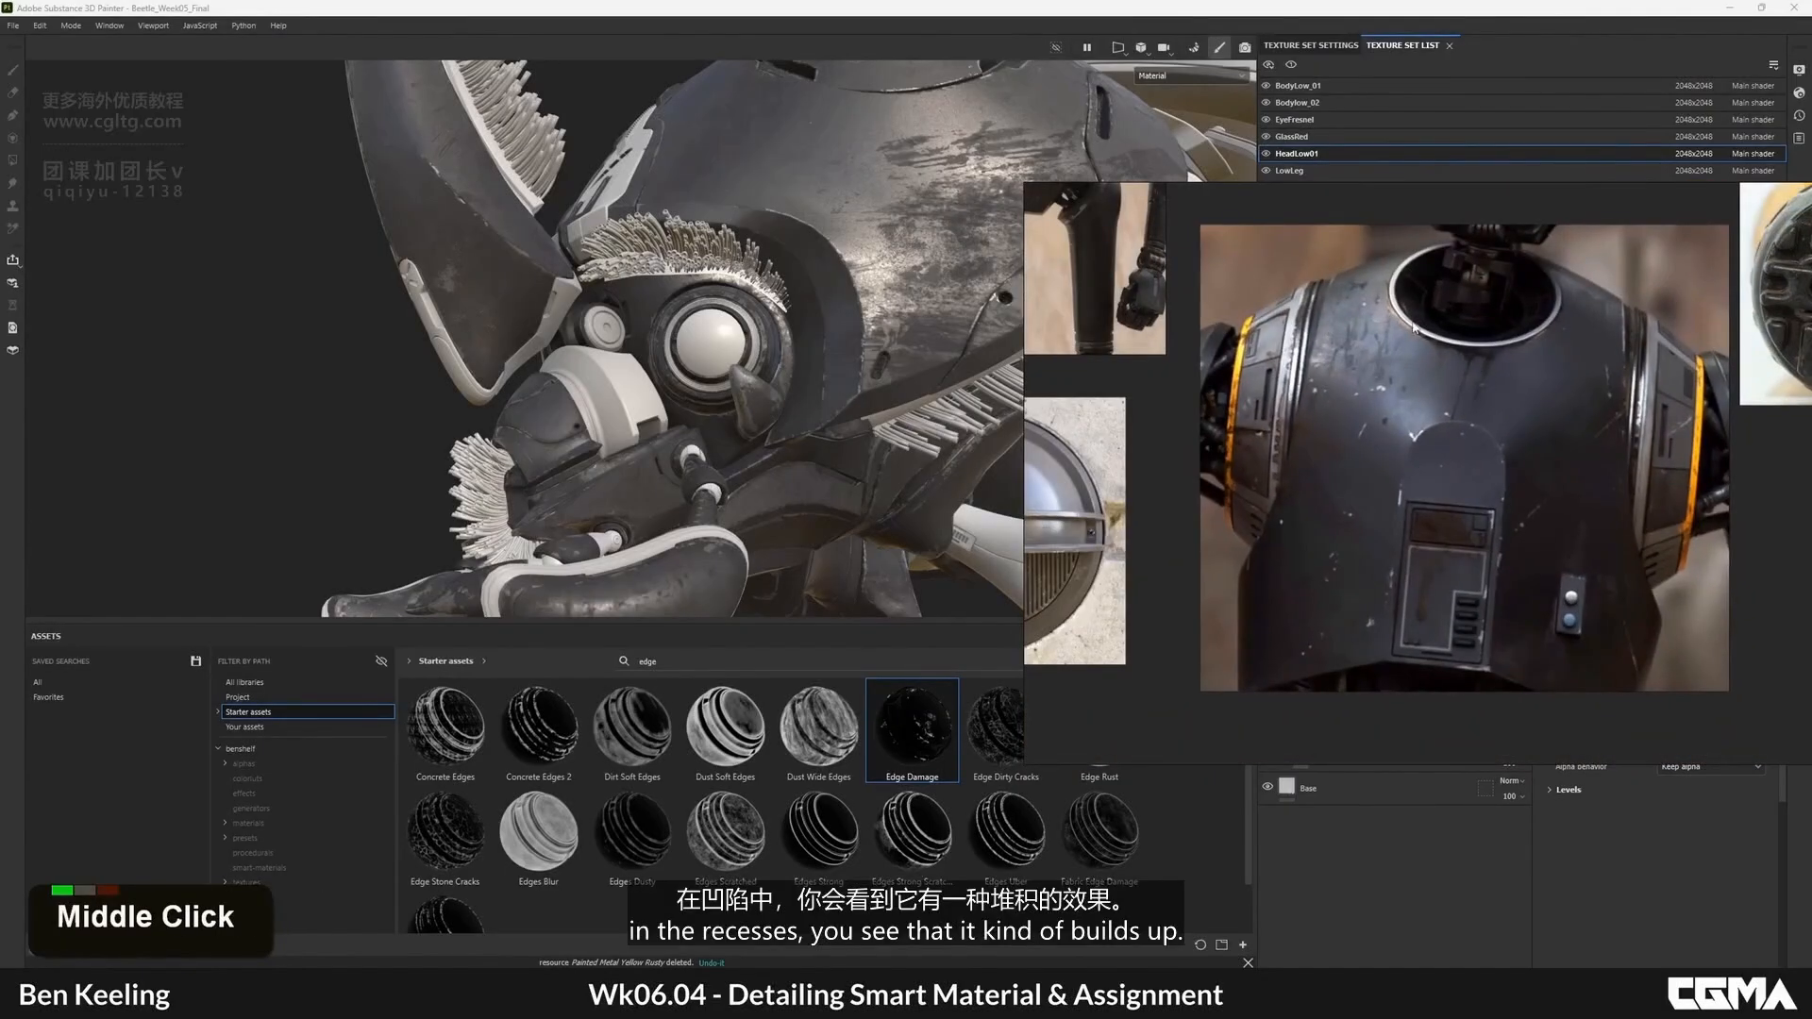
pyautogui.scroll(2, 1421, 557)
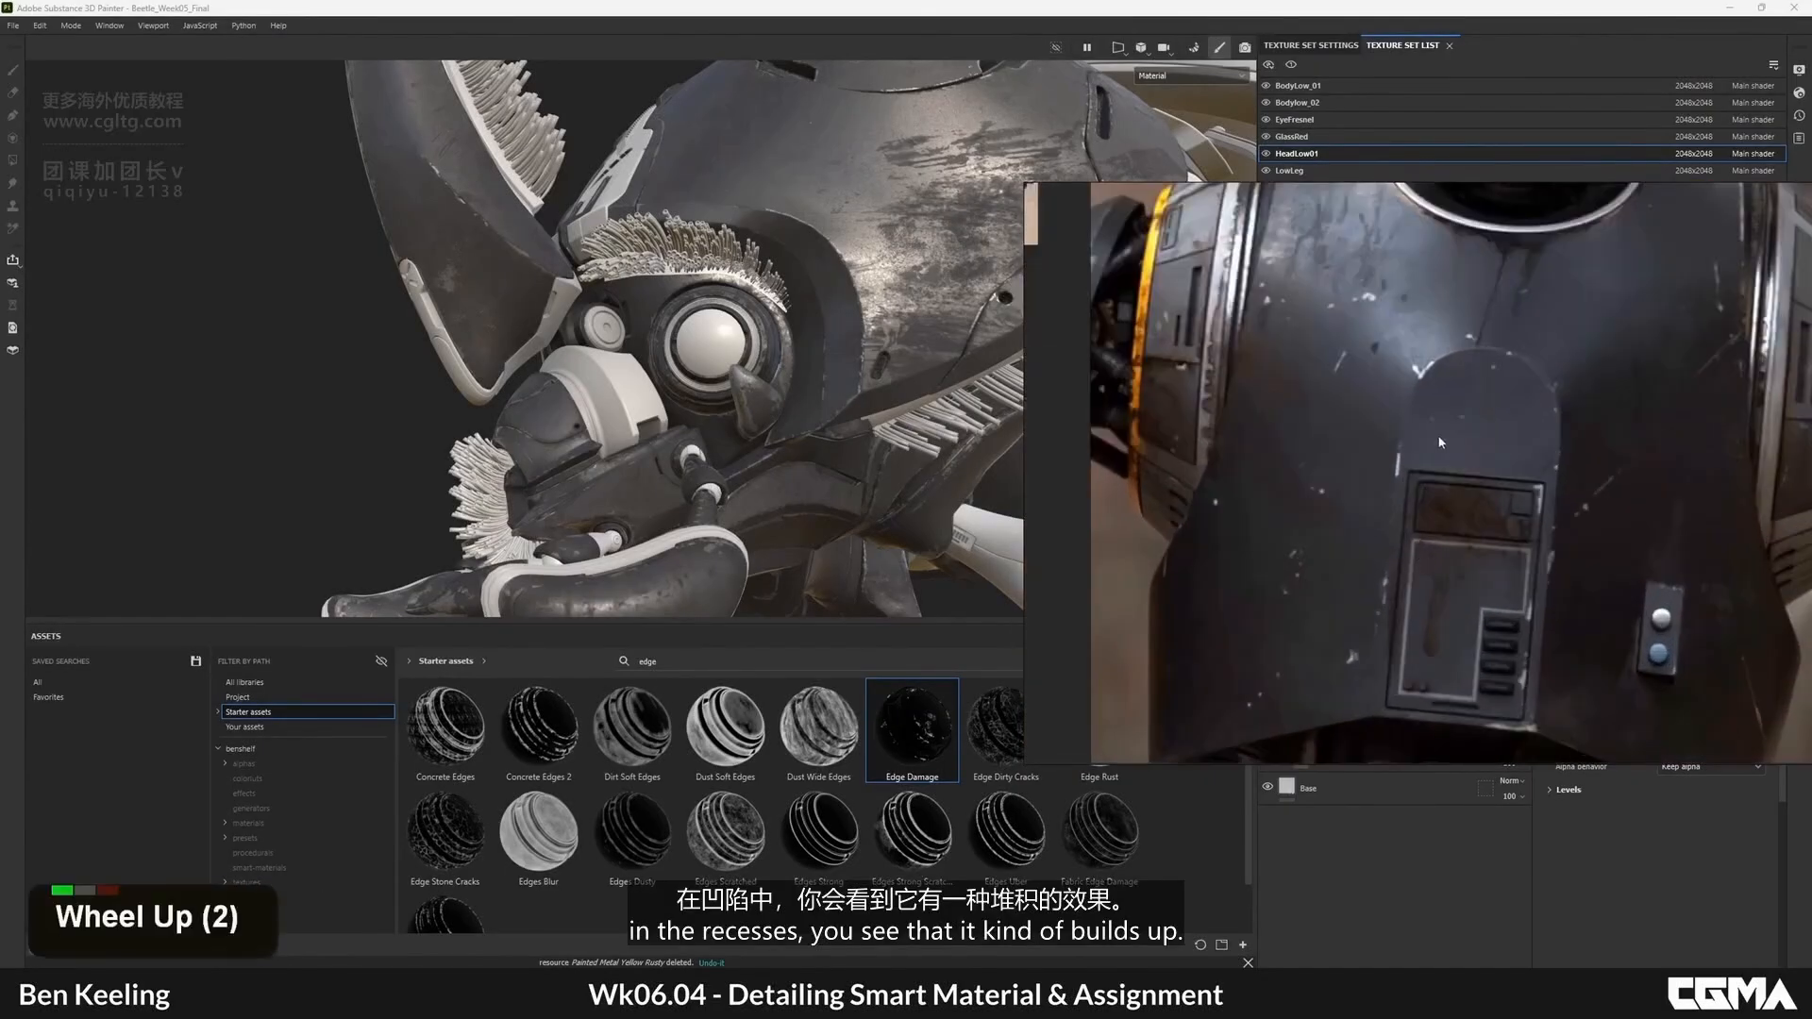
pyautogui.moveTo(1421, 557); pyautogui.dragTo(1434, 322, button='middle')
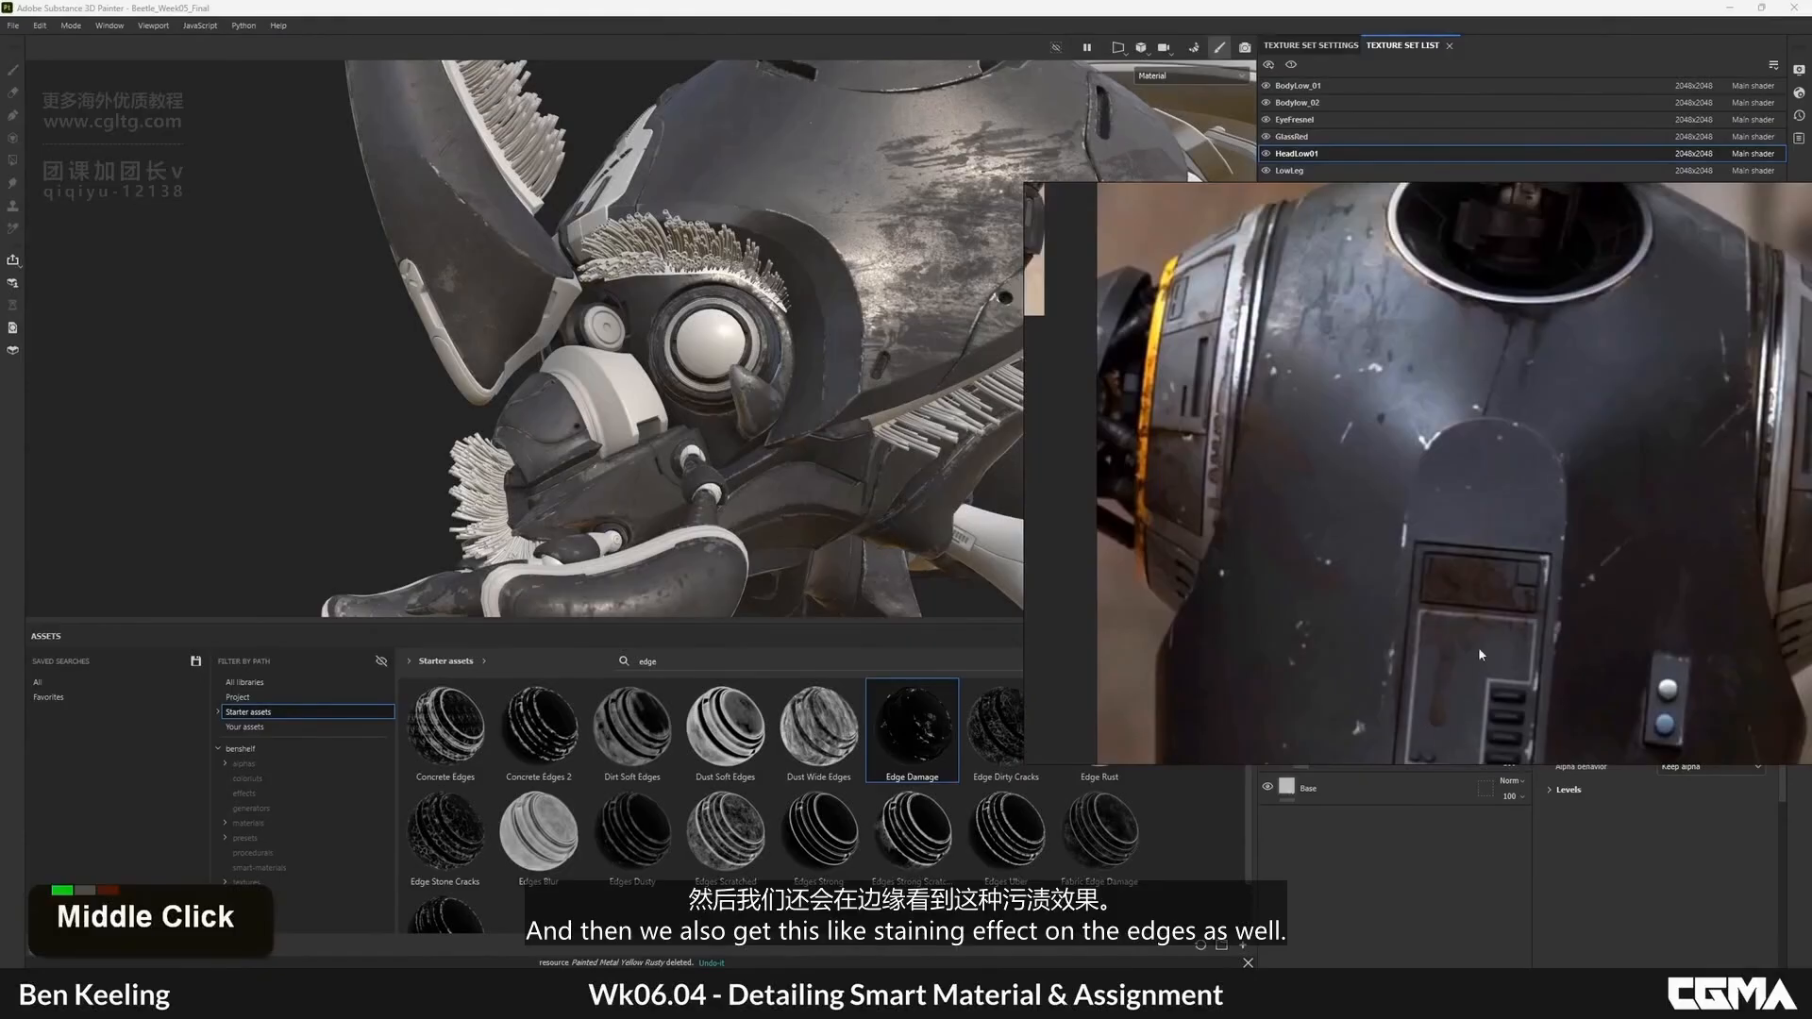
pyautogui.moveTo(1329, 451); pyautogui.dragTo(1811, 451, button='right')
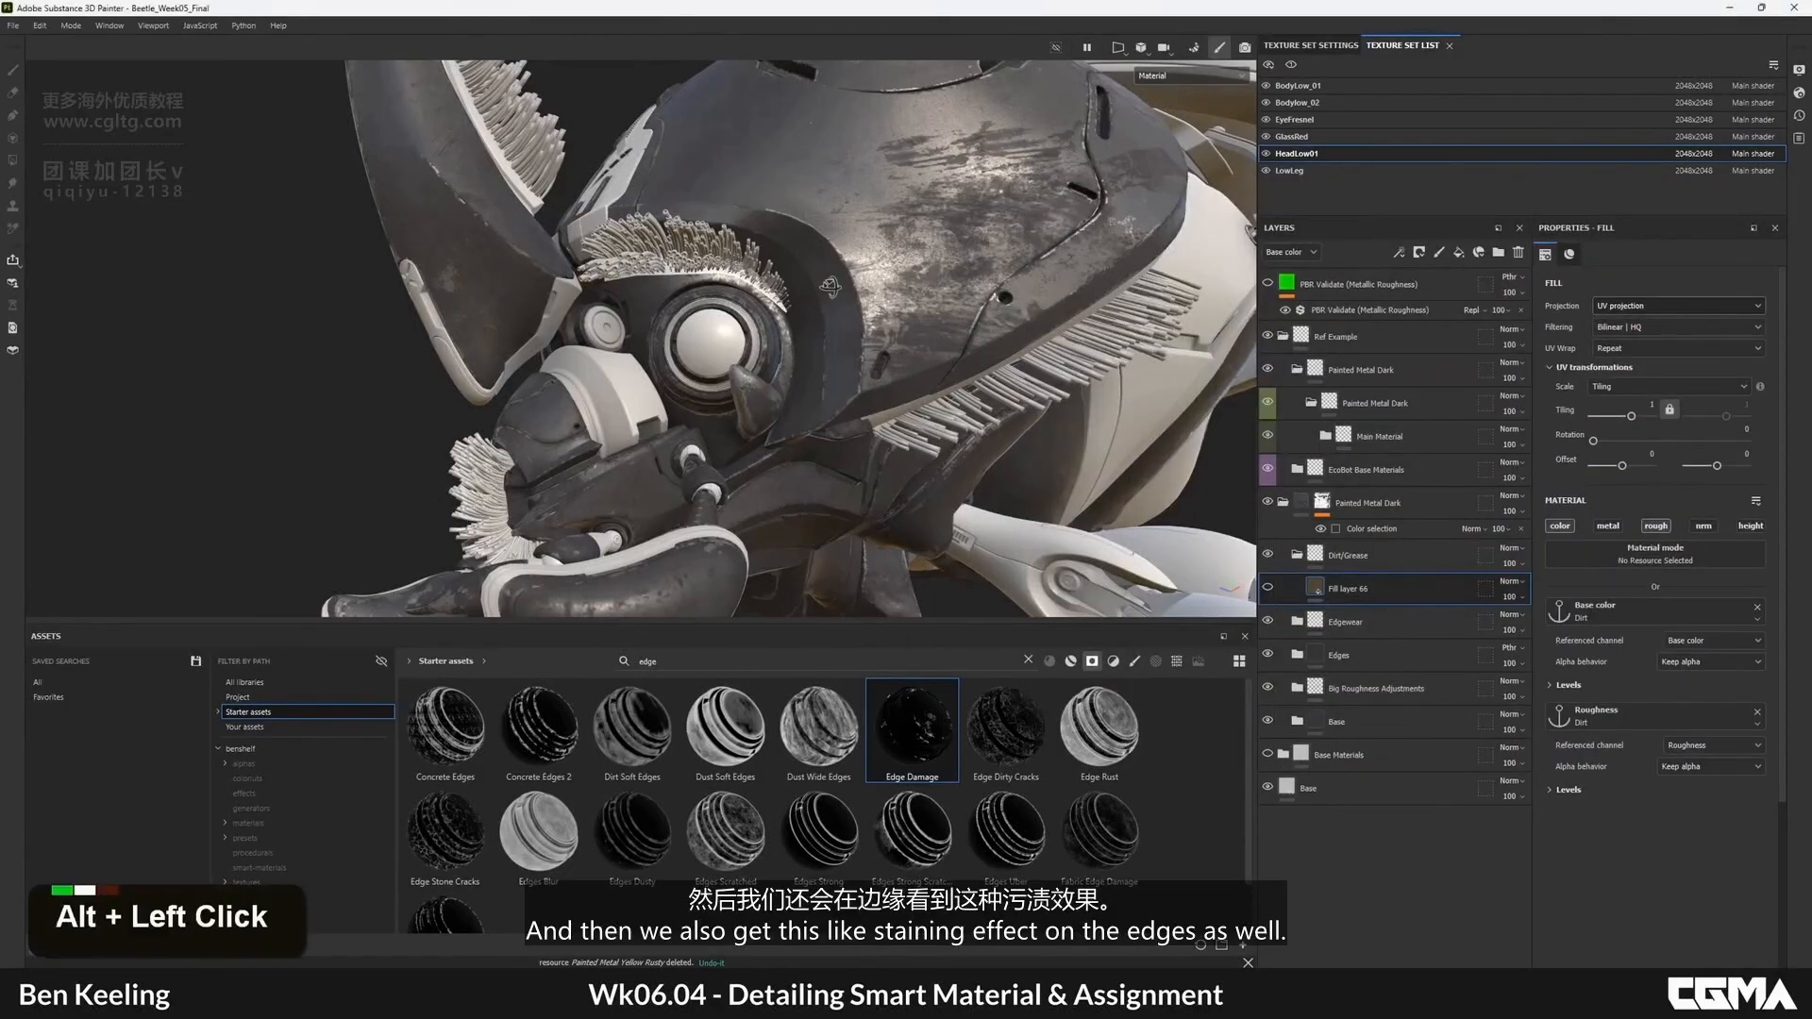
# - Expand the Main Material folder of the reference Painted Metal Dark and compare the head with the Rubber Tire Dirty folder shown and hidden
pyautogui.keyDown('alt'); pyautogui.moveTo(1021, 385); pyautogui.dragTo(1252, 501); pyautogui.keyUp('alt')
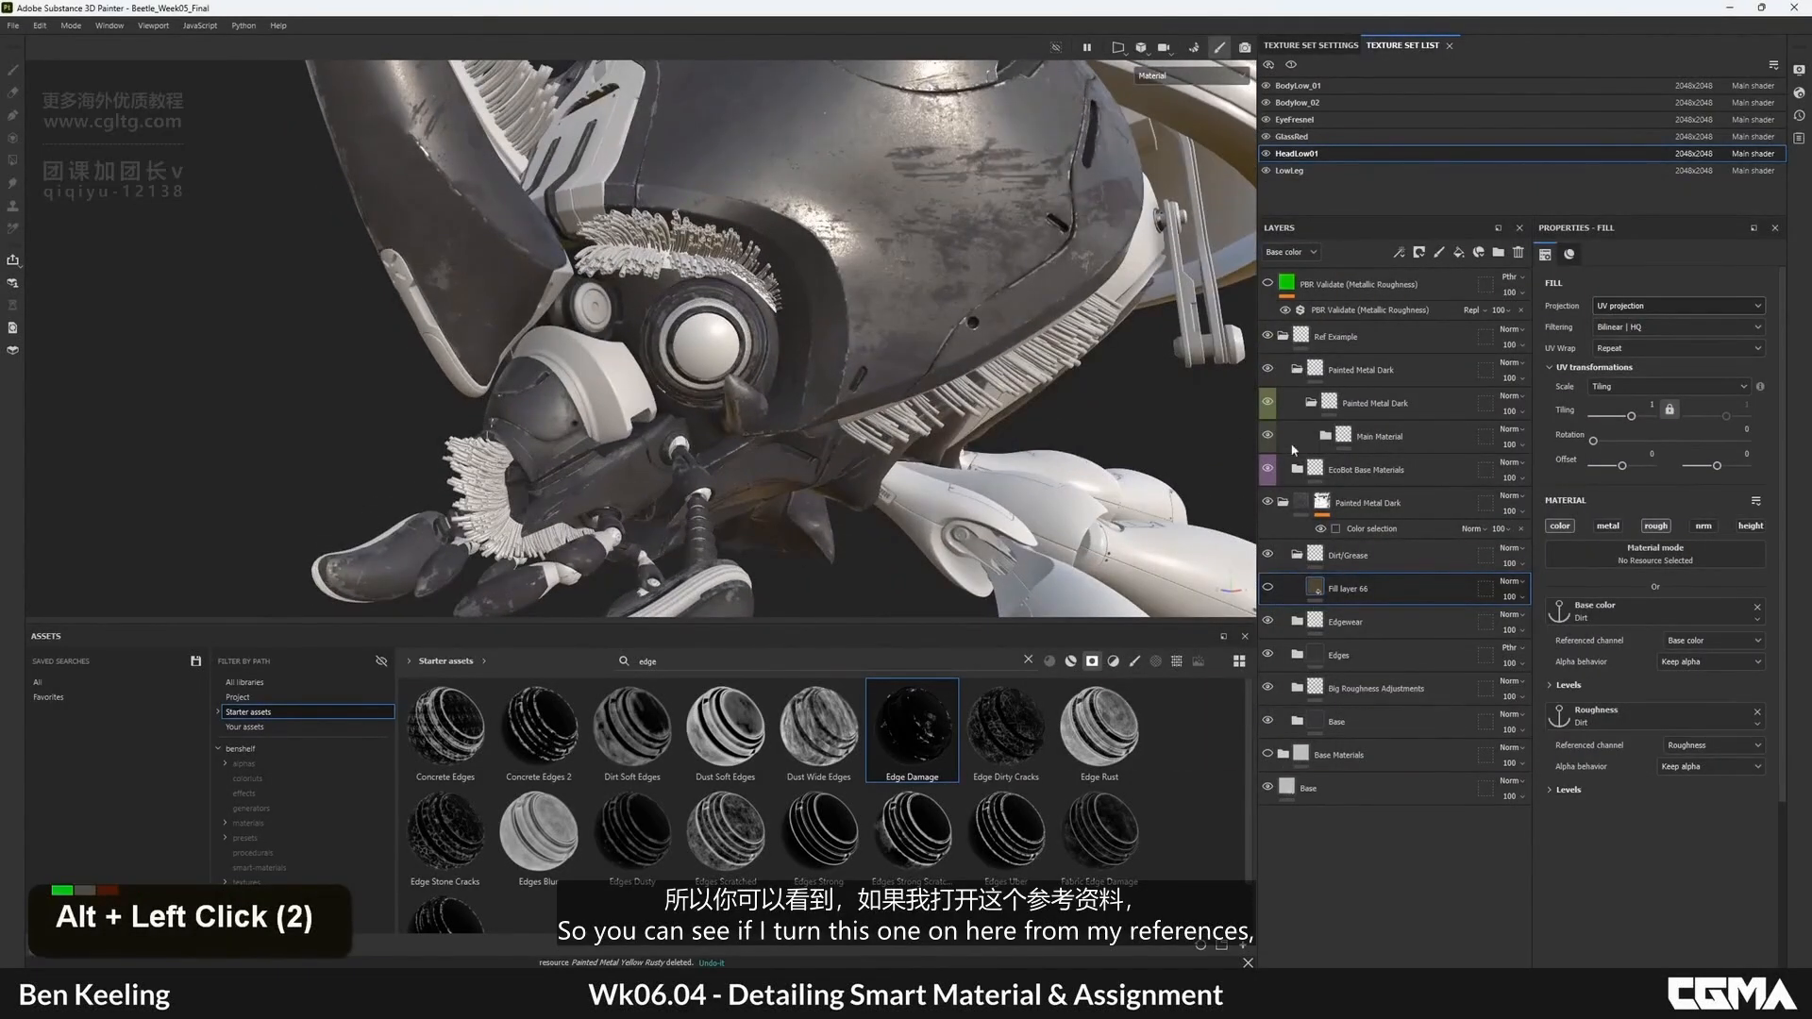
pyautogui.click(1311, 403)
pyautogui.click(1311, 403)
pyautogui.click(1325, 436)
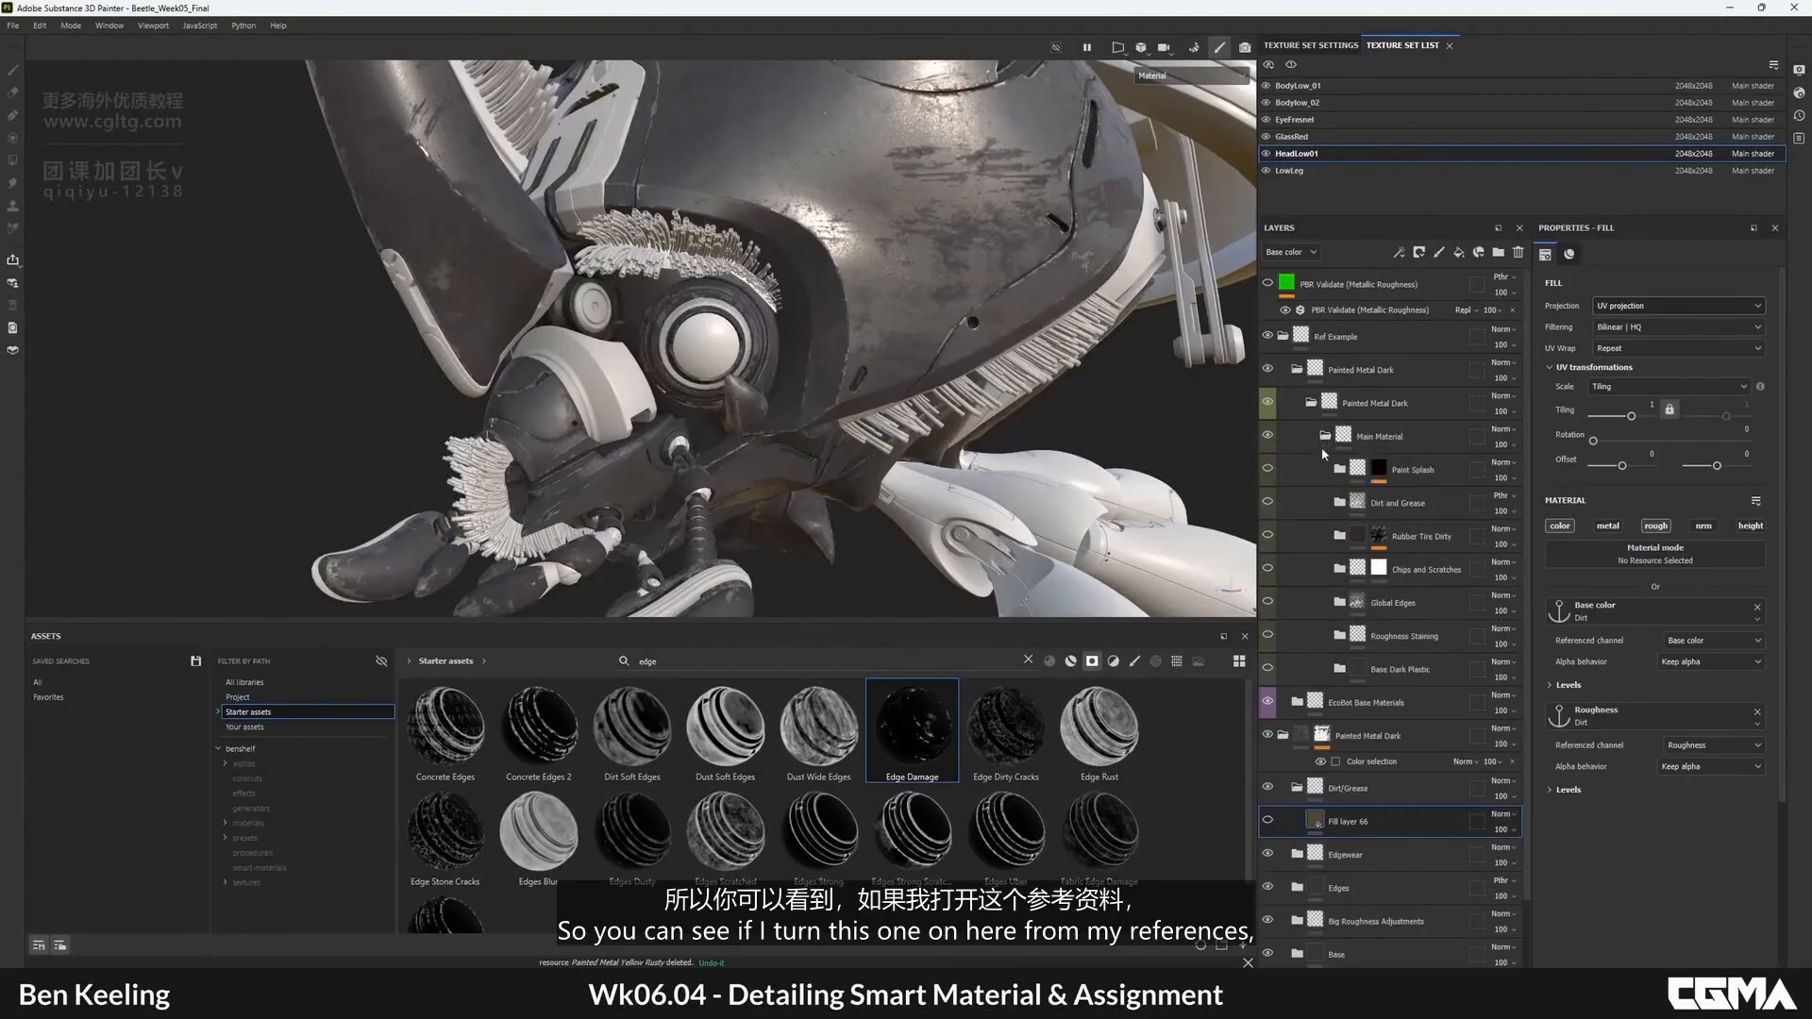
pyautogui.click(1267, 535)
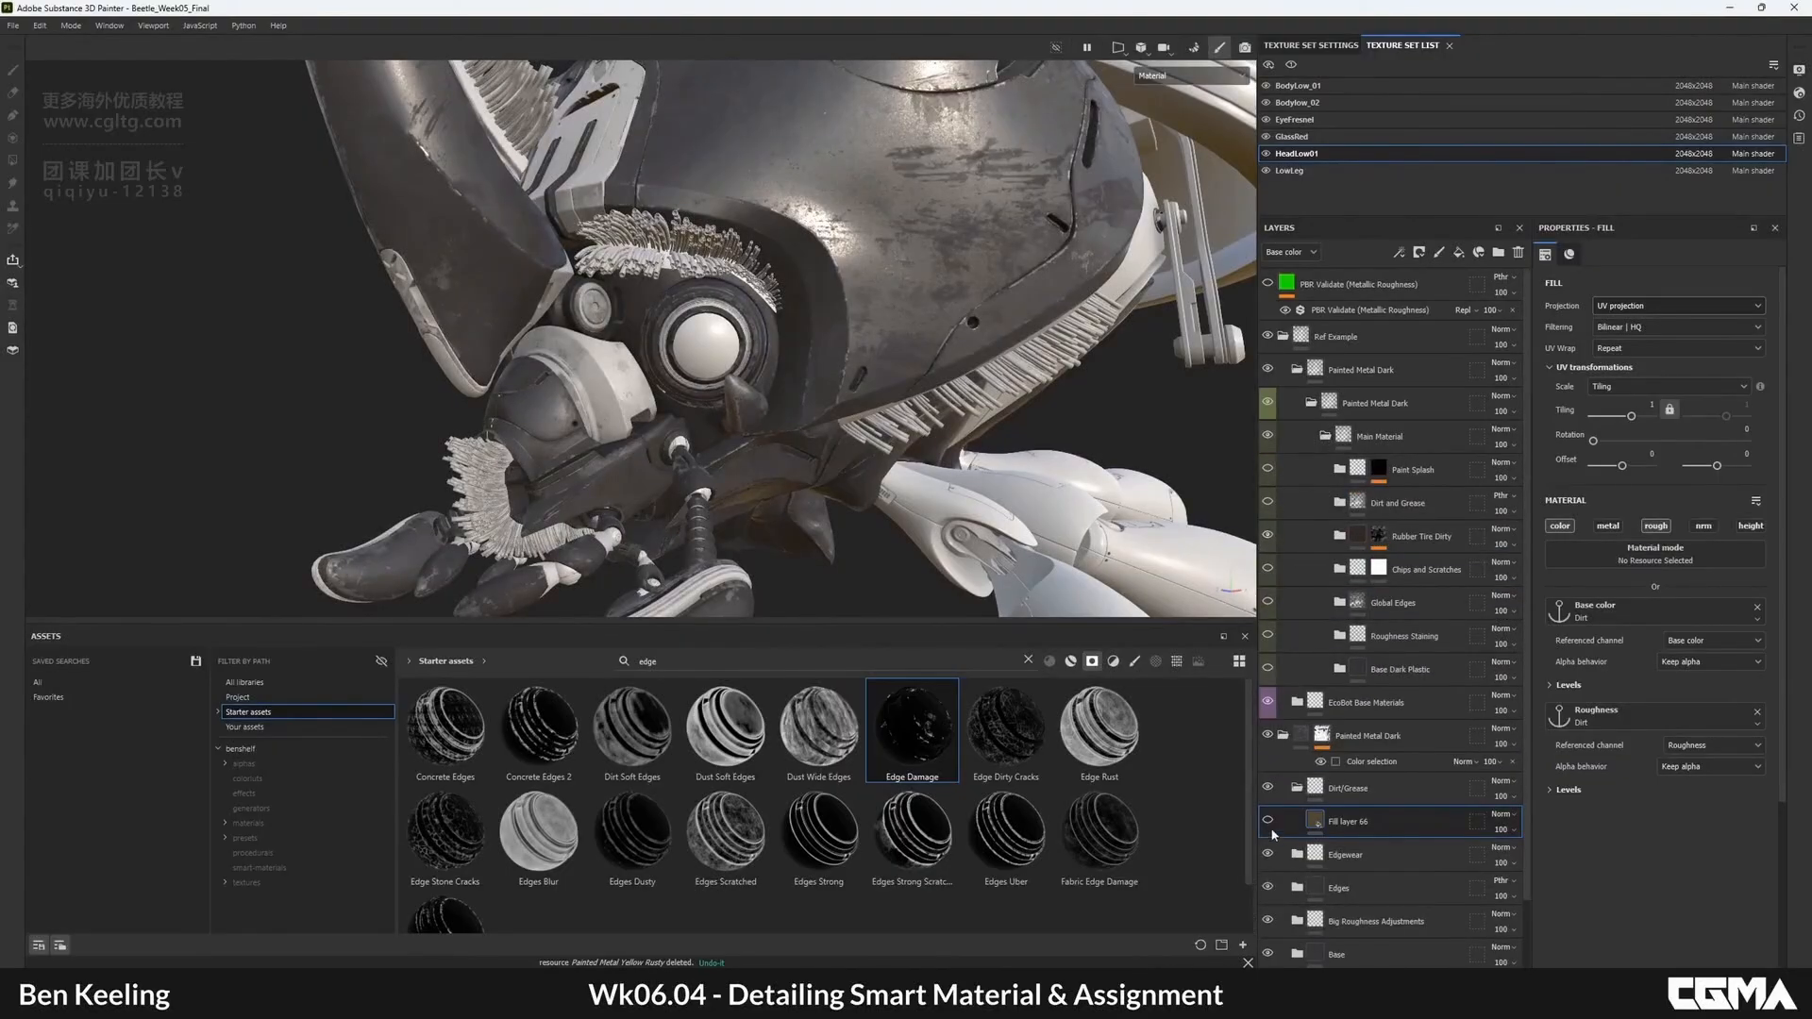
pyautogui.keyDown('alt'); pyautogui.moveTo(1152, 479); pyautogui.dragTo(1019, 415); pyautogui.keyUp('alt')
pyautogui.keyDown('alt'); pyautogui.moveTo(1019, 415); pyautogui.dragTo(772, 410, button='middle'); pyautogui.keyUp('alt')
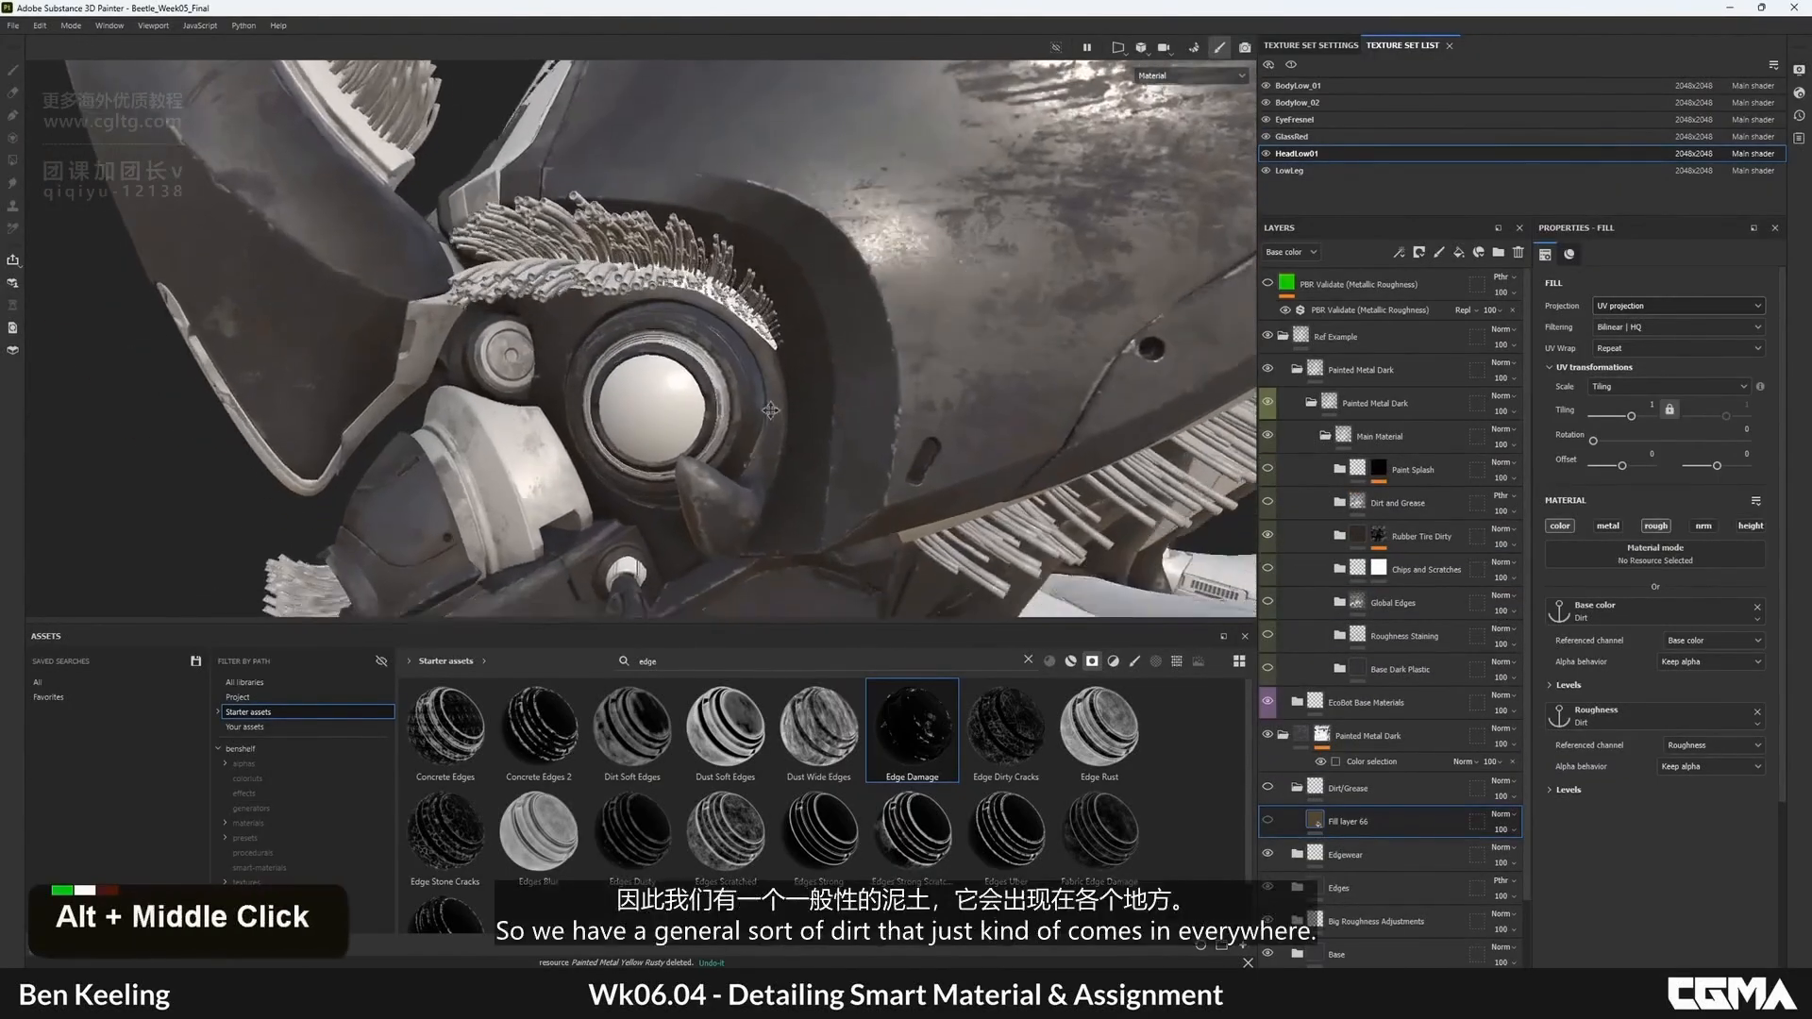
pyautogui.keyDown('alt'); pyautogui.moveTo(771, 410); pyautogui.dragTo(1272, 513, button='right'); pyautogui.keyUp('alt')
pyautogui.doubleClick(1267, 536)
pyautogui.doubleClick(1267, 536)
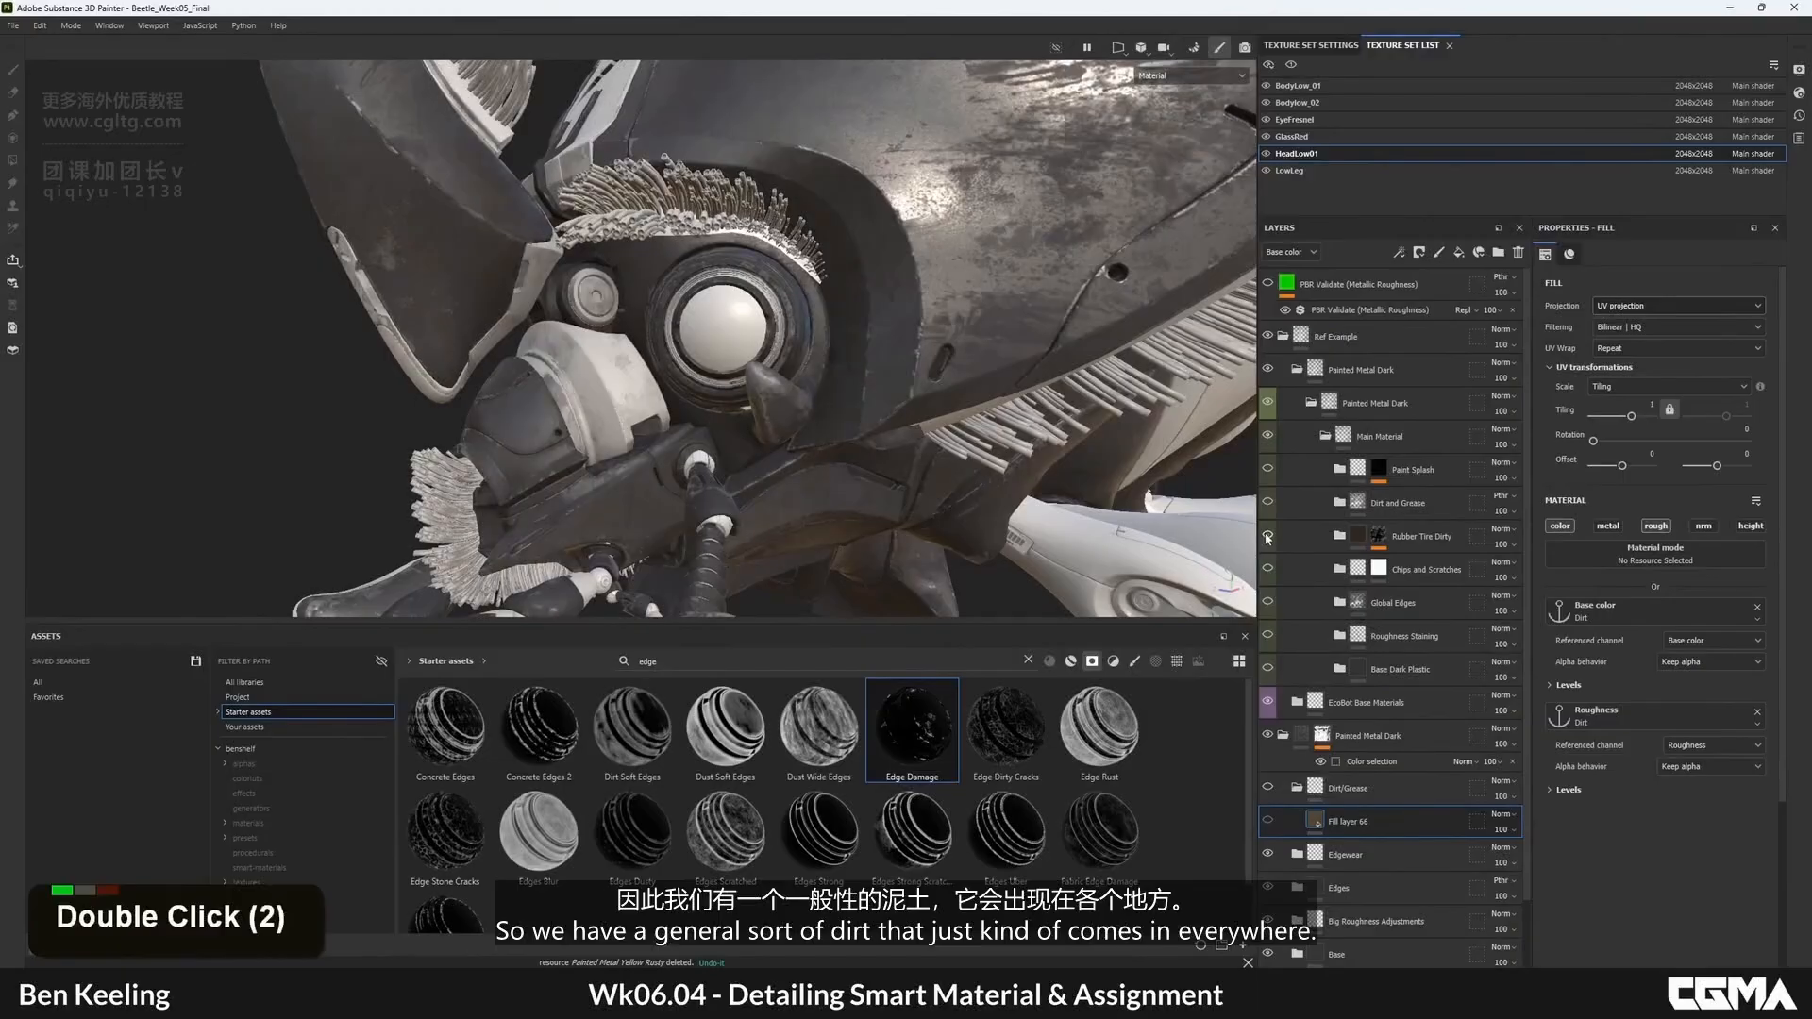
pyautogui.doubleClick(1268, 536)
pyautogui.doubleClick(1268, 536)
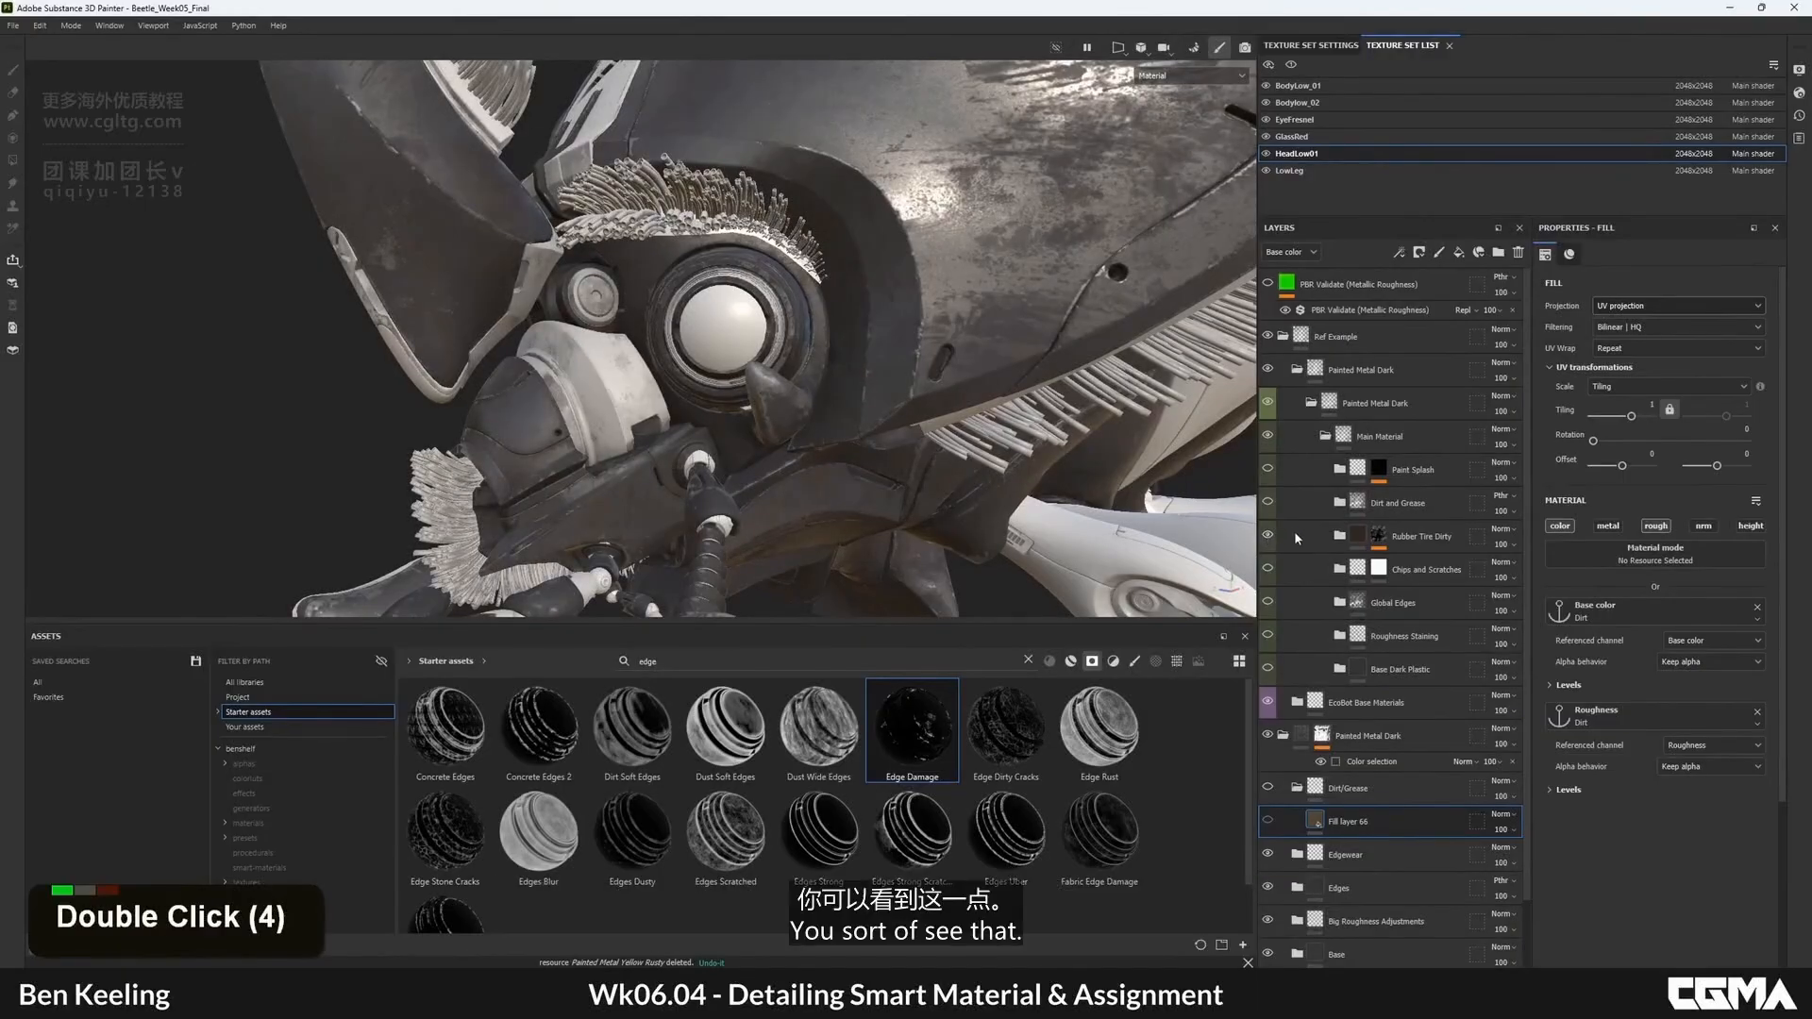
# - Show the reference Dirt and Grease folder with Fill layer 59 and its copy, and inspect the grease around the eye and mouthparts
pyautogui.click(1339, 504)
pyautogui.keyDown('alt'); pyautogui.moveTo(1076, 424); pyautogui.dragTo(1152, 463, button='right'); pyautogui.keyUp('alt')
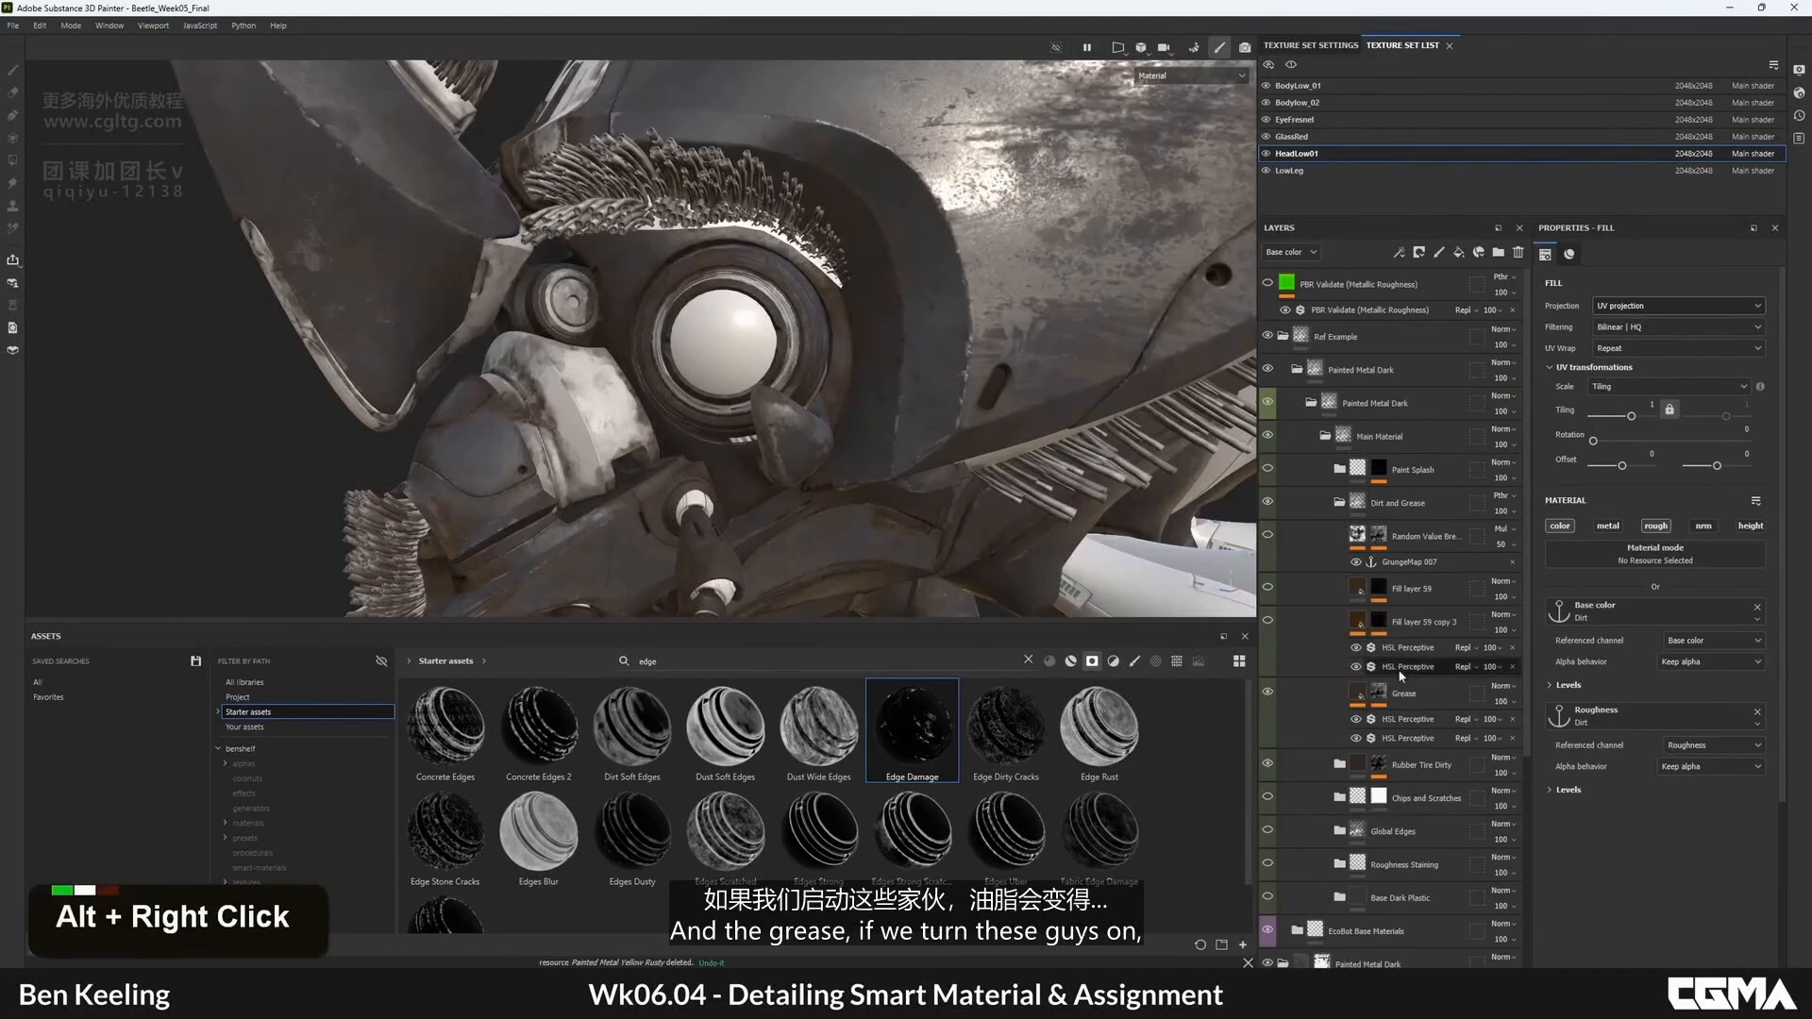
pyautogui.doubleClick(1270, 587)
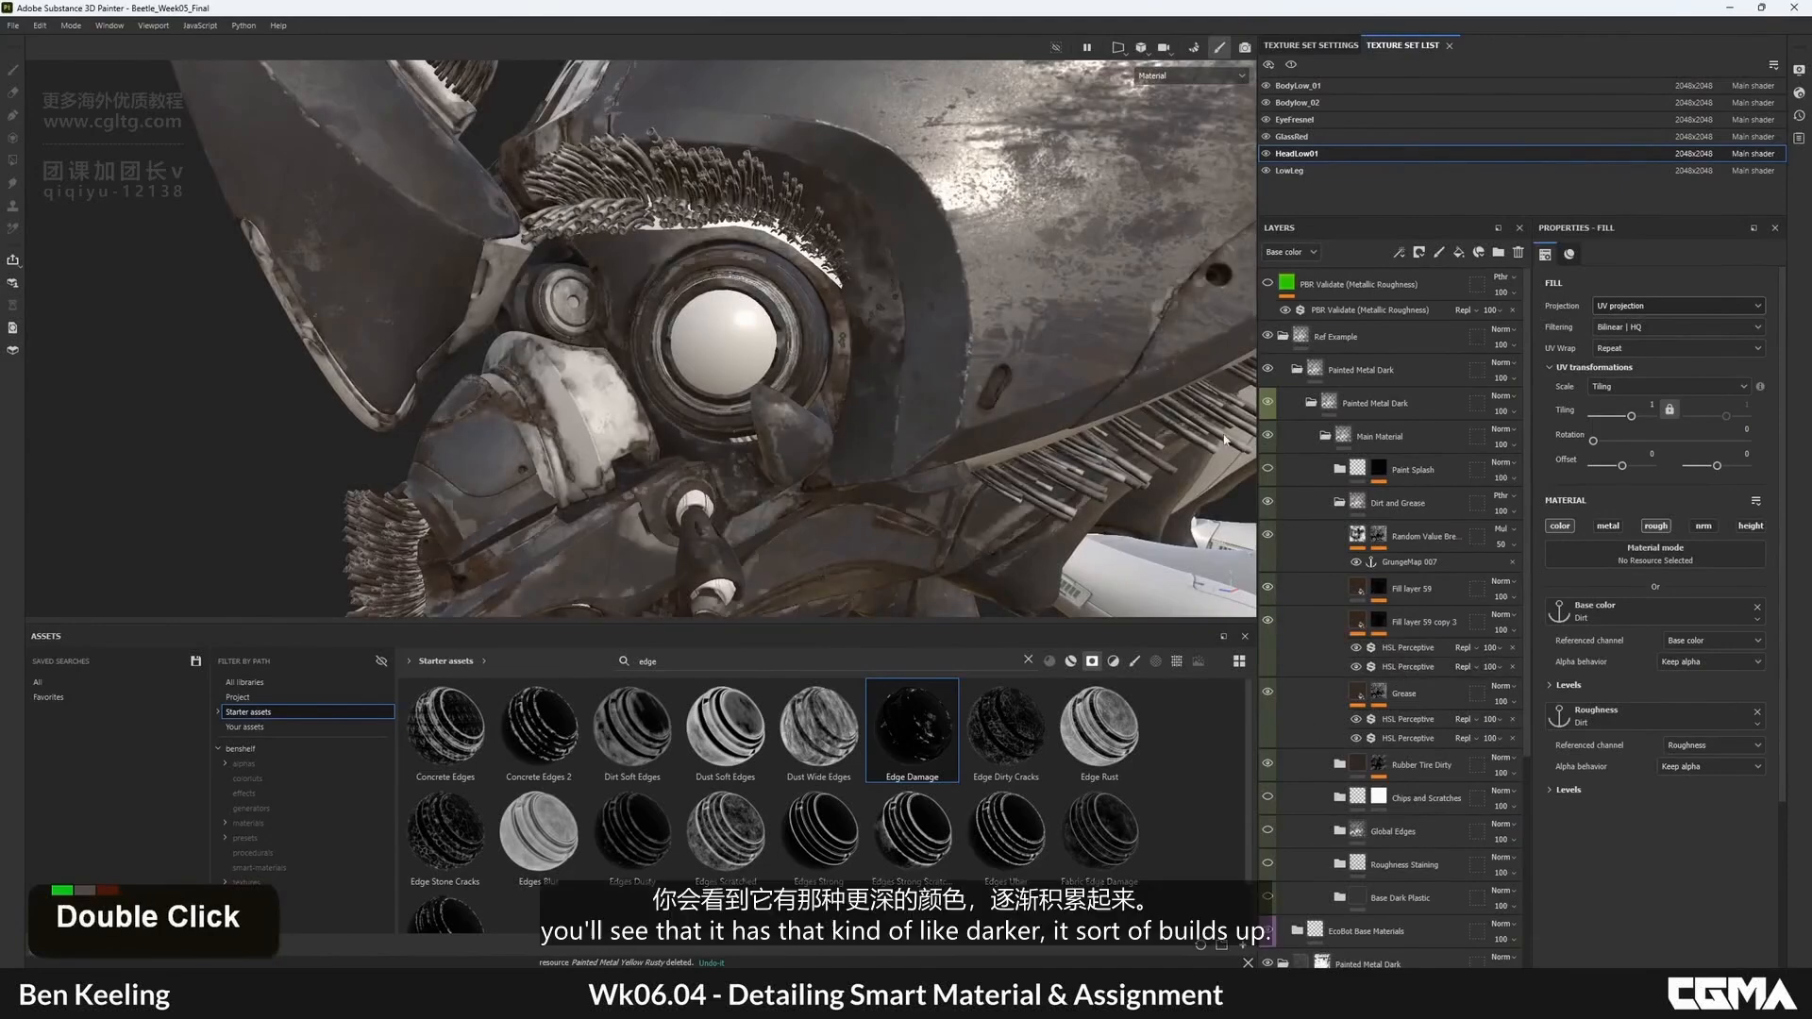
pyautogui.keyDown('alt'); pyautogui.moveTo(1050, 365); pyautogui.dragTo(832, 261, button='middle'); pyautogui.keyUp('alt')
pyautogui.click(1268, 535)
pyautogui.keyDown('alt'); pyautogui.moveTo(1039, 377); pyautogui.dragTo(876, 257); pyautogui.keyUp('alt')
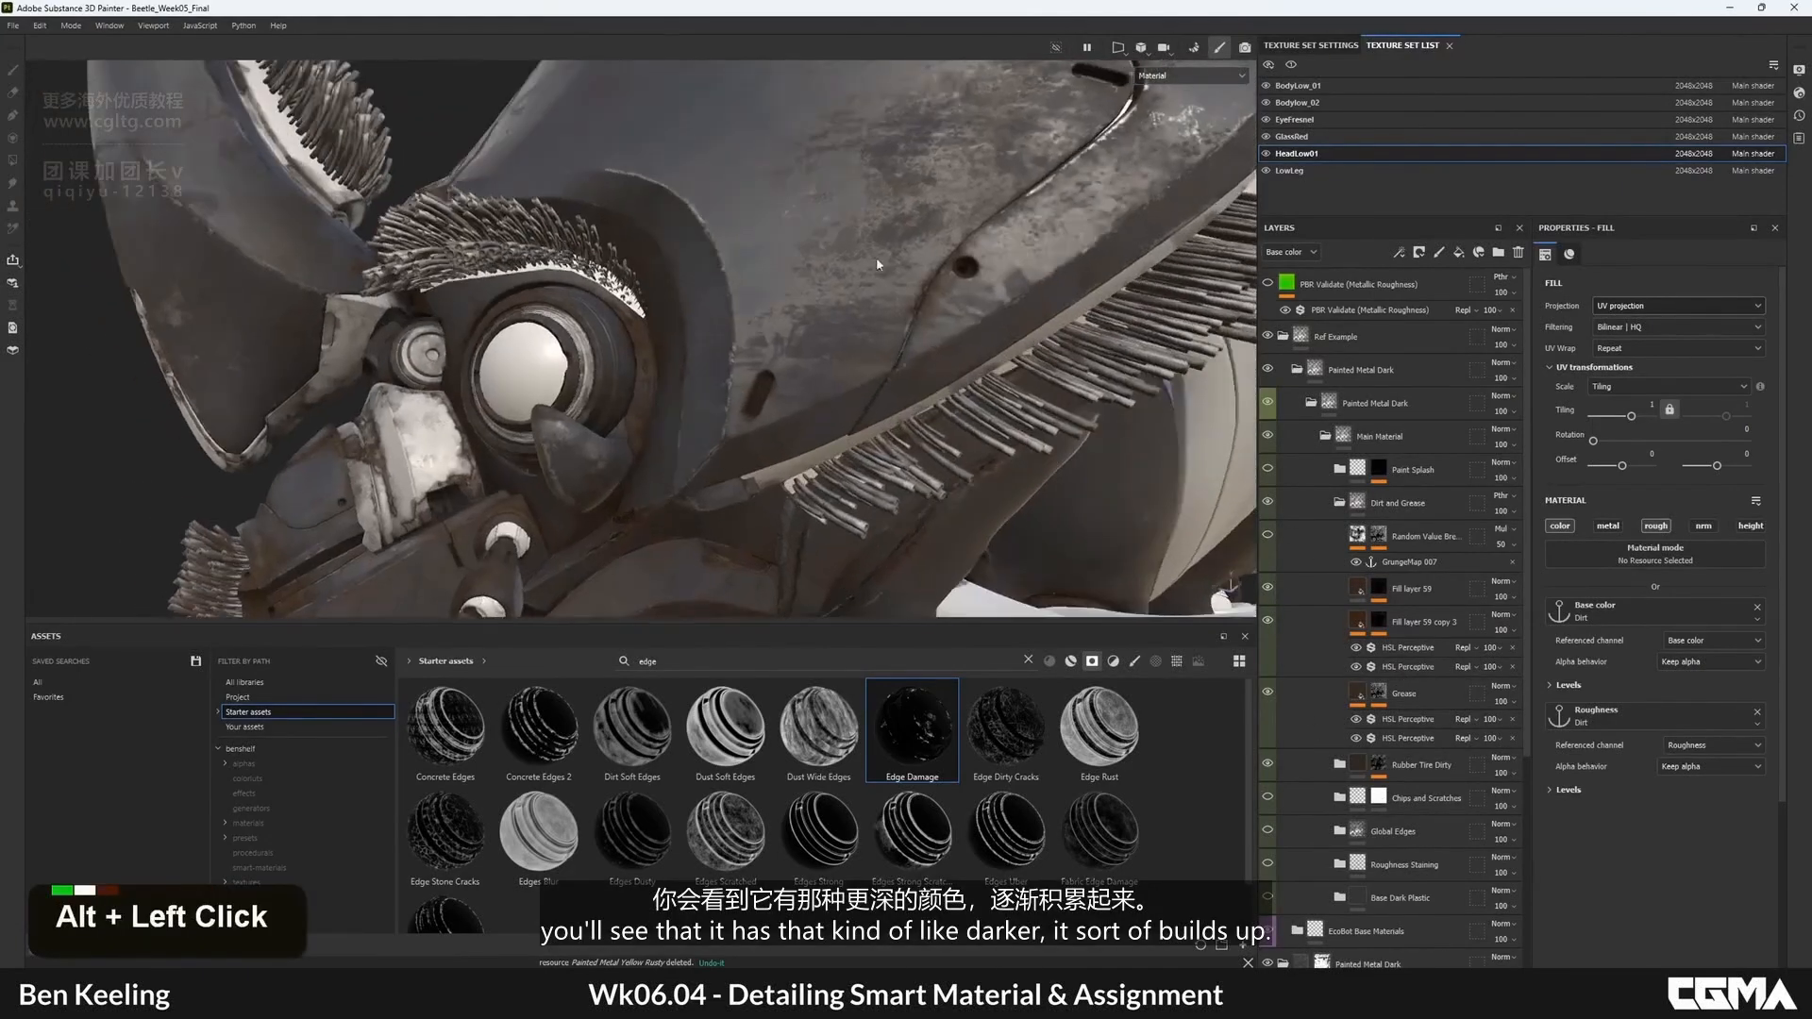
pyautogui.keyDown('alt'); pyautogui.moveTo(876, 256); pyautogui.dragTo(921, 423, button='right'); pyautogui.keyUp('alt')
pyautogui.keyDown('alt'); pyautogui.moveTo(922, 429); pyautogui.dragTo(795, 331, button='middle'); pyautogui.keyUp('alt')
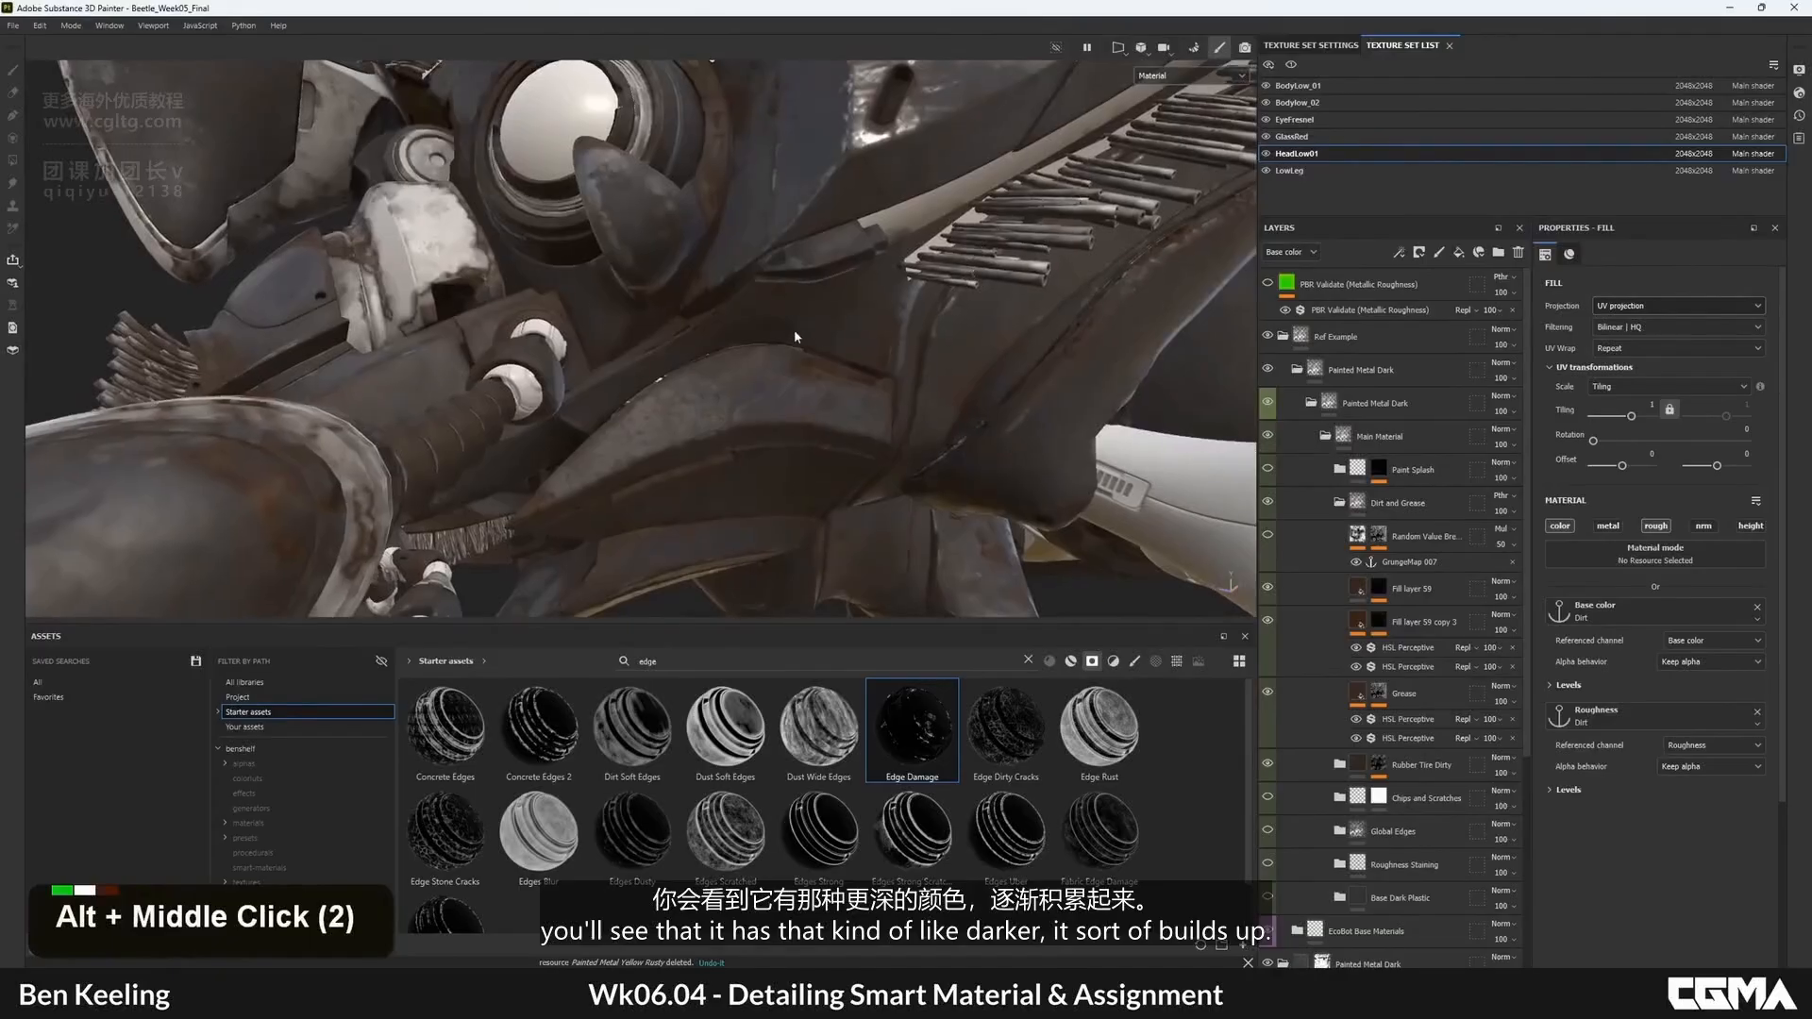
pyautogui.moveTo(794, 330)
pyautogui.keyDown('alt'); pyautogui.mouseDown()
pyautogui.moveTo(710, 344)
pyautogui.moveTo(819, 283)
pyautogui.mouseUp(); pyautogui.keyUp('alt')
pyautogui.keyDown('alt'); pyautogui.moveTo(819, 283); pyautogui.dragTo(921, 325, button='right'); pyautogui.keyUp('alt')
pyautogui.keyDown('alt'); pyautogui.moveTo(920, 326); pyautogui.dragTo(934, 321); pyautogui.keyUp('alt')
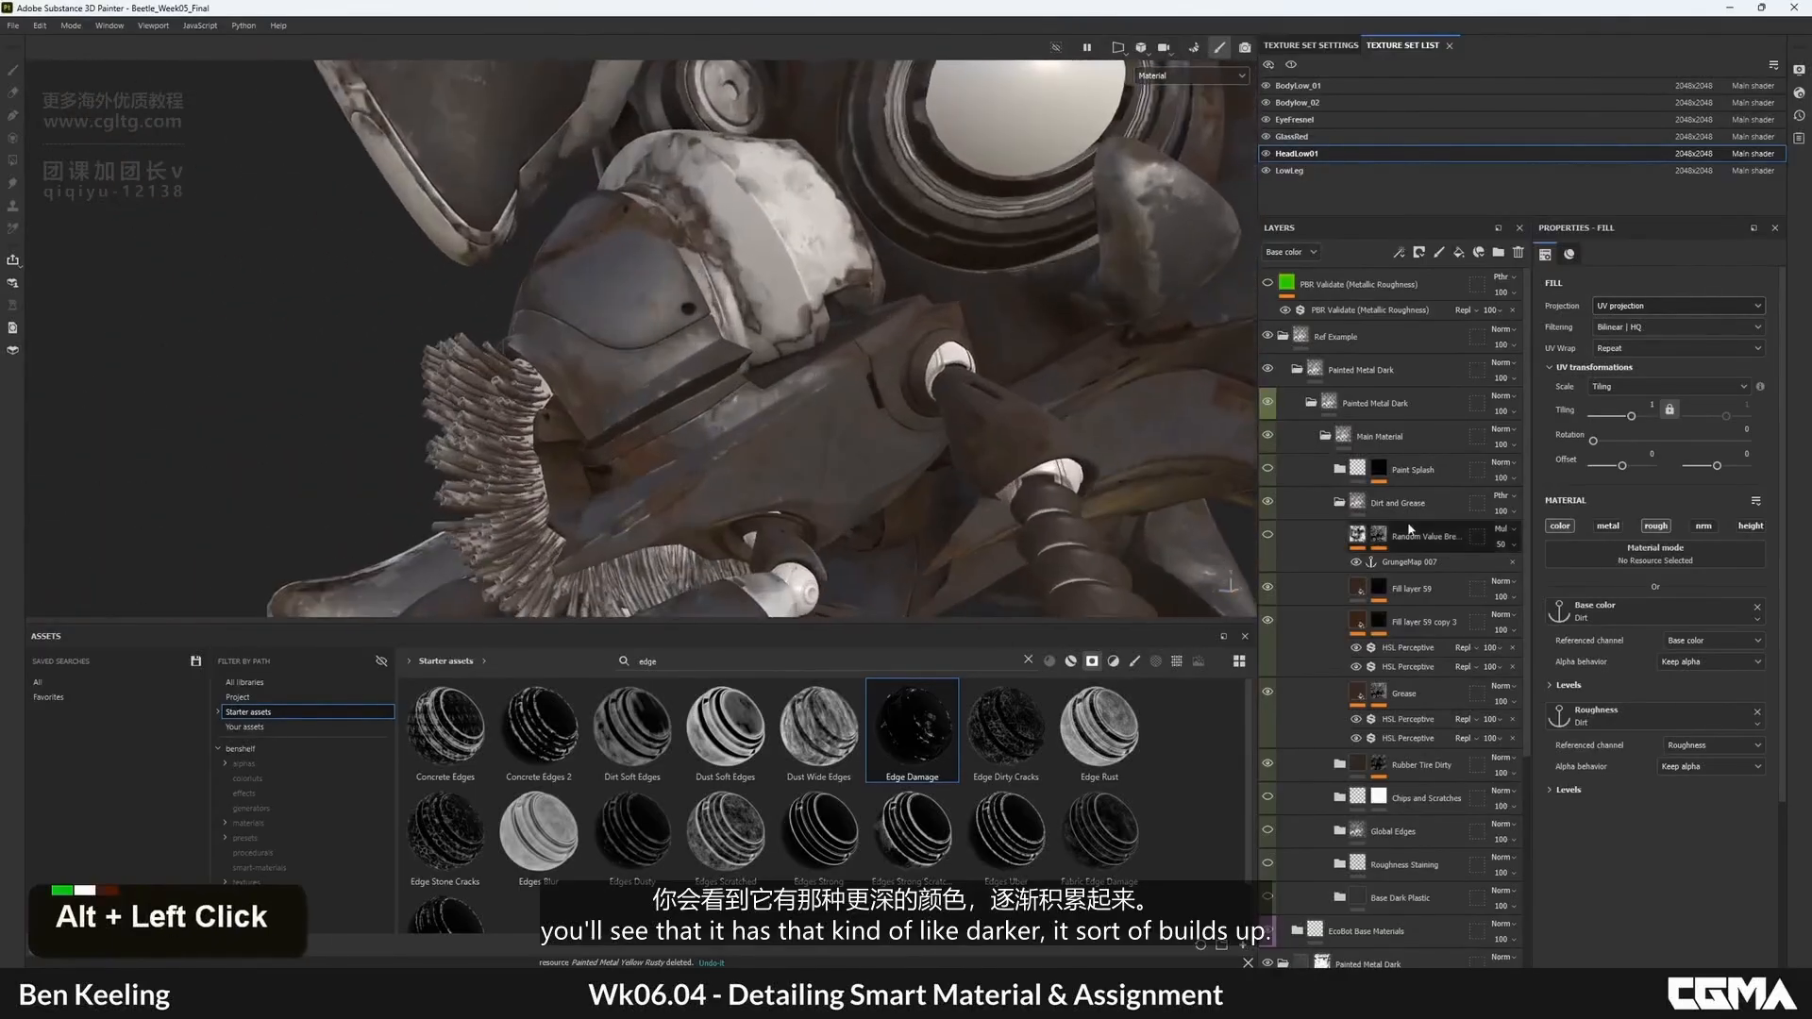
# - Lower the lightness to 0.193 in the color HSL Perceptive filter of Fill layer 59 copy 3
pyautogui.doubleClick(1408, 666)
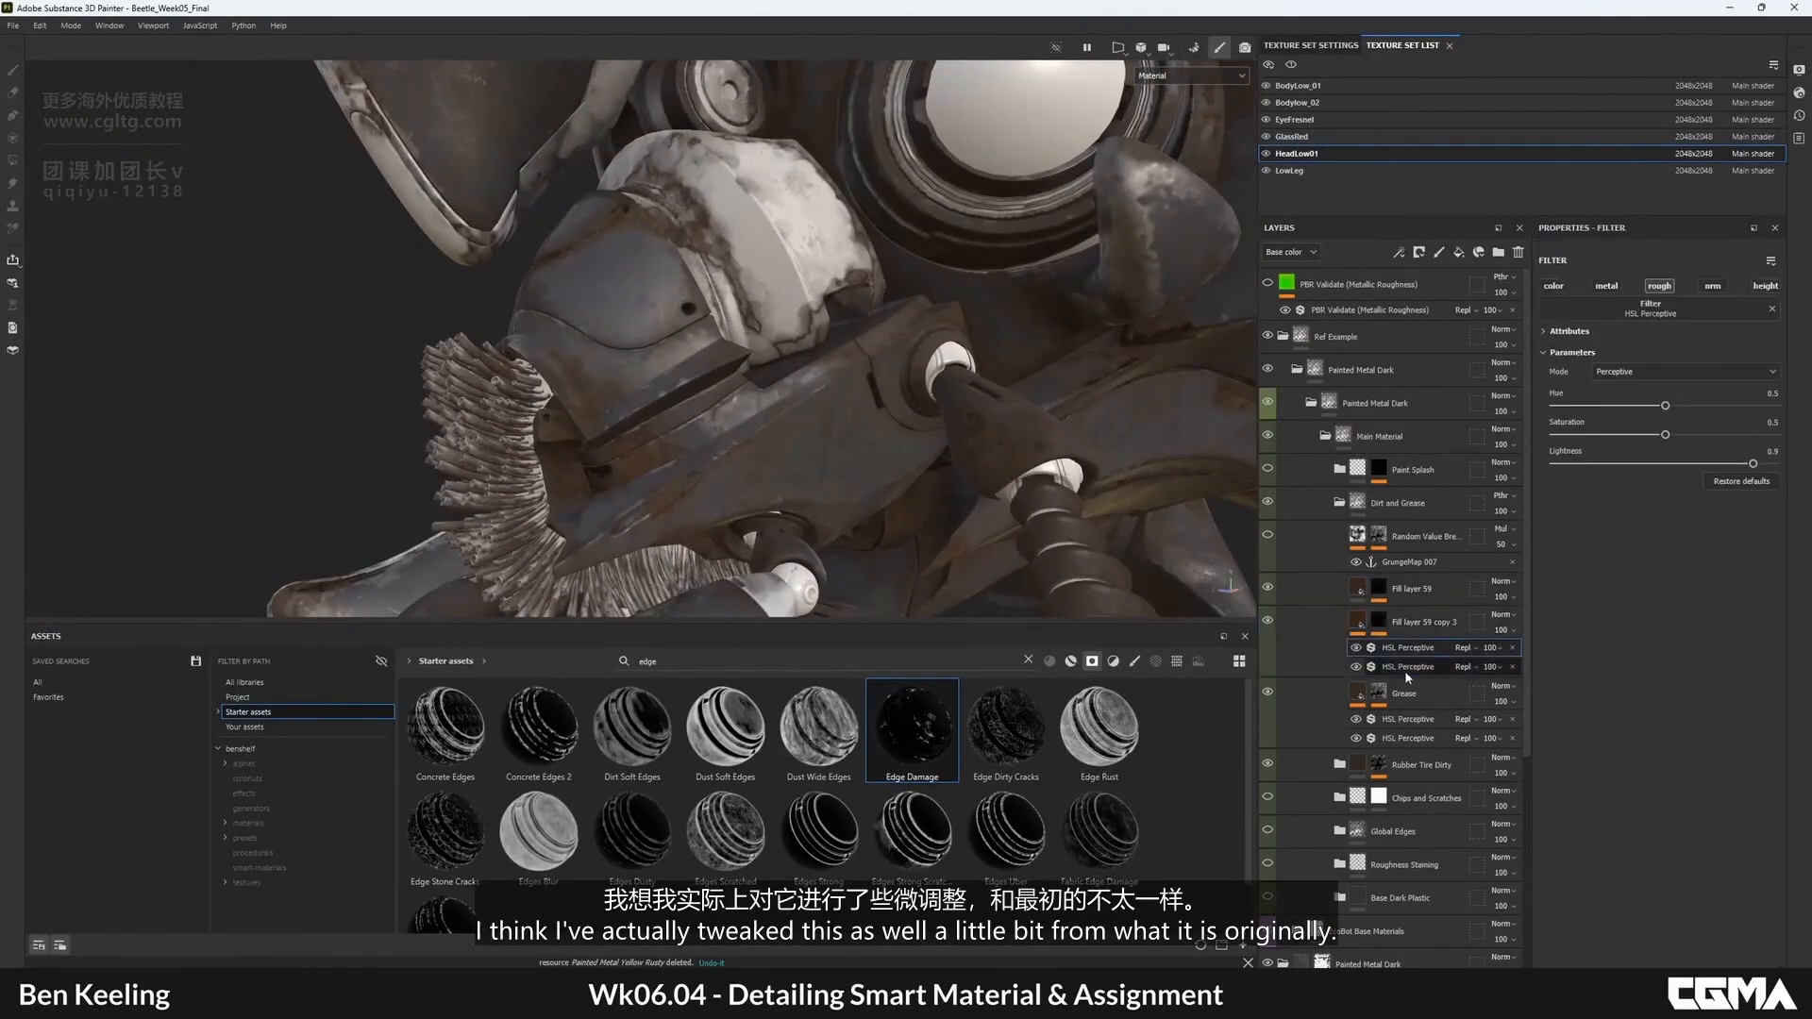
pyautogui.doubleClick(1270, 621)
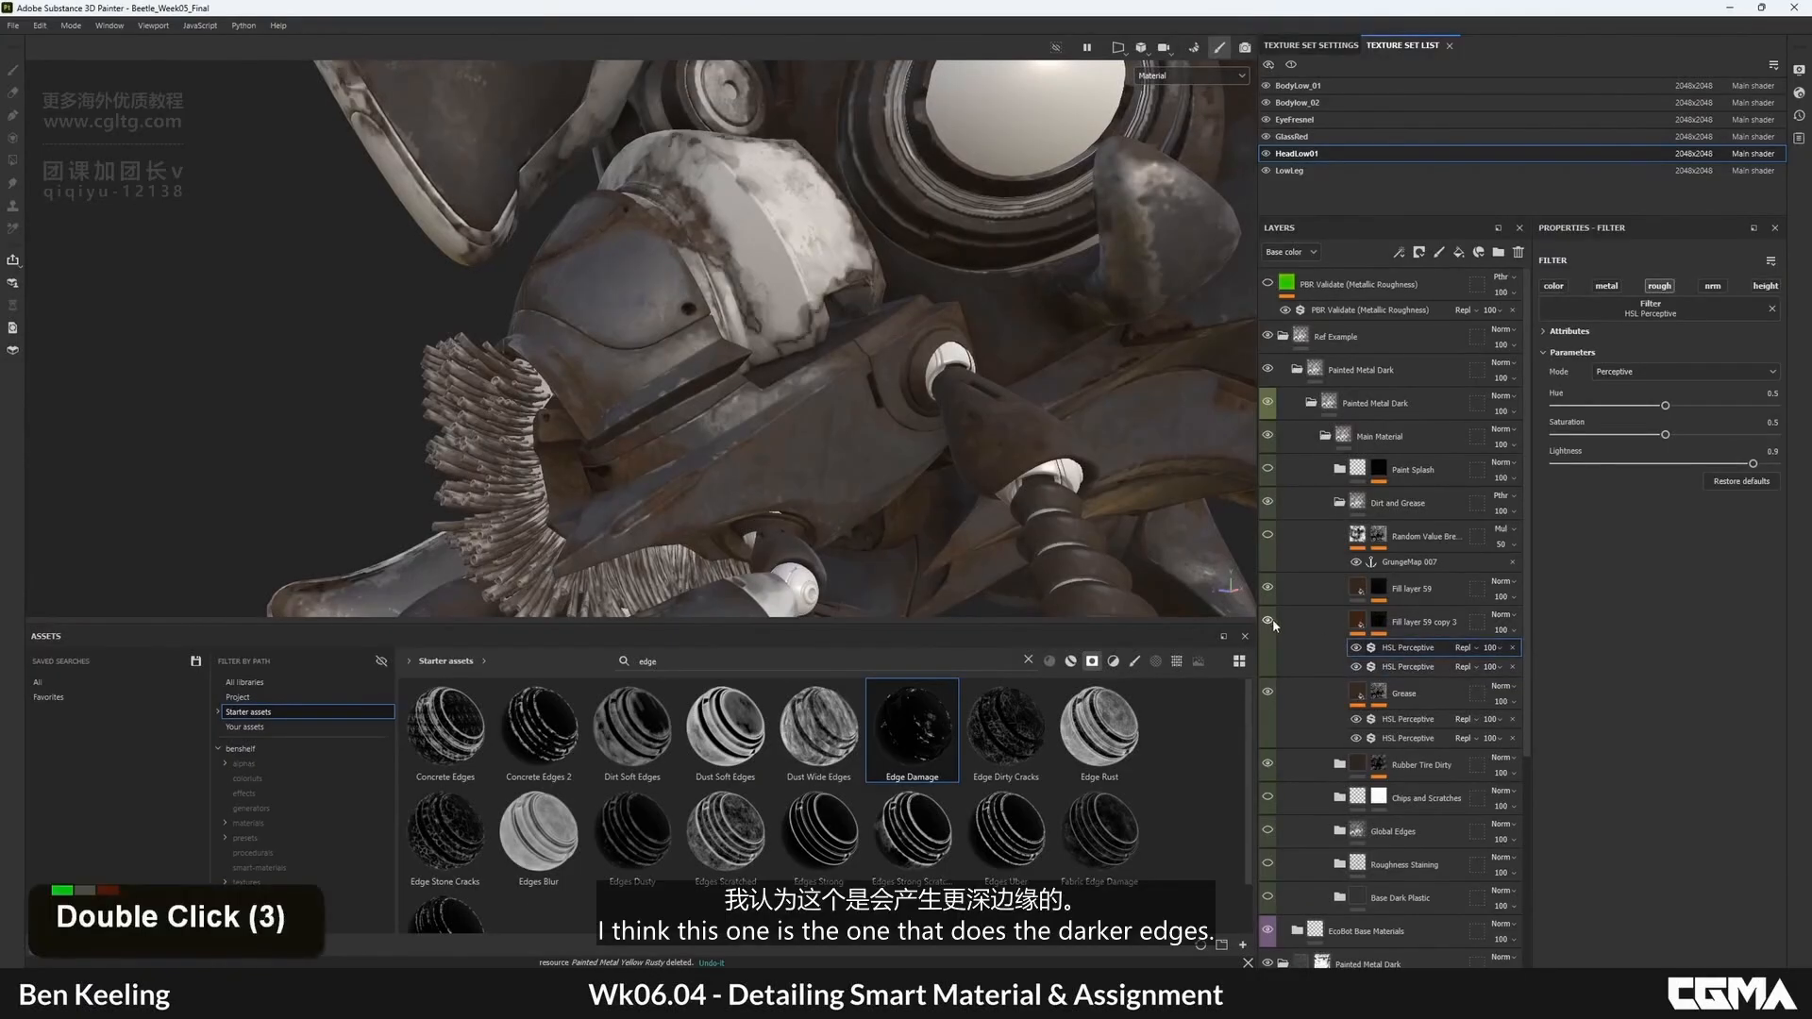
pyautogui.click(1408, 667)
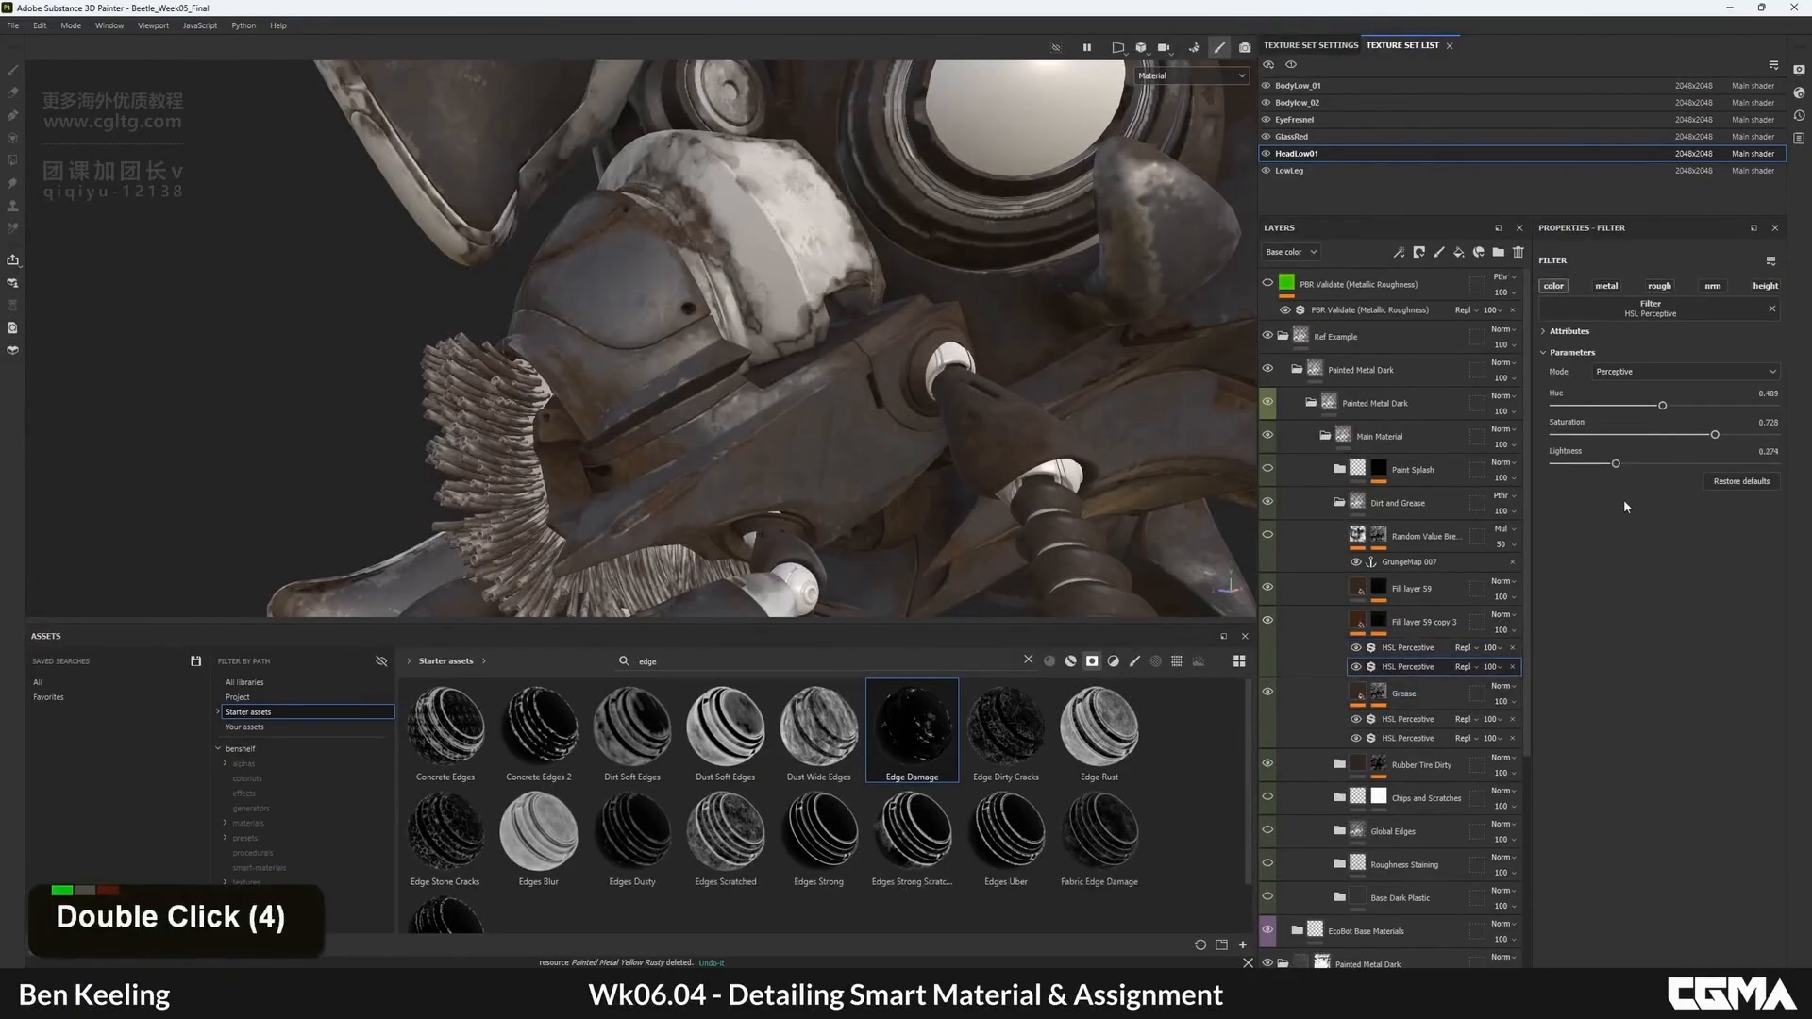
pyautogui.moveTo(1613, 467); pyautogui.dragTo(1587, 468)
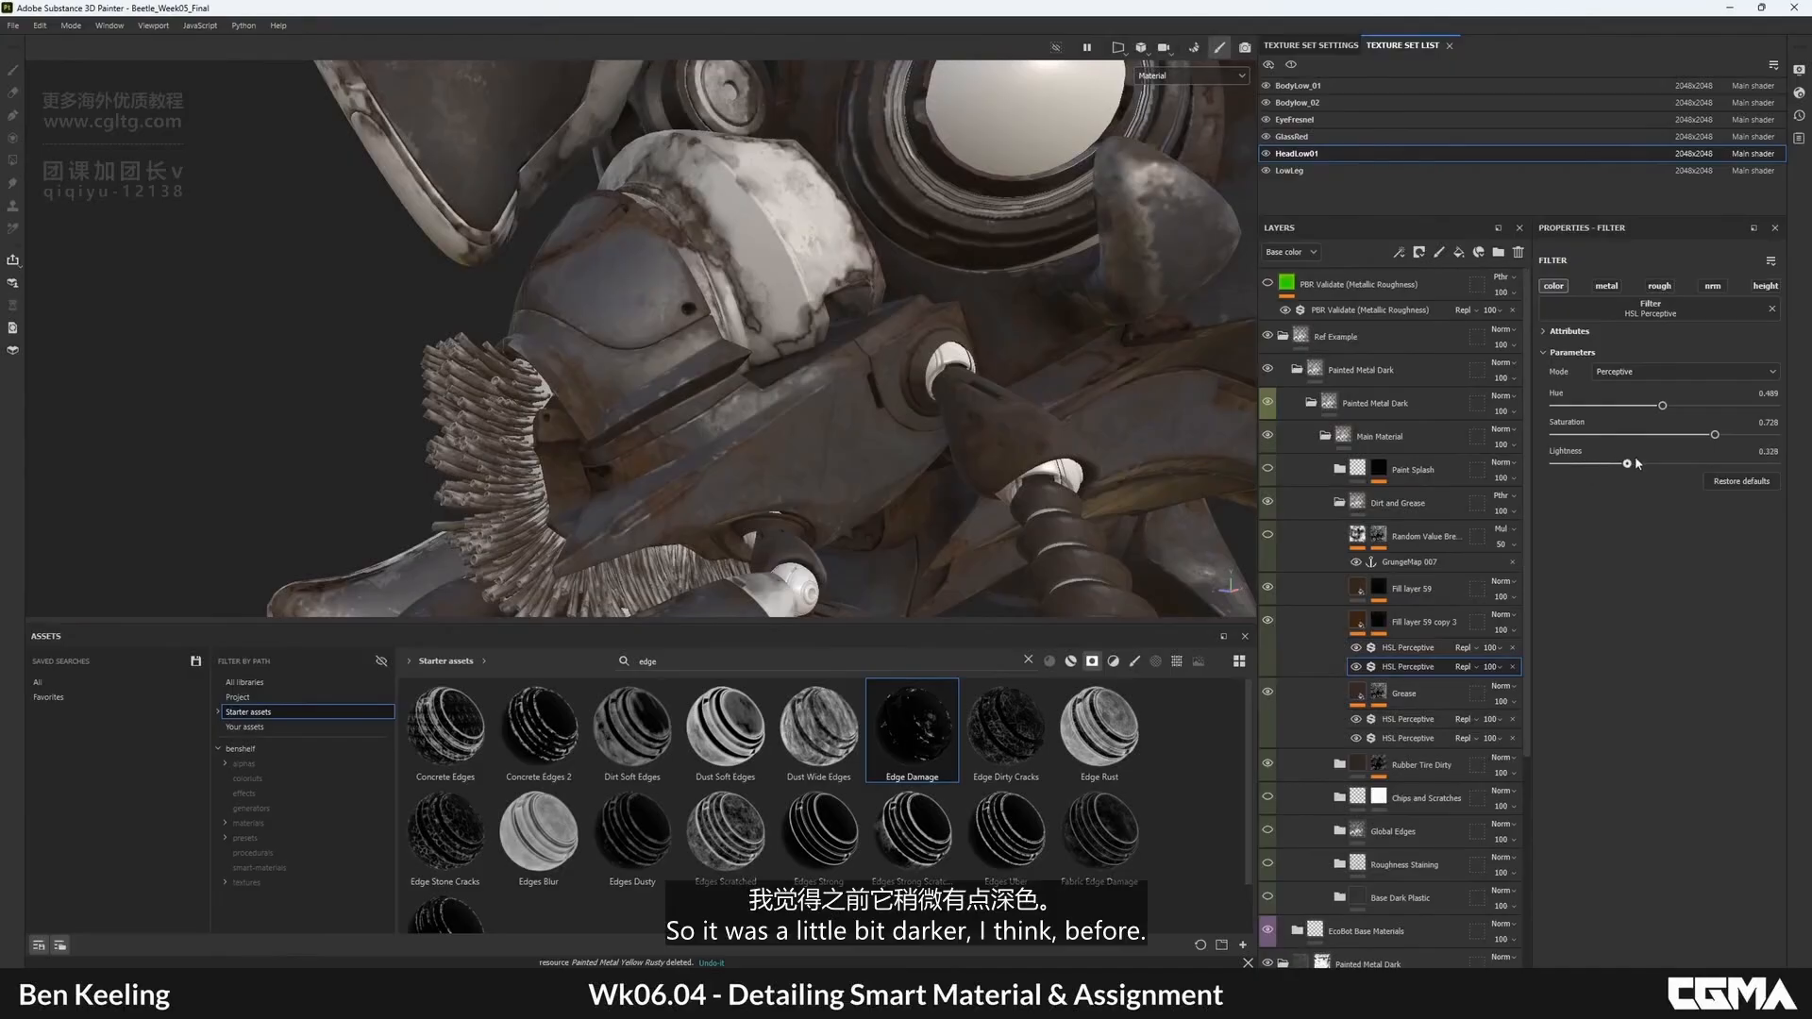
# - Examine the darkened staining around the edges of the mouthparts and across the head plates
pyautogui.keyDown('alt'); pyautogui.moveTo(1030, 396); pyautogui.dragTo(896, 368, button='middle'); pyautogui.keyUp('alt')
pyautogui.keyDown('alt'); pyautogui.moveTo(896, 368); pyautogui.dragTo(636, 310); pyautogui.keyUp('alt')
pyautogui.keyDown('alt'); pyautogui.moveTo(636, 309); pyautogui.dragTo(557, 319, button='right'); pyautogui.keyUp('alt')
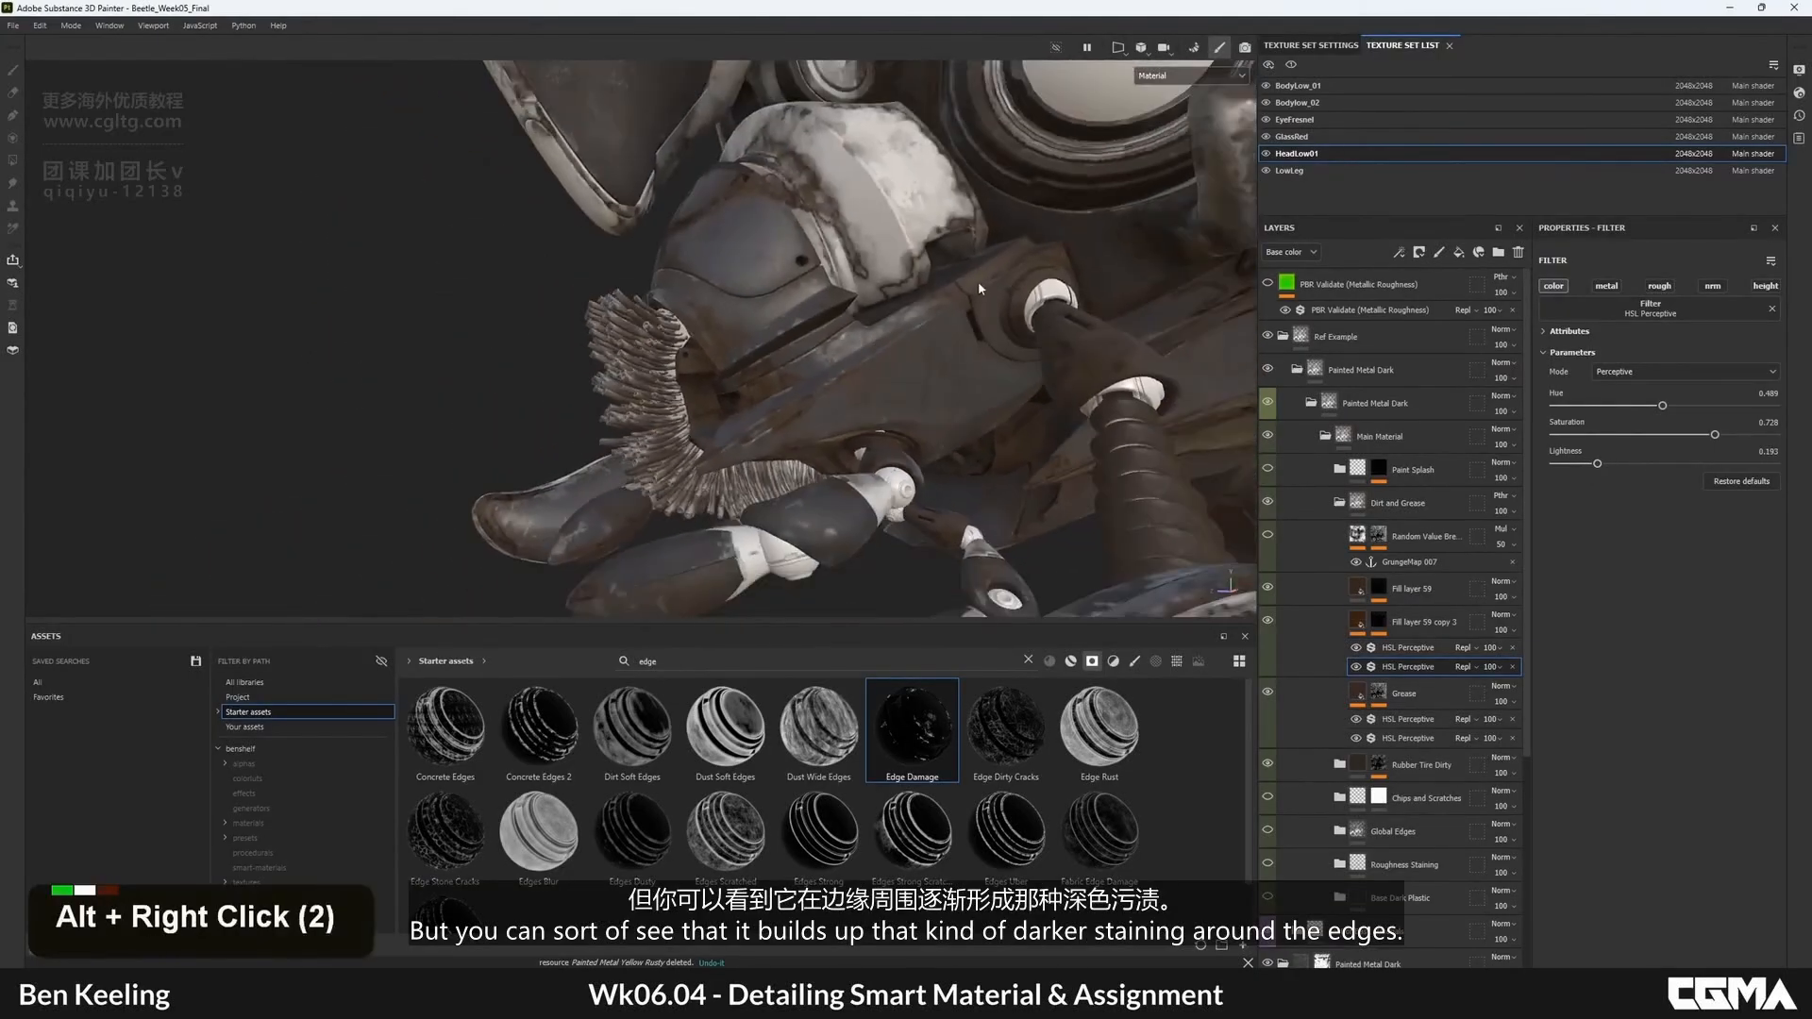
pyautogui.keyDown('alt'); pyautogui.moveTo(585, 312); pyautogui.dragTo(745, 212); pyautogui.keyUp('alt')
pyautogui.keyDown('alt'); pyautogui.moveTo(745, 212); pyautogui.dragTo(722, 321, button='middle'); pyautogui.keyUp('alt')
pyautogui.keyDown('alt'); pyautogui.moveTo(722, 321); pyautogui.dragTo(649, 132, button='right'); pyautogui.keyUp('alt')
pyautogui.keyDown('alt'); pyautogui.moveTo(649, 132); pyautogui.dragTo(672, 377, button='middle'); pyautogui.keyUp('alt')
pyautogui.keyDown('alt'); pyautogui.moveTo(672, 377); pyautogui.dragTo(763, 293); pyautogui.keyUp('alt')
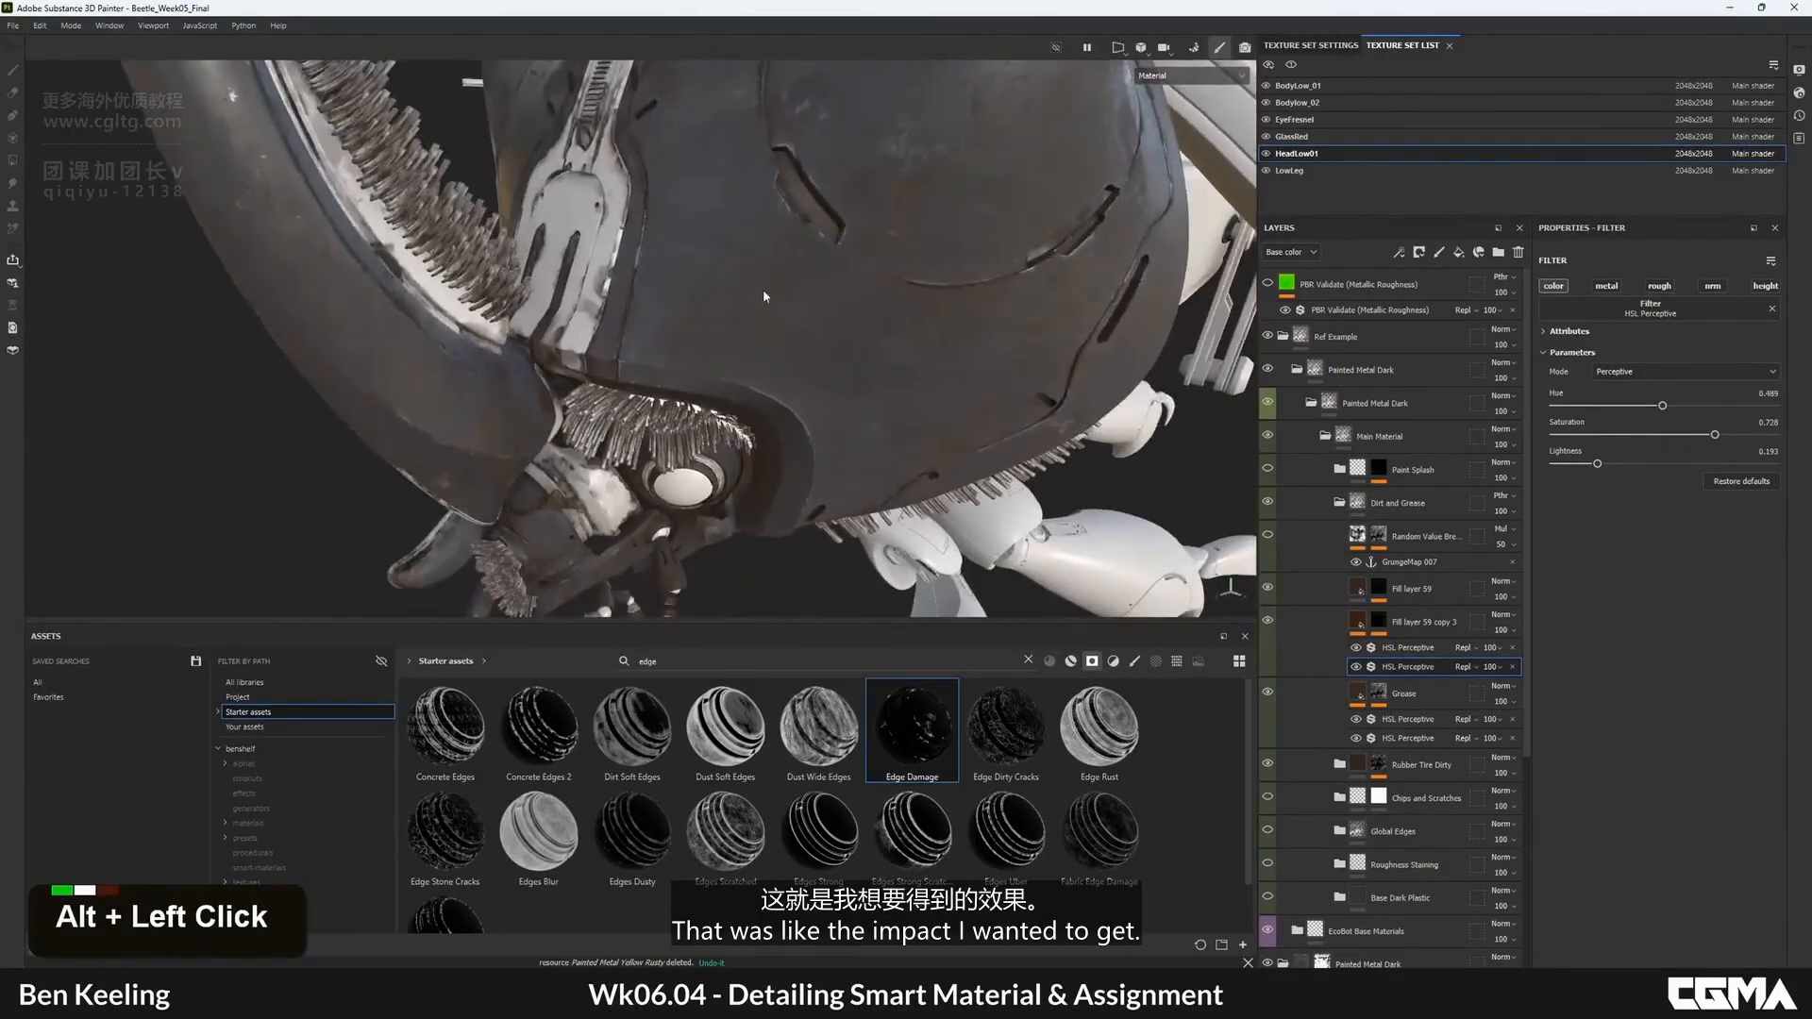
# - Inspect the grease up close around the slots and central ridge on top of the head
pyautogui.keyDown('alt'); pyautogui.moveTo(762, 293); pyautogui.dragTo(802, 311, button='right'); pyautogui.keyUp('alt')
pyautogui.keyDown('alt'); pyautogui.moveTo(803, 311); pyautogui.dragTo(708, 406, button='middle'); pyautogui.keyUp('alt')
pyautogui.keyDown('alt'); pyautogui.moveTo(708, 405); pyautogui.dragTo(828, 359); pyautogui.keyUp('alt')
pyautogui.keyDown('alt'); pyautogui.moveTo(829, 360); pyautogui.dragTo(773, 312, button='right'); pyautogui.keyUp('alt')
pyautogui.keyDown('alt'); pyautogui.moveTo(774, 312); pyautogui.dragTo(711, 264, button='middle'); pyautogui.keyUp('alt')
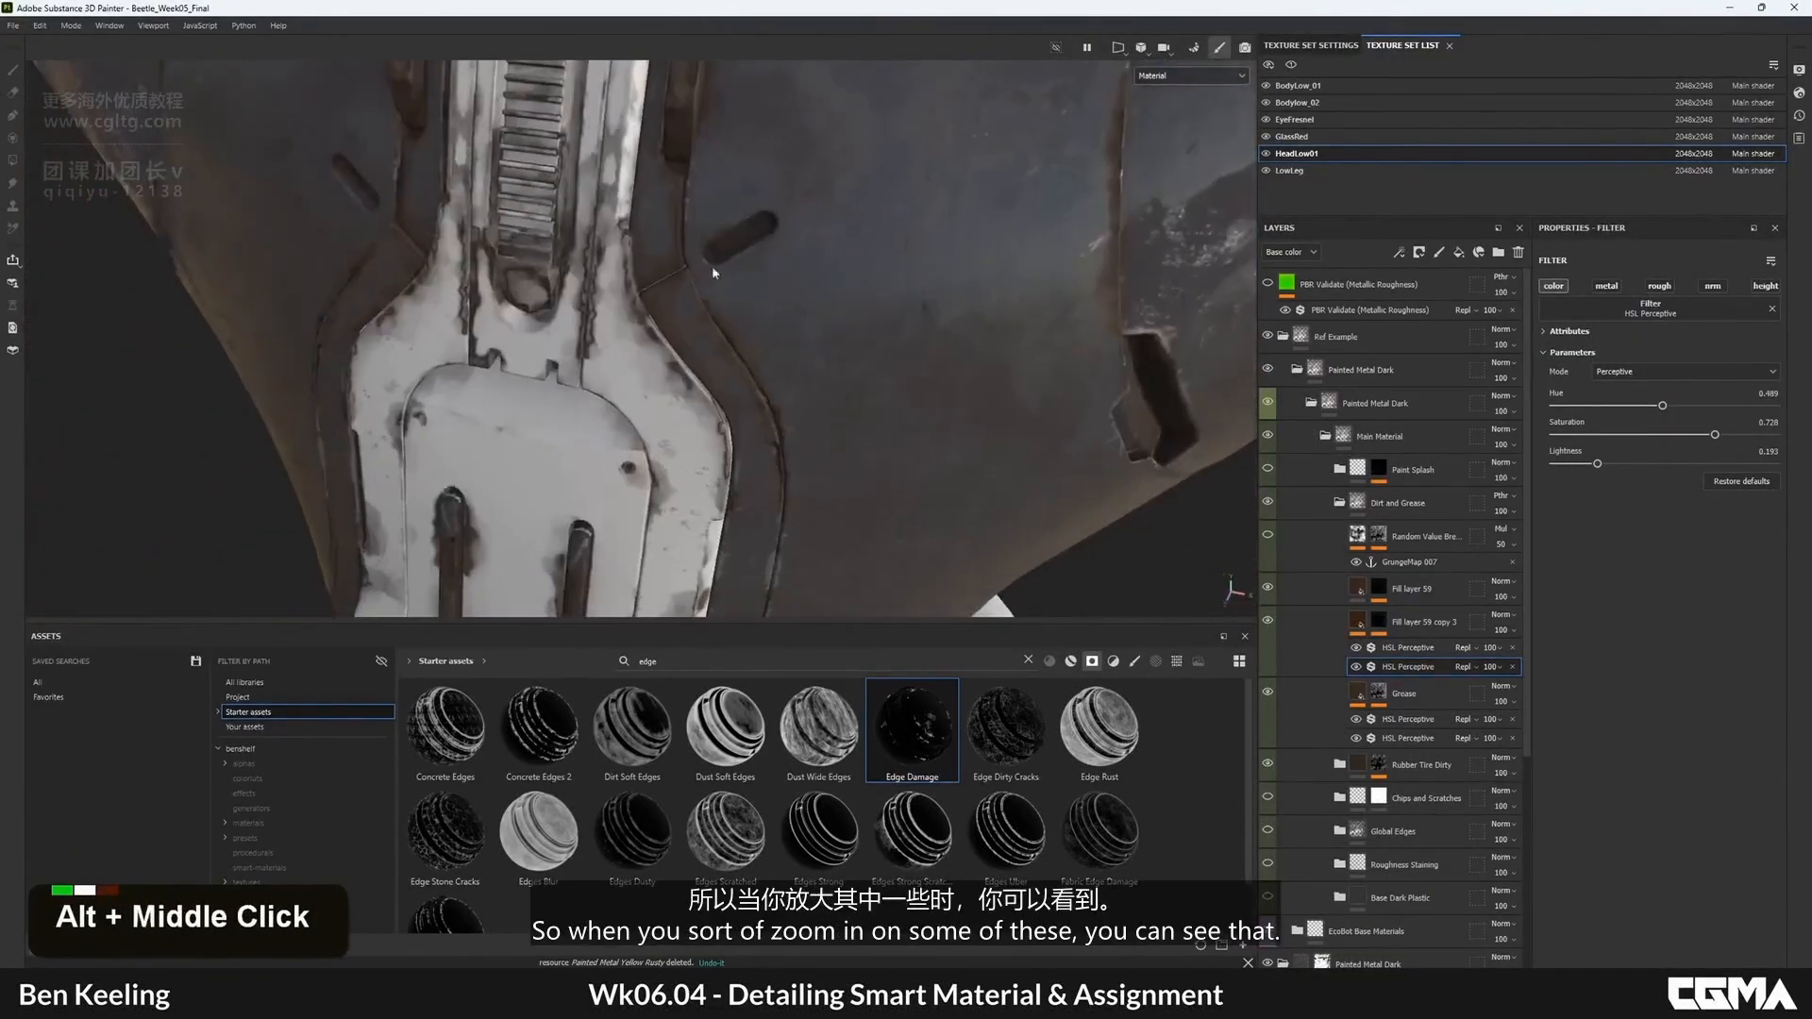
pyautogui.keyDown('alt'); pyautogui.moveTo(712, 265); pyautogui.dragTo(665, 189); pyautogui.keyUp('alt')
pyautogui.keyDown('alt'); pyautogui.moveTo(666, 189); pyautogui.dragTo(618, 85, button='right'); pyautogui.keyUp('alt')
pyautogui.keyDown('alt'); pyautogui.moveTo(618, 85); pyautogui.dragTo(680, 236, button='middle'); pyautogui.keyUp('alt')
pyautogui.keyDown('alt'); pyautogui.moveTo(680, 236); pyautogui.dragTo(1136, 426); pyautogui.keyUp('alt')
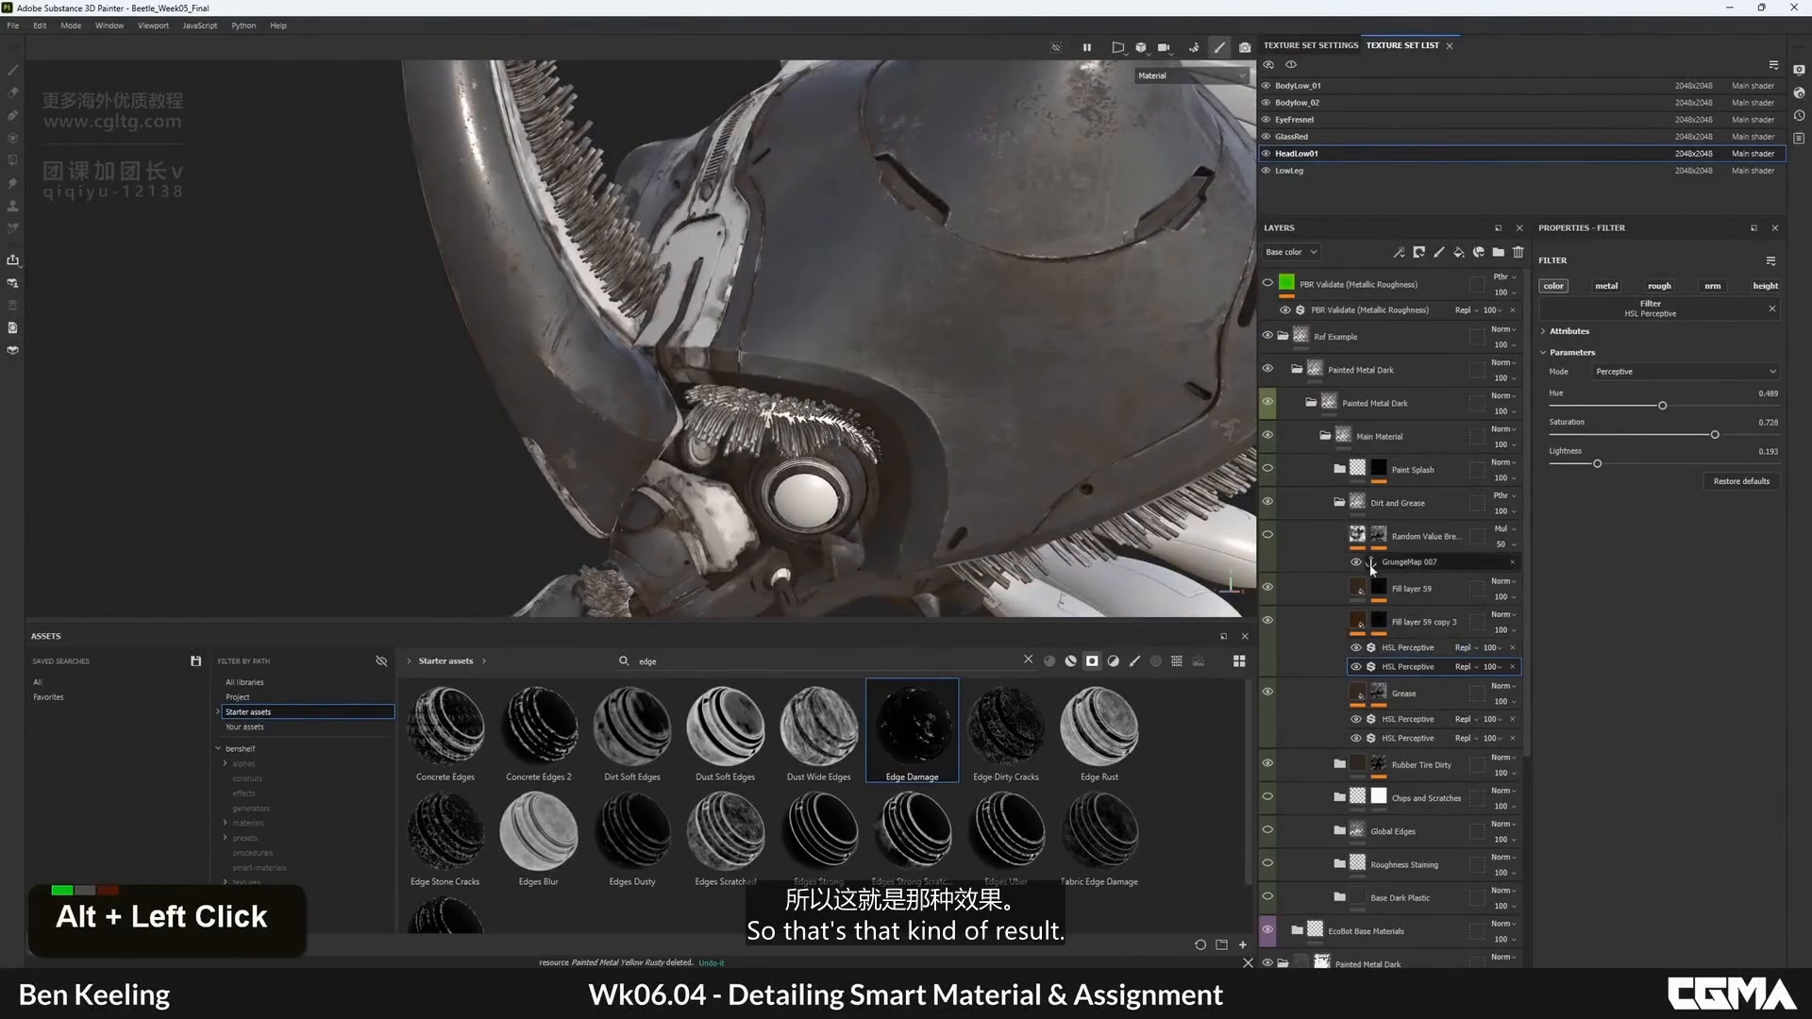
# - Hide the reference Dirt and Grease and Rubber Tire Dirty folders, and show the Dirt/Grease folder with its dirt fill layer
pyautogui.click(1340, 505)
pyautogui.click(1268, 502)
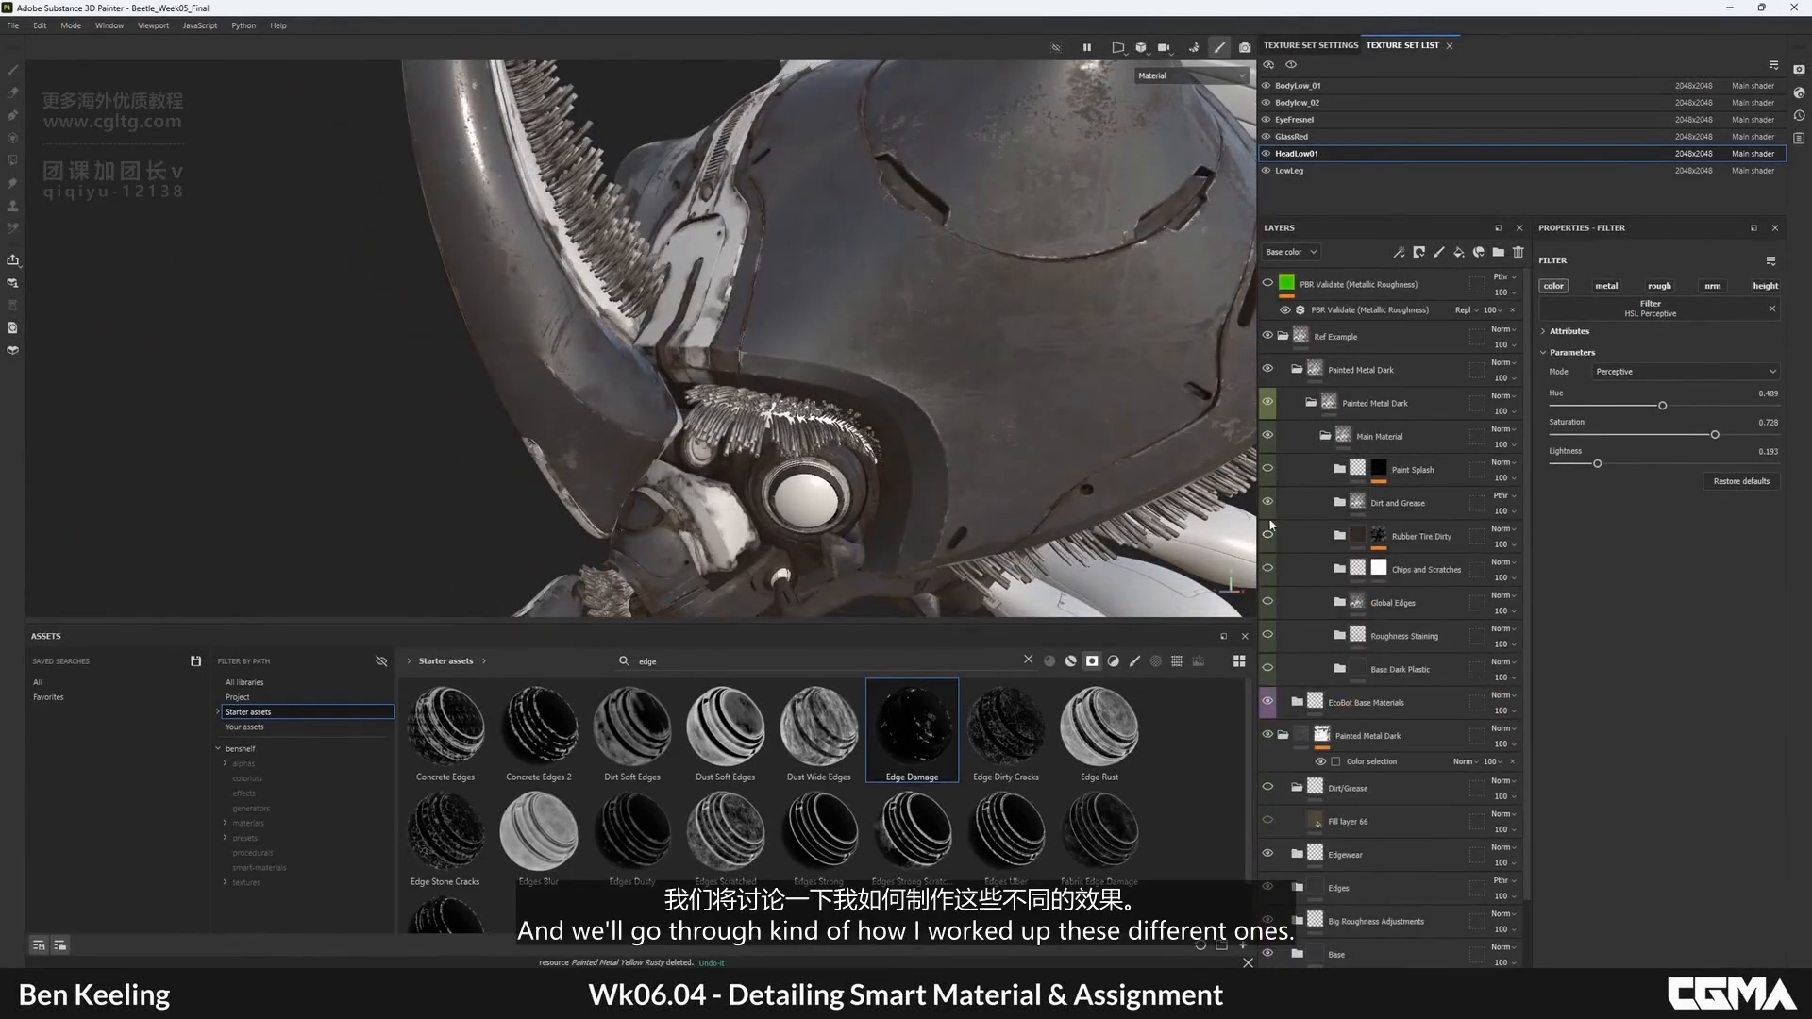
pyautogui.click(1268, 534)
pyautogui.scroll(-1, 1485, 816)
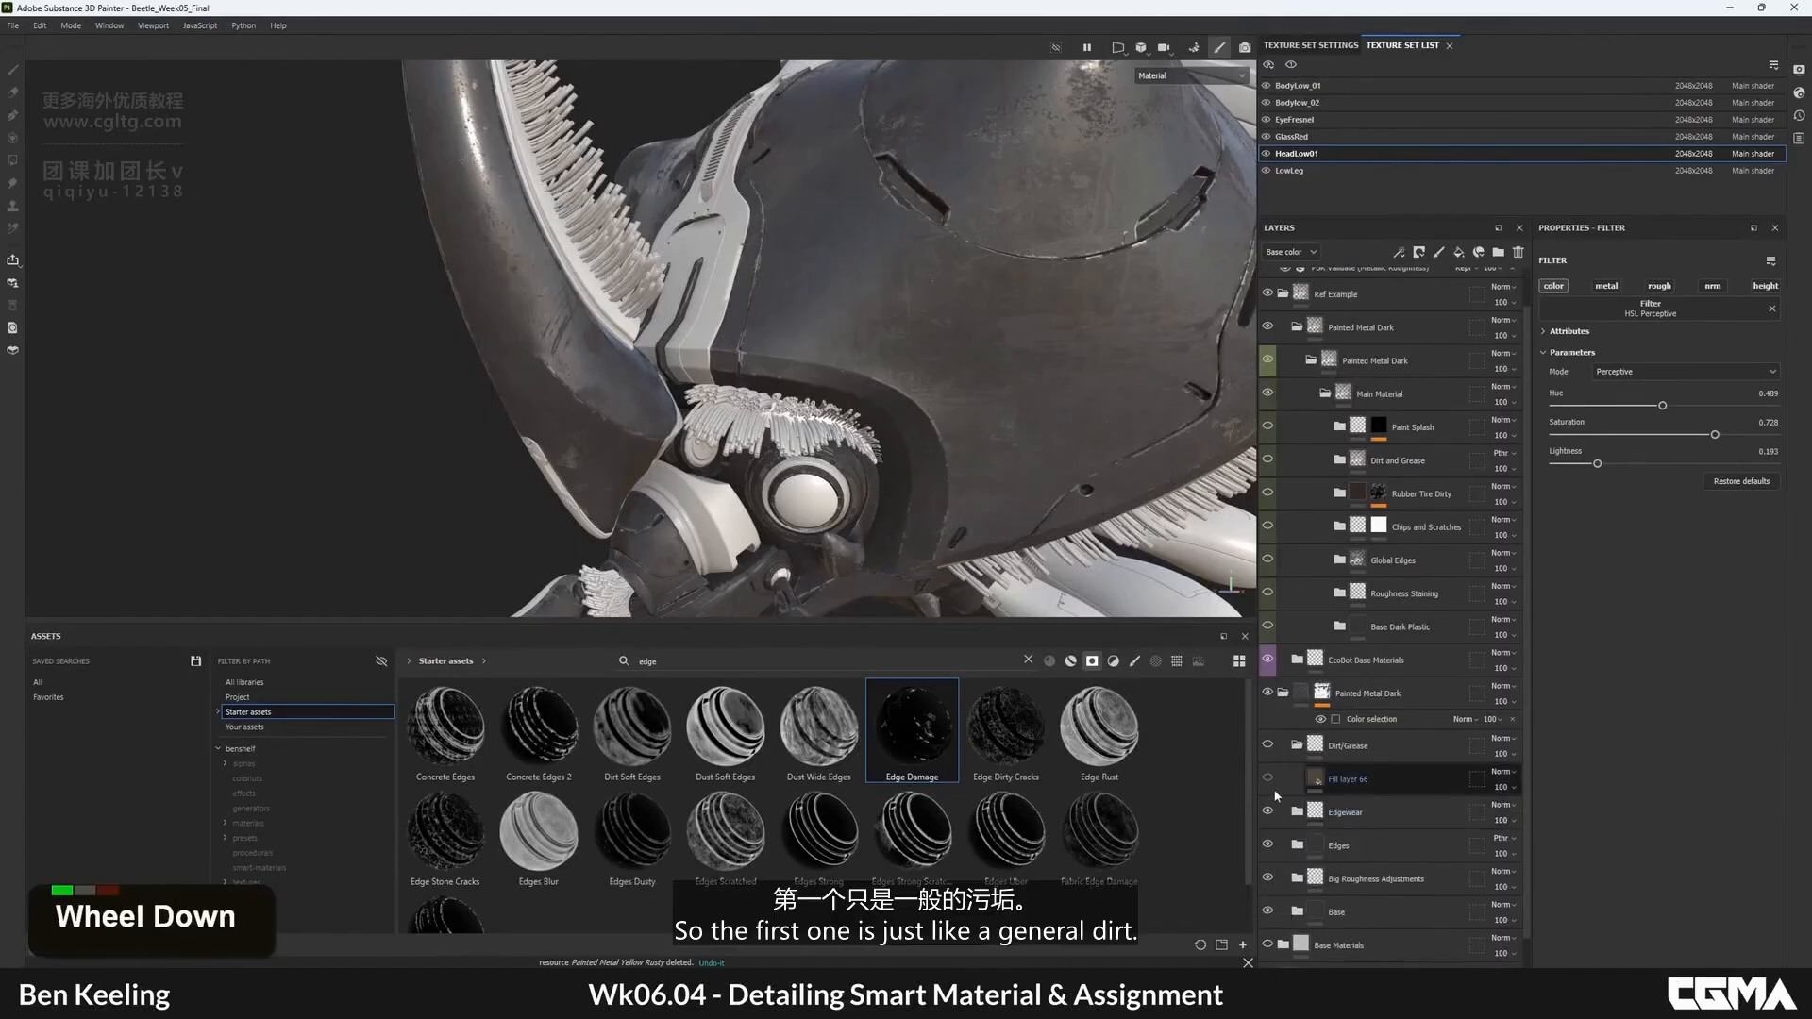
pyautogui.click(1349, 779)
pyautogui.click(1268, 746)
pyautogui.keyDown('alt'); pyautogui.moveTo(979, 410); pyautogui.dragTo(897, 417); pyautogui.keyUp('alt')
pyautogui.keyDown('alt'); pyautogui.moveTo(896, 418); pyautogui.dragTo(869, 209, button='middle'); pyautogui.keyUp('alt')
# - Add an HSL Perceptive filter to the dirt fill layer and set its lightness to 0.373
pyautogui.rightClick(1337, 786)
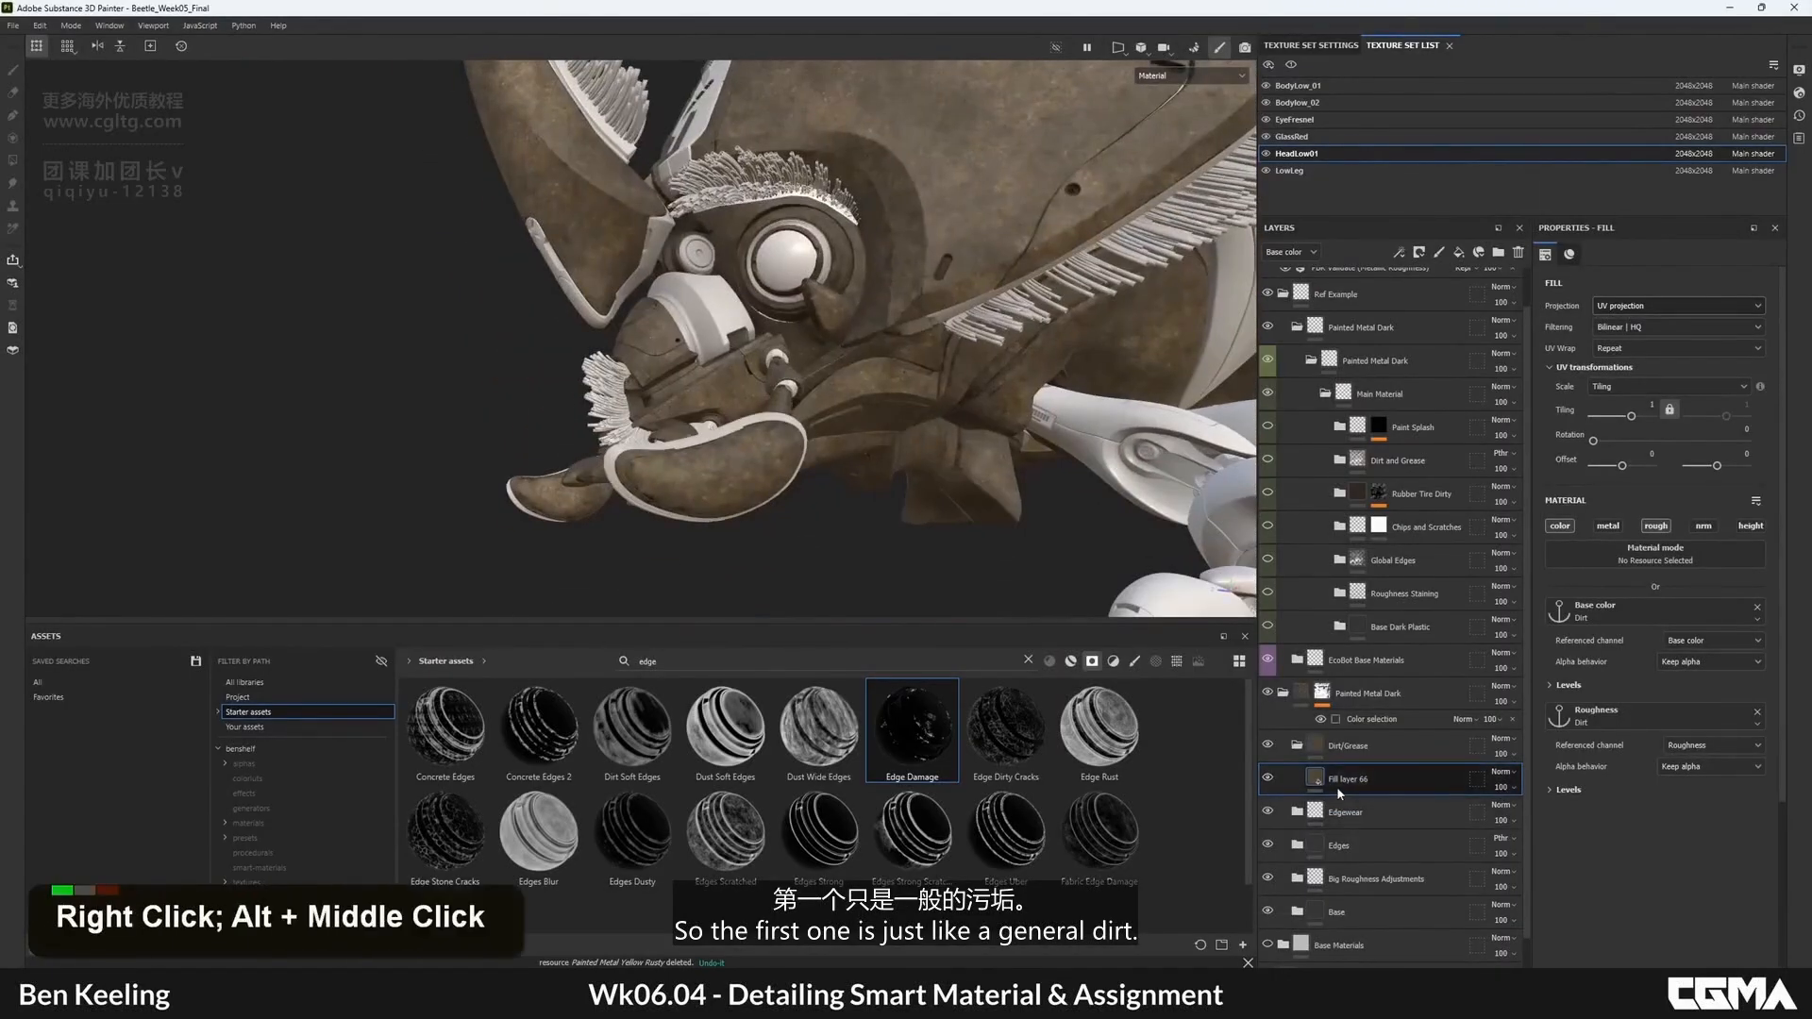
pyautogui.click(1402, 747)
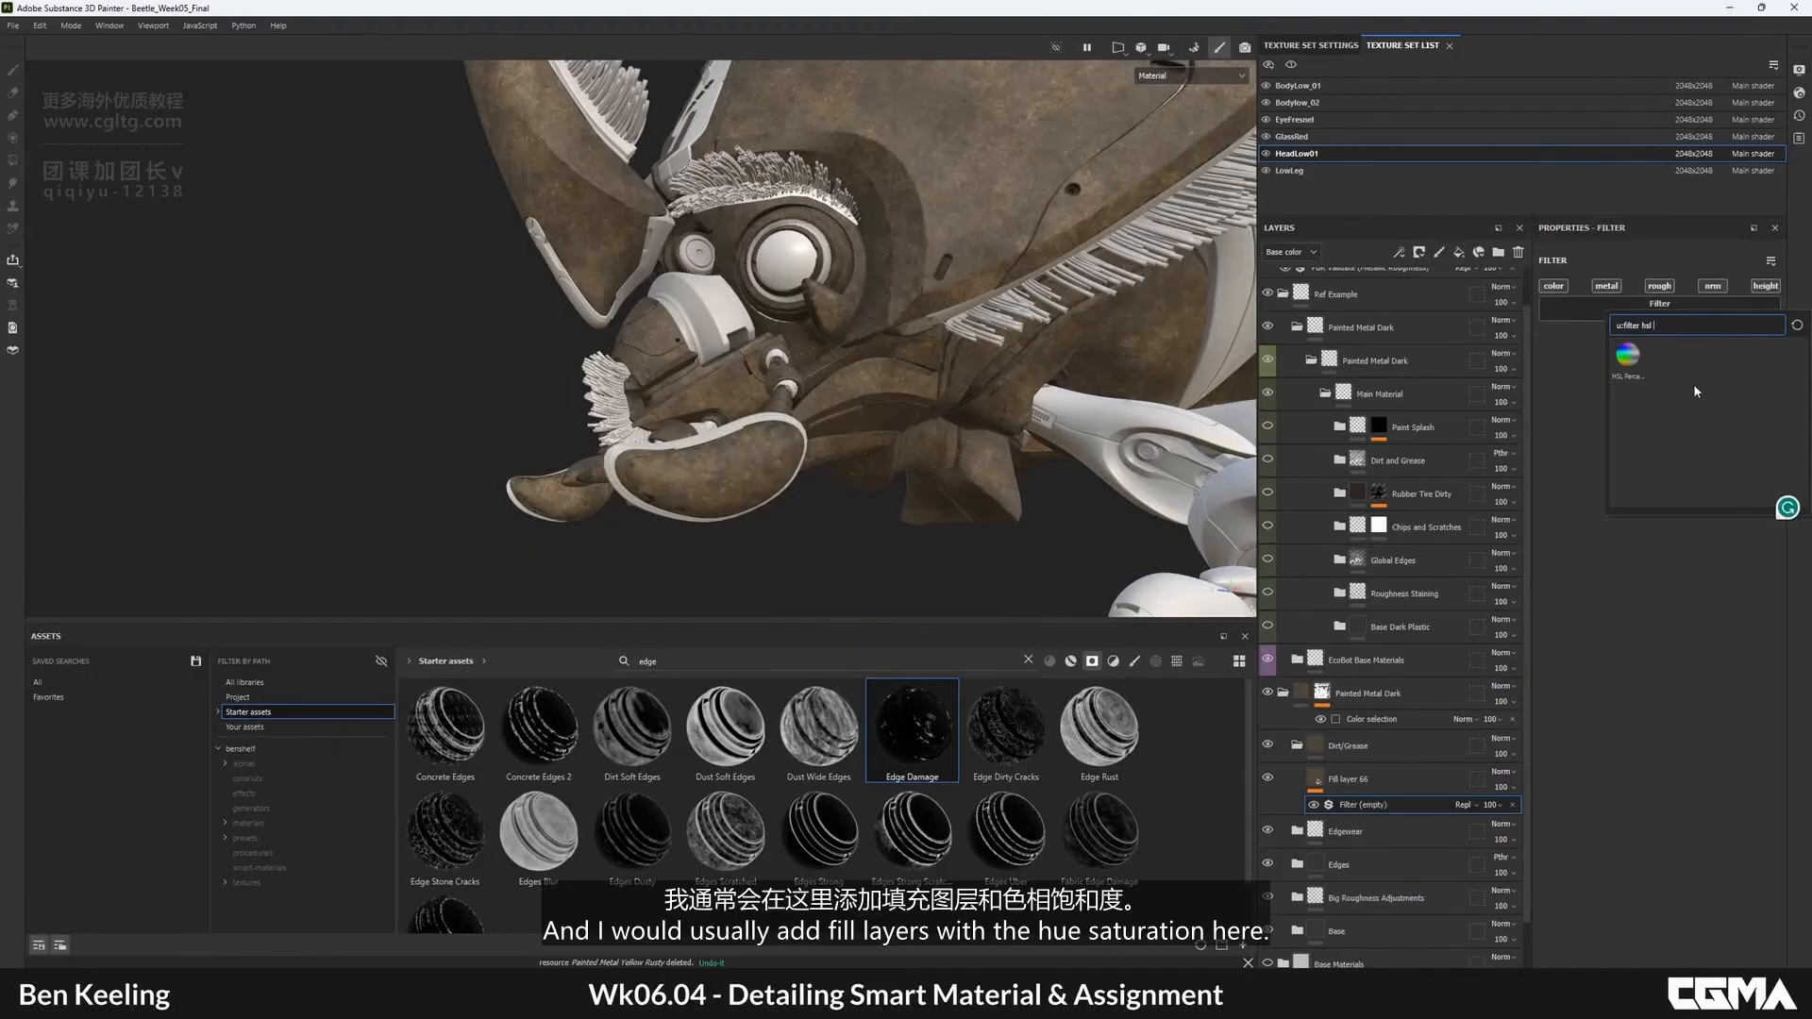
pyautogui.click(1627, 356)
pyautogui.moveTo(1665, 462); pyautogui.dragTo(1652, 463)
pyautogui.keyDown('alt'); pyautogui.moveTo(888, 349); pyautogui.dragTo(953, 364); pyautogui.keyUp('alt')
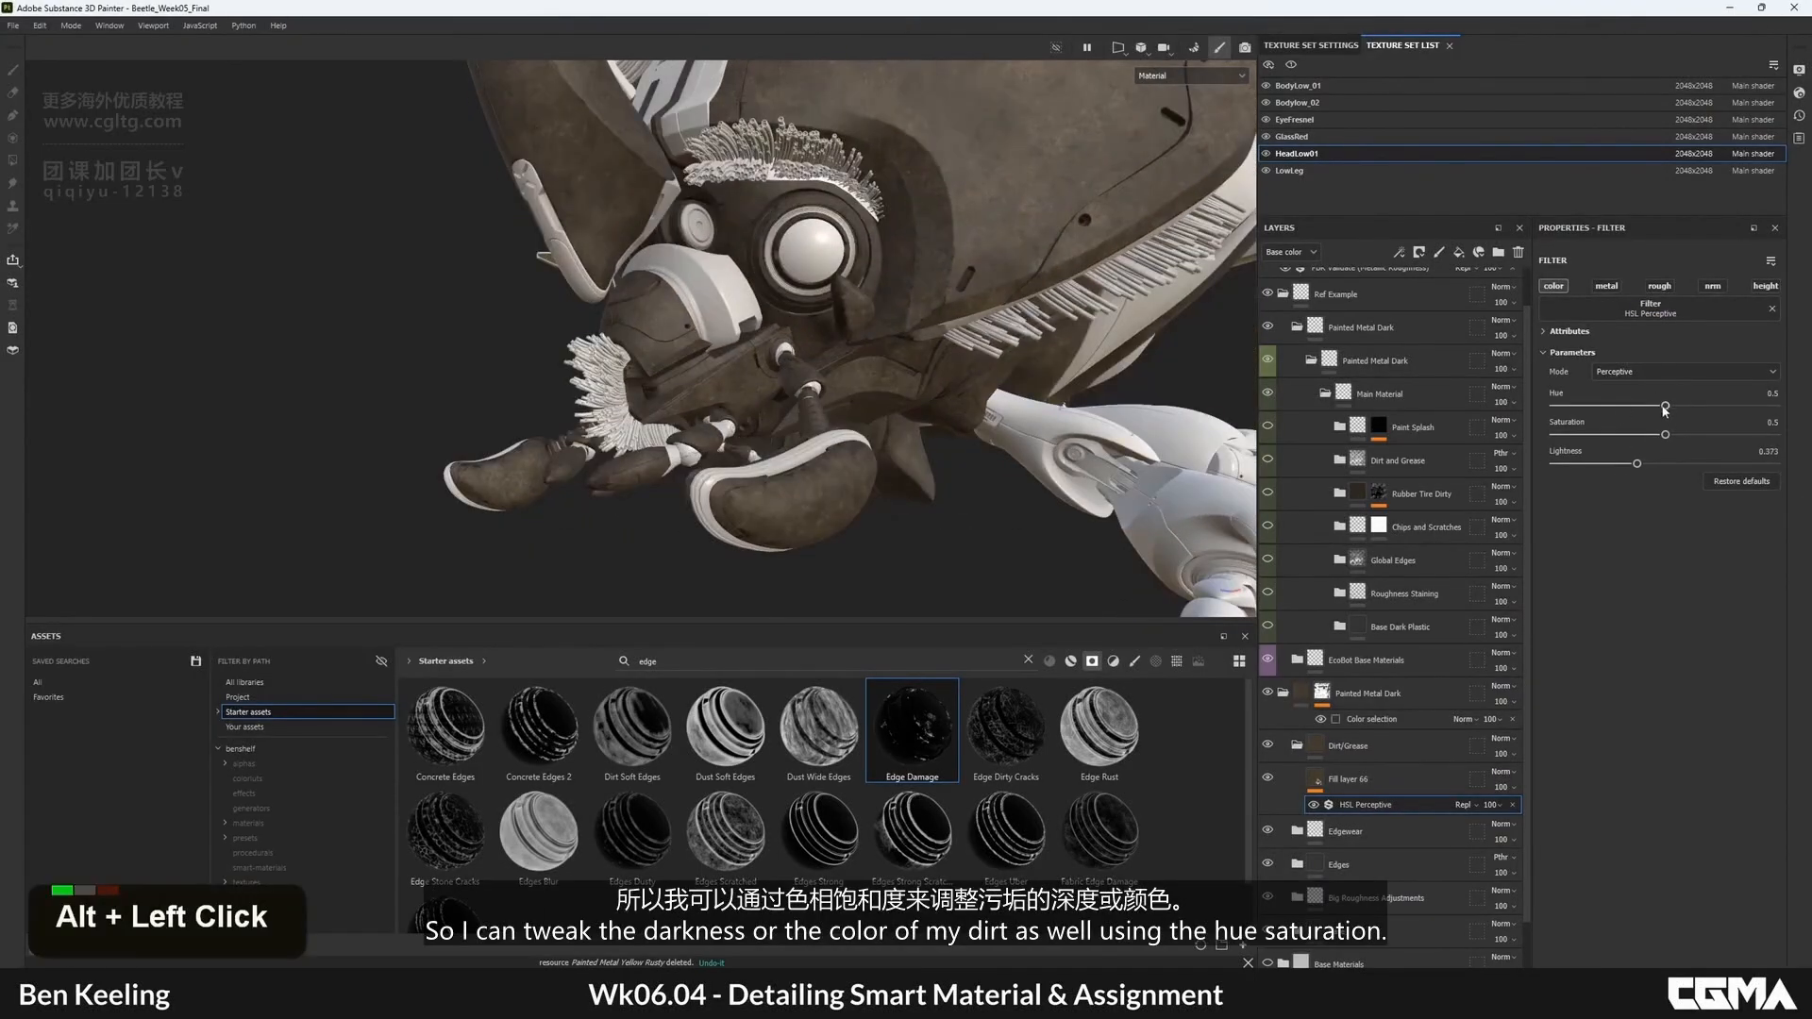
# - Try a lower hue on the dirt fill layer's HSL Perceptive filter and undo it
pyautogui.moveTo(1654, 411); pyautogui.dragTo(1593, 407)
pyautogui.hotkey('ctrl', 'z')
pyautogui.keyDown('alt'); pyautogui.moveTo(887, 376); pyautogui.dragTo(836, 373, button='right'); pyautogui.keyUp('alt')
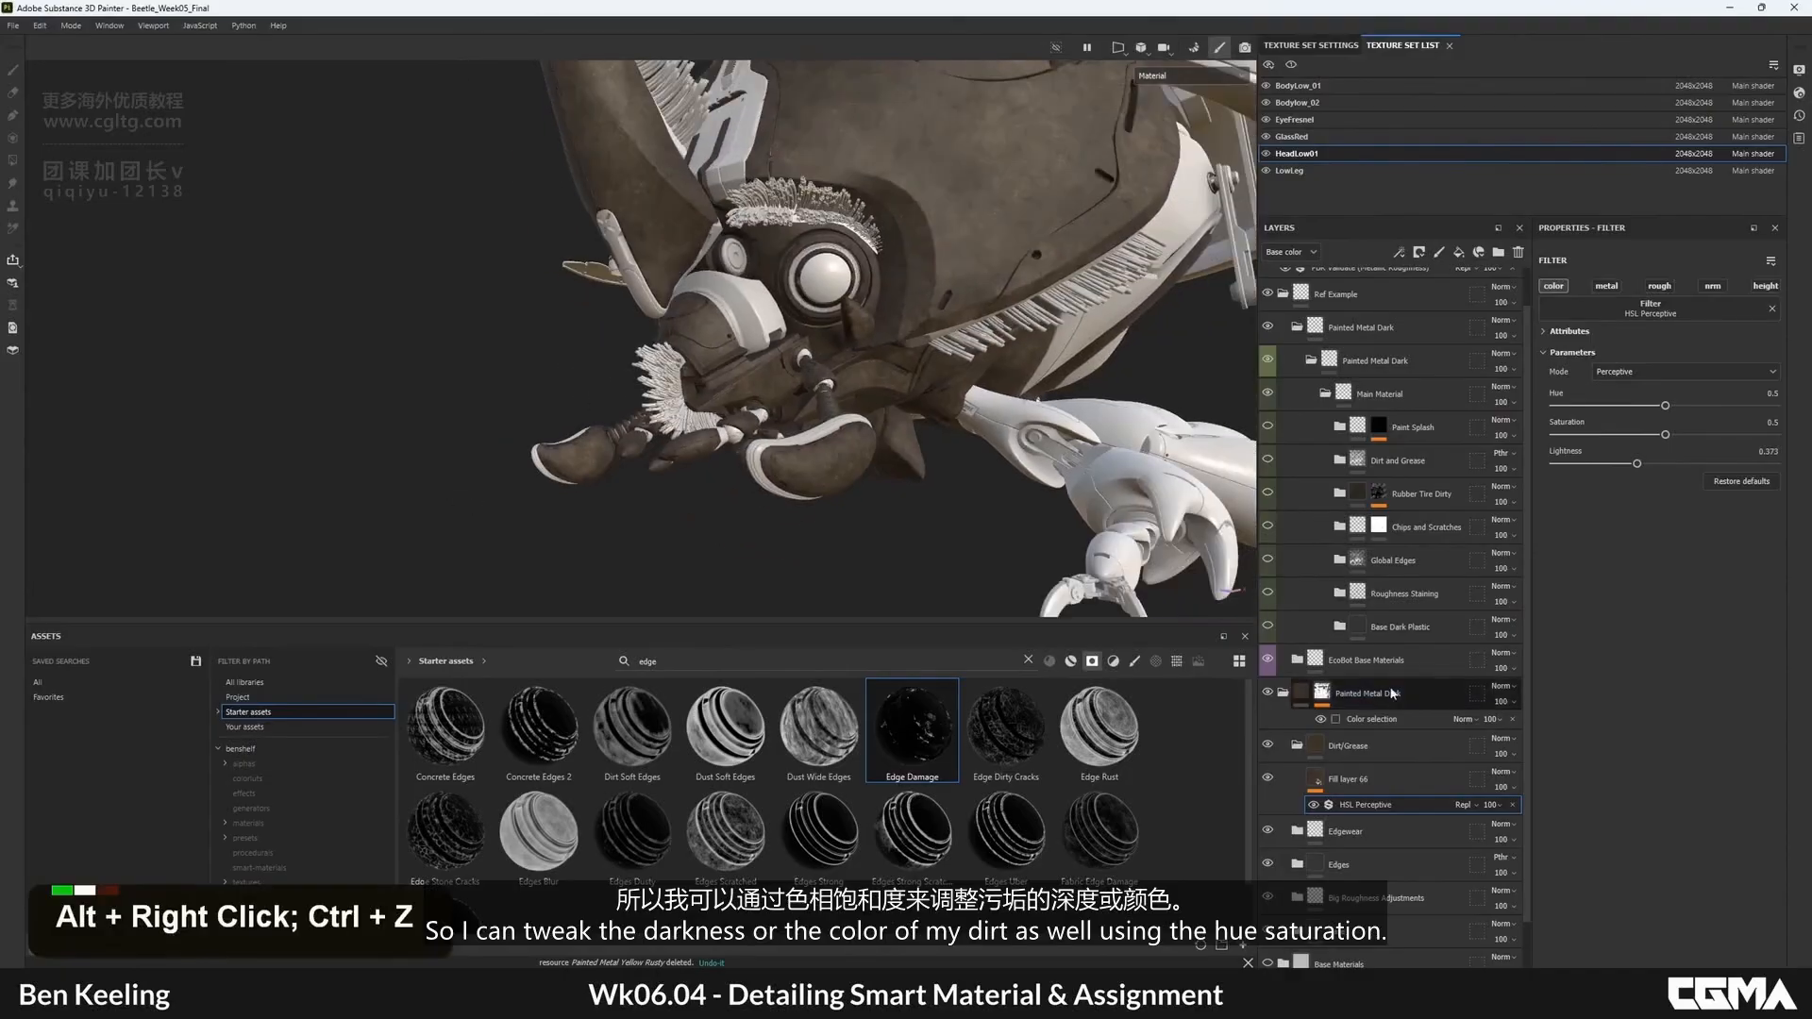
# - Add a black mask to the dirt fill layer, search the assets for "dirt" and apply the Dirt Dry smart mask to it
pyautogui.rightClick(1350, 791)
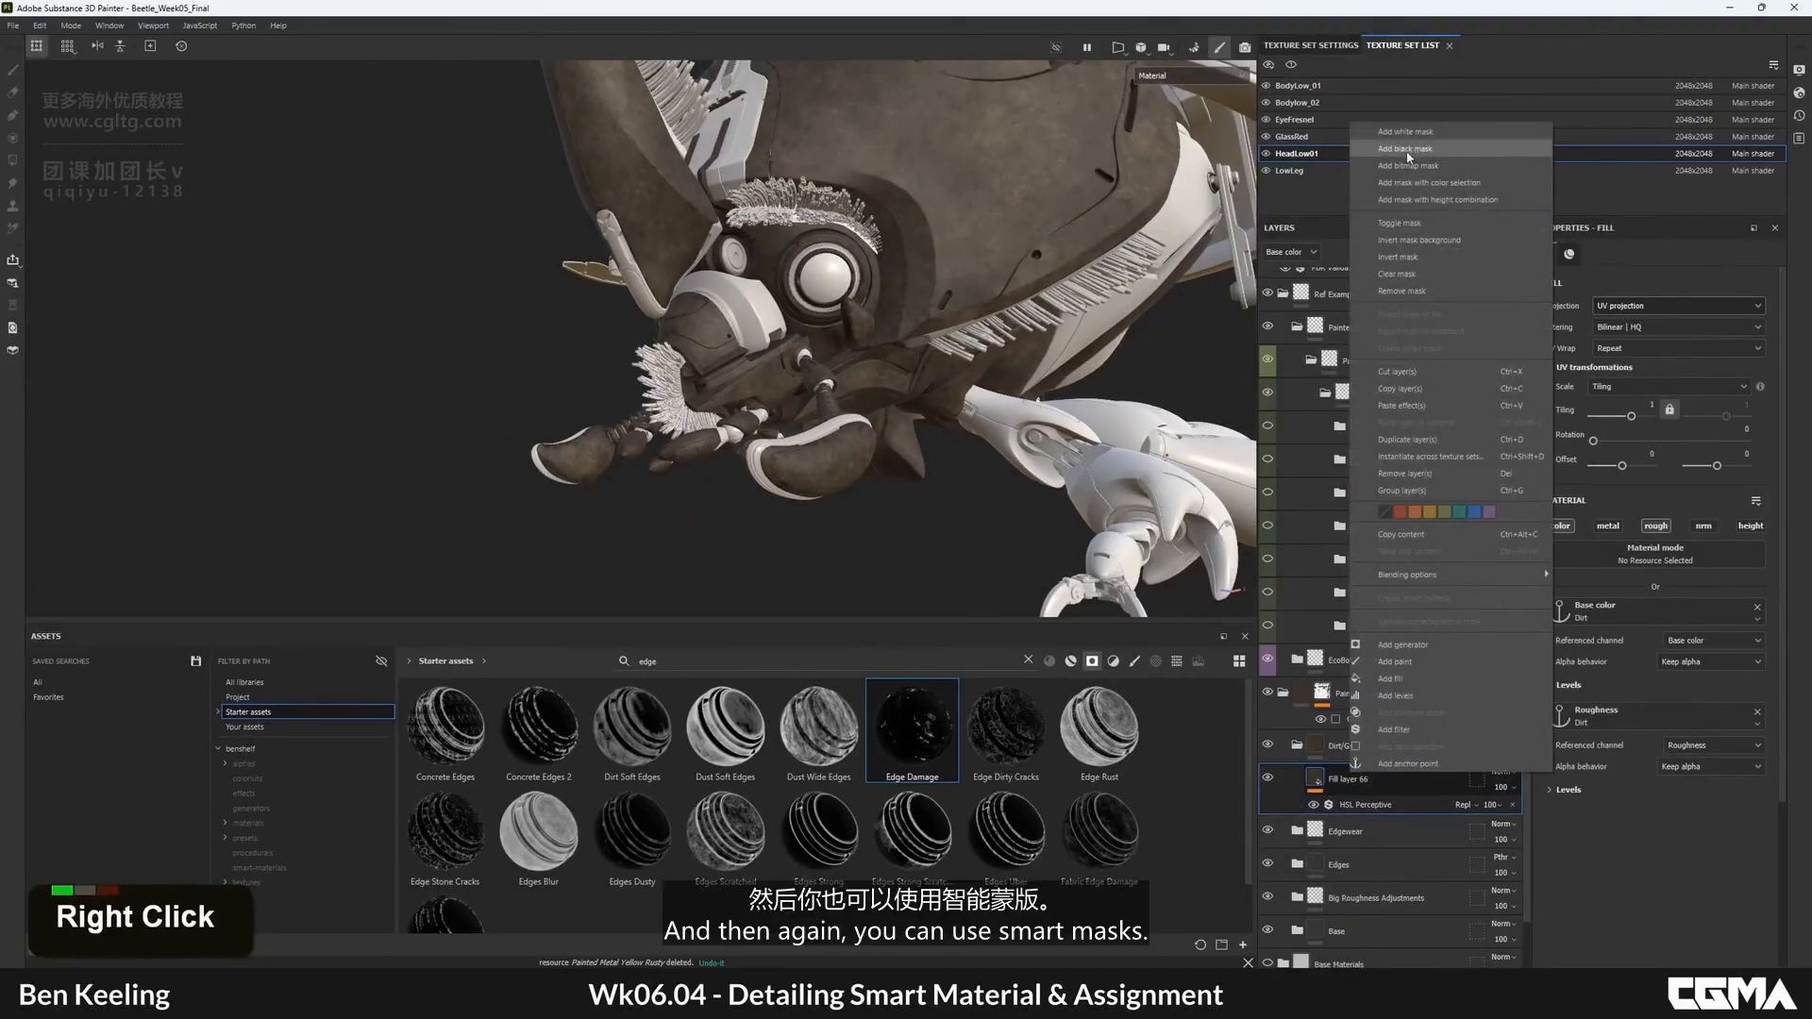
pyautogui.click(1397, 149)
pyautogui.doubleClick(688, 665)
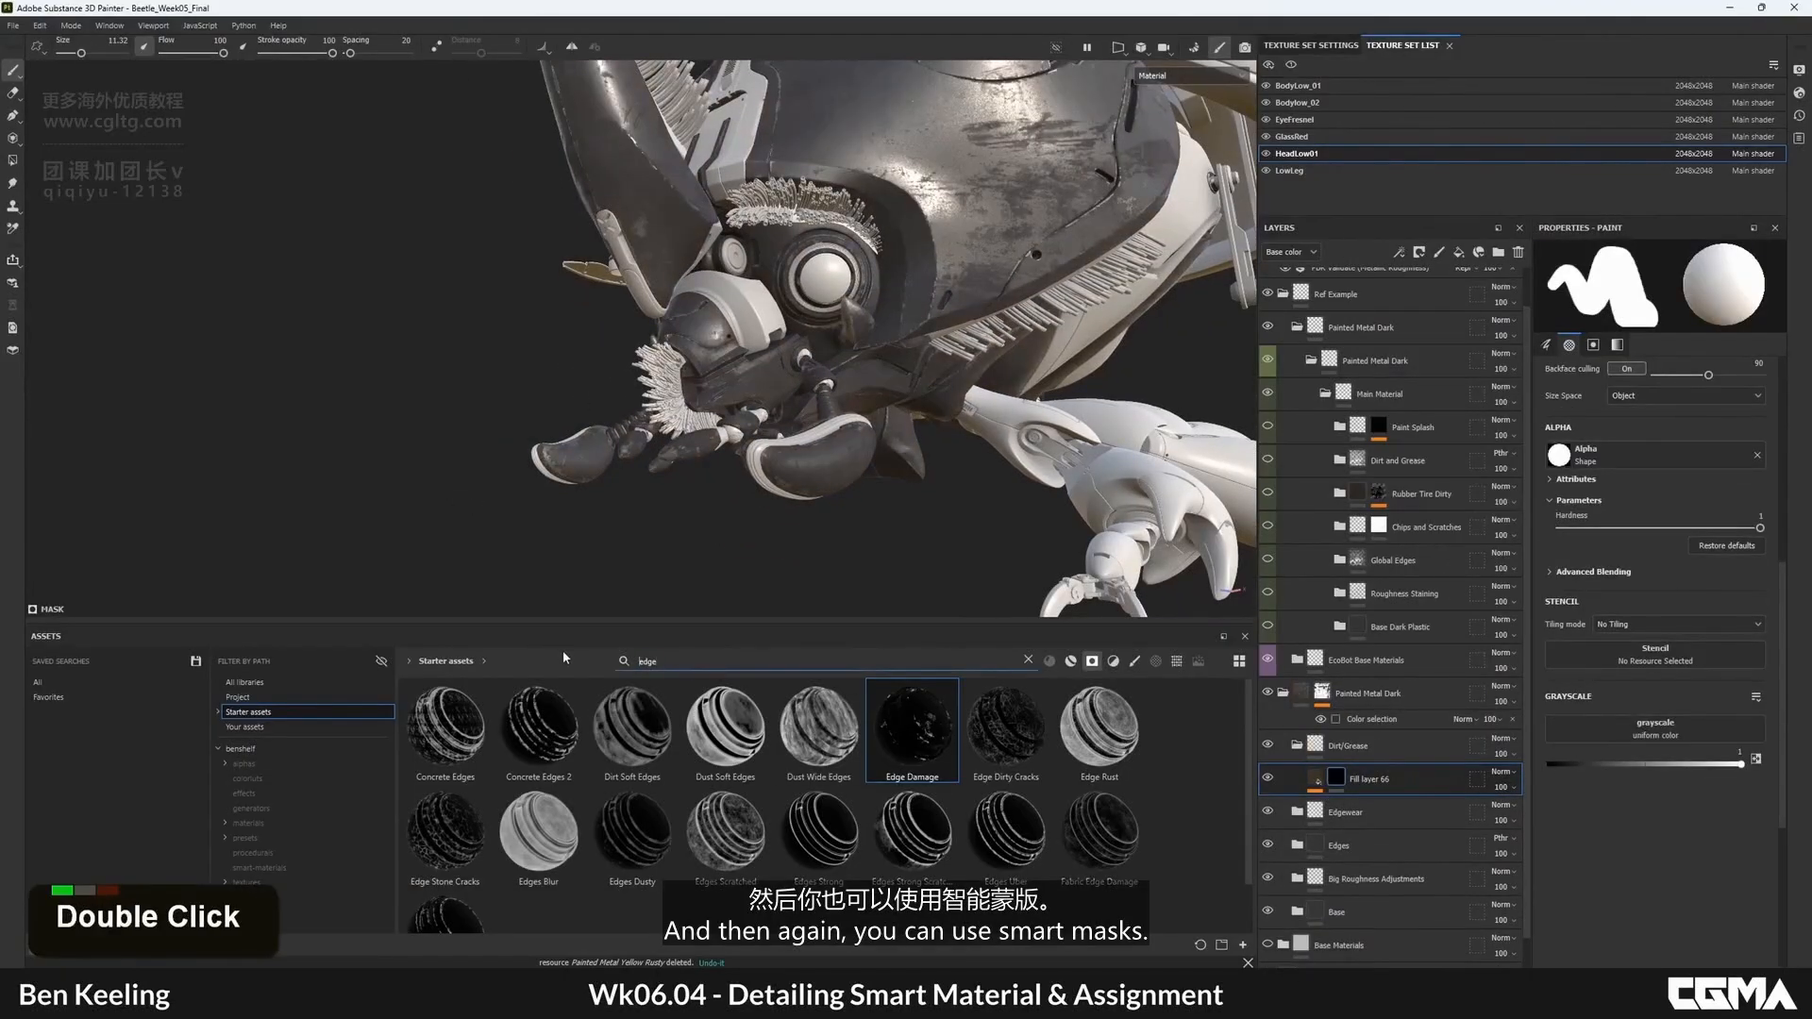
pyautogui.hotkey('ctrl', 'a')
pyautogui.press('BackSpace')
pyautogui.write('dirt')
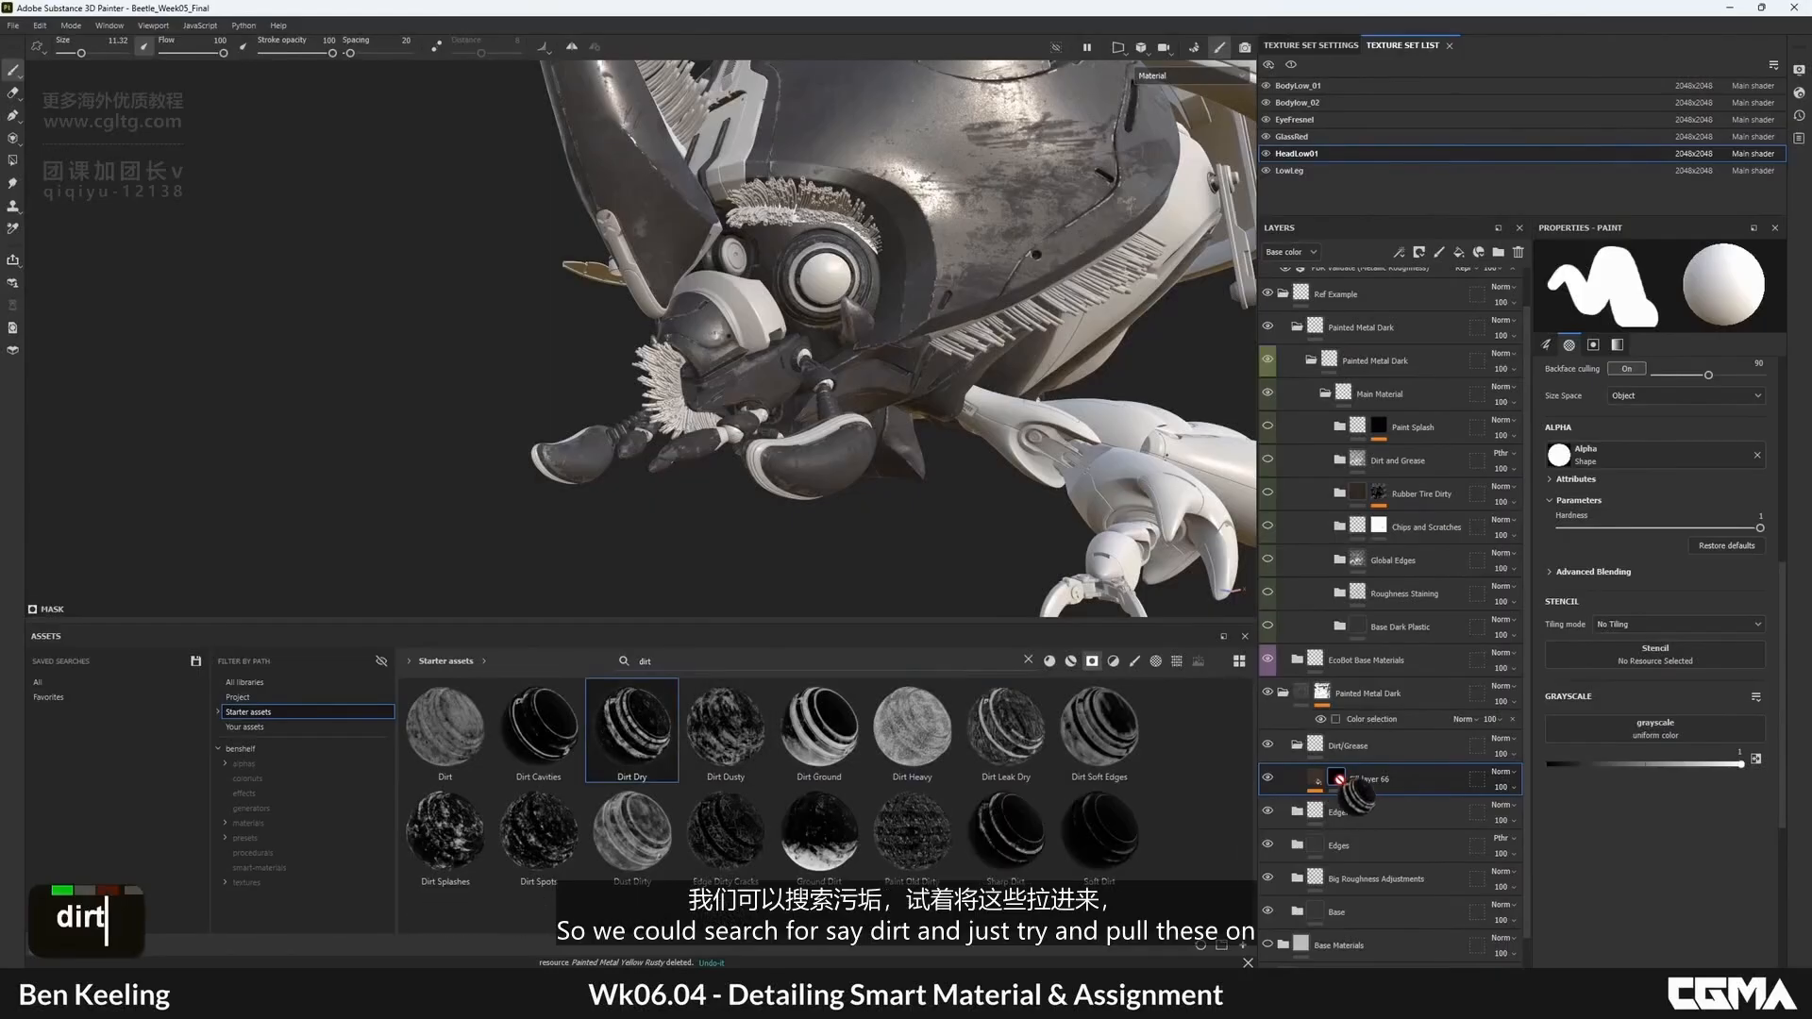
pyautogui.moveTo(1339, 780); pyautogui.dragTo(1338, 780)
pyautogui.keyDown('alt'); pyautogui.moveTo(944, 199); pyautogui.dragTo(928, 407); pyautogui.keyUp('alt')
pyautogui.keyDown('alt'); pyautogui.moveTo(928, 408); pyautogui.dragTo(1217, 693, button='right'); pyautogui.keyUp('alt')
pyautogui.keyDown('alt'); pyautogui.moveTo(1217, 694); pyautogui.dragTo(1260, 731); pyautogui.keyUp('alt')
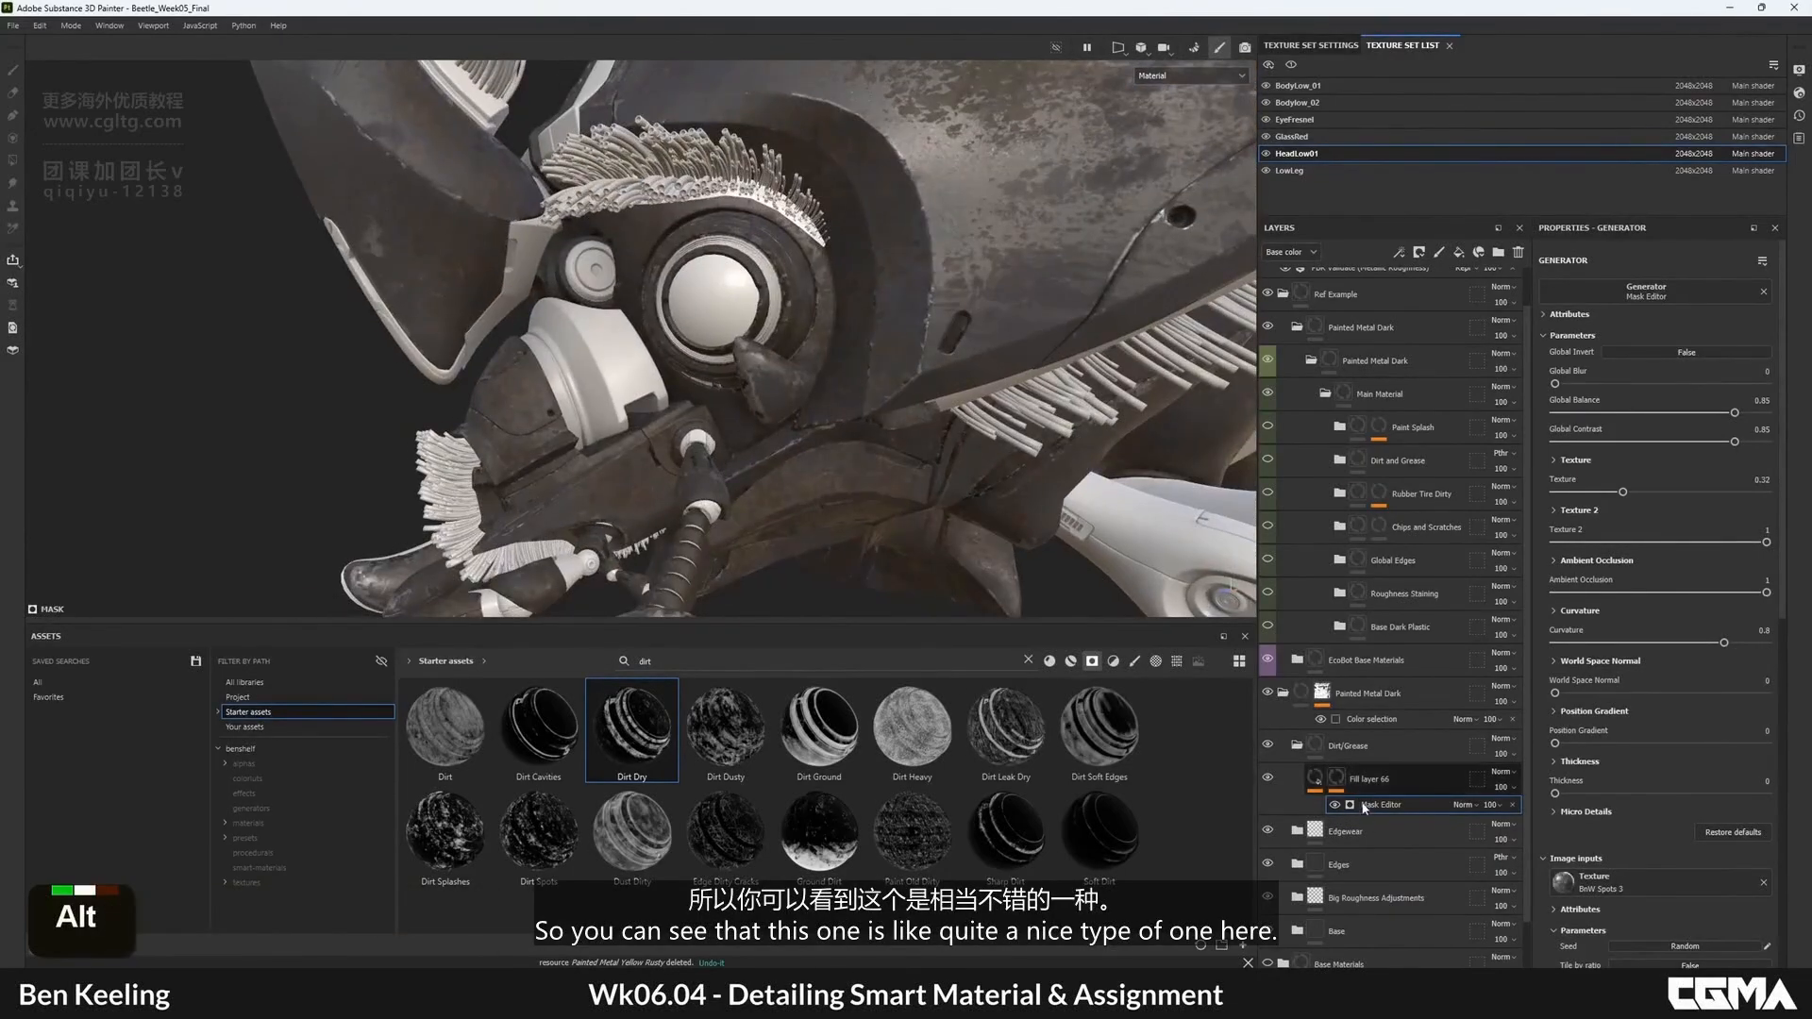
# - Apply the Dirt Cavities smart mask to the dirt fill layer in the Dirt/Grease folder
pyautogui.keyDown('alt'); pyautogui.click(1067, 582); pyautogui.keyUp('alt')
pyautogui.keyDown('alt'); pyautogui.moveTo(860, 409); pyautogui.dragTo(703, 472, button='right'); pyautogui.keyUp('alt')
pyautogui.keyDown('alt'); pyautogui.moveTo(703, 472); pyautogui.dragTo(721, 668); pyautogui.keyUp('alt')
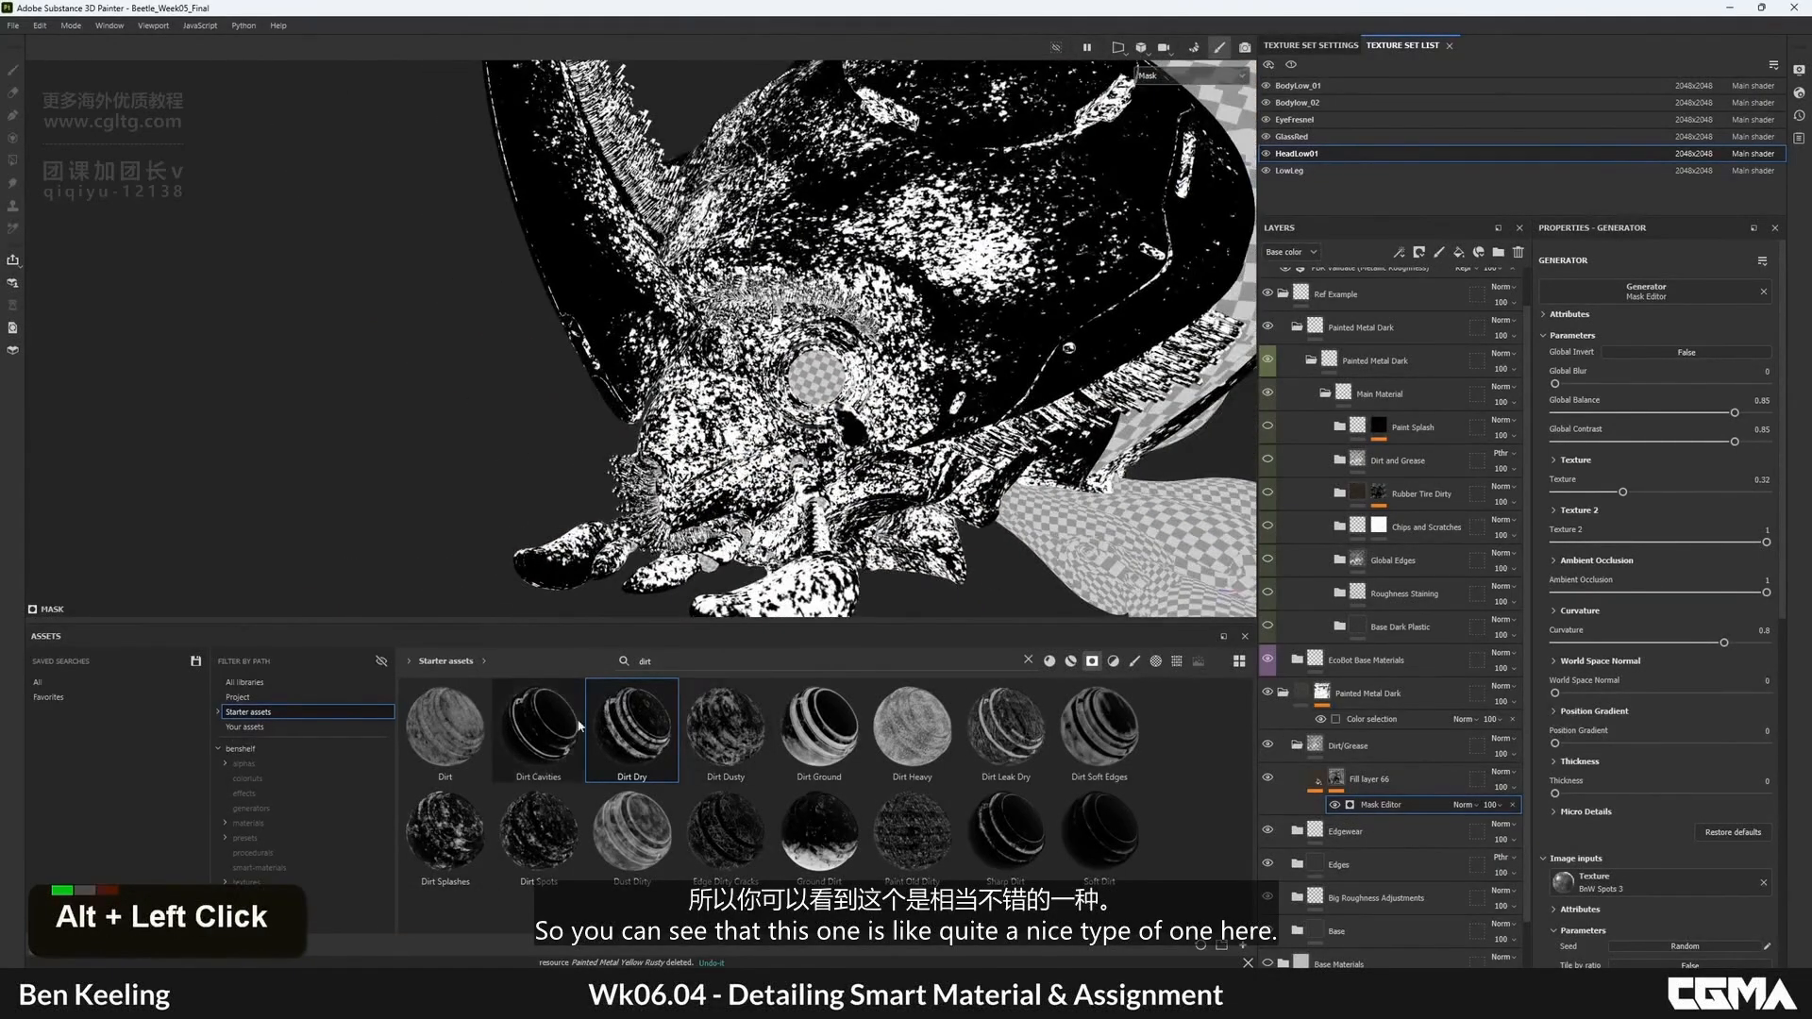
pyautogui.moveTo(533, 722); pyautogui.dragTo(1345, 785)
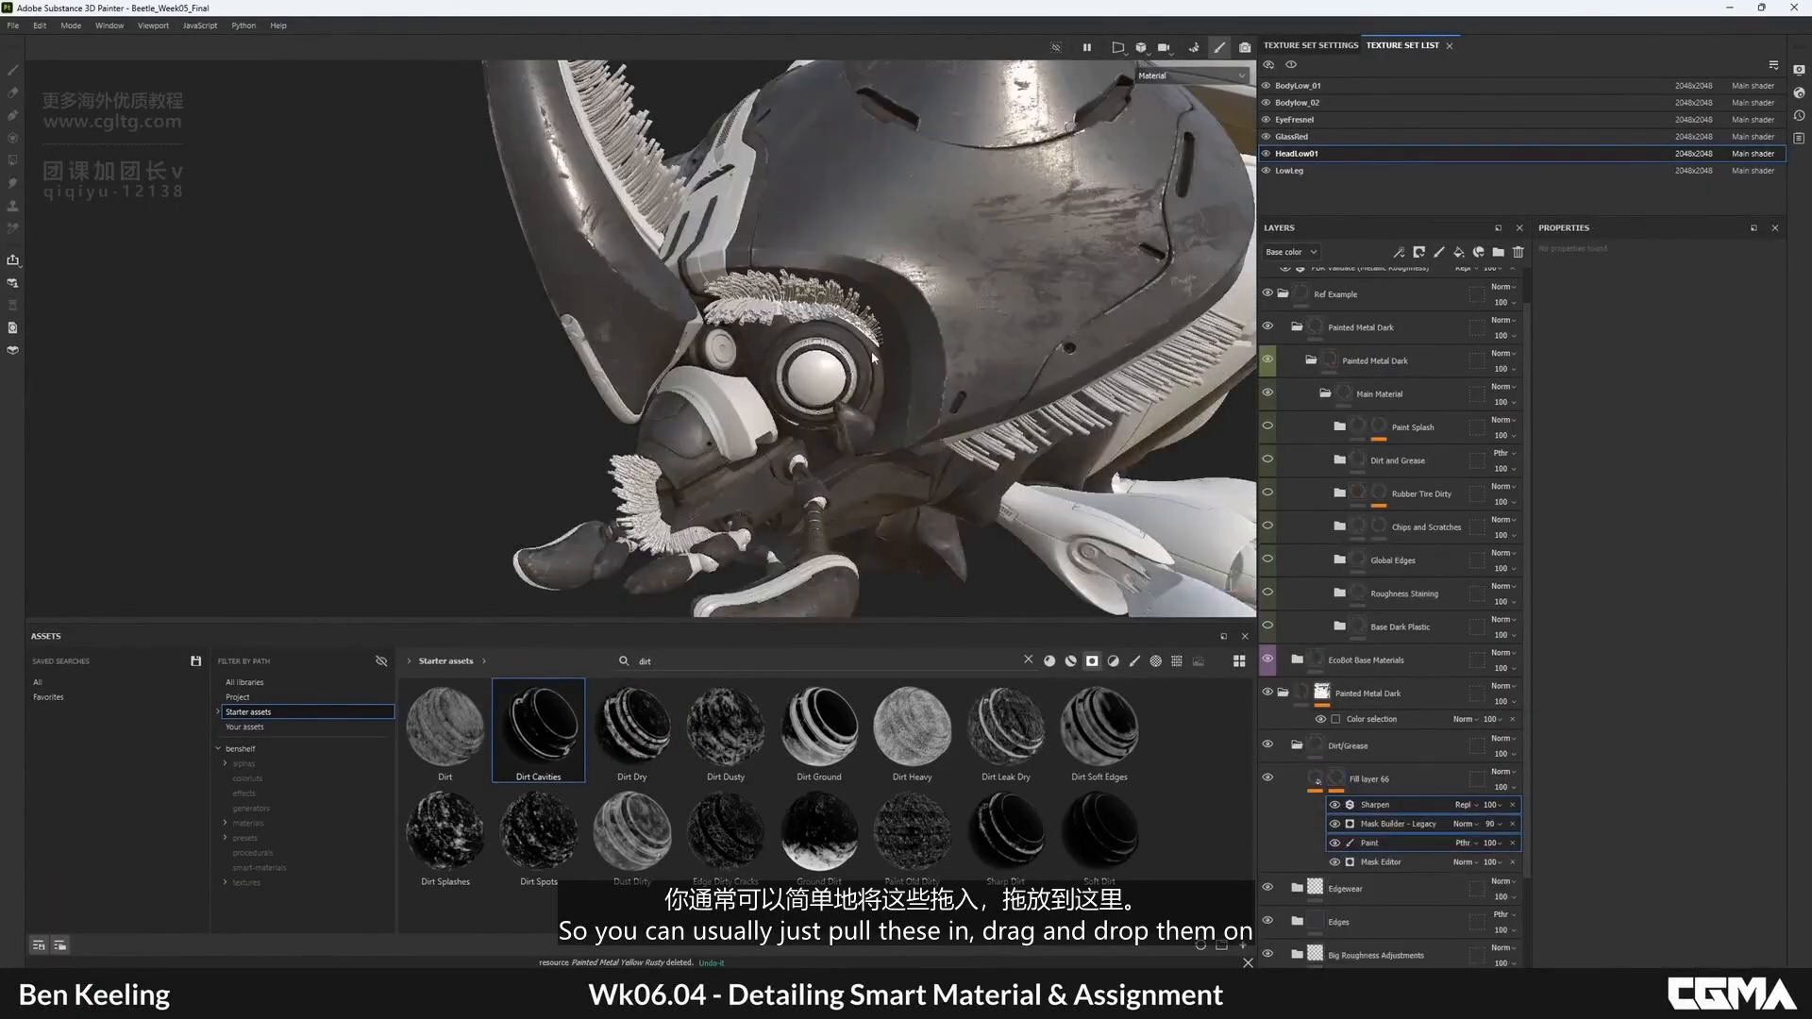
# - Examine the dirt fill layer's mask on its own and compare the head with that layer hidden and shown
pyautogui.keyDown('alt'); pyautogui.moveTo(883, 403); pyautogui.dragTo(907, 316); pyautogui.keyUp('alt')
pyautogui.keyDown('alt'); pyautogui.moveTo(906, 316); pyautogui.dragTo(1359, 623, button='right'); pyautogui.keyUp('alt')
pyautogui.keyDown('alt'); pyautogui.moveTo(1359, 622); pyautogui.dragTo(1414, 708); pyautogui.keyUp('alt')
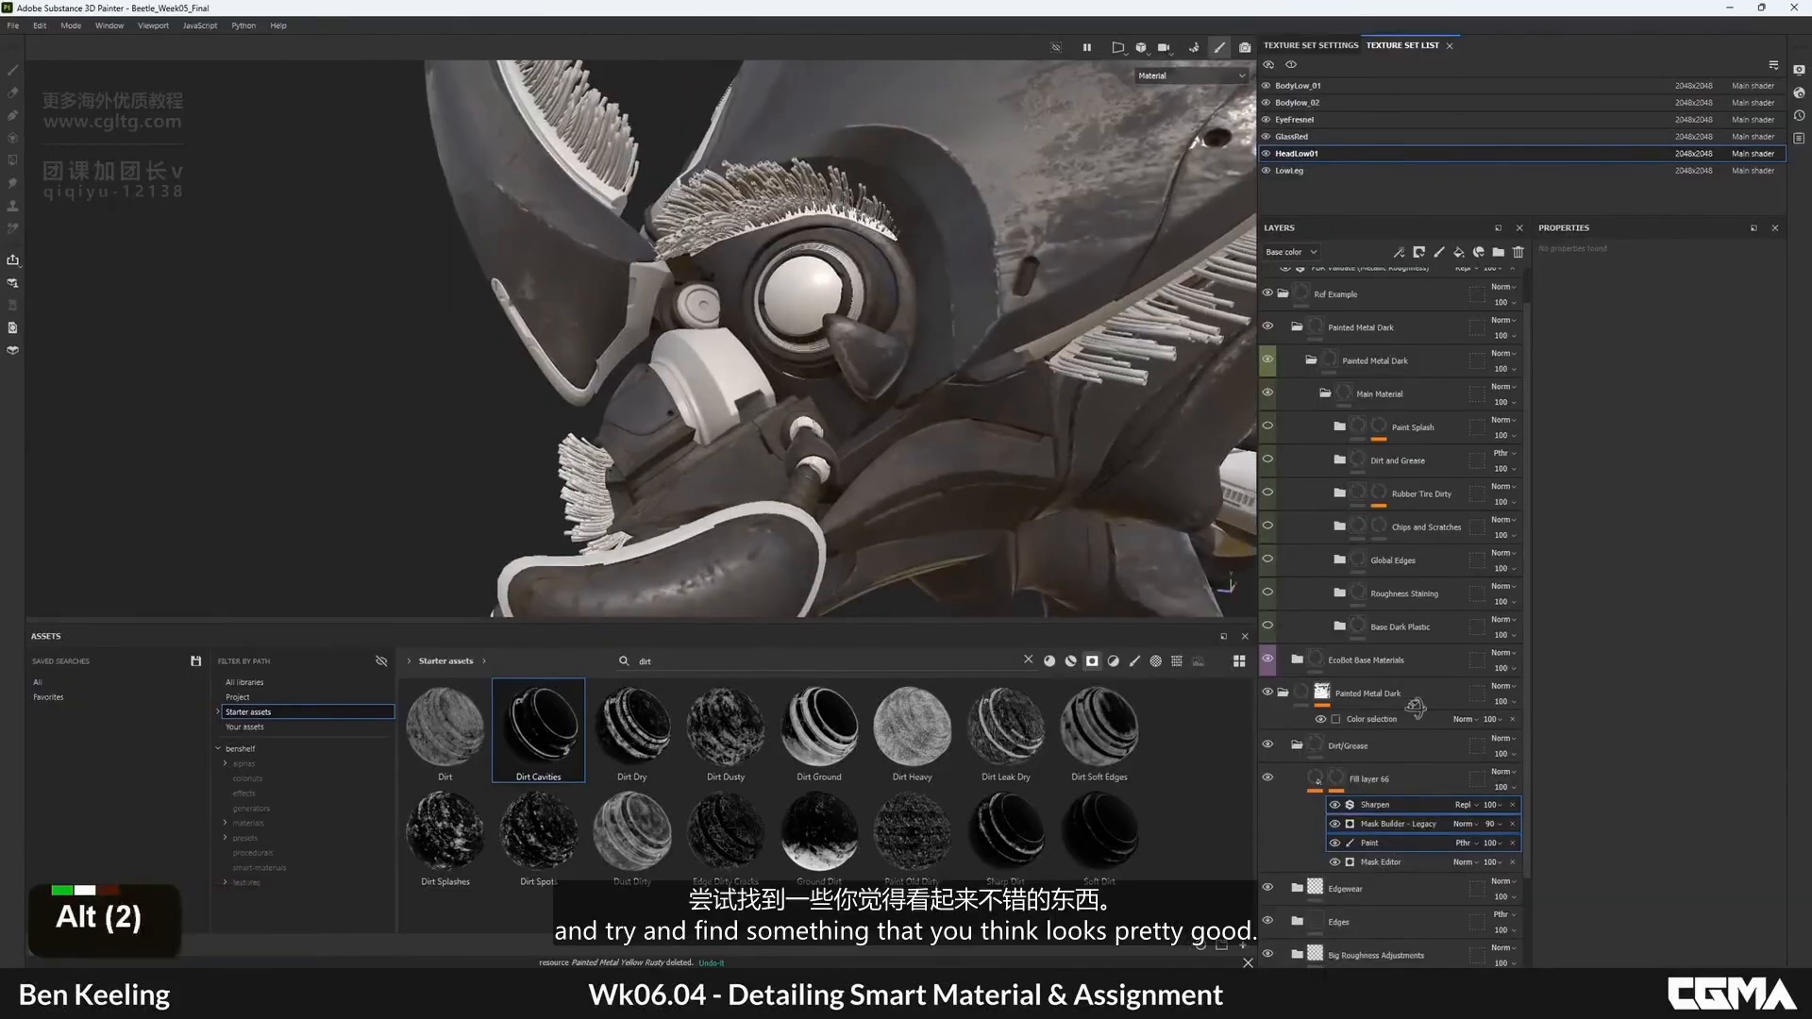
pyautogui.keyDown('alt'); pyautogui.click(1339, 780); pyautogui.keyUp('alt')
pyautogui.keyDown('alt'); pyautogui.click(1339, 780); pyautogui.keyUp('alt')
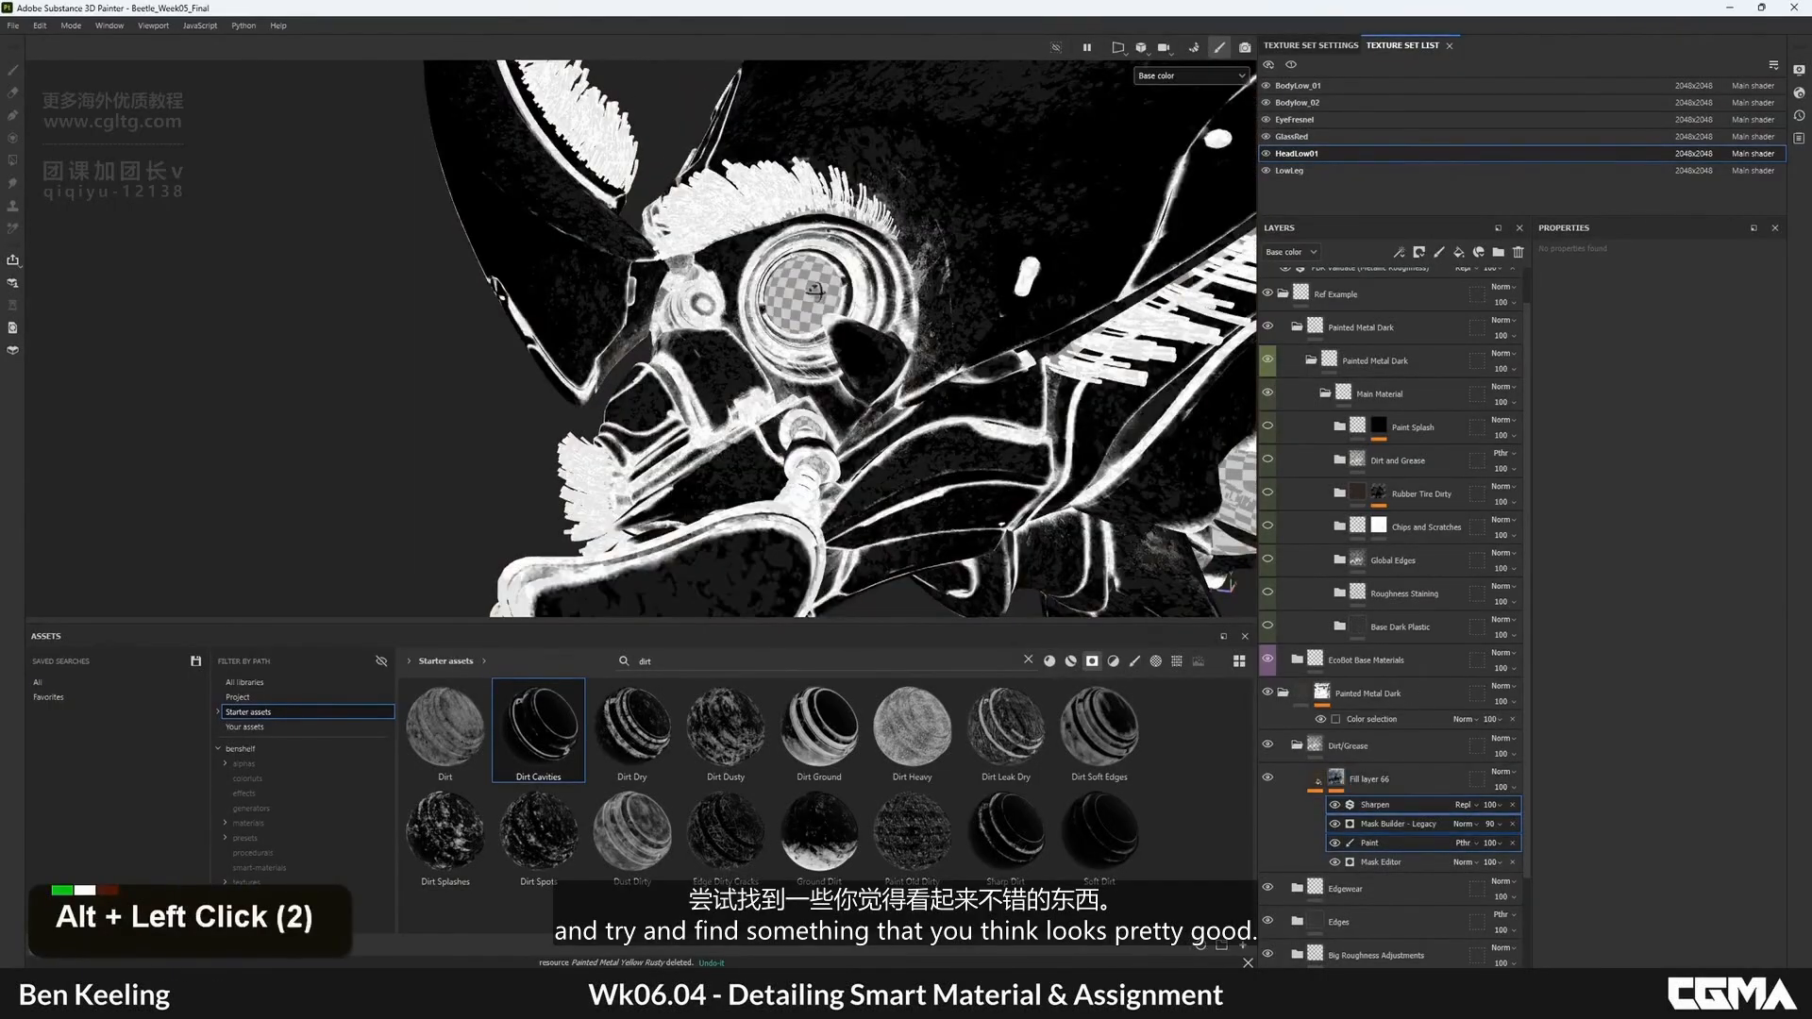
pyautogui.keyDown('alt'); pyautogui.moveTo(914, 302); pyautogui.dragTo(1375, 720); pyautogui.keyUp('alt')
pyautogui.press('m')
pyautogui.doubleClick(1268, 778)
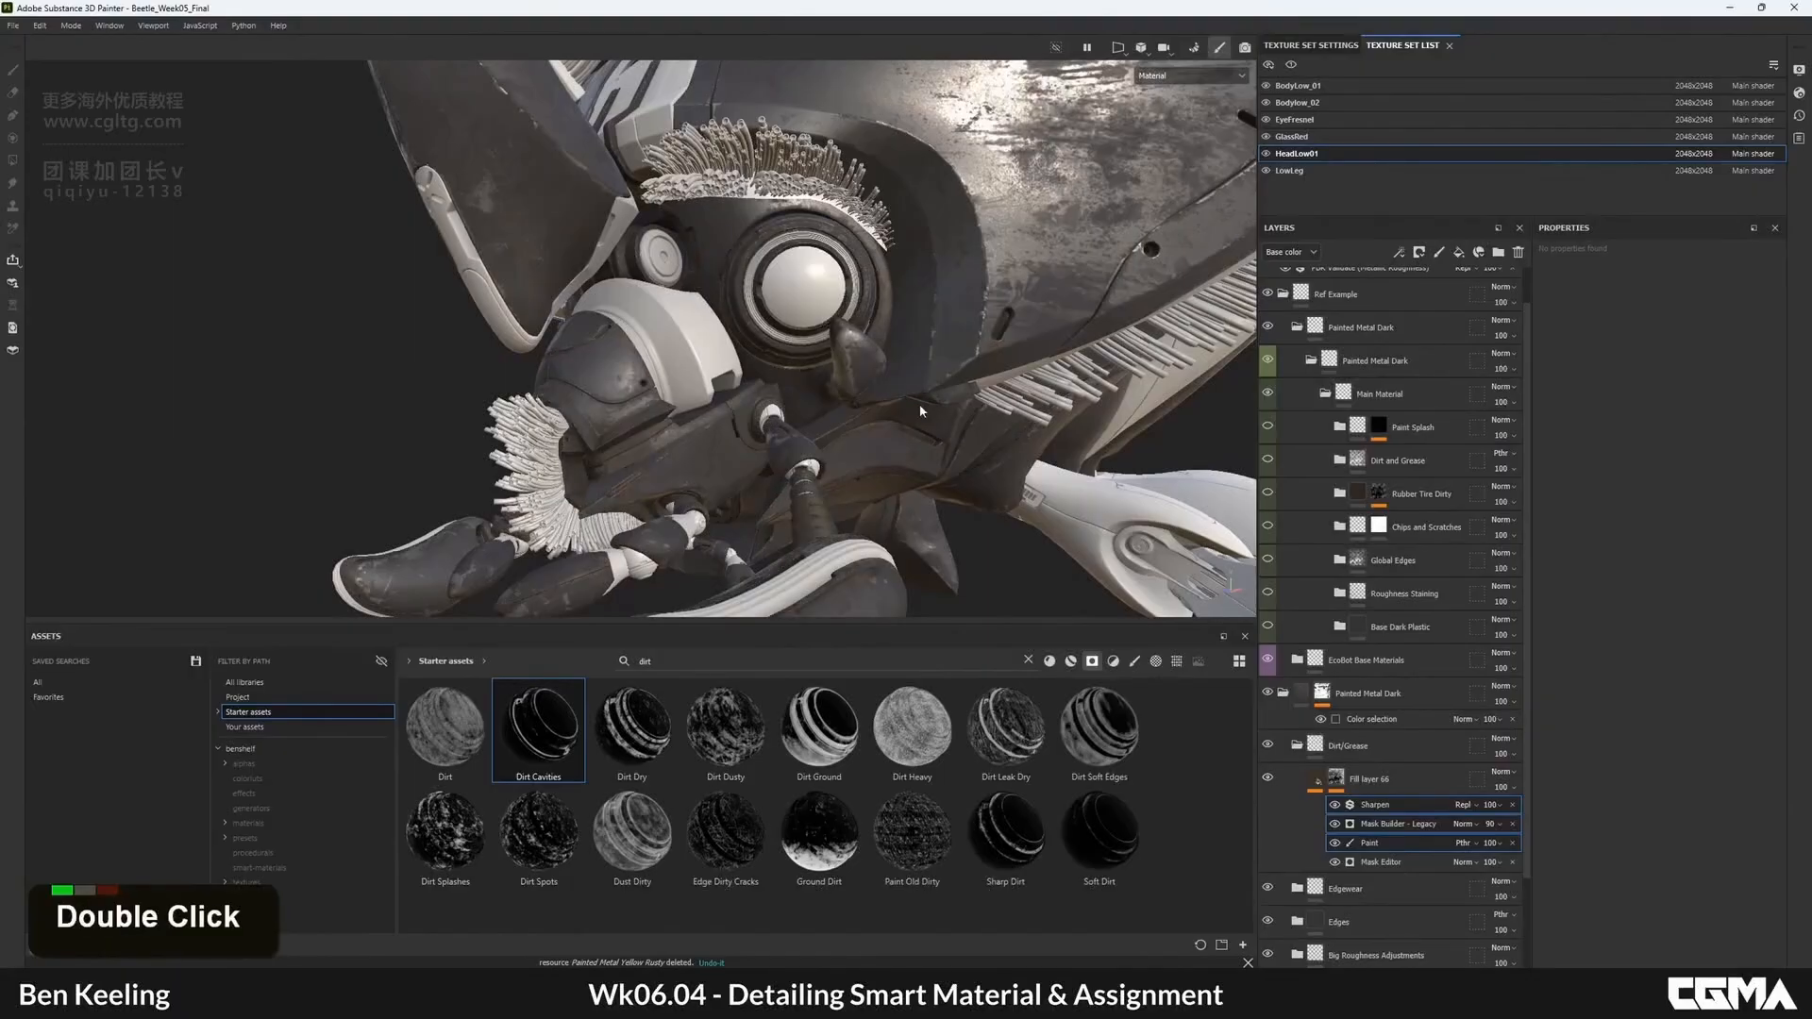
pyautogui.keyDown('alt'); pyautogui.moveTo(922, 406); pyautogui.dragTo(878, 377); pyautogui.keyUp('alt')
pyautogui.keyDown('alt'); pyautogui.moveTo(877, 377); pyautogui.dragTo(944, 415, button='right'); pyautogui.keyUp('alt')
# - Set the dirt fill layer's HSL Perceptive filter to a lightness of 0.241 and a hue of 0.486
pyautogui.click(1380, 862)
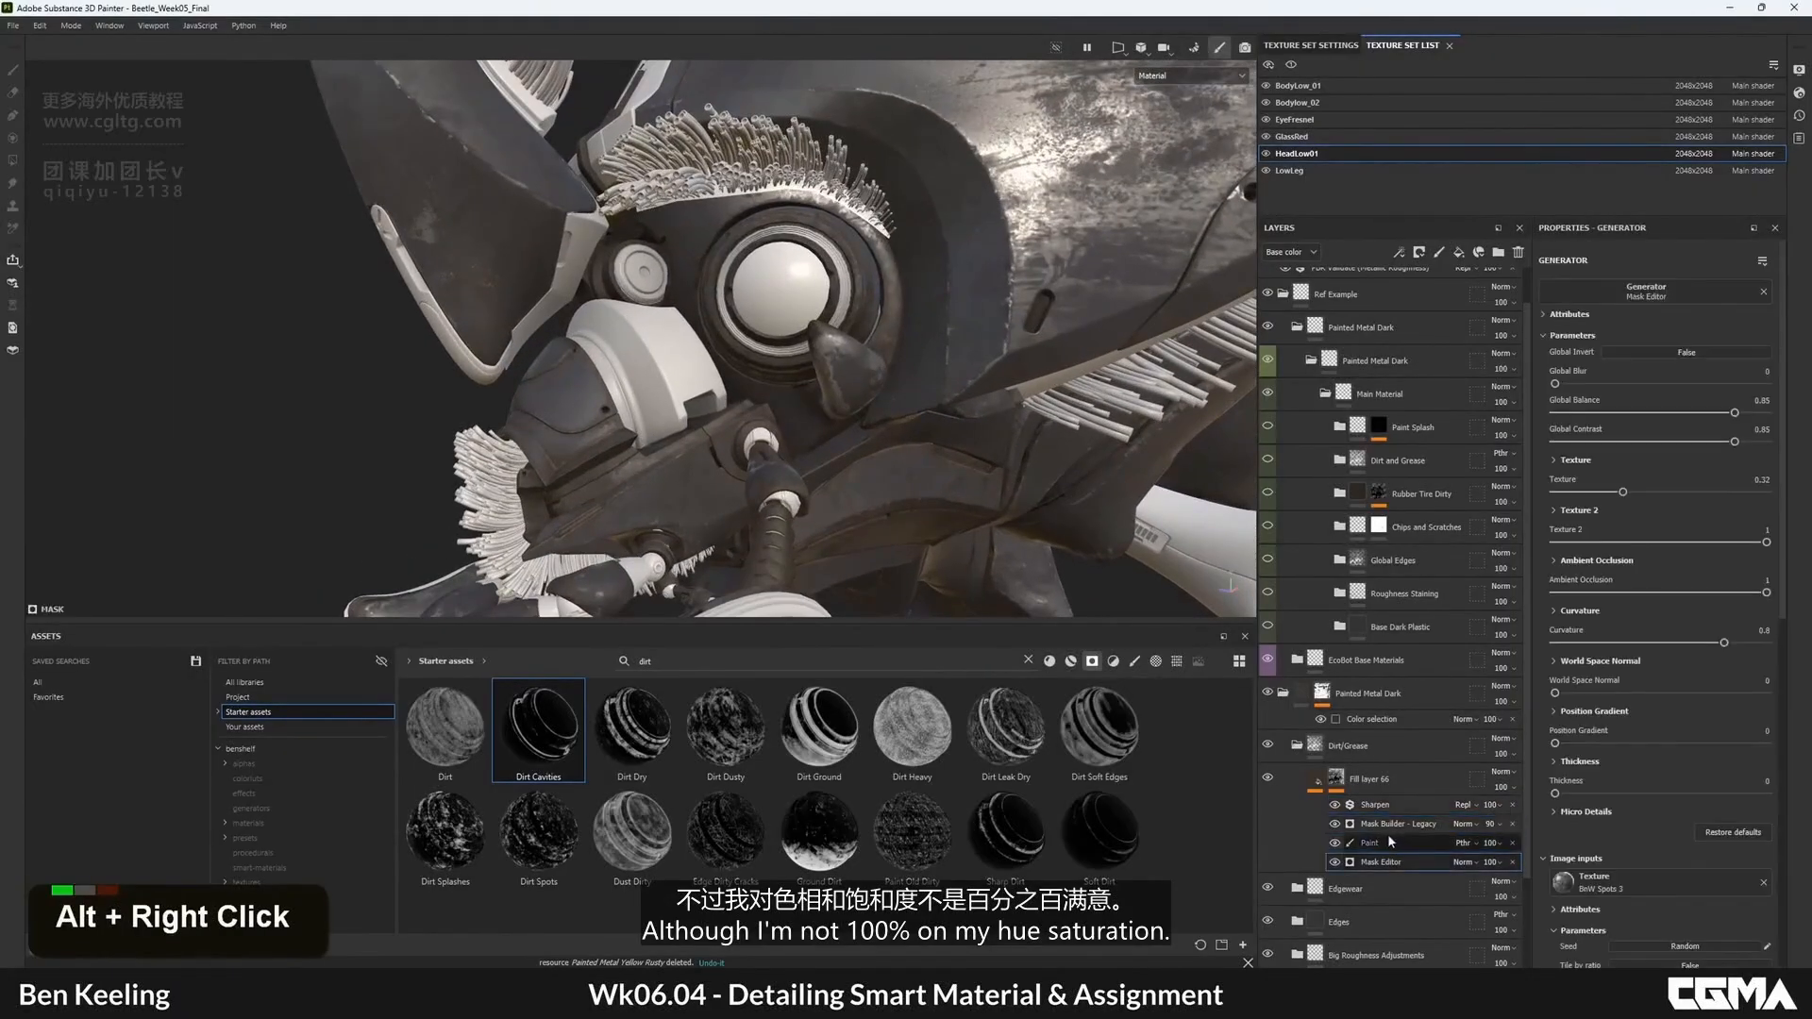
pyautogui.click(1316, 780)
pyautogui.click(1369, 806)
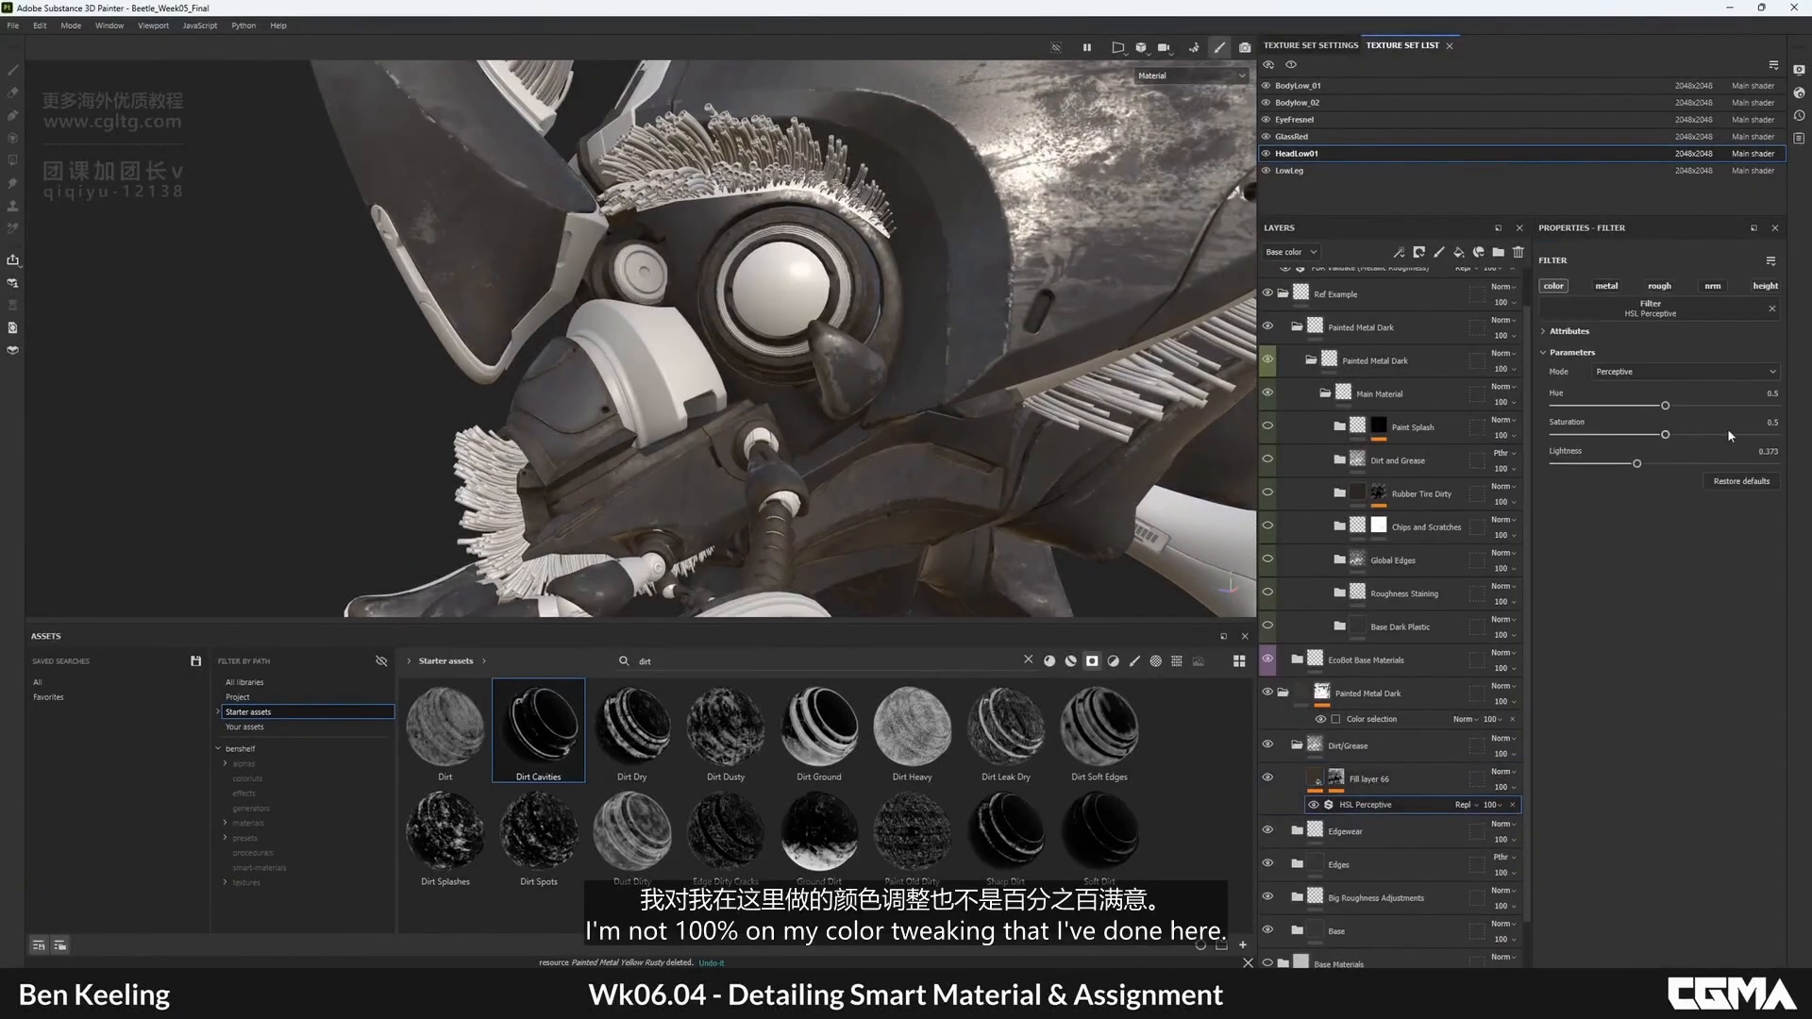
pyautogui.moveTo(1637, 464)
pyautogui.mouseDown()
pyautogui.moveTo(1597, 464)
pyautogui.moveTo(1631, 464)
pyautogui.mouseUp()
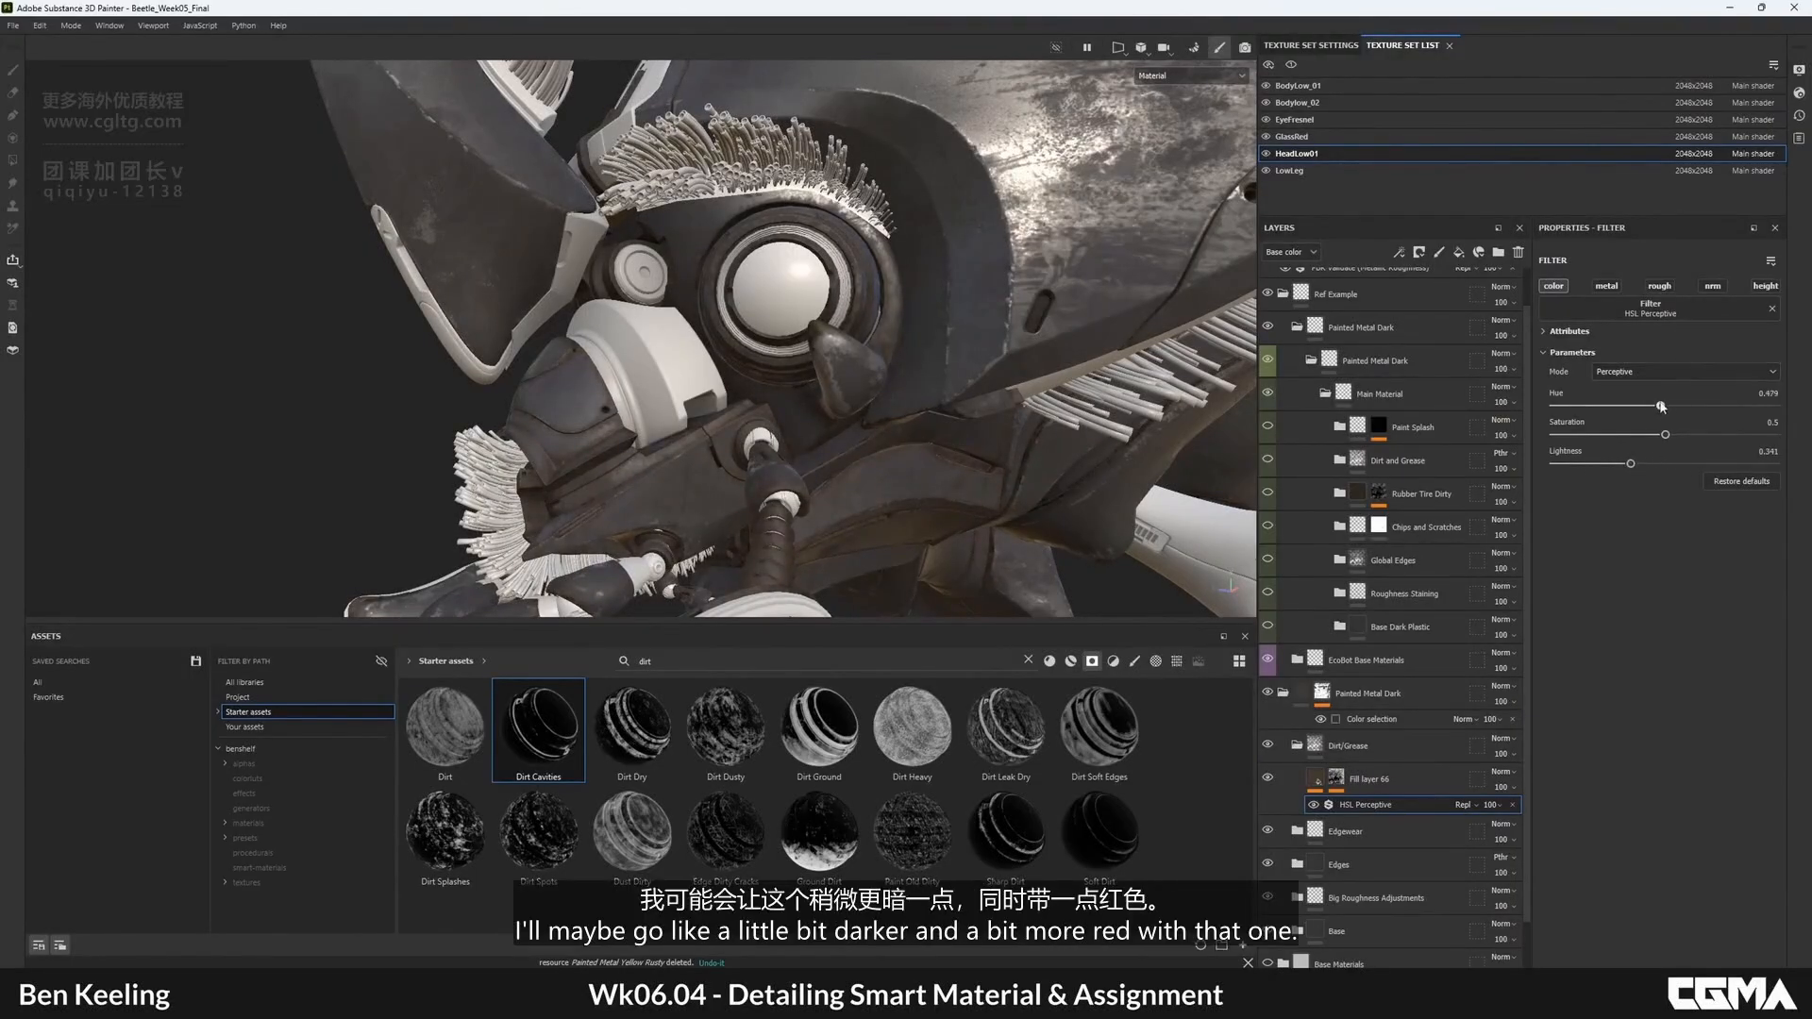
pyautogui.keyDown('alt'); pyautogui.moveTo(787, 345); pyautogui.dragTo(708, 316, button='right'); pyautogui.keyUp('alt')
pyautogui.keyDown('alt'); pyautogui.moveTo(708, 316); pyautogui.dragTo(830, 283); pyautogui.keyUp('alt')
pyautogui.keyDown('alt'); pyautogui.moveTo(831, 283); pyautogui.dragTo(746, 217, button='middle'); pyautogui.keyUp('alt')
pyautogui.keyDown('alt'); pyautogui.moveTo(745, 217); pyautogui.dragTo(878, 302); pyautogui.keyUp('alt')
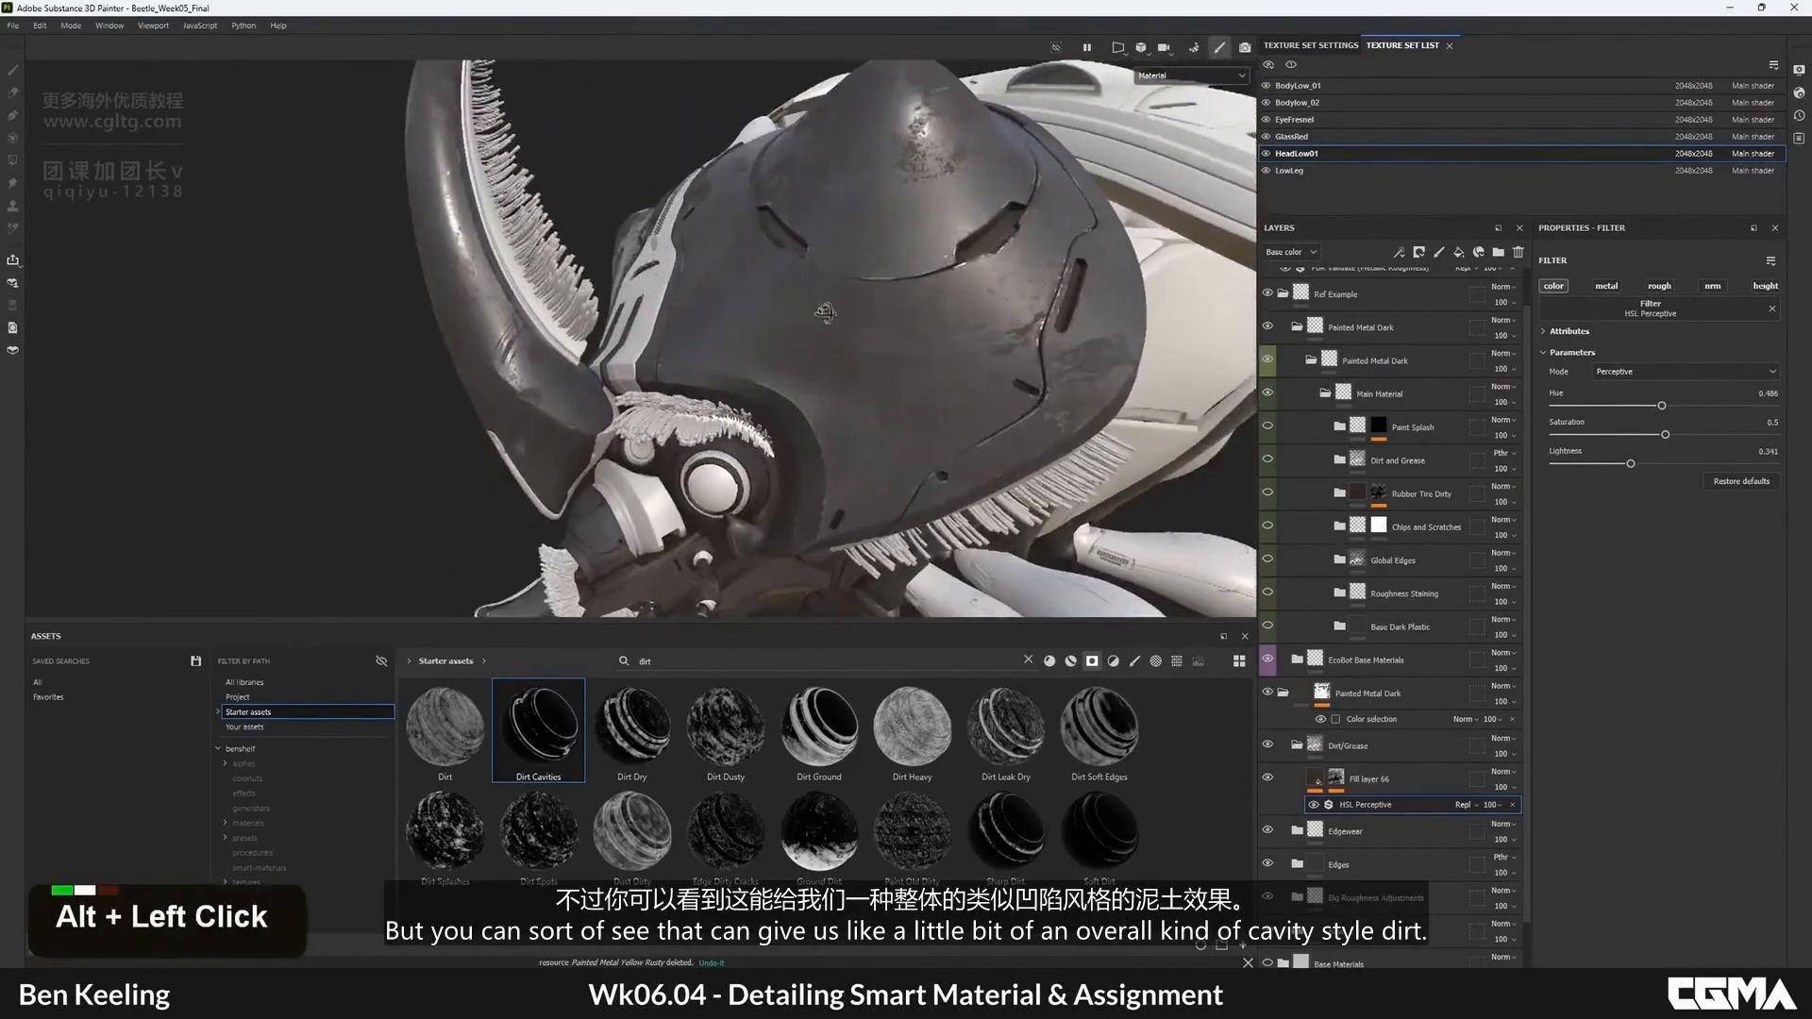
pyautogui.keyDown('alt'); pyautogui.moveTo(877, 302); pyautogui.dragTo(903, 306, button='middle'); pyautogui.keyUp('alt')
pyautogui.click(1265, 781)
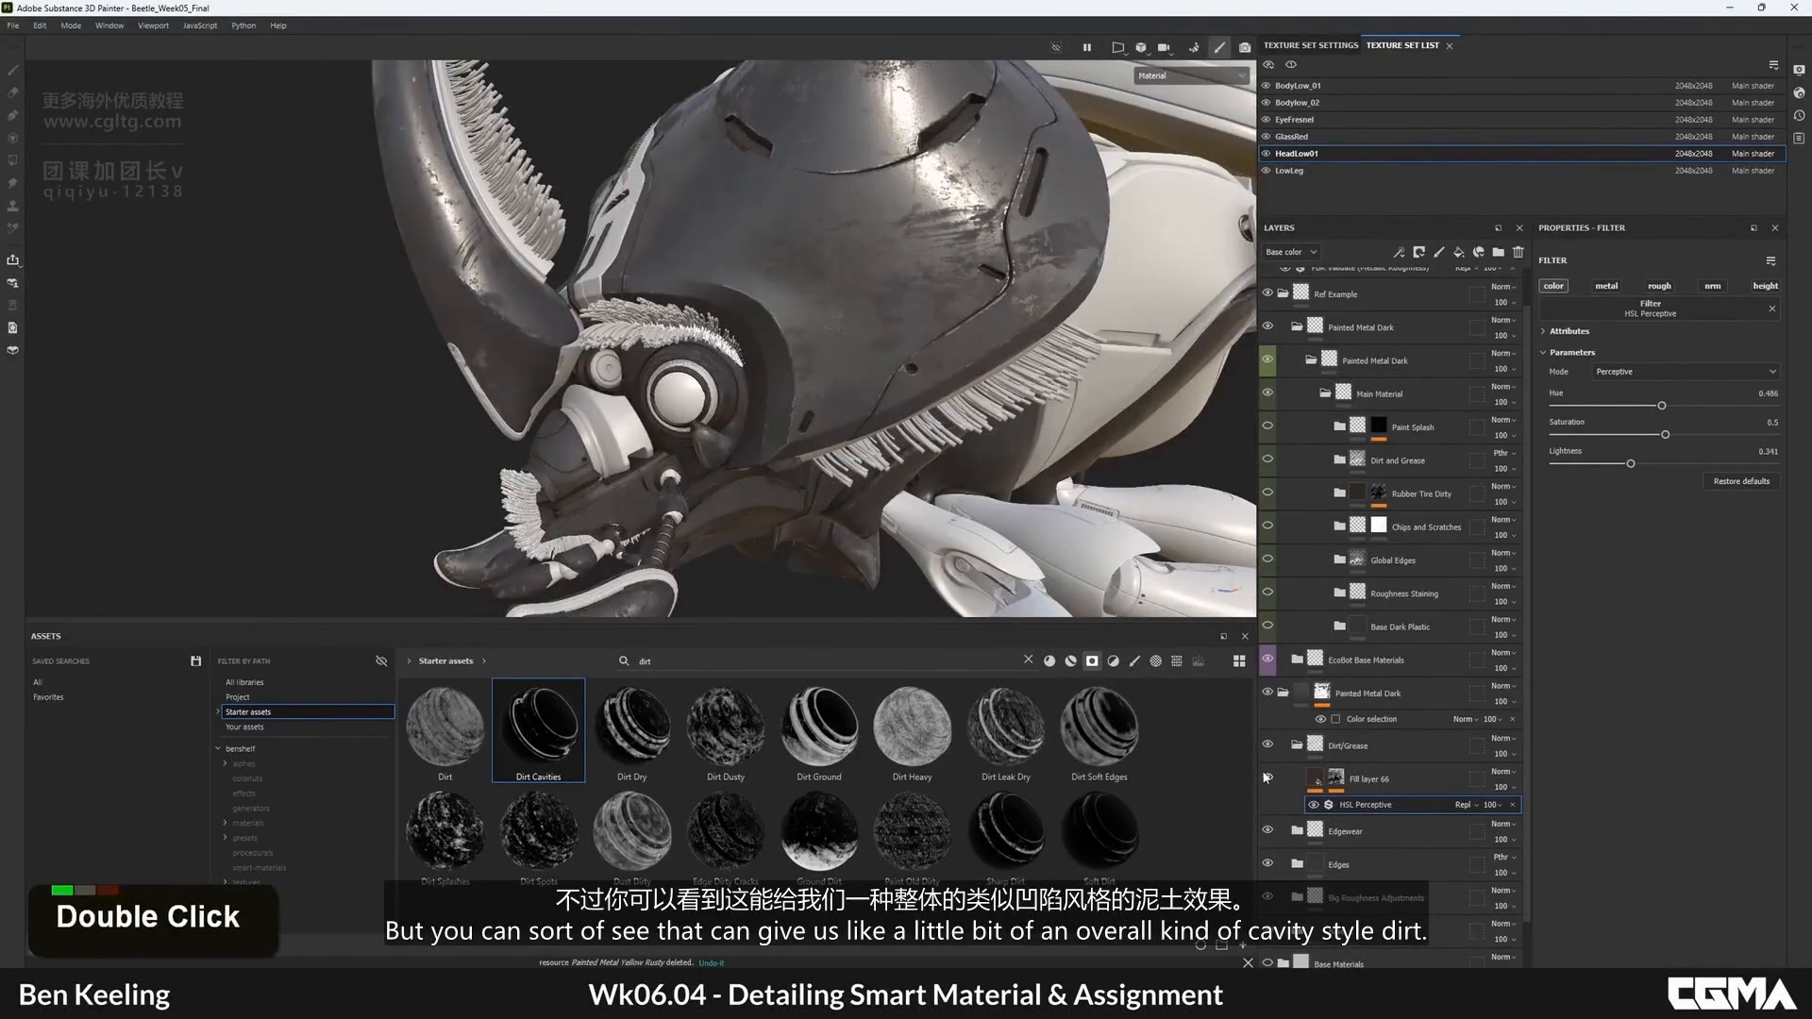
pyautogui.keyDown('alt'); pyautogui.moveTo(851, 168); pyautogui.dragTo(821, 179); pyautogui.keyUp('alt')
# - Duplicate the dirt fill layer and replace the copy's mask with a fresh black mask
pyautogui.click(1388, 776)
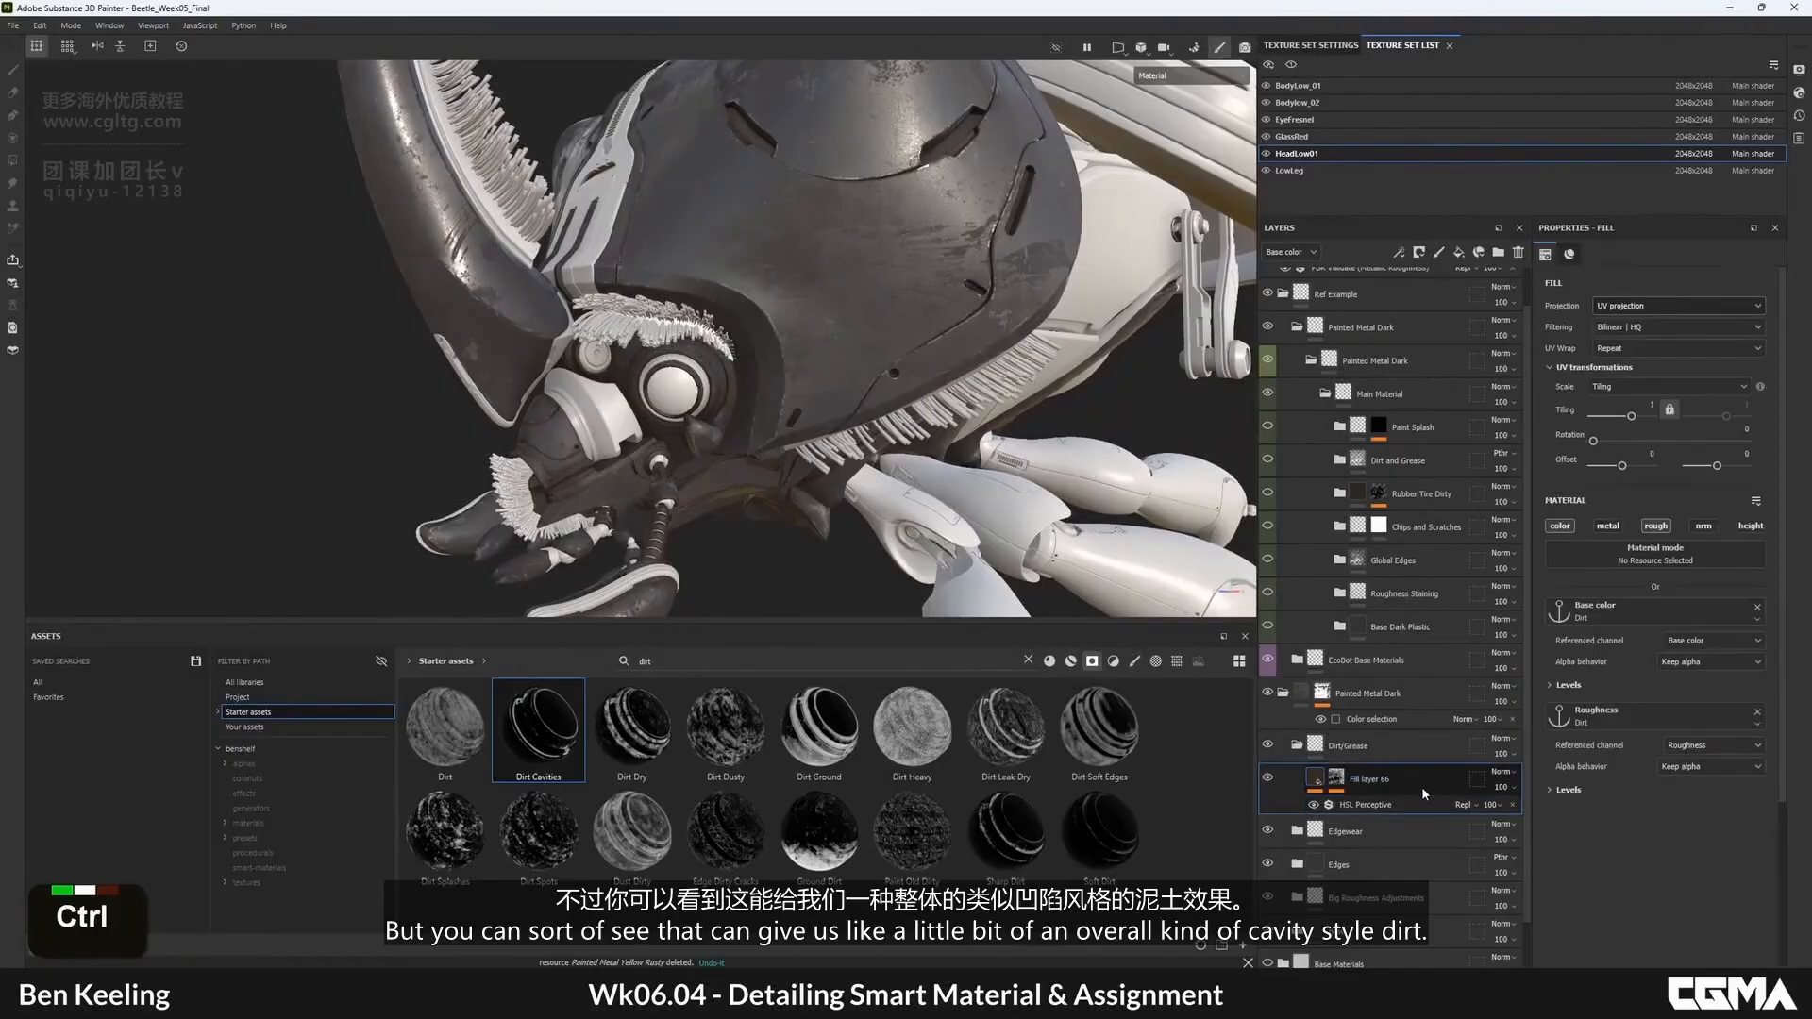
pyautogui.hotkey('ctrl', 'd')
pyautogui.rightClick(1336, 798)
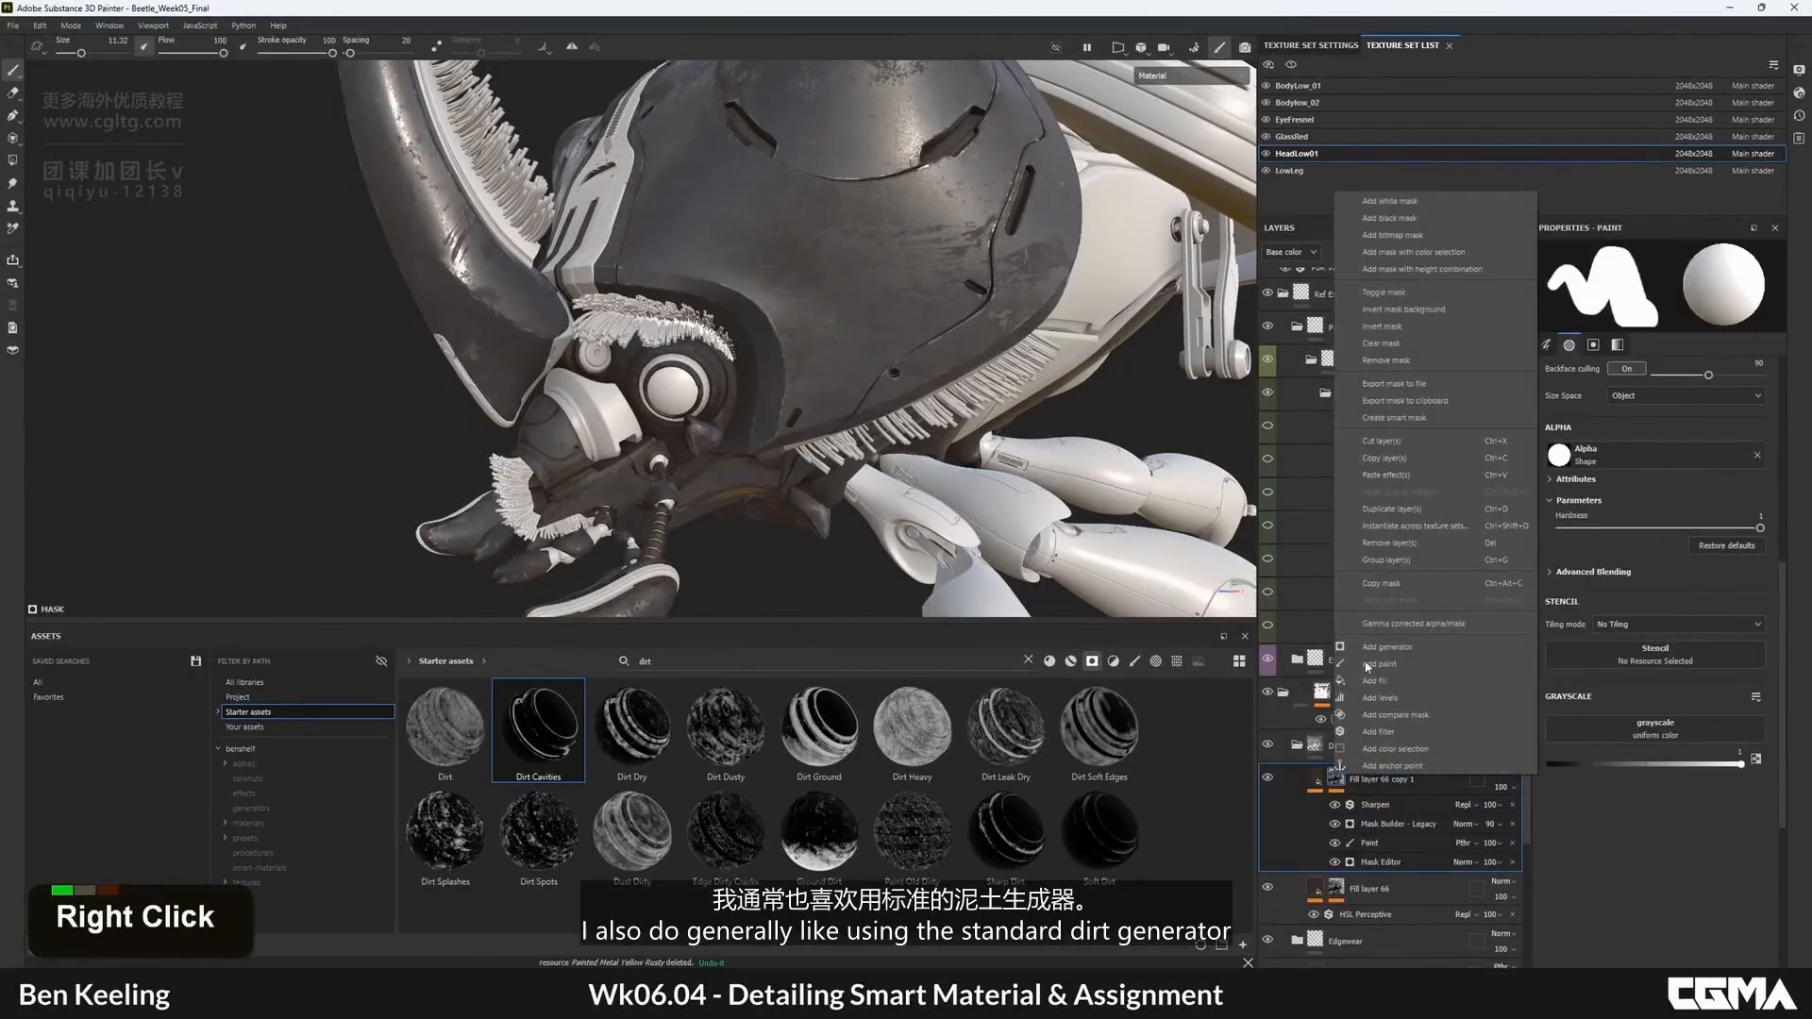
pyautogui.click(1394, 221)
# - Add a generator to the copied dirt layer's black mask and choose the Dirt generator
pyautogui.rightClick(1359, 783)
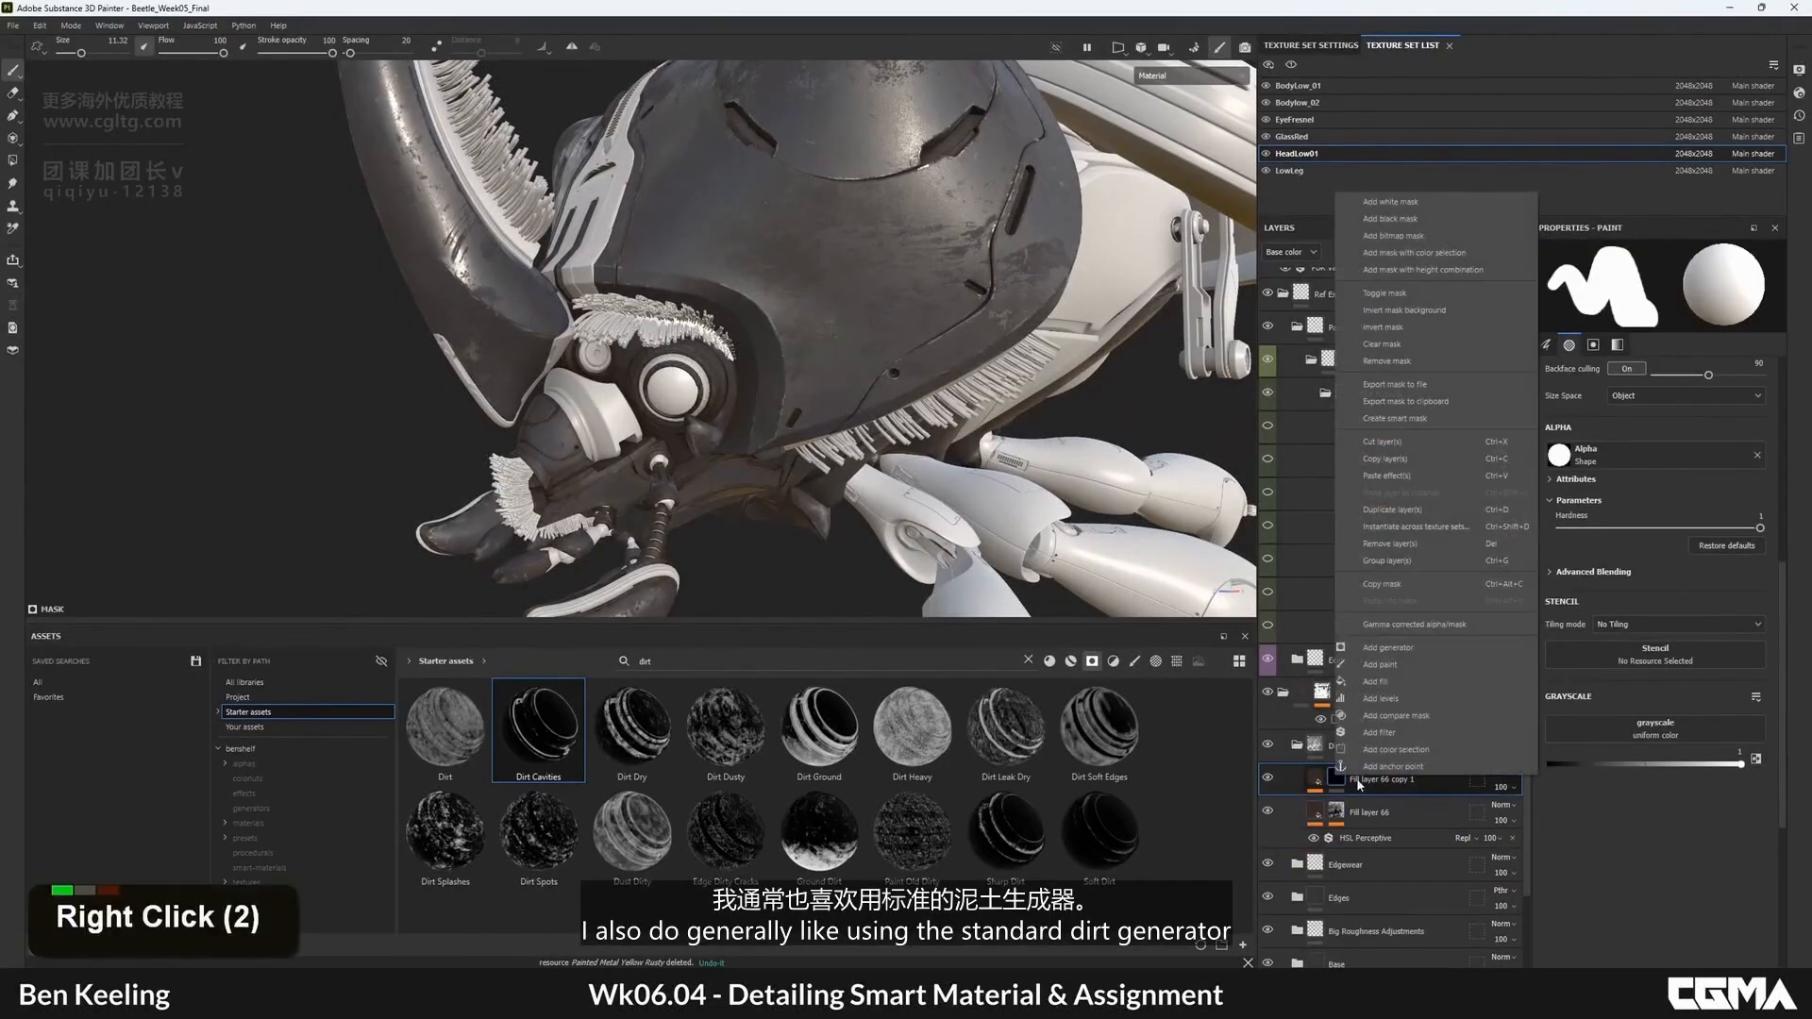
pyautogui.click(1388, 647)
pyautogui.click(1659, 290)
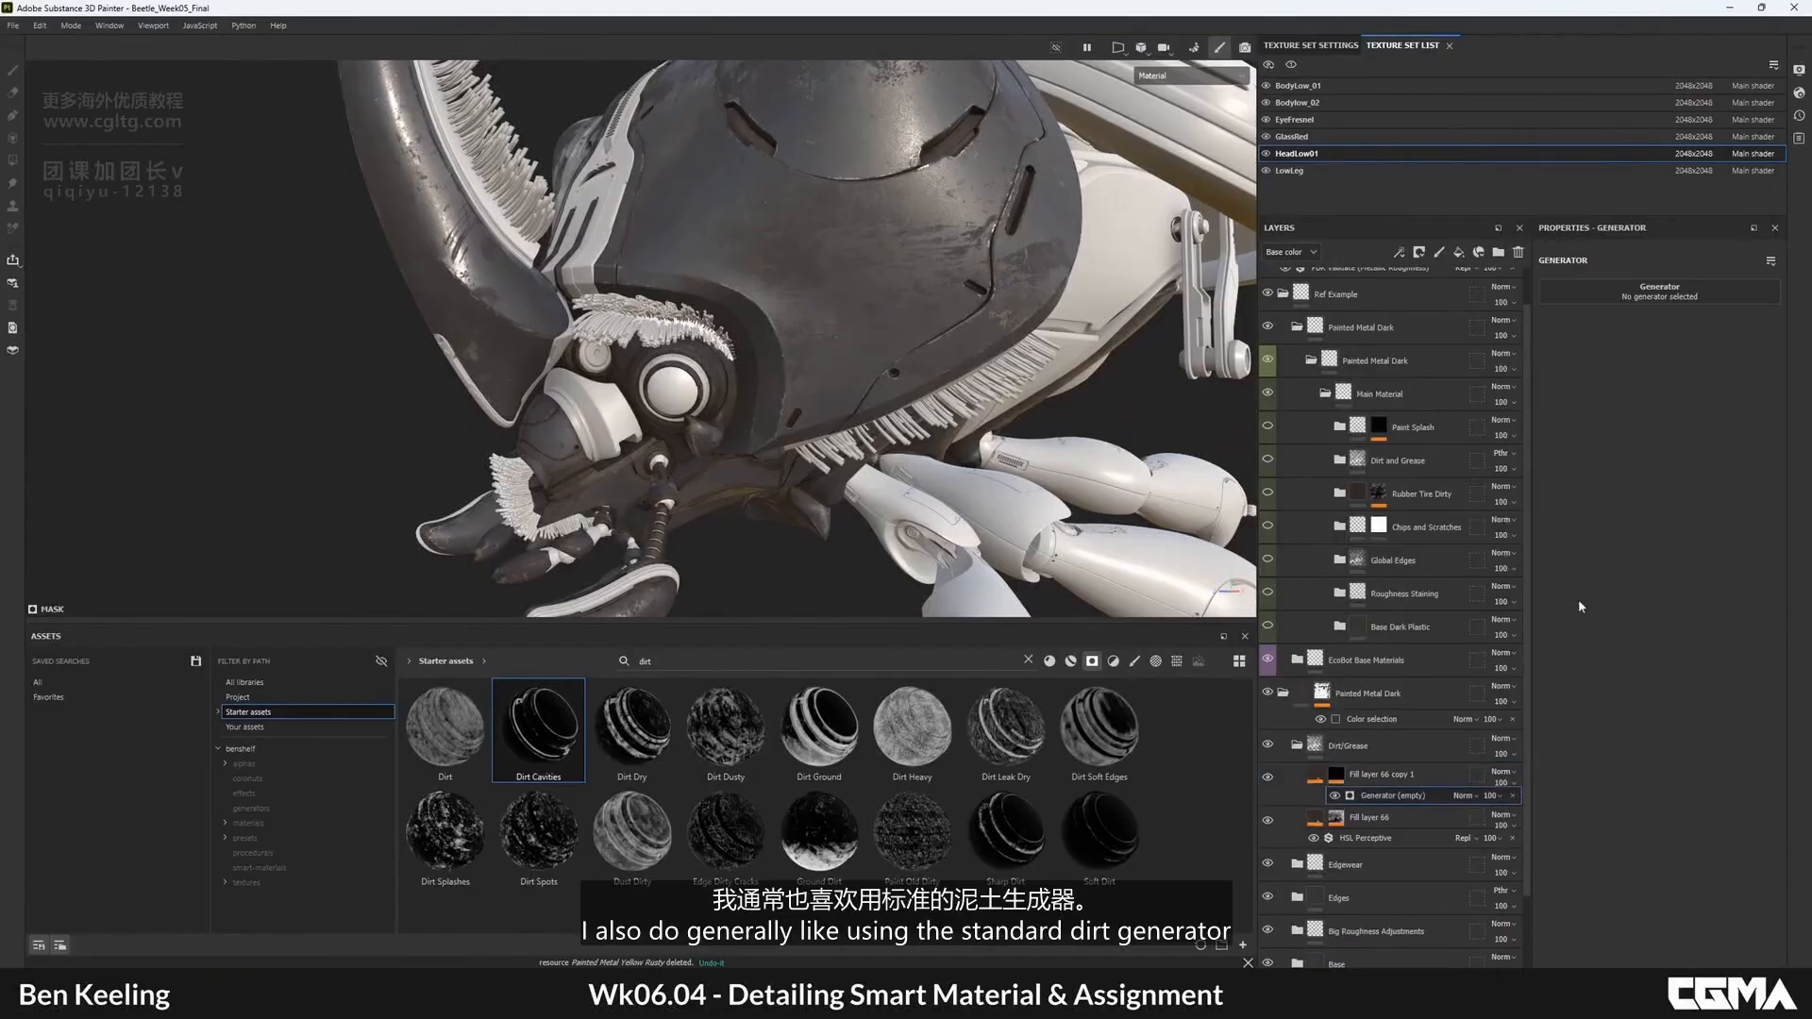
pyautogui.press('BackSpace')
pyautogui.press('BackSpace')
pyautogui.press('BackSpace')
pyautogui.press('BackSpace')
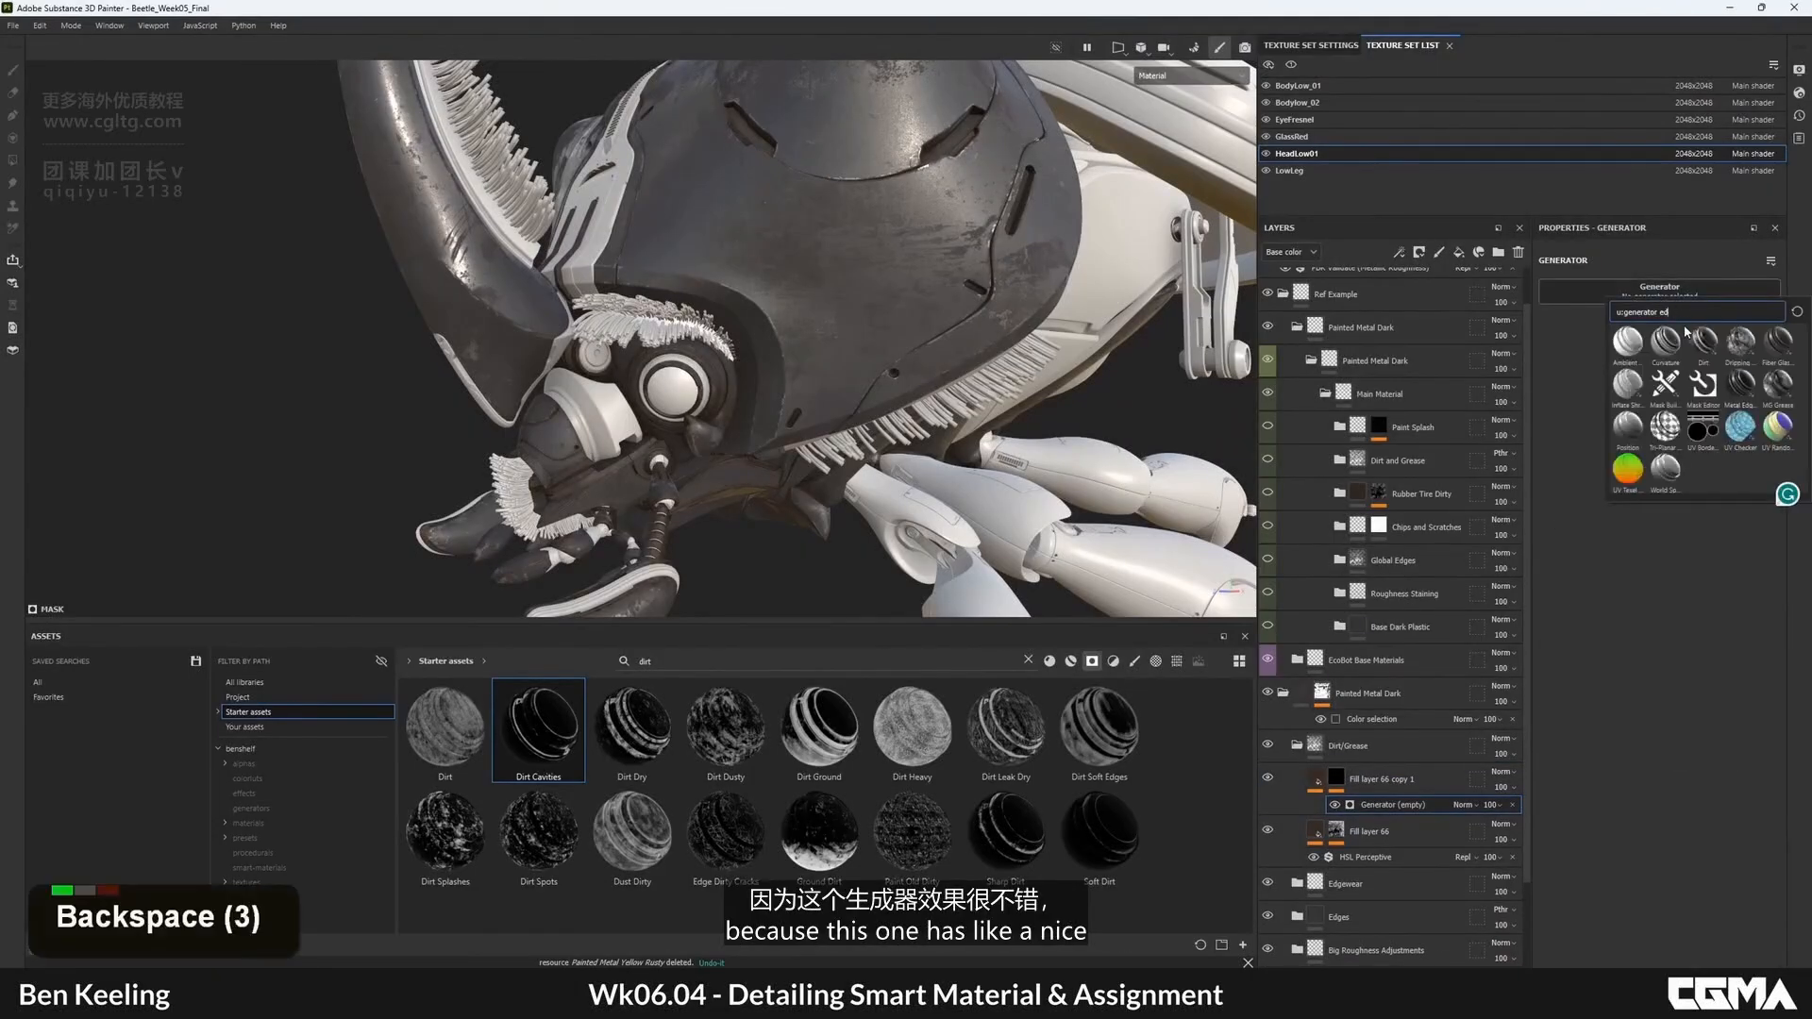
pyautogui.write('dirt')
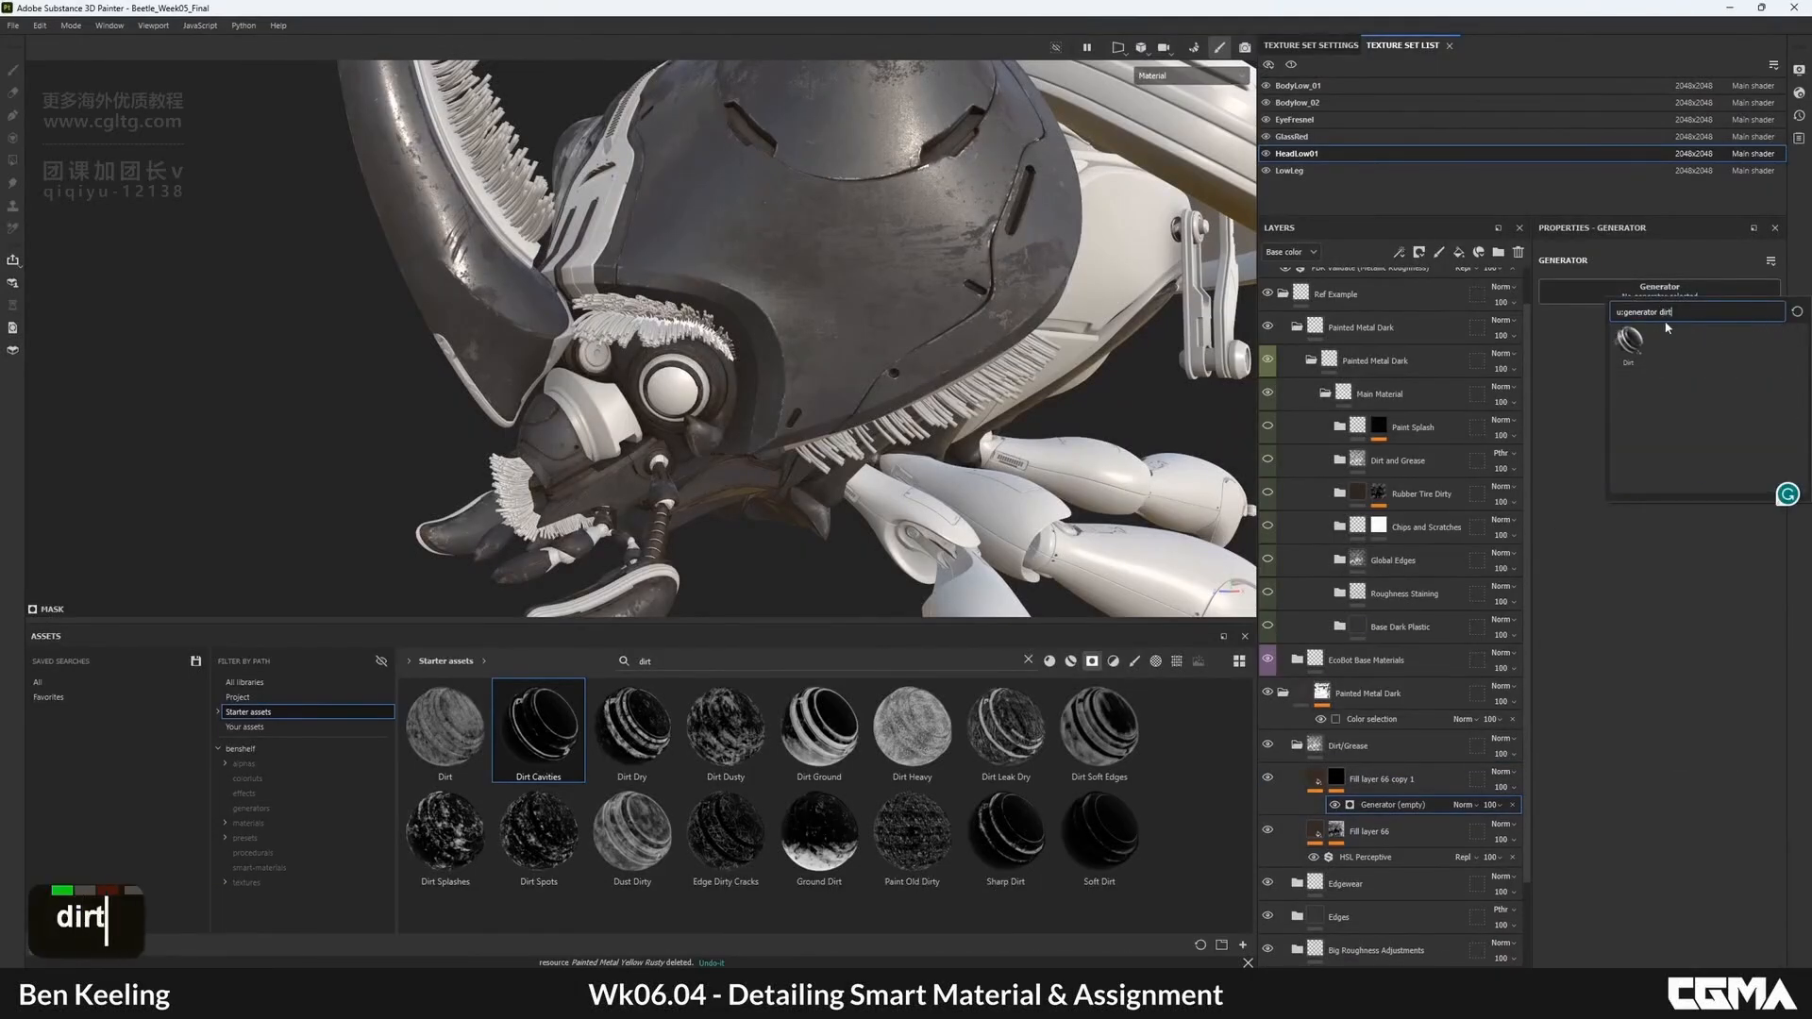
pyautogui.click(1628, 342)
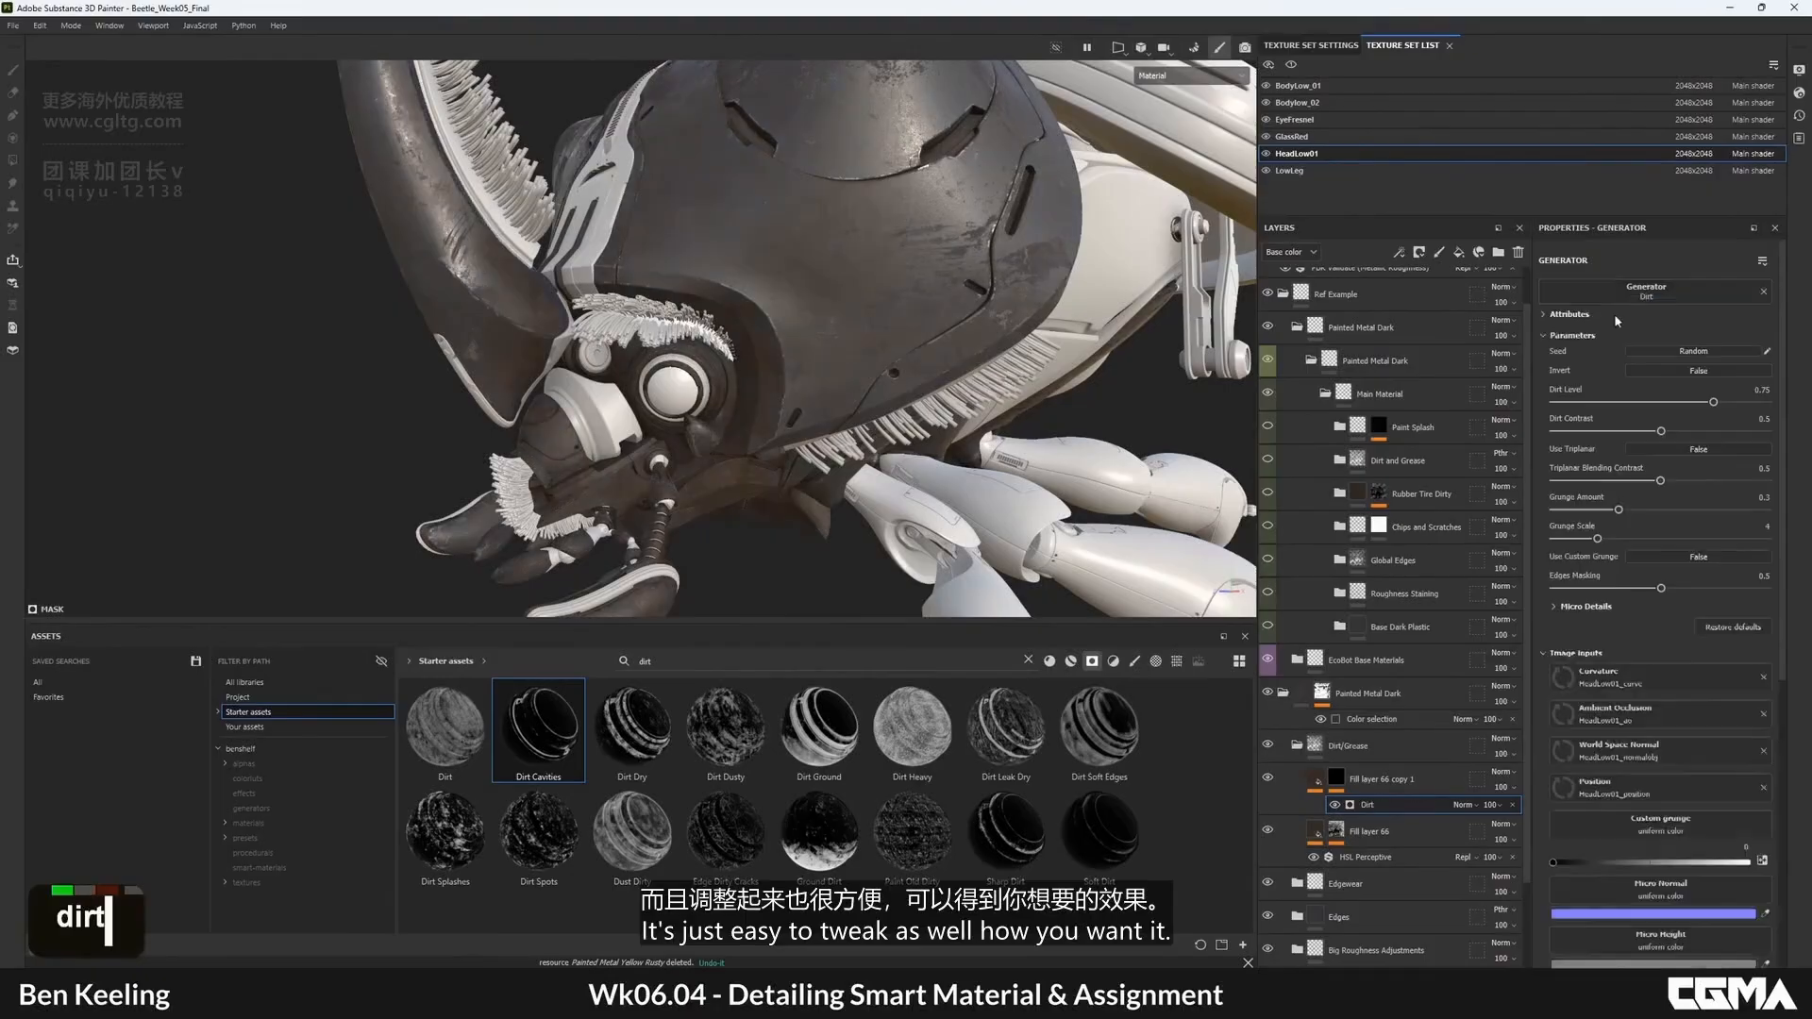
# - Set the Dirt generator to dirt level 0.51, dirt contrast 0.72, grunge amount 0.48 and grunge scale 6 while viewing the mask
pyautogui.keyDown('alt'); pyautogui.moveTo(906, 331); pyautogui.dragTo(916, 363, button='right'); pyautogui.keyUp('alt')
pyautogui.keyDown('alt'); pyautogui.moveTo(916, 363); pyautogui.dragTo(957, 349); pyautogui.keyUp('alt')
pyautogui.keyDown('alt'); pyautogui.moveTo(957, 350); pyautogui.dragTo(958, 411, button='right'); pyautogui.keyUp('alt')
pyautogui.keyDown('alt'); pyautogui.moveTo(957, 412); pyautogui.dragTo(1368, 772); pyautogui.keyUp('alt')
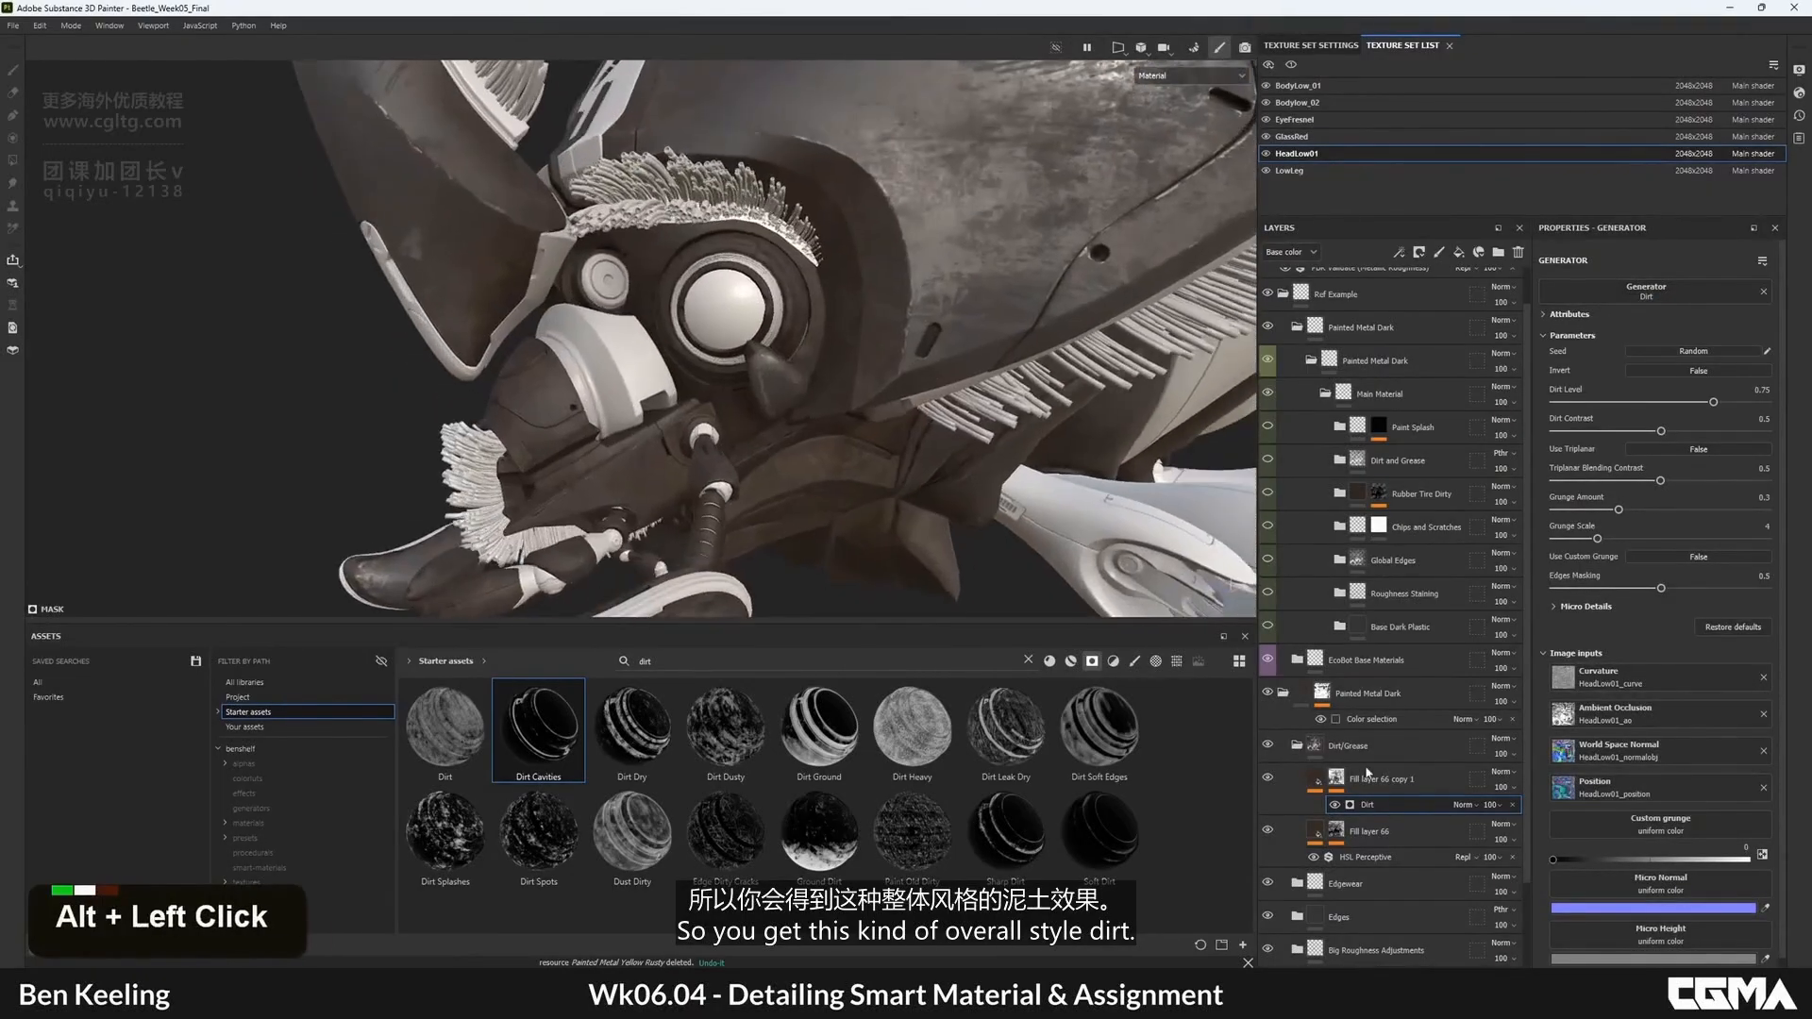
pyautogui.keyDown('alt'); pyautogui.click(1335, 784); pyautogui.keyUp('alt')
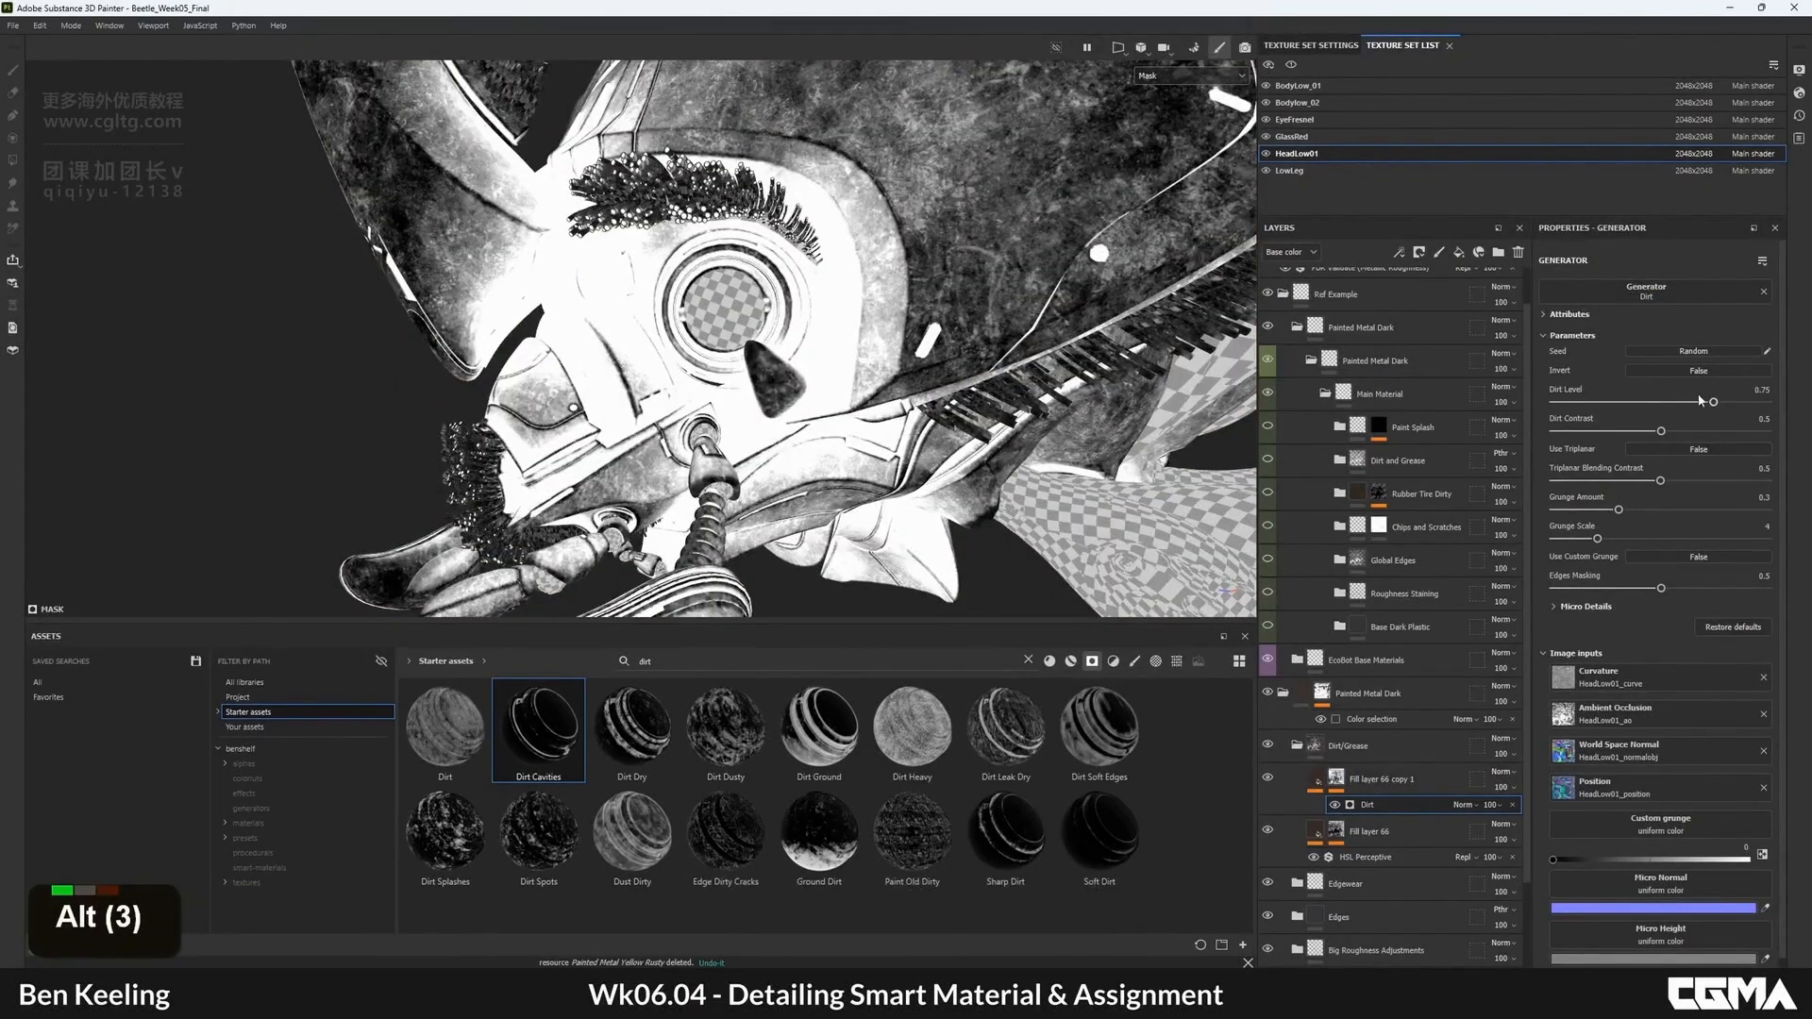
pyautogui.moveTo(1713, 402); pyautogui.dragTo(1655, 398)
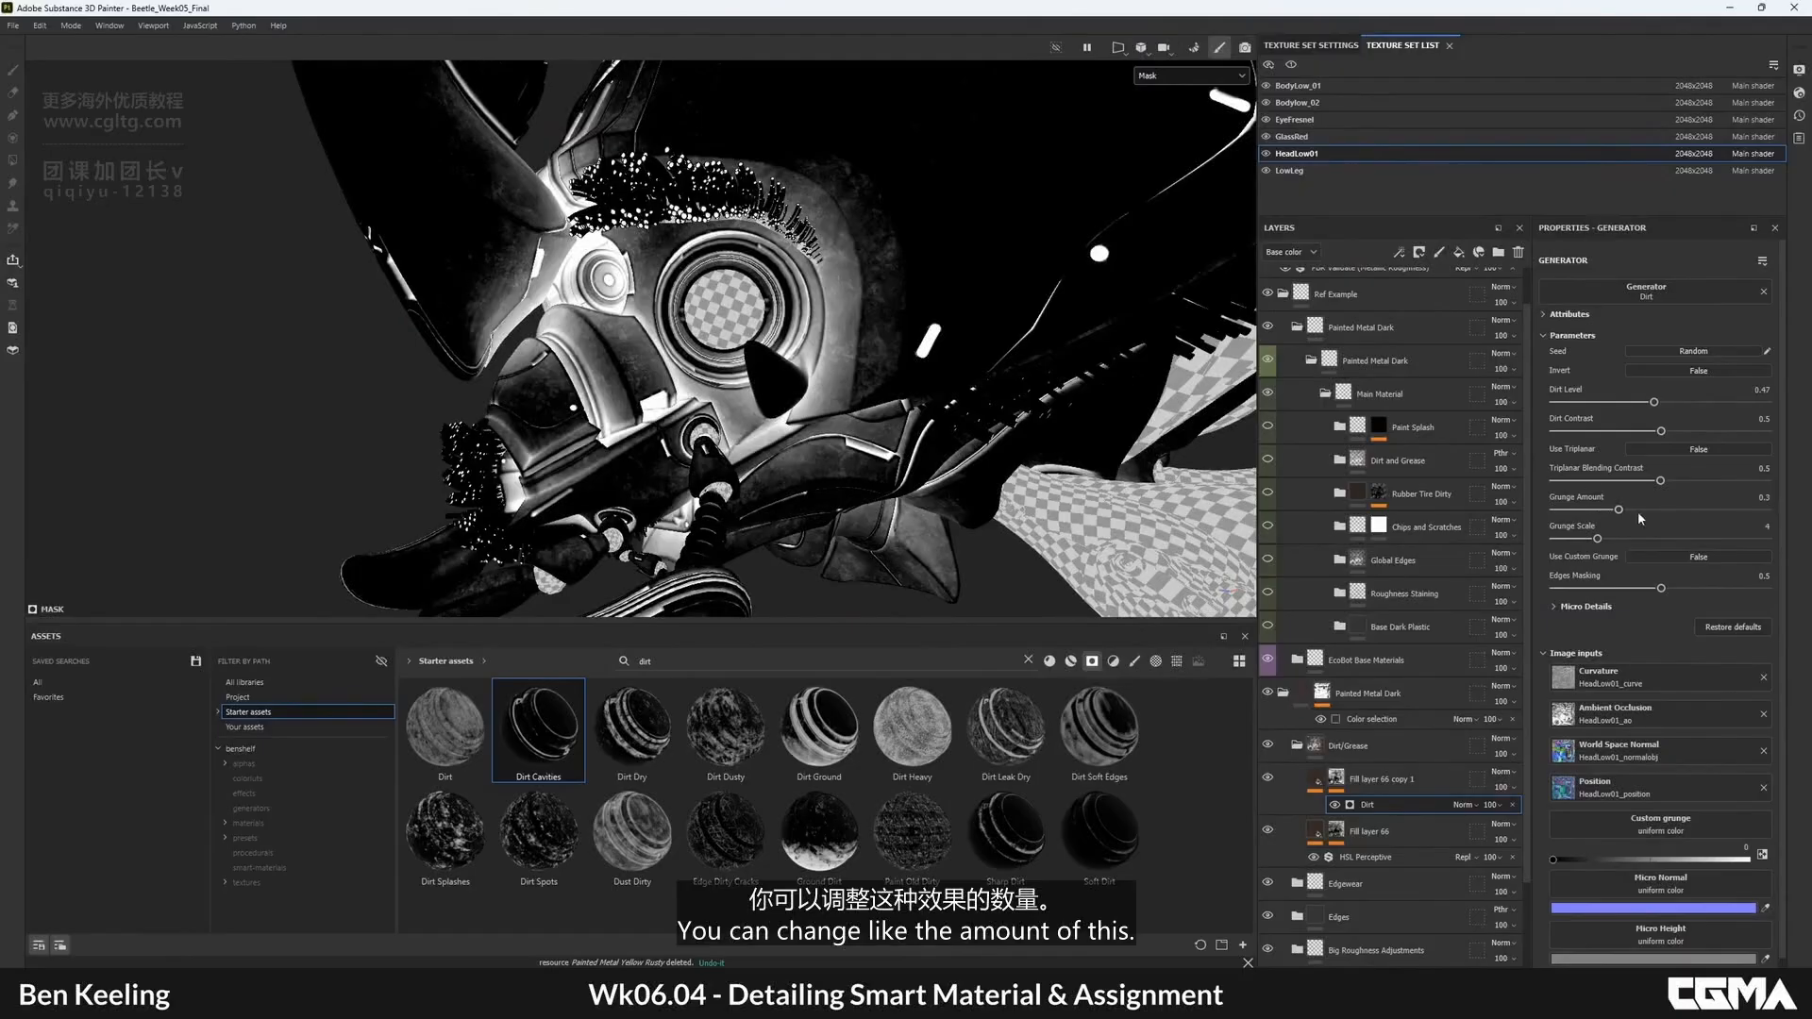
pyautogui.moveTo(1619, 509); pyautogui.dragTo(1663, 510)
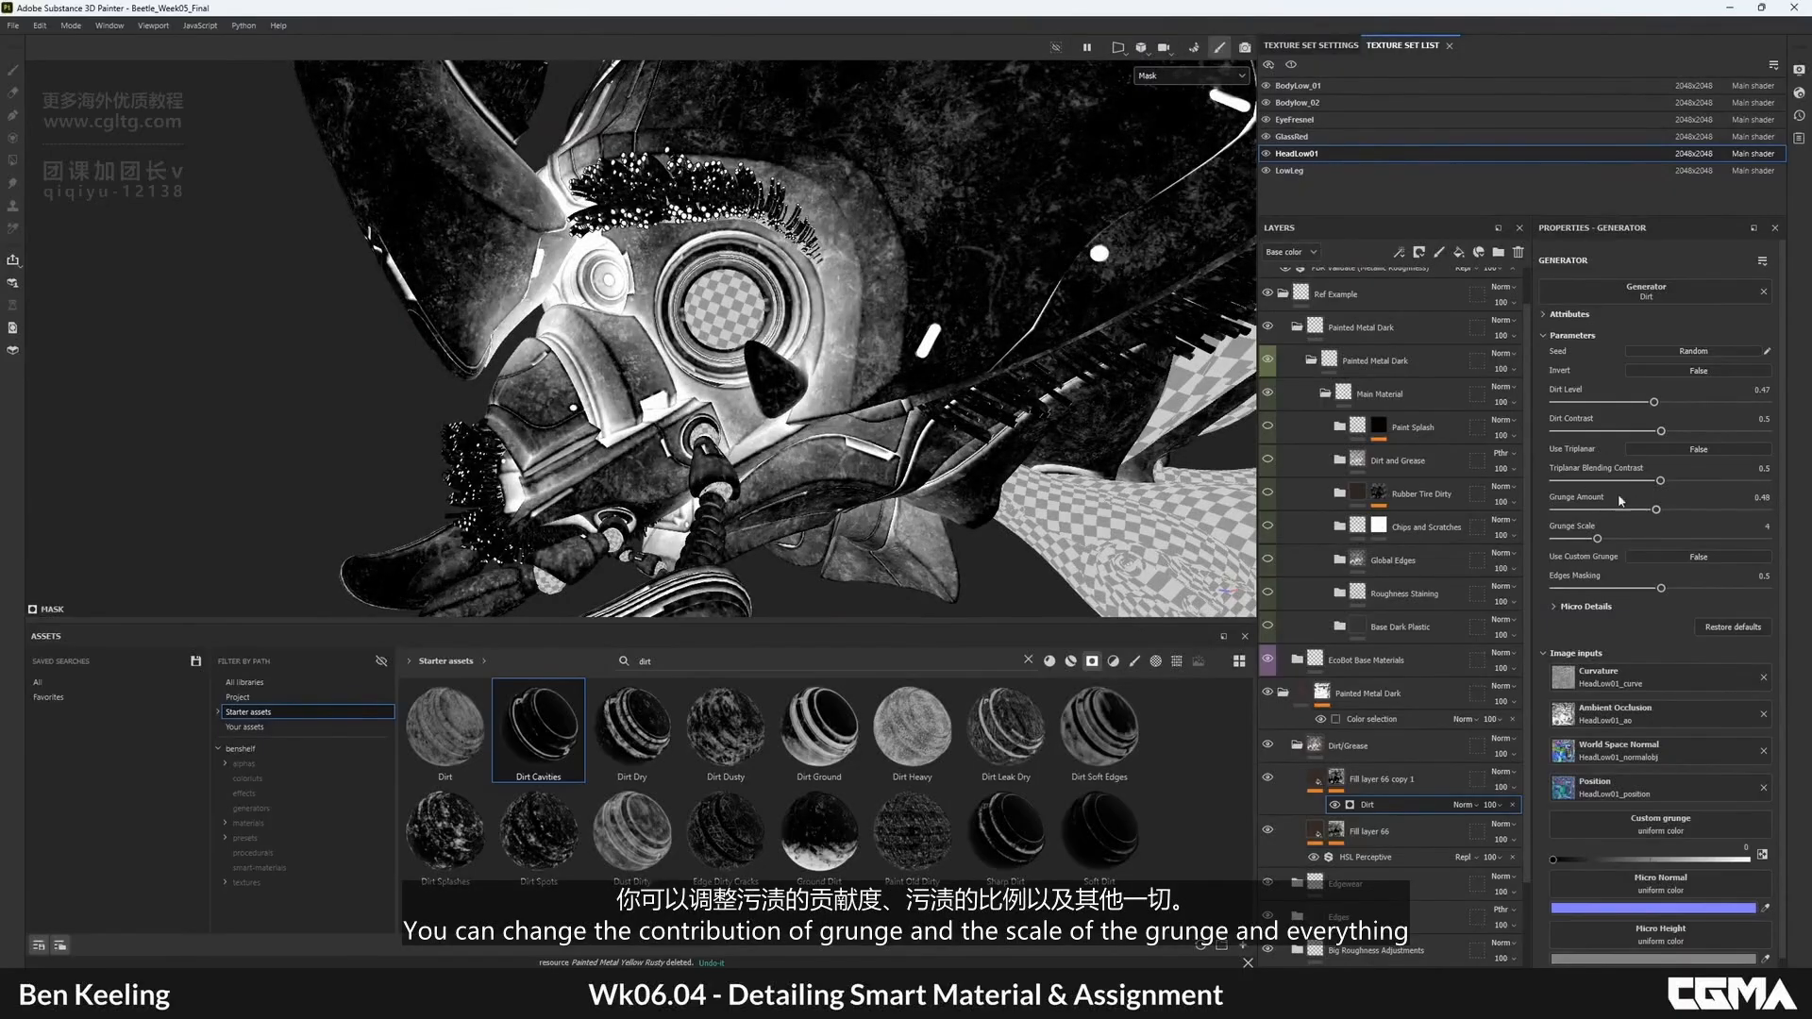
pyautogui.moveTo(1597, 538); pyautogui.dragTo(1625, 538)
pyautogui.moveTo(1661, 432)
pyautogui.mouseDown()
pyautogui.moveTo(1710, 431)
pyautogui.moveTo(1664, 403)
pyautogui.mouseUp()
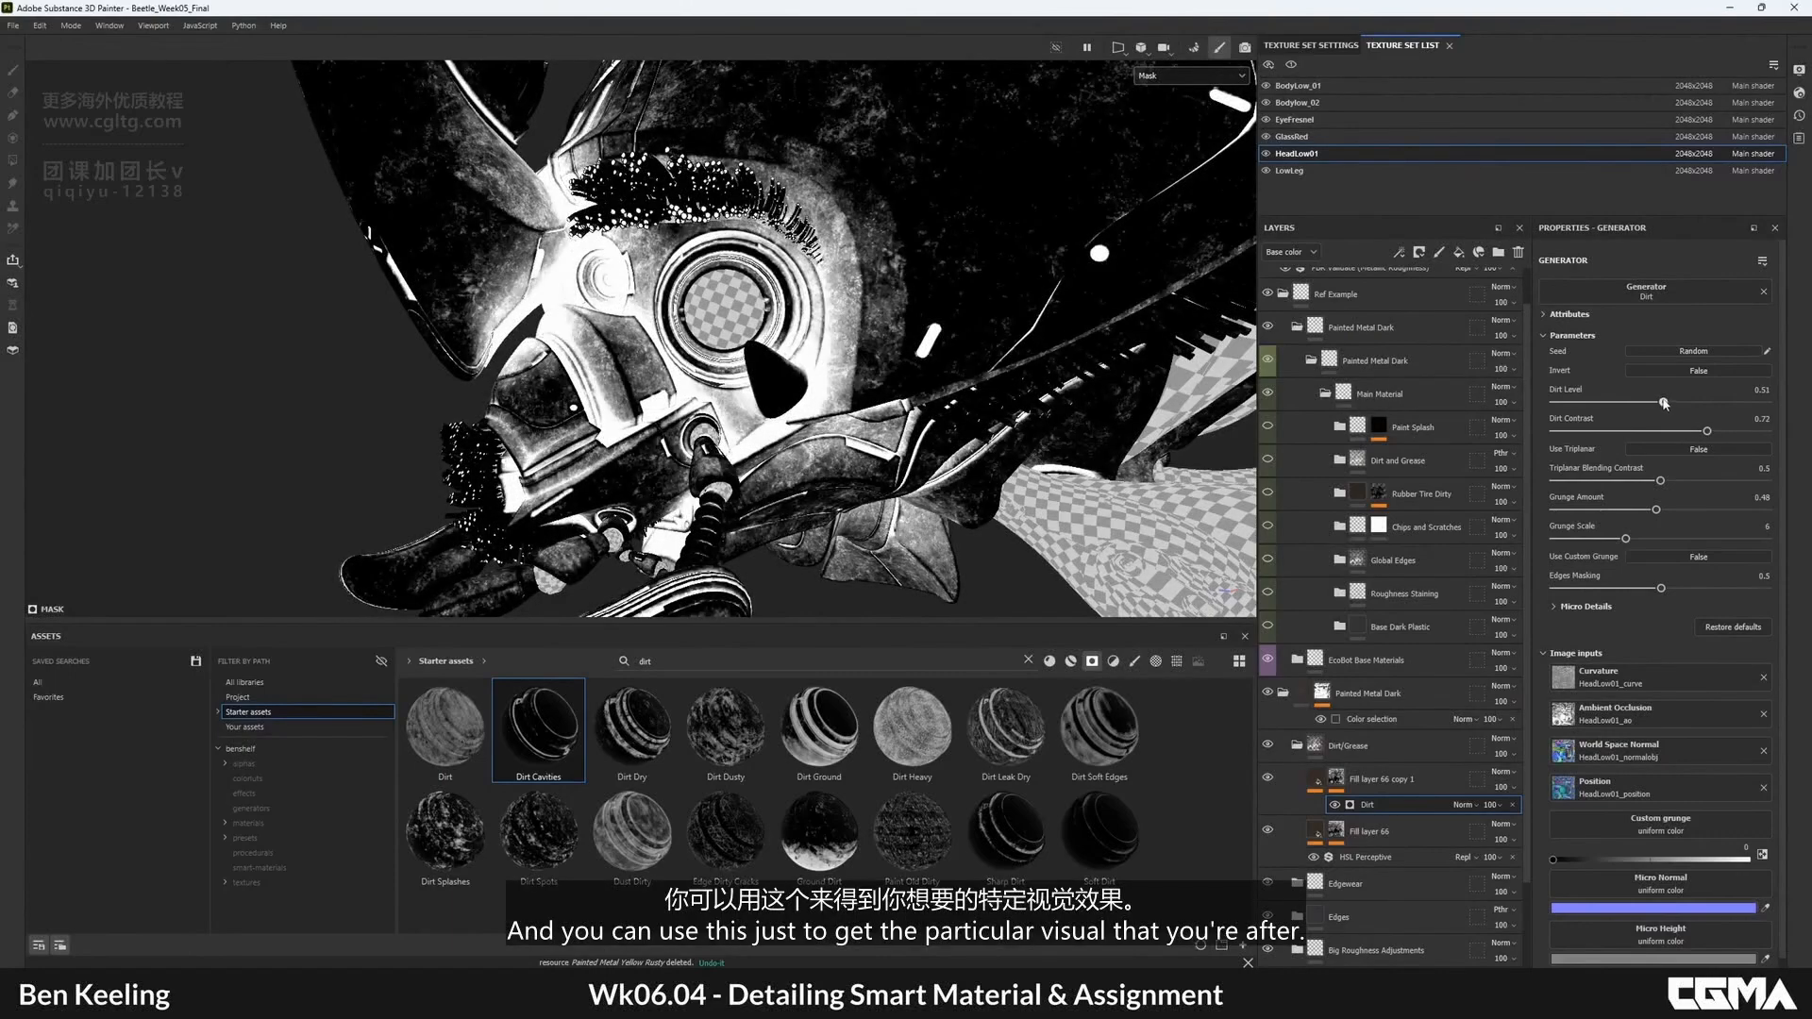
# - Return to the material view and compare the head with the generator-masked dirt layer hidden and shown
pyautogui.press('m')
pyautogui.moveTo(957, 483)
pyautogui.keyDown('alt'); pyautogui.mouseDown()
pyautogui.moveTo(887, 482)
pyautogui.moveTo(934, 493)
pyautogui.mouseUp(); pyautogui.keyUp('alt')
pyautogui.doubleClick(1268, 780)
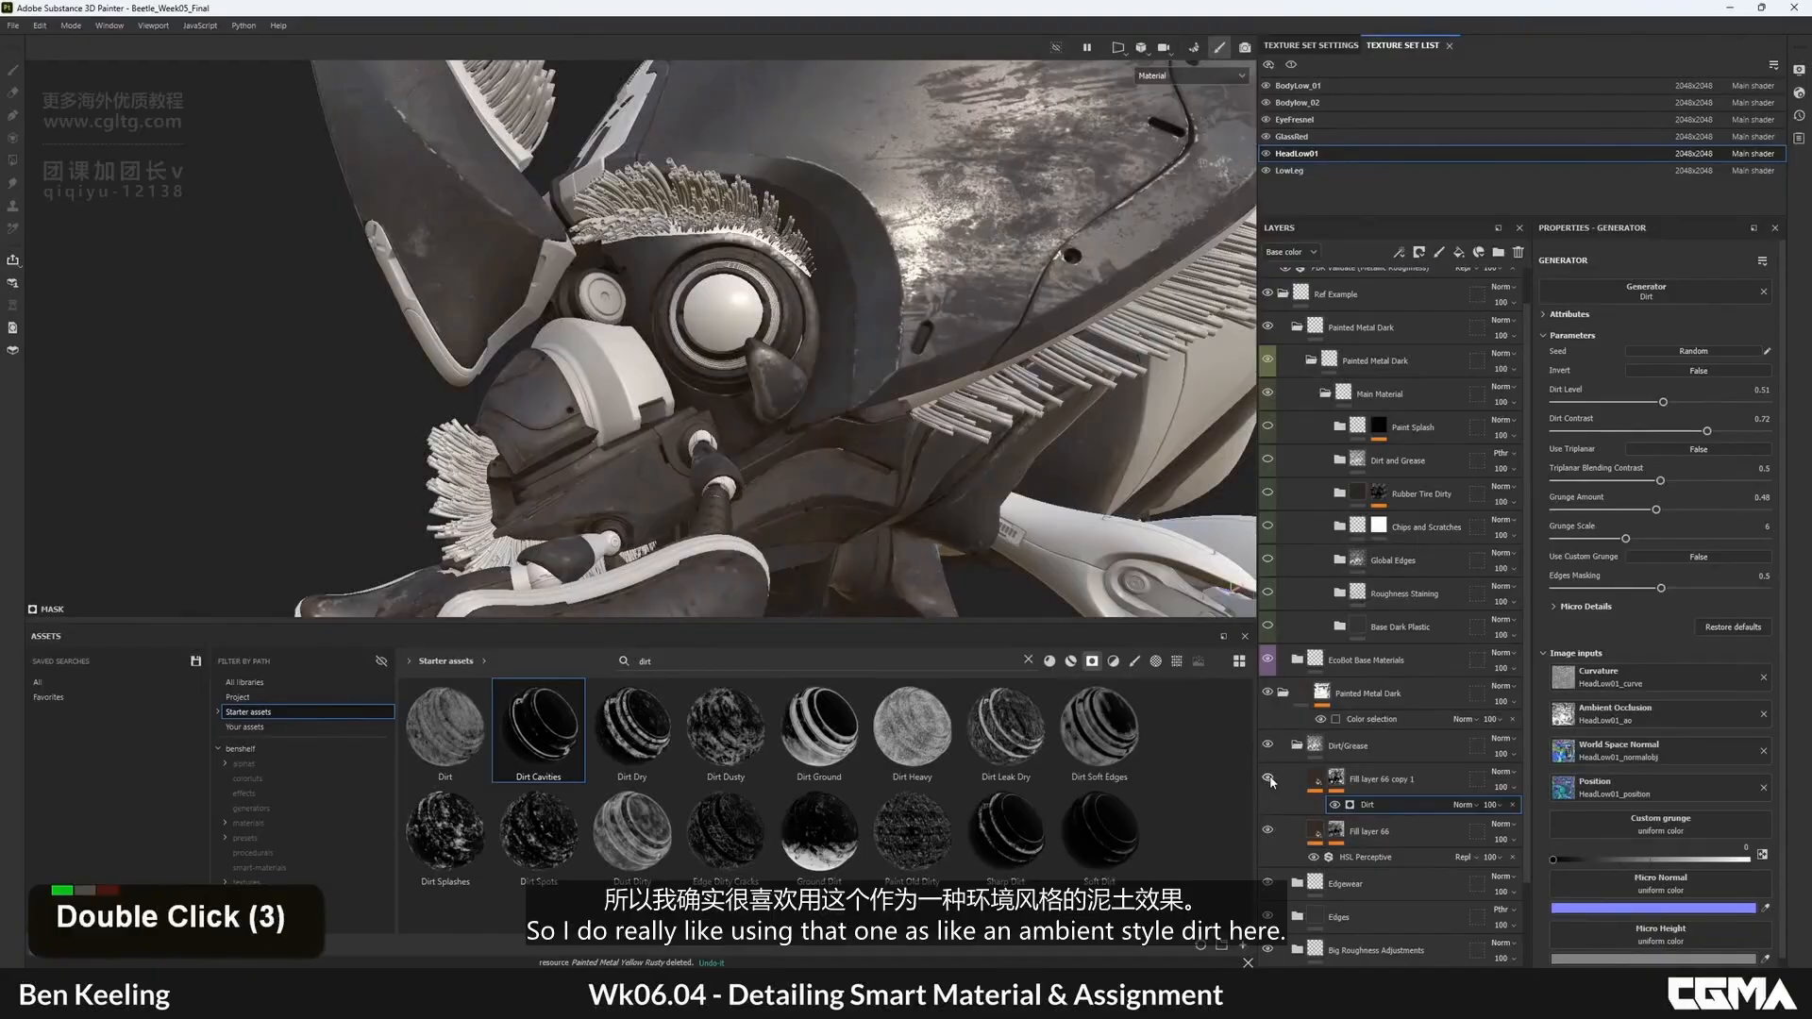
pyautogui.keyDown('alt'); pyautogui.moveTo(873, 378); pyautogui.dragTo(854, 284); pyautogui.keyUp('alt')
pyautogui.keyDown('alt'); pyautogui.moveTo(853, 283); pyautogui.dragTo(711, 195, button='right'); pyautogui.keyUp('alt')
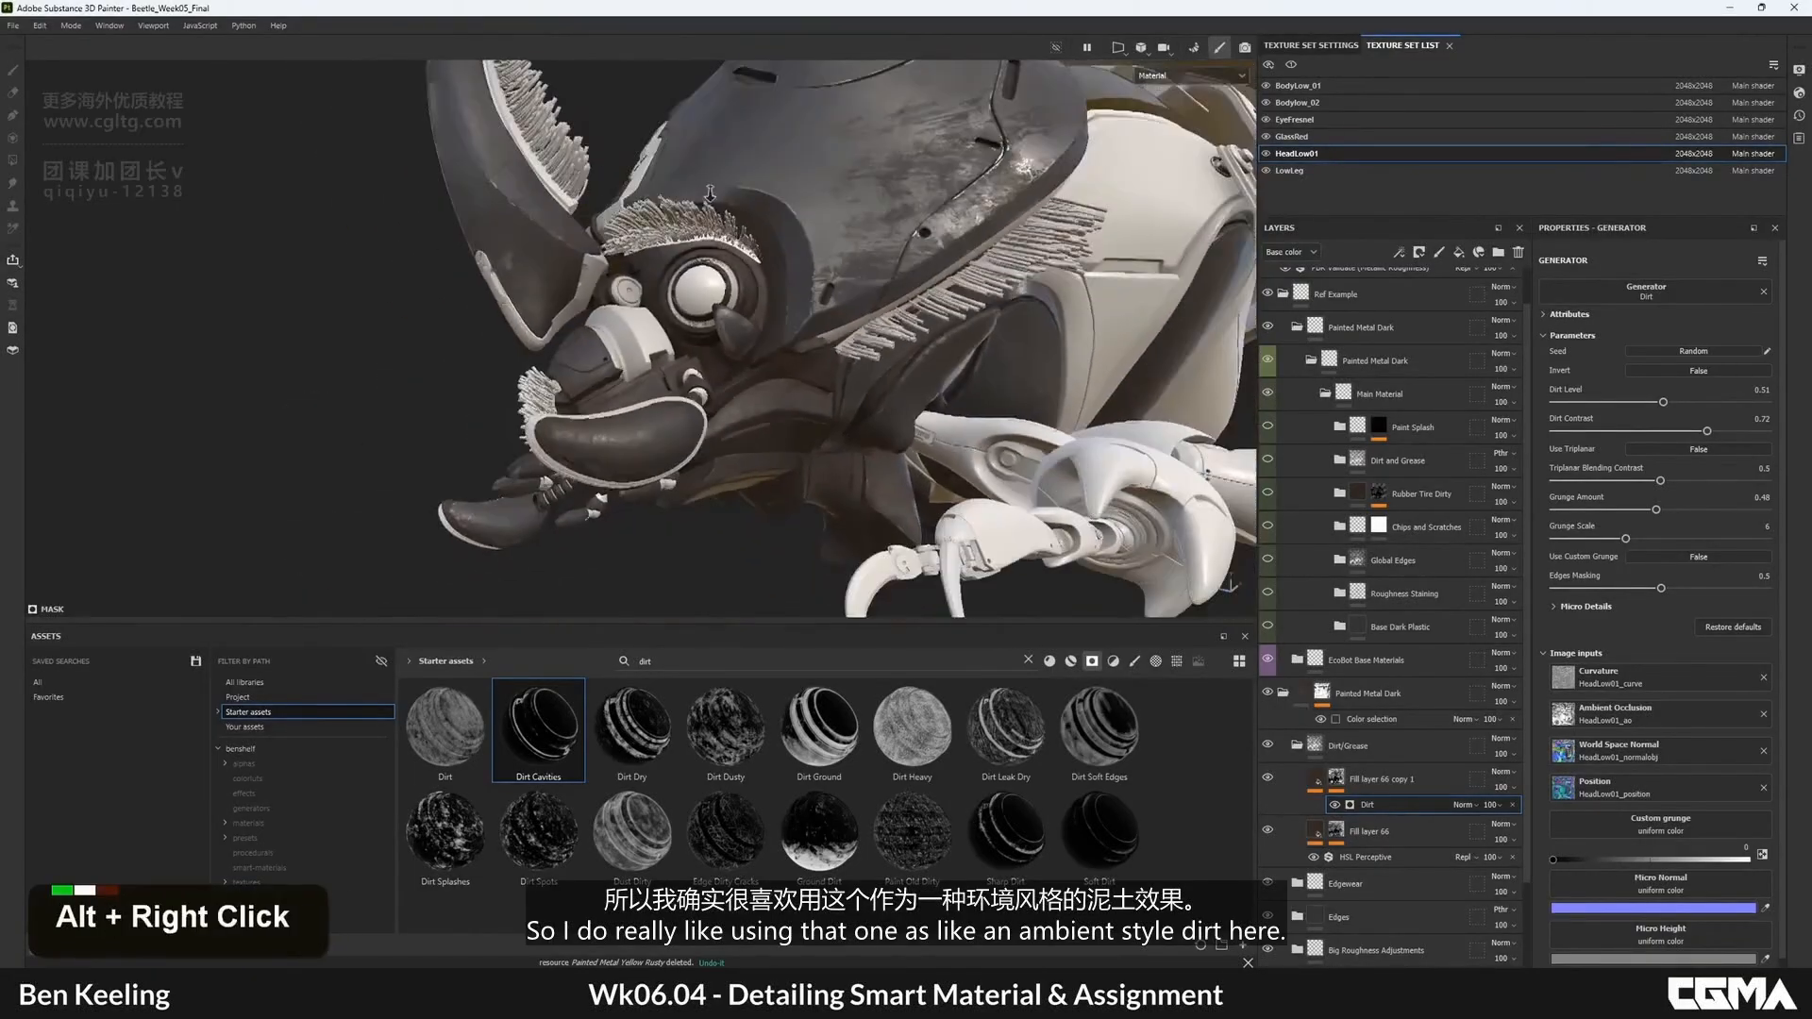
pyautogui.keyDown('alt'); pyautogui.moveTo(711, 194); pyautogui.dragTo(704, 424); pyautogui.keyUp('alt')
# - Disable the color selection mask on the Painted Metal Dark folder above Dirt/Grease
pyautogui.scroll(5, 1319, 404)
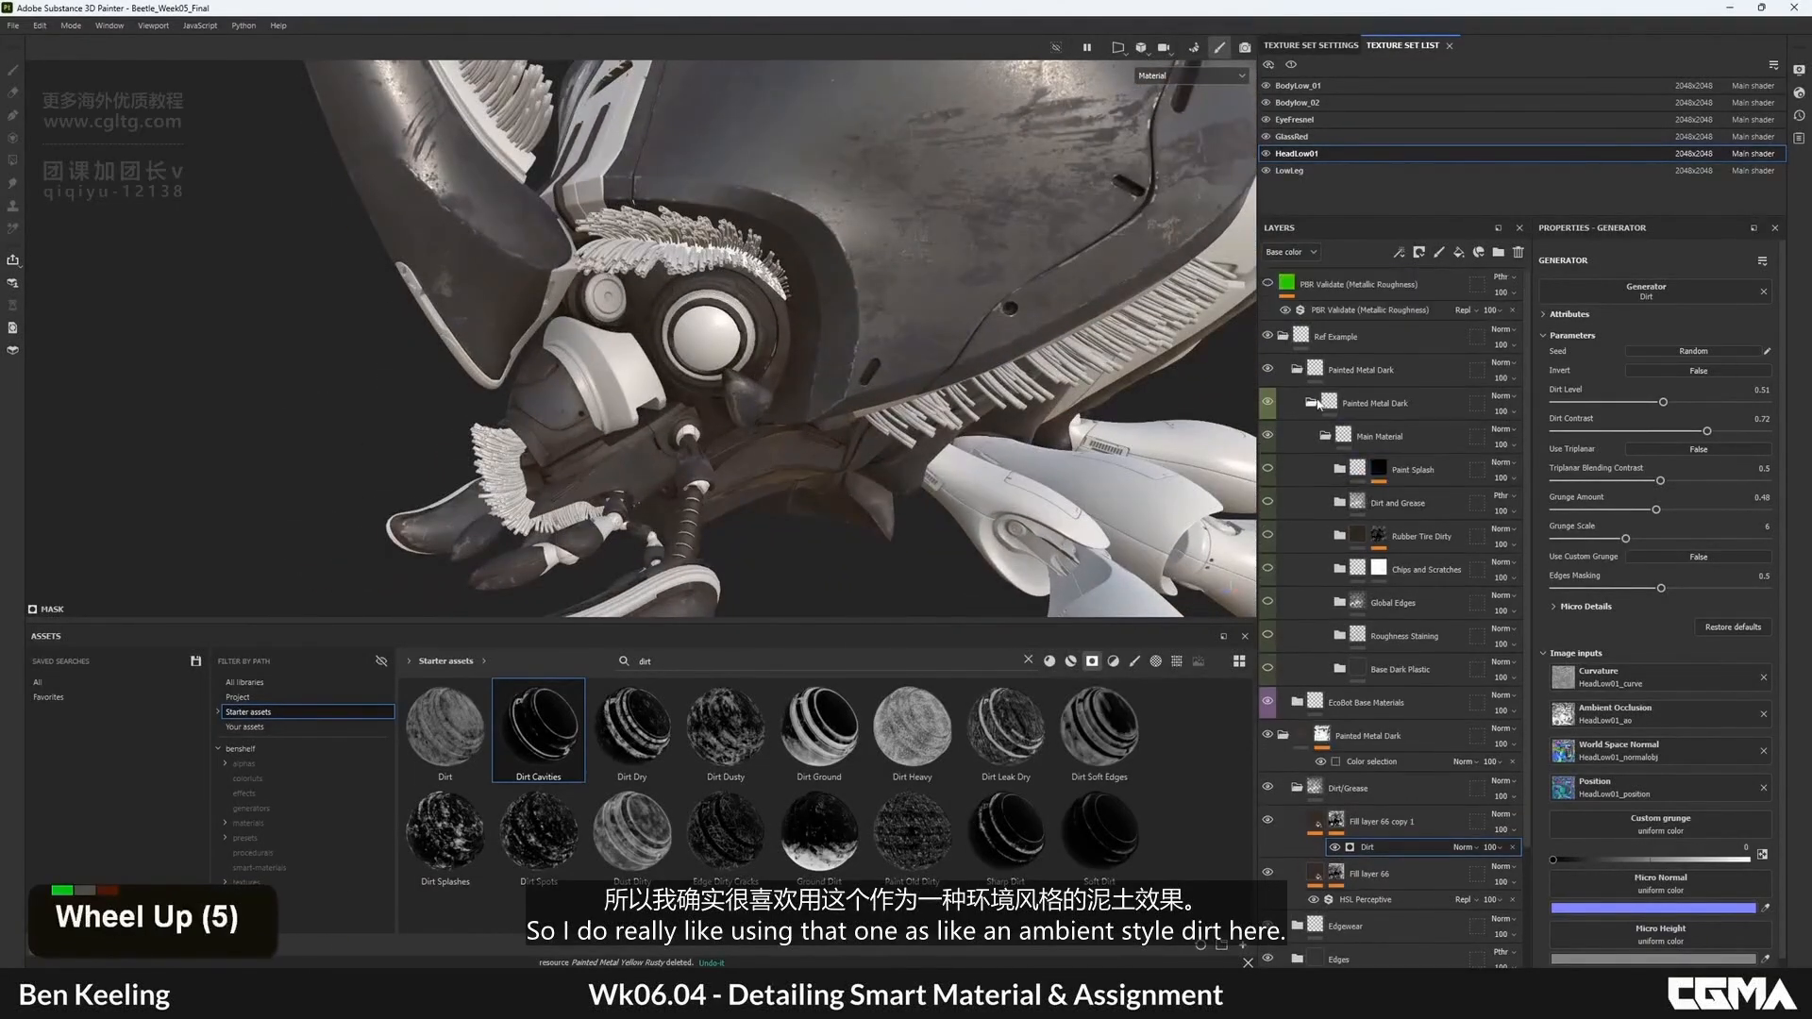
pyautogui.keyDown('shift'); pyautogui.click(1322, 735); pyautogui.keyUp('shift')
pyautogui.moveTo(906, 406)
pyautogui.keyDown('alt'); pyautogui.mouseDown()
pyautogui.moveTo(847, 335)
pyautogui.moveTo(778, 377)
pyautogui.moveTo(812, 302)
pyautogui.mouseUp(); pyautogui.keyUp('alt')
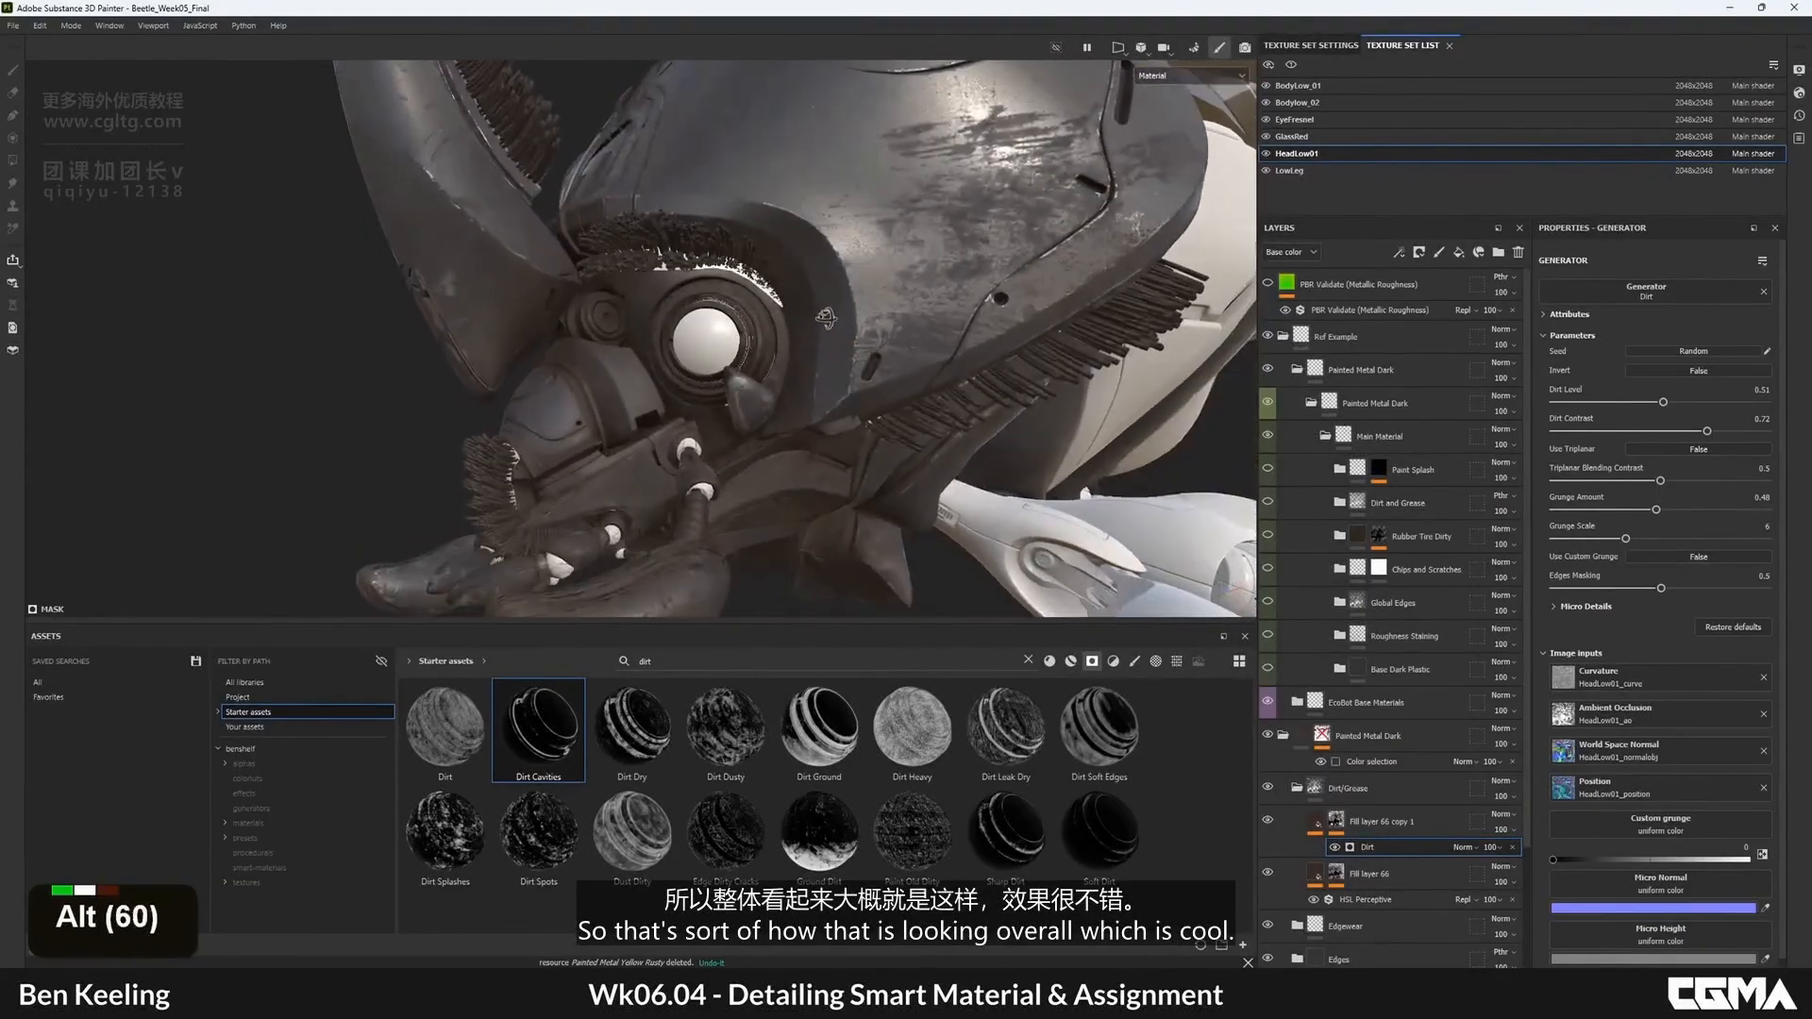
# - Duplicate Fill layer 66, place the copy first in the Dirt/Grease folder and give it a fresh black mask
pyautogui.doubleClick(1399, 822)
pyautogui.scroll(-5, 1435, 655)
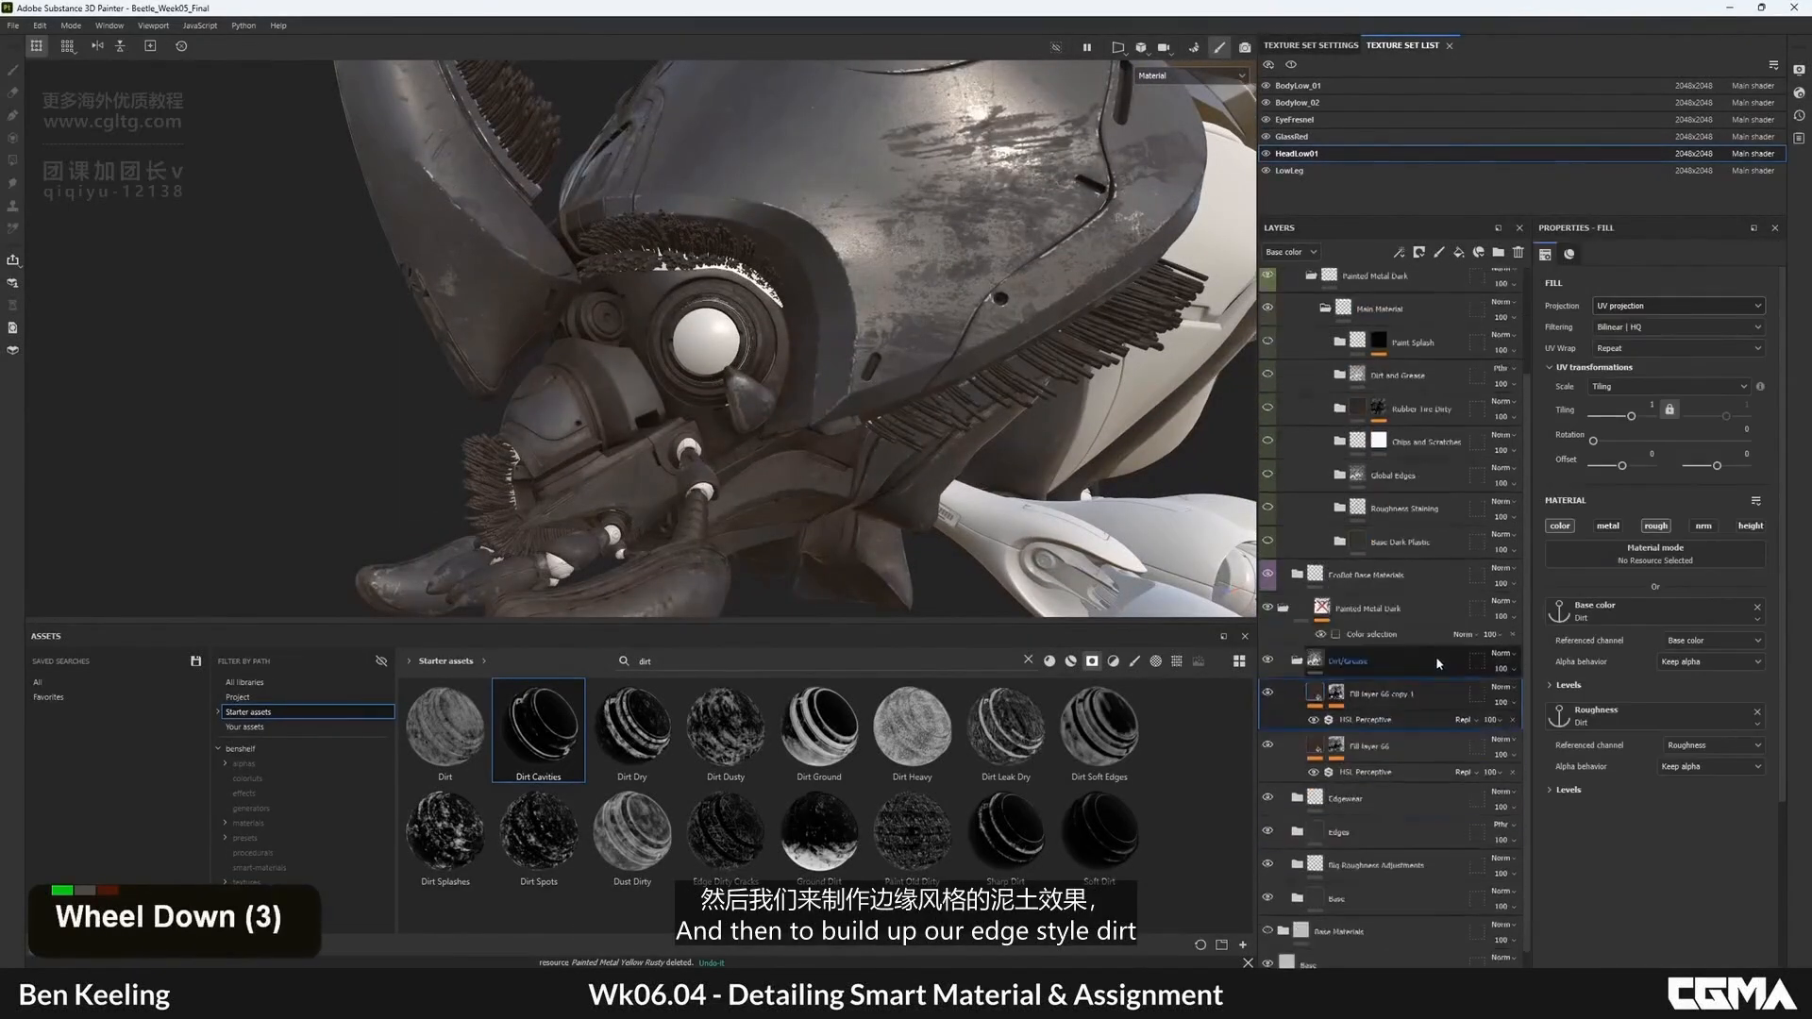
pyautogui.click(1390, 725)
pyautogui.hotkey('ctrl', 'd')
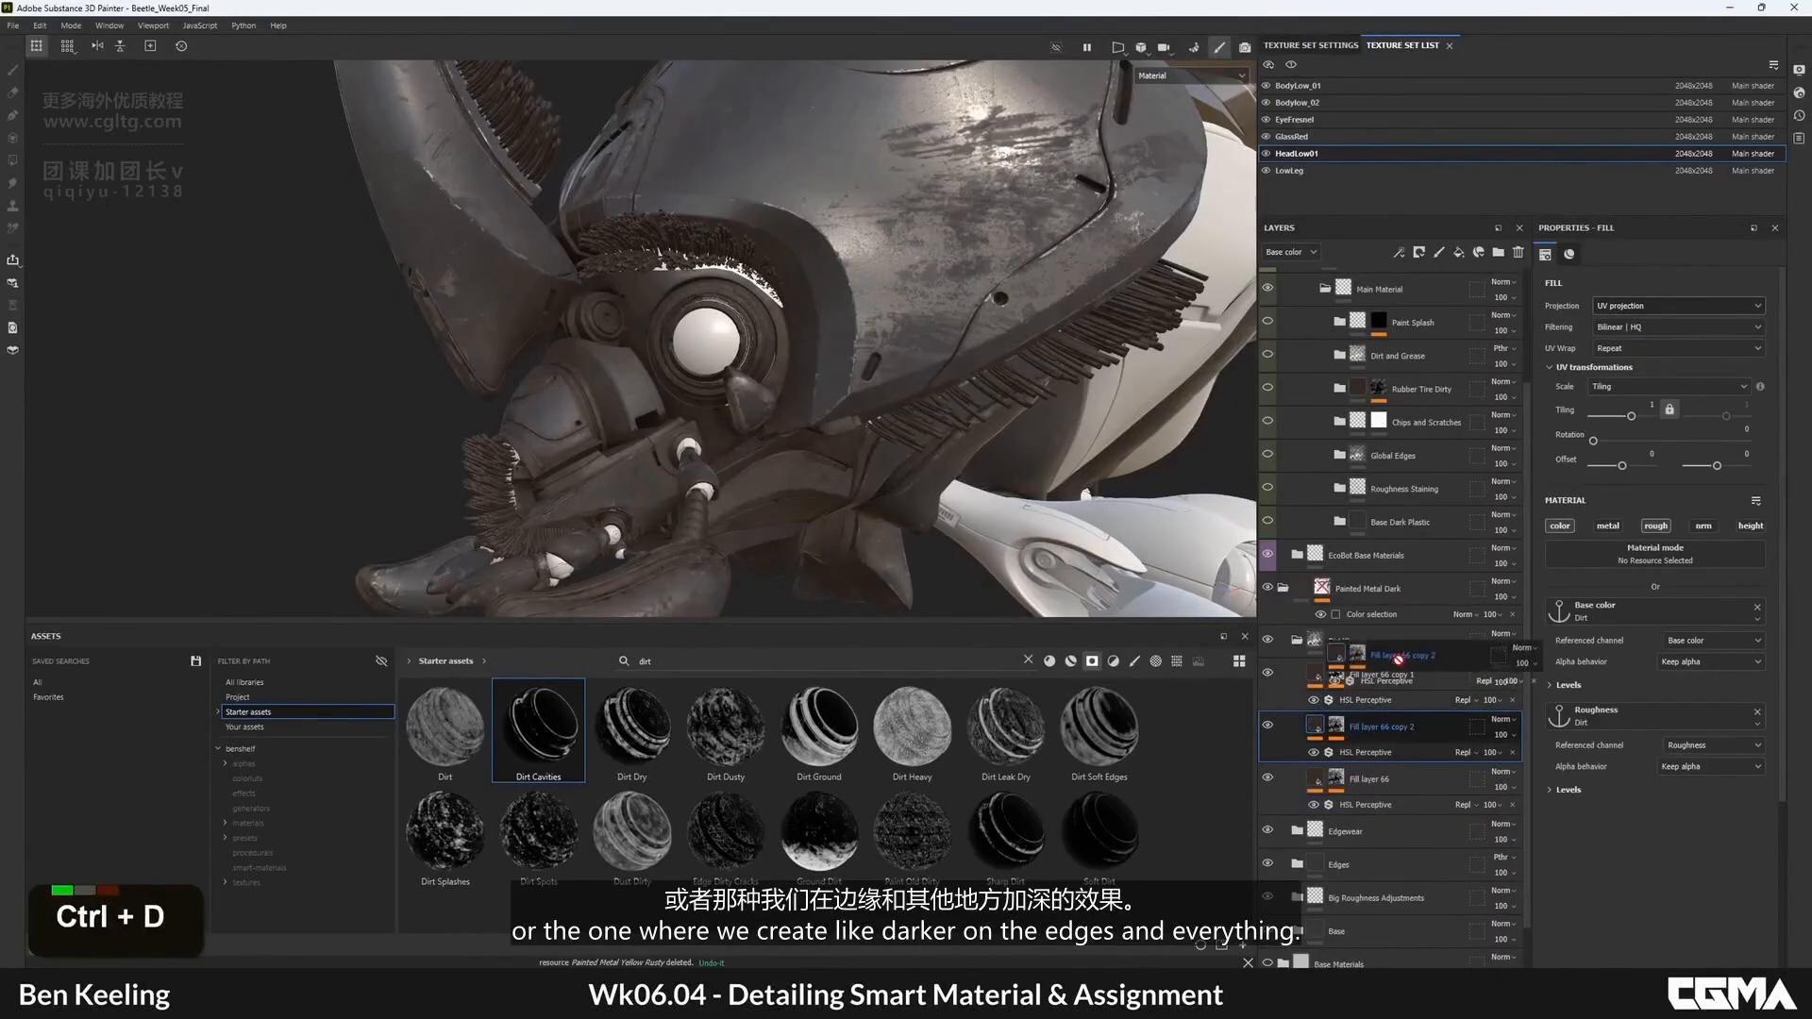
pyautogui.moveTo(1400, 669); pyautogui.dragTo(1400, 668)
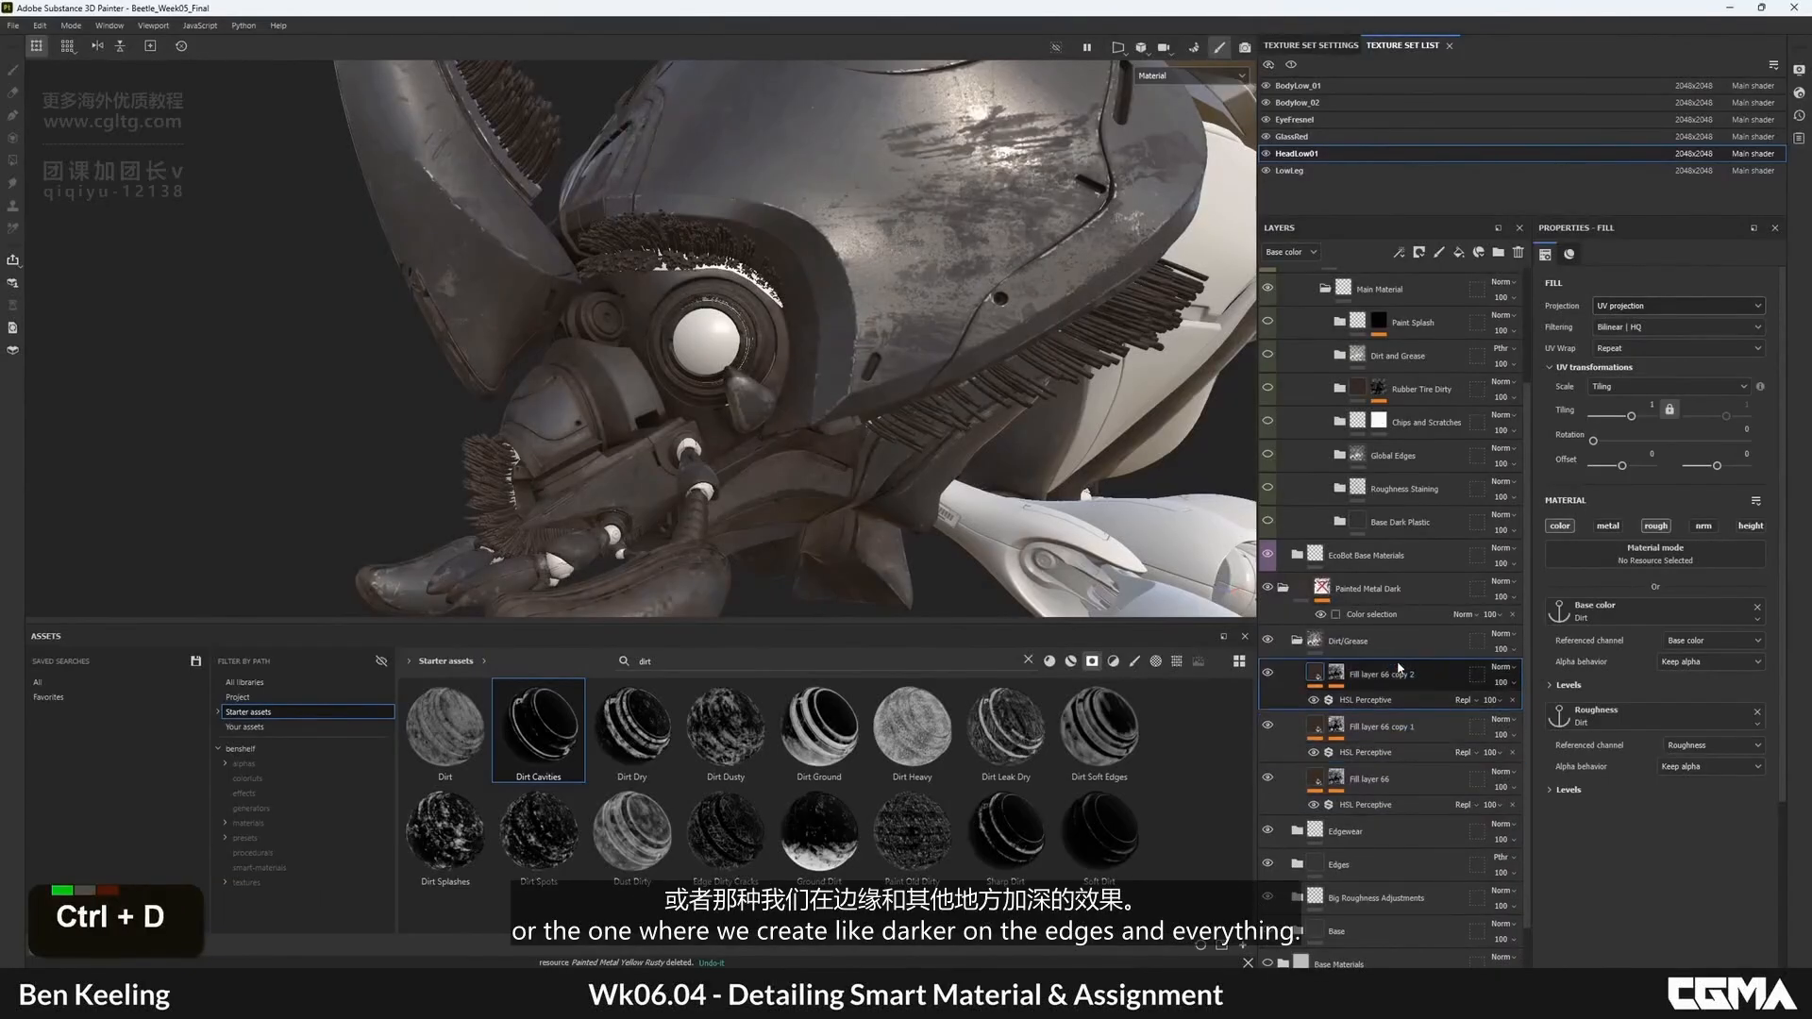
pyautogui.rightClick(1337, 674)
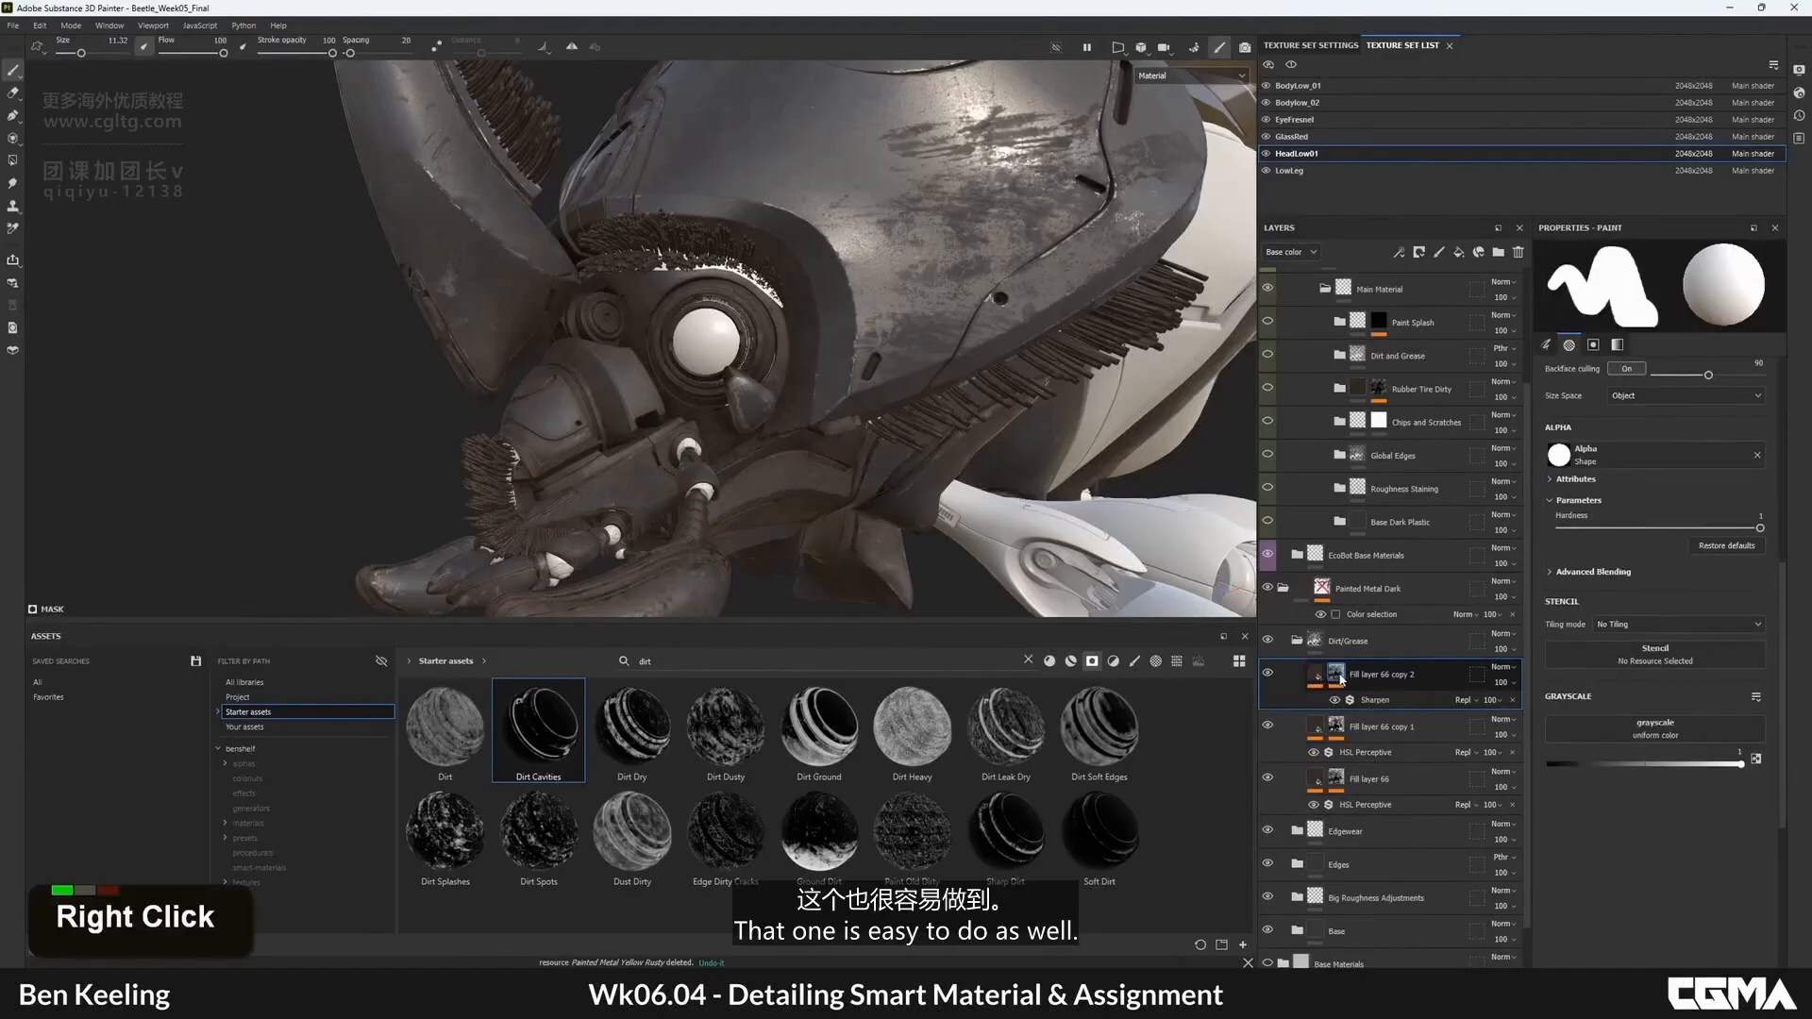
pyautogui.click(1413, 124)
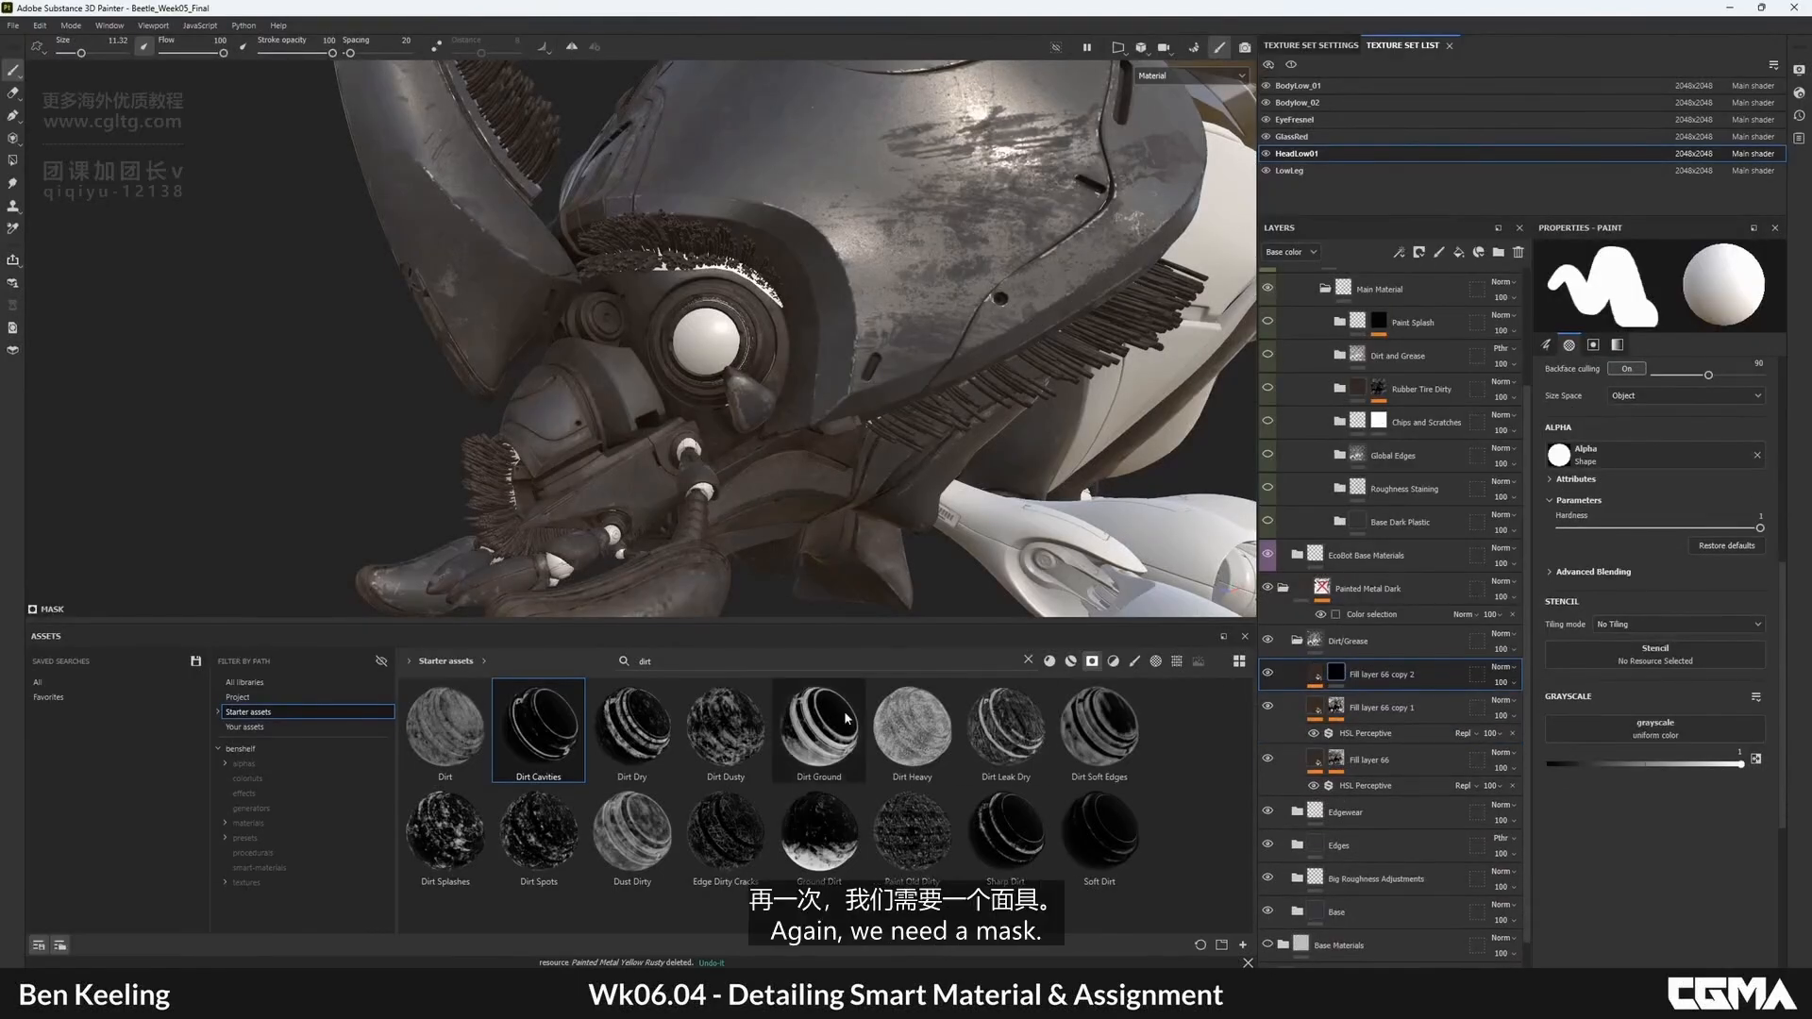
# - Search the smart masks for "cavi", apply Dirt Cavities to the new dirt layer copy and view its mask
pyautogui.click(615, 664)
pyautogui.write('cavi')
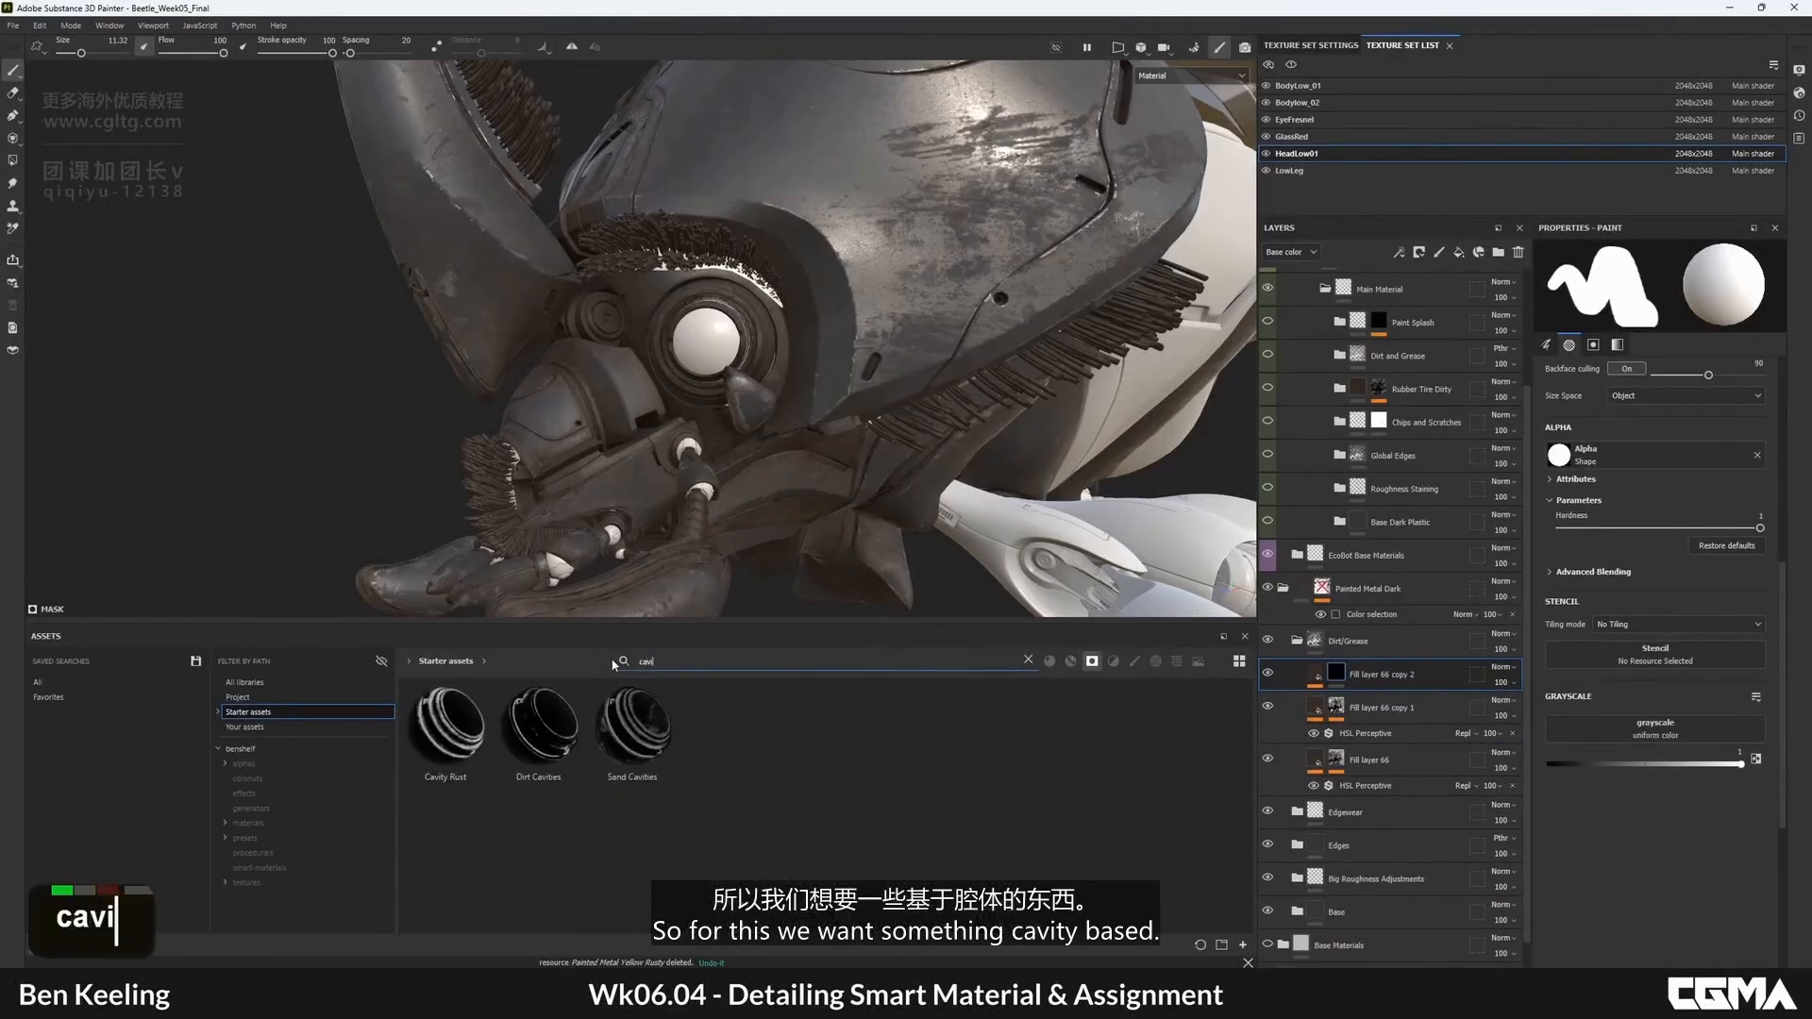
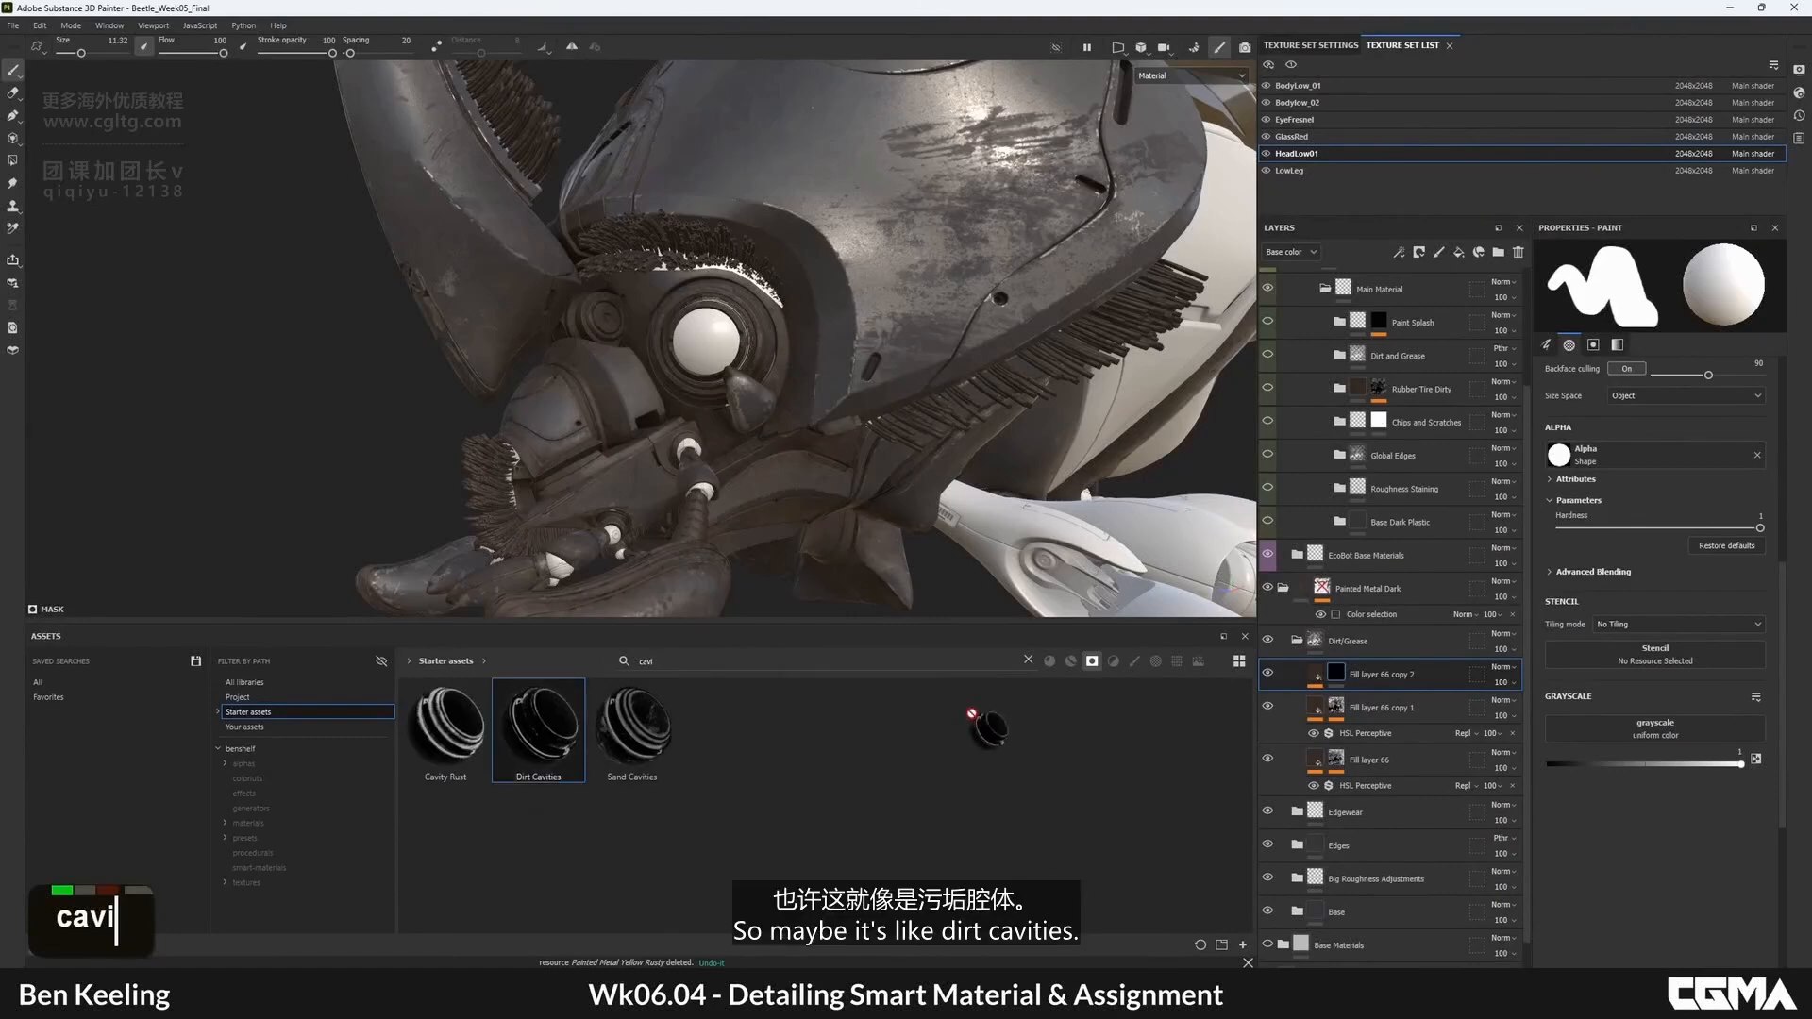
pyautogui.moveTo(1371, 666); pyautogui.dragTo(1340, 673)
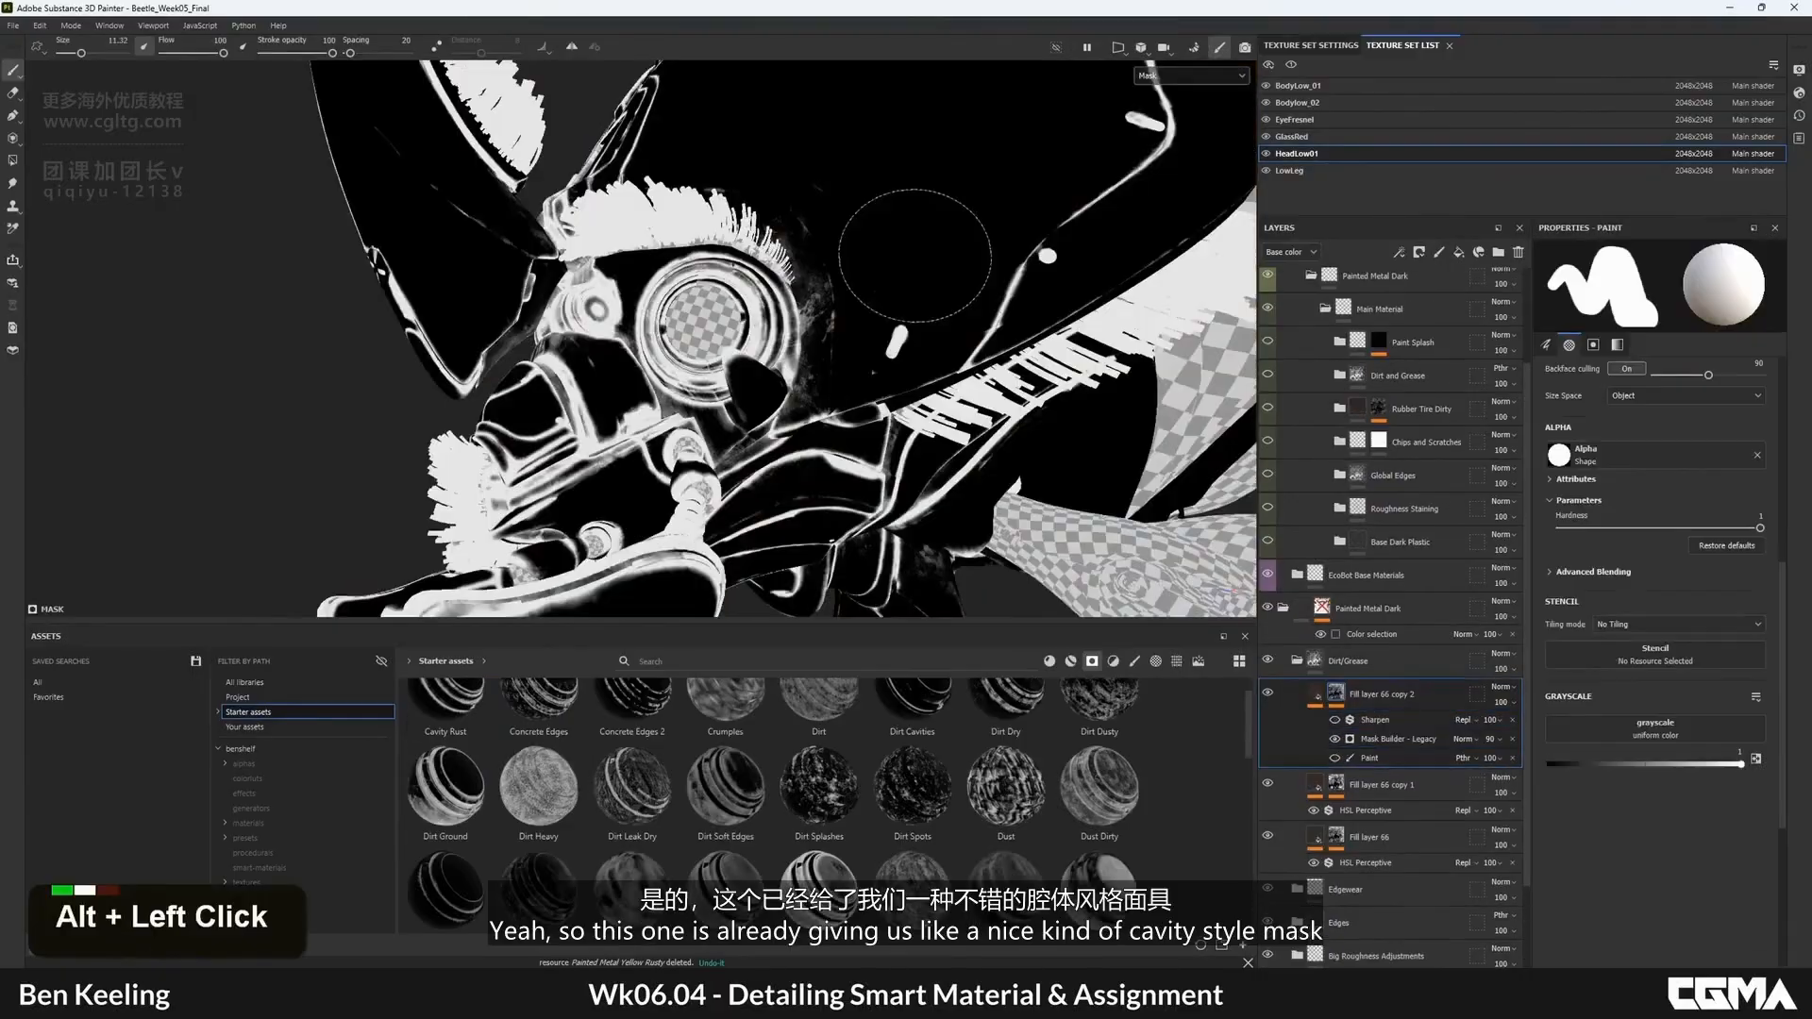
pyautogui.moveTo(914, 266)
pyautogui.keyDown('alt'); pyautogui.mouseDown()
pyautogui.moveTo(981, 271)
pyautogui.moveTo(975, 315)
pyautogui.mouseUp(); pyautogui.keyUp('alt')
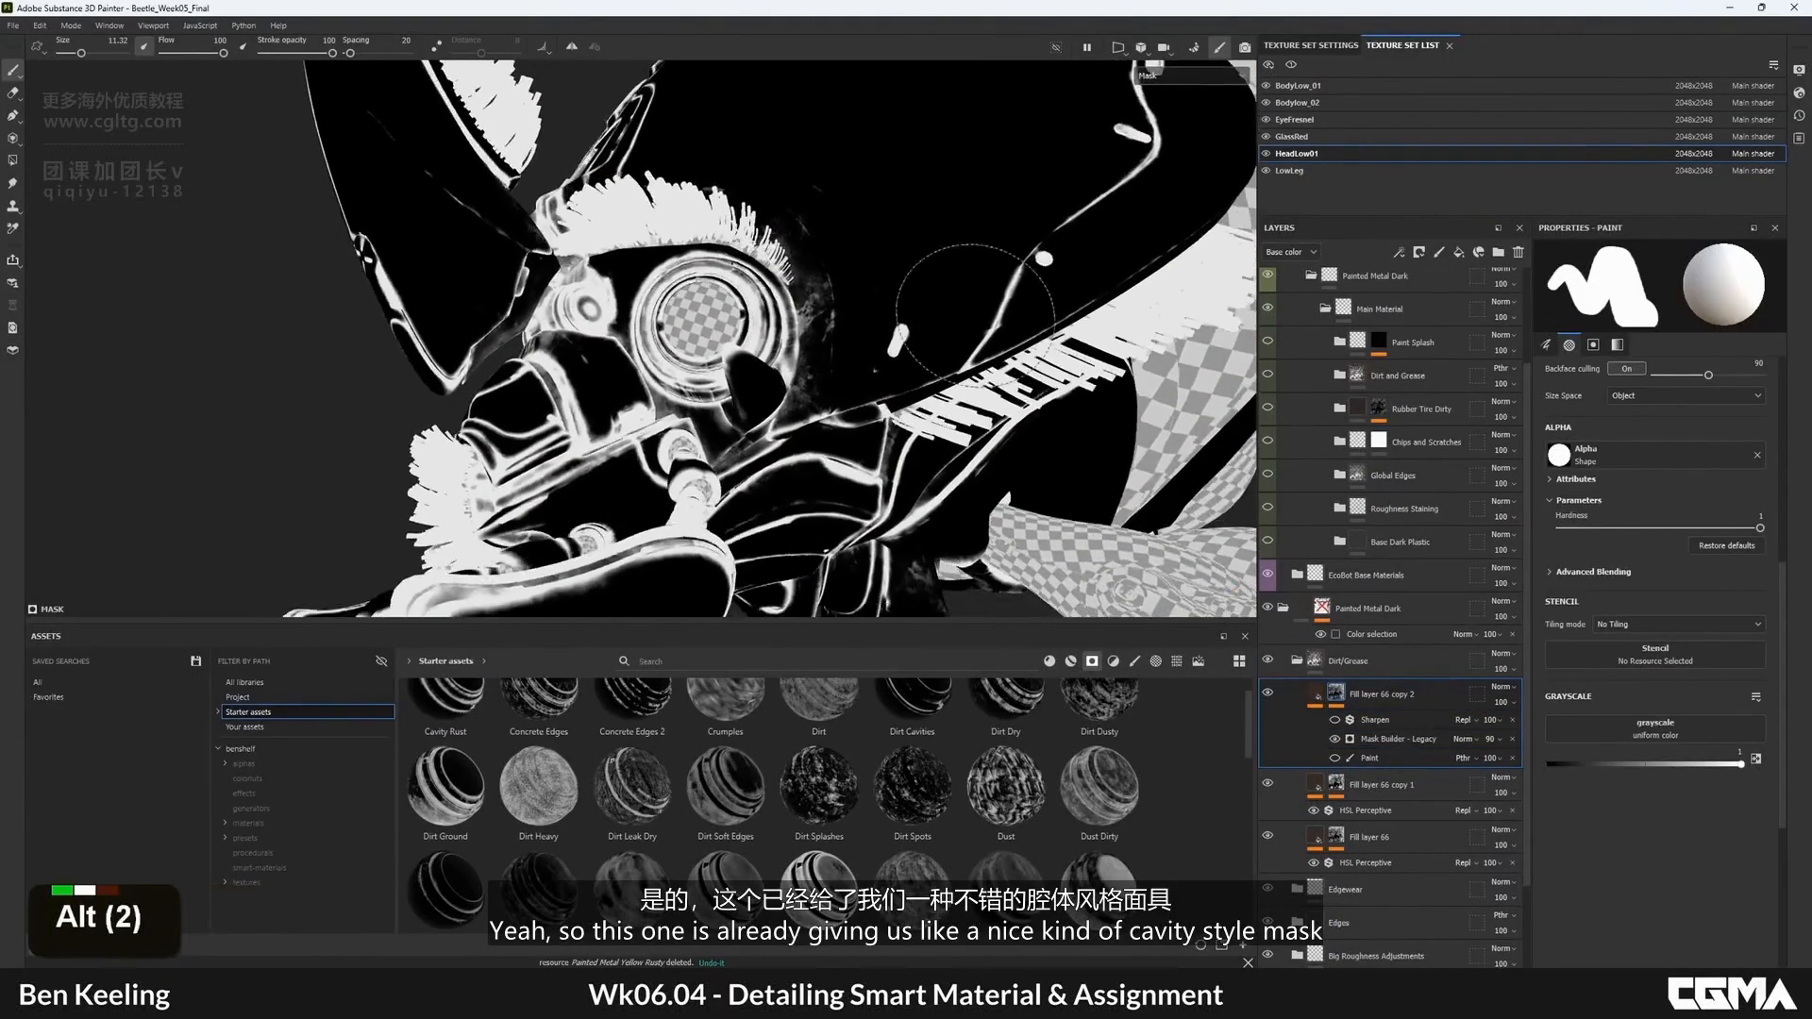
# - Return to the material view and delete the Paint and Sharpen effects from the mask of Fill layer 66 copy 2
pyautogui.doubleClick(1334, 742)
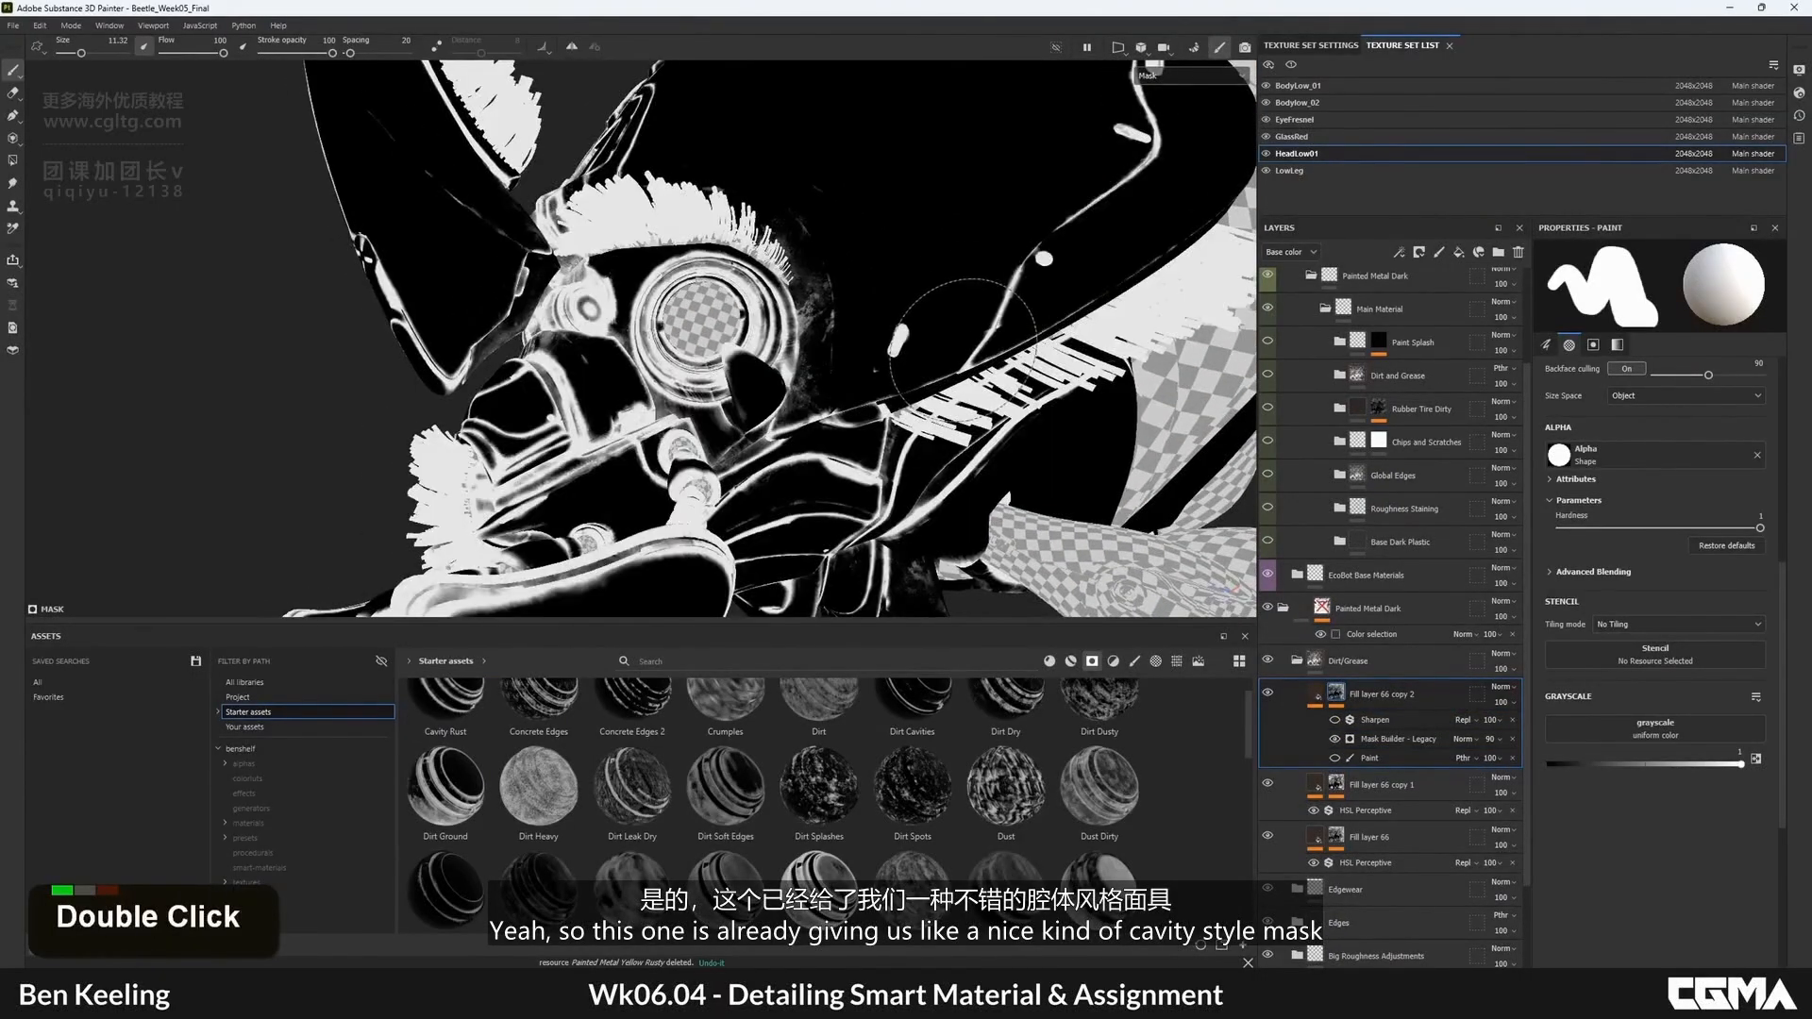
pyautogui.press('m')
pyautogui.moveTo(875, 338)
pyautogui.keyDown('alt'); pyautogui.mouseDown()
pyautogui.moveTo(930, 328)
pyautogui.moveTo(877, 340)
pyautogui.mouseUp(); pyautogui.keyUp('alt')
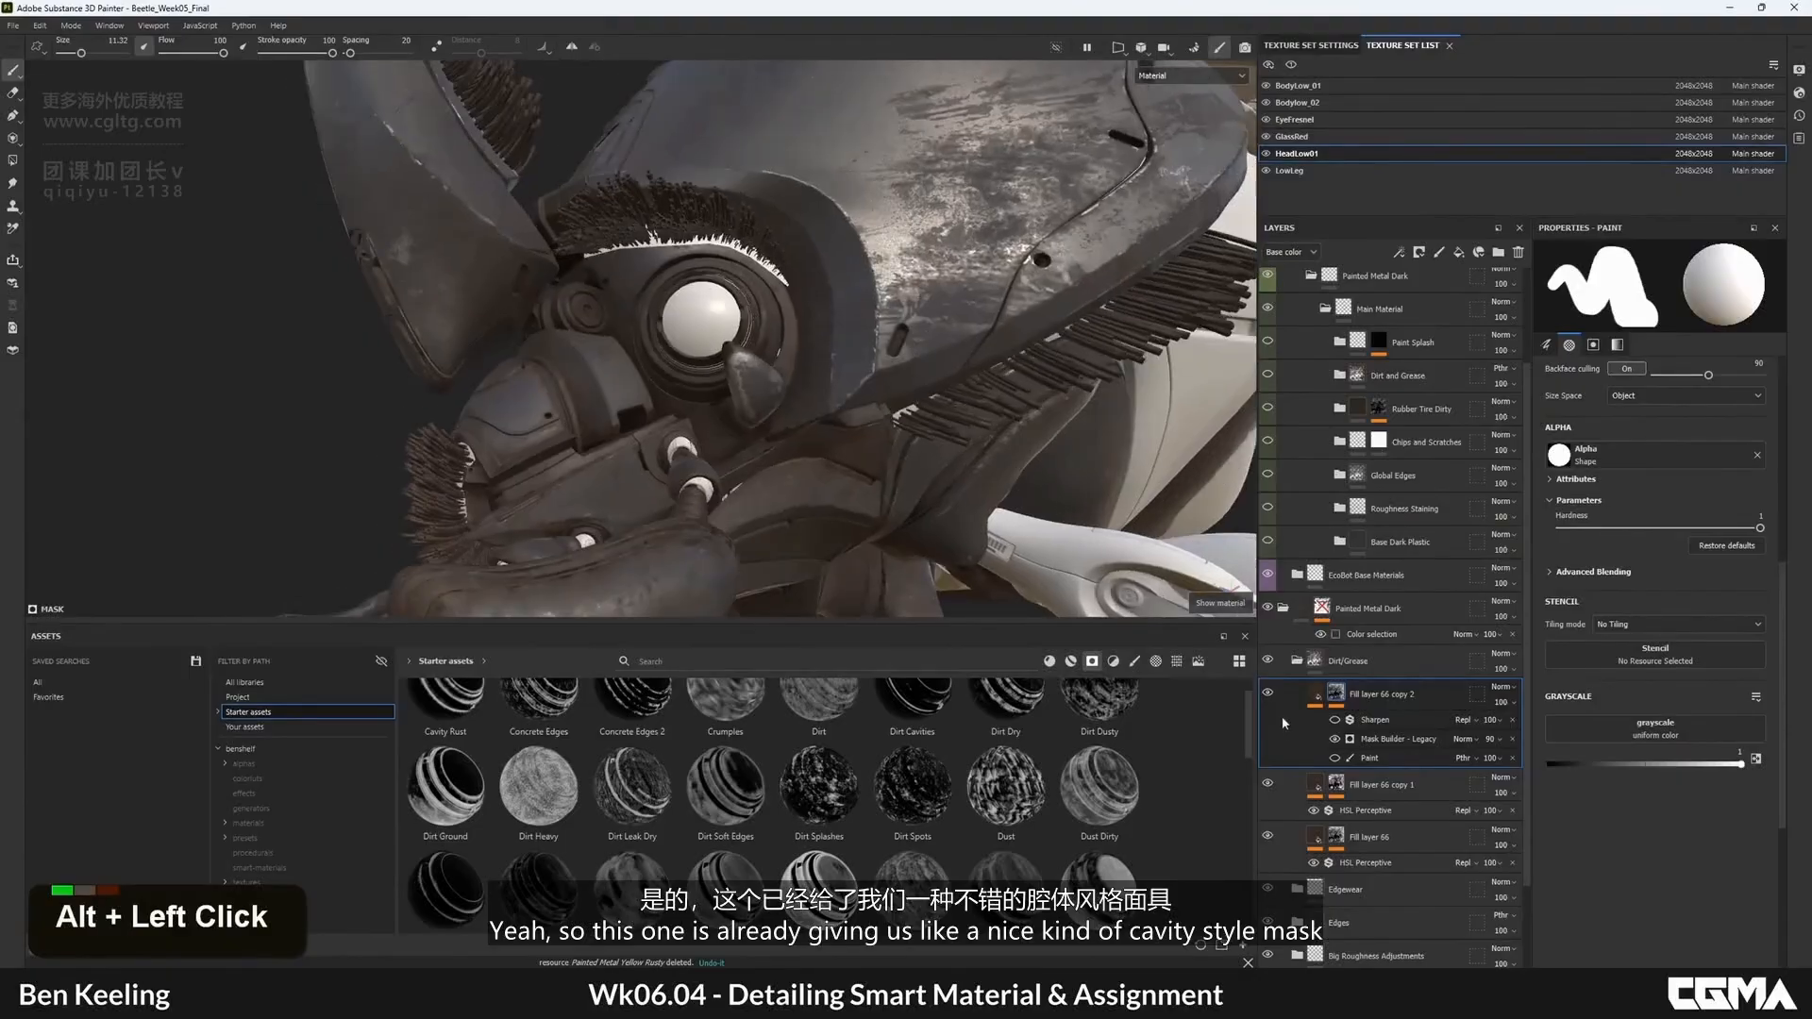
pyautogui.click(1512, 758)
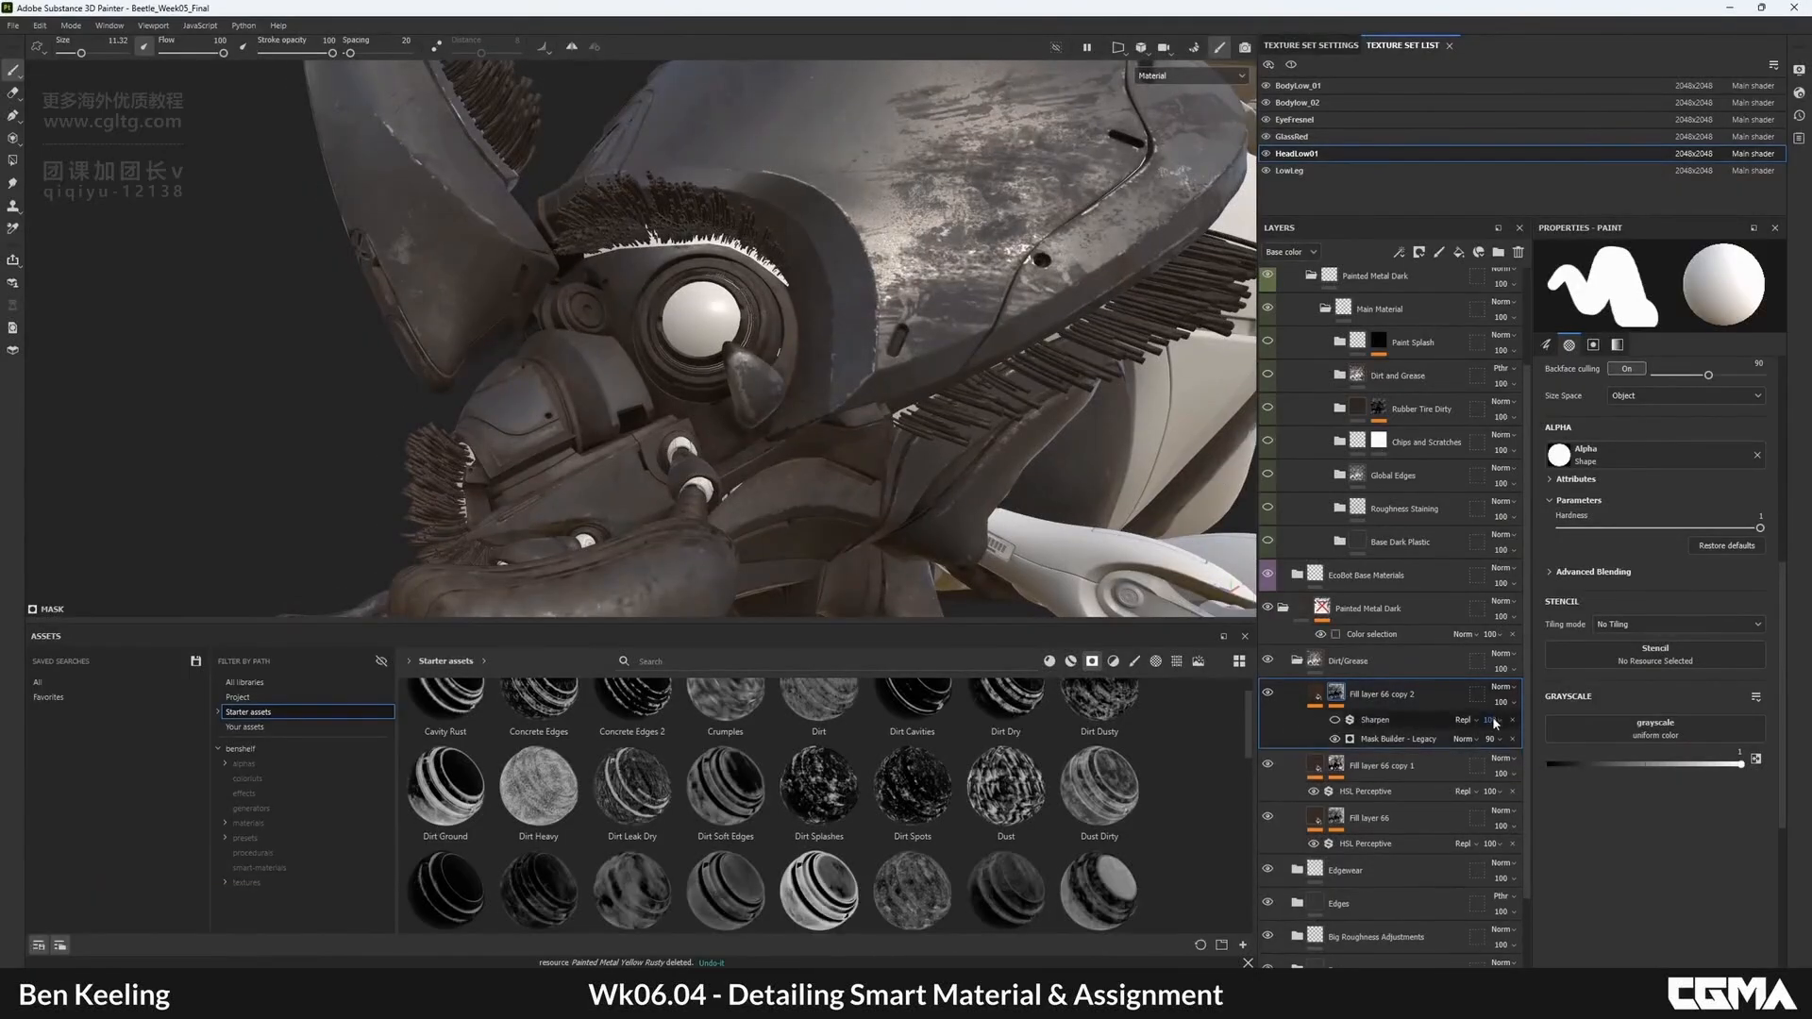
pyautogui.click(1512, 720)
# - Set the cavity dirt mask's Mask Builder level to 0.5 and contrast to 0.68, checking it in mask and material views
pyautogui.click(1406, 720)
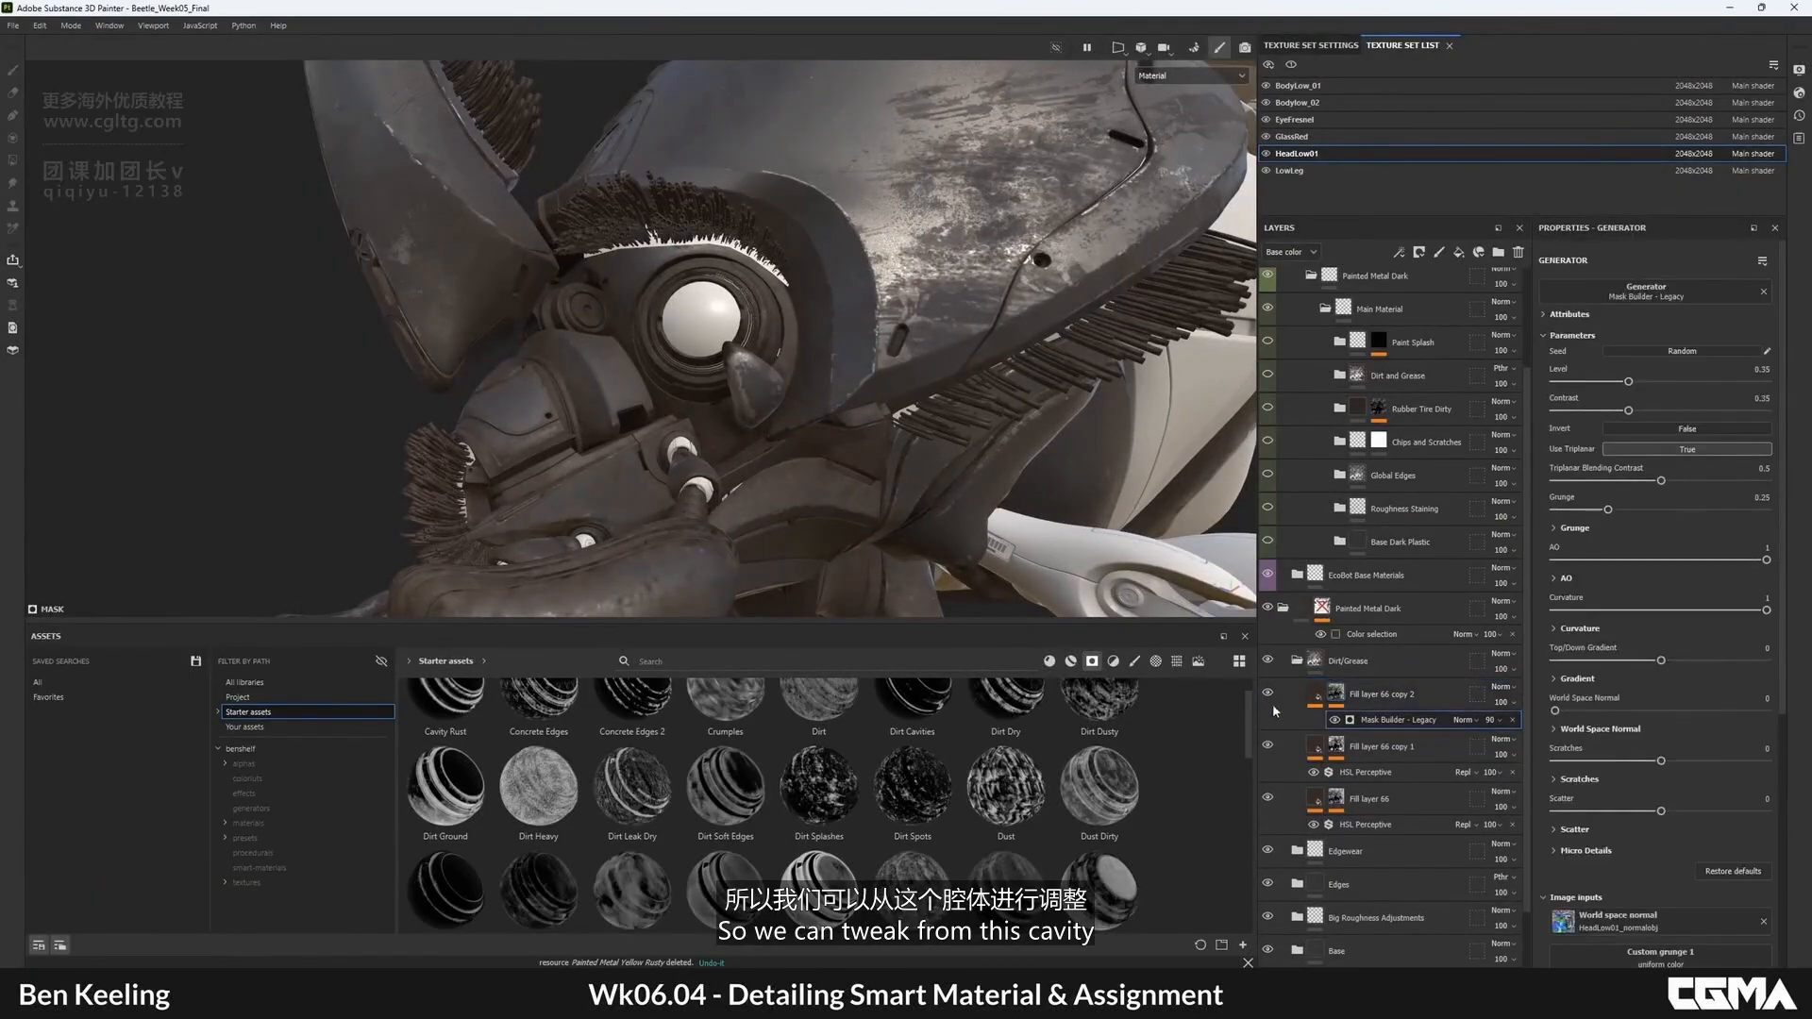
pyautogui.keyDown('alt'); pyautogui.click(1338, 698); pyautogui.keyUp('alt')
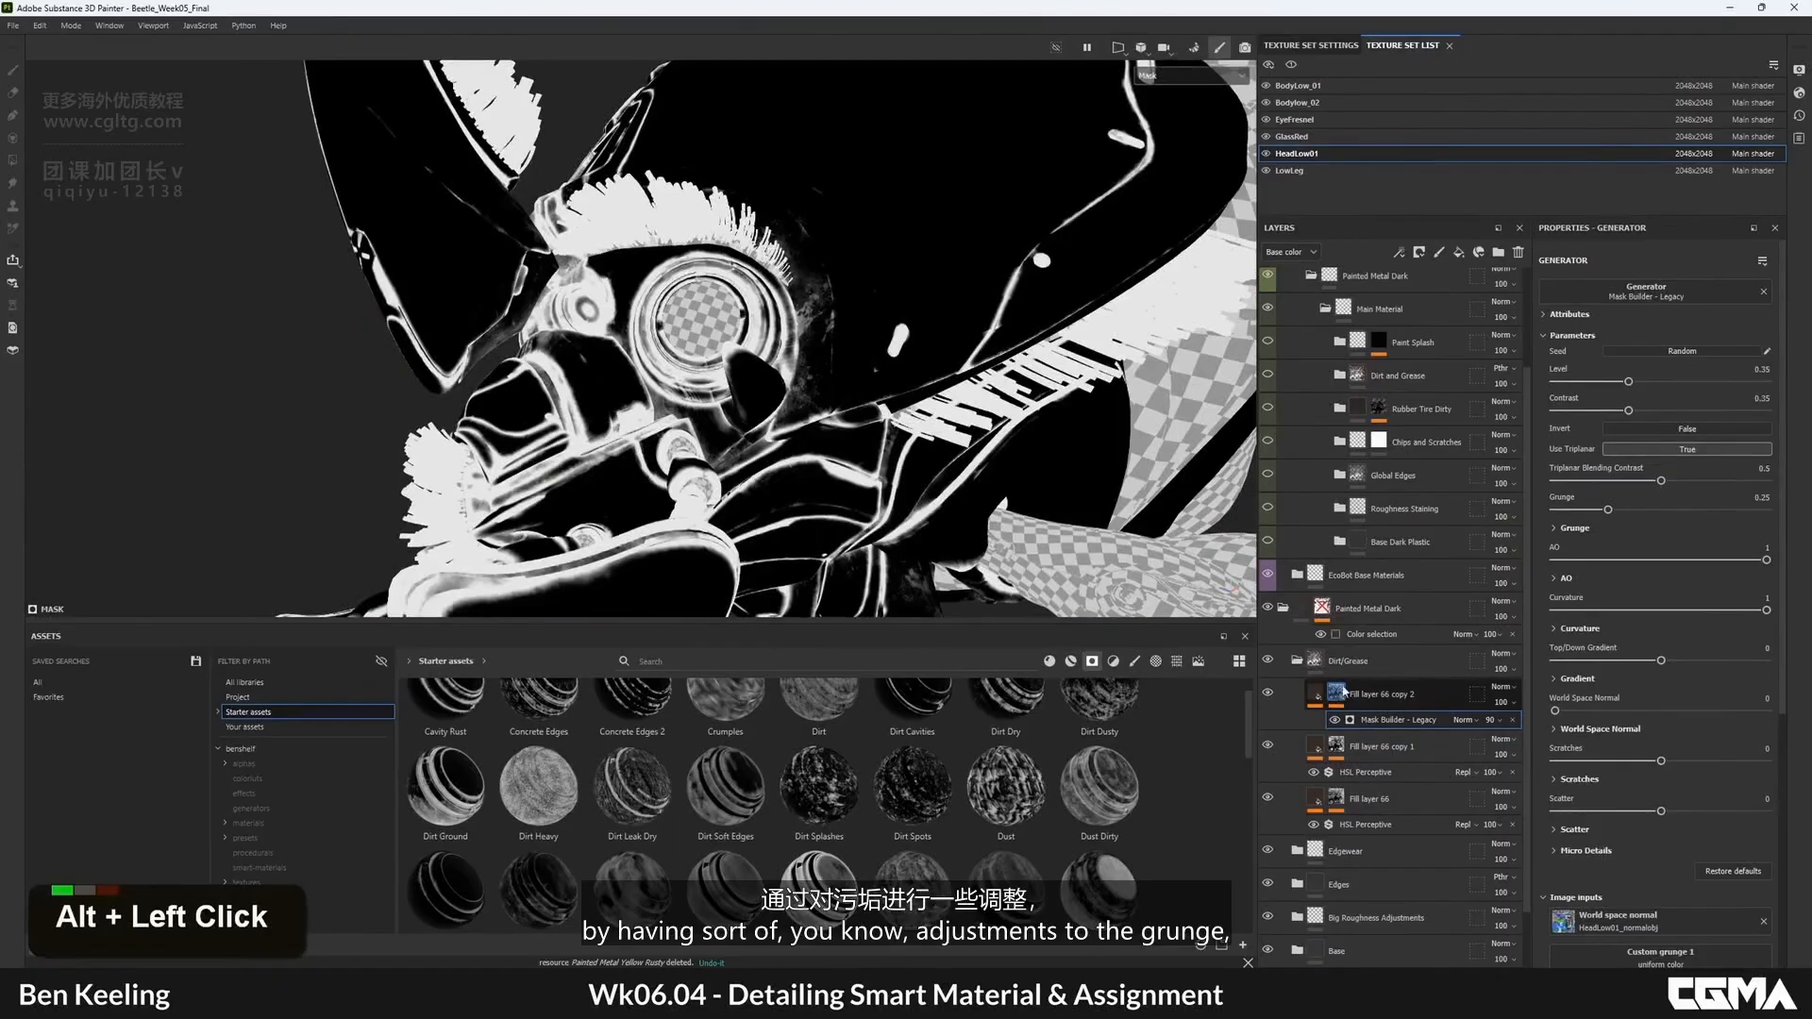
pyautogui.moveTo(1654, 409)
pyautogui.mouseDown()
pyautogui.moveTo(1715, 406)
pyautogui.moveTo(1647, 381)
pyautogui.moveTo(1661, 394)
pyautogui.mouseUp()
pyautogui.keyDown('alt'); pyautogui.moveTo(722, 405); pyautogui.dragTo(769, 411); pyautogui.keyUp('alt')
pyautogui.press('m')
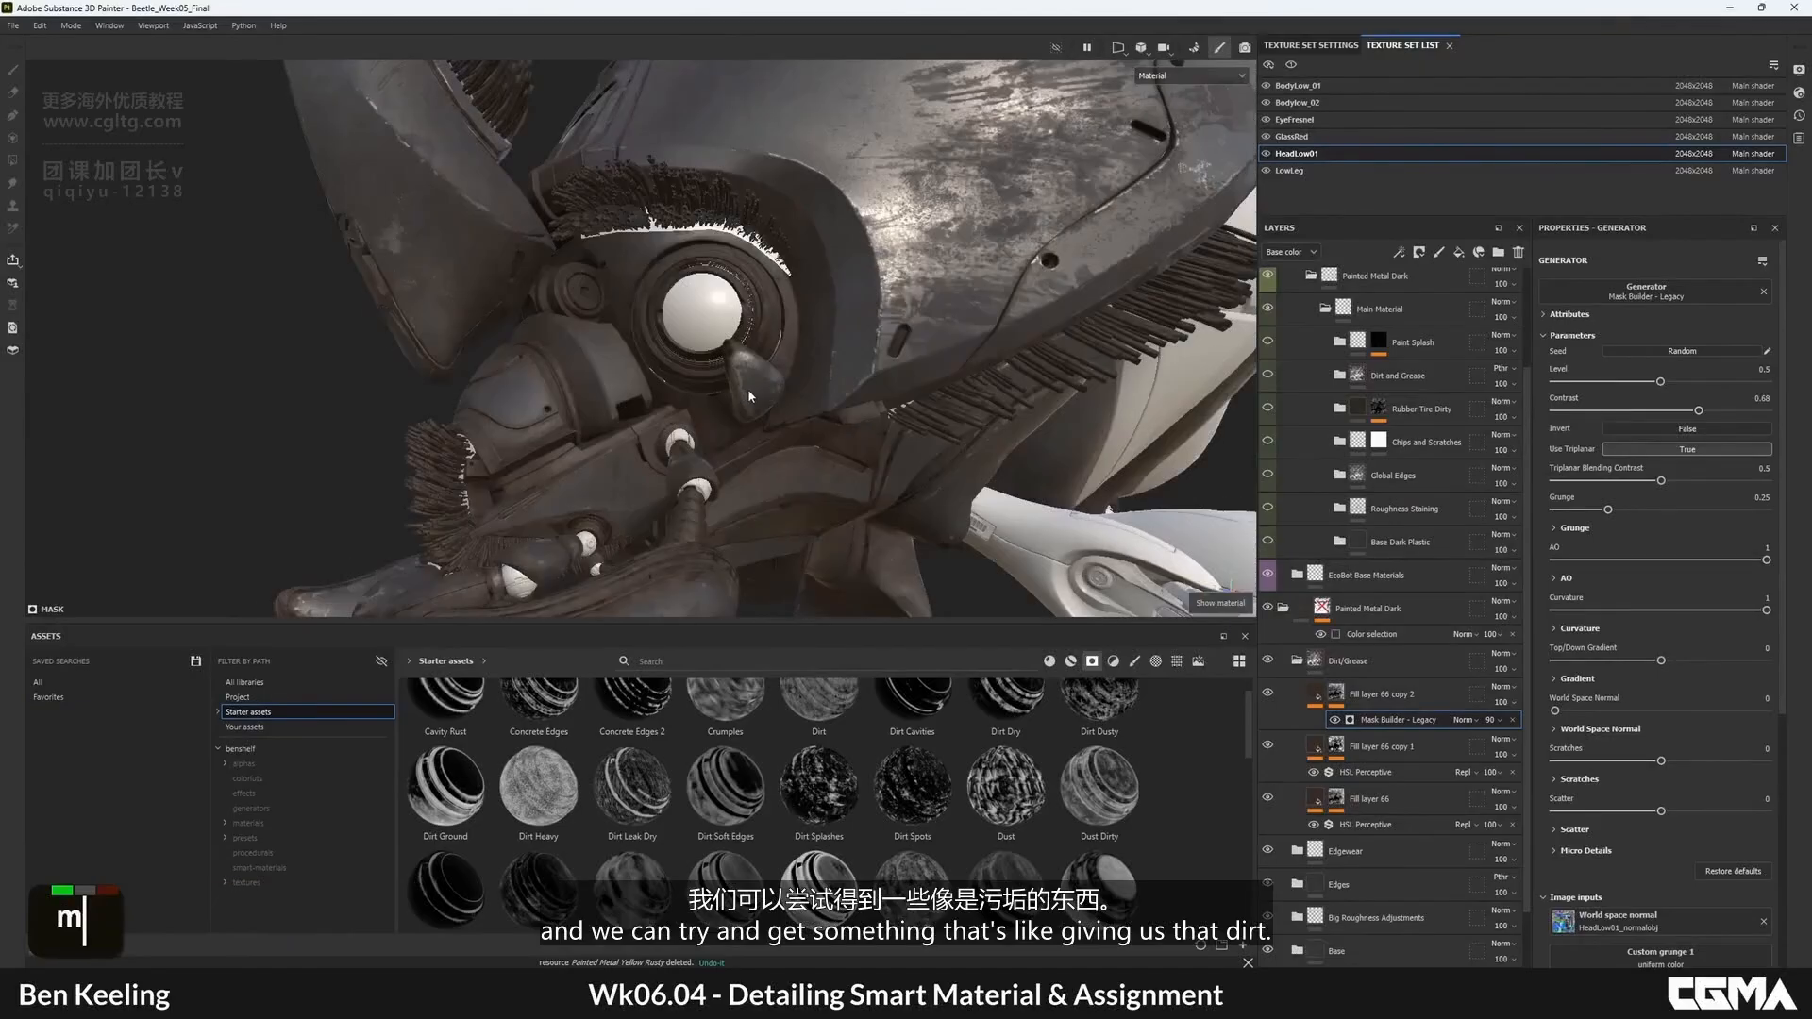
pyautogui.keyDown('alt'); pyautogui.moveTo(757, 429); pyautogui.dragTo(839, 338, button='middle'); pyautogui.keyUp('alt')
# - Darken Fill layer 66 copy 2 by setting its HSL Perceptive lightness to 0.039
pyautogui.click(1317, 697)
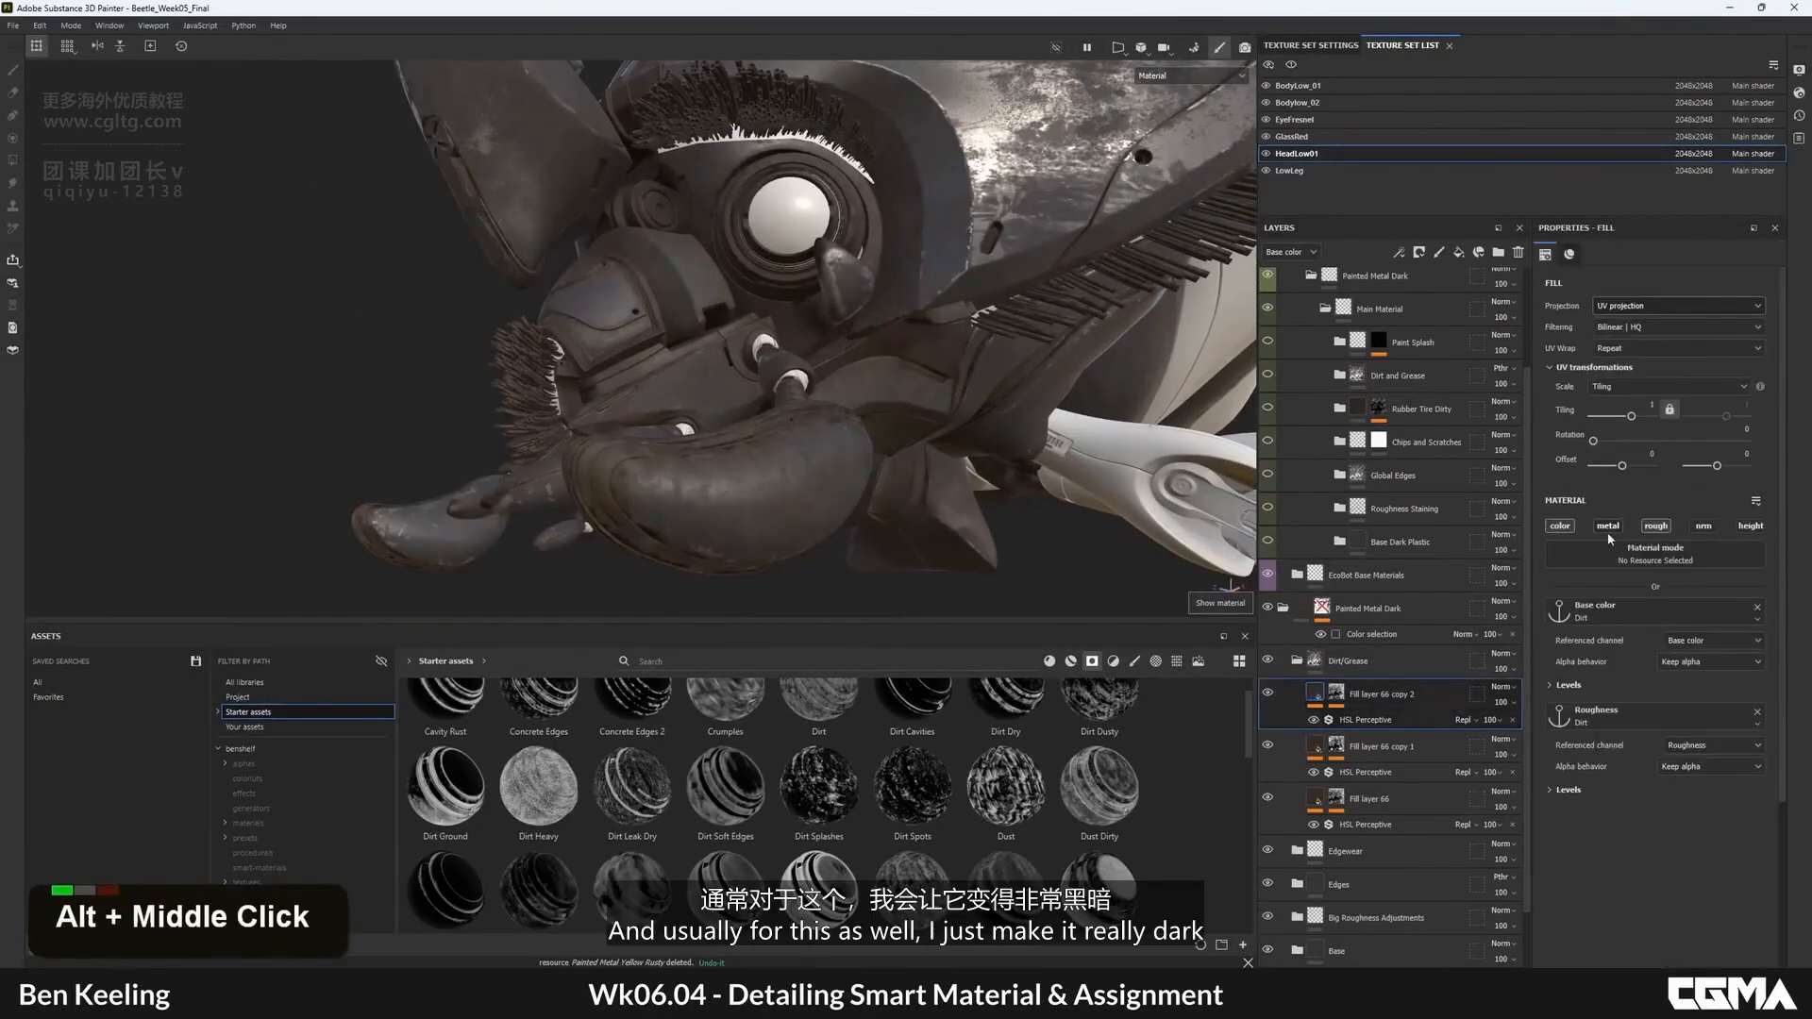
pyautogui.click(1380, 721)
pyautogui.moveTo(1598, 464)
pyautogui.mouseDown()
pyautogui.moveTo(1553, 464)
pyautogui.moveTo(1576, 462)
pyautogui.mouseUp()
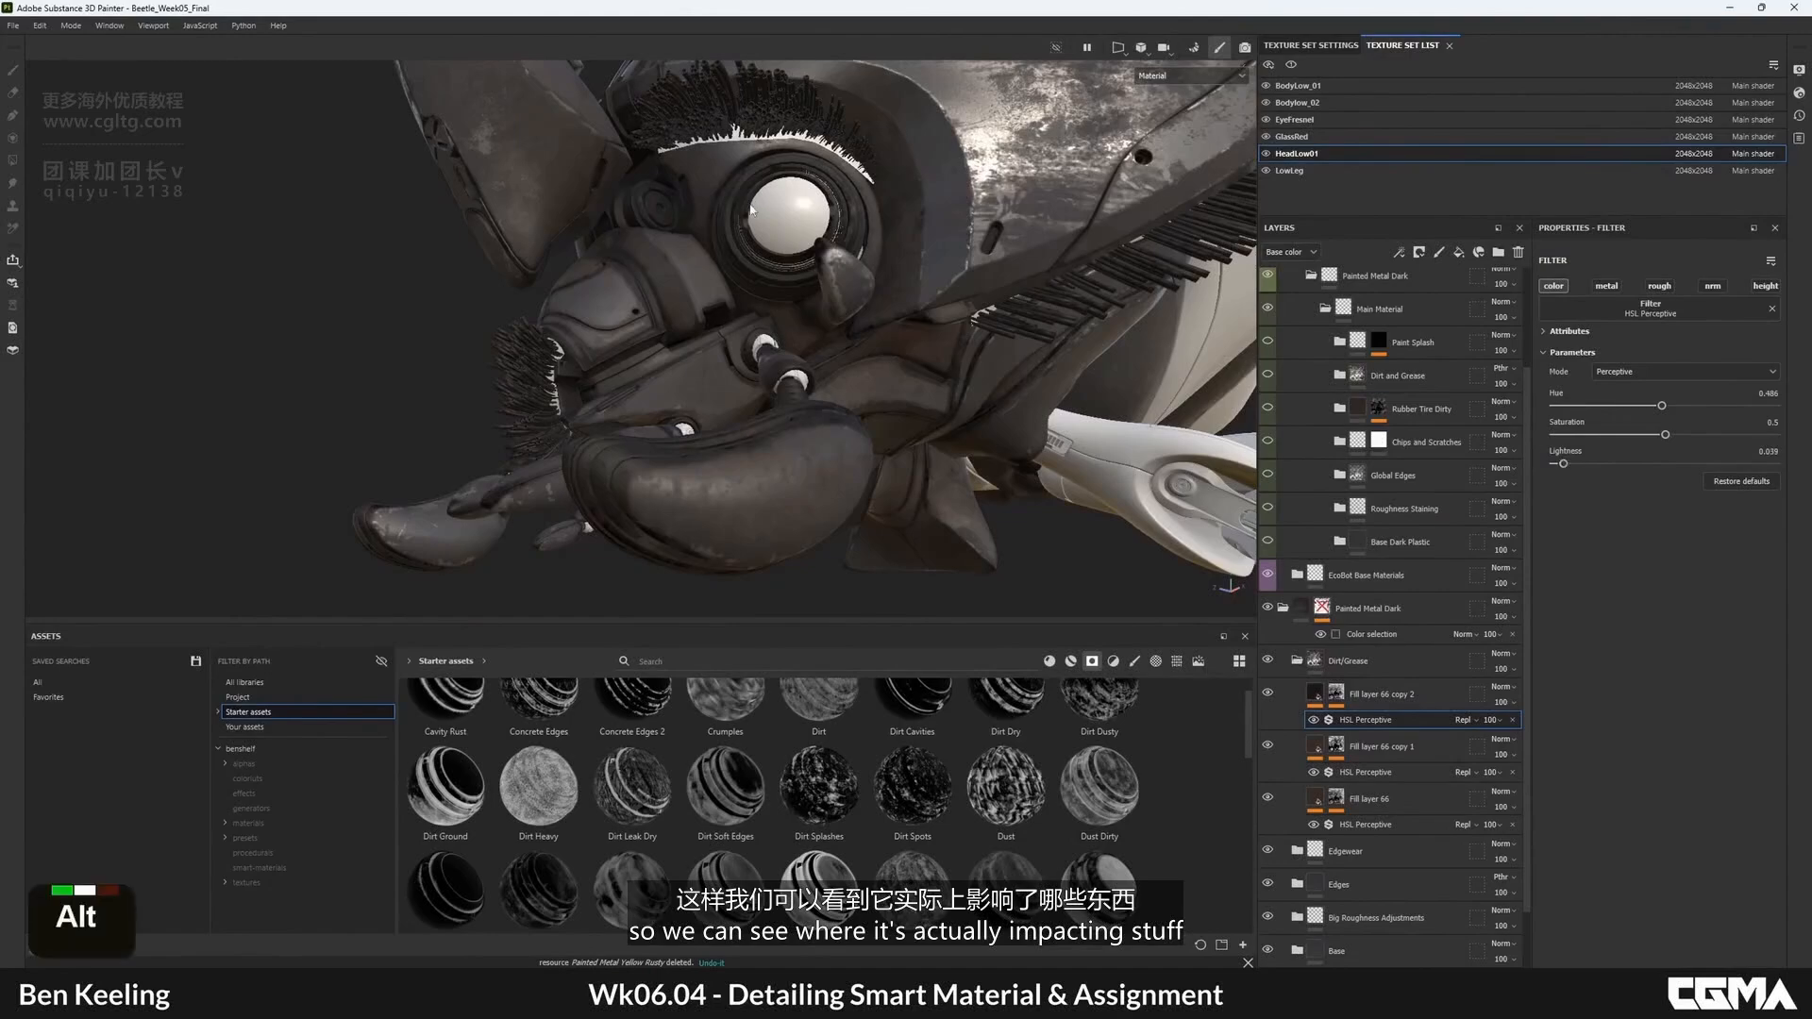
# - Examine where the darkened cavity dirt affects the head in the mask, material and base color views
pyautogui.keyDown('alt'); pyautogui.moveTo(752, 209); pyautogui.dragTo(956, 457); pyautogui.keyUp('alt')
pyautogui.press('c')
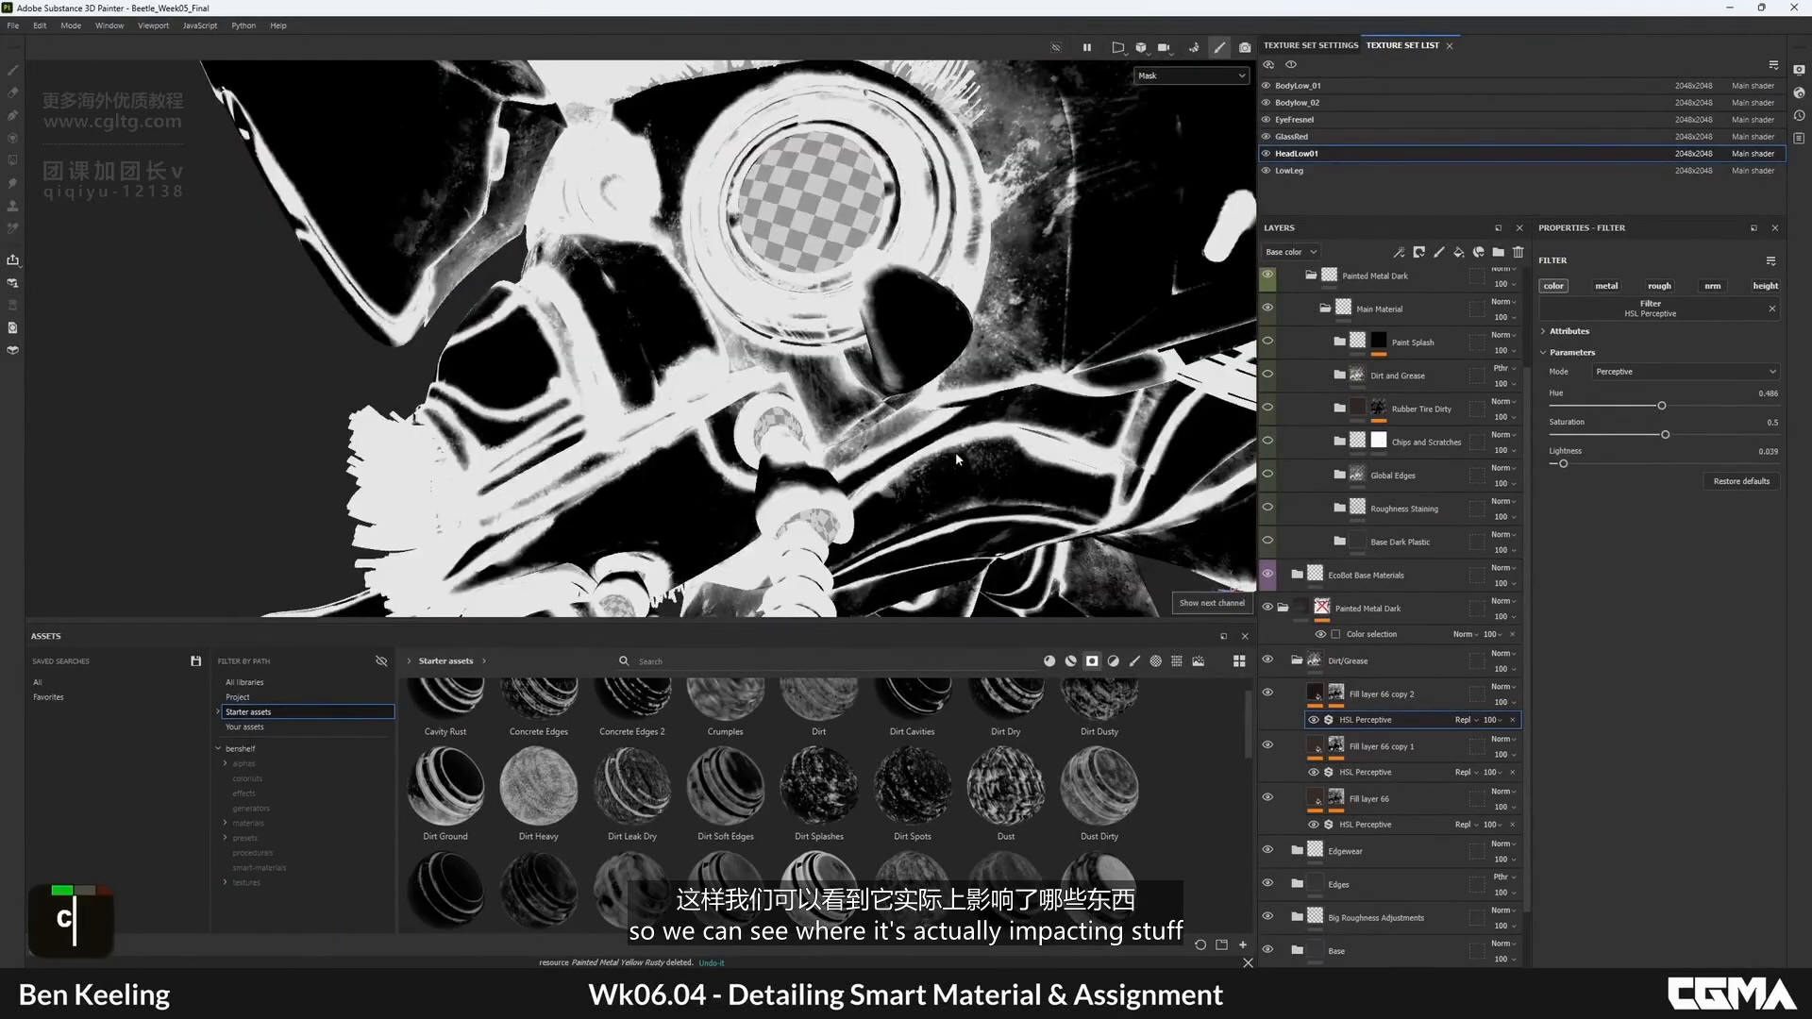
pyautogui.press('c')
pyautogui.press('n')
pyautogui.press('m')
pyautogui.keyDown('alt'); pyautogui.moveTo(858, 368); pyautogui.dragTo(738, 212, button='right'); pyautogui.keyUp('alt')
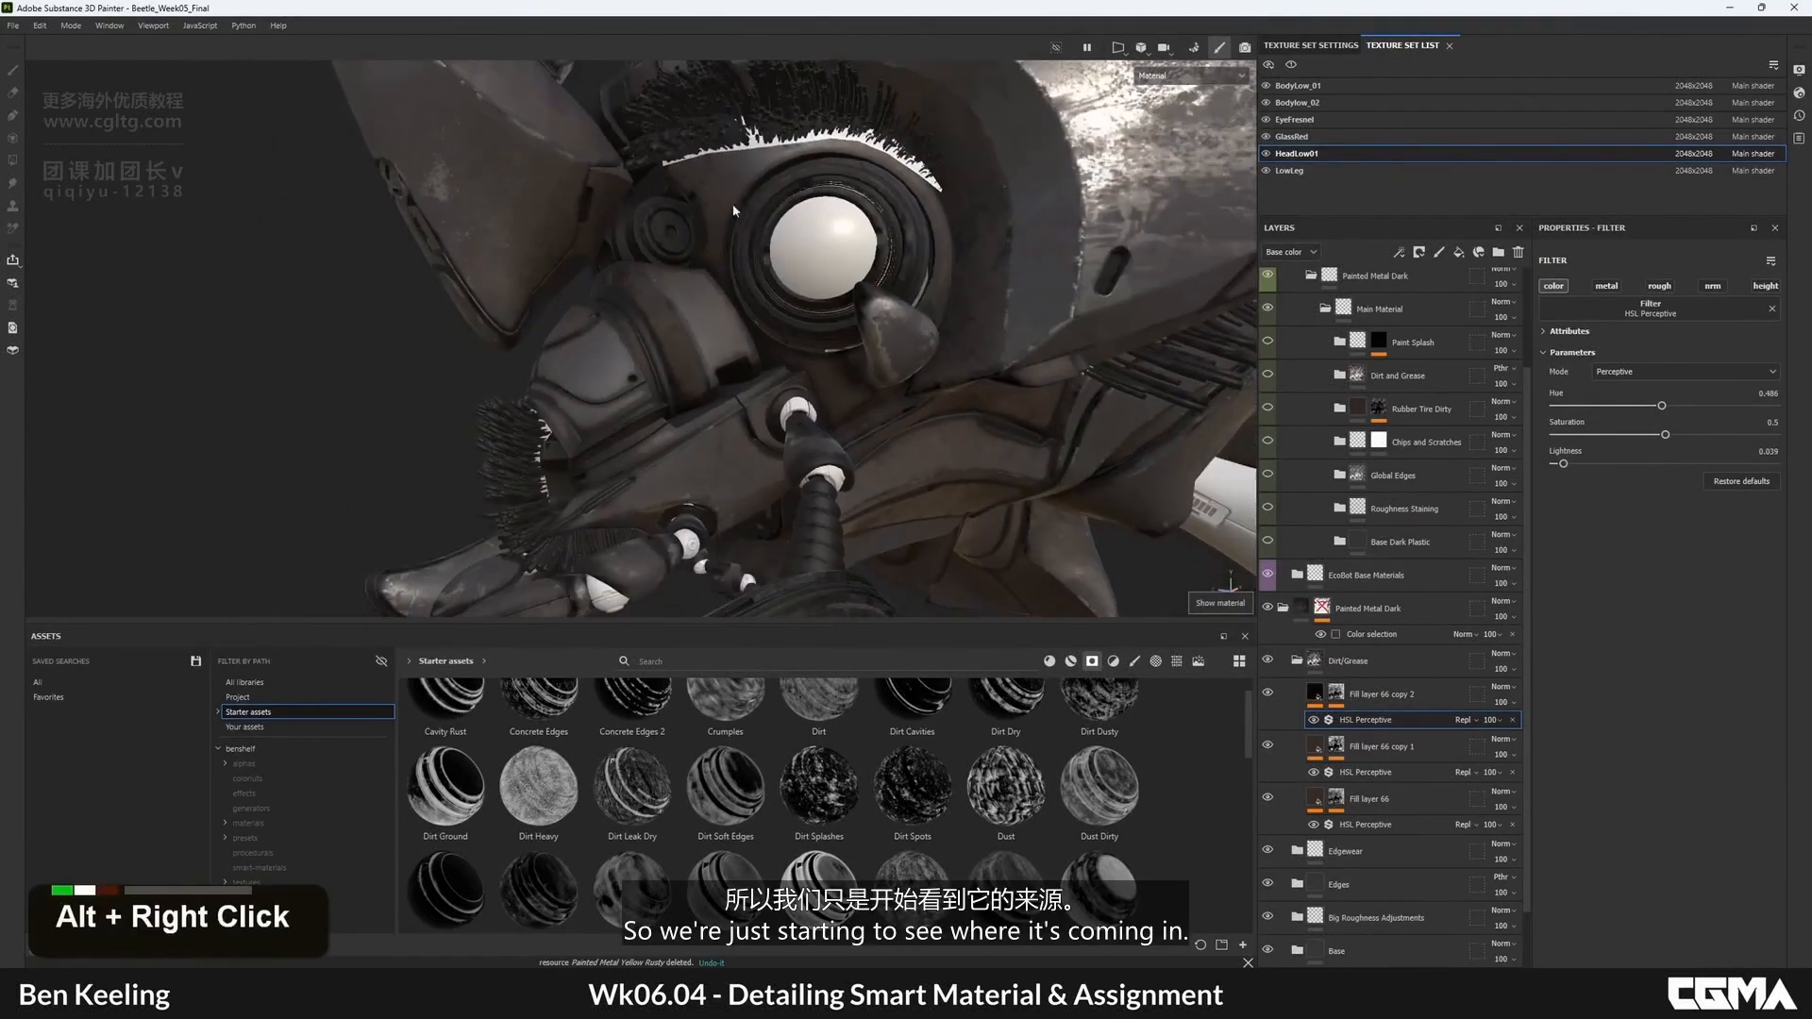
pyautogui.keyDown('alt'); pyautogui.moveTo(738, 211); pyautogui.dragTo(777, 482, button='middle'); pyautogui.keyUp('alt')
pyautogui.press('c')
pyautogui.keyDown('alt'); pyautogui.moveTo(774, 337); pyautogui.dragTo(748, 166); pyautogui.keyUp('alt')
pyautogui.keyDown('alt'); pyautogui.moveTo(748, 166); pyautogui.dragTo(777, 534, button='right'); pyautogui.keyUp('alt')
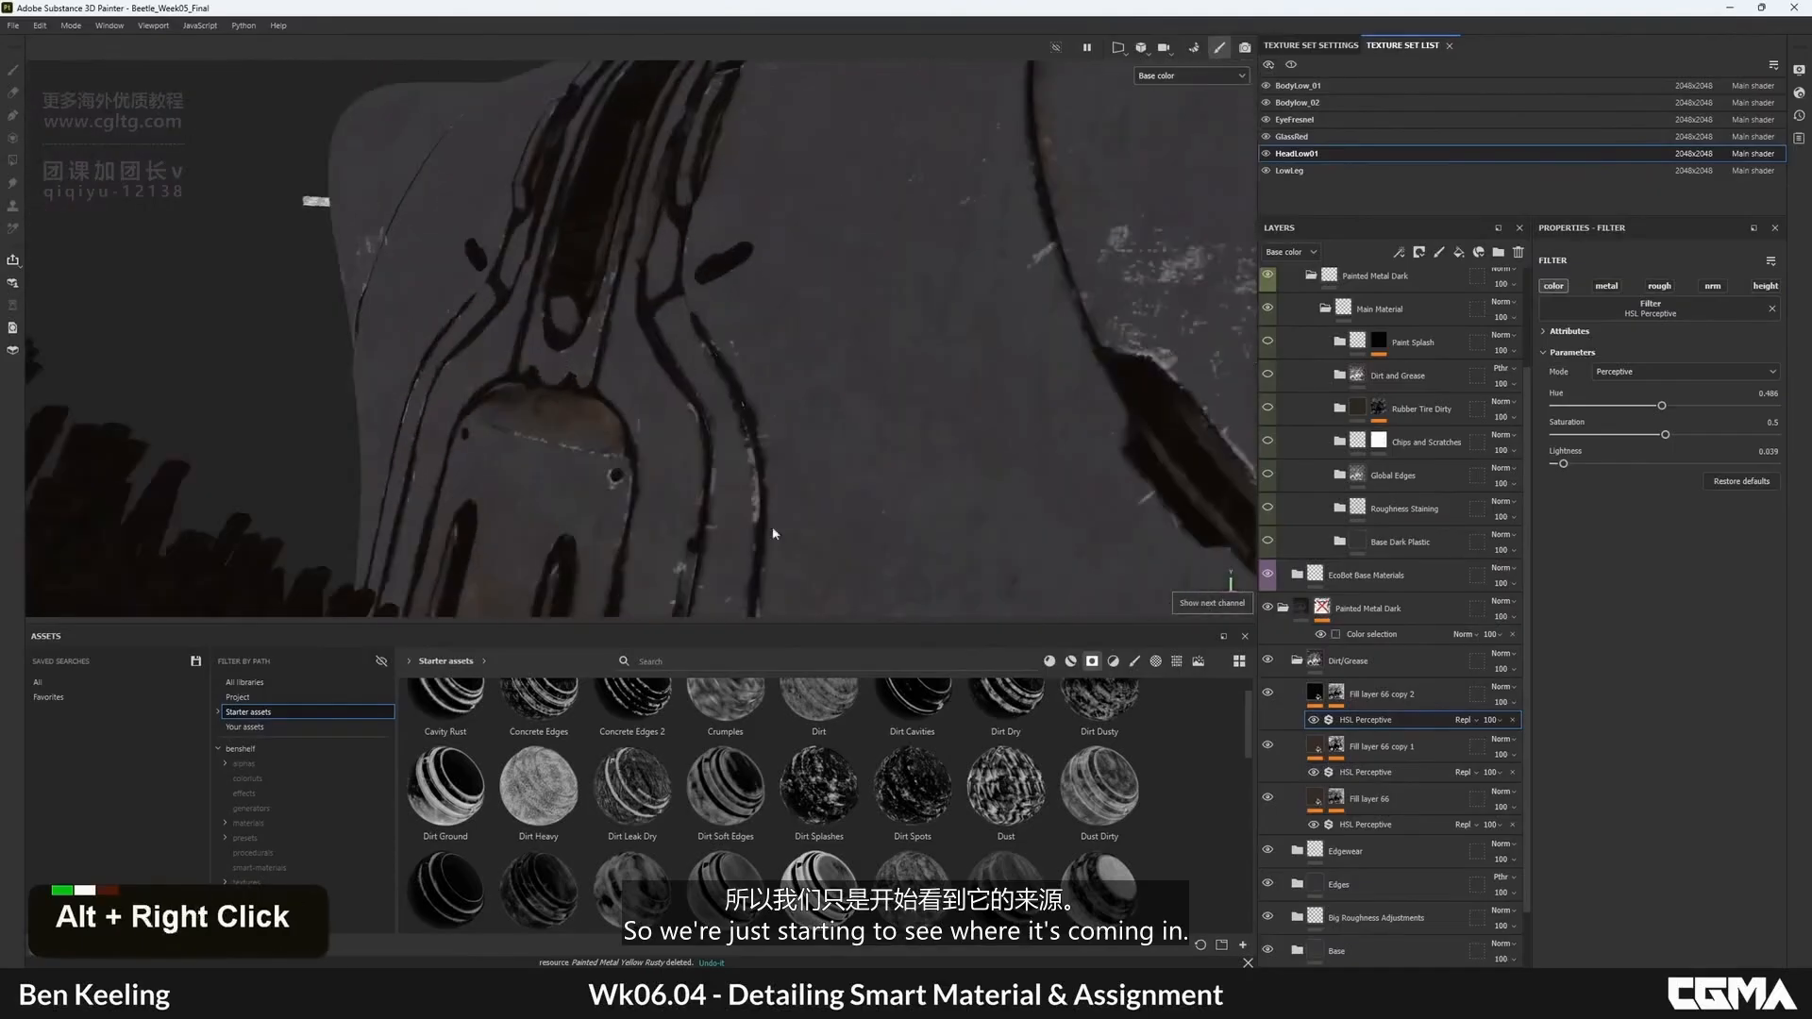
pyautogui.keyDown('alt'); pyautogui.moveTo(777, 534); pyautogui.dragTo(651, 353); pyautogui.keyUp('alt')
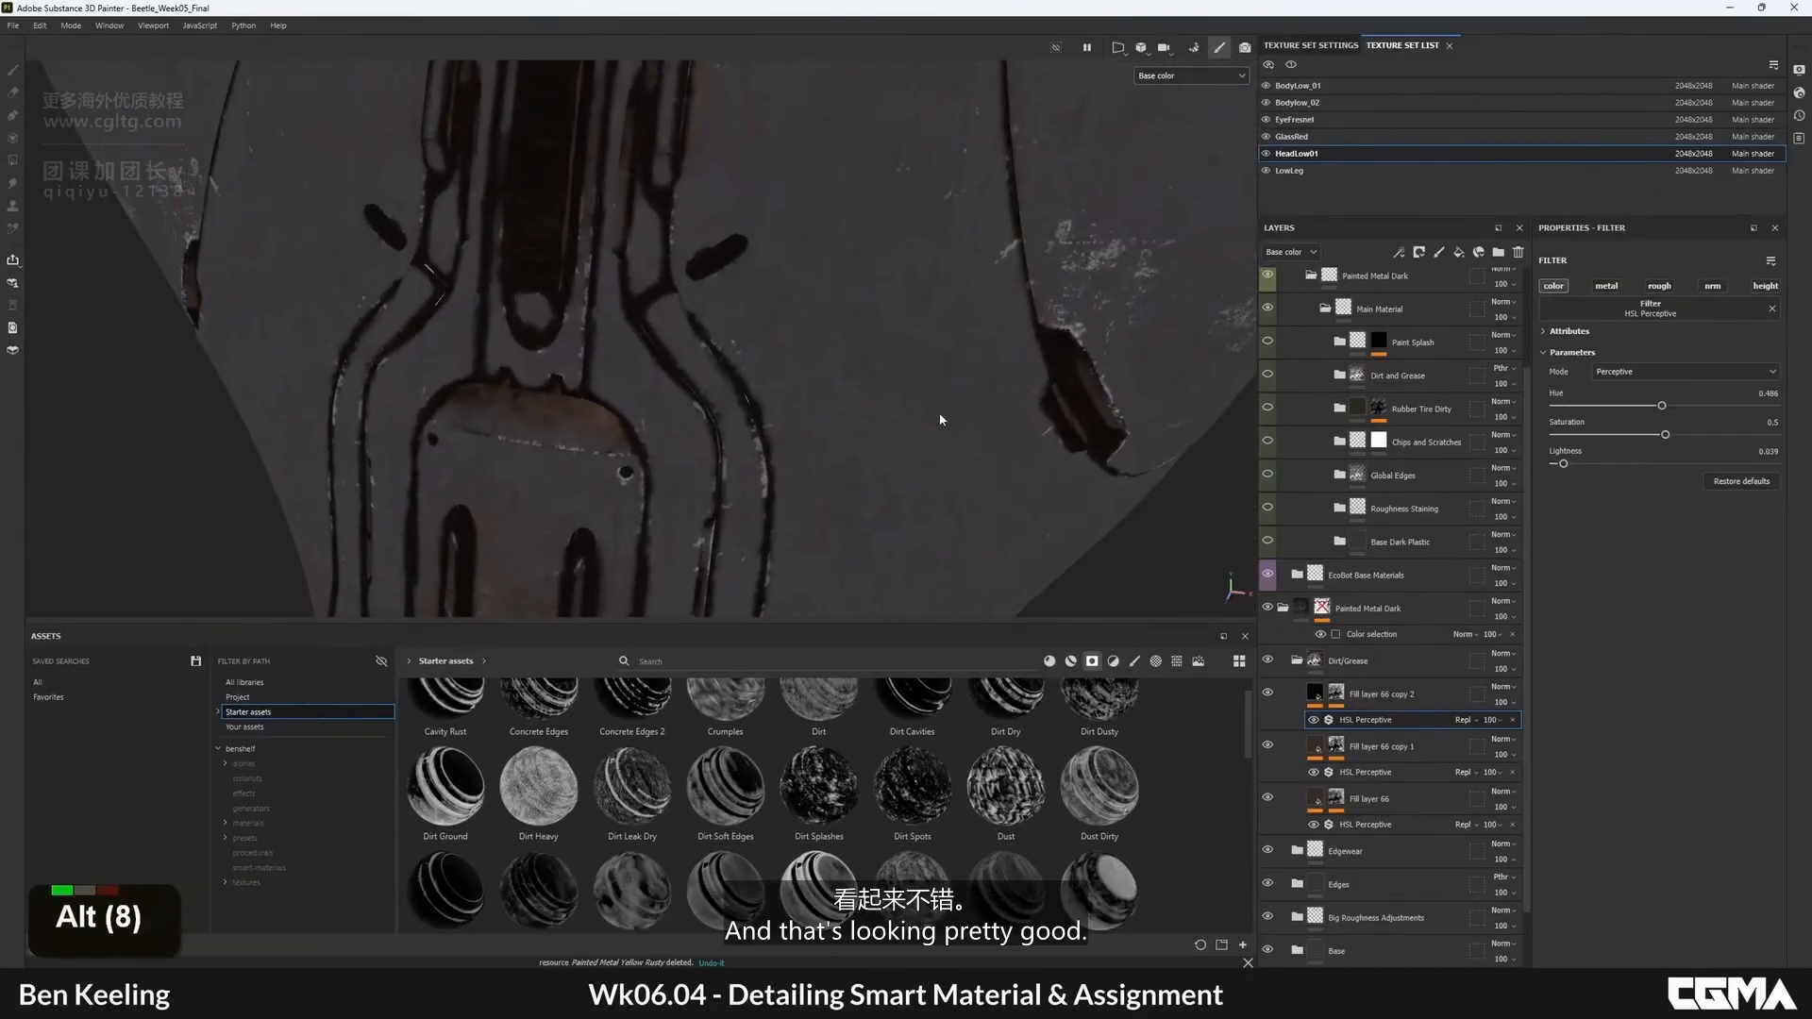
# - Compare the cavity dirt with the dark metal robot torso on the reference board and inspect the head's base color around the eye
pyautogui.moveTo(1811, 522); pyautogui.dragTo(1290, 522, button='right')
pyautogui.scroll(-3, 1291, 522)
pyautogui.scroll(1, 1265, 618)
pyautogui.moveTo(1264, 618); pyautogui.dragTo(1294, 475, button='middle')
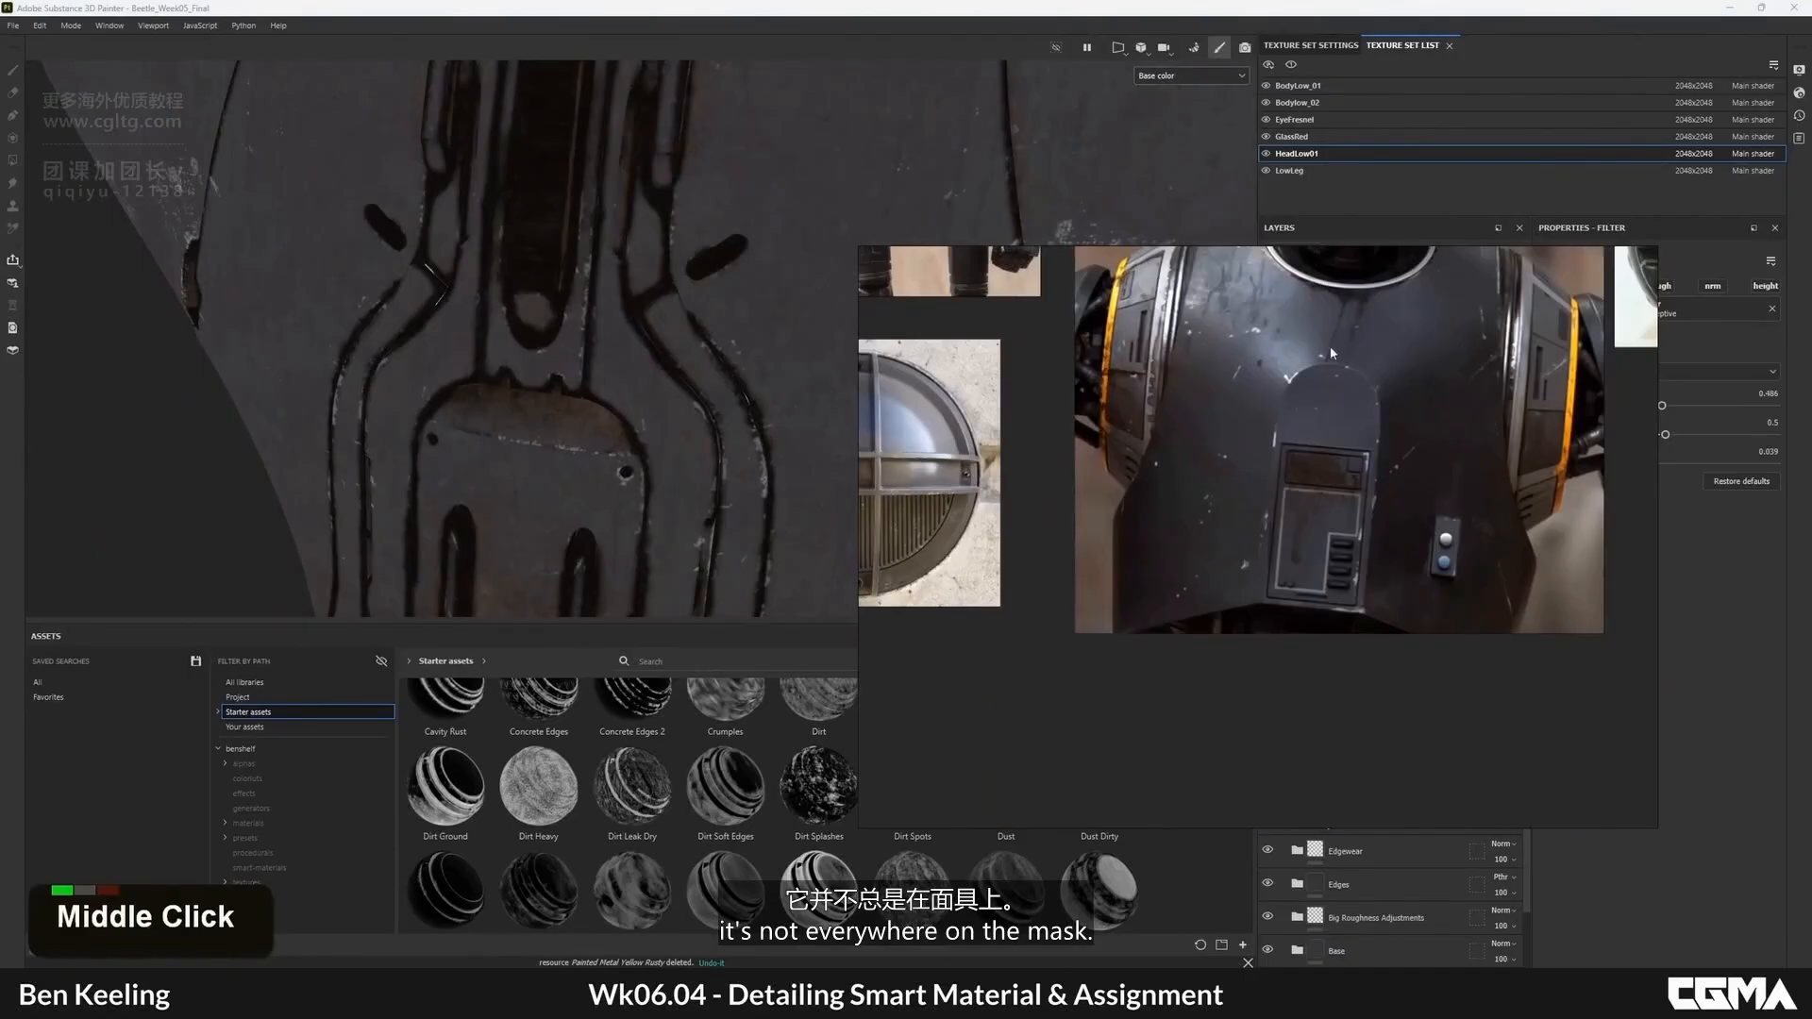
pyautogui.moveTo(1330, 354); pyautogui.dragTo(1811, 425, button='right')
pyautogui.keyDown('alt'); pyautogui.moveTo(745, 315); pyautogui.dragTo(668, 445, button='right'); pyautogui.keyUp('alt')
pyautogui.moveTo(667, 444)
pyautogui.keyDown('alt'); pyautogui.mouseDown()
pyautogui.moveTo(674, 329)
pyautogui.moveTo(811, 451)
pyautogui.mouseUp(); pyautogui.keyUp('alt')
pyautogui.keyDown('alt'); pyautogui.moveTo(812, 452); pyautogui.dragTo(802, 400, button='right'); pyautogui.keyUp('alt')
pyautogui.keyDown('alt'); pyautogui.moveTo(802, 400); pyautogui.dragTo(830, 368); pyautogui.keyUp('alt')
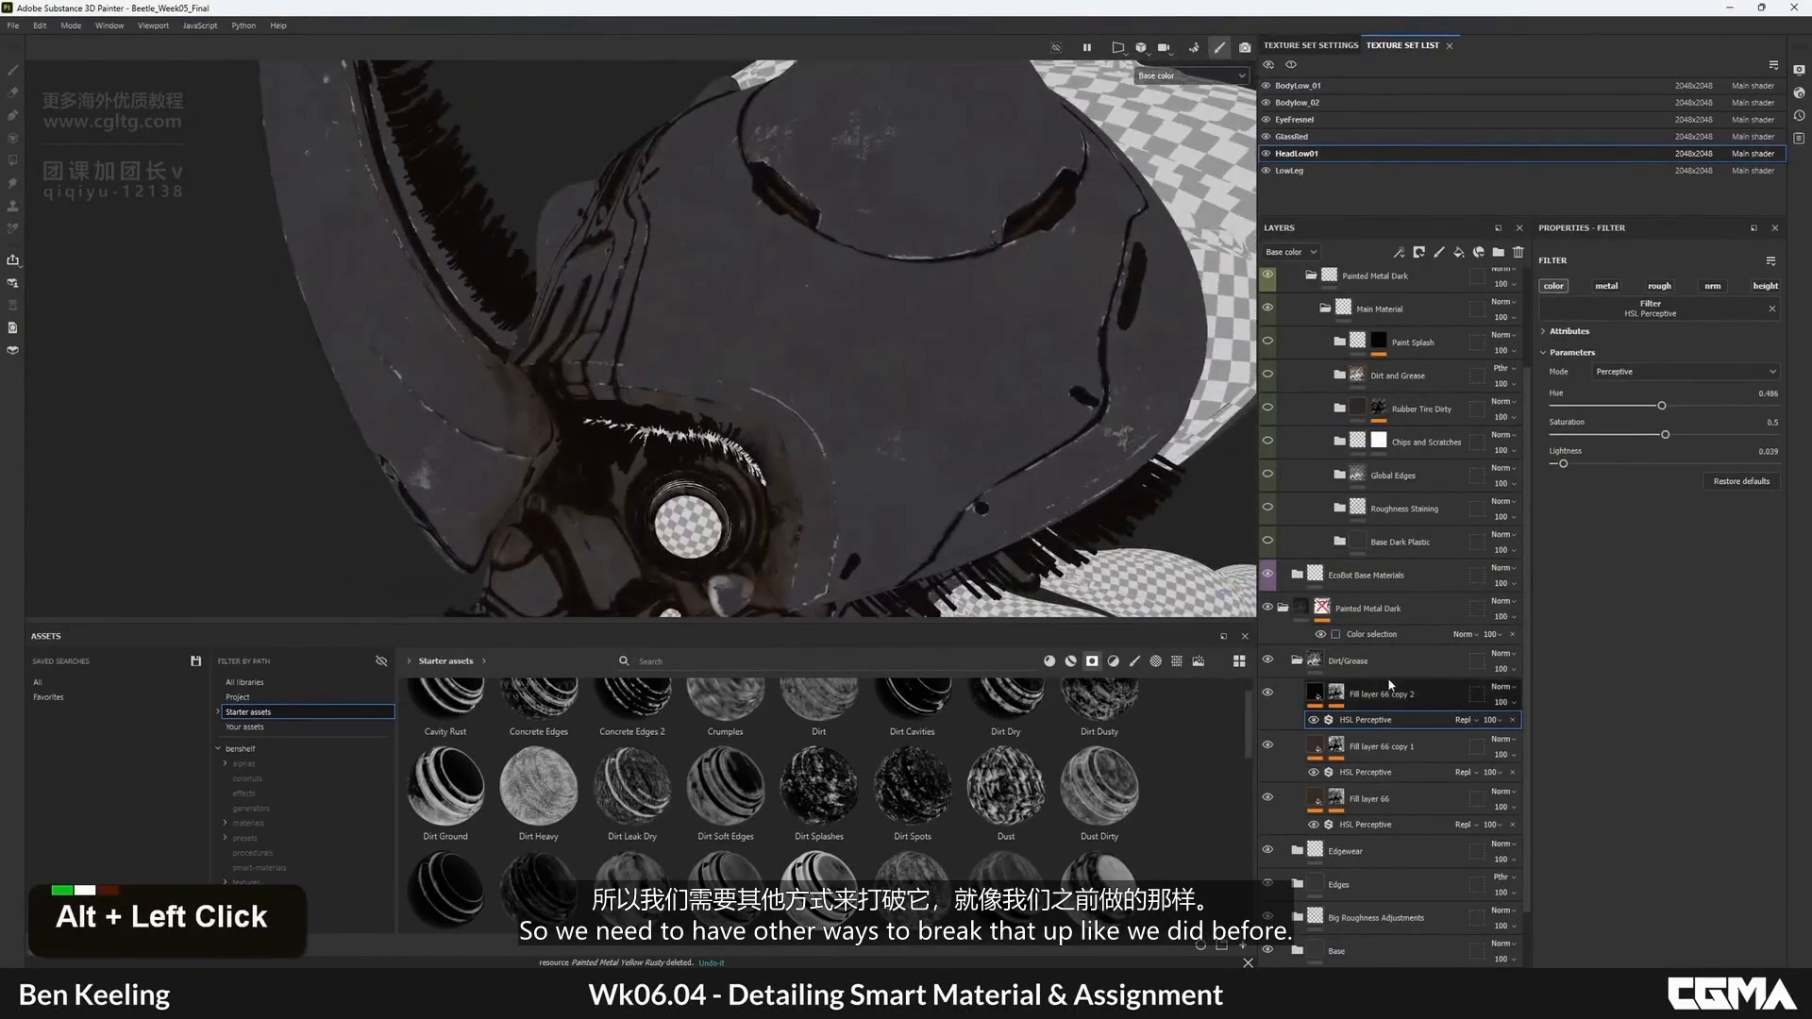
# - Copy the Grunge Map 007 effect from the mask of Fill layer 65 in the Edgewear folder
pyautogui.click(1336, 695)
pyautogui.rightClick(1334, 698)
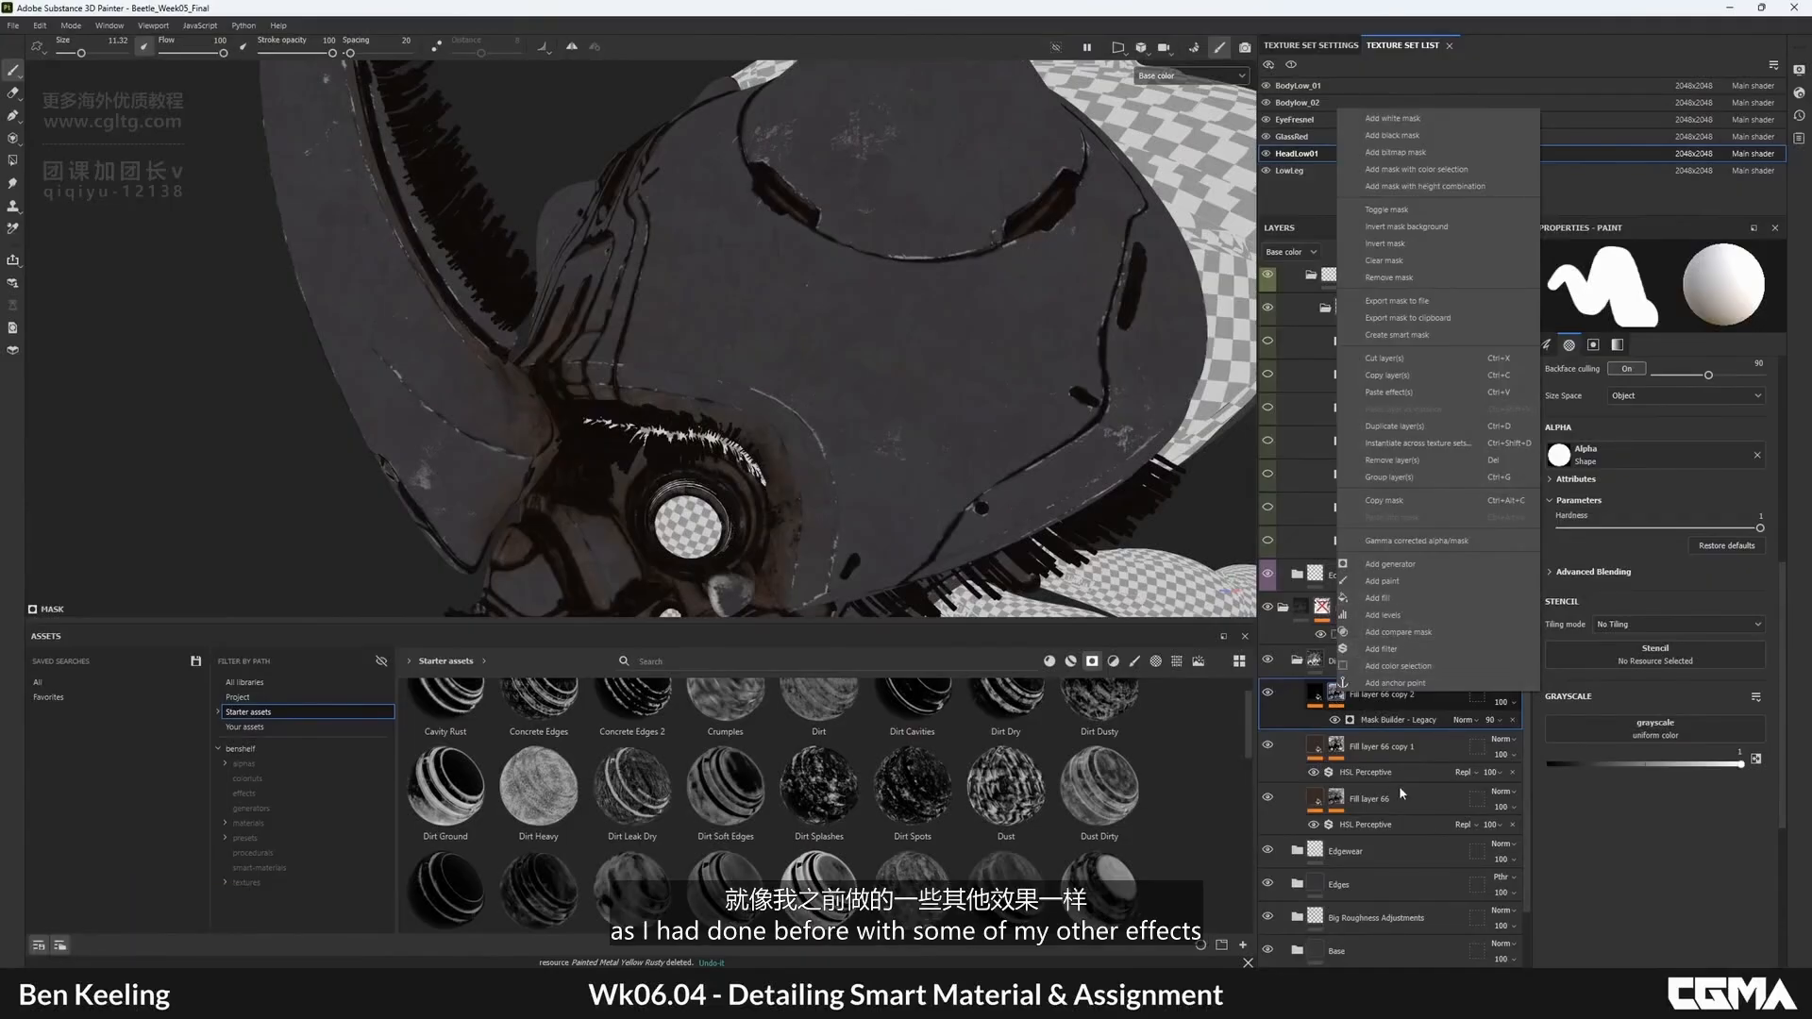
pyautogui.click(1386, 582)
pyautogui.scroll(-2, 1416, 785)
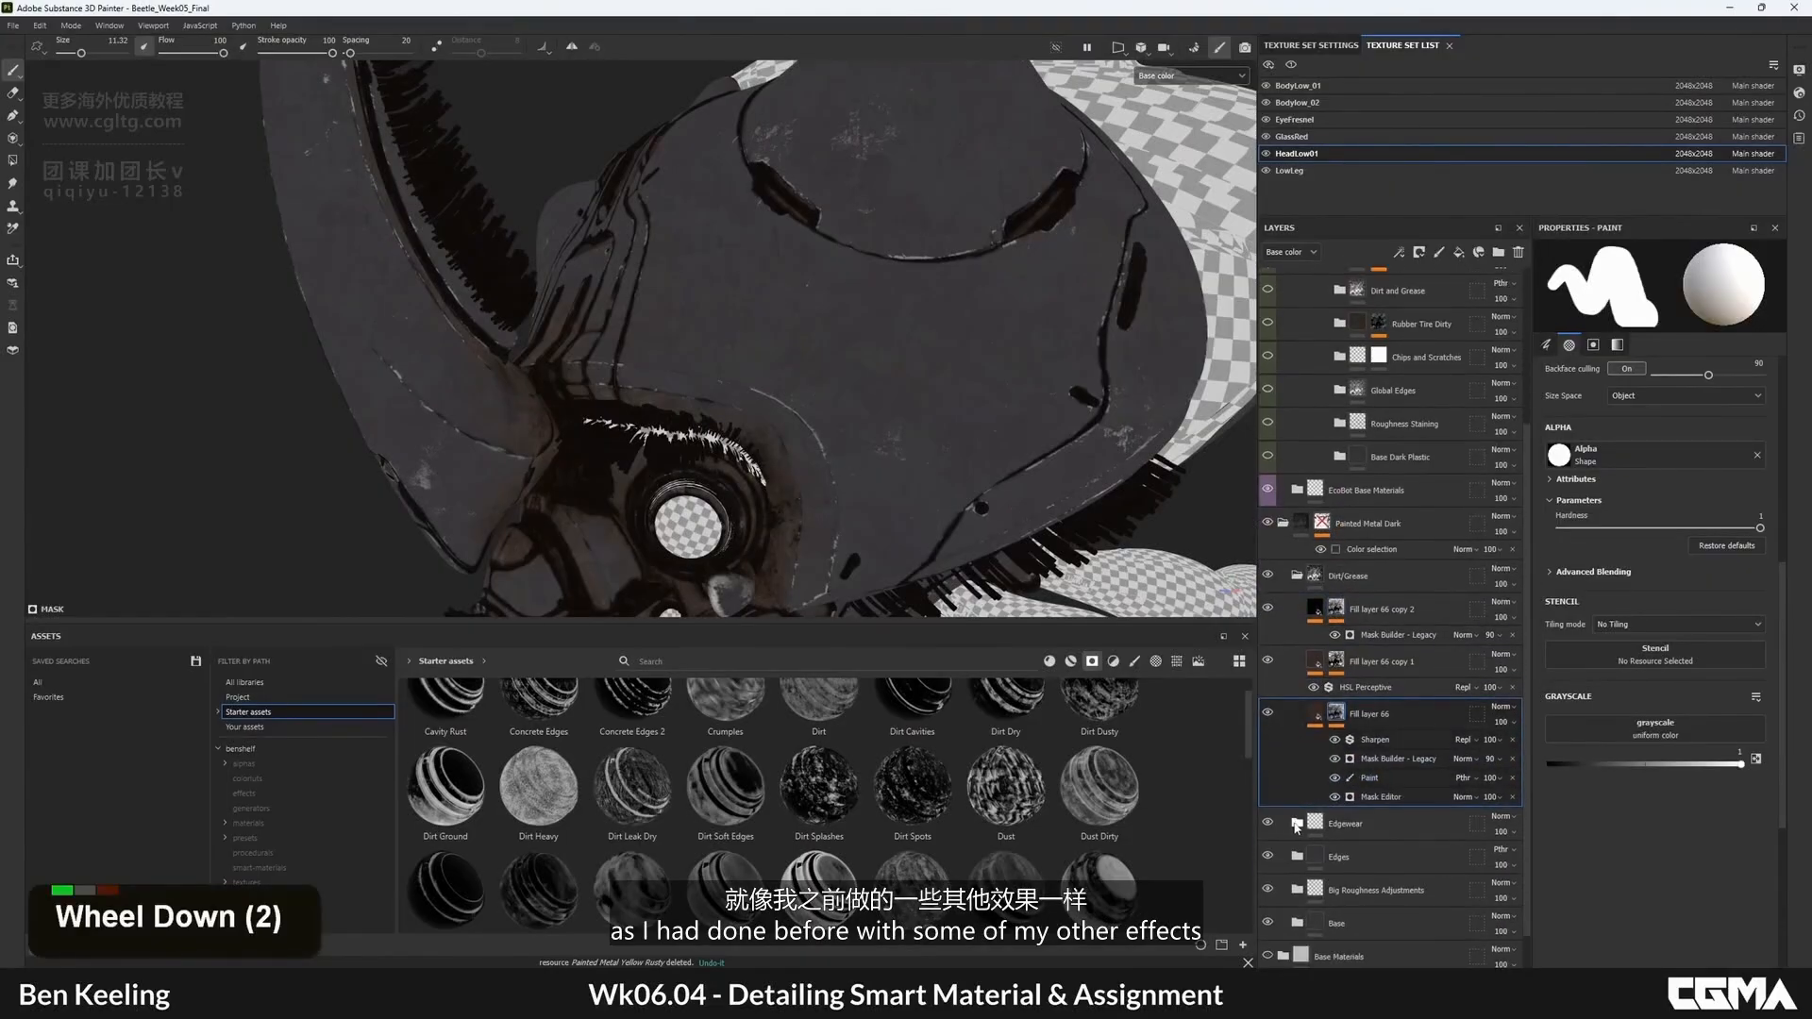
pyautogui.click(1297, 827)
pyautogui.scroll(-3, 1321, 818)
pyautogui.click(1401, 827)
pyautogui.rightClick(1400, 828)
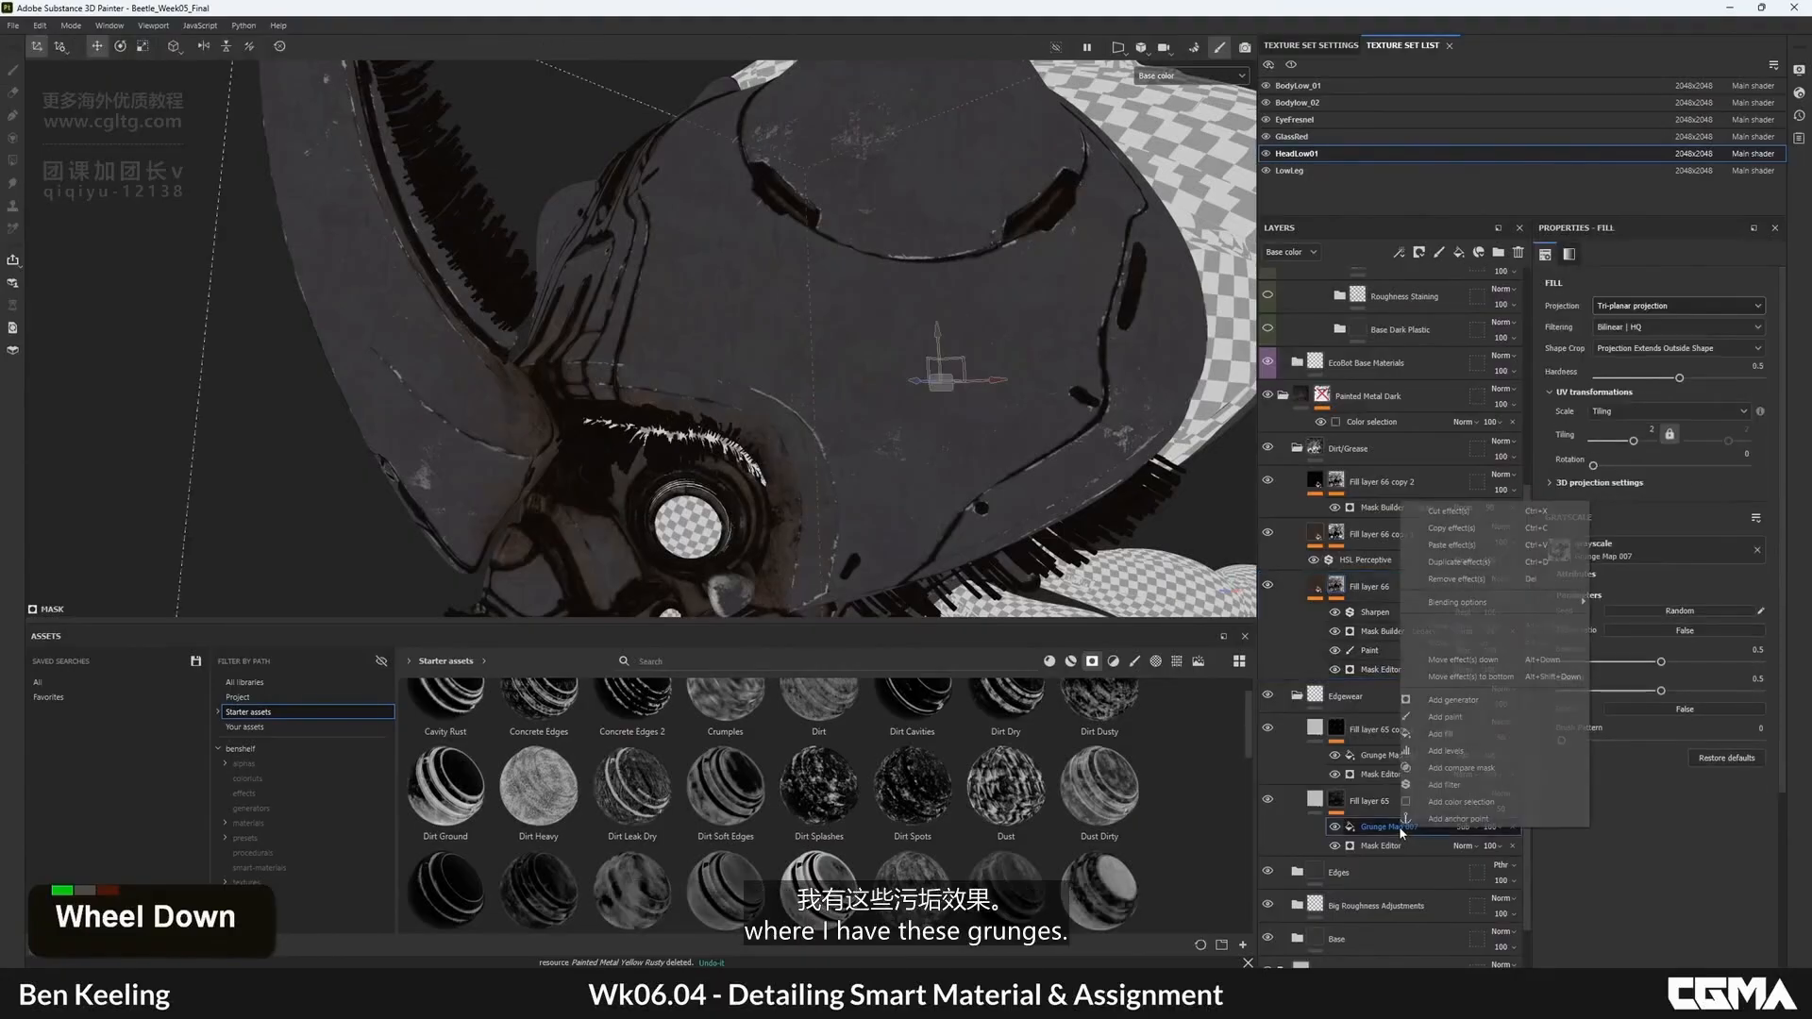
pyautogui.click(1451, 527)
# - Paste the Grunge Map 007 effect into the mask of Fill layer 66 copy 2 and inspect the broken-up dirt on the head
pyautogui.scroll(2, 1336, 674)
pyautogui.click(1336, 667)
pyautogui.doubleClick(1337, 567)
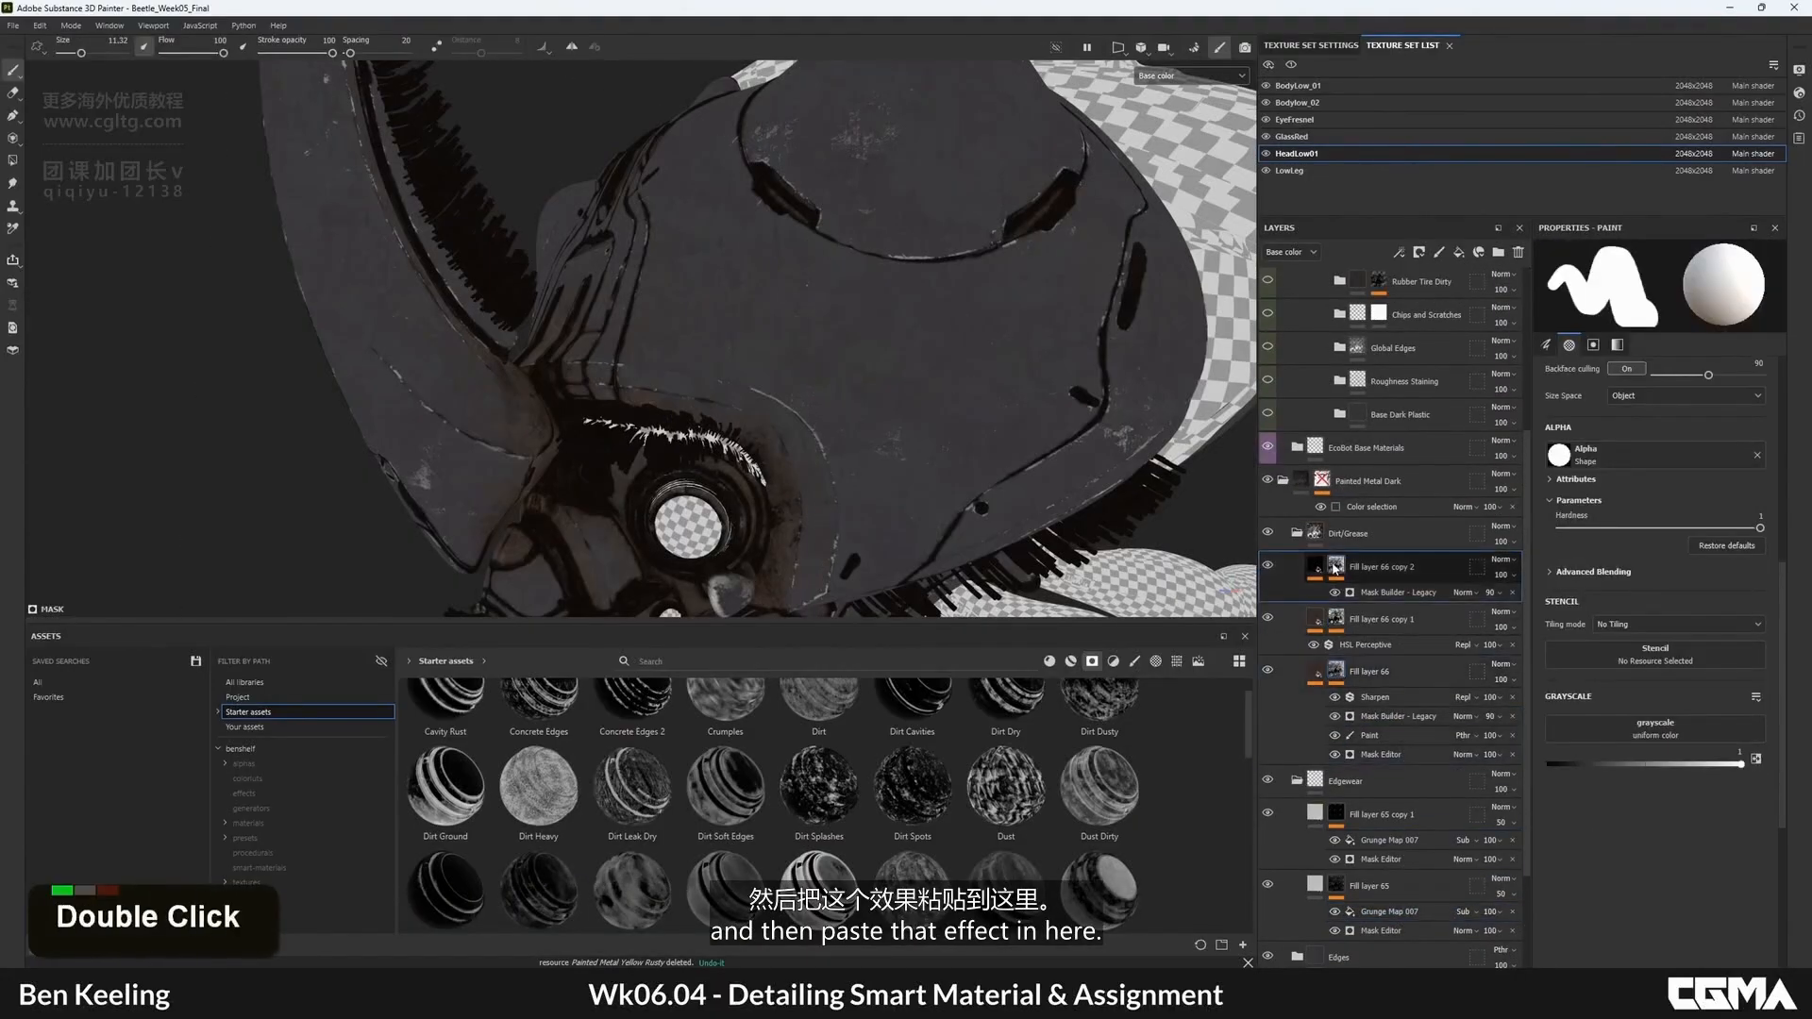
pyautogui.hotkey('ctrl', 'v')
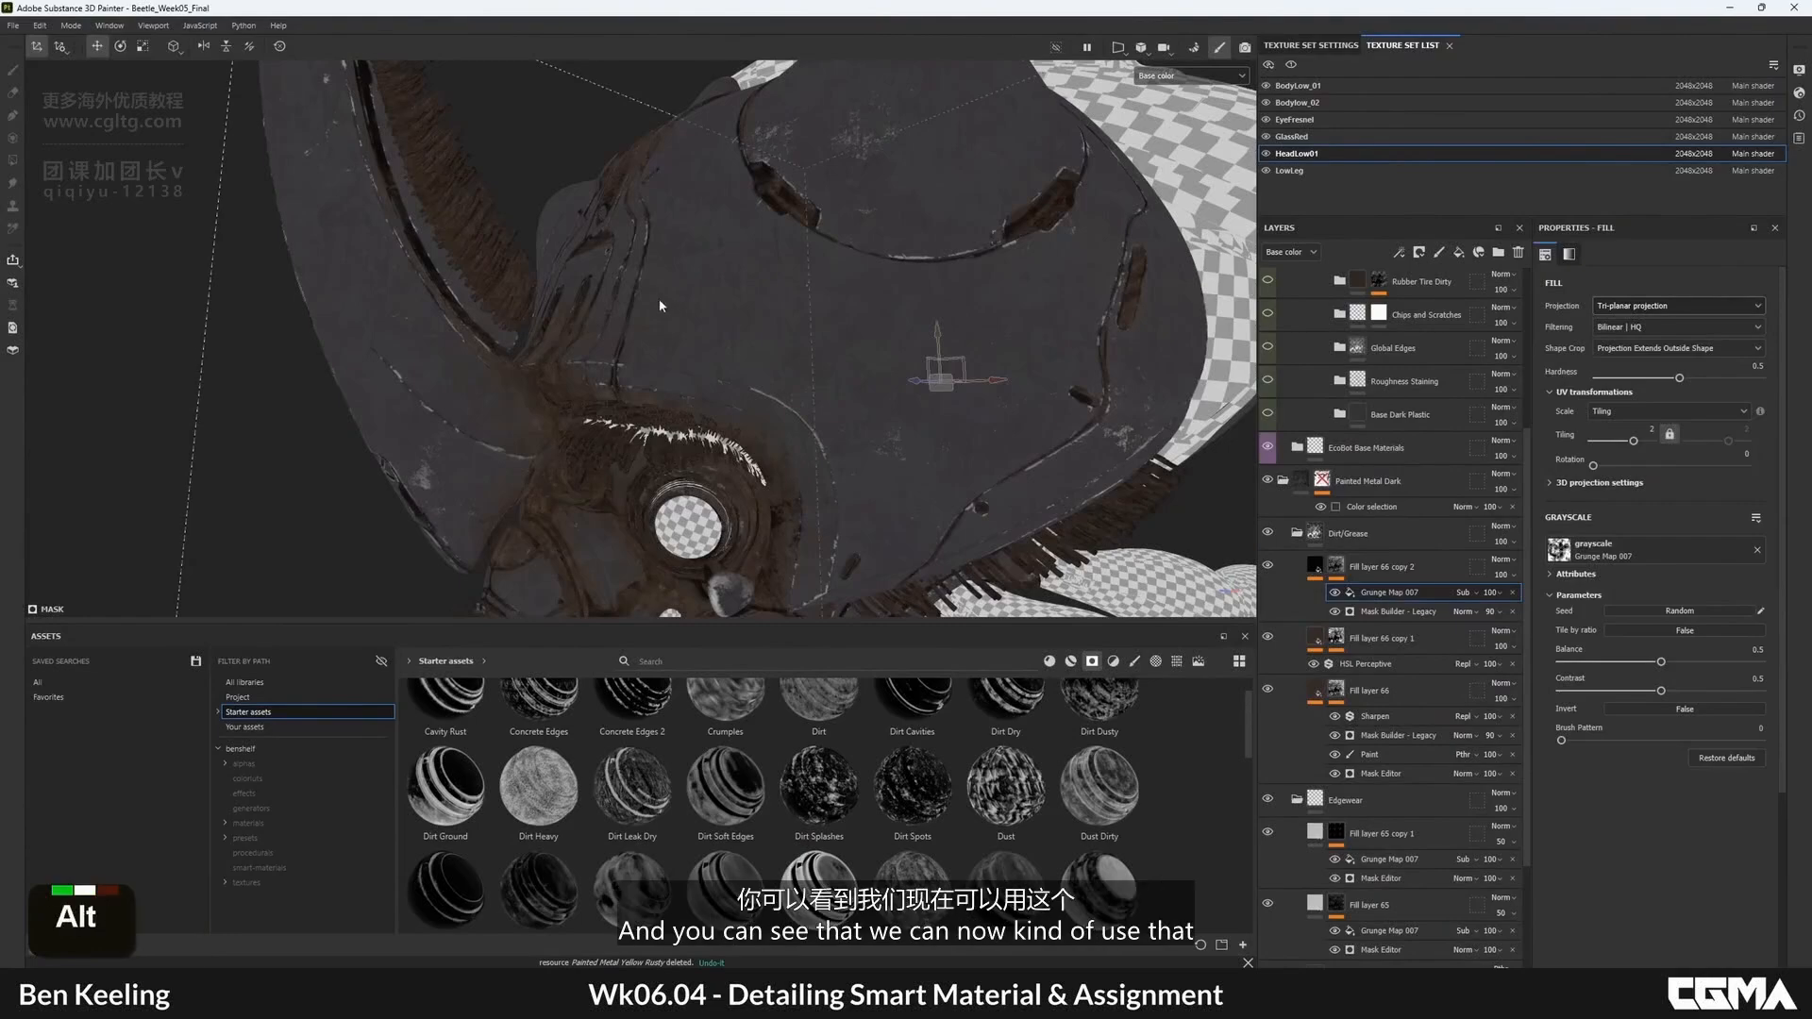
pyautogui.keyDown('alt'); pyautogui.moveTo(596, 219); pyautogui.dragTo(755, 302); pyautogui.keyUp('alt')
pyautogui.keyDown('alt'); pyautogui.moveTo(755, 302); pyautogui.dragTo(632, 154, button='right'); pyautogui.keyUp('alt')
pyautogui.keyDown('alt'); pyautogui.moveTo(631, 188); pyautogui.dragTo(778, 416, button='middle'); pyautogui.keyUp('alt')
pyautogui.keyDown('alt'); pyautogui.moveTo(778, 415); pyautogui.dragTo(658, 369); pyautogui.keyUp('alt')
# - Set the cavity mask's Grunge Map 007 balance to 0.56 and contrast to 0.8, checking it in mask and material views
pyautogui.keyDown('alt'); pyautogui.click(1338, 568); pyautogui.keyUp('alt')
pyautogui.keyDown('alt'); pyautogui.moveTo(750, 231); pyautogui.dragTo(748, 276); pyautogui.keyUp('alt')
pyautogui.moveTo(1661, 662); pyautogui.dragTo(1720, 692)
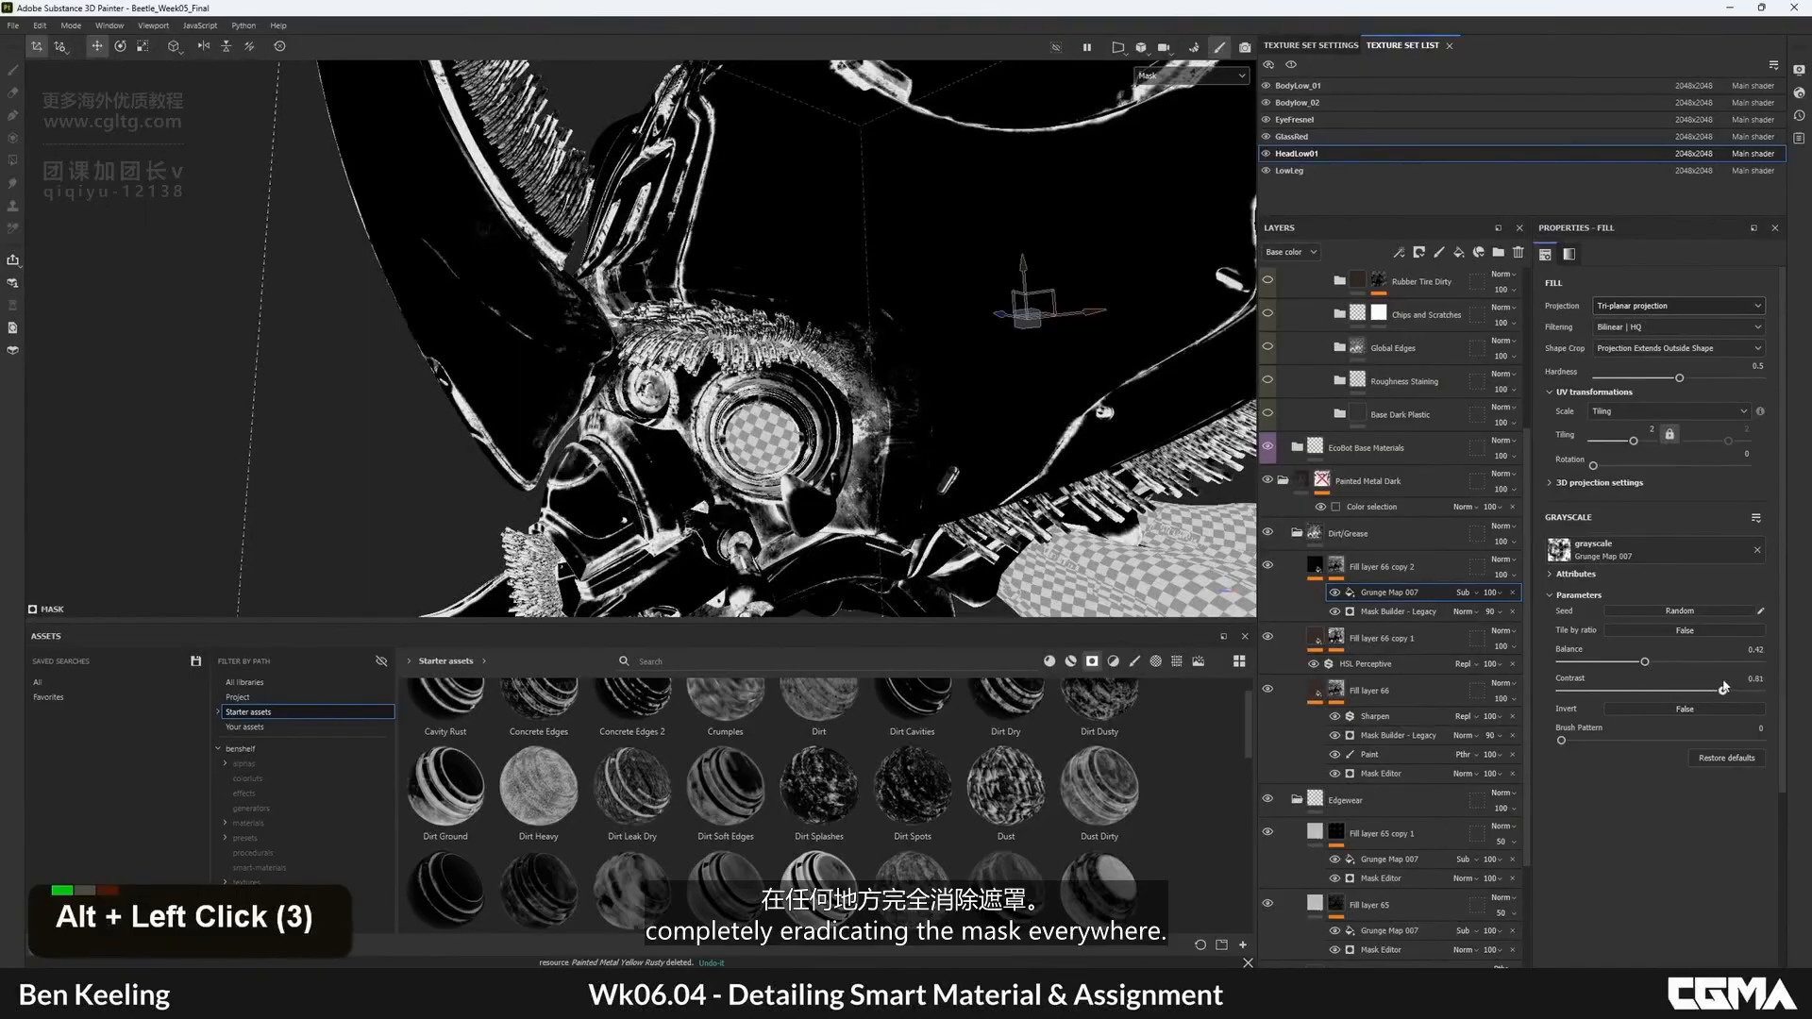
pyautogui.keyDown('alt'); pyautogui.moveTo(769, 312); pyautogui.dragTo(765, 461, button='middle'); pyautogui.keyUp('alt')
pyautogui.keyDown('alt'); pyautogui.moveTo(765, 461); pyautogui.dragTo(651, 425); pyautogui.keyUp('alt')
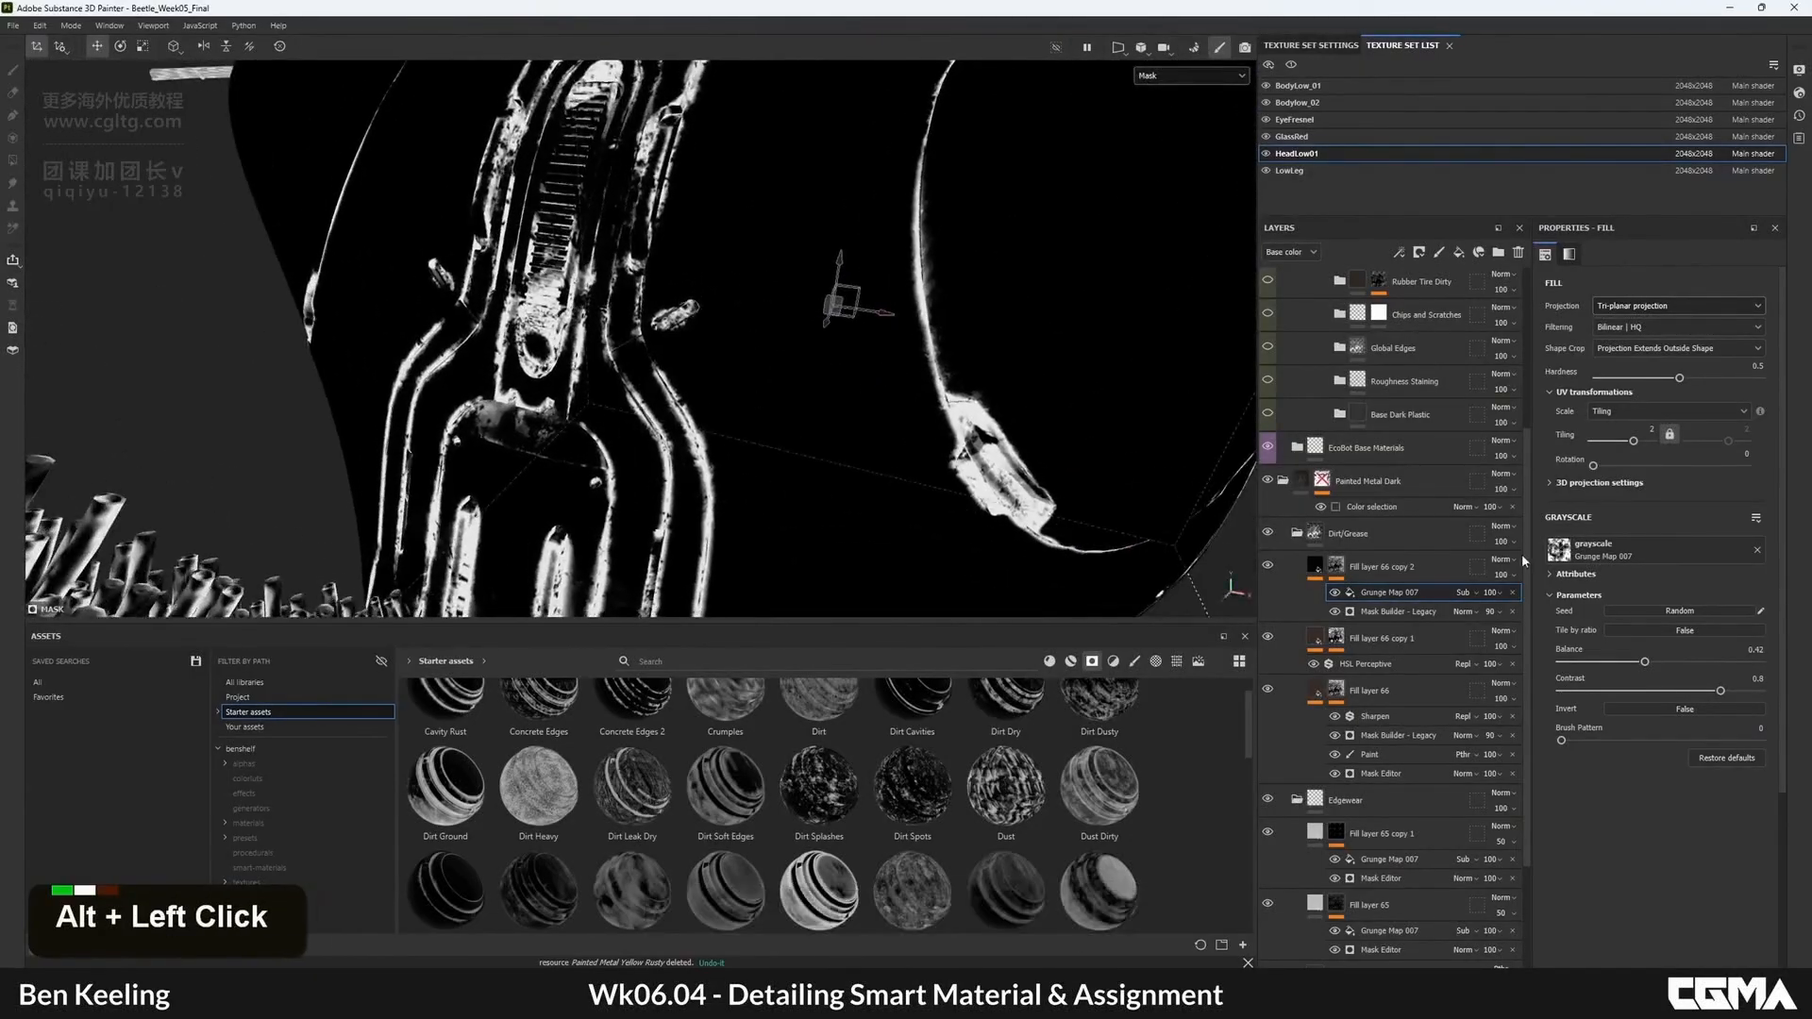
pyautogui.moveTo(1646, 661); pyautogui.dragTo(1673, 662)
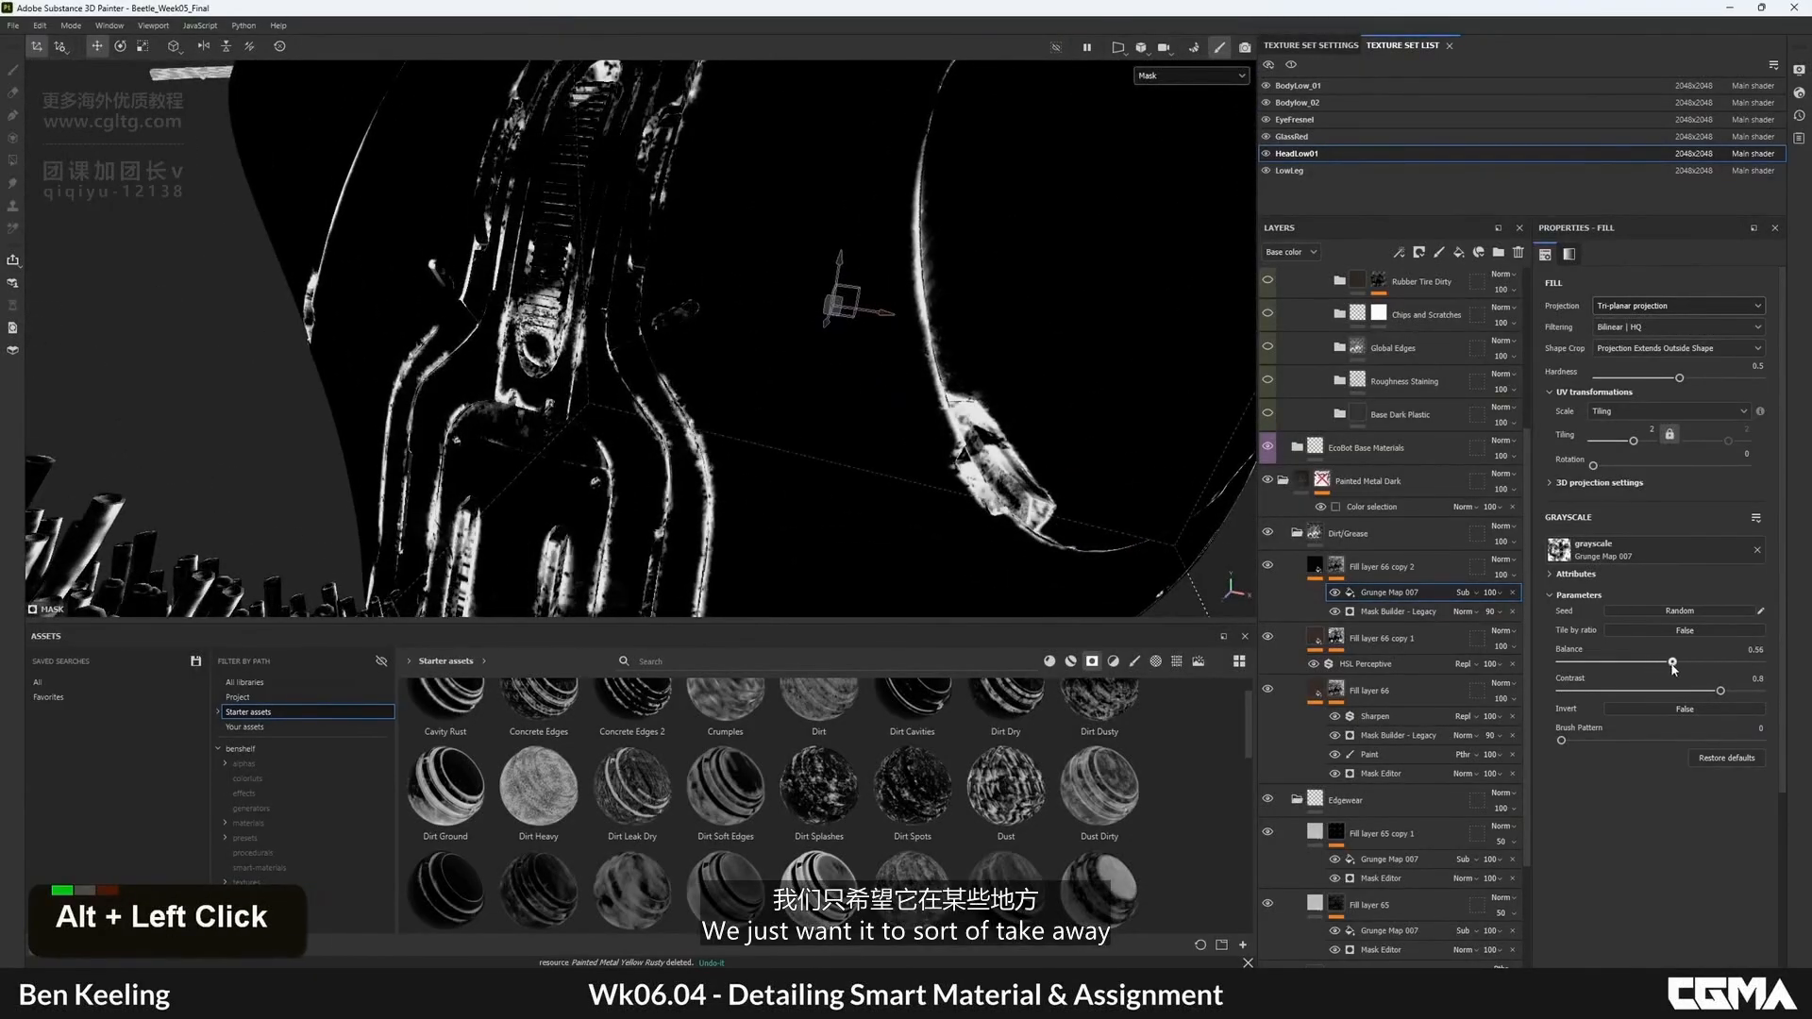
pyautogui.keyDown('alt'); pyautogui.moveTo(661, 311); pyautogui.dragTo(610, 319, button='right'); pyautogui.keyUp('alt')
pyautogui.keyDown('alt'); pyautogui.moveTo(611, 319); pyautogui.dragTo(680, 363); pyautogui.keyUp('alt')
pyautogui.keyDown('alt'); pyautogui.moveTo(679, 363); pyautogui.dragTo(717, 387, button='right'); pyautogui.keyUp('alt')
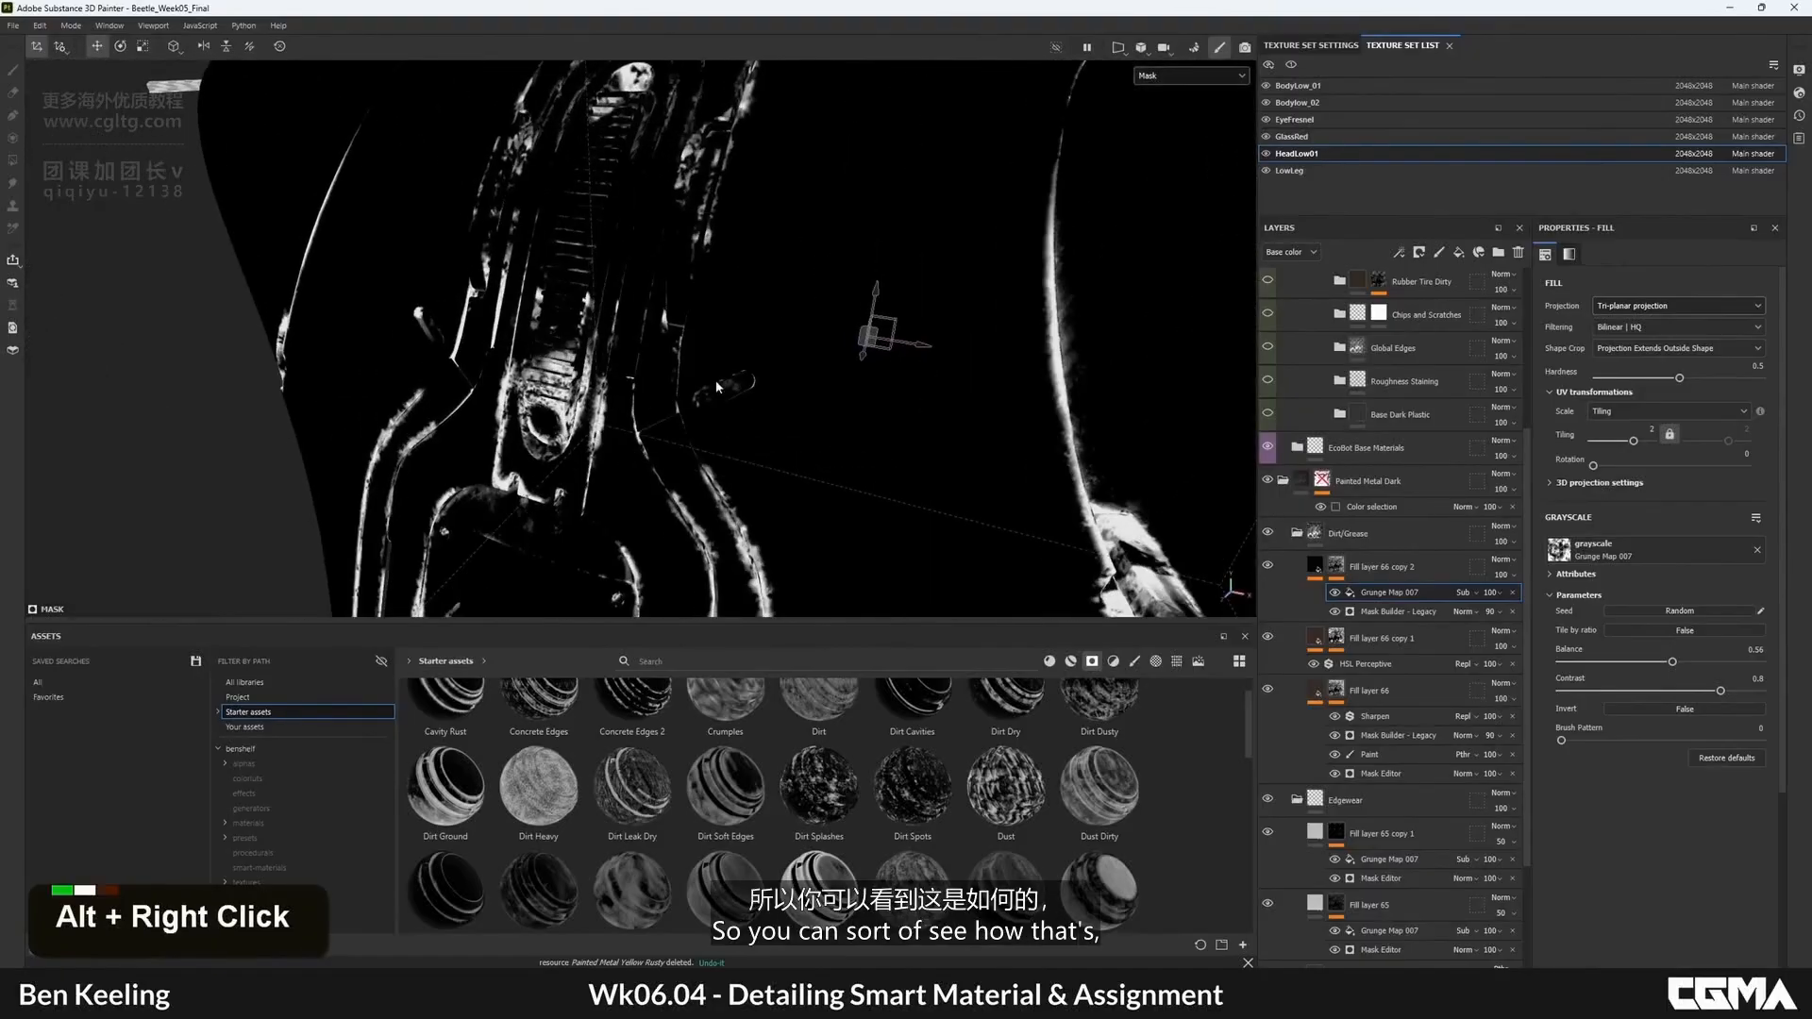
pyautogui.press('m')
pyautogui.keyDown('alt'); pyautogui.moveTo(767, 329); pyautogui.dragTo(742, 371); pyautogui.keyUp('alt')
# - Expand the cavity dirt by raising the Mask Builder level to 0.63 and inspect the panel grooves on the head
pyautogui.click(1388, 614)
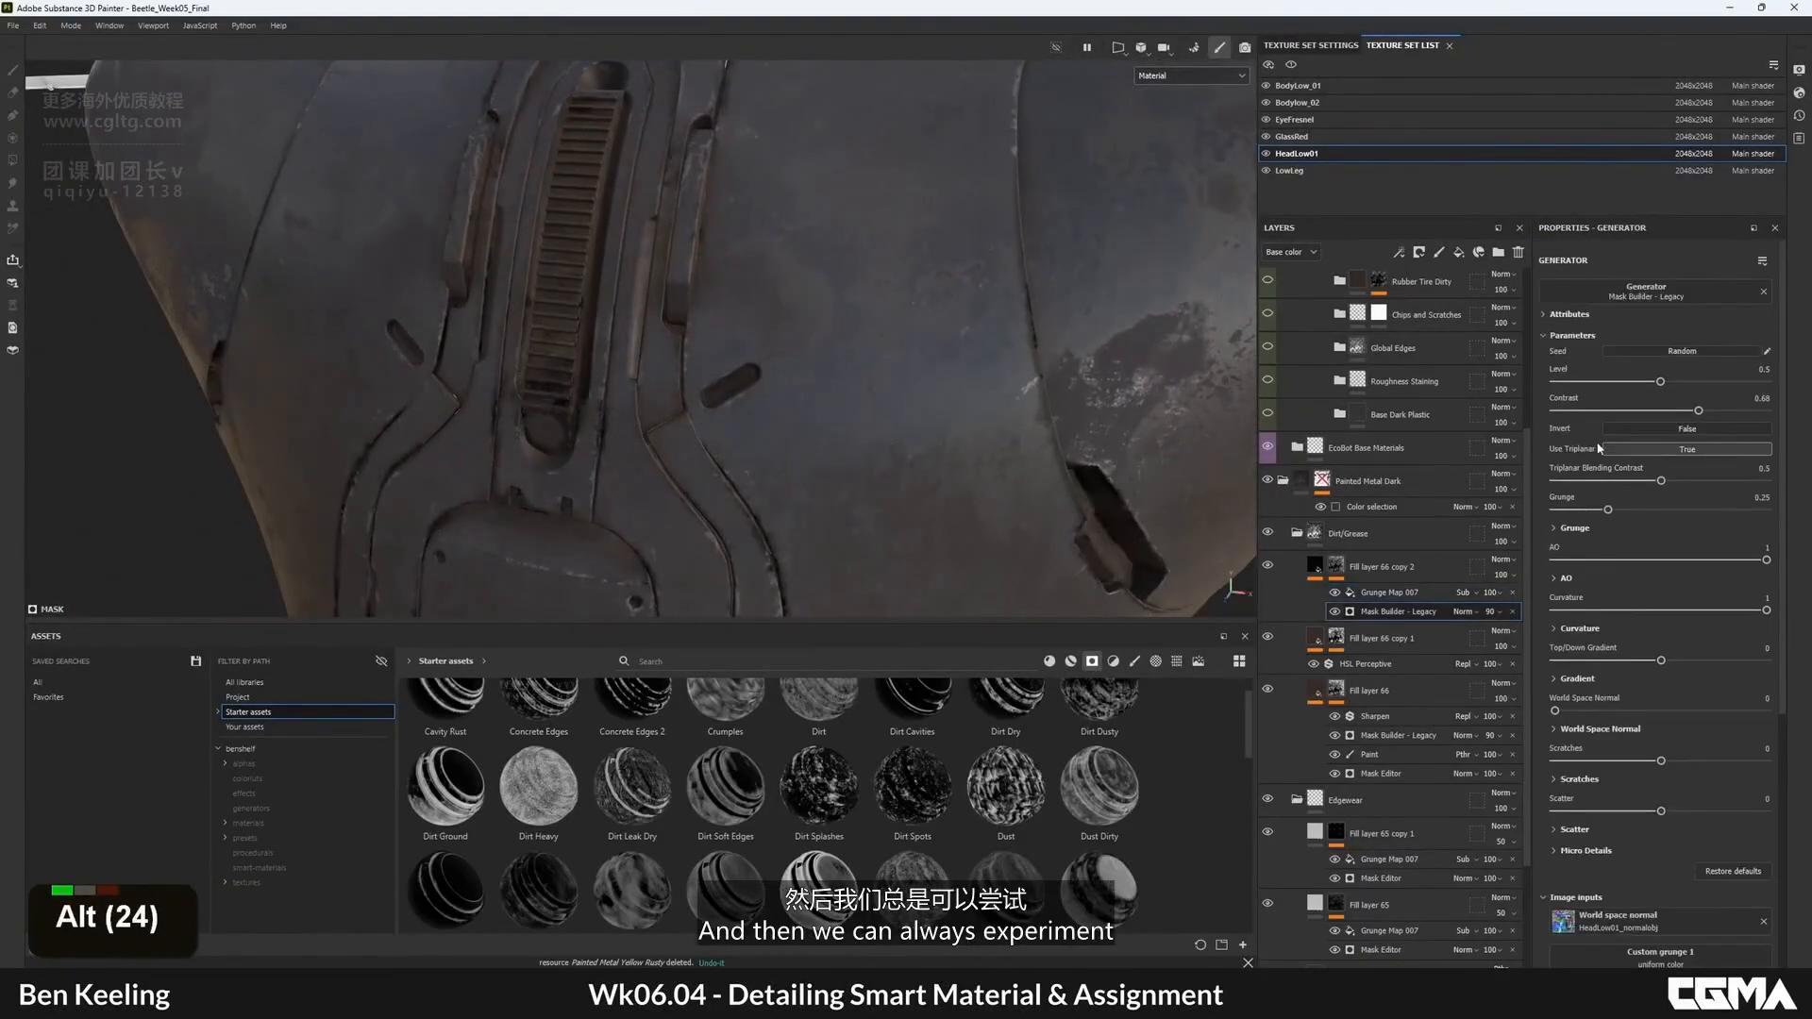
pyautogui.click(1676, 382)
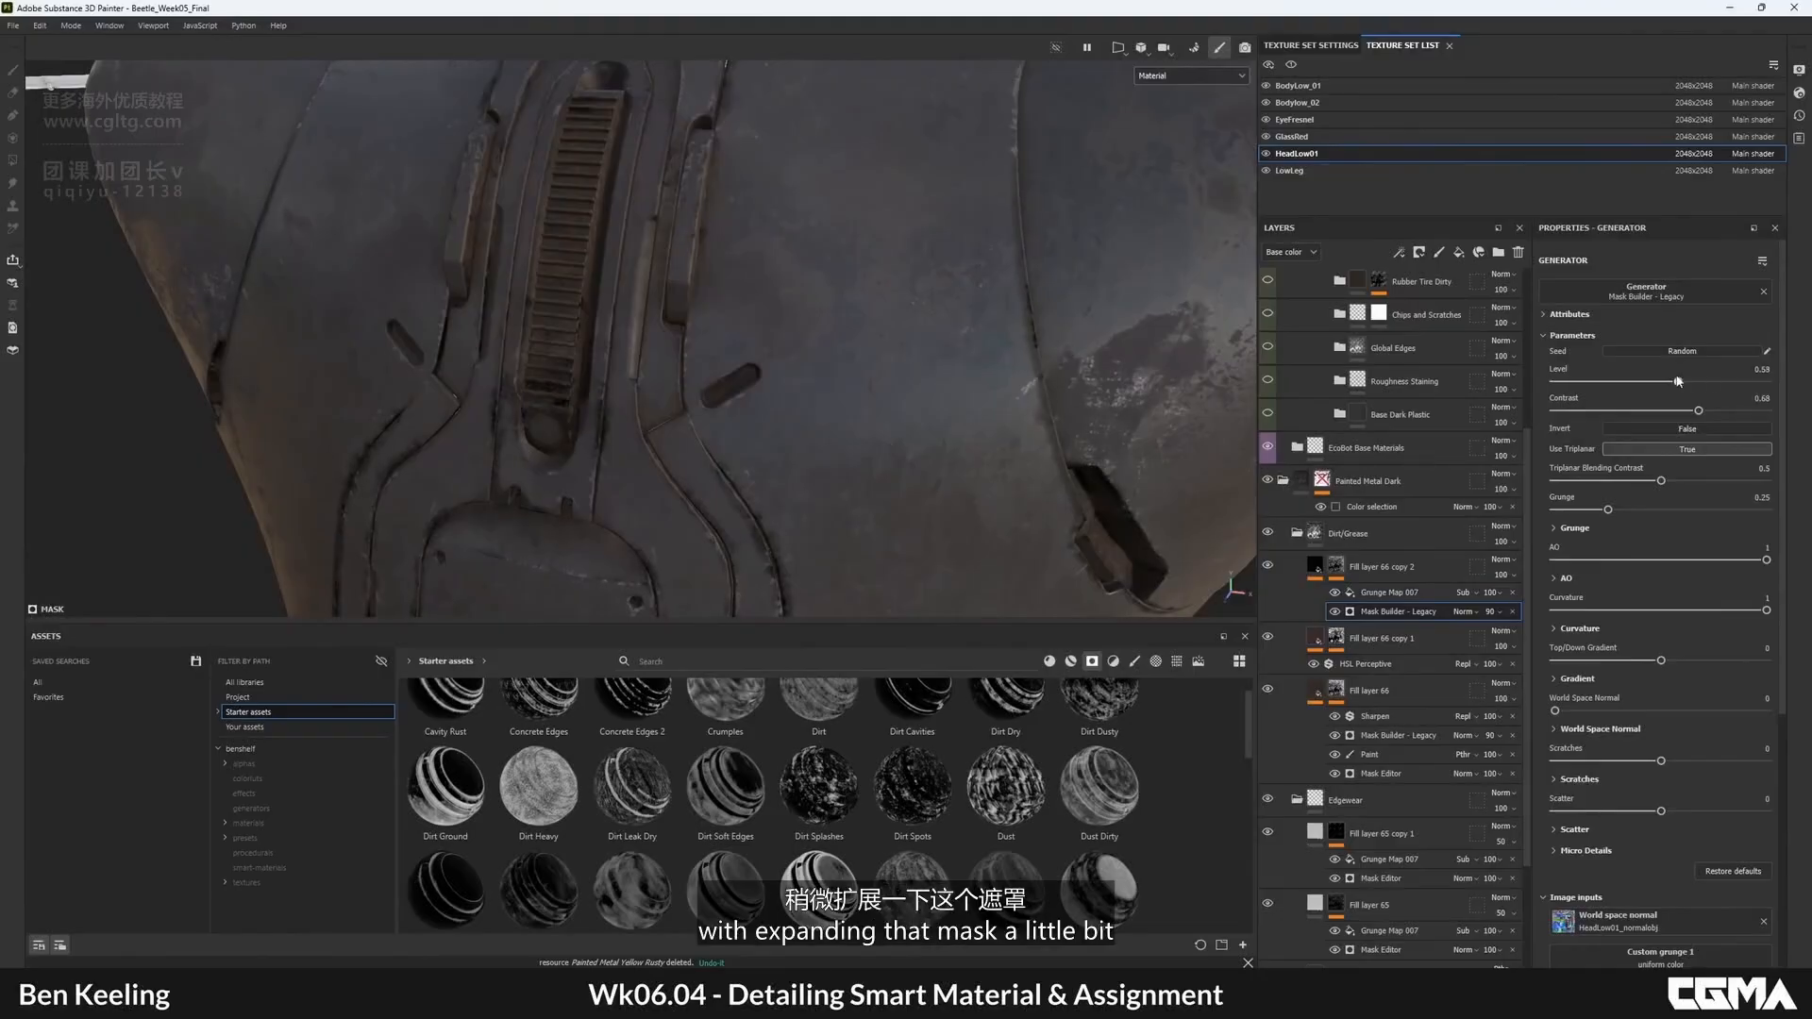
pyautogui.keyDown('alt'); pyautogui.moveTo(855, 378); pyautogui.dragTo(755, 312); pyautogui.keyUp('alt')
pyautogui.keyDown('alt'); pyautogui.moveTo(788, 246); pyautogui.dragTo(800, 47, button='middle'); pyautogui.keyUp('alt')
pyautogui.keyDown('alt'); pyautogui.moveTo(788, 208); pyautogui.dragTo(661, 326); pyautogui.keyUp('alt')
pyautogui.keyDown('alt'); pyautogui.moveTo(529, 85); pyautogui.dragTo(524, 255, button='middle'); pyautogui.keyUp('alt')
pyautogui.keyDown('alt'); pyautogui.moveTo(604, 330); pyautogui.dragTo(944, 453); pyautogui.keyUp('alt')
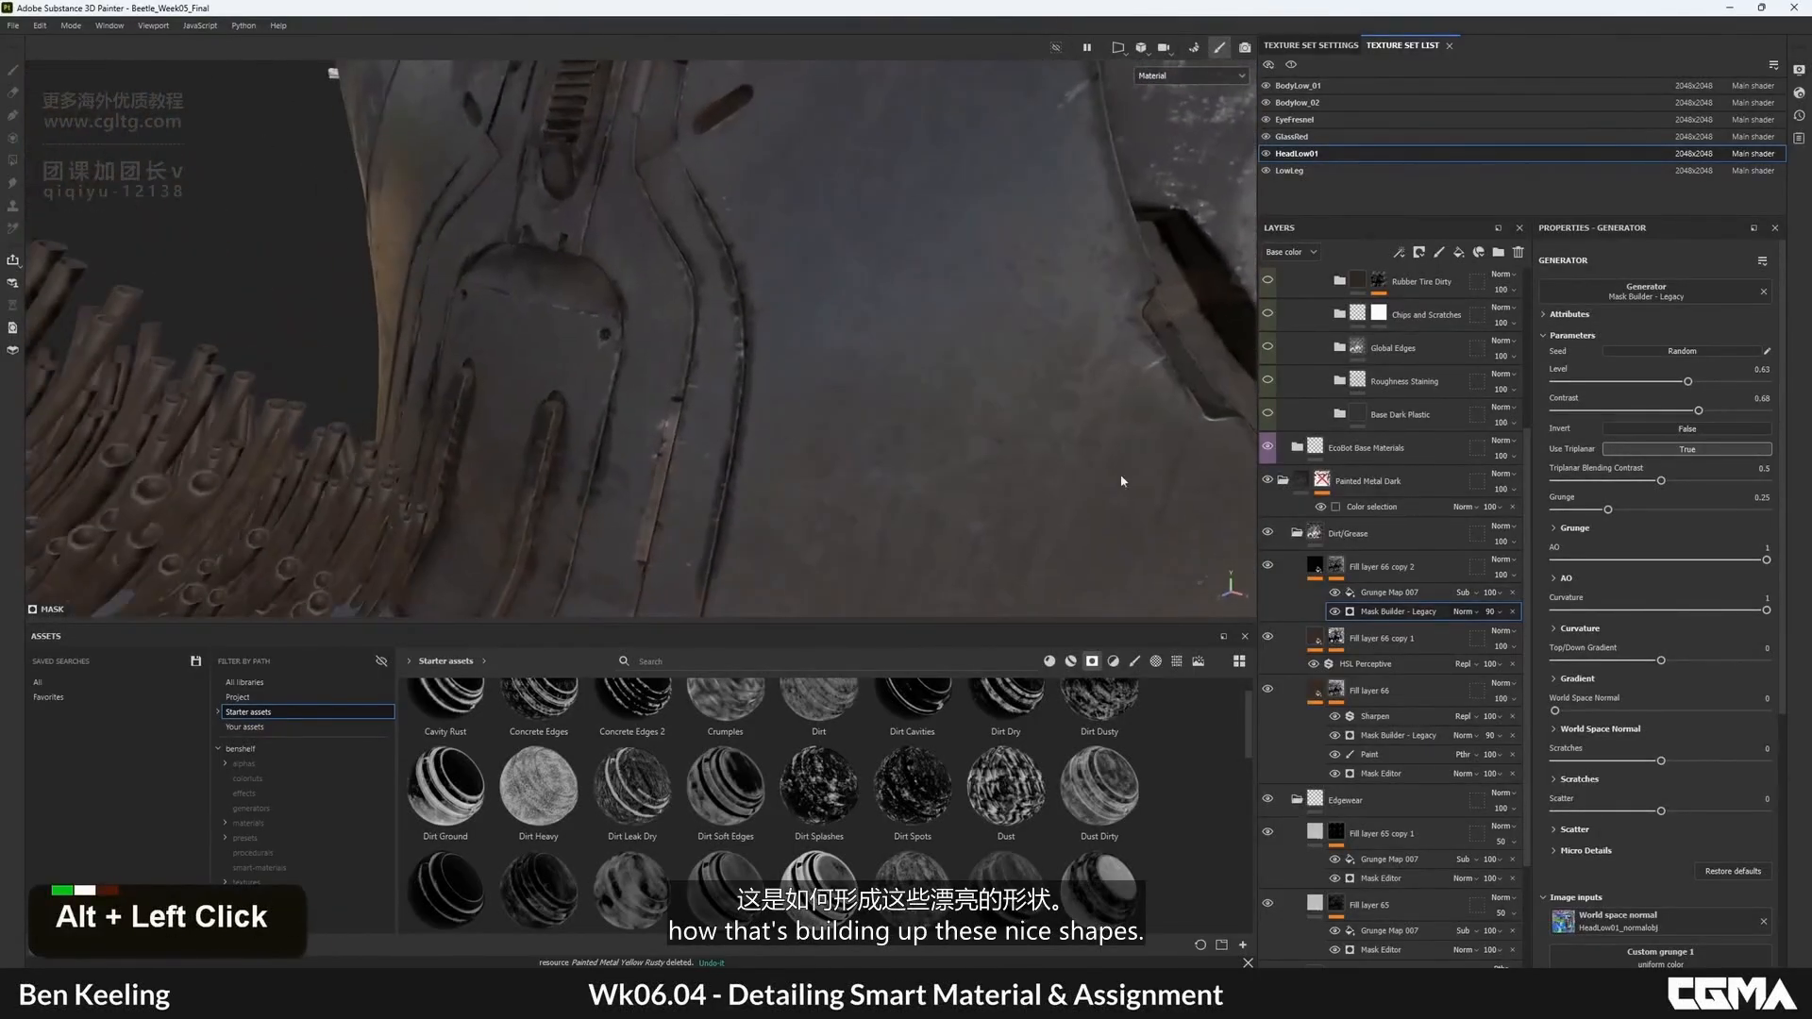
# - Show the cavity dirt mask, add a filter above its grunge map, search for "slope" and assign Blur Slope
pyautogui.keyDown('alt'); pyautogui.click(1337, 569); pyautogui.keyUp('alt')
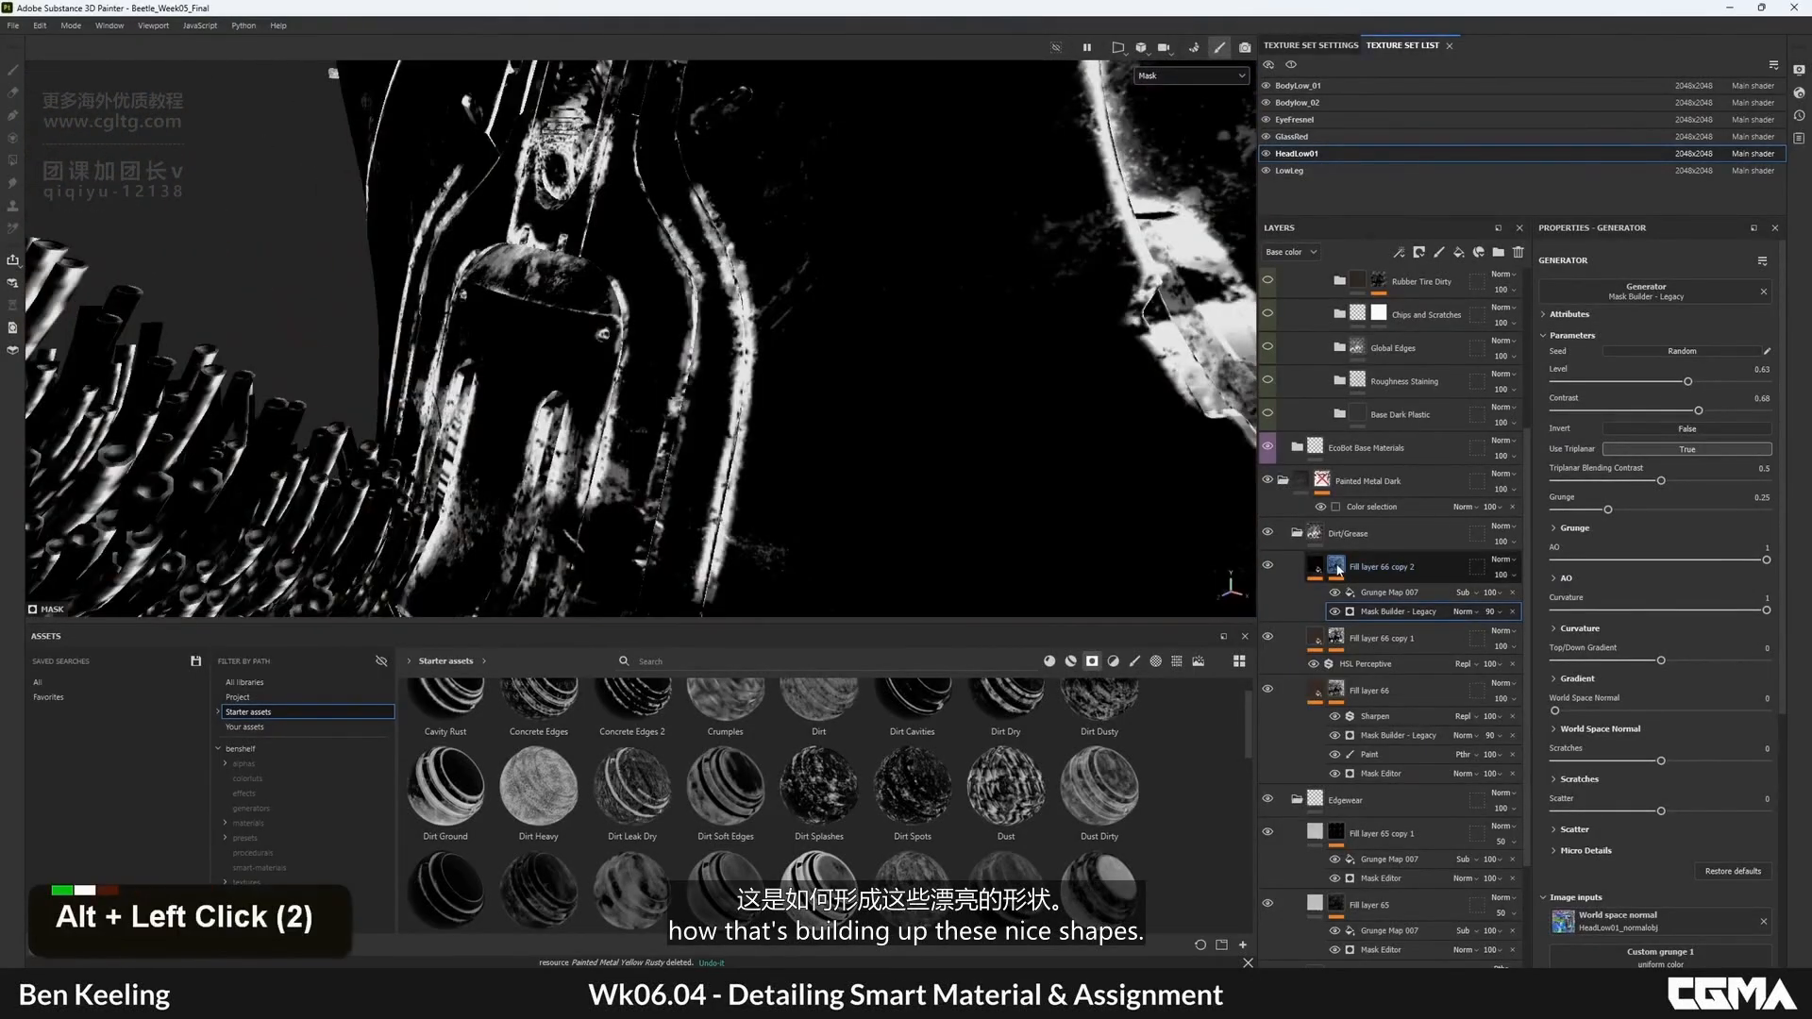
pyautogui.click(1375, 596)
pyautogui.click(1335, 568)
pyautogui.rightClick(1335, 570)
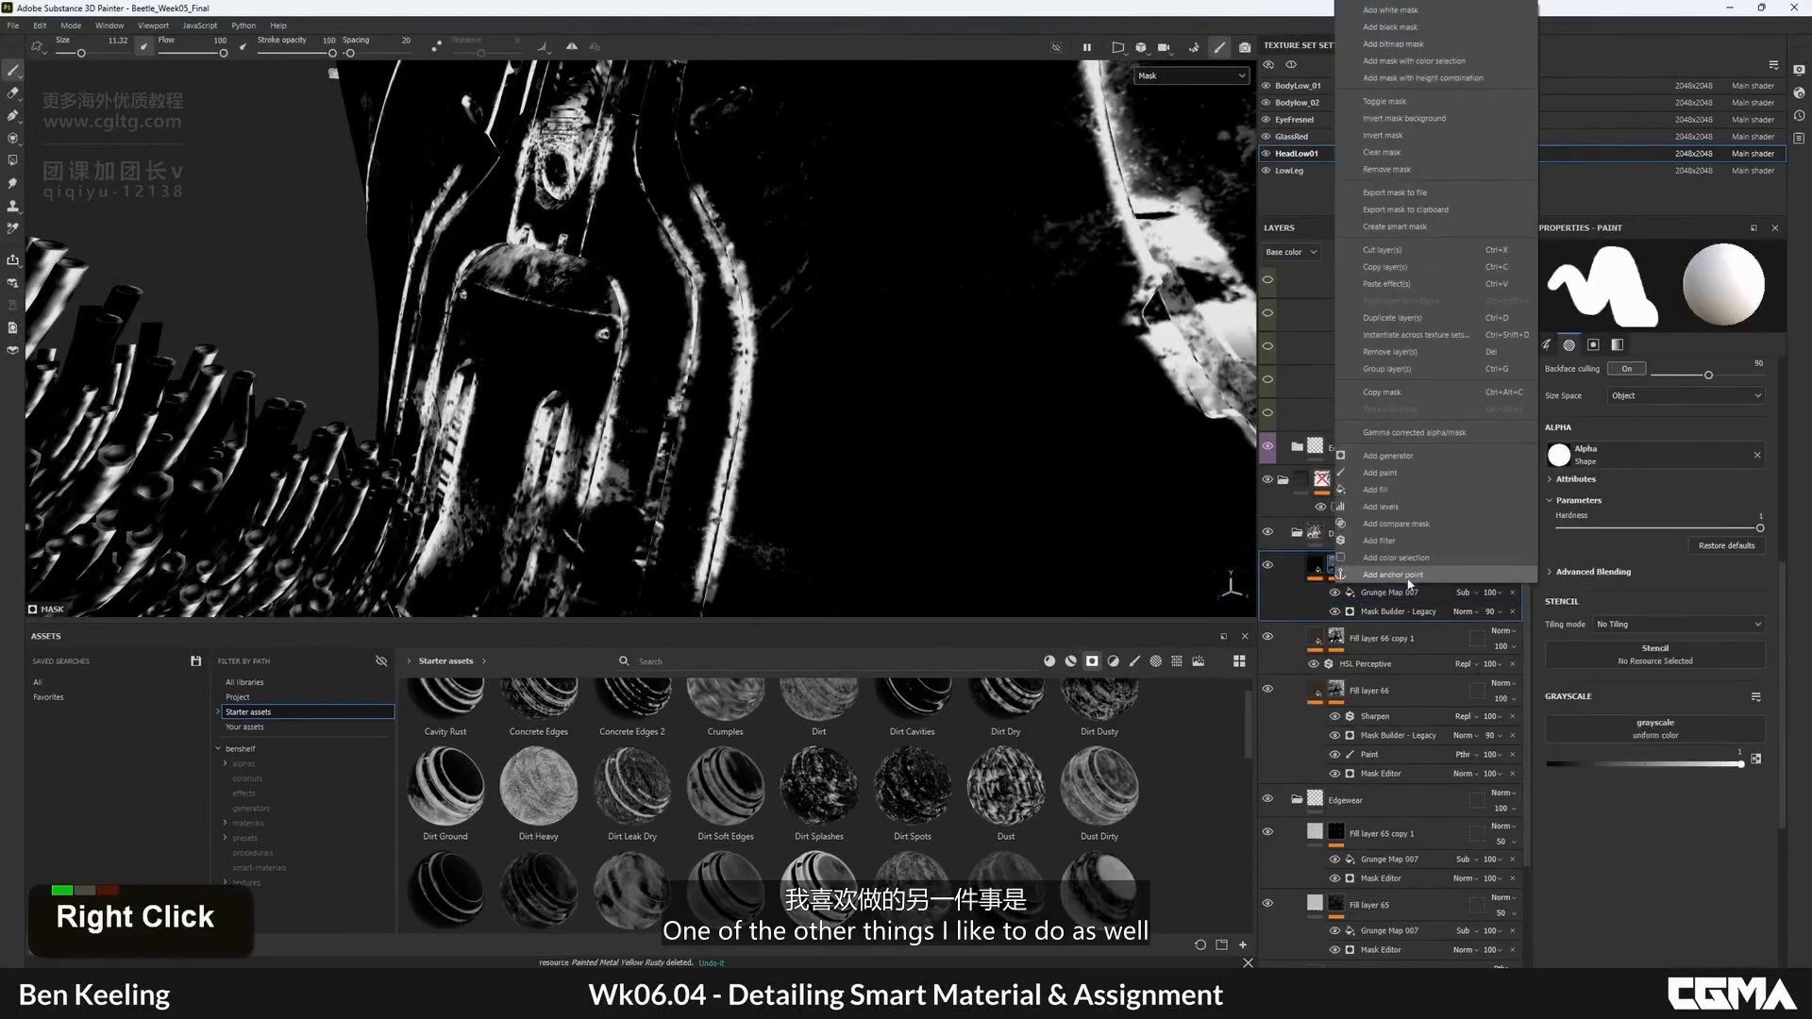
pyautogui.click(1394, 546)
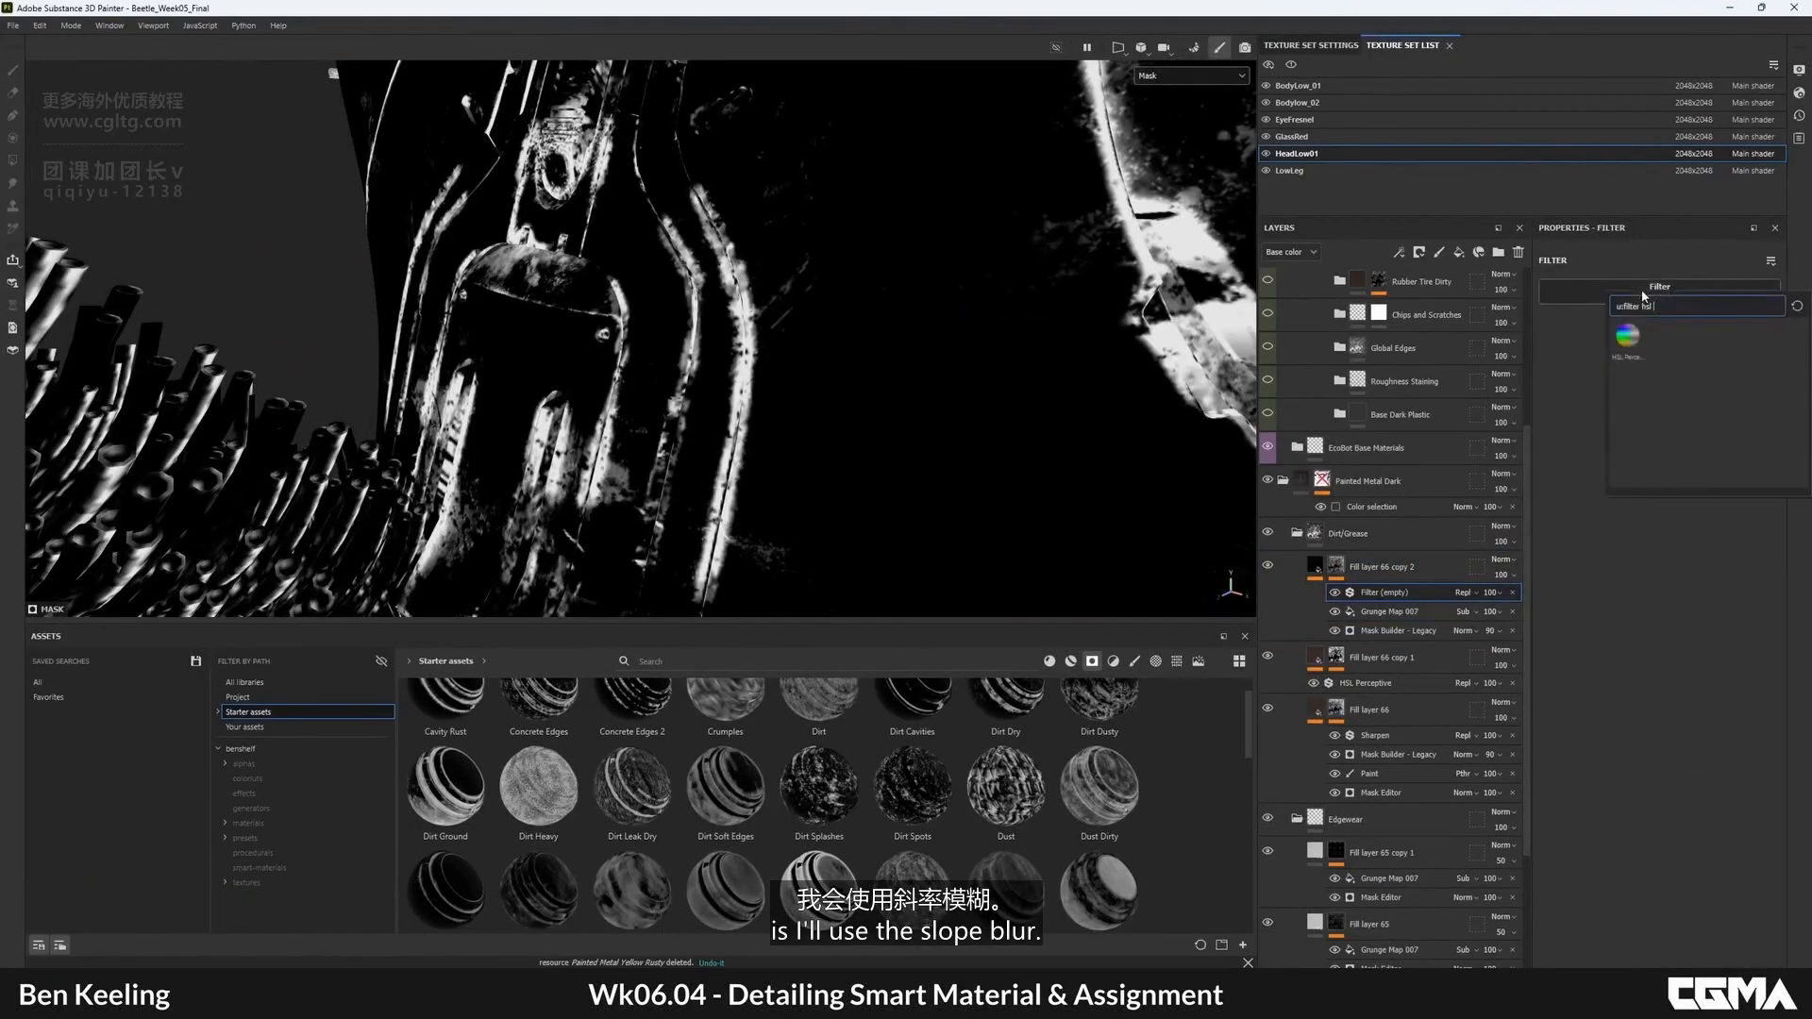
pyautogui.press('BackSpace')
pyautogui.press('BackSpace')
pyautogui.press('BackSpace')
pyautogui.press('BackSpace')
pyautogui.press('BackSpace')
pyautogui.write('slope')
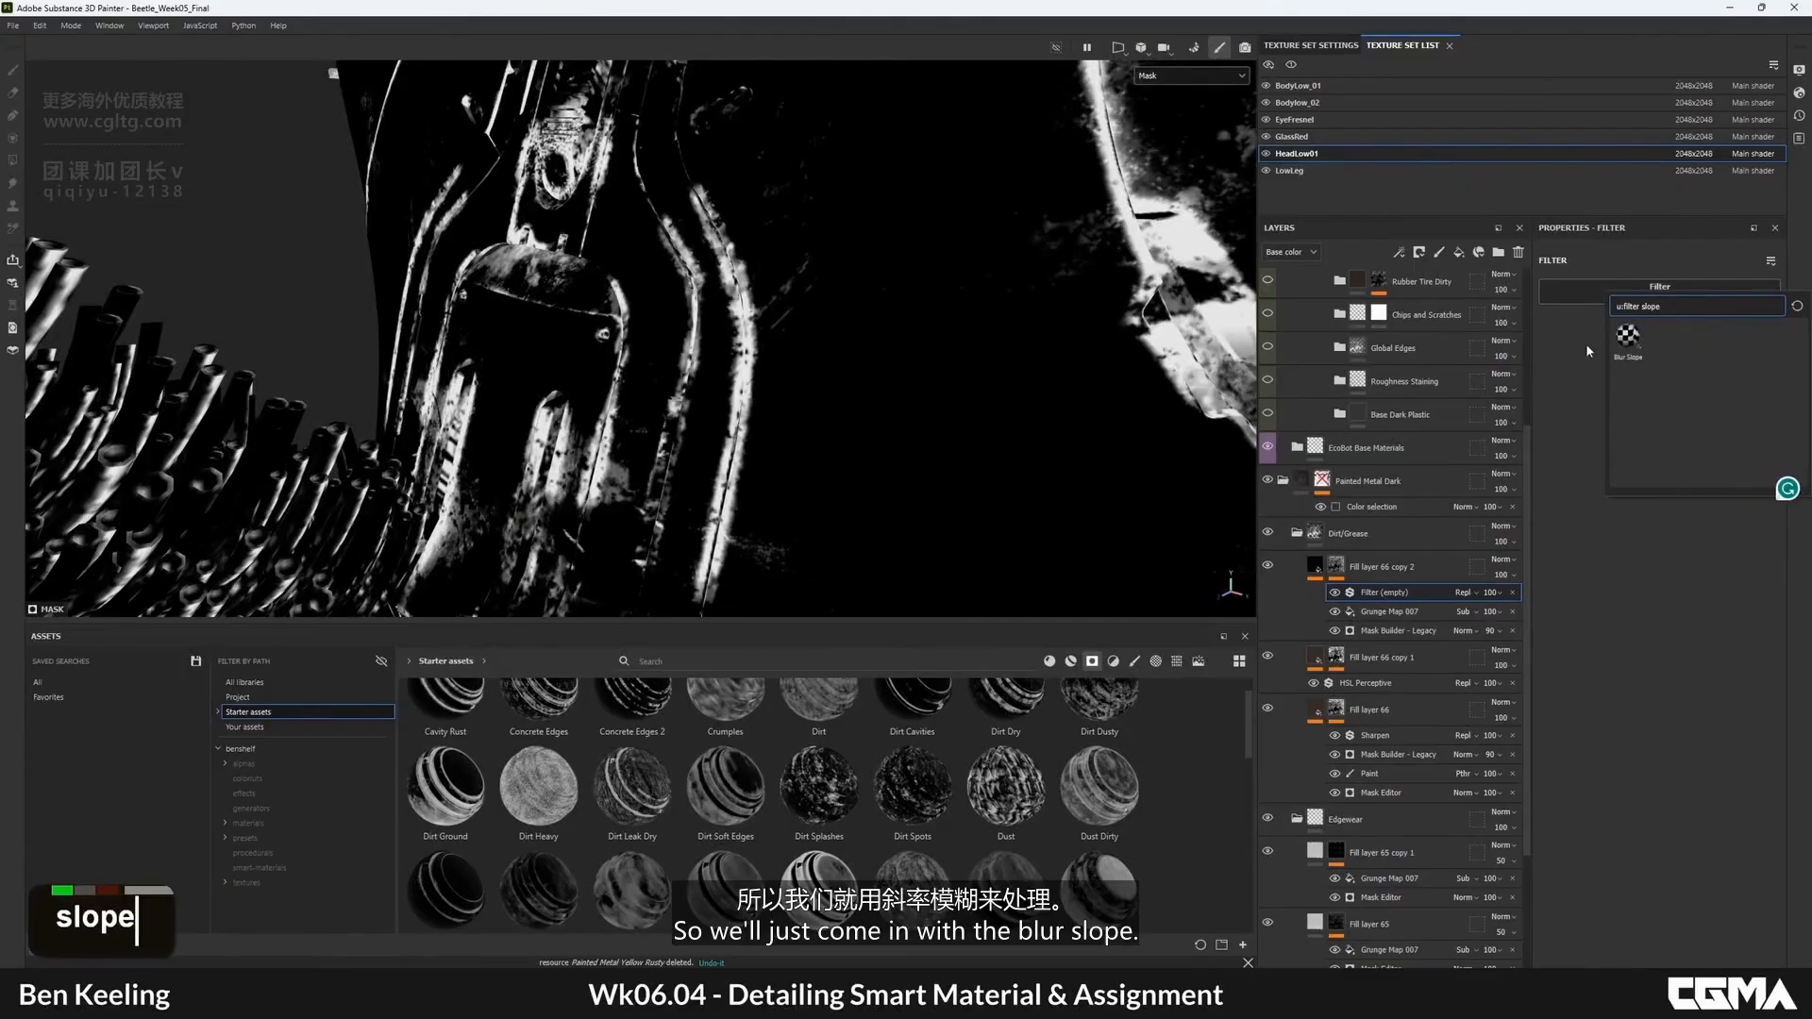
pyautogui.click(1627, 338)
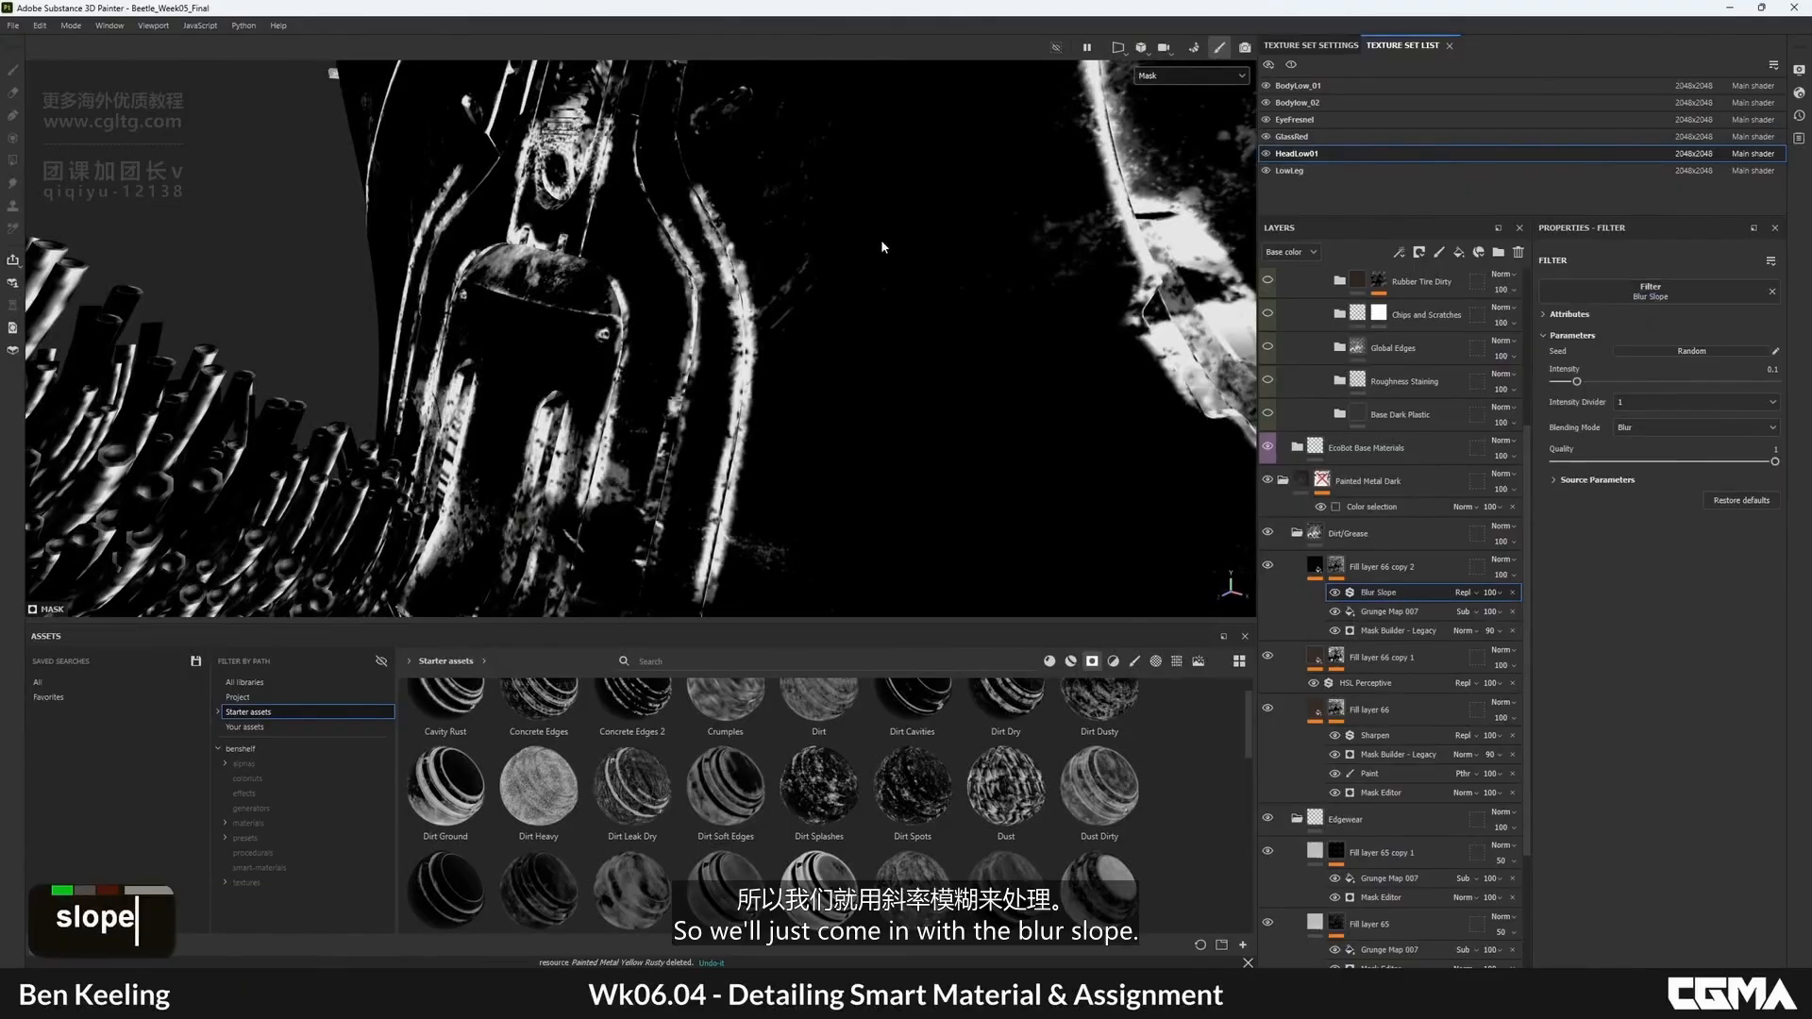
# - Set the Blur Slope intensity to 0.016 and try the Min blending mode before choosing Max
pyautogui.moveTo(1570, 382); pyautogui.dragTo(1559, 382)
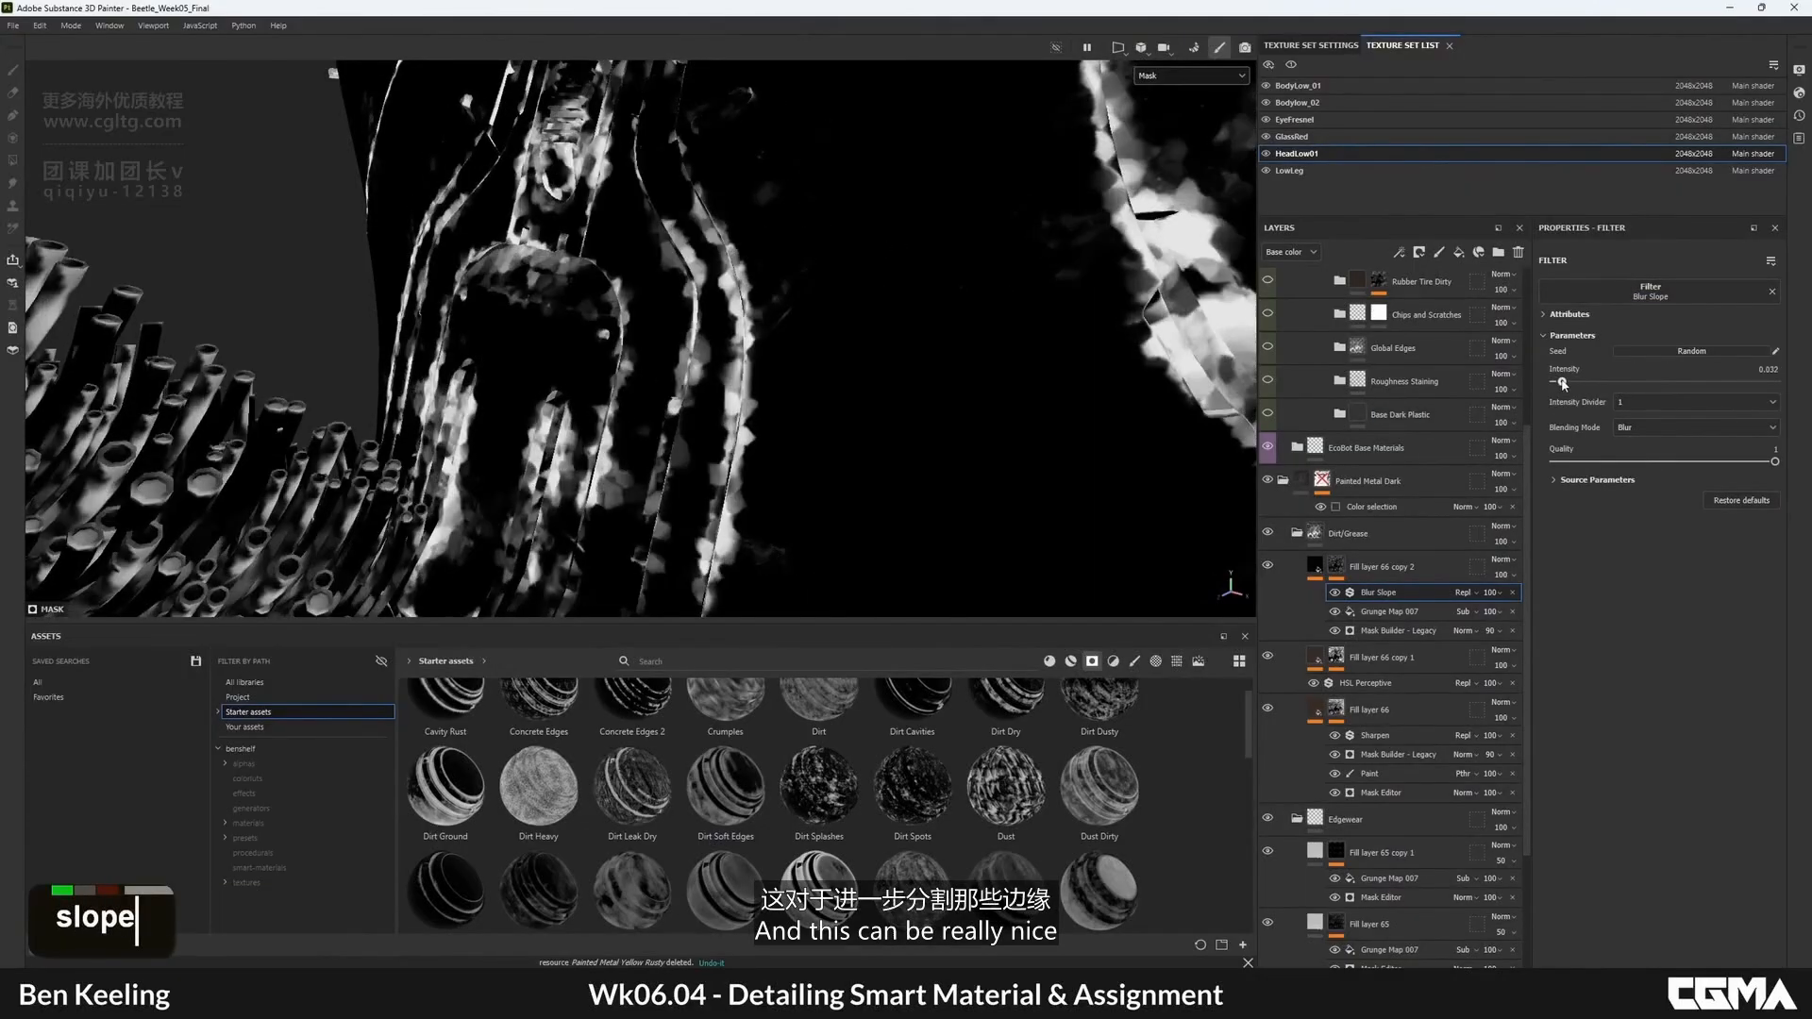
pyautogui.click(1570, 479)
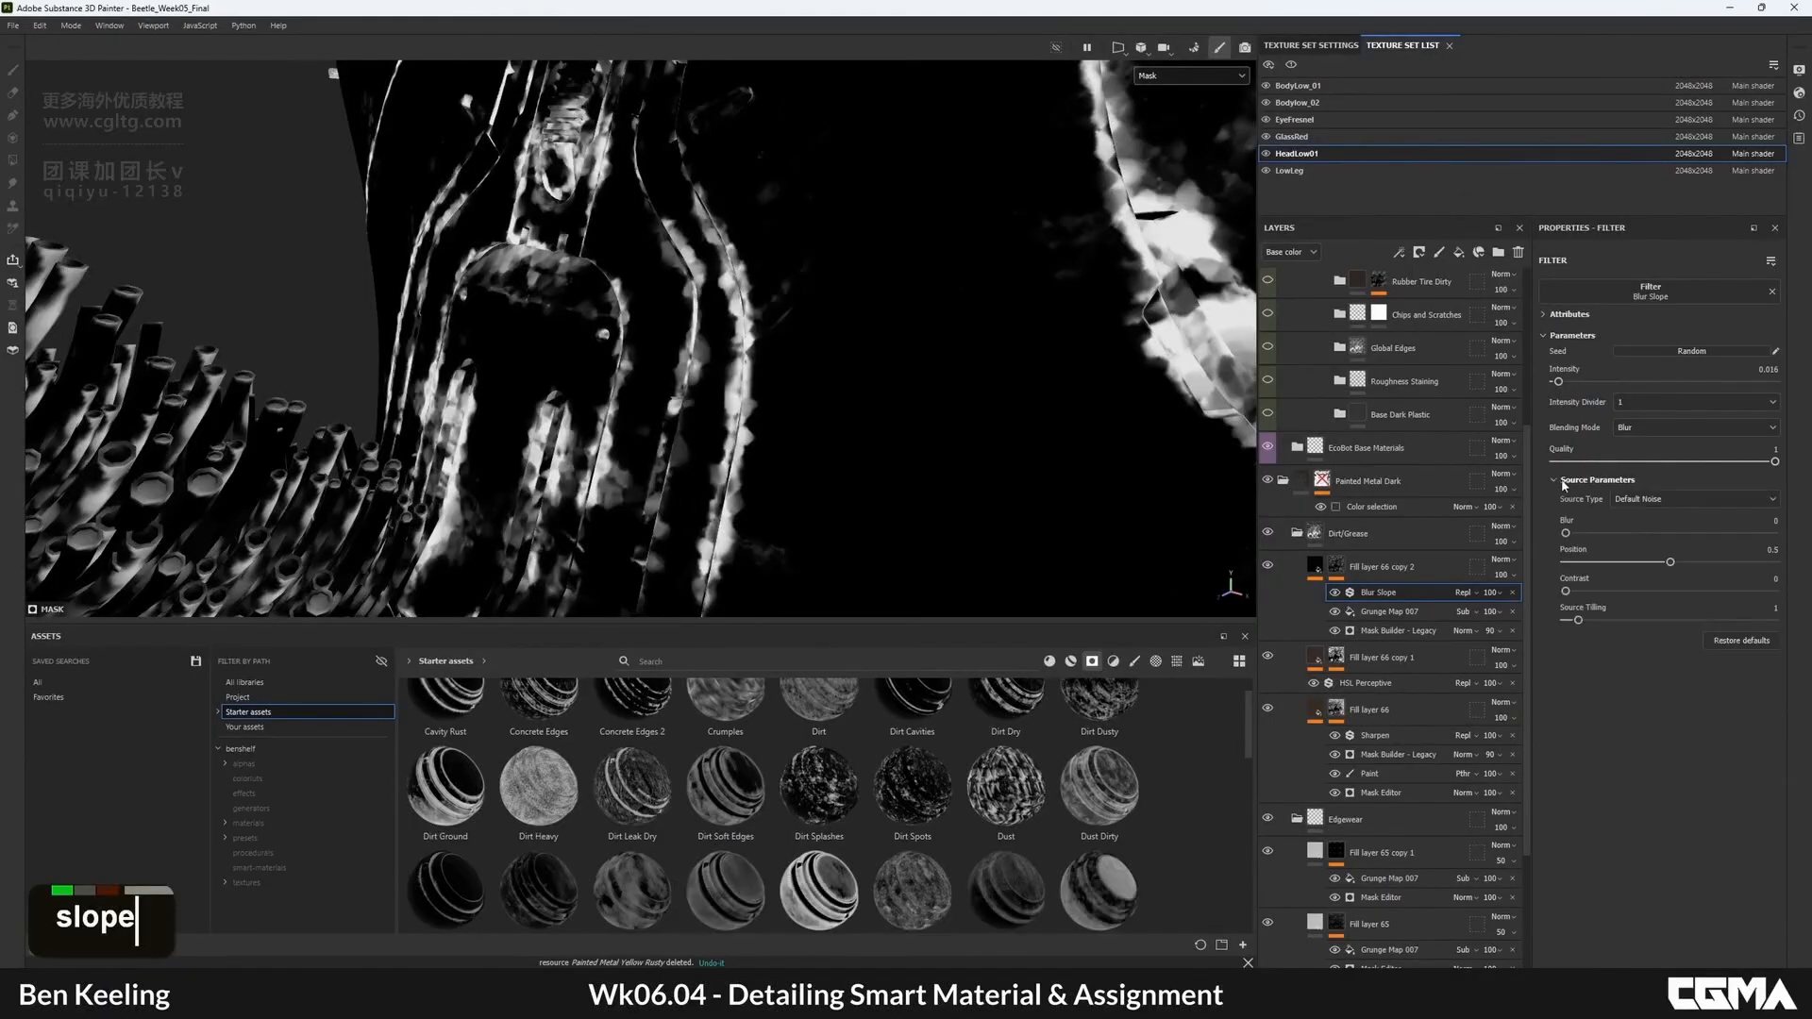
pyautogui.click(1633, 459)
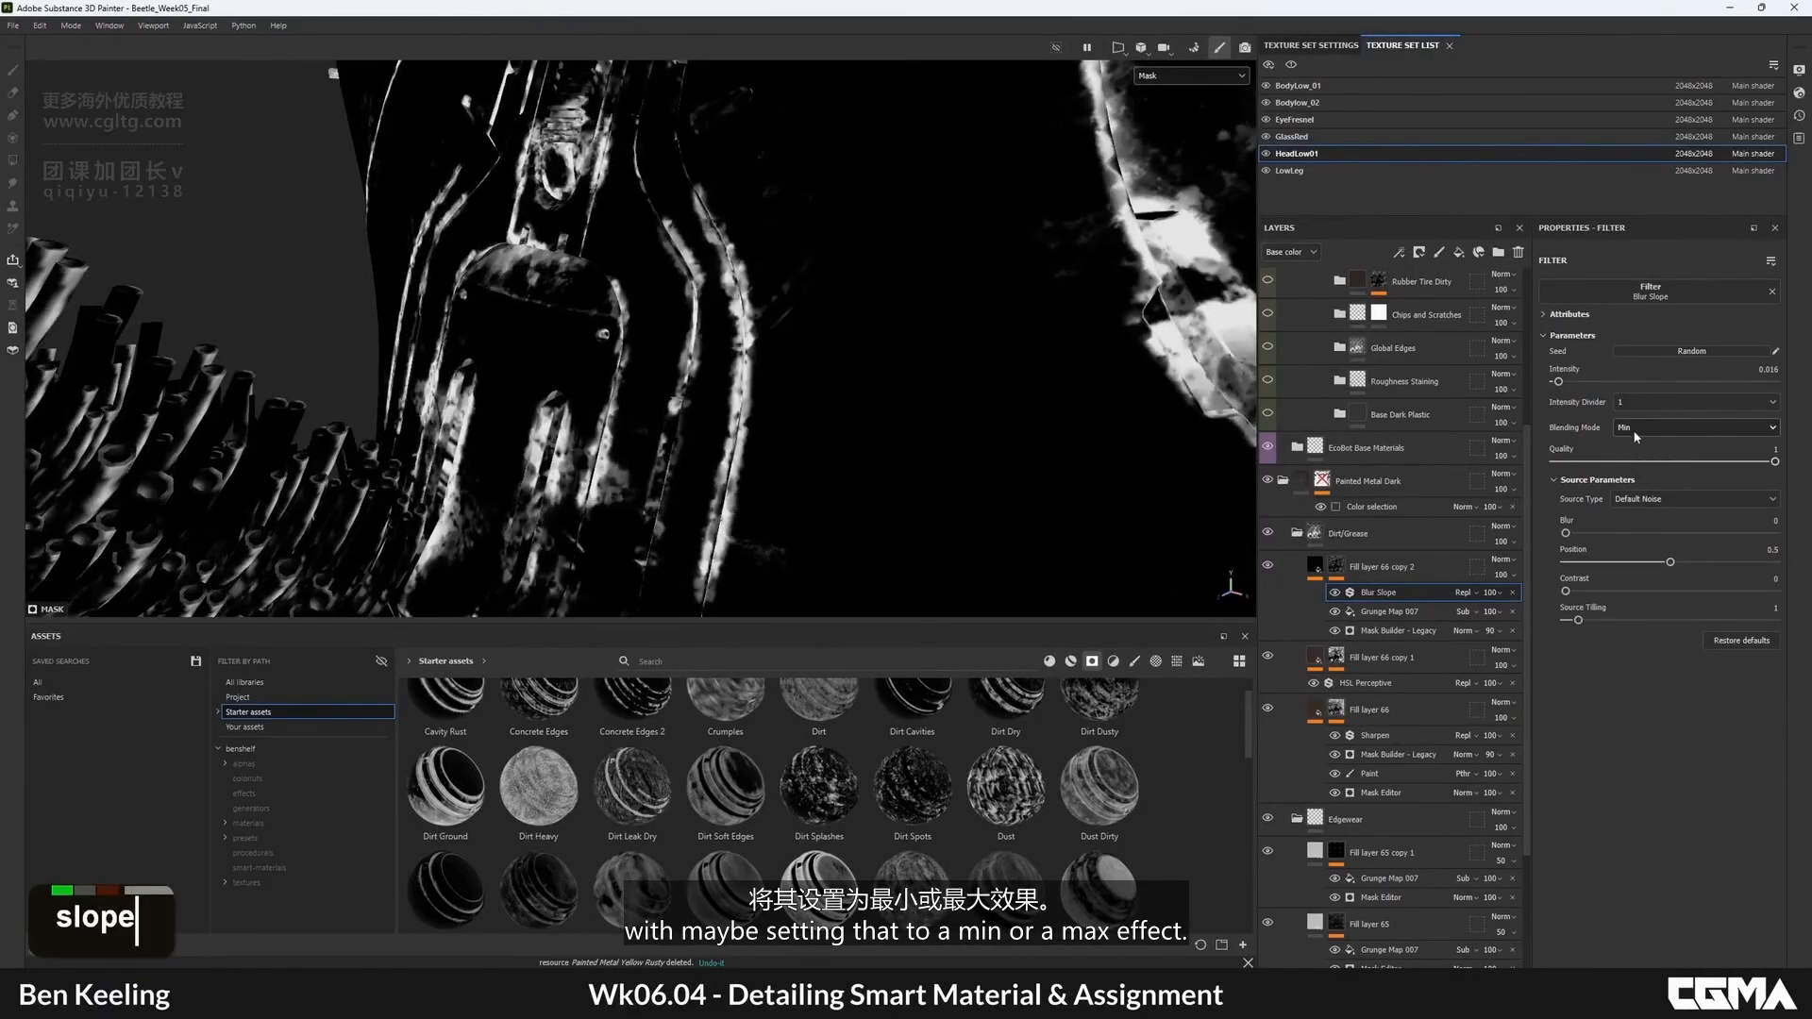
pyautogui.click(1631, 474)
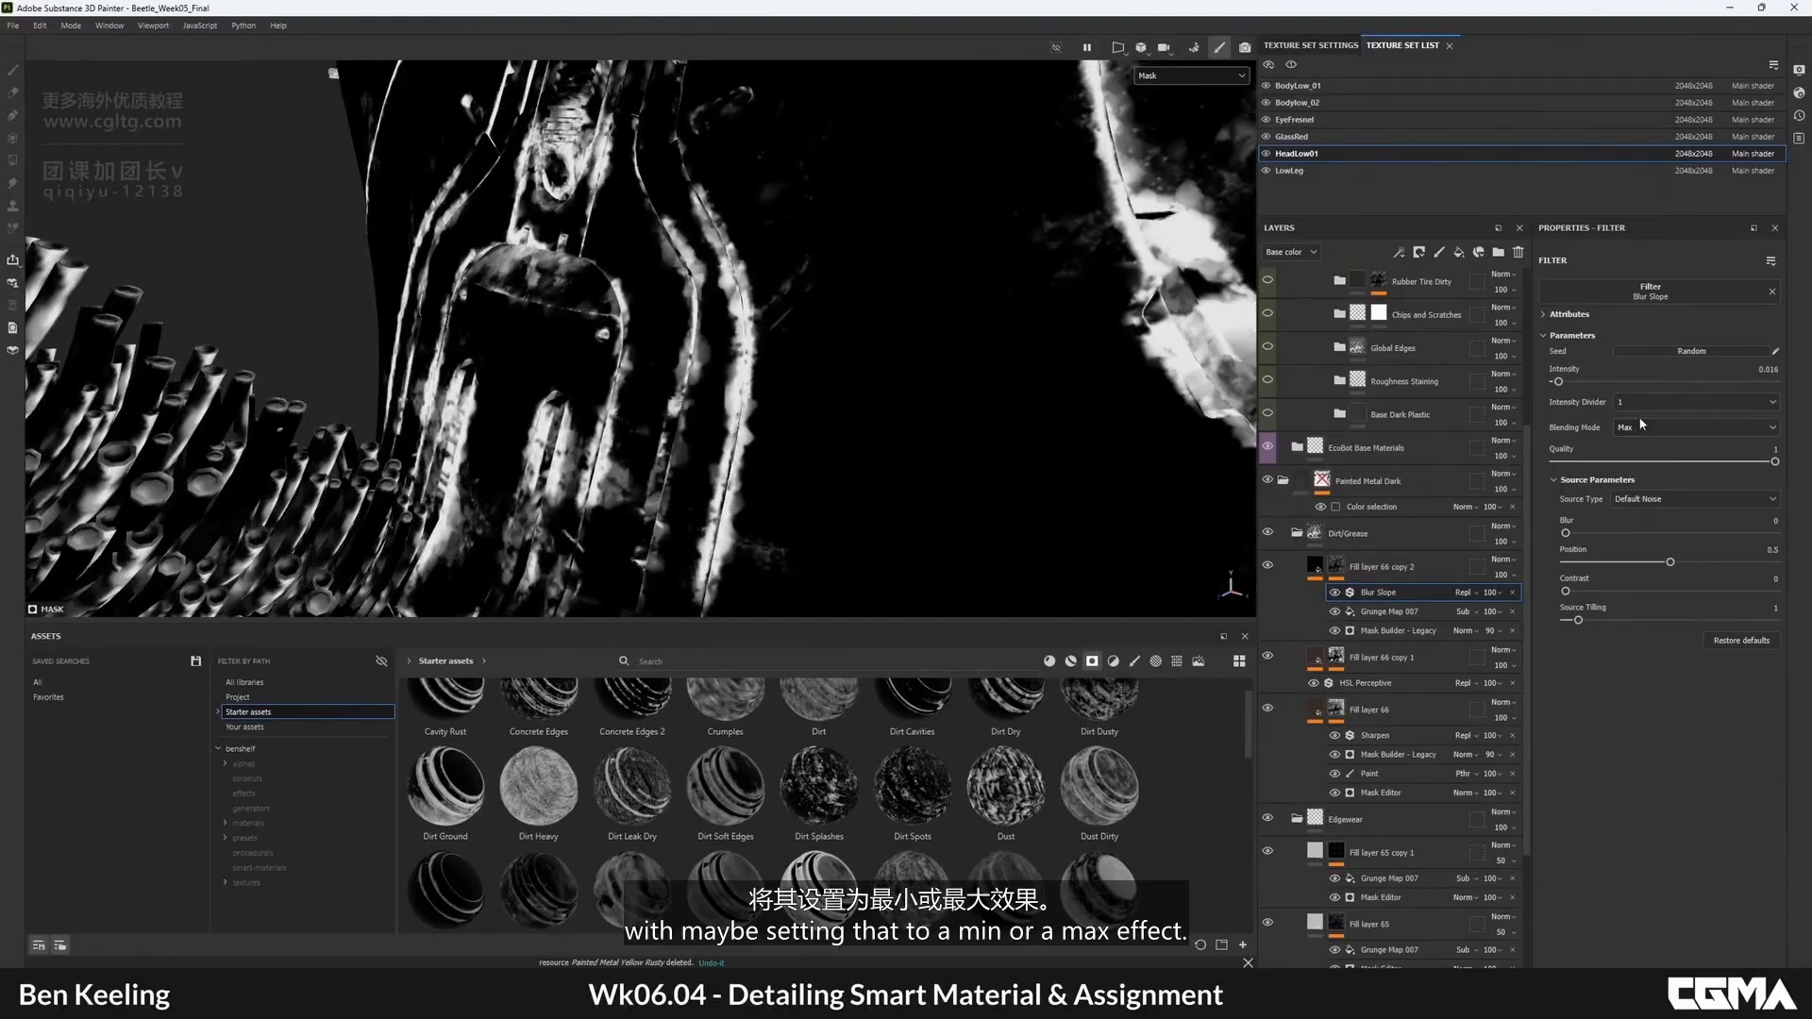
# - Set the Blur Slope blending mode to Min and inspect the cavity dirt mask around the eye and head panels
pyautogui.click(1640, 426)
pyautogui.click(1632, 459)
pyautogui.keyDown('alt'); pyautogui.moveTo(812, 405); pyautogui.dragTo(708, 486, button='right'); pyautogui.keyUp('alt')
pyautogui.keyDown('alt'); pyautogui.moveTo(707, 486); pyautogui.dragTo(792, 363); pyautogui.keyUp('alt')
pyautogui.keyDown('alt'); pyautogui.moveTo(793, 363); pyautogui.dragTo(788, 307, button='middle'); pyautogui.keyUp('alt')
pyautogui.keyDown('alt'); pyautogui.moveTo(788, 307); pyautogui.dragTo(803, 303); pyautogui.keyUp('alt')
pyautogui.keyDown('alt'); pyautogui.moveTo(802, 304); pyautogui.dragTo(604, 316, button='middle'); pyautogui.keyUp('alt')
pyautogui.keyDown('alt'); pyautogui.moveTo(604, 316); pyautogui.dragTo(491, 340); pyautogui.keyUp('alt')
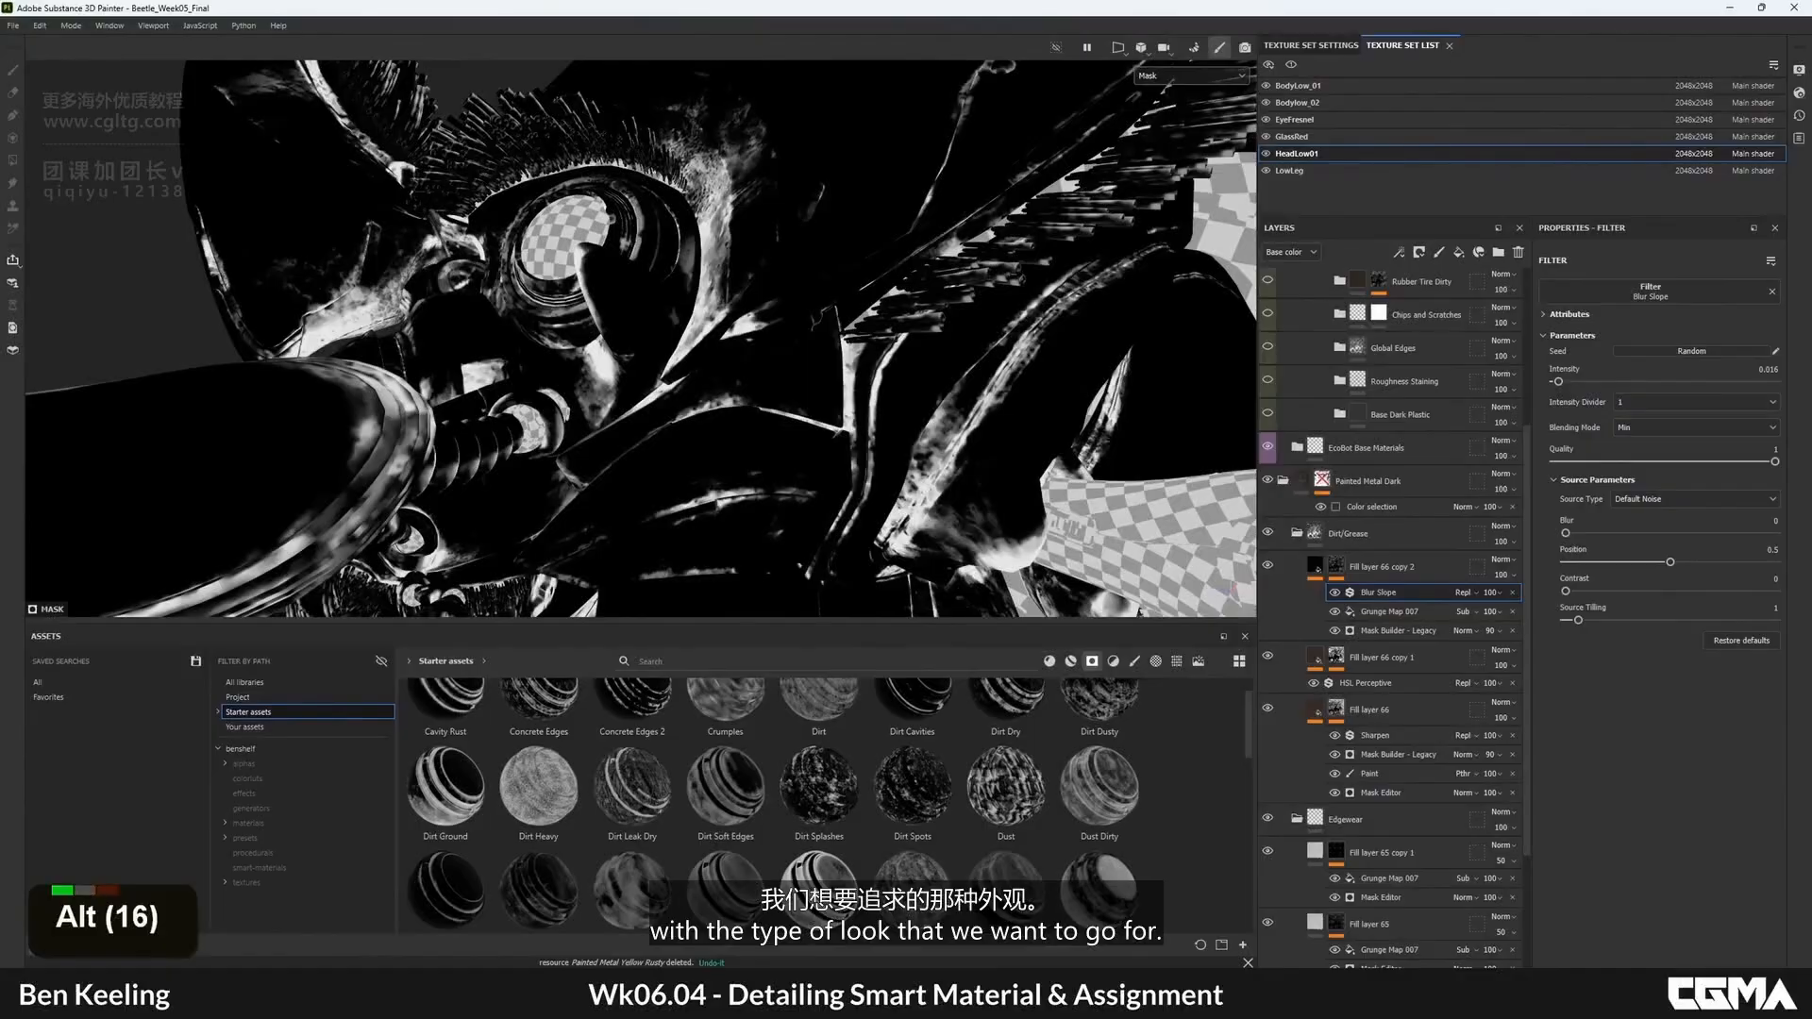
# - Examine the dark painted metal in the reference photo and compare its worn panel edges with the head's dirt mask
pyautogui.moveTo(1811, 510); pyautogui.dragTo(1293, 488, button='right')
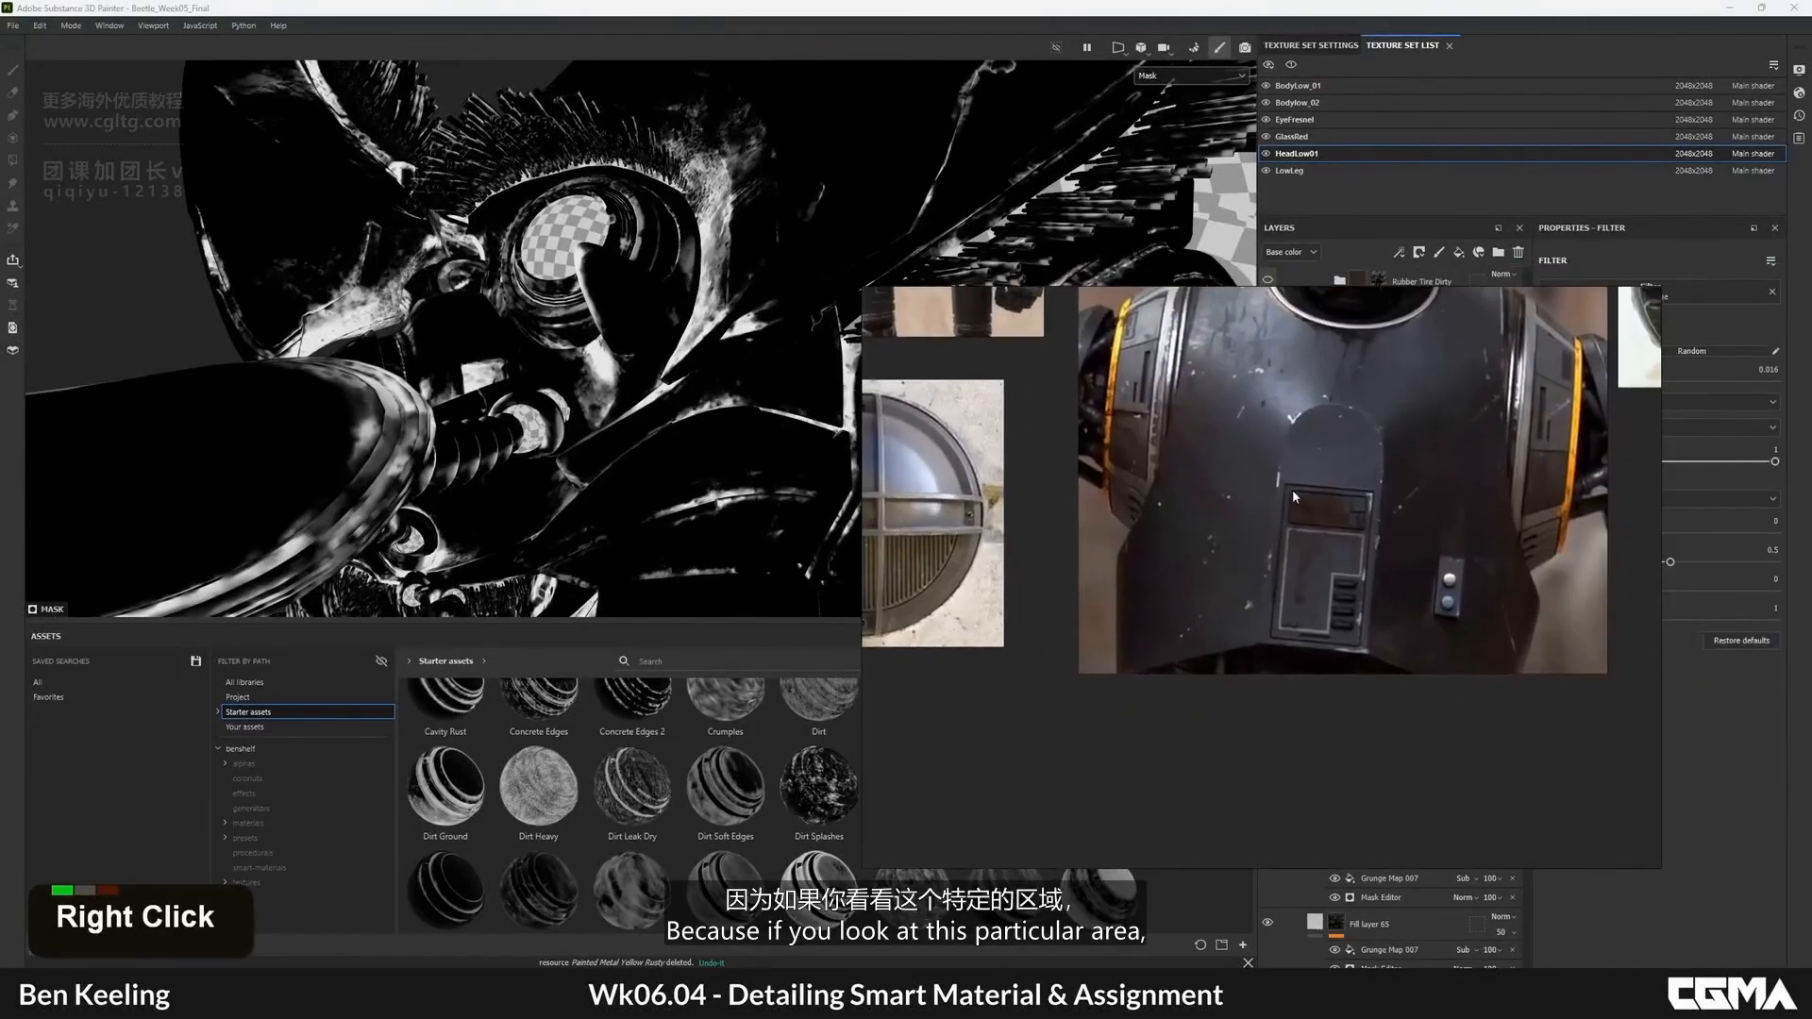
pyautogui.scroll(5, 1170, 401)
pyautogui.scroll(-1, 1184, 415)
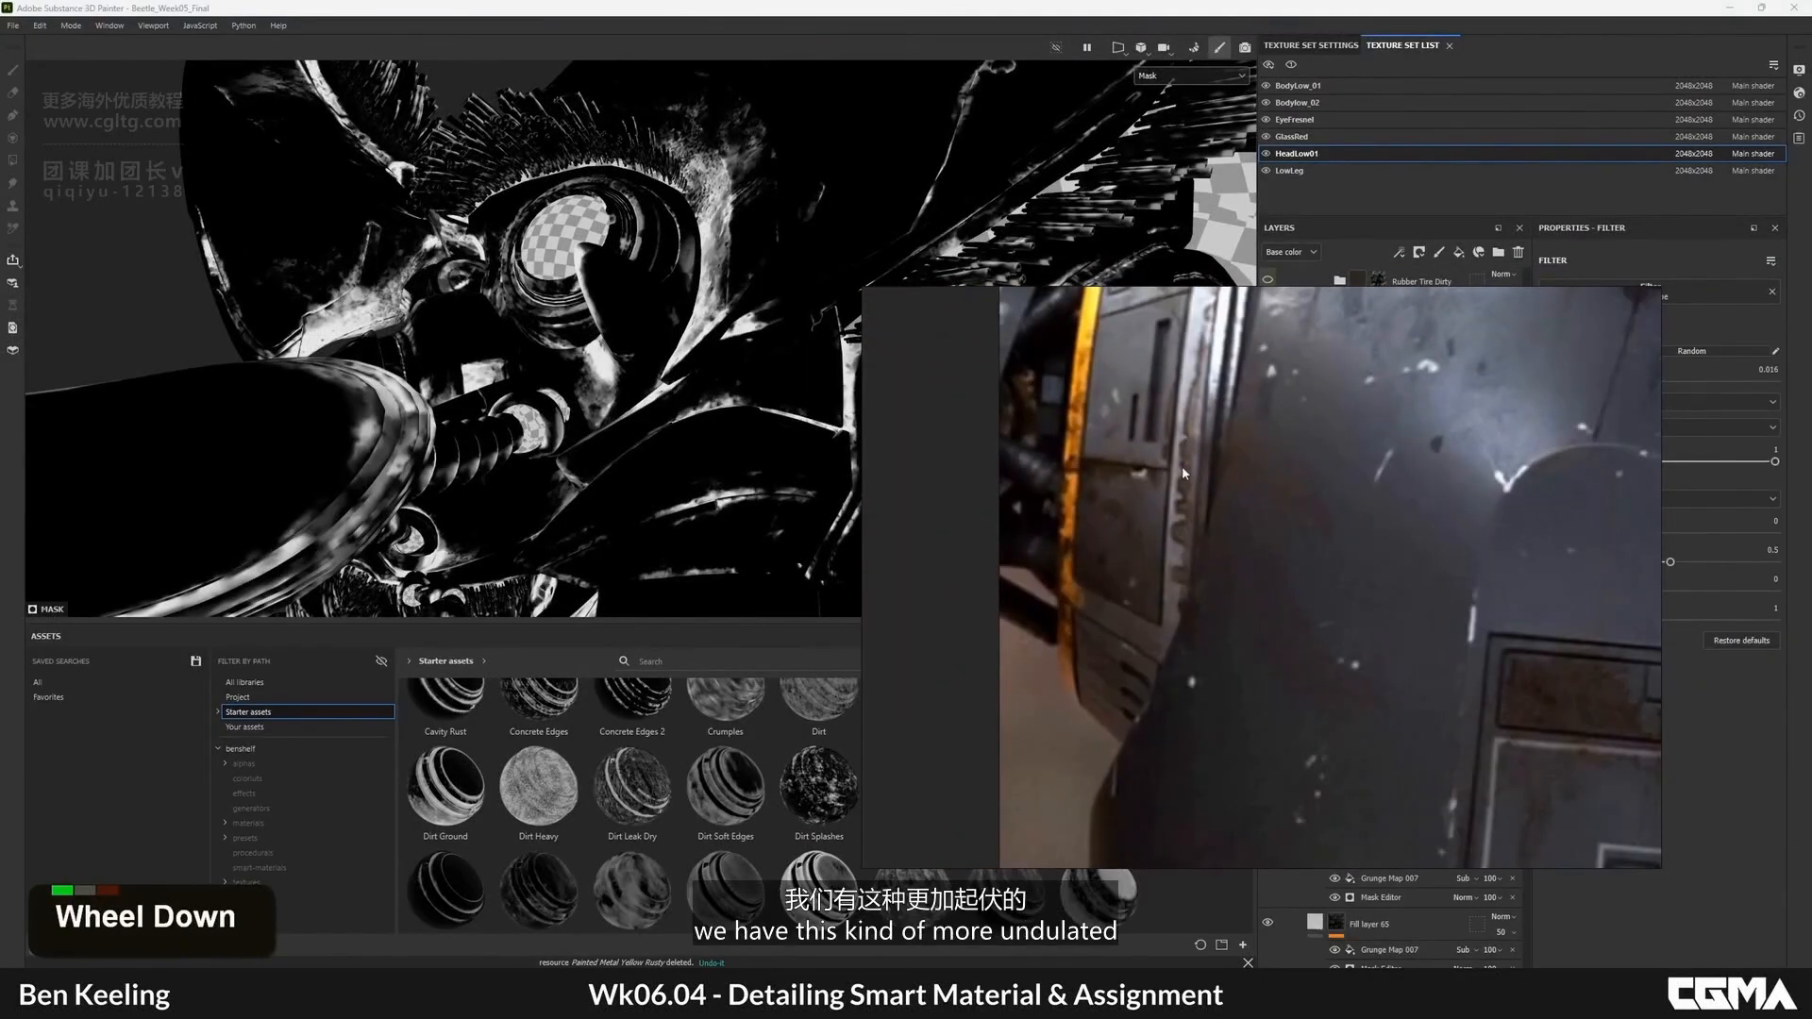
pyautogui.scroll(3, 1225, 581)
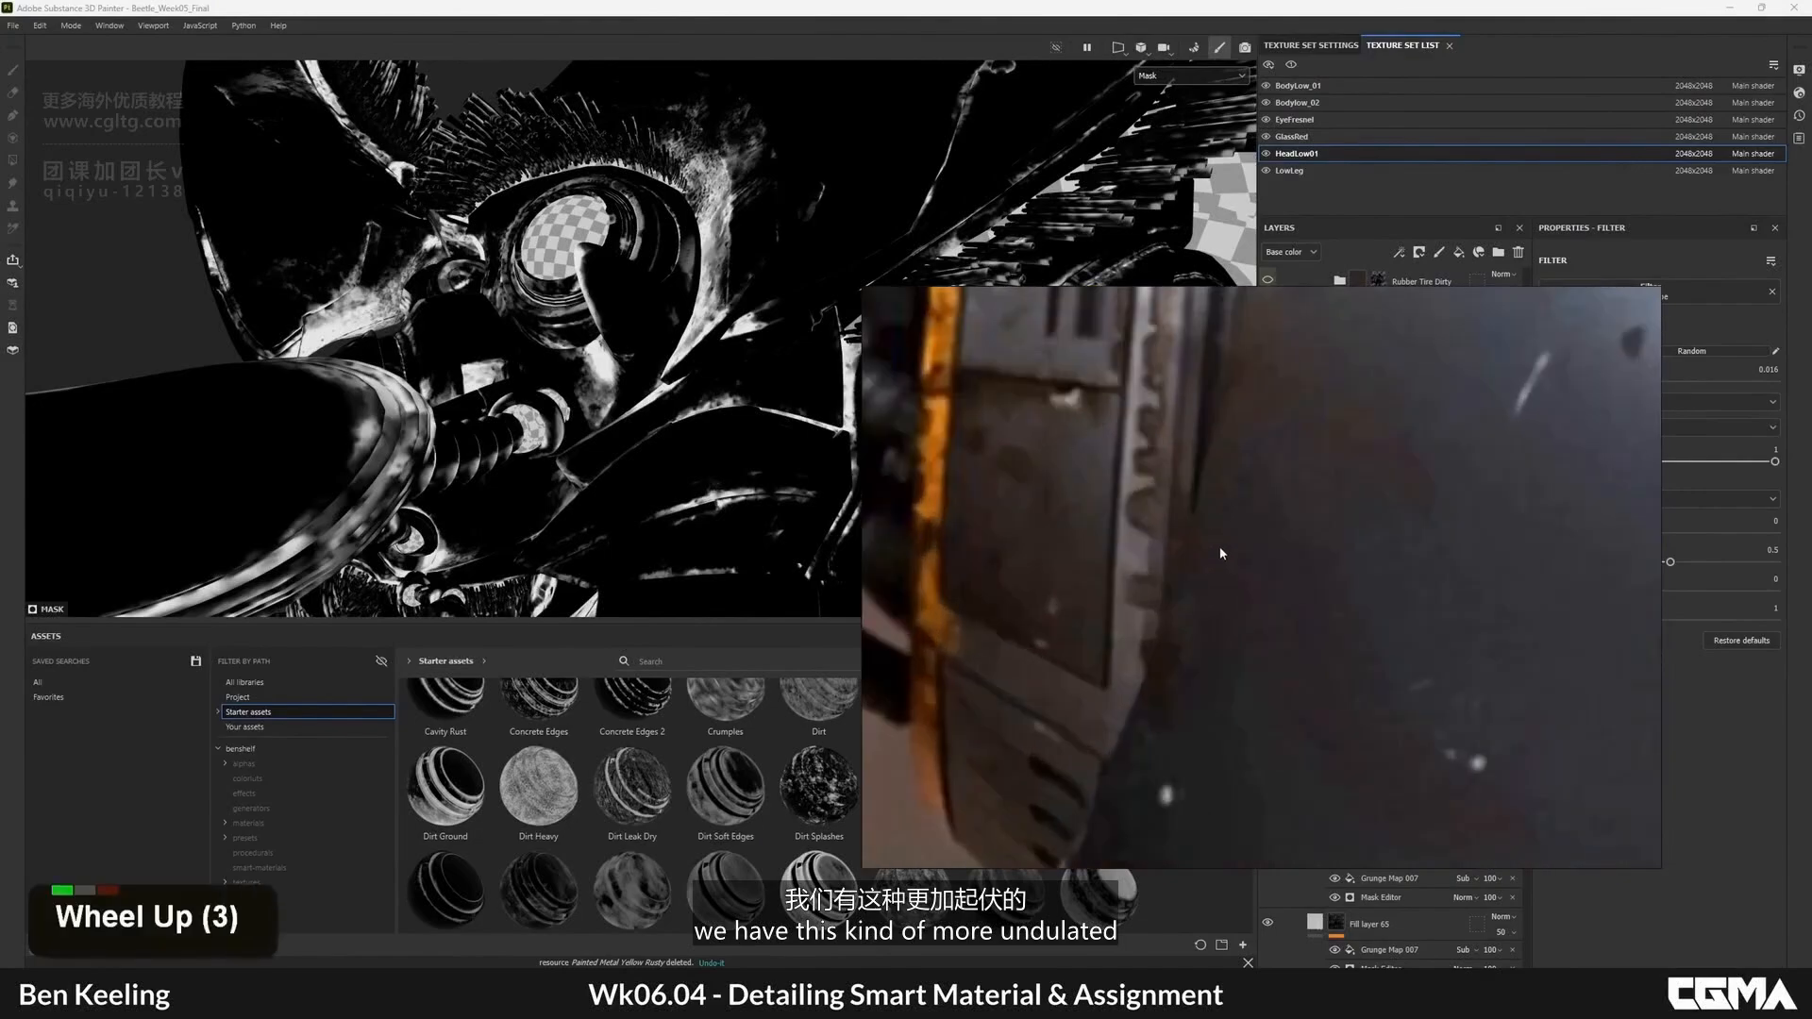
pyautogui.scroll(-7, 1190, 486)
pyautogui.moveTo(1170, 438); pyautogui.dragTo(1811, 443, button='right')
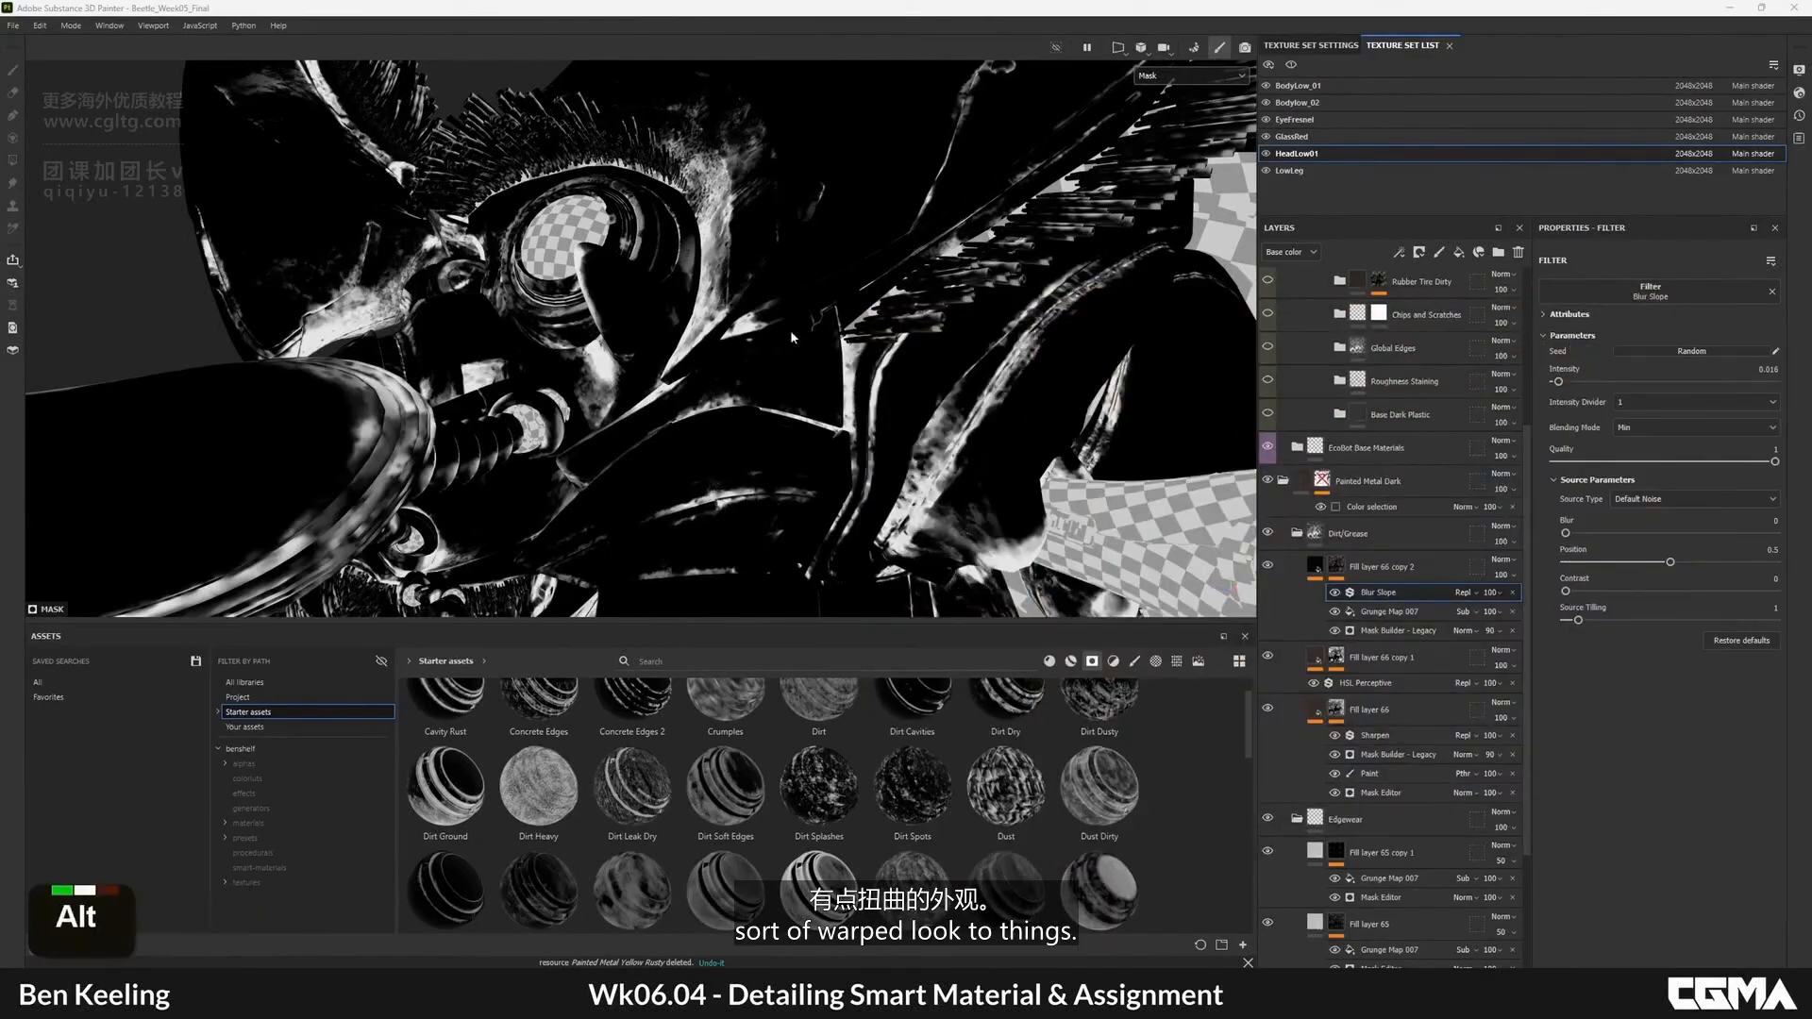
pyautogui.keyDown('alt'); pyautogui.moveTo(717, 359); pyautogui.dragTo(892, 500); pyautogui.keyUp('alt')
pyautogui.keyDown('alt'); pyautogui.moveTo(892, 501); pyautogui.dragTo(856, 571, button='middle'); pyautogui.keyUp('alt')
pyautogui.keyDown('alt'); pyautogui.moveTo(856, 571); pyautogui.dragTo(906, 529, button='right'); pyautogui.keyUp('alt')
pyautogui.keyDown('alt'); pyautogui.moveTo(906, 529); pyautogui.dragTo(774, 458); pyautogui.keyUp('alt')
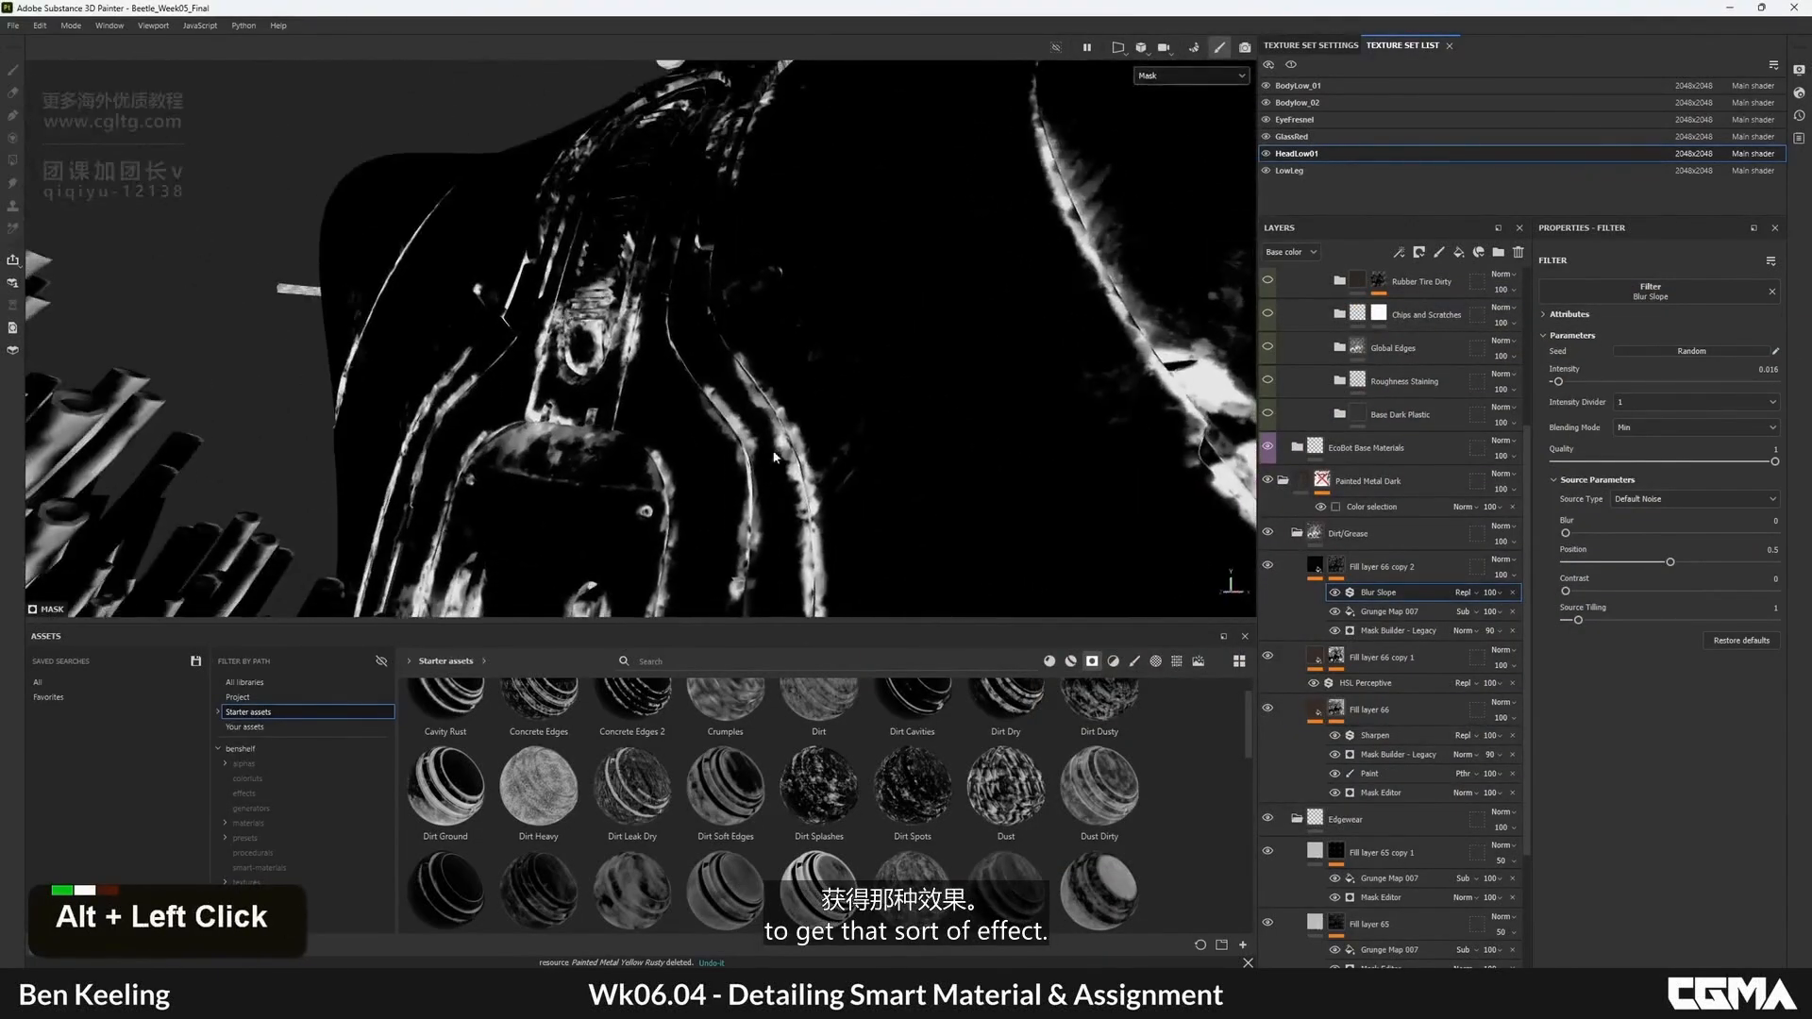
# - Add a filter above Blur Slope in the Fill layer 66 copy 2 mask, search for "contr" and assign Contrast Luminosity
pyautogui.click(1334, 567)
pyautogui.rightClick(1333, 566)
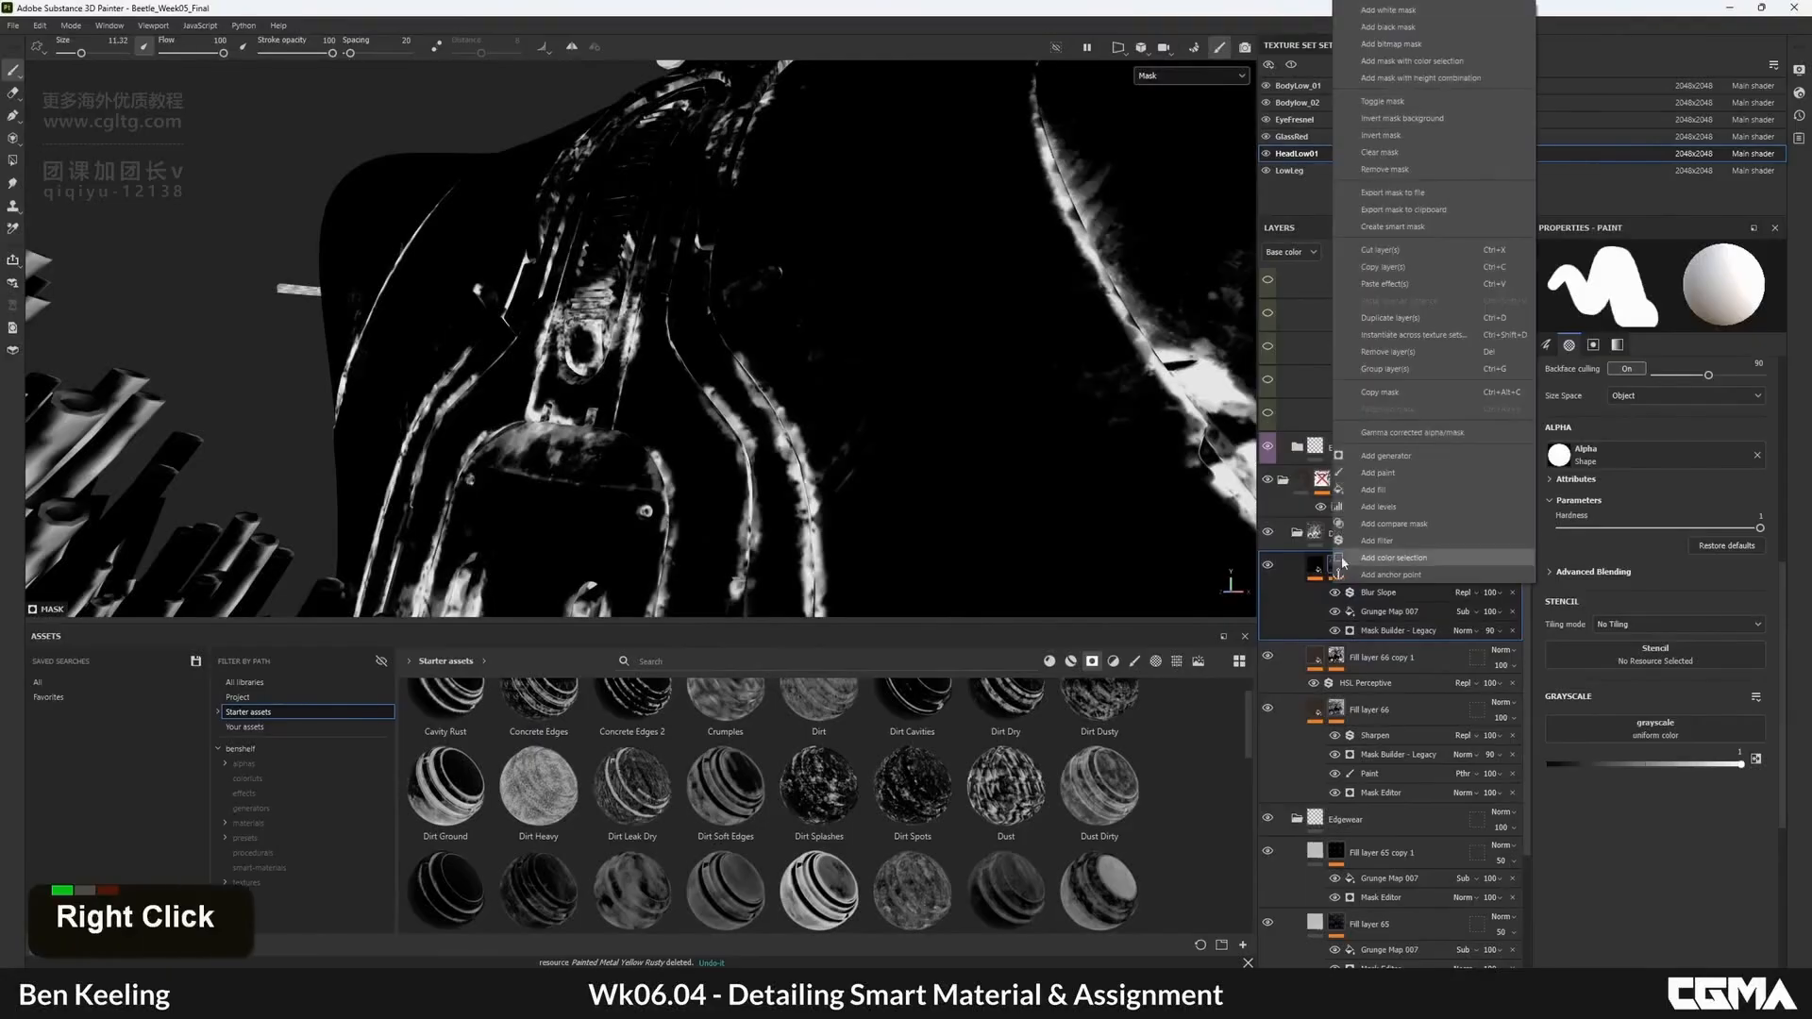
pyautogui.click(1397, 544)
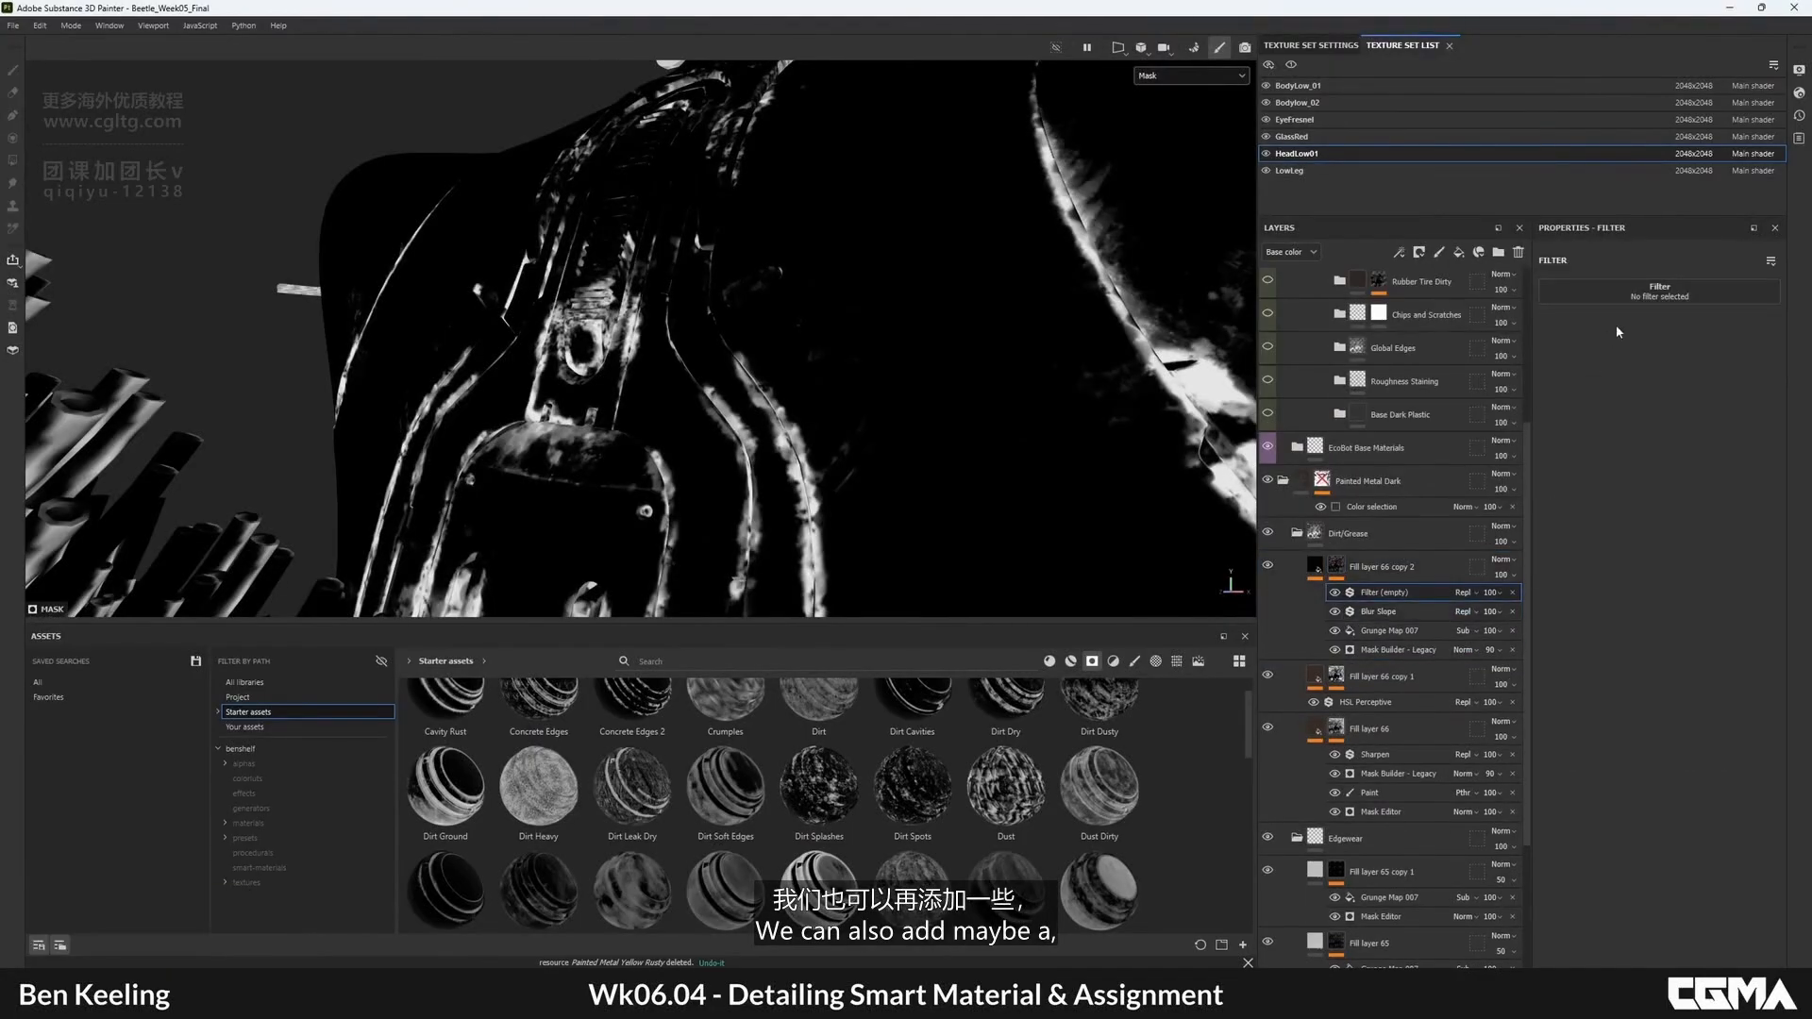
pyautogui.press('BackSpace')
pyautogui.press('BackSpace')
pyautogui.press('BackSpace')
pyautogui.press('BackSpace')
pyautogui.press('BackSpace')
pyautogui.press('BackSpace')
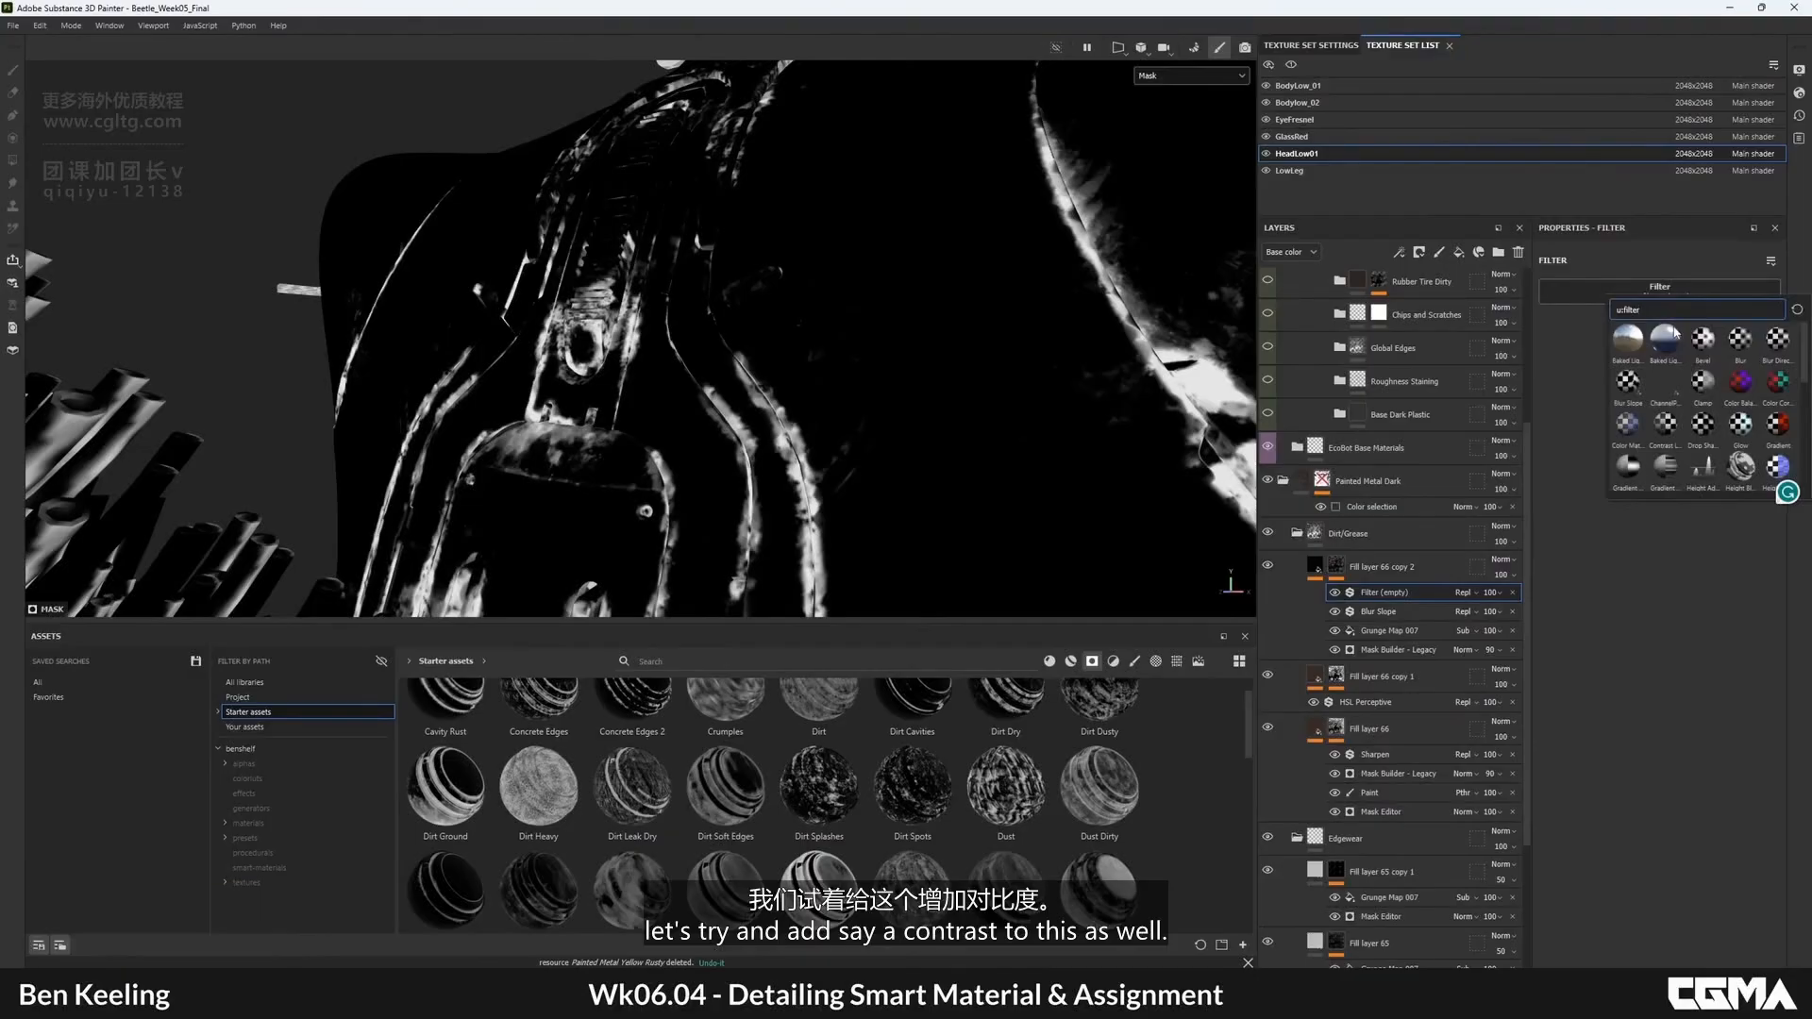
pyautogui.write('contr')
pyautogui.click(1623, 342)
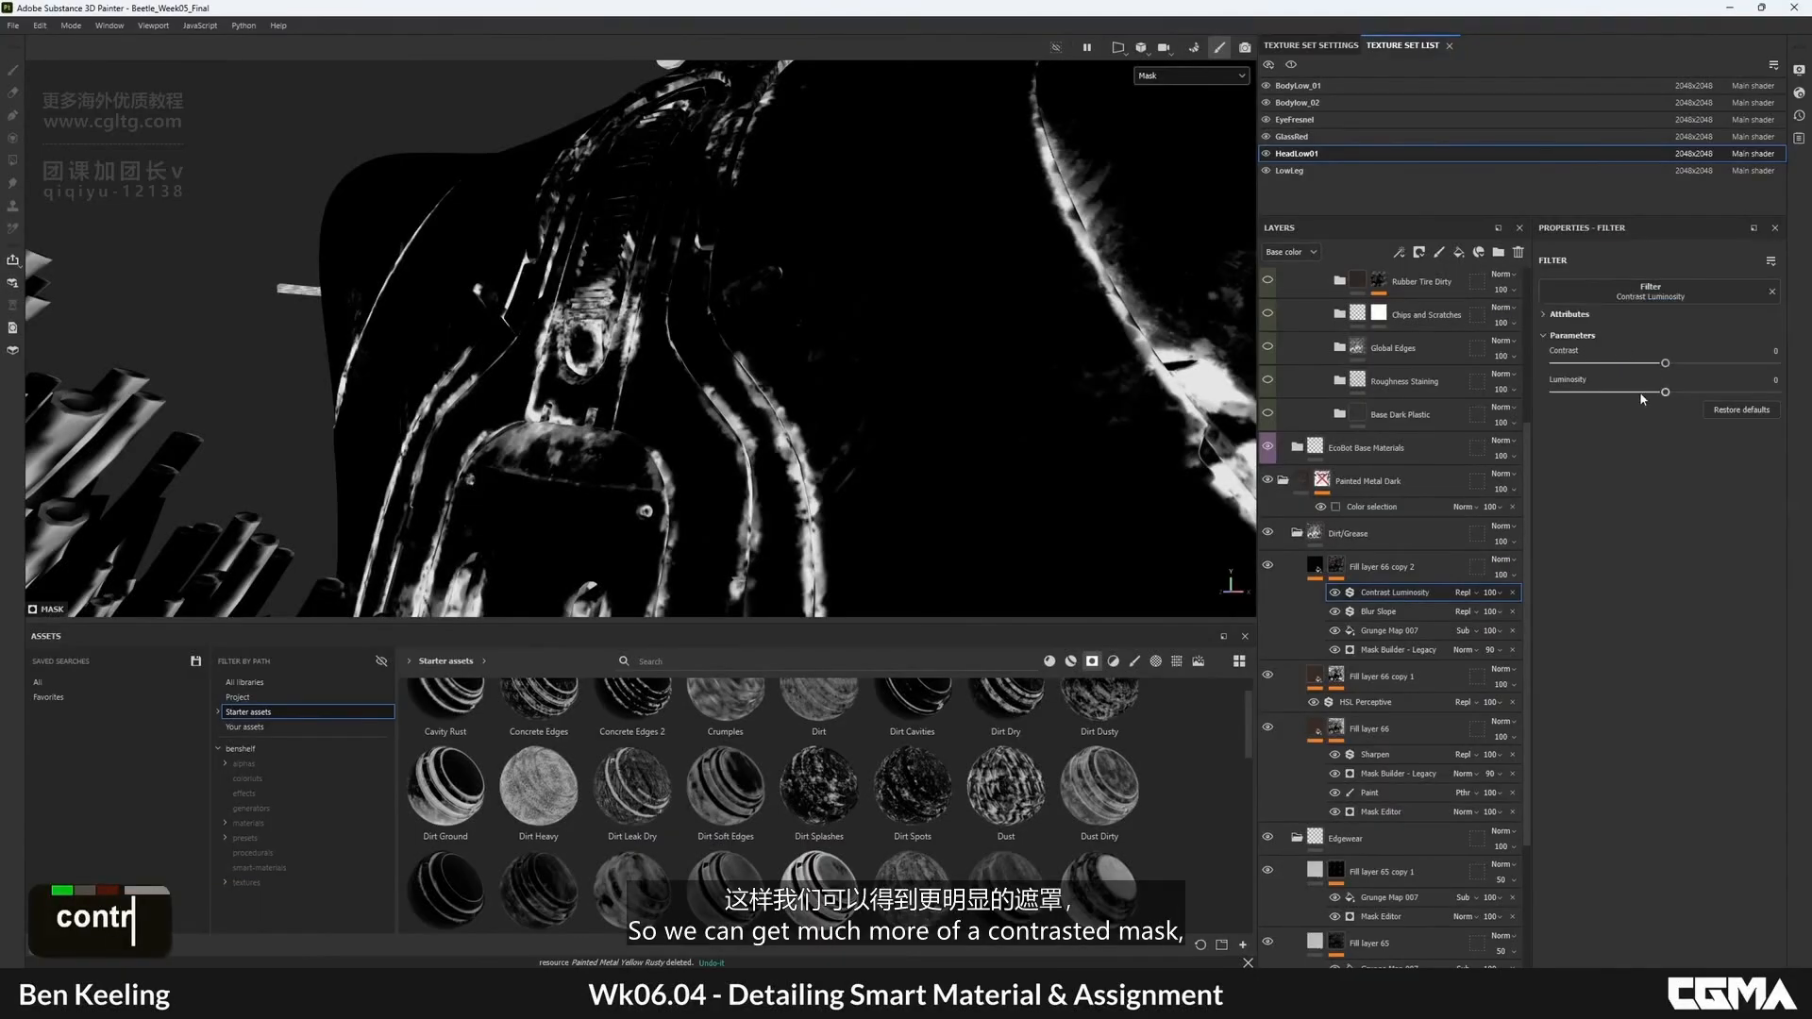
# - Set the Contrast Luminosity contrast to about 0.61 and inspect the dirt on the head in material view
pyautogui.moveTo(1665, 363); pyautogui.dragTo(1732, 364)
pyautogui.press('m')
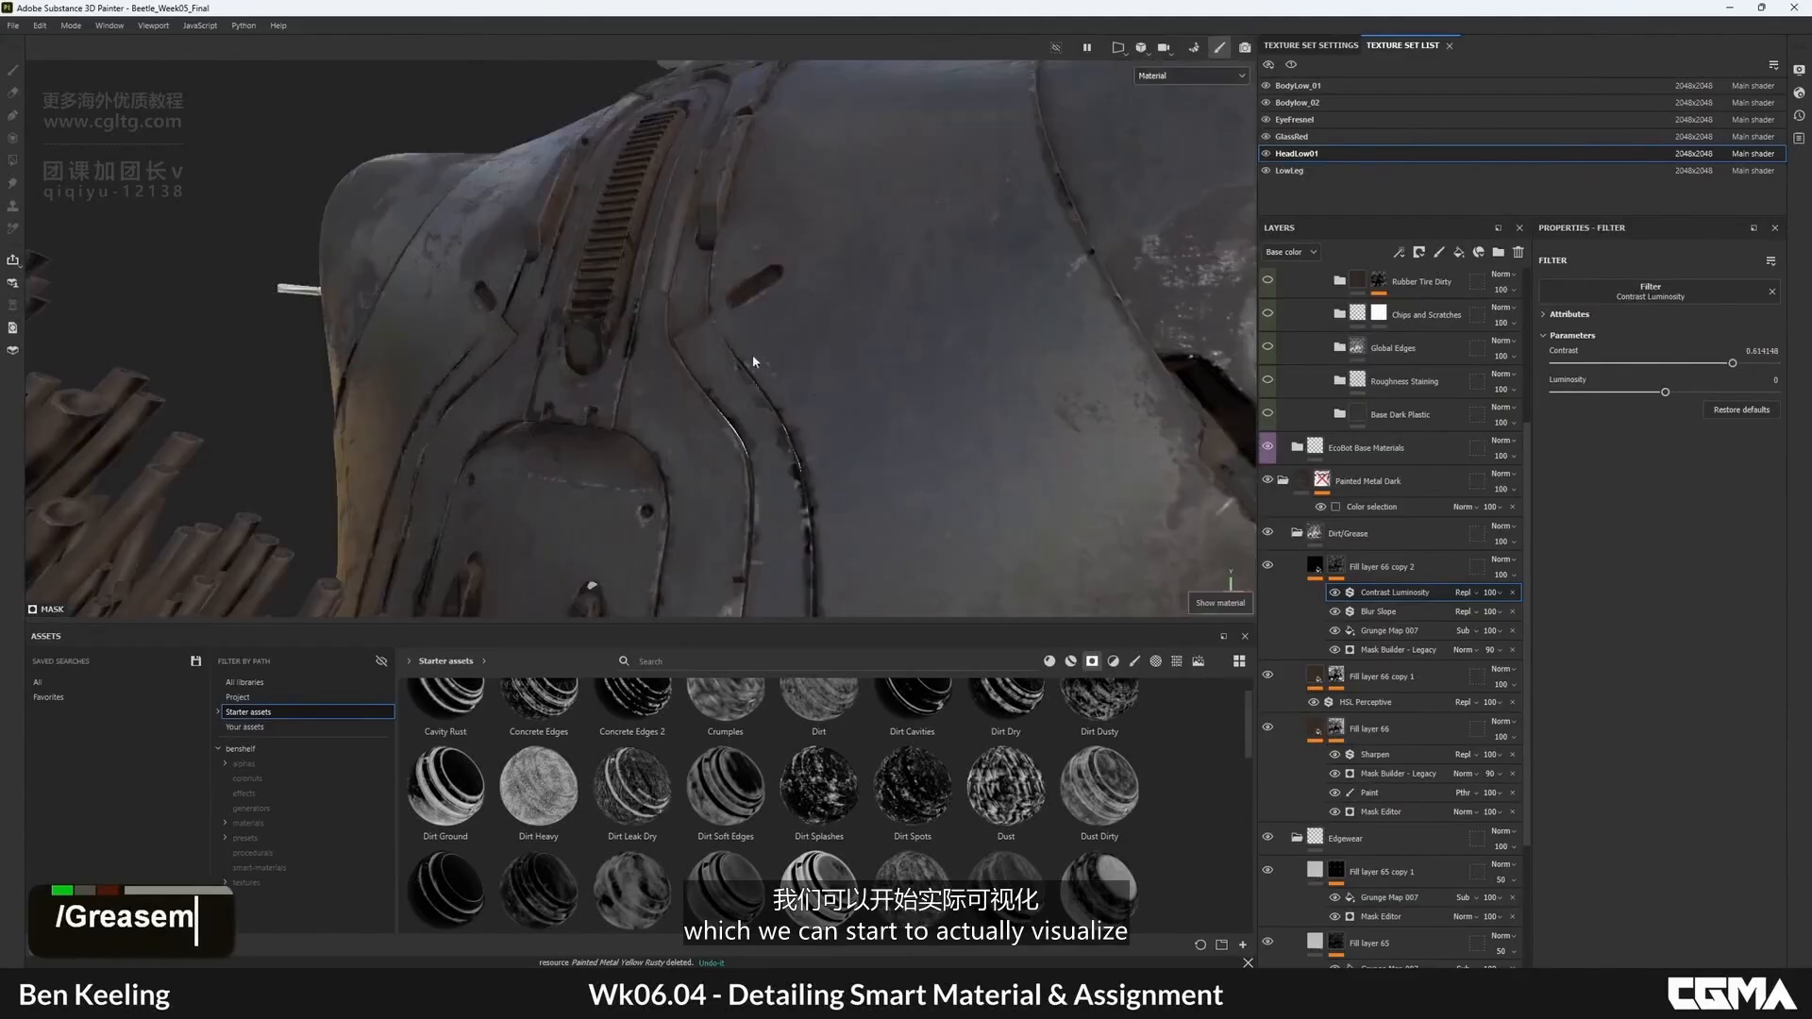
pyautogui.keyDown('alt'); pyautogui.moveTo(748, 367); pyautogui.dragTo(835, 404); pyautogui.keyUp('alt')
pyautogui.keyDown('alt'); pyautogui.moveTo(835, 404); pyautogui.dragTo(822, 312, button='middle'); pyautogui.keyUp('alt')
pyautogui.keyDown('alt'); pyautogui.moveTo(821, 312); pyautogui.dragTo(898, 393); pyautogui.keyUp('alt')
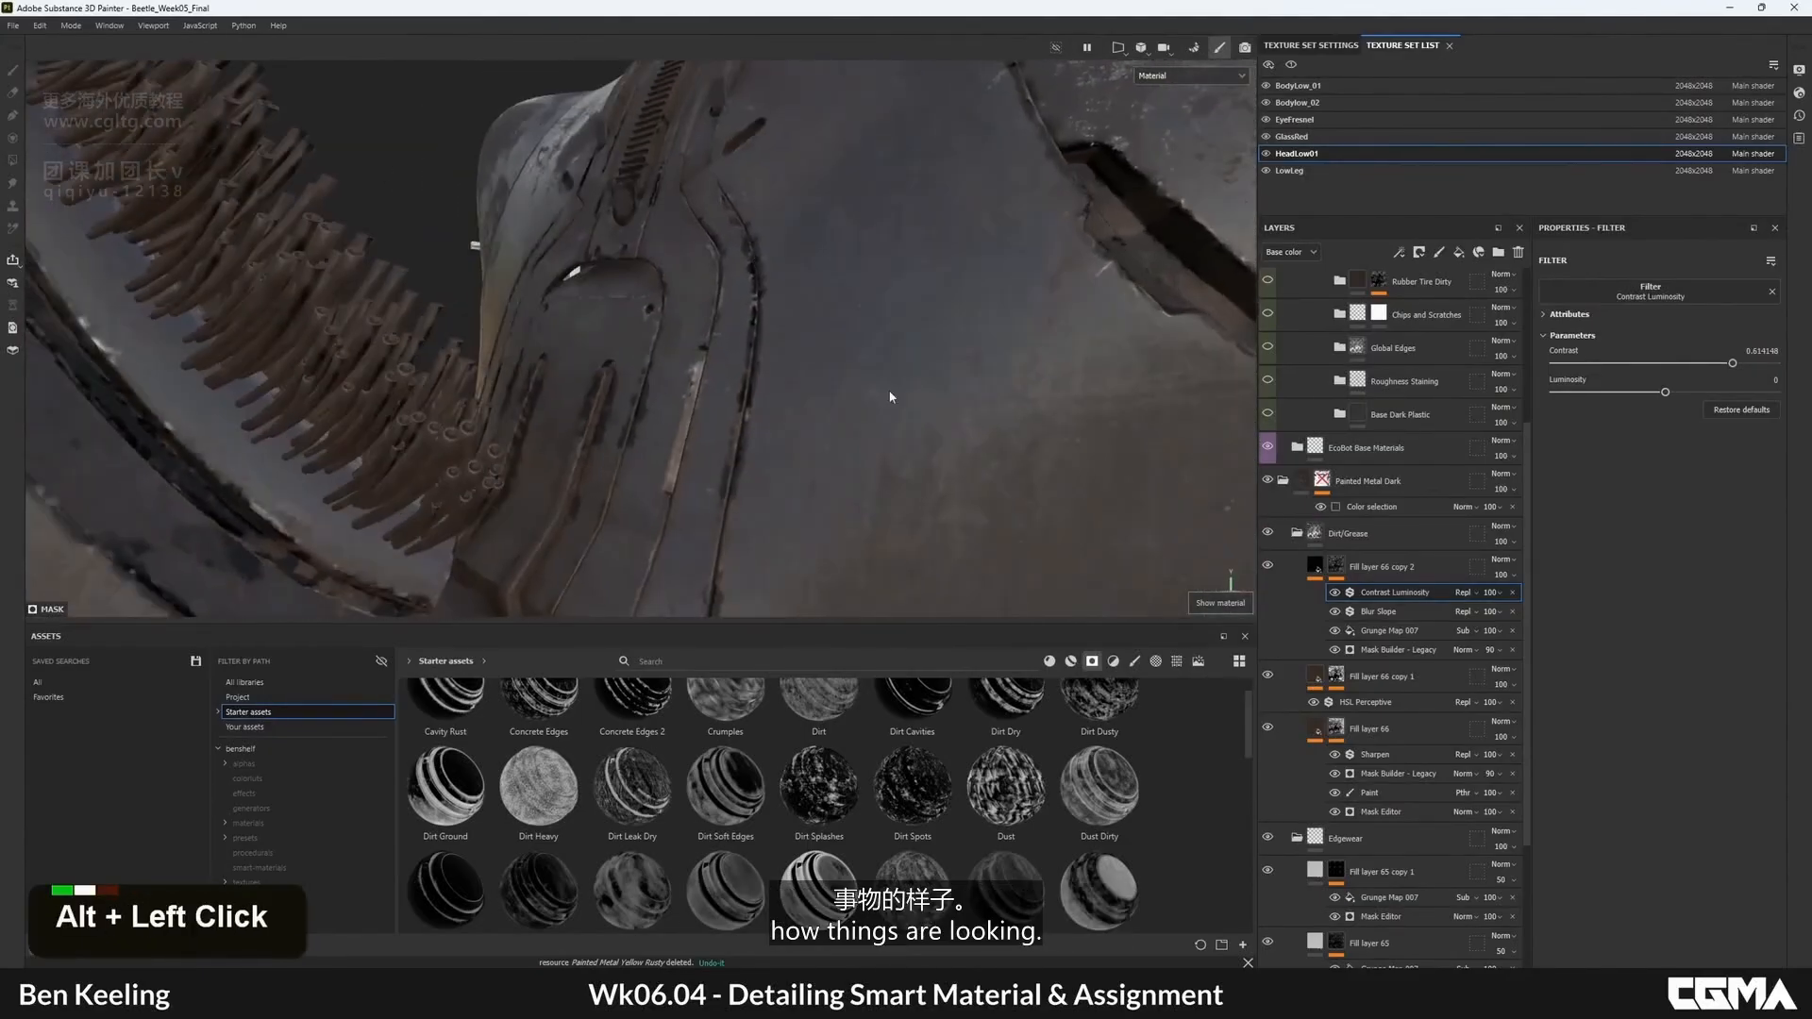
pyautogui.keyDown('alt'); pyautogui.moveTo(898, 393); pyautogui.dragTo(890, 396, button='right'); pyautogui.keyUp('alt')
pyautogui.keyDown('alt'); pyautogui.moveTo(890, 396); pyautogui.dragTo(813, 436); pyautogui.keyUp('alt')
pyautogui.keyDown('alt'); pyautogui.moveTo(813, 436); pyautogui.dragTo(791, 378, button='middle'); pyautogui.keyUp('alt')
pyautogui.keyDown('alt'); pyautogui.moveTo(791, 377); pyautogui.dragTo(814, 389, button='right'); pyautogui.keyUp('alt')
pyautogui.keyDown('alt'); pyautogui.moveTo(814, 389); pyautogui.dragTo(745, 425); pyautogui.keyUp('alt')
pyautogui.keyDown('alt'); pyautogui.moveTo(746, 424); pyautogui.dragTo(703, 416, button='middle'); pyautogui.keyUp('alt')
pyautogui.keyDown('alt'); pyautogui.moveTo(703, 415); pyautogui.dragTo(737, 443, button='right'); pyautogui.keyUp('alt')
pyautogui.moveTo(736, 444)
pyautogui.keyDown('alt'); pyautogui.mouseDown()
pyautogui.moveTo(682, 455)
pyautogui.moveTo(770, 432)
pyautogui.mouseUp(); pyautogui.keyUp('alt')
# - Try a higher Mask Builder level on the cavity dirt mask and undo it
pyautogui.click(1399, 649)
pyautogui.moveTo(1688, 381); pyautogui.dragTo(1726, 381)
pyautogui.hotkey('ctrl', 'z')
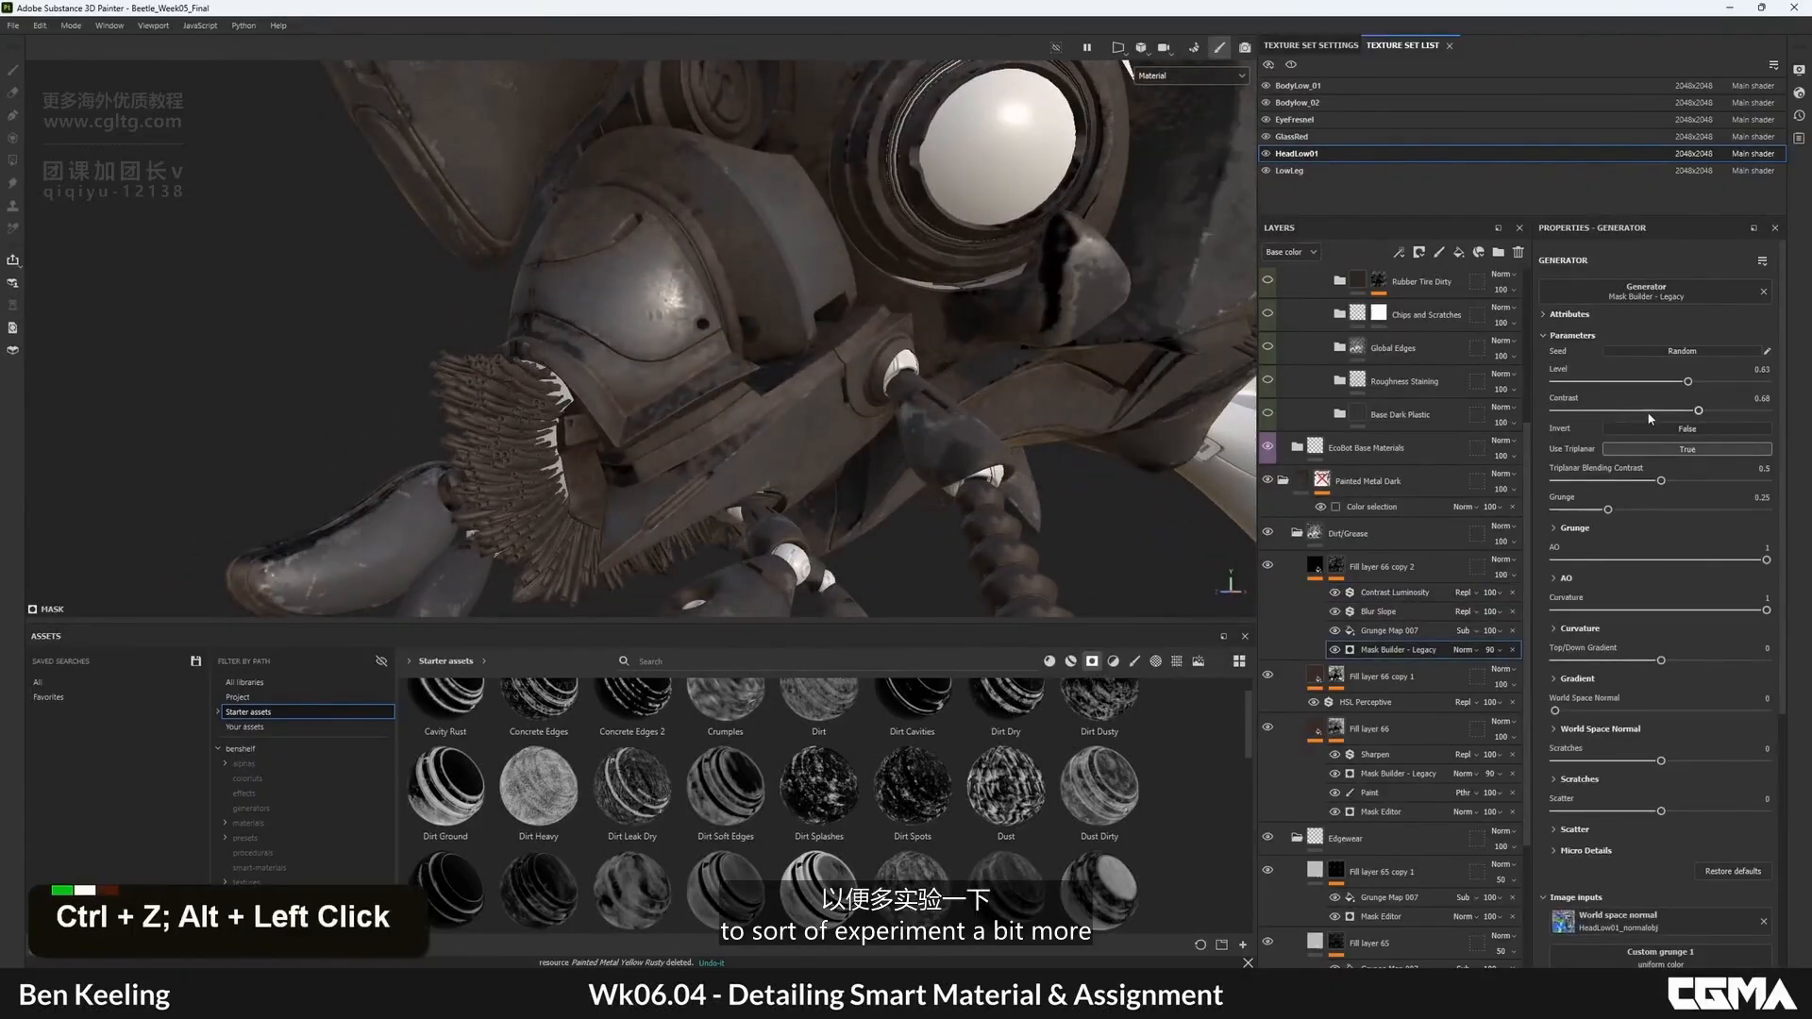
# - Lower the mask's Grunge Map 007 balance to 0.45 and inspect the dirt along the head's panel grooves
pyautogui.click(1391, 630)
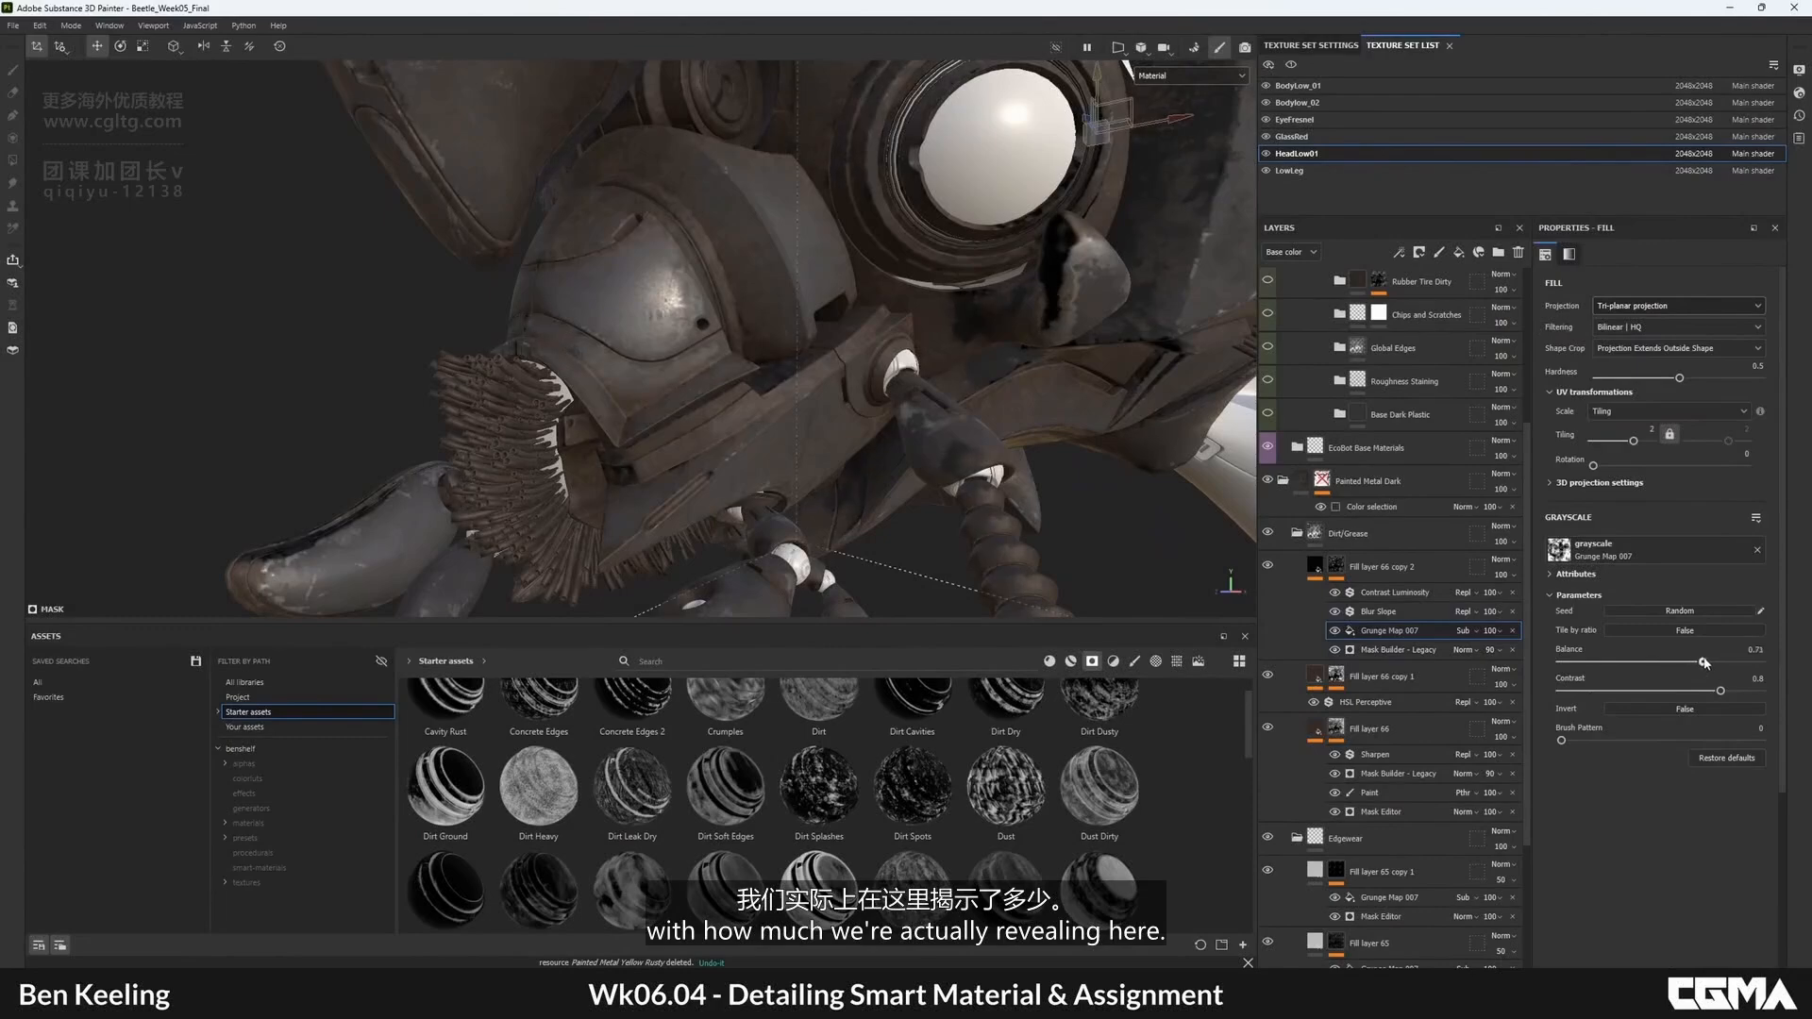
pyautogui.moveTo(1705, 663); pyautogui.dragTo(1650, 662)
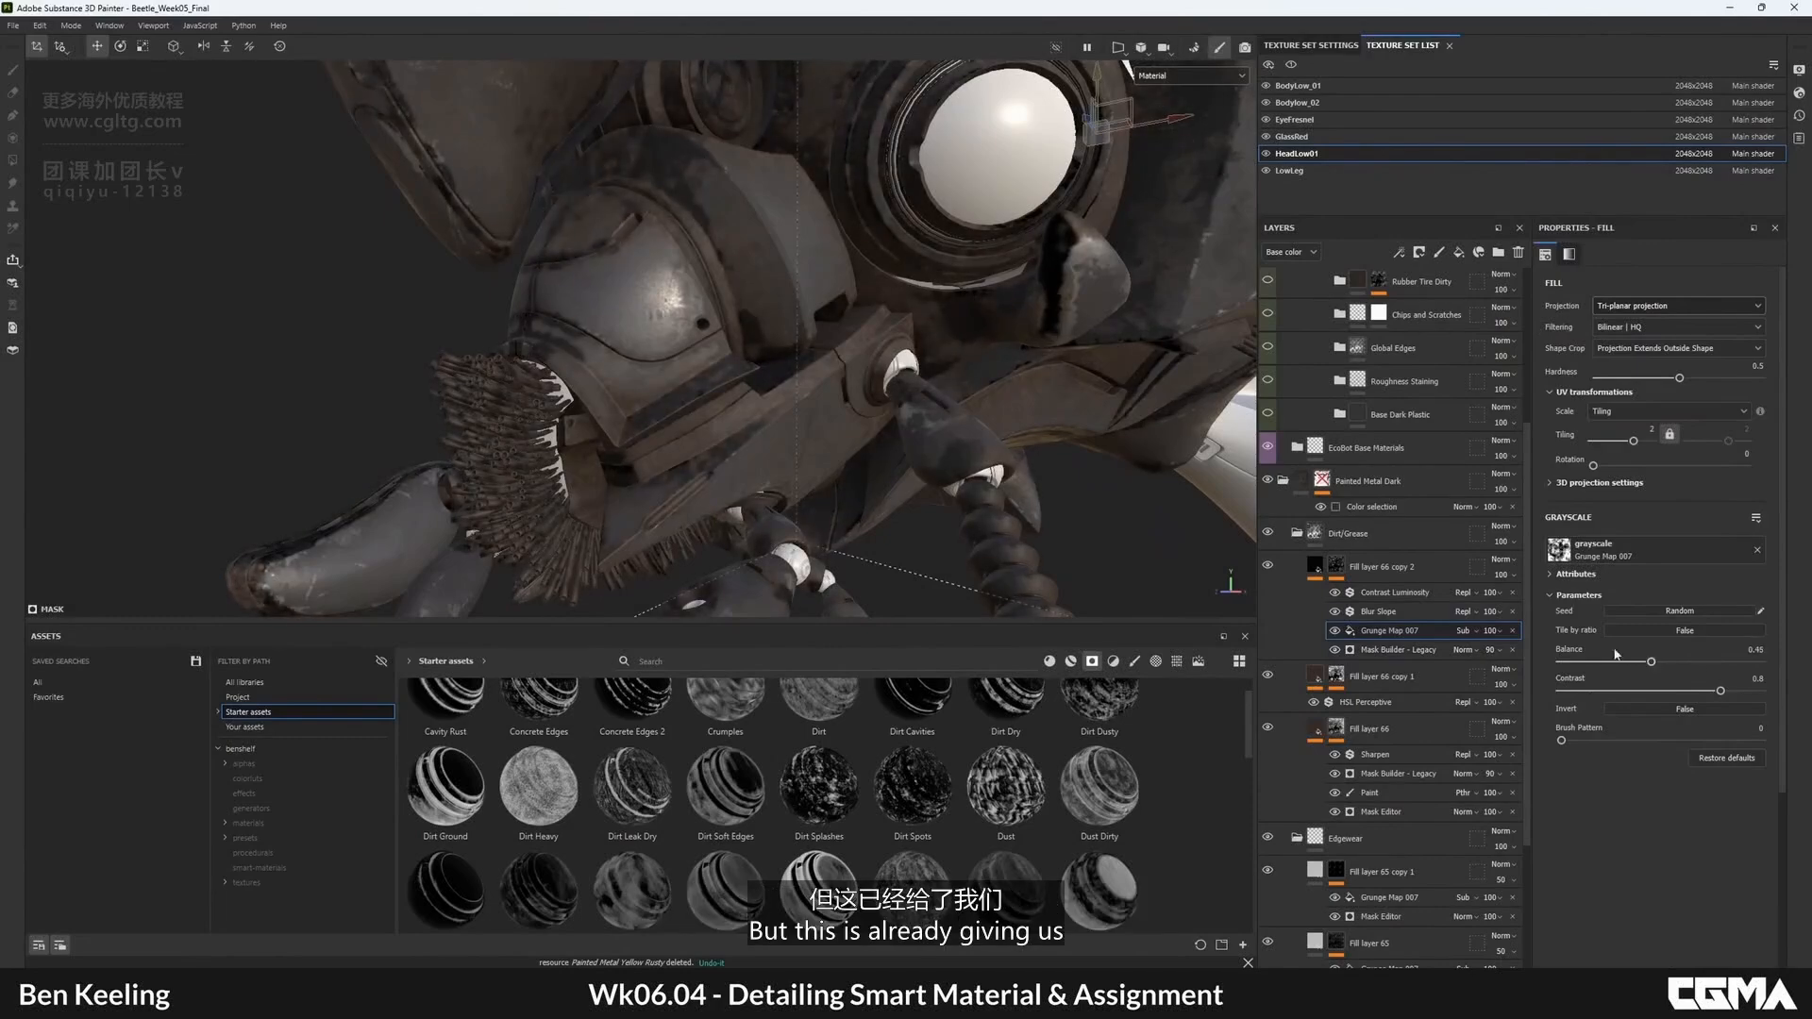
pyautogui.keyDown('alt'); pyautogui.moveTo(811, 312); pyautogui.dragTo(595, 271); pyautogui.keyUp('alt')
pyautogui.keyDown('alt'); pyautogui.moveTo(595, 271); pyautogui.dragTo(550, 166, button='right'); pyautogui.keyUp('alt')
pyautogui.keyDown('alt'); pyautogui.moveTo(604, 189); pyautogui.dragTo(689, 415, button='middle'); pyautogui.keyUp('alt')
pyautogui.keyDown('alt'); pyautogui.moveTo(689, 416); pyautogui.dragTo(758, 394); pyautogui.keyUp('alt')
pyautogui.keyDown('alt'); pyautogui.moveTo(758, 395); pyautogui.dragTo(755, 491, button='middle'); pyautogui.keyUp('alt')
pyautogui.keyDown('alt'); pyautogui.moveTo(755, 490); pyautogui.dragTo(869, 425); pyautogui.keyUp('alt')
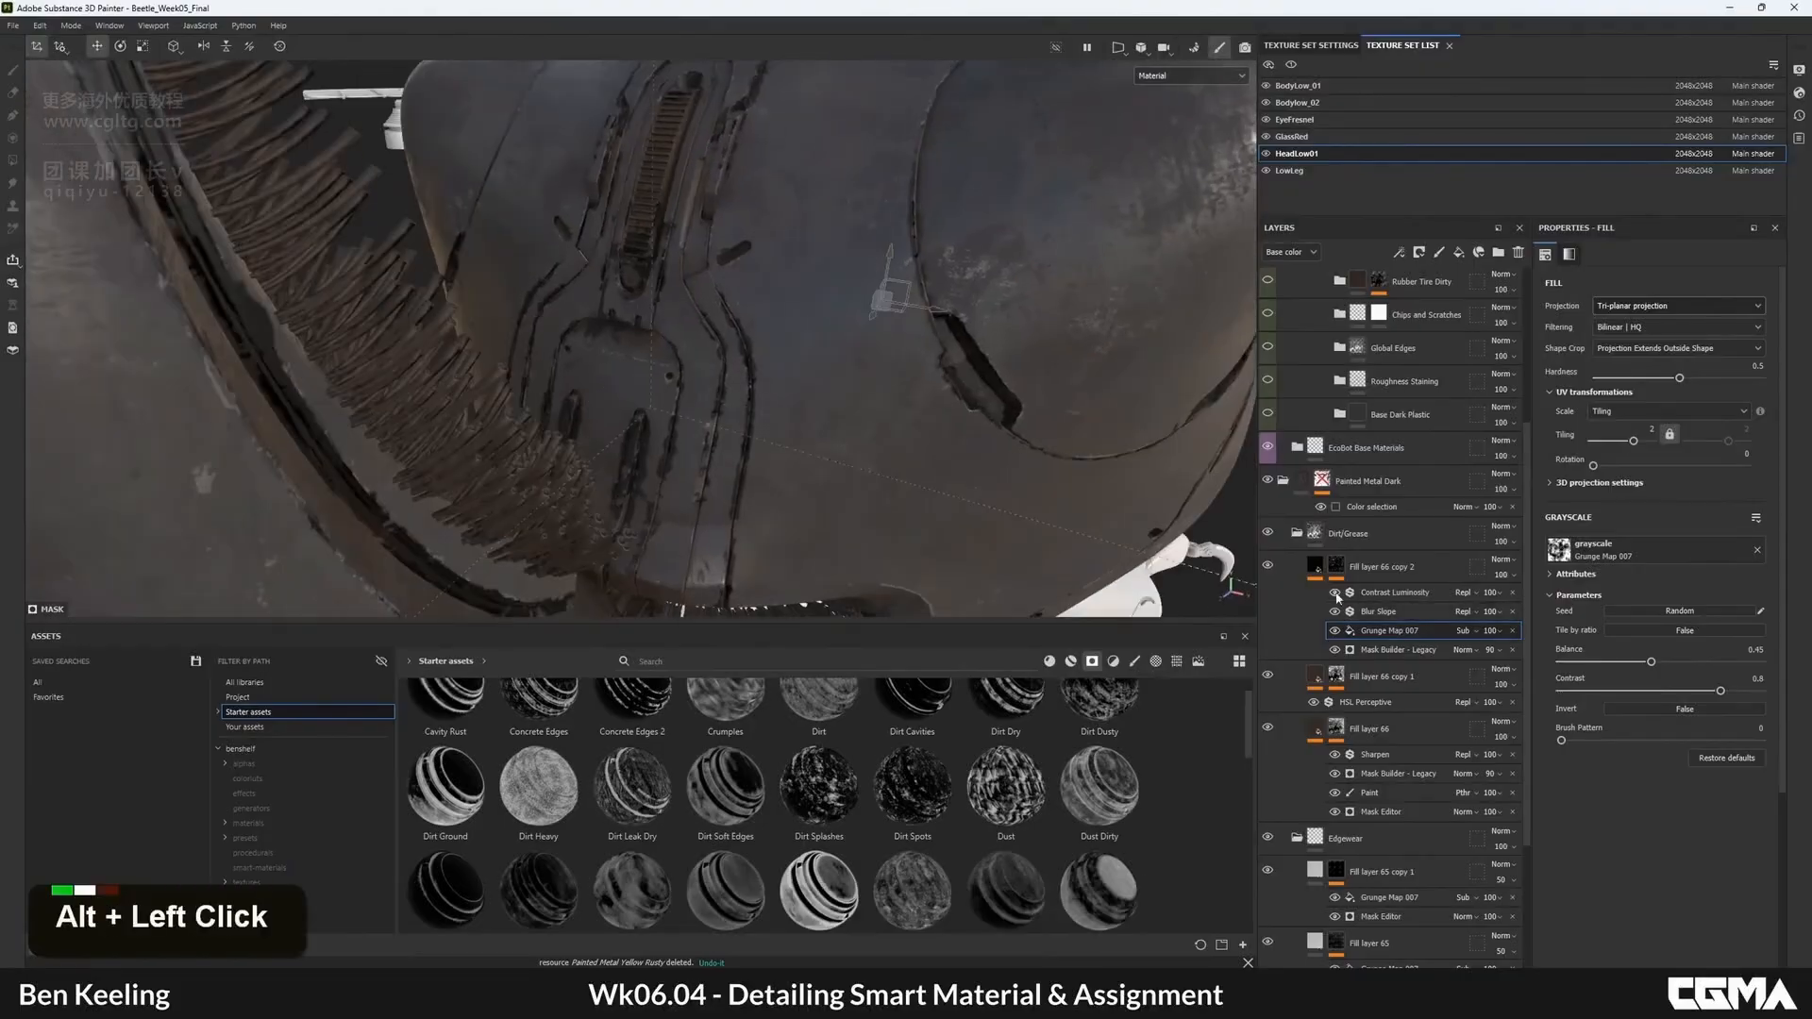
# - Raise the HSL Perceptive lightness of Fill layer 66 copy 2 to 0.37 and inspect the lighter dirt on the head
pyautogui.click(1314, 565)
pyautogui.click(1370, 593)
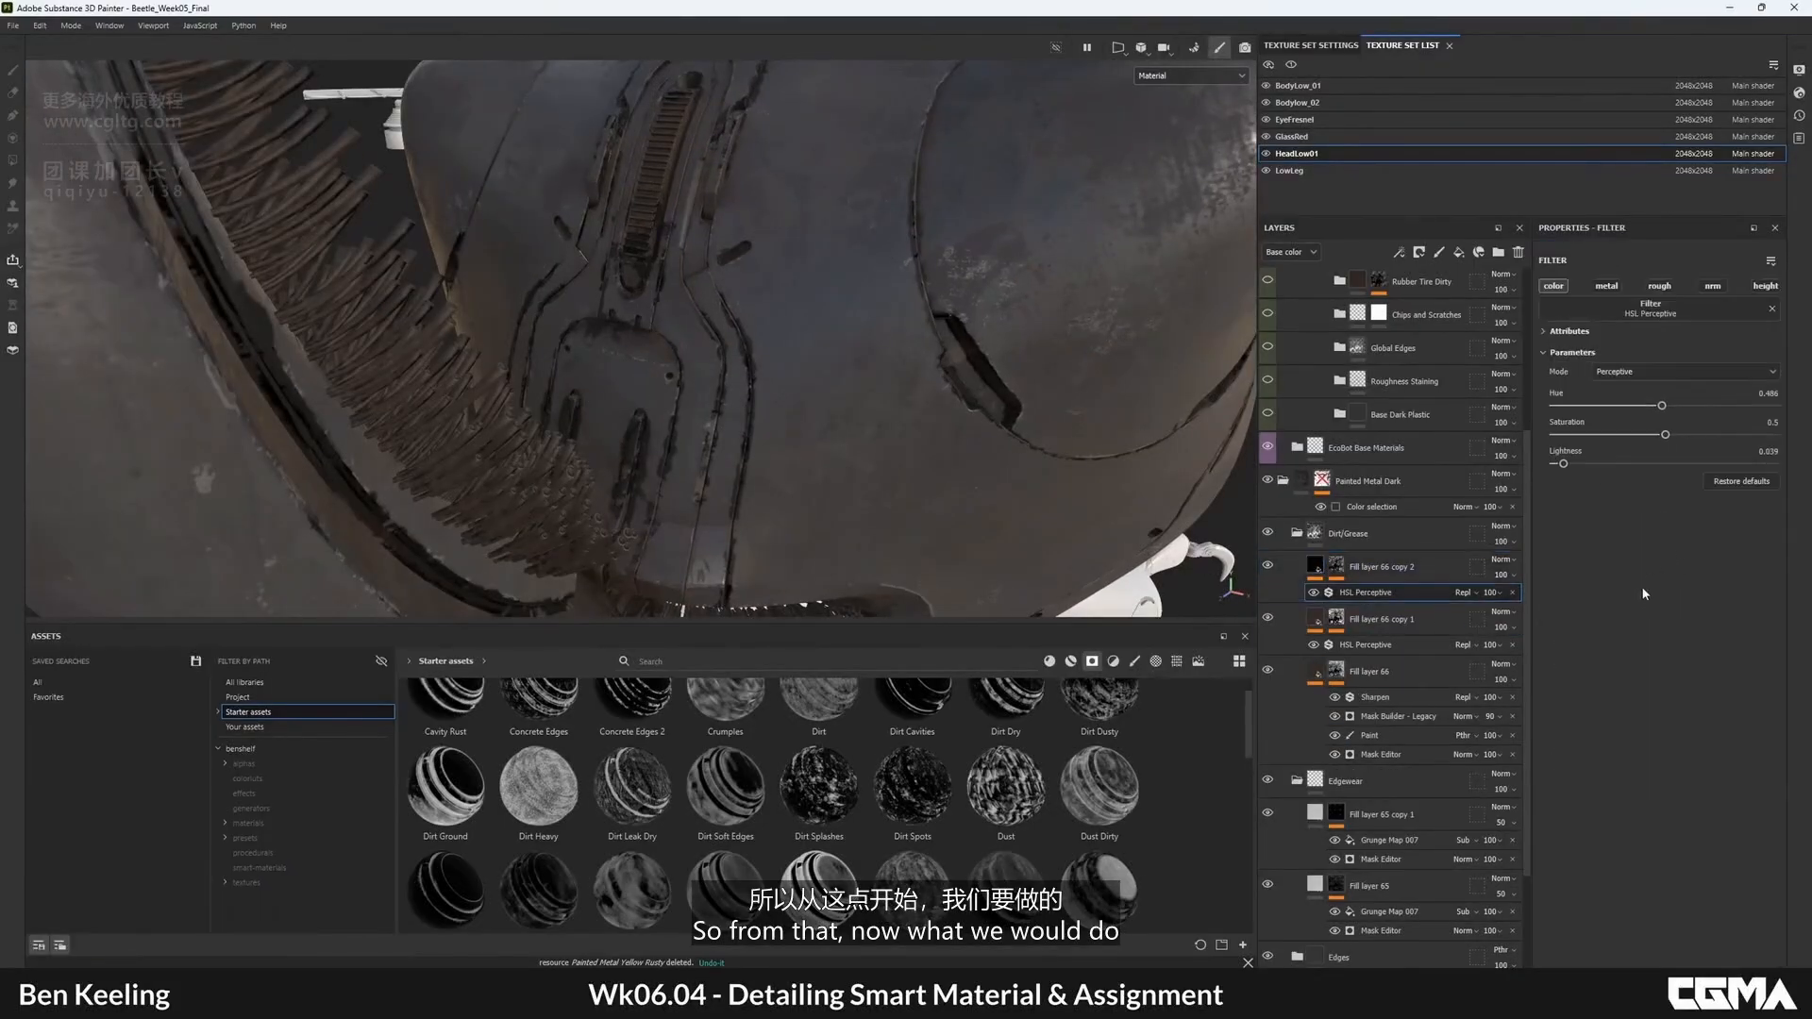
pyautogui.moveTo(1563, 464); pyautogui.dragTo(1625, 471)
pyautogui.keyDown('alt'); pyautogui.moveTo(769, 283); pyautogui.dragTo(830, 350, button='right'); pyautogui.keyUp('alt')
pyautogui.keyDown('alt'); pyautogui.moveTo(831, 349); pyautogui.dragTo(854, 406); pyautogui.keyUp('alt')
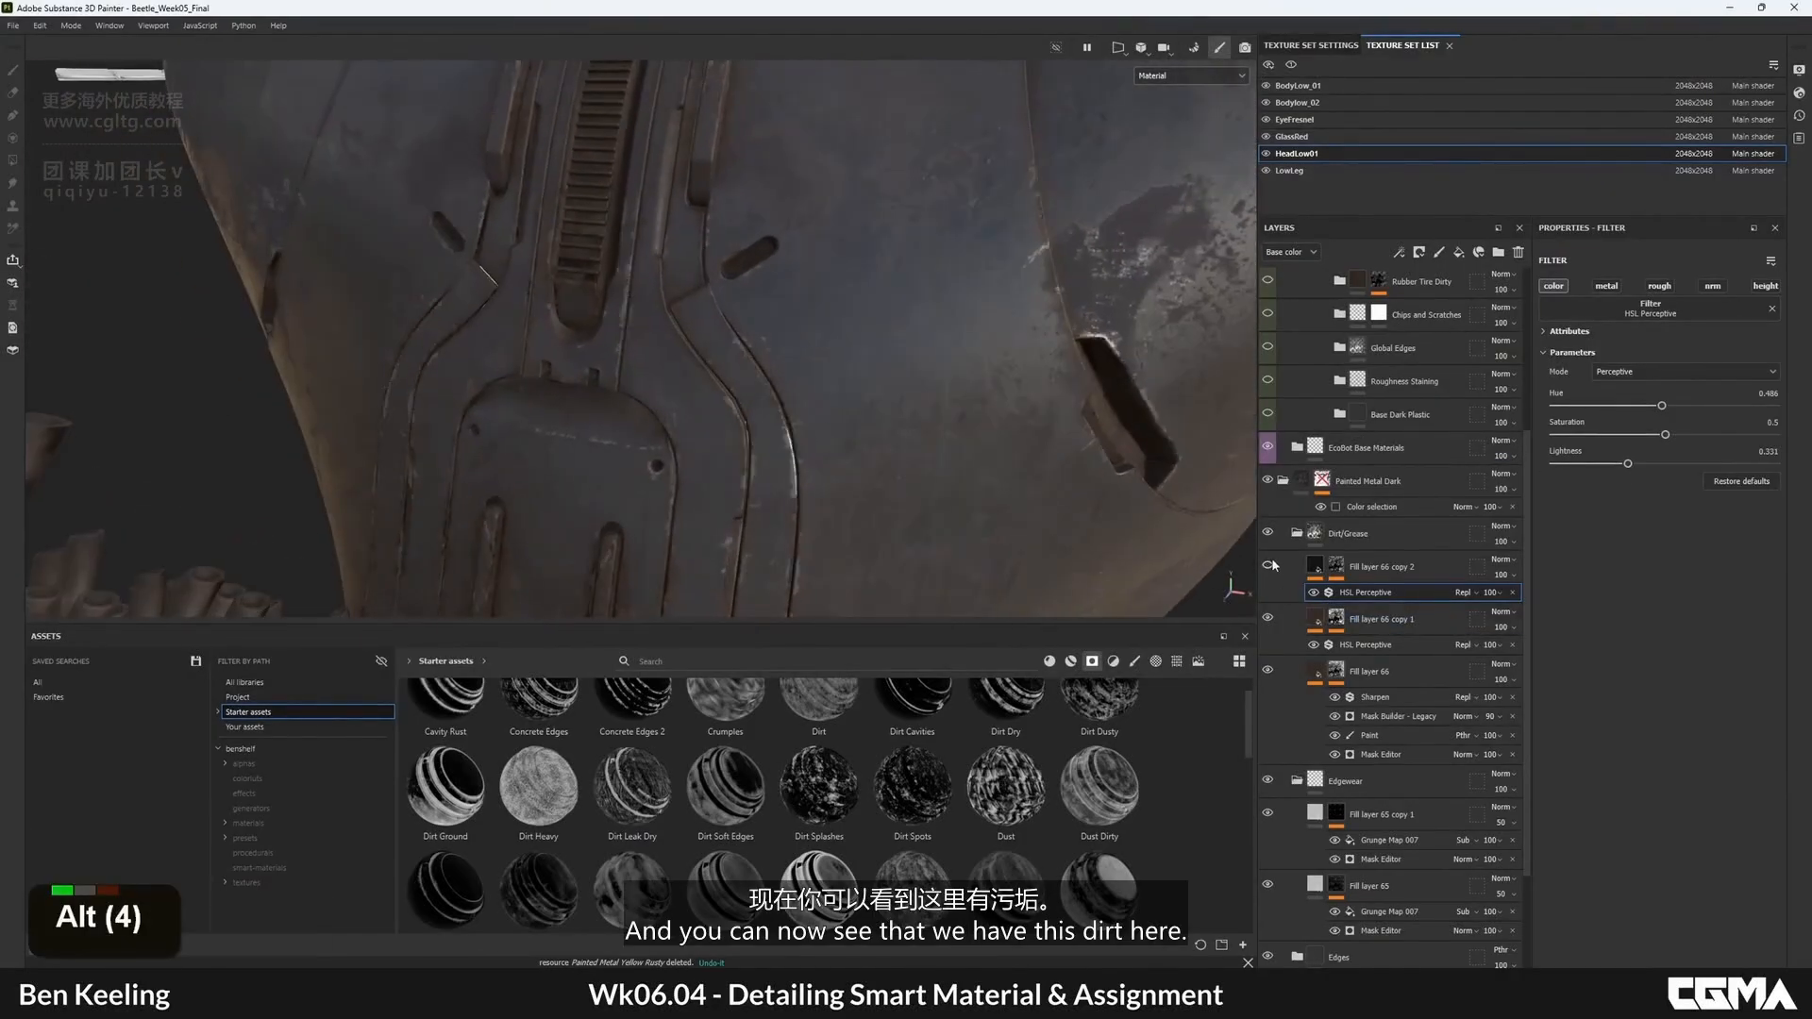
pyautogui.moveTo(1622, 464); pyautogui.dragTo(1637, 463)
pyautogui.keyDown('alt'); pyautogui.moveTo(746, 491); pyautogui.dragTo(668, 473, button='right'); pyautogui.keyUp('alt')
pyautogui.keyDown('alt'); pyautogui.moveTo(667, 472); pyautogui.dragTo(793, 449); pyautogui.keyUp('alt')
pyautogui.keyDown('alt'); pyautogui.moveTo(793, 449); pyautogui.dragTo(755, 415, button='middle'); pyautogui.keyUp('alt')
pyautogui.keyDown('alt'); pyautogui.moveTo(755, 415); pyautogui.dragTo(831, 378); pyautogui.keyUp('alt')
pyautogui.keyDown('alt'); pyautogui.moveTo(830, 378); pyautogui.dragTo(843, 213, button='middle'); pyautogui.keyUp('alt')
pyautogui.keyDown('alt'); pyautogui.moveTo(842, 212); pyautogui.dragTo(887, 247, button='right'); pyautogui.keyUp('alt')
pyautogui.keyDown('alt'); pyautogui.moveTo(887, 247); pyautogui.dragTo(953, 268); pyautogui.keyUp('alt')
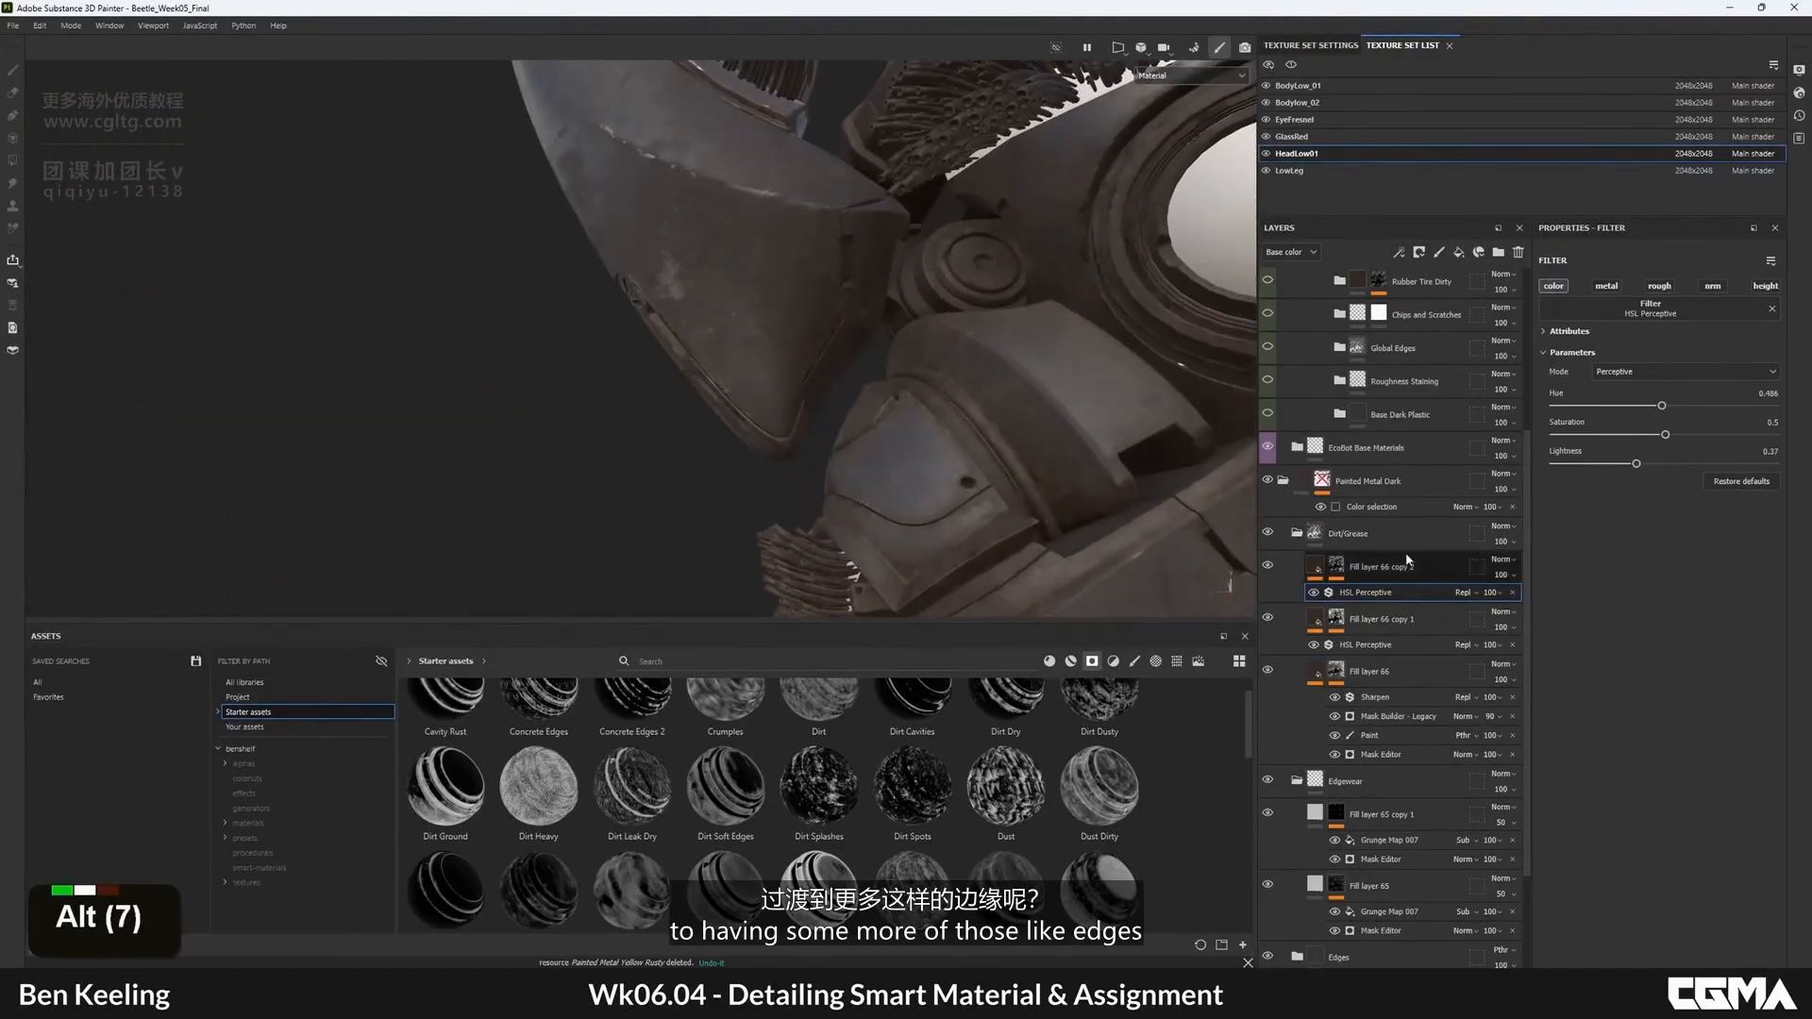
# - Rename Fill layer 66 copy 2 as "Edge Dirt" and add an anchor point to its mask
pyautogui.click(1338, 564)
pyautogui.rightClick(1338, 567)
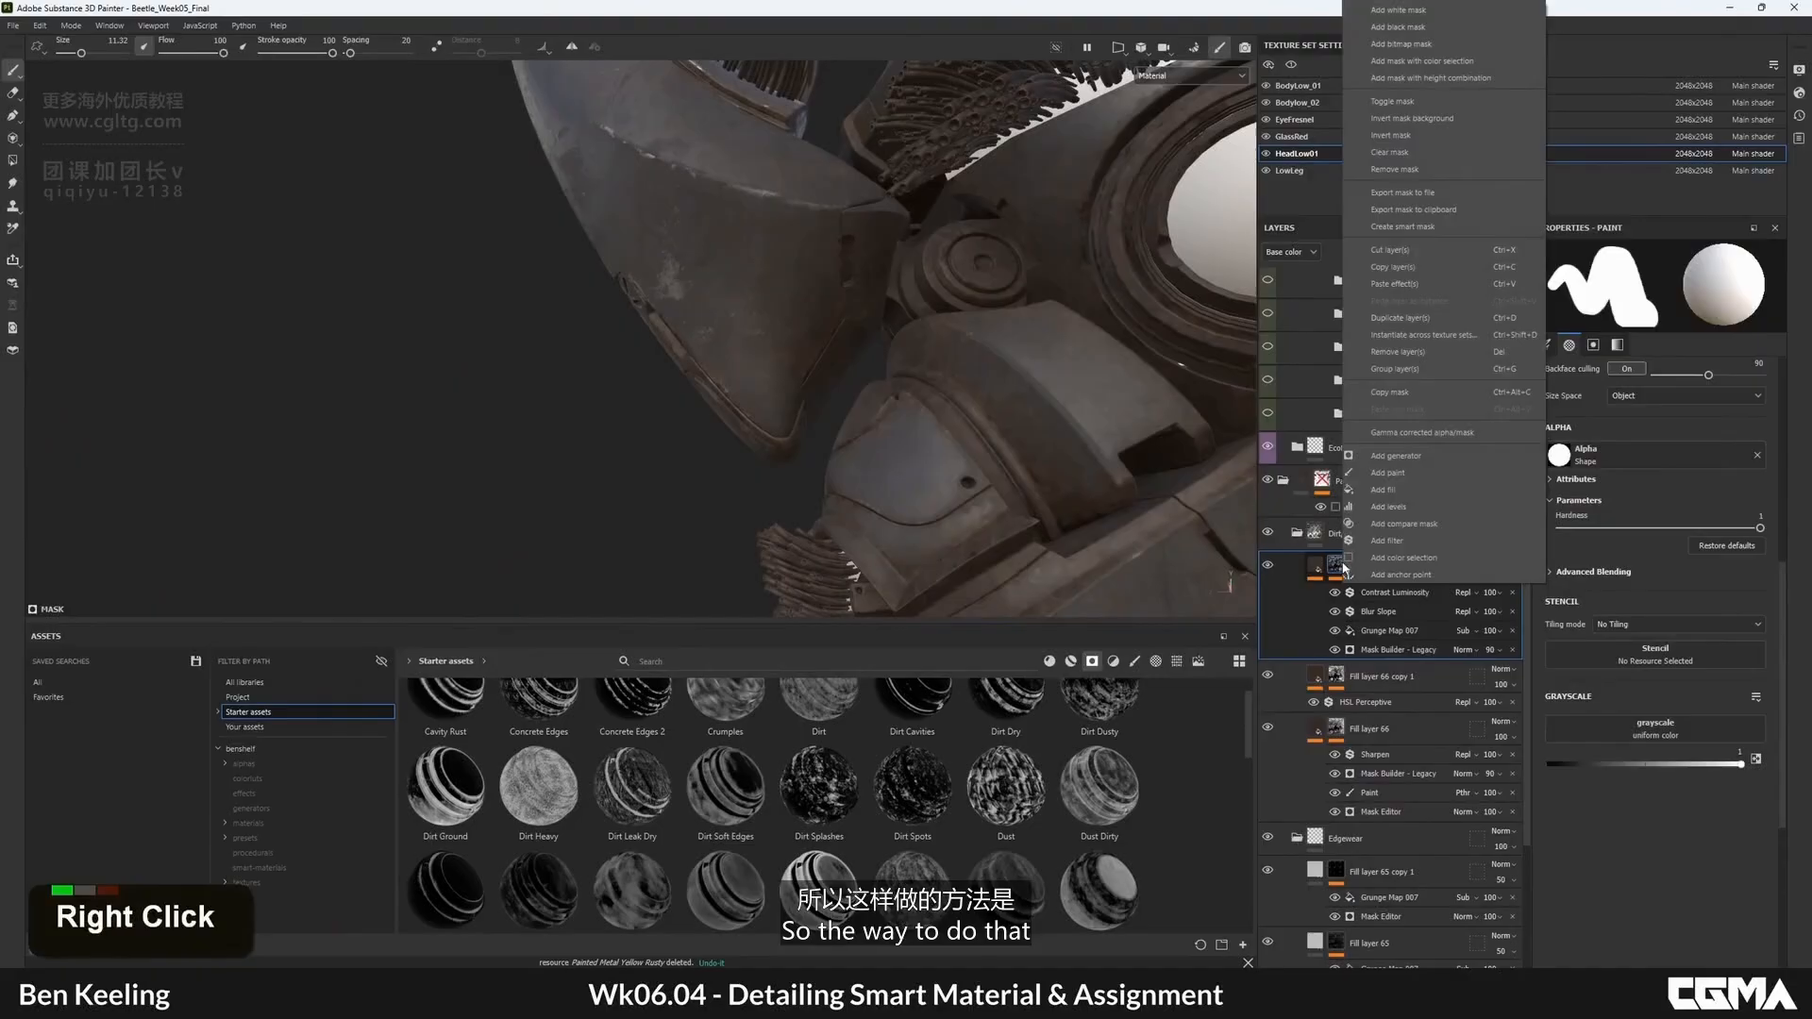
pyautogui.doubleClick(1405, 568)
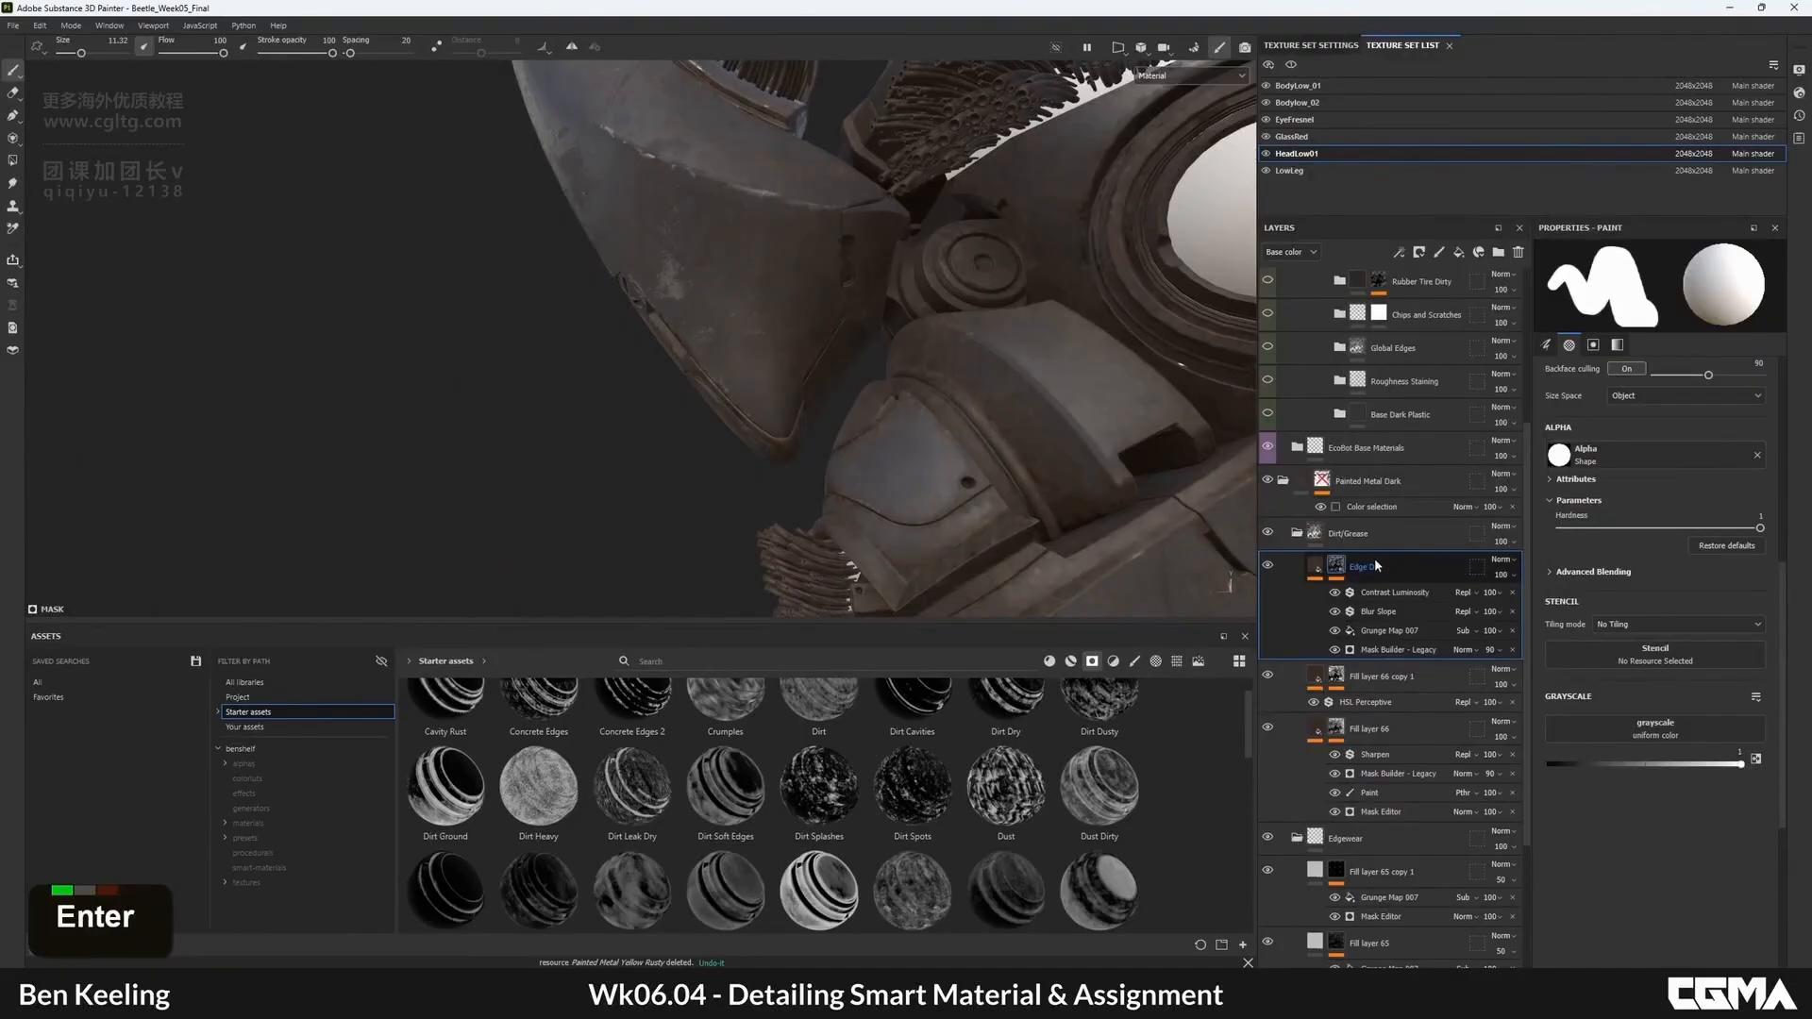
pyautogui.rightClick(1339, 566)
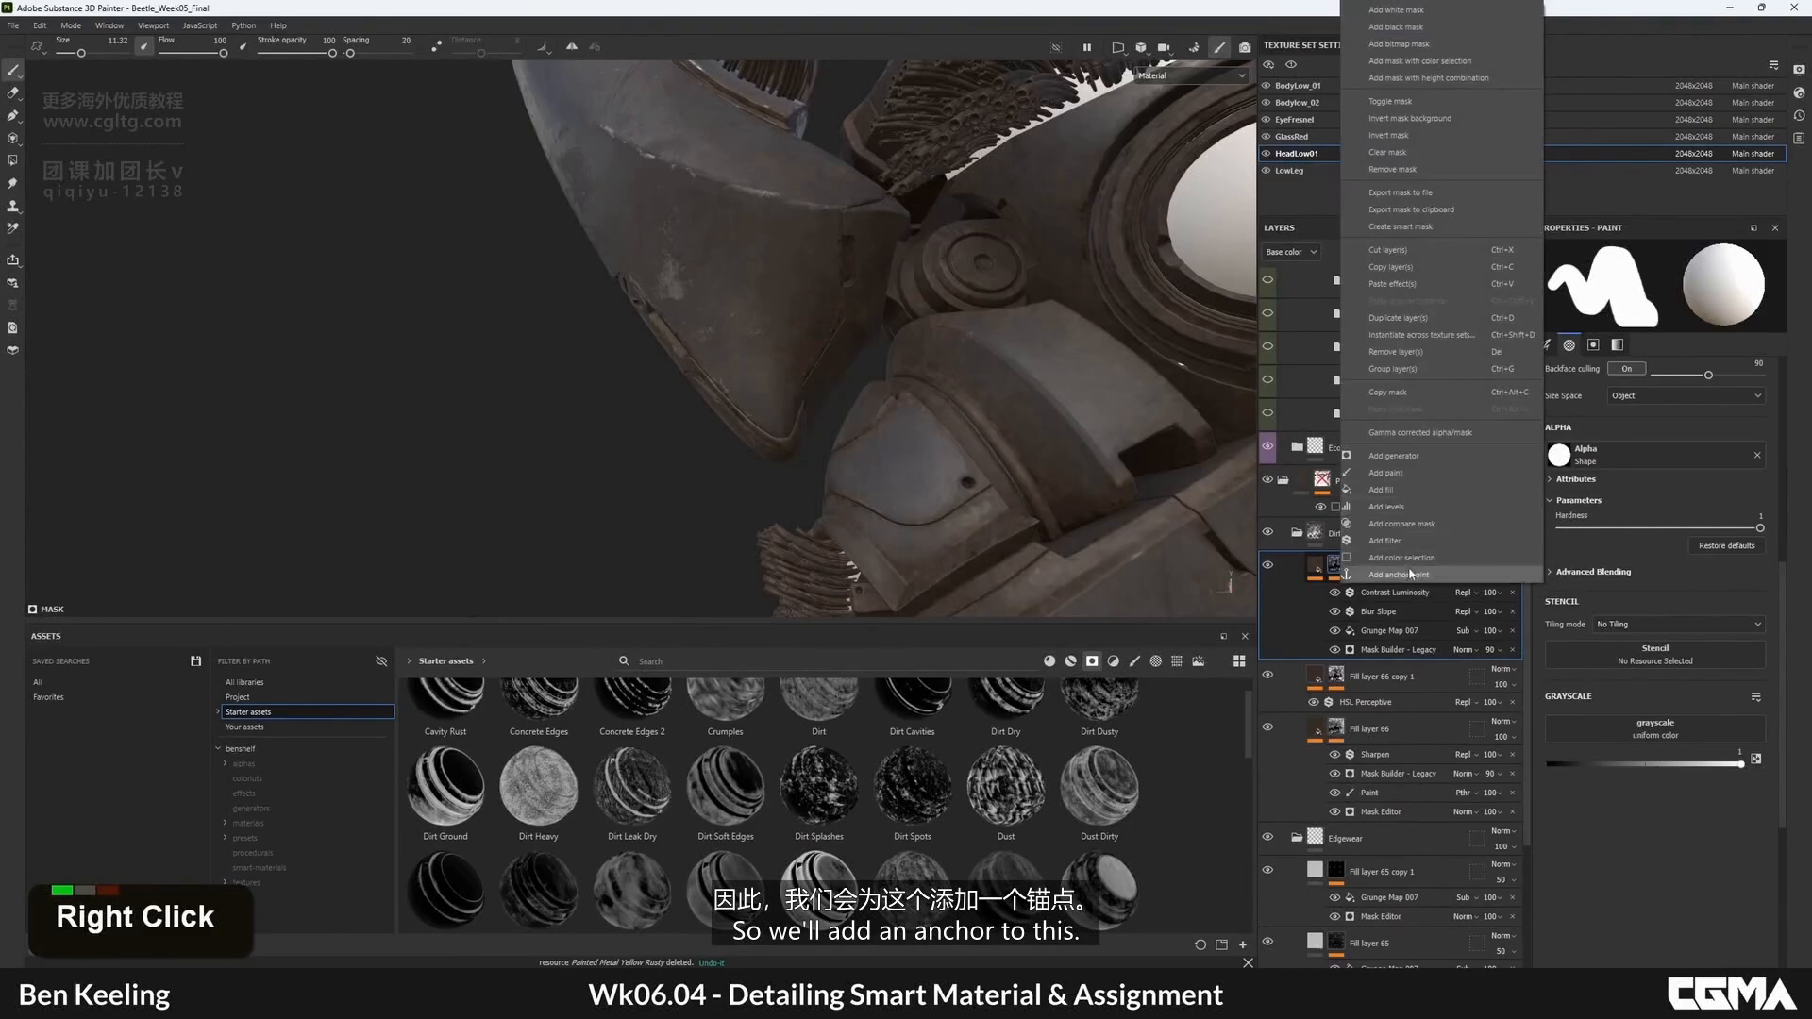
pyautogui.click(1410, 574)
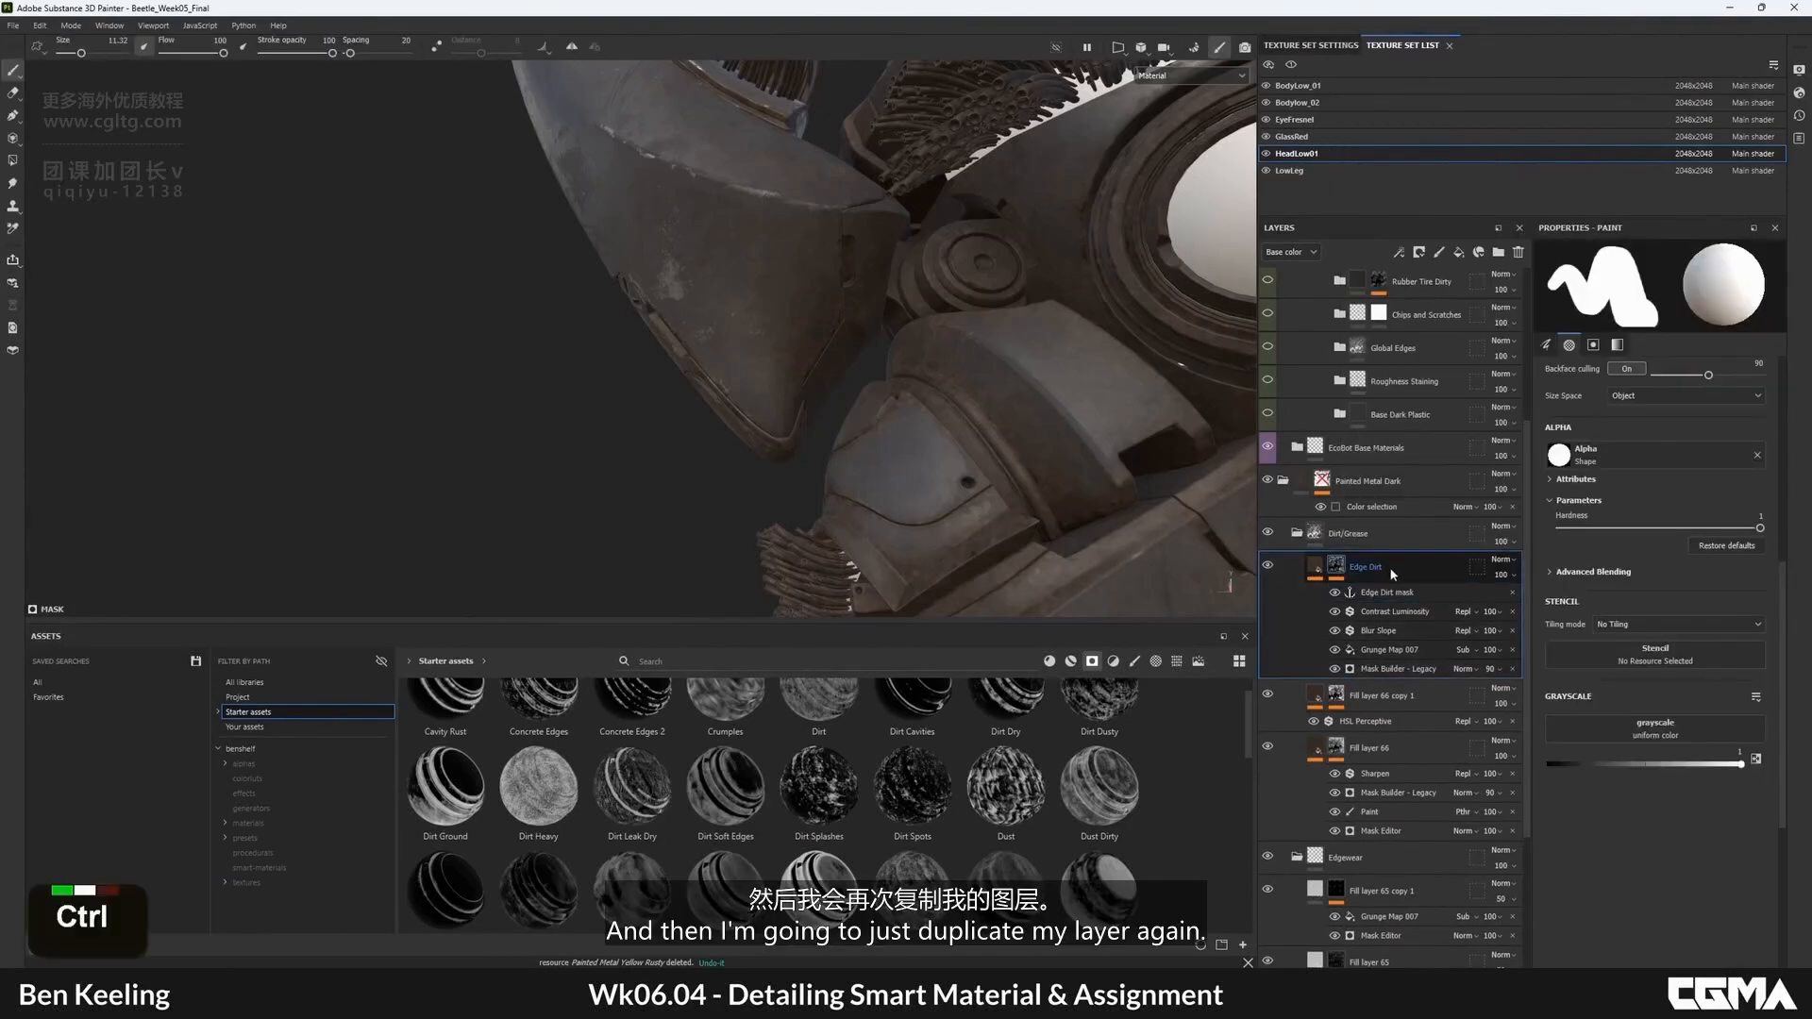
# - Duplicate the Edge Dirt layer and replace the copy's mask with a black mask
pyautogui.hotkey('ctrl', 'd')
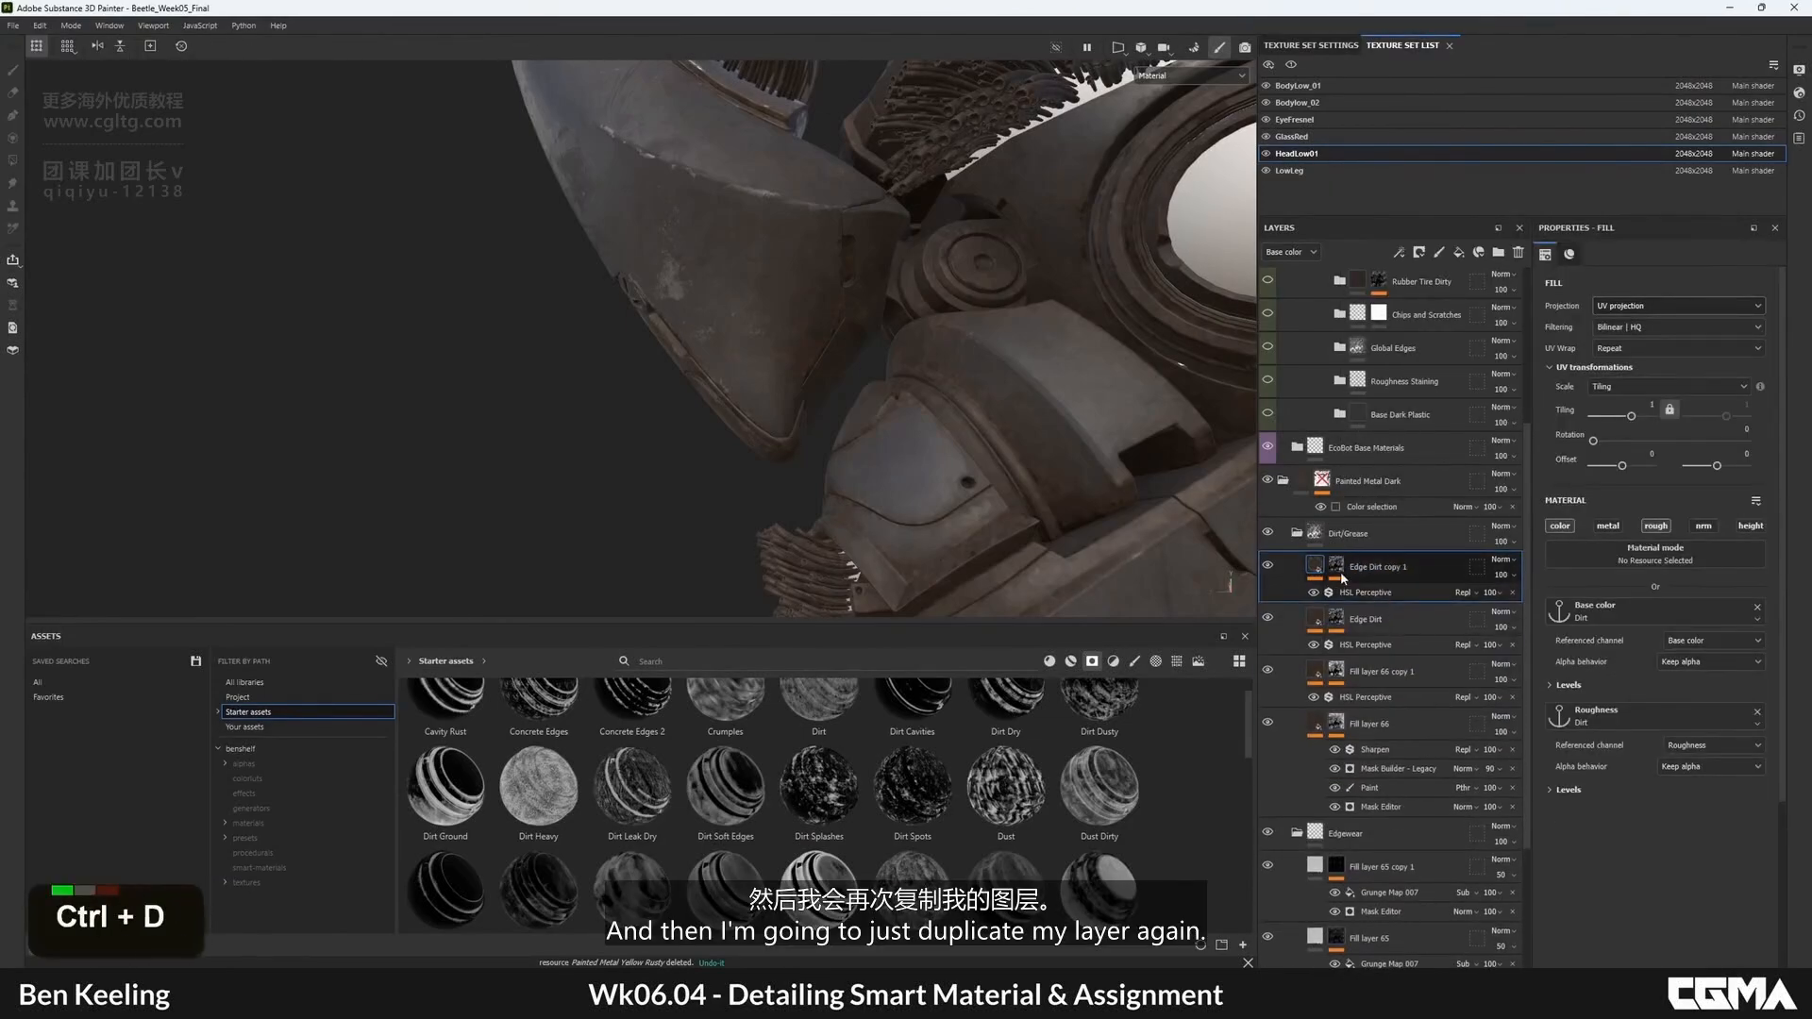
pyautogui.rightClick(1340, 568)
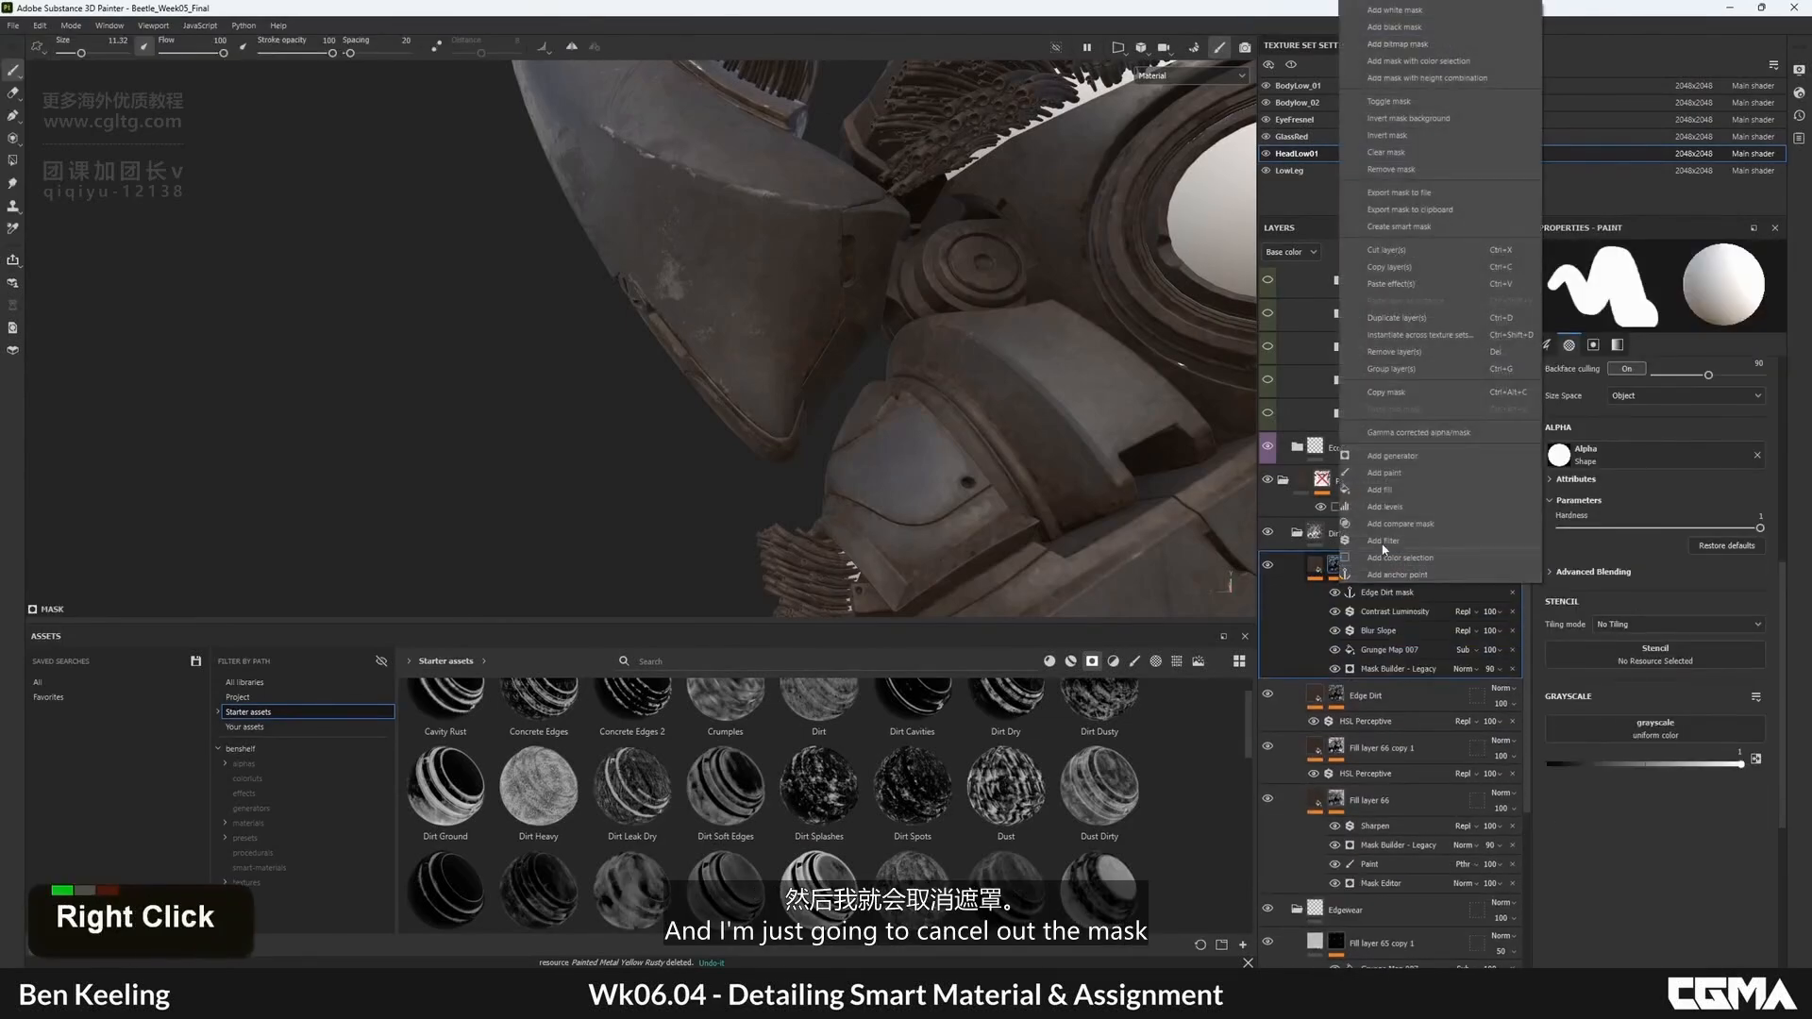
pyautogui.click(1398, 28)
# - Add a fill to the copy's mask that references the Edge Dirt mask anchor point, and check the mask on the head
pyautogui.rightClick(1338, 567)
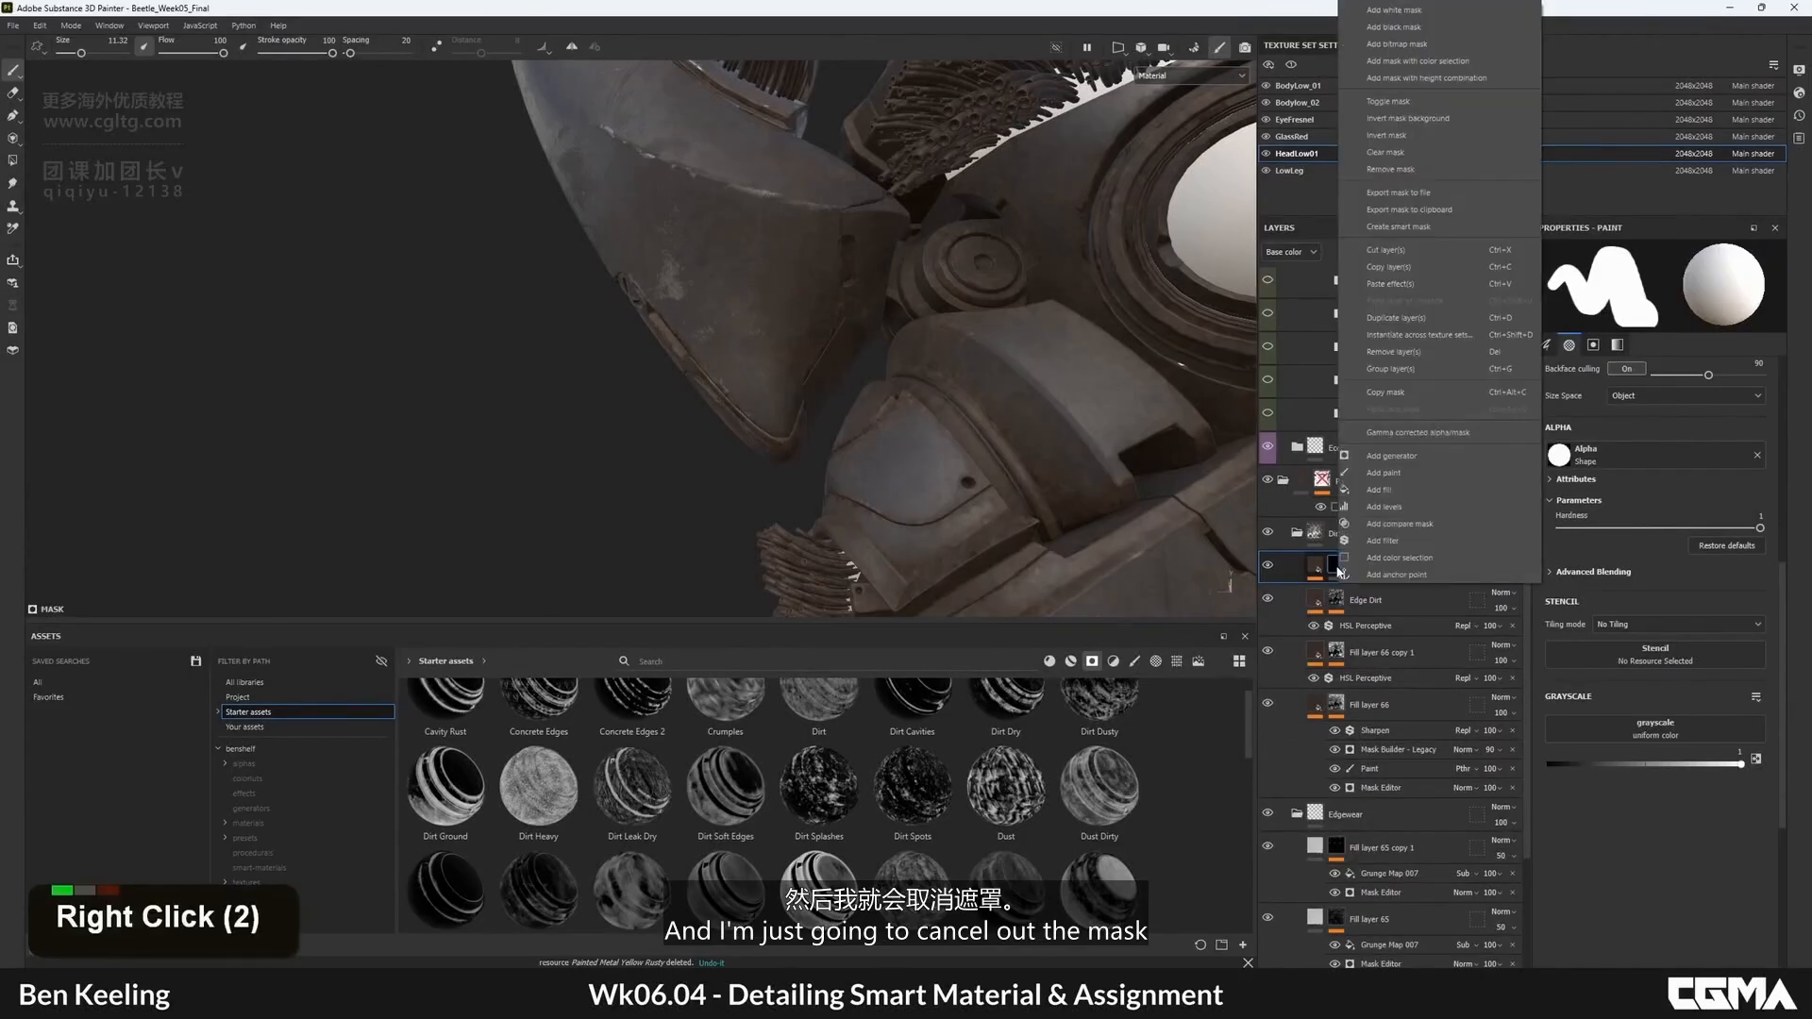
pyautogui.click(1382, 489)
pyautogui.click(1697, 548)
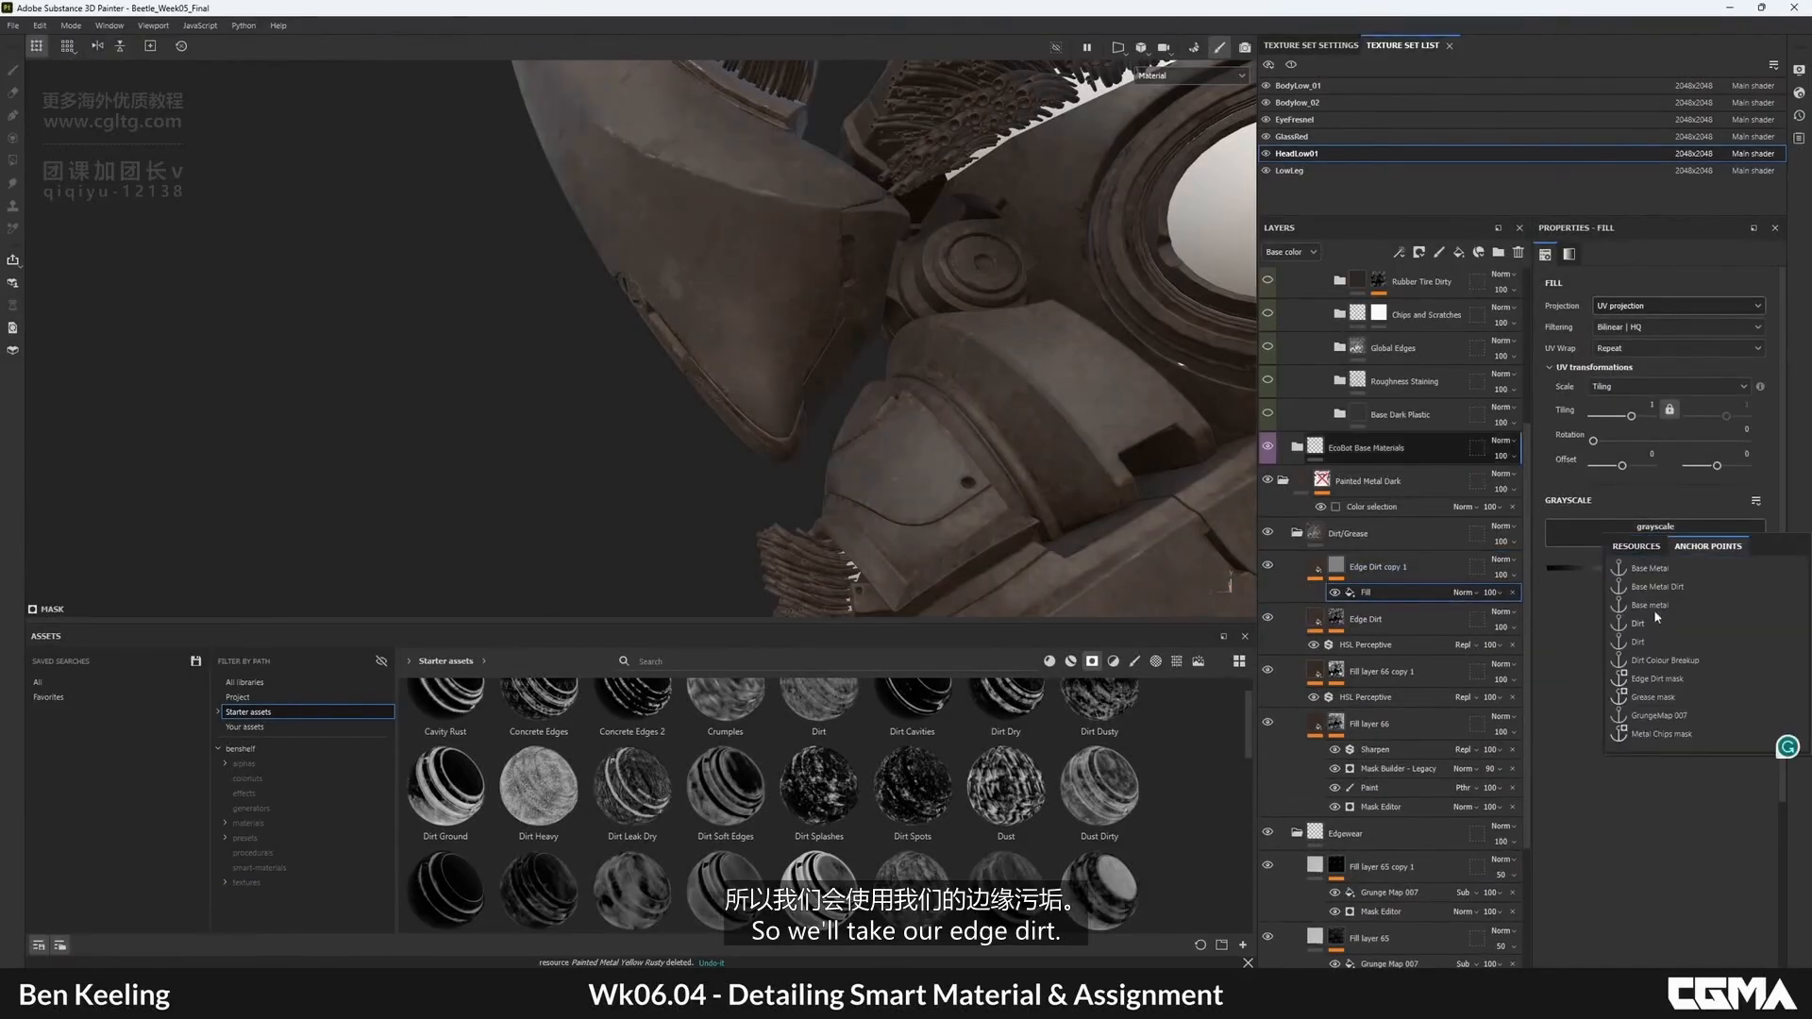
pyautogui.click(1663, 679)
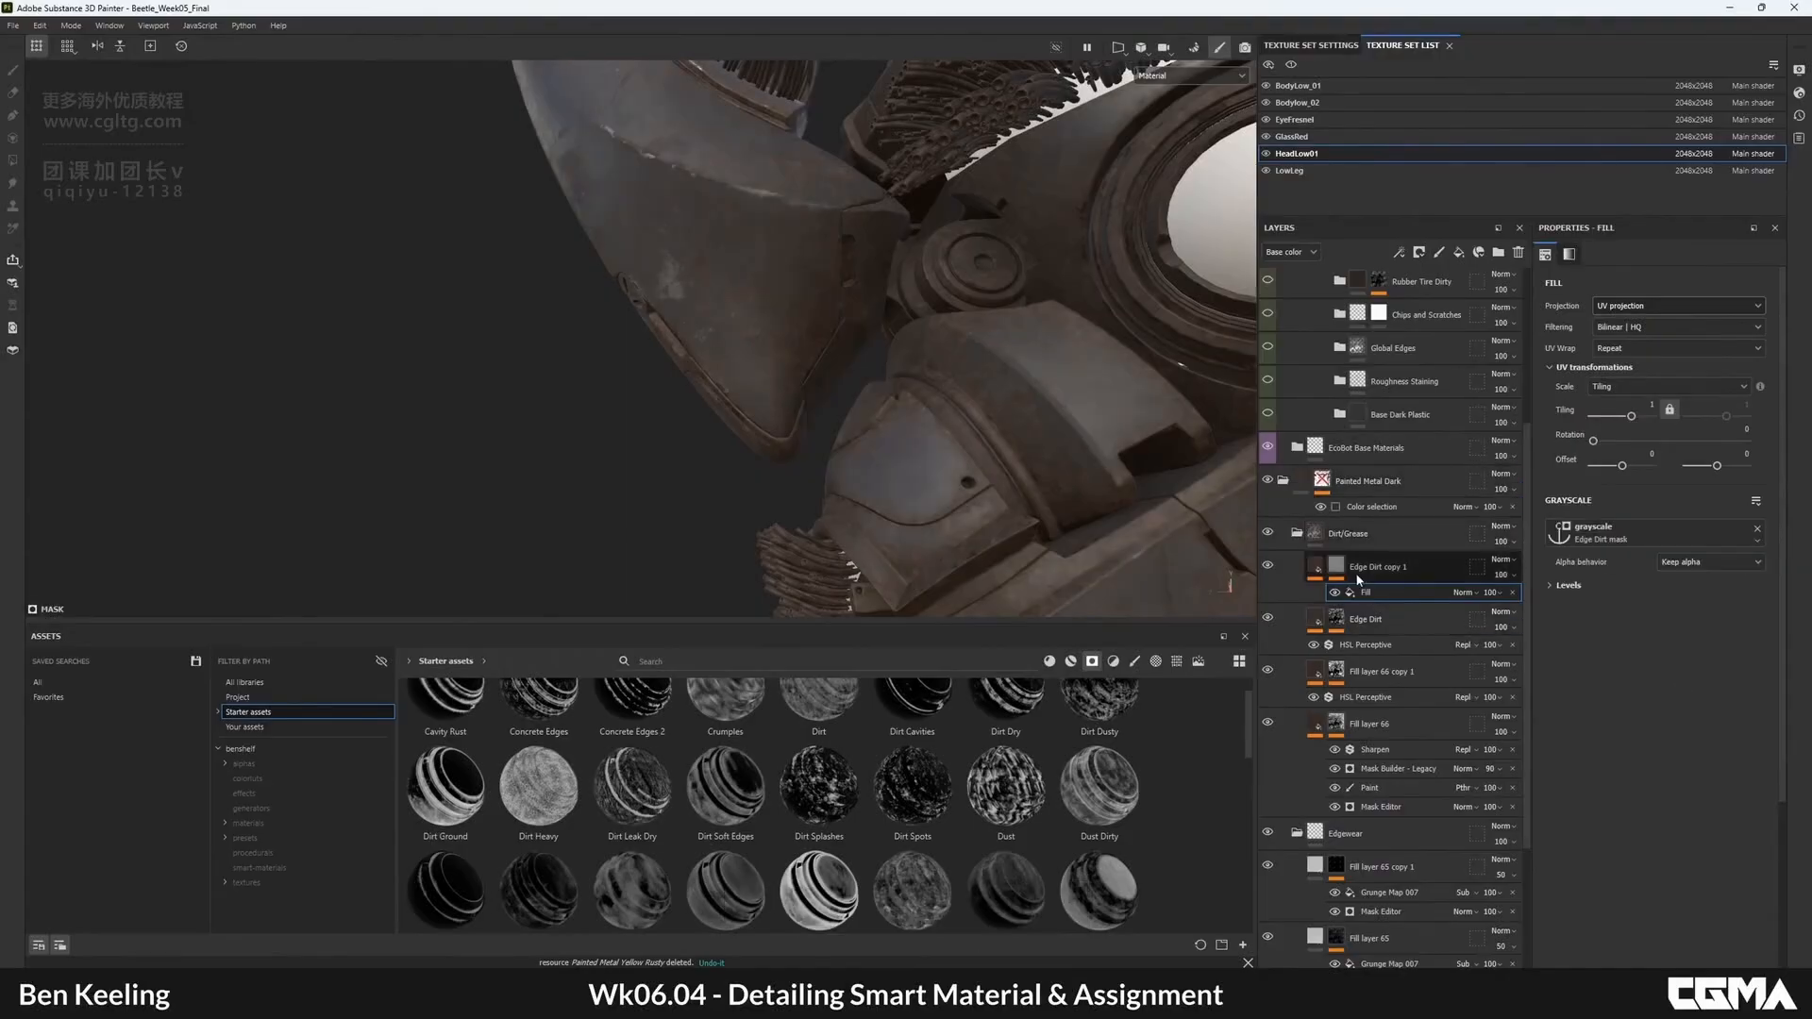
pyautogui.keyDown('alt'); pyautogui.click(1336, 568); pyautogui.keyUp('alt')
pyautogui.keyDown('alt'); pyautogui.moveTo(863, 374); pyautogui.dragTo(982, 405); pyautogui.keyUp('alt')
pyautogui.keyDown('alt'); pyautogui.moveTo(982, 406); pyautogui.dragTo(910, 377, button='middle'); pyautogui.keyUp('alt')
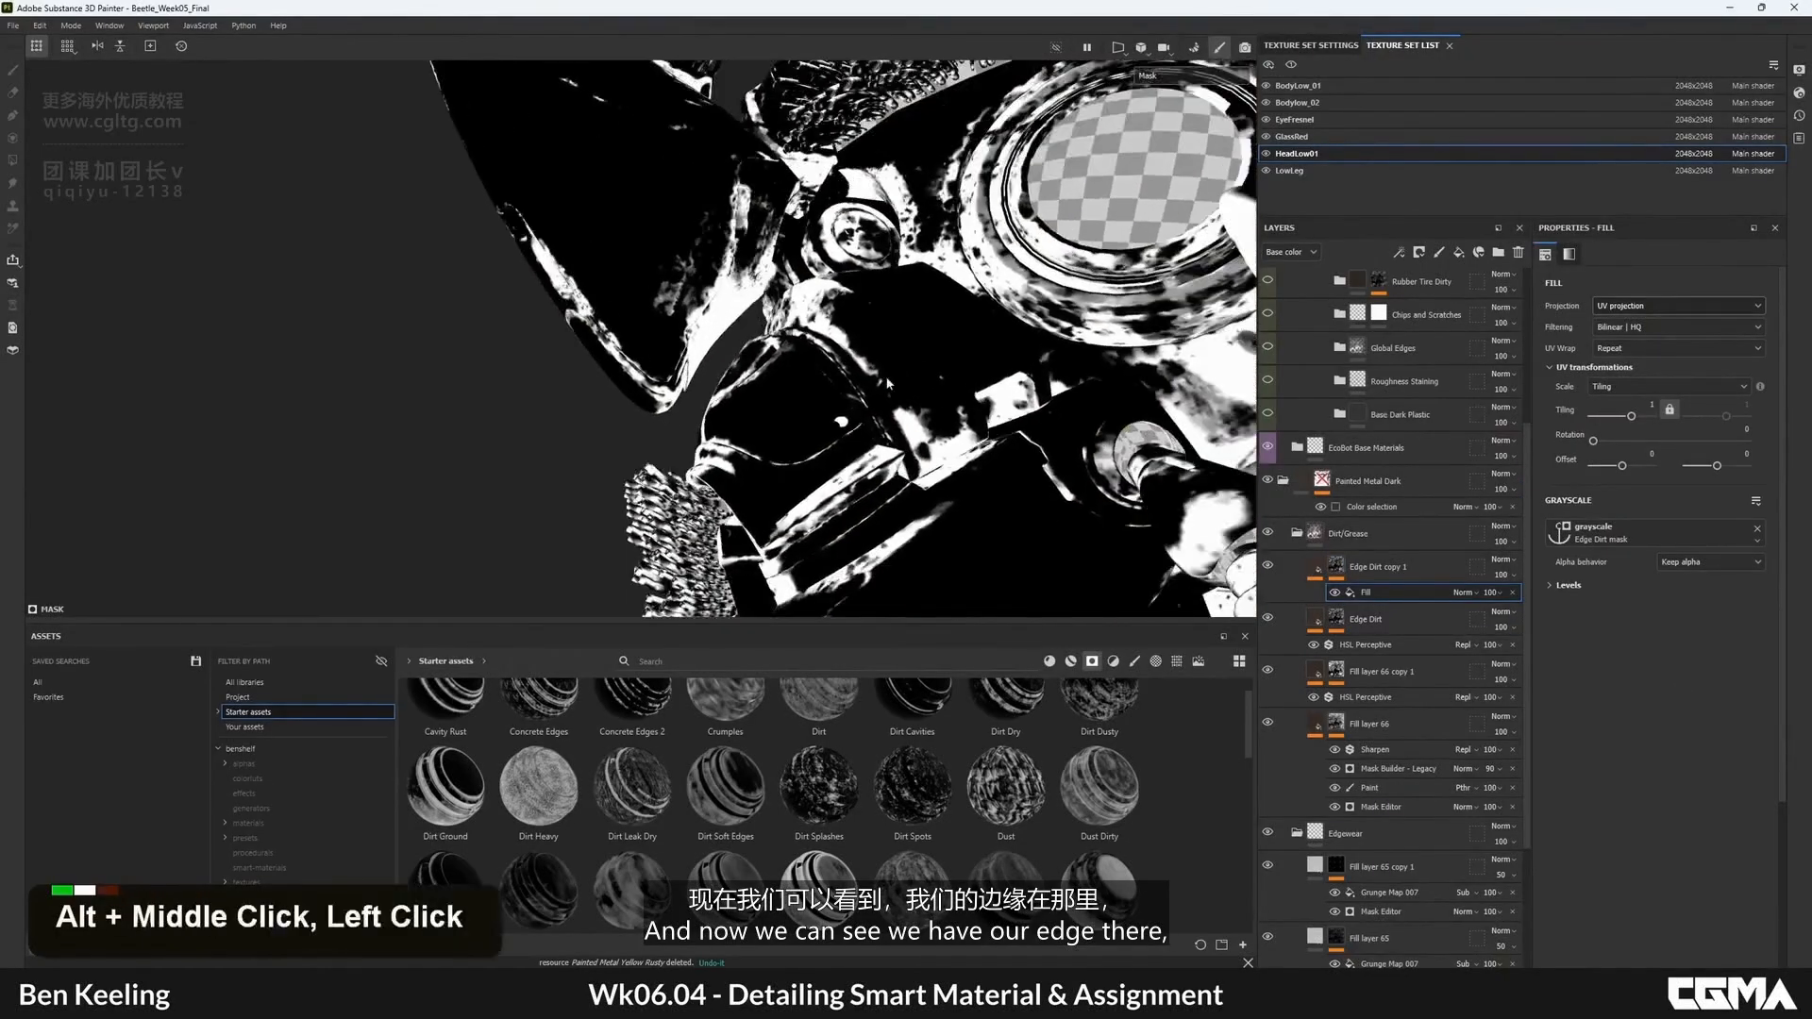
pyautogui.keyDown('alt'); pyautogui.moveTo(910, 378); pyautogui.dragTo(982, 452); pyautogui.keyUp('alt')
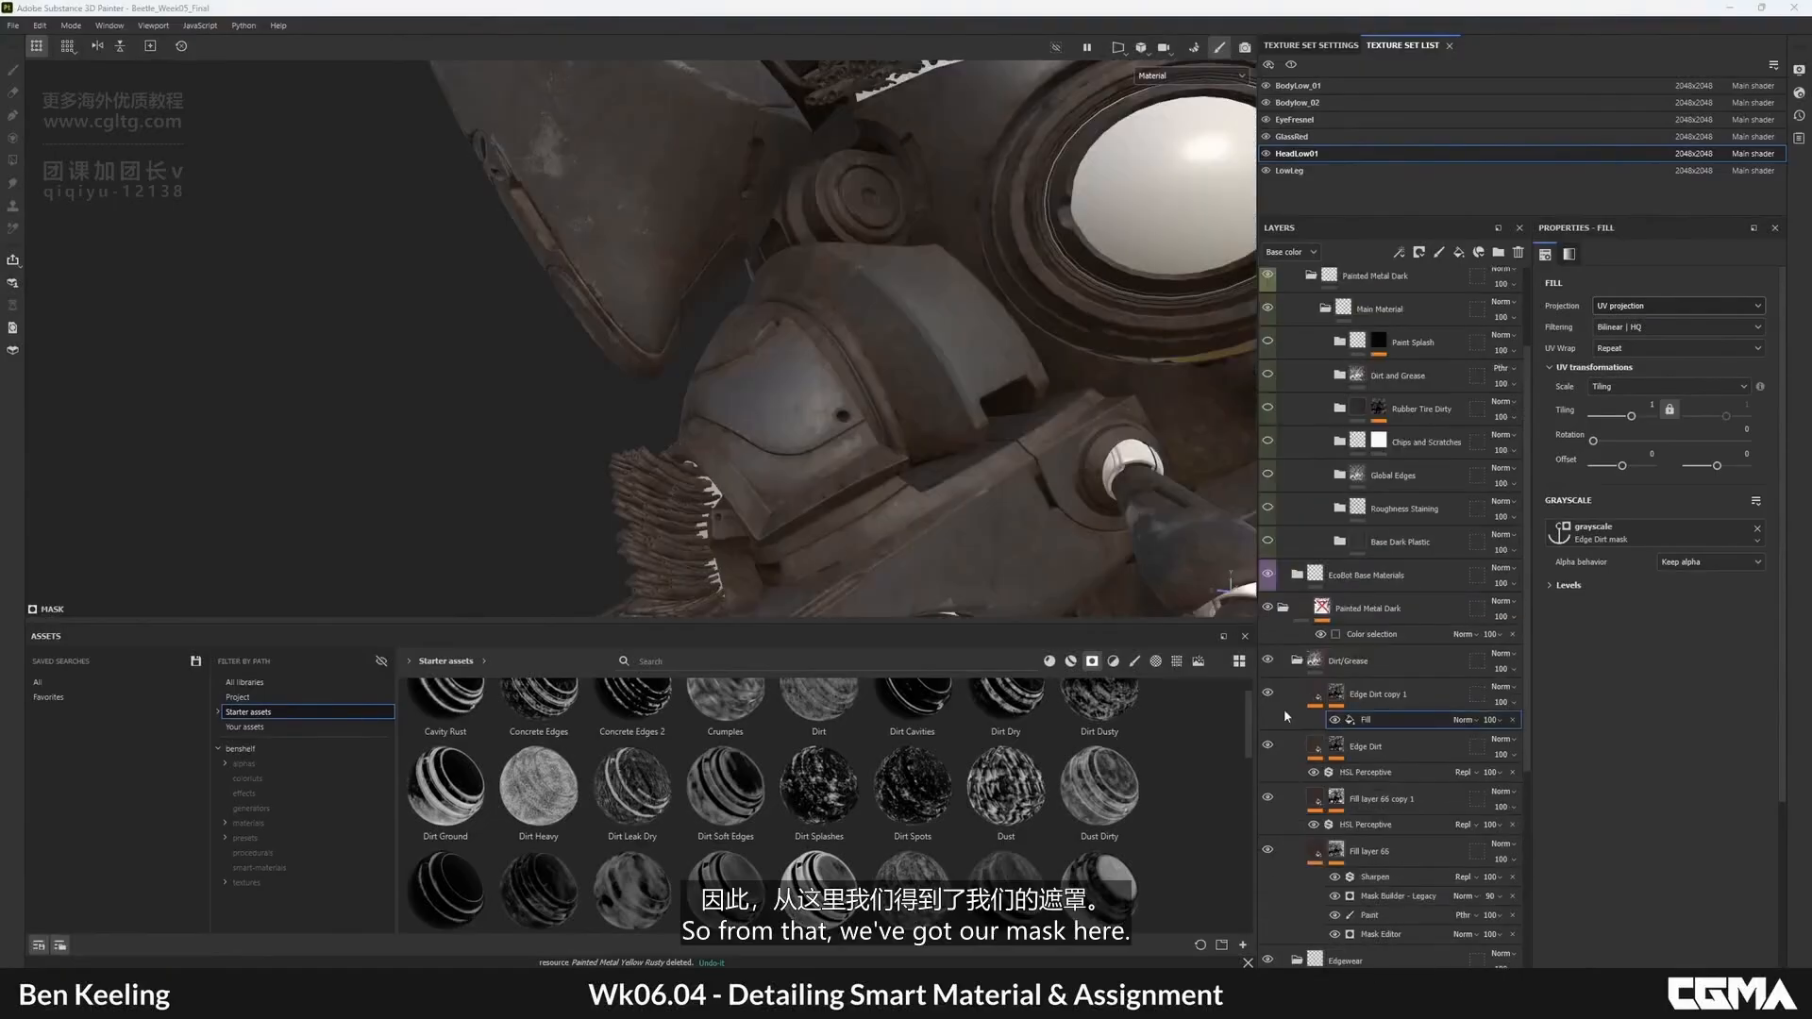
# - Show the Edge Dirt copy's mask, add a filter above its fill, search for "mask" and assign Mask Outline
pyautogui.keyDown('alt'); pyautogui.click(1337, 695); pyautogui.keyUp('alt')
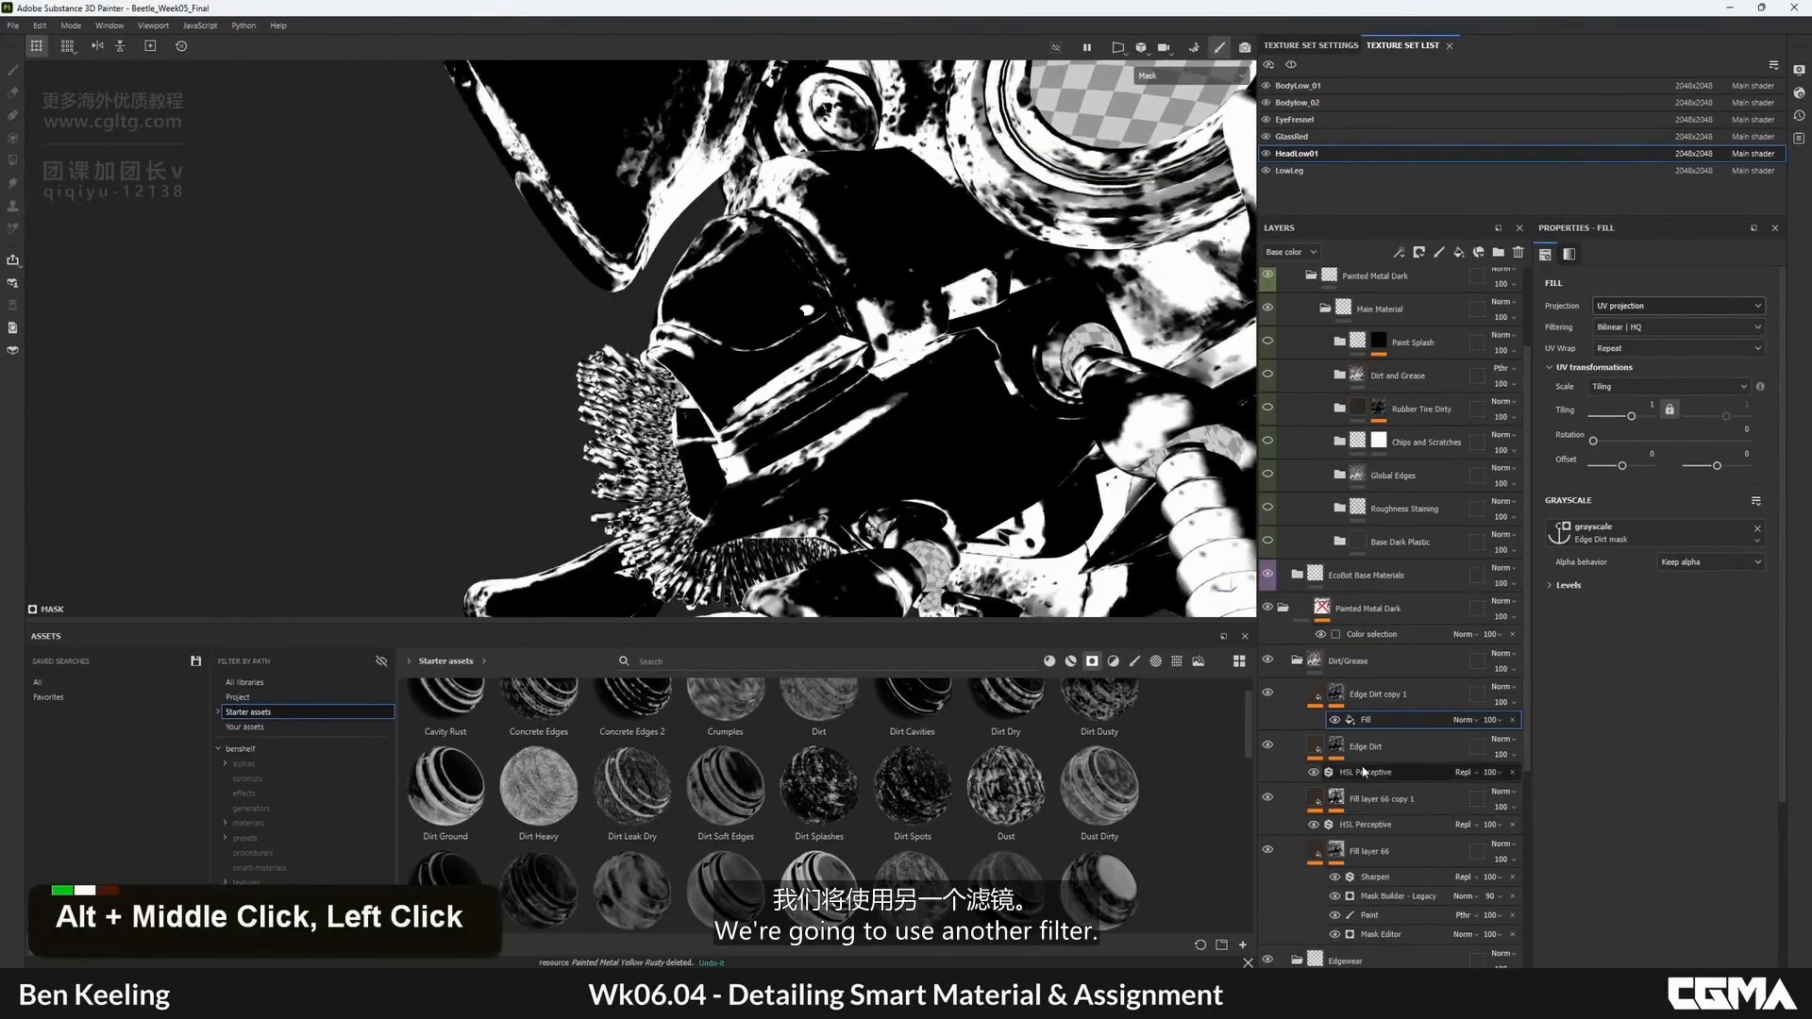
pyautogui.rightClick(1334, 700)
pyautogui.click(1394, 658)
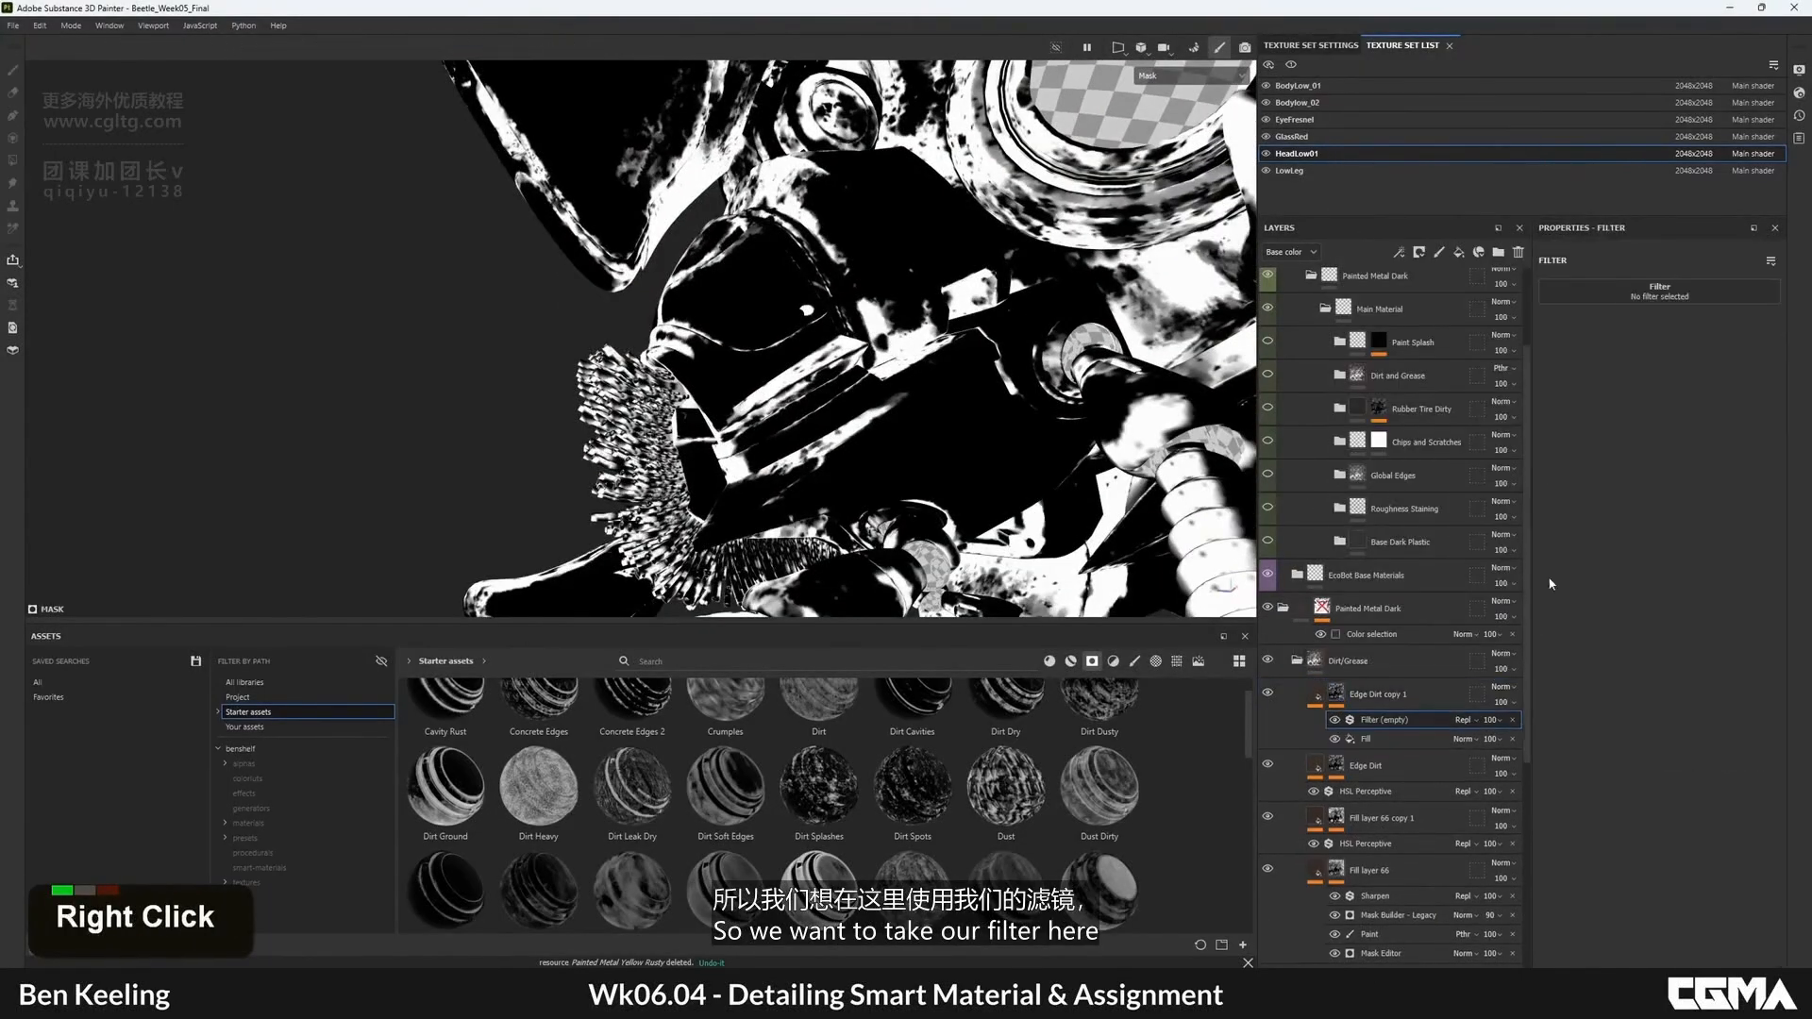
pyautogui.click(1638, 298)
pyautogui.press('BackSpace')
pyautogui.press('BackSpace')
pyautogui.press('BackSpace')
pyautogui.press('BackSpace')
pyautogui.press('BackSpace')
pyautogui.press('BackSpace')
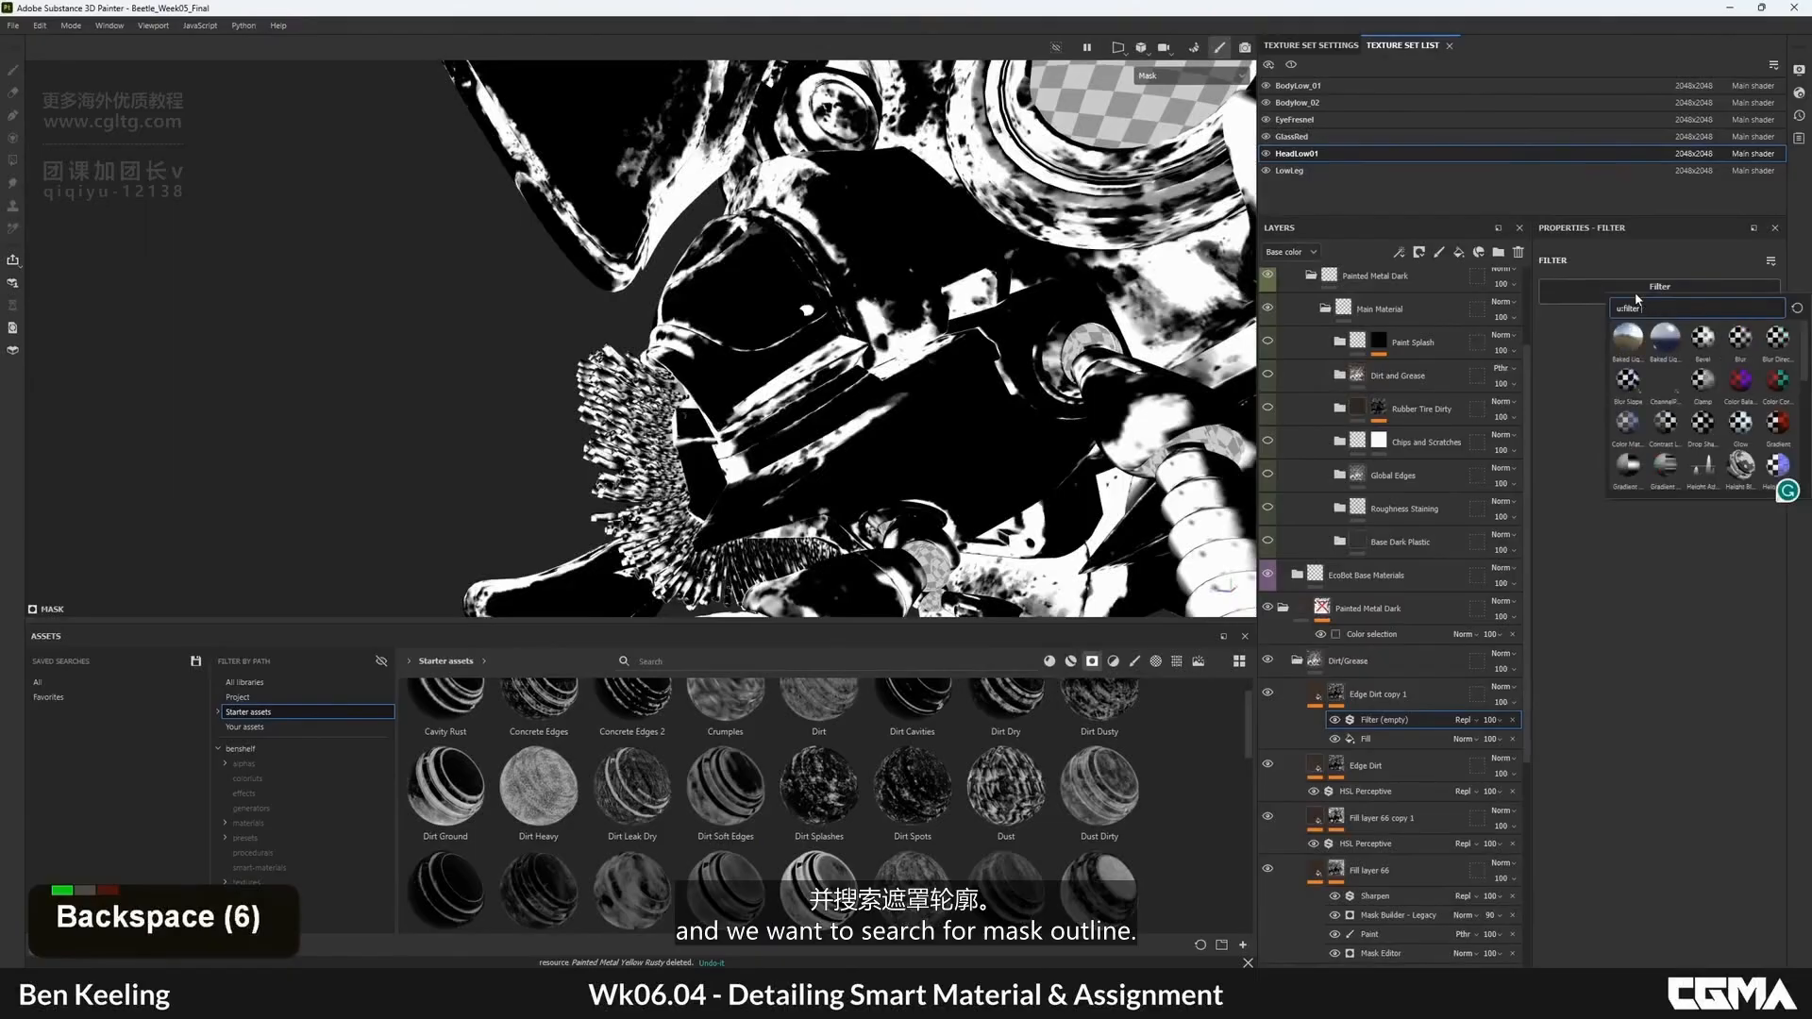
pyautogui.write('mask')
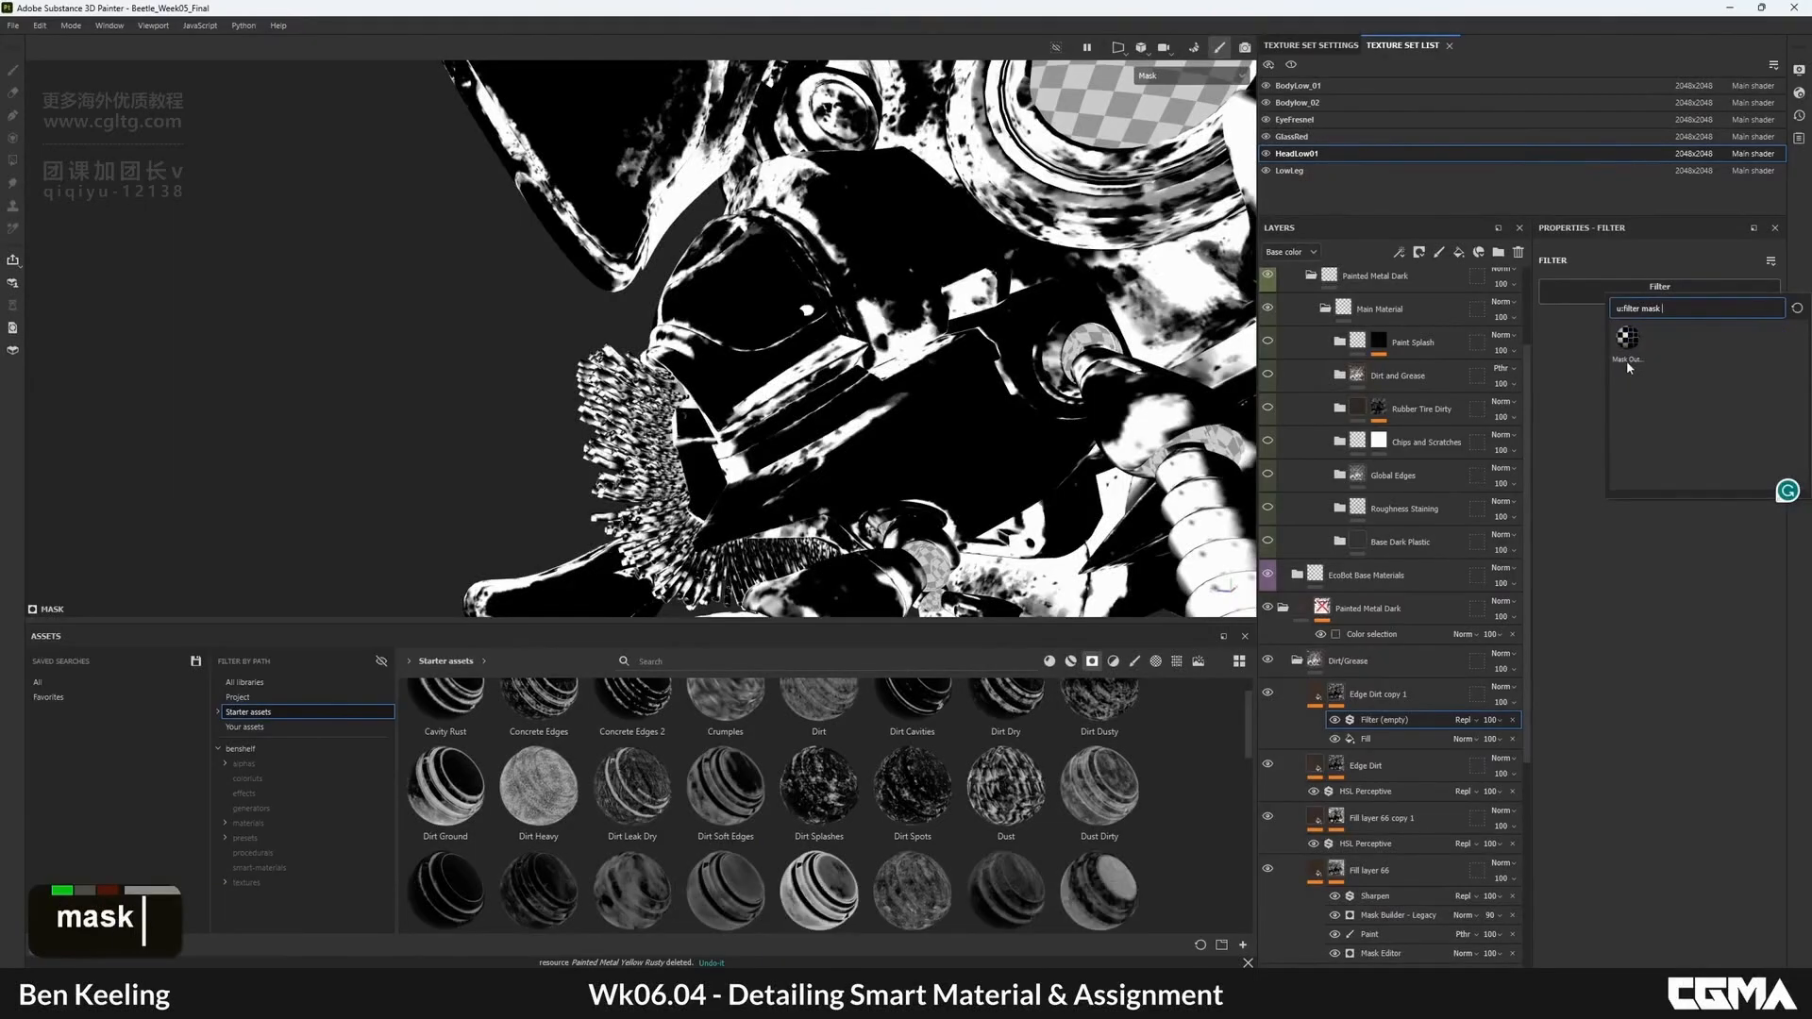
pyautogui.click(1627, 340)
pyautogui.keyDown('alt'); pyautogui.moveTo(789, 274); pyautogui.dragTo(1559, 439); pyautogui.keyUp('alt')
pyautogui.hotkey('ctrl', 'z')
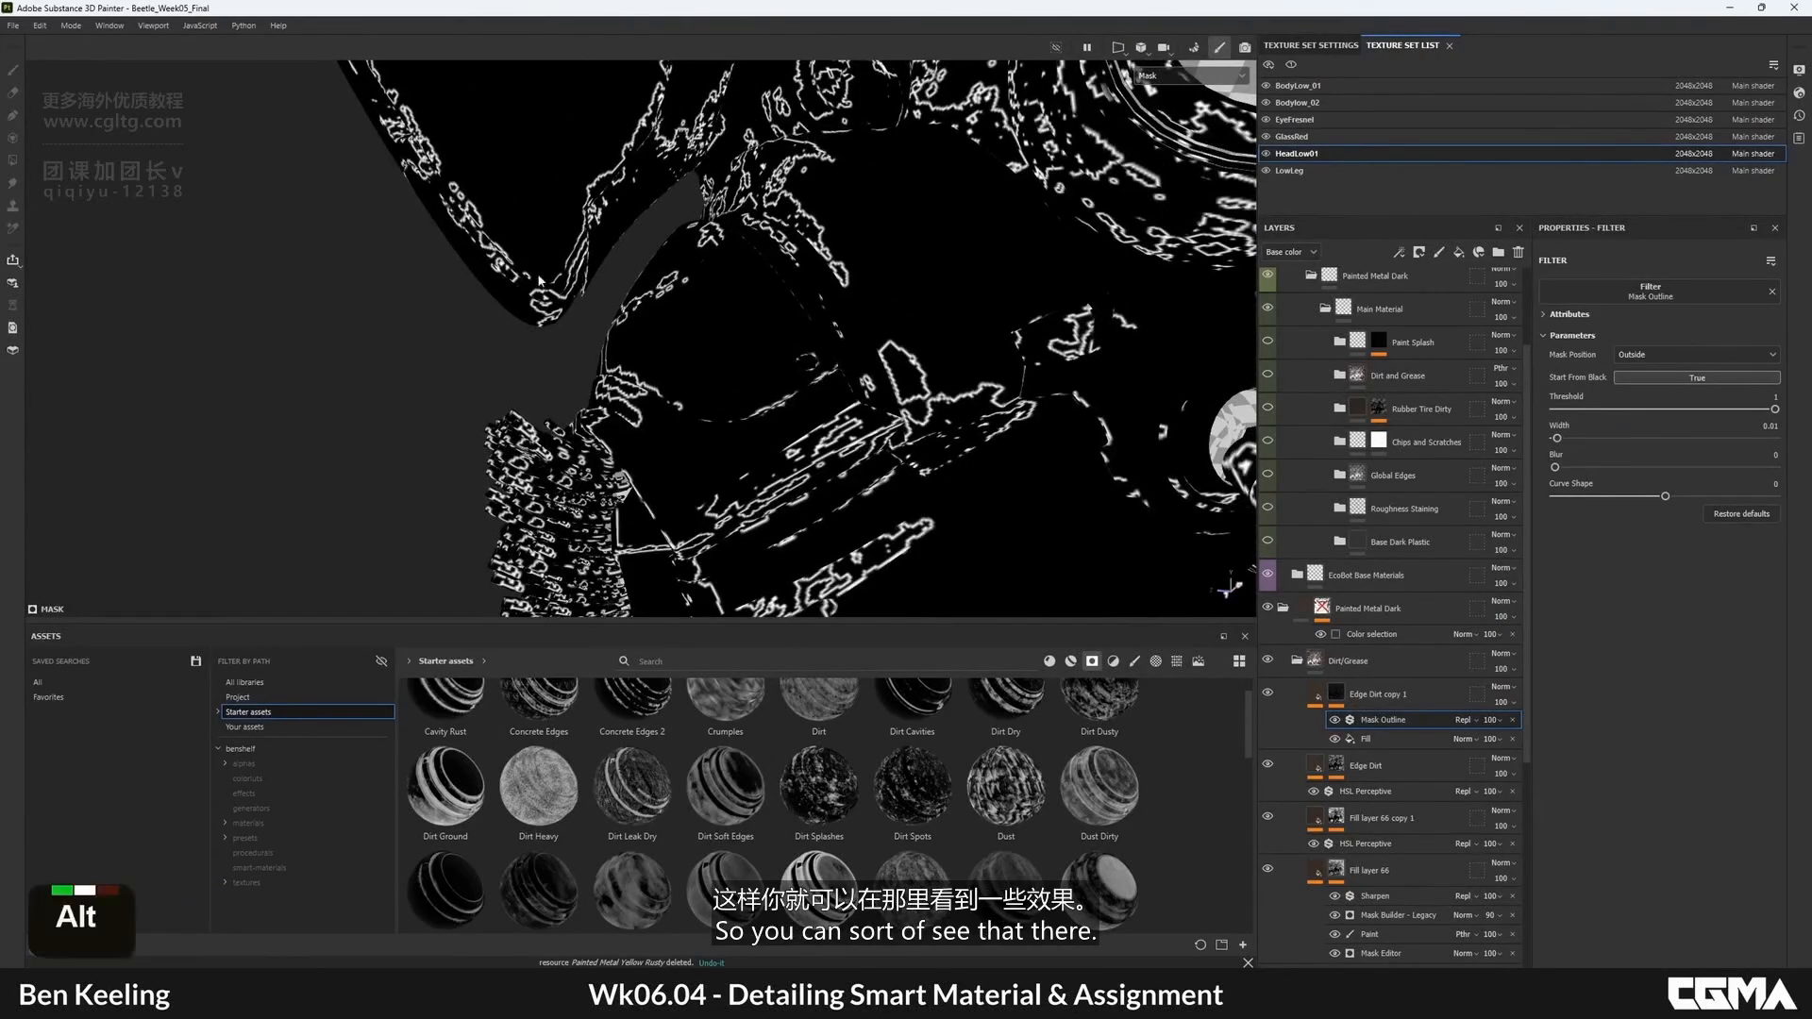
# - Return to the material display and set the Edge Dirt copy's HSL Perceptive lightness to 0.106
pyautogui.keyDown('alt'); pyautogui.moveTo(698, 330); pyautogui.dragTo(756, 364); pyautogui.keyUp('alt')
pyautogui.press('m')
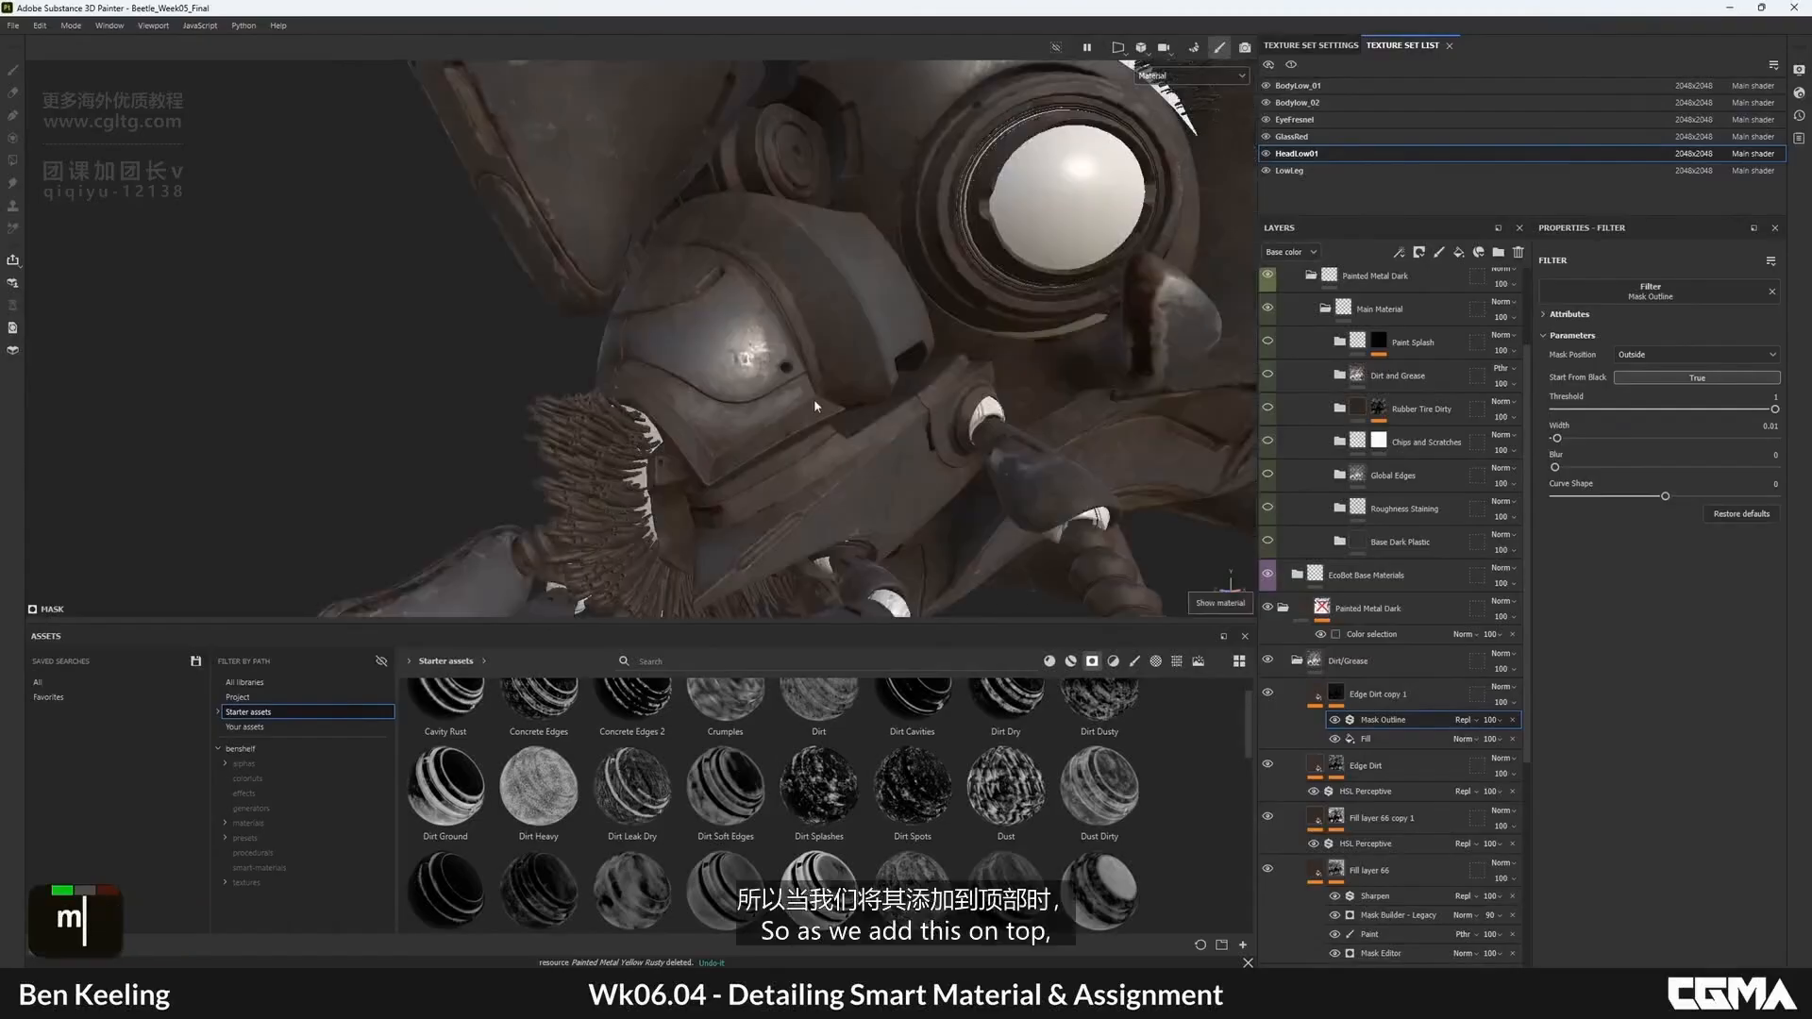
pyautogui.keyDown('alt'); pyautogui.moveTo(816, 406); pyautogui.dragTo(829, 466, button='right'); pyautogui.keyUp('alt')
pyautogui.keyDown('alt'); pyautogui.moveTo(828, 466); pyautogui.dragTo(789, 332); pyautogui.keyUp('alt')
pyautogui.keyDown('alt'); pyautogui.moveTo(789, 331); pyautogui.dragTo(803, 378, button='middle'); pyautogui.keyUp('alt')
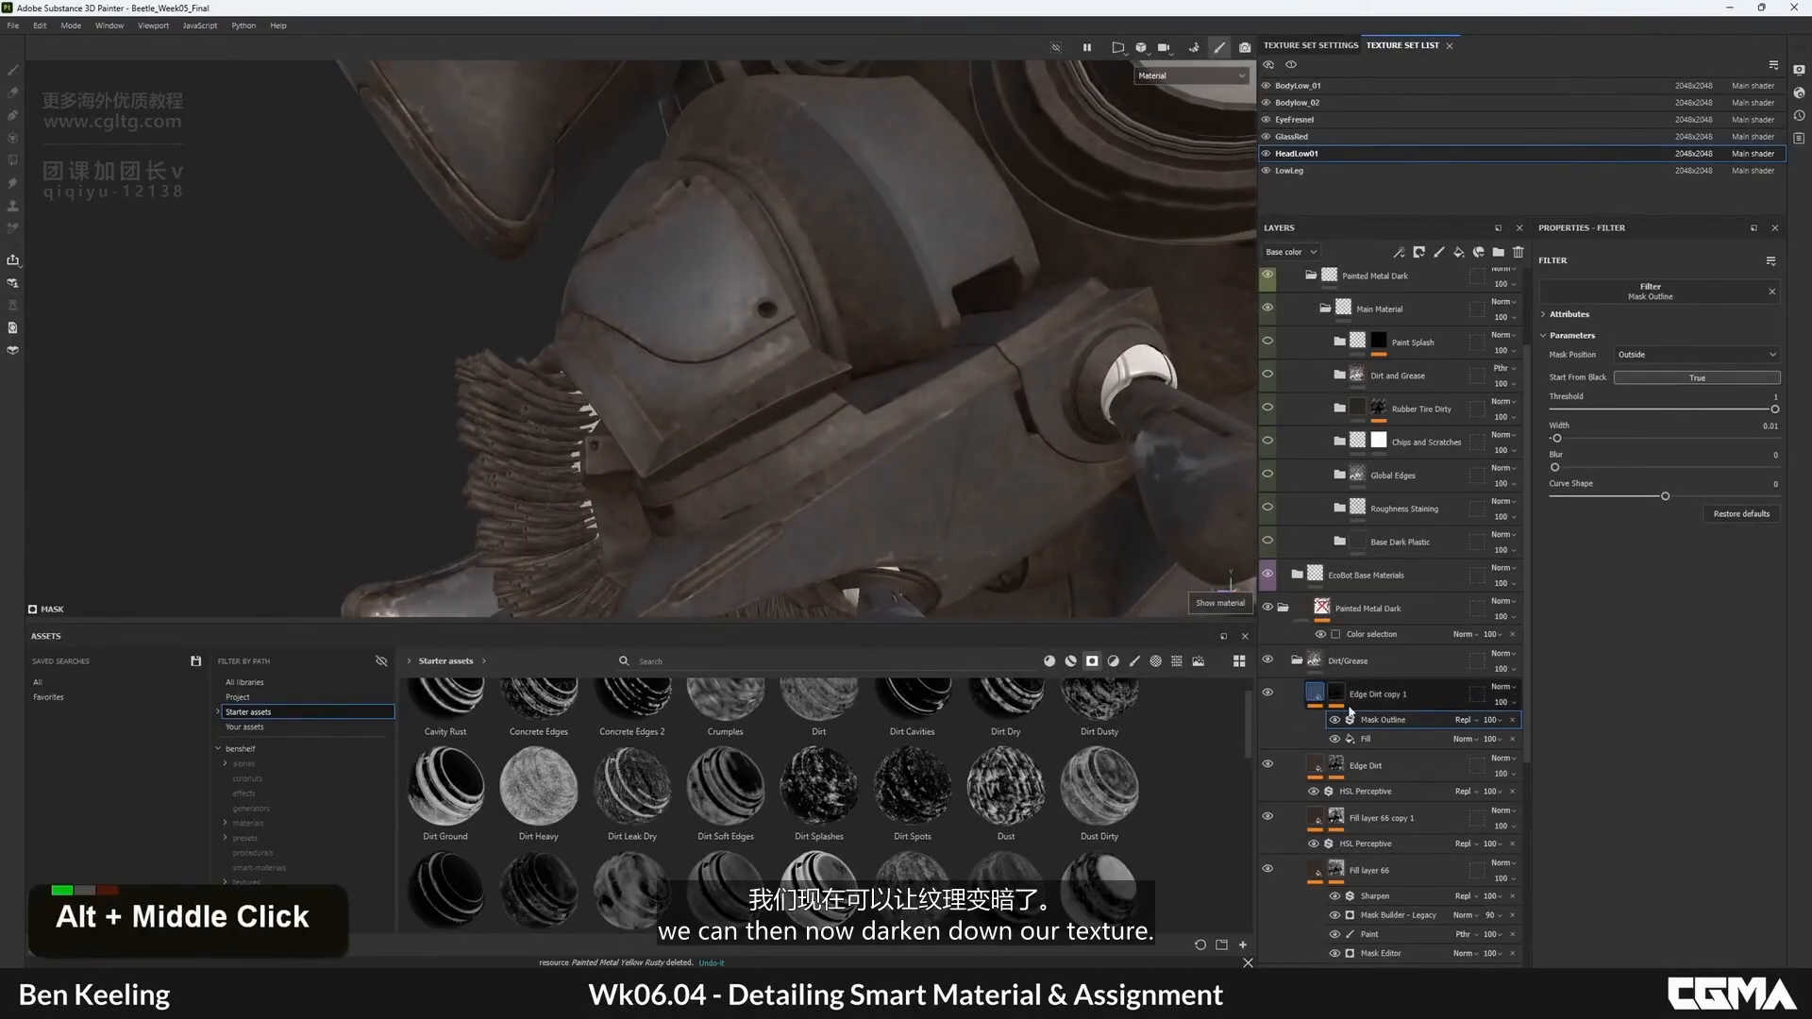
pyautogui.click(1316, 694)
pyautogui.click(1365, 721)
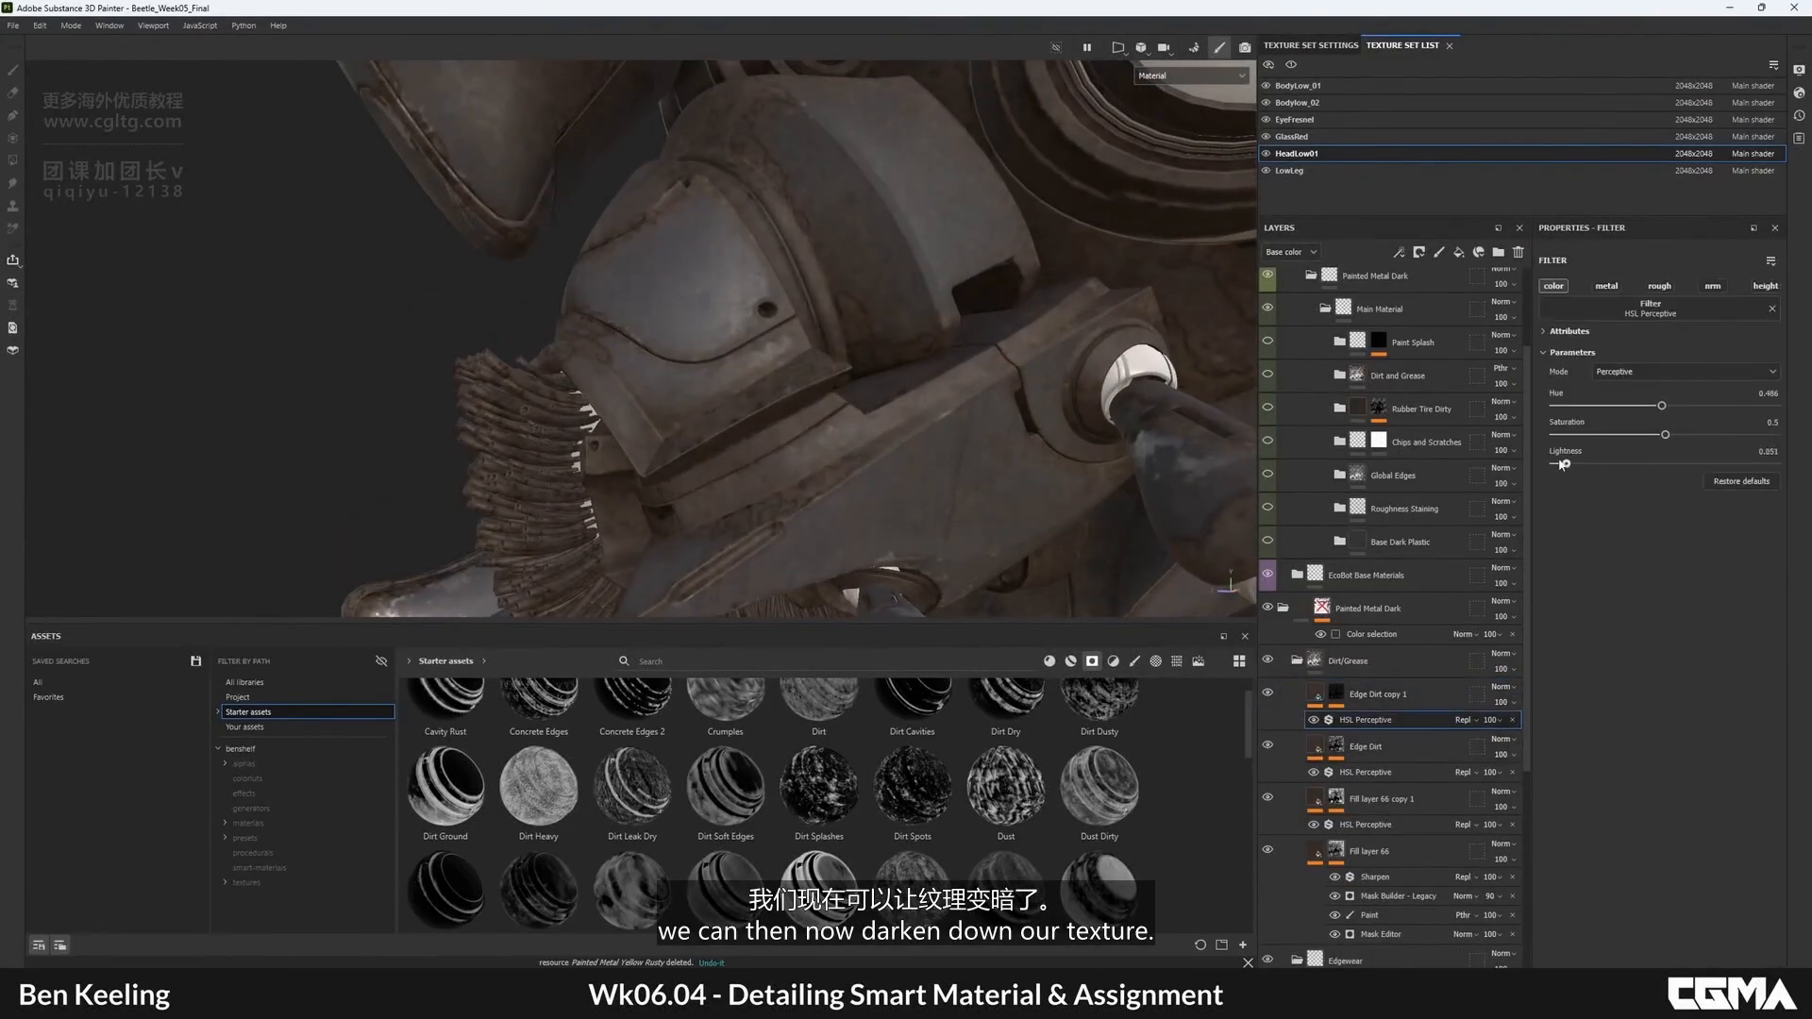
pyautogui.moveTo(1637, 465); pyautogui.dragTo(1578, 465)
# - Examine the darkened dirt outlines around the head's face plates, bristles and eye from several angles
pyautogui.keyDown('alt'); pyautogui.moveTo(612, 427); pyautogui.dragTo(571, 274); pyautogui.keyUp('alt')
pyautogui.keyDown('alt'); pyautogui.moveTo(571, 273); pyautogui.dragTo(577, 222, button='right'); pyautogui.keyUp('alt')
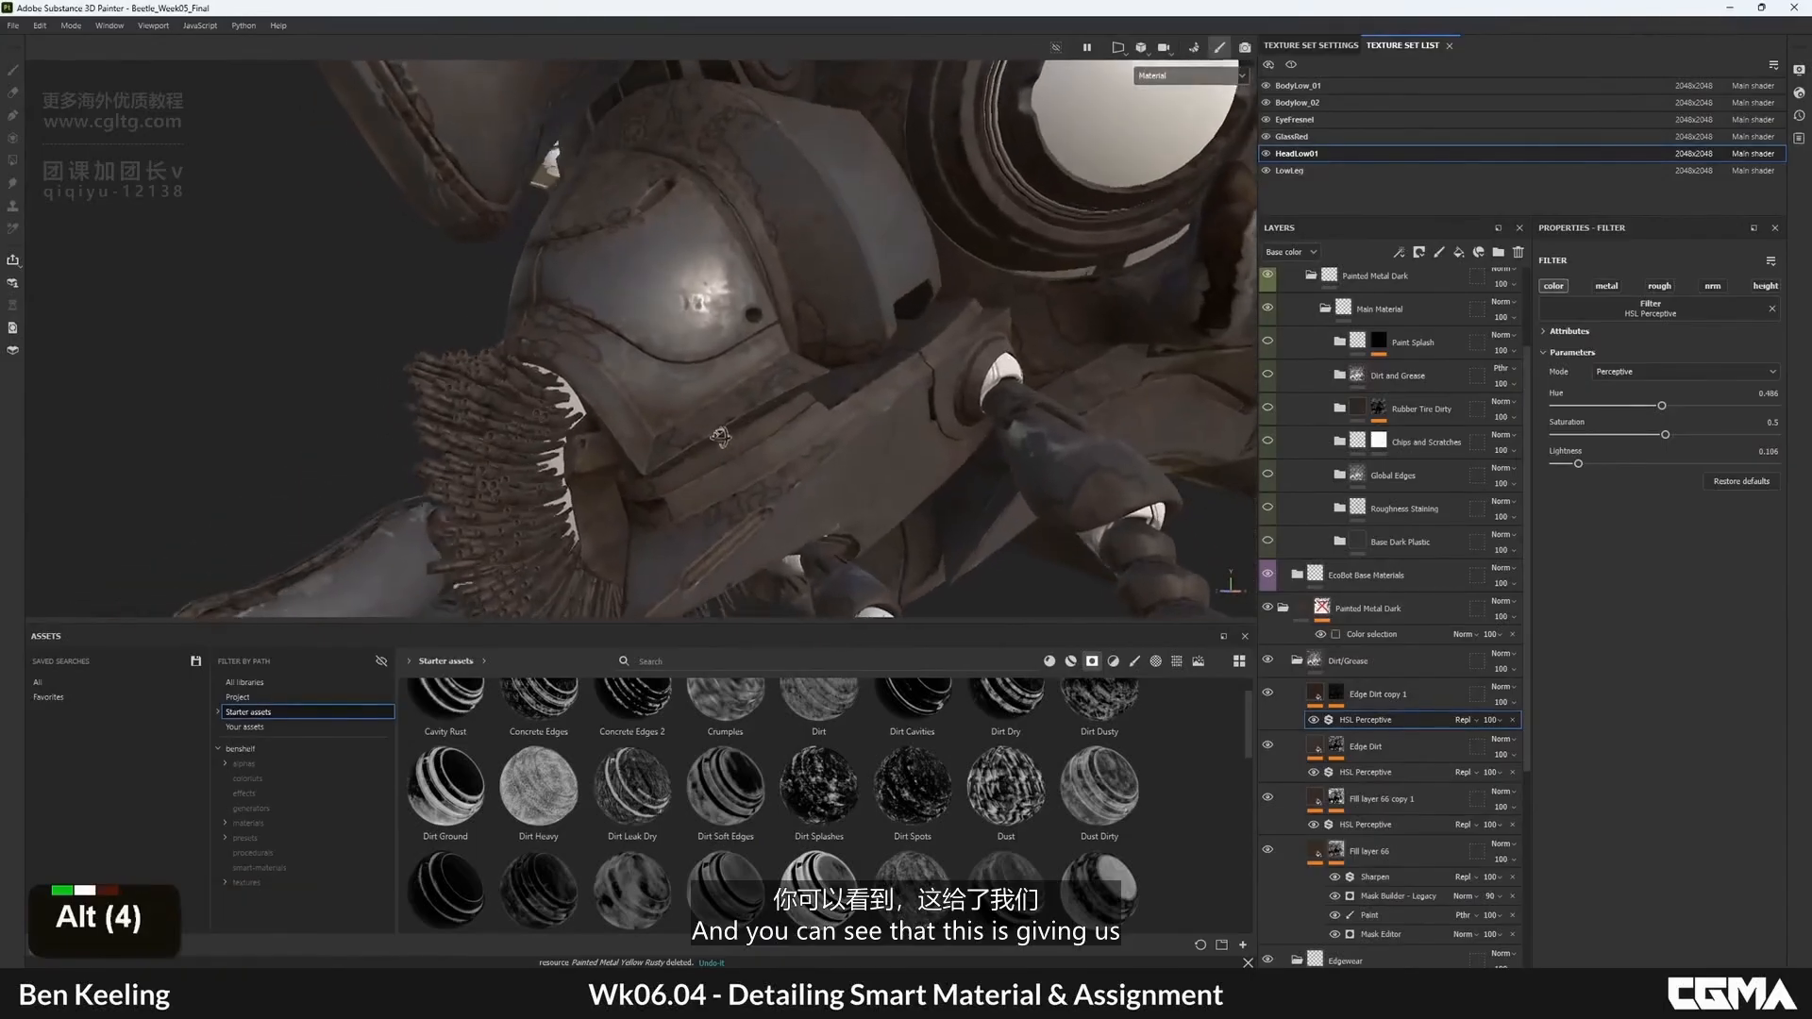
pyautogui.keyDown('alt'); pyautogui.moveTo(578, 222); pyautogui.dragTo(716, 411, button='middle'); pyautogui.keyUp('alt')
pyautogui.keyDown('alt'); pyautogui.moveTo(715, 411); pyautogui.dragTo(680, 378); pyautogui.keyUp('alt')
pyautogui.keyDown('alt'); pyautogui.moveTo(680, 378); pyautogui.dragTo(755, 406, button='middle'); pyautogui.keyUp('alt')
pyautogui.keyDown('alt'); pyautogui.moveTo(755, 406); pyautogui.dragTo(783, 424, button='right'); pyautogui.keyUp('alt')
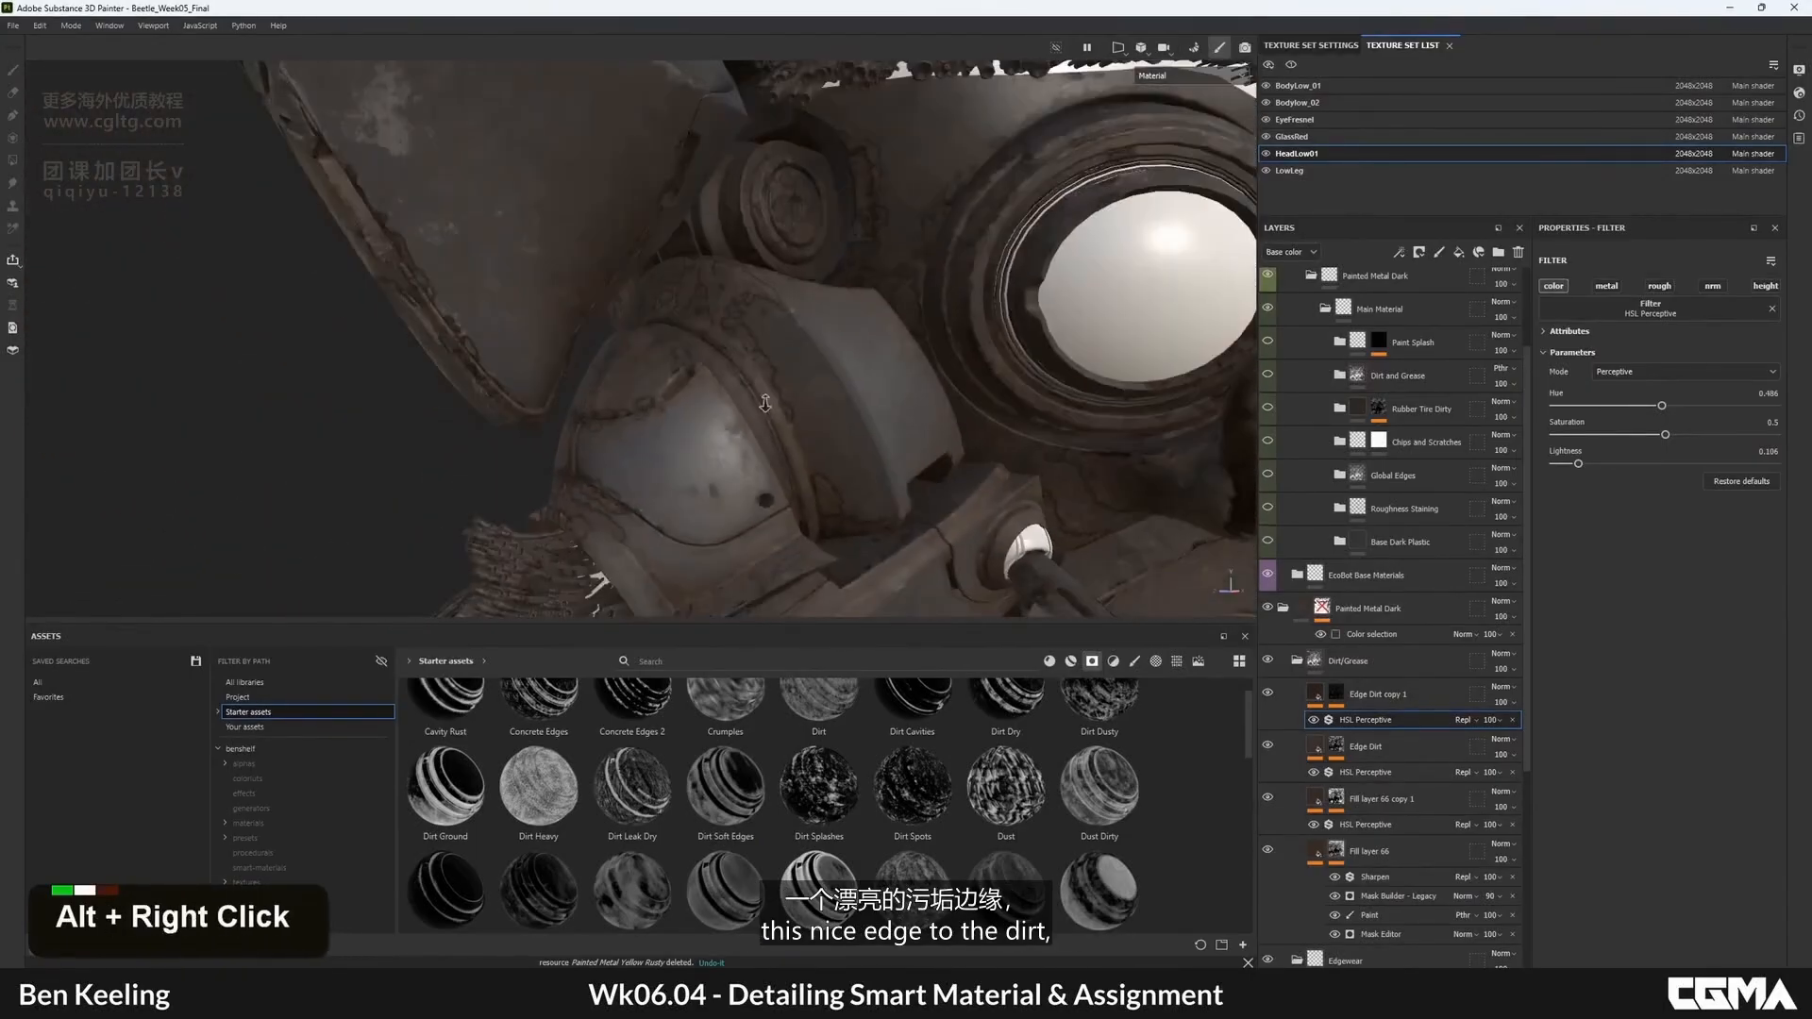
pyautogui.keyDown('alt'); pyautogui.moveTo(783, 425); pyautogui.dragTo(834, 393, button='middle'); pyautogui.keyUp('alt')
pyautogui.keyDown('alt'); pyautogui.moveTo(833, 393); pyautogui.dragTo(902, 378); pyautogui.keyUp('alt')
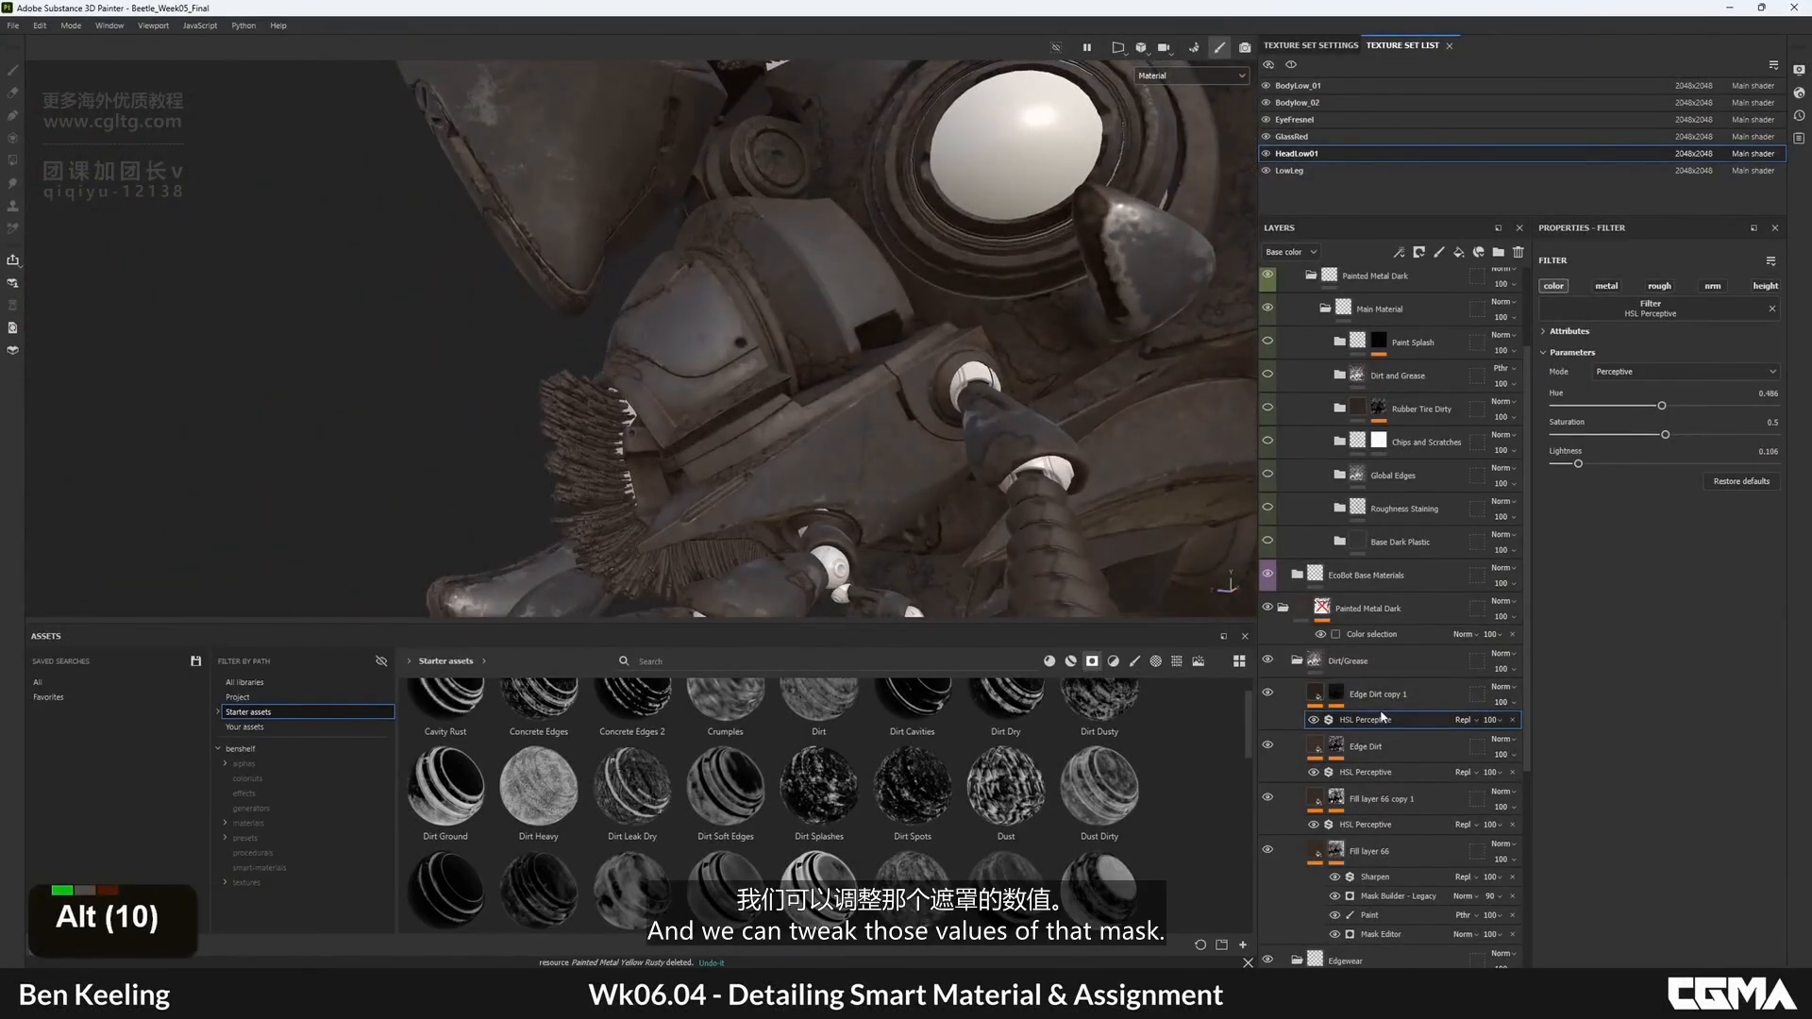
# - Set the Mask Outline width on the Edge Dirt copy's mask to 0.02 and try a curve shape of -0.33
pyautogui.click(1337, 694)
pyautogui.click(1380, 721)
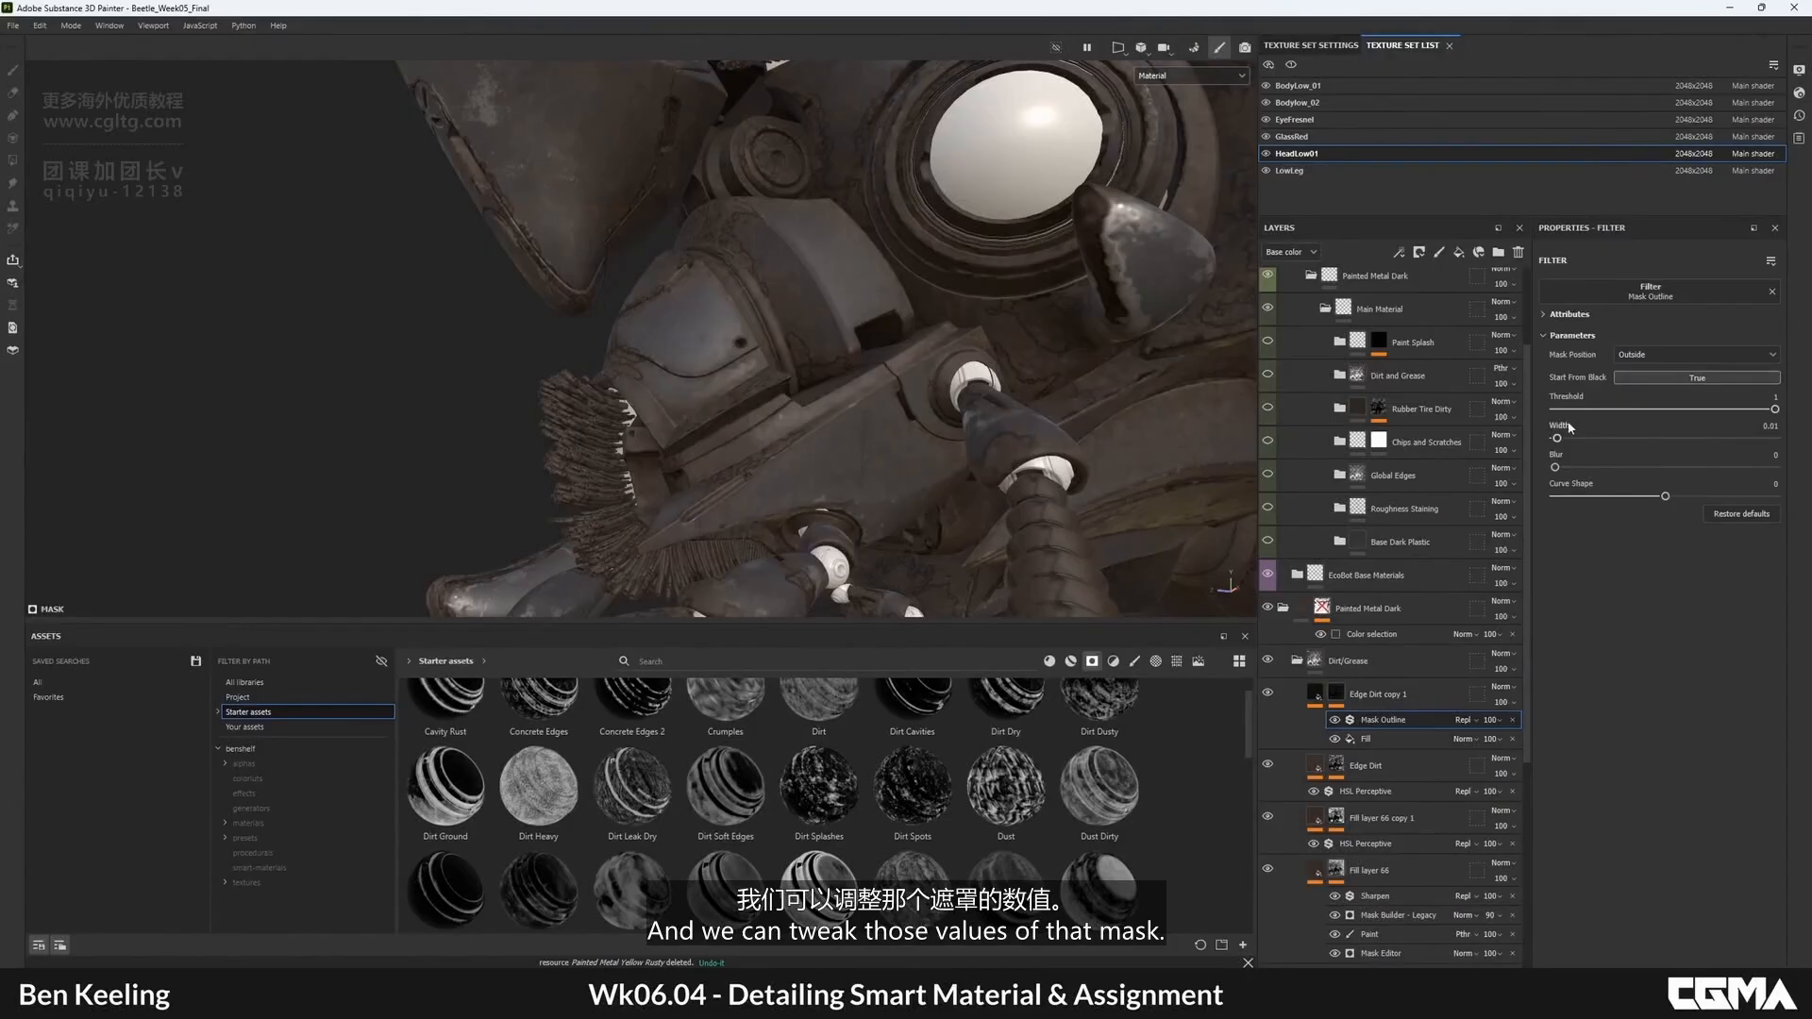
pyautogui.moveTo(1558, 439); pyautogui.dragTo(1561, 439)
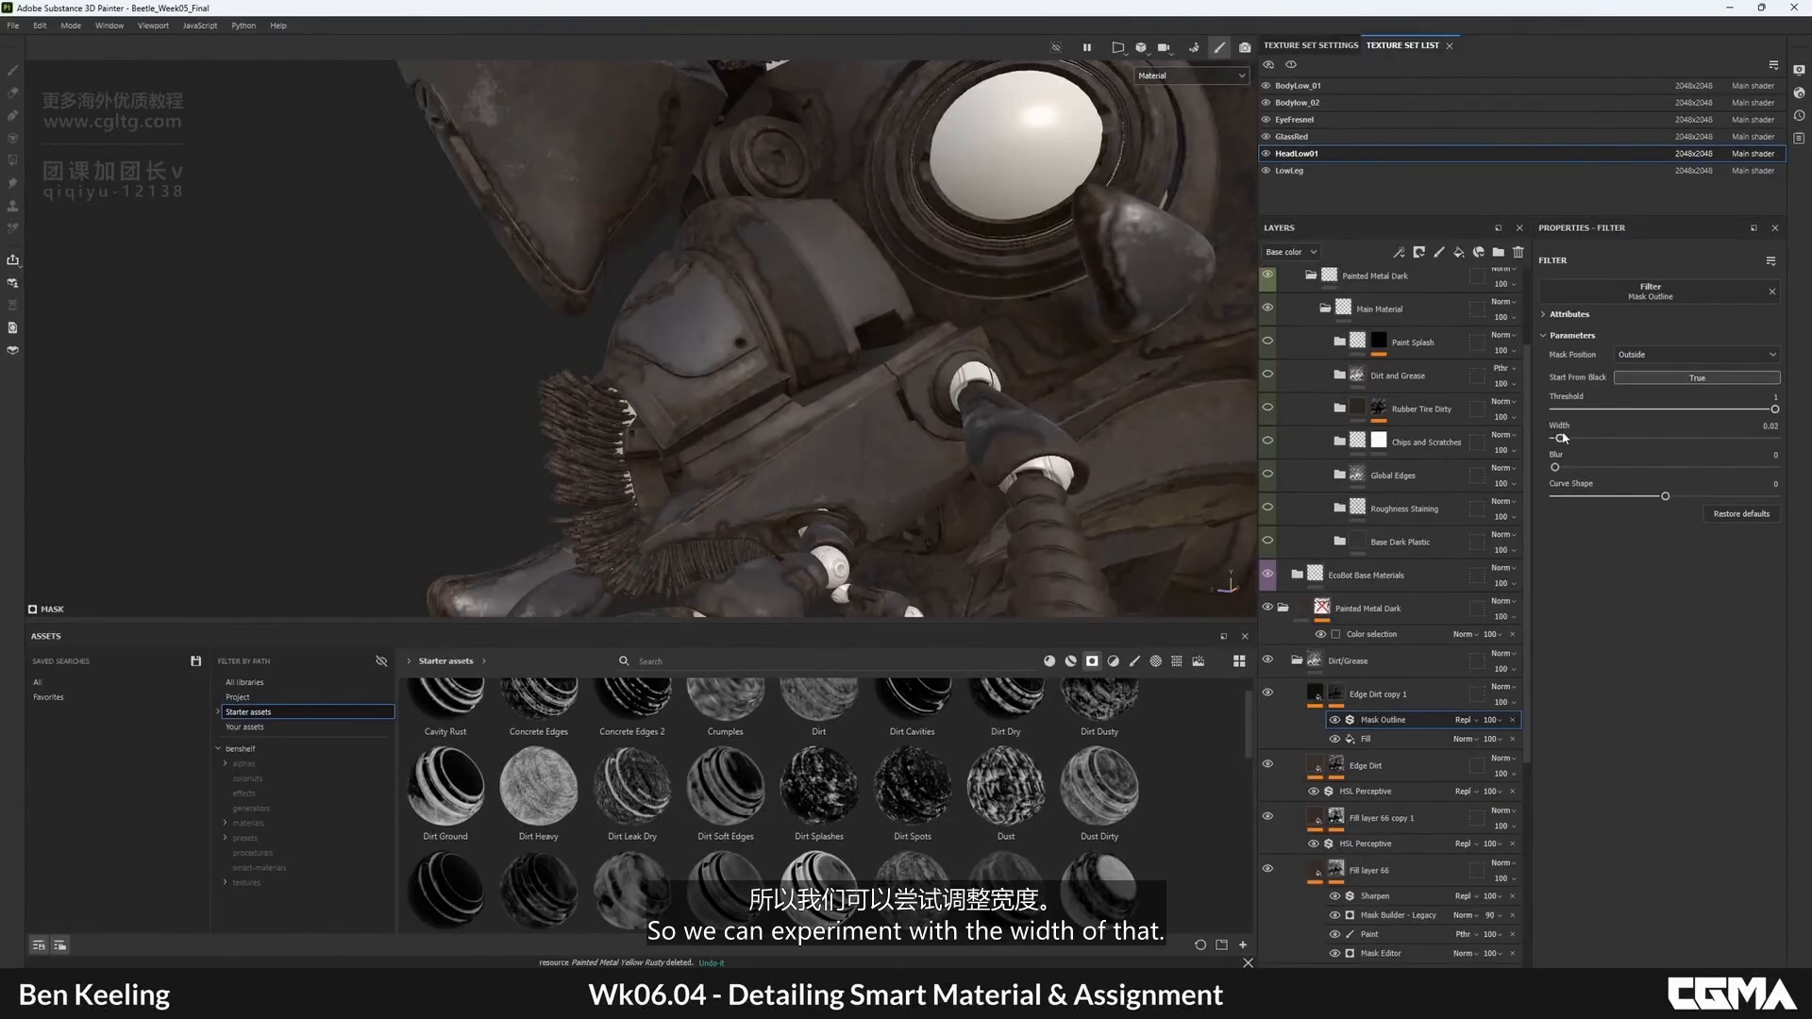
pyautogui.keyDown('alt'); pyautogui.moveTo(1133, 377); pyautogui.dragTo(1095, 392); pyautogui.keyUp('alt')
pyautogui.moveTo(1557, 468)
pyautogui.mouseDown()
pyautogui.moveTo(1624, 468)
pyautogui.moveTo(1540, 464)
pyautogui.mouseUp()
pyautogui.moveTo(1665, 495); pyautogui.dragTo(1628, 475)
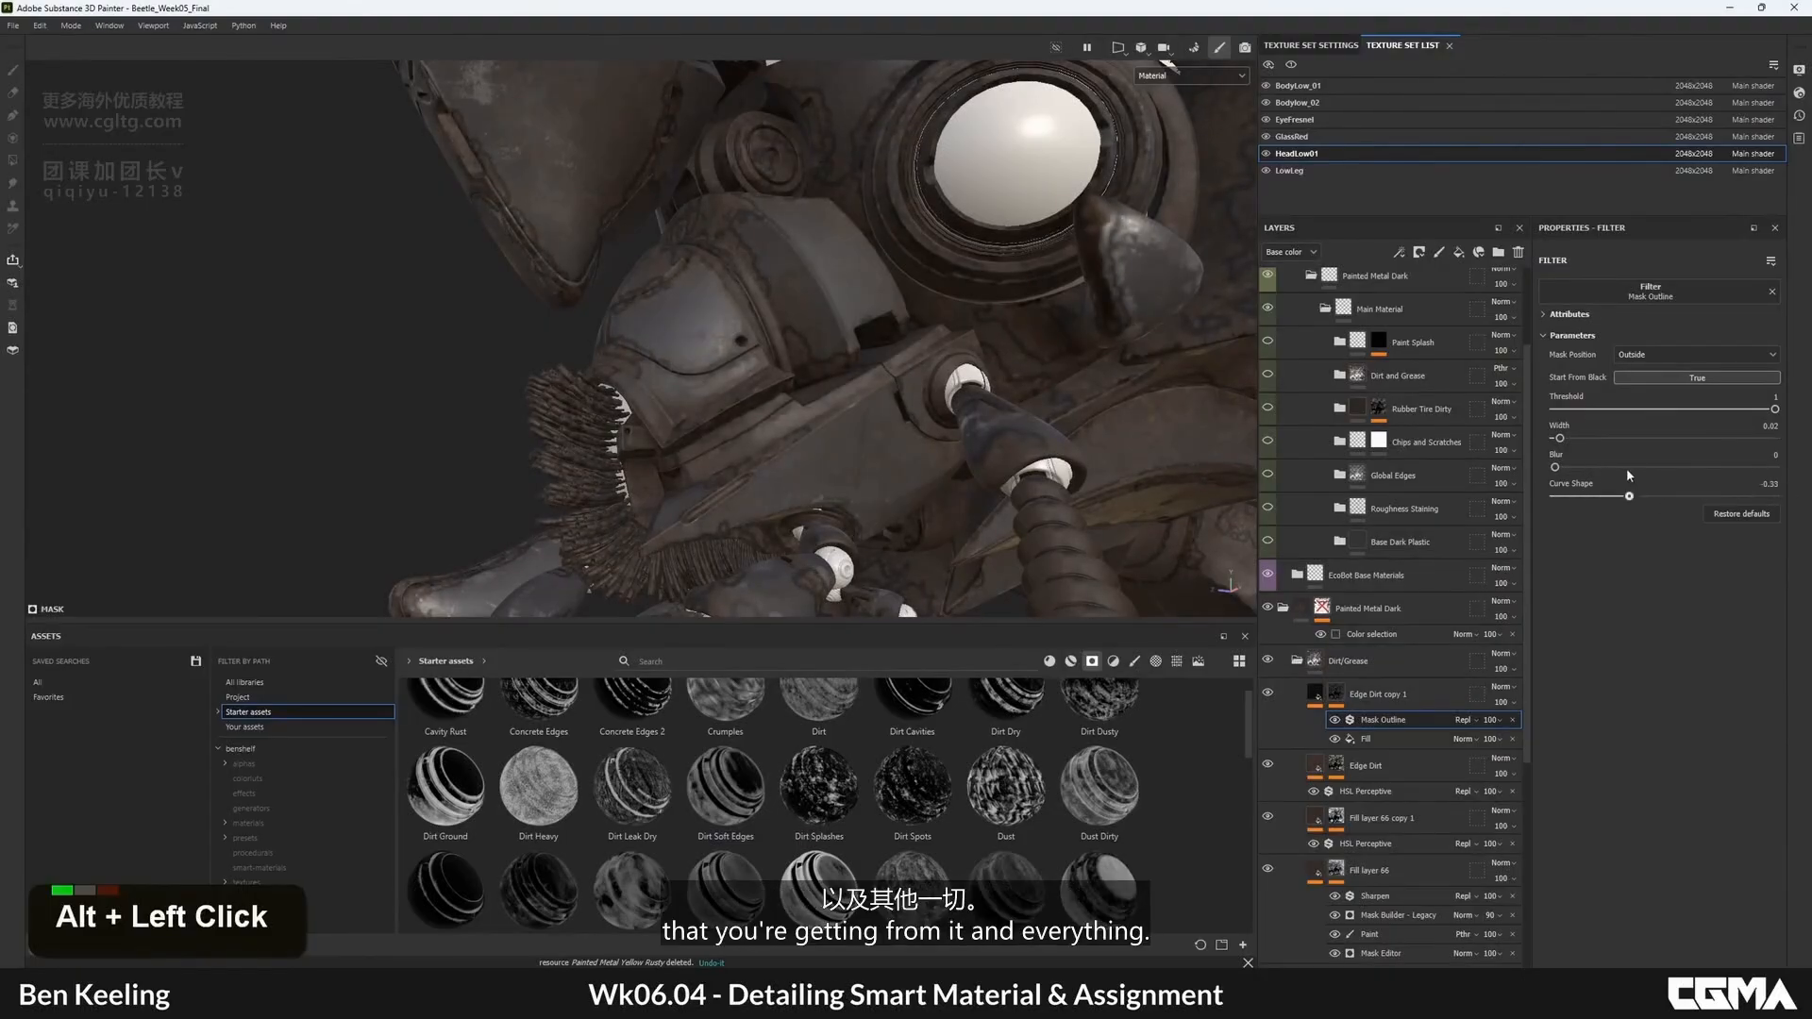
# - Show the Edge Dirt copy's mask, add a filter above Mask Outline, search for "contr" and assign Contrast Luminosity
pyautogui.keyDown('alt'); pyautogui.click(1341, 695); pyautogui.keyUp('alt')
pyautogui.keyDown('alt'); pyautogui.moveTo(808, 325); pyautogui.dragTo(796, 375, button='right'); pyautogui.keyUp('alt')
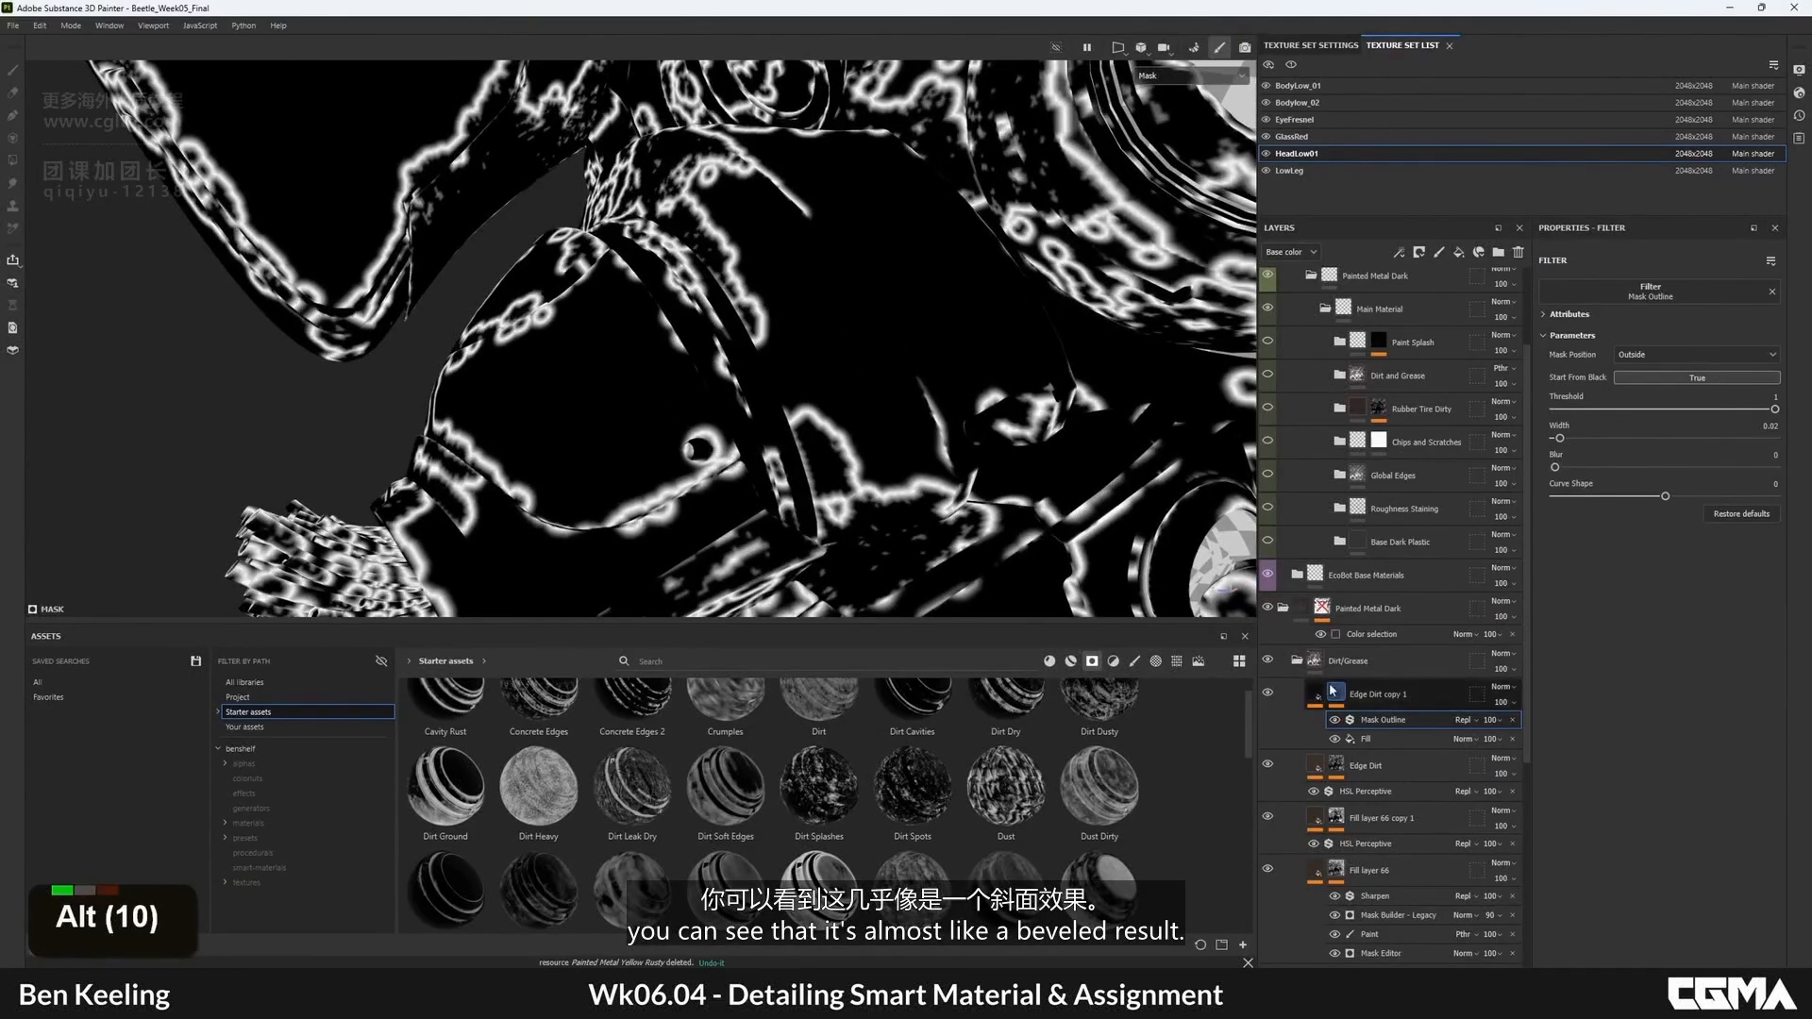
pyautogui.rightClick(1334, 694)
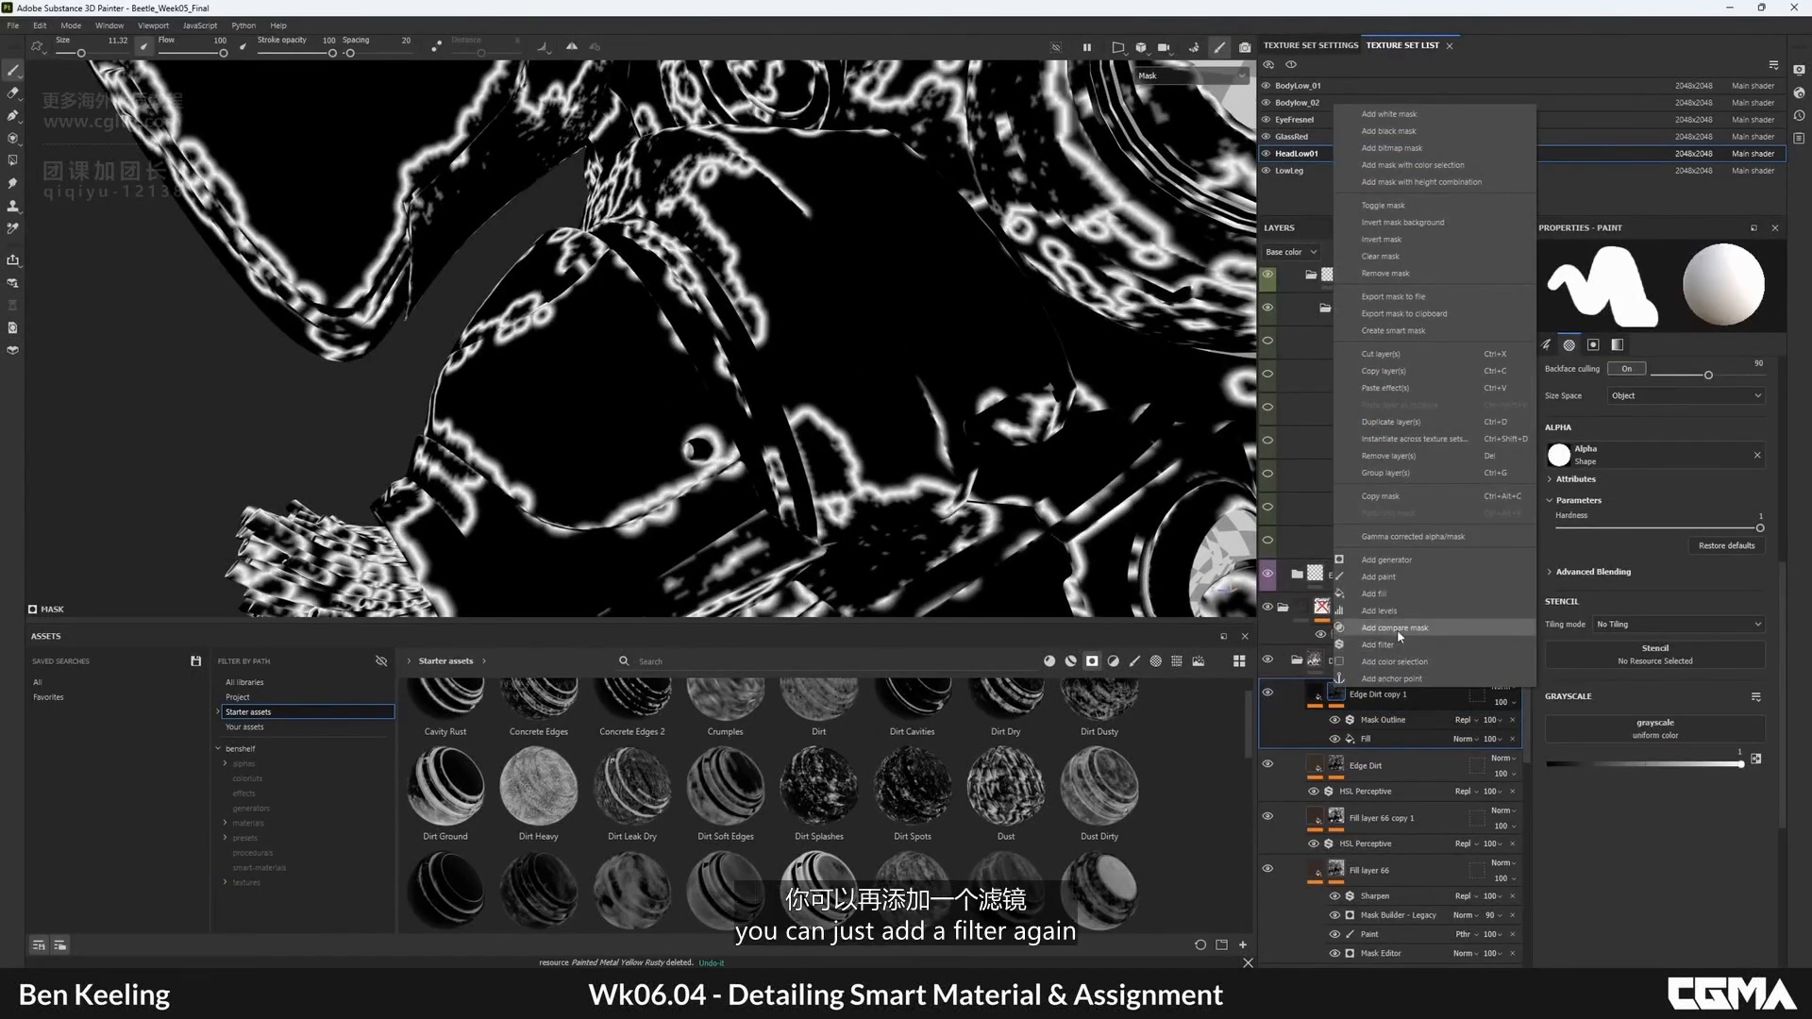
pyautogui.click(1388, 646)
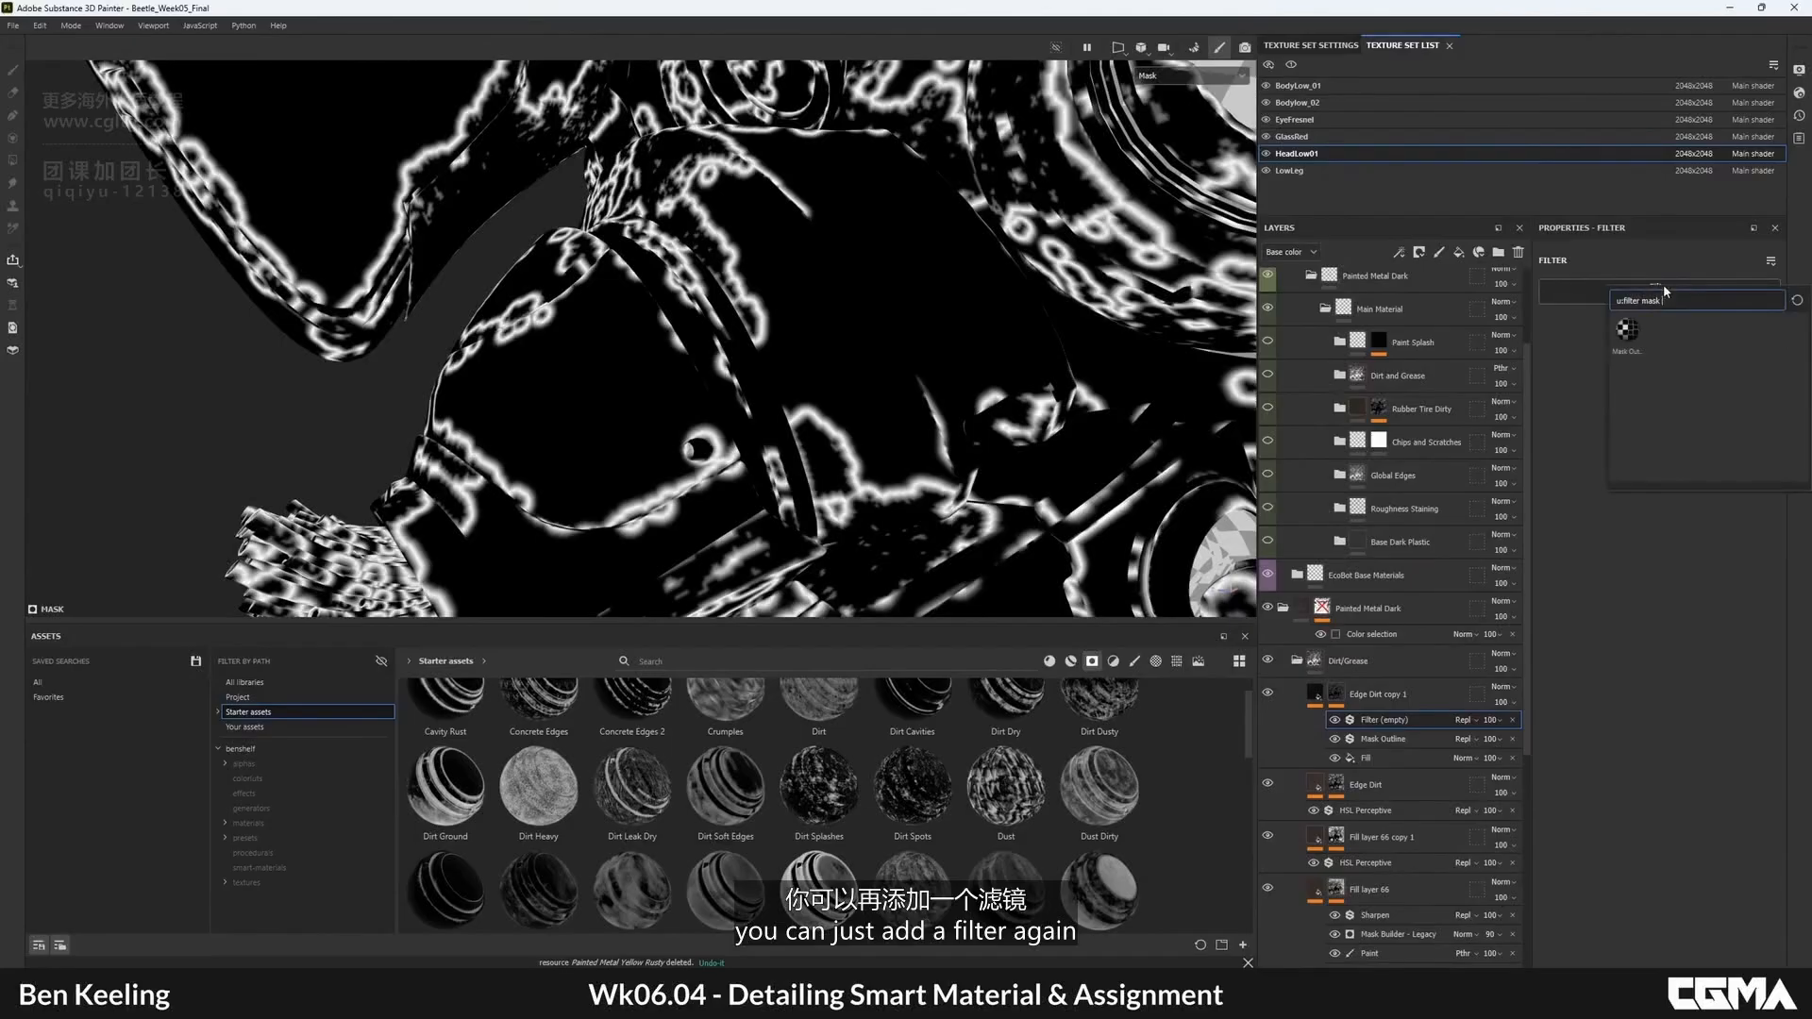
pyautogui.press('BackSpace')
pyautogui.press('BackSpace')
pyautogui.press('BackSpace')
pyautogui.press('BackSpace')
pyautogui.press('BackSpace')
pyautogui.write('c')
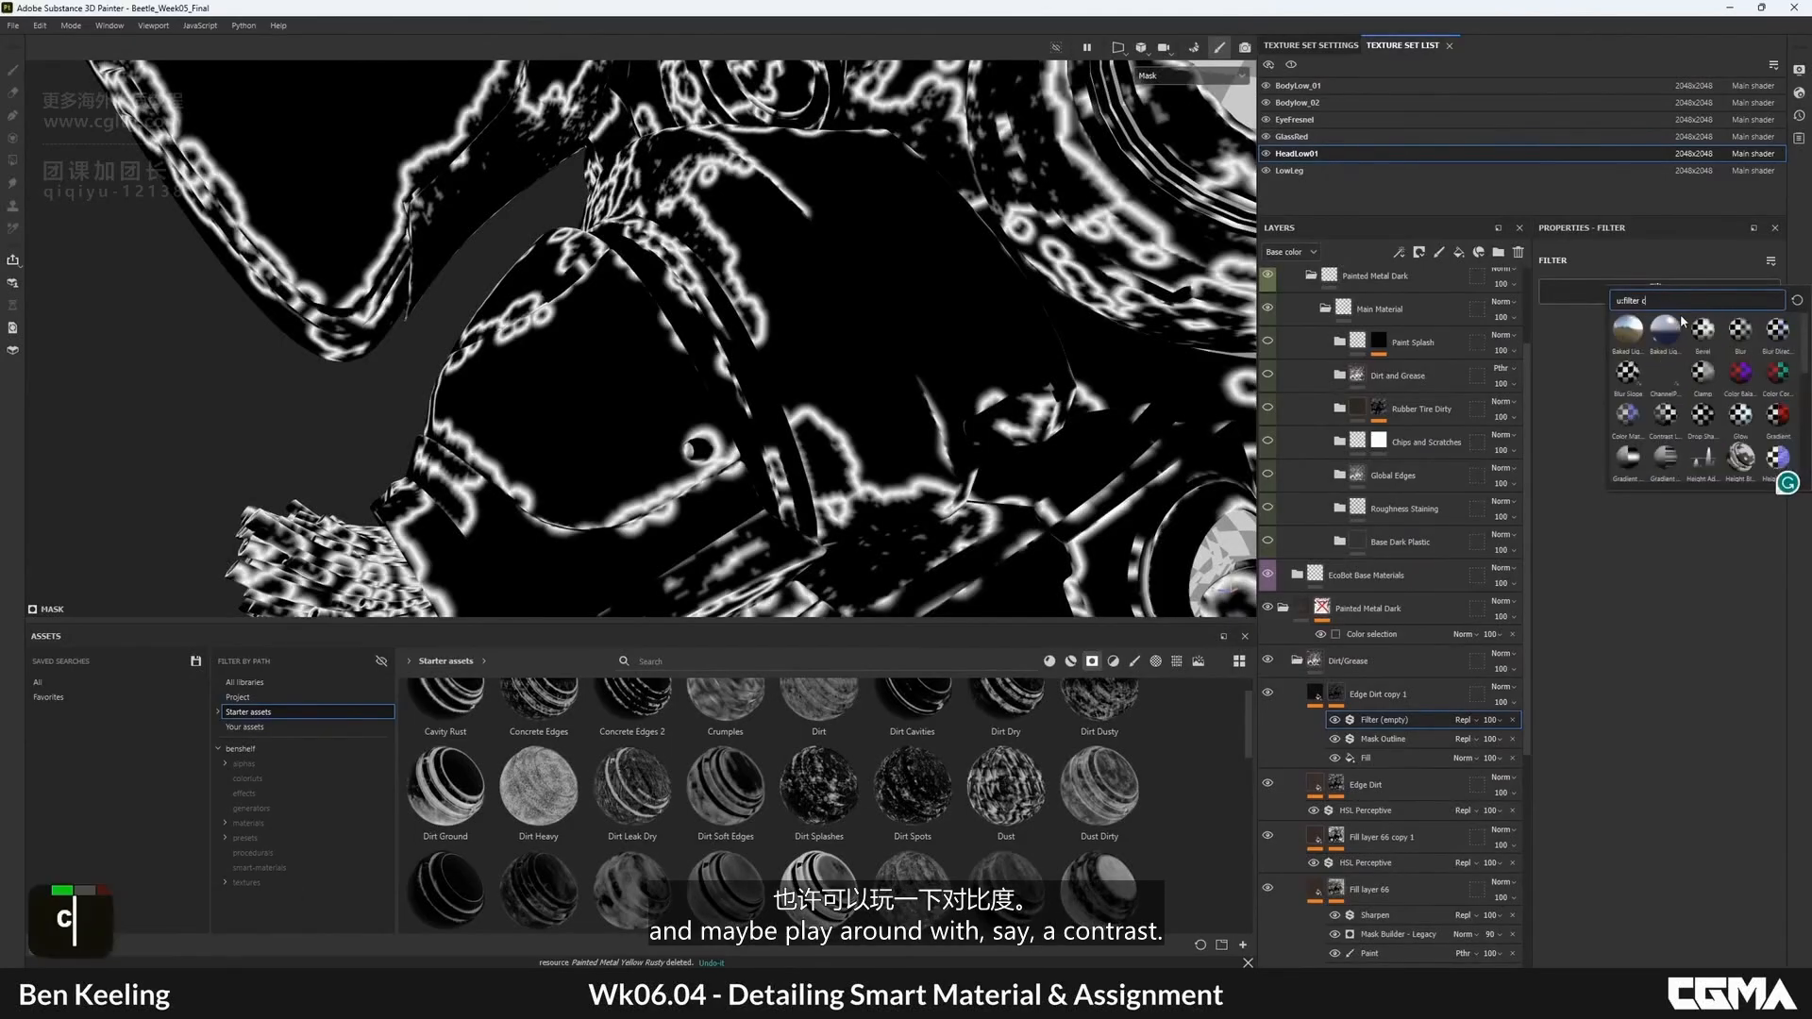
pyautogui.write('o')
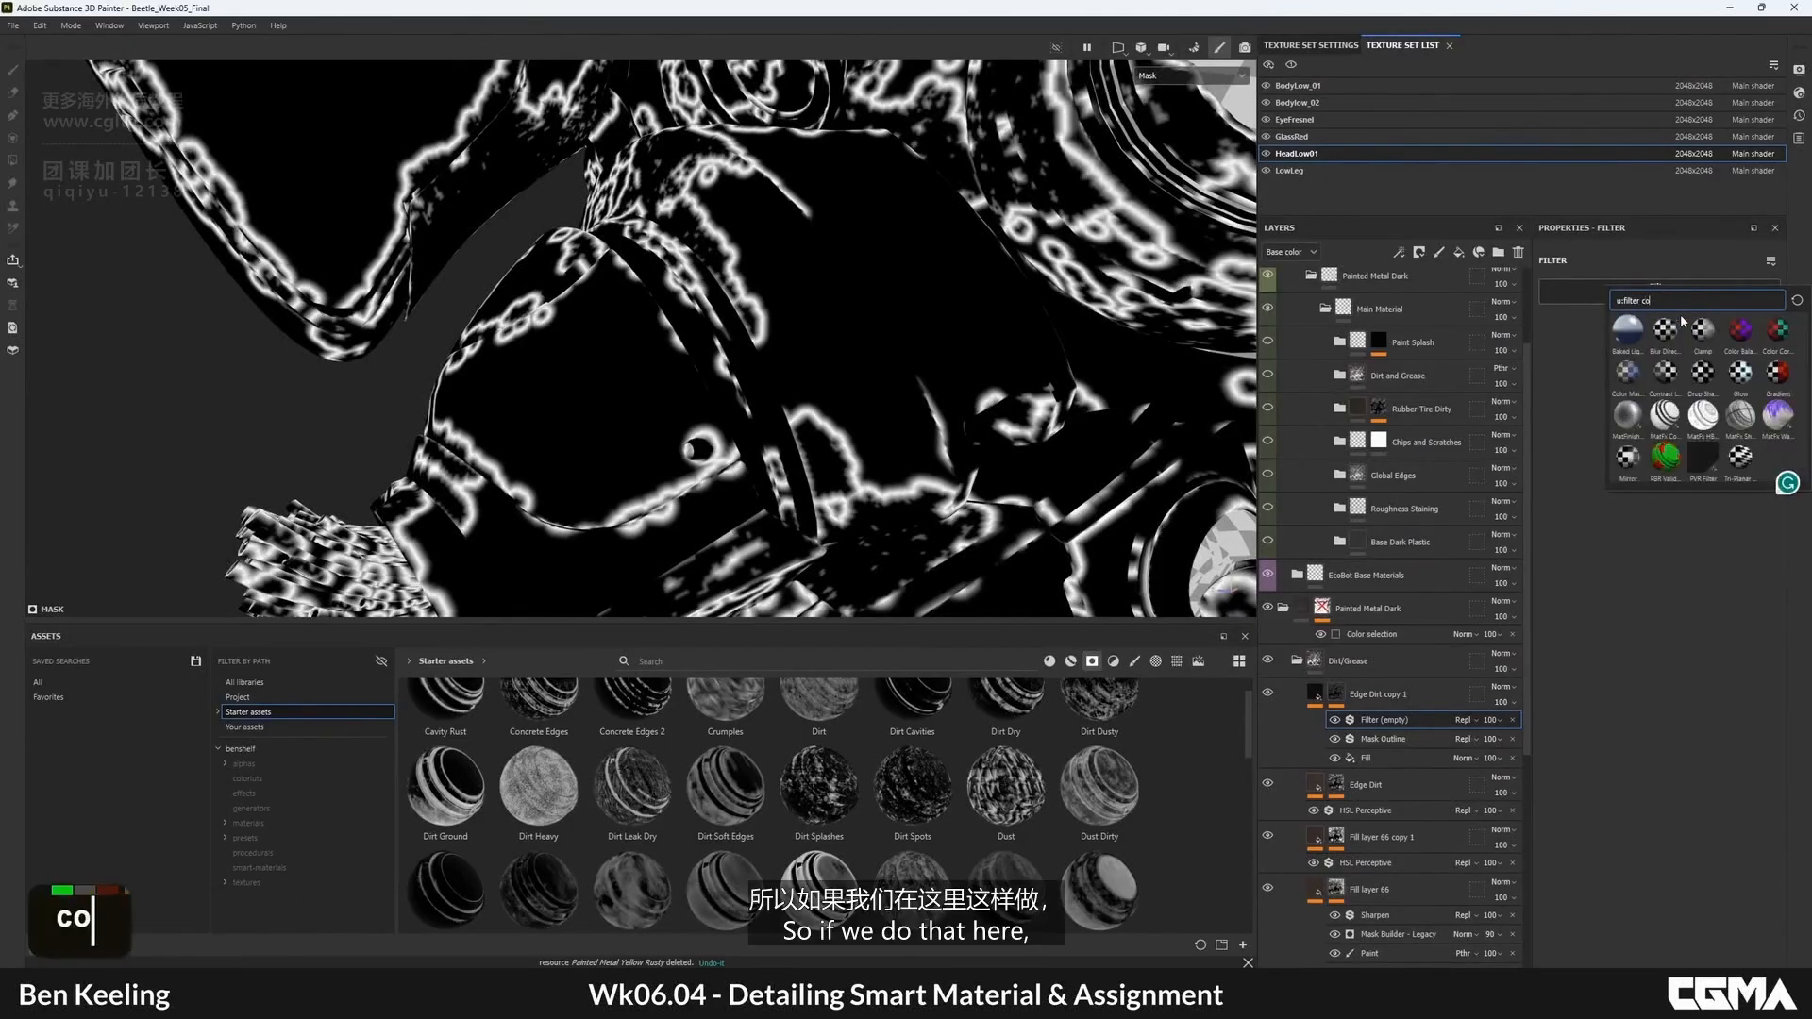
pyautogui.write('ntr')
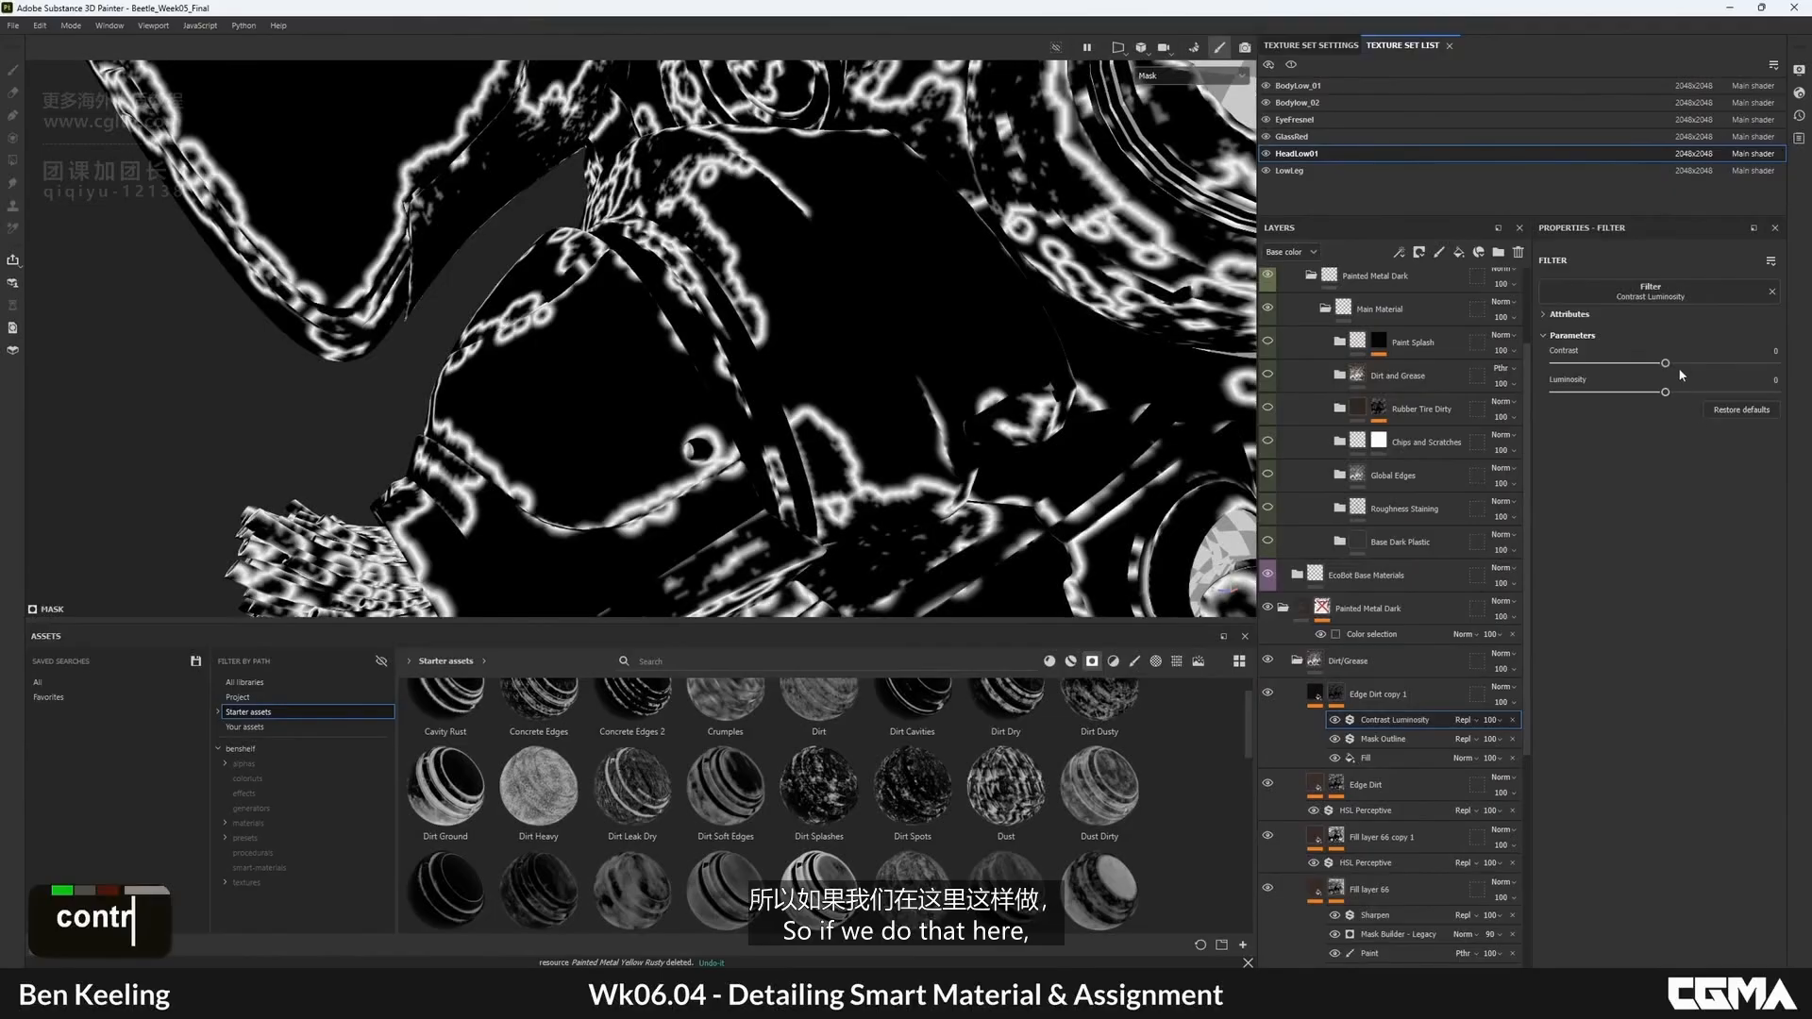
# - Set the Contrast Luminosity filter's contrast to 1 and check the thickened outlines on the head in material display
pyautogui.moveTo(1667, 363); pyautogui.dragTo(1806, 364)
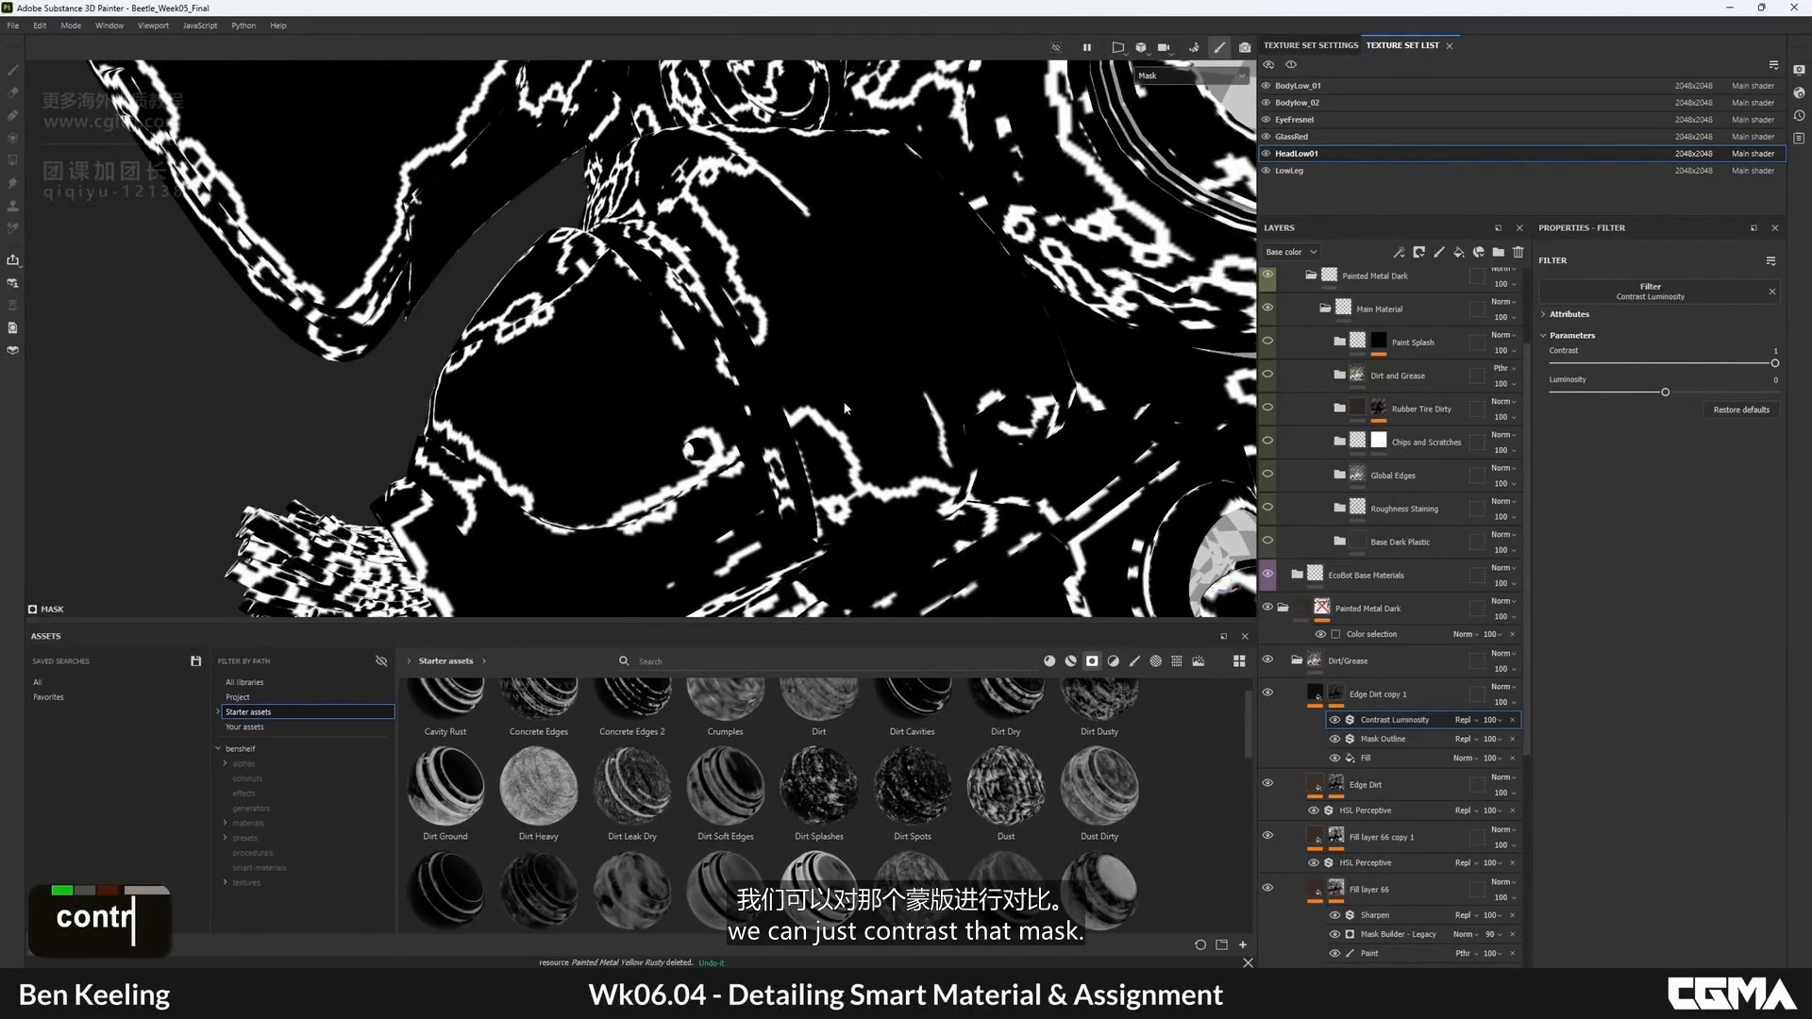
pyautogui.press('m')
pyautogui.keyDown('alt'); pyautogui.moveTo(882, 428); pyautogui.dragTo(829, 433); pyautogui.keyUp('alt')
pyautogui.keyDown('alt'); pyautogui.moveTo(830, 433); pyautogui.dragTo(903, 321, button='right'); pyautogui.keyUp('alt')
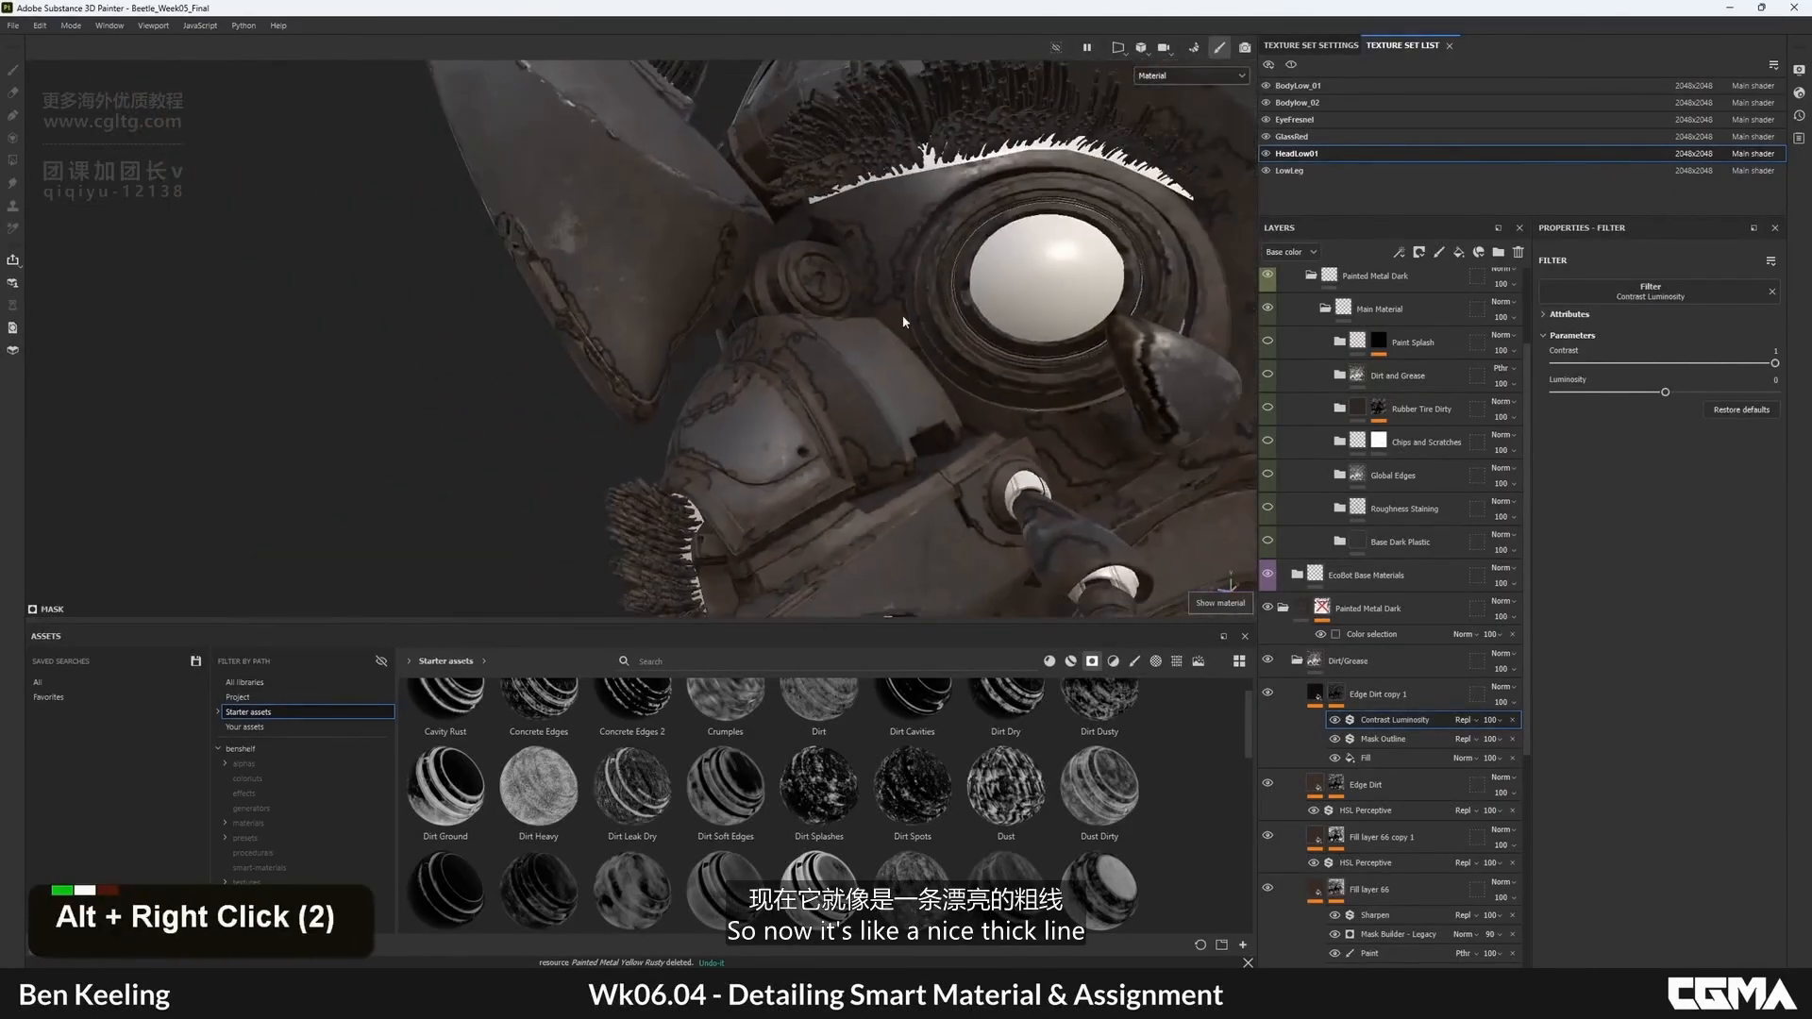
pyautogui.keyDown('alt'); pyautogui.moveTo(904, 321); pyautogui.dragTo(836, 333); pyautogui.keyUp('alt')
pyautogui.keyDown('alt'); pyautogui.moveTo(982, 337); pyautogui.dragTo(948, 344); pyautogui.keyUp('alt')
pyautogui.keyDown('alt'); pyautogui.moveTo(948, 343); pyautogui.dragTo(892, 351, button='middle'); pyautogui.keyUp('alt')
pyautogui.keyDown('alt'); pyautogui.moveTo(972, 368); pyautogui.dragTo(869, 441); pyautogui.keyUp('alt')
# - Copy Blur Slope and Grunge Map 007 from the Edge Dirt mask into the Edge Dirt copy's mask and check the head
pyautogui.rightClick(1367, 809)
pyautogui.click(1335, 788)
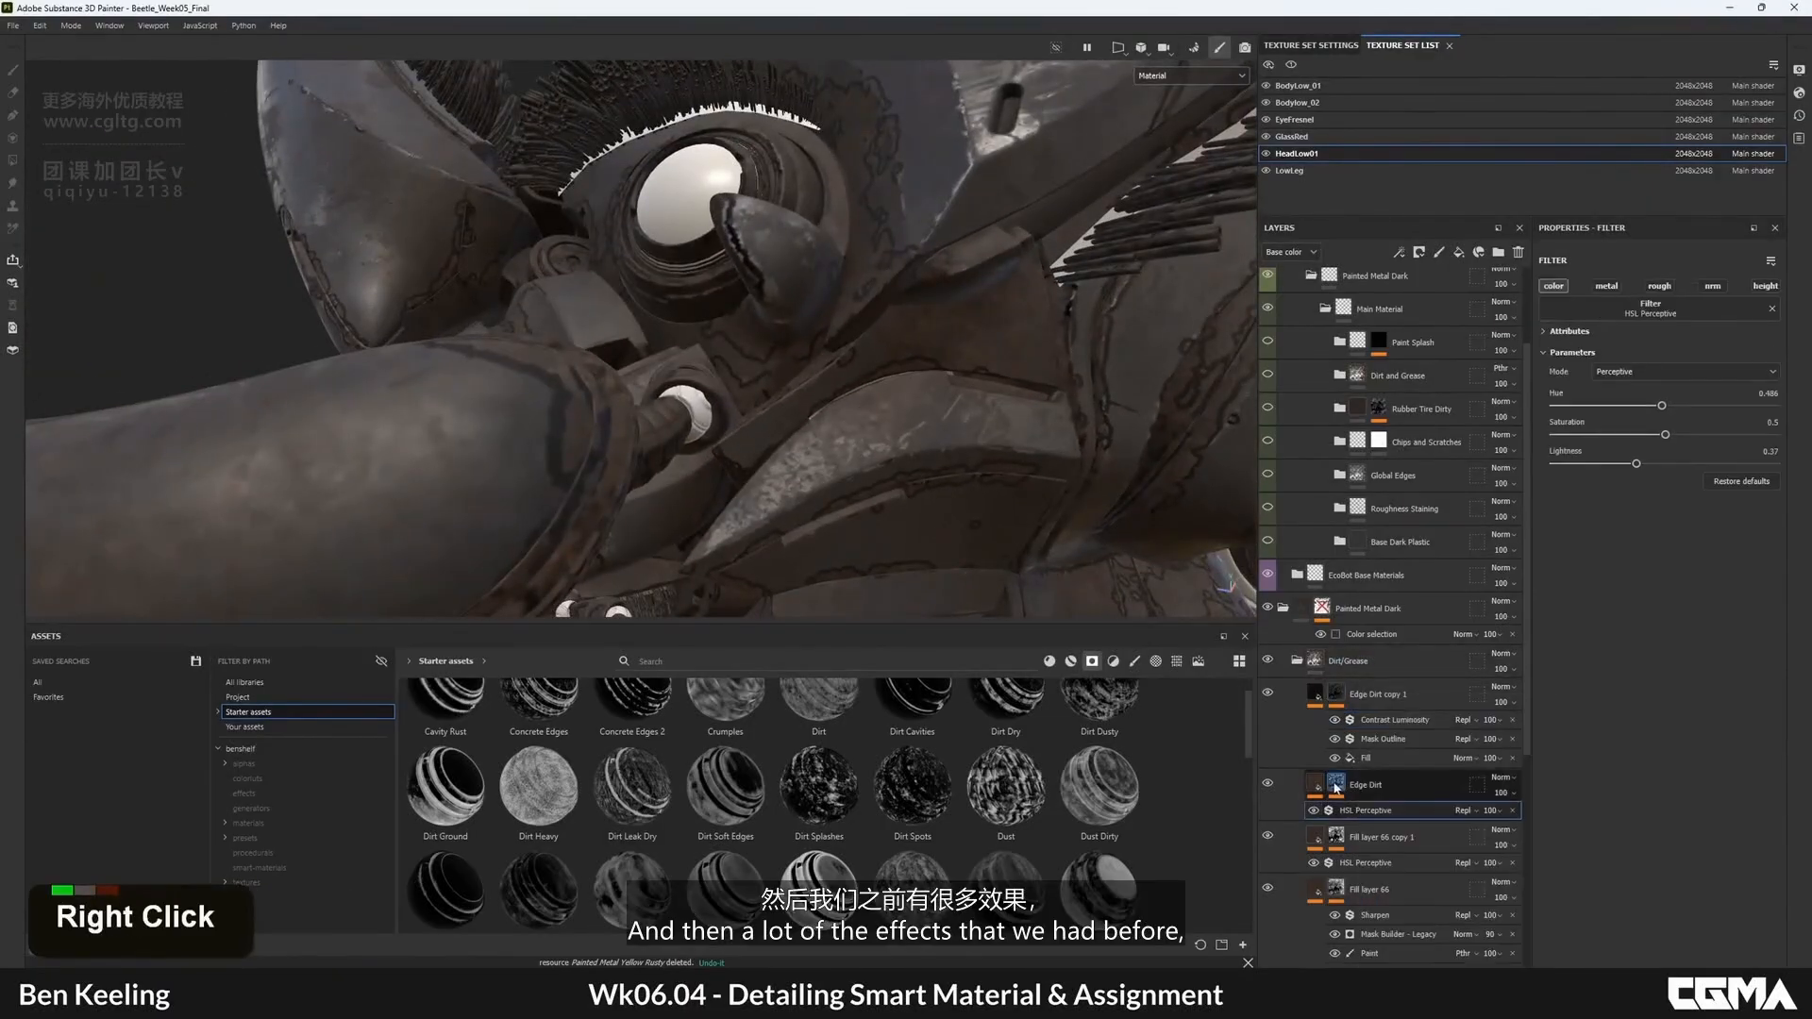
pyautogui.click(1337, 789)
pyautogui.doubleClick(1383, 827)
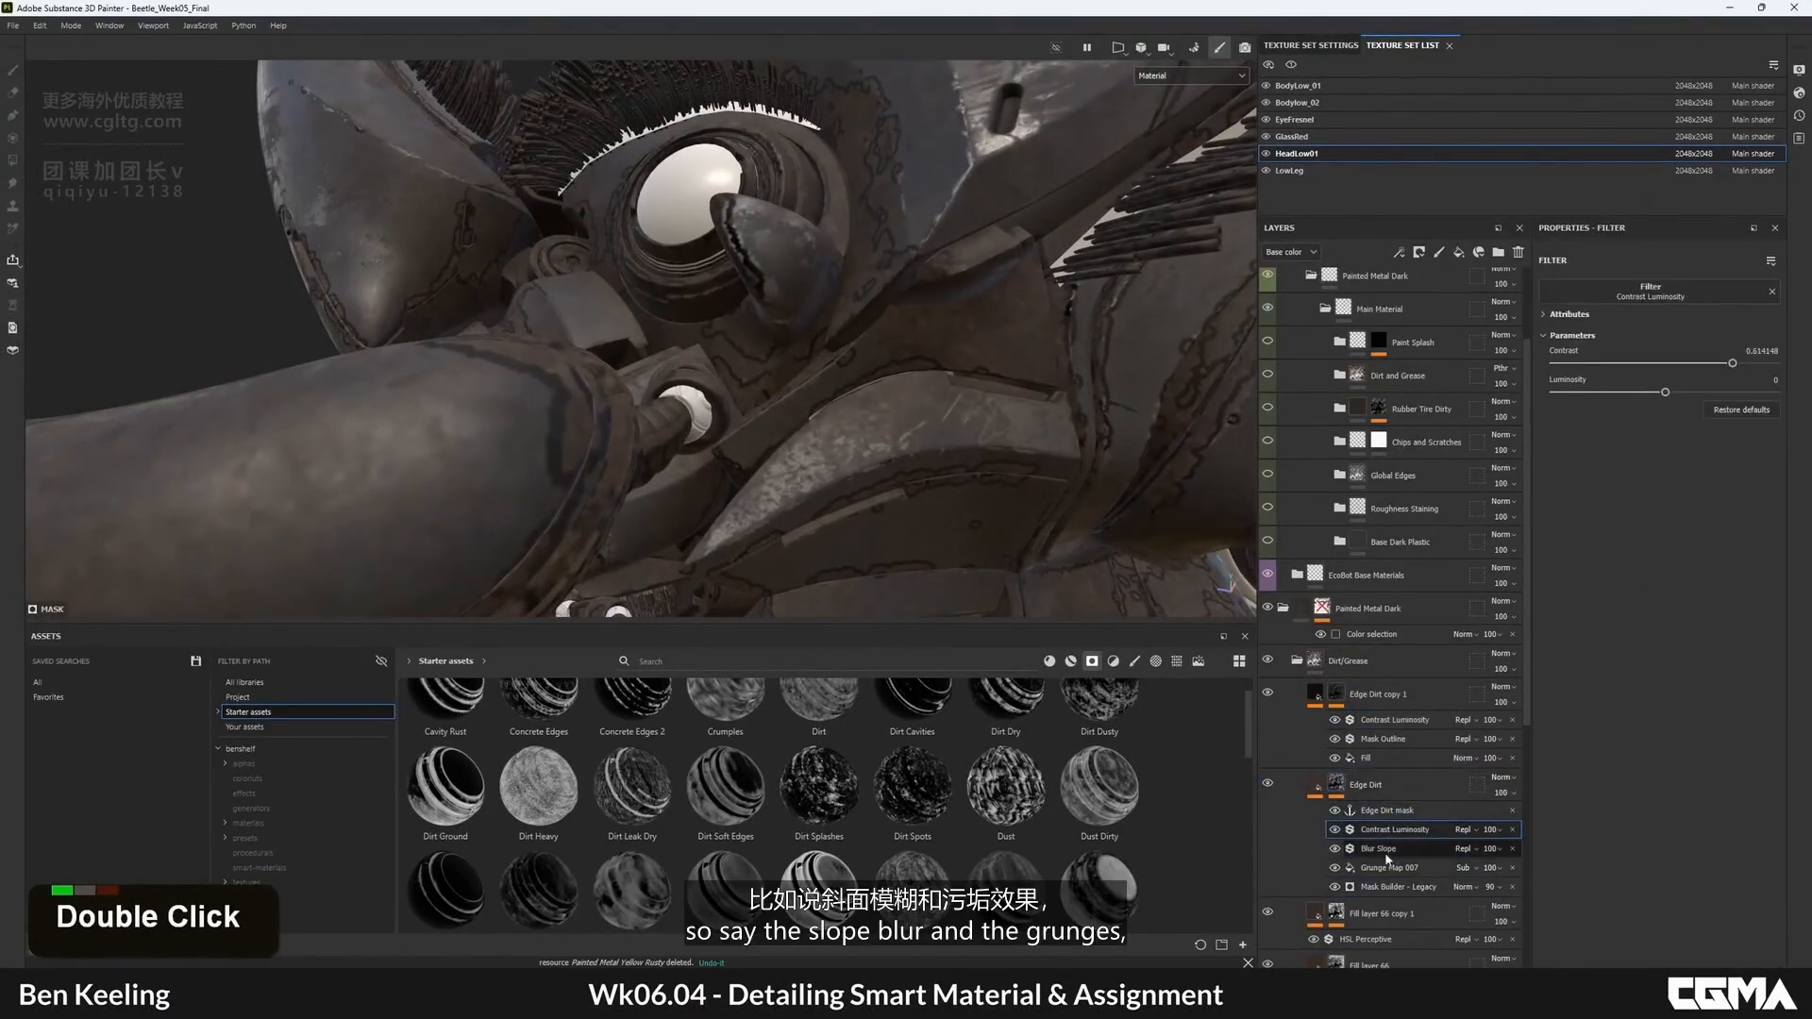
pyautogui.click(1379, 849)
pyautogui.keyDown('ctrl'); pyautogui.click(1395, 868); pyautogui.keyUp('ctrl')
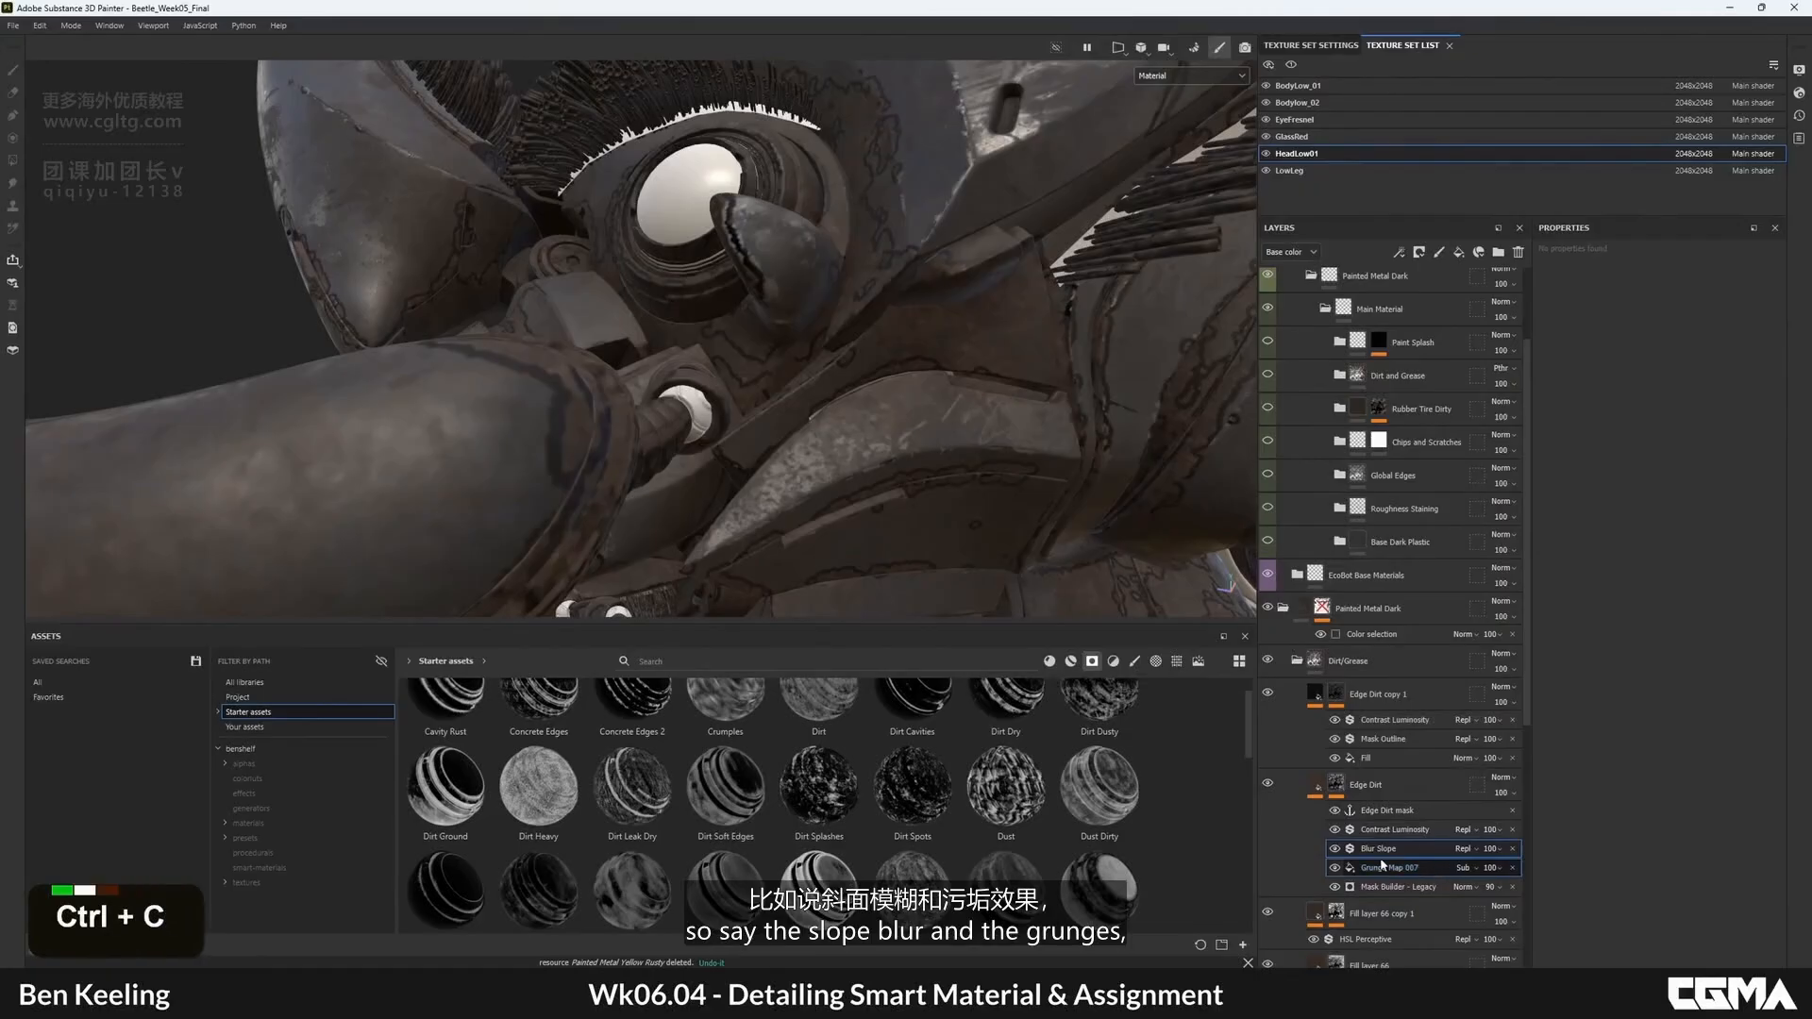
pyautogui.click(1337, 695)
pyautogui.hotkey('ctrl', 'v')
pyautogui.keyDown('alt'); pyautogui.moveTo(718, 396); pyautogui.dragTo(850, 434); pyautogui.keyUp('alt')
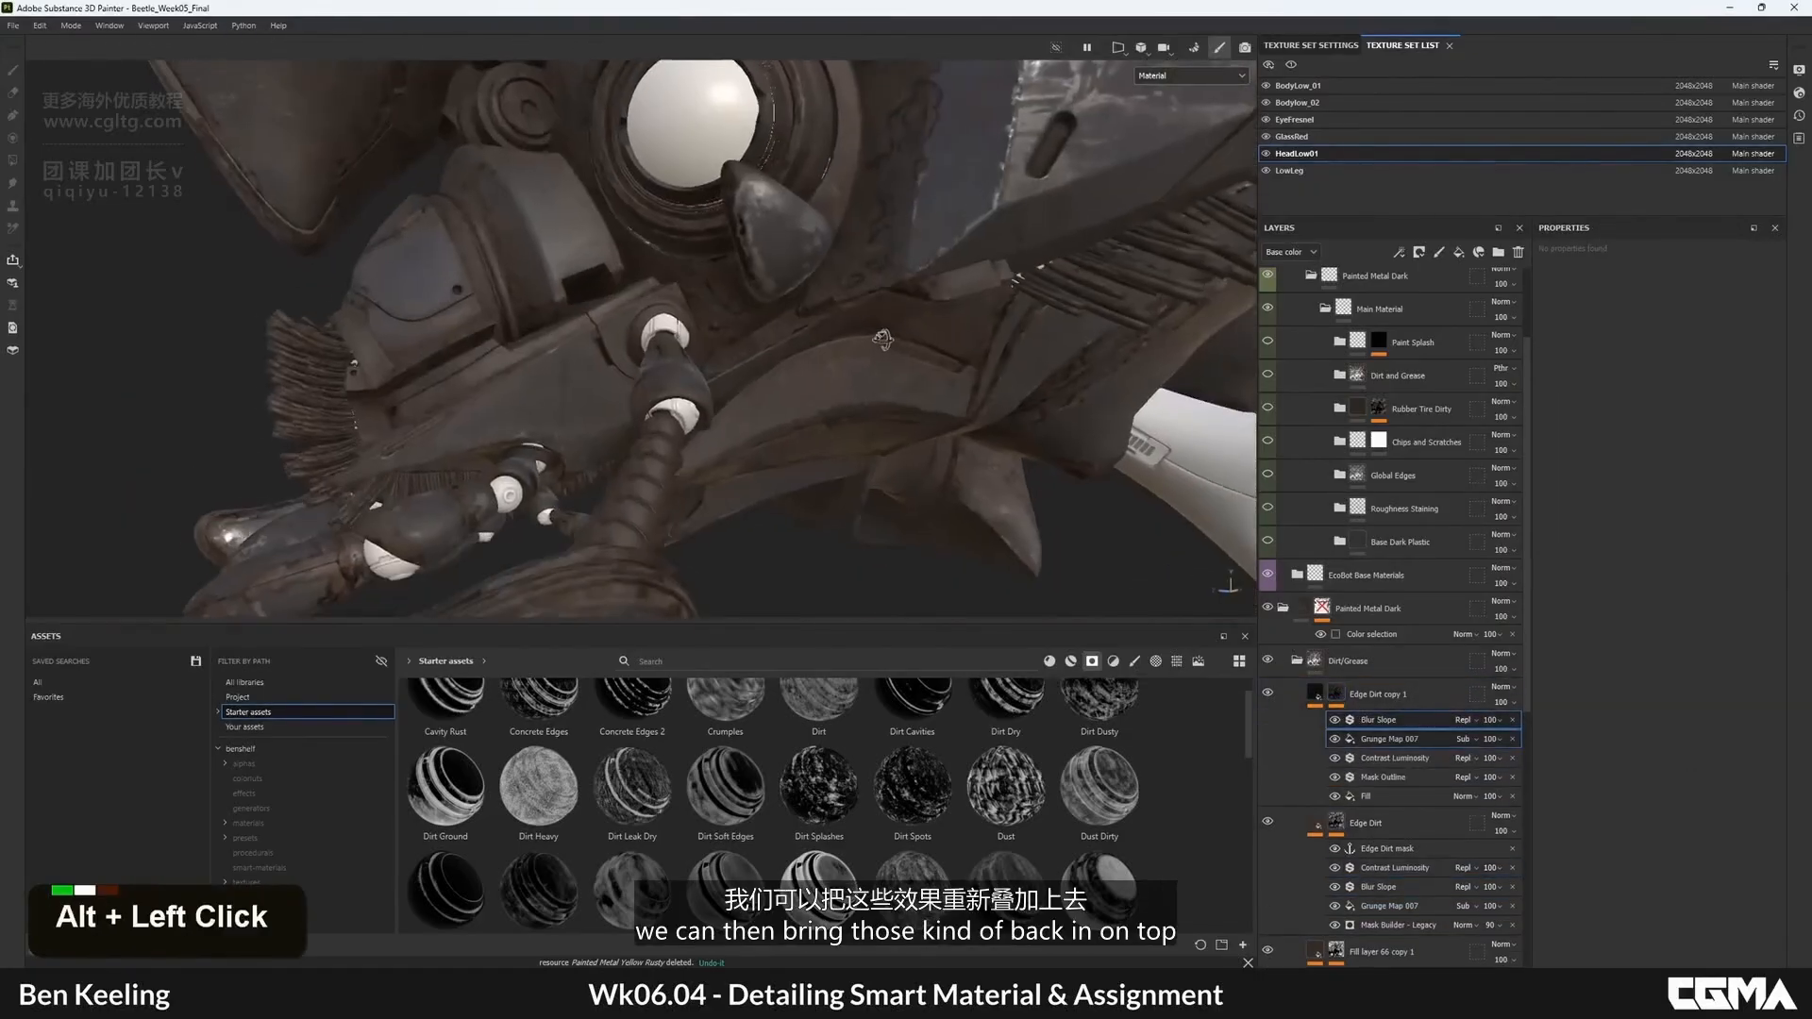
pyautogui.keyDown('alt'); pyautogui.moveTo(849, 434); pyautogui.dragTo(993, 497, button='middle'); pyautogui.keyUp('alt')
pyautogui.keyDown('alt'); pyautogui.moveTo(992, 498); pyautogui.dragTo(816, 340); pyautogui.keyUp('alt')
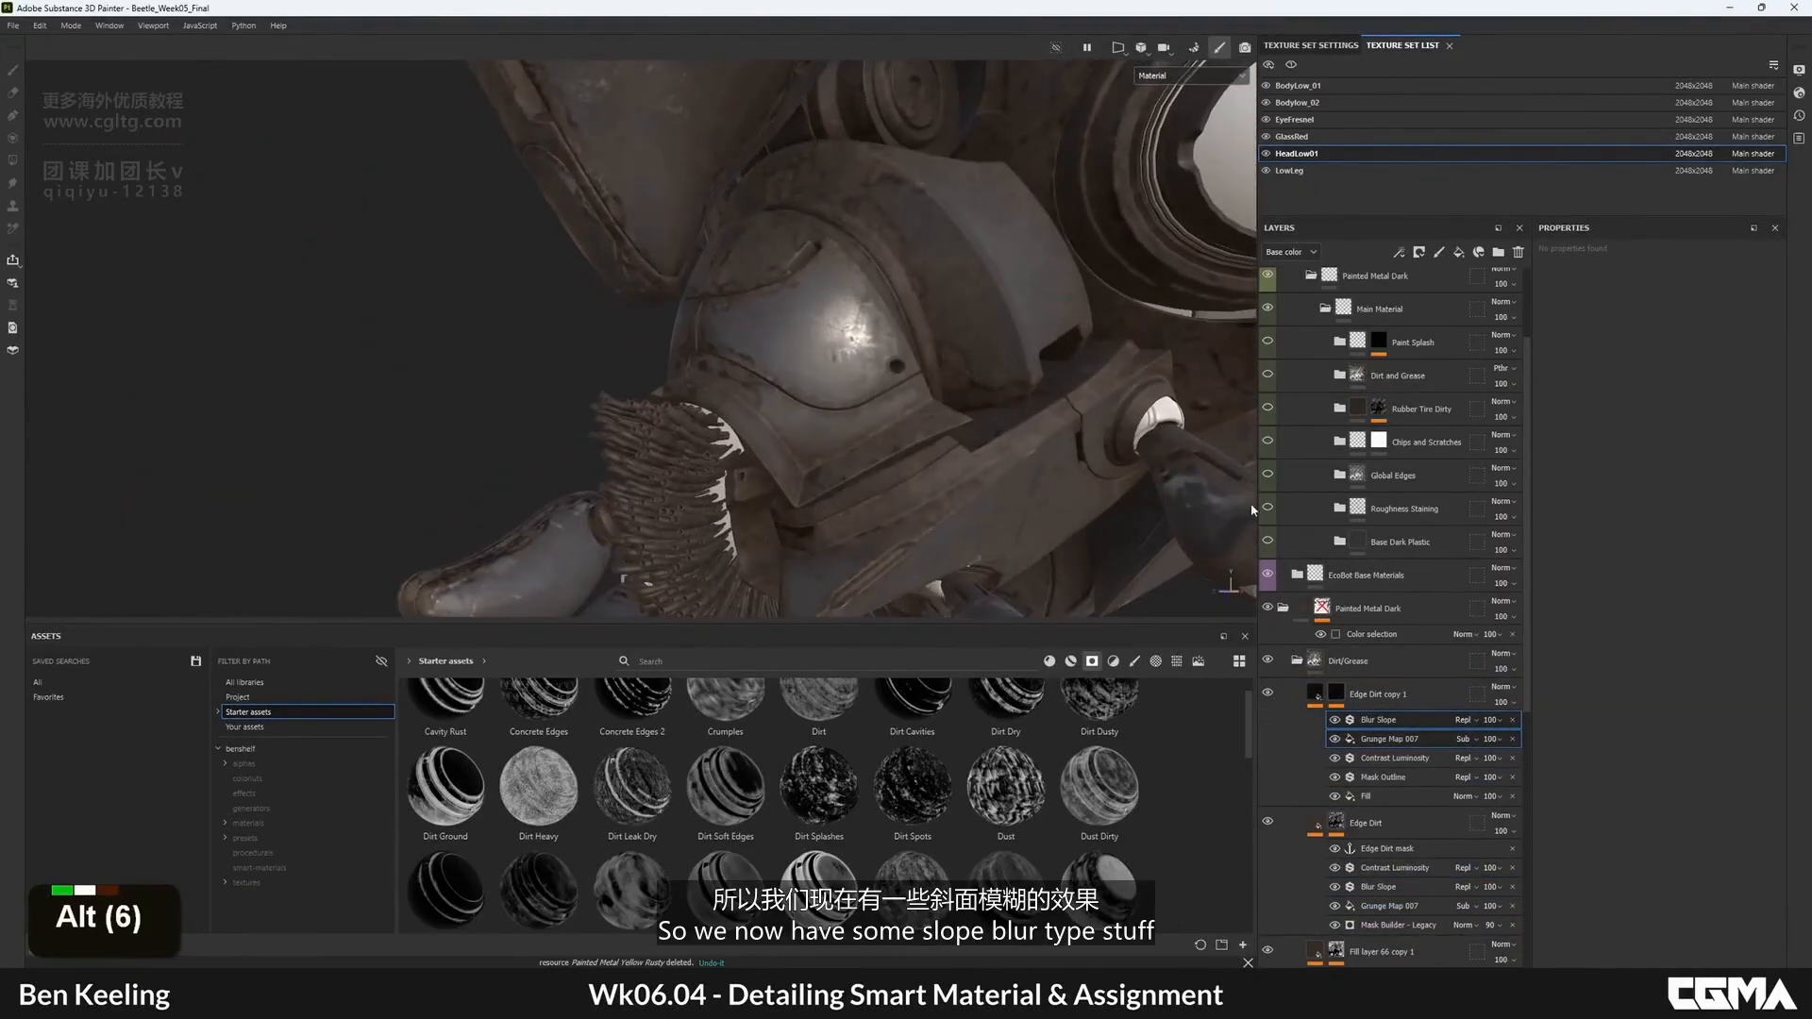
pyautogui.doubleClick(1334, 728)
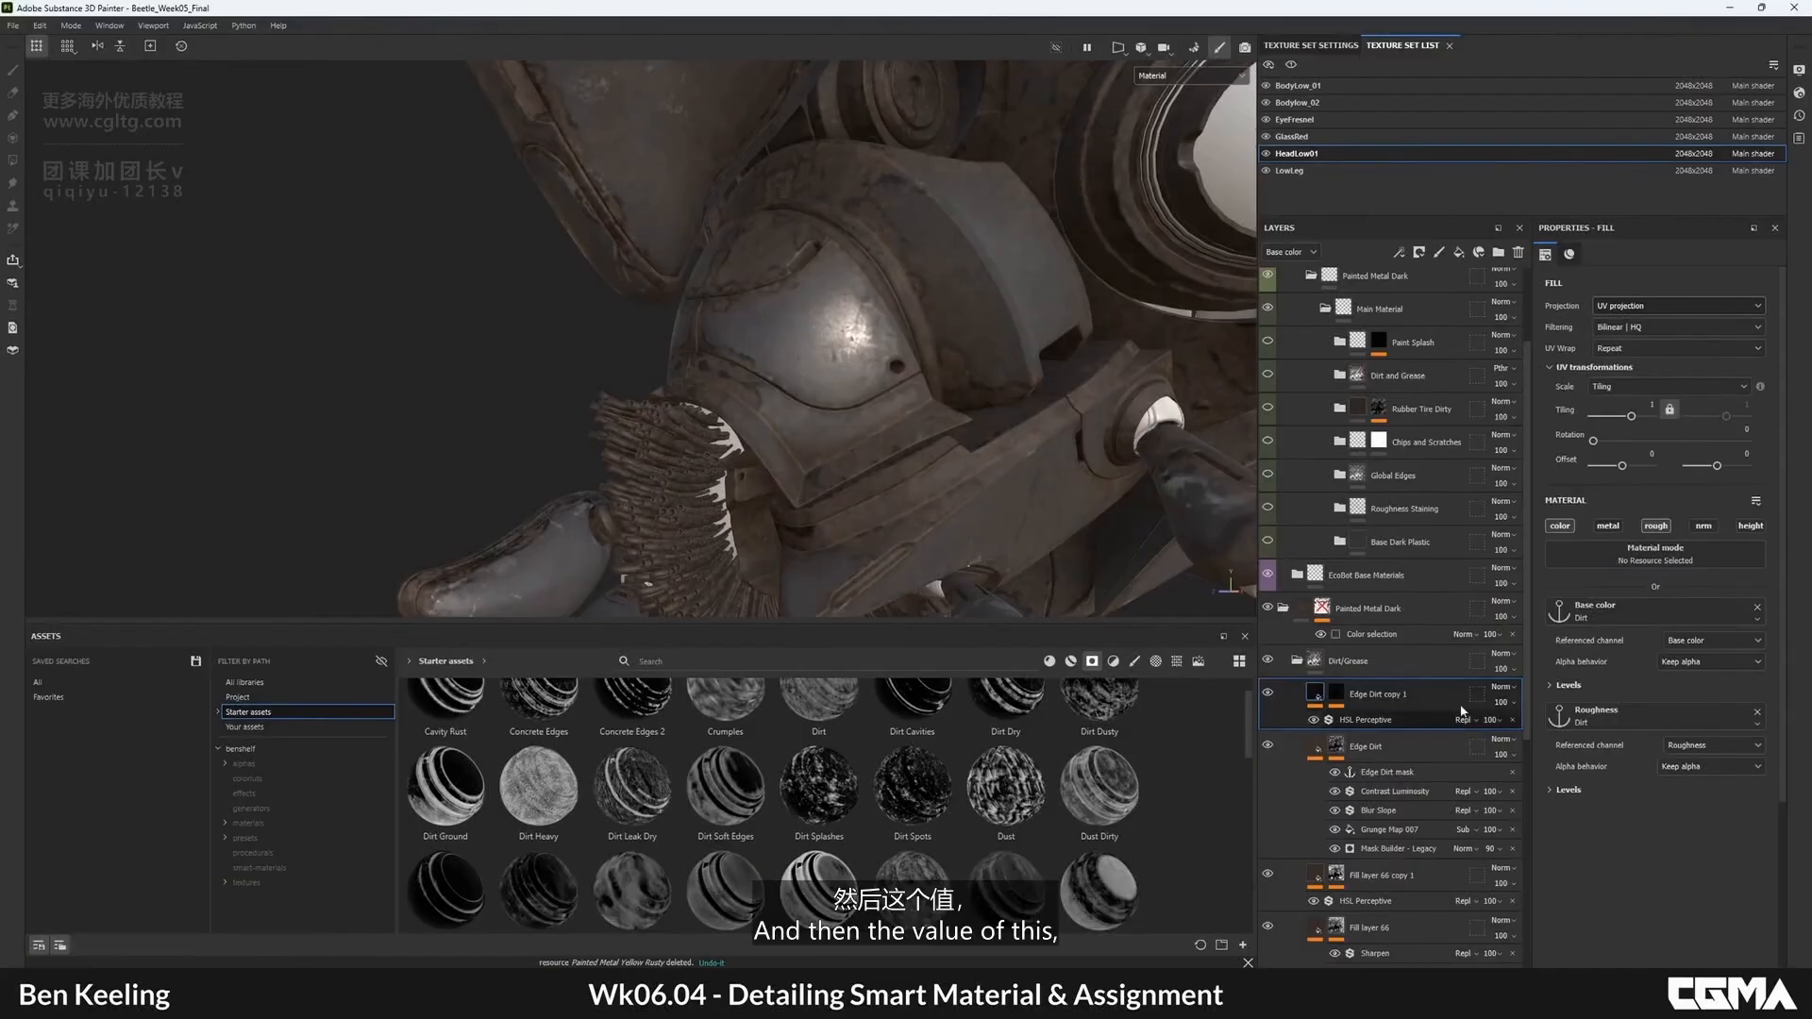
# - Set the Edge Dirt copy's HSL Perceptive lightness to 0.299 and saturation to 0.72, checking the side of the head
pyautogui.moveTo(1597, 463)
pyautogui.mouseDown()
pyautogui.moveTo(1639, 464)
pyautogui.moveTo(1623, 466)
pyautogui.mouseUp()
pyautogui.keyDown('alt'); pyautogui.moveTo(856, 354); pyautogui.dragTo(1548, 407, button='right'); pyautogui.keyUp('alt')
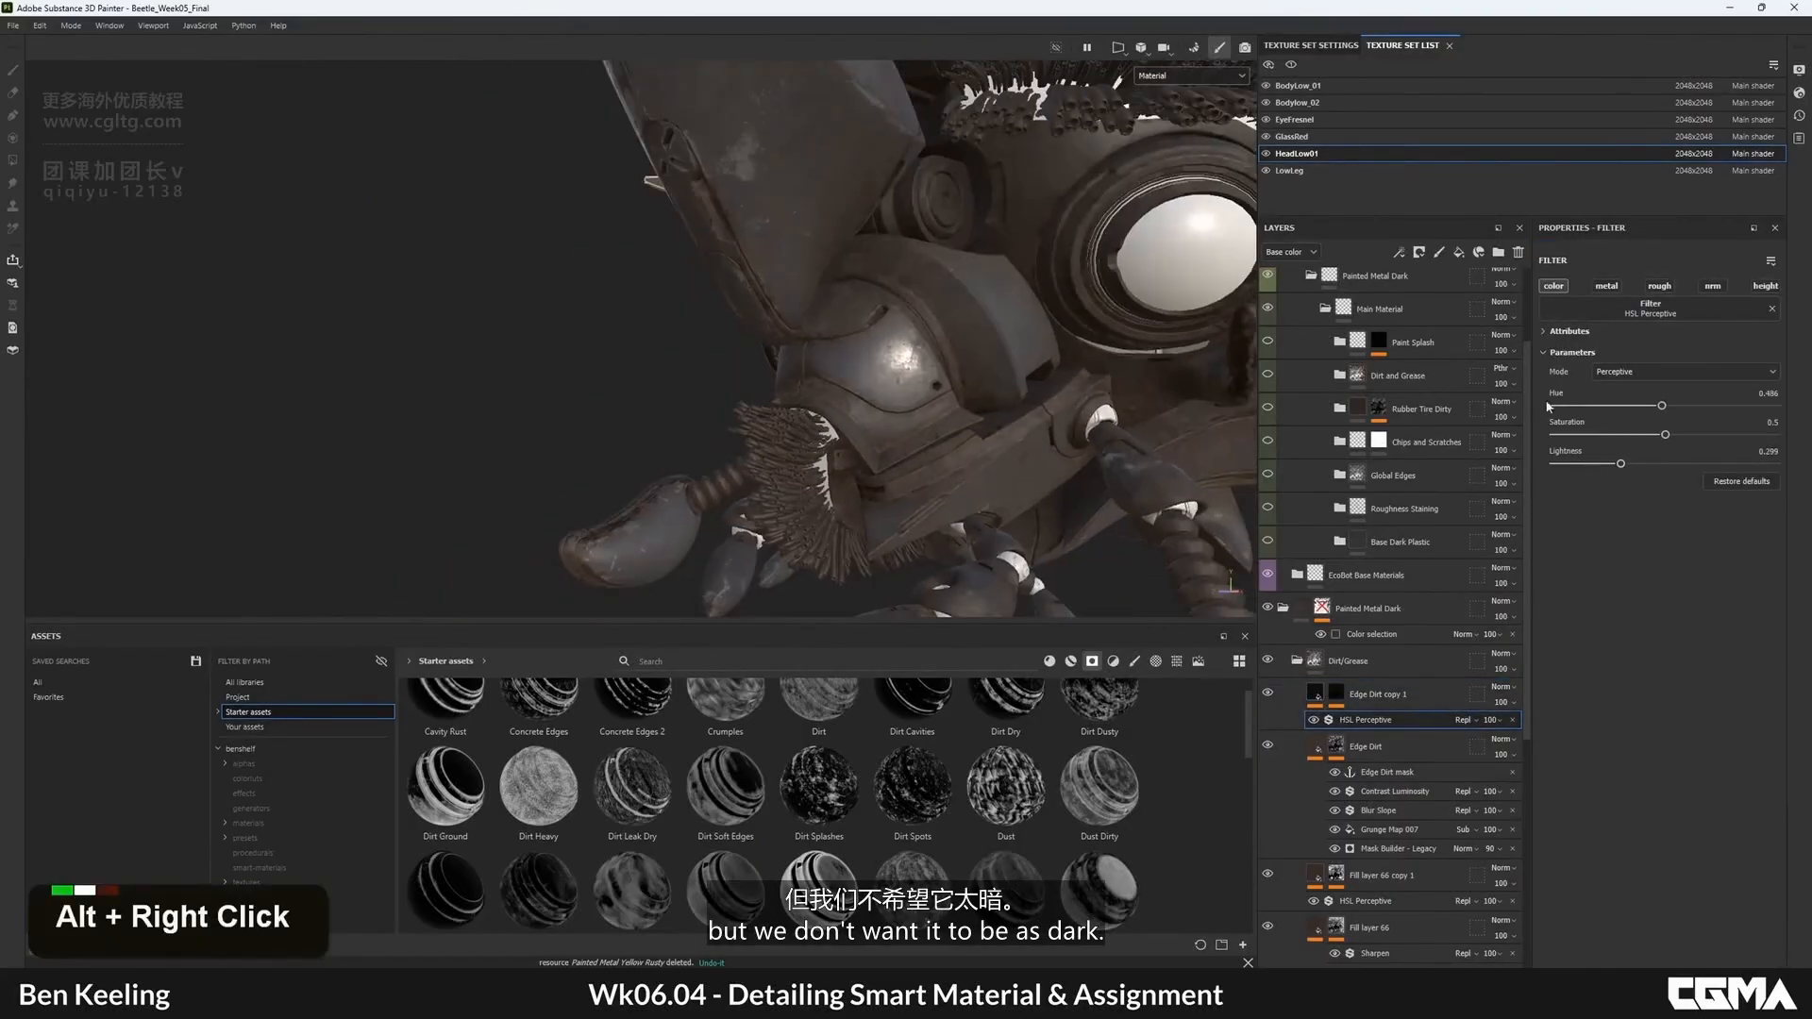
pyautogui.moveTo(1724, 435)
pyautogui.mouseDown()
pyautogui.moveTo(1661, 436)
pyautogui.moveTo(1723, 437)
pyautogui.mouseUp()
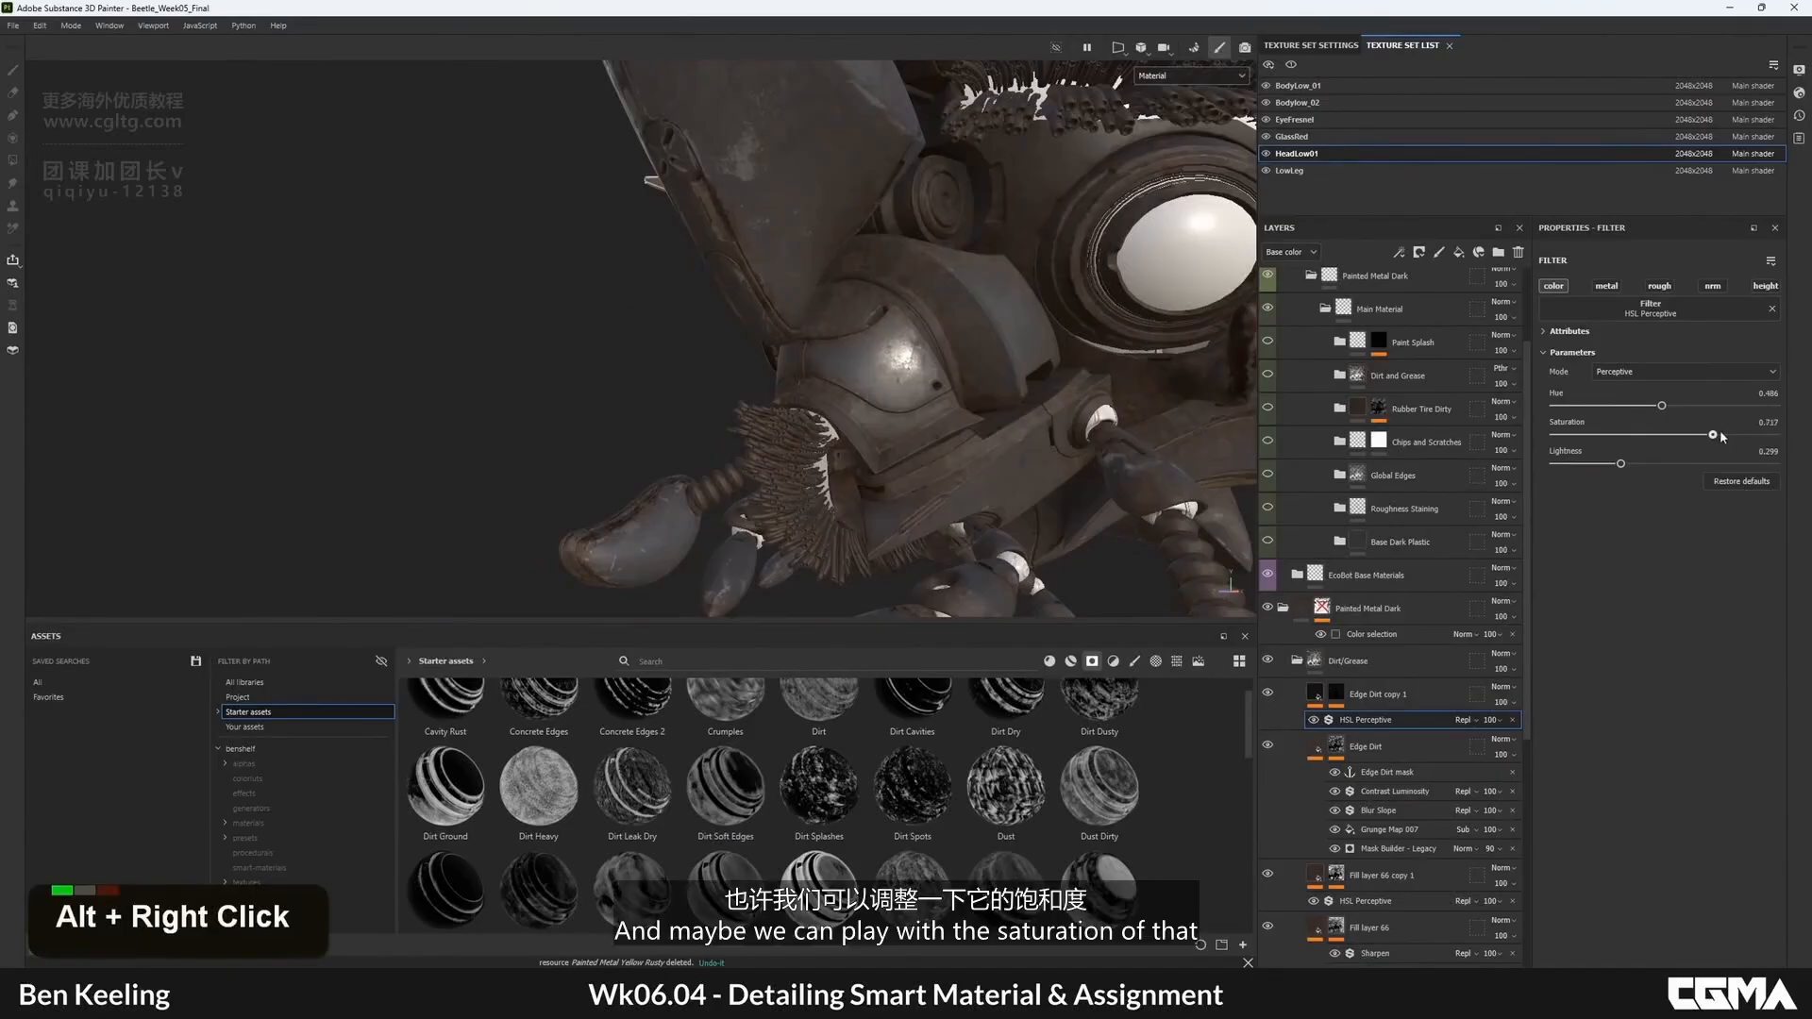
pyautogui.keyDown('alt'); pyautogui.moveTo(987, 314); pyautogui.dragTo(326, 364, button='middle'); pyautogui.keyUp('alt')
pyautogui.keyDown('alt'); pyautogui.moveTo(325, 364); pyautogui.dragTo(683, 347); pyautogui.keyUp('alt')
pyautogui.keyDown('alt'); pyautogui.moveTo(868, 342); pyautogui.dragTo(626, 257, button='middle'); pyautogui.keyUp('alt')
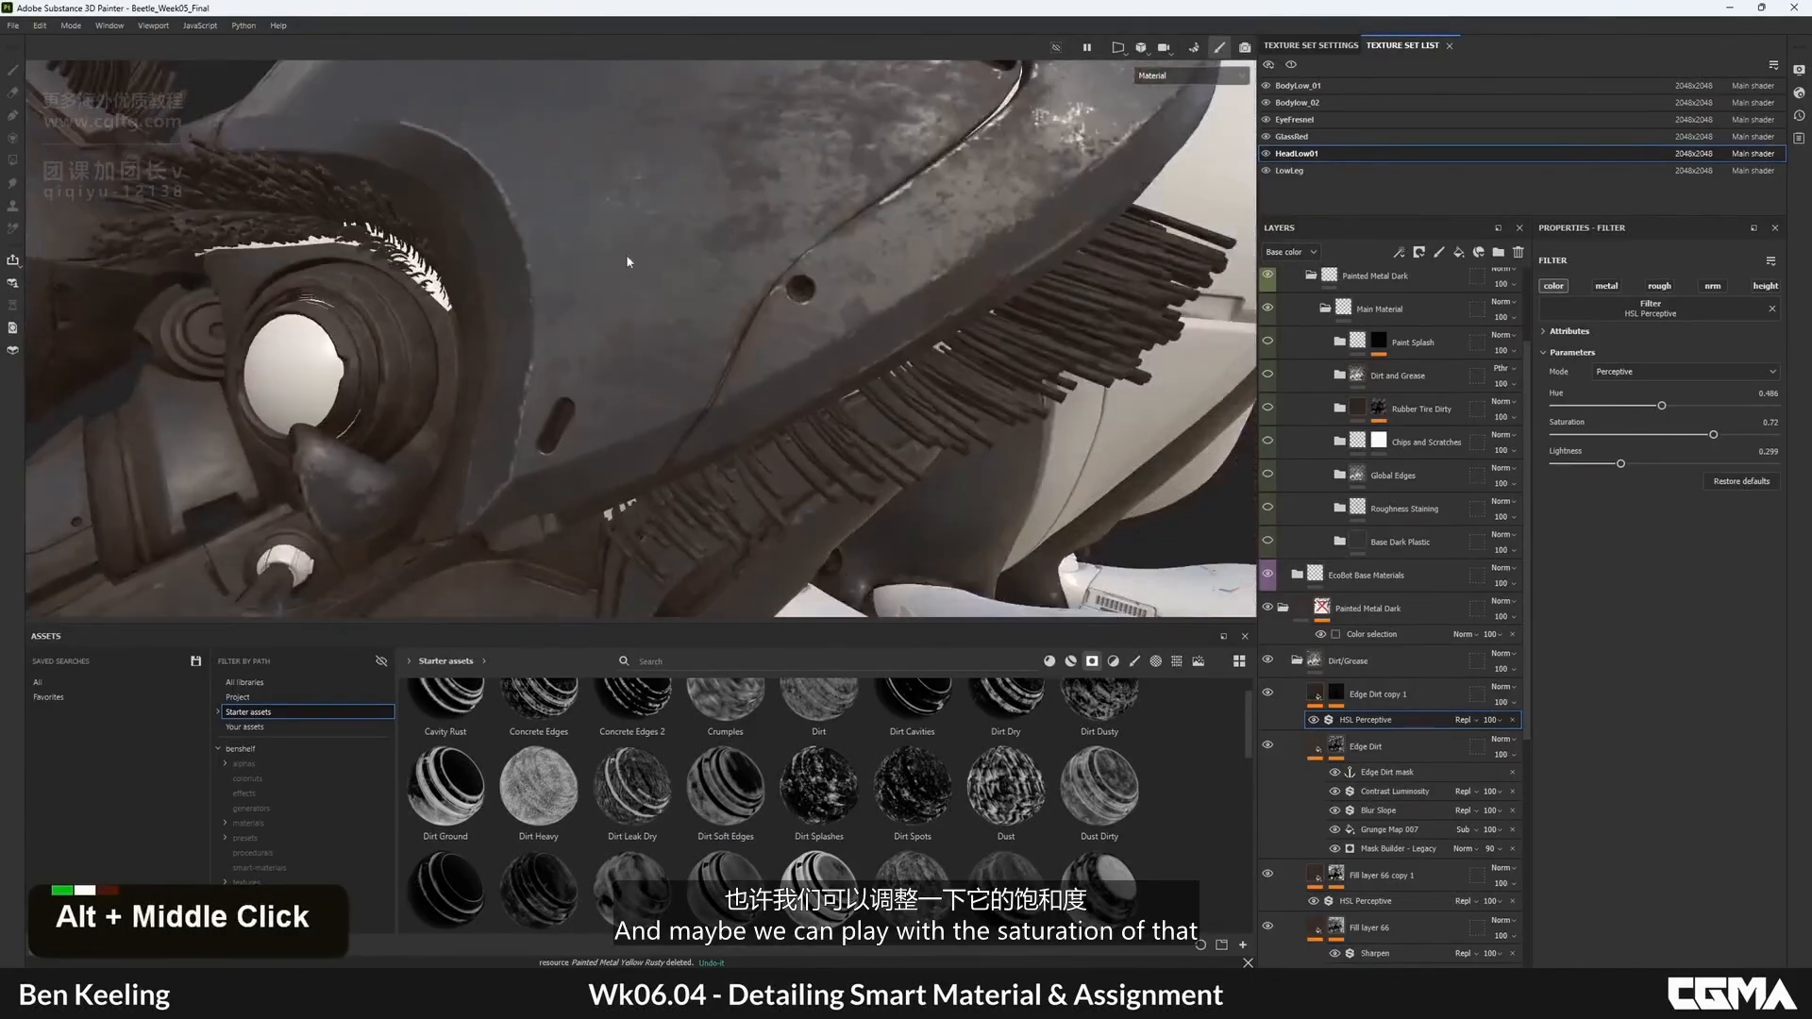
pyautogui.keyDown('alt'); pyautogui.moveTo(626, 257); pyautogui.dragTo(843, 415); pyautogui.keyUp('alt')
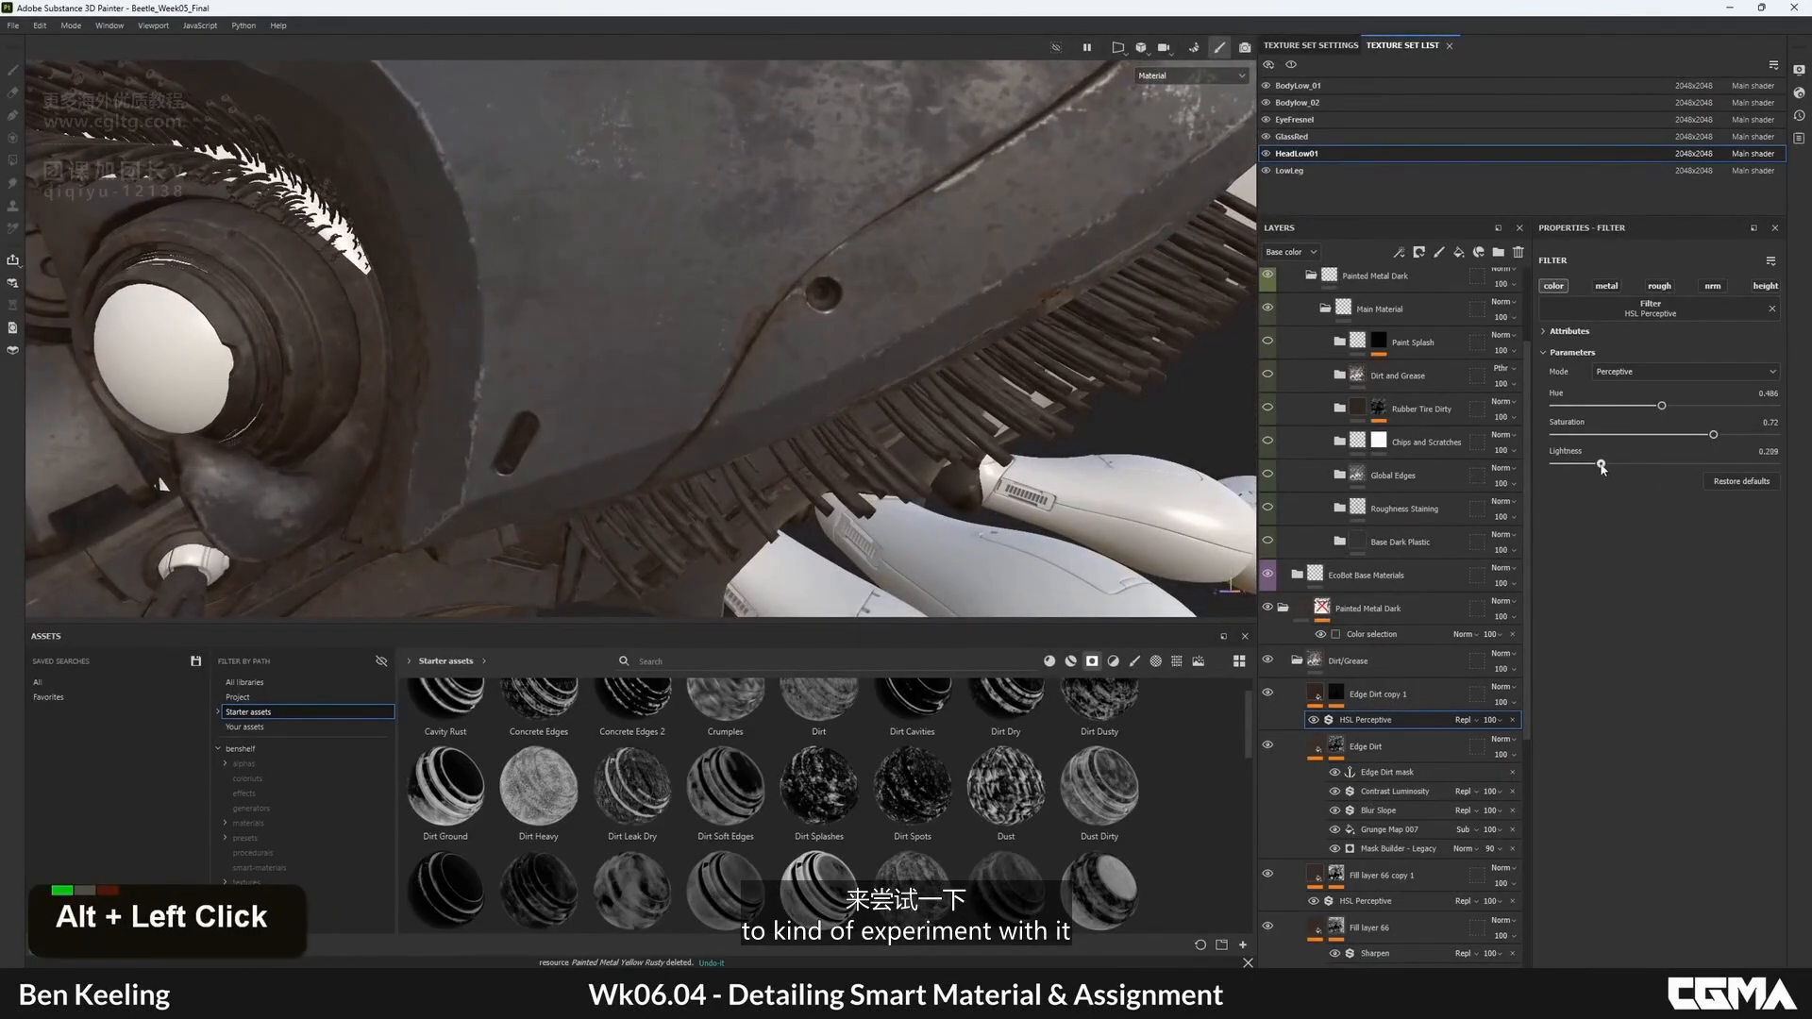
# - Lower the Edge Dirt copy's HSL Perceptive lightness to 0.212 and inspect the dirt along the head's panel grooves
pyautogui.moveTo(1600, 464); pyautogui.dragTo(1602, 465)
pyautogui.keyDown('alt'); pyautogui.moveTo(812, 359); pyautogui.dragTo(680, 330, button='right'); pyautogui.keyUp('alt')
pyautogui.keyDown('alt'); pyautogui.moveTo(680, 331); pyautogui.dragTo(850, 396); pyautogui.keyUp('alt')
pyautogui.keyDown('alt'); pyautogui.moveTo(849, 397); pyautogui.dragTo(975, 481, button='middle'); pyautogui.keyUp('alt')
pyautogui.keyDown('alt'); pyautogui.moveTo(975, 481); pyautogui.dragTo(648, 421); pyautogui.keyUp('alt')
pyautogui.keyDown('alt'); pyautogui.moveTo(647, 421); pyautogui.dragTo(696, 252, button='middle'); pyautogui.keyUp('alt')
pyautogui.keyDown('alt'); pyautogui.moveTo(696, 251); pyautogui.dragTo(742, 369); pyautogui.keyUp('alt')
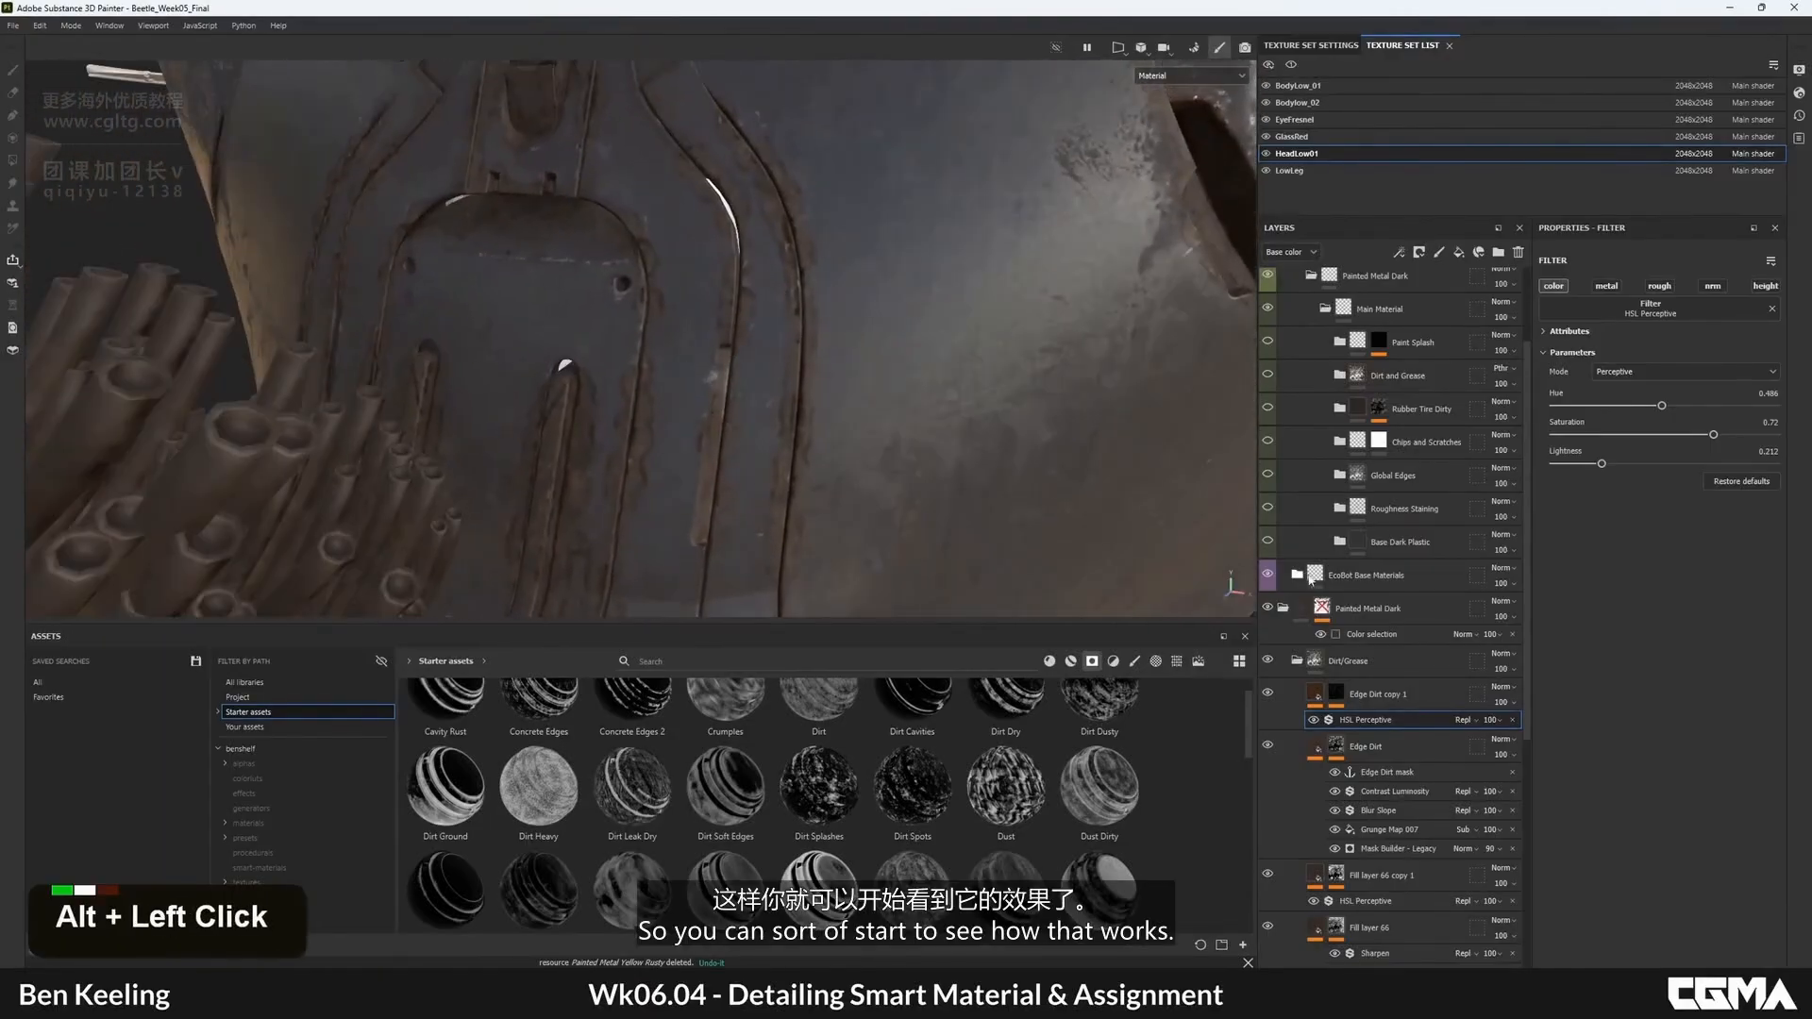
# - Toggle effects in the Edge Dirt copy's mask to compare their influence, and leave Grunge Map 007 hidden
pyautogui.click(1336, 696)
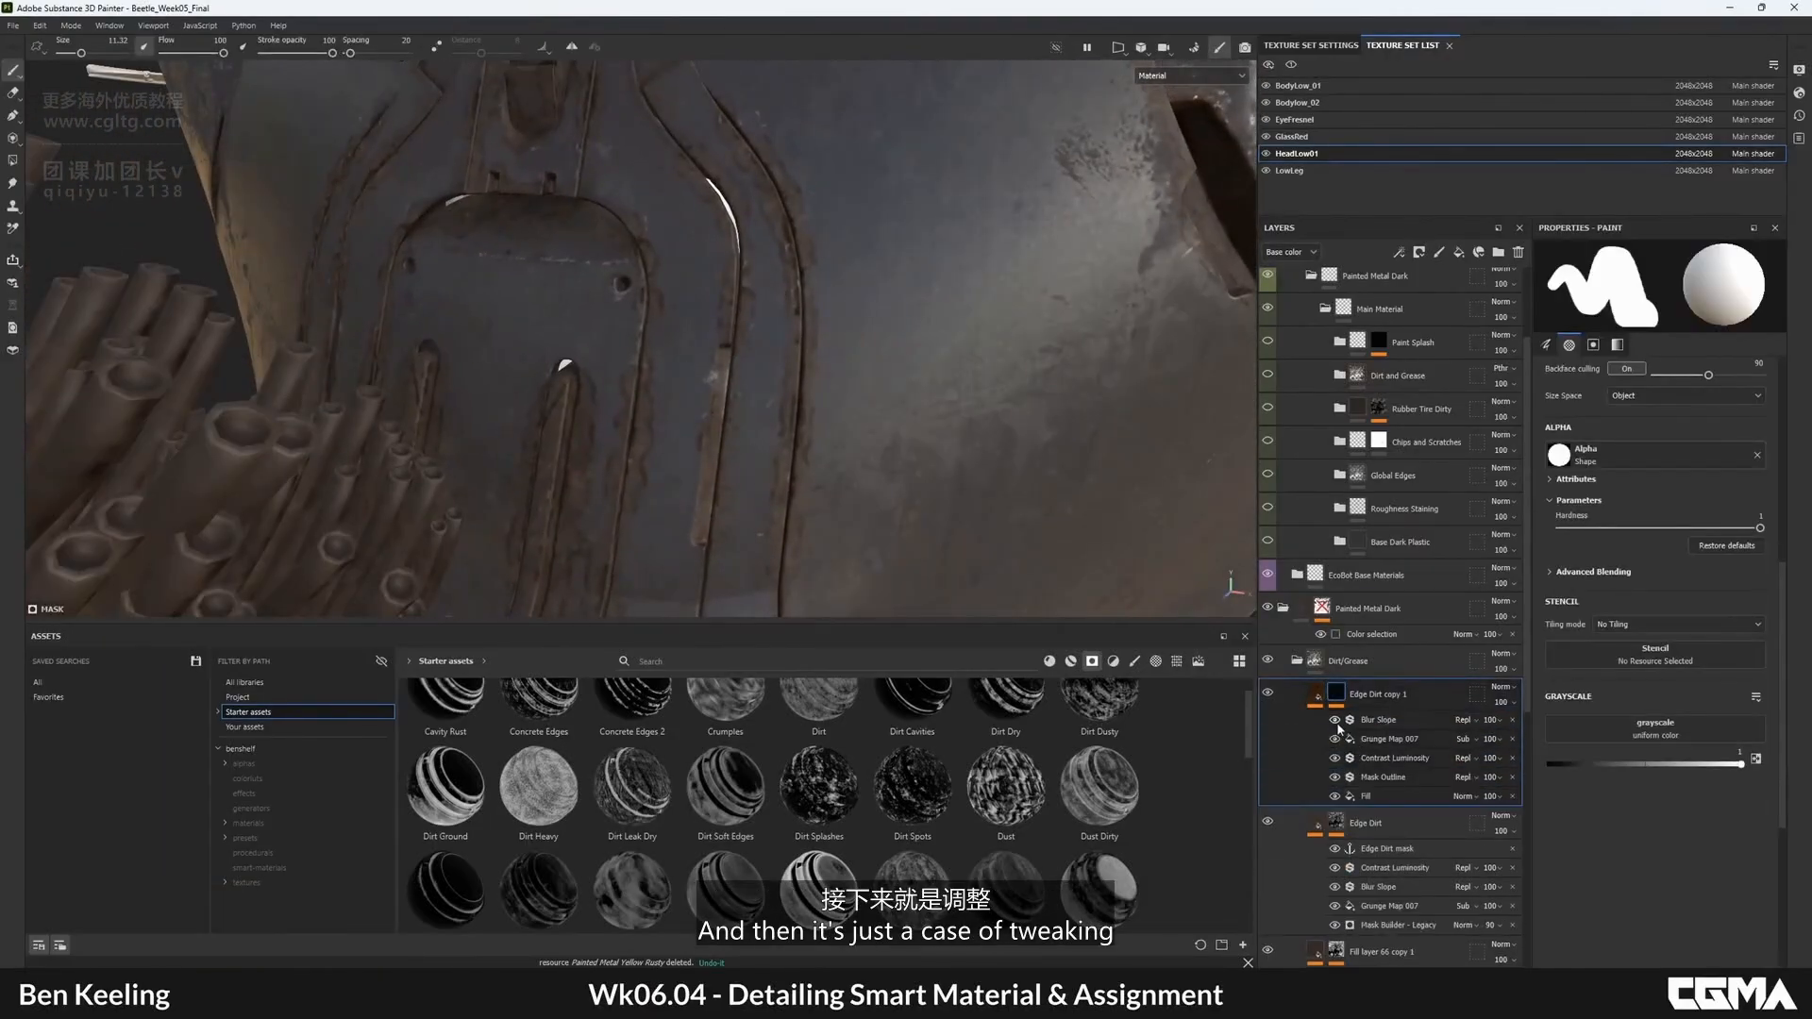
pyautogui.doubleClick(1340, 737)
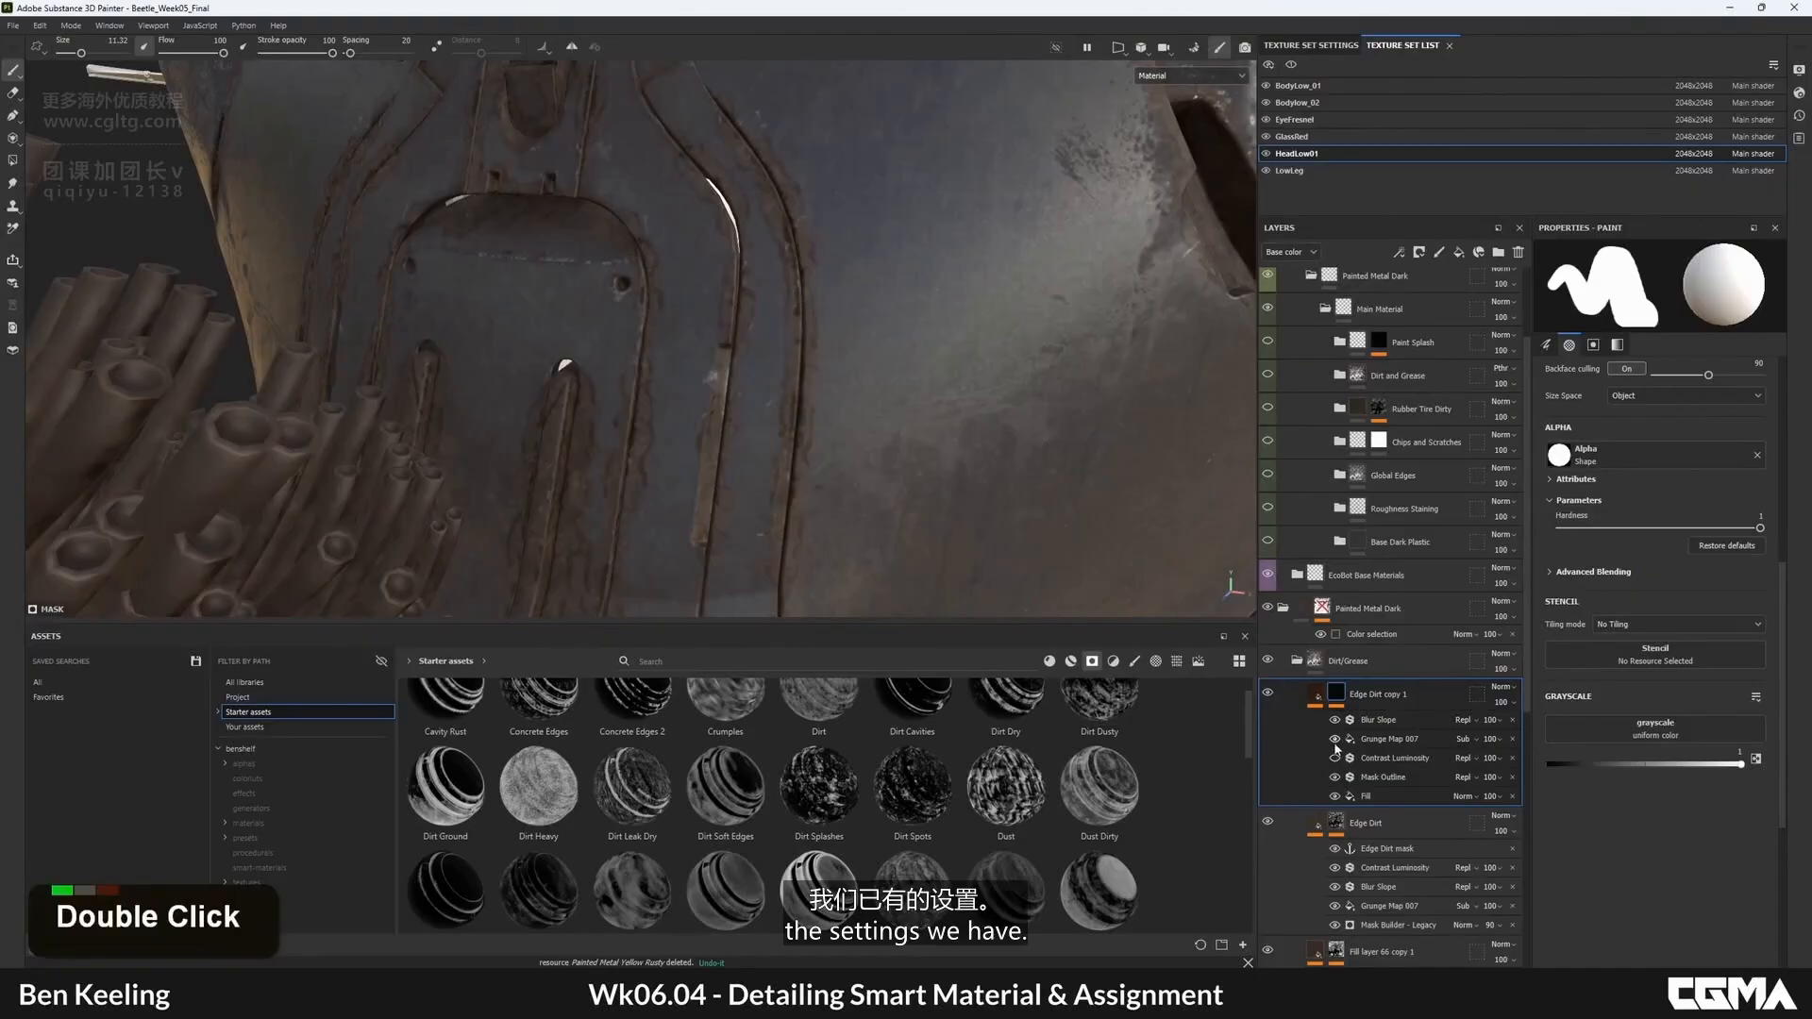
pyautogui.doubleClick(1336, 741)
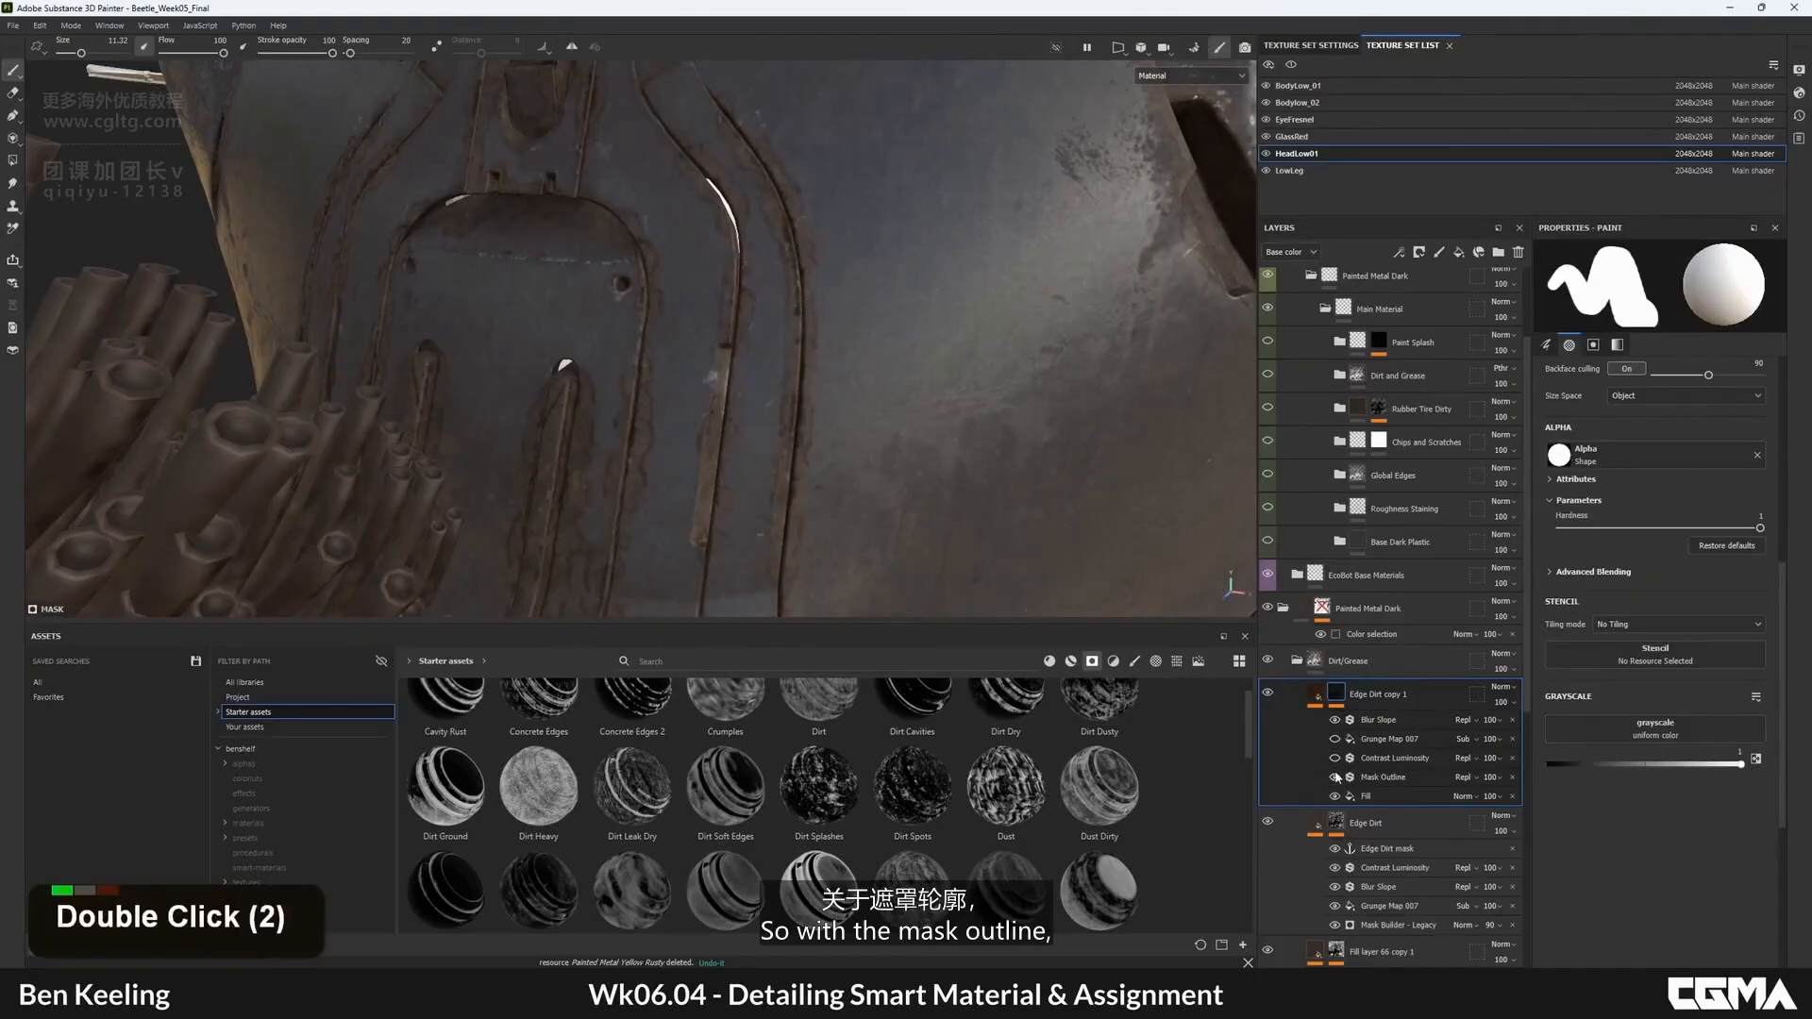
pyautogui.doubleClick(1335, 777)
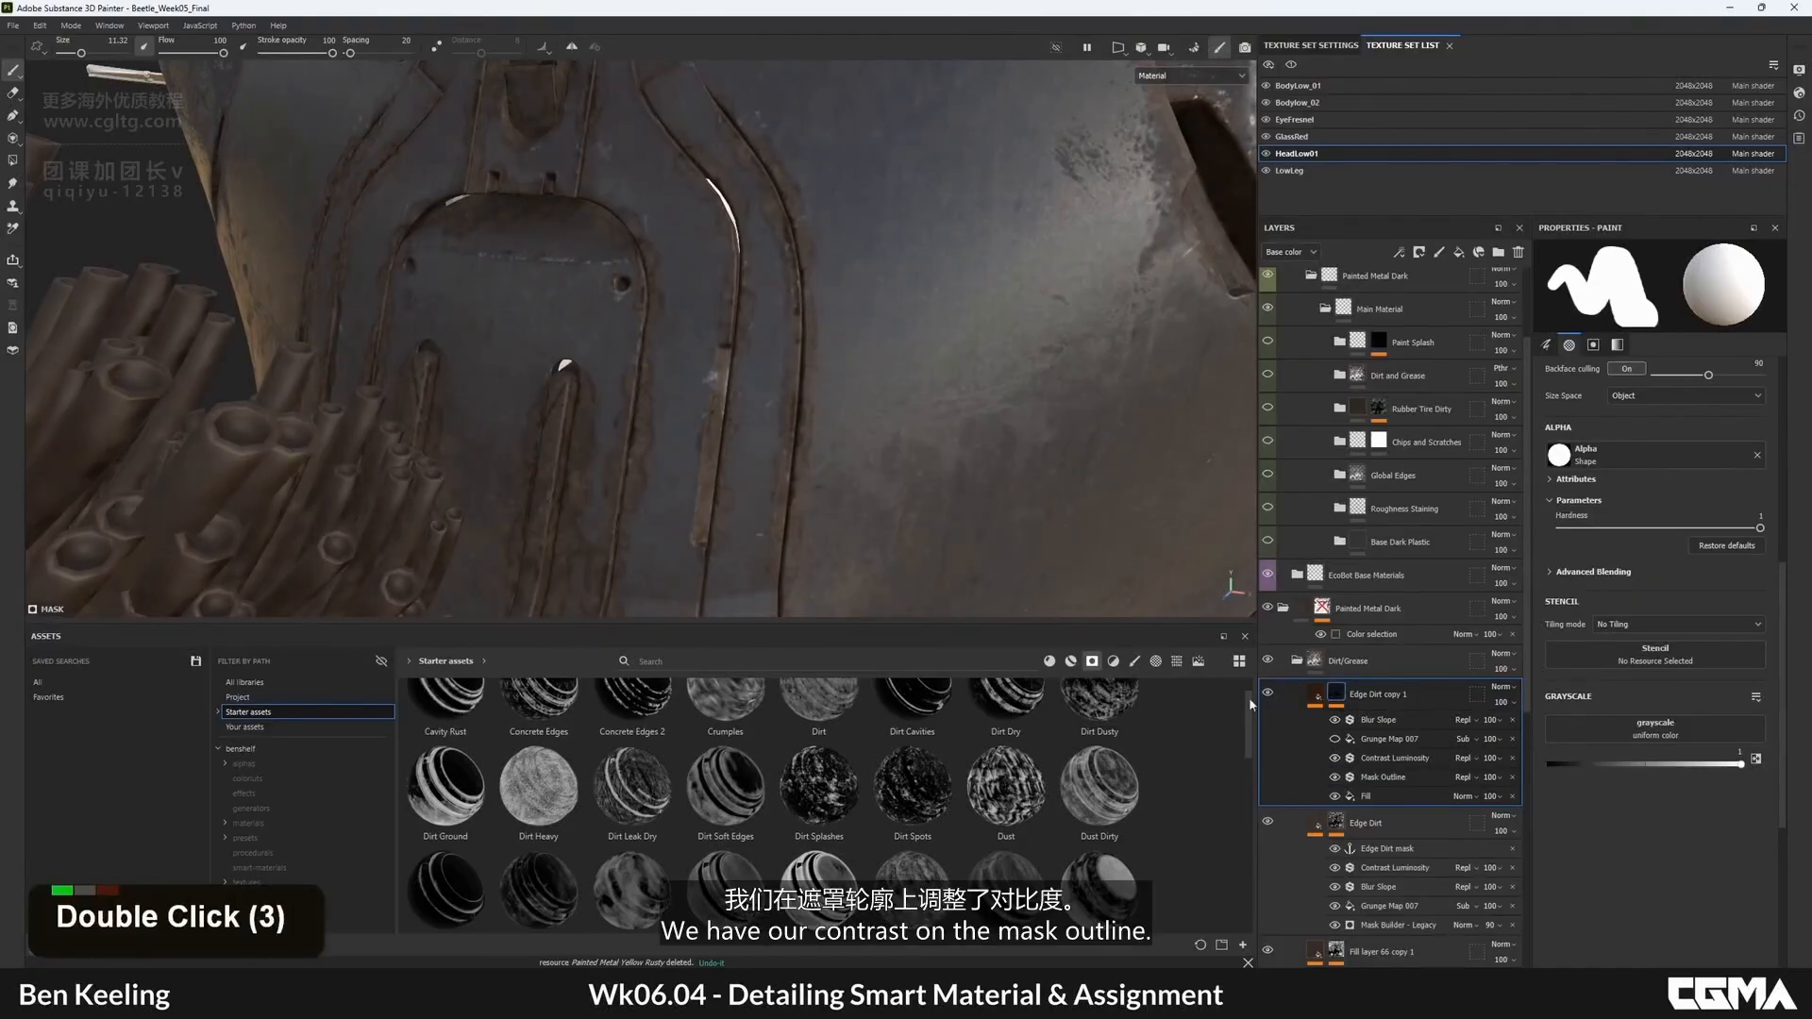
pyautogui.moveTo(661, 359)
pyautogui.keyDown('alt'); pyautogui.mouseDown()
pyautogui.moveTo(678, 361)
pyautogui.moveTo(658, 385)
pyautogui.mouseUp(); pyautogui.keyUp('alt')
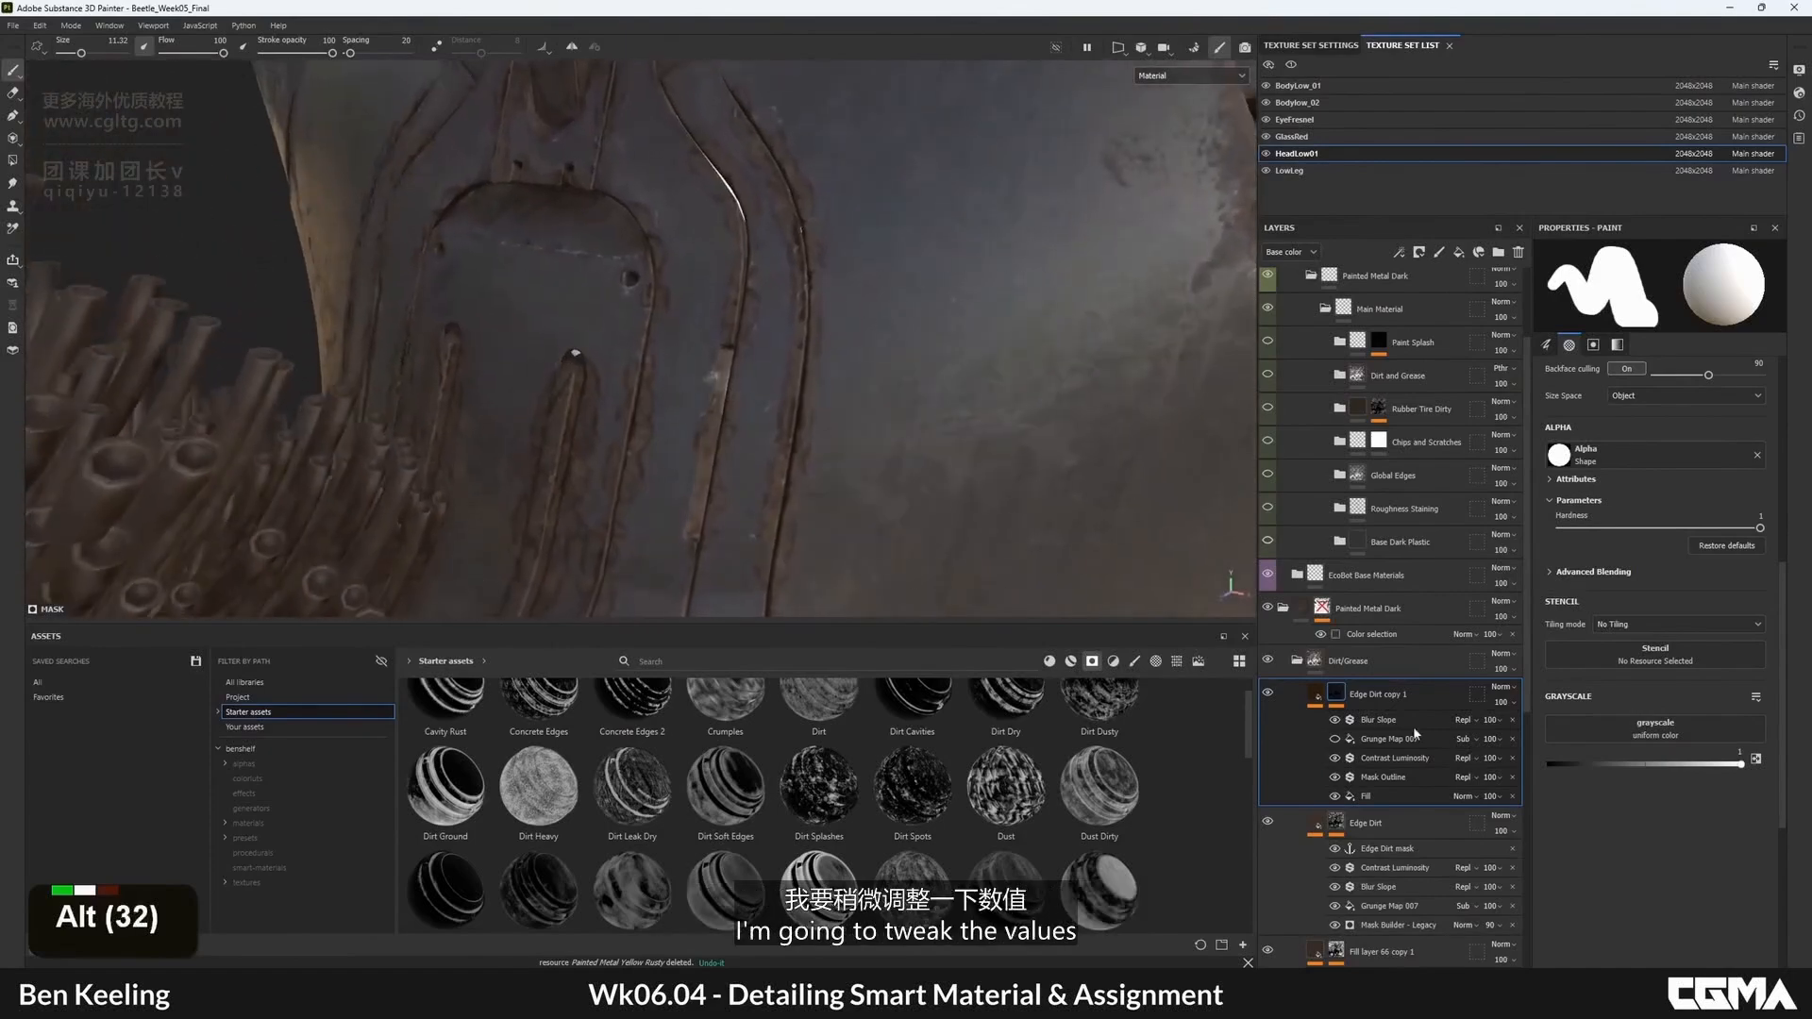
# - Darken the Edge Dirt copy by setting its HSL Perceptive lightness to 0.161
pyautogui.click(1324, 689)
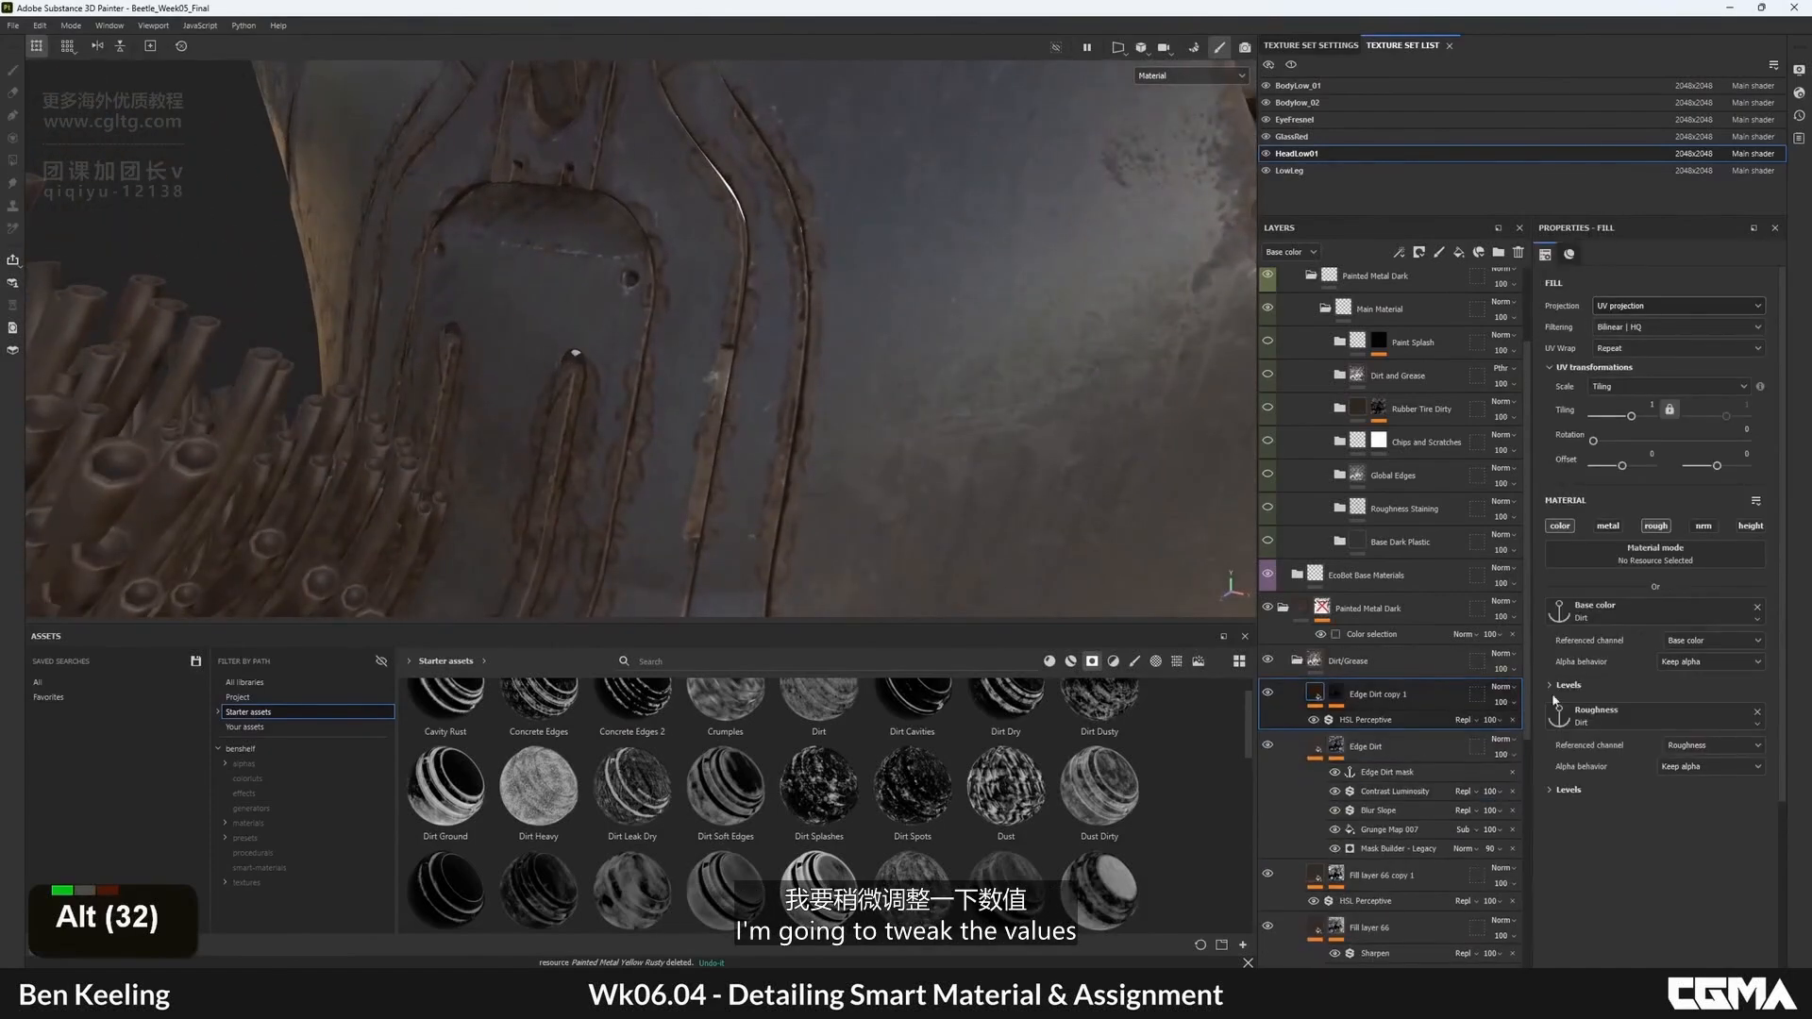
pyautogui.click(1369, 721)
pyautogui.moveTo(1597, 467); pyautogui.dragTo(1590, 464)
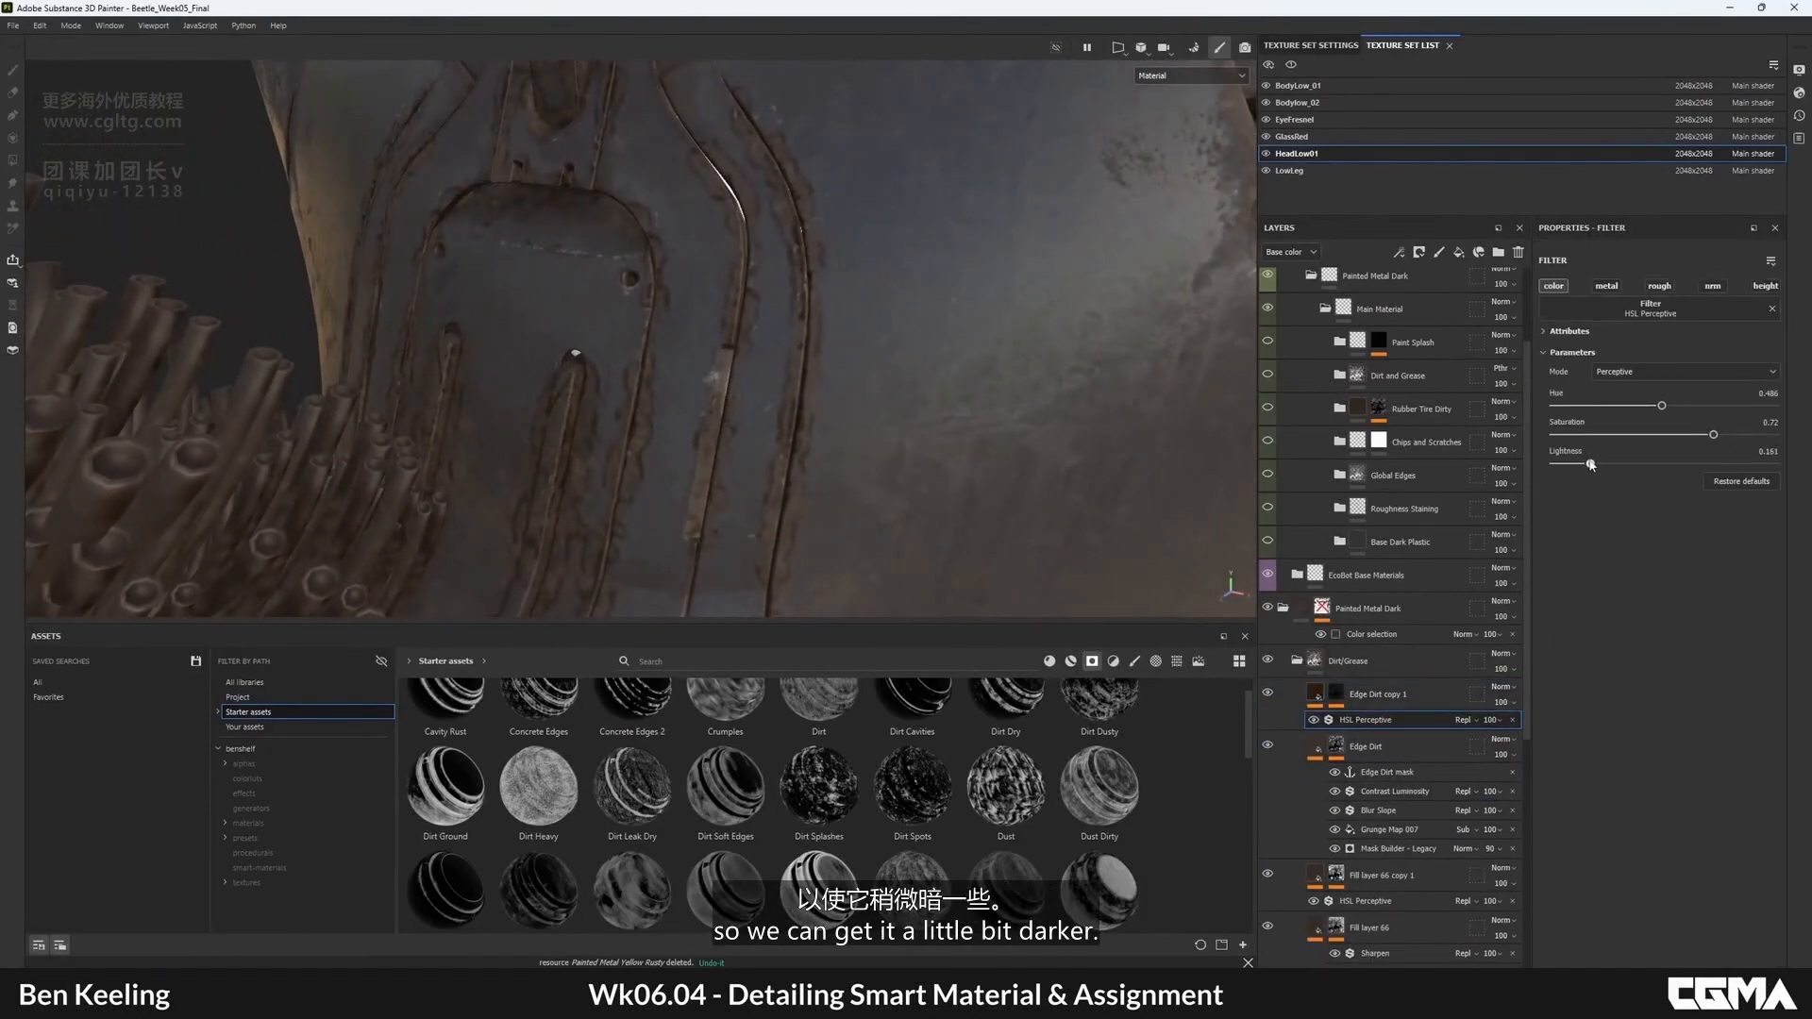
# - Compare the head's dark painted metal and edge dirt with the dark robot torso photo on the reference board
pyautogui.keyDown('alt'); pyautogui.moveTo(664, 337); pyautogui.dragTo(692, 371, button='middle'); pyautogui.keyUp('alt')
pyautogui.keyDown('alt'); pyautogui.moveTo(692, 371); pyautogui.dragTo(755, 382); pyautogui.keyUp('alt')
pyautogui.moveTo(1811, 478); pyautogui.dragTo(1093, 364, button='right')
pyautogui.scroll(2, 1318, 546)
pyautogui.scroll(-2, 1255, 448)
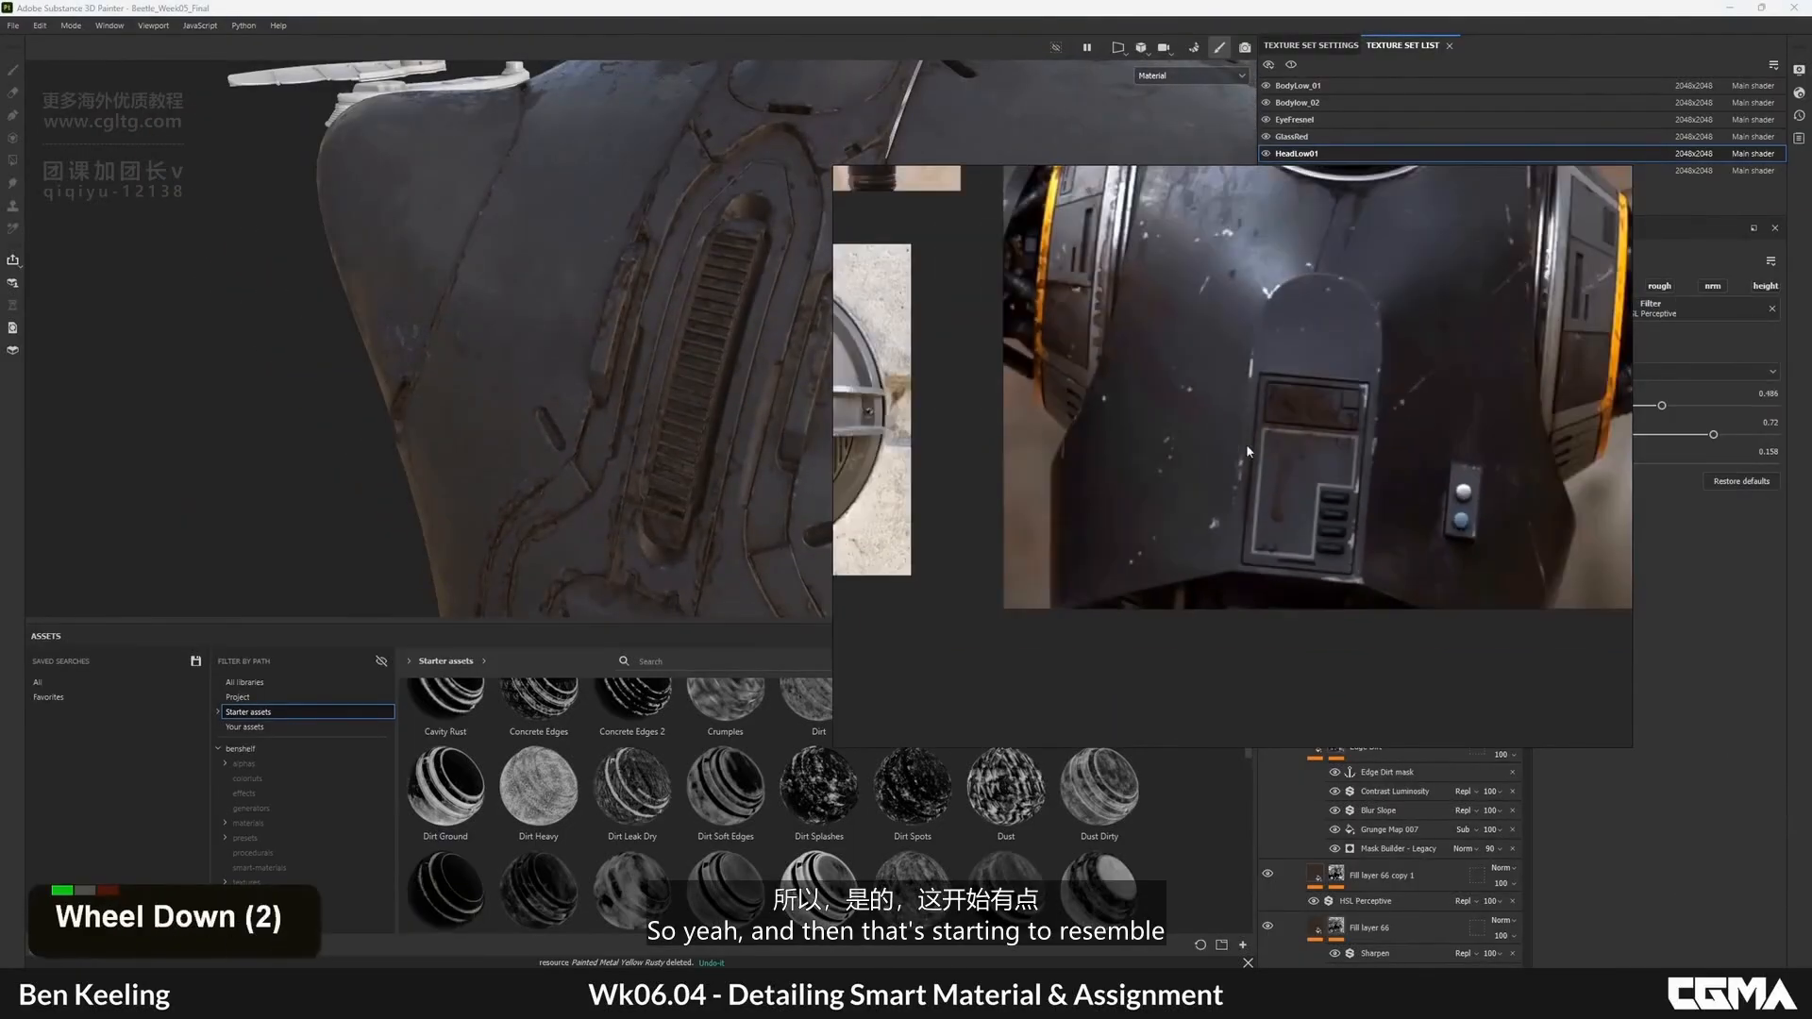
pyautogui.moveTo(1246, 444); pyautogui.dragTo(1284, 545, button='middle')
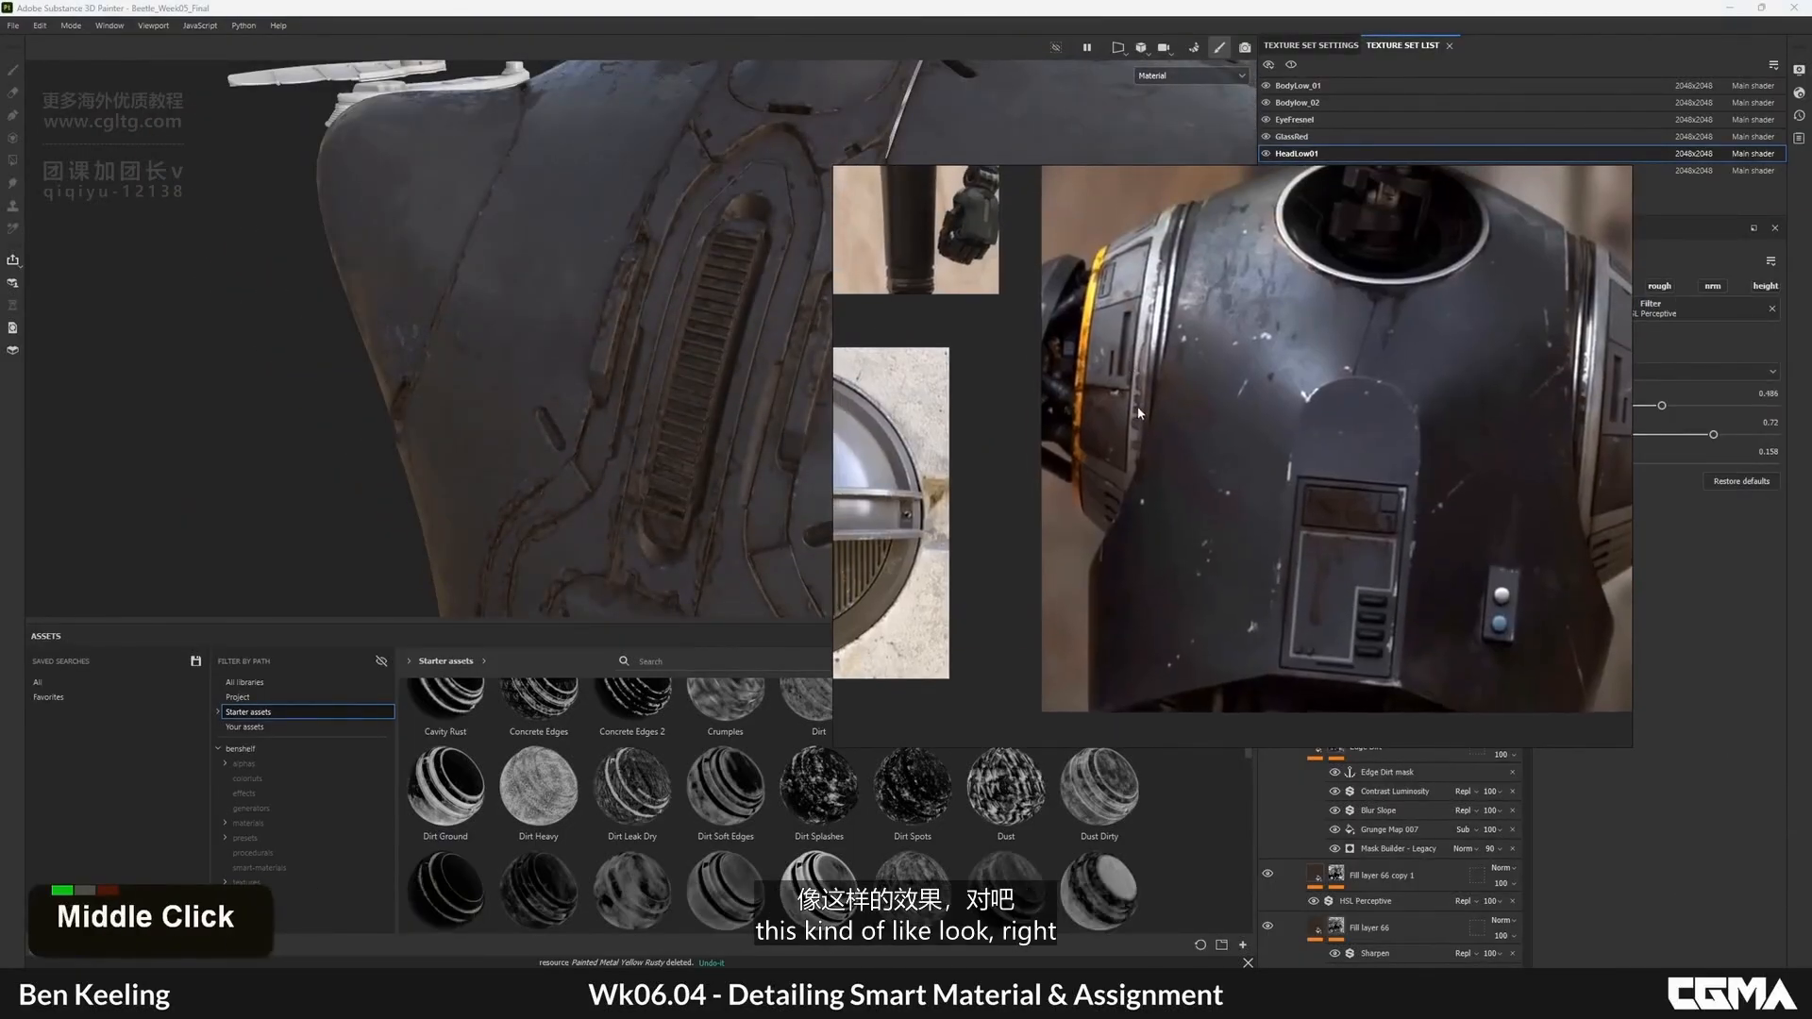
pyautogui.moveTo(1170, 574); pyautogui.dragTo(1811, 575, button='right')
pyautogui.keyDown('alt'); pyautogui.moveTo(858, 388); pyautogui.dragTo(651, 144, button='right'); pyautogui.keyUp('alt')
pyautogui.keyDown('alt'); pyautogui.moveTo(651, 144); pyautogui.dragTo(712, 152, button='middle'); pyautogui.keyUp('alt')
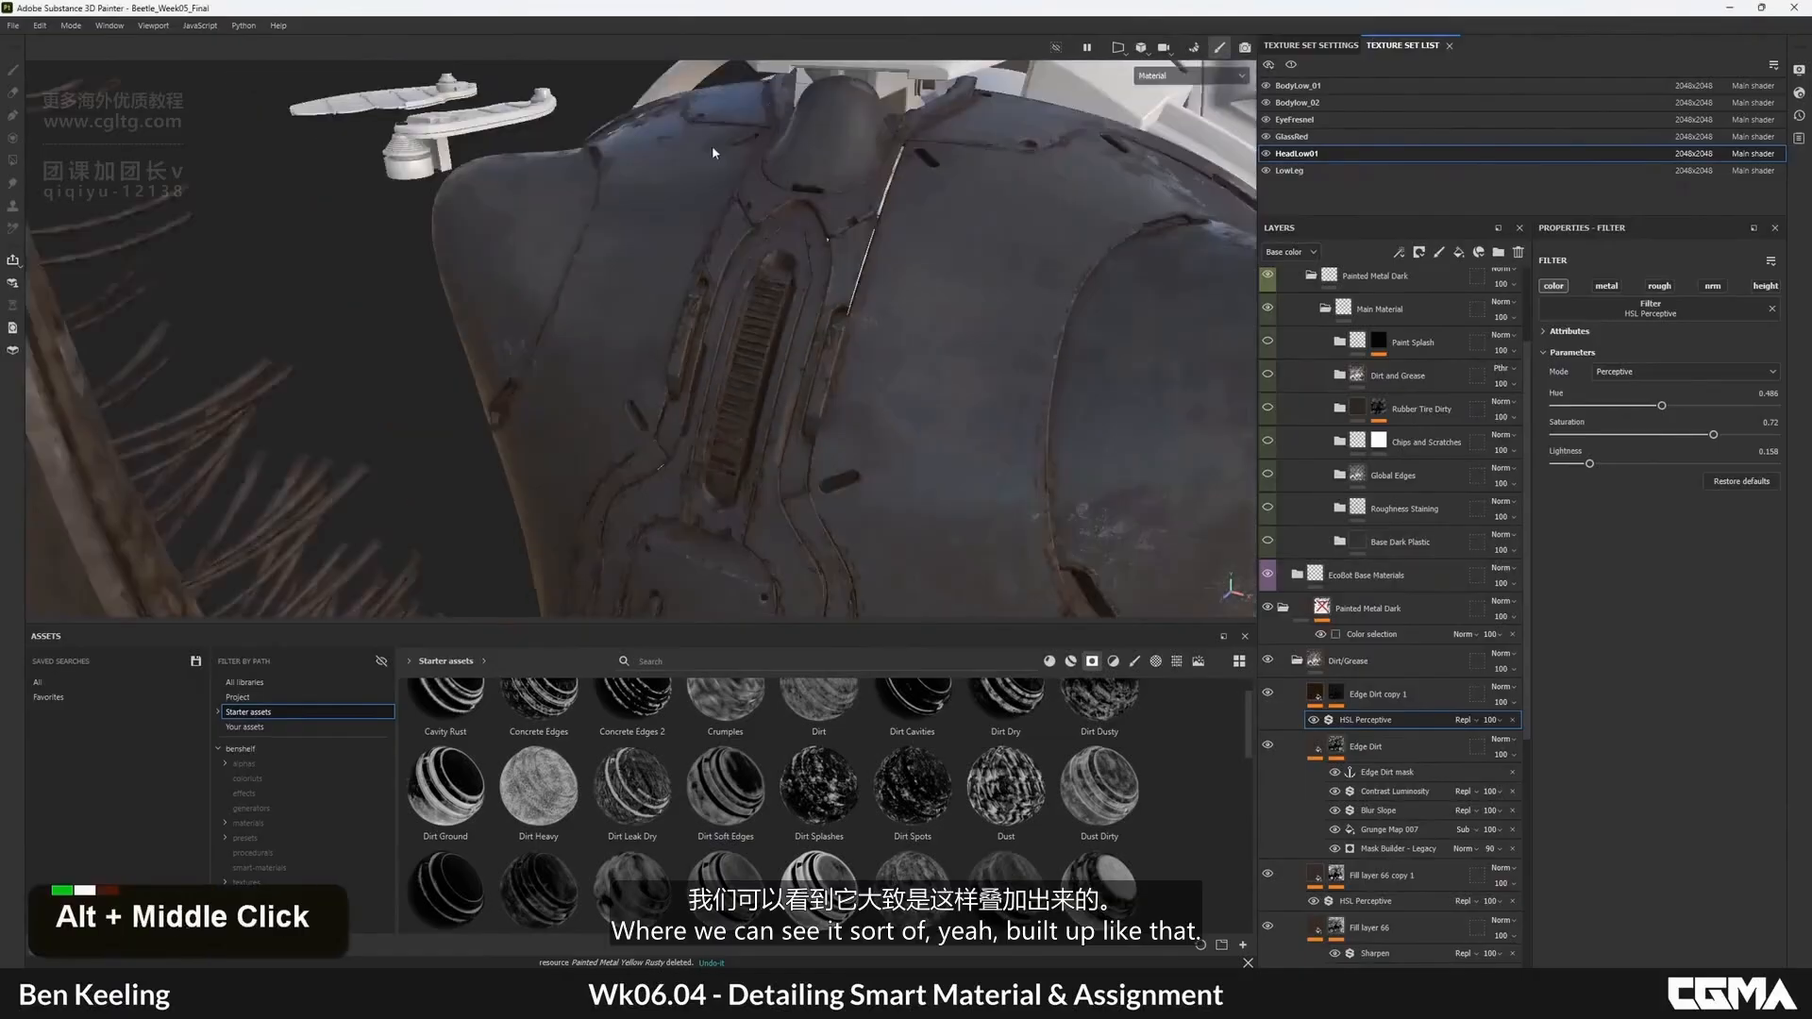
# - Examine the dirt buildup across the head's side panels, slots and eye area from several angles
pyautogui.keyDown('alt'); pyautogui.moveTo(713, 152); pyautogui.dragTo(746, 293); pyautogui.keyUp('alt')
pyautogui.keyDown('alt'); pyautogui.moveTo(745, 293); pyautogui.dragTo(784, 441, button='right'); pyautogui.keyUp('alt')
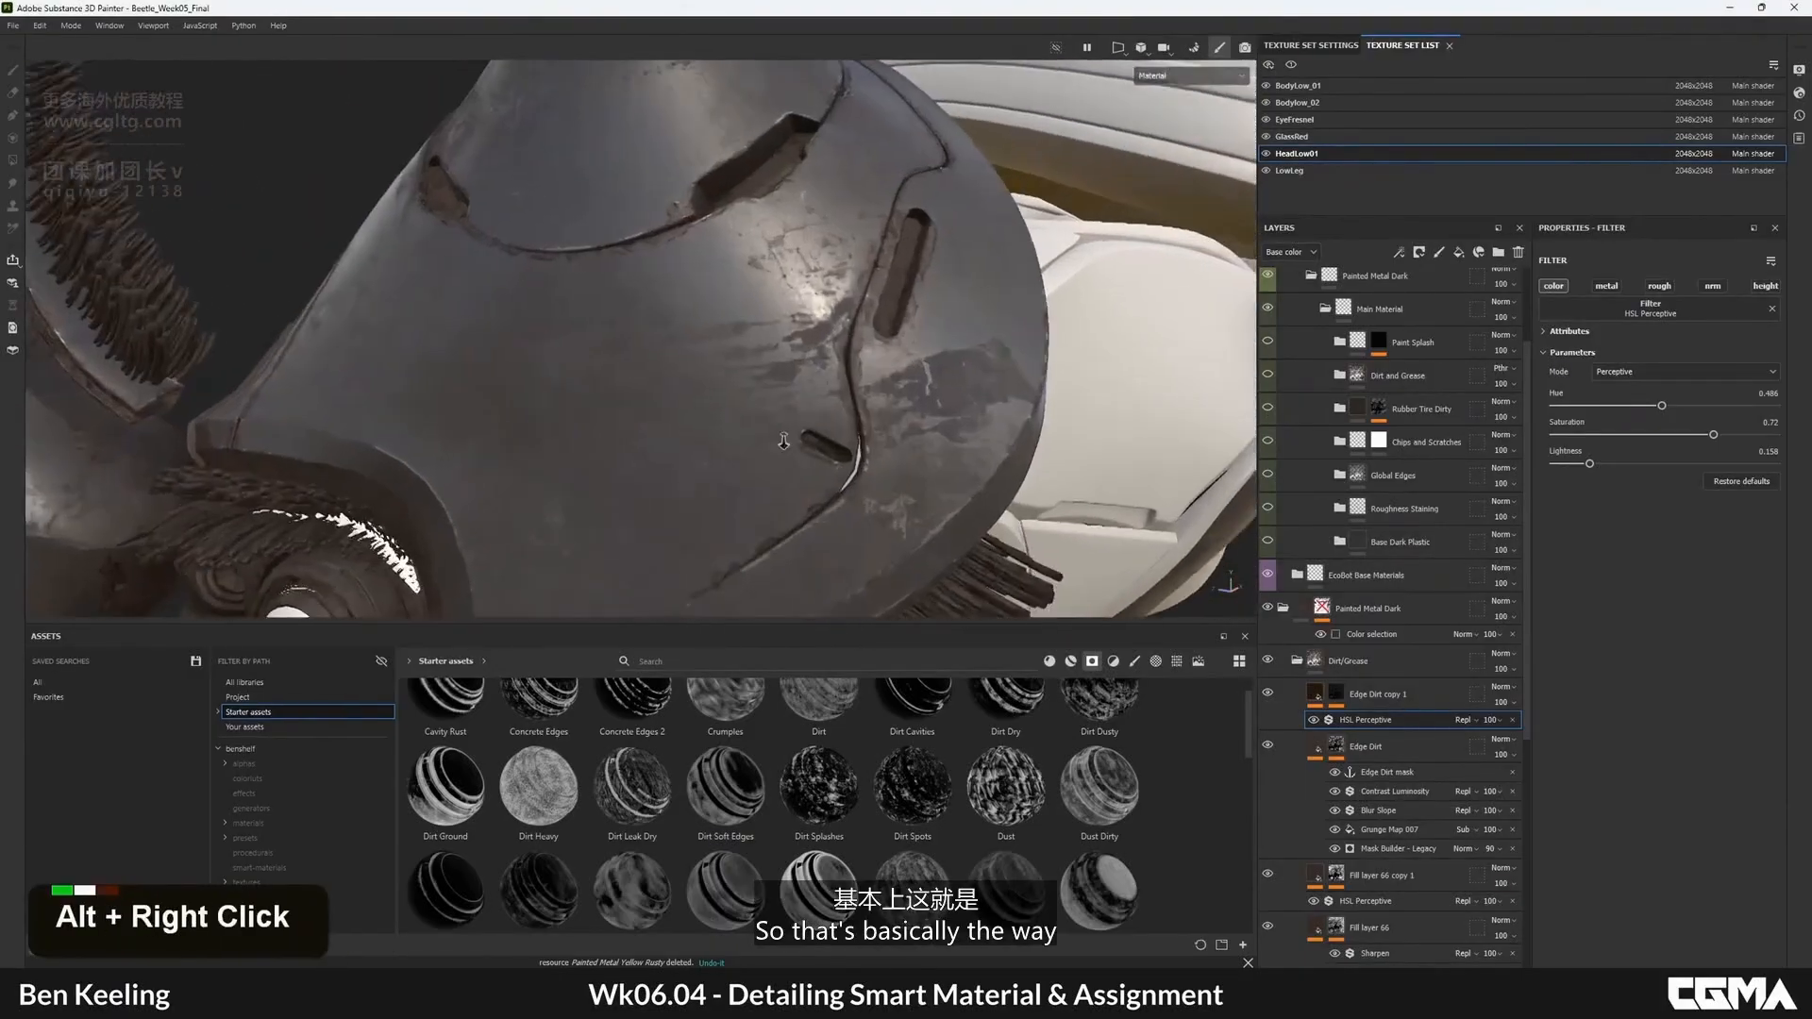
pyautogui.keyDown('alt'); pyautogui.moveTo(784, 440); pyautogui.dragTo(745, 421); pyautogui.keyUp('alt')
pyautogui.keyDown('alt'); pyautogui.moveTo(745, 421); pyautogui.dragTo(835, 338, button='middle'); pyautogui.keyUp('alt')
pyautogui.keyDown('alt'); pyautogui.moveTo(835, 338); pyautogui.dragTo(882, 350); pyautogui.keyUp('alt')
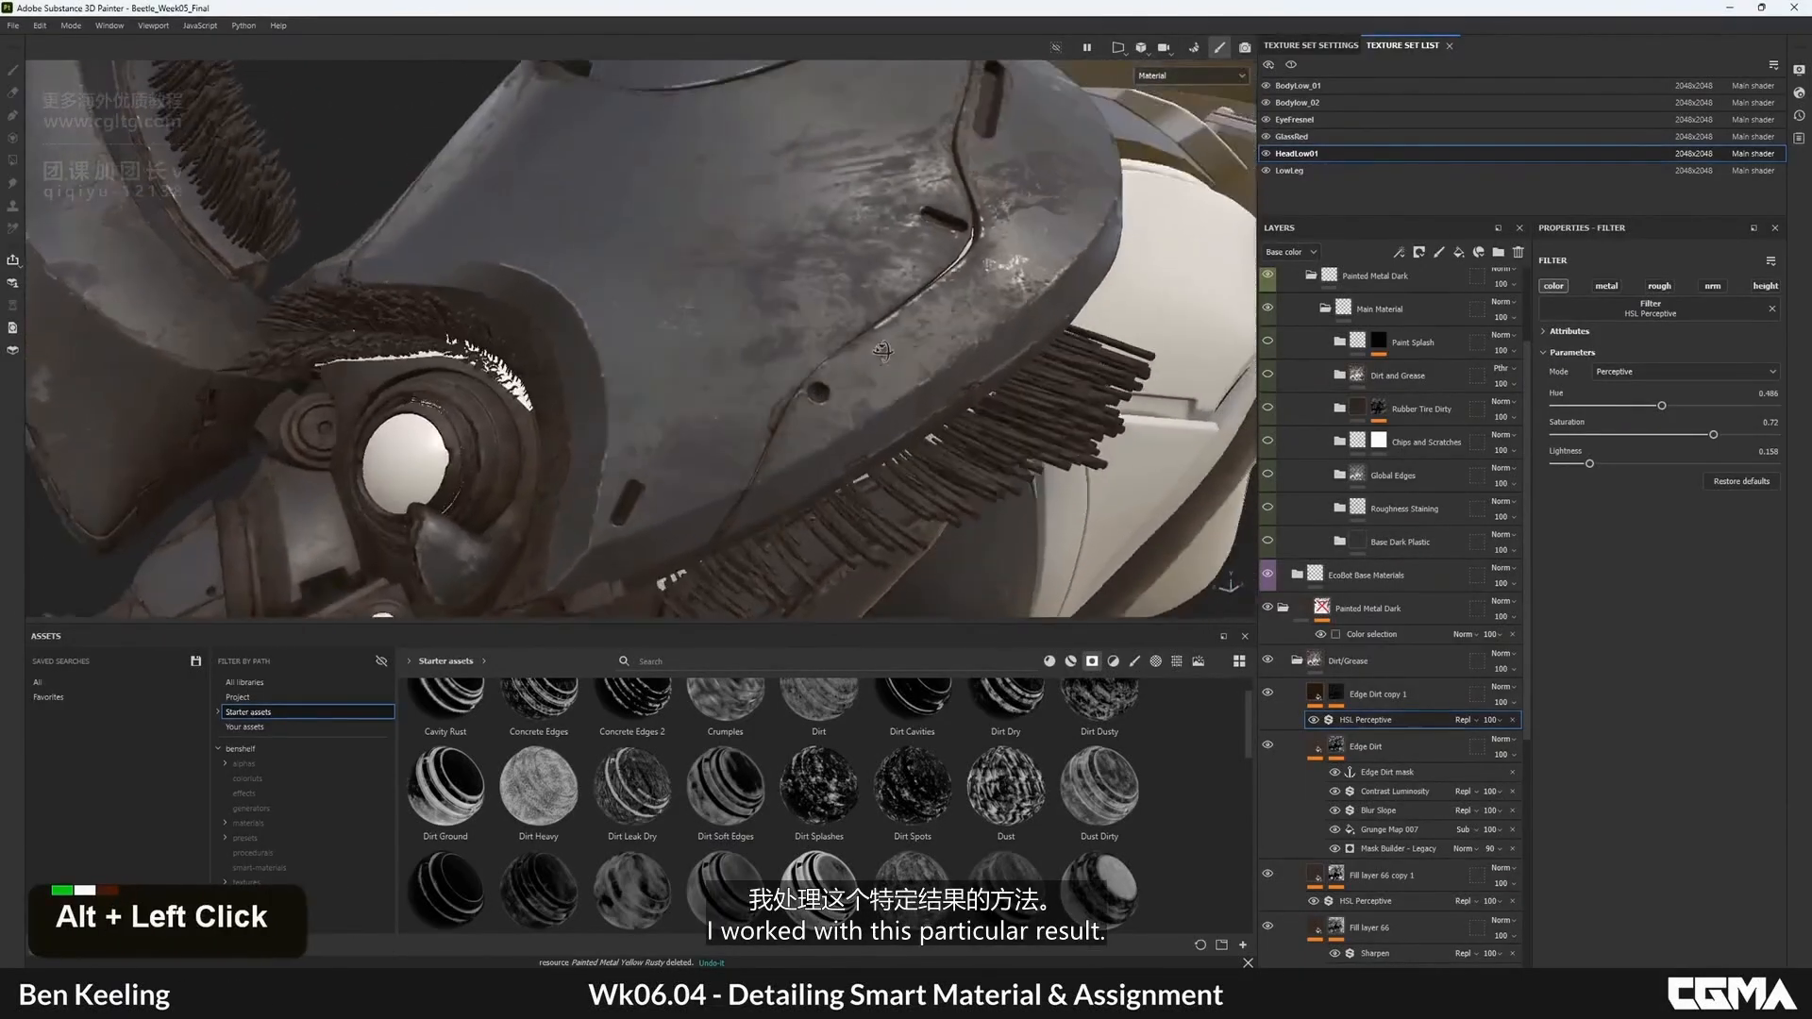
pyautogui.keyDown('alt'); pyautogui.moveTo(883, 350); pyautogui.dragTo(850, 340, button='middle'); pyautogui.keyUp('alt')
pyautogui.keyDown('alt'); pyautogui.moveTo(849, 340); pyautogui.dragTo(580, 308); pyautogui.keyUp('alt')
pyautogui.keyDown('alt'); pyautogui.moveTo(579, 309); pyautogui.dragTo(827, 411, button='right'); pyautogui.keyUp('alt')
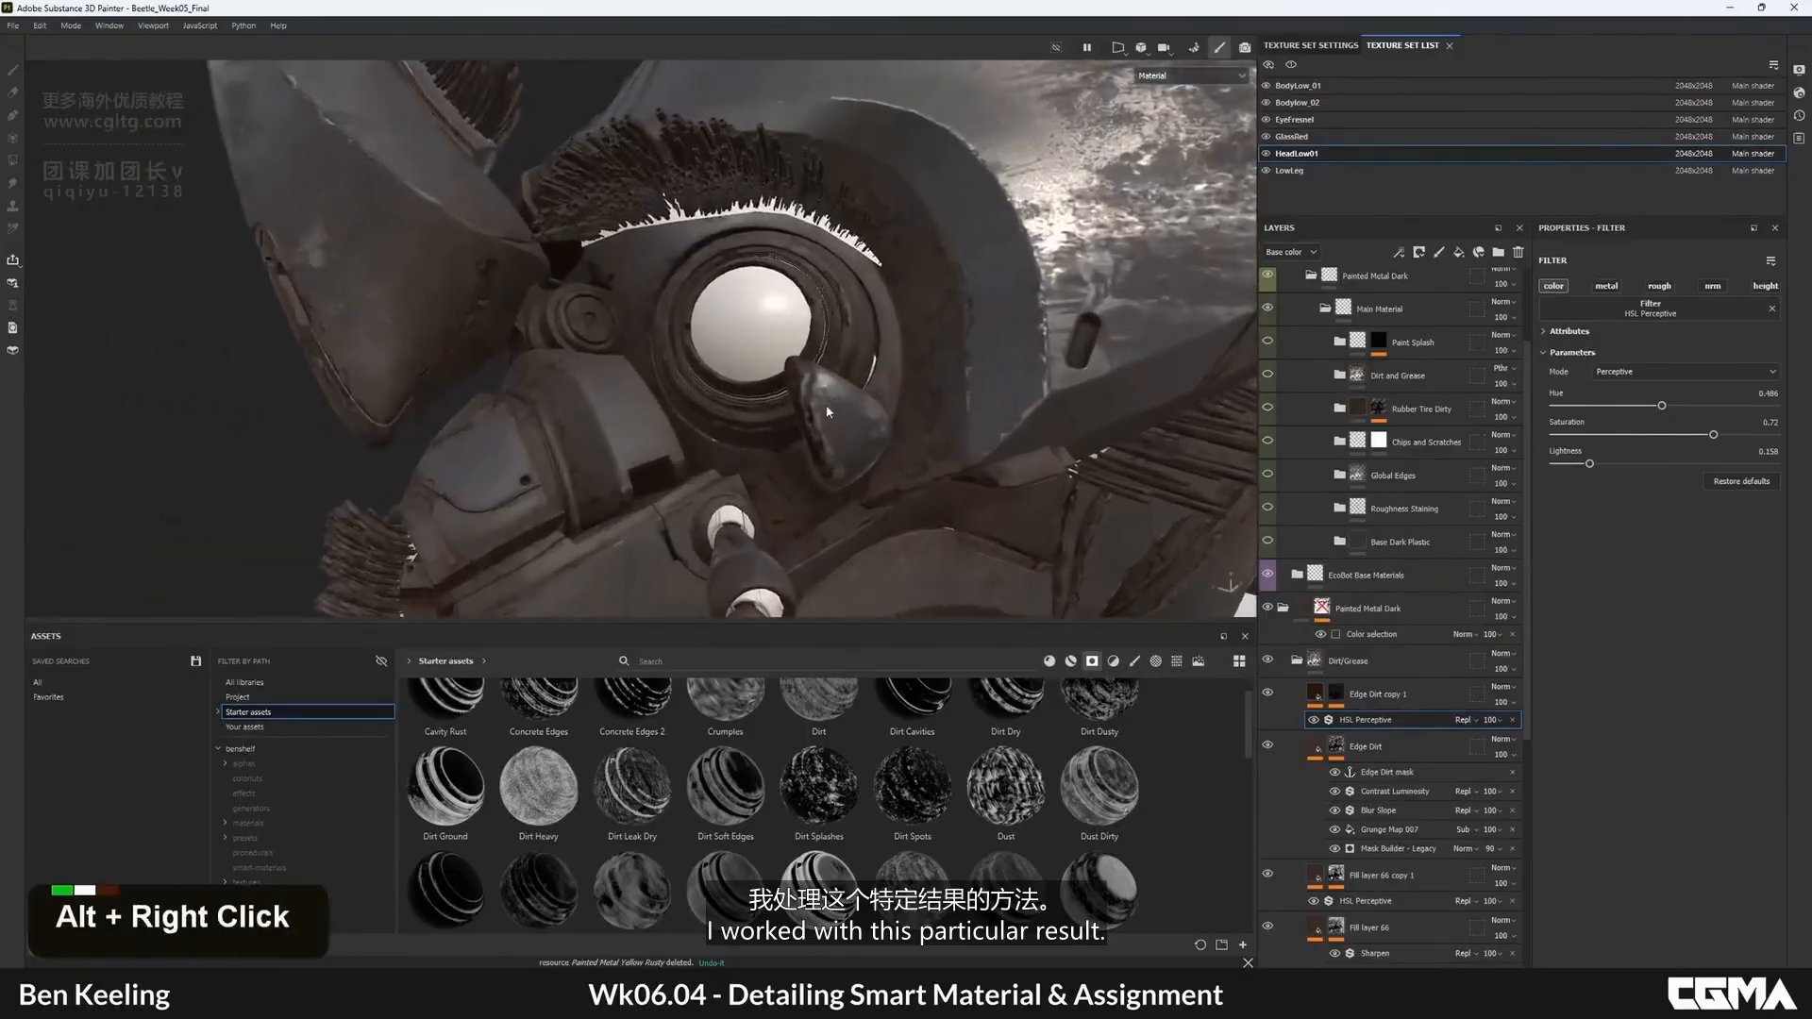
pyautogui.keyDown('alt'); pyautogui.moveTo(827, 411); pyautogui.dragTo(854, 397); pyautogui.keyUp('alt')
# - Show Grunge Map 007 in the mask of Edge Dirt copy 1
pyautogui.click(1337, 694)
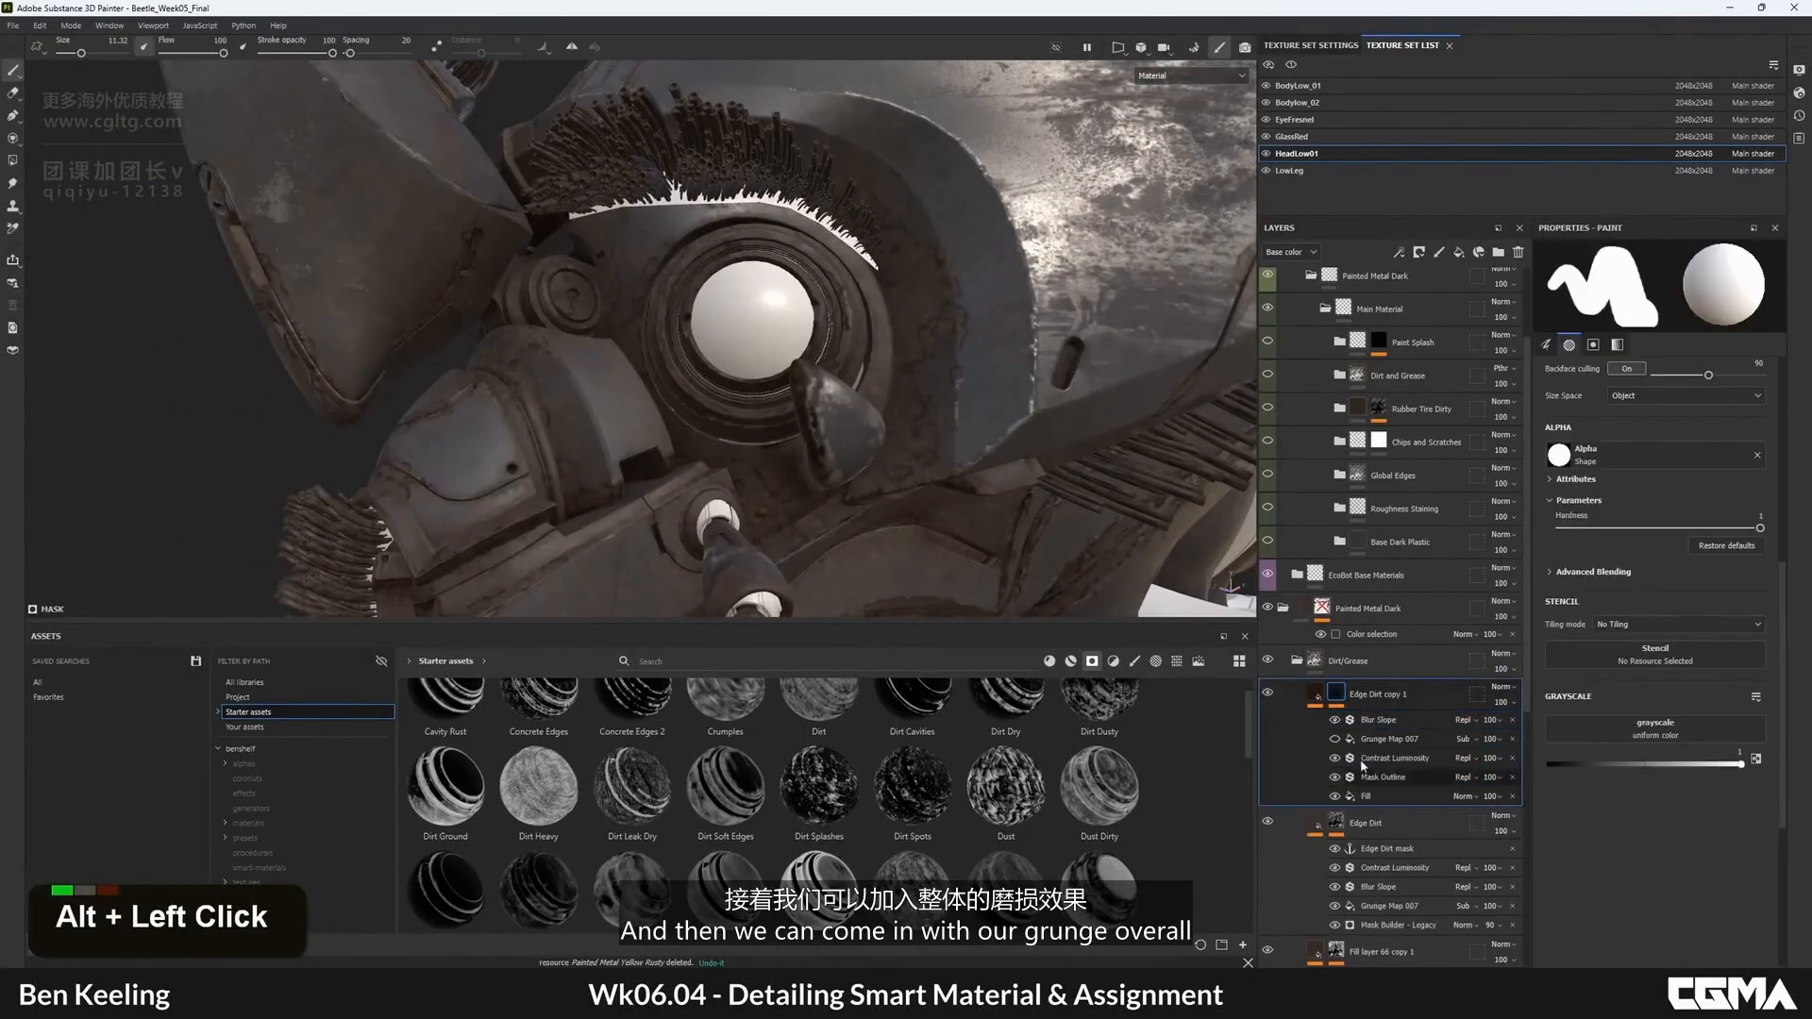
pyautogui.doubleClick(1335, 737)
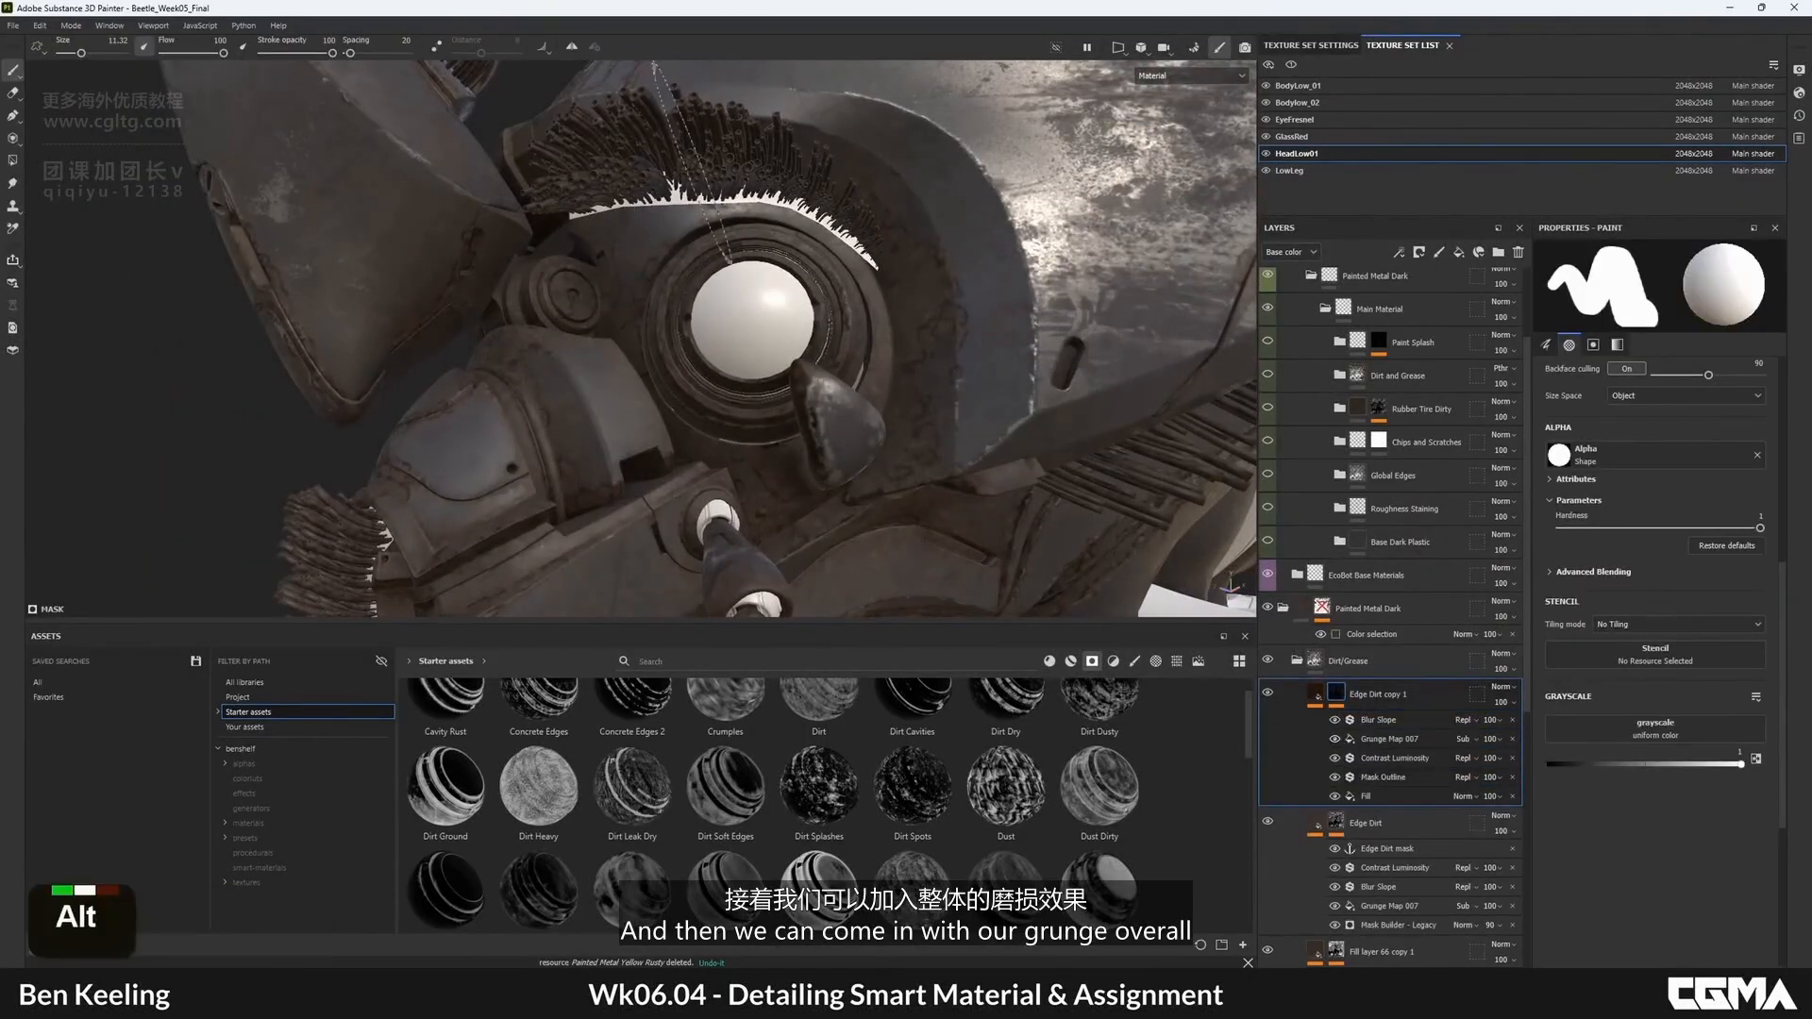
pyautogui.keyDown('alt'); pyautogui.moveTo(953, 364); pyautogui.dragTo(802, 303, button='right'); pyautogui.keyUp('alt')
# - Isolate the mask of Edge Dirt copy 1 around the eye and try a Grunge Map 007 balance of 0.65
pyautogui.click(1398, 738)
pyautogui.keyDown('alt'); pyautogui.click(1337, 692); pyautogui.keyUp('alt')
pyautogui.keyDown('alt'); pyautogui.moveTo(802, 302); pyautogui.dragTo(873, 280, button='middle'); pyautogui.keyUp('alt')
pyautogui.keyDown('alt'); pyautogui.moveTo(873, 280); pyautogui.dragTo(824, 255, button='right'); pyautogui.keyUp('alt')
pyautogui.keyDown('alt'); pyautogui.moveTo(823, 255); pyautogui.dragTo(863, 400); pyautogui.keyUp('alt')
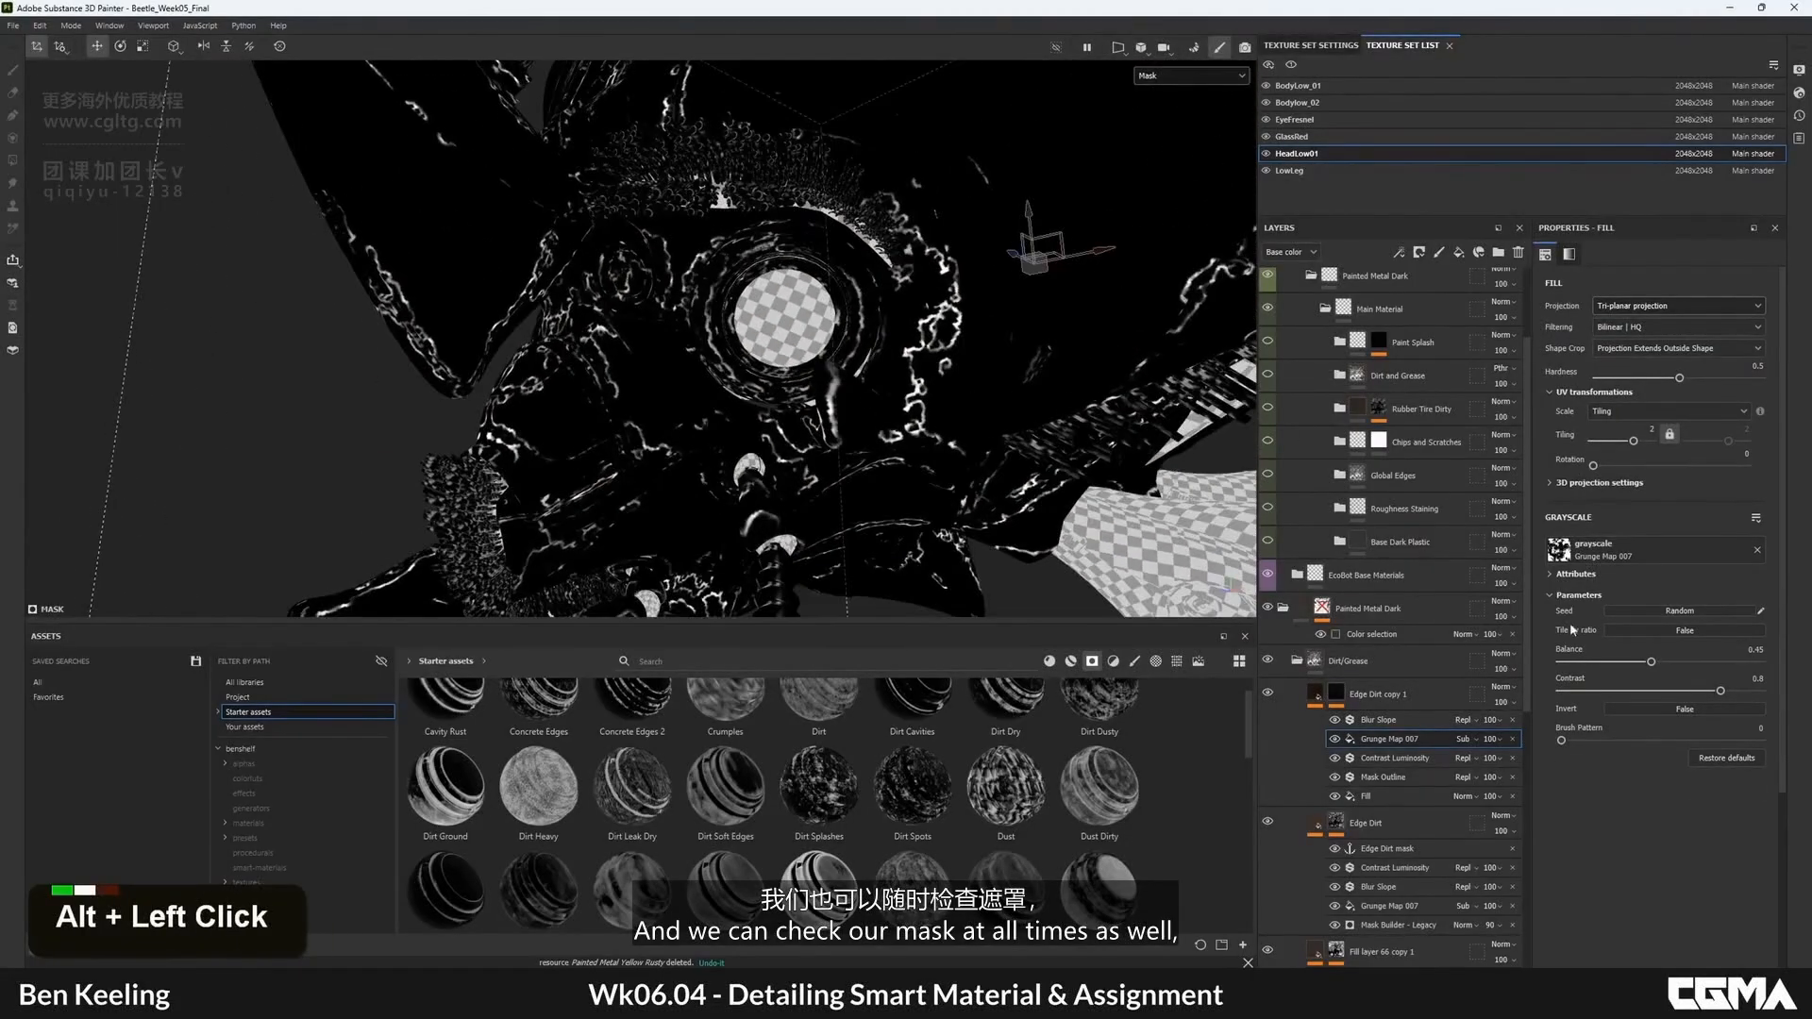
pyautogui.moveTo(1651, 661); pyautogui.dragTo(1661, 670)
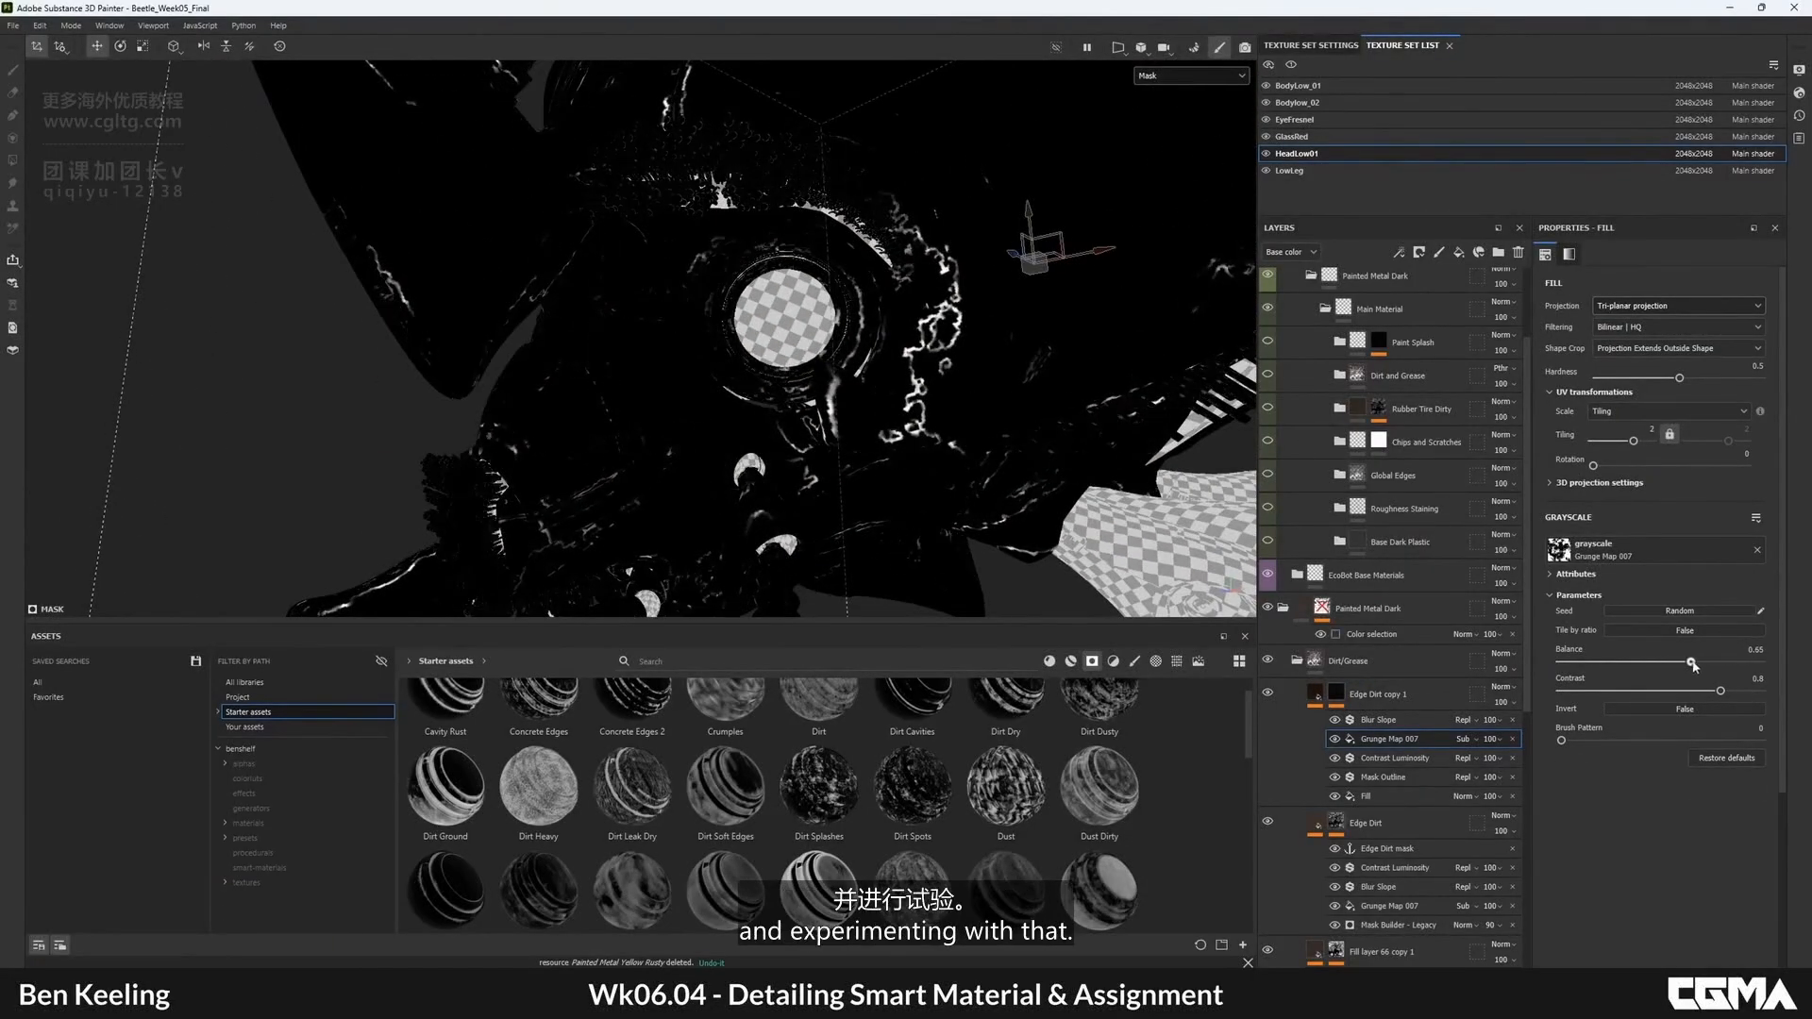
pyautogui.hotkey('ctrl', 'z')
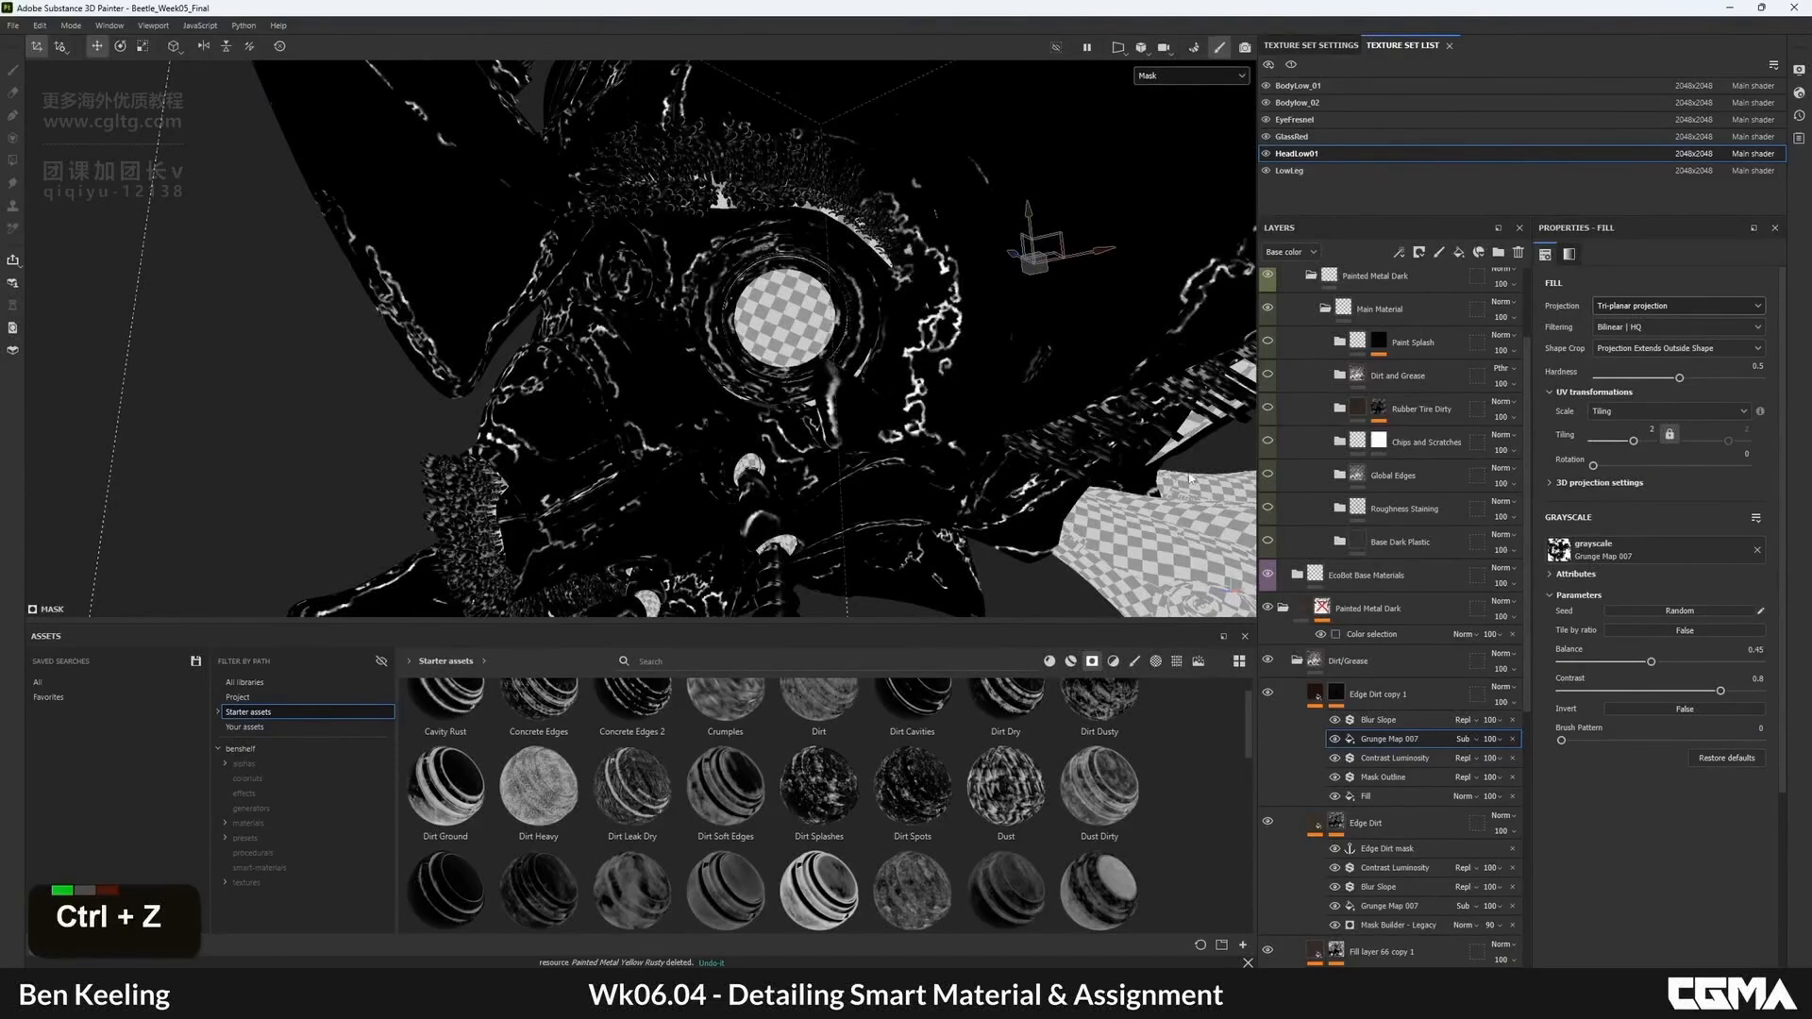
# - Check the Blur Slope filter's influence on the mask of Edge Dirt copy 1 and set its intensity to 0.02
pyautogui.doubleClick(1334, 719)
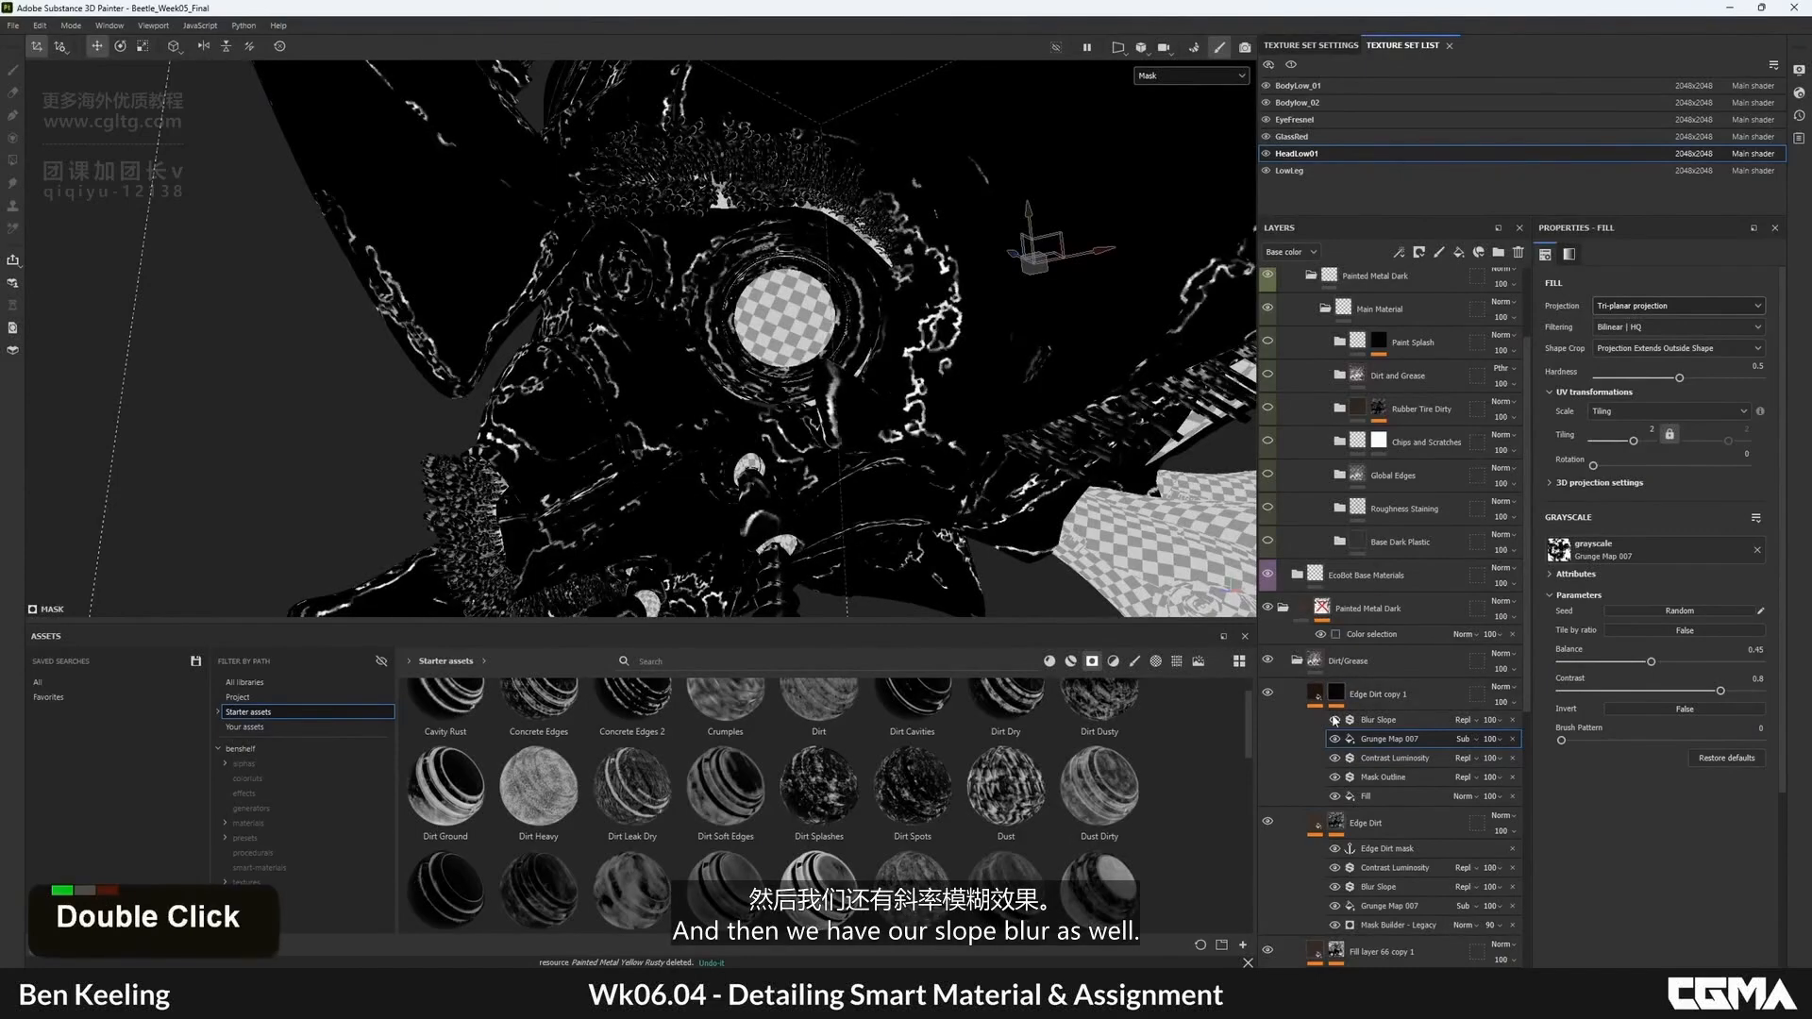
pyautogui.click(1458, 720)
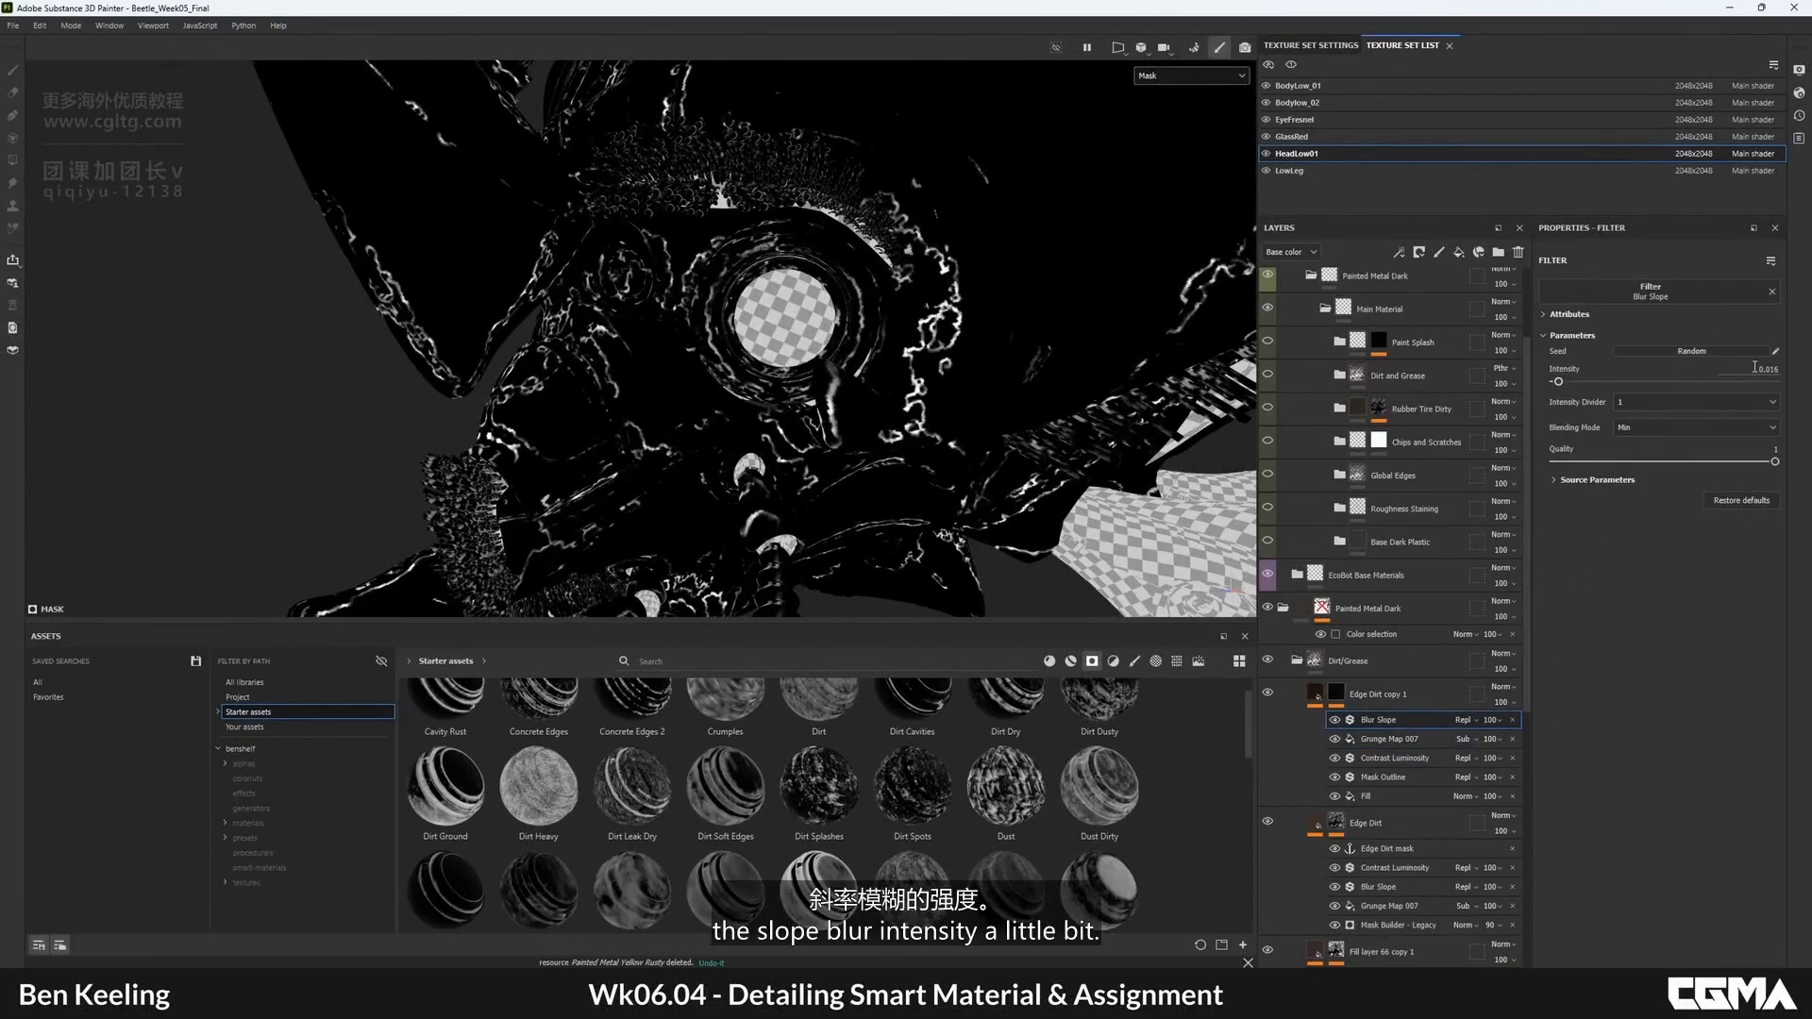
pyautogui.press('BackSpace')
pyautogui.press('BackSpace')
pyautogui.write('2')
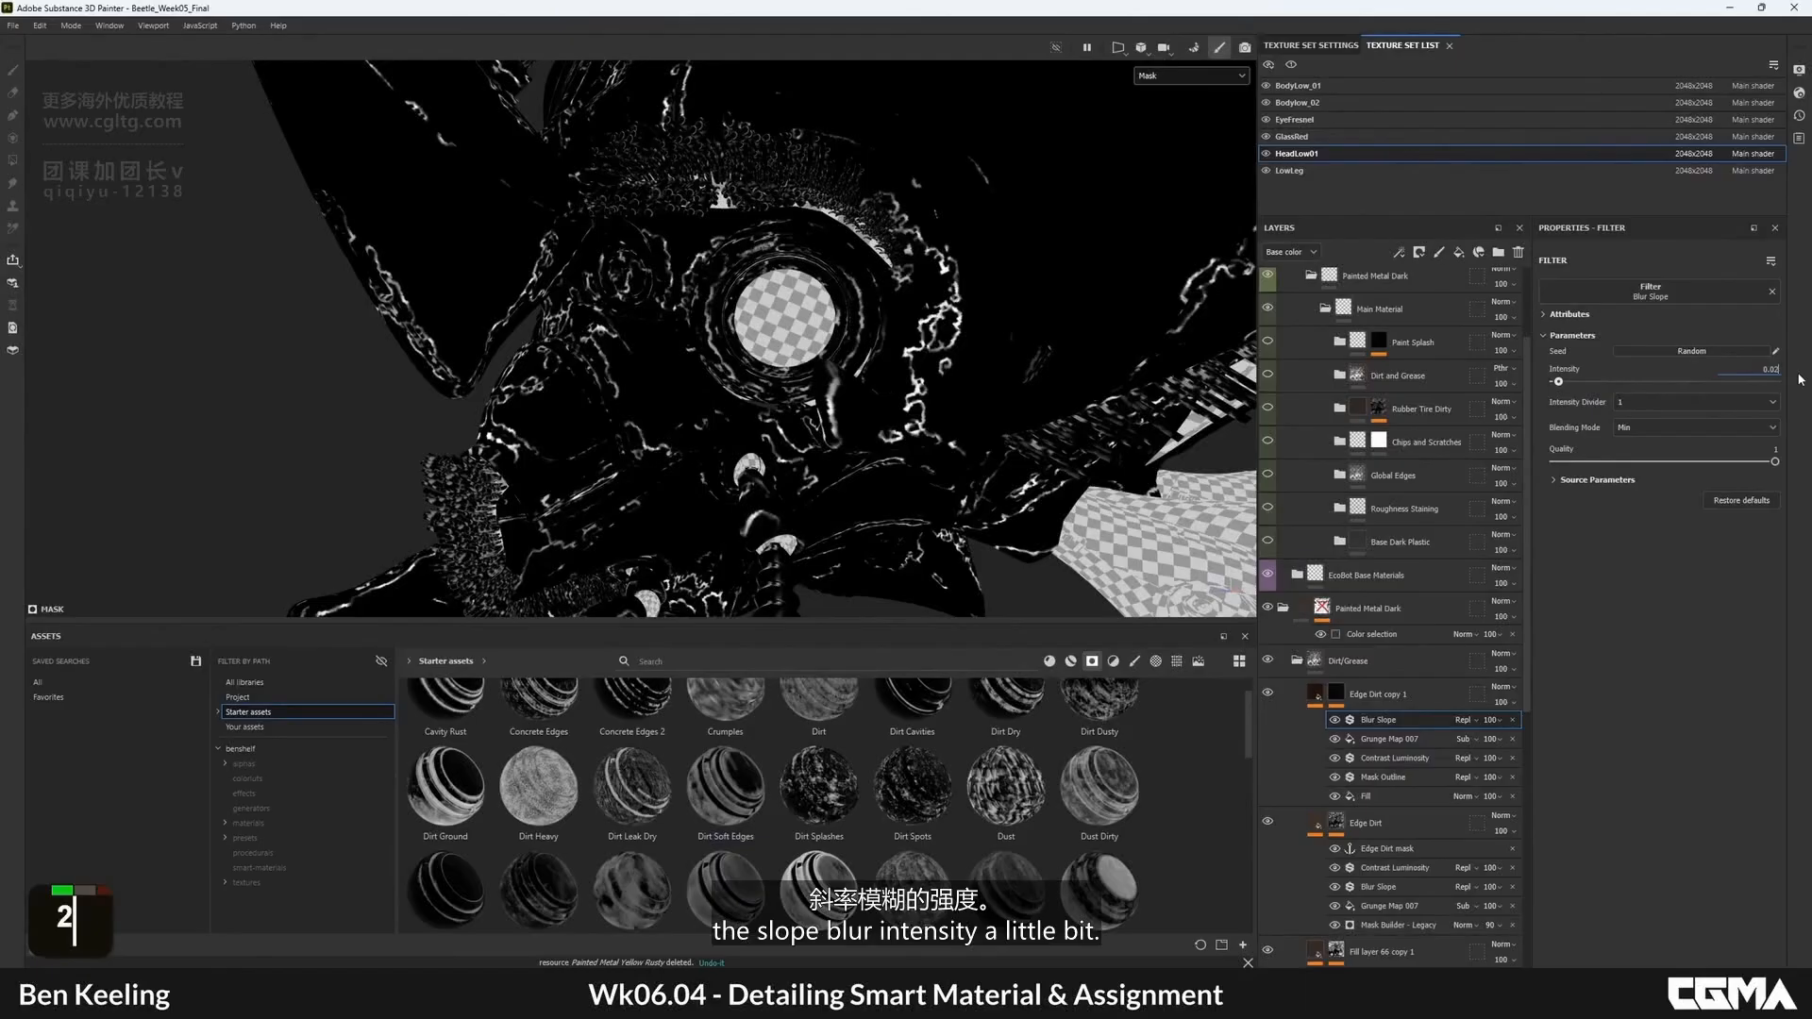
pyautogui.press('Return')
# - Examine the layered edge dirt in the material view around the eye, the head's underside and the panel grooves
pyautogui.keyDown('alt'); pyautogui.moveTo(921, 415); pyautogui.dragTo(930, 321, button='right'); pyautogui.keyUp('alt')
pyautogui.keyDown('alt'); pyautogui.moveTo(930, 321); pyautogui.dragTo(831, 491); pyautogui.keyUp('alt')
pyautogui.press('m')
pyautogui.keyDown('alt'); pyautogui.moveTo(830, 491); pyautogui.dragTo(887, 387, button='middle'); pyautogui.keyUp('alt')
pyautogui.keyDown('alt'); pyautogui.moveTo(887, 387); pyautogui.dragTo(850, 425); pyautogui.keyUp('alt')
pyautogui.keyDown('alt'); pyautogui.moveTo(850, 425); pyautogui.dragTo(821, 405, button='middle'); pyautogui.keyUp('alt')
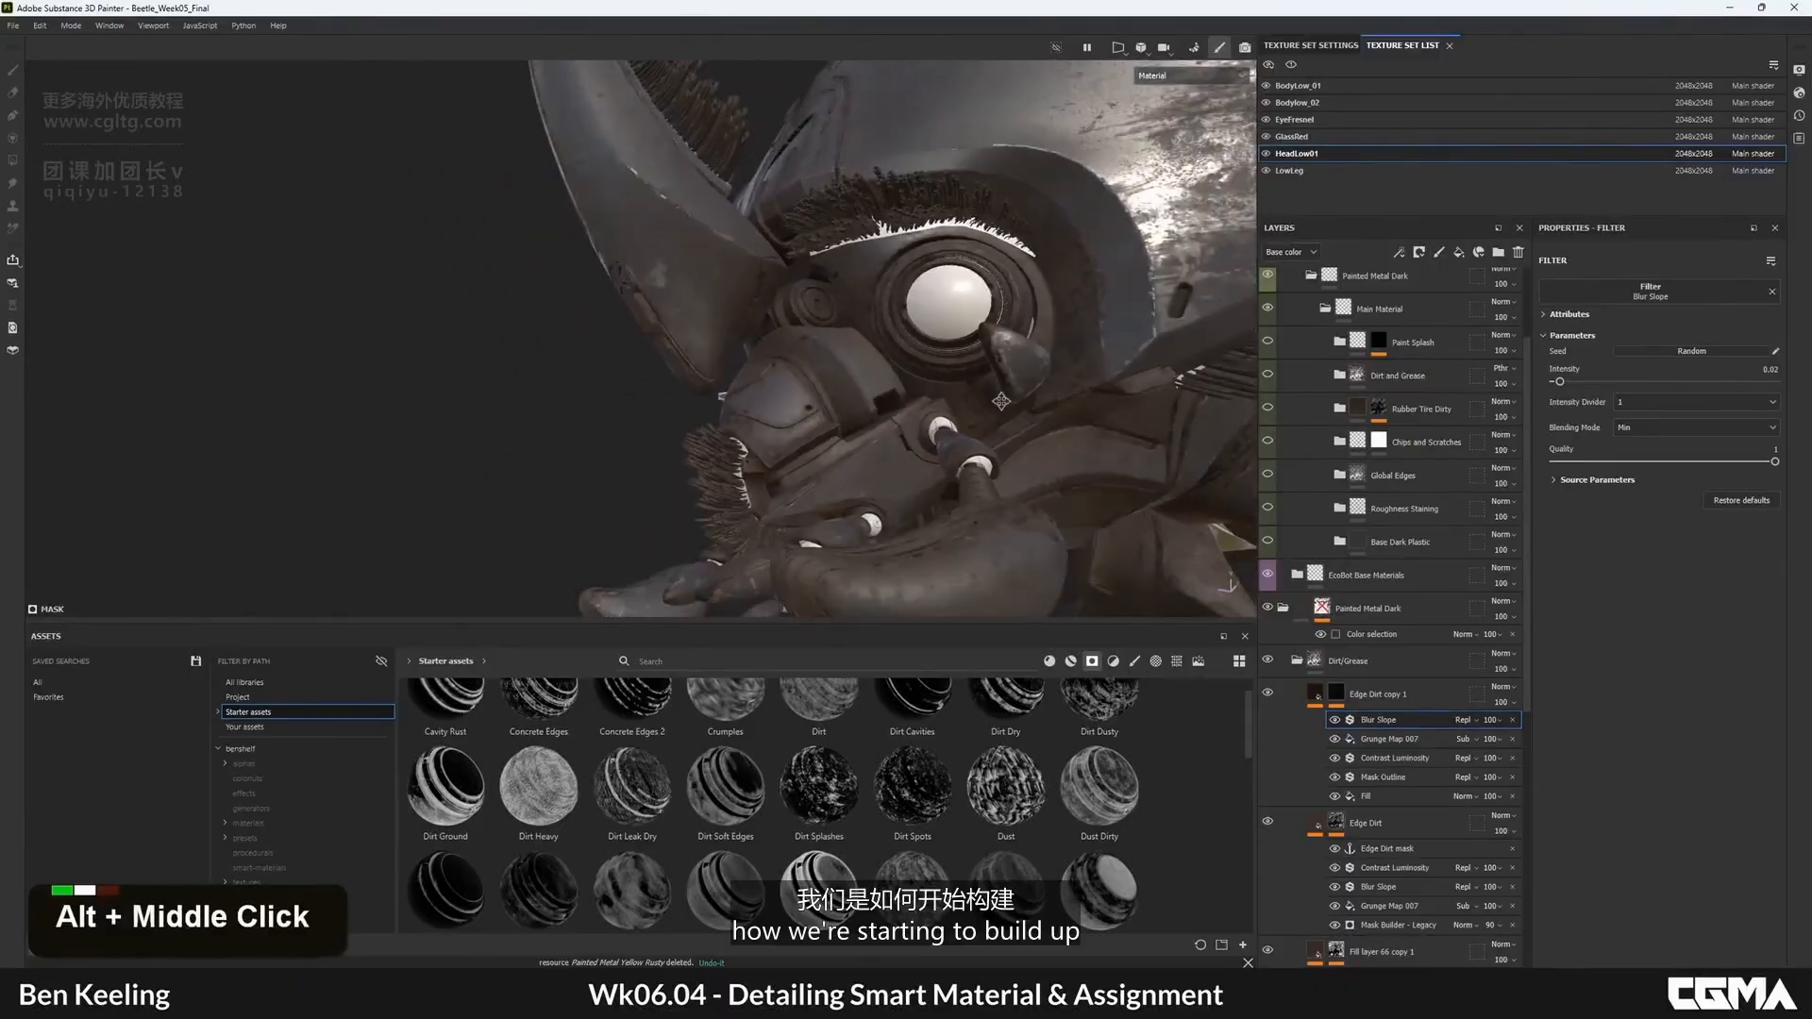
pyautogui.keyDown('alt'); pyautogui.moveTo(821, 406); pyautogui.dragTo(770, 366); pyautogui.keyUp('alt')
pyautogui.keyDown('alt'); pyautogui.moveTo(770, 366); pyautogui.dragTo(736, 378, button='middle'); pyautogui.keyUp('alt')
pyautogui.keyDown('alt'); pyautogui.moveTo(736, 378); pyautogui.dragTo(698, 396); pyautogui.keyUp('alt')
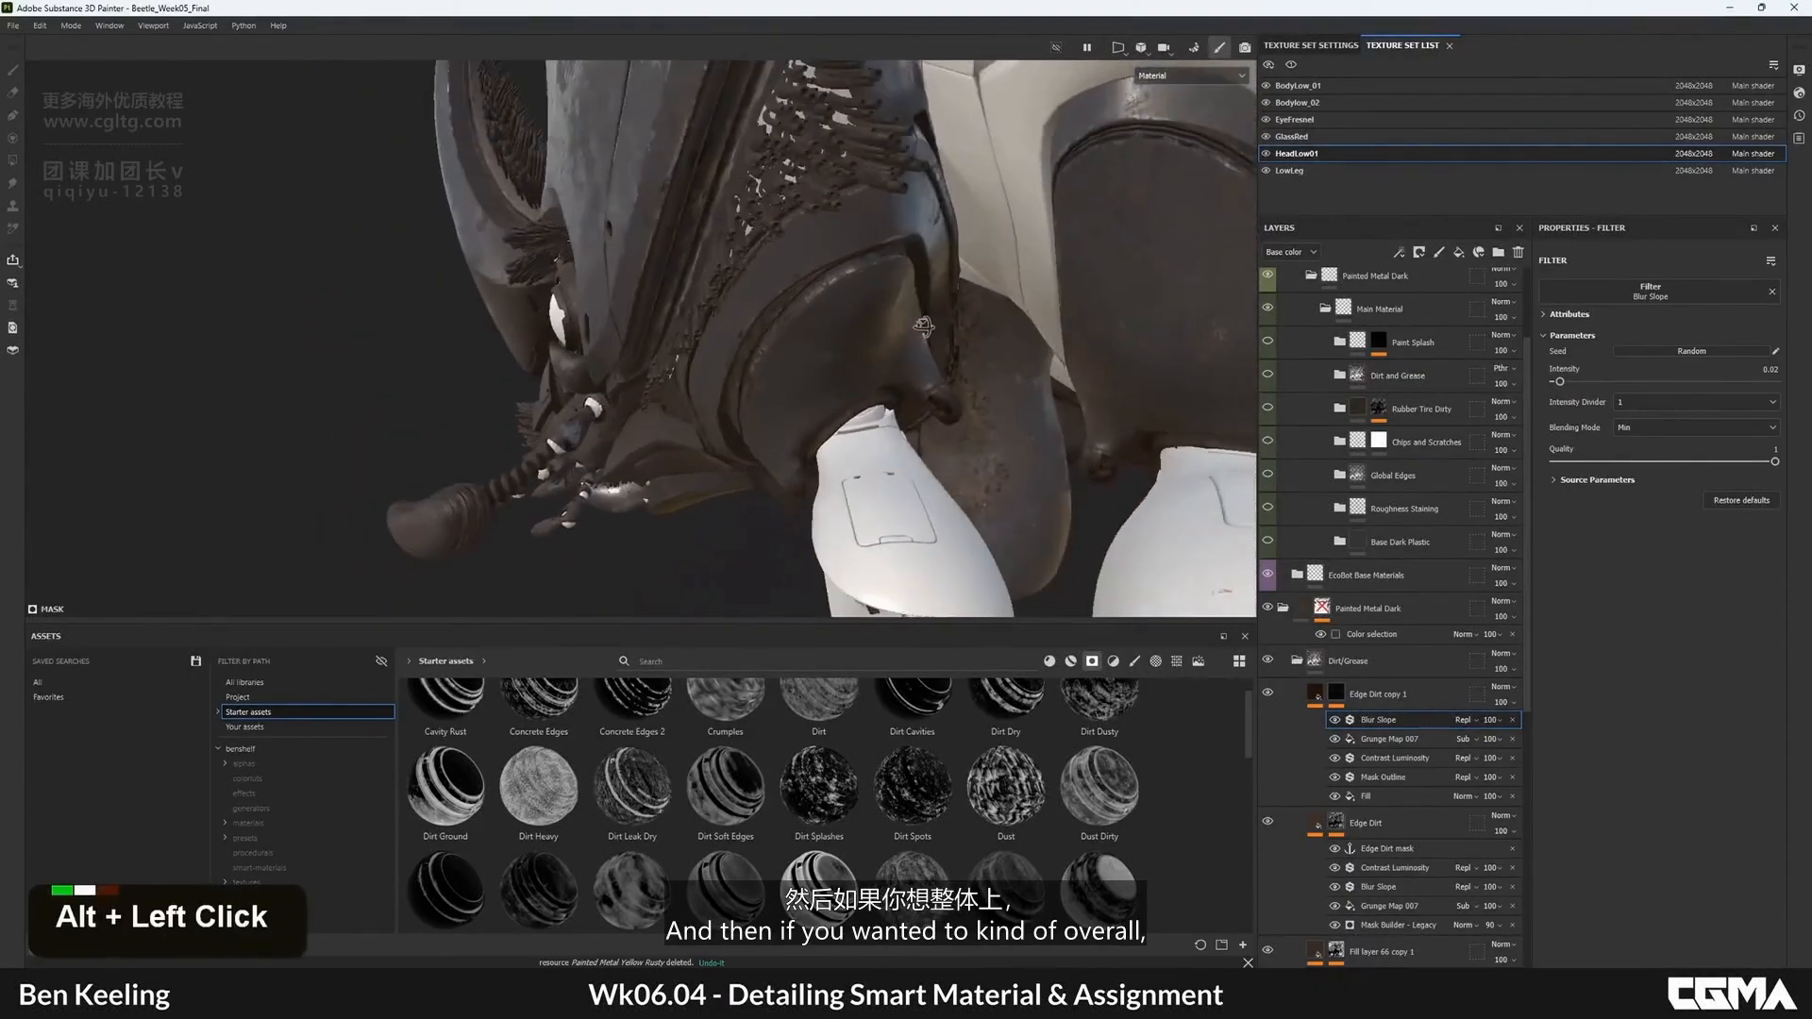
pyautogui.keyDown('alt'); pyautogui.moveTo(698, 397); pyautogui.dragTo(774, 368, button='middle'); pyautogui.keyUp('alt')
pyautogui.keyDown('alt'); pyautogui.moveTo(774, 368); pyautogui.dragTo(719, 461); pyautogui.keyUp('alt')
pyautogui.keyDown('alt'); pyautogui.moveTo(720, 461); pyautogui.dragTo(696, 341, button='middle'); pyautogui.keyUp('alt')
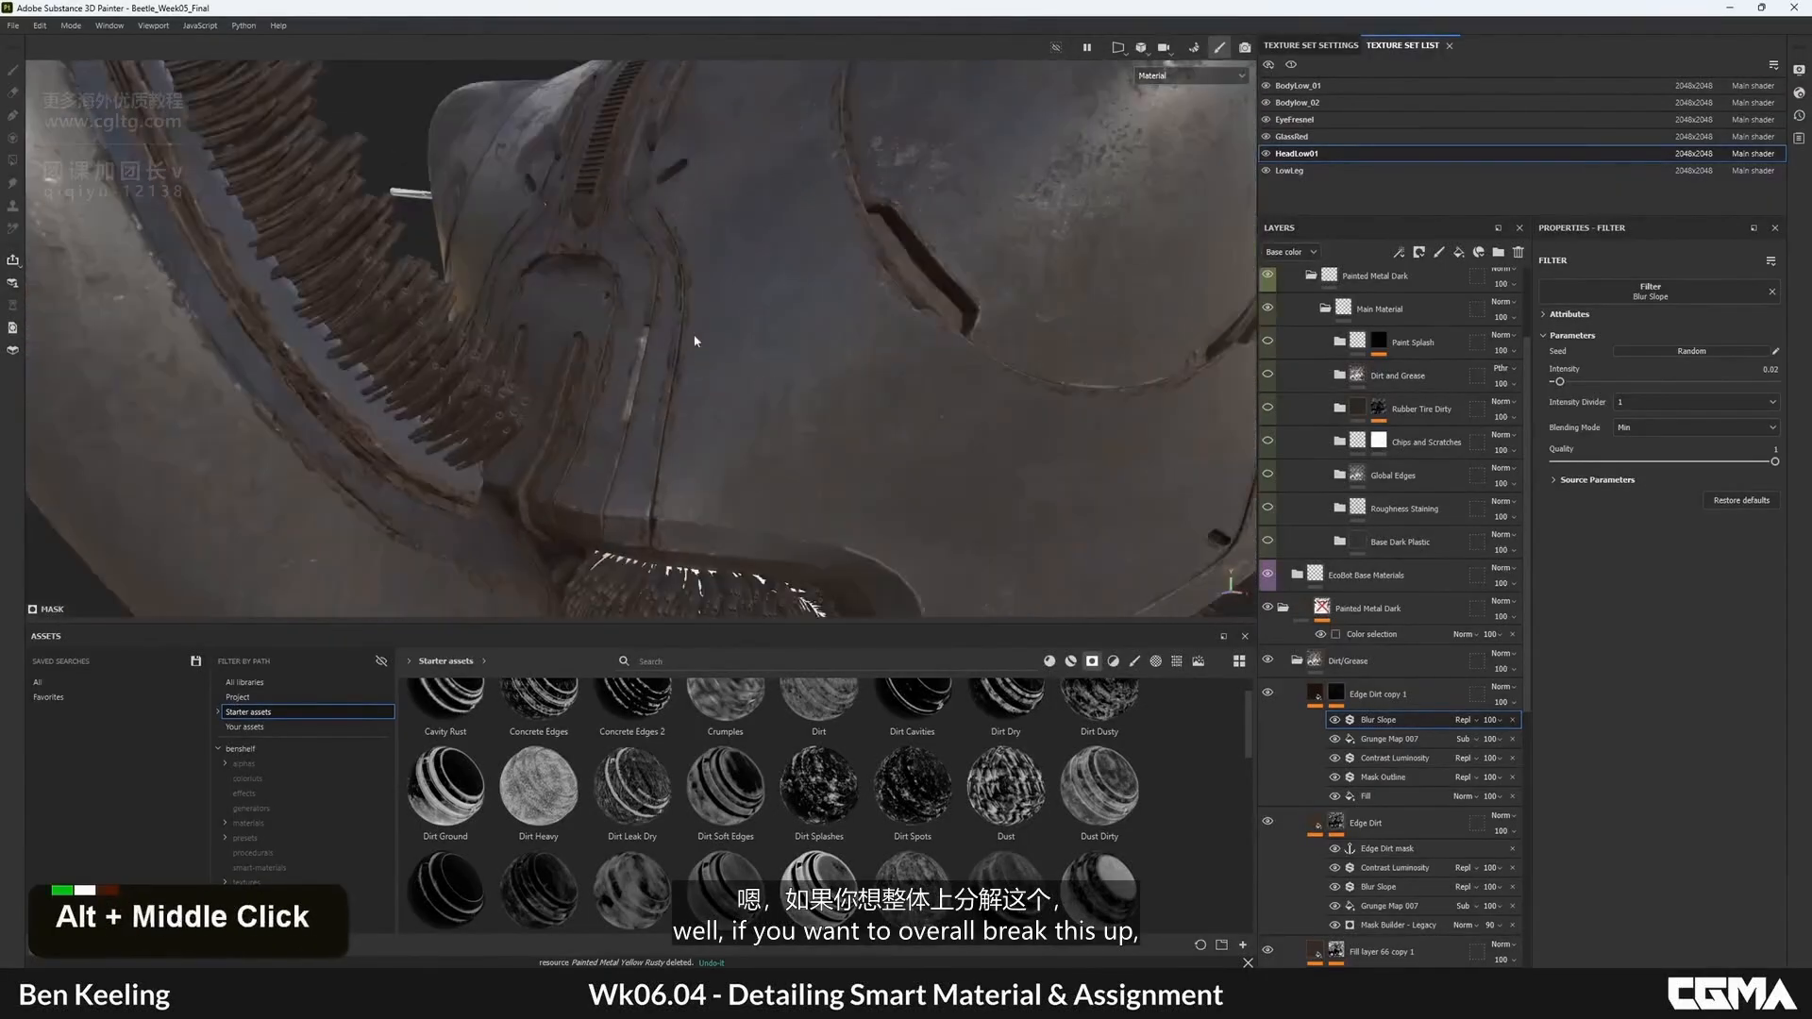
# - Try a balance of 0.56 on Grunge Map 007 in the Edge Dirt mask
pyautogui.click(1379, 886)
pyautogui.click(1396, 906)
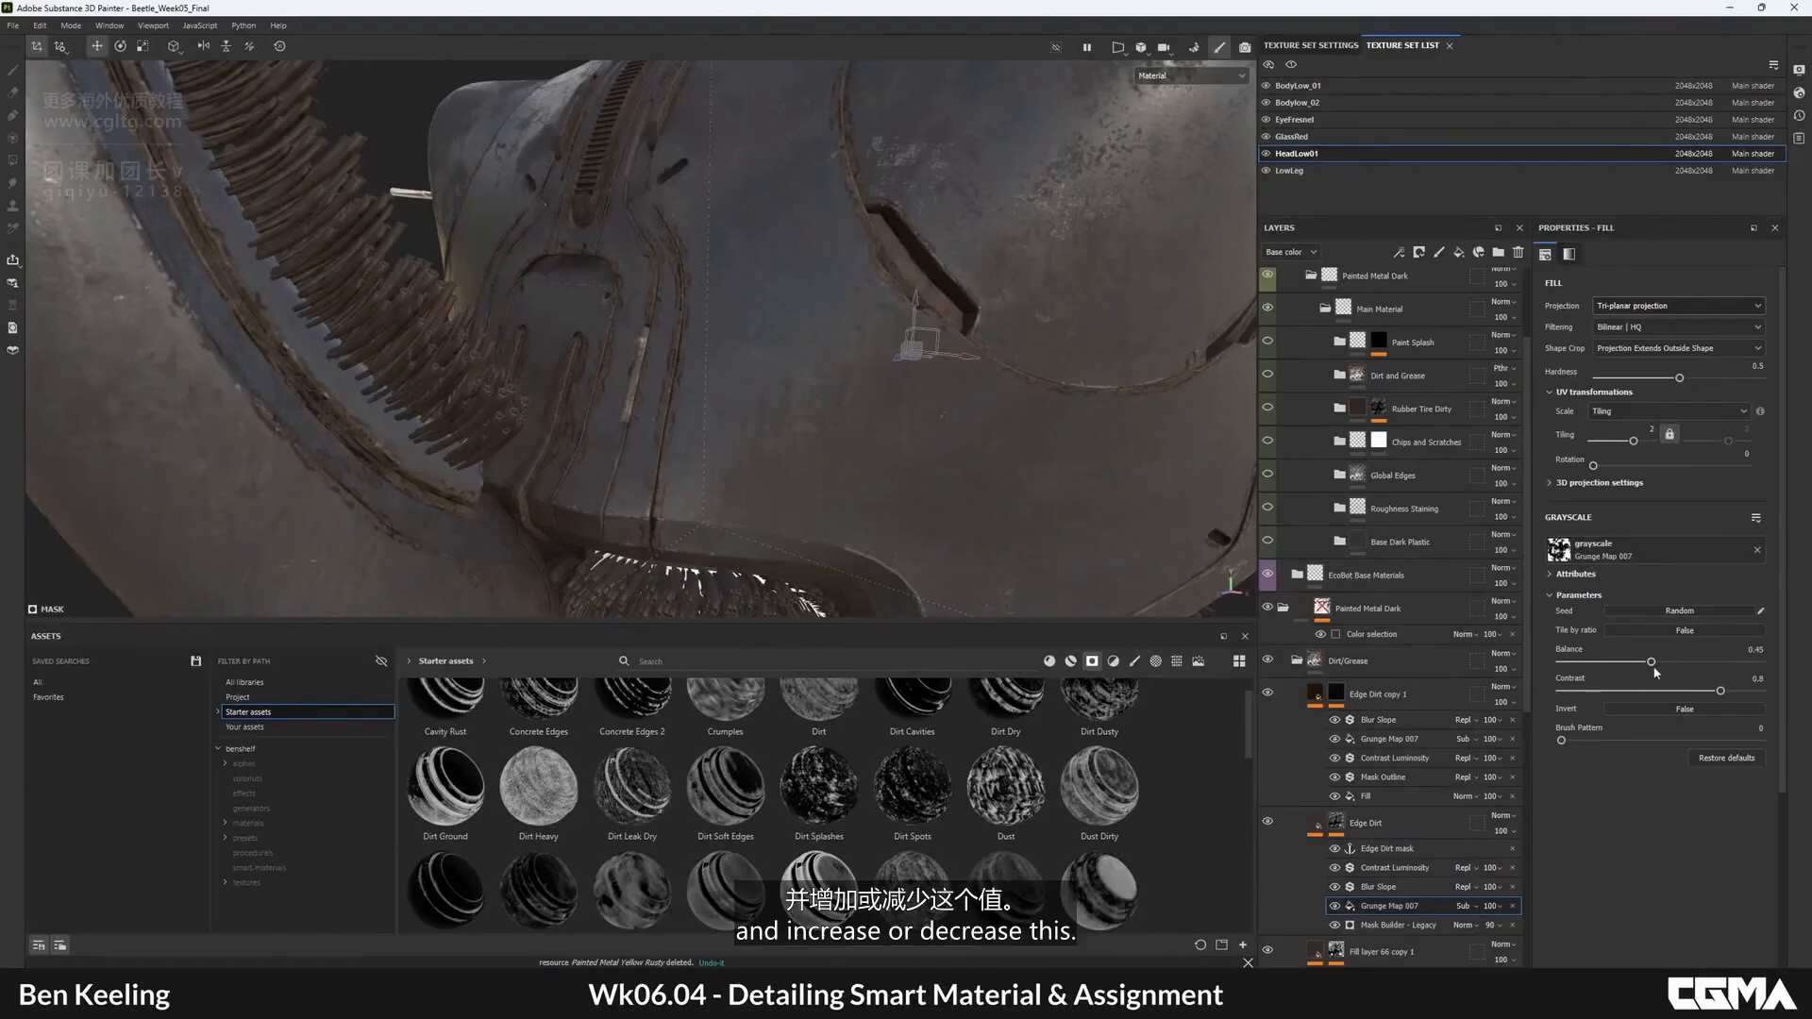
pyautogui.moveTo(1719, 663); pyautogui.dragTo(1673, 664)
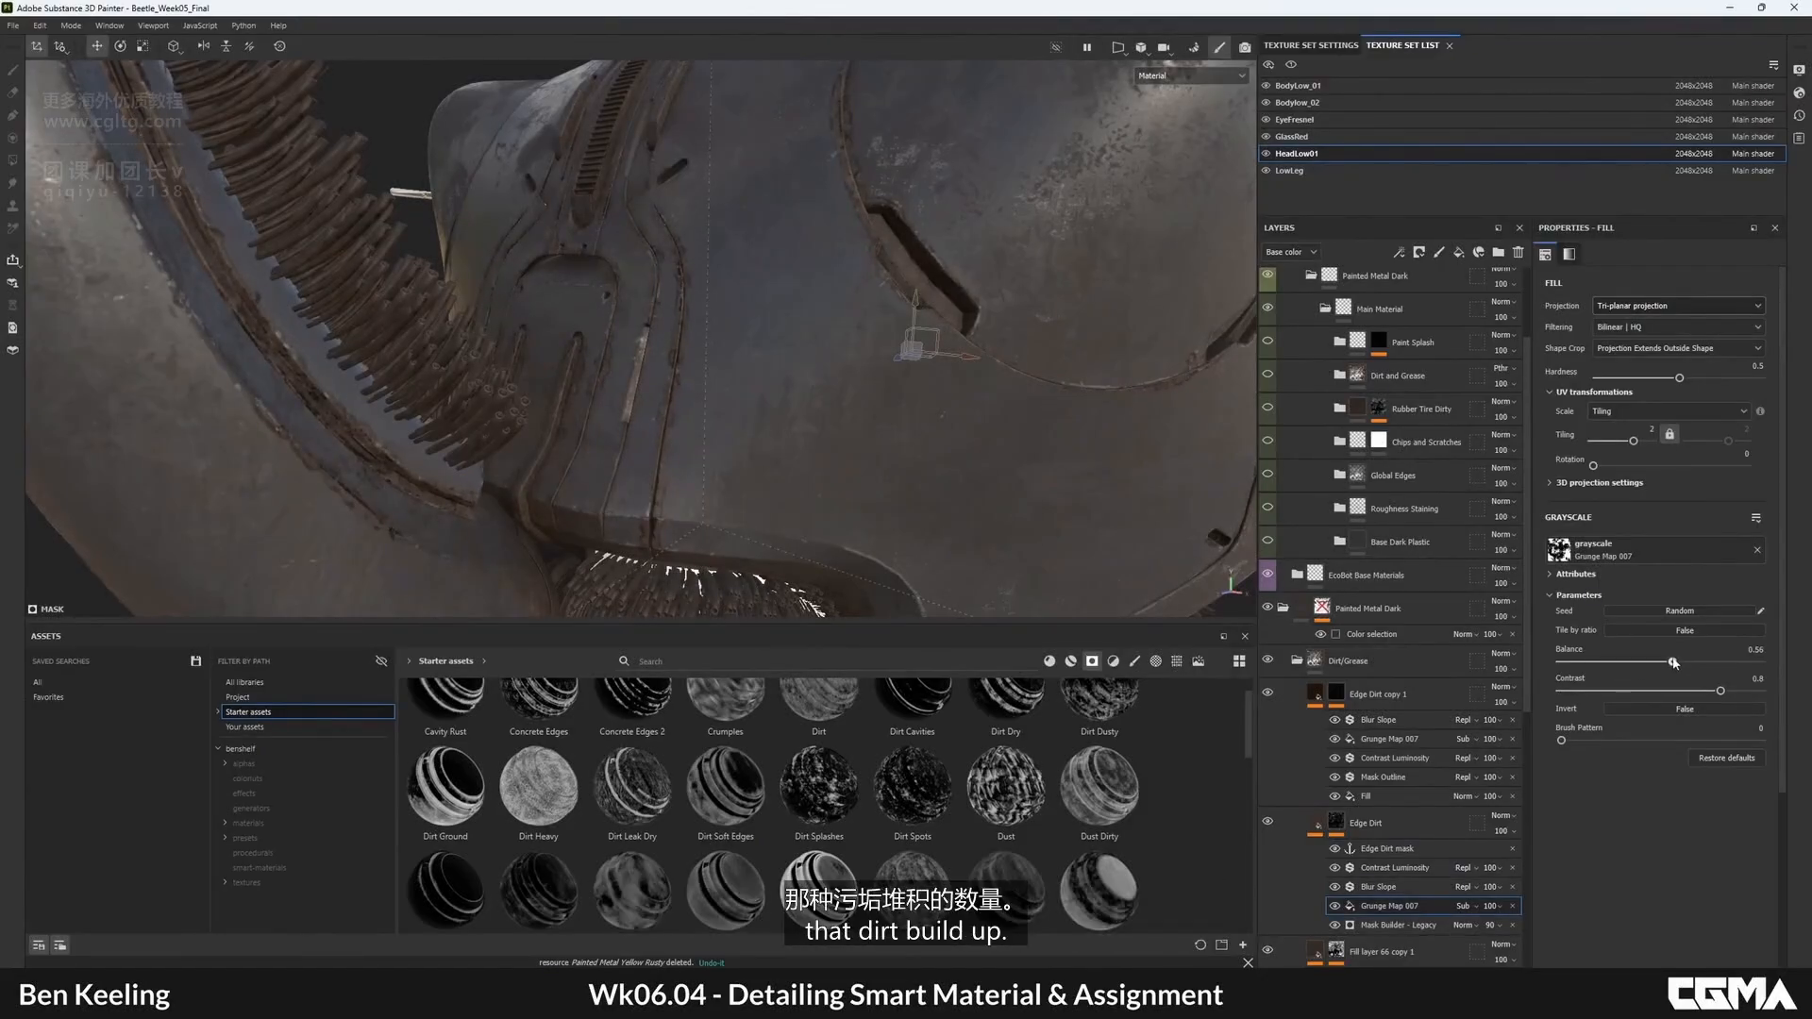
pyautogui.hotkey('ctrl', 'z')
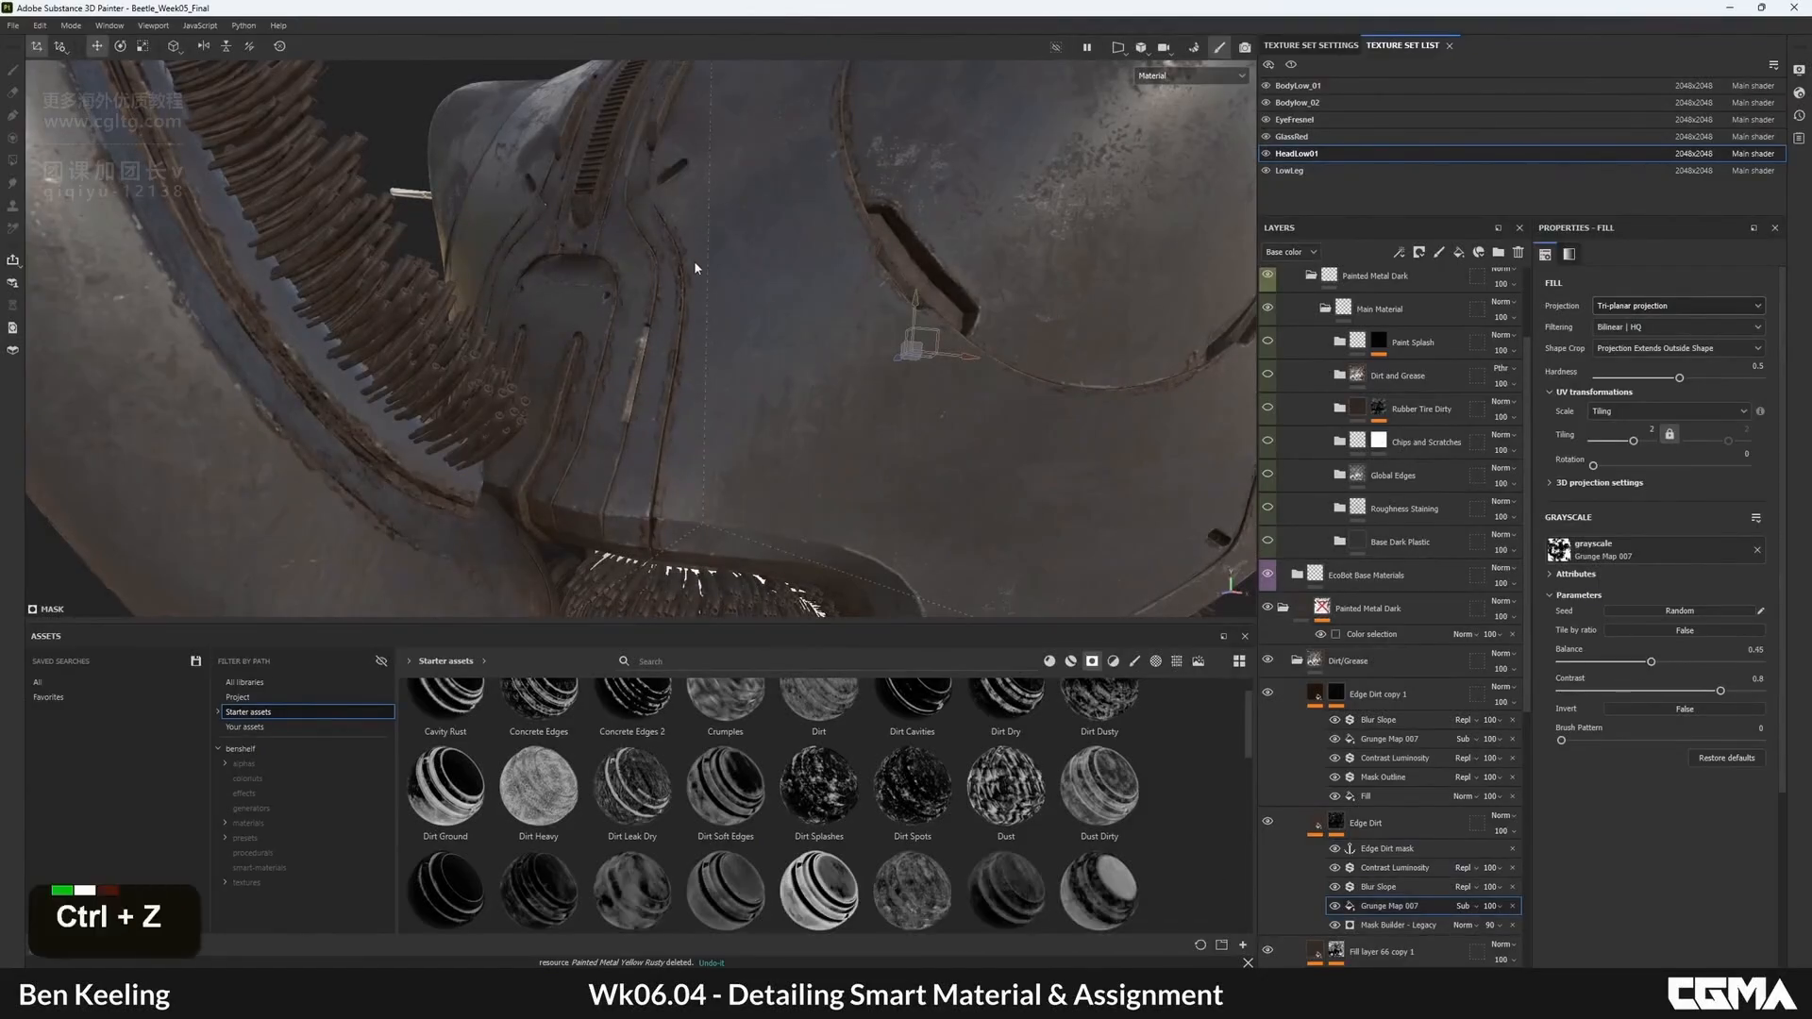
# - Isolate the Edge Dirt mask and duplicate its Grunge Map 007 directly above Contrast Luminosity
pyautogui.keyDown('alt'); pyautogui.click(1334, 830); pyautogui.keyUp('alt')
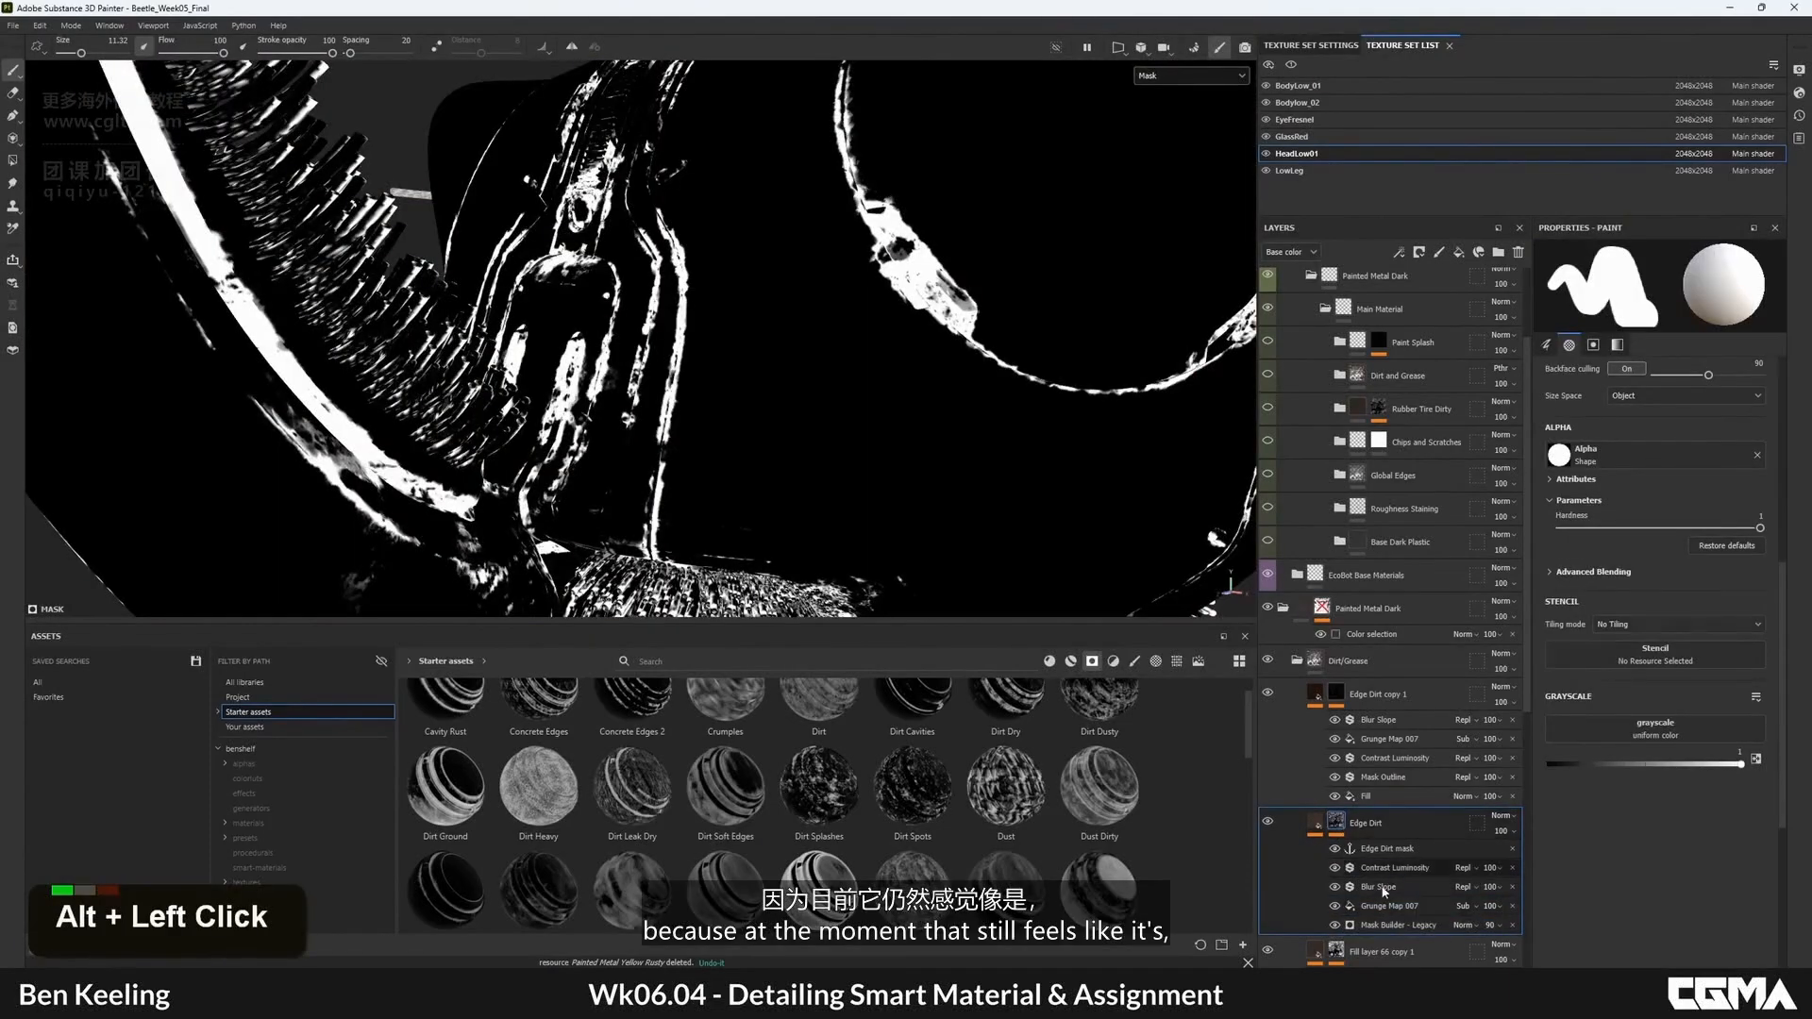
pyautogui.keyDown('alt'); pyautogui.click(1338, 823); pyautogui.keyUp('alt')
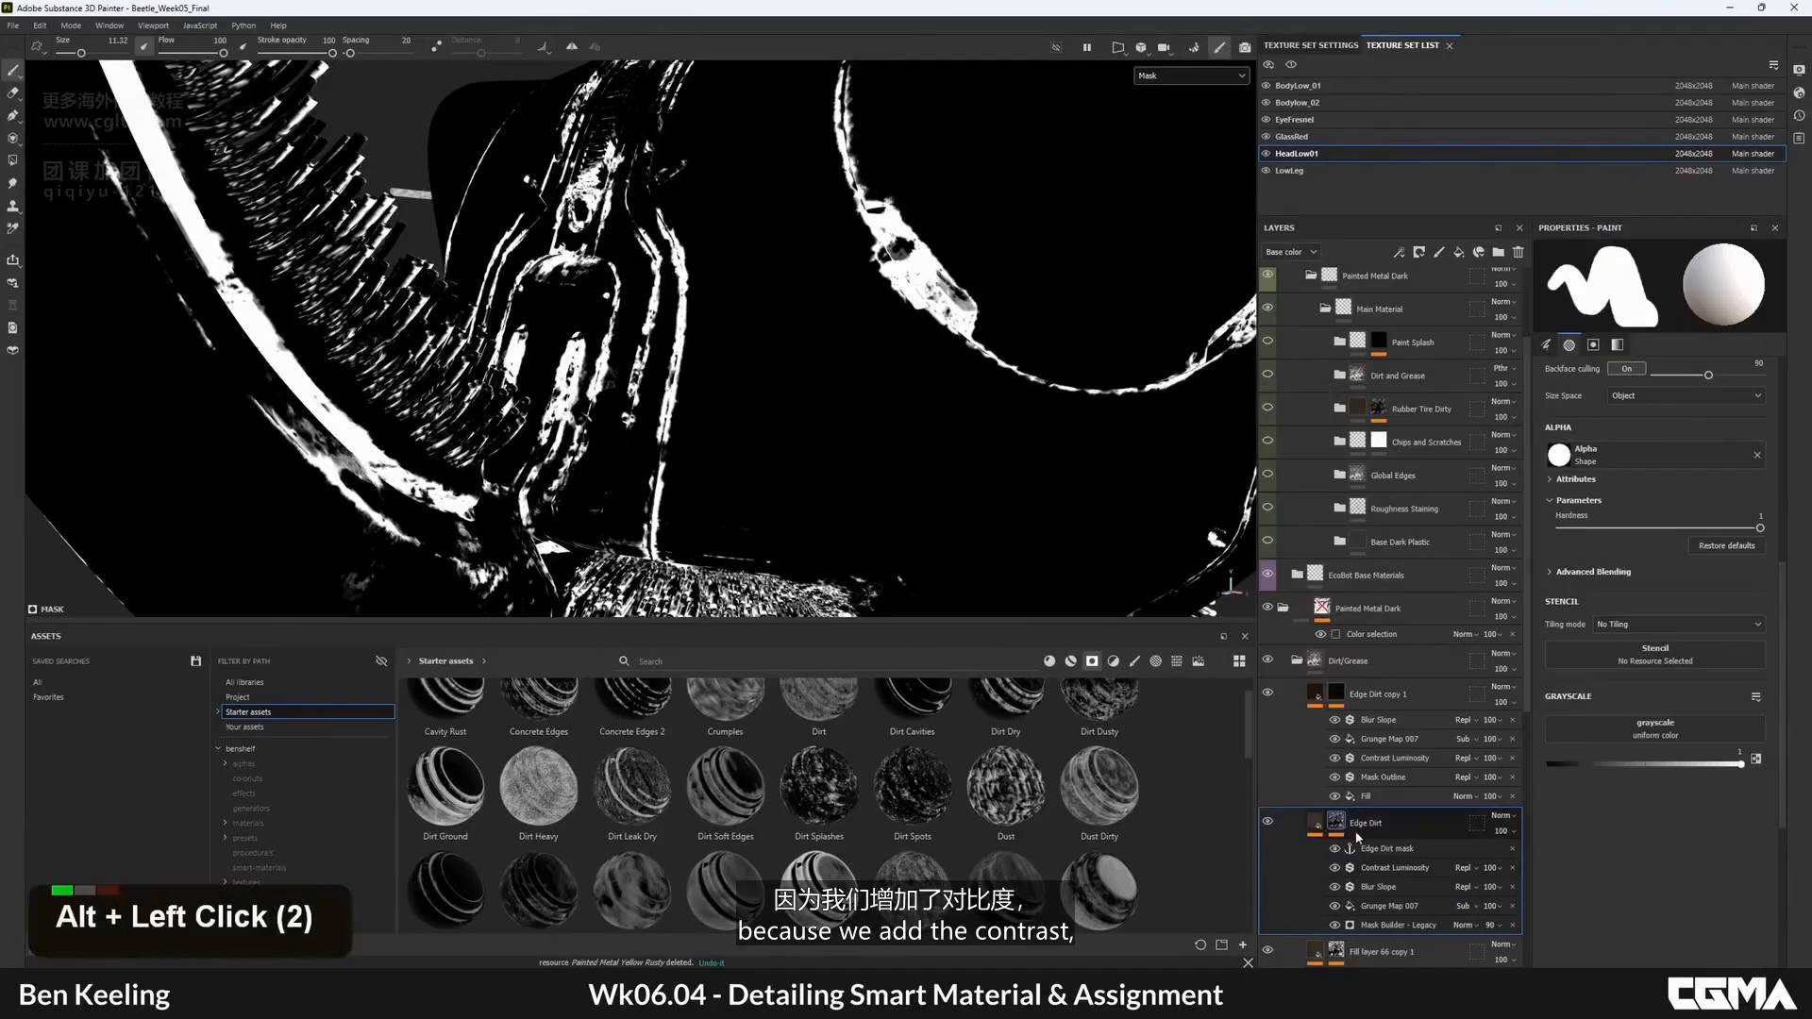
pyautogui.click(1399, 904)
pyautogui.hotkey('ctrl', 'c')
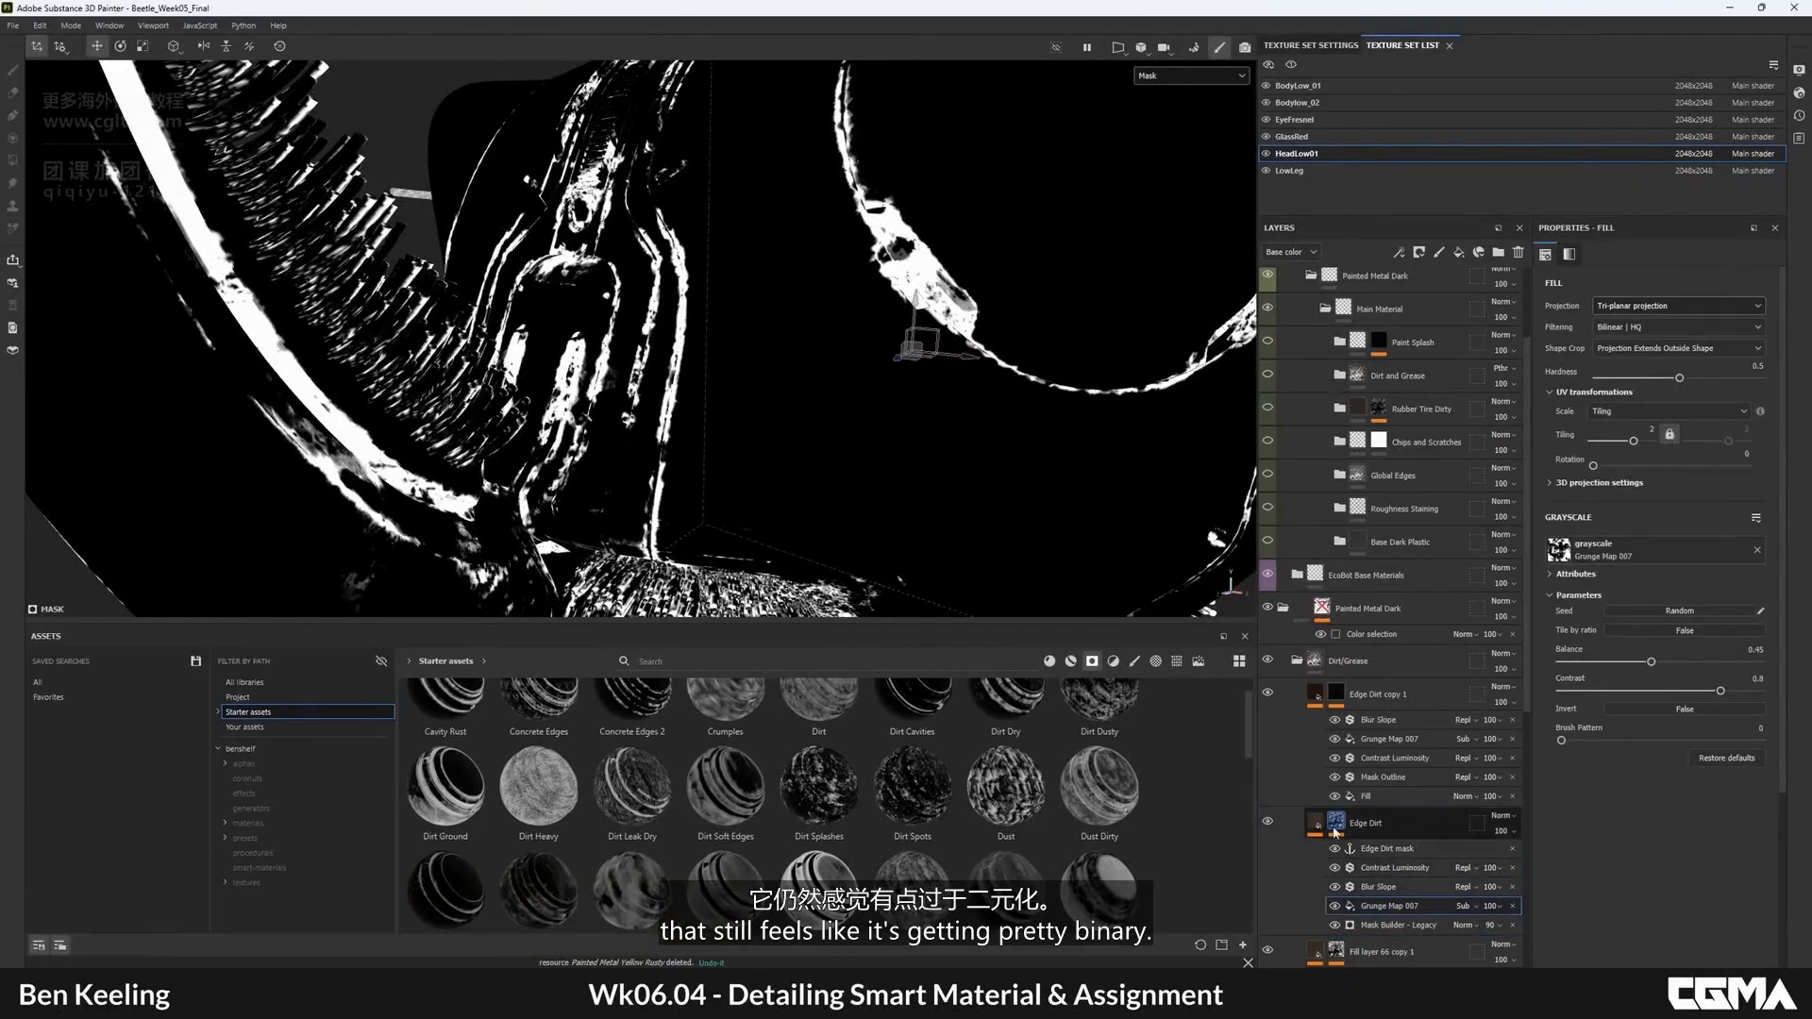
pyautogui.hotkey('ctrl', 'v')
pyautogui.hotkey('alt', 'Down')
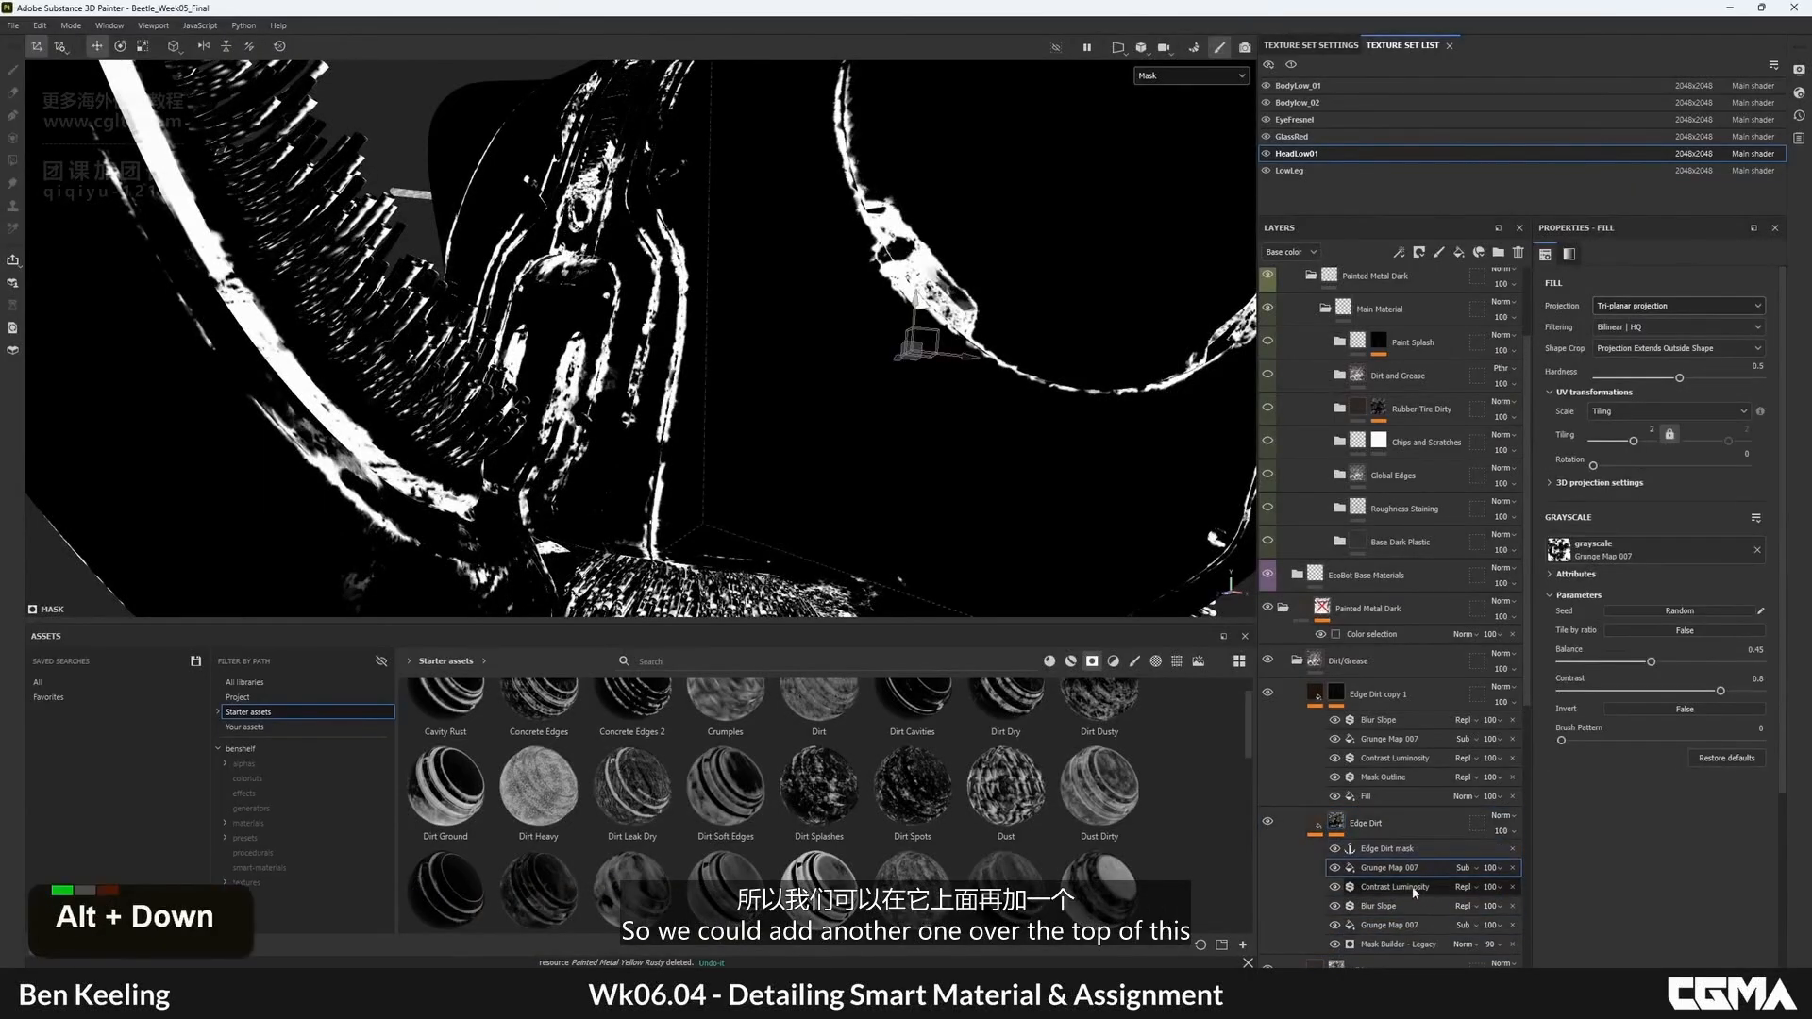
# - Set the balance of the upper Grunge Map 007 in the Edge Dirt mask to 0.62 and check it on the material
pyautogui.keyDown('alt'); pyautogui.moveTo(982, 415); pyautogui.dragTo(1062, 442); pyautogui.keyUp('alt')
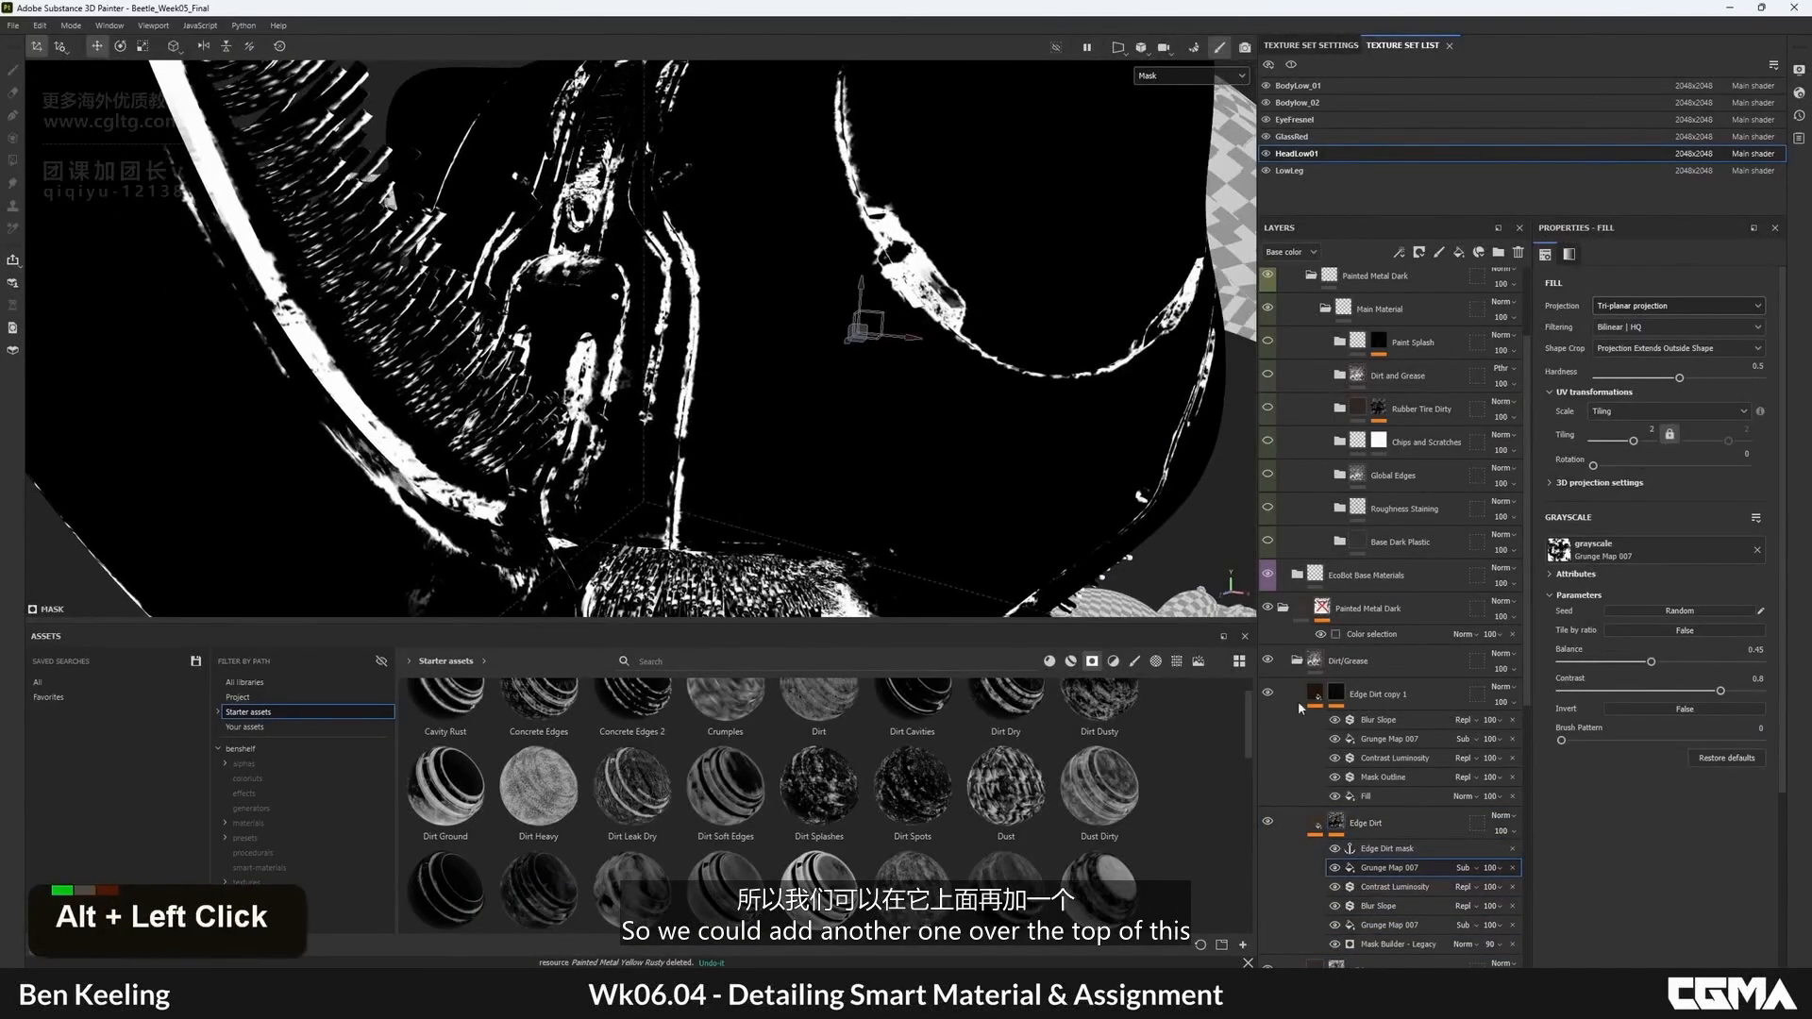
pyautogui.doubleClick(1334, 868)
pyautogui.moveTo(1651, 661); pyautogui.dragTo(1685, 663)
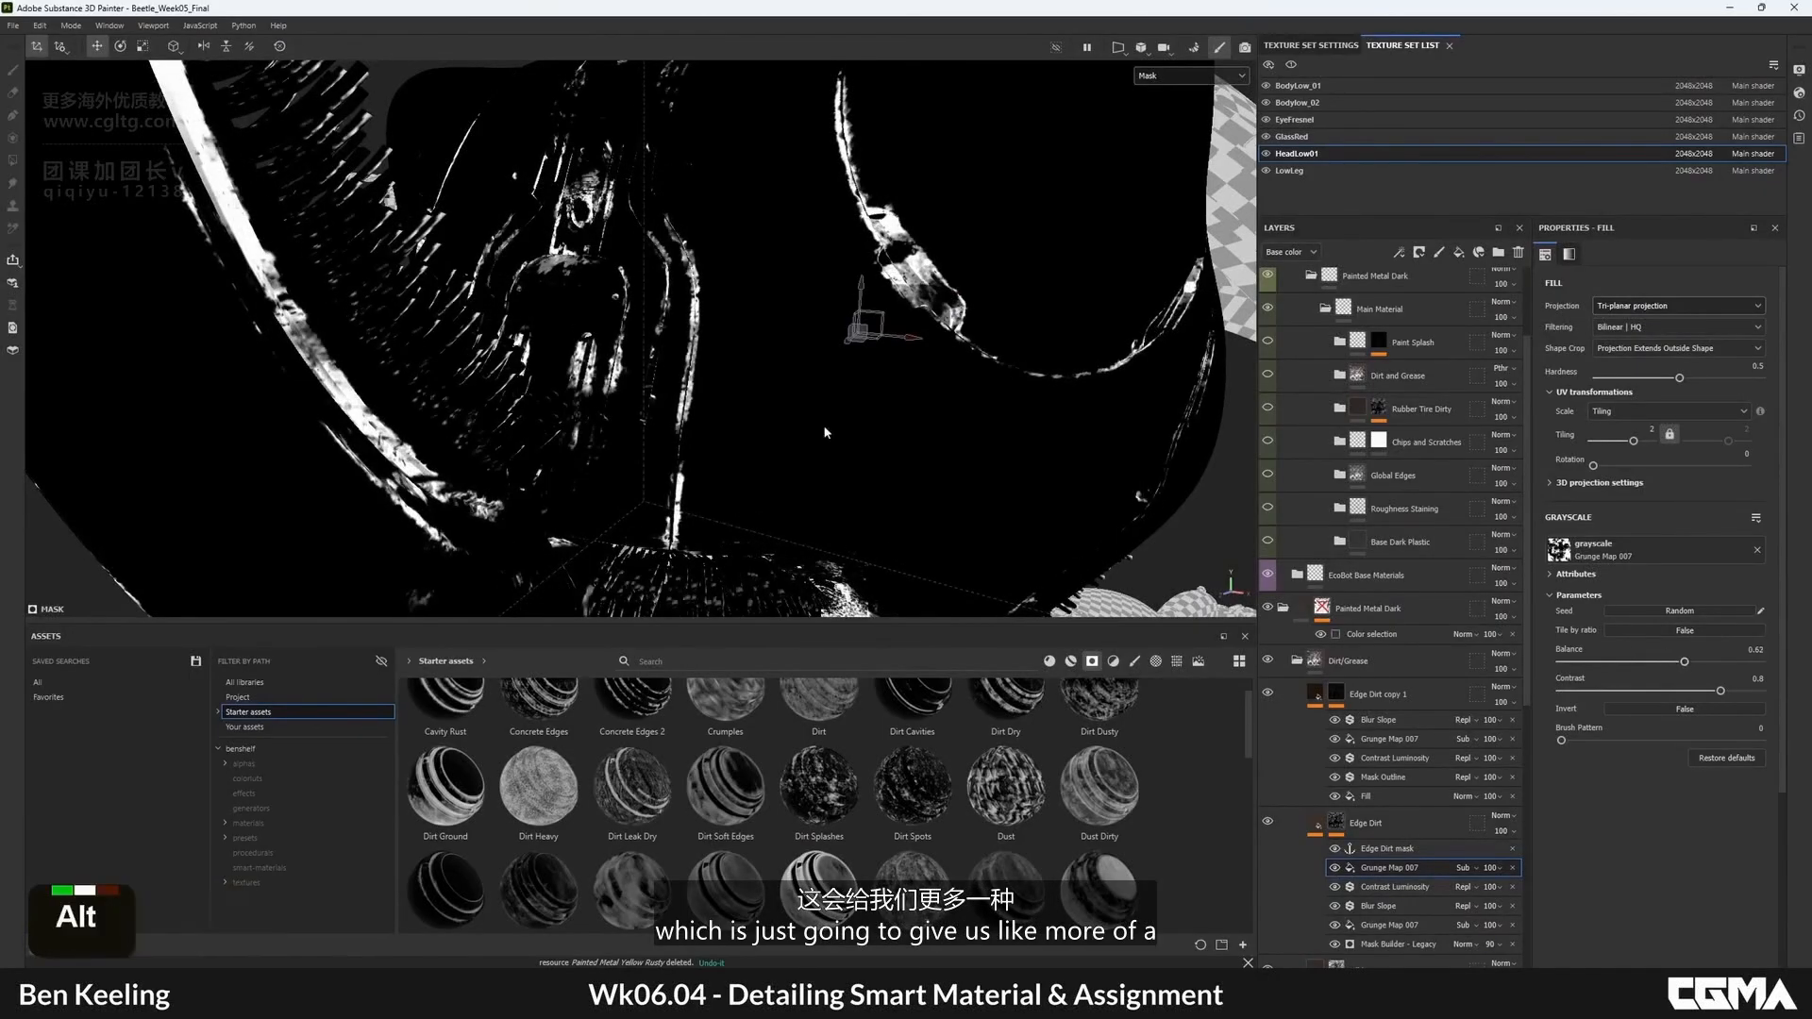
pyautogui.keyDown('alt'); pyautogui.moveTo(825, 432); pyautogui.dragTo(761, 288, button='right'); pyautogui.keyUp('alt')
pyautogui.press('m')
pyautogui.keyDown('alt'); pyautogui.moveTo(761, 289); pyautogui.dragTo(862, 453); pyautogui.keyUp('alt')
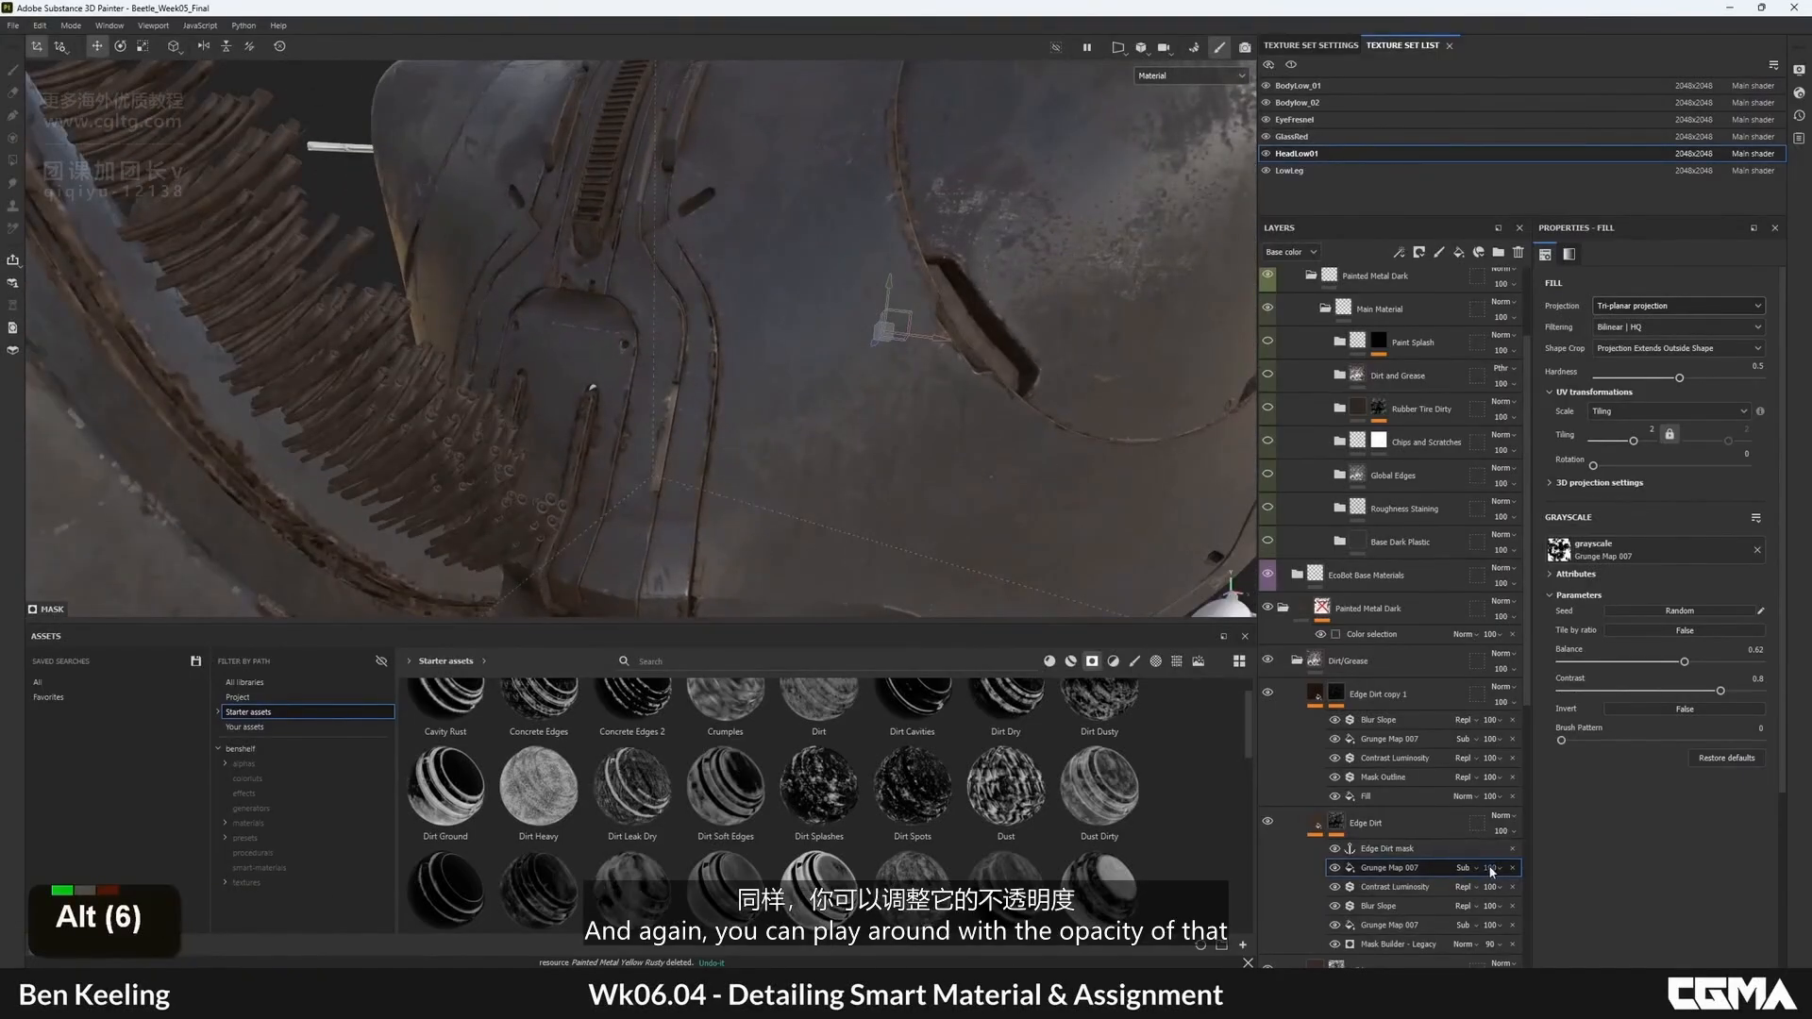
# - Try zero opacity on the upper Grunge Map 007 of the Edge Dirt mask, and set its contrast to 0
pyautogui.moveTo(1494, 887); pyautogui.dragTo(1491, 890)
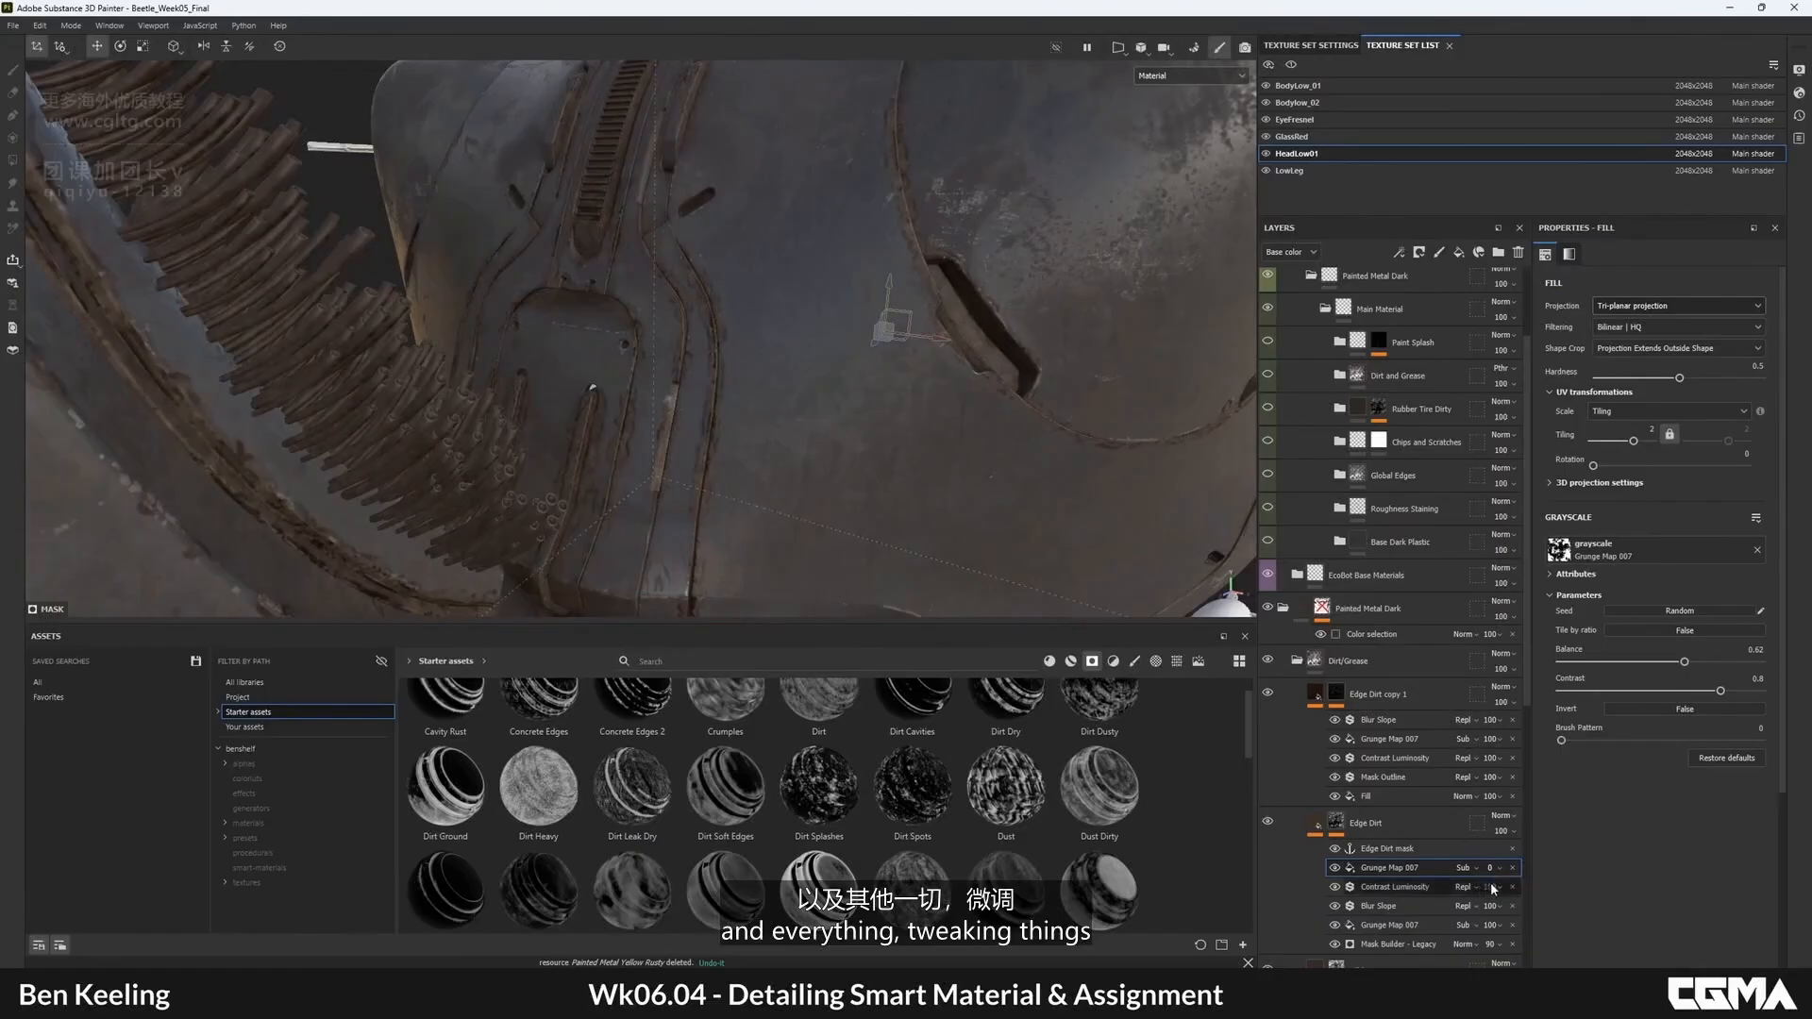
pyautogui.hotkey('ctrl', 'z')
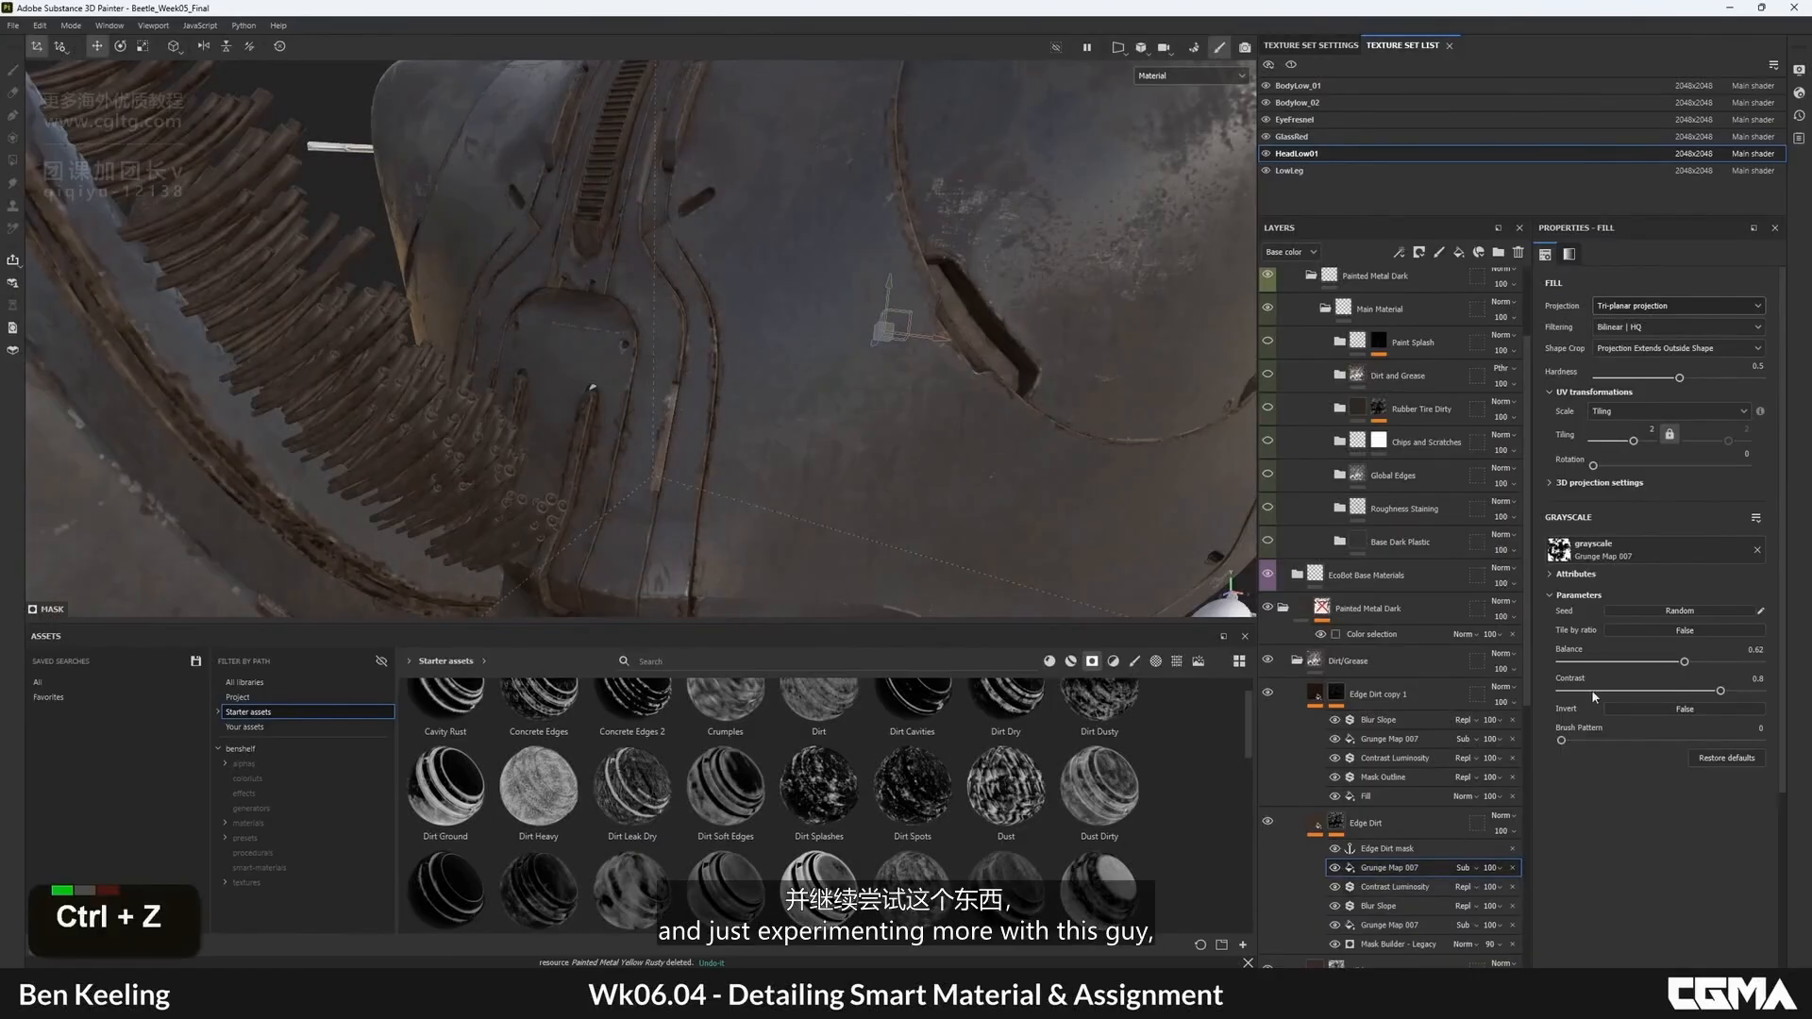
pyautogui.moveTo(1576, 691); pyautogui.dragTo(1555, 691)
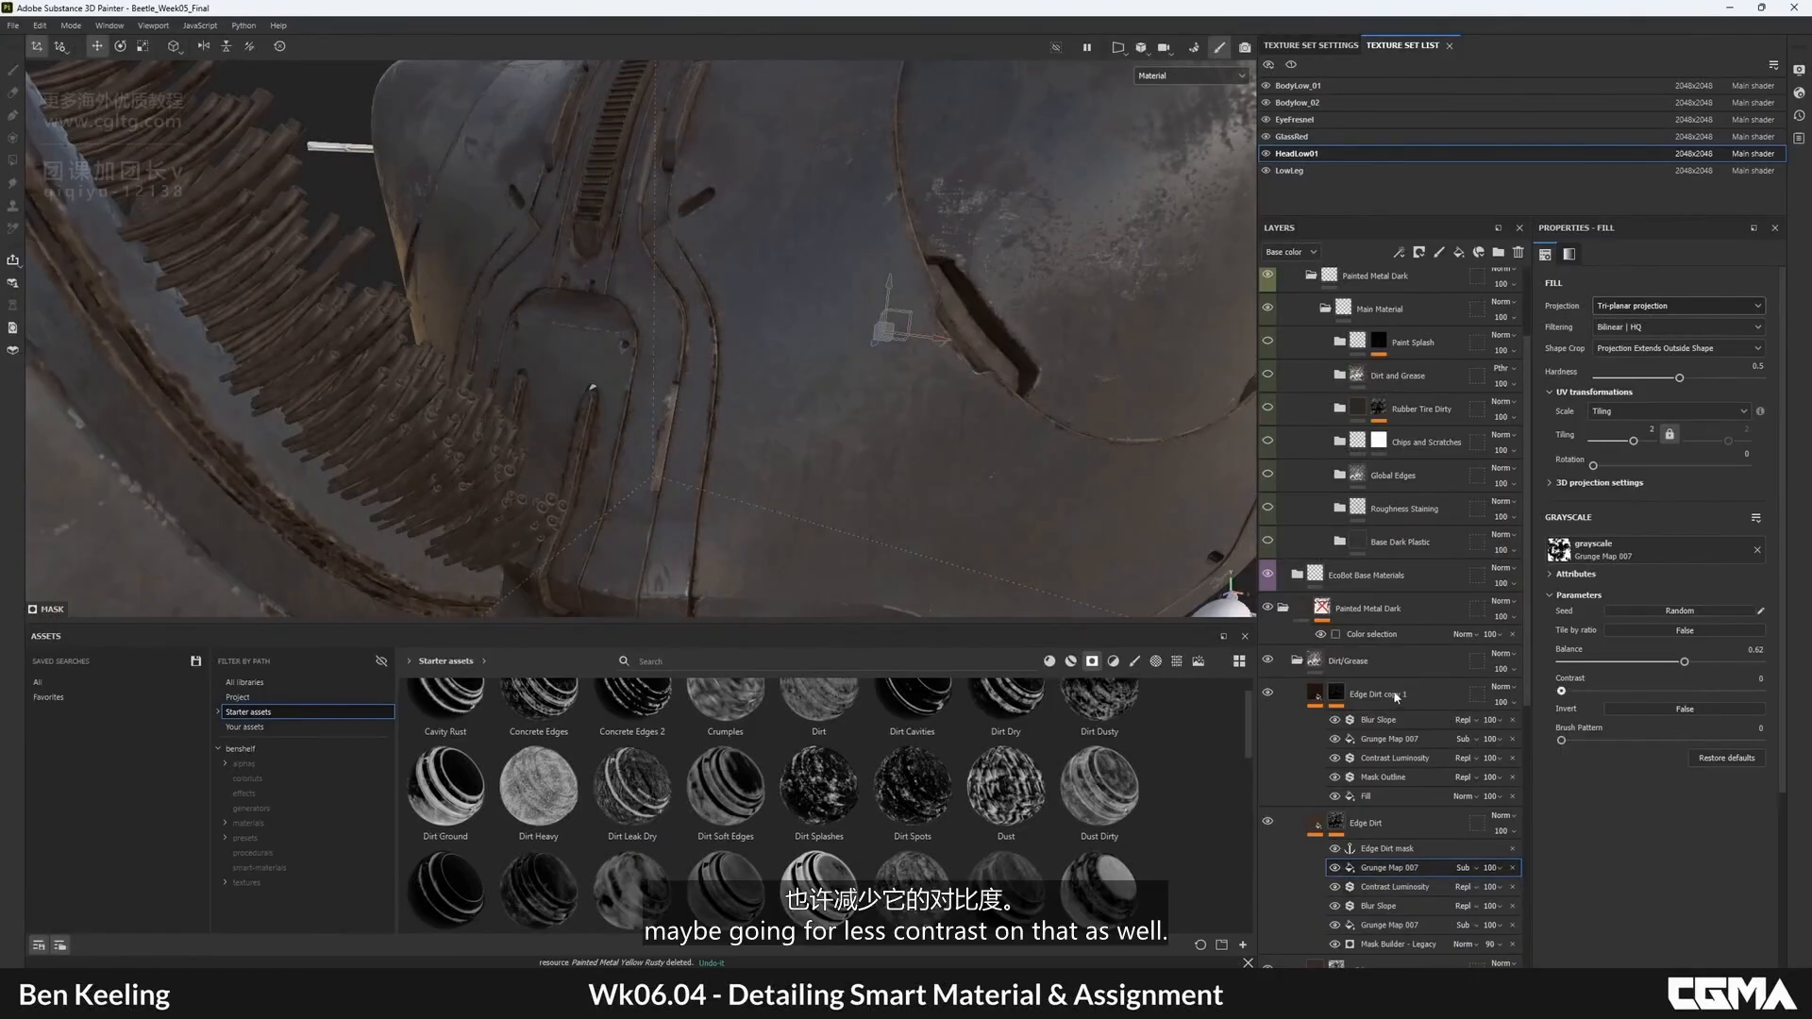
pyautogui.keyDown('alt'); pyautogui.moveTo(1010, 377); pyautogui.dragTo(944, 387, button='right'); pyautogui.keyUp('alt')
pyautogui.keyDown('alt'); pyautogui.moveTo(944, 387); pyautogui.dragTo(982, 377); pyautogui.keyUp('alt')
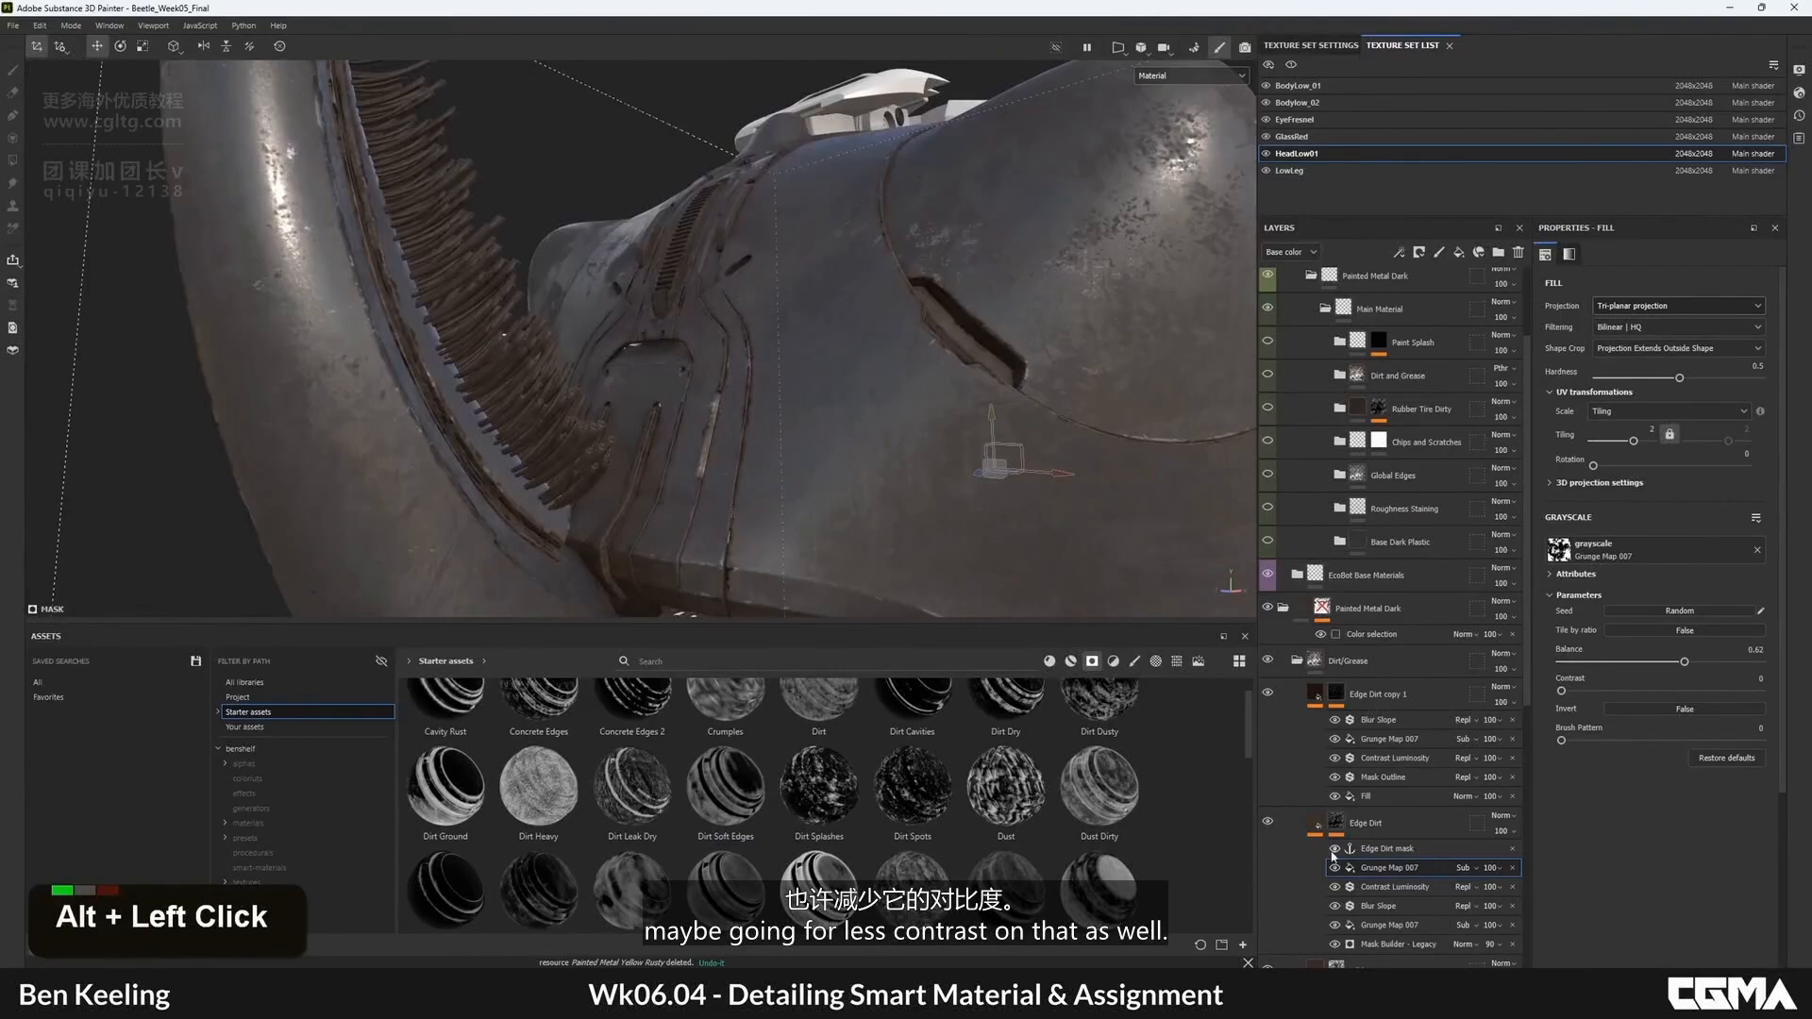
# - Isolate the Edge Dirt mask around the lower head and try a balance of 0.75 on the upper Grunge Map 007
pyautogui.keyDown('alt'); pyautogui.click(1336, 823); pyautogui.keyUp('alt')
pyautogui.keyDown('alt'); pyautogui.moveTo(850, 330); pyautogui.dragTo(803, 312); pyautogui.keyUp('alt')
pyautogui.keyDown('alt'); pyautogui.moveTo(802, 311); pyautogui.dragTo(773, 285, button='middle'); pyautogui.keyUp('alt')
pyautogui.keyDown('alt'); pyautogui.moveTo(773, 285); pyautogui.dragTo(694, 274); pyautogui.keyUp('alt')
pyautogui.keyDown('alt'); pyautogui.moveTo(693, 274); pyautogui.dragTo(703, 141, button='middle'); pyautogui.keyUp('alt')
pyautogui.keyDown('alt'); pyautogui.moveTo(703, 141); pyautogui.dragTo(764, 194); pyautogui.keyUp('alt')
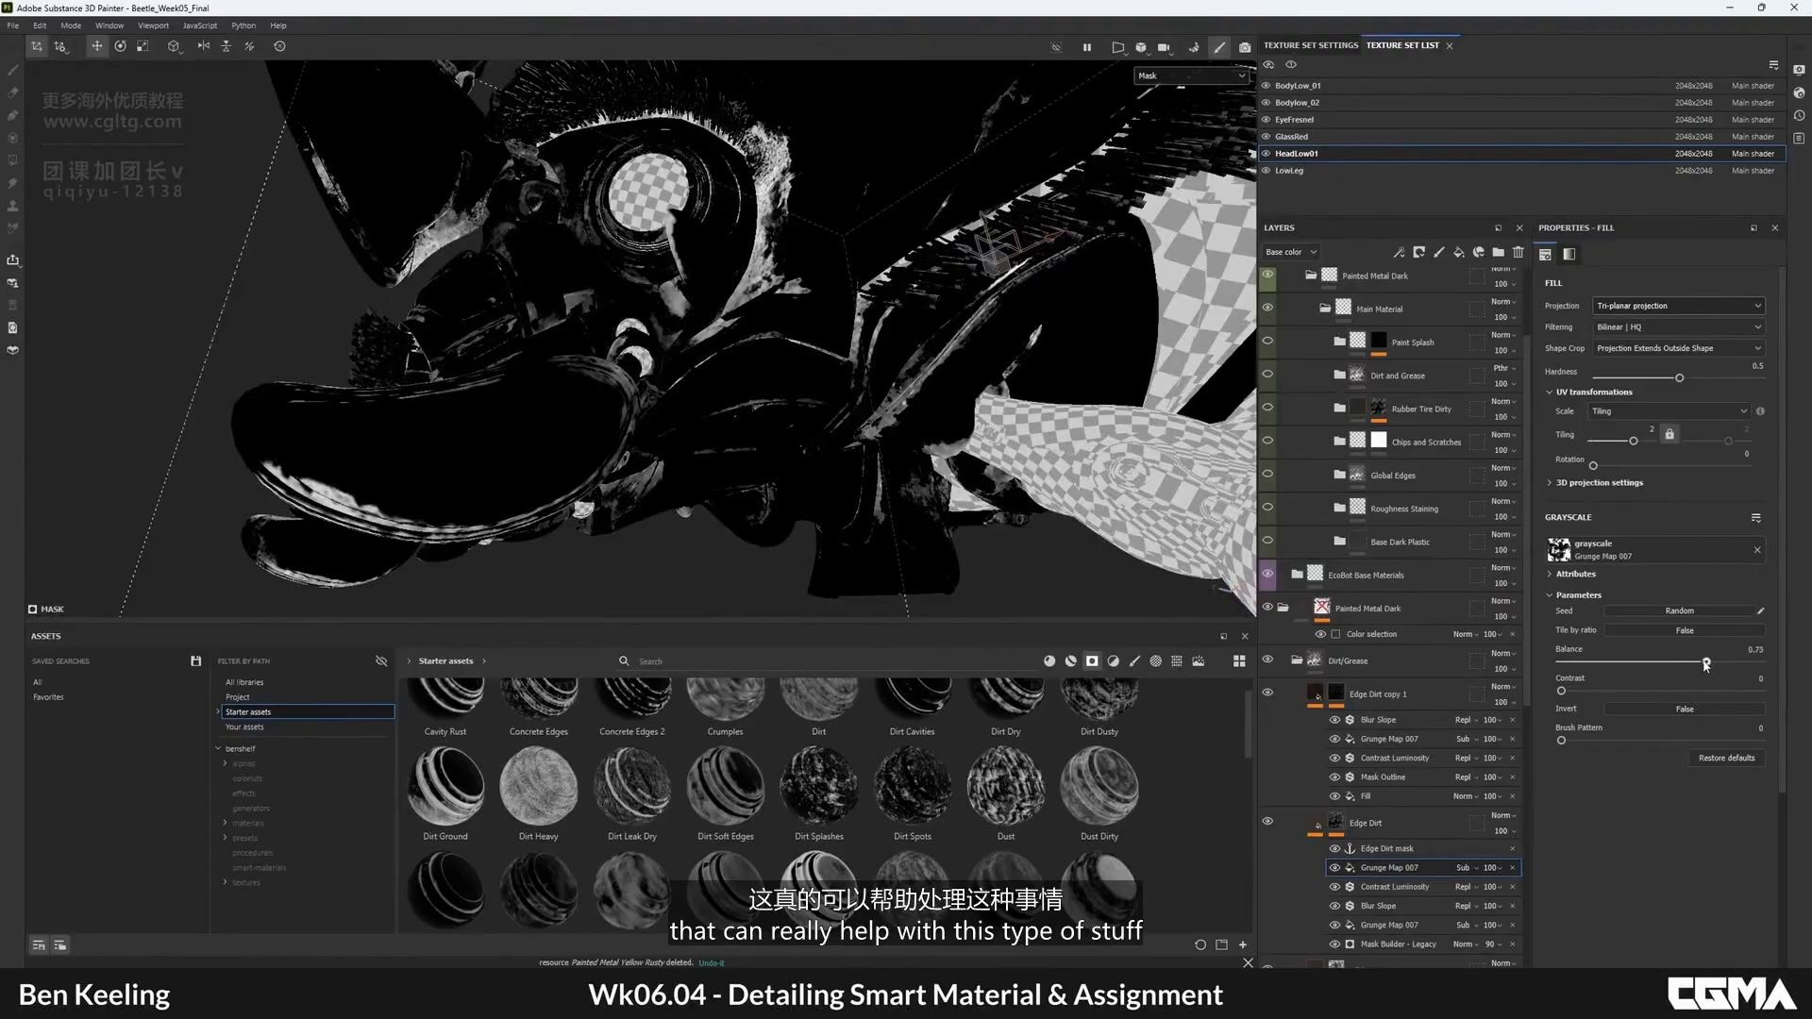
pyautogui.hotkey('ctrl', 'z')
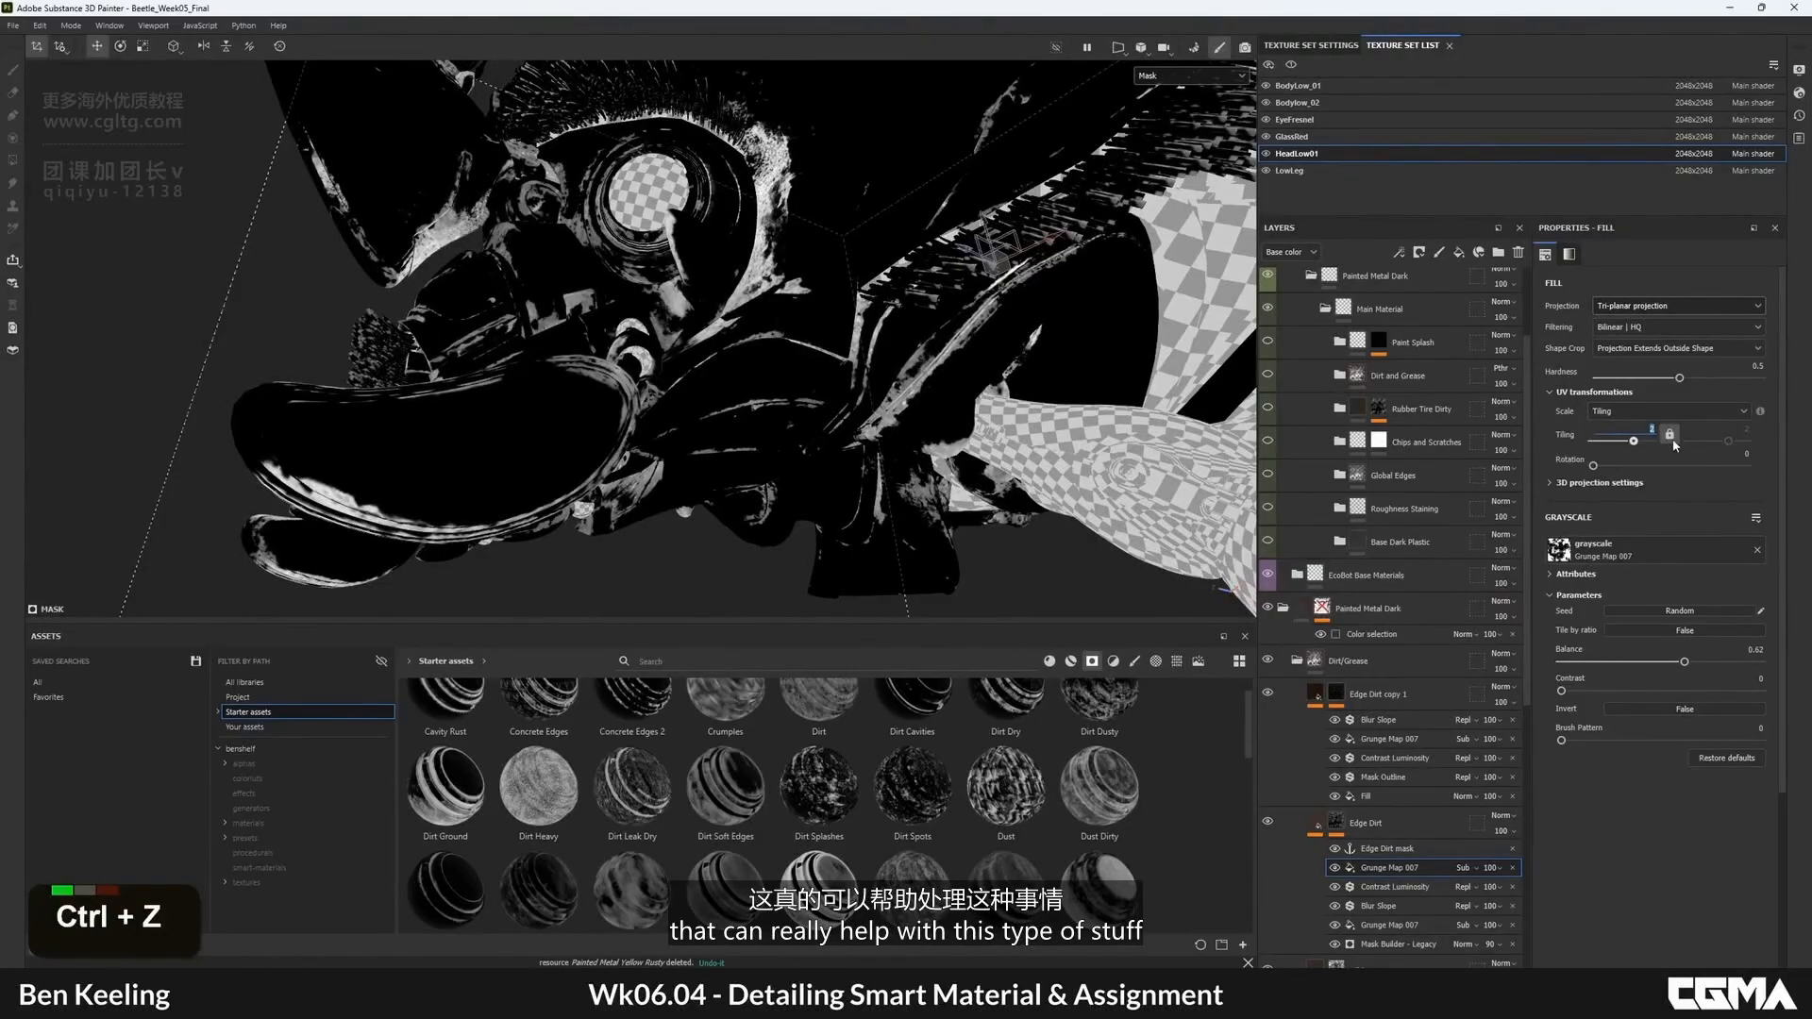
# - Set the tiling of the Edge Dirt mask's upper Grunge Map 007 to 5 and compare its effect on the material
pyautogui.write('5')
pyautogui.press('Return')
pyautogui.keyDown('alt'); pyautogui.moveTo(869, 63); pyautogui.dragTo(689, 179); pyautogui.keyUp('alt')
pyautogui.keyDown('alt'); pyautogui.moveTo(689, 180); pyautogui.dragTo(678, 199, button='middle'); pyautogui.keyUp('alt')
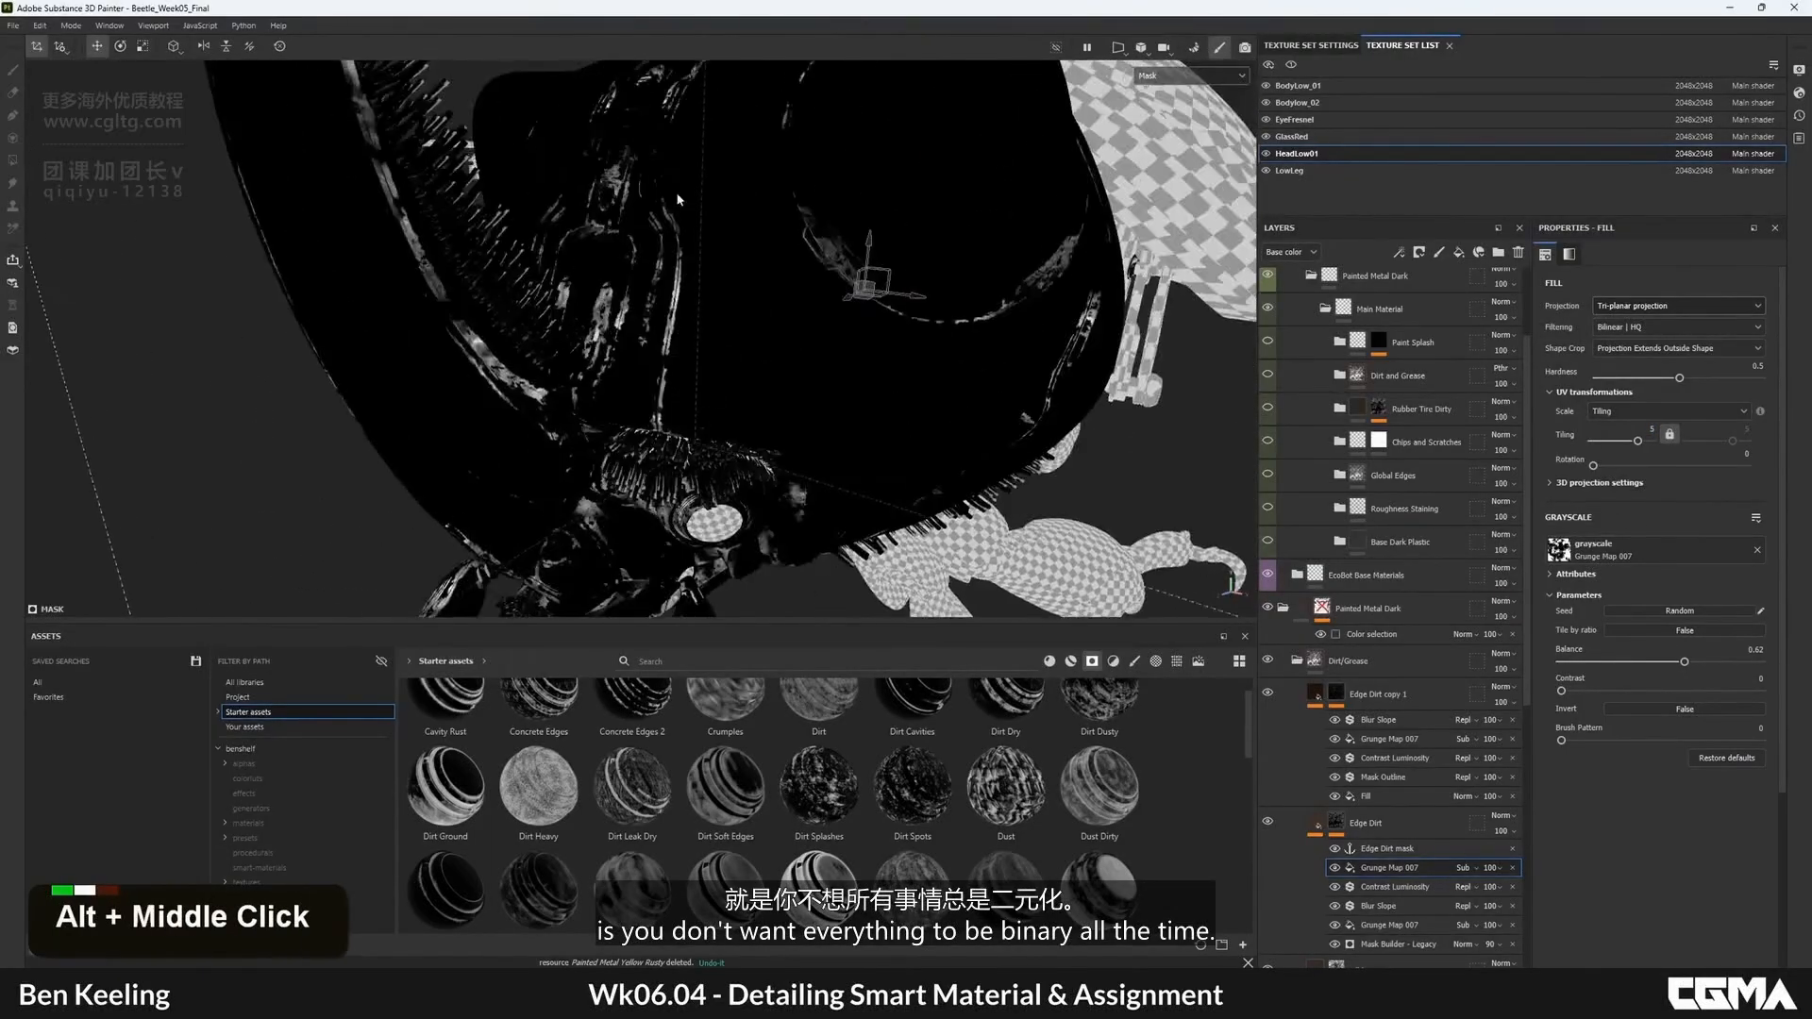
pyautogui.keyDown('alt'); pyautogui.moveTo(677, 199); pyautogui.dragTo(709, 364); pyautogui.keyUp('alt')
pyautogui.press('m')
pyautogui.keyDown('alt'); pyautogui.moveTo(709, 363); pyautogui.dragTo(708, 331, button='right'); pyautogui.keyUp('alt')
pyautogui.click(1334, 867)
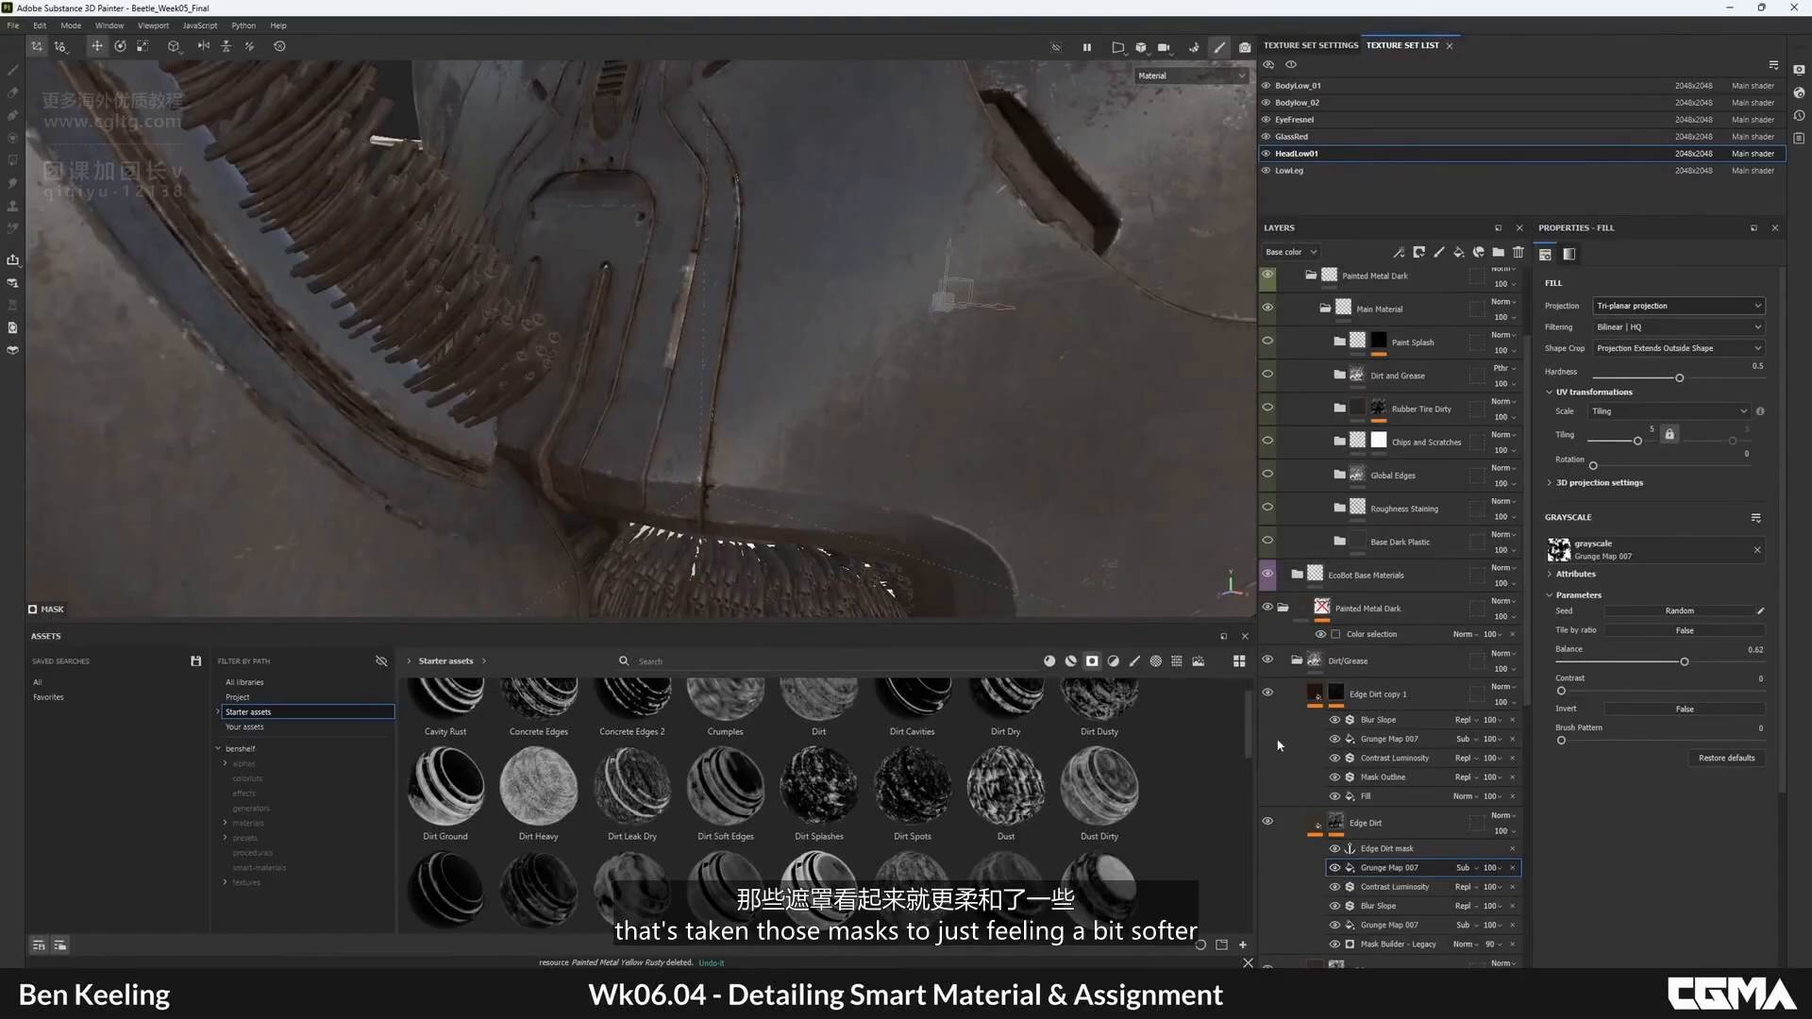
# - Examine the softened edge dirt across the head's plates, eye, mouthparts and lower brushes
pyautogui.keyDown('alt'); pyautogui.moveTo(717, 490); pyautogui.dragTo(670, 547, button='middle'); pyautogui.keyUp('alt')
pyautogui.keyDown('alt'); pyautogui.moveTo(670, 547); pyautogui.dragTo(811, 415); pyautogui.keyUp('alt')
pyautogui.keyDown('alt'); pyautogui.moveTo(811, 416); pyautogui.dragTo(796, 348, button='middle'); pyautogui.keyUp('alt')
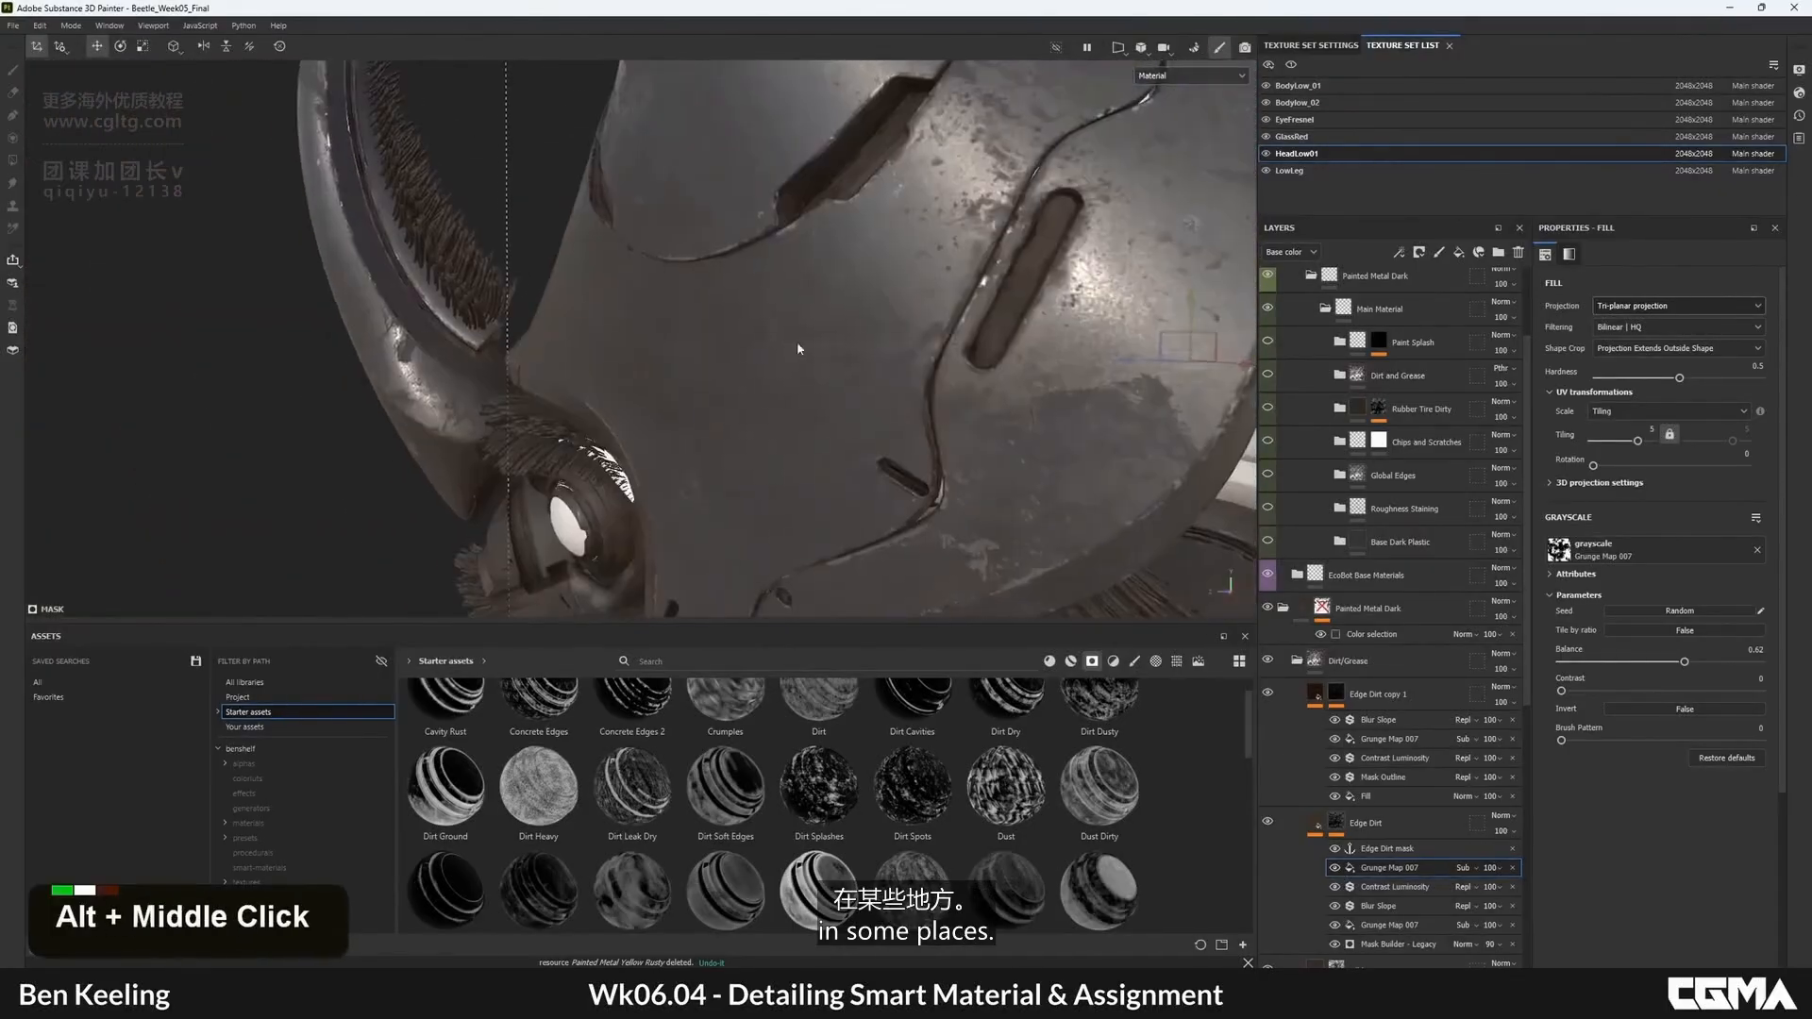
pyautogui.keyDown('alt'); pyautogui.moveTo(797, 349); pyautogui.dragTo(872, 333); pyautogui.keyUp('alt')
pyautogui.keyDown('alt'); pyautogui.moveTo(872, 333); pyautogui.dragTo(850, 344, button='right'); pyautogui.keyUp('alt')
pyautogui.keyDown('alt'); pyautogui.moveTo(849, 345); pyautogui.dragTo(830, 359); pyautogui.keyUp('alt')
pyautogui.keyDown('alt'); pyautogui.moveTo(831, 359); pyautogui.dragTo(812, 373, button='middle'); pyautogui.keyUp('alt')
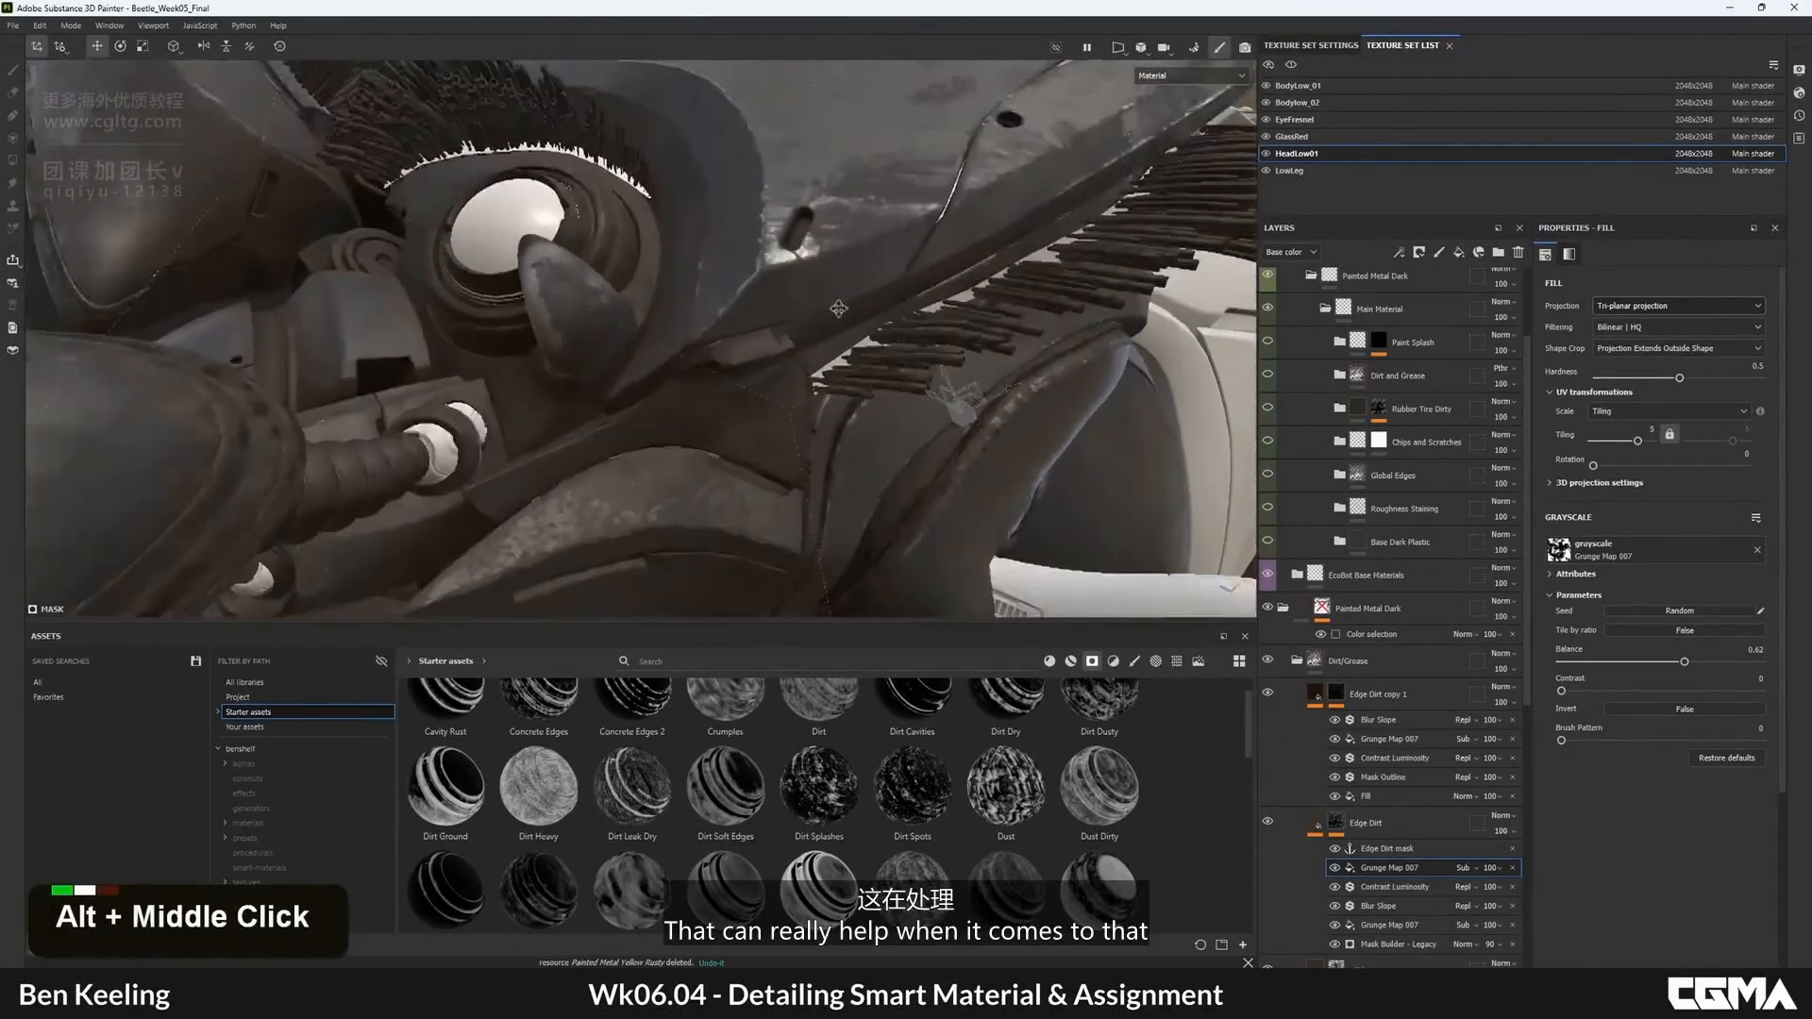
pyautogui.keyDown('alt'); pyautogui.moveTo(812, 372); pyautogui.dragTo(790, 386); pyautogui.keyUp('alt')
pyautogui.keyDown('alt'); pyautogui.moveTo(790, 386); pyautogui.dragTo(769, 397, button='middle'); pyautogui.keyUp('alt')
pyautogui.keyDown('alt'); pyautogui.moveTo(769, 397); pyautogui.dragTo(750, 404); pyautogui.keyUp('alt')
pyautogui.keyDown('alt'); pyautogui.moveTo(750, 404); pyautogui.dragTo(732, 411, button='right'); pyautogui.keyUp('alt')
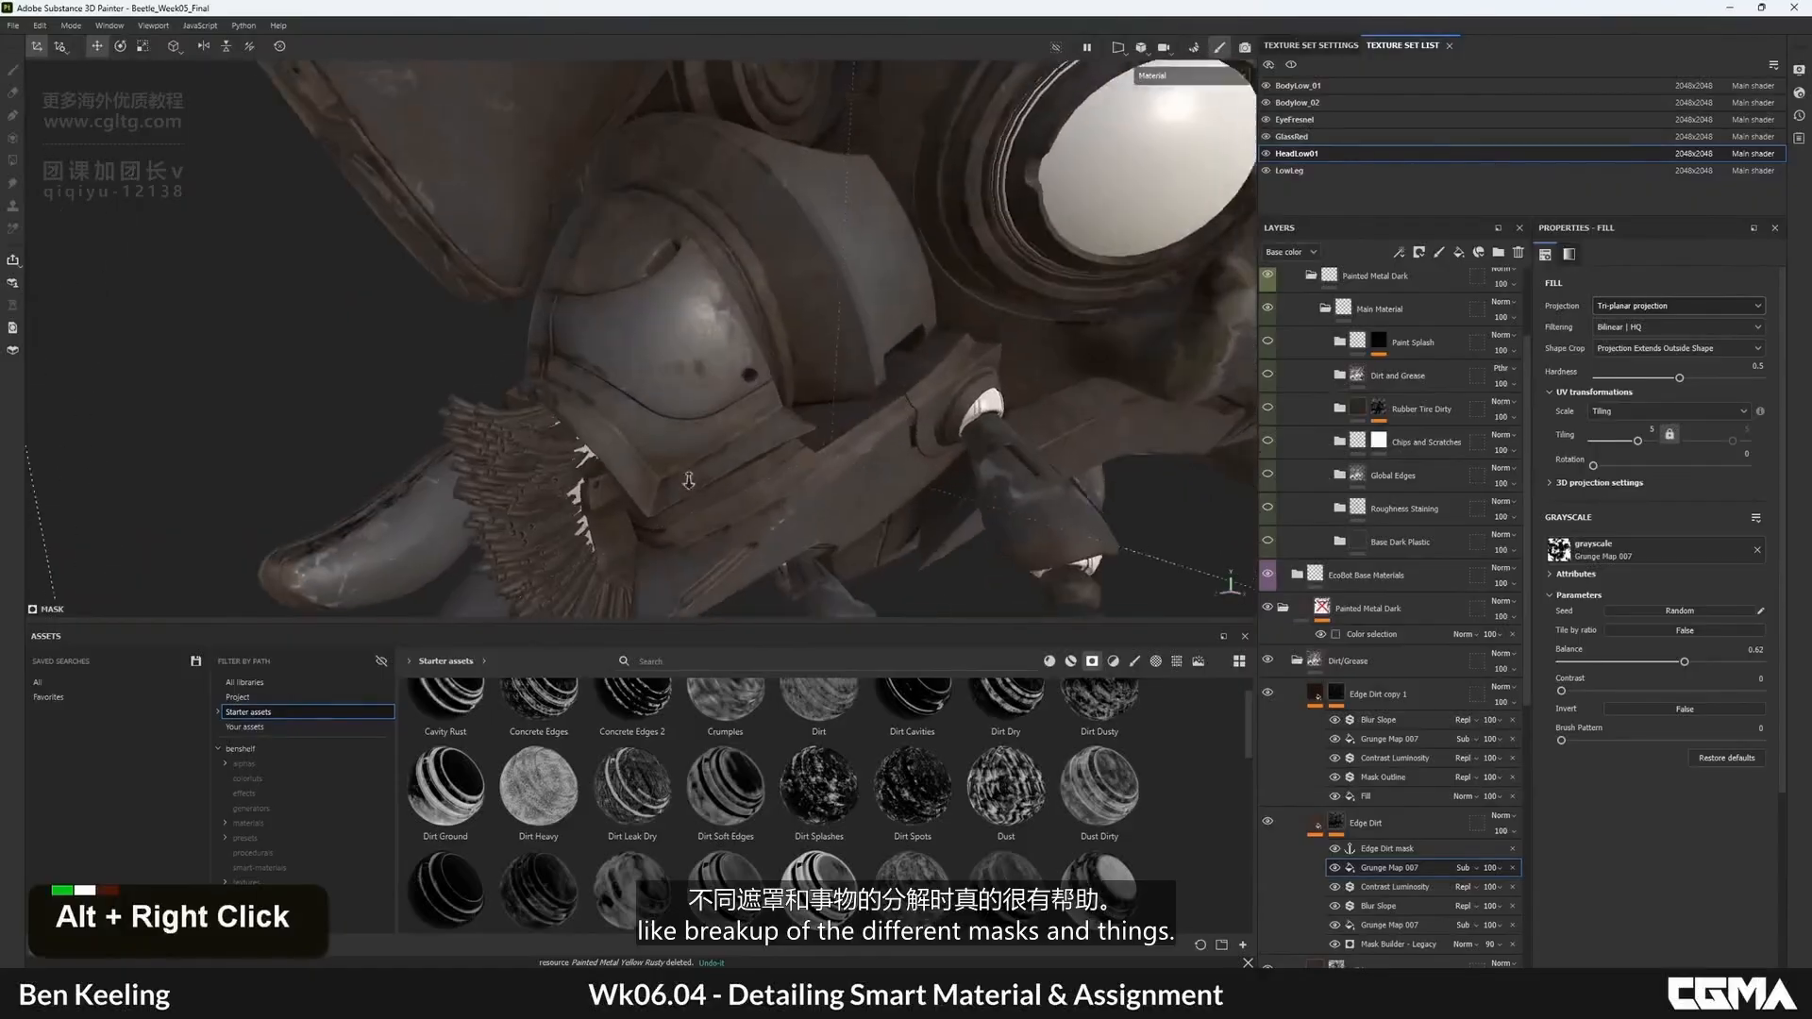
pyautogui.keyDown('alt'); pyautogui.moveTo(731, 412); pyautogui.dragTo(665, 401); pyautogui.keyUp('alt')
pyautogui.keyDown('alt'); pyautogui.moveTo(665, 401); pyautogui.dragTo(596, 377, button='right'); pyautogui.keyUp('alt')
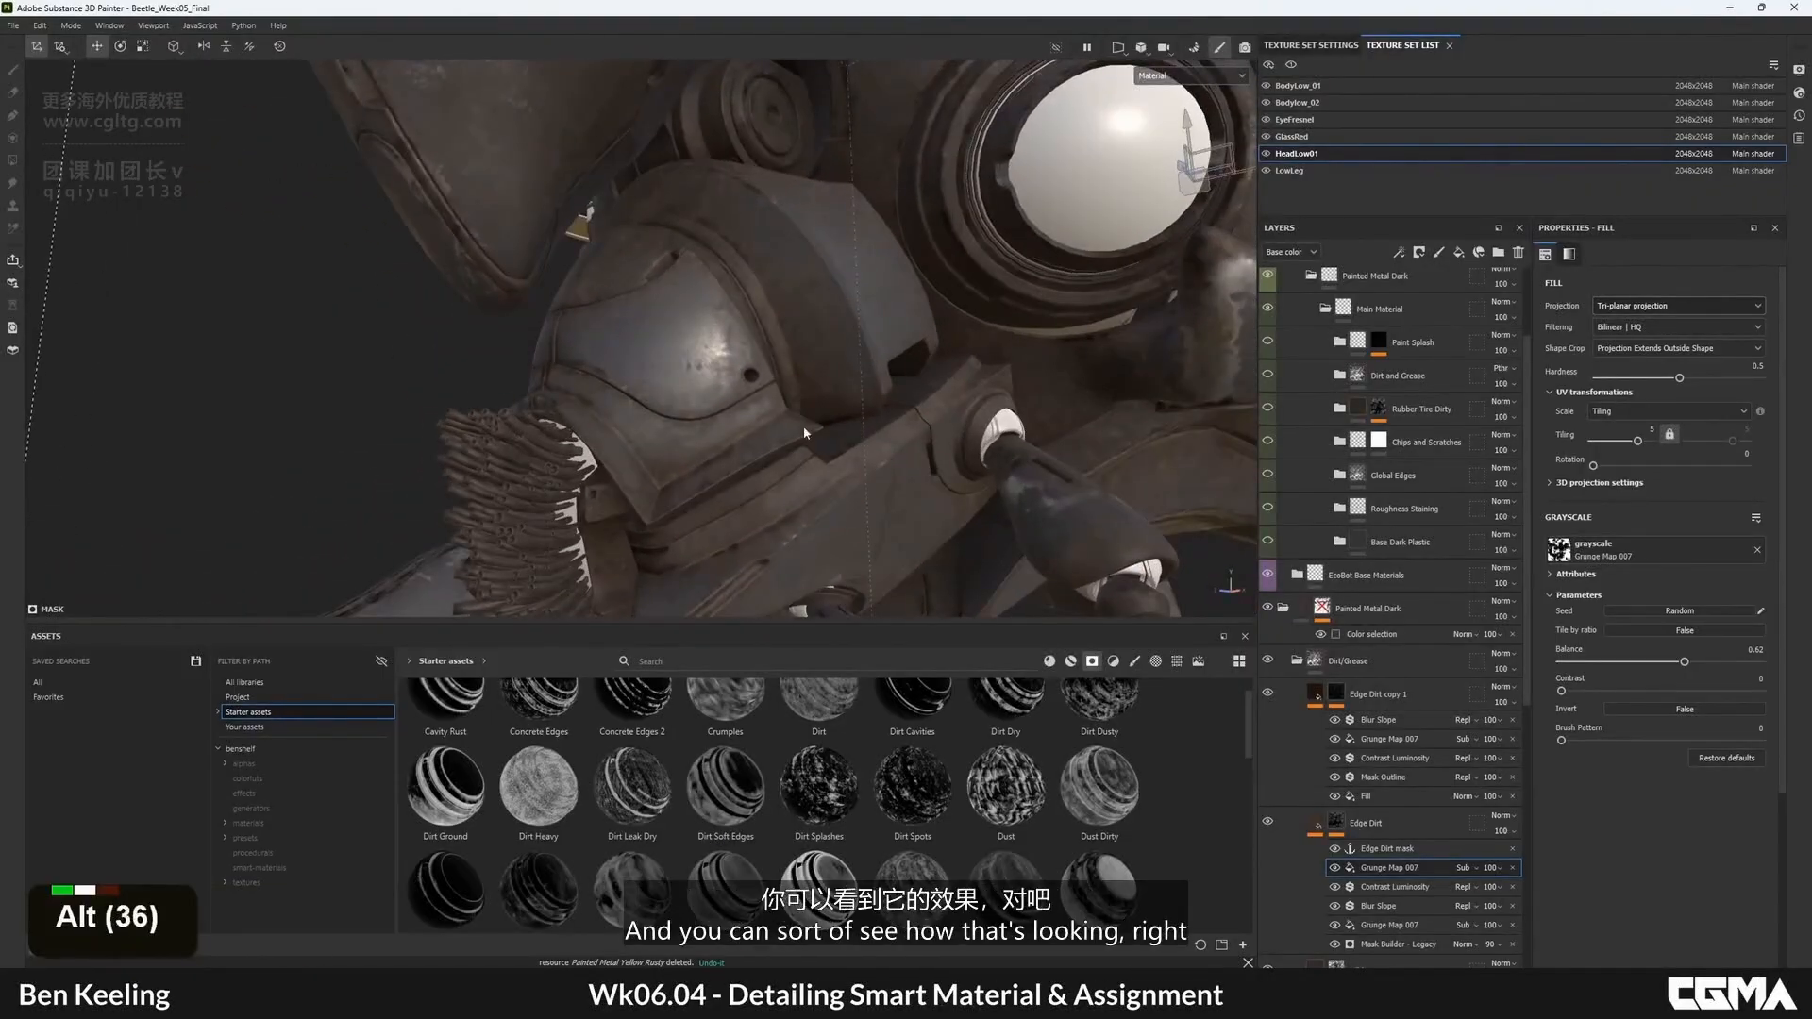
pyautogui.keyDown('alt'); pyautogui.moveTo(801, 433); pyautogui.dragTo(760, 377, button='right'); pyautogui.keyUp('alt')
pyautogui.keyDown('alt'); pyautogui.moveTo(759, 378); pyautogui.dragTo(728, 316); pyautogui.keyUp('alt')
pyautogui.keyDown('alt'); pyautogui.moveTo(729, 316); pyautogui.dragTo(722, 255, button='middle'); pyautogui.keyUp('alt')
pyautogui.keyDown('alt'); pyautogui.moveTo(722, 254); pyautogui.dragTo(788, 307); pyautogui.keyUp('alt')
pyautogui.keyDown('alt'); pyautogui.moveTo(788, 306); pyautogui.dragTo(770, 316, button='right'); pyautogui.keyUp('alt')
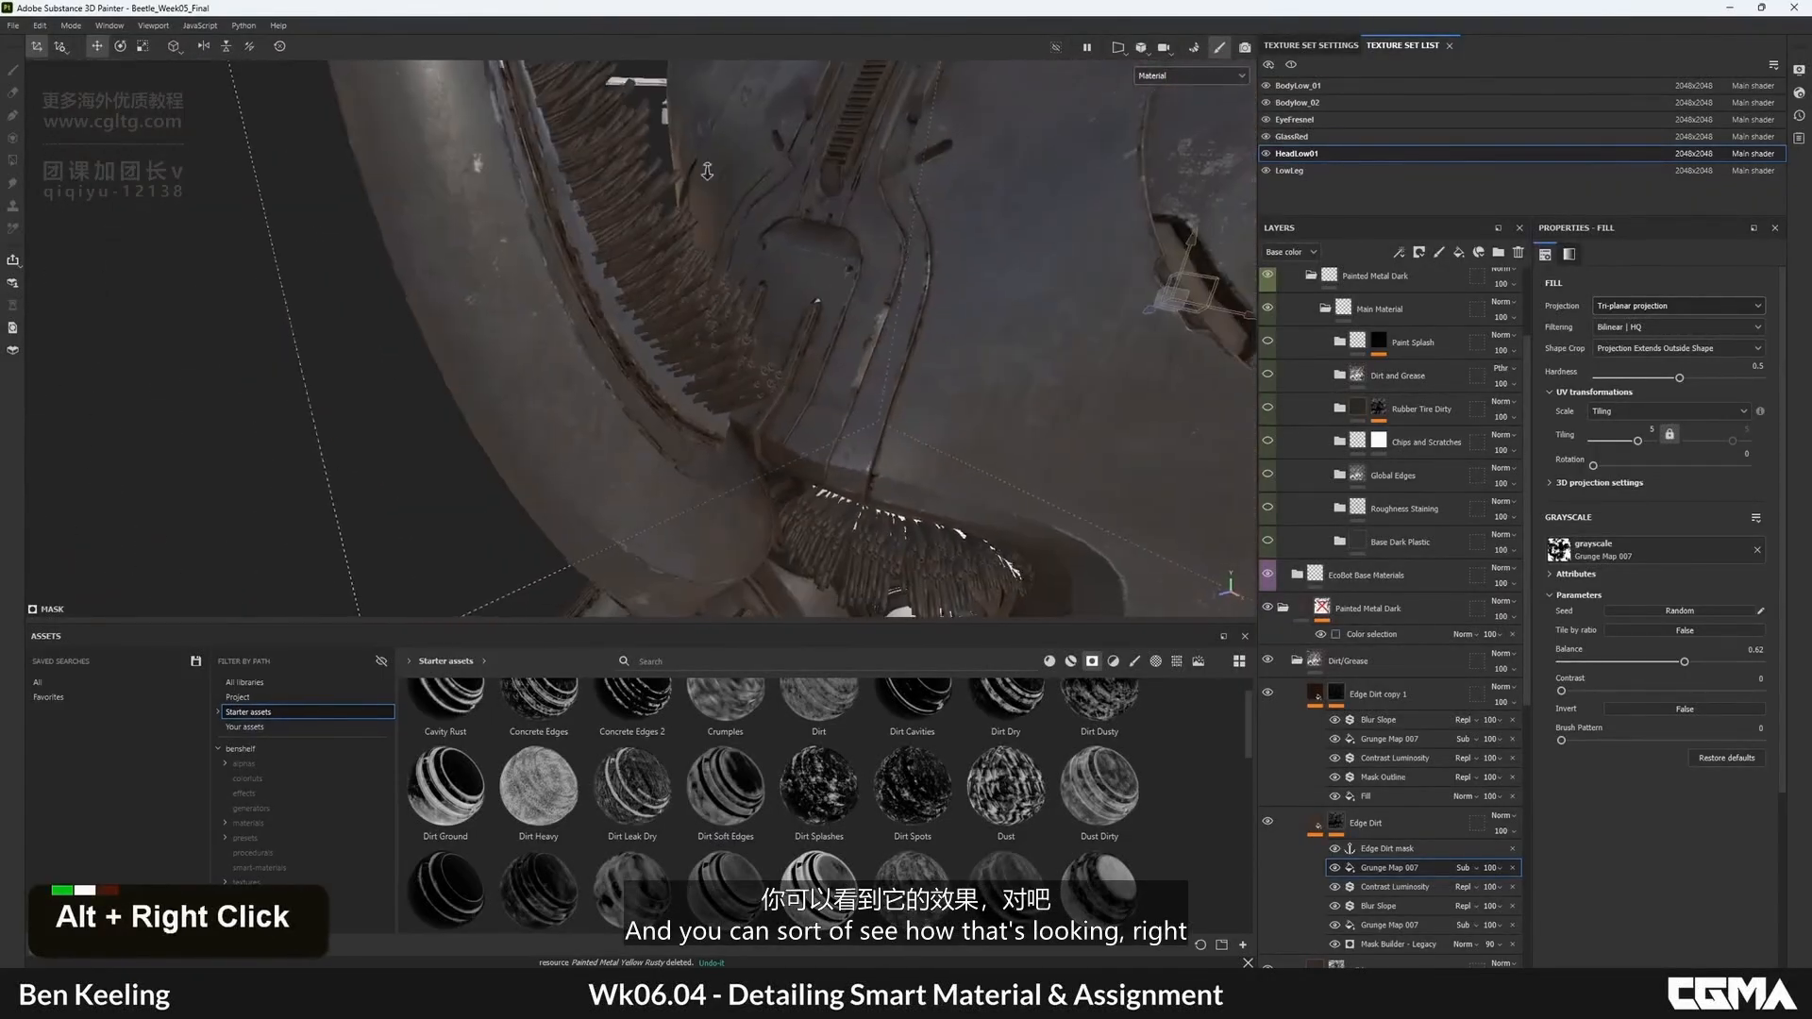
# - Collapse the Dirt/Grease and Edgewear folders and re-enable the color selection mask of the Painted Metal Dark folder
pyautogui.click(1298, 660)
pyautogui.click(1297, 696)
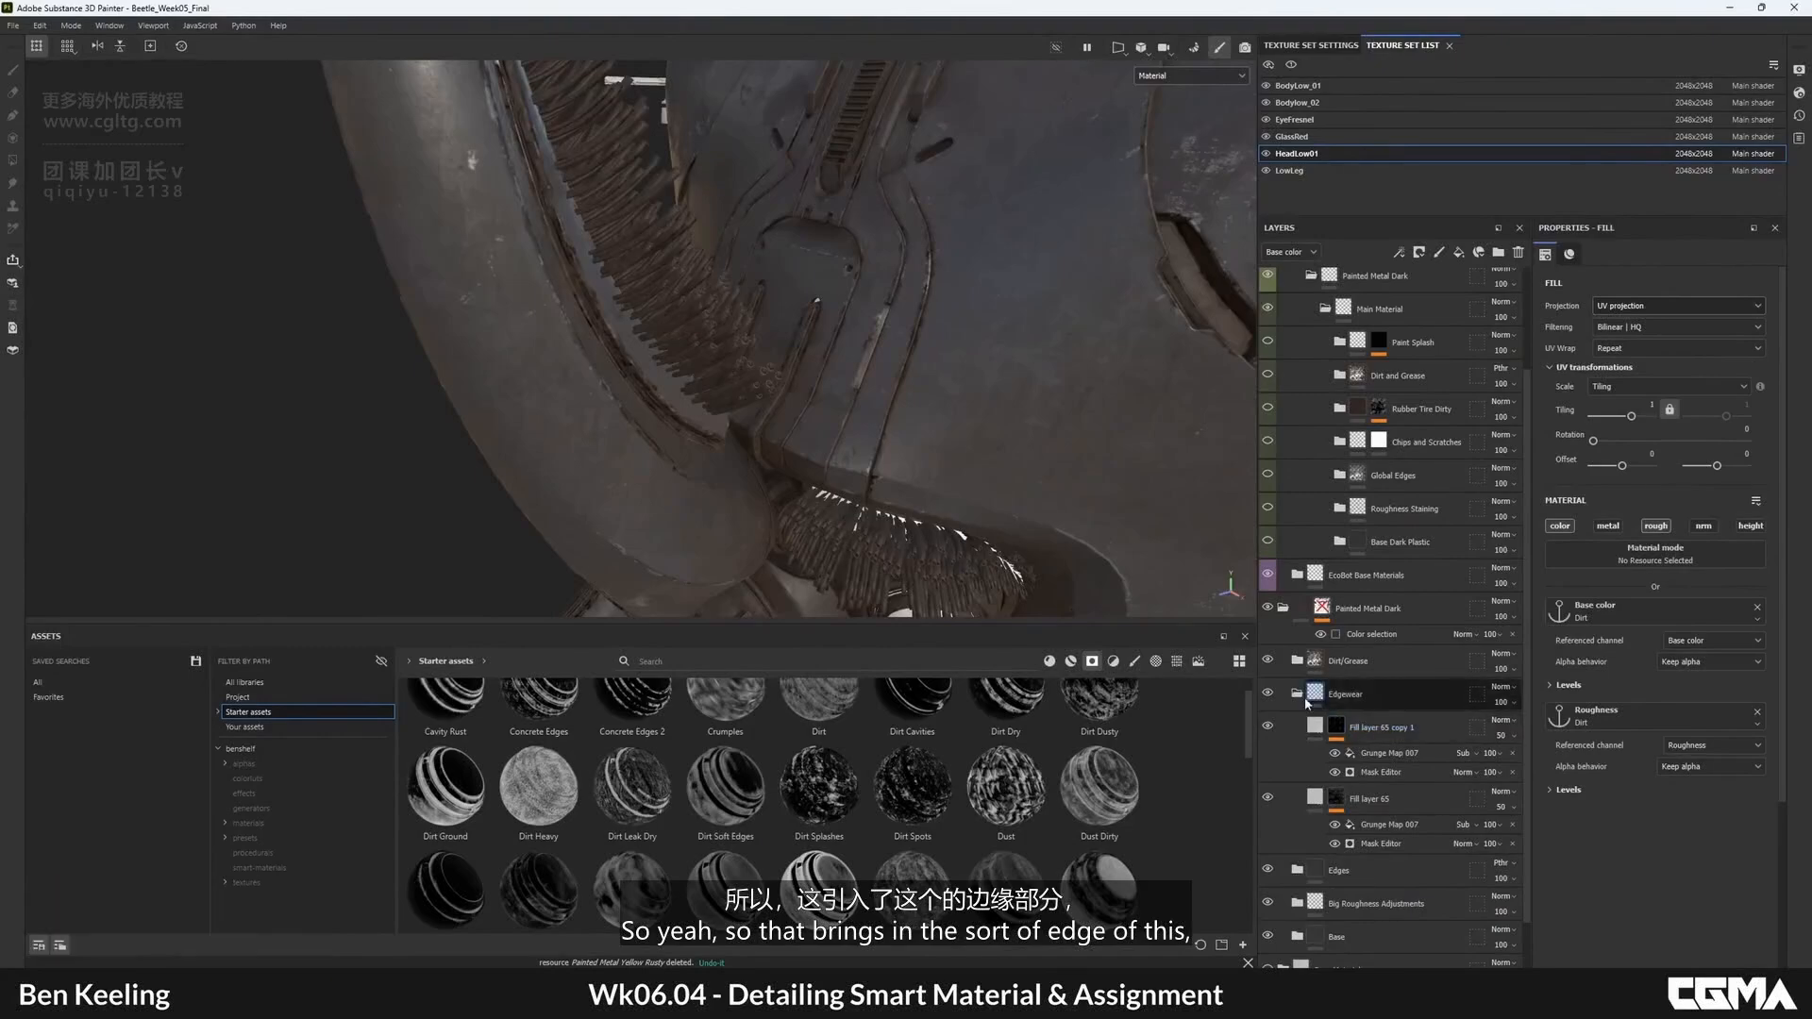
pyautogui.click(1296, 697)
pyautogui.keyDown('shift'); pyautogui.click(1322, 692); pyautogui.keyUp('shift')
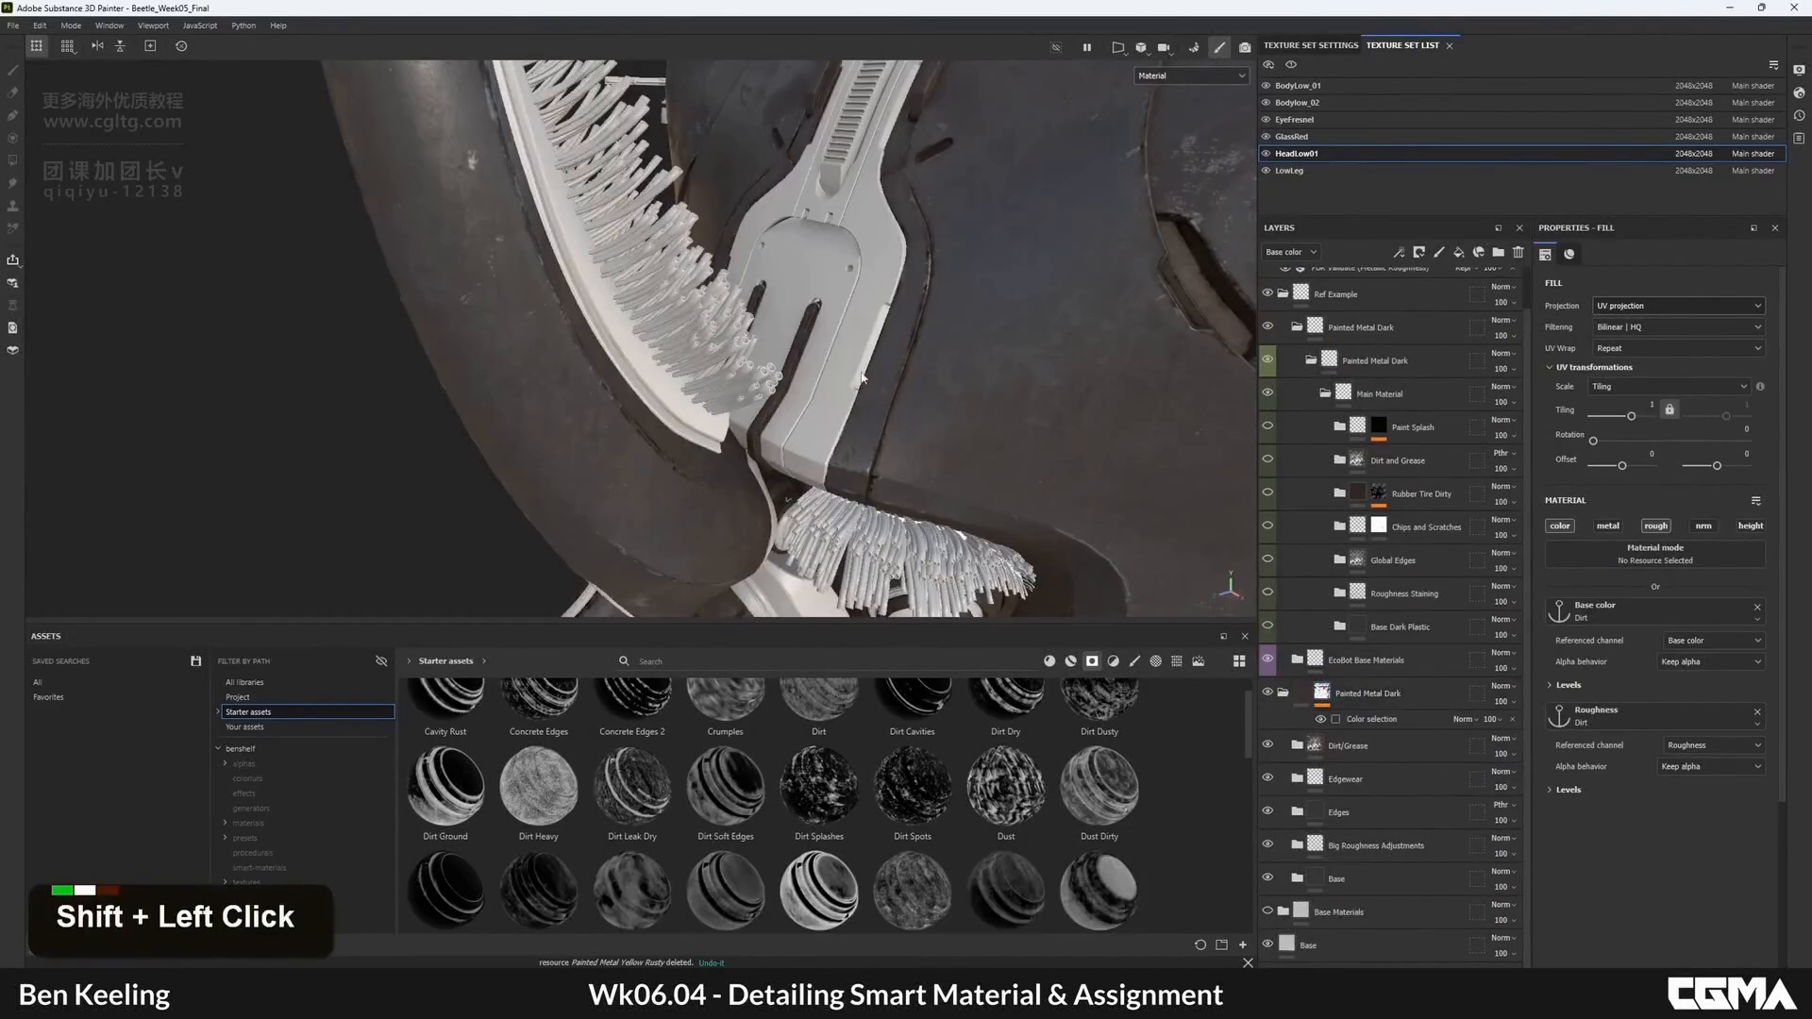
# - Examine the masked painted metal around the eye, side brushes and top of the head
pyautogui.moveTo(819, 427)
pyautogui.keyDown('alt'); pyautogui.mouseDown()
pyautogui.moveTo(745, 367)
pyautogui.moveTo(724, 319)
pyautogui.mouseUp(); pyautogui.keyUp('alt')
pyautogui.keyDown('alt'); pyautogui.moveTo(725, 320); pyautogui.dragTo(699, 336, button='right'); pyautogui.keyUp('alt')
pyautogui.keyDown('alt'); pyautogui.moveTo(699, 336); pyautogui.dragTo(755, 339); pyautogui.keyUp('alt')
pyautogui.keyDown('alt'); pyautogui.moveTo(755, 340); pyautogui.dragTo(797, 382, button='right'); pyautogui.keyUp('alt')
pyautogui.keyDown('alt'); pyautogui.moveTo(798, 382); pyautogui.dragTo(850, 436); pyautogui.keyUp('alt')
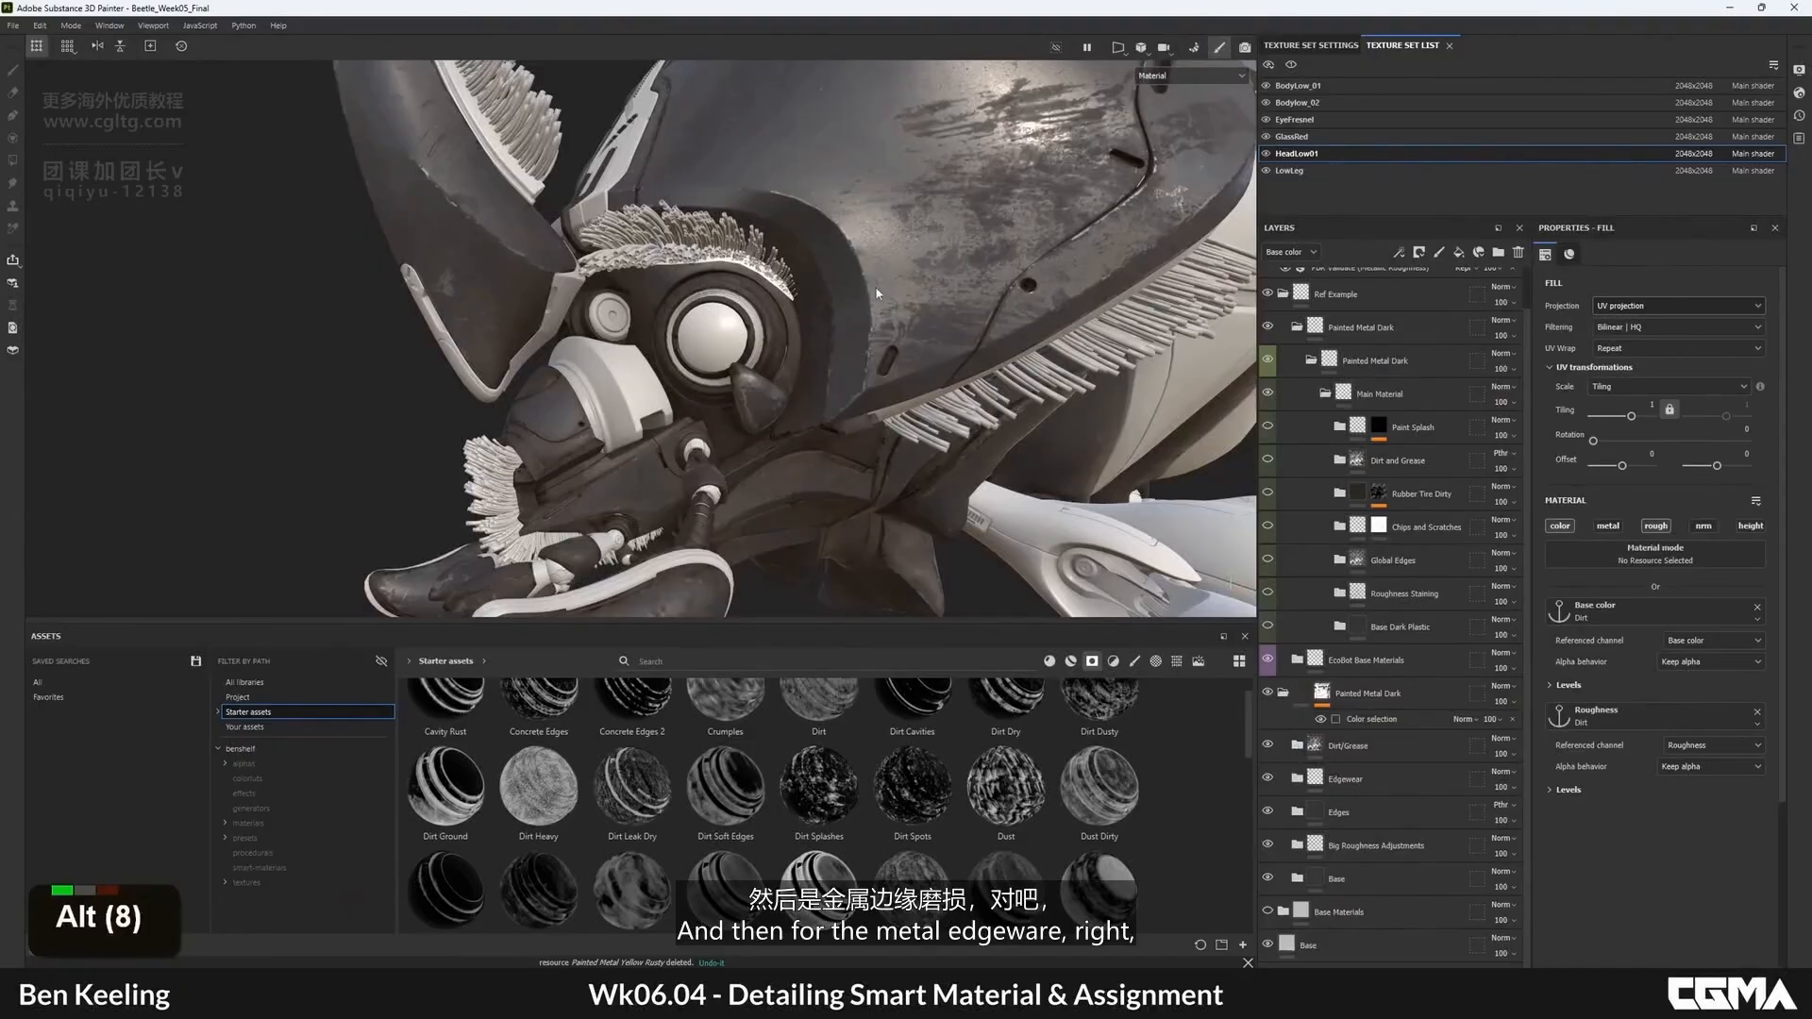
pyautogui.keyDown('alt'); pyautogui.moveTo(830, 269); pyautogui.dragTo(809, 252); pyautogui.keyUp('alt')
pyautogui.keyDown('alt'); pyautogui.moveTo(809, 252); pyautogui.dragTo(793, 311, button='middle'); pyautogui.keyUp('alt')
pyautogui.keyDown('alt'); pyautogui.moveTo(792, 312); pyautogui.dragTo(771, 377); pyautogui.keyUp('alt')
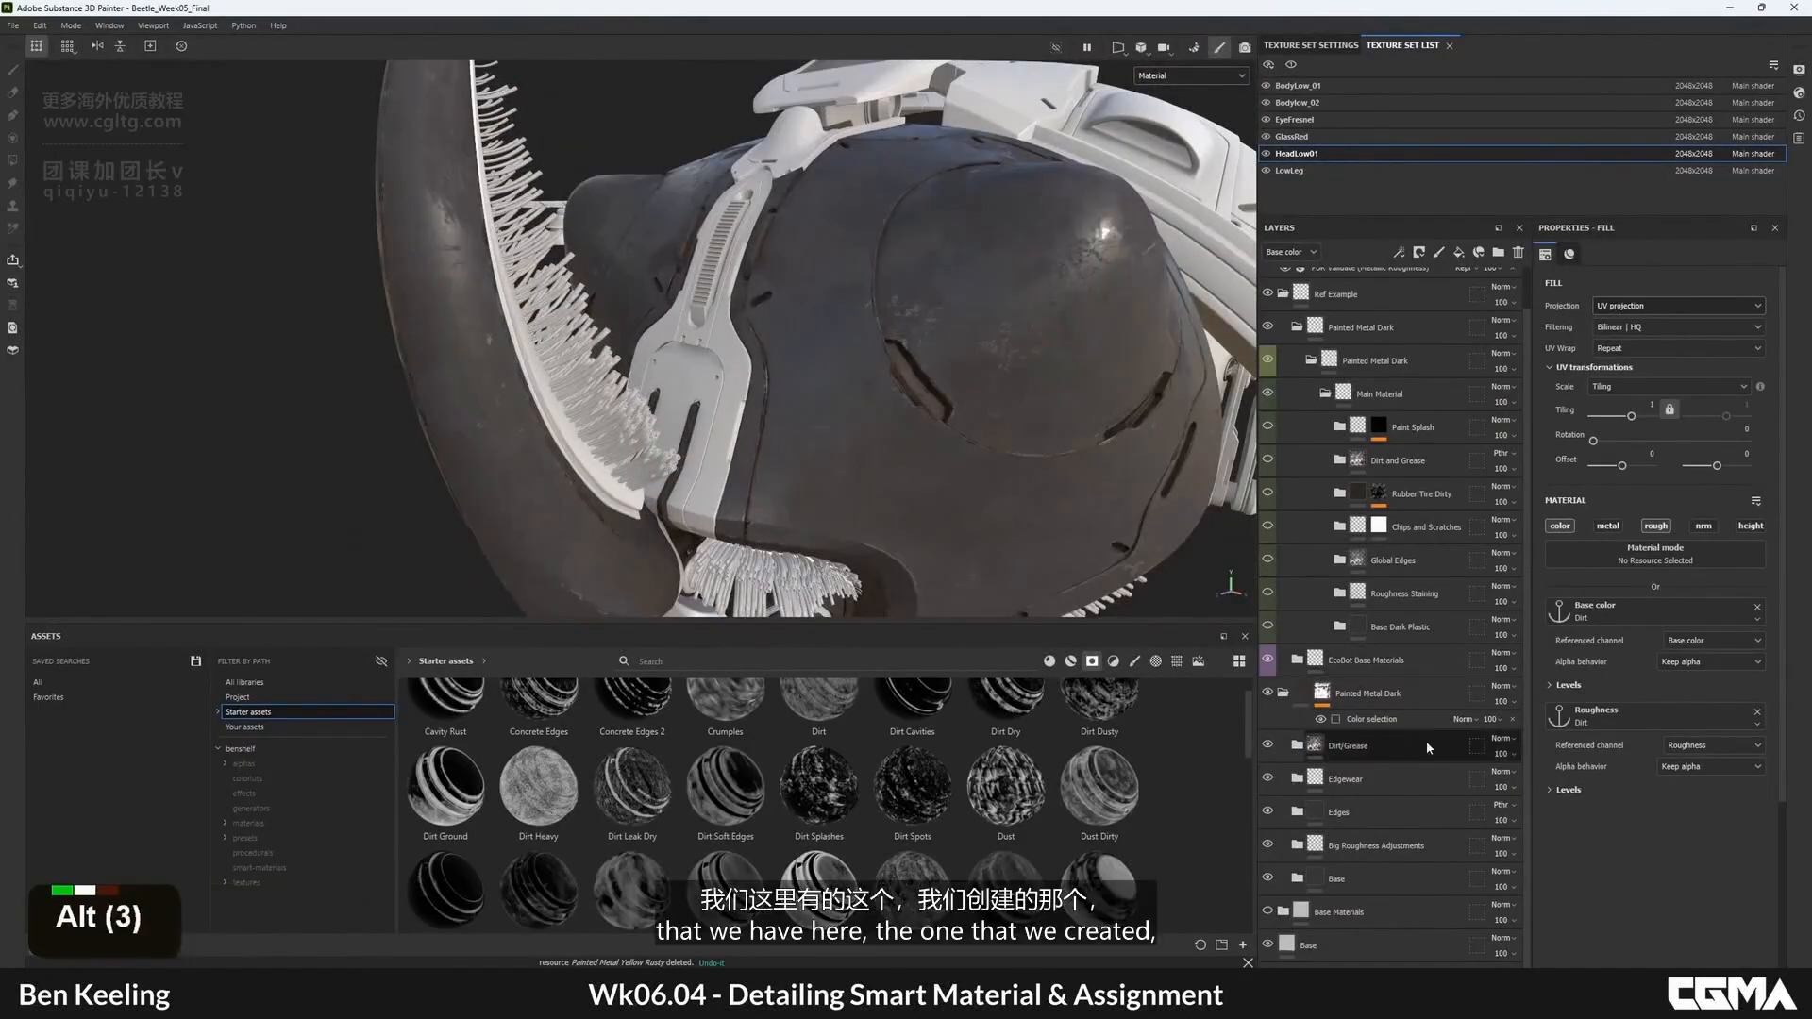
# - Collapse the open material folders and add a folder named Metal Assignment above Painted Metal Dark
pyautogui.click(1283, 694)
pyautogui.click(1359, 736)
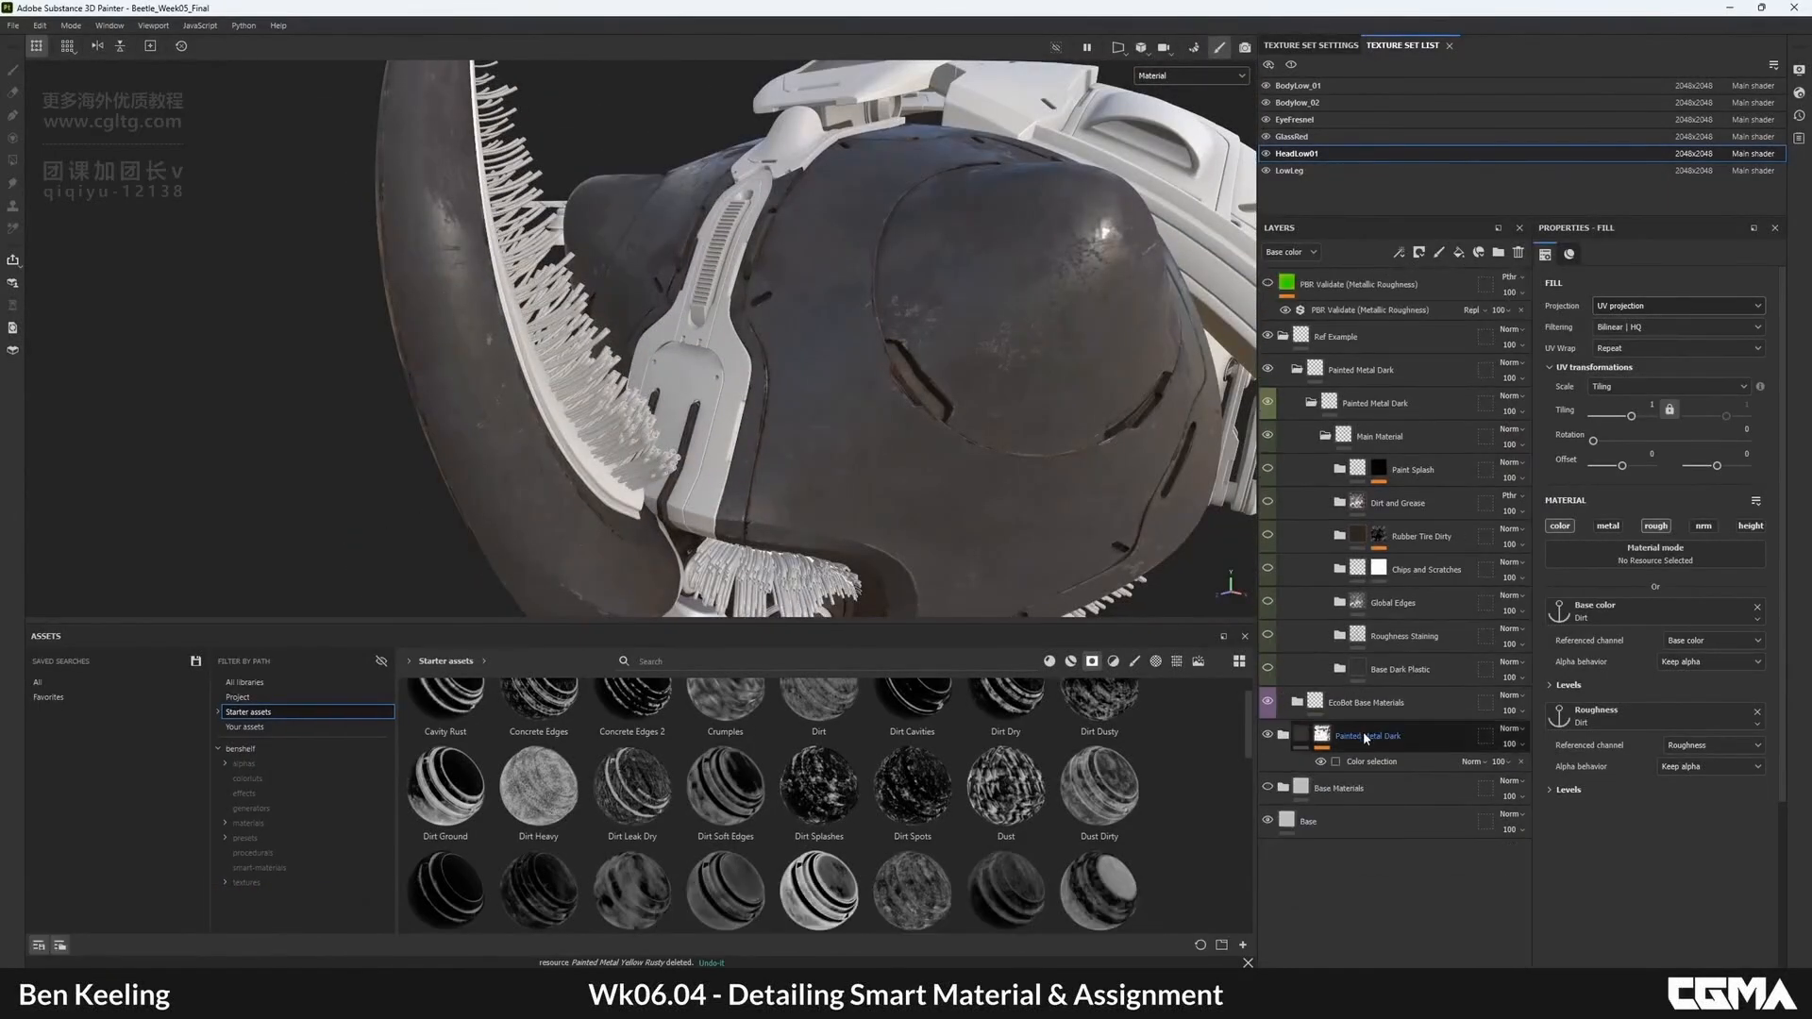
pyautogui.click(1297, 369)
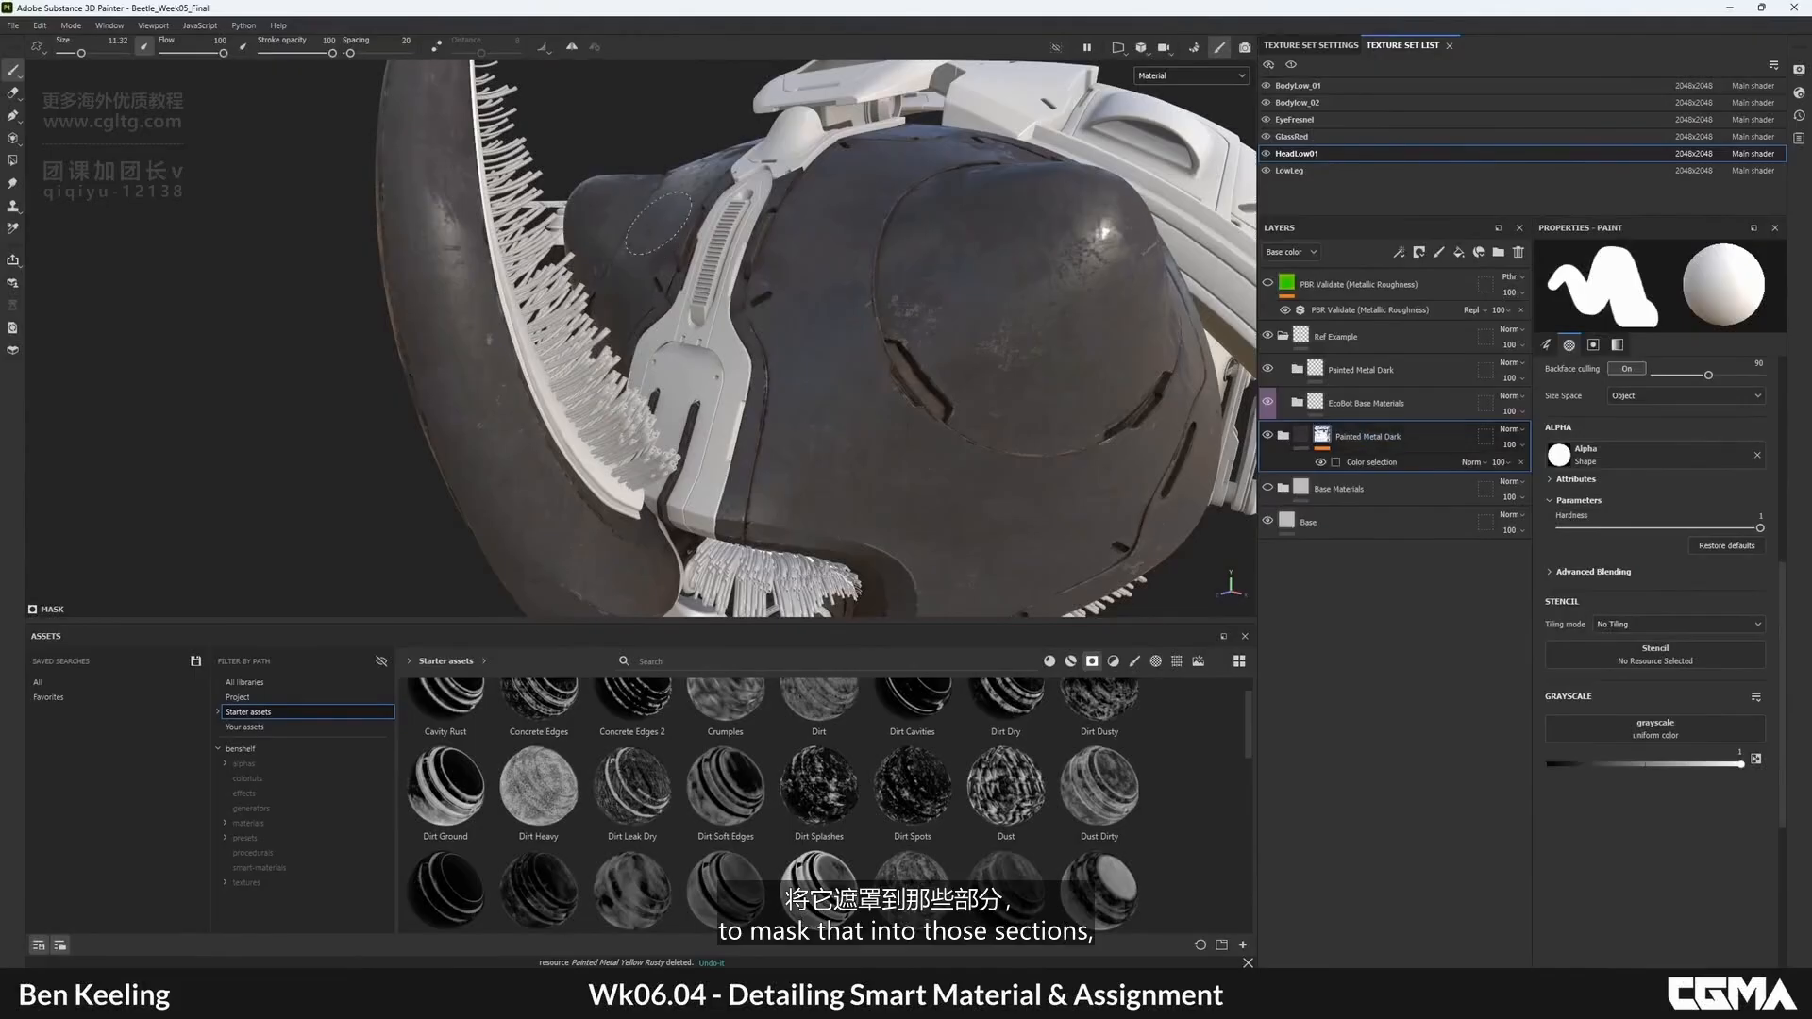
pyautogui.click(1498, 253)
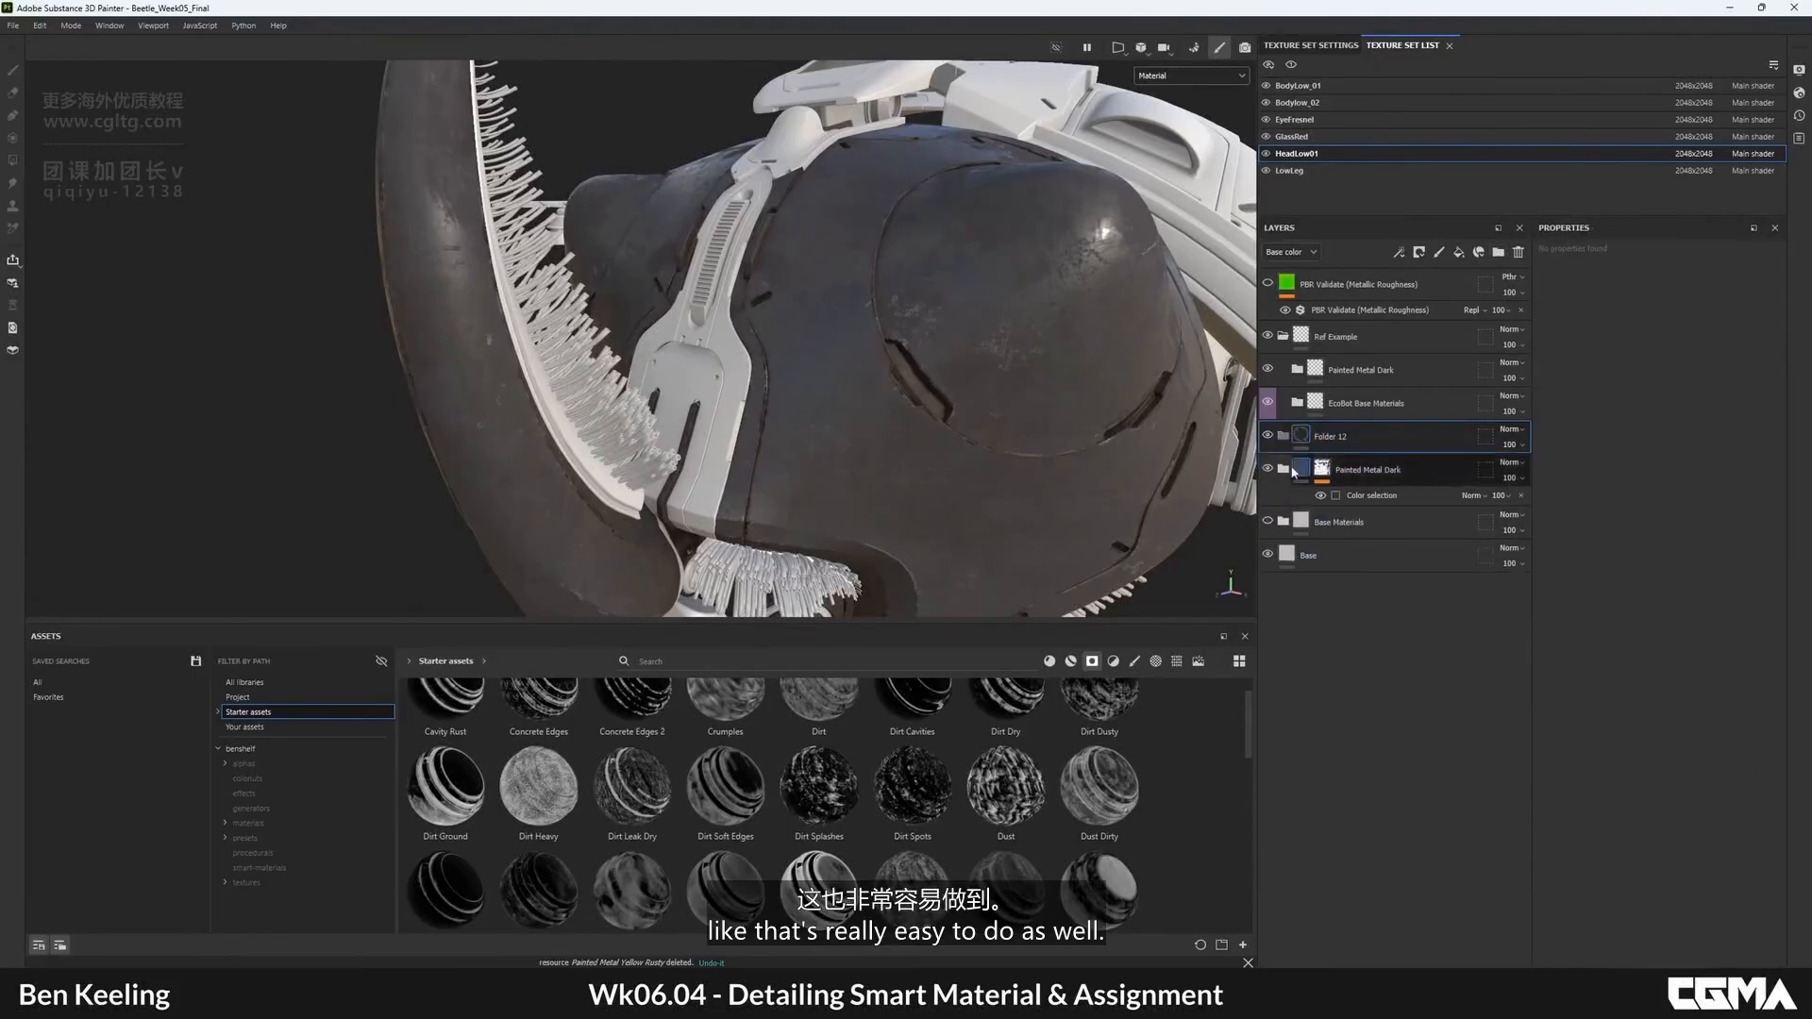
pyautogui.doubleClick(1335, 436)
pyautogui.write('Metal')
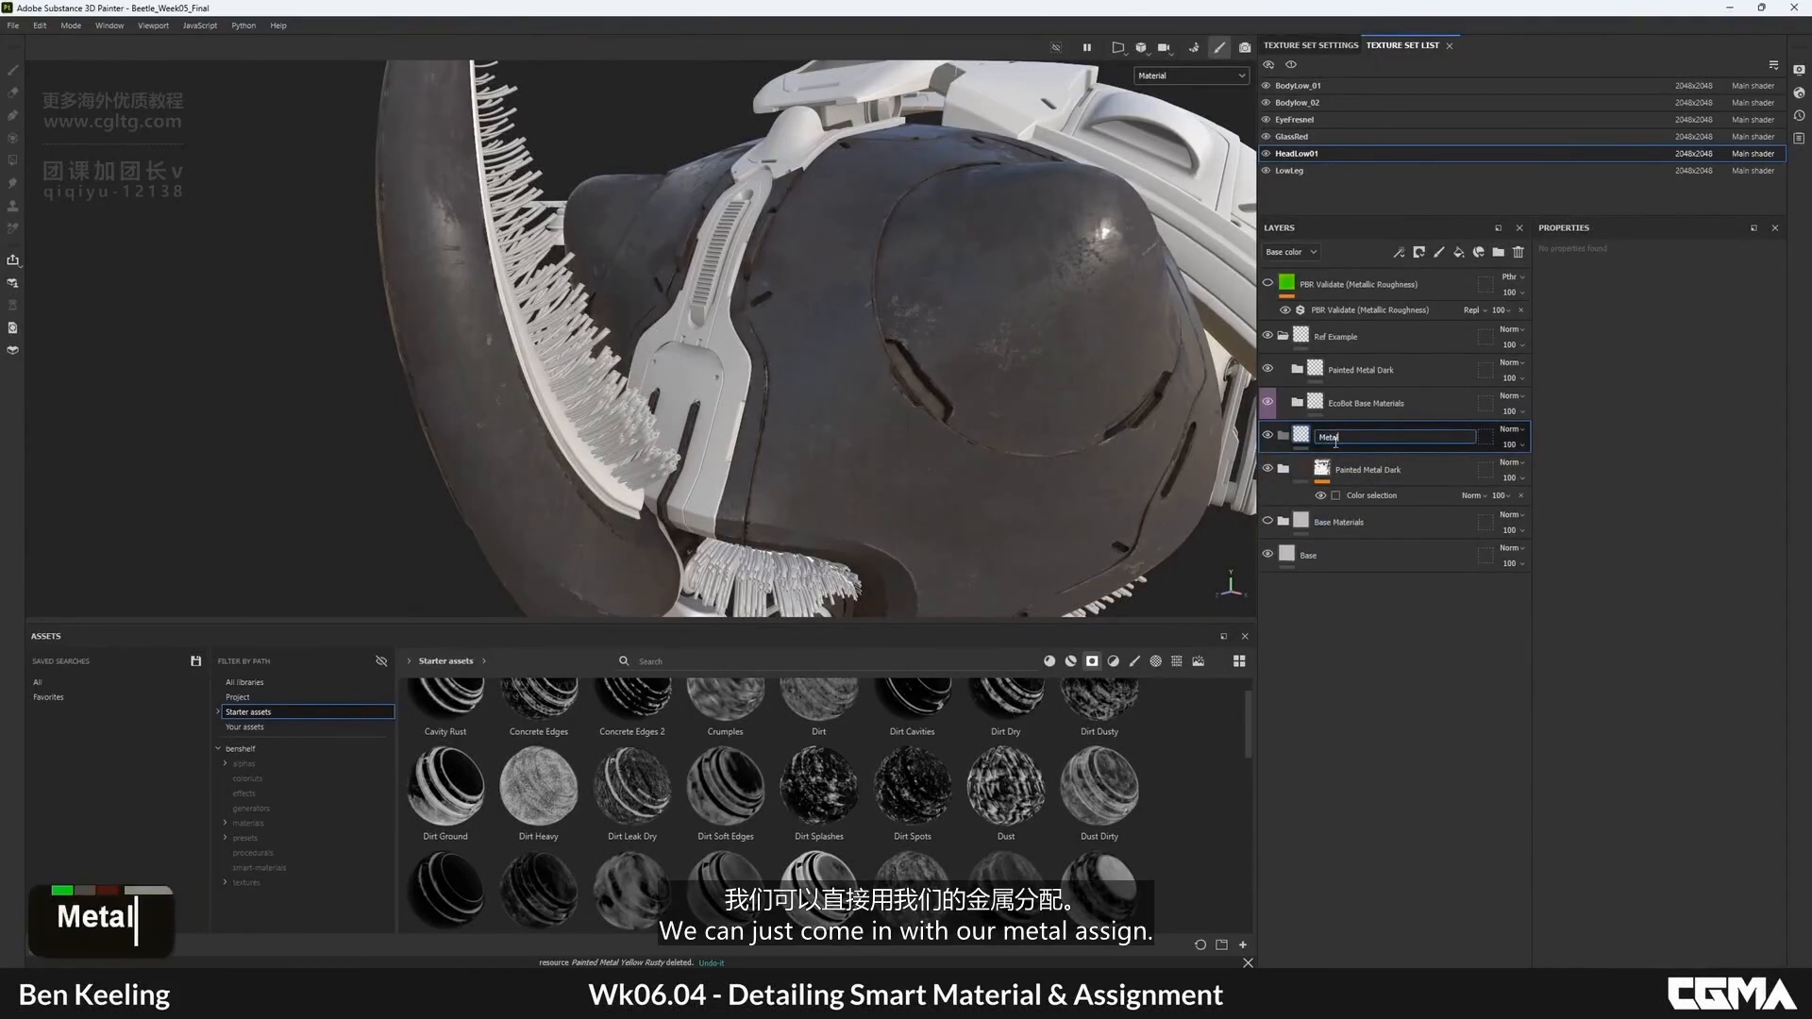
pyautogui.write(' S')
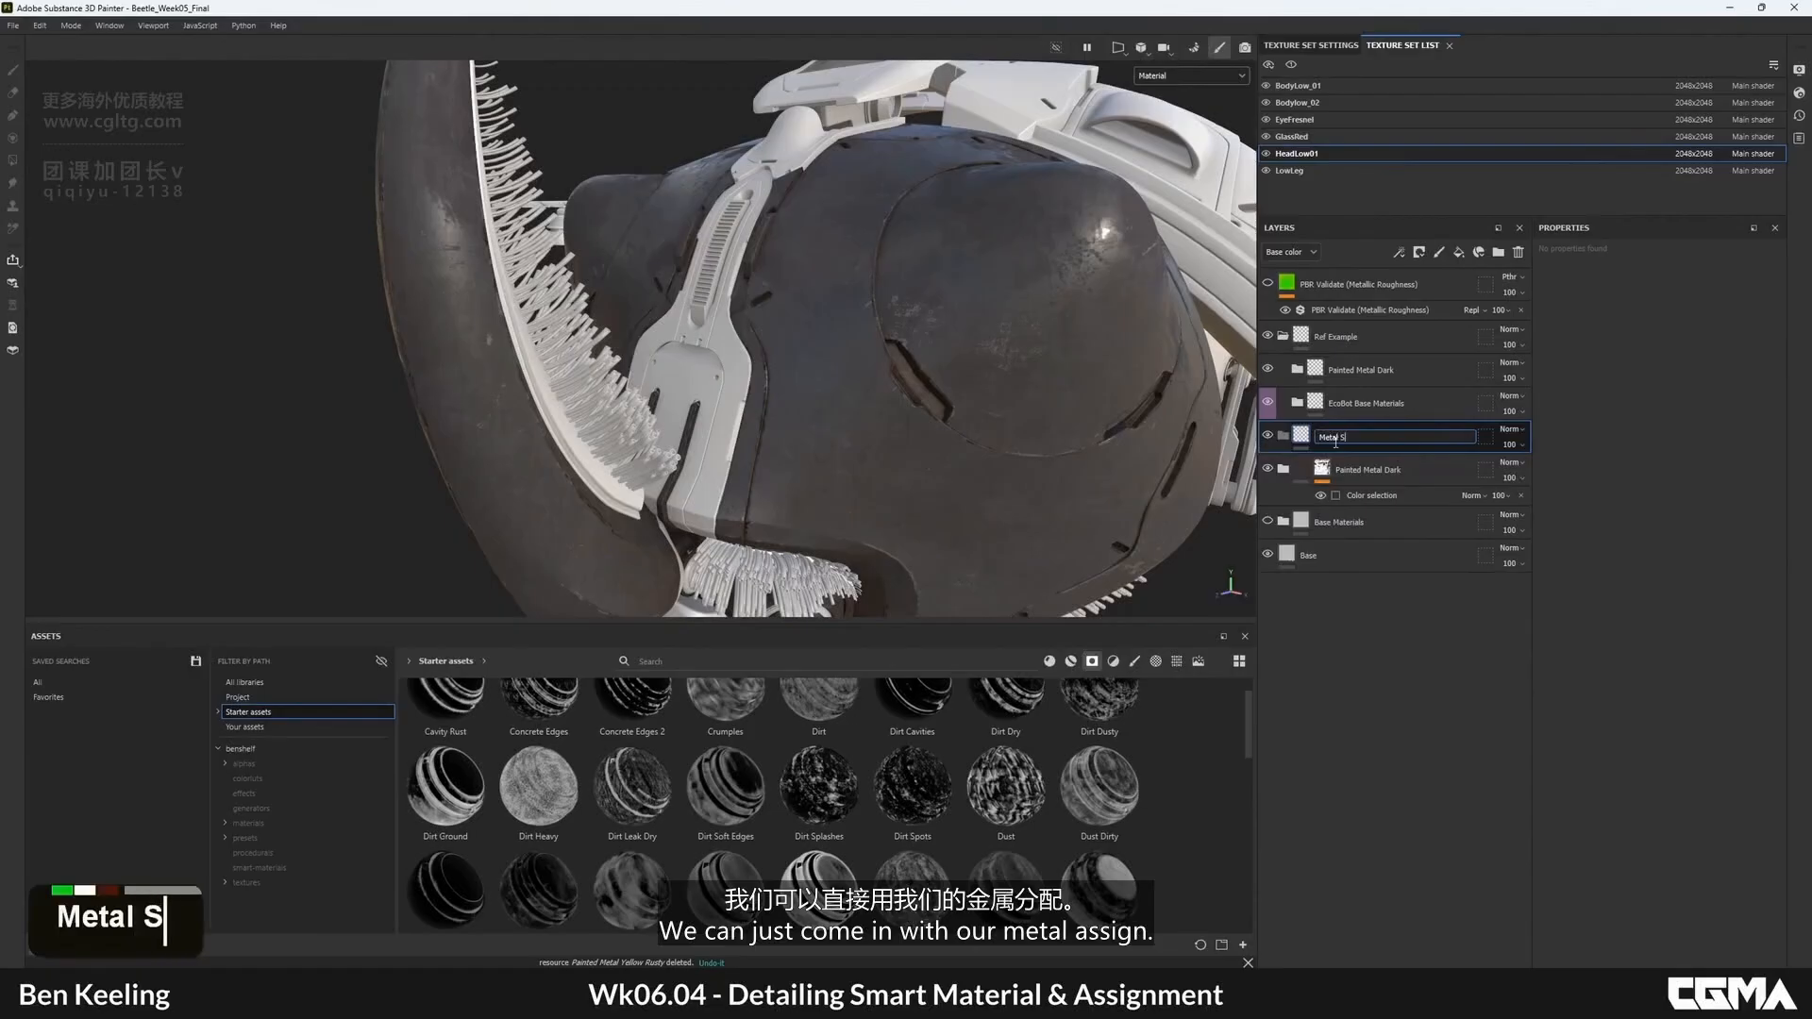
pyautogui.press('BackSpace')
pyautogui.write('Assign')
pyautogui.press('Return')
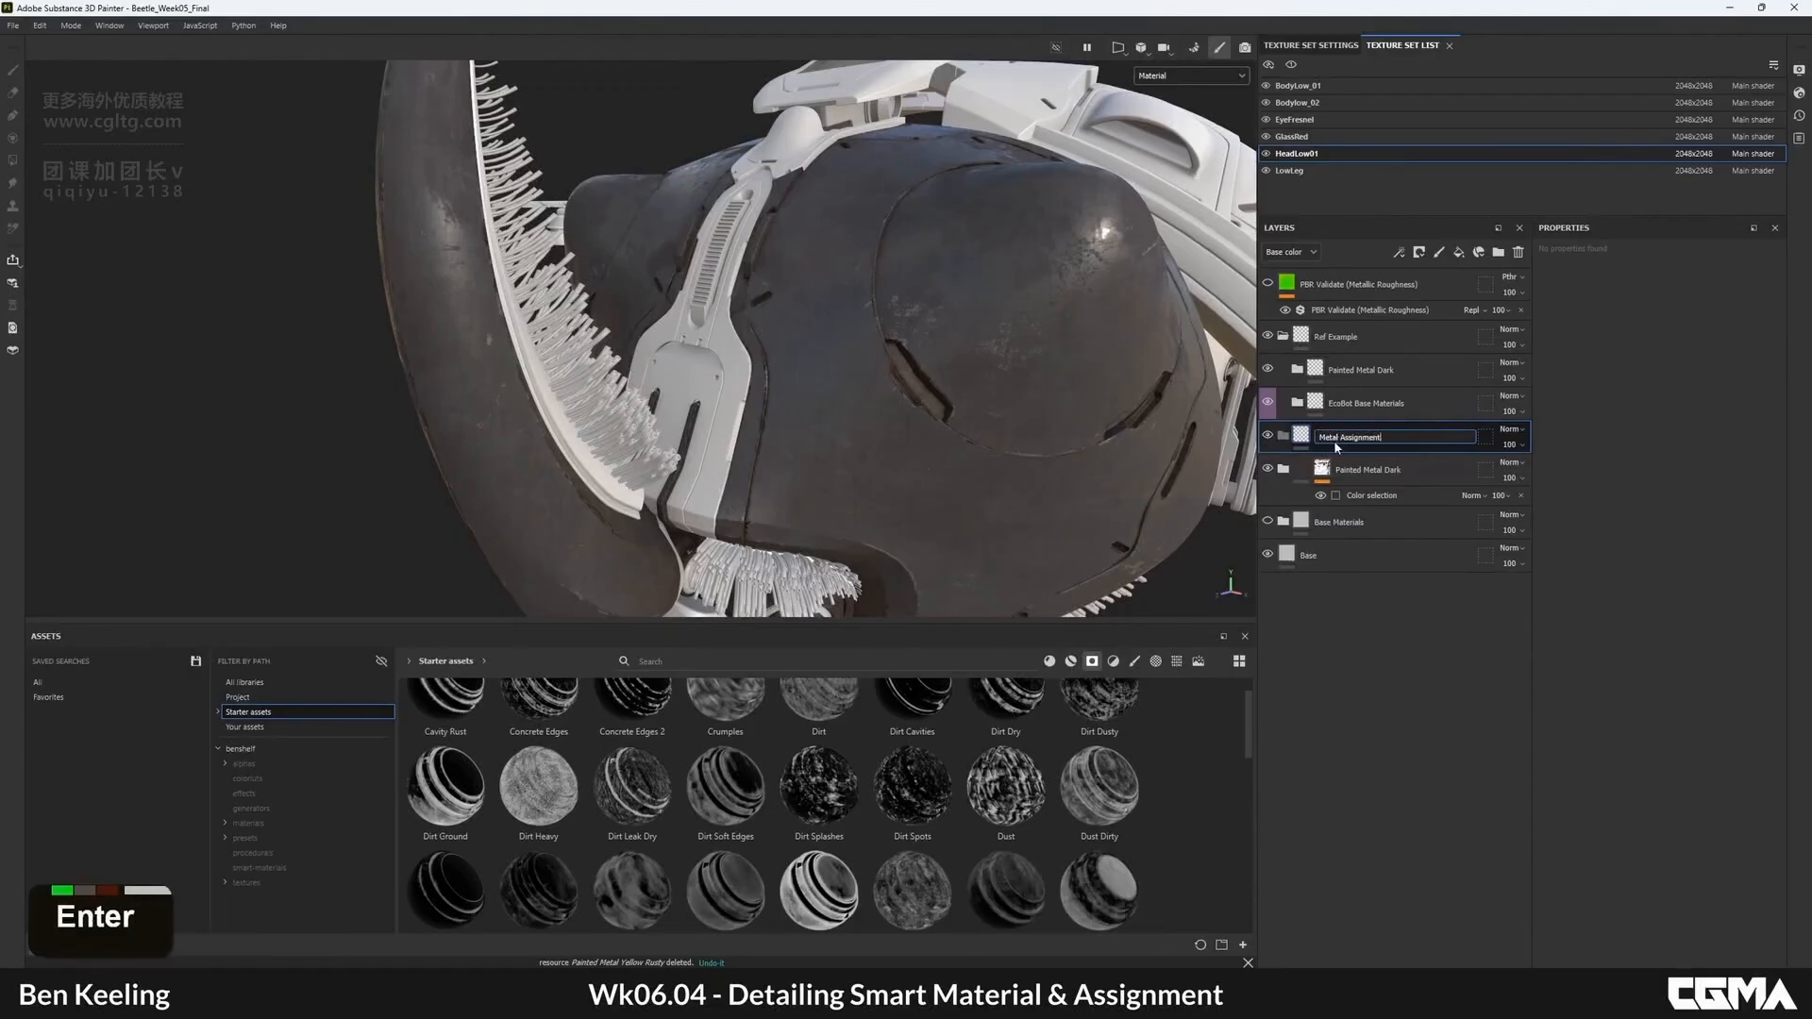
pyautogui.rightClick(1333, 439)
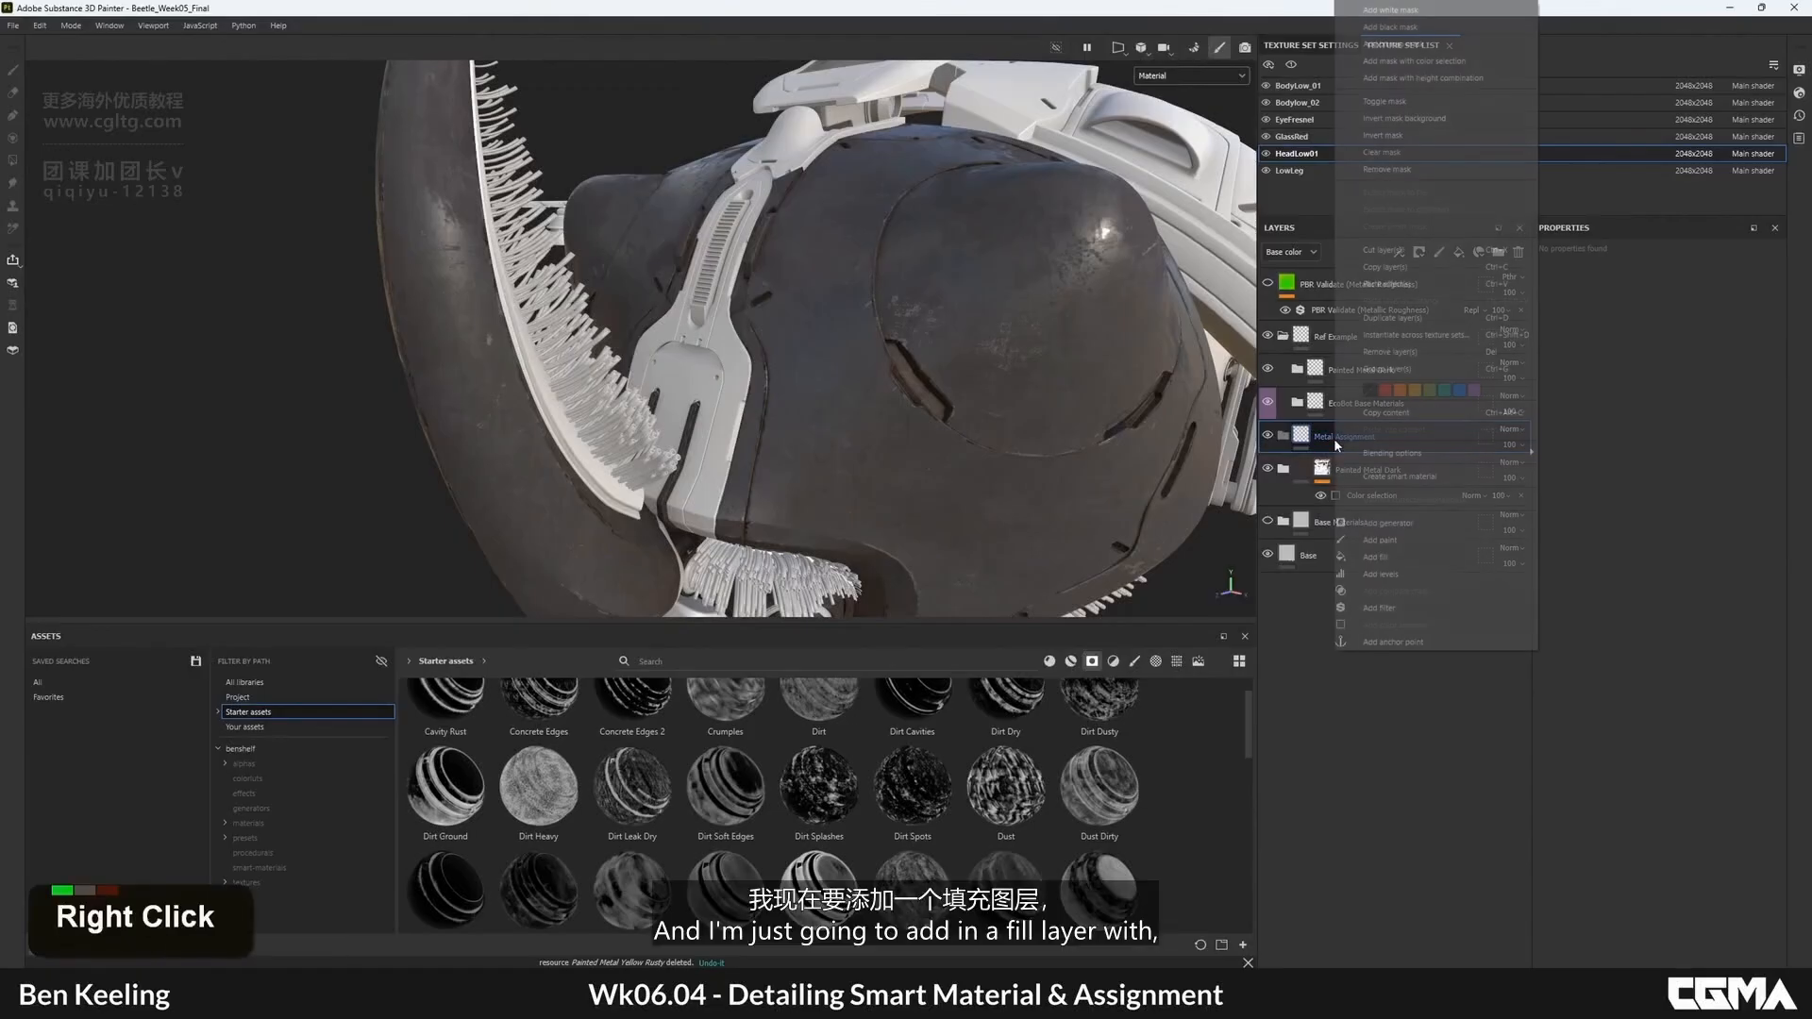
pyautogui.click(1400, 557)
pyautogui.hotkey('ctrl', 'z')
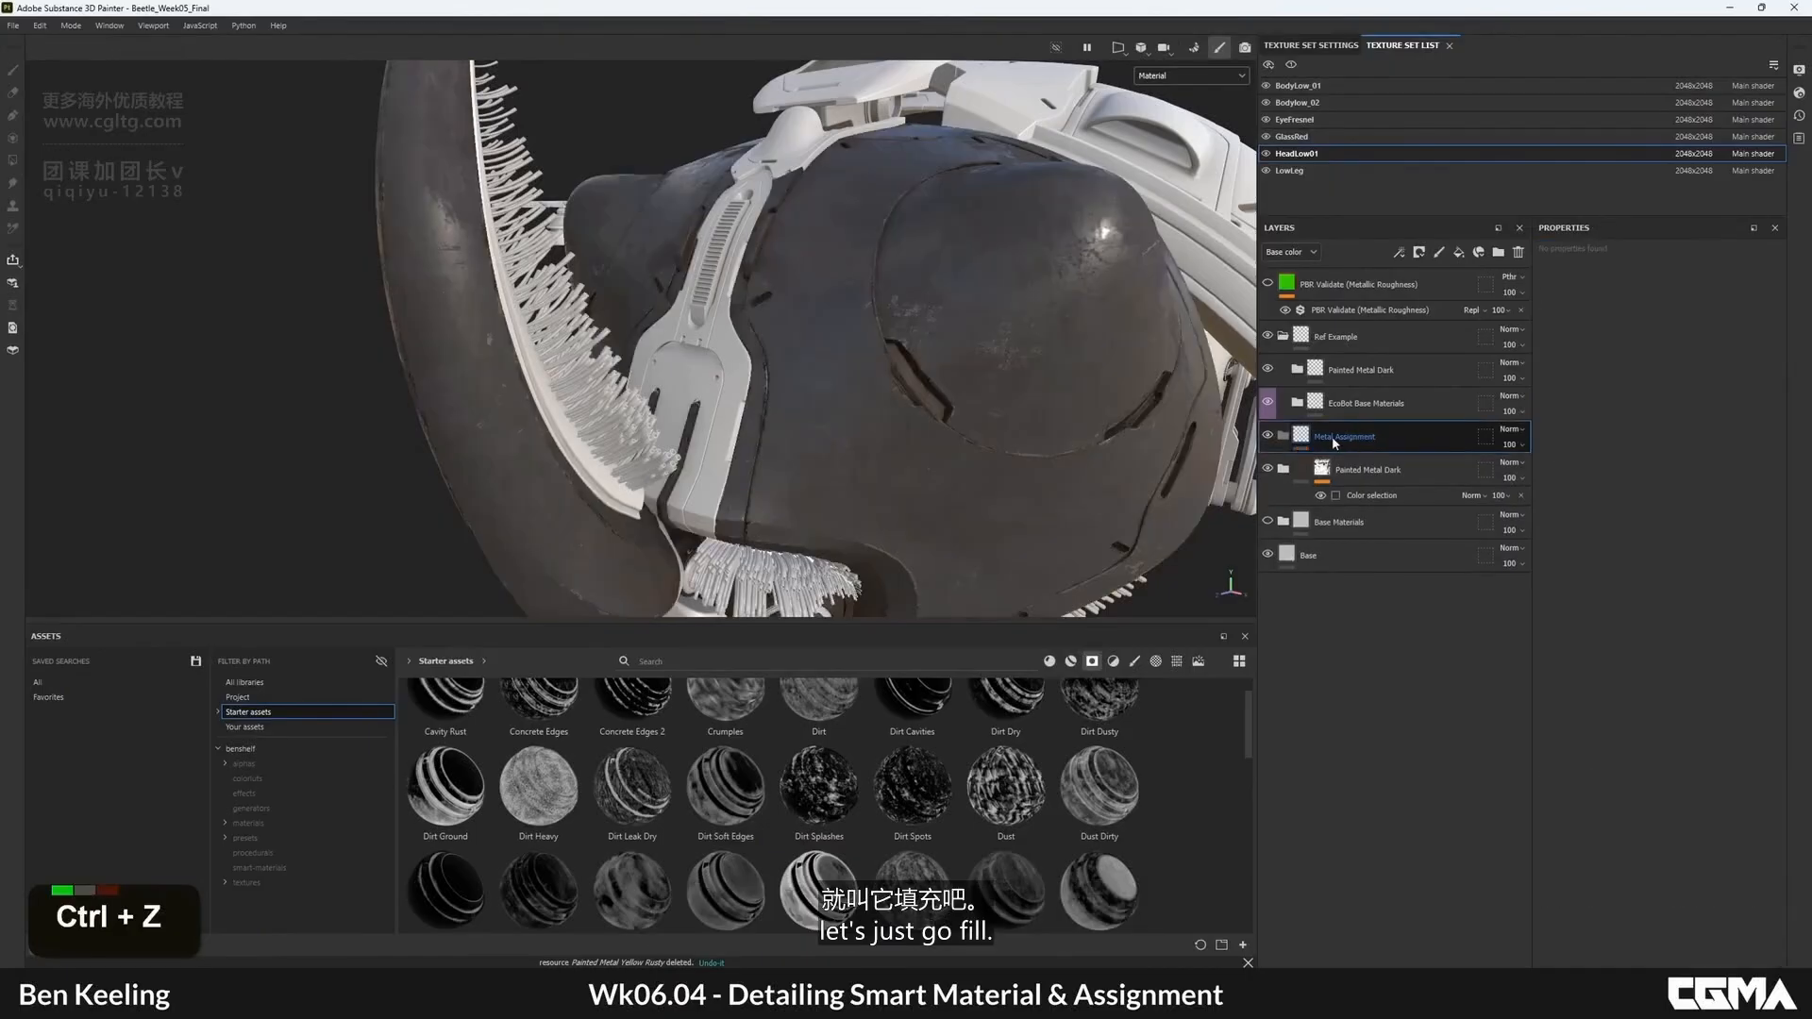
pyautogui.rightClick(1341, 441)
pyautogui.click(1338, 337)
pyautogui.click(1344, 438)
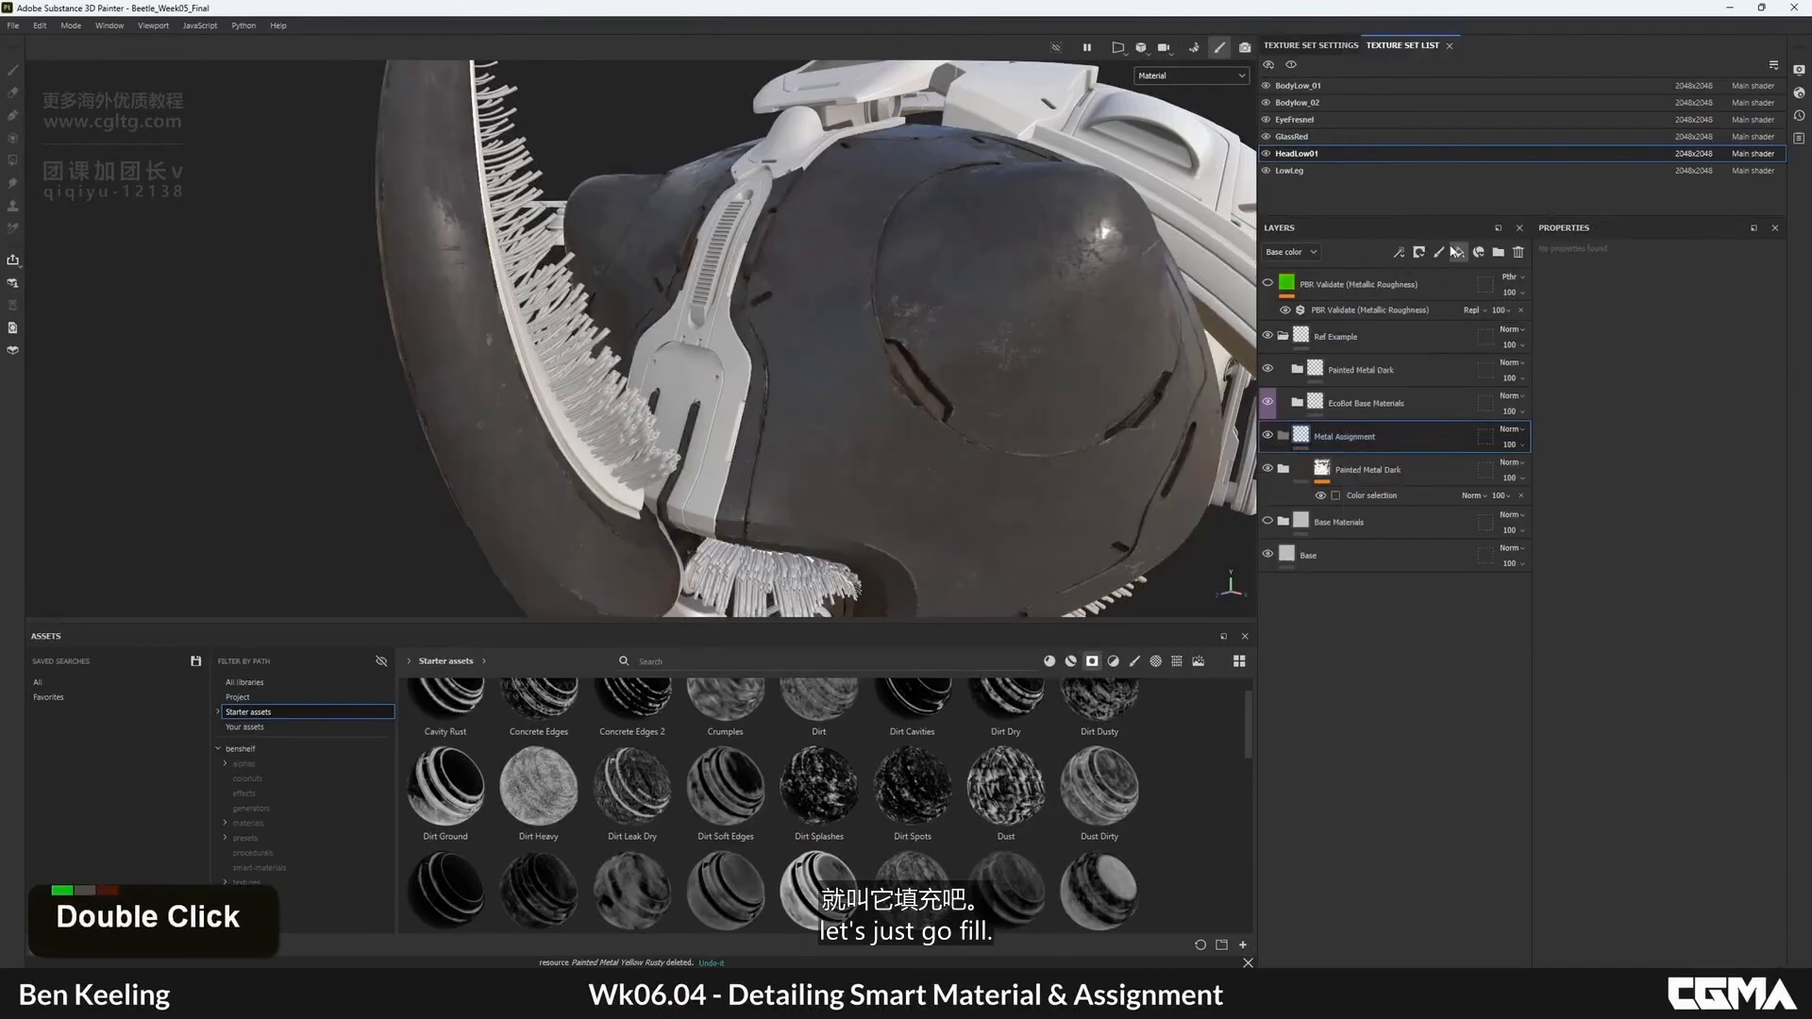
# - Add a color-only fill layer in the Metal Assignment folder, with its base color referencing the Base metal anchor point
pyautogui.click(1456, 252)
pyautogui.keyDown('alt'); pyautogui.click(1561, 525); pyautogui.keyUp('alt')
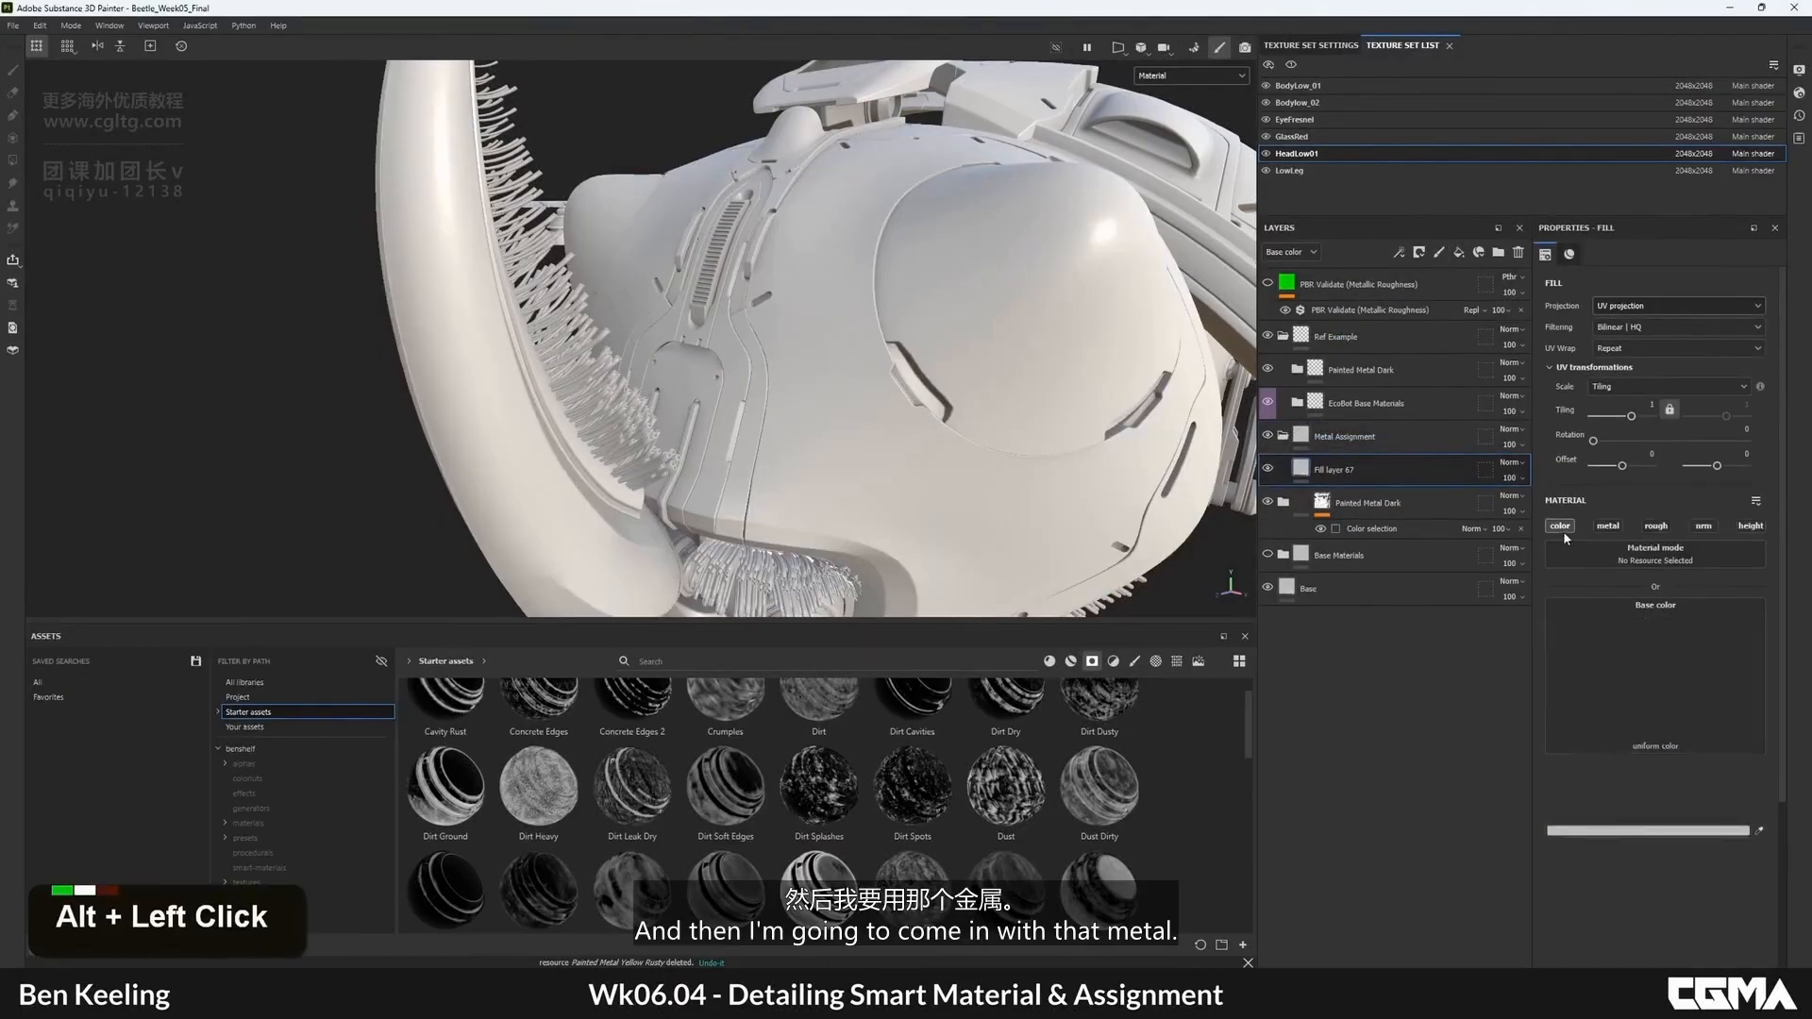
pyautogui.click(1609, 623)
pyautogui.click(1706, 626)
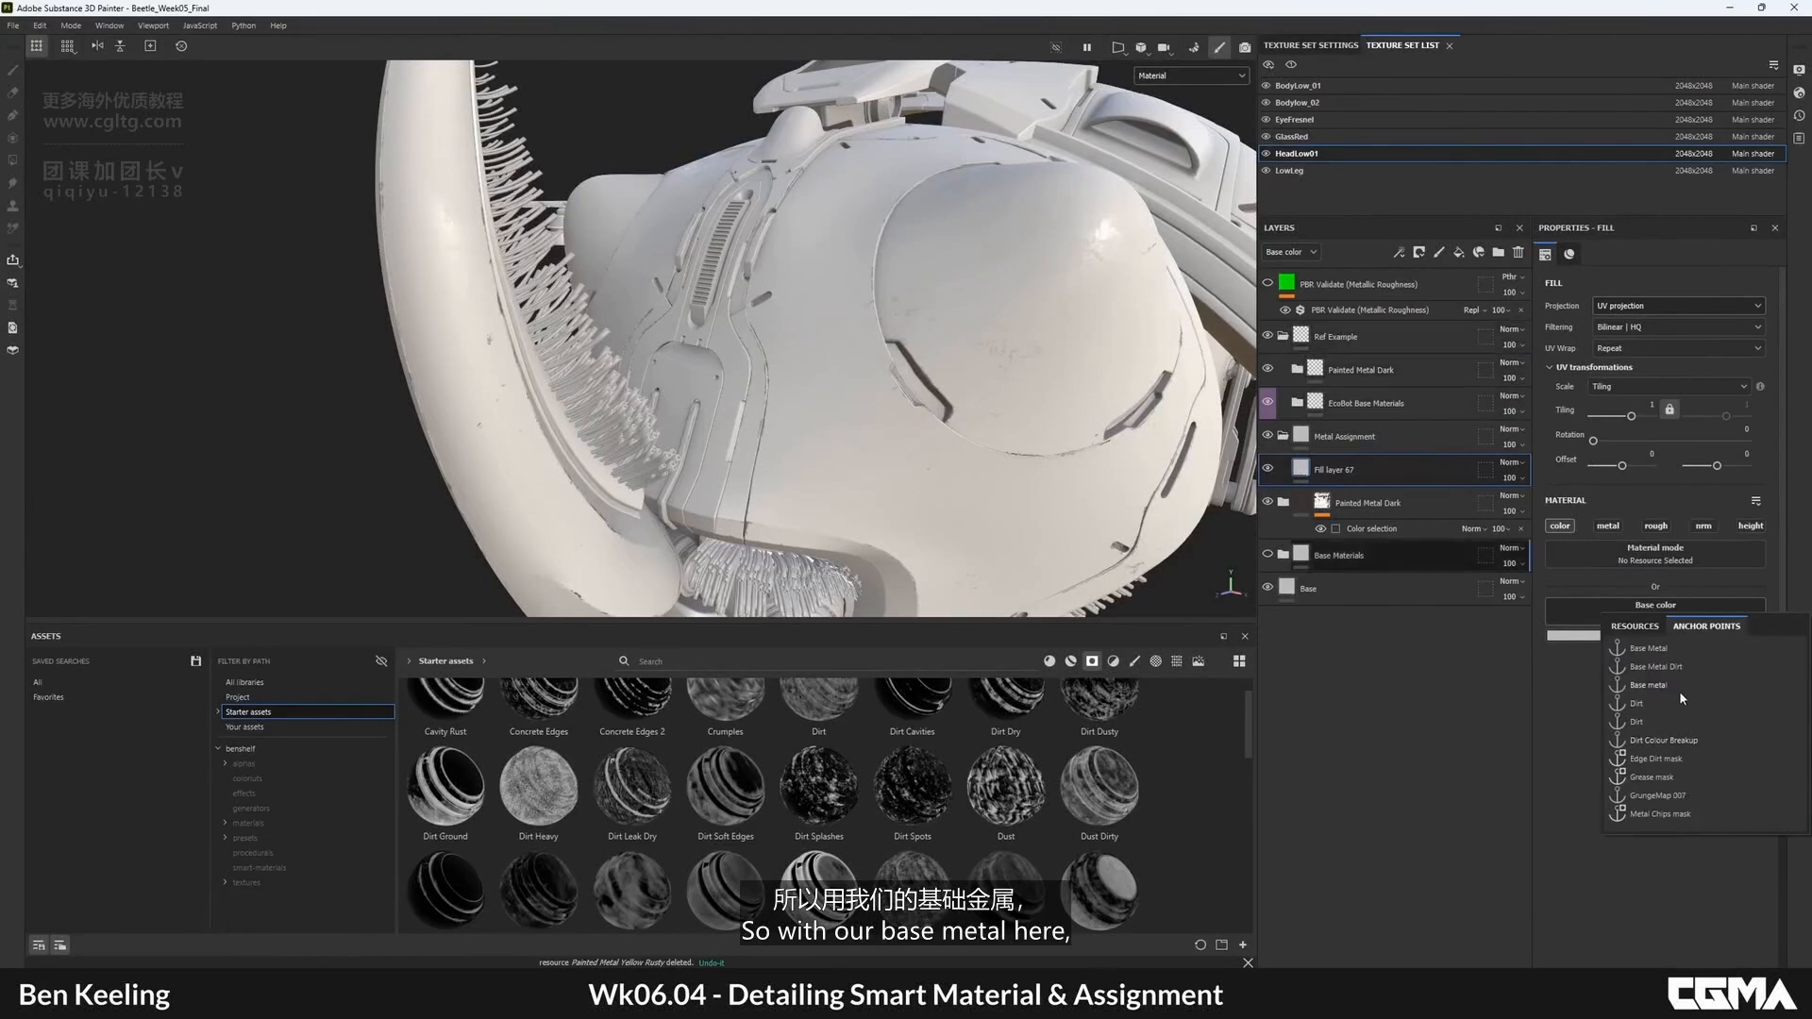
pyautogui.click(1652, 688)
# - Enable the fill layer's metallic and roughness channels, with roughness referencing the Base metal anchor point
pyautogui.click(1607, 525)
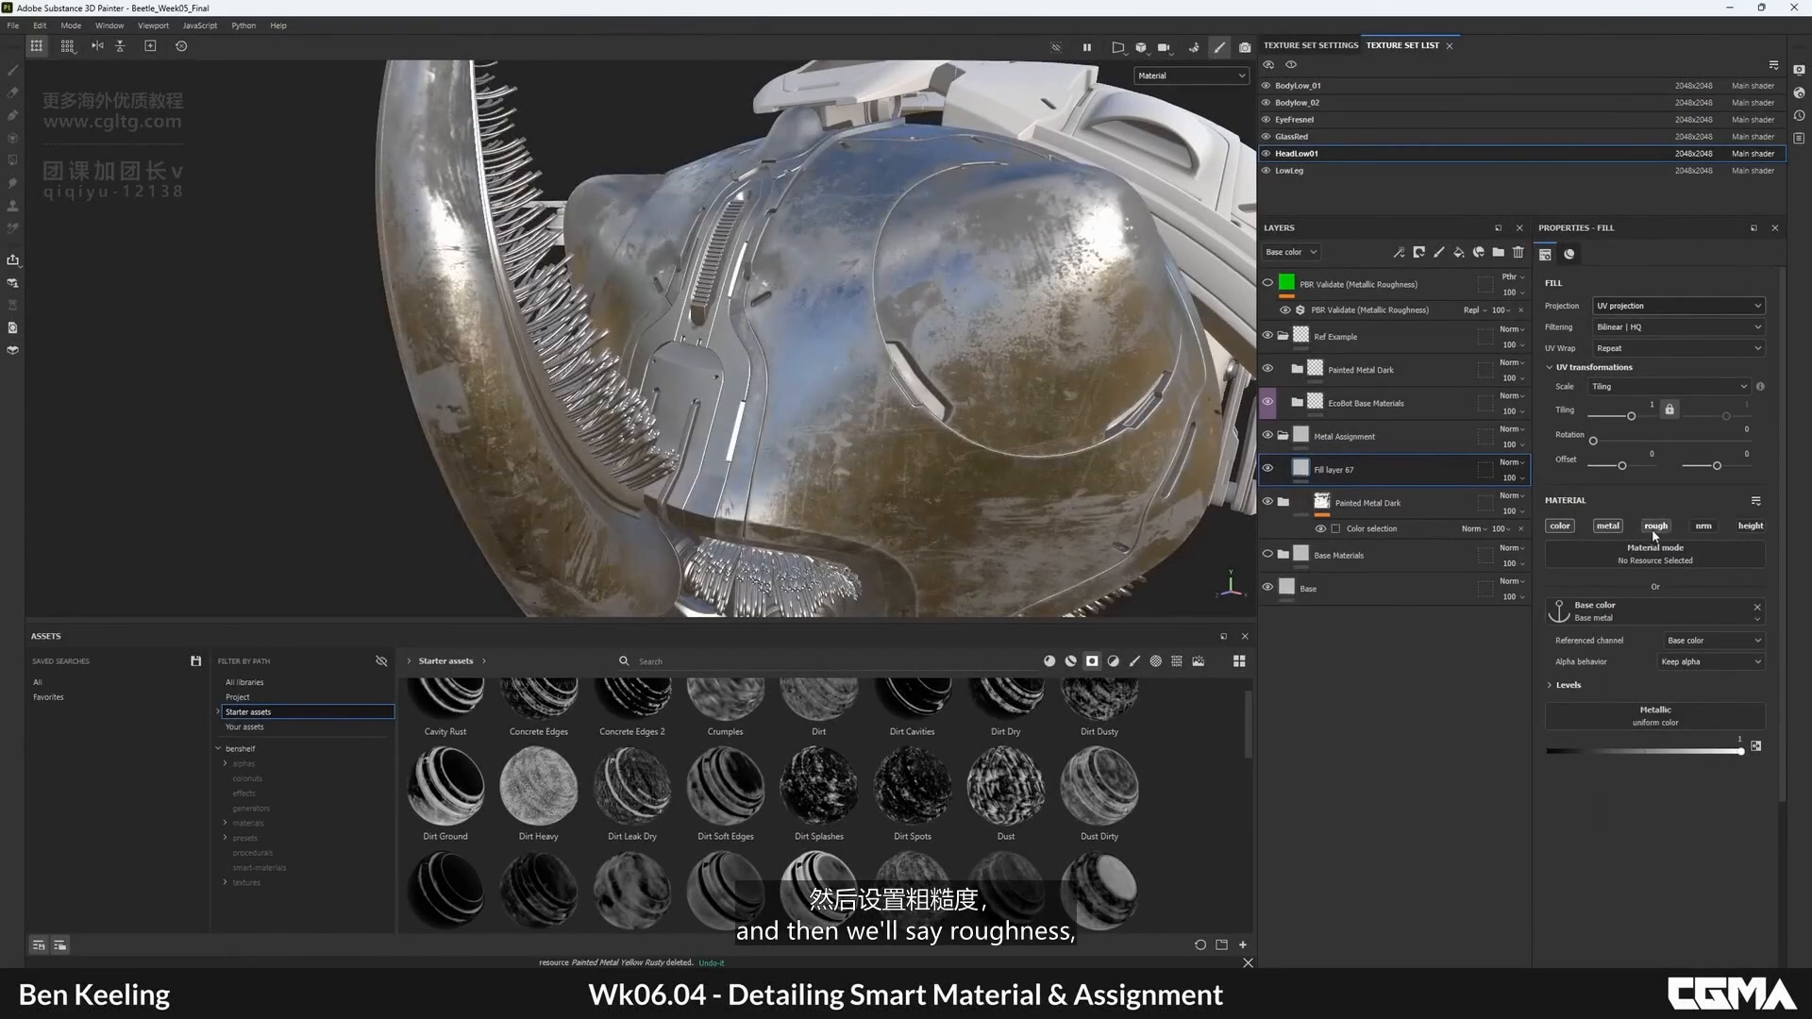
pyautogui.click(1653, 530)
pyautogui.rightClick(1305, 468)
pyautogui.click(1617, 791)
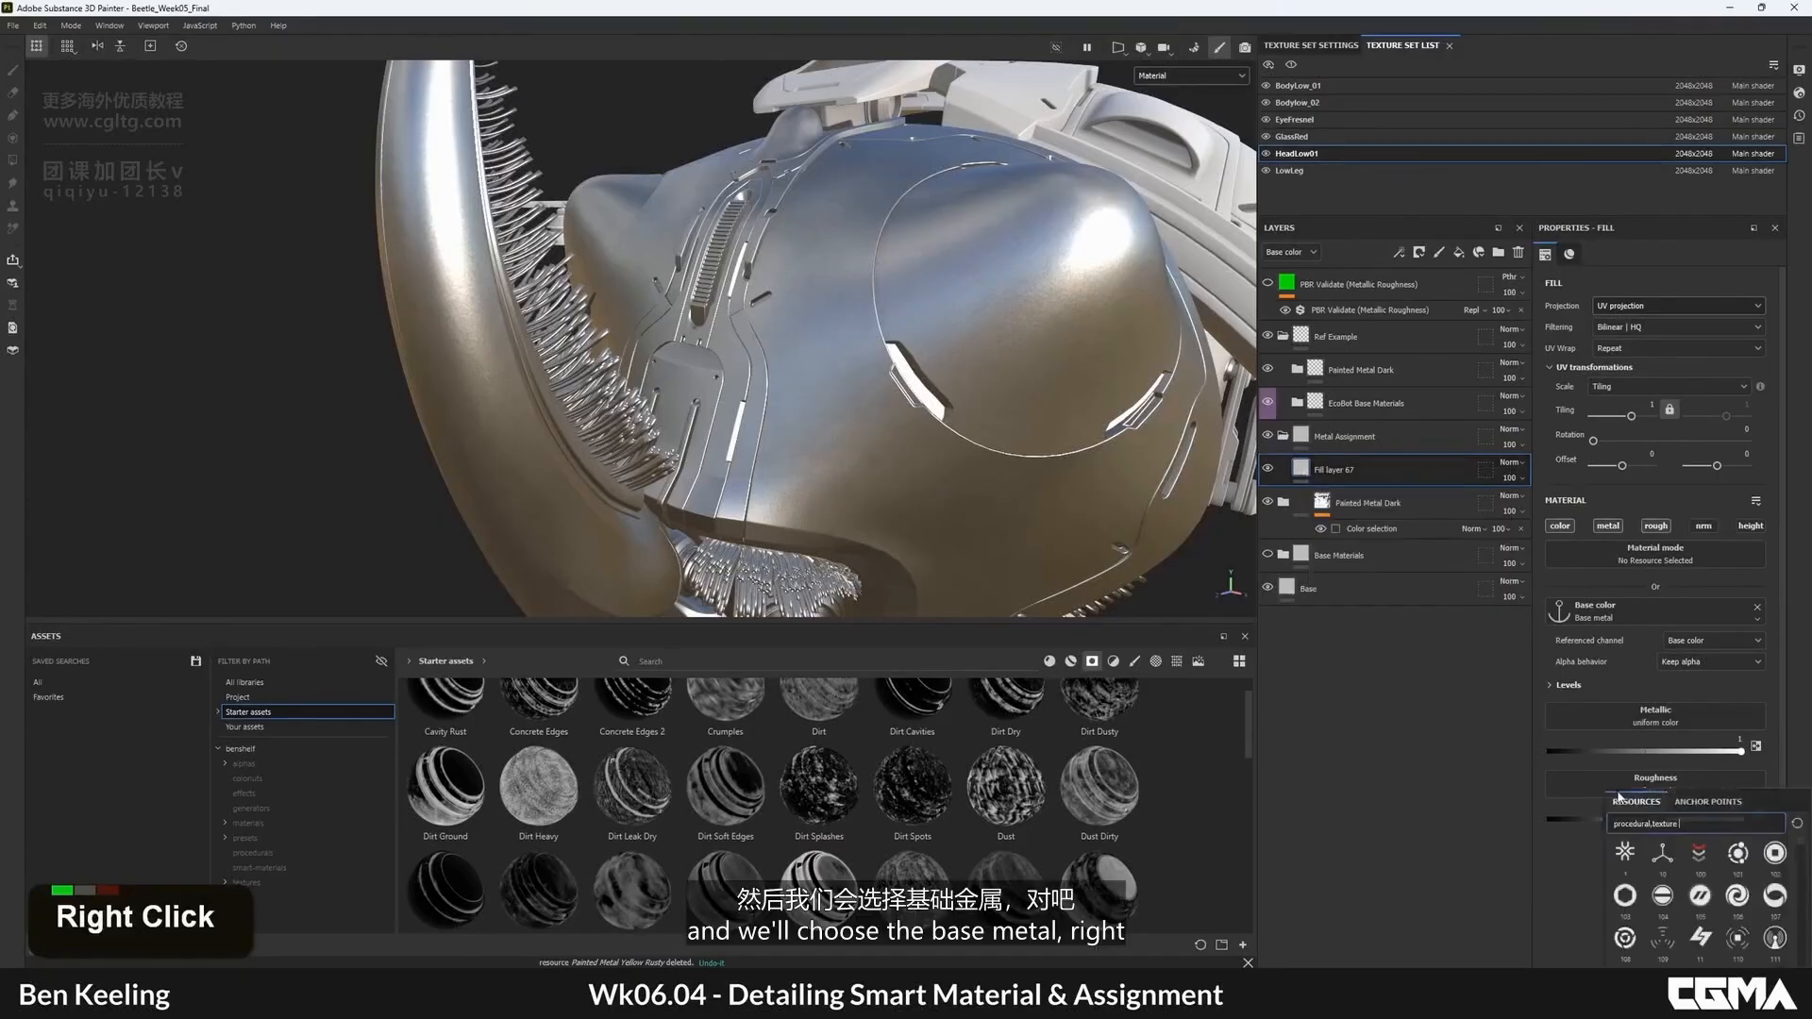
pyautogui.click(1620, 790)
pyautogui.click(1635, 791)
pyautogui.click(1663, 789)
pyautogui.click(1666, 793)
pyautogui.click(1708, 805)
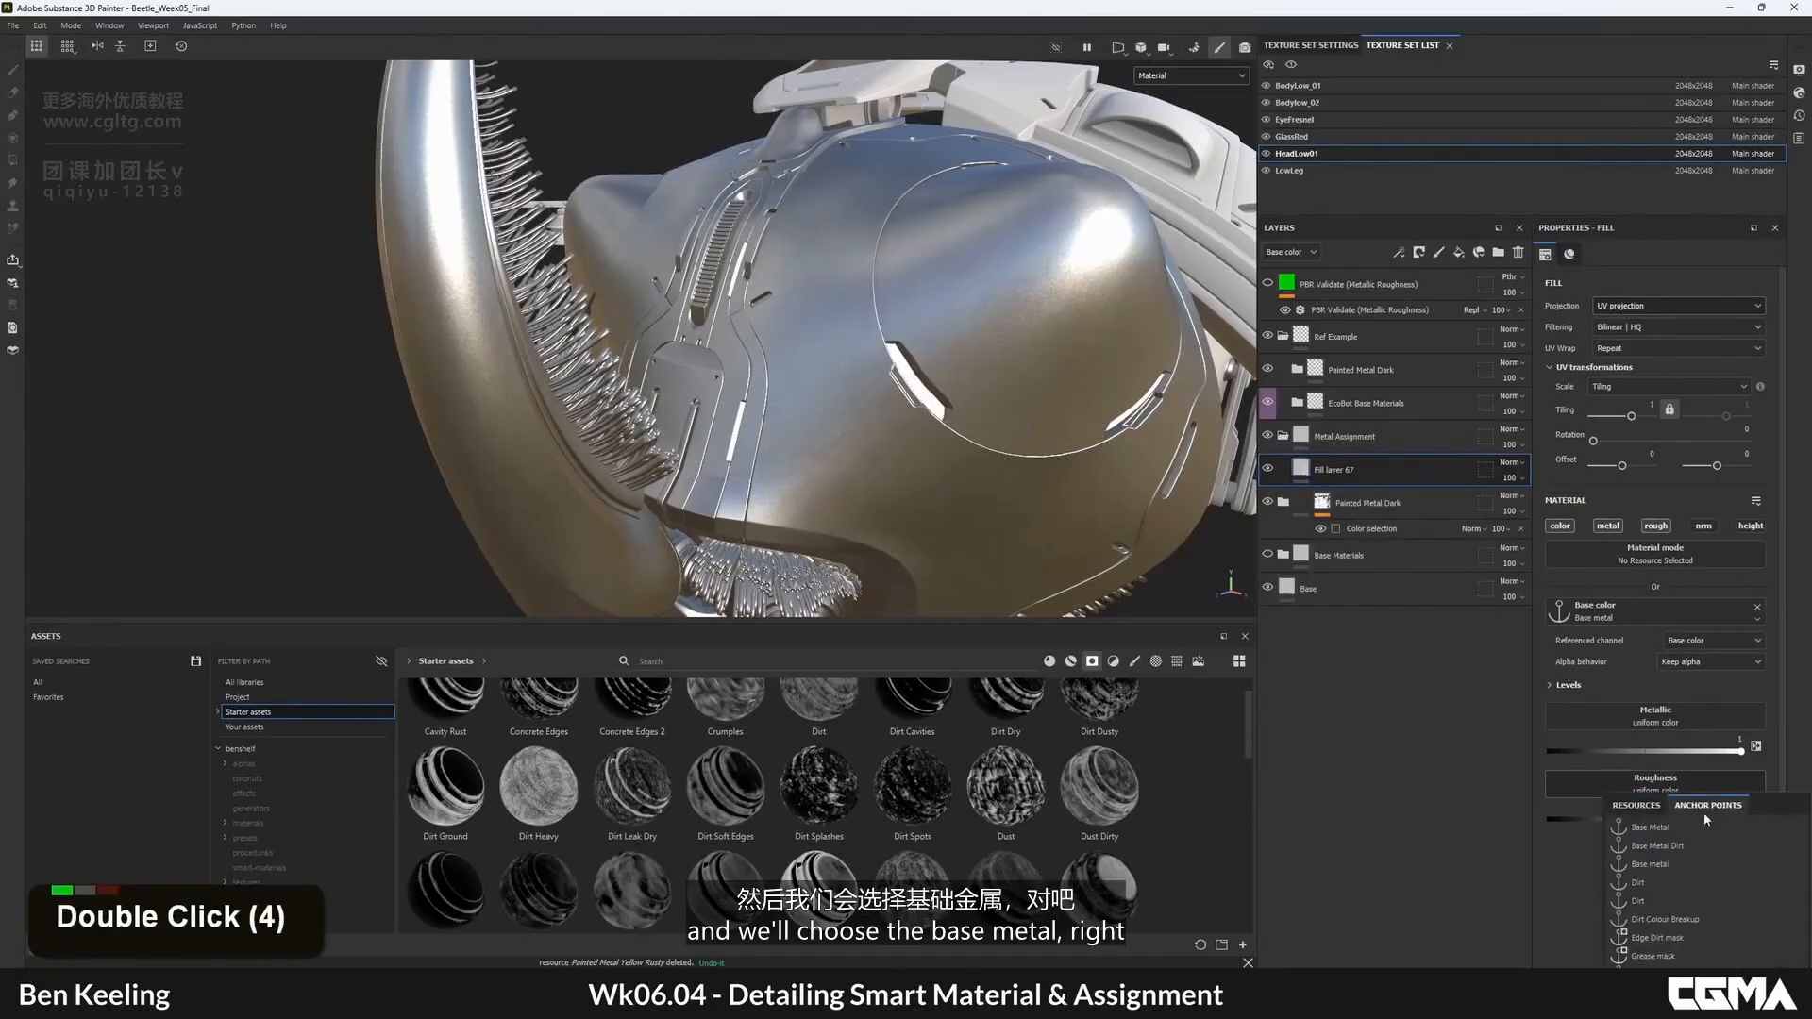
pyautogui.click(1651, 863)
# - Give the Metal Assignment folder a color selection mask that picks the green ID of the head's central plate
pyautogui.keyDown('alt'); pyautogui.moveTo(1067, 415); pyautogui.dragTo(1033, 382); pyautogui.keyUp('alt')
pyautogui.rightClick(1359, 476)
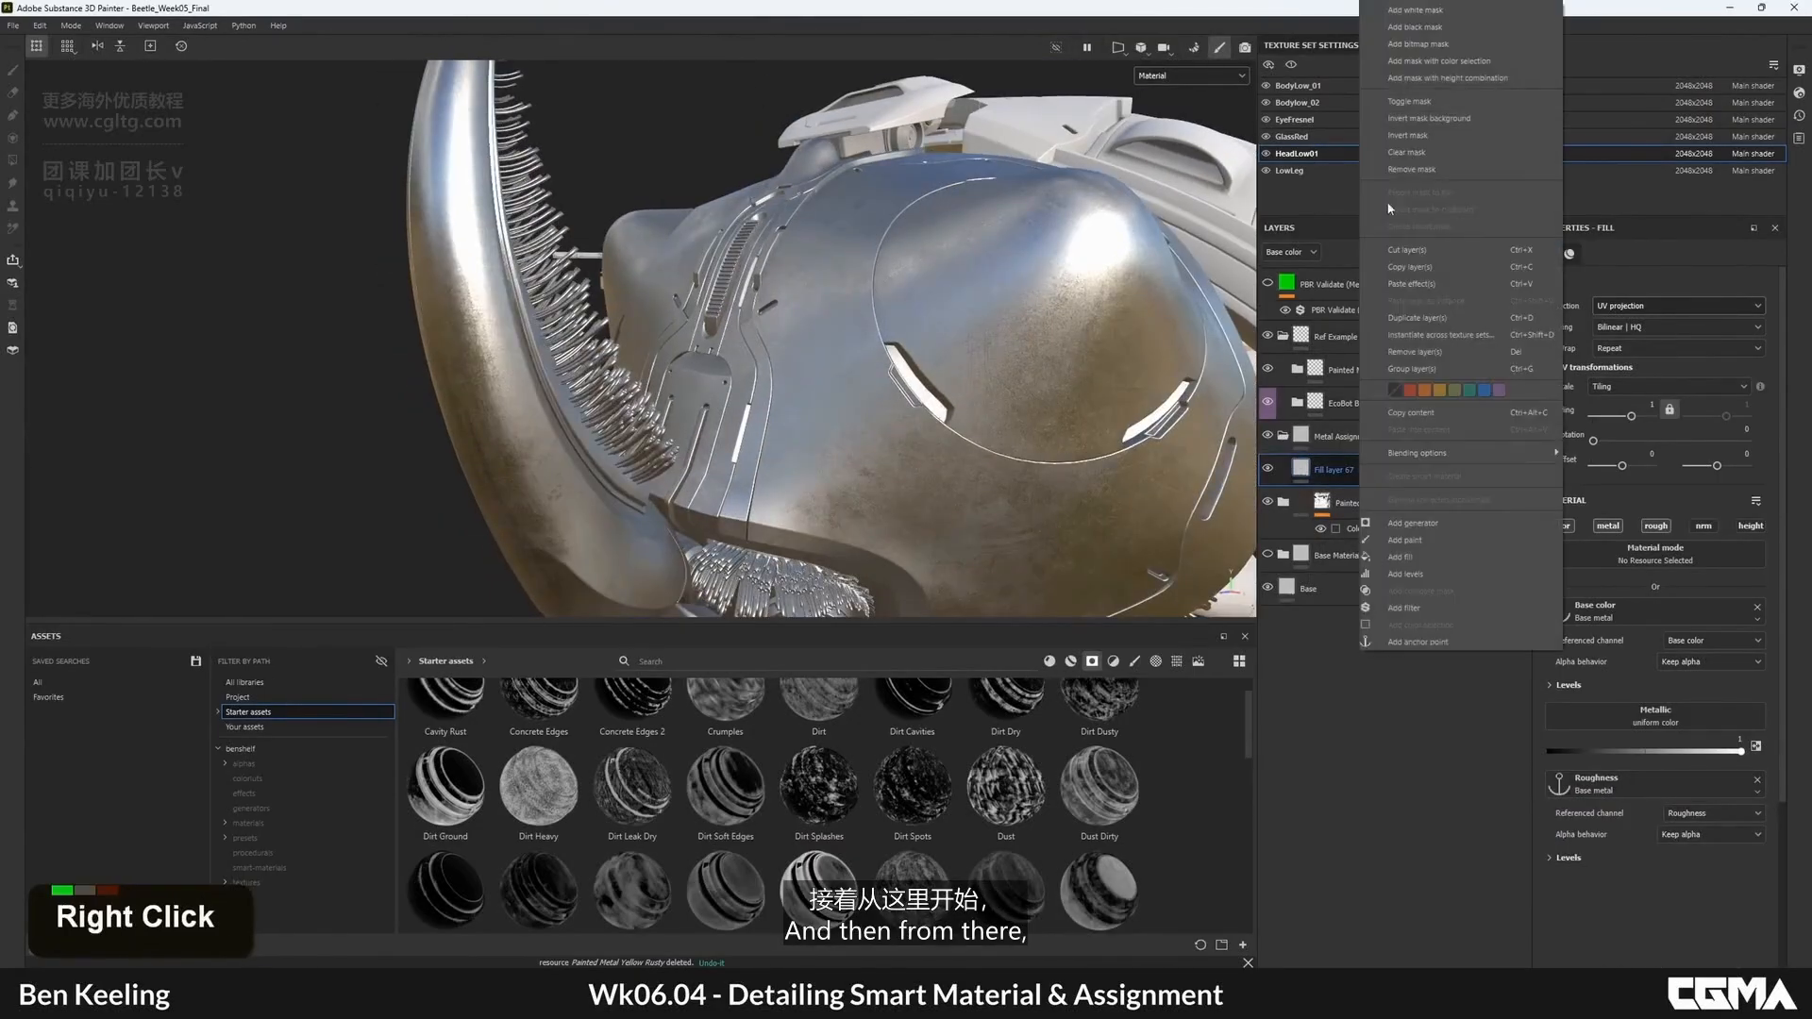
pyautogui.rightClick(1338, 436)
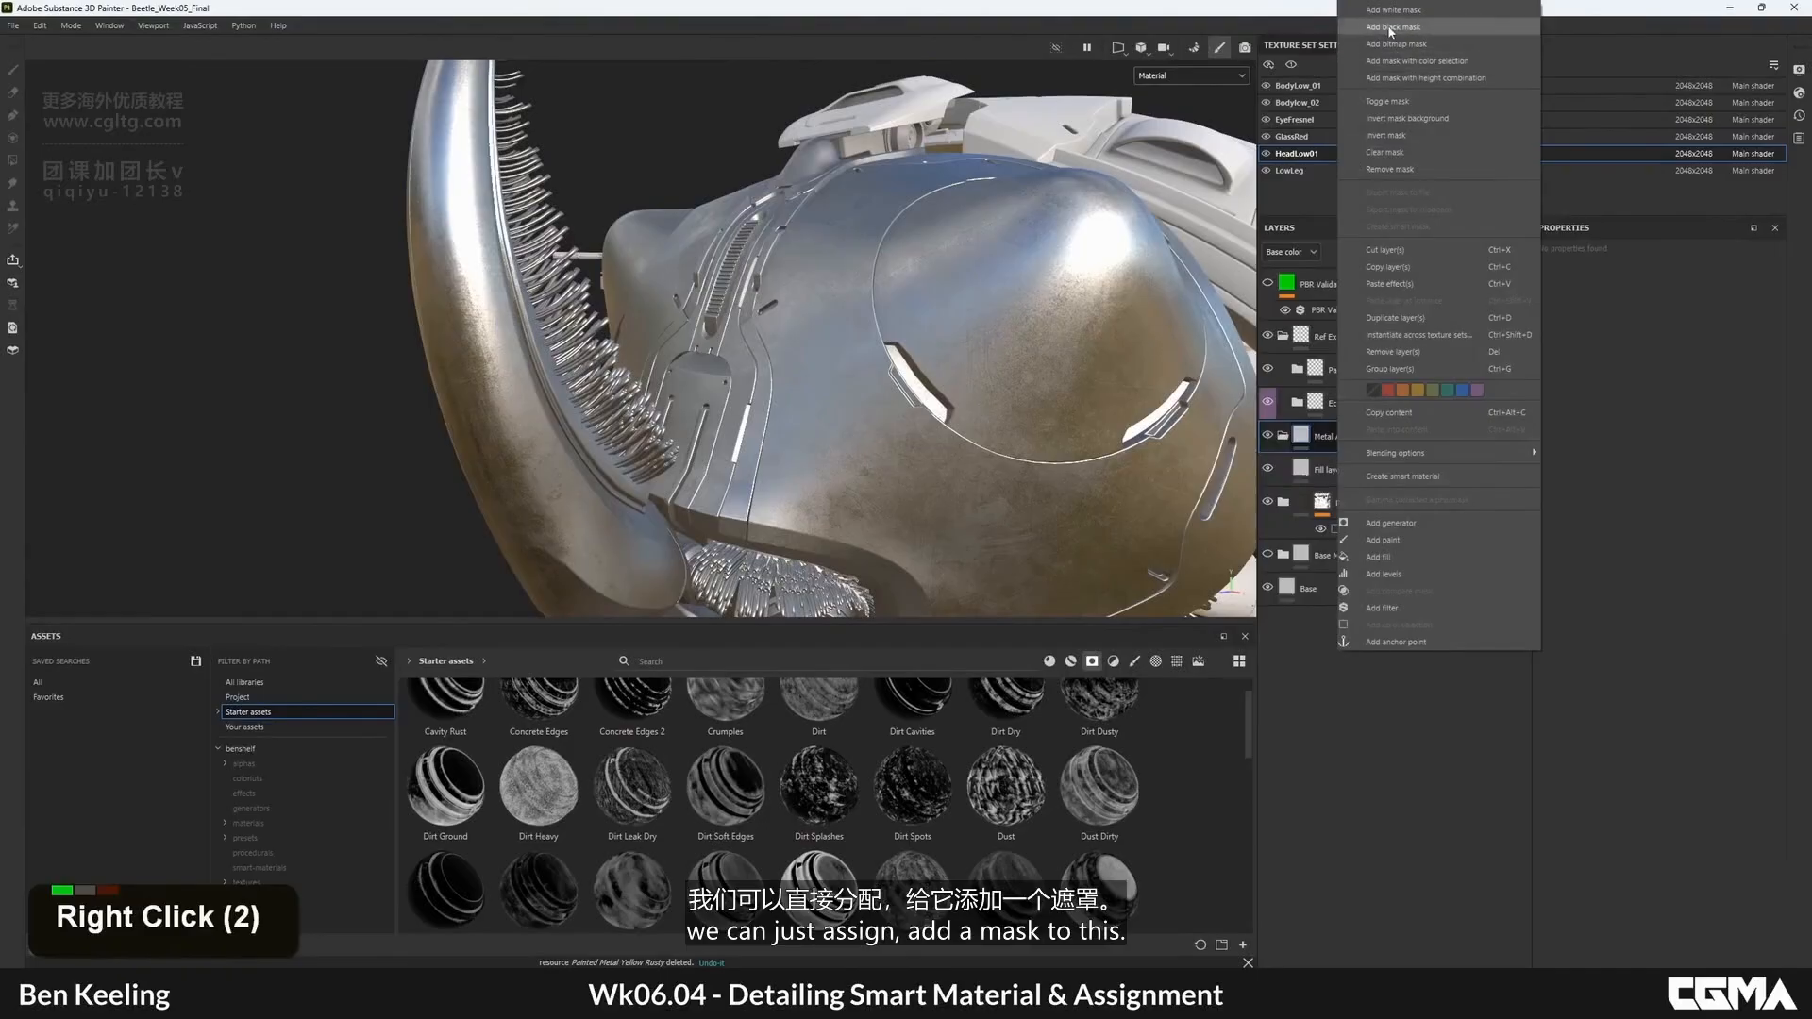
pyautogui.click(1389, 28)
pyautogui.rightClick(1319, 440)
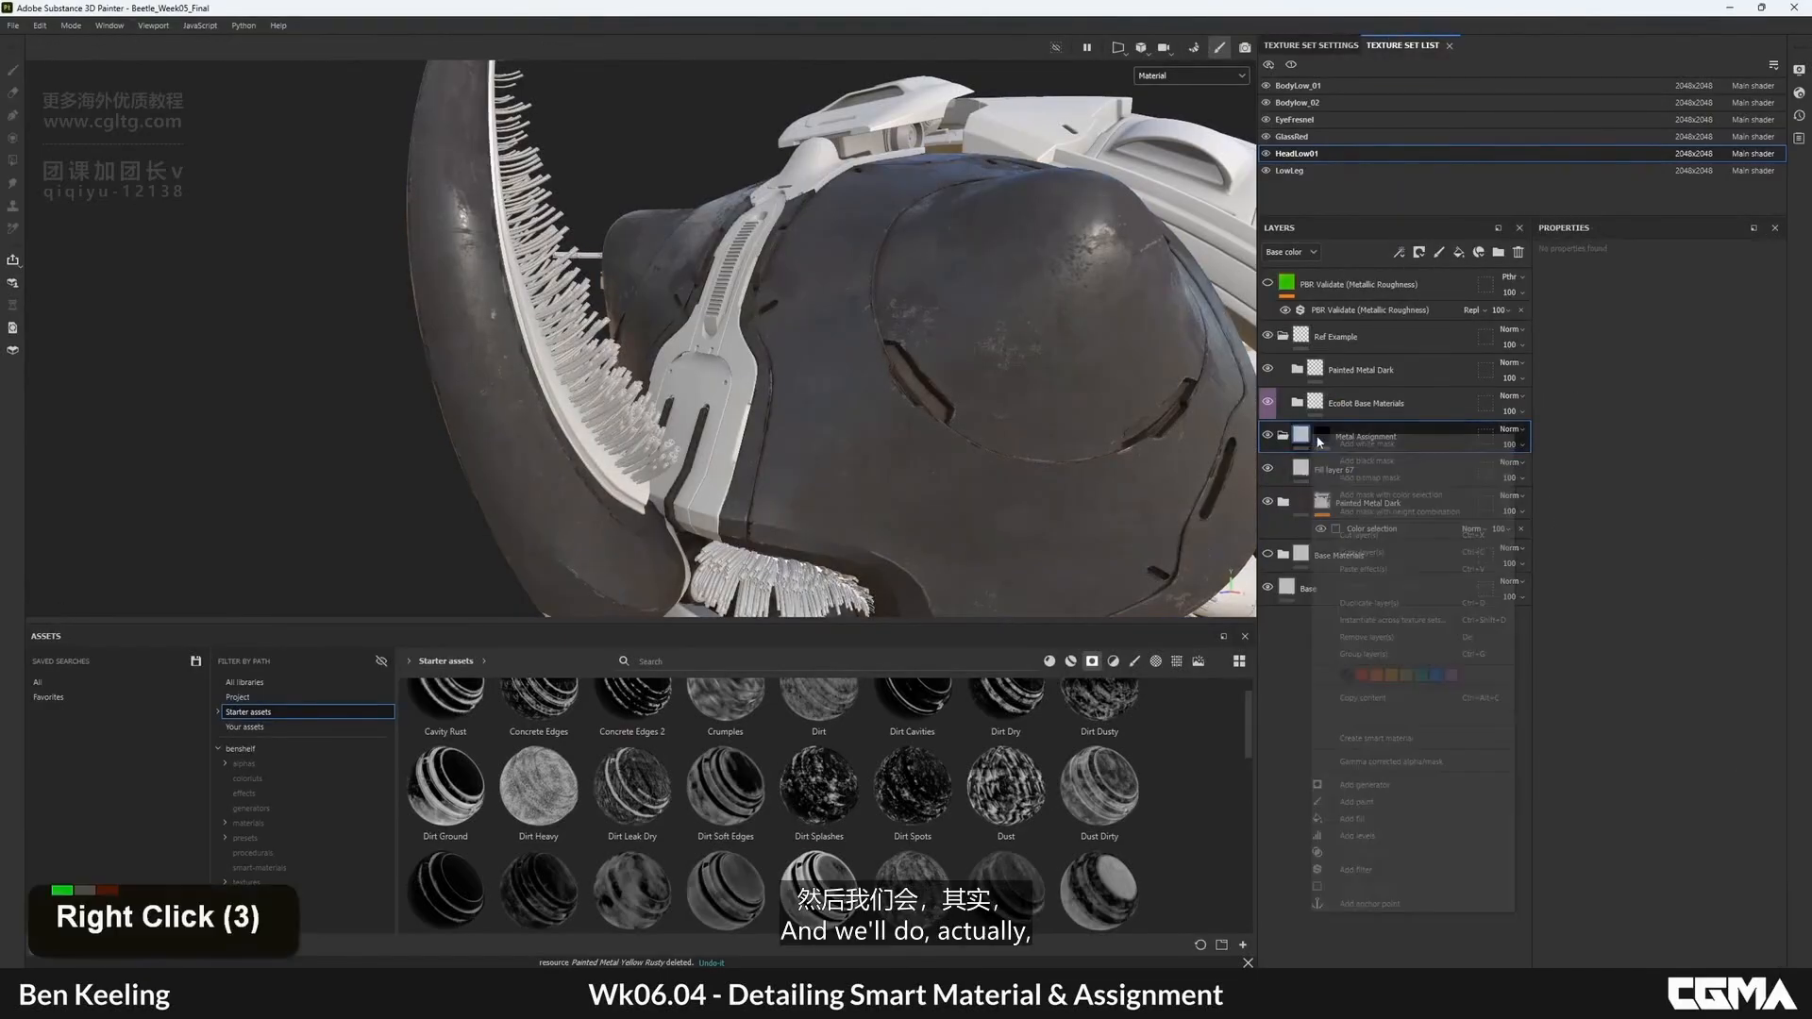
pyautogui.rightClick(1322, 437)
pyautogui.rightClick(1324, 436)
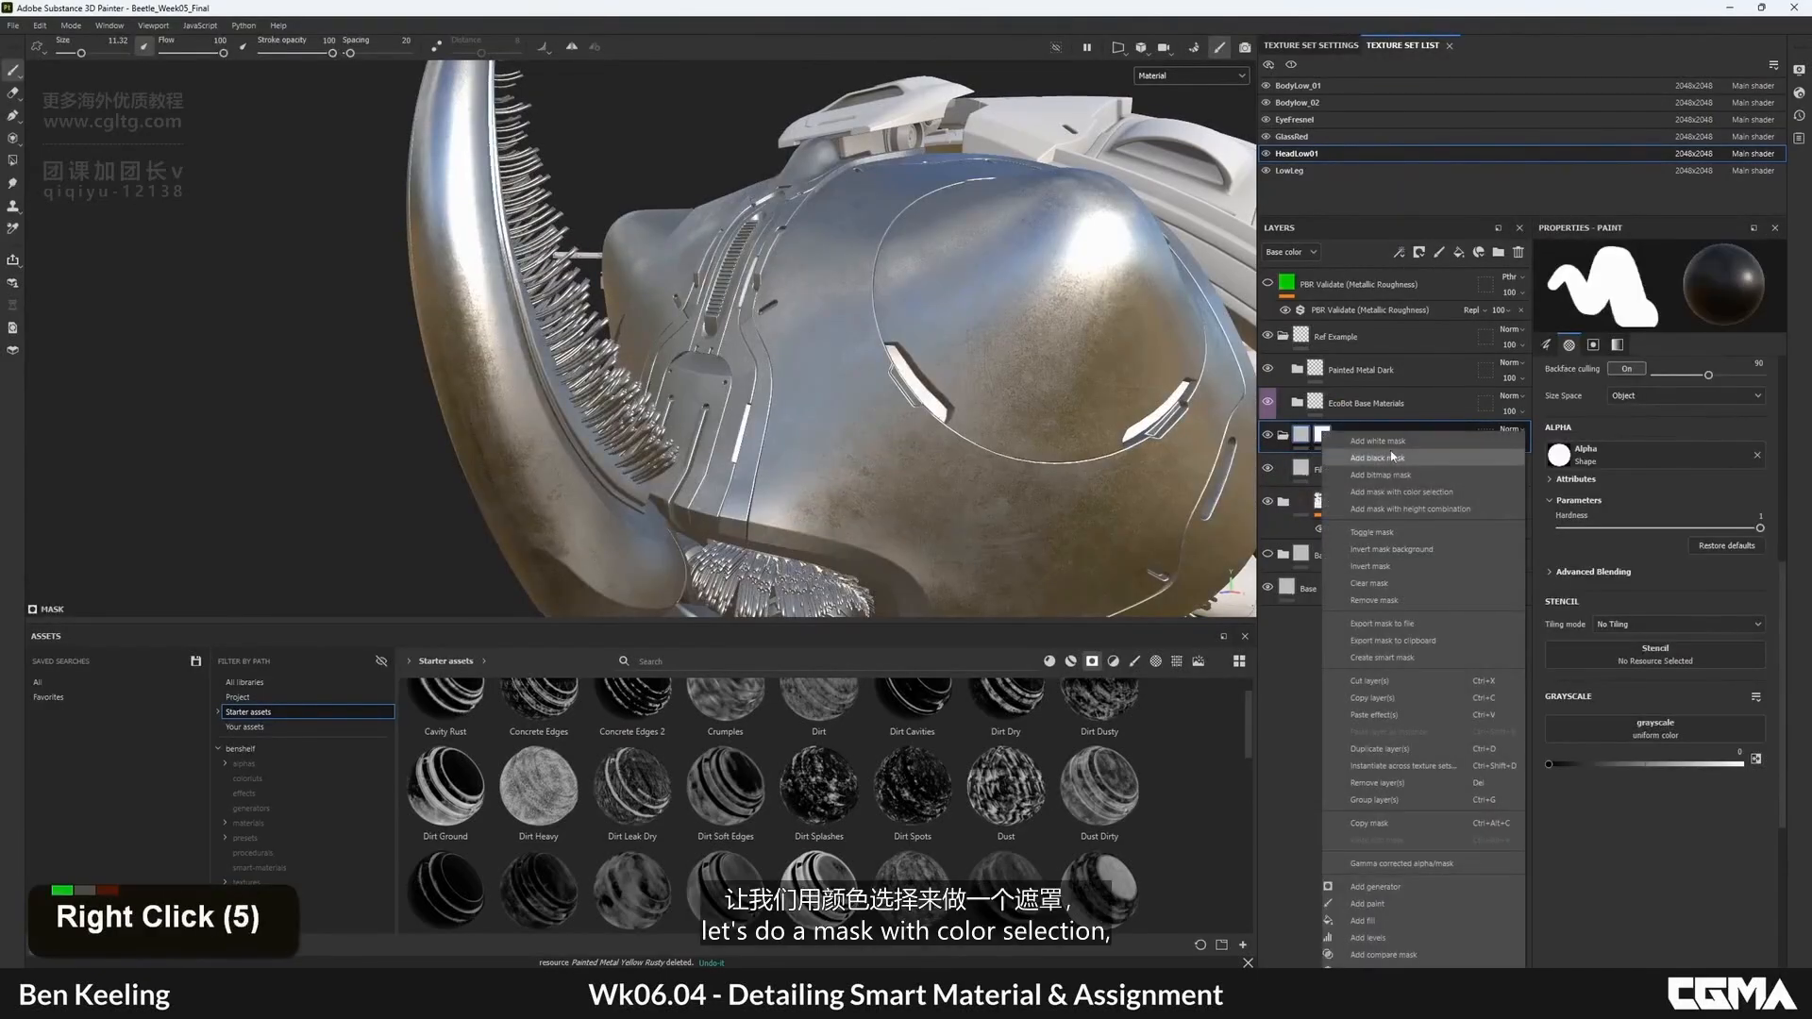
pyautogui.click(1416, 492)
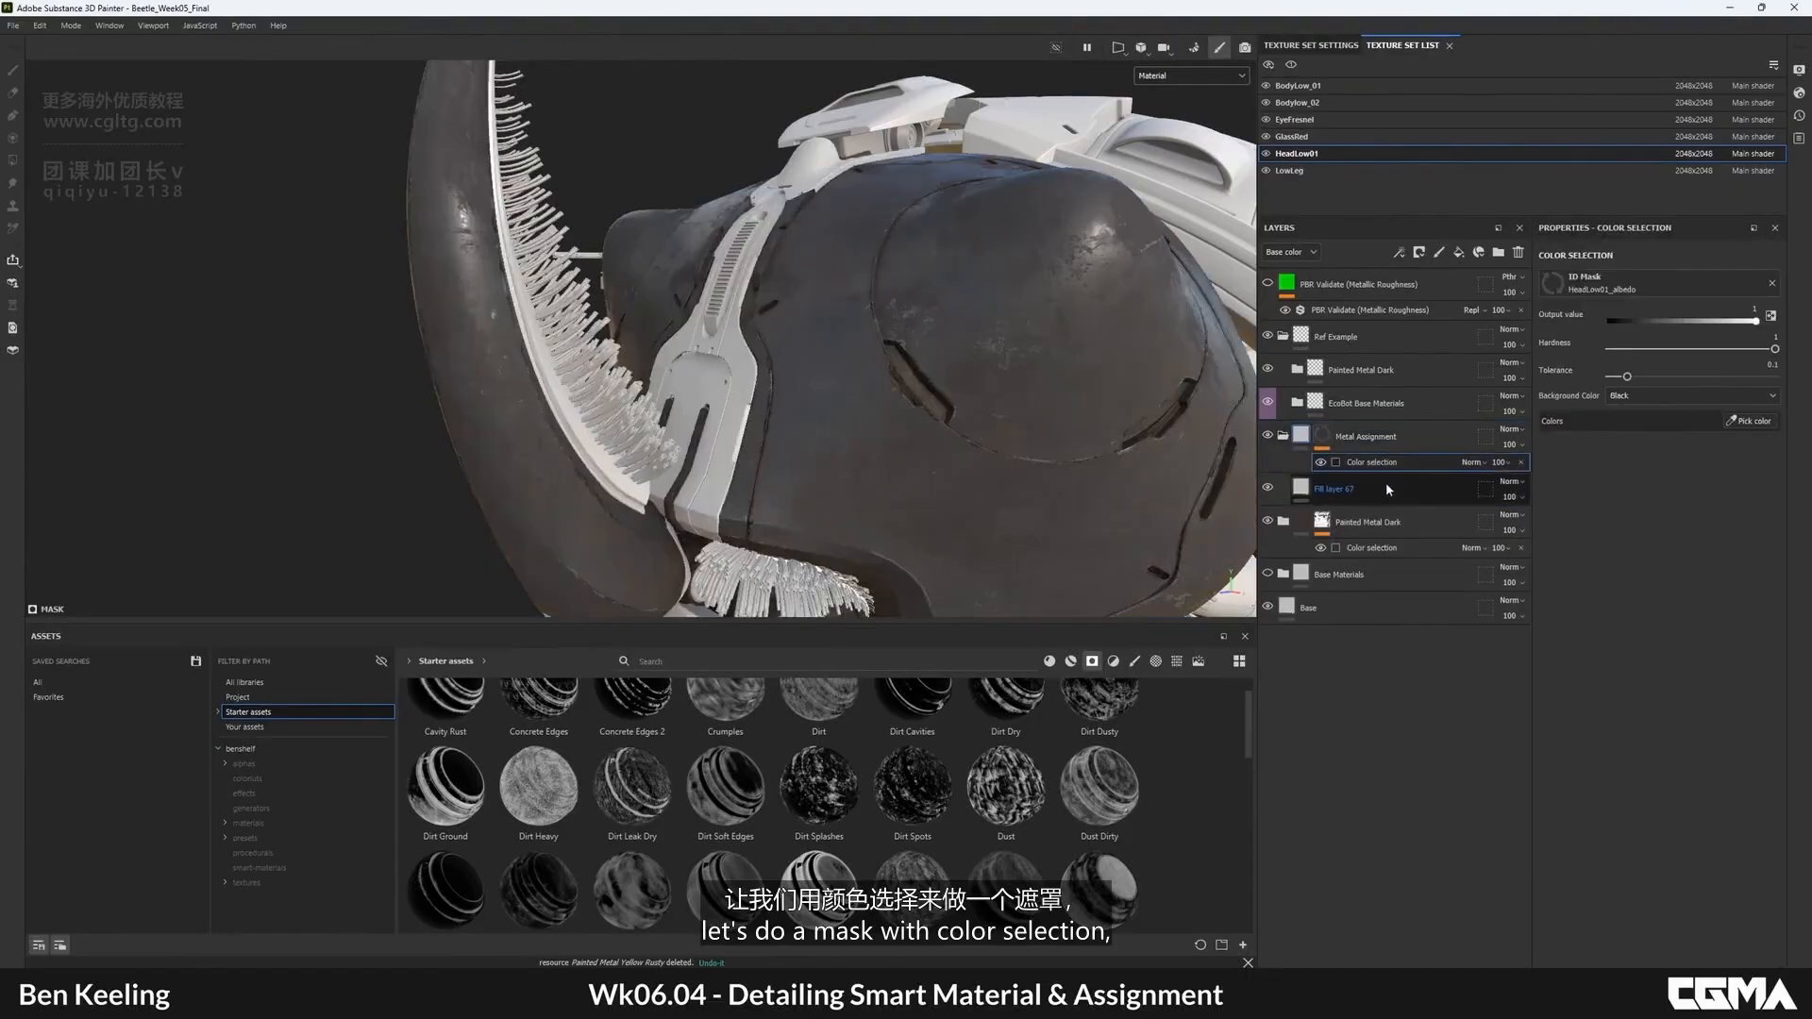
pyautogui.click(1751, 421)
pyautogui.click(734, 360)
# - Examine the bare metal on the head's central plate against the surrounding dark painted metal
pyautogui.keyDown('alt'); pyautogui.moveTo(755, 370); pyautogui.dragTo(829, 450, button='right'); pyautogui.keyUp('alt')
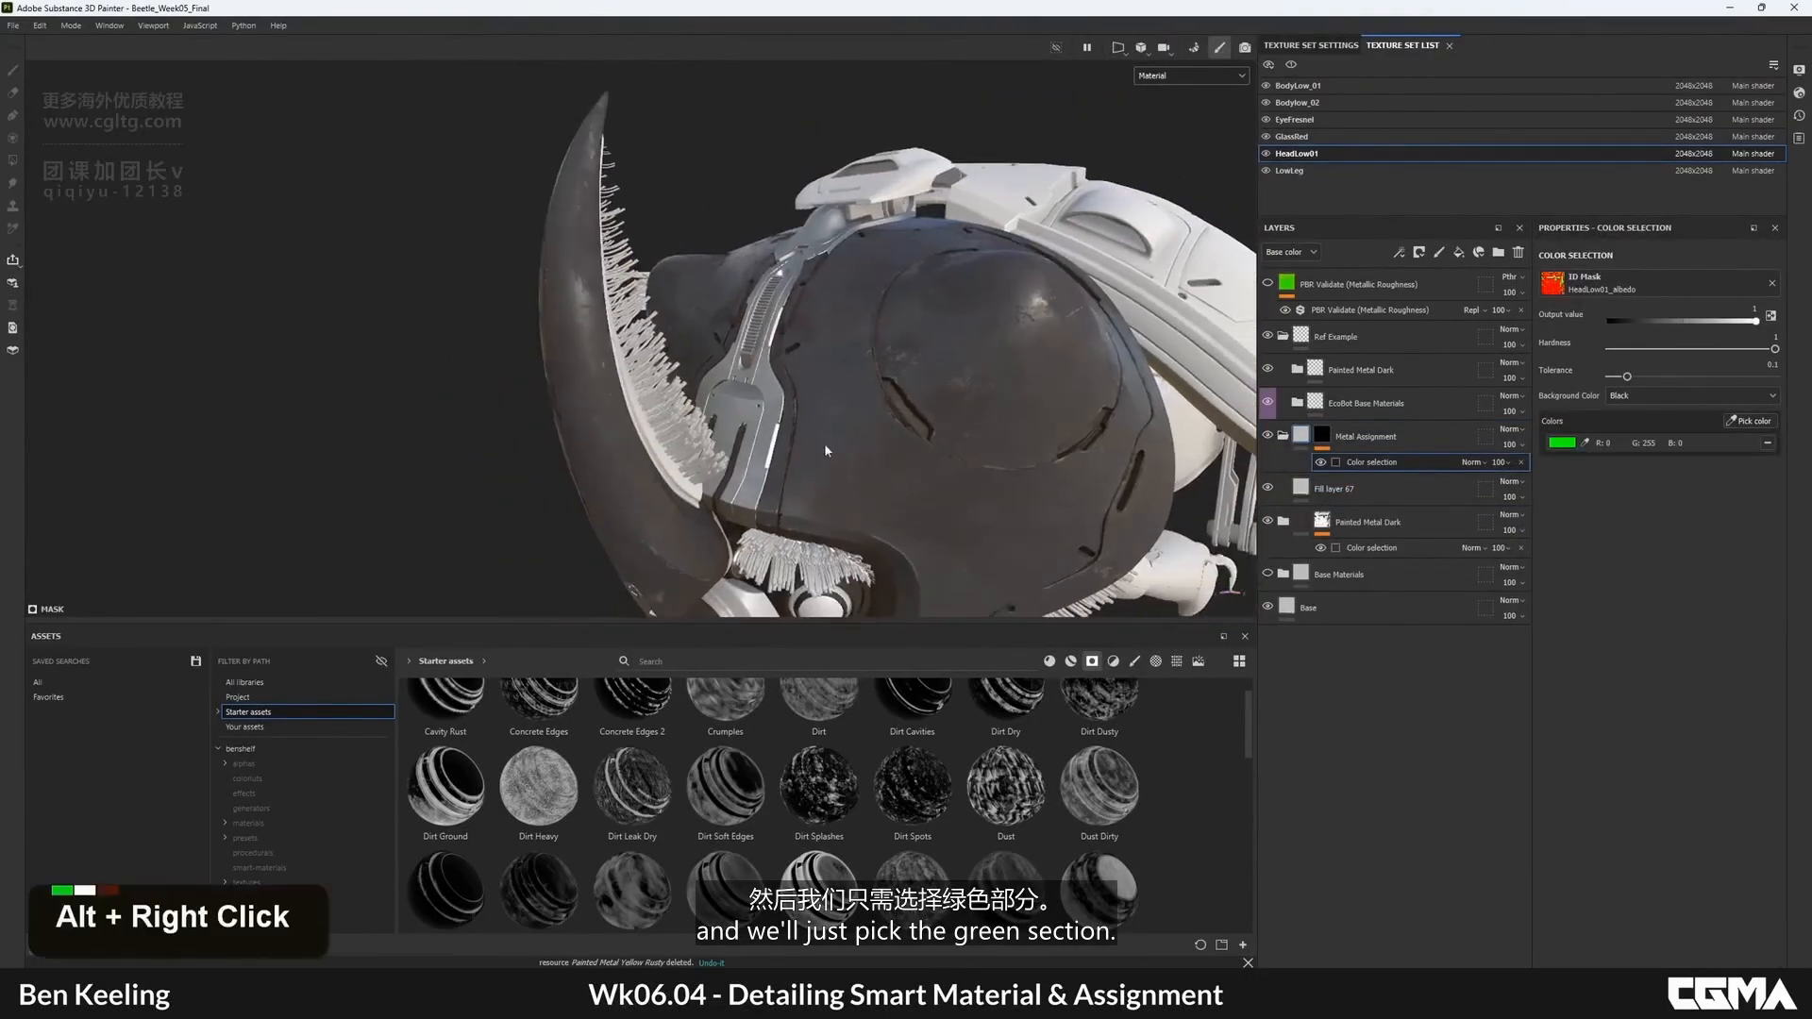
pyautogui.keyDown('alt'); pyautogui.moveTo(828, 449); pyautogui.dragTo(776, 307); pyautogui.keyUp('alt')
pyautogui.keyDown('alt'); pyautogui.moveTo(775, 306); pyautogui.dragTo(819, 351, button='right'); pyautogui.keyUp('alt')
pyautogui.moveTo(819, 351)
pyautogui.keyDown('alt'); pyautogui.mouseDown()
pyautogui.moveTo(859, 364)
pyautogui.moveTo(797, 349)
pyautogui.mouseUp(); pyautogui.keyUp('alt')
pyautogui.keyDown('alt'); pyautogui.moveTo(798, 349); pyautogui.dragTo(835, 391, button='right'); pyautogui.keyUp('alt')
pyautogui.keyDown('alt'); pyautogui.moveTo(835, 392); pyautogui.dragTo(797, 415); pyautogui.keyUp('alt')
pyautogui.keyDown('alt'); pyautogui.moveTo(797, 415); pyautogui.dragTo(741, 354, button='right'); pyautogui.keyUp('alt')
pyautogui.keyDown('alt'); pyautogui.moveTo(741, 354); pyautogui.dragTo(778, 396, button='middle'); pyautogui.keyUp('alt')
pyautogui.keyDown('alt'); pyautogui.moveTo(779, 396); pyautogui.dragTo(706, 330); pyautogui.keyUp('alt')
pyautogui.keyDown('alt'); pyautogui.moveTo(706, 331); pyautogui.dragTo(651, 300, button='right'); pyautogui.keyUp('alt')
pyautogui.keyDown('alt'); pyautogui.moveTo(652, 300); pyautogui.dragTo(788, 359); pyautogui.keyUp('alt')
# - Compare the head with the Painted Metal Dark folder hidden and shown
pyautogui.click(1283, 436)
pyautogui.doubleClick(1283, 436)
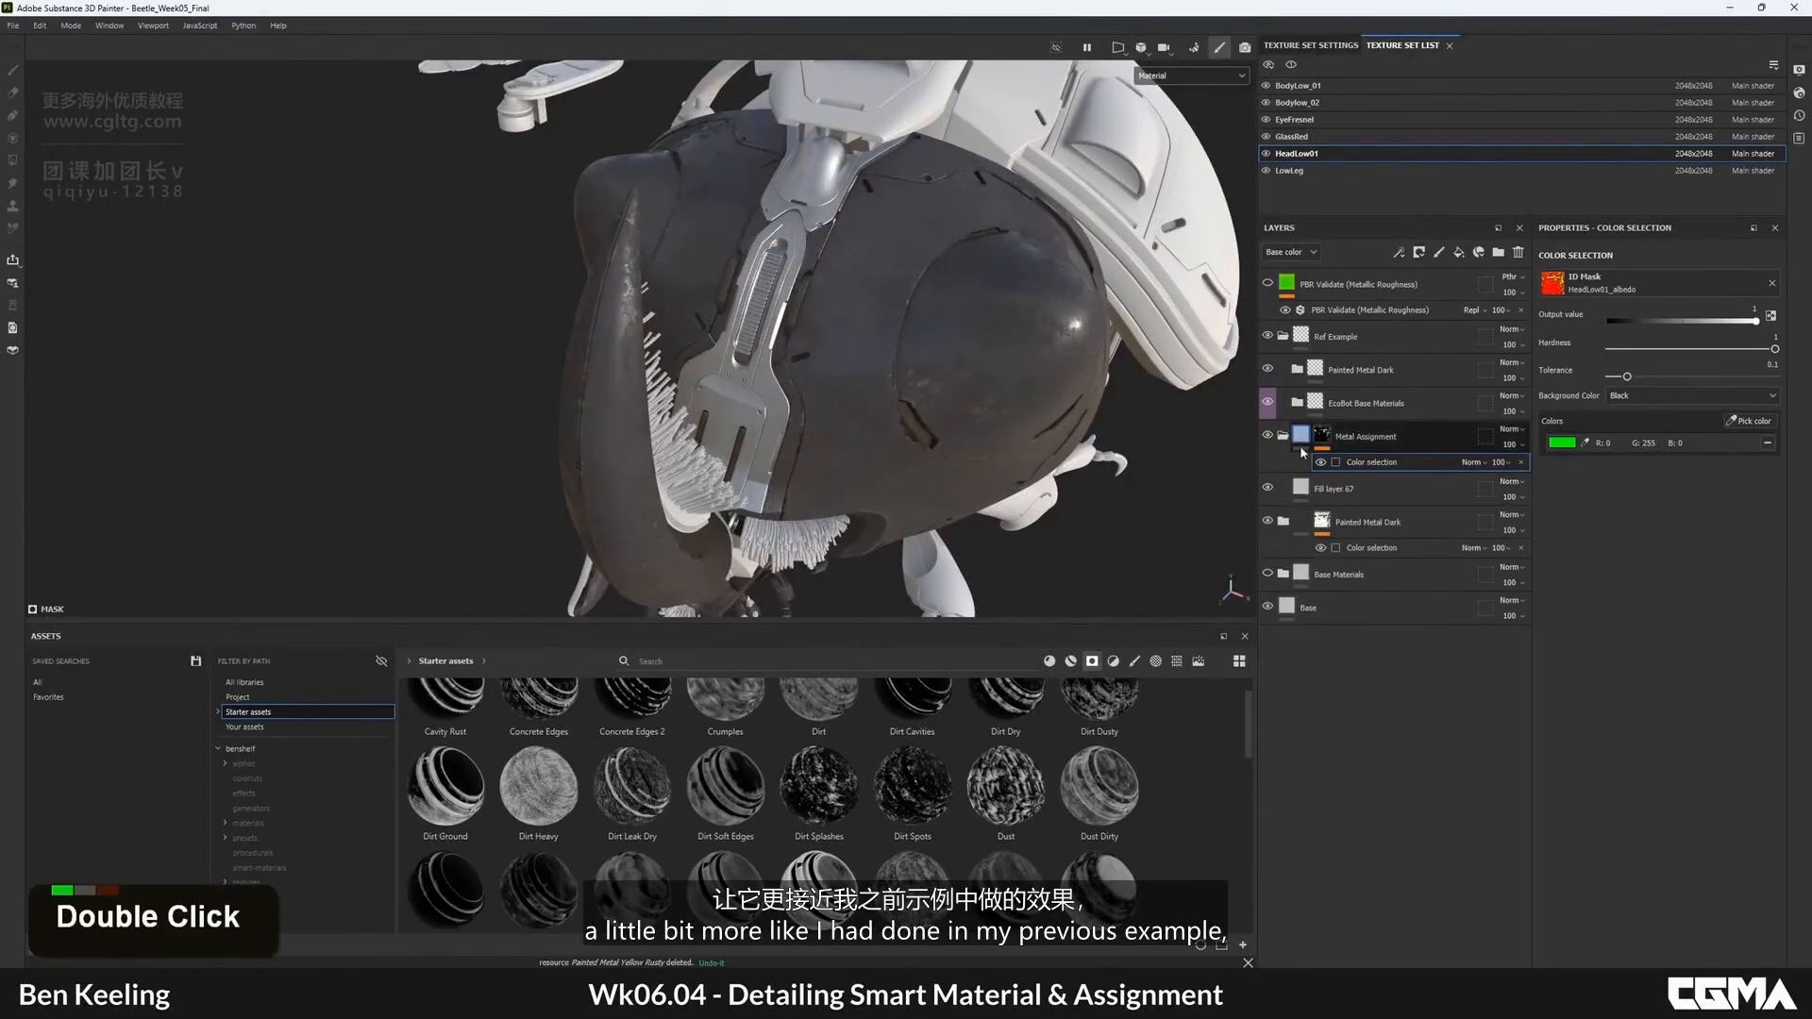
pyautogui.click(1284, 503)
pyautogui.click(1269, 502)
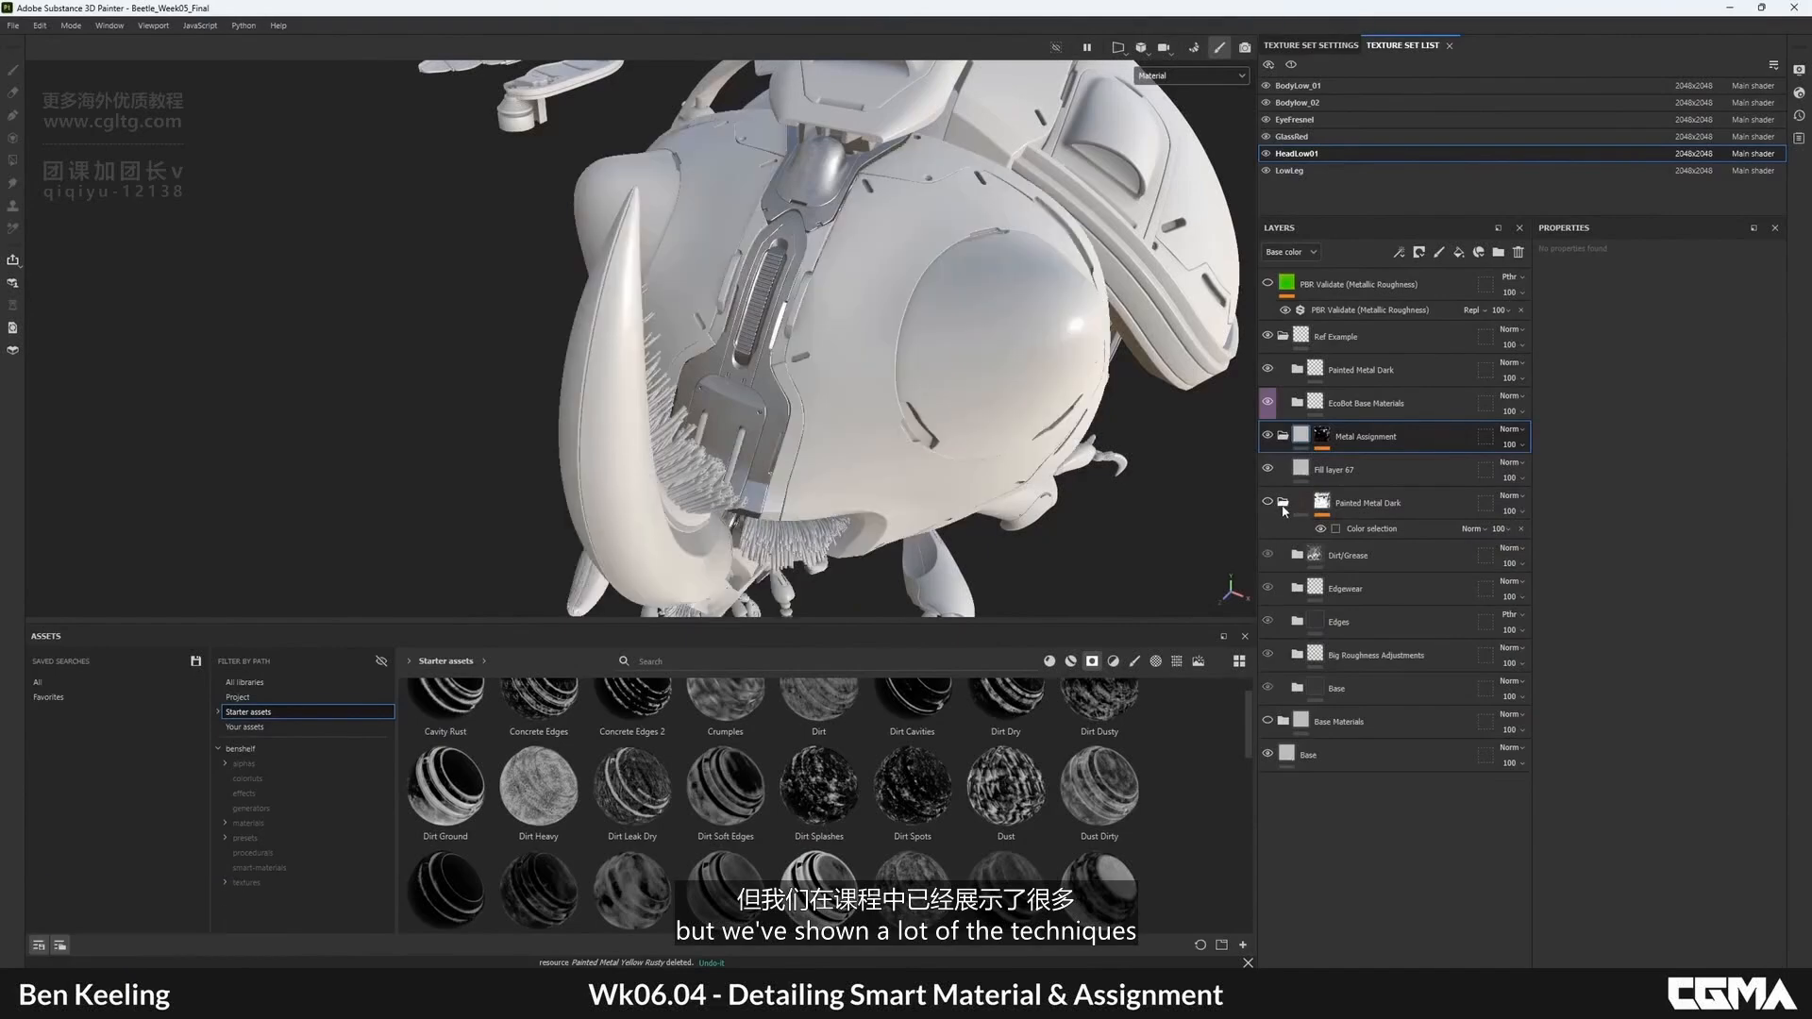
pyautogui.click(1268, 502)
pyautogui.click(1283, 503)
# - Group the Metal Assignment, Painted Metal Dark and Base Materials folders into one new folder
pyautogui.doubleClick(1283, 437)
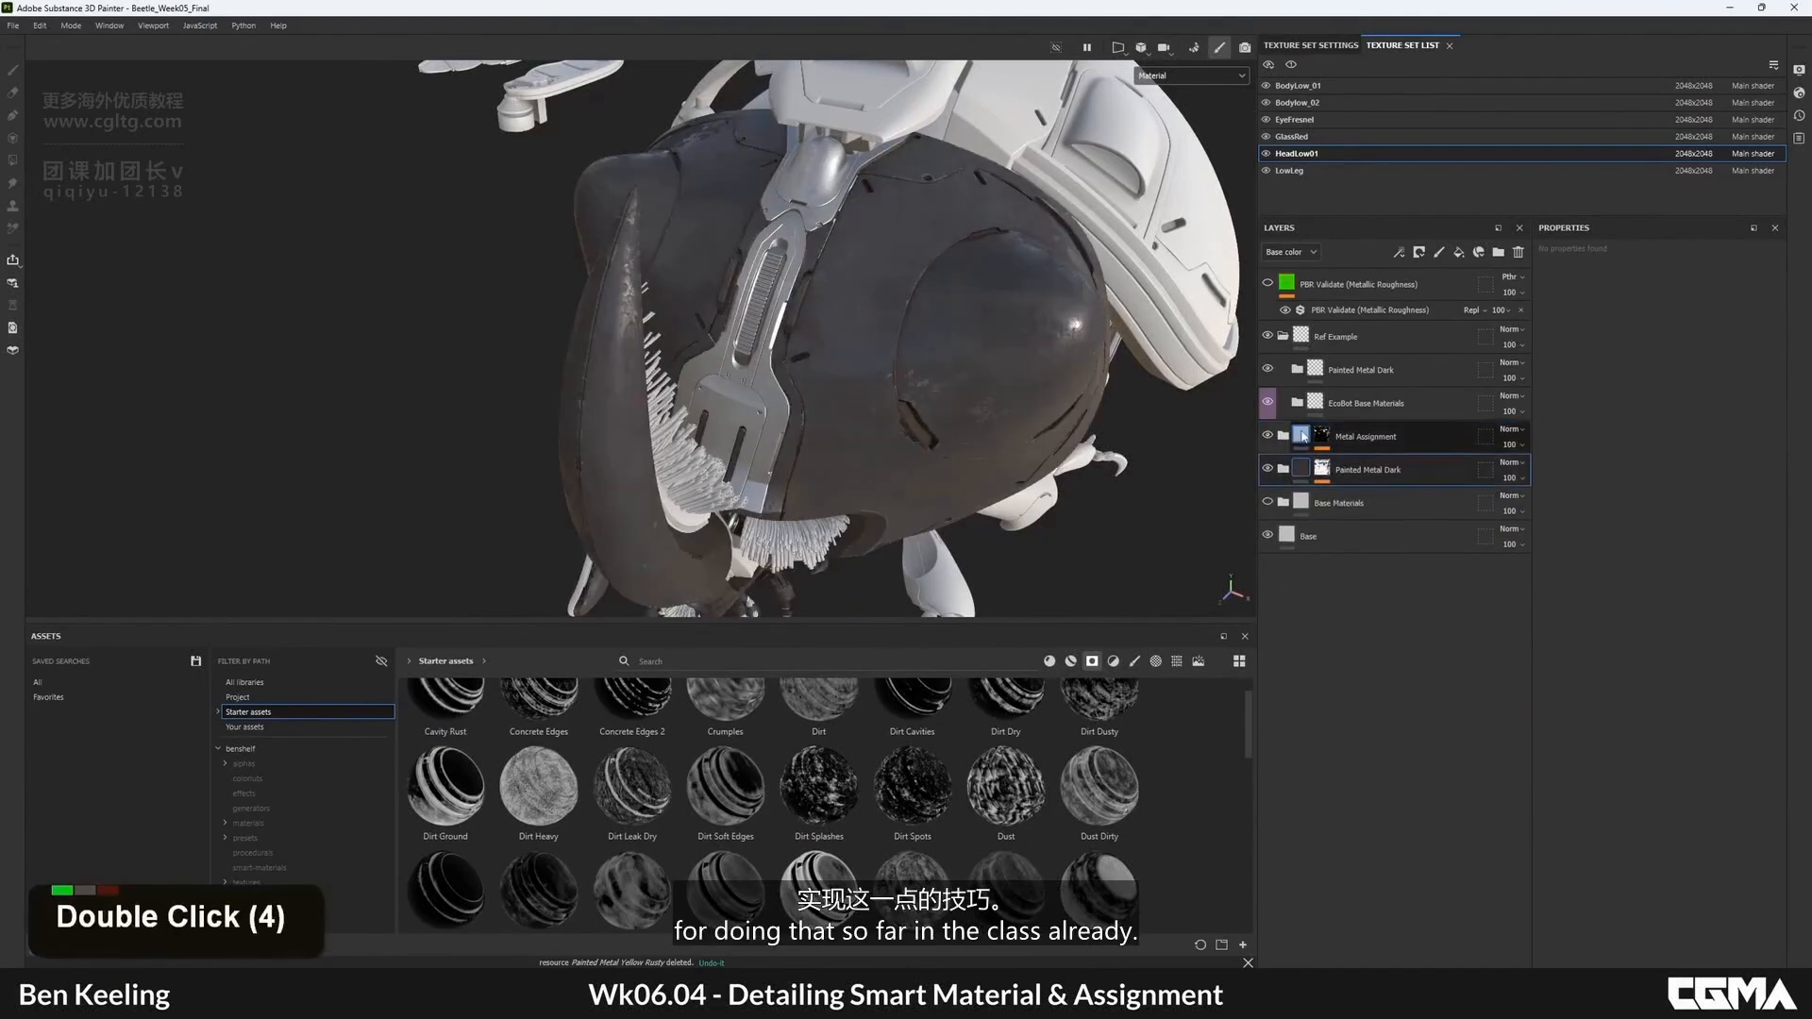
pyautogui.keyDown('shift'); pyautogui.click(1395, 470); pyautogui.keyUp('shift')
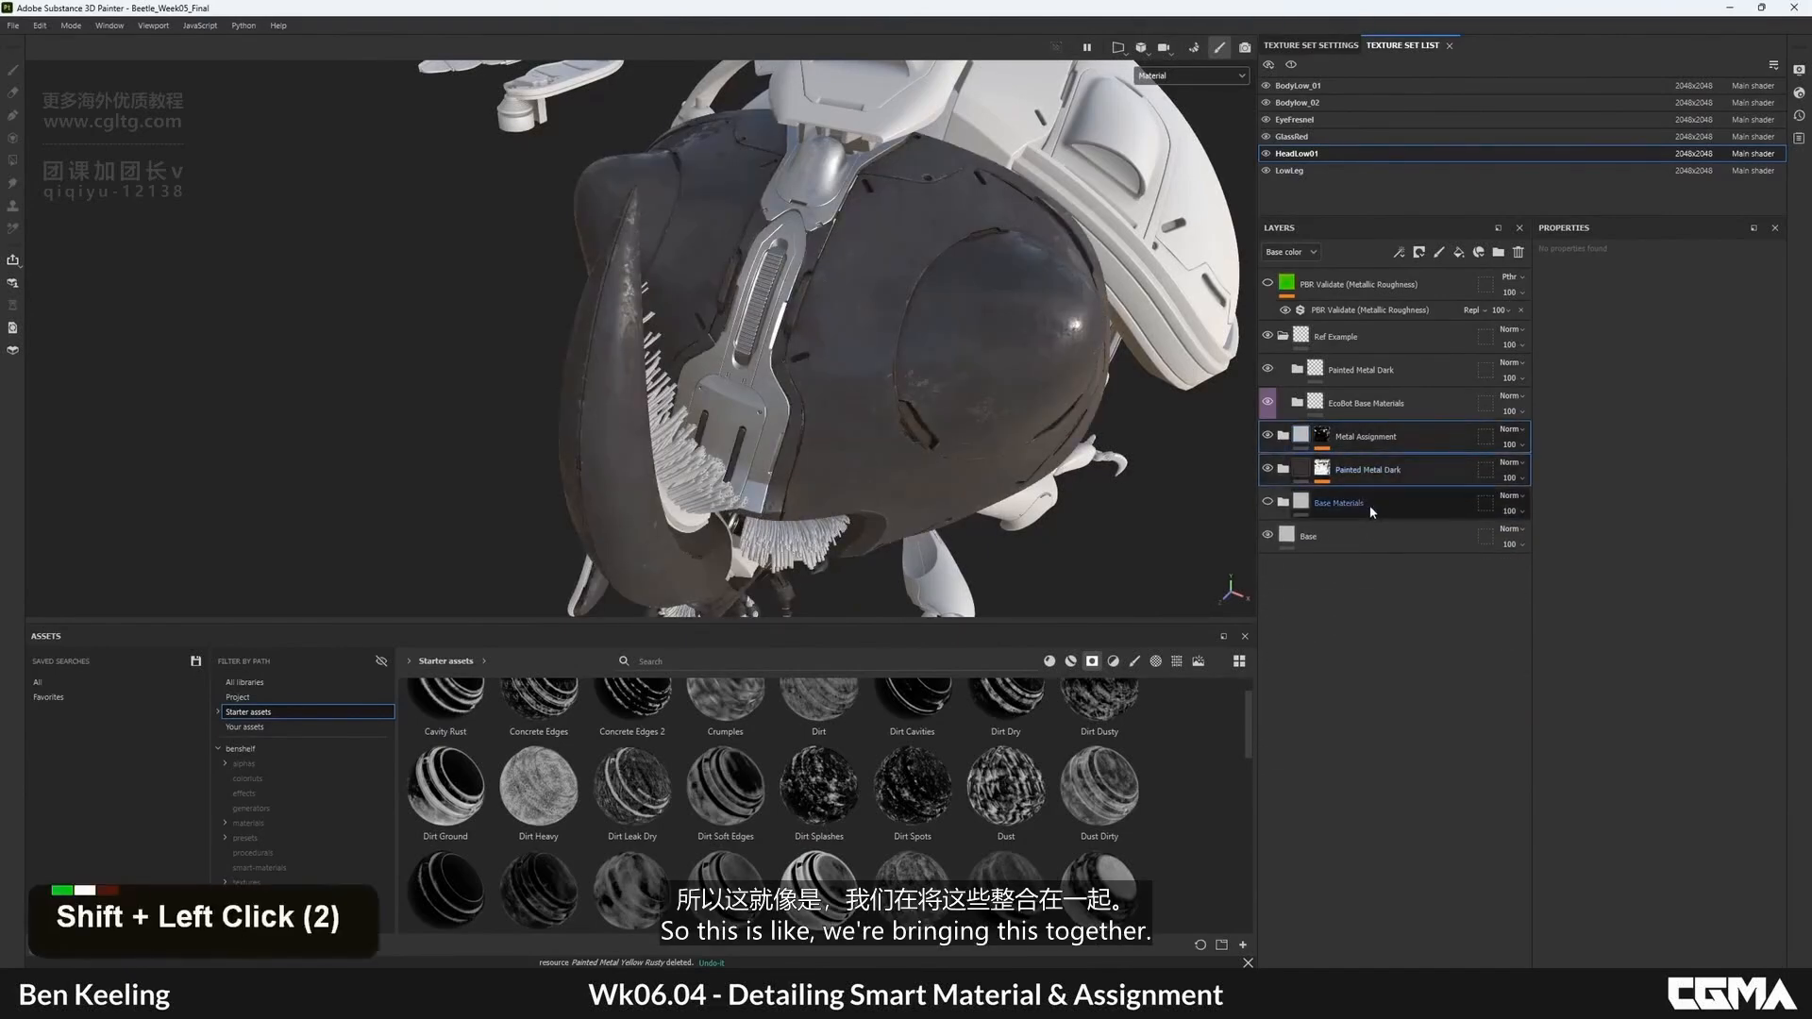
pyautogui.hotkey('ctrl', 'g')
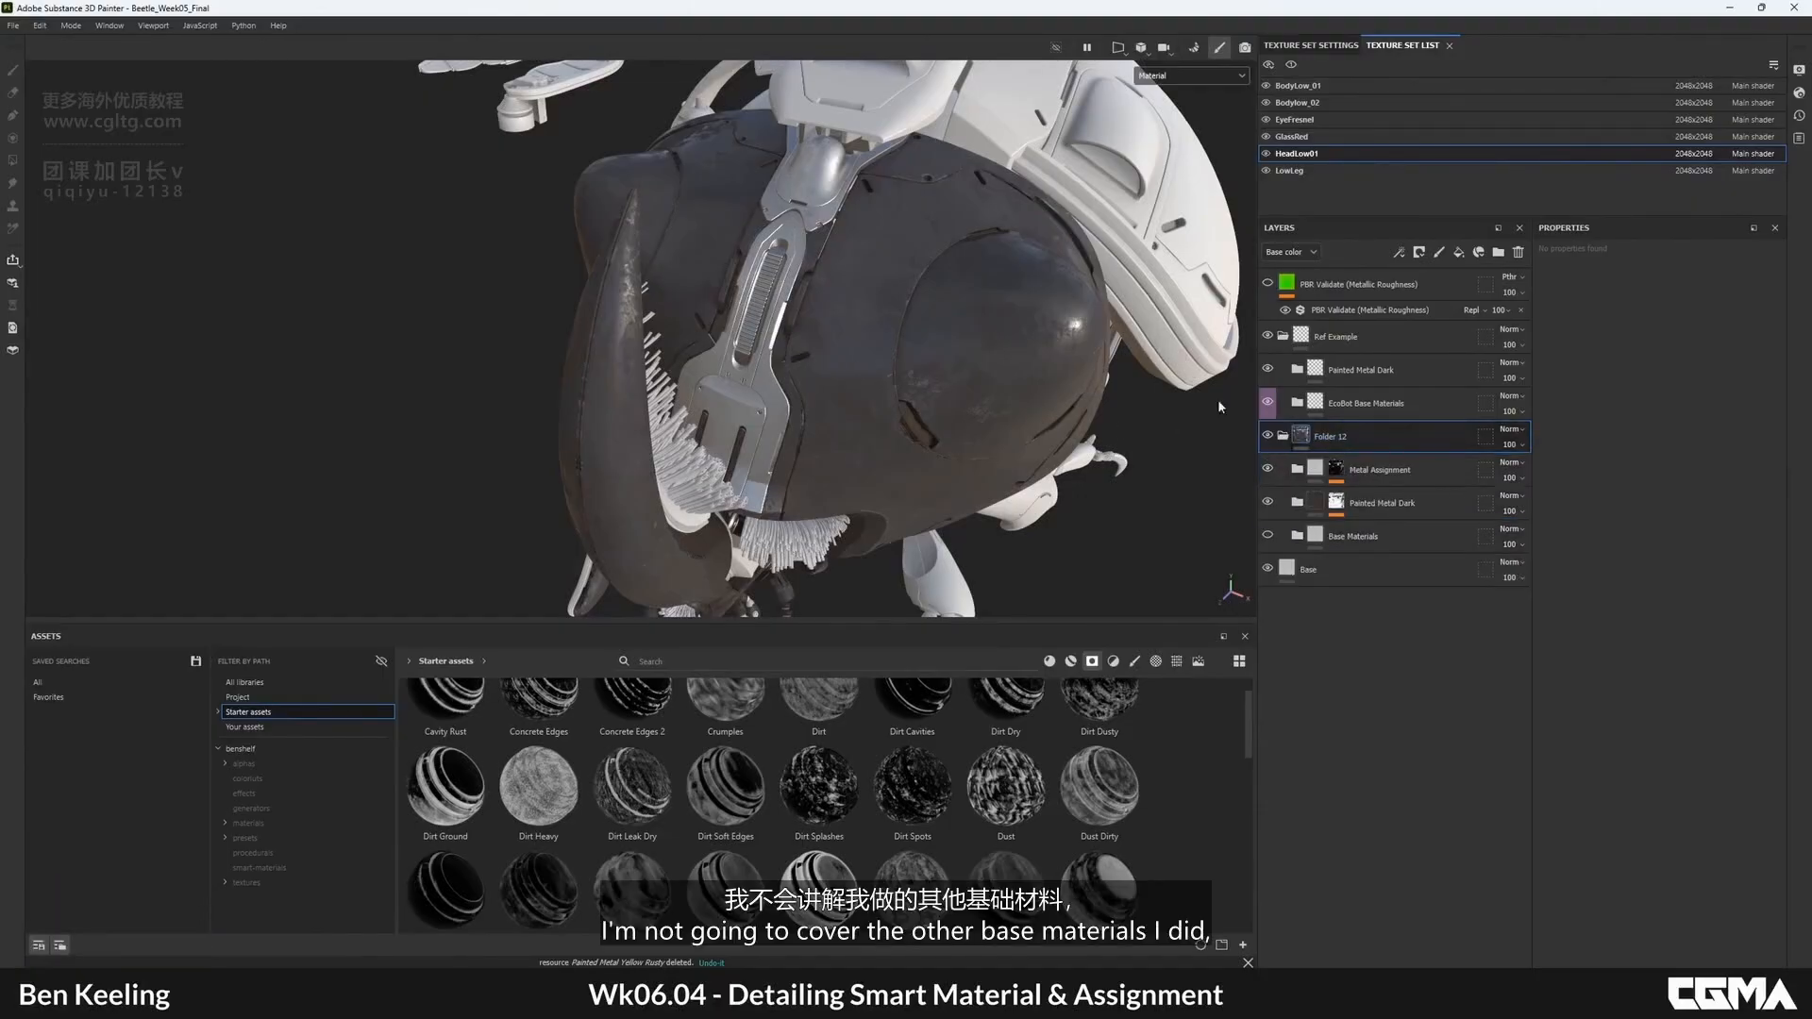
pyautogui.doubleClick(1332, 445)
pyautogui.keyDown('alt'); pyautogui.moveTo(991, 472); pyautogui.dragTo(800, 343); pyautogui.keyUp('alt')
pyautogui.keyDown('alt'); pyautogui.moveTo(800, 343); pyautogui.dragTo(869, 382, button='right'); pyautogui.keyUp('alt')
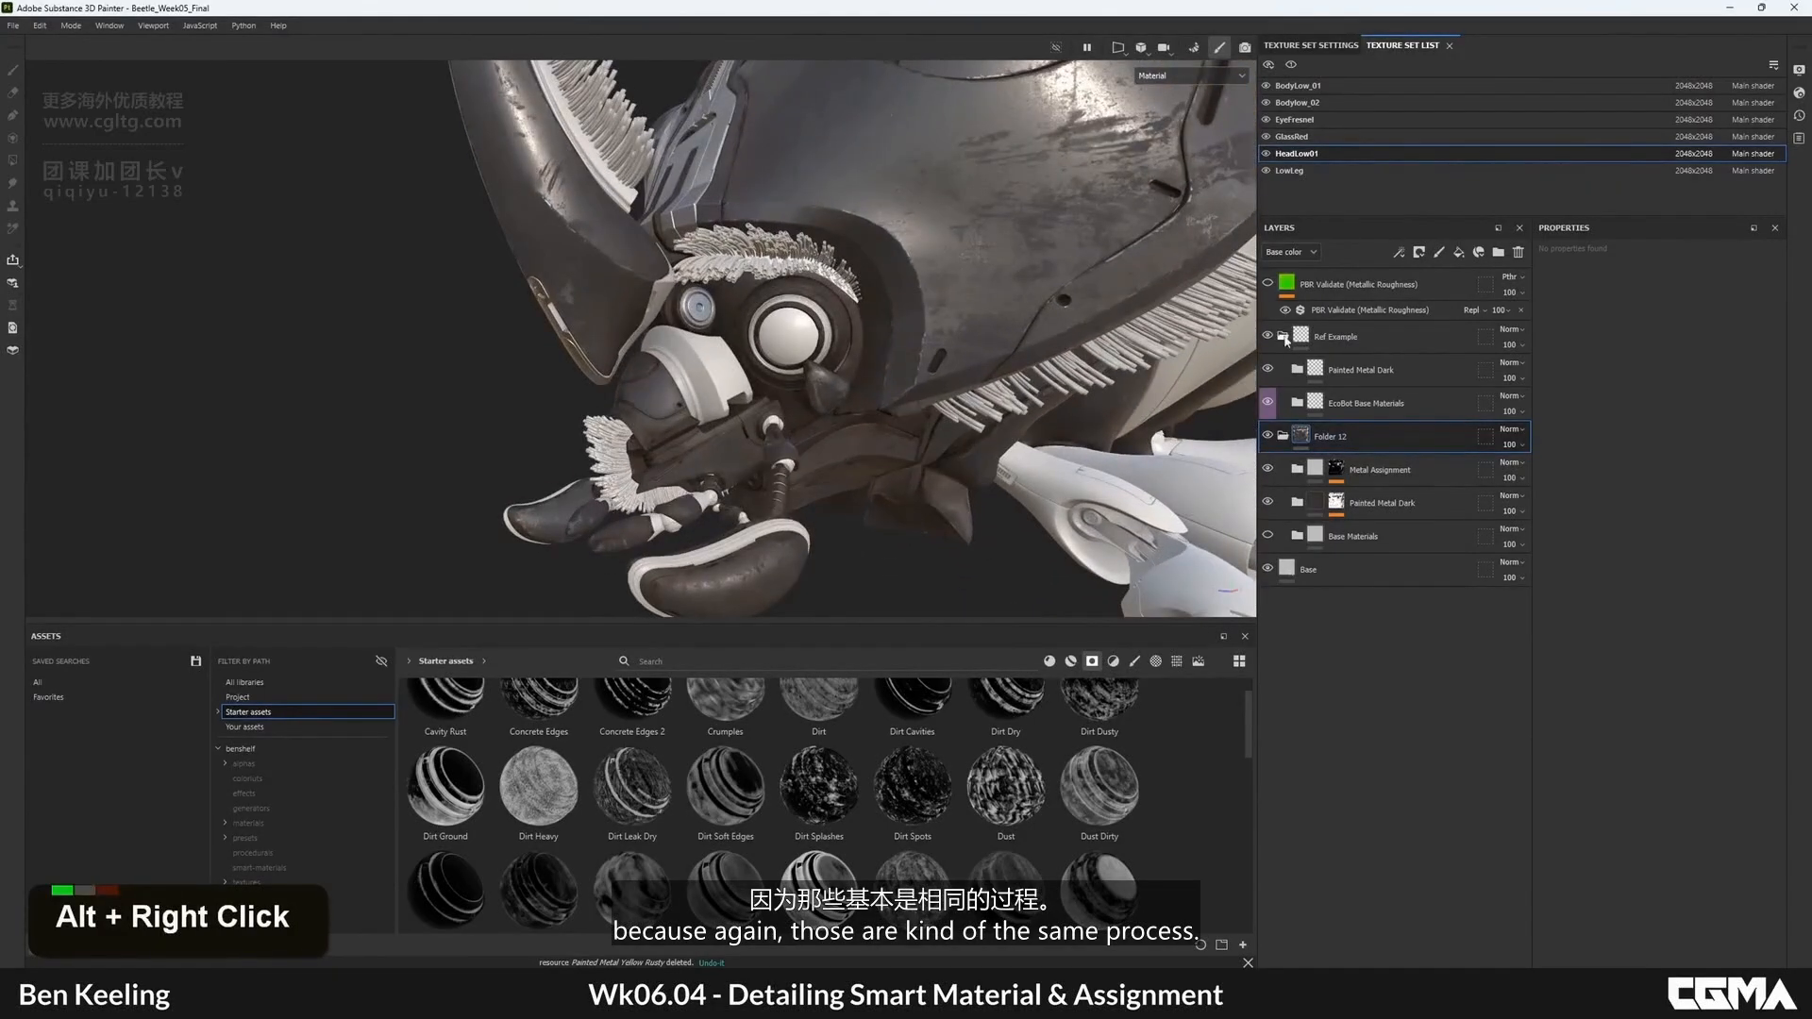
# - Assign the Brass Tarnished smart material to the blue ID parts of the beetle's head using a color selection mask
pyautogui.keyDown('alt'); pyautogui.moveTo(773, 310); pyautogui.dragTo(849, 407); pyautogui.keyUp('alt')
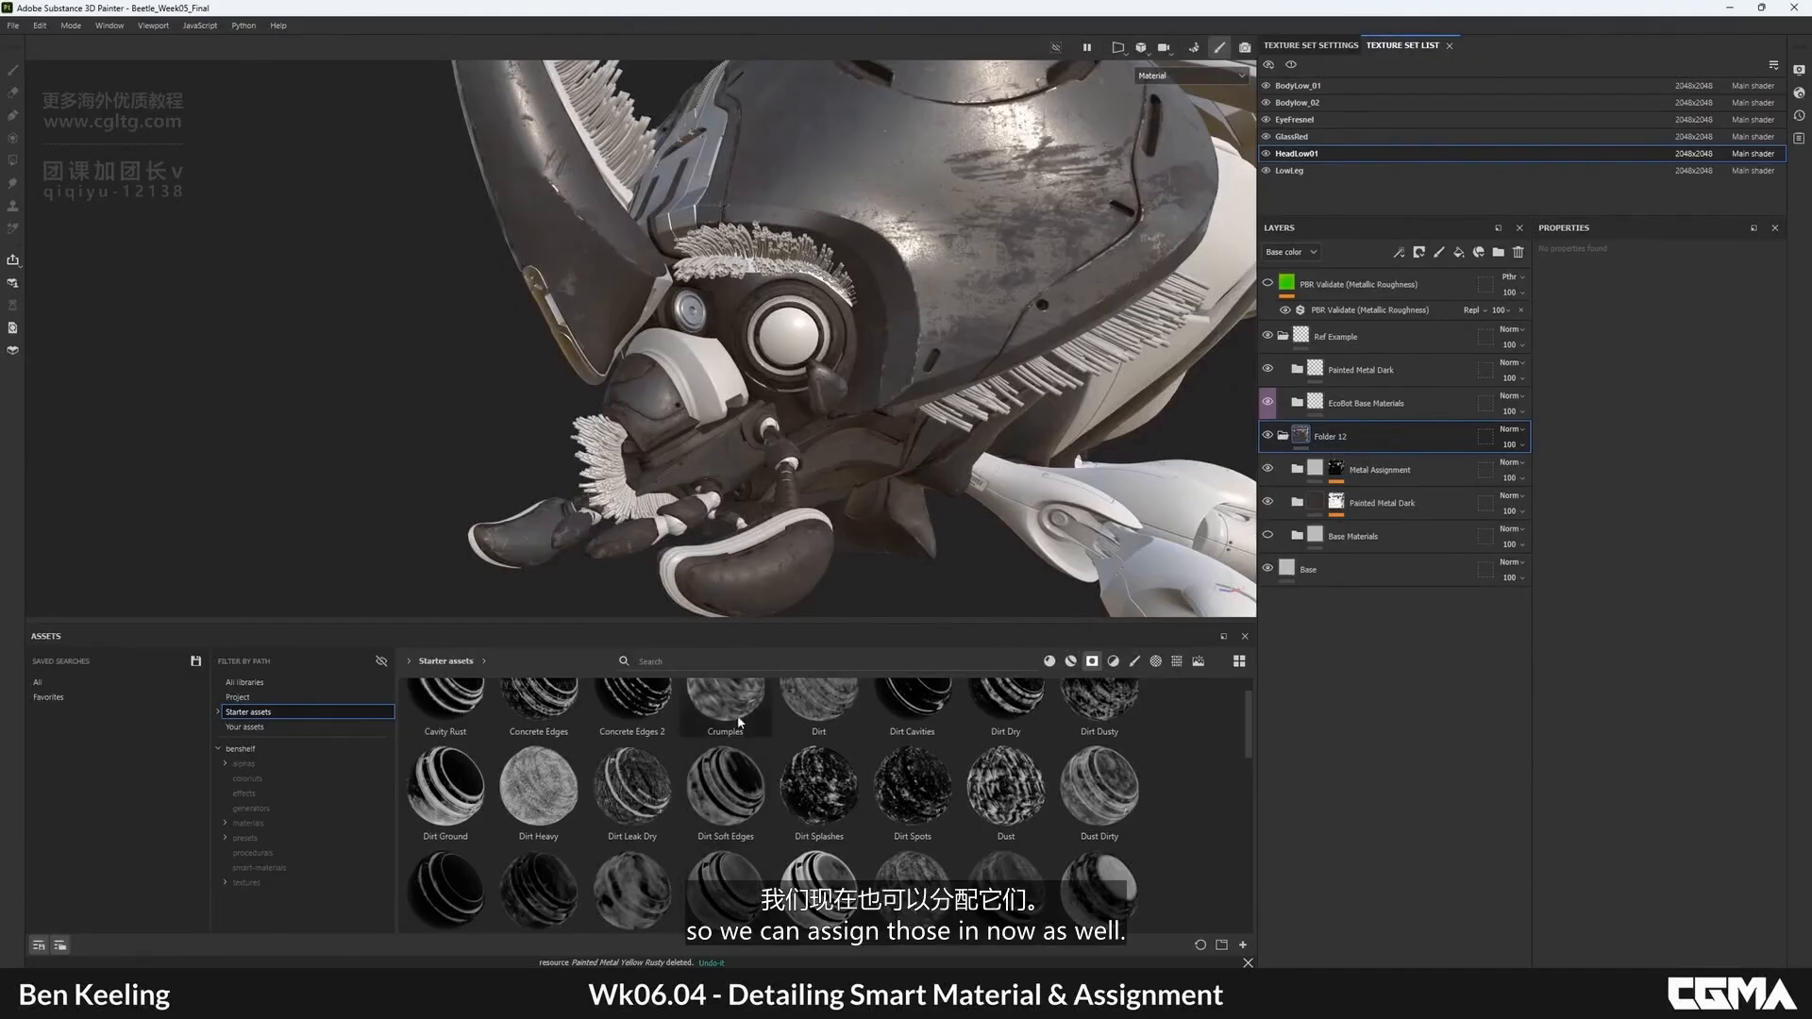
pyautogui.click(1092, 662)
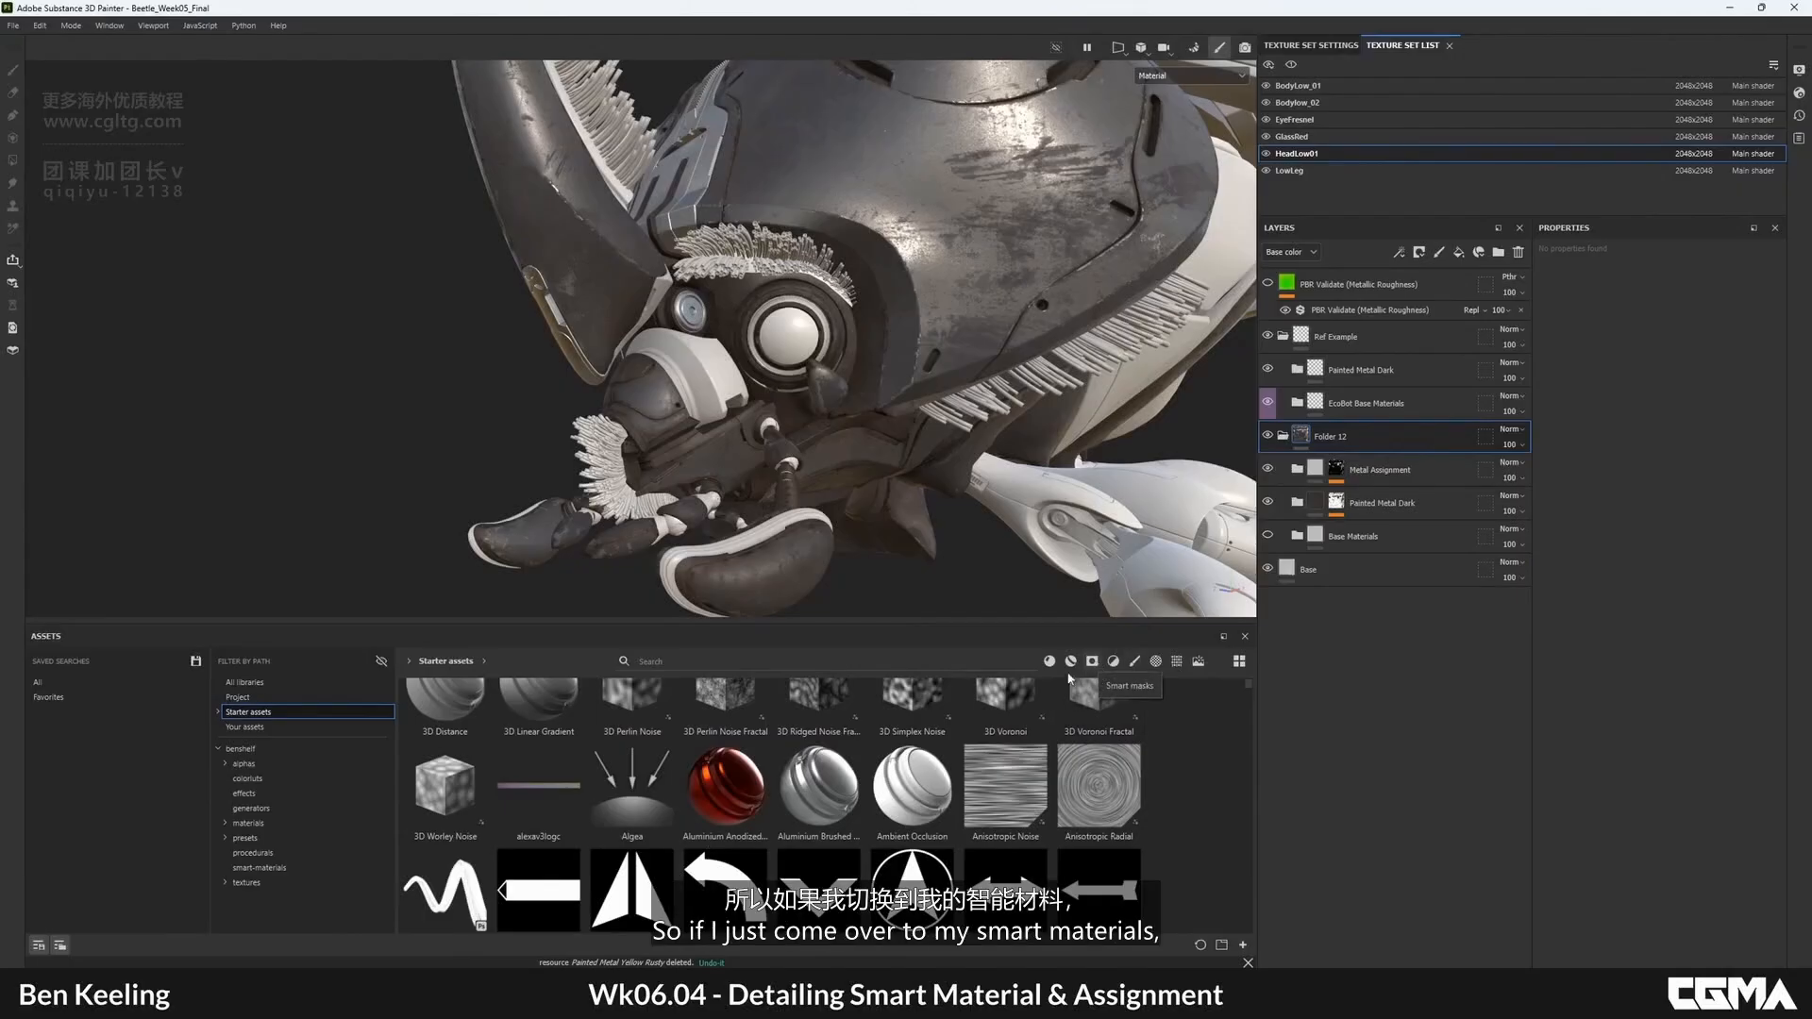
pyautogui.click(281, 869)
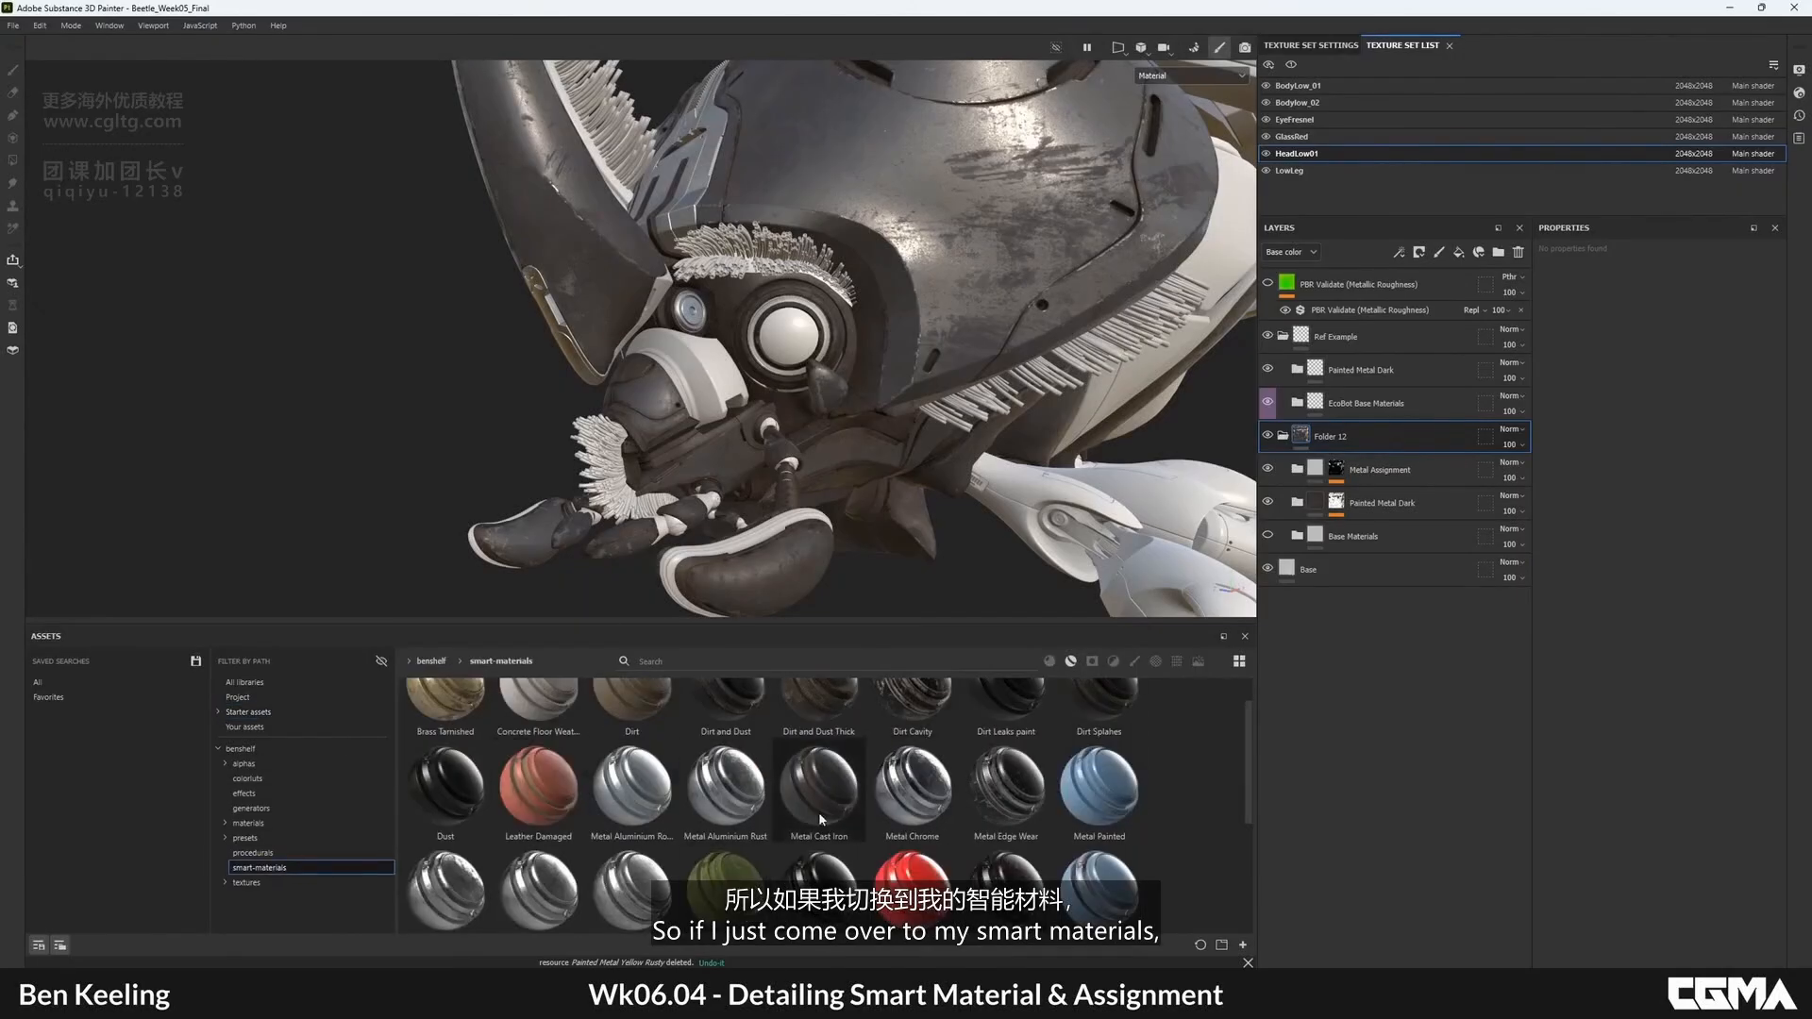
pyautogui.scroll(3, 820, 819)
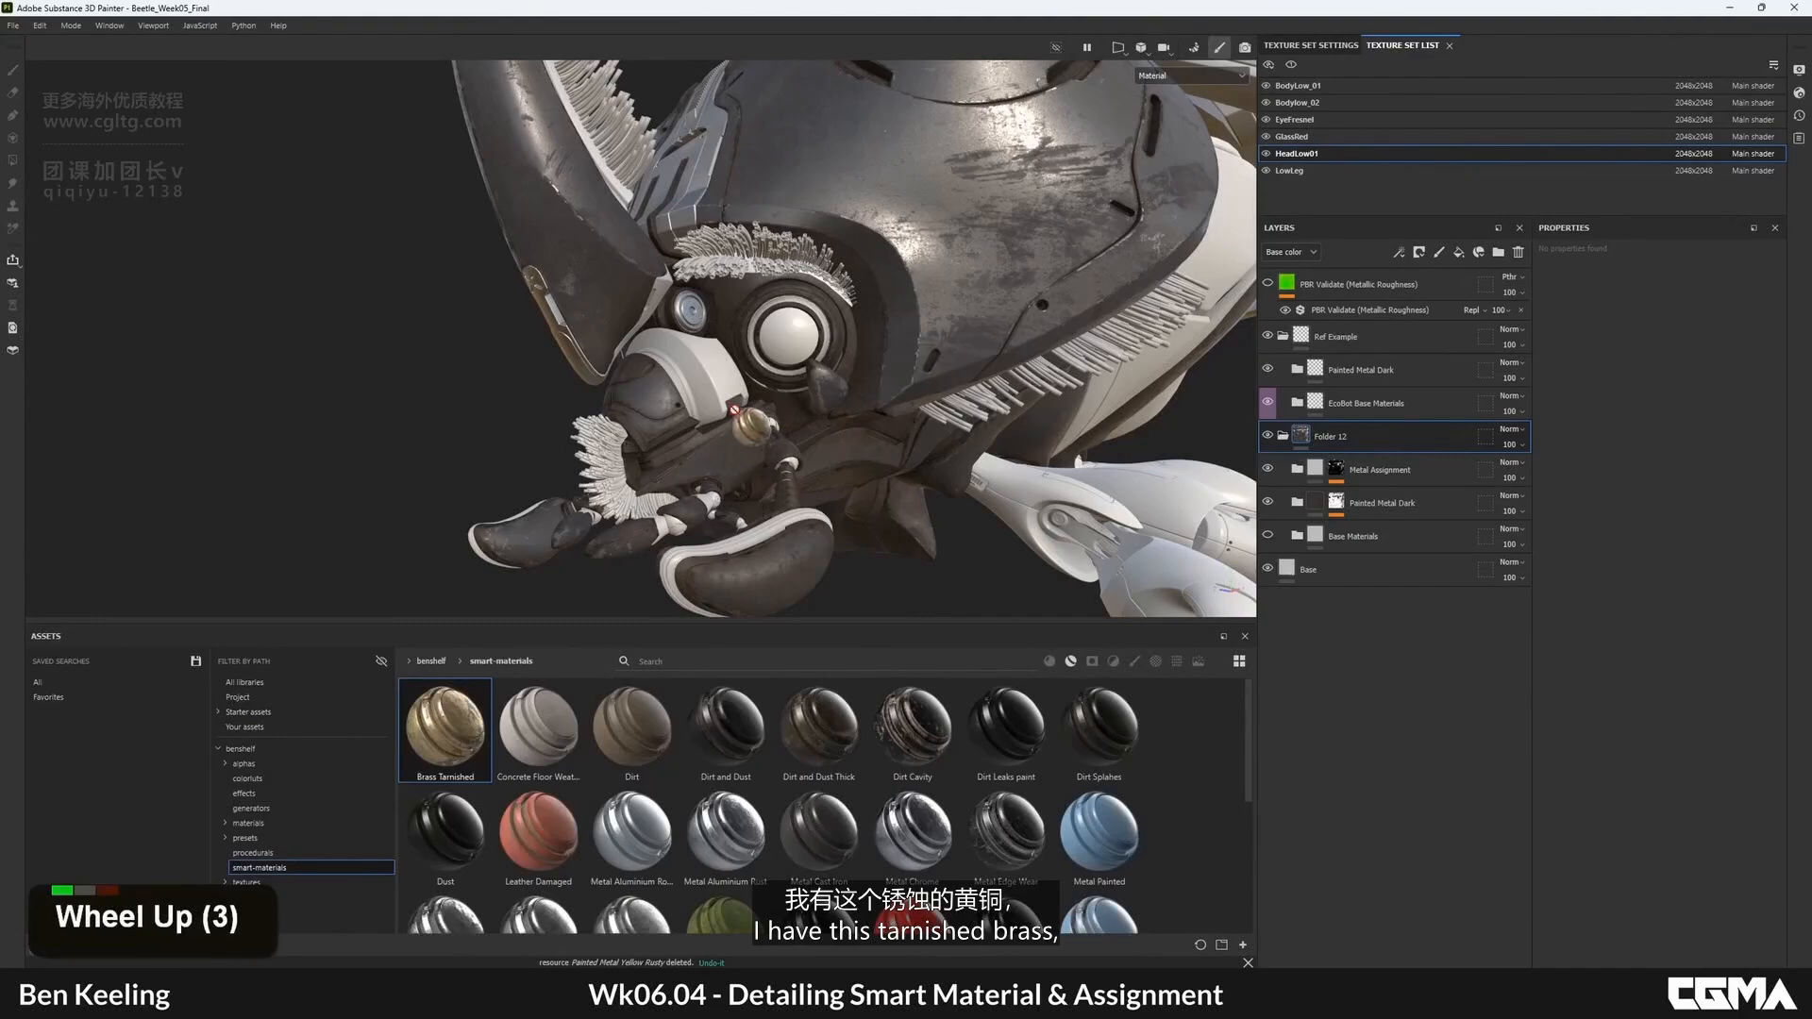
pyautogui.keyDown('ctrl'); pyautogui.moveTo(741, 366); pyautogui.dragTo(711, 379); pyautogui.keyUp('ctrl')
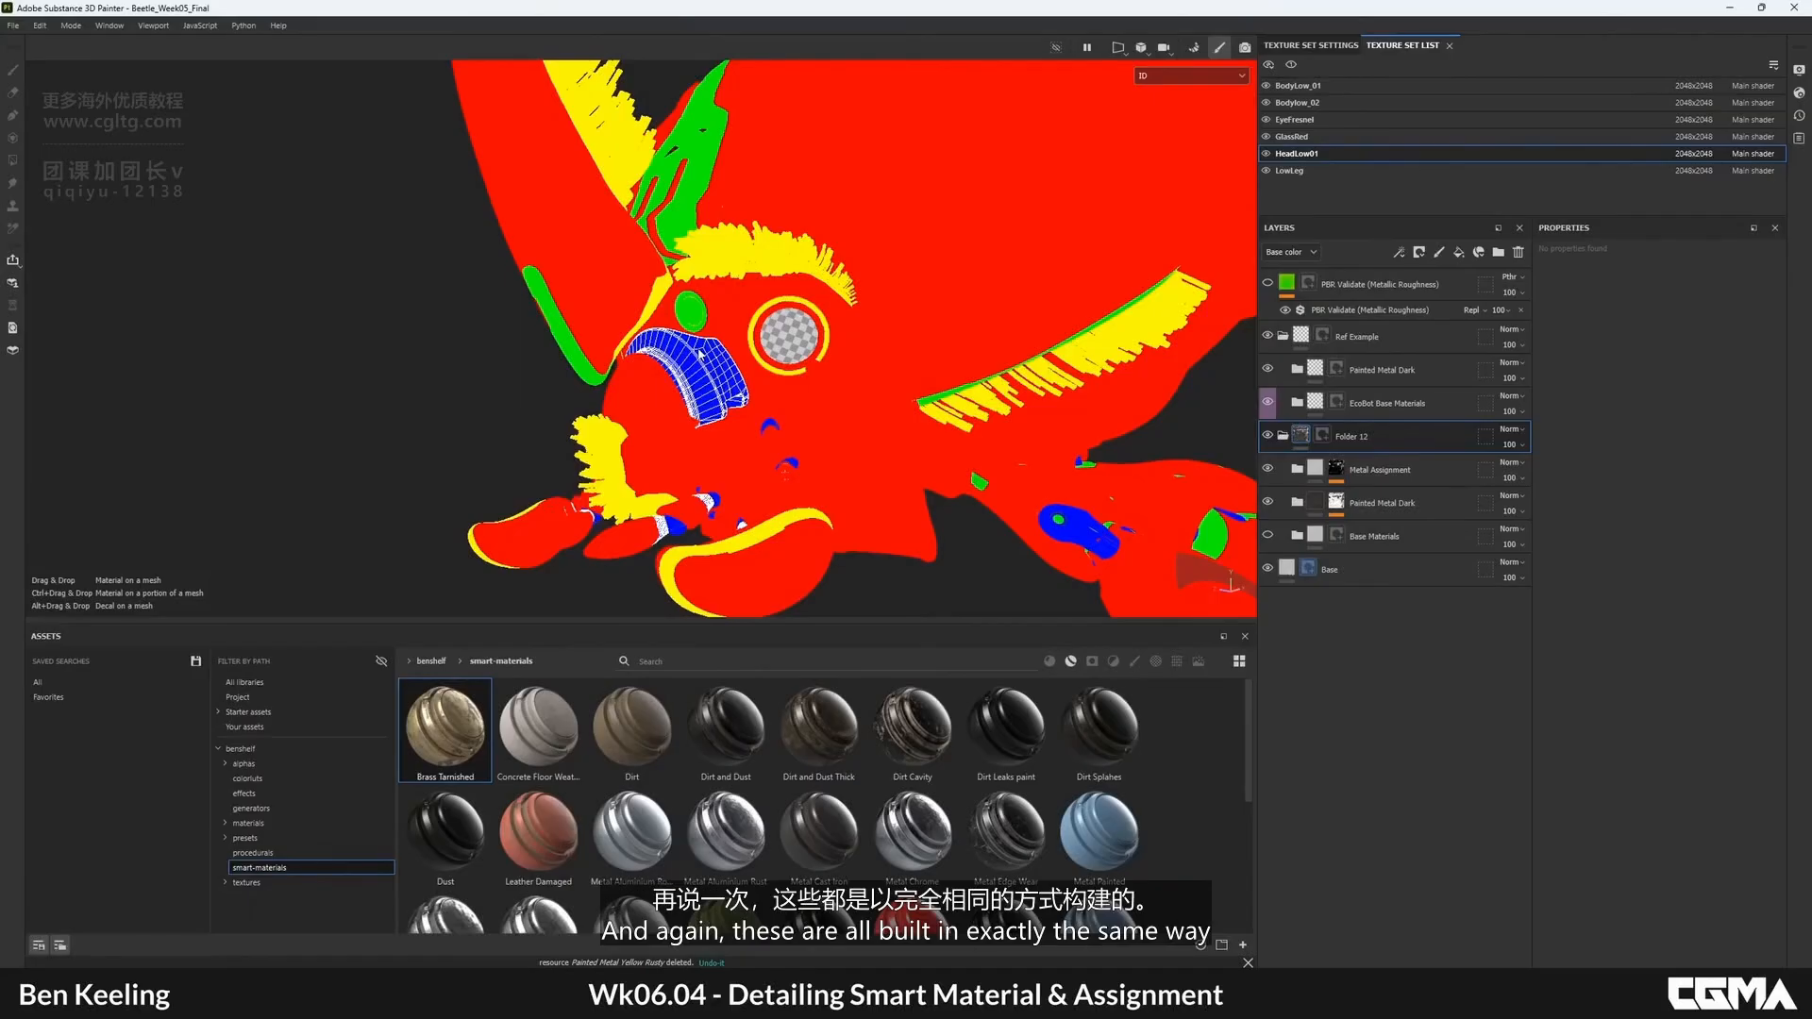
pyautogui.keyDown('ctrl'); pyautogui.moveTo(700, 353); pyautogui.dragTo(699, 354); pyautogui.keyUp('ctrl')
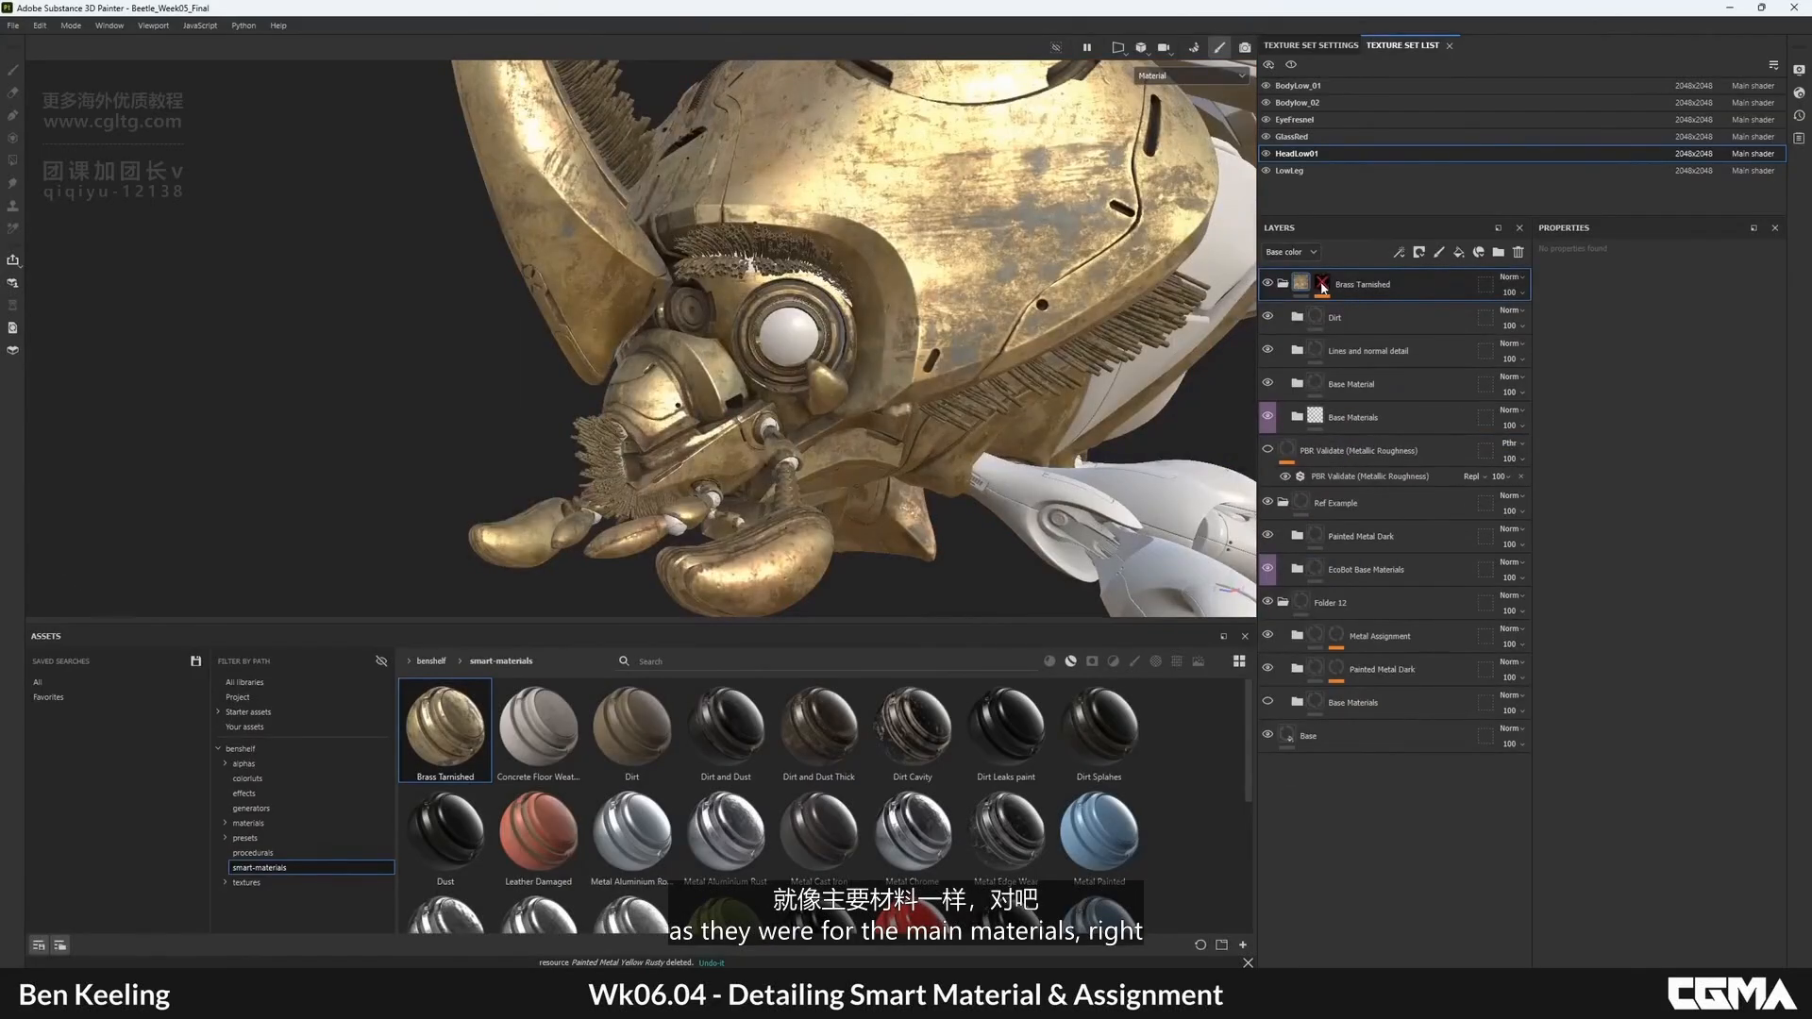
pyautogui.keyDown('shift'); pyautogui.click(1322, 285); pyautogui.keyUp('shift')
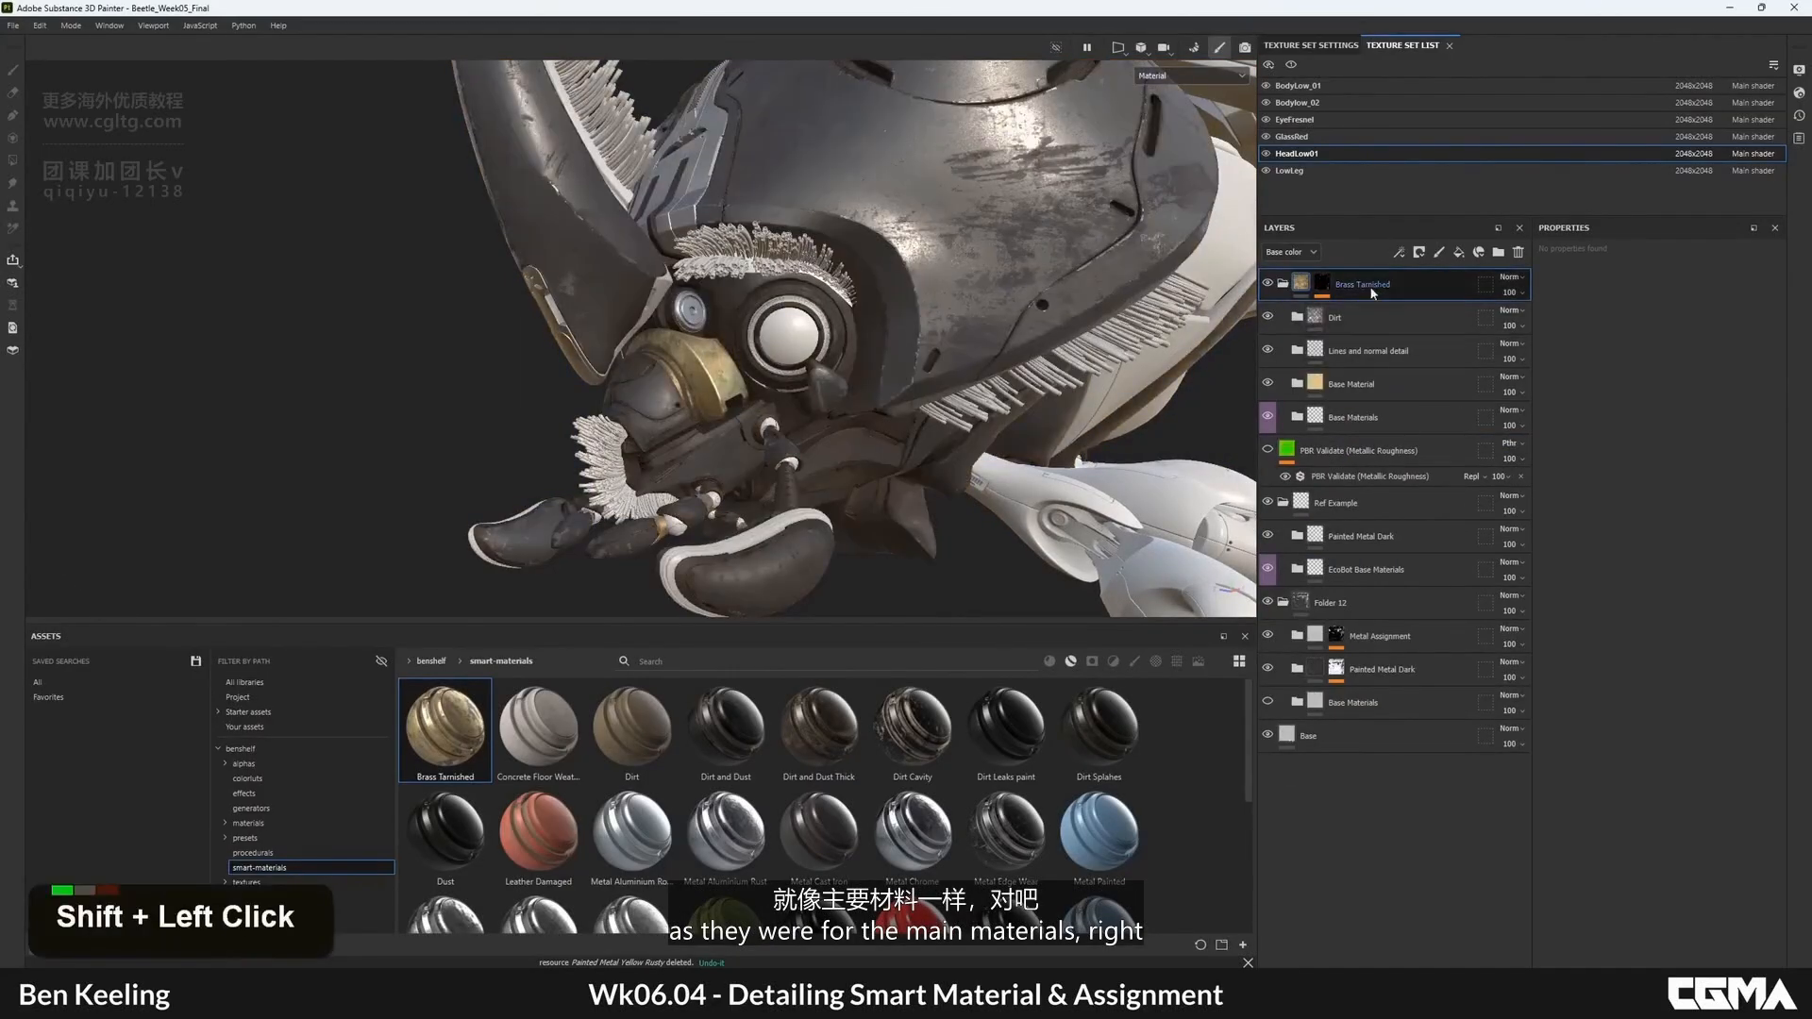
# - Collapse the Brass Tarnished folder and move it into Folder 12 above Metal Assignment
pyautogui.click(1288, 285)
pyautogui.moveTo(1374, 291); pyautogui.dragTo(1360, 490)
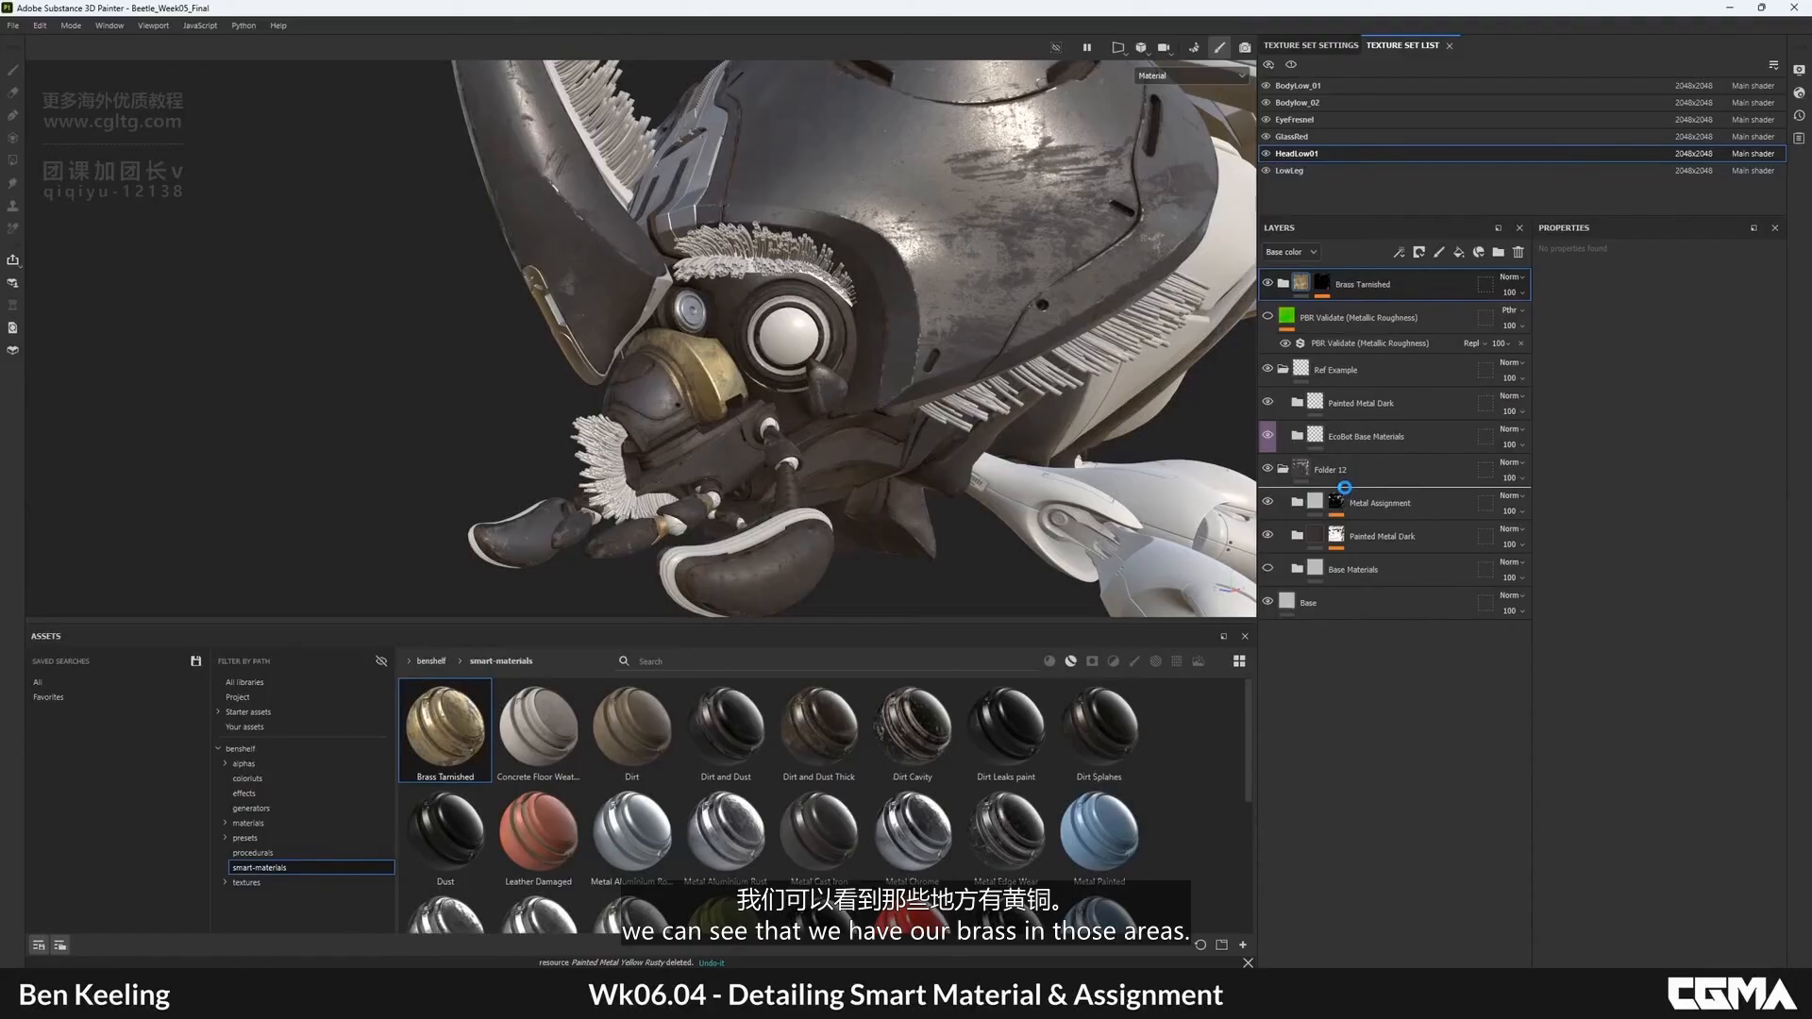
pyautogui.moveTo(1347, 492); pyautogui.dragTo(1347, 493)
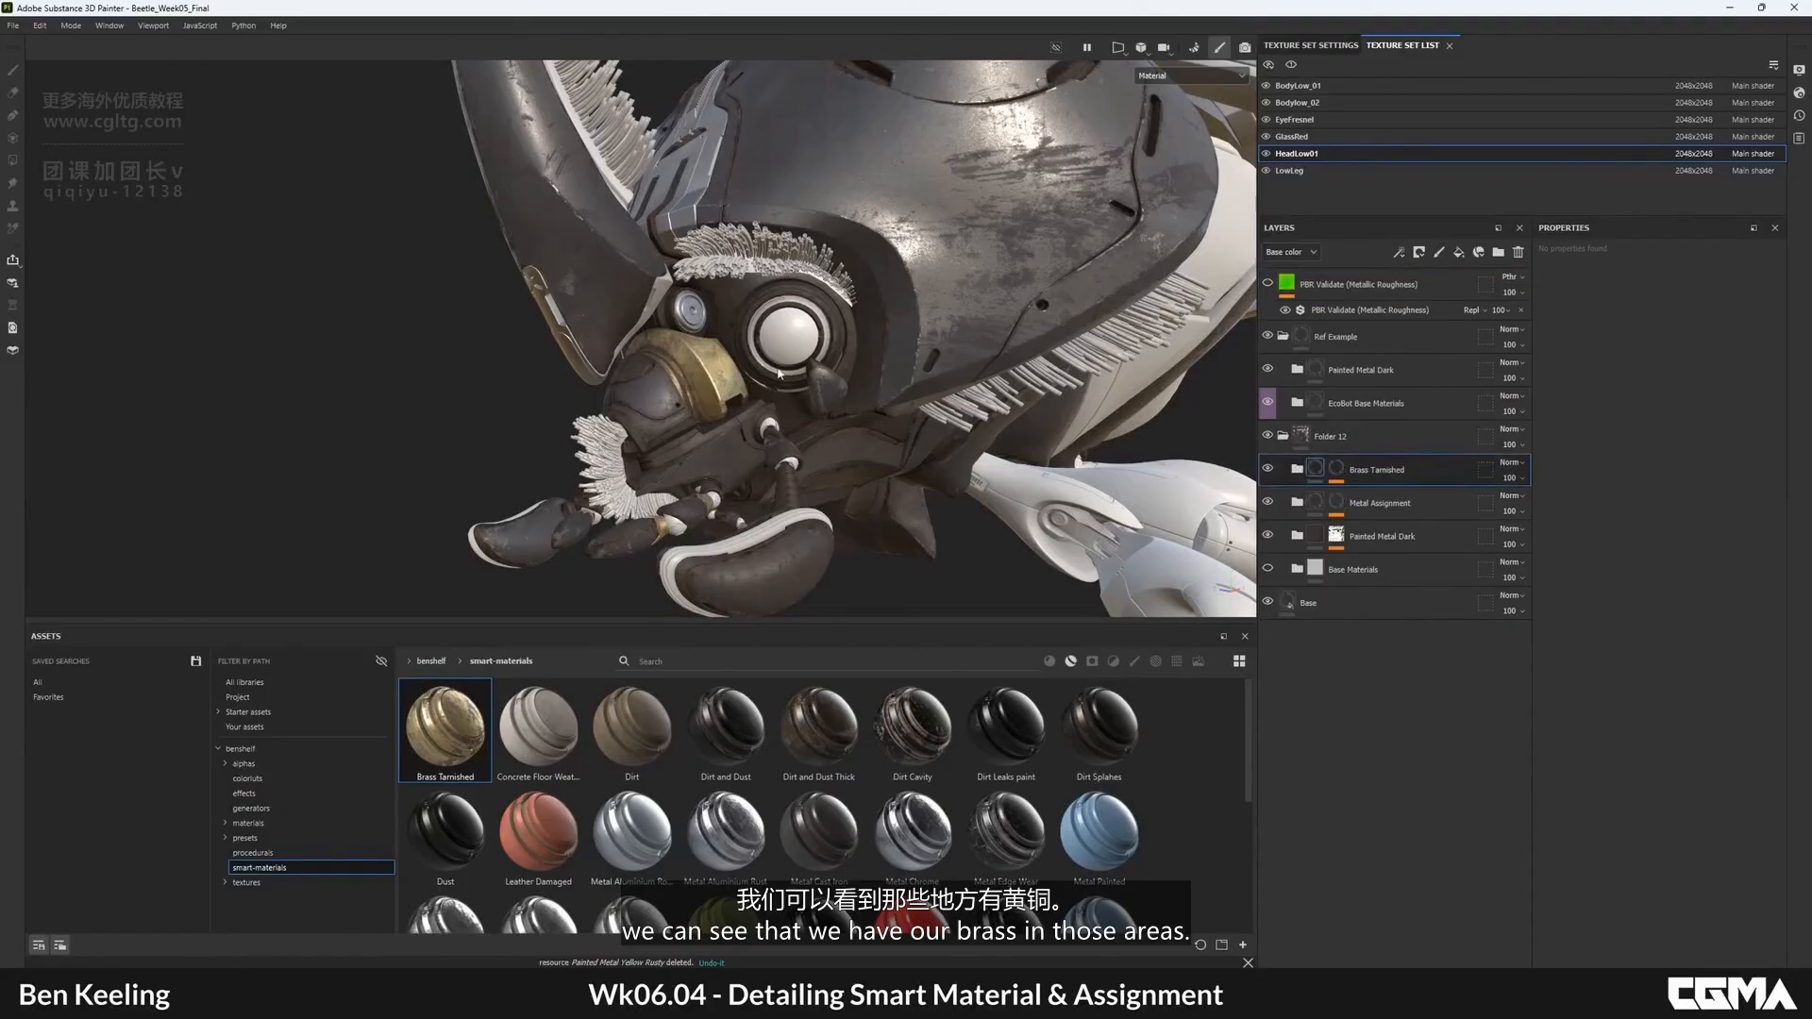
# - Assign the Painted Metal Yellow Rusty smart material to the head's yellow ID bristles and trims, above Brass Tarnished in Folder 12
pyautogui.keyDown('alt'); pyautogui.moveTo(777, 375); pyautogui.dragTo(813, 379, button='right'); pyautogui.keyUp('alt')
pyautogui.moveTo(813, 379)
pyautogui.keyDown('alt'); pyautogui.mouseDown()
pyautogui.moveTo(755, 401)
pyautogui.moveTo(798, 392)
pyautogui.mouseUp(); pyautogui.keyUp('alt')
pyautogui.keyDown('alt'); pyautogui.moveTo(798, 391); pyautogui.dragTo(746, 397, button='right'); pyautogui.keyUp('alt')
pyautogui.keyDown('alt'); pyautogui.moveTo(746, 397); pyautogui.dragTo(623, 420); pyautogui.keyUp('alt')
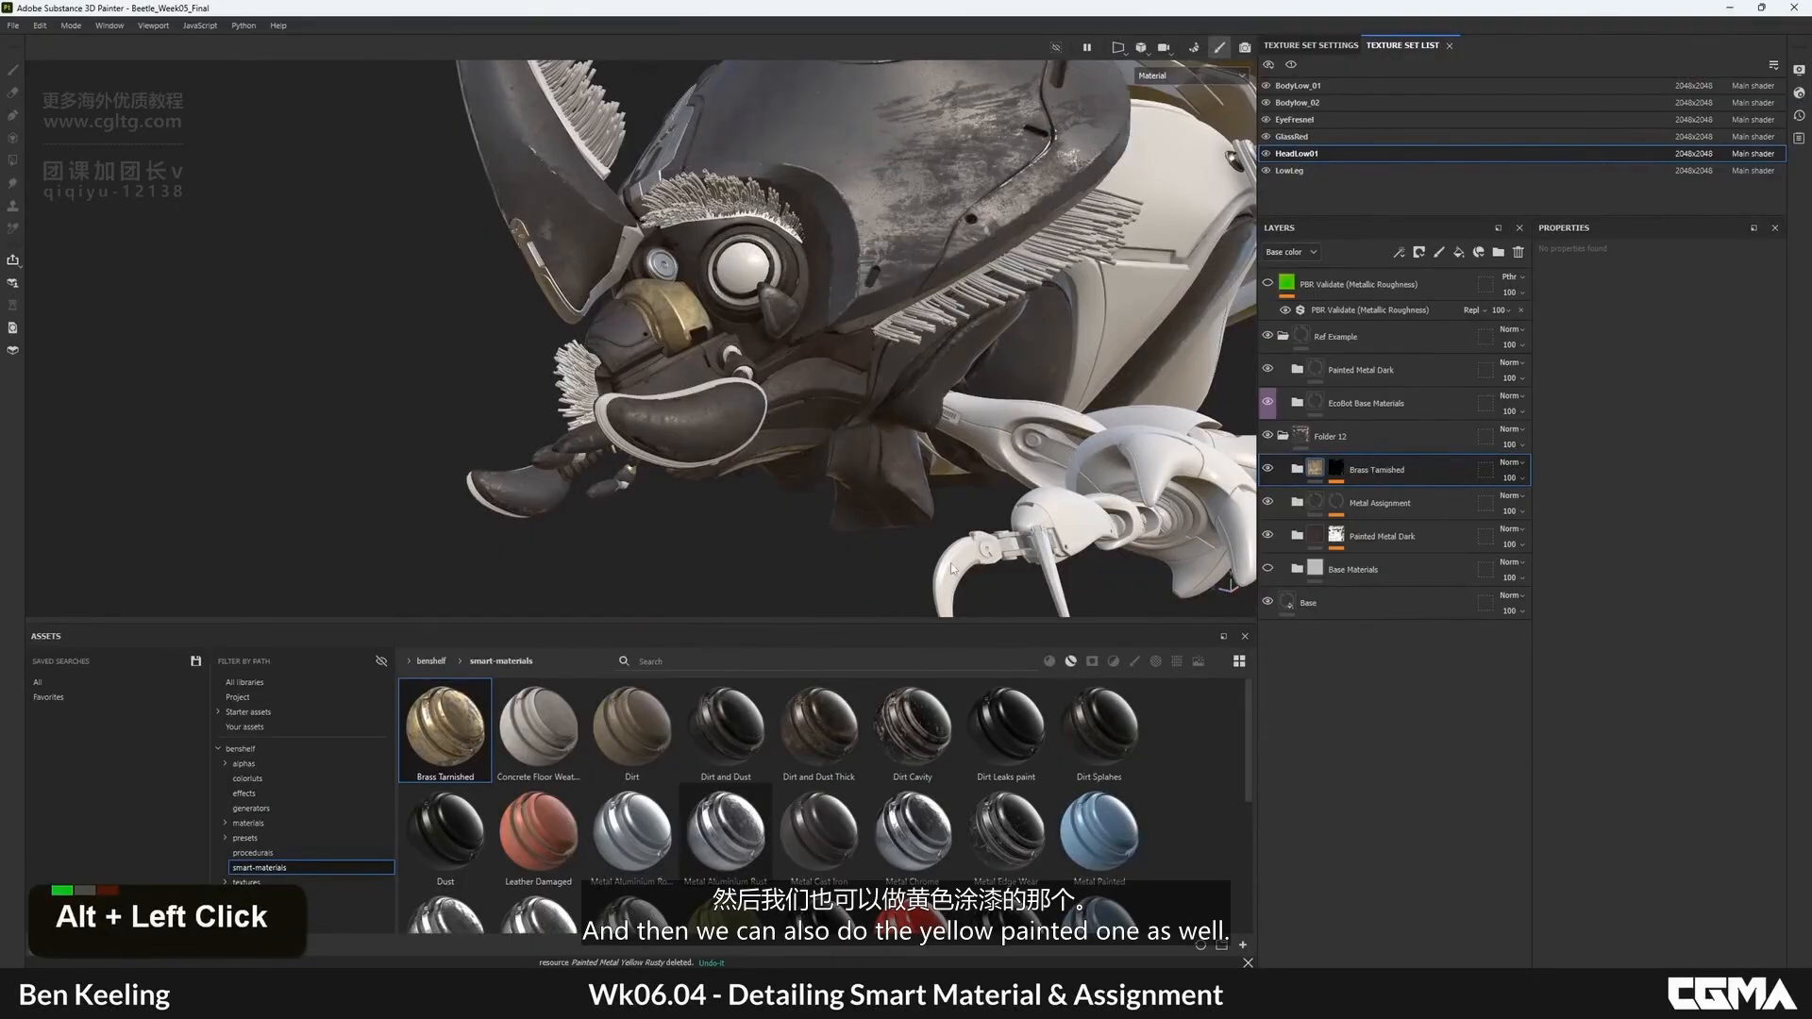
pyautogui.scroll(-3, 604, 850)
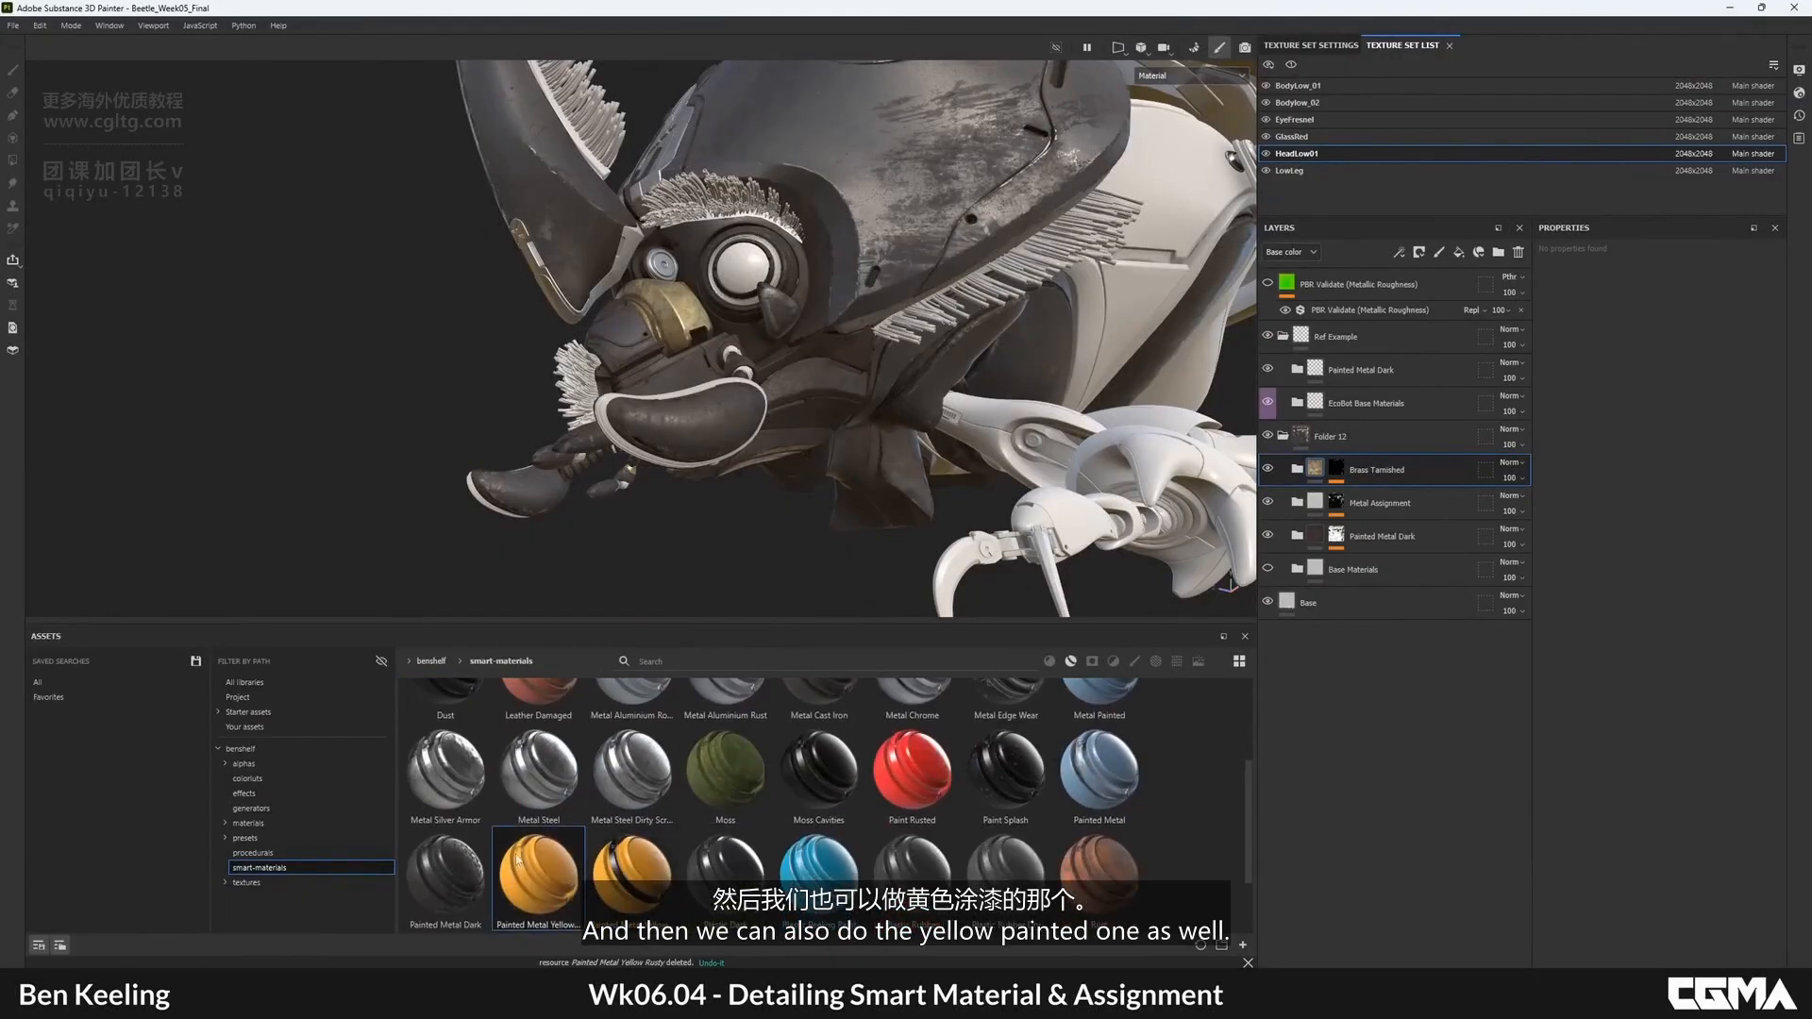
pyautogui.moveTo(517, 860); pyautogui.dragTo(1345, 456)
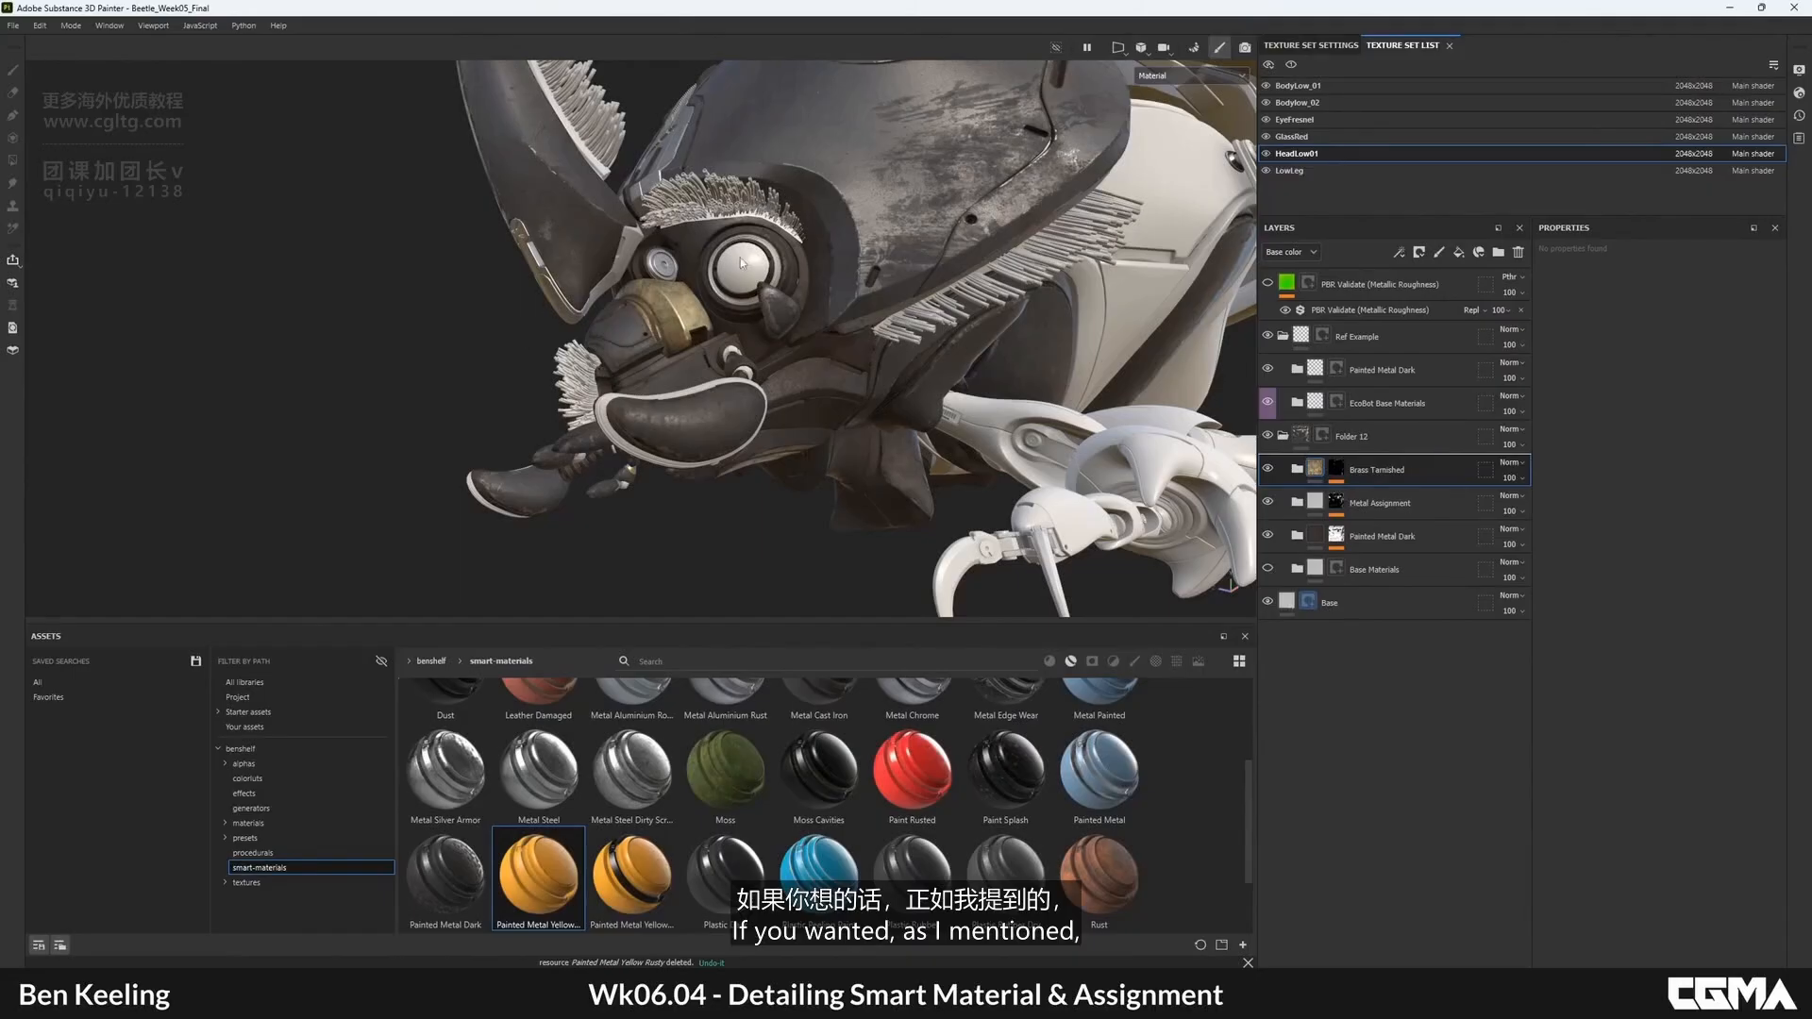
pyautogui.hotkey('ctrl', 'z')
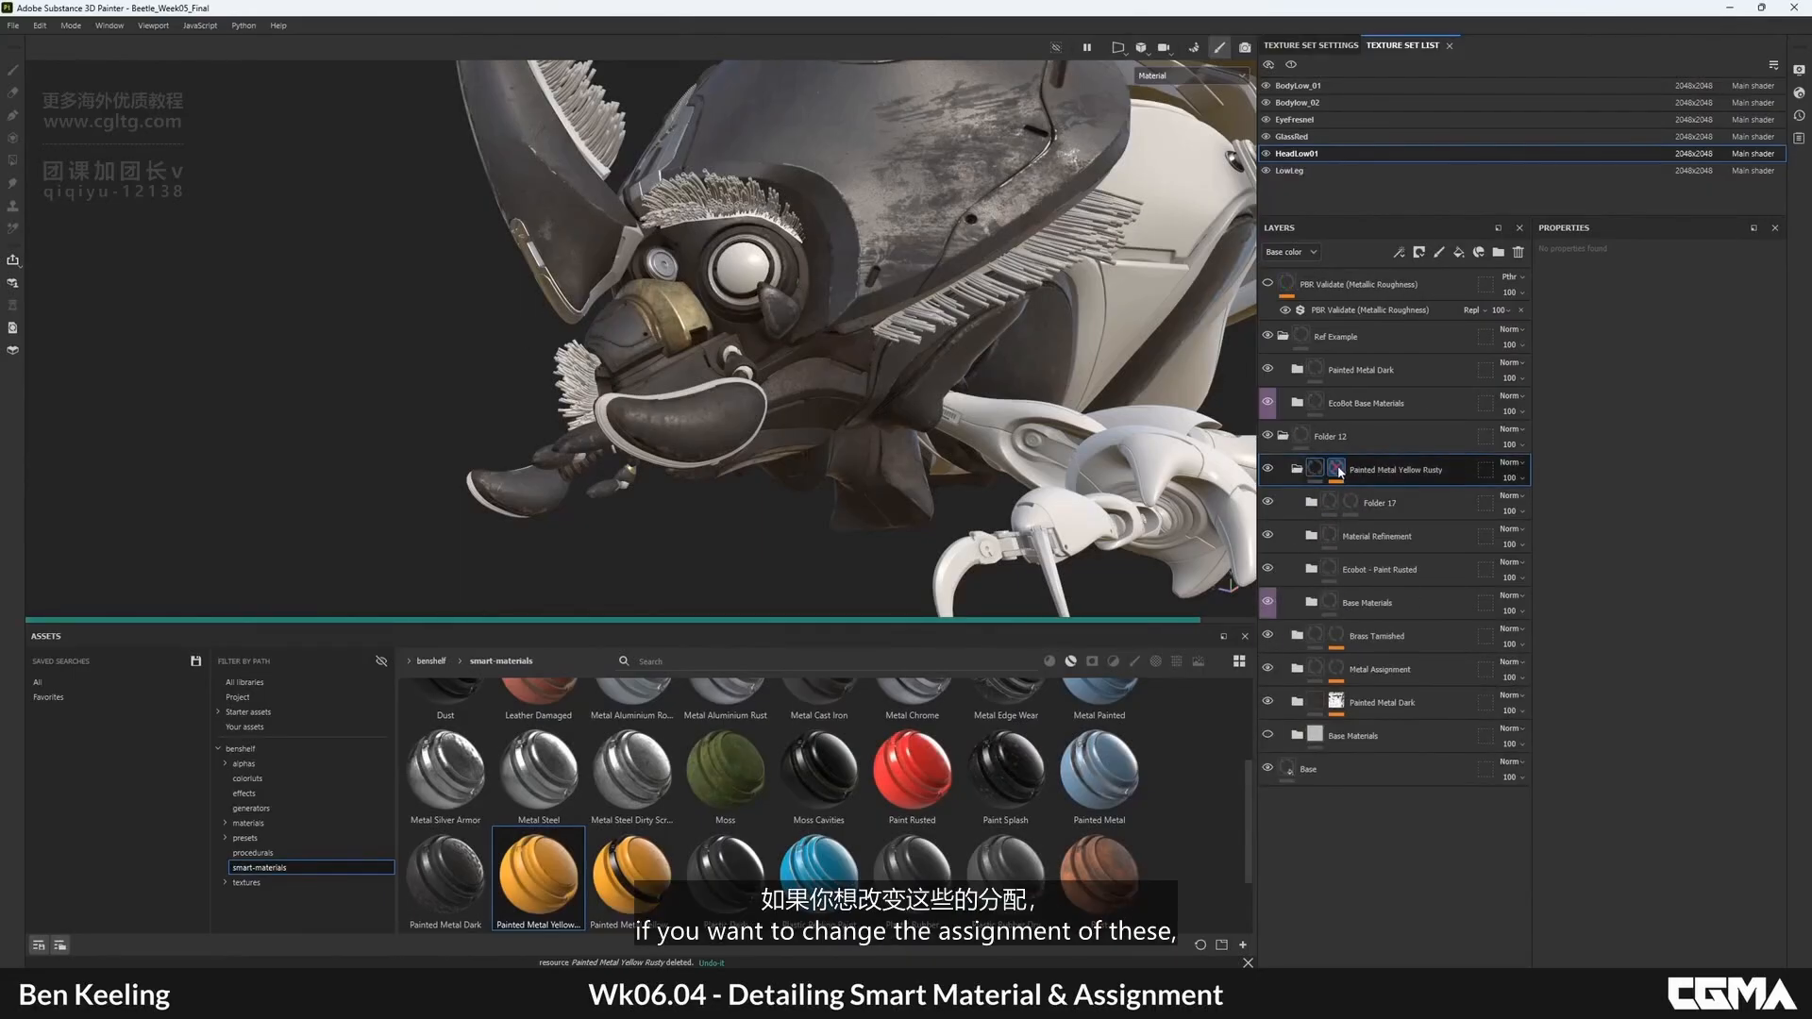
pyautogui.keyDown('shift'); pyautogui.click(1337, 469); pyautogui.keyUp('shift')
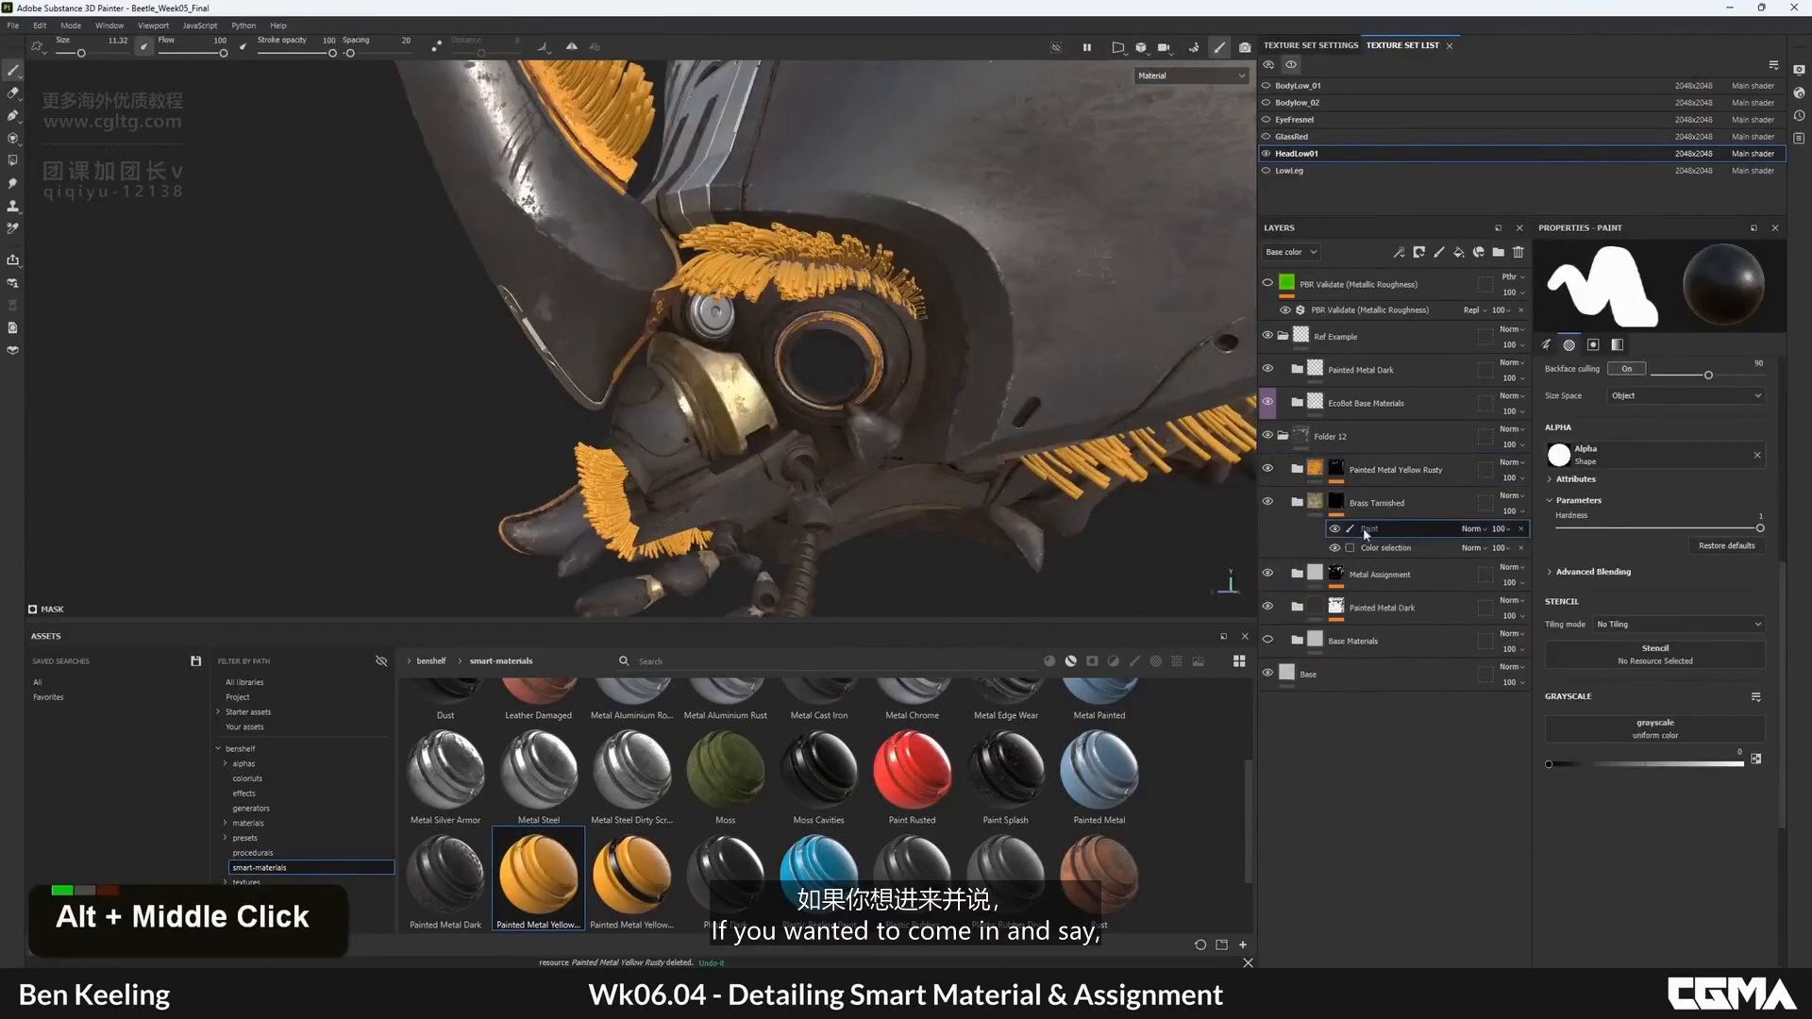
# - Polygon-fill the housing around the eye in the paint effect on the Brass Tarnished mask to assign it brass
pyautogui.keyDown('alt'); pyautogui.moveTo(906, 396); pyautogui.dragTo(939, 378); pyautogui.keyUp('alt')
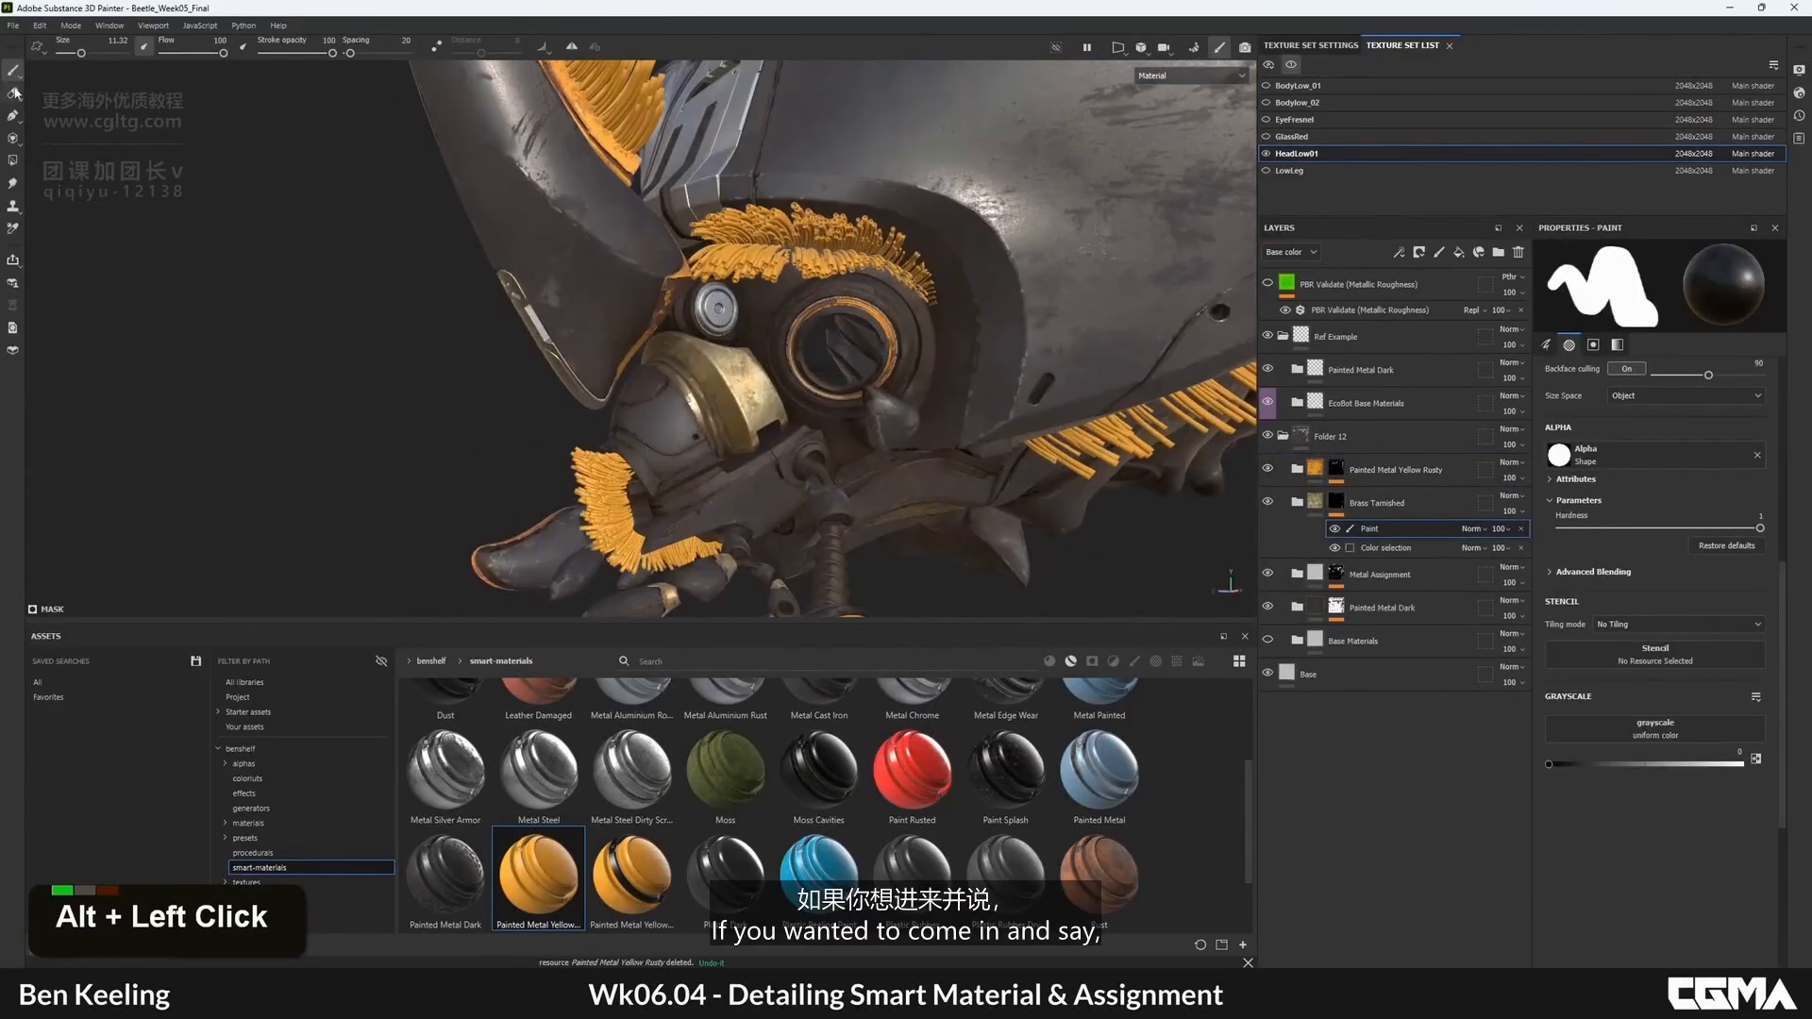
pyautogui.click(916, 310)
pyautogui.keyDown('alt'); pyautogui.moveTo(949, 389); pyautogui.dragTo(927, 321); pyautogui.keyUp('alt')
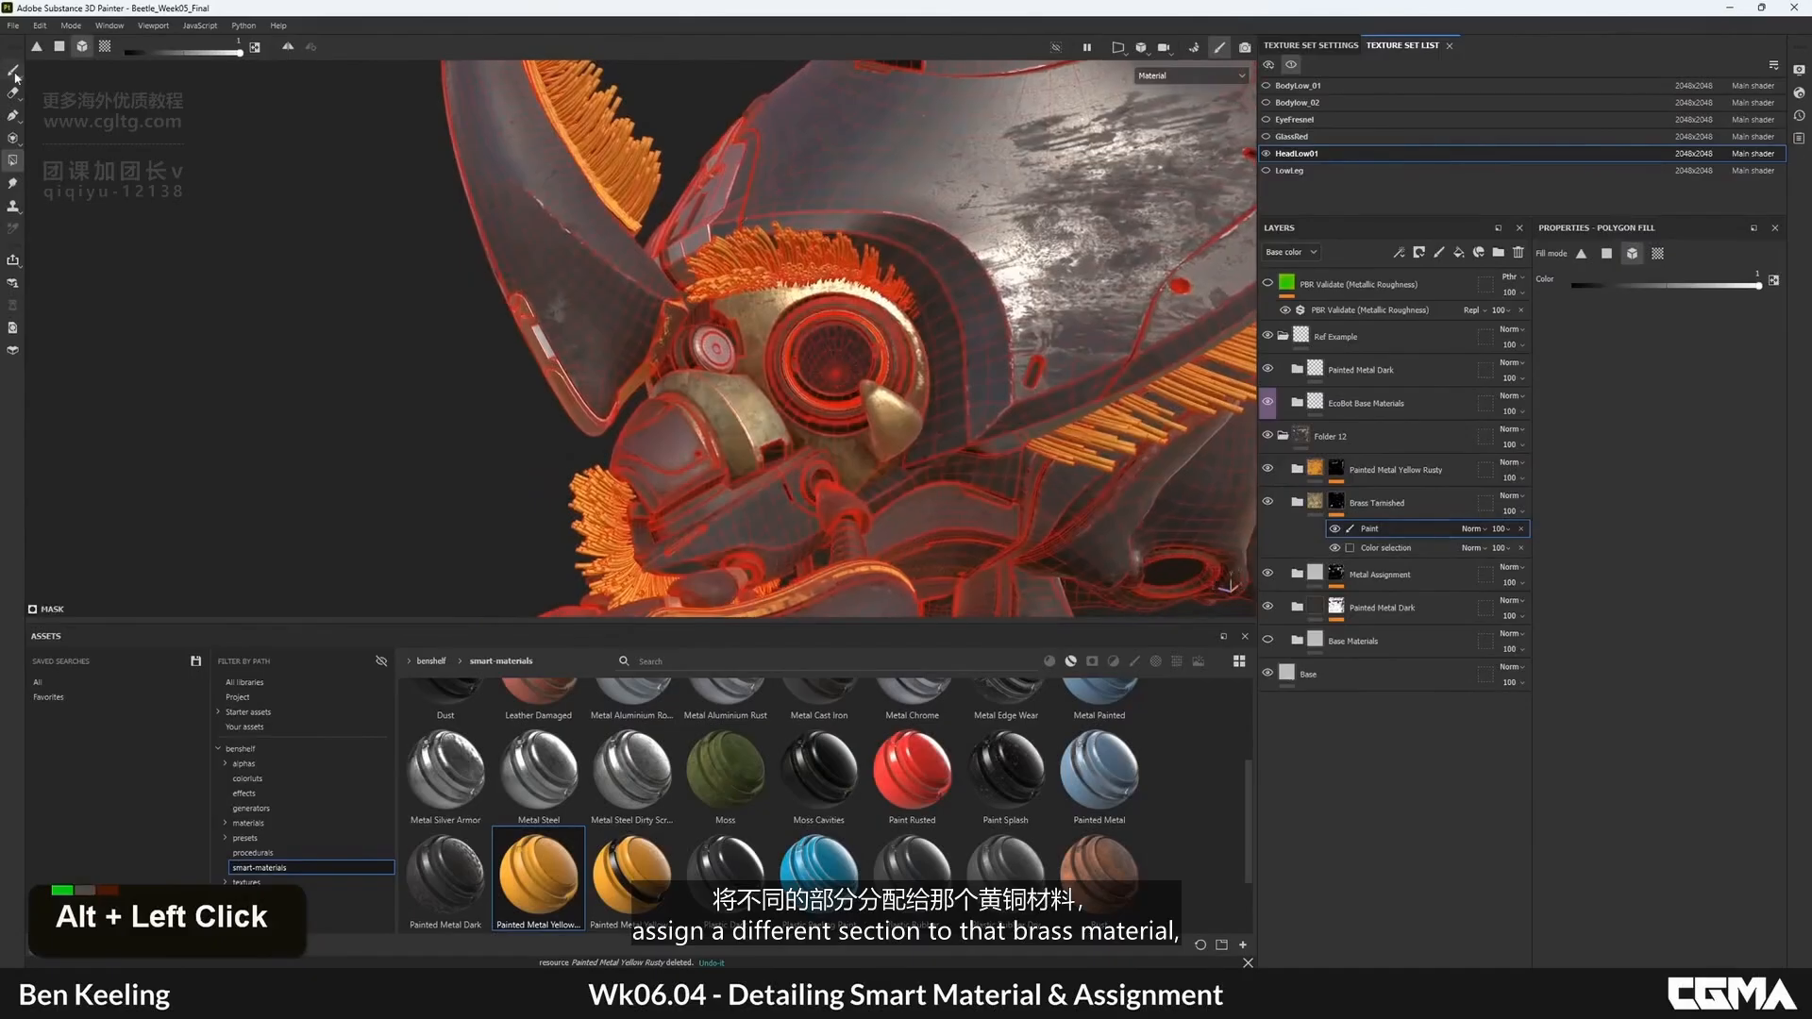
pyautogui.click(13, 70)
# - Toggle the paint effect on the Brass Tarnished mask to compare, and delete it
pyautogui.keyDown('alt'); pyautogui.moveTo(752, 255); pyautogui.dragTo(694, 274, button='right'); pyautogui.keyUp('alt')
pyautogui.keyDown('alt'); pyautogui.moveTo(693, 273); pyautogui.dragTo(604, 274); pyautogui.keyUp('alt')
pyautogui.keyDown('alt'); pyautogui.moveTo(604, 274); pyautogui.dragTo(717, 274, button='right'); pyautogui.keyUp('alt')
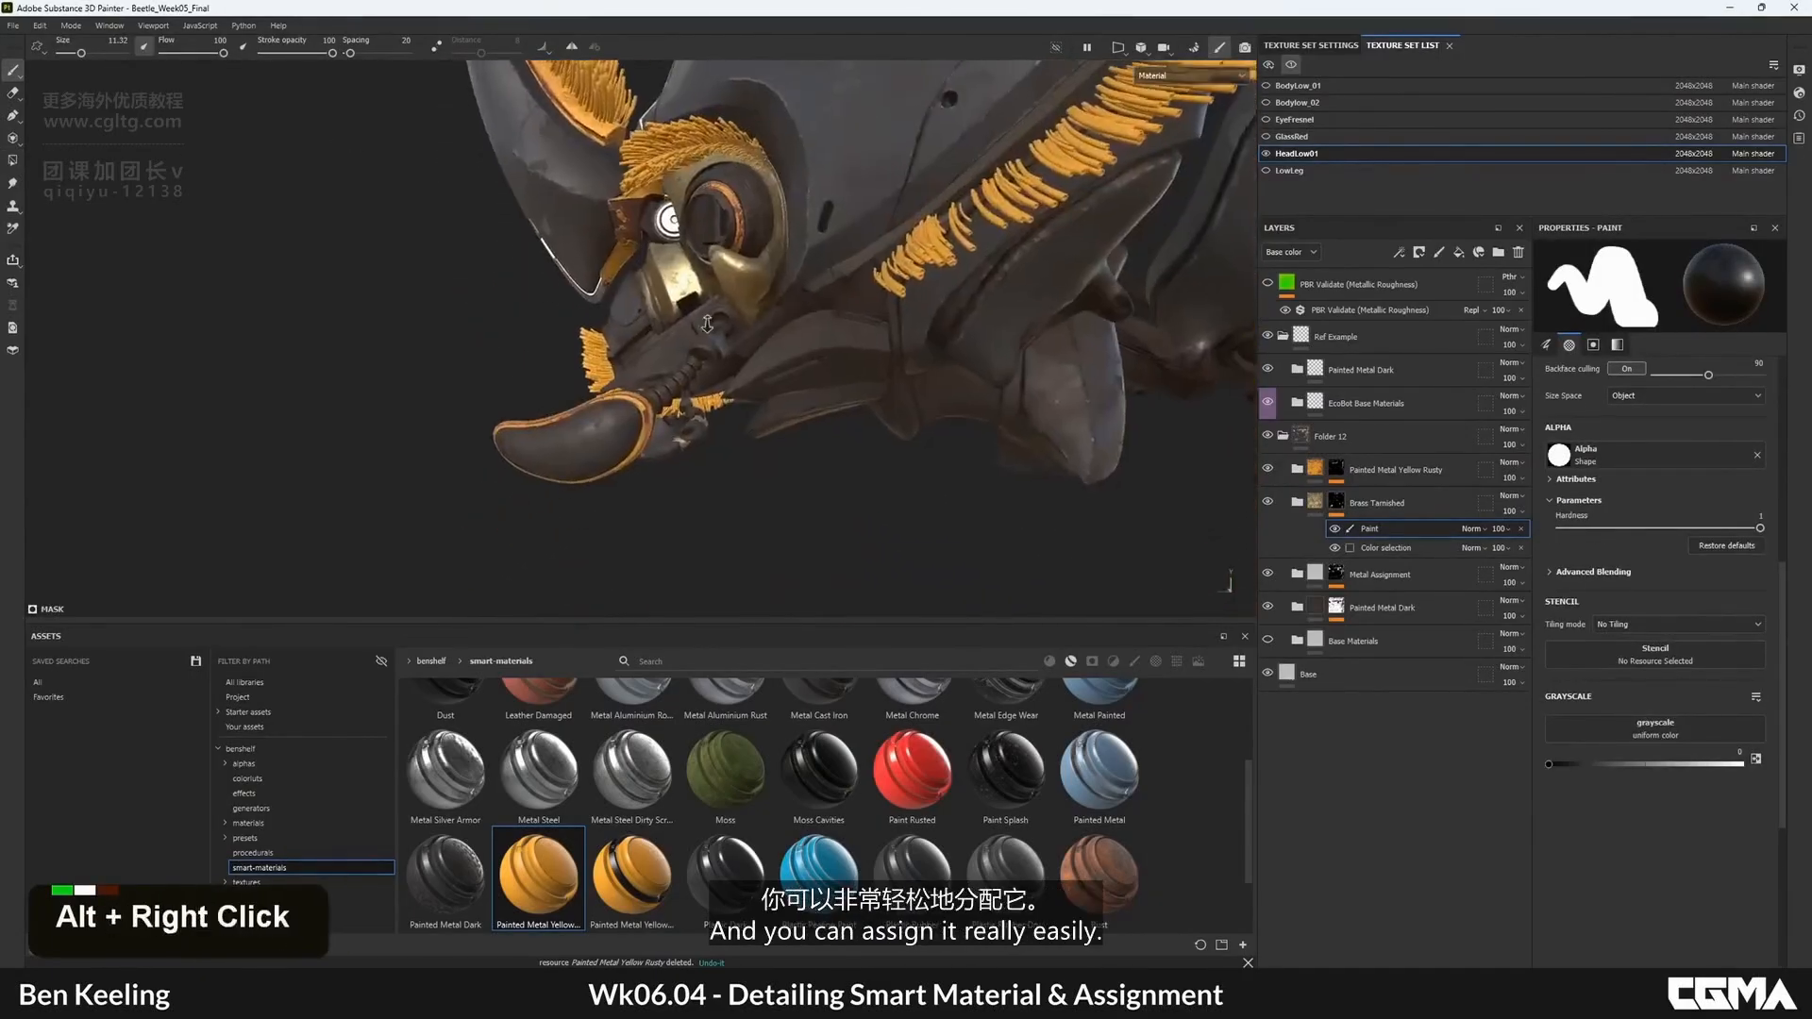
pyautogui.moveTo(755, 284)
pyautogui.keyDown('alt'); pyautogui.mouseDown()
pyautogui.moveTo(883, 338)
pyautogui.moveTo(846, 363)
pyautogui.mouseUp(); pyautogui.keyUp('alt')
pyautogui.click(1336, 530)
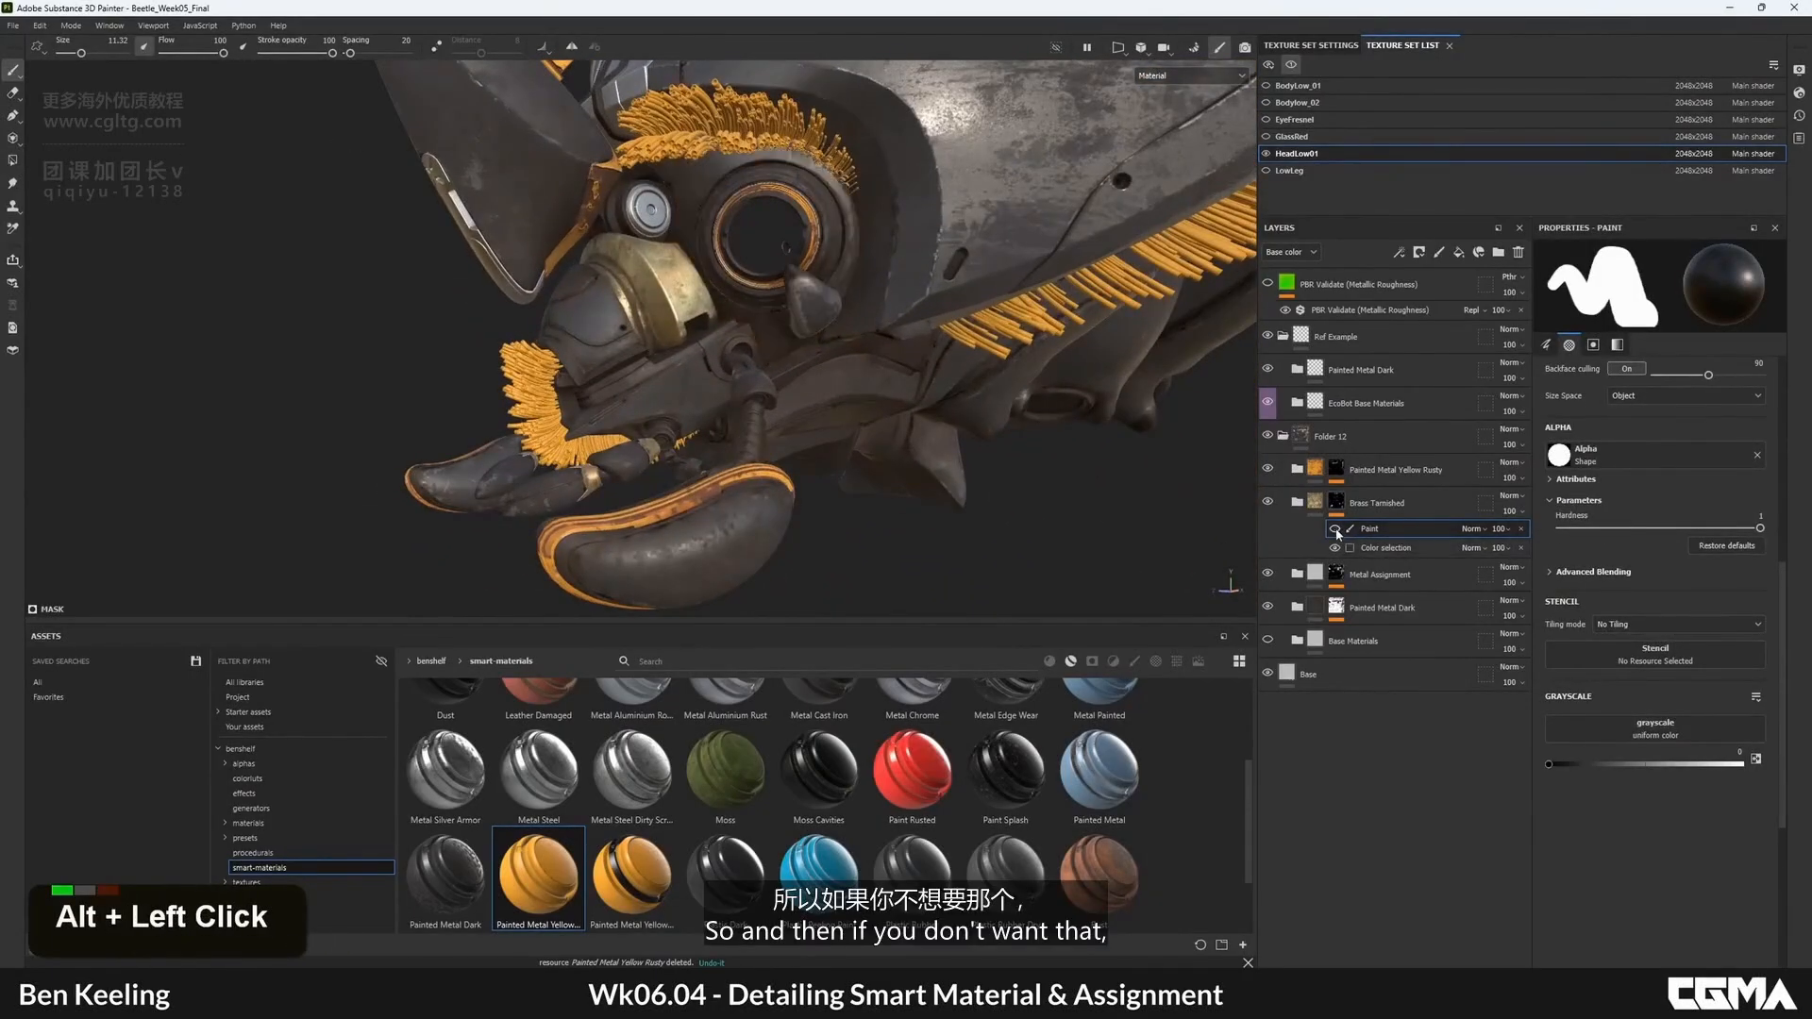
pyautogui.click(1336, 530)
pyautogui.doubleClick(1335, 531)
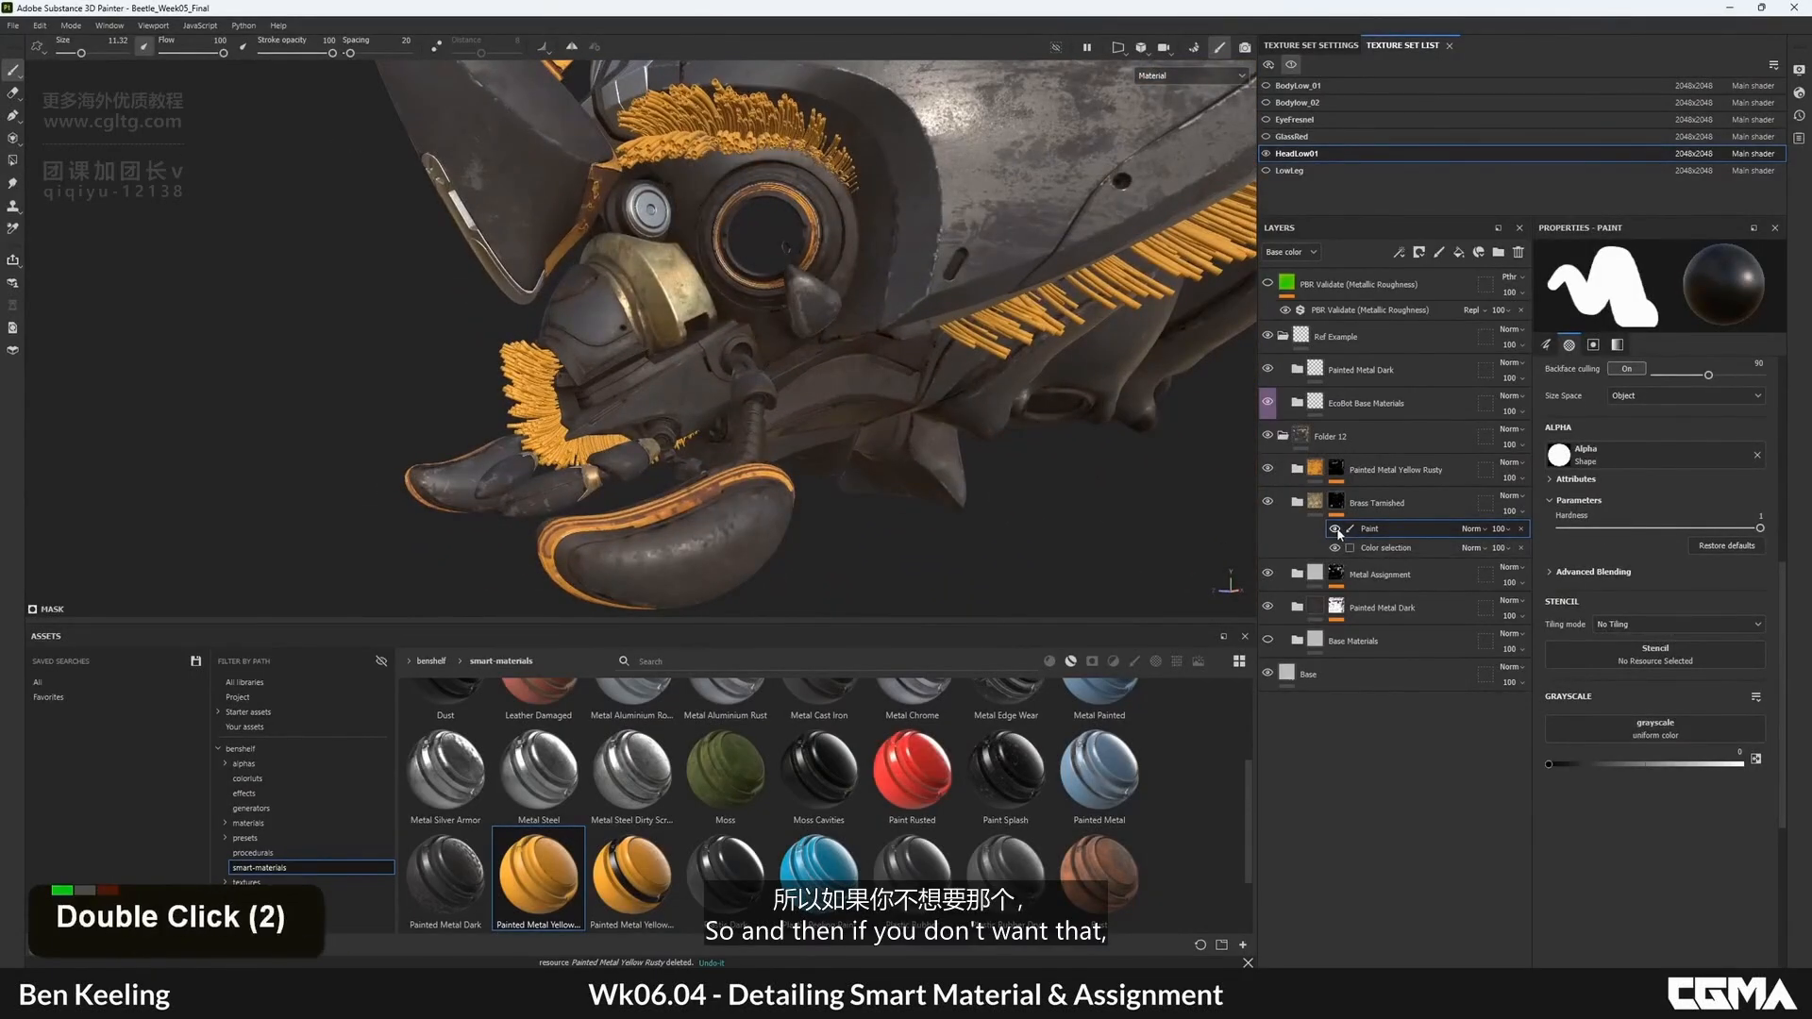
pyautogui.click(1521, 528)
# - Examine the yellow paint, brass and bare metal assignments across the head, horn and thorax from several angles
pyautogui.keyDown('alt'); pyautogui.moveTo(717, 321); pyautogui.dragTo(698, 316, button='right'); pyautogui.keyUp('alt')
pyautogui.moveTo(699, 316)
pyautogui.keyDown('alt'); pyautogui.mouseDown()
pyautogui.moveTo(665, 321)
pyautogui.moveTo(852, 399)
pyautogui.mouseUp(); pyautogui.keyUp('alt')
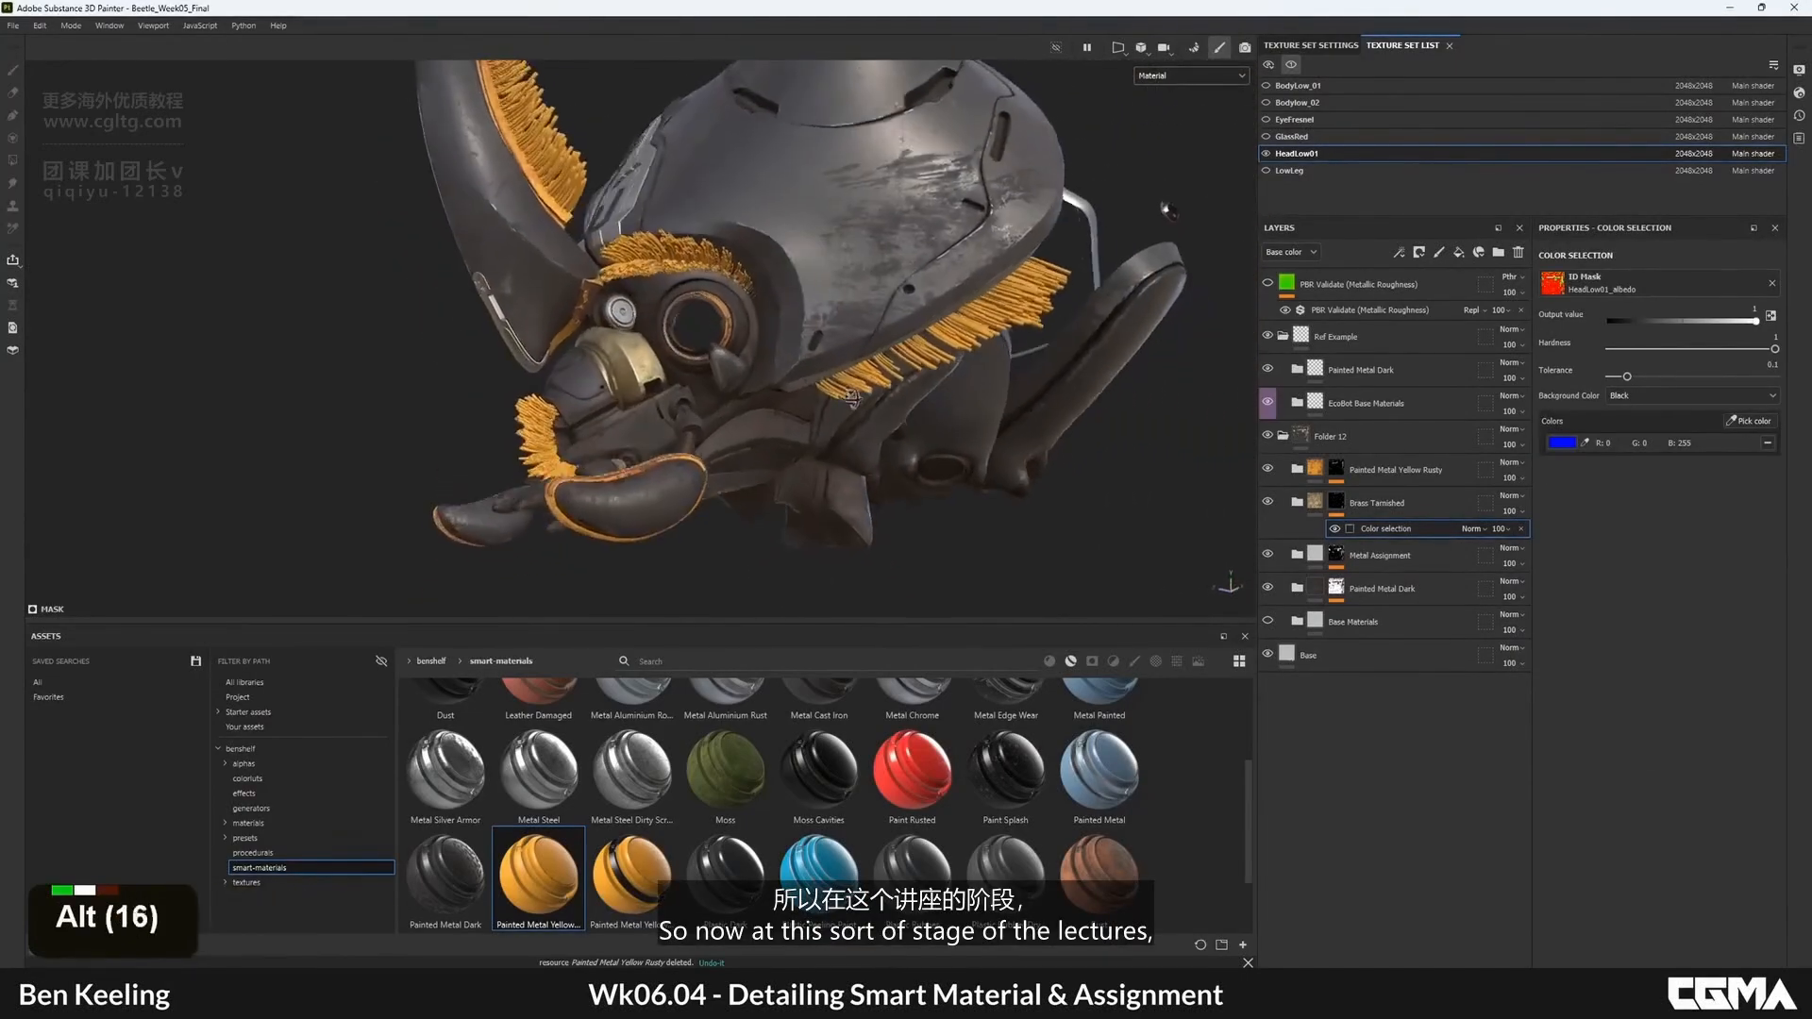
pyautogui.keyDown('alt'); pyautogui.moveTo(806, 281); pyautogui.dragTo(804, 264); pyautogui.keyUp('alt')
pyautogui.keyDown('alt'); pyautogui.moveTo(804, 264); pyautogui.dragTo(802, 239, button='middle'); pyautogui.keyUp('alt')
pyautogui.keyDown('alt'); pyautogui.moveTo(802, 240); pyautogui.dragTo(693, 349); pyautogui.keyUp('alt')
pyautogui.keyDown('alt'); pyautogui.moveTo(694, 349); pyautogui.dragTo(766, 332, button='middle'); pyautogui.keyUp('alt')
pyautogui.keyDown('alt'); pyautogui.moveTo(766, 332); pyautogui.dragTo(705, 336); pyautogui.keyUp('alt')
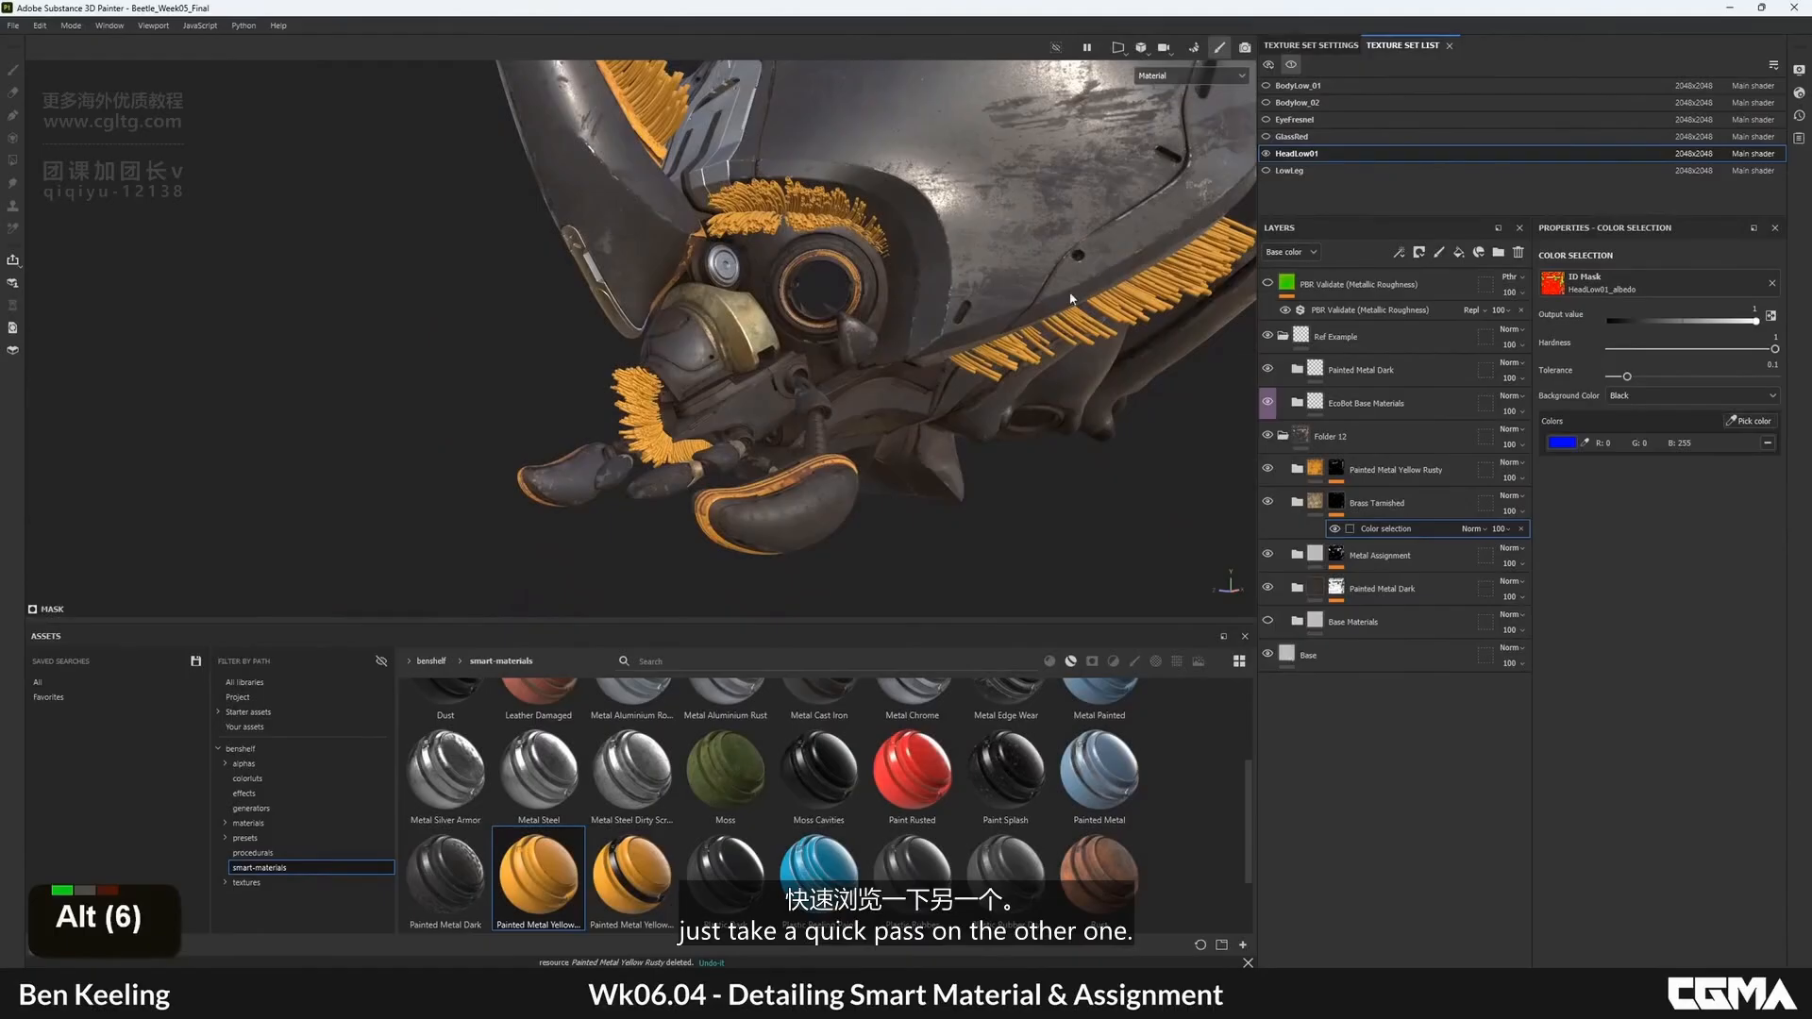
pyautogui.keyDown('alt'); pyautogui.moveTo(1072, 299); pyautogui.dragTo(1014, 257, button='middle'); pyautogui.keyUp('alt')
pyautogui.keyDown('alt'); pyautogui.moveTo(1014, 258); pyautogui.dragTo(737, 350); pyautogui.keyUp('alt')
pyautogui.keyDown('alt'); pyautogui.moveTo(736, 349); pyautogui.dragTo(803, 519, button='right'); pyautogui.keyUp('alt')
pyautogui.keyDown('alt'); pyautogui.moveTo(802, 519); pyautogui.dragTo(811, 293); pyautogui.keyUp('alt')
pyautogui.keyDown('alt'); pyautogui.moveTo(811, 293); pyautogui.dragTo(784, 273, button='right'); pyautogui.keyUp('alt')
pyautogui.keyDown('alt'); pyautogui.moveTo(783, 274); pyautogui.dragTo(755, 252, button='middle'); pyautogui.keyUp('alt')
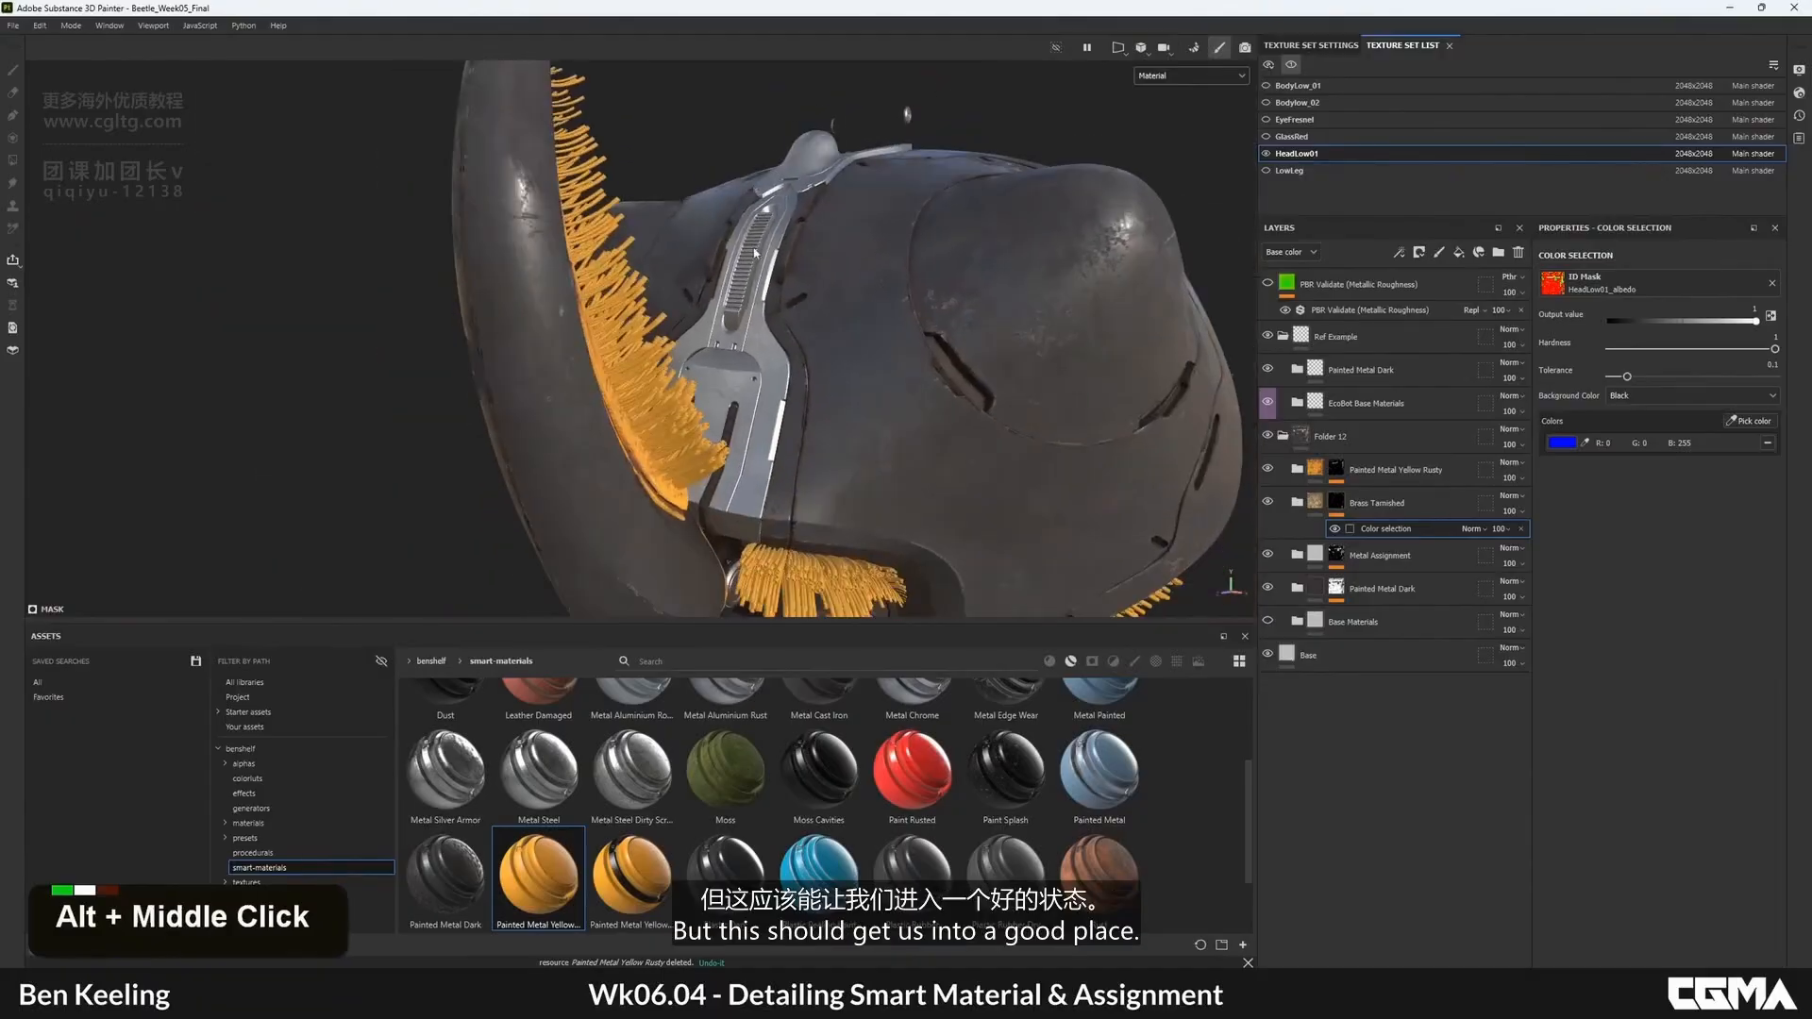
pyautogui.keyDown('alt'); pyautogui.moveTo(755, 253); pyautogui.dragTo(739, 390); pyautogui.keyUp('alt')
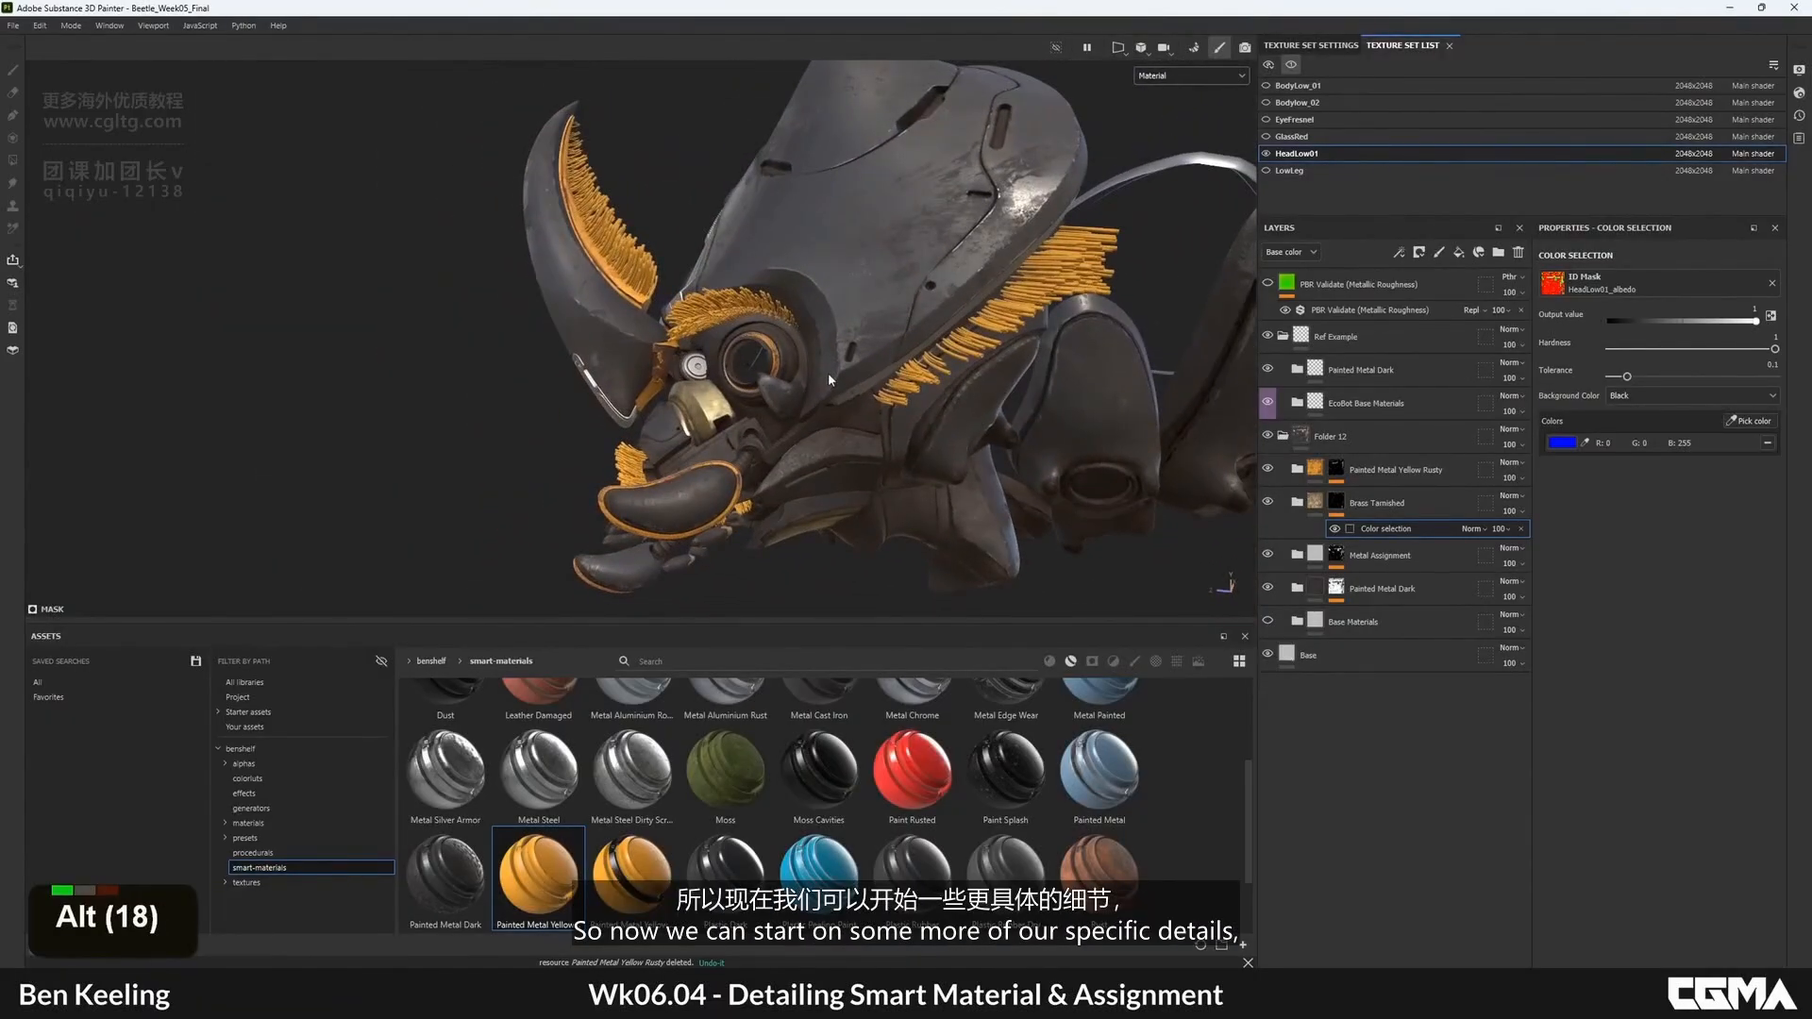
pyautogui.keyDown('alt'); pyautogui.moveTo(840, 365); pyautogui.dragTo(797, 415); pyautogui.keyUp('alt')
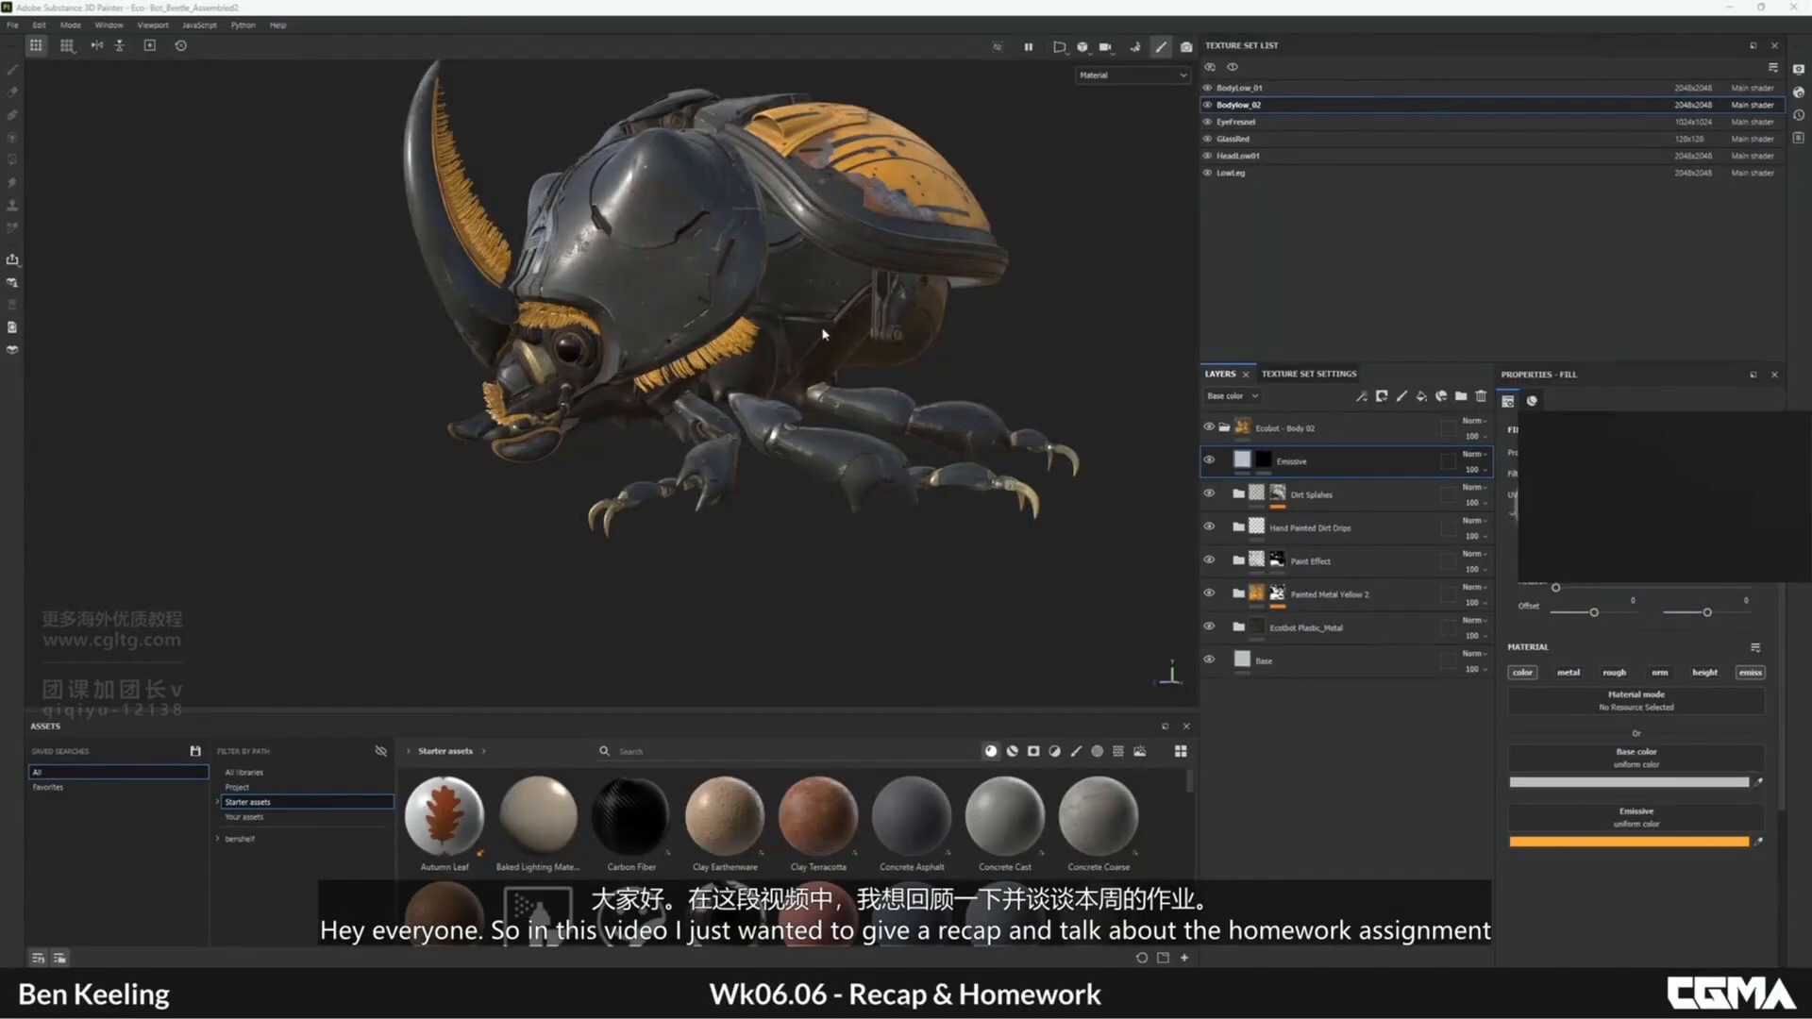
# - Examine the fully textured beetle in the Eco-Bot beetle project from the side, front and above
pyautogui.keyDown('alt'); pyautogui.moveTo(823, 334); pyautogui.dragTo(741, 421); pyautogui.keyUp('alt')
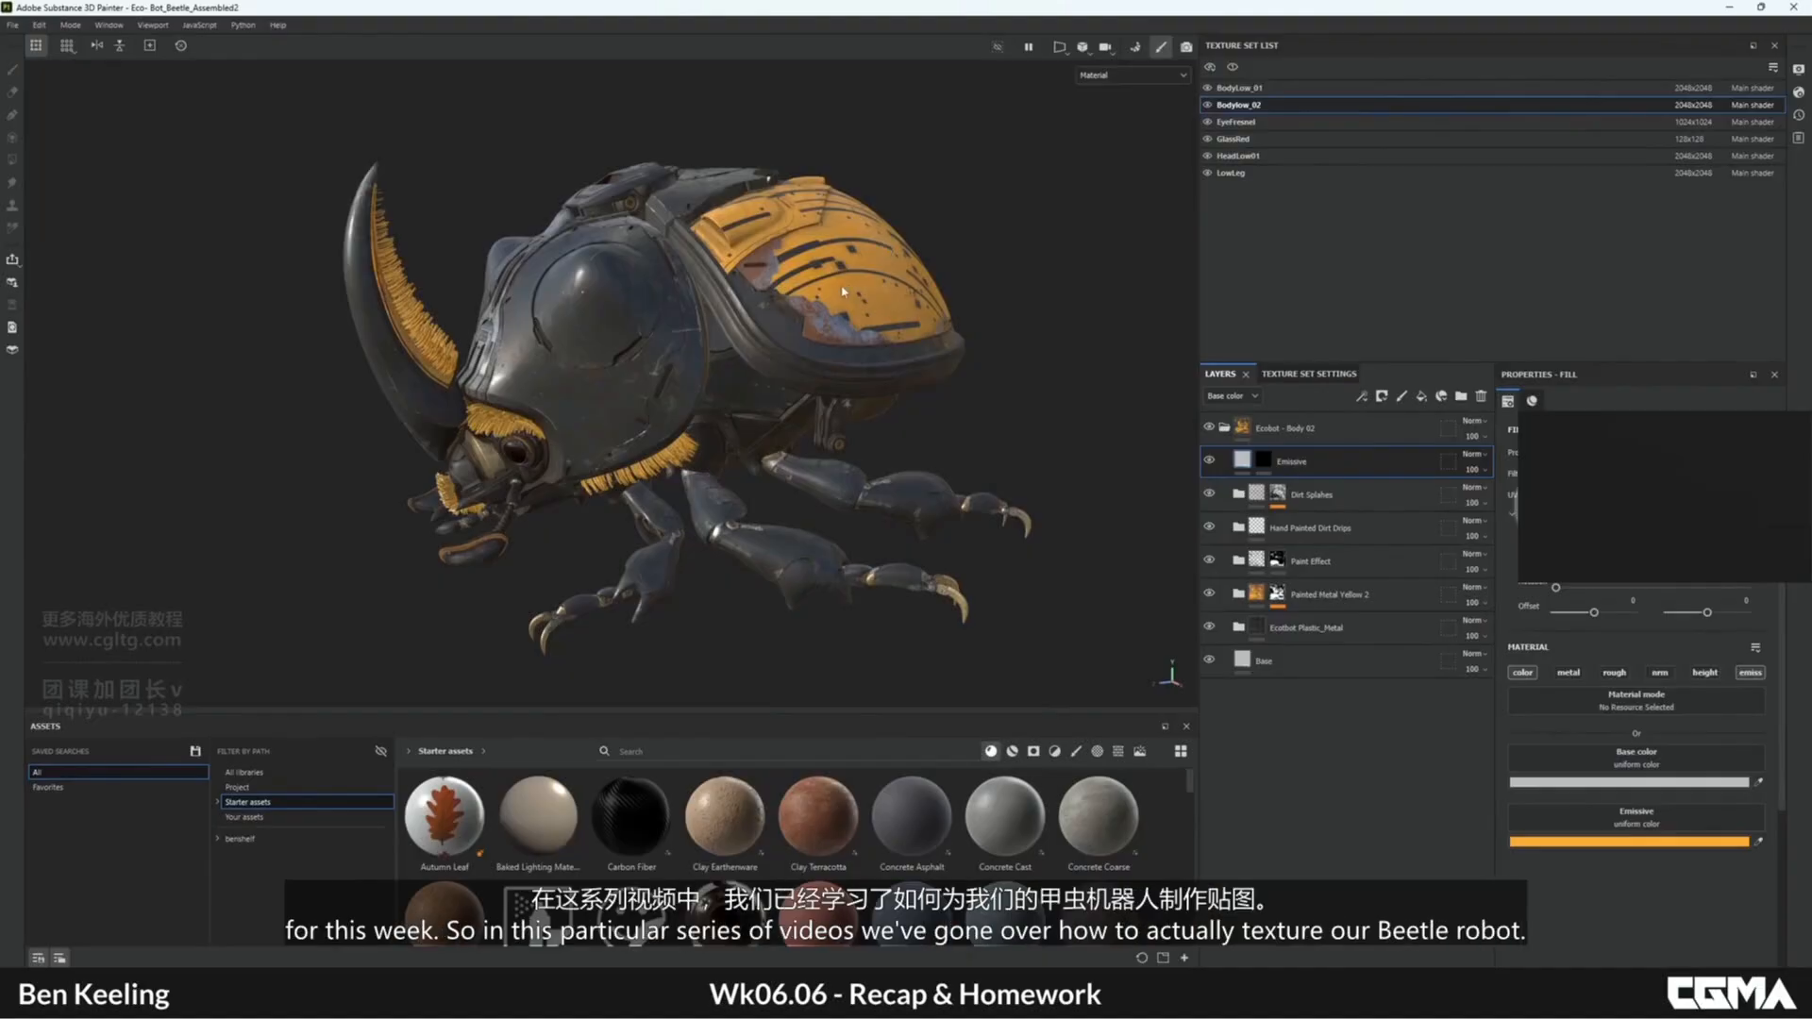
pyautogui.keyDown('alt'); pyautogui.moveTo(889, 249); pyautogui.dragTo(885, 392, button='middle'); pyautogui.keyUp('alt')
pyautogui.keyDown('alt'); pyautogui.moveTo(902, 403); pyautogui.dragTo(887, 323); pyautogui.keyUp('alt')
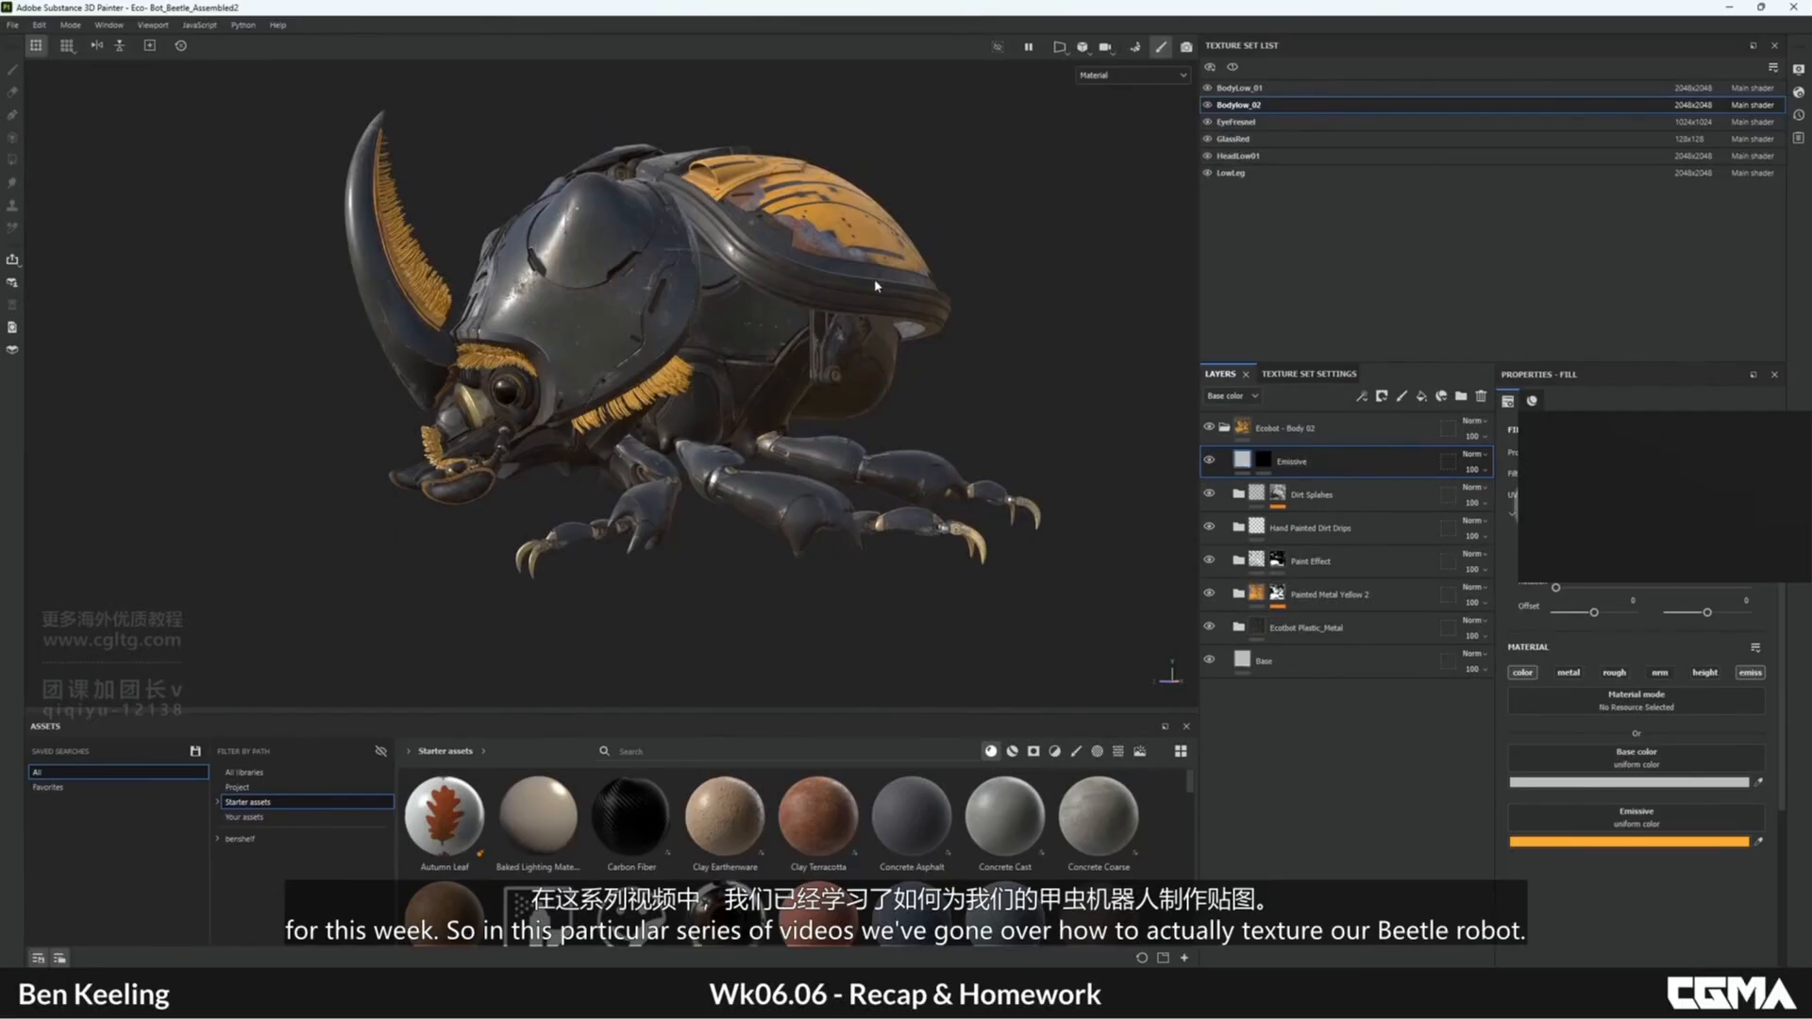
pyautogui.keyDown('alt'); pyautogui.moveTo(514, 316); pyautogui.dragTo(596, 355); pyautogui.keyUp('alt')
pyautogui.keyDown('alt'); pyautogui.moveTo(598, 356); pyautogui.dragTo(716, 395, button='middle'); pyautogui.keyUp('alt')
pyautogui.keyDown('alt'); pyautogui.moveTo(634, 379); pyautogui.dragTo(656, 392); pyautogui.keyUp('alt')
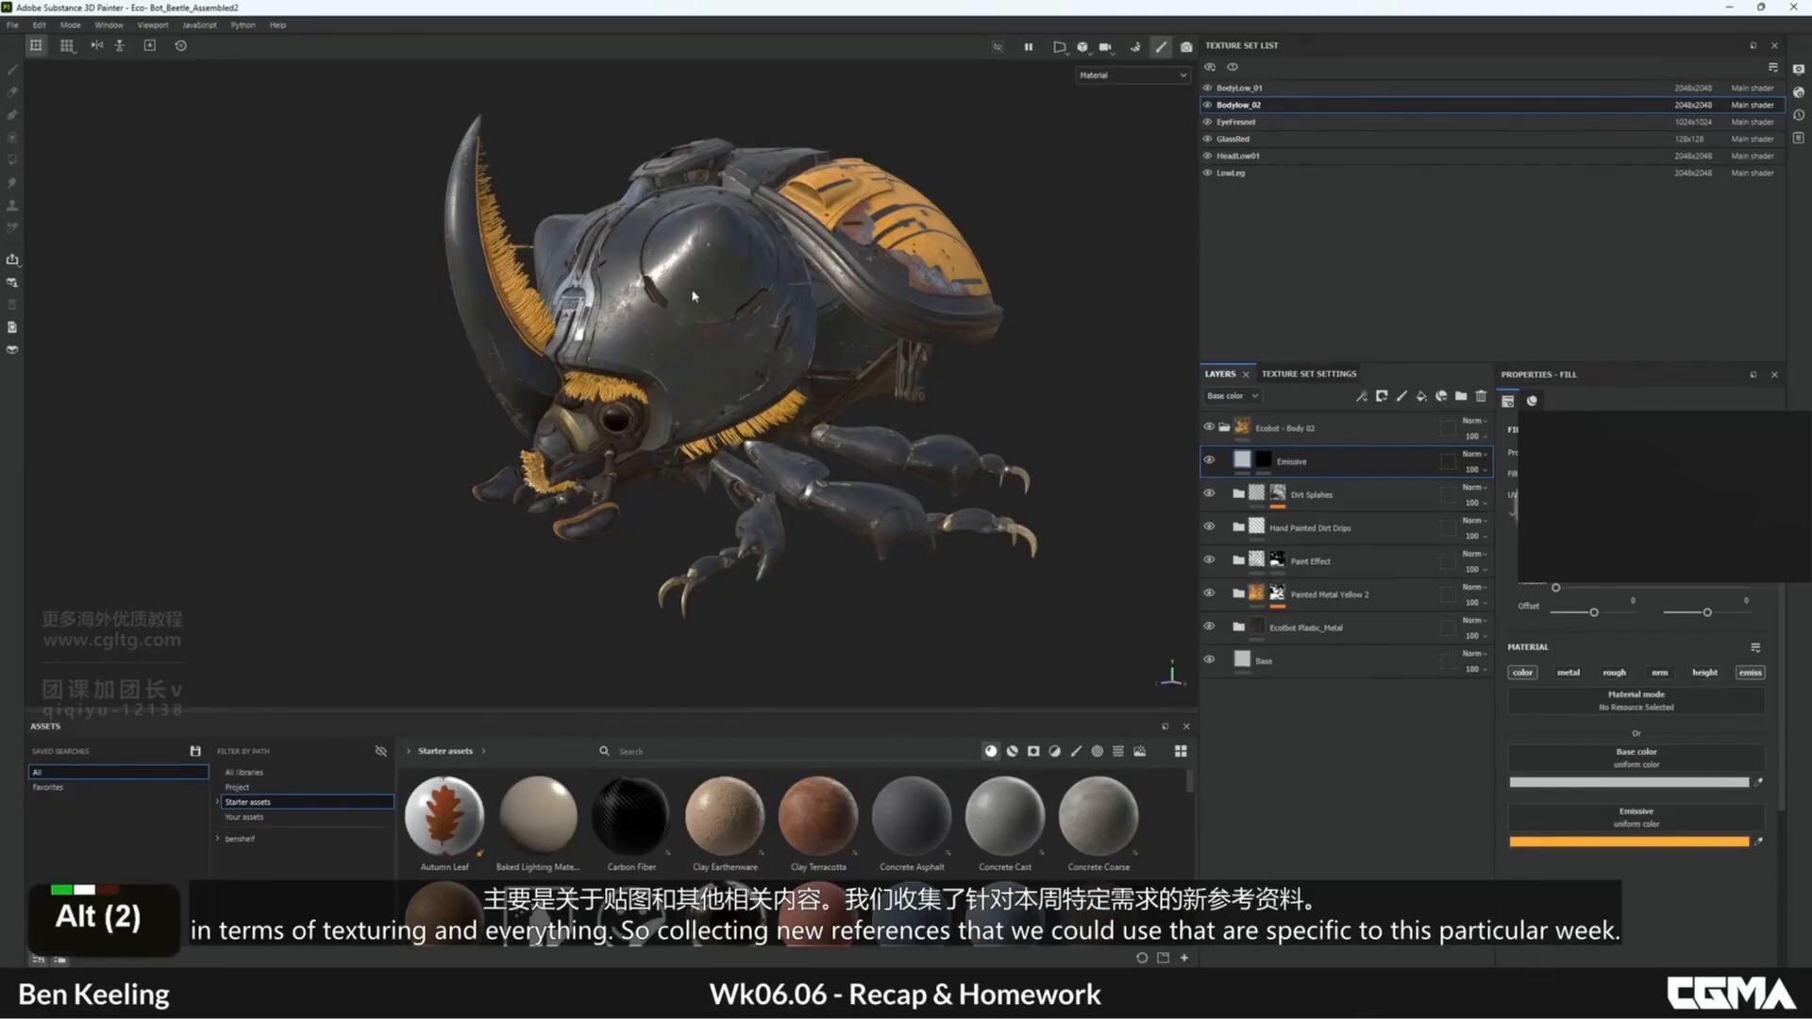
pyautogui.keyDown('alt'); pyautogui.moveTo(739, 345); pyautogui.dragTo(783, 623); pyautogui.keyUp('alt')
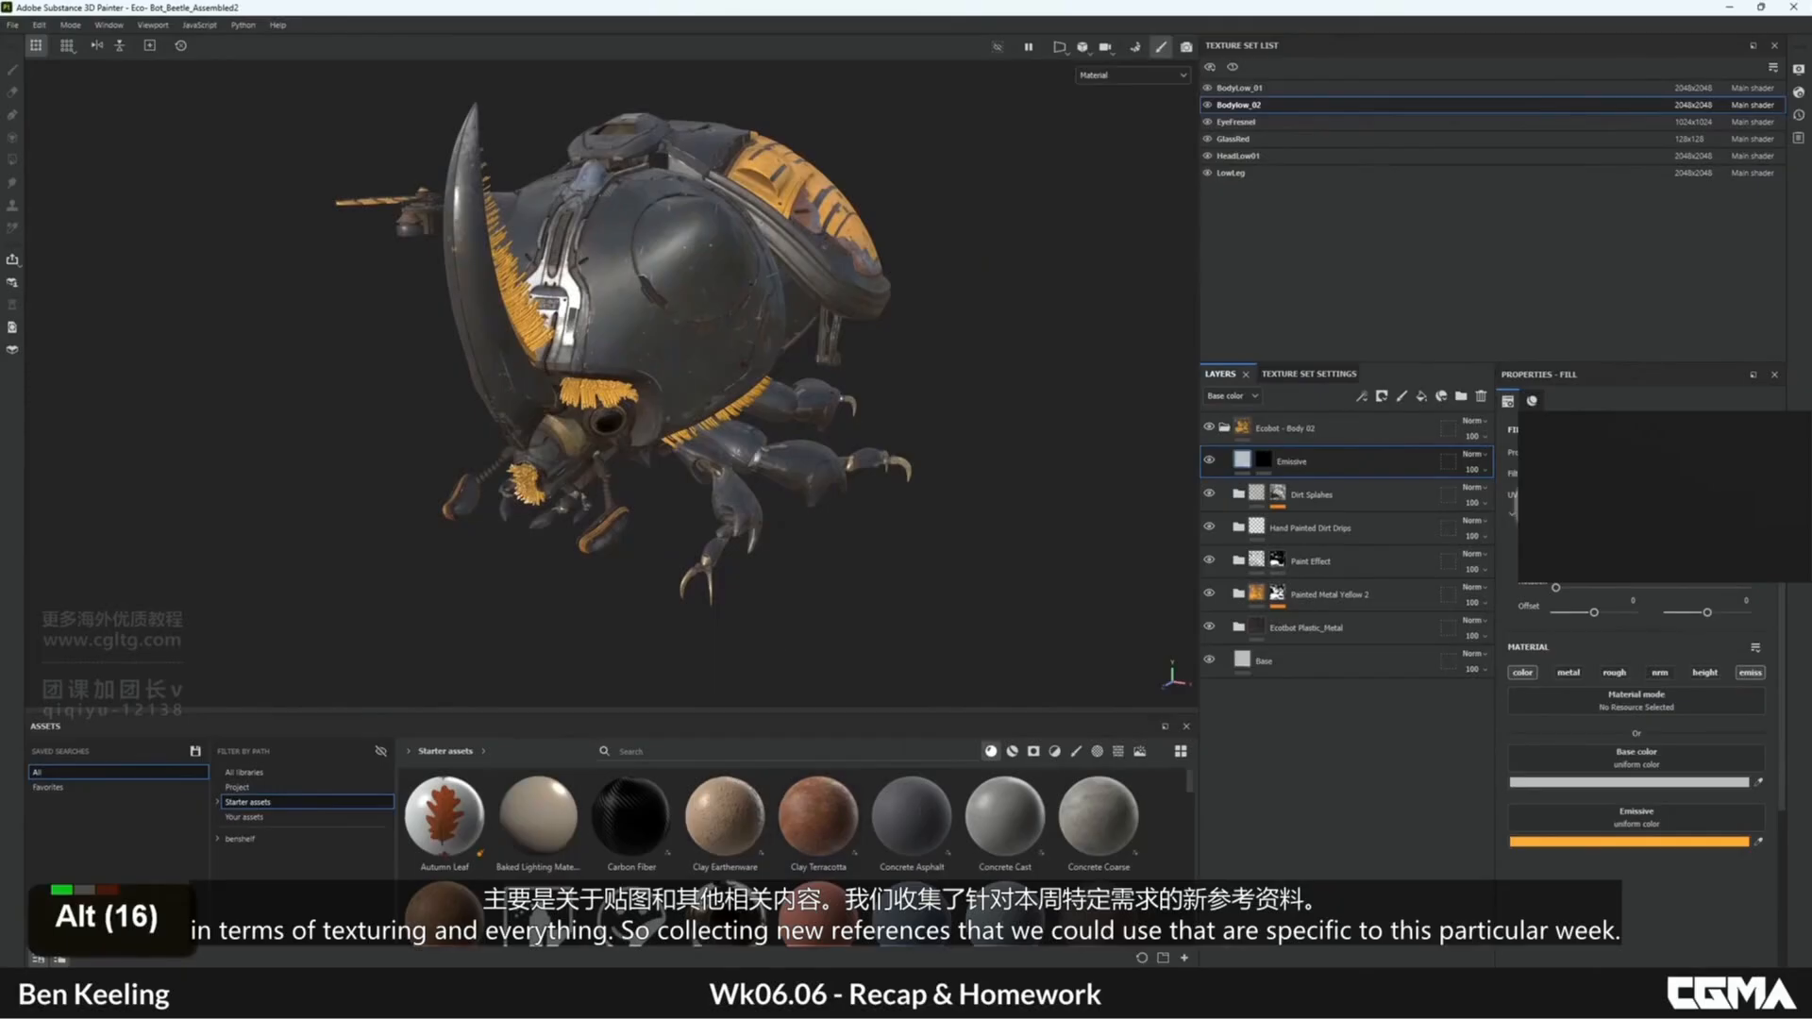
# - Switch to the reference board and review the beetle photos and the Material Ref groups for paint and metals
pyautogui.moveTo(1808, 463); pyautogui.dragTo(757, 304, button='right')
pyautogui.hotkey('ctrl', 'f')
pyautogui.scroll(-15, 769, 355)
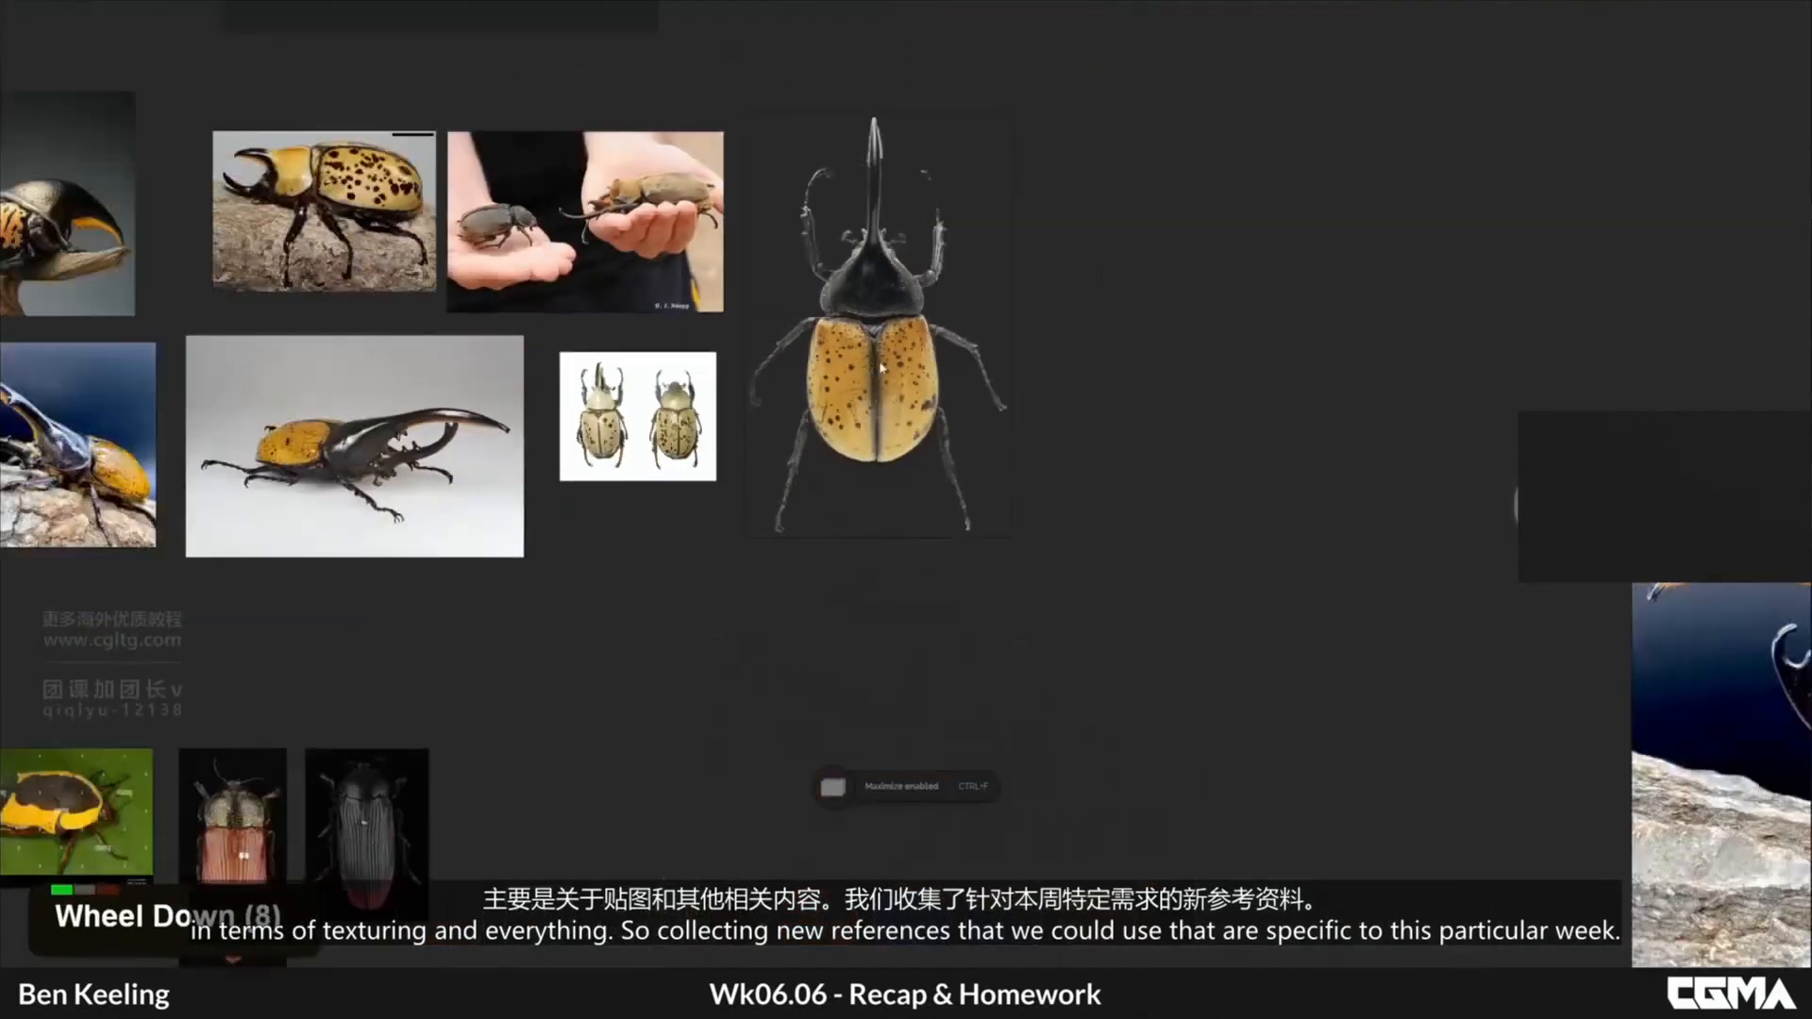
pyautogui.moveTo(1104, 617); pyautogui.dragTo(1018, 322, button='middle')
pyautogui.moveTo(855, 578); pyautogui.dragTo(845, 547, button='middle')
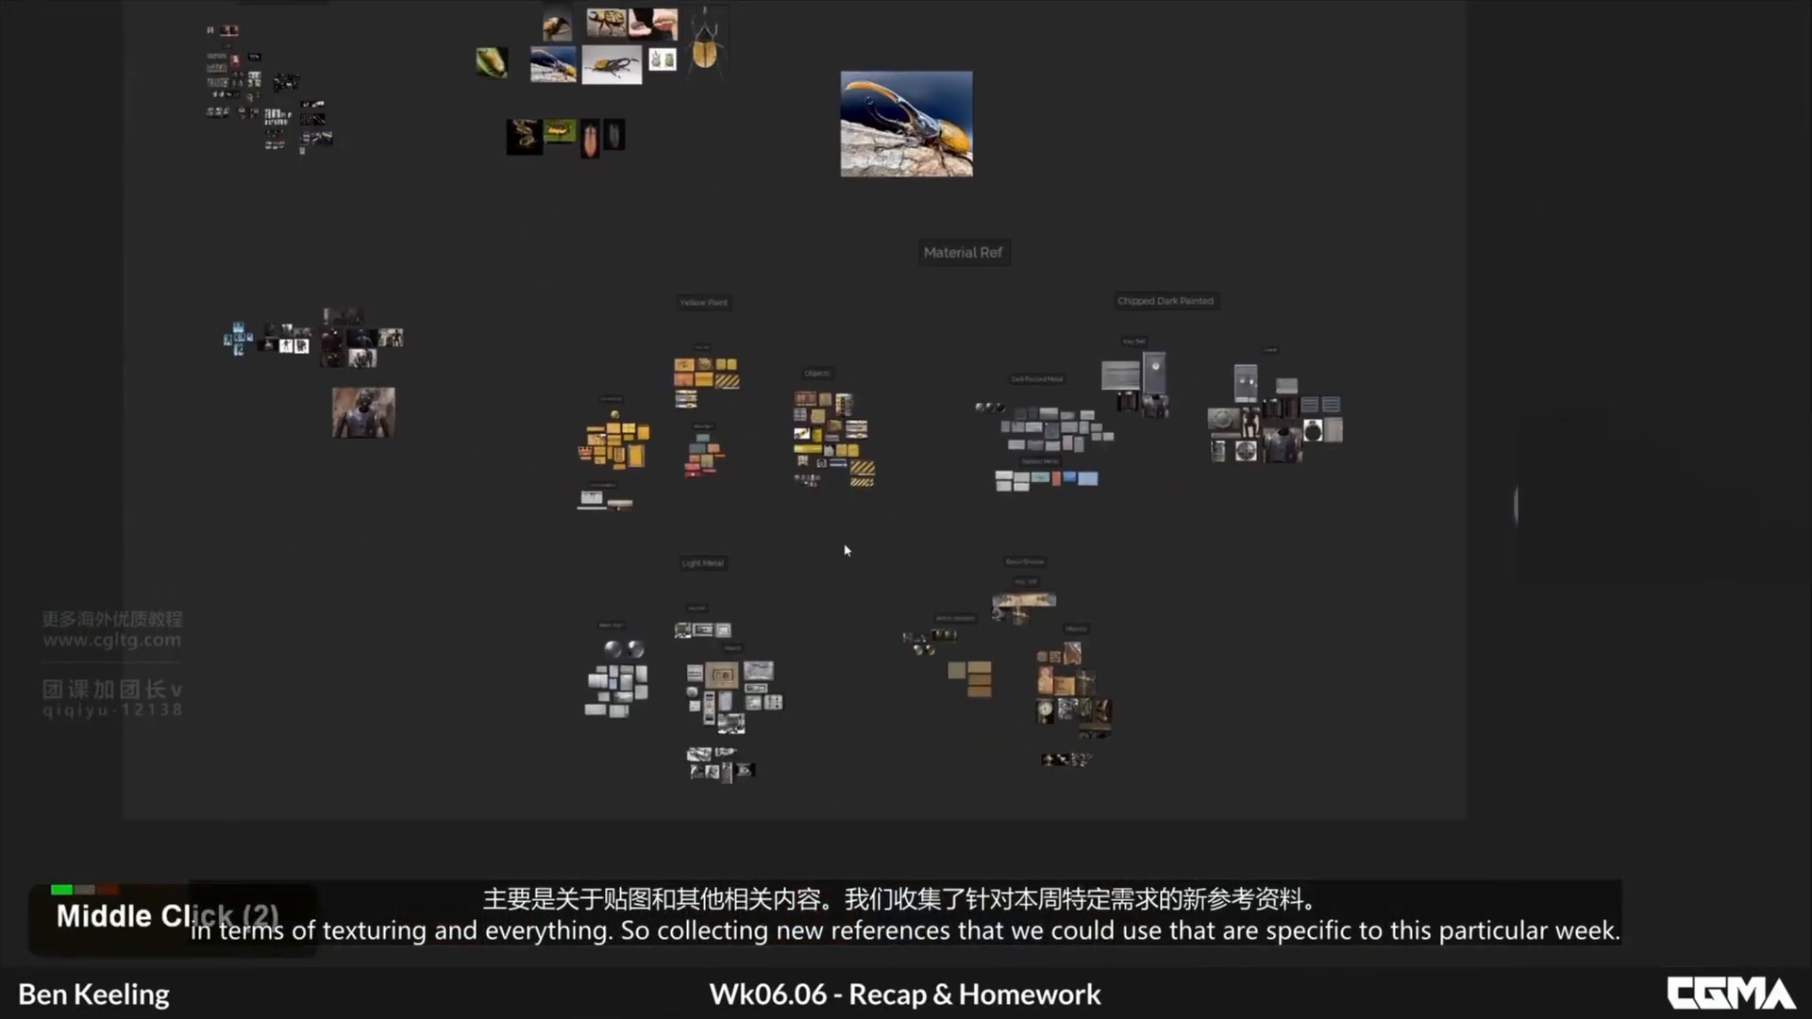
pyautogui.scroll(2, 840, 540)
pyautogui.scroll(-1, 978, 530)
pyautogui.moveTo(970, 490); pyautogui.dragTo(968, 540, button='middle')
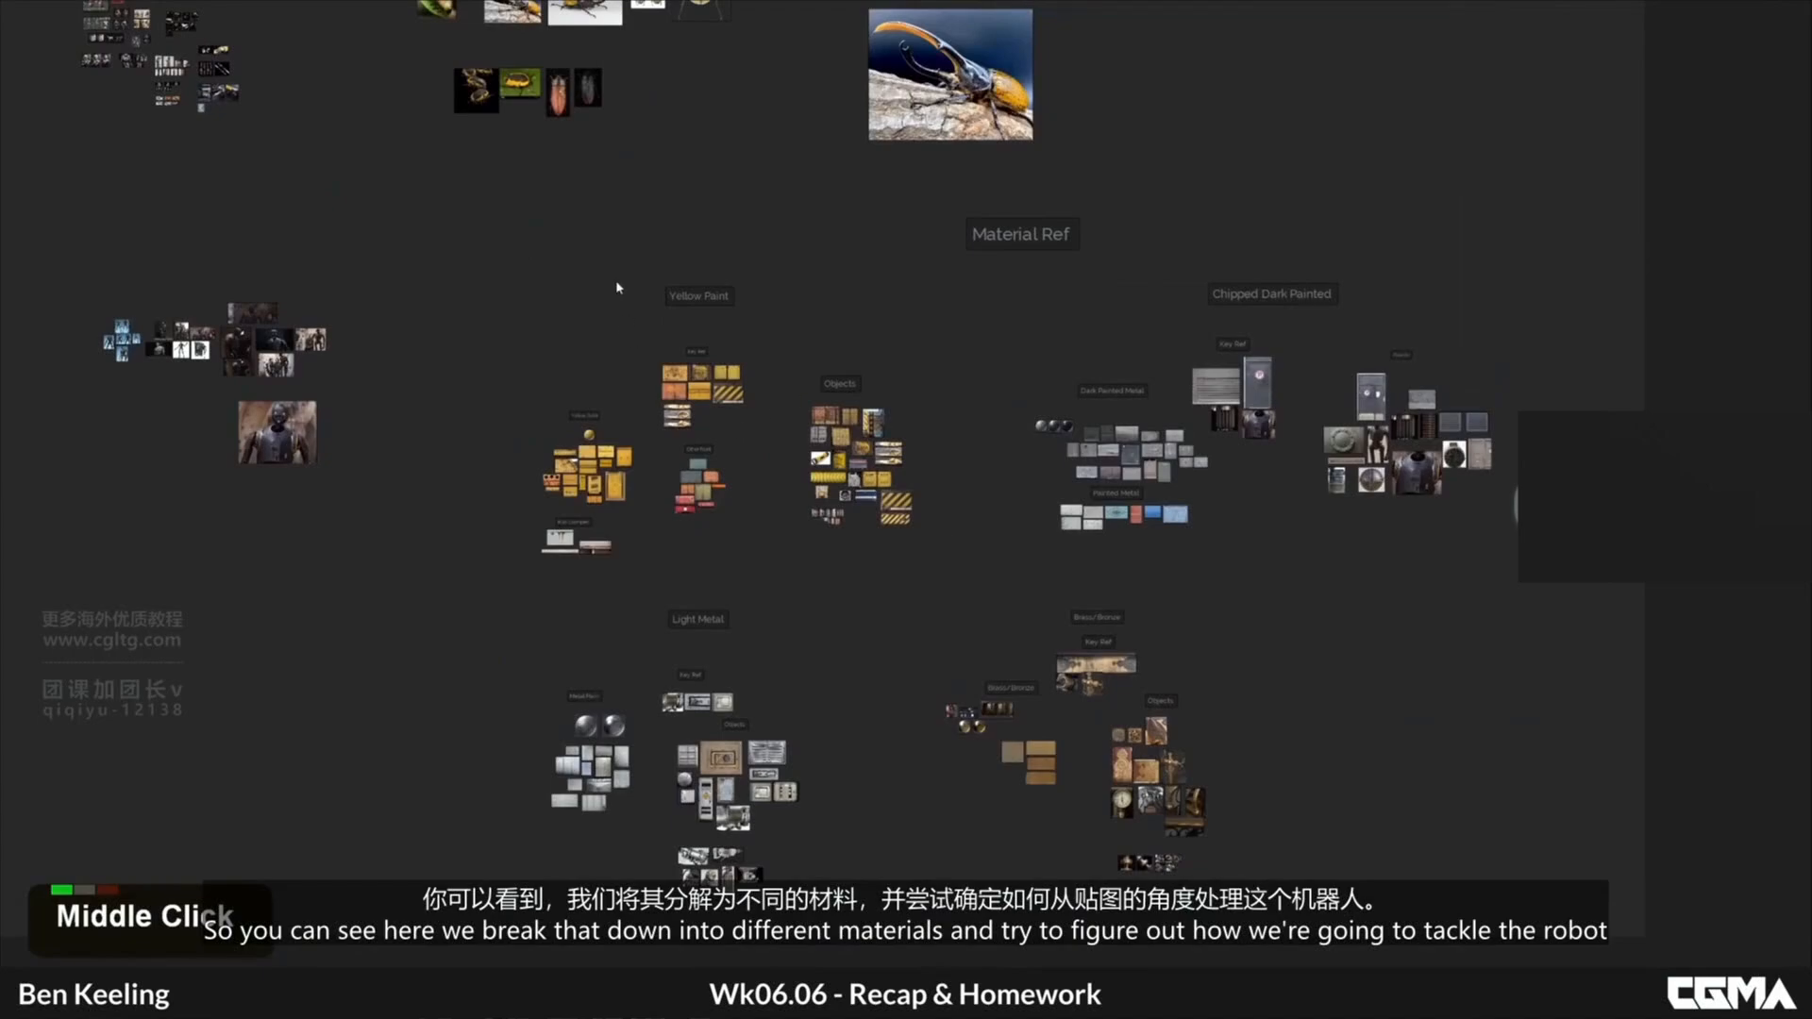
pyautogui.scroll(-3, 991, 426)
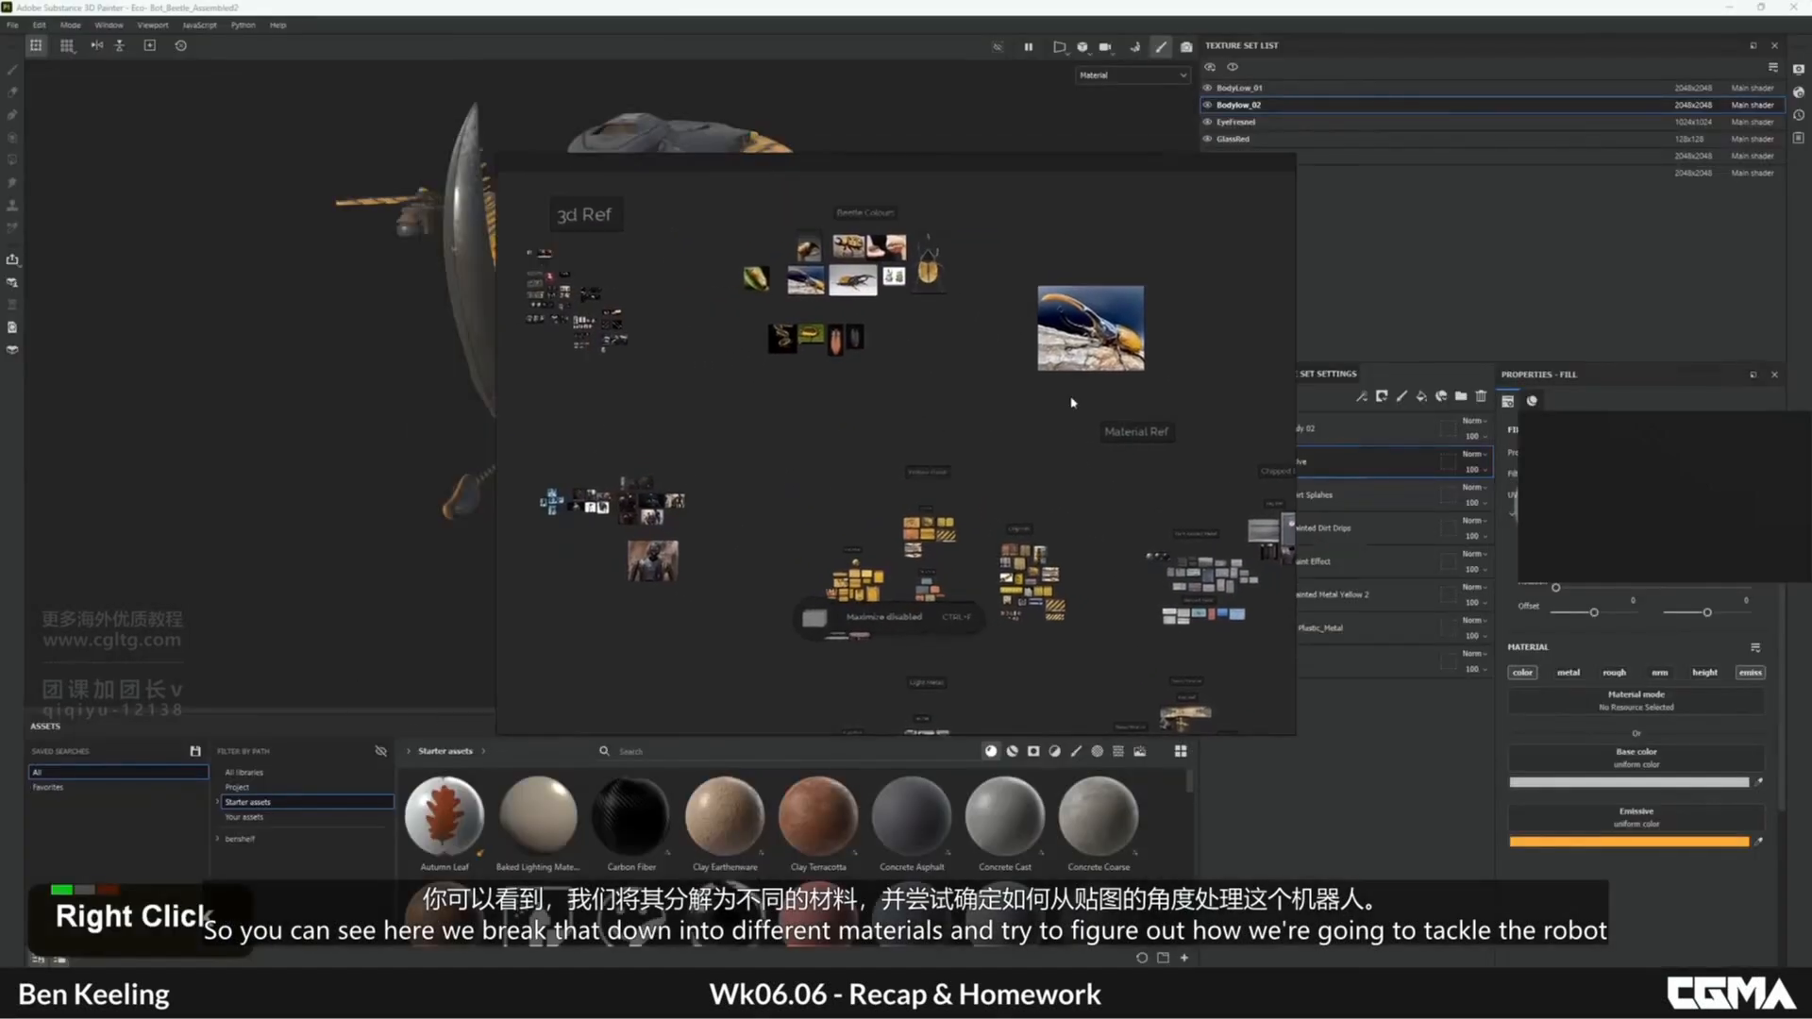
pyautogui.rightClick(612, 383)
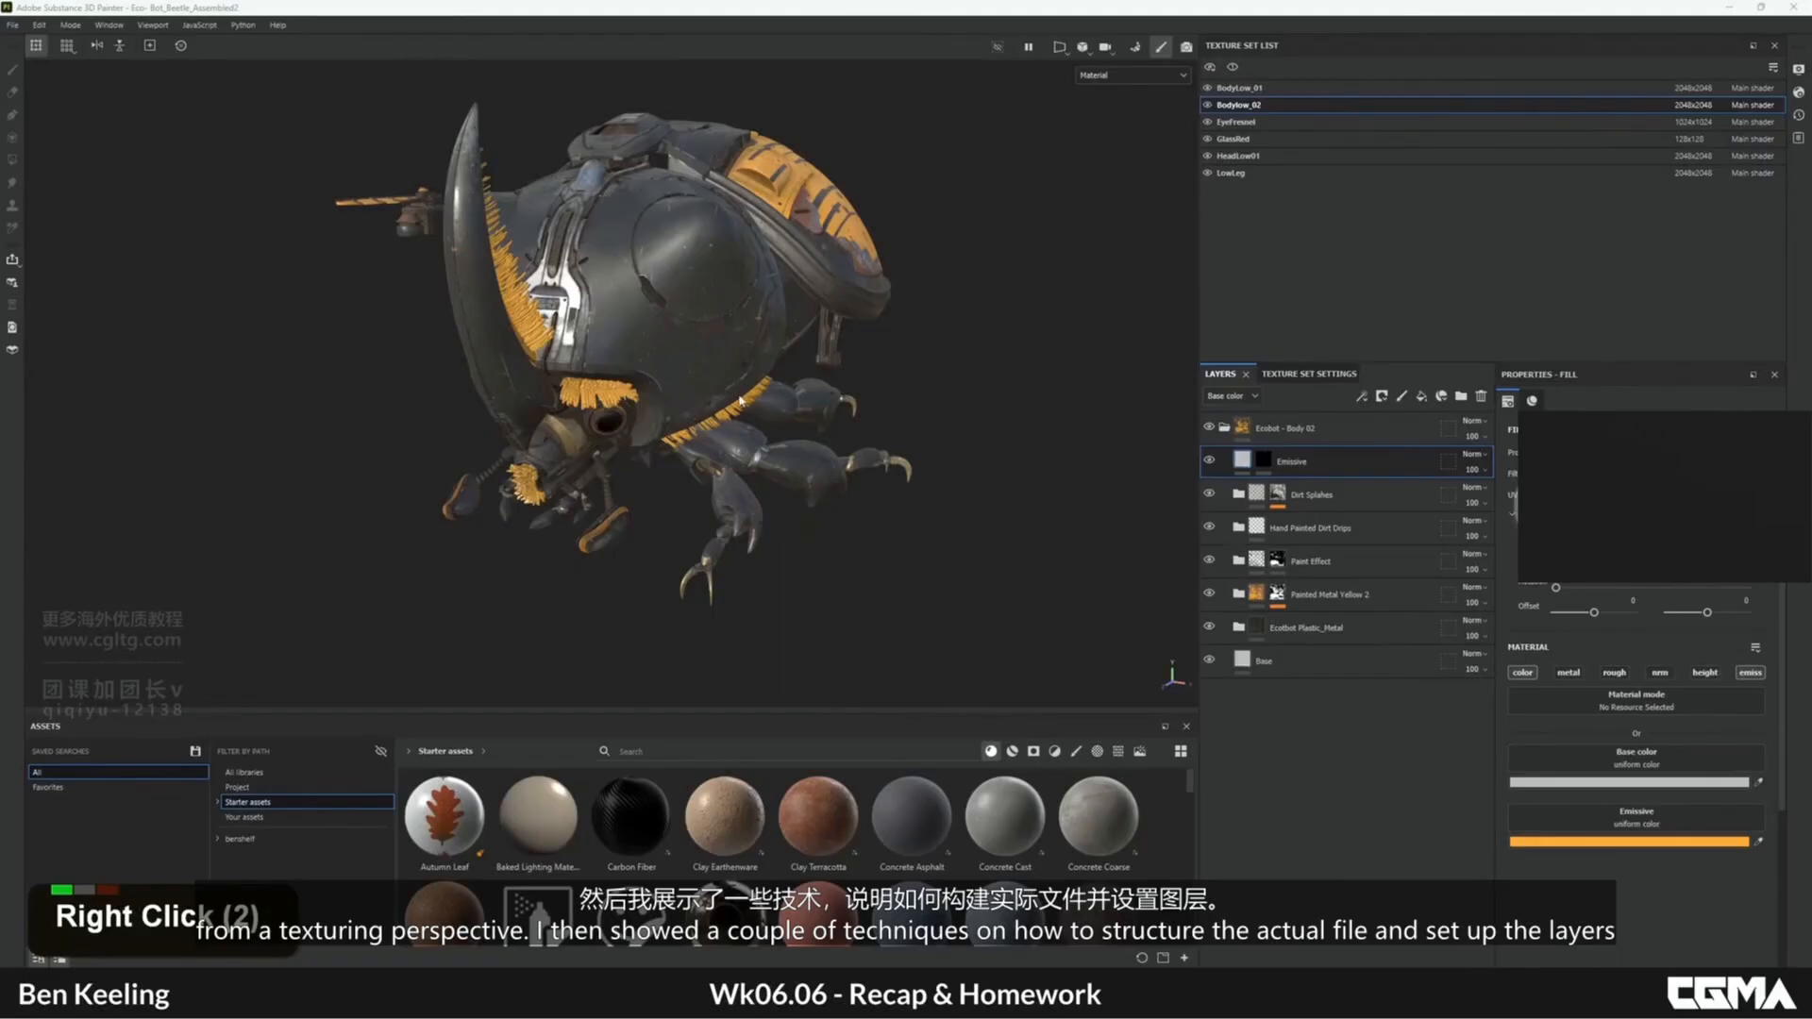
pyautogui.keyDown('alt'); pyautogui.moveTo(740, 401); pyautogui.dragTo(703, 368); pyautogui.keyUp('alt')
pyautogui.keyDown('alt'); pyautogui.moveTo(750, 424); pyautogui.dragTo(708, 407, button='middle'); pyautogui.keyUp('alt')
pyautogui.keyDown('alt'); pyautogui.moveTo(708, 410); pyautogui.dragTo(724, 403); pyautogui.keyUp('alt')
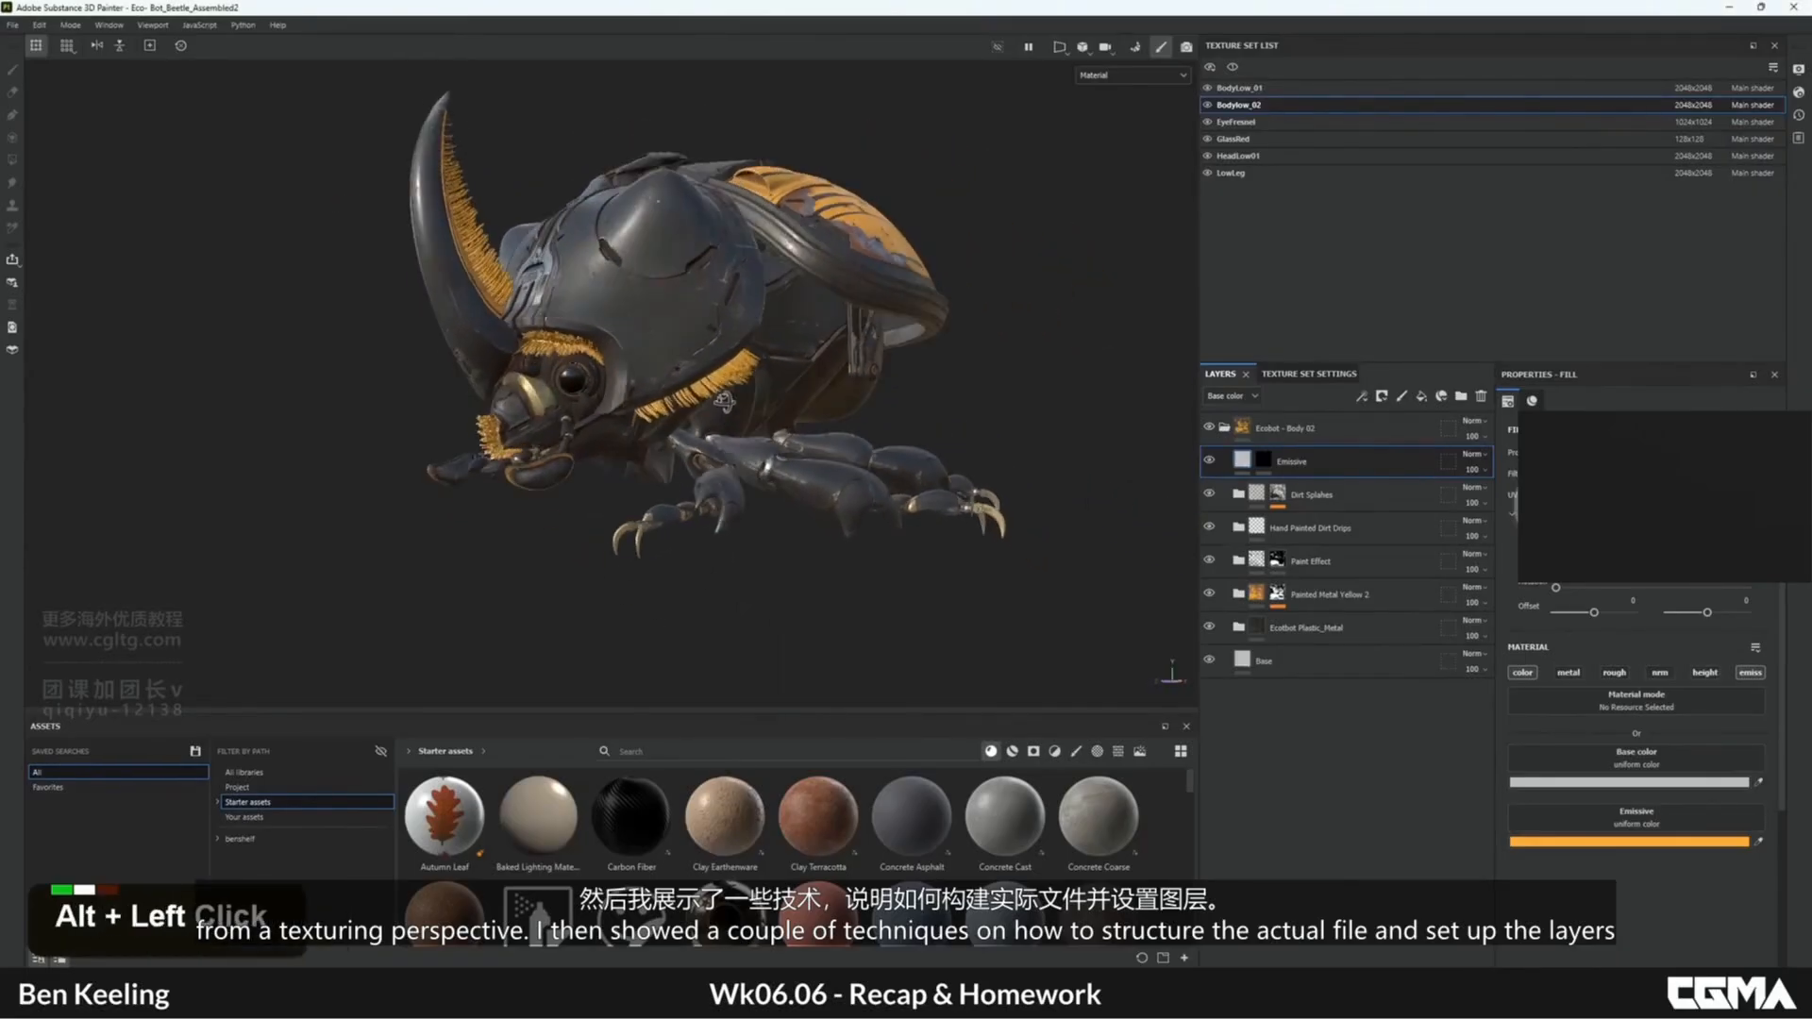
pyautogui.keyDown('alt'); pyautogui.moveTo(724, 402); pyautogui.dragTo(755, 528, button='right'); pyautogui.keyUp('alt')
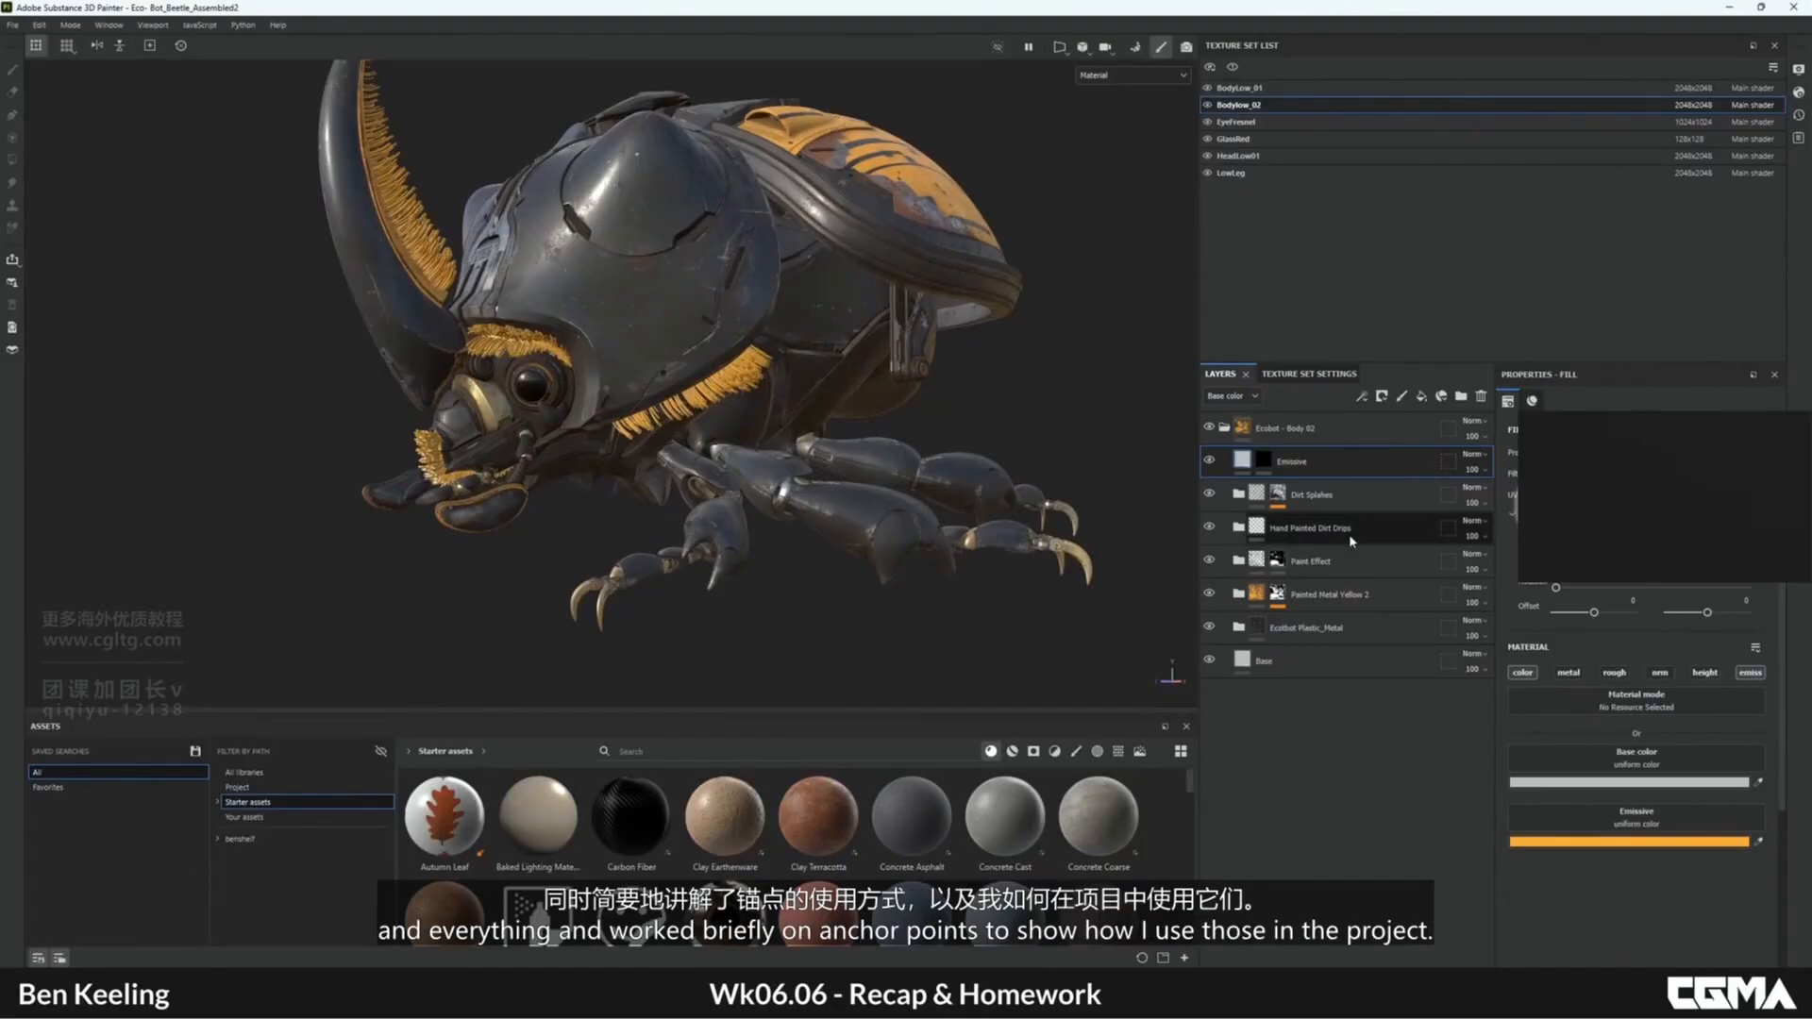
# - Examine the dark painted metal and bare metal on the beetle's head, horn and thorax from several angles
pyautogui.keyDown('alt'); pyautogui.moveTo(746, 355); pyautogui.dragTo(717, 357, button='middle'); pyautogui.keyUp('alt')
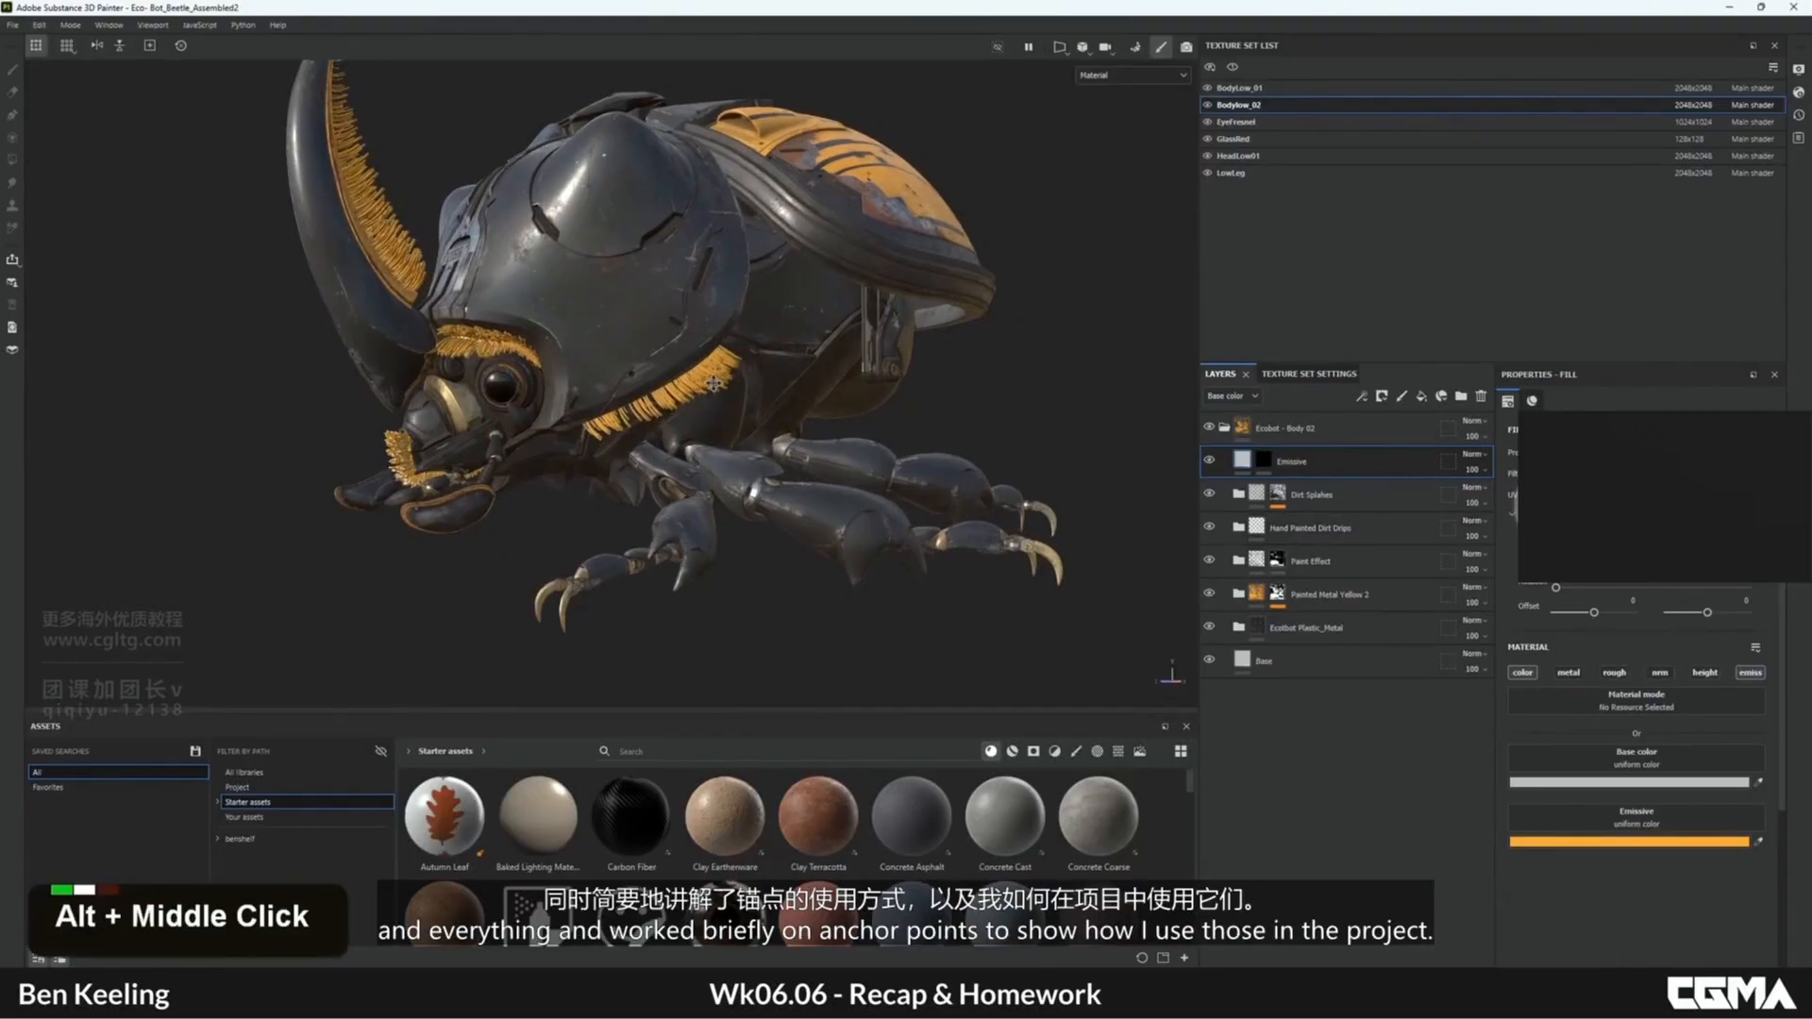
pyautogui.keyDown('alt'); pyautogui.moveTo(717, 356); pyautogui.dragTo(756, 426); pyautogui.keyUp('alt')
pyautogui.keyDown('alt'); pyautogui.moveTo(756, 426); pyautogui.dragTo(758, 428, button='middle'); pyautogui.keyUp('alt')
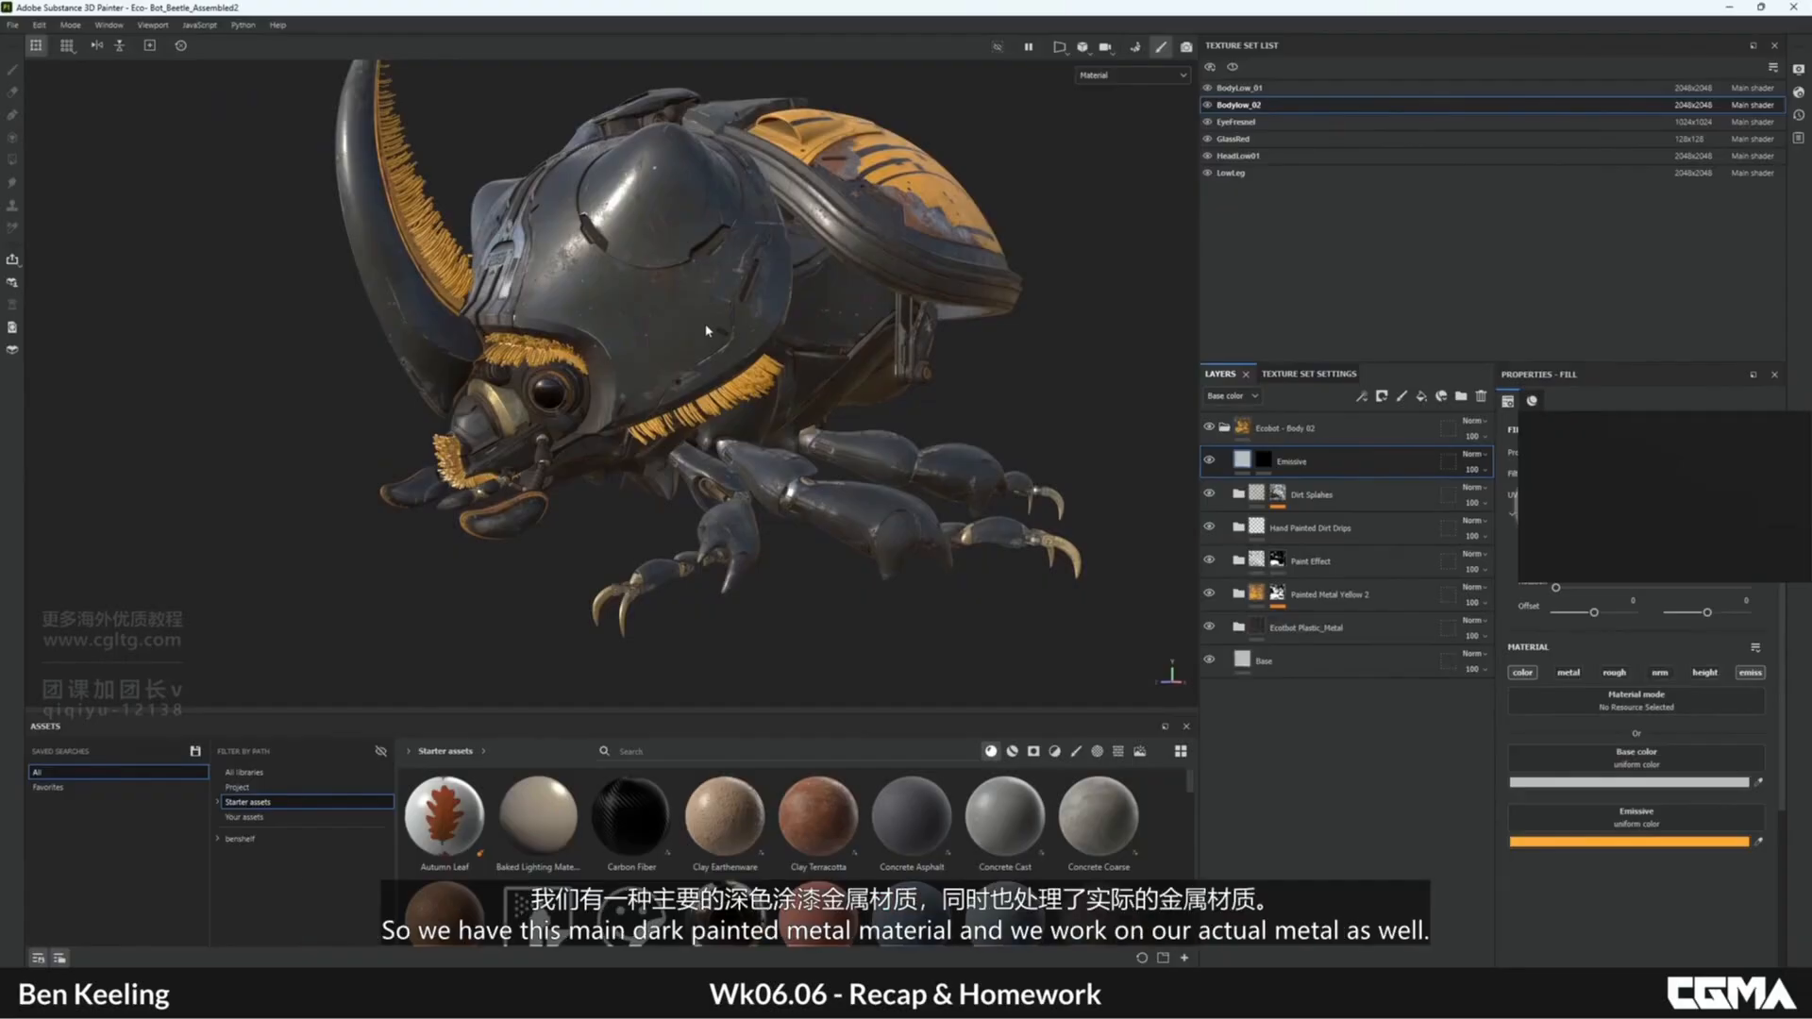
pyautogui.keyDown('alt'); pyautogui.moveTo(479, 285); pyautogui.dragTo(708, 431); pyautogui.keyUp('alt')
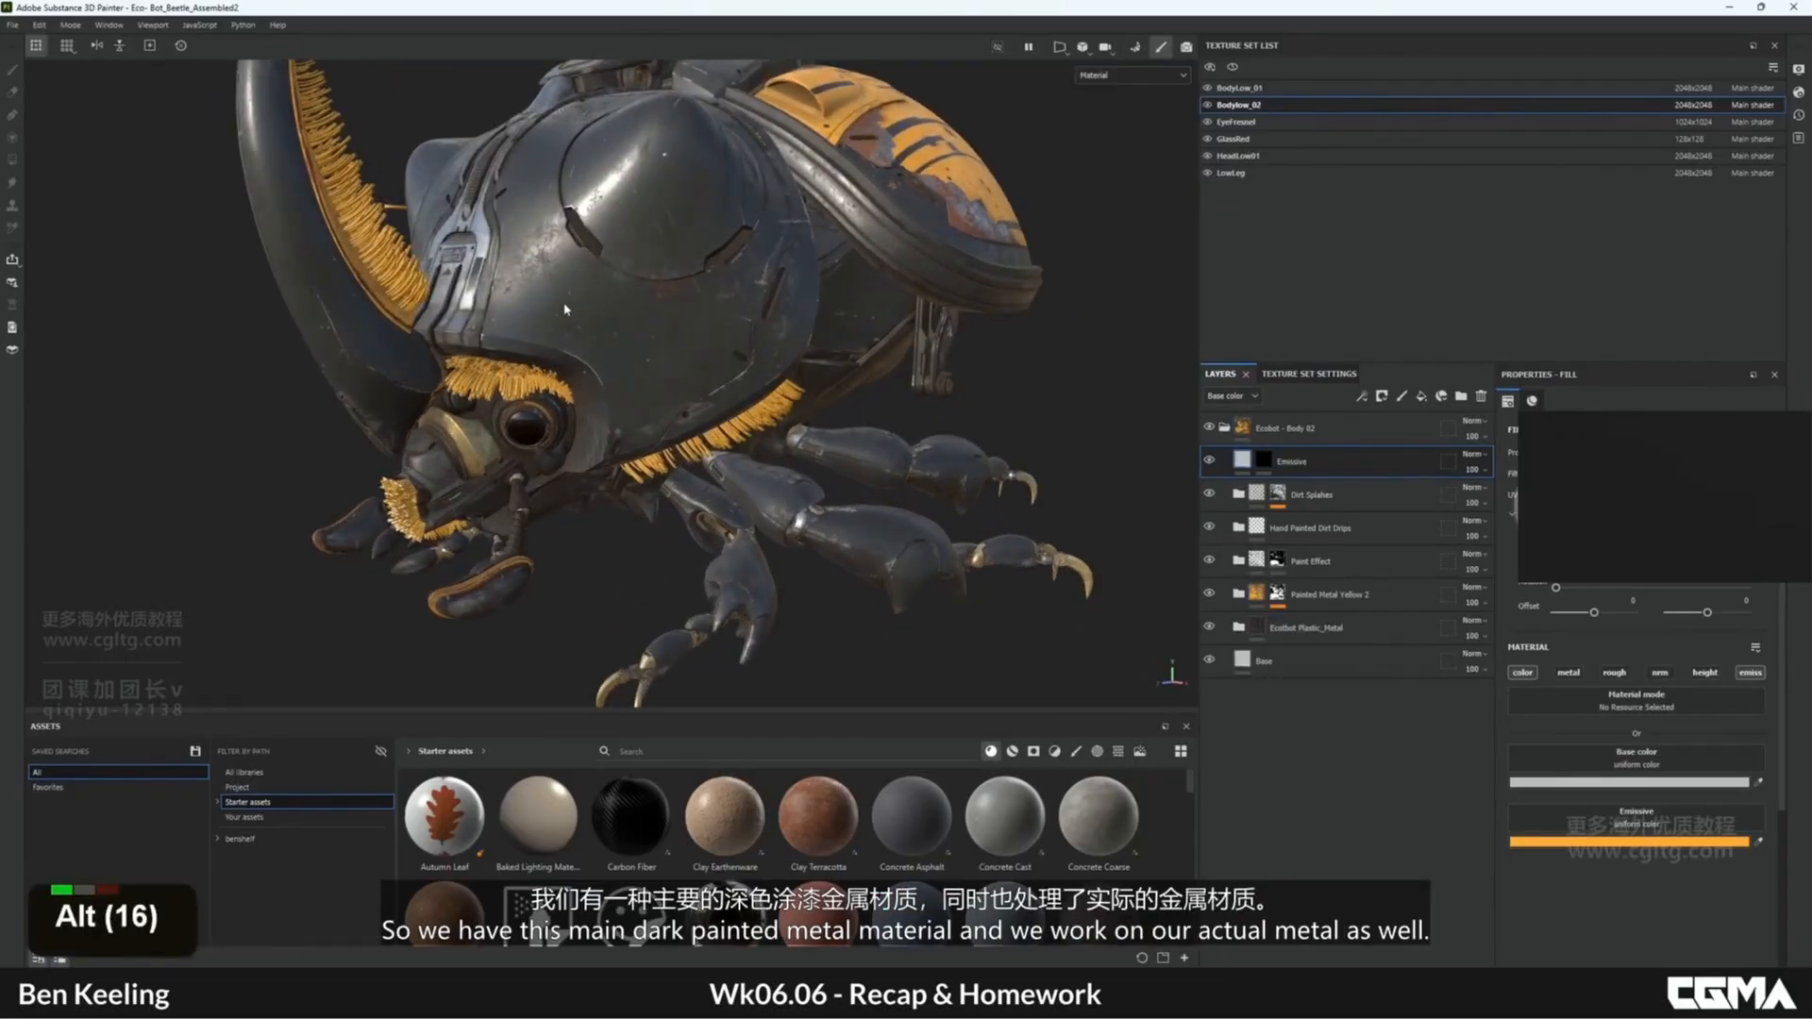
pyautogui.keyDown('alt'); pyautogui.moveTo(565, 310); pyautogui.dragTo(472, 255); pyautogui.keyUp('alt')
pyautogui.keyDown('alt'); pyautogui.moveTo(472, 255); pyautogui.dragTo(578, 274, button='middle'); pyautogui.keyUp('alt')
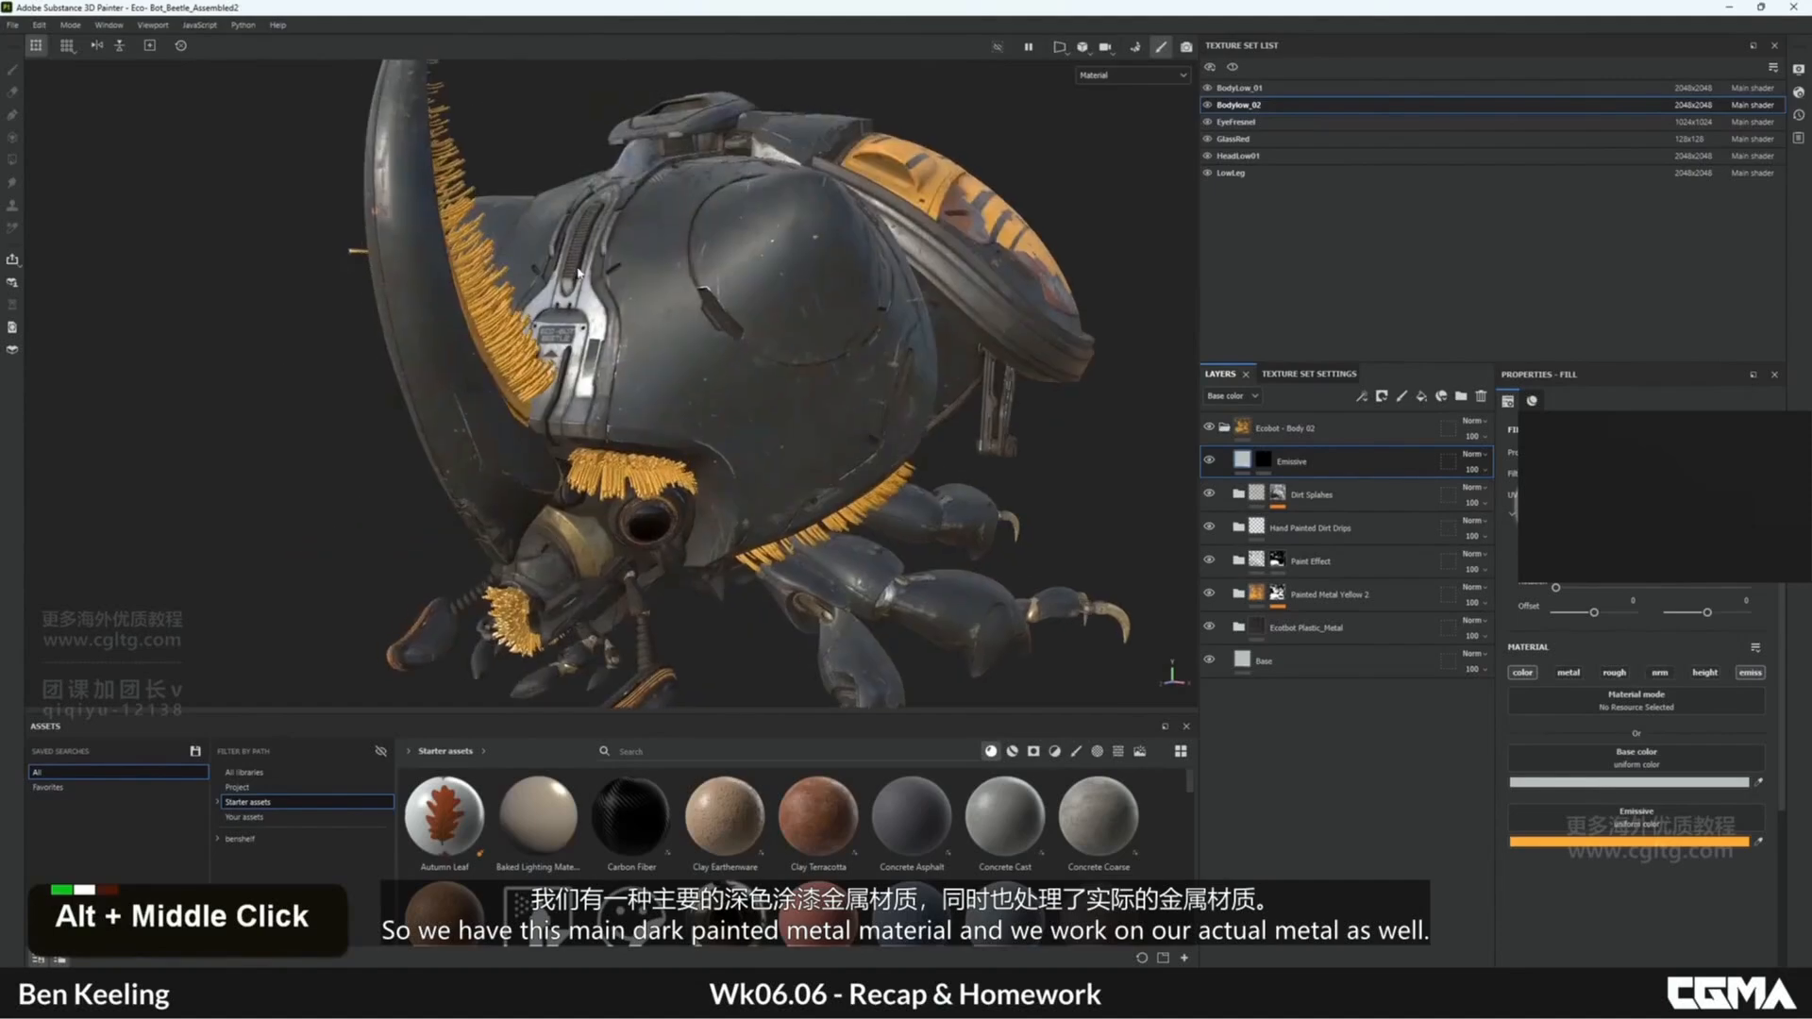
pyautogui.keyDown('alt'); pyautogui.moveTo(732, 395); pyautogui.dragTo(710, 325); pyautogui.keyUp('alt')
pyautogui.keyDown('alt'); pyautogui.moveTo(710, 325); pyautogui.dragTo(739, 417, button='middle'); pyautogui.keyUp('alt')
pyautogui.keyDown('alt'); pyautogui.moveTo(739, 416); pyautogui.dragTo(668, 316, button='right'); pyautogui.keyUp('alt')
pyautogui.keyDown('alt'); pyautogui.moveTo(698, 443); pyautogui.dragTo(761, 435); pyautogui.keyUp('alt')
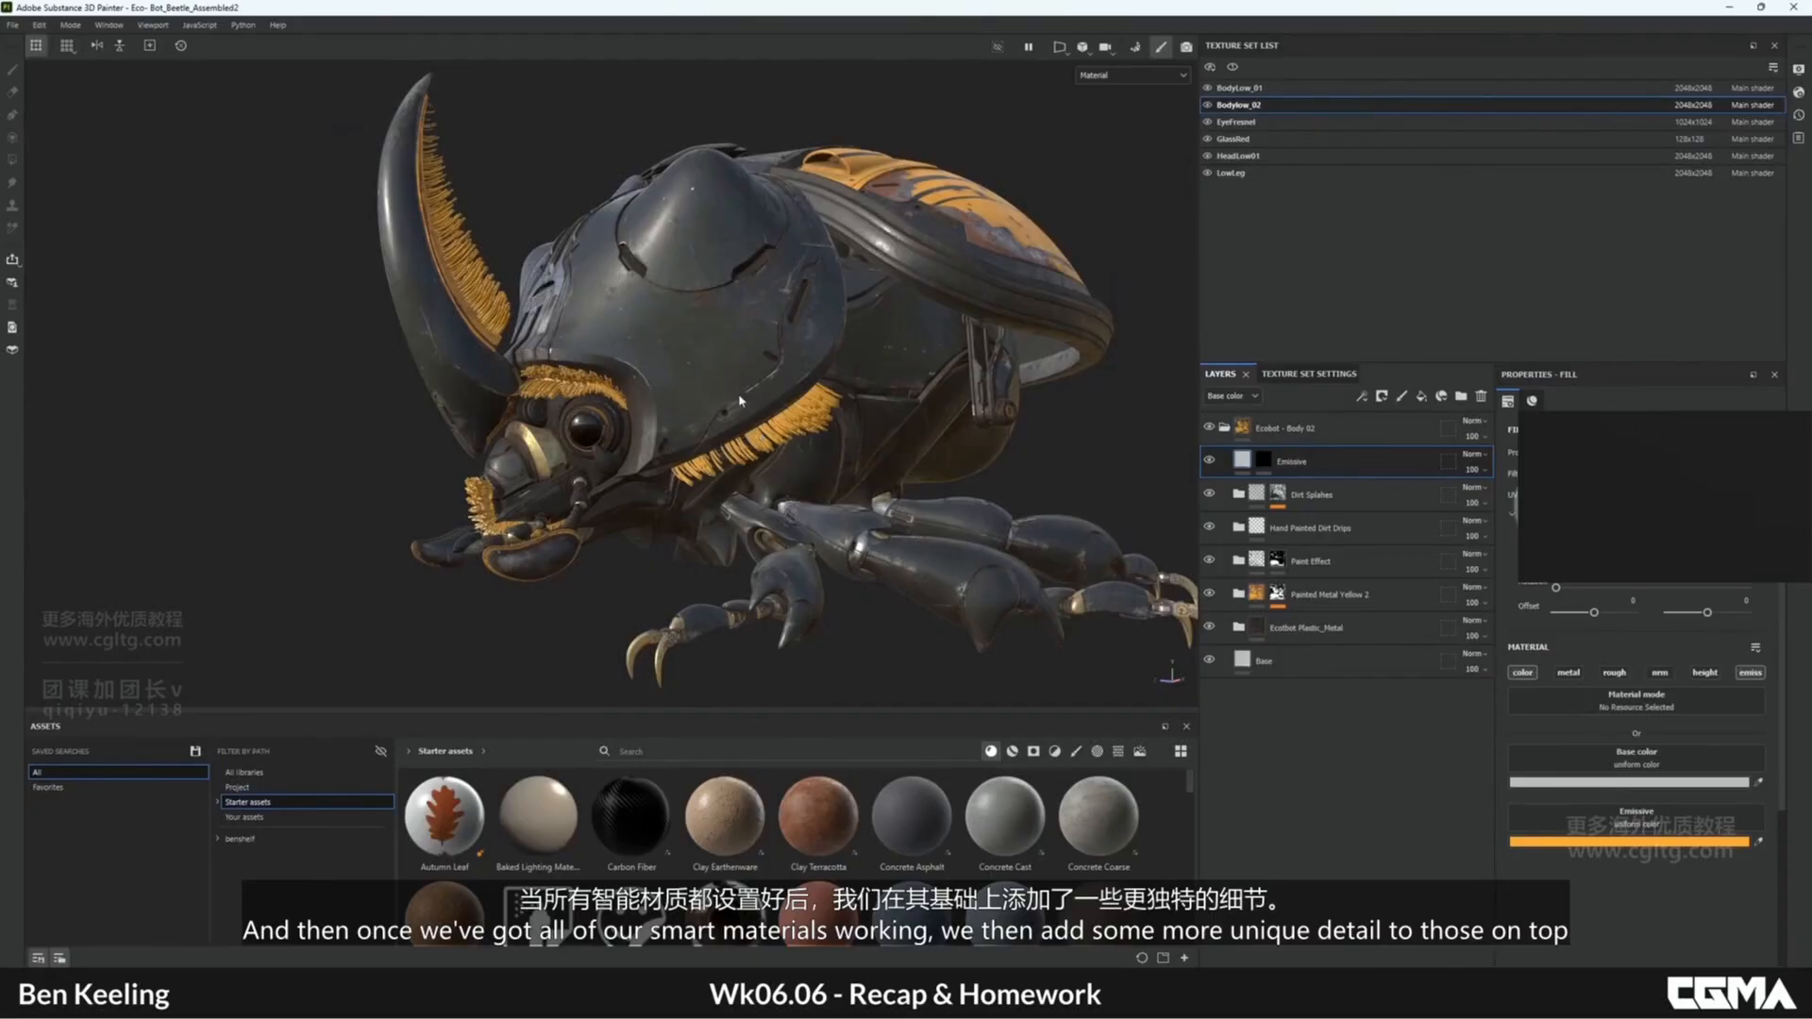
# - Examine how the smart materials are assigned across the beetle's thorax, wing cases and legs
pyautogui.keyDown('alt'); pyautogui.moveTo(823, 448); pyautogui.dragTo(790, 413, button='middle'); pyautogui.keyUp('alt')
pyautogui.keyDown('alt'); pyautogui.moveTo(791, 413); pyautogui.dragTo(830, 515); pyautogui.keyUp('alt')
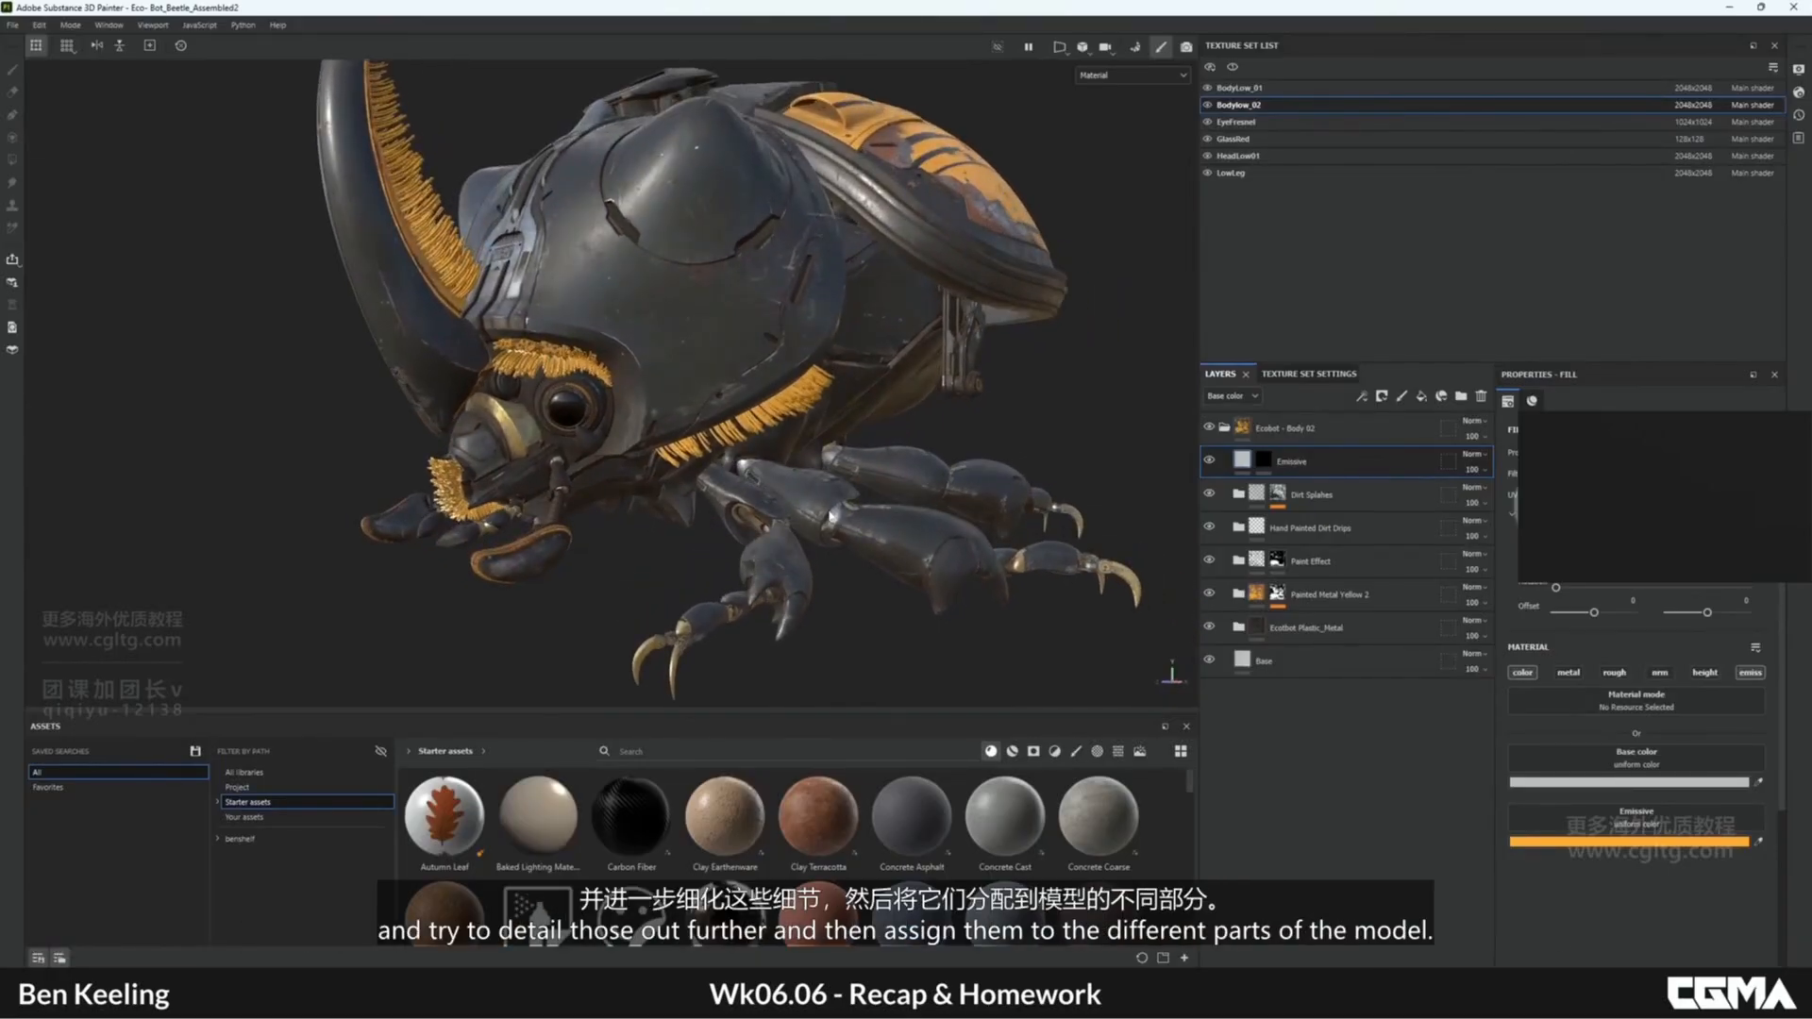
pyautogui.keyDown('alt'); pyautogui.moveTo(818, 346); pyautogui.dragTo(958, 272); pyautogui.keyUp('alt')
pyautogui.keyDown('alt'); pyautogui.moveTo(871, 286); pyautogui.dragTo(855, 316, button='right'); pyautogui.keyUp('alt')
pyautogui.keyDown('alt'); pyautogui.moveTo(892, 325); pyautogui.dragTo(886, 409); pyautogui.keyUp('alt')
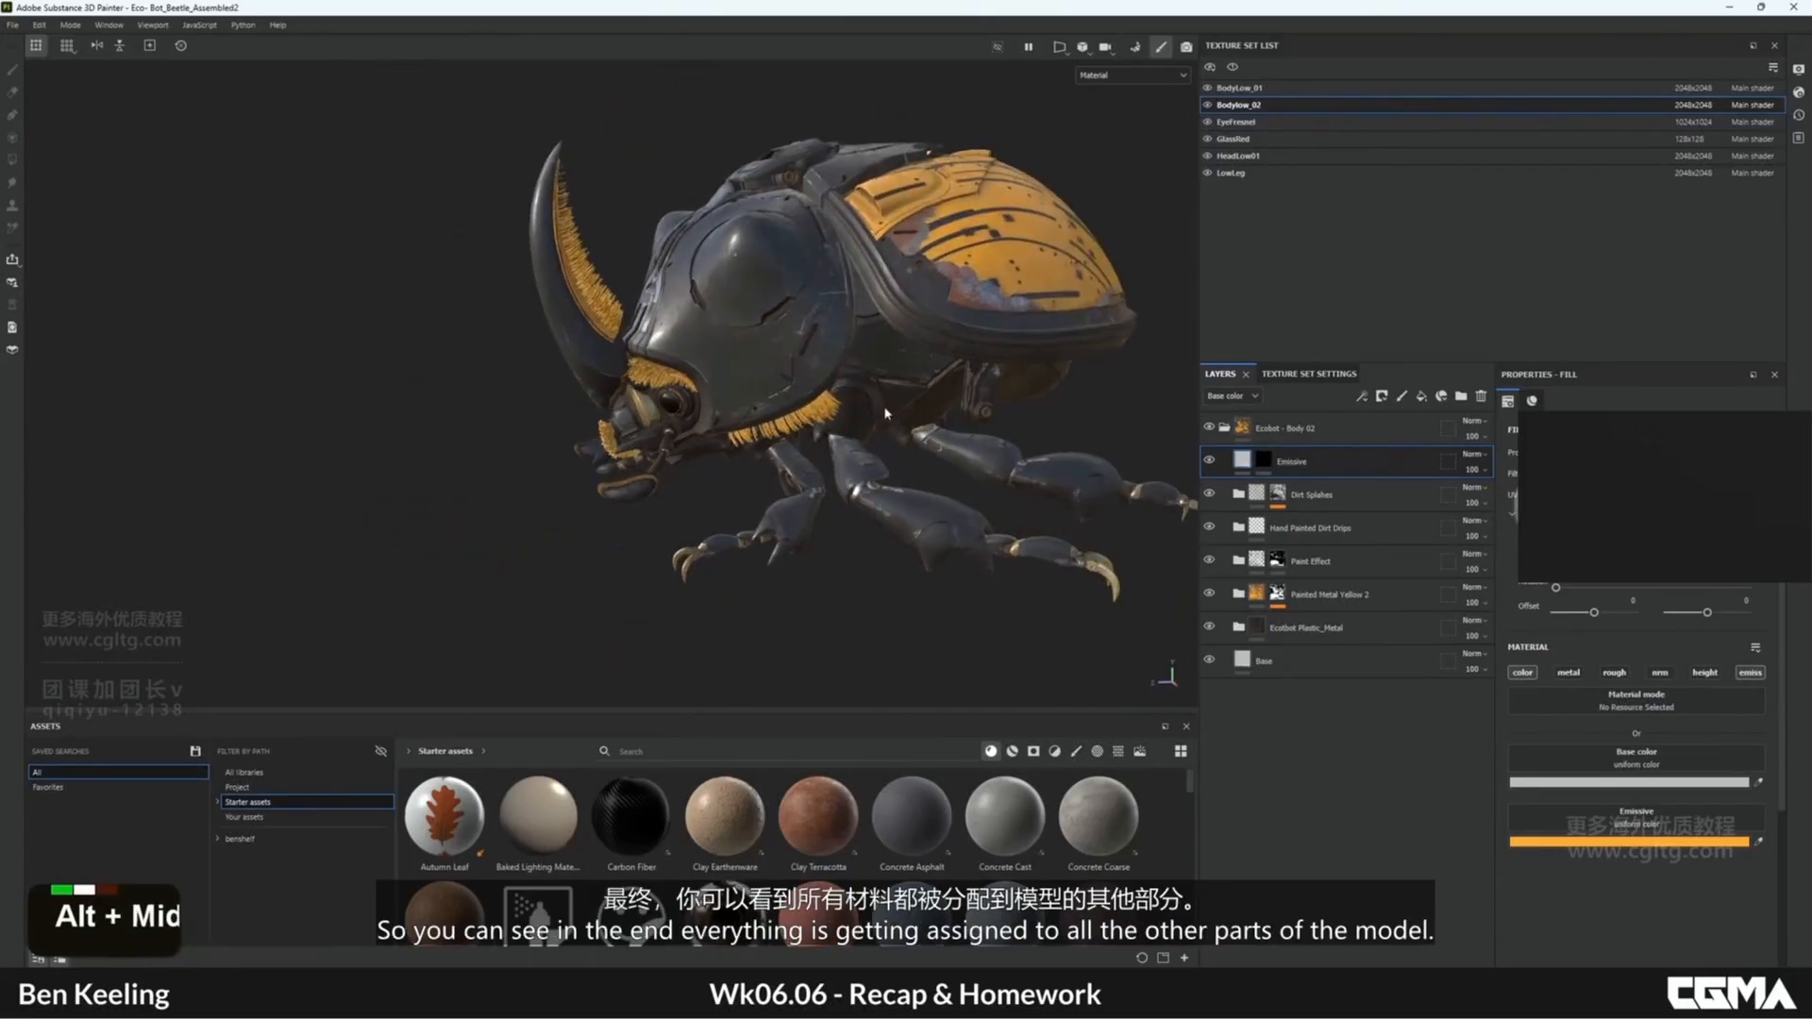
pyautogui.keyDown('alt'); pyautogui.moveTo(887, 408); pyautogui.dragTo(722, 401, button='middle'); pyautogui.keyUp('alt')
pyautogui.keyDown('alt'); pyautogui.moveTo(722, 401); pyautogui.dragTo(688, 319); pyautogui.keyUp('alt')
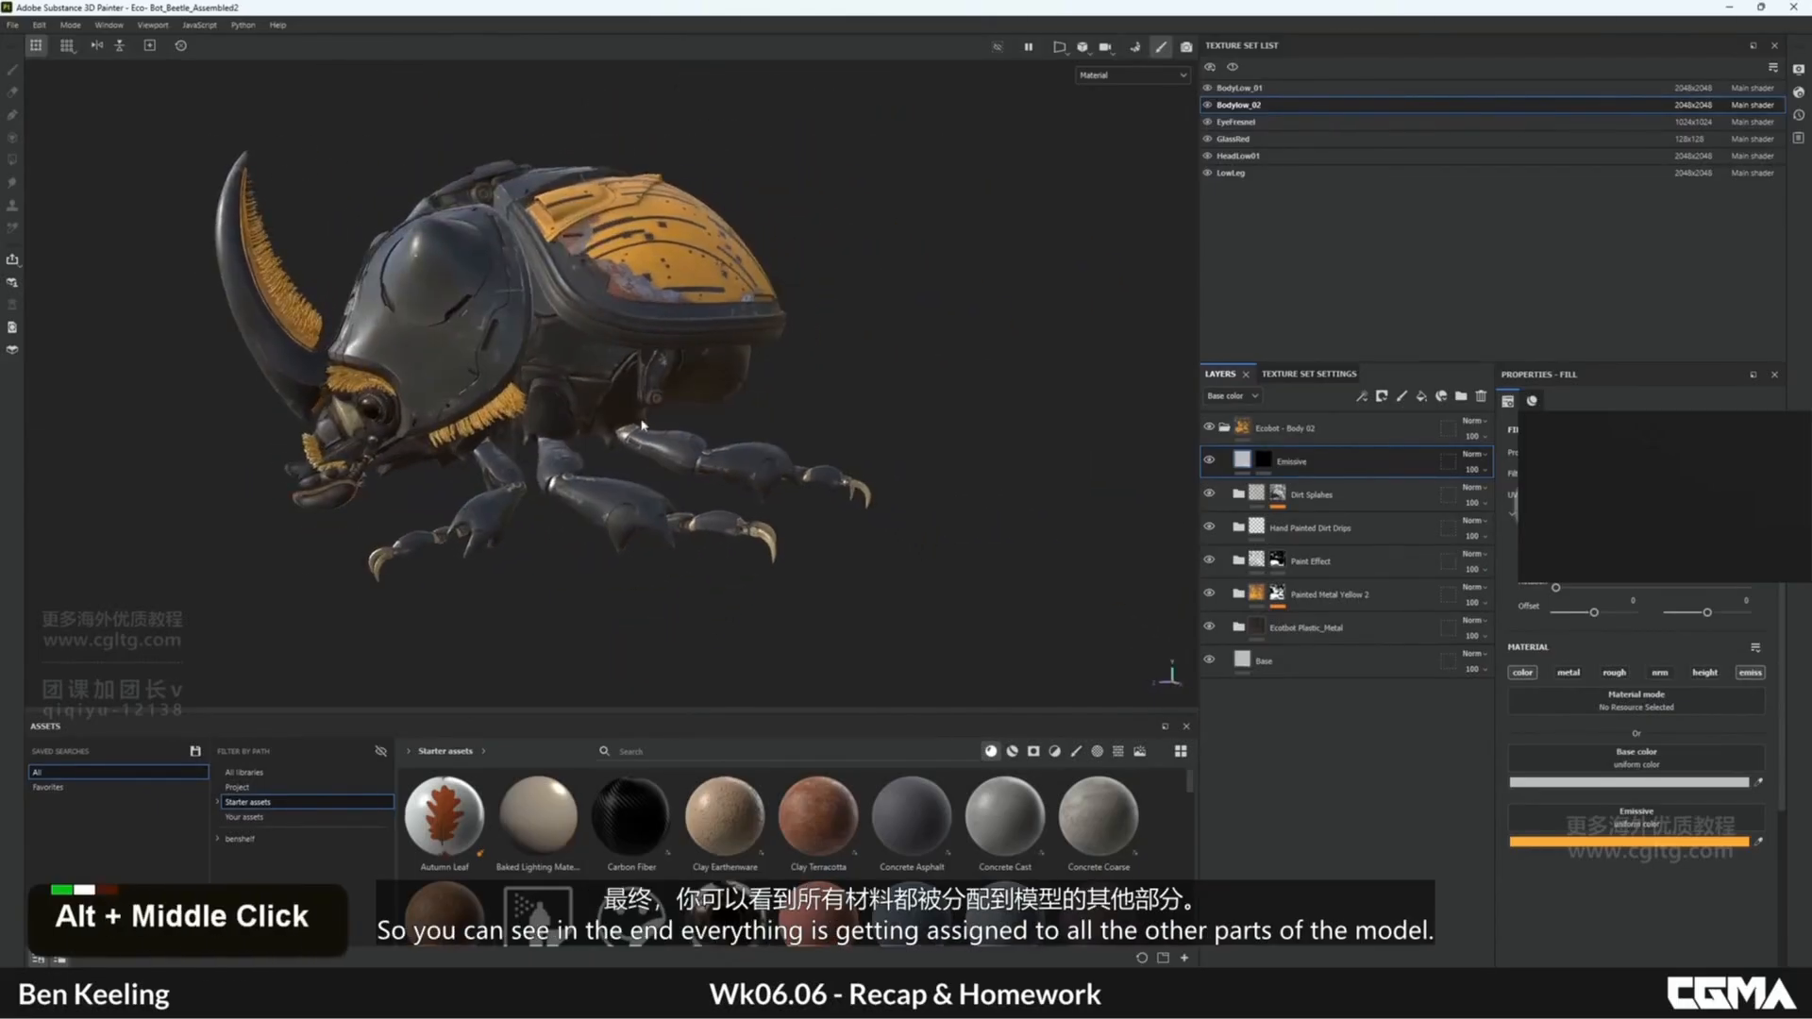
pyautogui.keyDown('alt'); pyautogui.moveTo(687, 319); pyautogui.dragTo(887, 289, button='middle'); pyautogui.keyUp('alt')
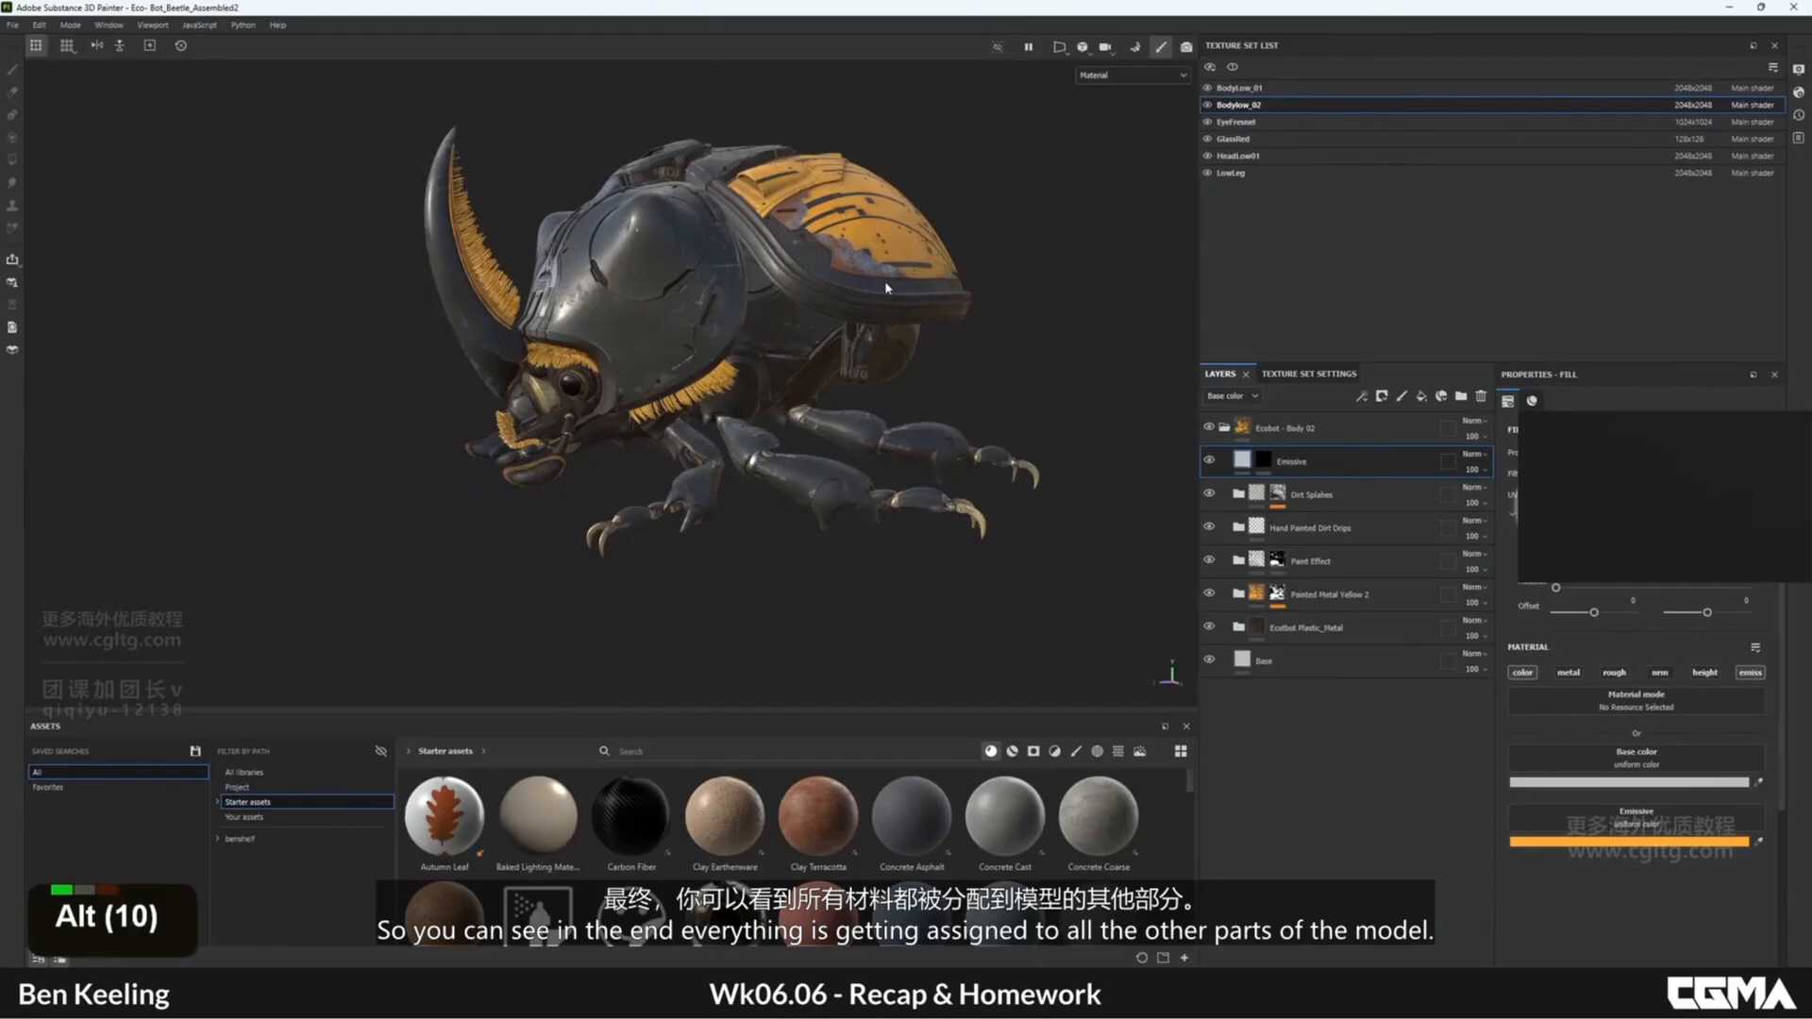
pyautogui.keyDown('alt'); pyautogui.moveTo(879, 287); pyautogui.dragTo(854, 370); pyautogui.keyUp('alt')
# - Cycle through the channel and mesh map views, and display the ID map on the whole beetle
pyautogui.press('c')
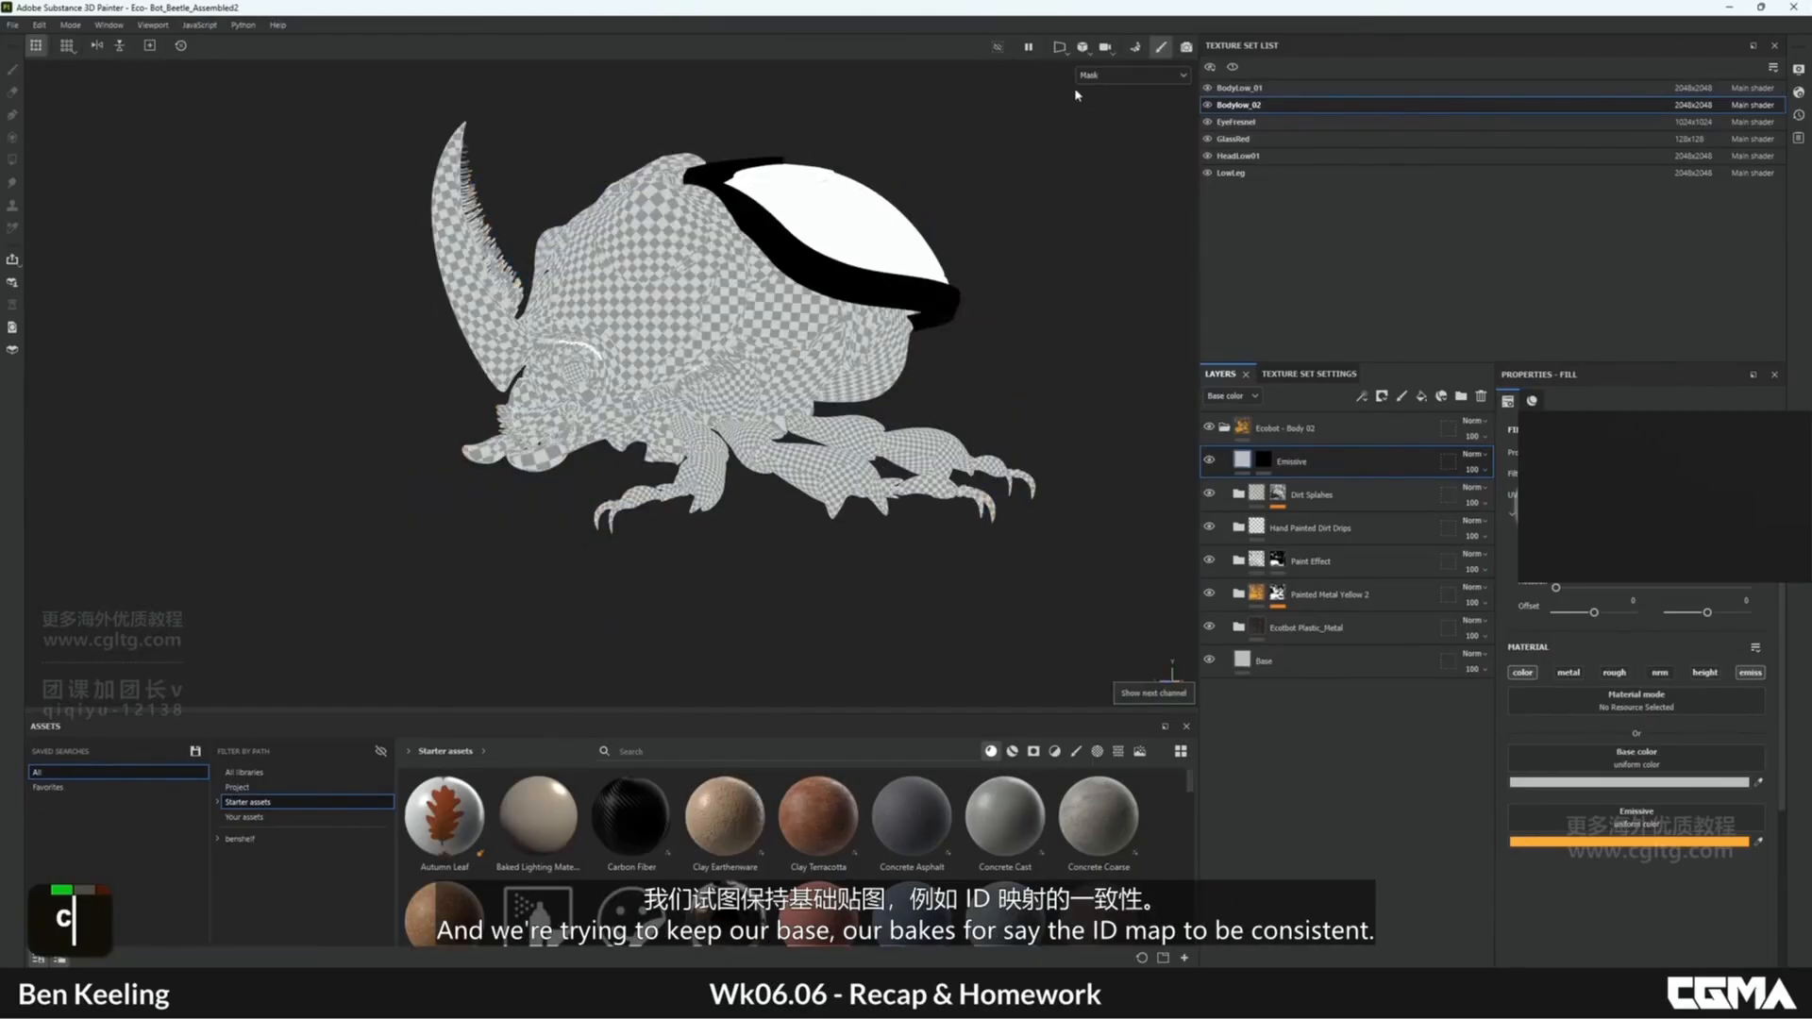
pyautogui.press('b')
pyautogui.press('b')
pyautogui.click(1125, 76)
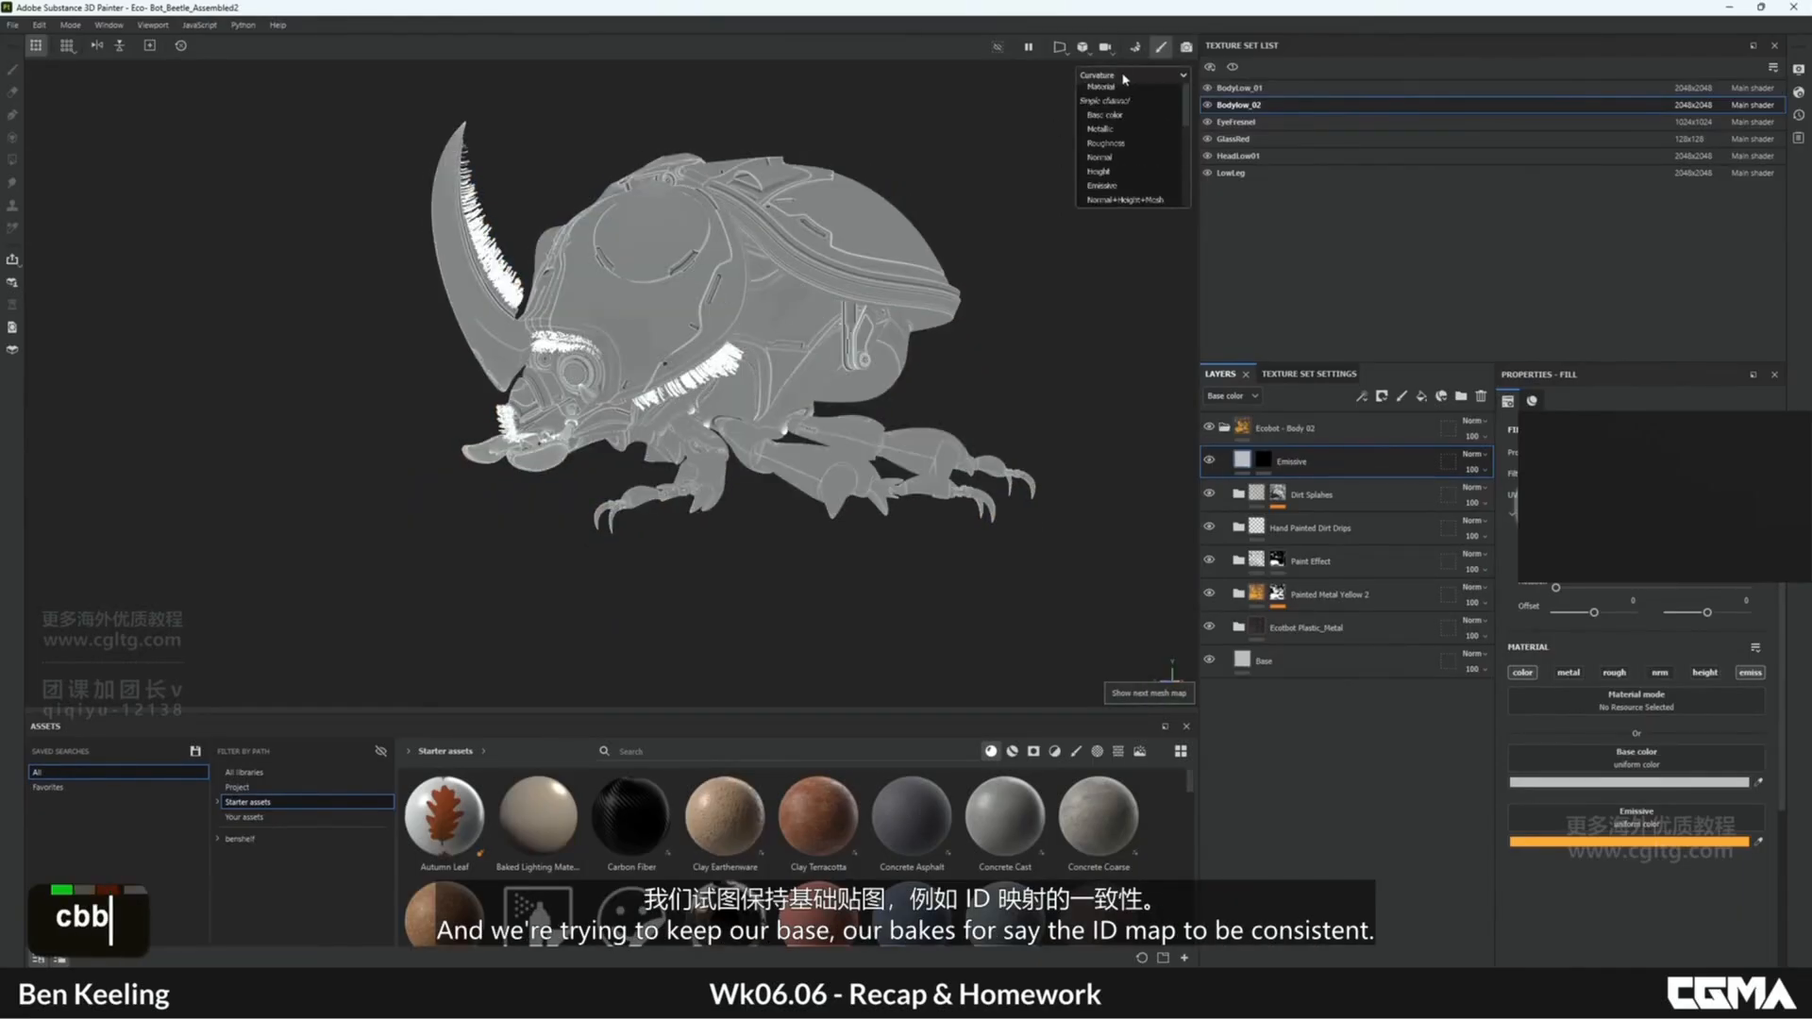
pyautogui.click(1095, 194)
pyautogui.keyDown('alt'); pyautogui.click(639, 370); pyautogui.keyUp('alt')
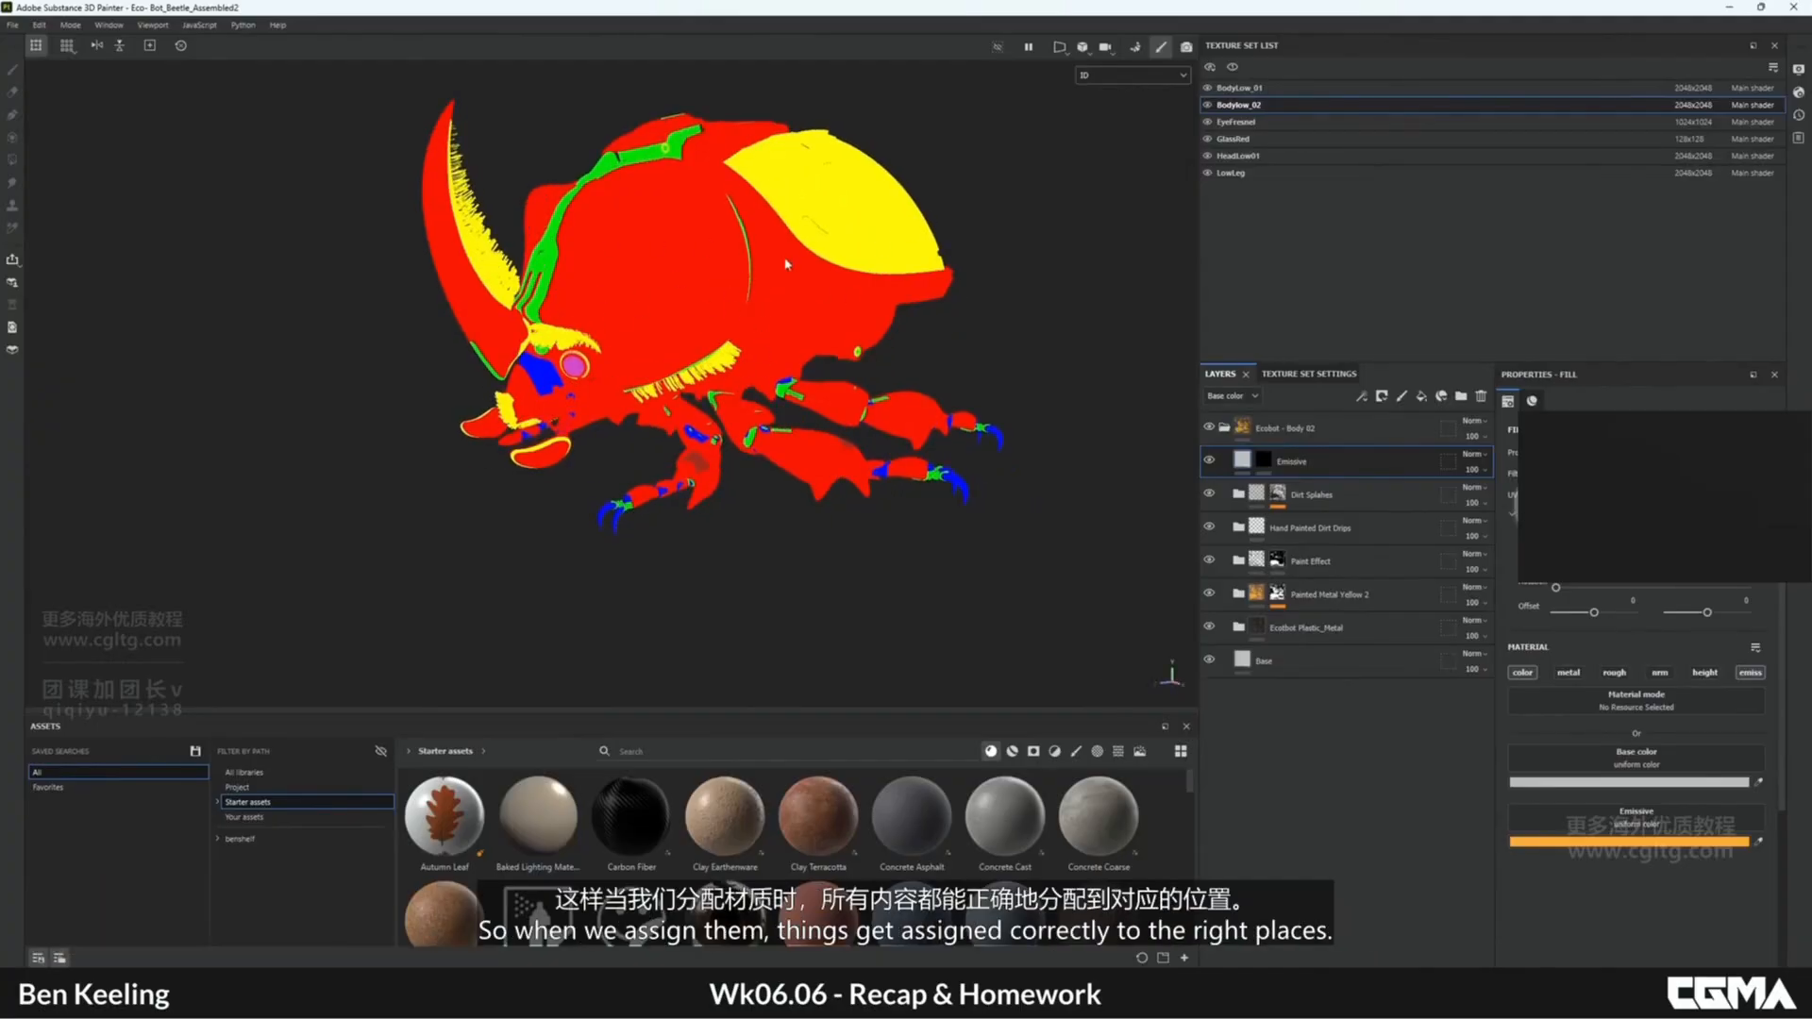
# - Return to the material view and examine the hand-painted wear on the beetle's thorax, wing cases and legs
pyautogui.press('m')
pyautogui.keyDown('alt'); pyautogui.moveTo(703, 330); pyautogui.dragTo(717, 326); pyautogui.keyUp('alt')
pyautogui.keyDown('alt'); pyautogui.moveTo(718, 326); pyautogui.dragTo(789, 288, button='middle'); pyautogui.keyUp('alt')
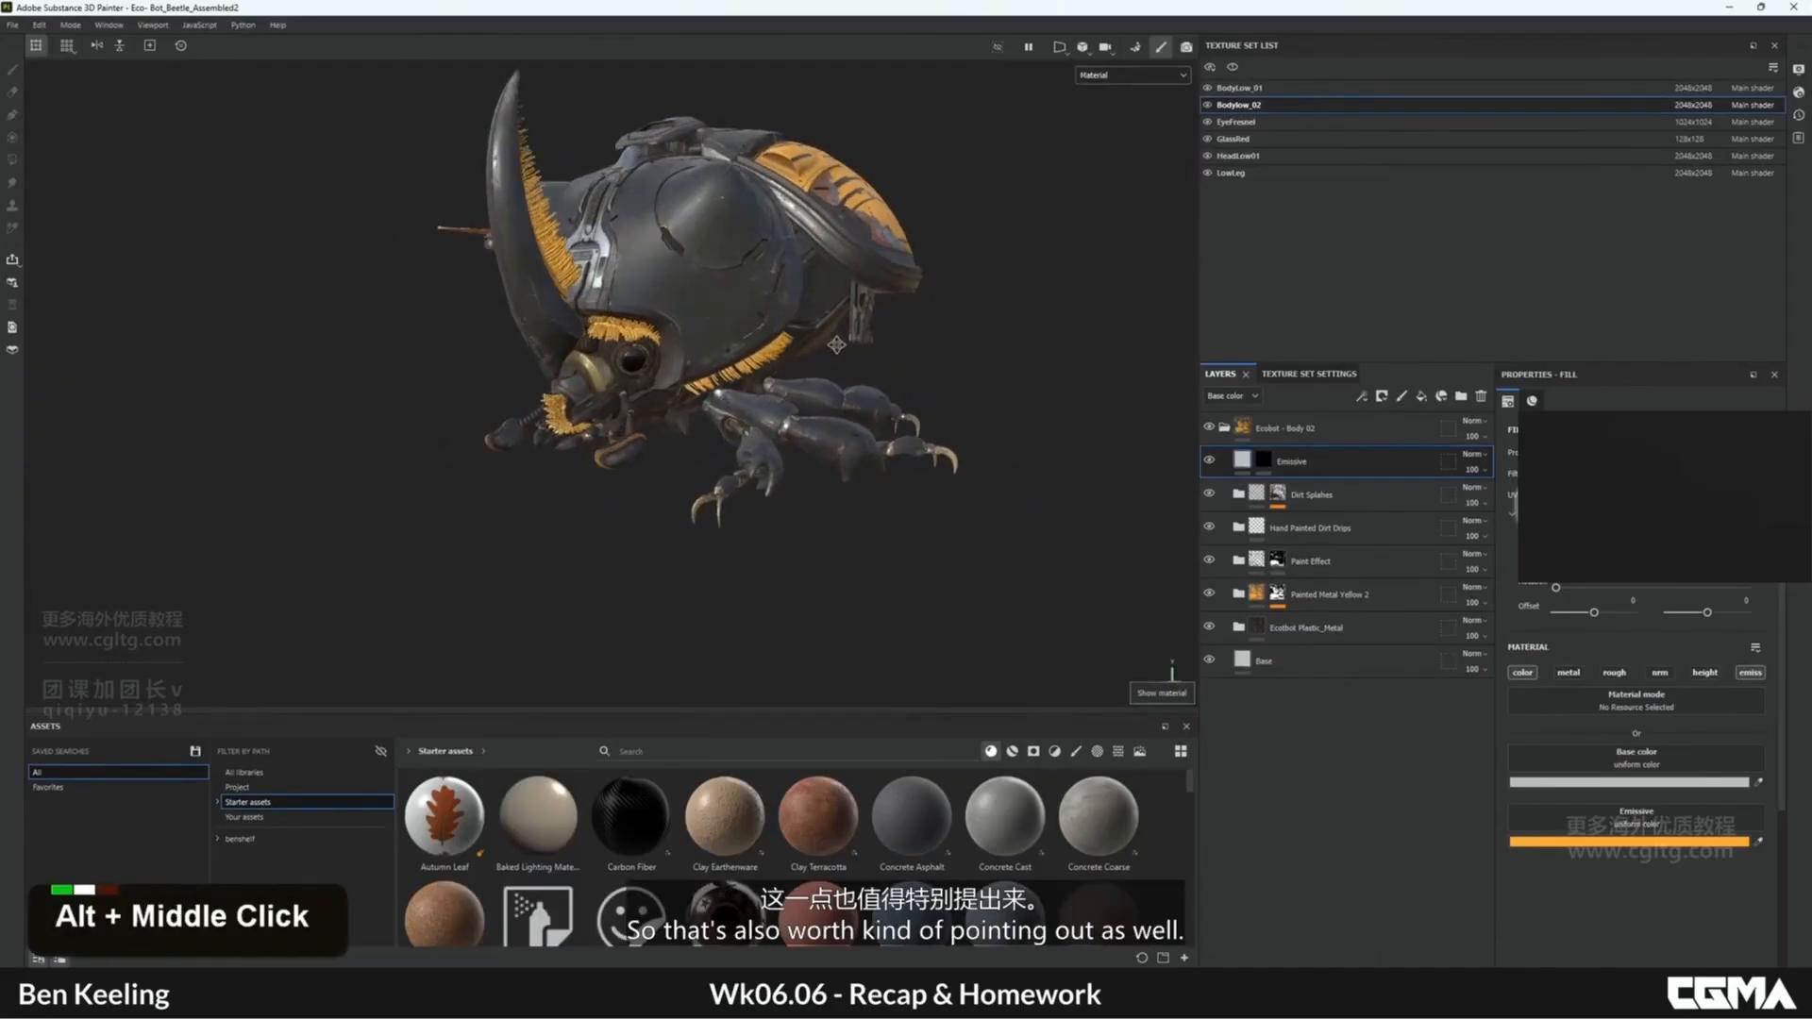
pyautogui.keyDown('alt'); pyautogui.moveTo(788, 288); pyautogui.dragTo(794, 325, button='right'); pyautogui.keyUp('alt')
pyautogui.keyDown('alt'); pyautogui.moveTo(794, 325); pyautogui.dragTo(717, 312); pyautogui.keyUp('alt')
pyautogui.keyDown('alt'); pyautogui.moveTo(717, 311); pyautogui.dragTo(759, 347, button='right'); pyautogui.keyUp('alt')
pyautogui.keyDown('alt'); pyautogui.moveTo(759, 347); pyautogui.dragTo(737, 342); pyautogui.keyUp('alt')
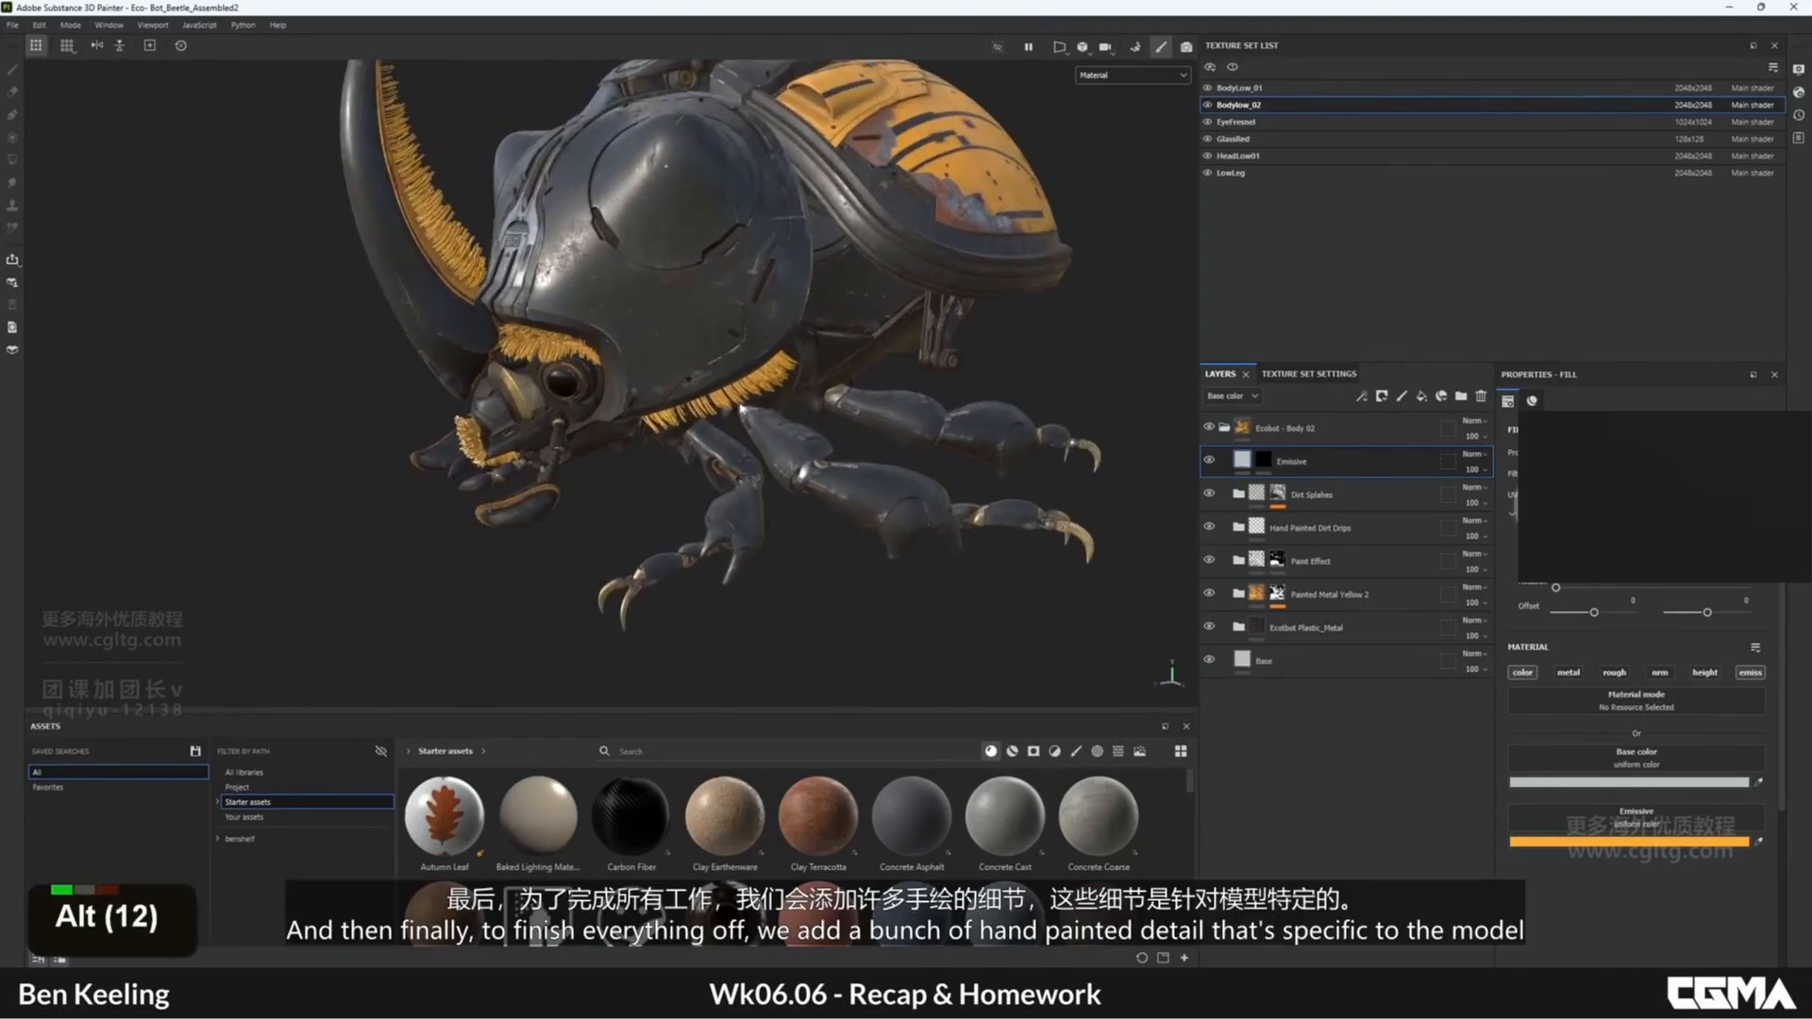
pyautogui.keyDown('alt'); pyautogui.moveTo(743, 410); pyautogui.dragTo(739, 415); pyautogui.keyUp('alt')
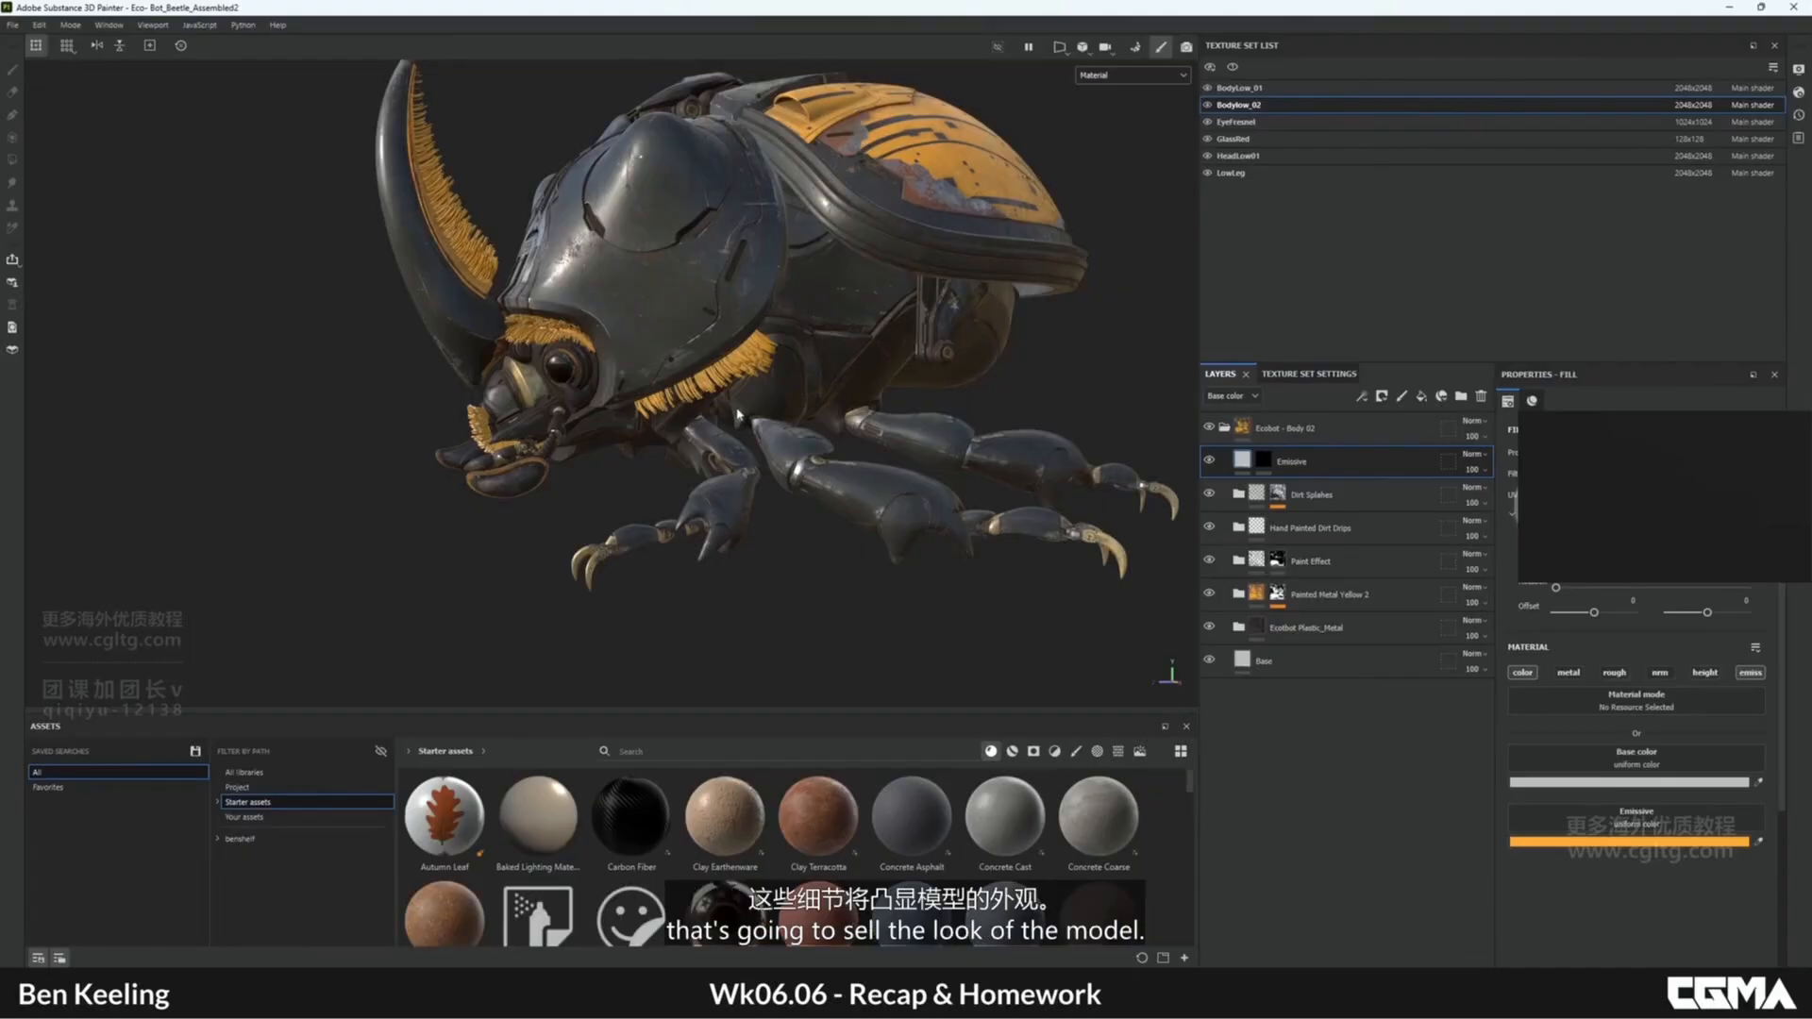
pyautogui.keyDown('alt'); pyautogui.moveTo(738, 414); pyautogui.dragTo(859, 443); pyautogui.keyUp('alt')
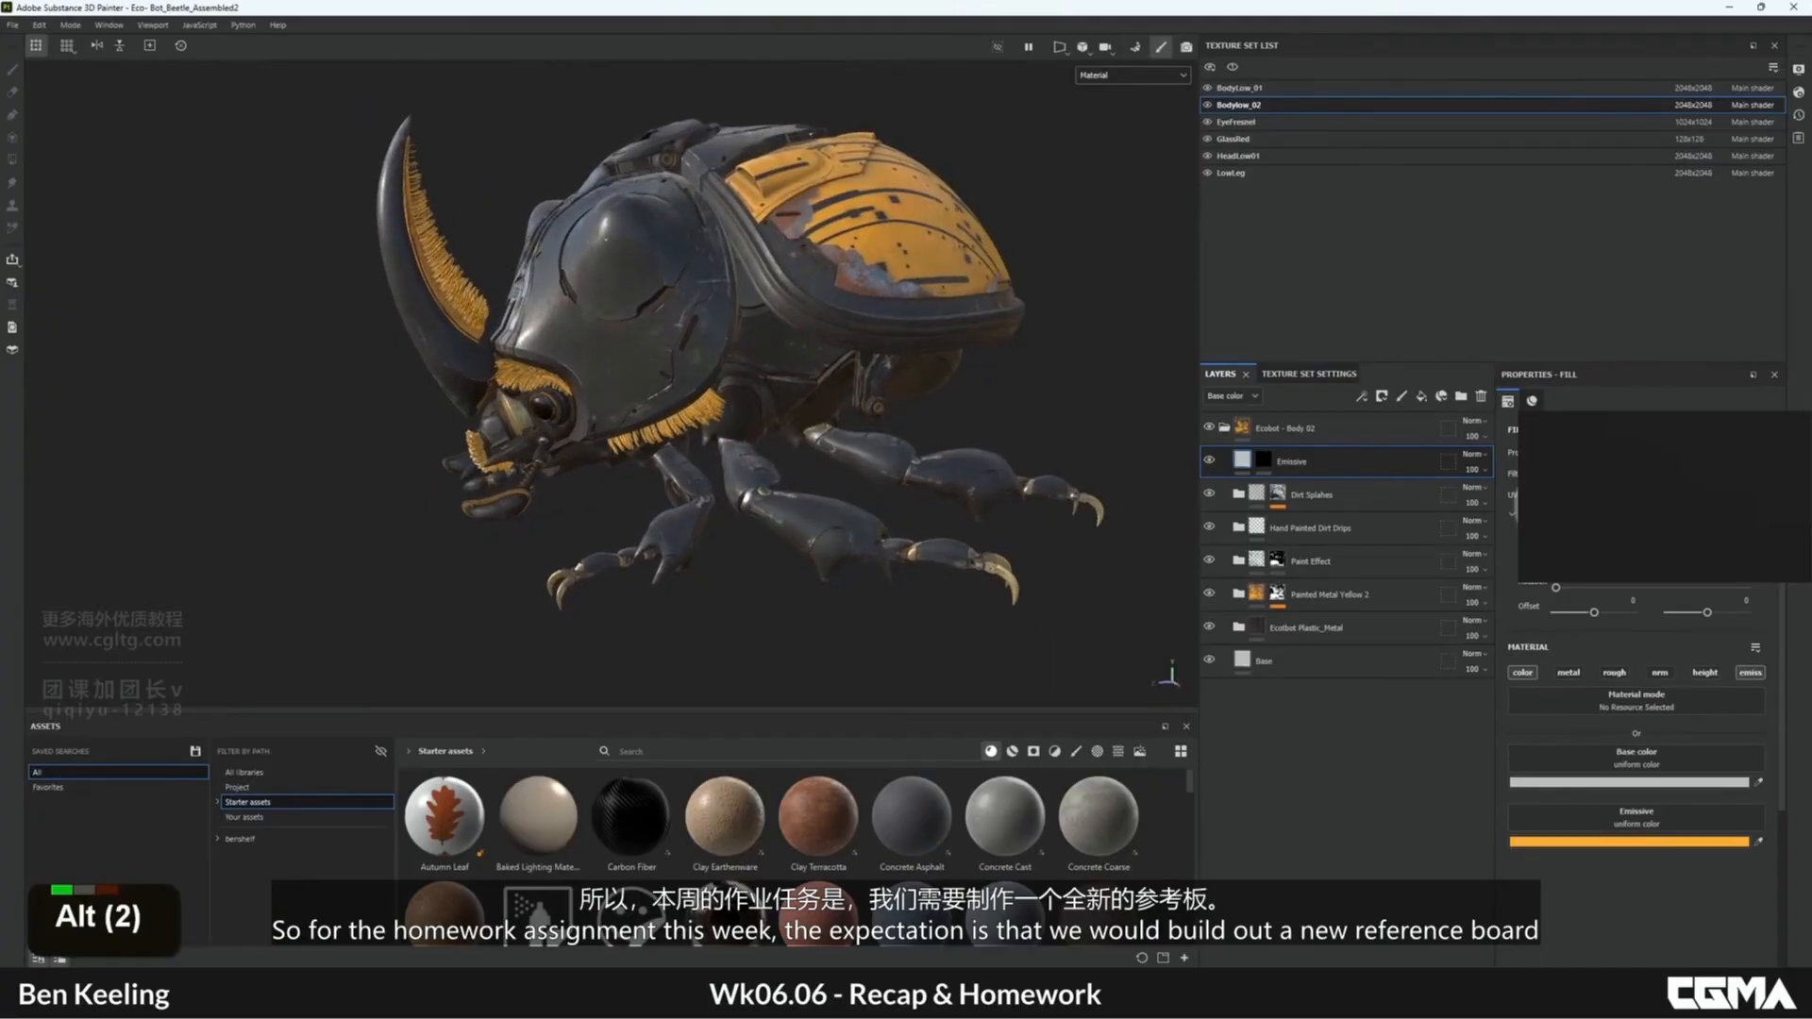
# - Bring the reference board over the beetle and review how its Material Ref groups are broken down
pyautogui.moveTo(1811, 529); pyautogui.dragTo(1287, 508, button='right')
pyautogui.scroll(-2, 1333, 515)
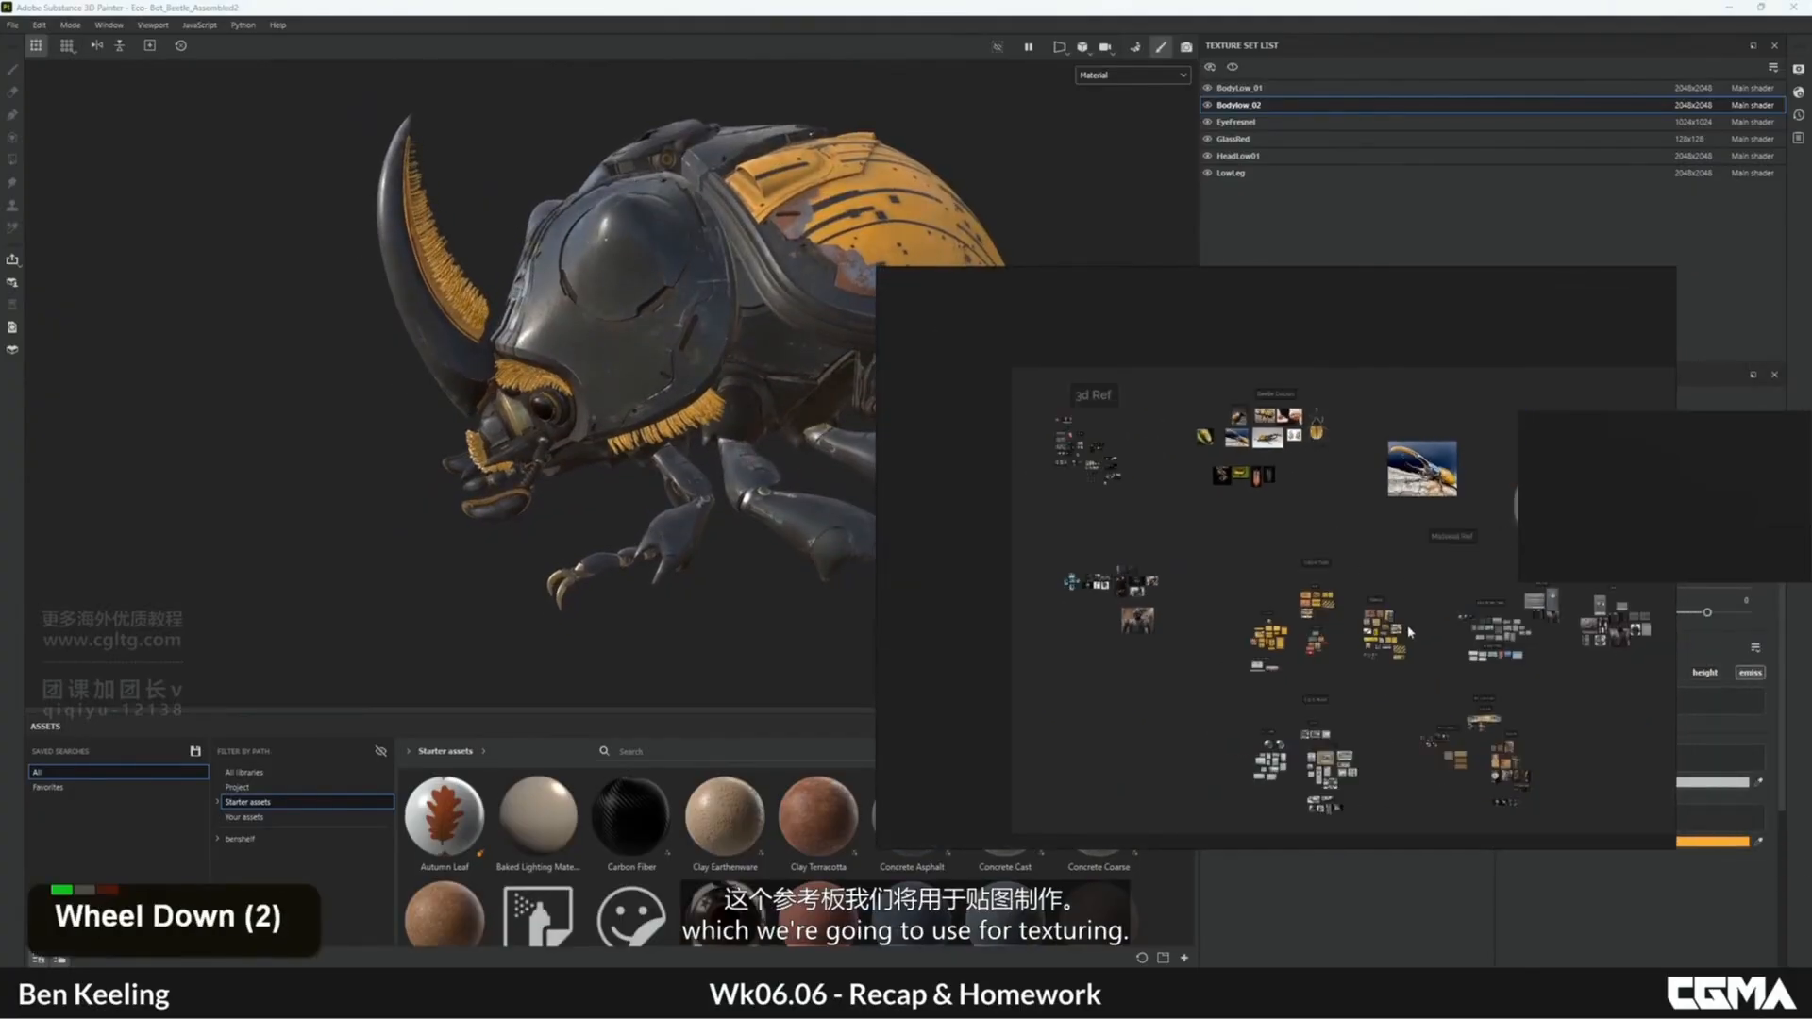
pyautogui.scroll(1, 1406, 623)
pyautogui.moveTo(1435, 661)
pyautogui.mouseDown(button='middle')
pyautogui.moveTo(1140, 419)
pyautogui.moveTo(1091, 482)
pyautogui.mouseUp(button='middle')
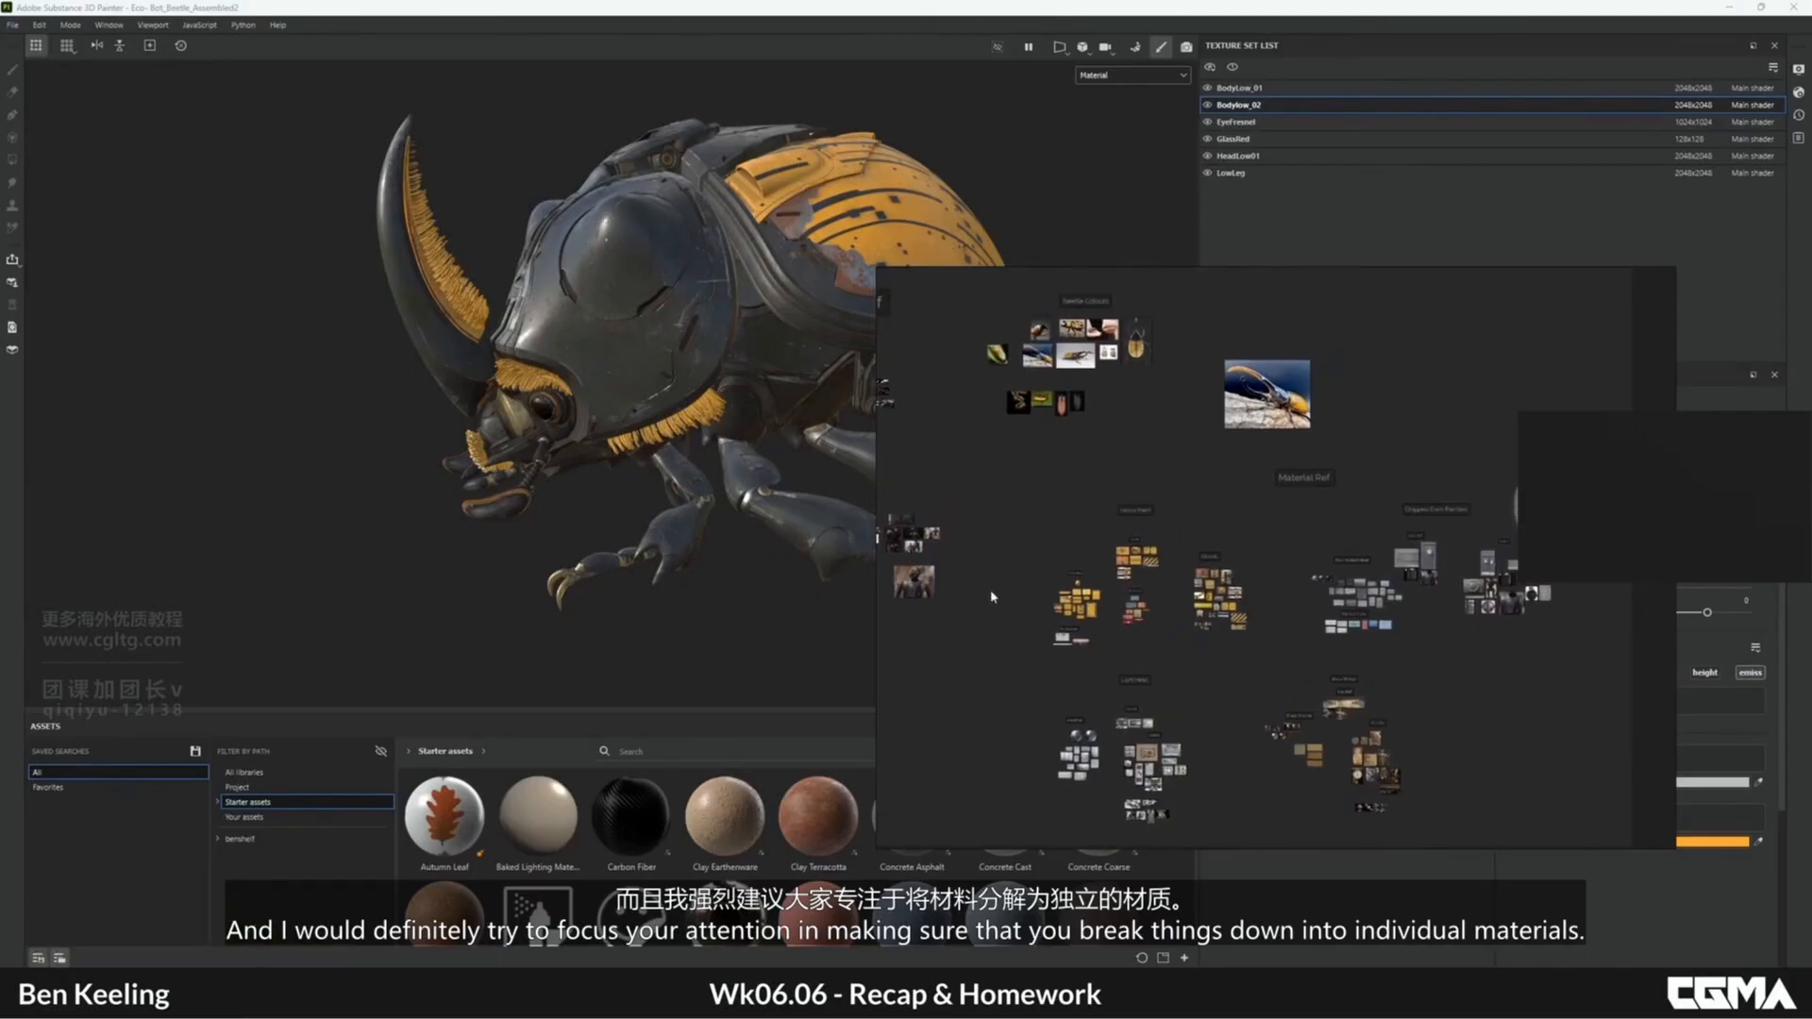
pyautogui.scroll(-2, 1234, 514)
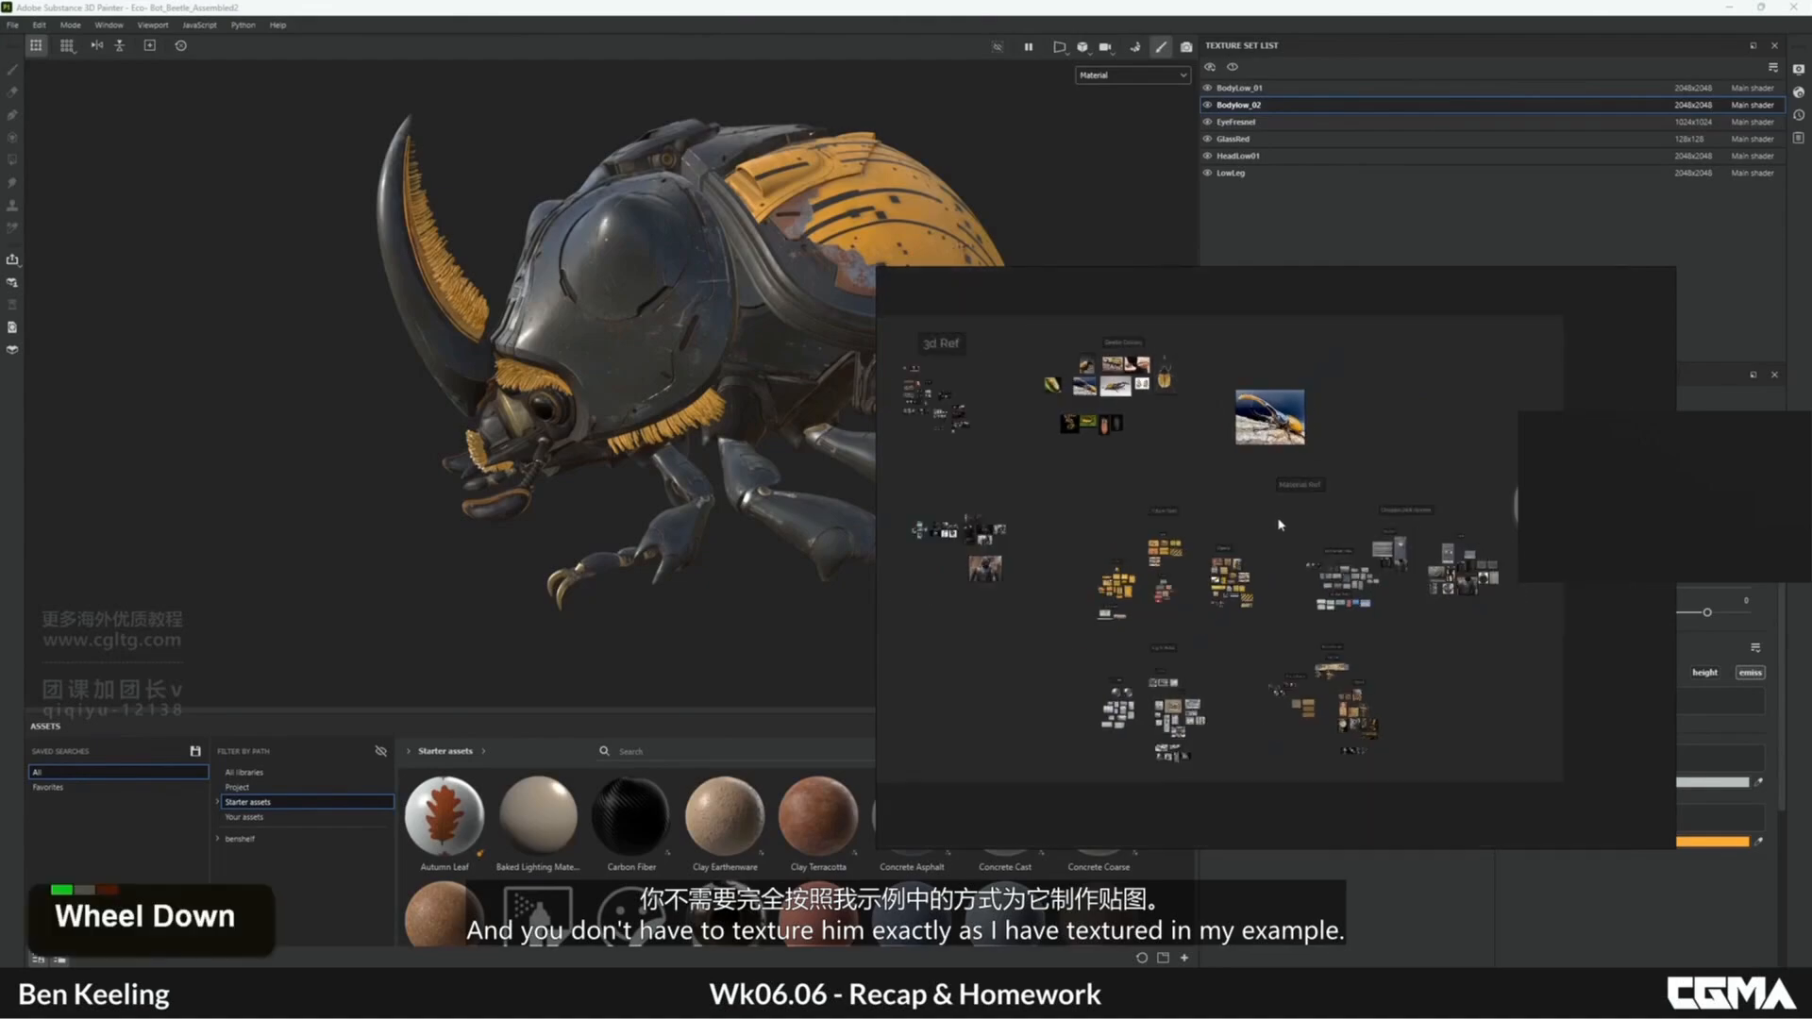
# - Review the Beetle Colours photos on the reference board up close and in relation to the neighbouring groups
pyautogui.scroll(5, 1182, 424)
pyautogui.moveTo(1146, 439); pyautogui.dragTo(1186, 530, button='middle')
pyautogui.scroll(4, 1137, 469)
pyautogui.scroll(-2, 1146, 496)
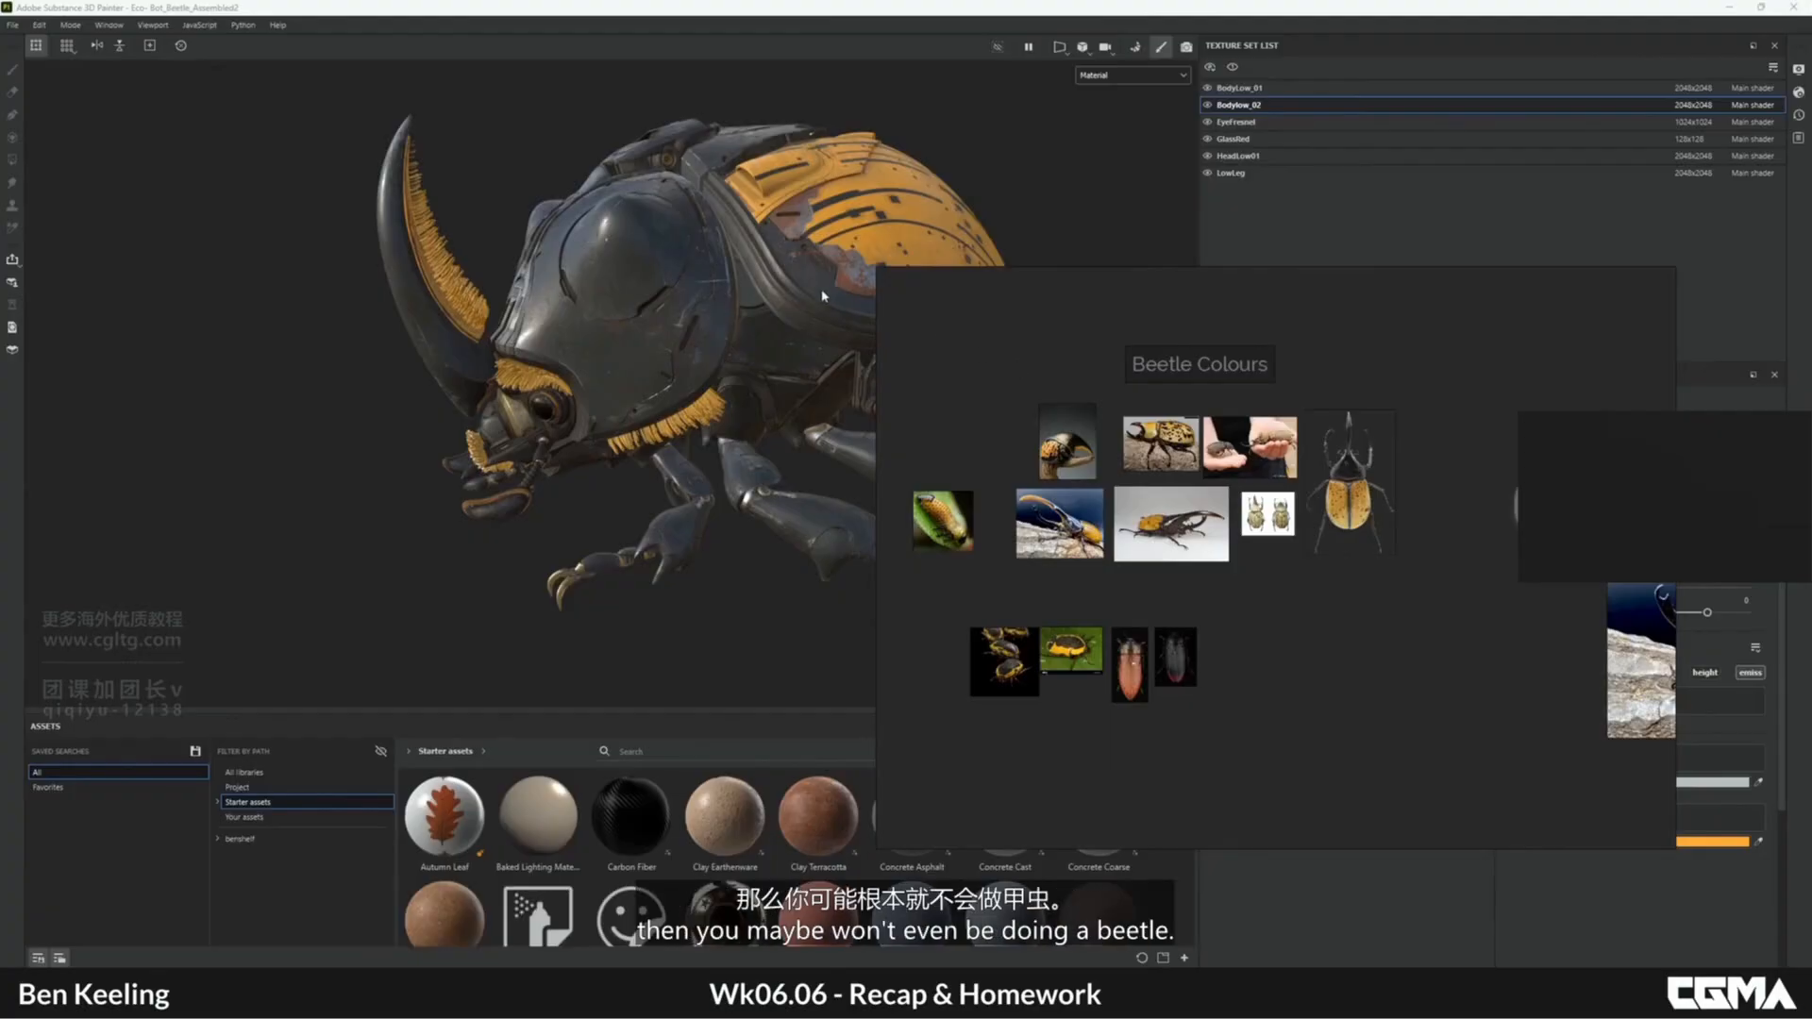
pyautogui.press('alt')
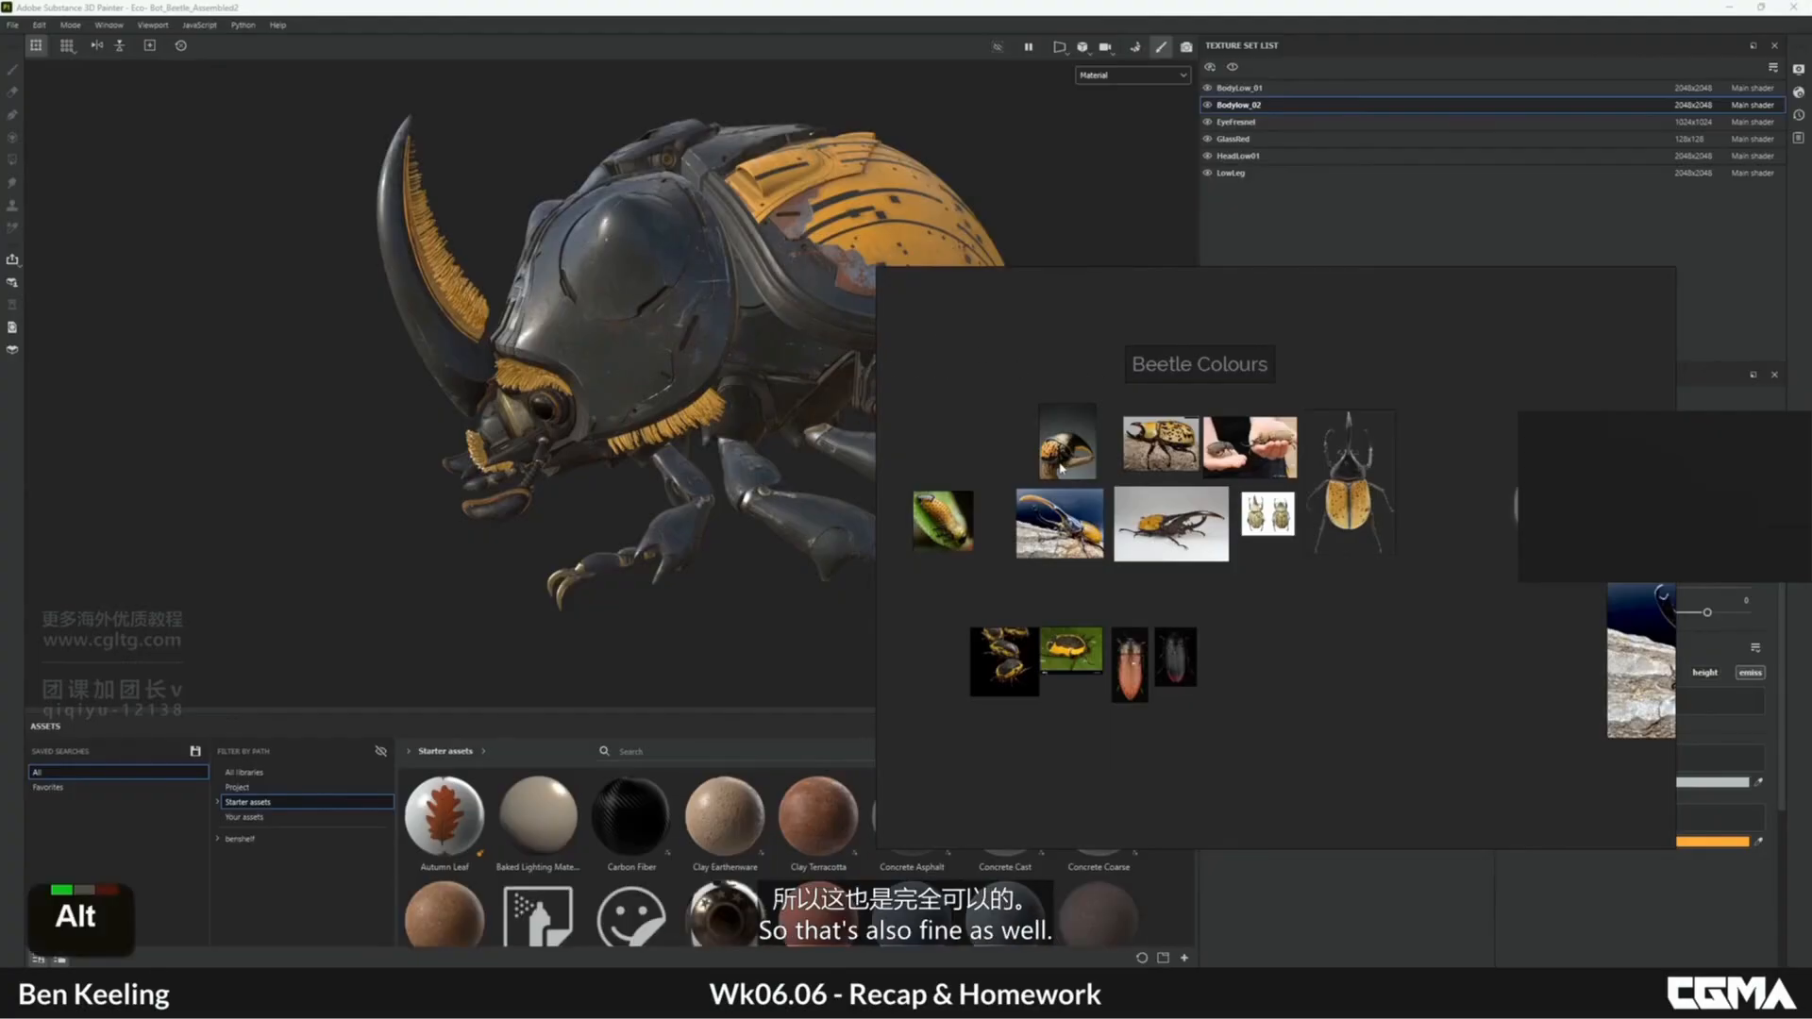
pyautogui.press('alt')
pyautogui.keyDown('alt'); pyautogui.rightClick(1175, 383); pyautogui.keyUp('alt')
pyautogui.scroll(-2, 1174, 490)
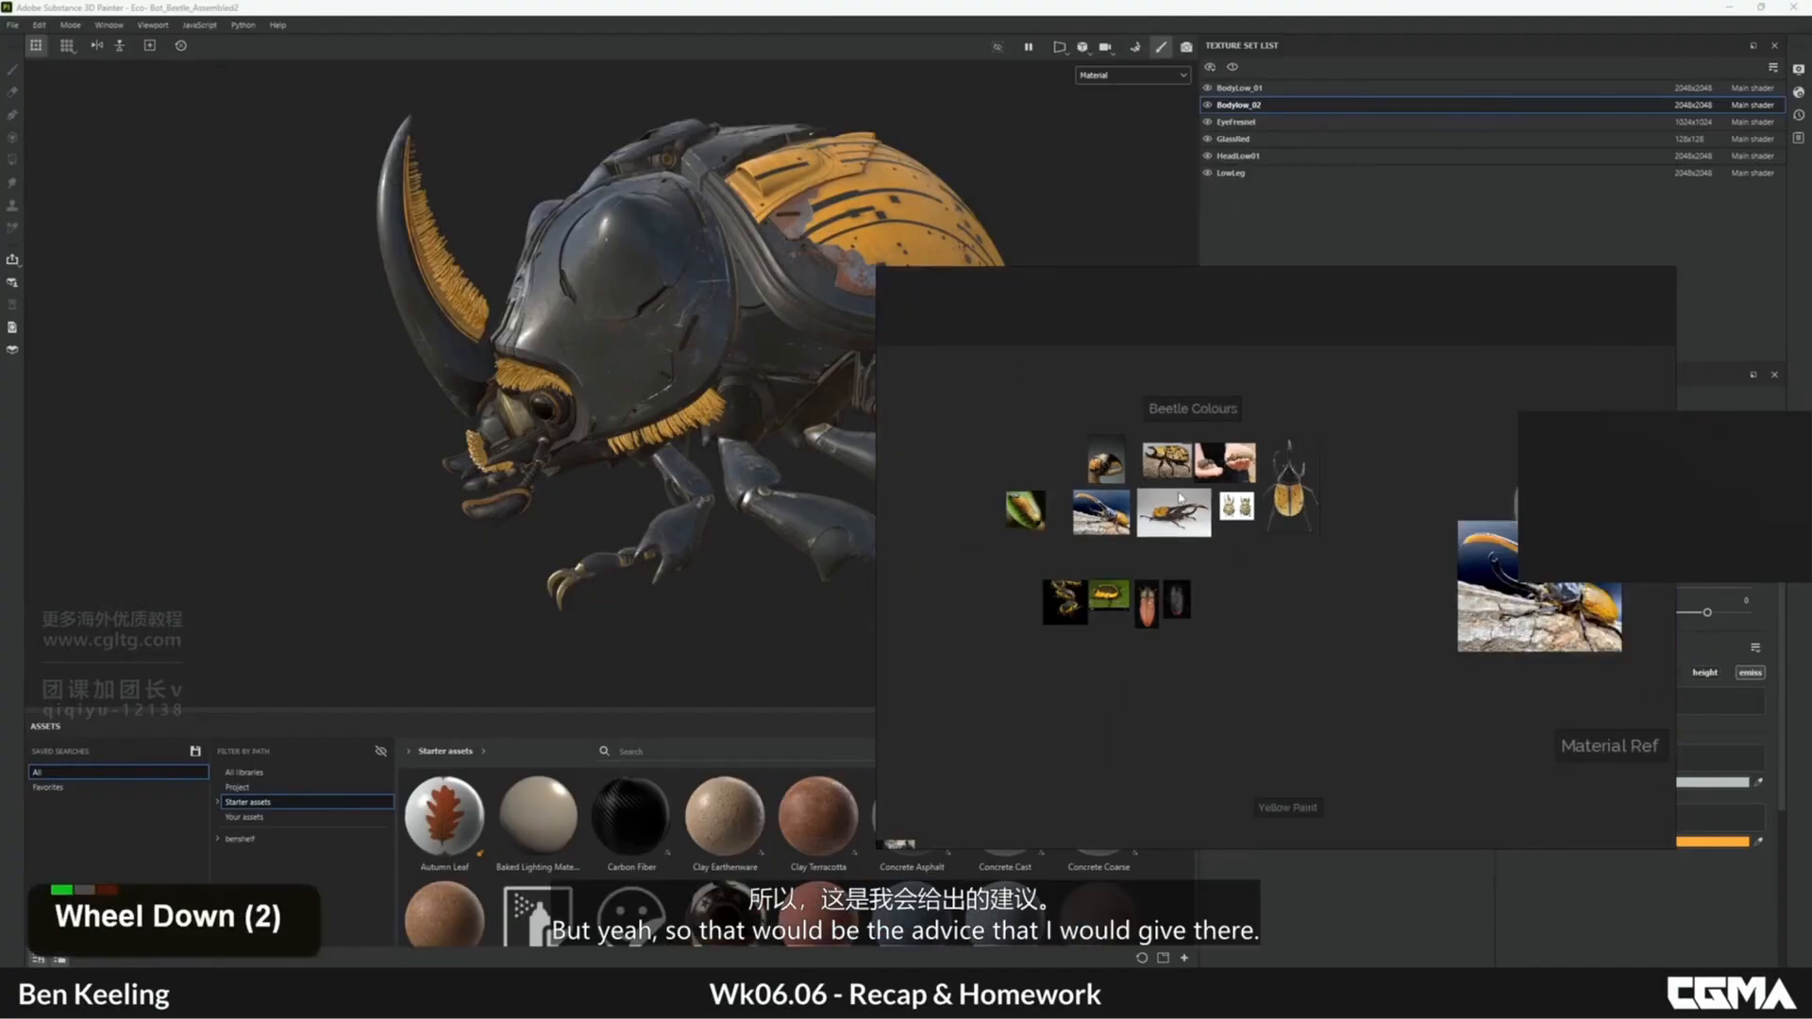
pyautogui.moveTo(1119, 506); pyautogui.dragTo(1176, 494, button='middle')
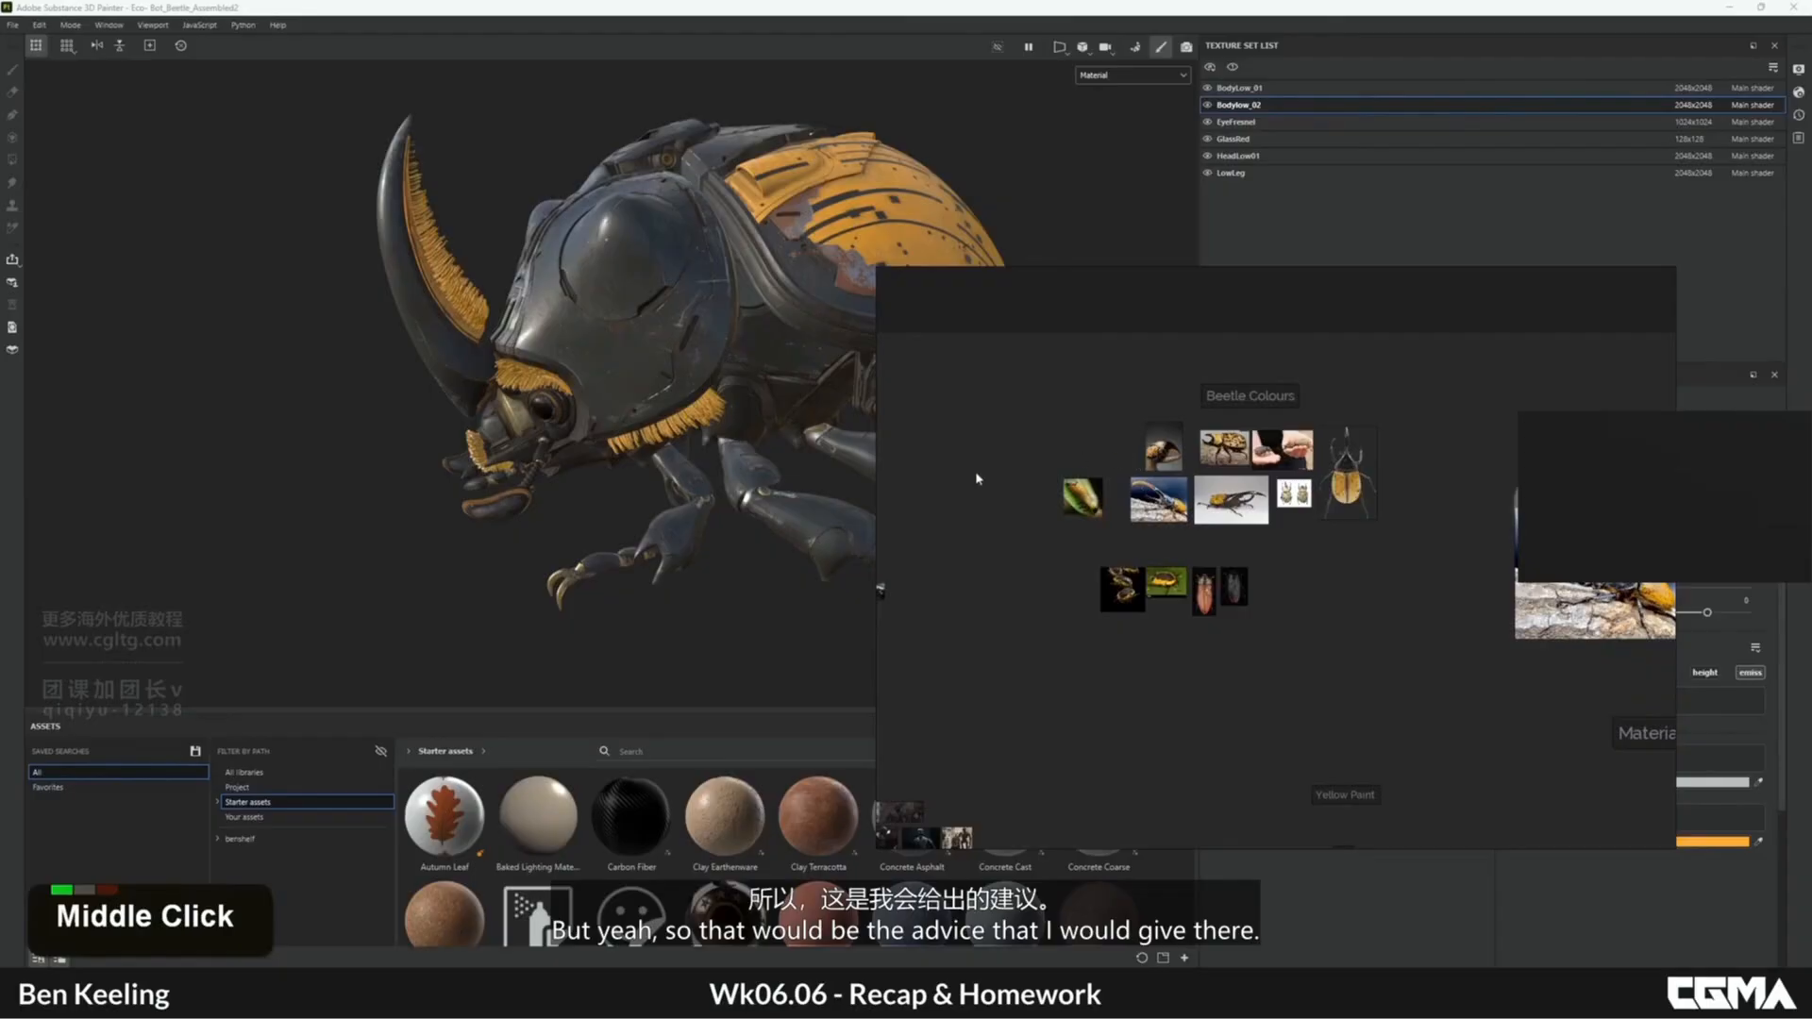
pyautogui.scroll(-2, 1253, 491)
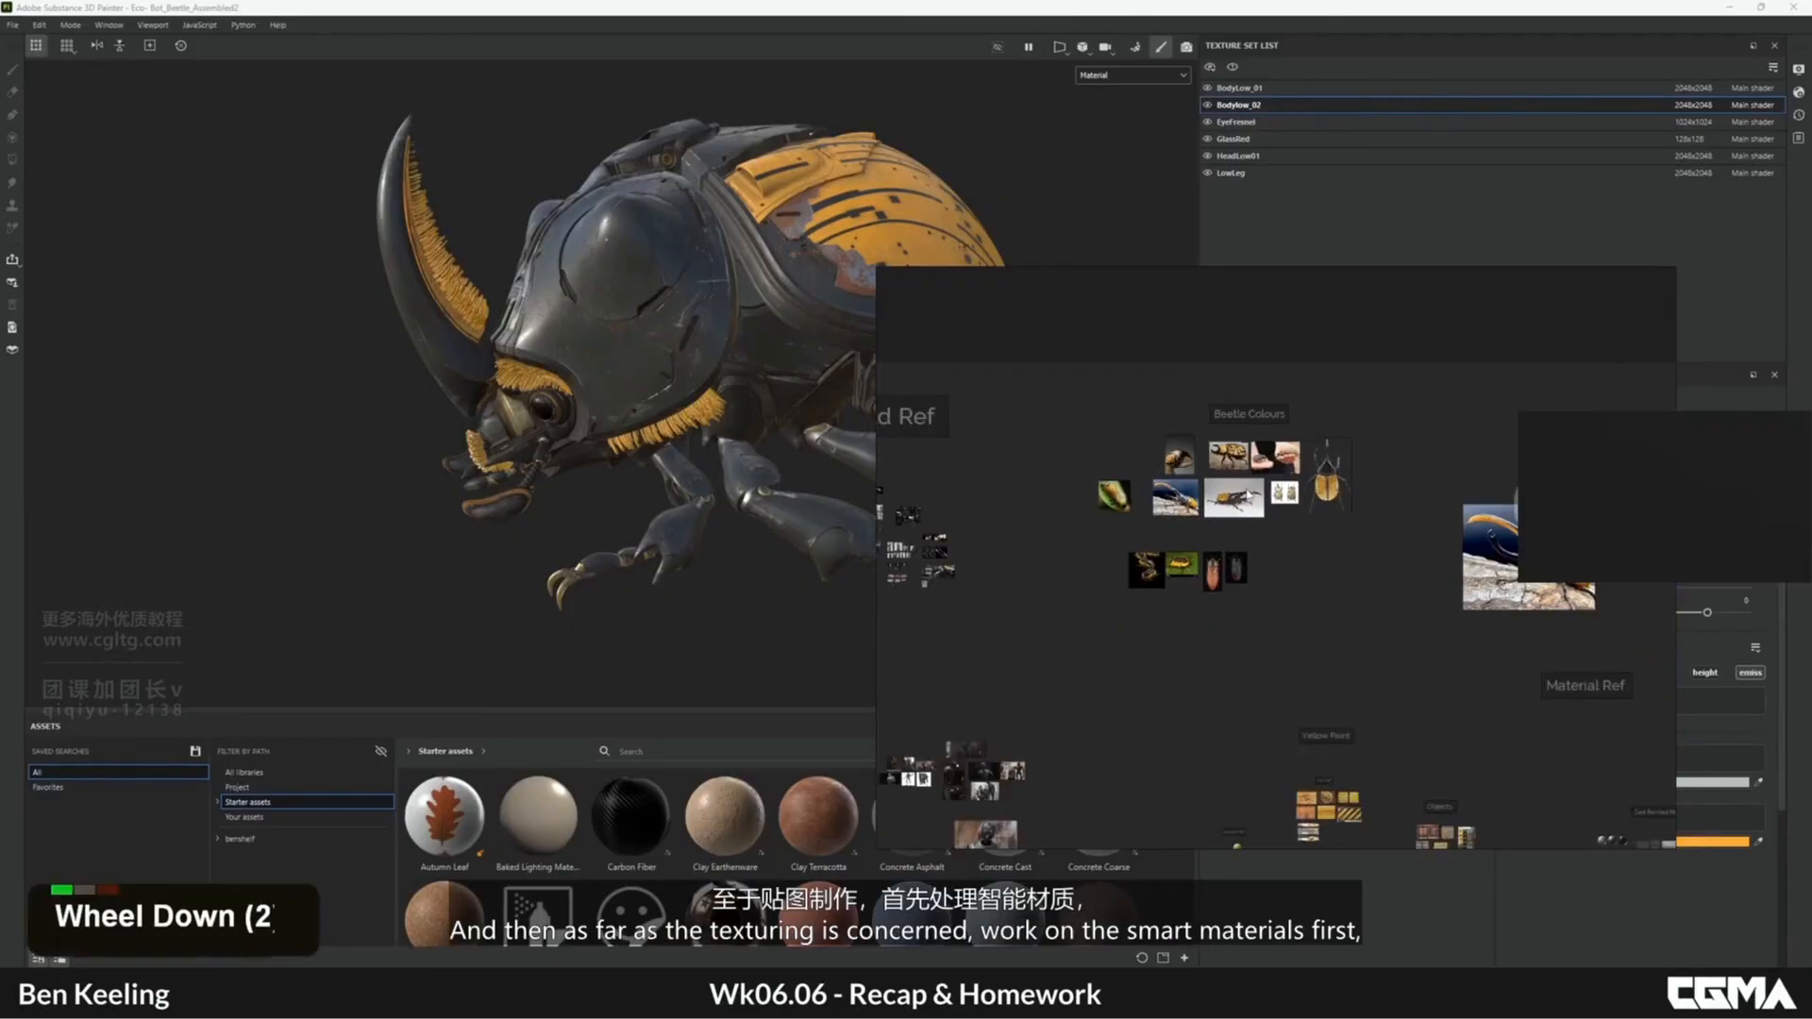
# - Move the reference board off the beetle and examine the finished textures from the side and front
pyautogui.moveTo(1254, 490); pyautogui.dragTo(1811, 509, button='right')
pyautogui.keyDown('alt'); pyautogui.moveTo(791, 429); pyautogui.dragTo(726, 423, button='right'); pyautogui.keyUp('alt')
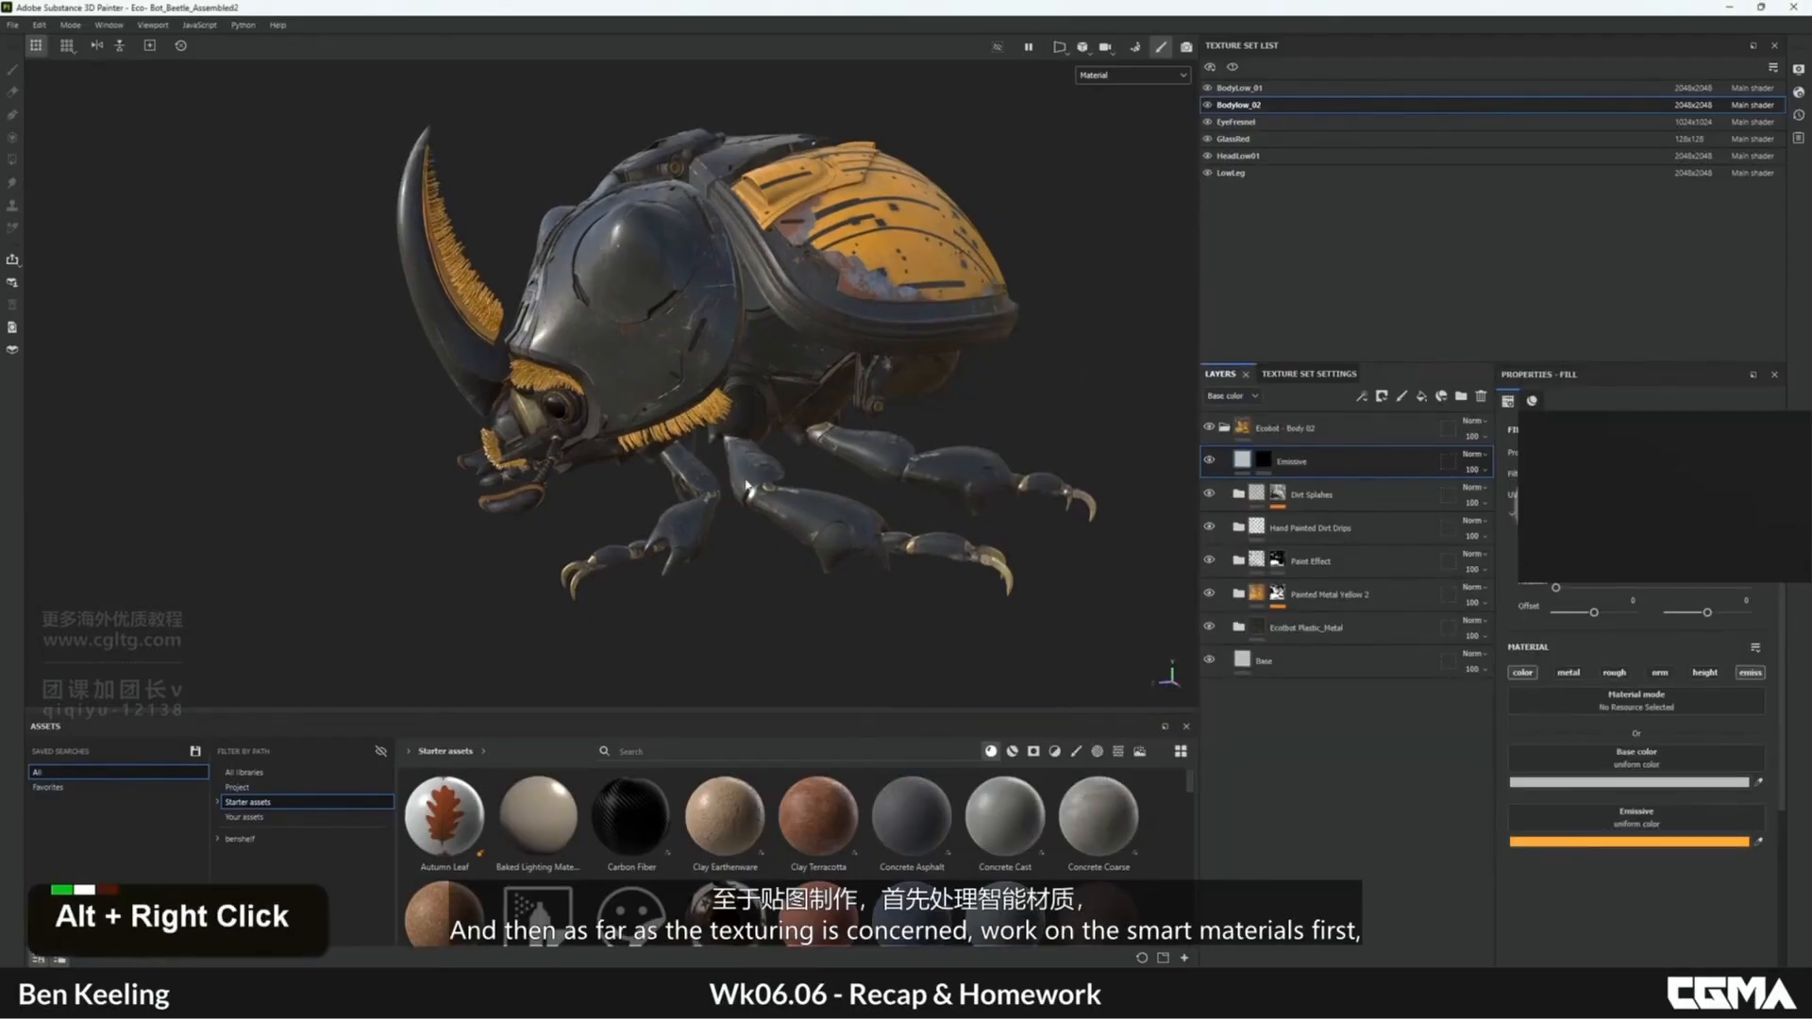
pyautogui.keyDown('alt'); pyautogui.moveTo(557, 387); pyautogui.dragTo(632, 368); pyautogui.keyUp('alt')
pyautogui.keyDown('alt'); pyautogui.moveTo(557, 367); pyautogui.dragTo(687, 355, button='middle'); pyautogui.keyUp('alt')
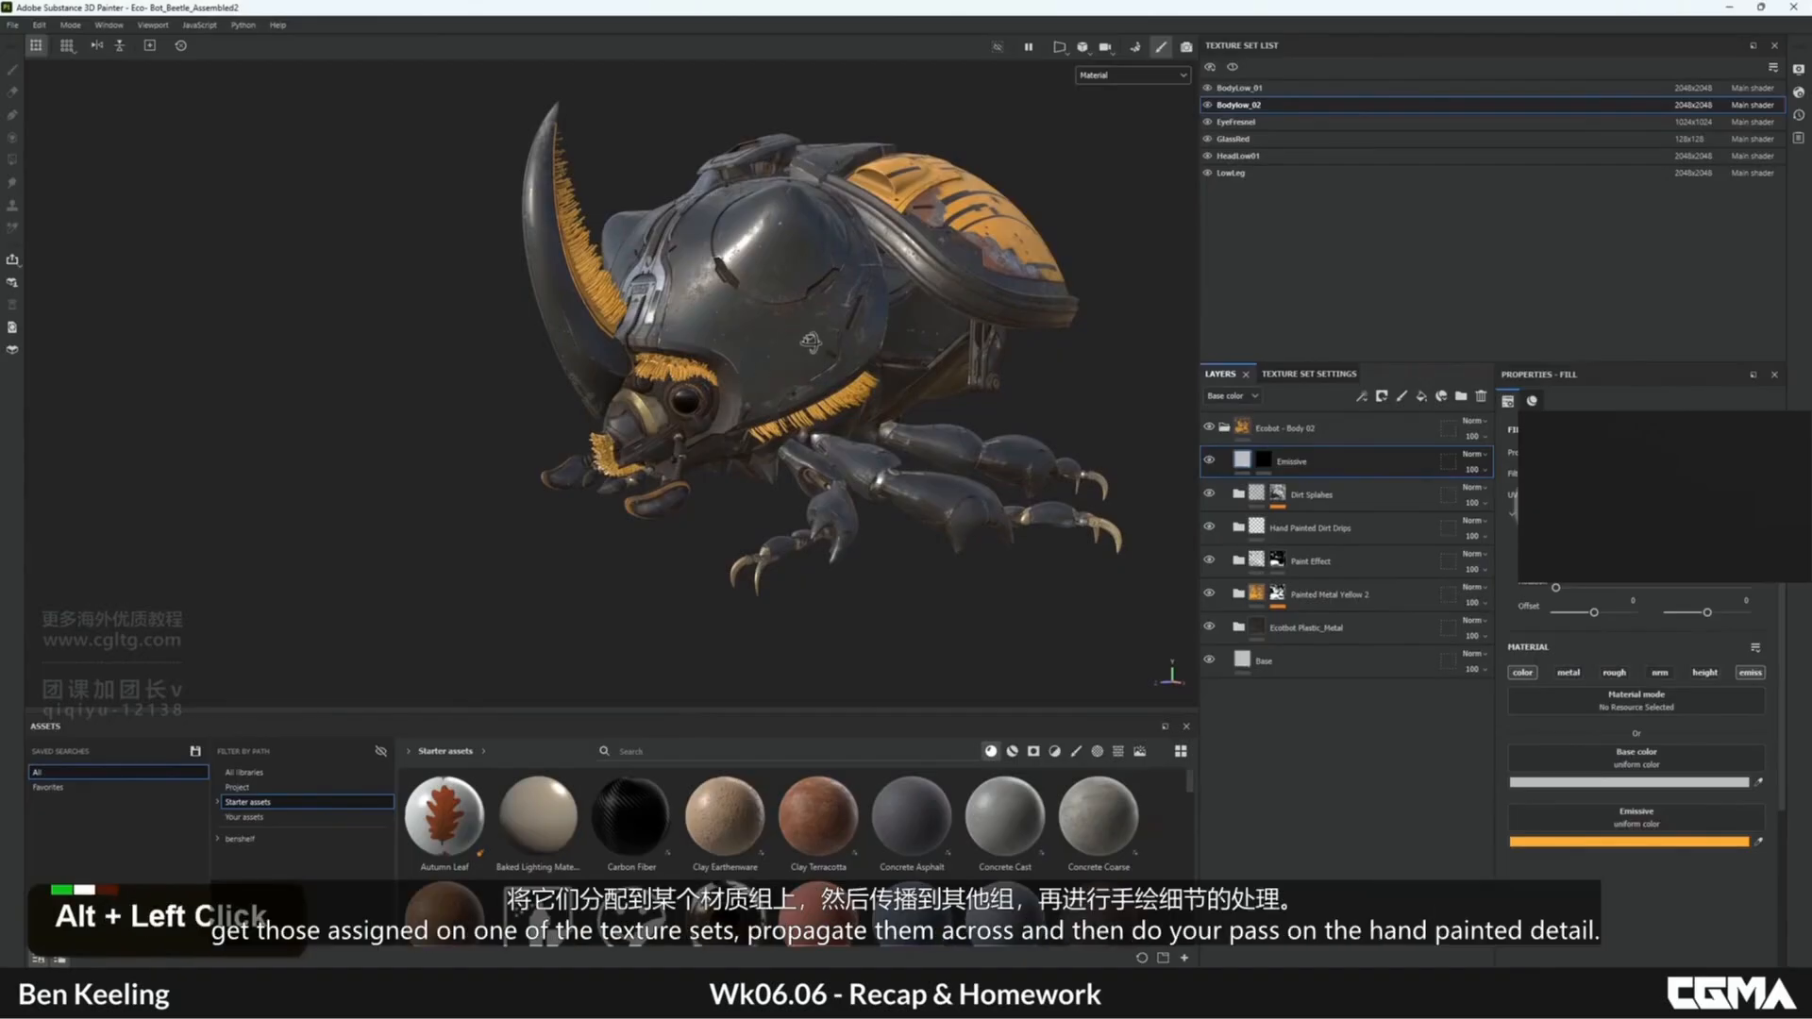
pyautogui.keyDown('alt'); pyautogui.moveTo(742, 366); pyautogui.dragTo(855, 316); pyautogui.keyUp('alt')
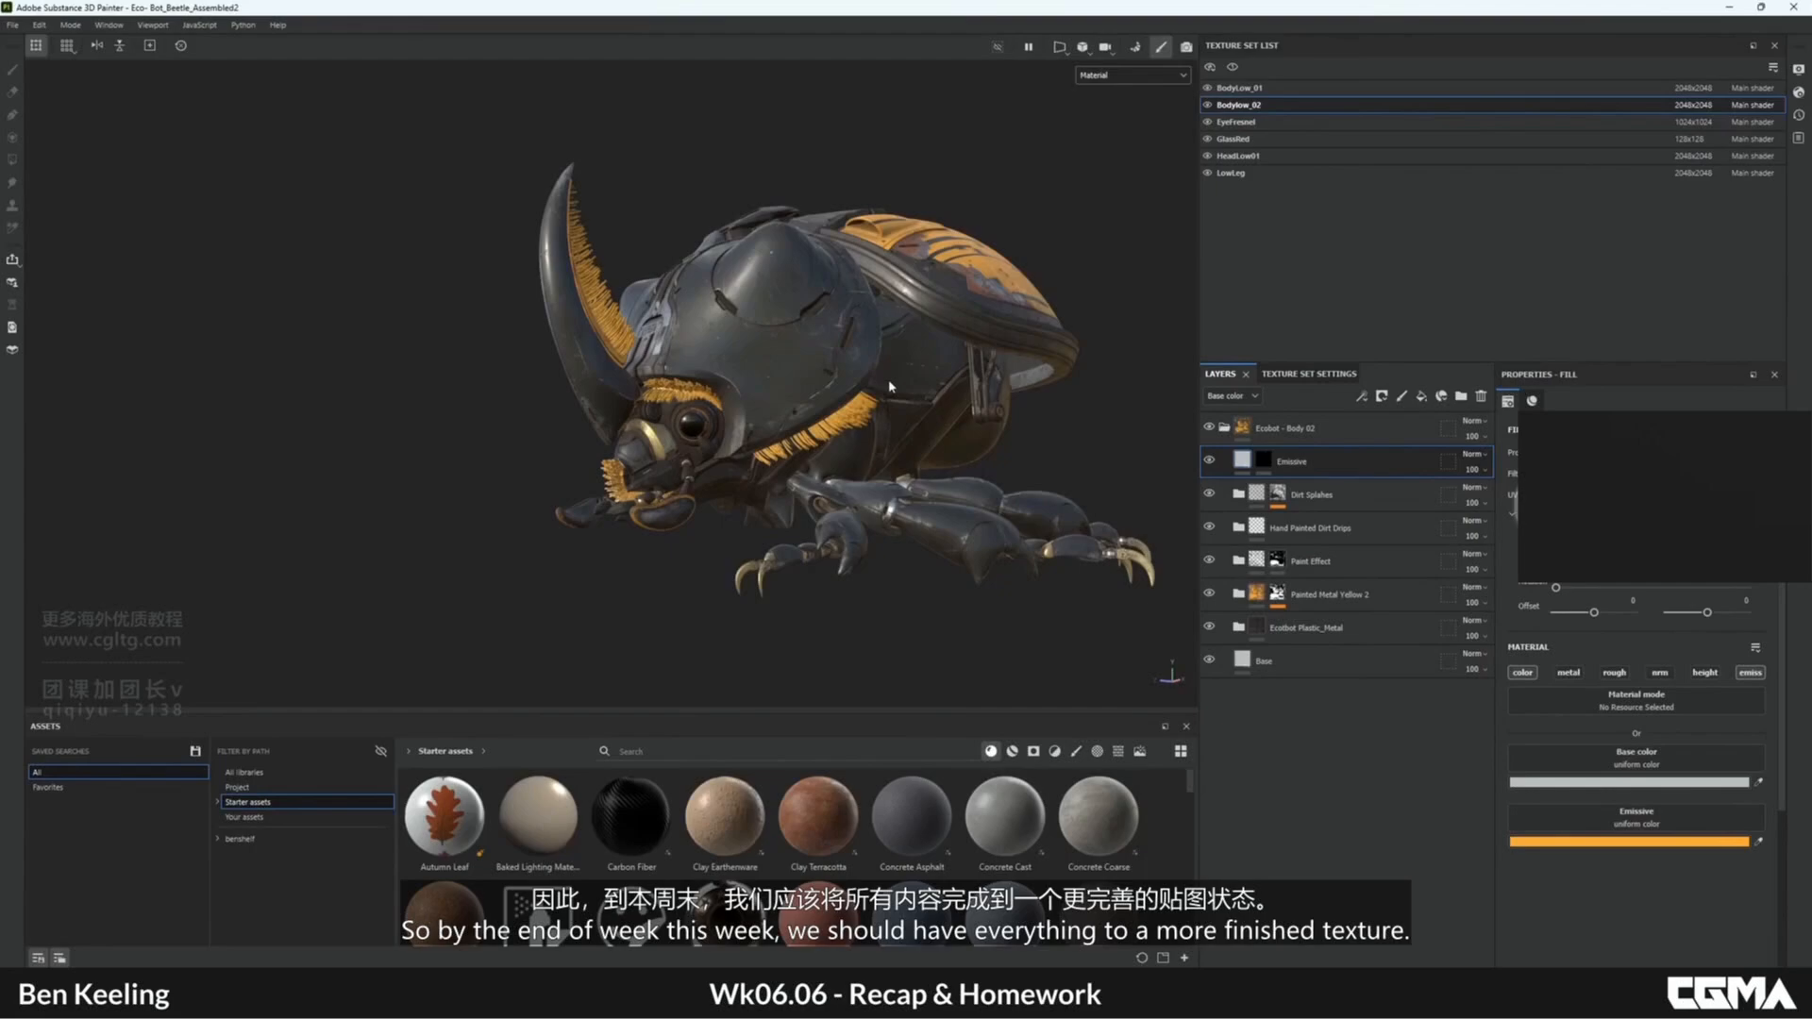
pyautogui.keyDown('alt'); pyautogui.moveTo(889, 385); pyautogui.dragTo(855, 396); pyautogui.keyUp('alt')
pyautogui.keyDown('alt'); pyautogui.moveTo(854, 396); pyautogui.dragTo(826, 413, button='middle'); pyautogui.keyUp('alt')
pyautogui.moveTo(826, 413)
pyautogui.keyDown('alt'); pyautogui.mouseDown()
pyautogui.moveTo(799, 430)
pyautogui.moveTo(814, 438)
pyautogui.mouseUp(); pyautogui.keyUp('alt')
pyautogui.keyDown('alt'); pyautogui.moveTo(814, 438); pyautogui.dragTo(769, 472, button='right'); pyautogui.keyUp('alt')
pyautogui.keyDown('alt'); pyautogui.moveTo(769, 472); pyautogui.dragTo(788, 487); pyautogui.keyUp('alt')
pyautogui.keyDown('alt'); pyautogui.moveTo(788, 486); pyautogui.dragTo(798, 434, button='middle'); pyautogui.keyUp('alt')
pyautogui.keyDown('alt'); pyautogui.moveTo(798, 434); pyautogui.dragTo(815, 418); pyautogui.keyUp('alt')
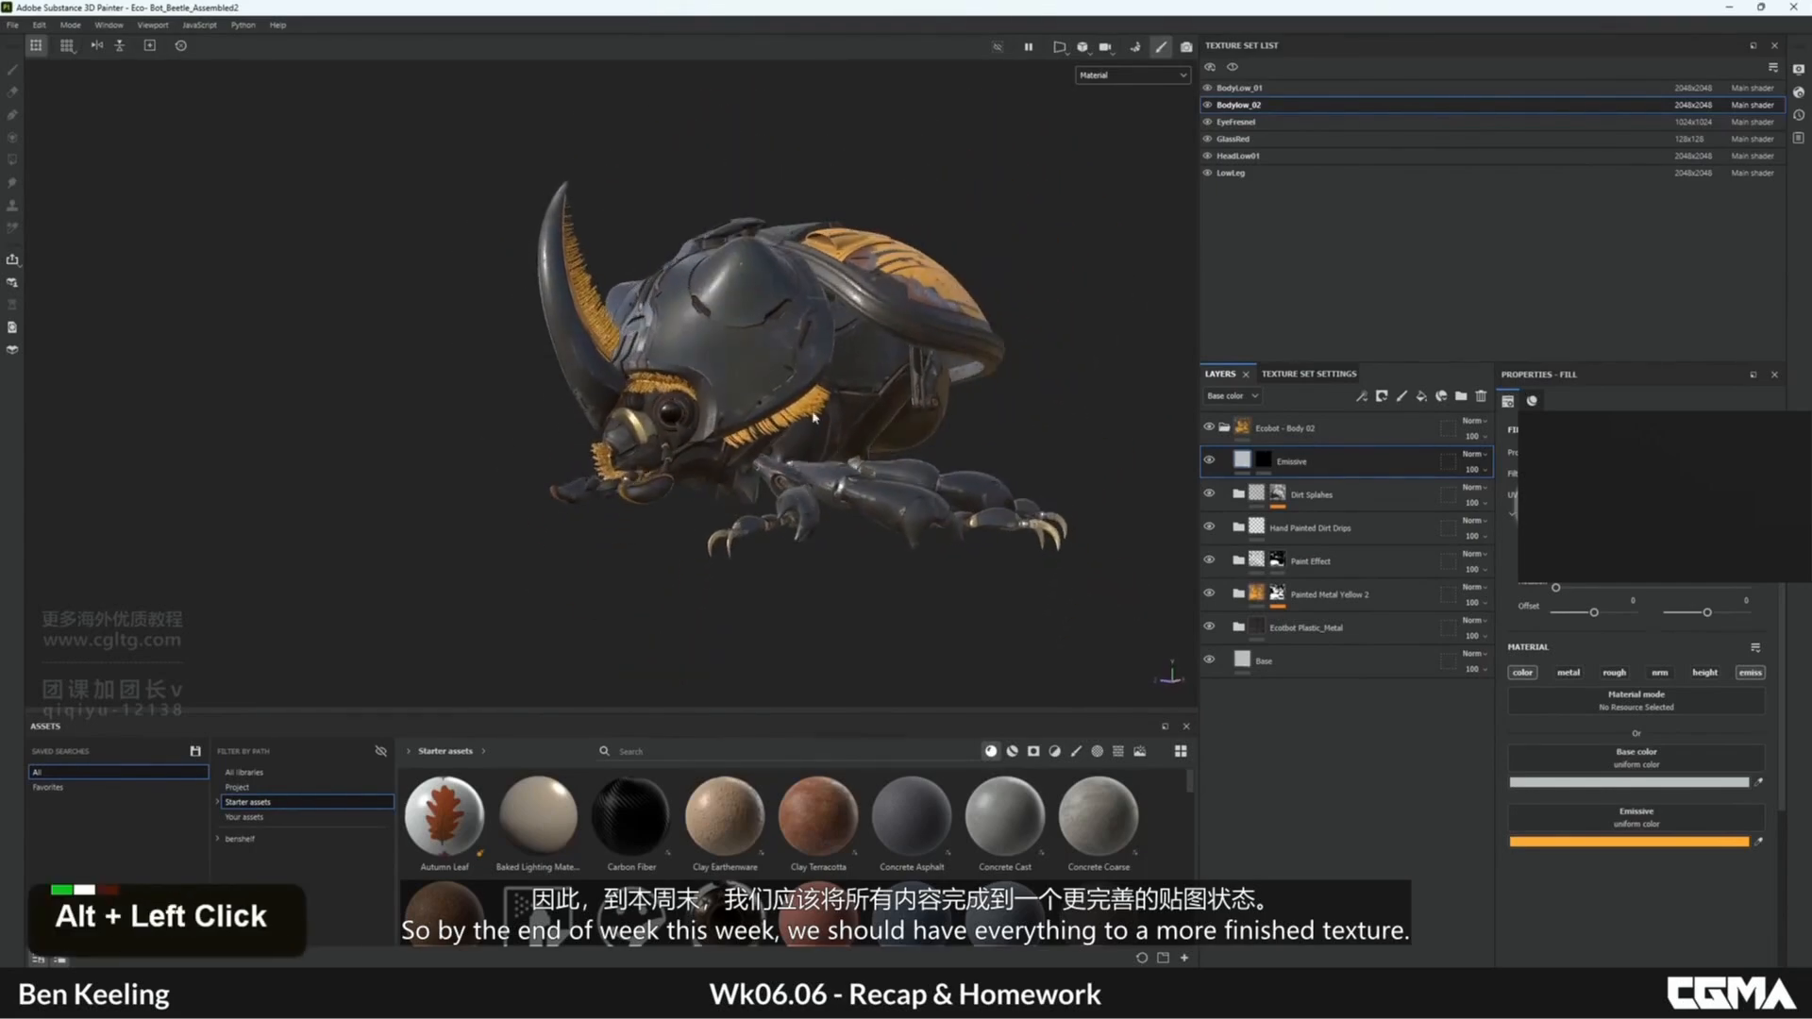